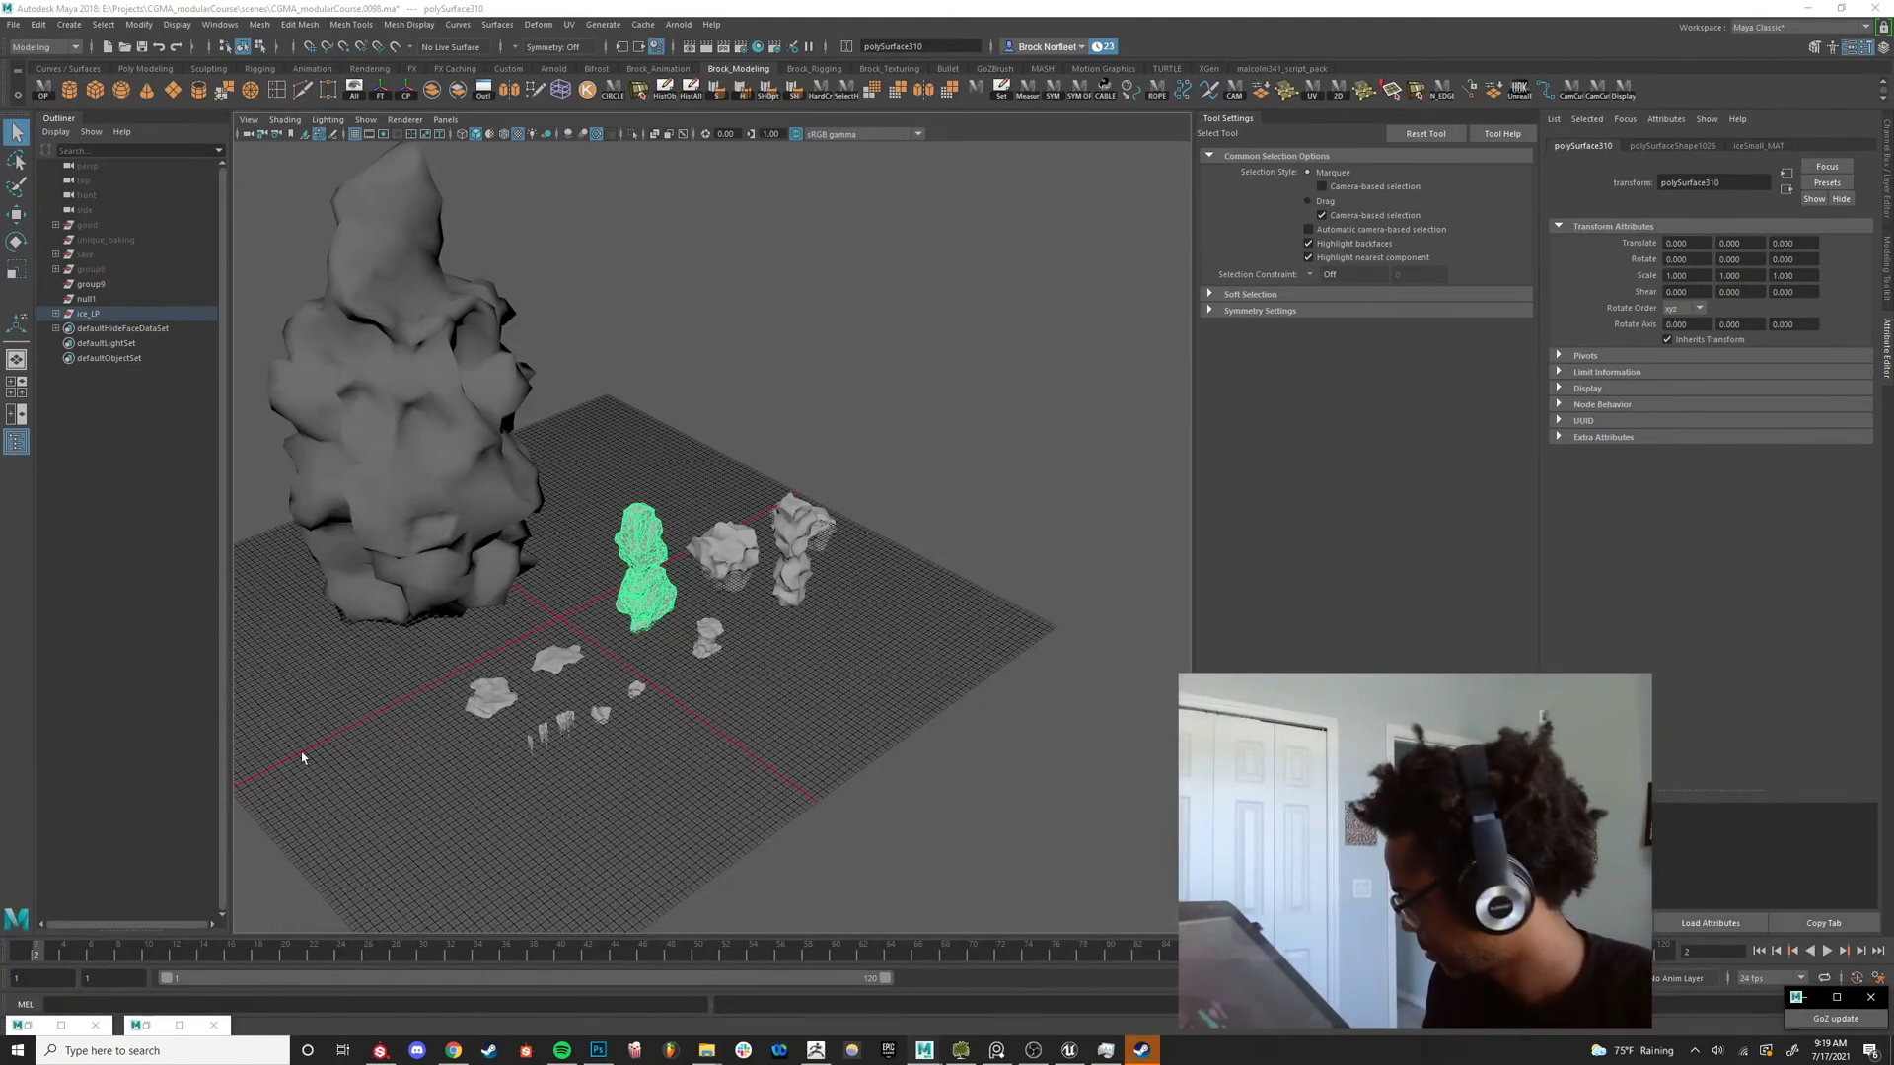
Clear the selection, switch to ZBrush, and examine the large ice rock sculpt from several angles.
{"action": "left_click", "coordinate": [829, 804]}
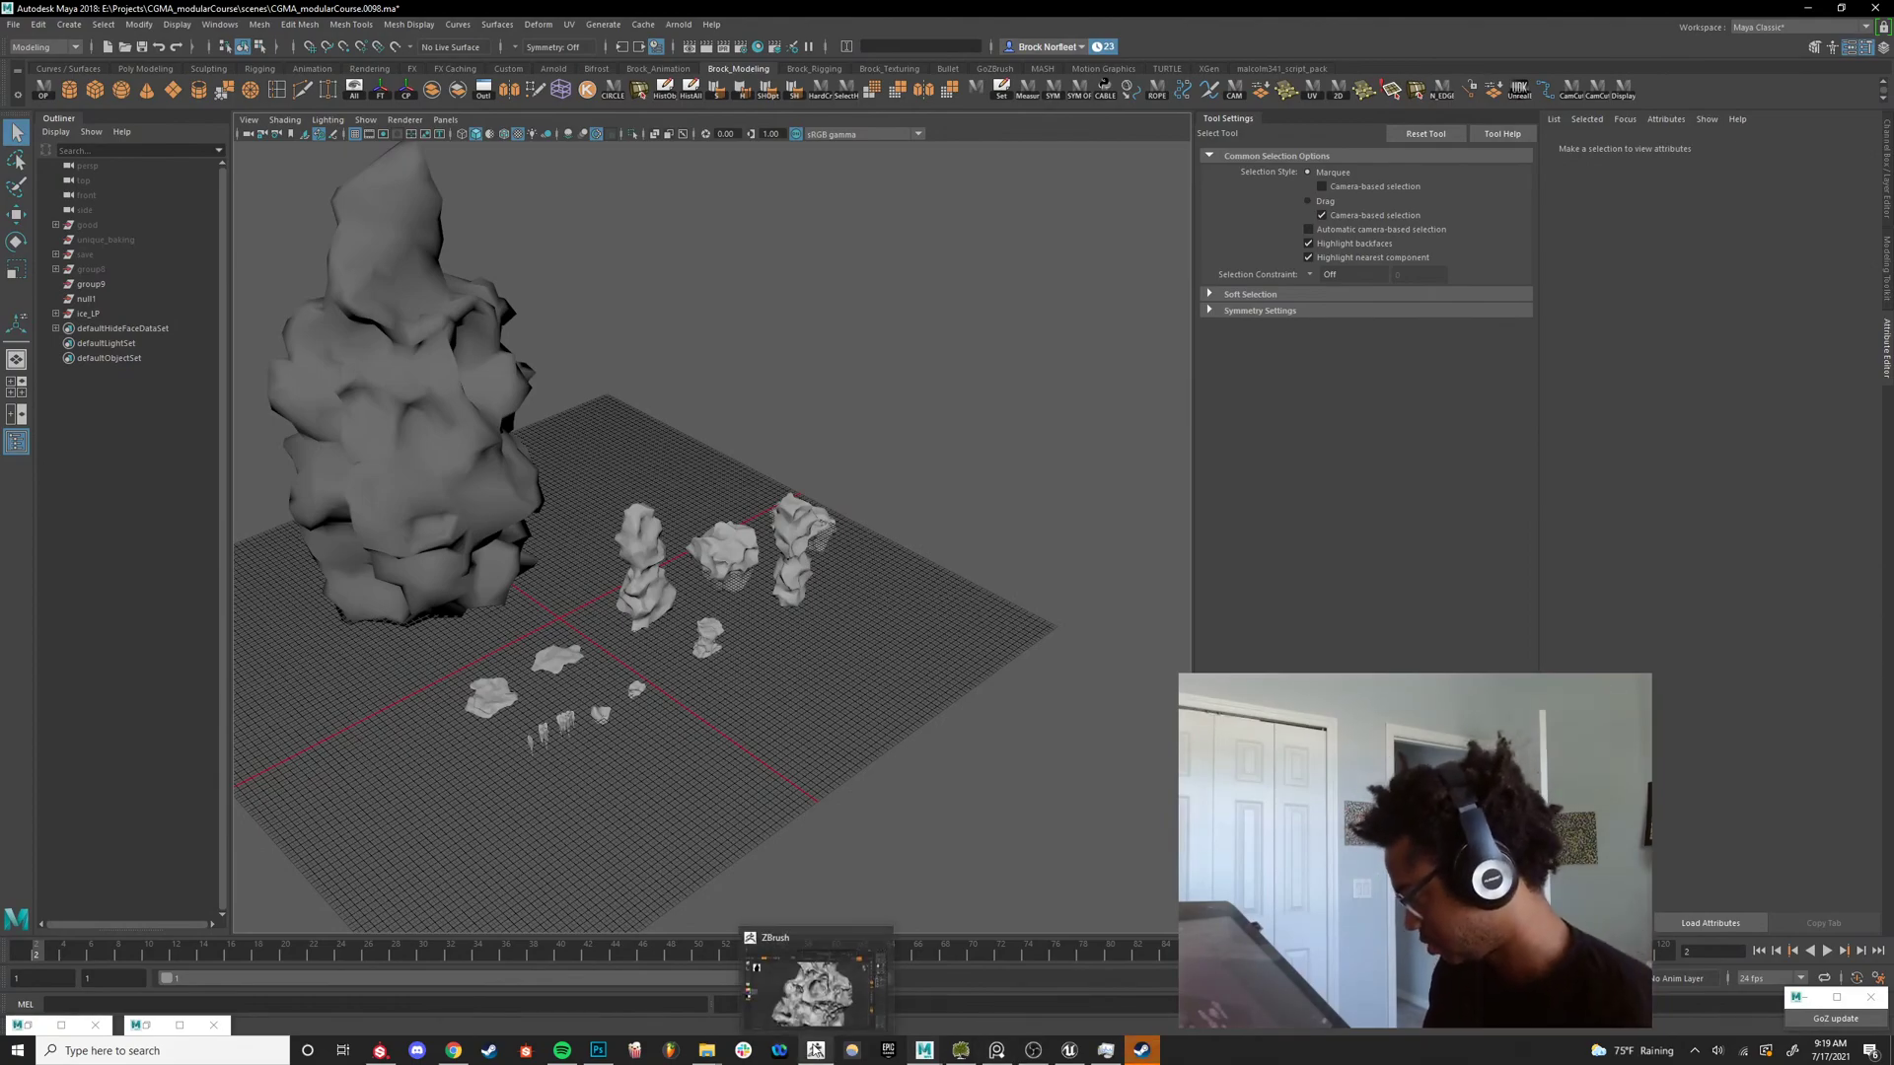
{"action": "left_click", "coordinate": [814, 1049]}
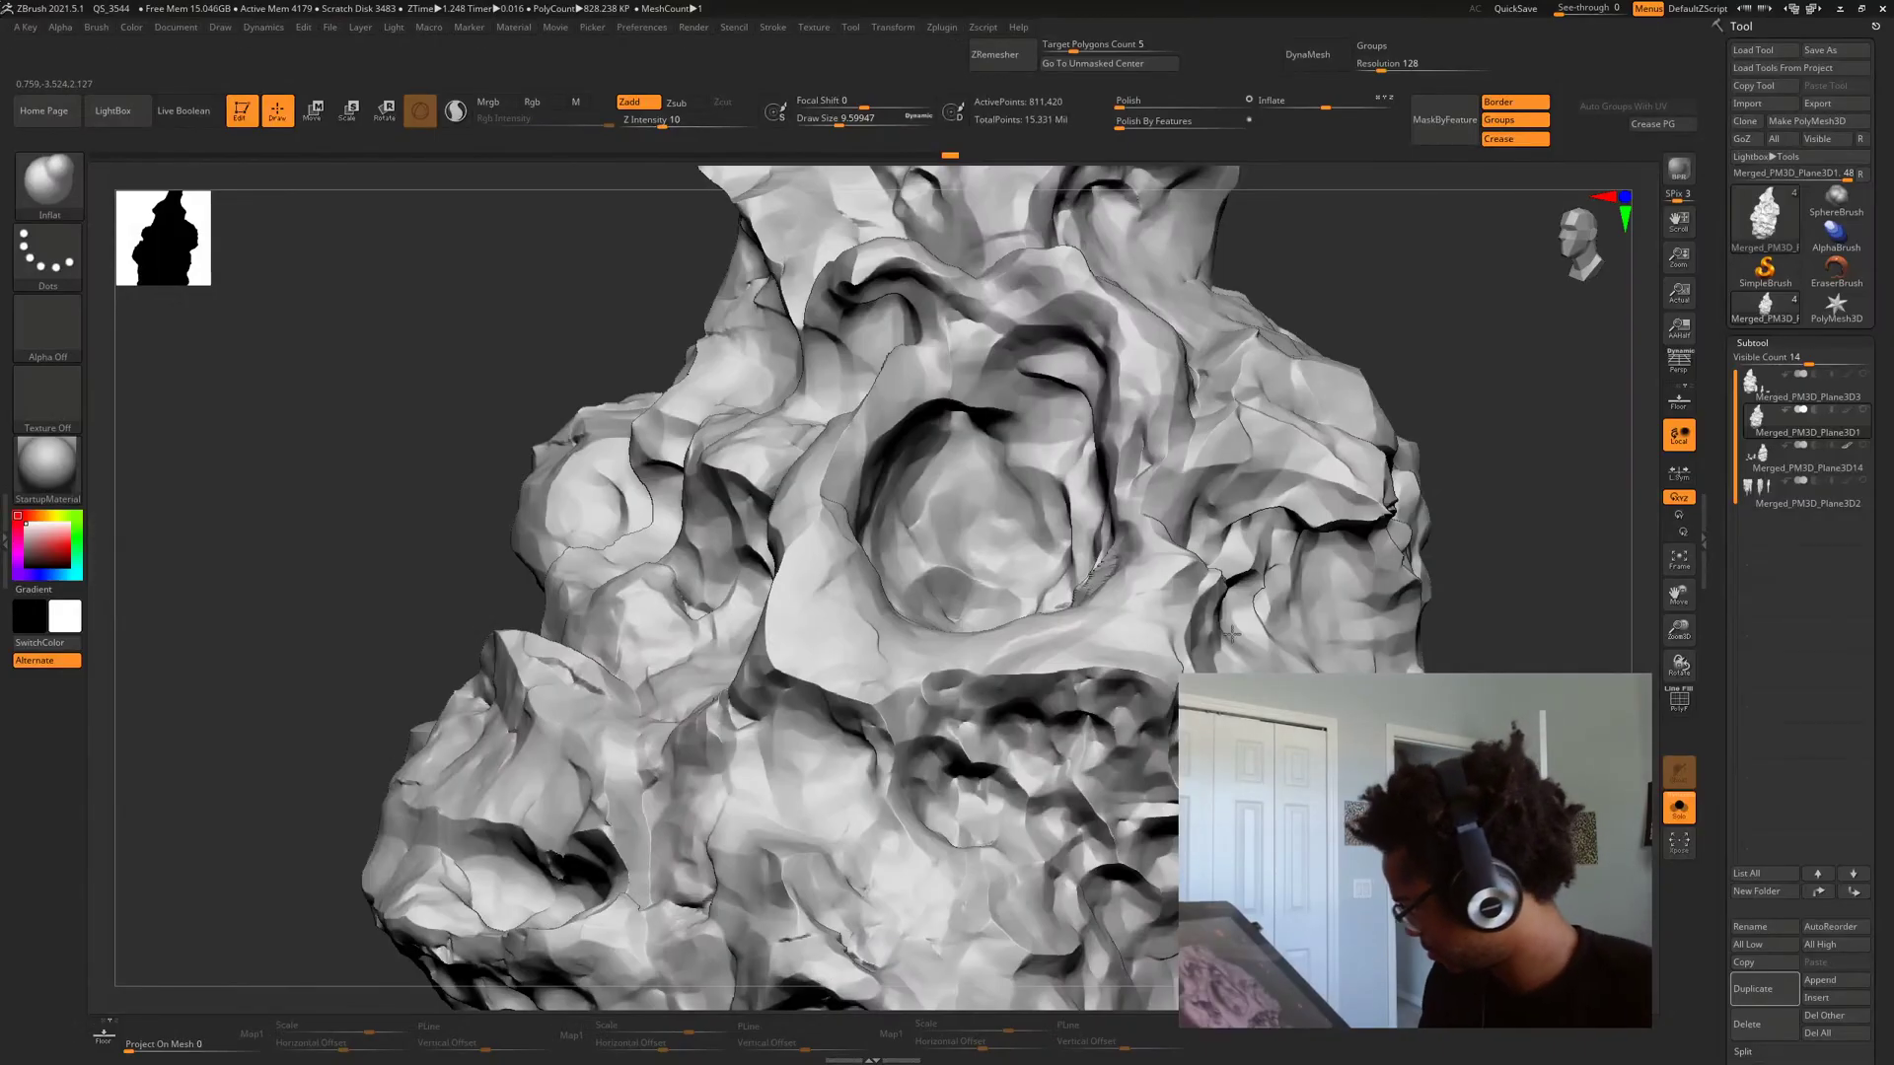
{"action": "right_click_drag", "start_coordinate": [1232, 635], "coordinate": [1312, 493], "text": "ctrl"}
{"action": "right_click_drag", "start_coordinate": [1312, 631], "coordinate": [1440, 651]}
{"action": "right_click_drag", "start_coordinate": [1440, 651], "coordinate": [1248, 592], "text": "alt"}
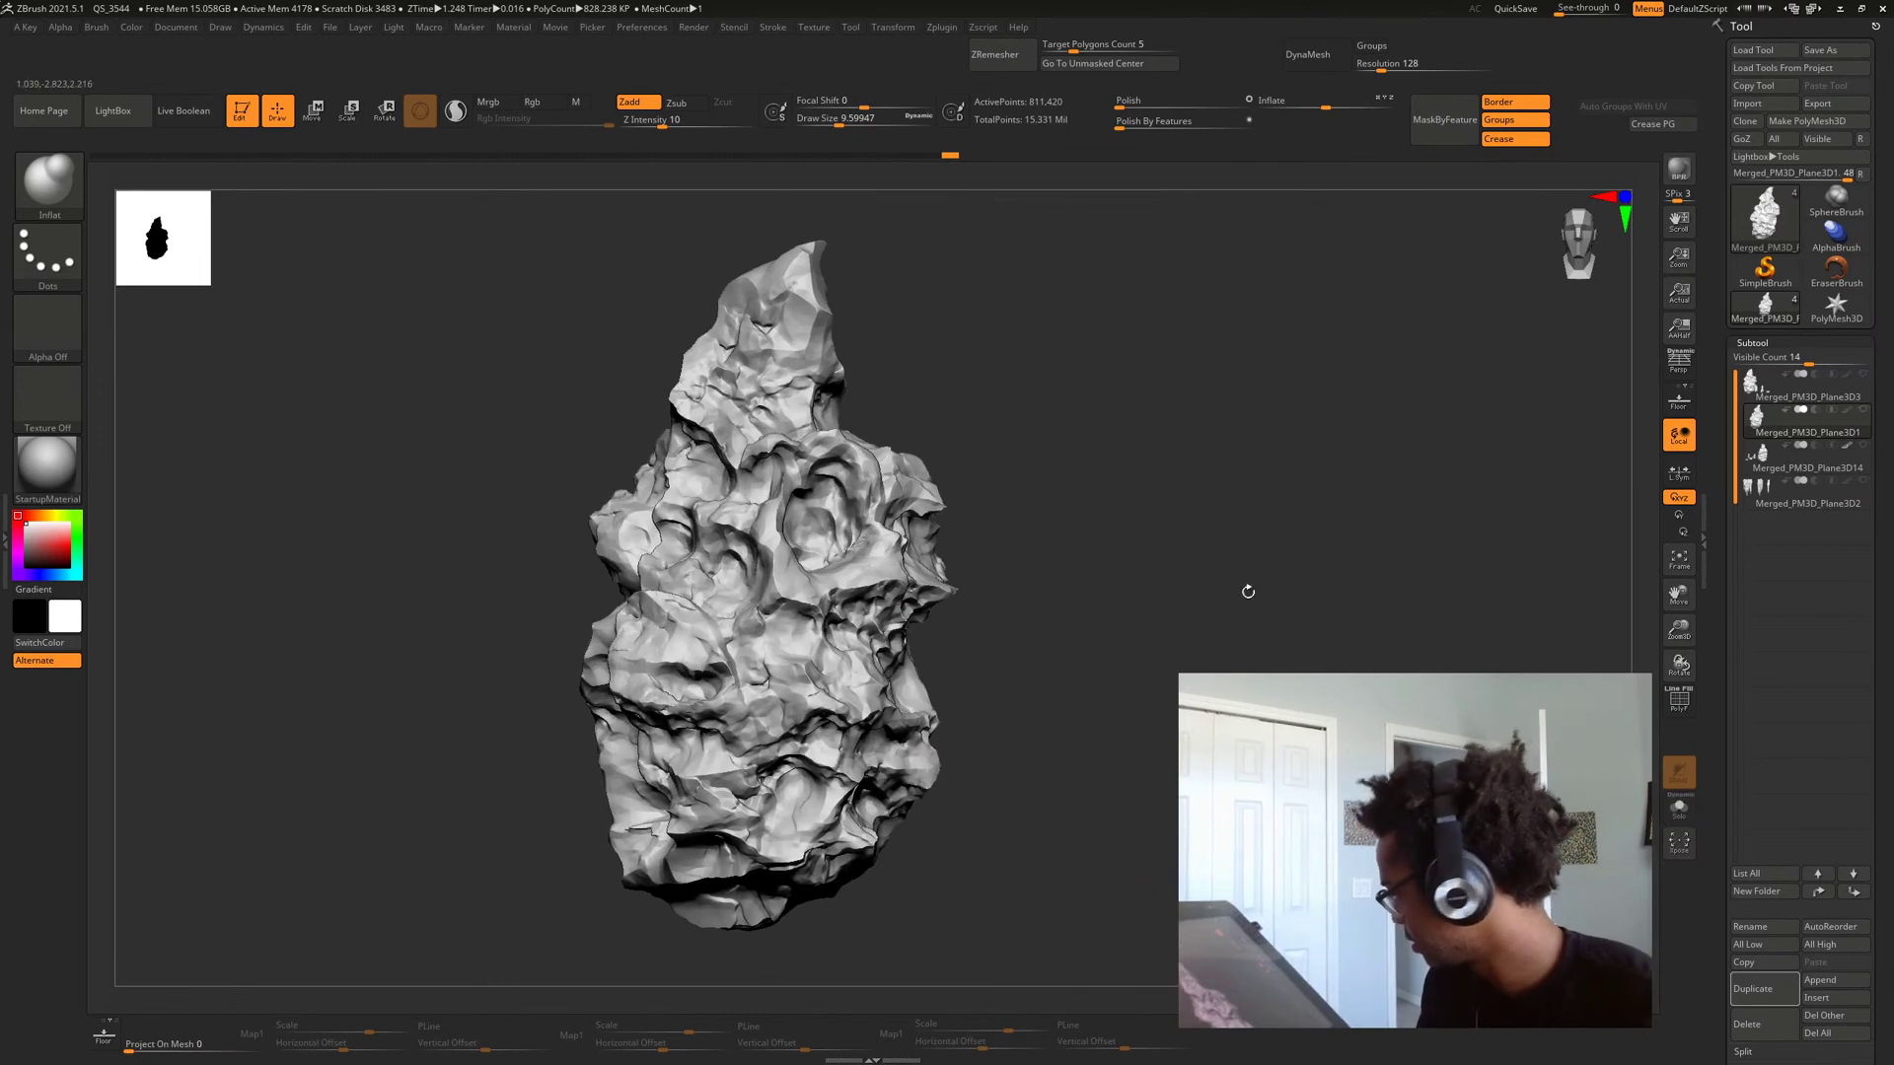
{"action": "left_click_drag", "start_coordinate": [1641, 504], "coordinate": [1065, 583]}
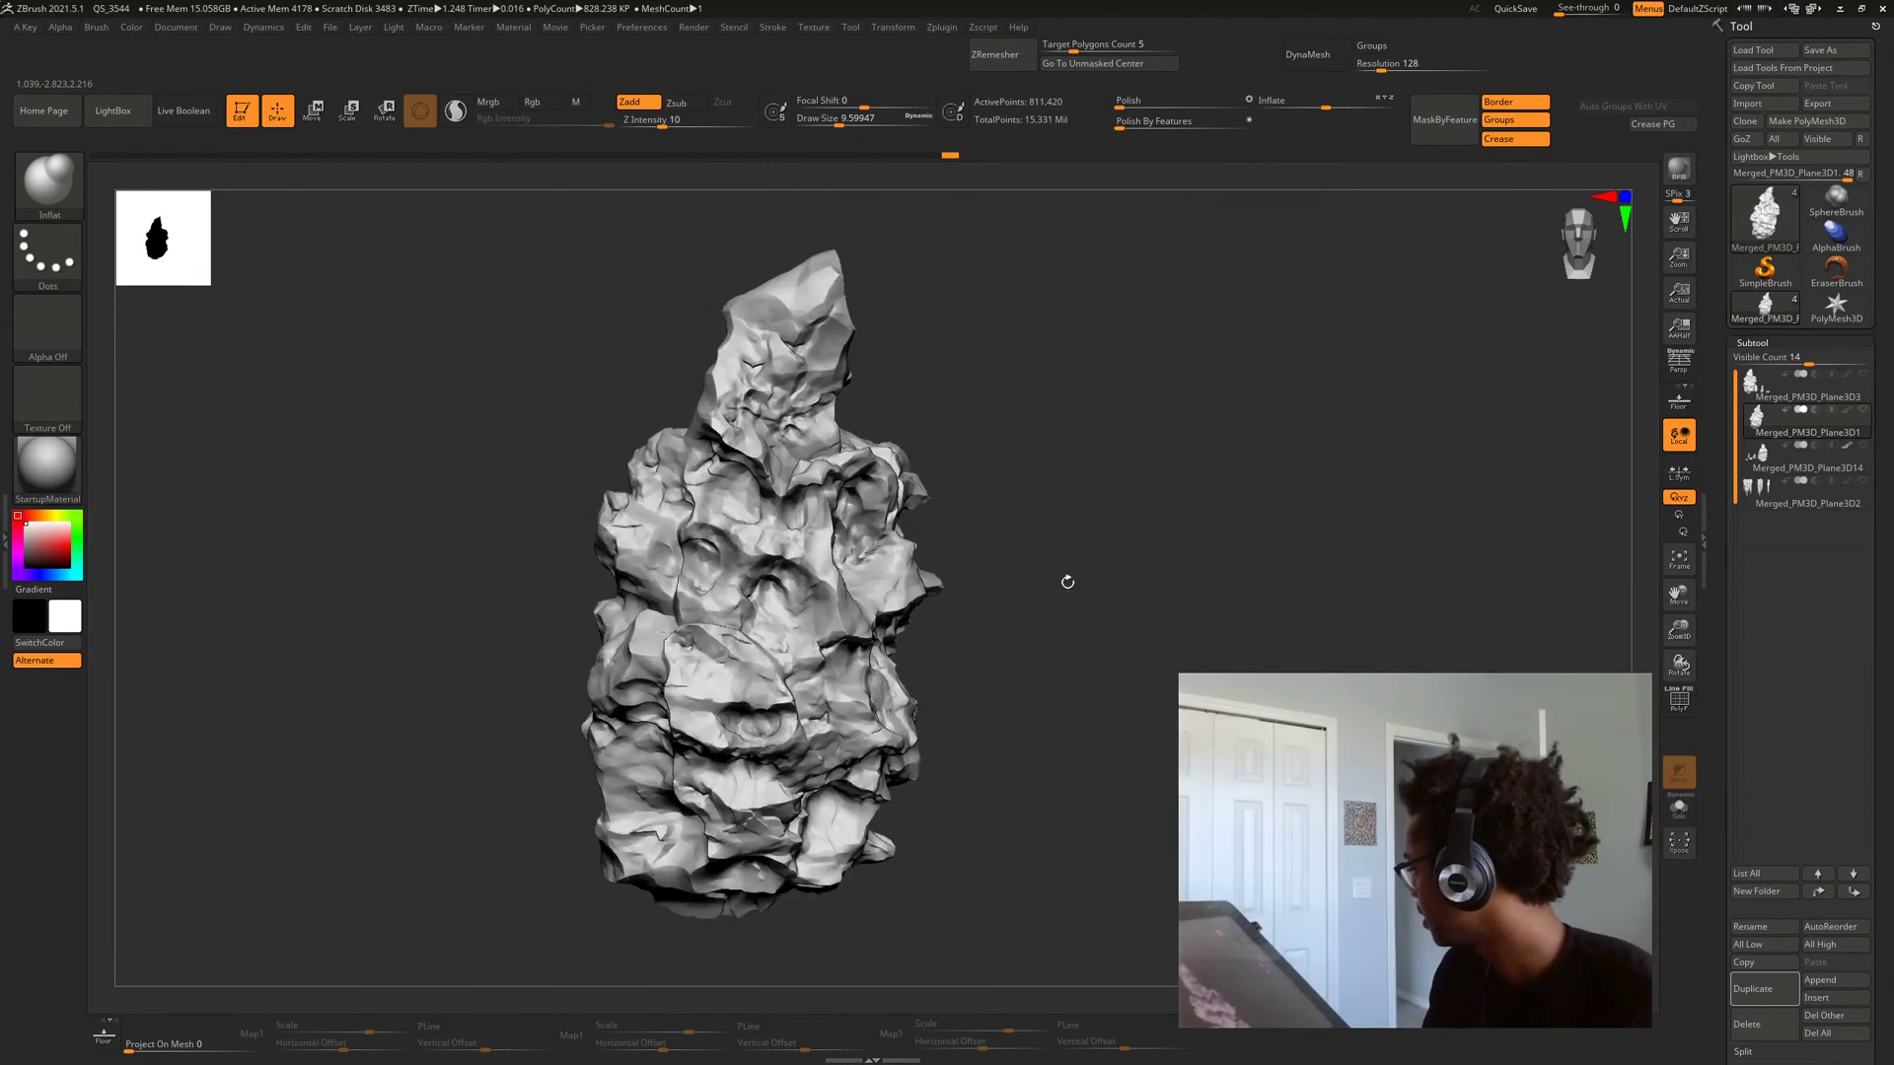
Show all the subtools together and look over the full set of ice pieces and the subtool previews.
{"action": "left_click", "coordinate": [1863, 375], "text": "shift"}
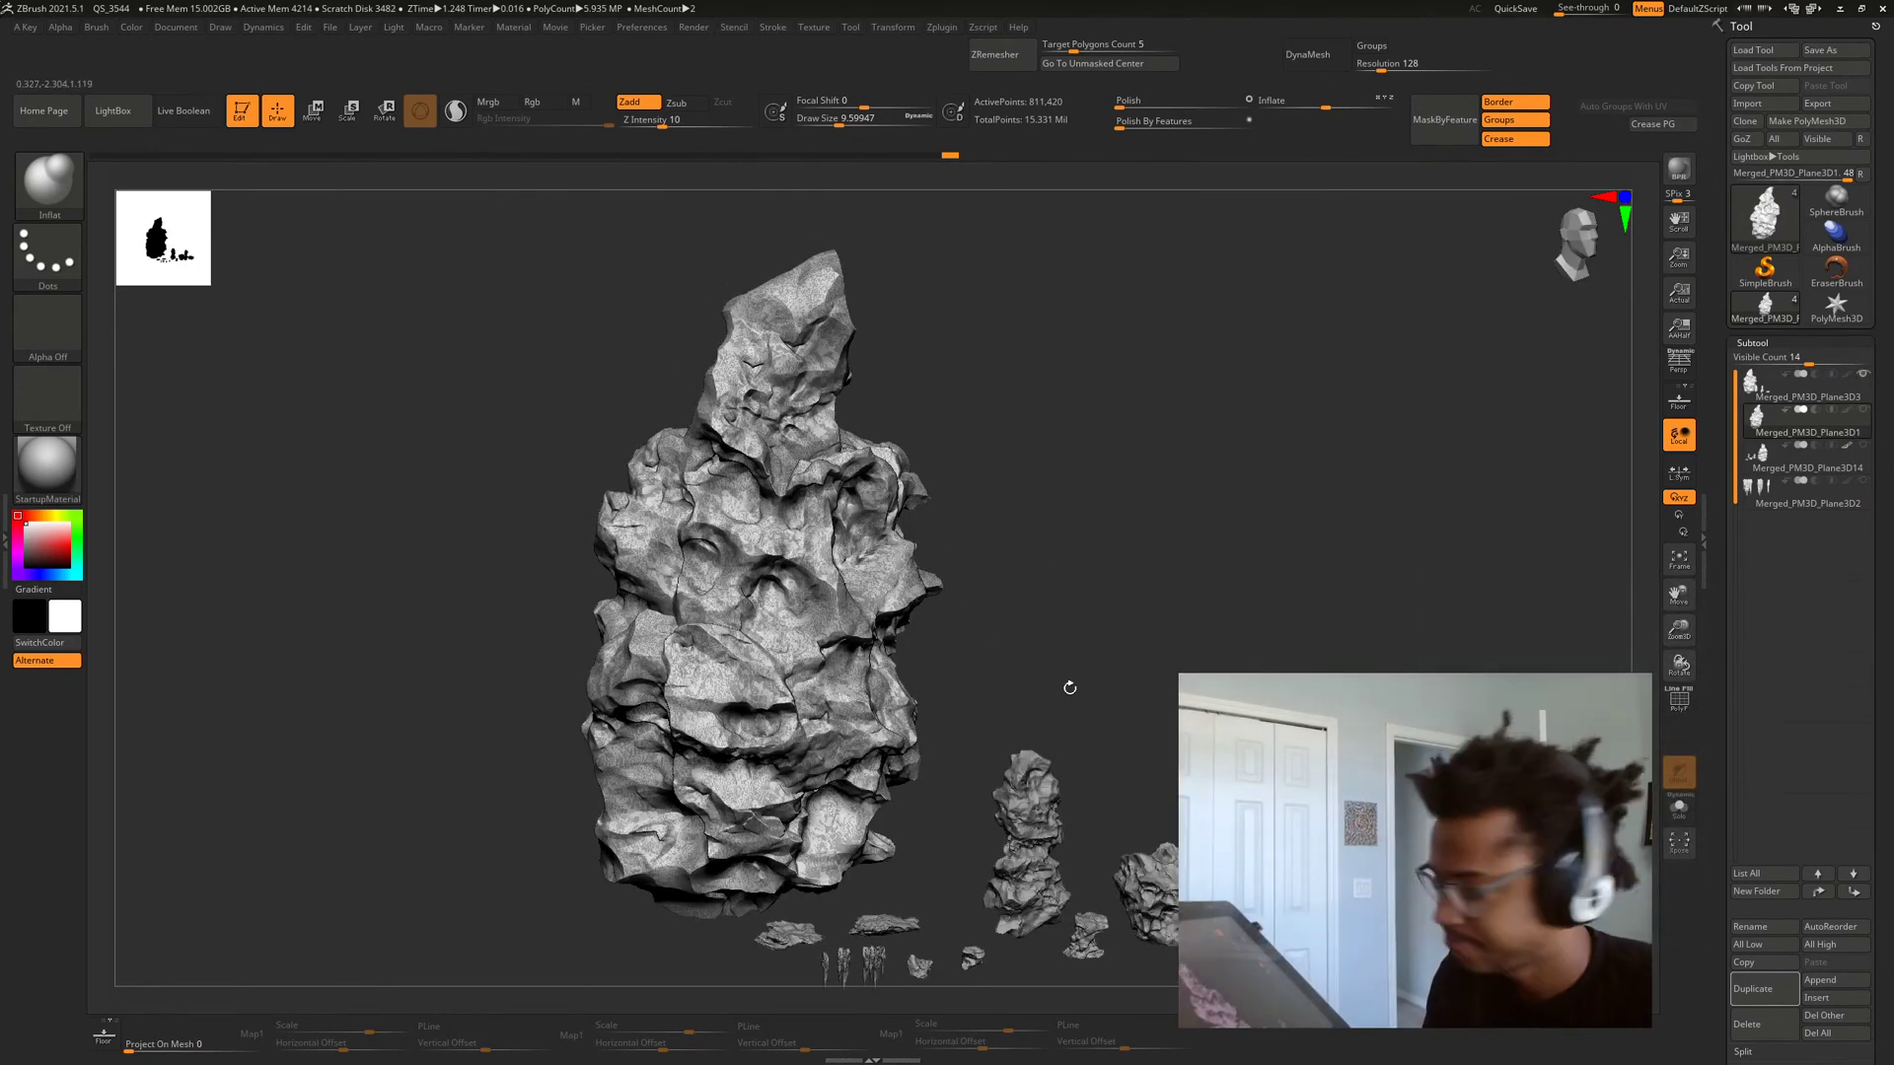
{"action": "left_click_drag", "start_coordinate": [511, 648], "coordinate": [484, 513], "text": "alt"}
{"action": "left_click_drag", "start_coordinate": [962, 661], "coordinate": [987, 693], "text": "alt"}
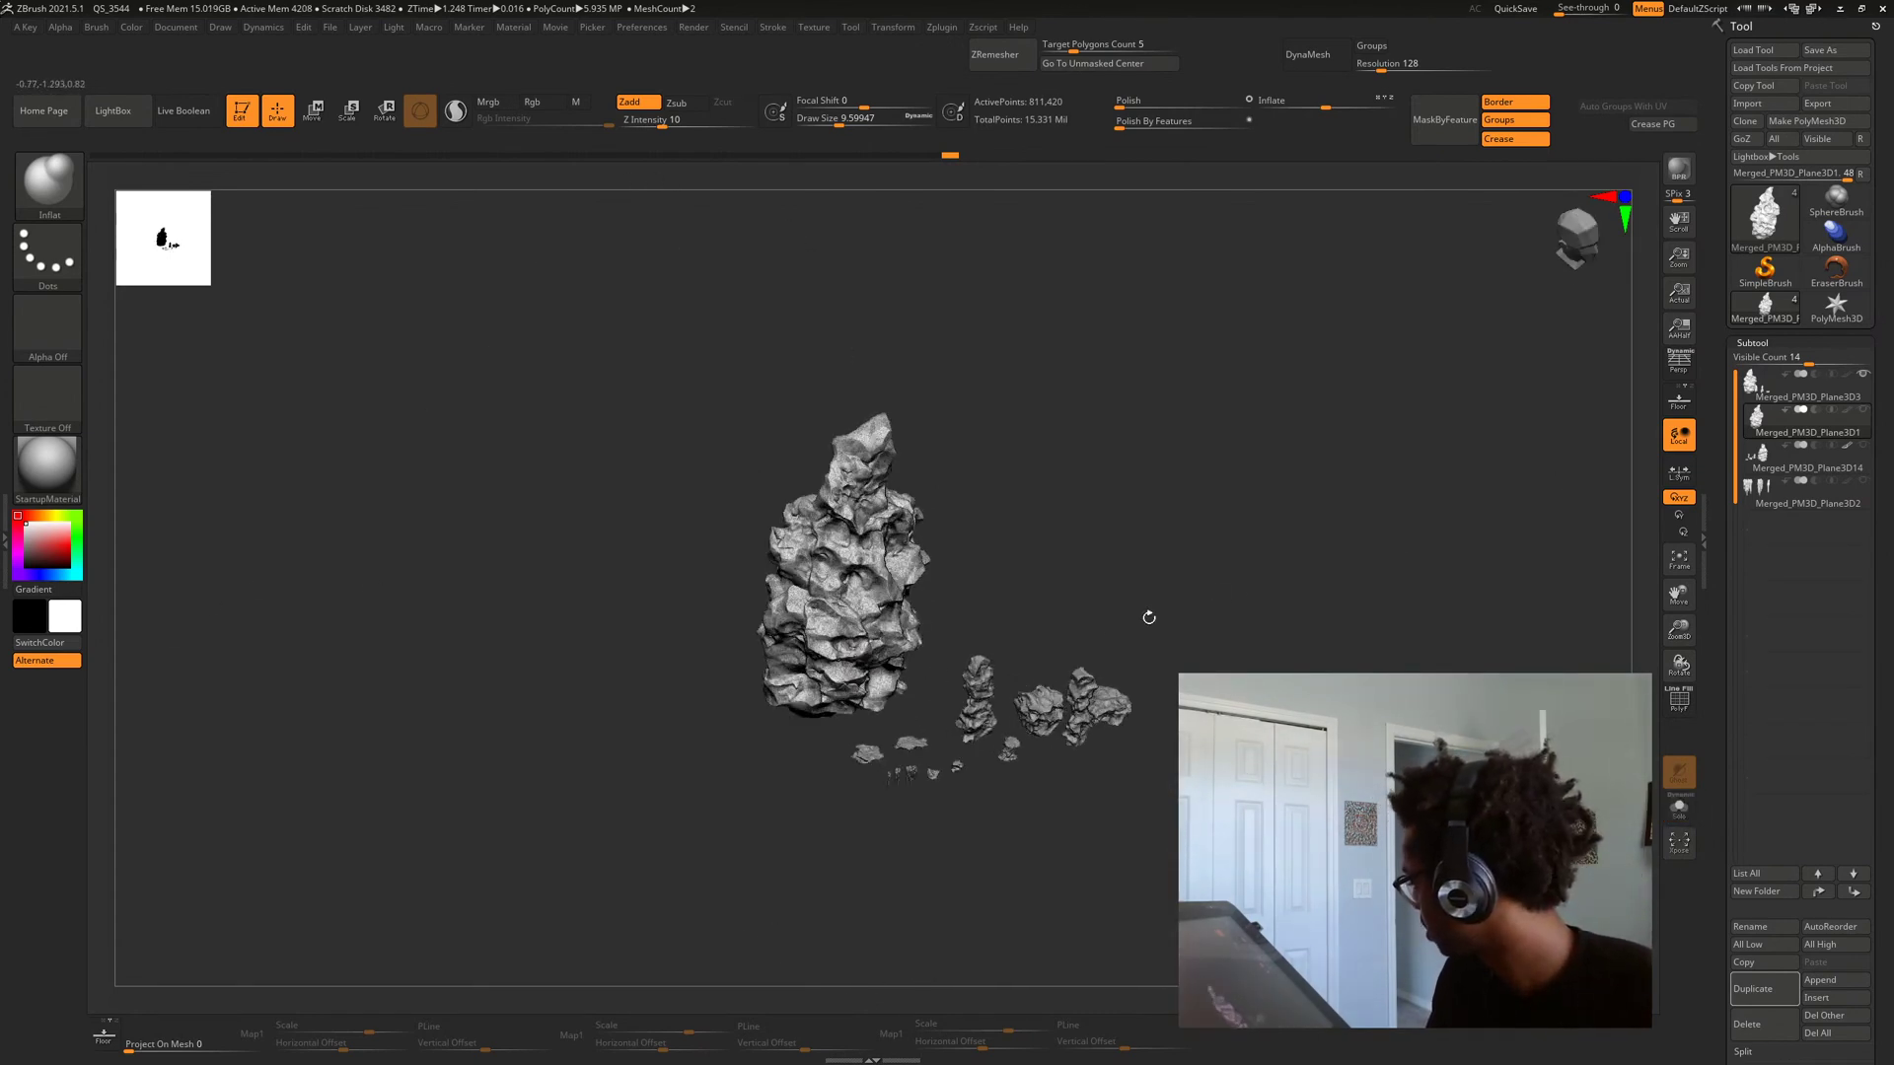
{"action": "left_click_drag", "start_coordinate": [1062, 627], "coordinate": [996, 662], "text": "alt"}
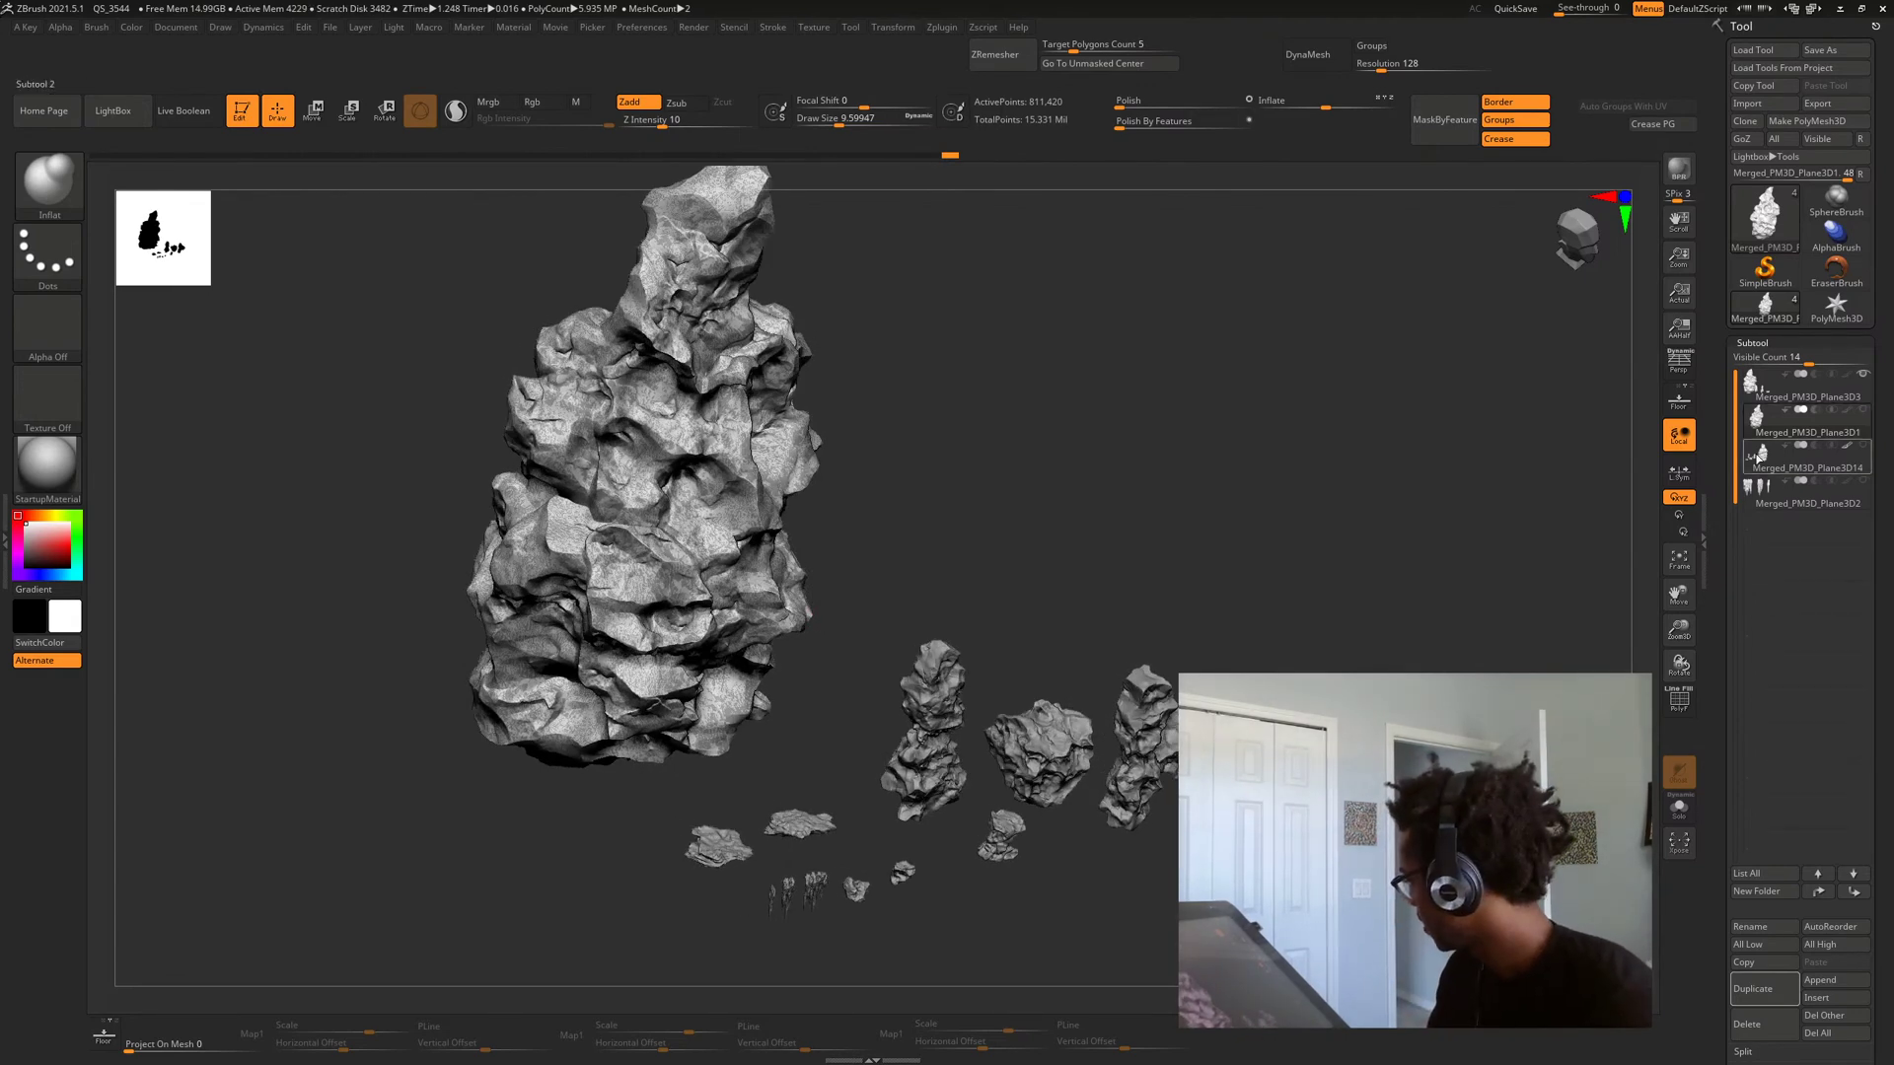
{"action": "mouse_move", "coordinate": [1768, 496]}
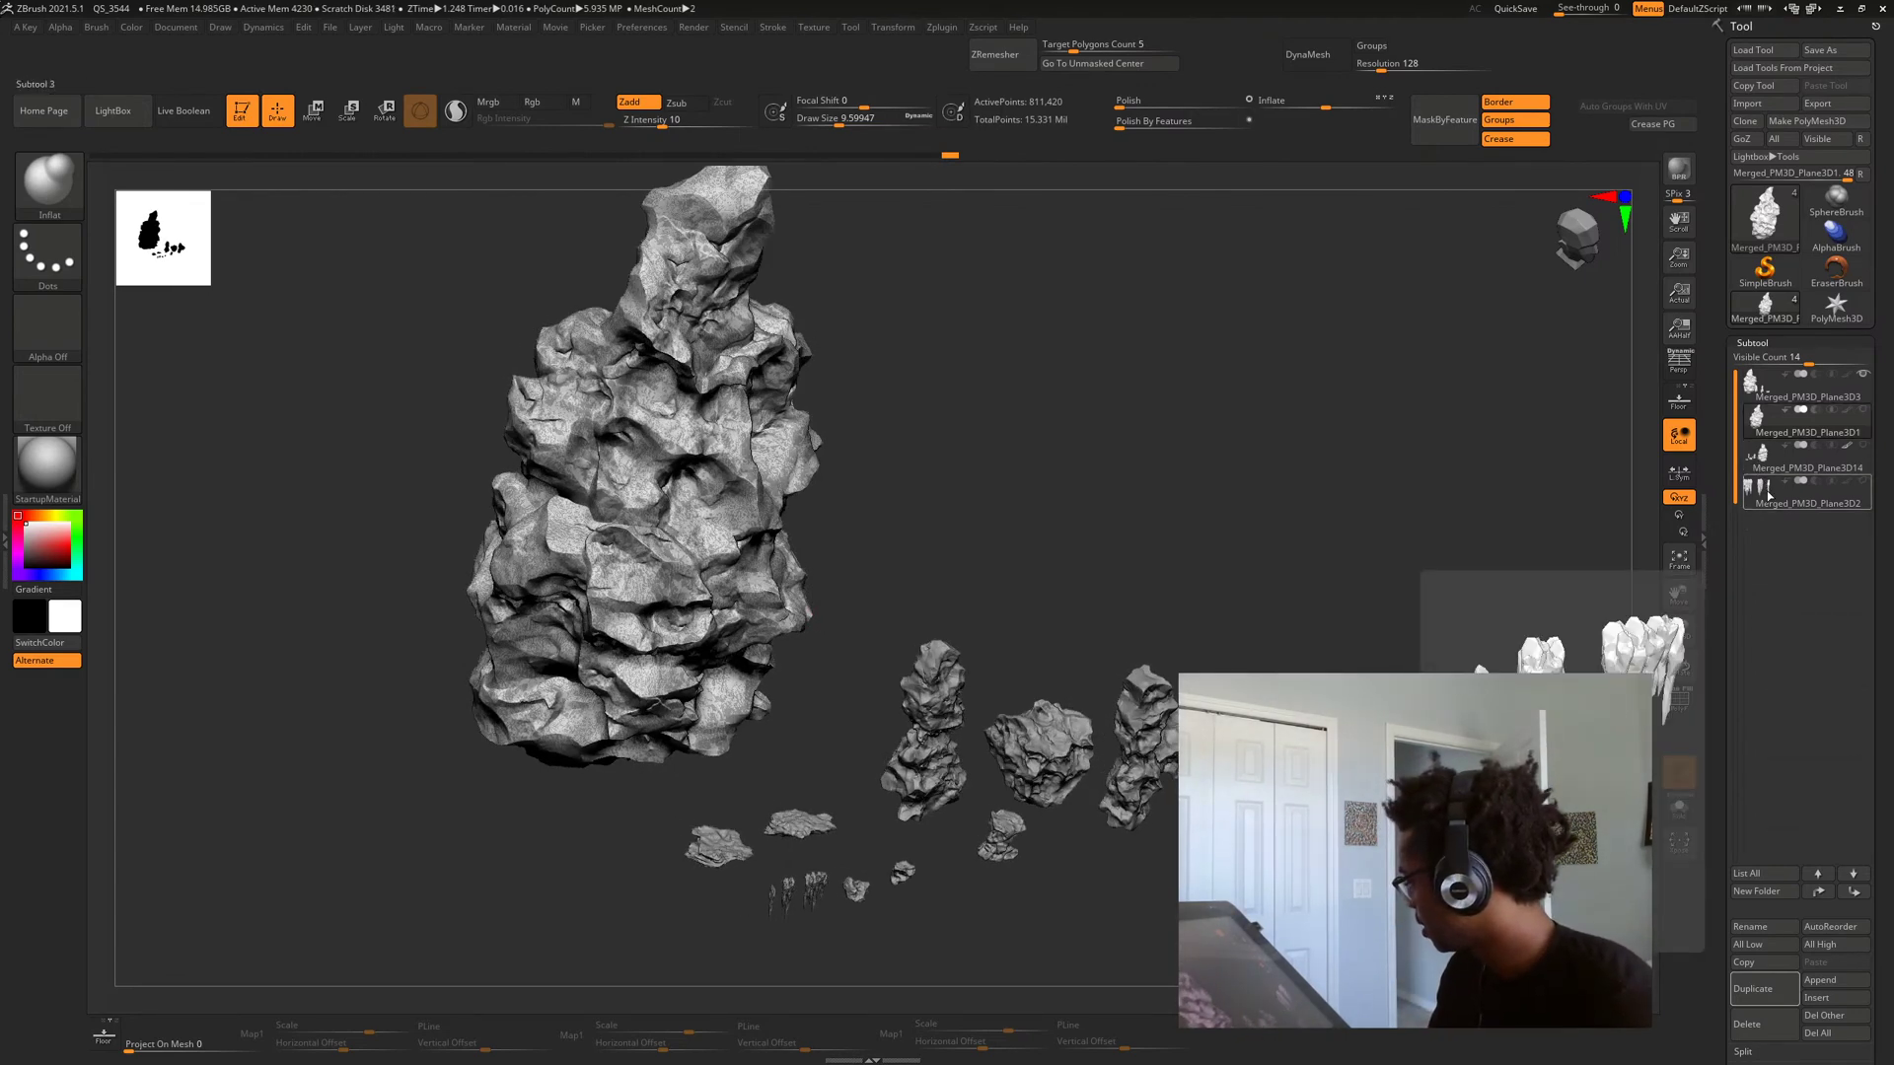
{"action": "mouse_move", "coordinate": [1771, 432]}
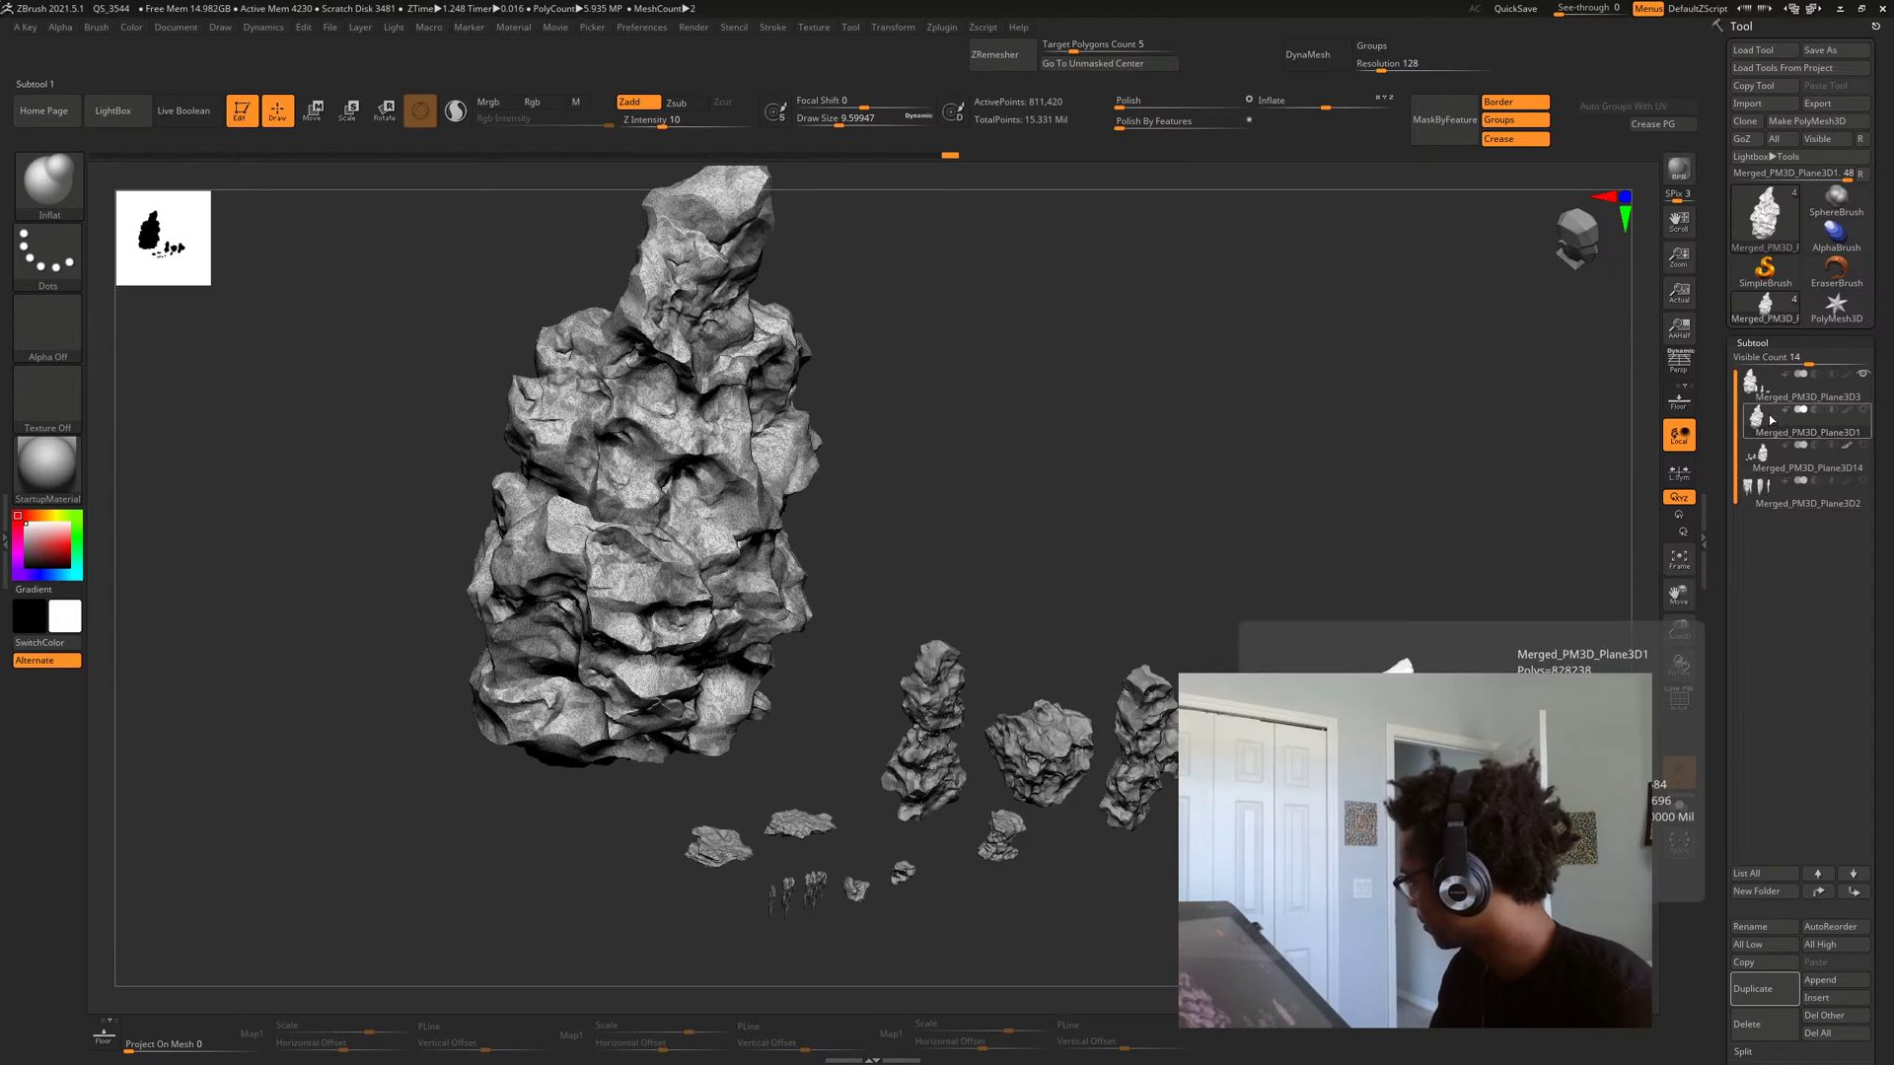
Solo the Merged_PM3D_Plane3D1 subtool, reveal its hidden parts, and examine the smaller high-poly rocks, slabs and icicles.
{"action": "key", "text": "alt+s"}
{"action": "key", "text": "alt+s"}
{"action": "key", "text": "alt+s"}
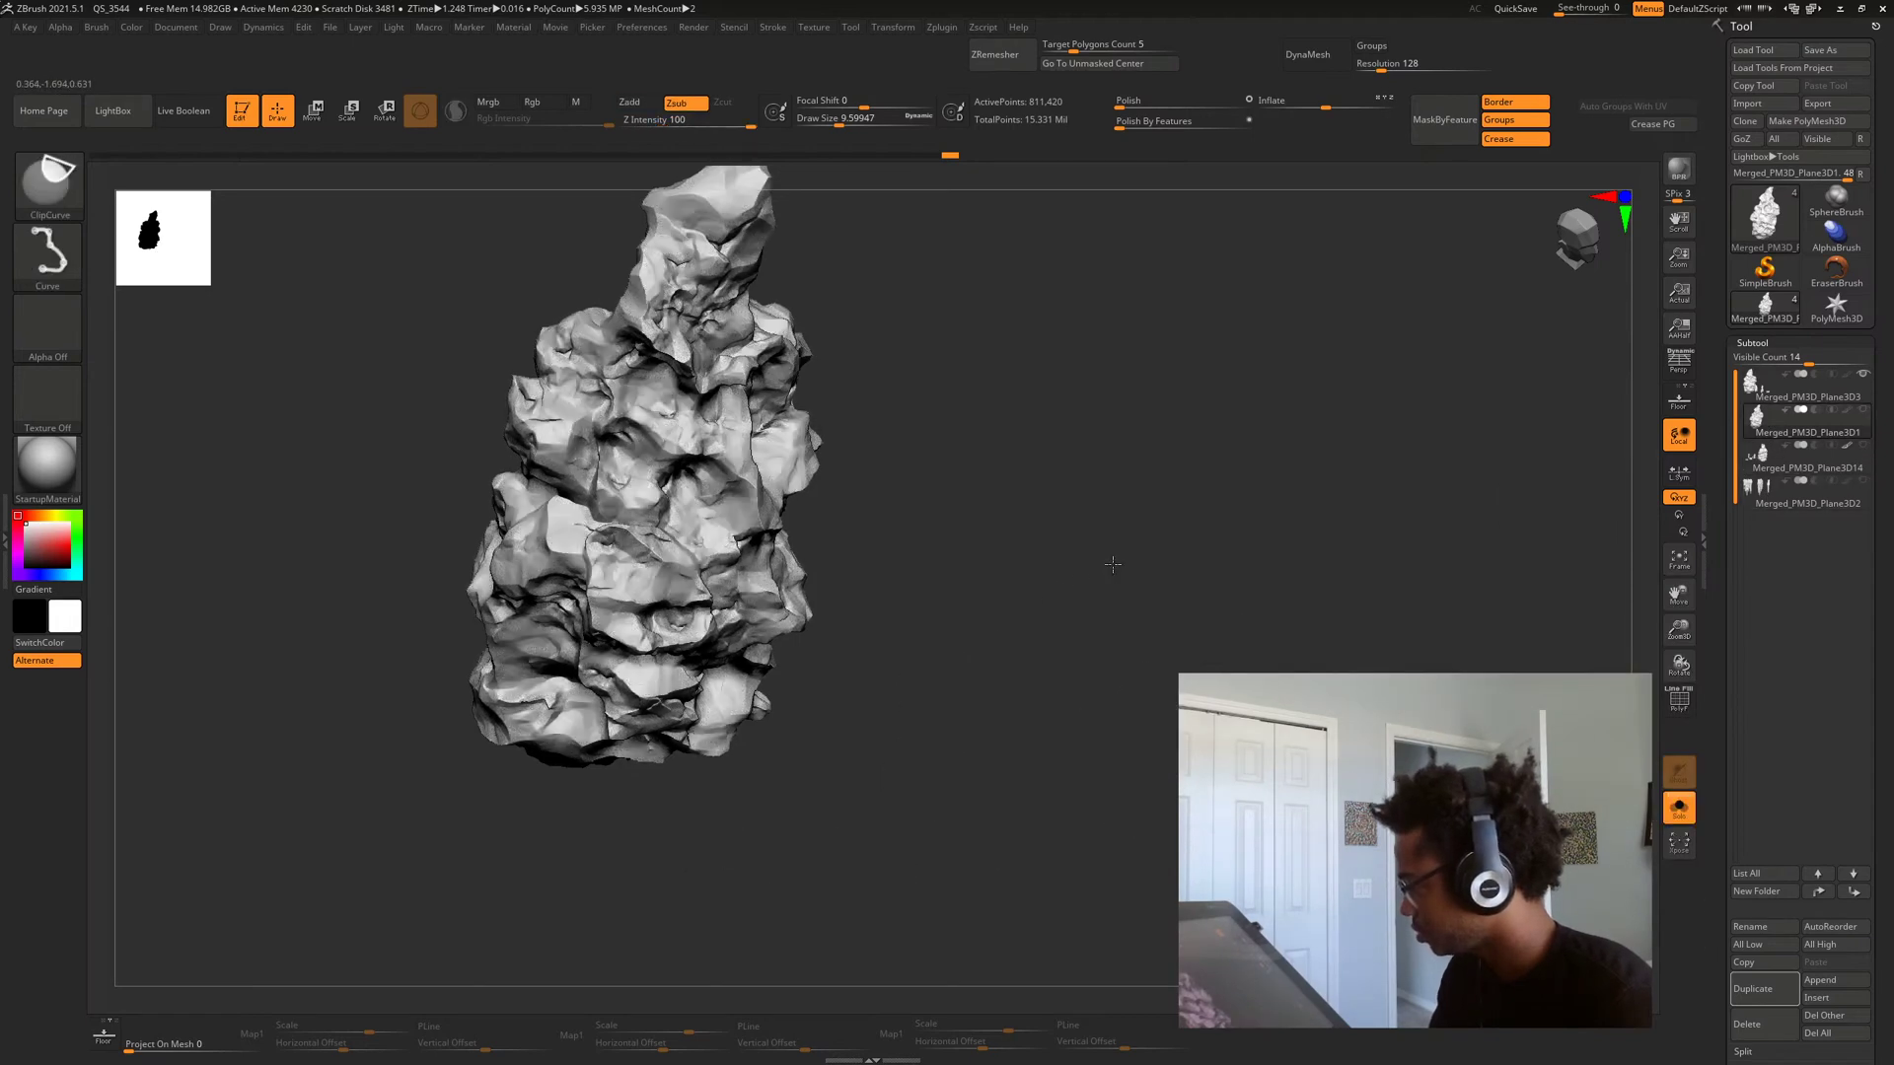
{"action": "left_click", "coordinate": [1158, 746], "text": "ctrl+shift"}
{"action": "mouse_move", "coordinate": [1040, 618]}
{"action": "left_mouse_down"}
{"action": "mouse_move", "coordinate": [1030, 586]}
{"action": "mouse_move", "coordinate": [901, 651]}
{"action": "mouse_move", "coordinate": [931, 636]}
{"action": "left_mouse_up"}
{"action": "key", "text": "ctrl+shift"}
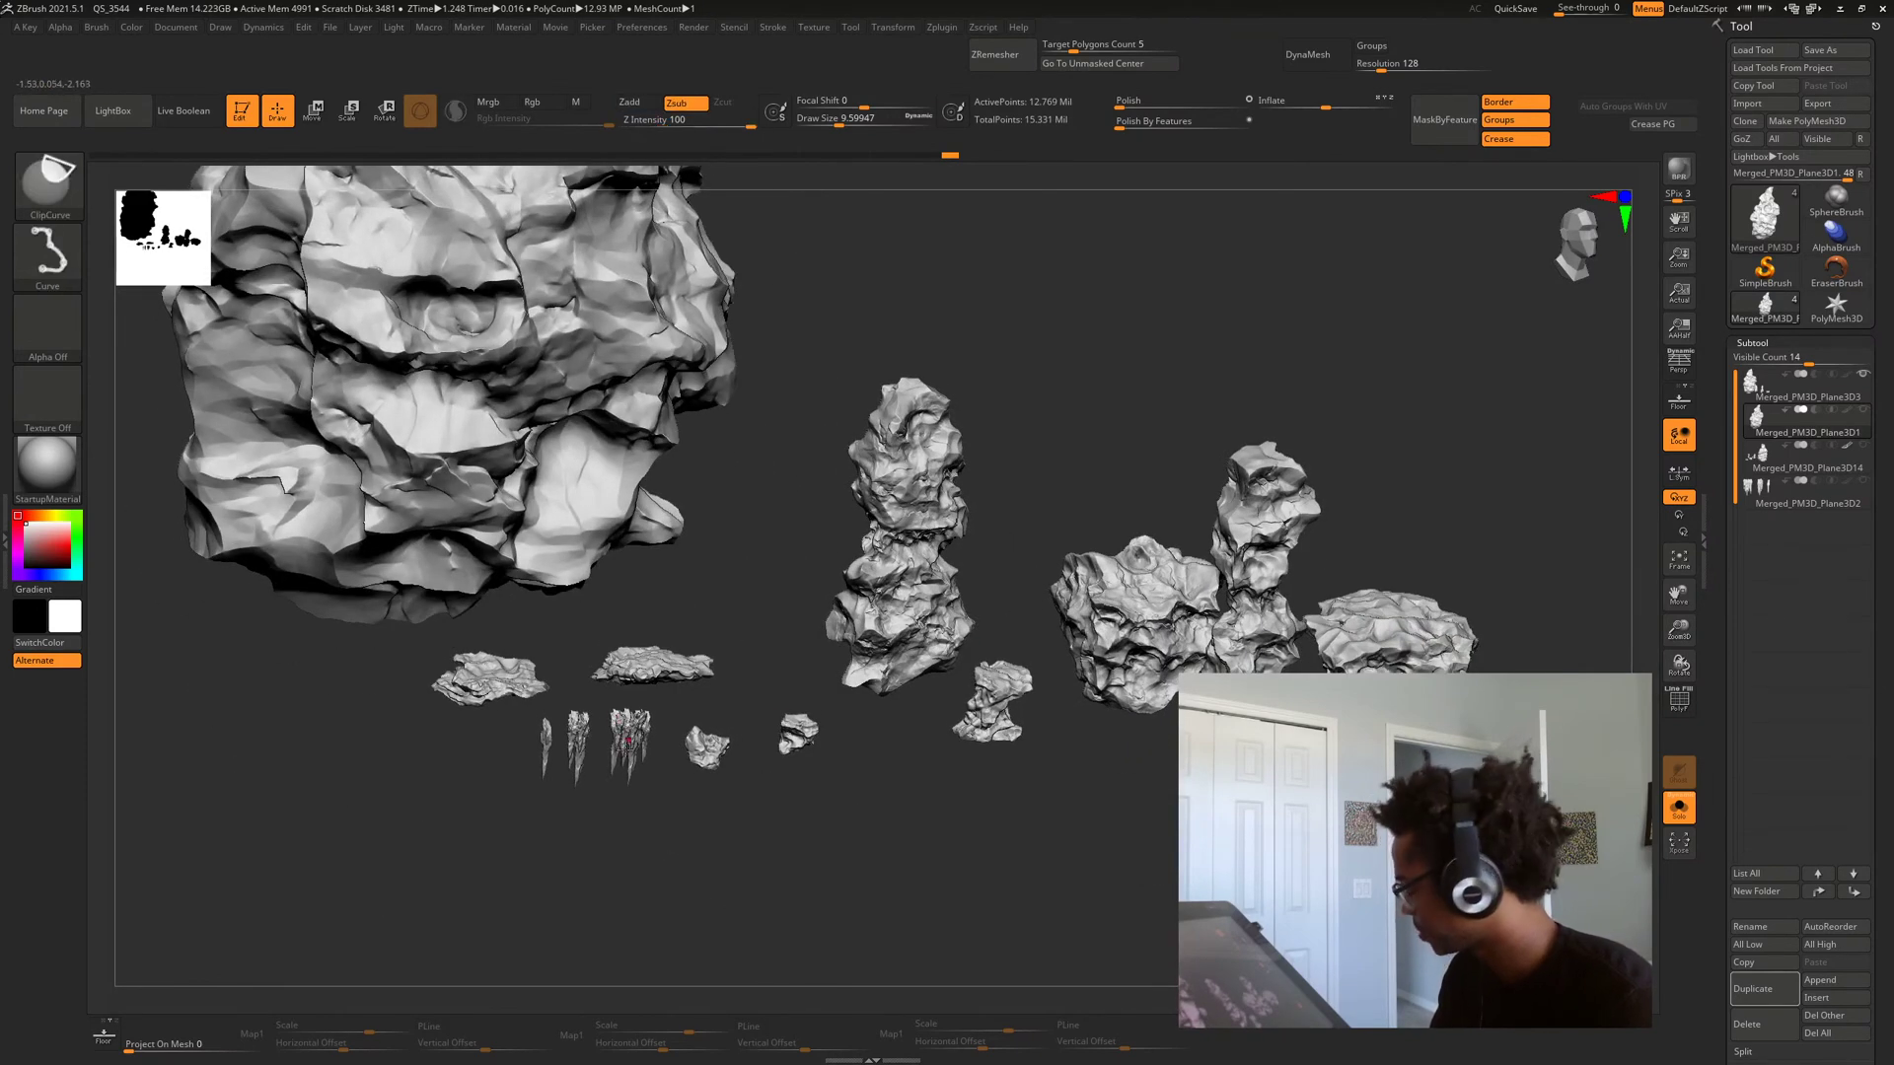
{"action": "mouse_move", "coordinate": [664, 803]}
{"action": "left_mouse_down", "text": "alt"}
{"action": "mouse_move", "coordinate": [562, 868]}
{"action": "mouse_move", "coordinate": [759, 654]}
{"action": "mouse_move", "coordinate": [1068, 506]}
{"action": "mouse_move", "coordinate": [1237, 557]}
{"action": "left_mouse_up", "text": "alt"}
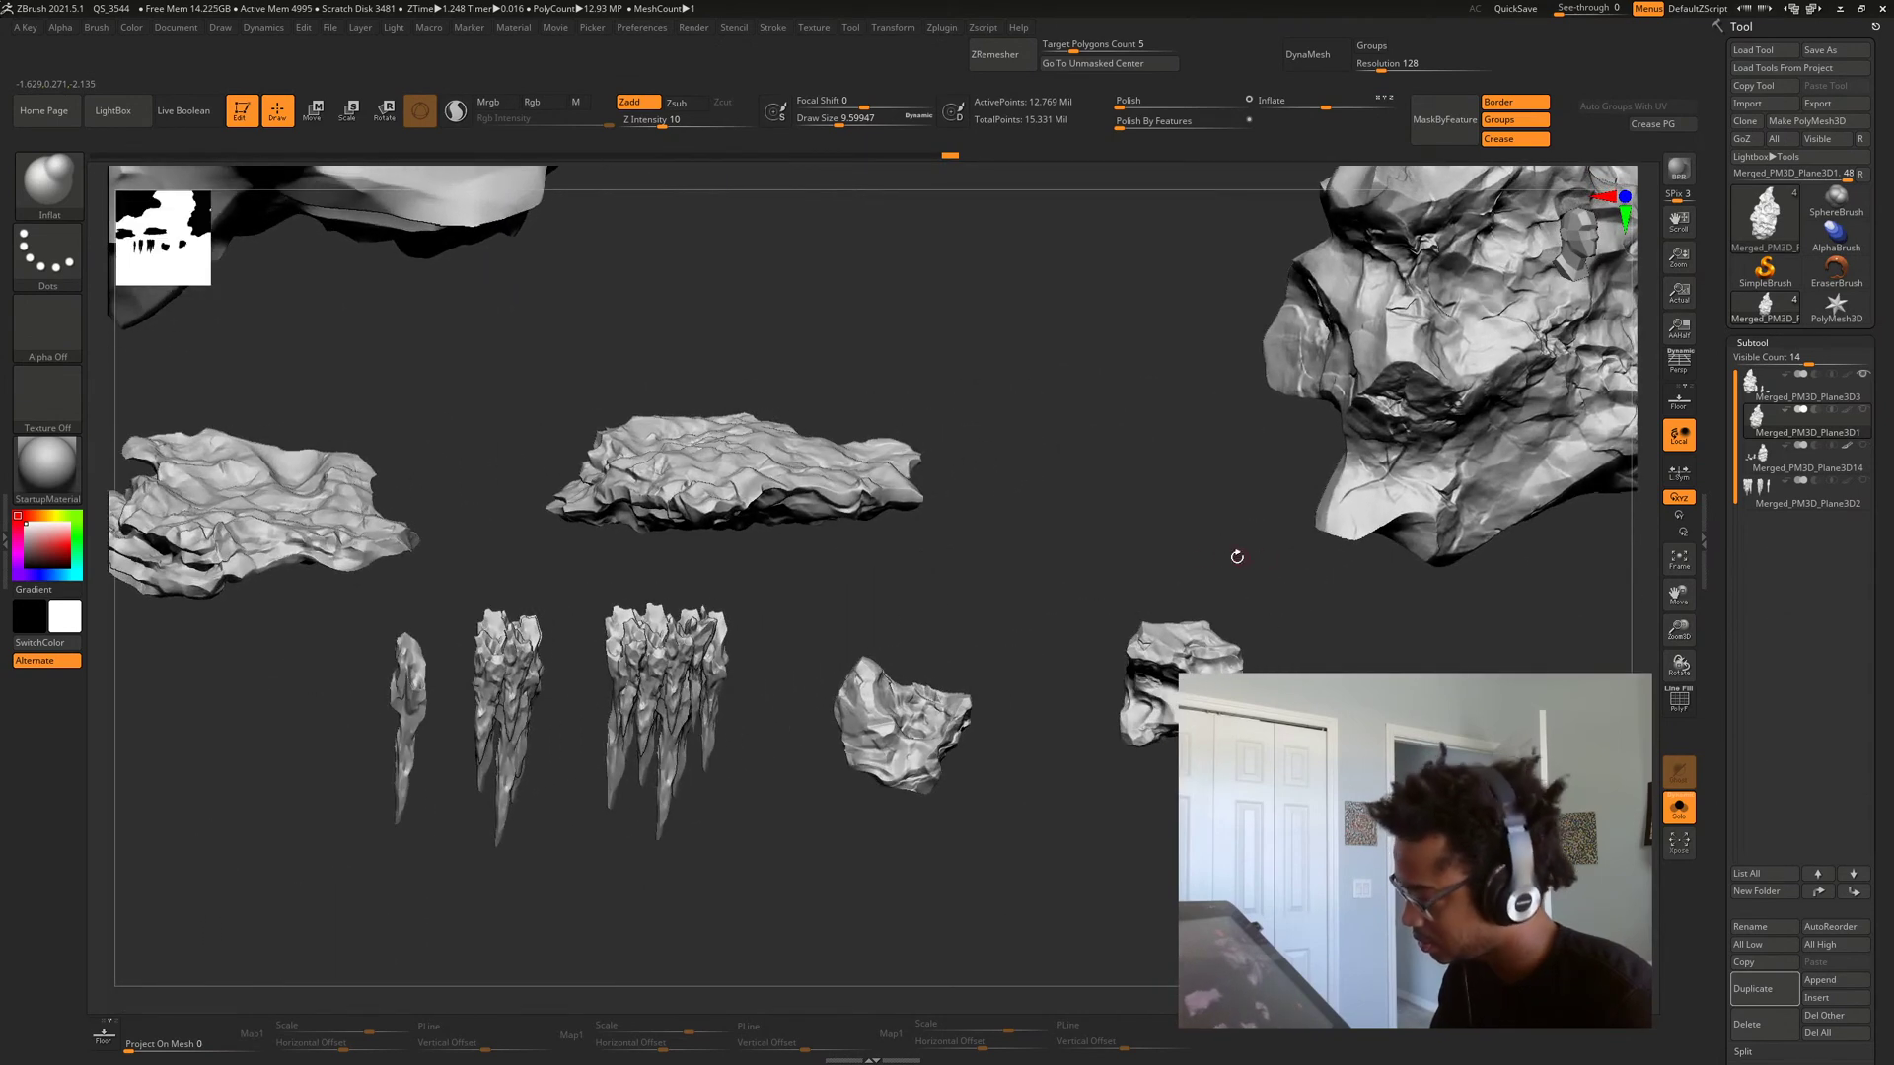
{"action": "left_click_drag", "start_coordinate": [1119, 567], "coordinate": [1115, 567], "text": "shift"}
{"action": "left_click_drag", "start_coordinate": [1282, 496], "coordinate": [787, 672], "text": "alt"}
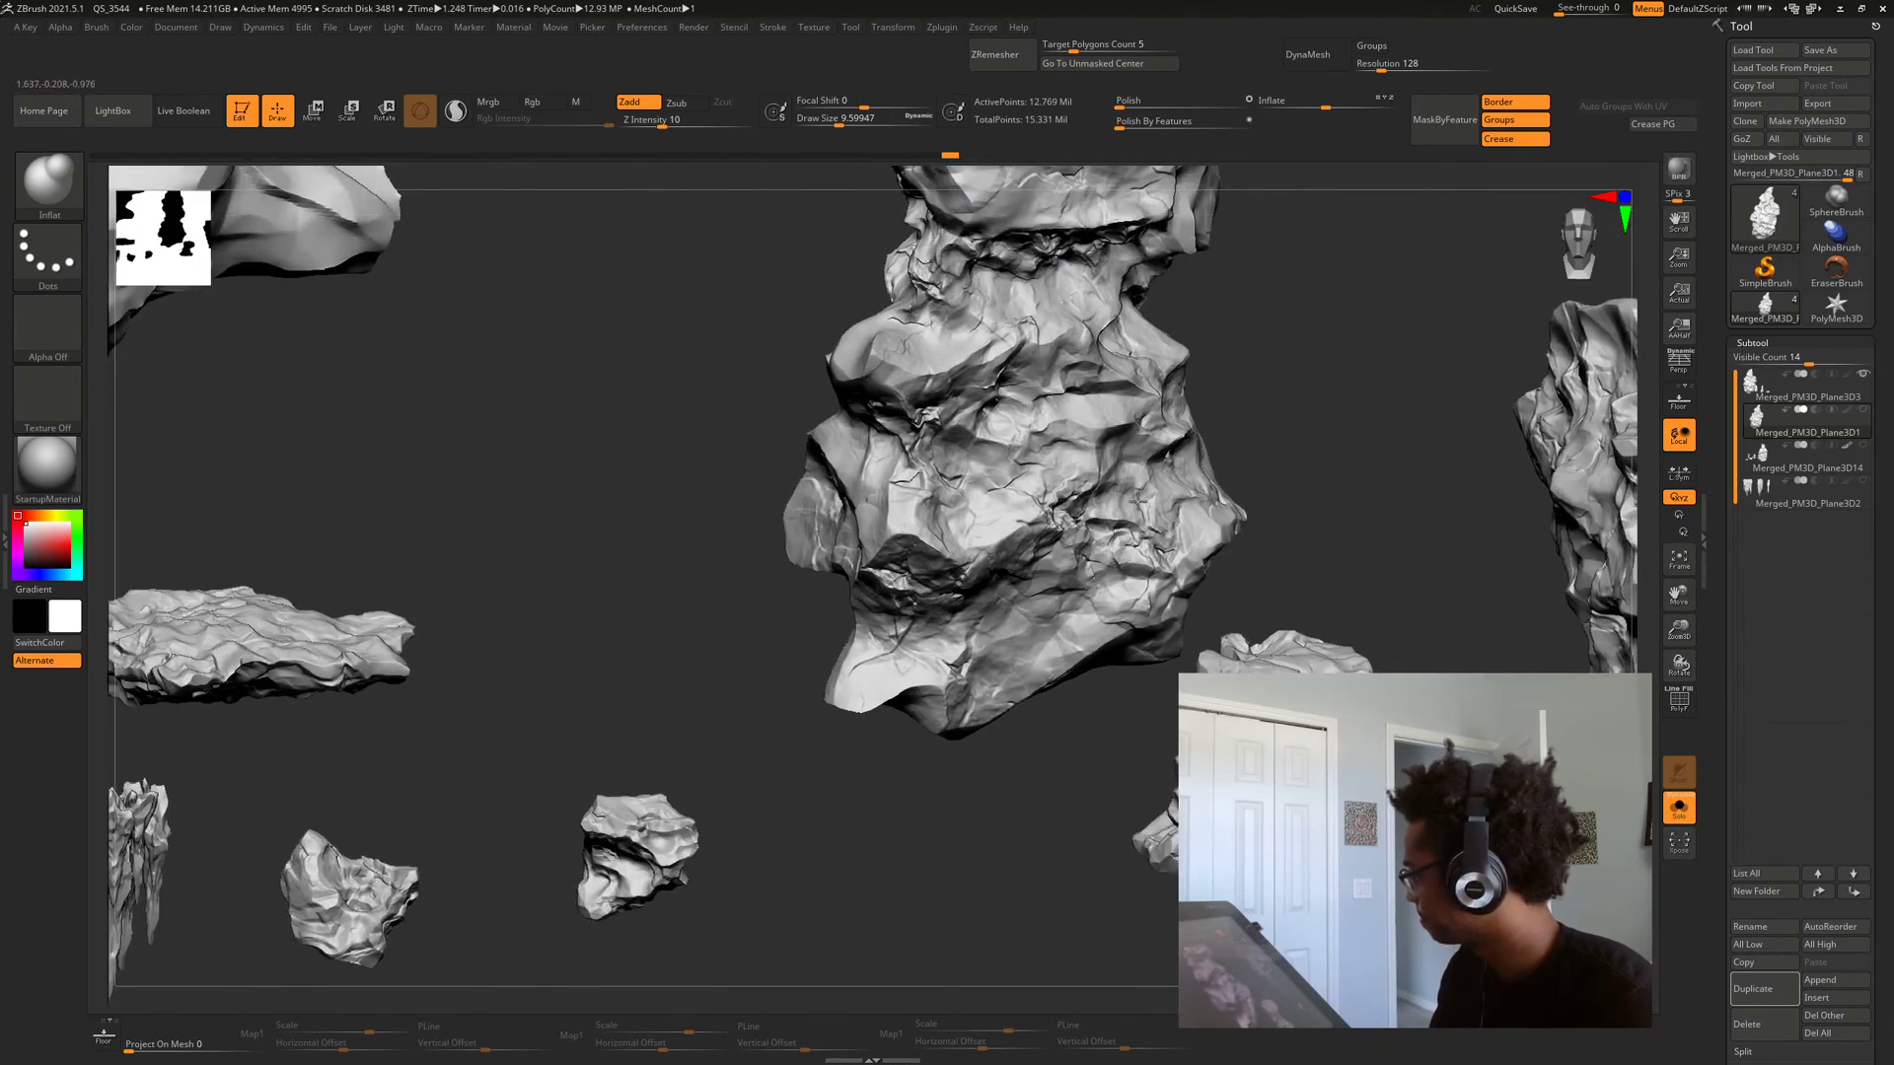
{"action": "left_click_drag", "start_coordinate": [1259, 517], "coordinate": [1514, 414], "text": "alt"}
Go through the low-poly subtools Merged_PM3D_Plane3D2 and Merged_PM3D_Plane3D14, and show the icicles together with the rocks.
{"action": "left_click", "coordinate": [1760, 501]}
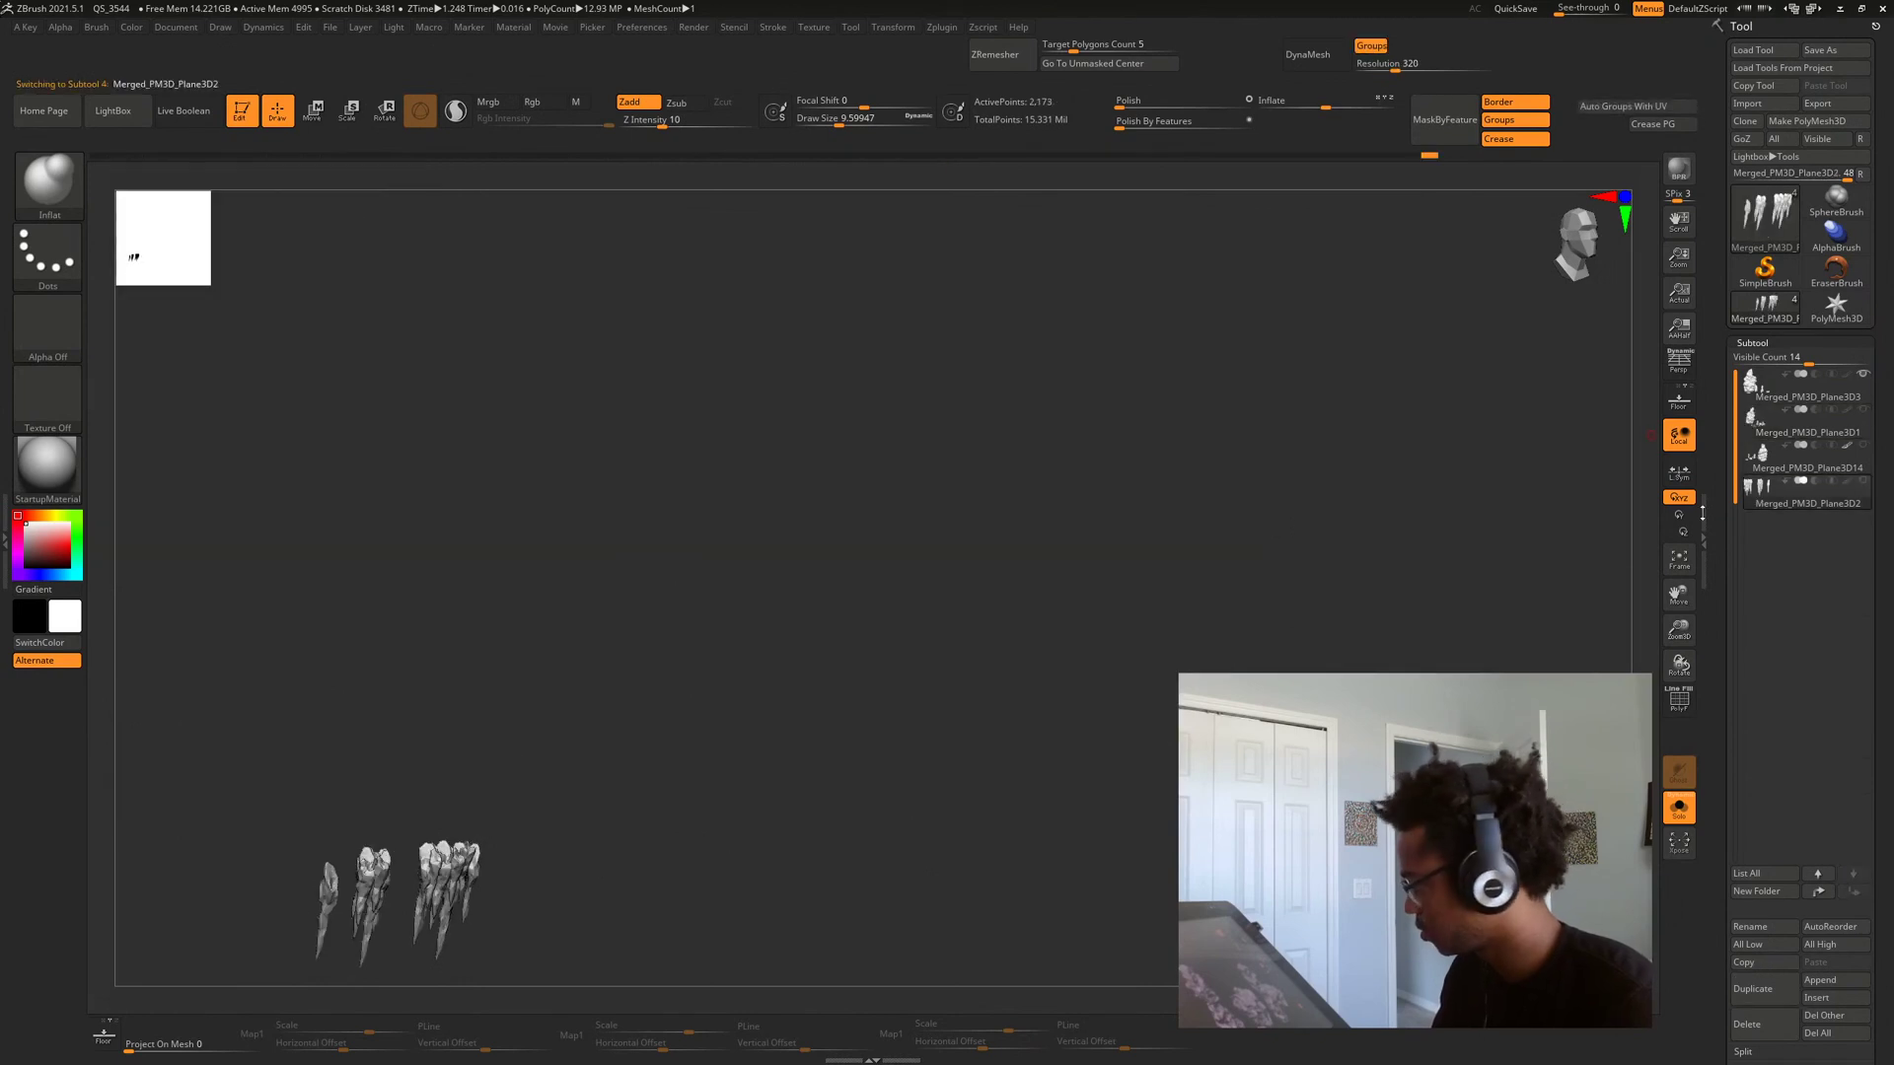
{"action": "left_click_drag", "start_coordinate": [817, 614], "coordinate": [1610, 490]}
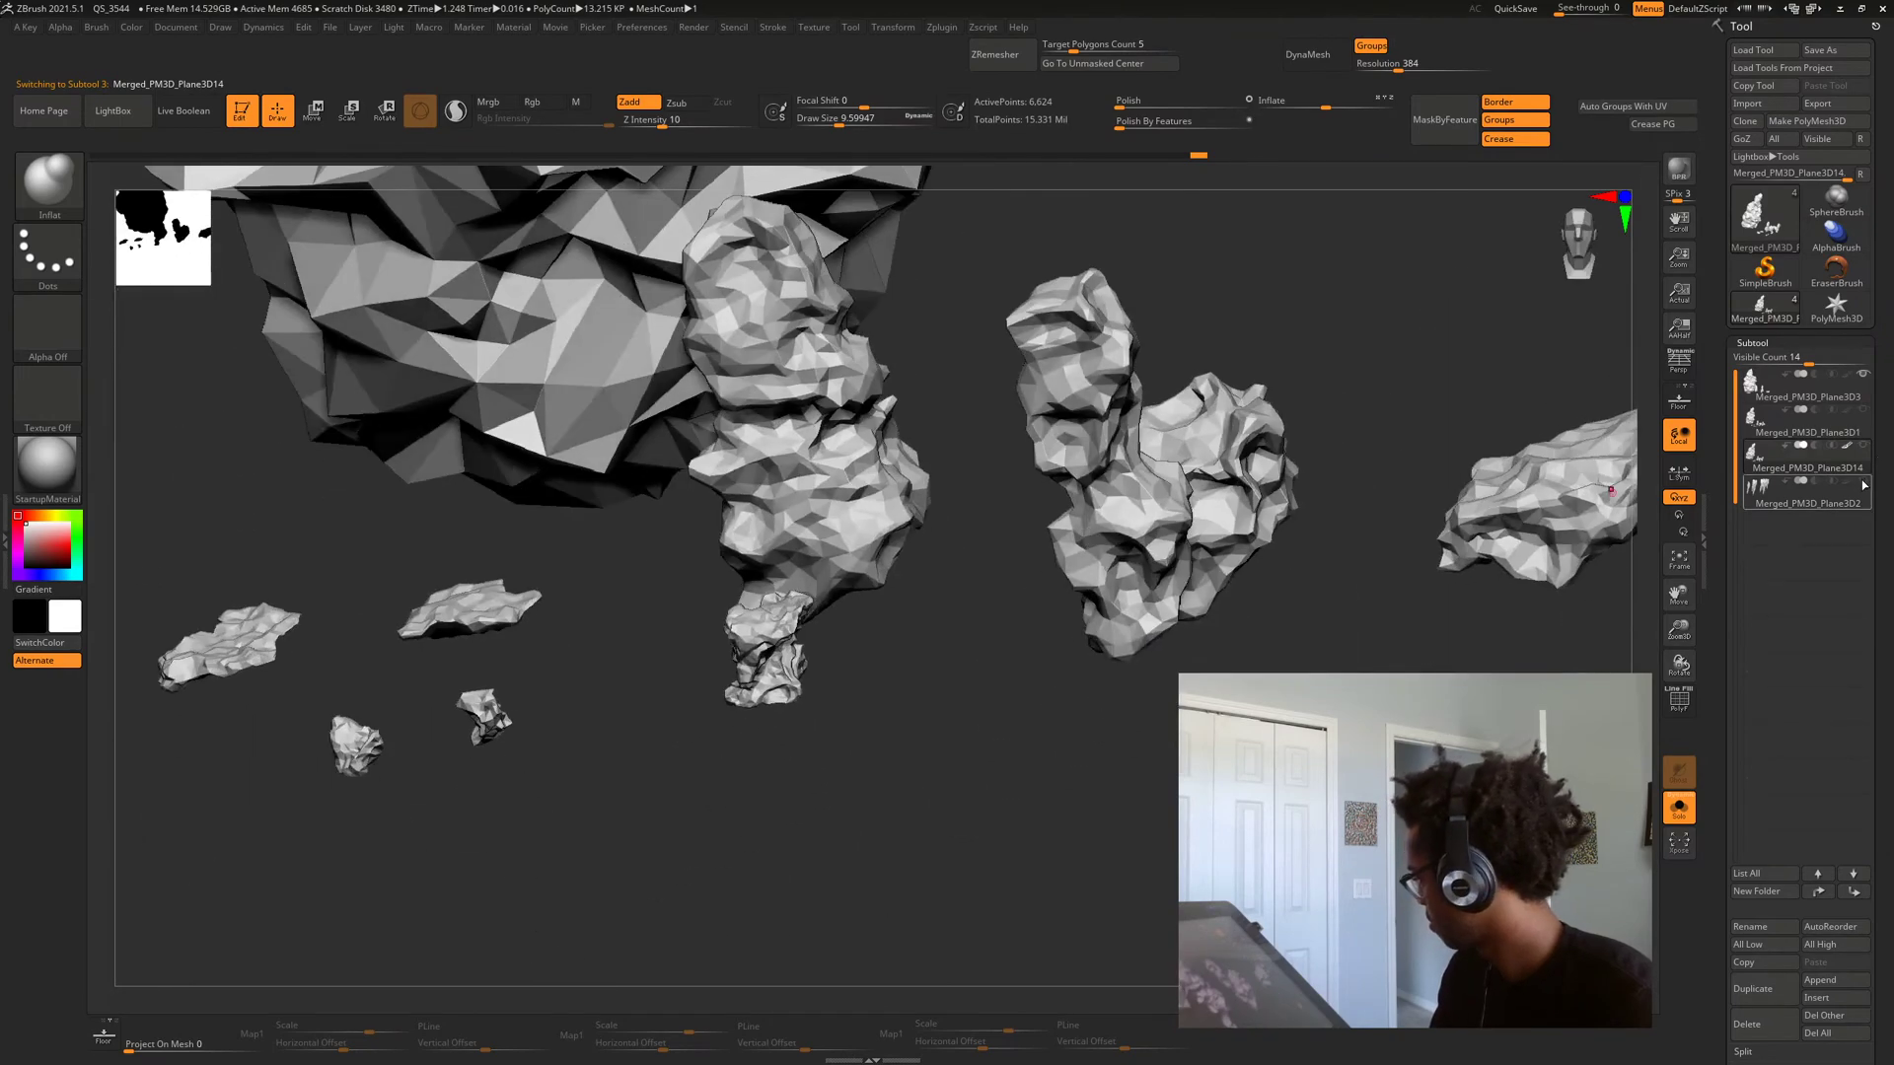
{"action": "left_click", "coordinate": [1863, 376]}
{"action": "left_click", "coordinate": [1863, 376]}
Examine the low-poly rocks, slabs and icicles up close, toggling the polygon wireframe display.
{"action": "mouse_move", "coordinate": [860, 533]}
{"action": "left_mouse_down"}
{"action": "mouse_move", "coordinate": [924, 525]}
{"action": "mouse_move", "coordinate": [779, 572]}
{"action": "left_mouse_up"}
{"action": "left_click_drag", "start_coordinate": [942, 513], "coordinate": [959, 612], "text": "alt"}
{"action": "left_click_drag", "start_coordinate": [779, 621], "coordinate": [966, 609]}
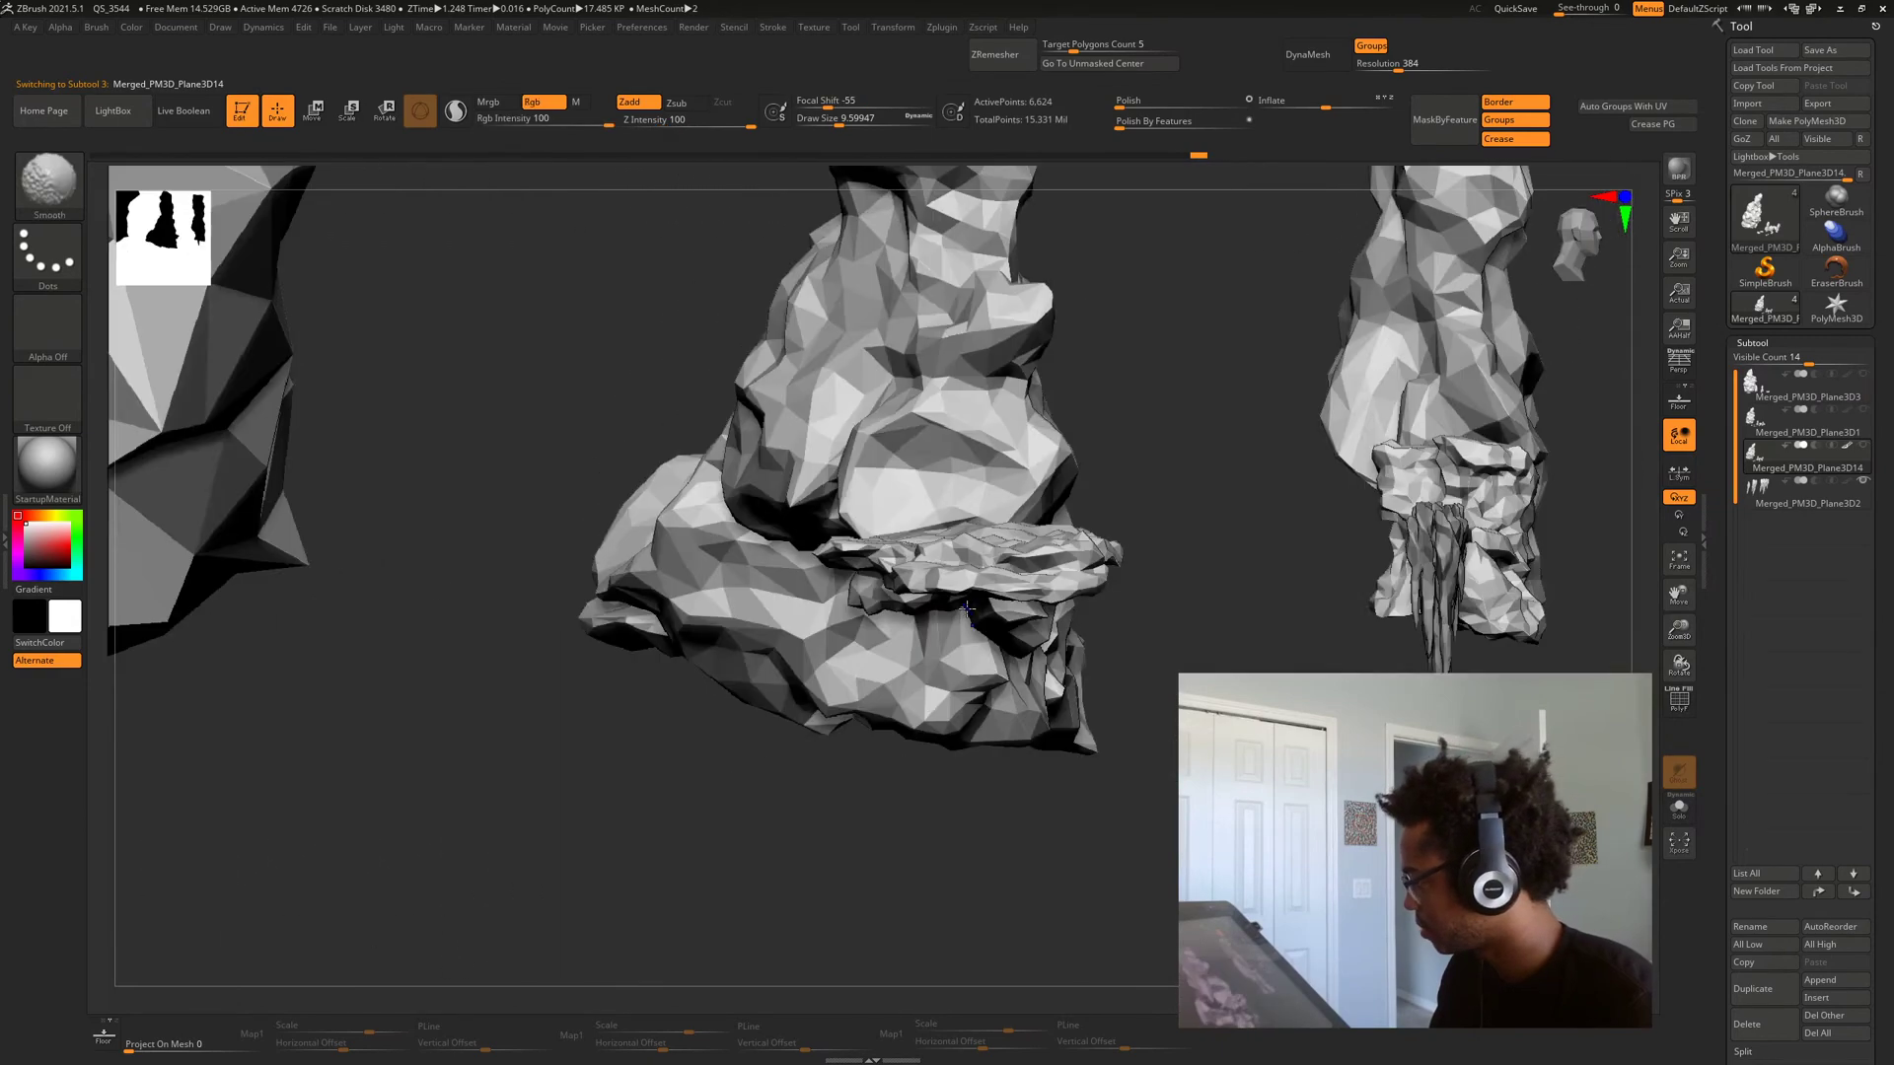
{"action": "key", "text": "shift+f"}
{"action": "left_click_drag", "start_coordinate": [1164, 592], "coordinate": [779, 681]}
{"action": "key", "text": "shift+f"}
{"action": "left_click_drag", "start_coordinate": [640, 729], "coordinate": [877, 666], "text": "alt"}
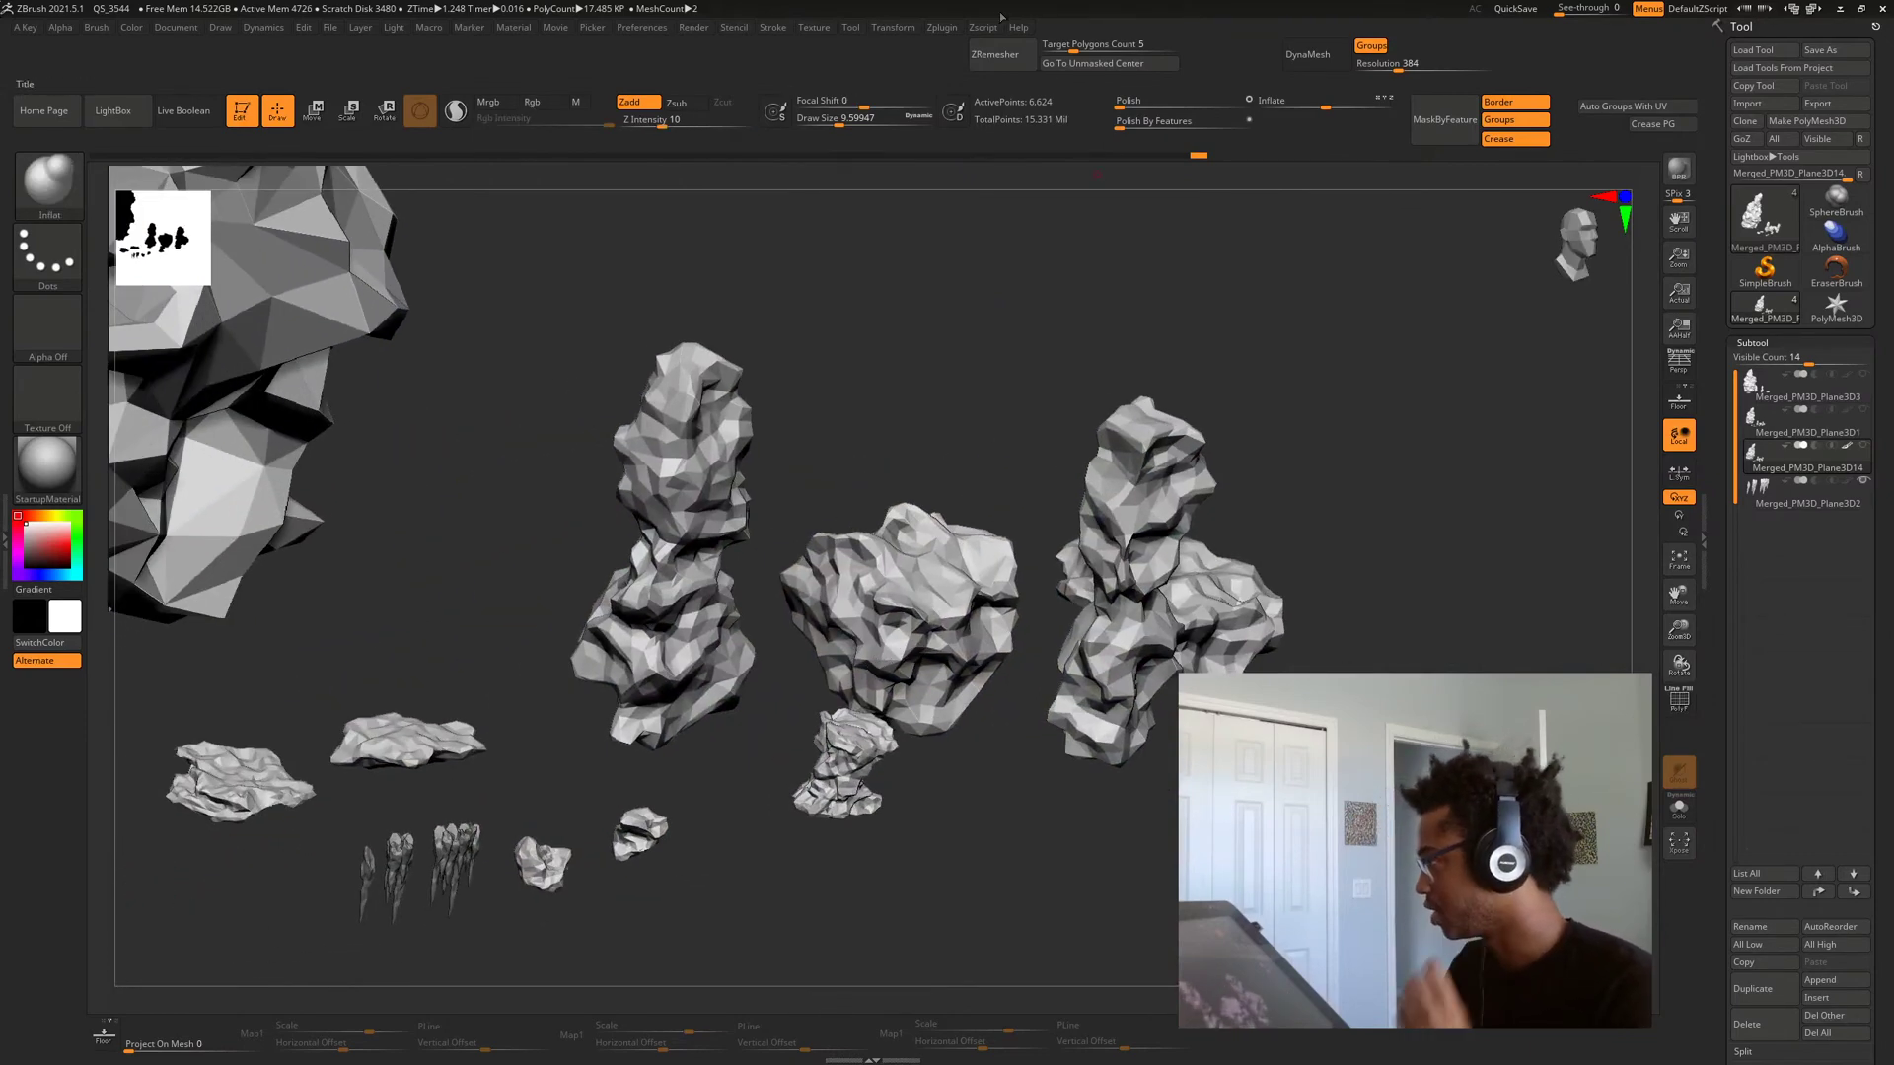
Bring up the UV Master unwrap options and look over the low-poly pieces they apply to.
{"action": "left_click", "coordinate": [937, 28]}
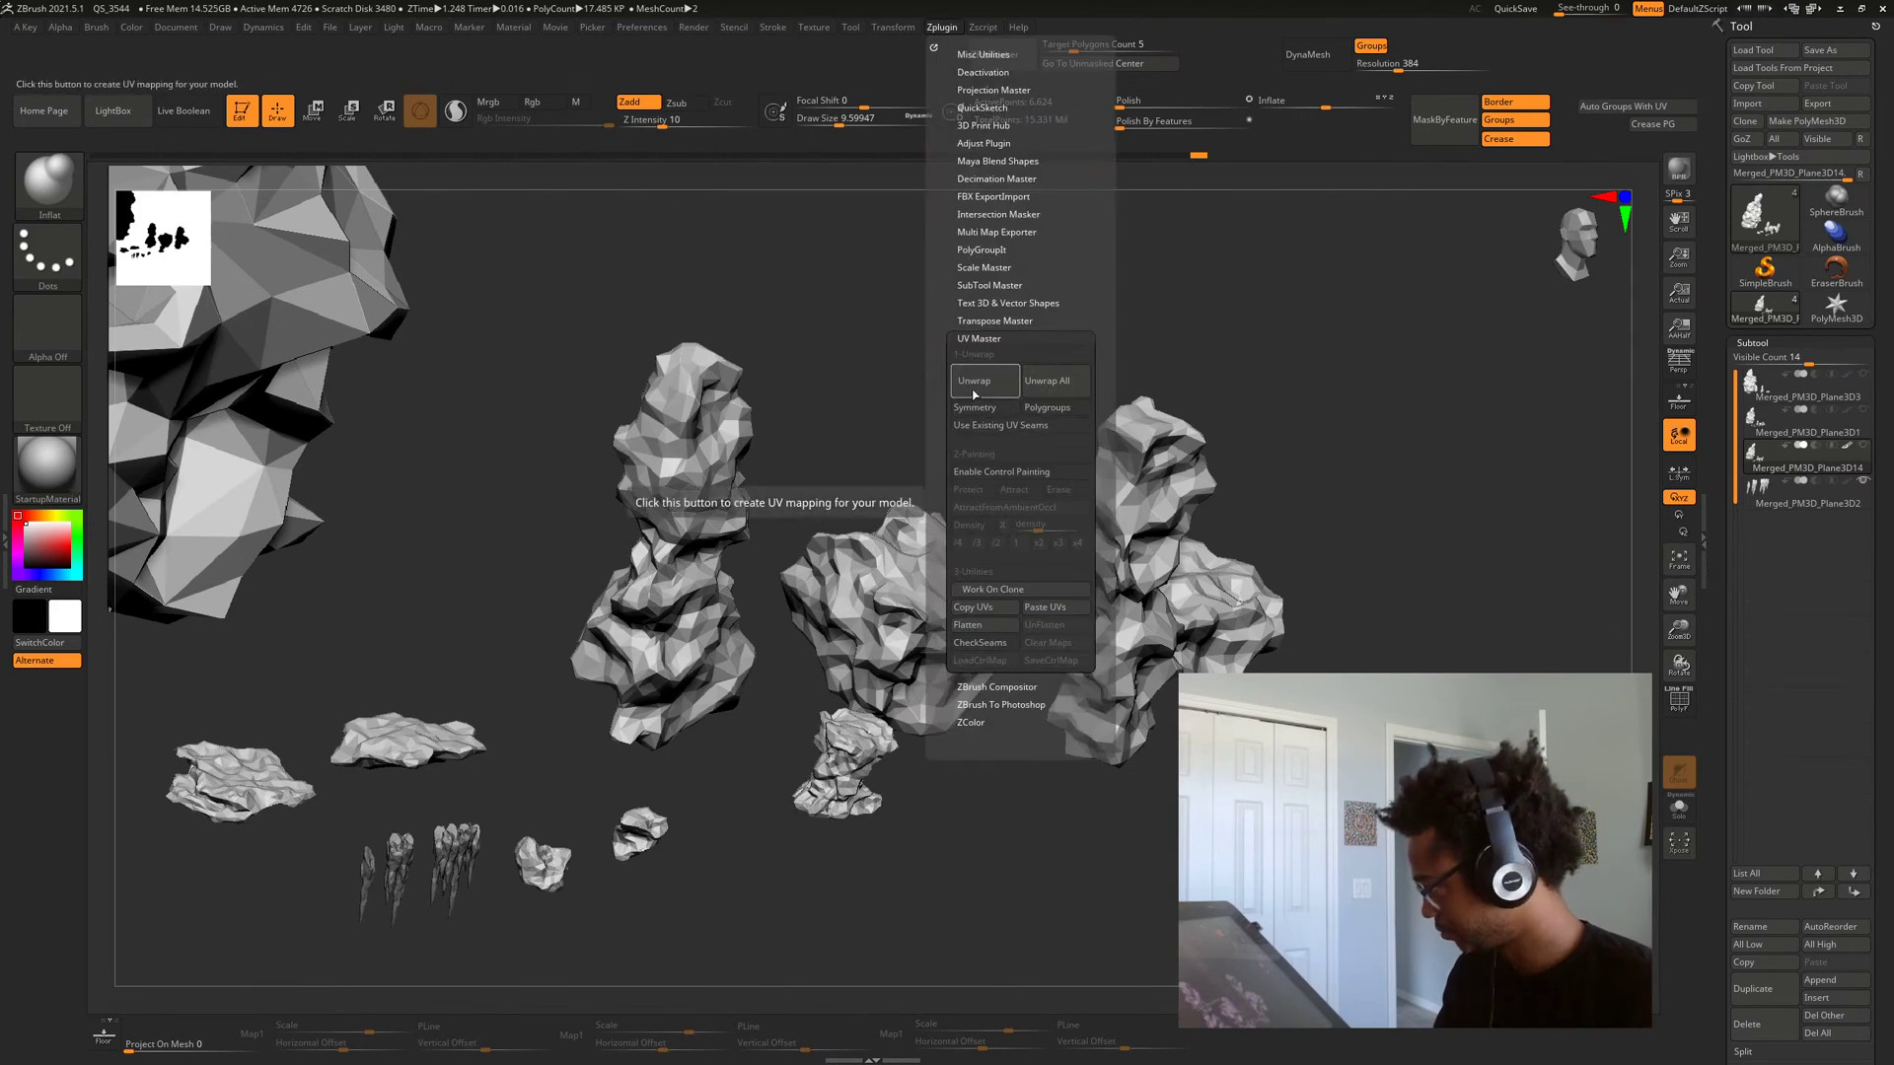
{"action": "left_click_drag", "start_coordinate": [643, 553], "coordinate": [1130, 431]}
{"action": "left_click_drag", "start_coordinate": [1006, 414], "coordinate": [780, 727], "text": "alt"}
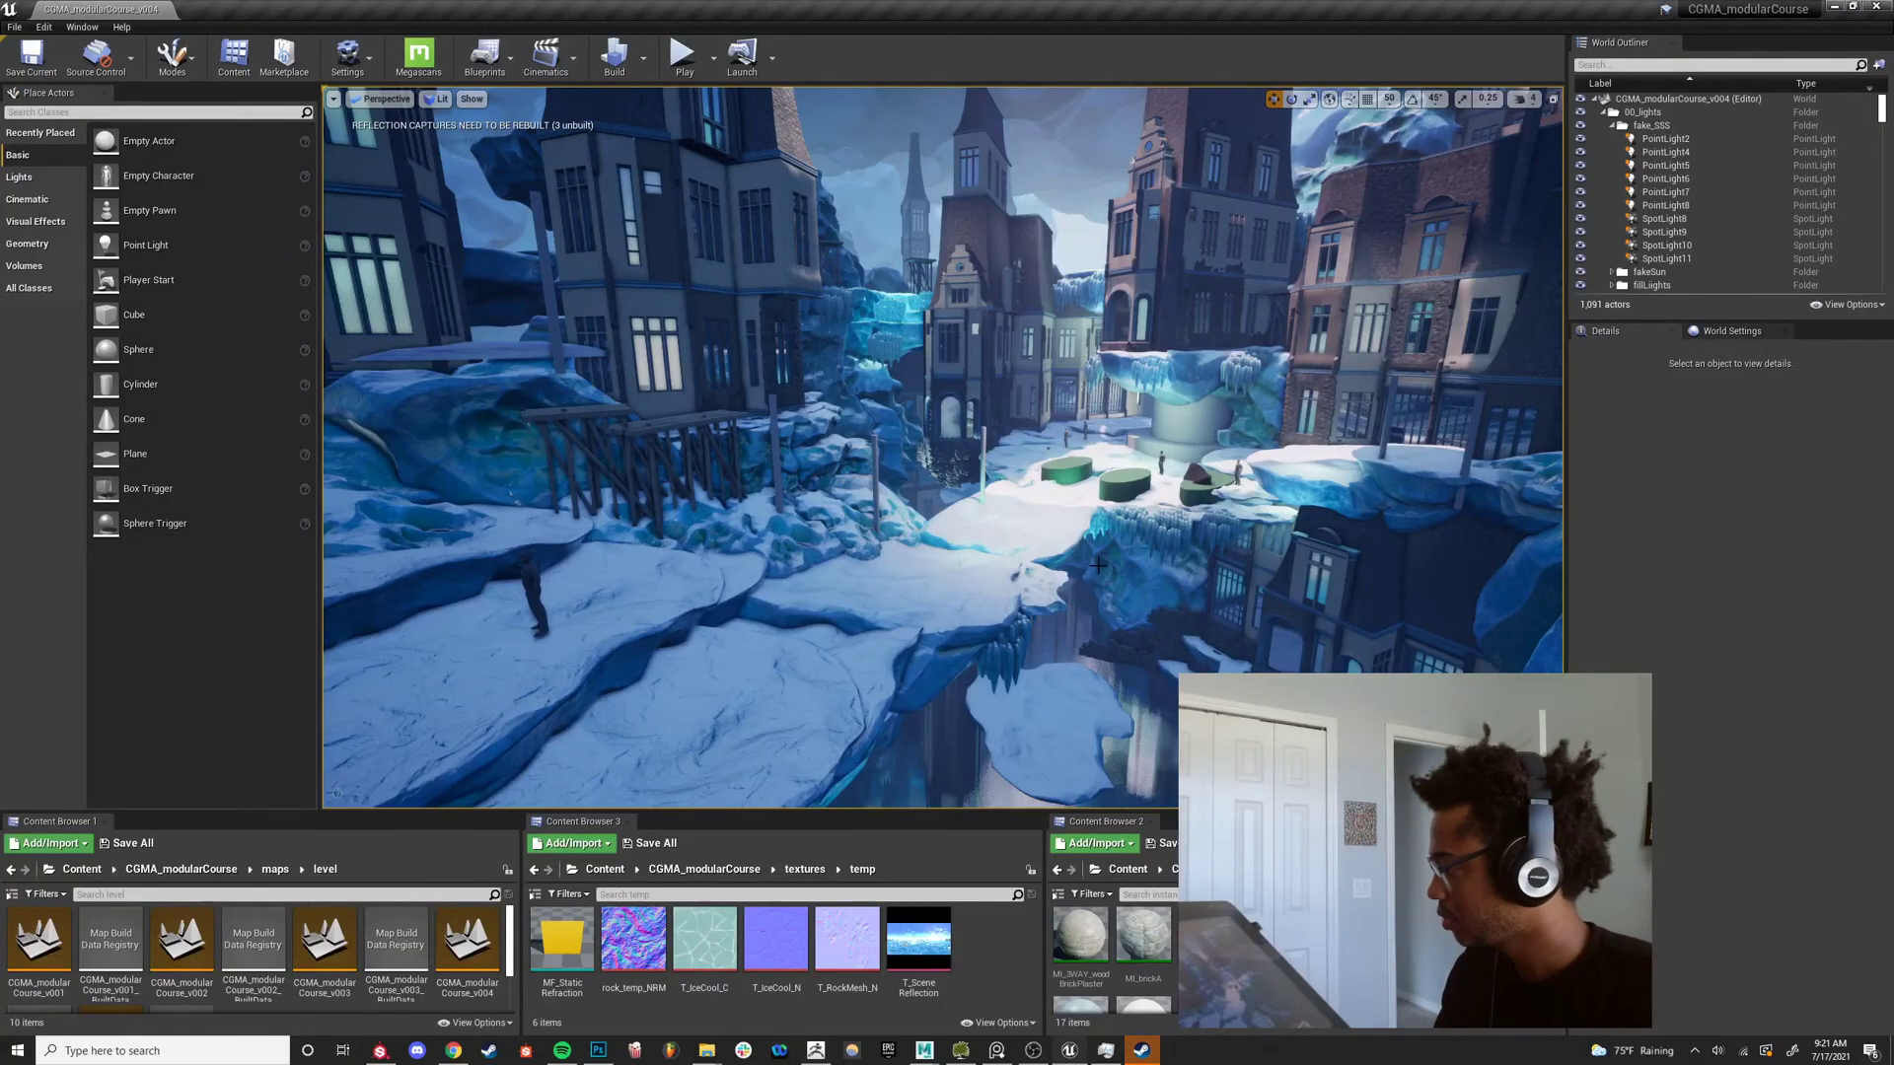
Look around the icy town level in Unreal Engine, then check the ice meshes in Substance Painter.
{"action": "right_click_drag", "start_coordinate": [1099, 565], "coordinate": [1159, 527]}
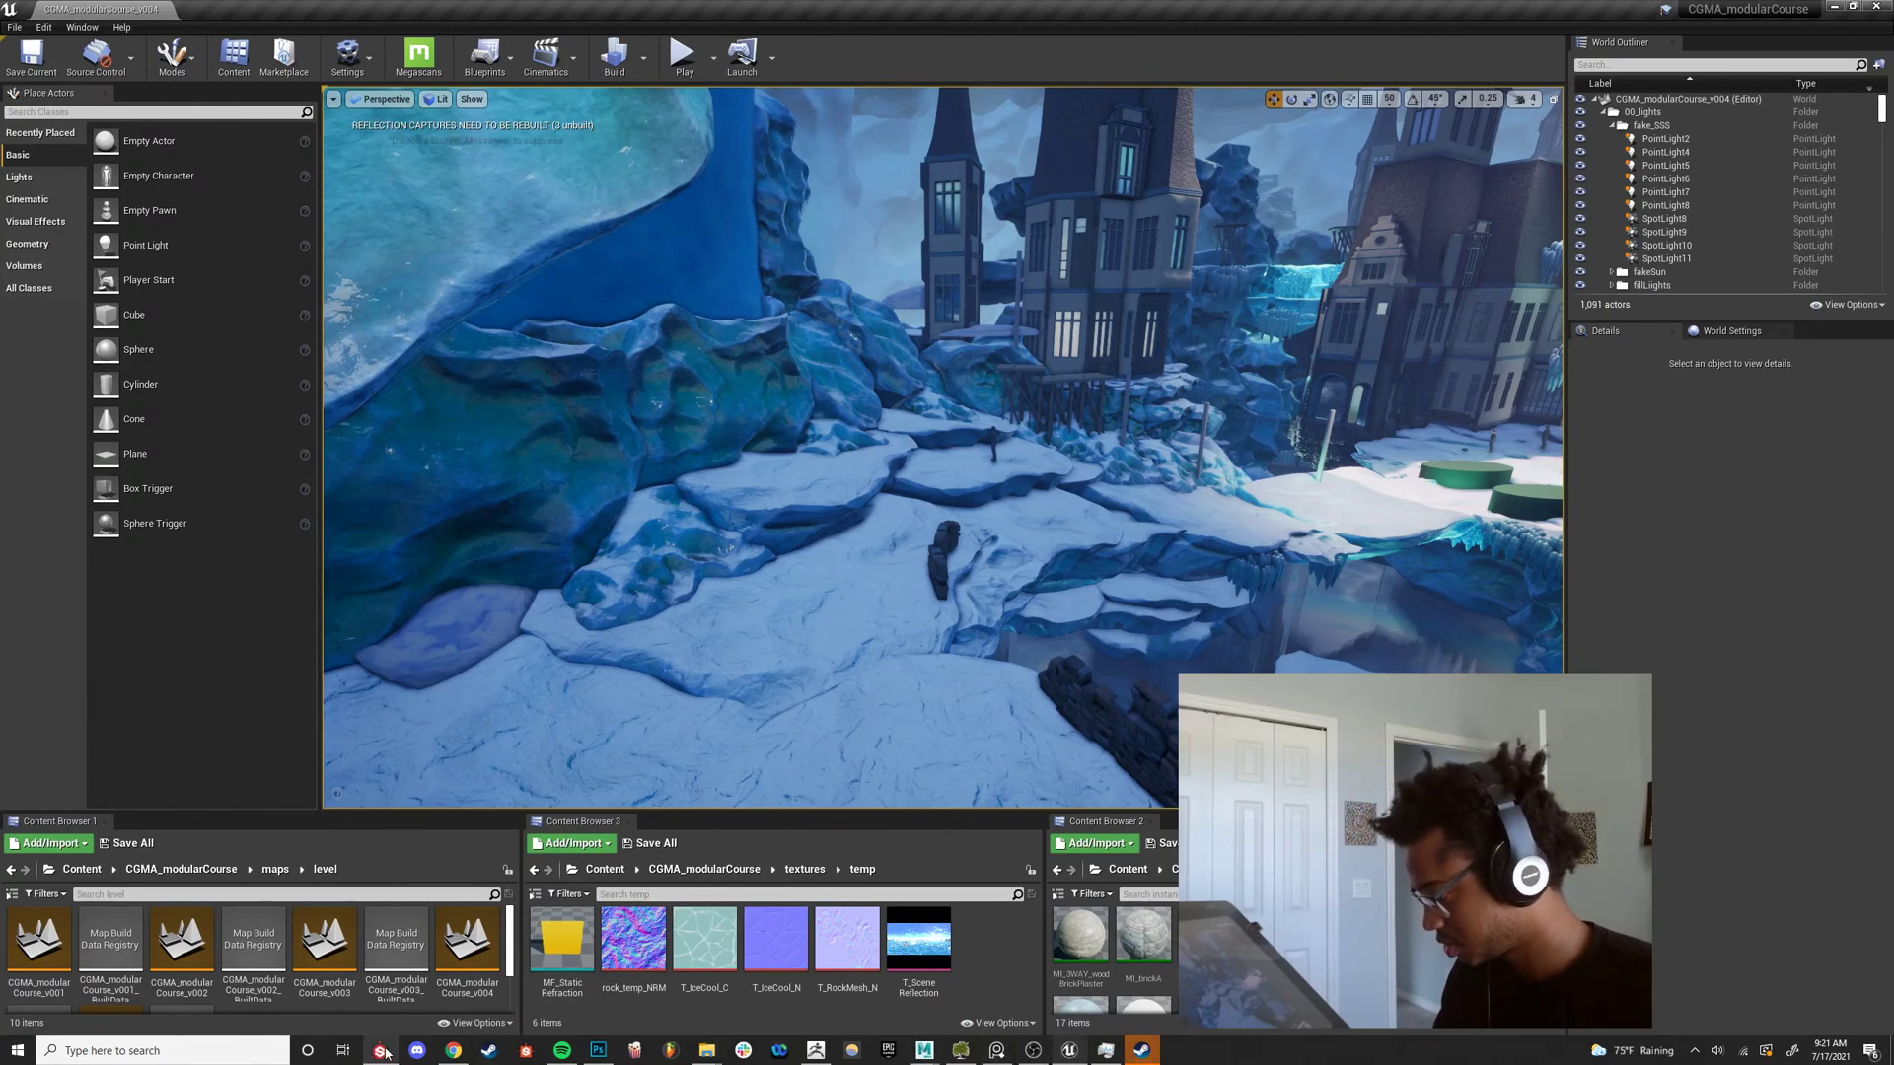
{"action": "left_click", "coordinate": [380, 1050]}
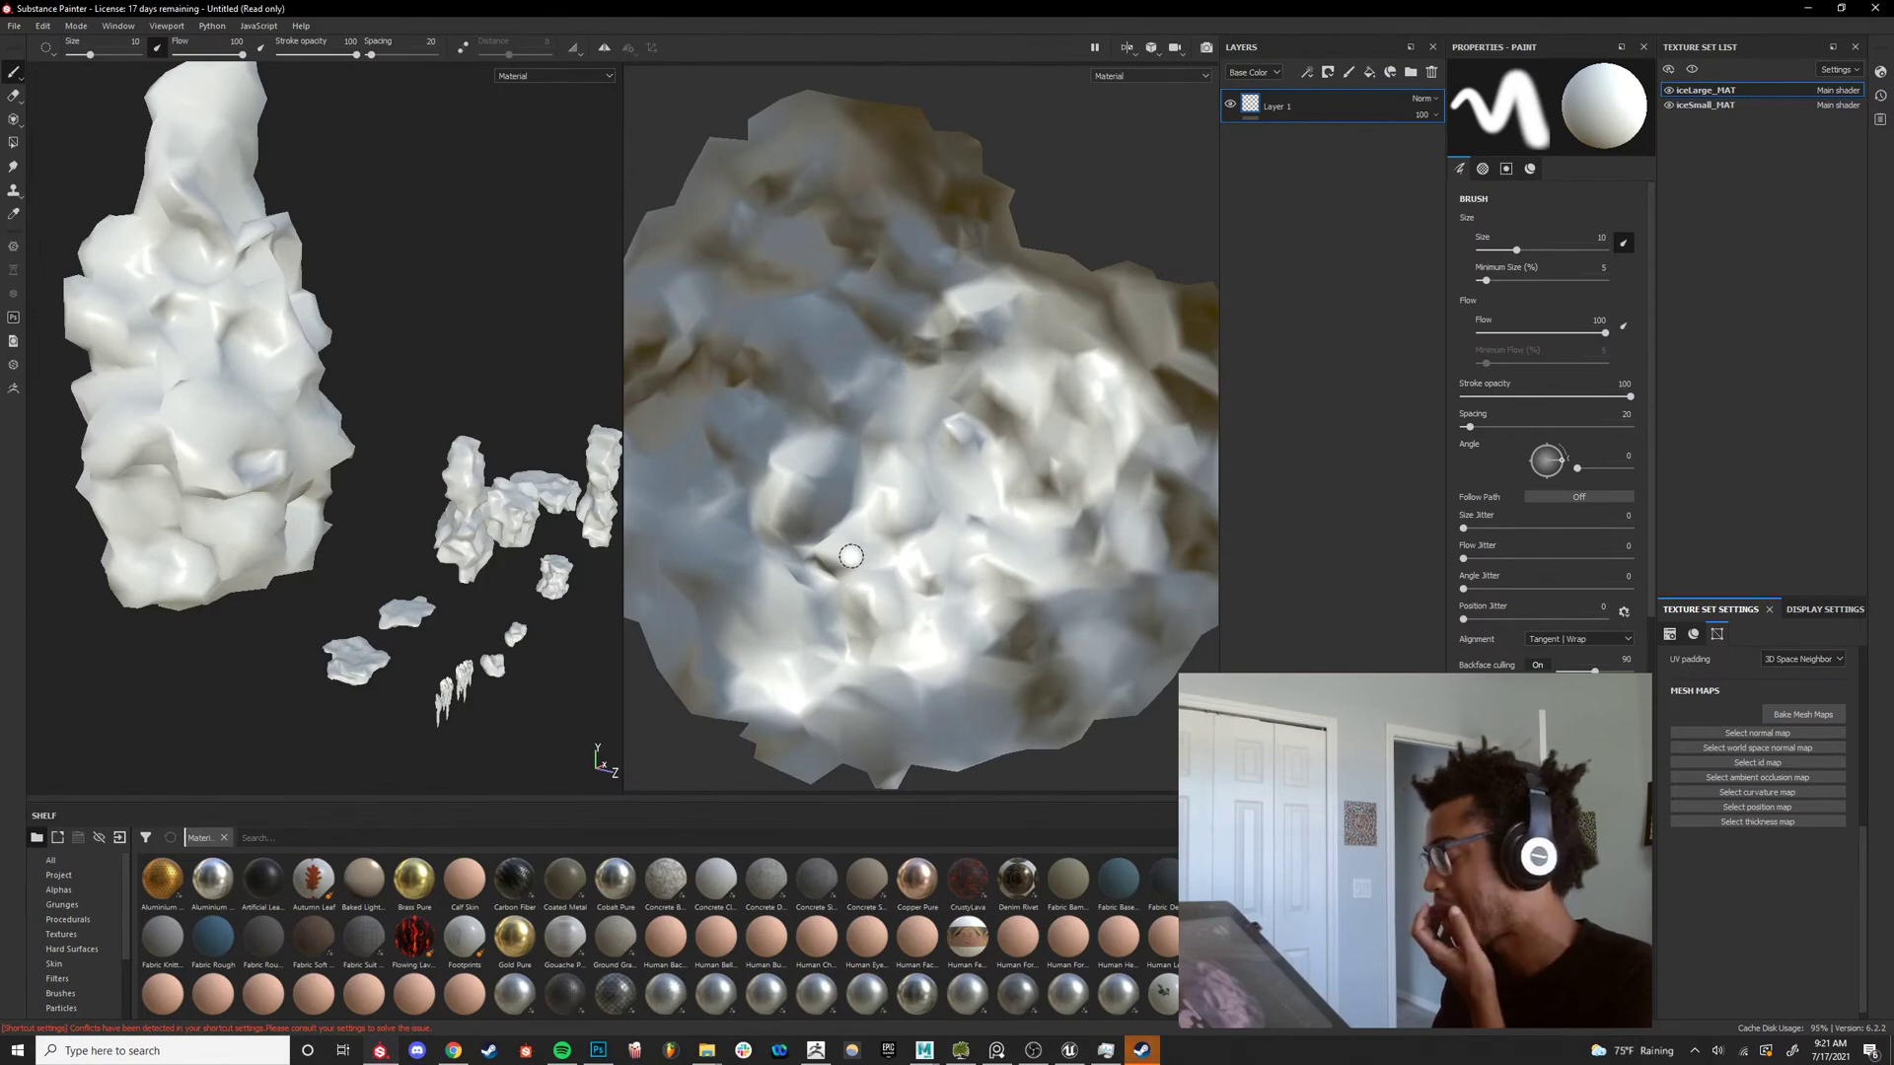
Switch to Maya, select the tall small rock pillar closest to the large rock, and inspect the pieces around it.
{"action": "left_click", "coordinate": [924, 1051]}
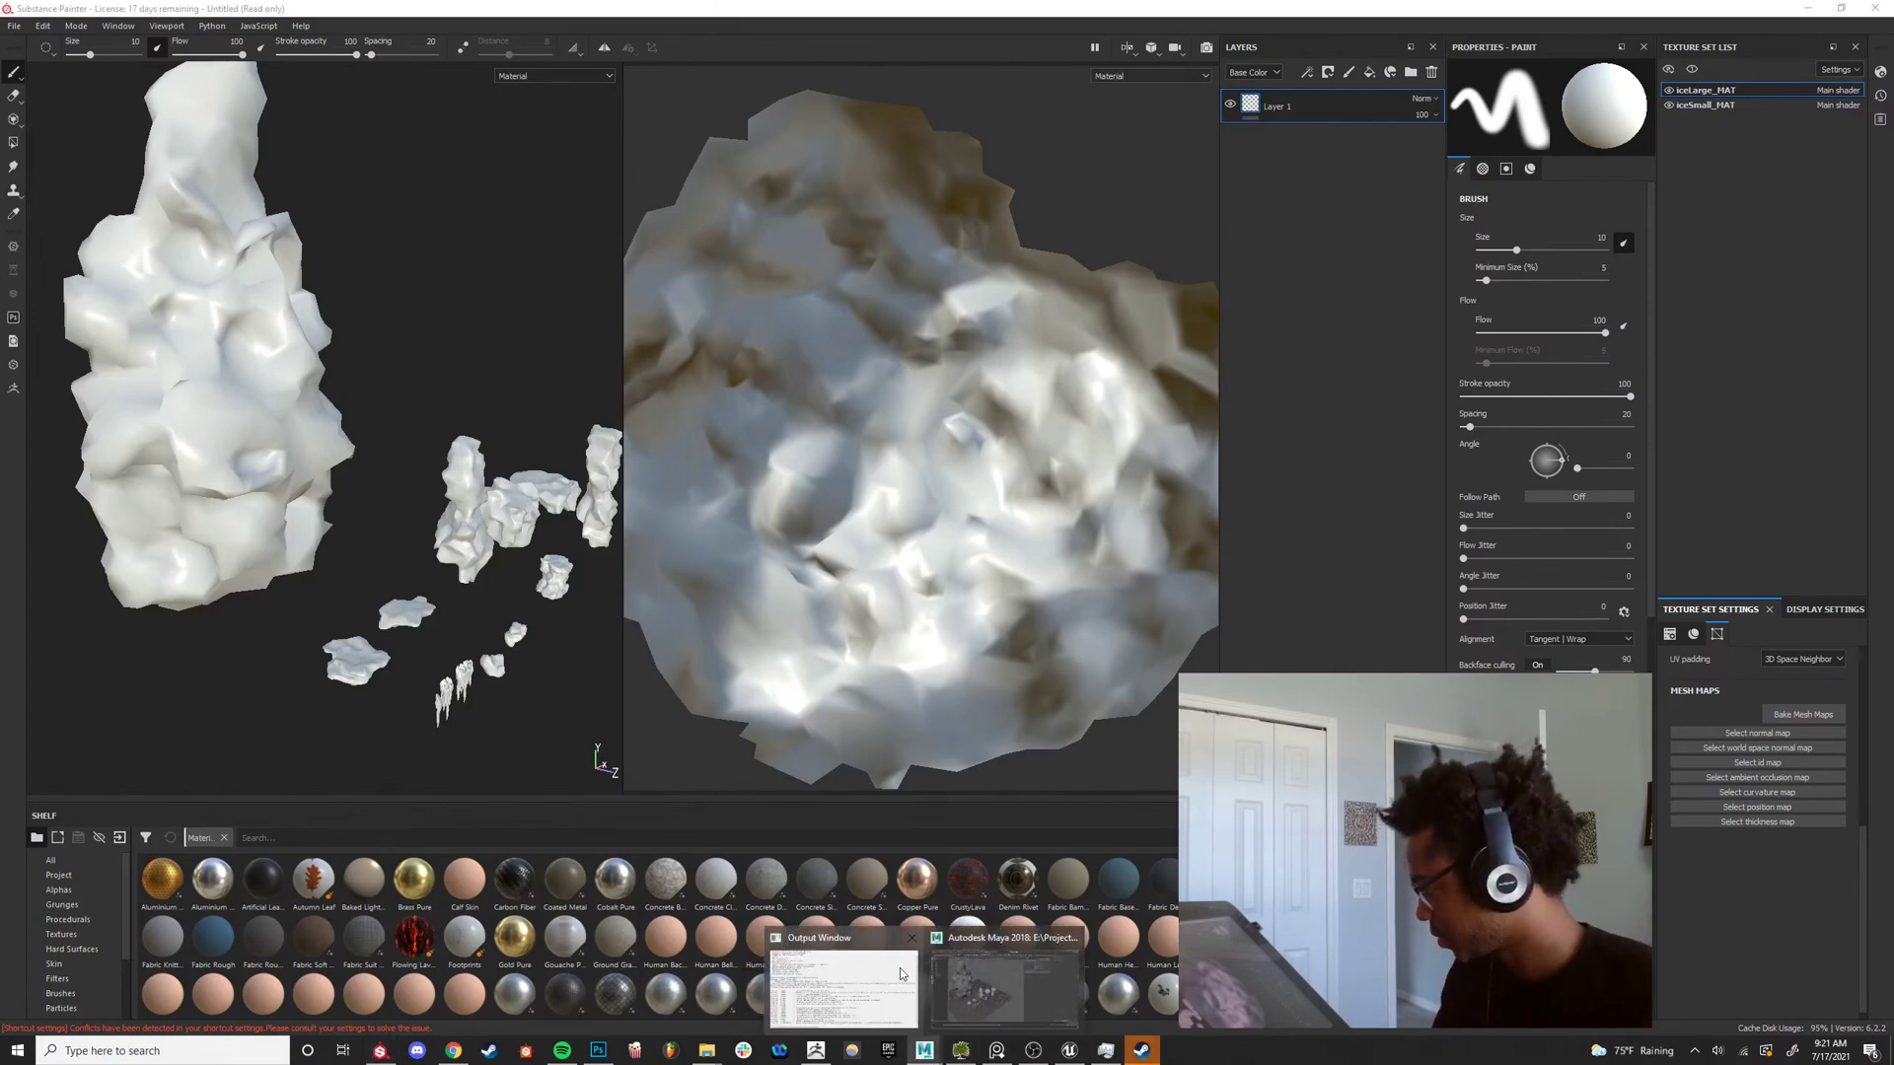
{"action": "left_click", "coordinate": [966, 980]}
{"action": "left_click_drag", "start_coordinate": [849, 611], "coordinate": [892, 555], "text": "alt"}
{"action": "left_click", "coordinate": [820, 574]}
{"action": "key", "text": "f"}
{"action": "scroll", "coordinate": [820, 574], "scroll_direction": "down", "scroll_amount": 5}
{"action": "scroll", "coordinate": [733, 582], "scroll_direction": "down", "scroll_amount": 2}
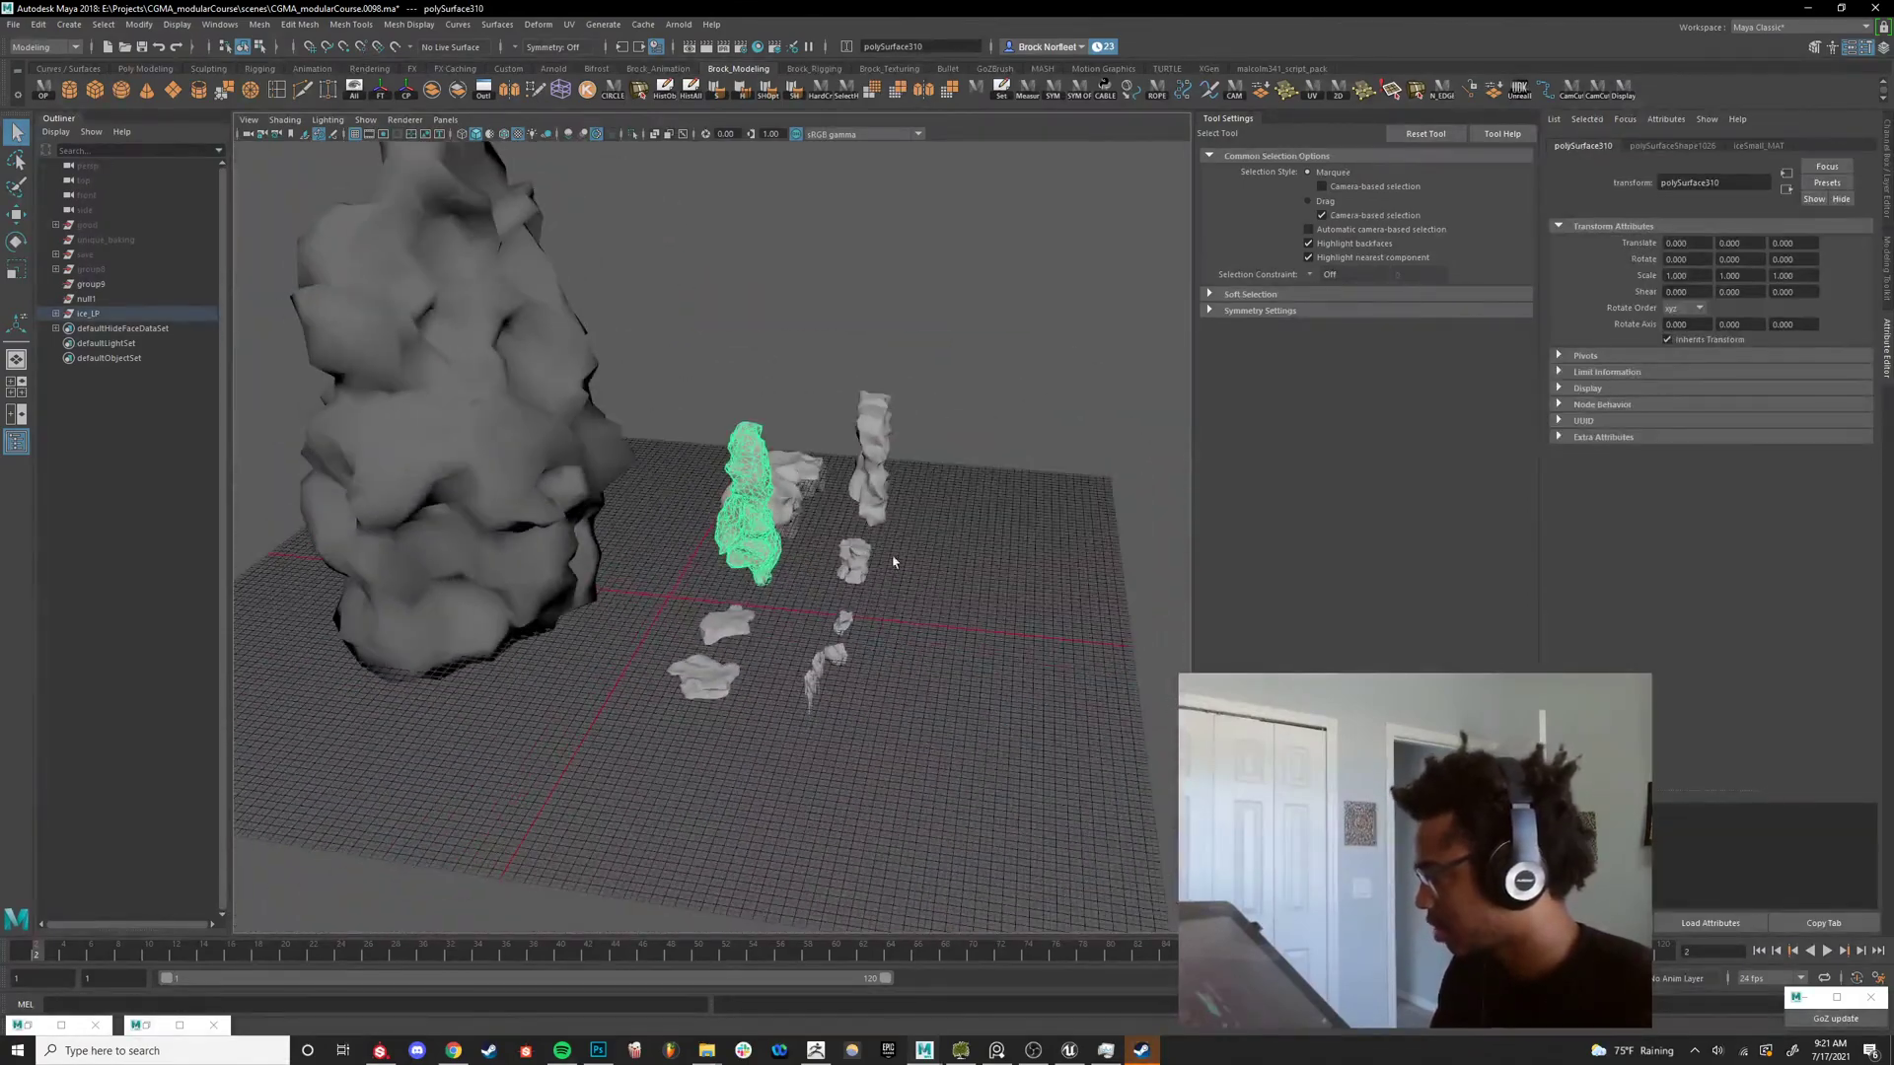
{"action": "left_click_drag", "start_coordinate": [682, 384], "coordinate": [745, 593], "text": "alt"}
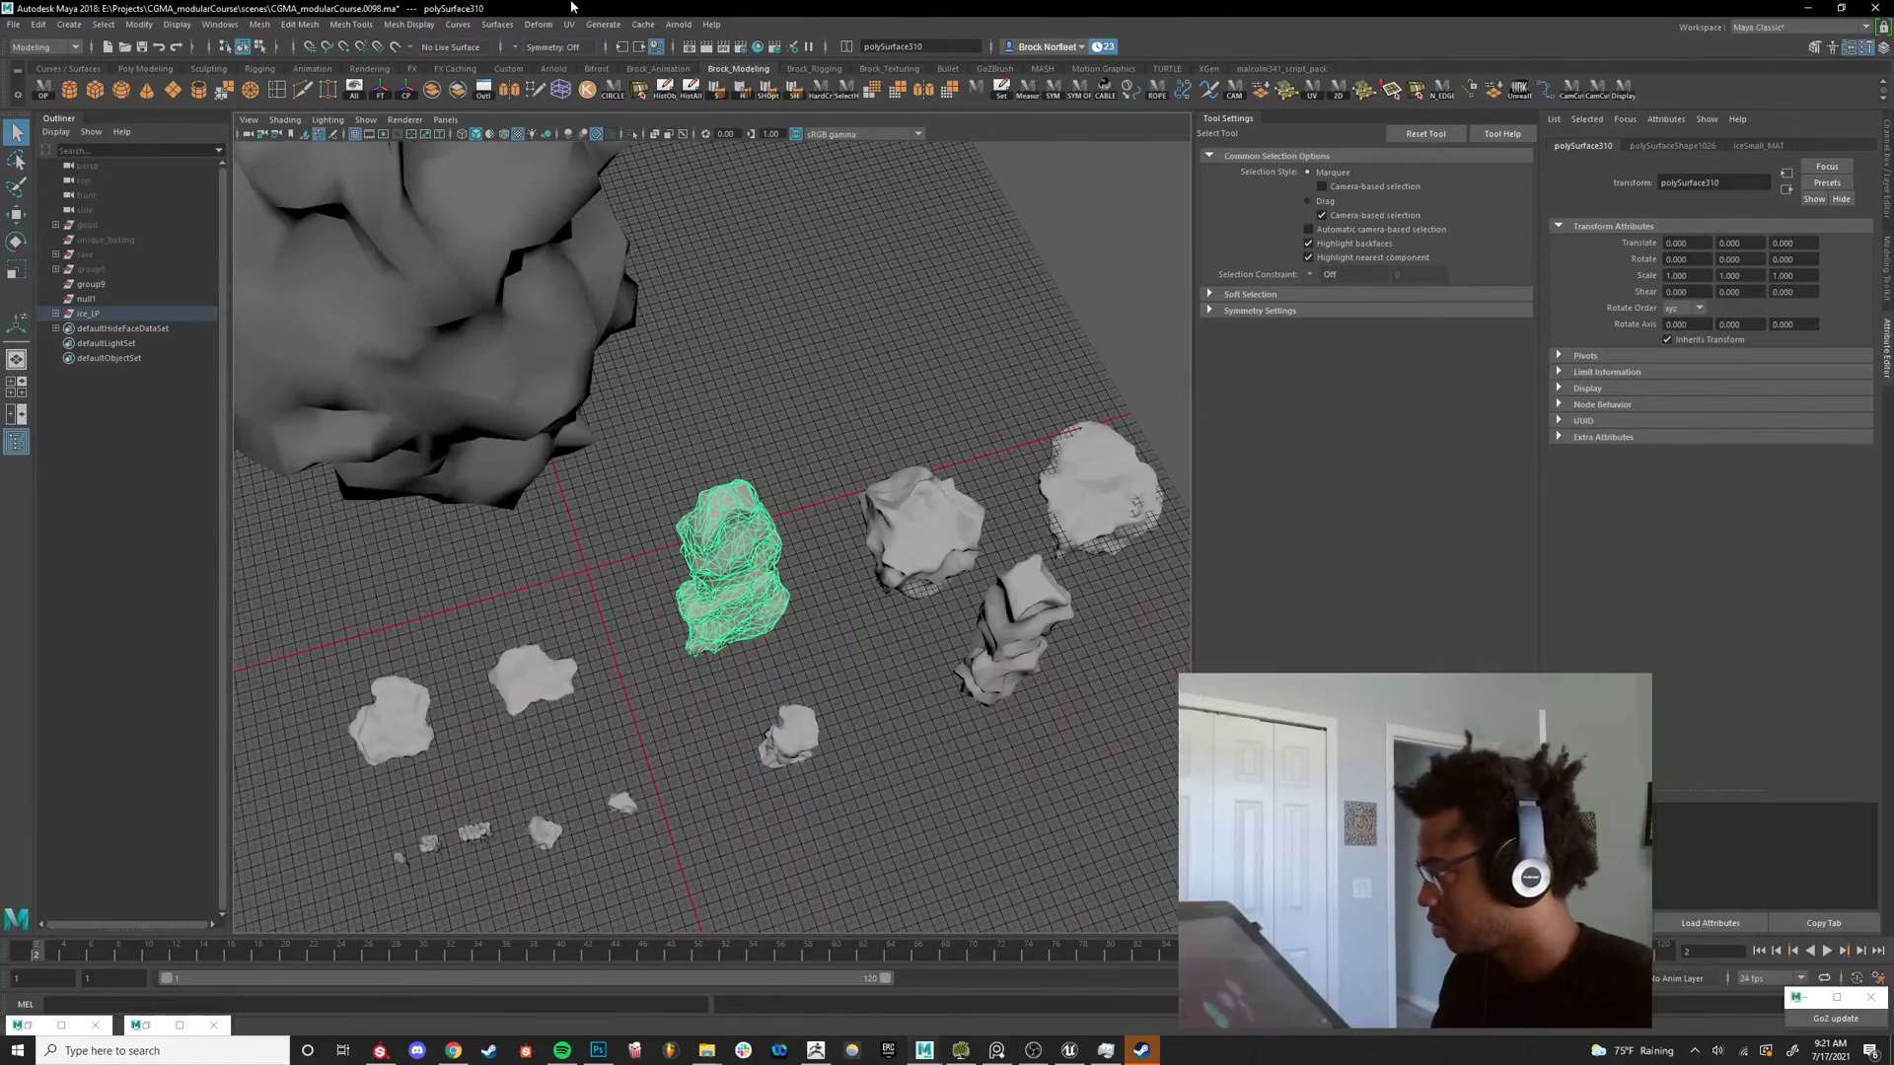
Open the UV Editor and place its window beside the ice meshes.
{"action": "left_click", "coordinate": [569, 24]}
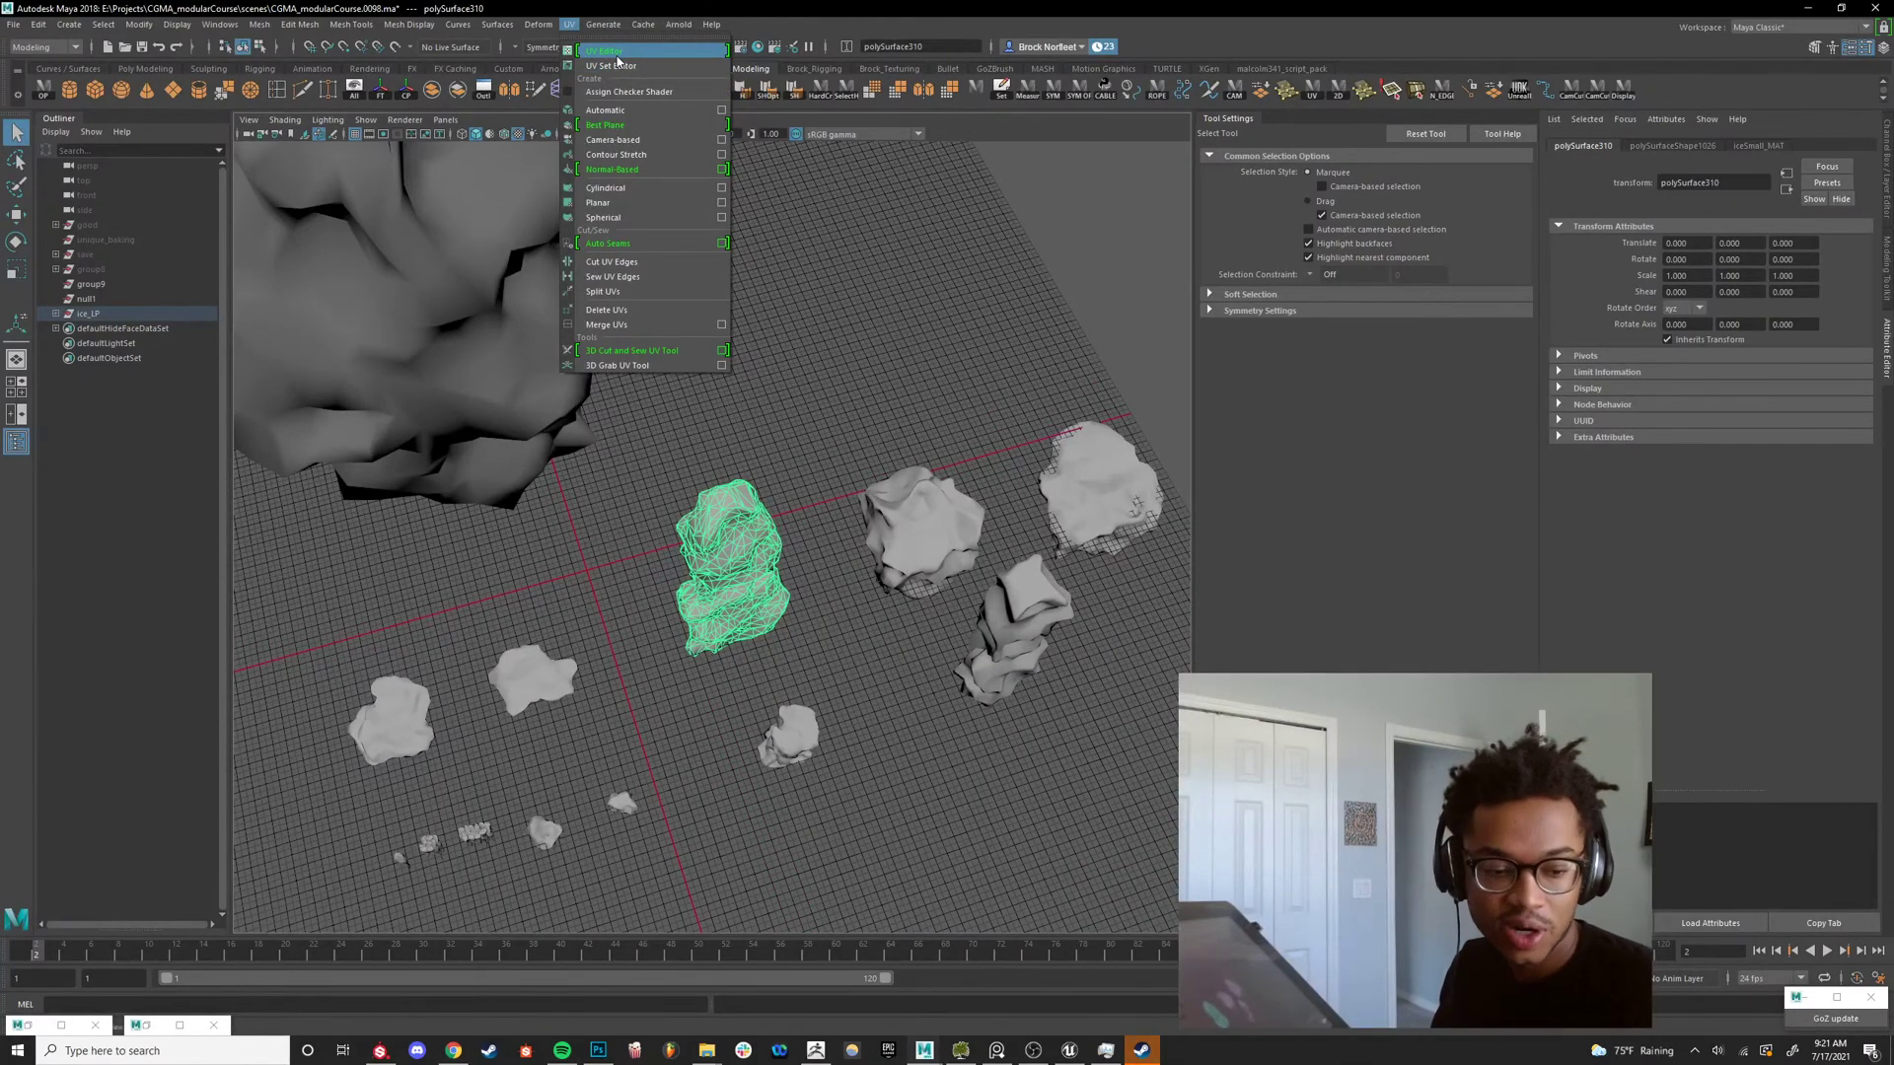
{"action": "left_click", "coordinate": [606, 50]}
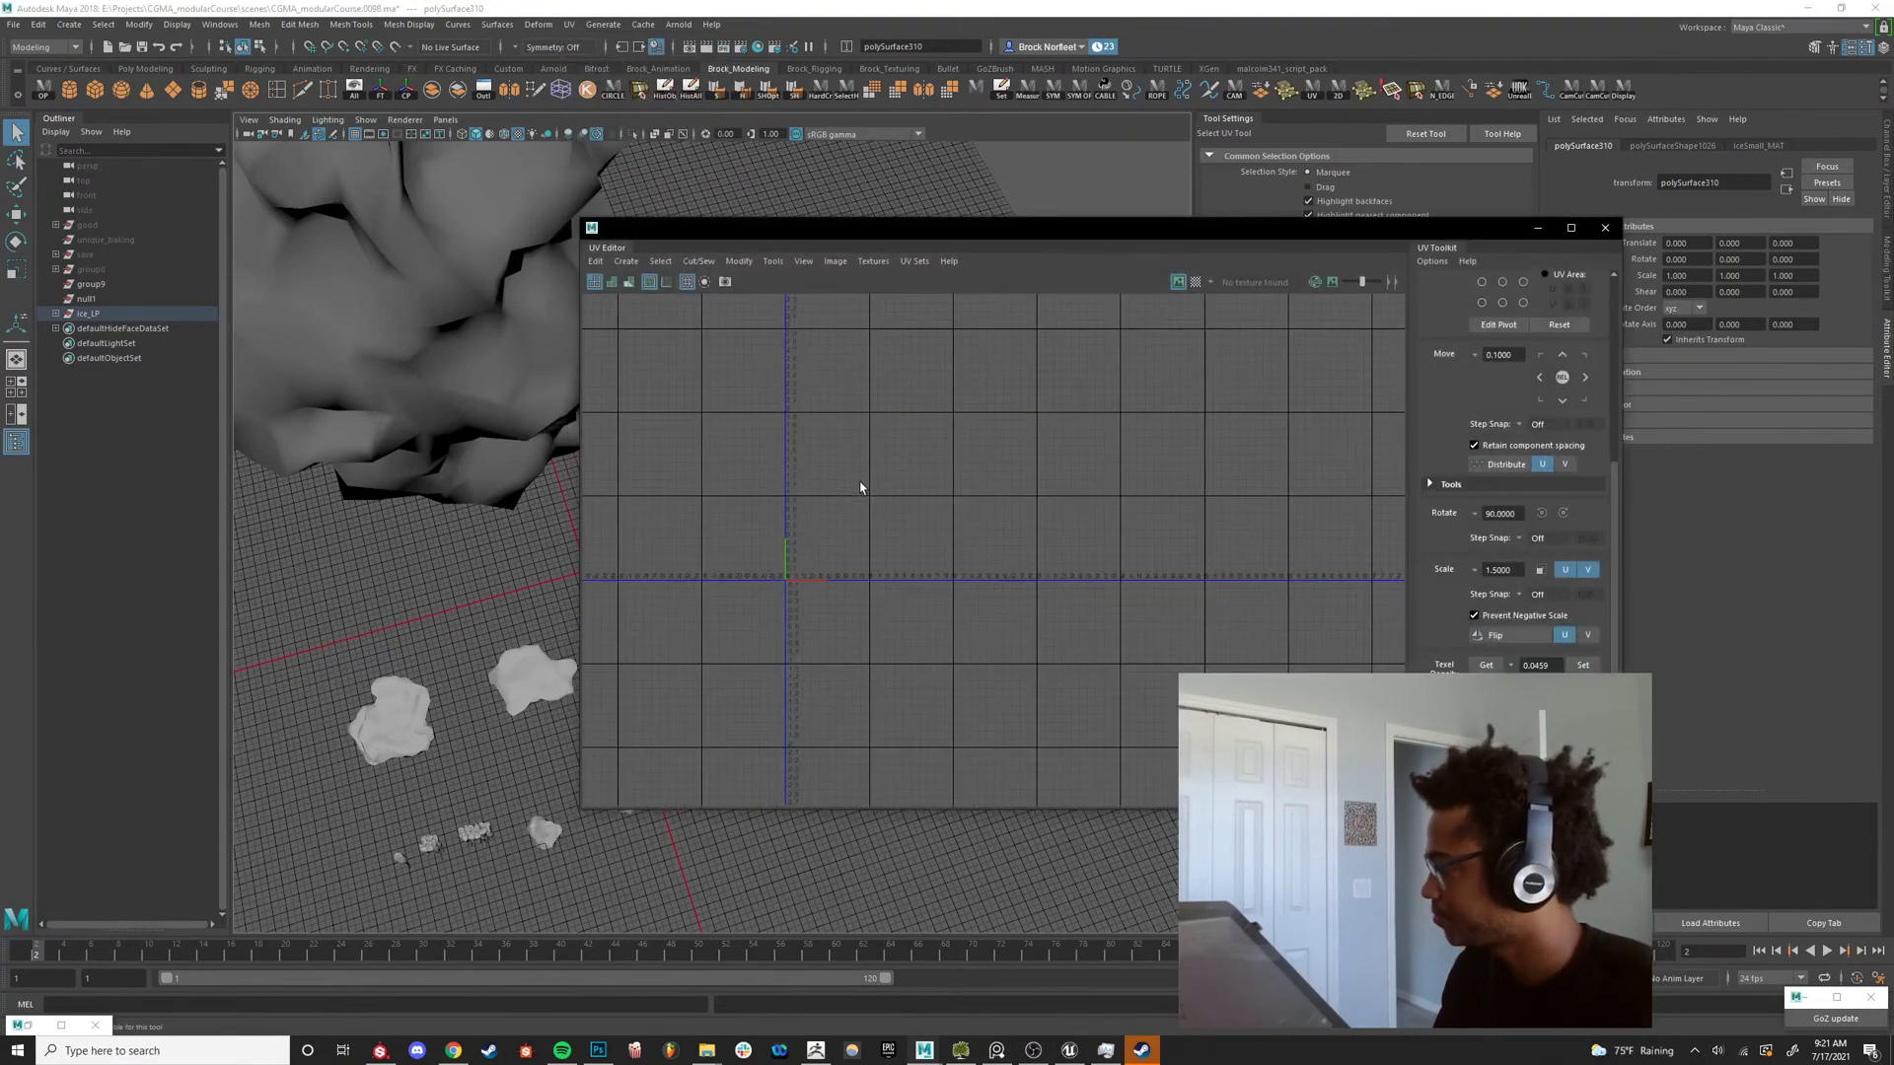
{"action": "left_click_drag", "start_coordinate": [740, 229], "coordinate": [1179, 235]}
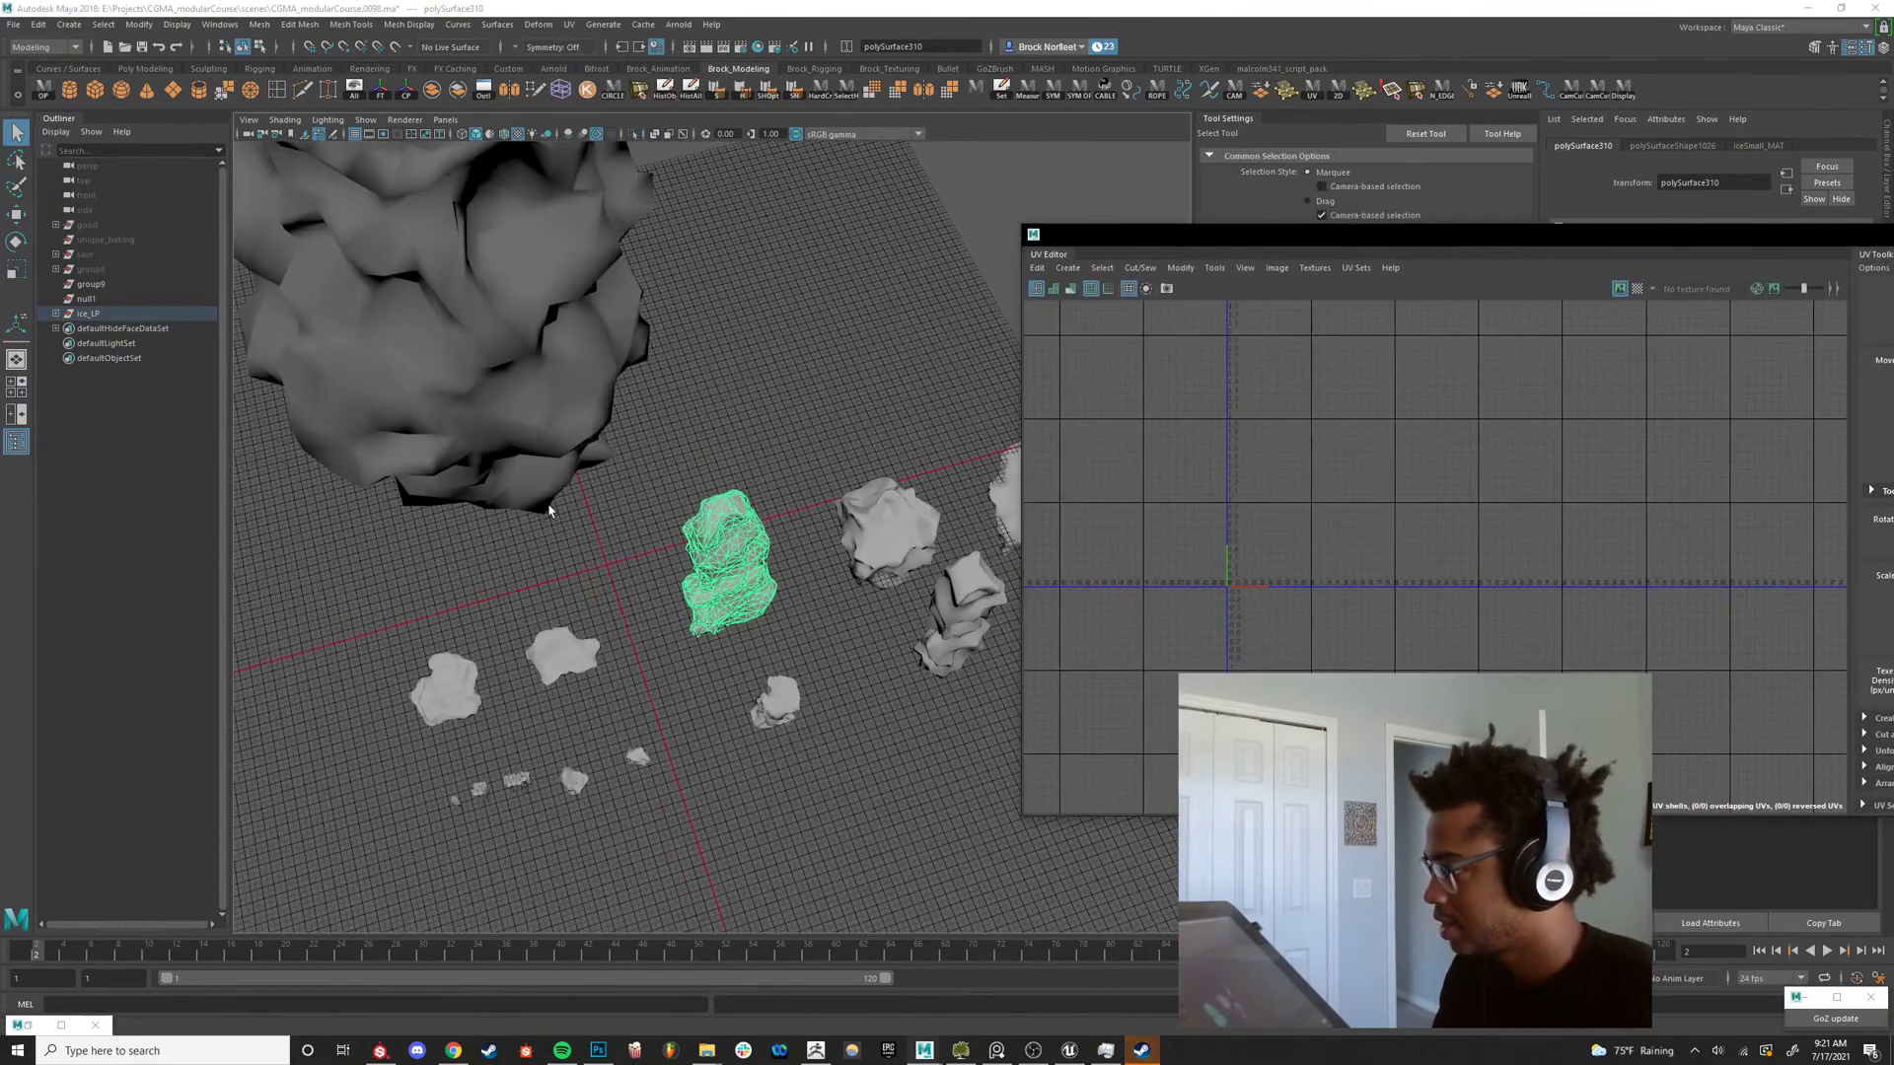
{"action": "scroll", "coordinate": [515, 636], "scroll_direction": "down", "scroll_amount": 2}
{"action": "left_click_drag", "start_coordinate": [515, 636], "coordinate": [697, 465], "text": "alt"}
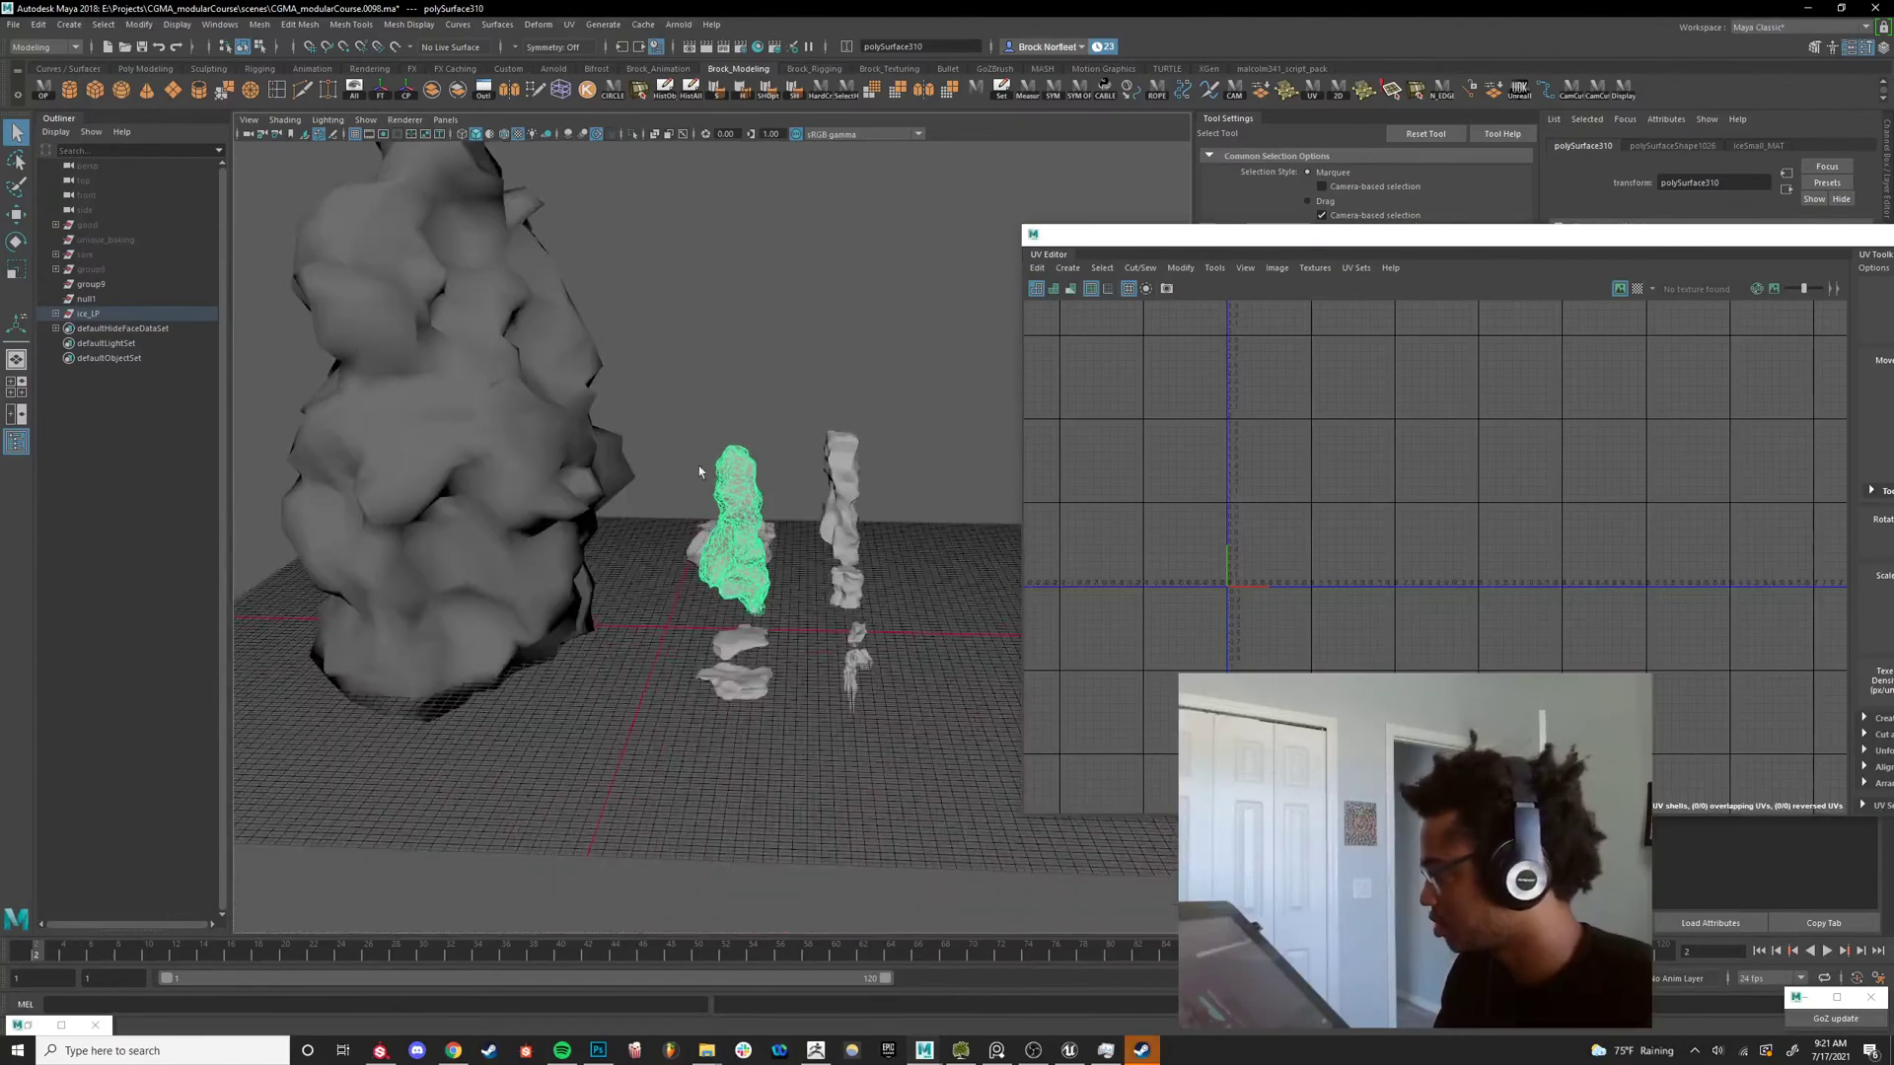
Select all the smaller ice pieces together and examine their shared UV layout.
{"action": "left_click_drag", "start_coordinate": [661, 352], "coordinate": [989, 665]}
{"action": "left_click", "coordinate": [672, 341]}
{"action": "left_click_drag", "start_coordinate": [668, 338], "coordinate": [911, 751]}
{"action": "scroll", "coordinate": [1258, 528], "scroll_direction": "up", "scroll_amount": 8}
{"action": "scroll", "coordinate": [1271, 553], "scroll_direction": "up", "scroll_amount": 3}
{"action": "middle_click_drag", "start_coordinate": [1280, 619], "coordinate": [1338, 536], "text": "alt"}
Select the large ice rock to examine its own UV layout, then clear the selection.
{"action": "left_click_drag", "start_coordinate": [505, 509], "coordinate": [482, 435], "text": "alt"}
{"action": "left_click", "coordinate": [483, 435]}
{"action": "scroll", "coordinate": [1387, 576], "scroll_direction": "down", "scroll_amount": 4}
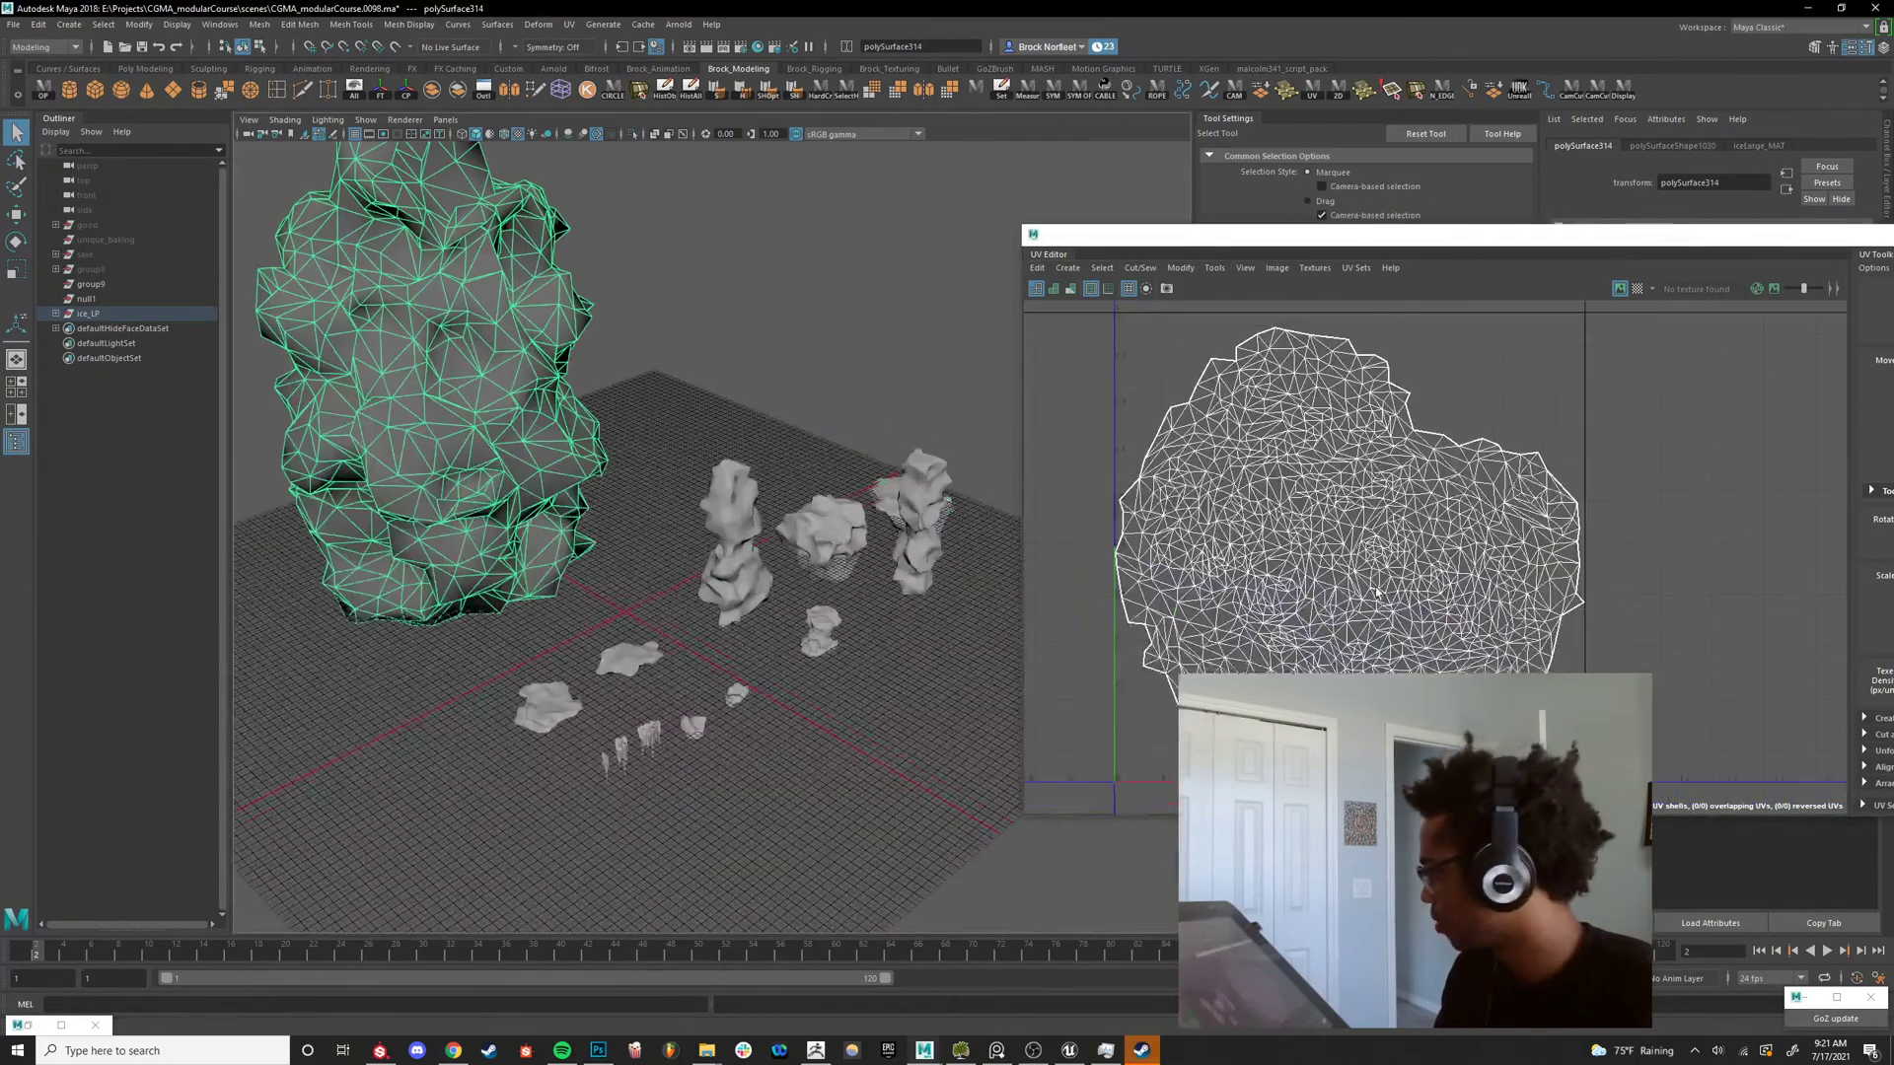
{"action": "left_click", "coordinate": [769, 309]}
{"action": "scroll", "coordinate": [631, 434], "scroll_direction": "down", "scroll_amount": 5}
{"action": "left_click_drag", "start_coordinate": [513, 523], "coordinate": [594, 491], "text": "alt"}
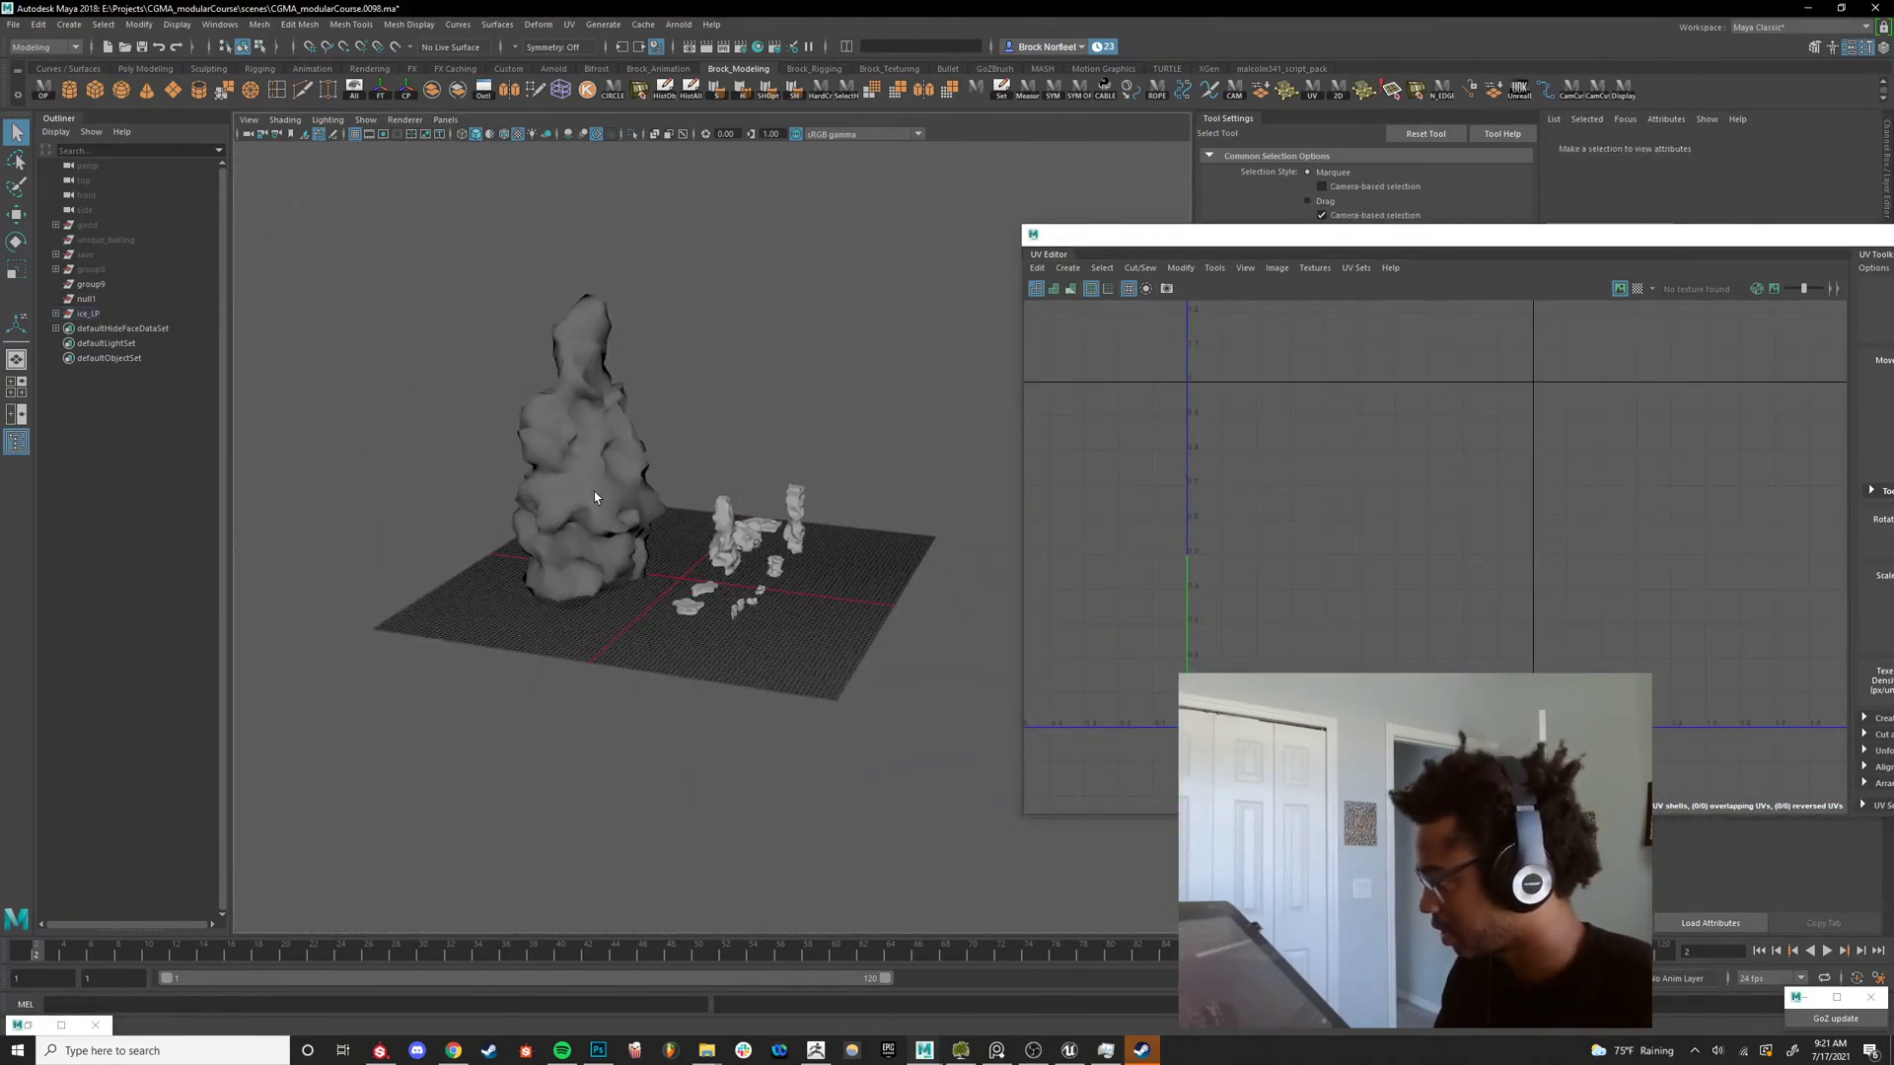
Show the material attributes of the large ice rock, moving the UV Editor clear of them.
{"action": "left_click", "coordinate": [594, 491]}
{"action": "scroll", "coordinate": [563, 454], "scroll_direction": "up", "scroll_amount": 4}
{"action": "key", "text": "alt+Tab"}
{"action": "right_click_drag", "start_coordinate": [543, 435], "coordinate": [533, 797]}
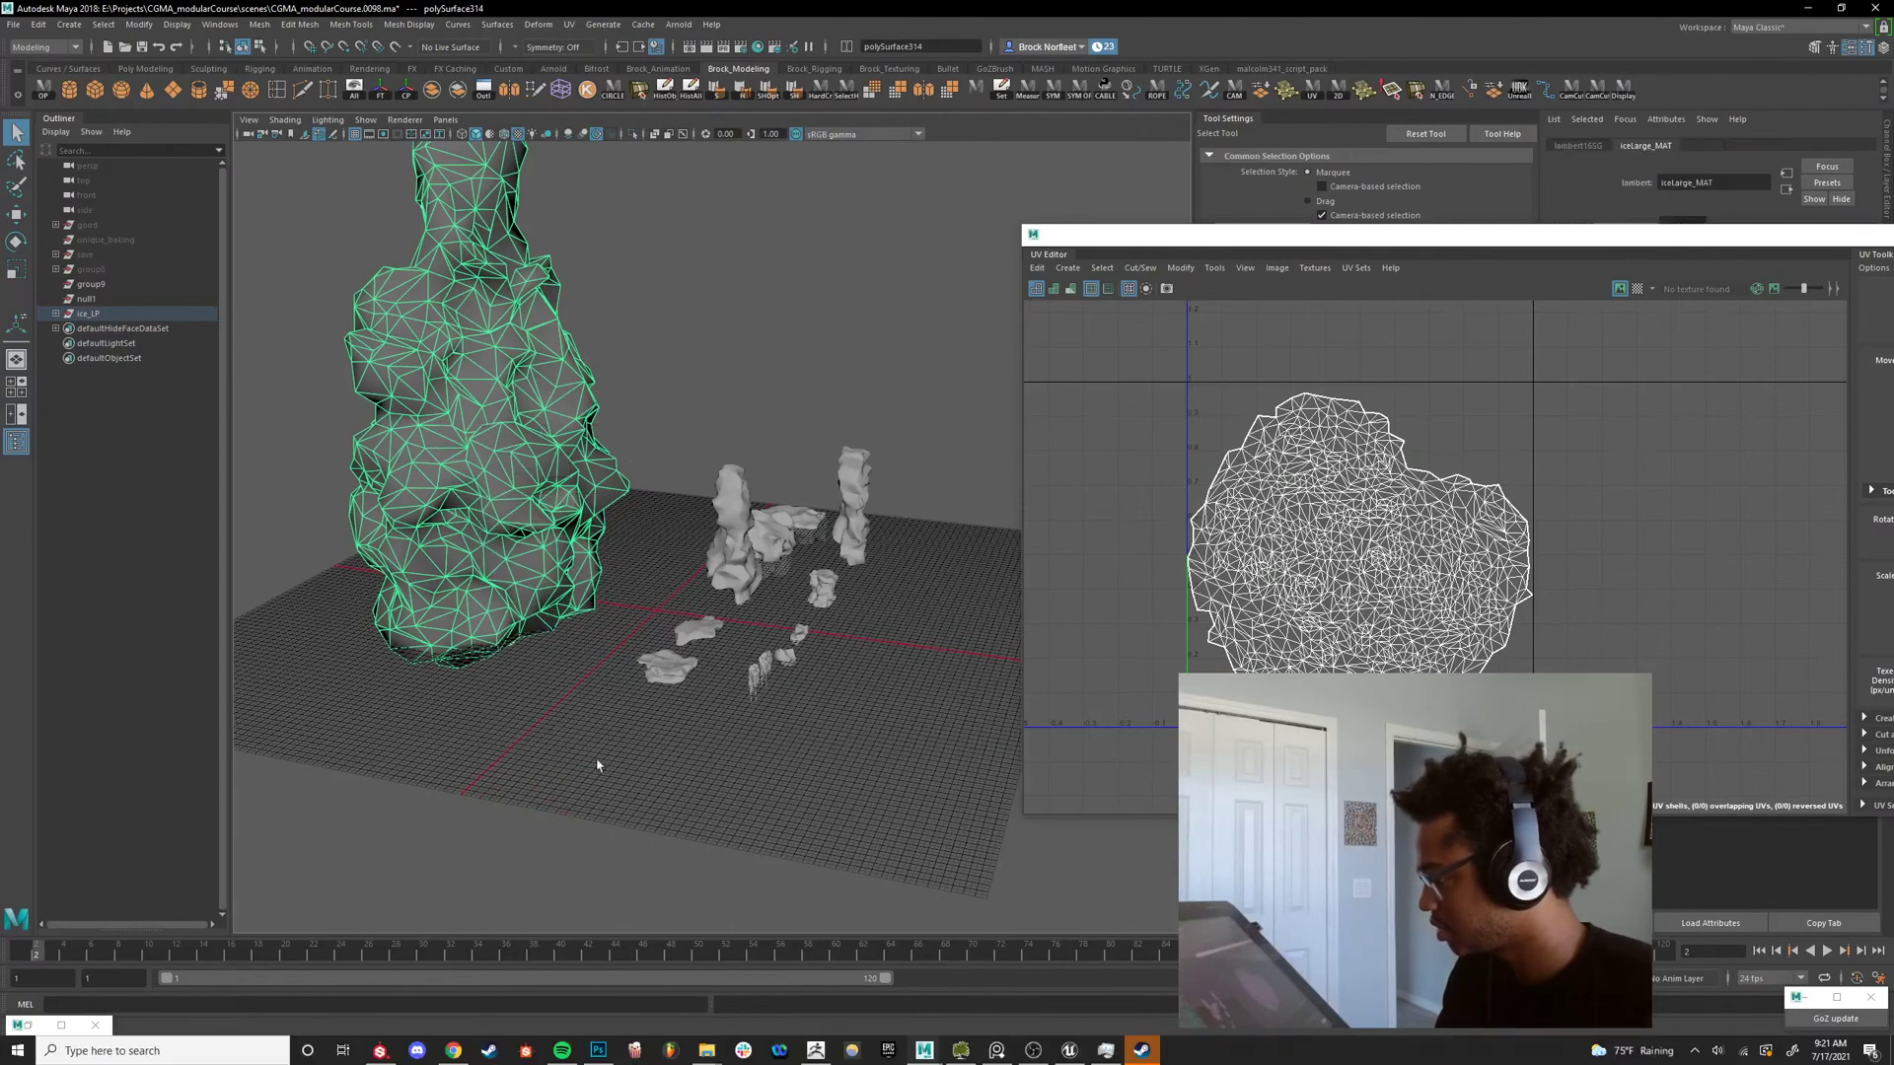
{"action": "left_click_drag", "start_coordinate": [1285, 237], "coordinate": [1290, 628]}
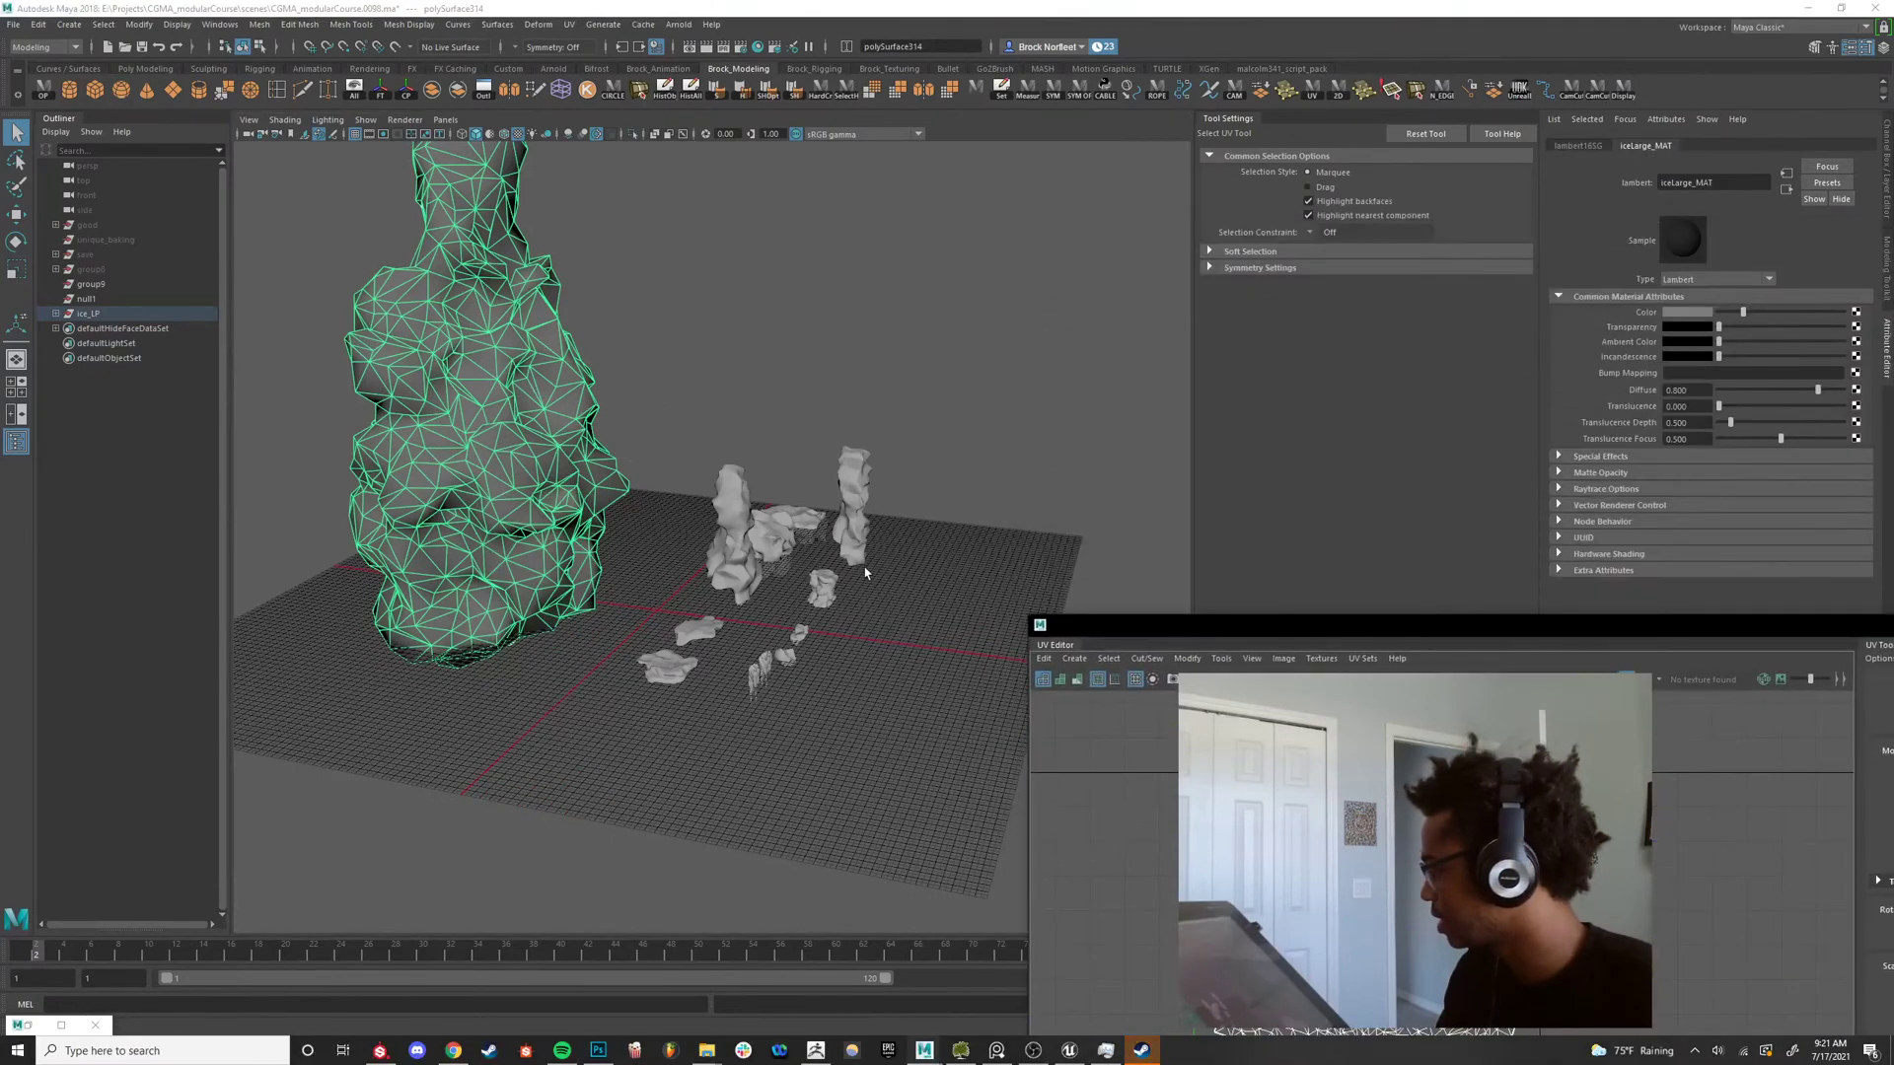
Show the material attributes of the small rock pillar farthest from the large rock.
{"action": "left_click", "coordinate": [853, 530]}
{"action": "right_click_drag", "start_coordinate": [853, 529], "coordinate": [847, 888]}
{"action": "left_click_drag", "start_coordinate": [846, 888], "coordinate": [873, 650], "text": "alt"}
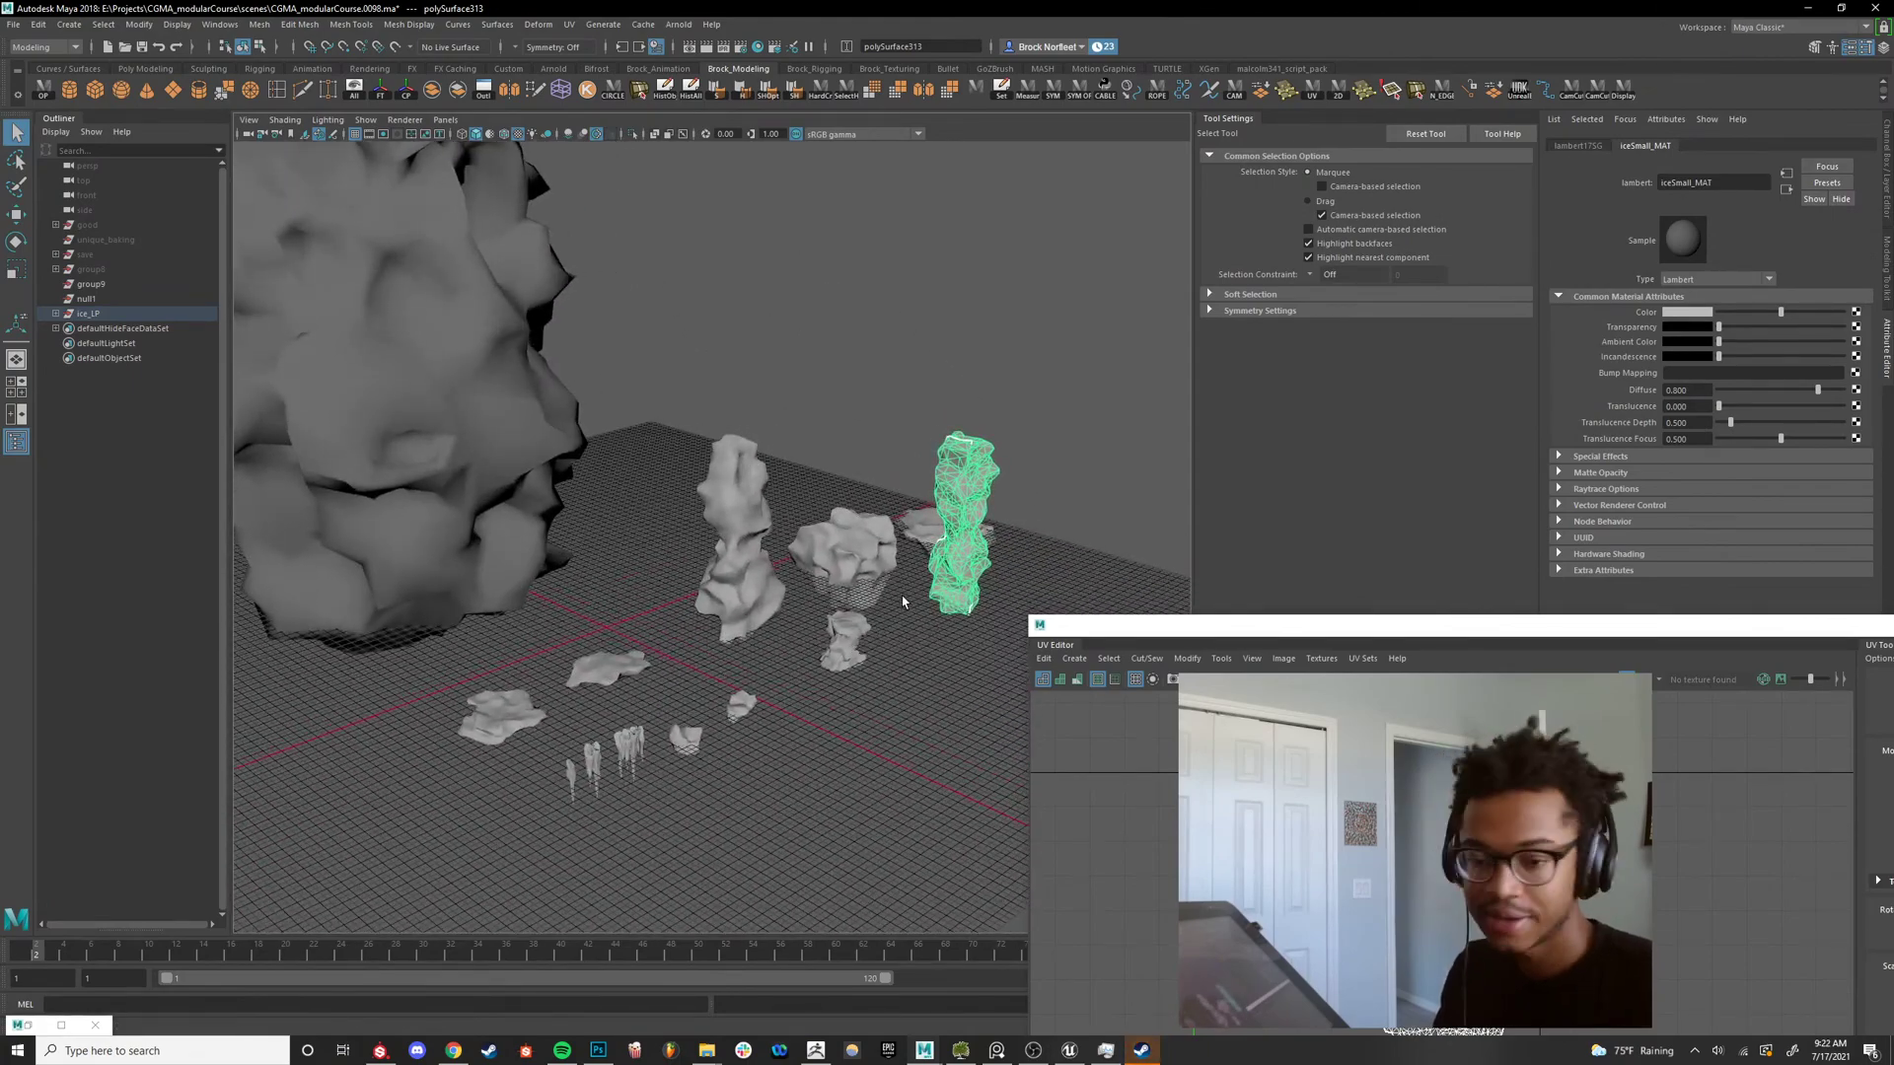
Close the UV Editor and select the whole ice_LP group.
{"action": "left_click_drag", "start_coordinate": [1214, 644], "coordinate": [800, 430]}
{"action": "left_click", "coordinate": [1414, 419]}
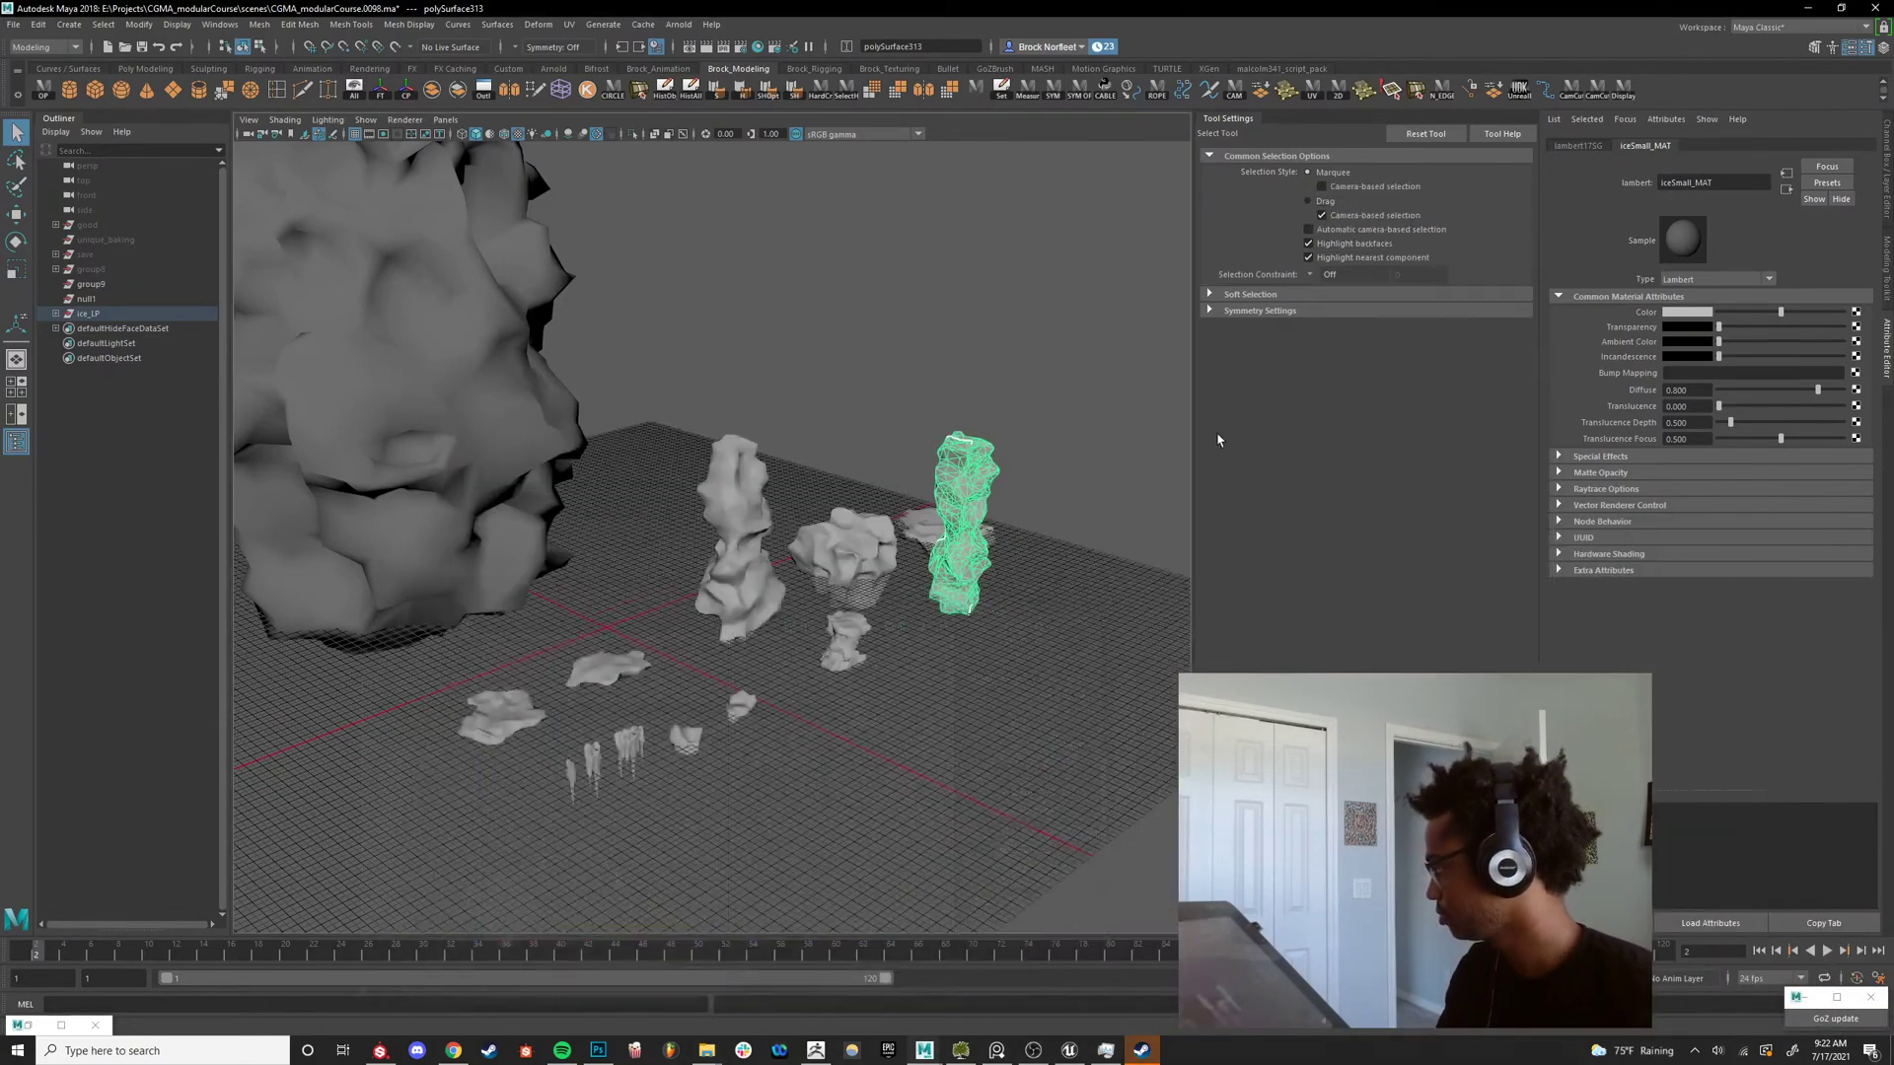
{"action": "right_click_drag", "start_coordinate": [937, 459], "coordinate": [786, 486], "text": "alt"}
{"action": "left_click_drag", "start_coordinate": [786, 486], "coordinate": [819, 490], "text": "alt"}
{"action": "left_click", "coordinate": [79, 314]}
{"action": "left_click", "coordinate": [79, 314]}
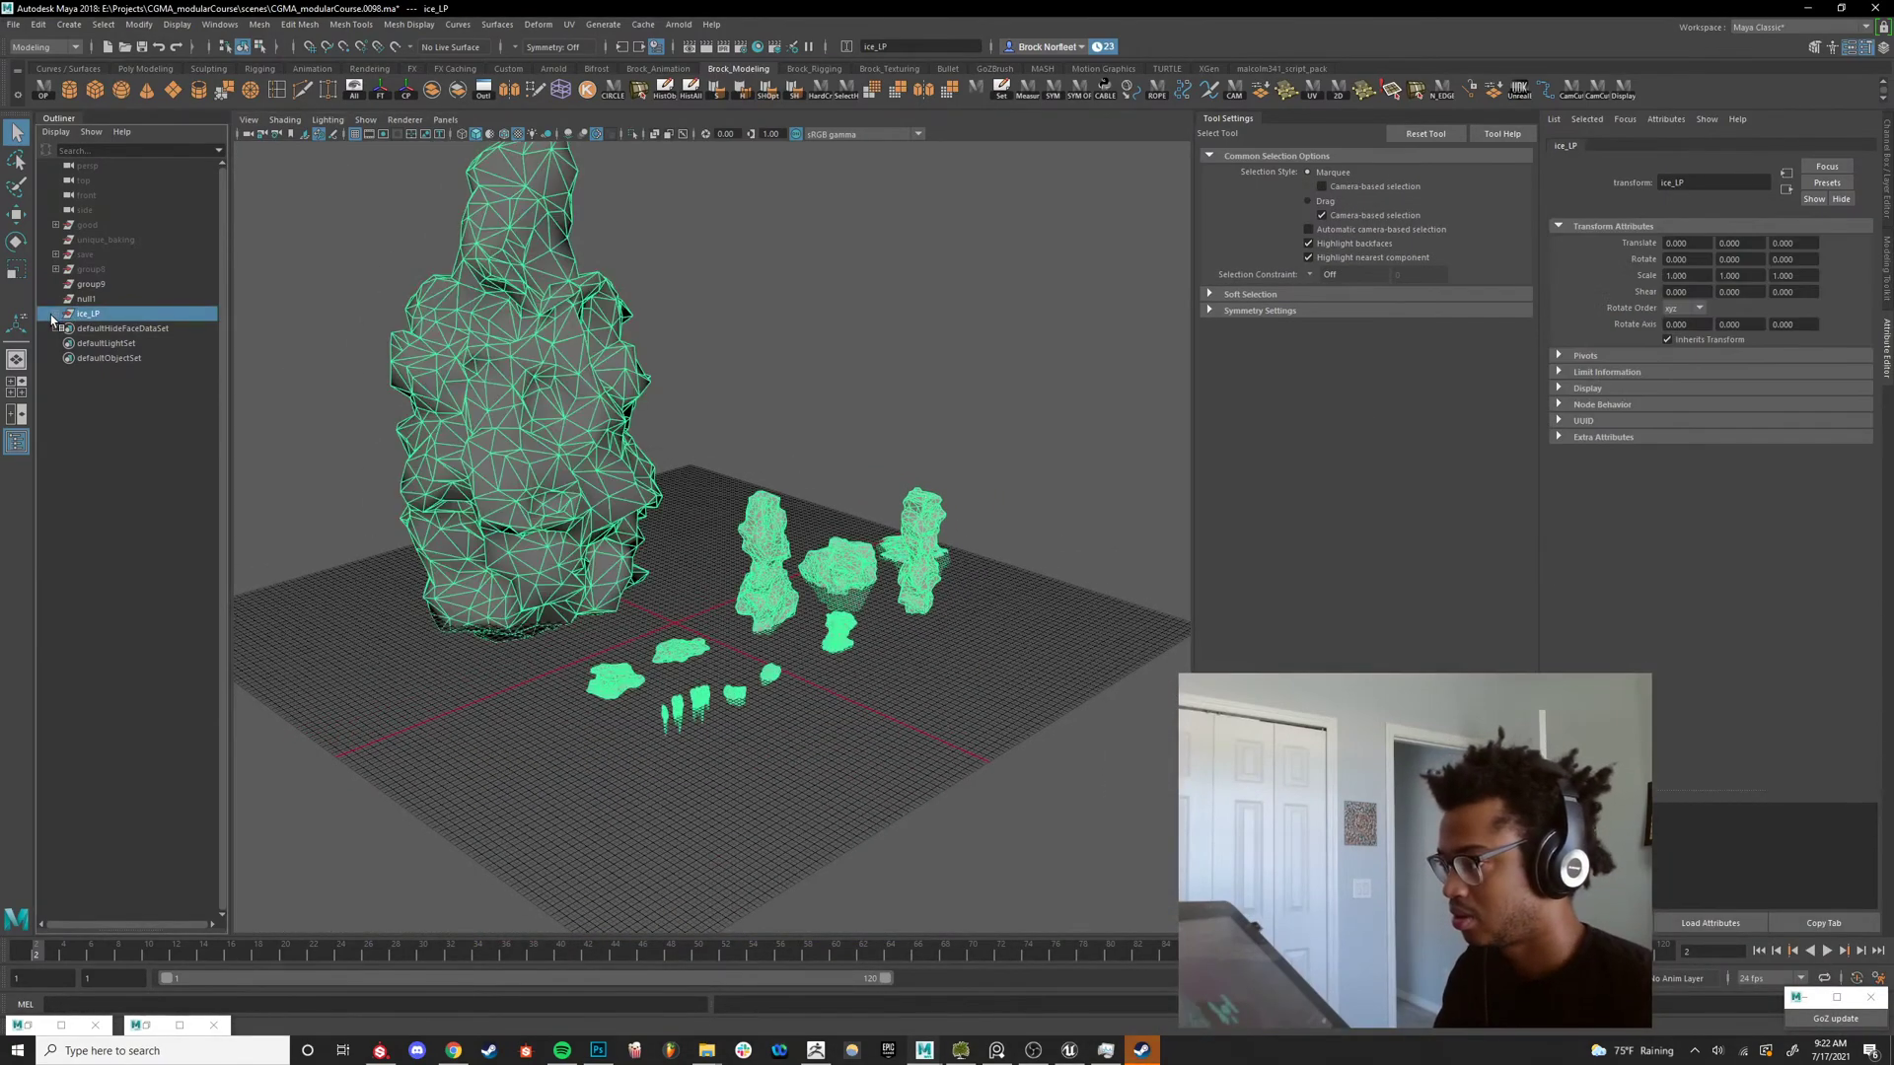
Clear the selection, switch to Substance Painter and look over the imported large ice rock and the smaller pieces.
{"action": "left_click", "coordinate": [604, 257]}
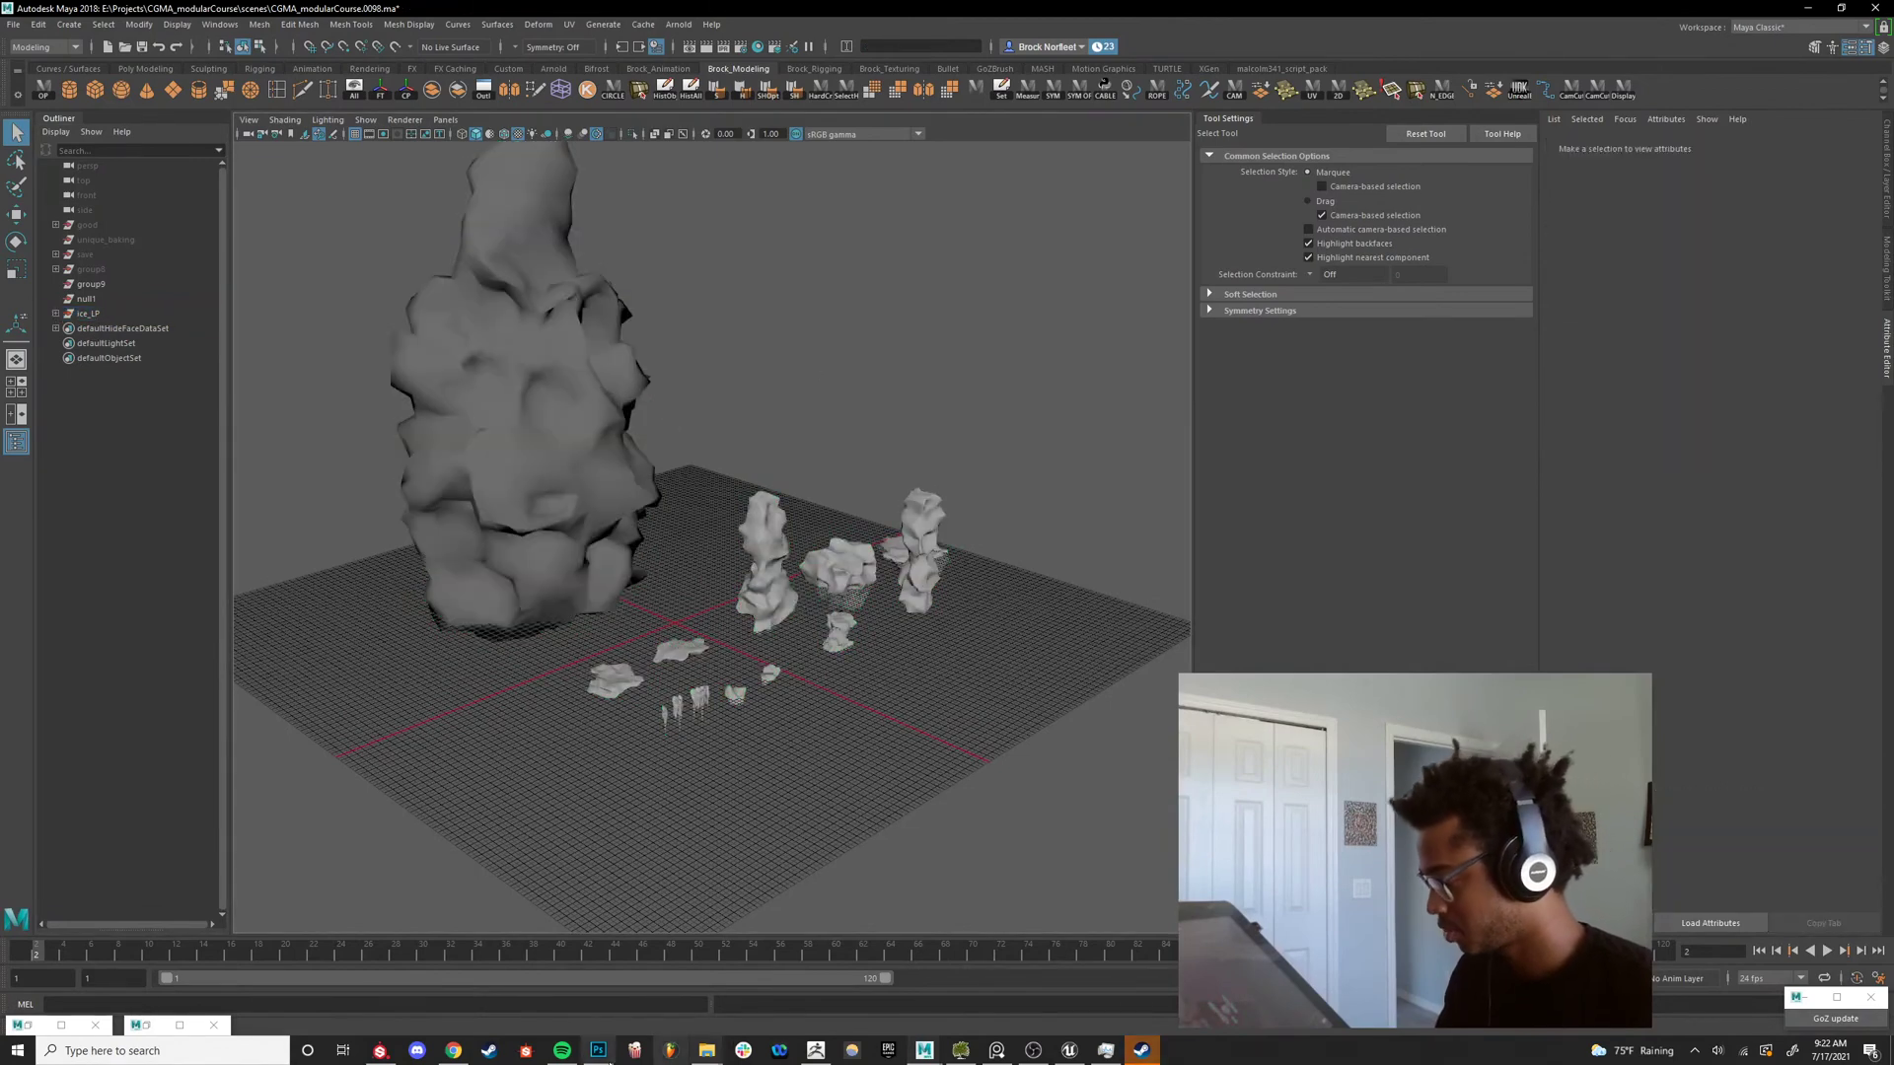
{"action": "left_click", "coordinate": [385, 1051]}
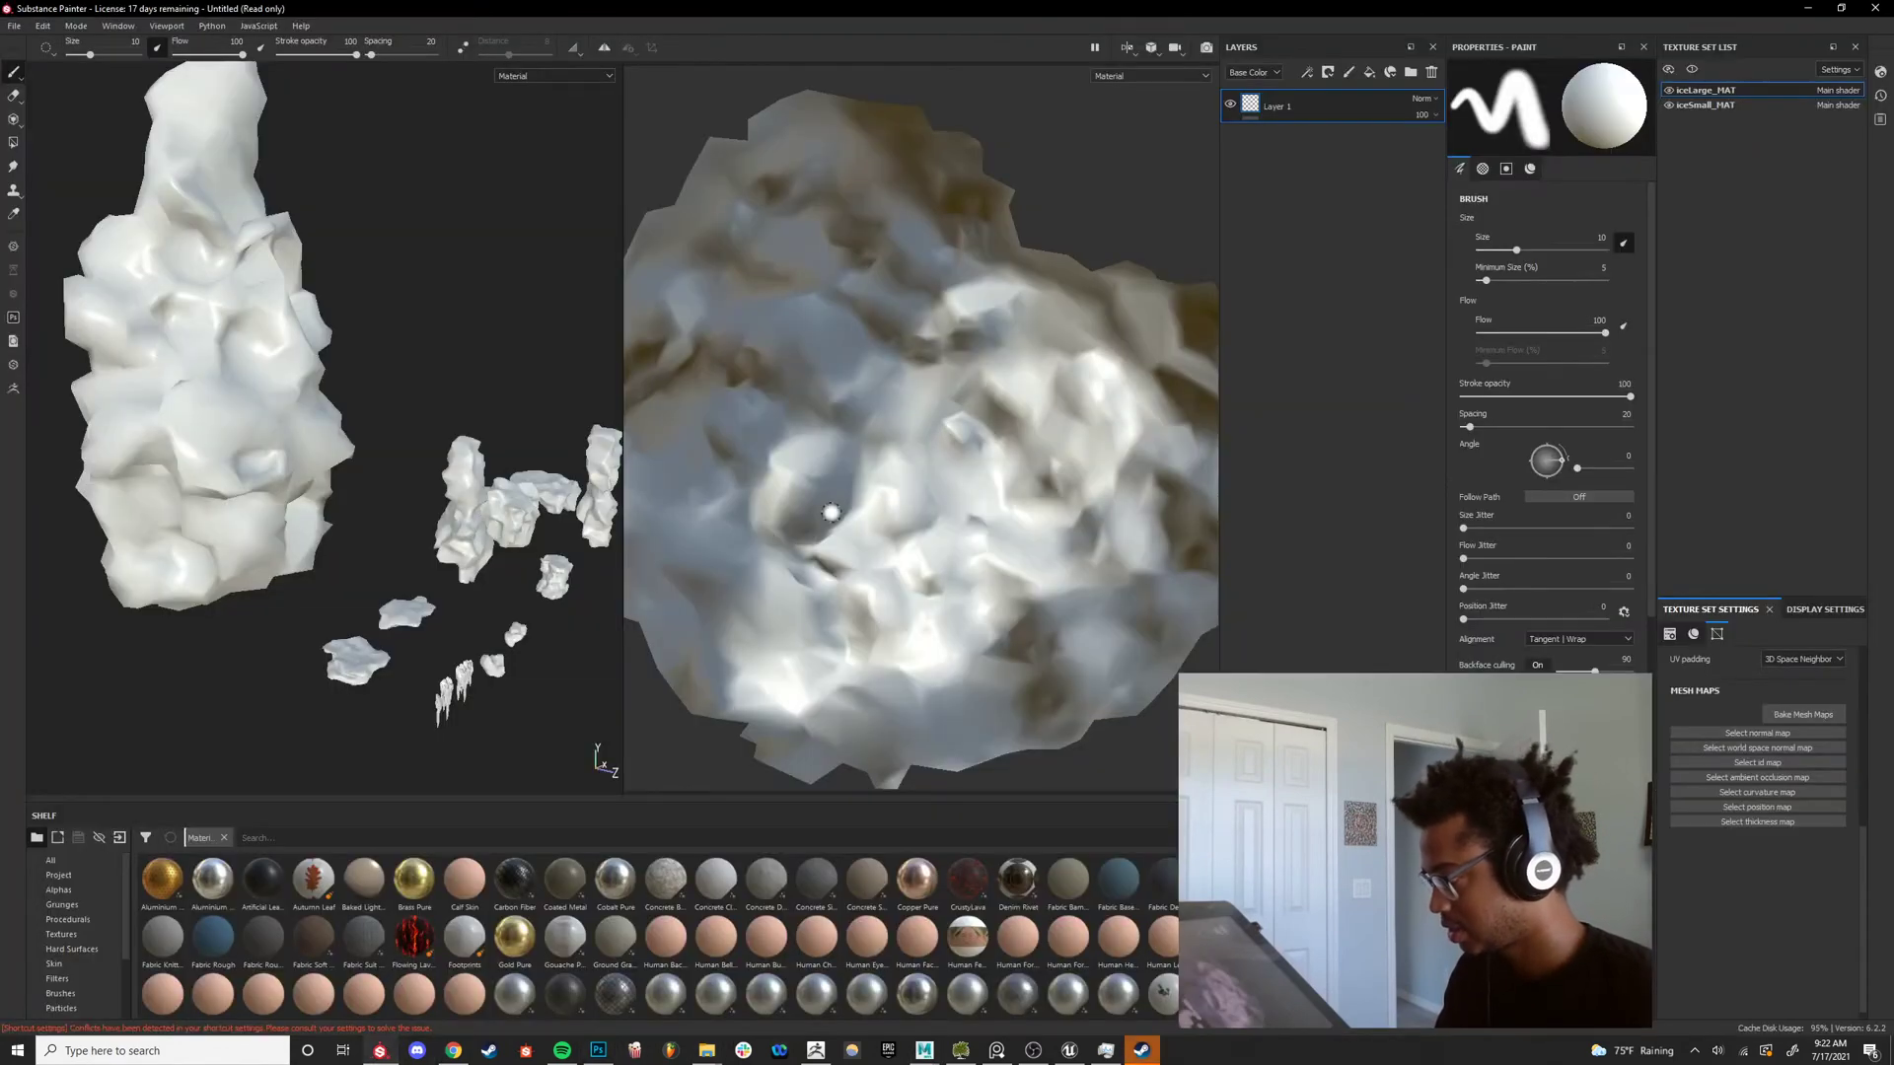
{"action": "right_click_drag", "start_coordinate": [441, 502], "coordinate": [418, 401], "text": "alt"}
{"action": "left_click_drag", "start_coordinate": [418, 402], "coordinate": [330, 394], "text": "alt"}
{"action": "right_click_drag", "start_coordinate": [331, 395], "coordinate": [359, 406], "text": "alt"}
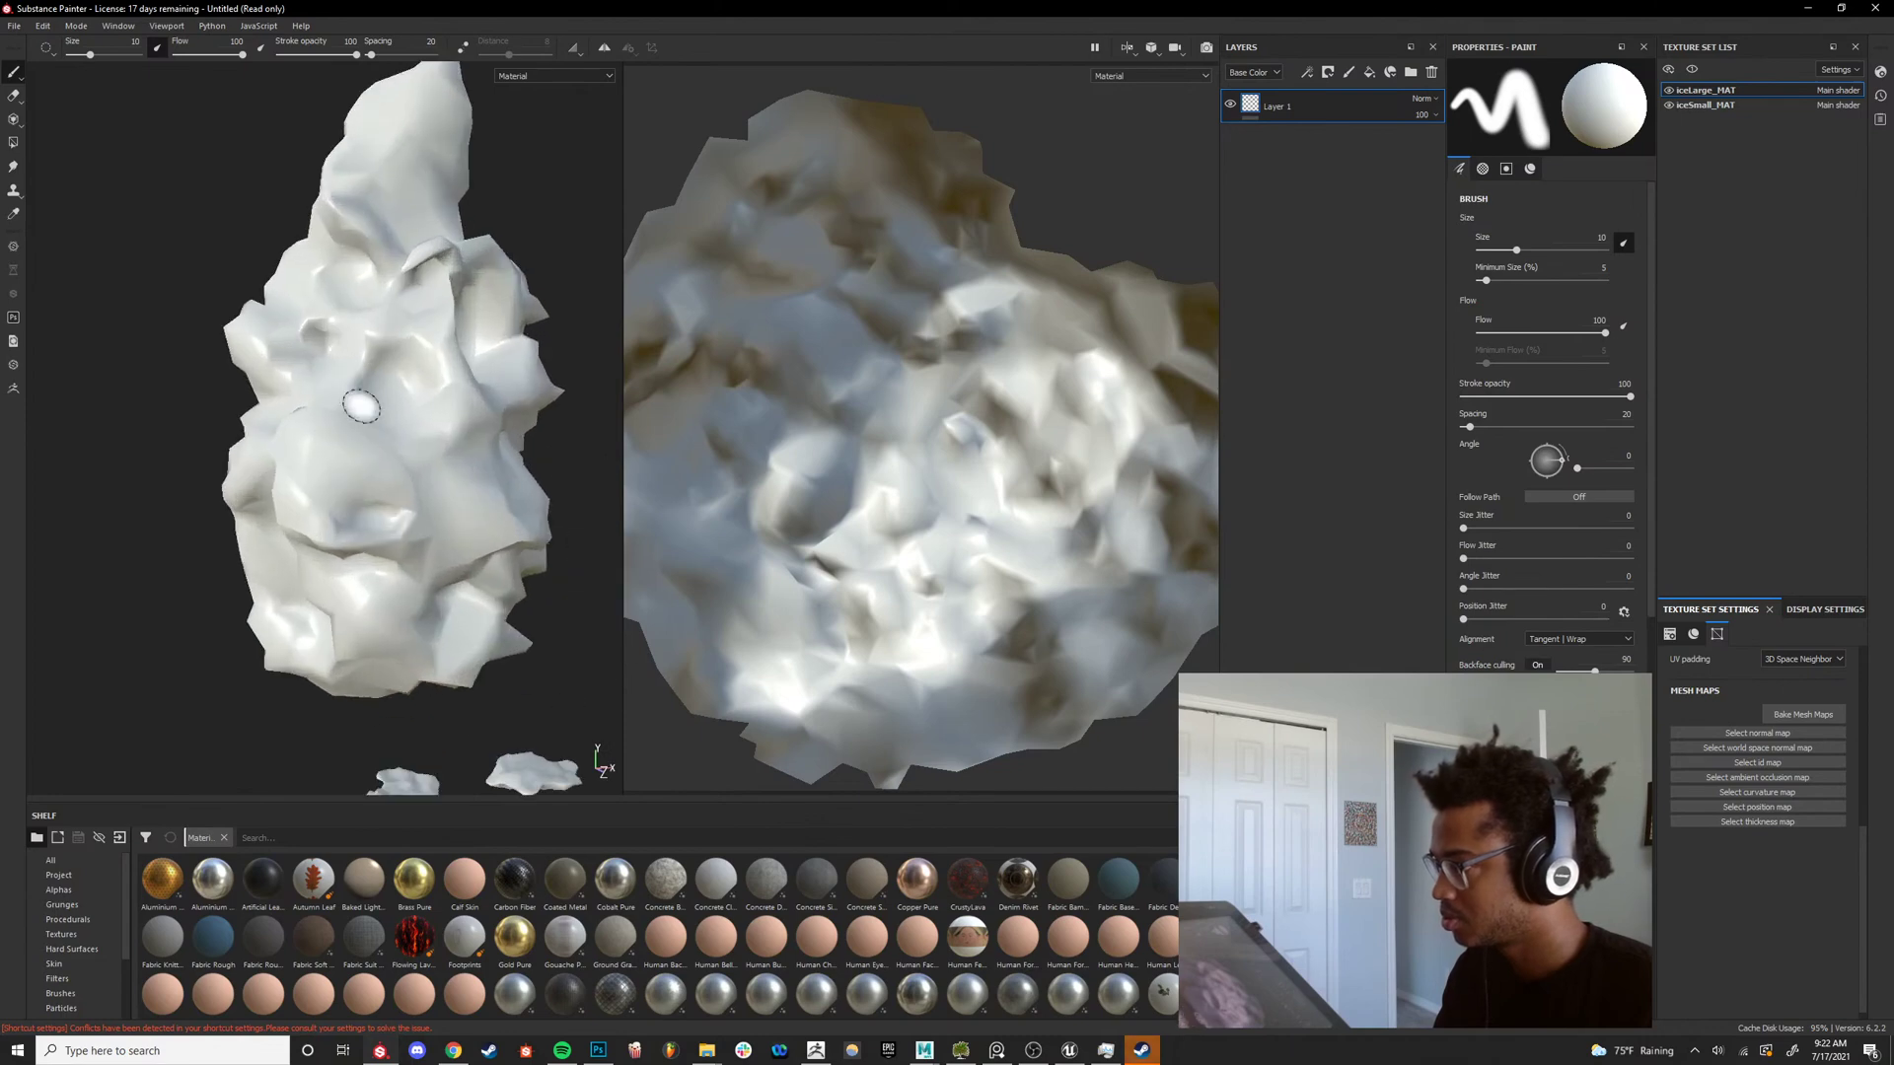
{"action": "left_click_drag", "start_coordinate": [359, 406], "coordinate": [354, 457], "text": "alt"}
{"action": "scroll", "coordinate": [353, 456], "scroll_direction": "down", "scroll_amount": 3}
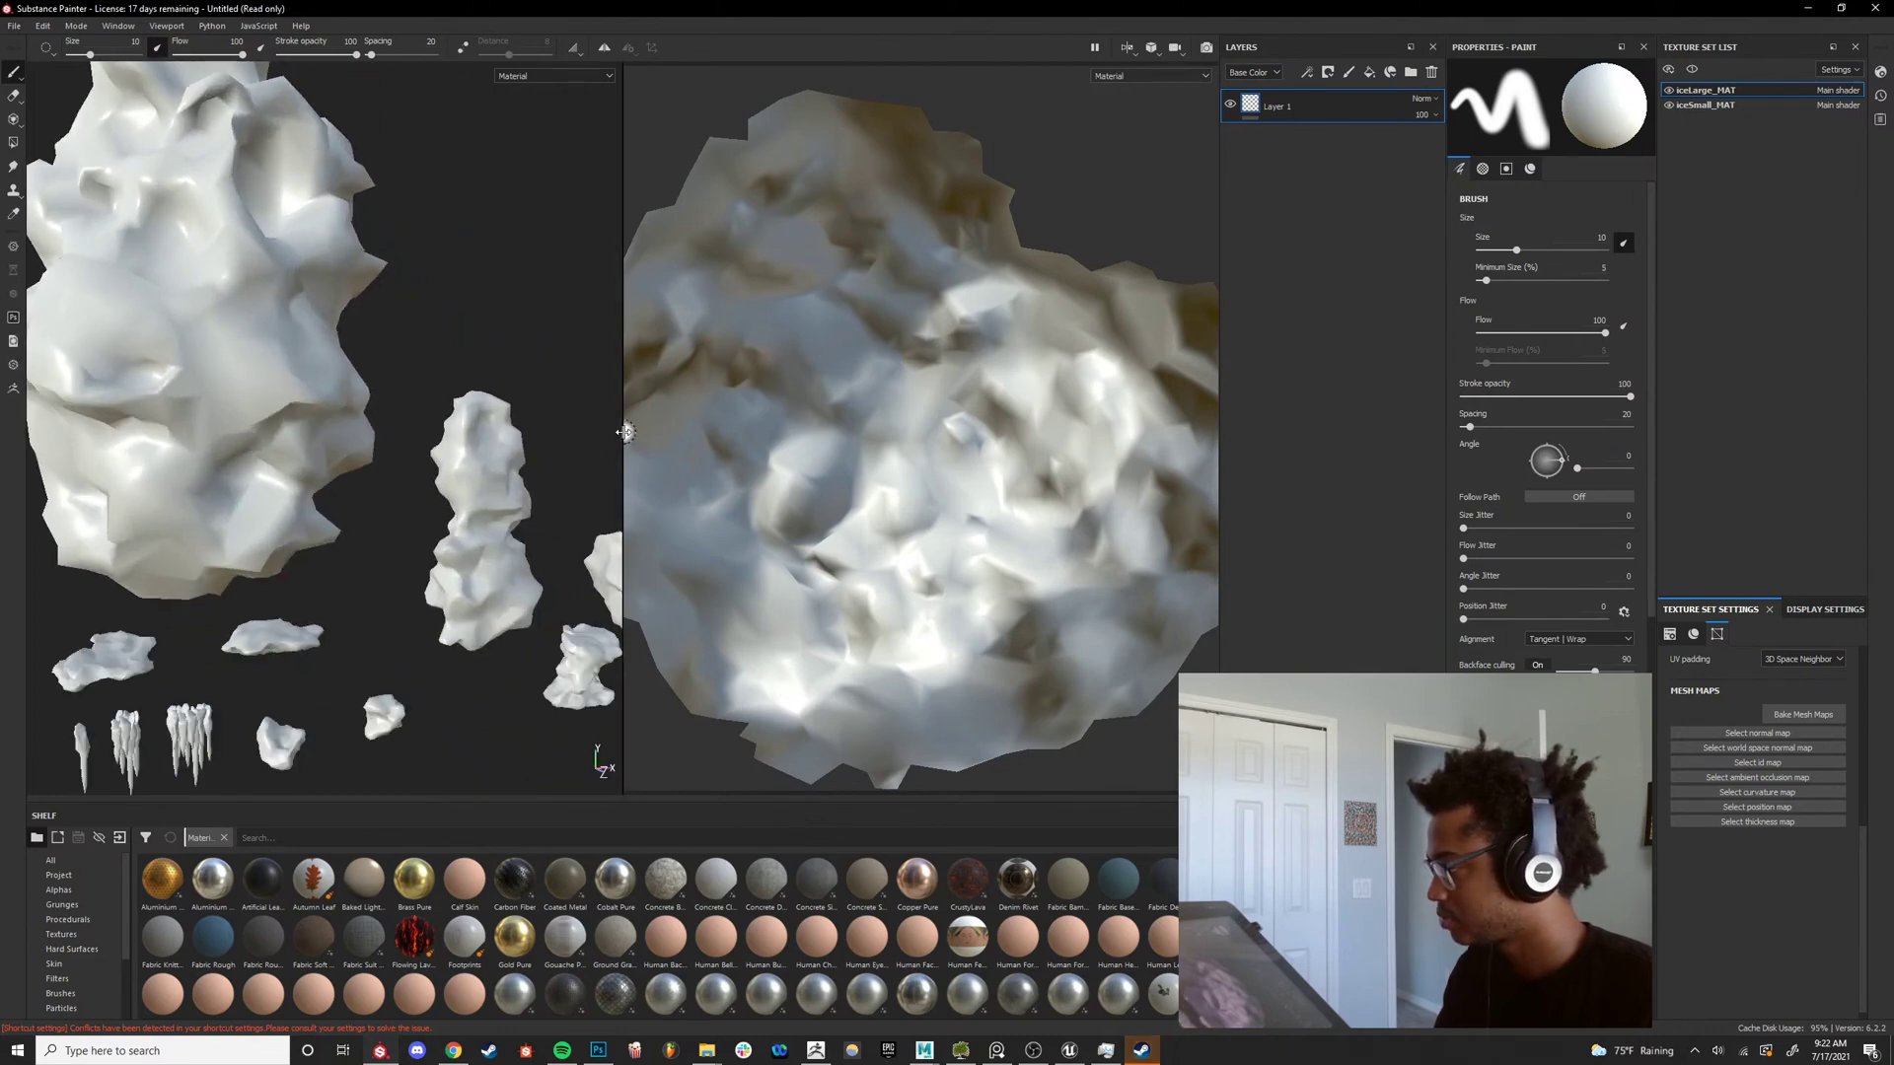
Widen the 3D view relative to the UV view and frame the smaller ice pieces beside the large rock.
{"action": "left_click_drag", "start_coordinate": [624, 434], "coordinate": [885, 454]}
{"action": "left_click_drag", "start_coordinate": [424, 493], "coordinate": [503, 522], "text": "alt"}
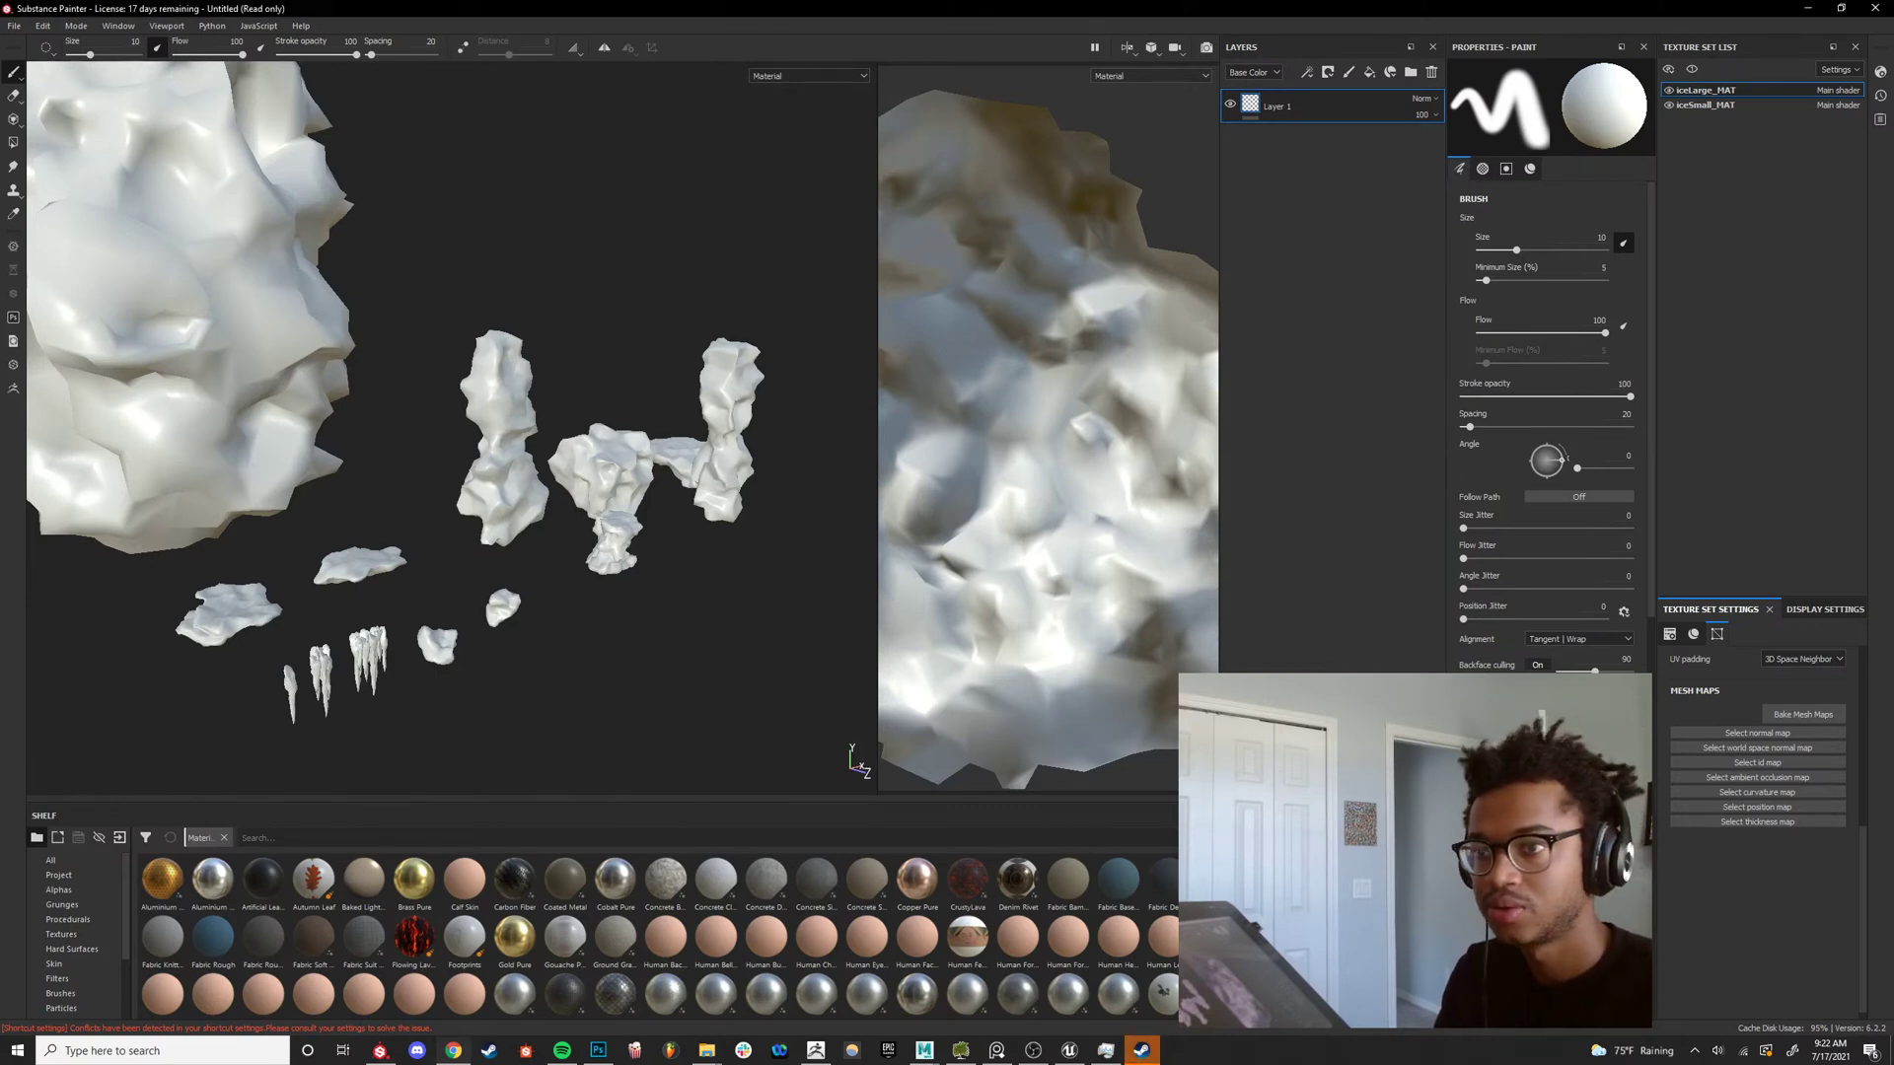
{"action": "mouse_move", "coordinate": [498, 540]}
{"action": "left_mouse_down", "text": "alt"}
{"action": "mouse_move", "coordinate": [634, 579]}
{"action": "mouse_move", "coordinate": [484, 578]}
{"action": "left_mouse_up", "text": "alt"}
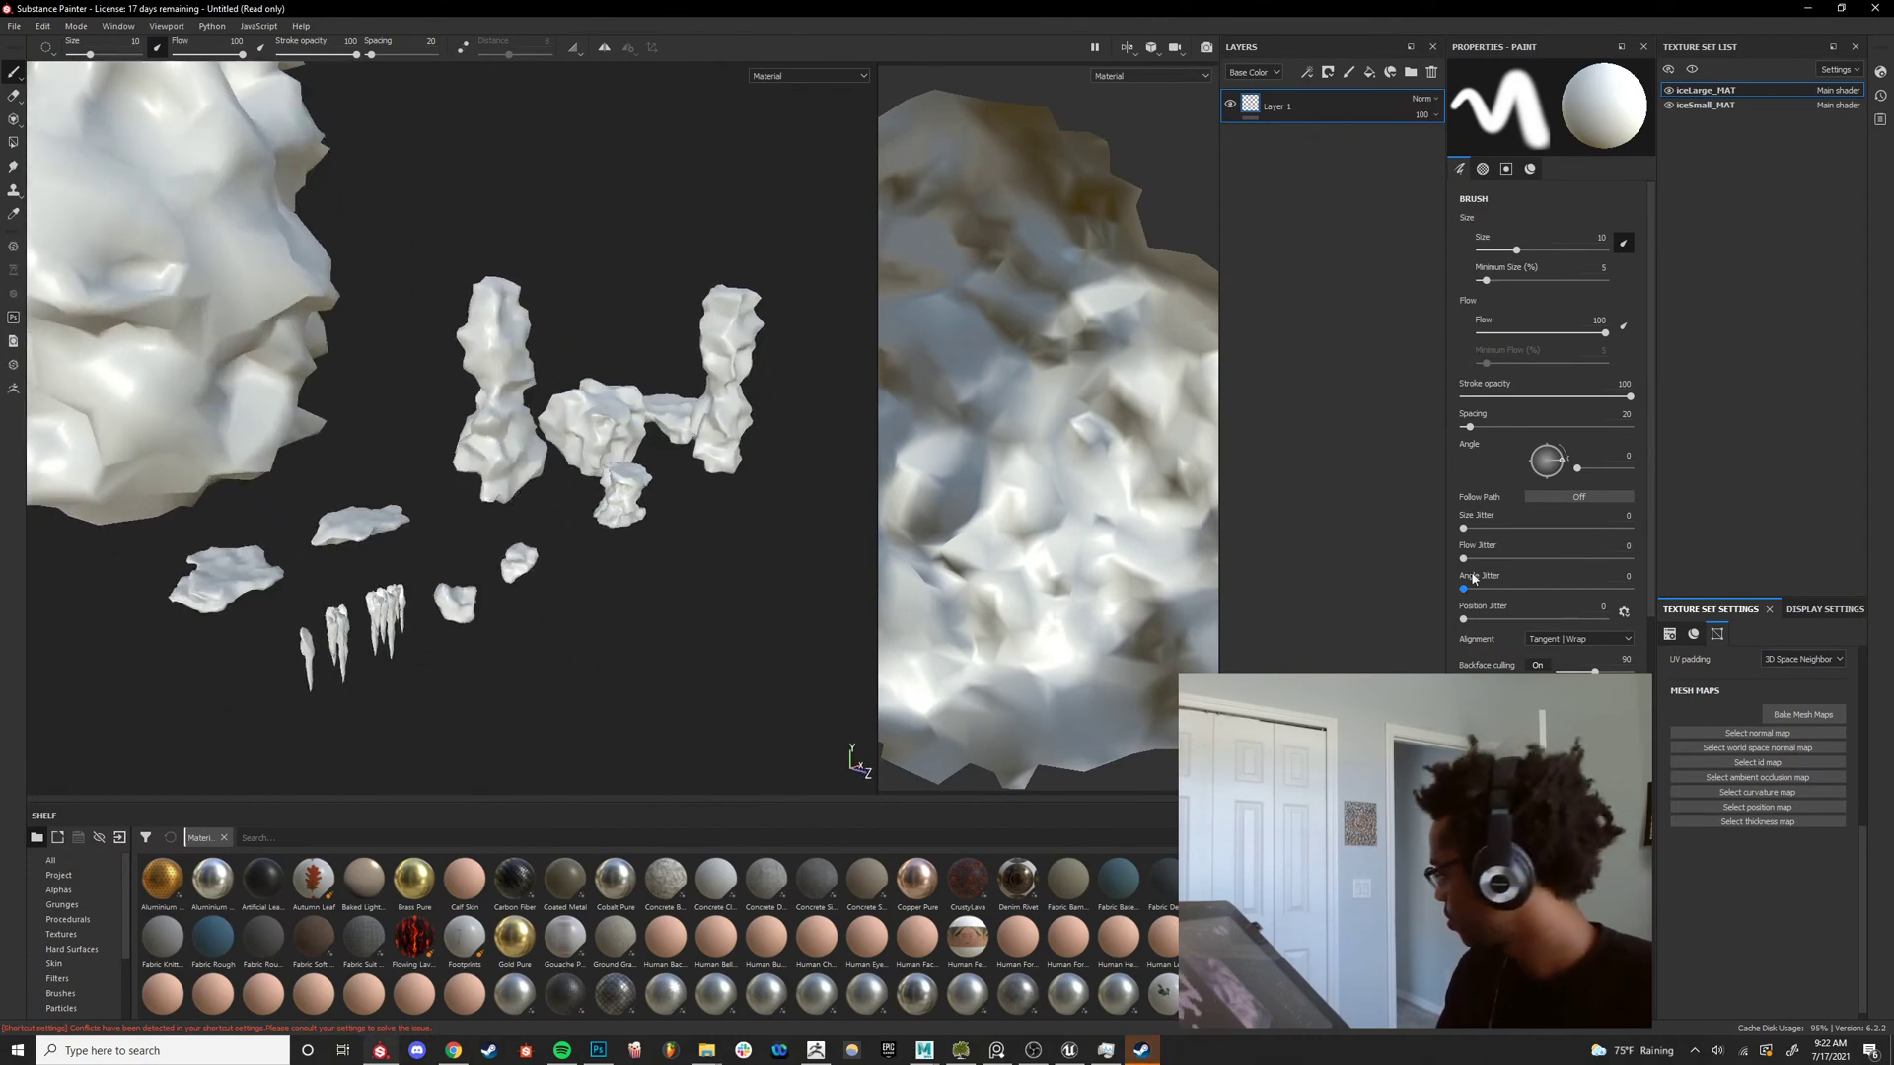
Open the mesh map baking settings, move the dialog aside and set the output size to 512.
{"action": "left_click", "coordinate": [1793, 710]}
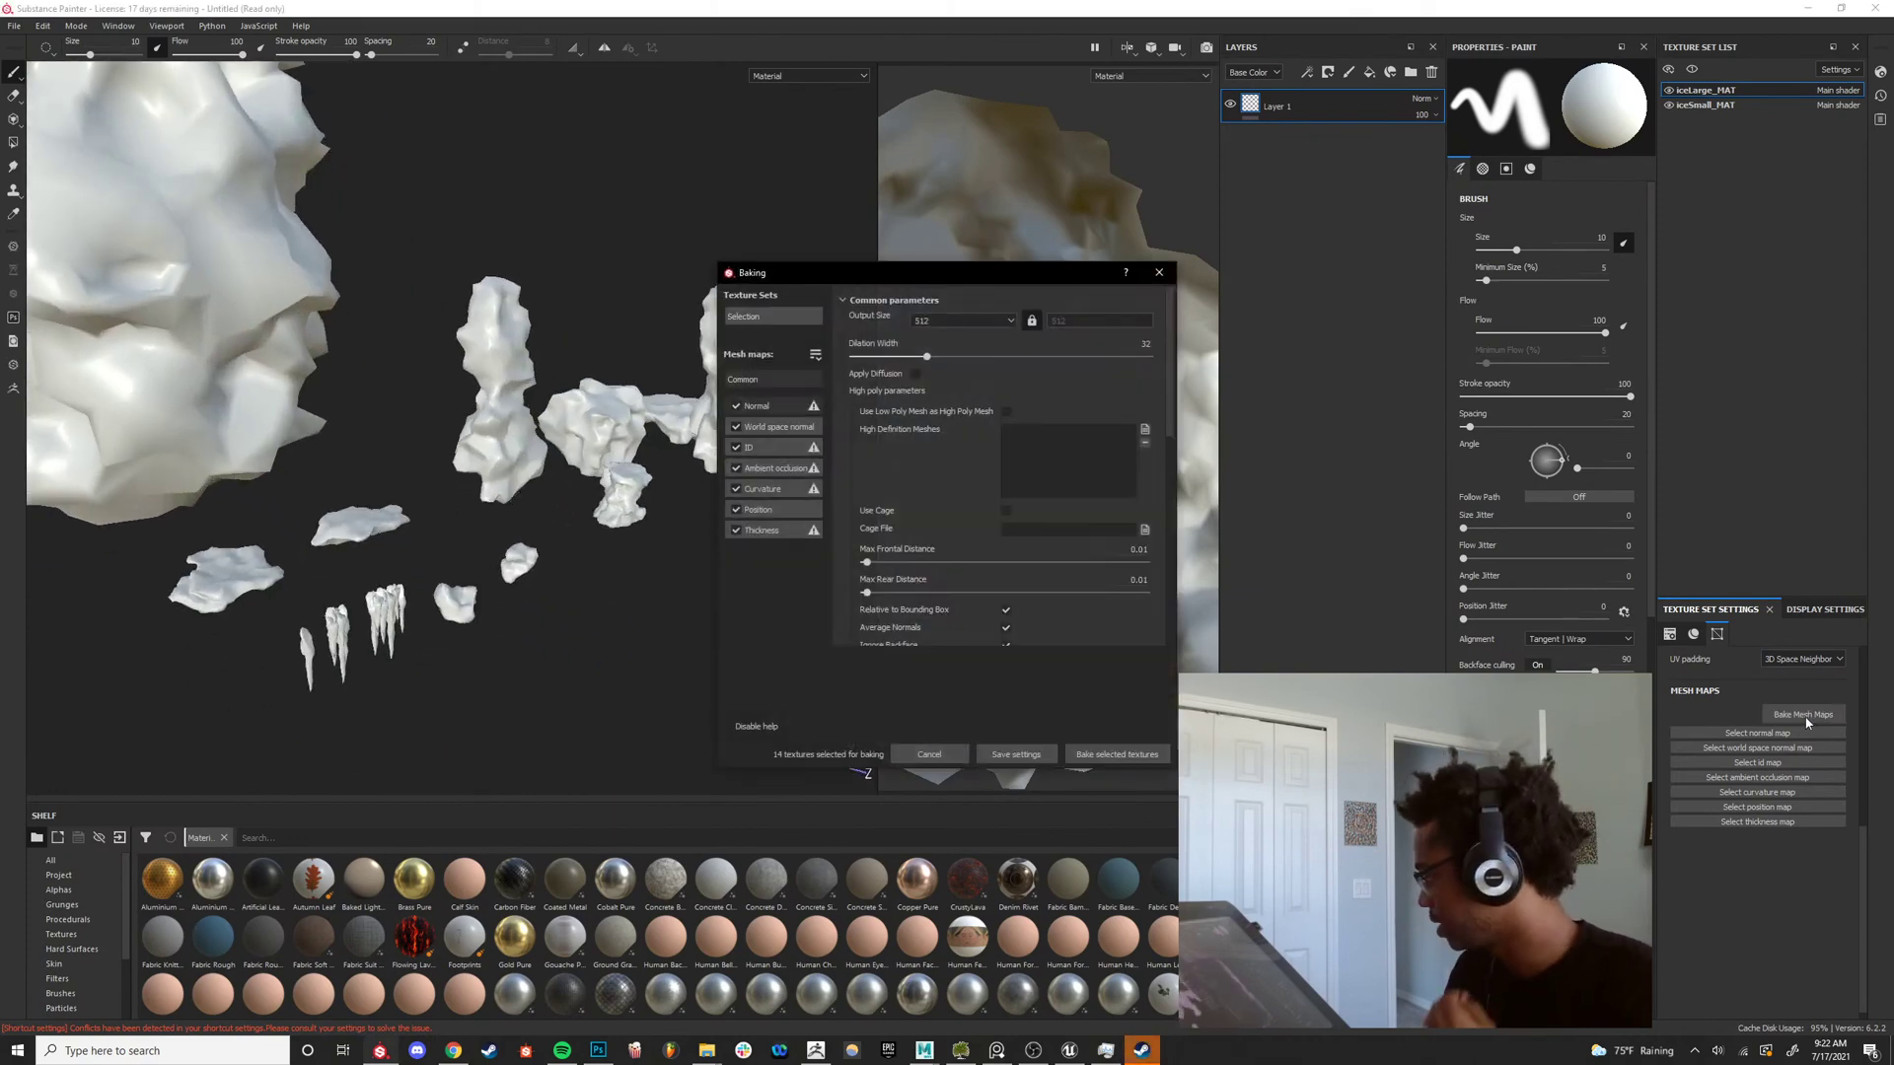
{"action": "left_click_drag", "start_coordinate": [881, 279], "coordinate": [702, 280]}
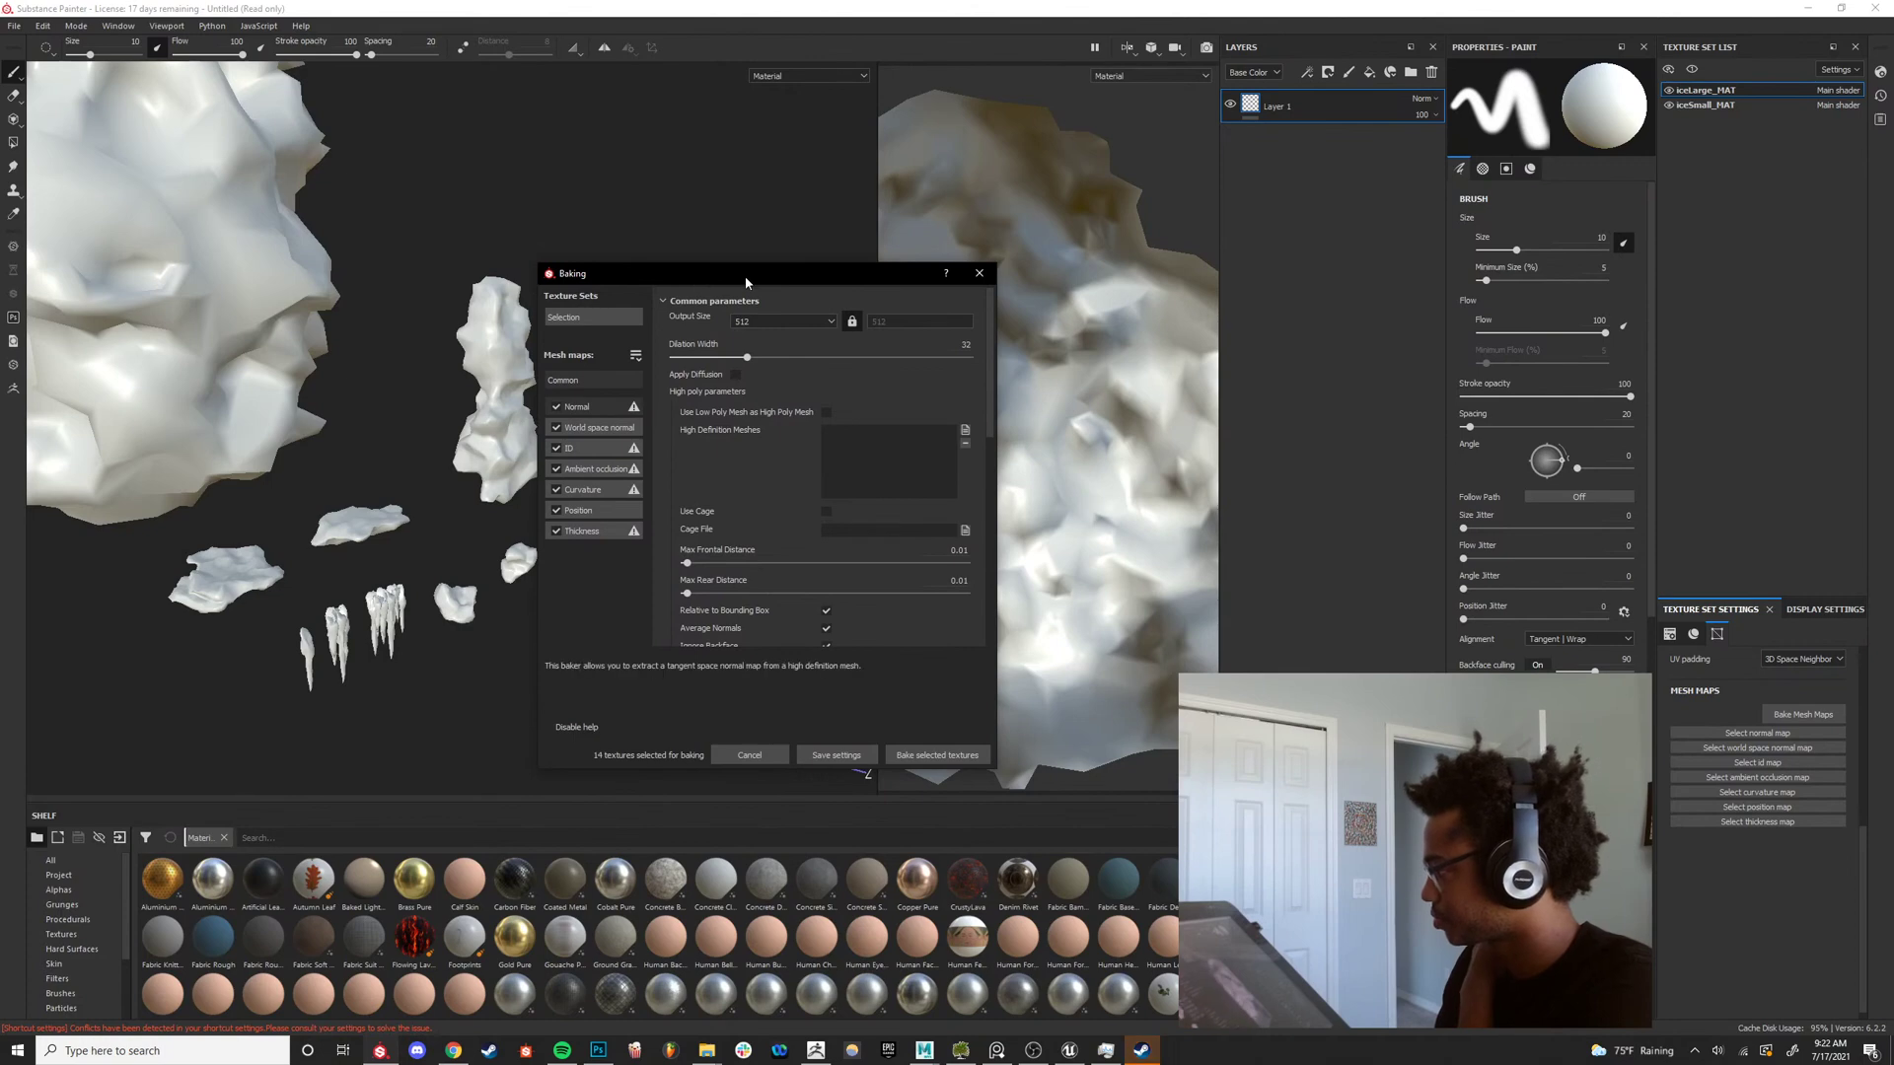
{"action": "left_click", "coordinate": [779, 324]}
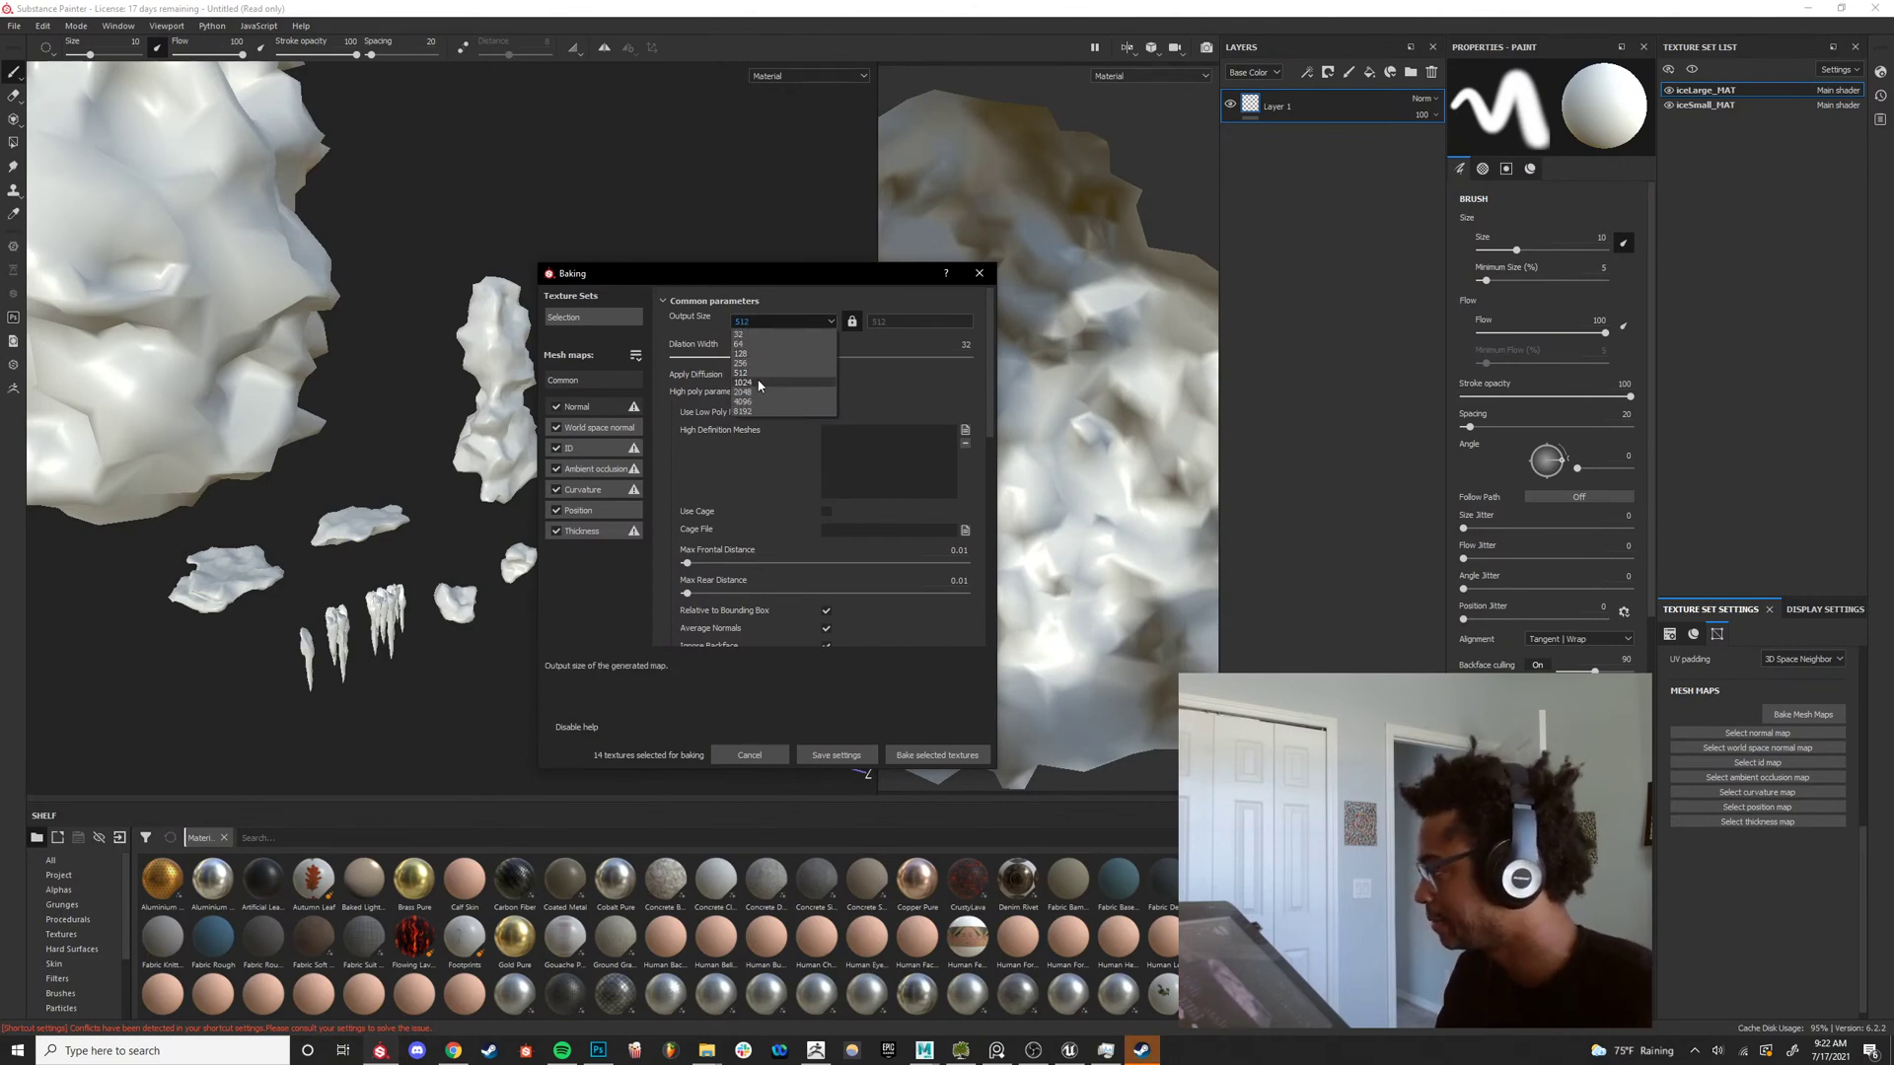
{"action": "left_click", "coordinate": [748, 321]}
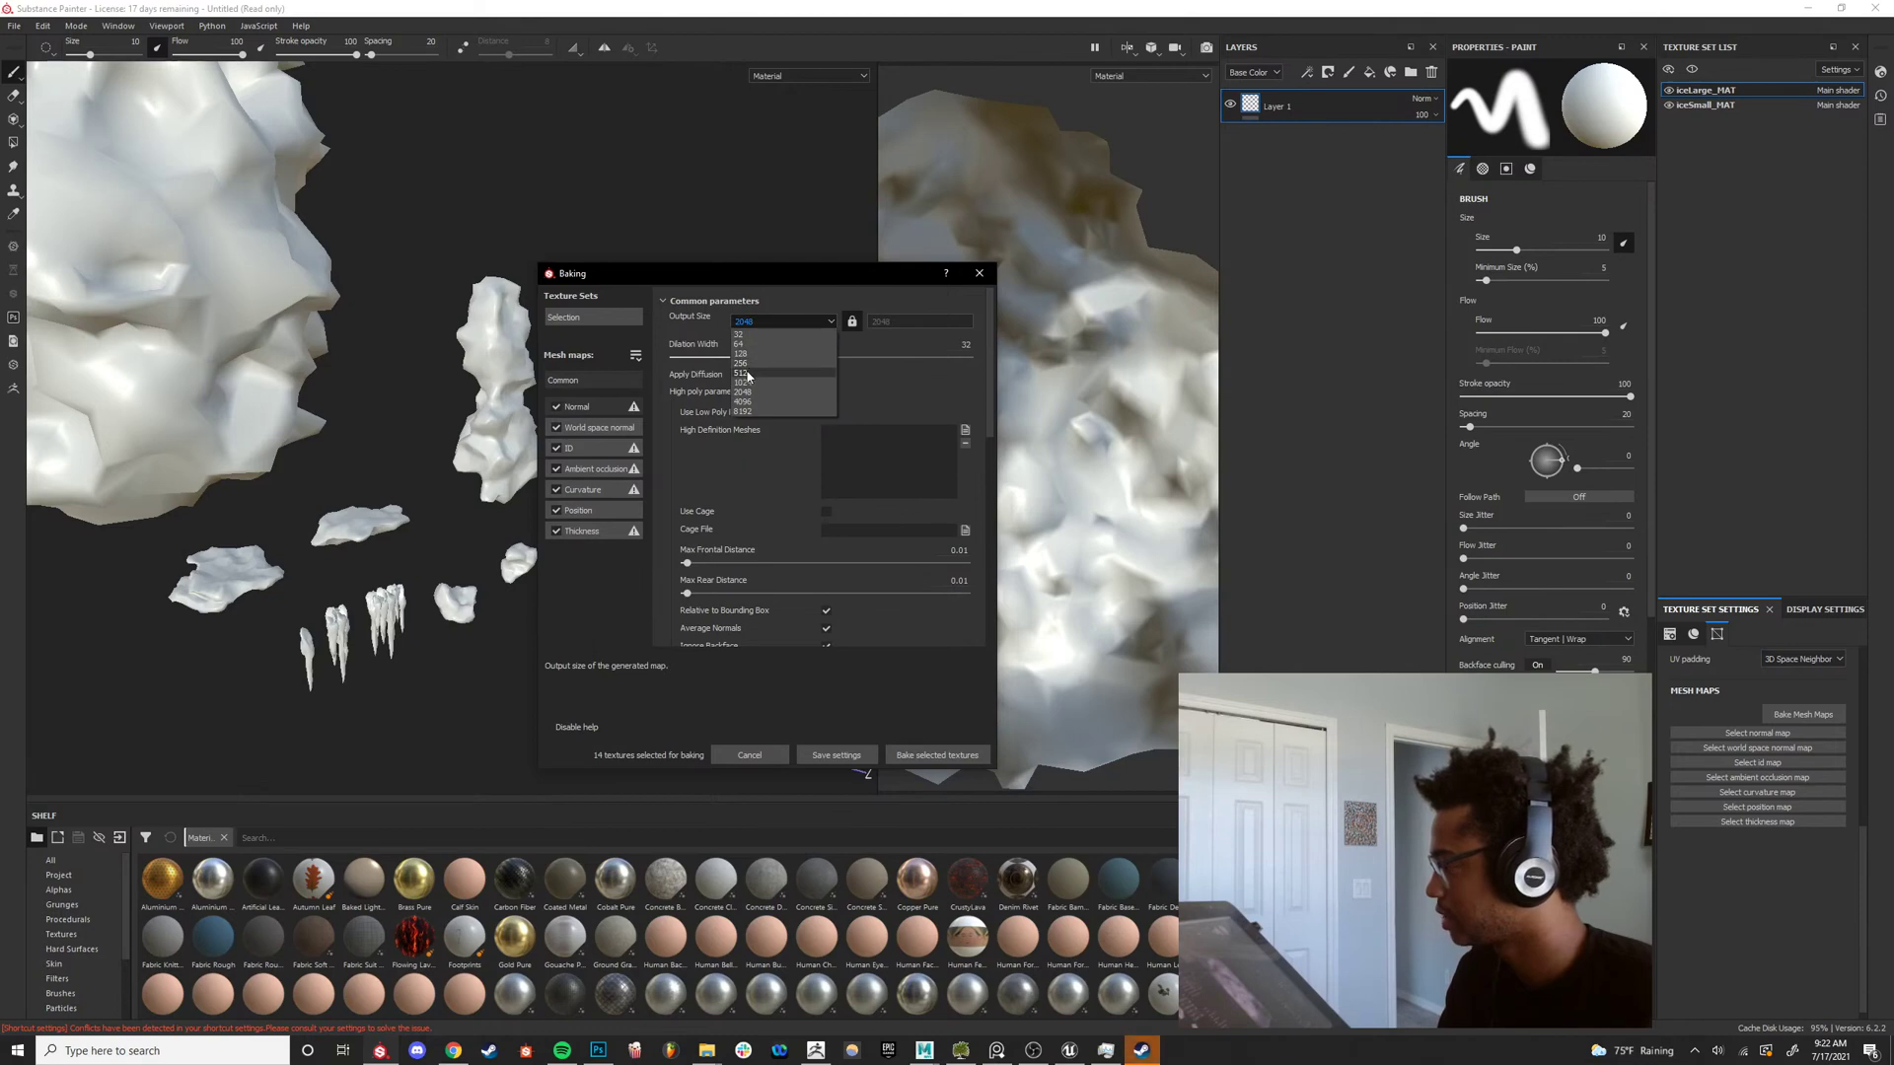
{"action": "left_click", "coordinate": [748, 374]}
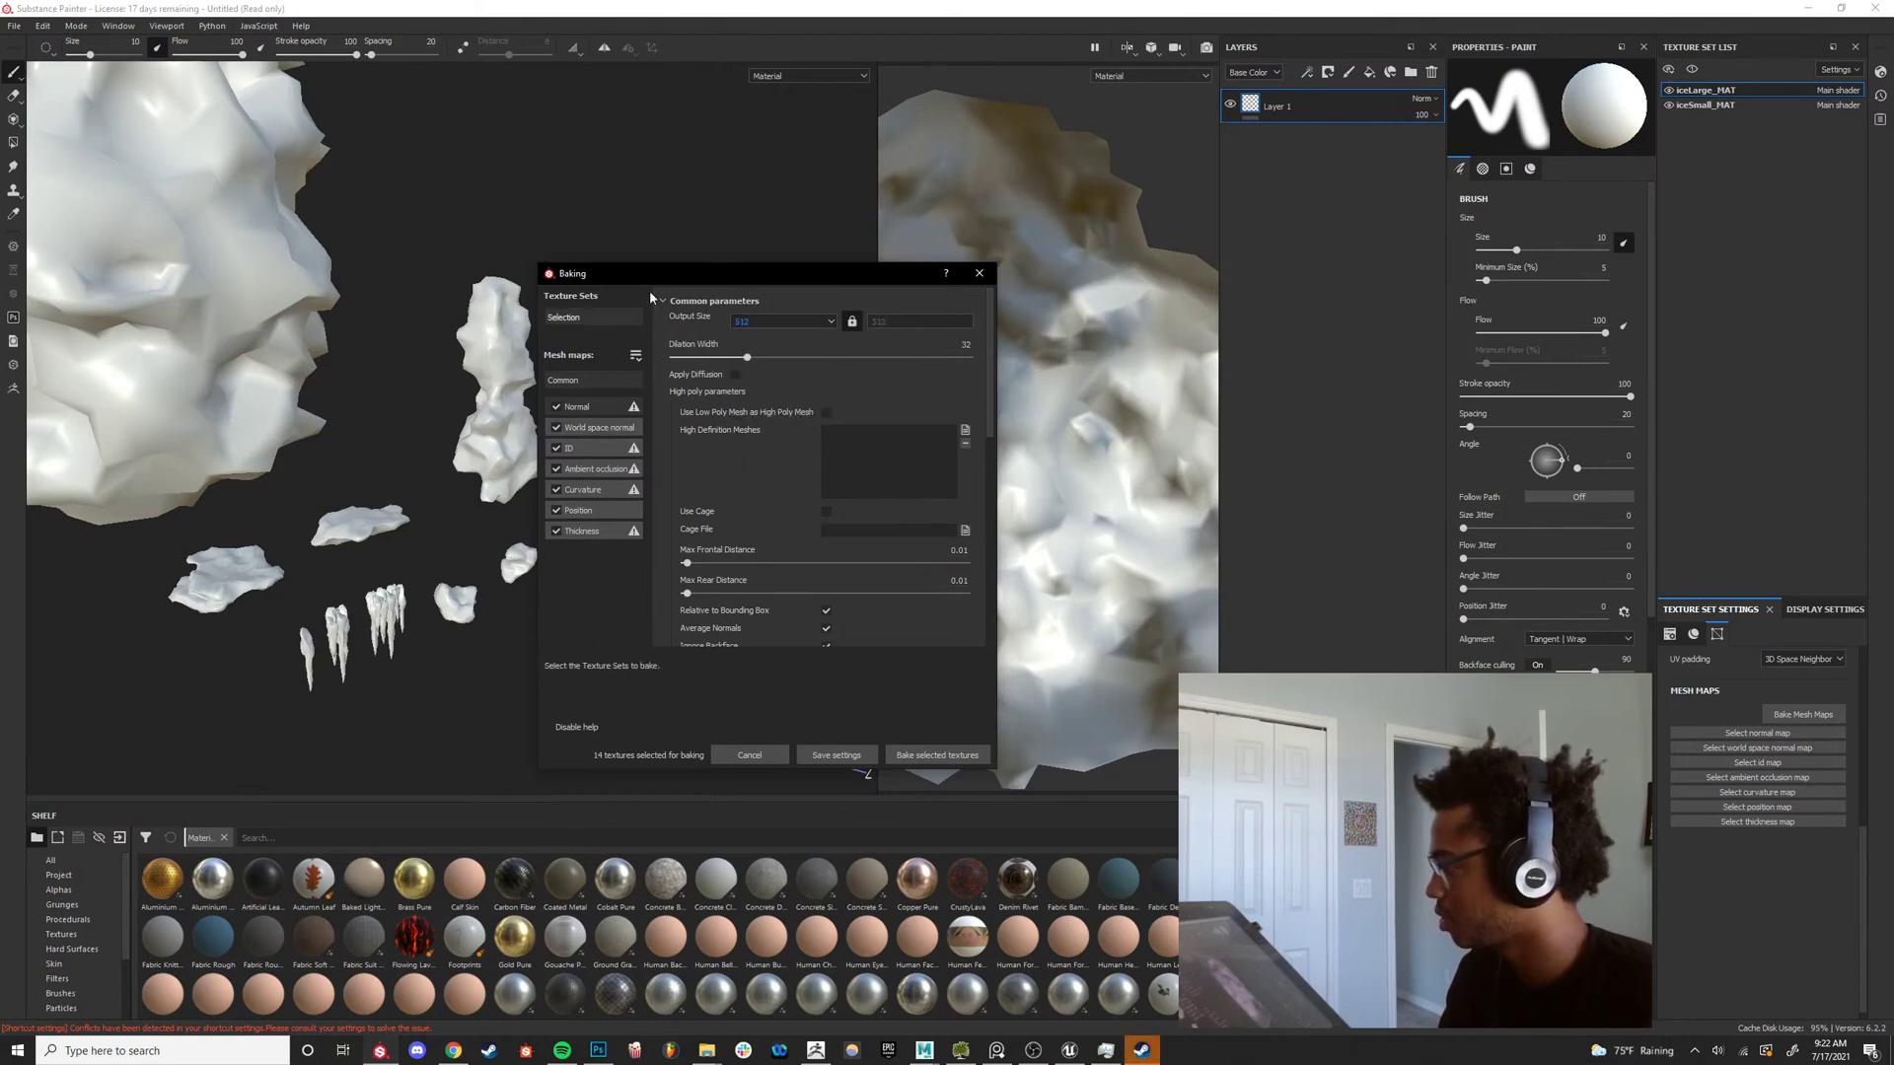
{"action": "left_click", "coordinate": [903, 757]}
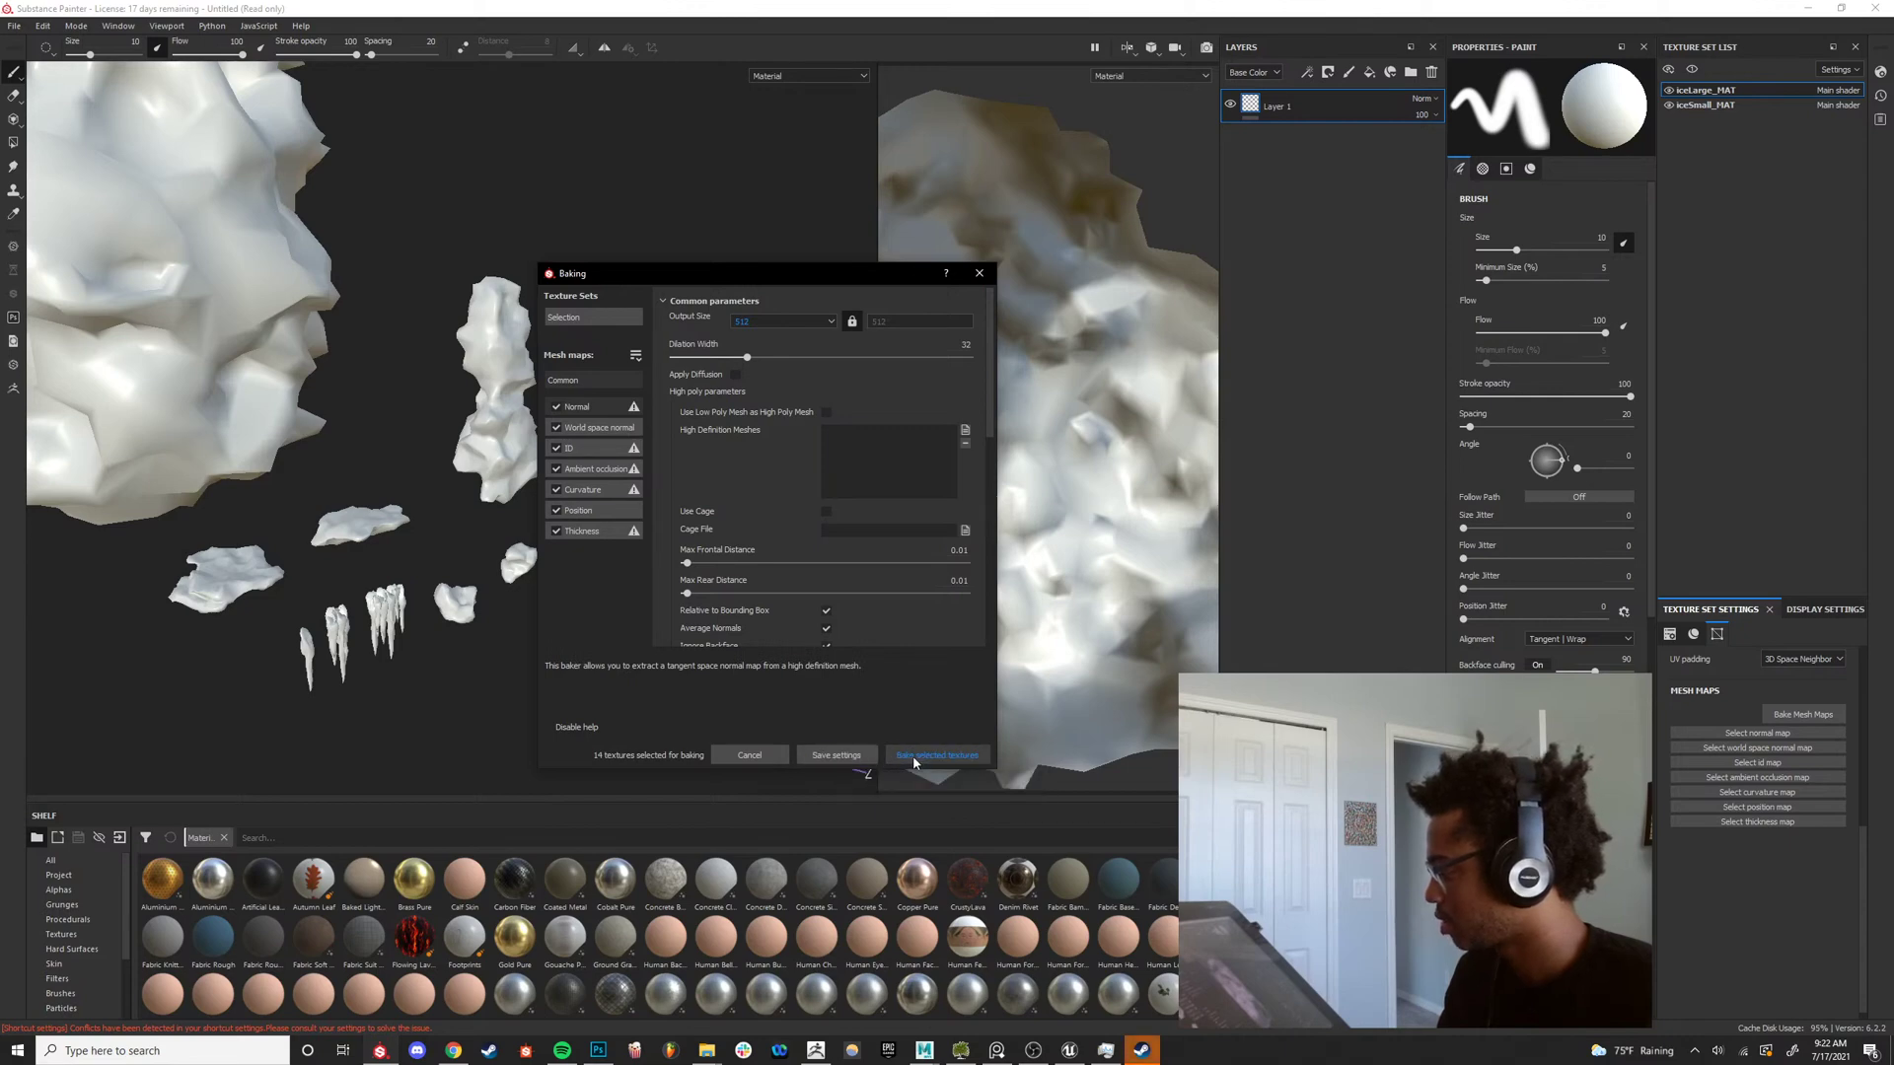
Load ice_HP.obj from the 1to1 source images folder as the high definition mesh and check its path.
{"action": "left_click", "coordinate": [965, 429]}
{"action": "left_click_drag", "start_coordinate": [716, 289], "coordinate": [752, 326]}
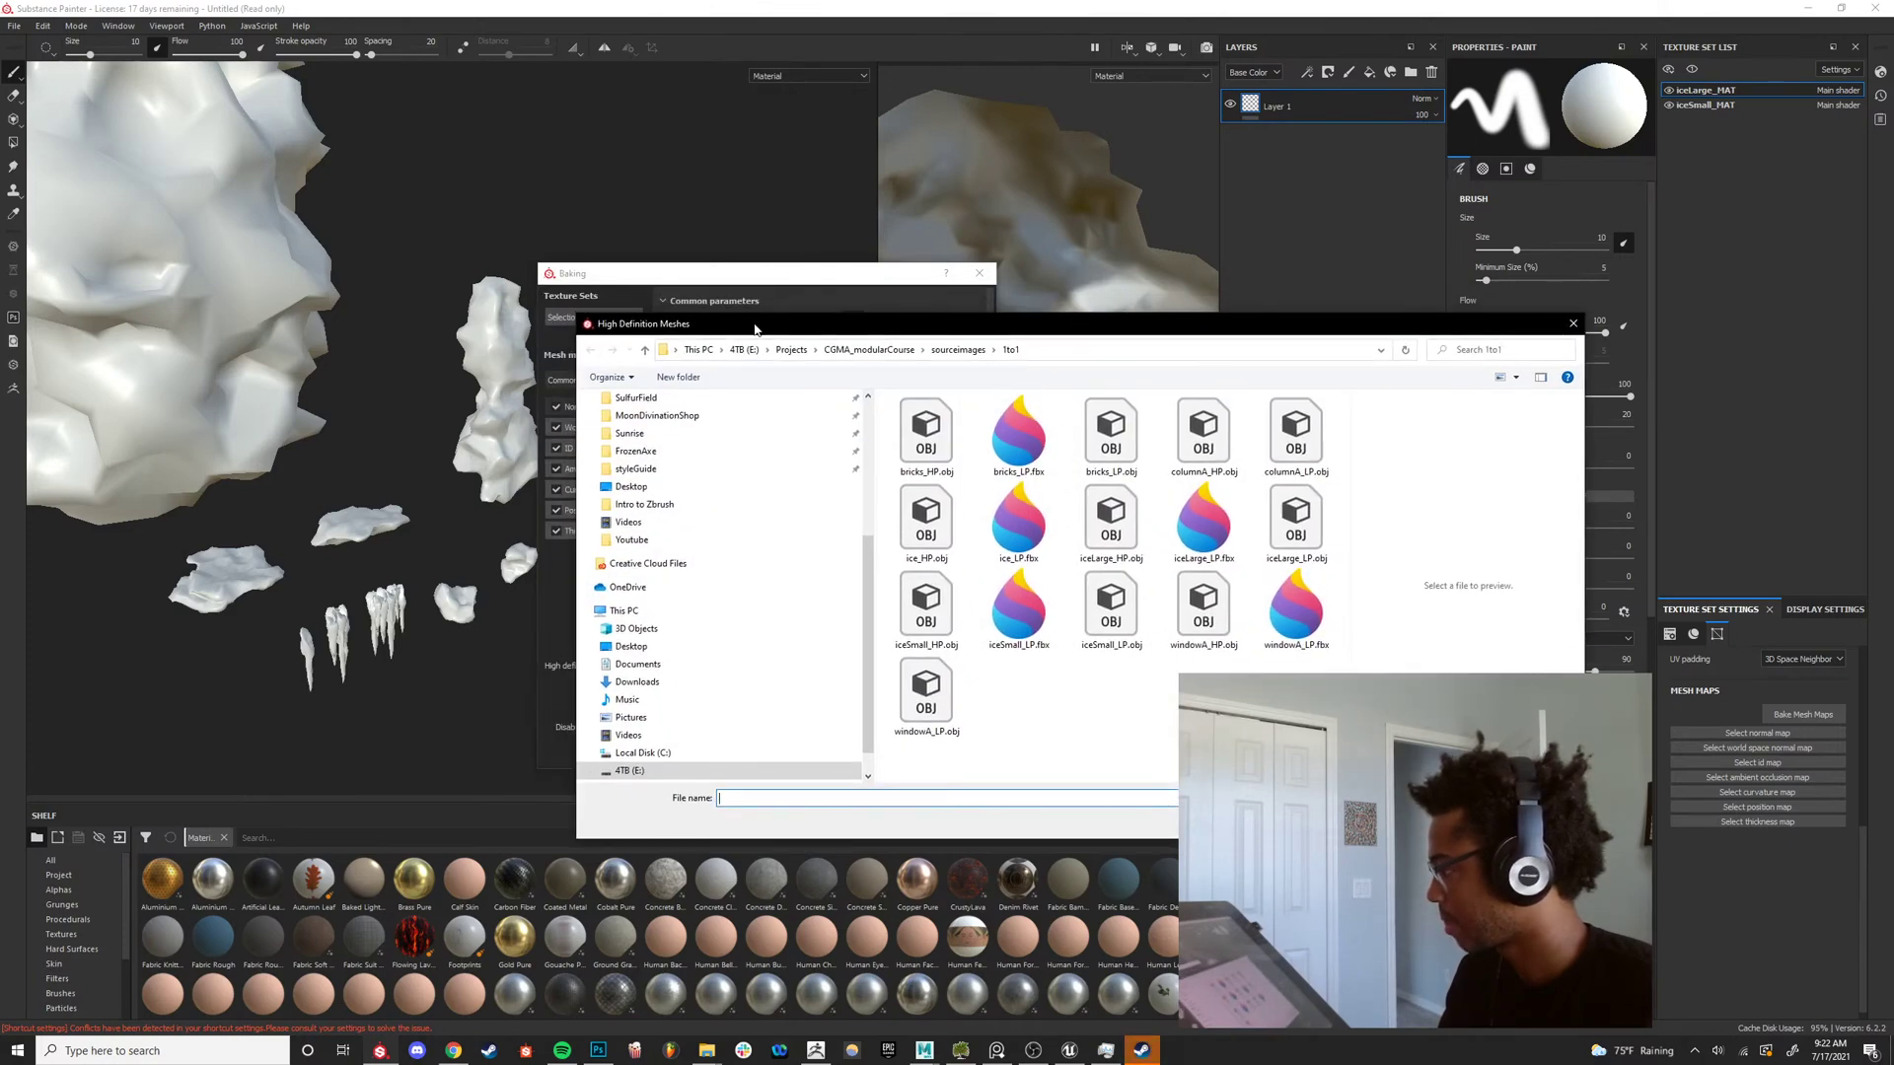
{"action": "left_click_drag", "start_coordinate": [912, 336], "coordinate": [0, 392]}
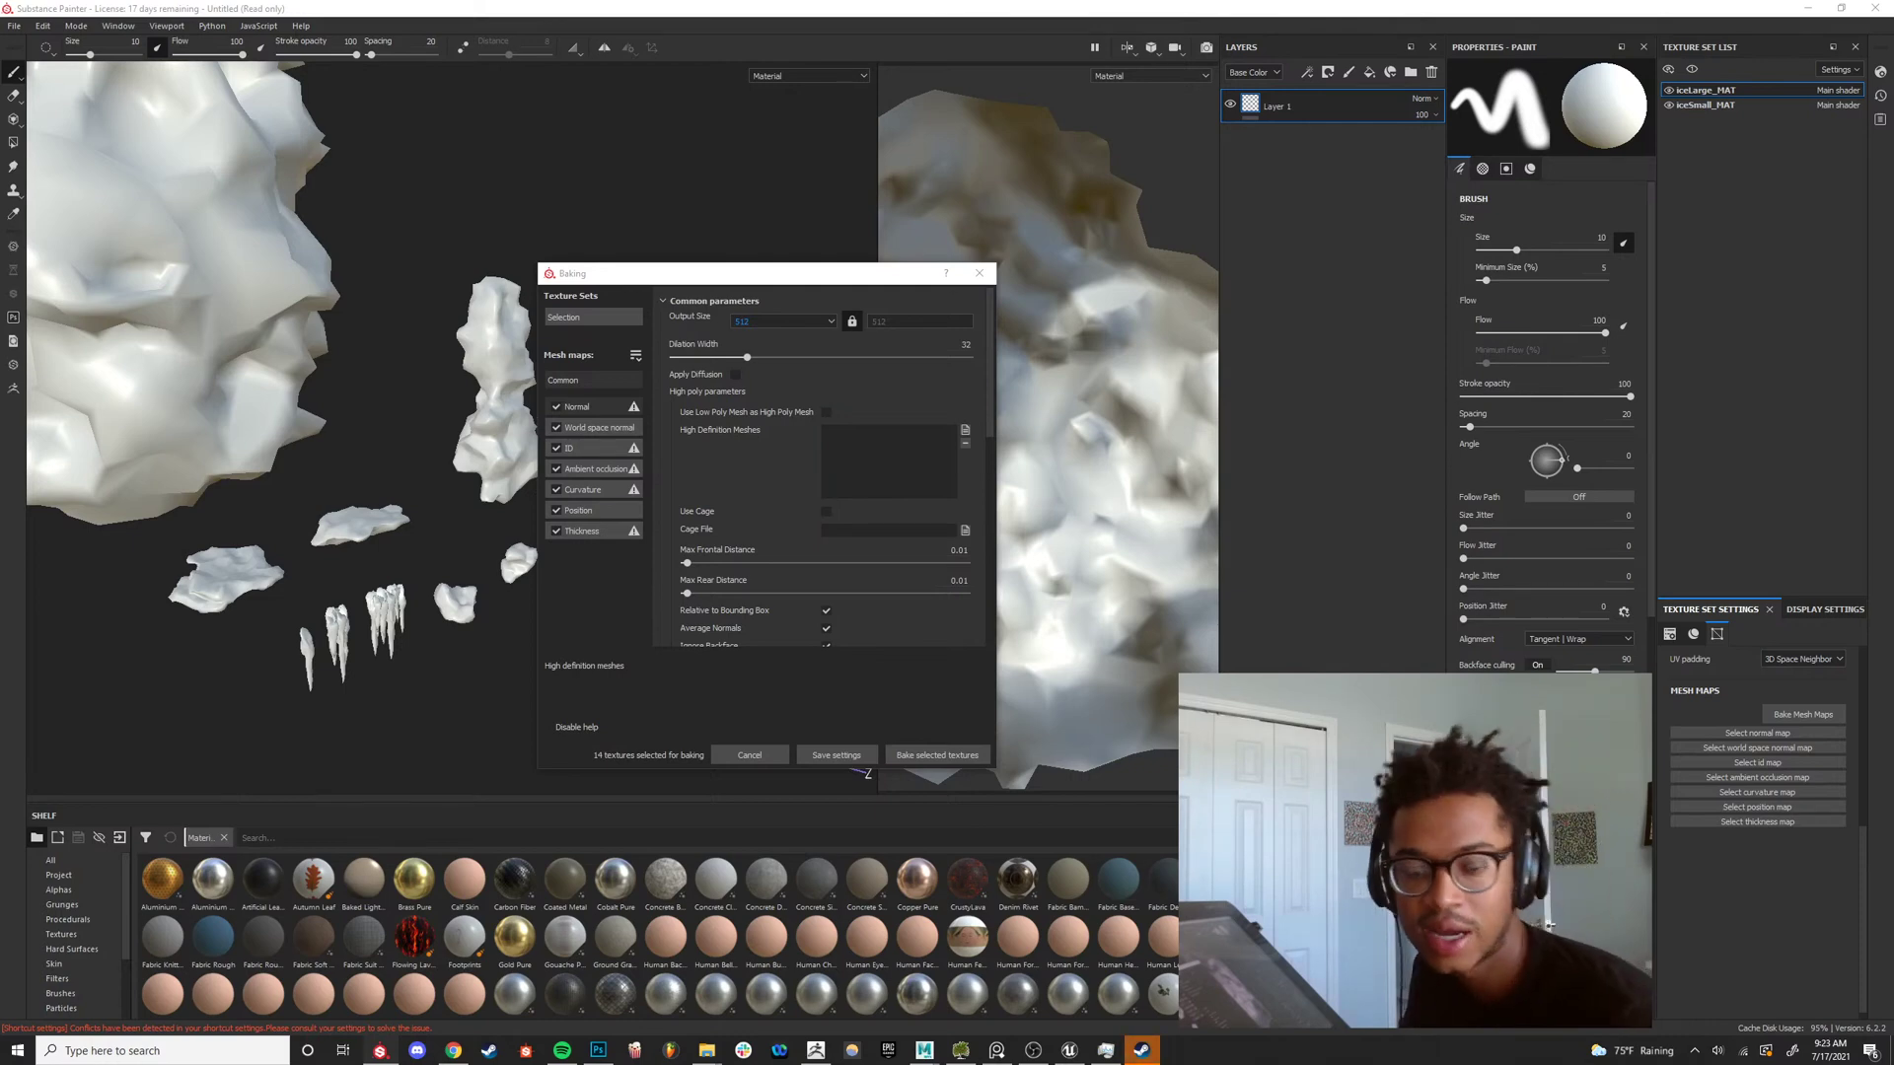
{"action": "left_click", "coordinate": [907, 637]}
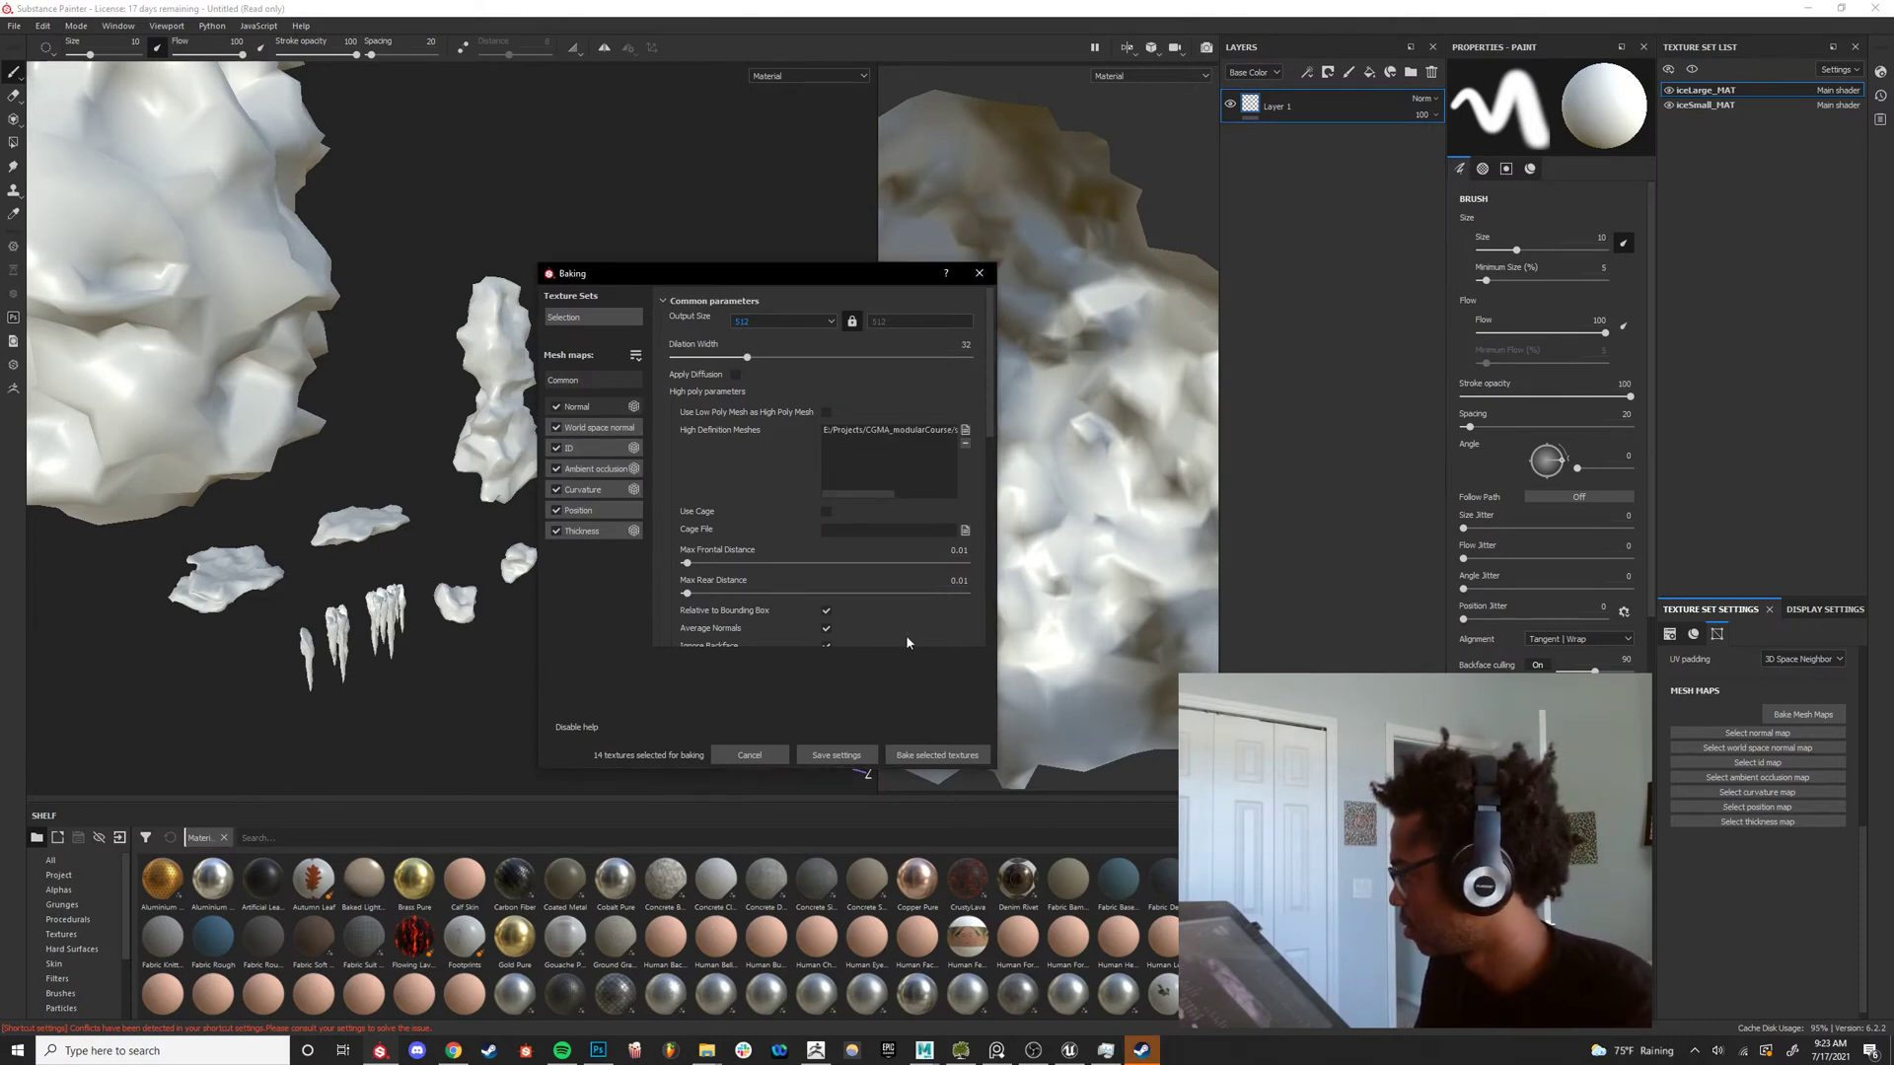
{"action": "left_click_drag", "start_coordinate": [849, 496], "coordinate": [965, 491]}
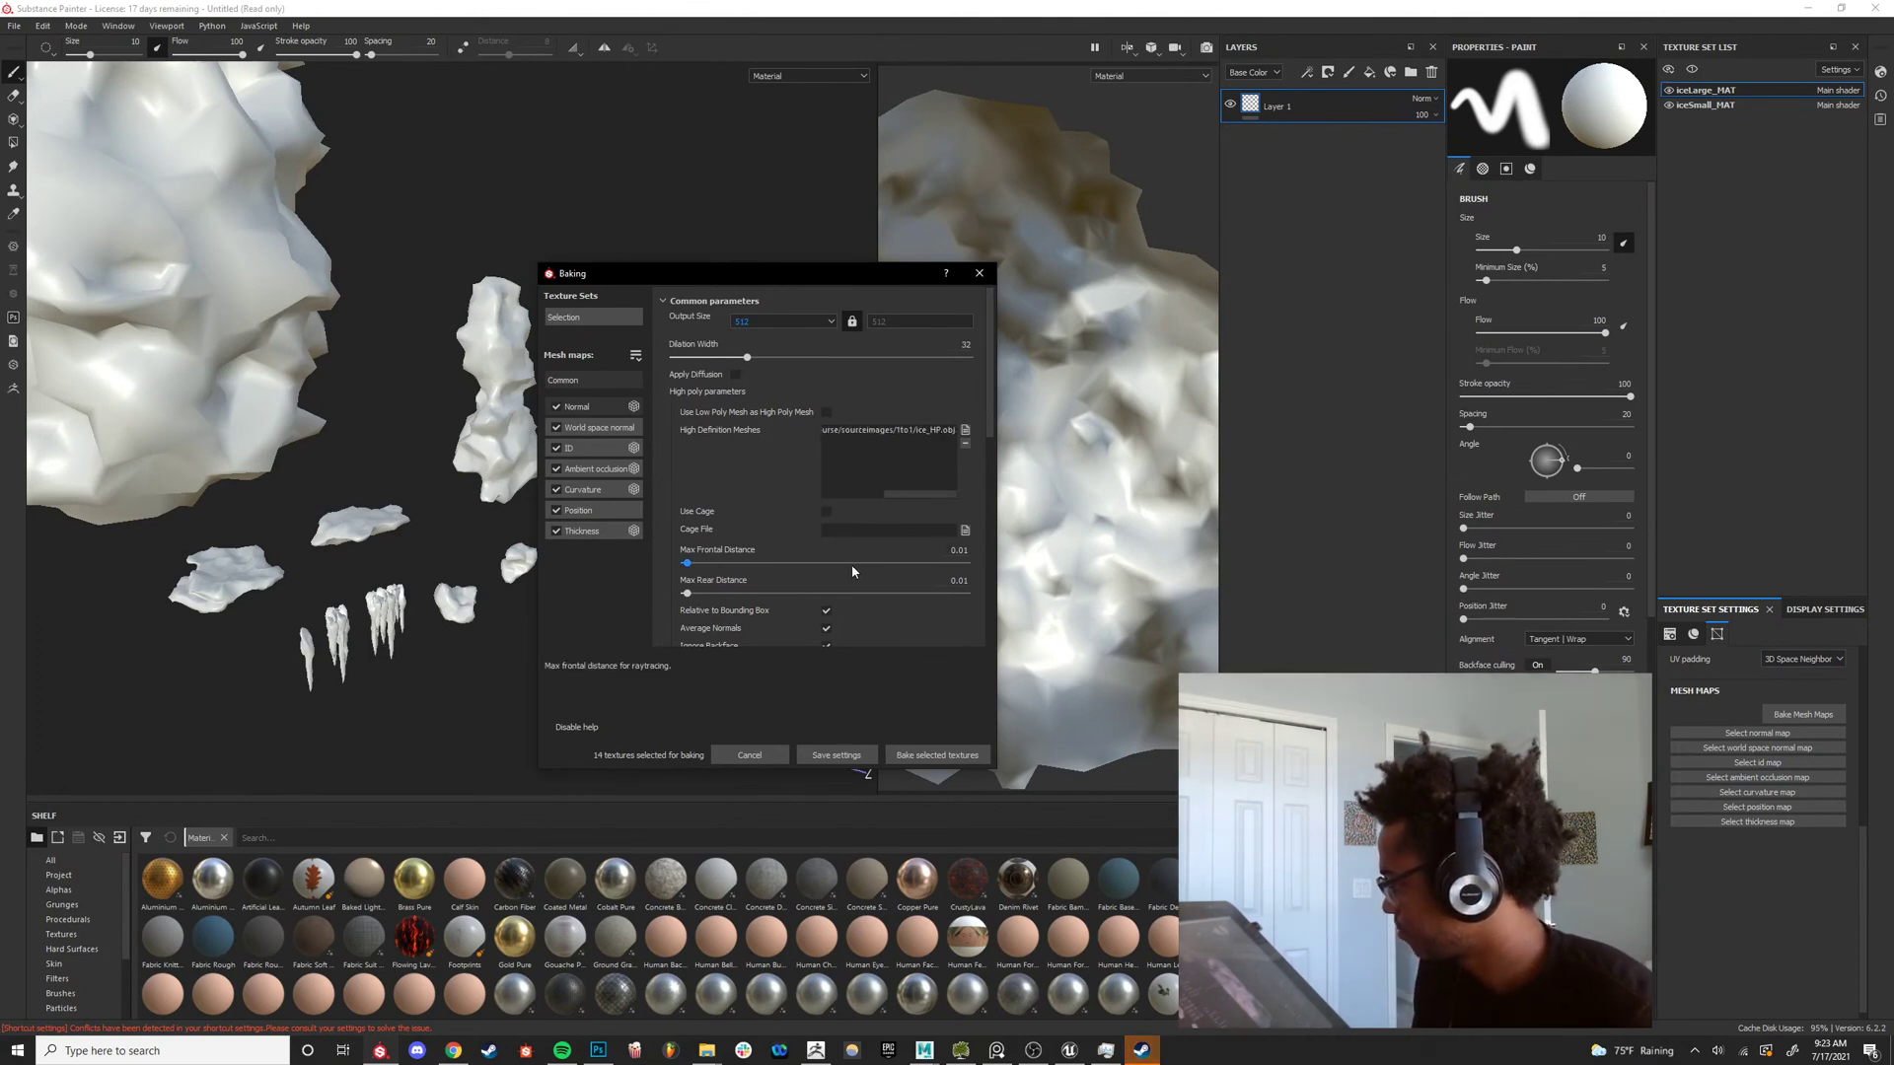
Limit the bake to the Normal map, bake it for both ice texture sets and dismiss the finished report.
{"action": "scroll", "coordinate": [852, 571], "scroll_direction": "down", "scroll_amount": 3}
{"action": "scroll", "coordinate": [852, 571], "scroll_direction": "up", "scroll_amount": 3}
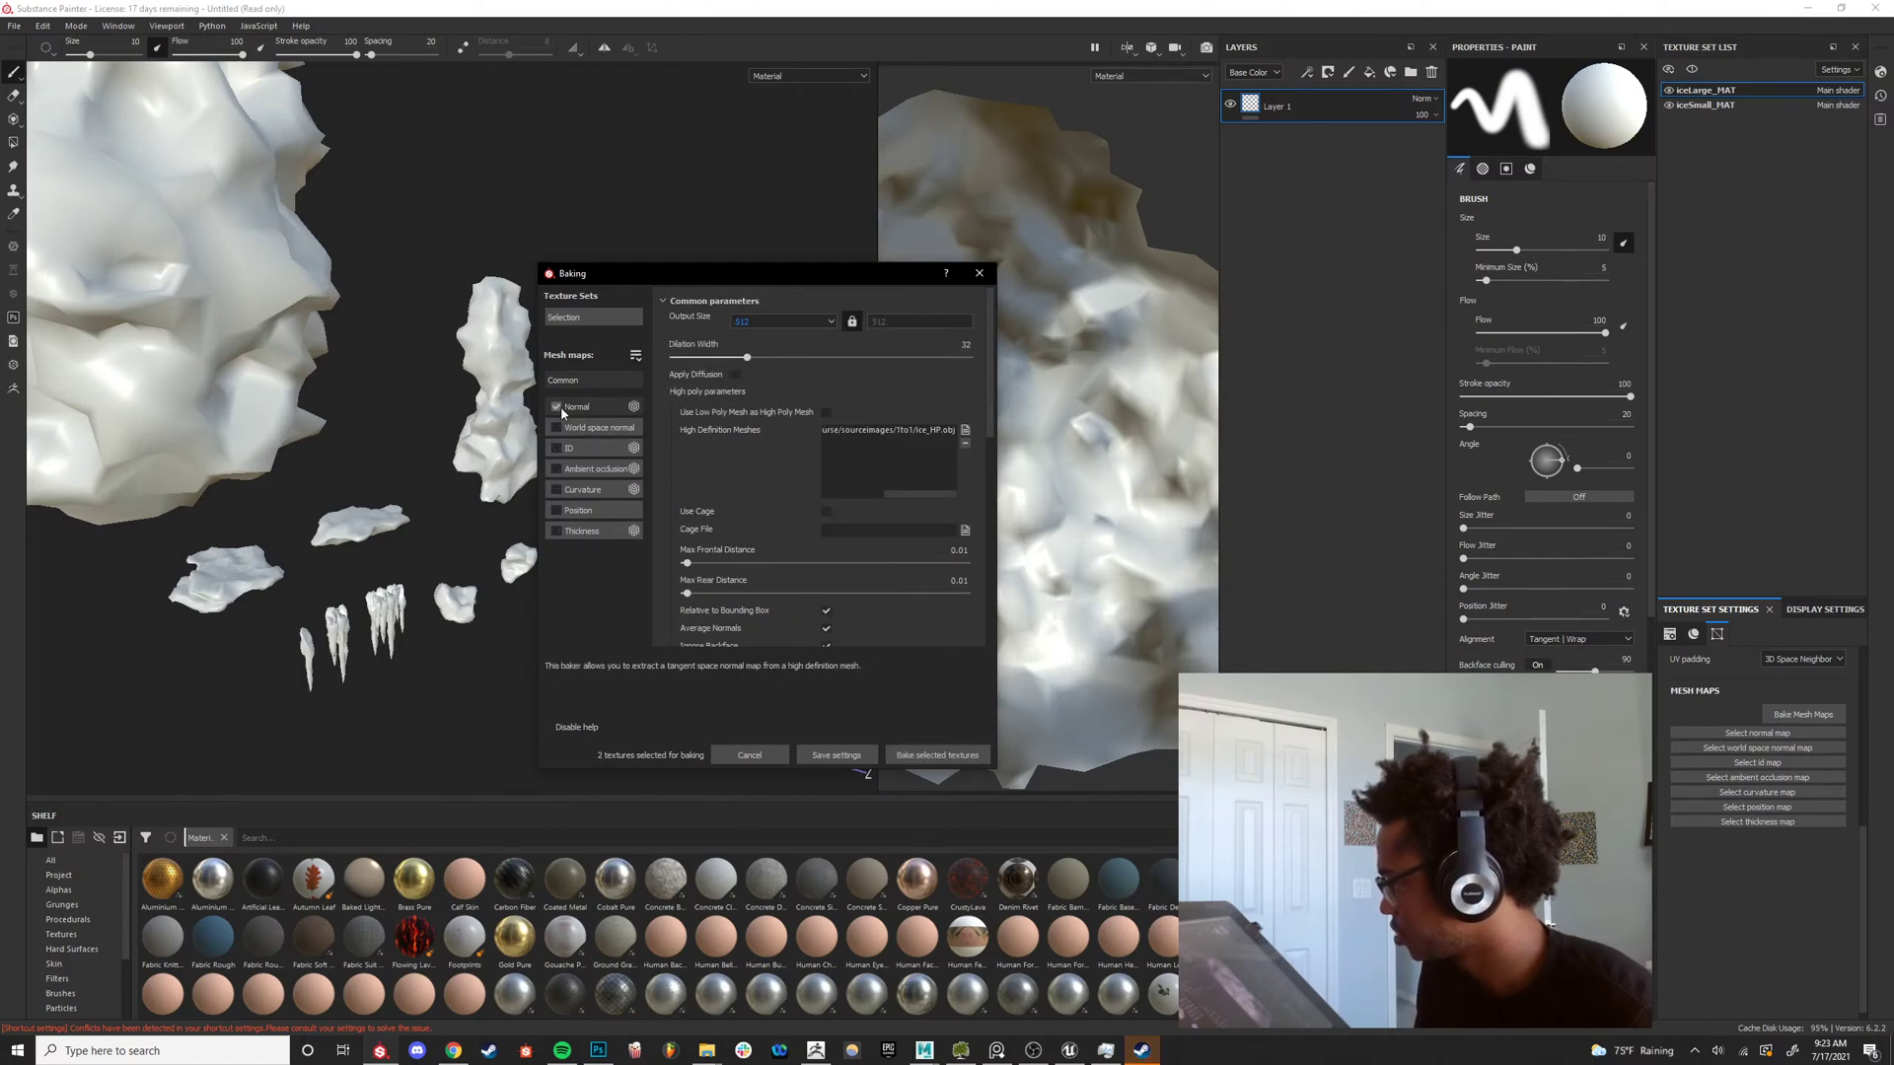
{"action": "left_click", "coordinate": [906, 755]}
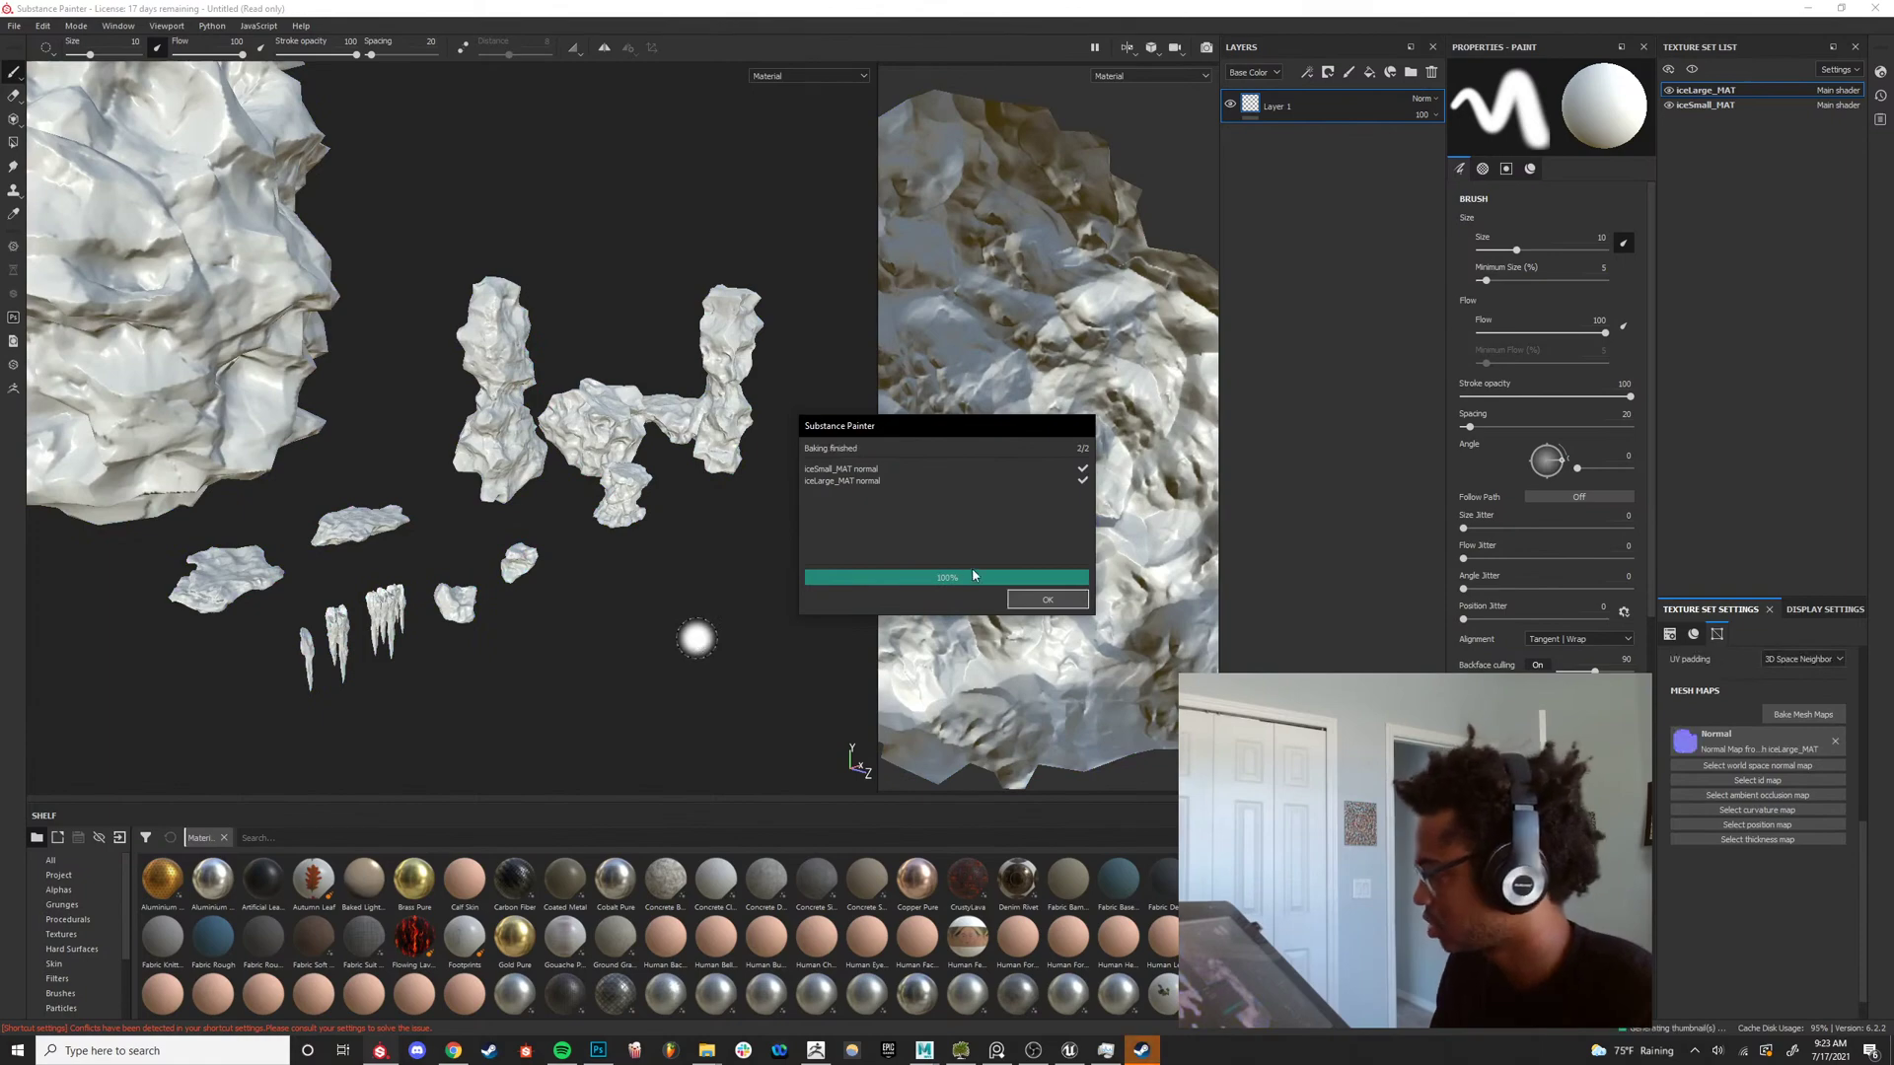
{"action": "left_click", "coordinate": [1032, 599]}
Examine the baked normal detail on the boulders, the pillars and all around the large ice rock.
{"action": "scroll", "coordinate": [512, 444], "scroll_direction": "up", "scroll_amount": 10}
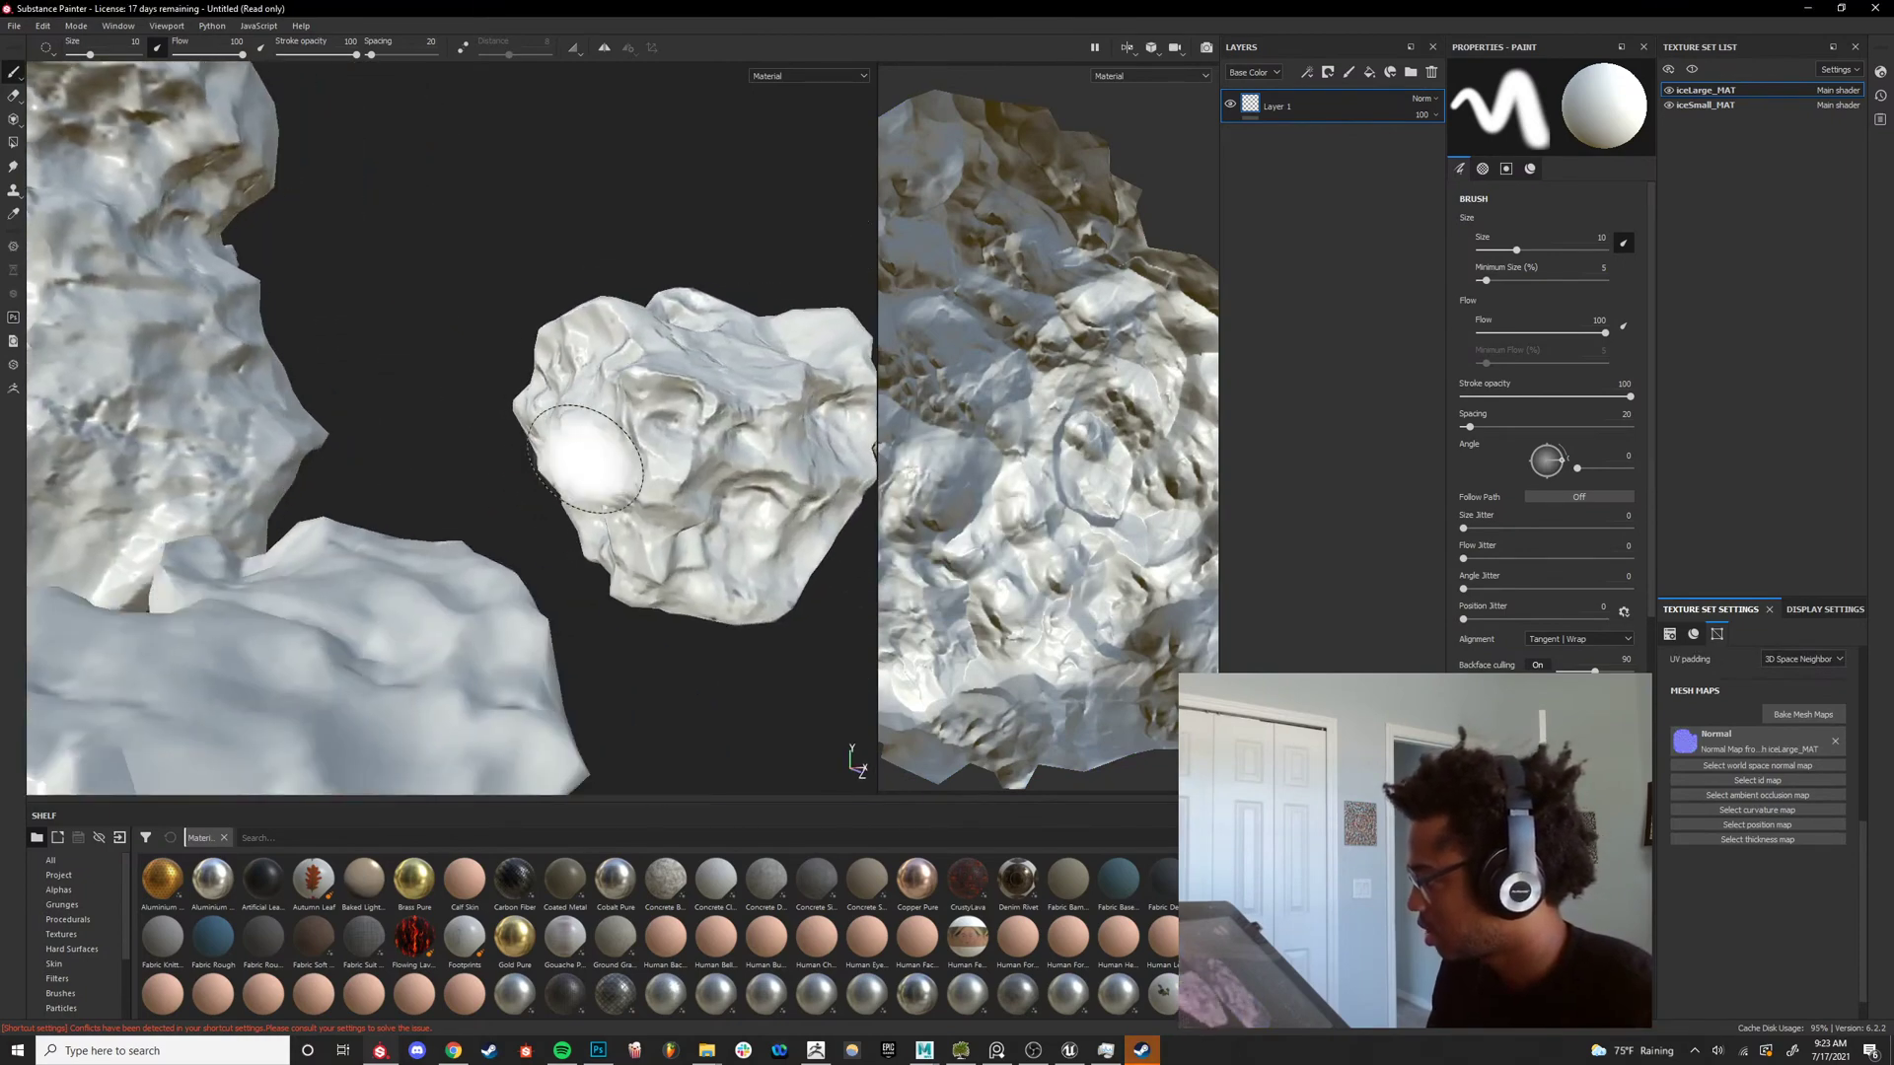
{"action": "left_click_drag", "start_coordinate": [469, 469], "coordinate": [562, 478], "text": "alt"}
{"action": "scroll", "coordinate": [553, 488], "scroll_direction": "down", "scroll_amount": 5}
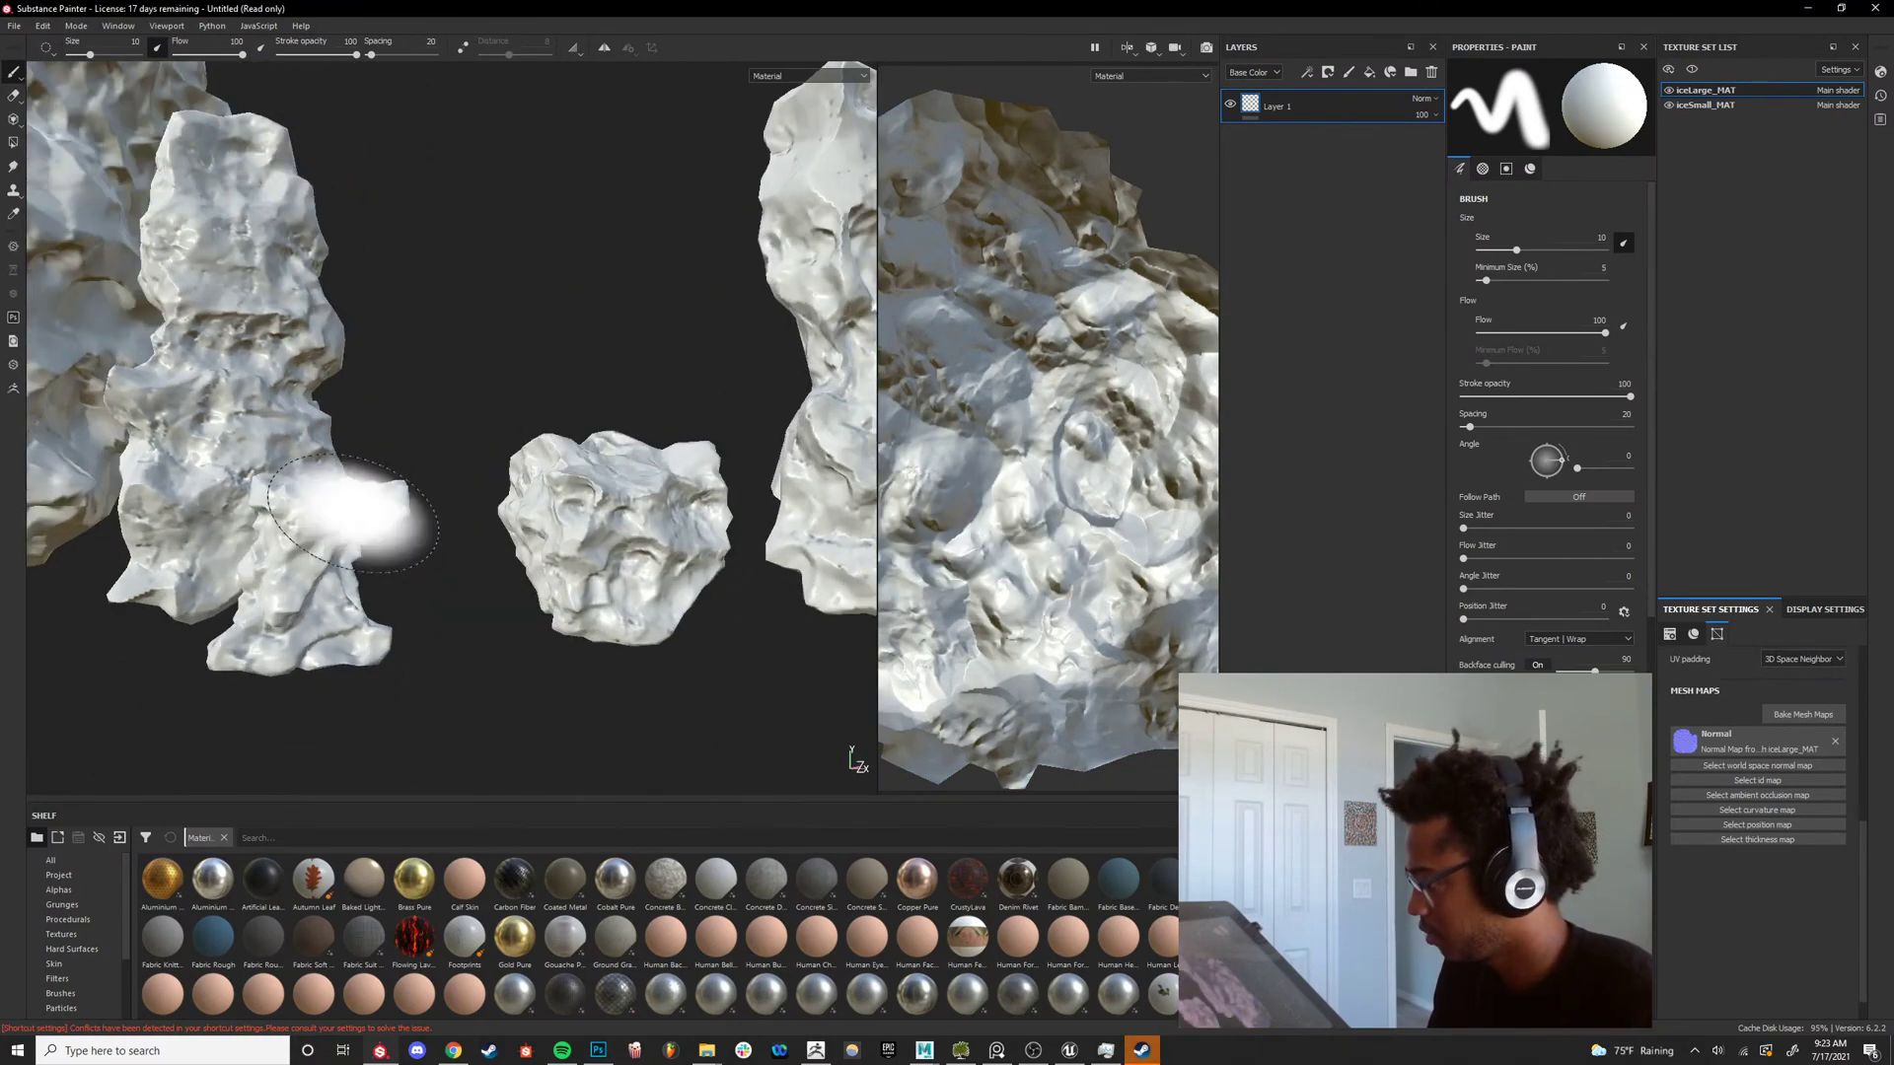
{"action": "left_click_drag", "start_coordinate": [359, 507], "coordinate": [513, 493], "text": "alt"}
{"action": "middle_click_drag", "start_coordinate": [619, 493], "coordinate": [638, 681], "text": "alt"}
{"action": "right_click_drag", "start_coordinate": [513, 592], "coordinate": [434, 498], "text": "alt"}
{"action": "mouse_move", "coordinate": [494, 498]}
{"action": "left_mouse_down", "text": "alt"}
{"action": "mouse_move", "coordinate": [597, 498]}
{"action": "mouse_move", "coordinate": [782, 550]}
{"action": "left_mouse_up", "text": "alt"}
{"action": "mouse_move", "coordinate": [782, 549]}
{"action": "right_mouse_down", "text": "alt"}
{"action": "mouse_move", "coordinate": [651, 522]}
{"action": "mouse_move", "coordinate": [626, 464]}
{"action": "mouse_move", "coordinate": [662, 550]}
{"action": "right_mouse_up", "text": "alt"}
{"action": "mouse_move", "coordinate": [663, 549]}
{"action": "left_mouse_down", "text": "alt"}
{"action": "mouse_move", "coordinate": [670, 582]}
{"action": "mouse_move", "coordinate": [555, 592]}
{"action": "mouse_move", "coordinate": [695, 523]}
{"action": "left_mouse_up", "text": "alt"}
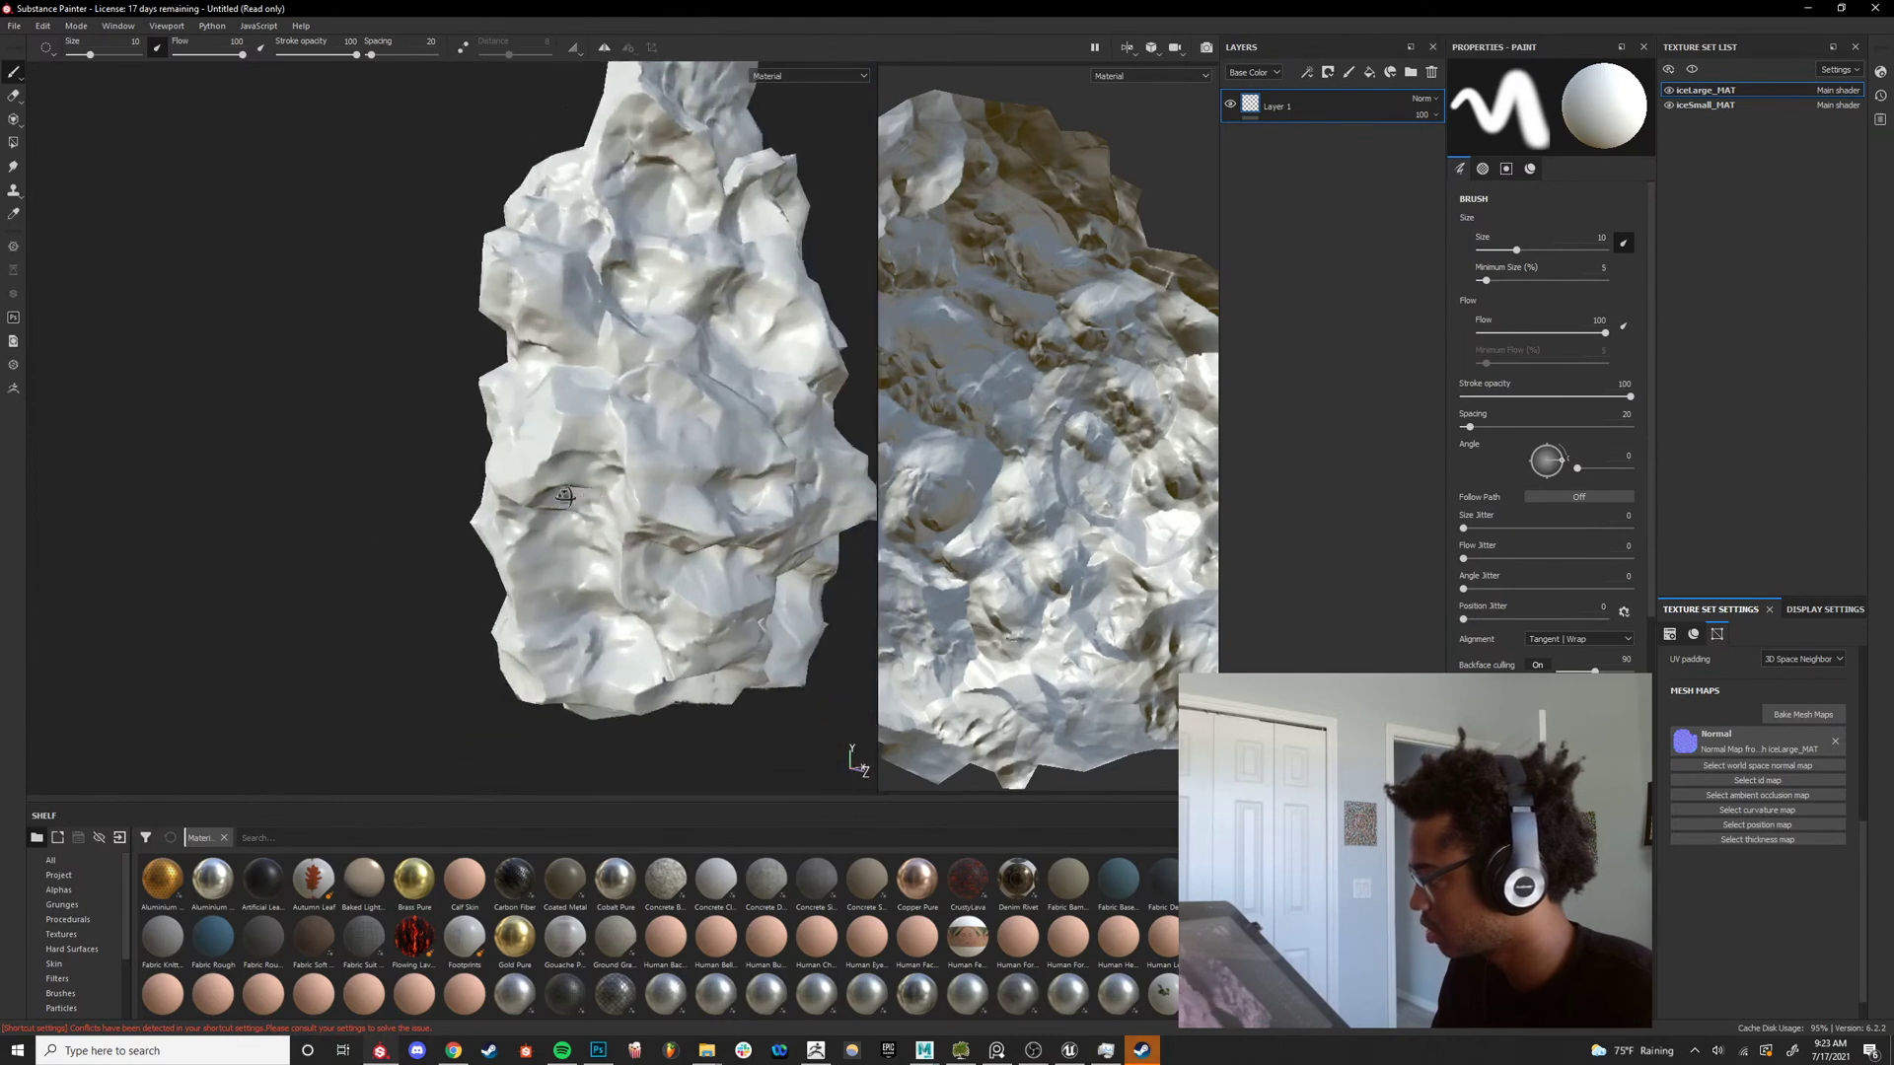
{"action": "middle_click_drag", "start_coordinate": [696, 522], "coordinate": [603, 538], "text": "alt"}
{"action": "mouse_move", "coordinate": [602, 538]}
{"action": "left_mouse_down", "text": "alt"}
{"action": "mouse_move", "coordinate": [730, 483]}
{"action": "mouse_move", "coordinate": [759, 455]}
{"action": "mouse_move", "coordinate": [651, 538]}
{"action": "mouse_move", "coordinate": [697, 427]}
{"action": "mouse_move", "coordinate": [752, 410]}
{"action": "left_mouse_up", "text": "alt"}
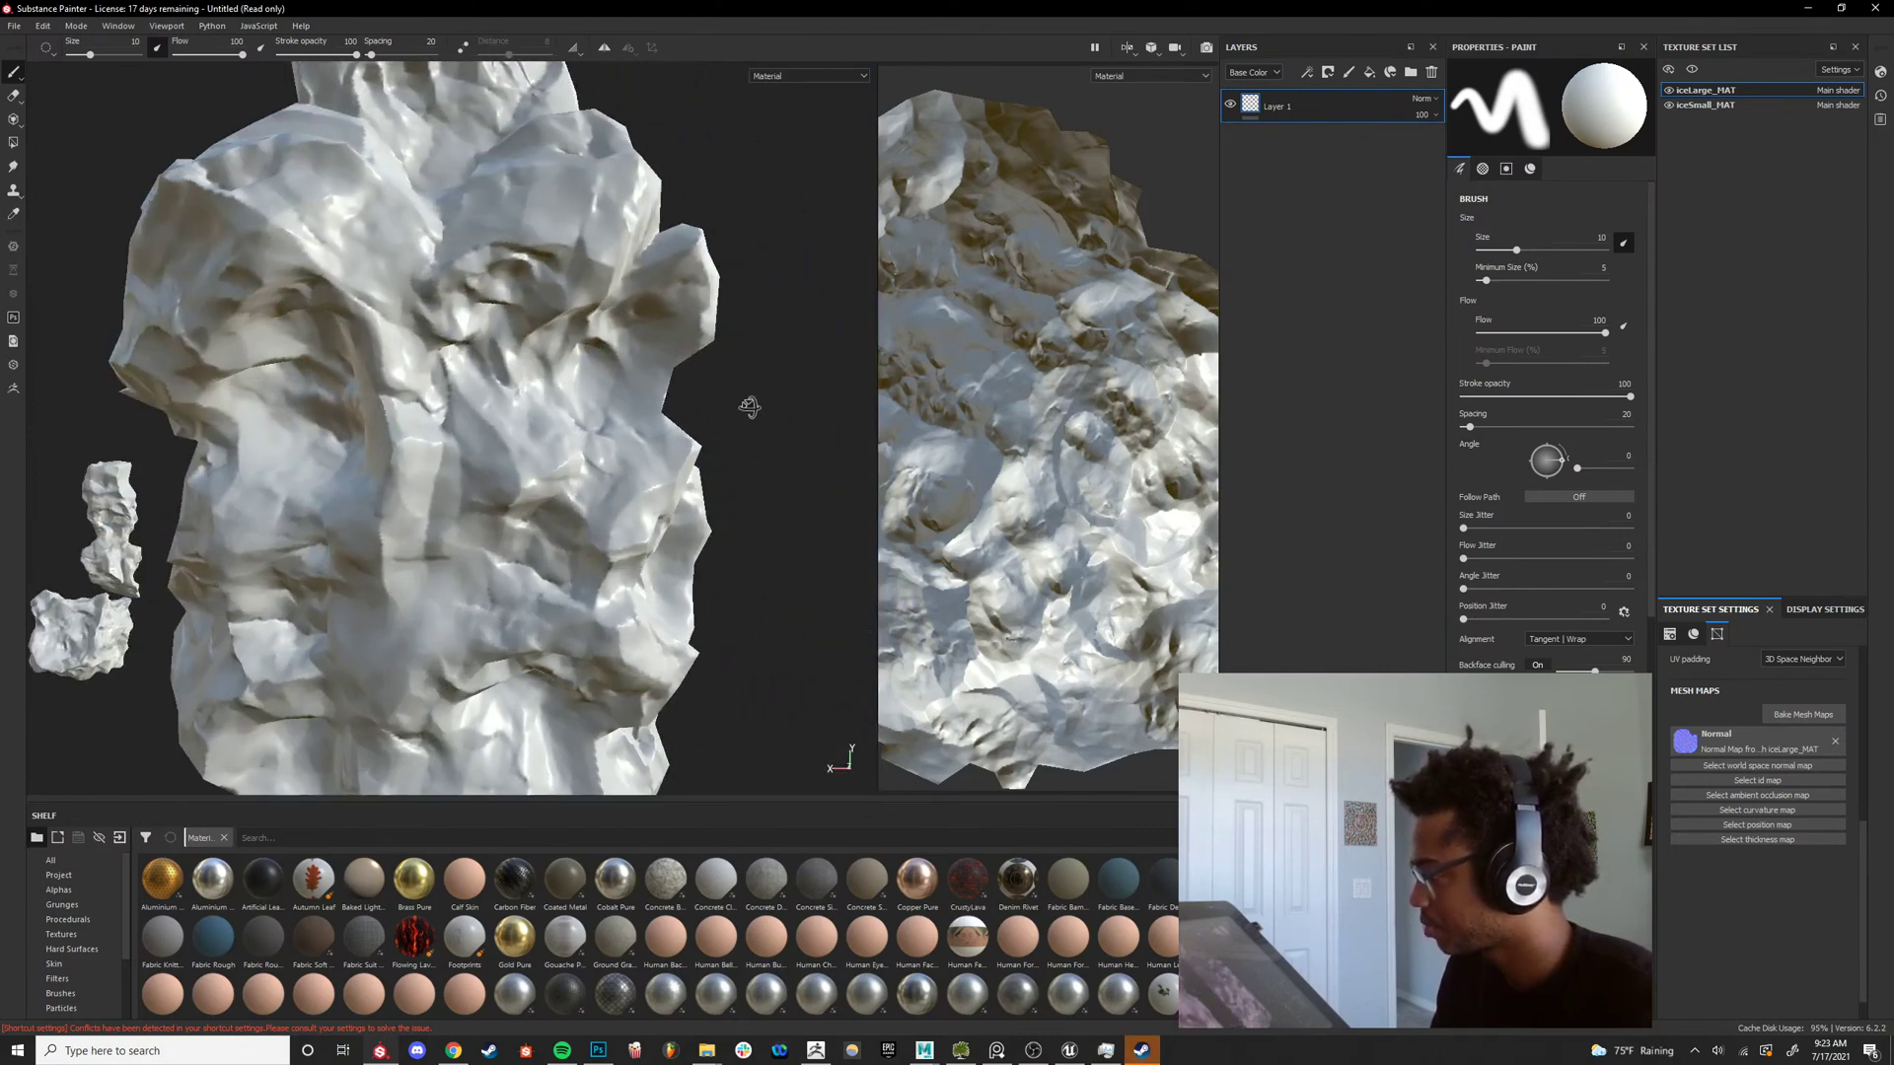
{"action": "right_click_drag", "start_coordinate": [753, 411], "coordinate": [448, 572], "text": "alt"}
{"action": "scroll", "coordinate": [448, 572], "scroll_direction": "down", "scroll_amount": 6}
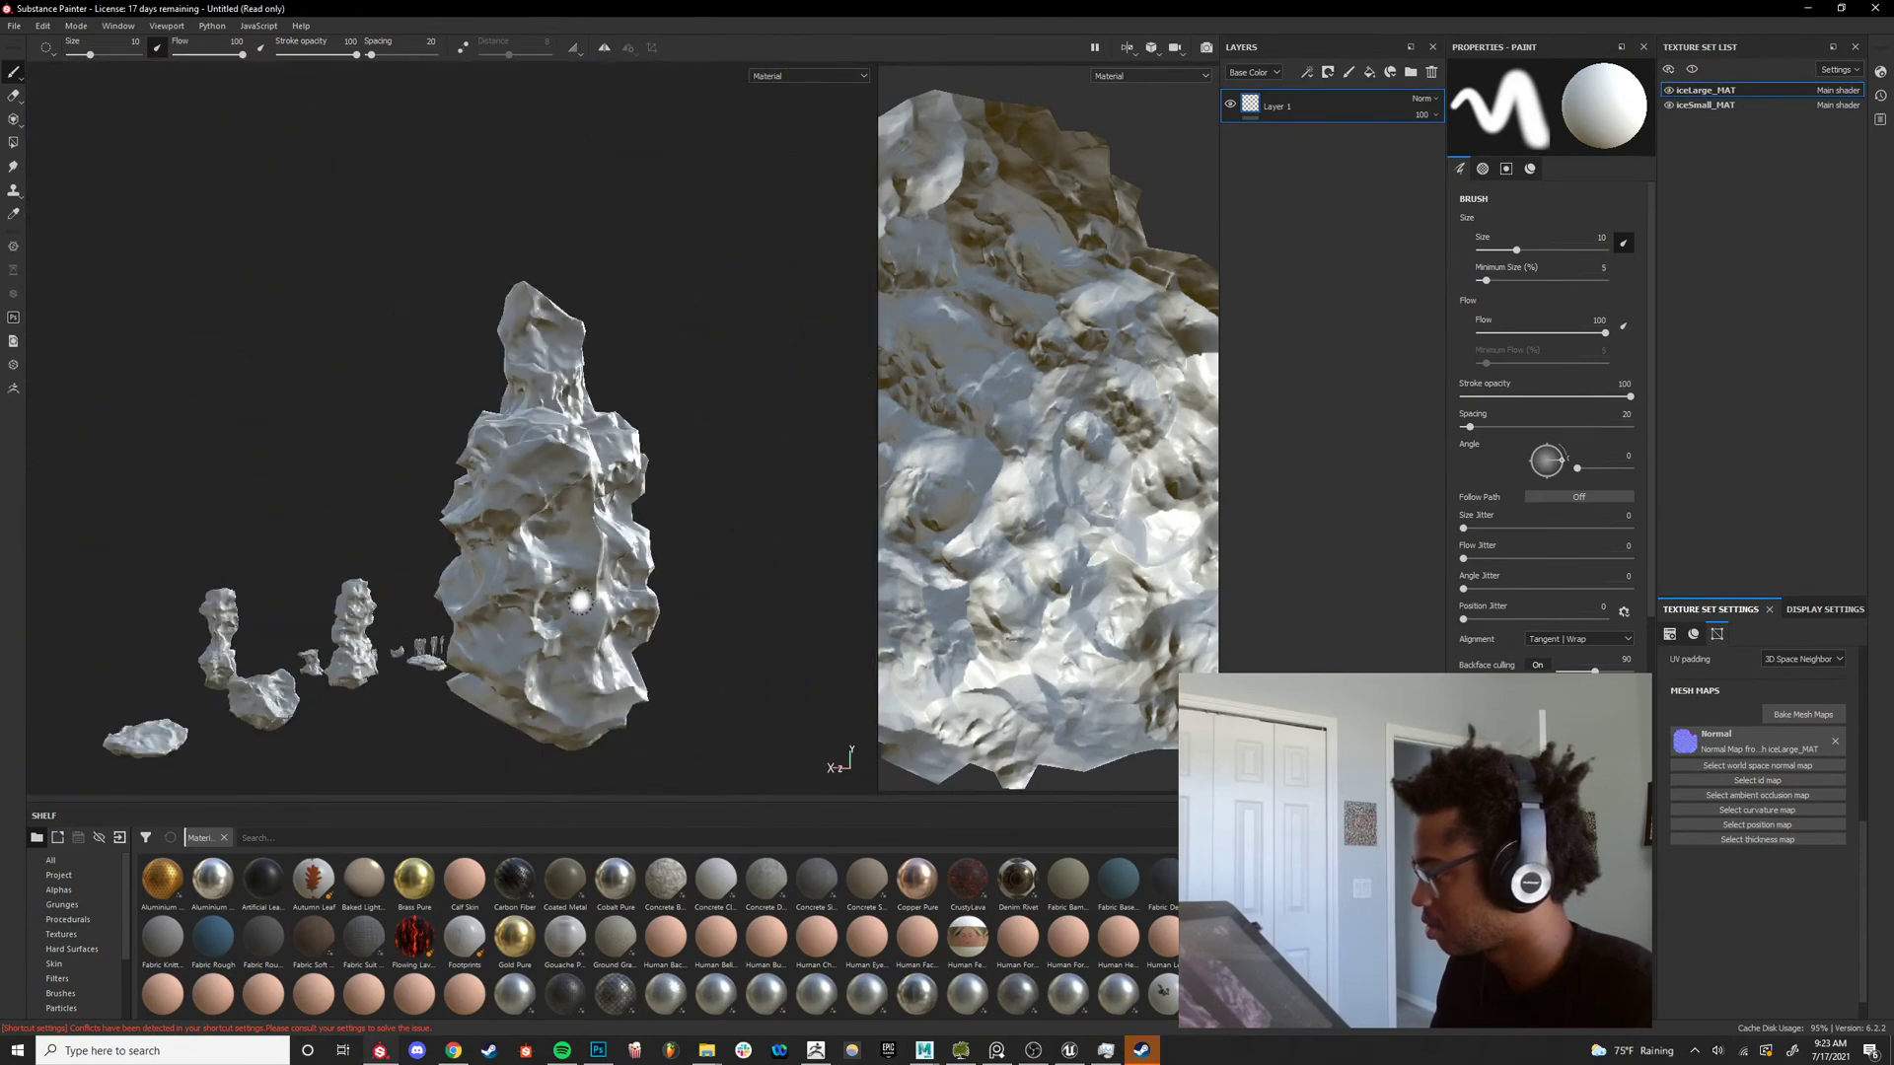
Inspect the baked normals on the icicle clusters up close, reducing the brush size to 0.1.
{"action": "left_click_drag", "start_coordinate": [646, 559], "coordinate": [752, 459], "text": "alt"}
{"action": "scroll", "coordinate": [751, 459], "scroll_direction": "up", "scroll_amount": 10}
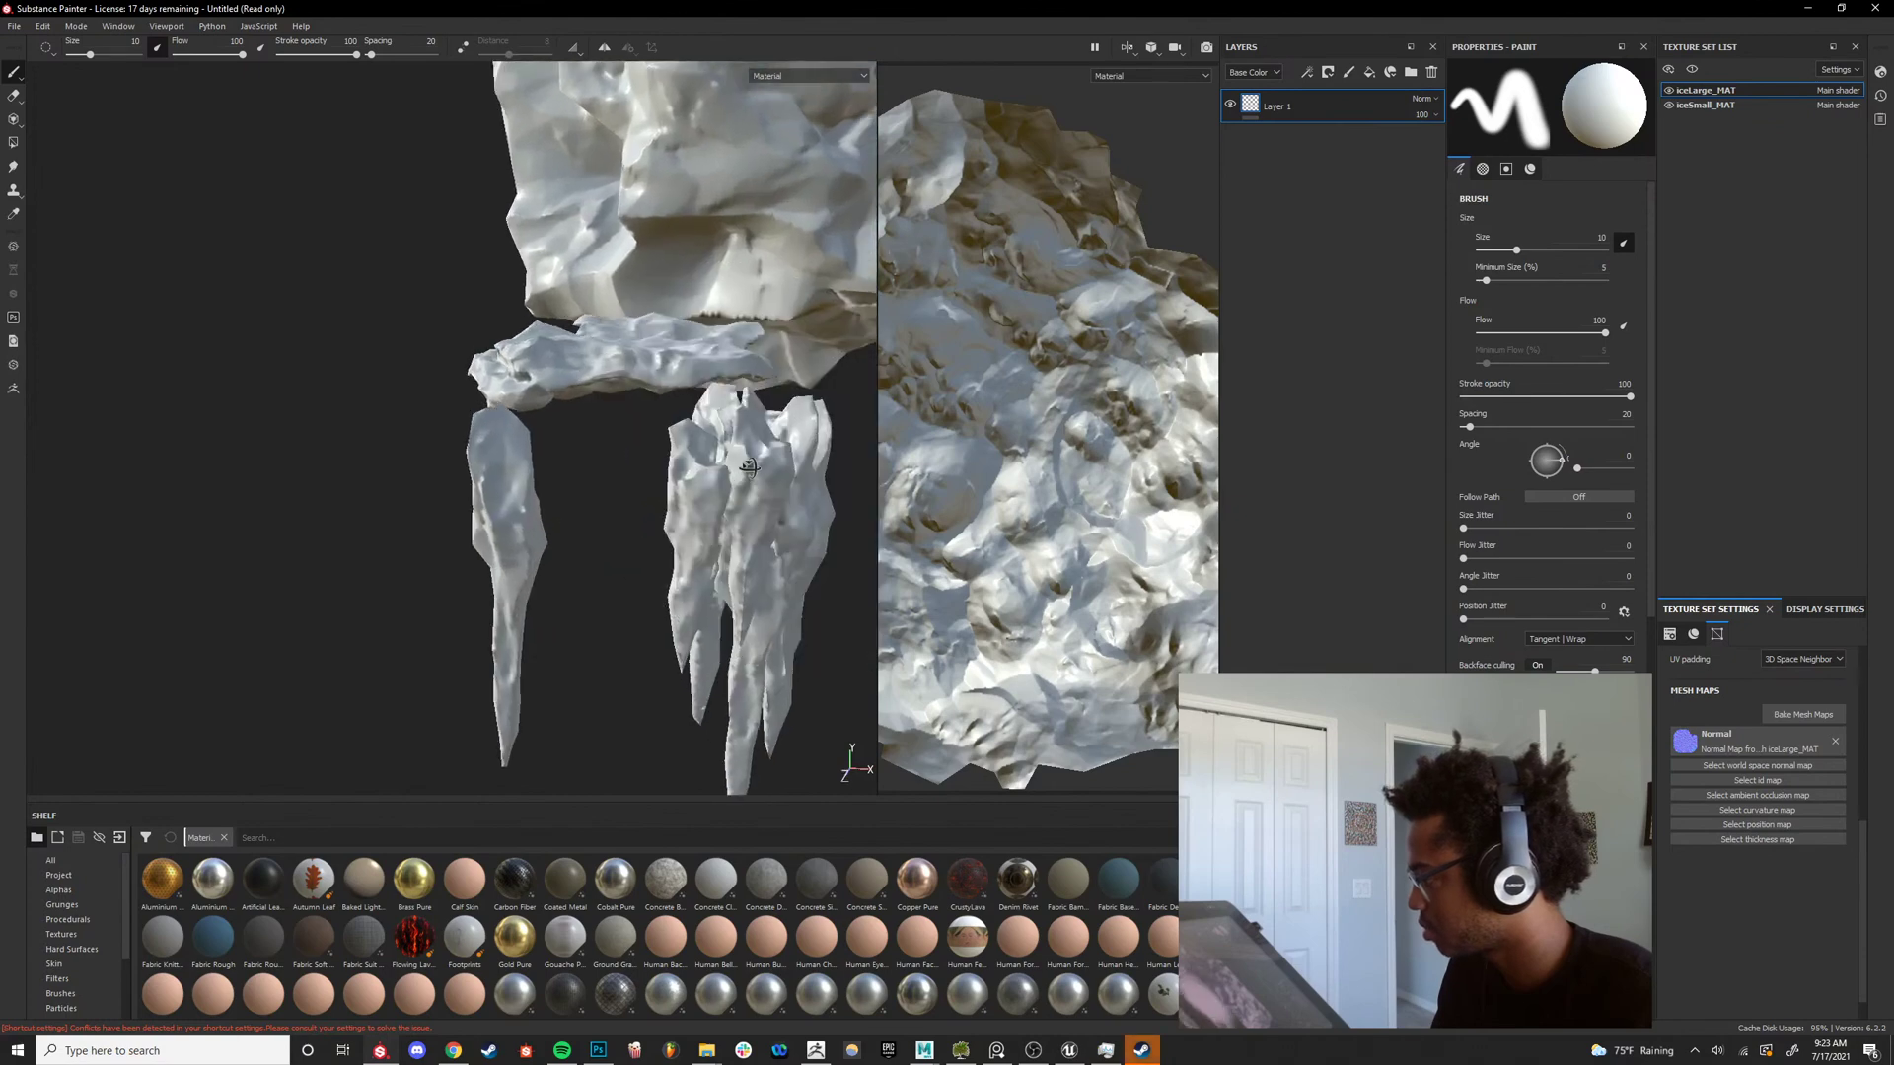
{"action": "left_click_drag", "start_coordinate": [661, 387], "coordinate": [395, 385], "text": "alt"}
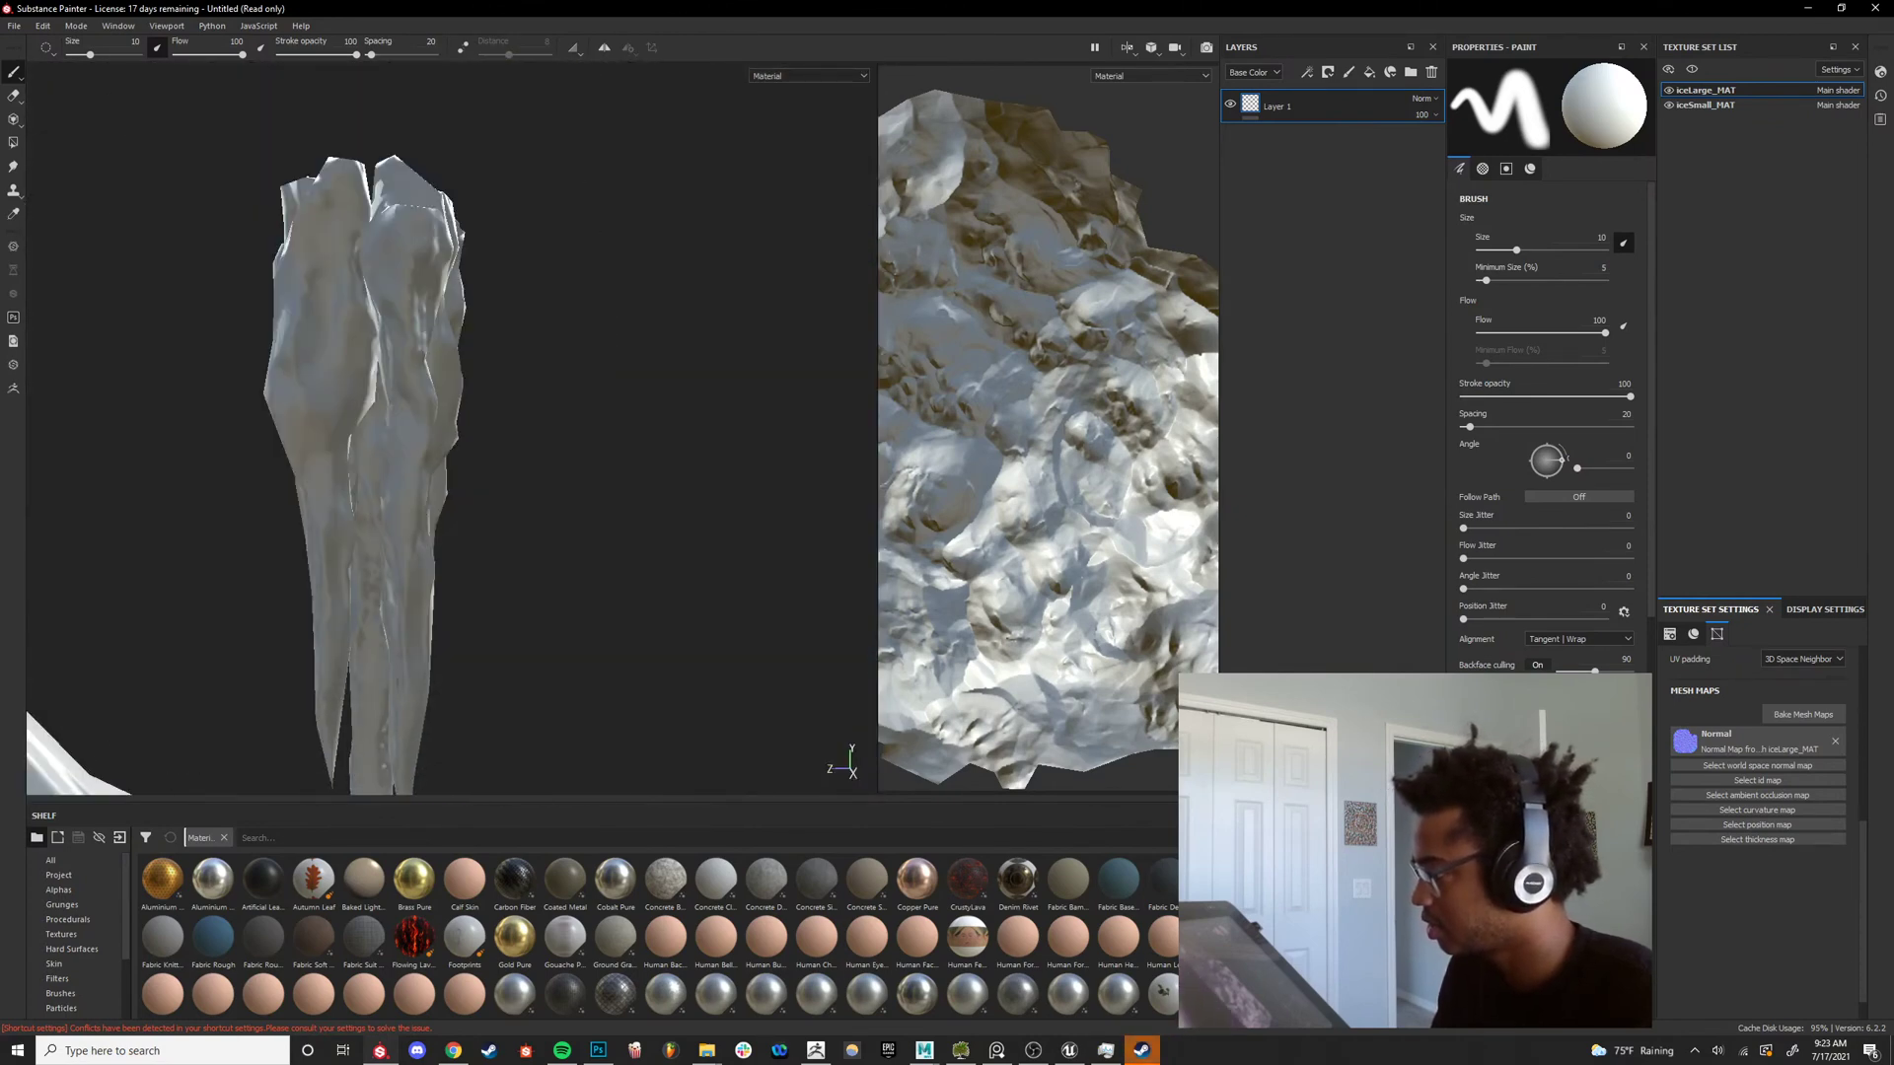
{"action": "right_click_drag", "start_coordinate": [370, 360], "coordinate": [390, 321], "text": "alt"}
{"action": "right_click_drag", "start_coordinate": [473, 212], "coordinate": [178, 355], "text": "alt"}
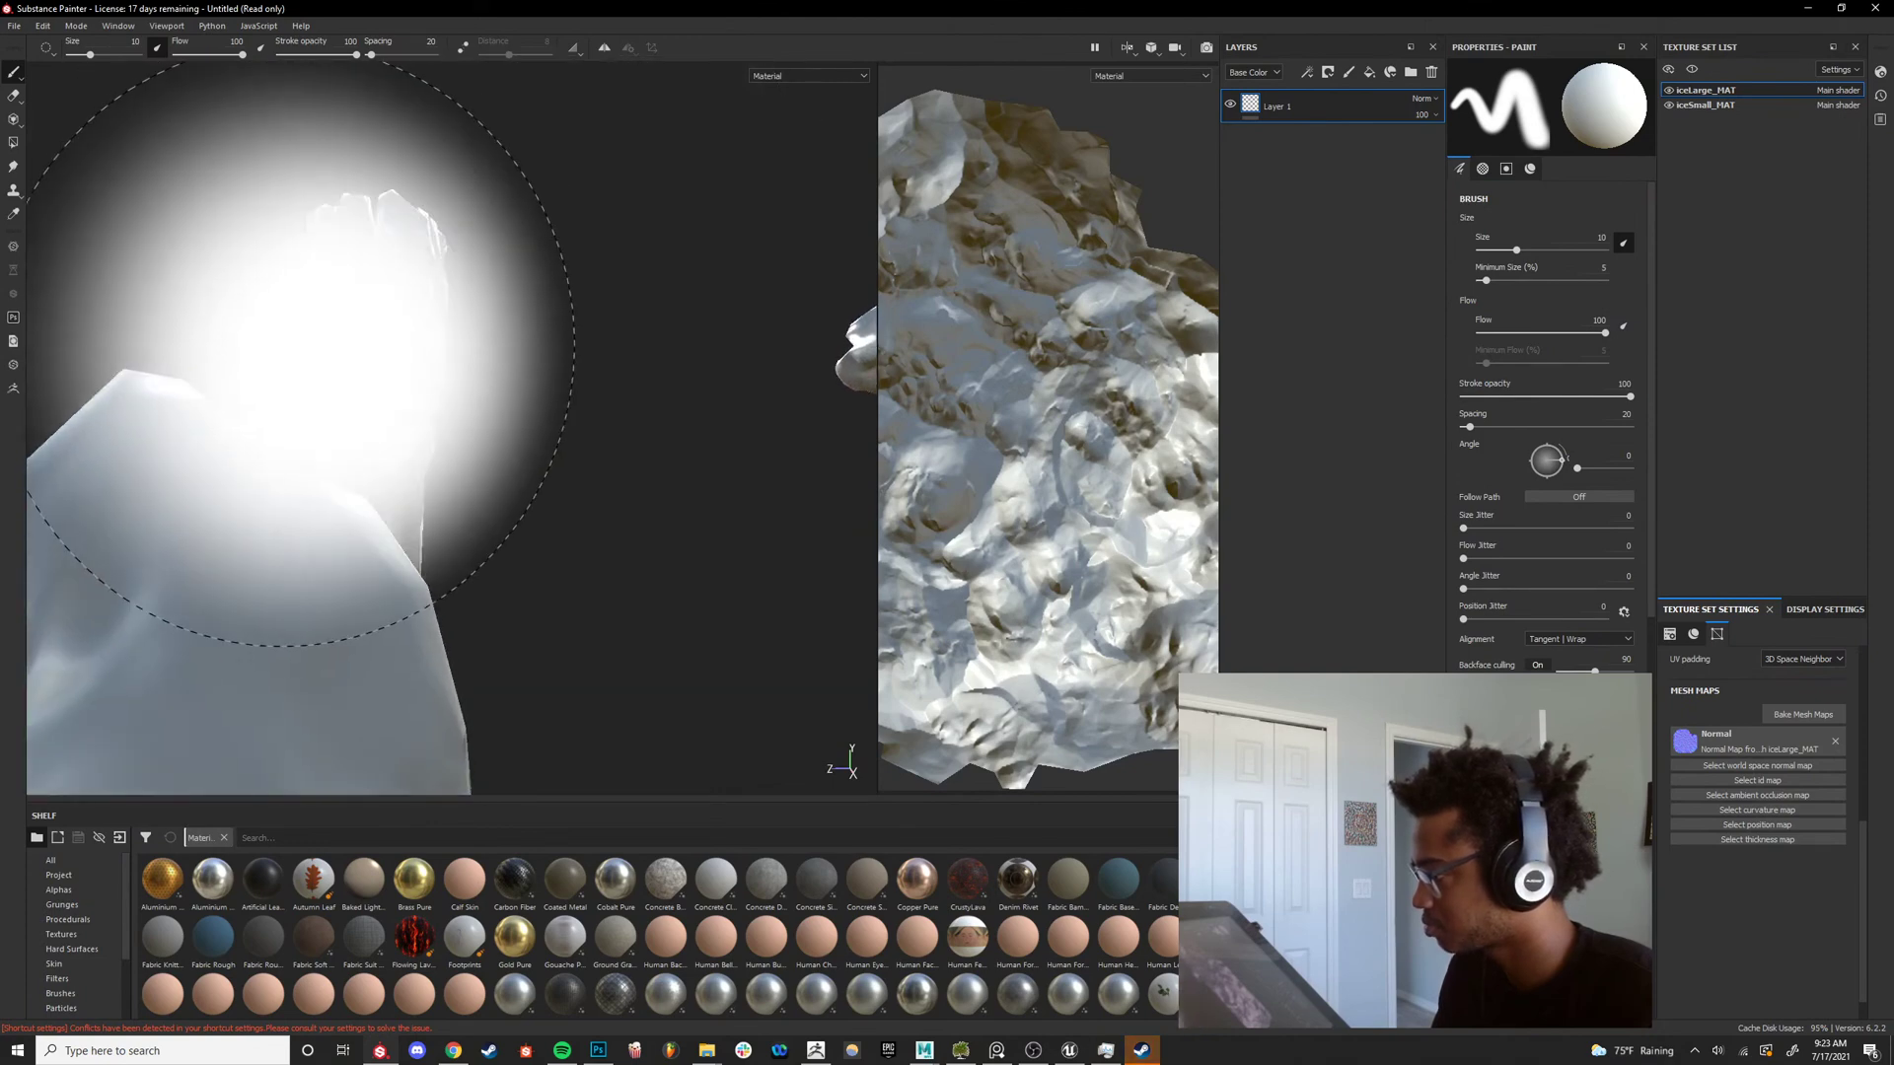
{"action": "right_click_drag", "start_coordinate": [367, 359], "coordinate": [247, 359], "text": "ctrl"}
{"action": "left_click_drag", "start_coordinate": [367, 360], "coordinate": [324, 410], "text": "alt"}
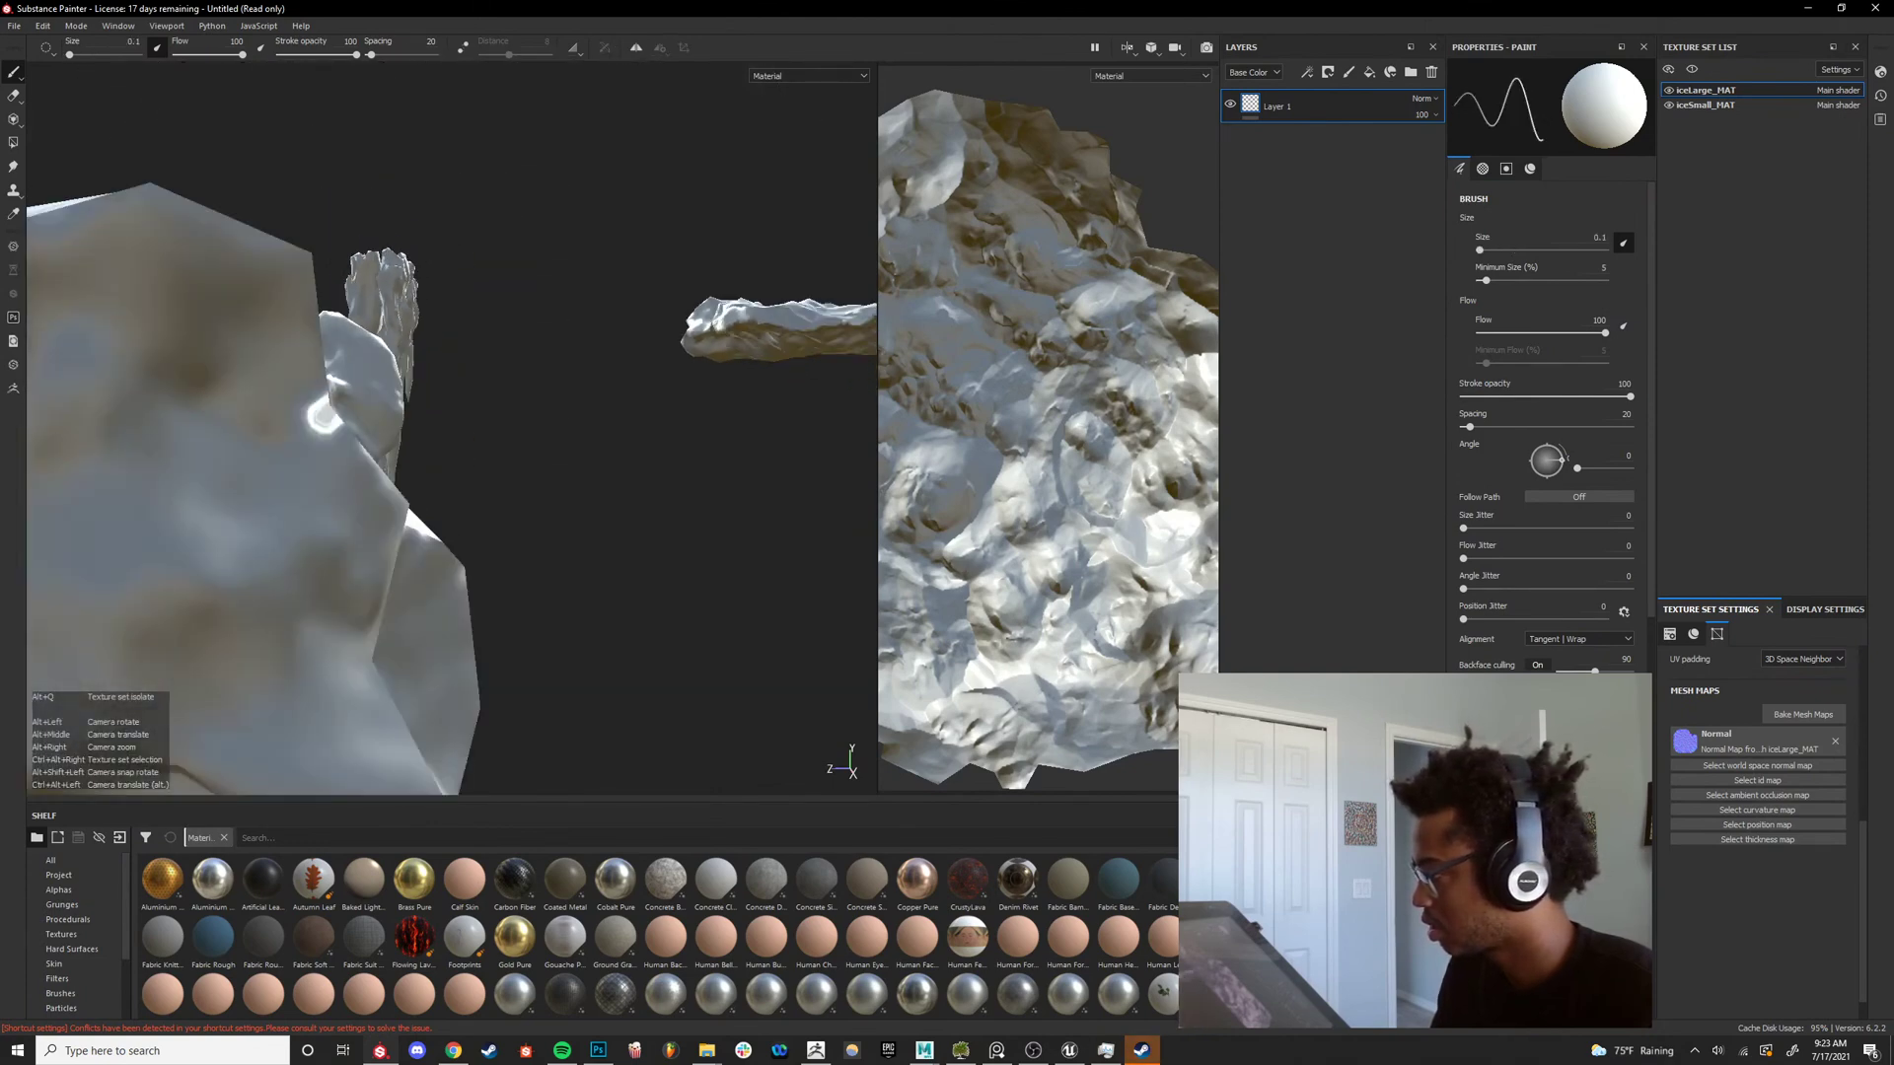
Examine the baked normals on the flat ice slabs, small rocks and icicles, rotating the environment lighting.
{"action": "right_click_drag", "start_coordinate": [680, 345], "coordinate": [596, 418], "text": "alt"}
{"action": "middle_click_drag", "start_coordinate": [596, 419], "coordinate": [517, 444], "text": "alt"}
{"action": "right_click_drag", "start_coordinate": [721, 394], "coordinate": [655, 453], "text": "alt"}
{"action": "left_click_drag", "start_coordinate": [655, 453], "coordinate": [780, 443], "text": "alt"}
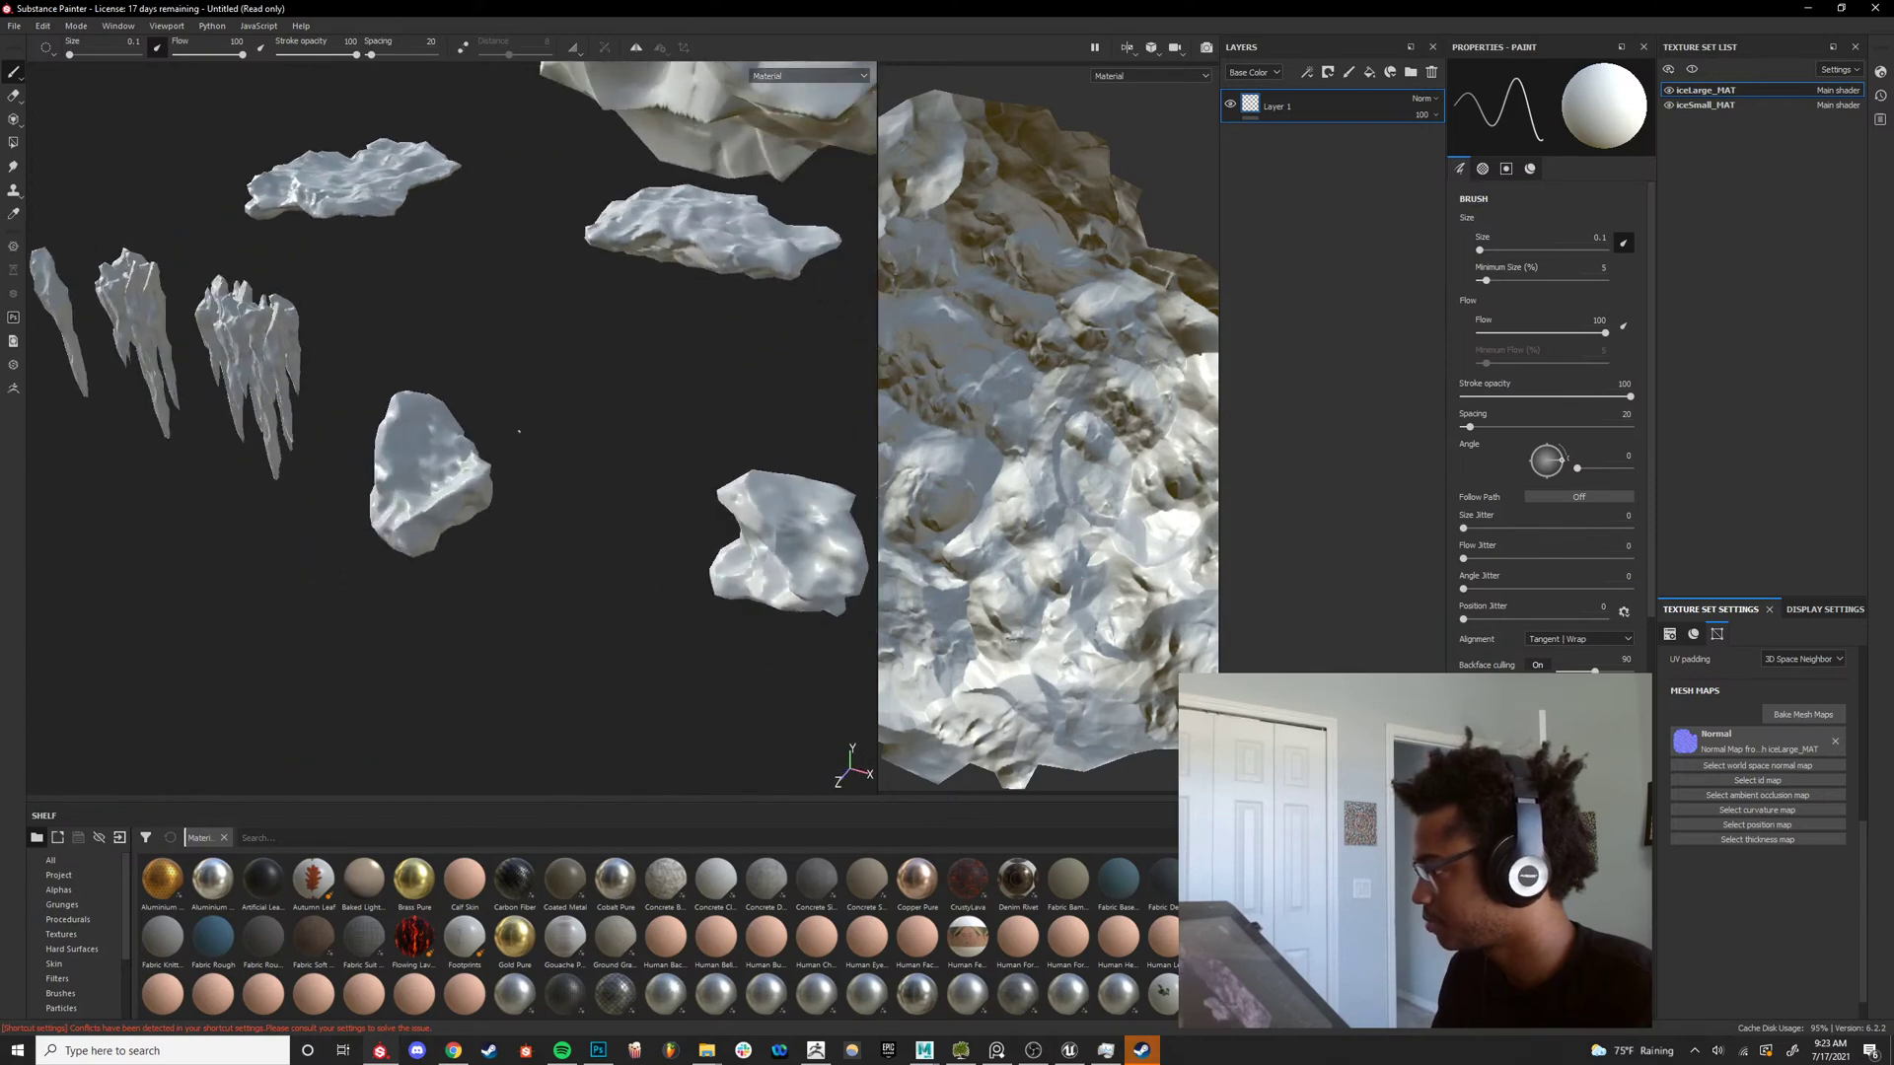
{"action": "middle_click_drag", "start_coordinate": [592, 375], "coordinate": [552, 523], "text": "alt"}
{"action": "left_click_drag", "start_coordinate": [553, 522], "coordinate": [557, 463], "text": "alt"}
{"action": "right_click_drag", "start_coordinate": [557, 463], "coordinate": [591, 466], "text": "shift"}
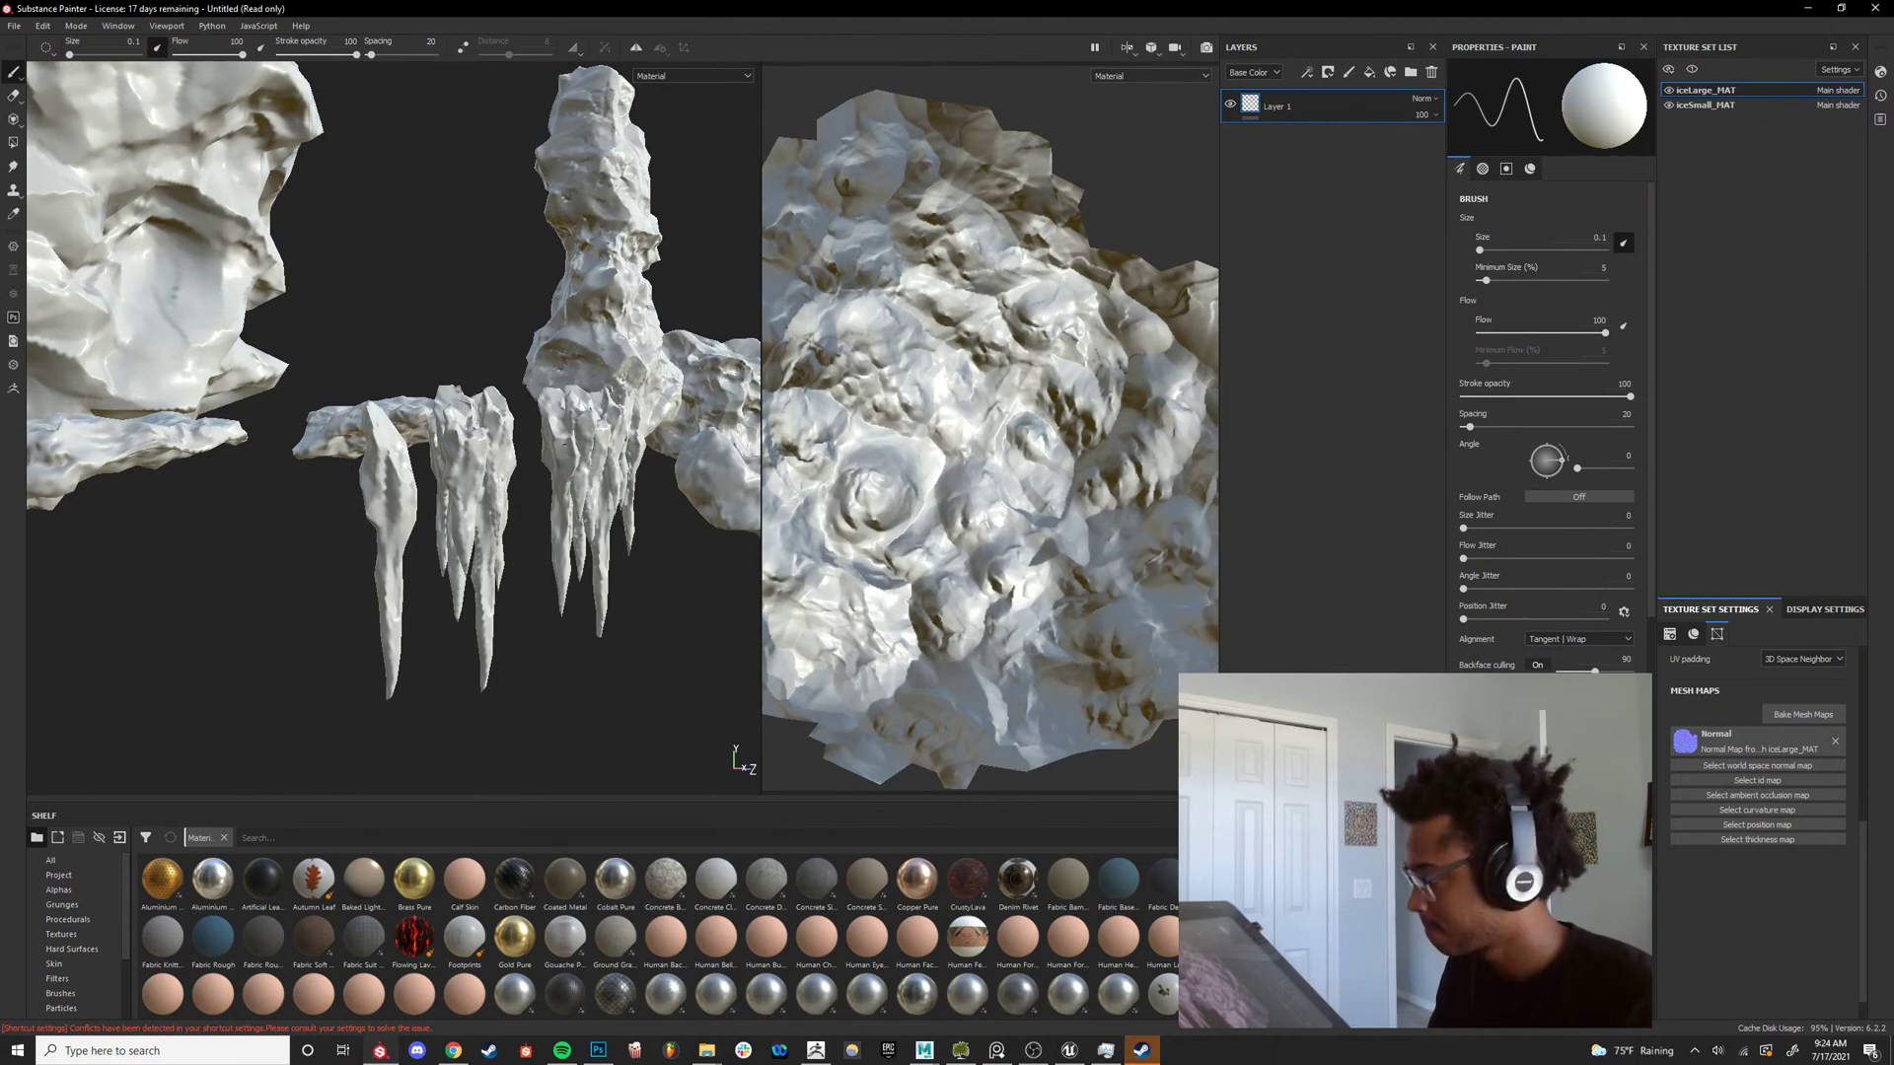
{"action": "right_click_drag", "start_coordinate": [536, 421], "coordinate": [484, 426], "text": "alt"}
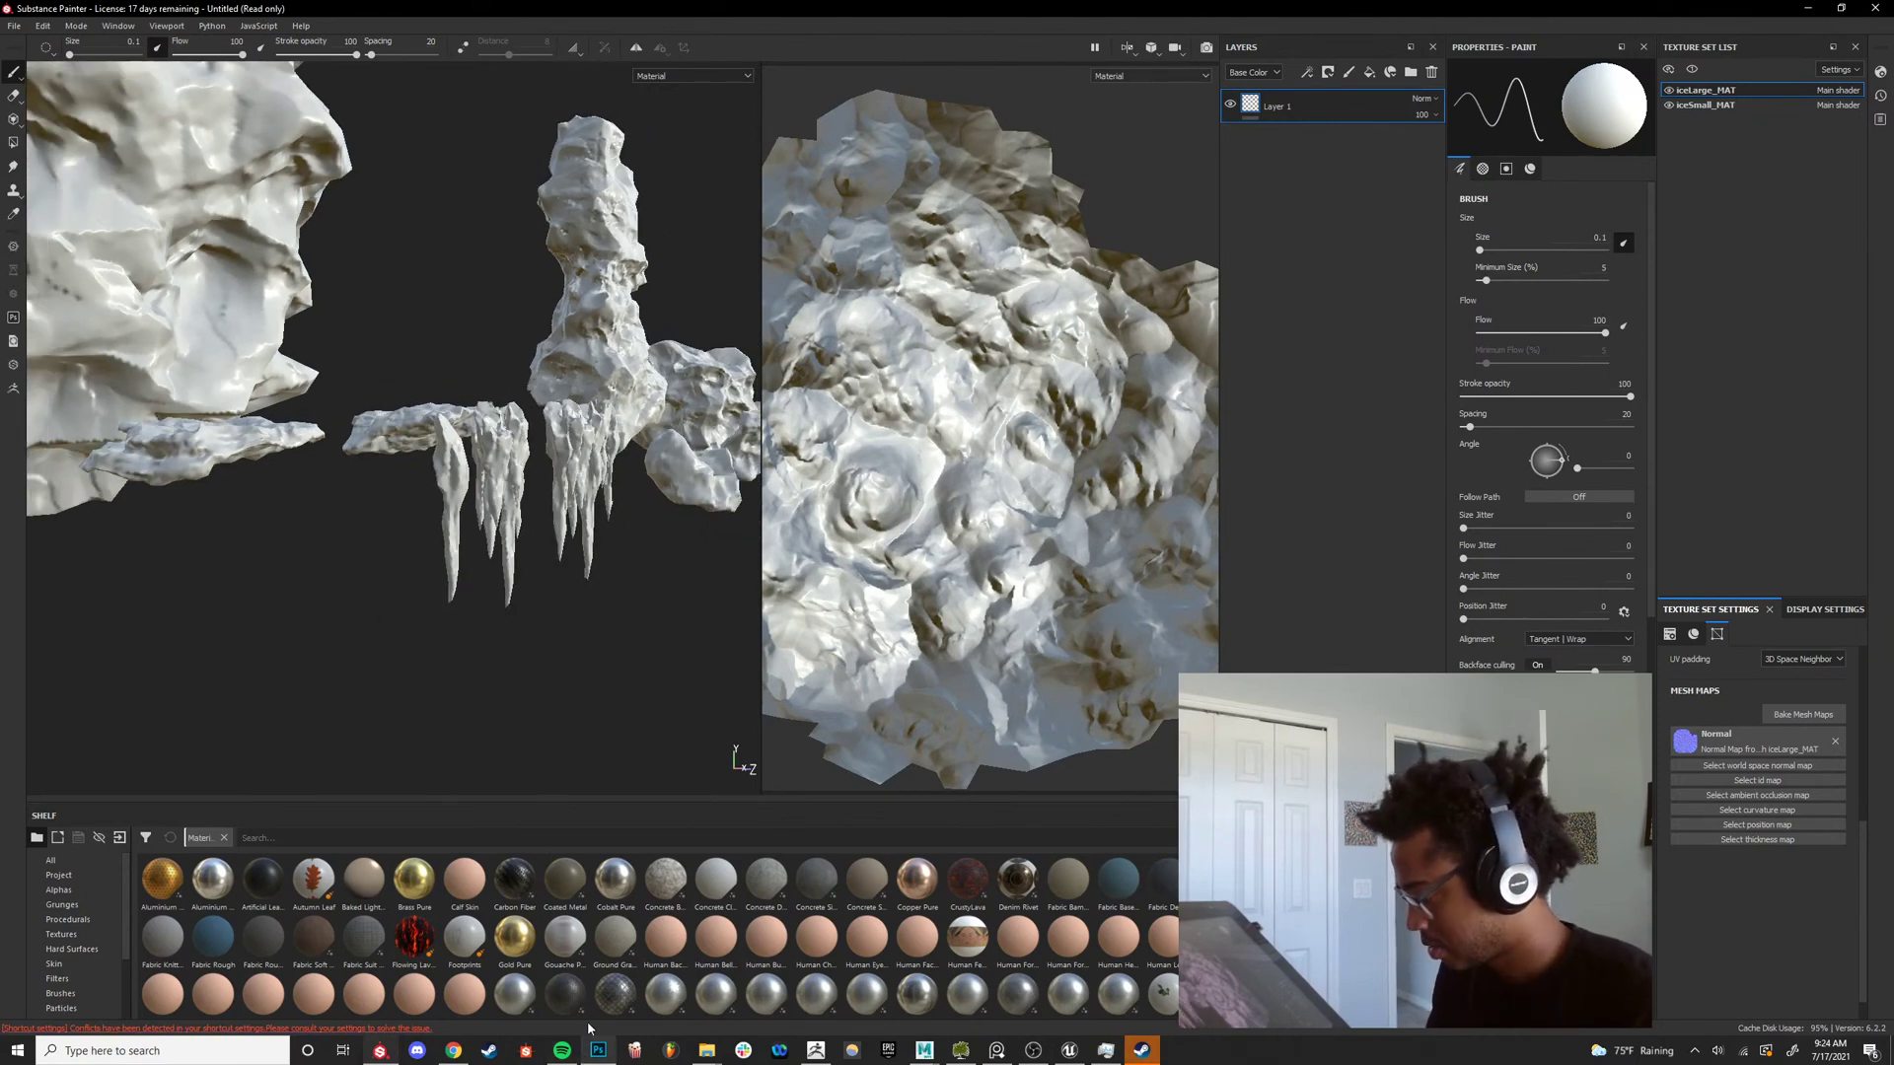
{"action": "left_click", "coordinate": [564, 1052]}
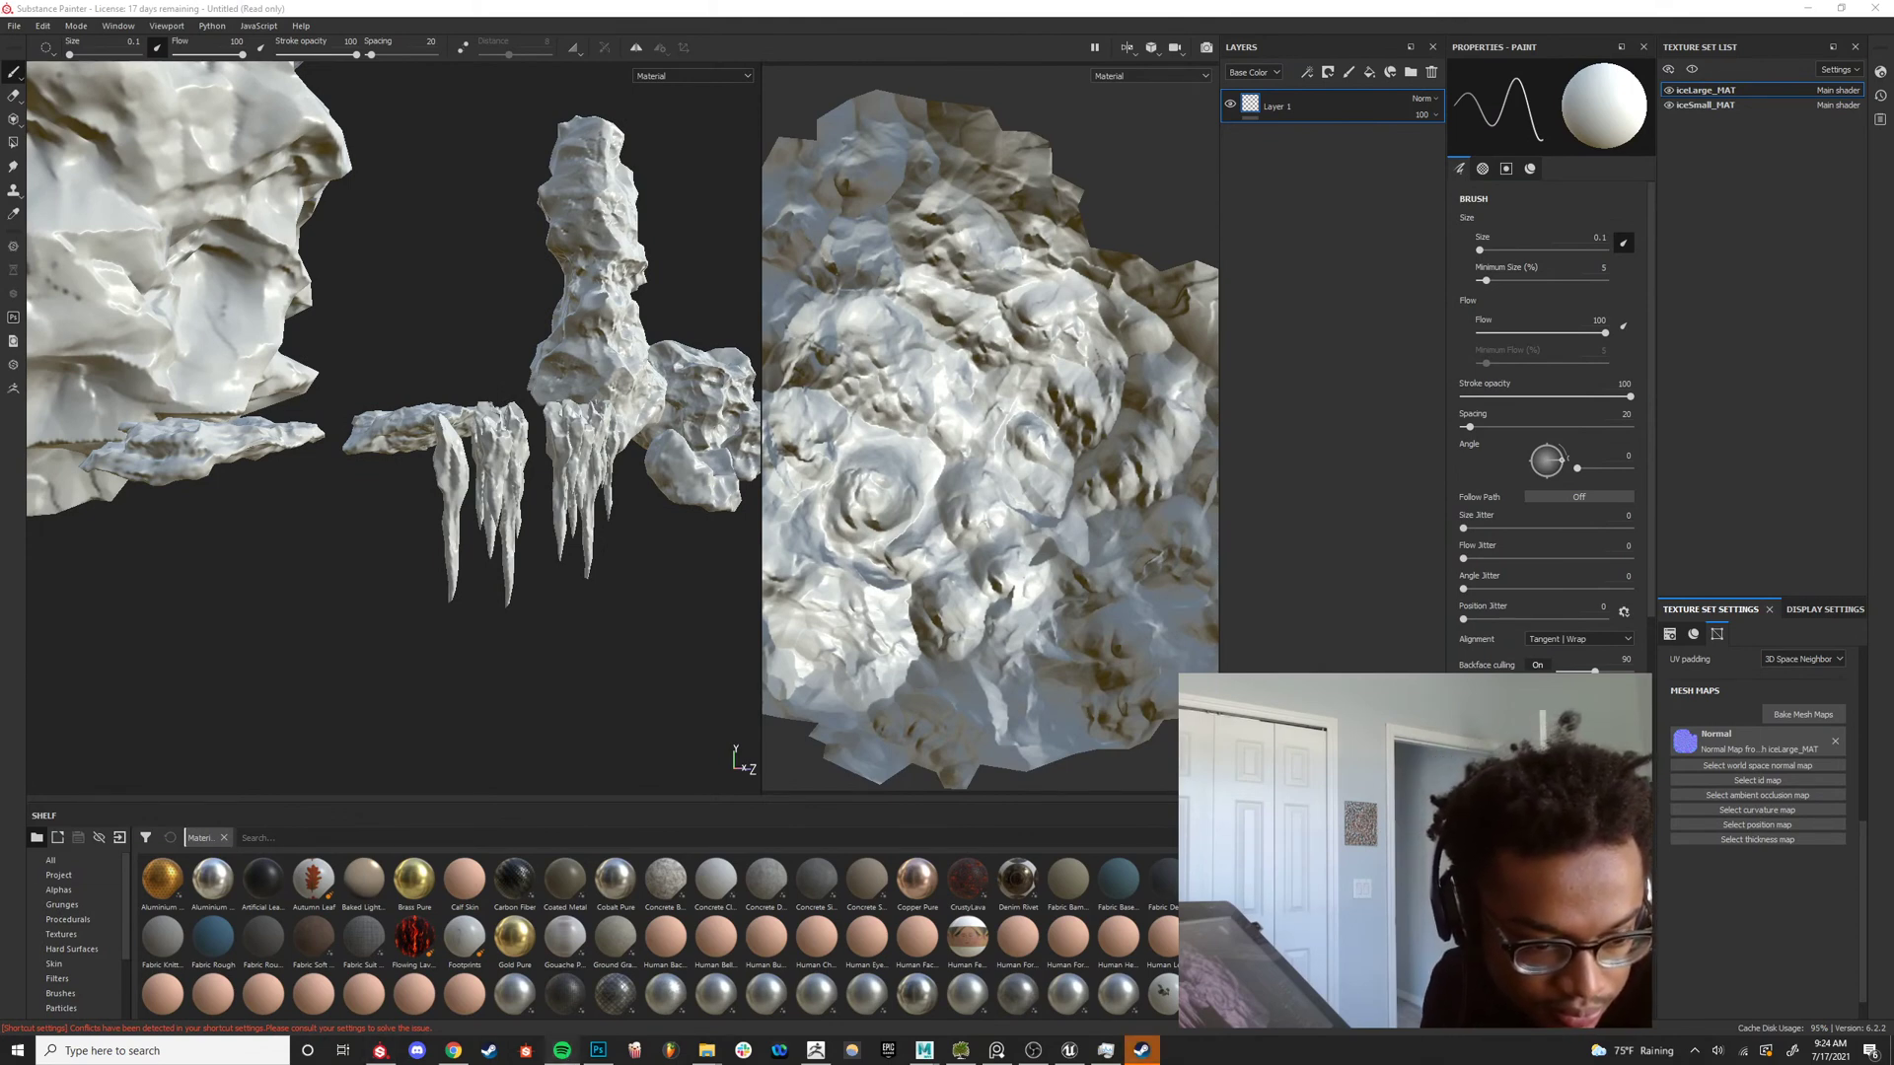
{"action": "key", "text": "alt+Tab"}
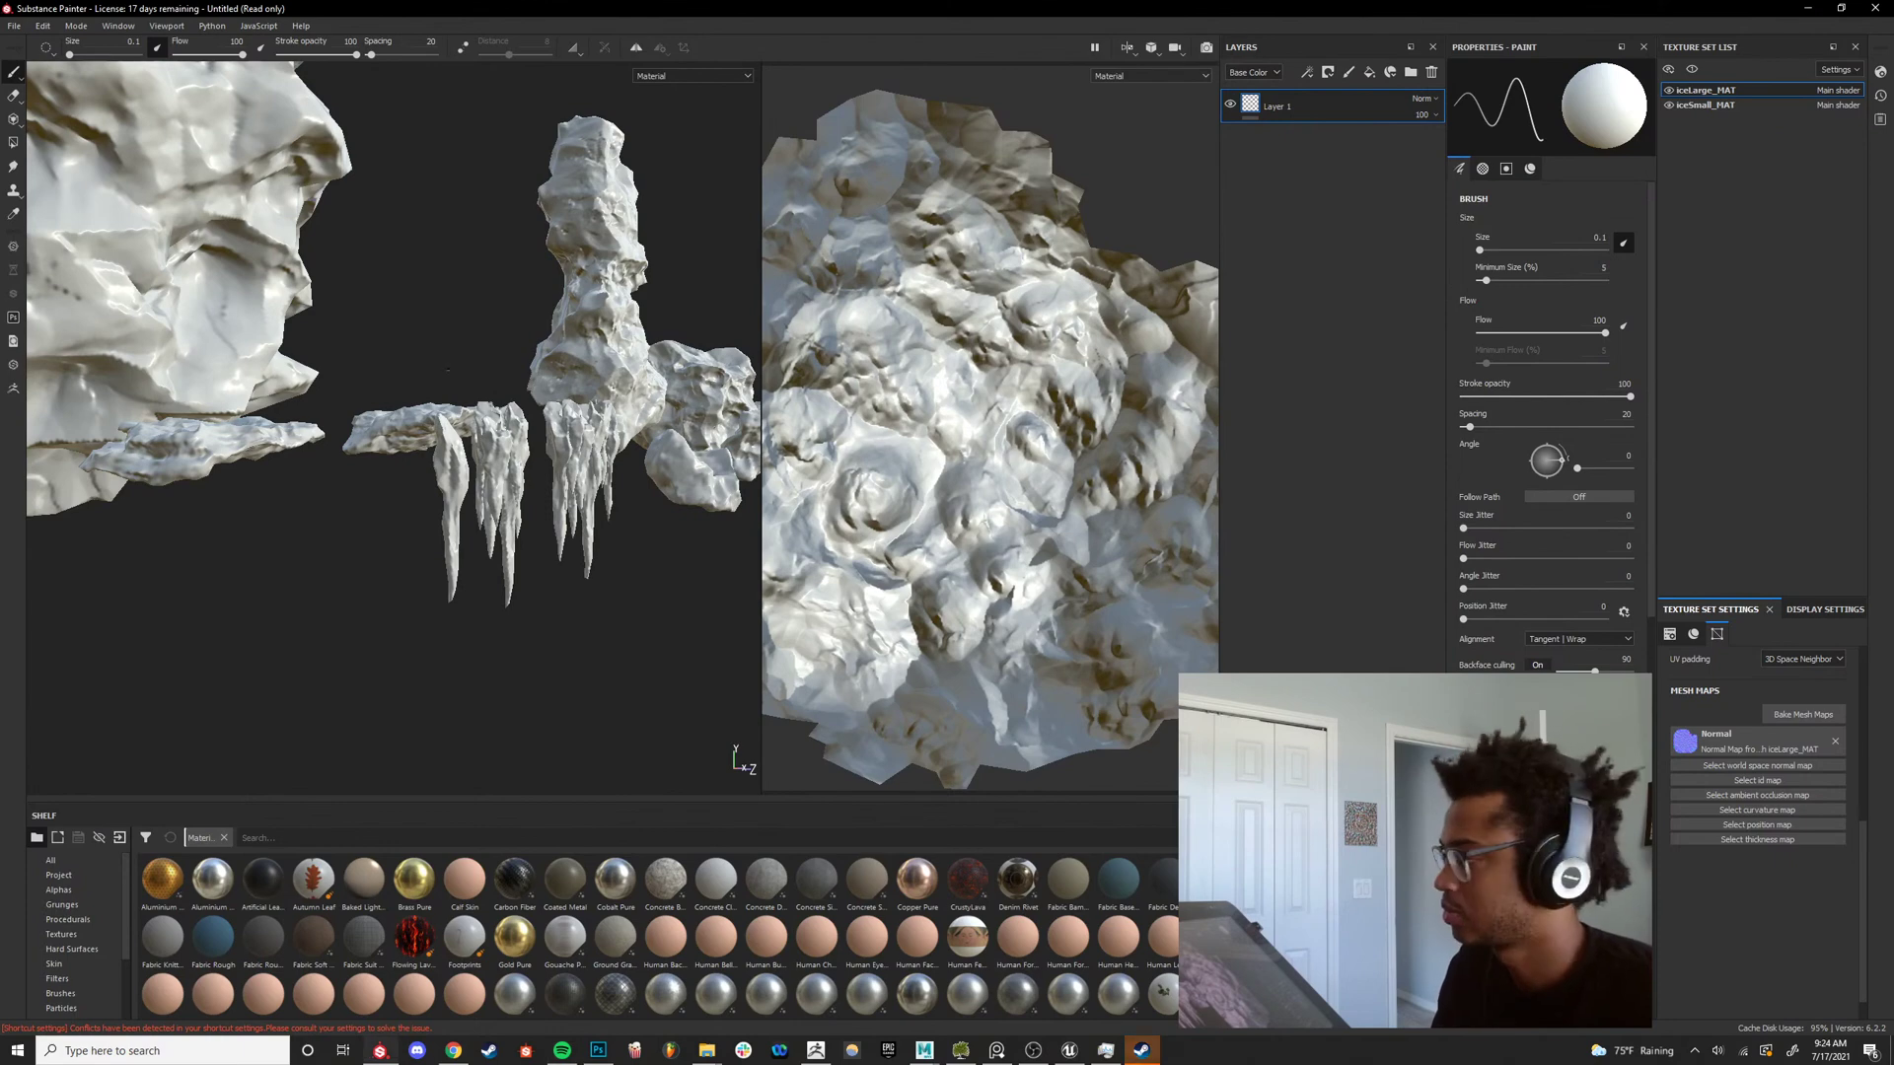
Reopen the mesh map baking settings and set the output size to 2048.
{"action": "right_click_drag", "start_coordinate": [447, 370], "coordinate": [945, 618], "text": "alt"}
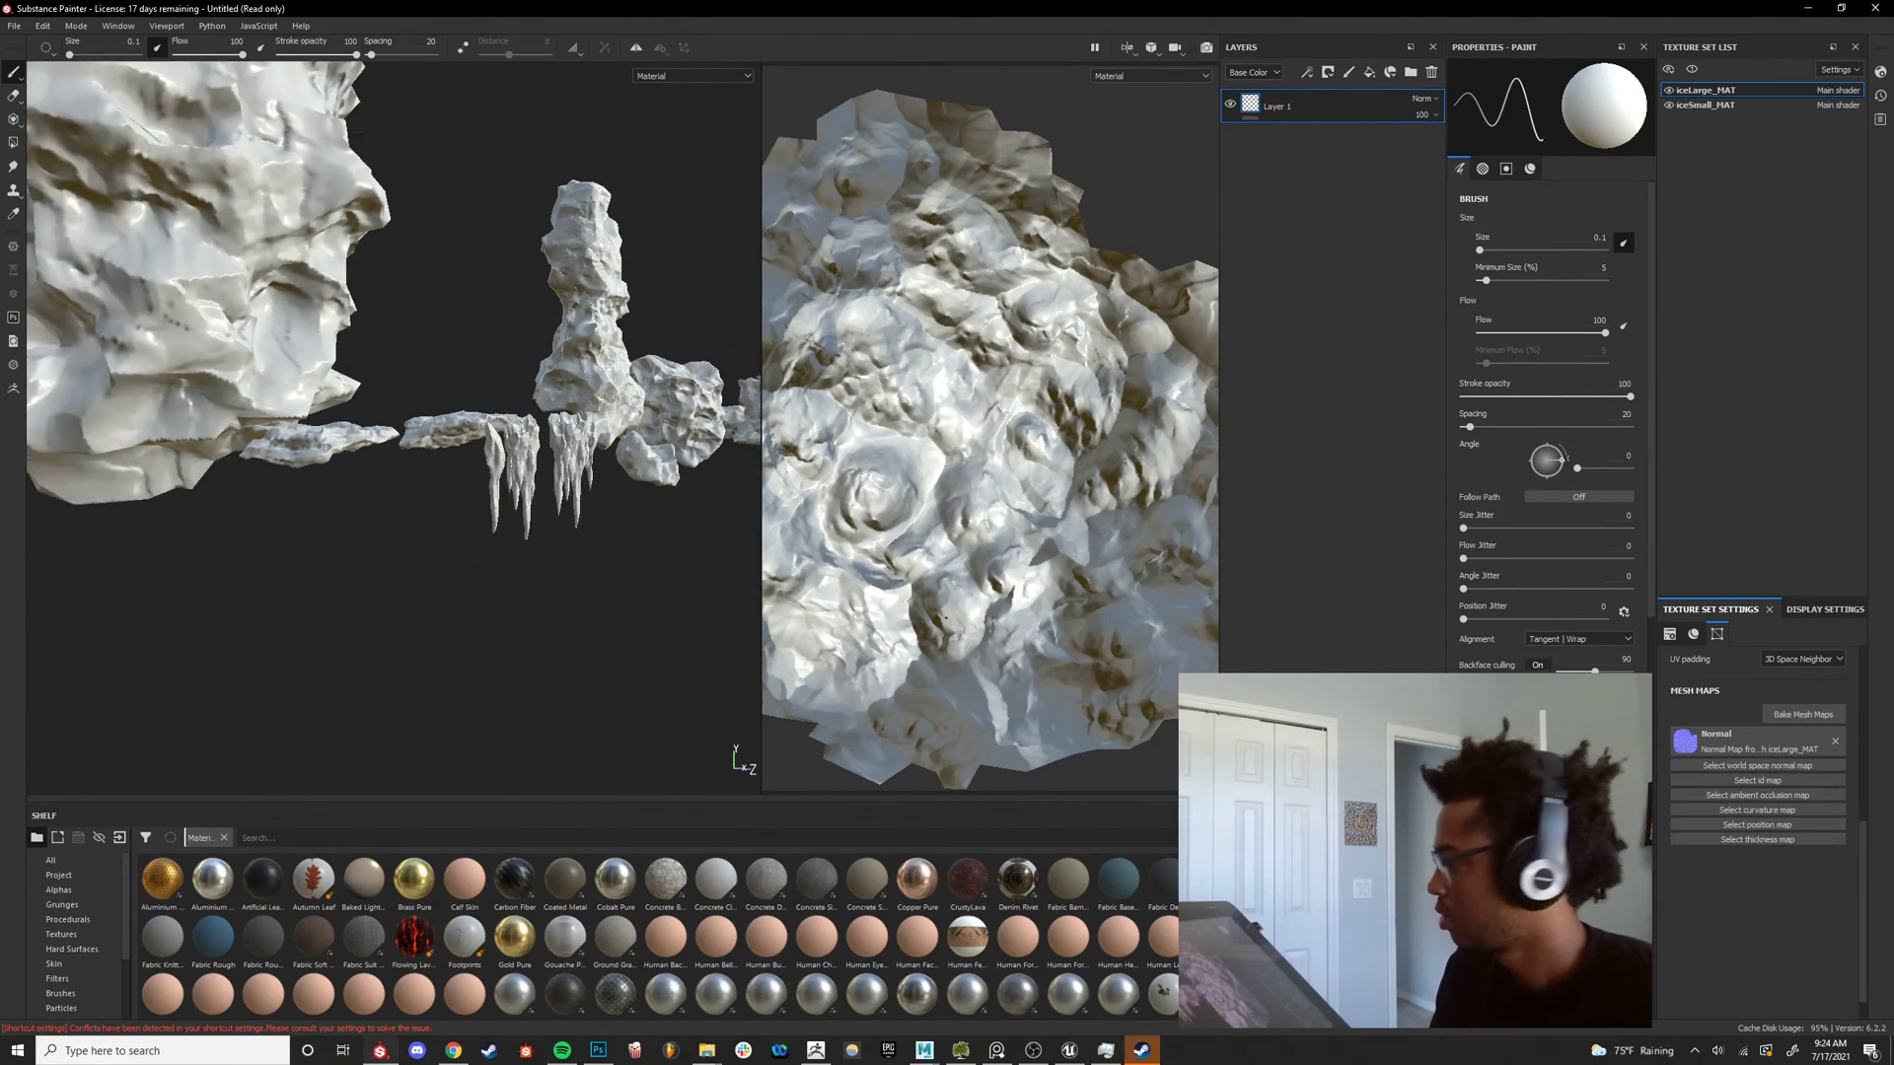
{"action": "left_click", "coordinate": [1806, 714]}
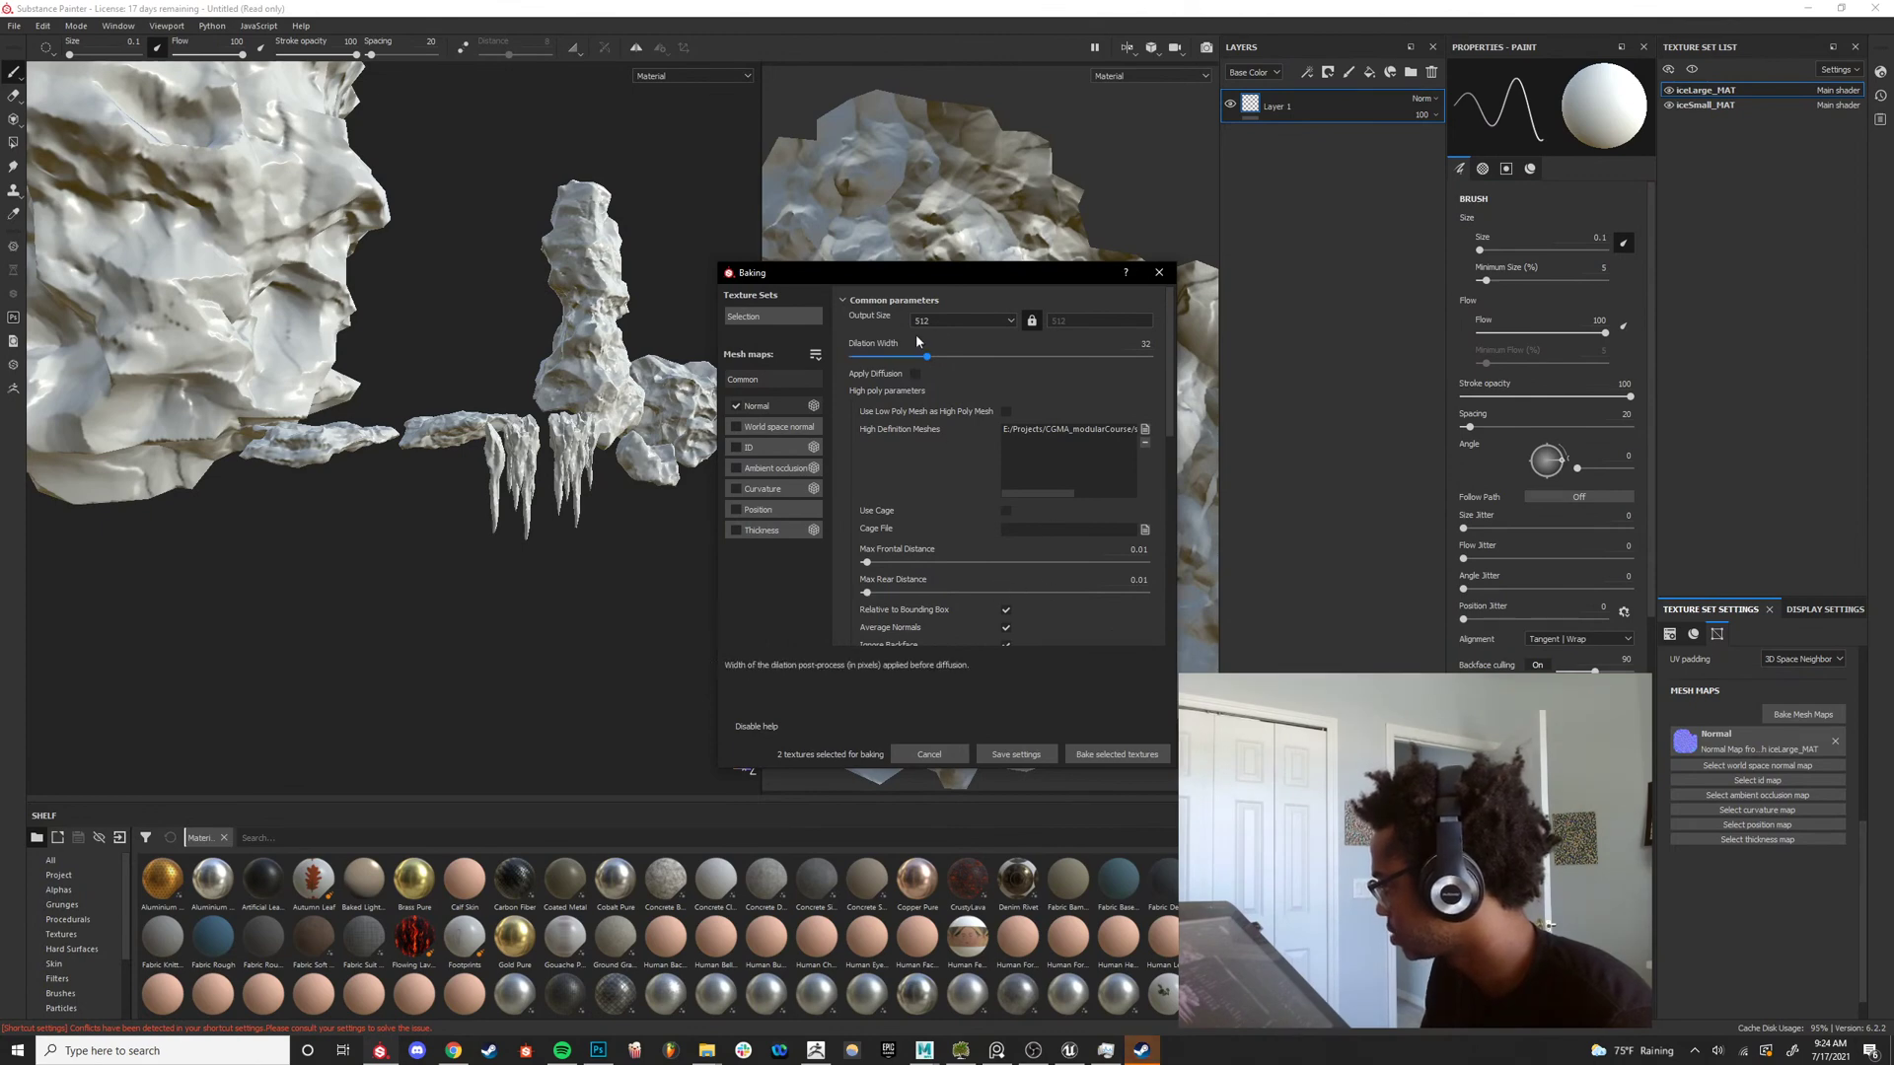
{"action": "left_click", "coordinate": [947, 320]}
{"action": "left_click", "coordinate": [934, 392]}
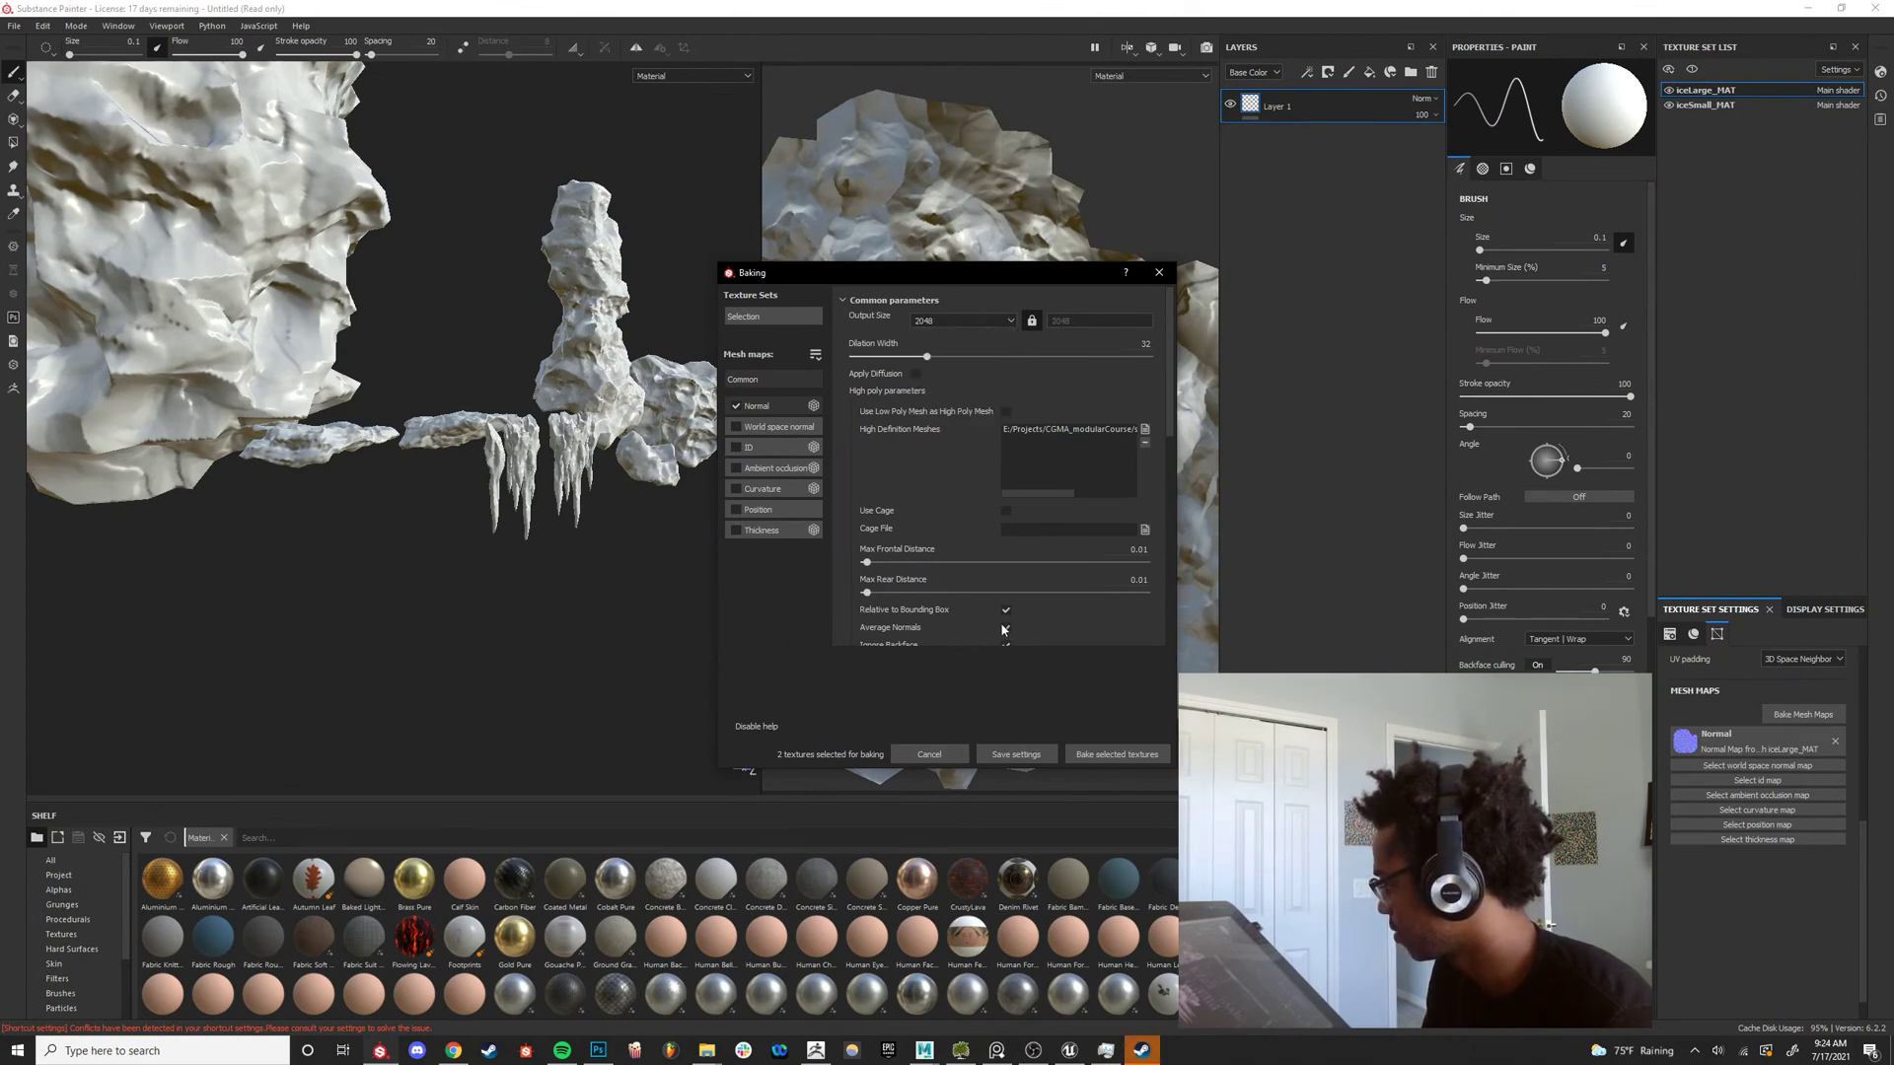
Set the bake antialiasing to Subsampling 4x4 and bake the normal maps for both texture sets.
{"action": "scroll", "coordinate": [991, 611], "scroll_direction": "down", "scroll_amount": 1}
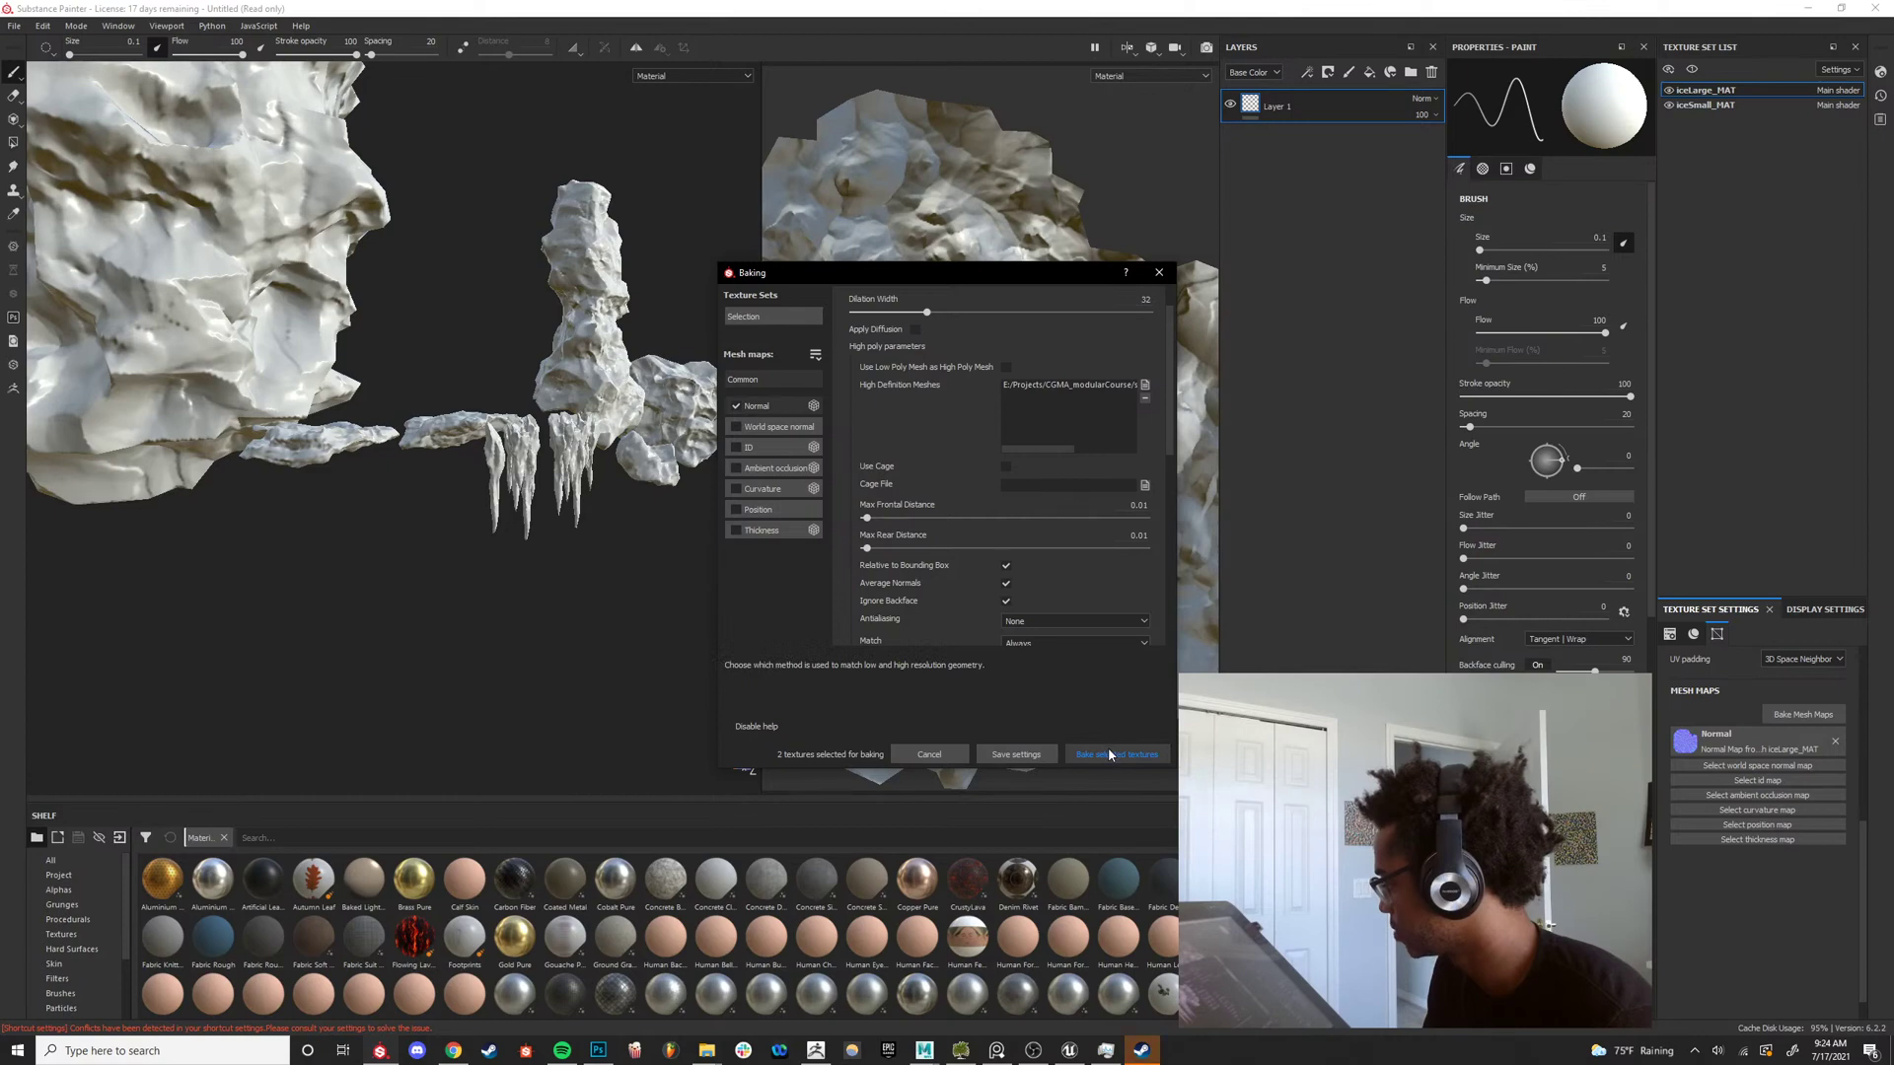
{"action": "scroll", "coordinate": [1026, 582], "scroll_direction": "down", "scroll_amount": 2}
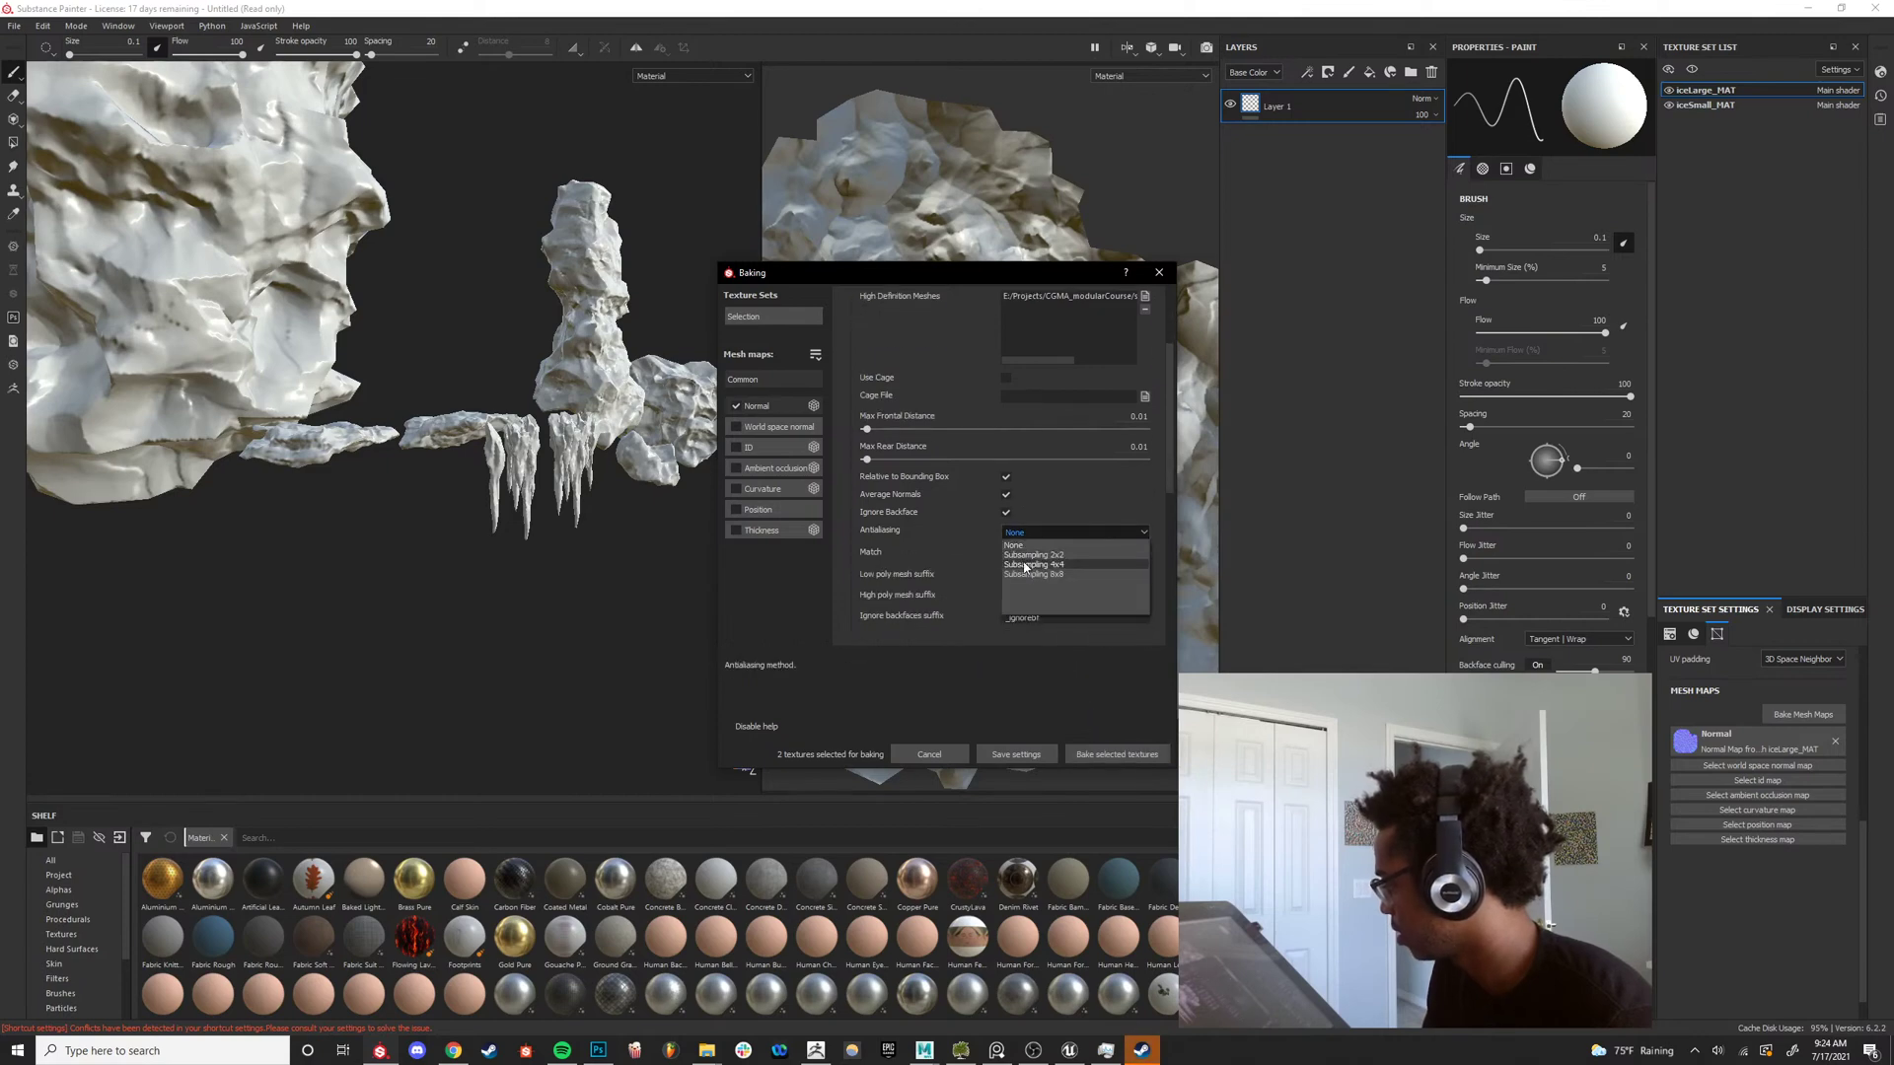
{"action": "left_click", "coordinate": [1029, 569]}
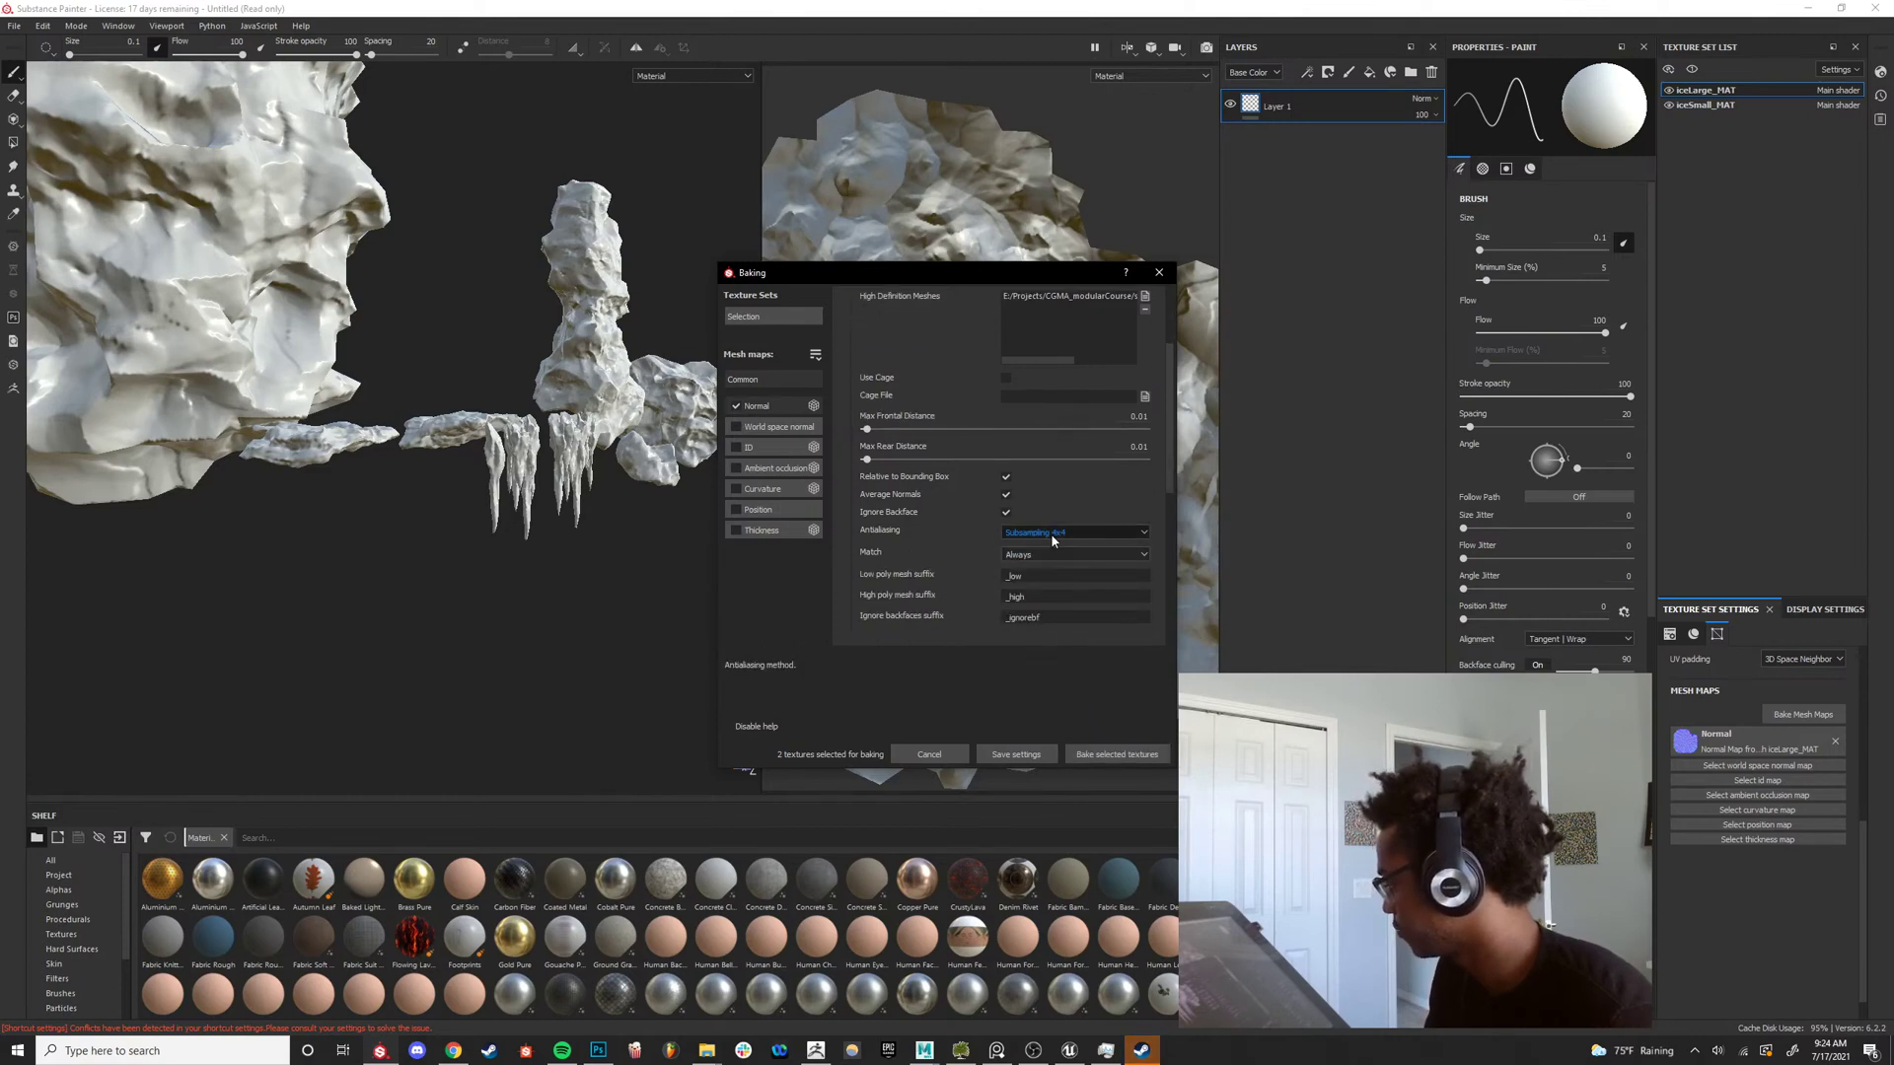
{"action": "left_click", "coordinate": [1112, 754]}
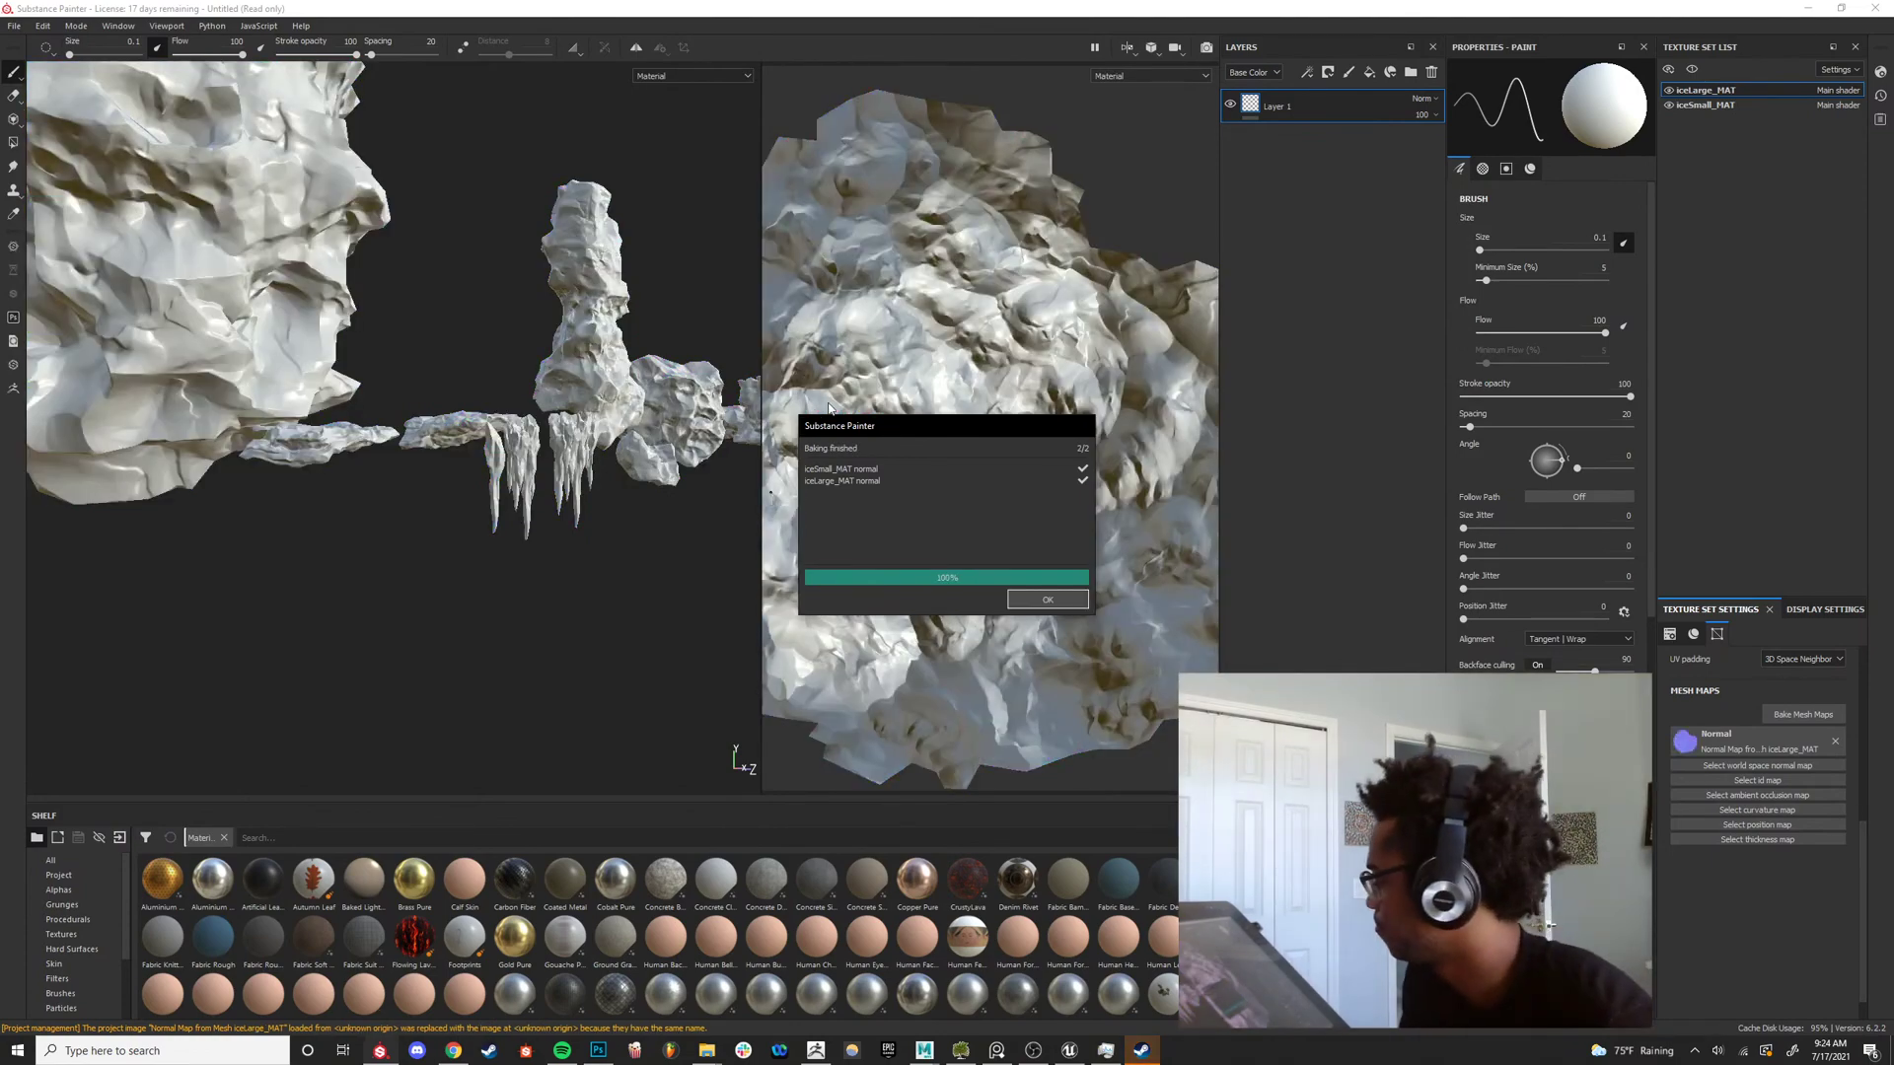
{"action": "left_click", "coordinate": [1044, 605]}
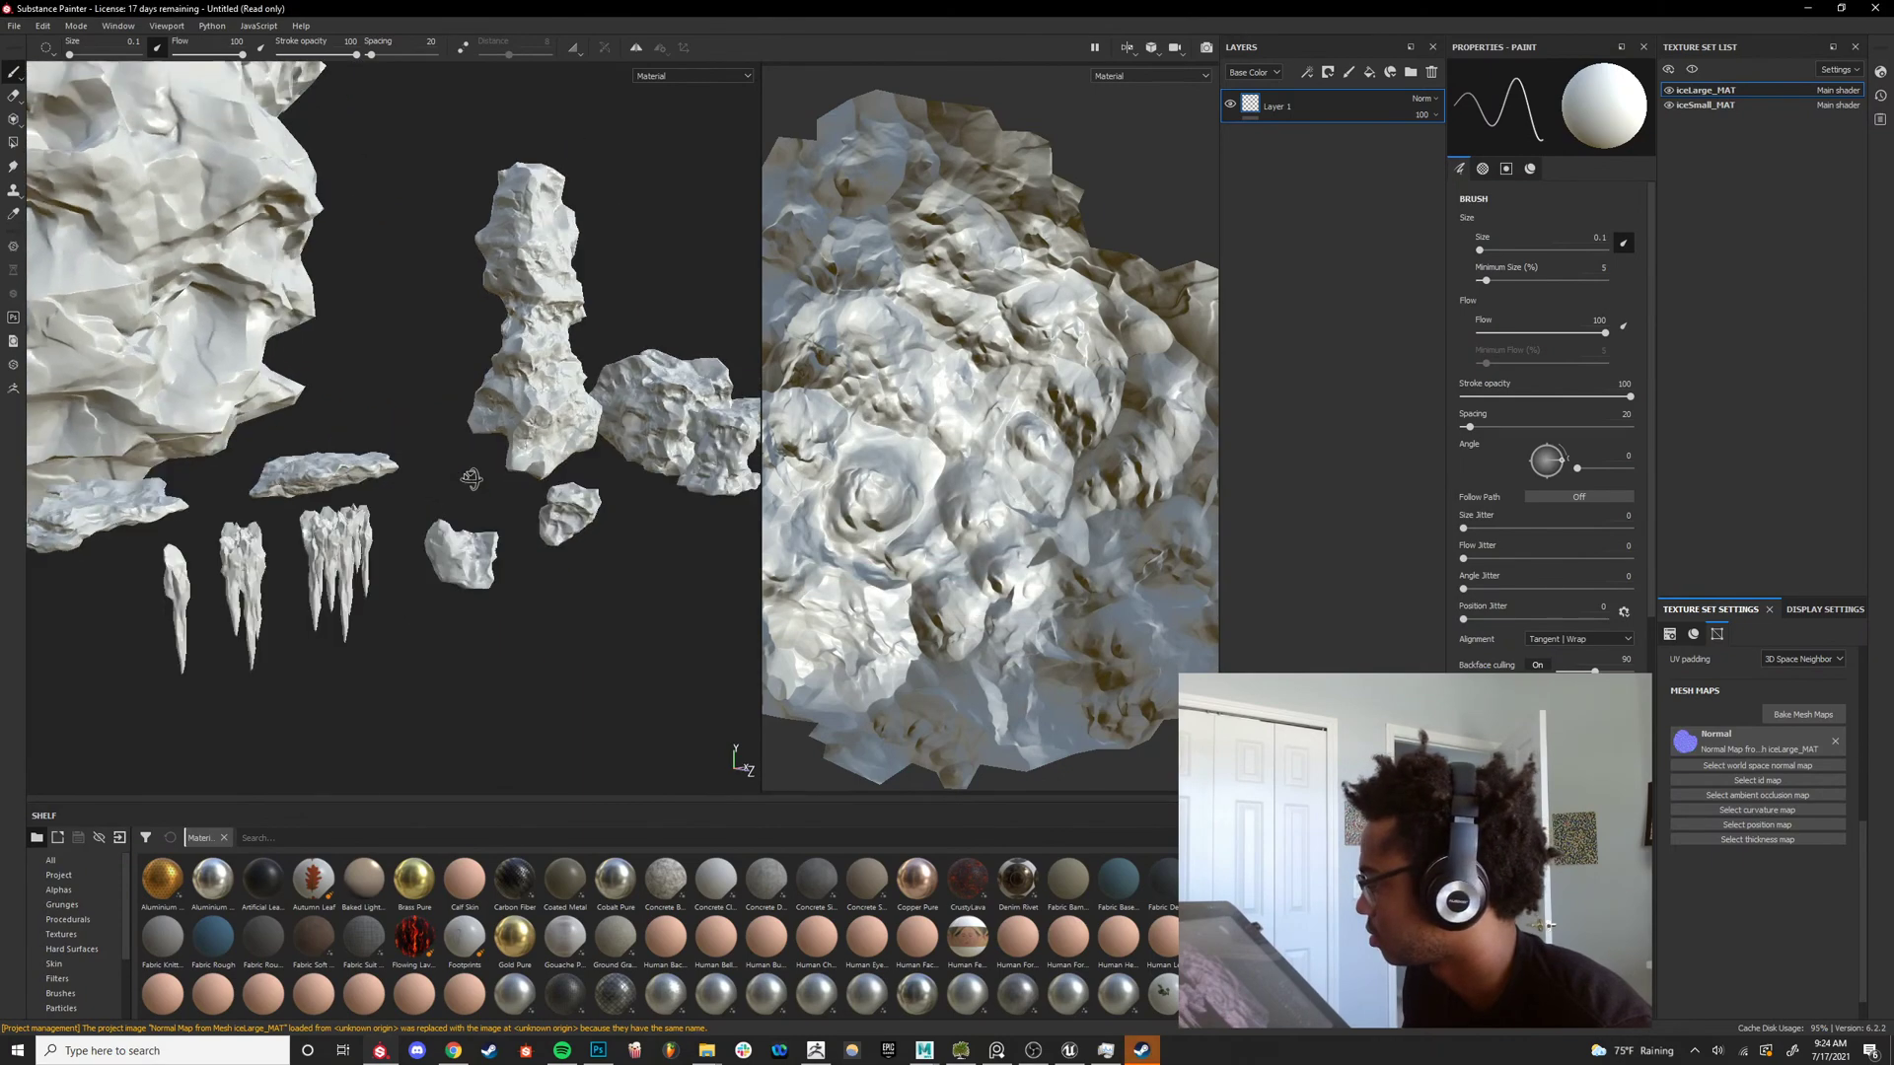
Examine the rebaked normals on the icicle clusters and flat ice slabs from the side, above and below.
{"action": "right_click_drag", "start_coordinate": [434, 434], "coordinate": [553, 434], "text": "alt"}
{"action": "middle_click_drag", "start_coordinate": [256, 543], "coordinate": [571, 418], "text": "alt"}
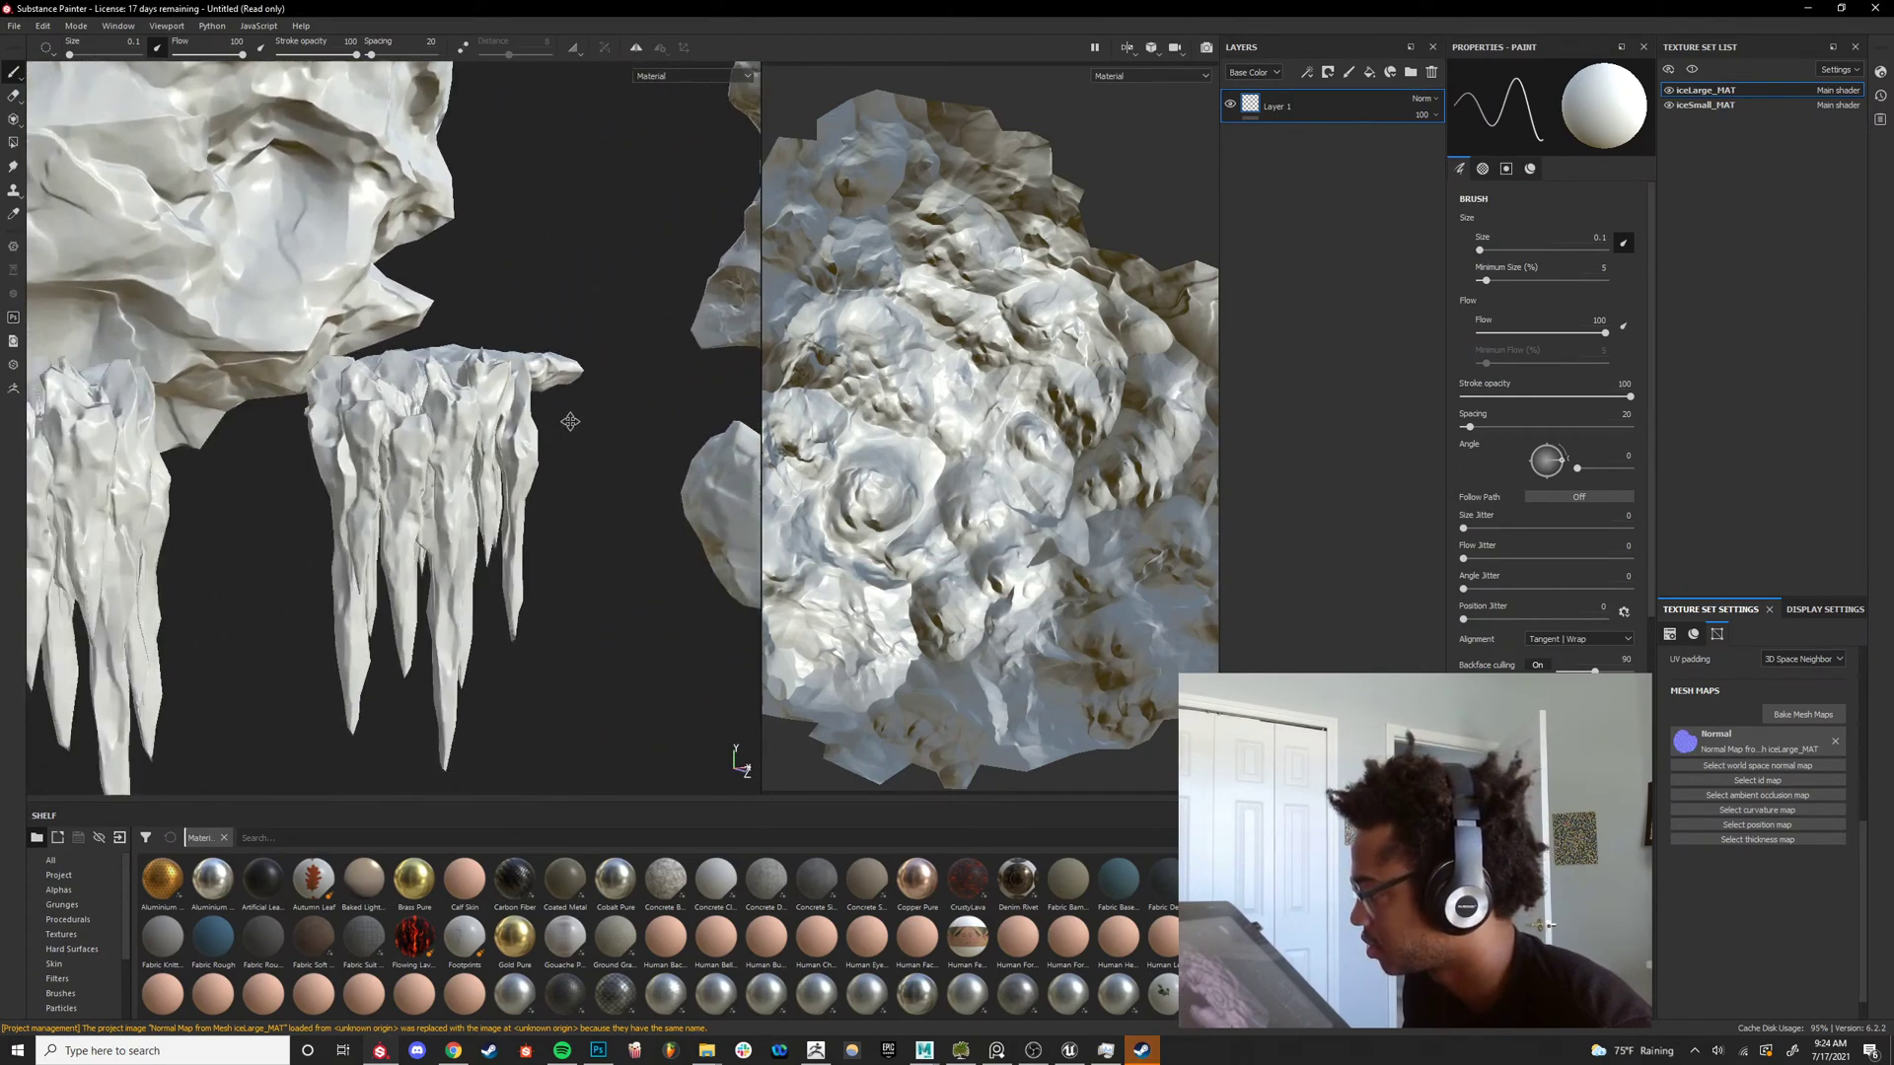
{"action": "right_click_drag", "start_coordinate": [571, 418], "coordinate": [612, 405], "text": "alt"}
{"action": "left_click_drag", "start_coordinate": [493, 394], "coordinate": [574, 464], "text": "alt"}
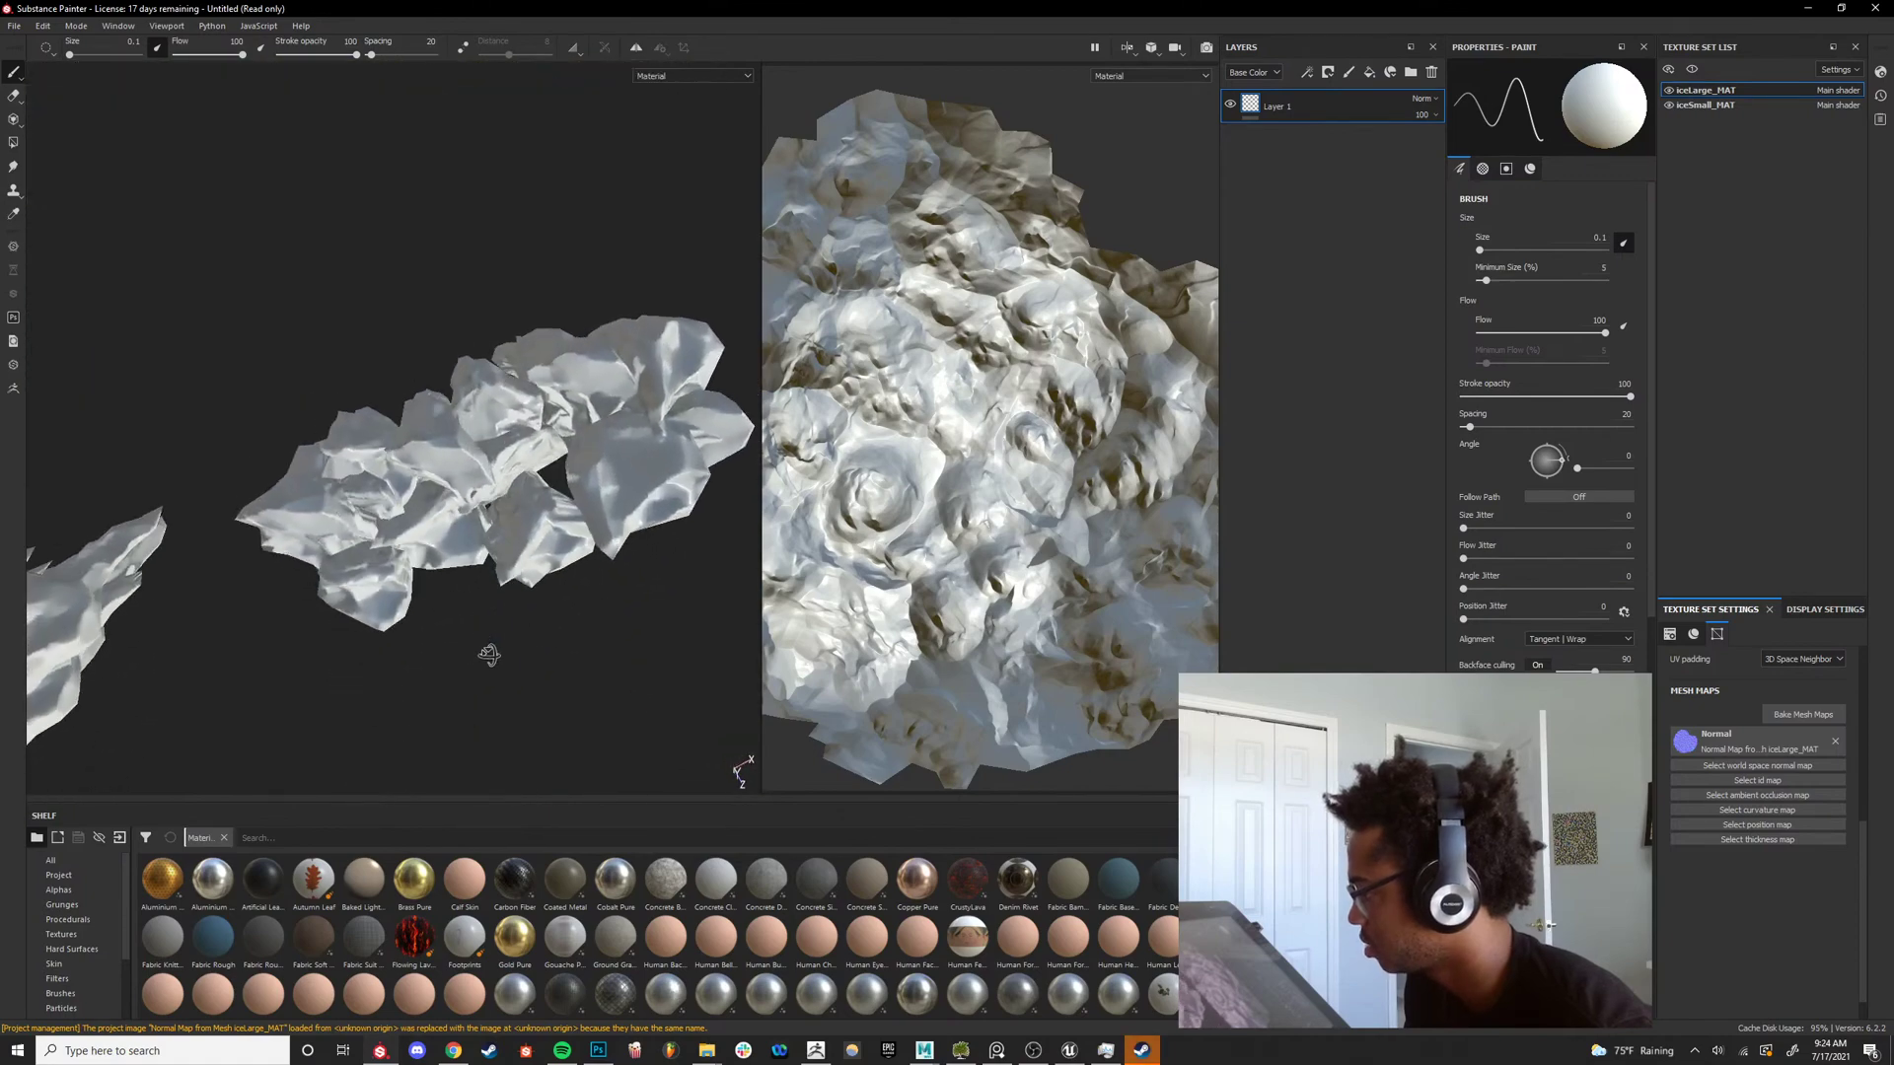
{"action": "mouse_move", "coordinate": [490, 656]}
{"action": "left_mouse_down", "text": "alt"}
{"action": "mouse_move", "coordinate": [543, 513]}
{"action": "mouse_move", "coordinate": [562, 381]}
{"action": "mouse_move", "coordinate": [465, 468]}
{"action": "mouse_move", "coordinate": [571, 573]}
{"action": "mouse_move", "coordinate": [311, 604]}
{"action": "left_mouse_up", "text": "alt"}
{"action": "middle_click_drag", "start_coordinate": [311, 604], "coordinate": [521, 495], "text": "alt"}
{"action": "right_click_drag", "start_coordinate": [521, 495], "coordinate": [626, 468], "text": "alt"}
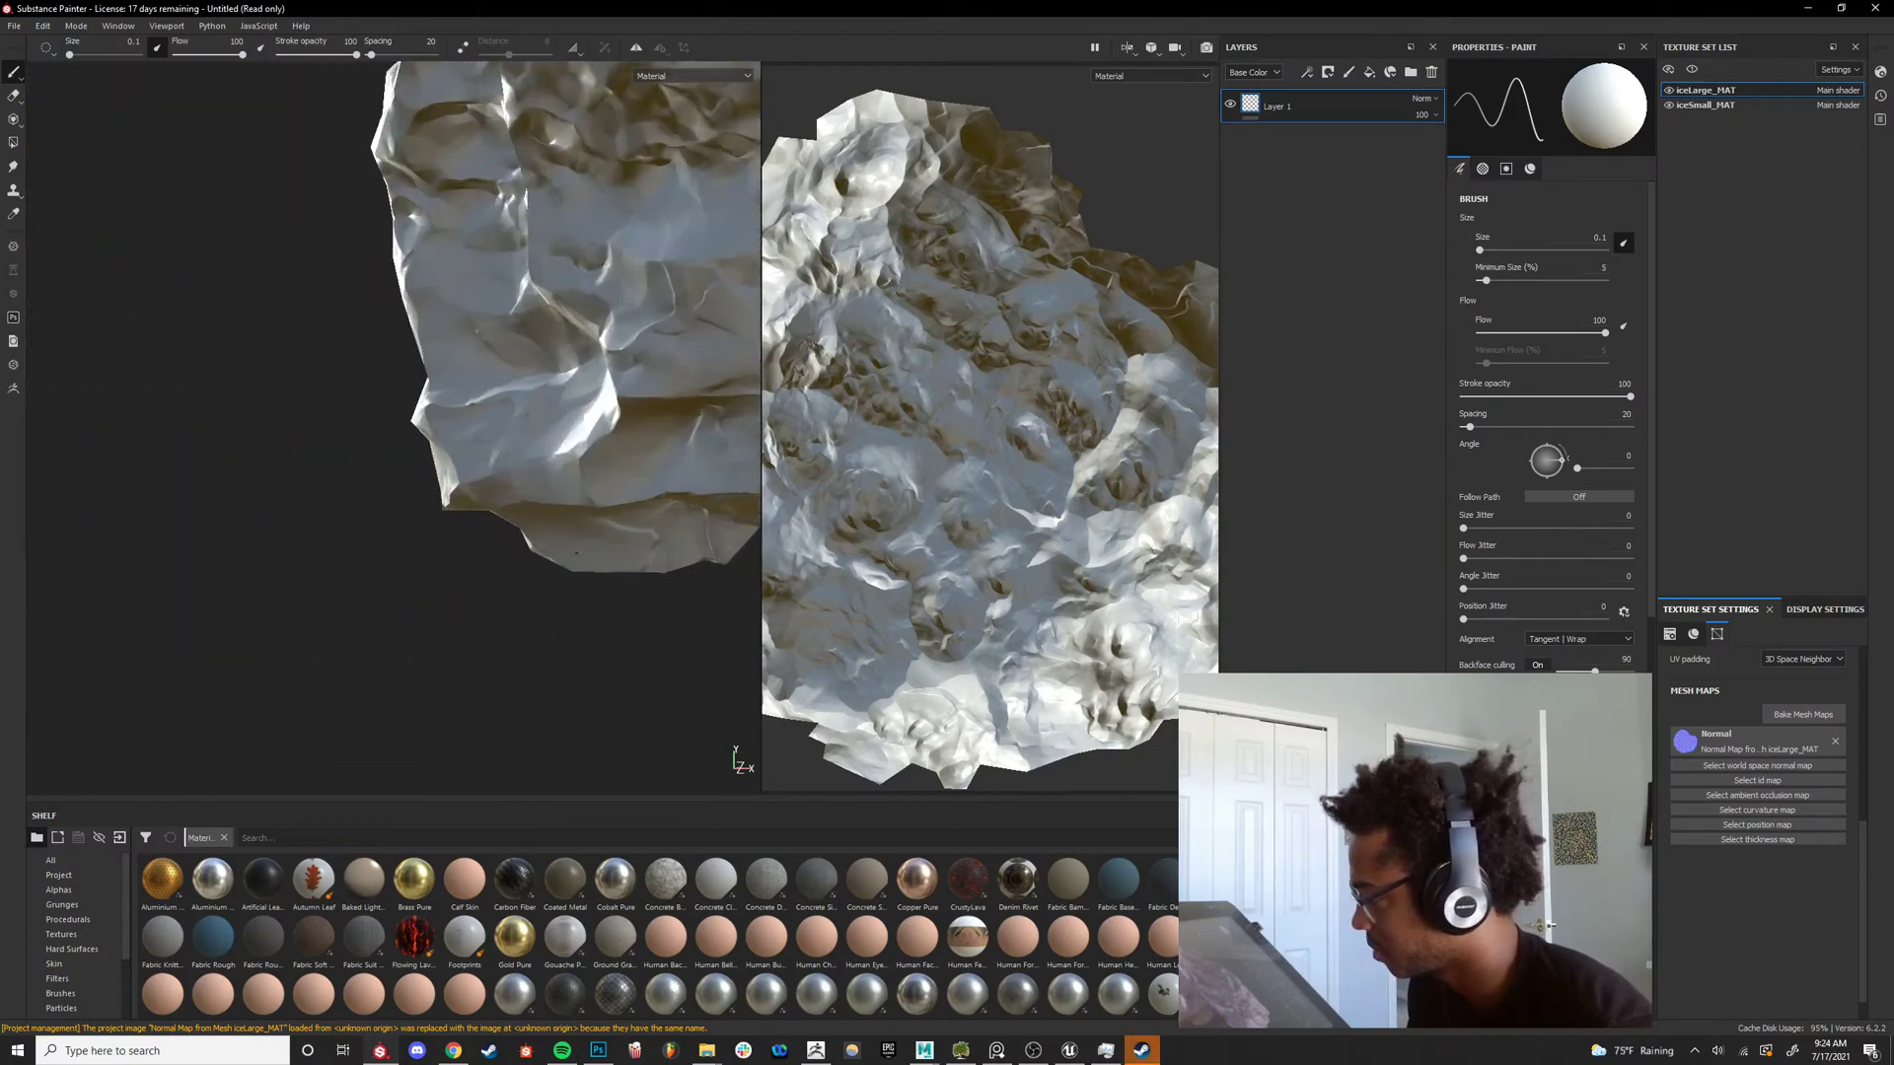
{"action": "middle_click_drag", "start_coordinate": [626, 468], "coordinate": [247, 424], "text": "alt"}
{"action": "left_click_drag", "start_coordinate": [242, 542], "coordinate": [485, 494], "text": "alt"}
{"action": "scroll", "coordinate": [485, 493], "scroll_direction": "down", "scroll_amount": 5}
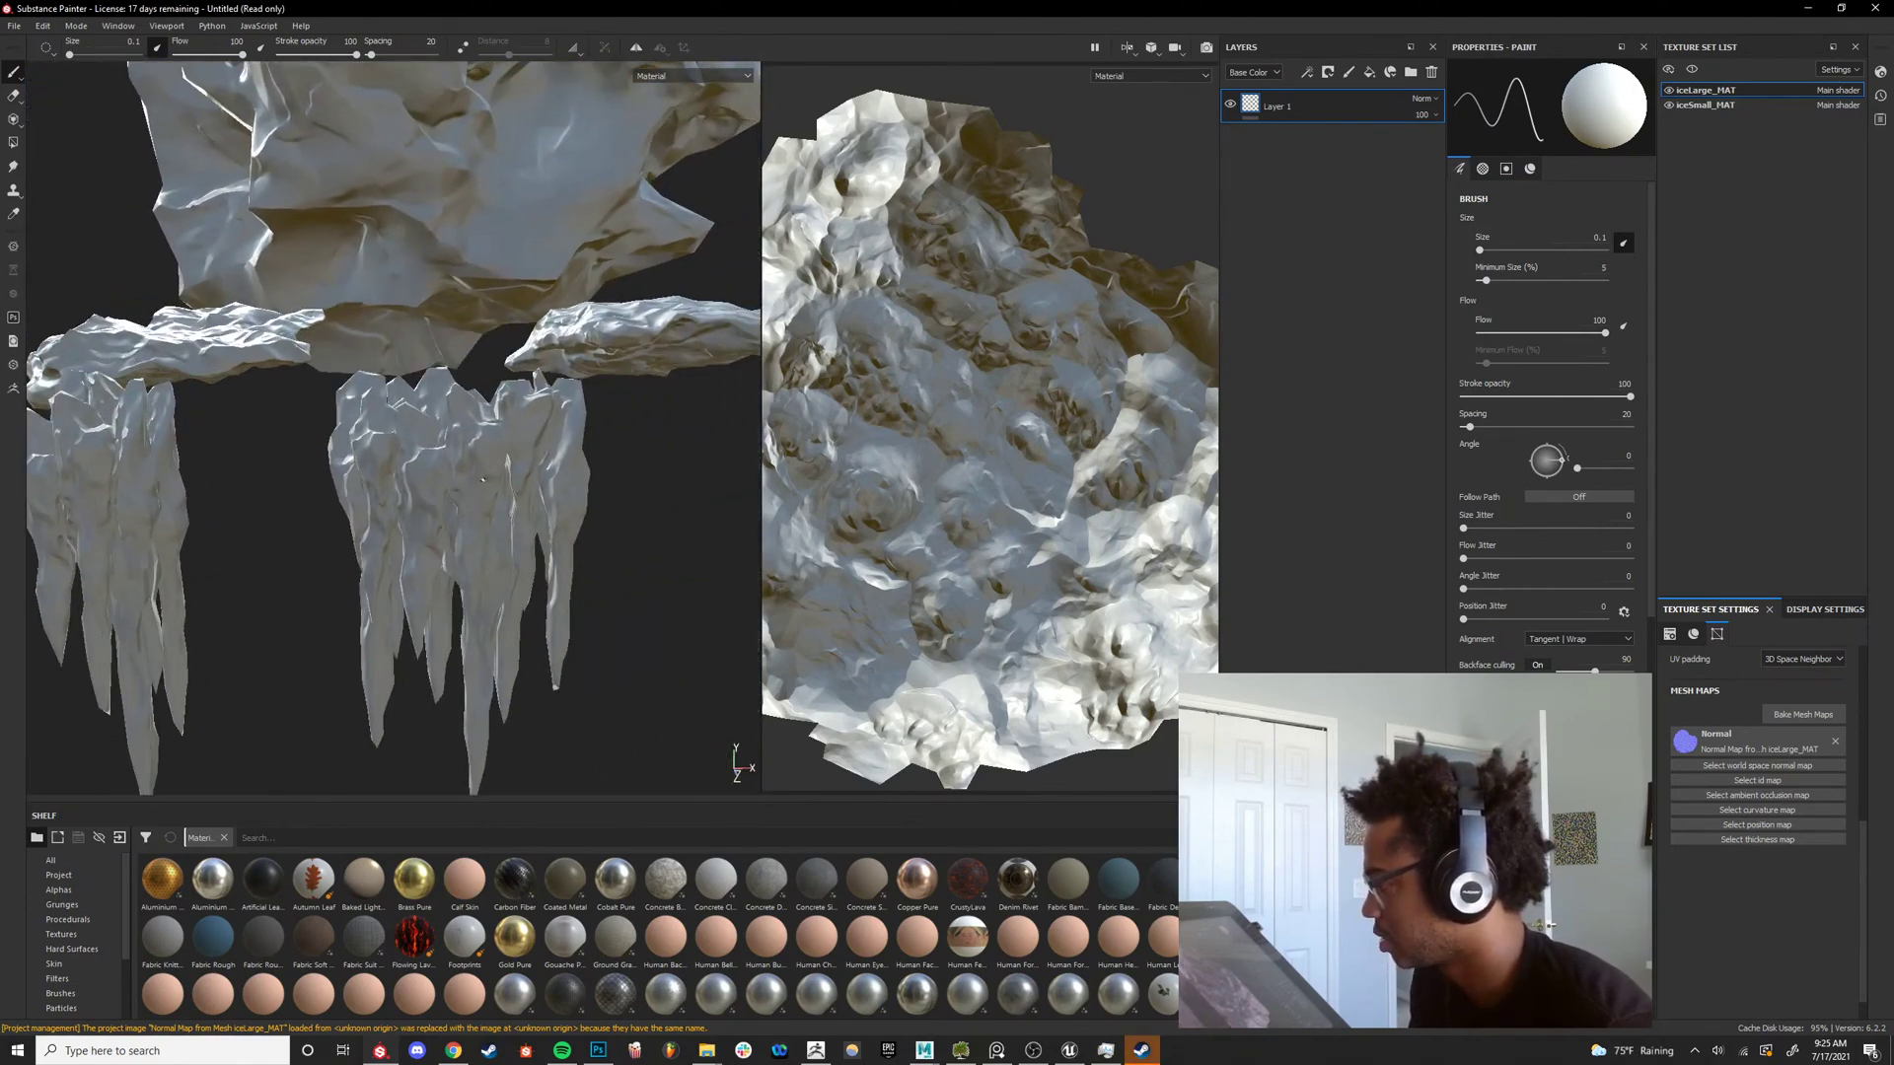
{"action": "left_click_drag", "start_coordinate": [540, 573], "coordinate": [527, 266], "text": "alt"}
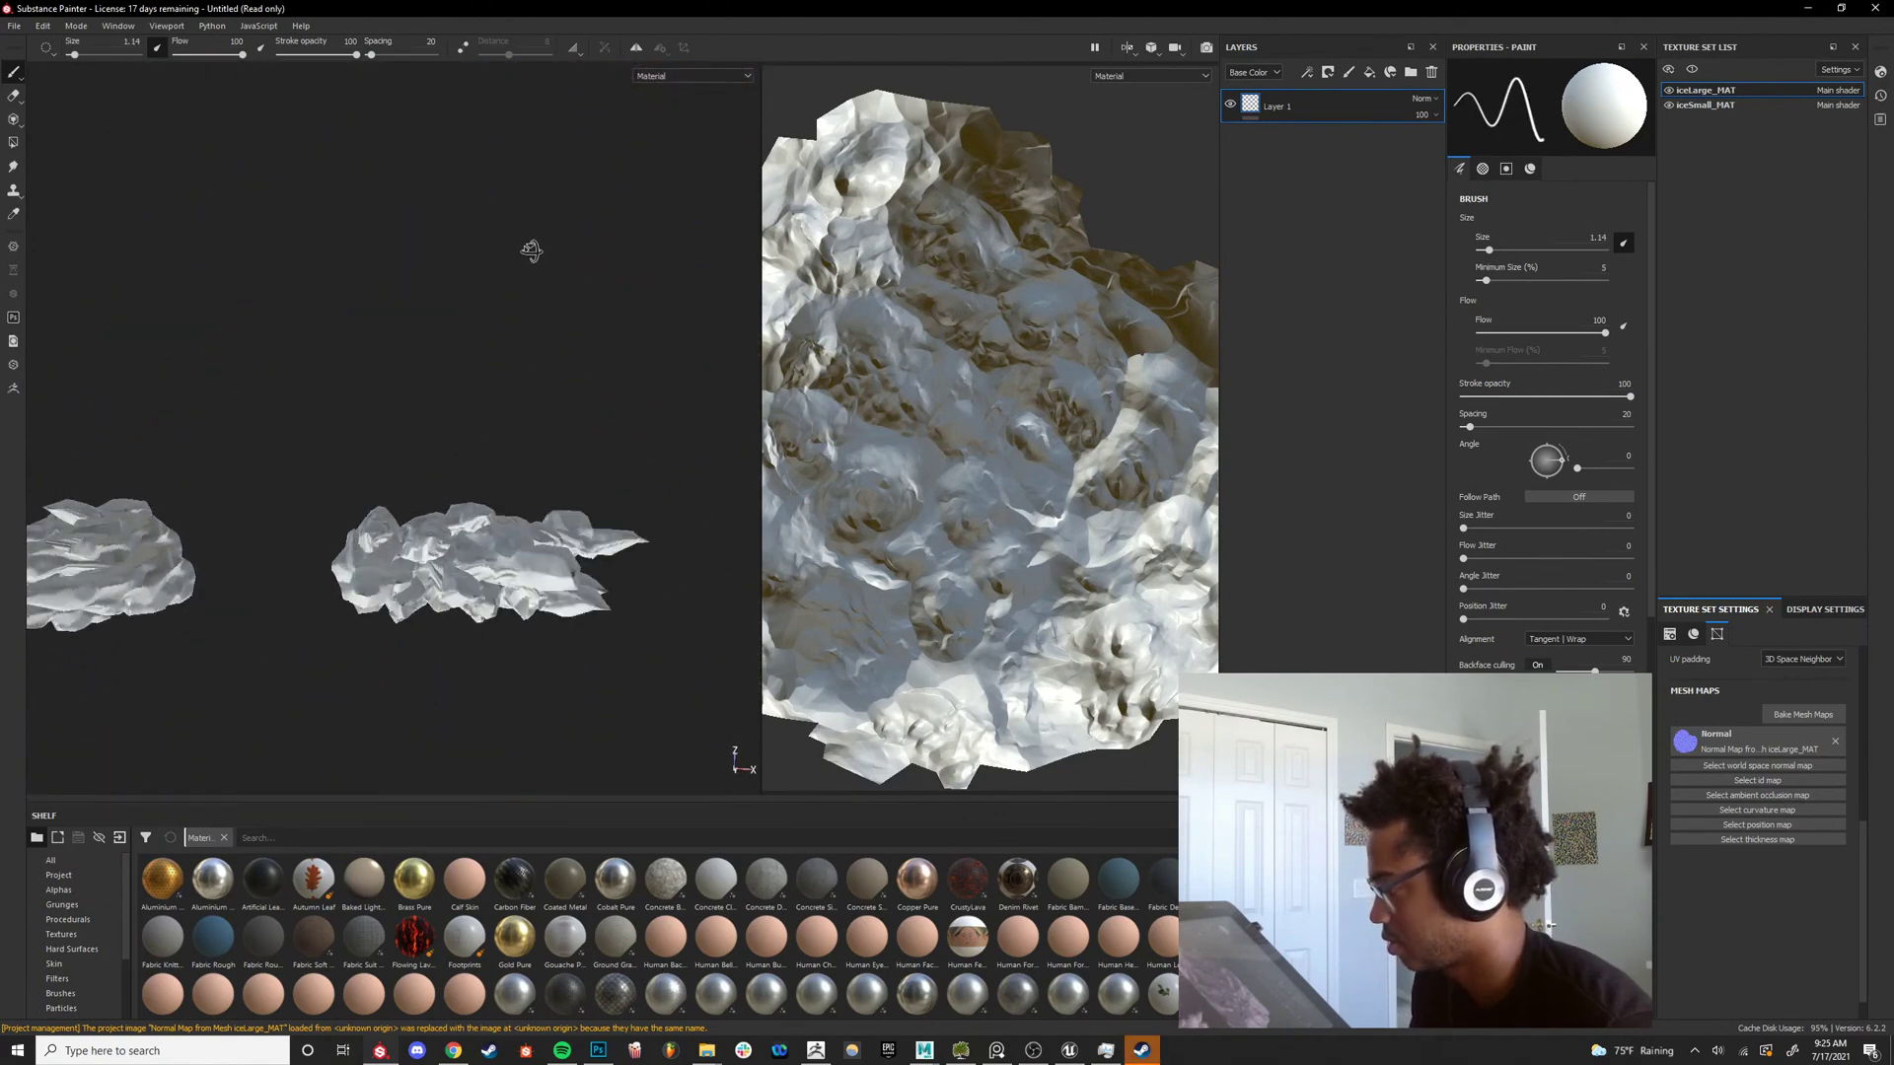
{"action": "left_click_drag", "start_coordinate": [503, 507], "coordinate": [357, 513], "text": "alt"}
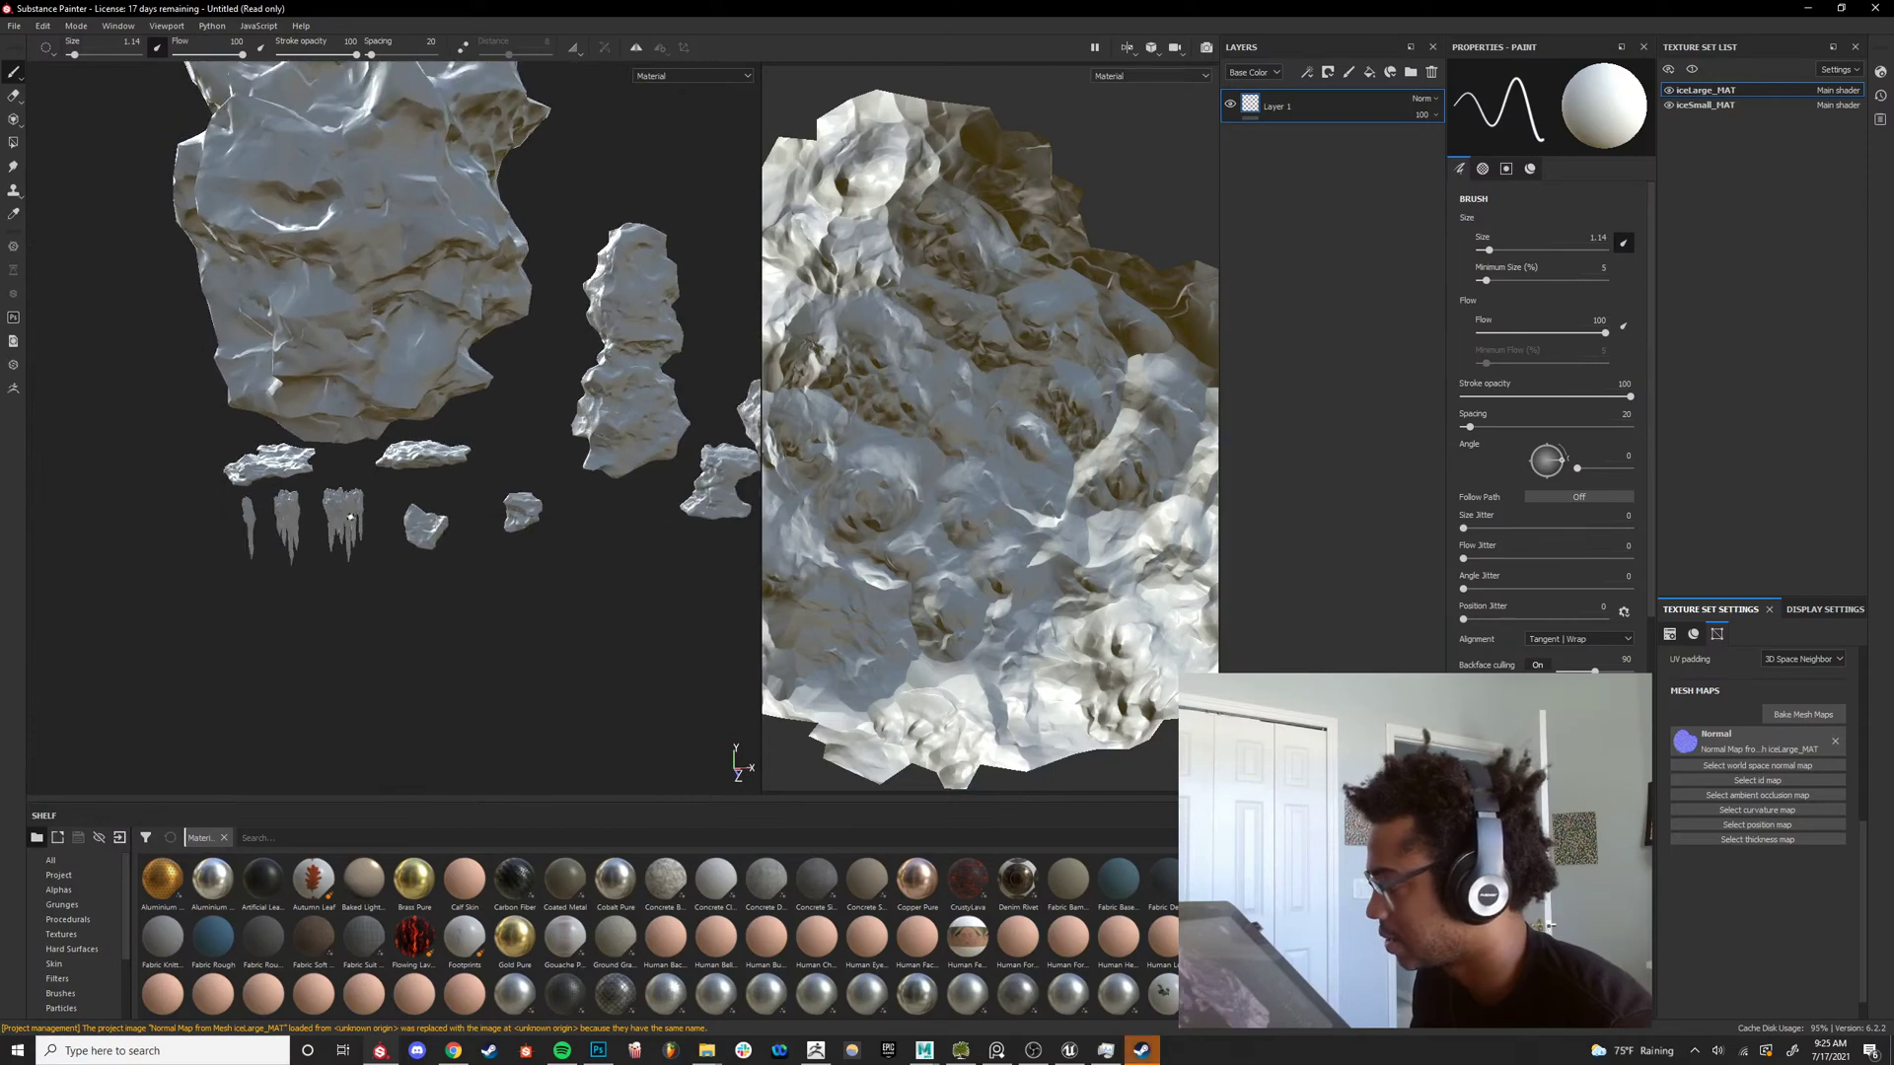
Inspect the icicles up close under rotated environment lighting and compare them with the large ice rock and pillar.
{"action": "scroll", "coordinate": [350, 508], "scroll_direction": "up", "scroll_amount": 5}
{"action": "middle_click_drag", "start_coordinate": [347, 507], "coordinate": [550, 589], "text": "alt"}
{"action": "left_click_drag", "start_coordinate": [550, 589], "coordinate": [415, 538], "text": "alt"}
{"action": "right_click_drag", "start_coordinate": [414, 538], "coordinate": [439, 469], "text": "shift"}
{"action": "scroll", "coordinate": [435, 465], "scroll_direction": "down", "scroll_amount": 2}
{"action": "scroll", "coordinate": [435, 464], "scroll_direction": "down", "scroll_amount": 4}
{"action": "middle_click_drag", "start_coordinate": [552, 473], "coordinate": [316, 527], "text": "alt"}
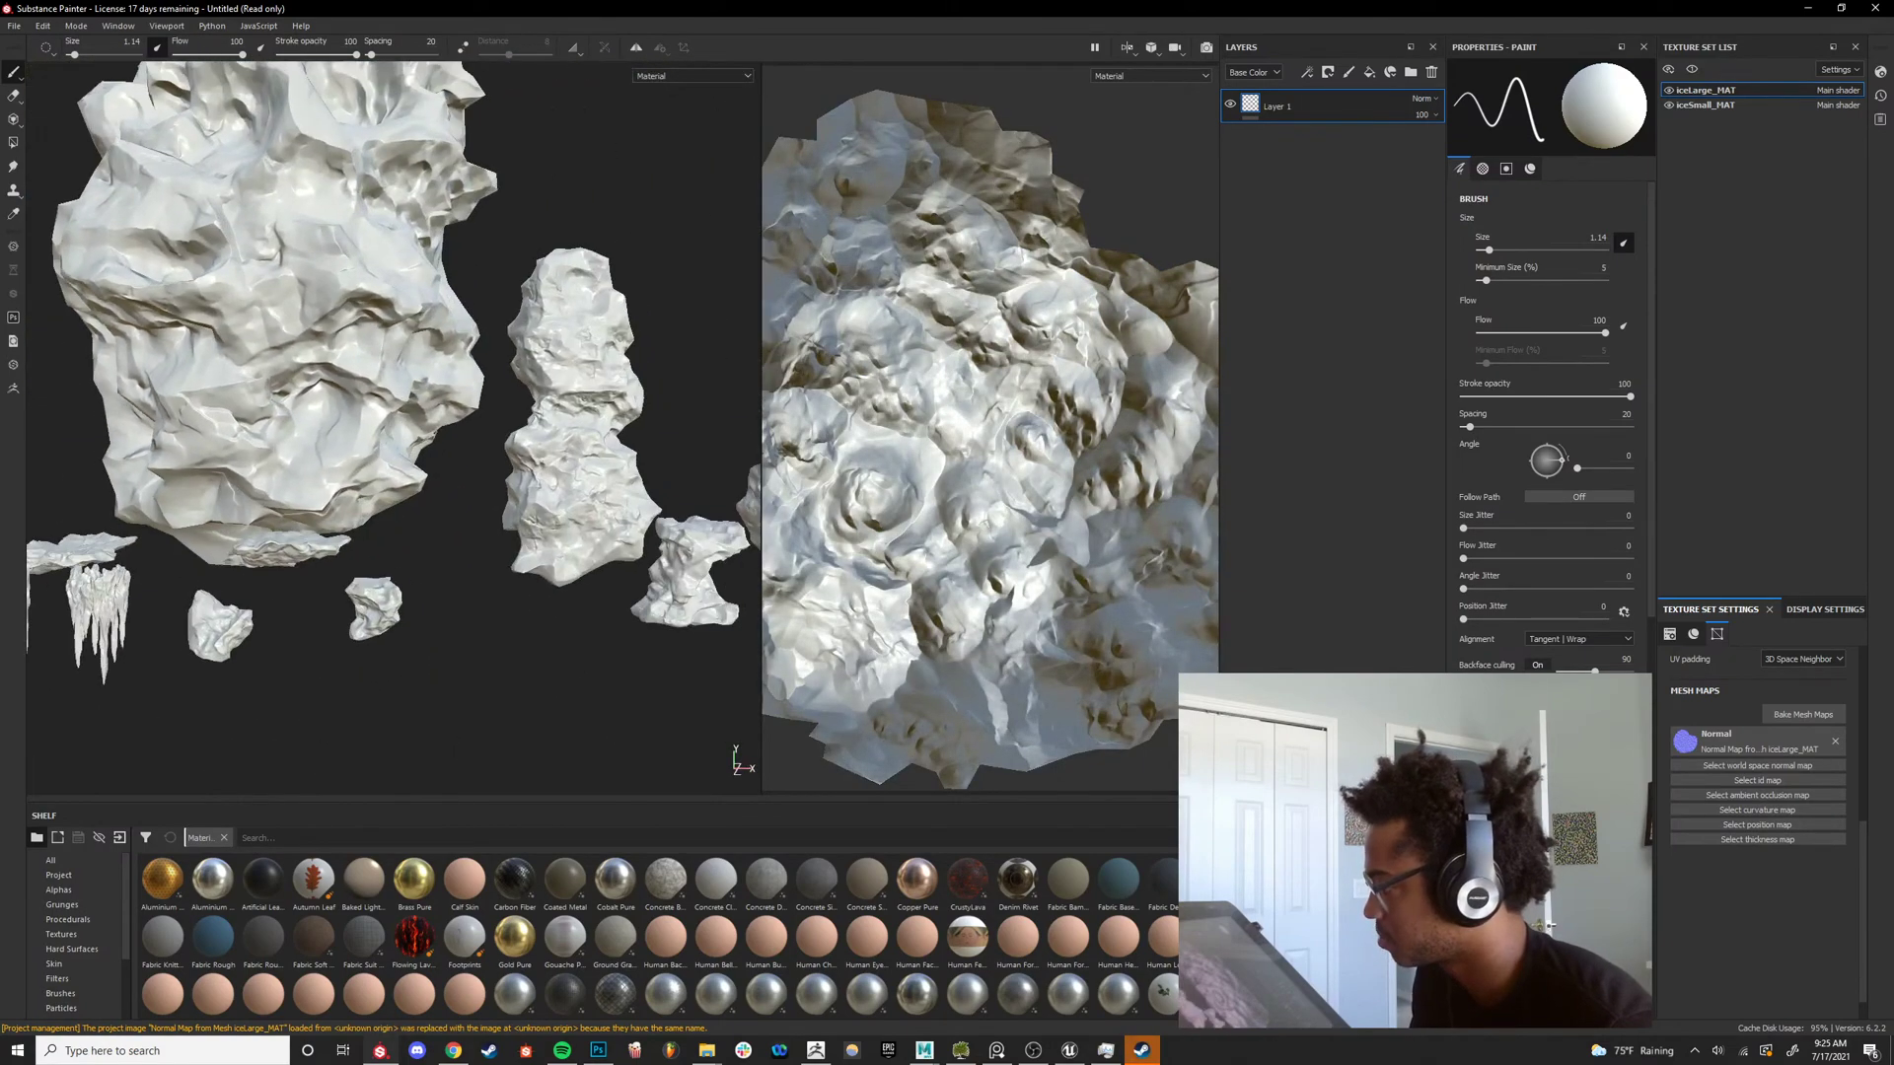
Examine the rebaked normals on the ice pillars and boulders, and bring the full UV layout into view.
{"action": "mouse_move", "coordinate": [493, 537]}
{"action": "left_mouse_down", "text": "alt"}
{"action": "mouse_move", "coordinate": [414, 553]}
{"action": "mouse_move", "coordinate": [475, 577]}
{"action": "mouse_move", "coordinate": [647, 530]}
{"action": "mouse_move", "coordinate": [601, 460]}
{"action": "mouse_move", "coordinate": [351, 478]}
{"action": "mouse_move", "coordinate": [529, 244]}
{"action": "mouse_move", "coordinate": [558, 417]}
{"action": "mouse_move", "coordinate": [472, 477]}
{"action": "mouse_move", "coordinate": [499, 610]}
{"action": "mouse_move", "coordinate": [628, 554]}
{"action": "mouse_move", "coordinate": [636, 533]}
{"action": "mouse_move", "coordinate": [592, 490]}
{"action": "left_mouse_up", "text": "alt"}
{"action": "scroll", "coordinate": [409, 557], "scroll_direction": "up", "scroll_amount": 5}
{"action": "scroll", "coordinate": [350, 480], "scroll_direction": "down", "scroll_amount": 5}
{"action": "scroll", "coordinate": [471, 477], "scroll_direction": "down", "scroll_amount": 4}
{"action": "right_click_drag", "start_coordinate": [592, 490], "coordinate": [316, 570], "text": "alt"}
{"action": "left_click_drag", "start_coordinate": [315, 571], "coordinate": [474, 554], "text": "alt"}
{"action": "scroll", "coordinate": [1044, 486], "scroll_direction": "down", "scroll_amount": 5}
{"action": "scroll", "coordinate": [1045, 486], "scroll_direction": "down", "scroll_amount": 3}
{"action": "middle_click_drag", "start_coordinate": [1045, 487], "coordinate": [1150, 564], "text": "alt"}
{"action": "left_click_drag", "start_coordinate": [395, 552], "coordinate": [503, 574], "text": "alt"}
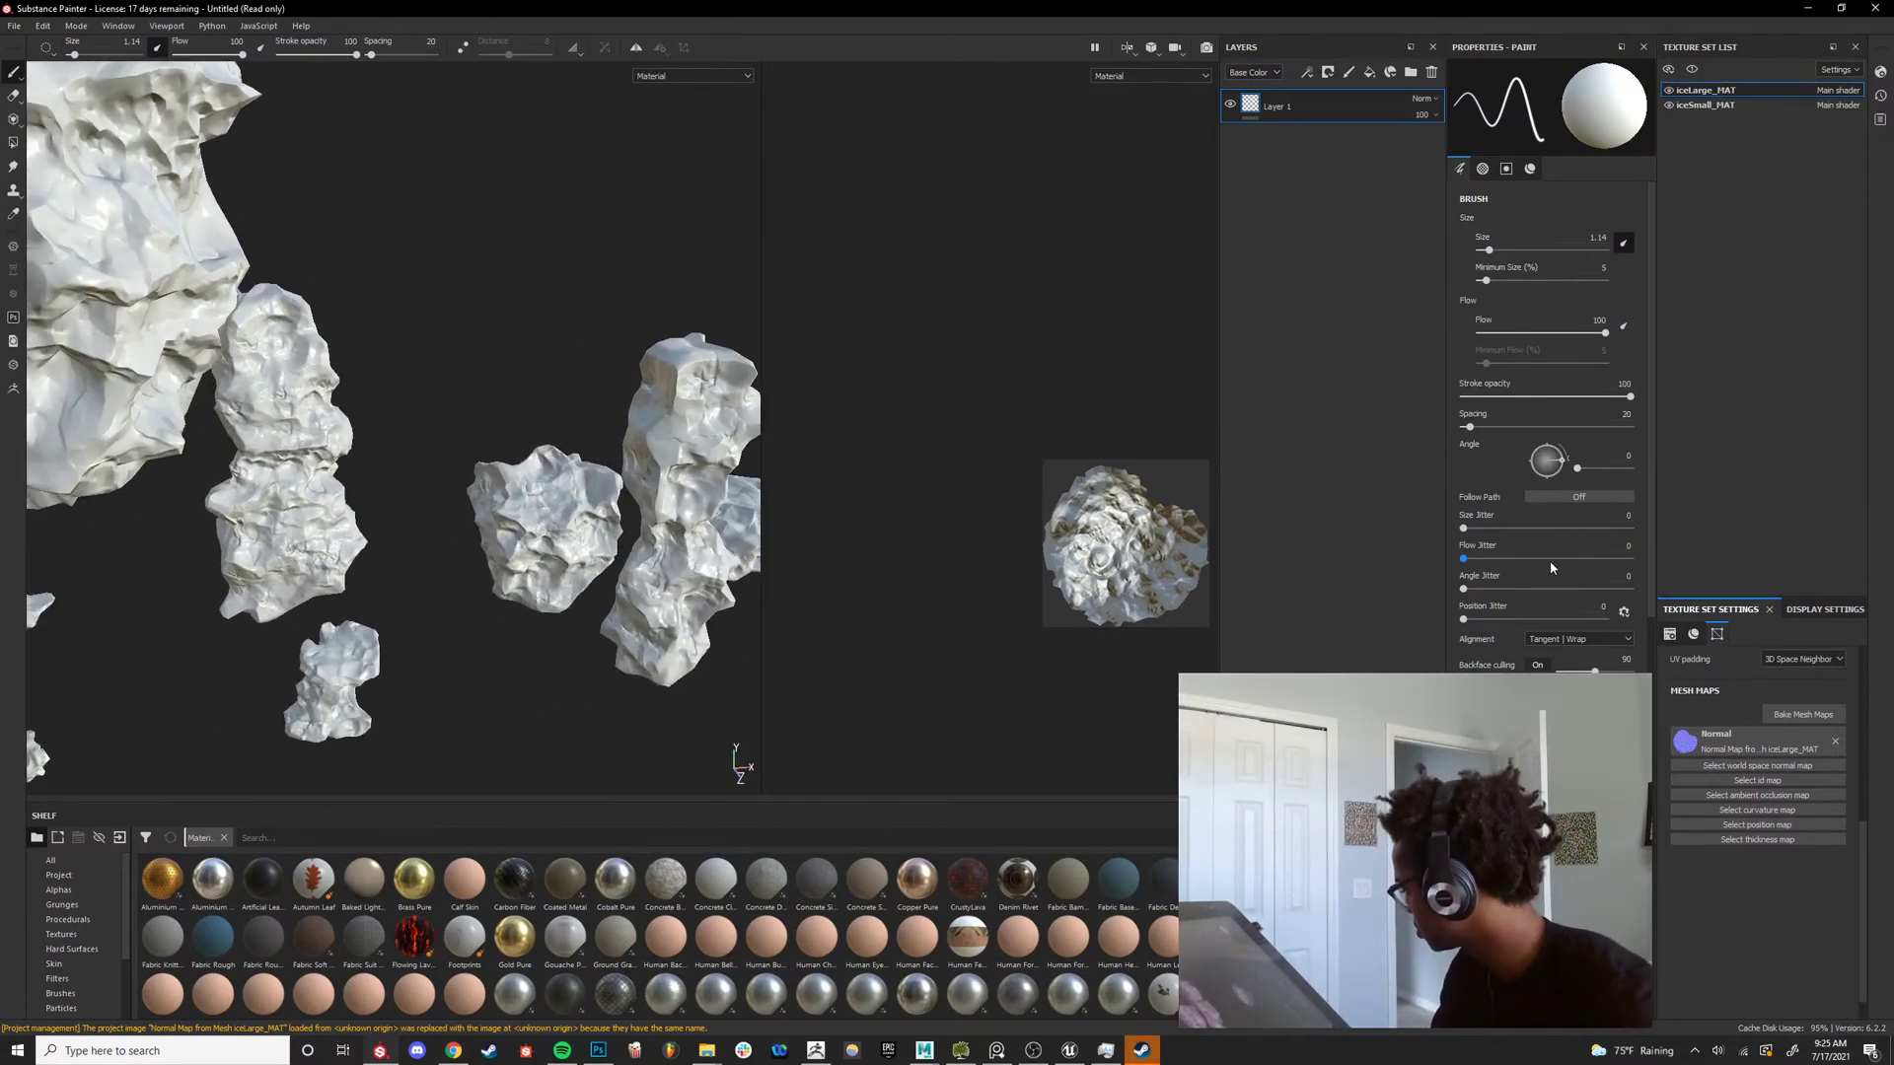
Widen the settings panel and bring up the general properties of the iceLarge_MAT texture set.
{"action": "scroll", "coordinate": [1531, 590], "scroll_direction": "down", "scroll_amount": 3}
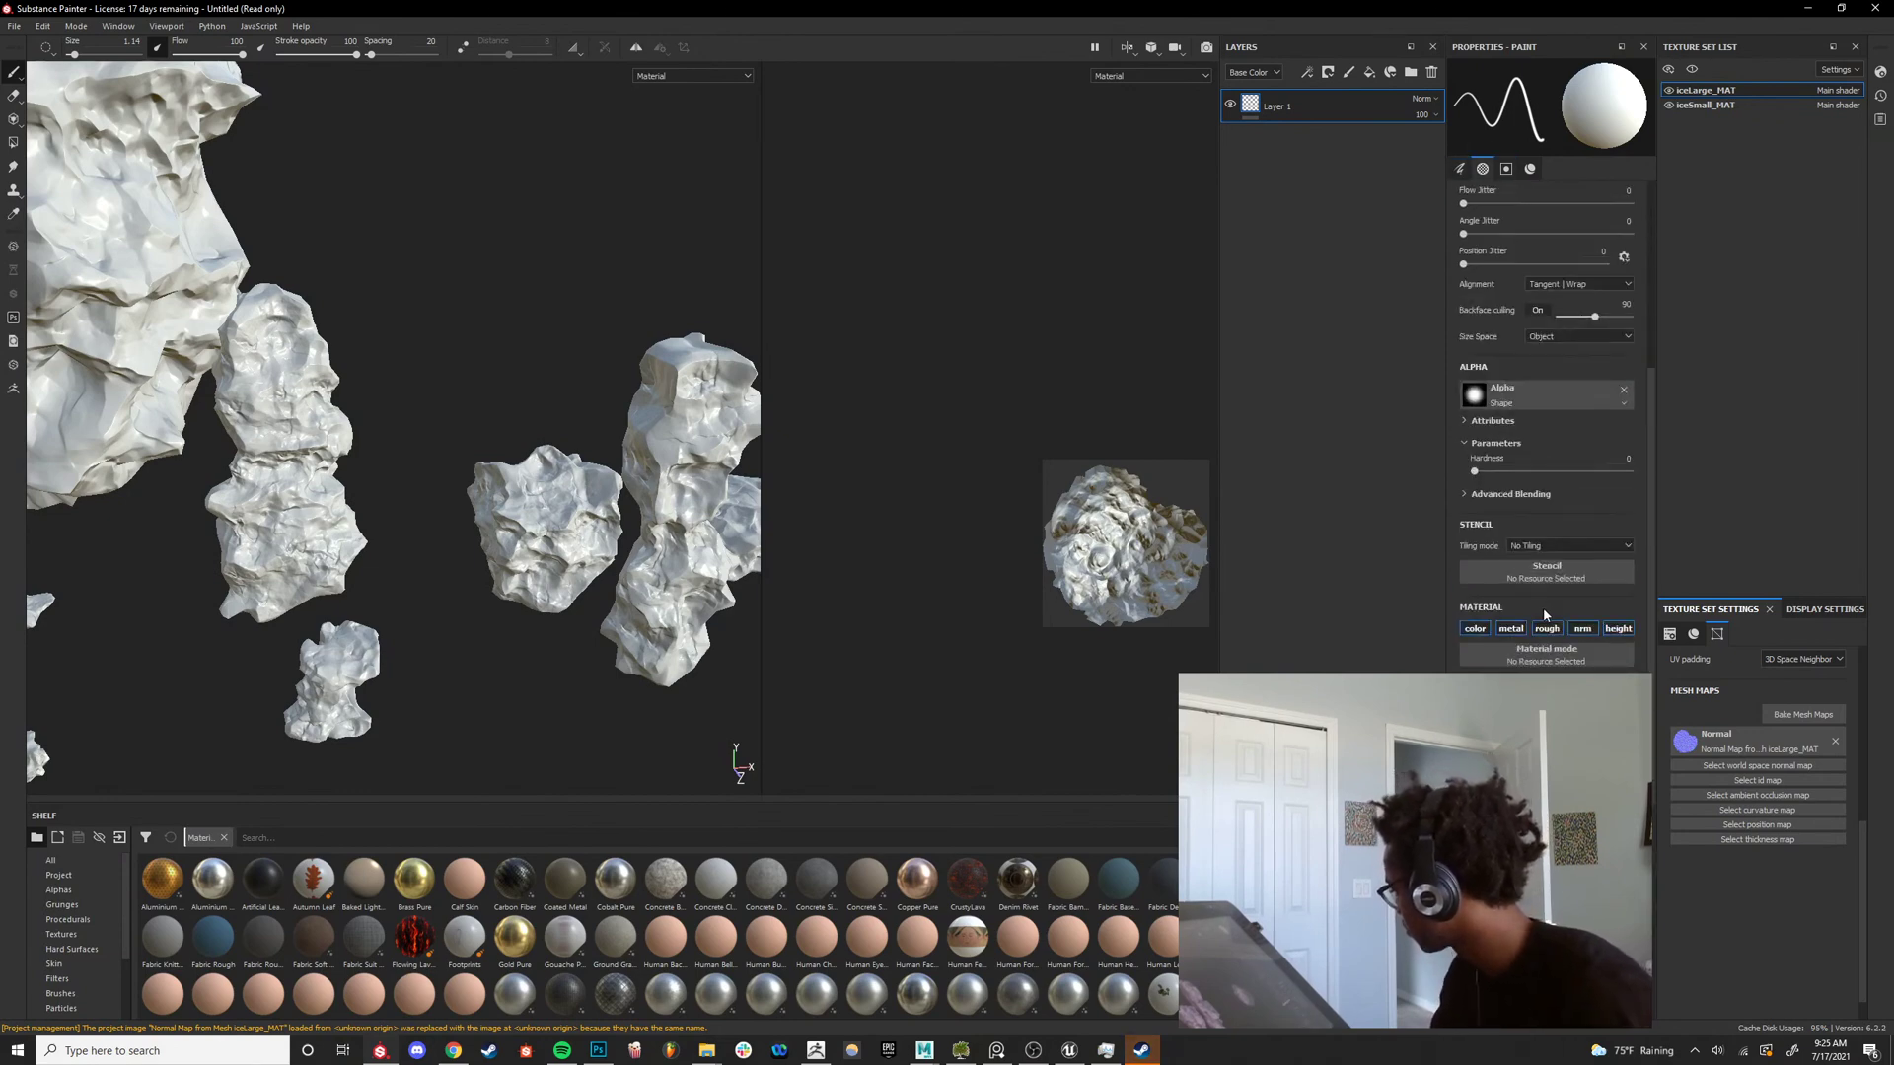
{"action": "left_click", "coordinate": [1794, 620]}
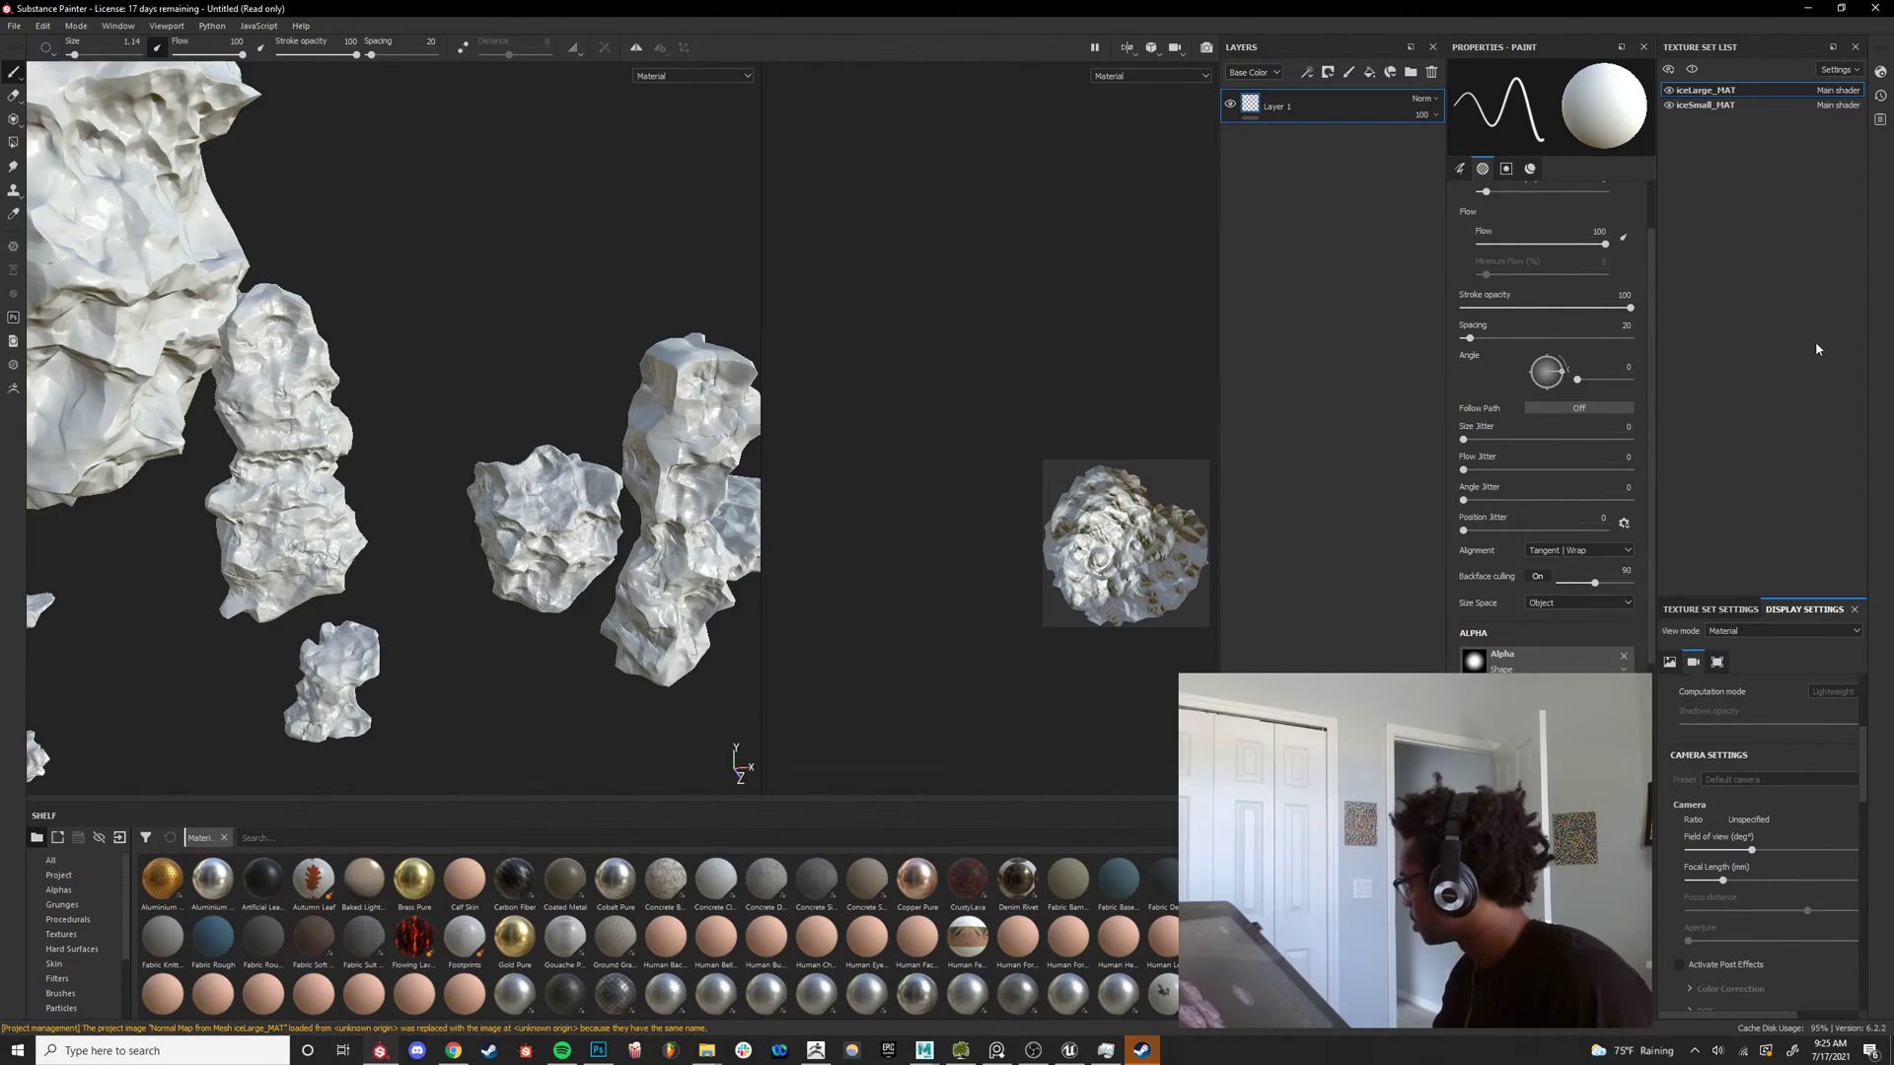
{"action": "scroll", "coordinate": [1689, 749], "scroll_direction": "up", "scroll_amount": 3}
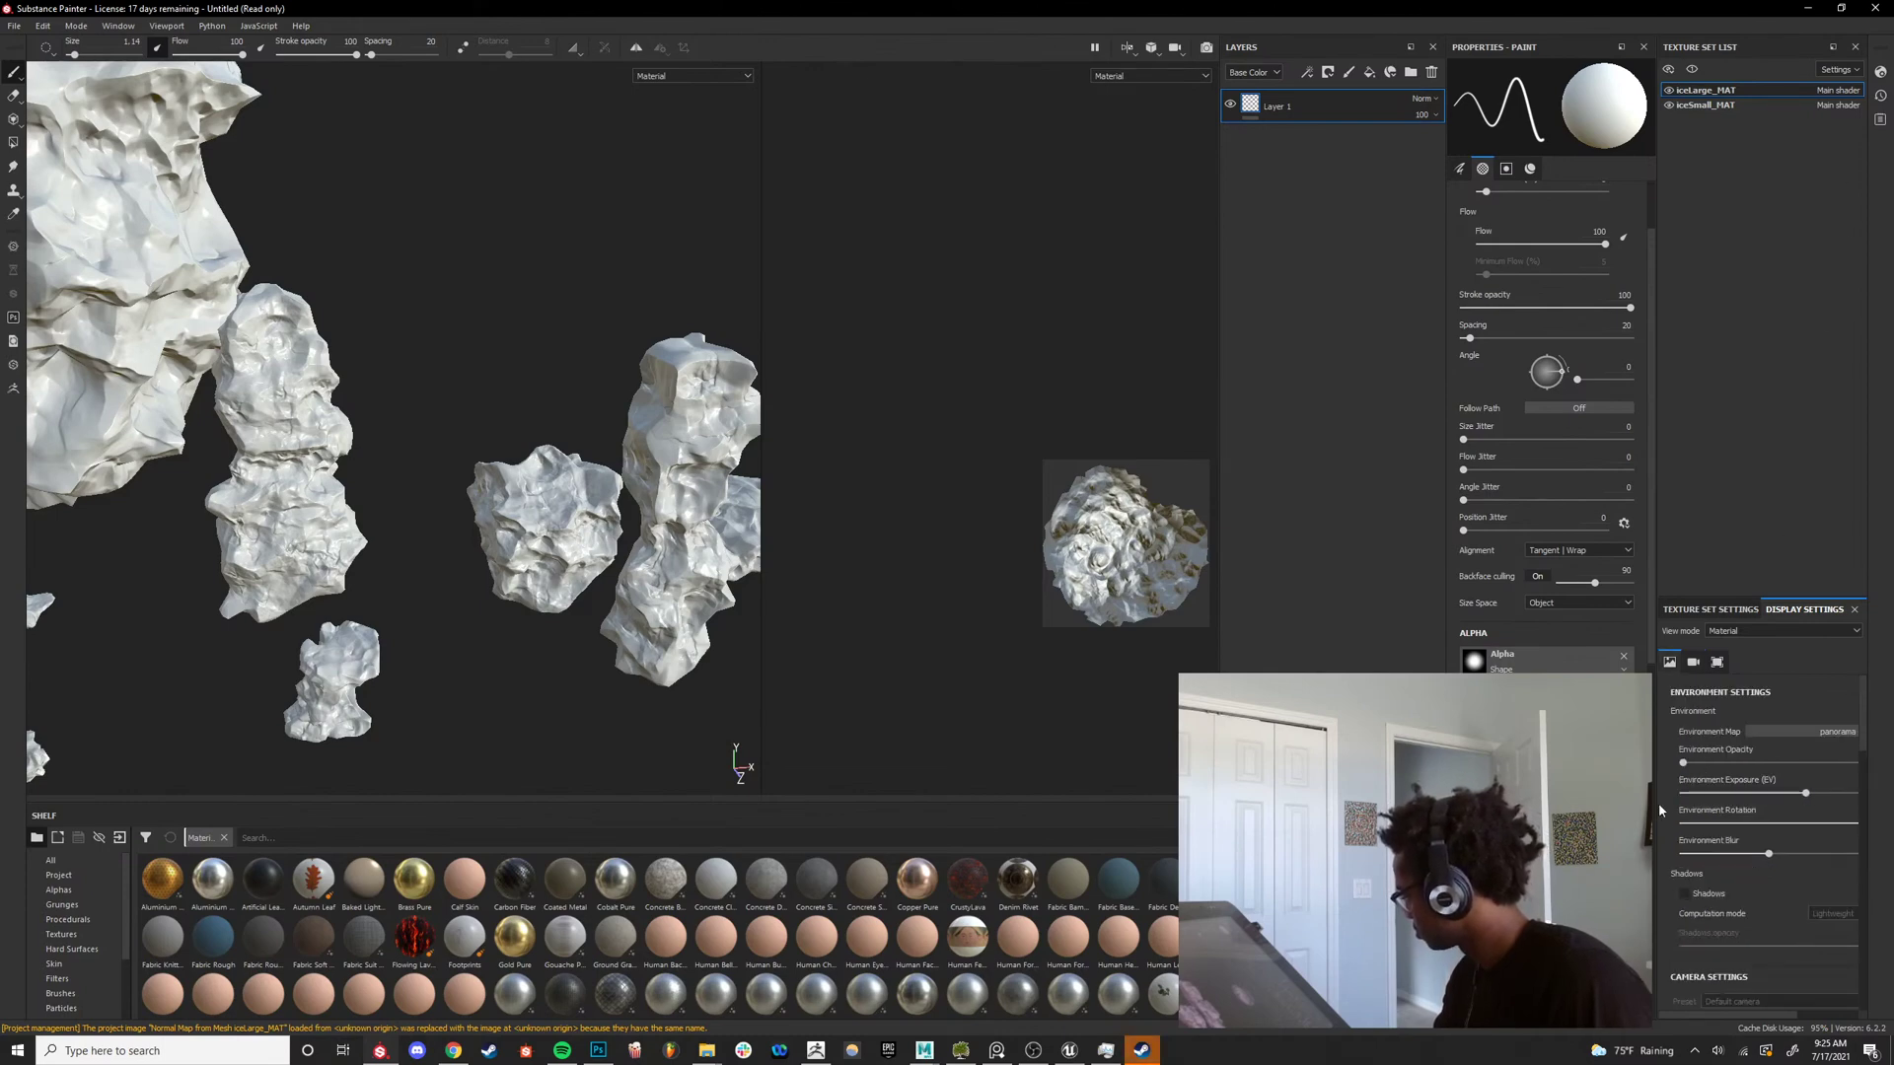
{"action": "left_click_drag", "start_coordinate": [1659, 803], "coordinate": [1618, 803]}
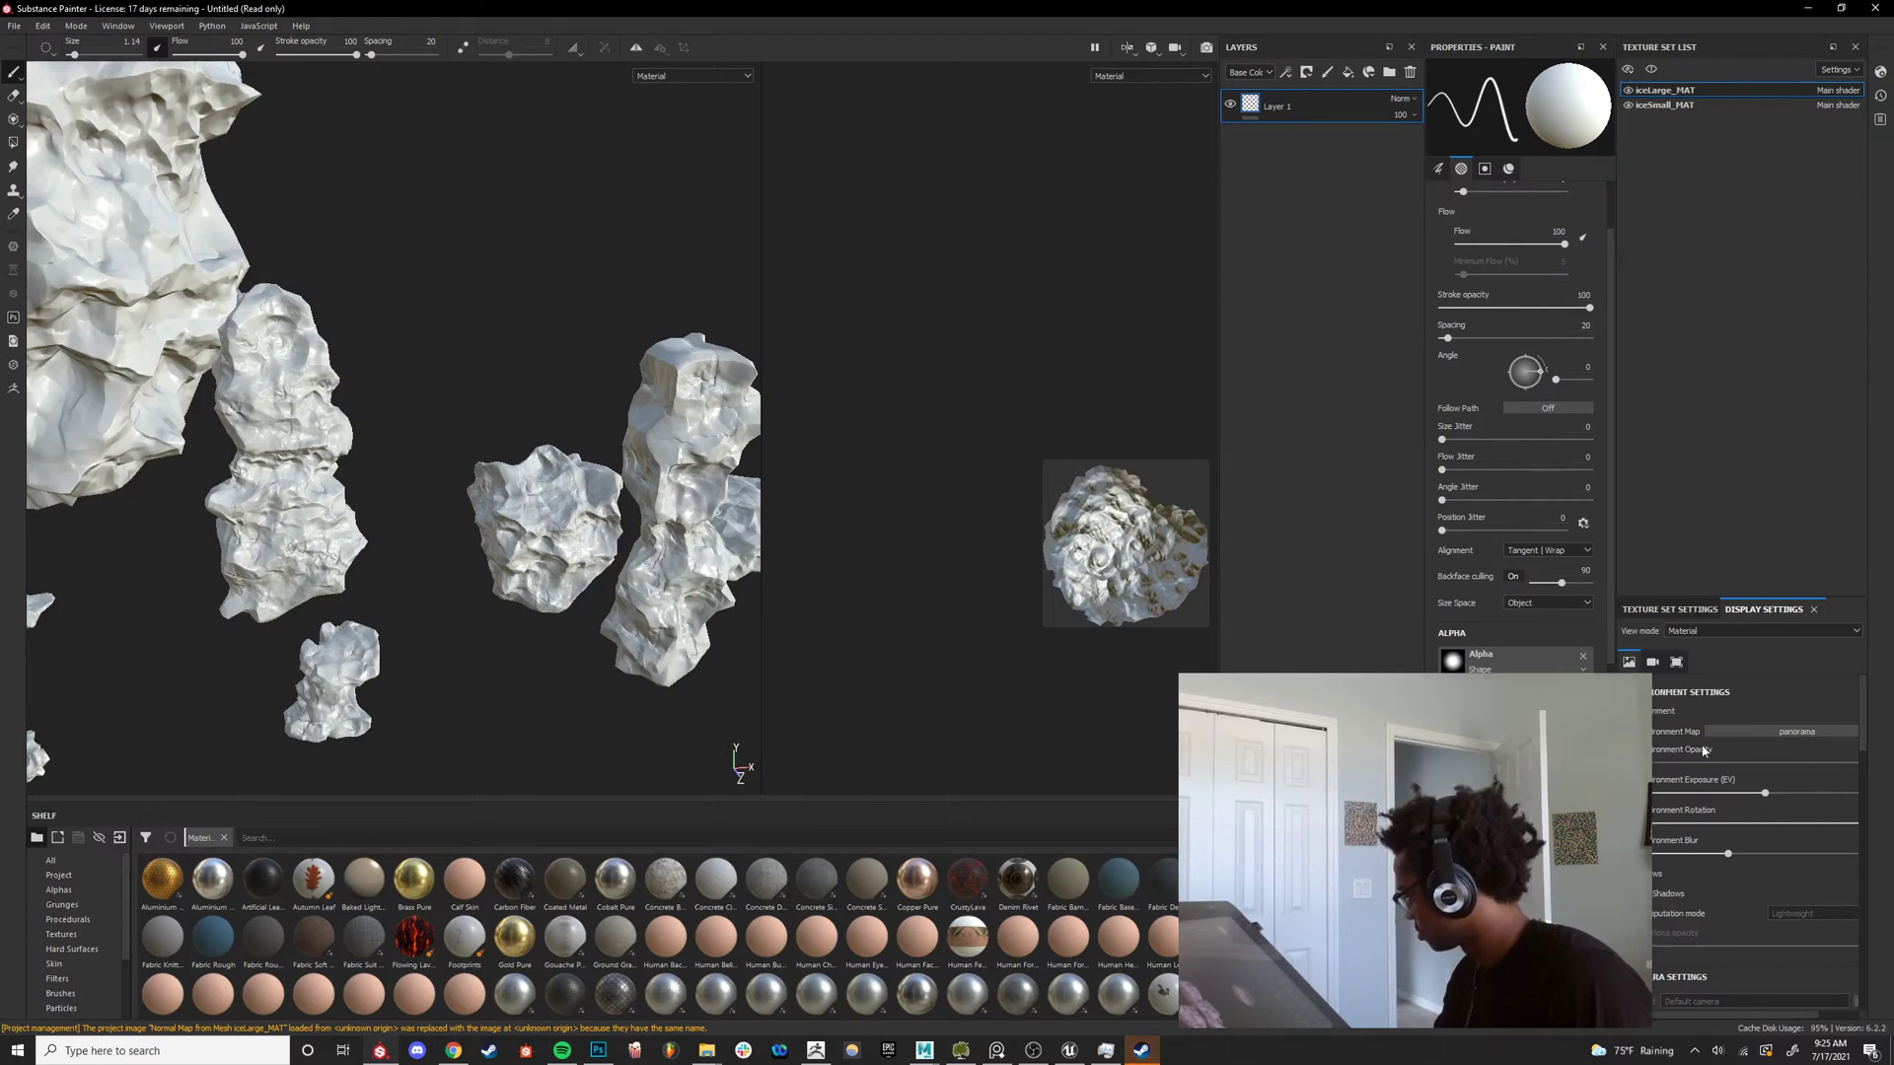
{"action": "left_click", "coordinate": [1669, 610]}
{"action": "scroll", "coordinate": [1732, 743], "scroll_direction": "up", "scroll_amount": 3}
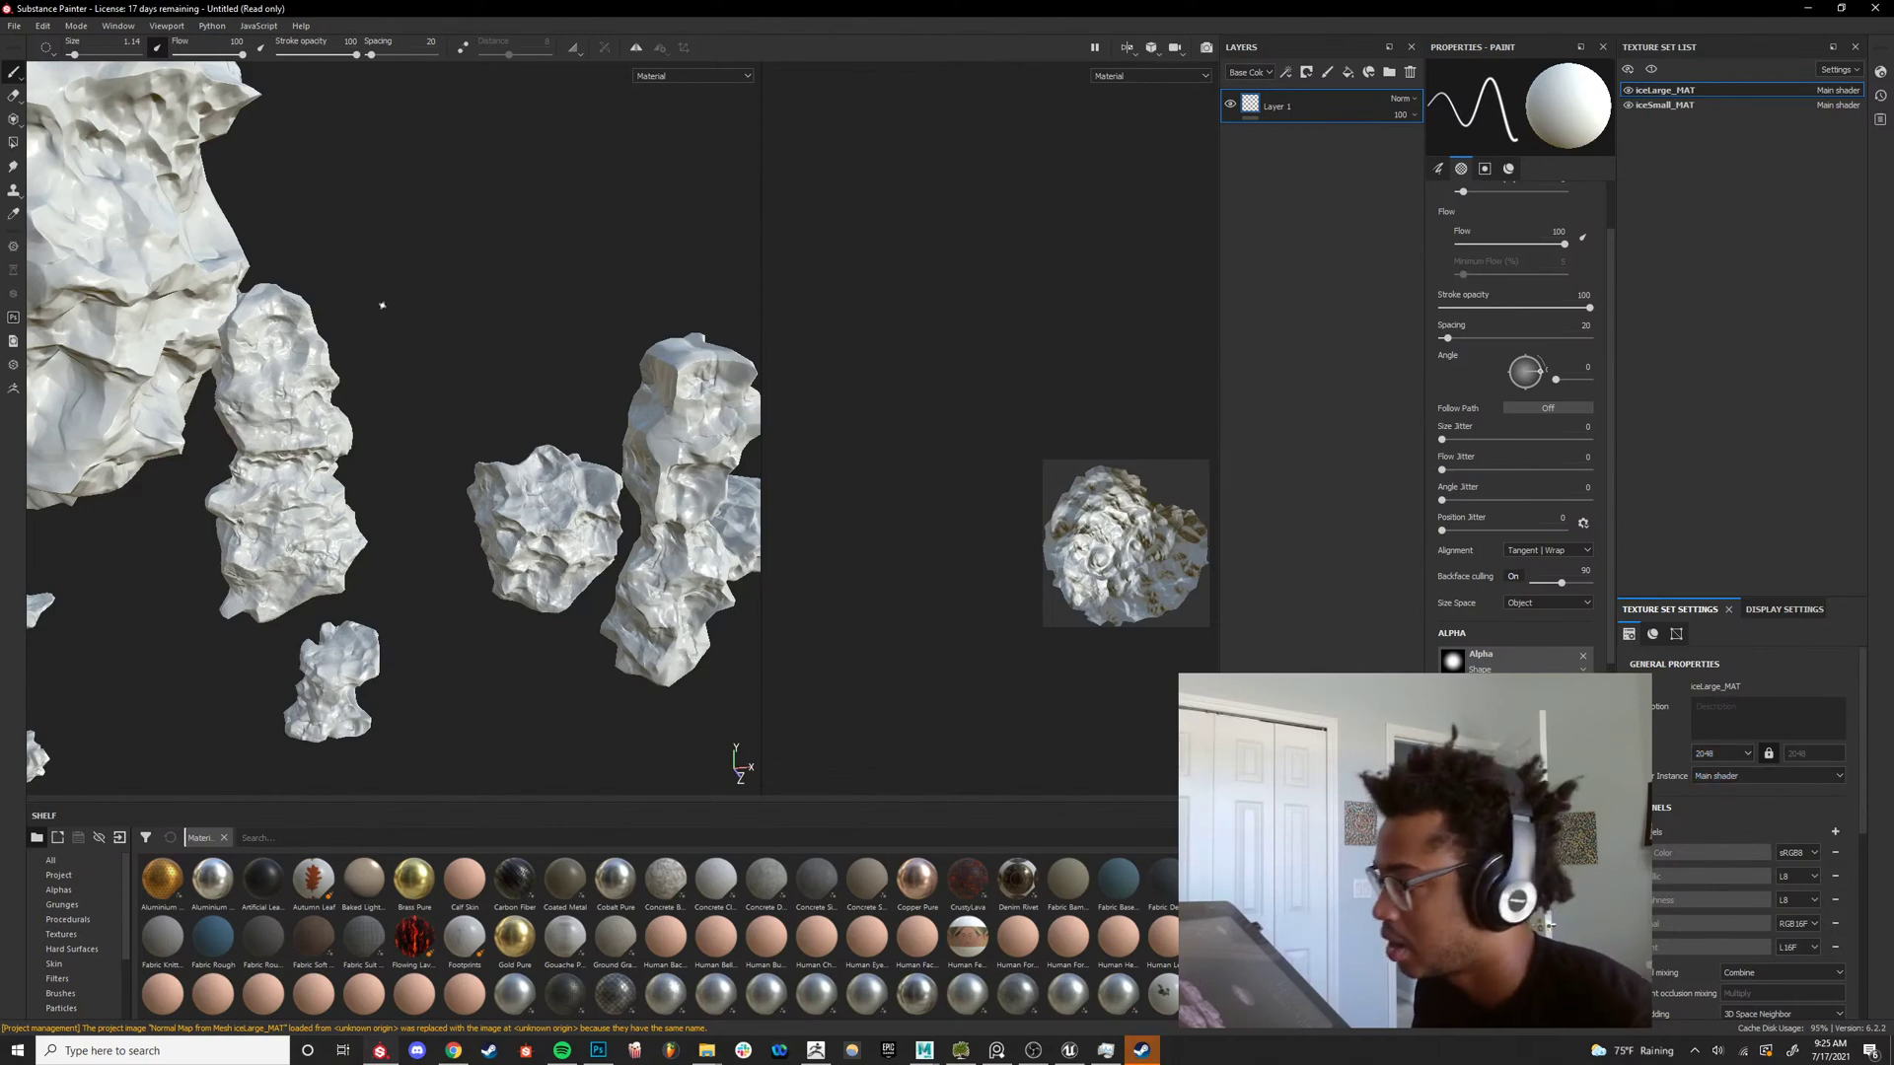
Review the baked detail on the flat slabs, icicles and small rocks from several angles.
{"action": "left_click_drag", "start_coordinate": [383, 306], "coordinate": [533, 325], "text": "alt"}
{"action": "middle_click_drag", "start_coordinate": [448, 503], "coordinate": [386, 410], "text": "alt"}
{"action": "right_click_drag", "start_coordinate": [386, 409], "coordinate": [484, 436], "text": "alt"}
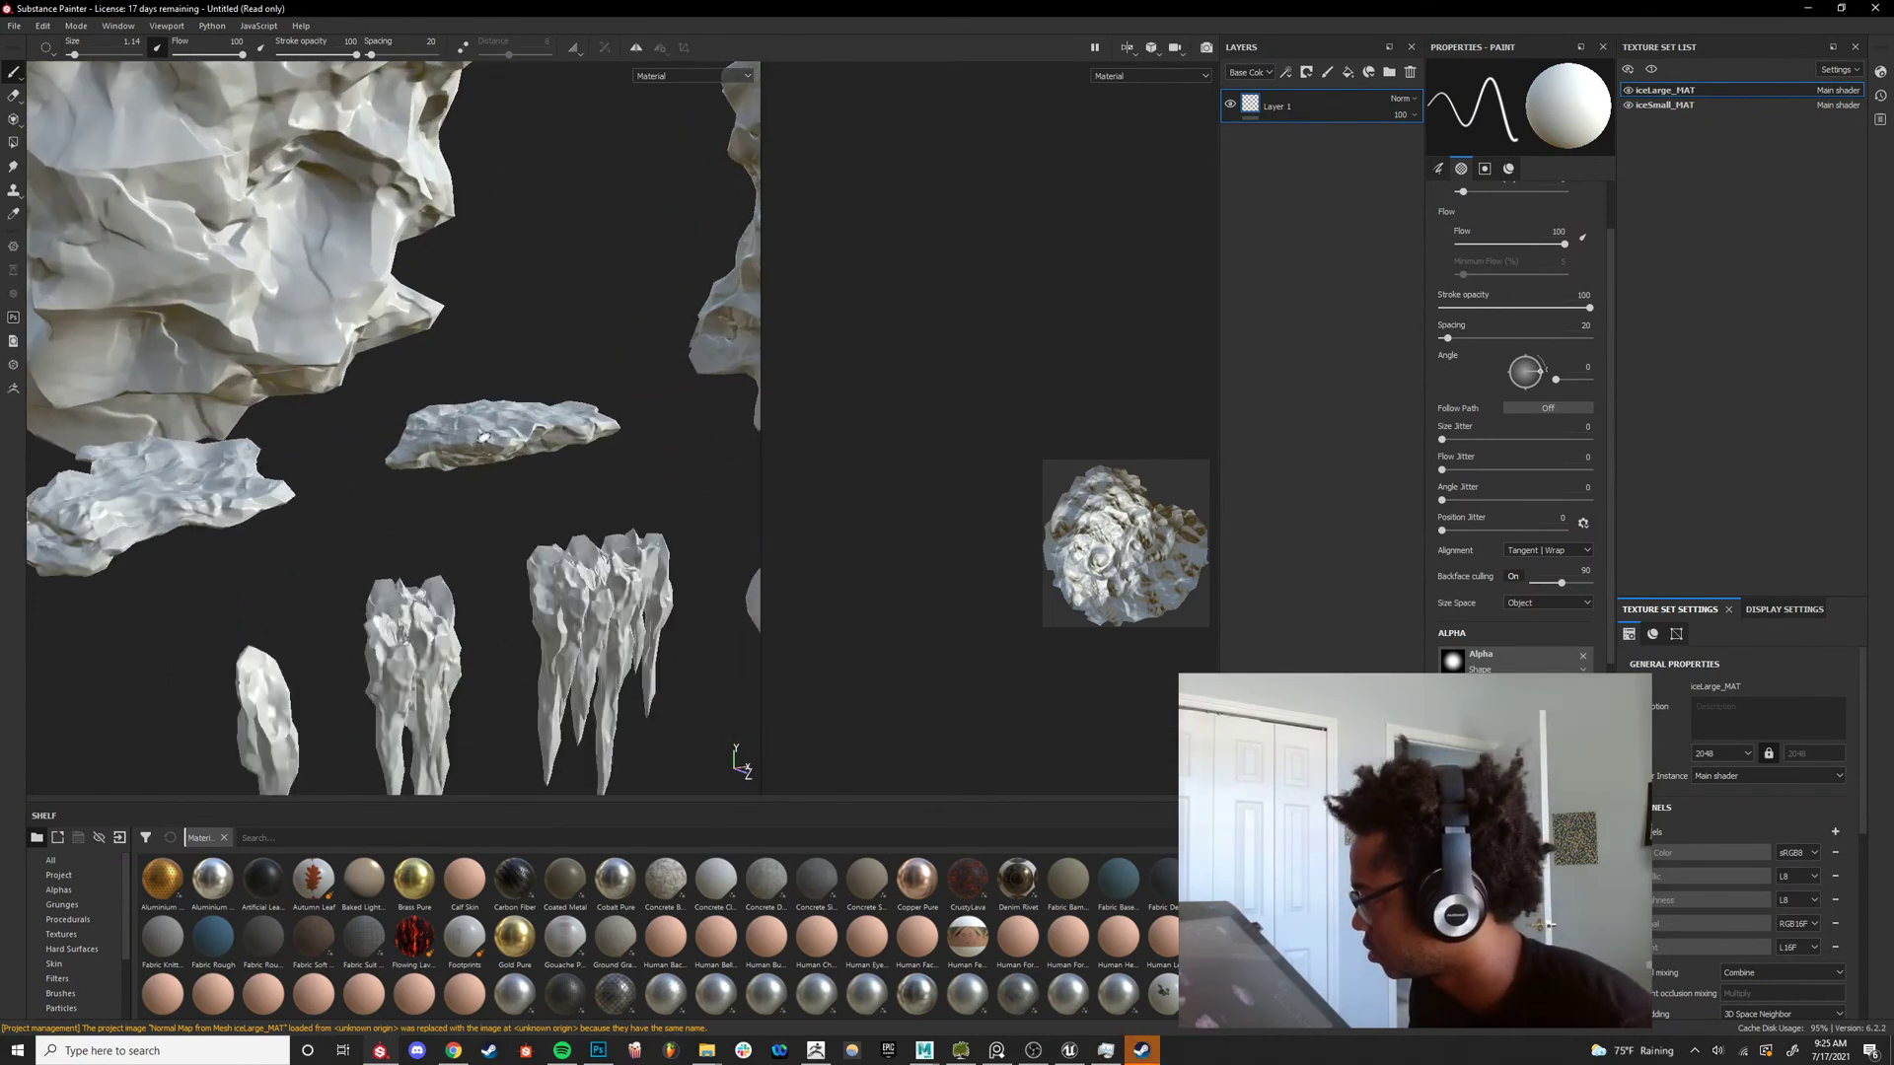
{"action": "left_click_drag", "start_coordinate": [483, 437], "coordinate": [430, 404], "text": "alt"}
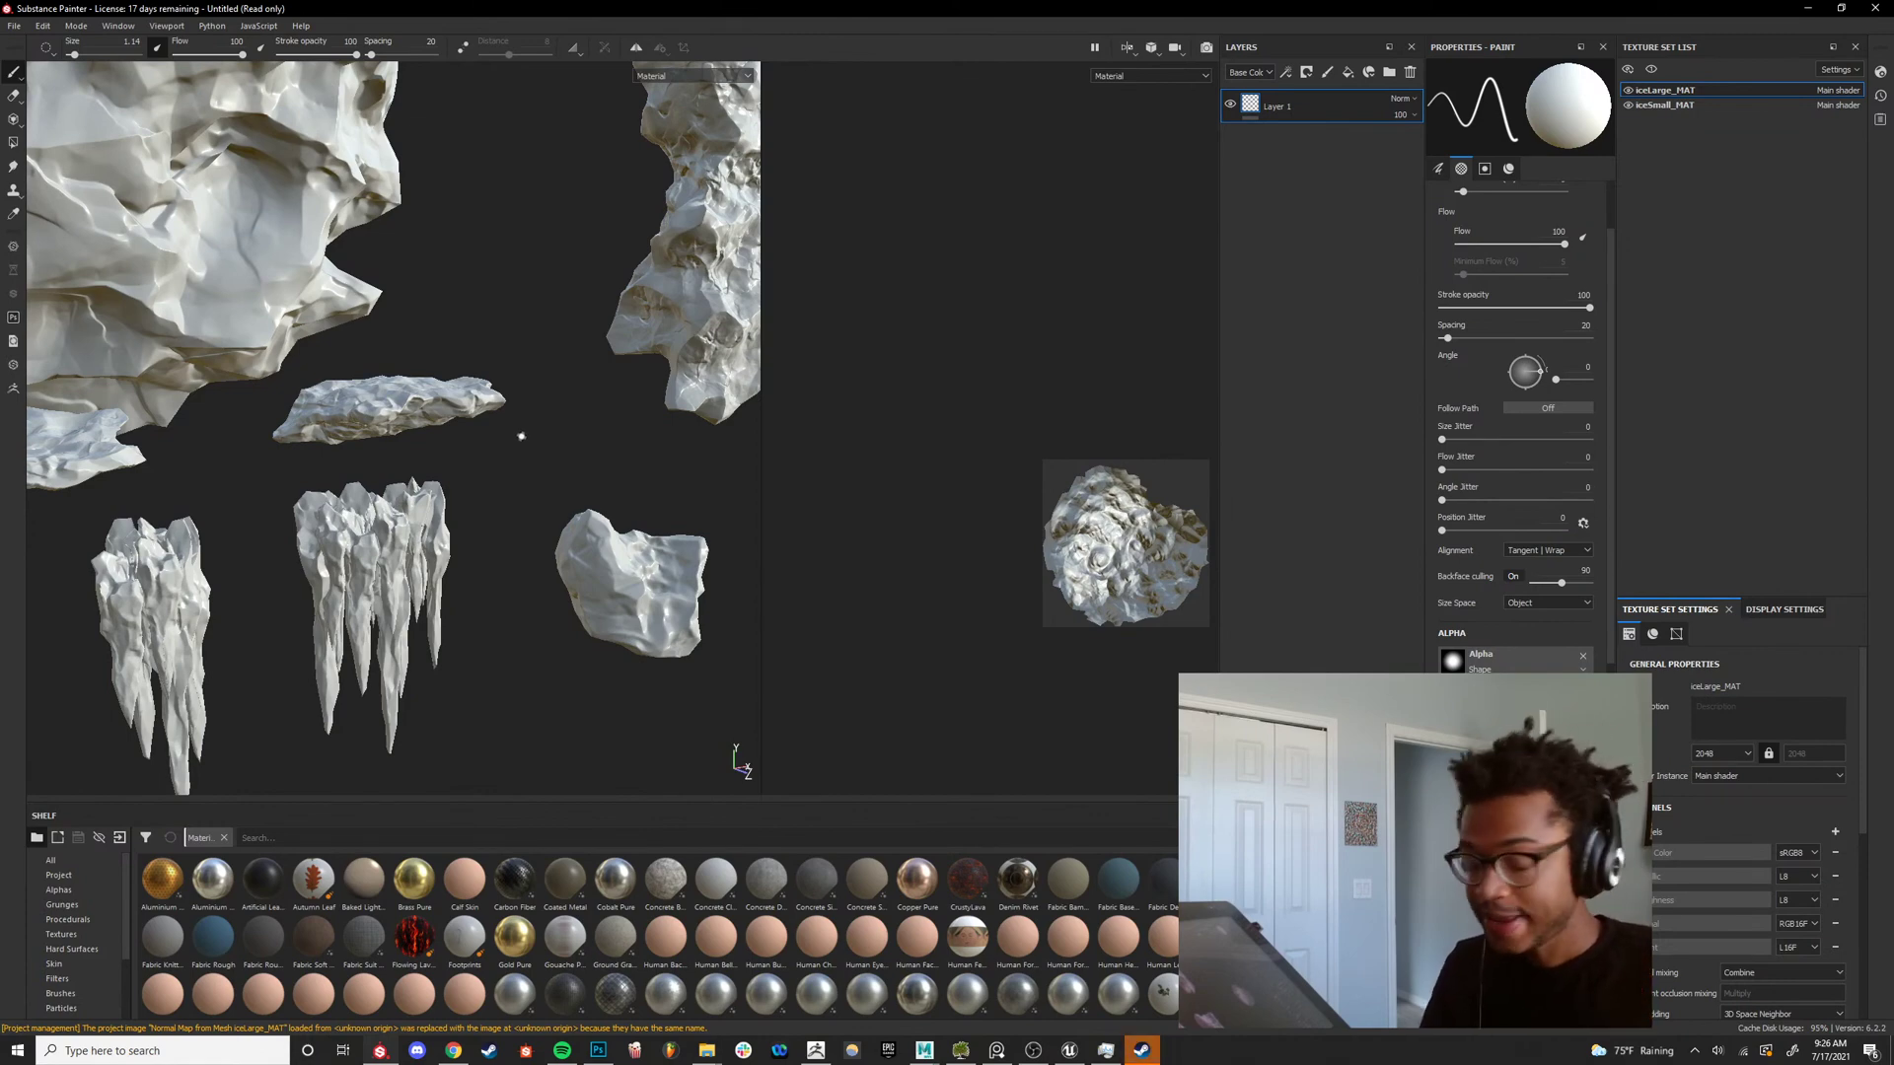
{"action": "left_click_drag", "start_coordinate": [677, 488], "coordinate": [568, 459], "text": "alt"}
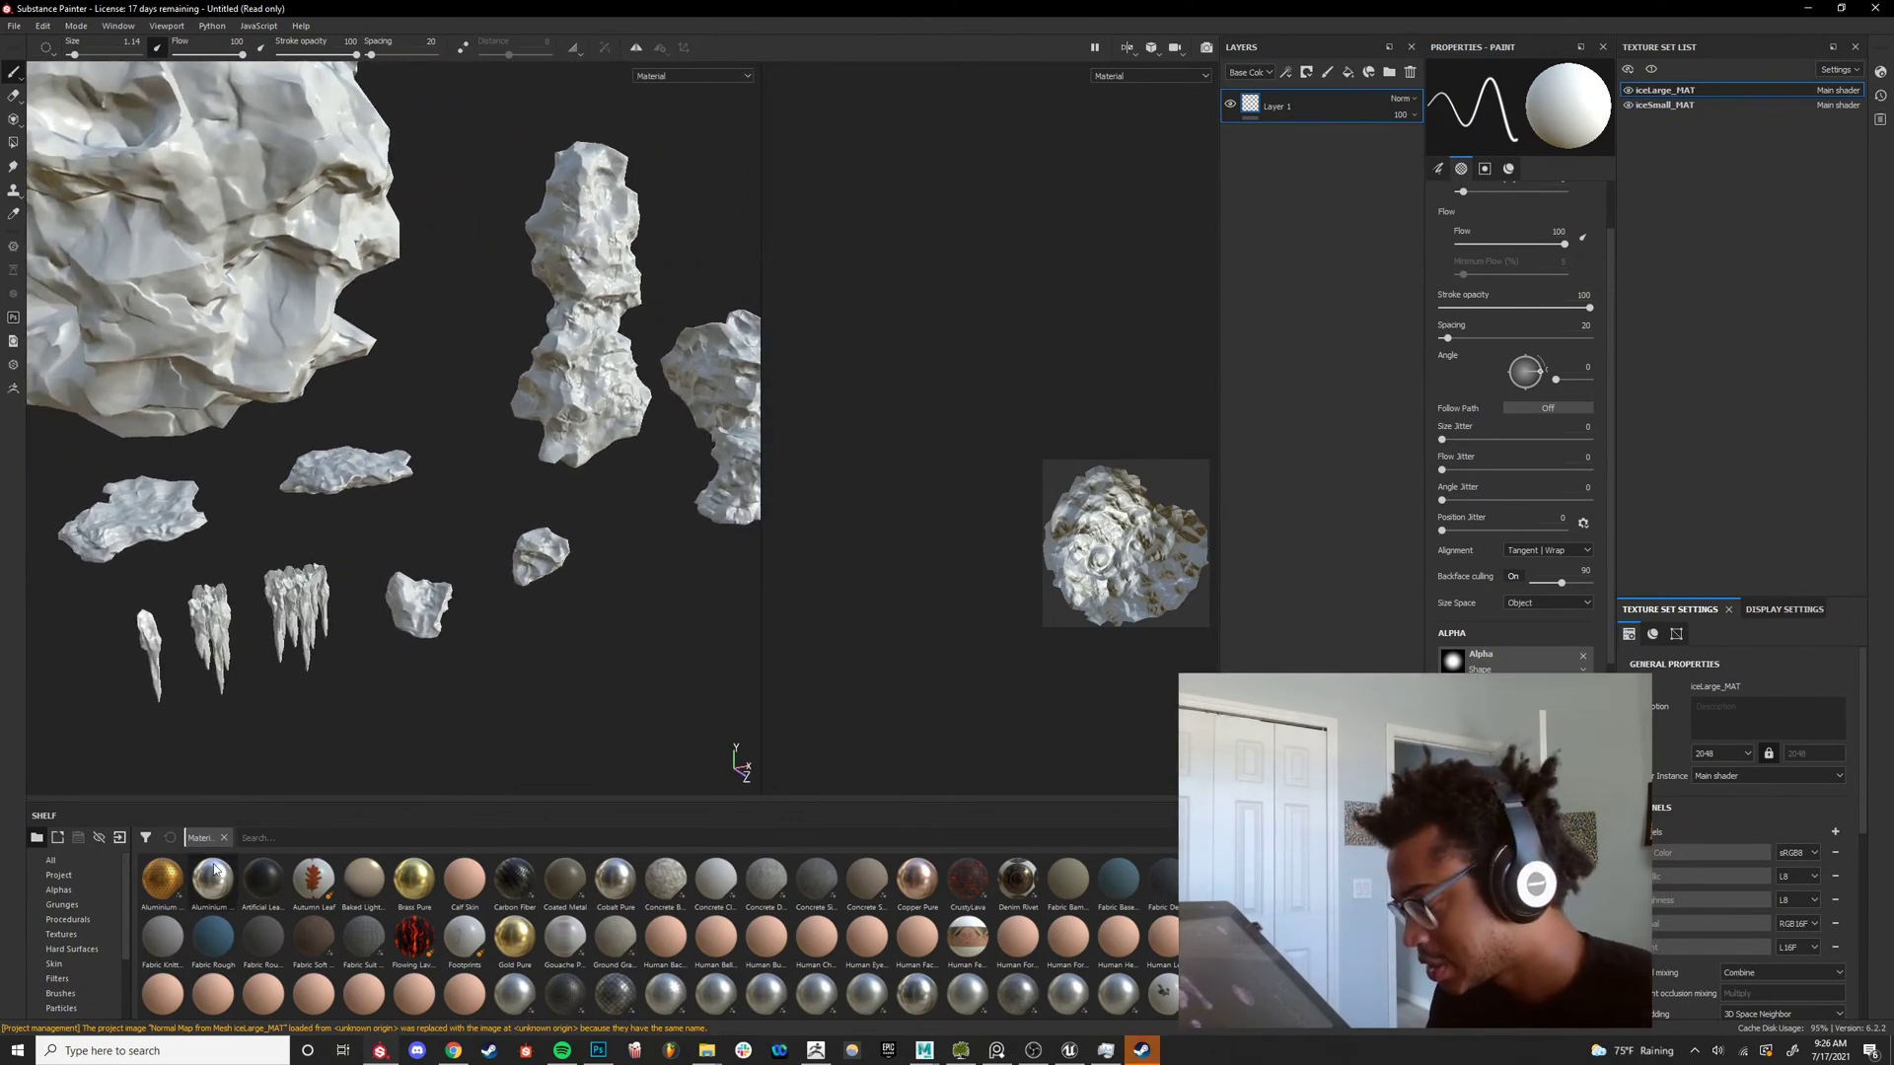
{"action": "left_click", "coordinate": [55, 963]}
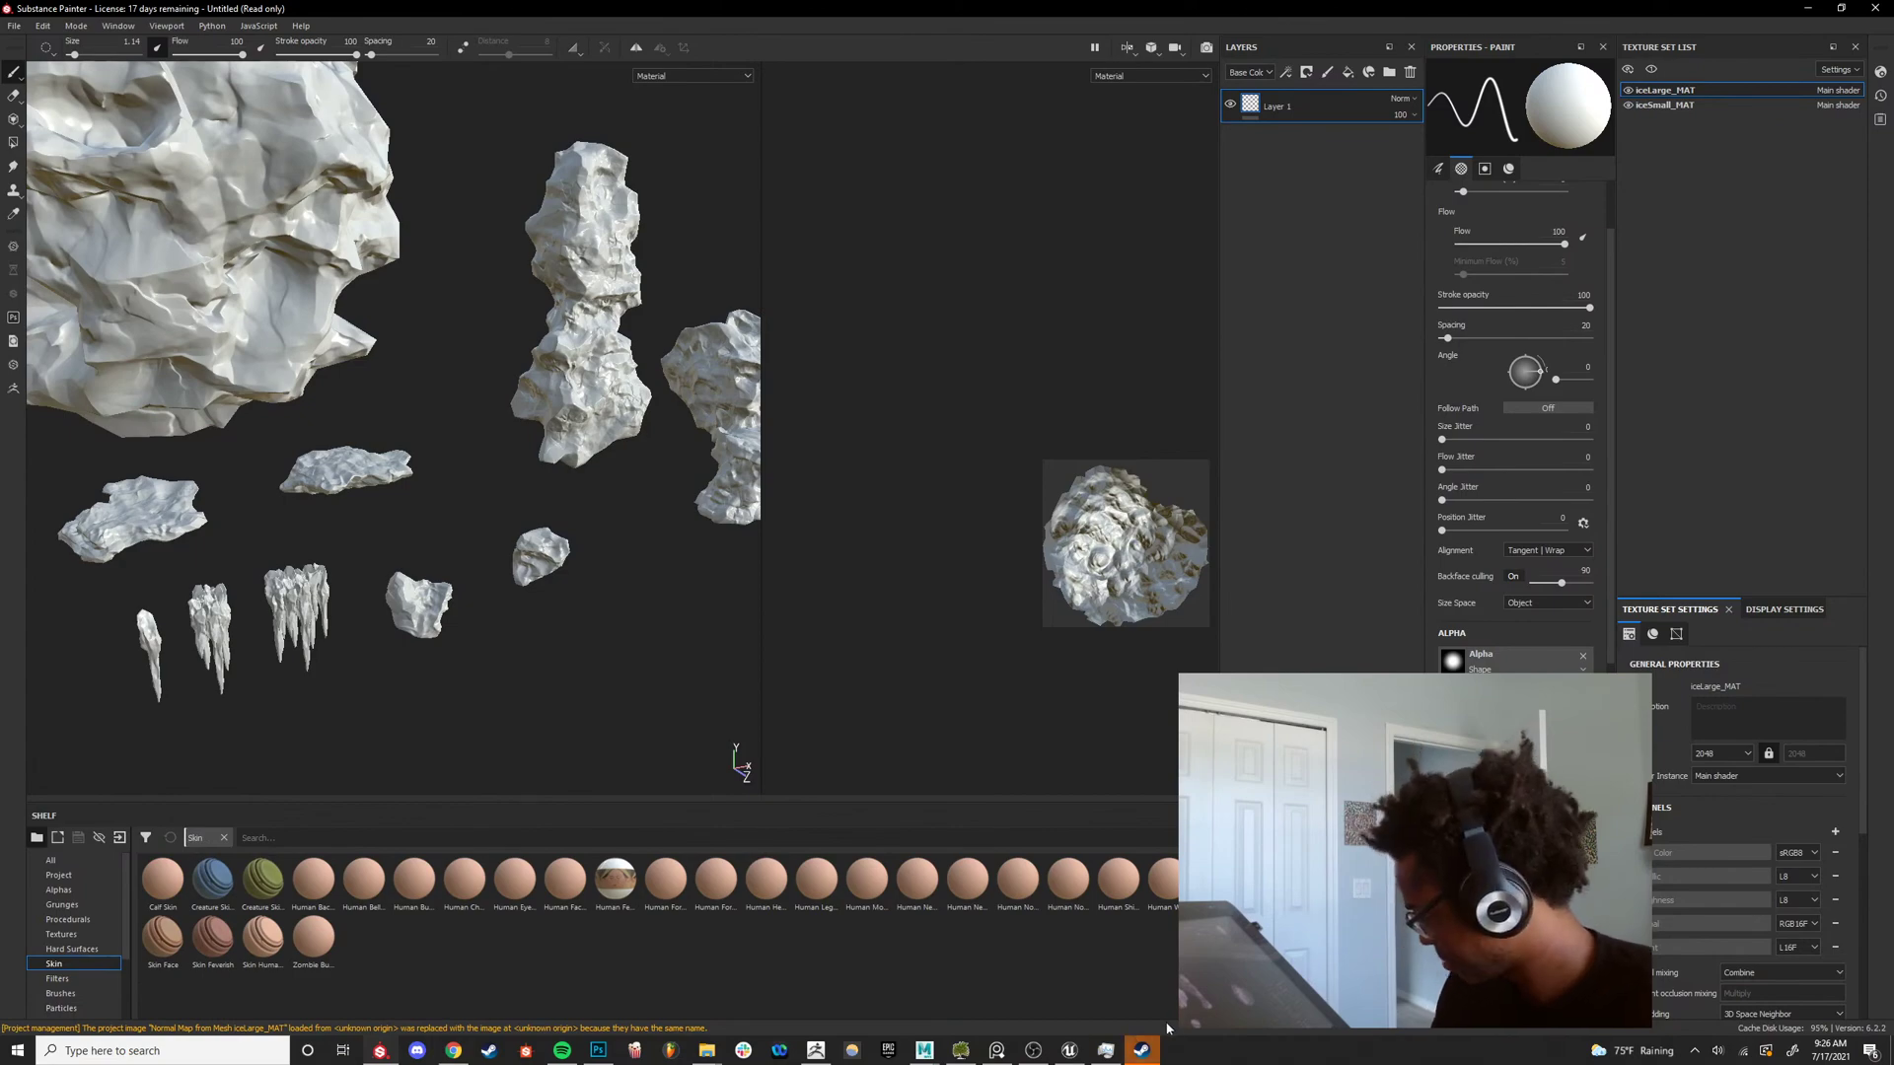
Switch to the Unreal level, set the viewport to Unlit and examine the existing ice rock texture up close.
{"action": "left_click", "coordinate": [1070, 1050]}
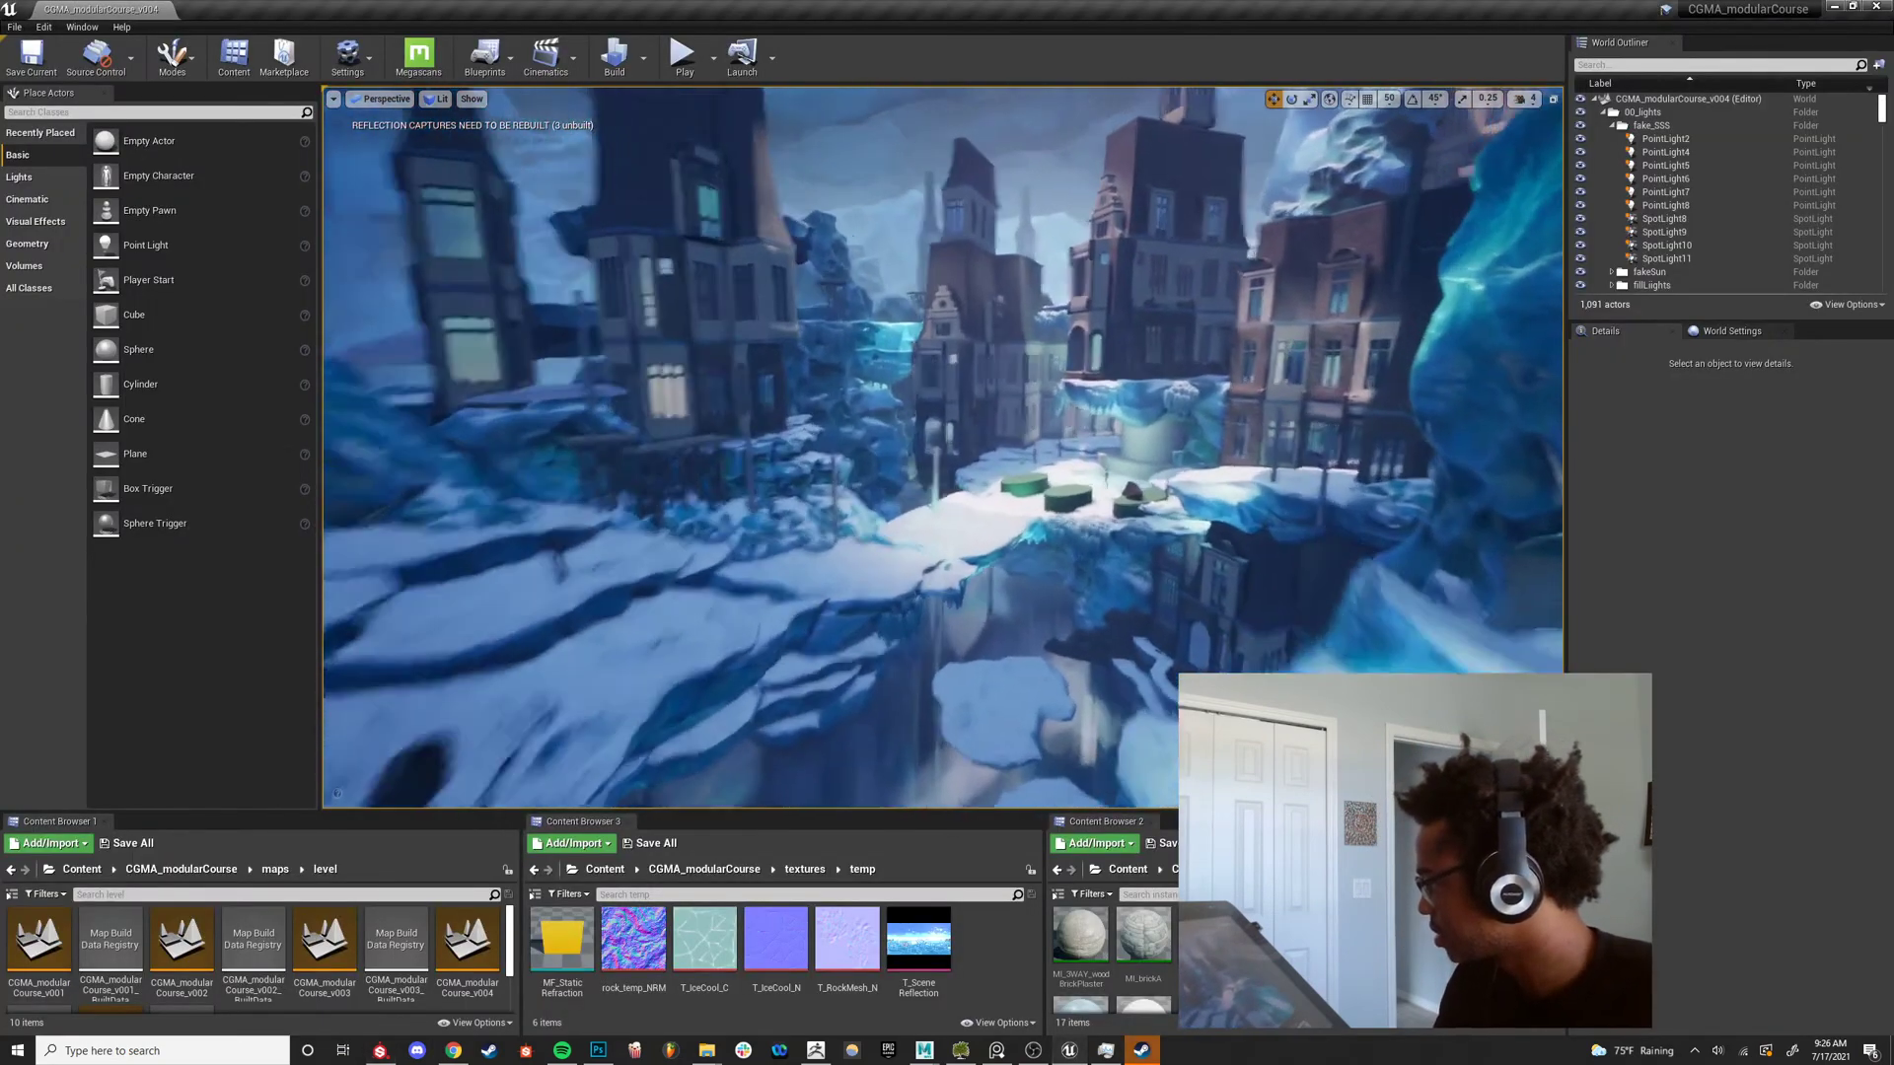
{"action": "right_click_drag", "start_coordinate": [943, 447], "coordinate": [1105, 463]}
{"action": "left_click", "coordinate": [438, 100]}
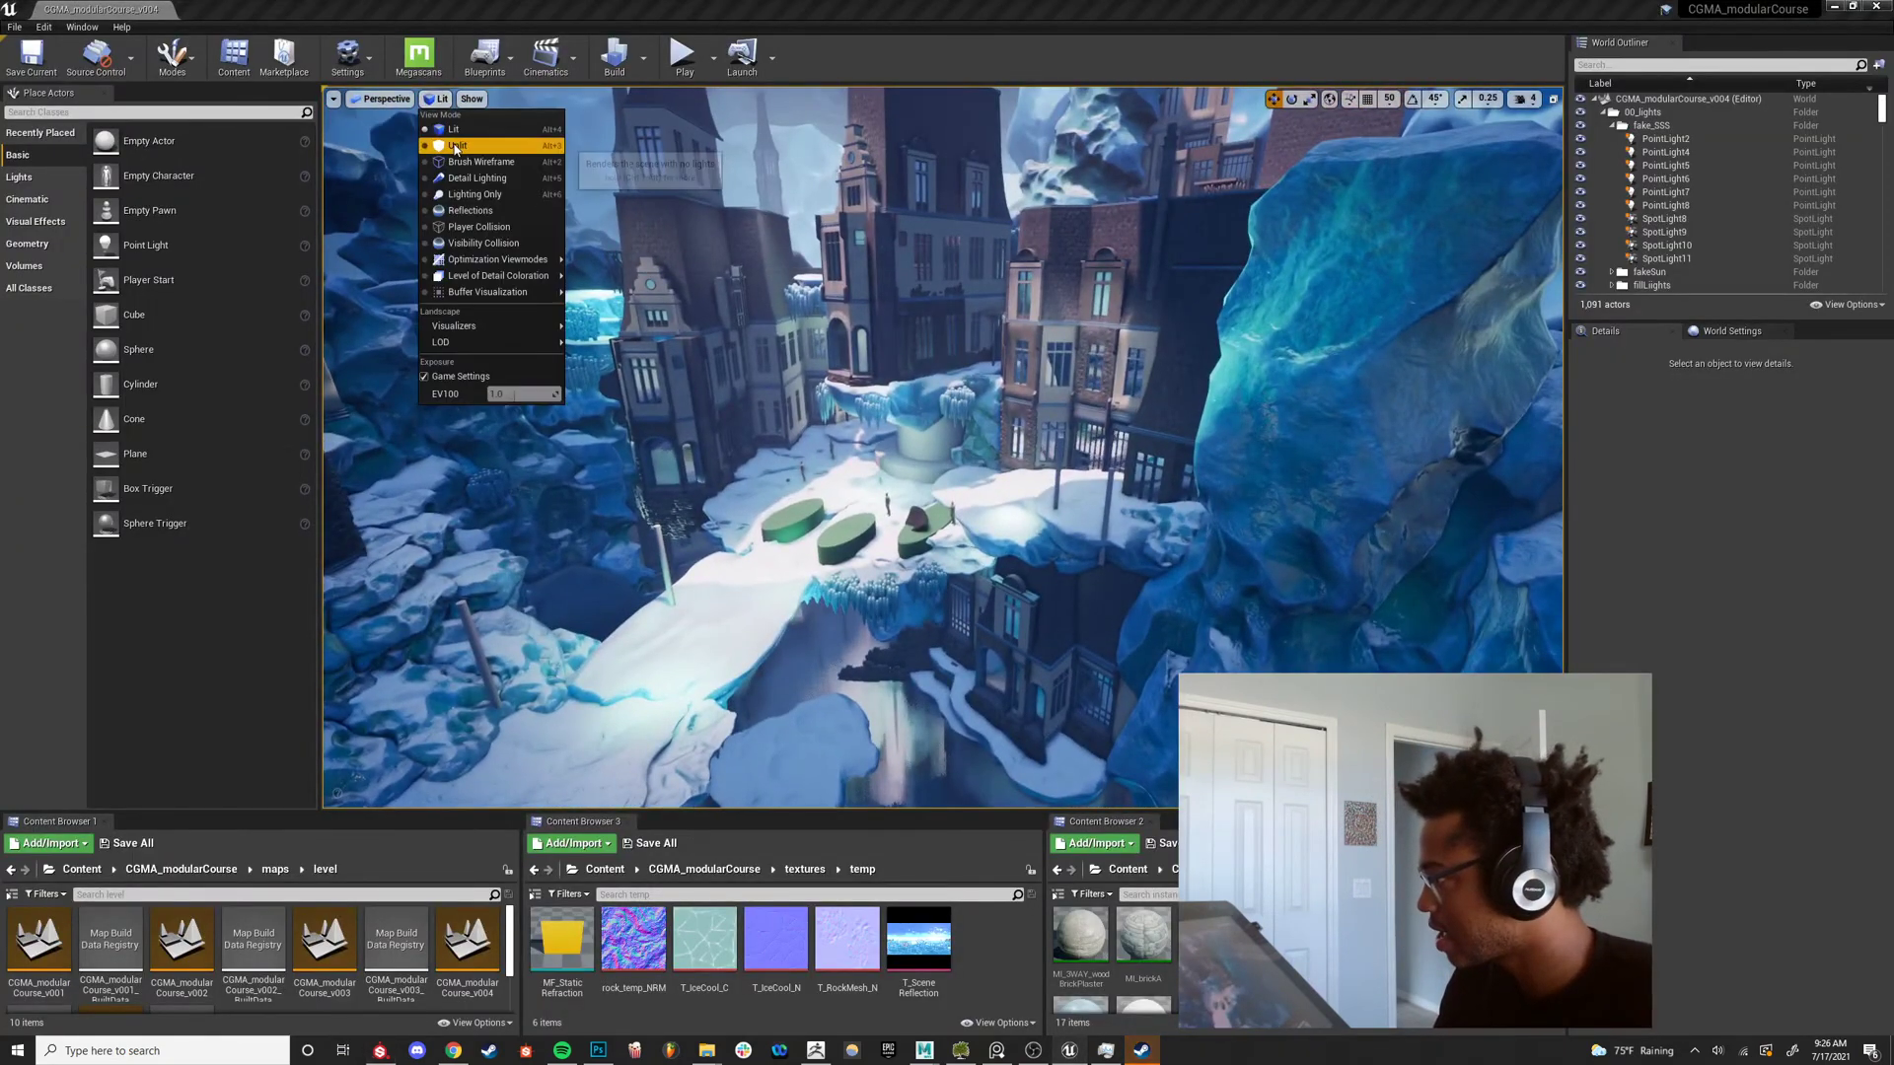
{"action": "left_click", "coordinate": [463, 144]}
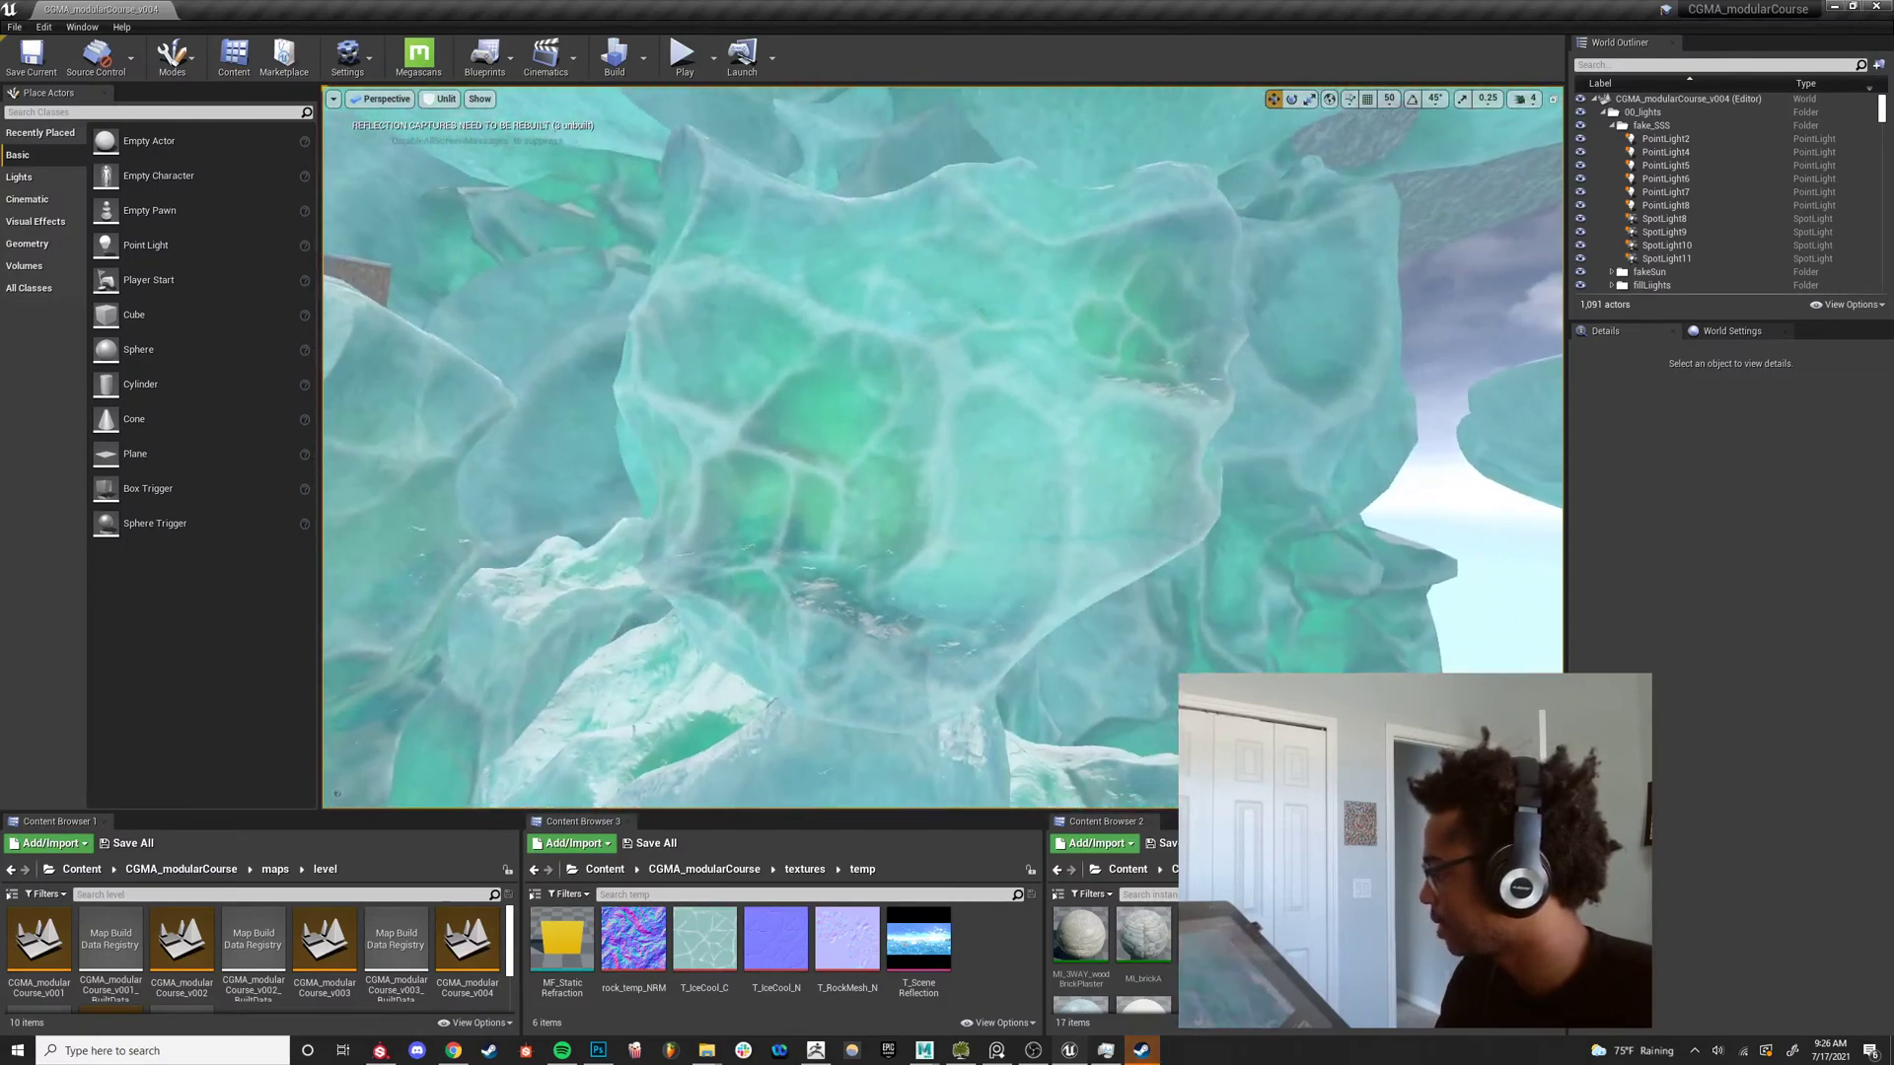
{"action": "left_click_drag", "start_coordinate": [943, 446], "coordinate": [1061, 582], "text": "alt"}
{"action": "left_click_drag", "start_coordinate": [1095, 452], "coordinate": [718, 554], "text": "alt"}
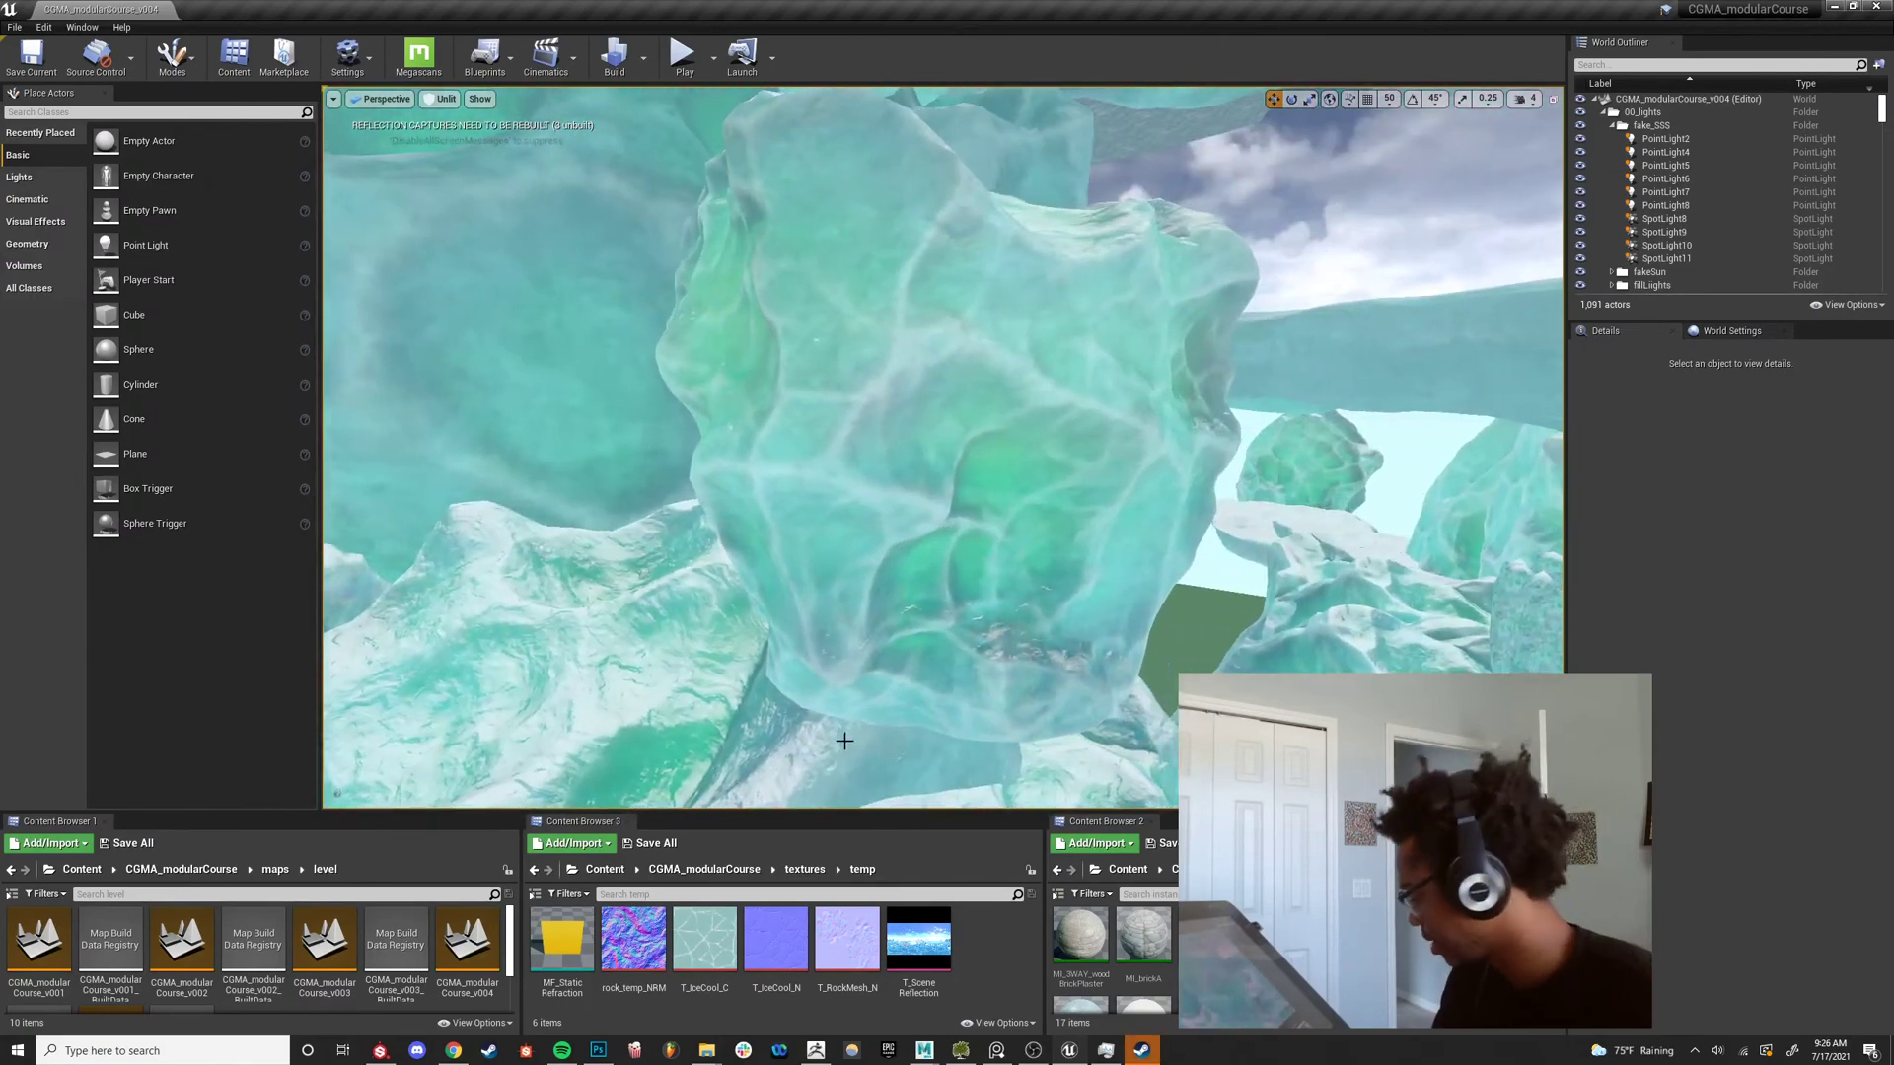
{"action": "mouse_move", "coordinate": [1070, 1050]}
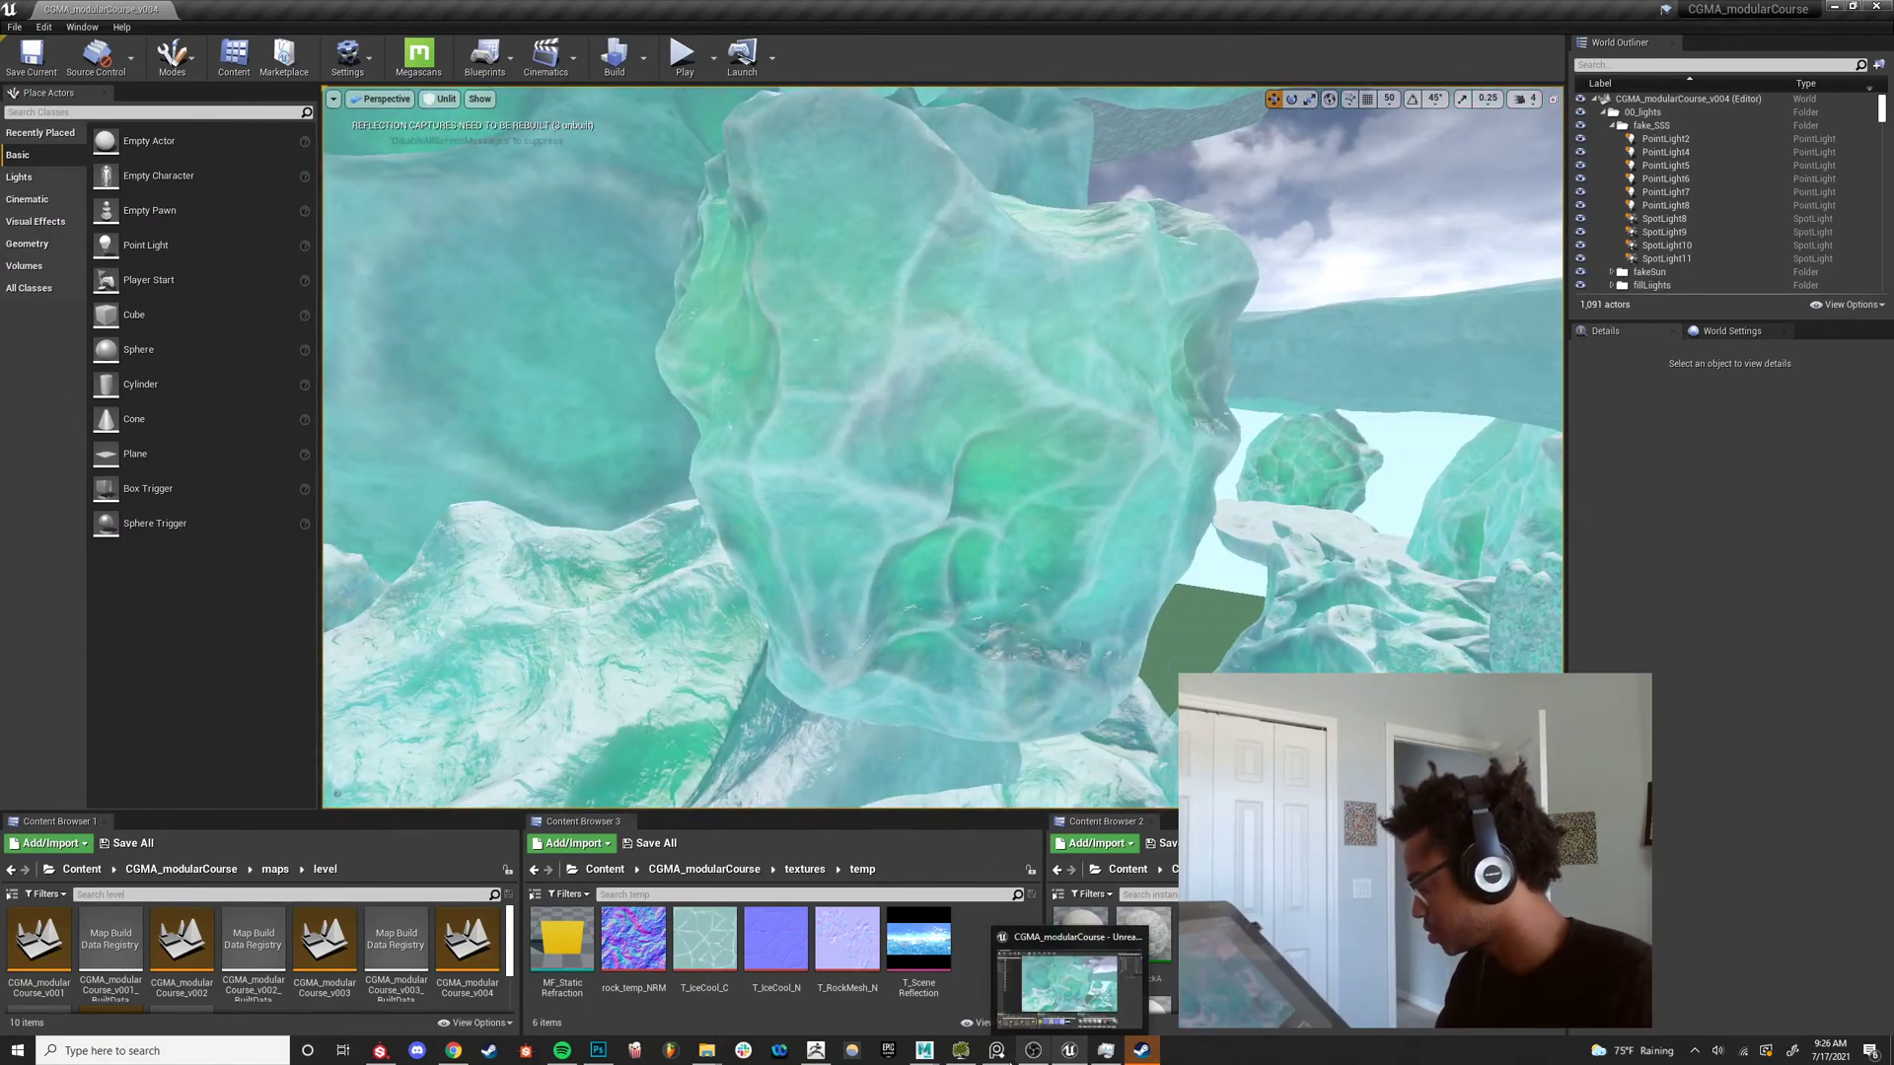
Switch back to Substance Painter and inspect the pillar and small boulder up close, rotating the environment lighting.
{"action": "left_click", "coordinate": [376, 1056]}
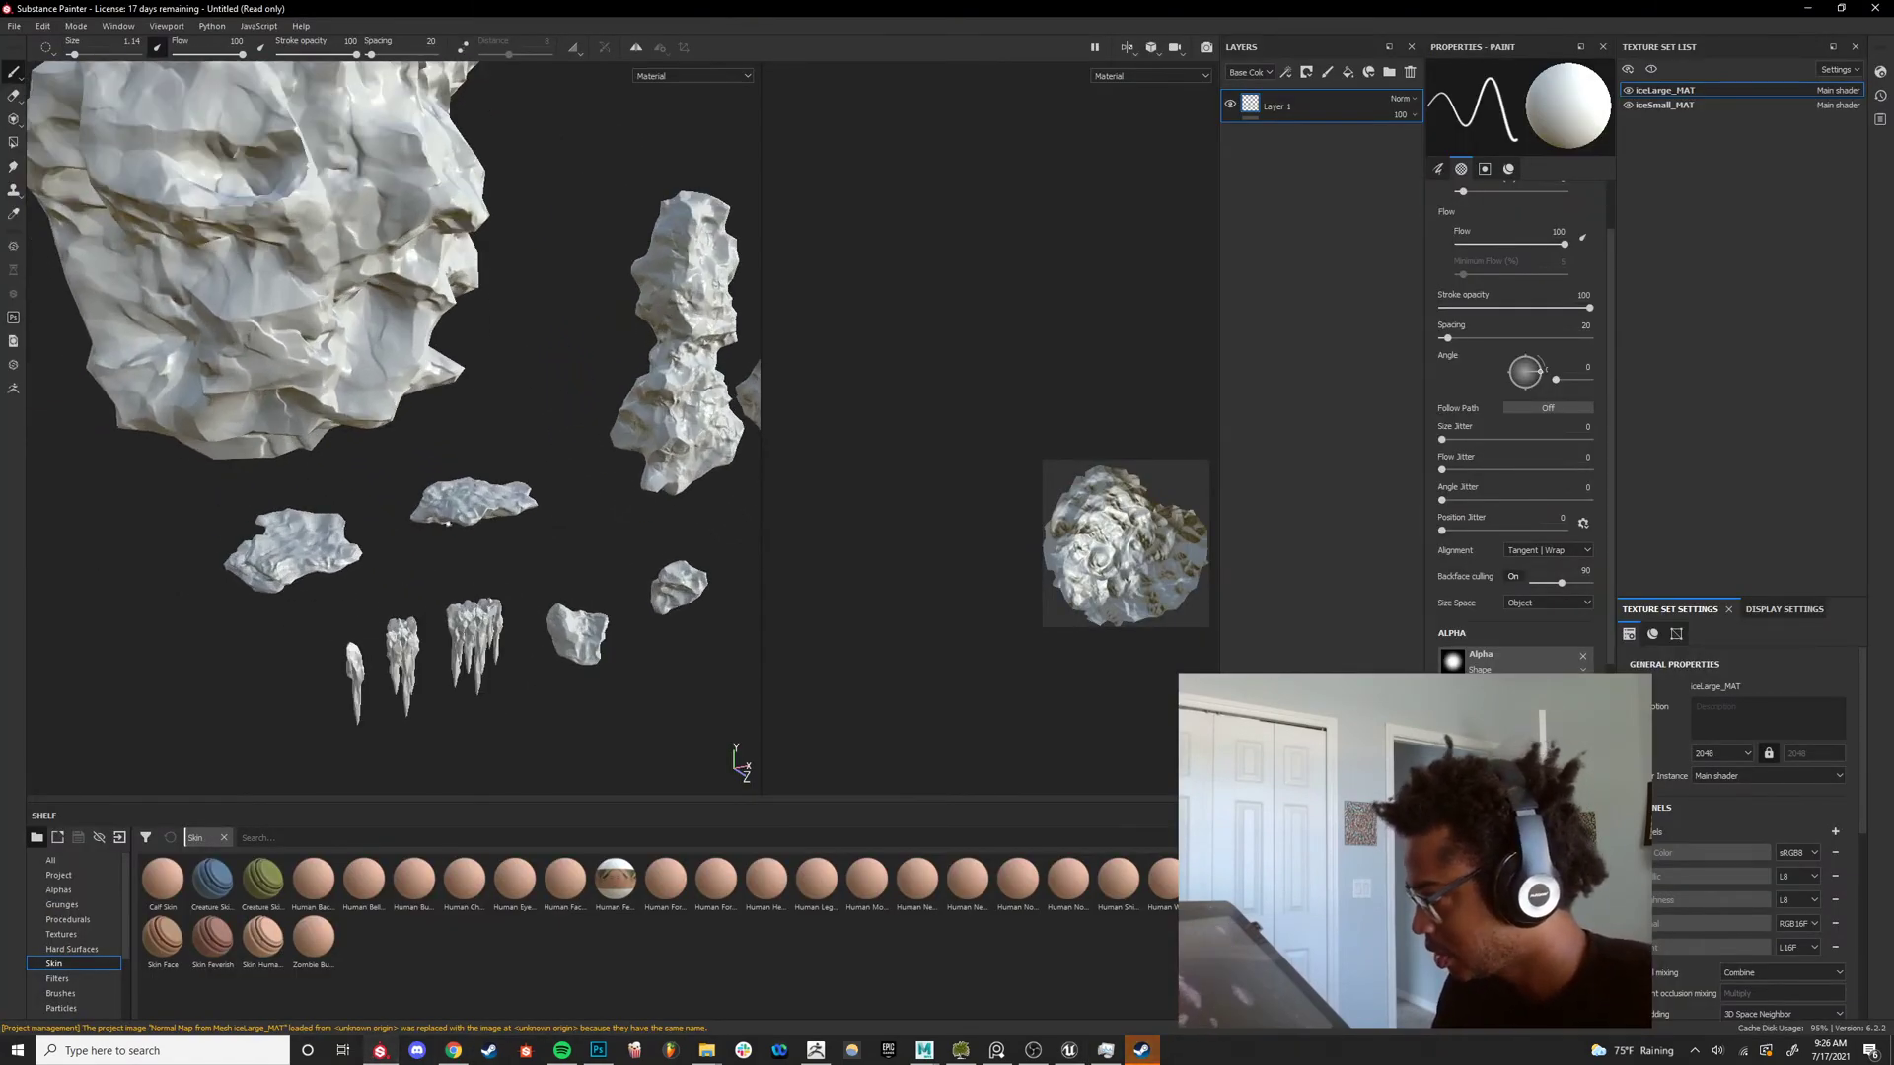
{"action": "right_click_drag", "start_coordinate": [447, 523], "coordinate": [533, 503], "text": "alt"}
{"action": "middle_click_drag", "start_coordinate": [592, 424], "coordinate": [279, 531], "text": "alt"}
{"action": "right_click_drag", "start_coordinate": [484, 444], "coordinate": [503, 394], "text": "alt"}
{"action": "right_click_drag", "start_coordinate": [641, 425], "coordinate": [581, 477], "text": "alt"}
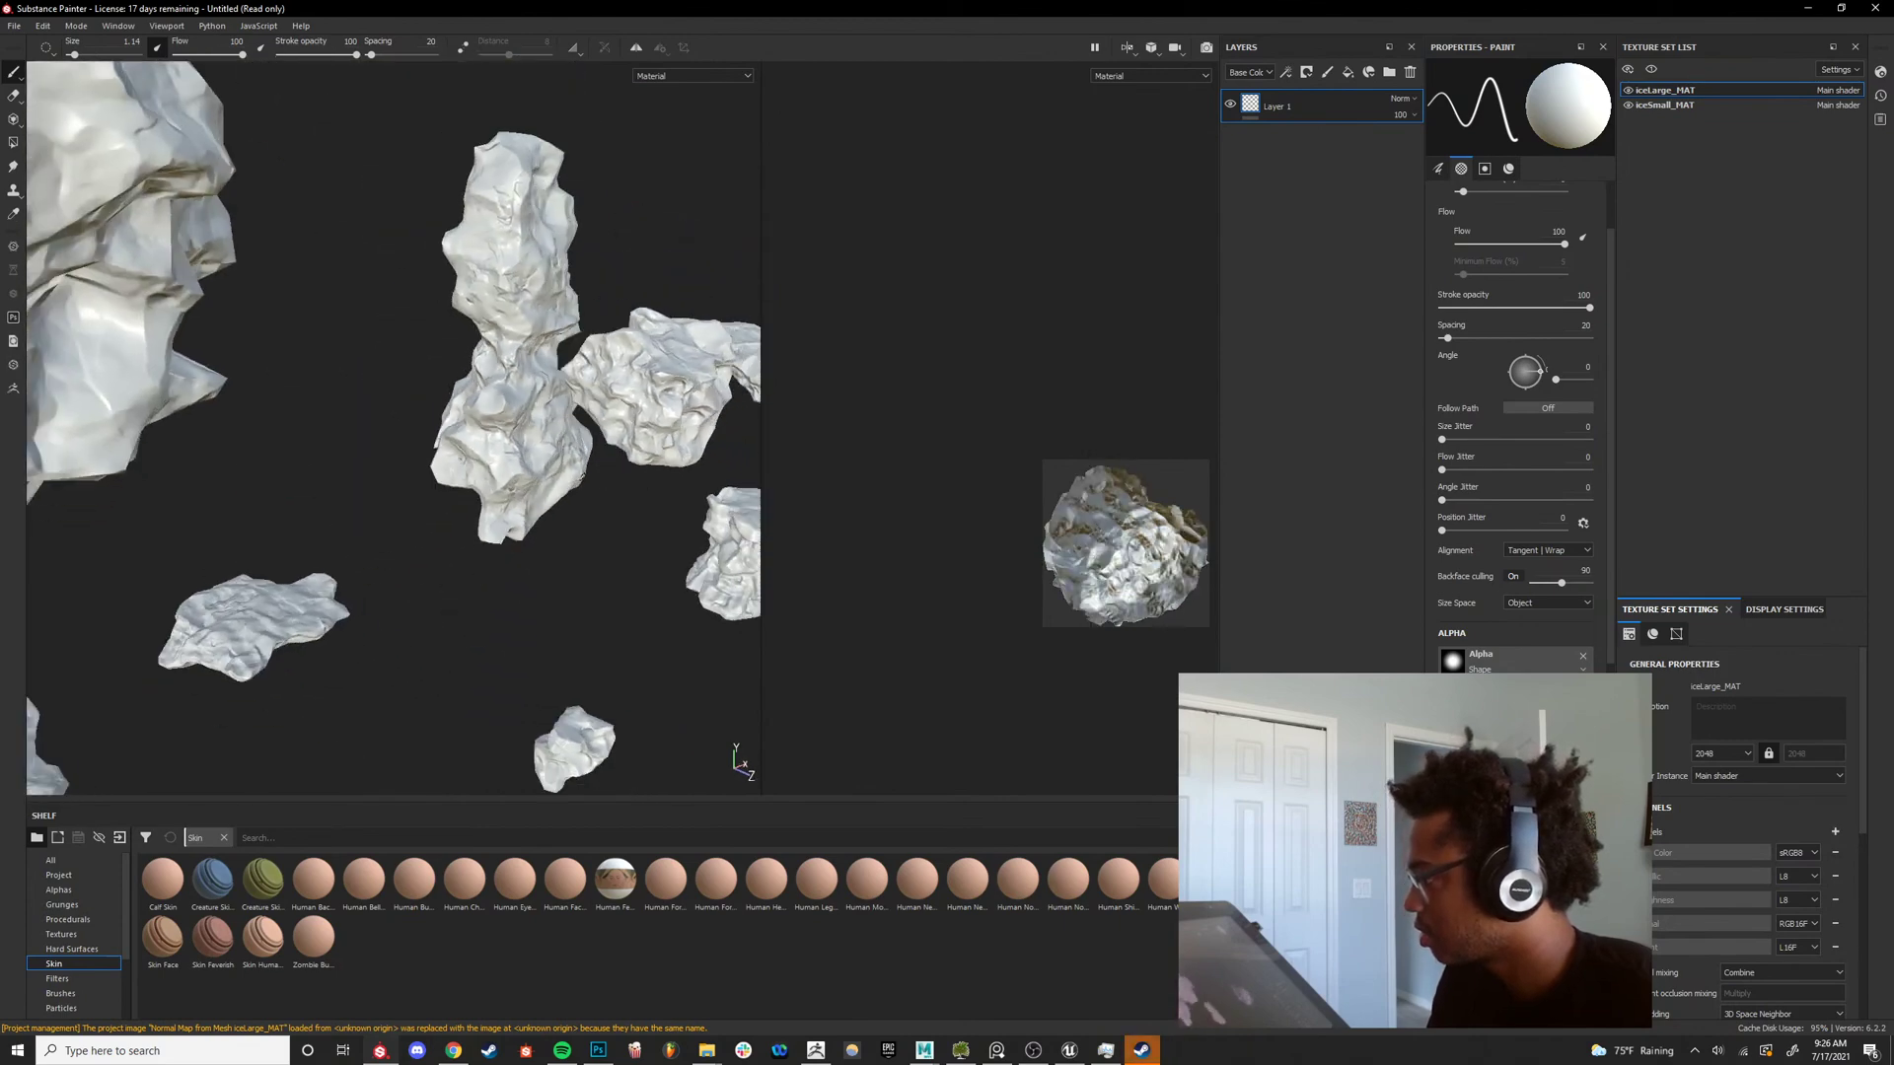
{"action": "left_click_drag", "start_coordinate": [581, 477], "coordinate": [493, 481], "text": "alt"}
{"action": "right_click_drag", "start_coordinate": [513, 513], "coordinate": [641, 631], "text": "alt"}
{"action": "middle_click_drag", "start_coordinate": [671, 691], "coordinate": [560, 545], "text": "alt"}
{"action": "right_click_drag", "start_coordinate": [560, 545], "coordinate": [588, 536], "text": "shift"}
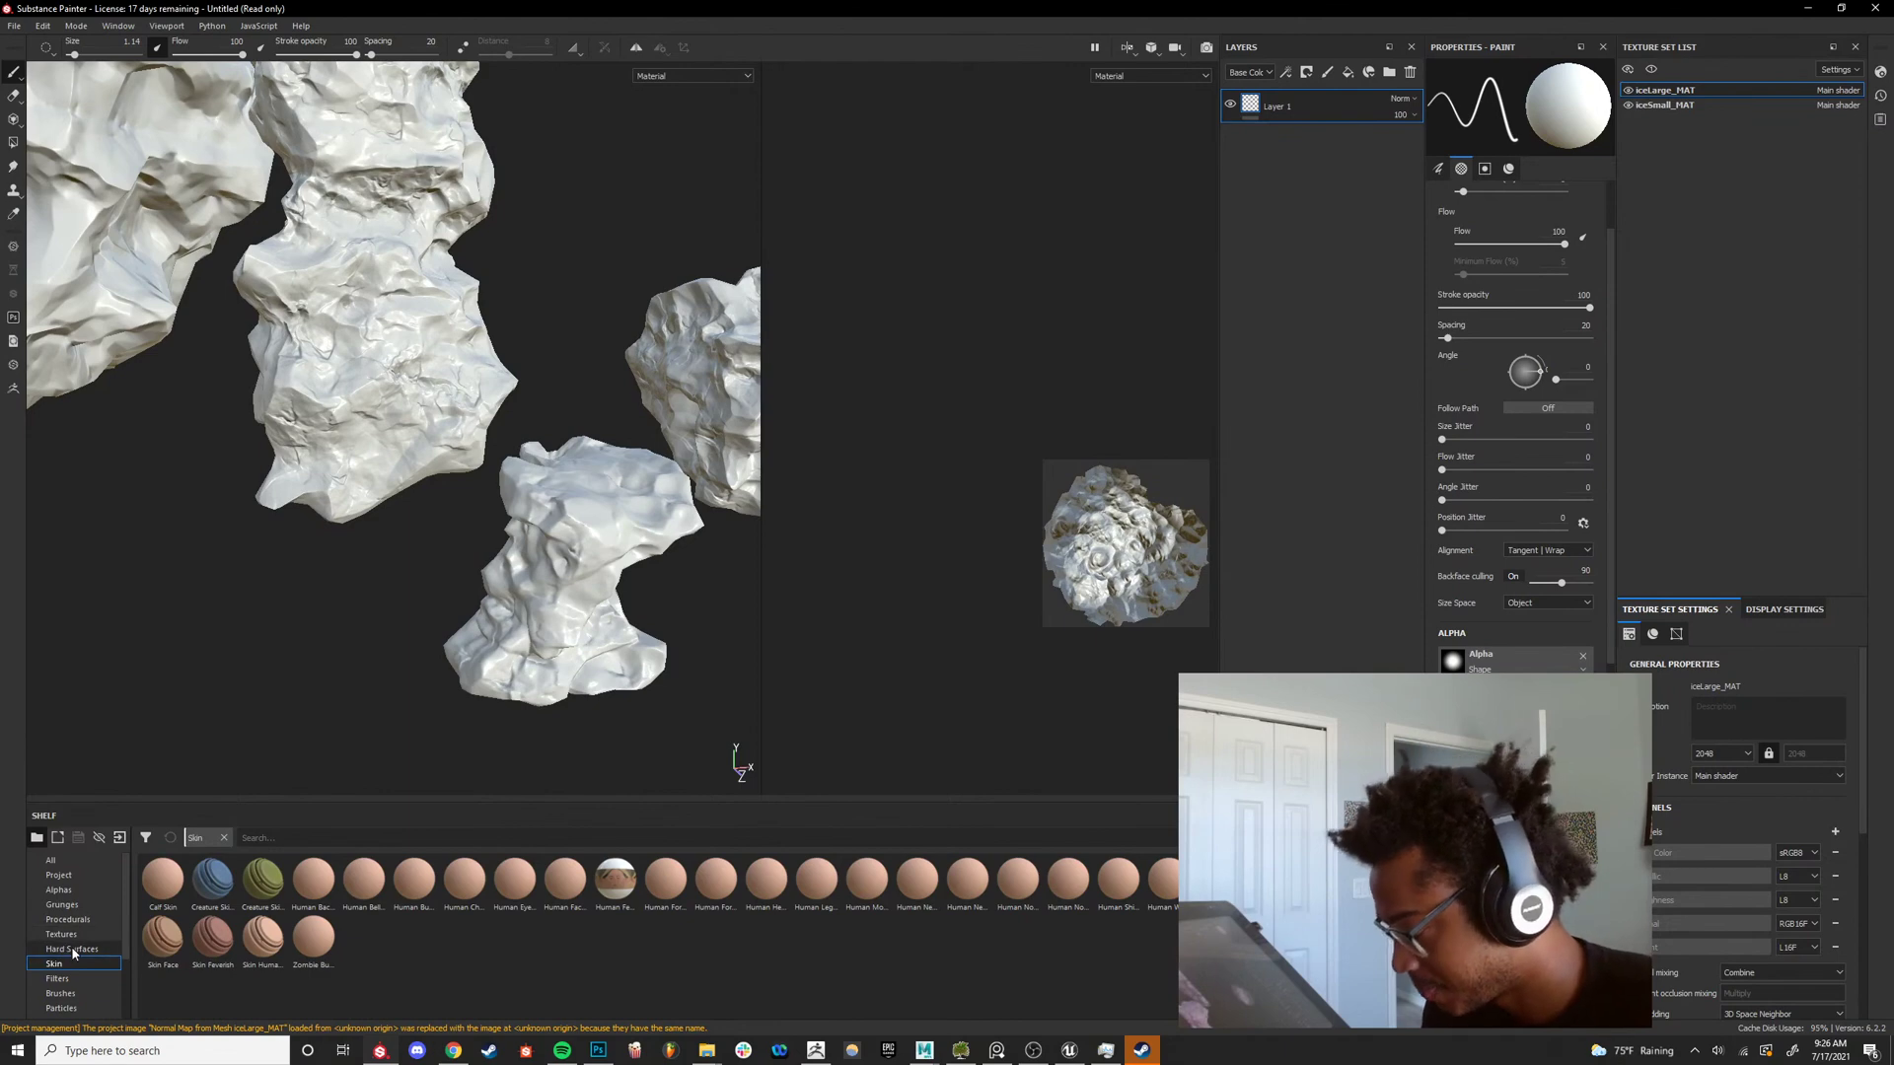
Search the smart materials for "ice" and add the Ice smart material above Layer 1 of iceLarge_MAT.
{"action": "scroll", "coordinate": [79, 971], "scroll_direction": "down", "scroll_amount": 2}
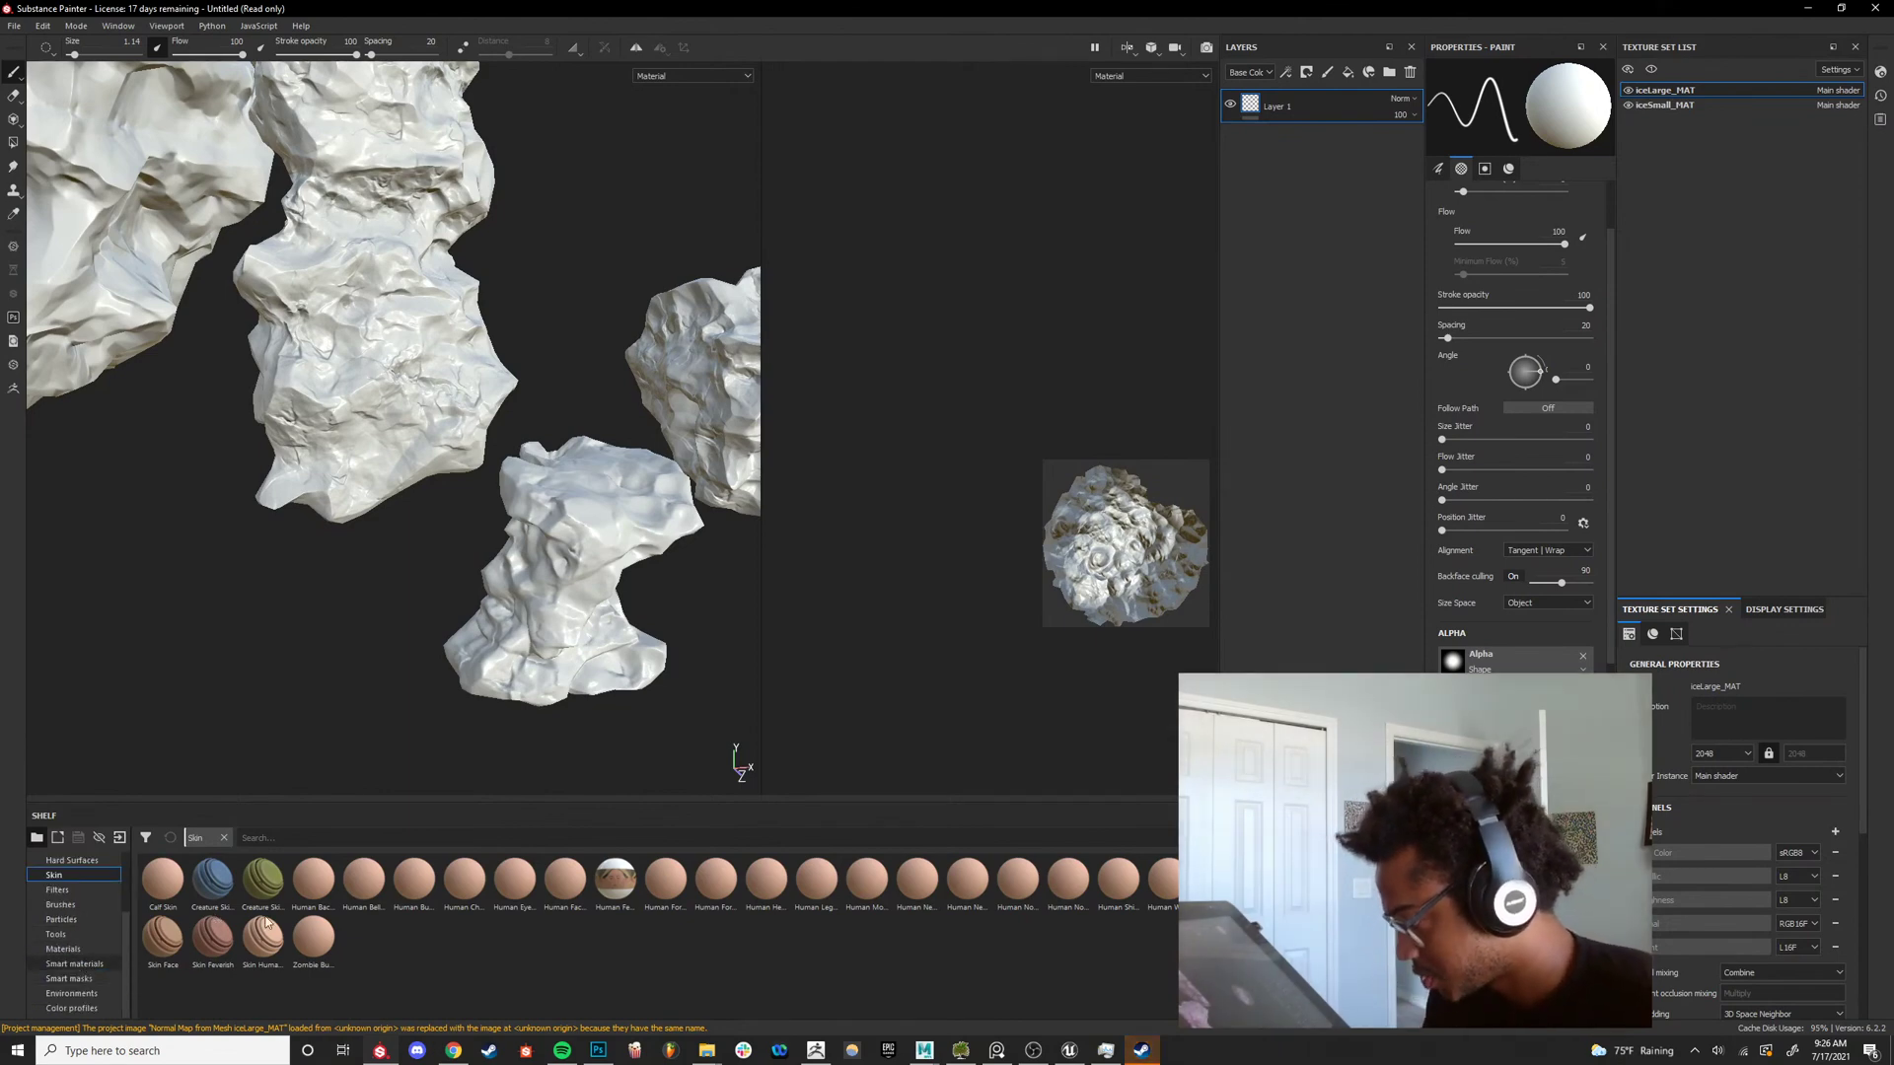
{"action": "left_click", "coordinate": [74, 964]}
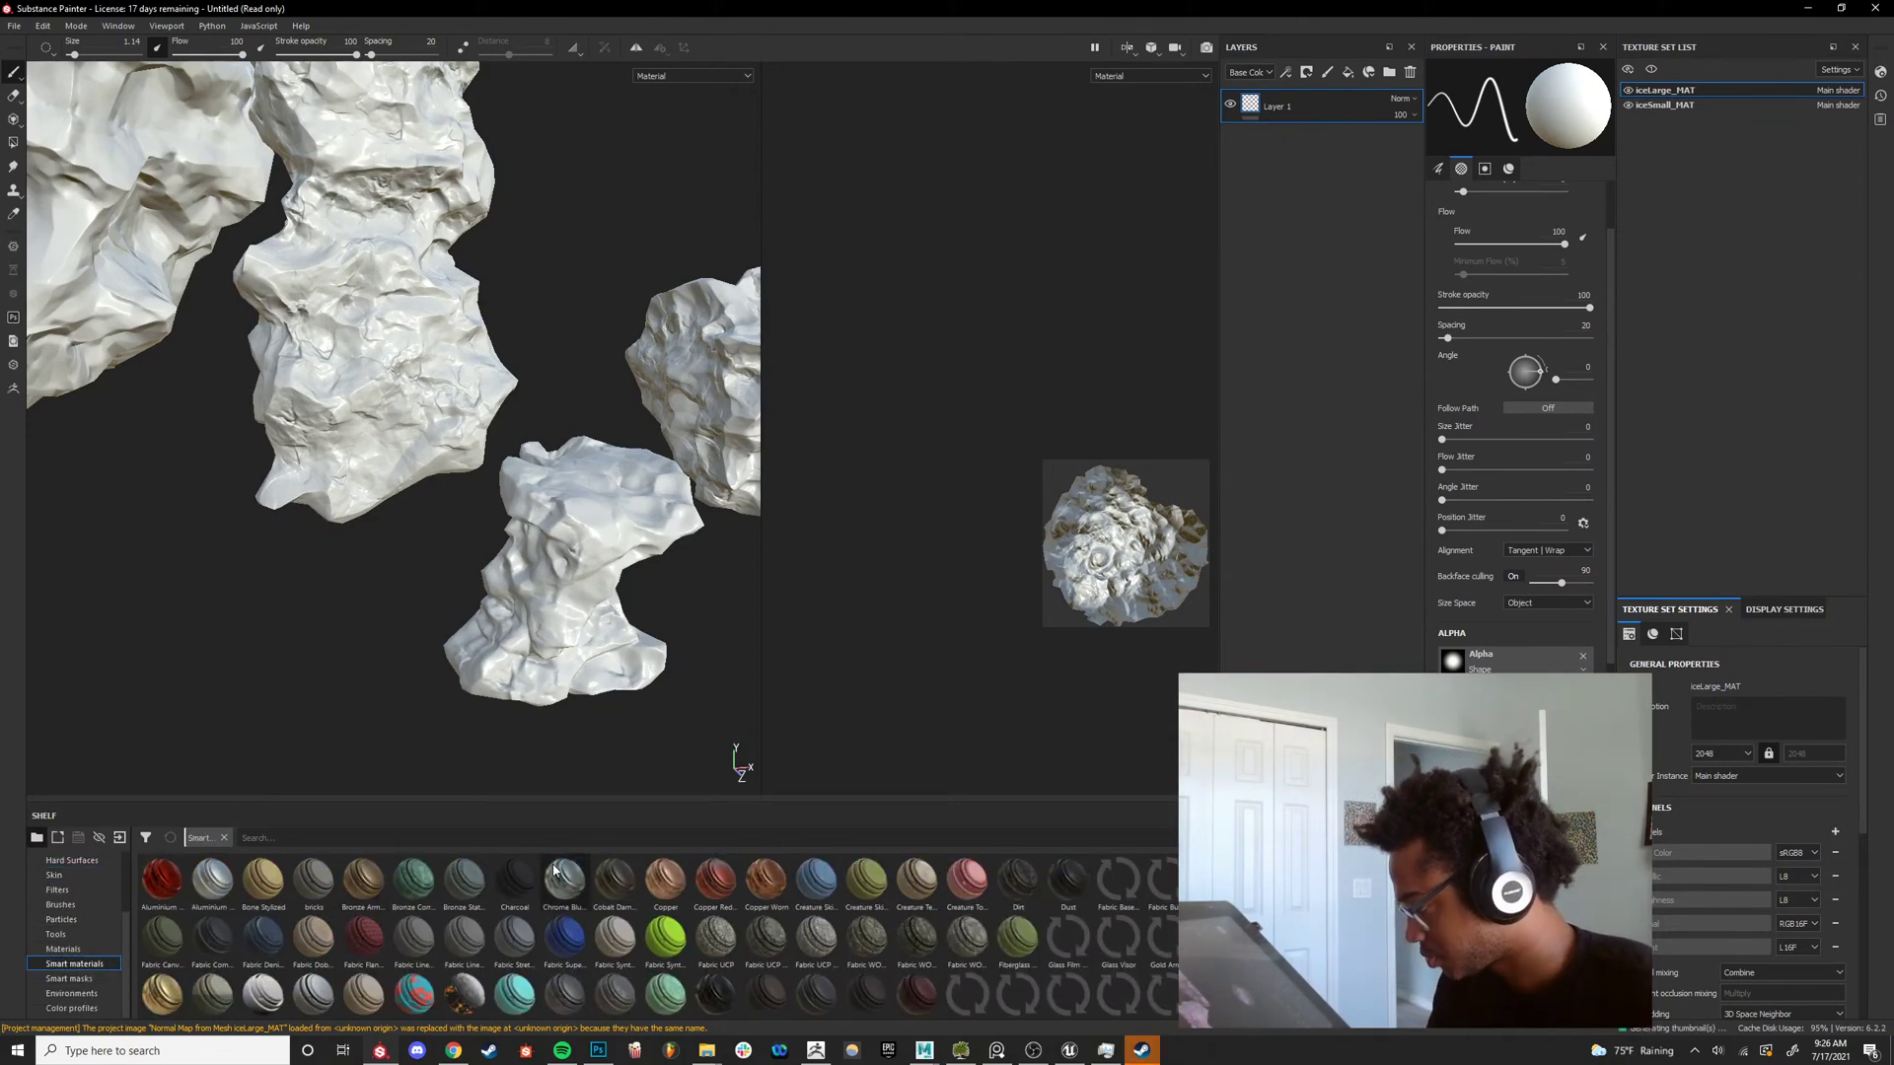
{"action": "left_click", "coordinate": [284, 838]}
{"action": "type", "text": "ice"}
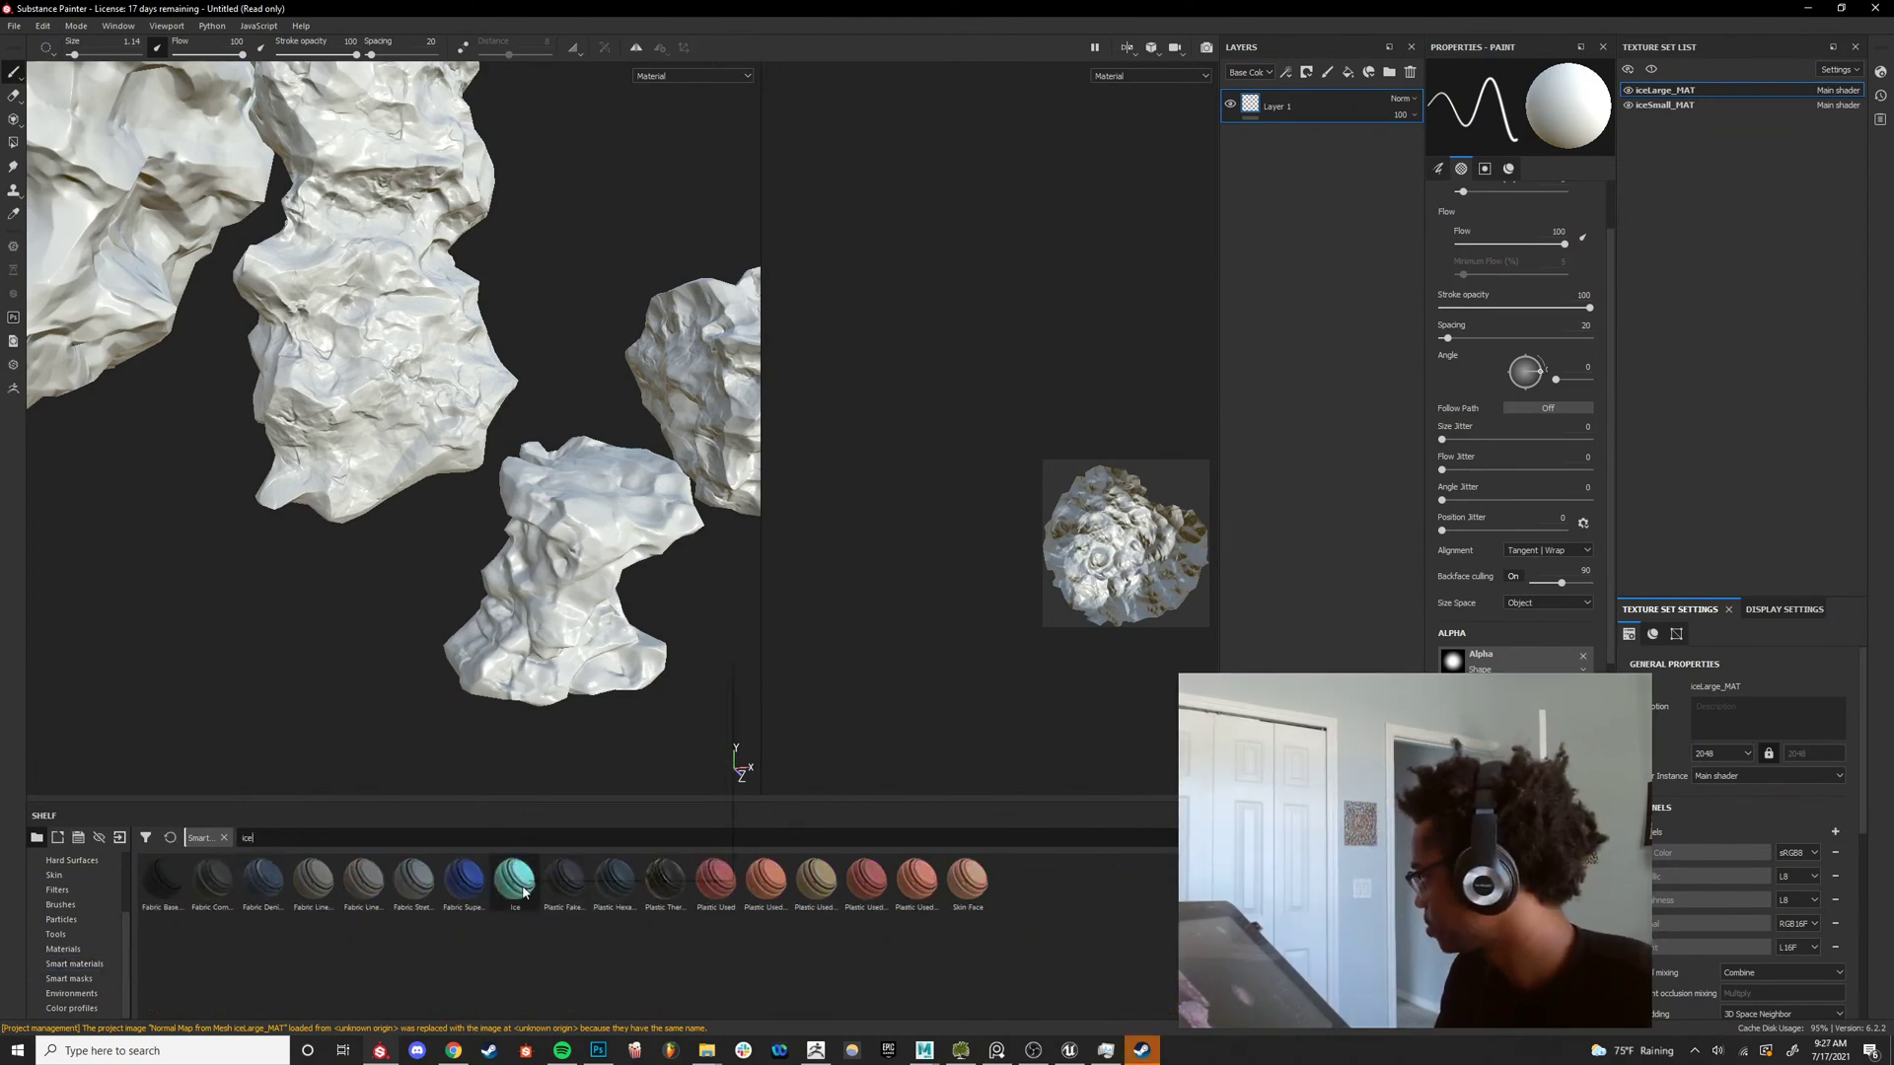
{"action": "mouse_move", "coordinate": [517, 895]}
{"action": "left_click_drag", "start_coordinate": [517, 894], "coordinate": [1273, 98]}
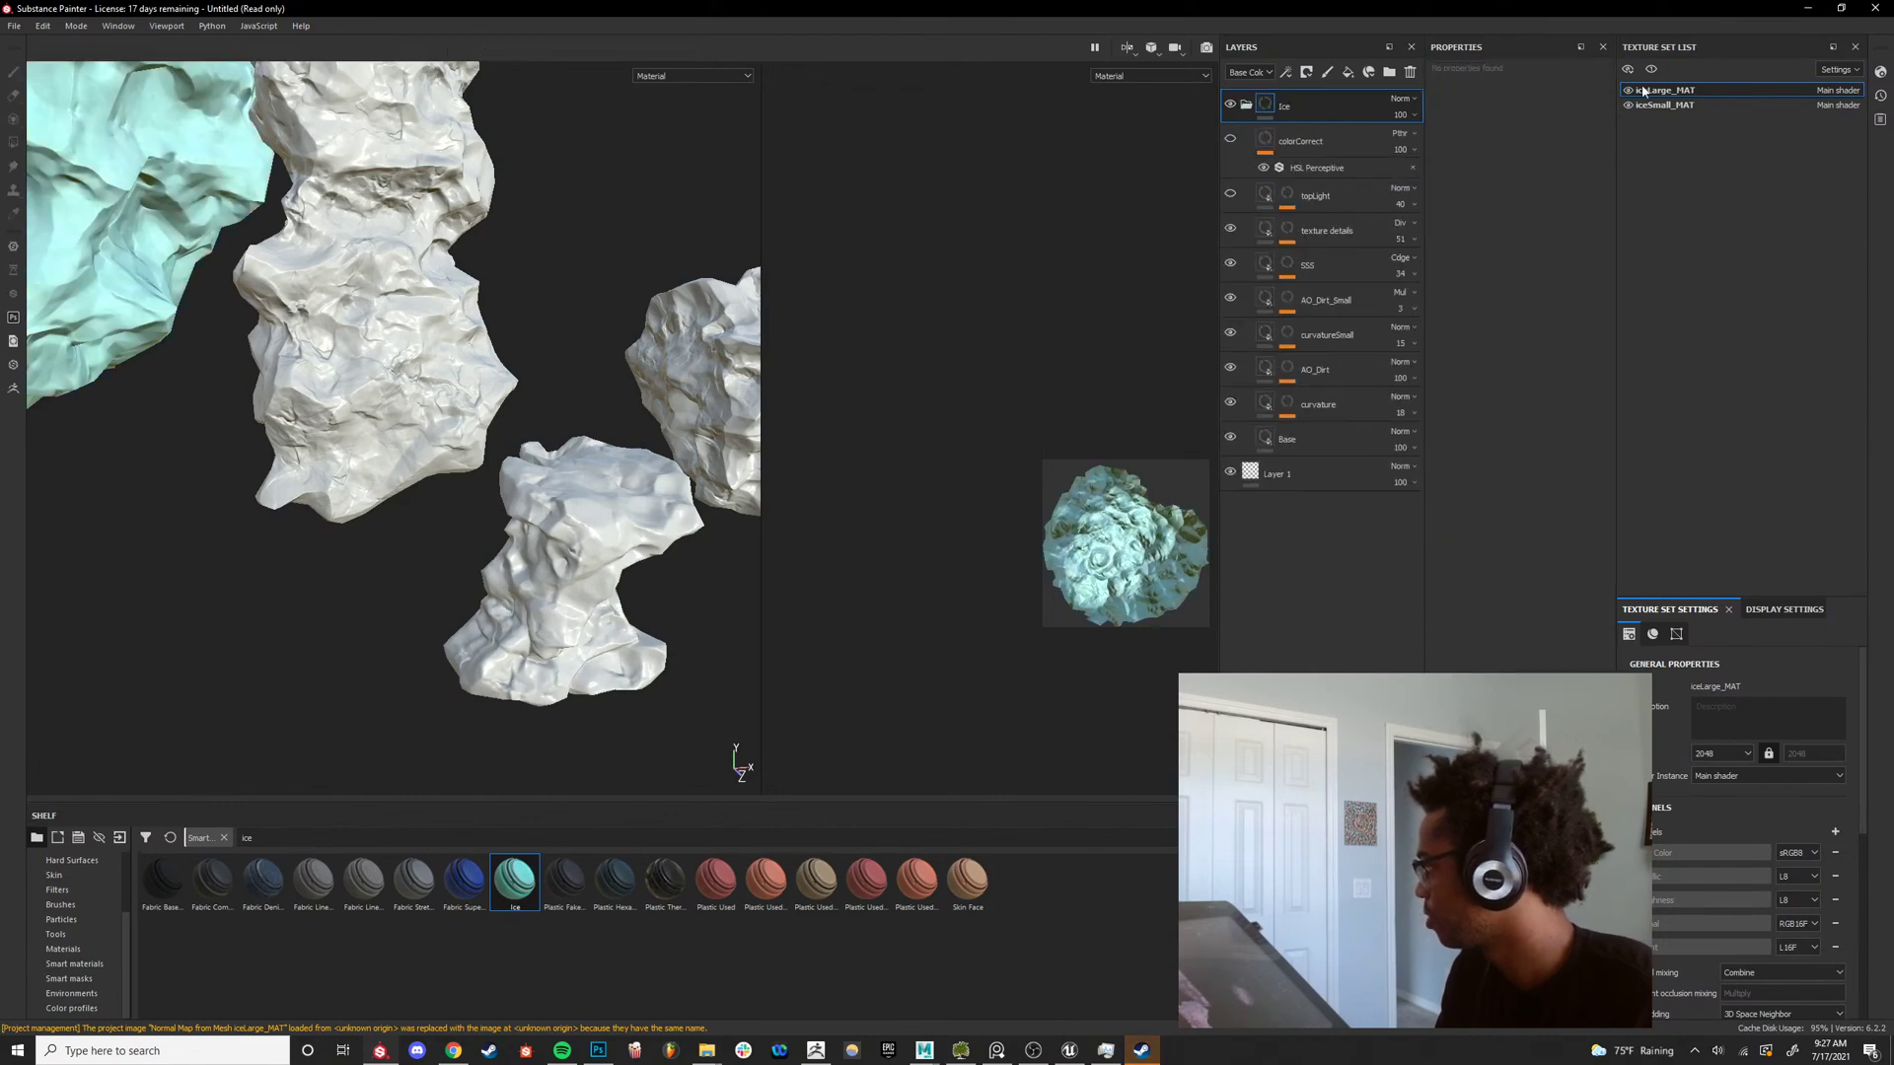
Select the iceSmall_MAT texture set and add the Ice smart material above its Layer 1.
{"action": "left_click", "coordinate": [1690, 104]}
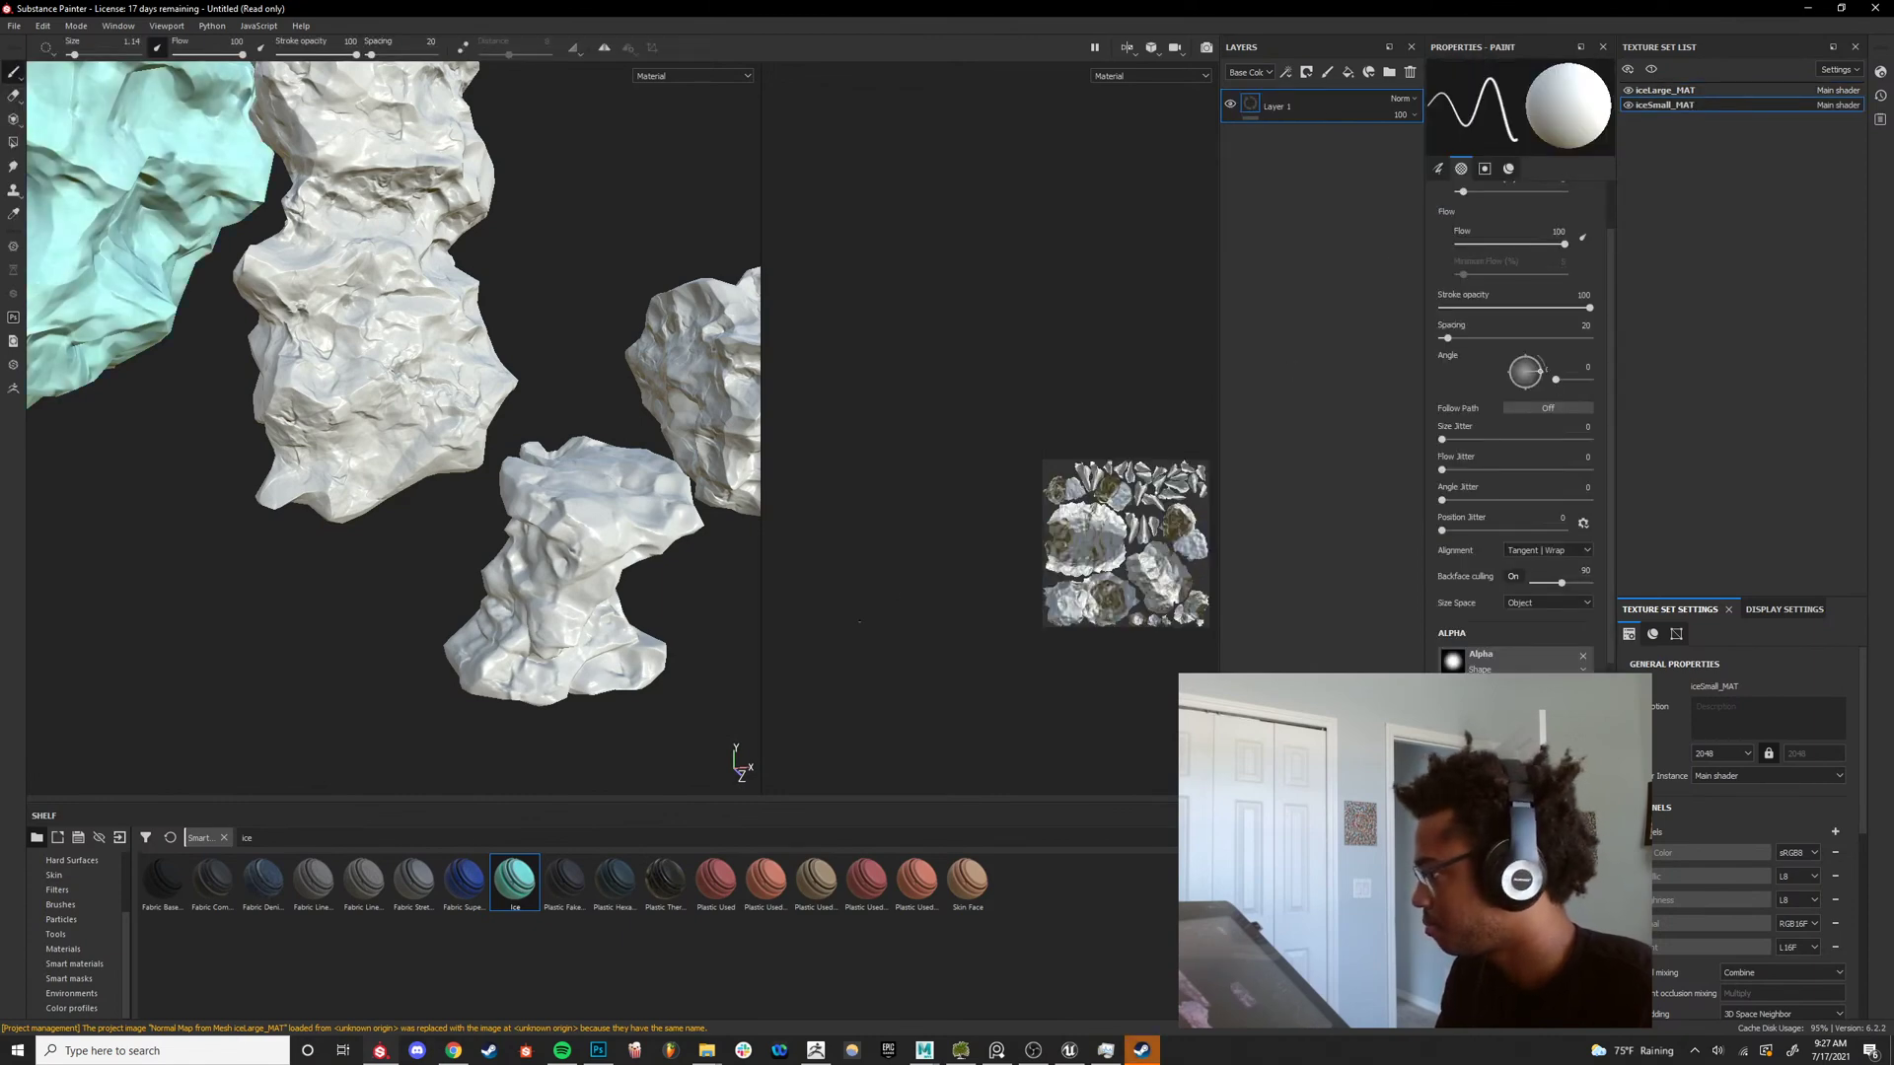
{"action": "left_click_drag", "start_coordinate": [534, 869], "coordinate": [1289, 100]}
{"action": "scroll", "coordinate": [469, 382], "scroll_direction": "down", "scroll_amount": 10}
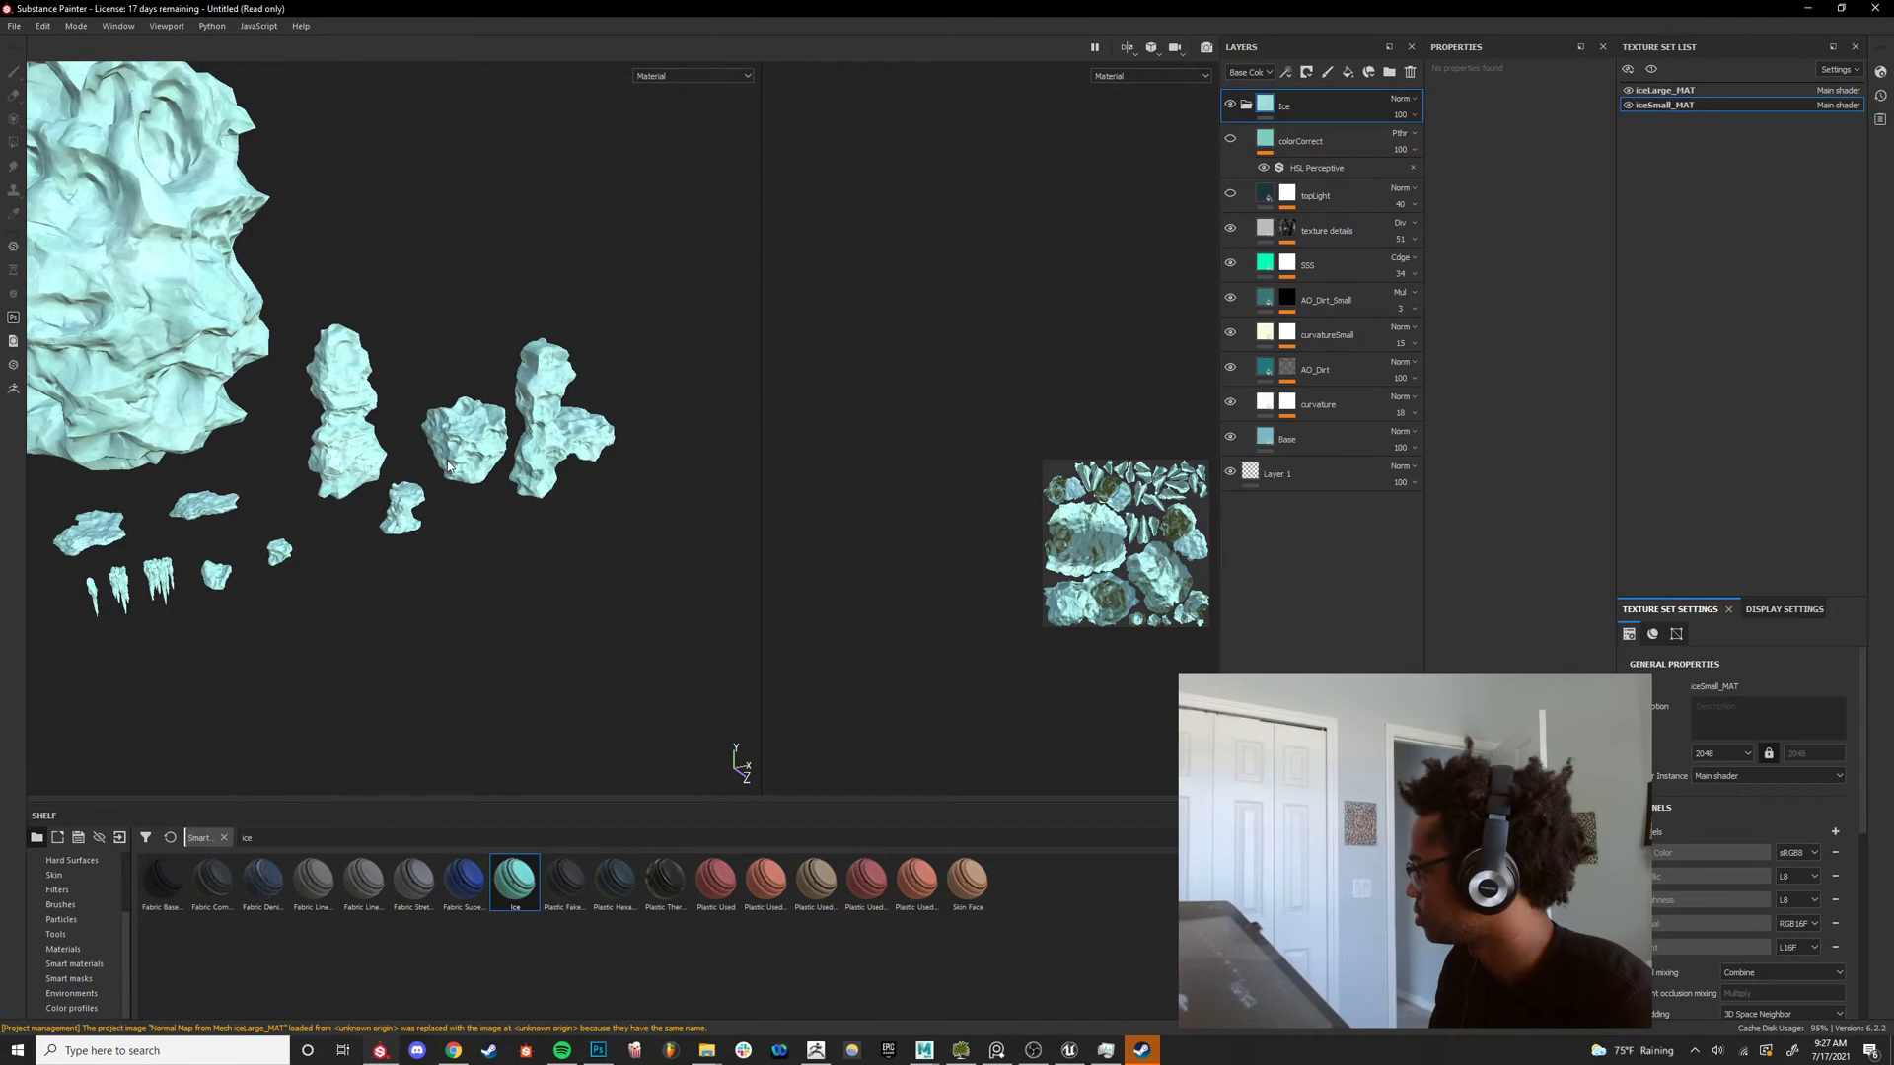
Cycle the viewport through the individual channels and examine the Base Color on the icicles up close.
{"action": "key", "text": "c"}
{"action": "key", "text": "c"}
{"action": "key", "text": "c"}
{"action": "key", "text": "c"}
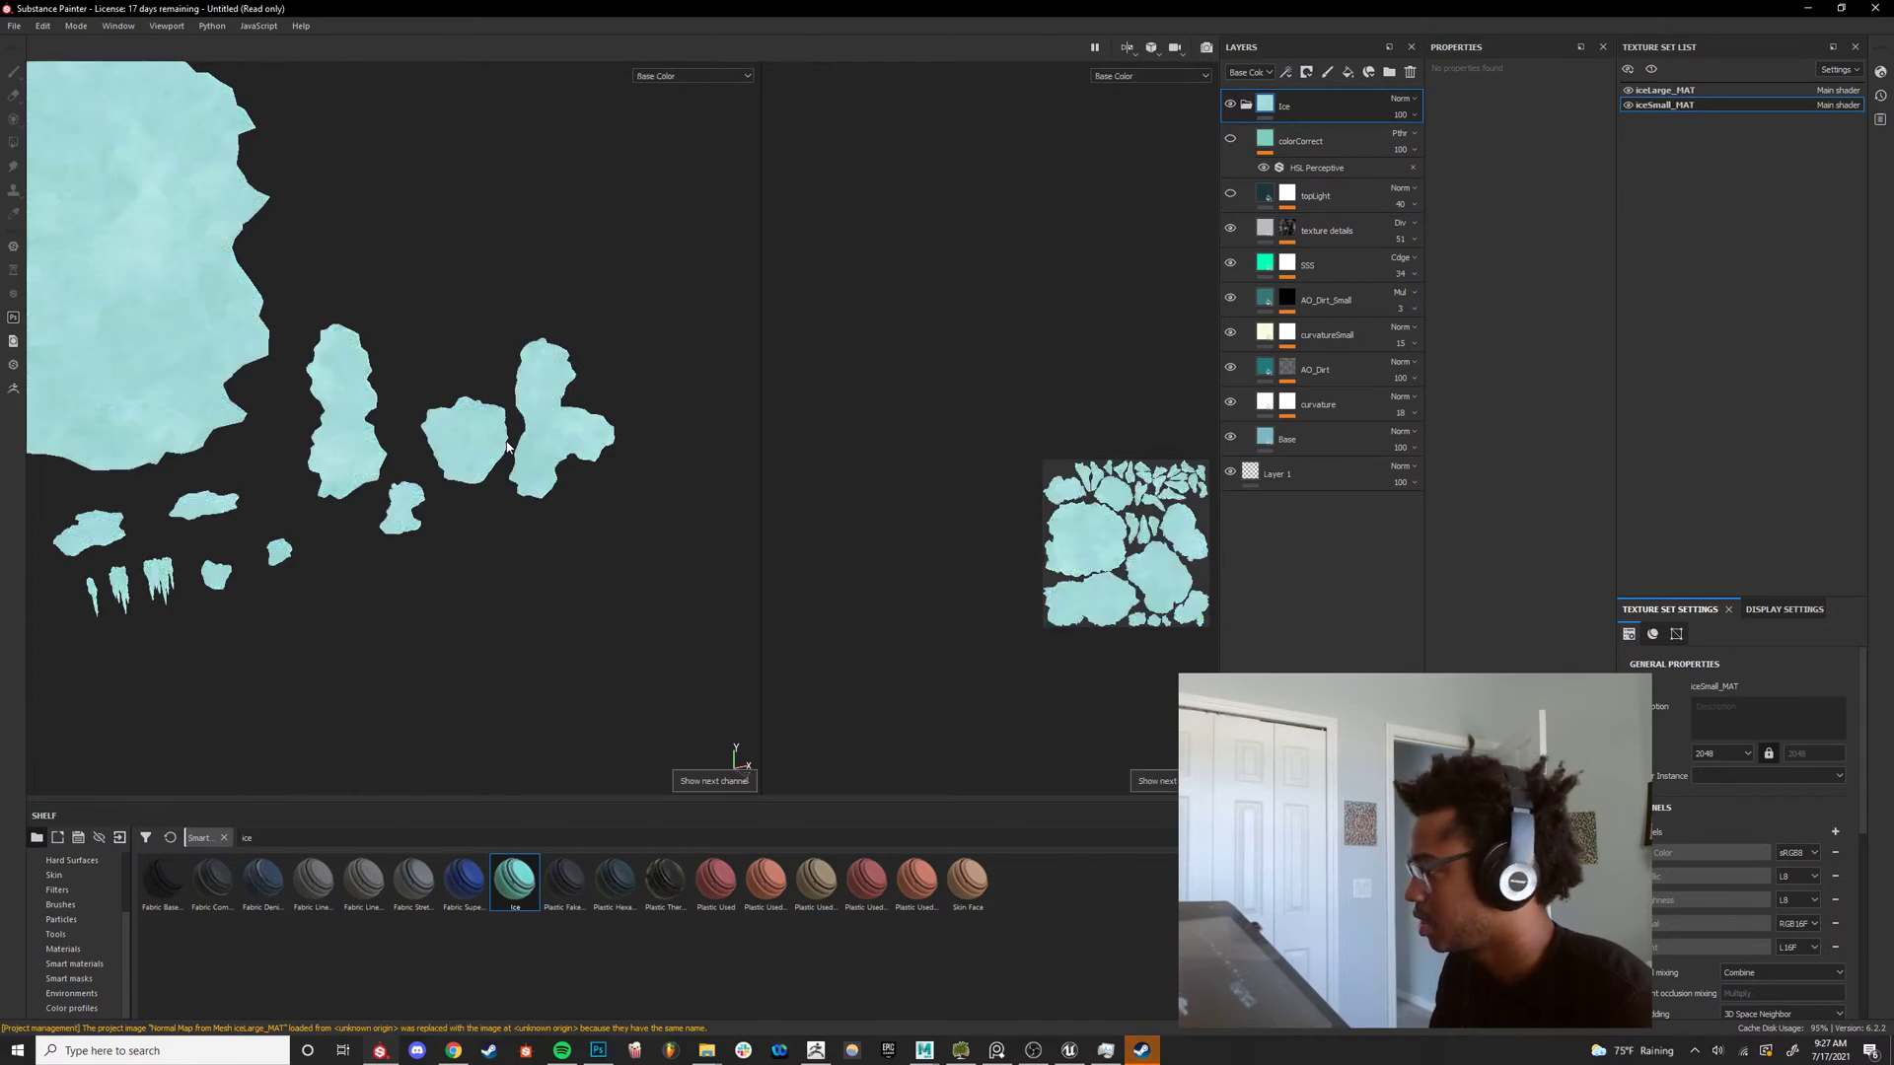
{"action": "key", "text": "c"}
{"action": "key", "text": "c"}
{"action": "key", "text": "c"}
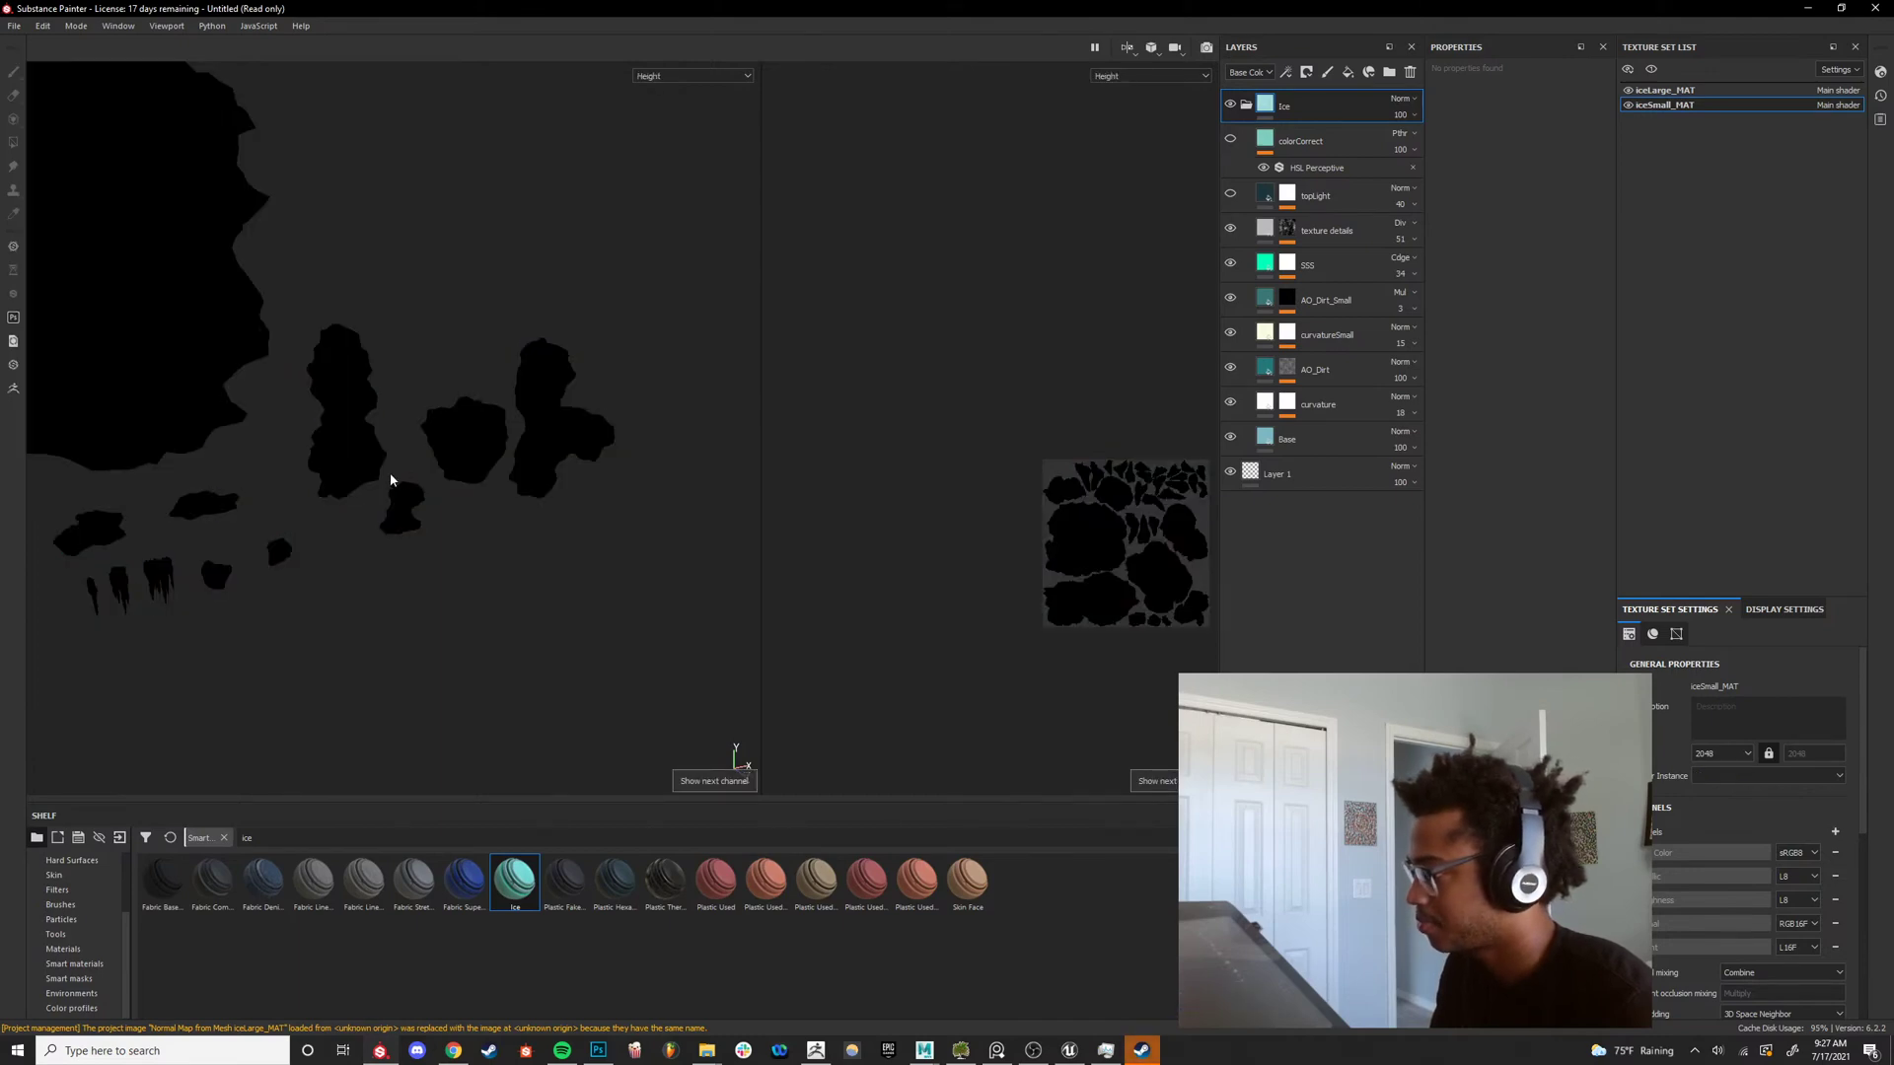
{"action": "scroll", "coordinate": [461, 436], "scroll_direction": "up", "scroll_amount": 5}
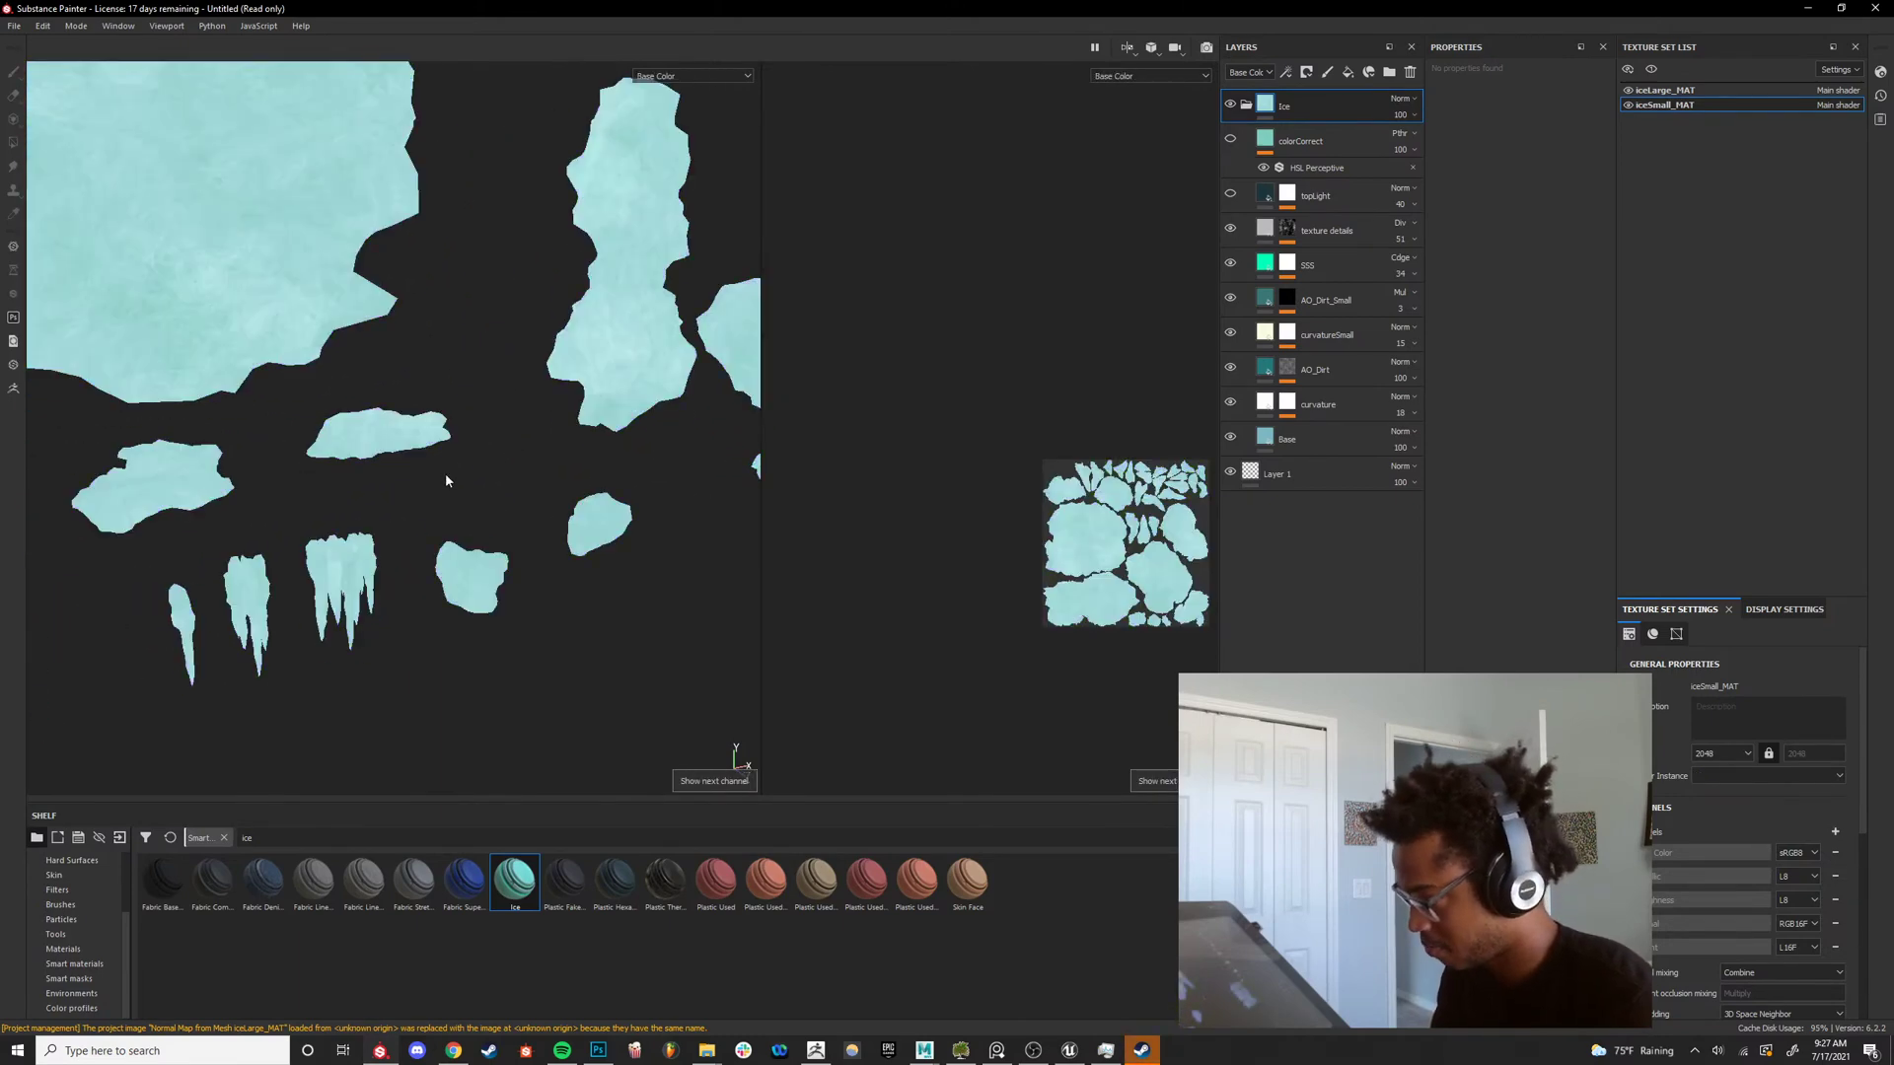
{"action": "scroll", "coordinate": [446, 481], "scroll_direction": "up", "scroll_amount": 8}
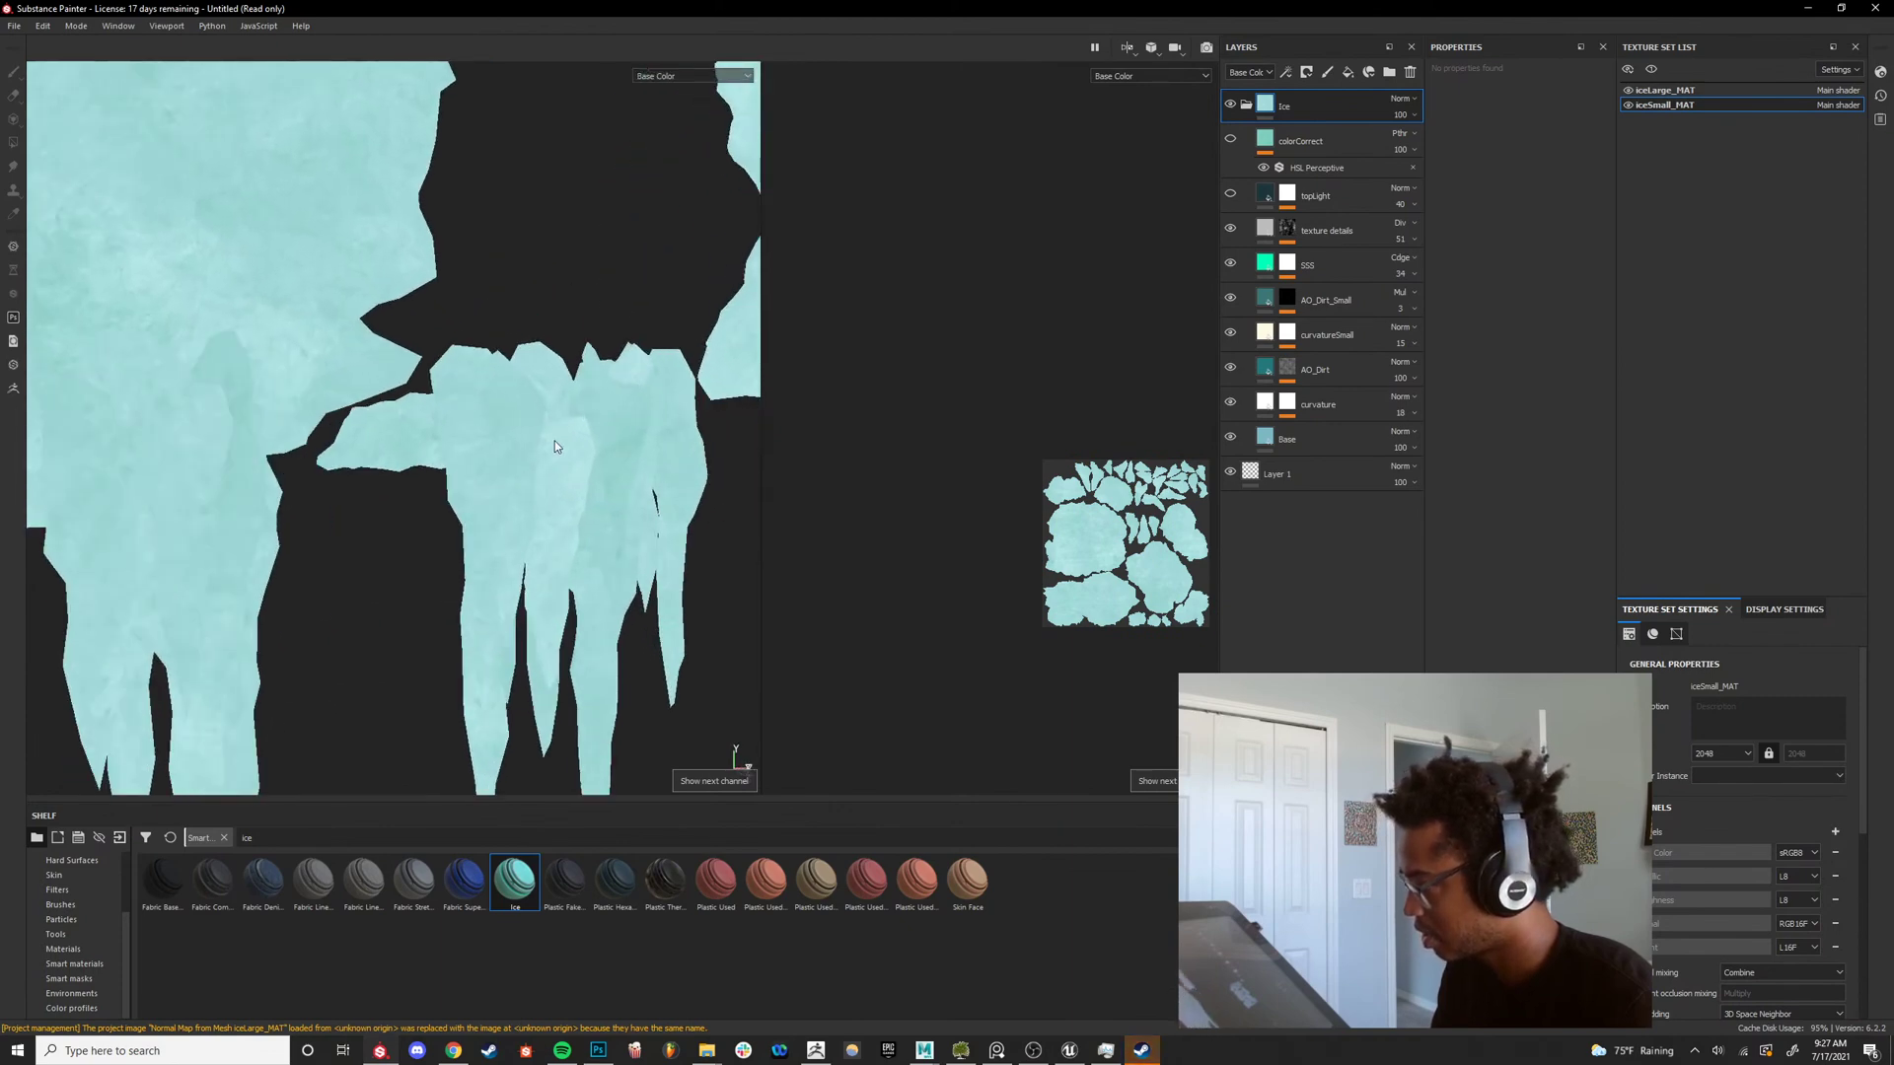
{"action": "left_click_drag", "start_coordinate": [554, 440], "coordinate": [521, 473], "text": "alt"}
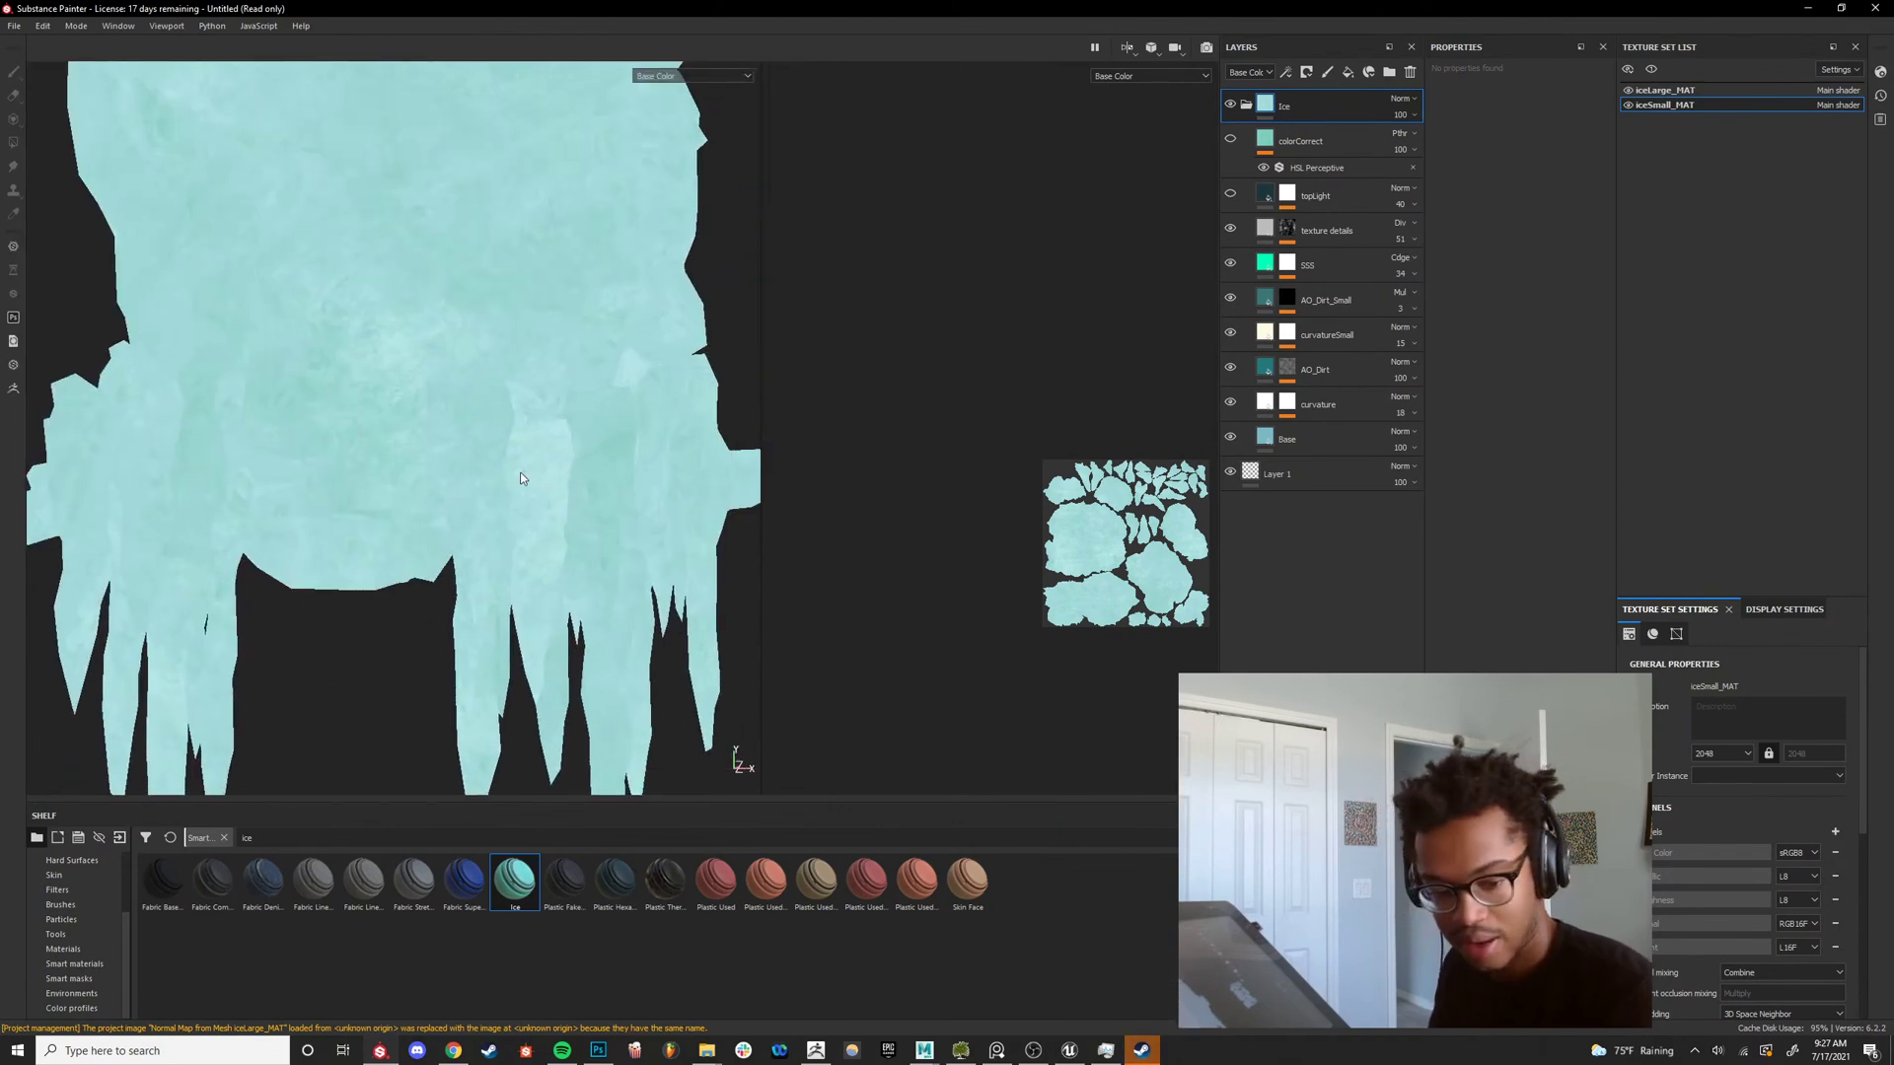
Toggle the texture details and SSS layers off and on to compare their effect on the base color.
{"action": "left_click", "coordinate": [1233, 228]}
{"action": "left_click", "coordinate": [1233, 228]}
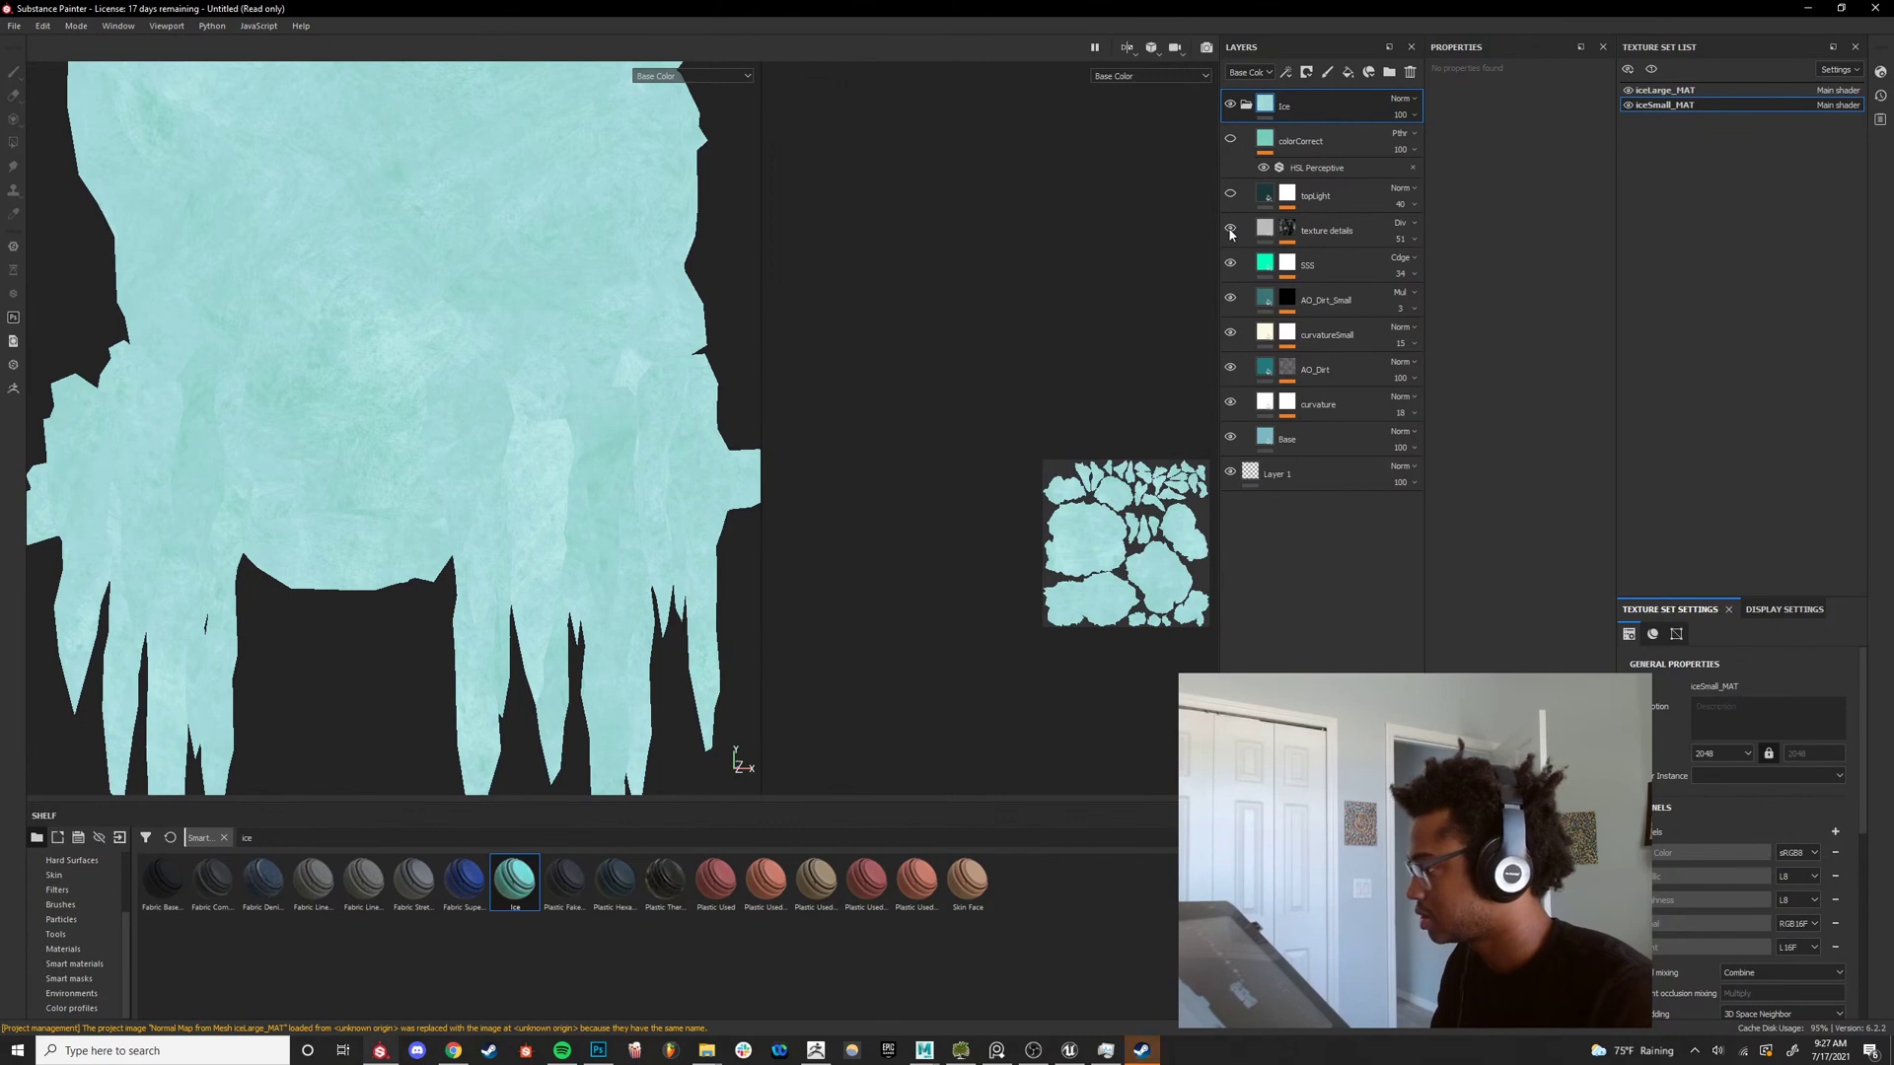
{"action": "left_click", "coordinate": [1230, 231]}
{"action": "left_click", "coordinate": [1230, 232]}
{"action": "left_click", "coordinate": [1231, 262]}
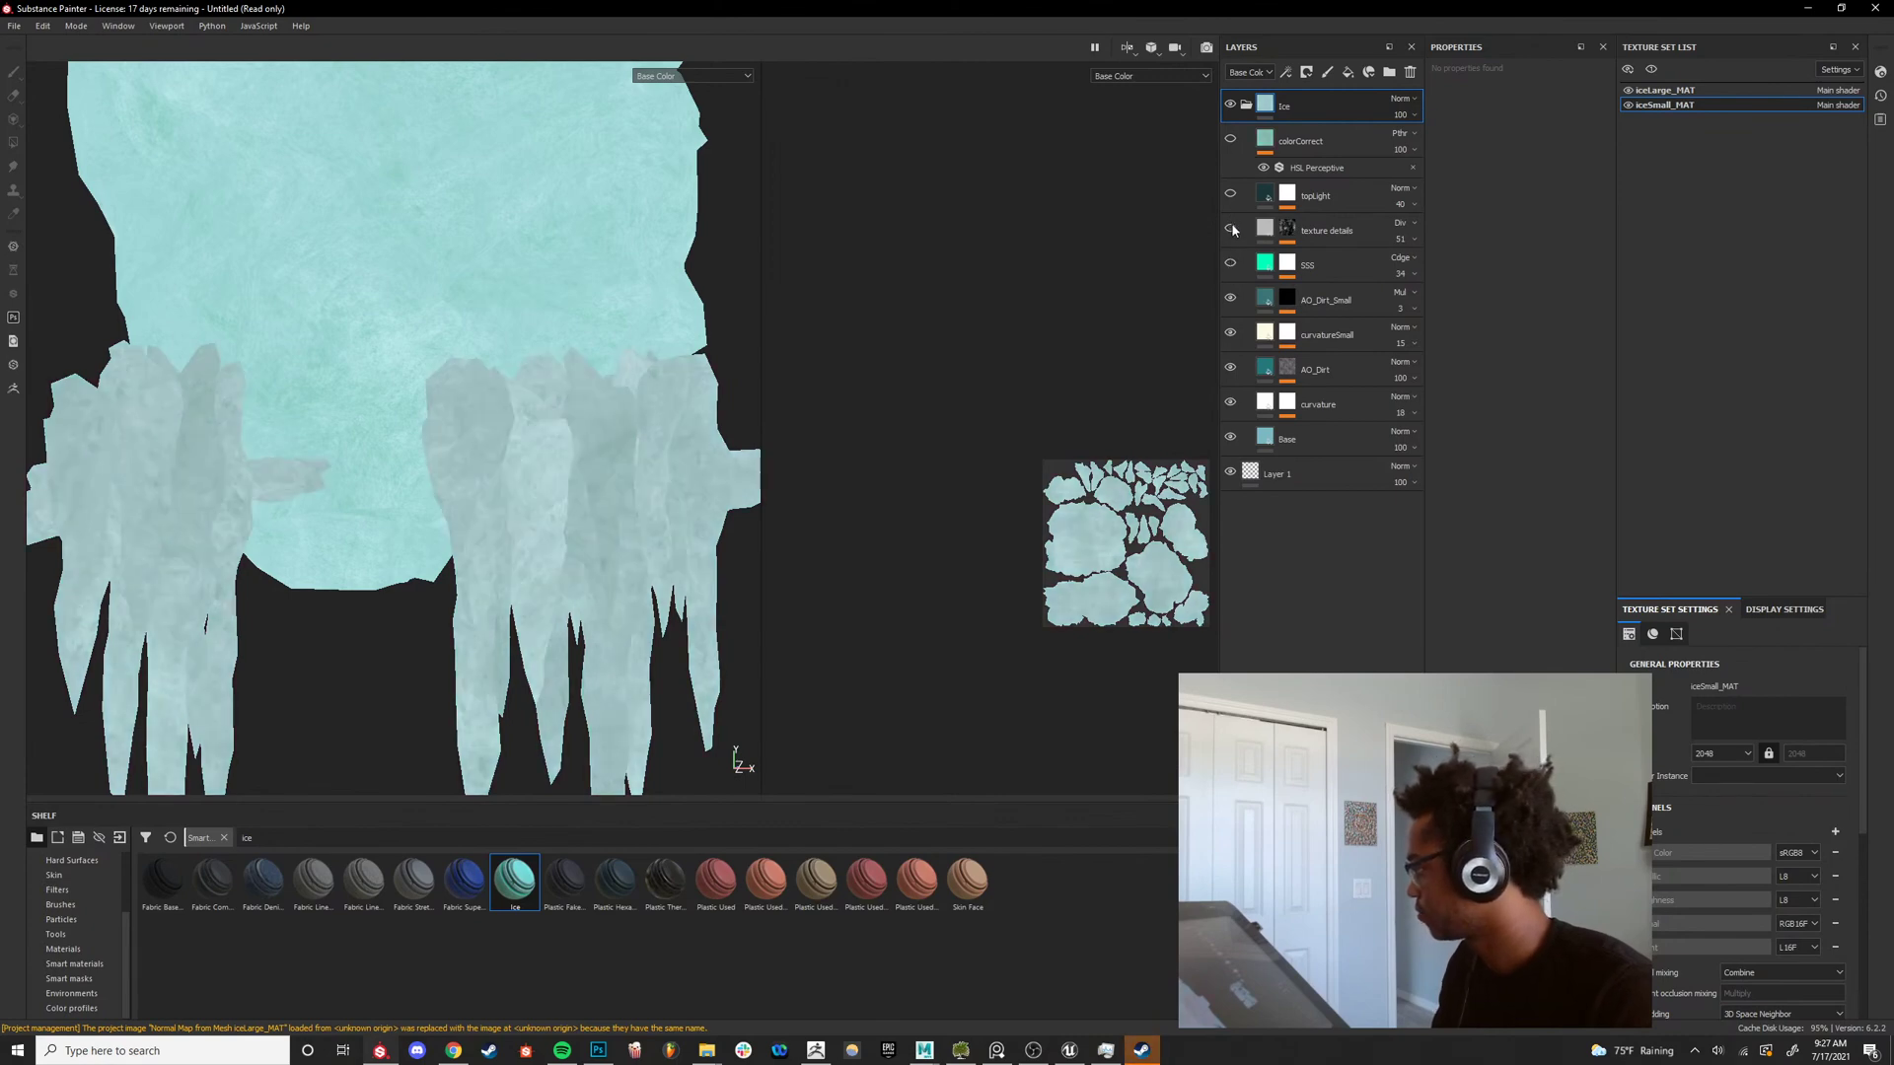
{"action": "left_click", "coordinate": [1231, 228]}
{"action": "left_click", "coordinate": [1231, 228]}
{"action": "left_click", "coordinate": [1231, 262]}
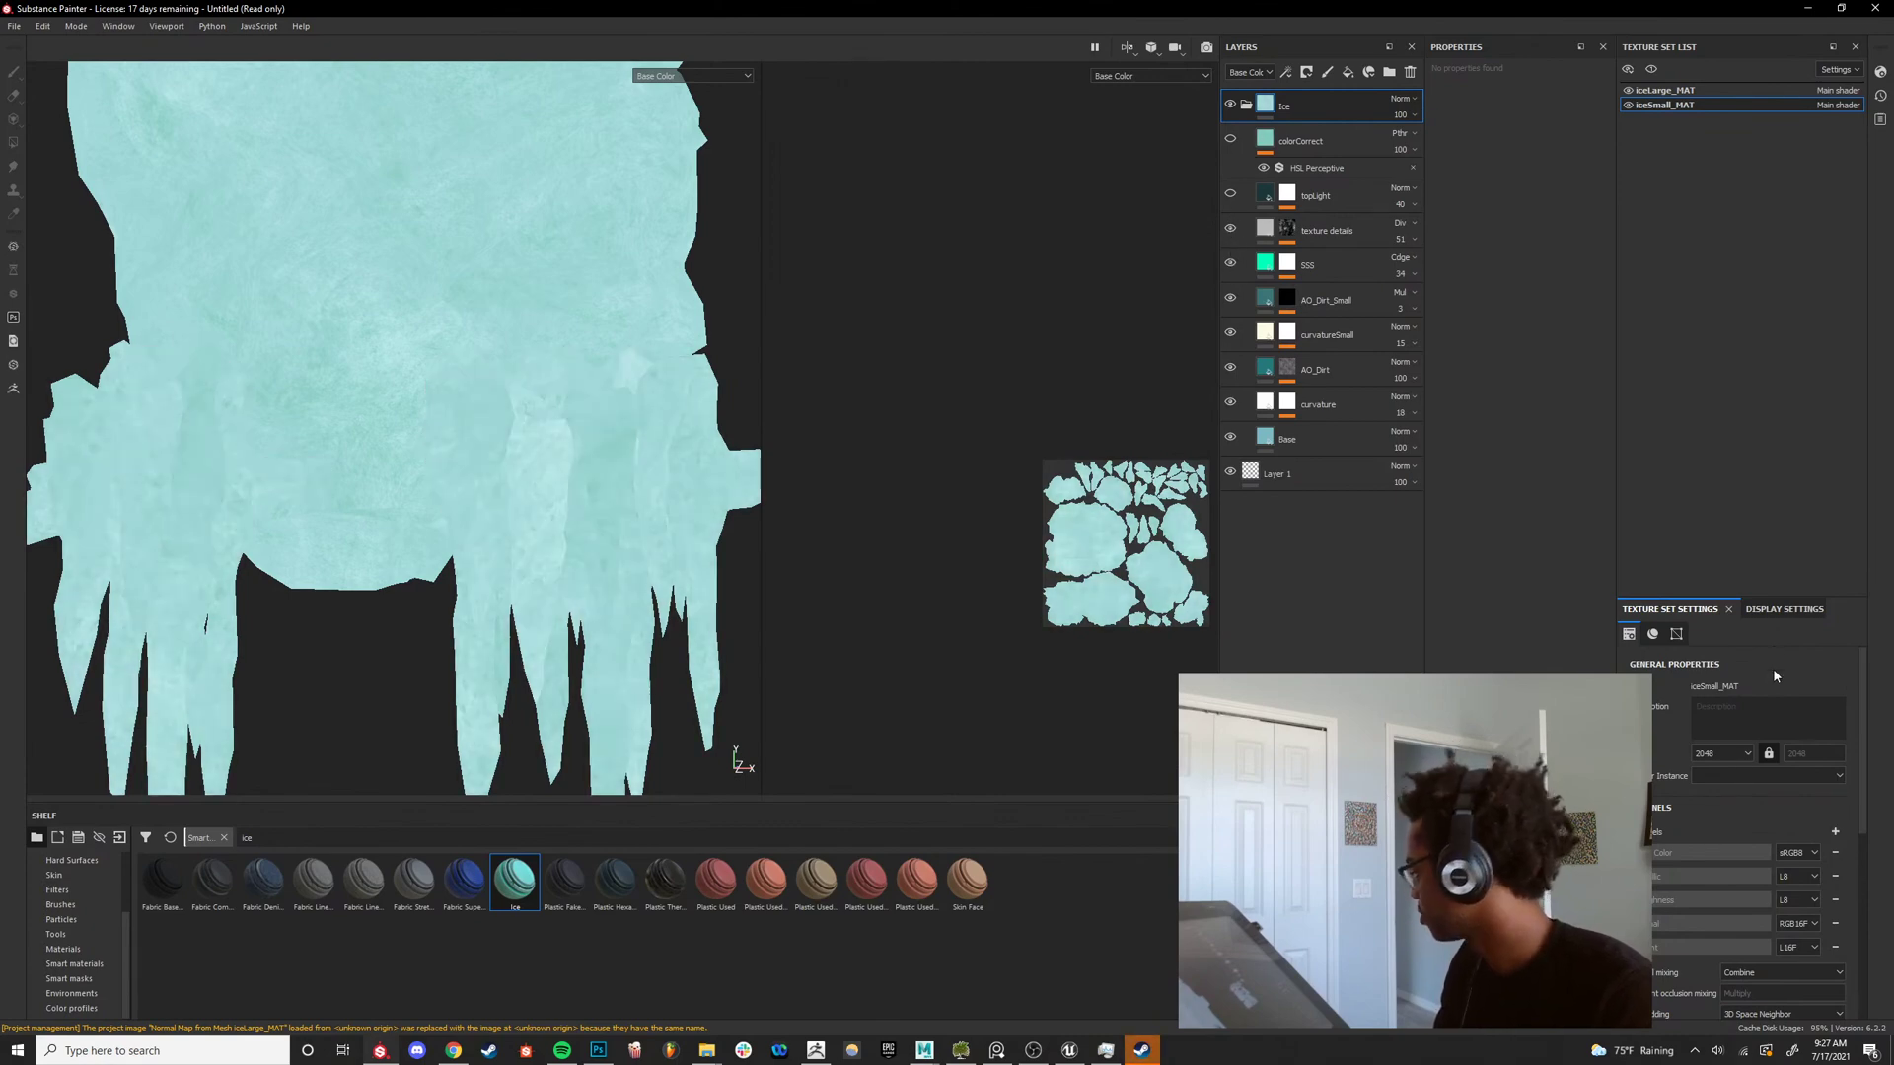
Select all mesh maps in the baking settings and bake them for both texture sets.
{"action": "scroll", "coordinate": [1756, 750], "scroll_direction": "down", "scroll_amount": 3}
{"action": "left_click", "coordinate": [1803, 892]}
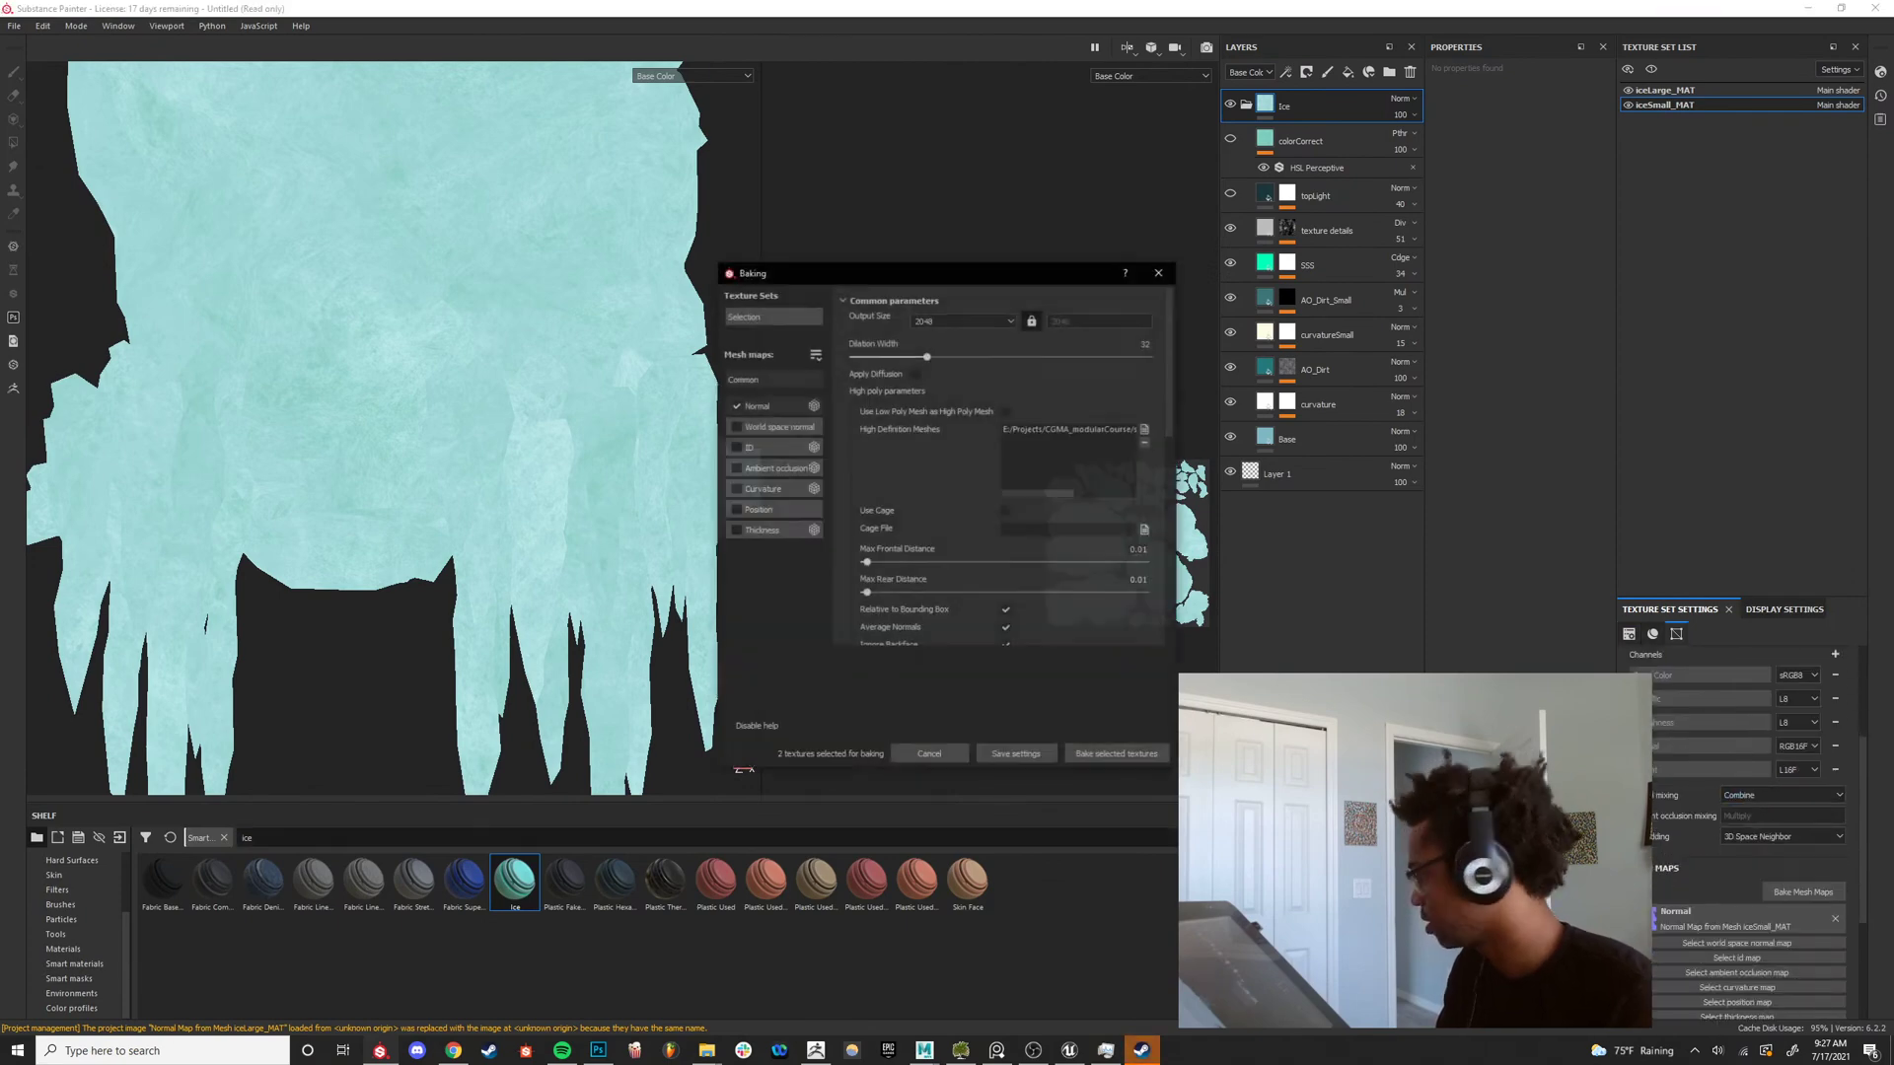
{"action": "left_click", "coordinate": [815, 354]}
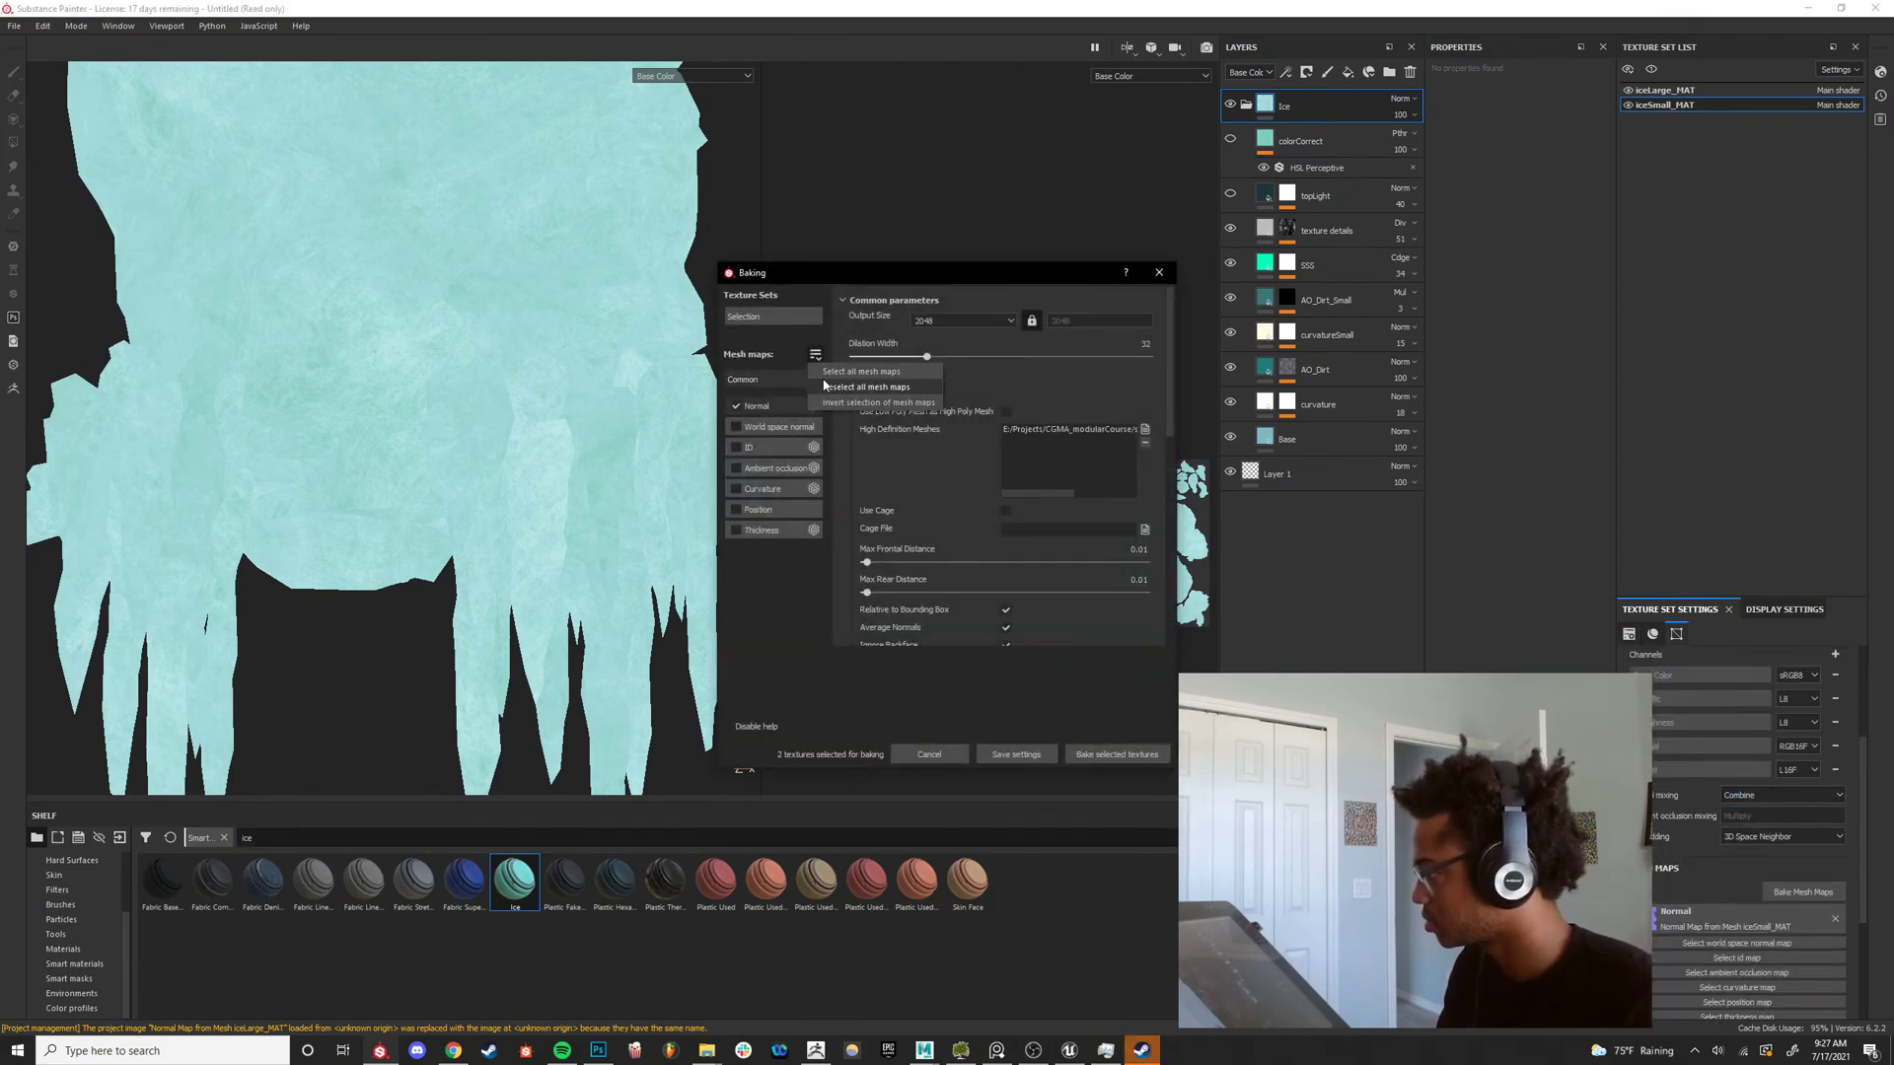
{"action": "left_click", "coordinate": [824, 372]}
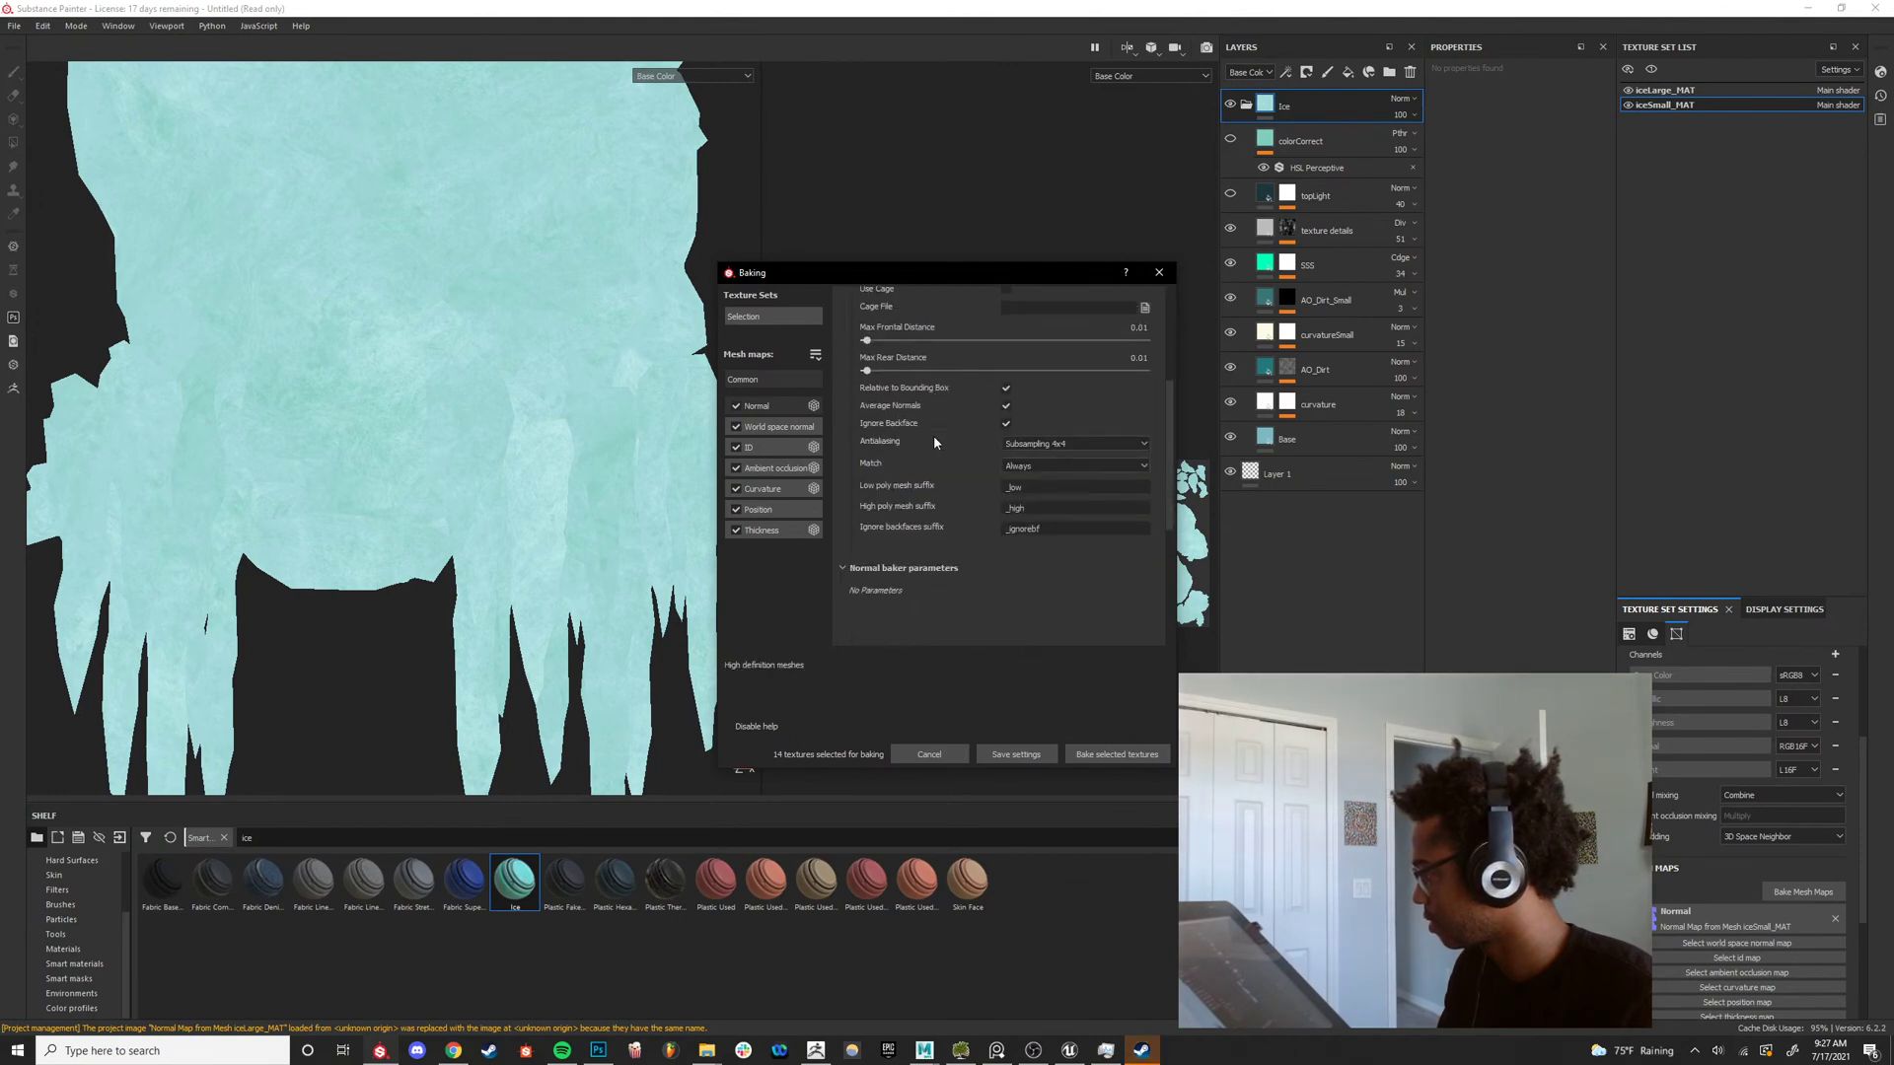
{"action": "scroll", "coordinate": [927, 577], "scroll_direction": "down", "scroll_amount": 1}
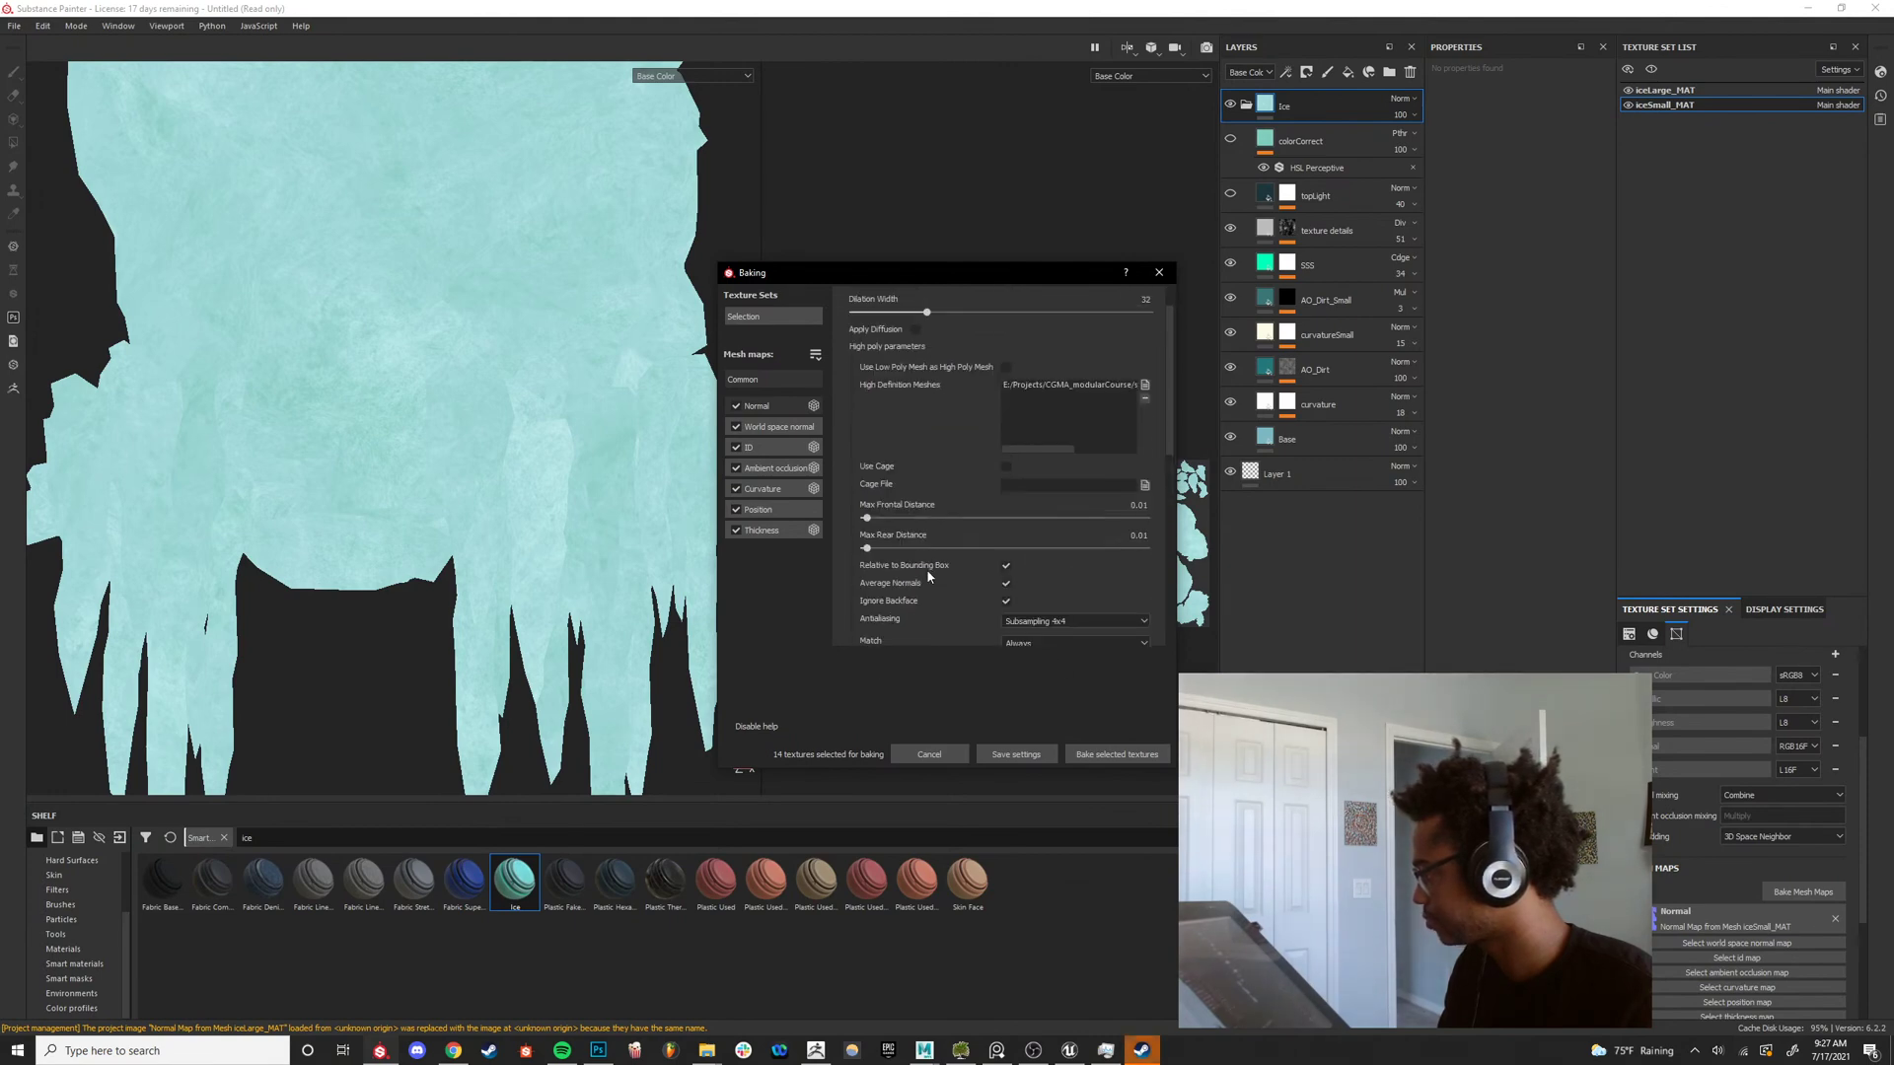
{"action": "left_click", "coordinate": [1095, 754]}
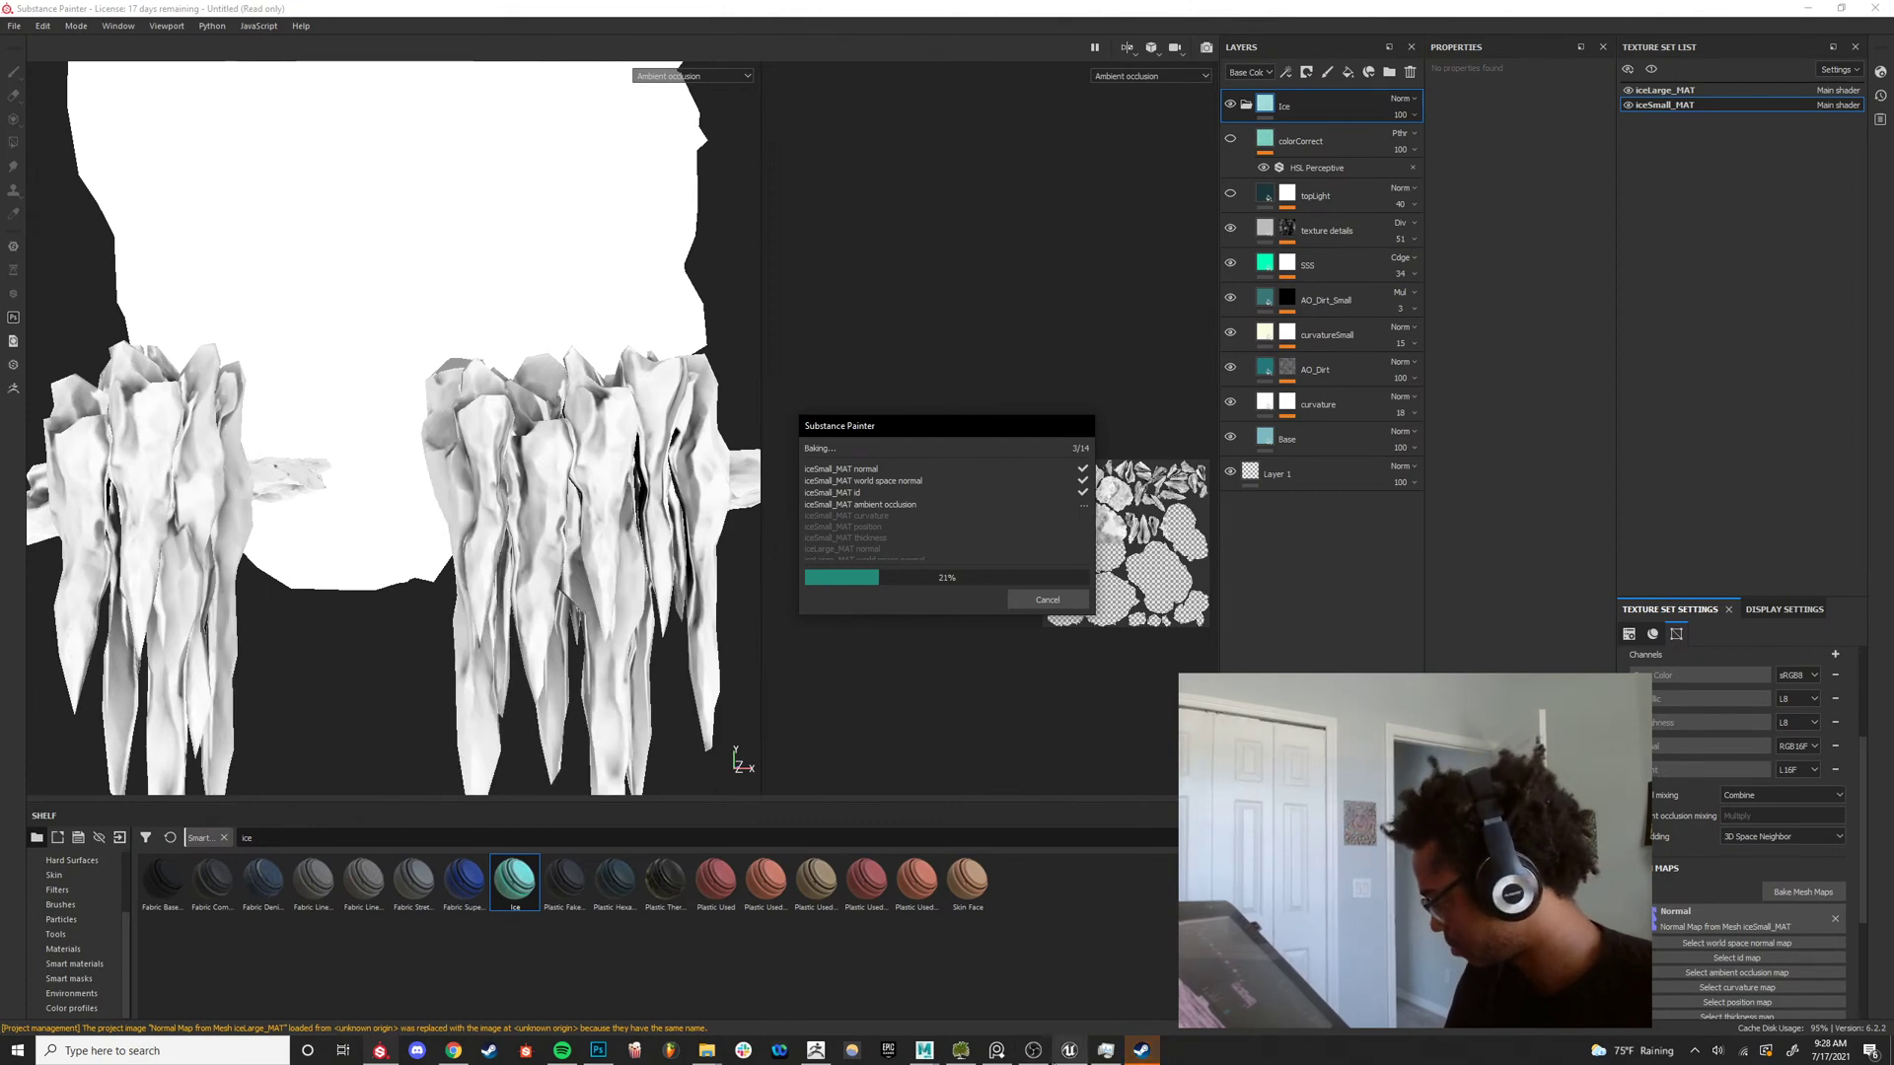
Switch to the reference image board and study the ice cave photo with the cracked frozen floor up close.
{"action": "left_click", "coordinate": [996, 1050]}
{"action": "scroll", "coordinate": [976, 604], "scroll_direction": "up", "scroll_amount": 10}
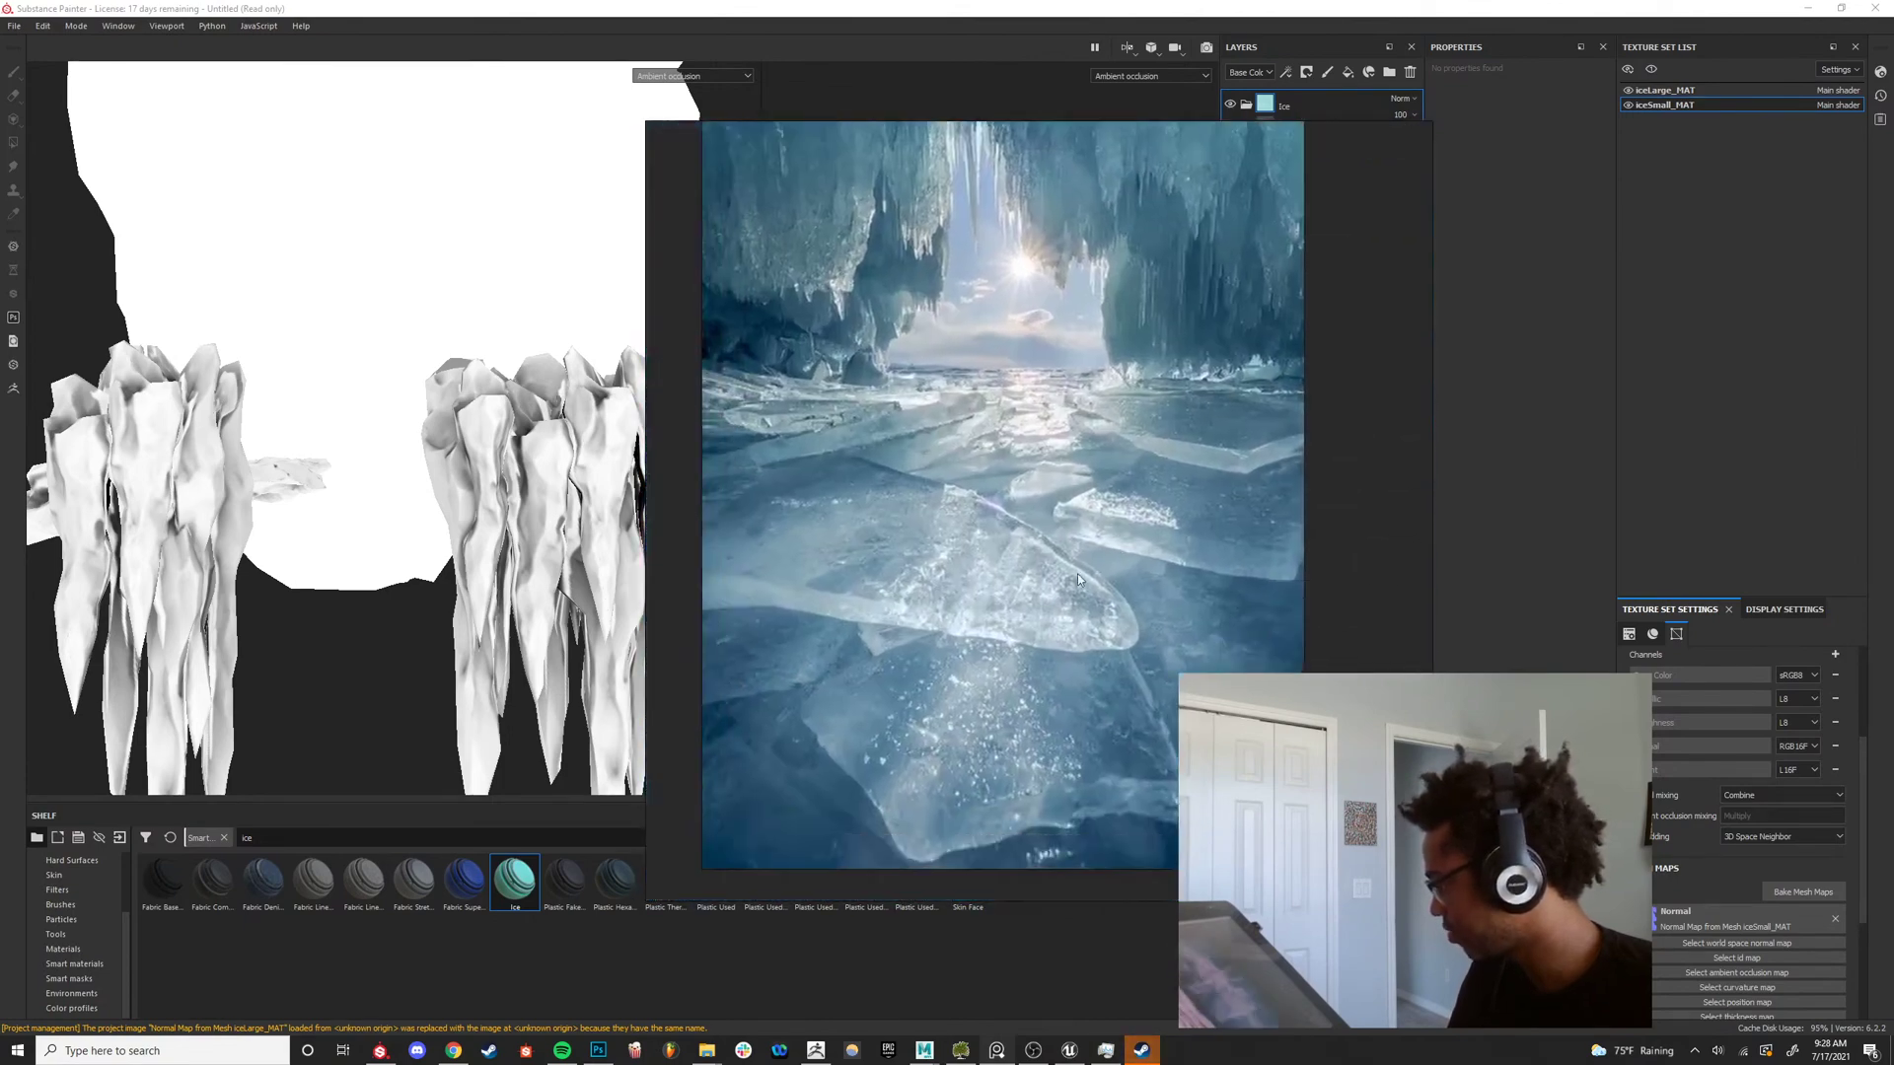
{"action": "scroll", "coordinate": [893, 752], "scroll_direction": "up", "scroll_amount": 3}
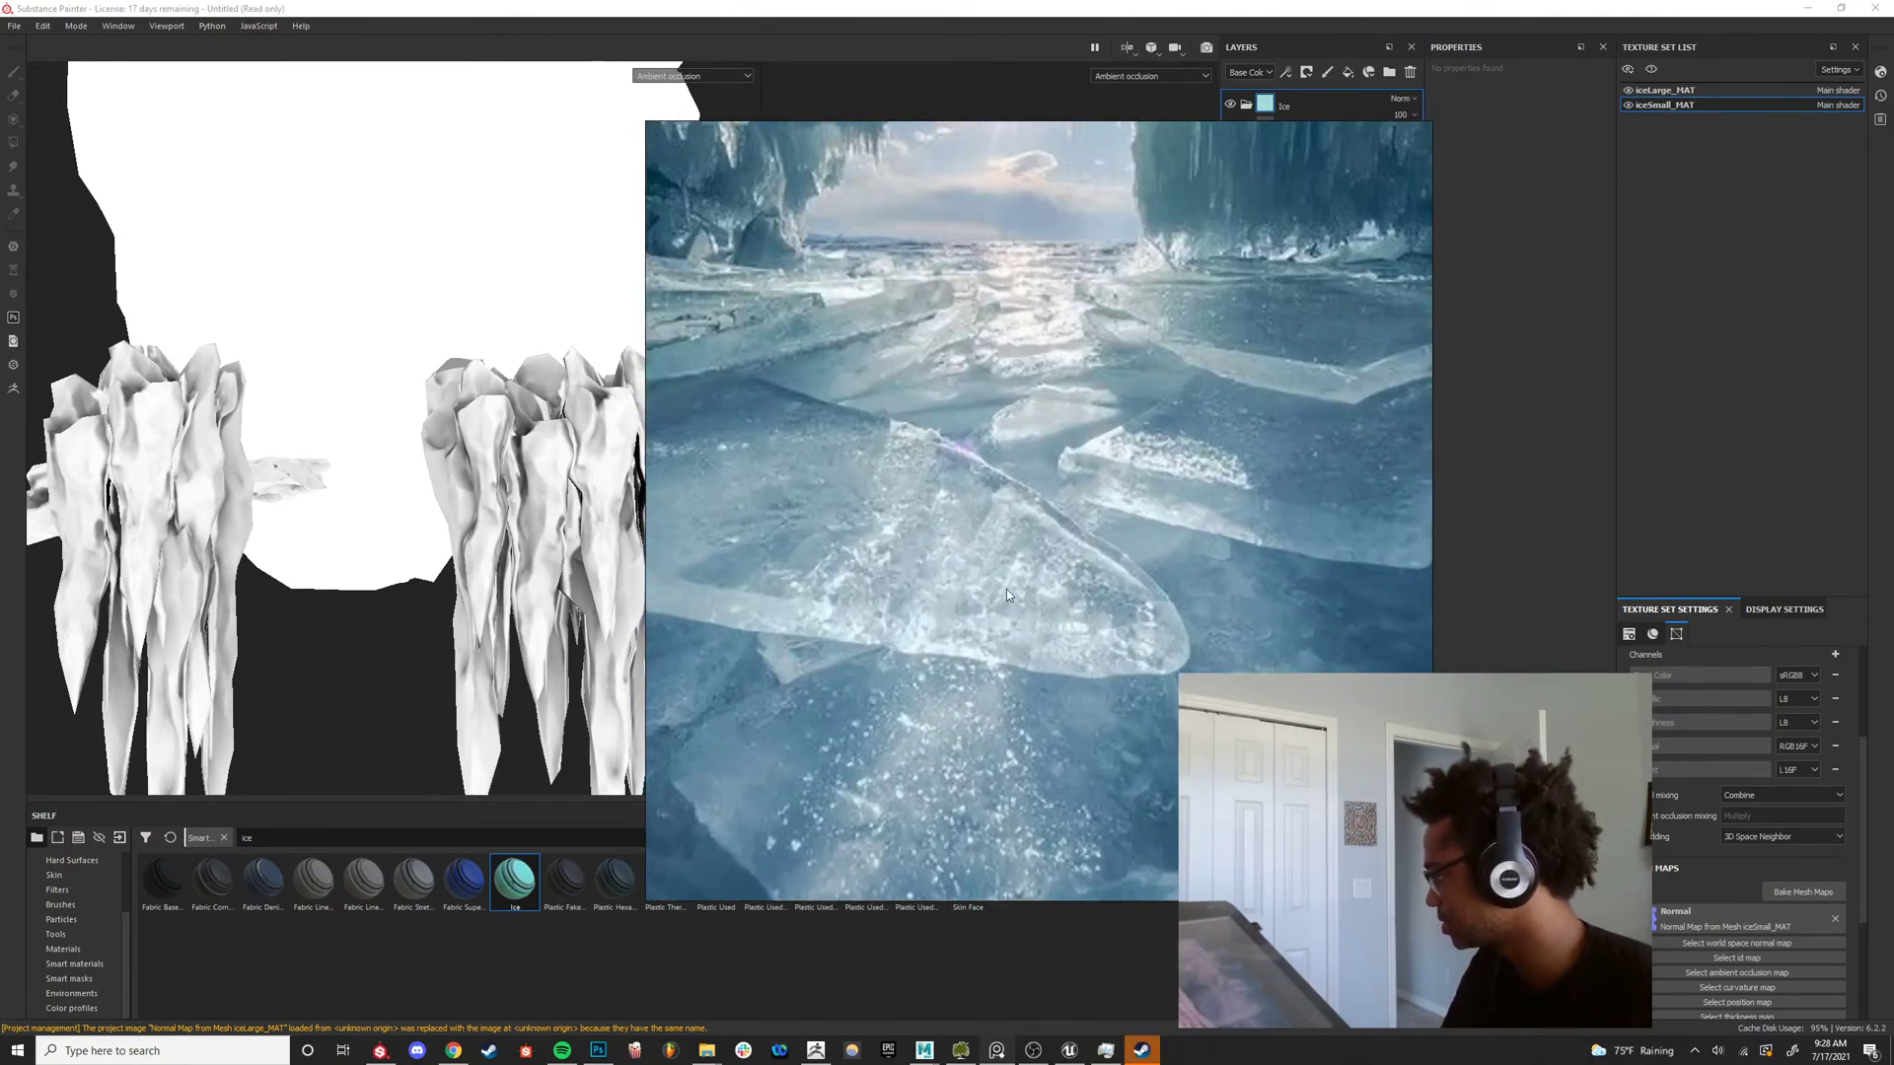
{"action": "scroll", "coordinate": [974, 572], "scroll_direction": "down", "scroll_amount": 8}
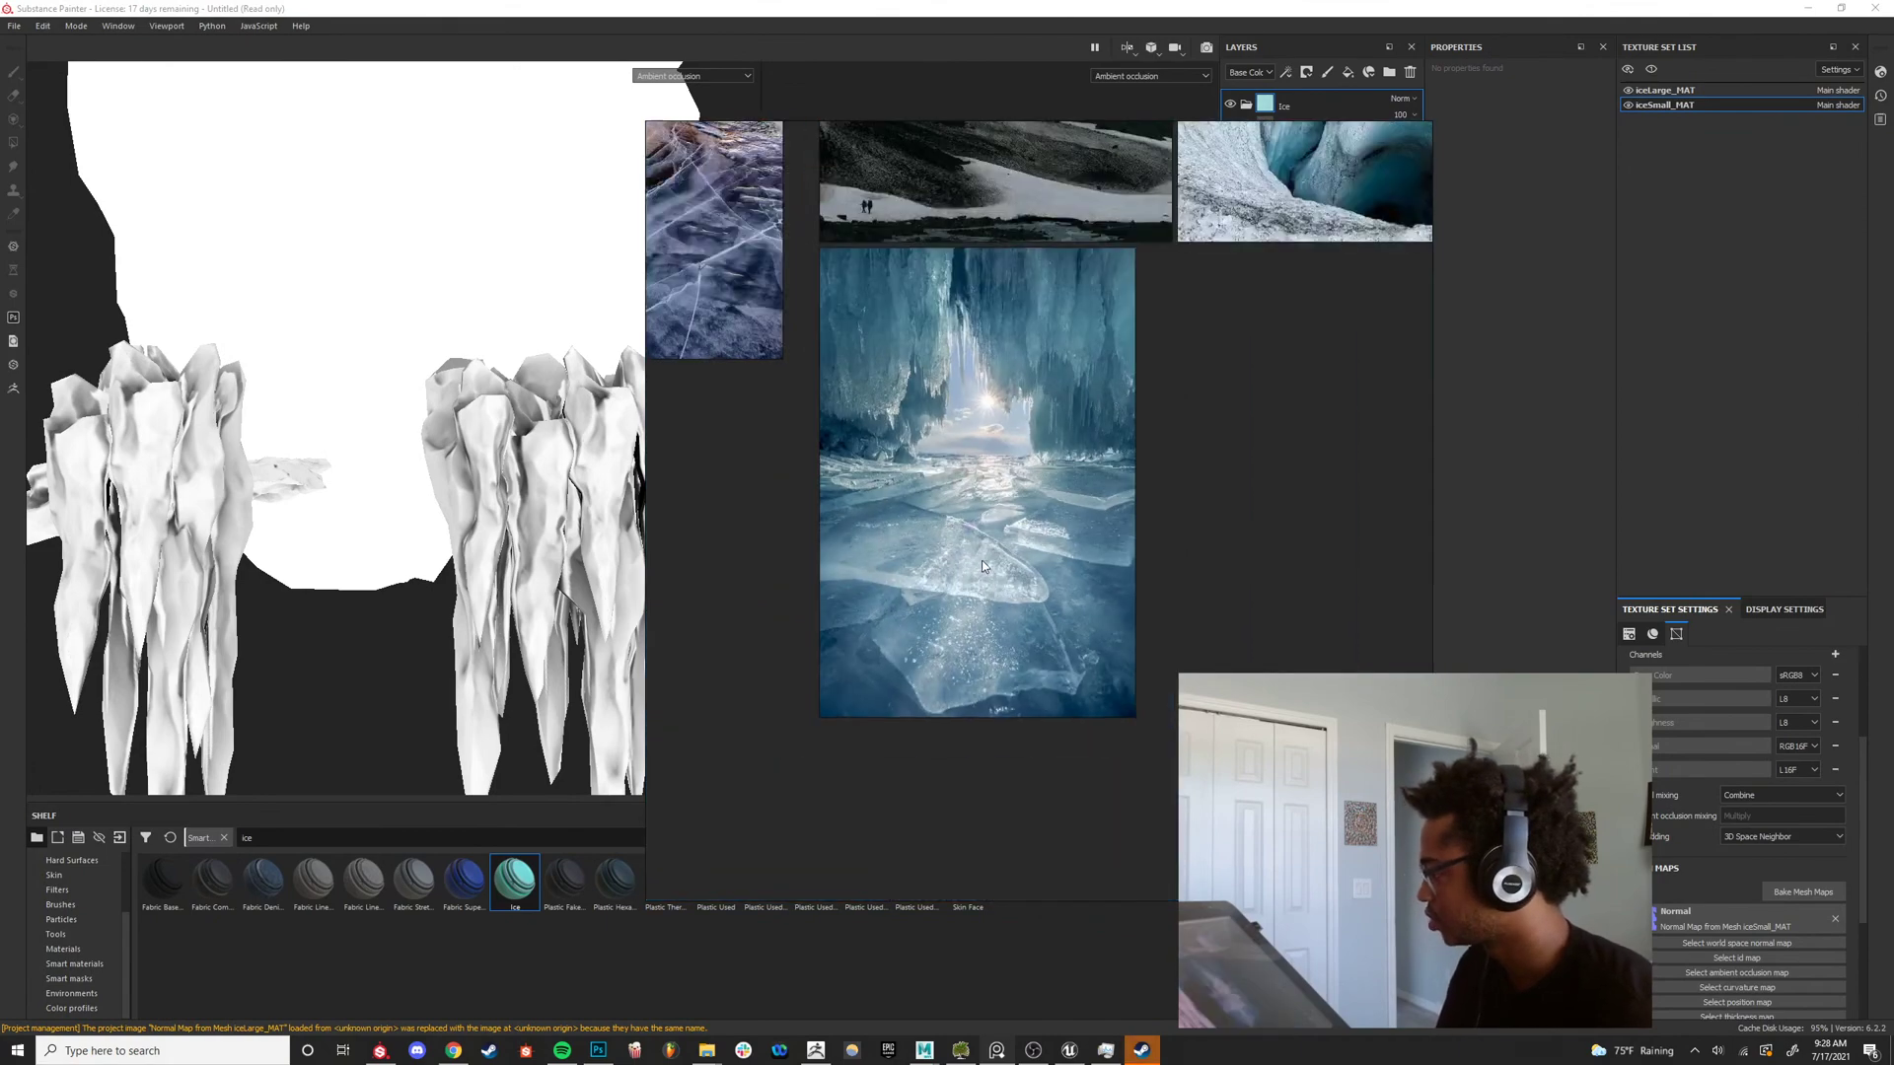
{"action": "scroll", "coordinate": [1070, 613], "scroll_direction": "up", "scroll_amount": 5}
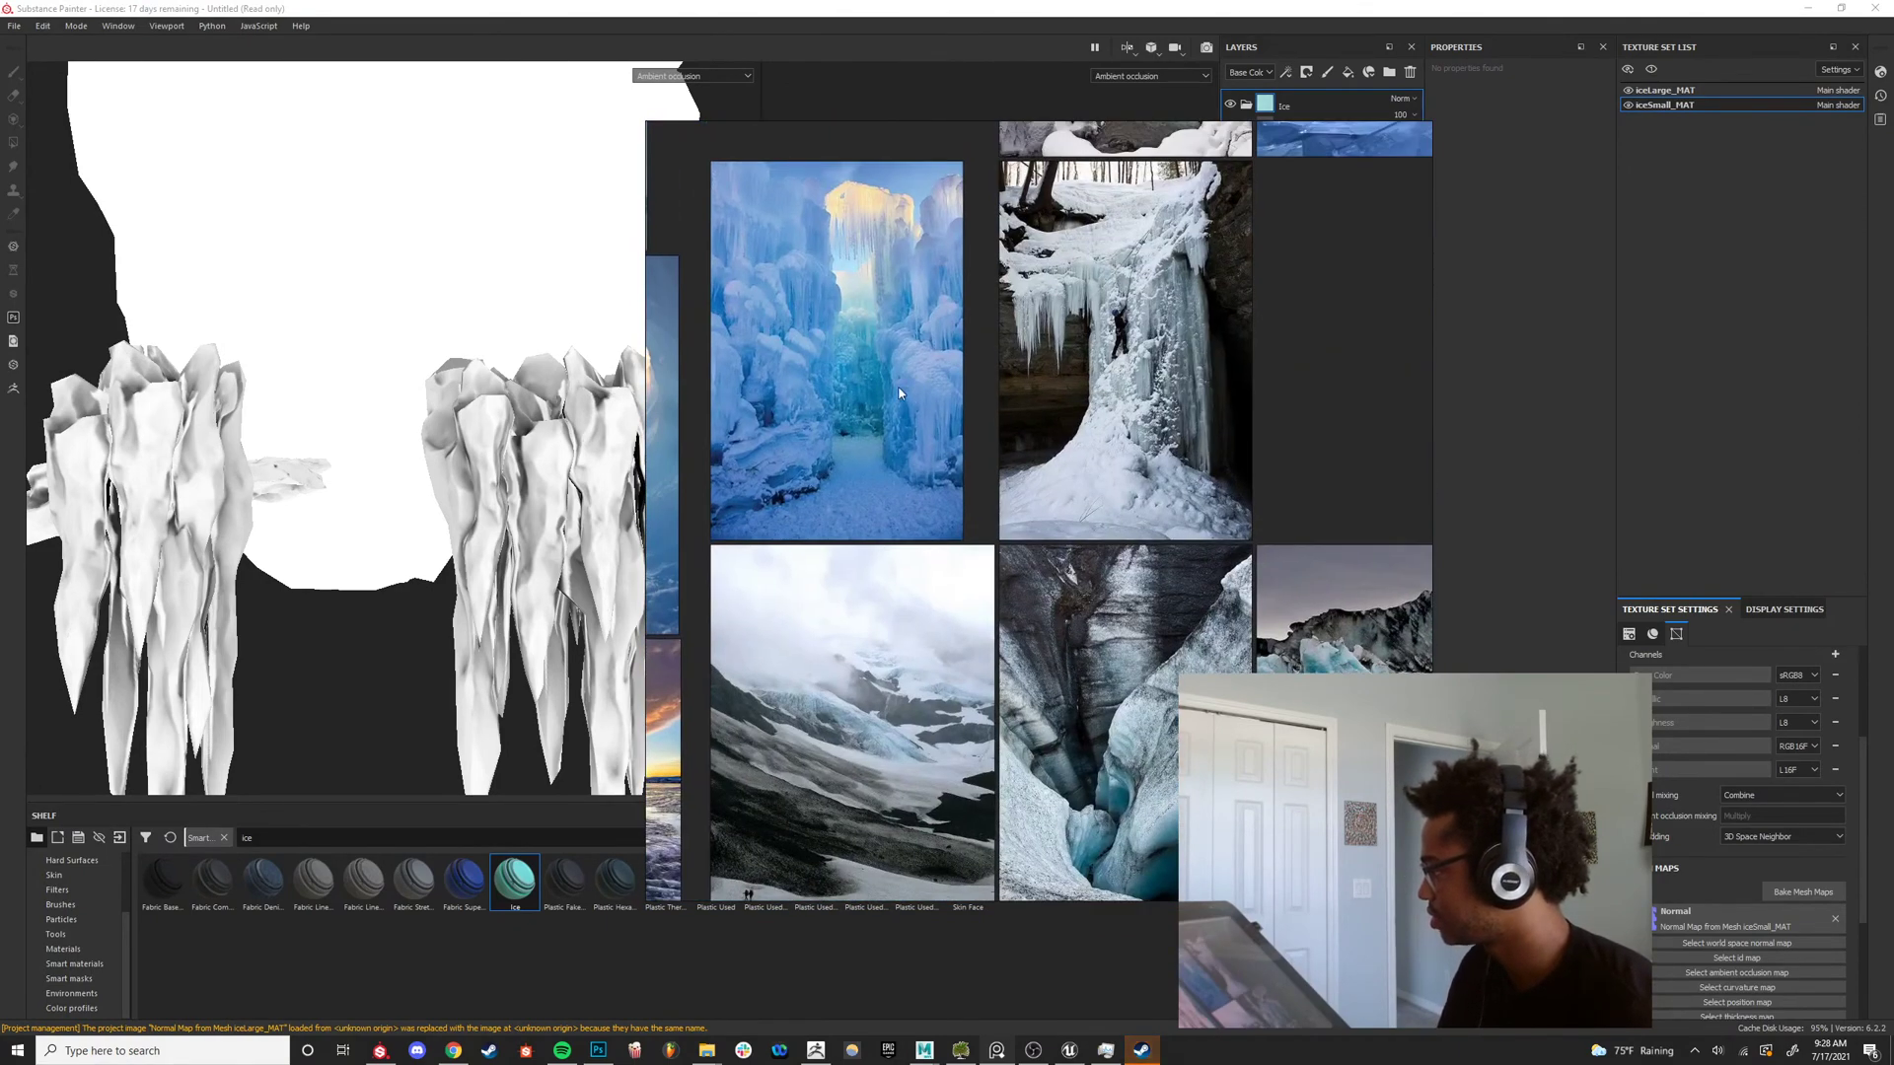
{"action": "scroll", "coordinate": [899, 393], "scroll_direction": "down", "scroll_amount": 5}
Examine the sunset photo of shattered ice slabs and the frozen waterfall photo on the reference board.
{"action": "scroll", "coordinate": [1193, 484], "scroll_direction": "up", "scroll_amount": 8}
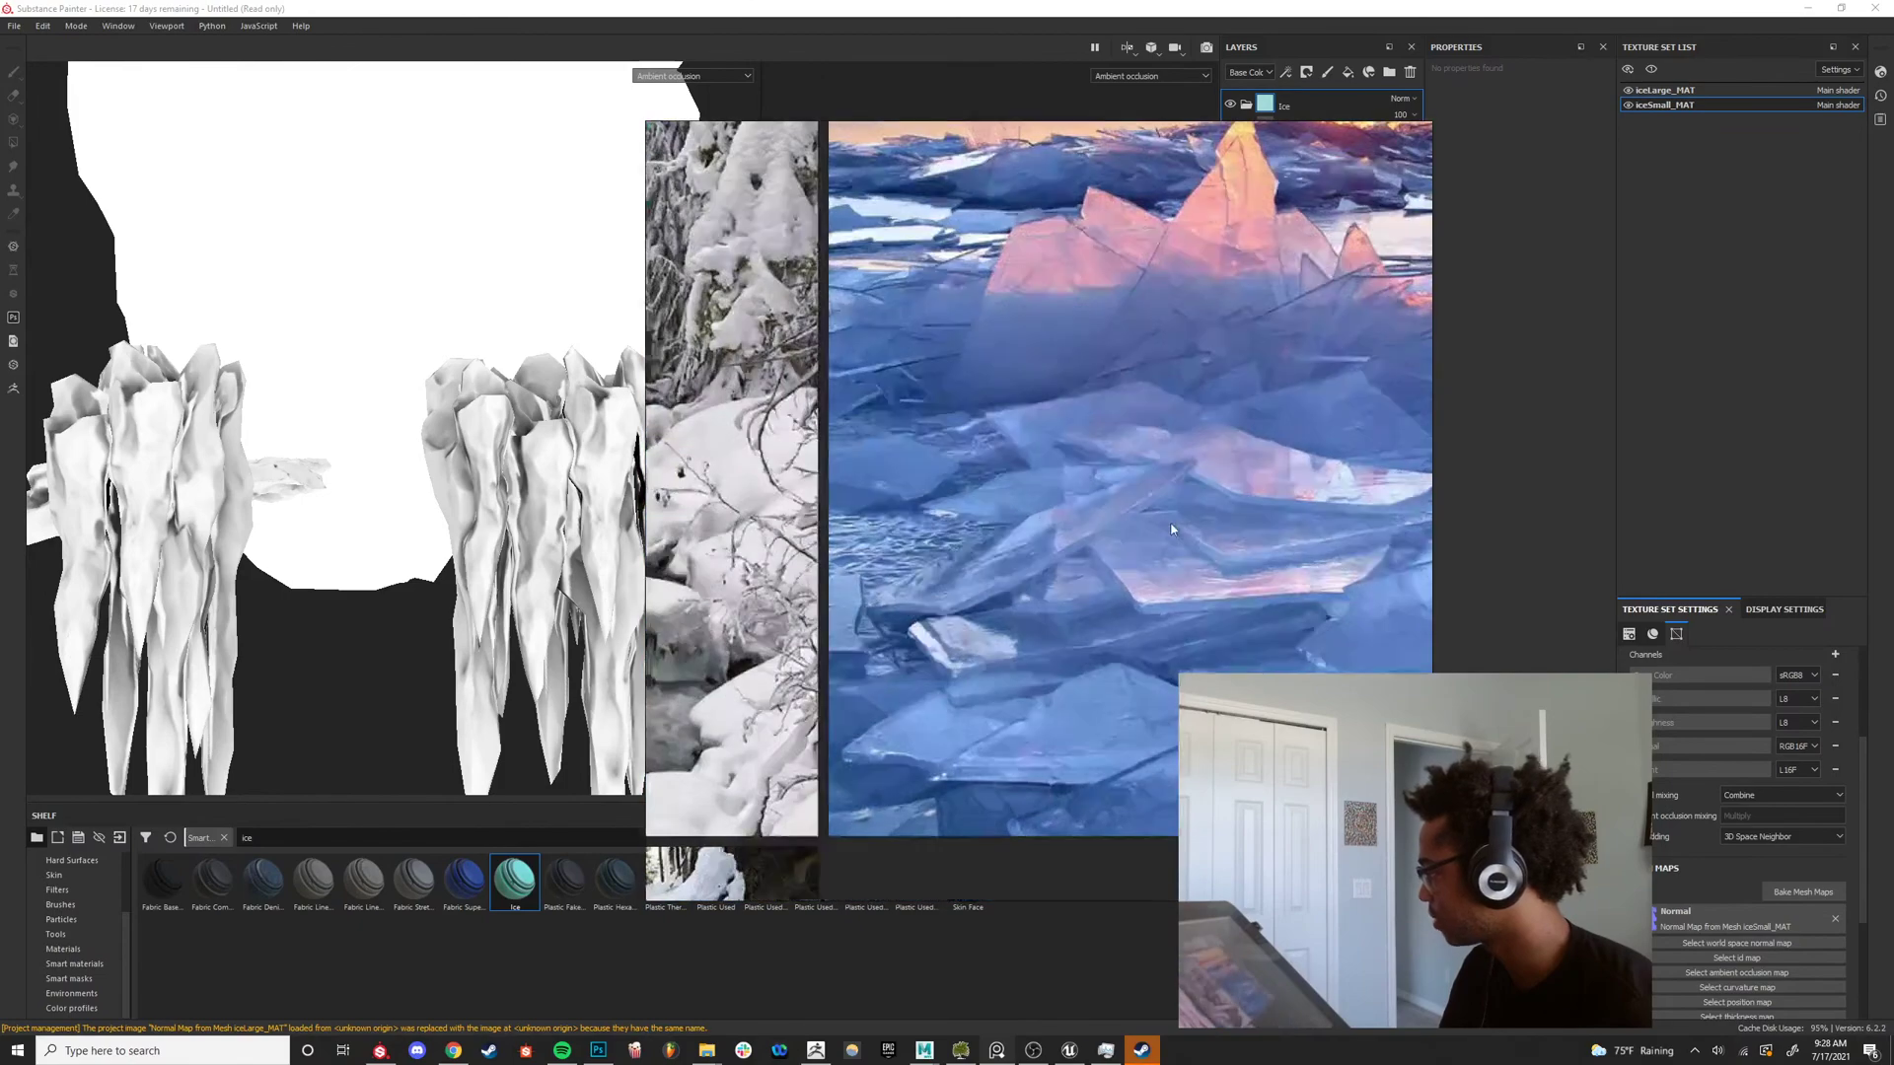
{"action": "scroll", "coordinate": [1172, 530], "scroll_direction": "up", "scroll_amount": 4}
{"action": "scroll", "coordinate": [1141, 590], "scroll_direction": "down", "scroll_amount": 3}
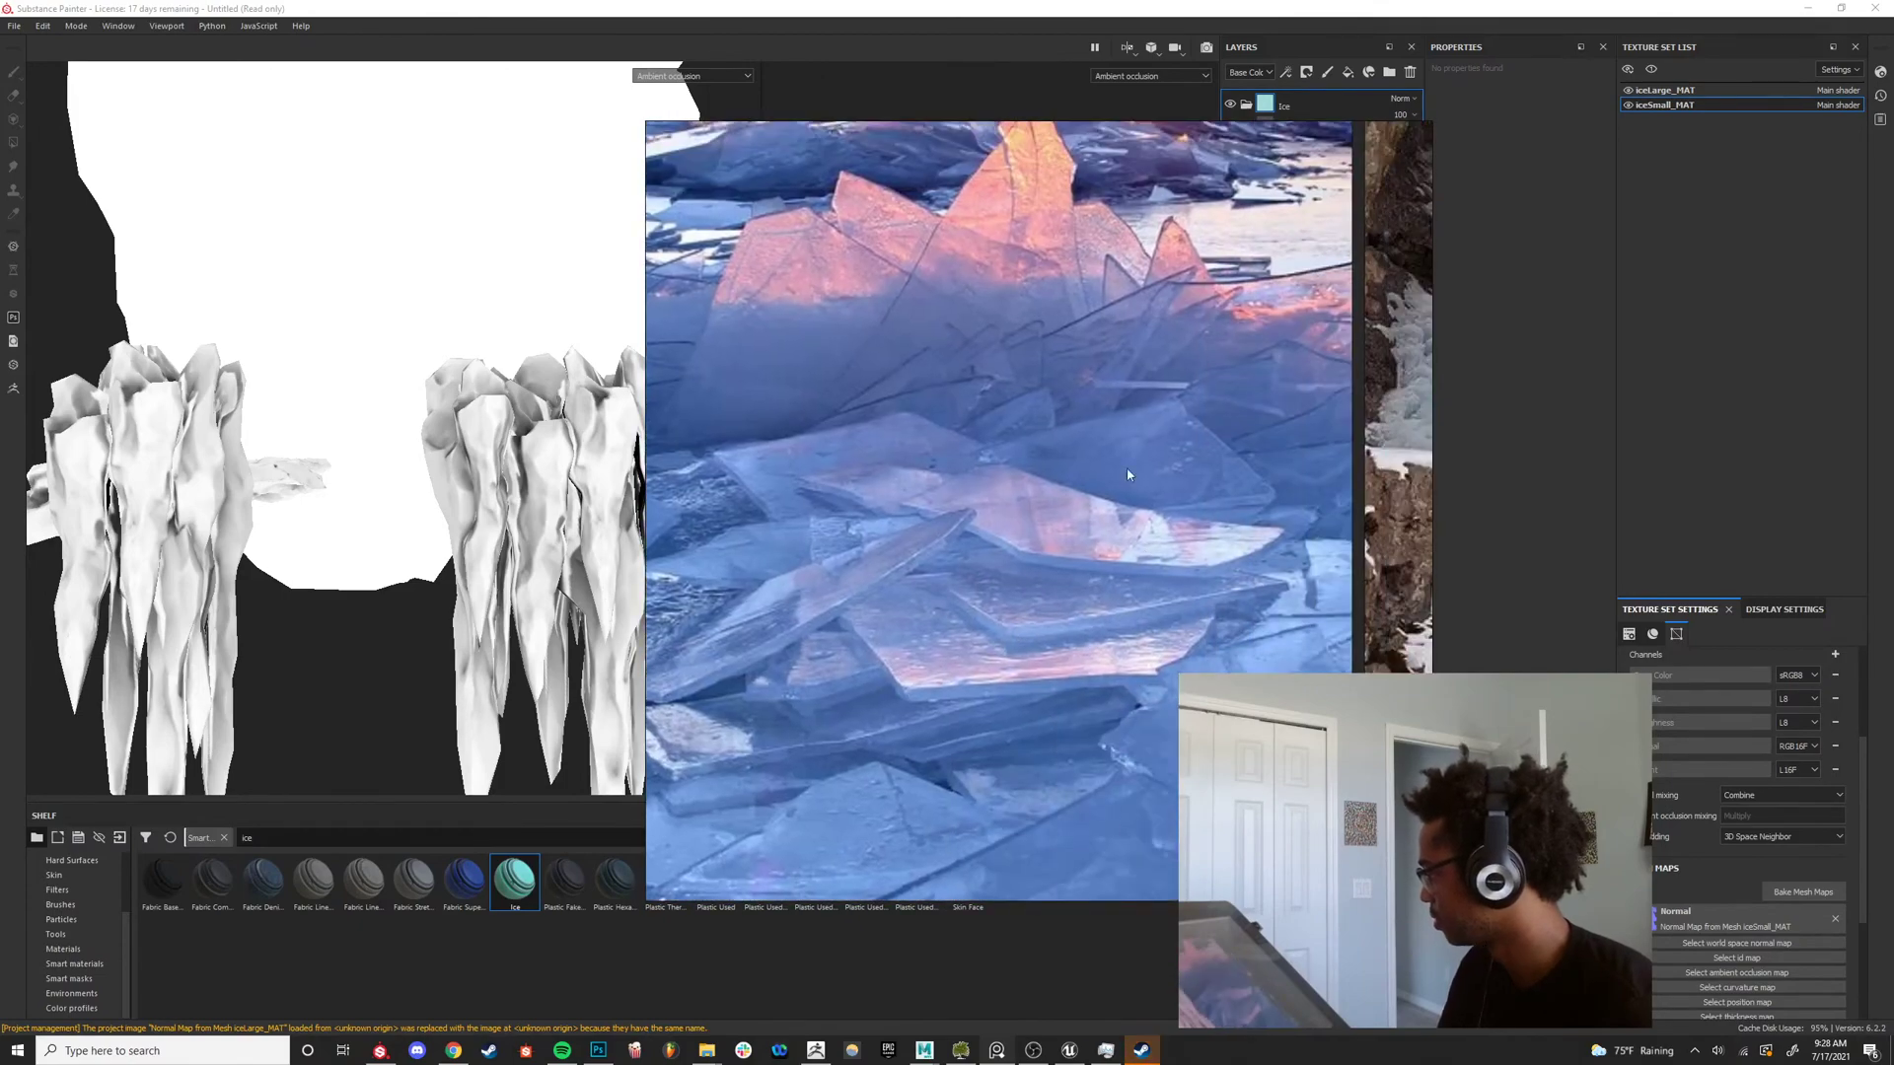
{"action": "scroll", "coordinate": [1069, 418], "scroll_direction": "down", "scroll_amount": 3}
{"action": "scroll", "coordinate": [1036, 359], "scroll_direction": "up", "scroll_amount": 3}
{"action": "scroll", "coordinate": [1036, 359], "scroll_direction": "down", "scroll_amount": 6}
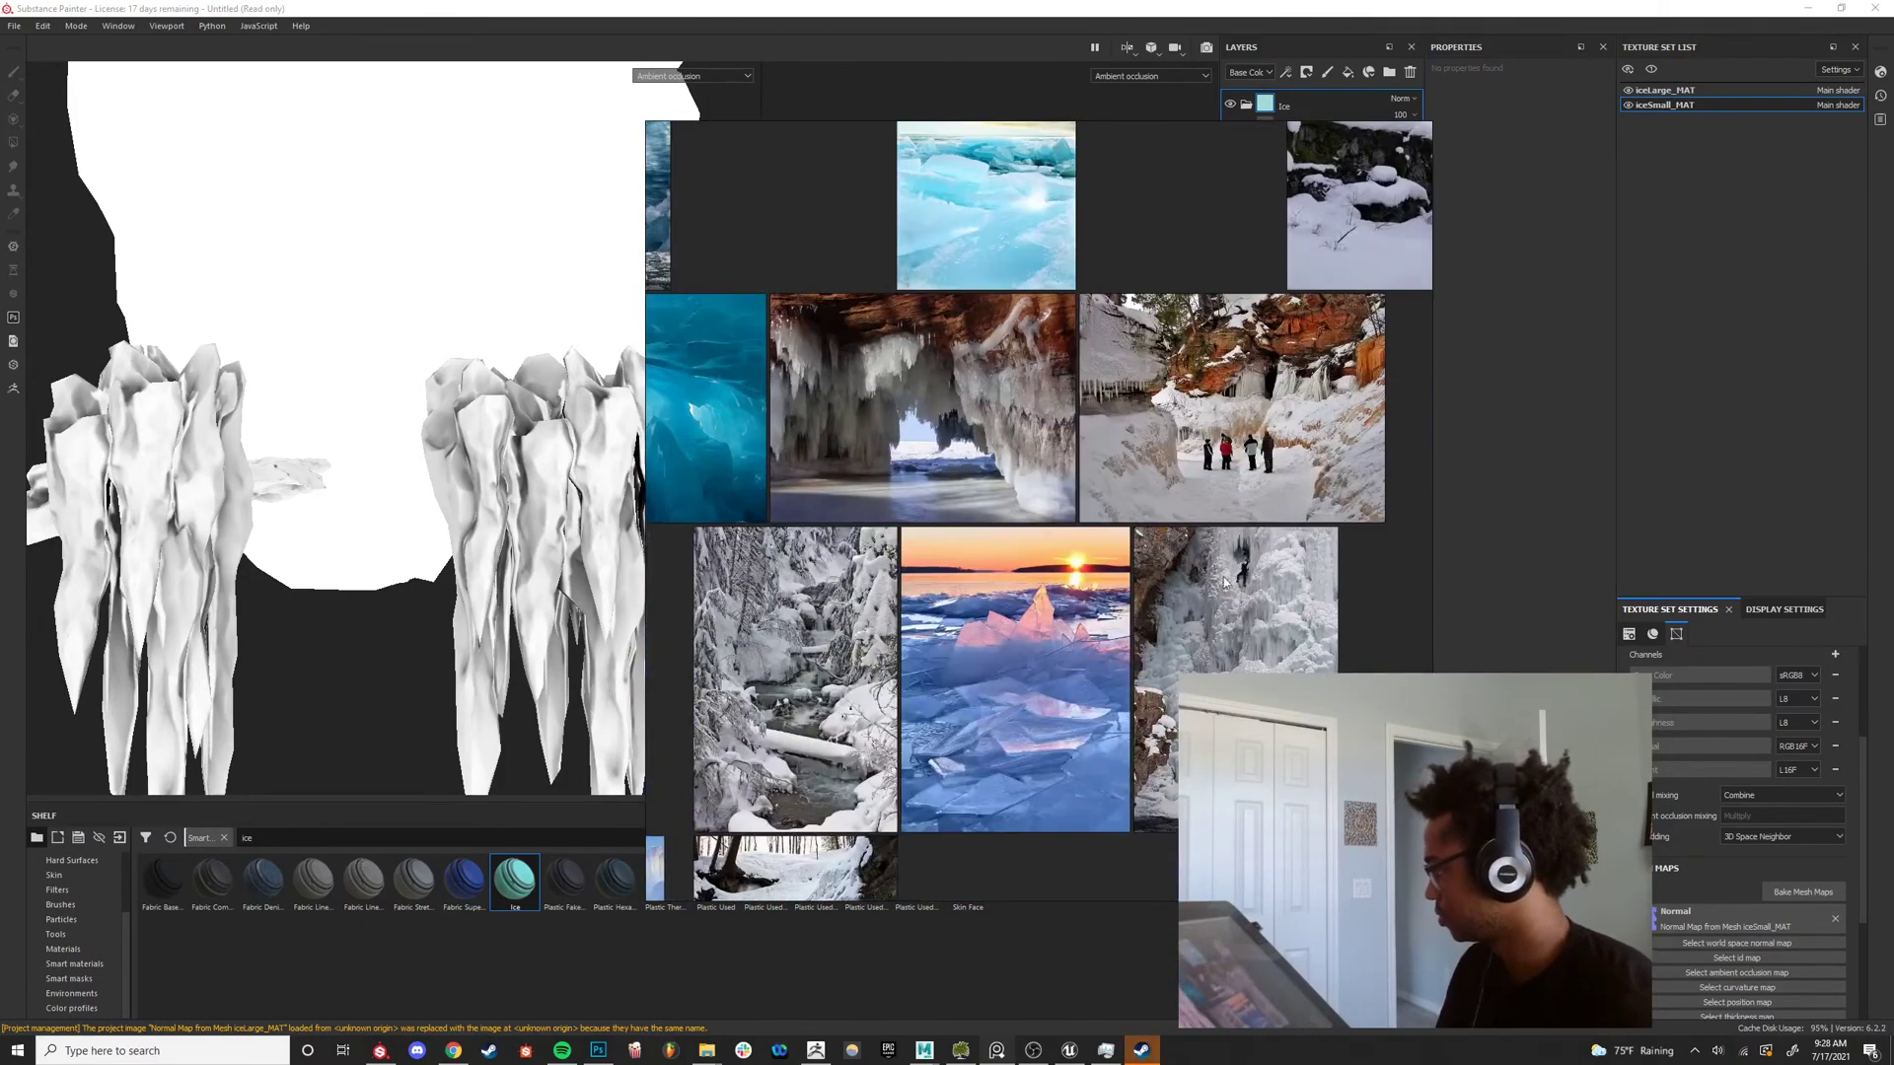
{"action": "scroll", "coordinate": [1223, 577], "scroll_direction": "up", "scroll_amount": 6}
{"action": "scroll", "coordinate": [1067, 589], "scroll_direction": "down", "scroll_amount": 2}
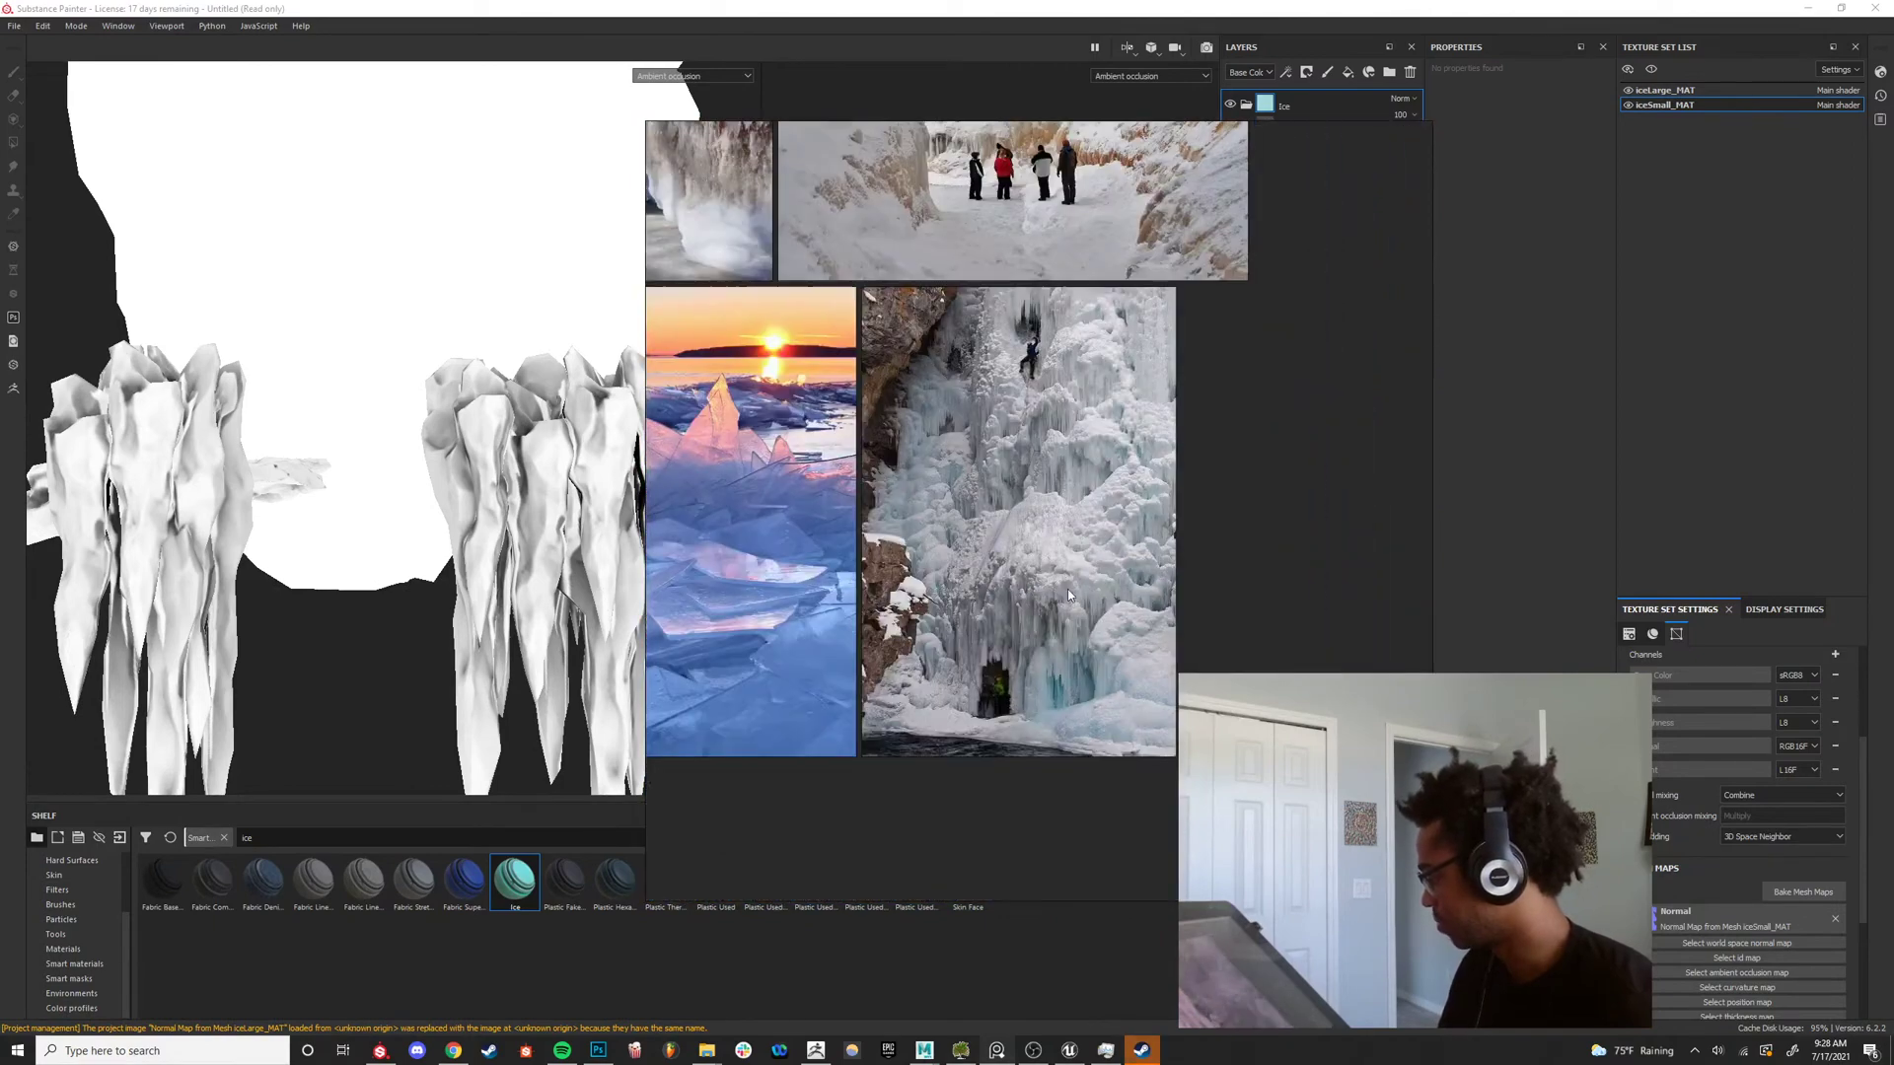
{"action": "scroll", "coordinate": [1067, 588], "scroll_direction": "down", "scroll_amount": 4}
{"action": "scroll", "coordinate": [1058, 534], "scroll_direction": "up", "scroll_amount": 5}
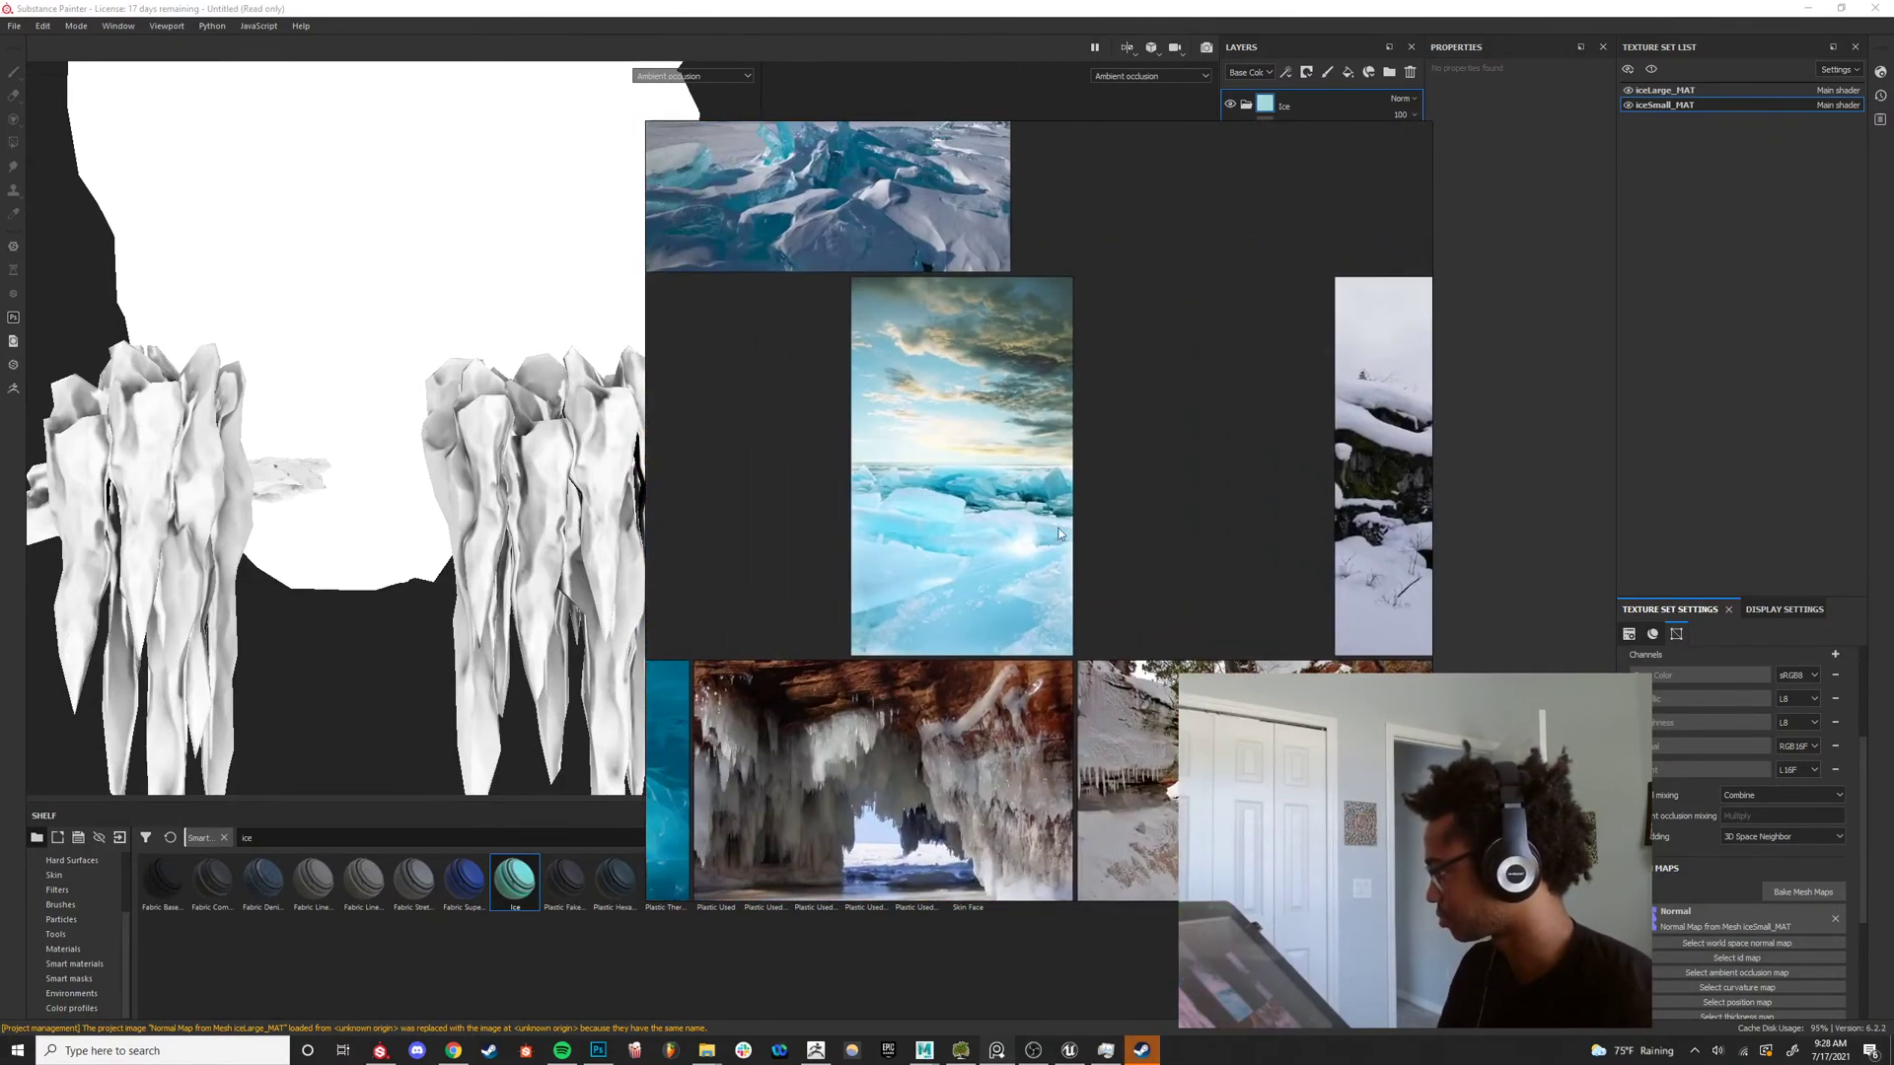
Move the reference board aside and study the surface detail of the deep blue ice cave photo up close.
{"action": "right_click_drag", "start_coordinate": [1058, 534], "coordinate": [1195, 624]}
{"action": "scroll", "coordinate": [1195, 623], "scroll_direction": "down", "scroll_amount": 3}
{"action": "middle_click_drag", "start_coordinate": [1141, 461], "coordinate": [1360, 432]}
{"action": "scroll", "coordinate": [986, 691], "scroll_direction": "up", "scroll_amount": 5}
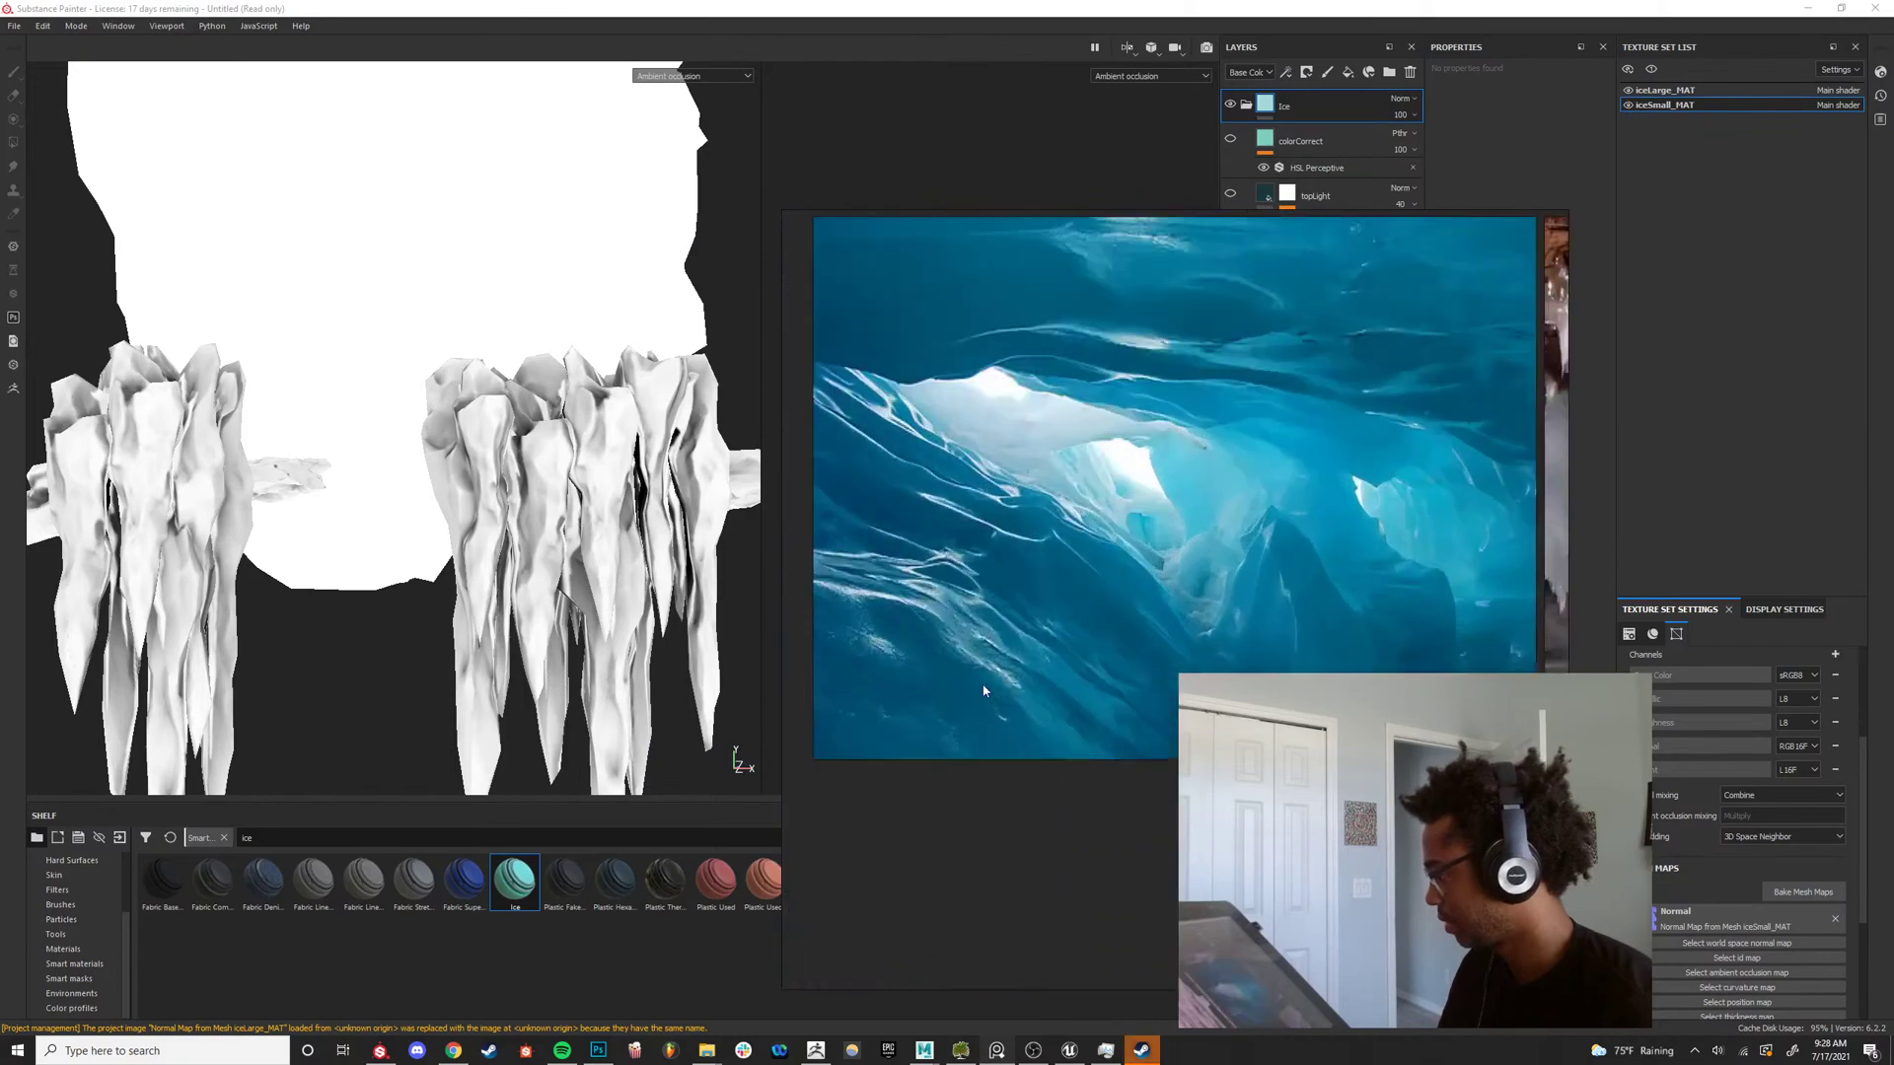
{"action": "scroll", "coordinate": [983, 691], "scroll_direction": "up", "scroll_amount": 1}
{"action": "scroll", "coordinate": [933, 617], "scroll_direction": "up", "scroll_amount": 4}
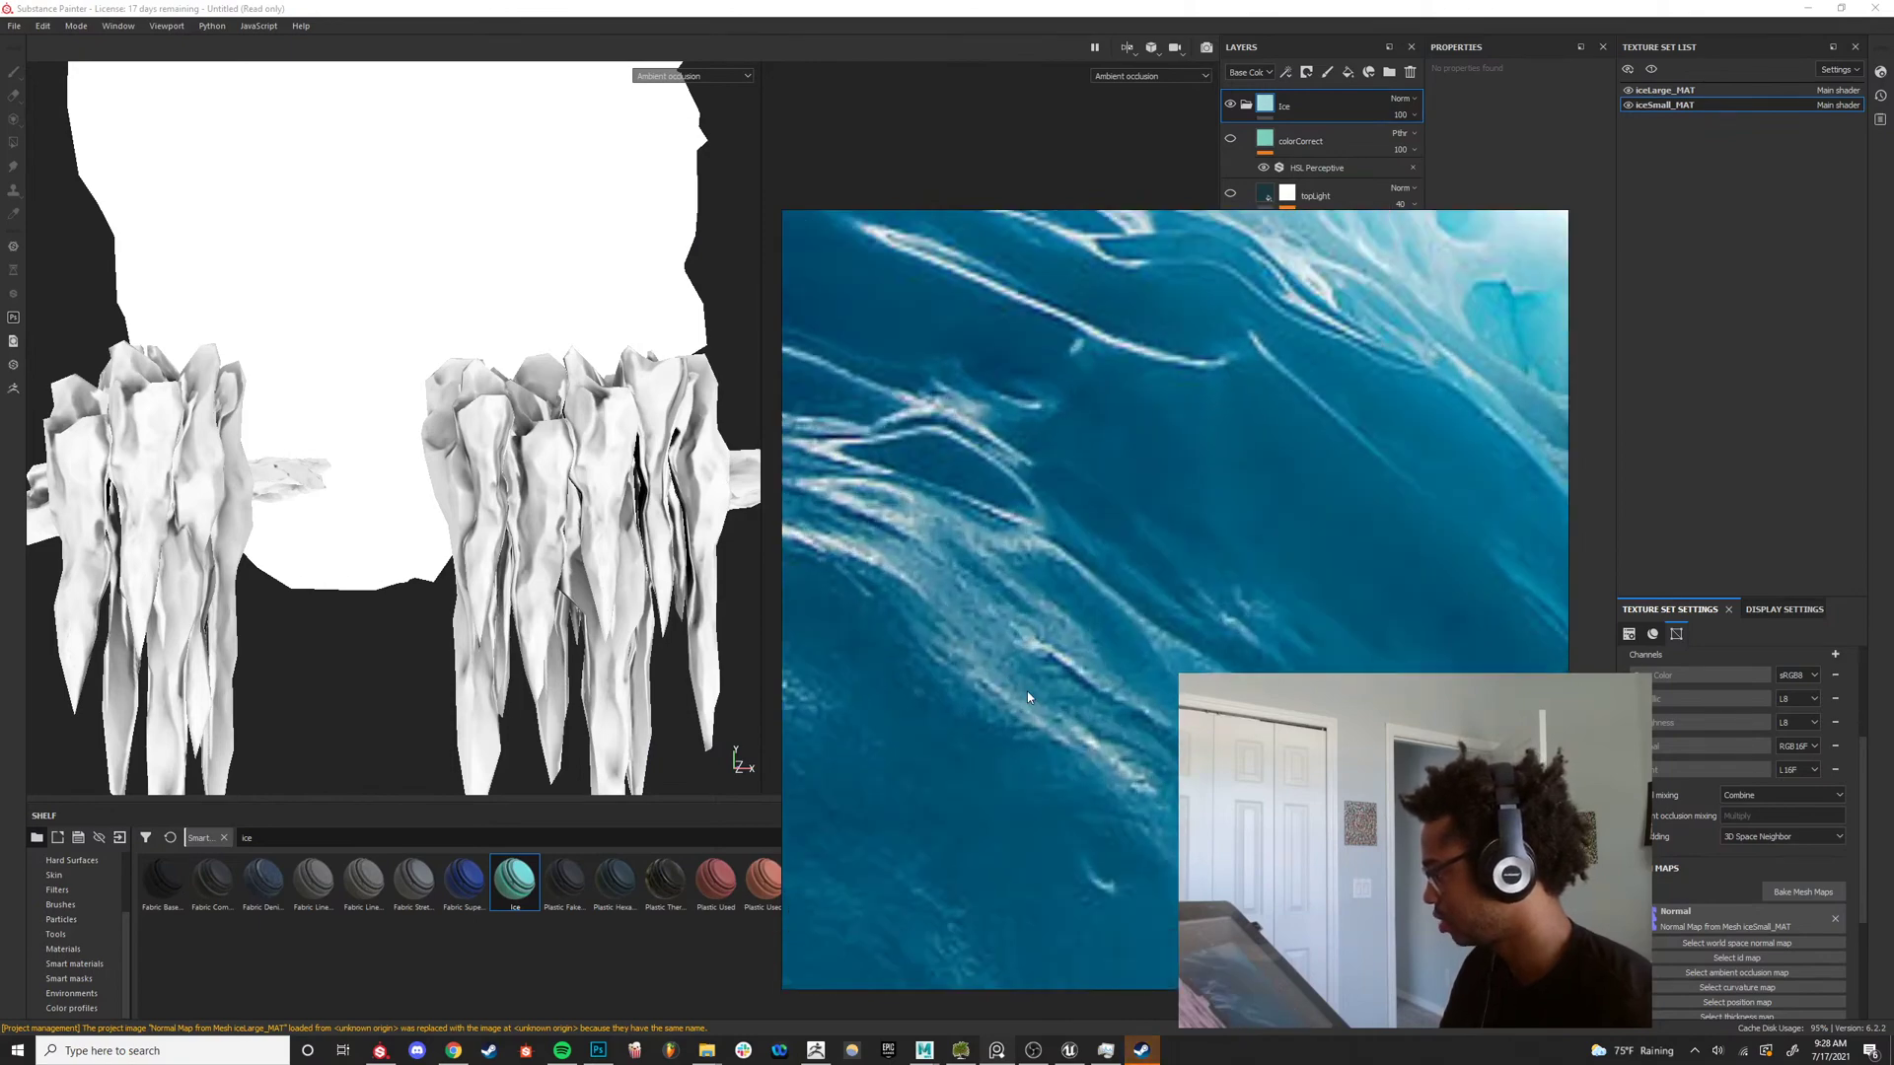
{"action": "scroll", "coordinate": [1028, 698], "scroll_direction": "down", "scroll_amount": 2}
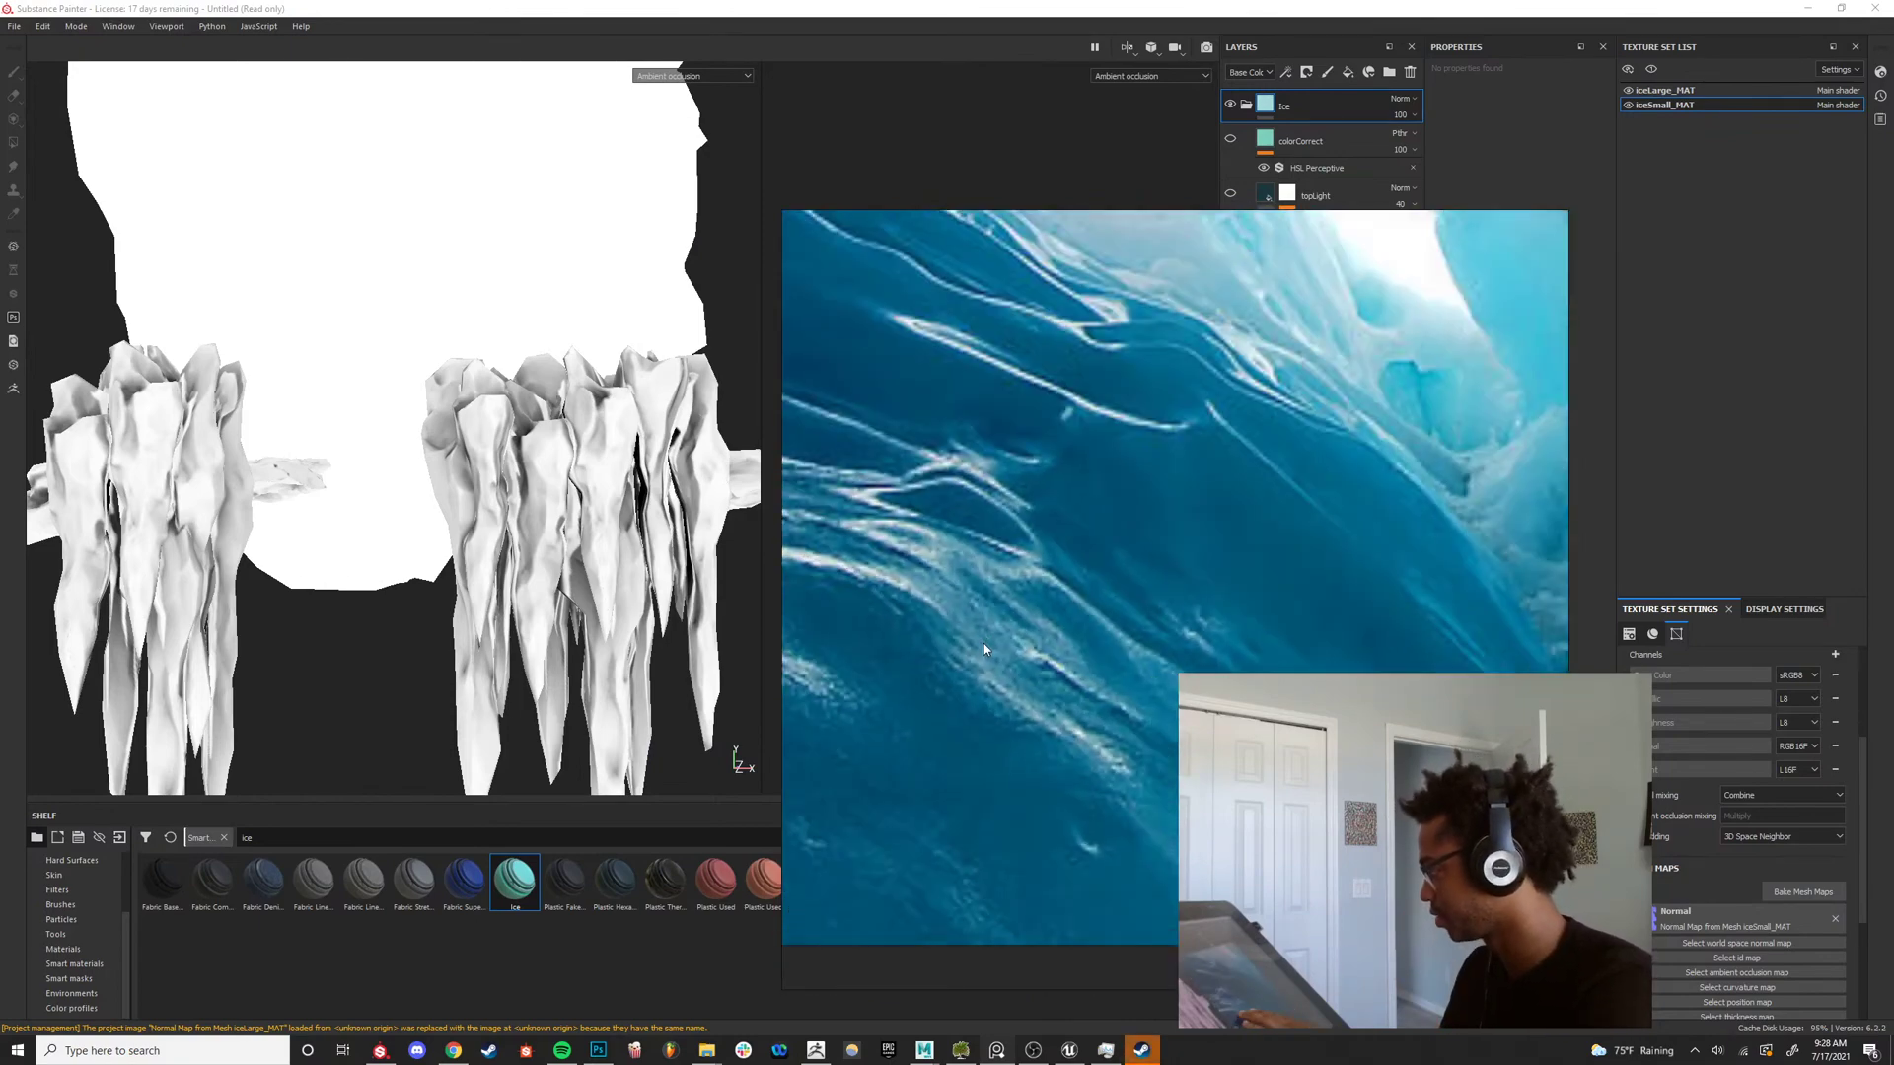
{"action": "scroll", "coordinate": [1109, 642], "scroll_direction": "down", "scroll_amount": 5}
{"action": "scroll", "coordinate": [1174, 648], "scroll_direction": "down", "scroll_amount": 3}
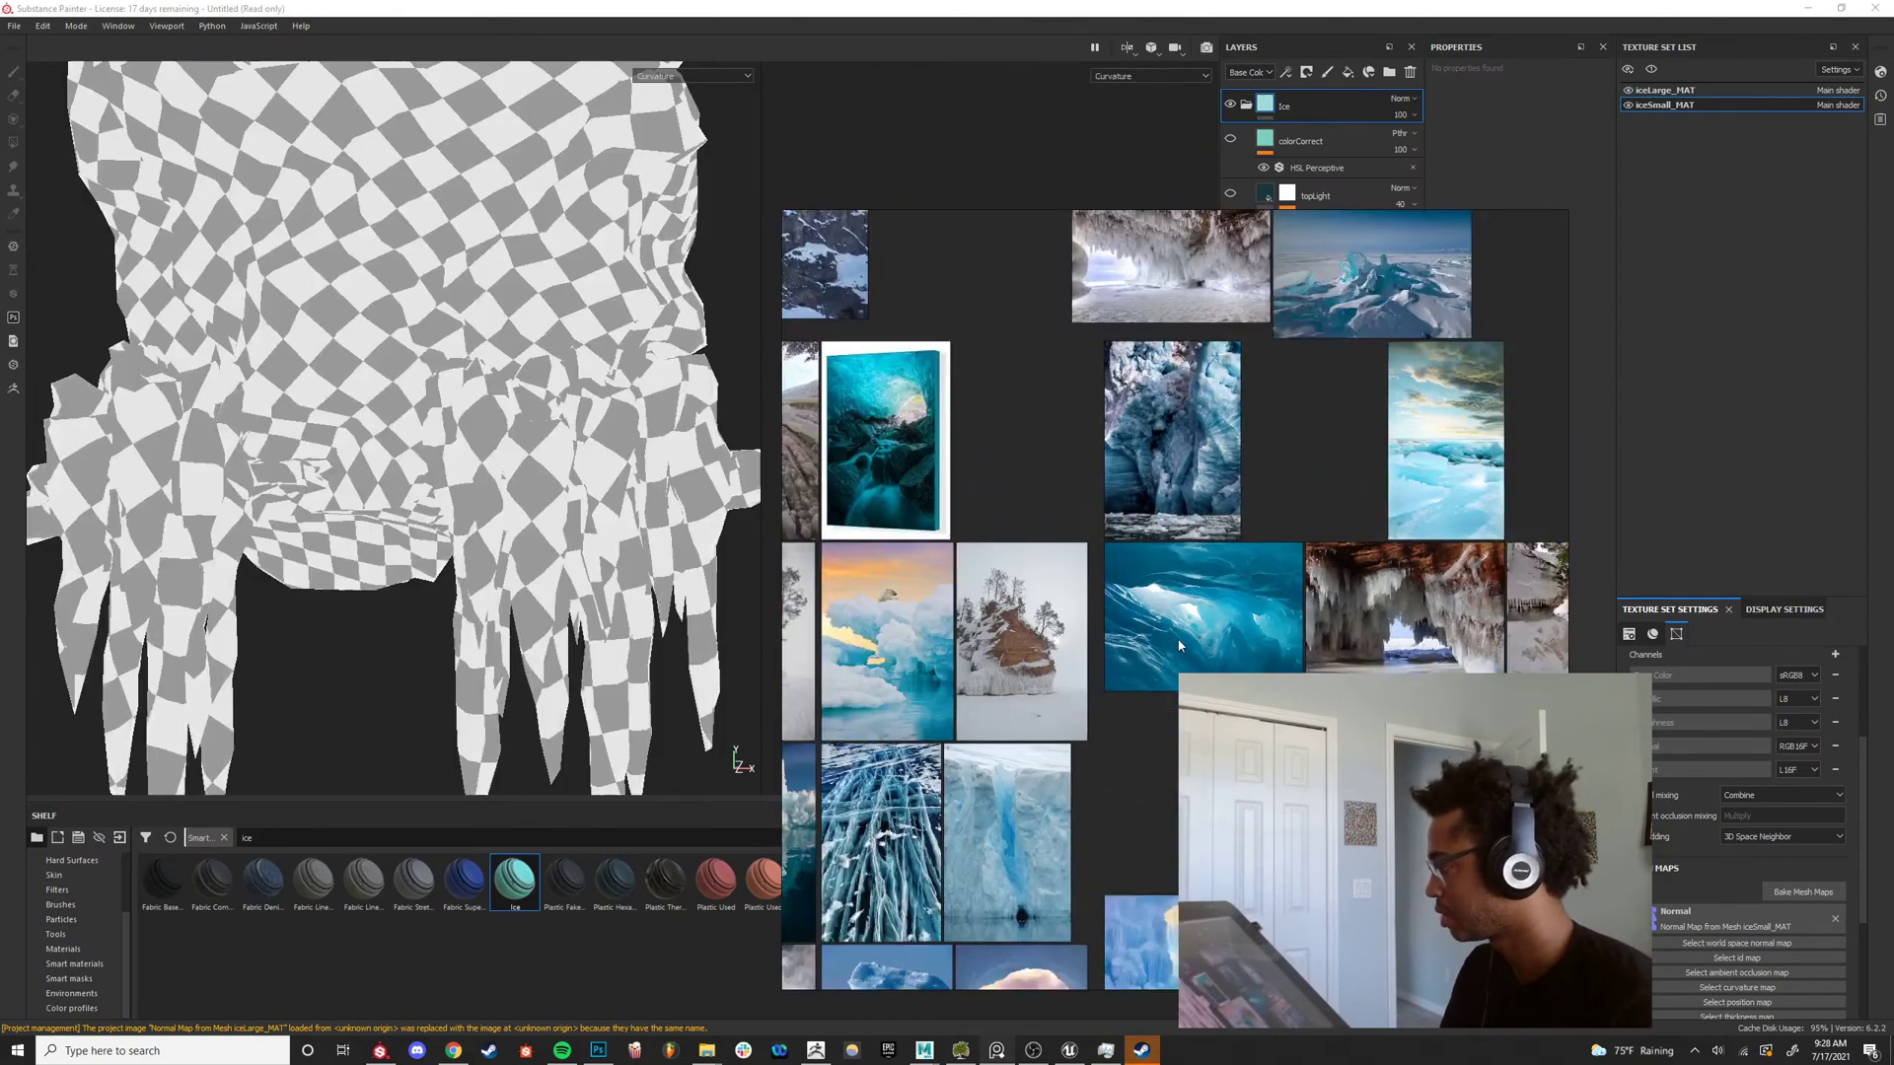
Examine the colors and snow-covered forms of the polar bear iceberg photo up close.
{"action": "mouse_move", "coordinate": [786, 668]}
{"action": "middle_mouse_down"}
{"action": "mouse_move", "coordinate": [847, 725]}
{"action": "mouse_move", "coordinate": [1066, 602]}
{"action": "middle_mouse_up"}
{"action": "scroll", "coordinate": [1065, 603], "scroll_direction": "up", "scroll_amount": 5}
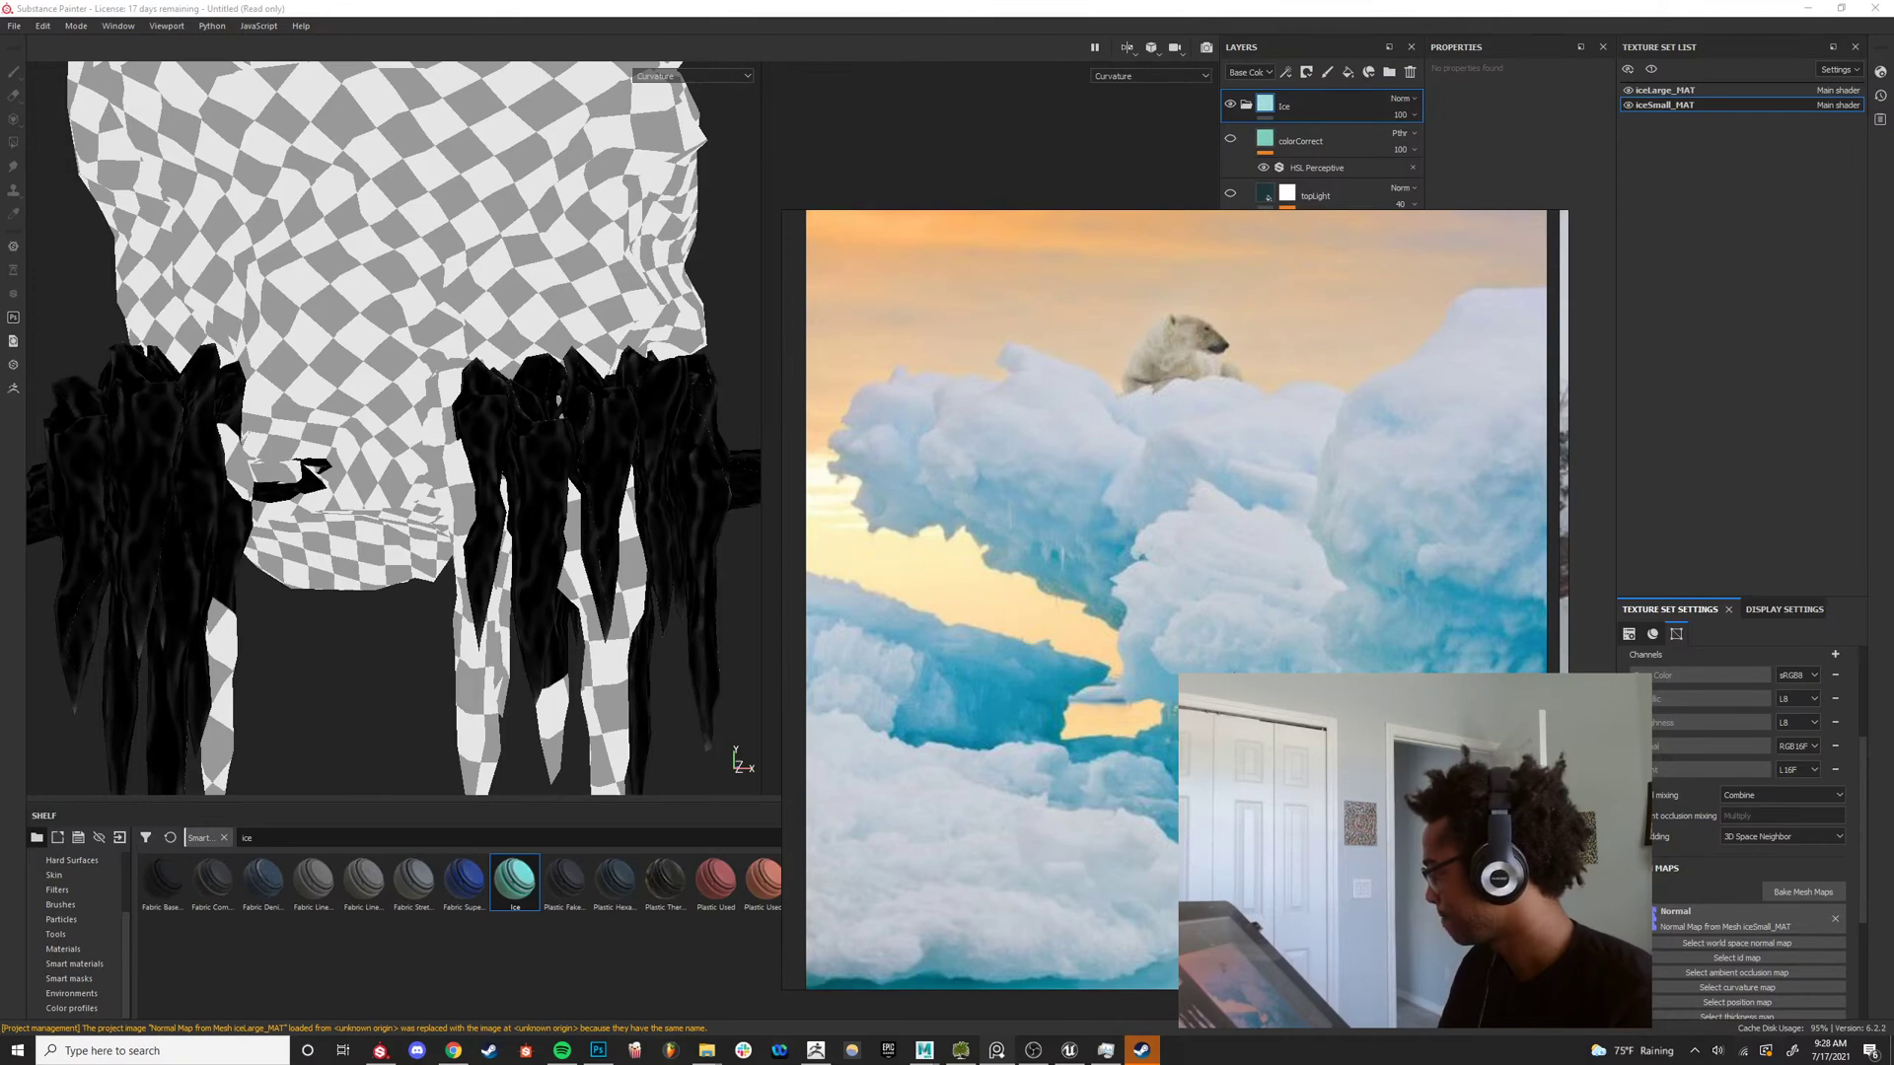
{"action": "scroll", "coordinate": [1256, 590], "scroll_direction": "down", "scroll_amount": 6}
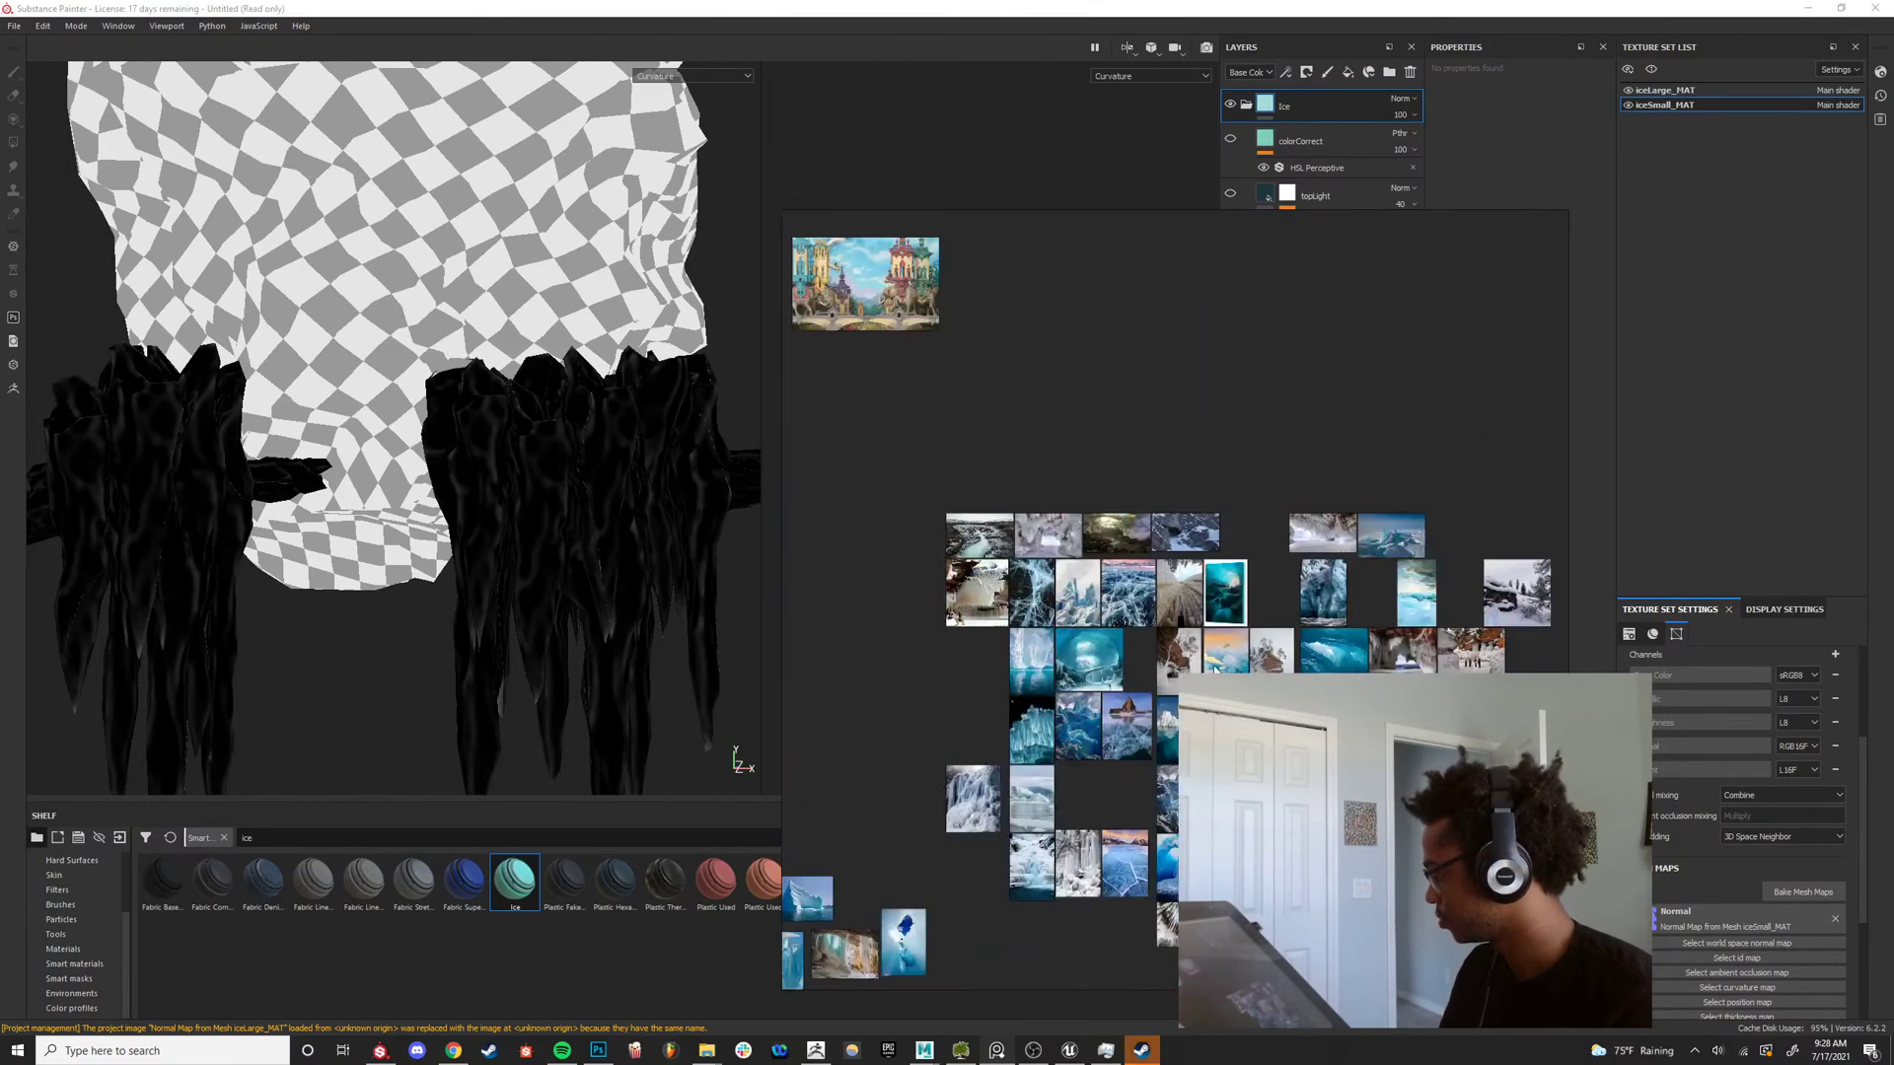
{"action": "scroll", "coordinate": [1215, 667], "scroll_direction": "up", "scroll_amount": 4}
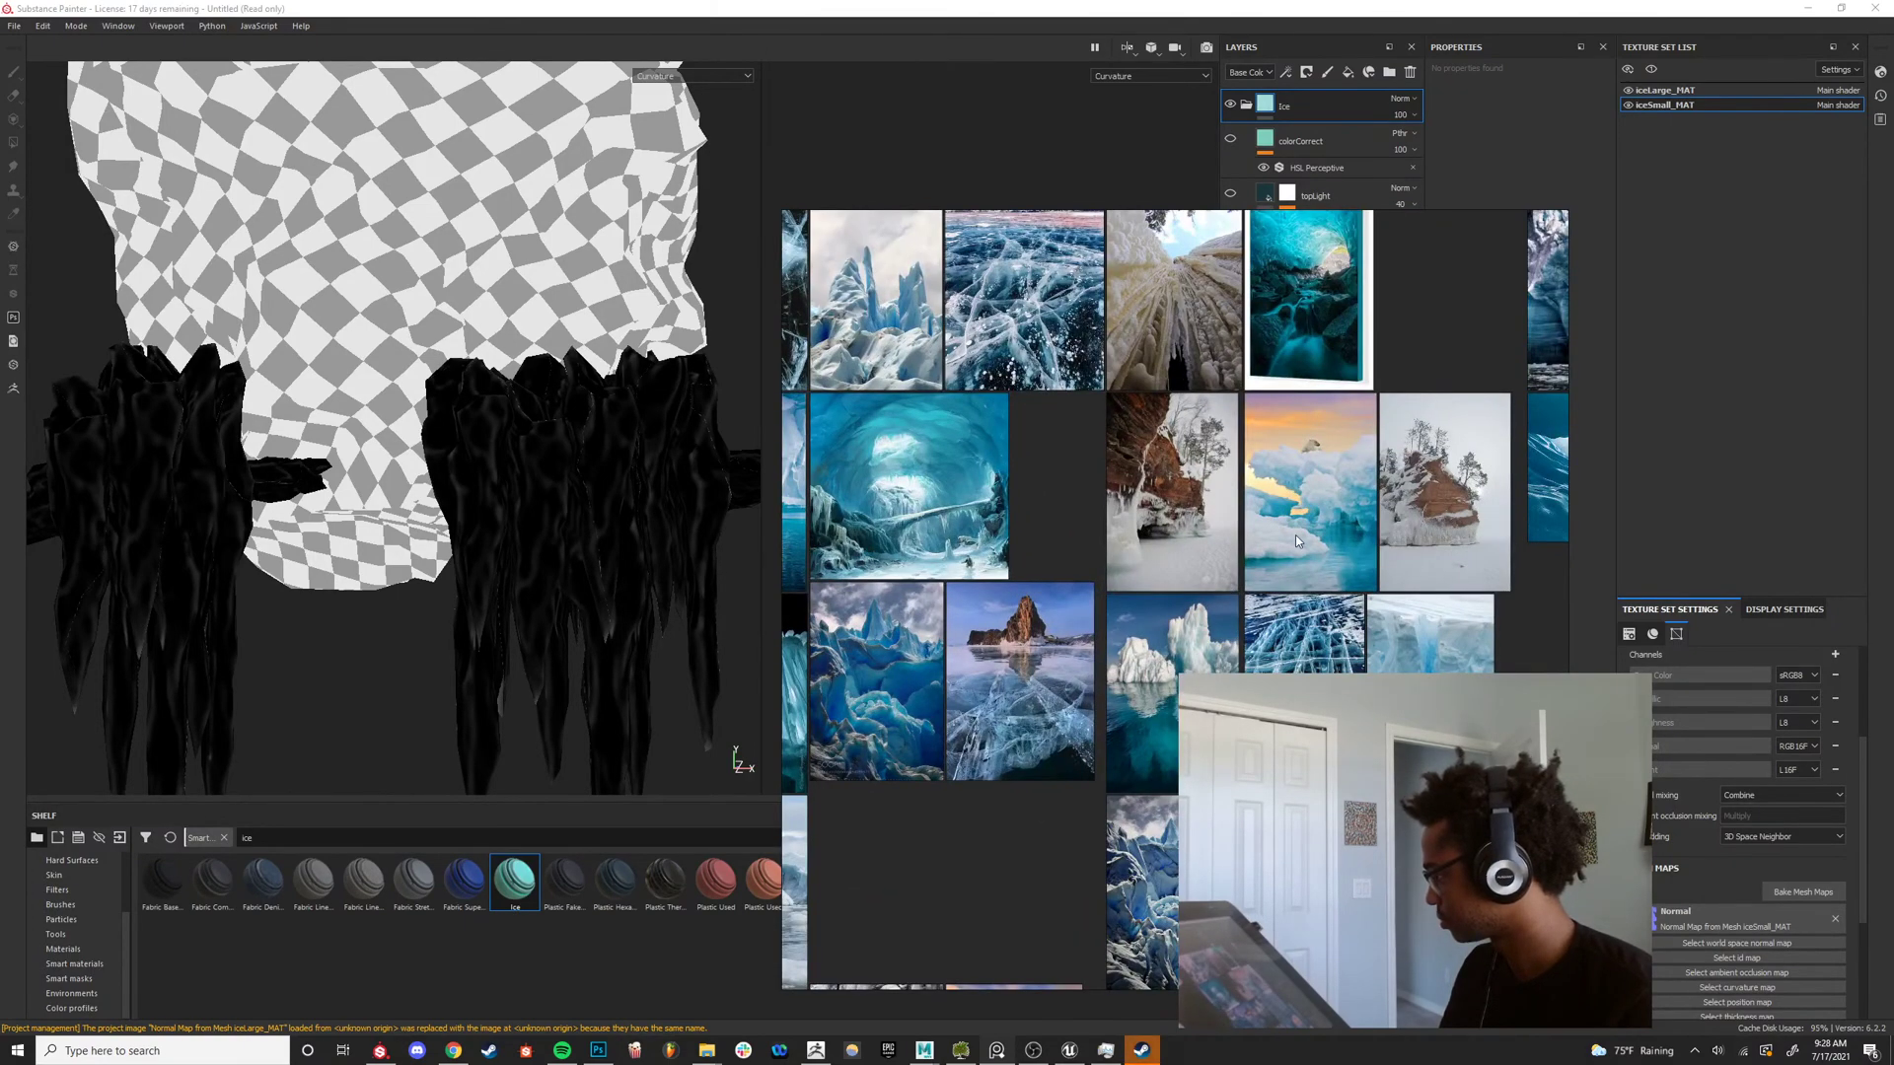
{"action": "scroll", "coordinate": [1298, 536], "scroll_direction": "up", "scroll_amount": 5}
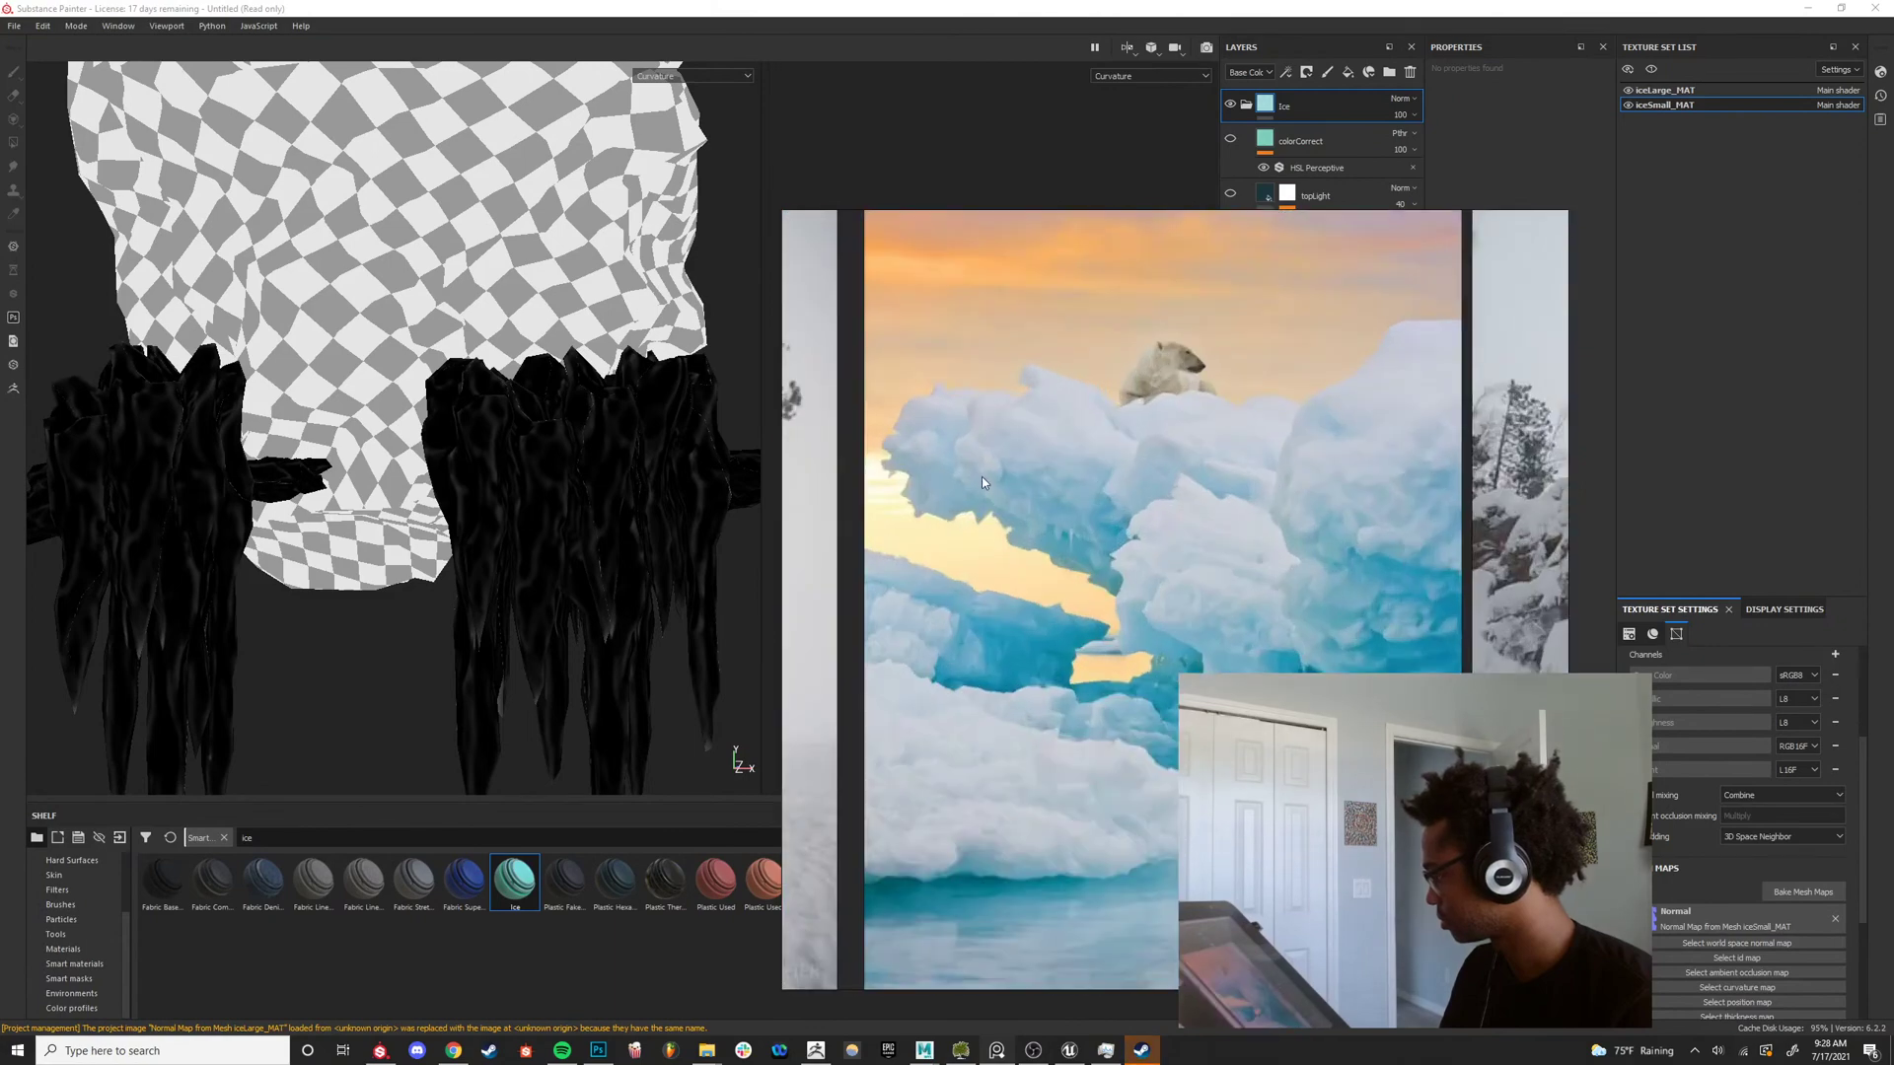
{"action": "scroll", "coordinate": [1274, 566], "scroll_direction": "up", "scroll_amount": 2}
{"action": "key", "text": "b"}
{"action": "key", "text": "b"}
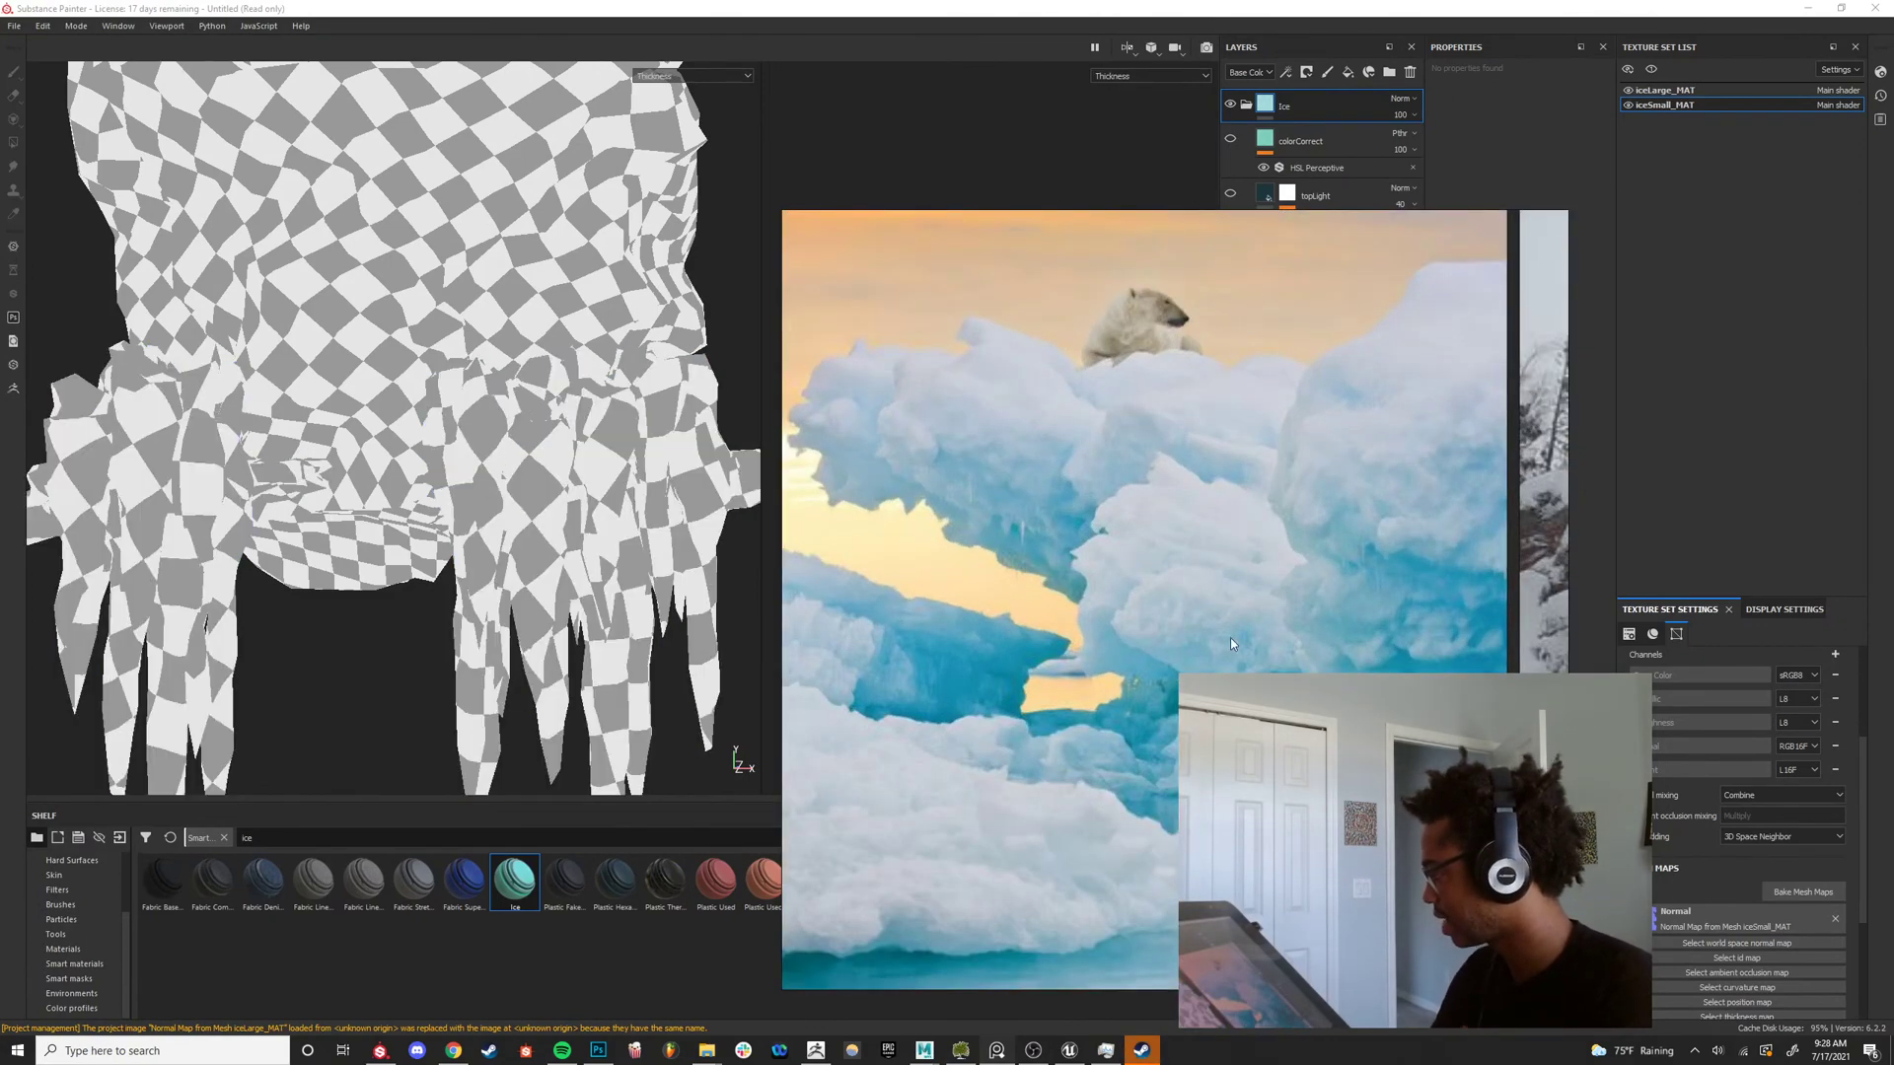
Look over the neighboring iceberg, ice arch and blue ice canyon photos on the reference board.
{"action": "scroll", "coordinate": [1264, 643], "scroll_direction": "down", "scroll_amount": 8}
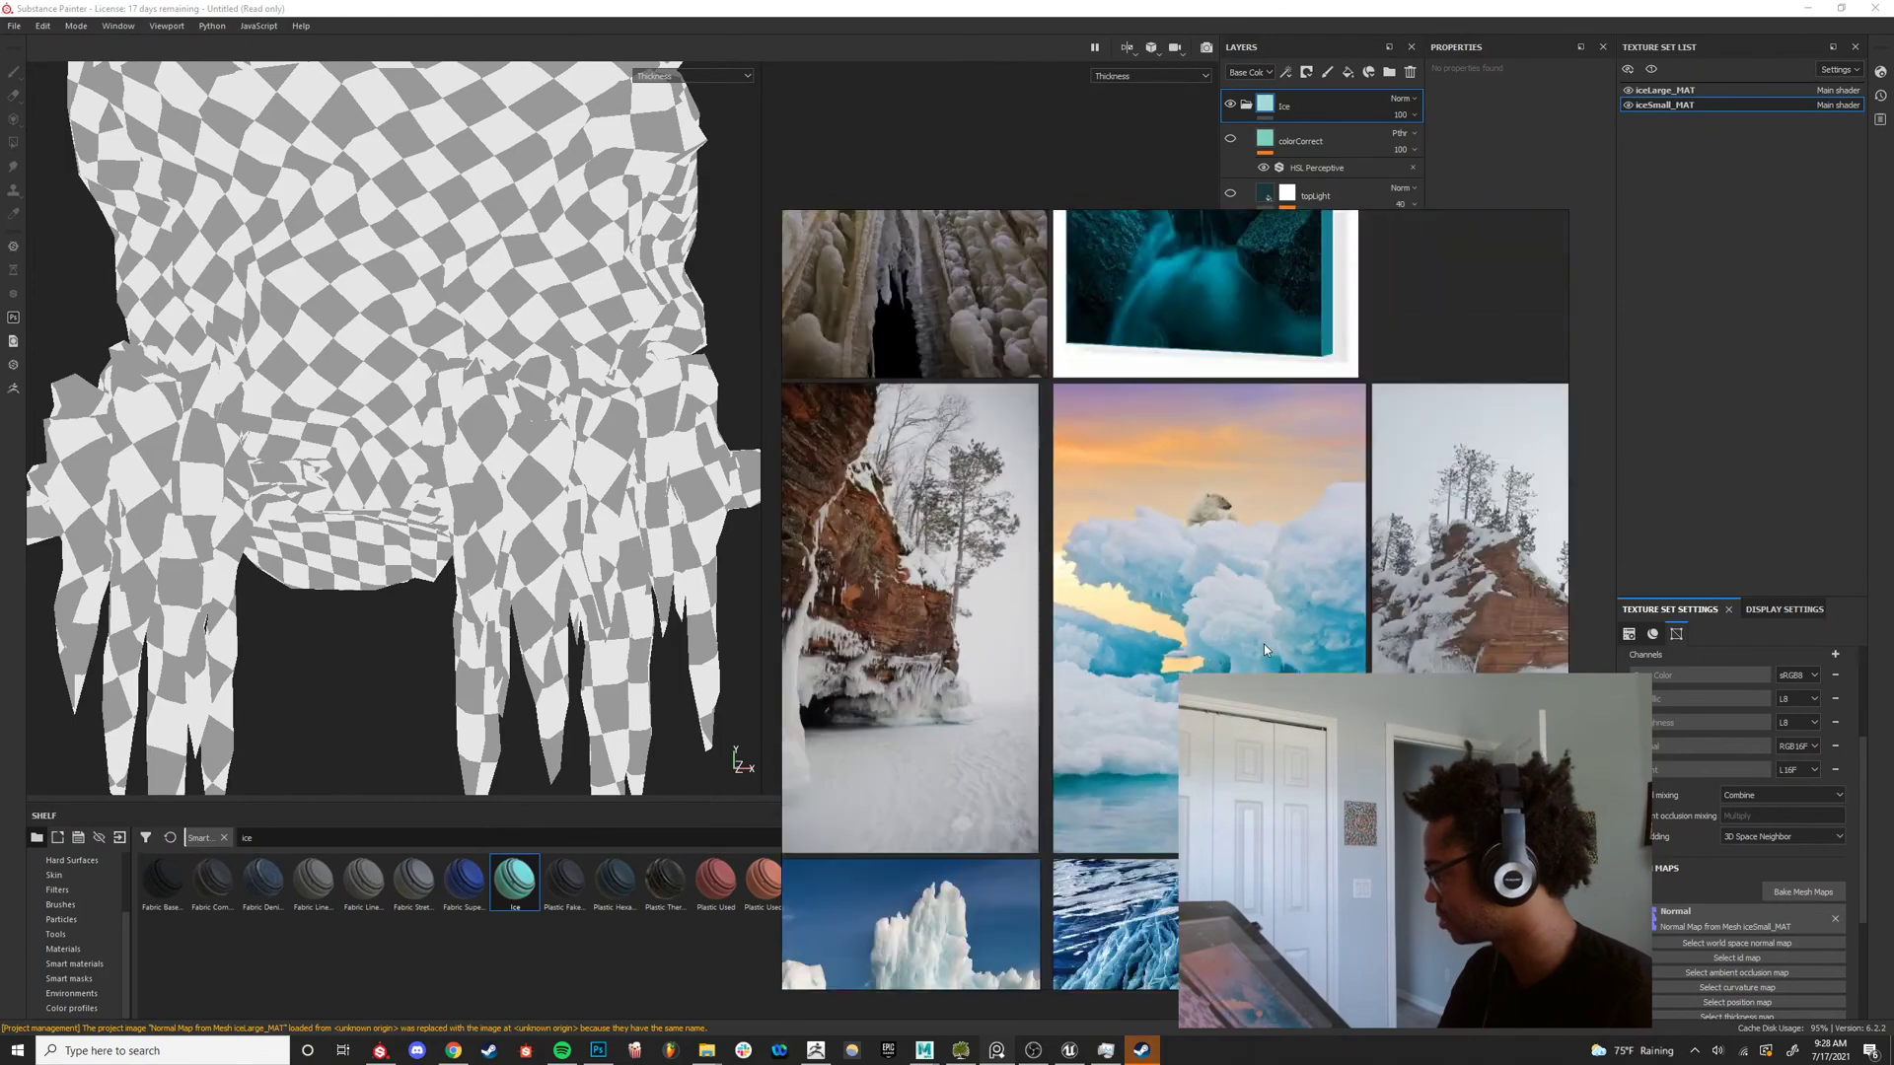
{"action": "middle_click_drag", "start_coordinate": [1265, 643], "coordinate": [1058, 339]}
{"action": "scroll", "coordinate": [1250, 555], "scroll_direction": "up", "scroll_amount": 2}
{"action": "scroll", "coordinate": [1221, 470], "scroll_direction": "down", "scroll_amount": 4}
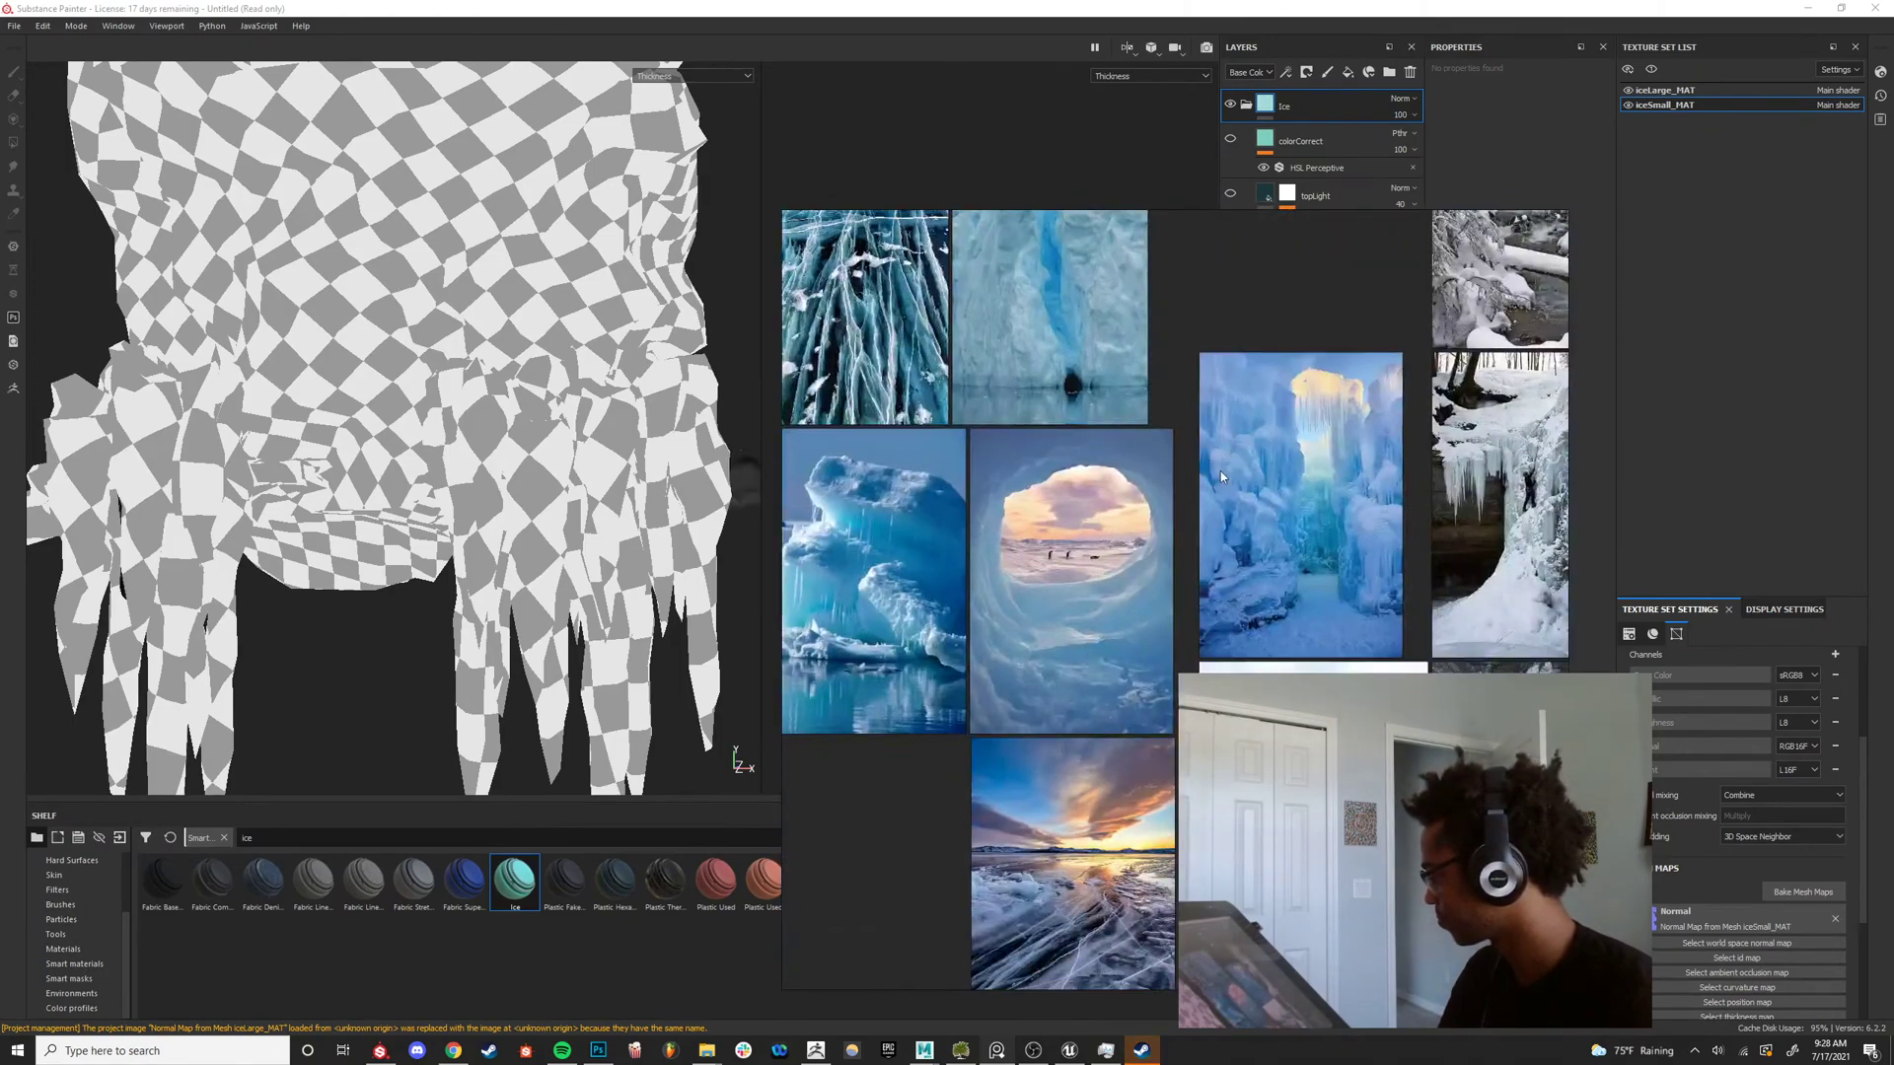
Examine the cracks, ice chunks and colors of the frozen lake sunset photo up close on the reference board.
{"action": "scroll", "coordinate": [1079, 661], "scroll_direction": "up", "scroll_amount": 5}
{"action": "scroll", "coordinate": [1133, 646], "scroll_direction": "up", "scroll_amount": 3}
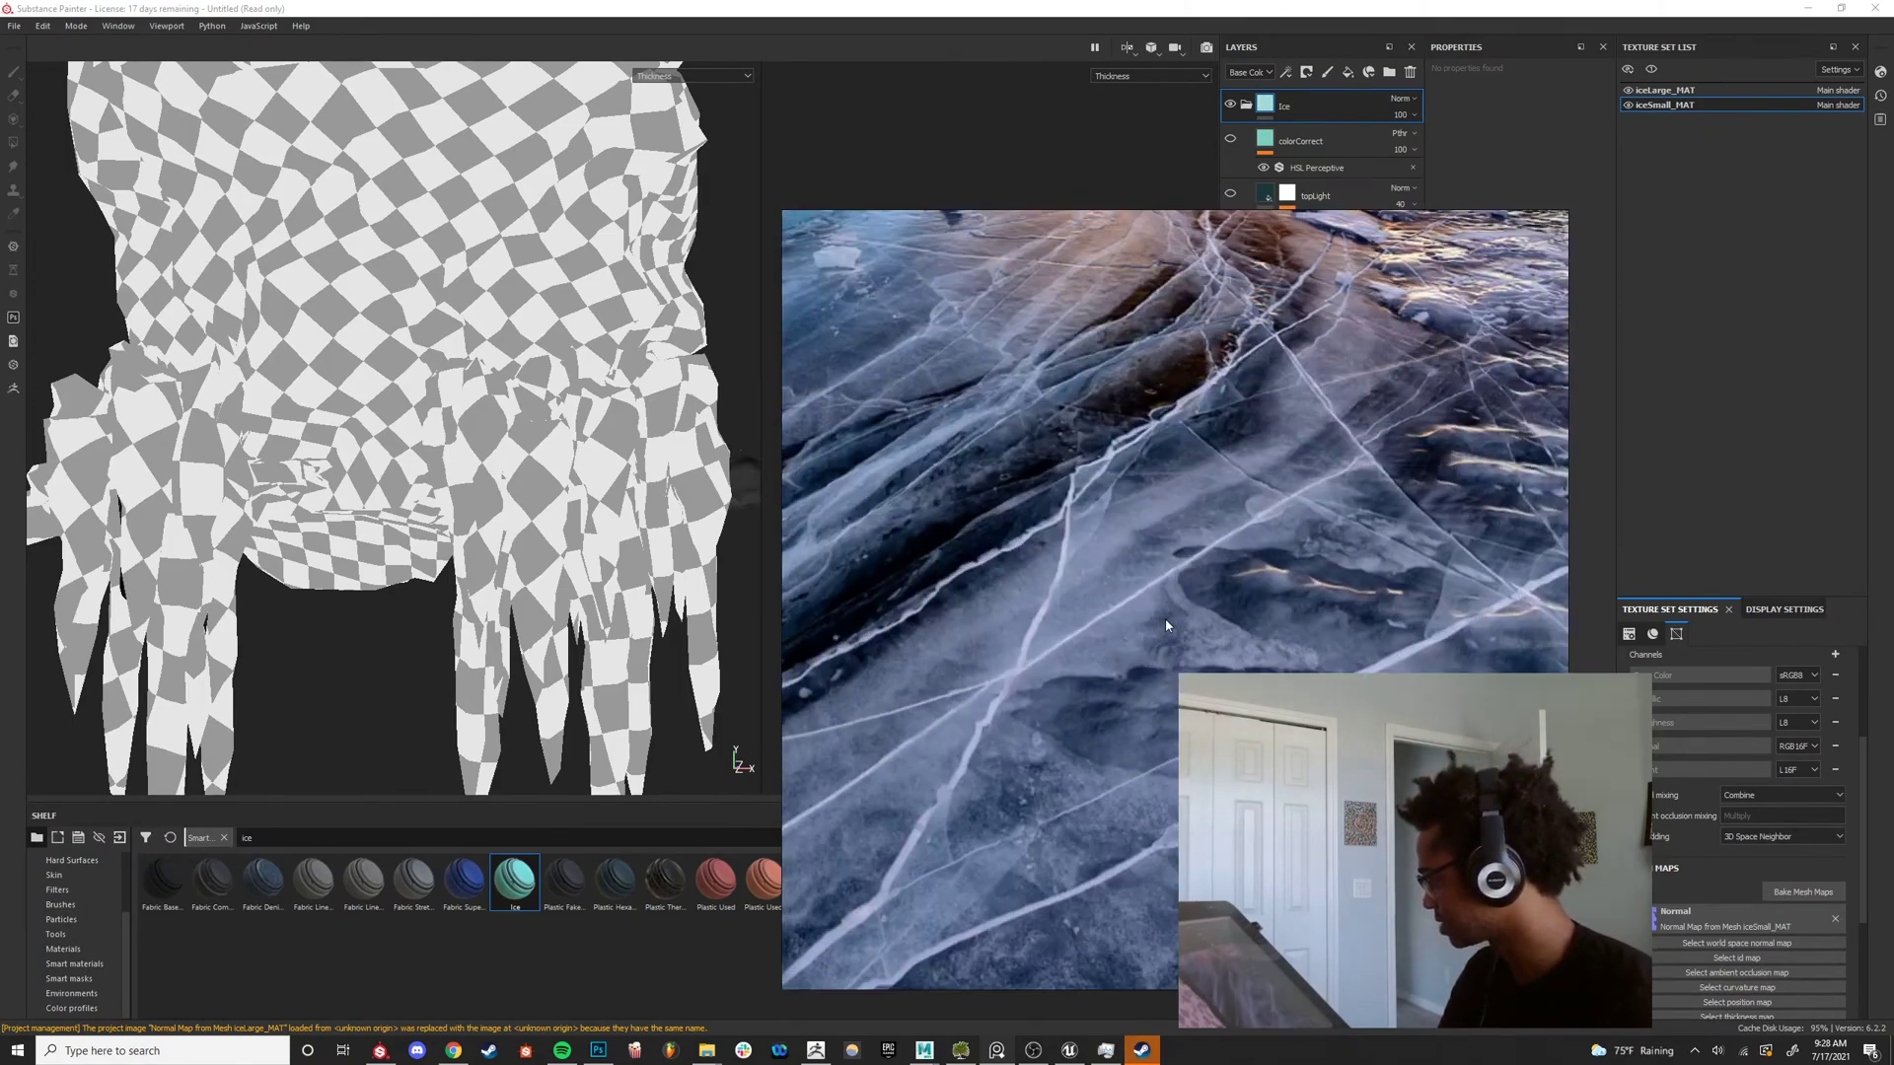
{"action": "scroll", "coordinate": [1164, 619], "scroll_direction": "down", "scroll_amount": 3}
{"action": "scroll", "coordinate": [1022, 480], "scroll_direction": "up", "scroll_amount": 5}
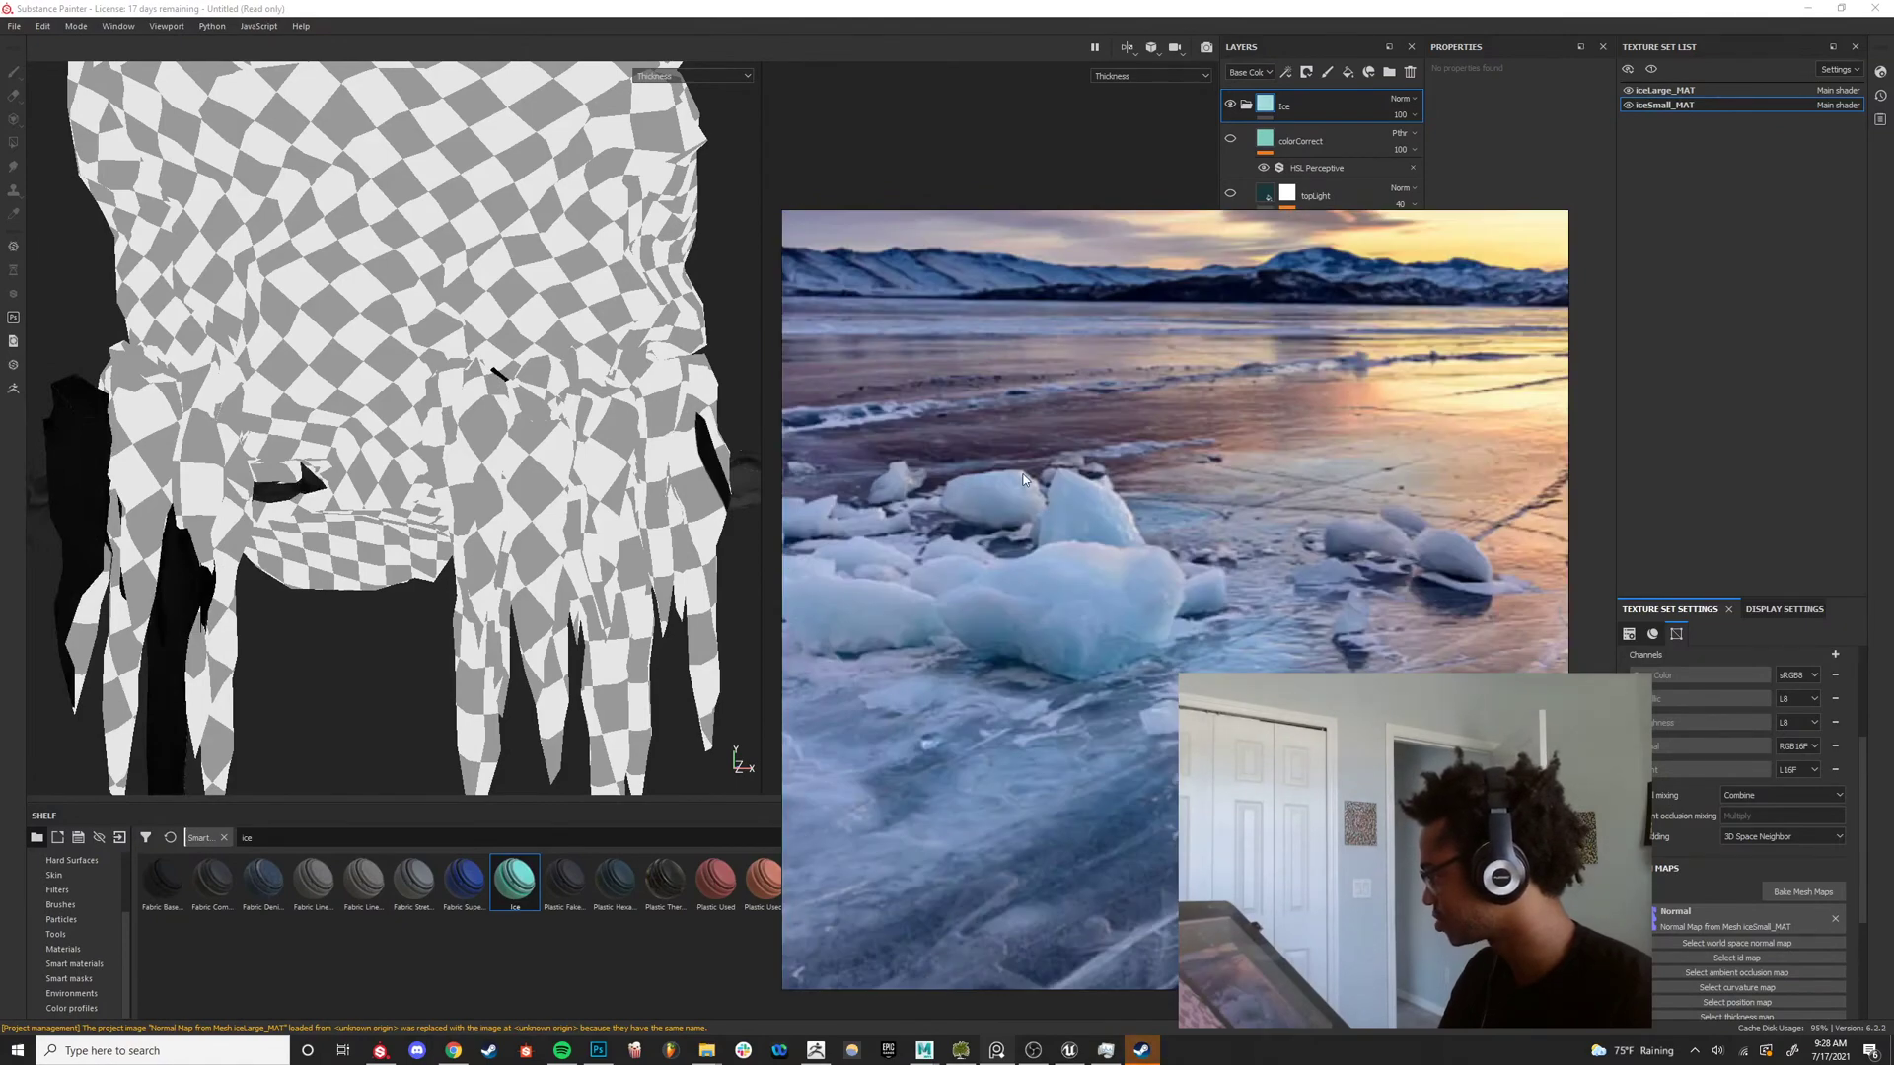
{"action": "scroll", "coordinate": [1022, 480], "scroll_direction": "down", "scroll_amount": 5}
{"action": "scroll", "coordinate": [1095, 565], "scroll_direction": "up", "scroll_amount": 5}
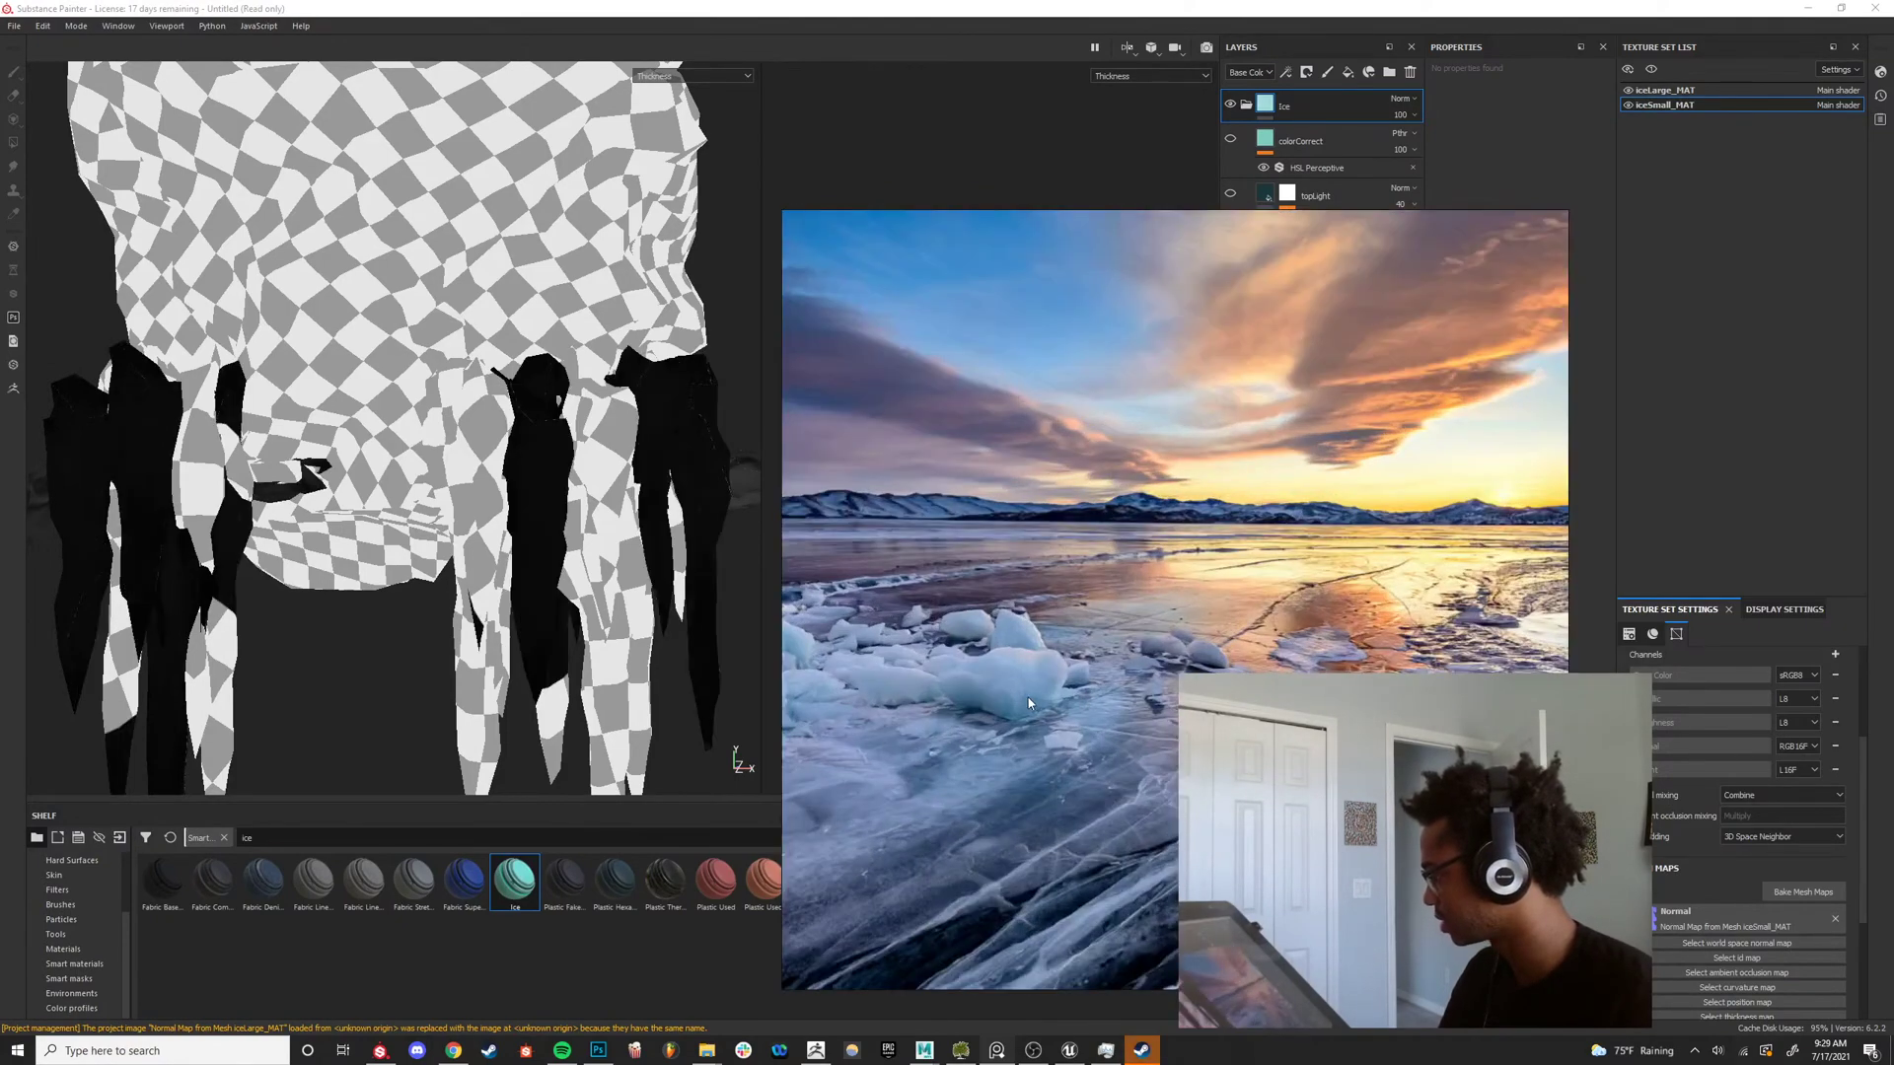
{"action": "scroll", "coordinate": [1022, 694], "scroll_direction": "down", "scroll_amount": 5}
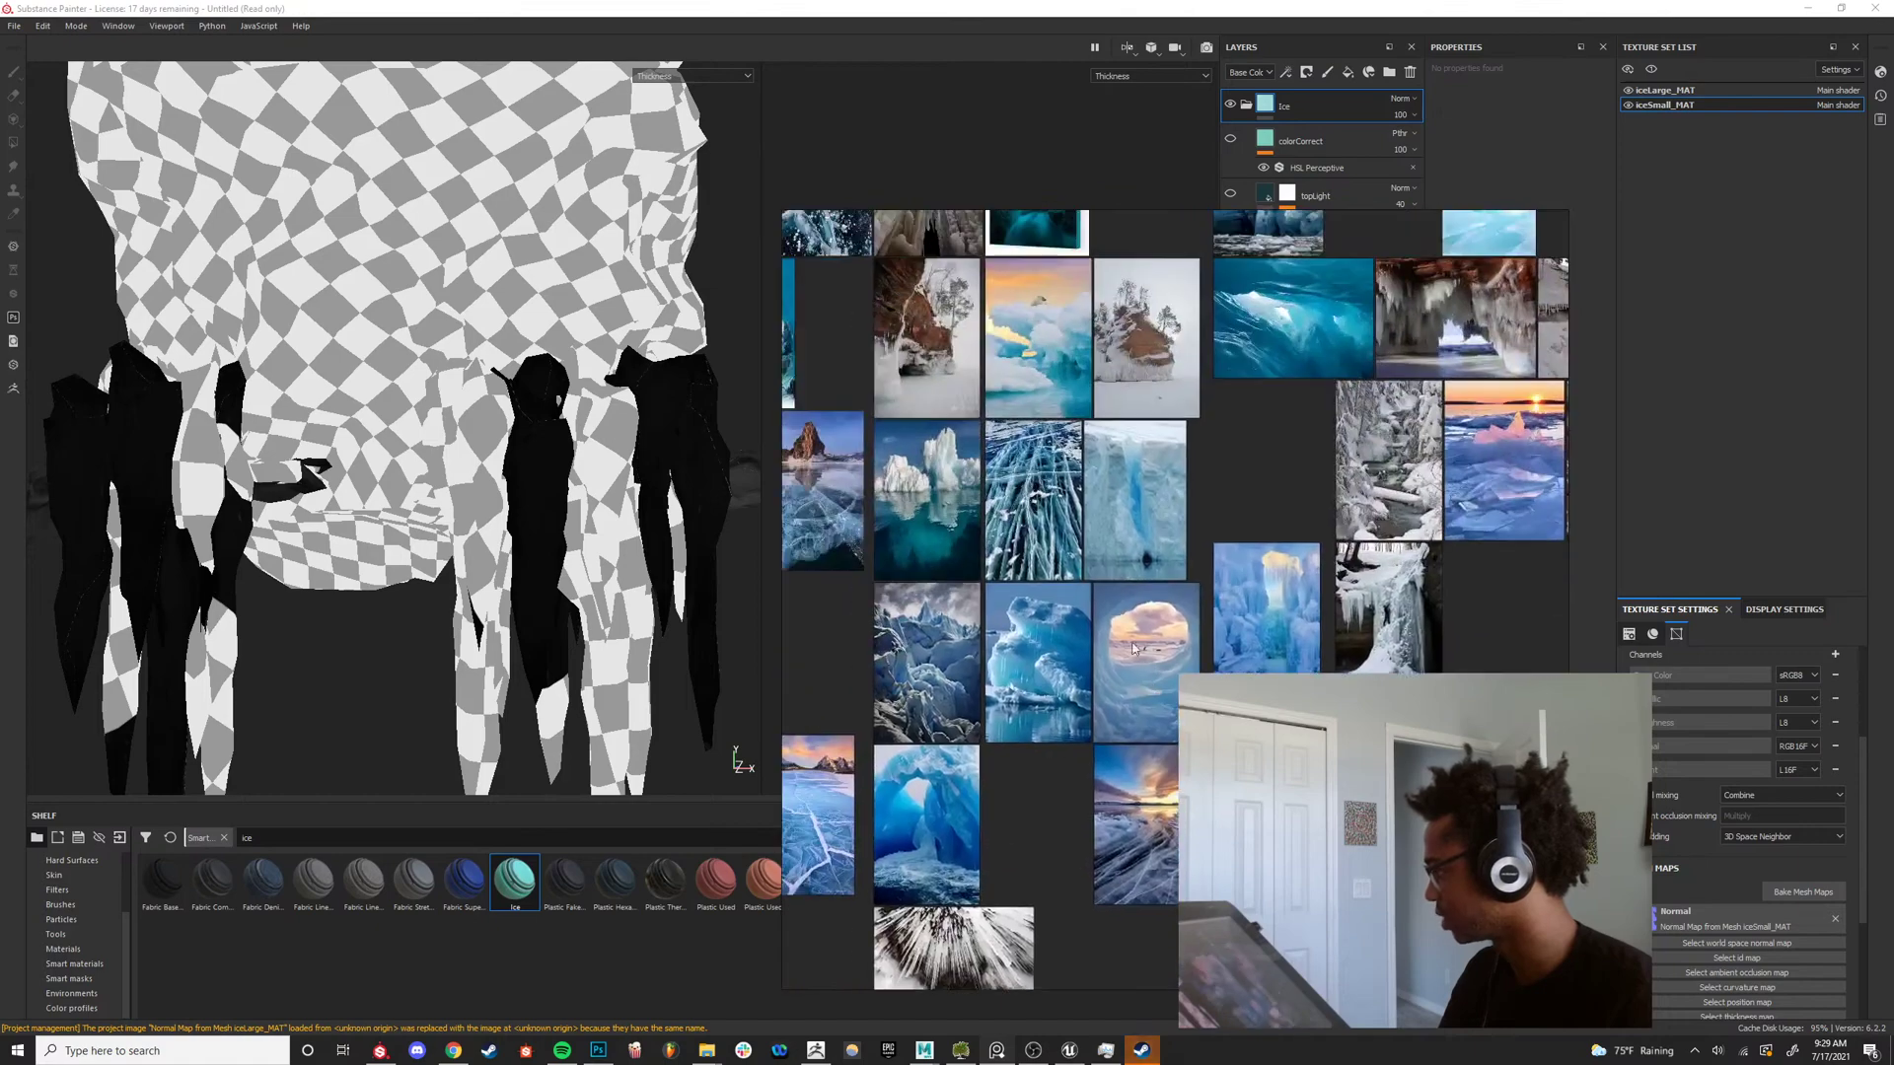
Compare the snowy red-rock cliff photos with the polar bear iceberg photo on the reference board.
{"action": "scroll", "coordinate": [1169, 693], "scroll_direction": "up", "scroll_amount": 5}
{"action": "scroll", "coordinate": [1169, 692], "scroll_direction": "down", "scroll_amount": 2}
{"action": "scroll", "coordinate": [1167, 641], "scroll_direction": "up", "scroll_amount": 2}
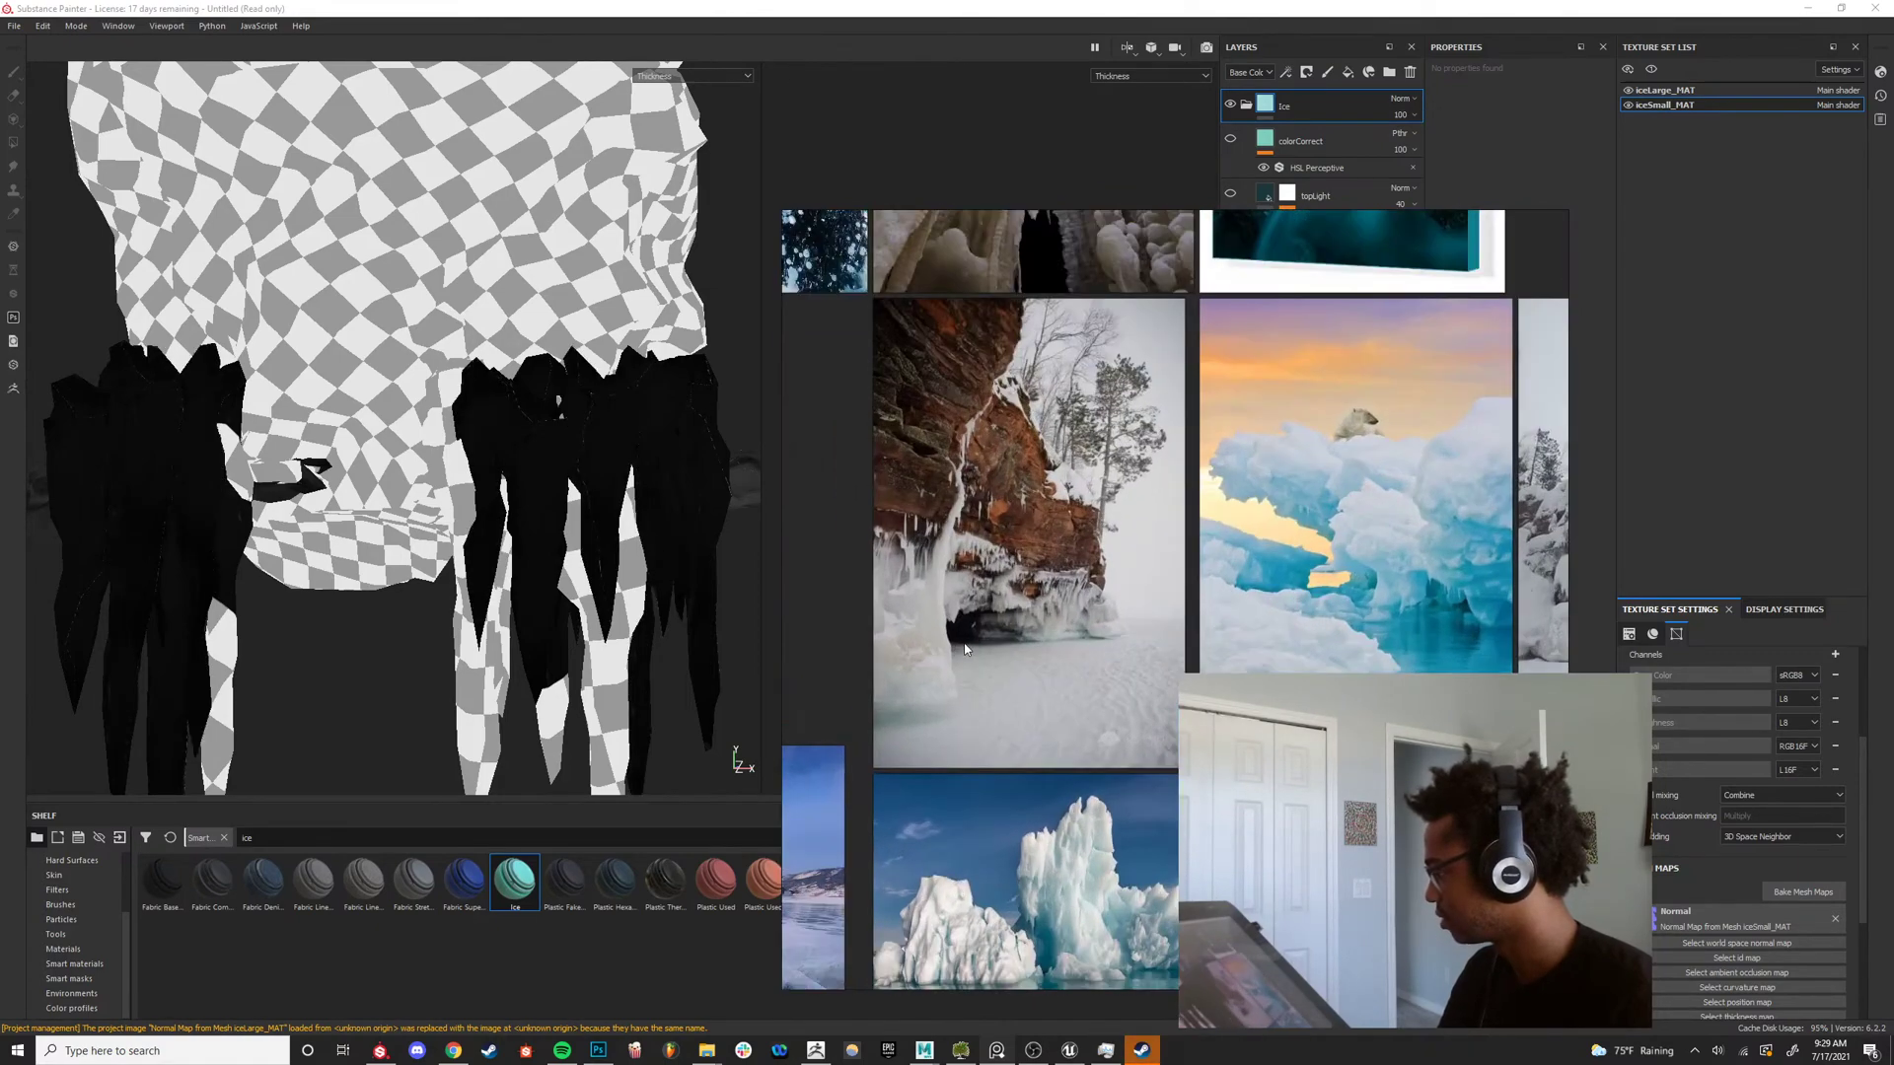
{"action": "scroll", "coordinate": [1166, 592], "scroll_direction": "down", "scroll_amount": 5}
{"action": "scroll", "coordinate": [1165, 570], "scroll_direction": "up", "scroll_amount": 4}
{"action": "scroll", "coordinate": [1194, 602], "scroll_direction": "up", "scroll_amount": 4}
{"action": "scroll", "coordinate": [1222, 635], "scroll_direction": "down", "scroll_amount": 5}
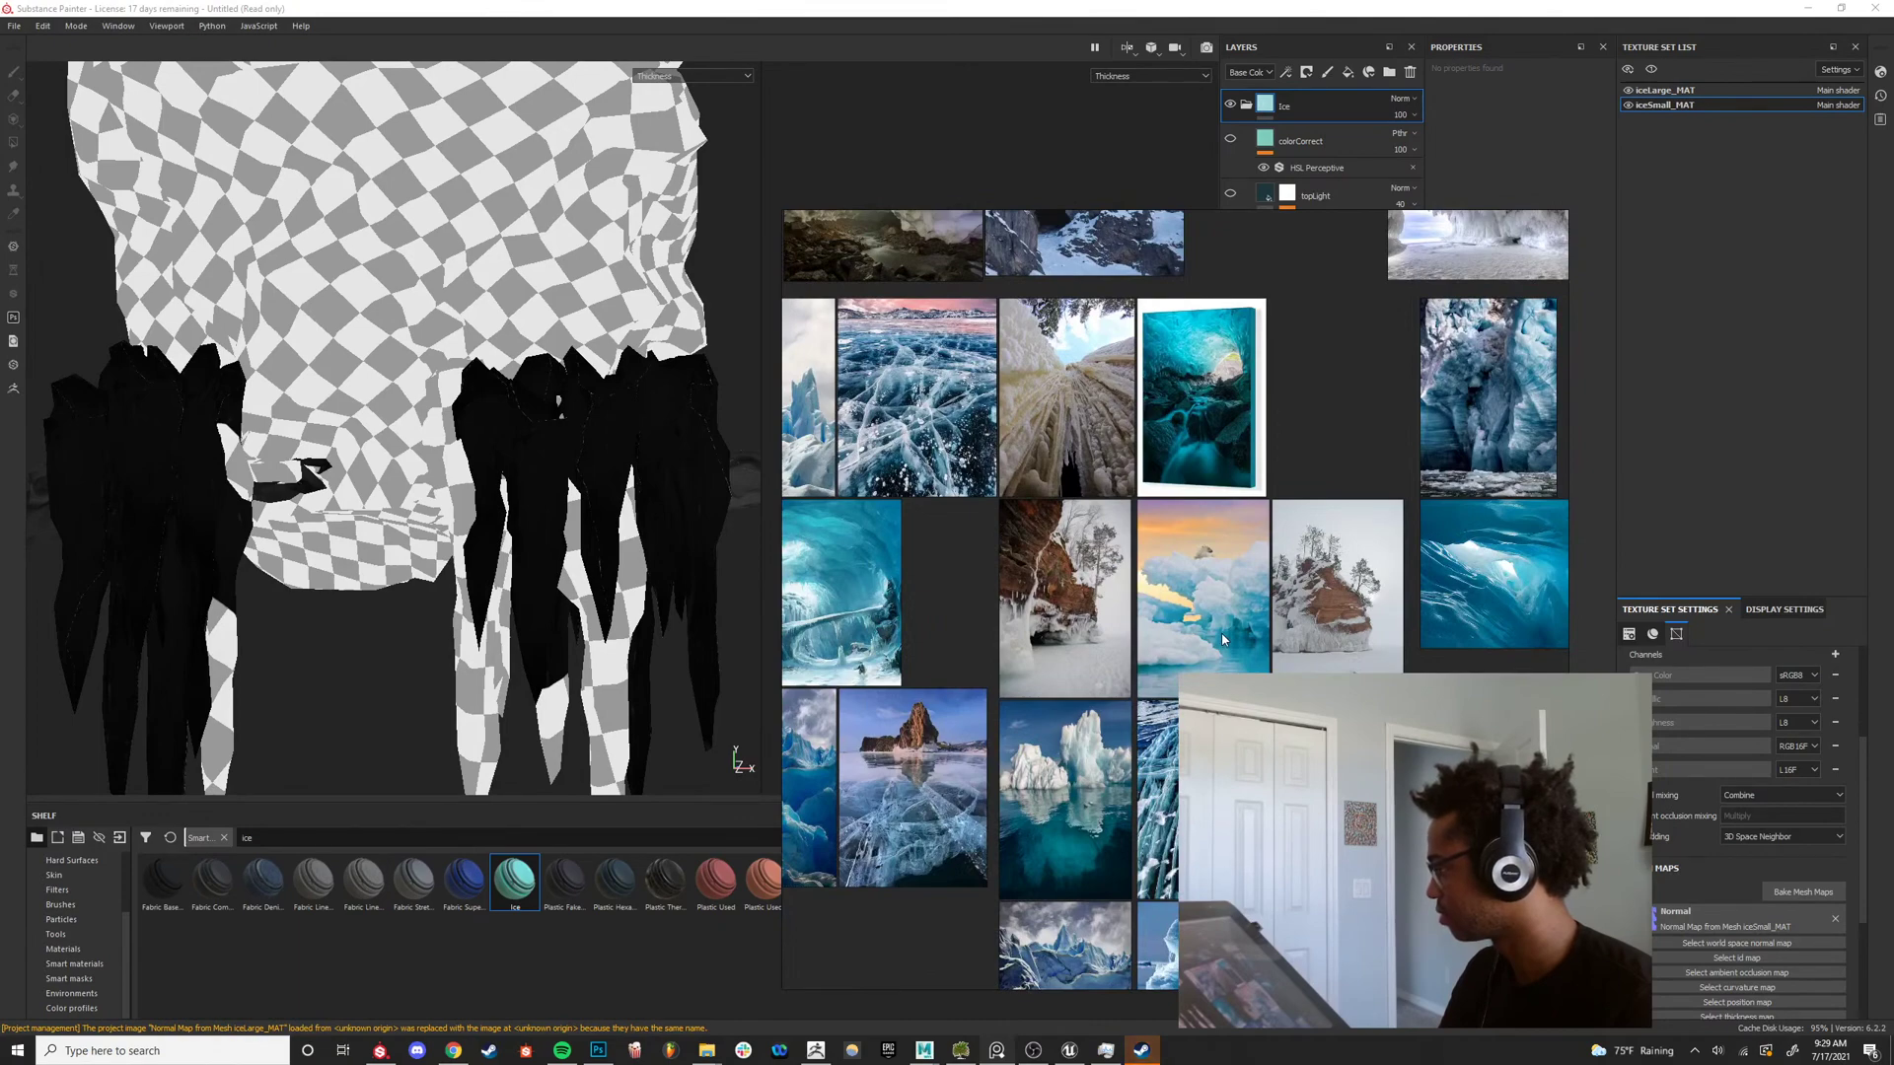
{"action": "scroll", "coordinate": [1222, 635], "scroll_direction": "up", "scroll_amount": 4}
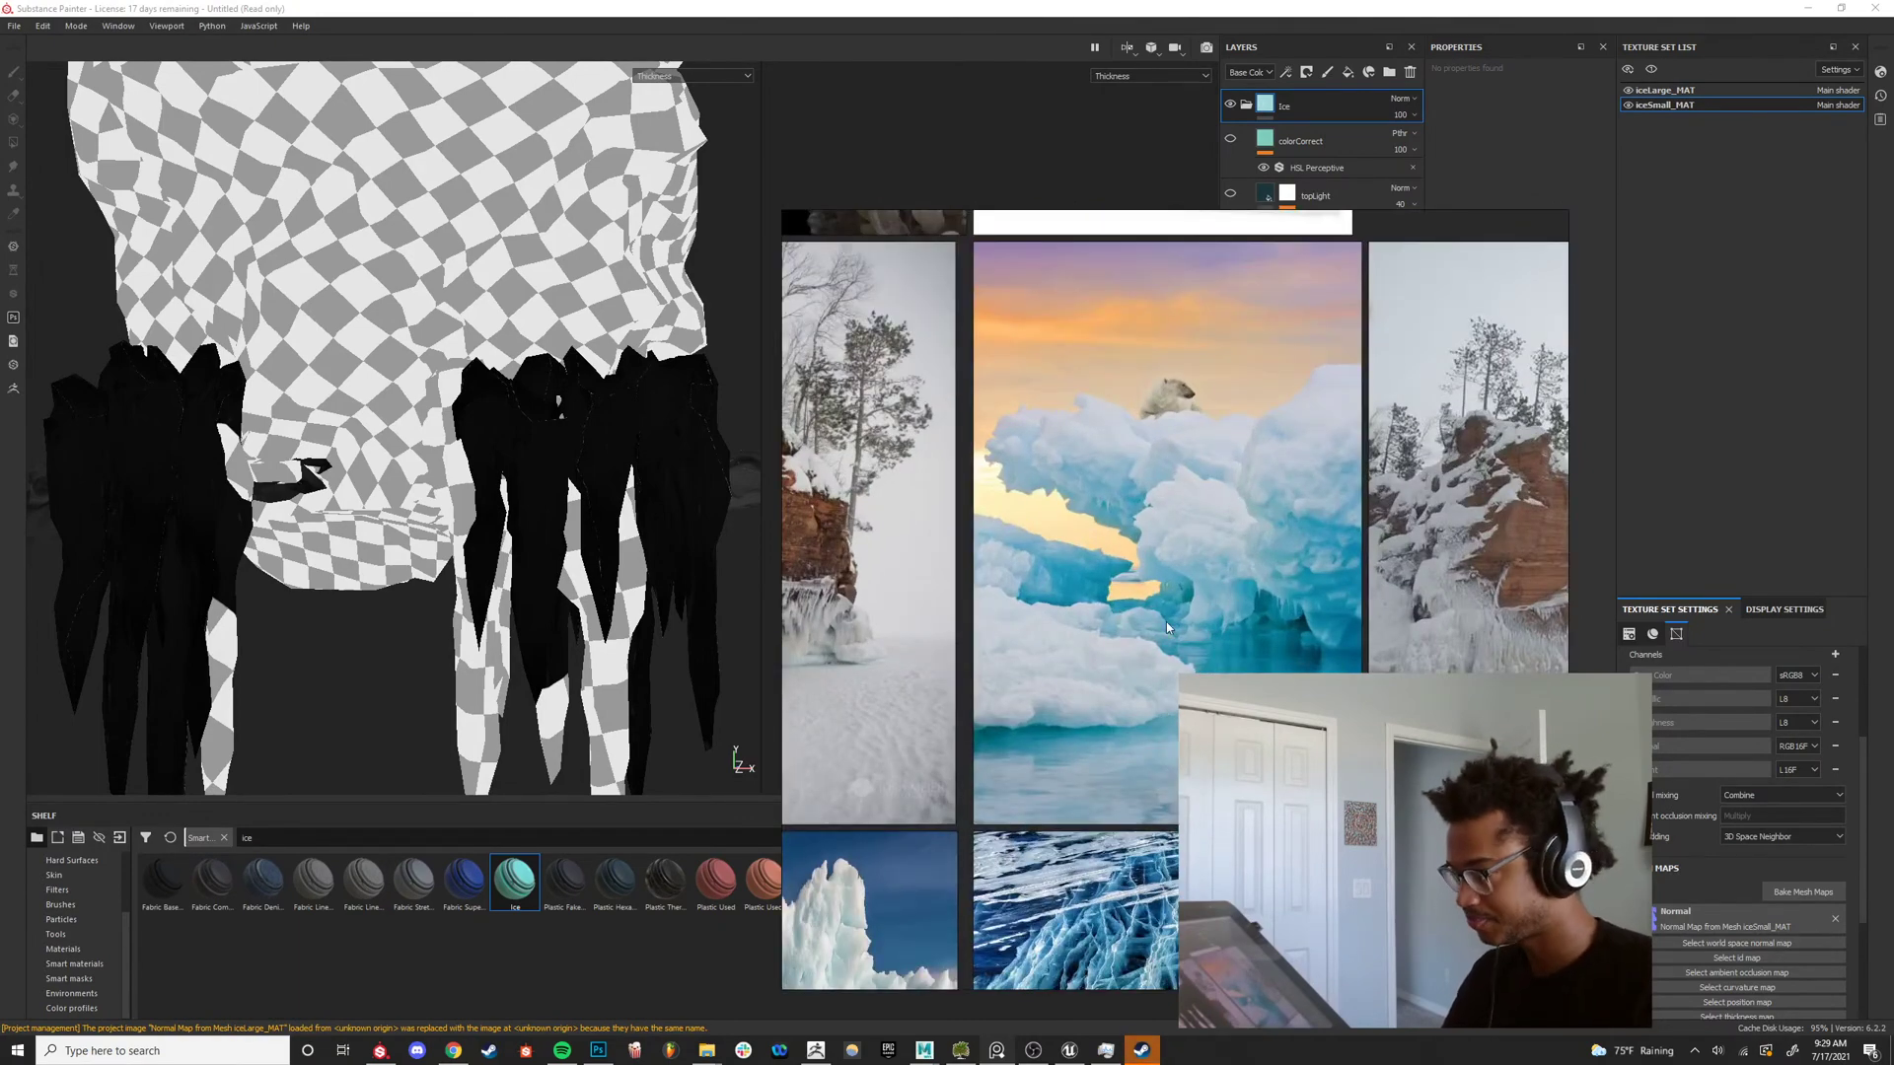
Move the reference board off the baking window to check progress, view the whole photo collection, and bring the board back.
{"action": "mouse_move", "coordinate": [1218, 572]}
{"action": "right_mouse_down"}
{"action": "mouse_move", "coordinate": [1149, 1062]}
{"action": "mouse_move", "coordinate": [1499, 503]}
{"action": "right_mouse_up"}
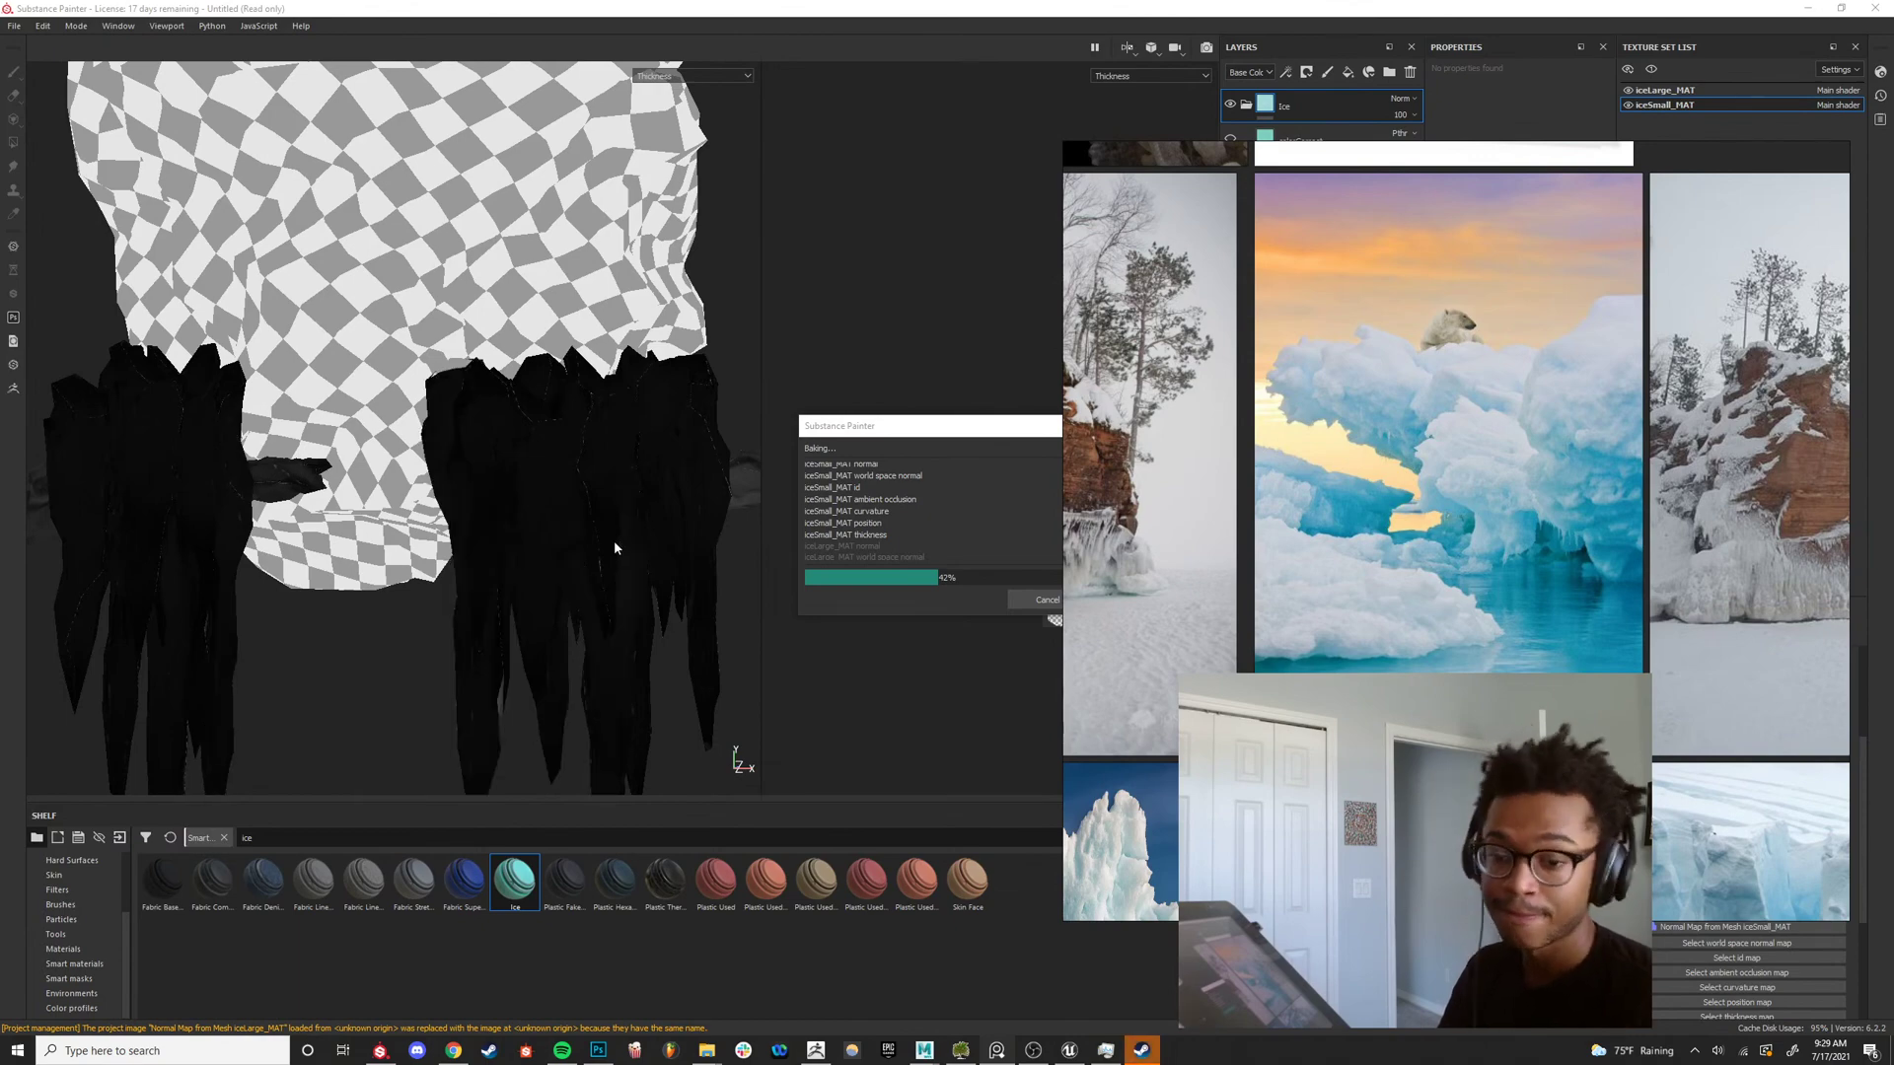
{"action": "right_click_drag", "start_coordinate": [1493, 567], "coordinate": [1585, 583]}
{"action": "scroll", "coordinate": [956, 566], "scroll_direction": "down", "scroll_amount": 3}
{"action": "middle_click_drag", "start_coordinate": [1587, 589], "coordinate": [991, 612]}
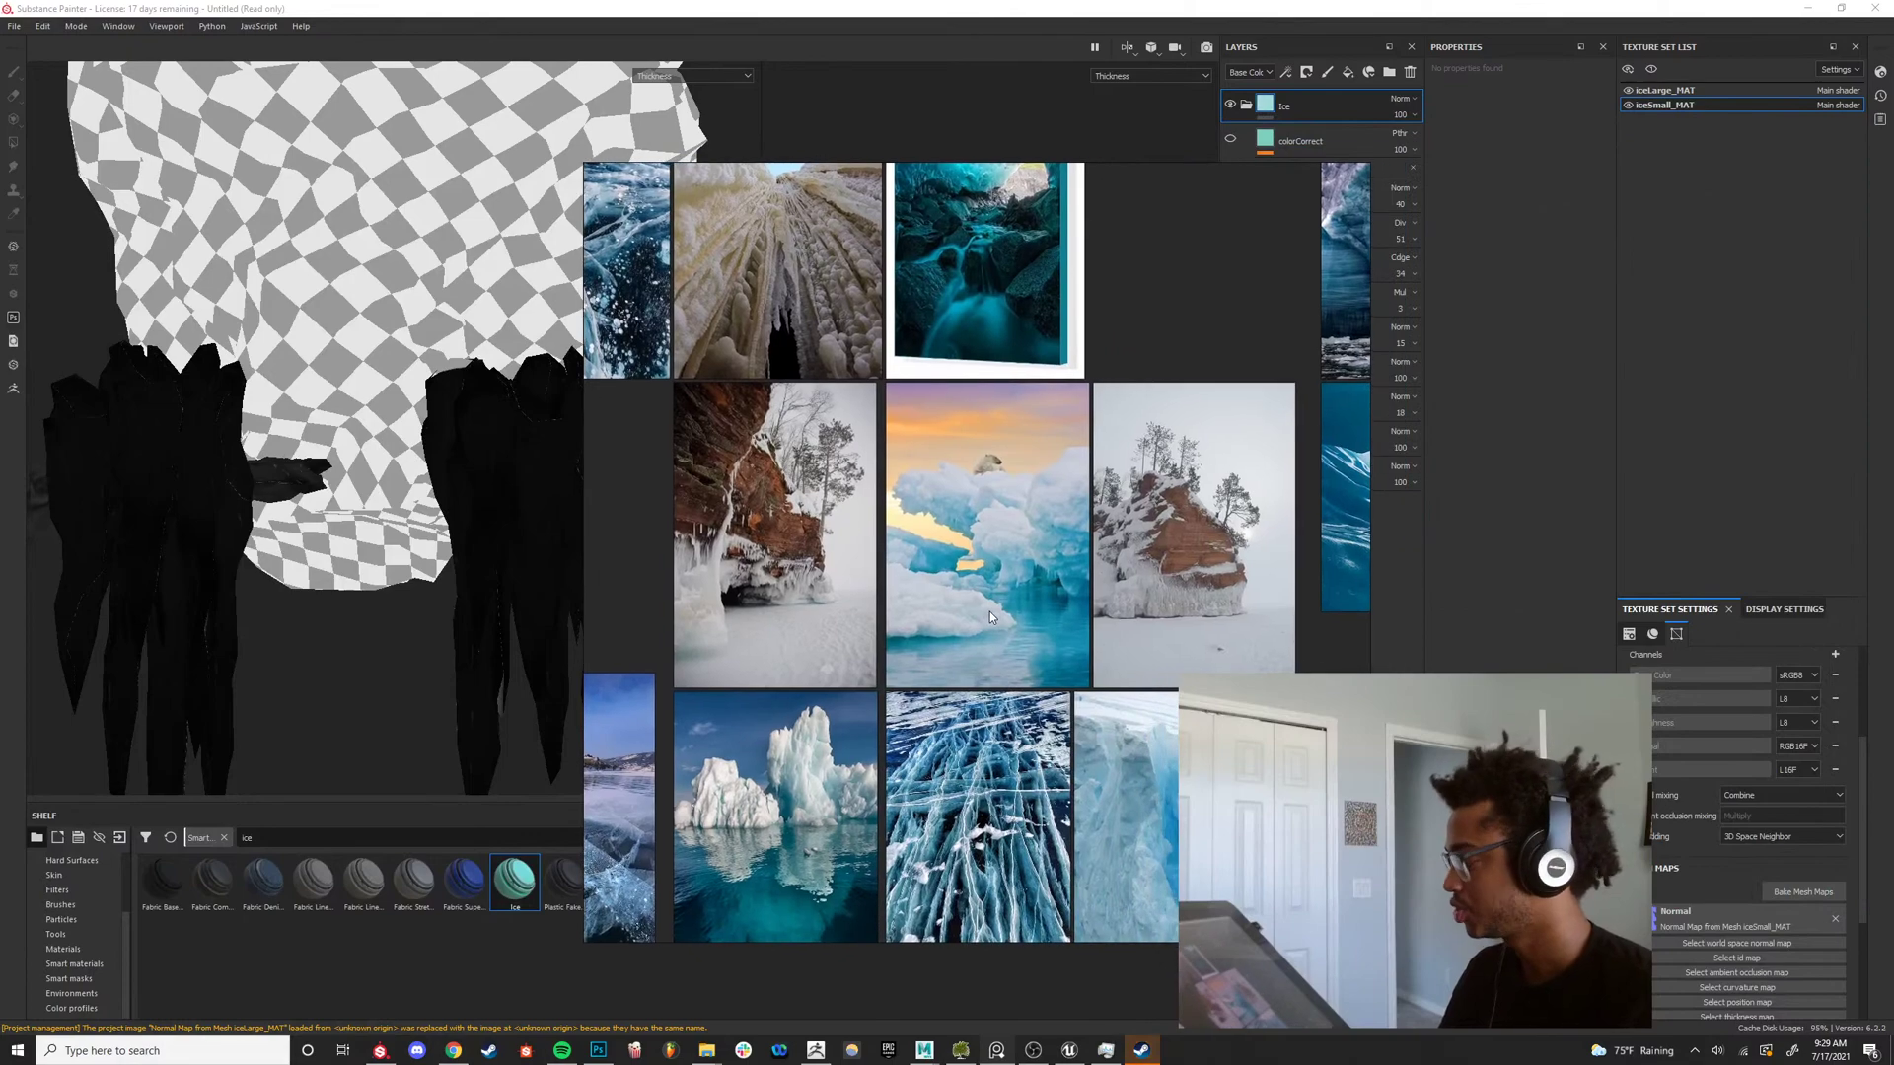
{"action": "scroll", "coordinate": [990, 611], "scroll_direction": "down", "scroll_amount": 2}
{"action": "scroll", "coordinate": [1001, 608], "scroll_direction": "down", "scroll_amount": 2}
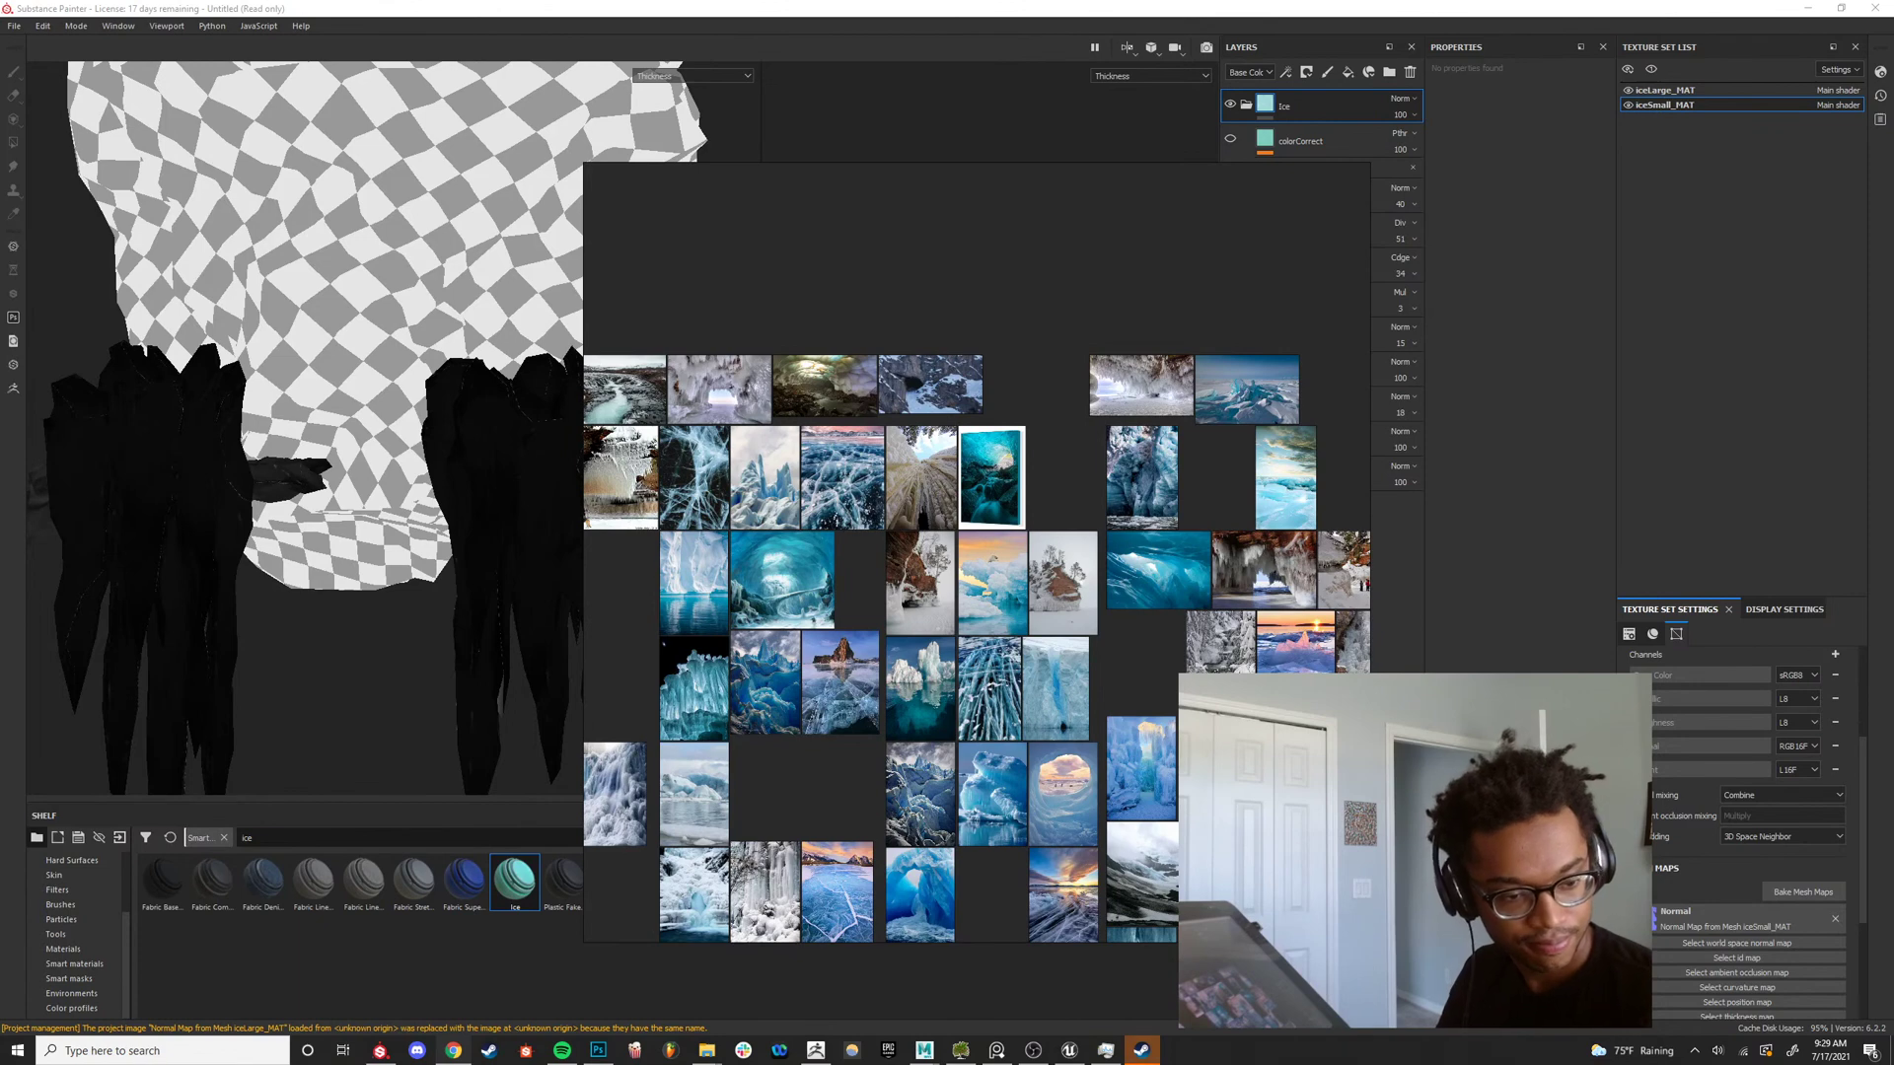
{"action": "right_click_drag", "start_coordinate": [615, 304], "coordinate": [1276, 730]}
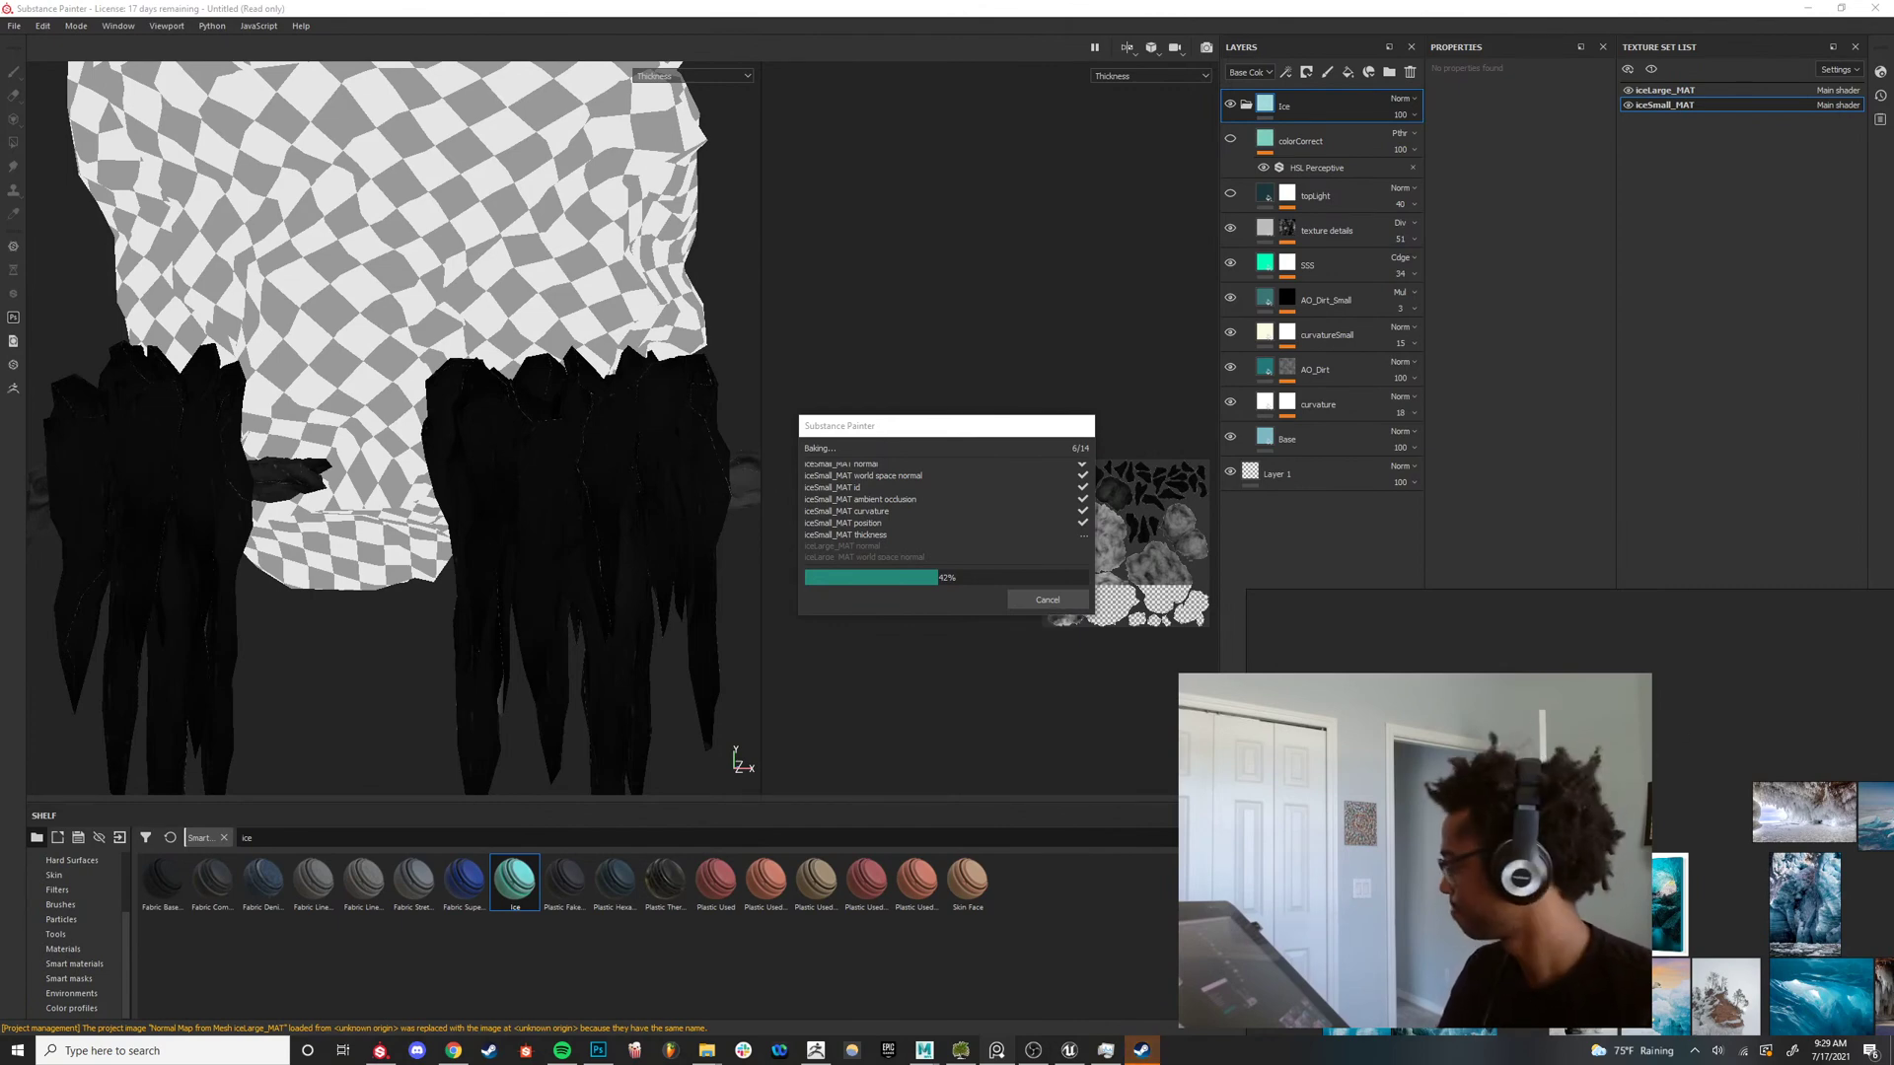
{"action": "right_click_drag", "start_coordinate": [1618, 903], "coordinate": [1092, 523]}
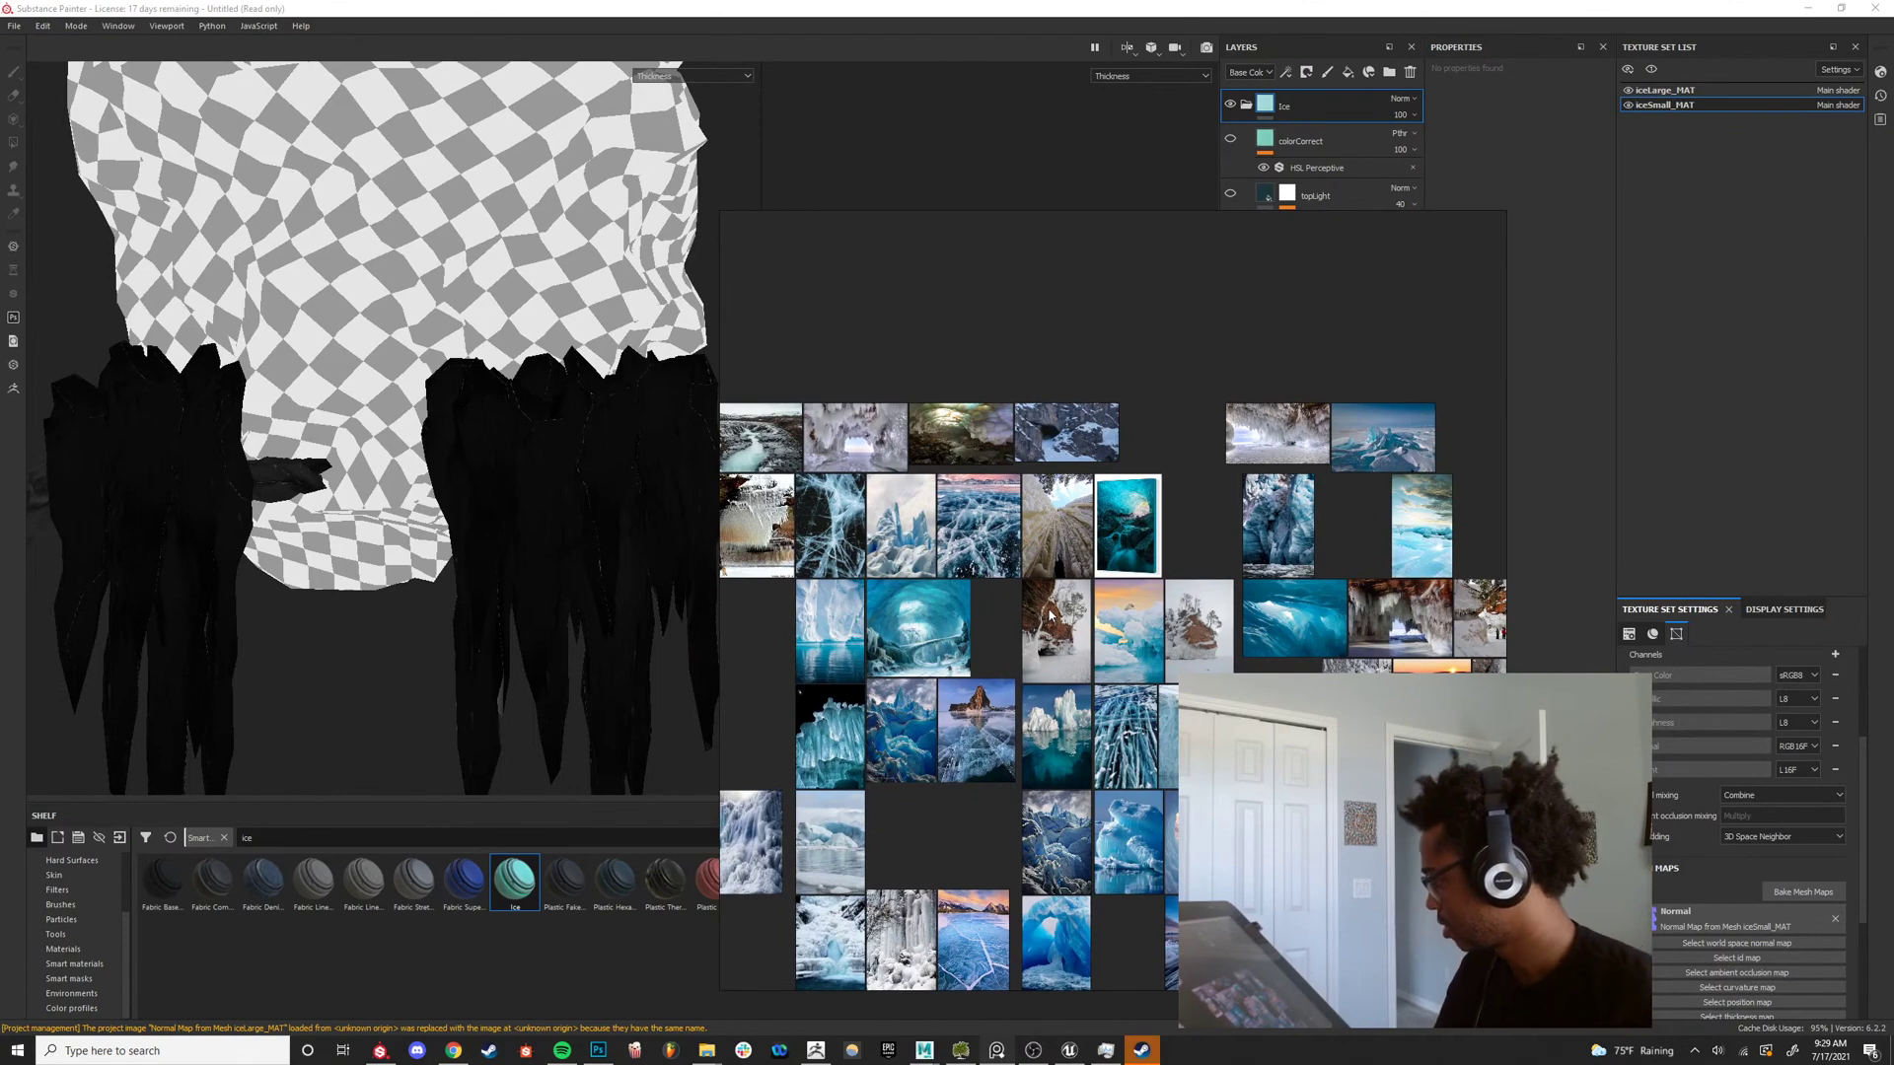
Look over the ice cave, cracked ice and glowing ice wall photos across the reference board.
{"action": "scroll", "coordinate": [1082, 681], "scroll_direction": "up", "scroll_amount": 3}
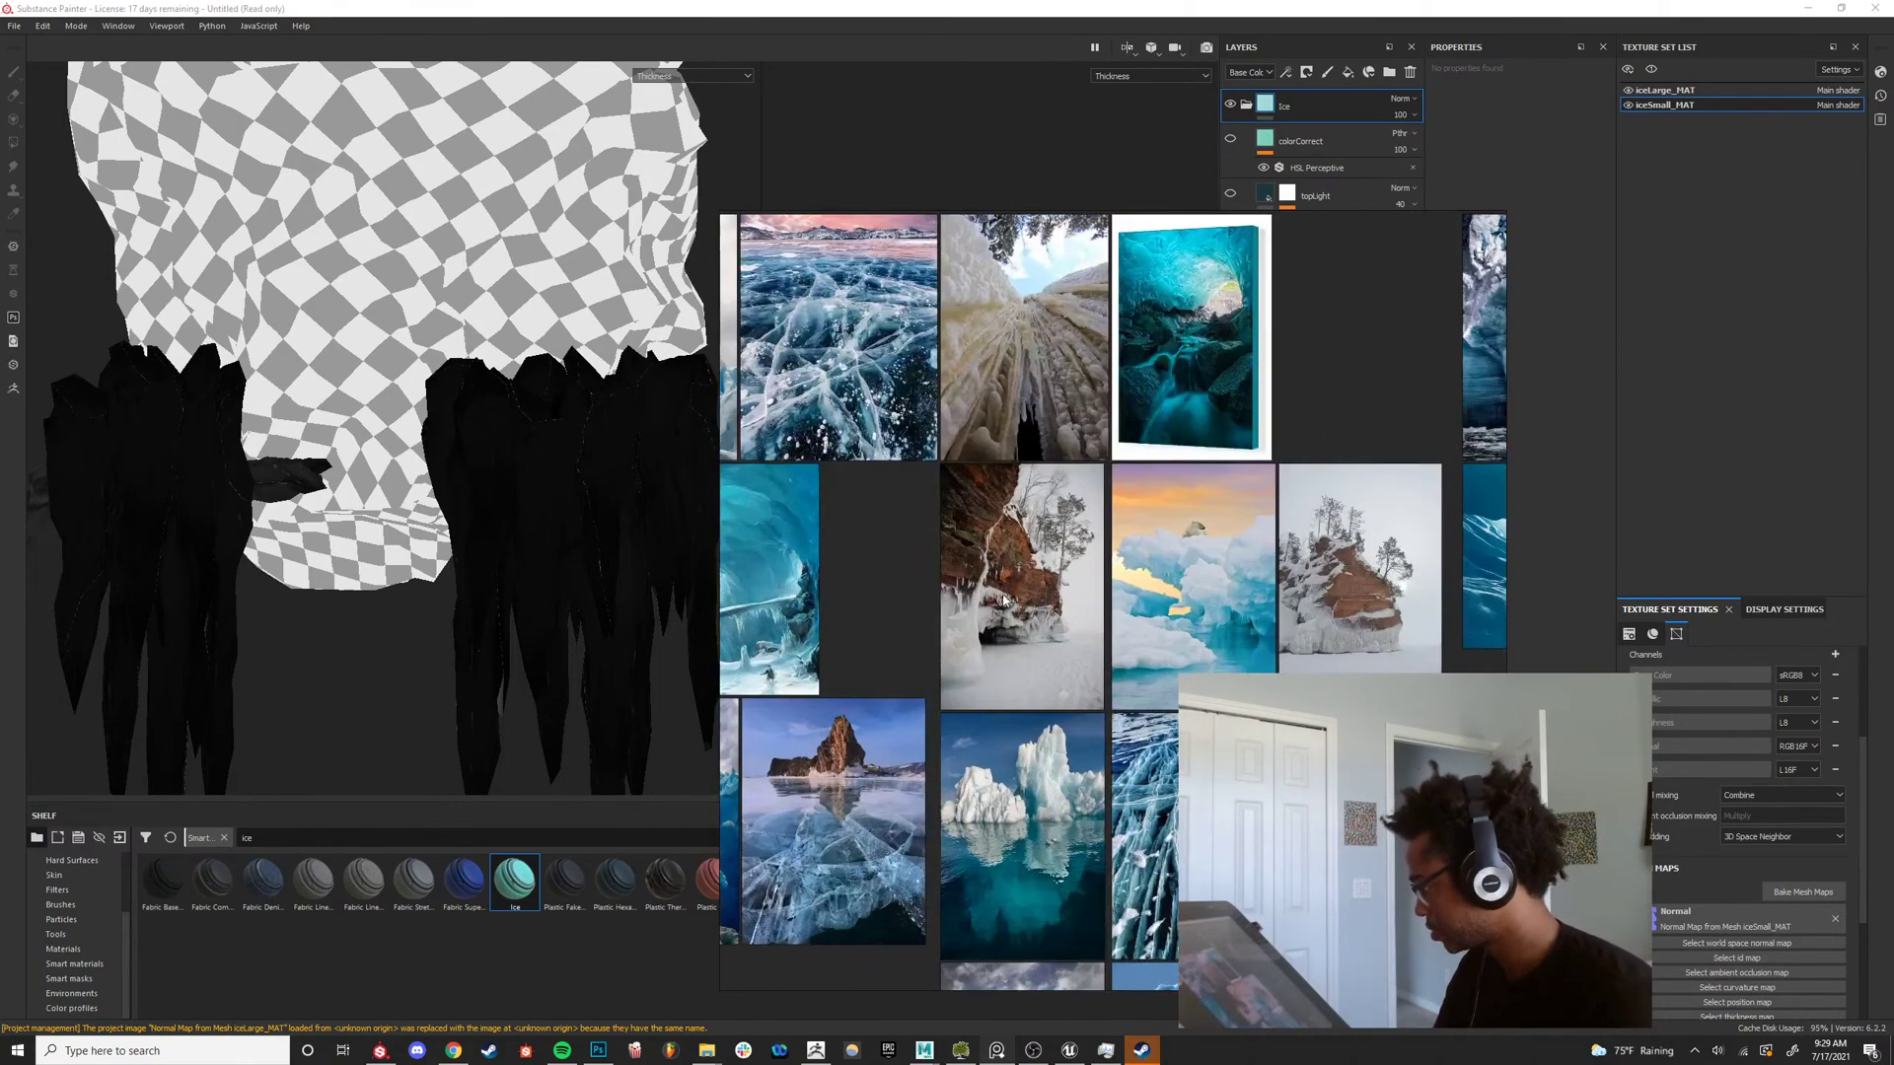
{"action": "middle_click_drag", "start_coordinate": [953, 435], "coordinate": [1251, 651]}
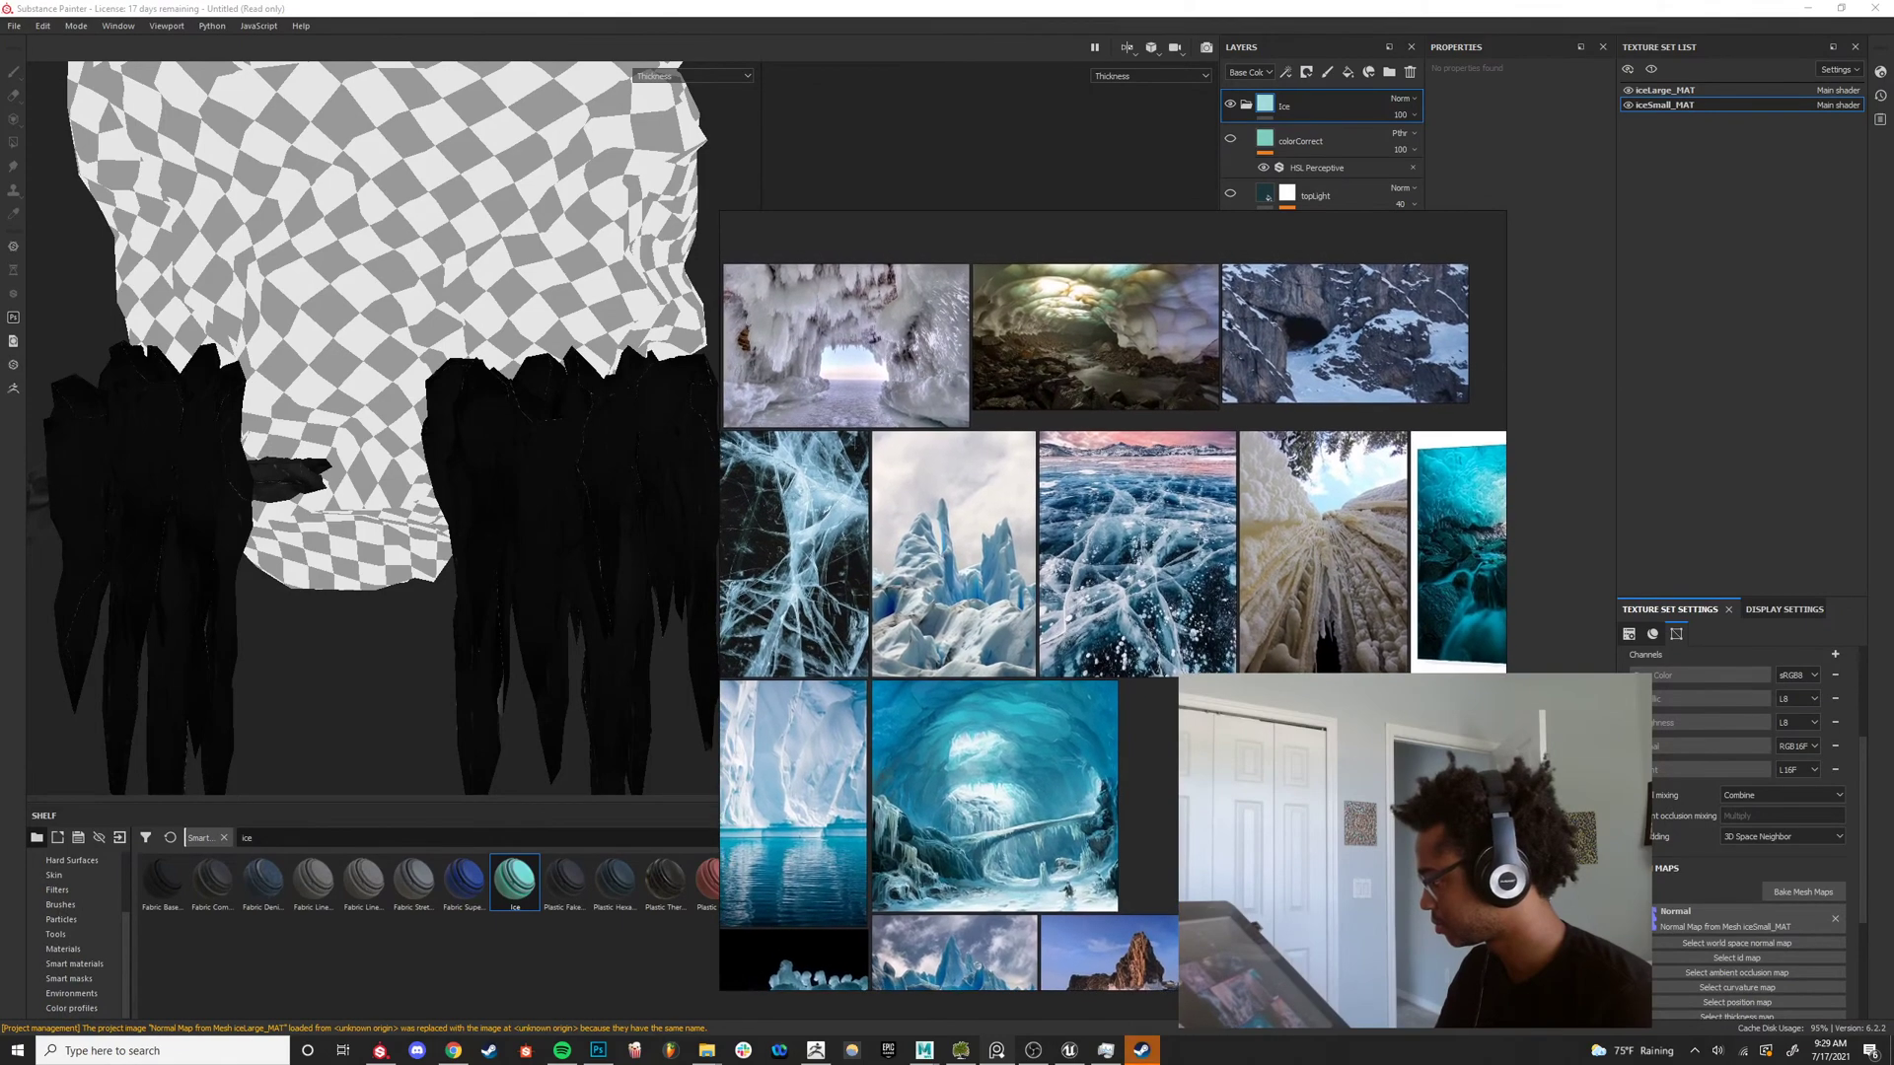
{"action": "scroll", "coordinate": [1050, 614], "scroll_direction": "down", "scroll_amount": 4}
{"action": "scroll", "coordinate": [1051, 613], "scroll_direction": "up", "scroll_amount": 4}
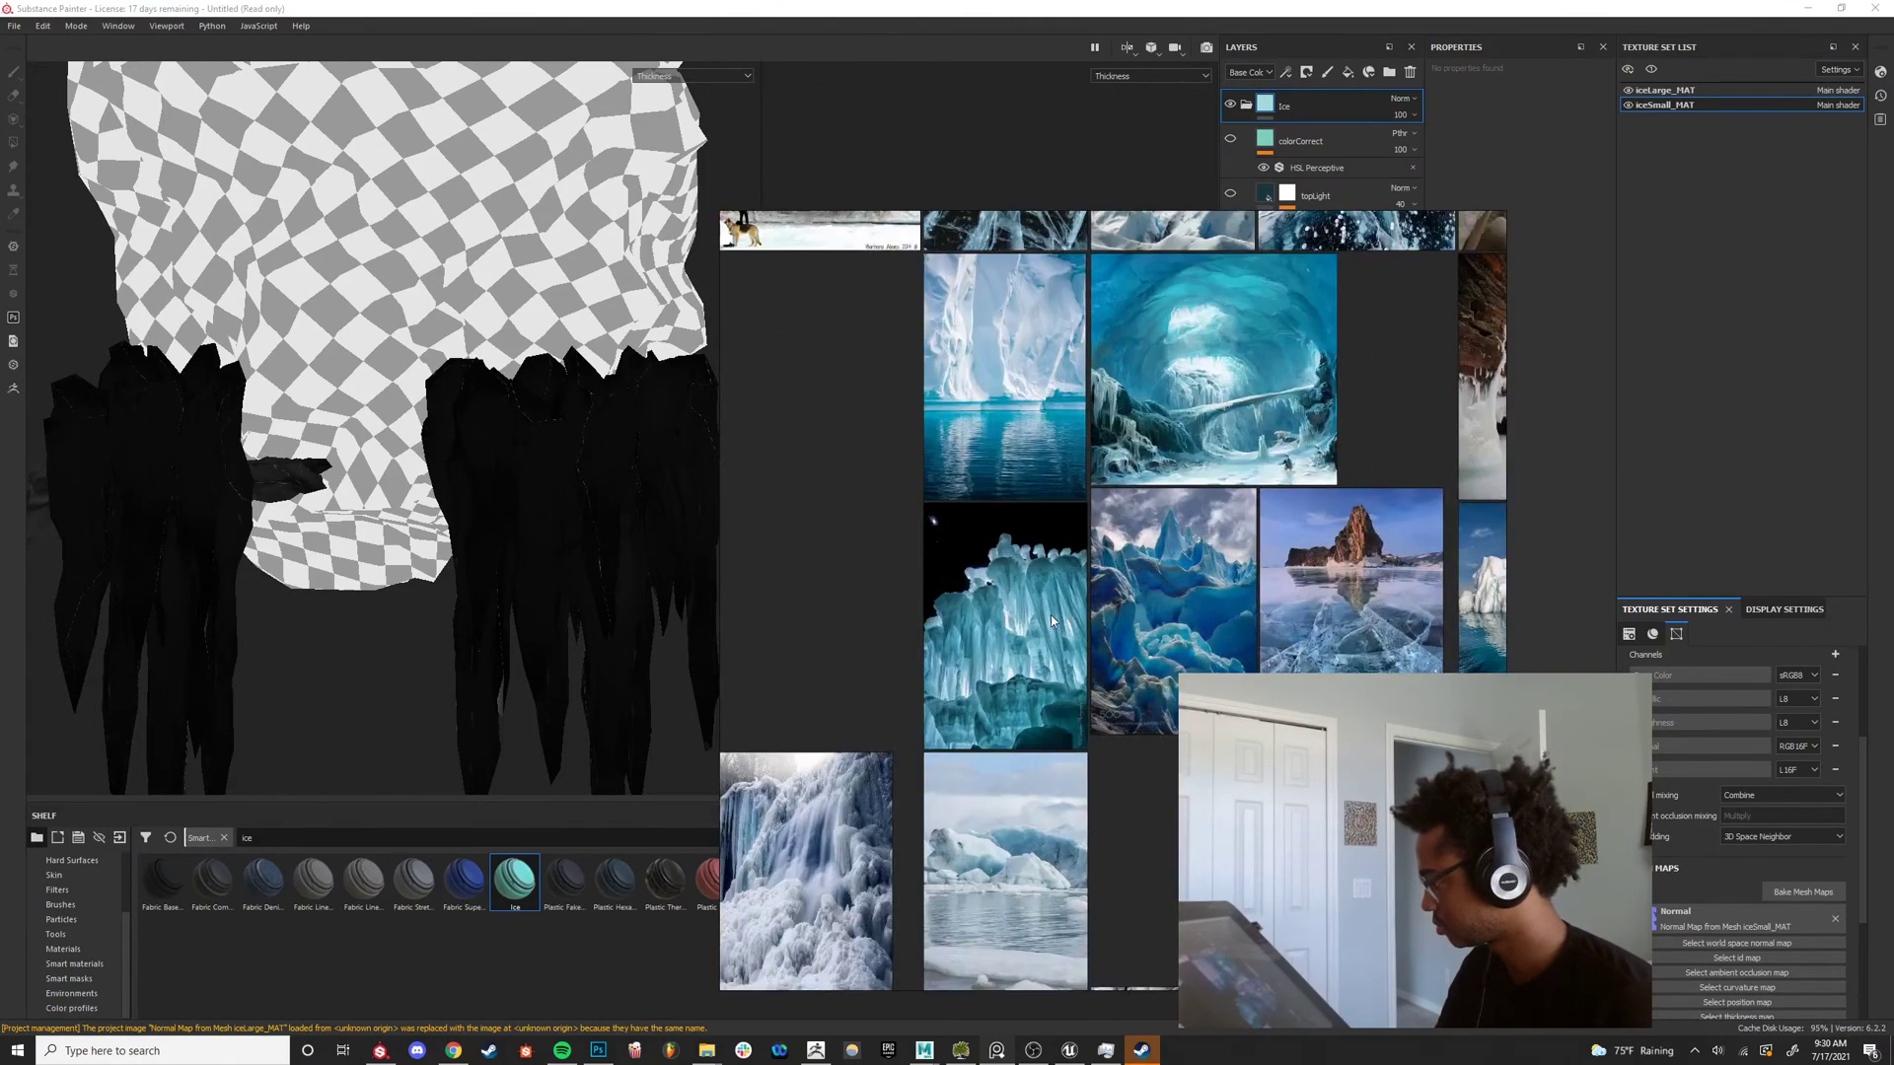
{"action": "scroll", "coordinate": [1051, 613], "scroll_direction": "down", "scroll_amount": 4}
{"action": "middle_click_drag", "start_coordinate": [1178, 683], "coordinate": [1056, 537]}
{"action": "middle_click_drag", "start_coordinate": [1414, 593], "coordinate": [1240, 631]}
{"action": "scroll", "coordinate": [1355, 641], "scroll_direction": "up", "scroll_amount": 1}
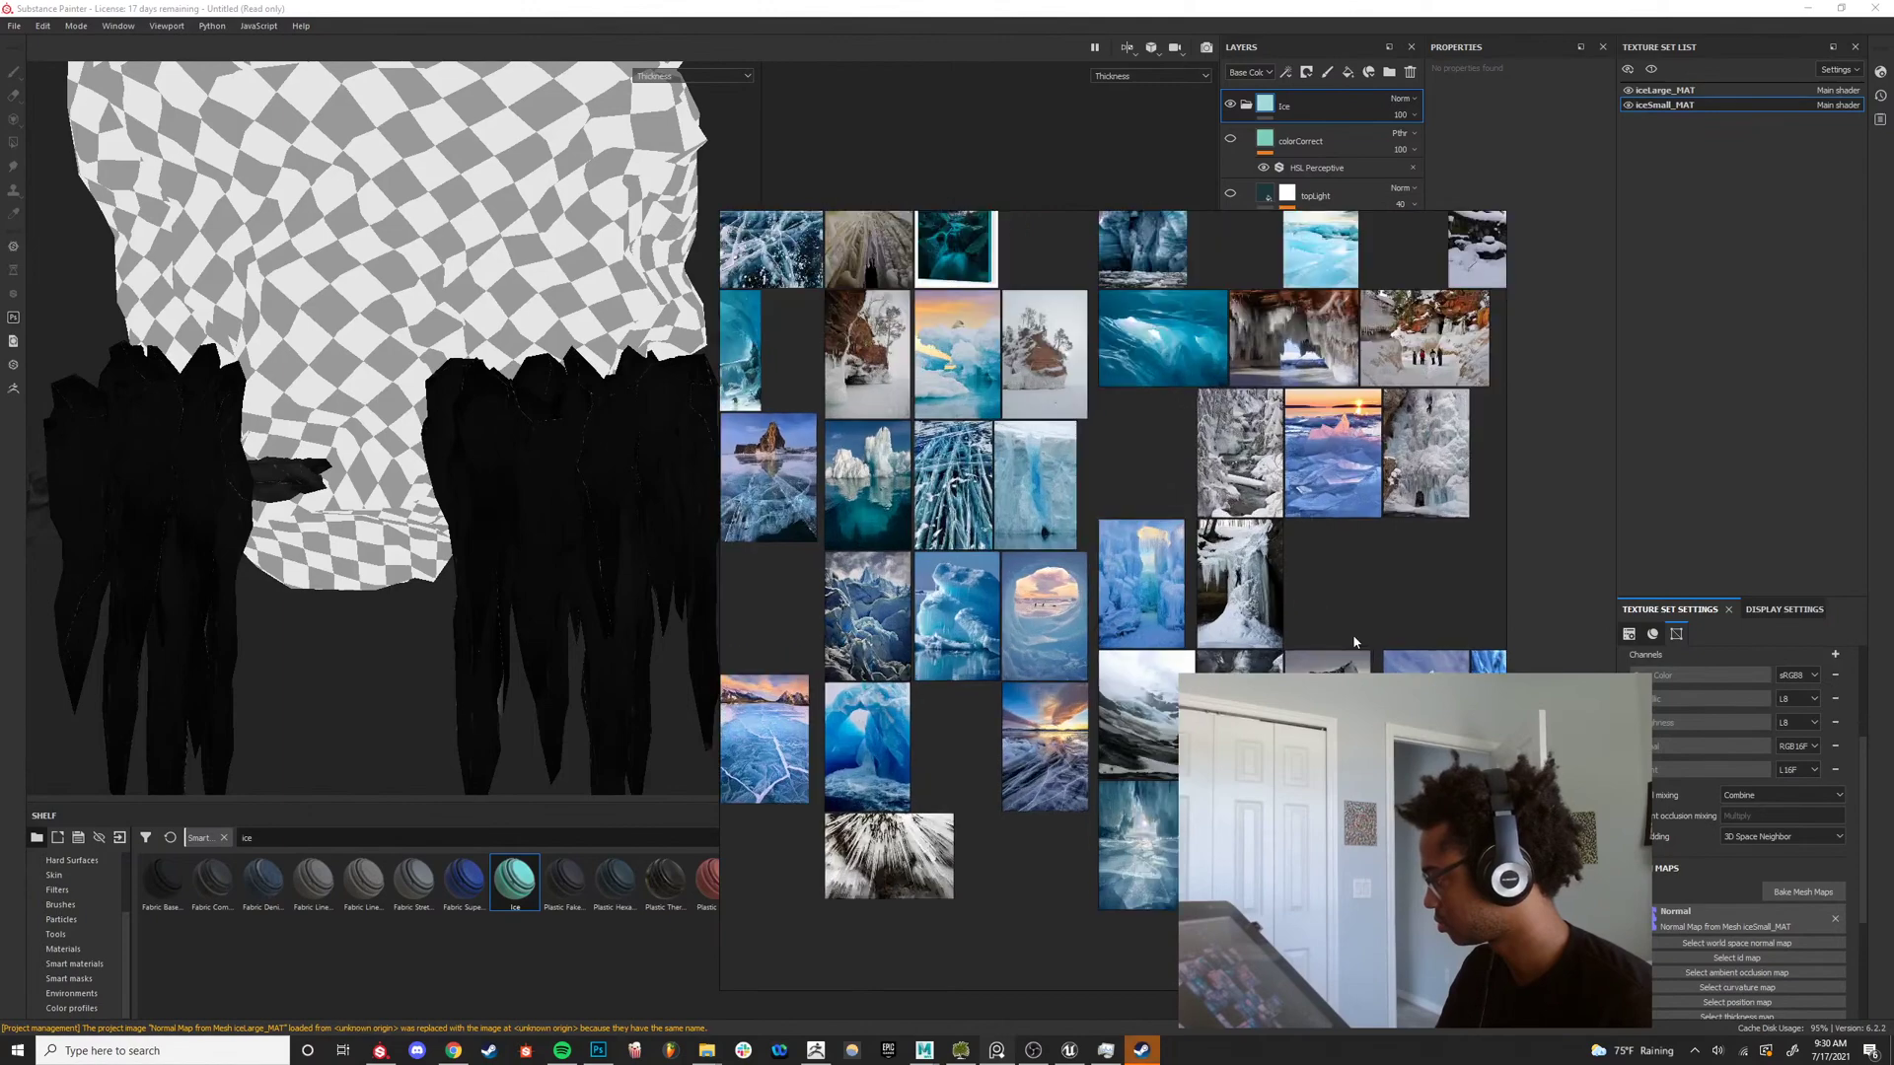
Examine the translucent shattered slabs at sunset and the blue iceberg with hanging icicles on the reference board.
{"action": "scroll", "coordinate": [1302, 592], "scroll_direction": "up", "scroll_amount": 4}
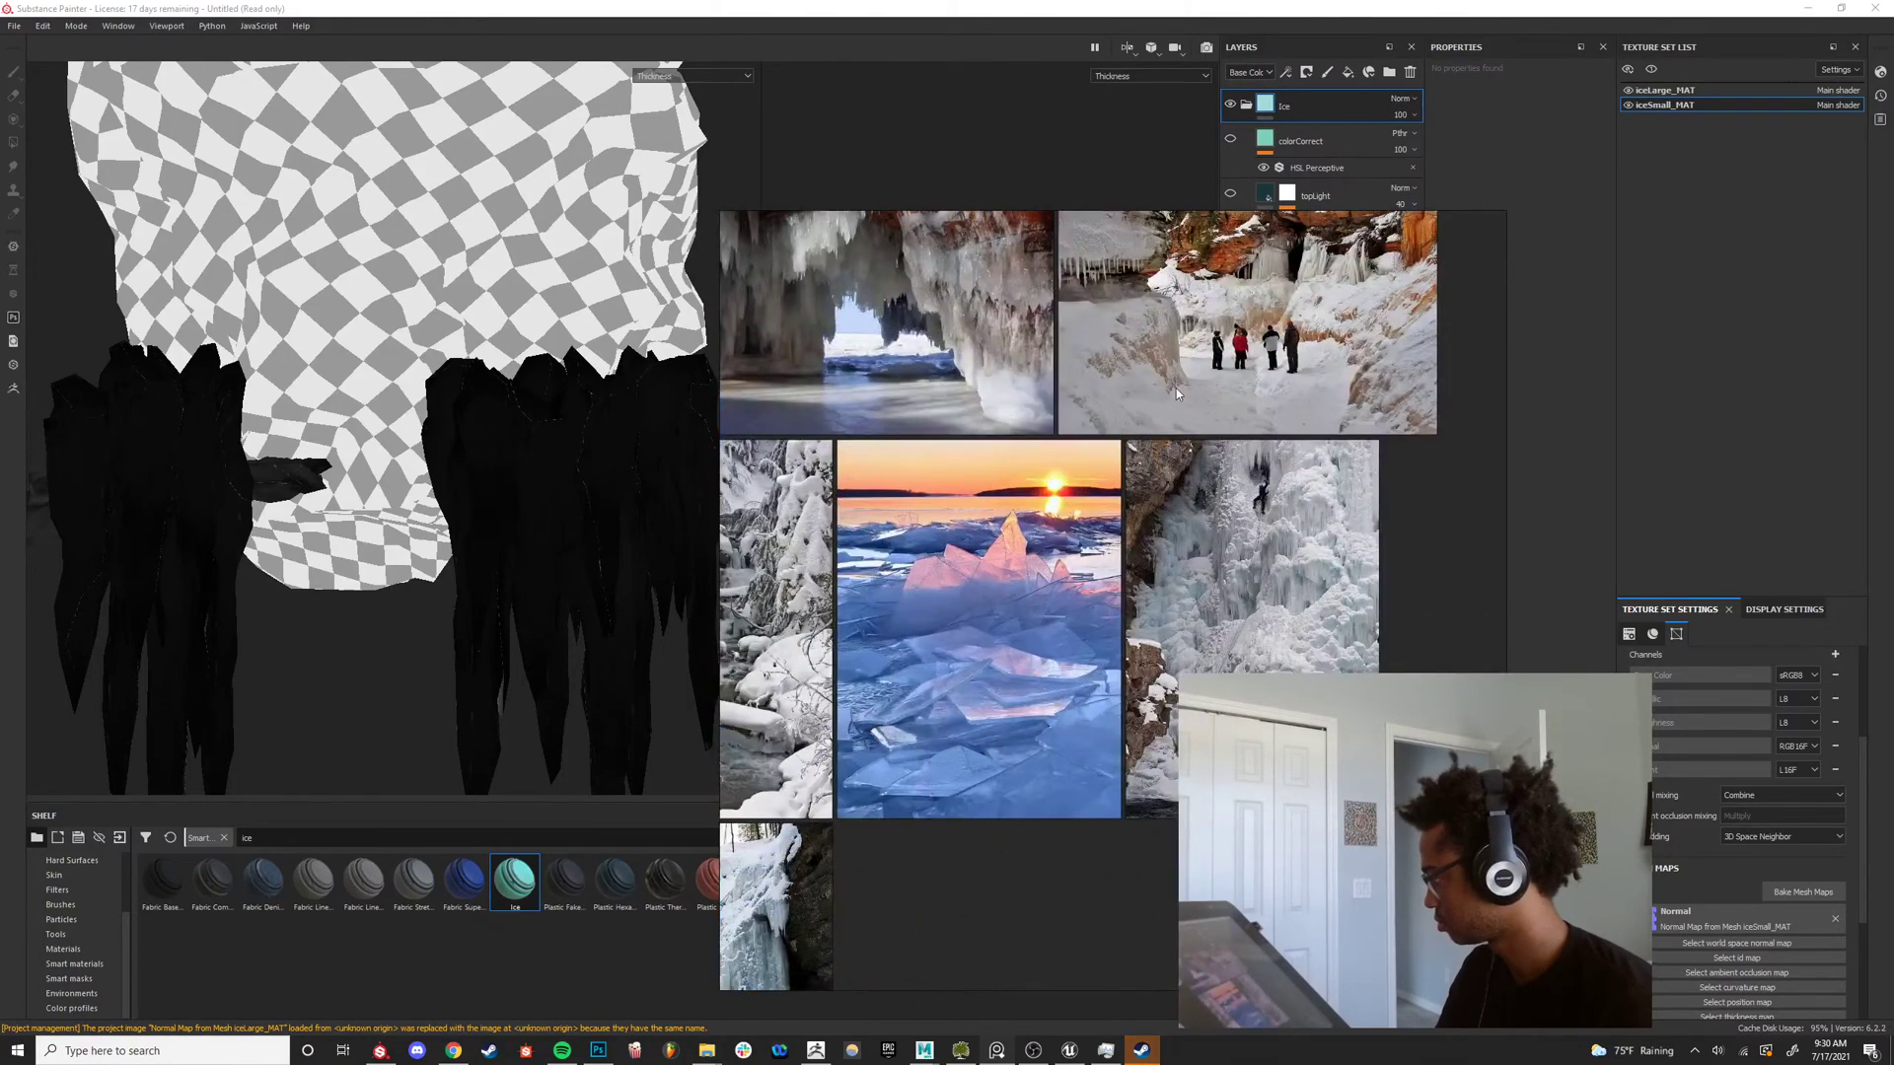
{"action": "scroll", "coordinate": [967, 655], "scroll_direction": "up", "scroll_amount": 5}
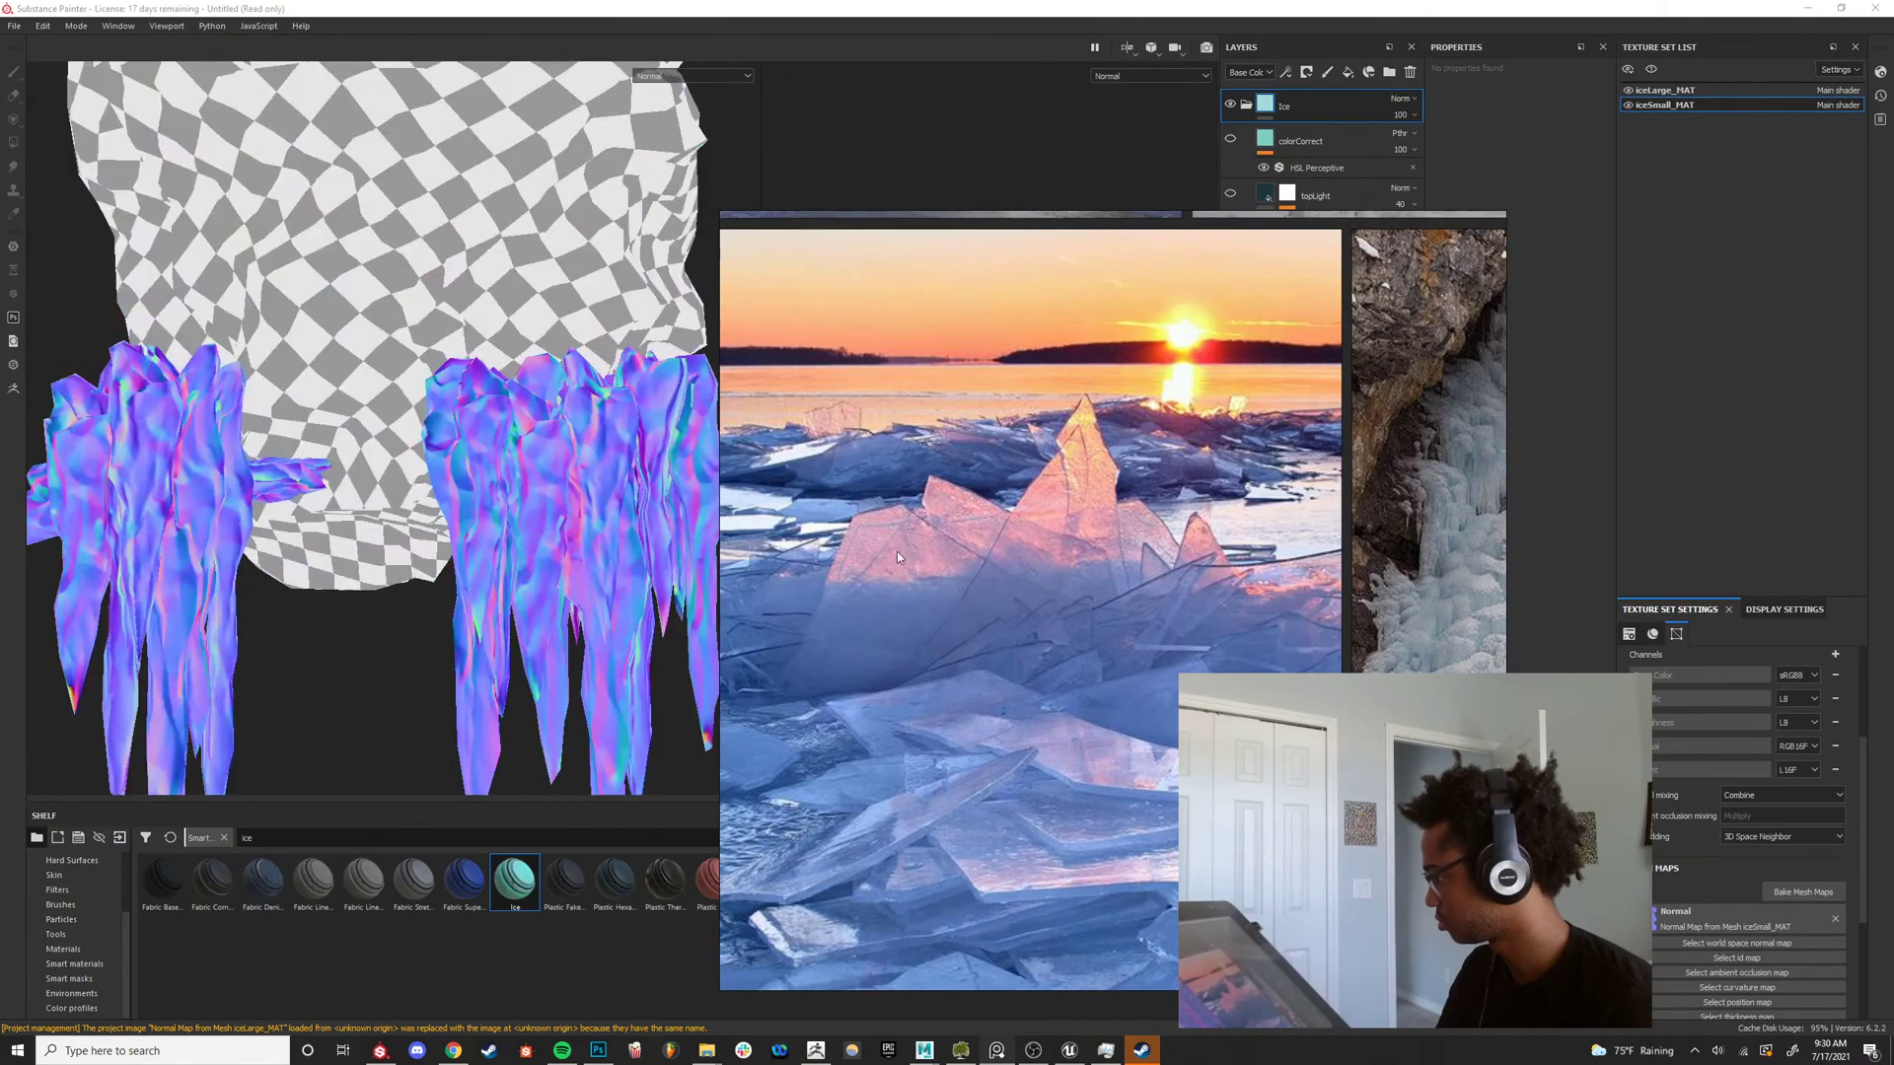
{"action": "scroll", "coordinate": [896, 557], "scroll_direction": "down", "scroll_amount": 8}
{"action": "scroll", "coordinate": [1000, 595], "scroll_direction": "up", "scroll_amount": 3}
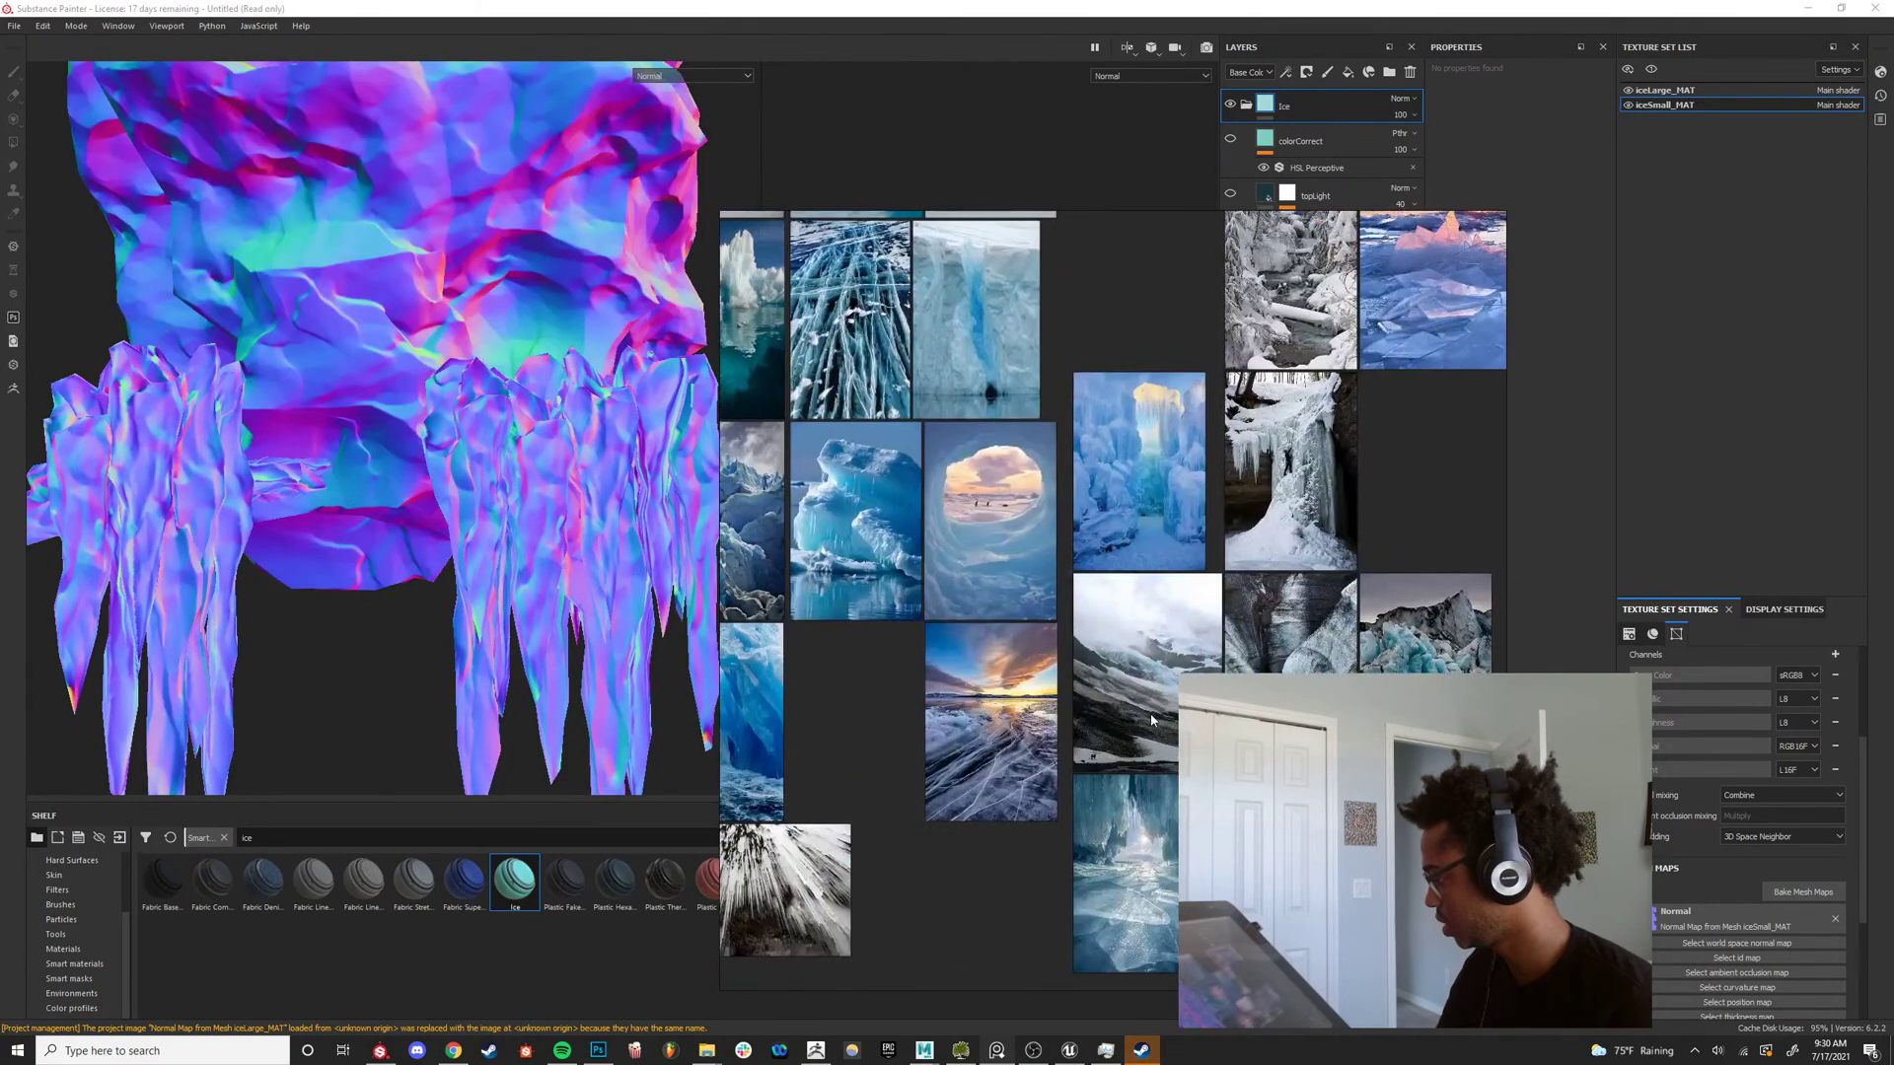
{"action": "scroll", "coordinate": [913, 587], "scroll_direction": "up", "scroll_amount": 4}
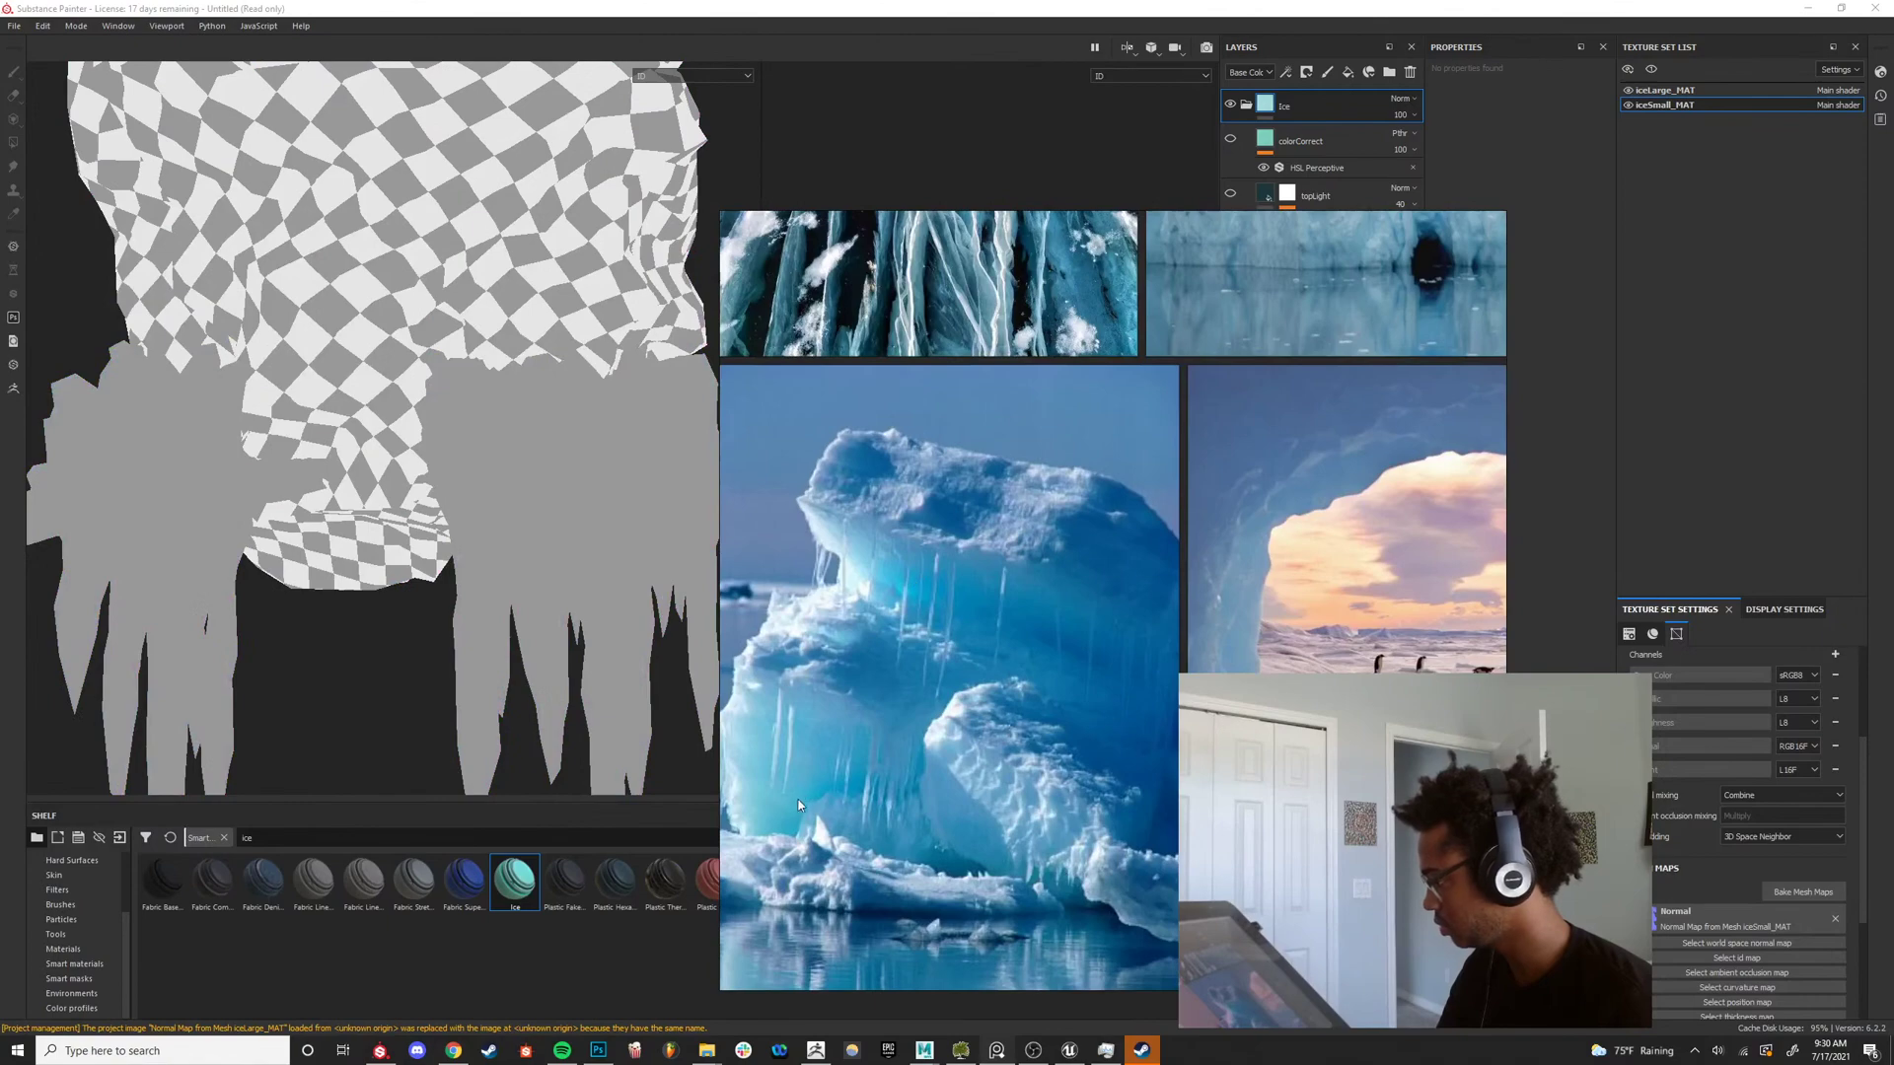
Shift the reference board clear of the baking window to check progress and survey the full set of ice photos.
{"action": "right_click_drag", "start_coordinate": [894, 675], "coordinate": [1406, 911]}
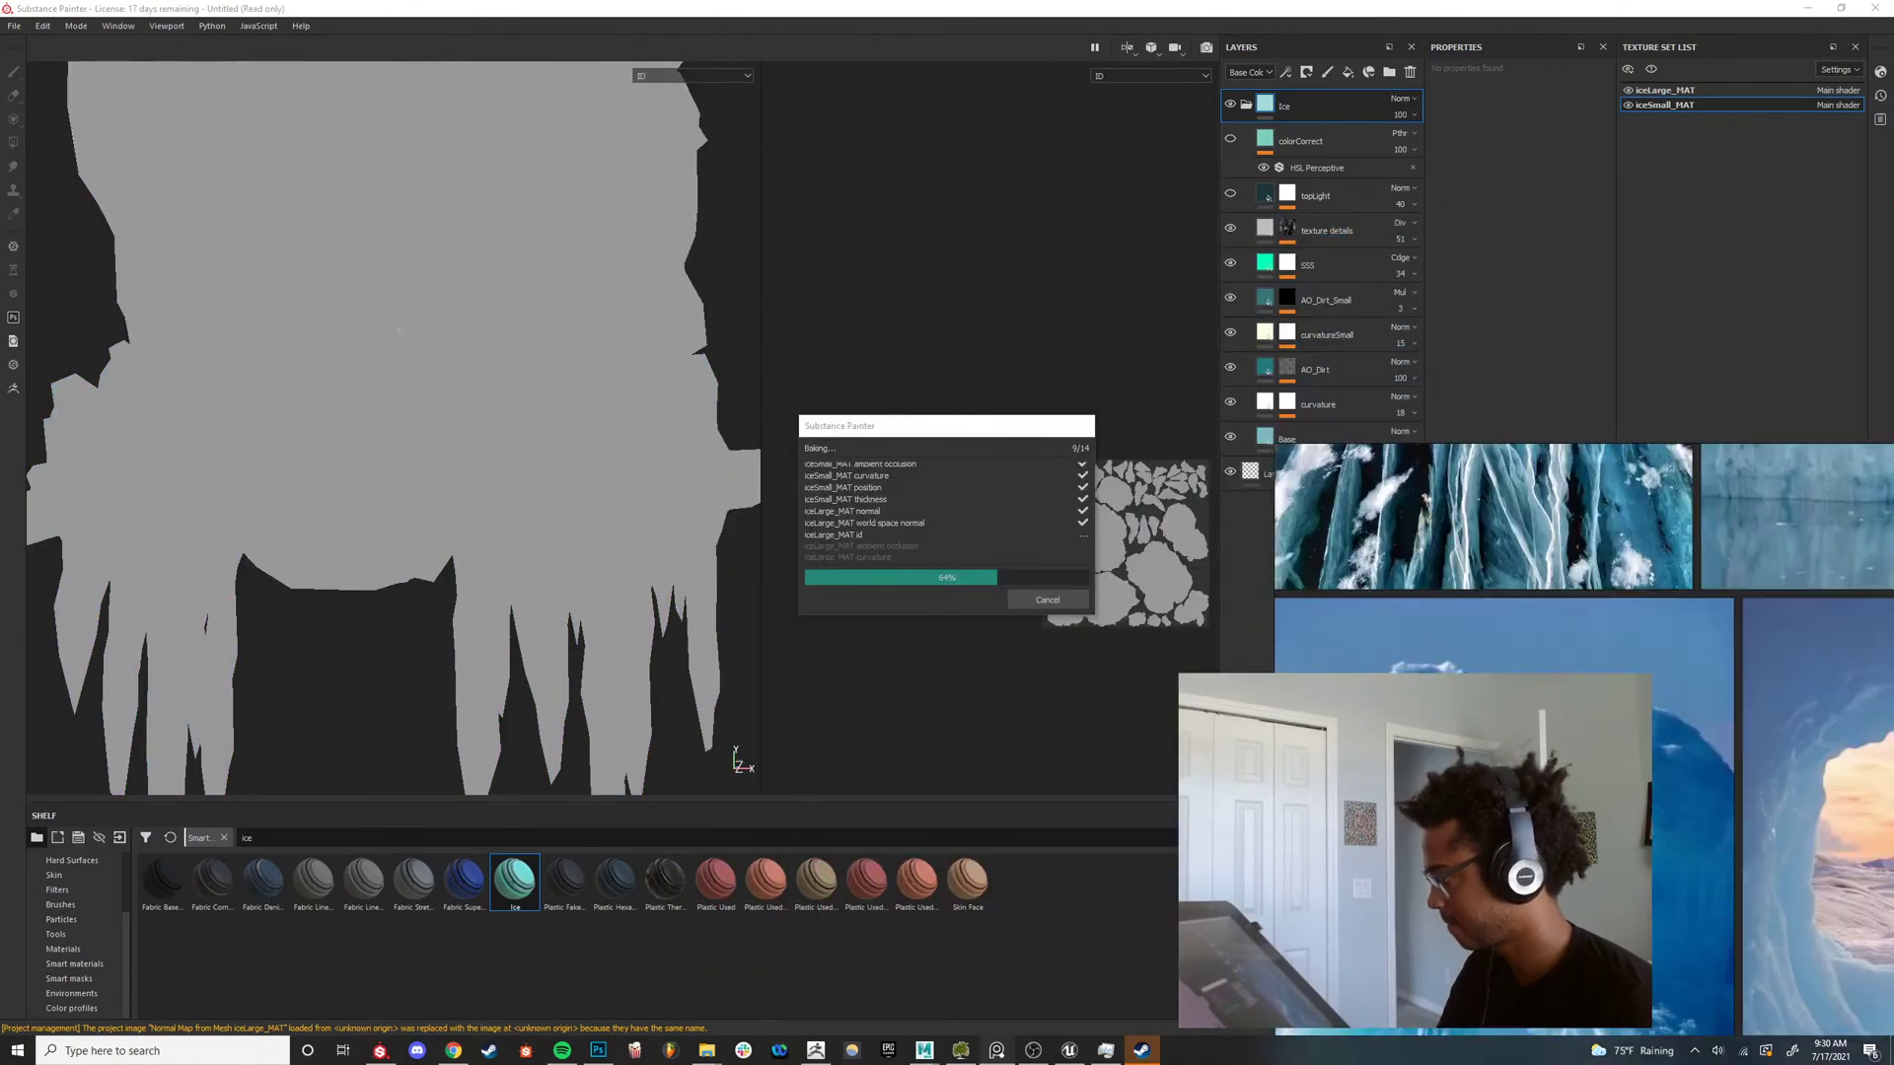
{"action": "left_click_drag", "start_coordinate": [1473, 743], "coordinate": [1270, 560]}
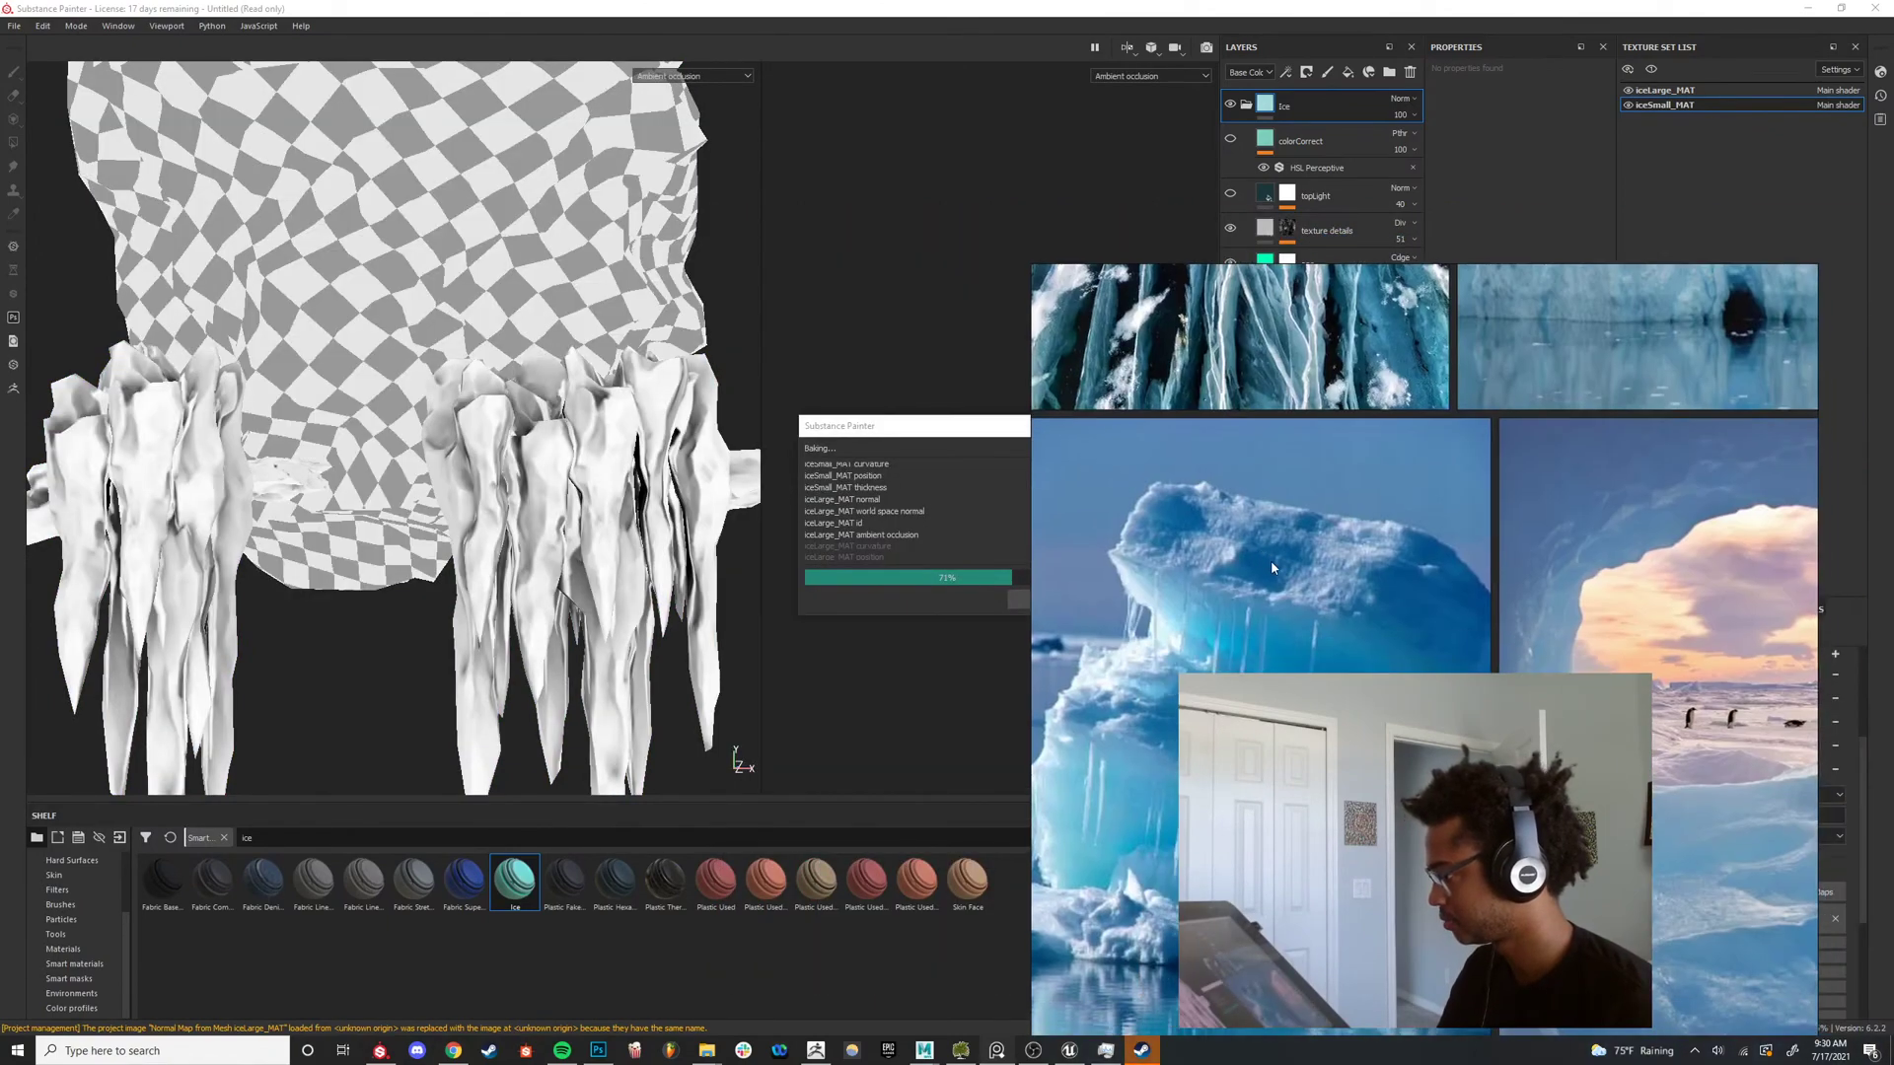
{"action": "right_click_drag", "start_coordinate": [1271, 561], "coordinate": [1267, 545]}
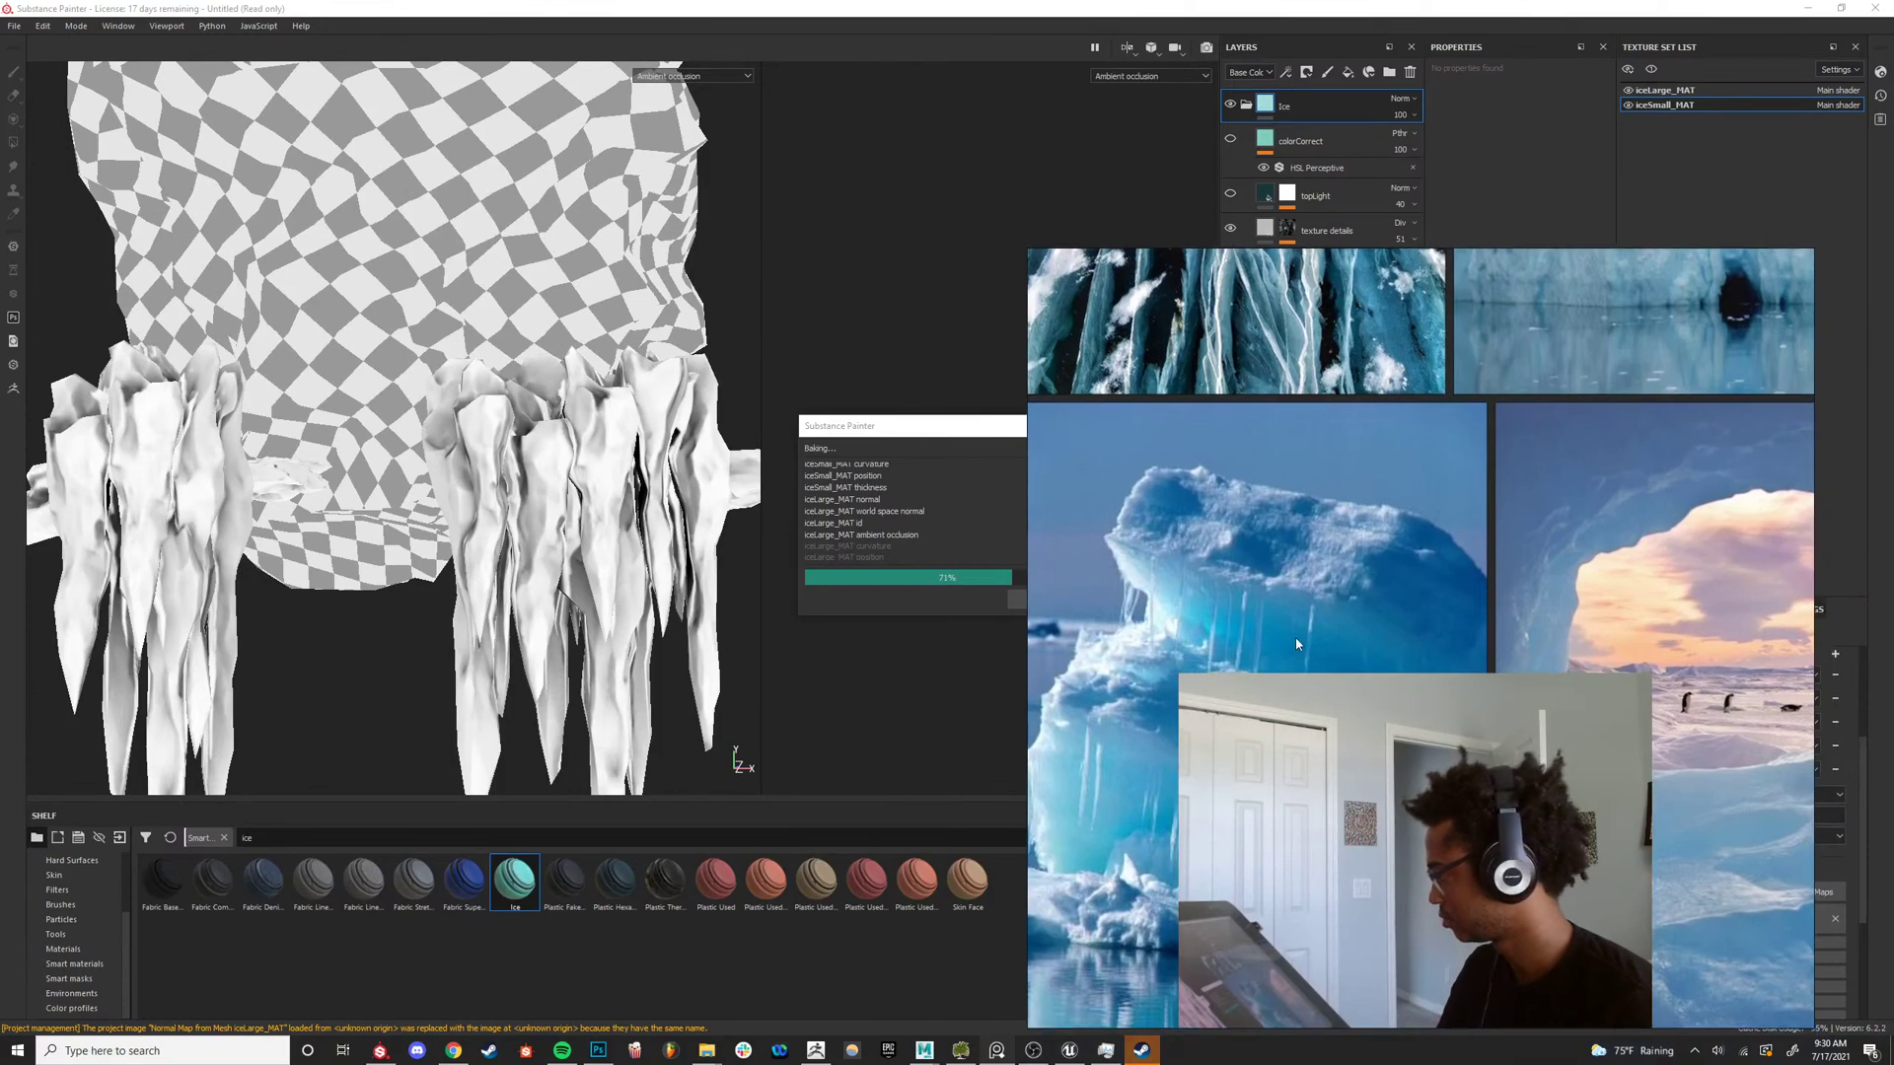
{"action": "scroll", "coordinate": [1287, 584], "scroll_direction": "down", "scroll_amount": 2}
{"action": "scroll", "coordinate": [1288, 590], "scroll_direction": "down", "scroll_amount": 6}
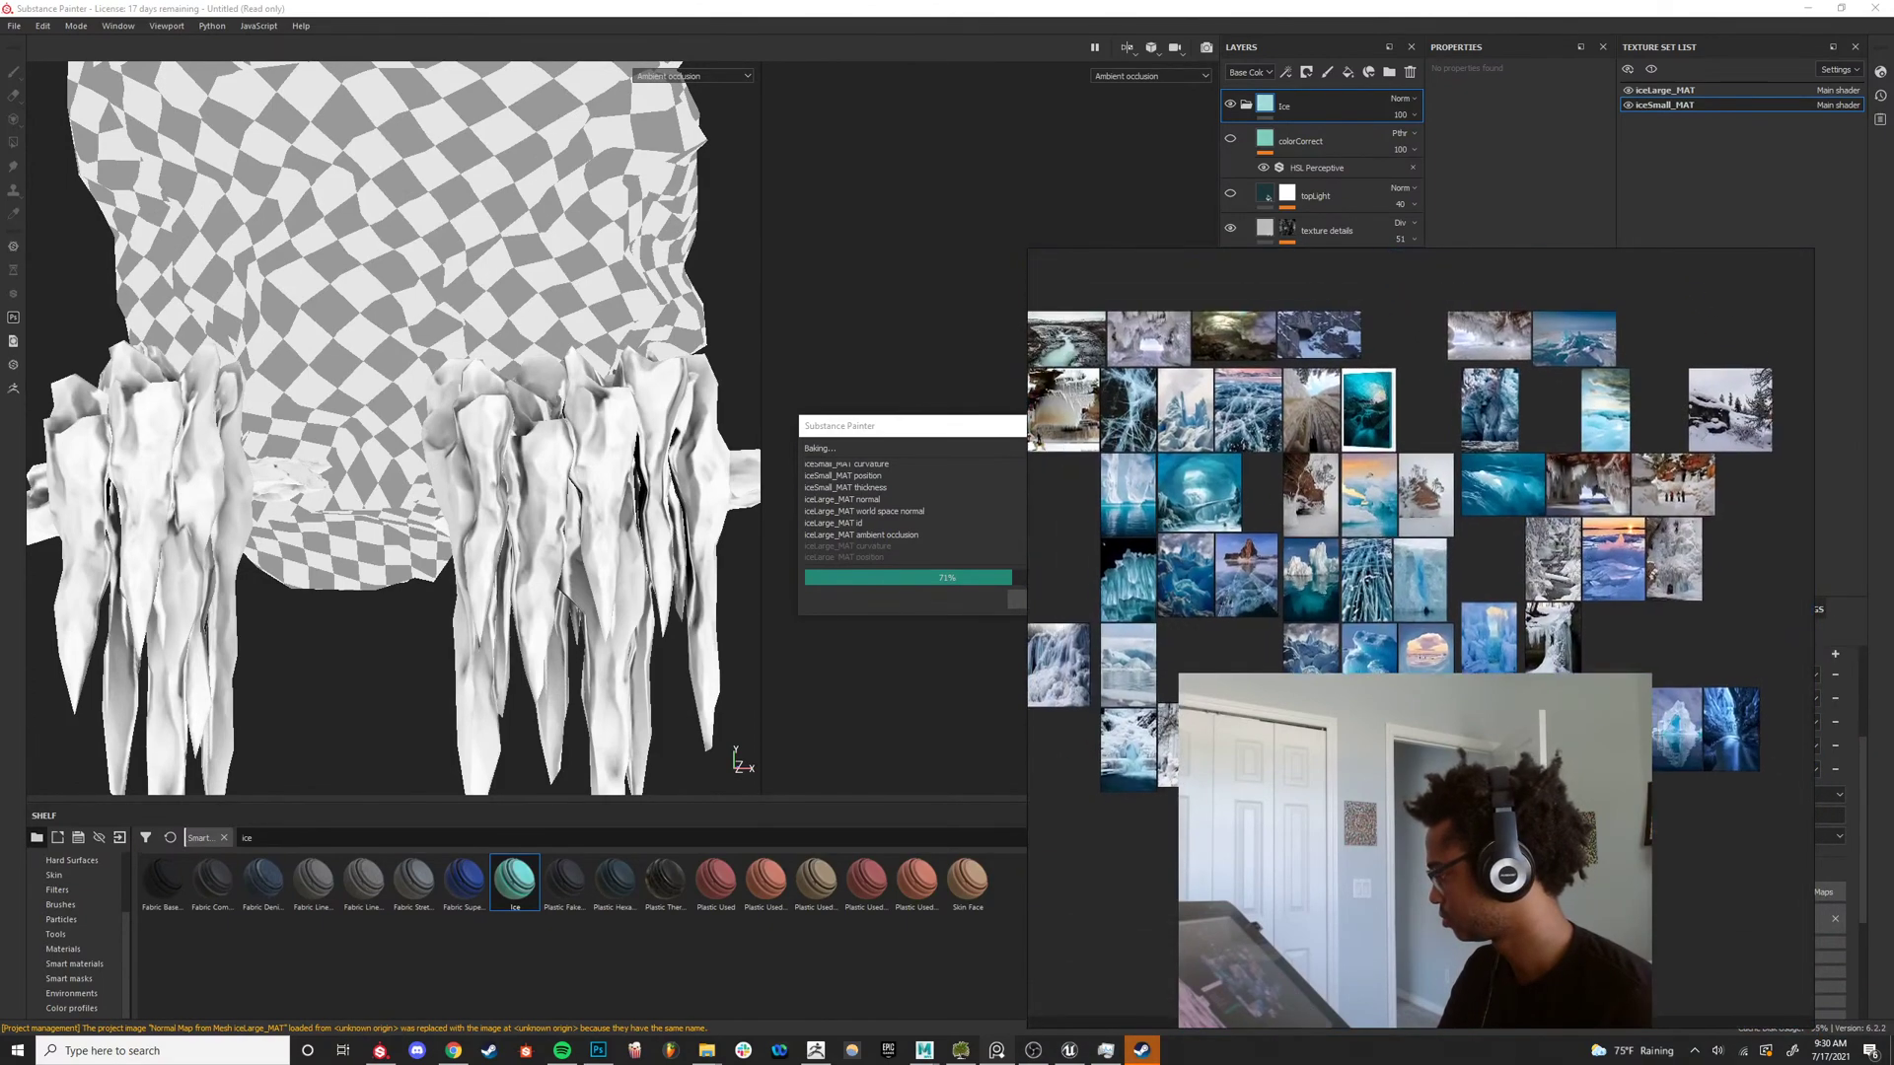
Examine the snow-covered ridges and deep blue crevices of the glacier spires photo up close.
{"action": "scroll", "coordinate": [1258, 569], "scroll_direction": "up", "scroll_amount": 6}
{"action": "middle_click_drag", "start_coordinate": [1257, 566], "coordinate": [1288, 882]}
{"action": "scroll", "coordinate": [1379, 655], "scroll_direction": "up", "scroll_amount": 2}
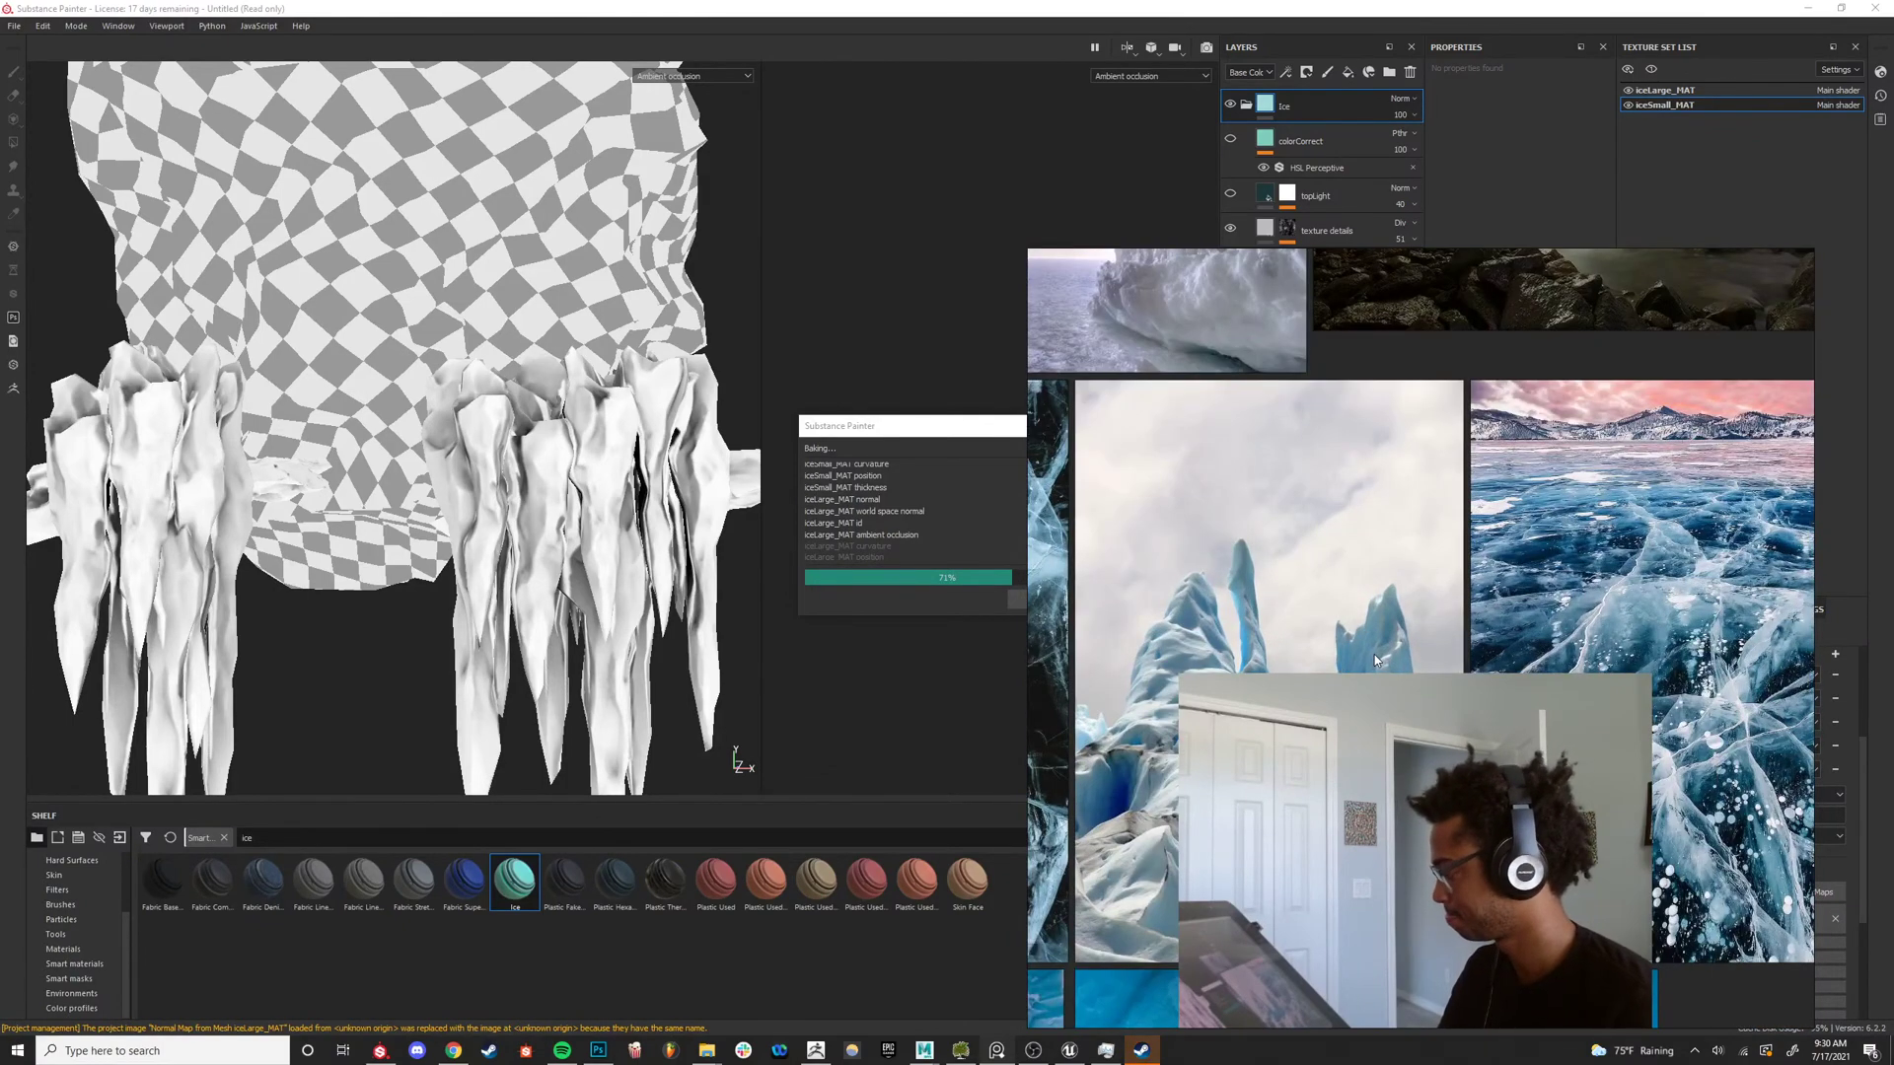
{"action": "scroll", "coordinate": [1375, 654], "scroll_direction": "up", "scroll_amount": 2}
{"action": "scroll", "coordinate": [1375, 654], "scroll_direction": "up", "scroll_amount": 3}
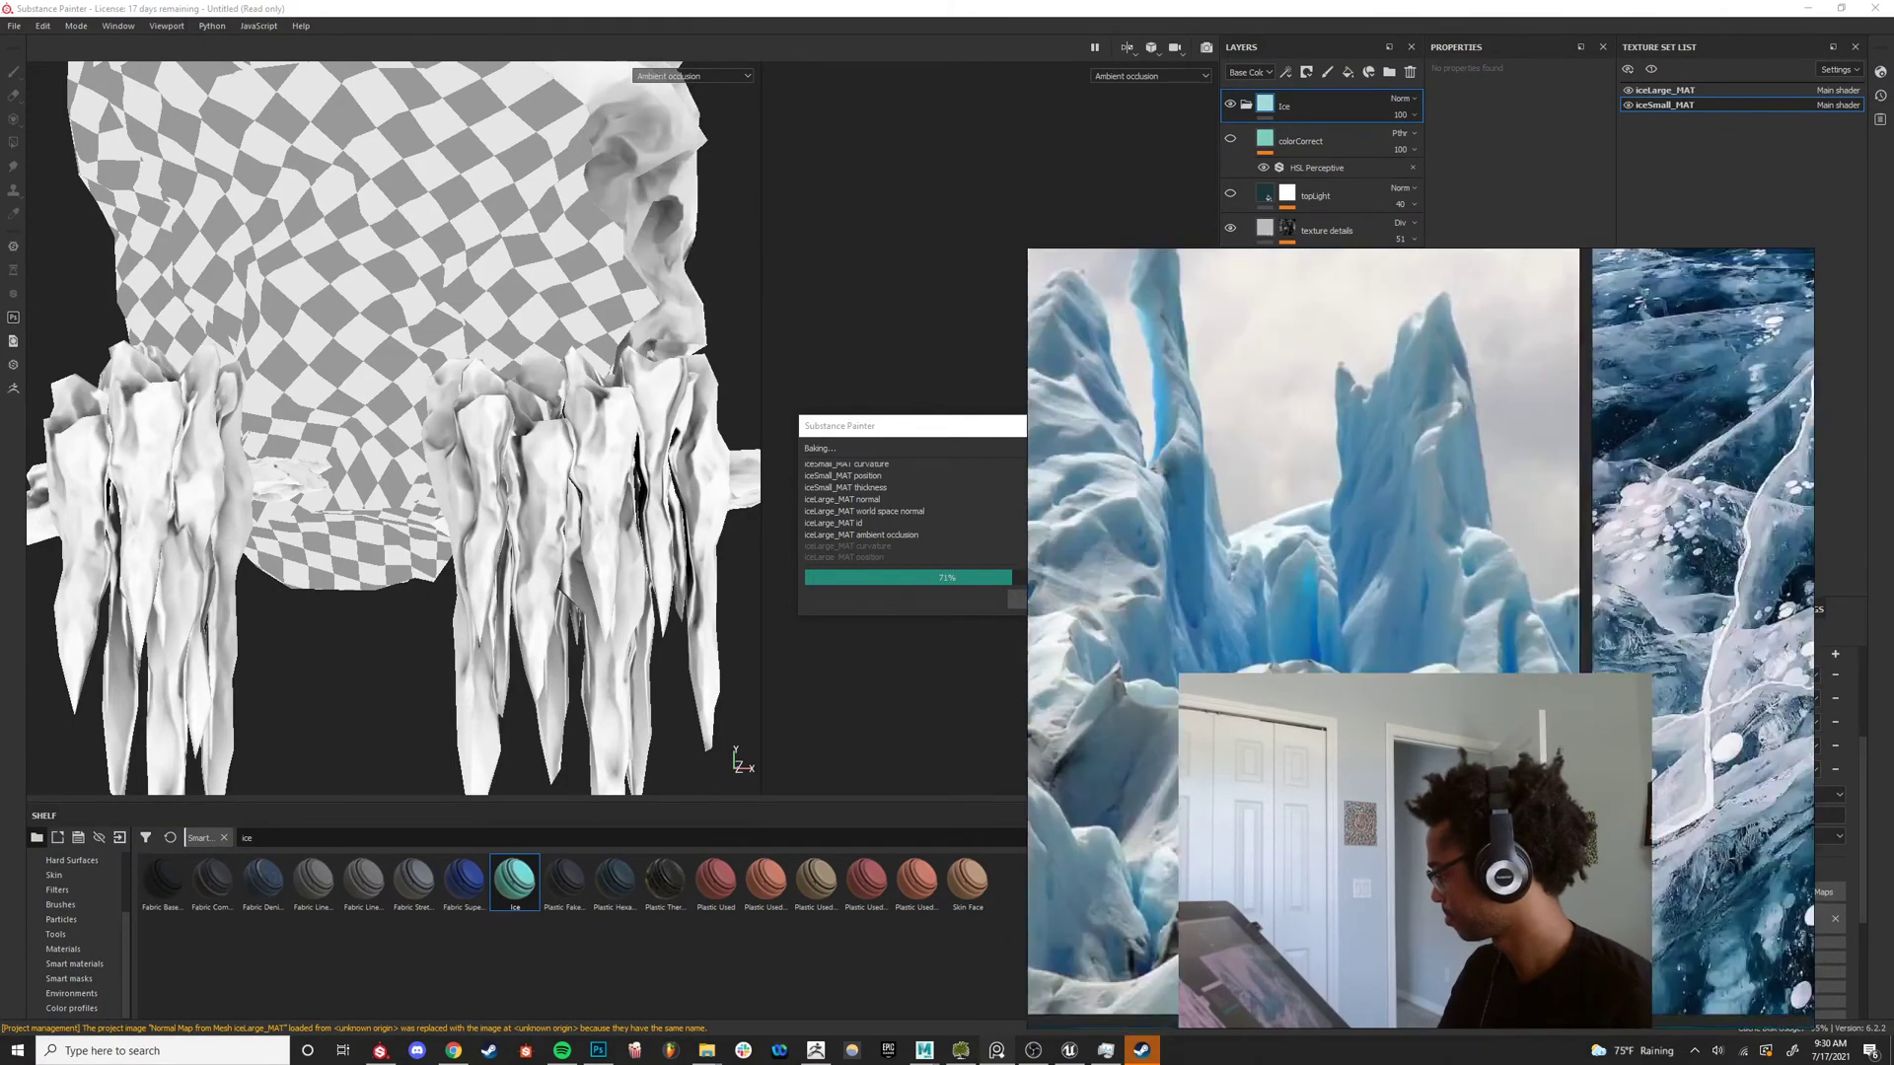
{"action": "scroll", "coordinate": [1393, 607], "scroll_direction": "down", "scroll_amount": 3}
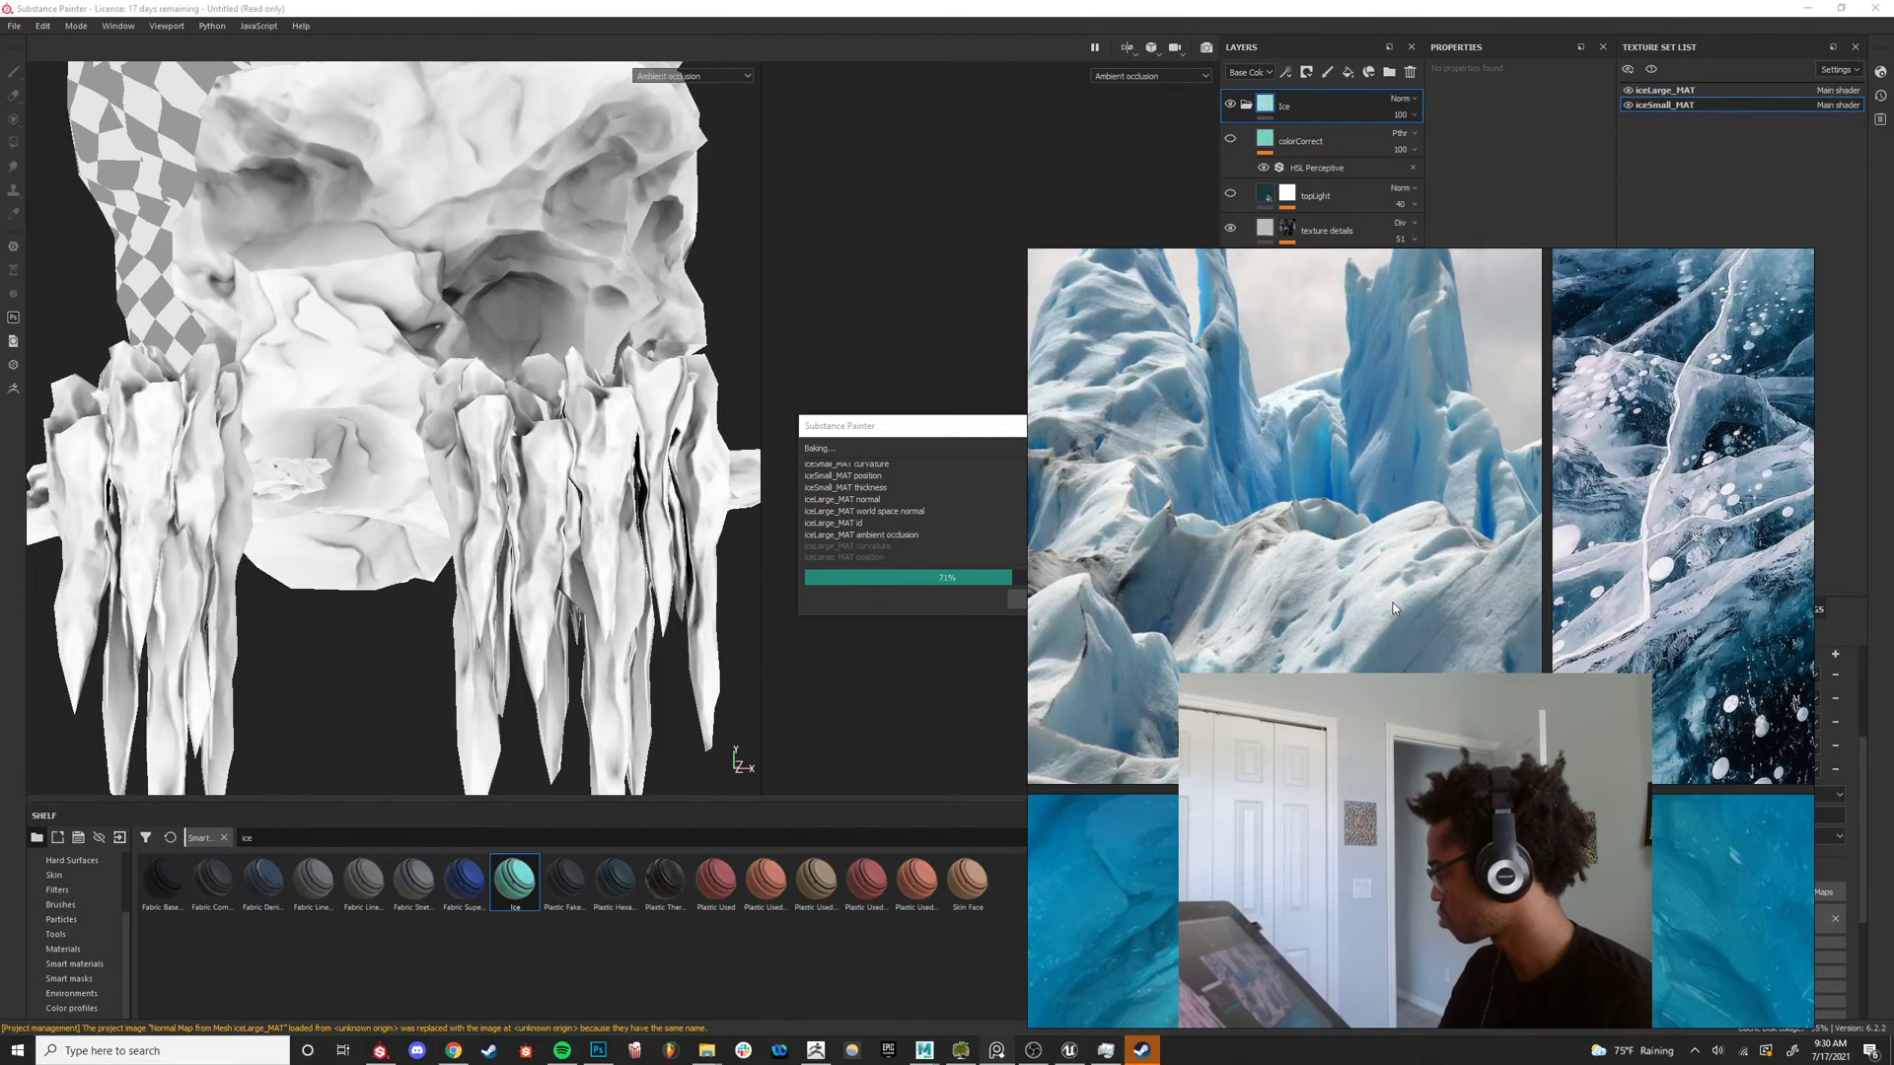
{"action": "scroll", "coordinate": [1376, 612], "scroll_direction": "up", "scroll_amount": 3}
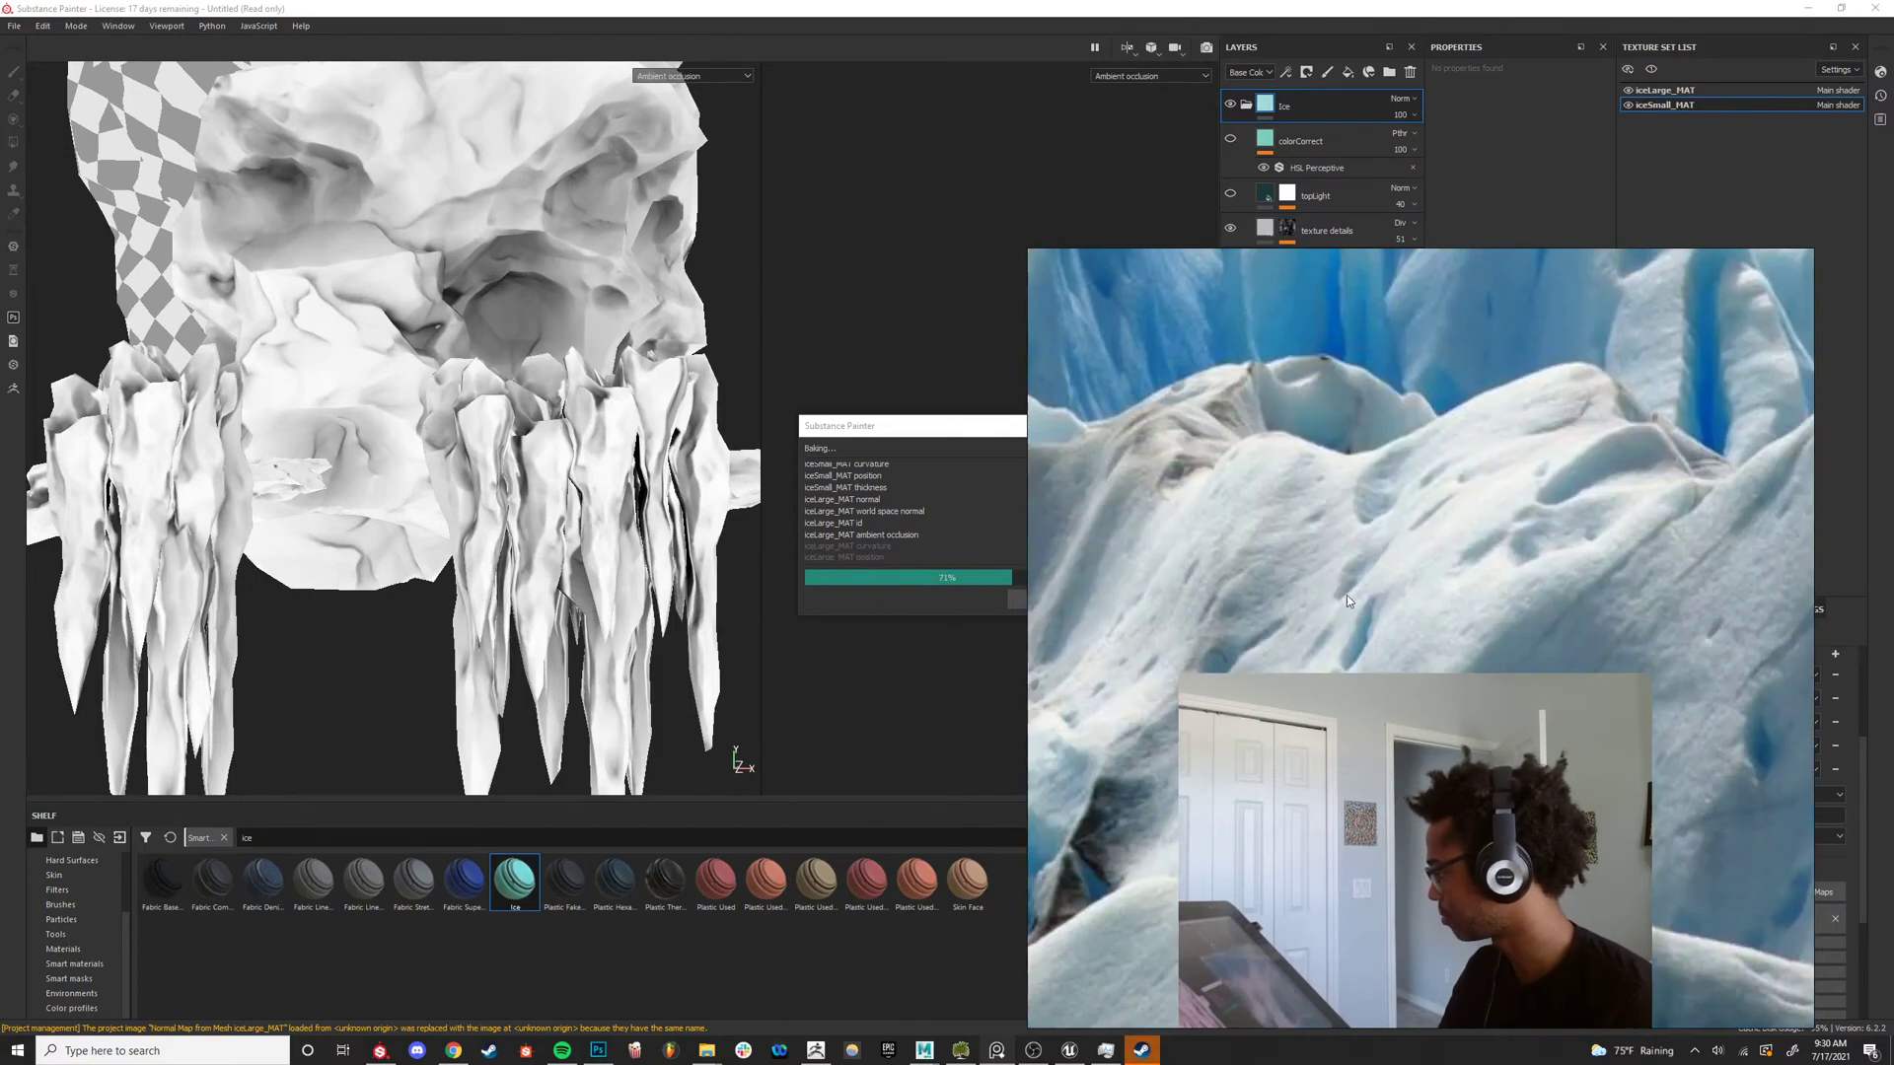
{"action": "scroll", "coordinate": [1391, 651], "scroll_direction": "down", "scroll_amount": 3}
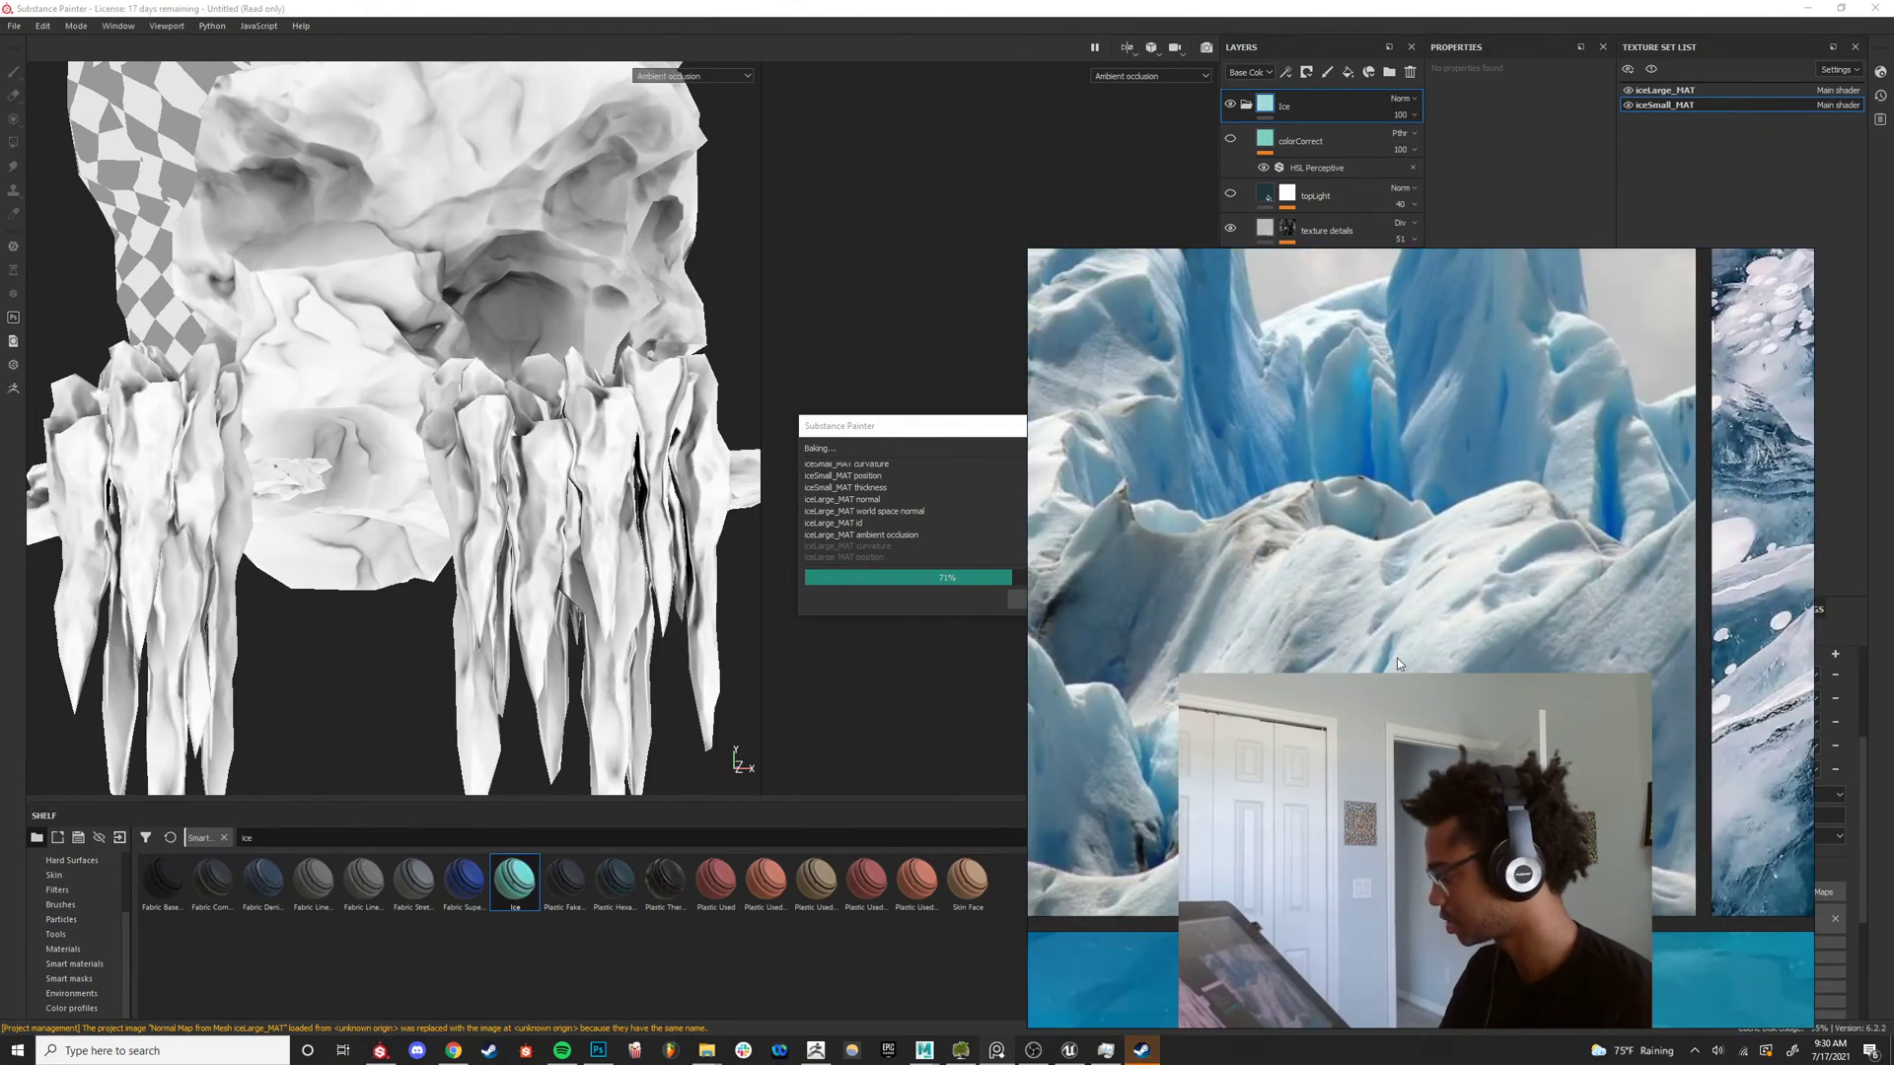
Switch to Unreal Editor, show the level in Lit view mode, and inspect the existing ice cliffs beside the buildings.
{"action": "left_click", "coordinate": [1069, 1049]}
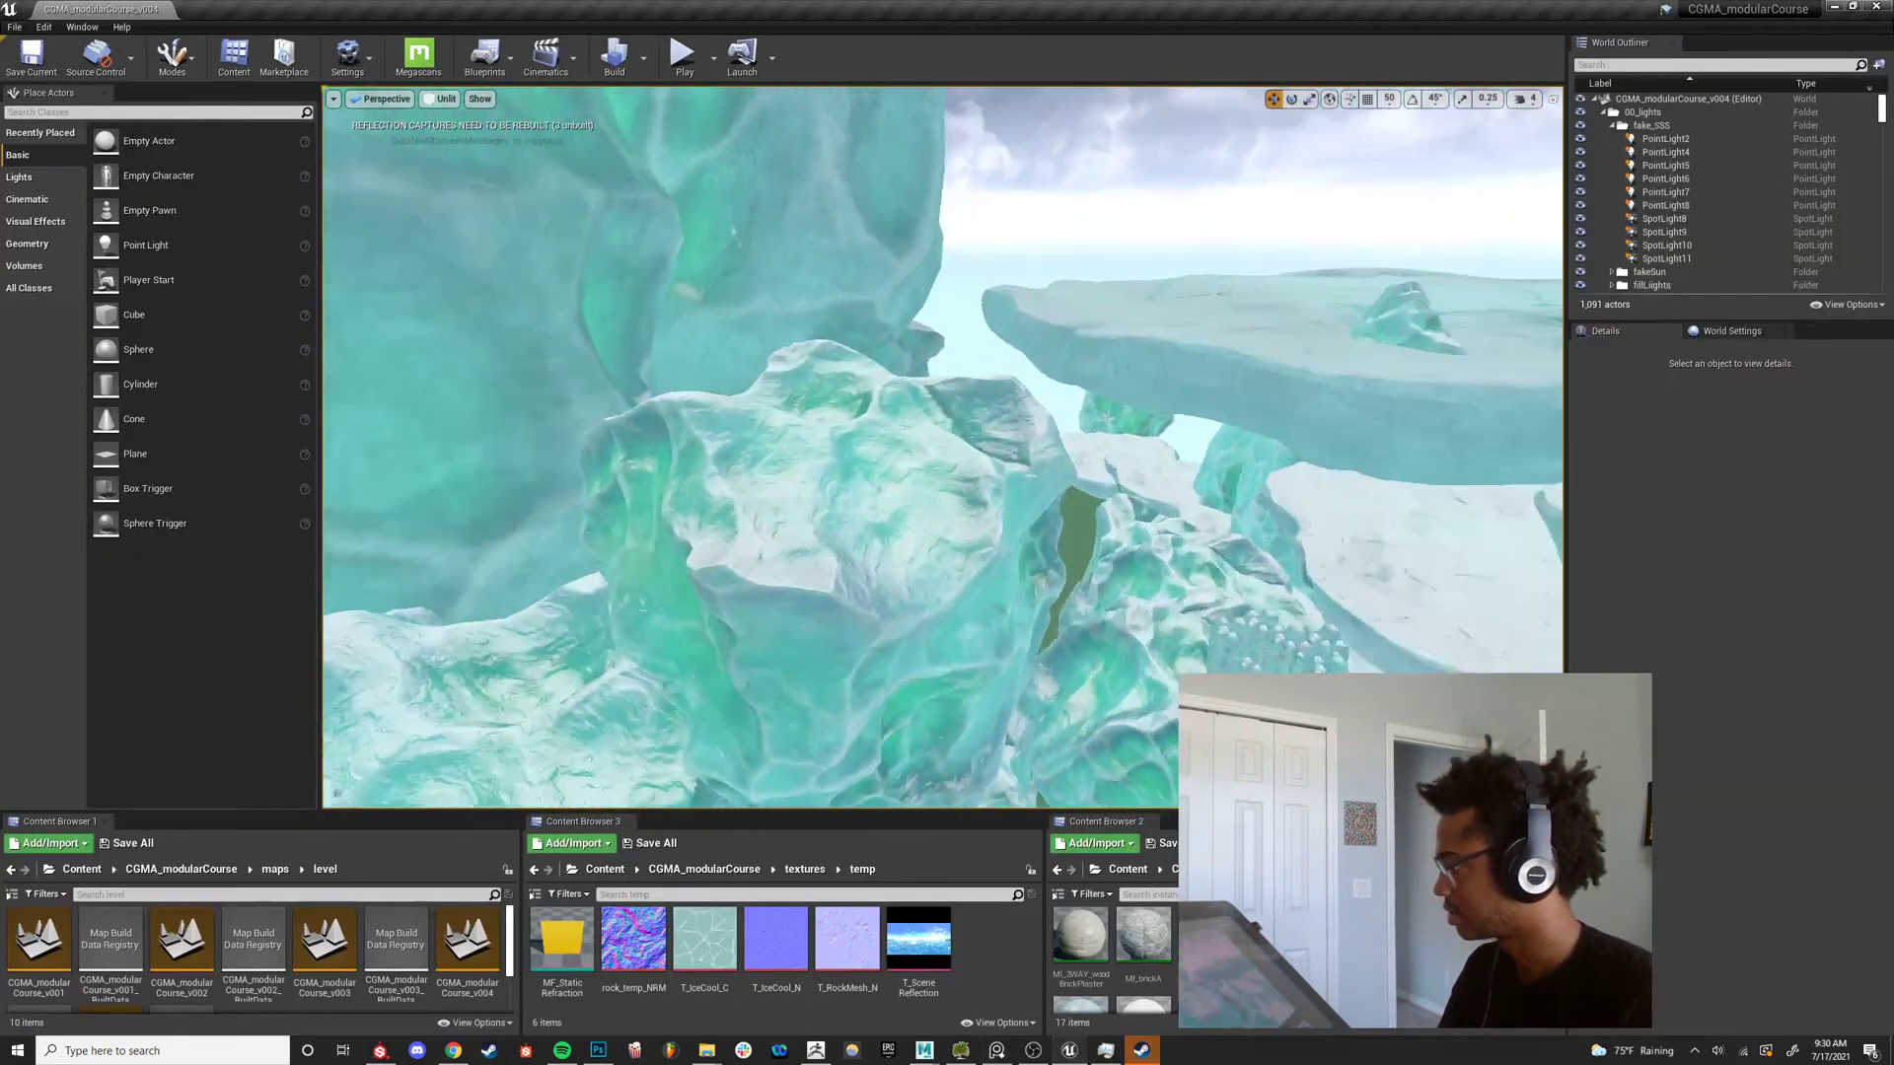
{"action": "left_click", "coordinate": [441, 99]}
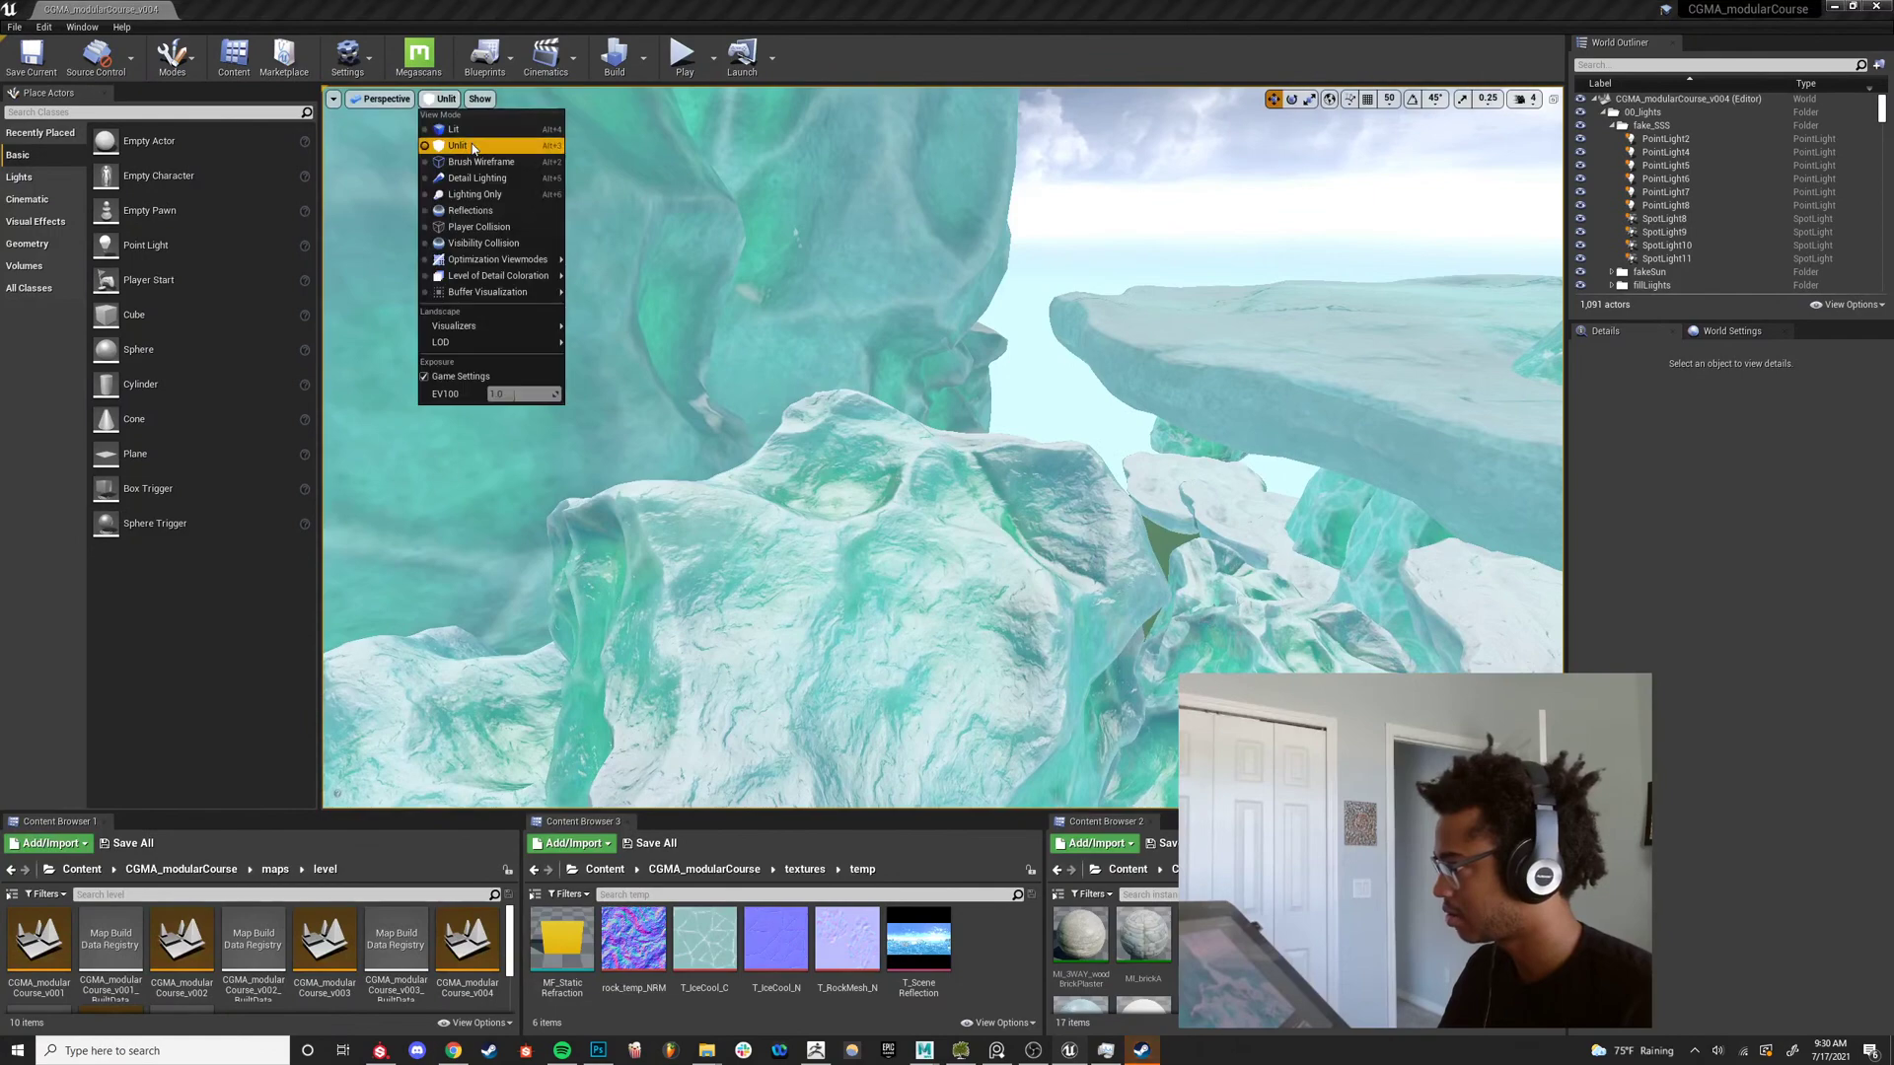
{"action": "left_click", "coordinate": [471, 145]}
{"action": "left_click_drag", "start_coordinate": [541, 181], "coordinate": [341, 202], "text": "alt"}
{"action": "right_click_drag", "start_coordinate": [943, 448], "coordinate": [848, 591]}
{"action": "mouse_move", "coordinate": [471, 187]}
{"action": "right_mouse_down"}
{"action": "mouse_move", "coordinate": [639, 187]}
{"action": "mouse_move", "coordinate": [471, 187]}
{"action": "right_mouse_up"}
{"action": "right_click_drag", "start_coordinate": [1166, 606], "coordinate": [1166, 606]}
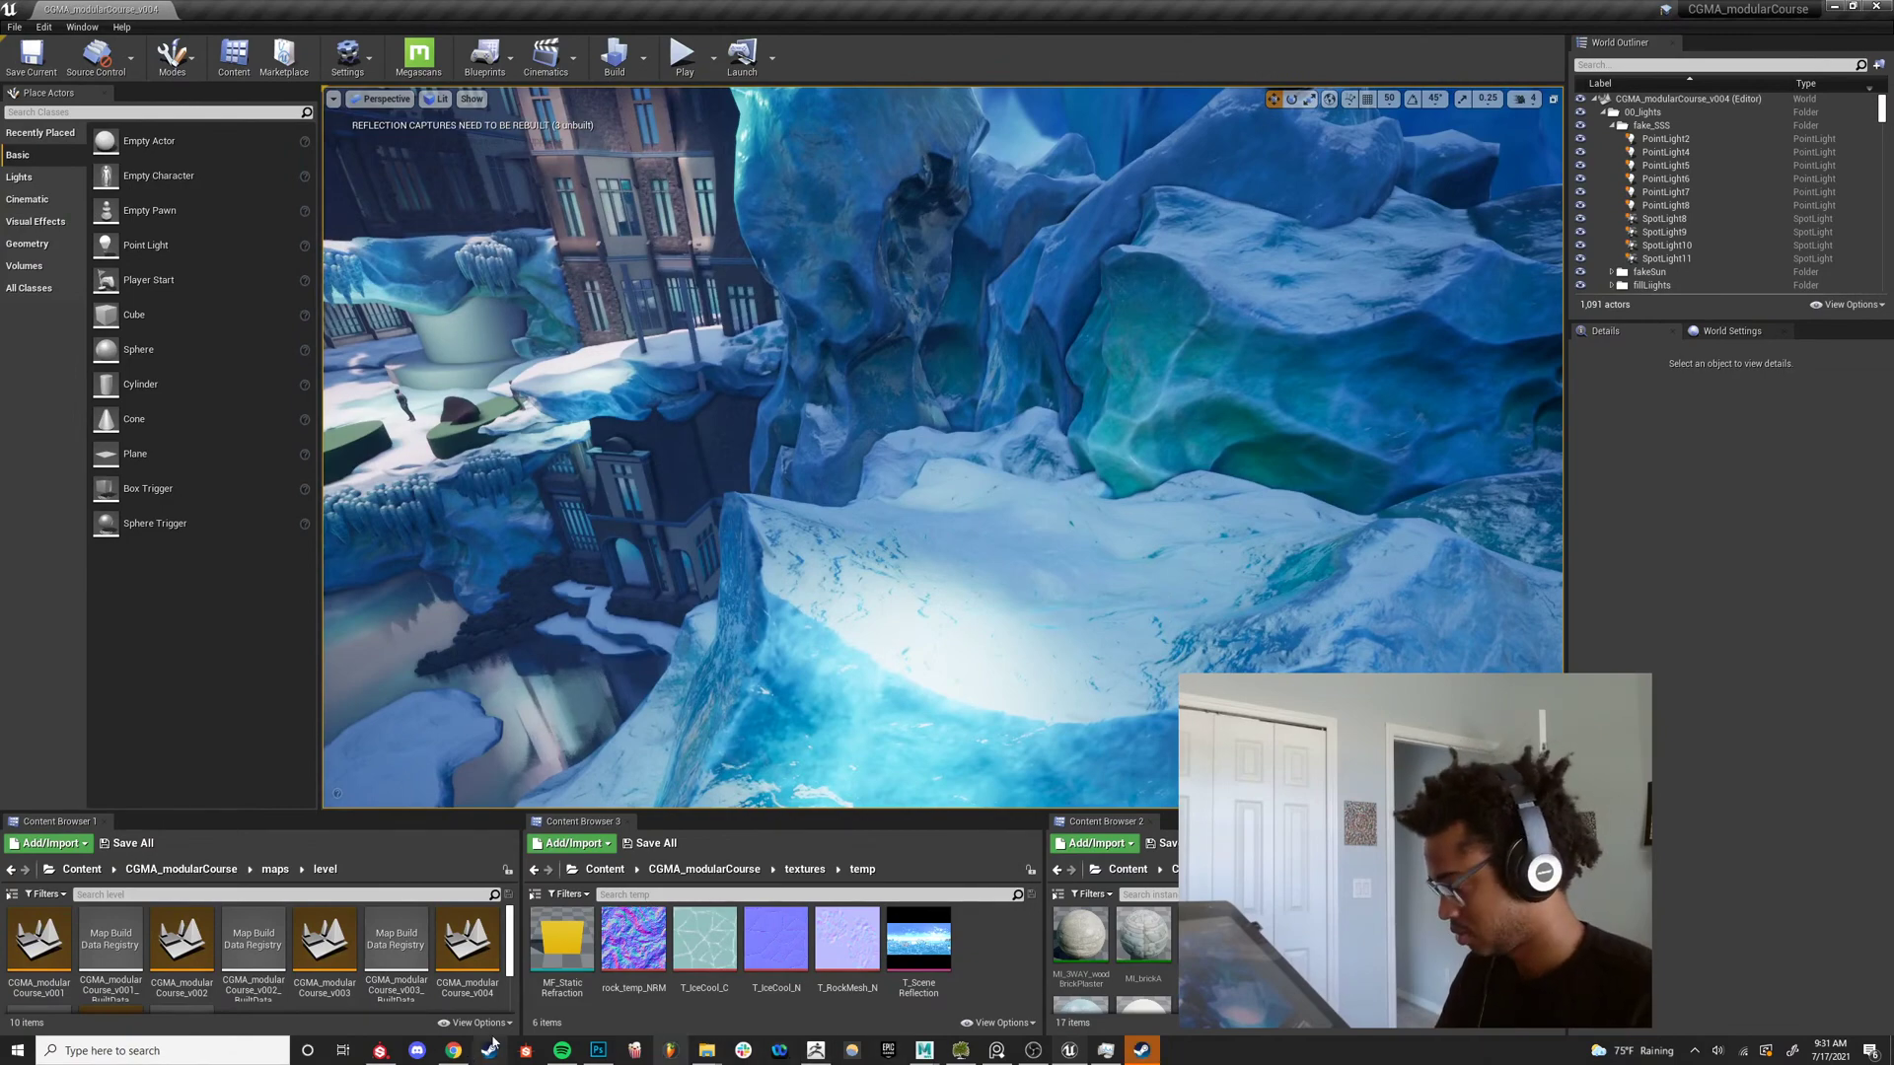
Return to Substance Painter, bring up the Steam update window, and move it off the baking progress.
{"action": "left_click", "coordinate": [387, 1052]}
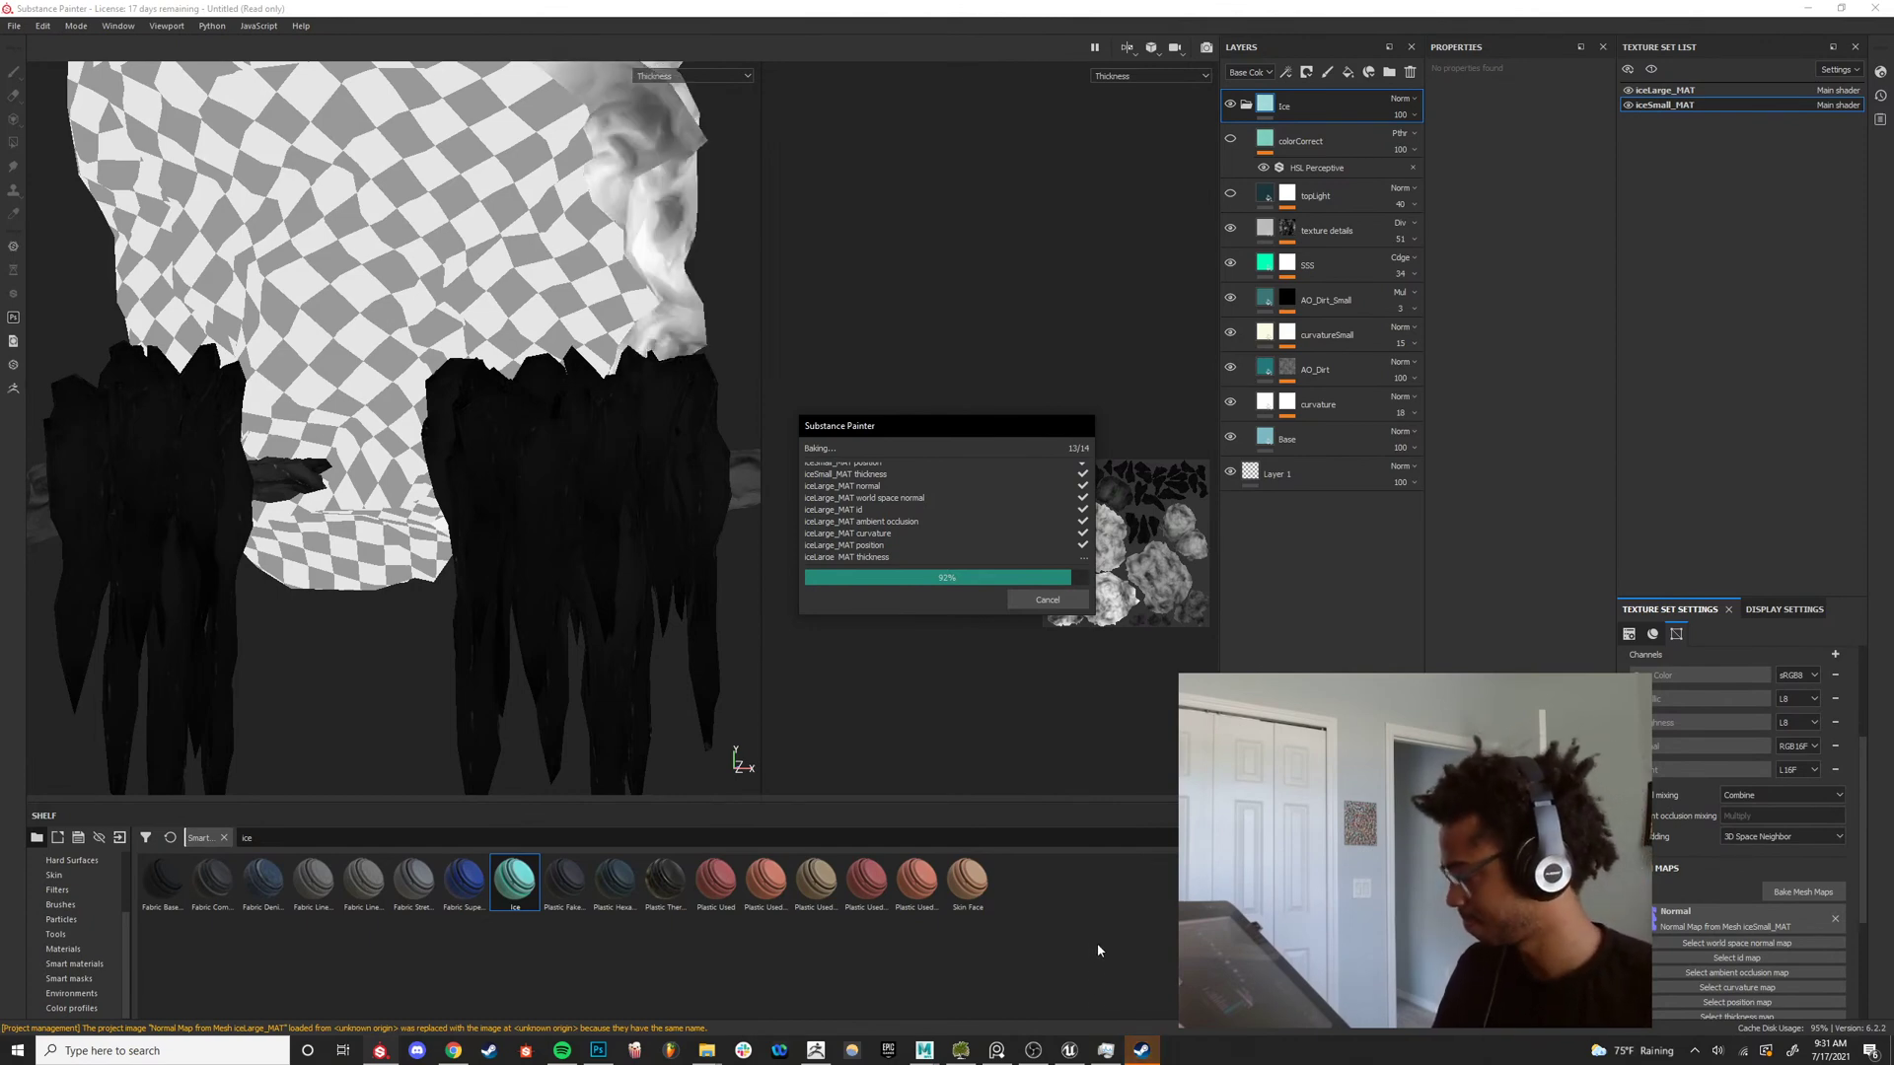
{"action": "left_click", "coordinate": [1141, 1050]}
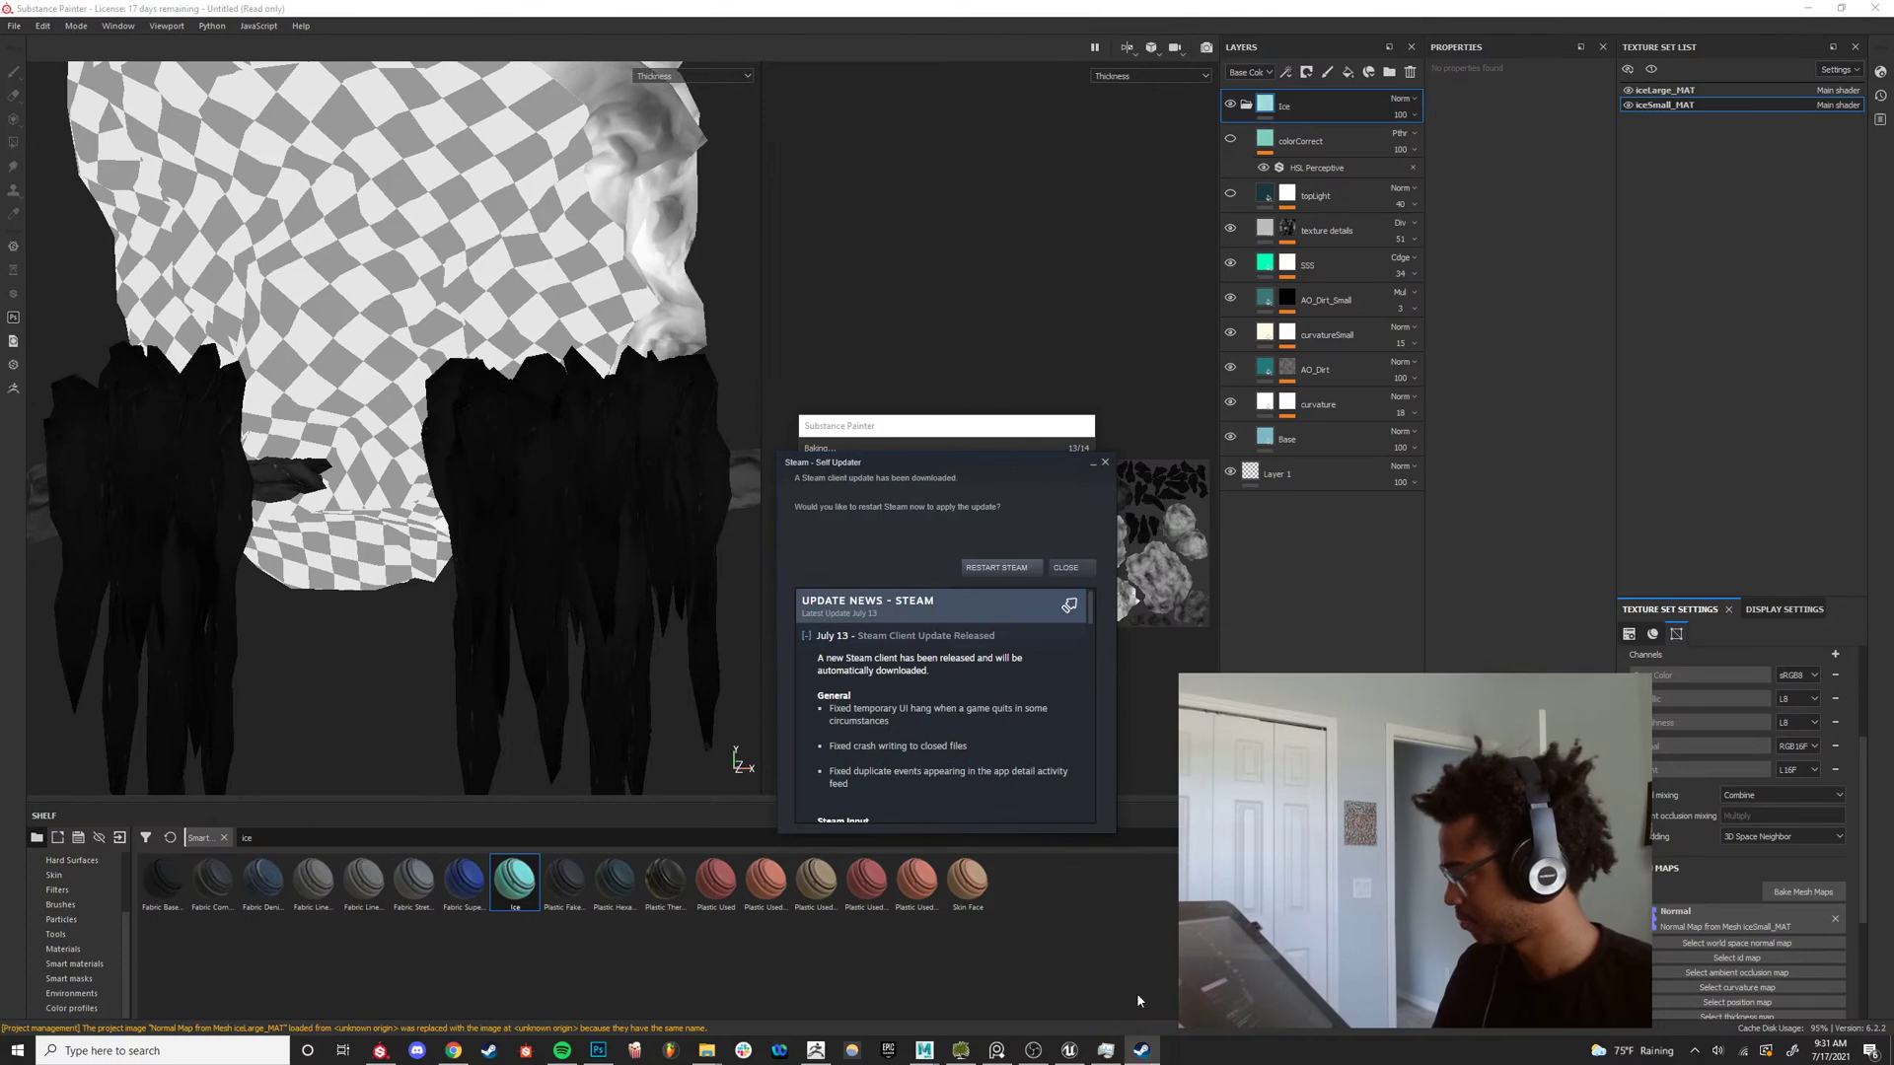
{"action": "left_click_drag", "start_coordinate": [1037, 457], "coordinate": [634, 487]}
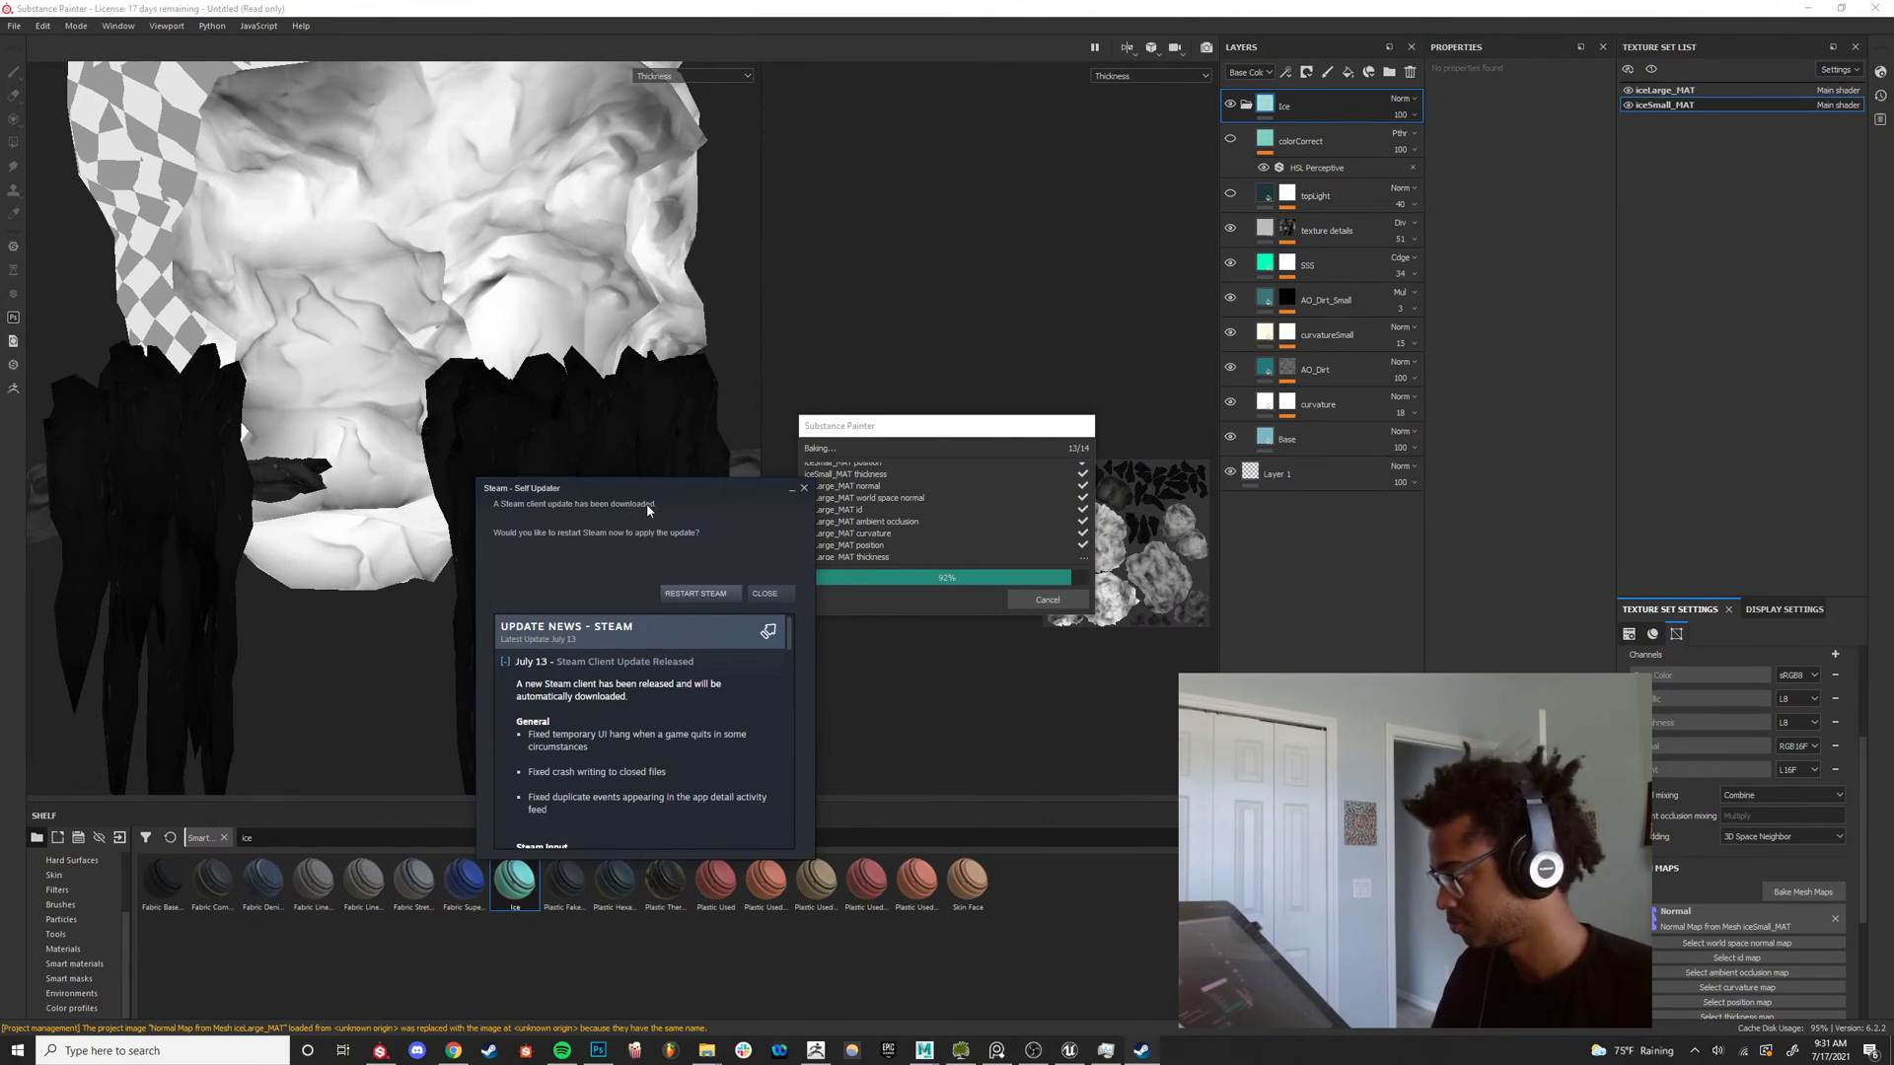
Close the Steam update window, switch to Unreal Editor, and survey the buildings, ice cliffs and hanging icicles in the level.
{"action": "left_click", "coordinate": [804, 489]}
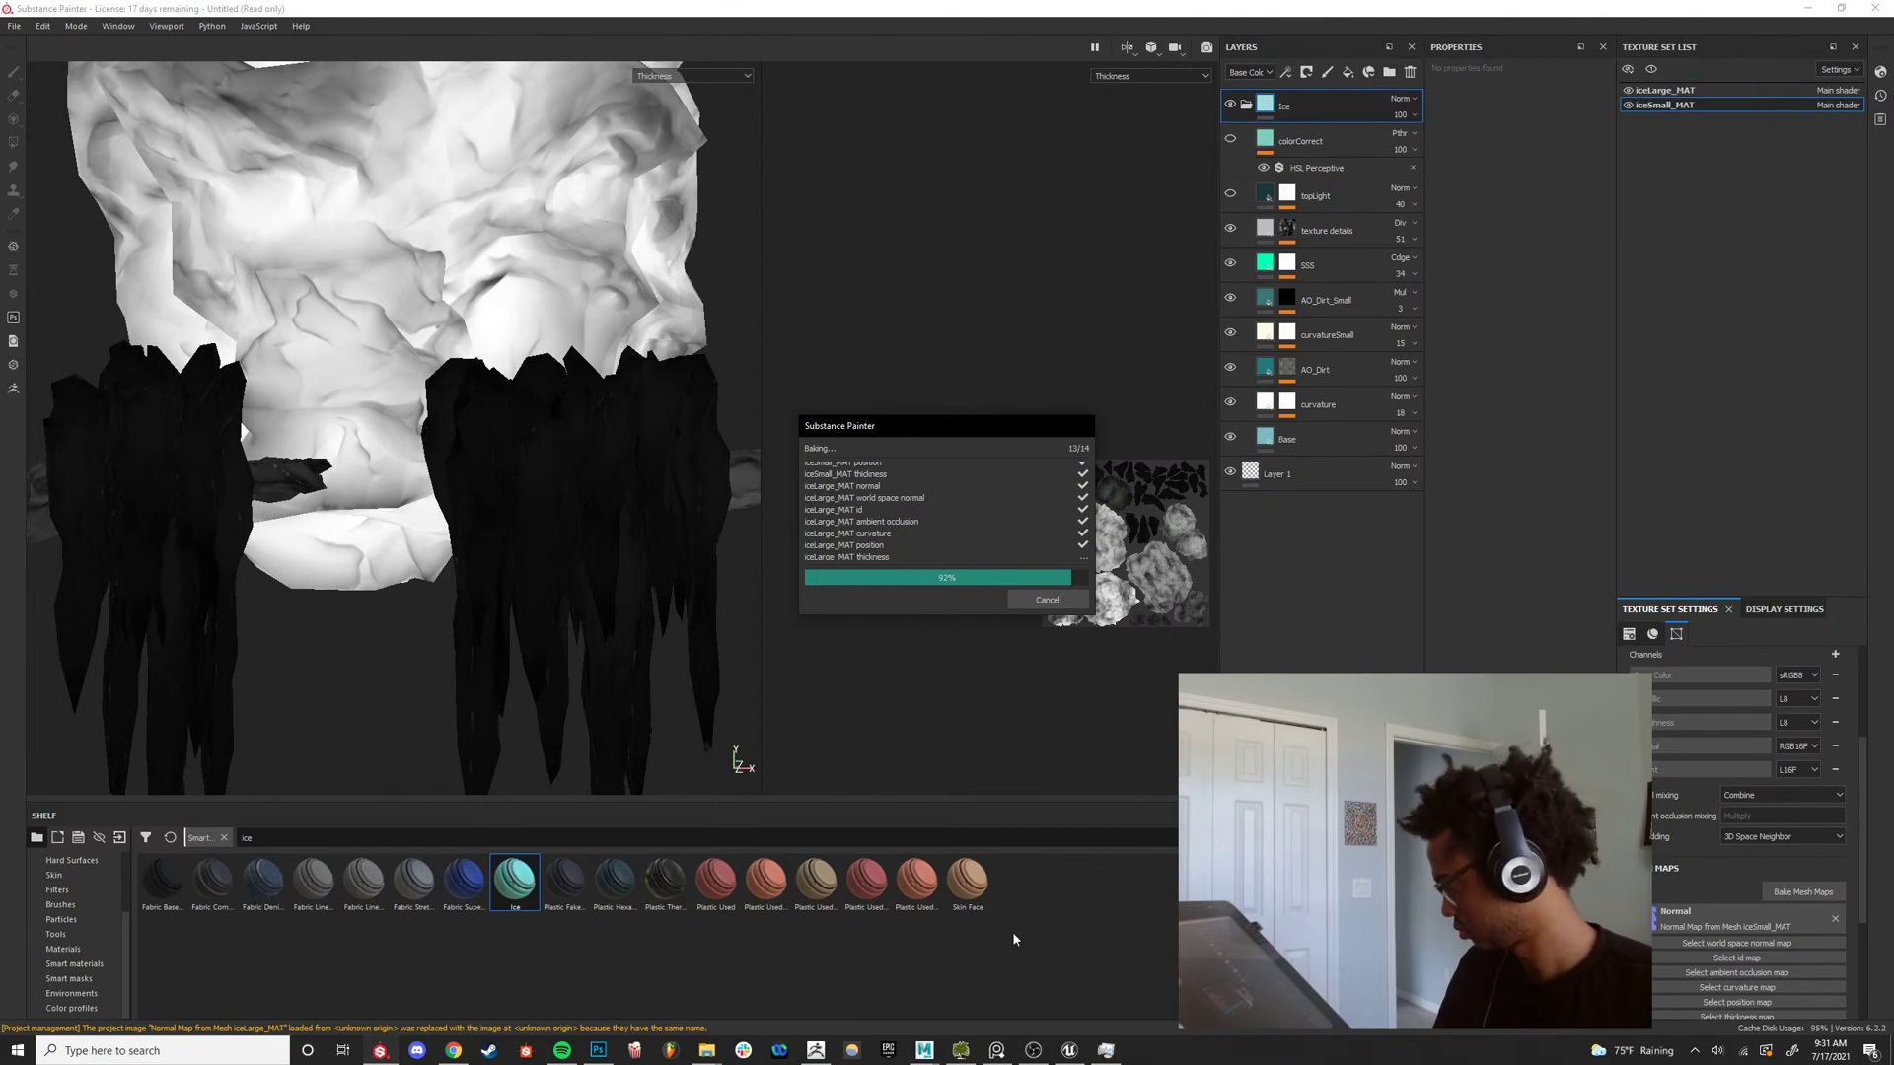
{"action": "mouse_move", "coordinate": [1068, 1048]}
{"action": "left_click", "coordinate": [1068, 986]}
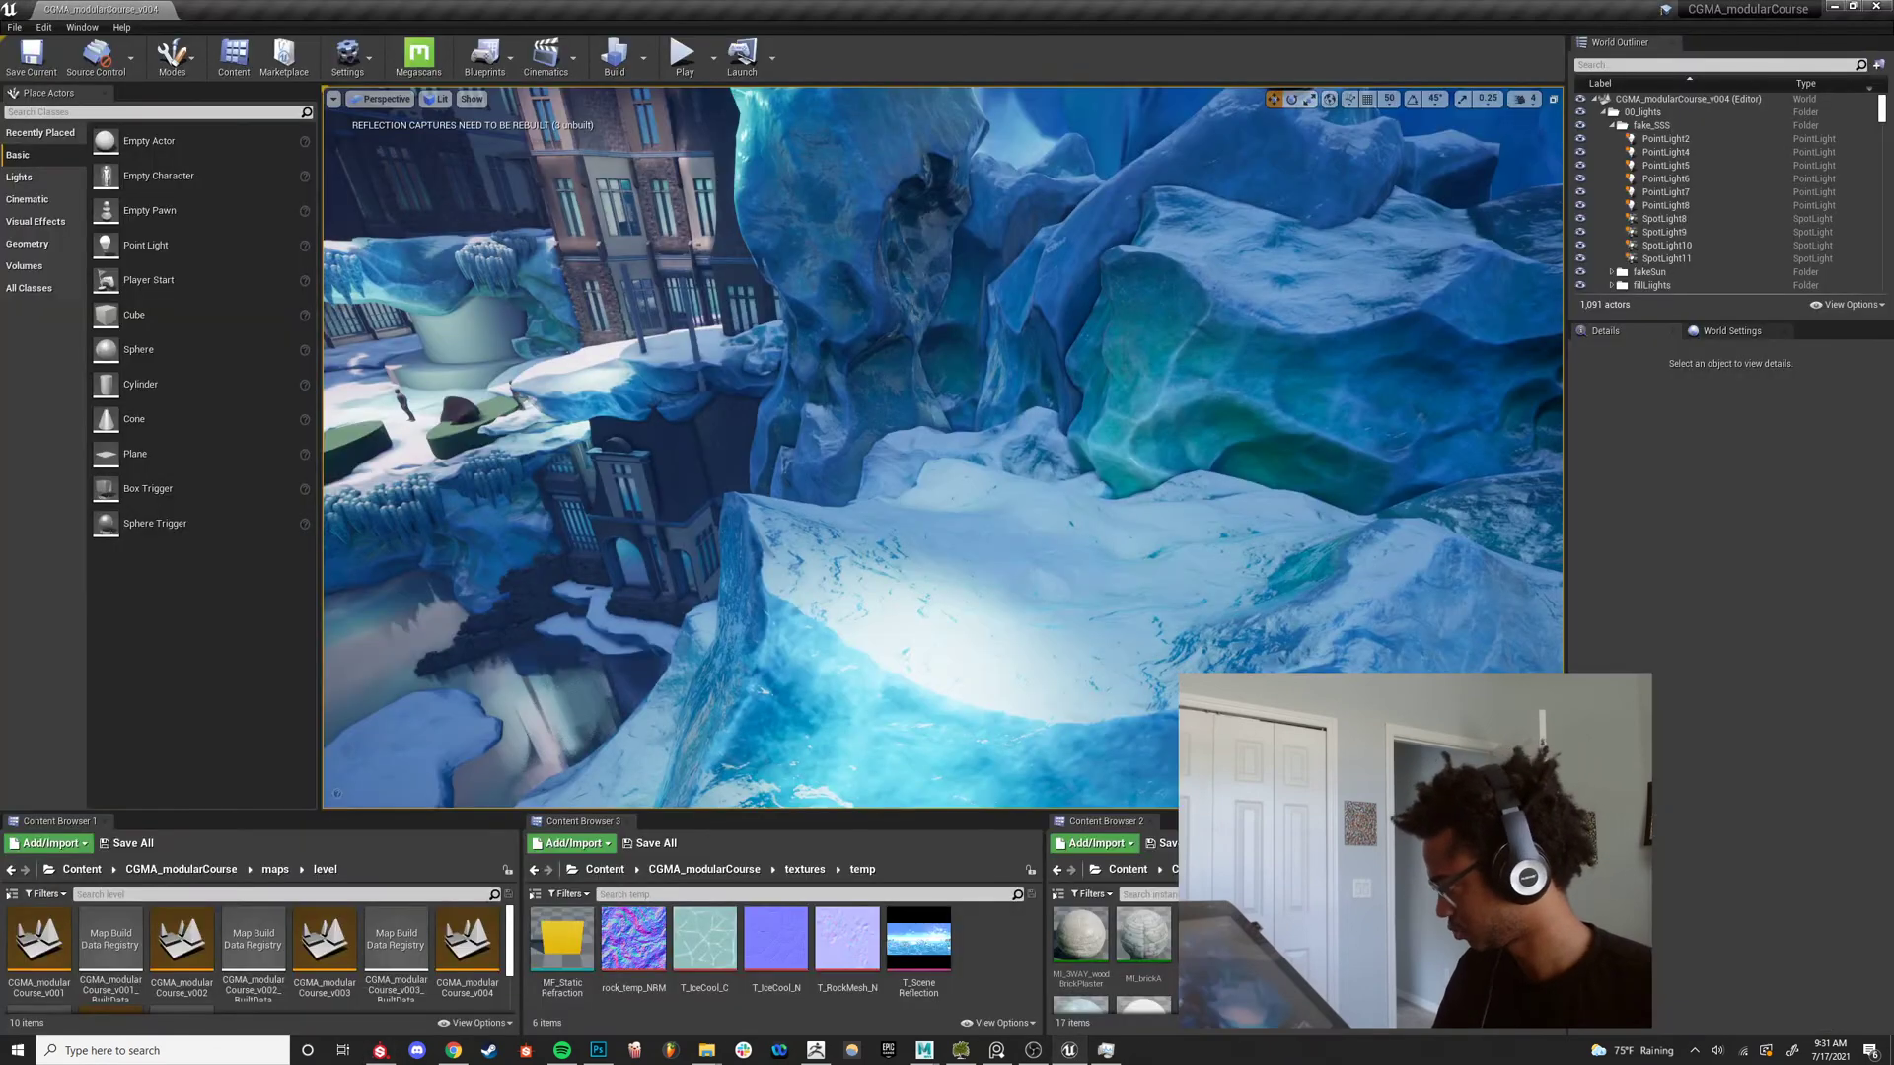
{"action": "right_click_drag", "start_coordinate": [937, 444], "coordinate": [690, 444]}
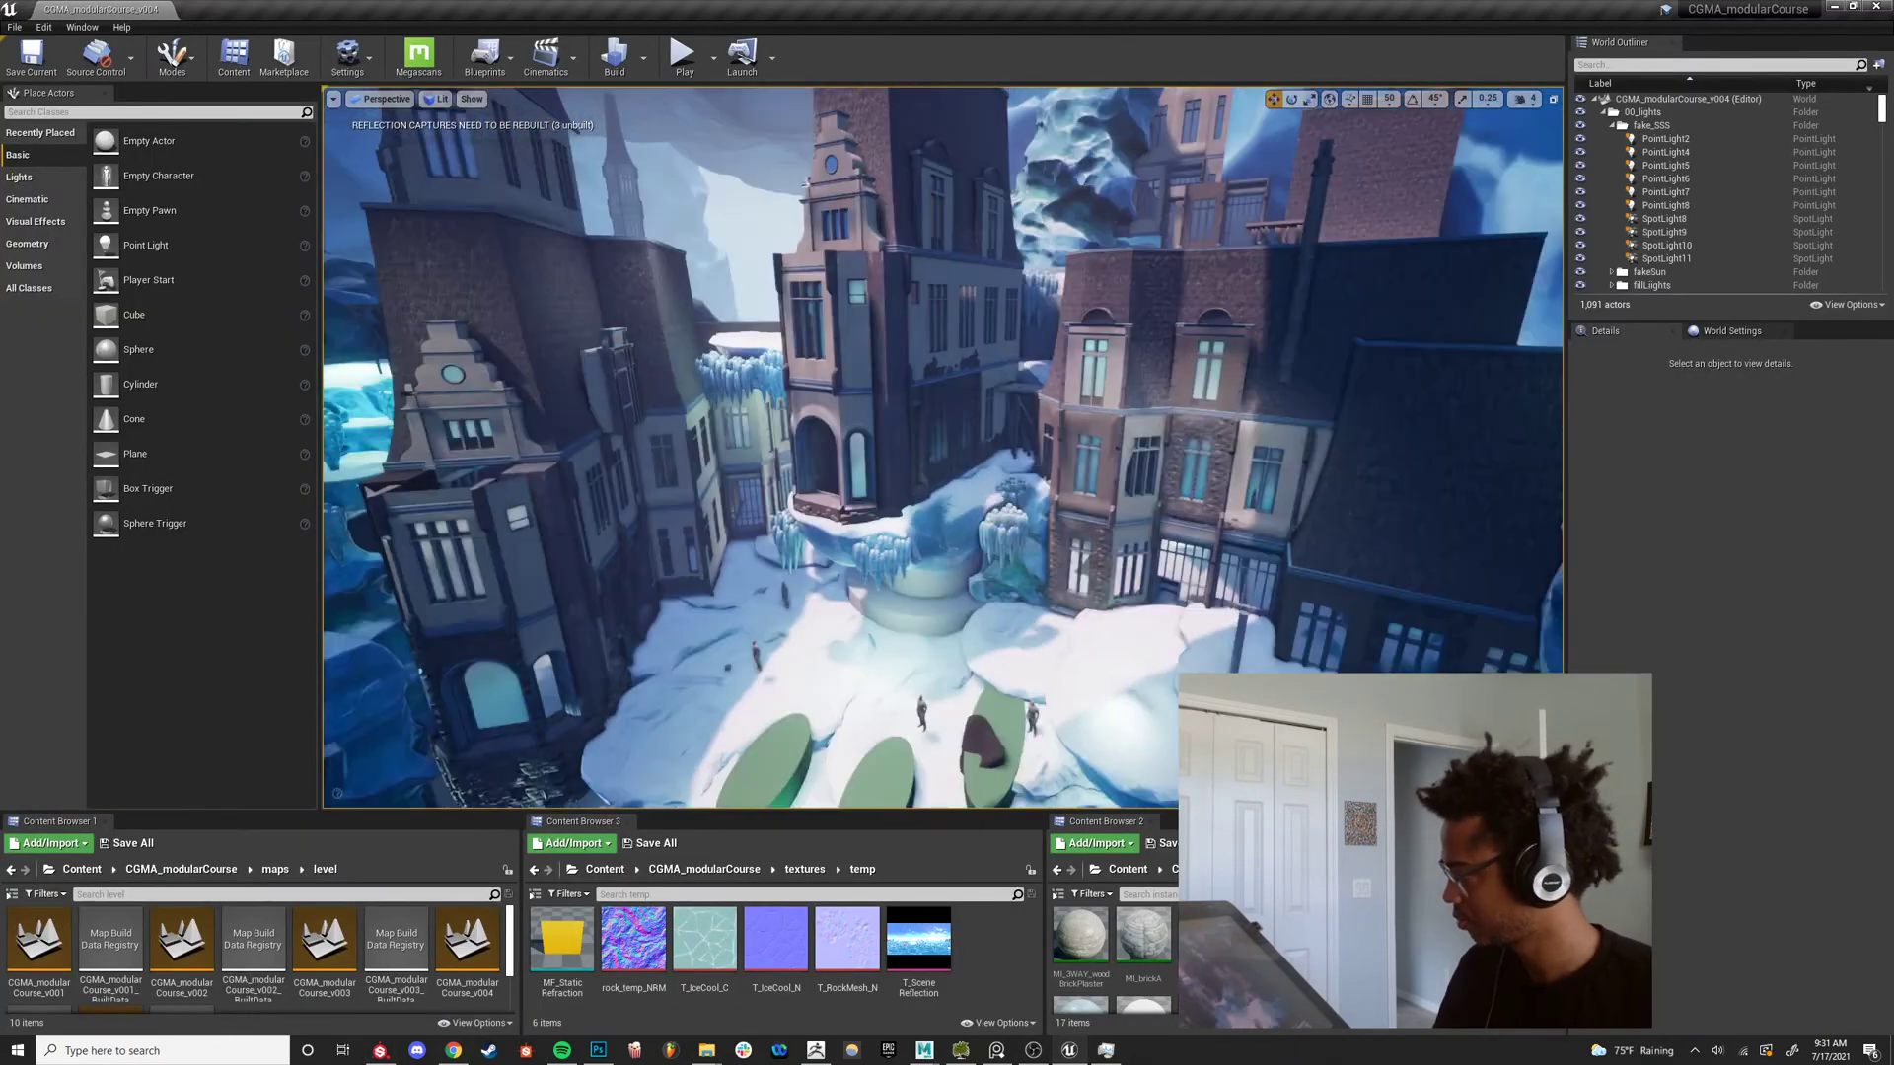
{"action": "right_click_drag", "start_coordinate": [804, 183], "coordinate": [804, 183]}
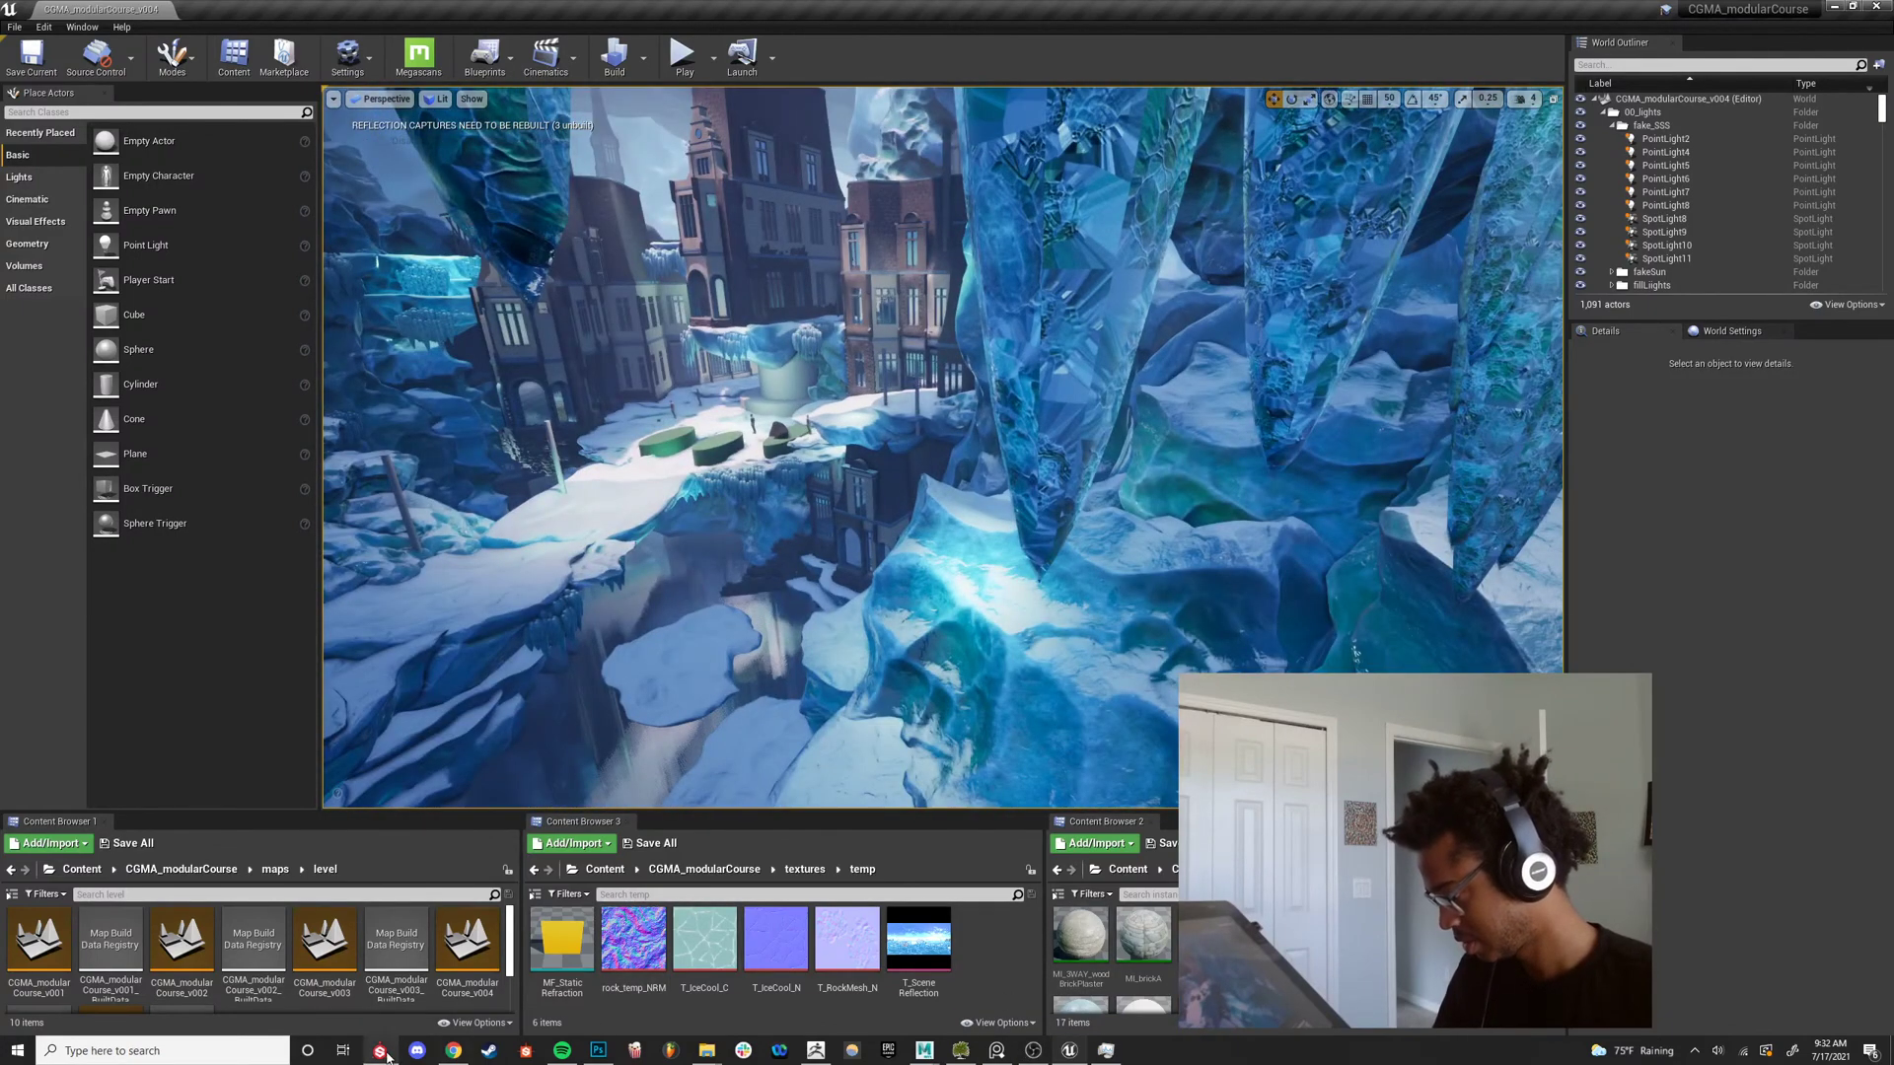
Return to Substance Painter and inspect the Ice smart material on the baked cliff, icicle and small ice meshes.
{"action": "left_click", "coordinate": [381, 1052]}
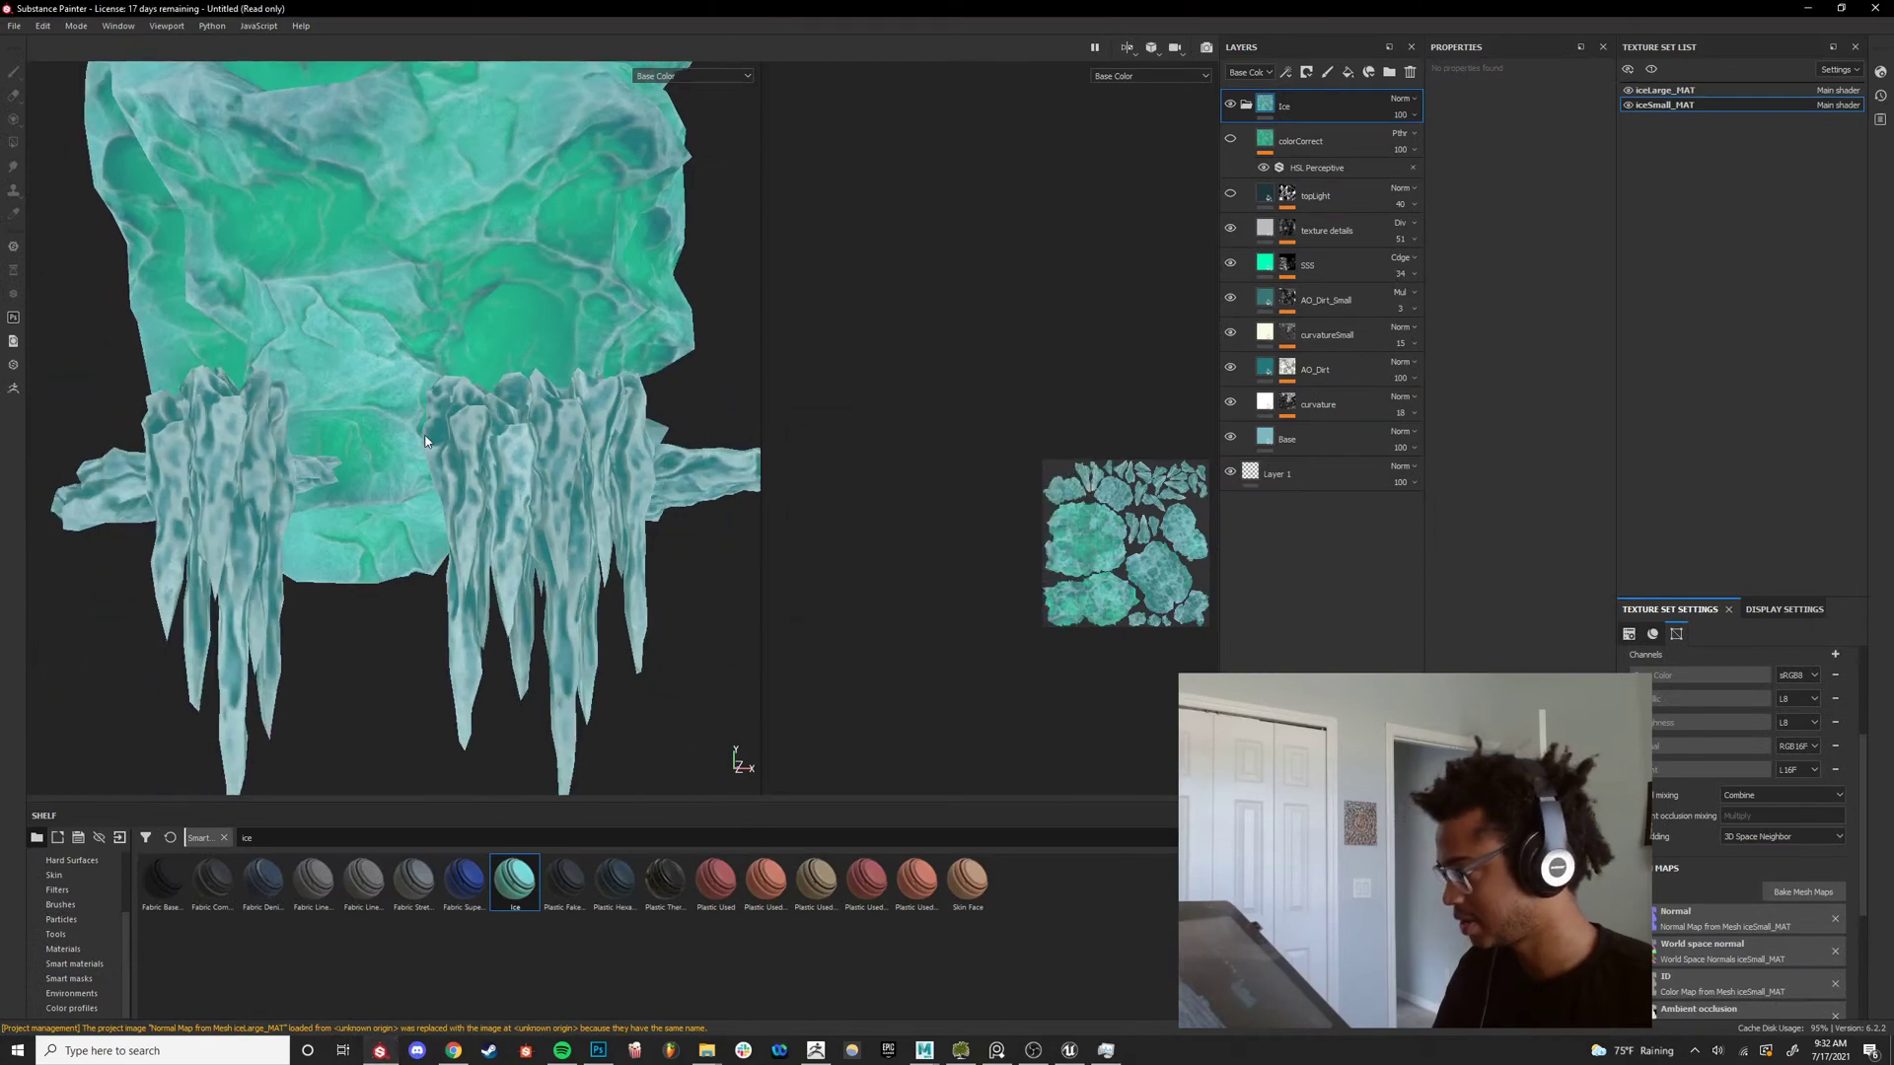
{"action": "scroll", "coordinate": [450, 422], "scroll_direction": "down", "scroll_amount": 3}
{"action": "left_click_drag", "start_coordinate": [452, 422], "coordinate": [501, 424], "text": "alt"}
{"action": "scroll", "coordinate": [501, 424], "scroll_direction": "down", "scroll_amount": 3}
{"action": "middle_click_drag", "start_coordinate": [501, 424], "coordinate": [533, 634], "text": "alt"}
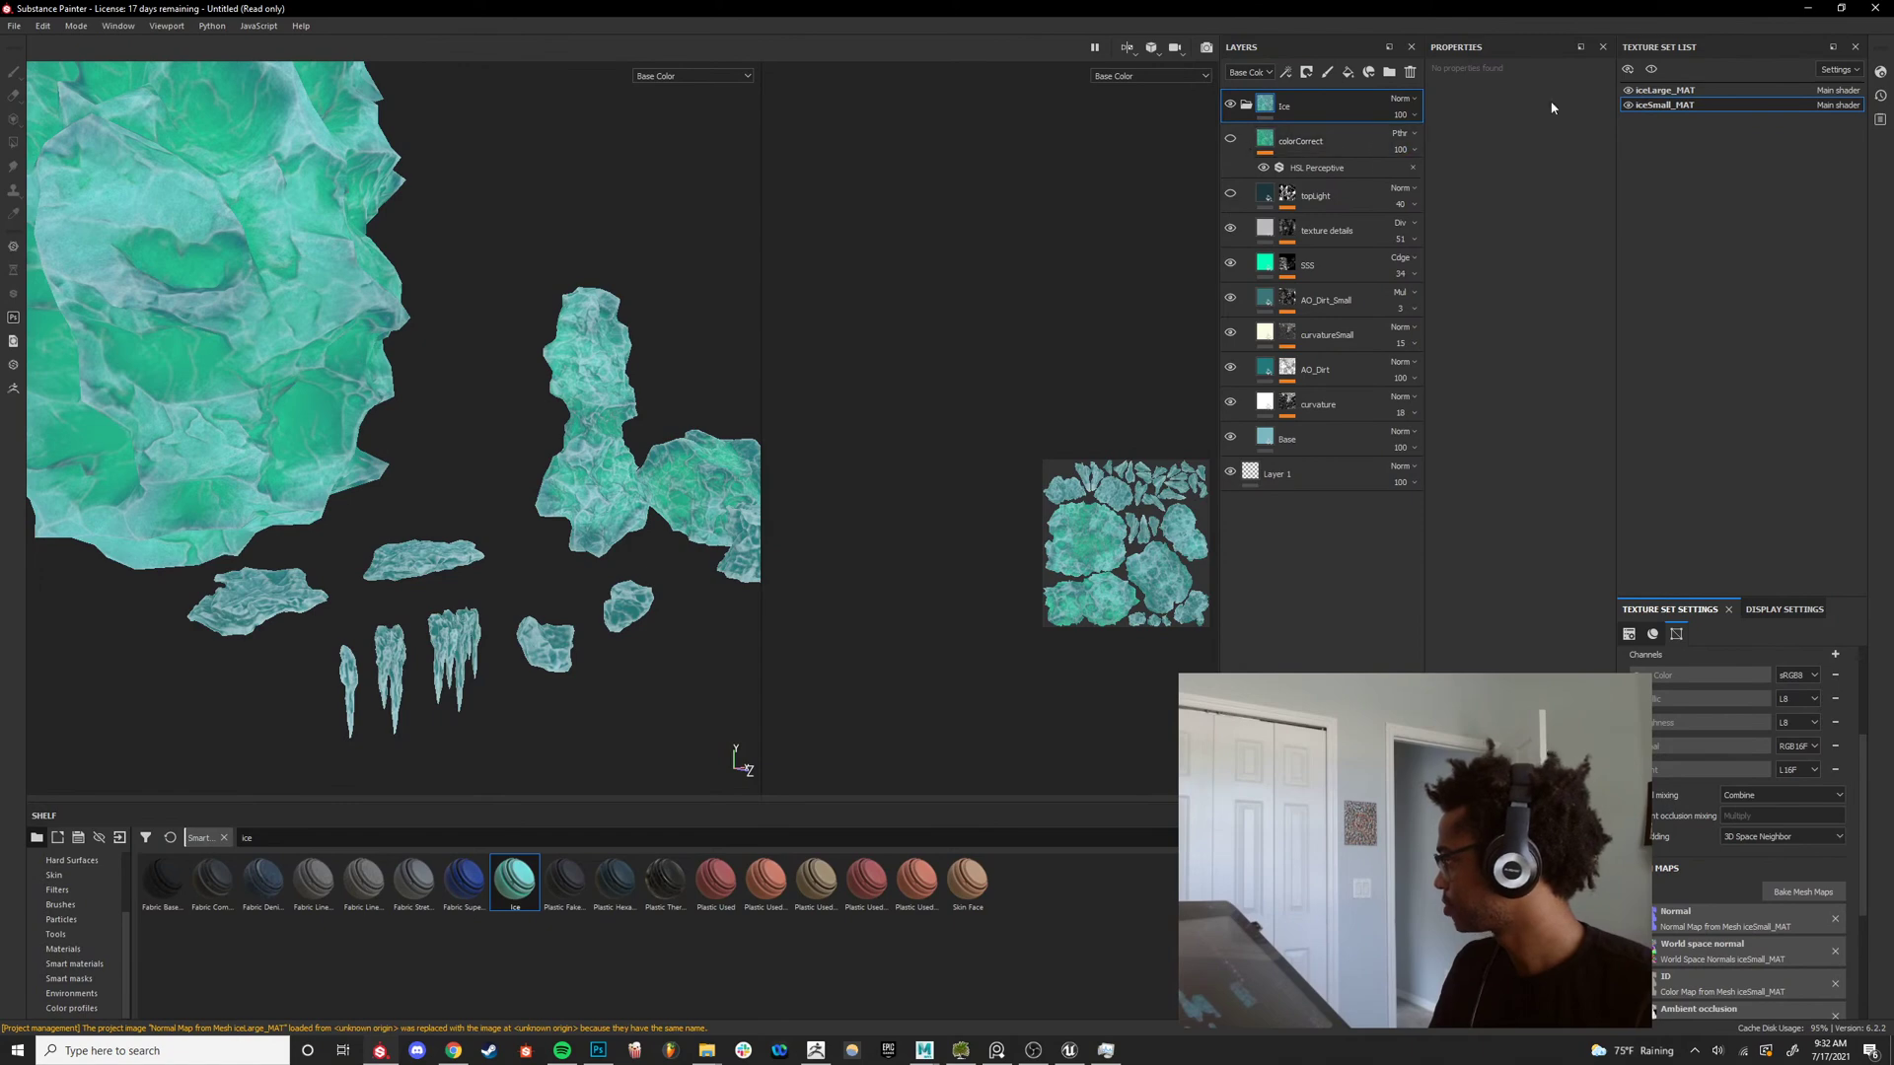
Make iceSmall_MAT the active texture set and hide the iceLarge_MAT mesh.
{"action": "left_click", "coordinate": [1404, 140]}
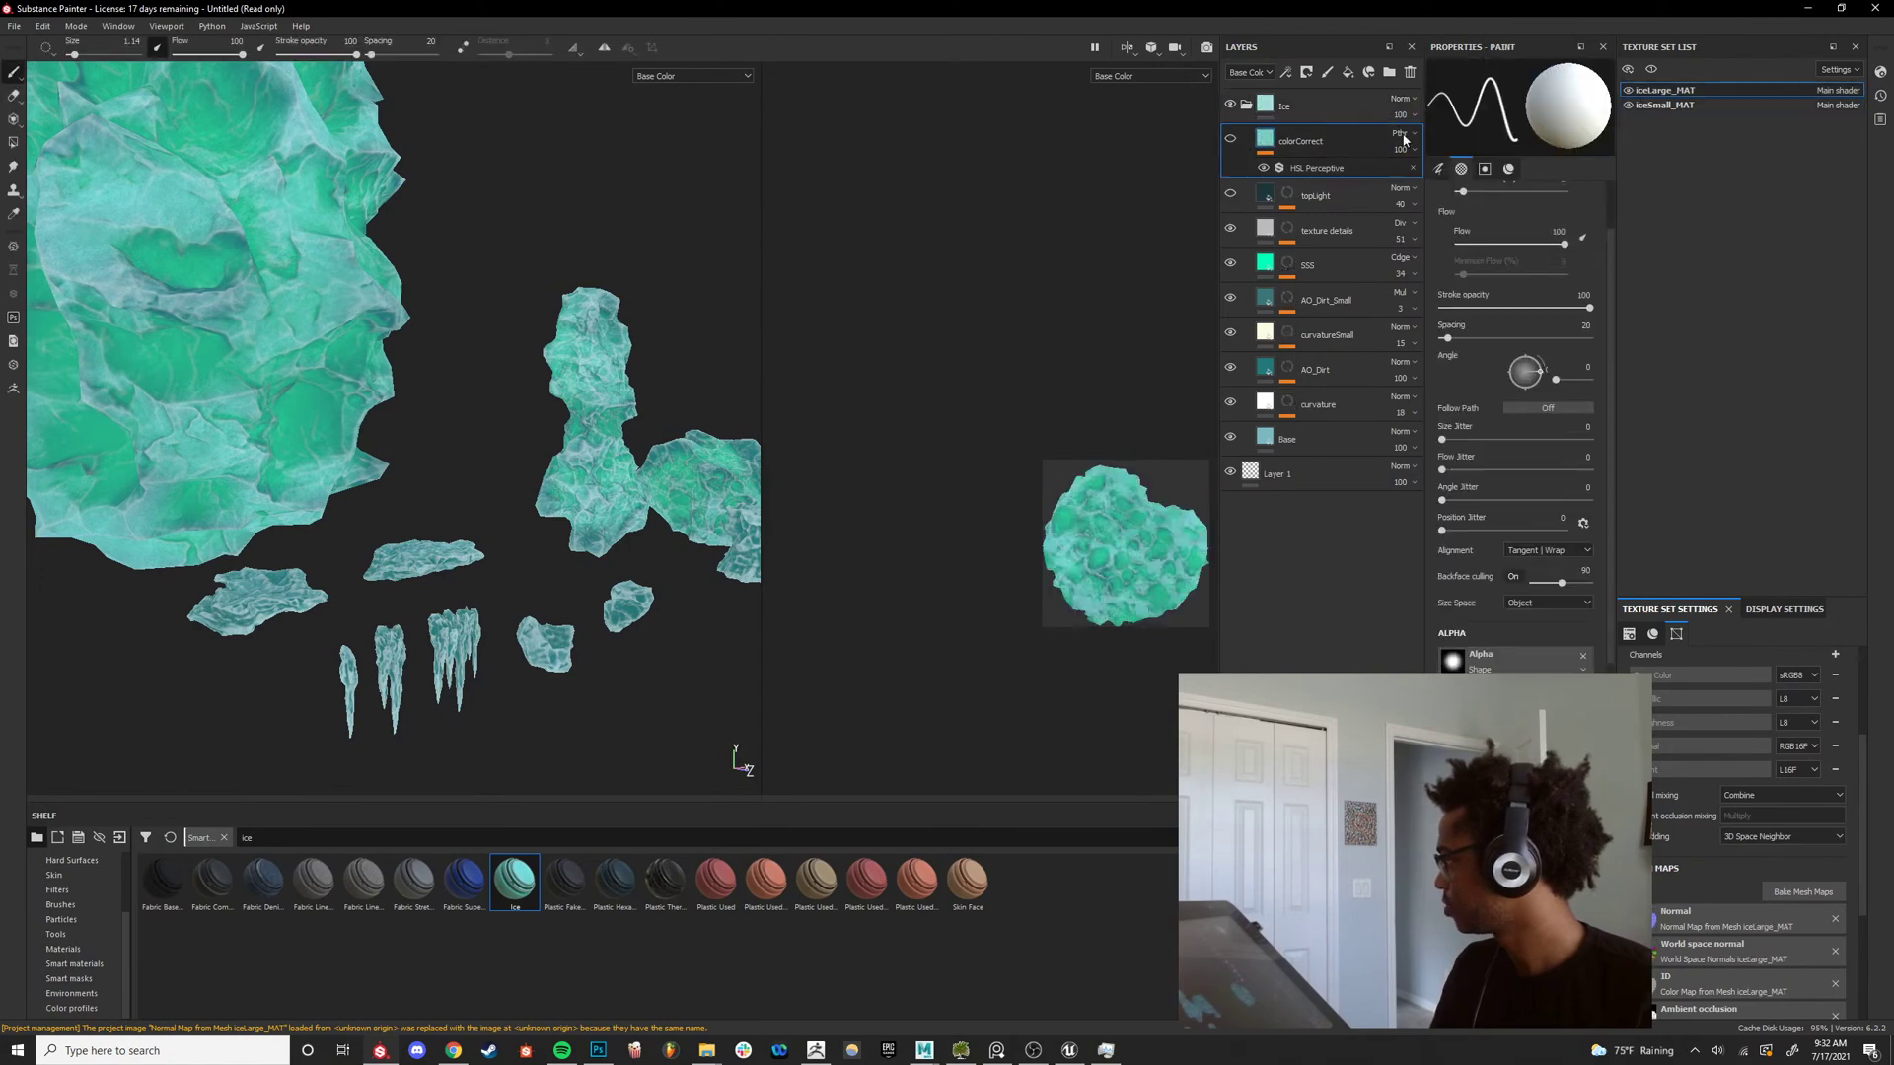
{"action": "left_click", "coordinate": [1229, 104]}
{"action": "left_click", "coordinate": [1630, 106]}
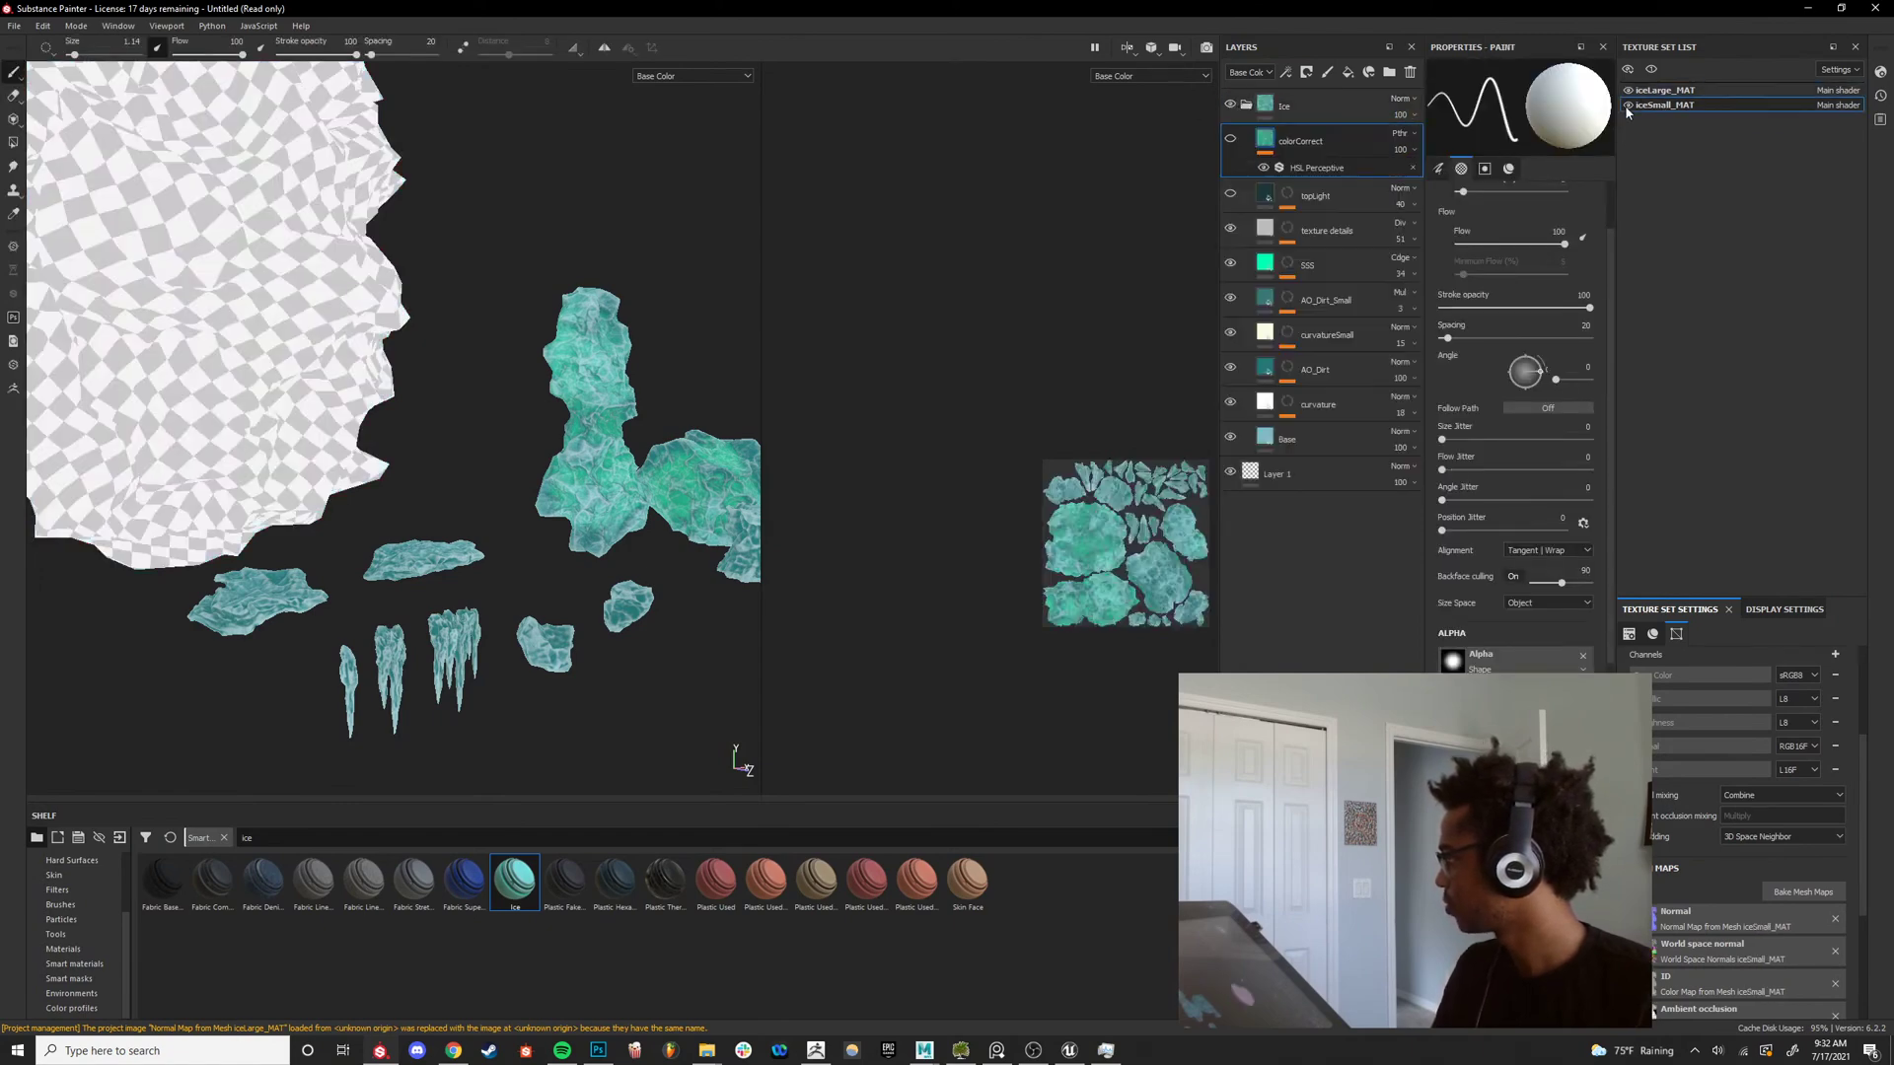
{"action": "left_click", "coordinate": [1627, 90]}
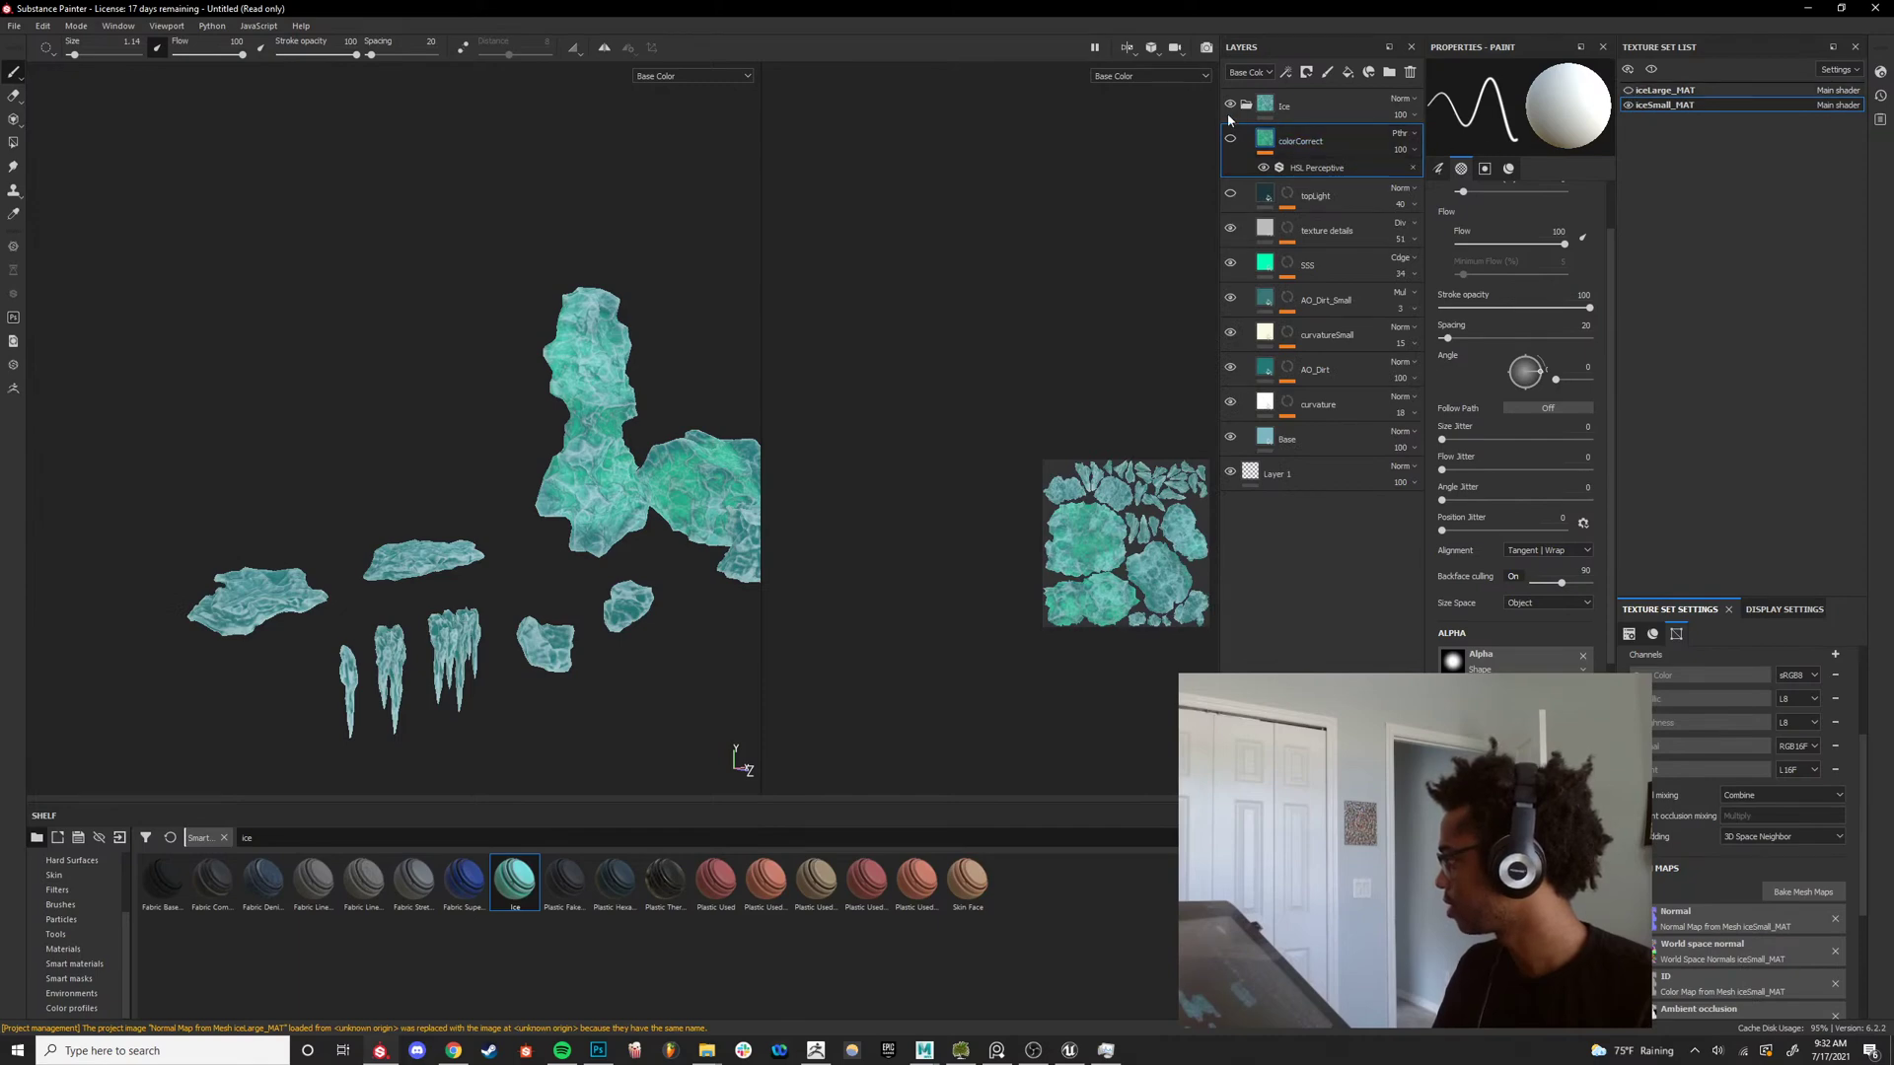
Hide the Ice material's layers from texture details down to curvature, leaving only the Base layer shown on iceSmall_MAT.
{"action": "left_click", "coordinate": [1231, 229]}
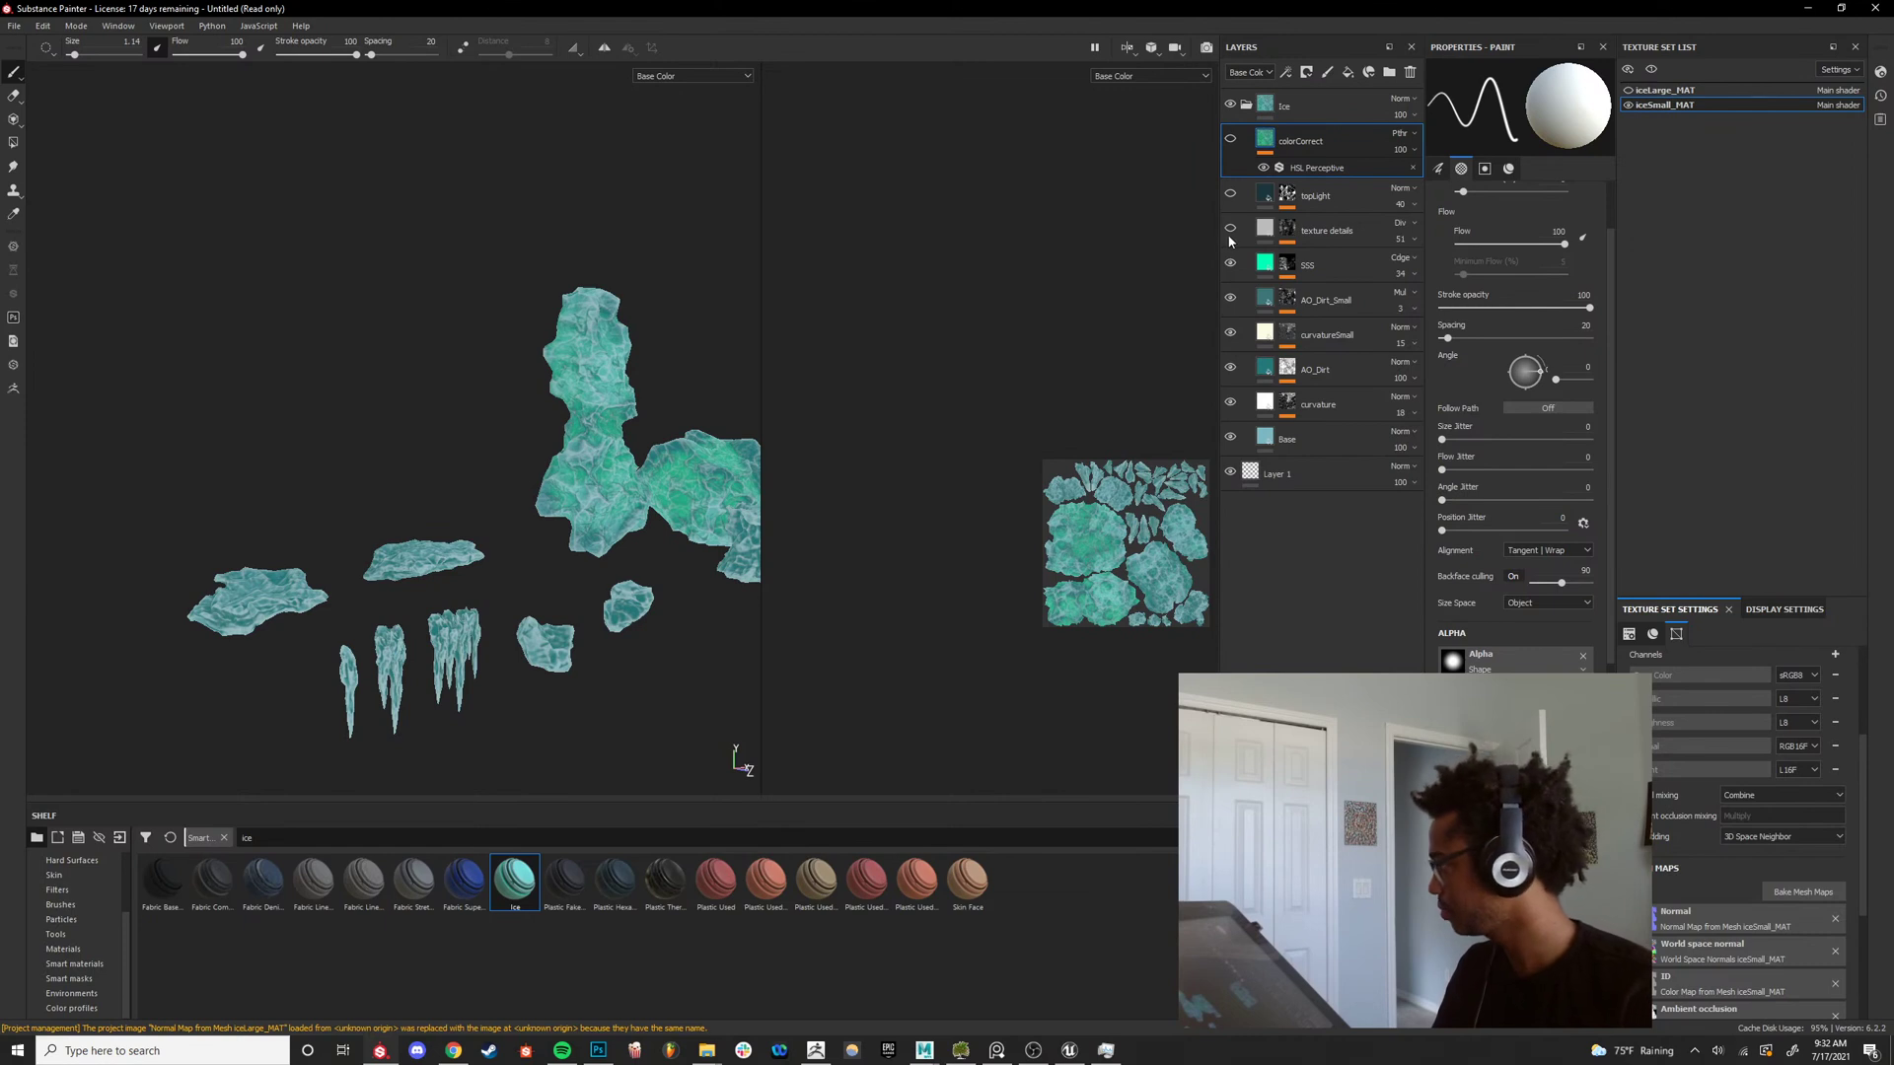
{"action": "left_click", "coordinate": [1232, 264]}
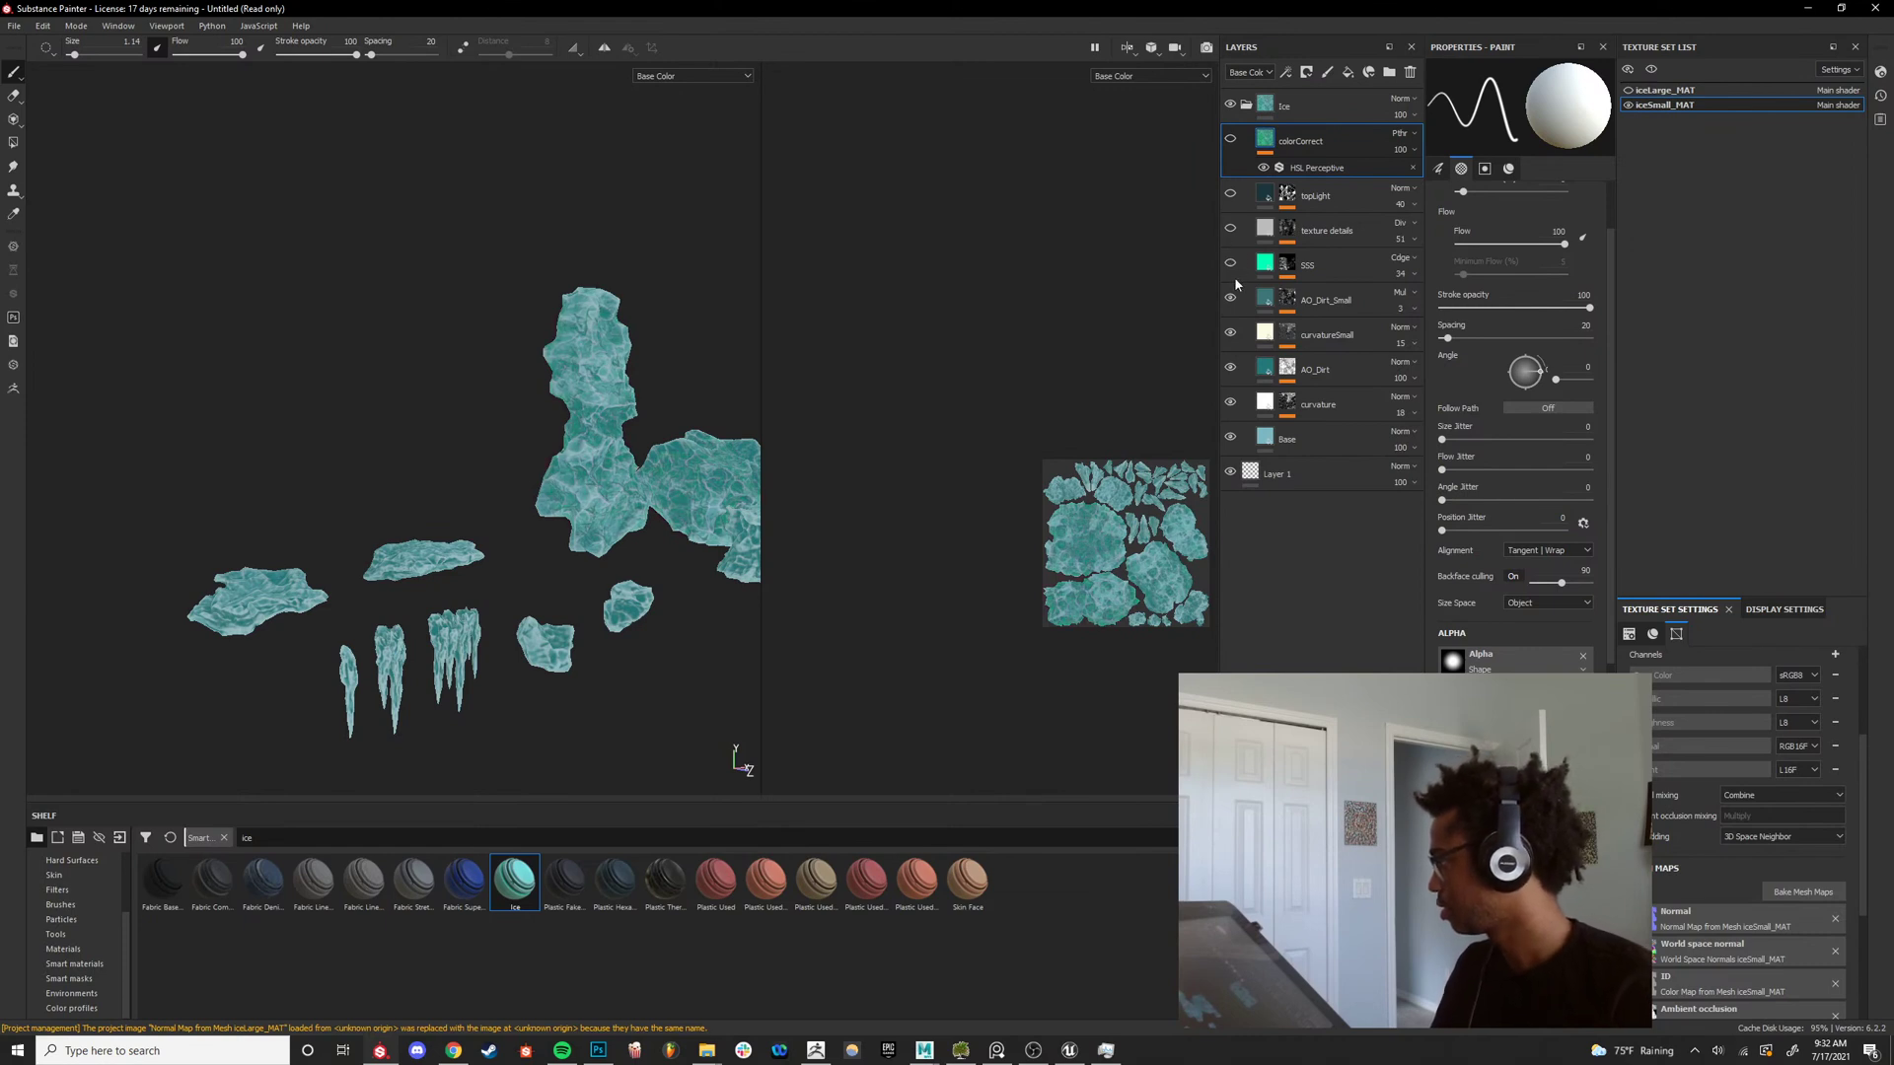
{"action": "left_click", "coordinate": [1231, 332]}
{"action": "left_click", "coordinate": [1231, 367]}
{"action": "left_click", "coordinate": [1231, 401]}
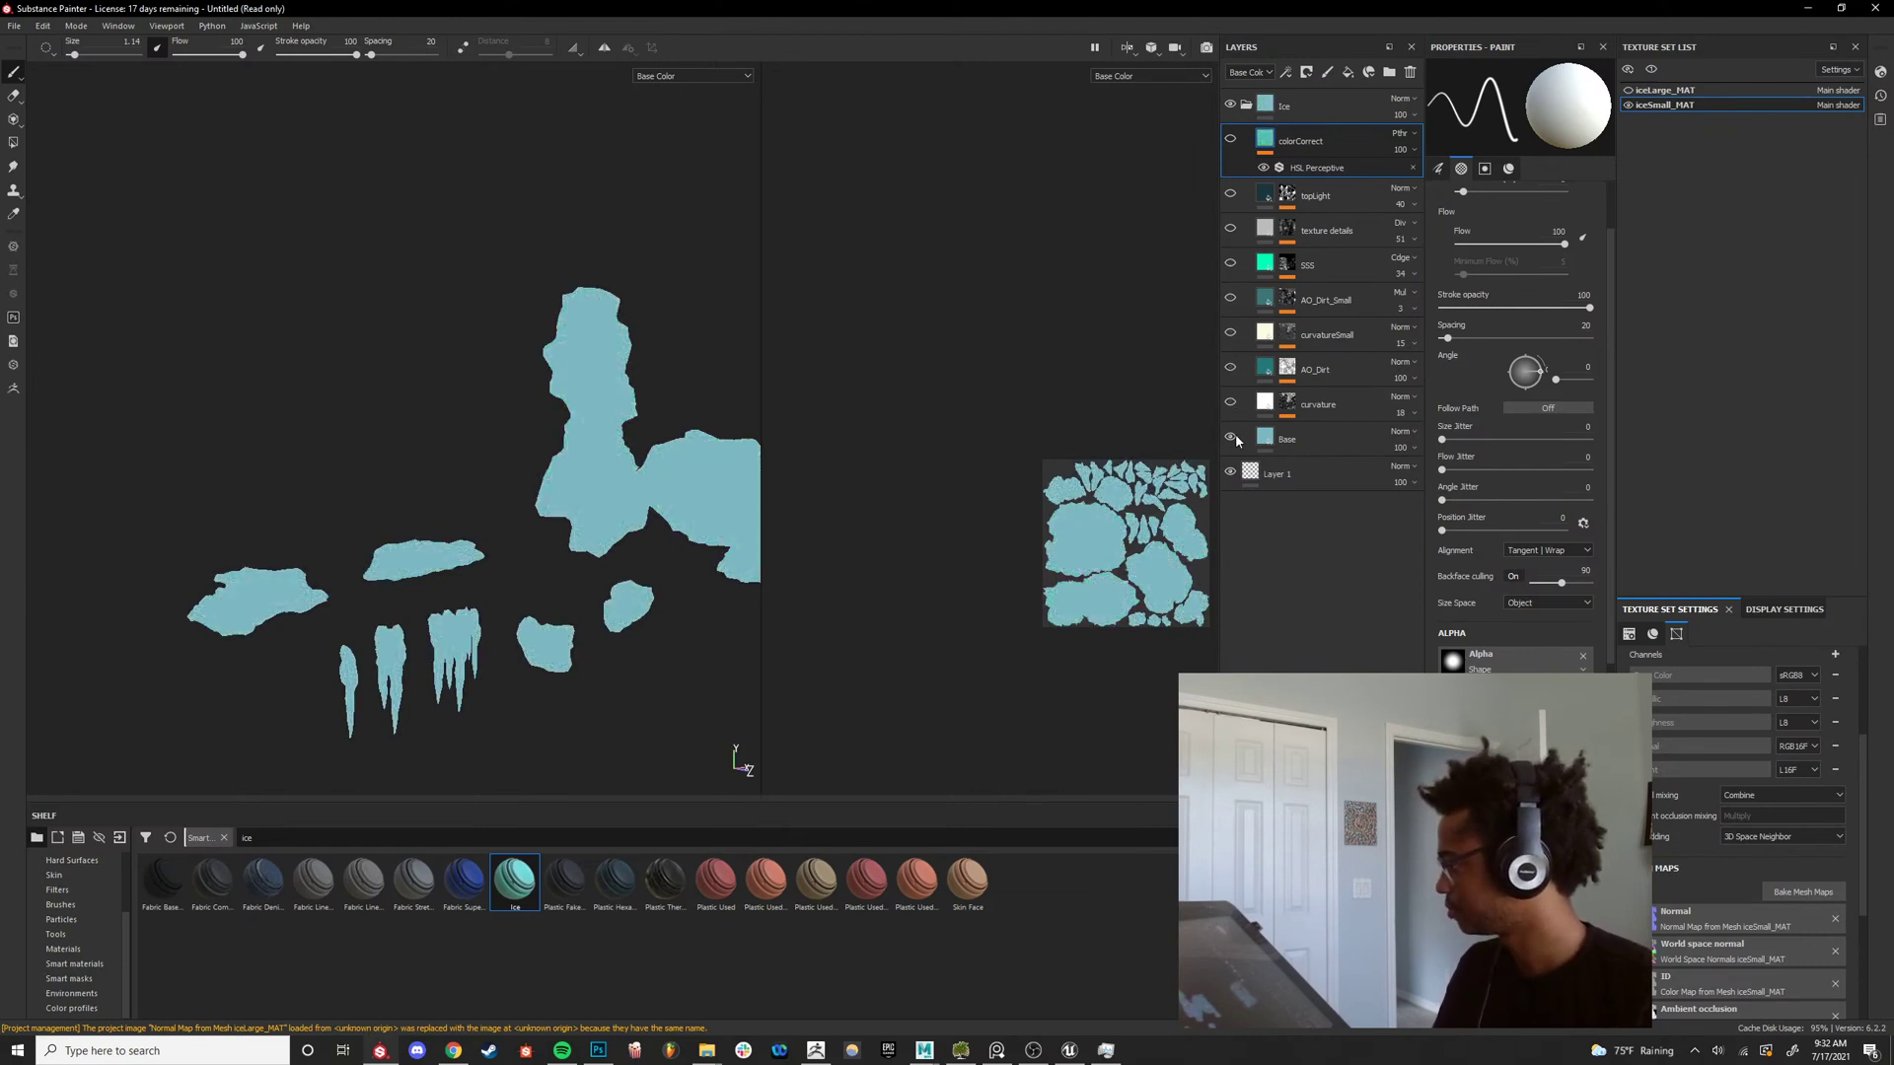
{"action": "left_click", "coordinate": [1231, 439]}
{"action": "left_click", "coordinate": [1231, 439]}
Examine the Base layer on the icicles and small ice pieces in material view, then return to base color view.
{"action": "right_click_drag", "start_coordinate": [336, 533], "coordinate": [414, 520], "text": "alt"}
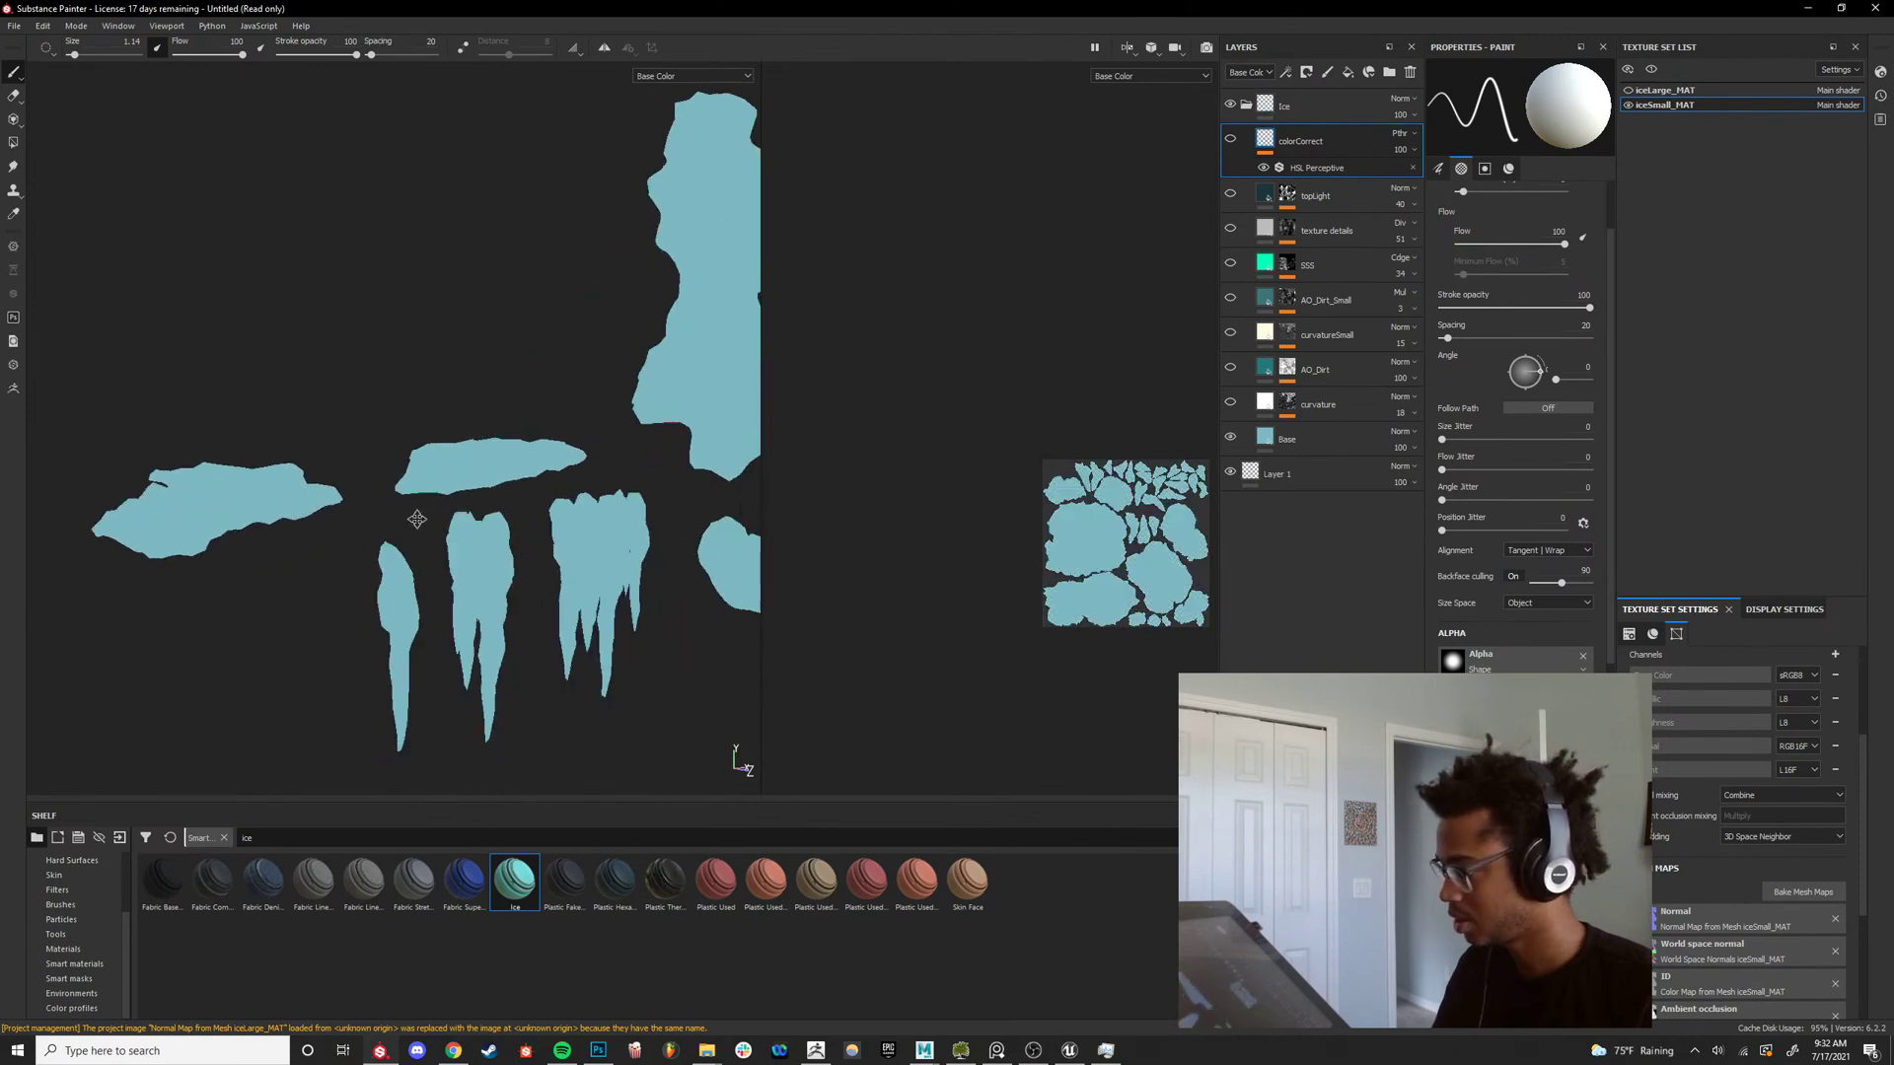
{"action": "left_click_drag", "start_coordinate": [414, 520], "coordinate": [437, 514], "text": "alt"}
{"action": "middle_click_drag", "start_coordinate": [436, 515], "coordinate": [317, 580], "text": "alt"}
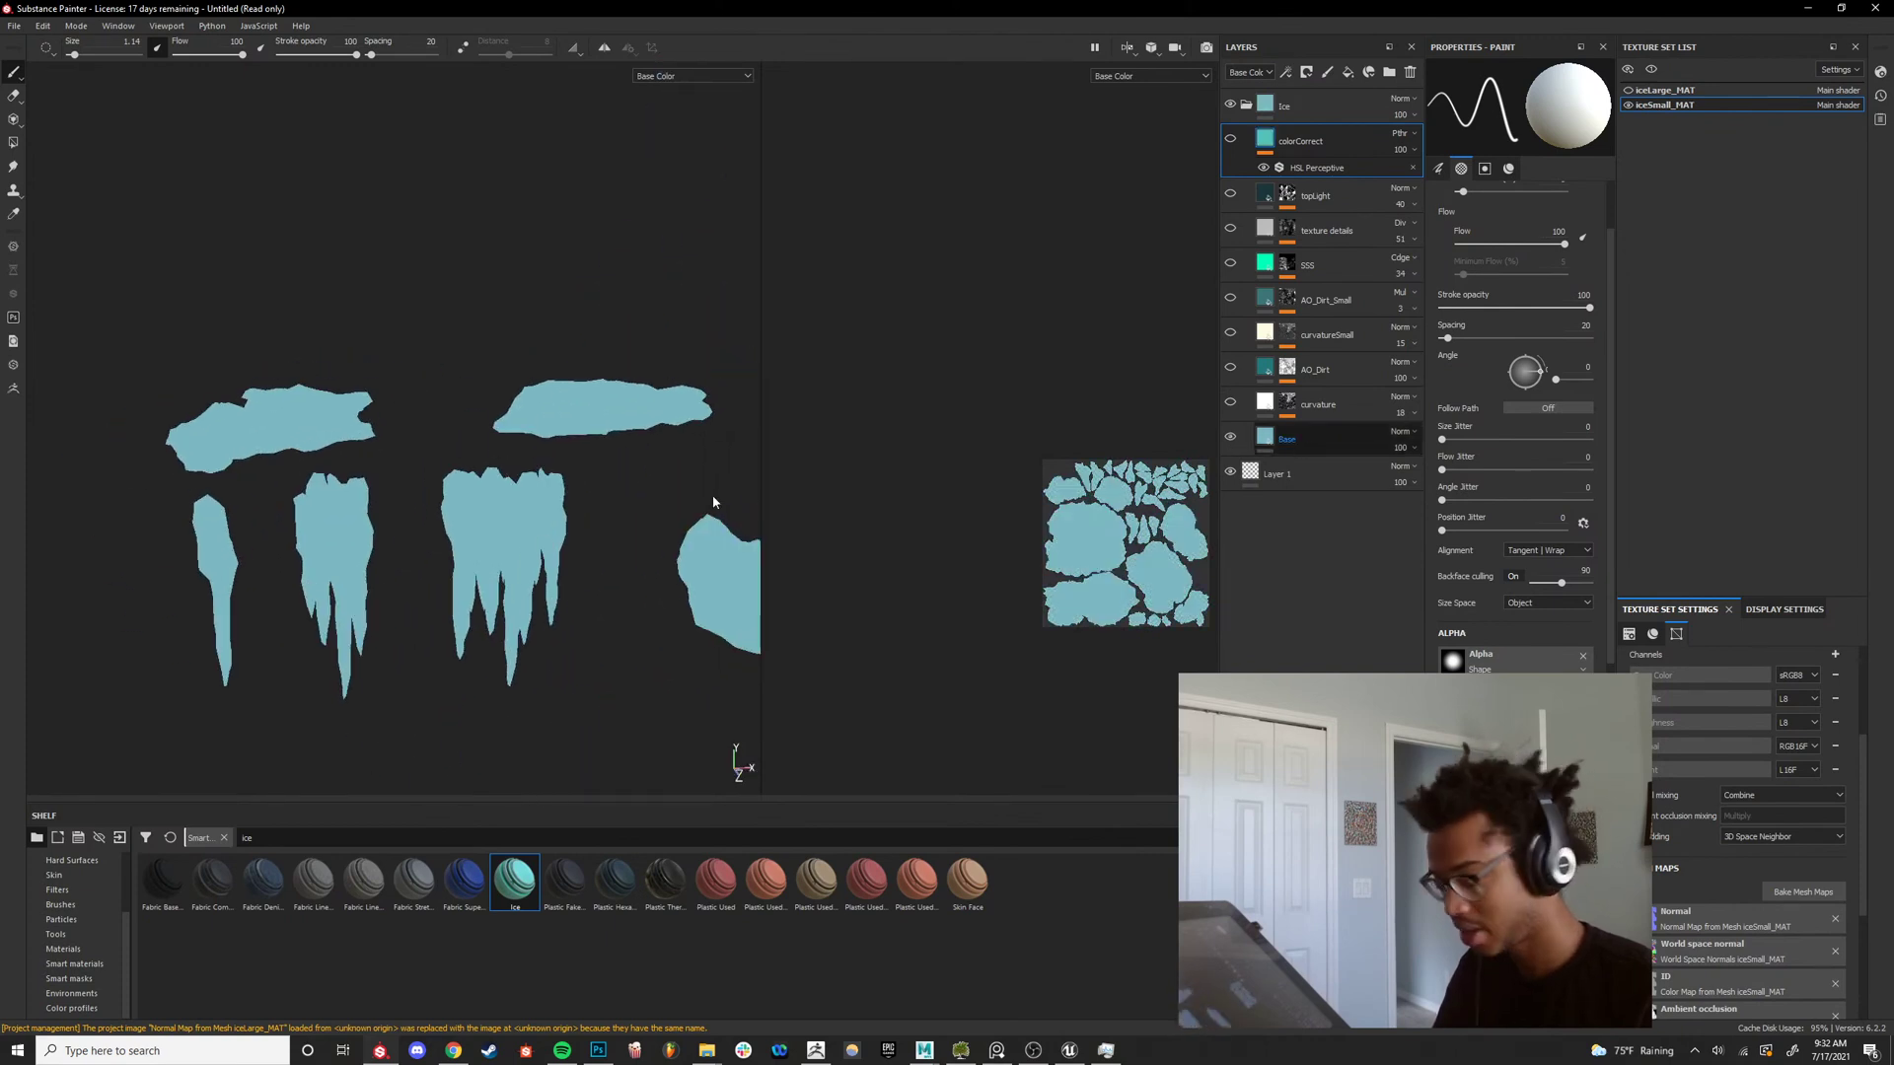
{"action": "key", "text": "m"}
{"action": "right_click_drag", "start_coordinate": [523, 501], "coordinate": [522, 531], "text": "alt"}
{"action": "left_click_drag", "start_coordinate": [522, 531], "coordinate": [631, 513], "text": "alt"}
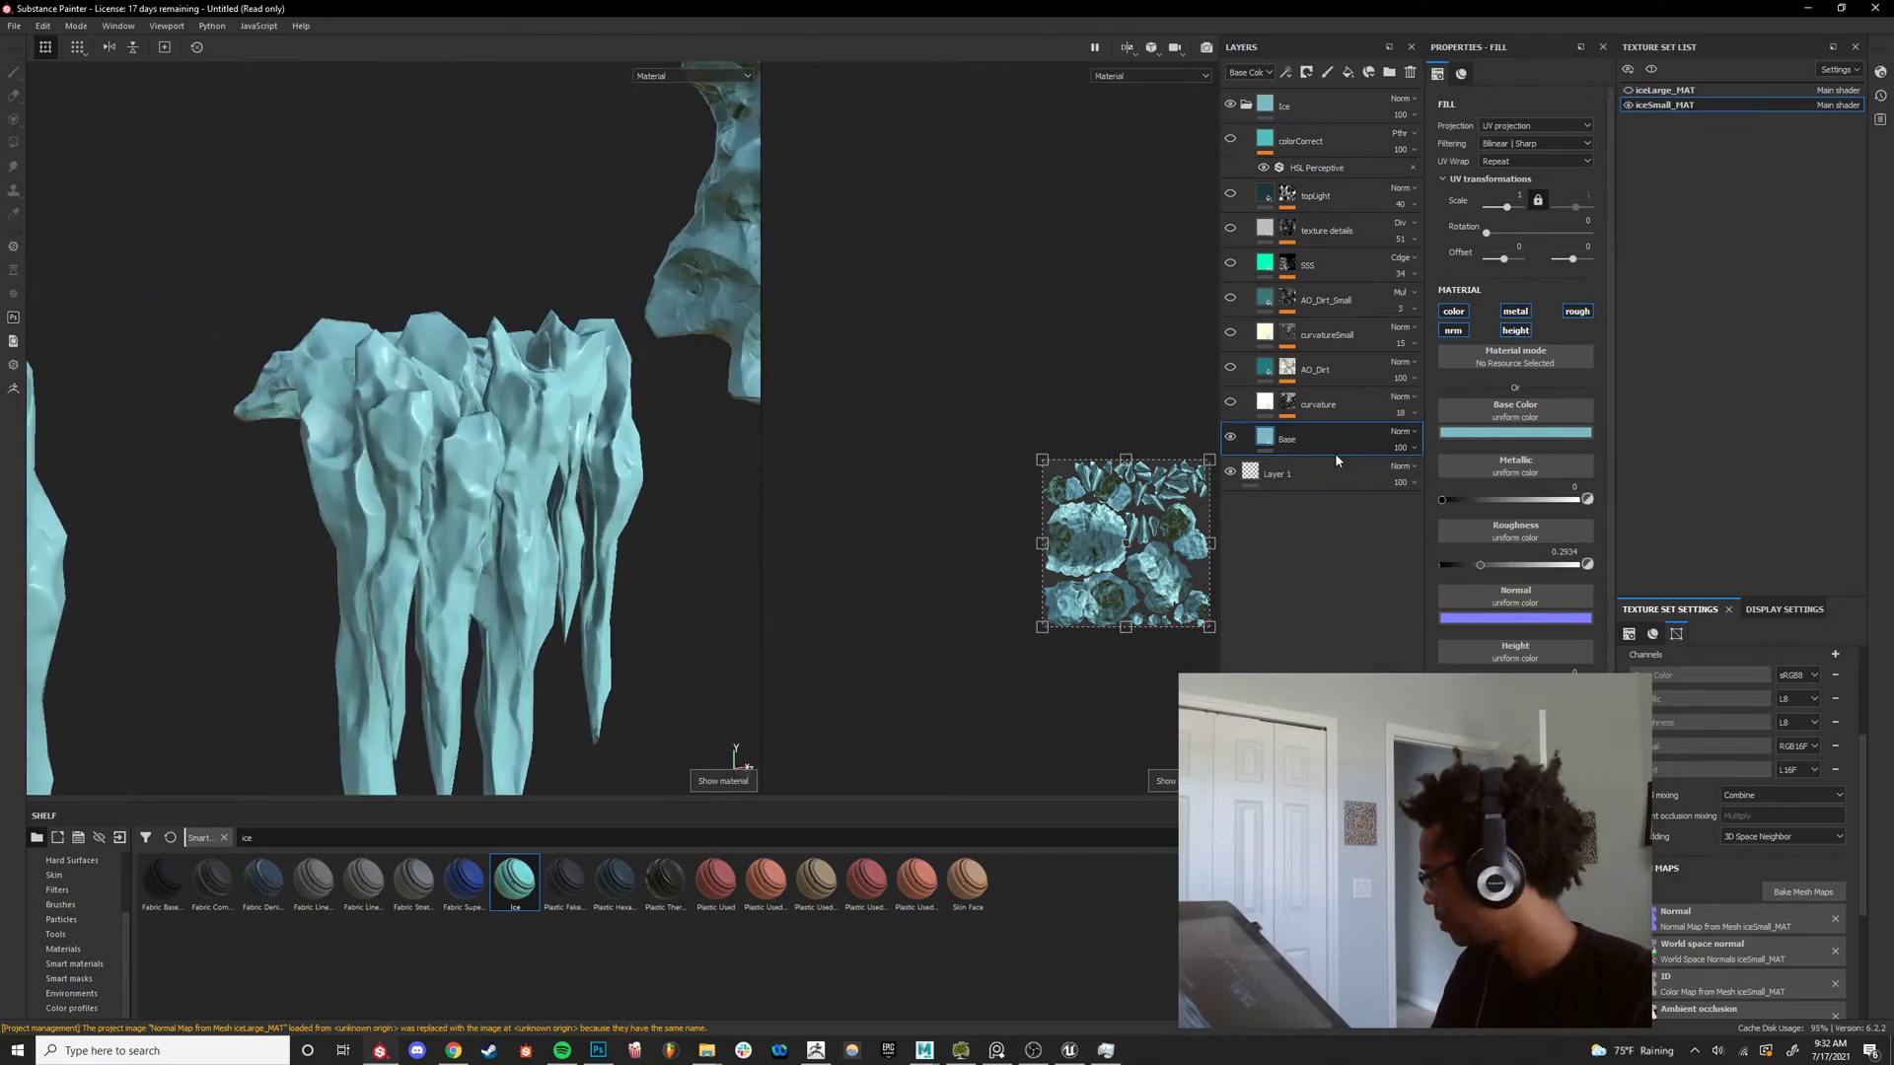
{"action": "right_click_drag", "start_coordinate": [725, 464], "coordinate": [658, 469], "text": "alt"}
{"action": "left_click_drag", "start_coordinate": [659, 470], "coordinate": [524, 490], "text": "alt"}
{"action": "right_click_drag", "start_coordinate": [524, 490], "coordinate": [587, 562], "text": "alt"}
{"action": "middle_click_drag", "start_coordinate": [587, 562], "coordinate": [509, 508], "text": "alt"}
{"action": "key", "text": "c"}
{"action": "scroll", "coordinate": [509, 508], "scroll_direction": "up", "scroll_amount": 4}
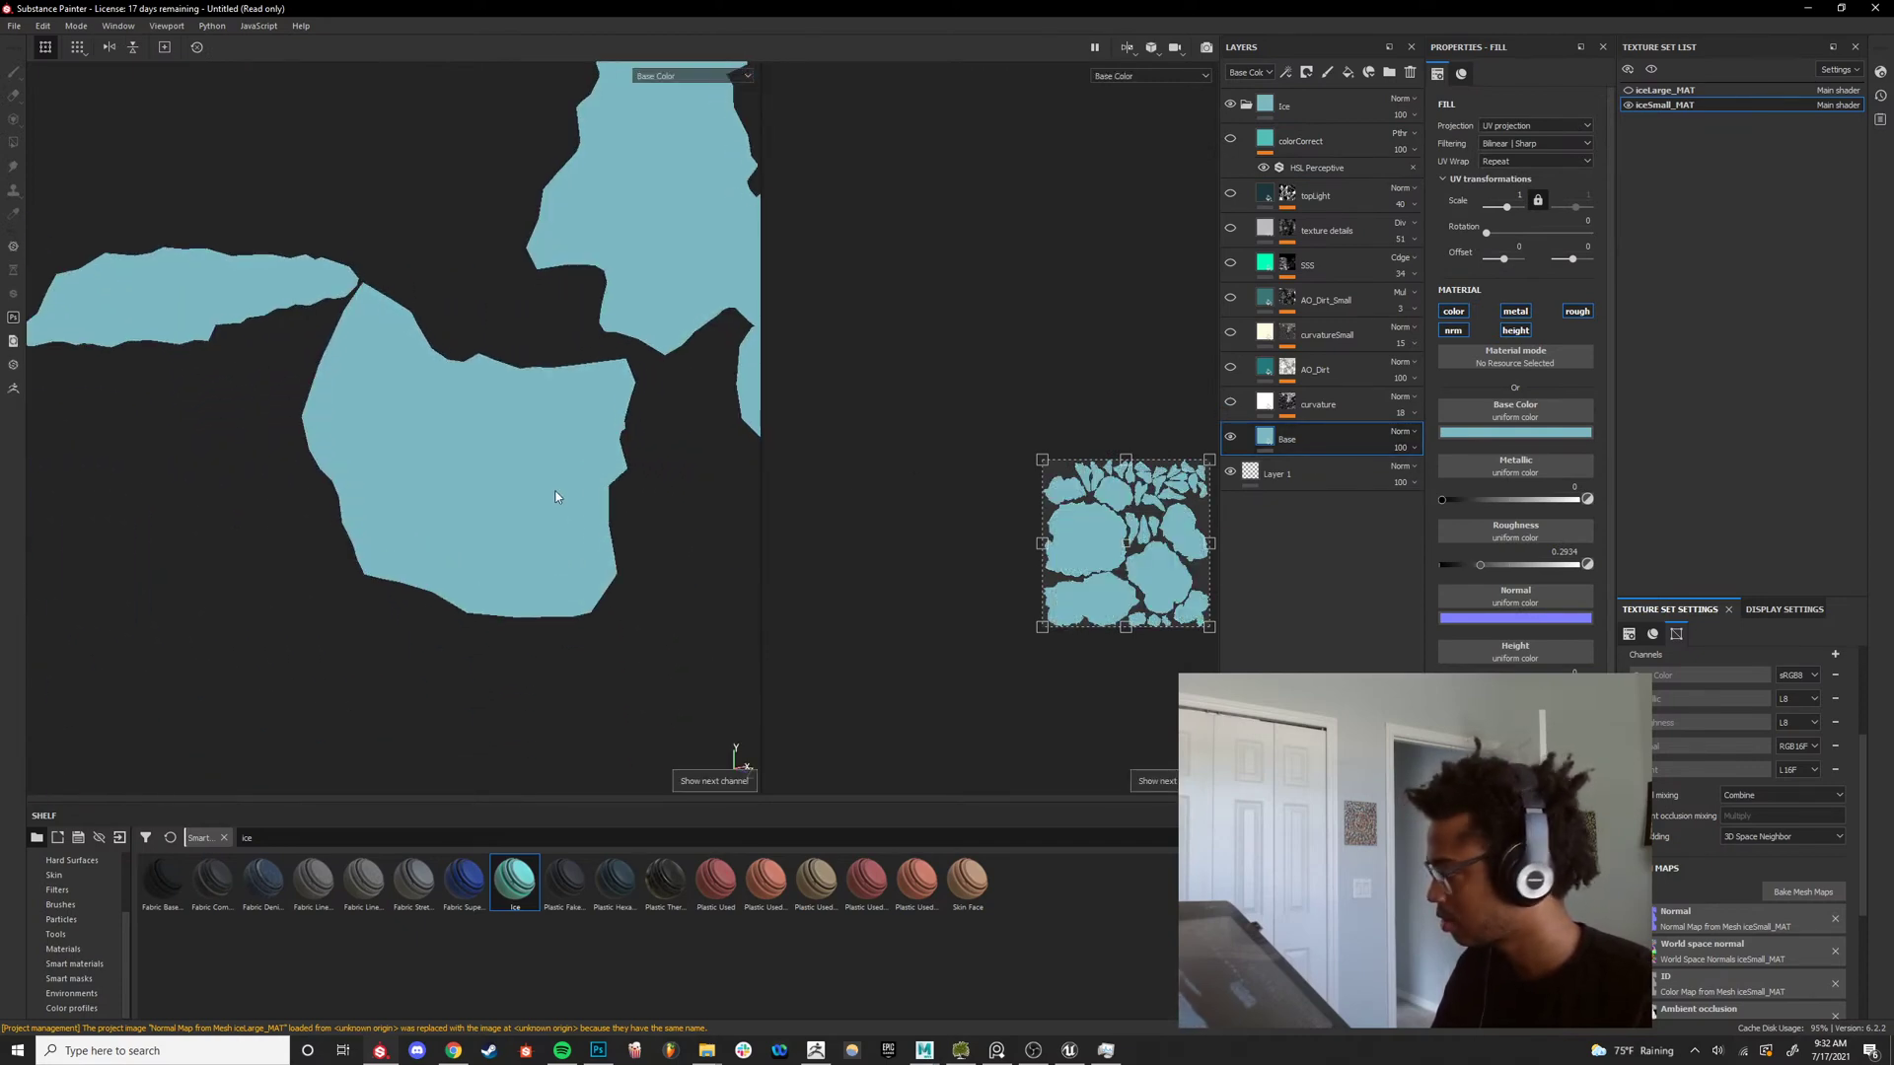
Show the curvature layer again and check its edge highlights on the icicles and small ice chunk.
{"action": "left_click", "coordinate": [1229, 405]}
{"action": "left_click_drag", "start_coordinate": [444, 440], "coordinate": [334, 475], "text": "alt"}
{"action": "scroll", "coordinate": [336, 474], "scroll_direction": "down", "scroll_amount": 5}
{"action": "scroll", "coordinate": [333, 476], "scroll_direction": "up", "scroll_amount": 8}
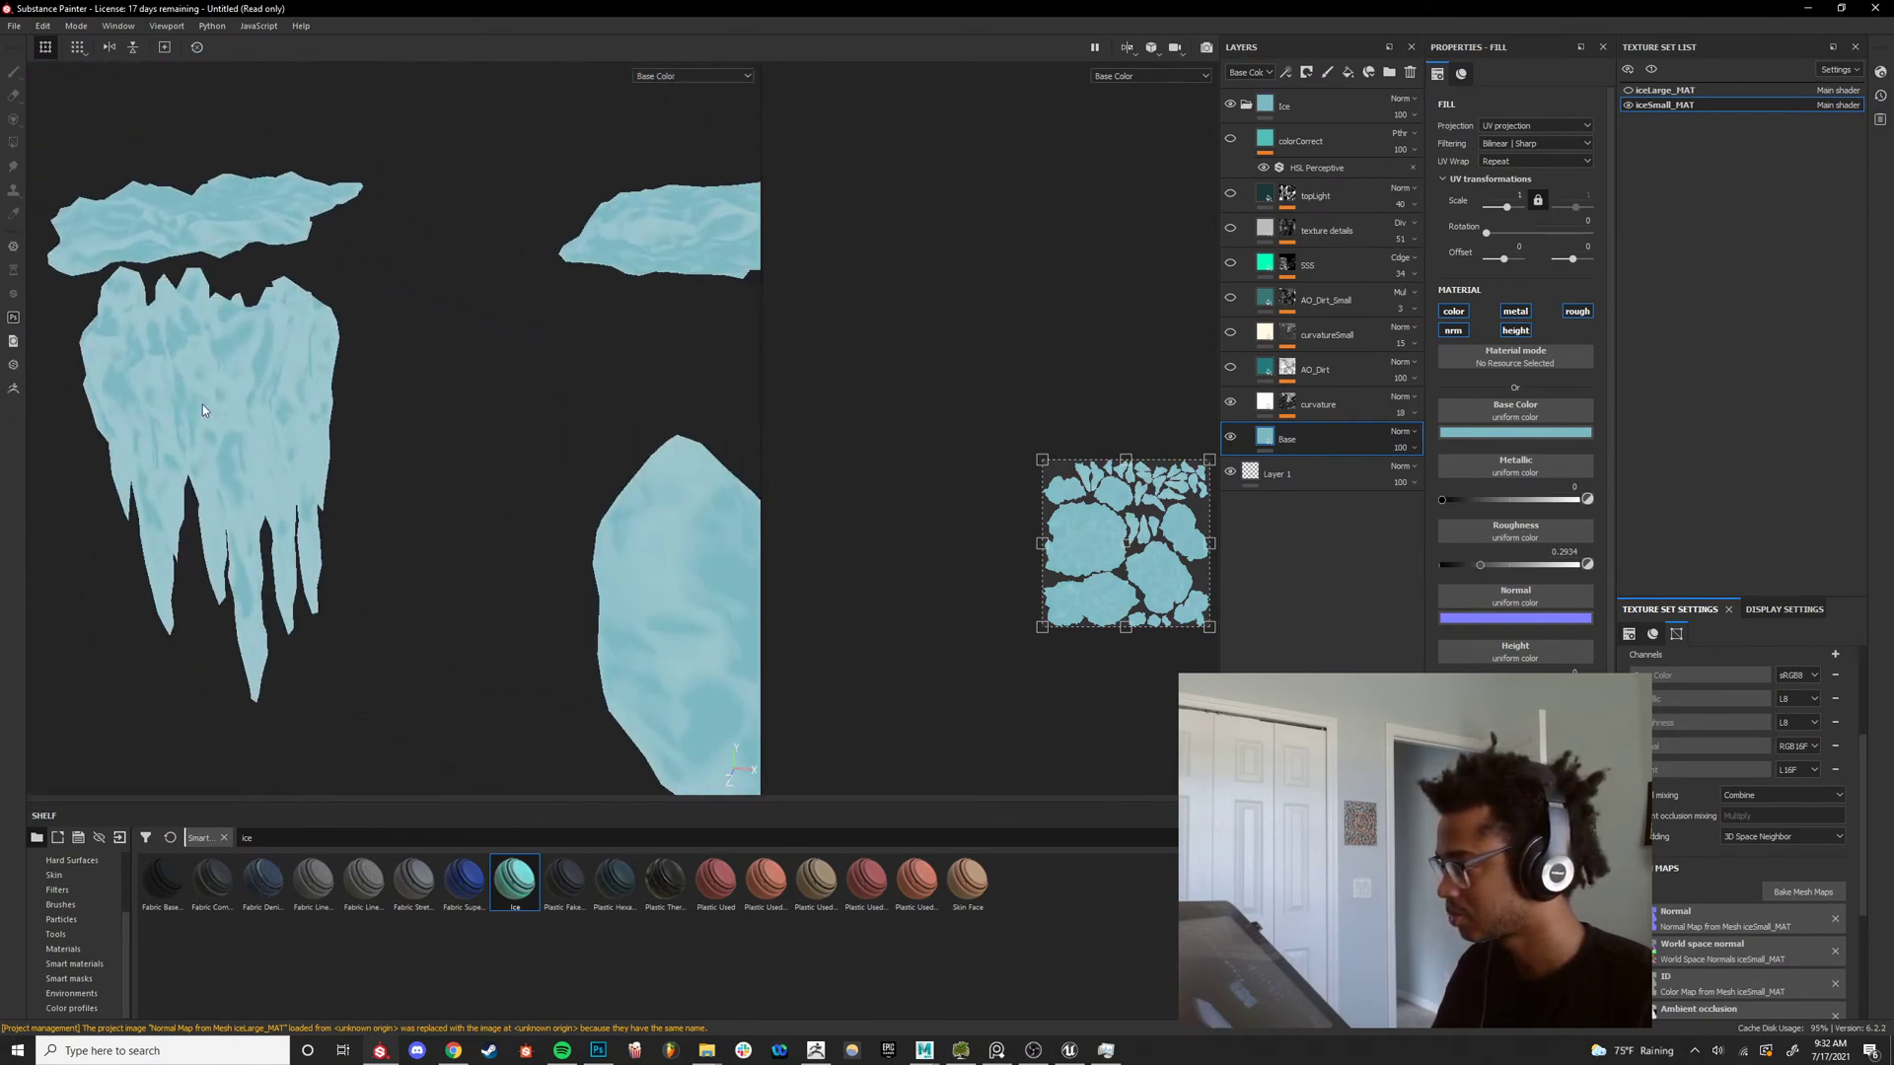
{"action": "left_click_drag", "start_coordinate": [204, 410], "coordinate": [340, 415], "text": "alt"}
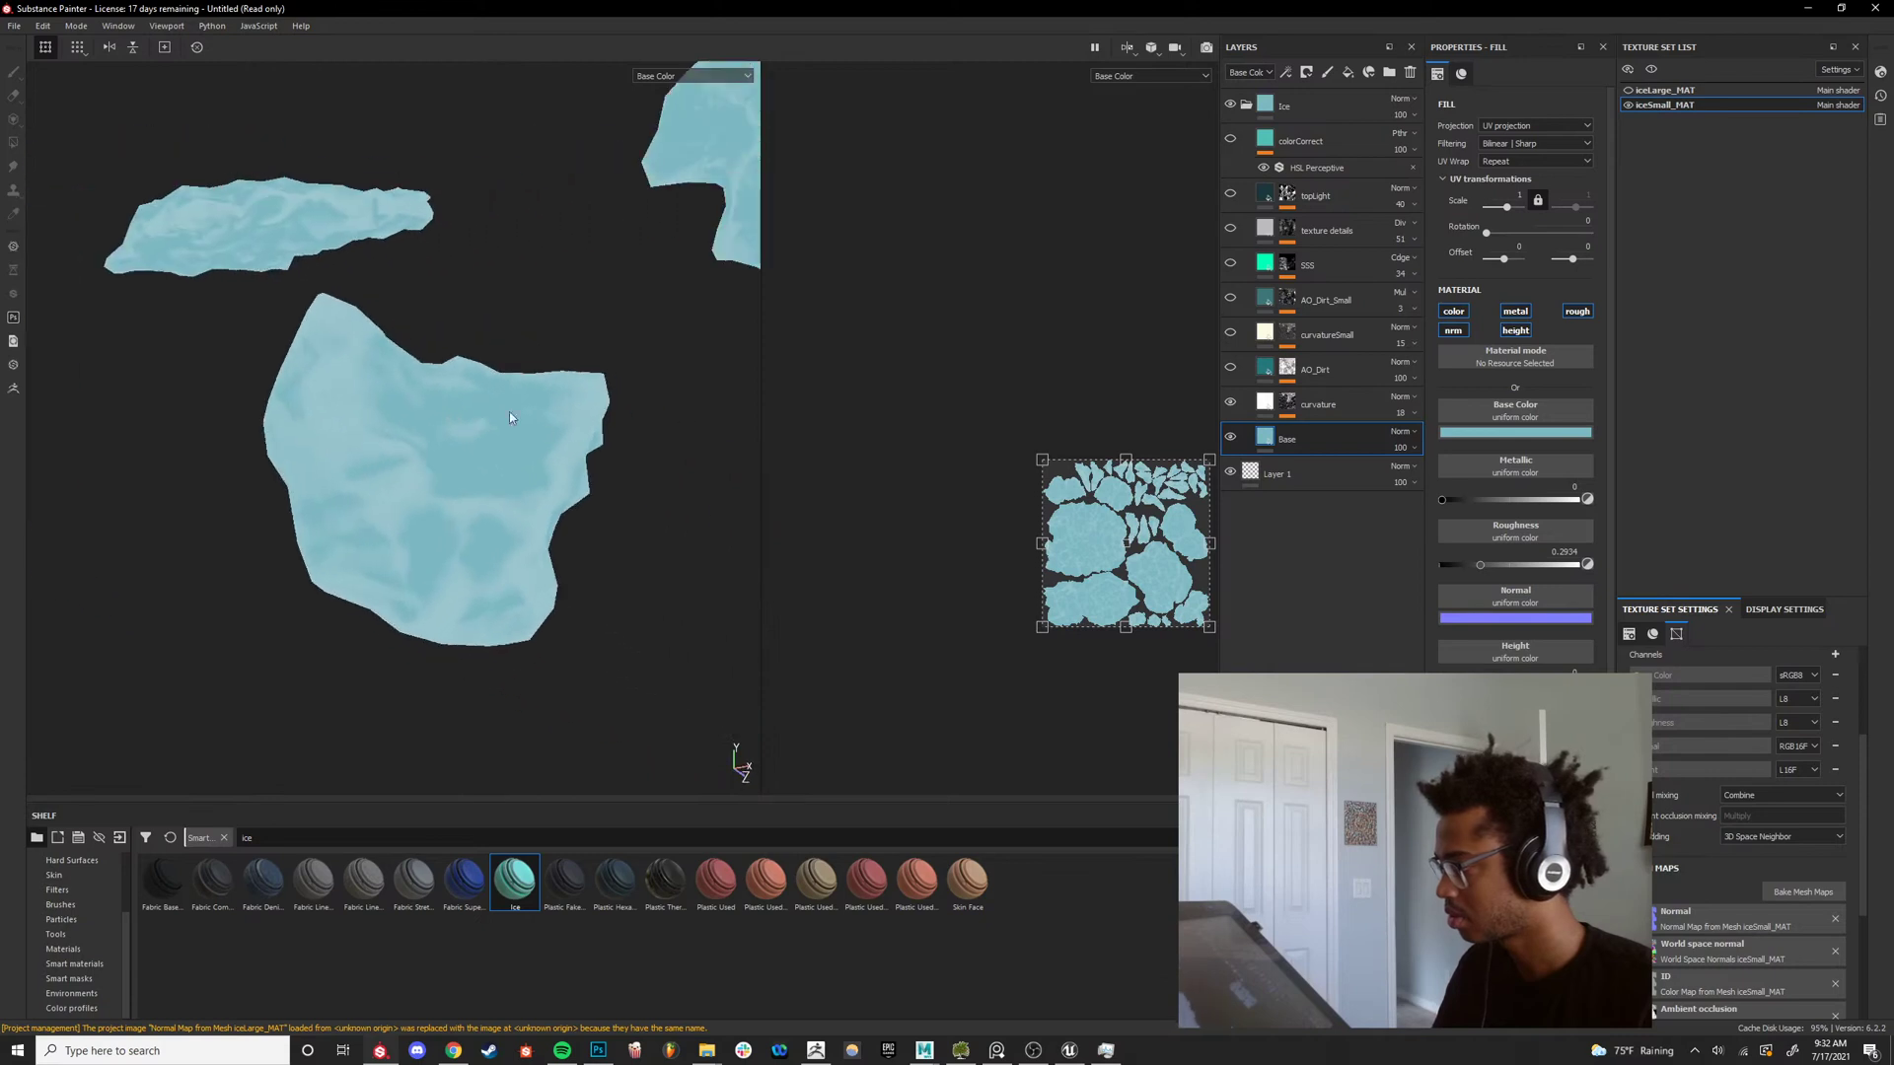
{"action": "scroll", "coordinate": [340, 415], "scroll_direction": "up", "scroll_amount": 2}
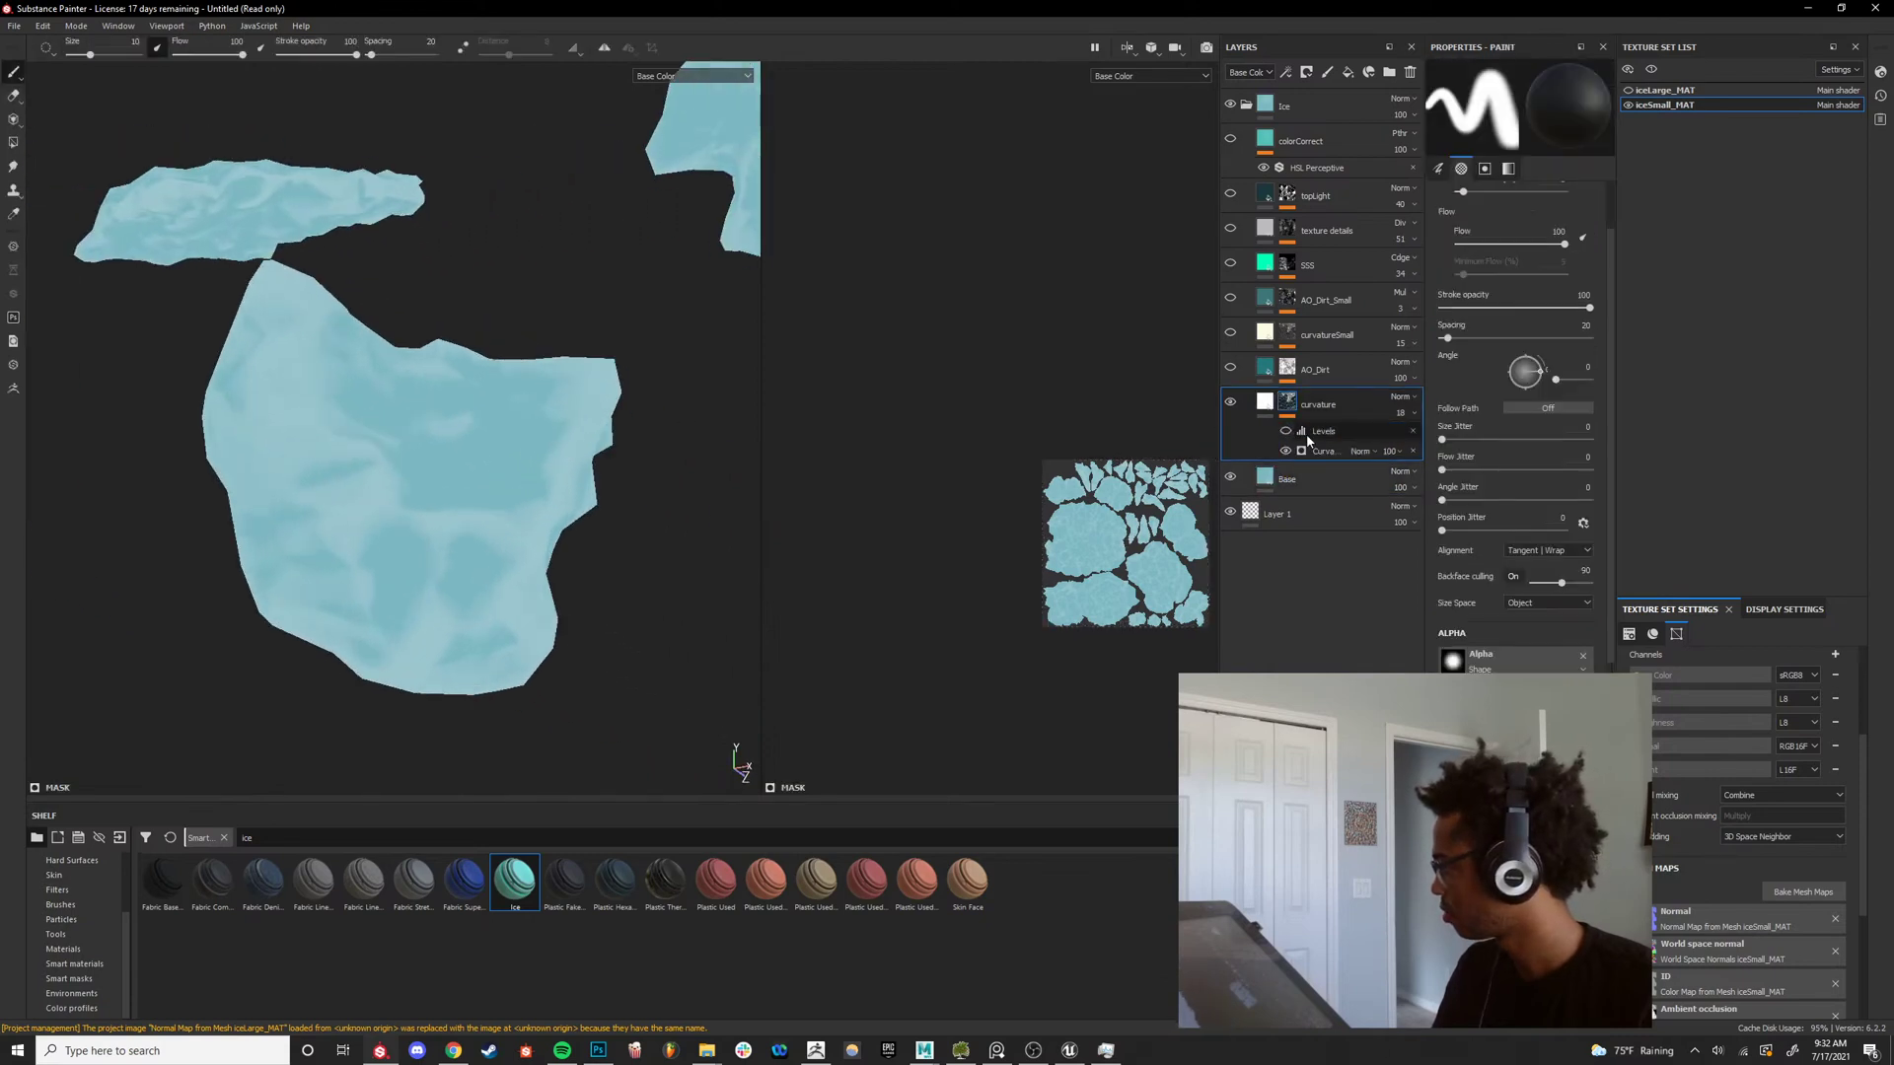
Raise the curvature layer's opacity to 48 and check the stronger highlights across the ice pieces.
{"action": "left_click", "coordinate": [1266, 402]}
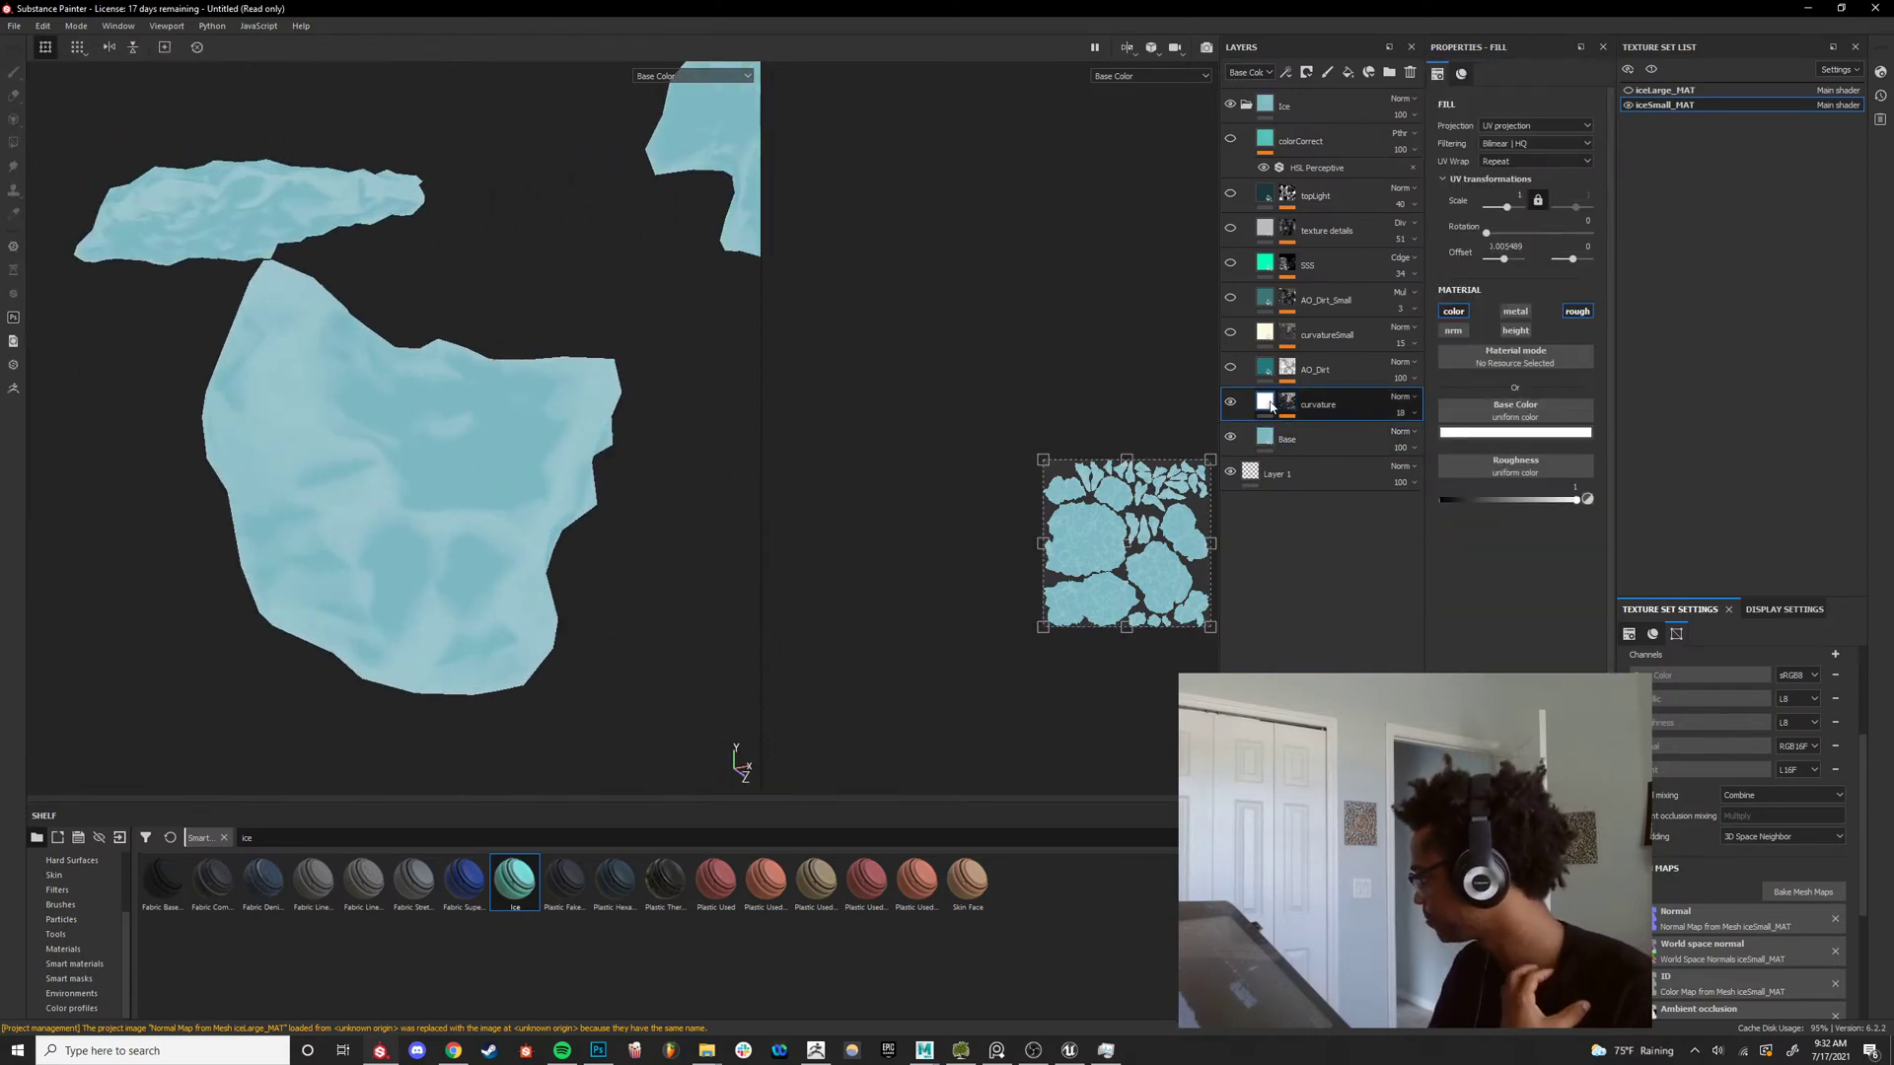
{"action": "left_click", "coordinate": [1288, 402]}
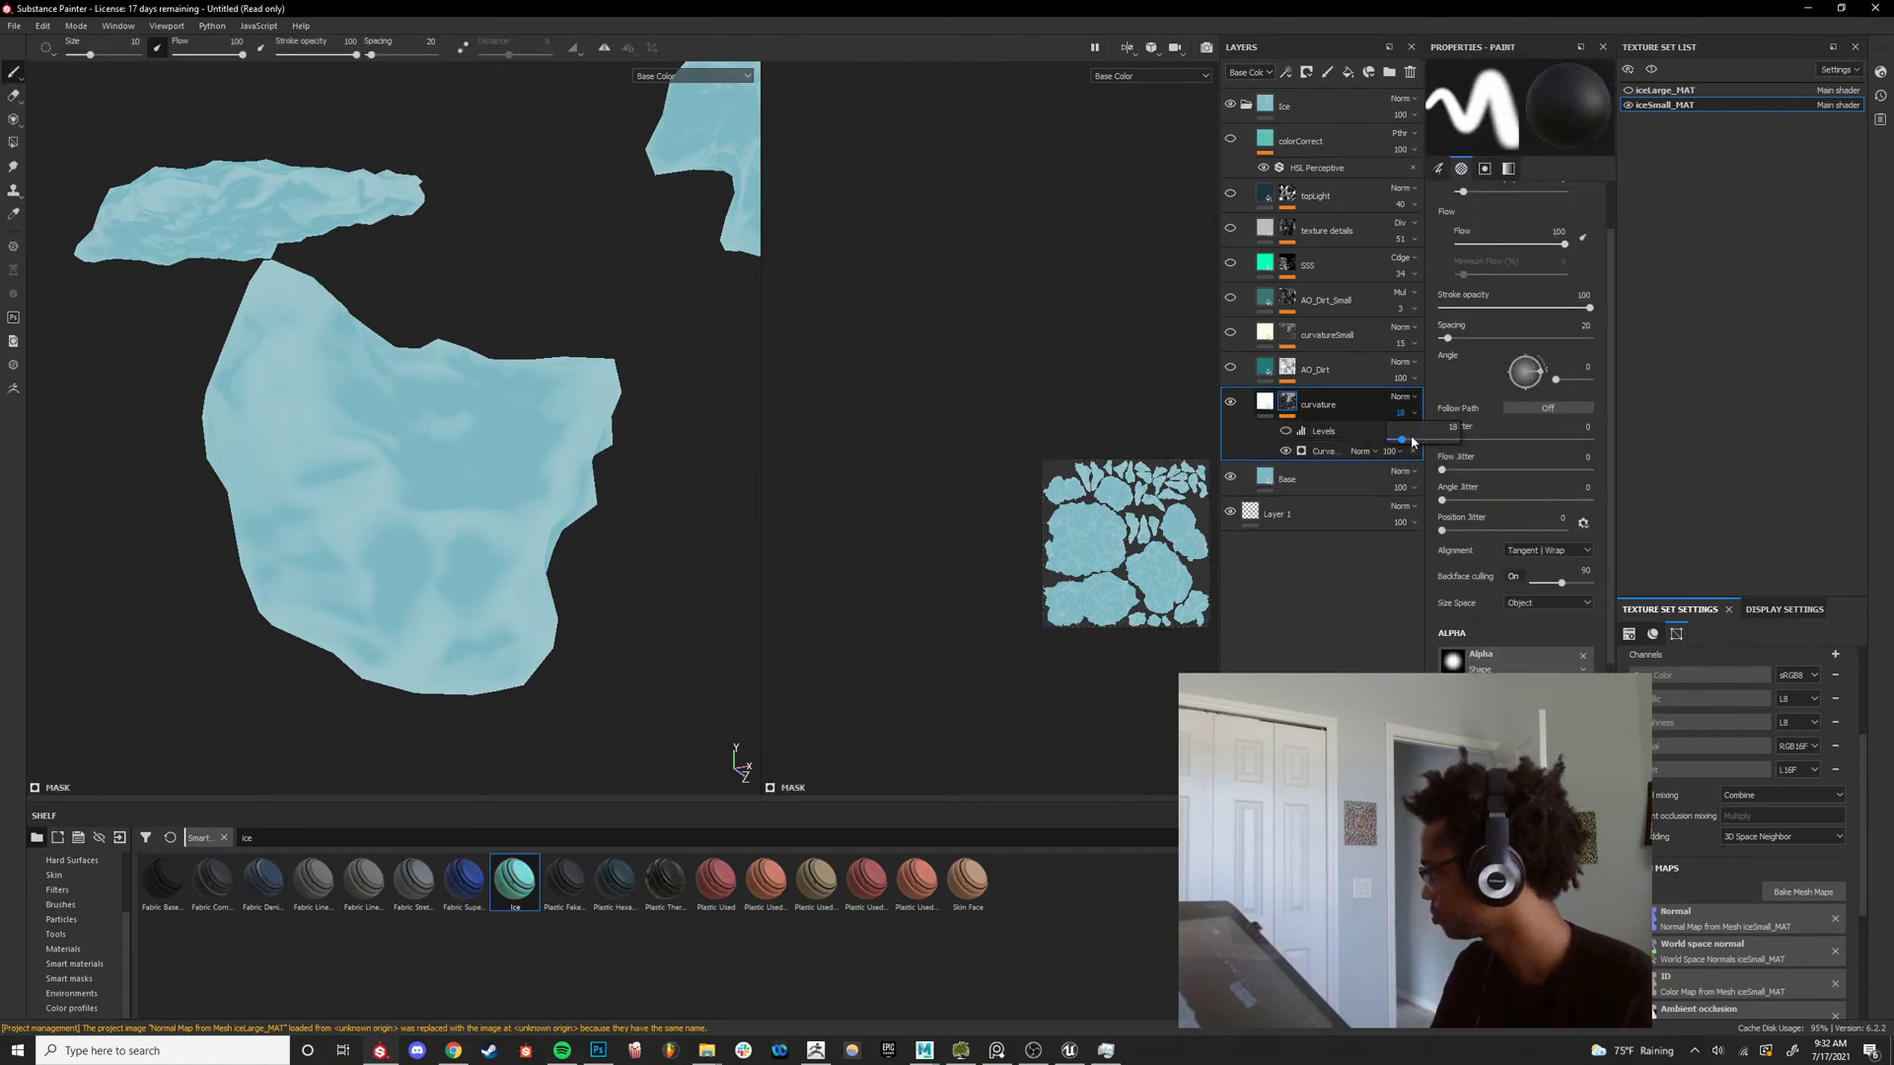
{"action": "left_click_drag", "start_coordinate": [1412, 441], "coordinate": [1425, 438]}
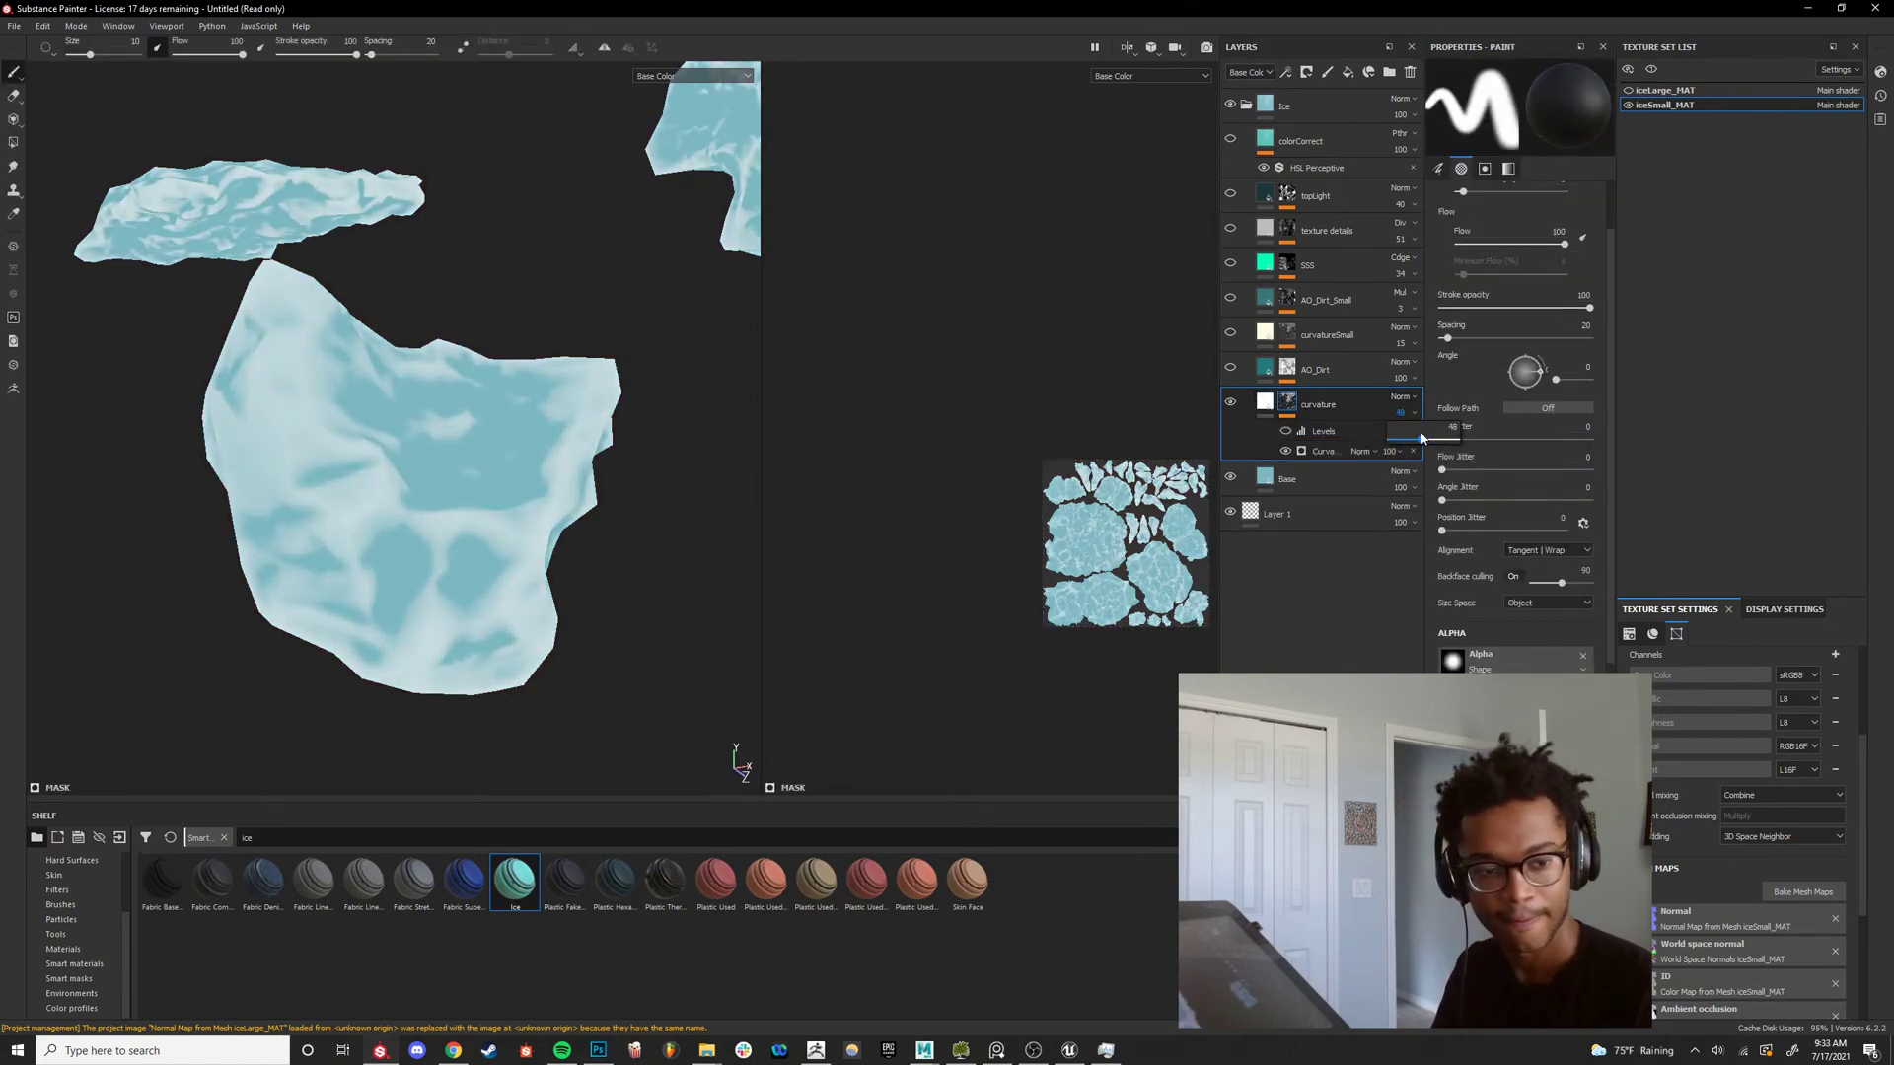
{"action": "scroll", "coordinate": [527, 414], "scroll_direction": "down", "scroll_amount": 5}
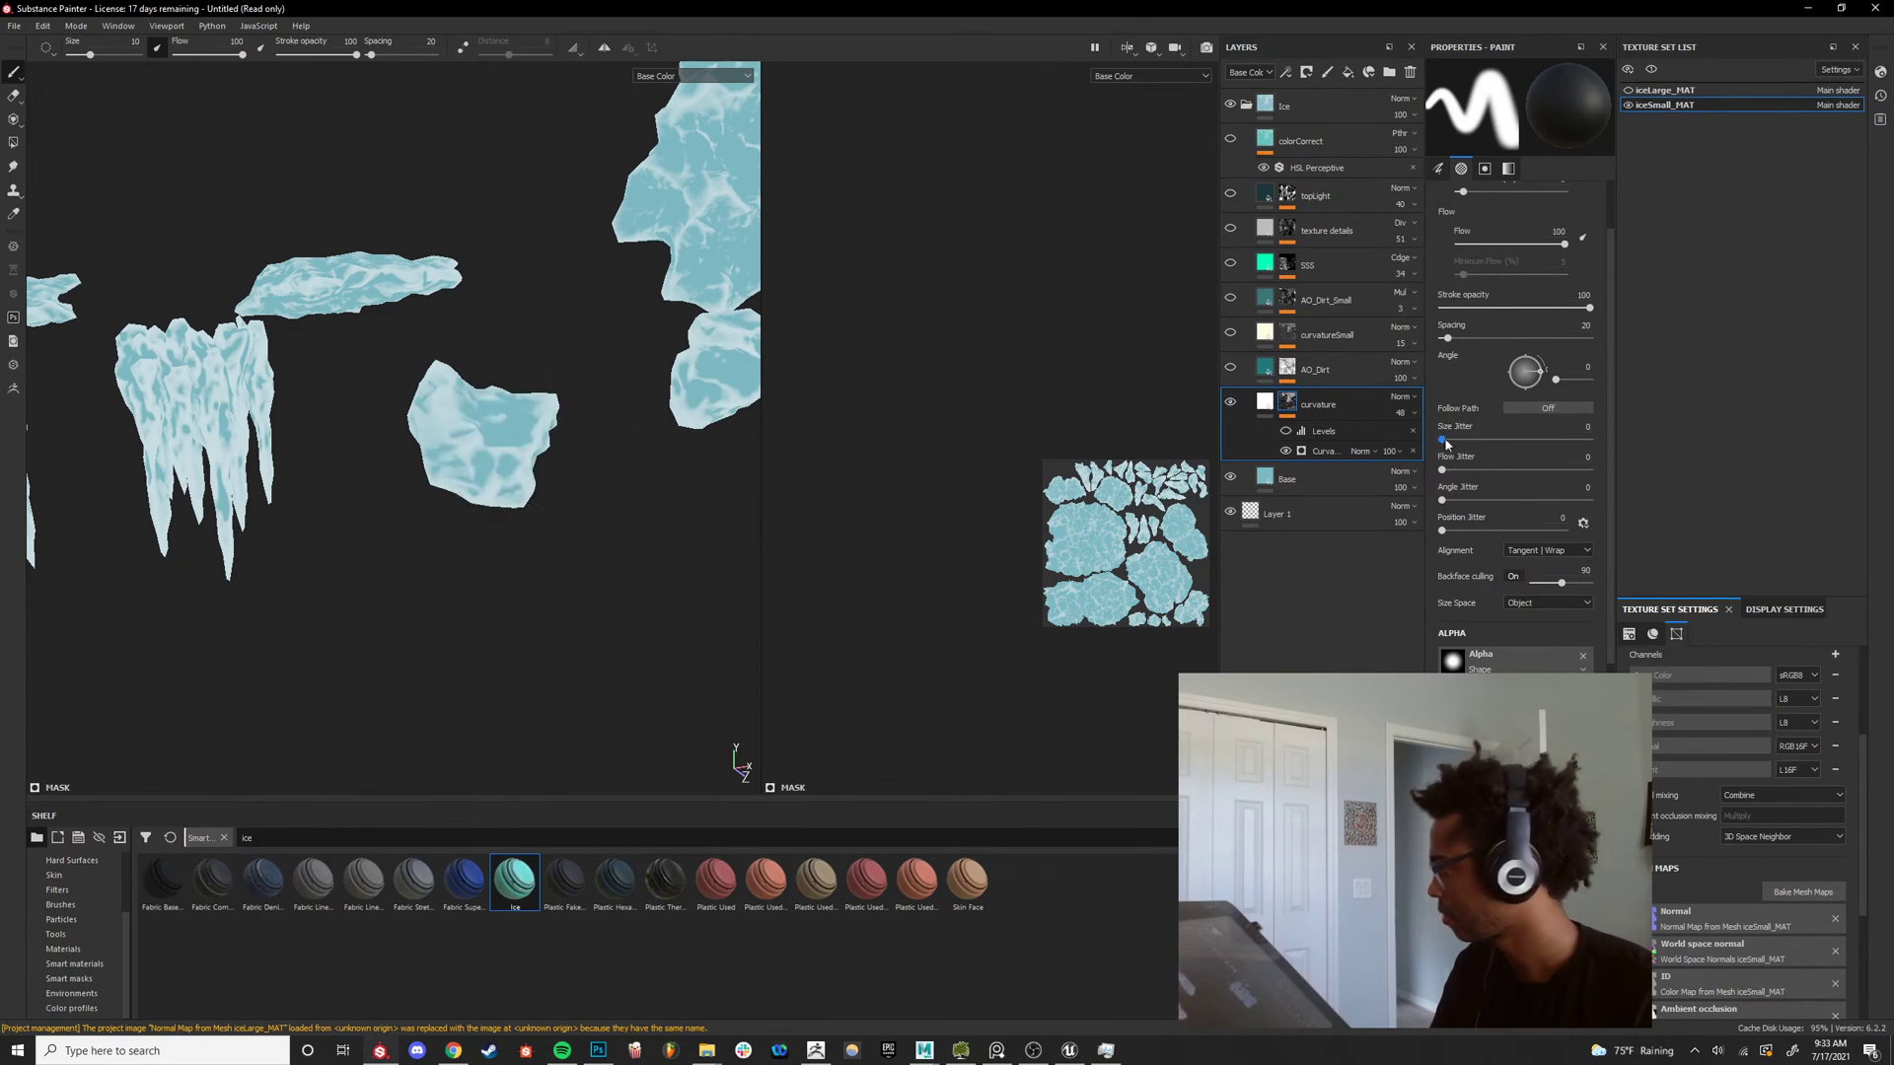
Display the curvature layer's mask and set its Curvature generator to Global Balance 0.54 and Global Contrast 0.18.
{"action": "left_click", "coordinate": [1288, 403], "text": "alt"}
{"action": "scroll", "coordinate": [492, 414], "scroll_direction": "up", "scroll_amount": 4}
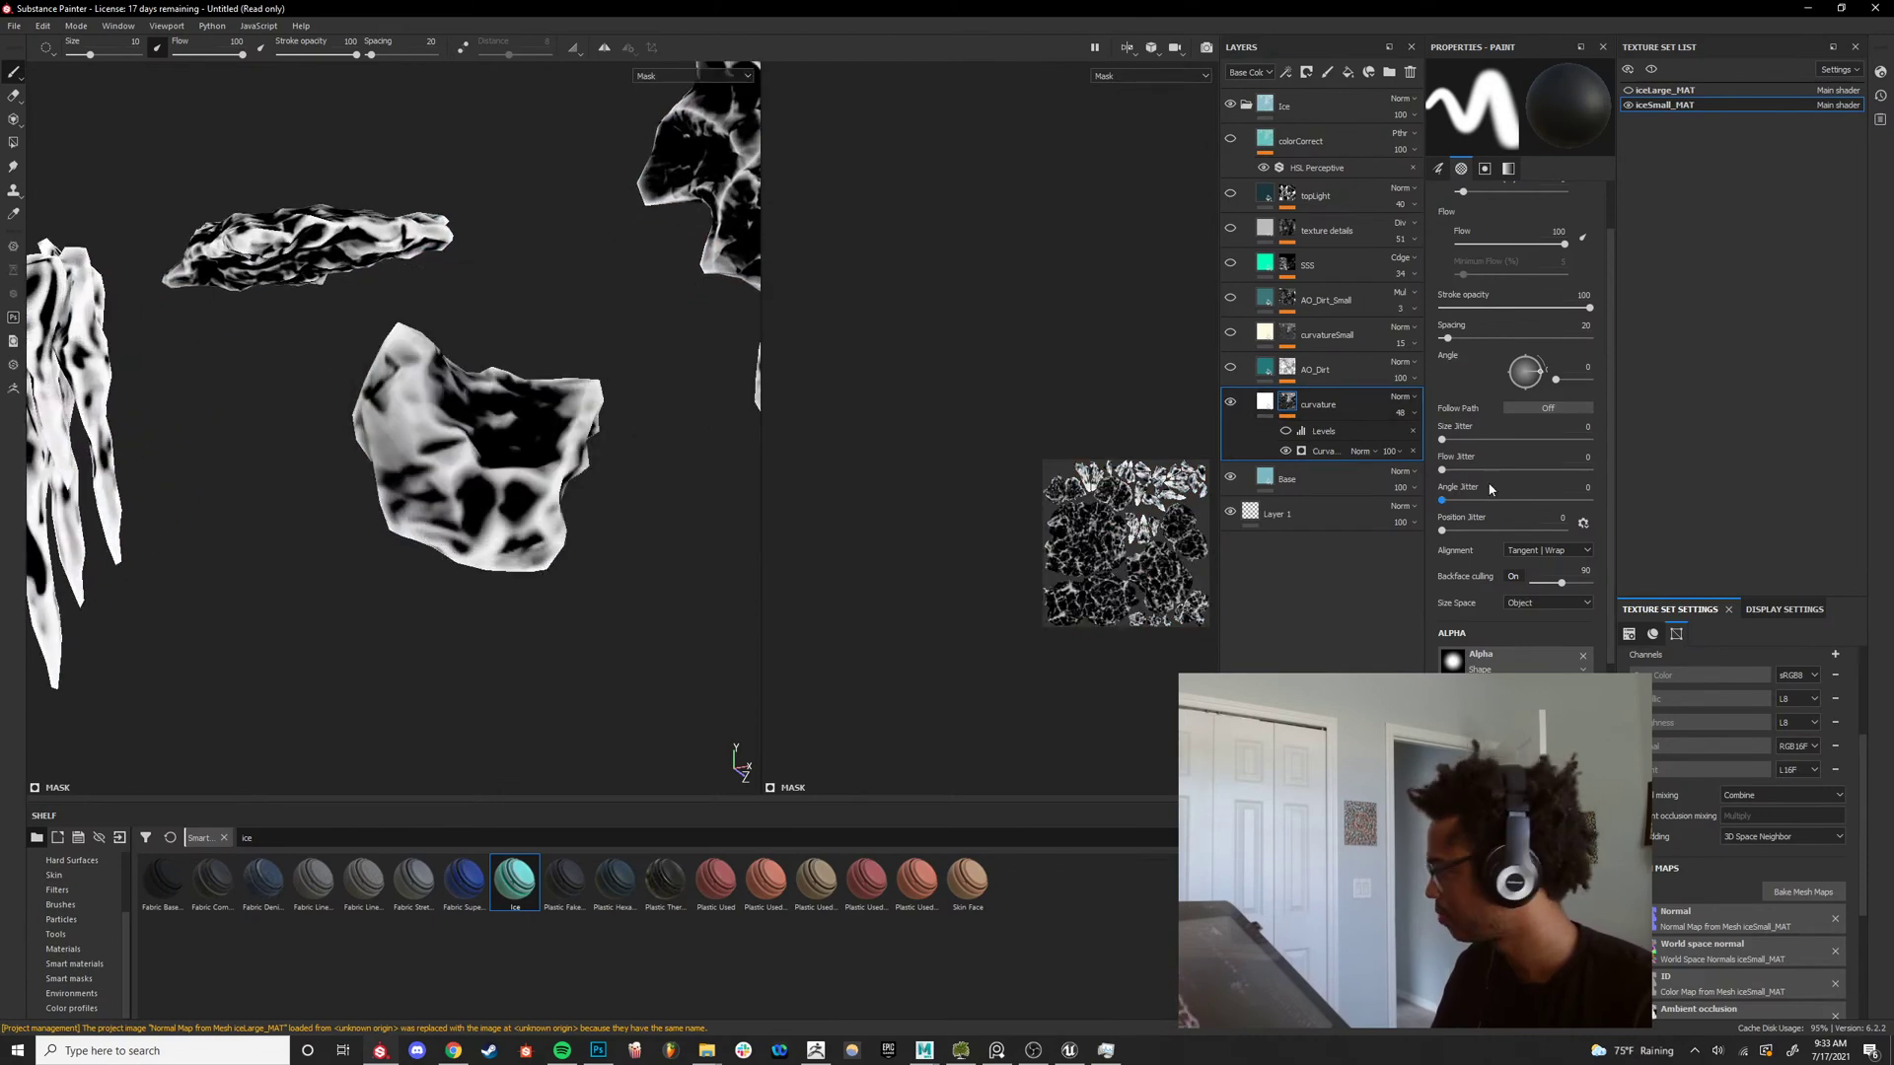
{"action": "left_click", "coordinate": [1326, 451]}
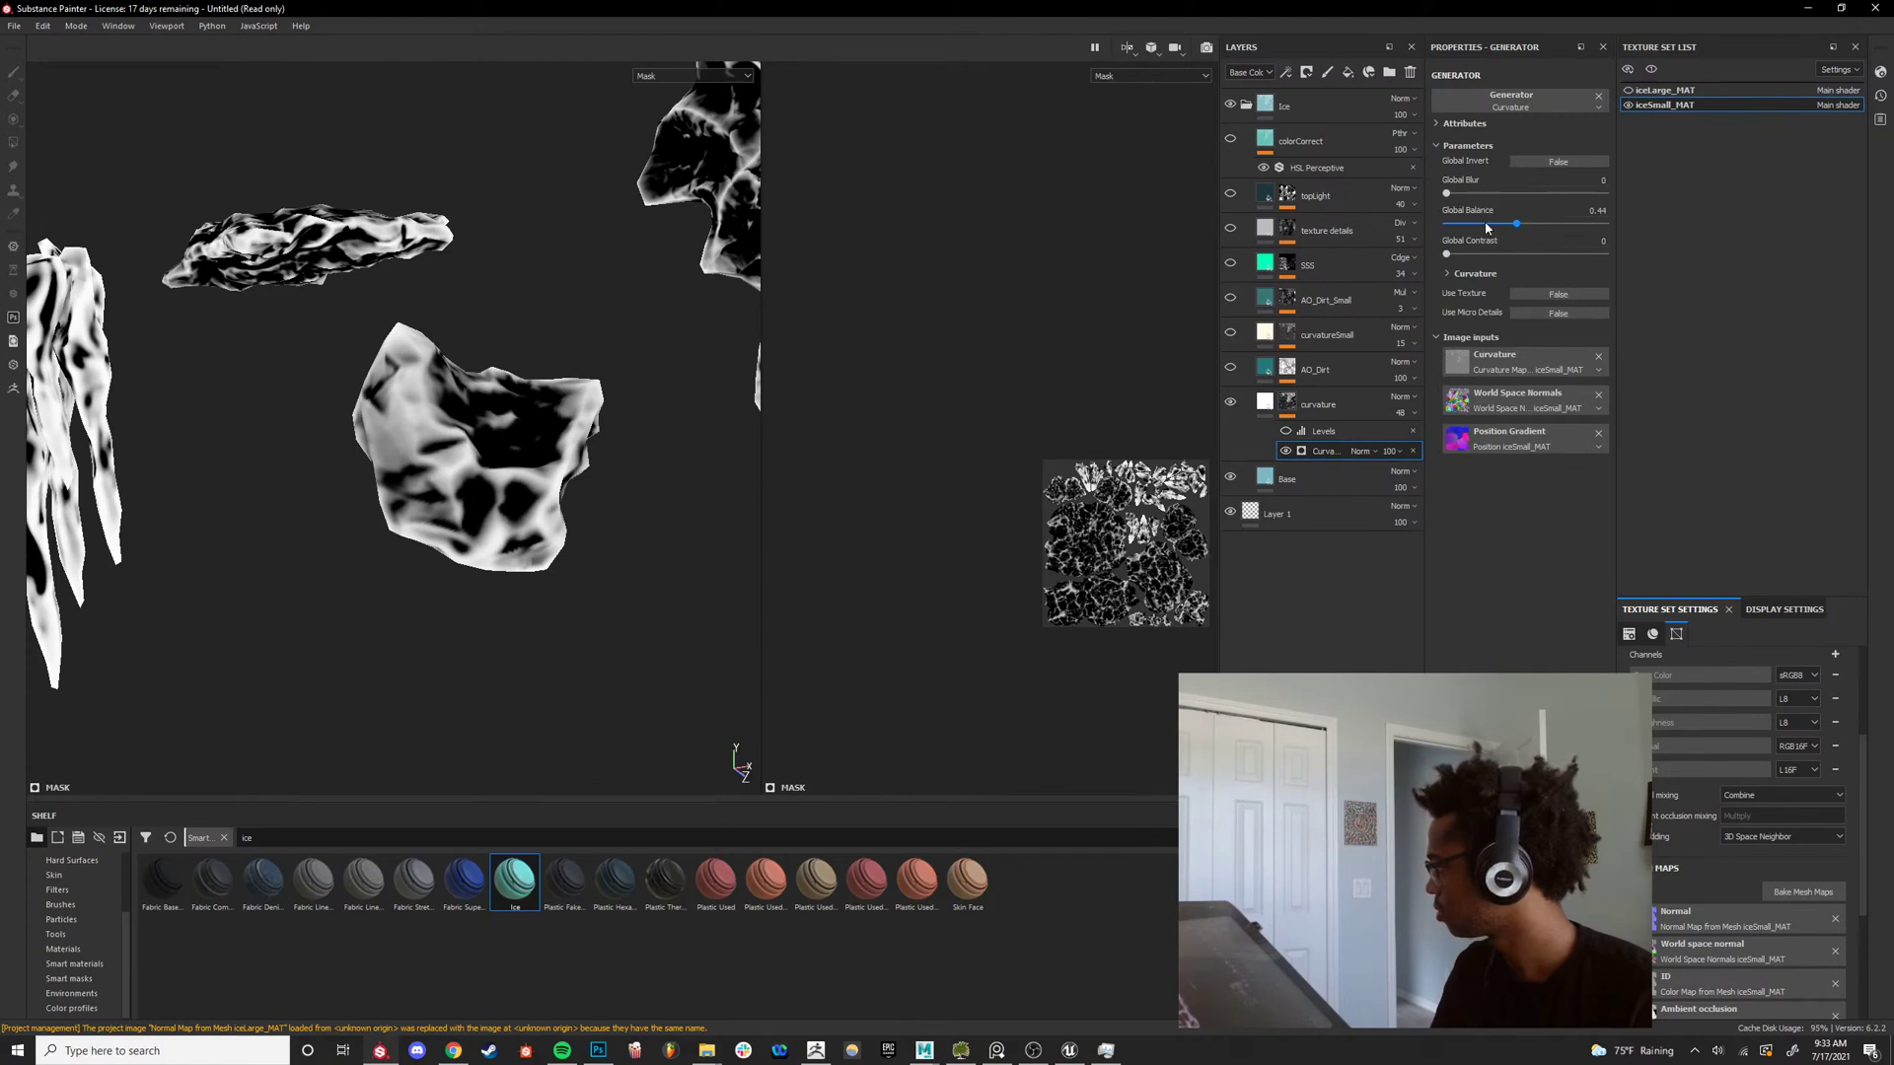
{"action": "mouse_move", "coordinate": [1486, 227]}
{"action": "left_mouse_down"}
{"action": "mouse_move", "coordinate": [1452, 232]}
{"action": "mouse_move", "coordinate": [1503, 257]}
{"action": "left_mouse_up"}
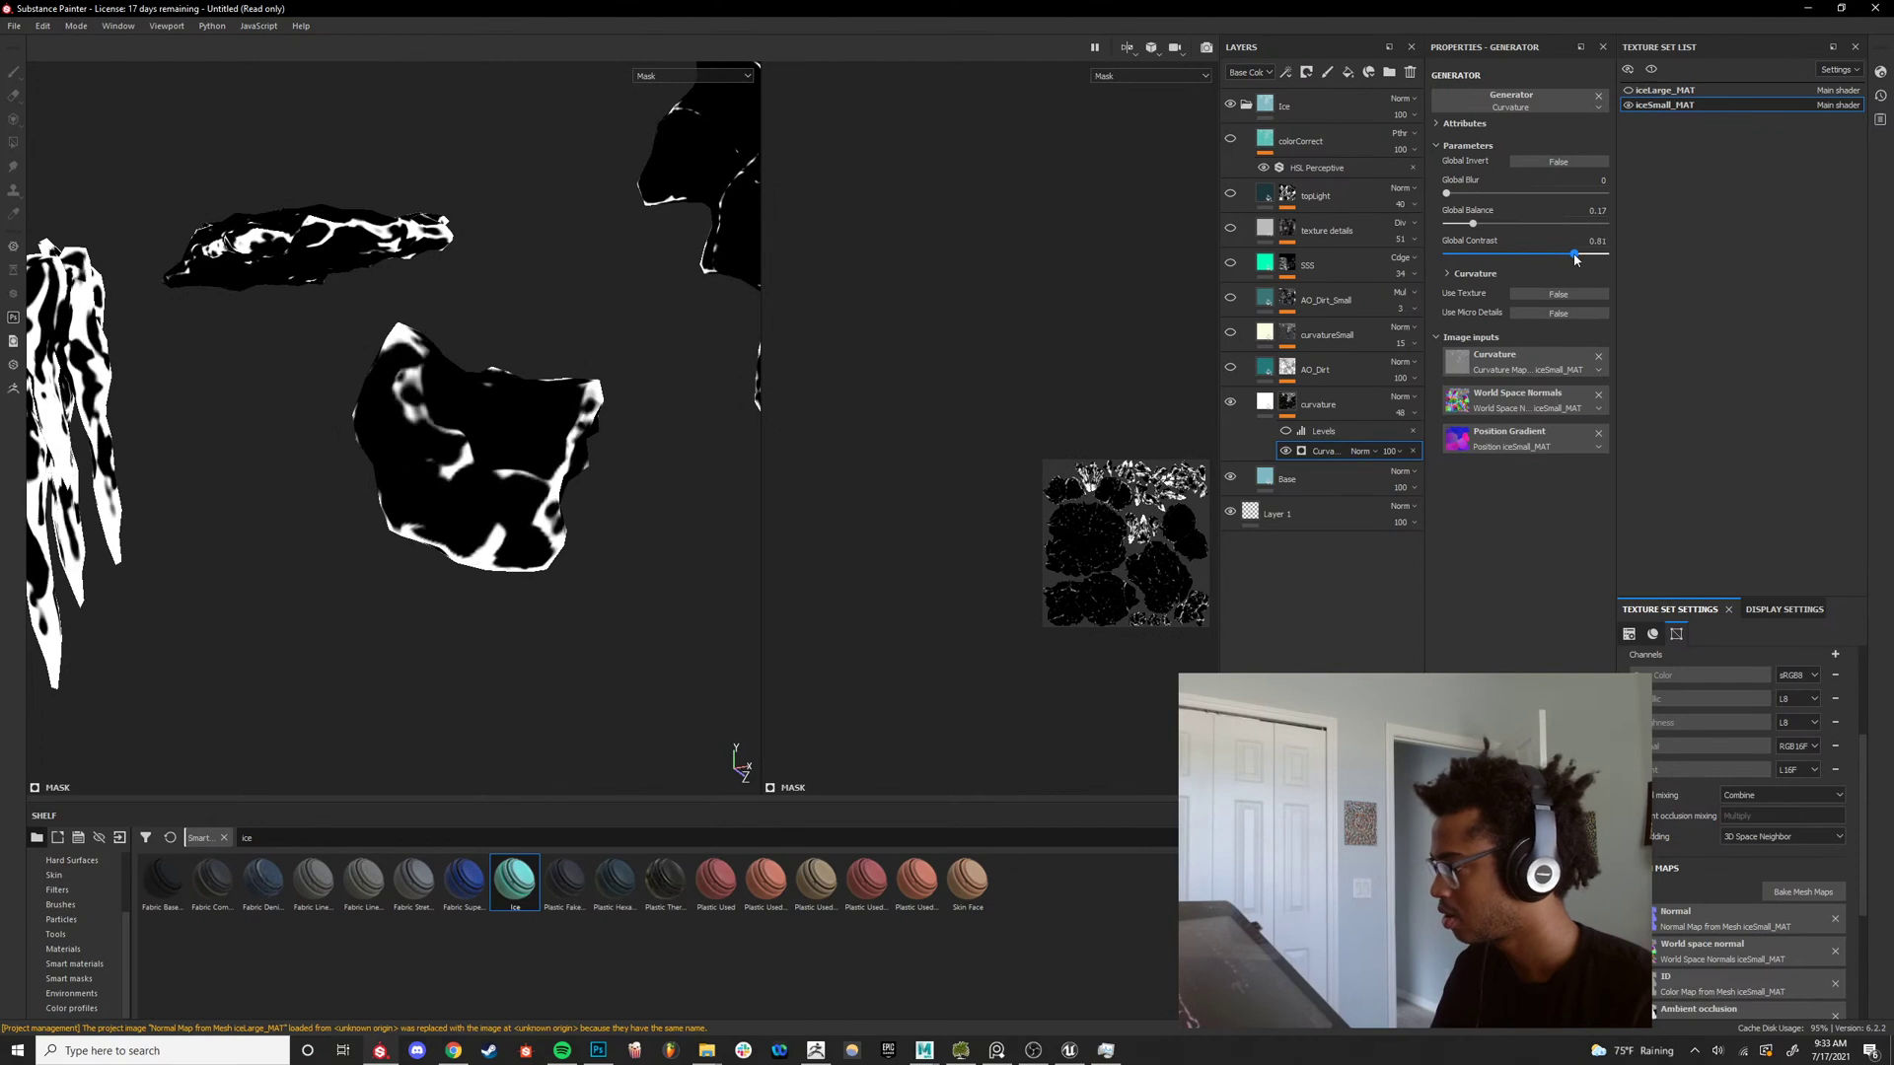
{"action": "mouse_move", "coordinate": [1525, 259]}
{"action": "left_mouse_down"}
{"action": "mouse_move", "coordinate": [1477, 275]}
{"action": "mouse_move", "coordinate": [1486, 227]}
{"action": "mouse_move", "coordinate": [1532, 243]}
{"action": "left_mouse_up"}
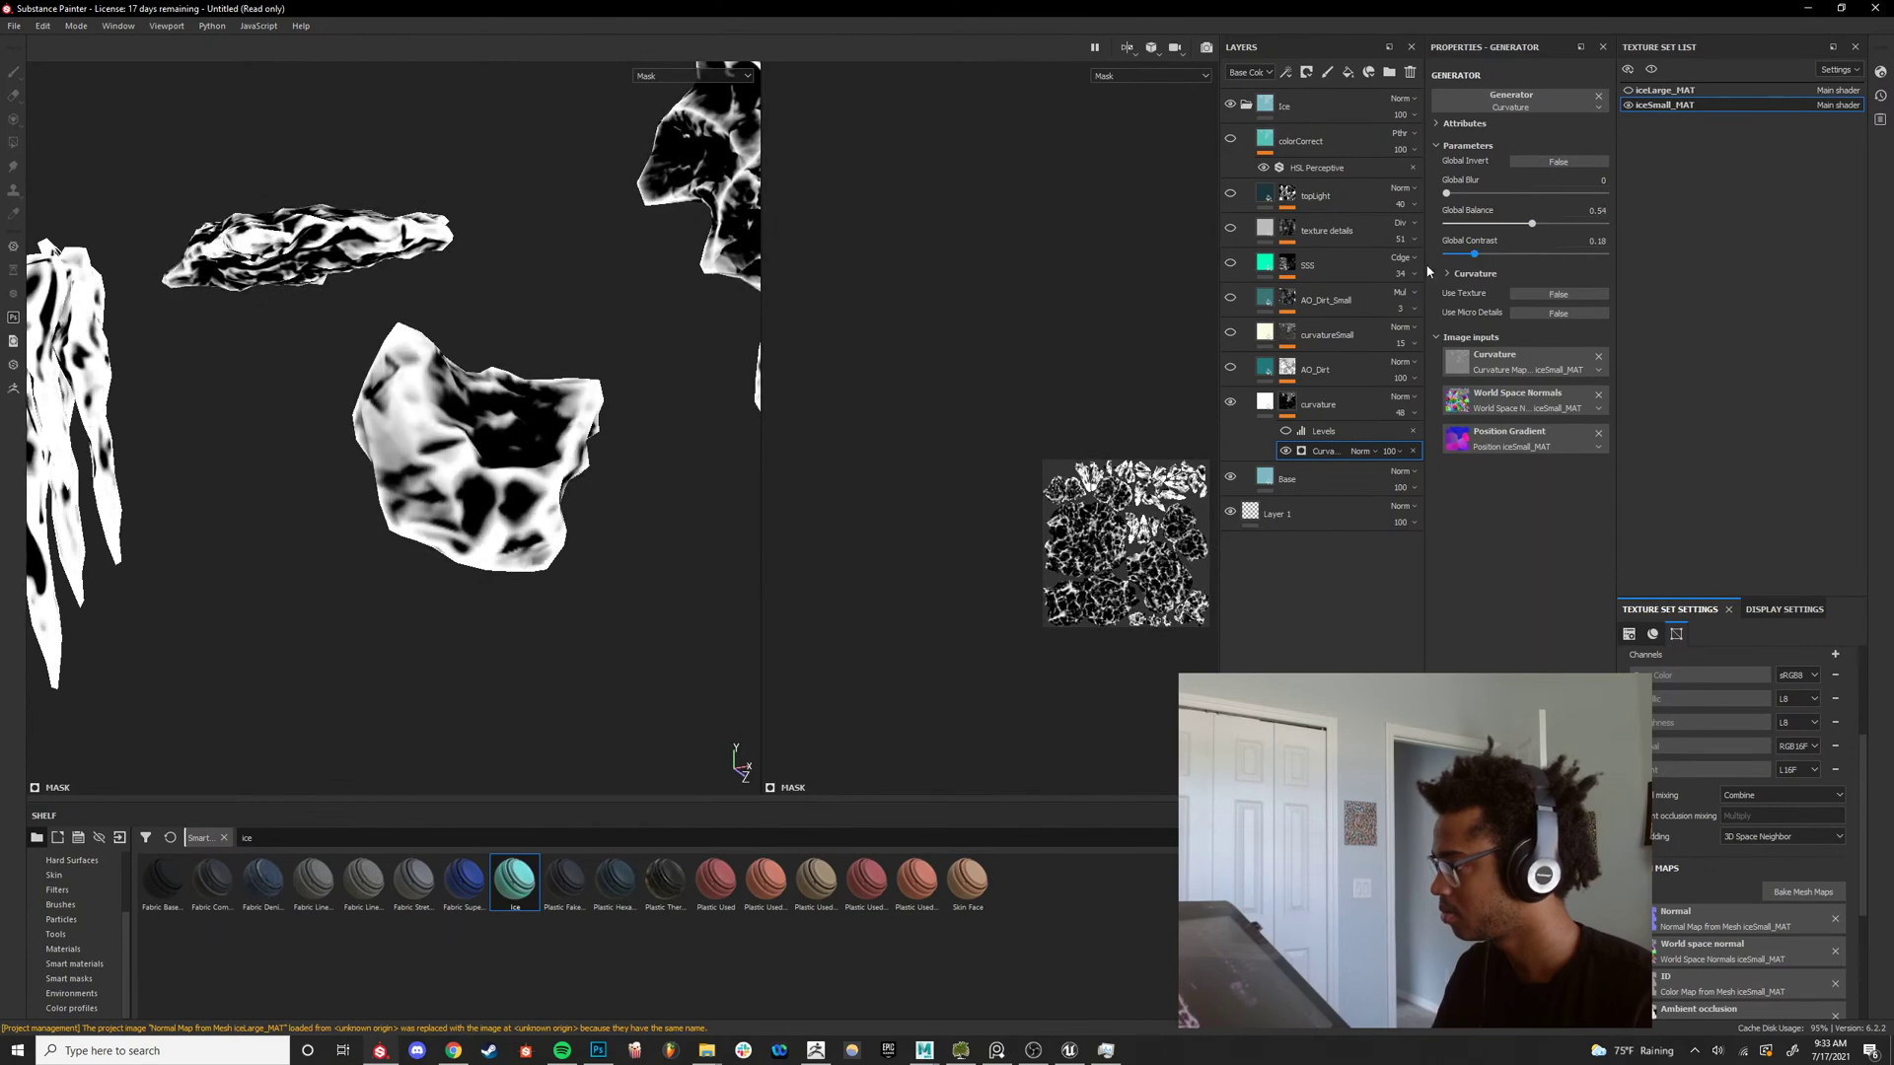
Inspect the curvature mask on the tall ice columns and set the curvature layer's opacity to 67.
{"action": "right_click_drag", "start_coordinate": [435, 370], "coordinate": [354, 374], "text": "alt"}
{"action": "middle_click_drag", "start_coordinate": [379, 439], "coordinate": [296, 592], "text": "alt"}
{"action": "right_click_drag", "start_coordinate": [316, 552], "coordinate": [542, 454], "text": "alt"}
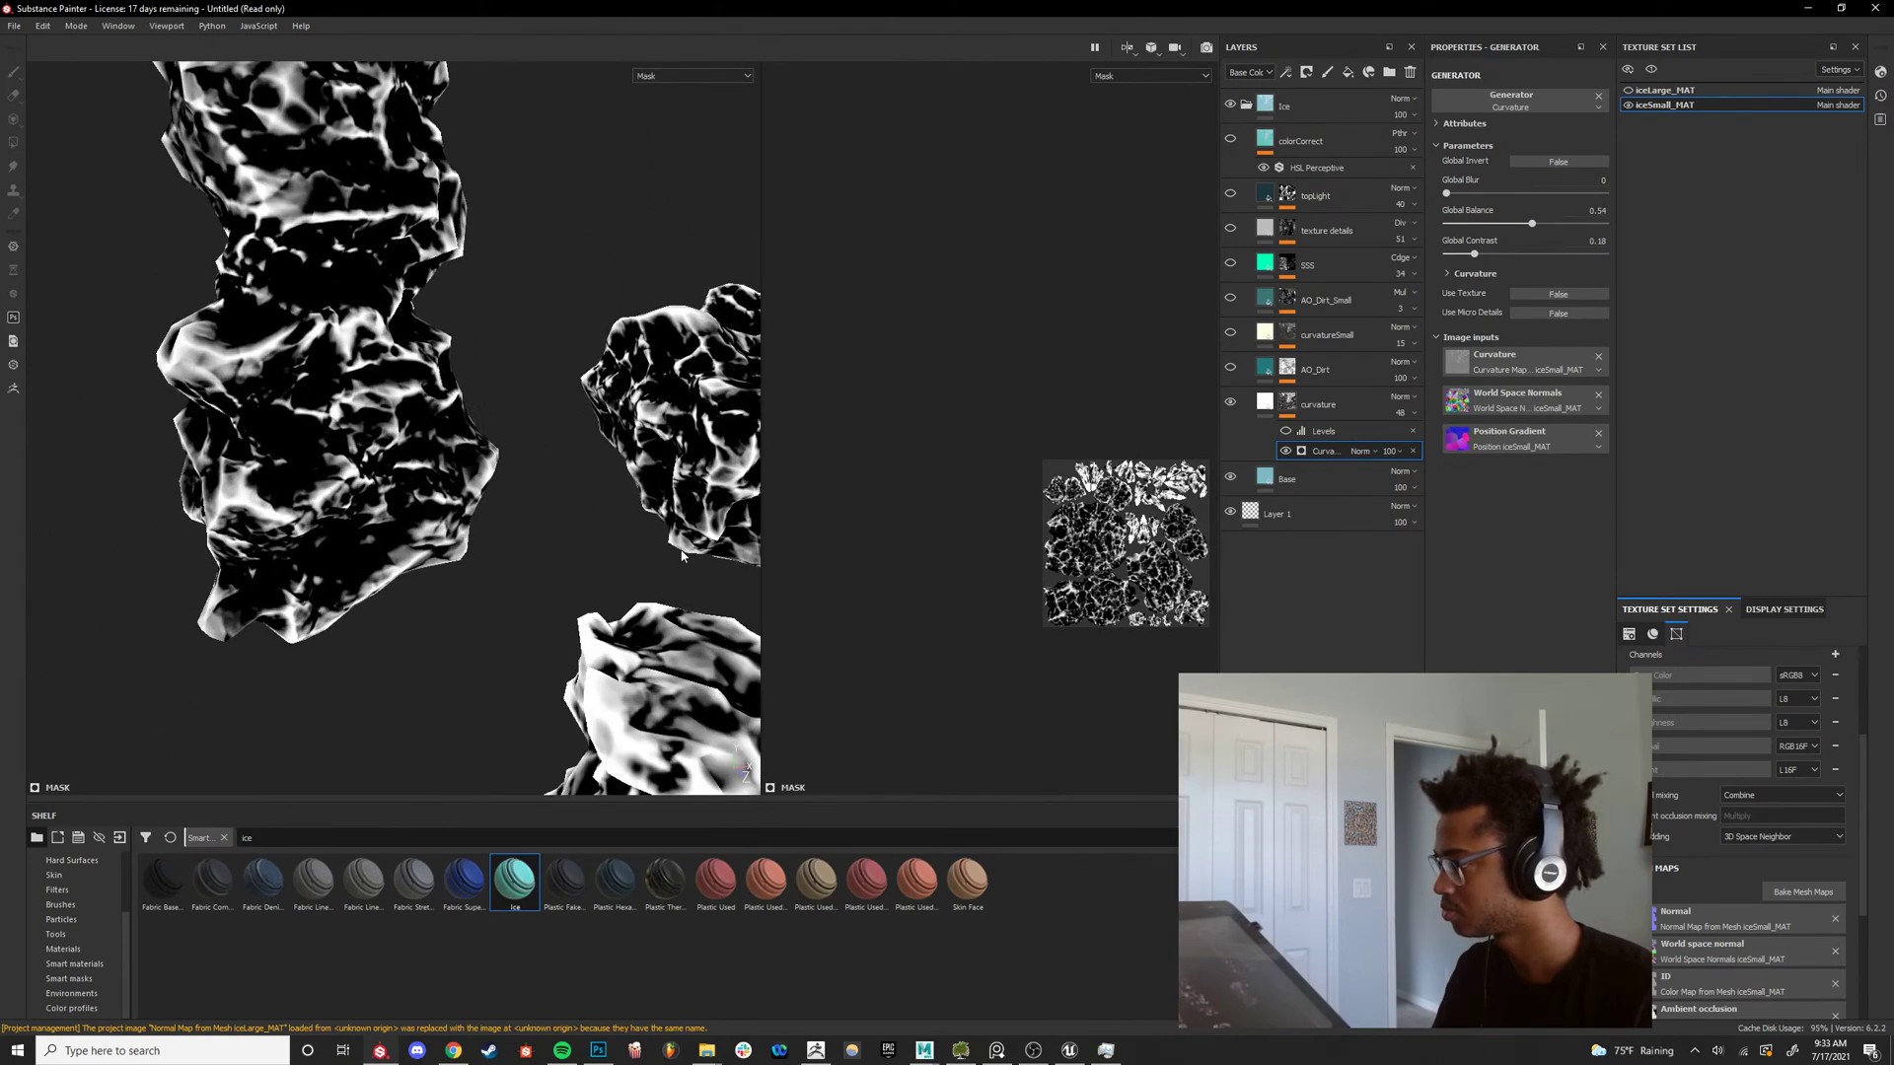
{"action": "middle_click_drag", "start_coordinate": [606, 429], "coordinate": [535, 611], "text": "alt"}
{"action": "left_click_drag", "start_coordinate": [535, 611], "coordinate": [653, 464], "text": "alt"}
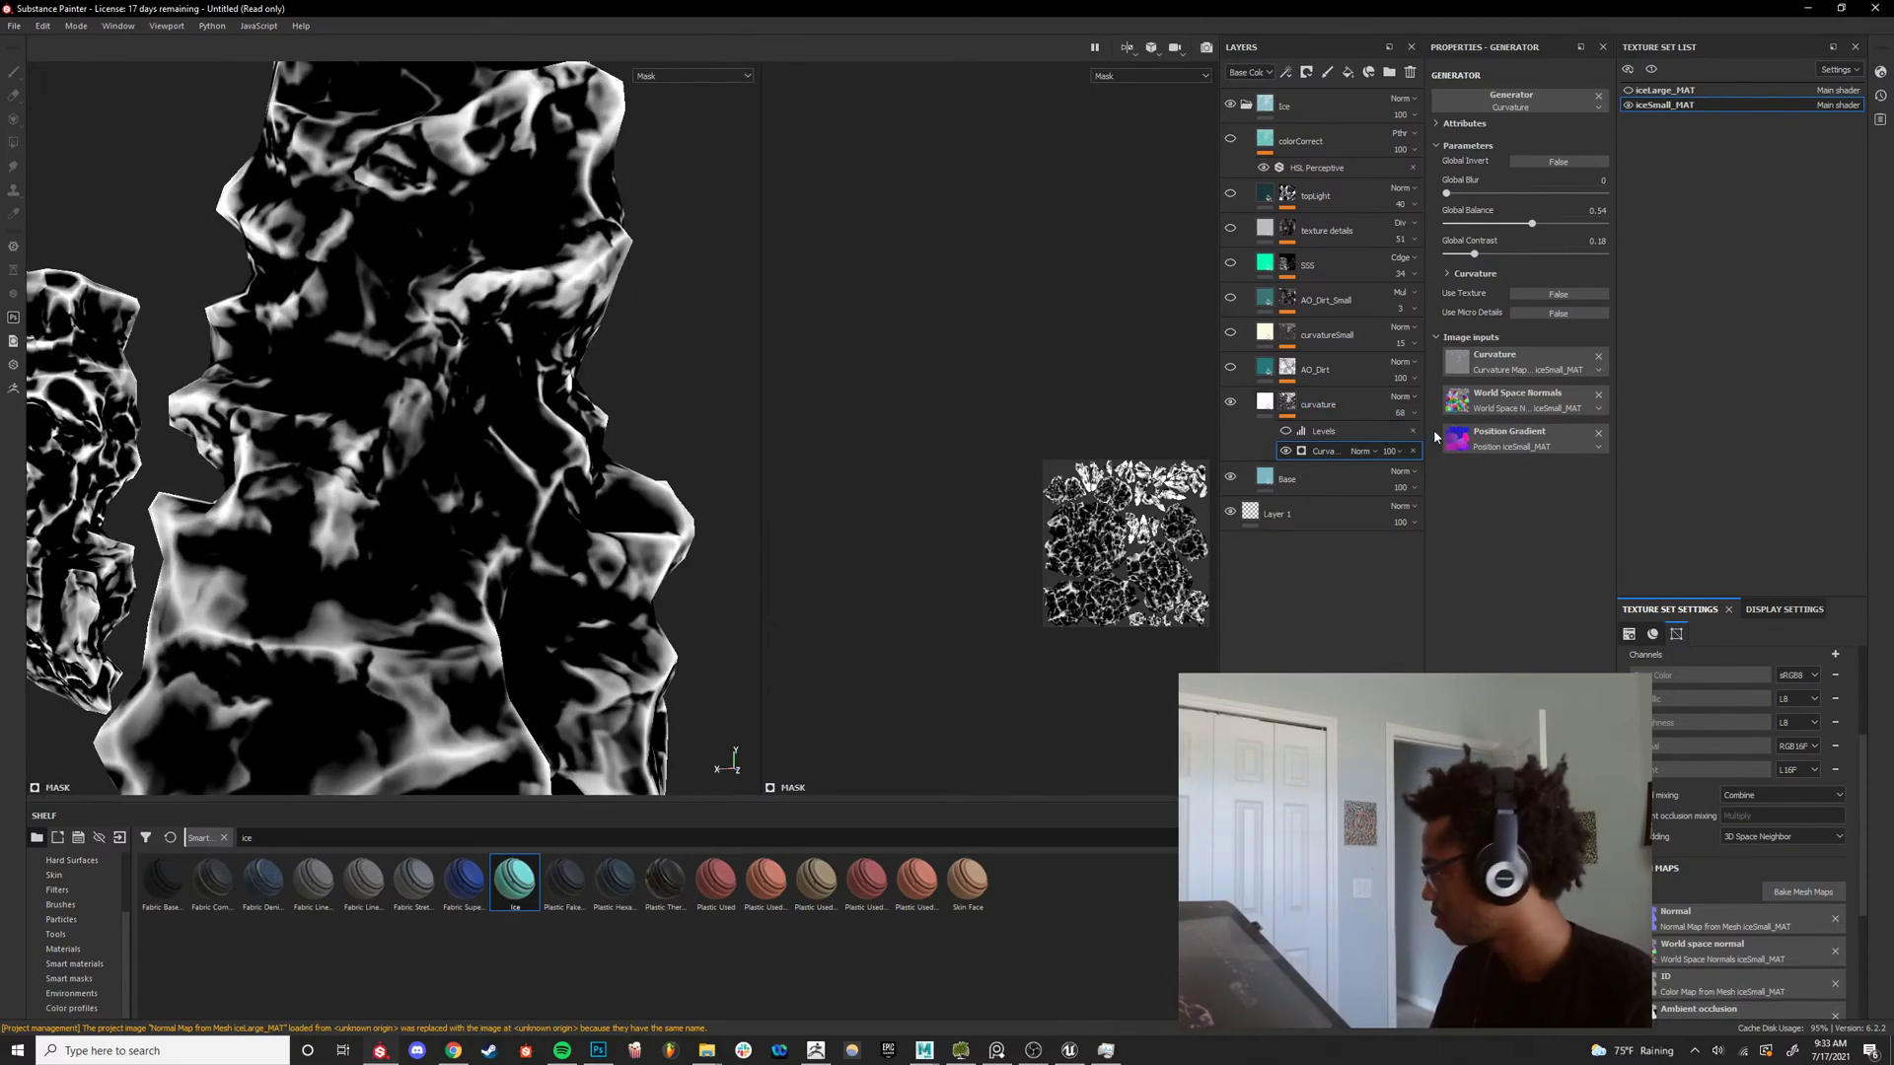
{"action": "left_click_drag", "start_coordinate": [1446, 440], "coordinate": [1435, 440]}
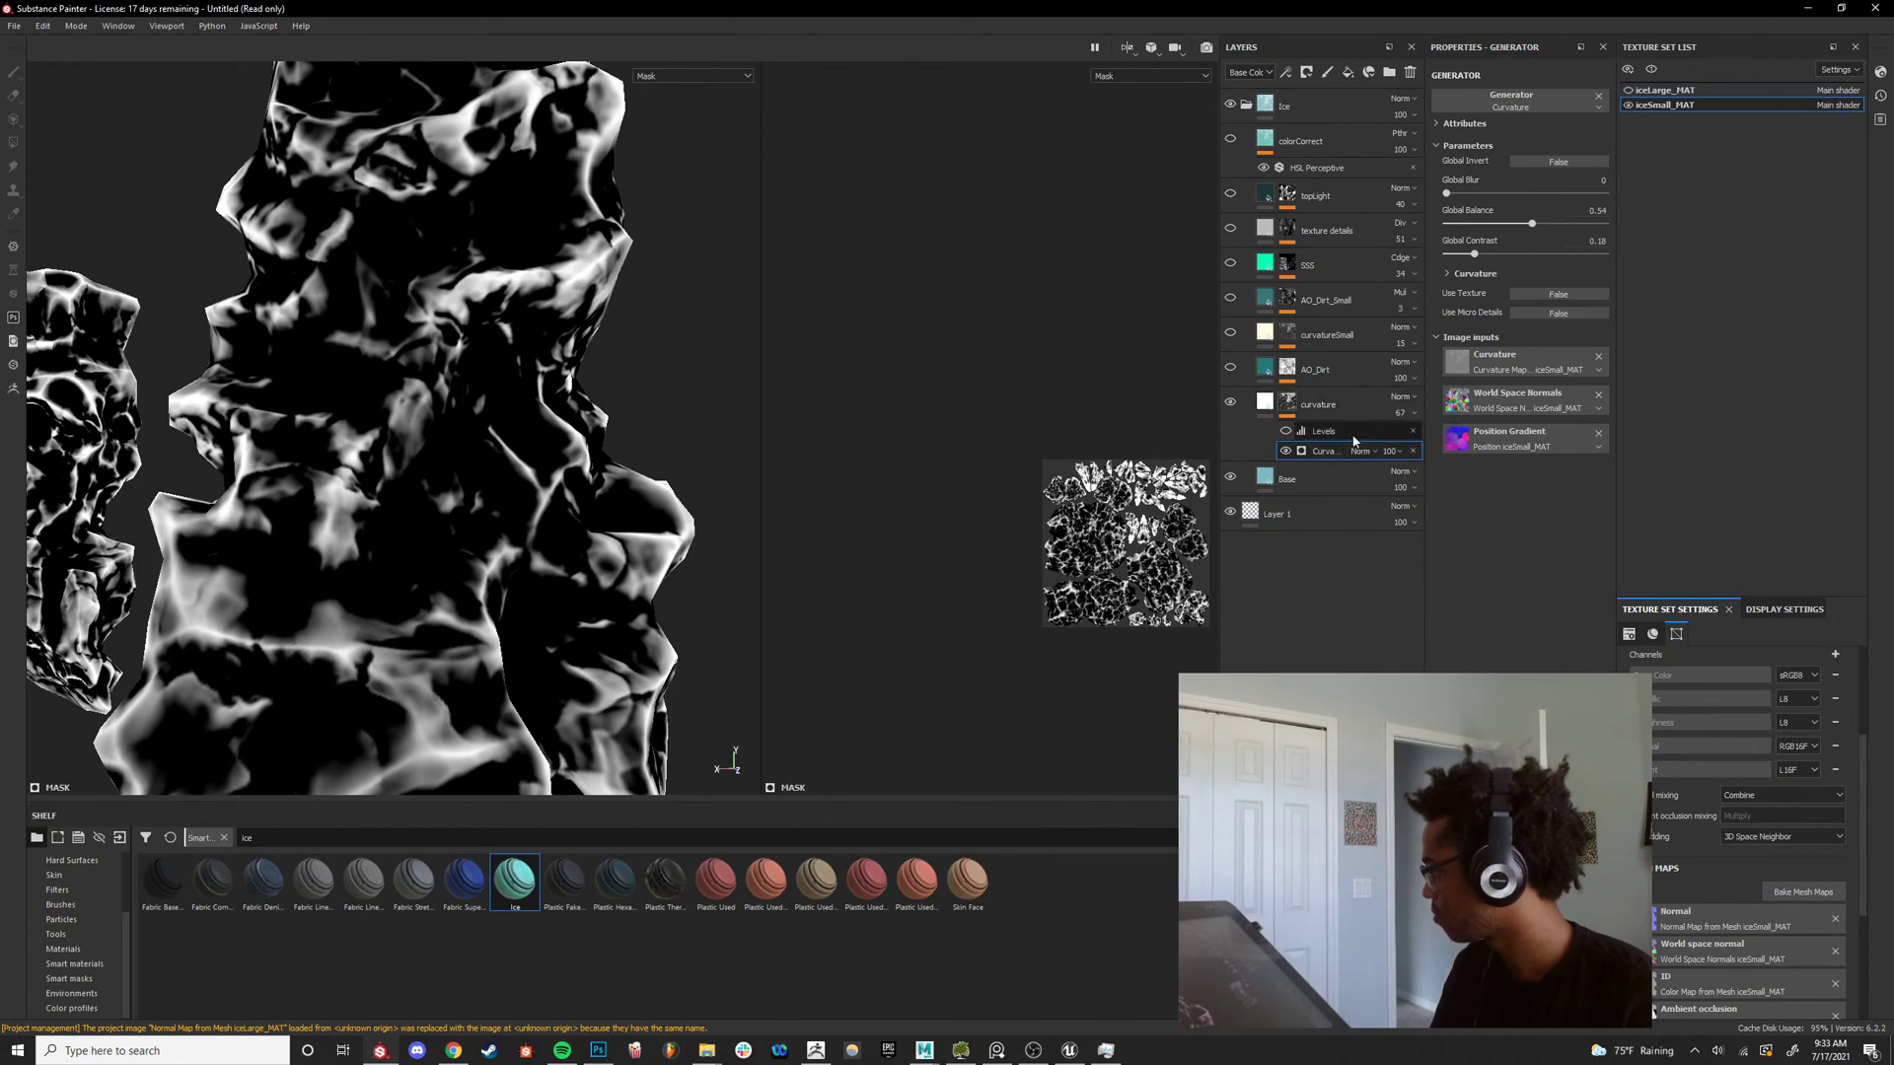
Try adding a second Curvature generator to the curvature layer's mask, above its Levels effect.
{"action": "left_click", "coordinate": [1346, 414]}
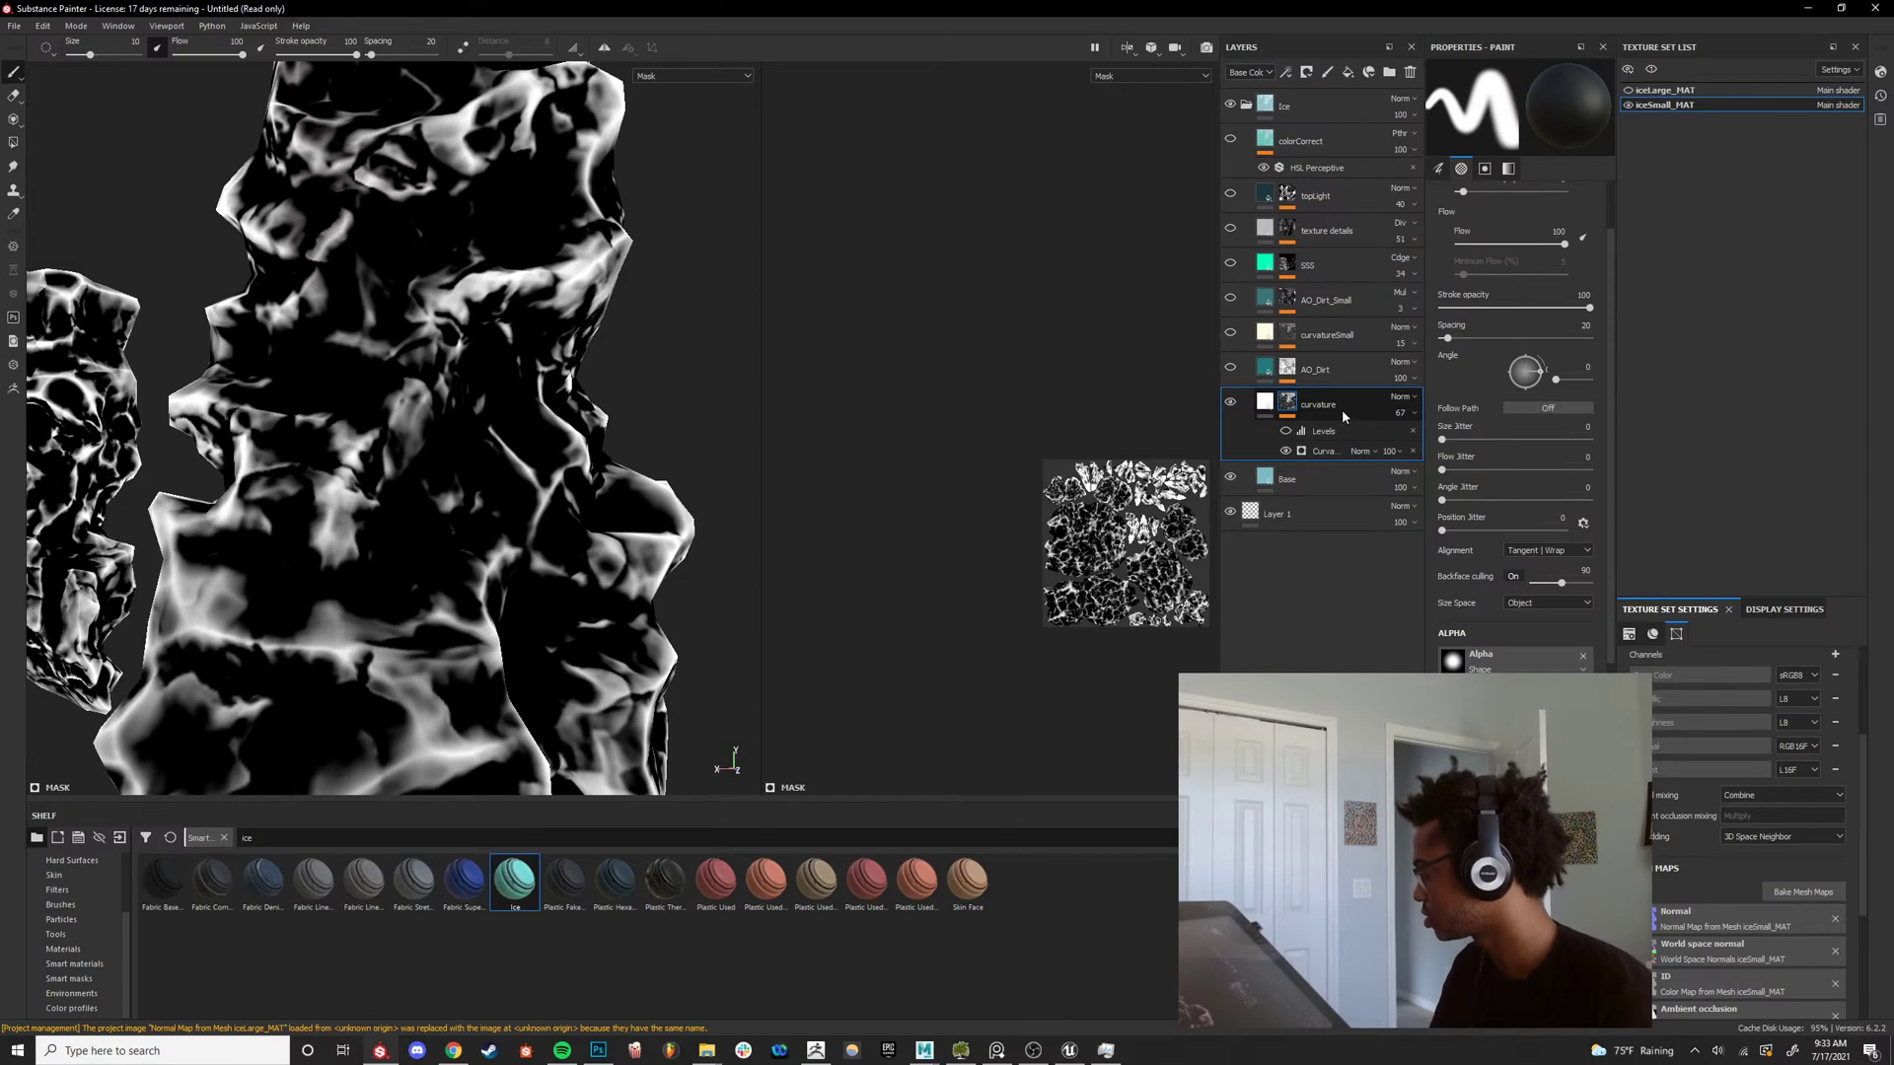
{"action": "left_click", "coordinate": [1324, 453]}
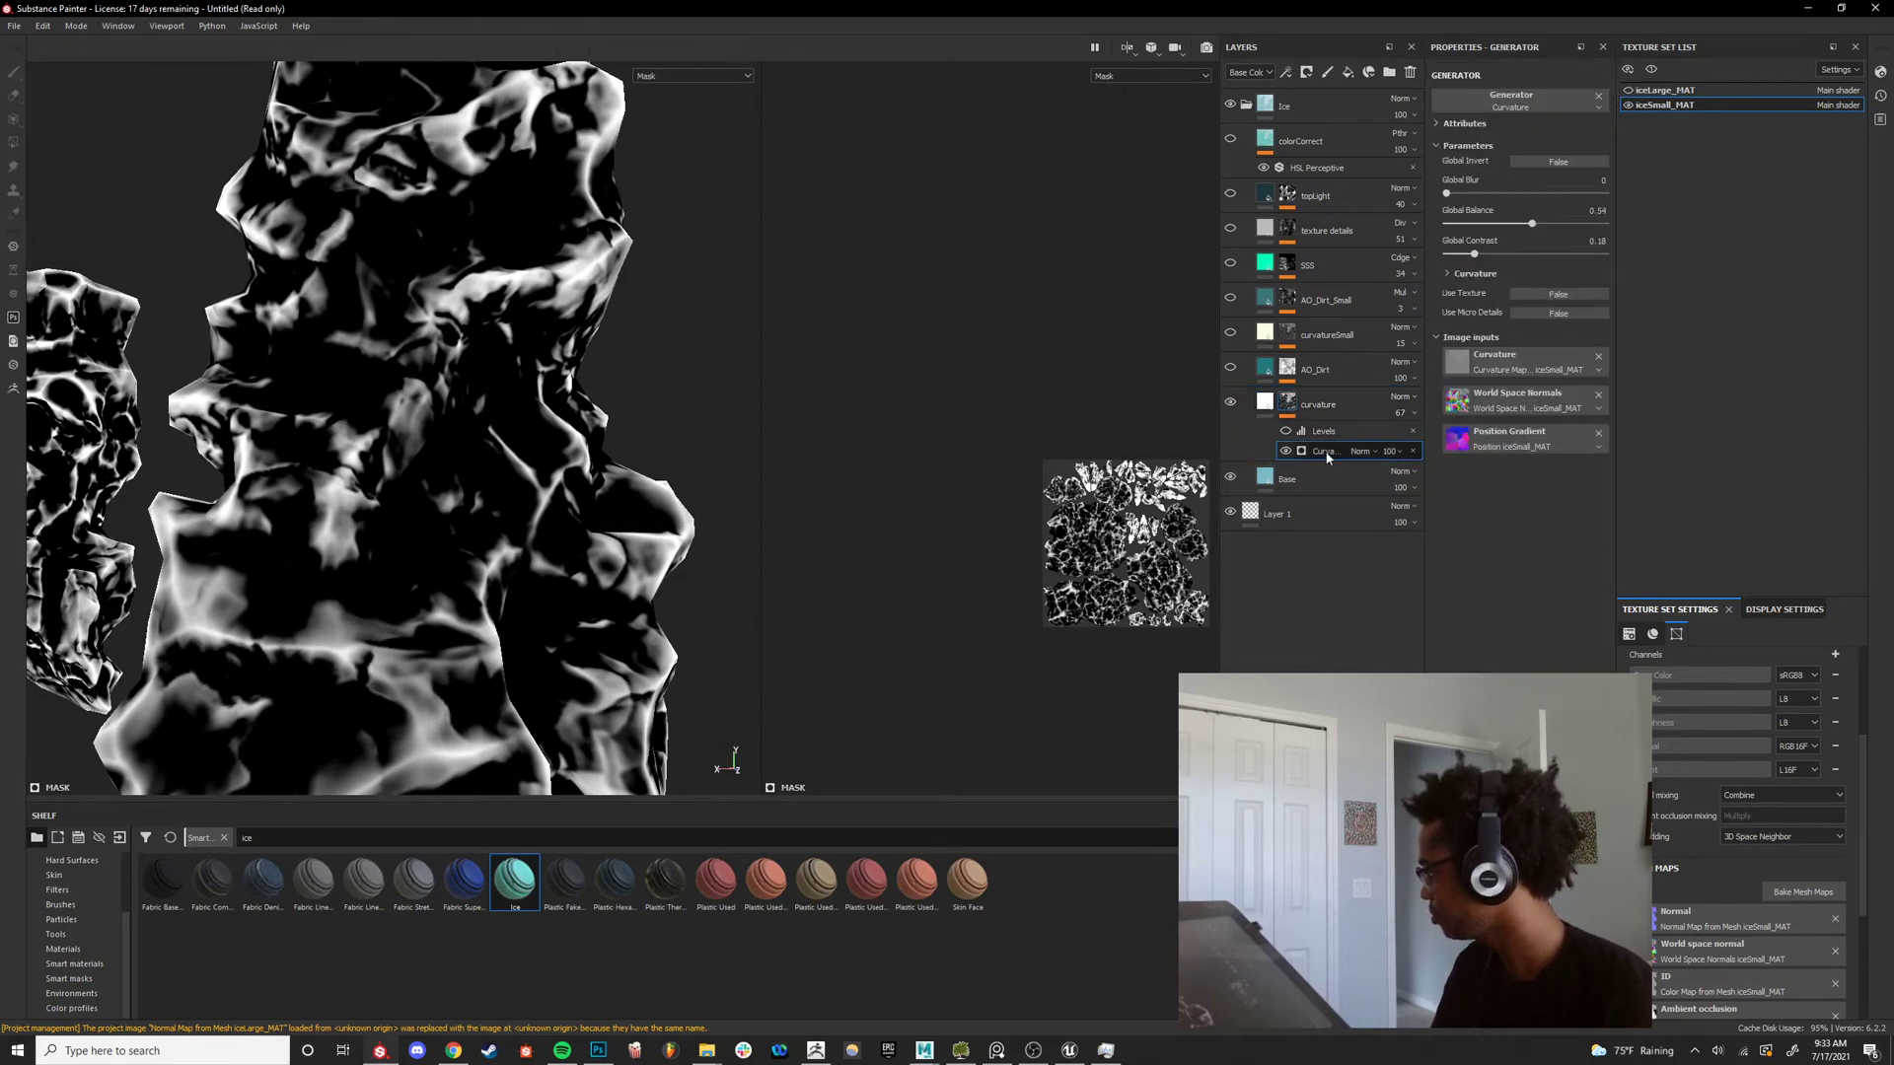
{"action": "left_click", "coordinate": [1348, 414]}
{"action": "right_click", "coordinate": [1348, 412]}
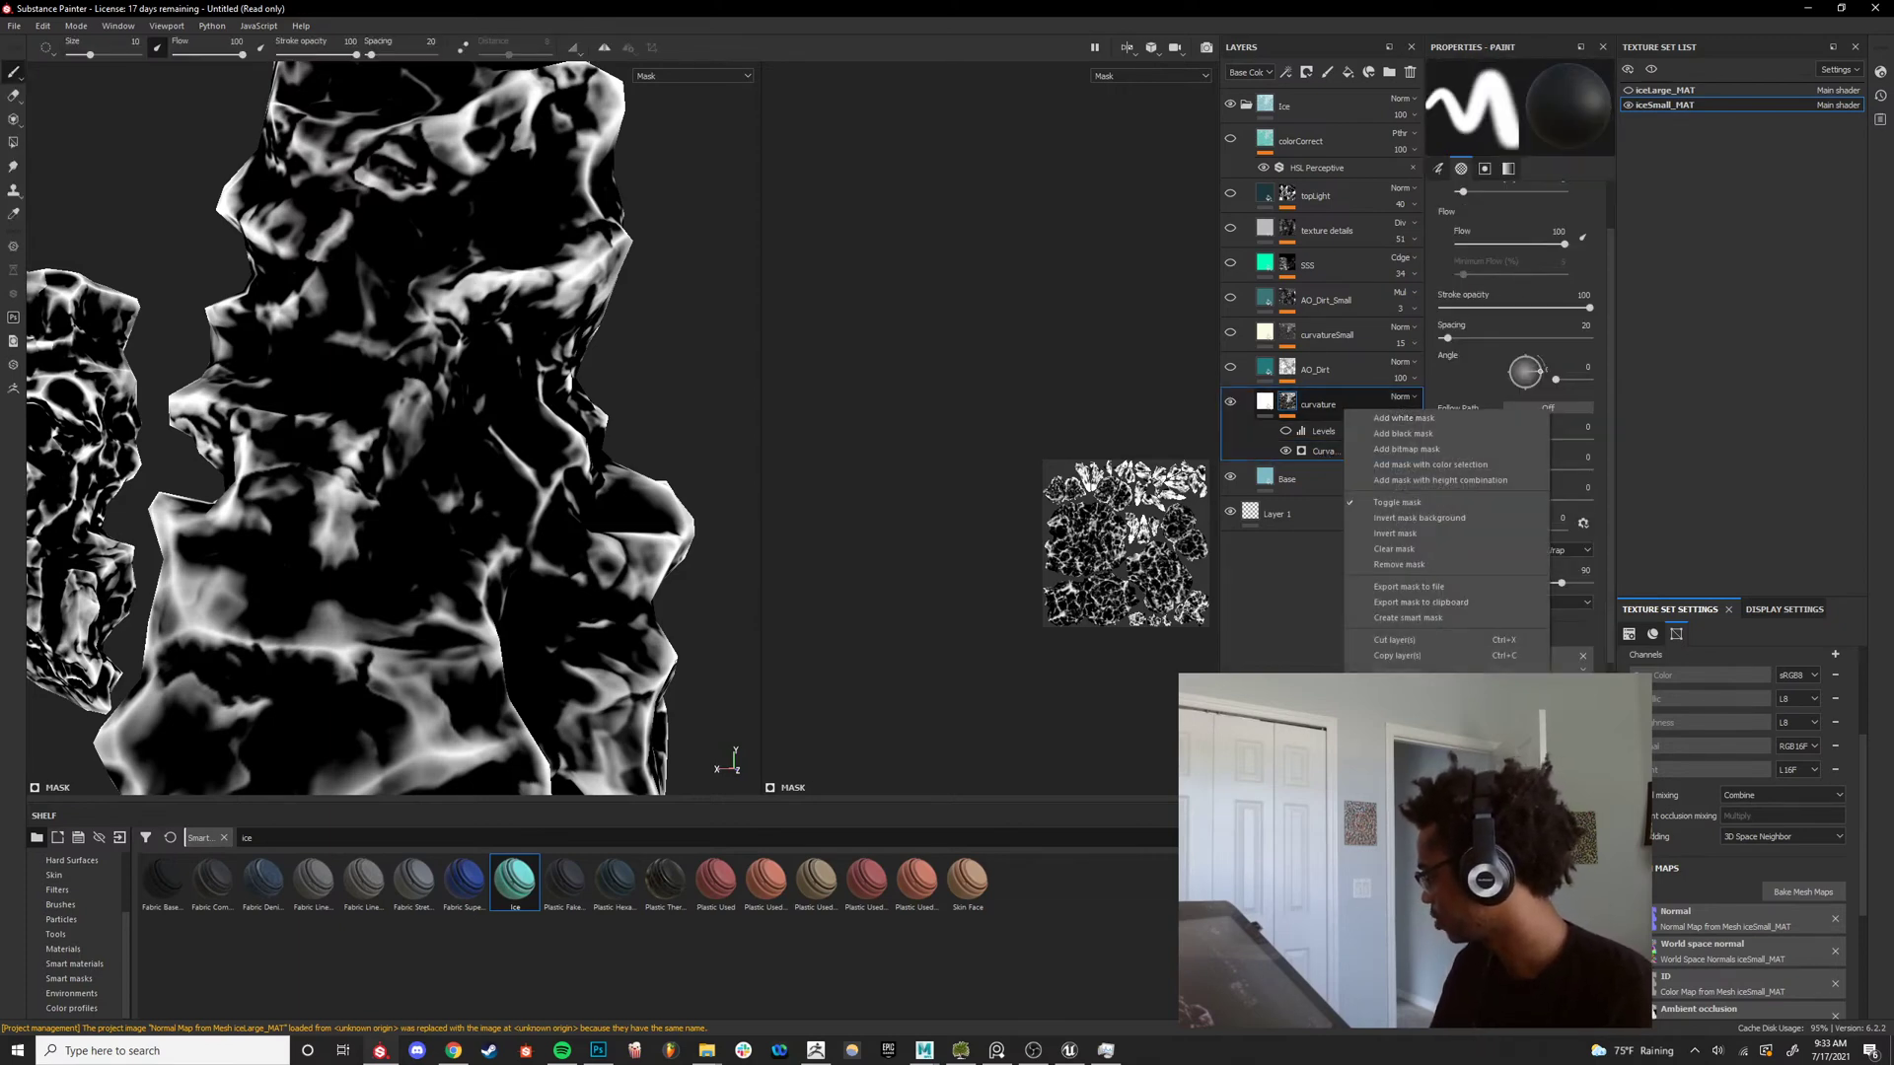
{"action": "left_click", "coordinate": [1401, 794]}
{"action": "left_click", "coordinate": [1500, 102]}
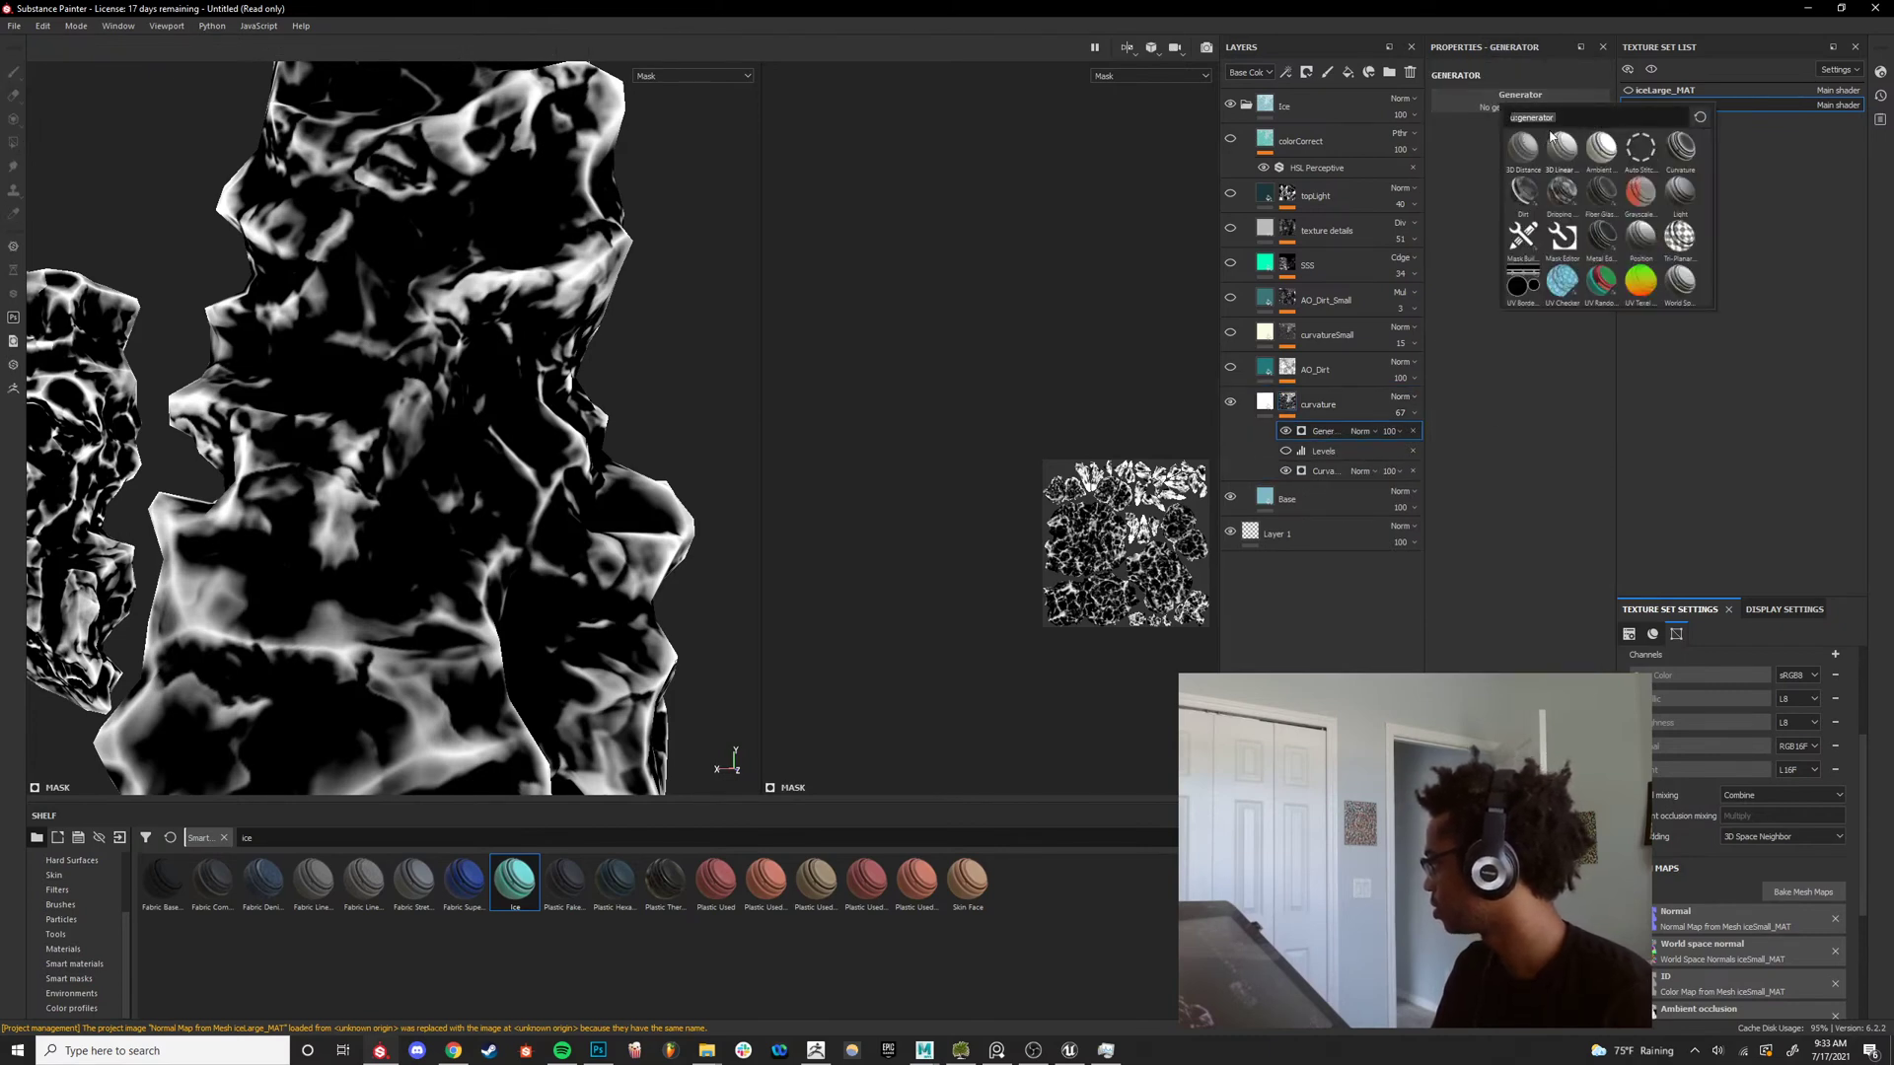
{"action": "key", "text": "BackSpace"}
{"action": "type", "text": "c"}
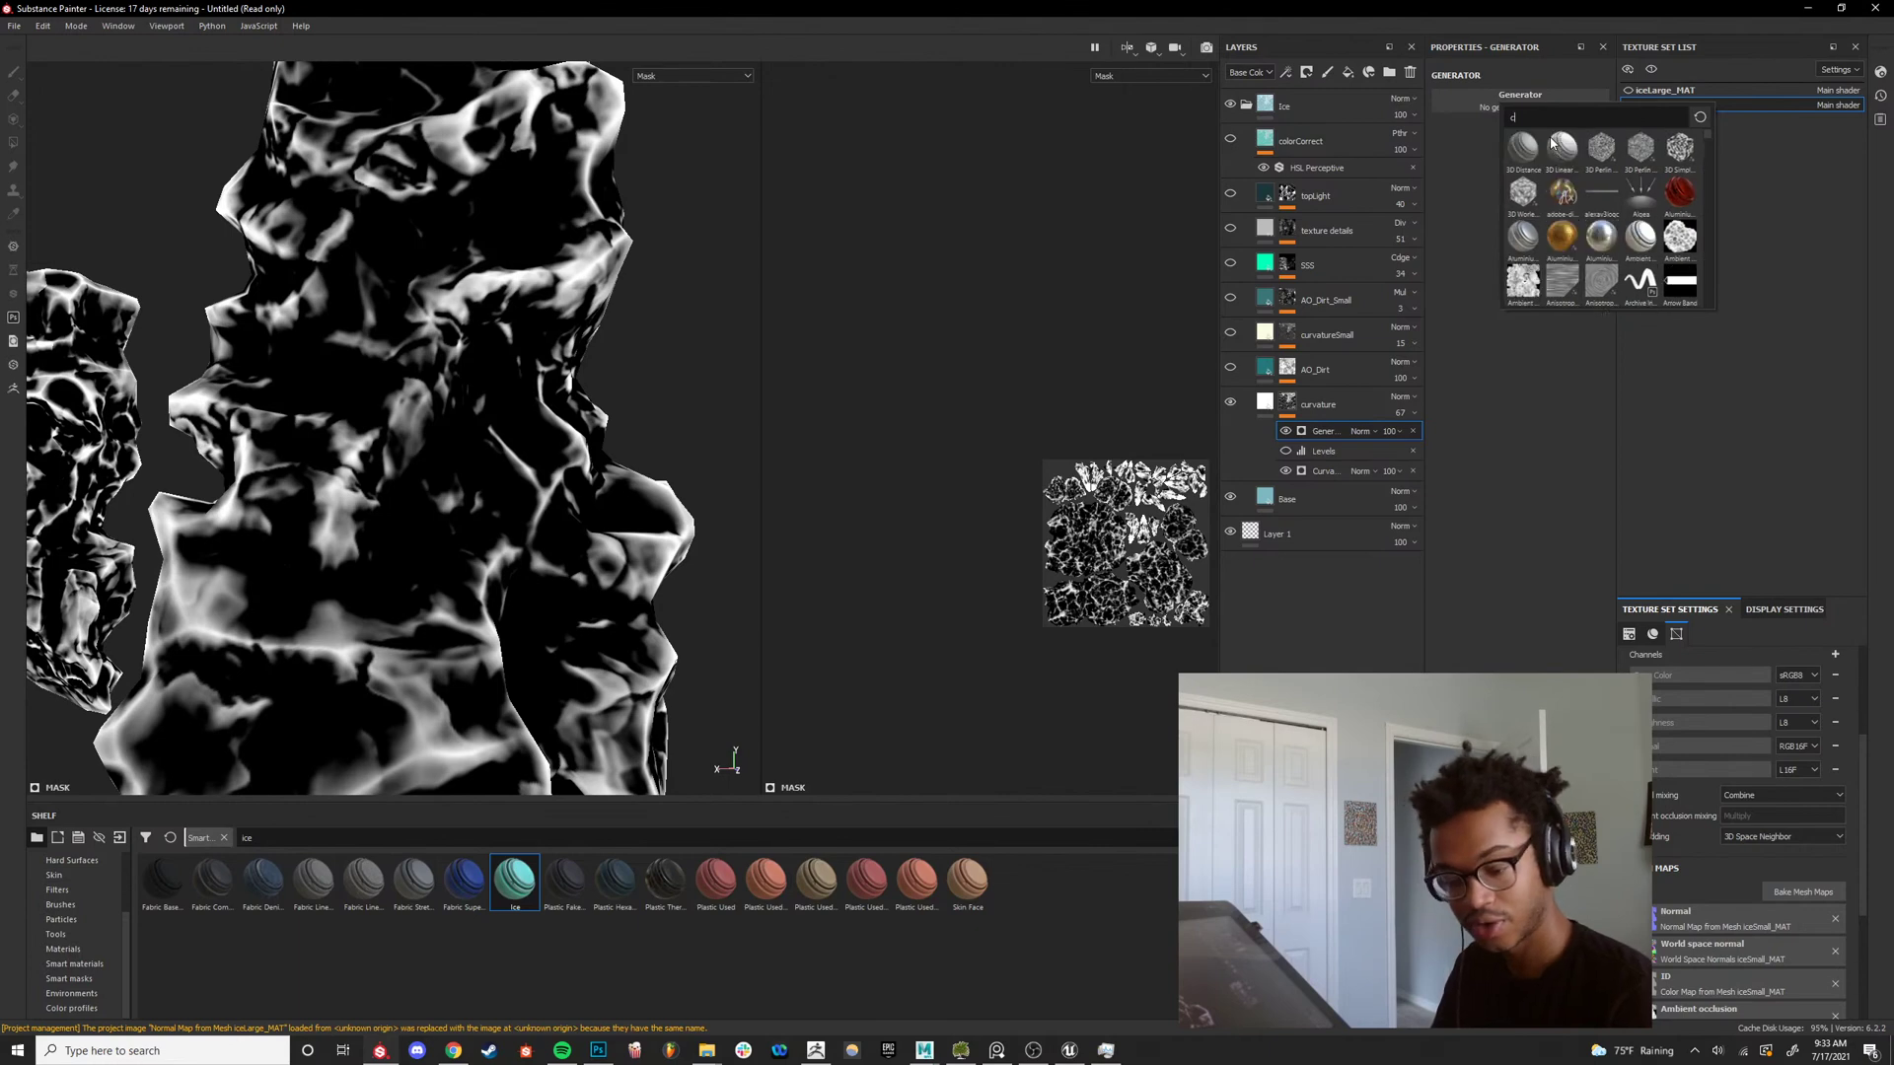
{"action": "type", "text": "urv"}
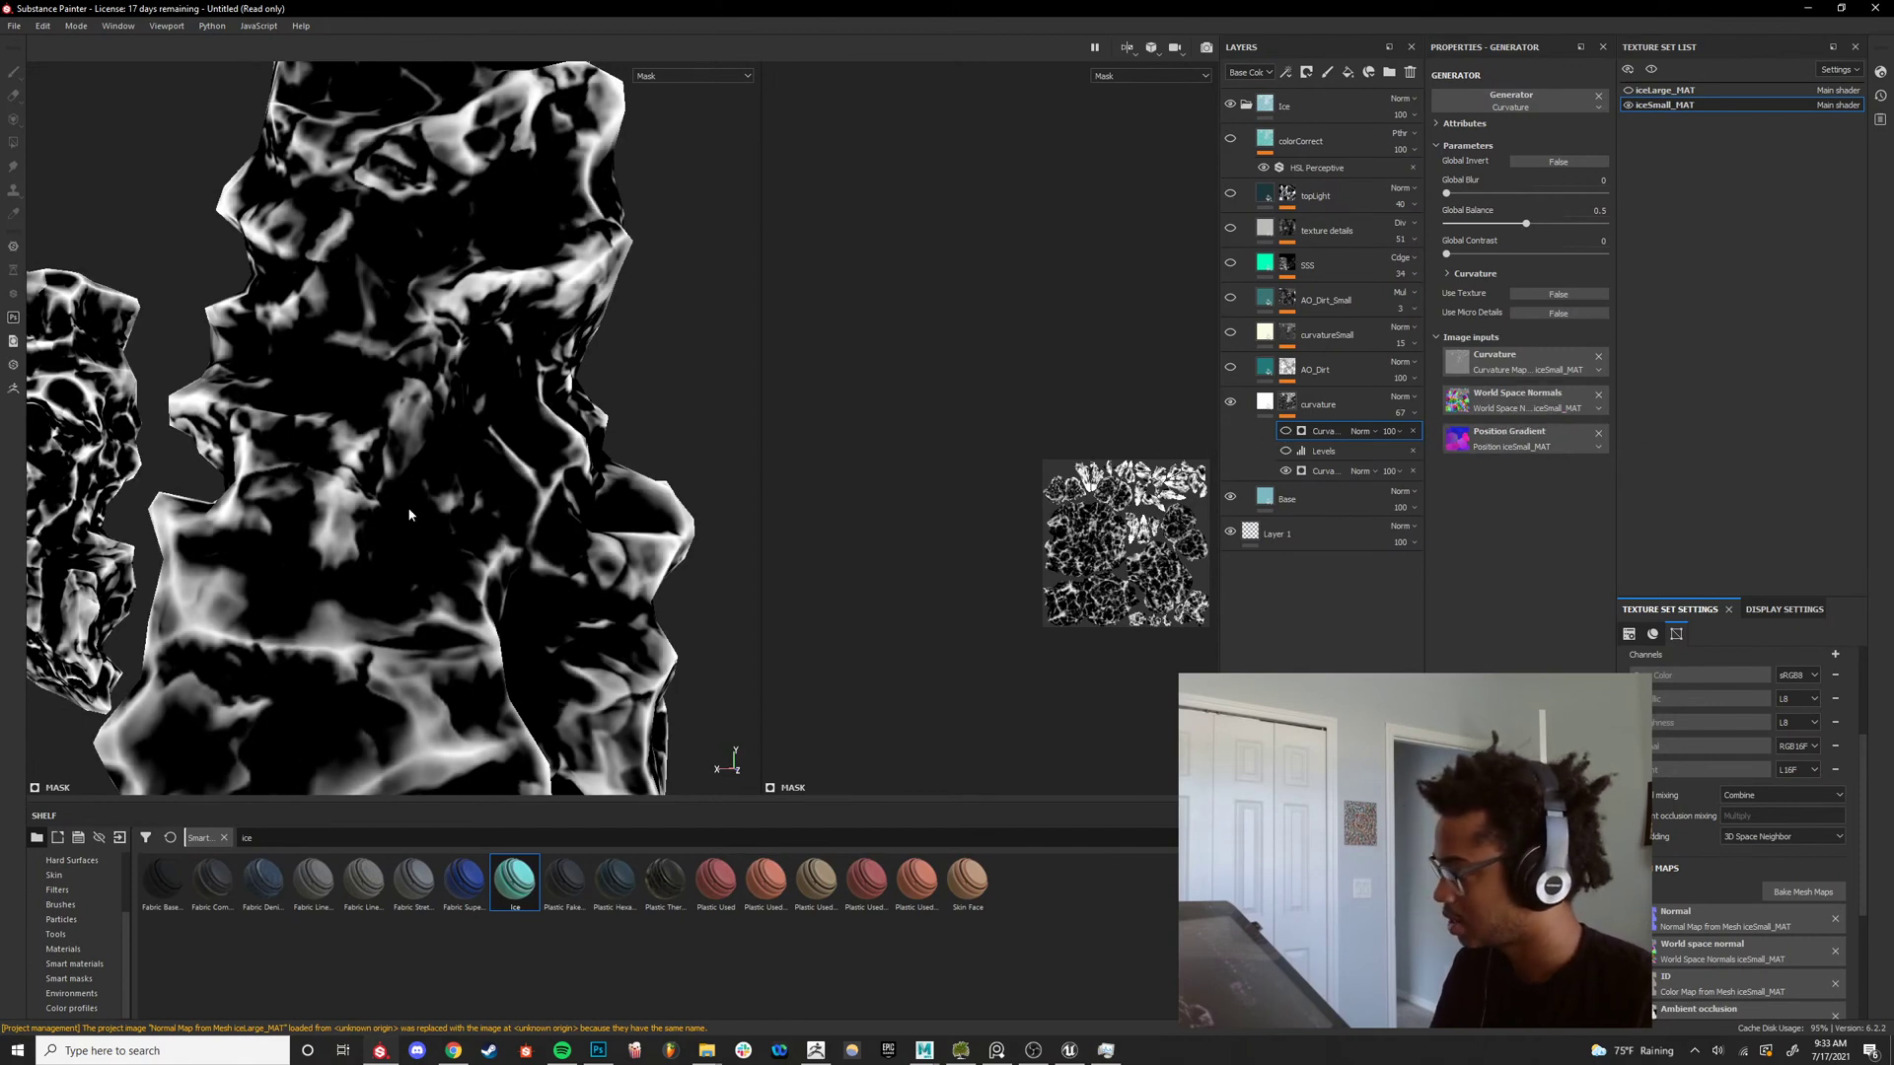
Inspect the mask on the tall ice column and delete the extra Curvature generator.
{"action": "scroll", "coordinate": [414, 493], "scroll_direction": "down", "scroll_amount": 5}
{"action": "left_click_drag", "start_coordinate": [414, 494], "coordinate": [446, 558], "text": "alt"}
{"action": "scroll", "coordinate": [447, 558], "scroll_direction": "up", "scroll_amount": 8}
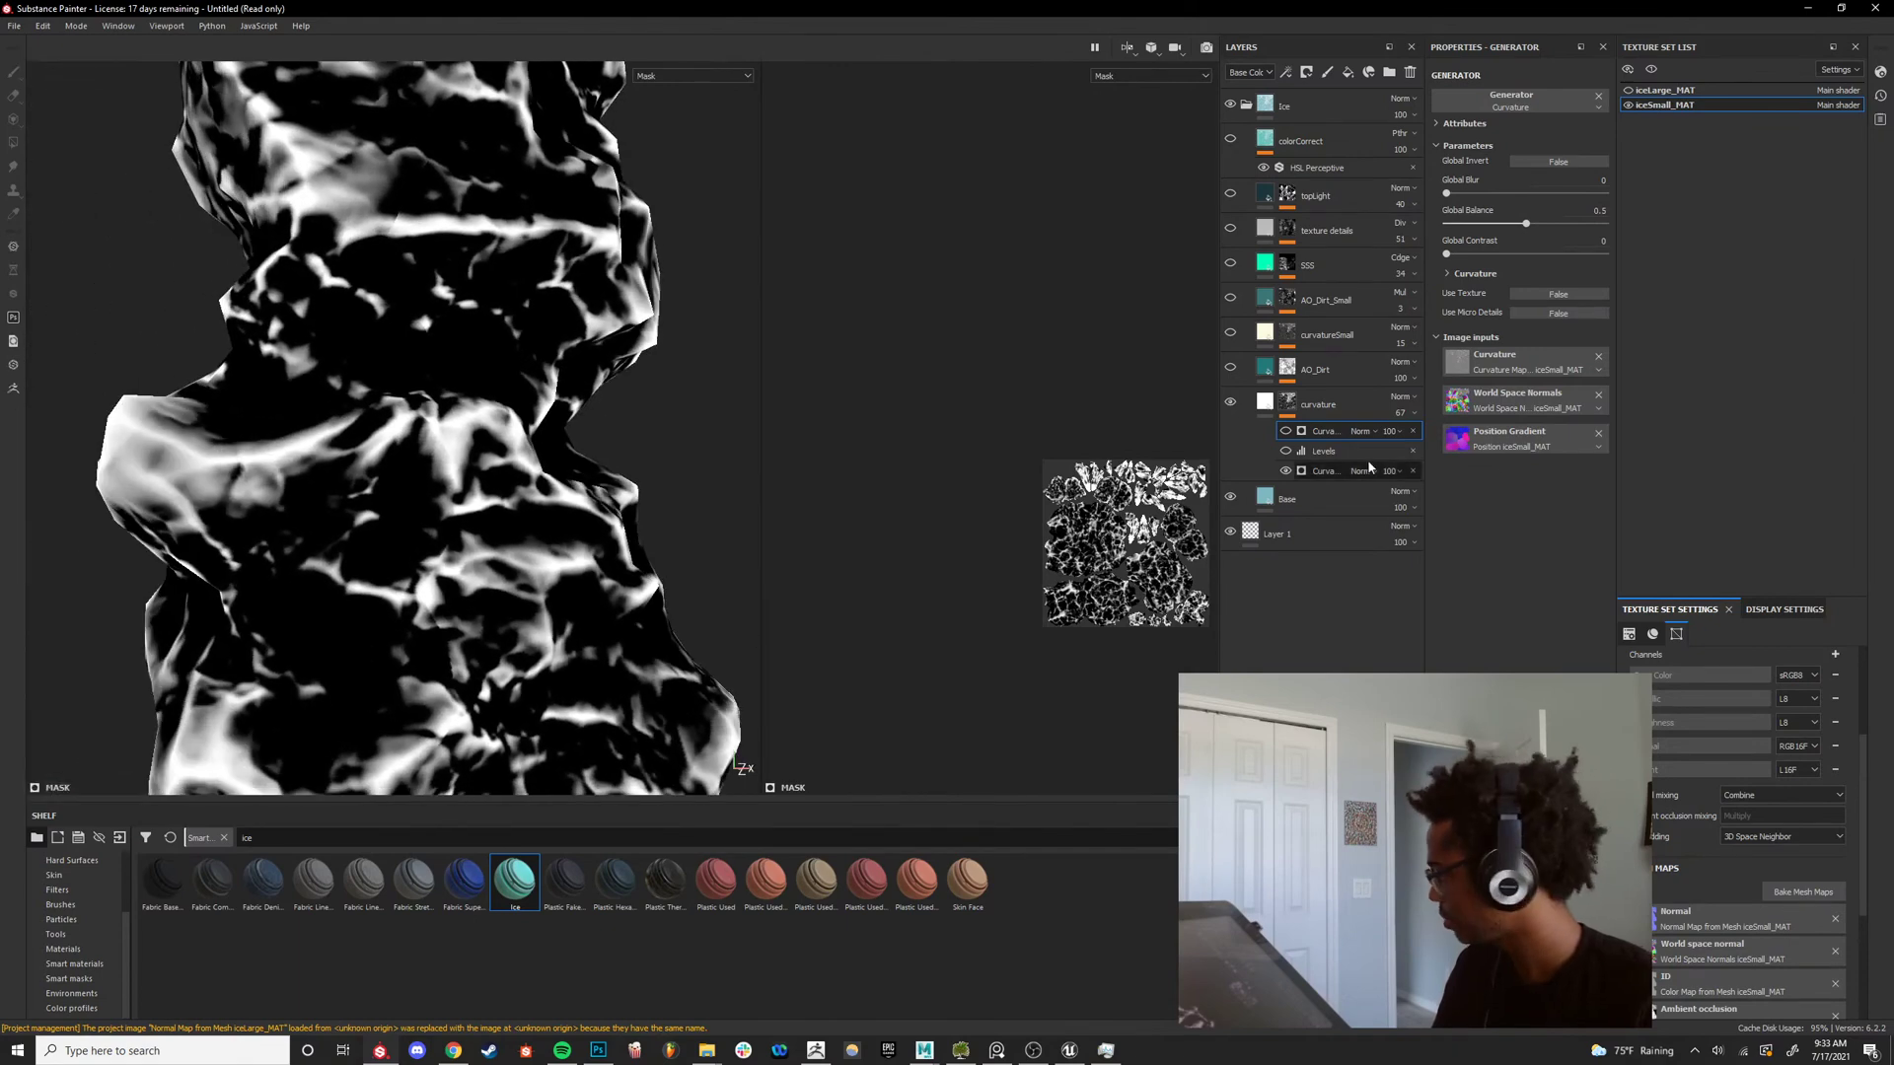
{"action": "key", "text": "Delete"}
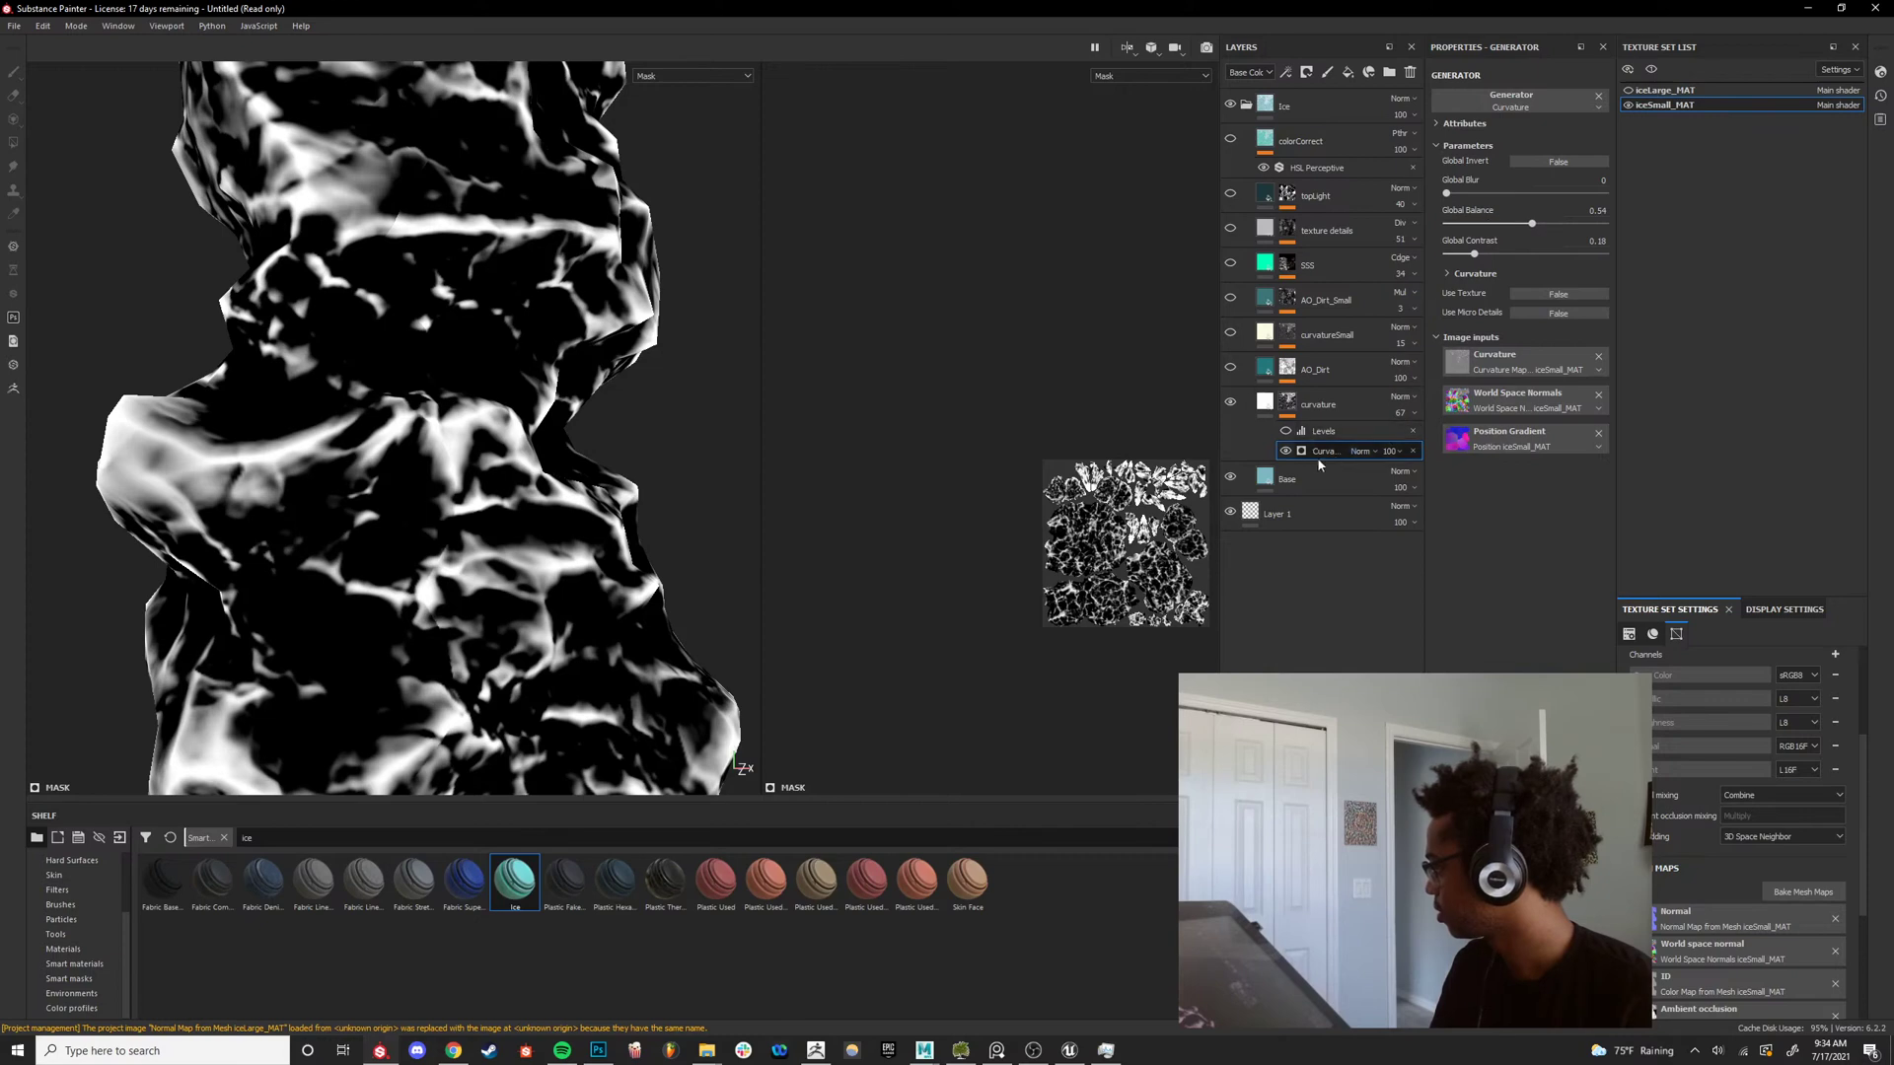
Set the Curvature generator's Global Contrast to 0.06 and check the edge highlights on the ice pieces in base color.
{"action": "left_click_drag", "start_coordinate": [1531, 225], "coordinate": [1467, 286]}
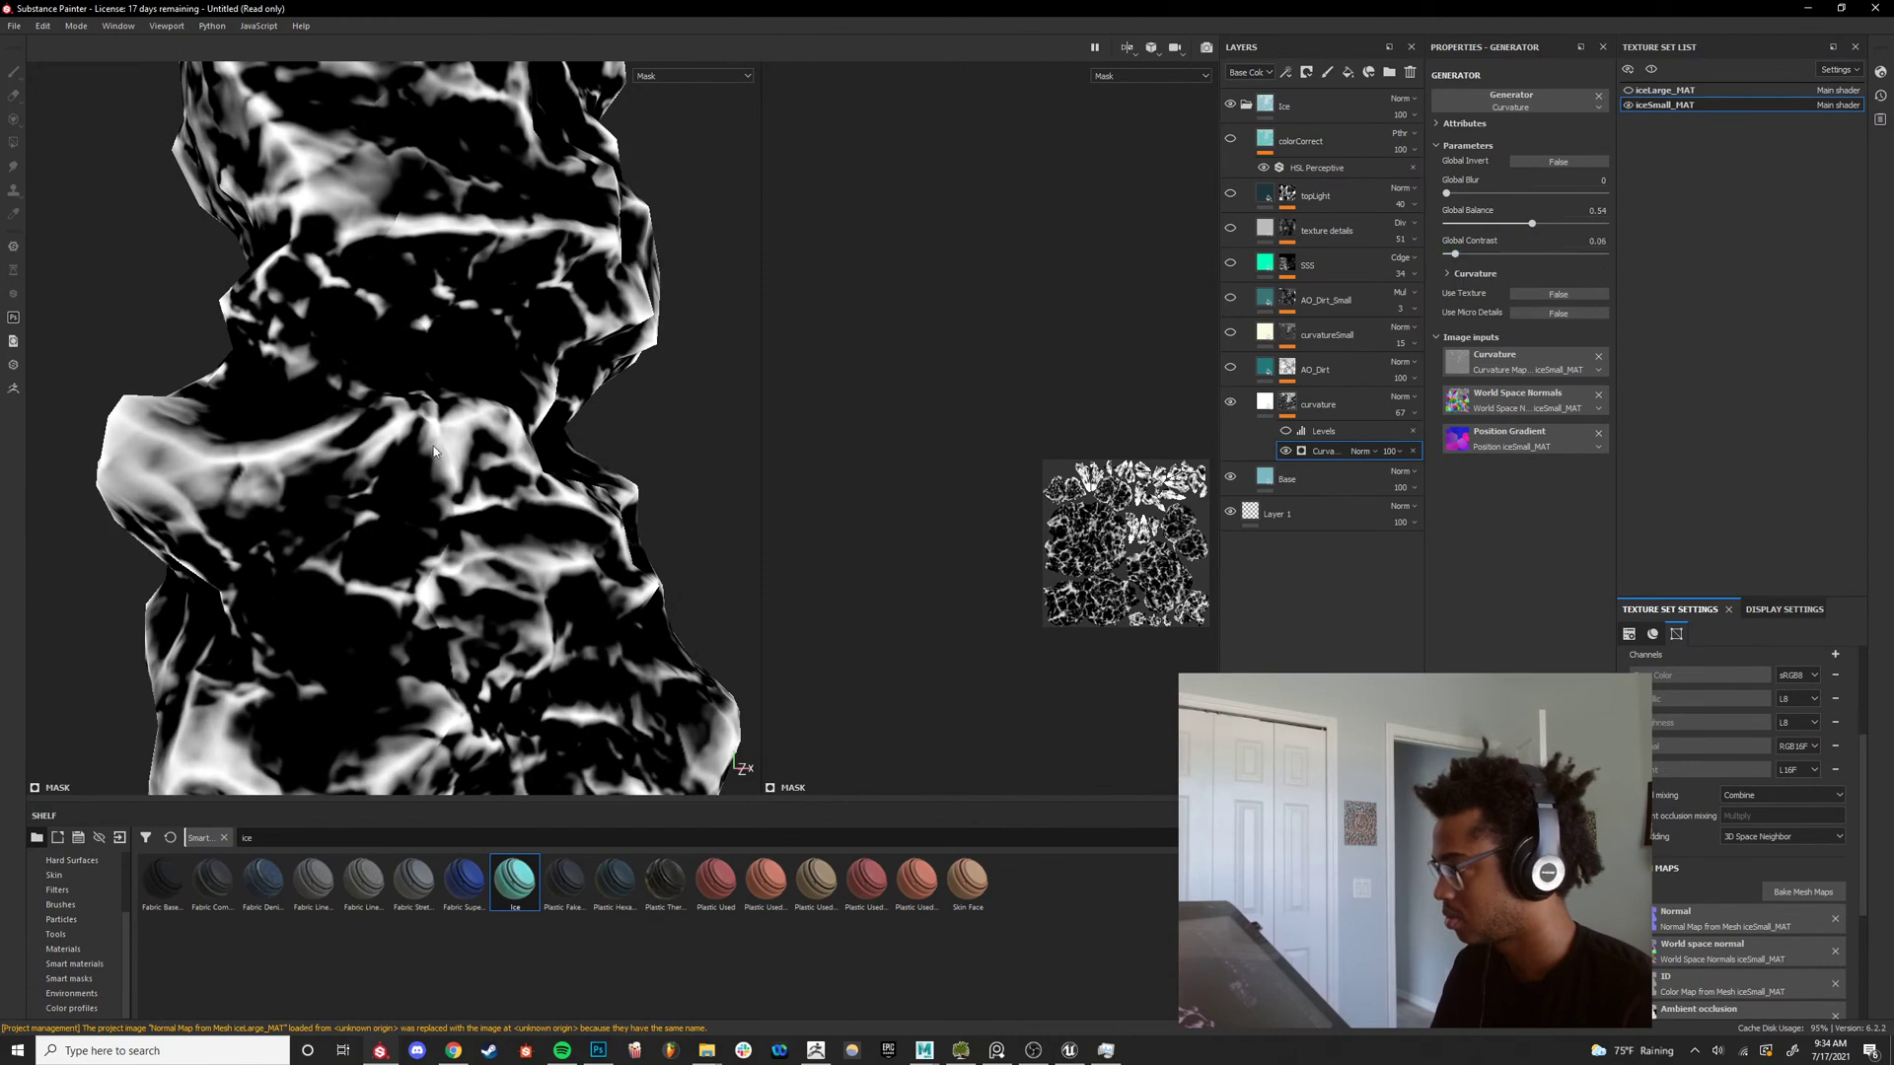
{"action": "scroll", "coordinate": [434, 452], "scroll_direction": "down", "scroll_amount": 5}
{"action": "left_click_drag", "start_coordinate": [434, 452], "coordinate": [859, 499], "text": "alt"}
{"action": "middle_click_drag", "start_coordinate": [427, 449], "coordinate": [463, 484], "text": "alt"}
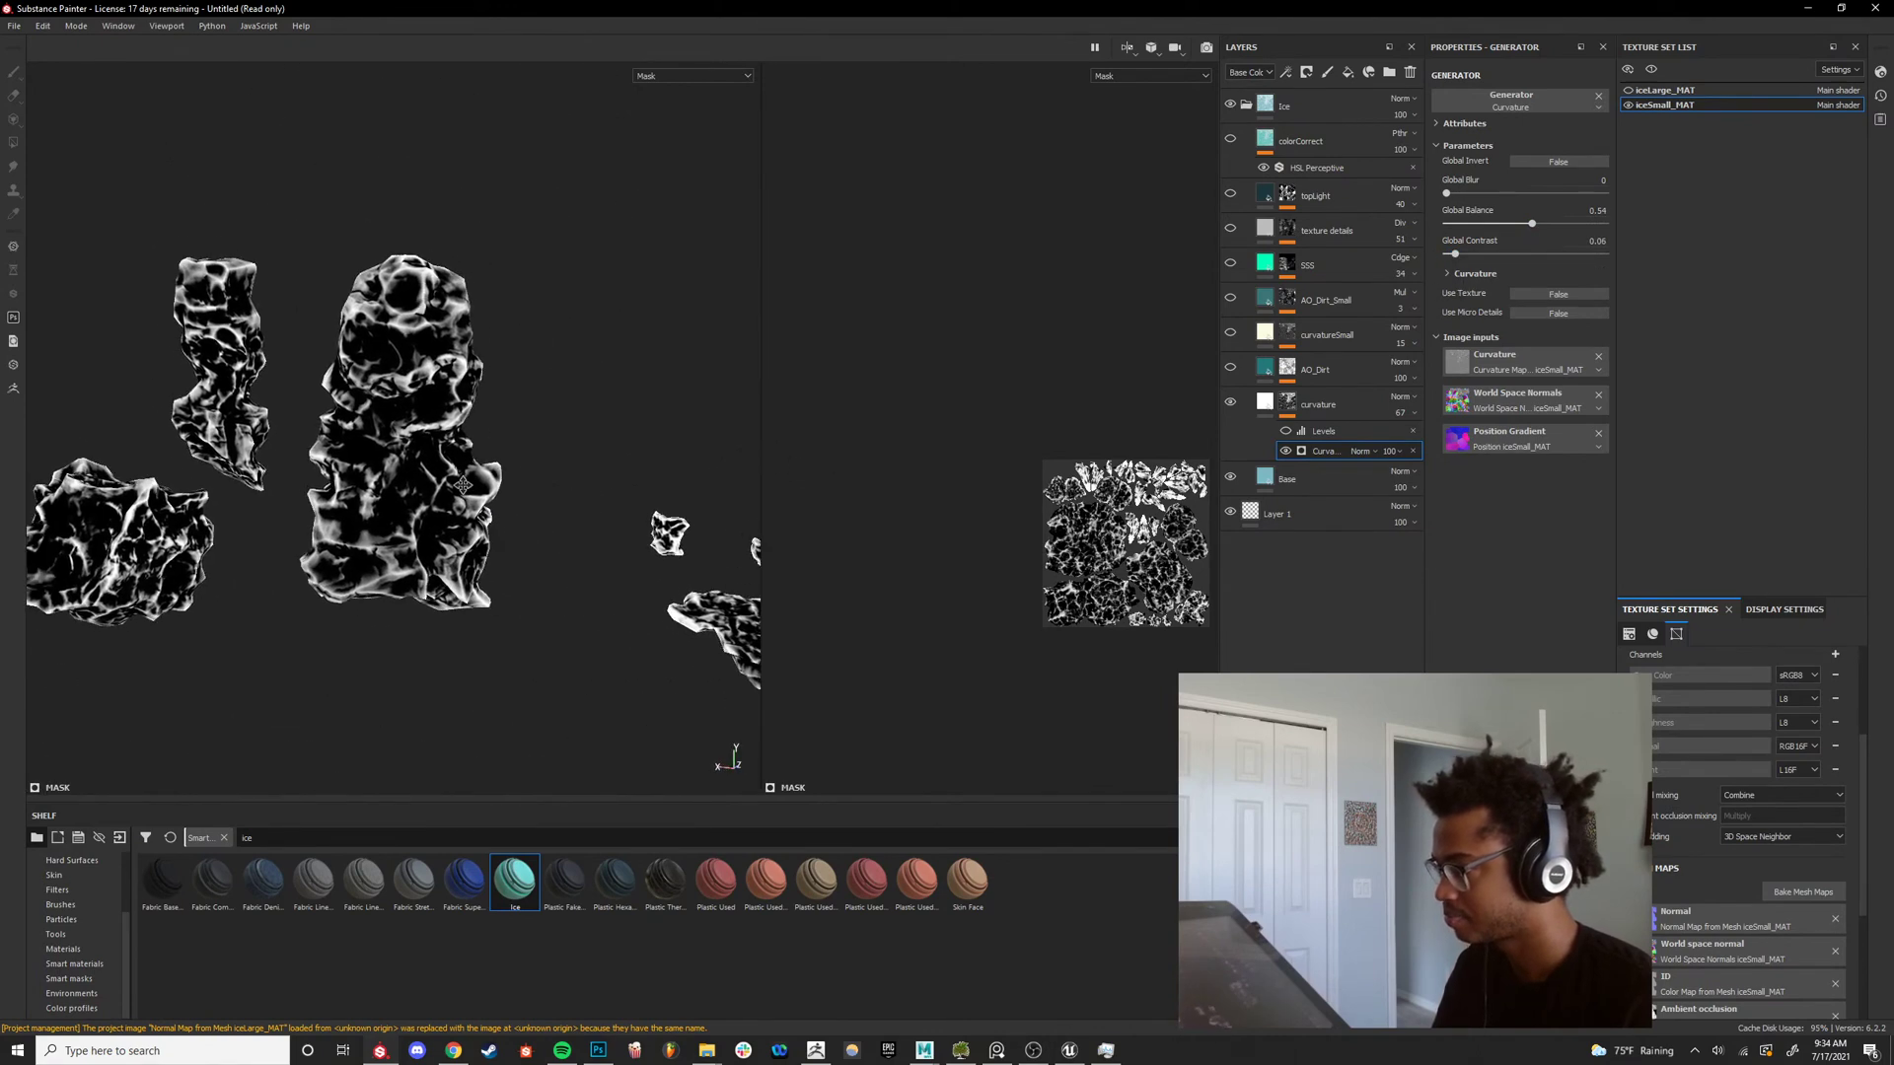
{"action": "left_click_drag", "start_coordinate": [464, 486], "coordinate": [534, 453], "text": "alt"}
{"action": "scroll", "coordinate": [533, 454], "scroll_direction": "up", "scroll_amount": 3}
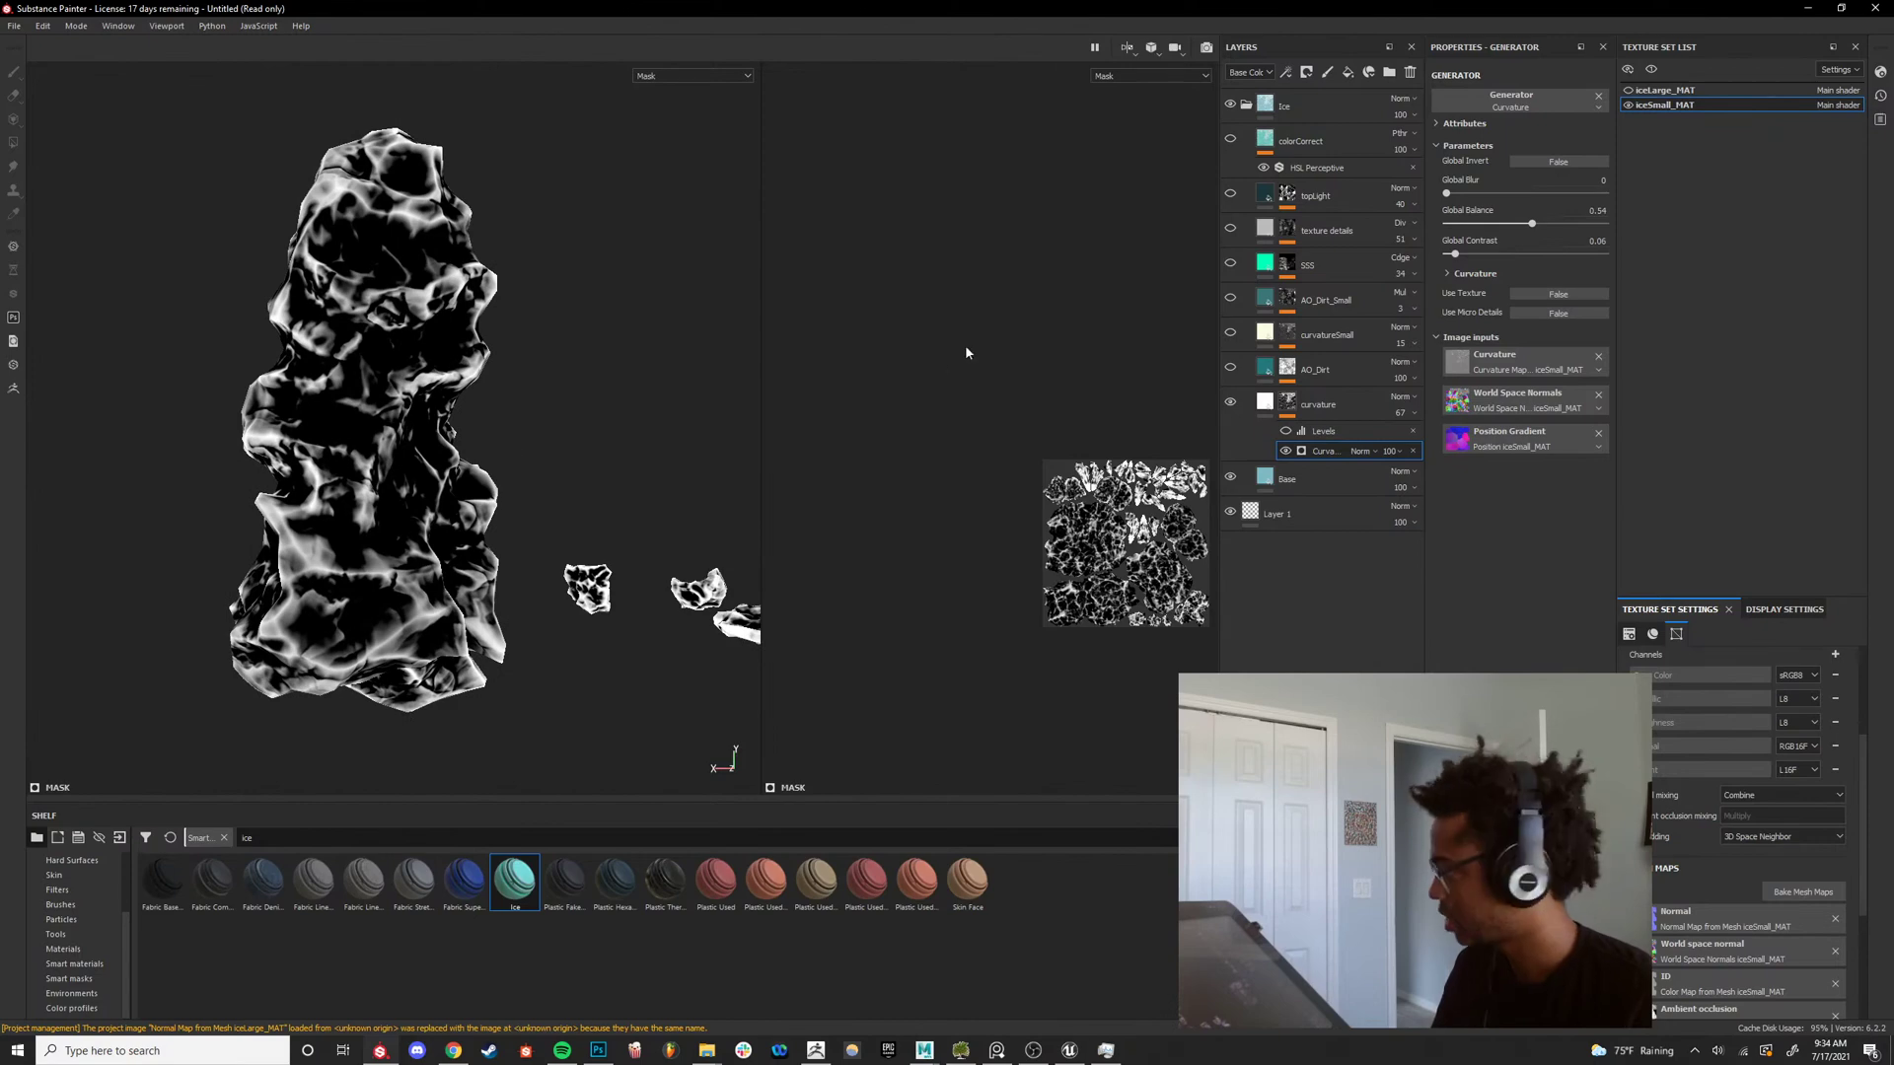
{"action": "left_click", "coordinate": [1267, 403]}
{"action": "scroll", "coordinate": [493, 464], "scroll_direction": "up", "scroll_amount": 2}
{"action": "left_click_drag", "start_coordinate": [410, 470], "coordinate": [1112, 457], "text": "alt"}
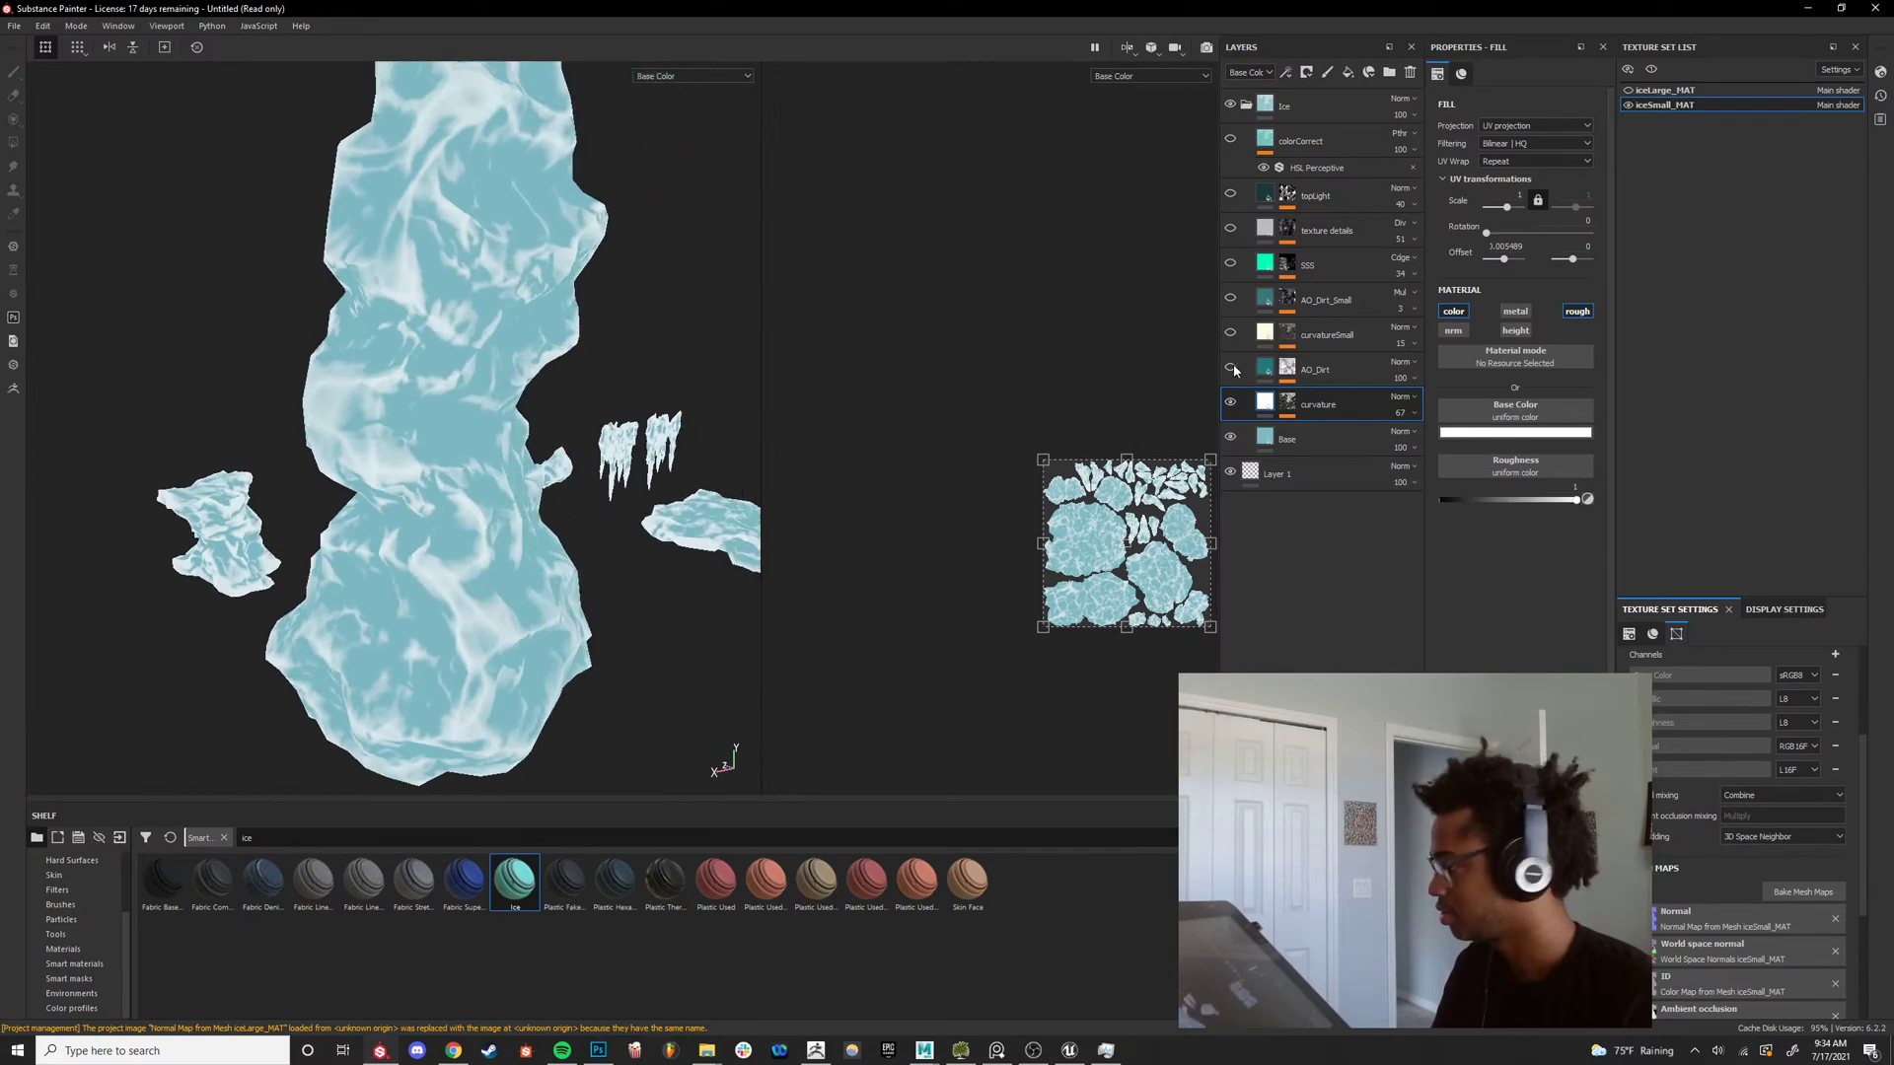
Show the AO_Dirt layer, display its mask, and set its Dirt generator to Dirt Level 0.54 and Dirt Contrast 0.45.
{"action": "left_click", "coordinate": [1231, 368]}
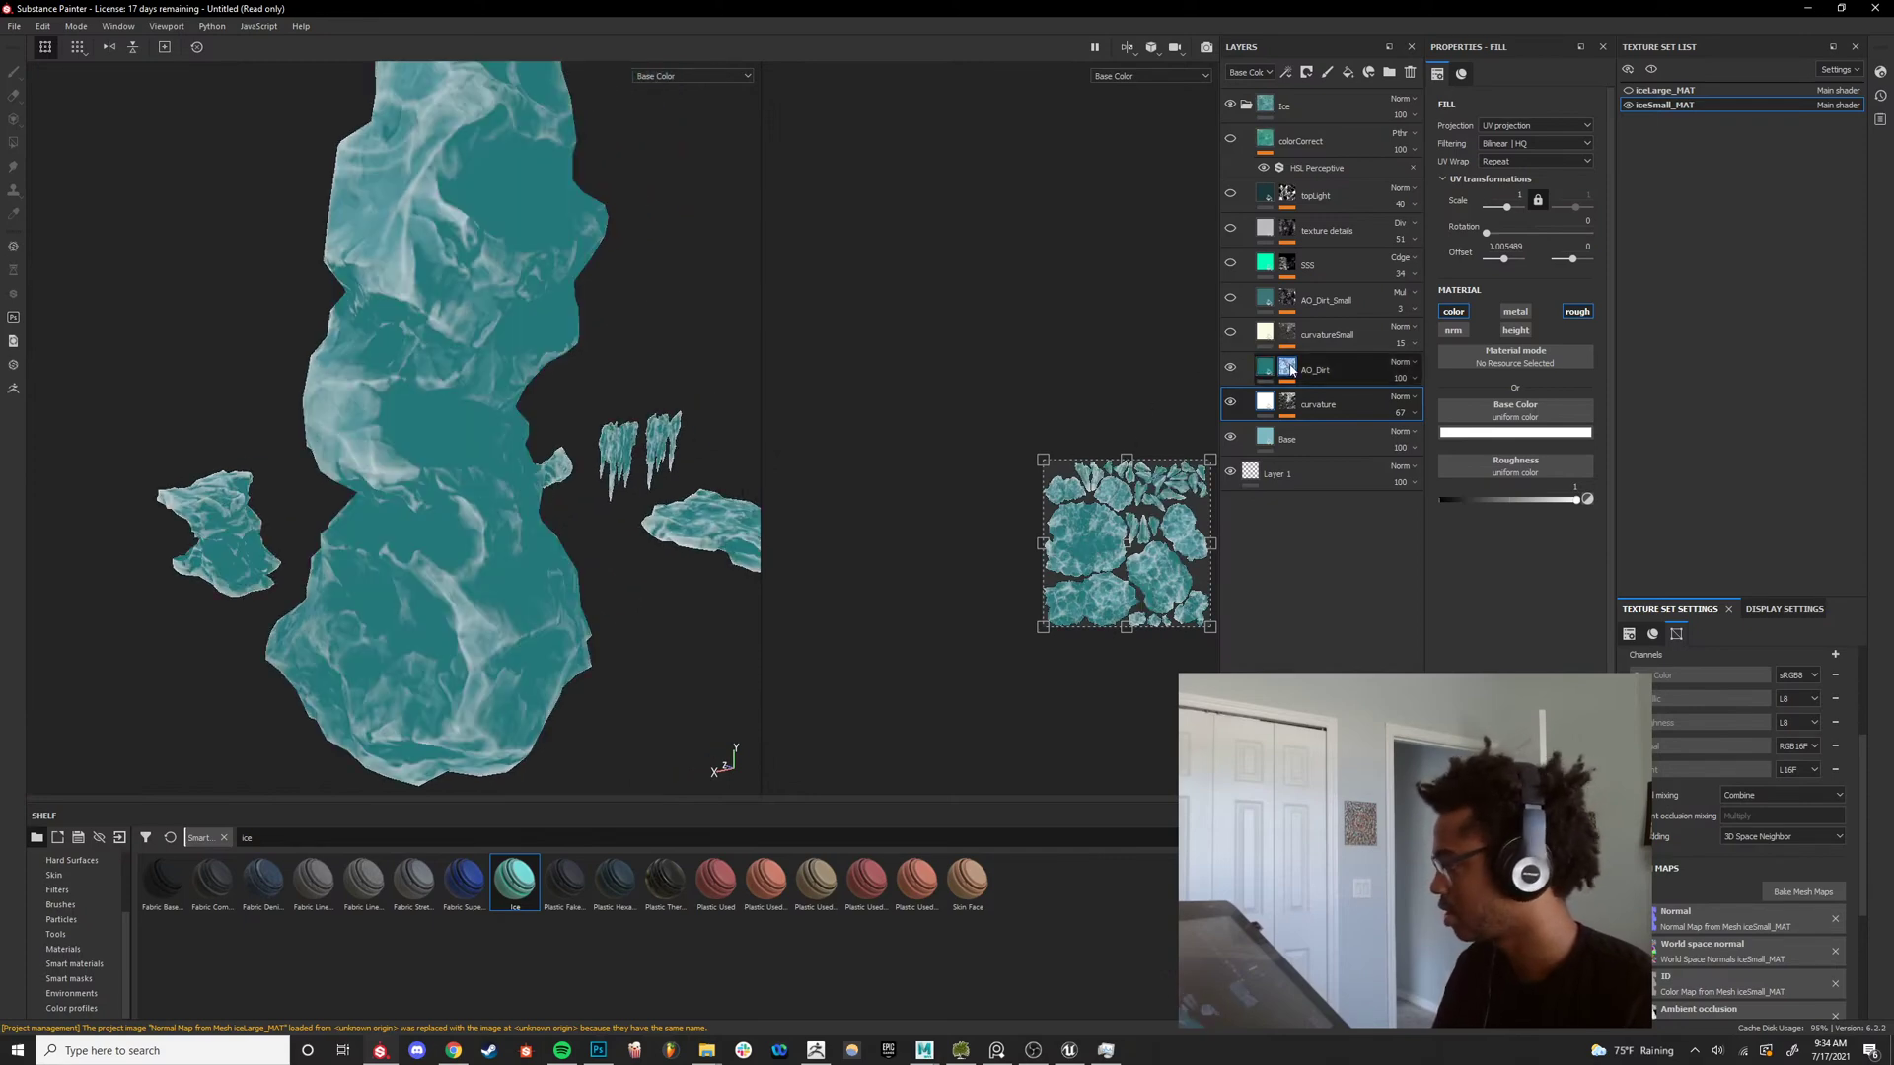
{"action": "left_click", "coordinate": [1290, 370], "text": "alt"}
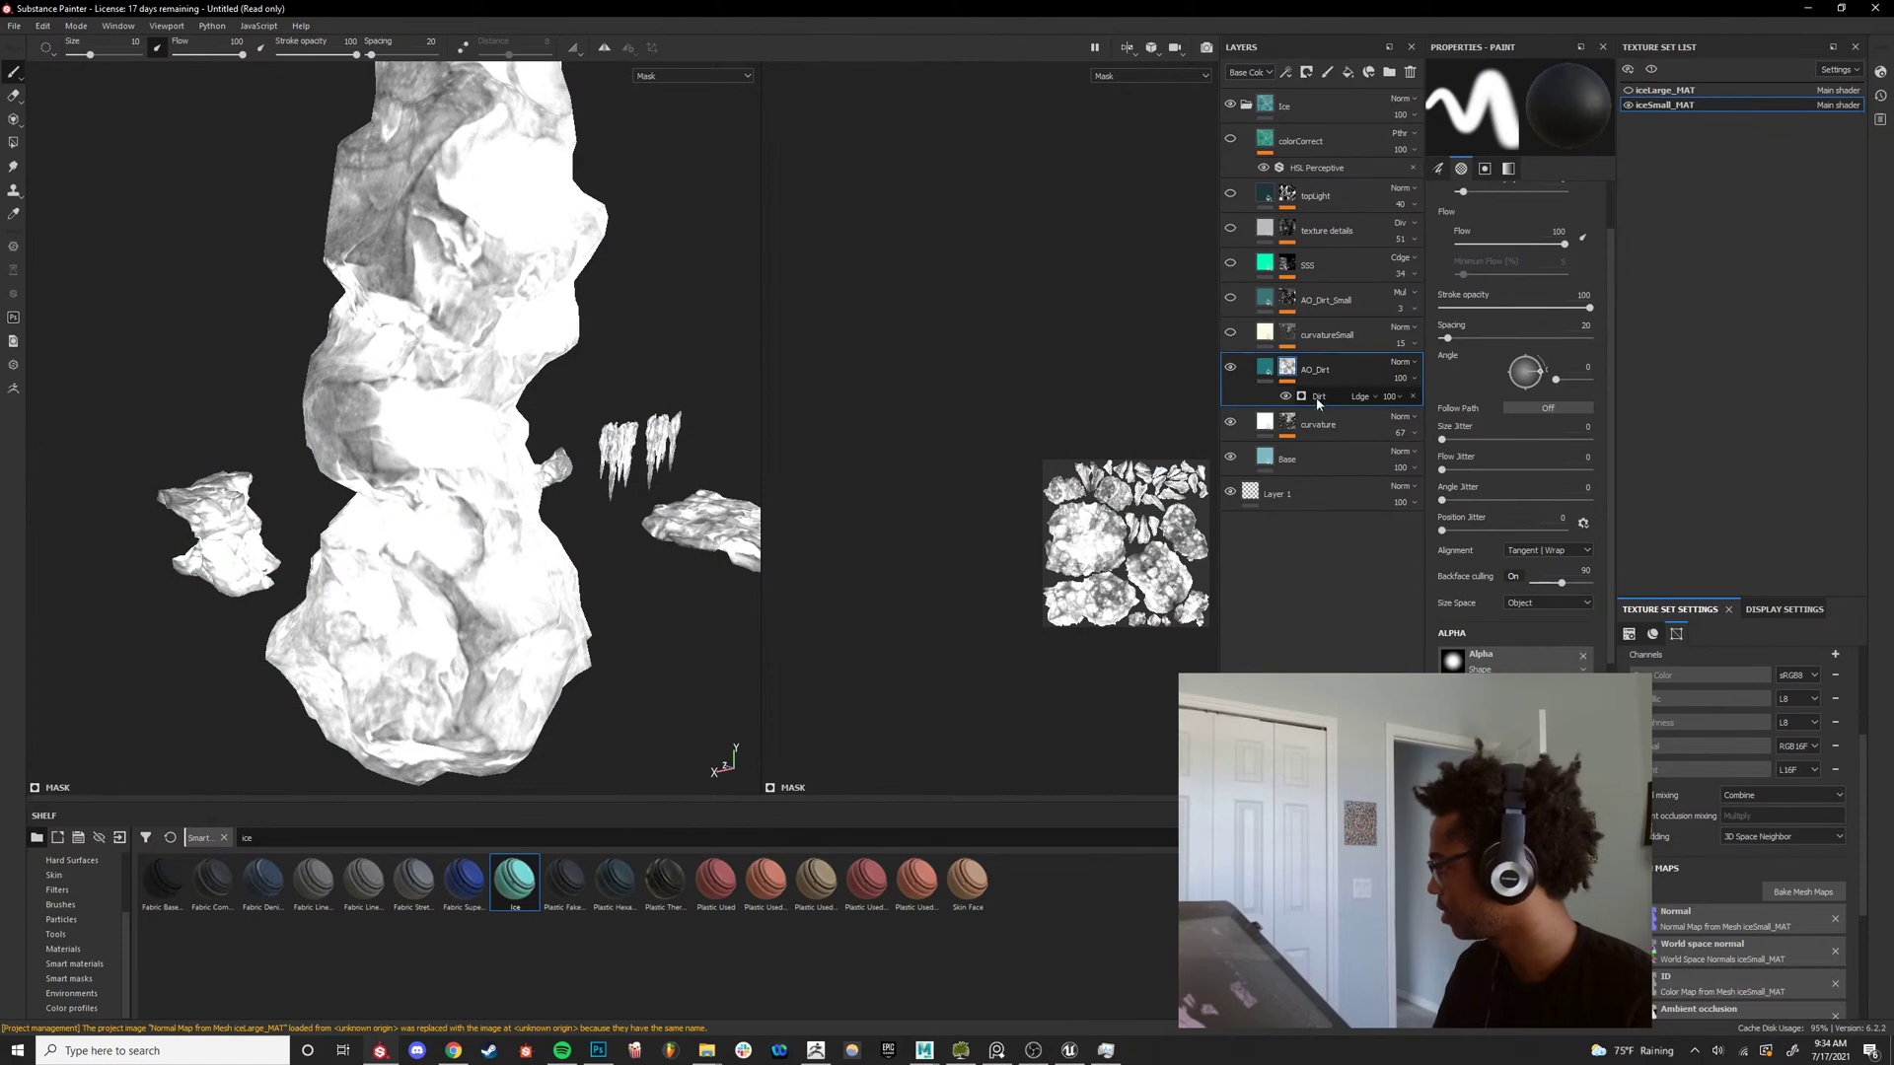
{"action": "left_click", "coordinate": [1318, 397]}
{"action": "mouse_move", "coordinate": [1507, 212]}
{"action": "left_mouse_down"}
{"action": "mouse_move", "coordinate": [1526, 212]}
{"action": "mouse_move", "coordinate": [1517, 242]}
{"action": "left_mouse_up"}
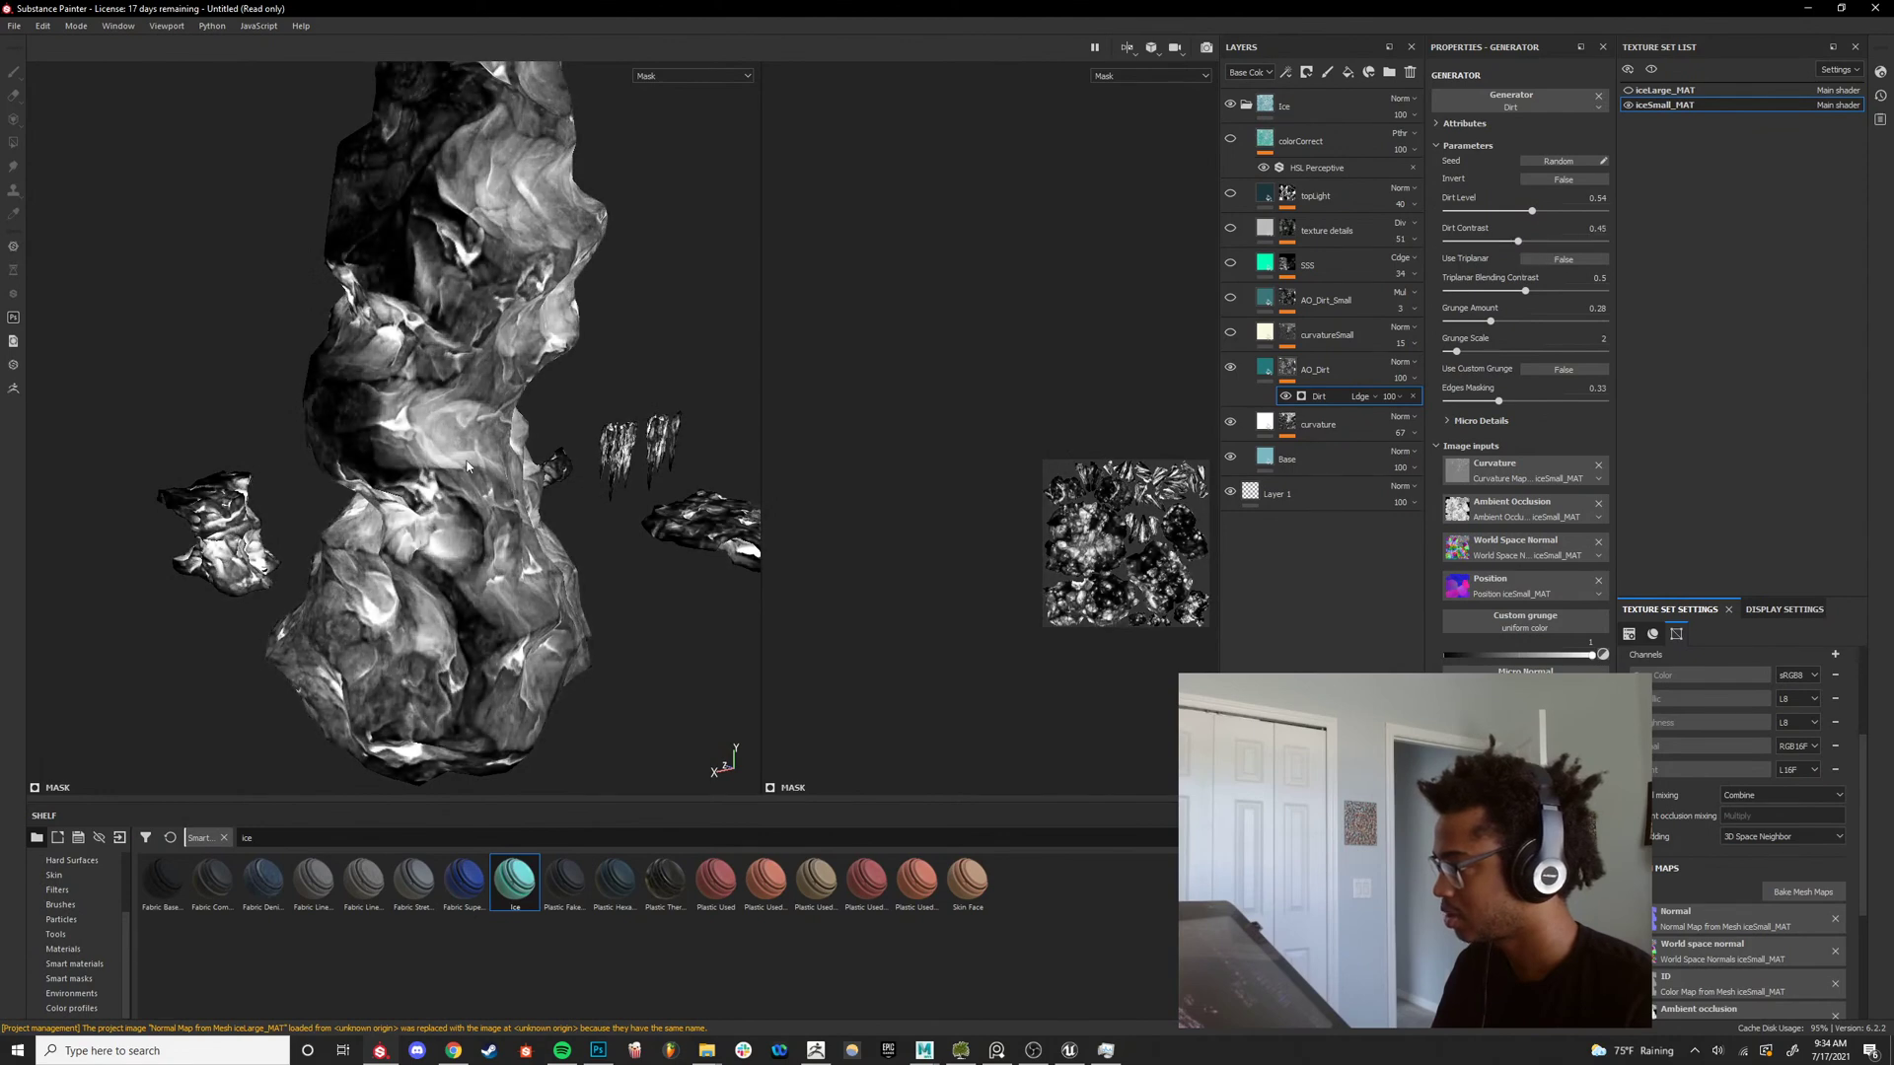
{"action": "left_click_drag", "start_coordinate": [468, 467], "coordinate": [651, 444], "text": "alt"}
{"action": "right_click_drag", "start_coordinate": [651, 443], "coordinate": [559, 520], "text": "alt"}
{"action": "left_click_drag", "start_coordinate": [558, 520], "coordinate": [373, 584], "text": "alt"}
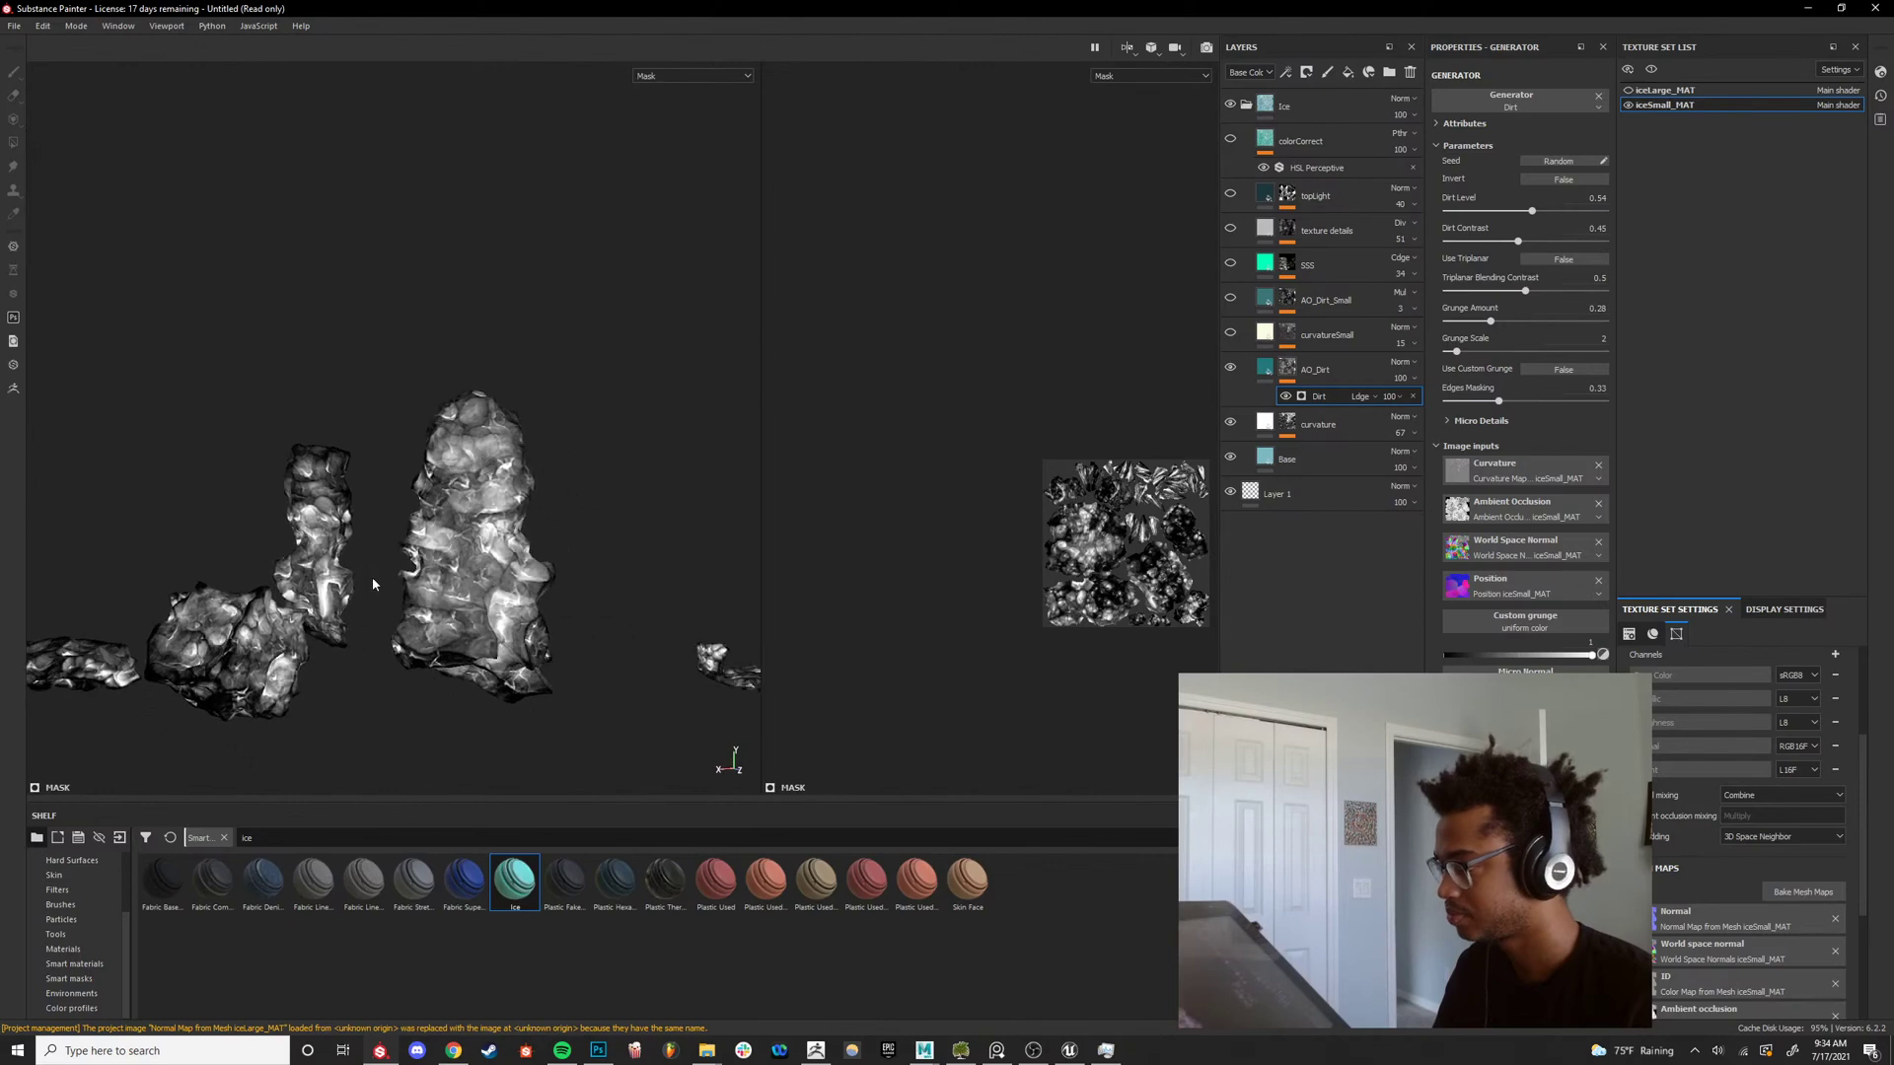
{"action": "scroll", "coordinate": [414, 572], "scroll_direction": "up", "scroll_amount": 6}
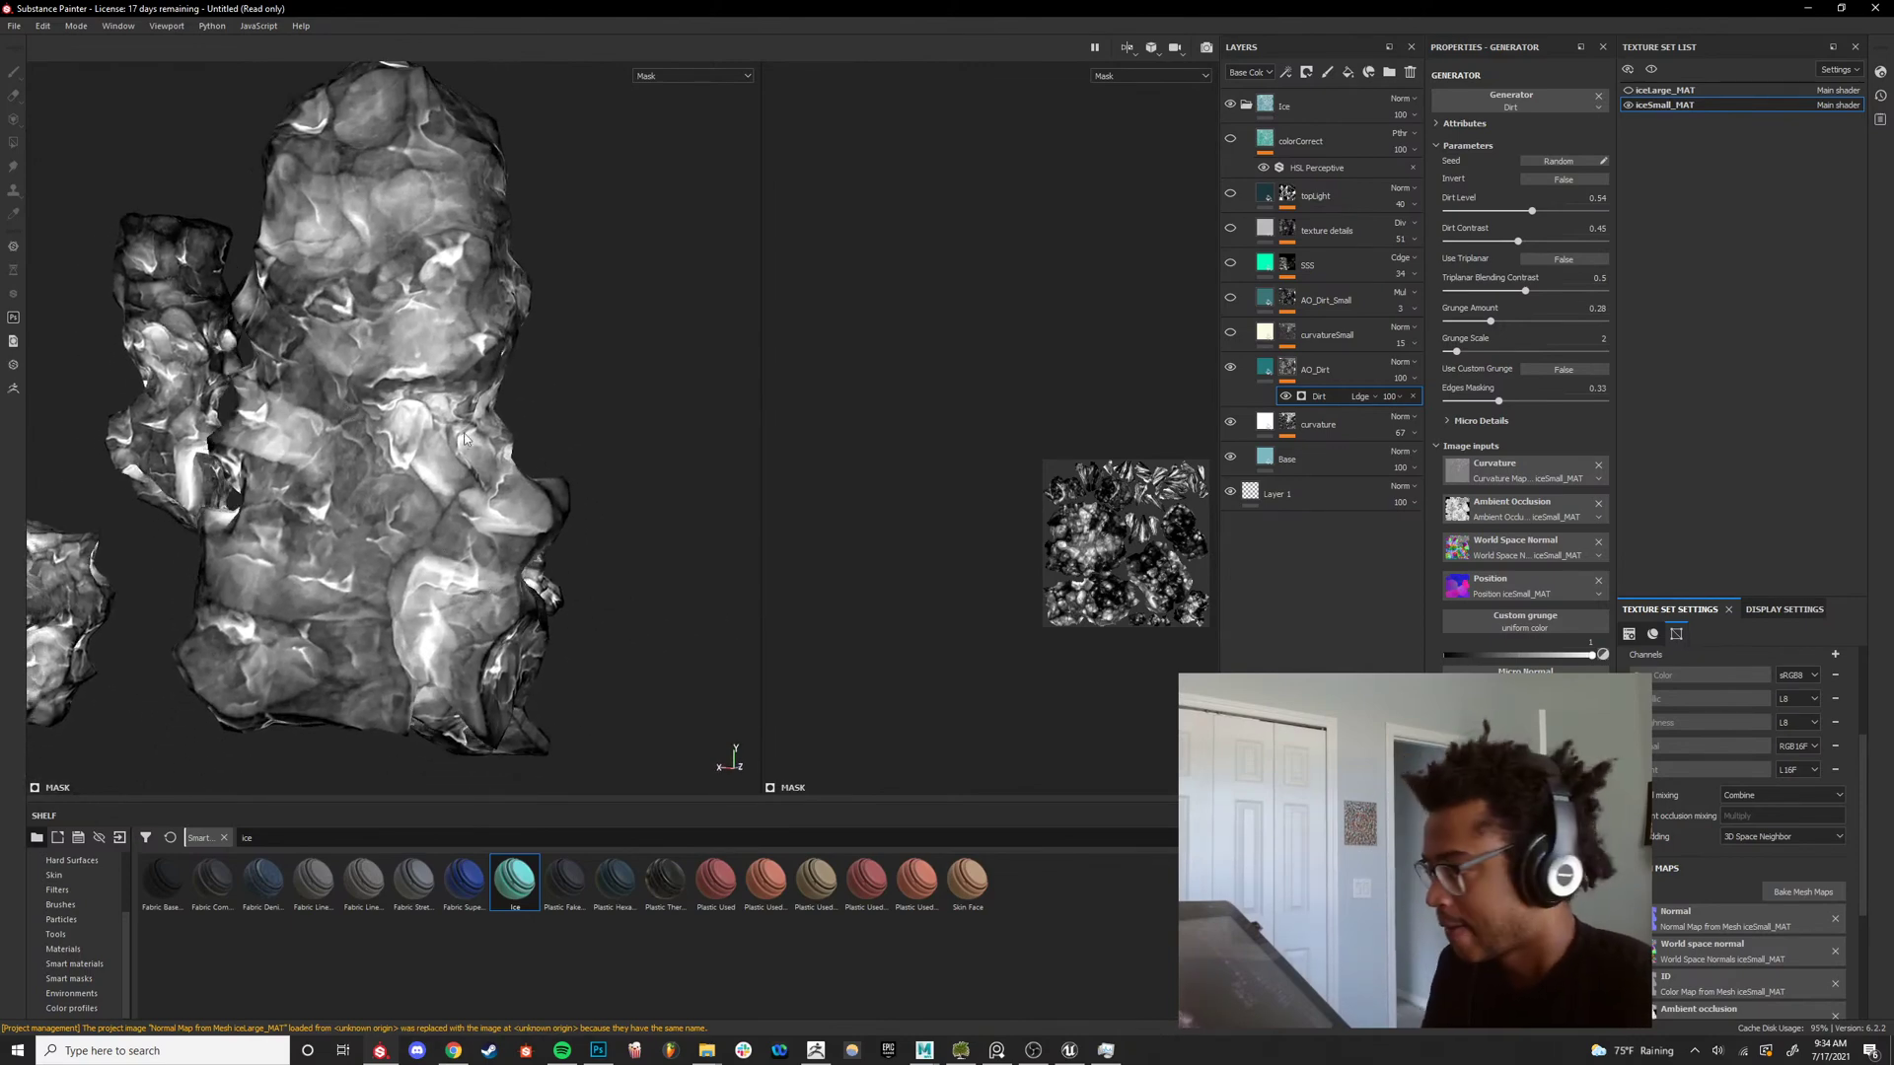
{"action": "left_click_drag", "start_coordinate": [465, 439], "coordinate": [779, 385], "text": "alt"}
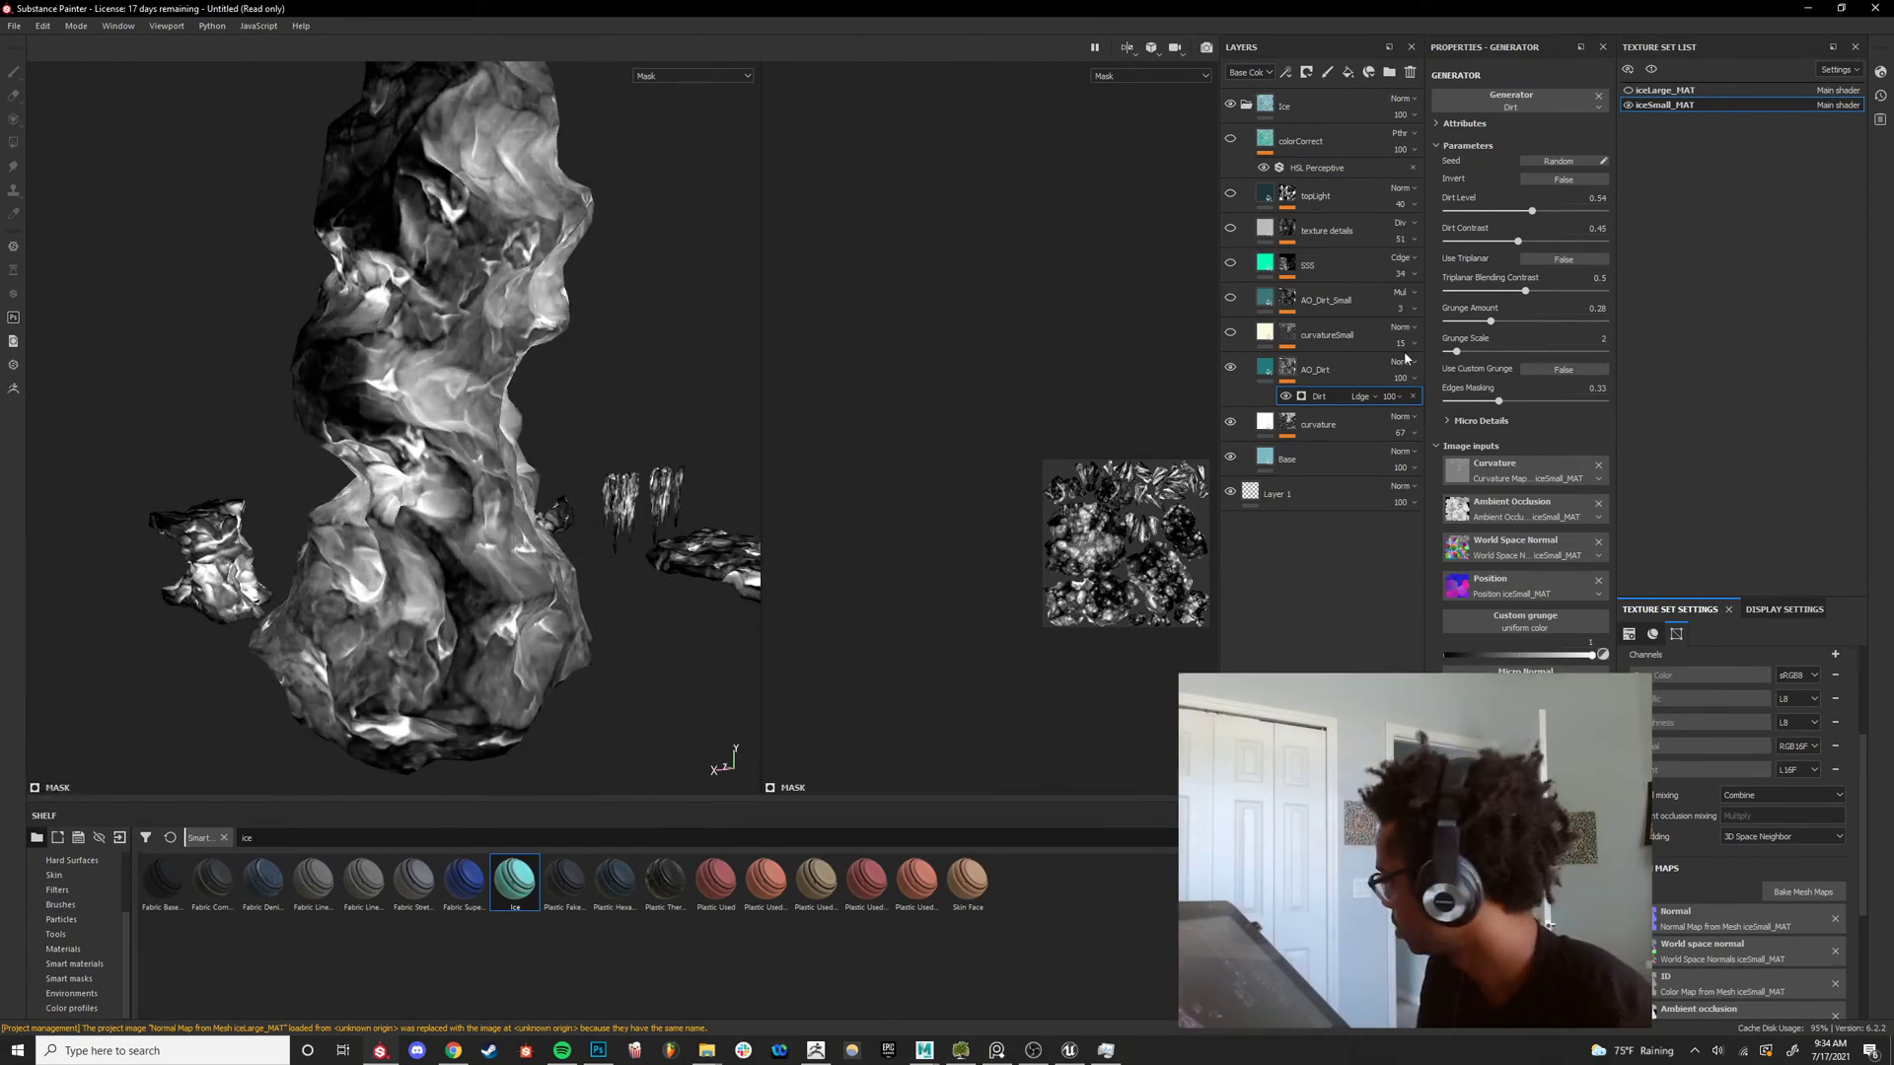
Rename the curvature layer to LargeCurvature and hide it to judge the AO_Dirt layer's shading by itself.
{"action": "left_click", "coordinate": [1243, 375]}
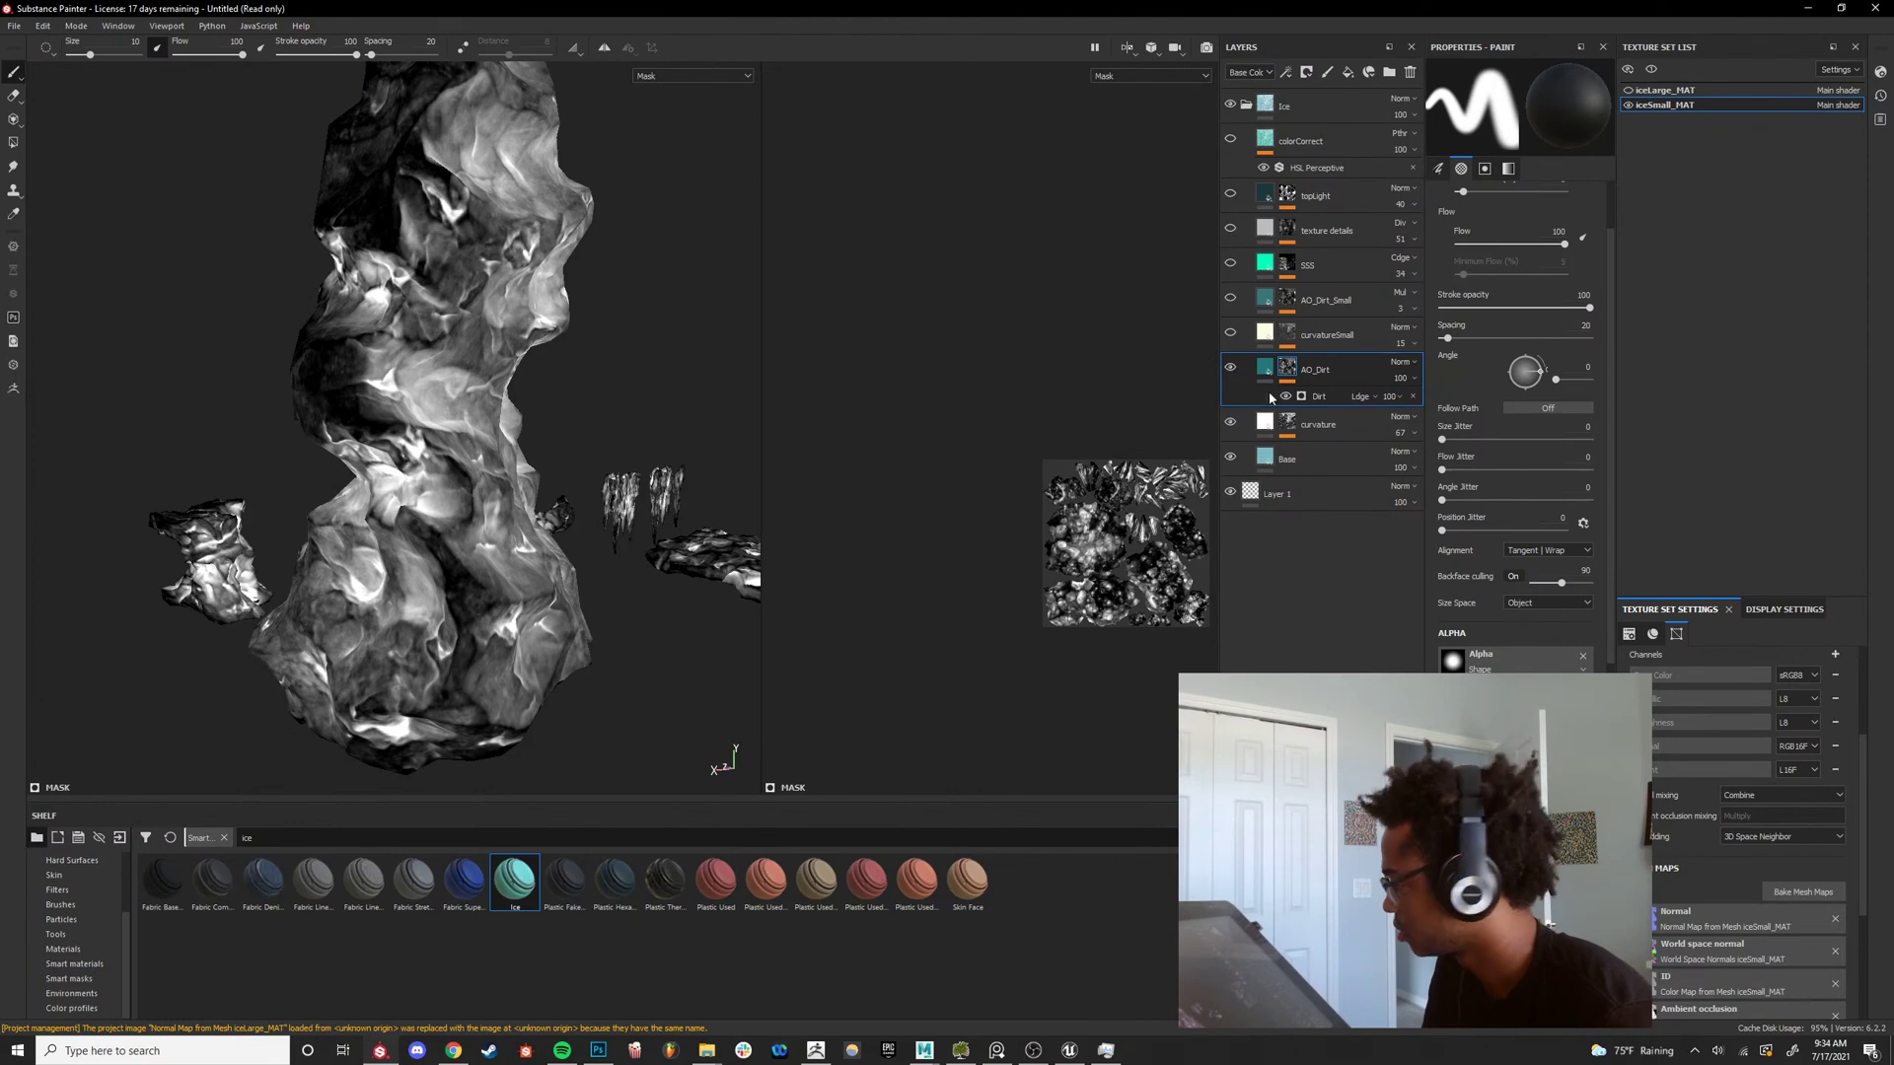
{"action": "left_click", "coordinate": [1322, 426]}
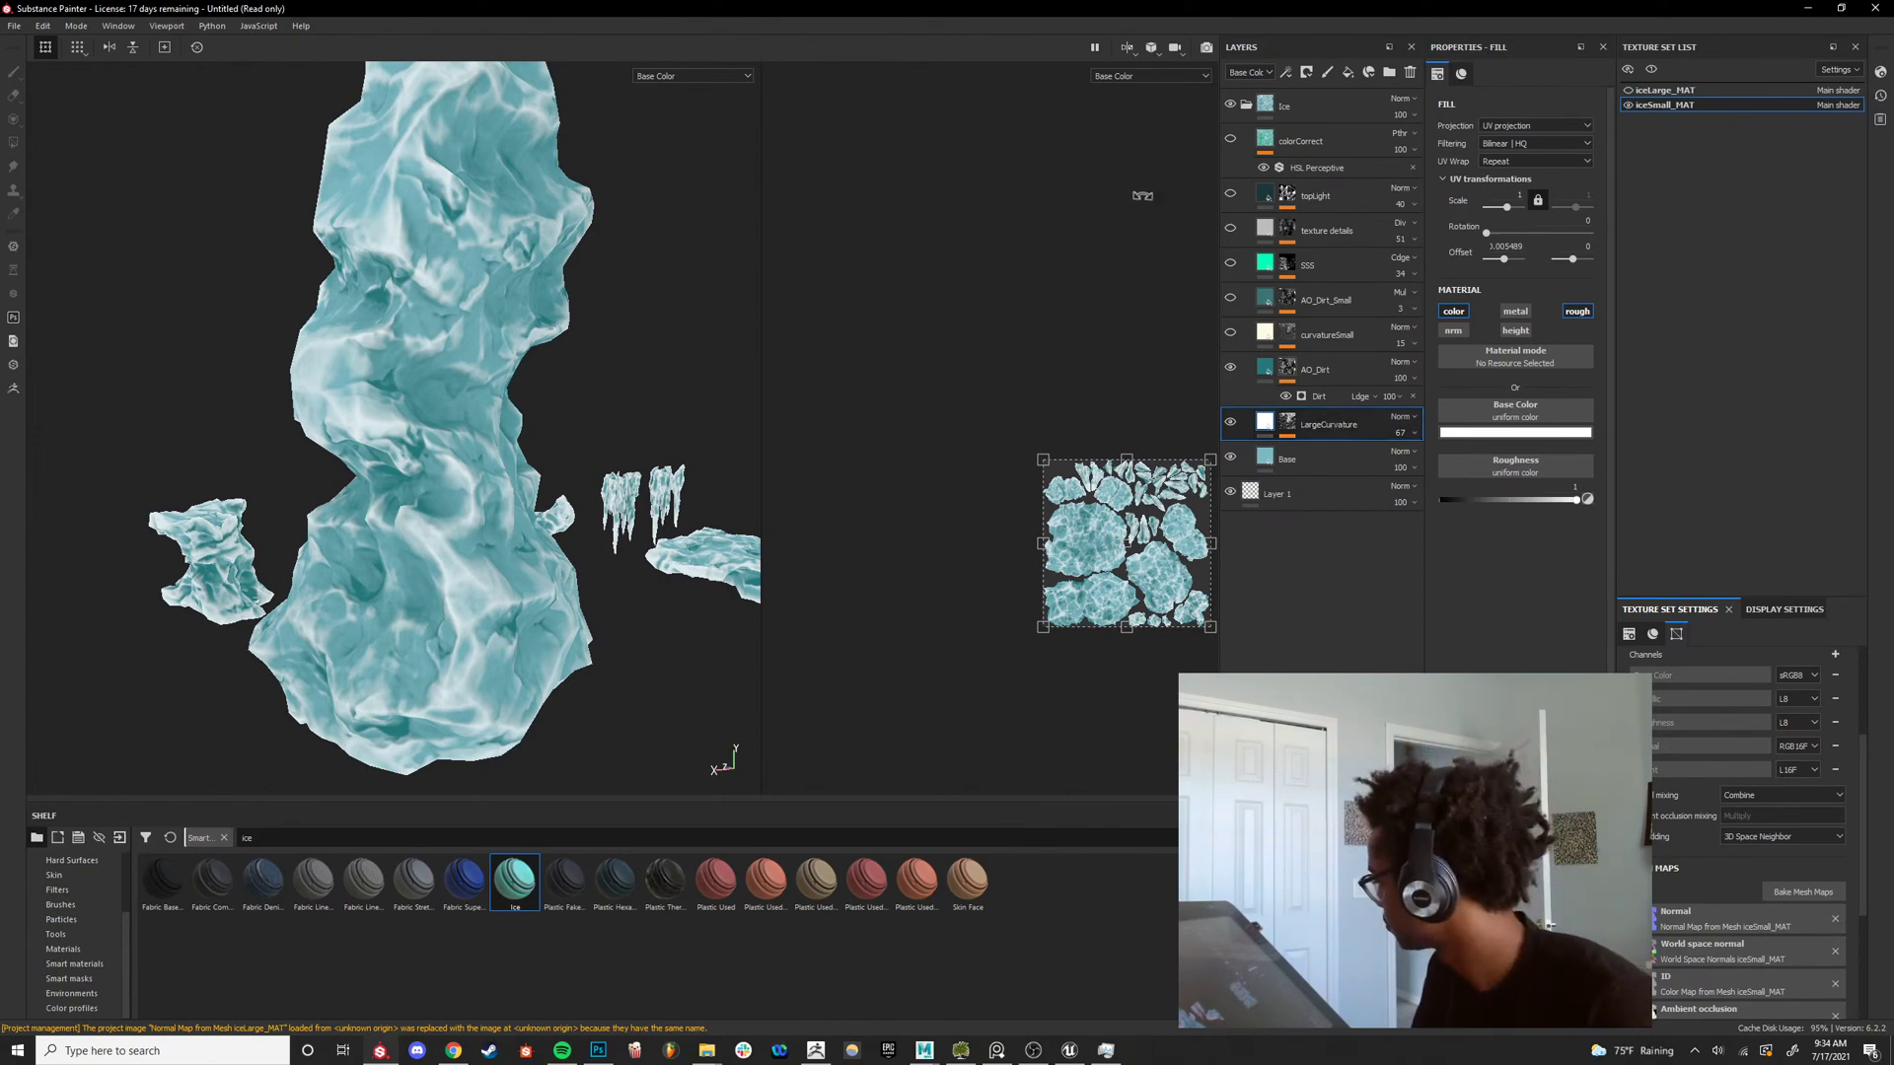
{"action": "left_click", "coordinate": [1230, 367]}
{"action": "left_click", "coordinate": [1231, 367]}
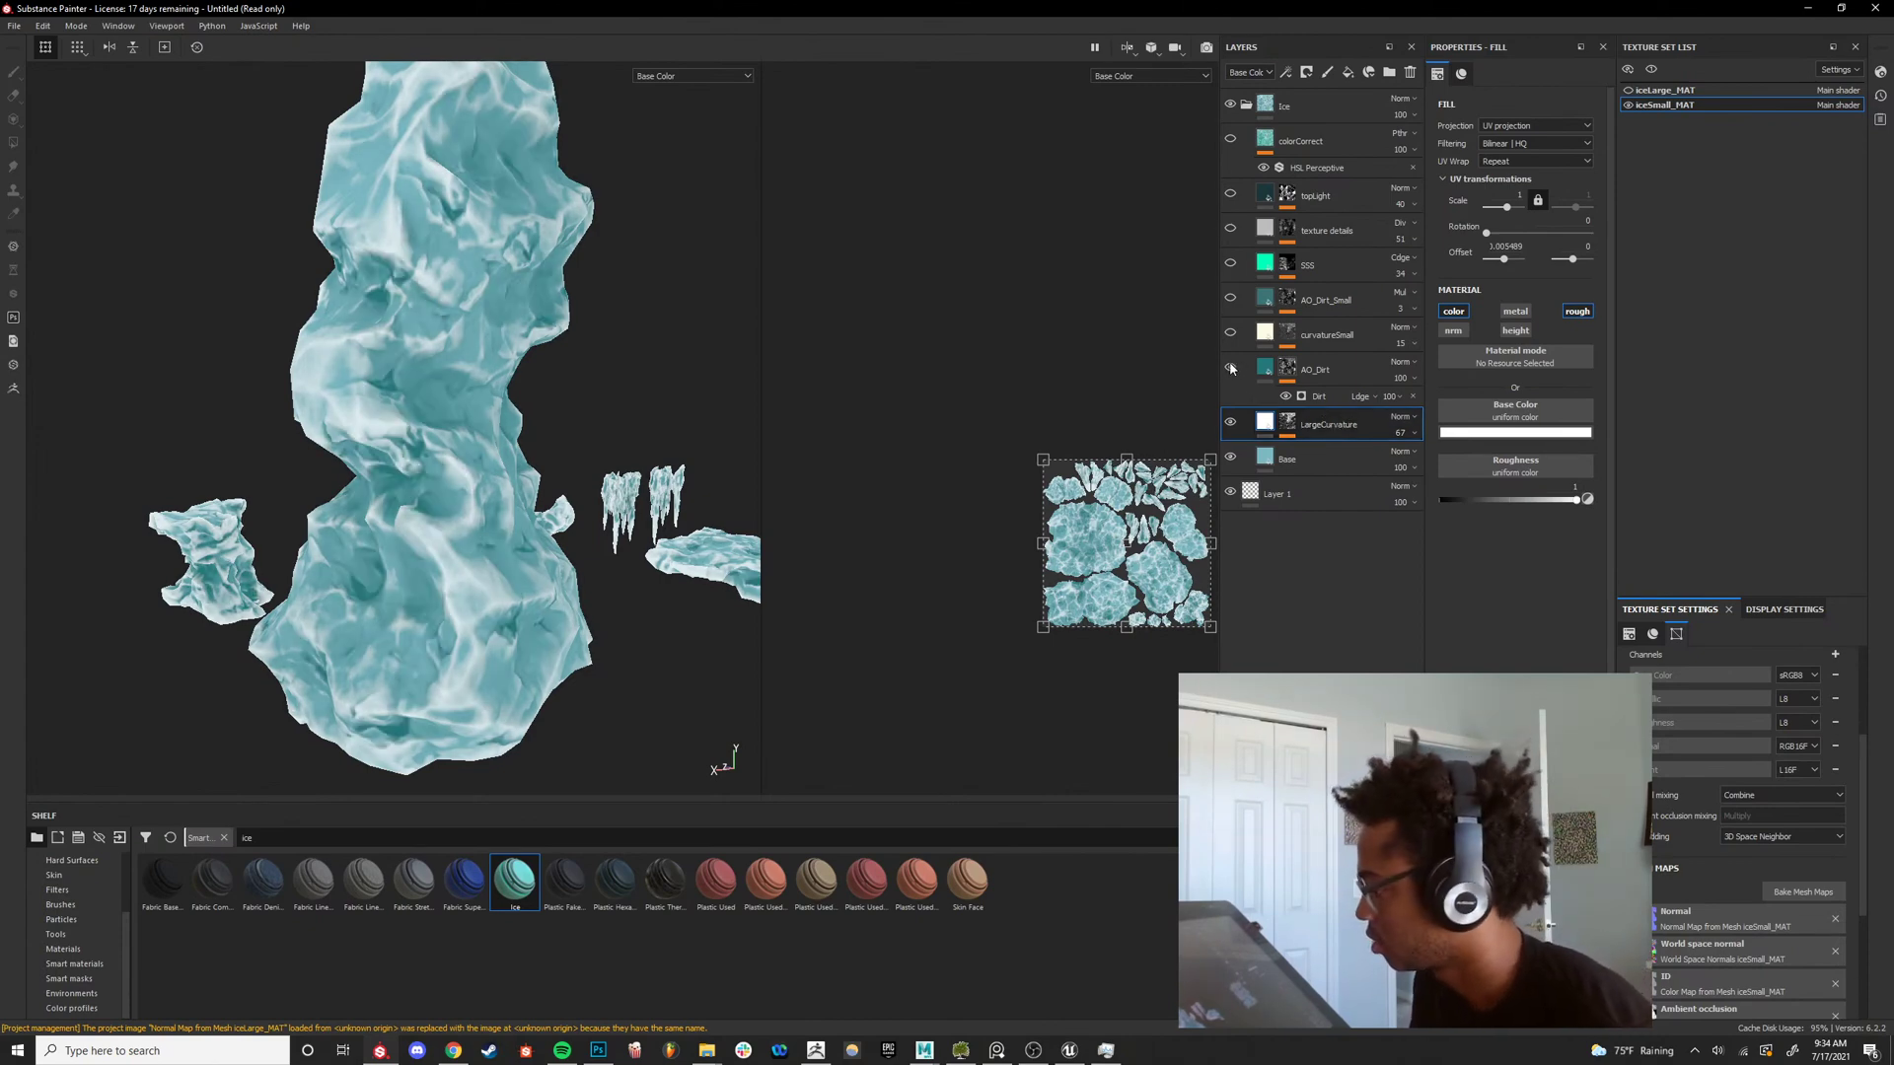
{"action": "left_click", "coordinate": [1231, 422]}
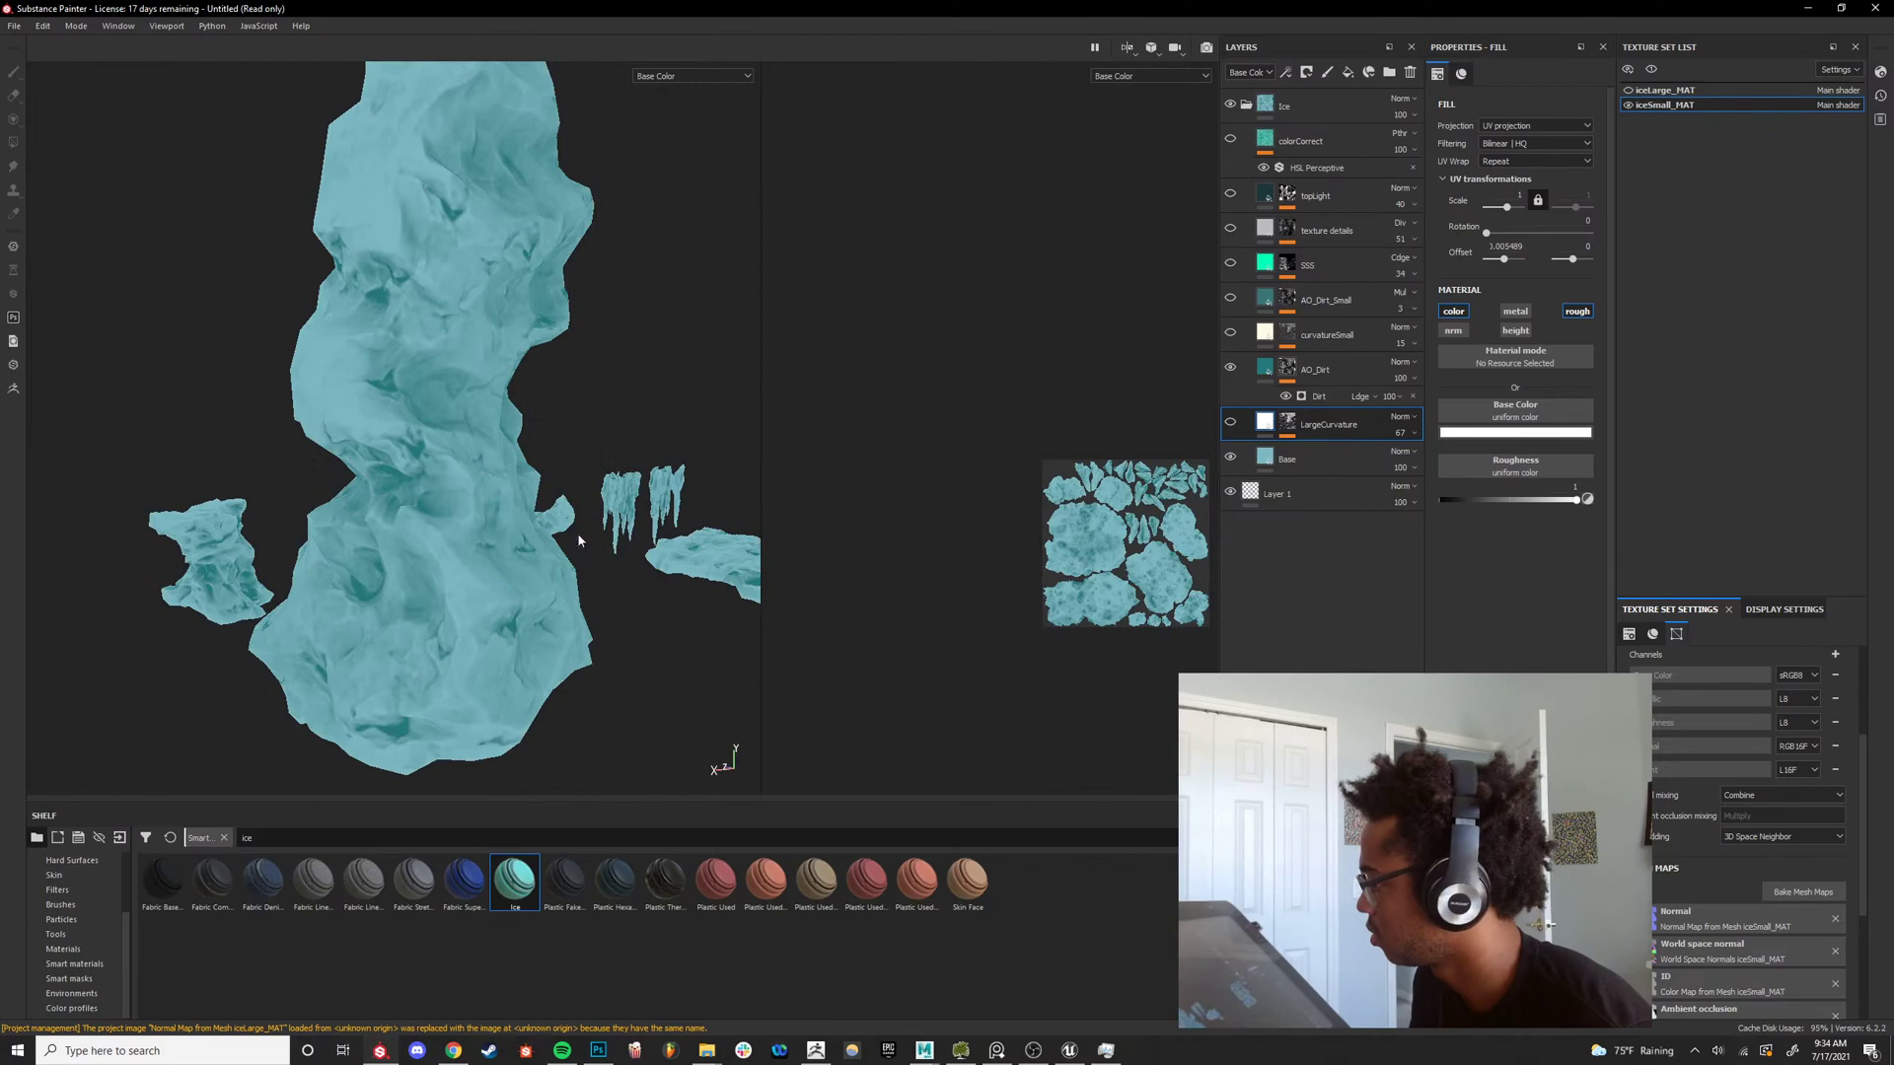
{"action": "left_click_drag", "start_coordinate": [267, 544], "coordinate": [419, 554], "text": "alt"}
{"action": "left_click", "coordinate": [1350, 379]}
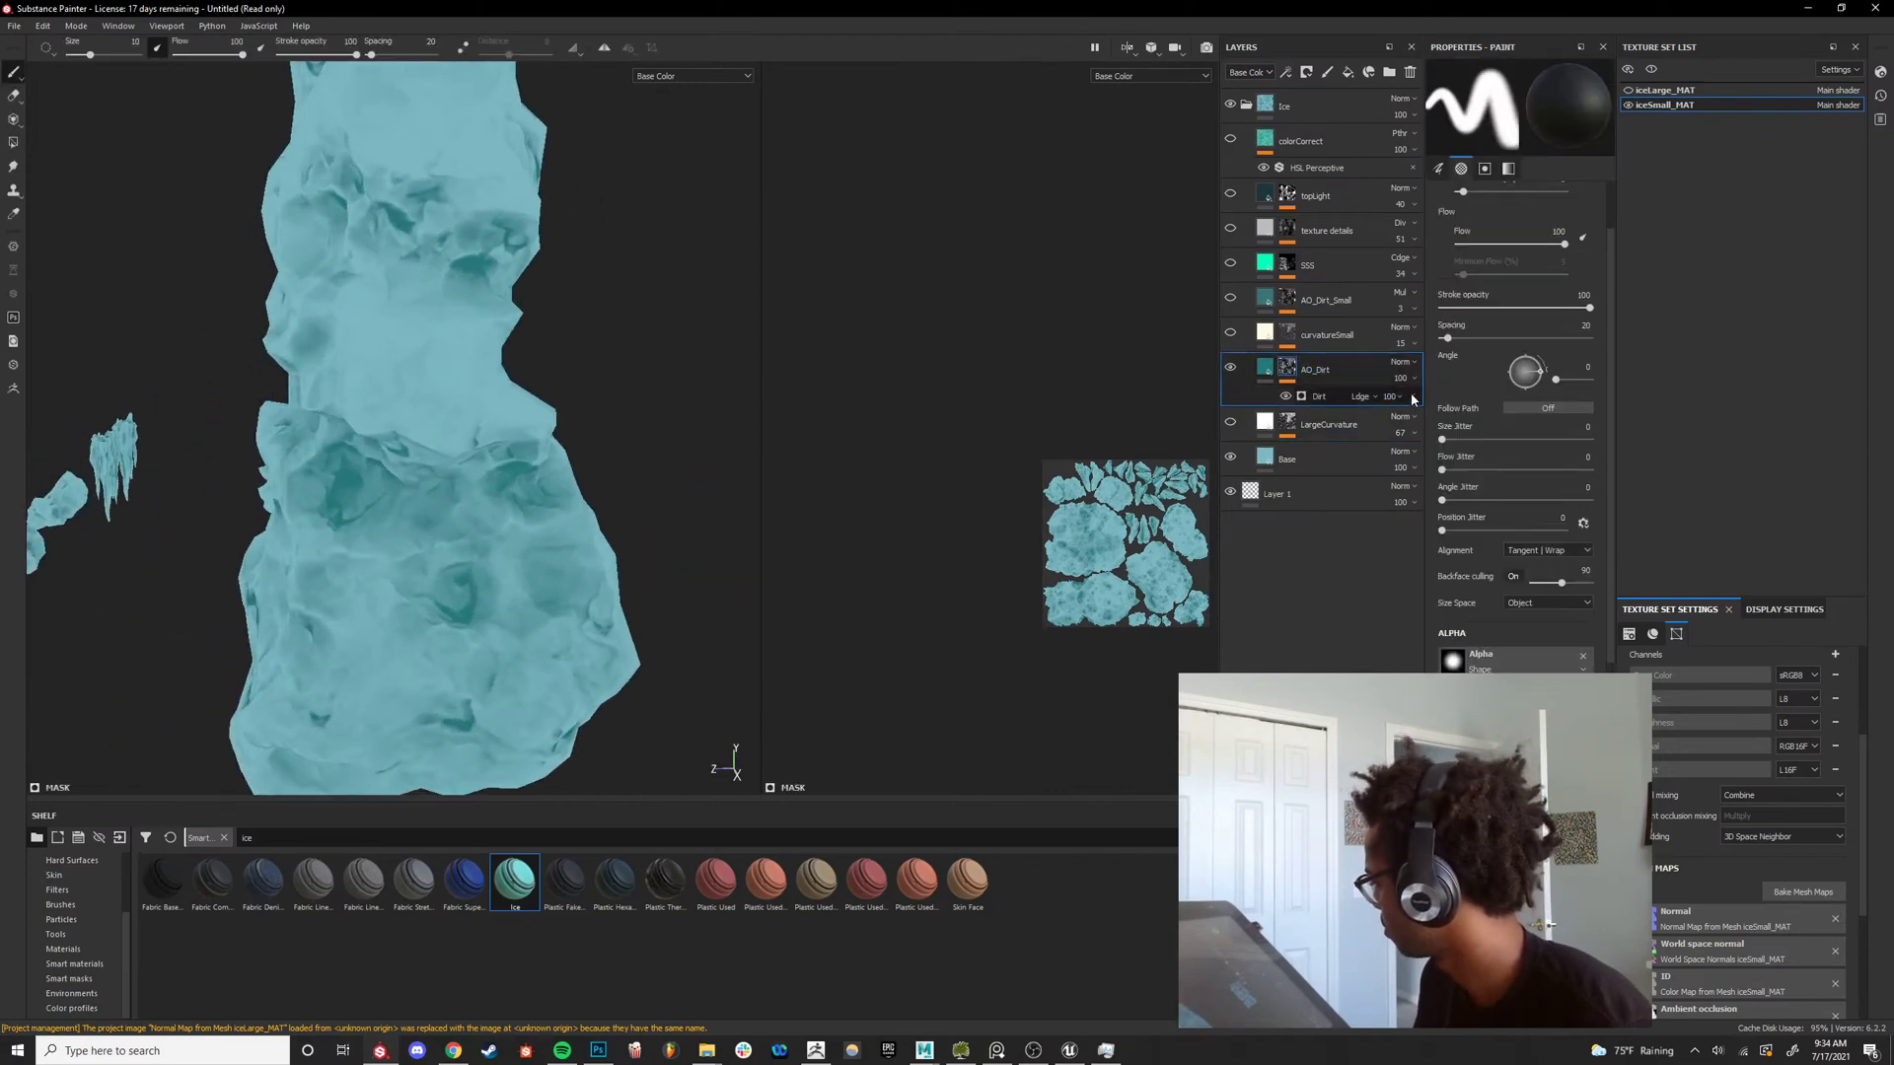
{"action": "left_click", "coordinate": [1402, 380]}
{"action": "left_click_drag", "start_coordinate": [1426, 409], "coordinate": [1459, 408]}
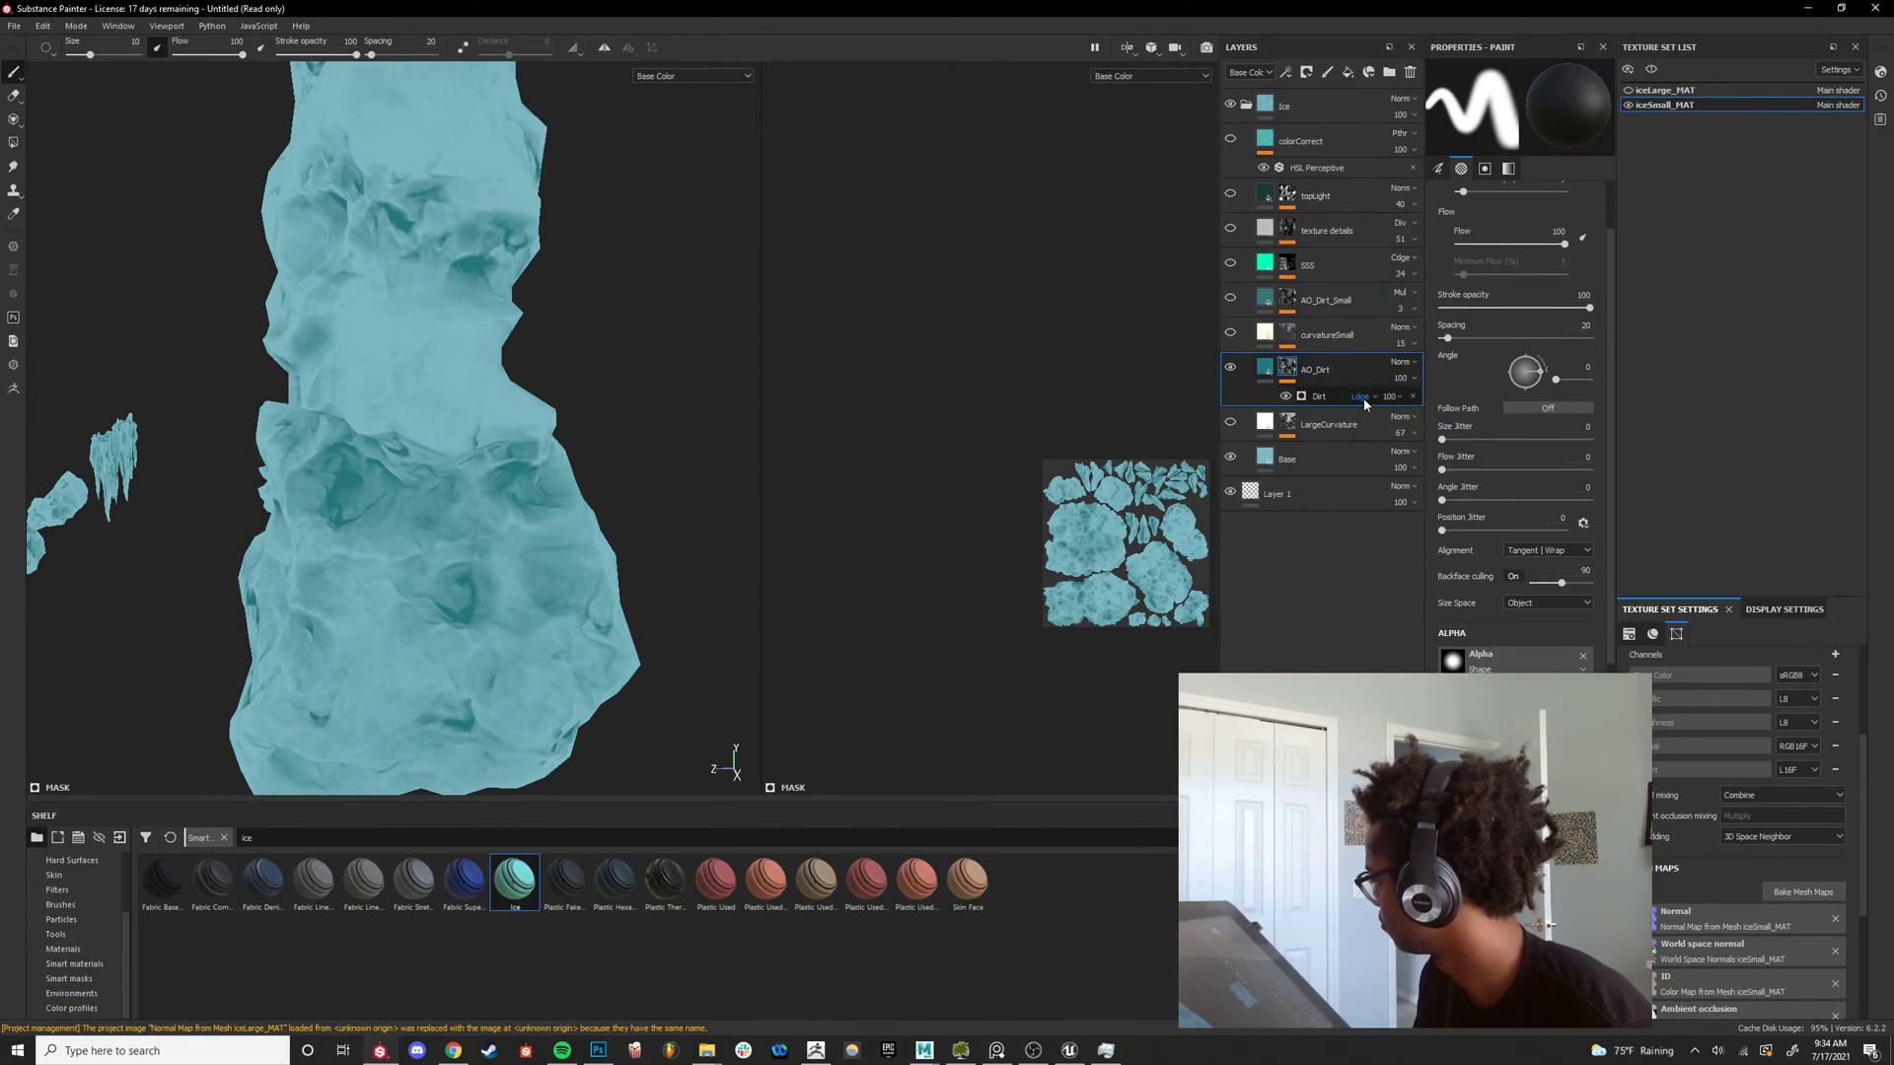
Display the AO_Dirt mask and set its Dirt generator to Dirt Contrast 0.22, Triplanar Blending Contrast 0.53, Grunge Amount 0.23 and Grunge Scale 1.
{"action": "left_click", "coordinate": [1325, 397]}
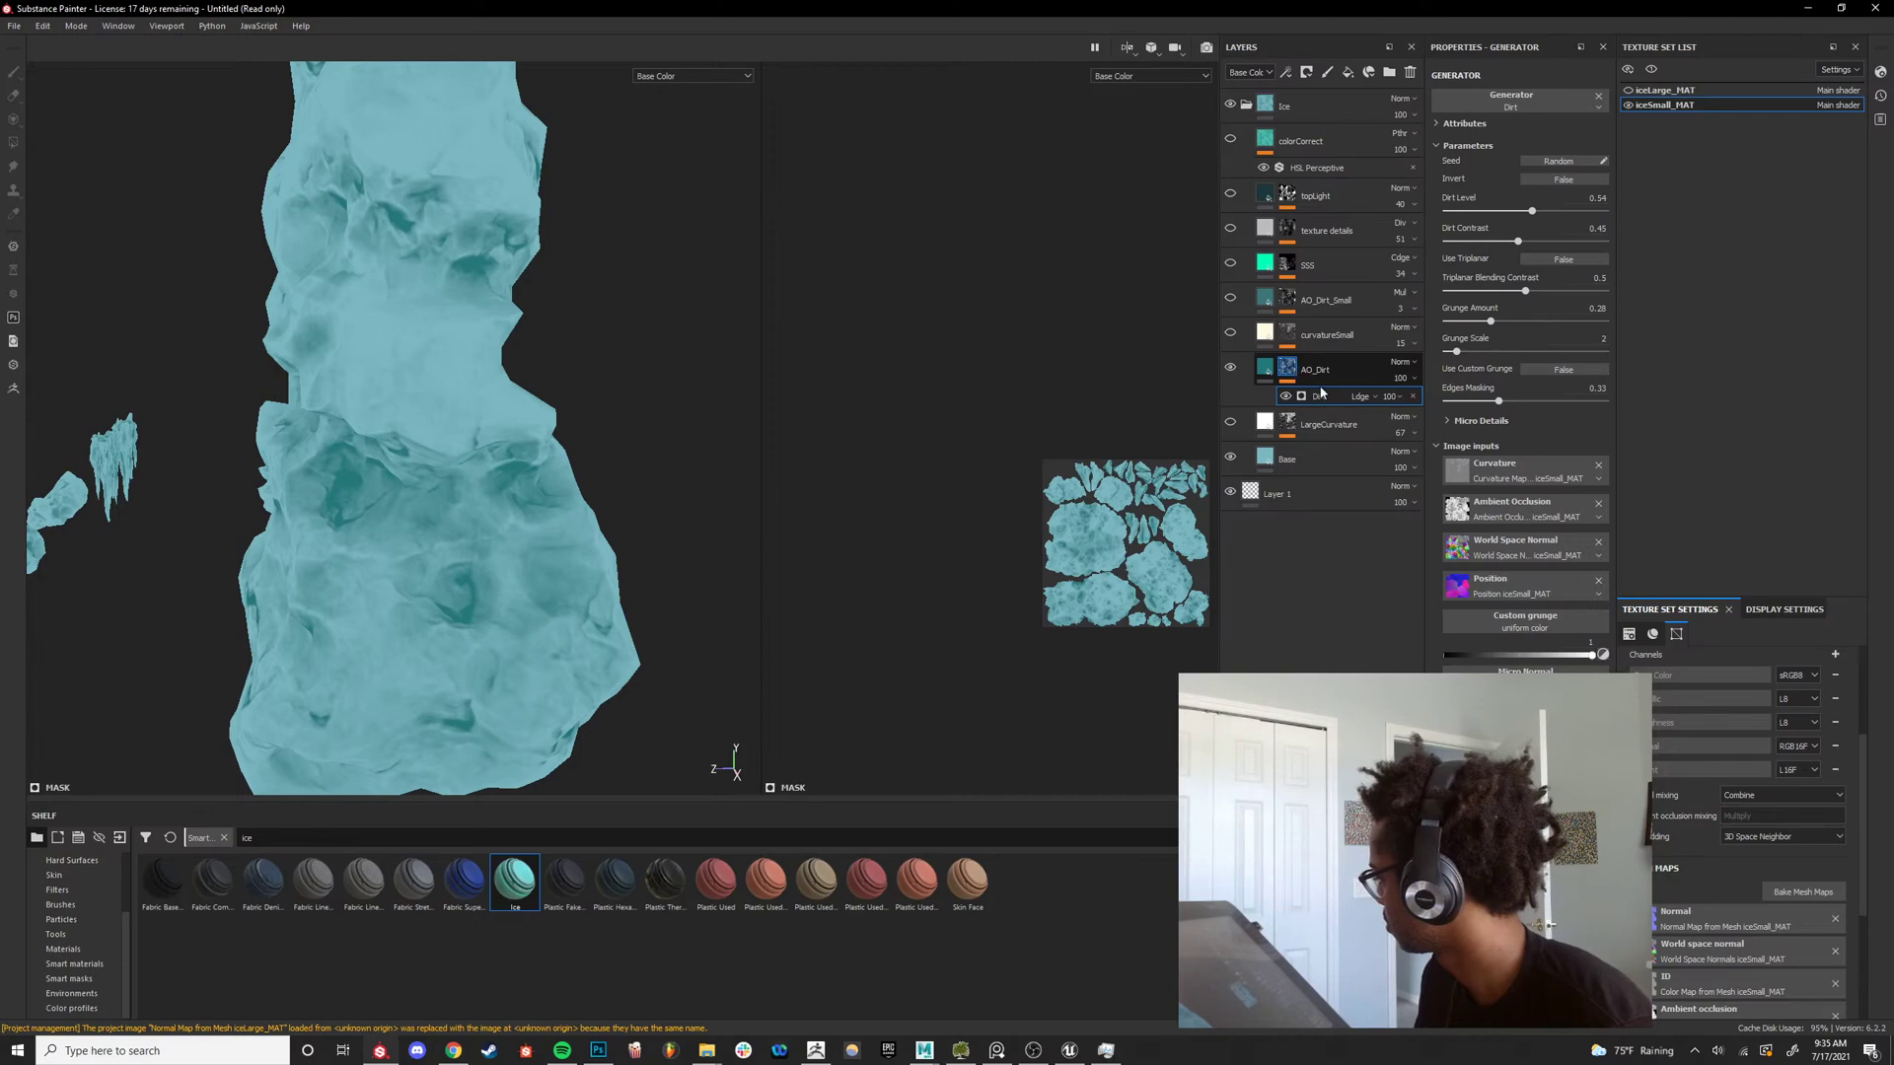
{"action": "left_click", "coordinate": [1322, 395], "text": "alt"}
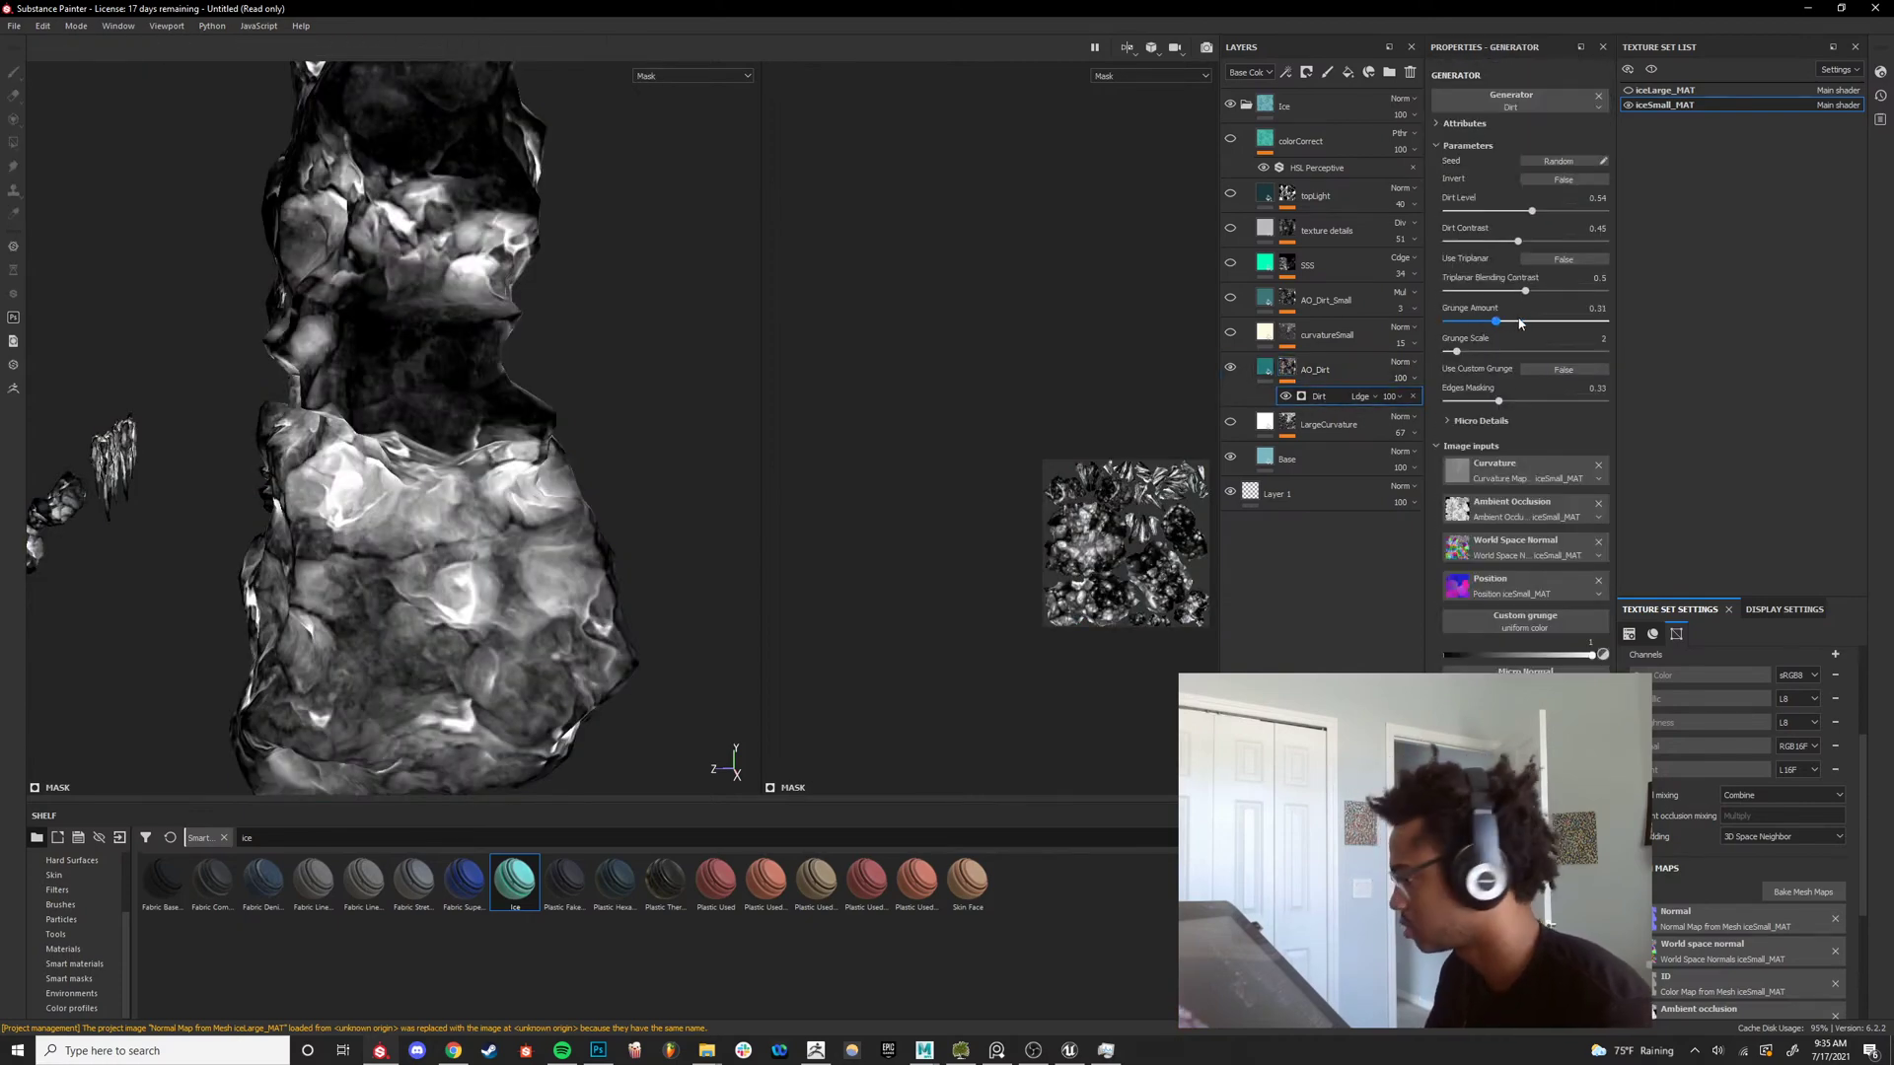
{"action": "left_click_drag", "start_coordinate": [1519, 323], "coordinate": [1483, 351]}
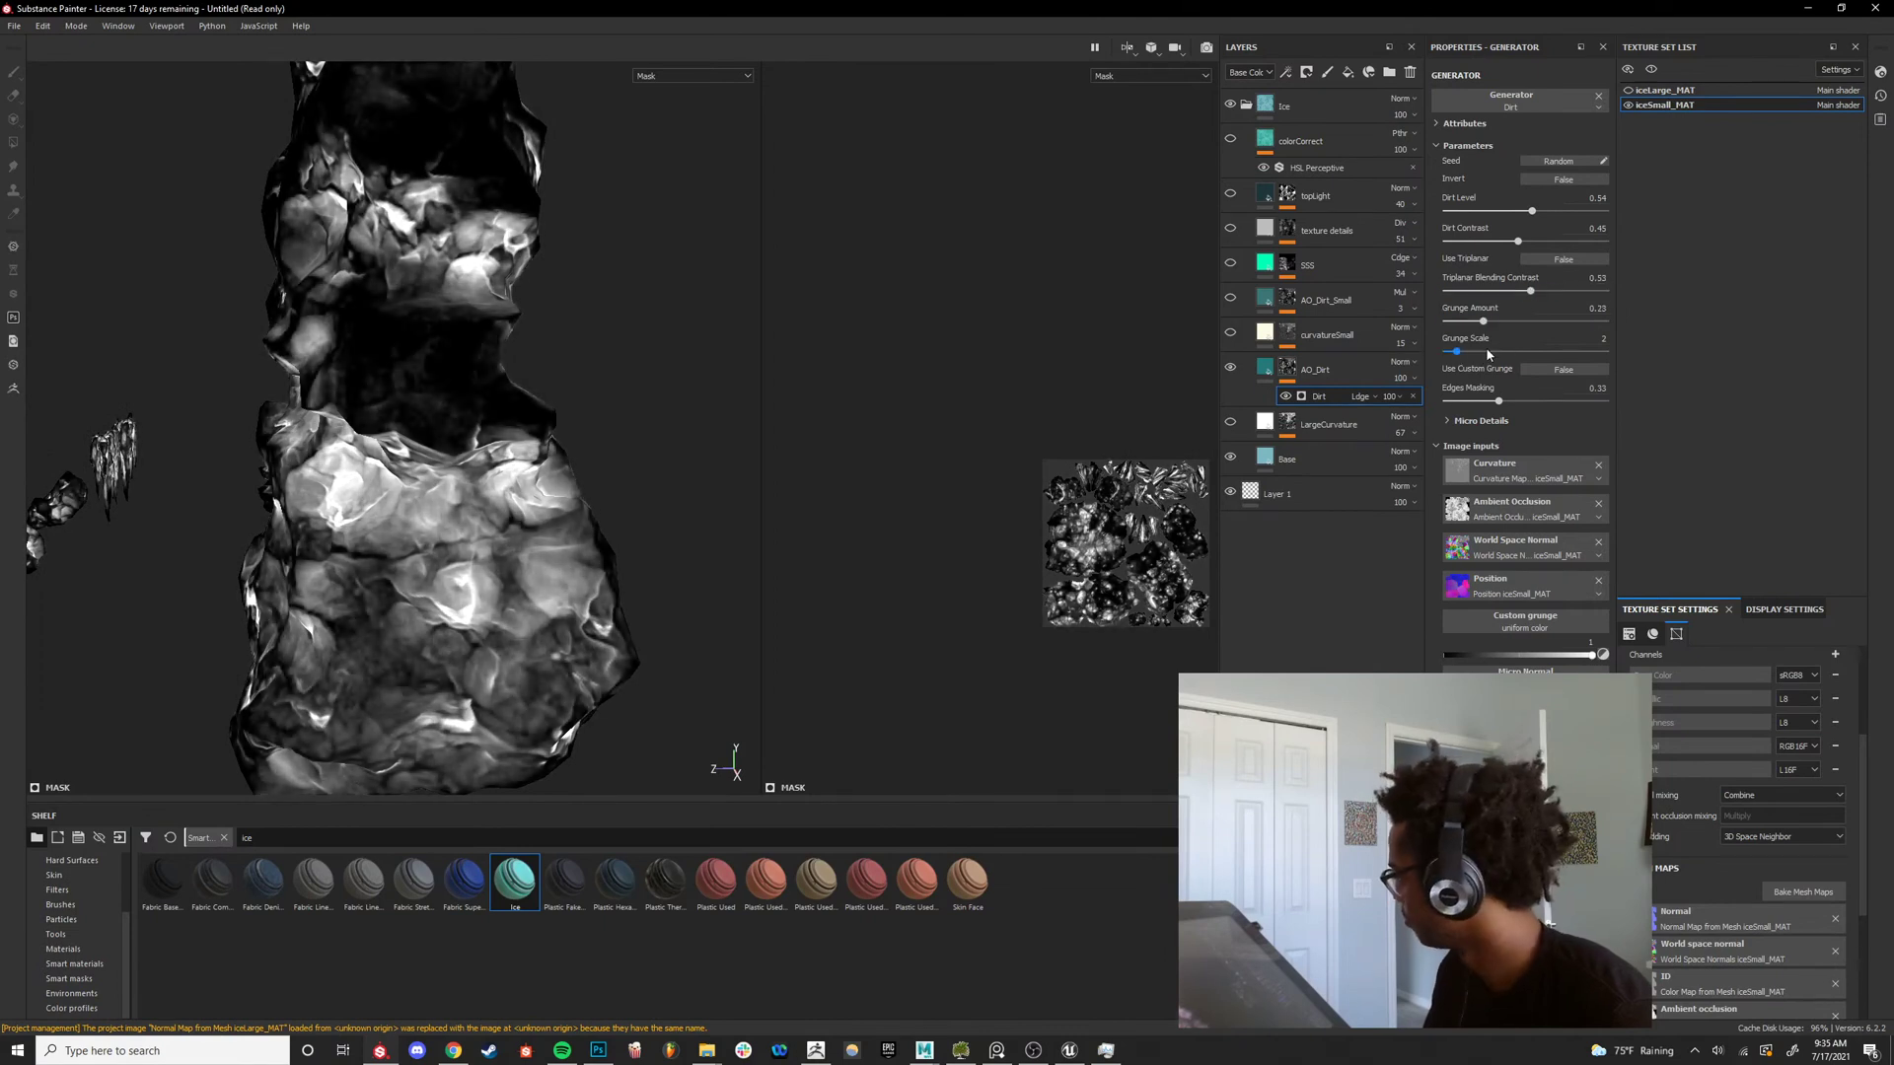
{"action": "left_click_drag", "start_coordinate": [1495, 351], "coordinate": [1446, 368]}
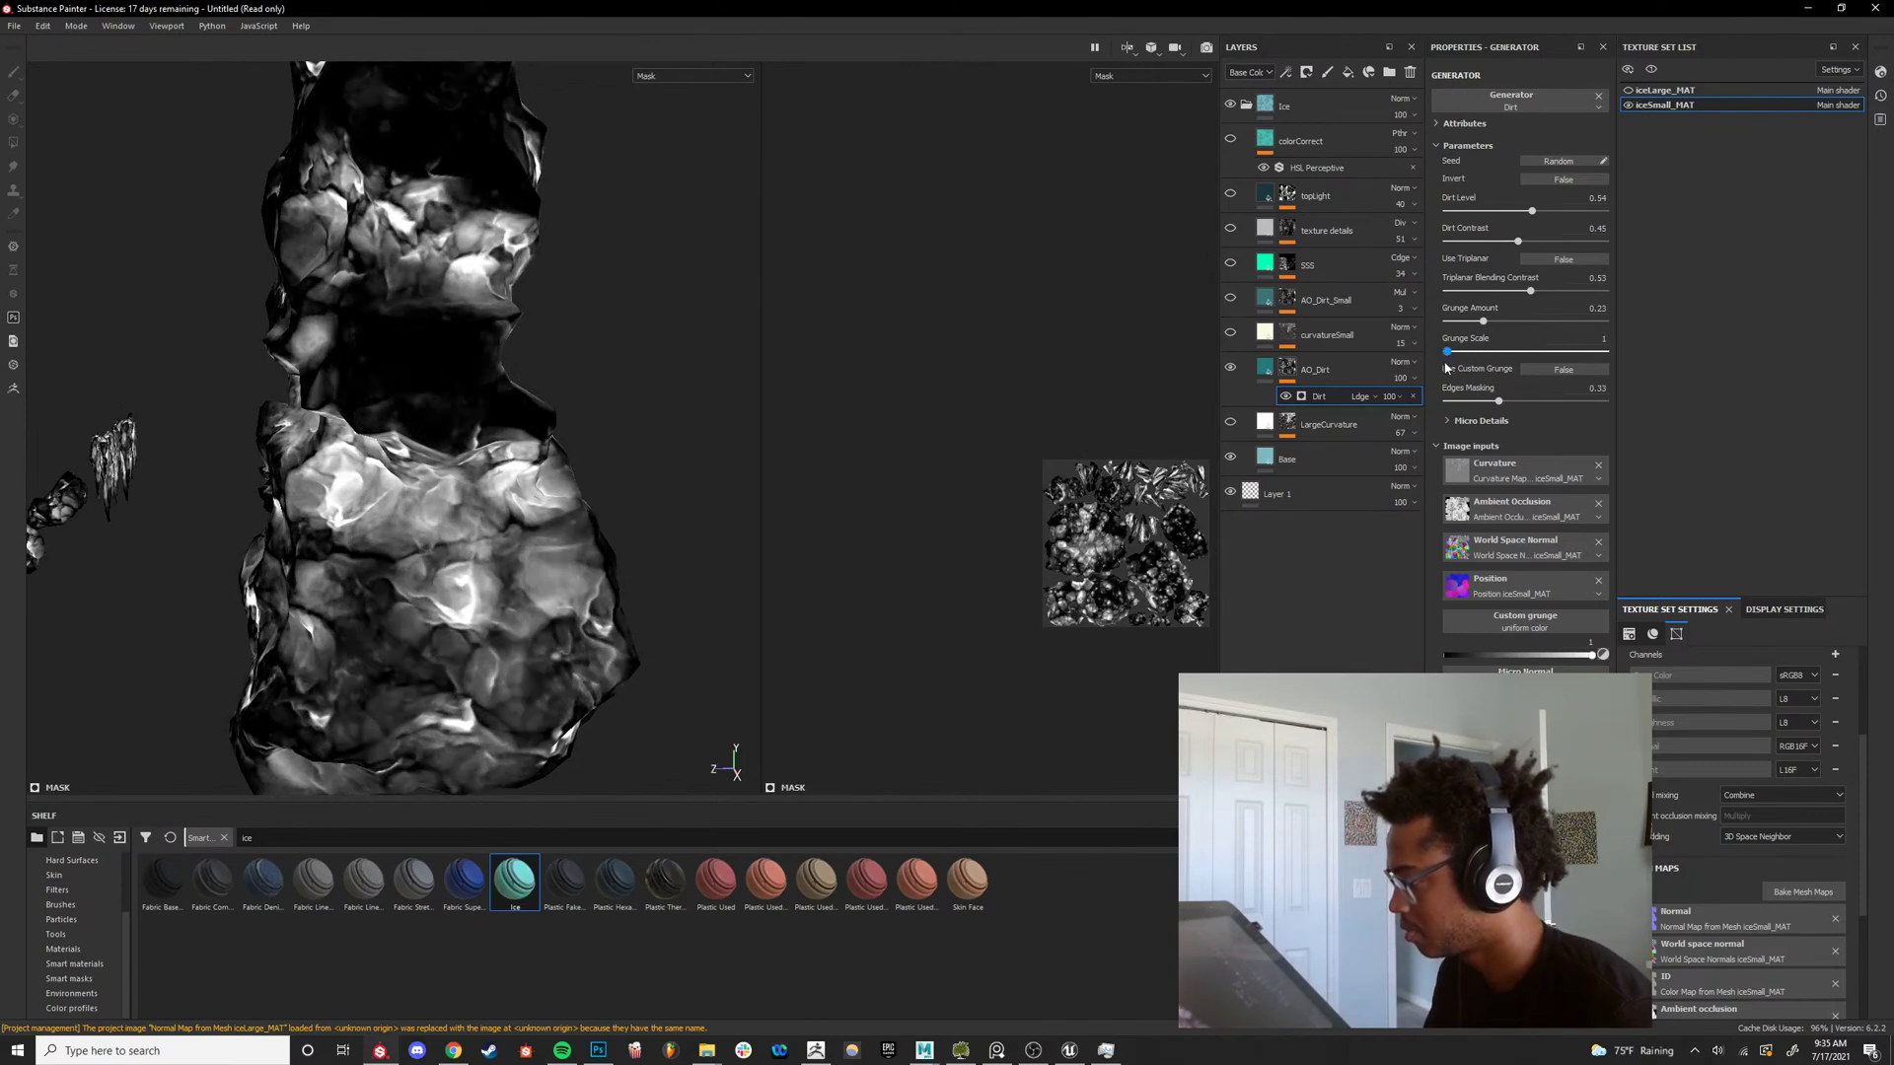
{"action": "left_click_drag", "start_coordinate": [634, 485], "coordinate": [612, 432], "text": "alt"}
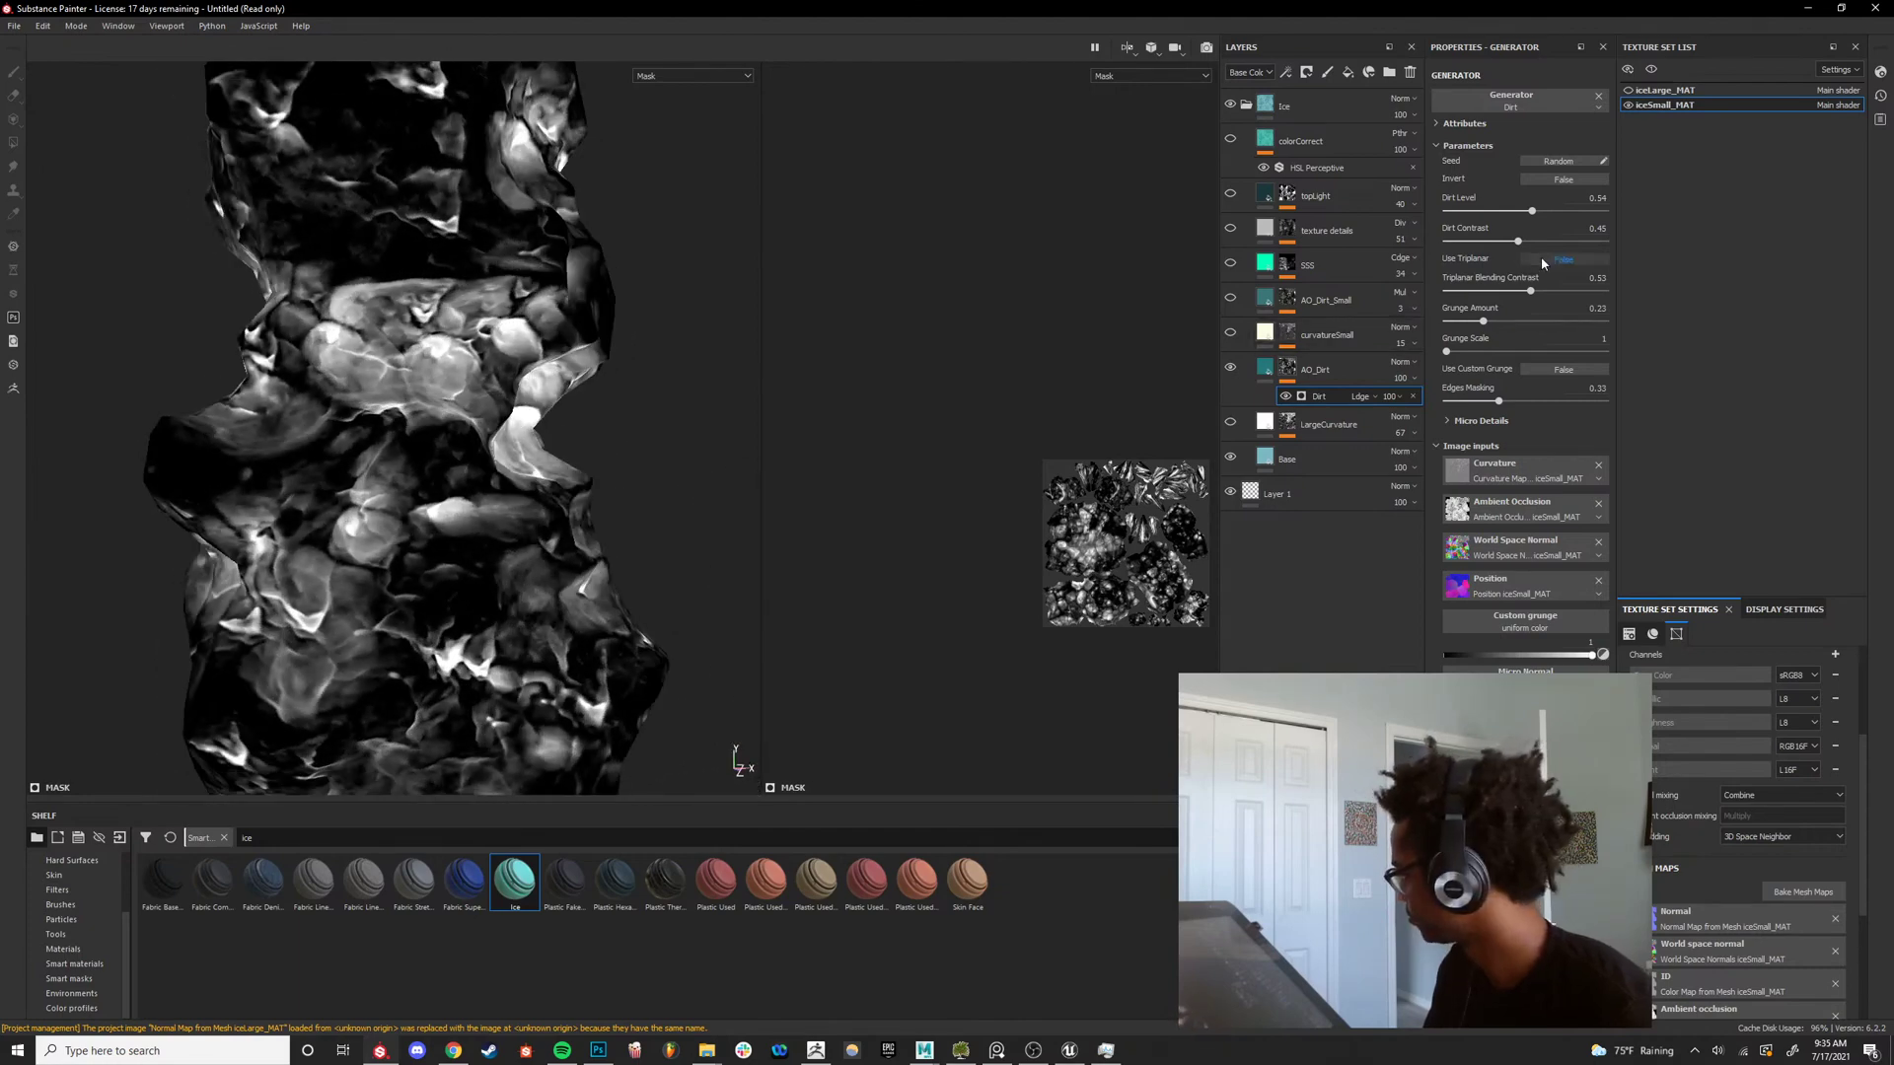
{"action": "left_click_drag", "start_coordinate": [1544, 213], "coordinate": [1439, 272]}
{"action": "key", "text": "ctrl+z"}
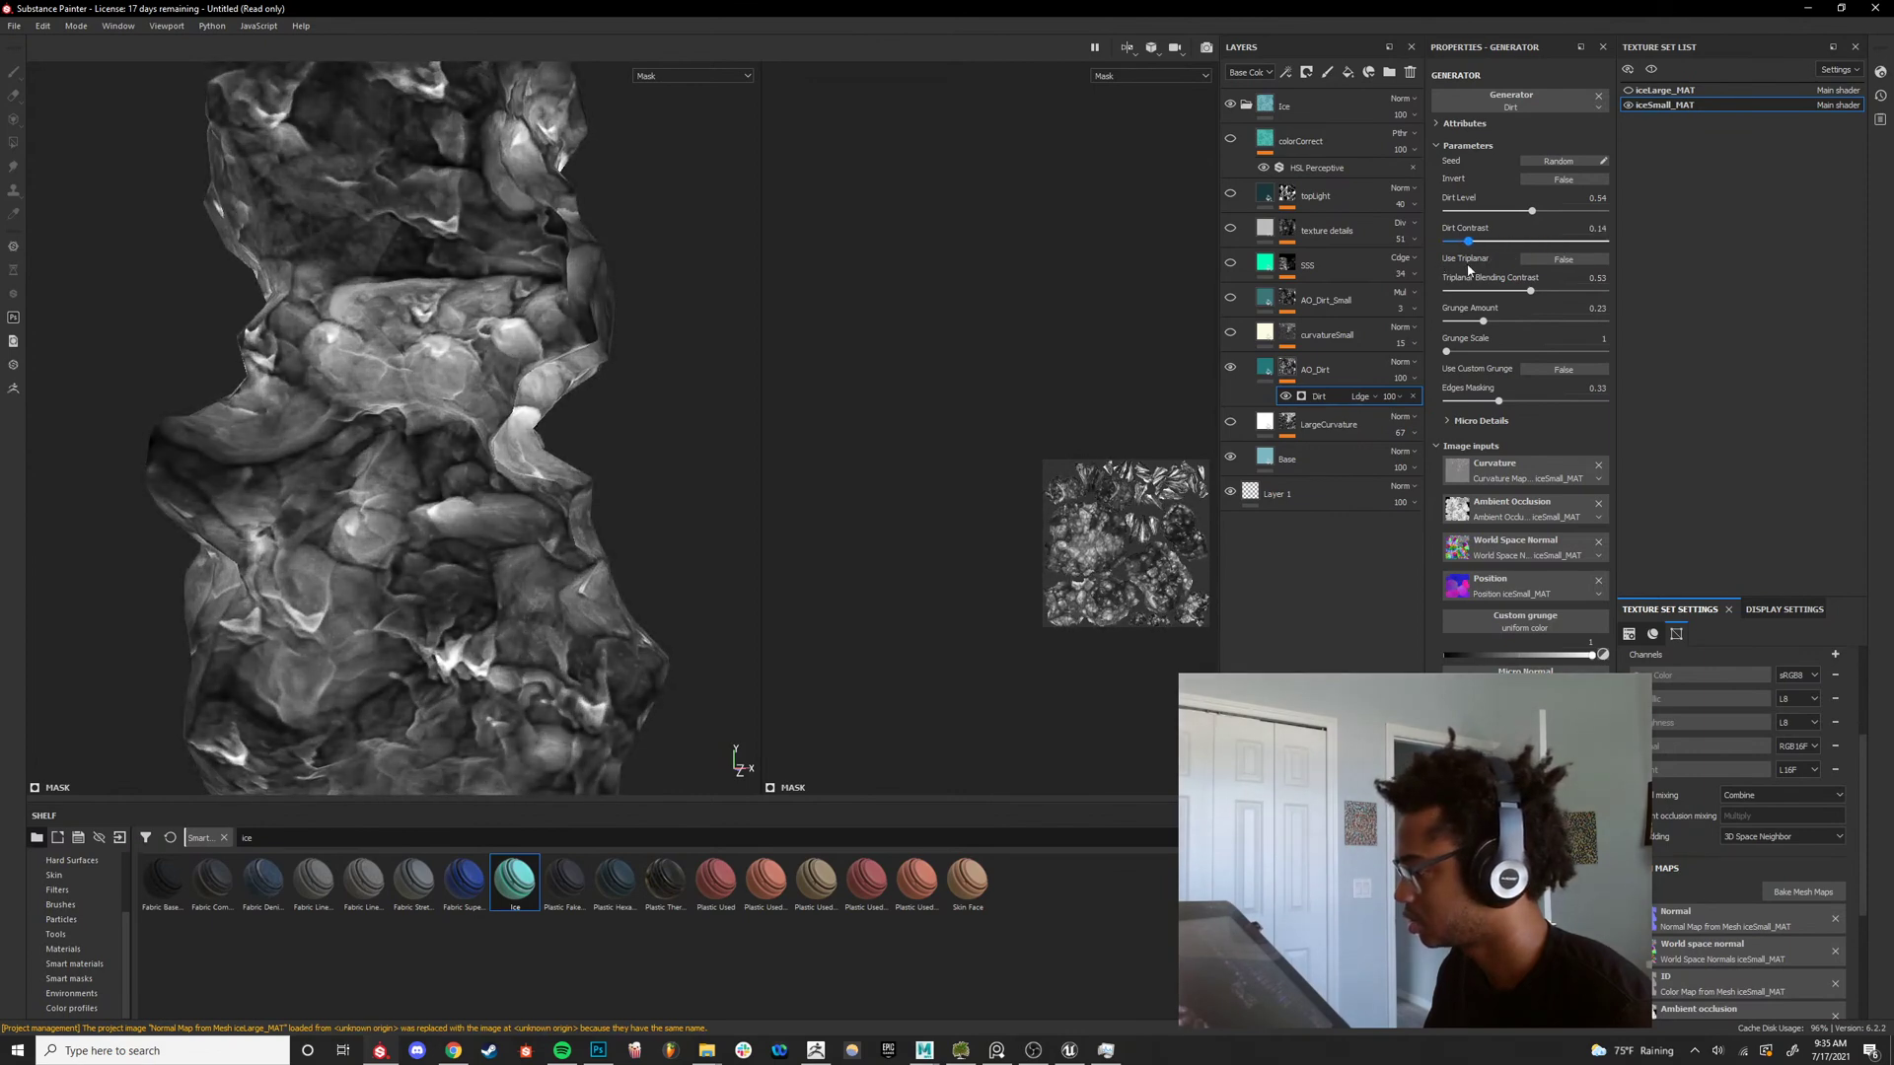
Examine the AO_Dirt mask on the icicles, the flat ice slab and the smaller ice chunks.
{"action": "right_click_drag", "start_coordinate": [502, 435], "coordinate": [325, 513], "text": "alt"}
{"action": "mouse_move", "coordinate": [326, 513]}
{"action": "left_mouse_down", "text": "alt"}
{"action": "mouse_move", "coordinate": [409, 520]}
{"action": "mouse_move", "coordinate": [299, 533]}
{"action": "left_mouse_up", "text": "alt"}
{"action": "middle_click_drag", "start_coordinate": [299, 533], "coordinate": [395, 477], "text": "alt"}
{"action": "right_click_drag", "start_coordinate": [394, 477], "coordinate": [547, 395], "text": "alt"}
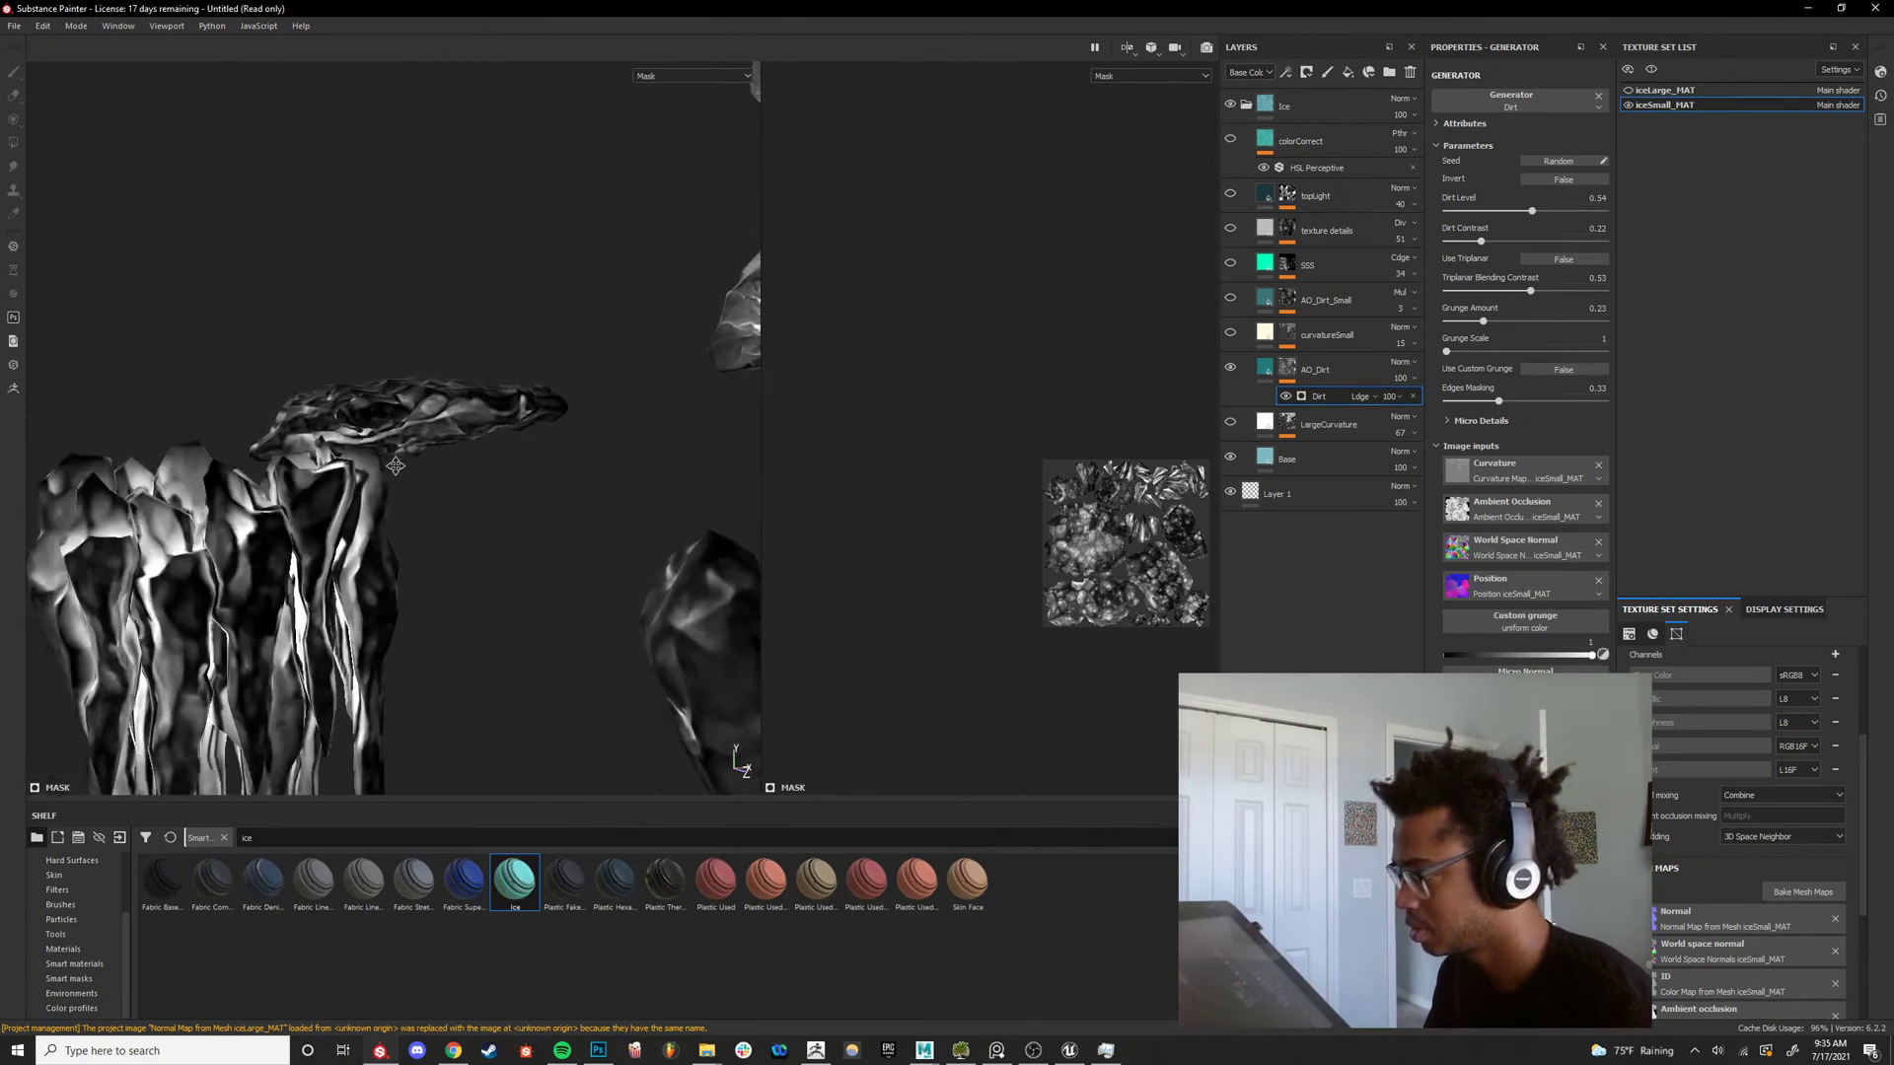
{"action": "middle_click_drag", "start_coordinate": [281, 523], "coordinate": [449, 401], "text": "alt"}
{"action": "left_click_drag", "start_coordinate": [450, 402], "coordinate": [511, 623], "text": "alt"}
{"action": "right_click_drag", "start_coordinate": [510, 623], "coordinate": [394, 562], "text": "alt"}
{"action": "middle_click_drag", "start_coordinate": [563, 395], "coordinate": [444, 508], "text": "alt"}
{"action": "left_click_drag", "start_coordinate": [444, 508], "coordinate": [419, 638], "text": "alt"}
{"action": "right_click_drag", "start_coordinate": [418, 638], "coordinate": [474, 651], "text": "alt"}
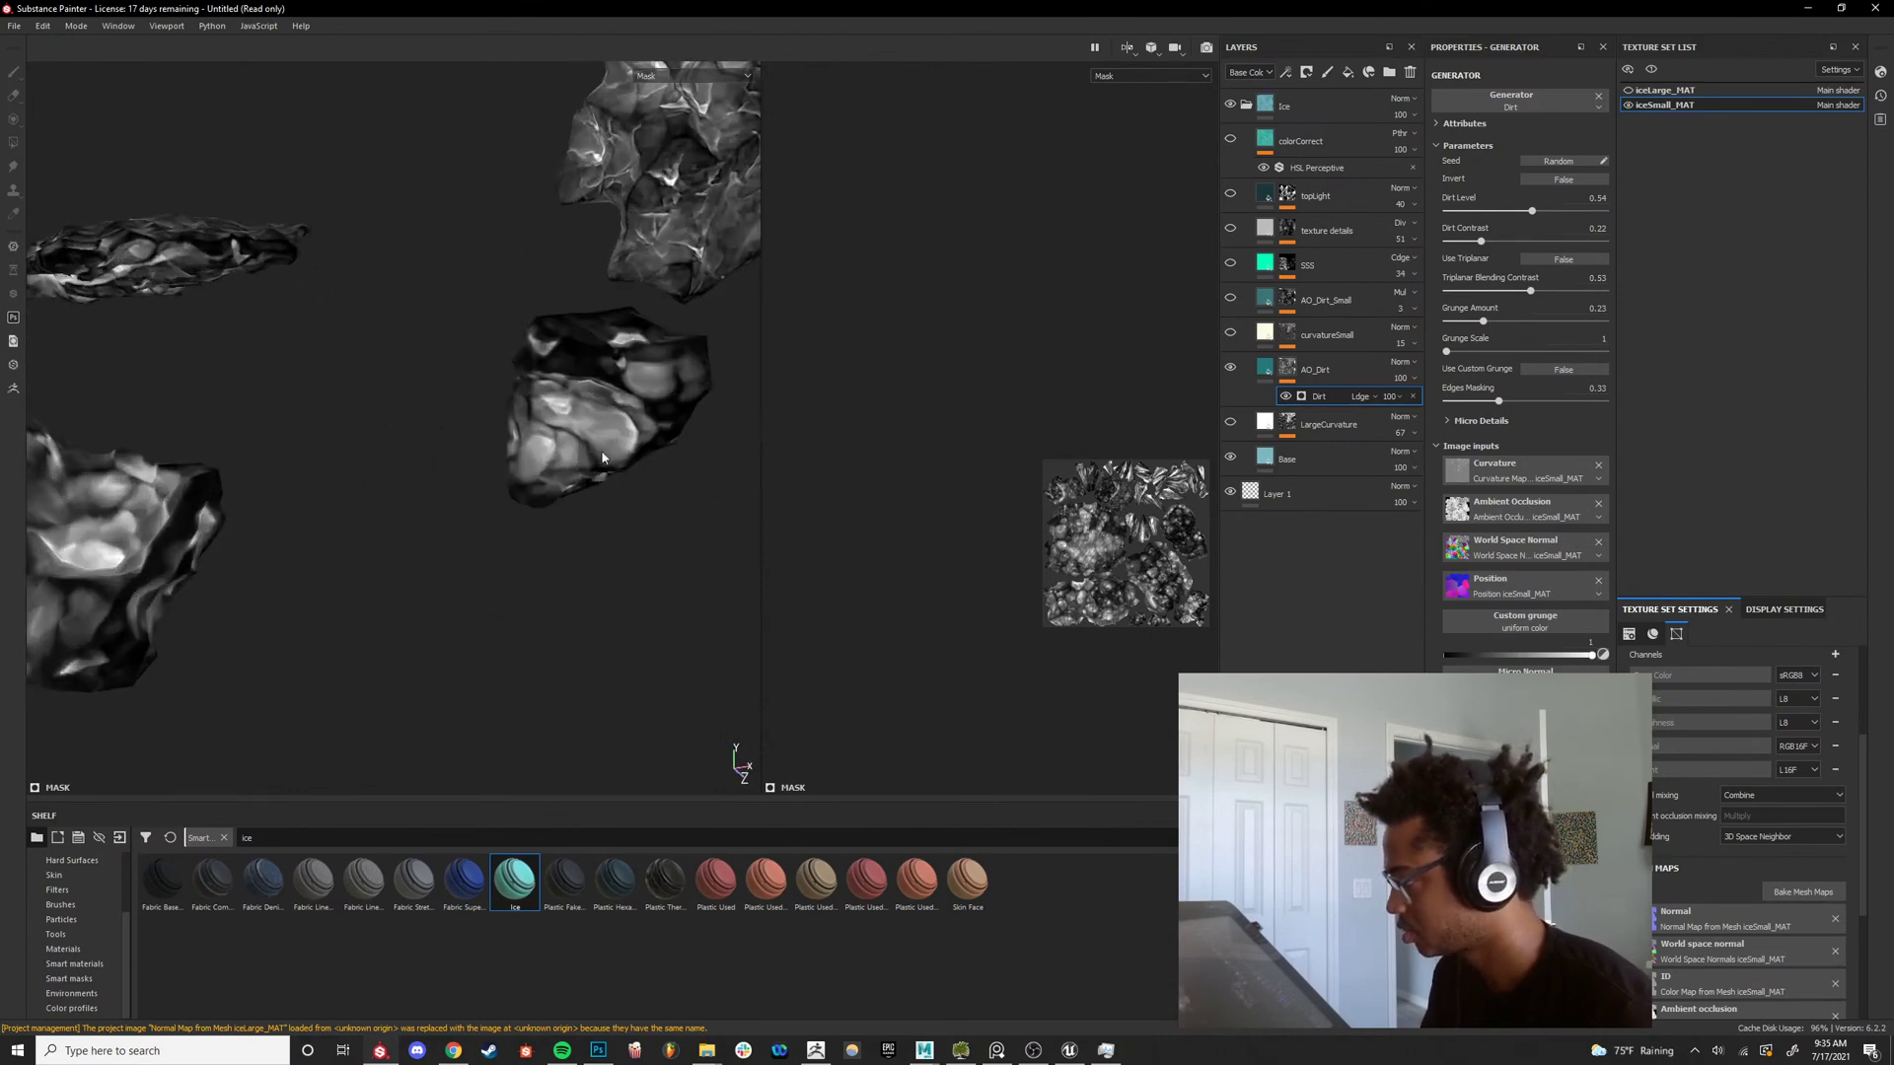
{"action": "middle_click_drag", "start_coordinate": [473, 414], "coordinate": [203, 494], "text": "alt"}
{"action": "left_click_drag", "start_coordinate": [203, 495], "coordinate": [529, 536], "text": "alt"}
Return to the base color view, check the AO_Dirt shading on the ice pieces, and select the layer's mask.
{"action": "left_click", "coordinate": [1264, 369]}
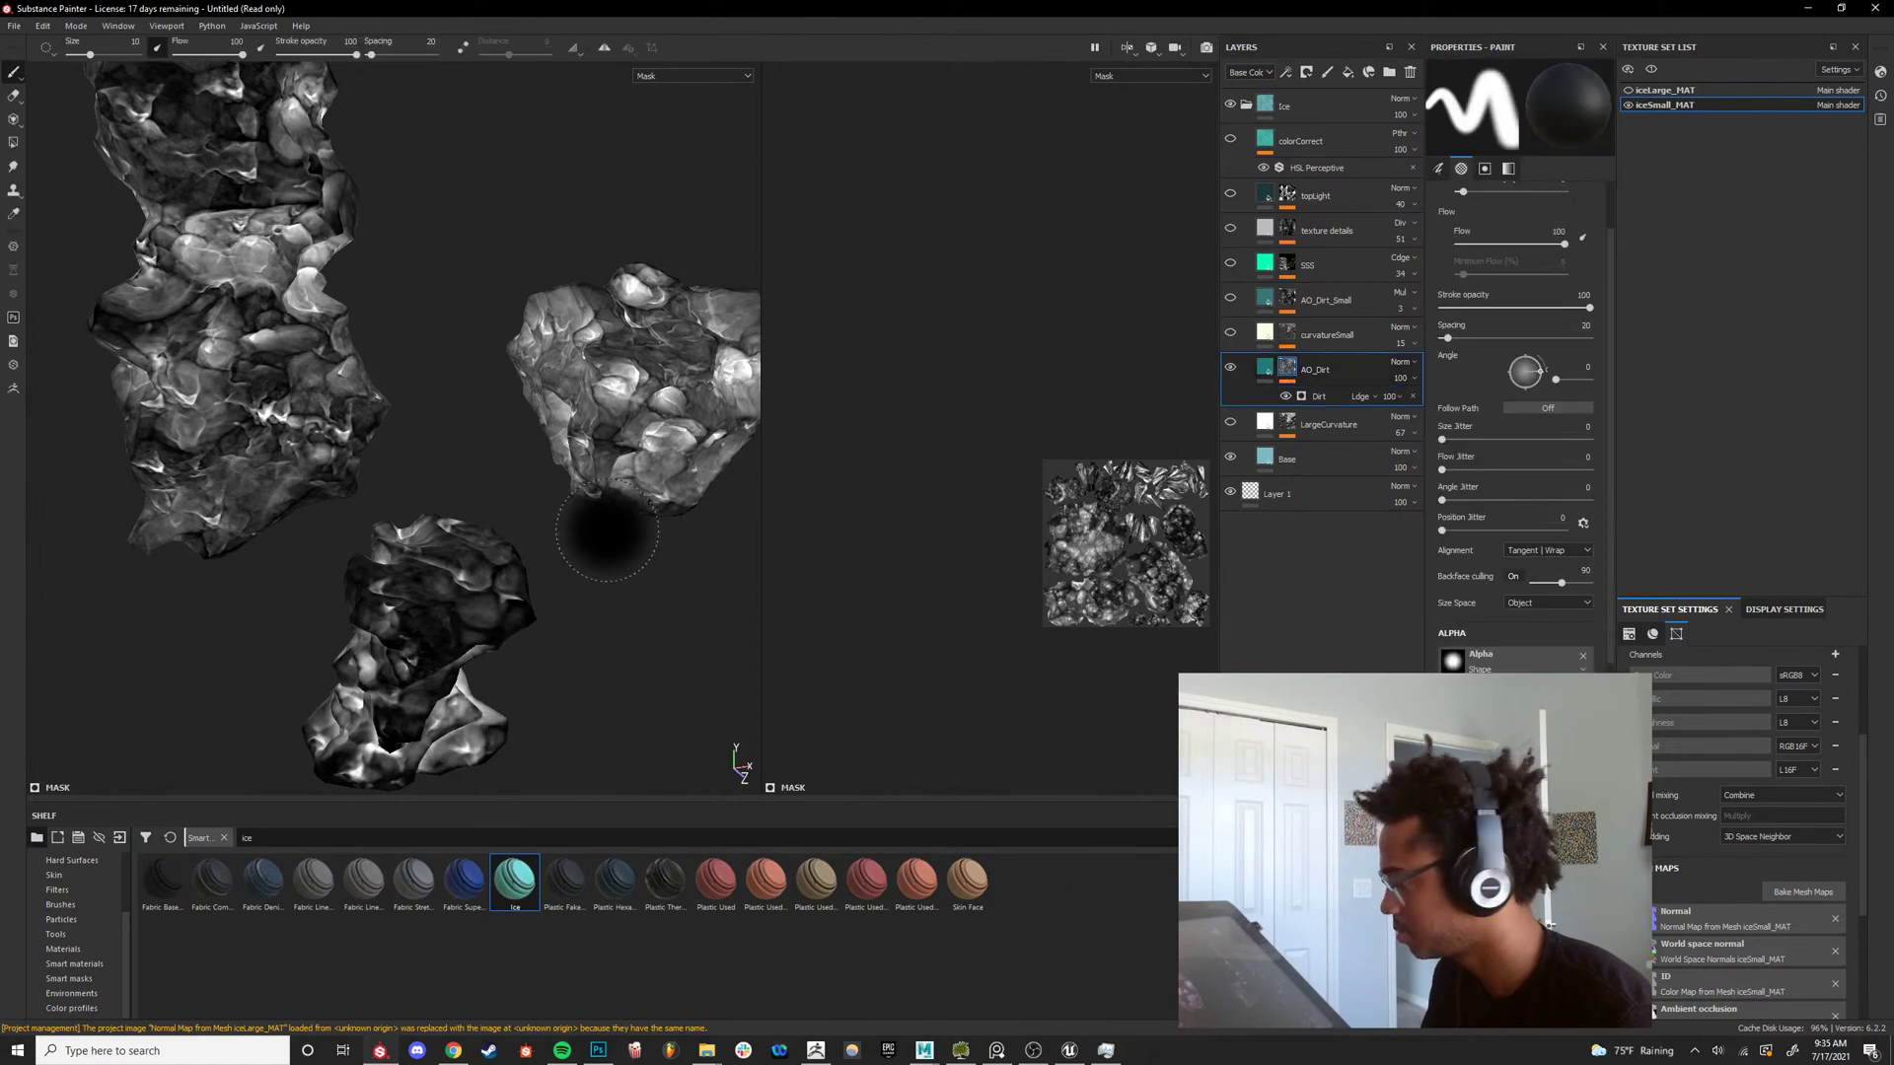
{"action": "left_click_drag", "start_coordinate": [499, 606], "coordinate": [447, 572], "text": "alt"}
{"action": "middle_click_drag", "start_coordinate": [447, 572], "coordinate": [562, 534], "text": "alt"}
{"action": "left_click_drag", "start_coordinate": [562, 535], "coordinate": [611, 523], "text": "alt"}
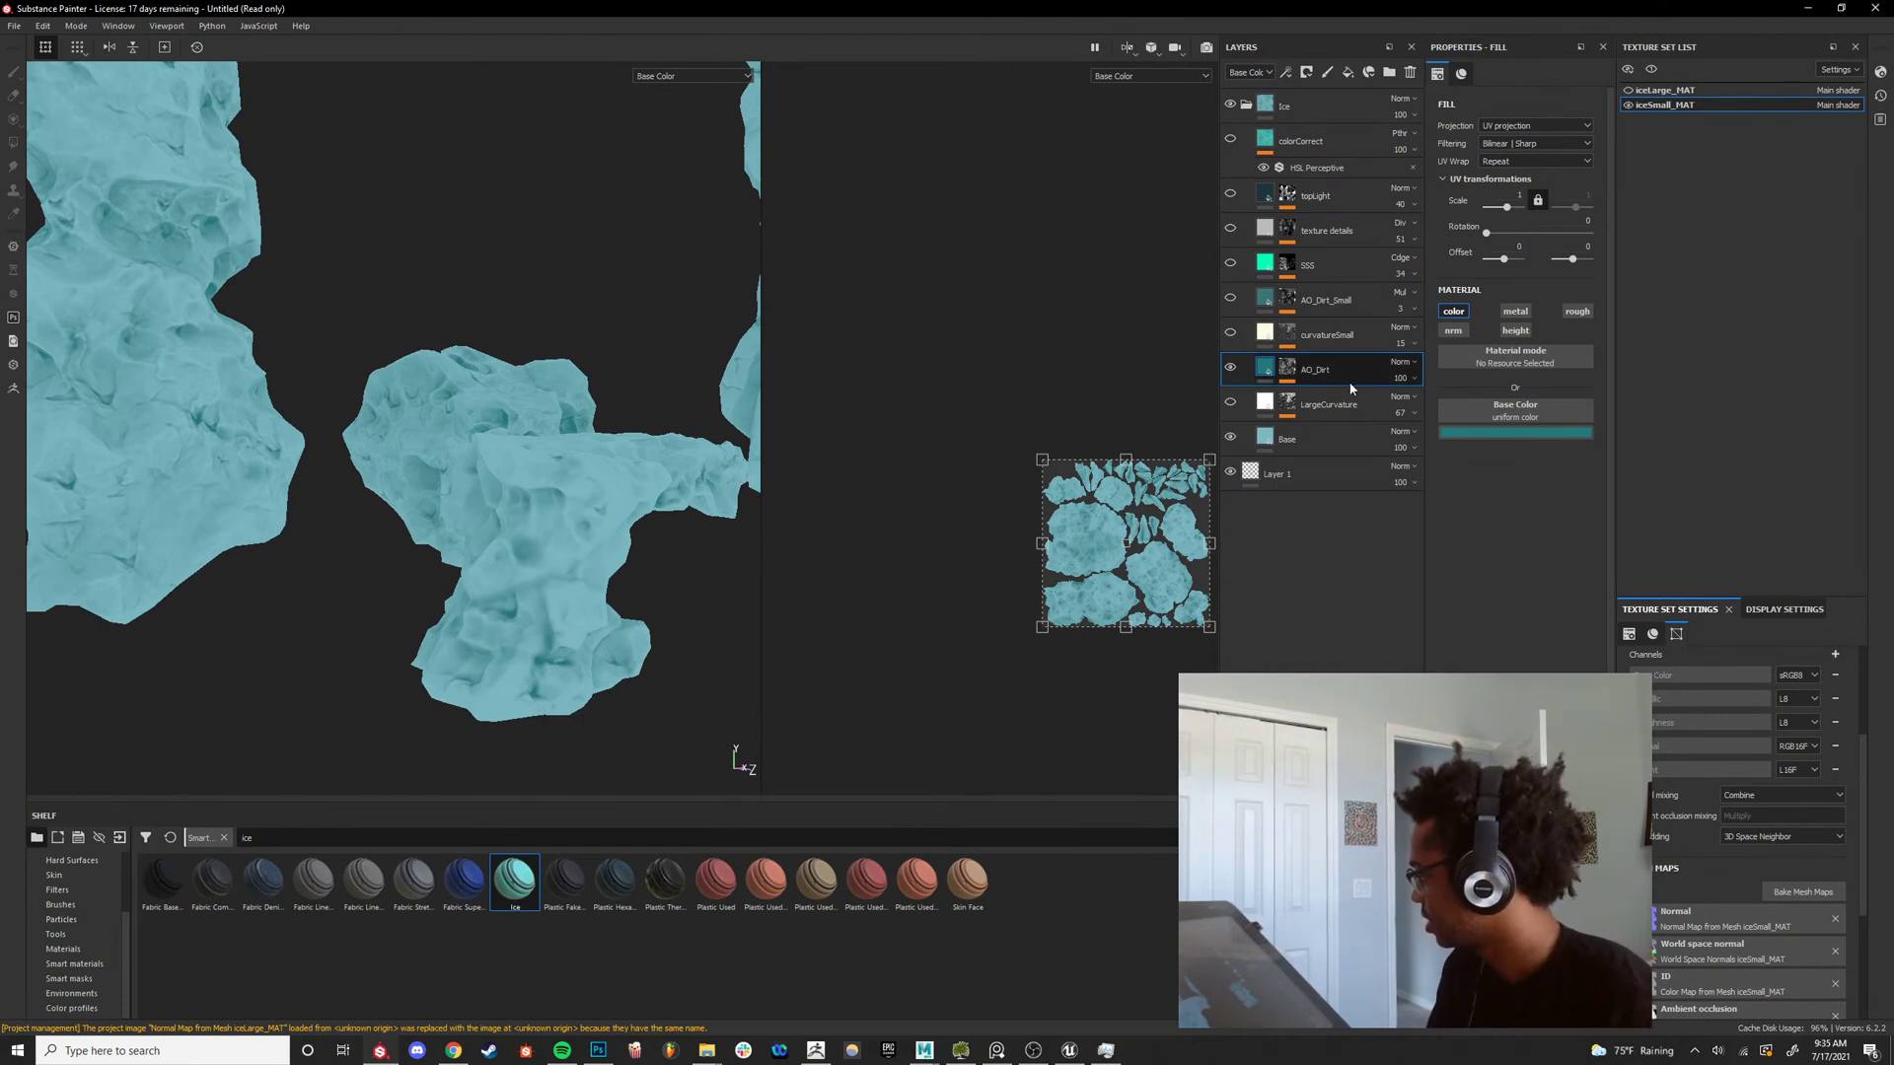
{"action": "left_click", "coordinate": [1288, 371]}
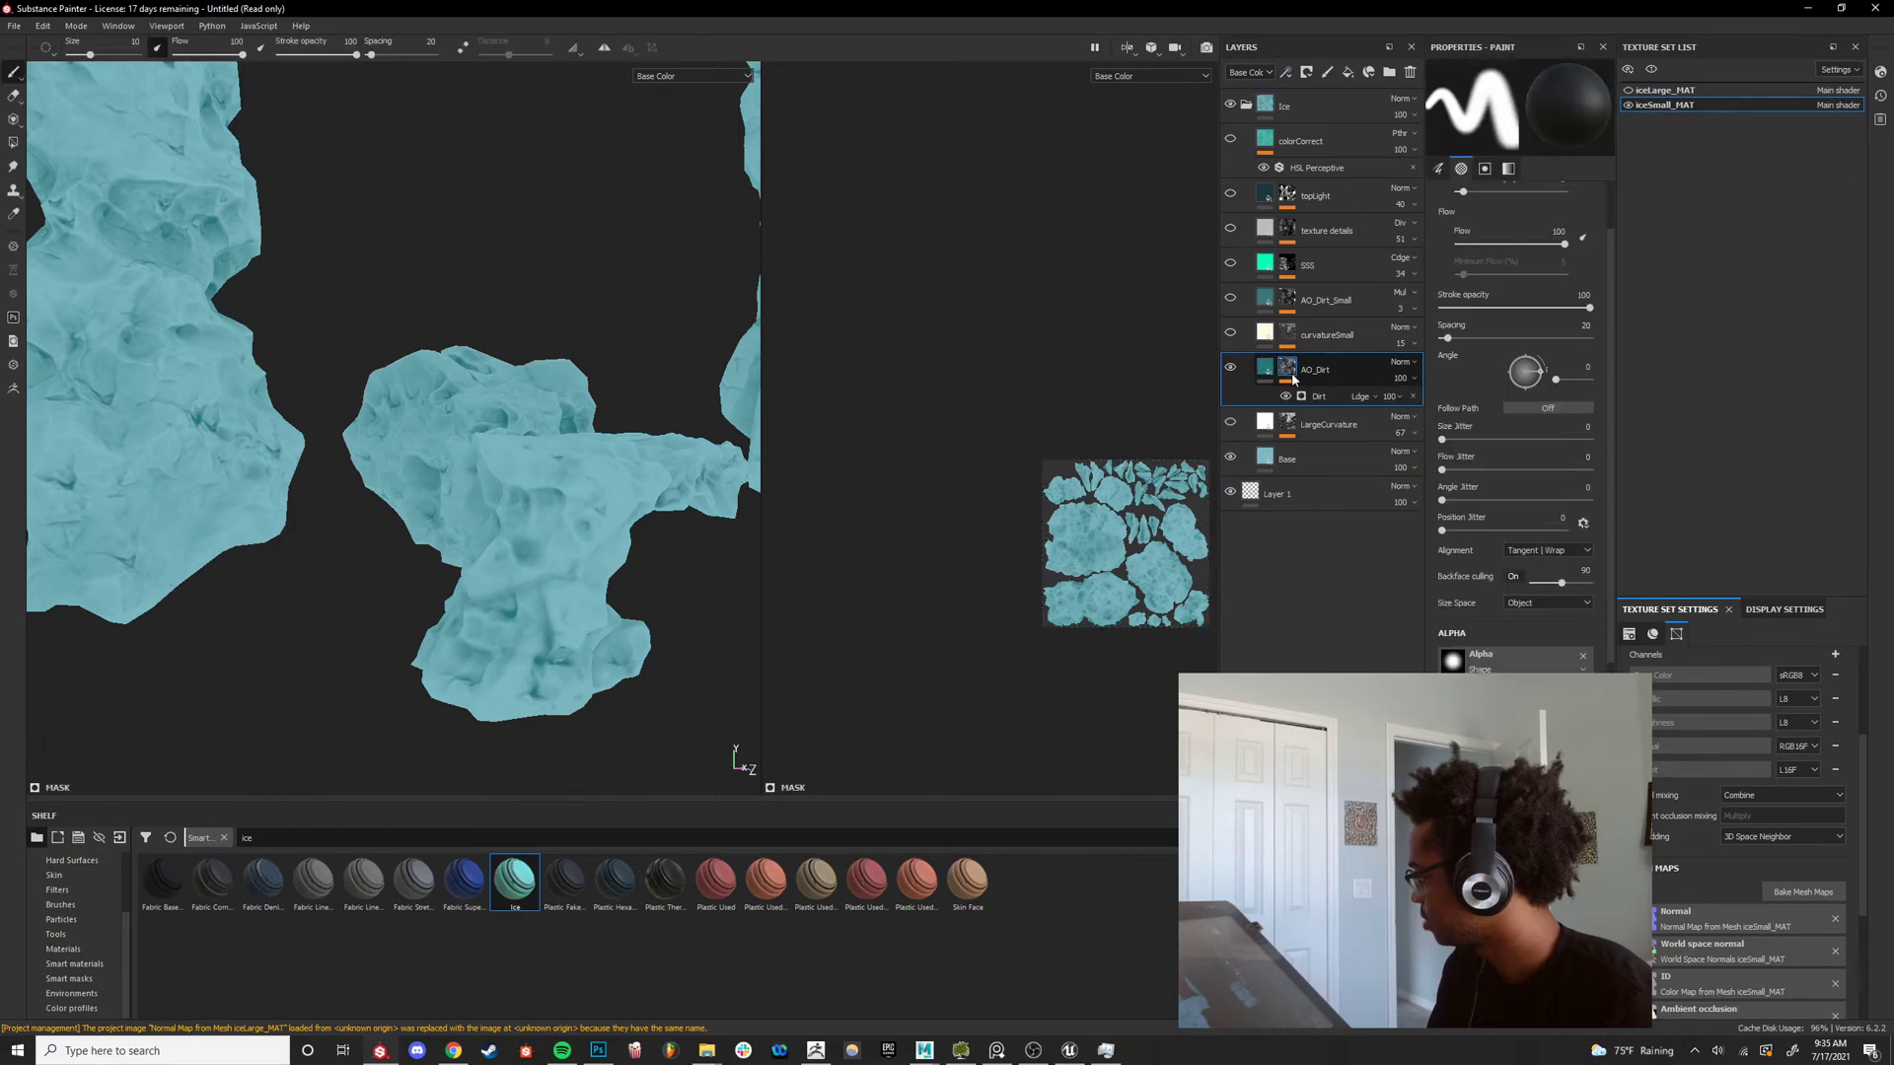
Show the LargeCurvature layer, move it above AO_Dirt, and set its opacity to 15.
{"action": "mouse_move", "coordinate": [622, 518]}
{"action": "left_mouse_down", "text": "alt"}
{"action": "mouse_move", "coordinate": [635, 486]}
{"action": "mouse_move", "coordinate": [544, 465]}
{"action": "mouse_move", "coordinate": [499, 516]}
{"action": "mouse_move", "coordinate": [424, 541]}
{"action": "mouse_move", "coordinate": [487, 423]}
{"action": "mouse_move", "coordinate": [567, 444]}
{"action": "mouse_move", "coordinate": [423, 423]}
{"action": "mouse_move", "coordinate": [463, 424]}
{"action": "left_mouse_up", "text": "alt"}
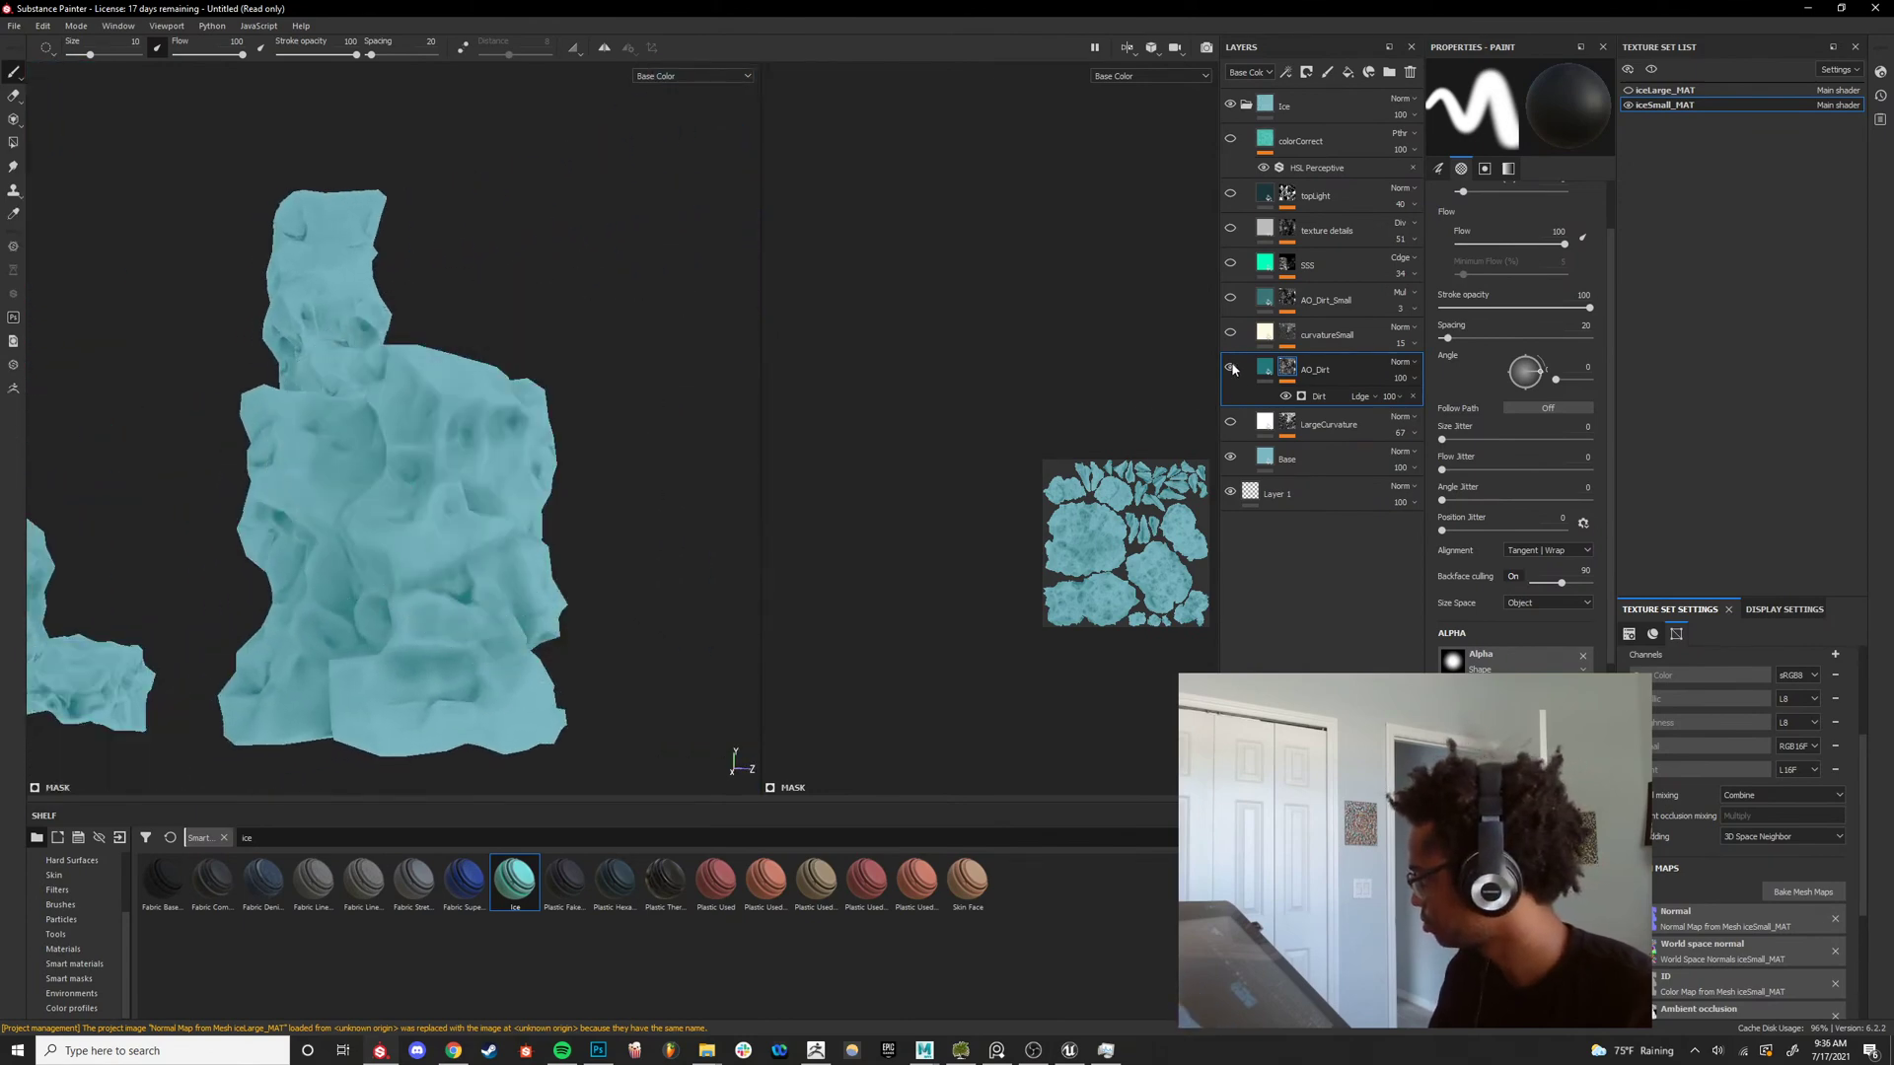
{"action": "left_click", "coordinate": [1239, 422]}
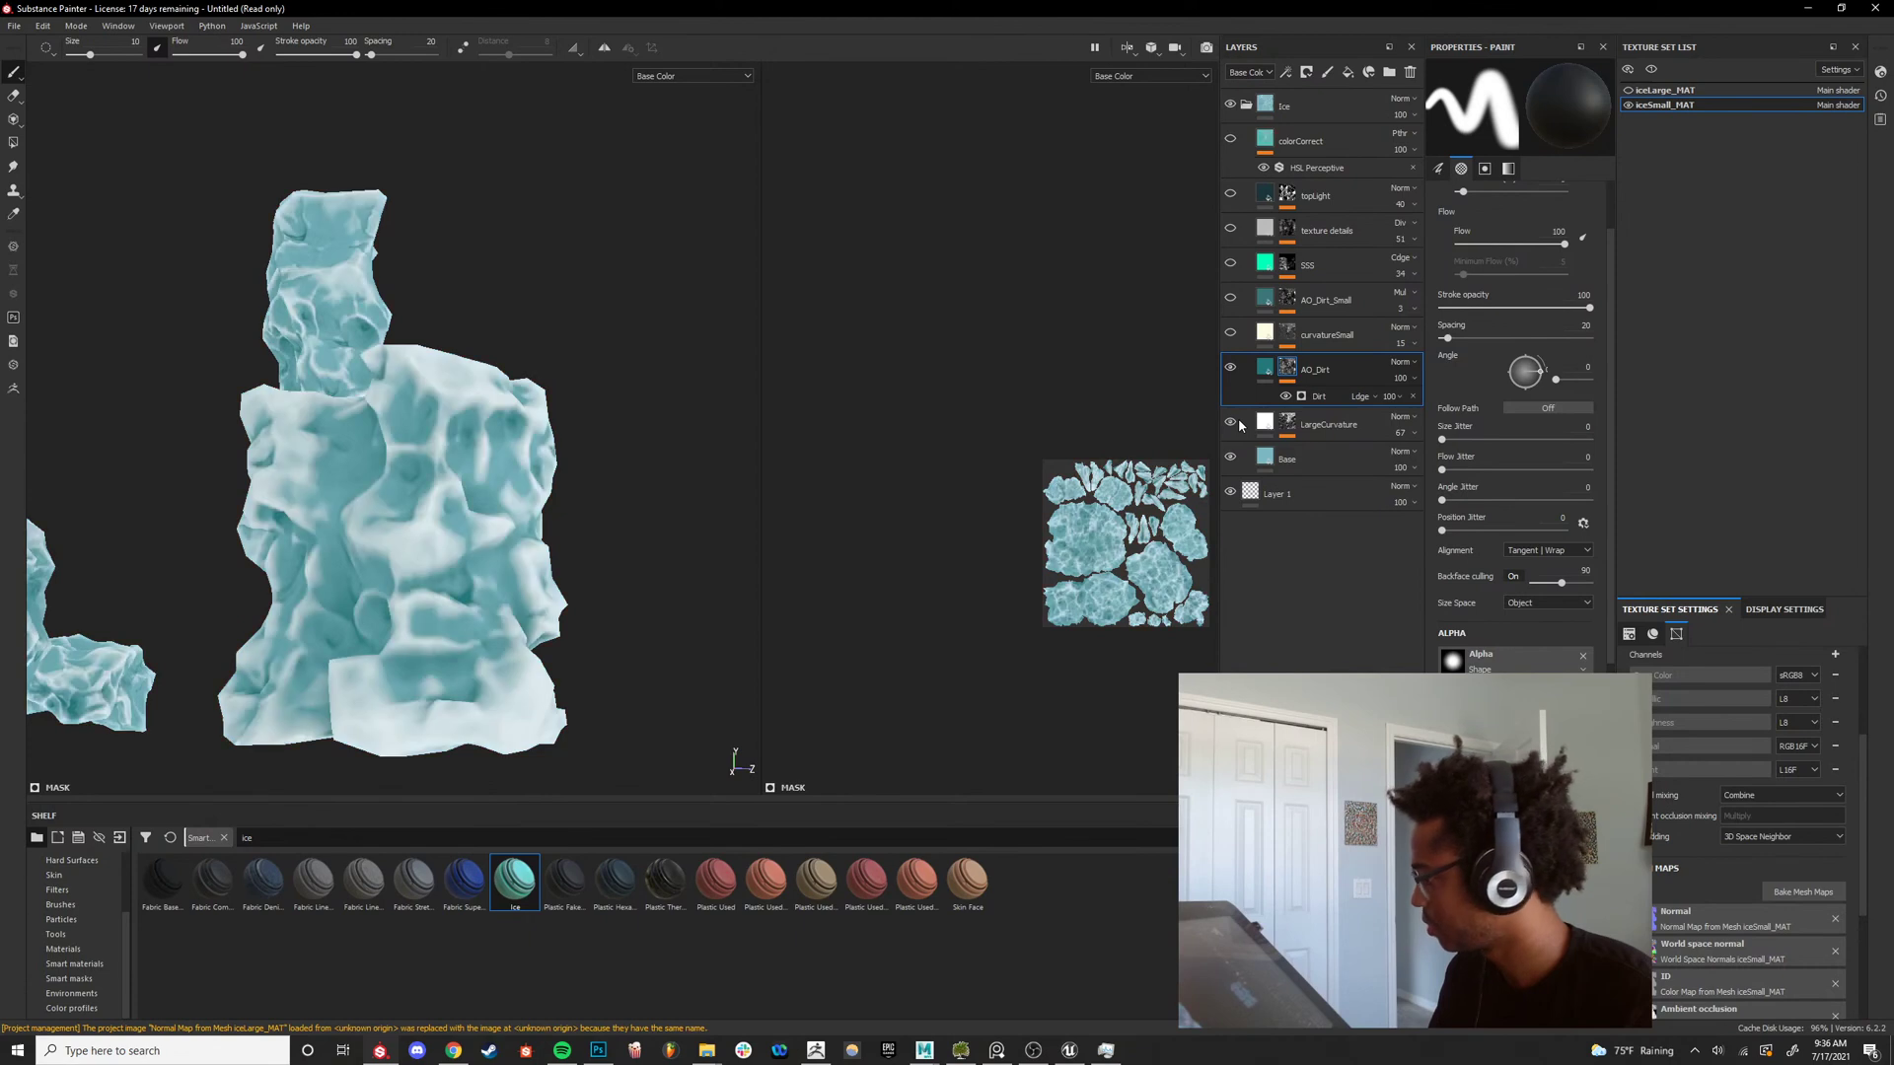
{"action": "left_click_drag", "start_coordinate": [531, 444], "coordinate": [328, 524], "text": "alt"}
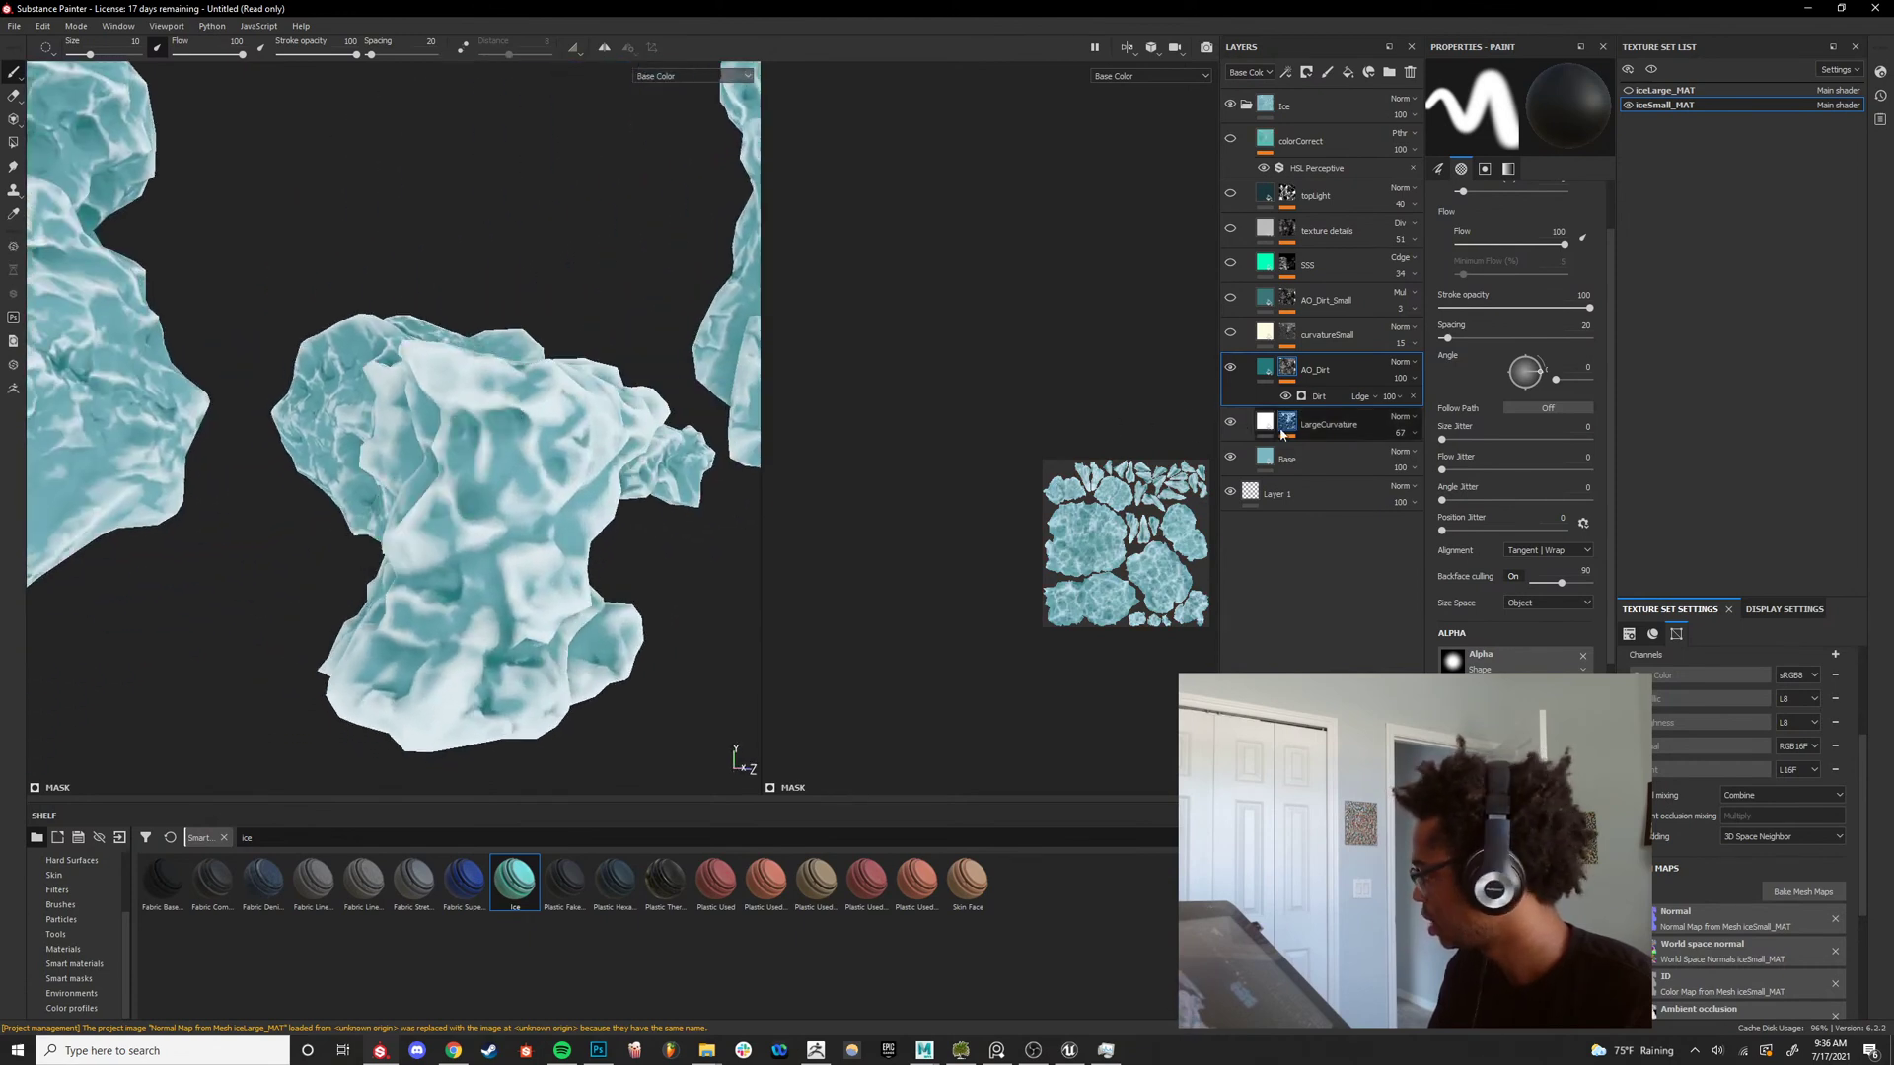
{"action": "left_click_drag", "start_coordinate": [1322, 424], "coordinate": [1401, 408]}
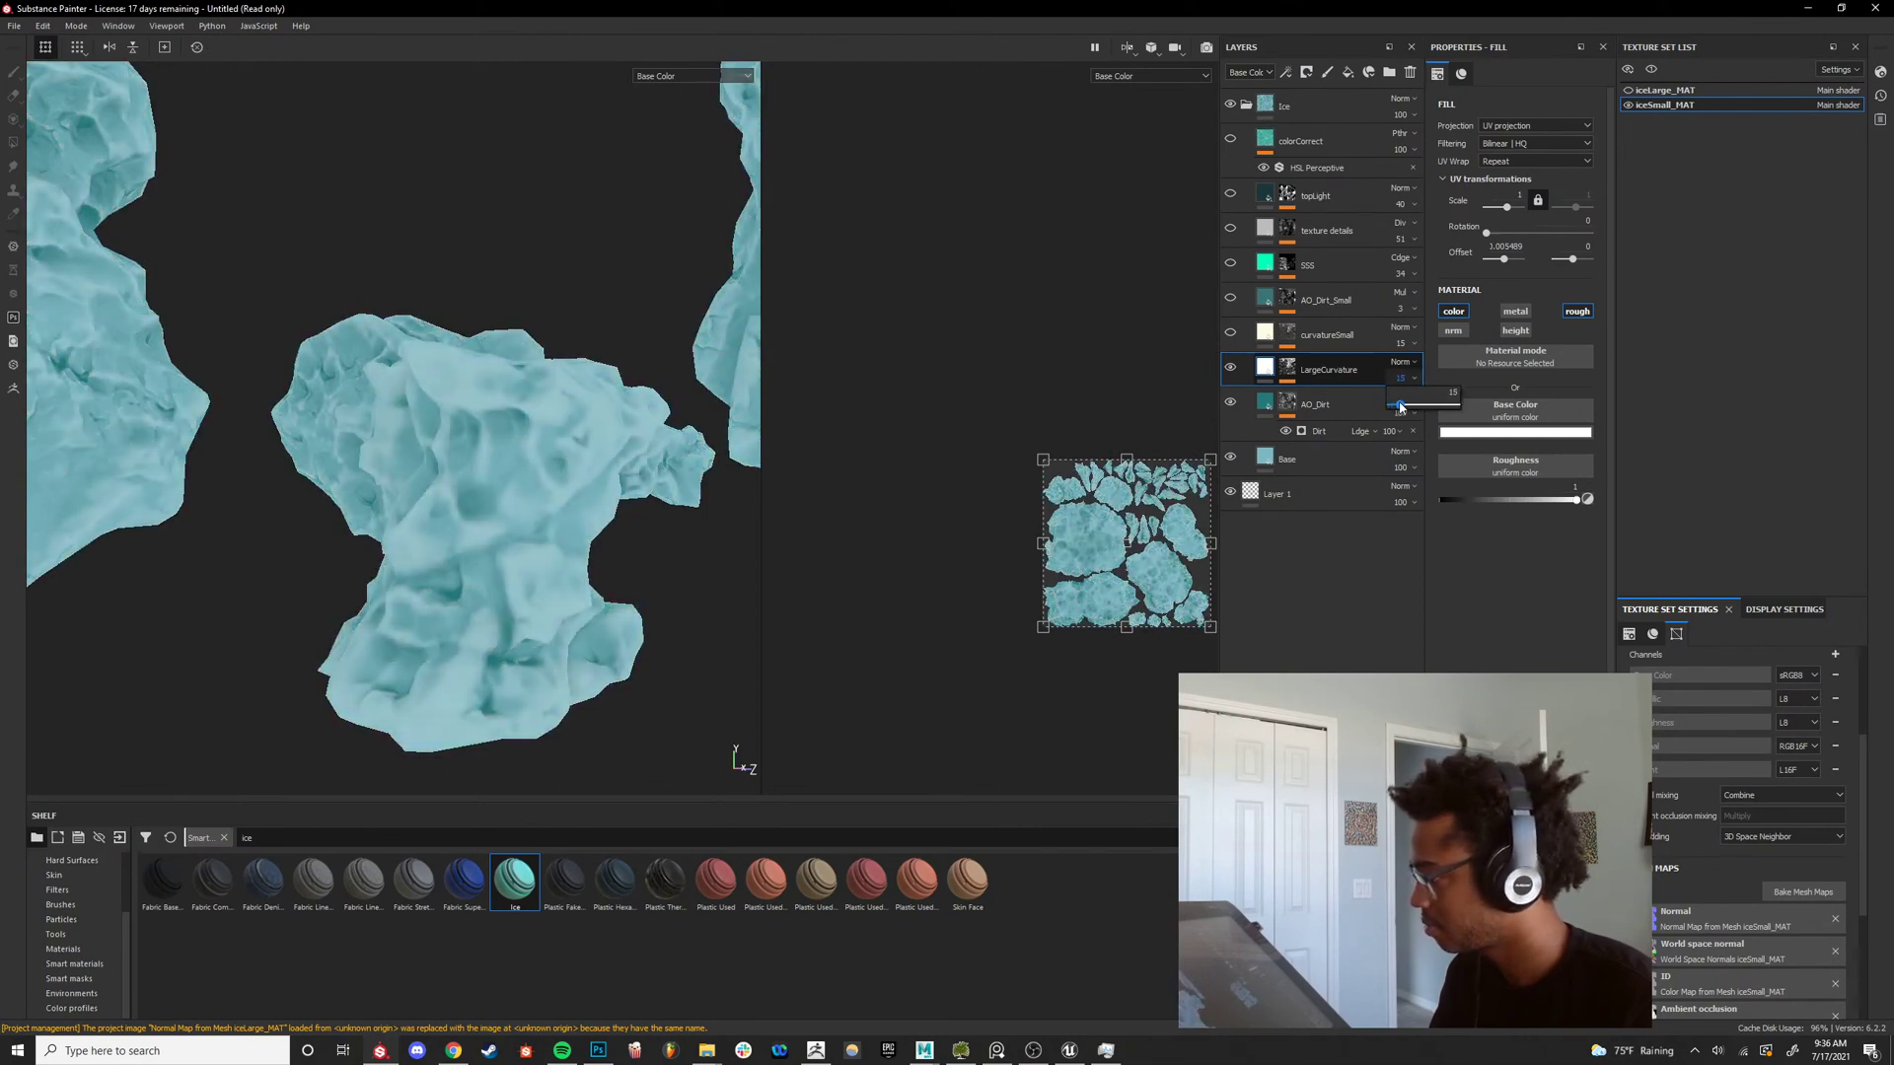
{"action": "right_click_drag", "start_coordinate": [365, 444], "coordinate": [89, 464], "text": "alt"}
{"action": "left_click_drag", "start_coordinate": [316, 469], "coordinate": [383, 475], "text": "alt"}
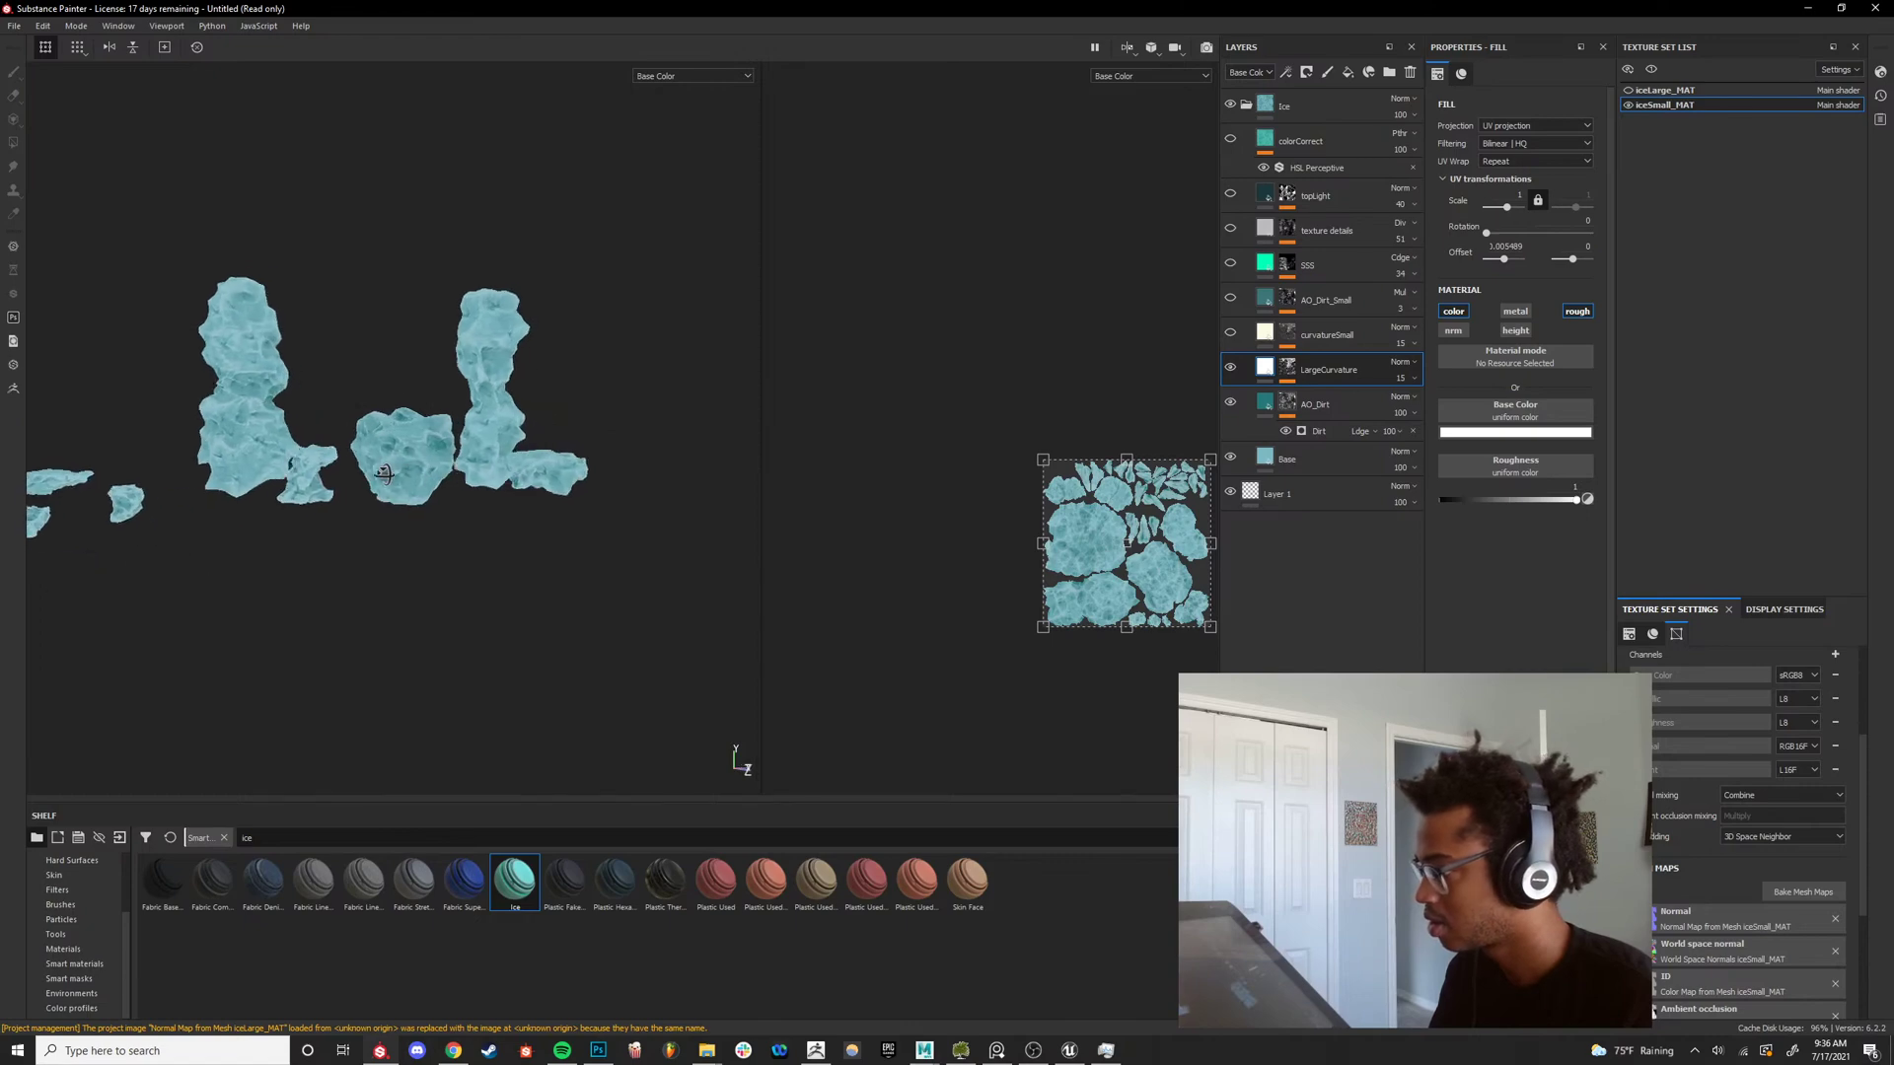
{"action": "scroll", "coordinate": [385, 474], "scroll_direction": "up", "scroll_amount": 10}
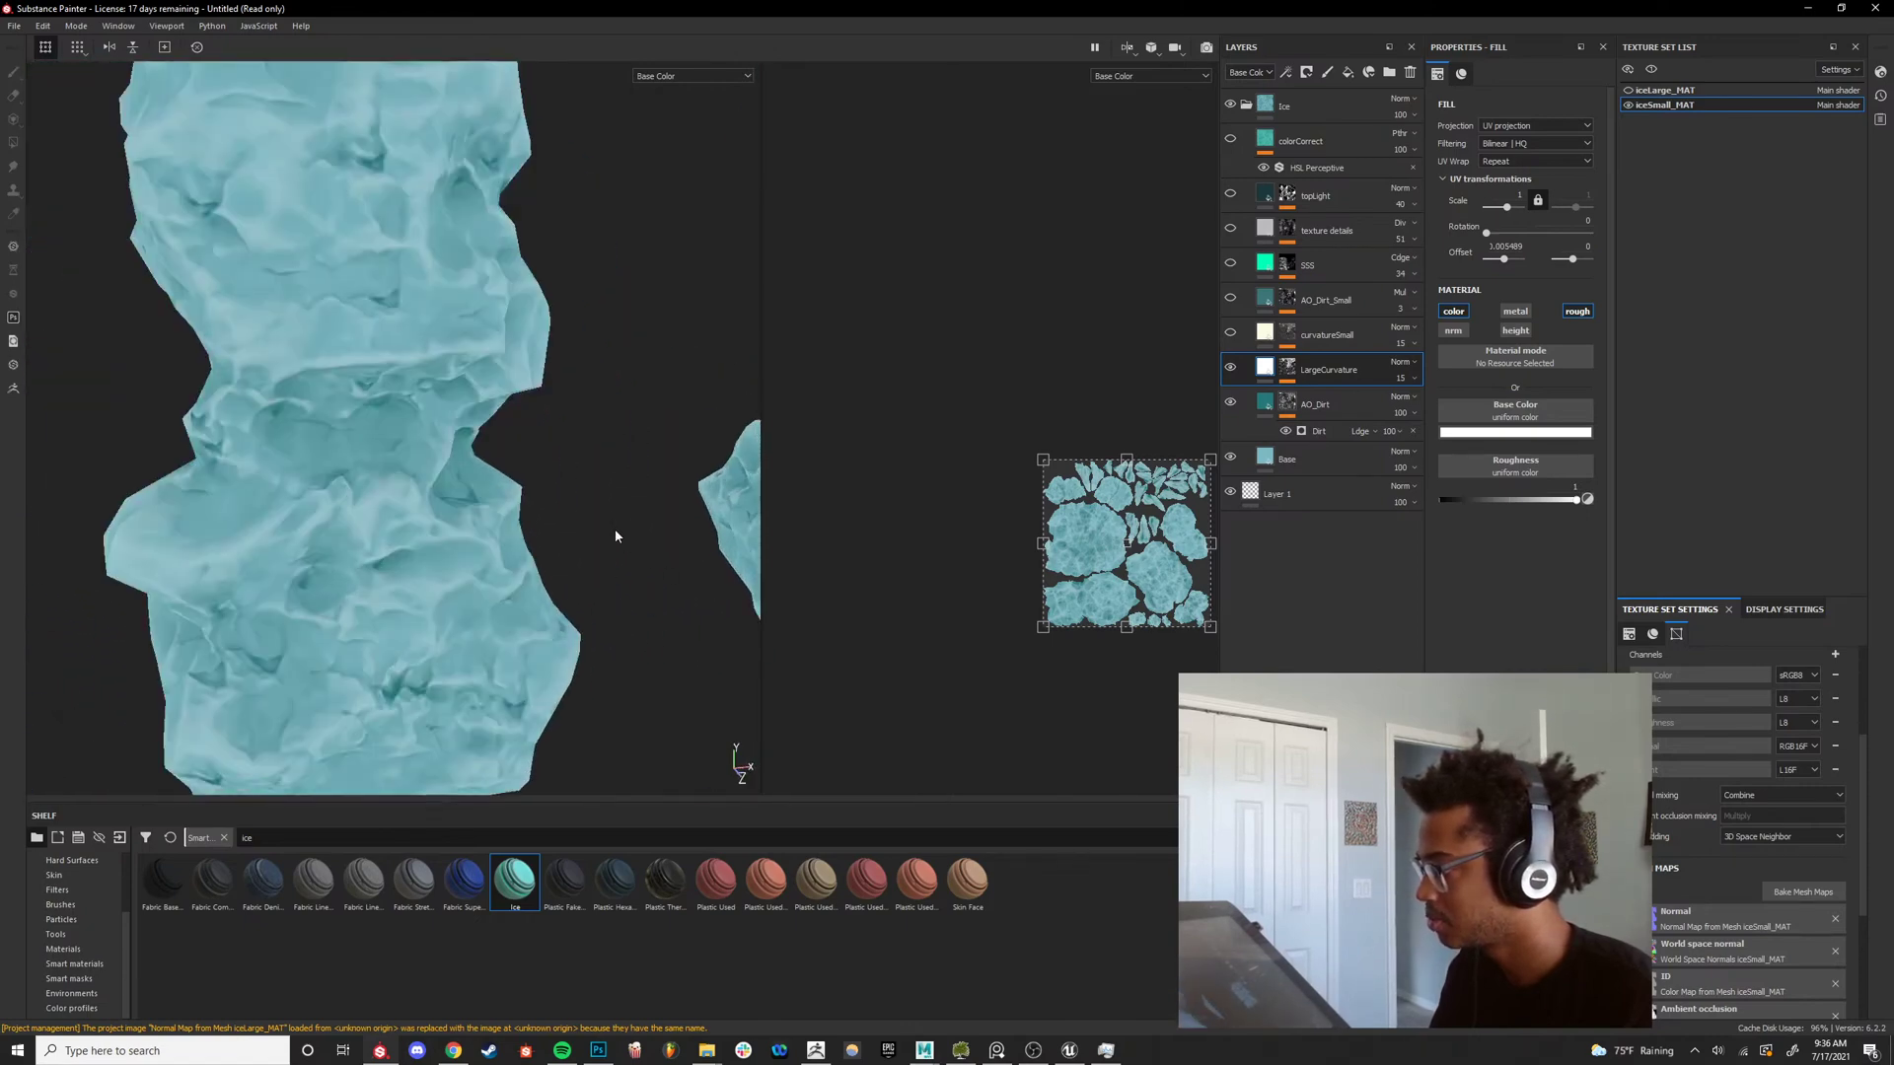
{"action": "left_click_drag", "start_coordinate": [616, 535], "coordinate": [1137, 413], "text": "alt"}
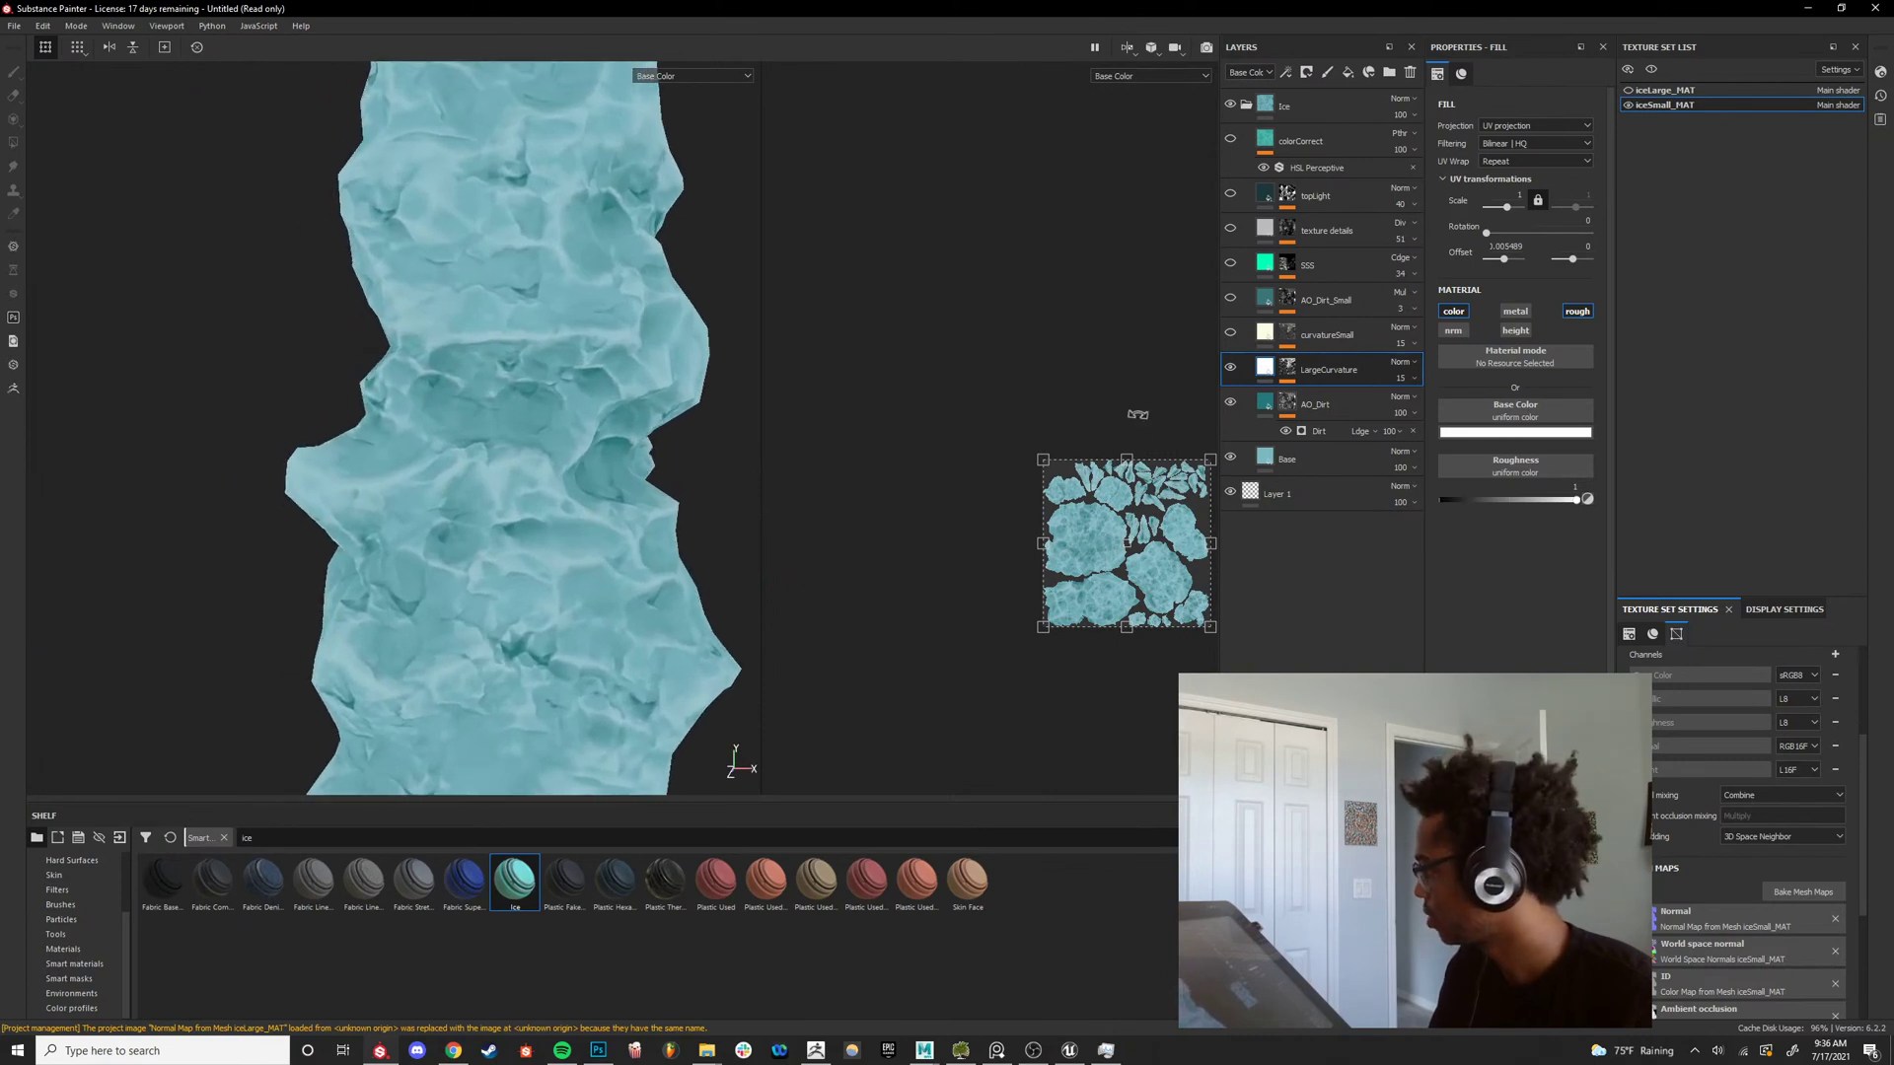
Show the curvatureSmall layer and turn off the Blur and Levels effects on its mask.
{"action": "left_click", "coordinate": [1230, 334]}
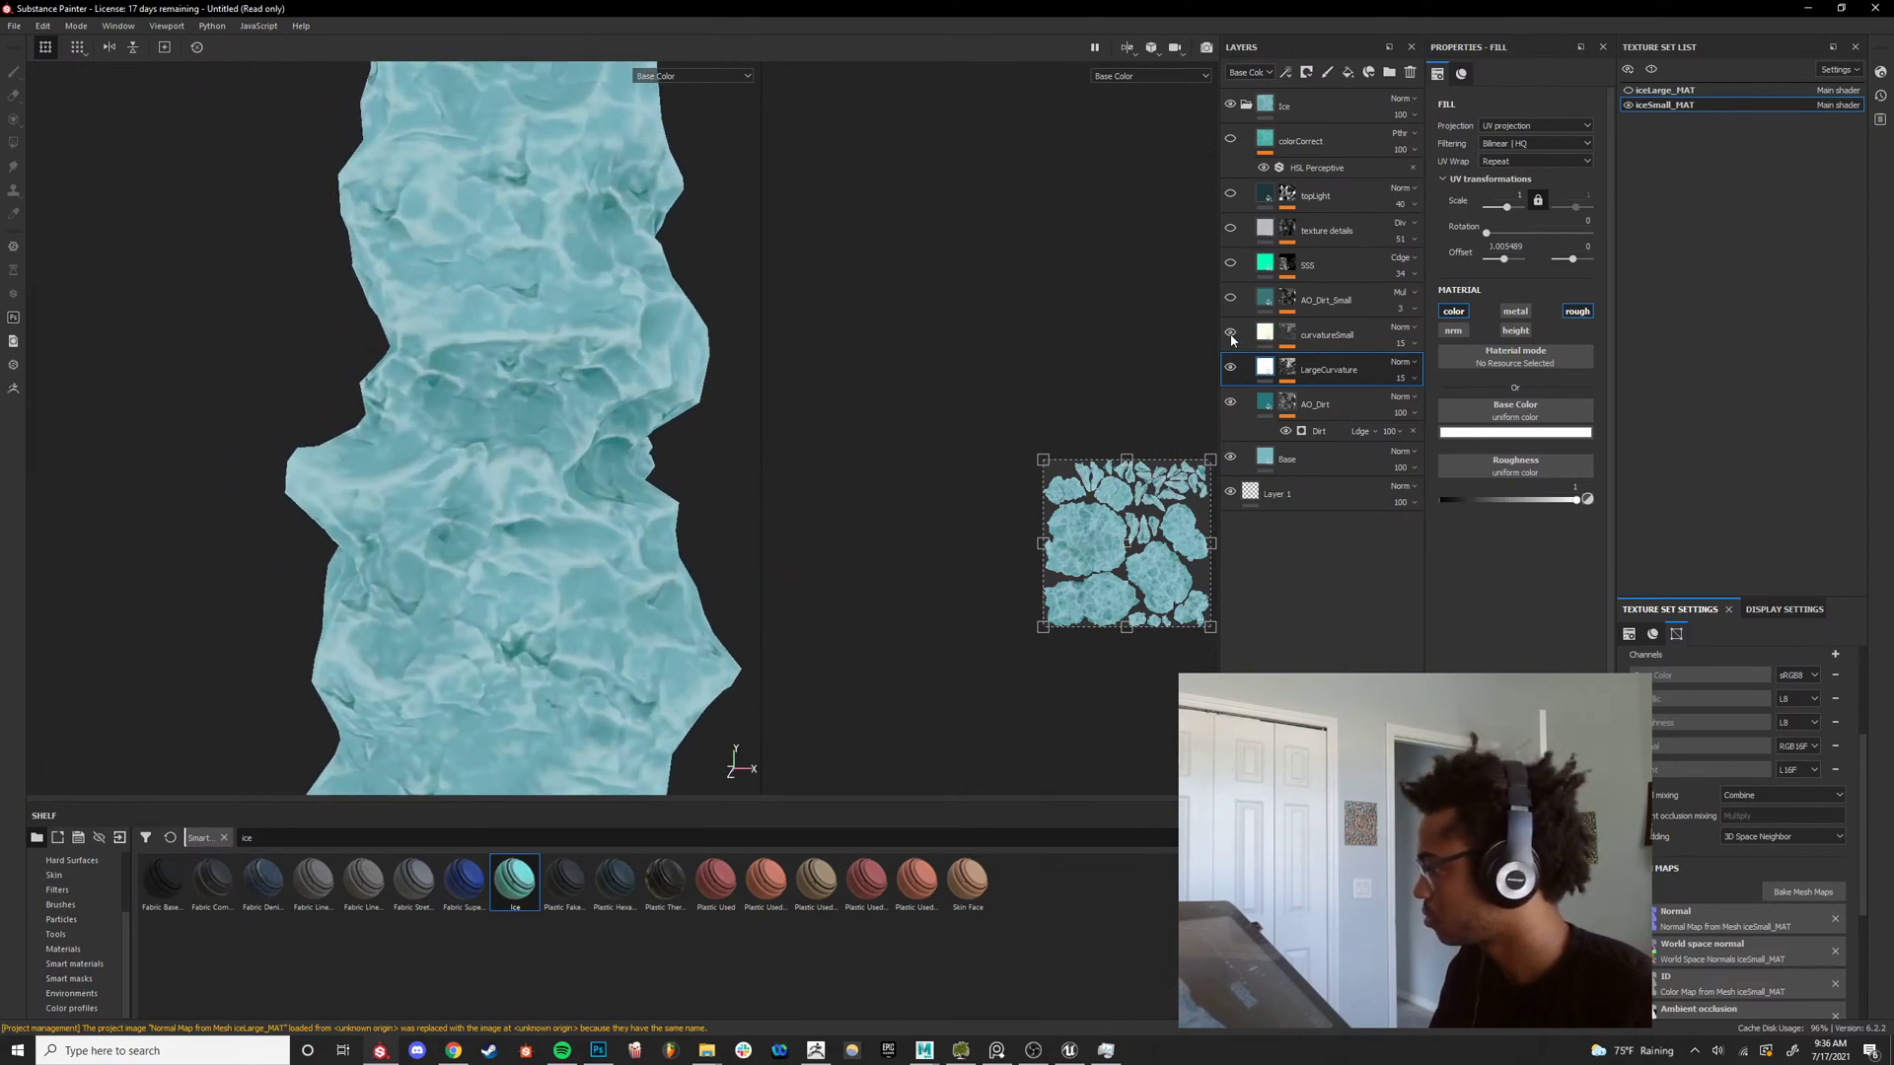
{"action": "left_click", "coordinate": [1289, 340]}
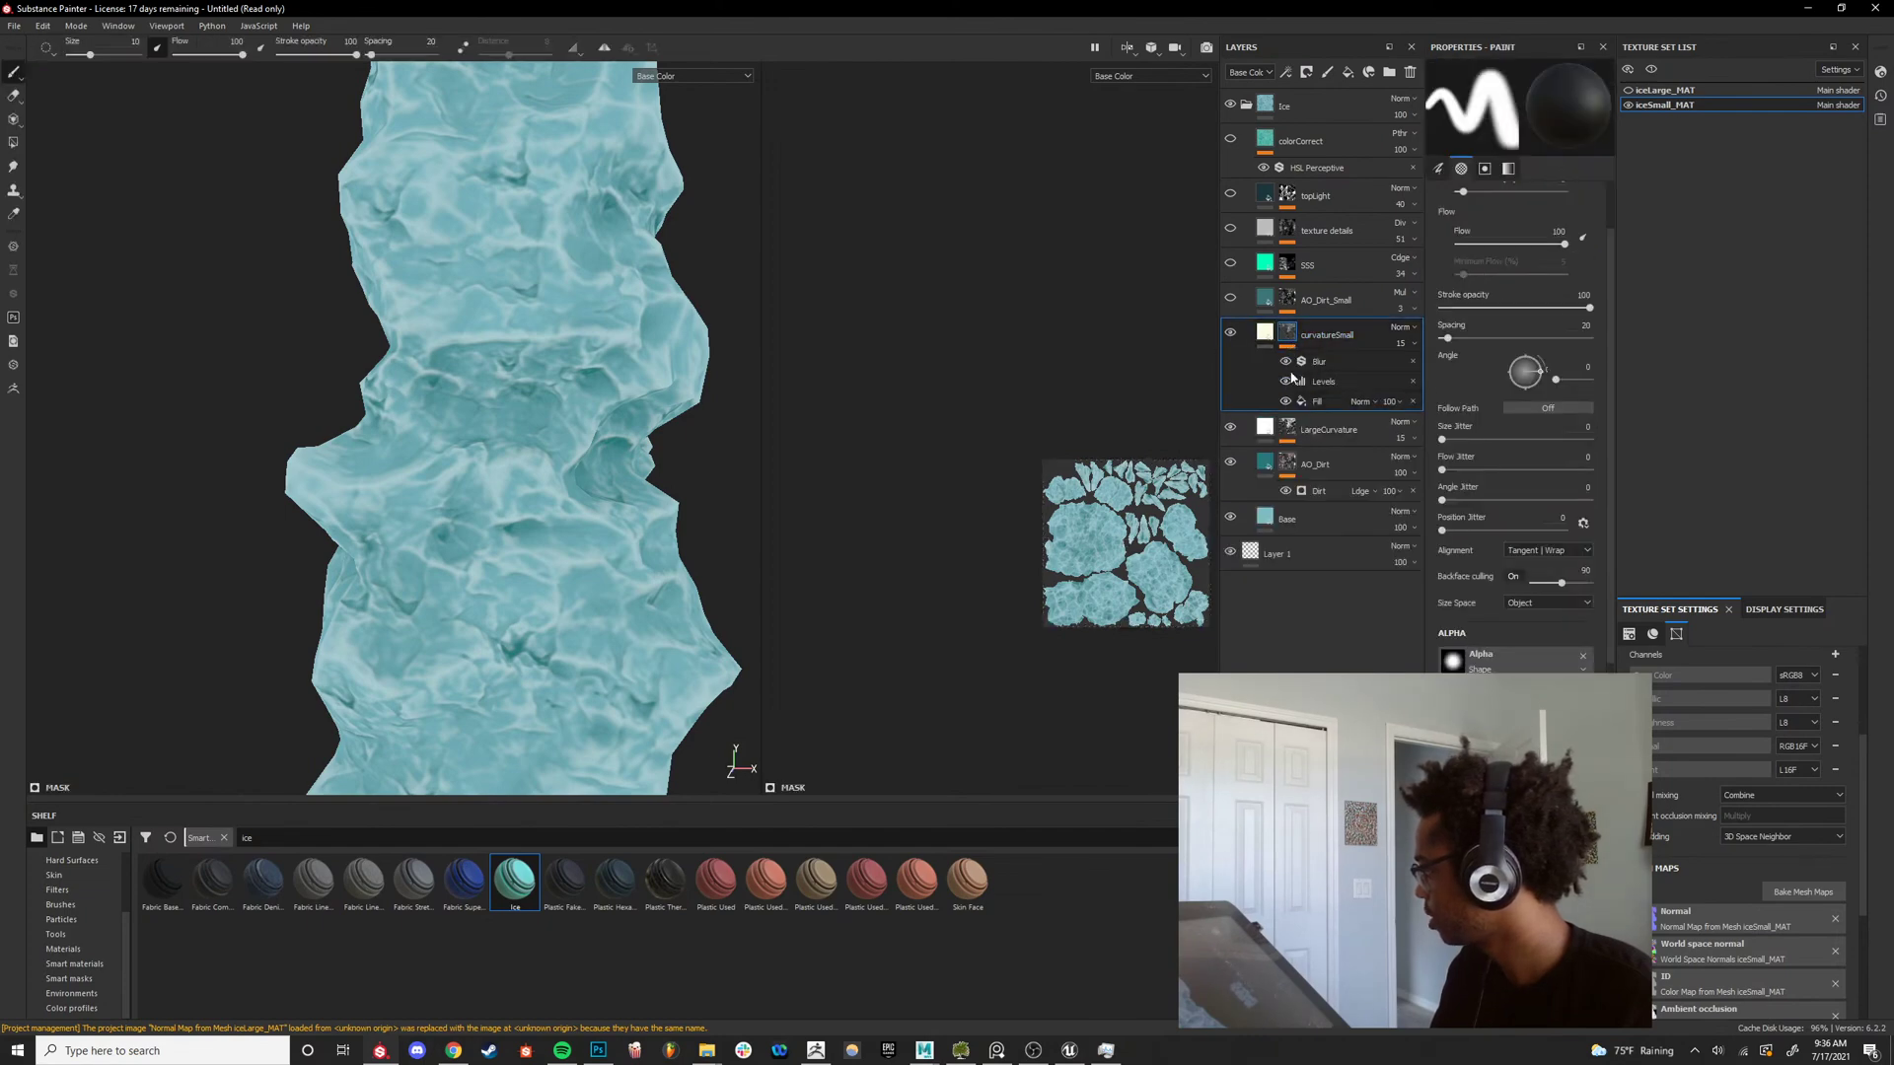
{"action": "left_click", "coordinate": [1285, 383]}
{"action": "scroll", "coordinate": [582, 475], "scroll_direction": "up", "scroll_amount": 1}
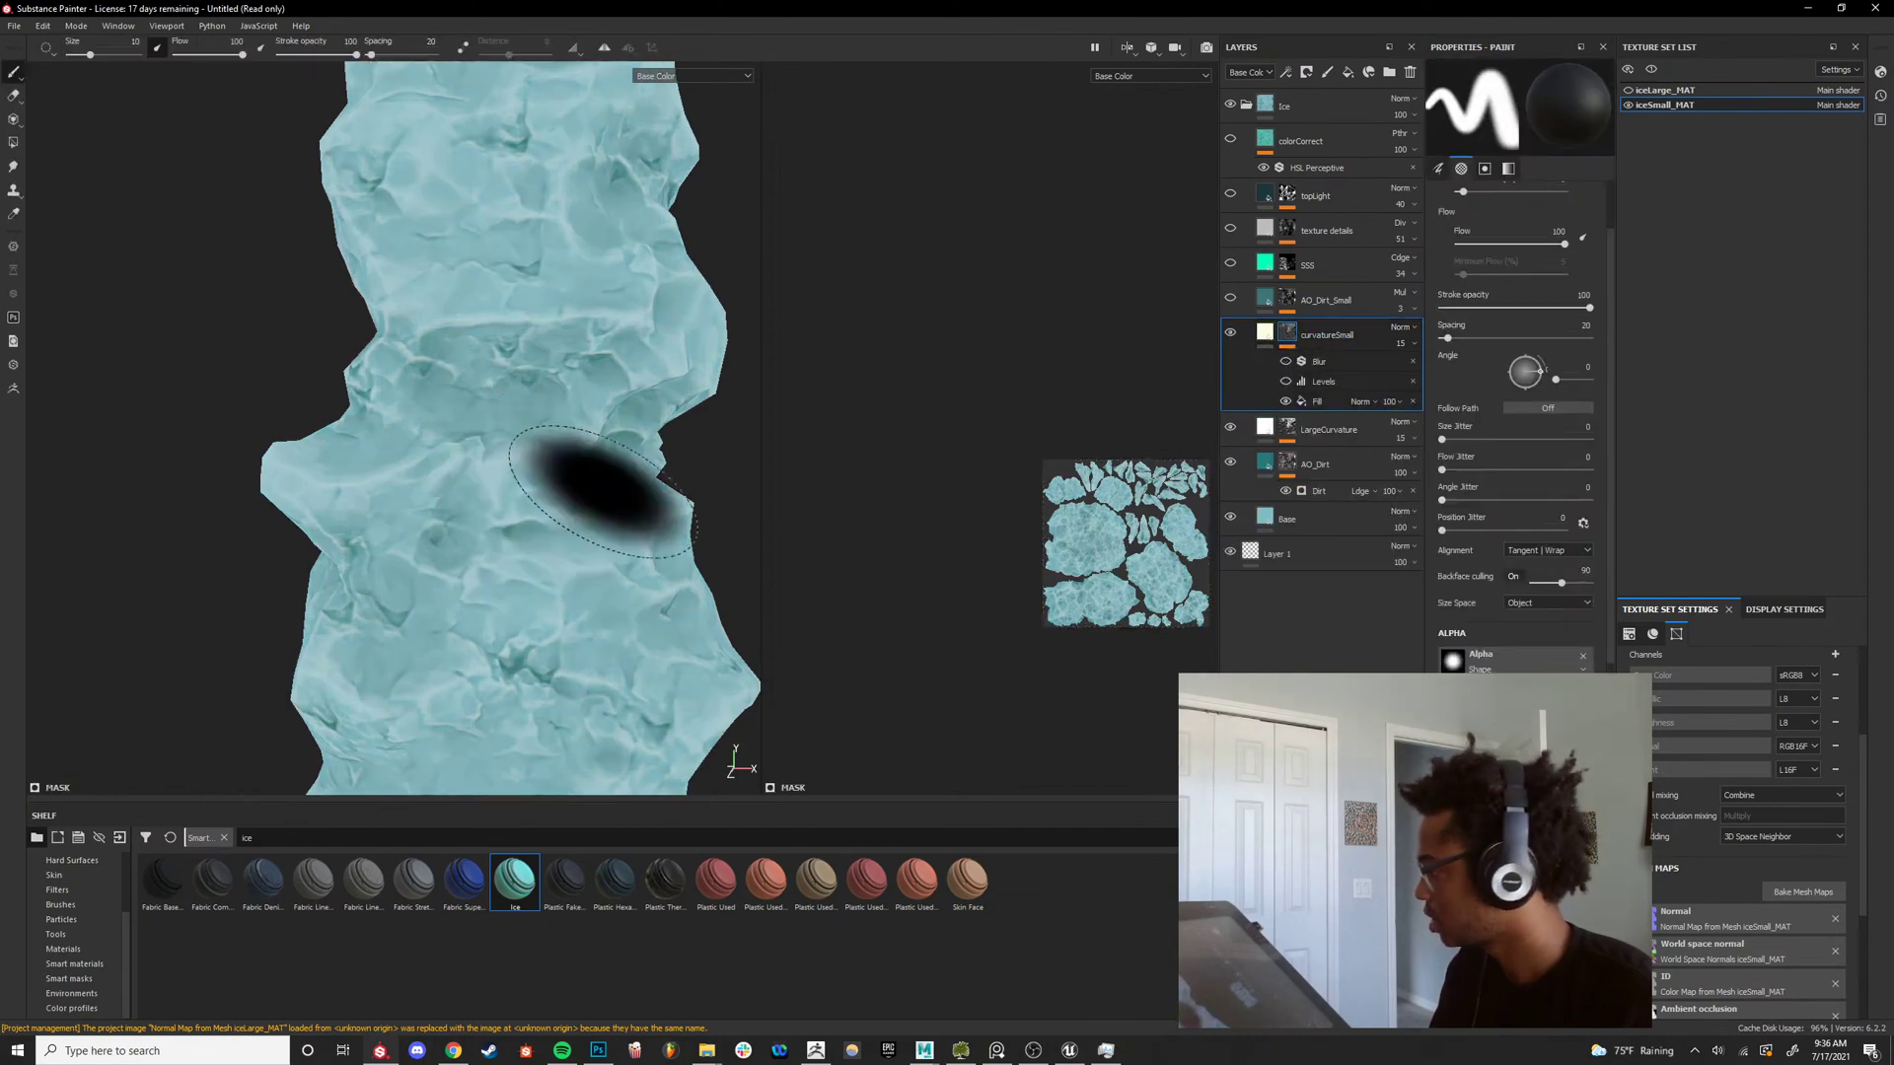
Check the curvatureSmall mask's Fill source against the baked curvature map of the iceSmall_MAT texture set.
{"action": "left_click", "coordinate": [1335, 403]}
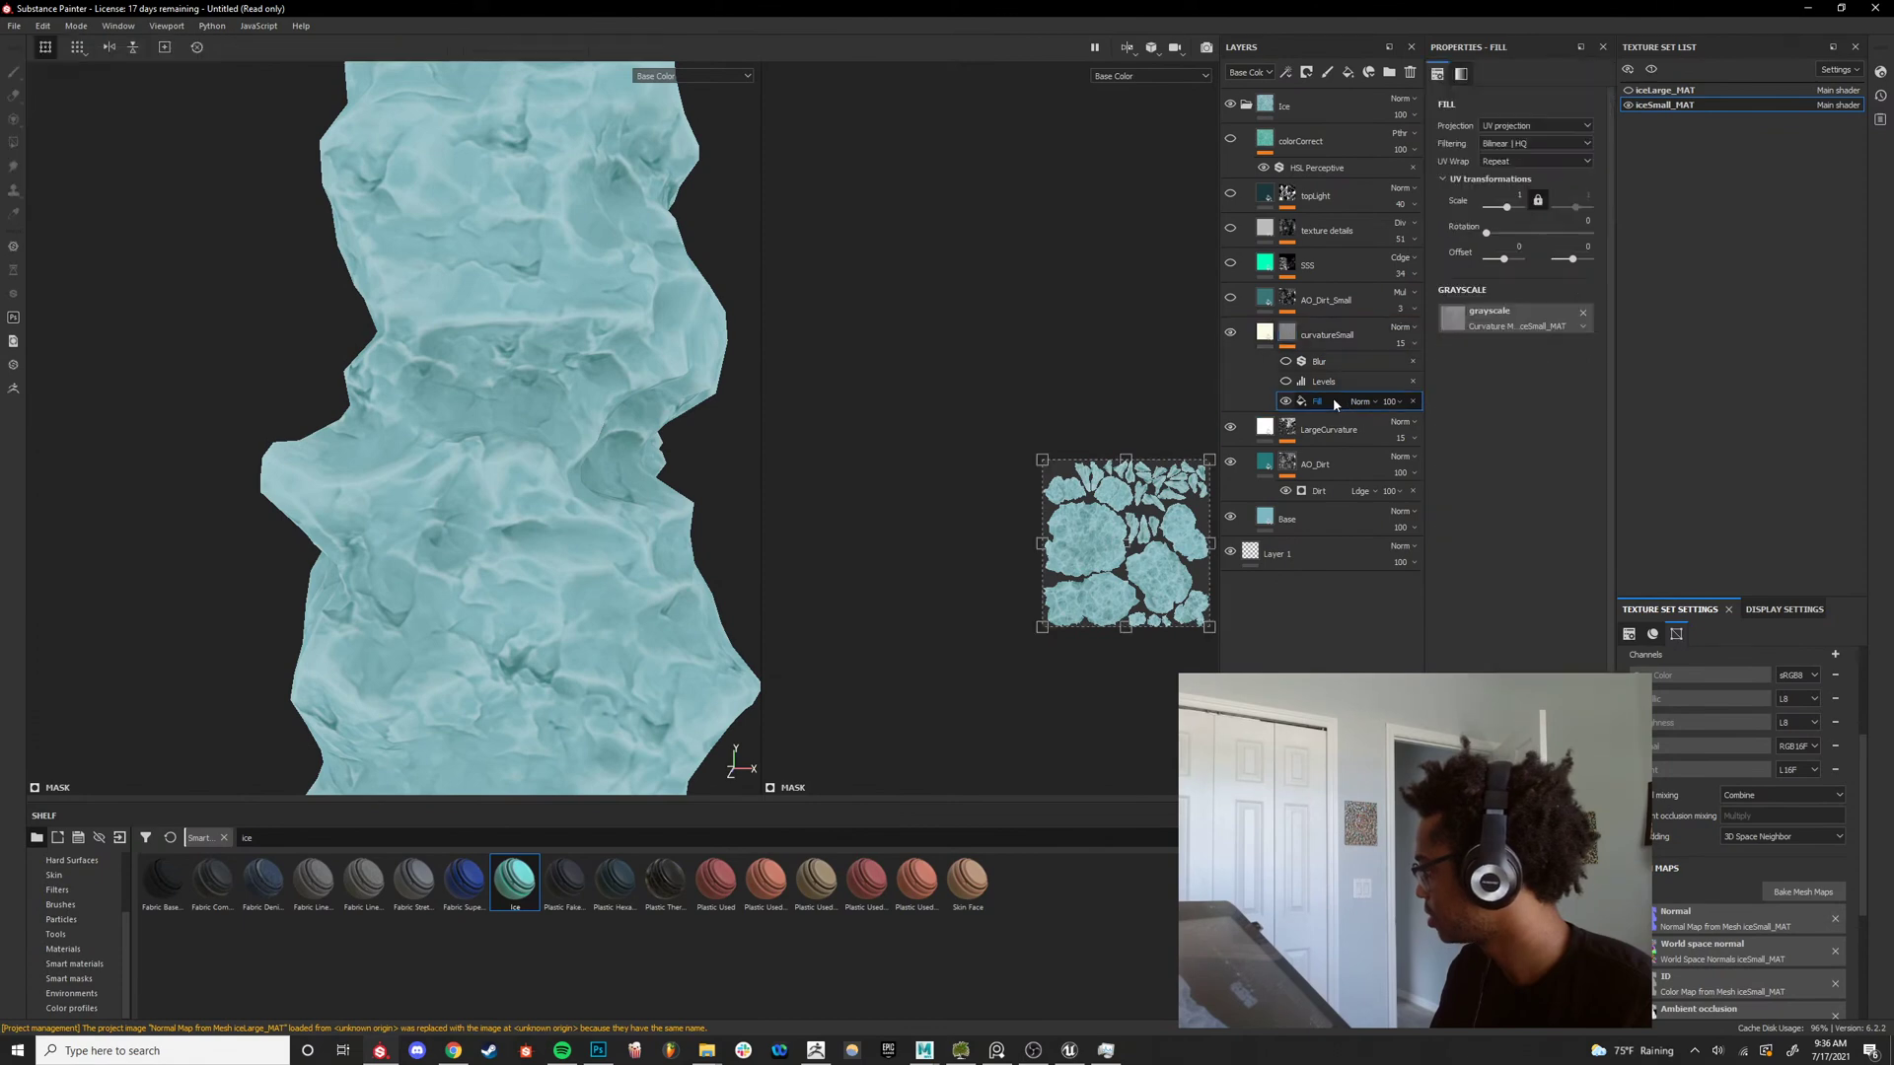
{"action": "left_click", "coordinate": [1475, 327]}
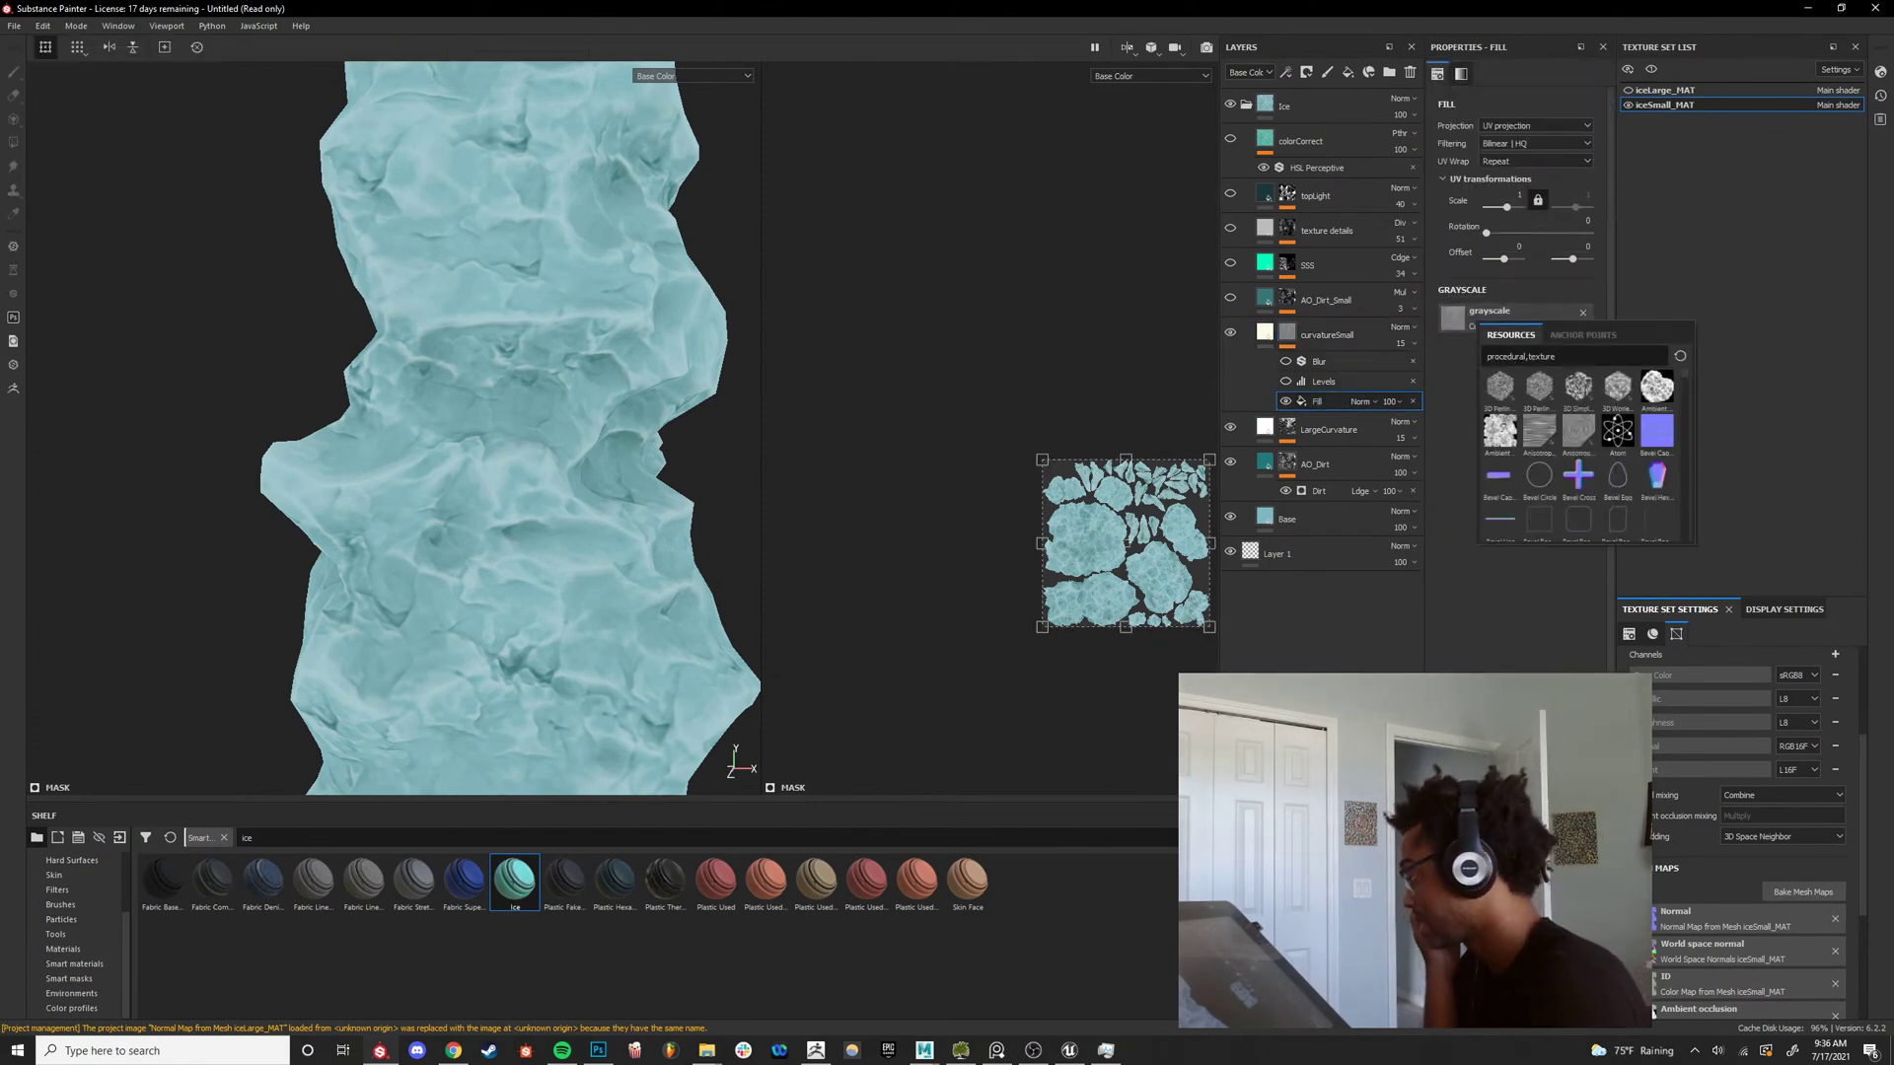
{"action": "left_click", "coordinate": [1740, 892]}
{"action": "scroll", "coordinate": [1740, 891], "scroll_direction": "down", "scroll_amount": 4}
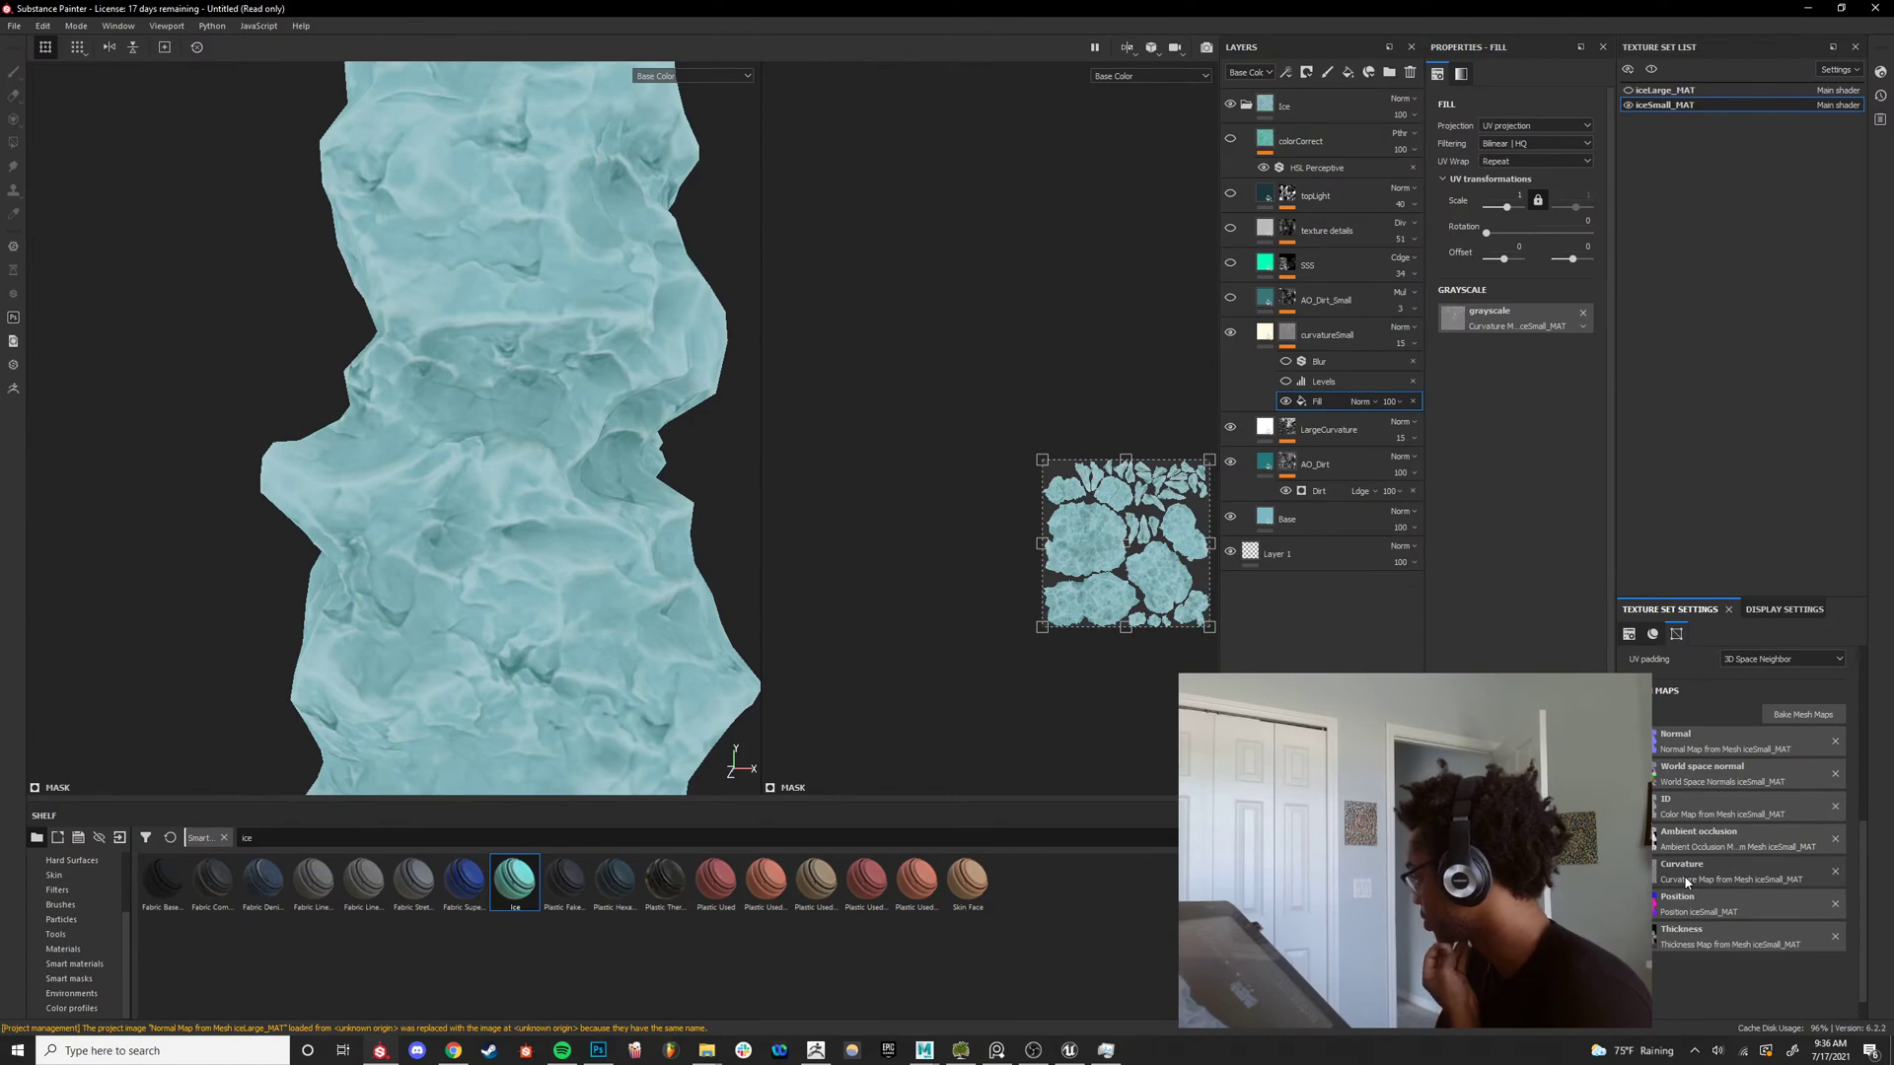
Display the curvatureSmall mask by itself and inspect the unfiltered curvature on the tall ice piece.
{"action": "left_click", "coordinate": [1287, 339], "text": "alt"}
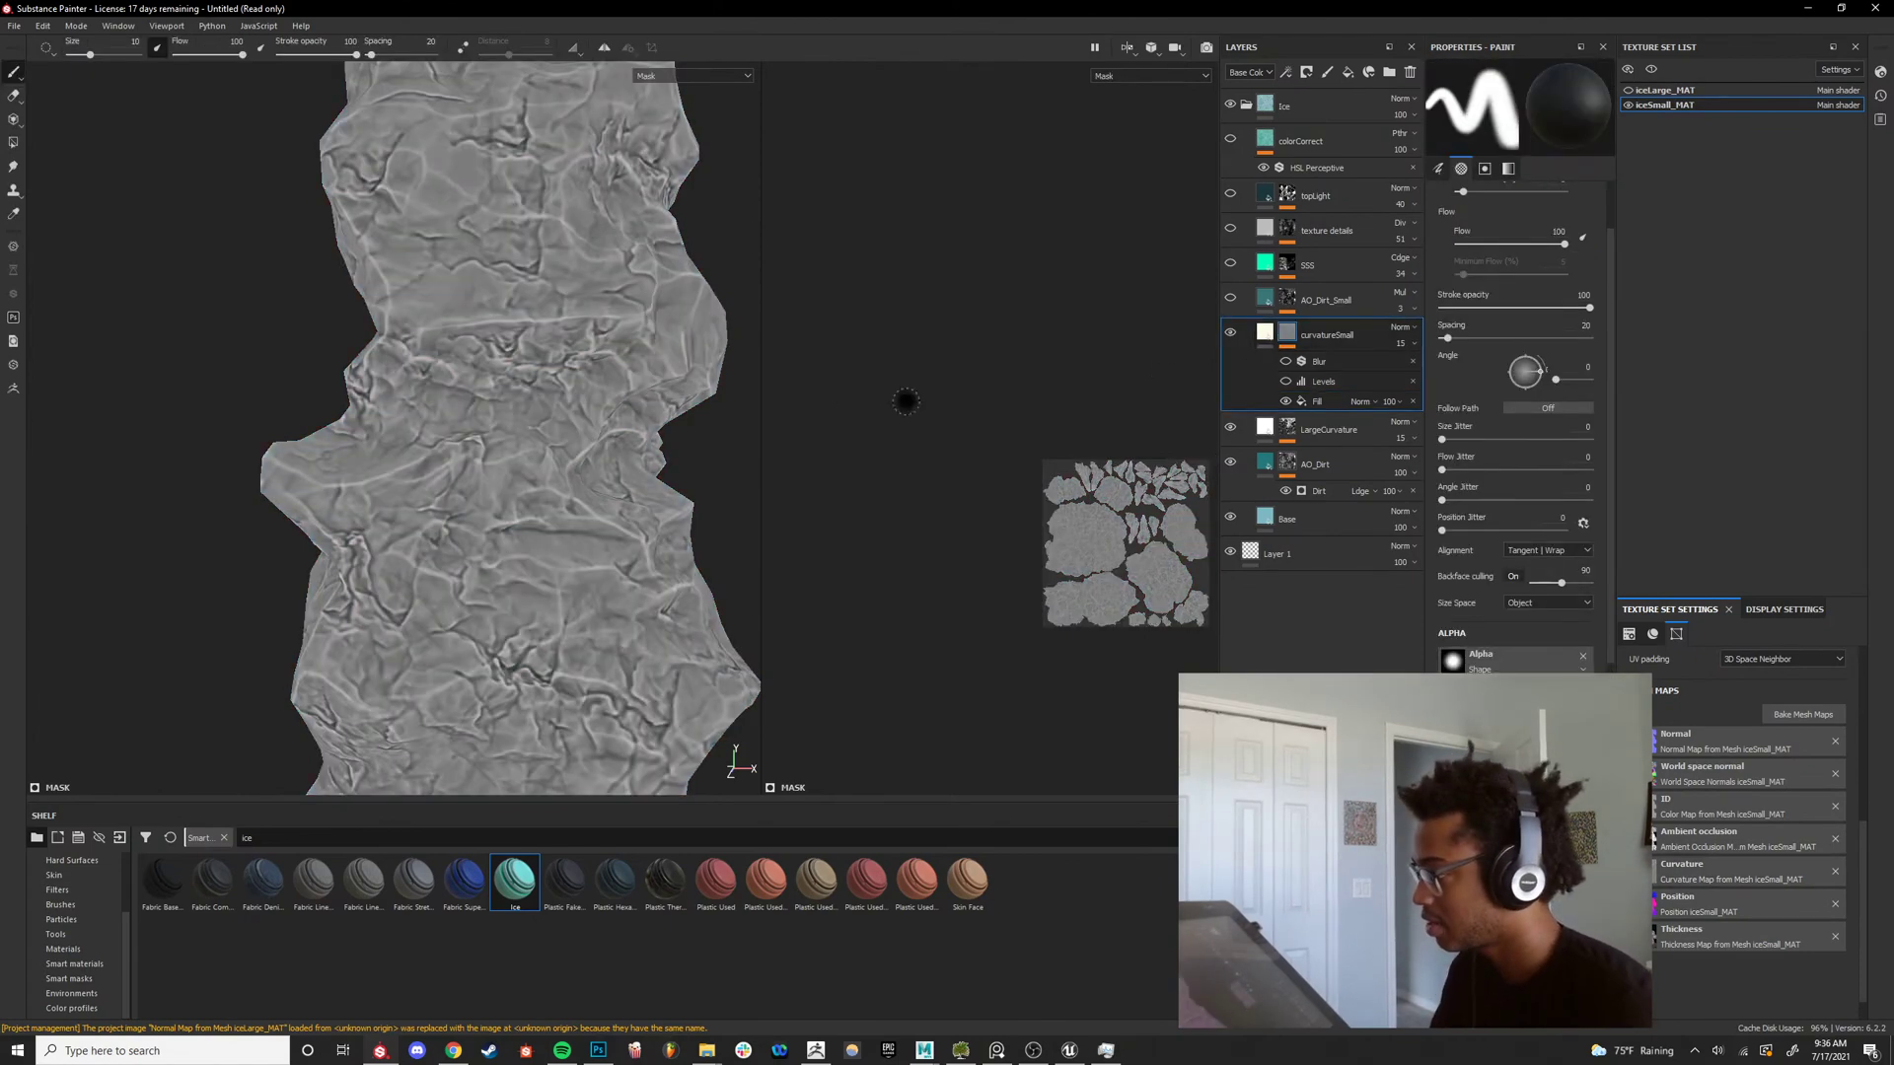
{"action": "mouse_move", "coordinate": [590, 409]}
{"action": "left_mouse_down", "text": "alt"}
{"action": "mouse_move", "coordinate": [873, 424]}
{"action": "mouse_move", "coordinate": [647, 485]}
{"action": "mouse_move", "coordinate": [512, 464]}
{"action": "mouse_move", "coordinate": [561, 466]}
{"action": "left_mouse_up", "text": "alt"}
{"action": "scroll", "coordinate": [520, 472], "scroll_direction": "up", "scroll_amount": 3}
{"action": "key", "text": "ctrl+z"}
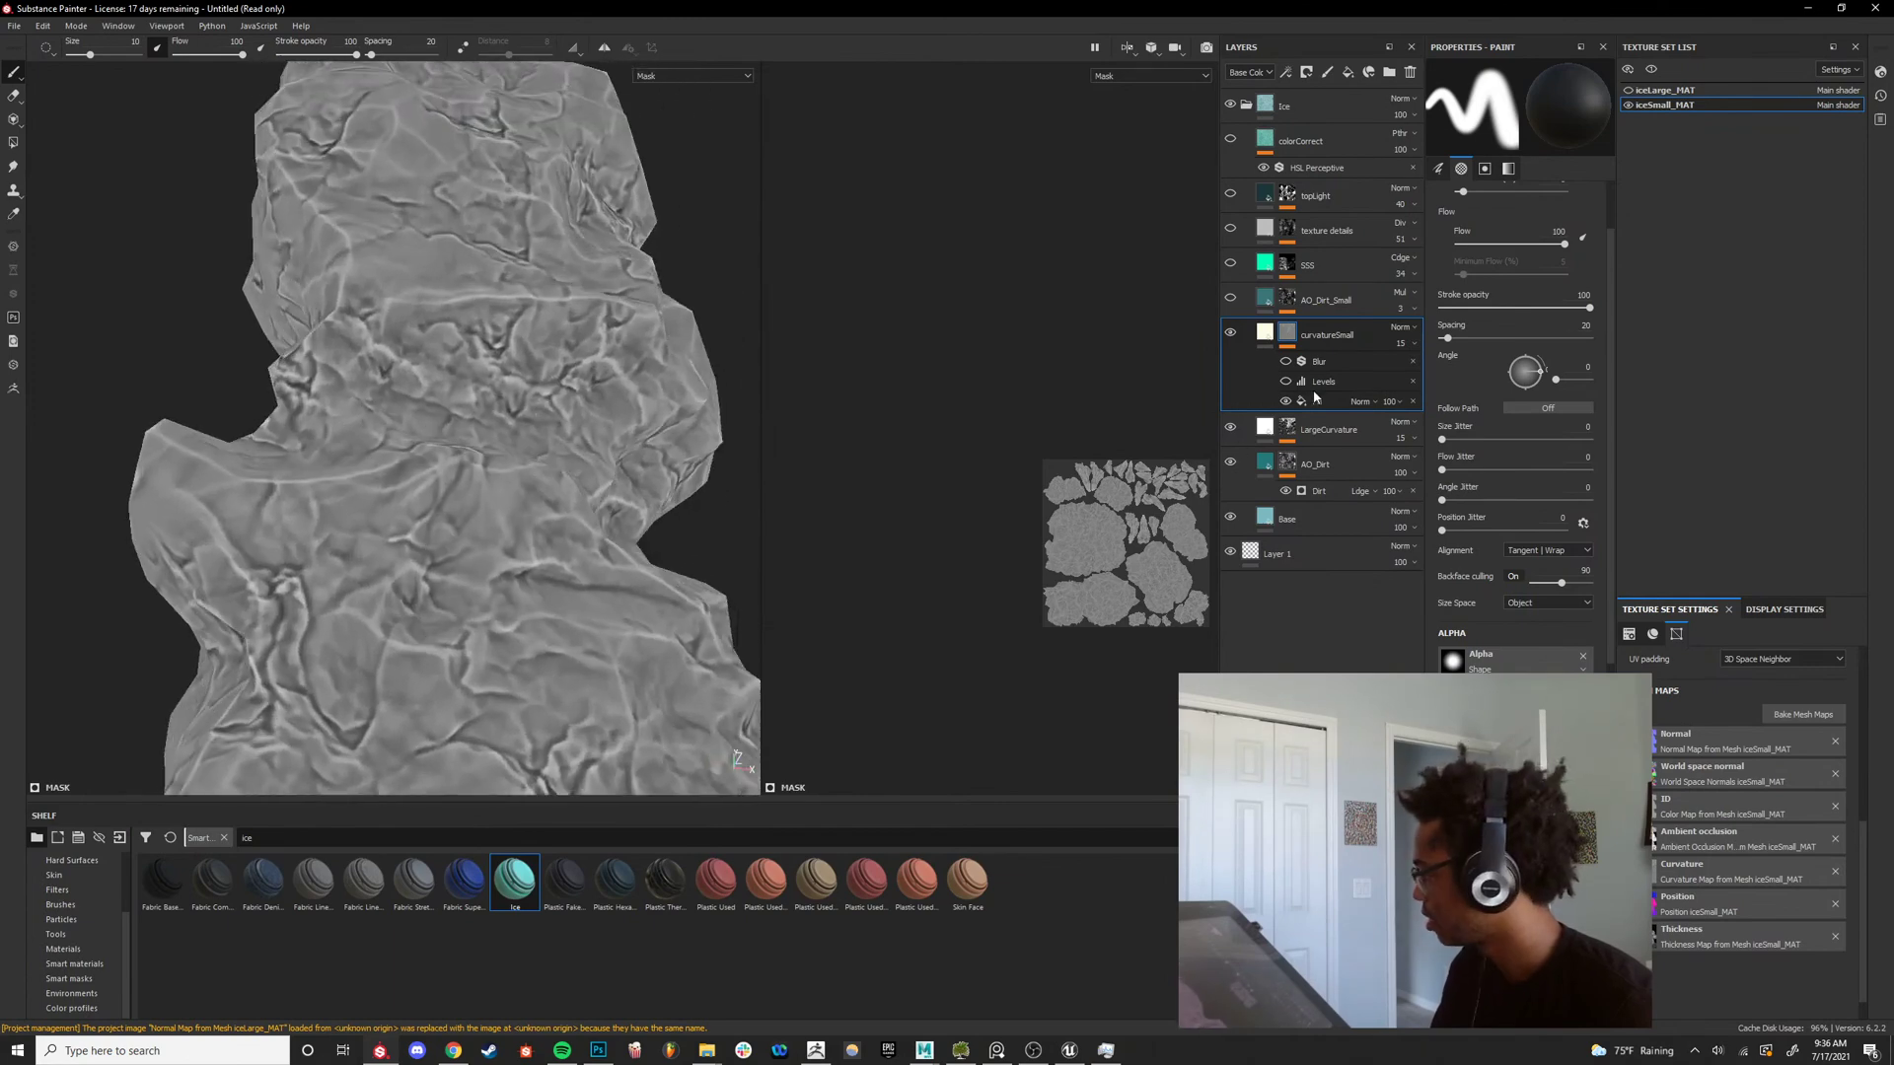
Compare the curvatureSmall mask with and without its Levels effect across the tall ice piece.
{"action": "left_click", "coordinate": [1312, 400]}
{"action": "left_click", "coordinate": [1287, 383]}
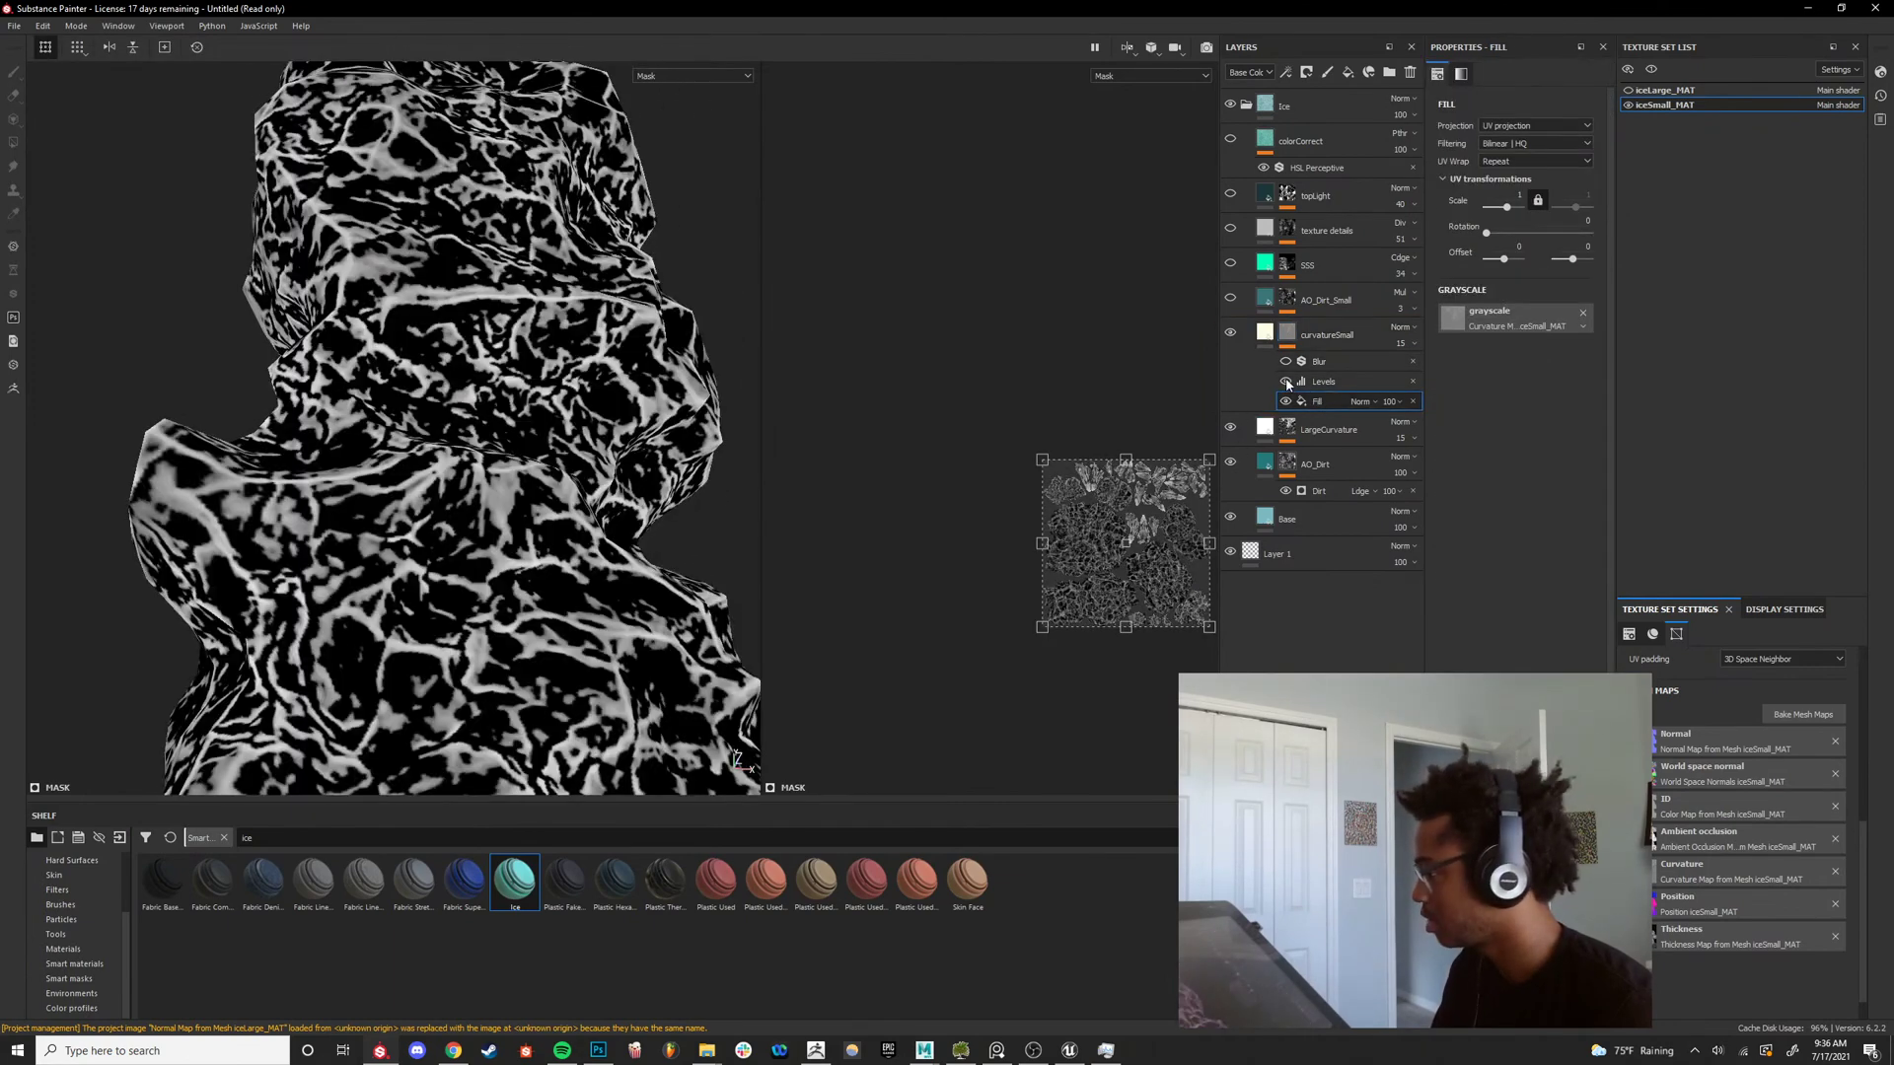
{"action": "left_click", "coordinate": [1286, 383]}
{"action": "left_click", "coordinate": [1286, 383]}
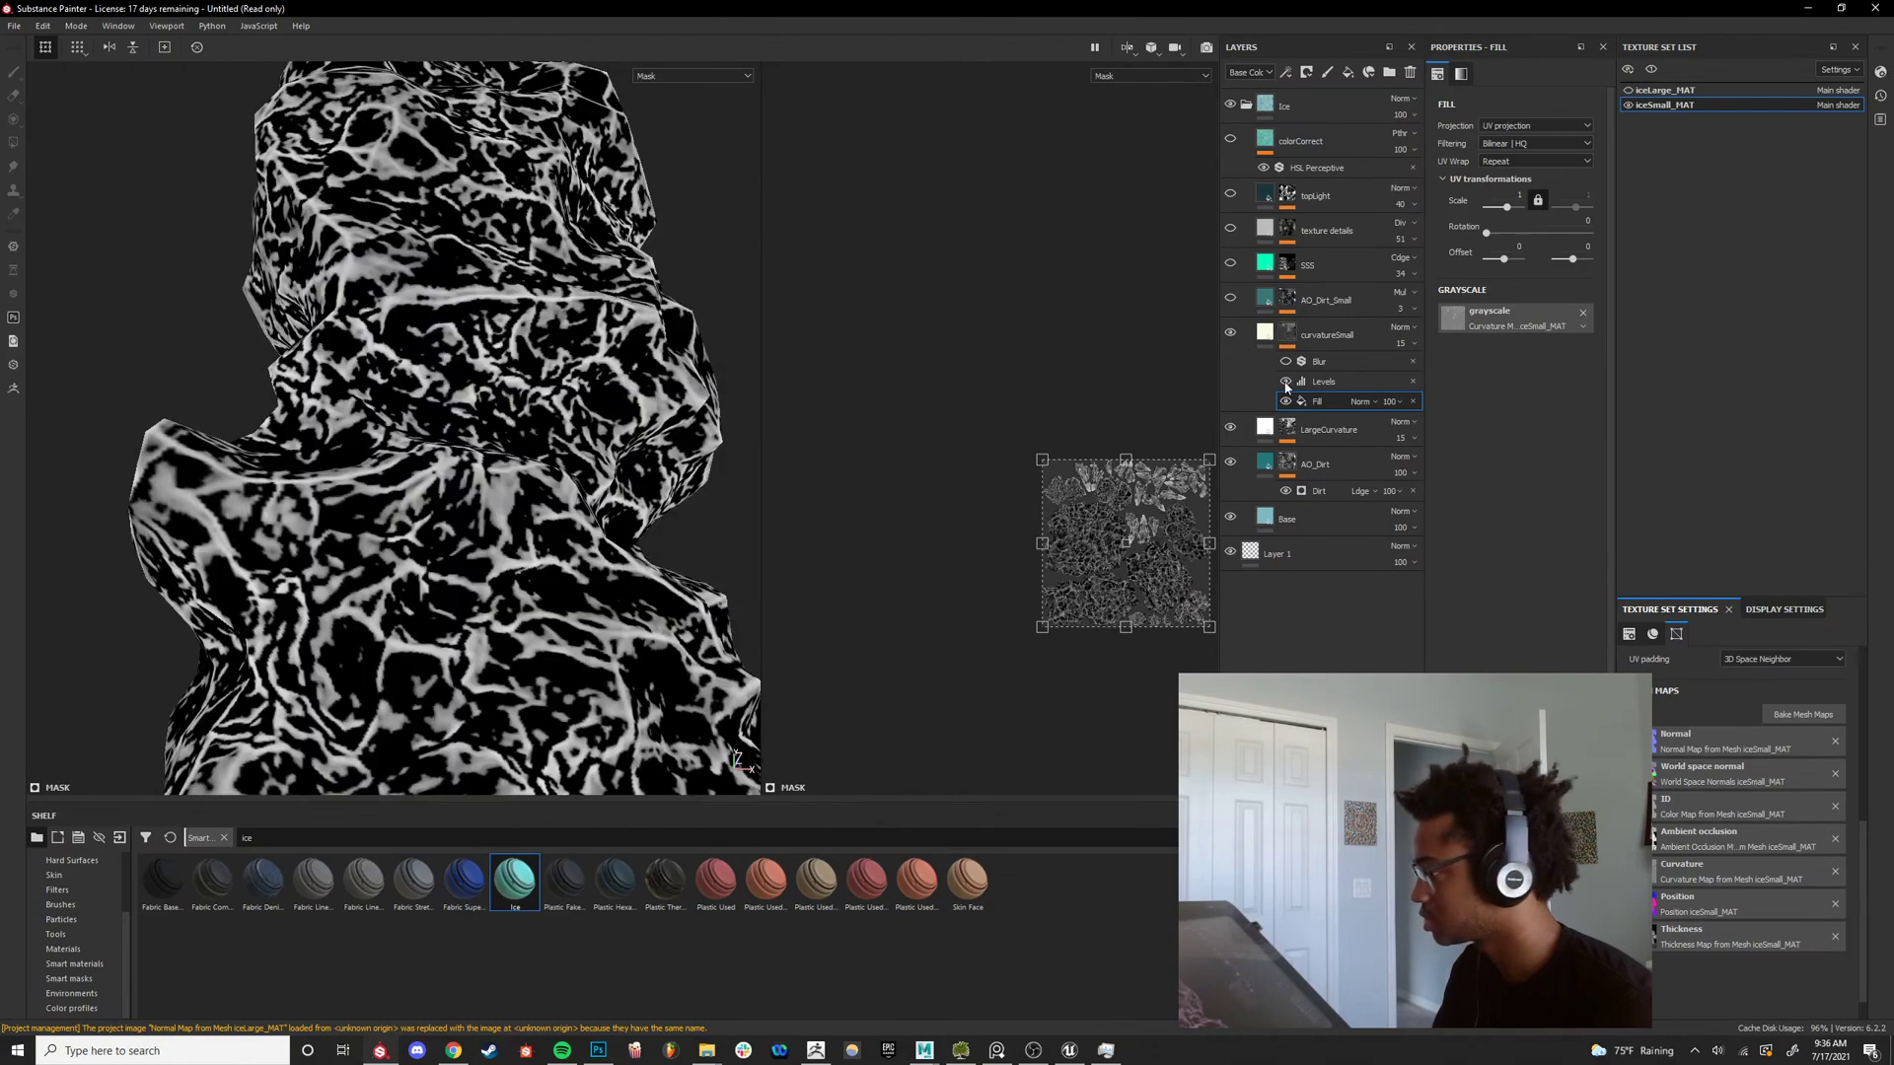
{"action": "left_click_drag", "start_coordinate": [494, 474], "coordinate": [499, 523], "text": "alt"}
{"action": "right_click_drag", "start_coordinate": [498, 523], "coordinate": [434, 522], "text": "alt"}
{"action": "left_click_drag", "start_coordinate": [434, 523], "coordinate": [469, 520], "text": "alt"}
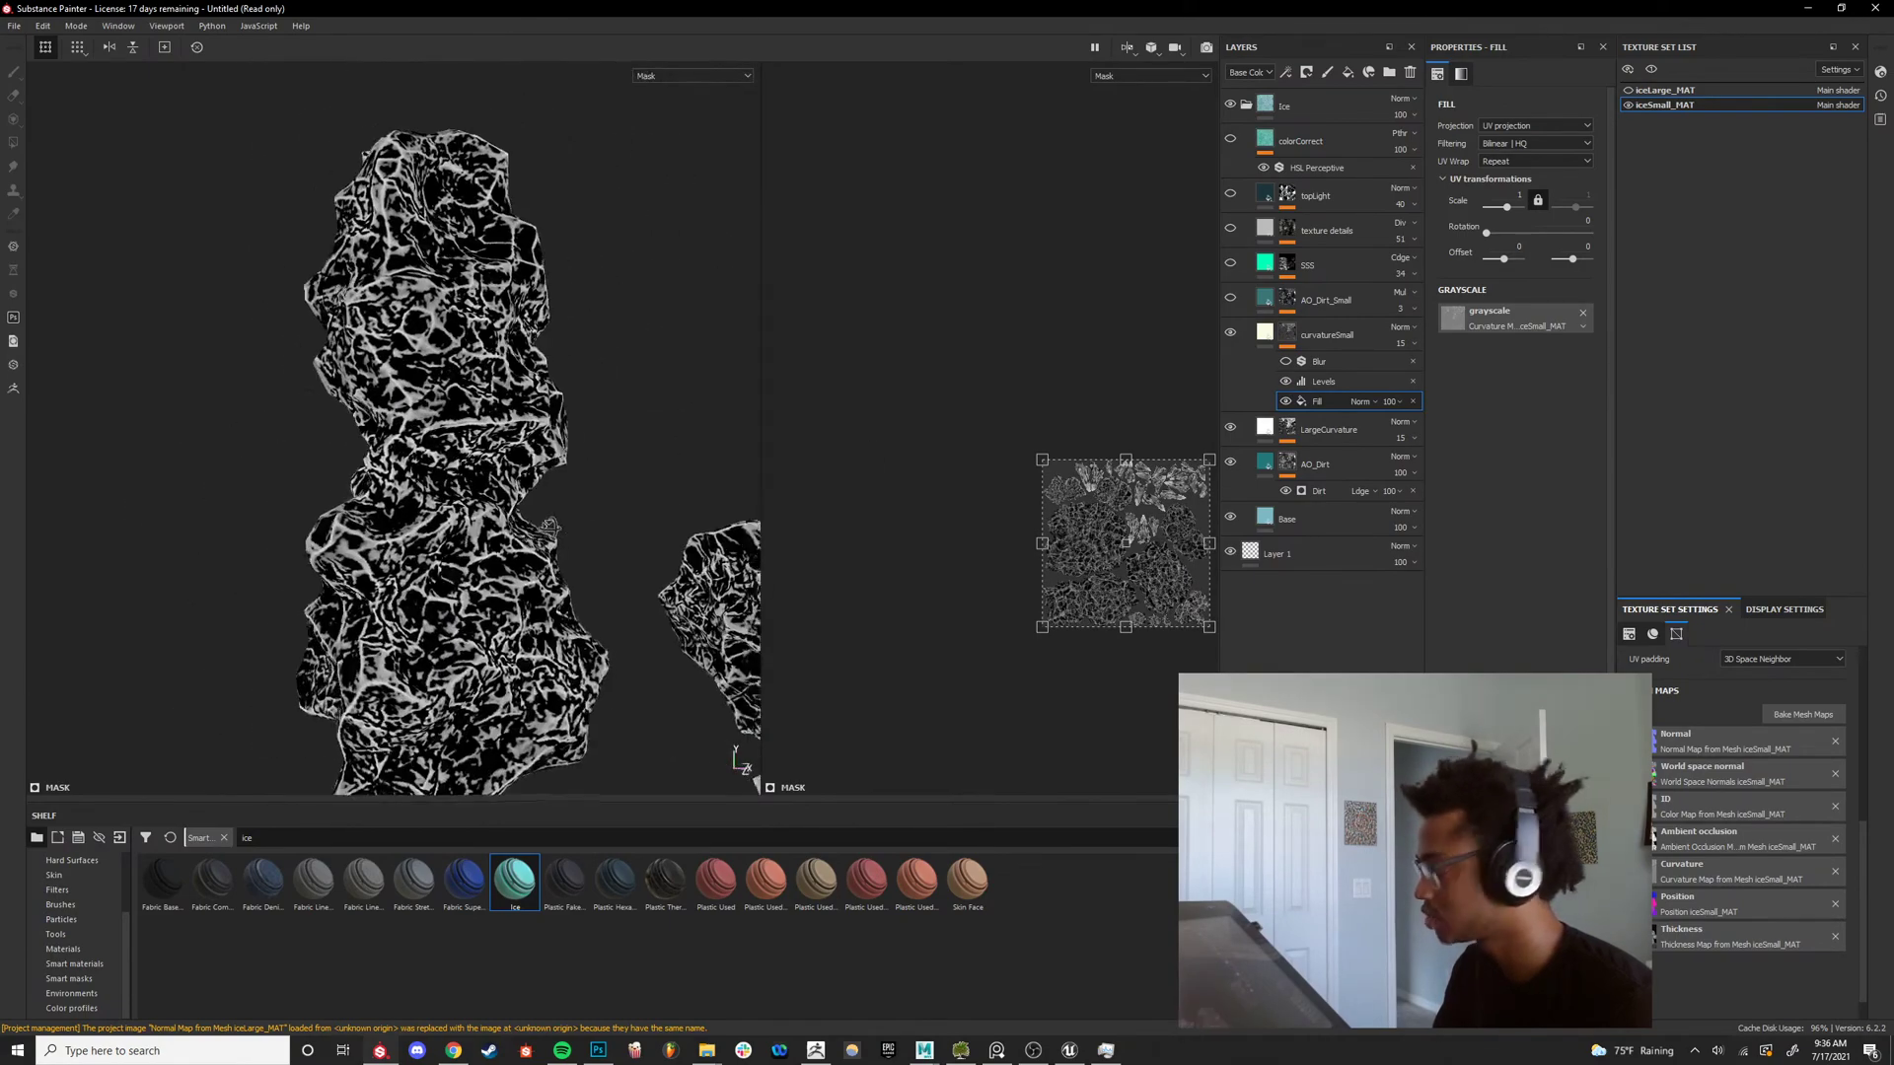
{"action": "right_click_drag", "start_coordinate": [469, 520], "coordinate": [528, 519], "text": "alt"}
{"action": "left_click_drag", "start_coordinate": [528, 520], "coordinate": [538, 520], "text": "alt"}
Replace the Levels effect on the curvatureSmall mask with a Histogram Scan filter placed above the Fill.
{"action": "left_click", "coordinate": [1323, 382]}
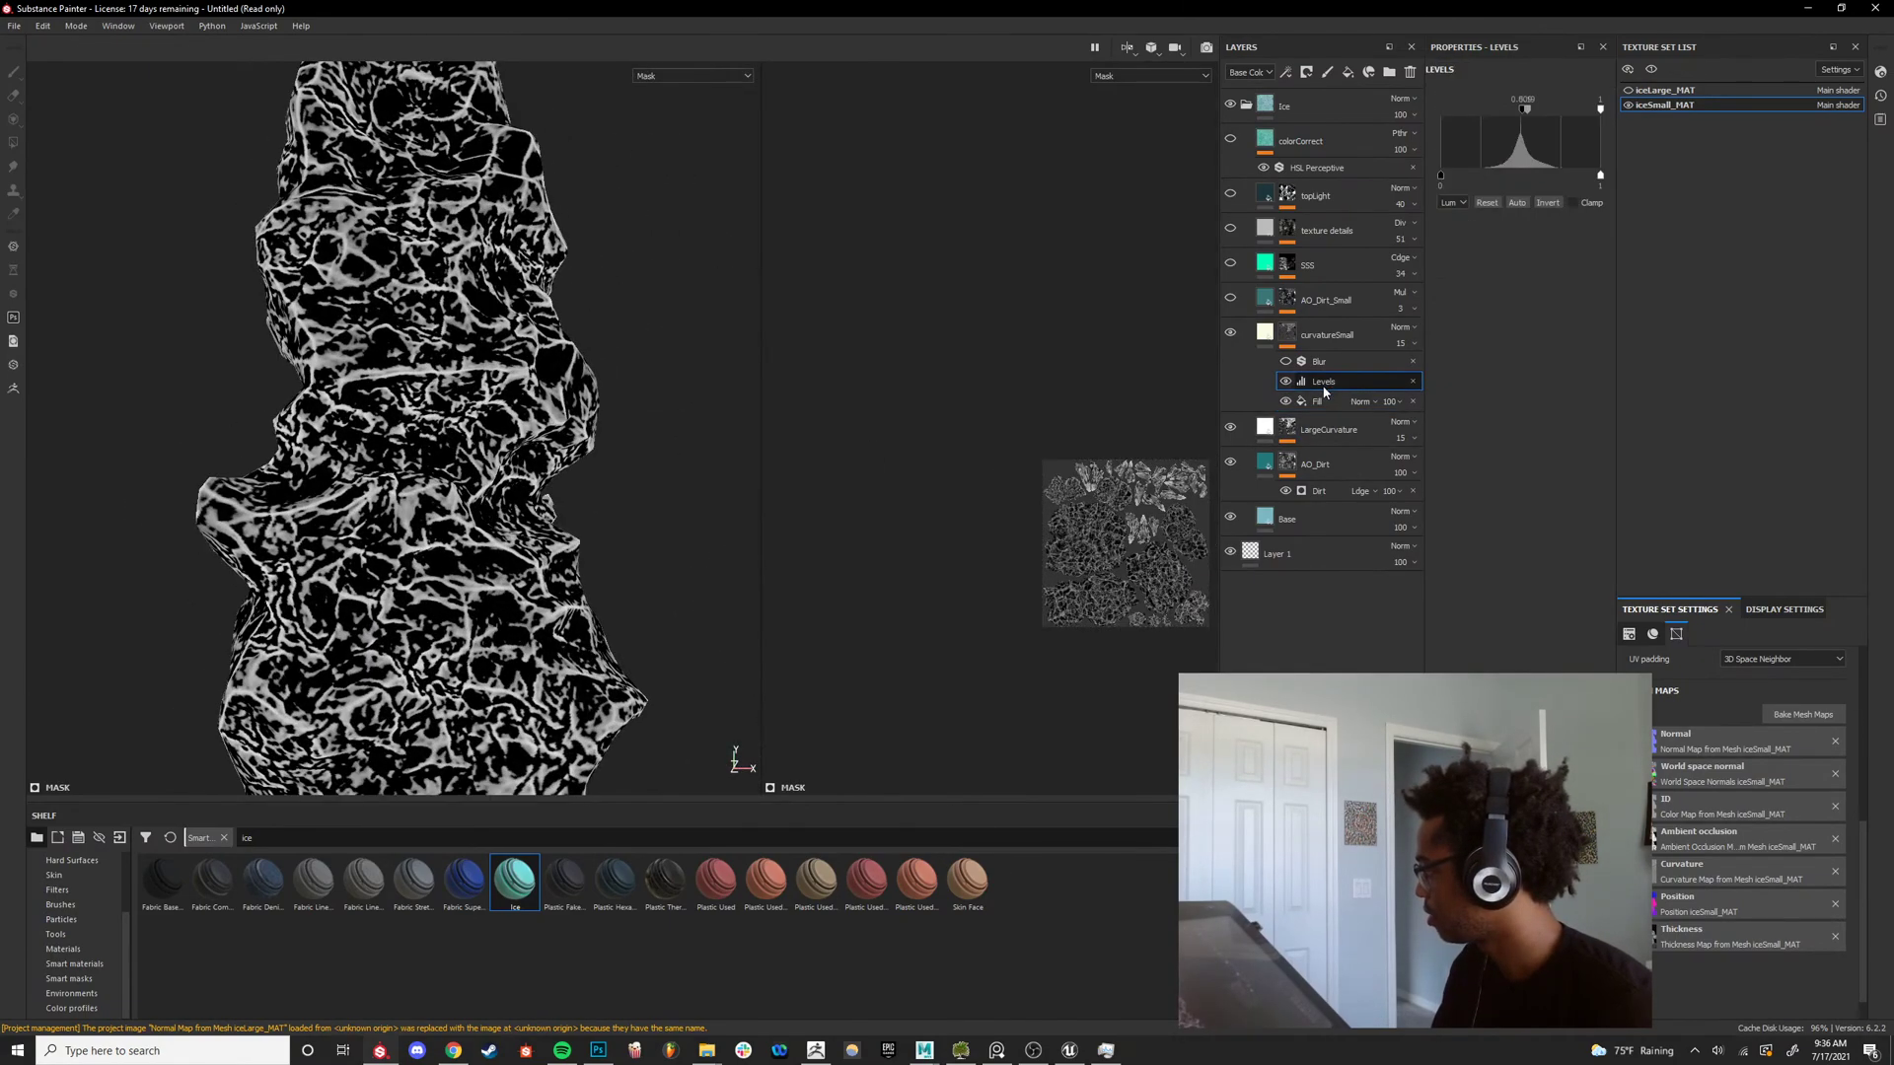
{"action": "left_click", "coordinate": [1414, 381]}
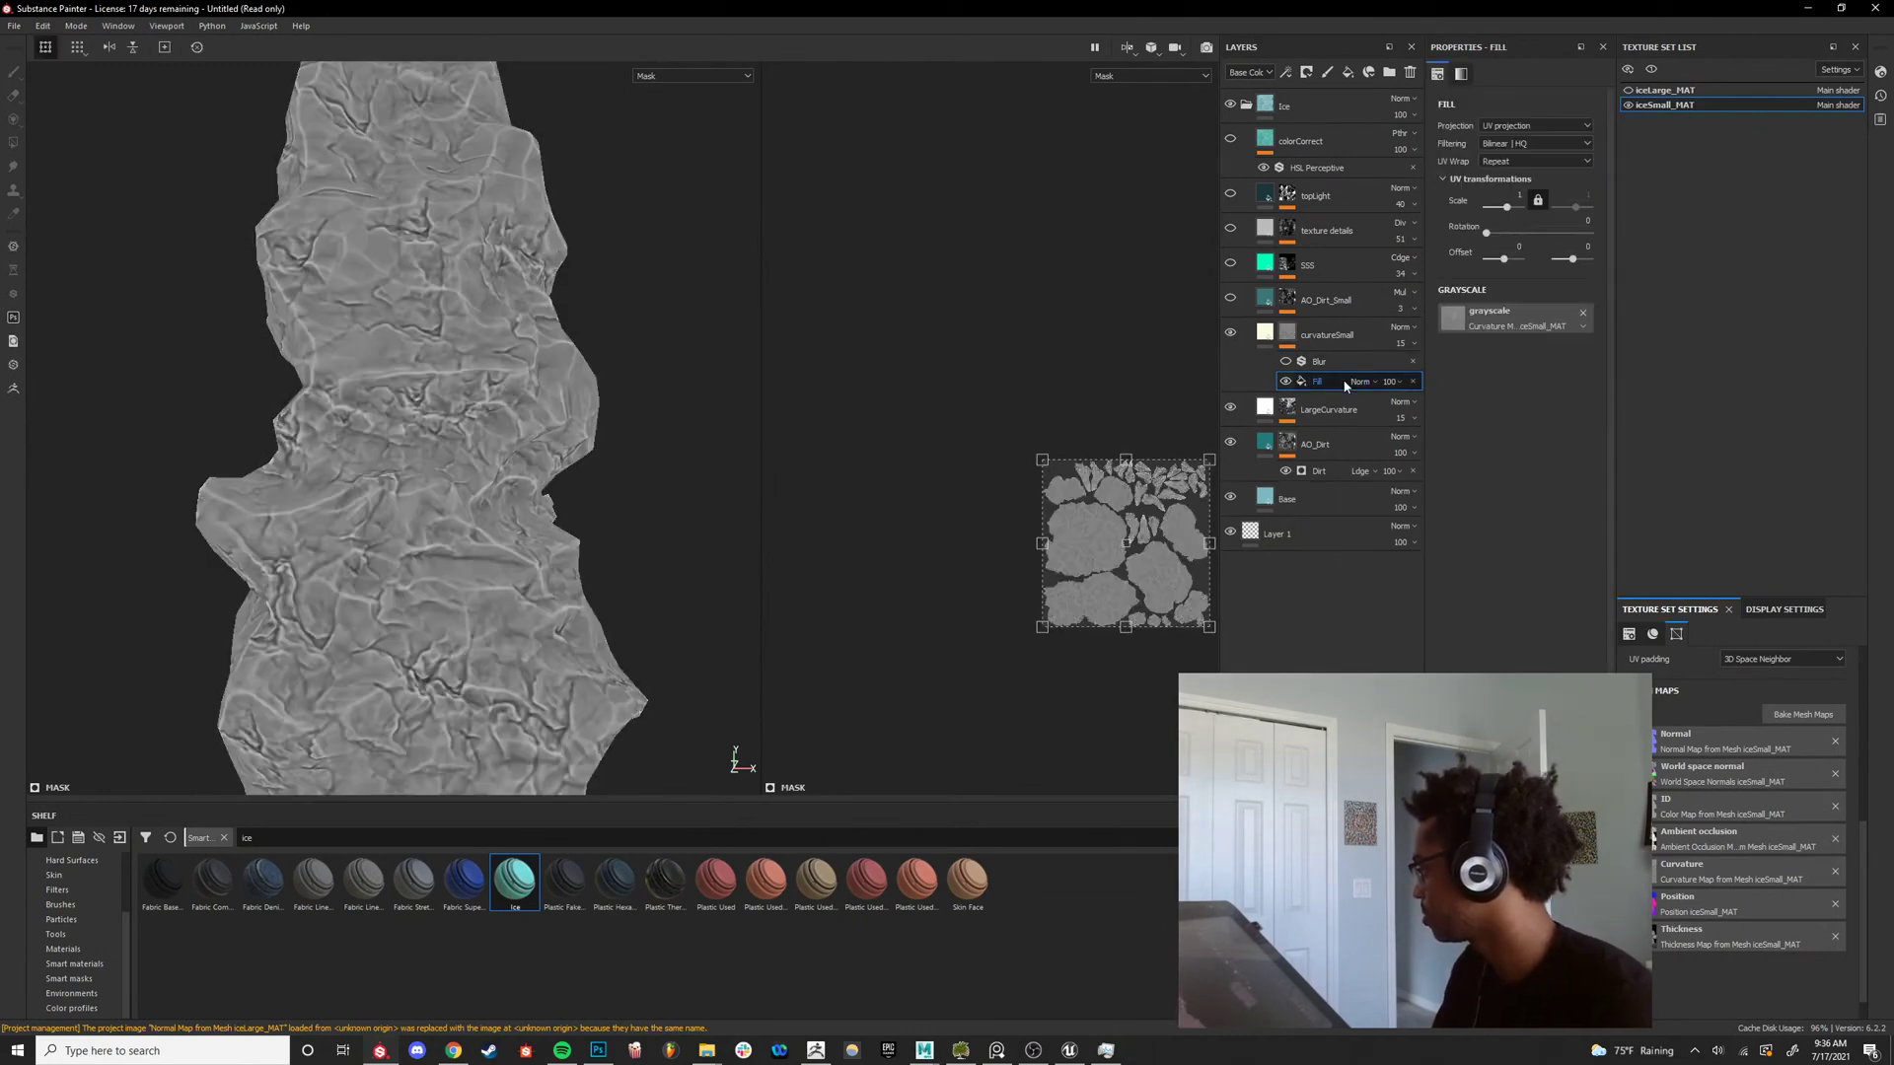
{"action": "right_click", "coordinate": [1345, 384]}
{"action": "left_click", "coordinate": [1390, 475]}
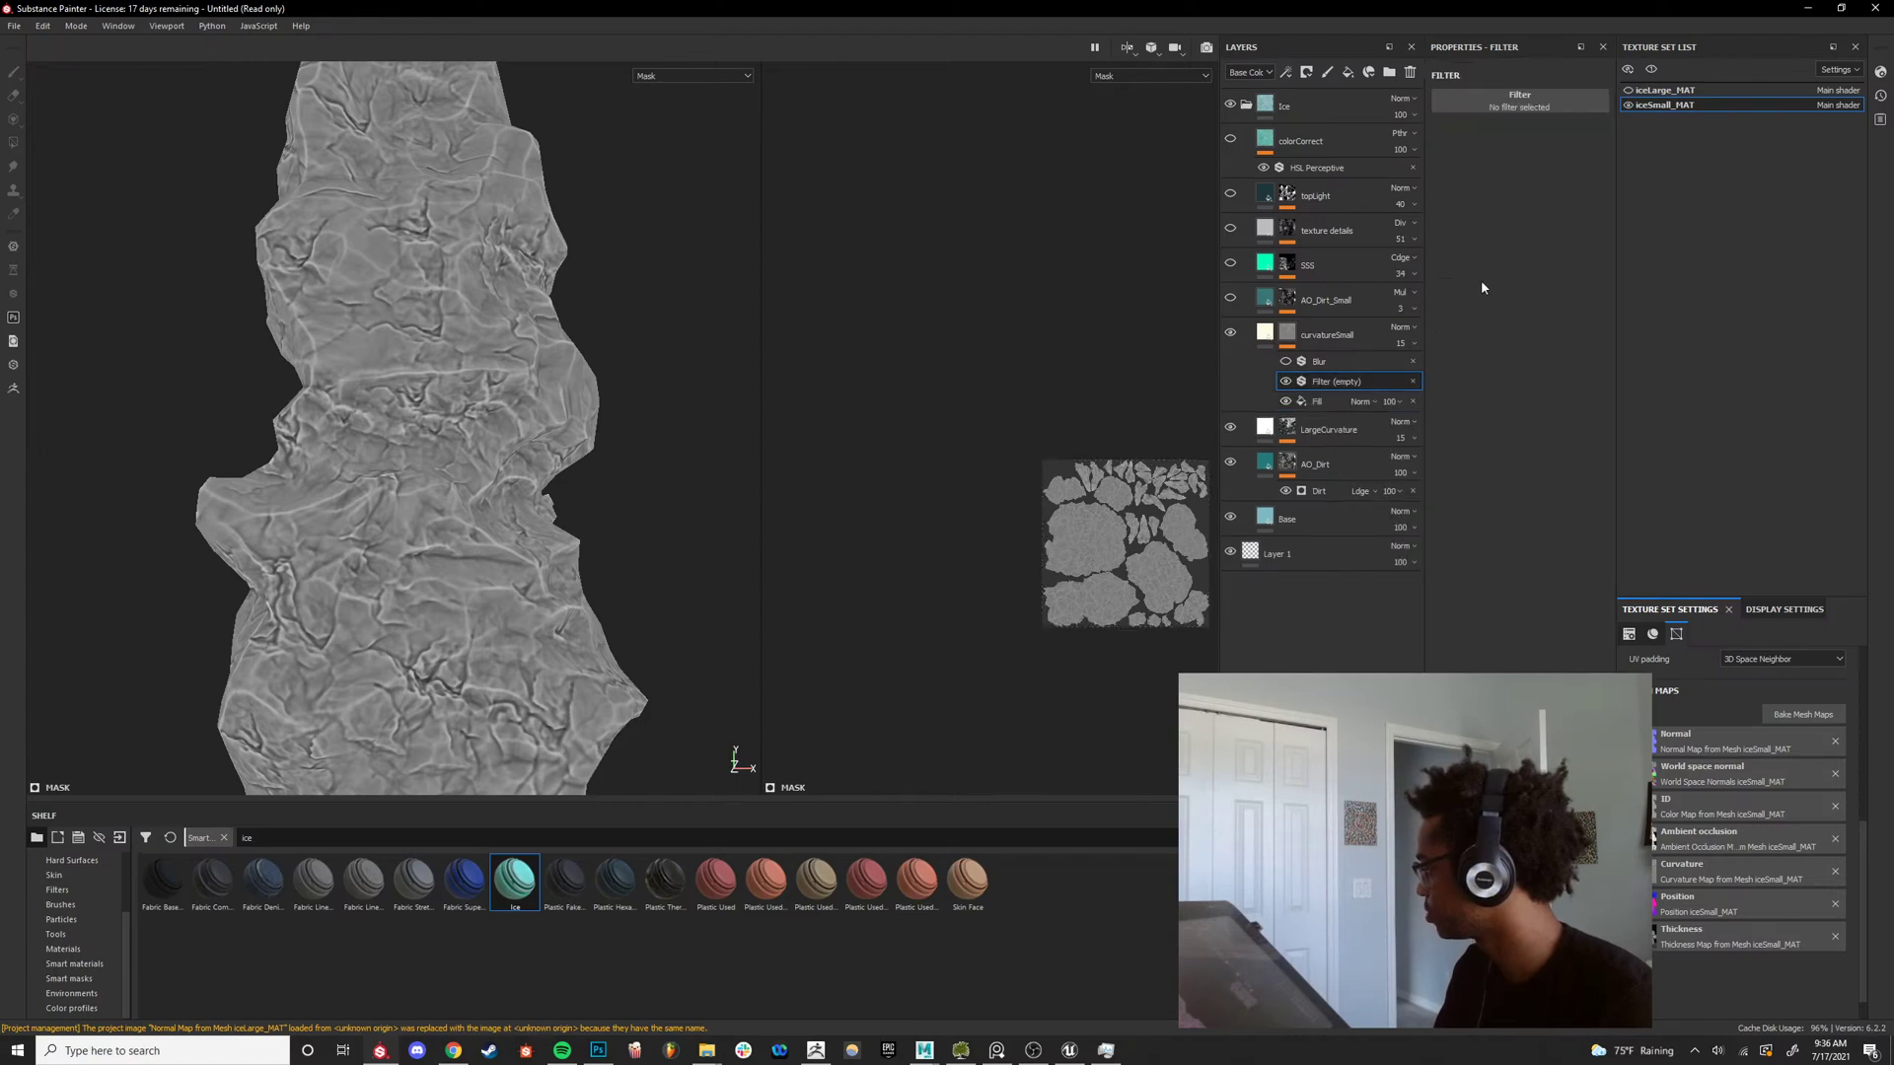
{"action": "left_click", "coordinate": [1532, 99]}
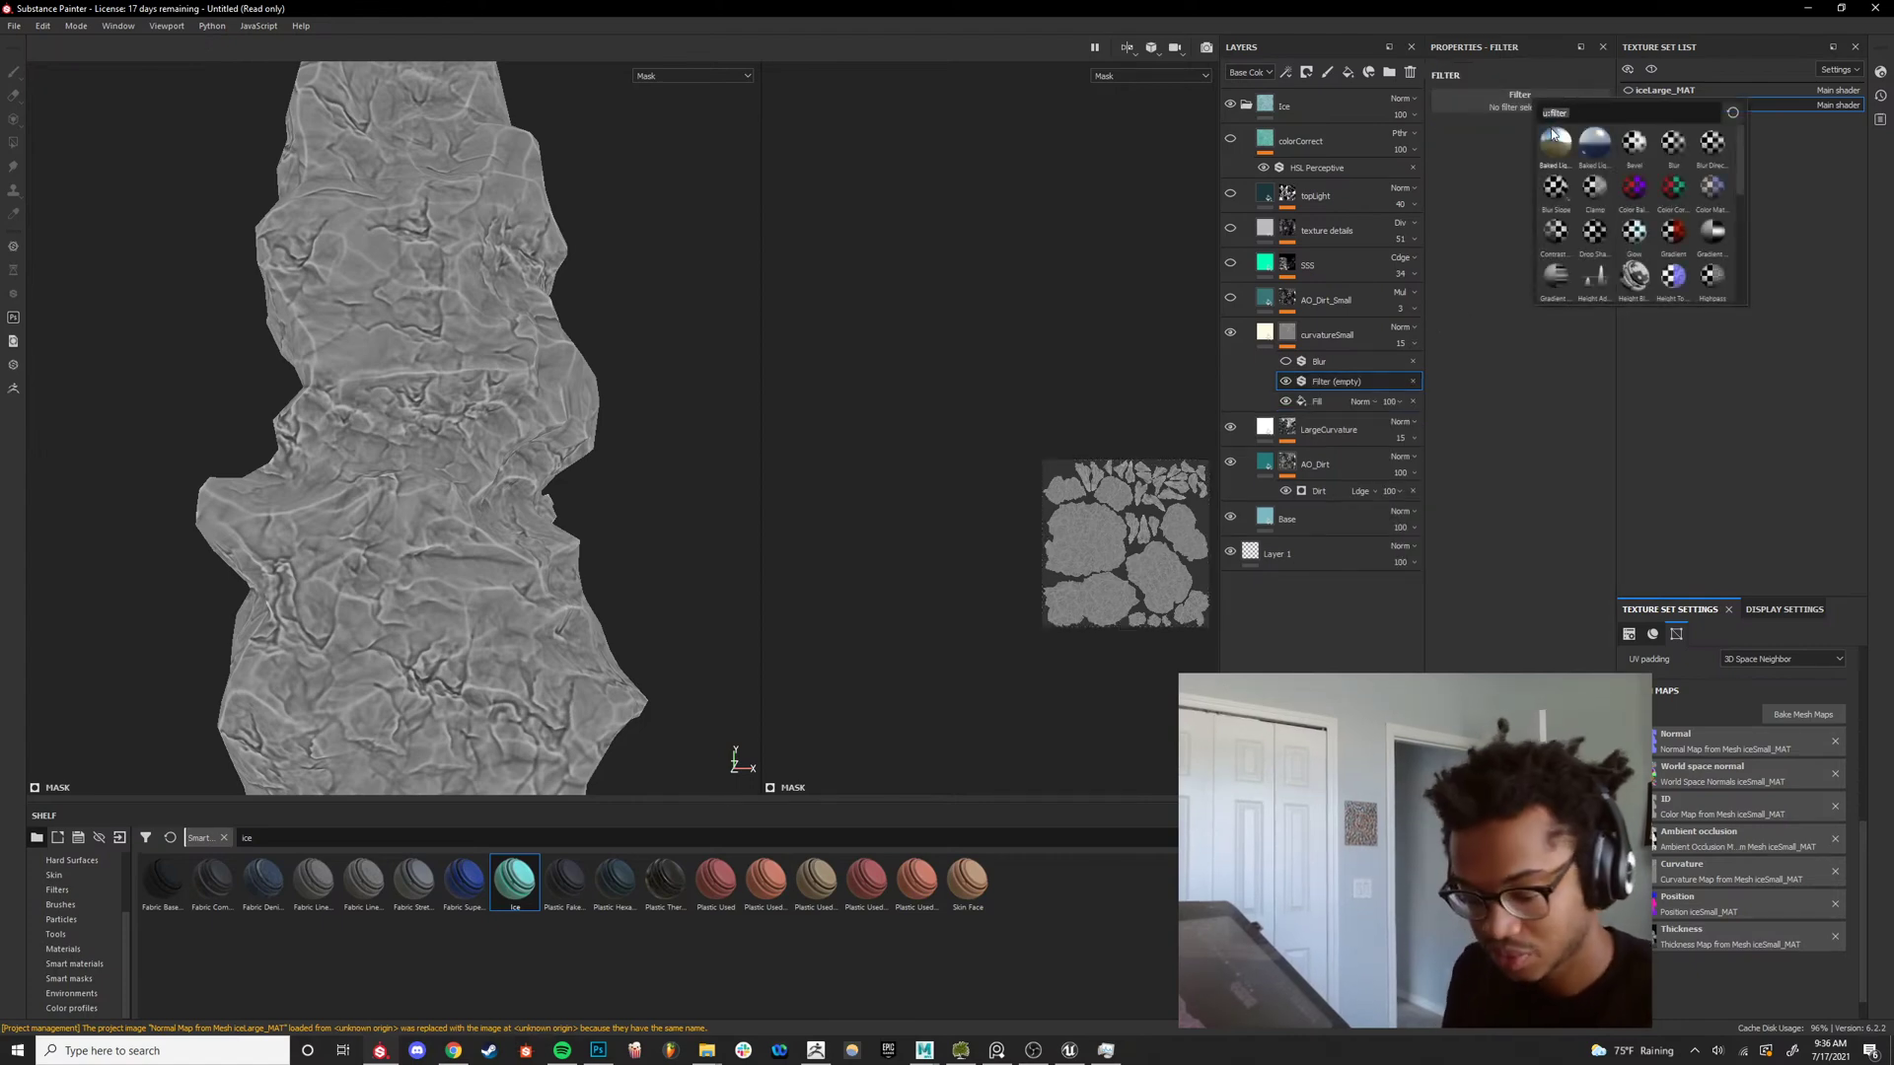
{"action": "type", "text": "histogram"}
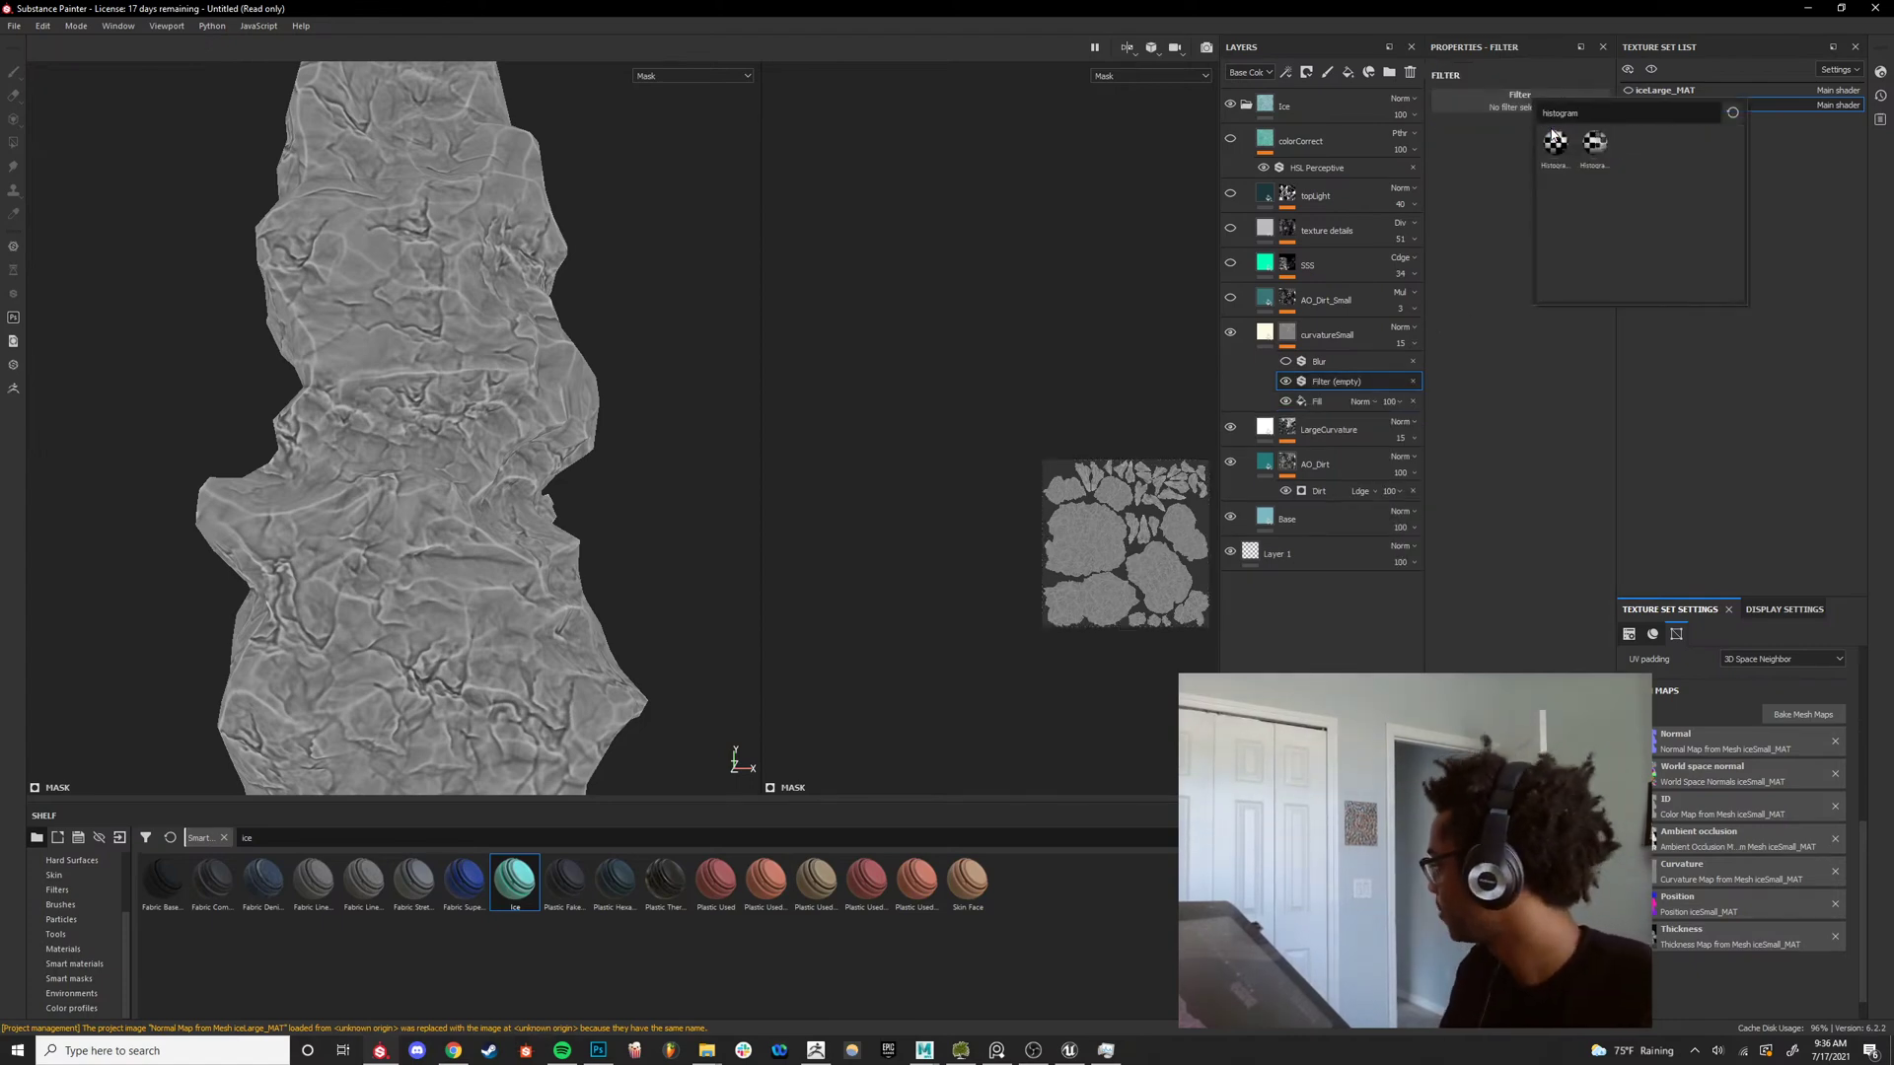
{"action": "left_click", "coordinate": [1549, 140]}
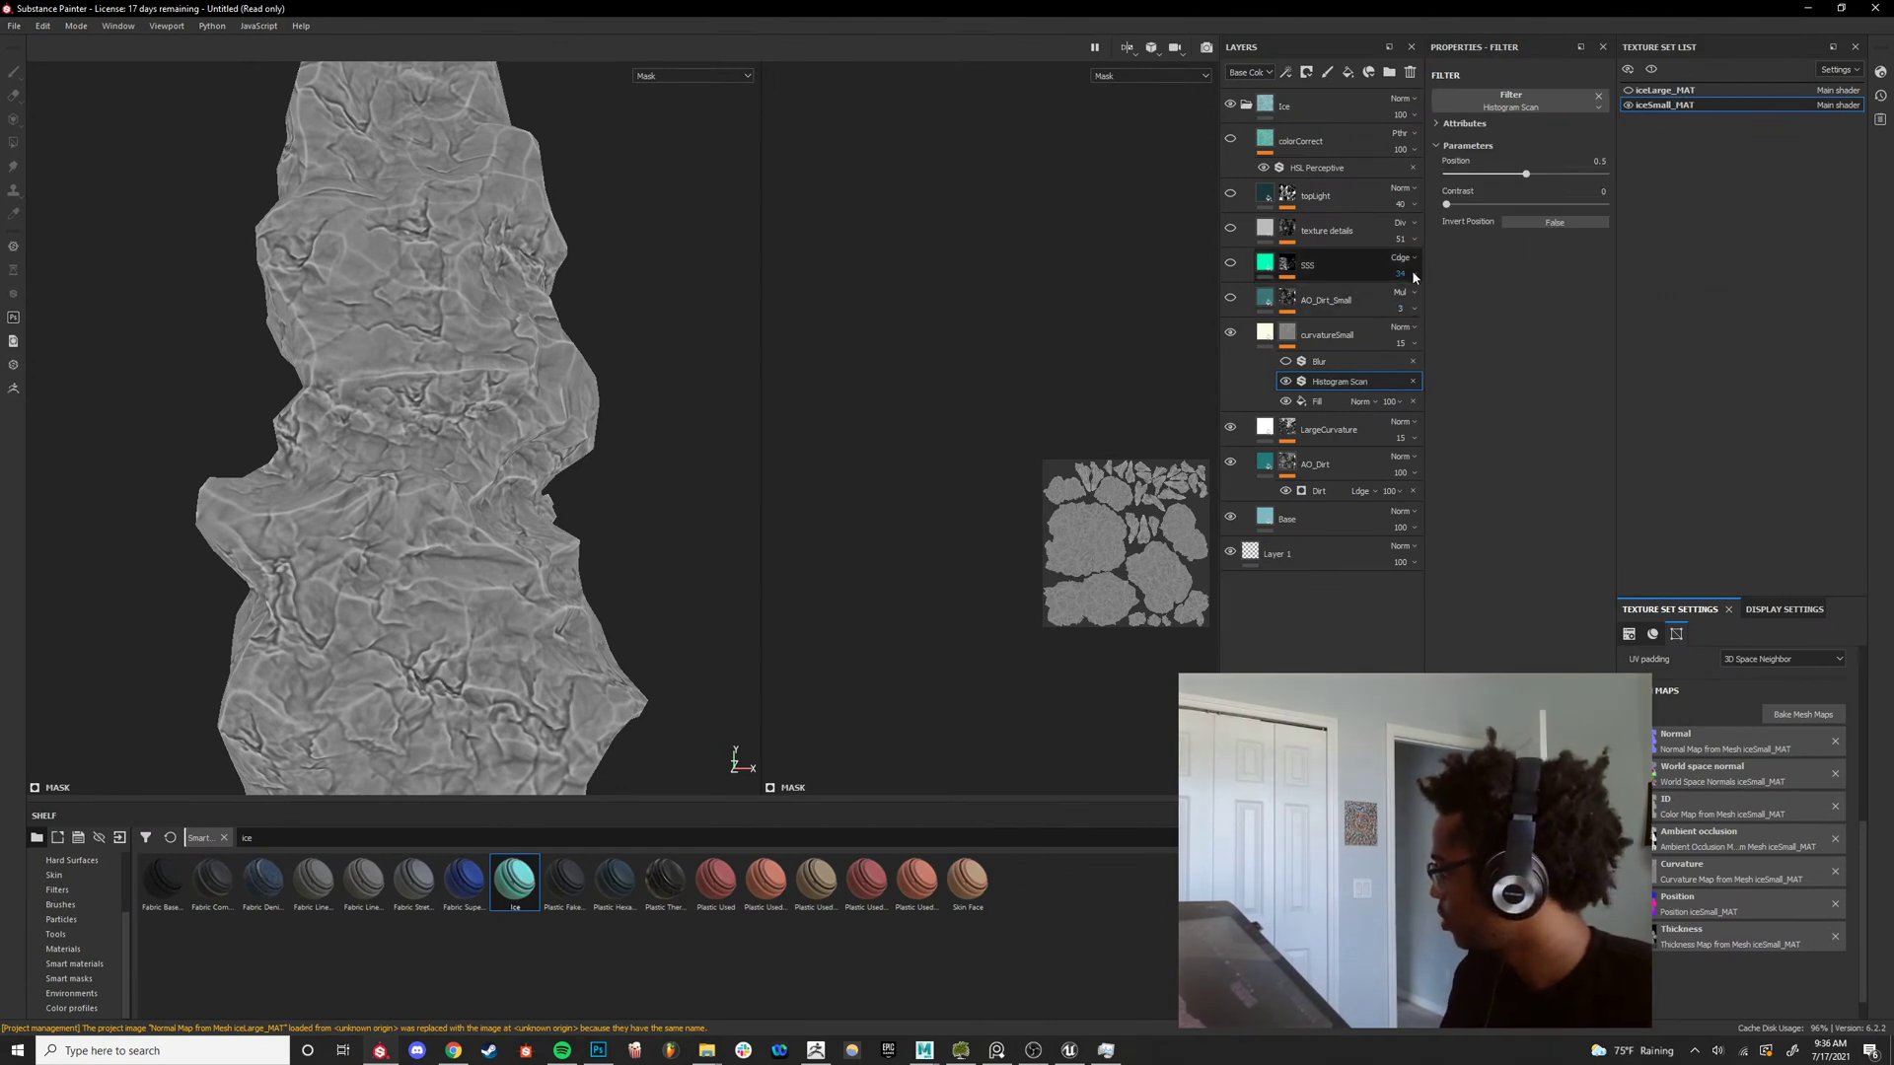
Tune the Histogram Scan filter to Position 0.44 and Contrast 0.78 so the mask keeps thin edge lines.
{"action": "left_click_drag", "start_coordinate": [528, 427], "coordinate": [592, 405], "text": "alt"}
{"action": "left_click_drag", "start_coordinate": [1518, 200], "coordinate": [1685, 217]}
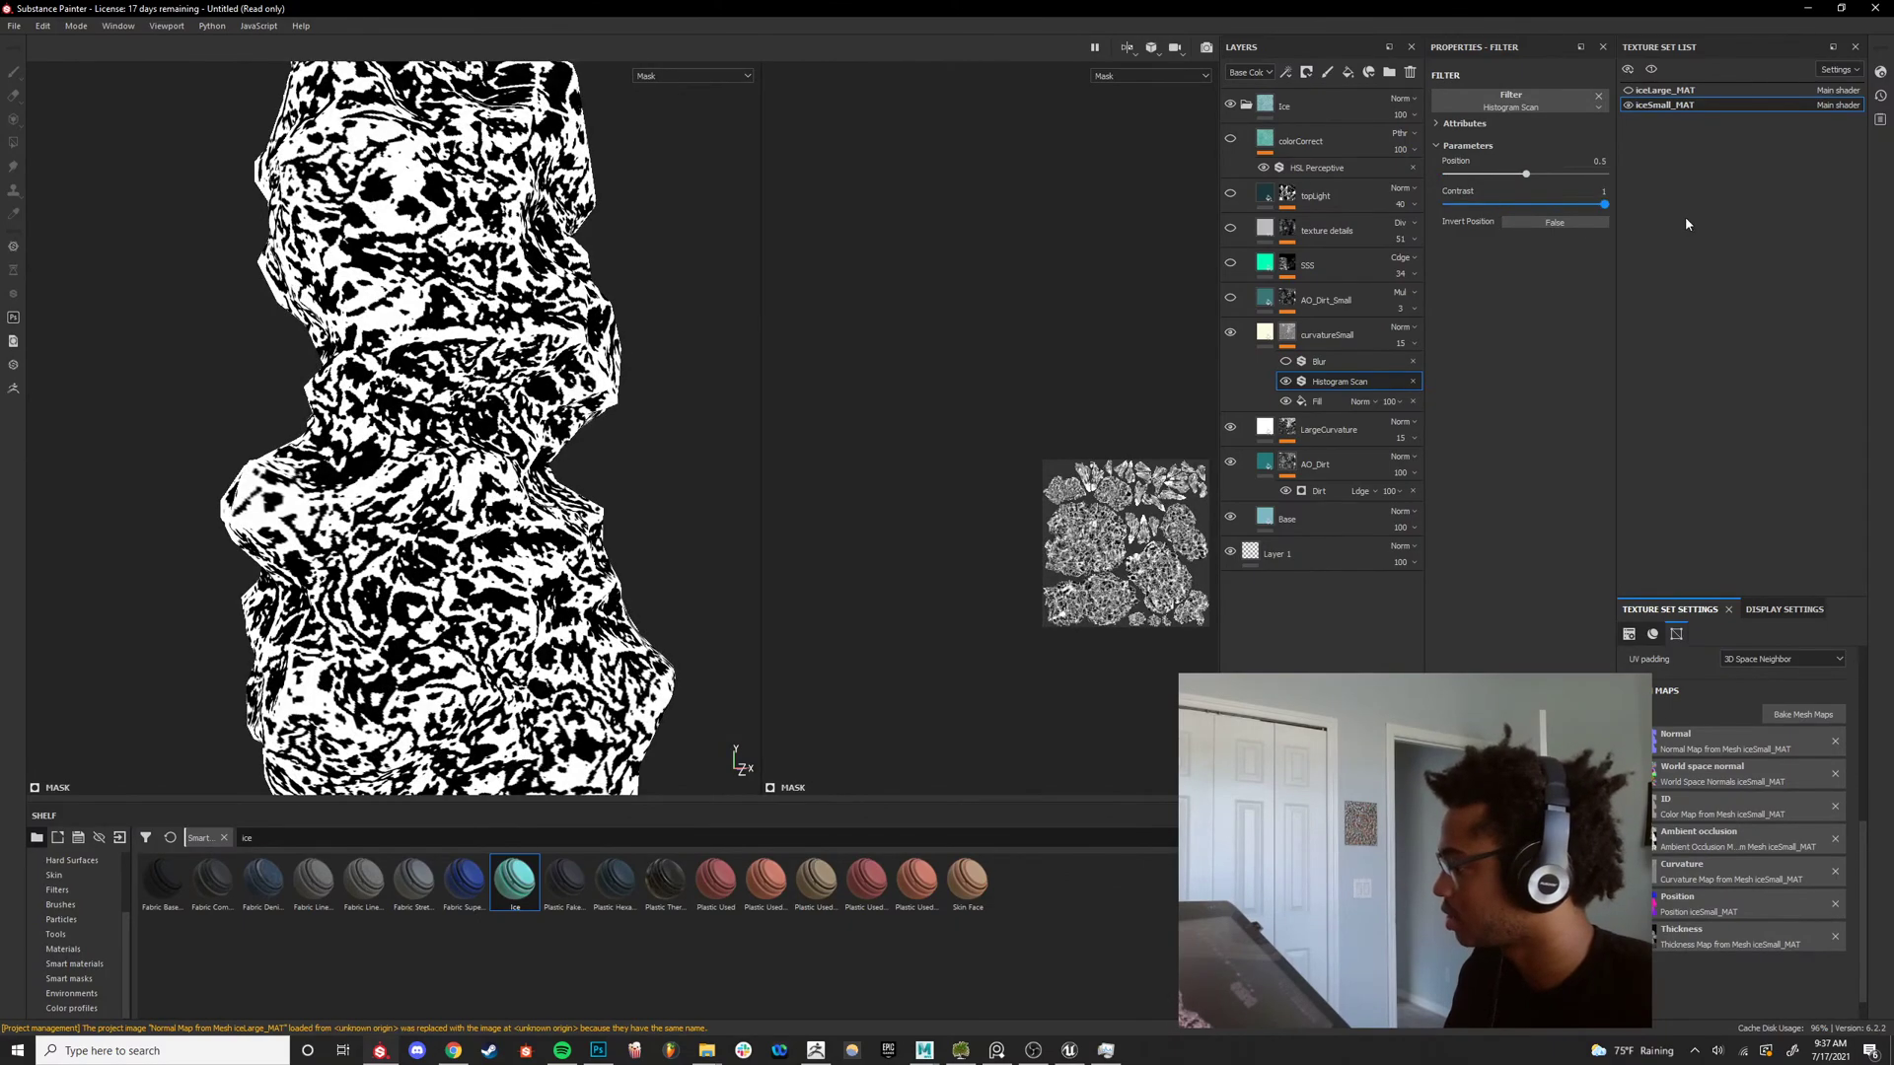
{"action": "right_click_drag", "start_coordinate": [402, 423], "coordinate": [611, 404], "text": "alt"}
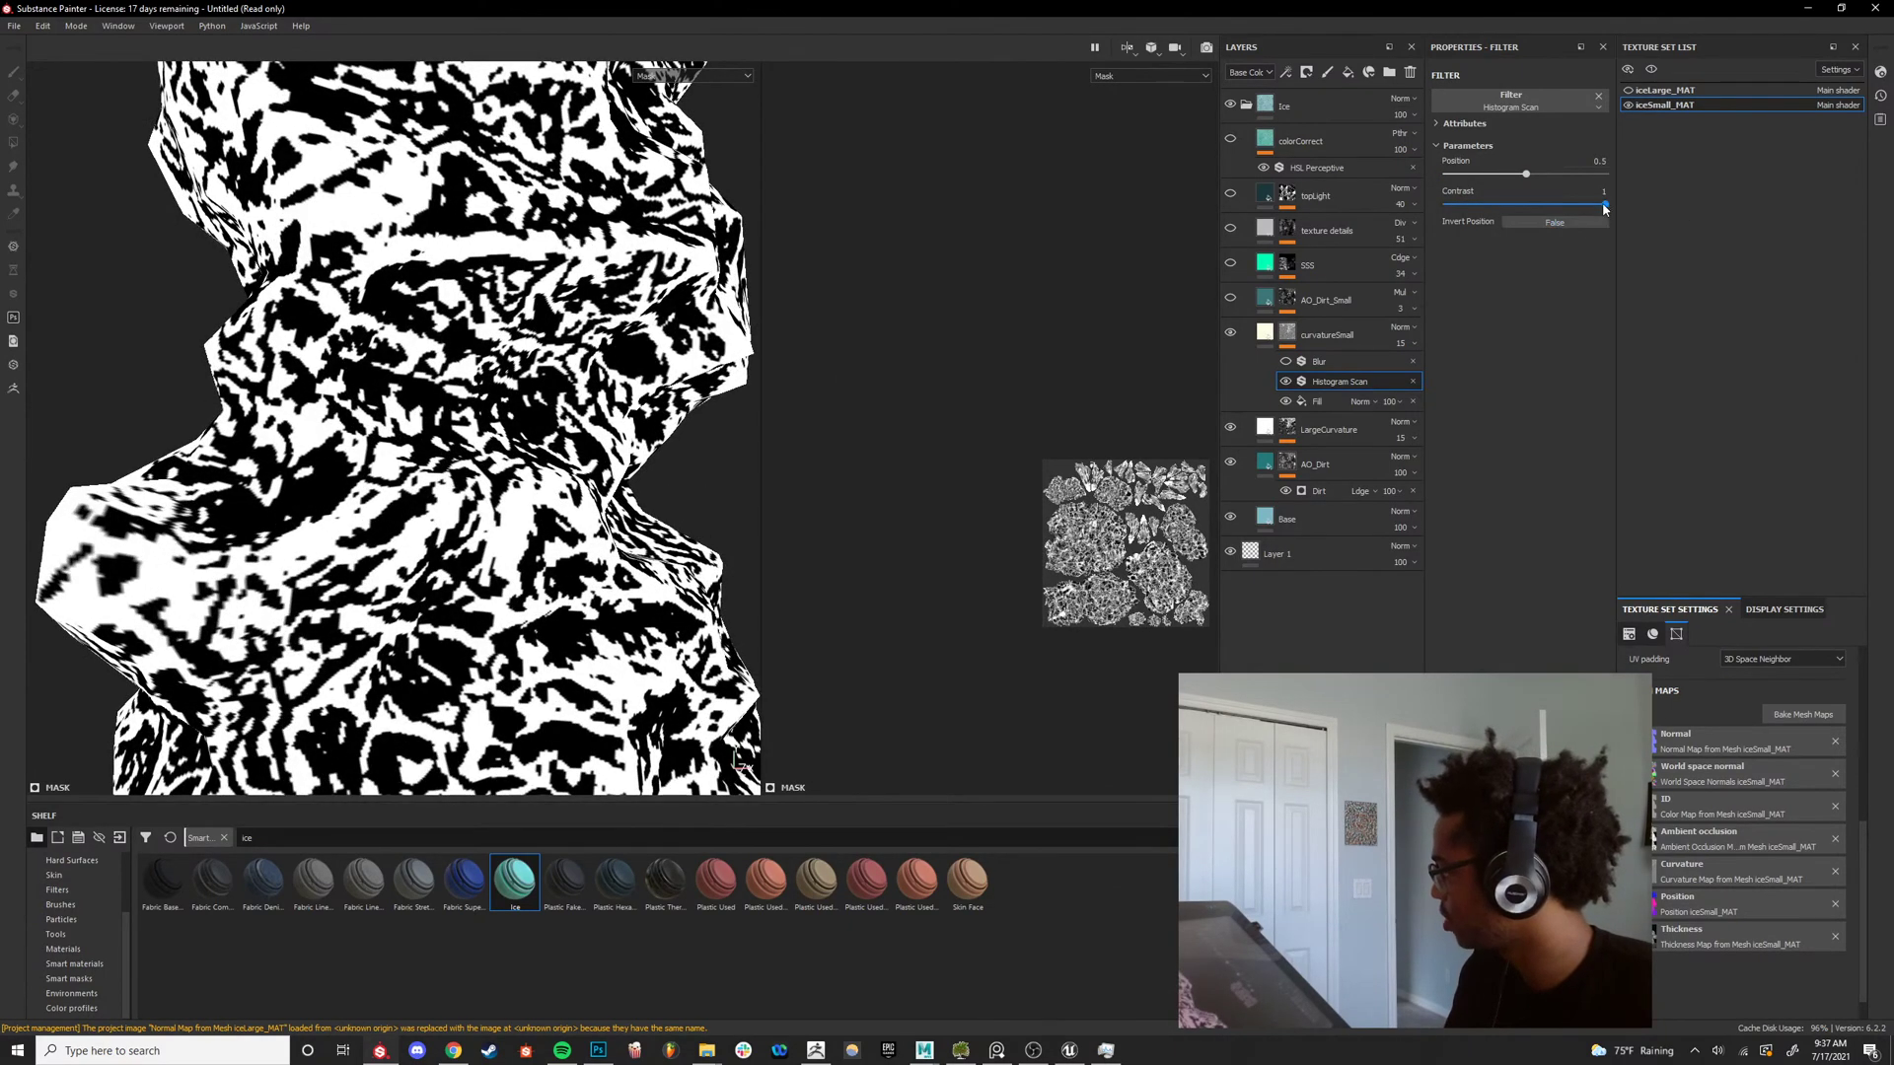
{"action": "mouse_move", "coordinate": [1605, 205]}
{"action": "left_mouse_down"}
{"action": "mouse_move", "coordinate": [1550, 204]}
{"action": "mouse_move", "coordinate": [1548, 222]}
{"action": "mouse_move", "coordinate": [1549, 175]}
{"action": "mouse_move", "coordinate": [1506, 187]}
{"action": "left_mouse_up"}
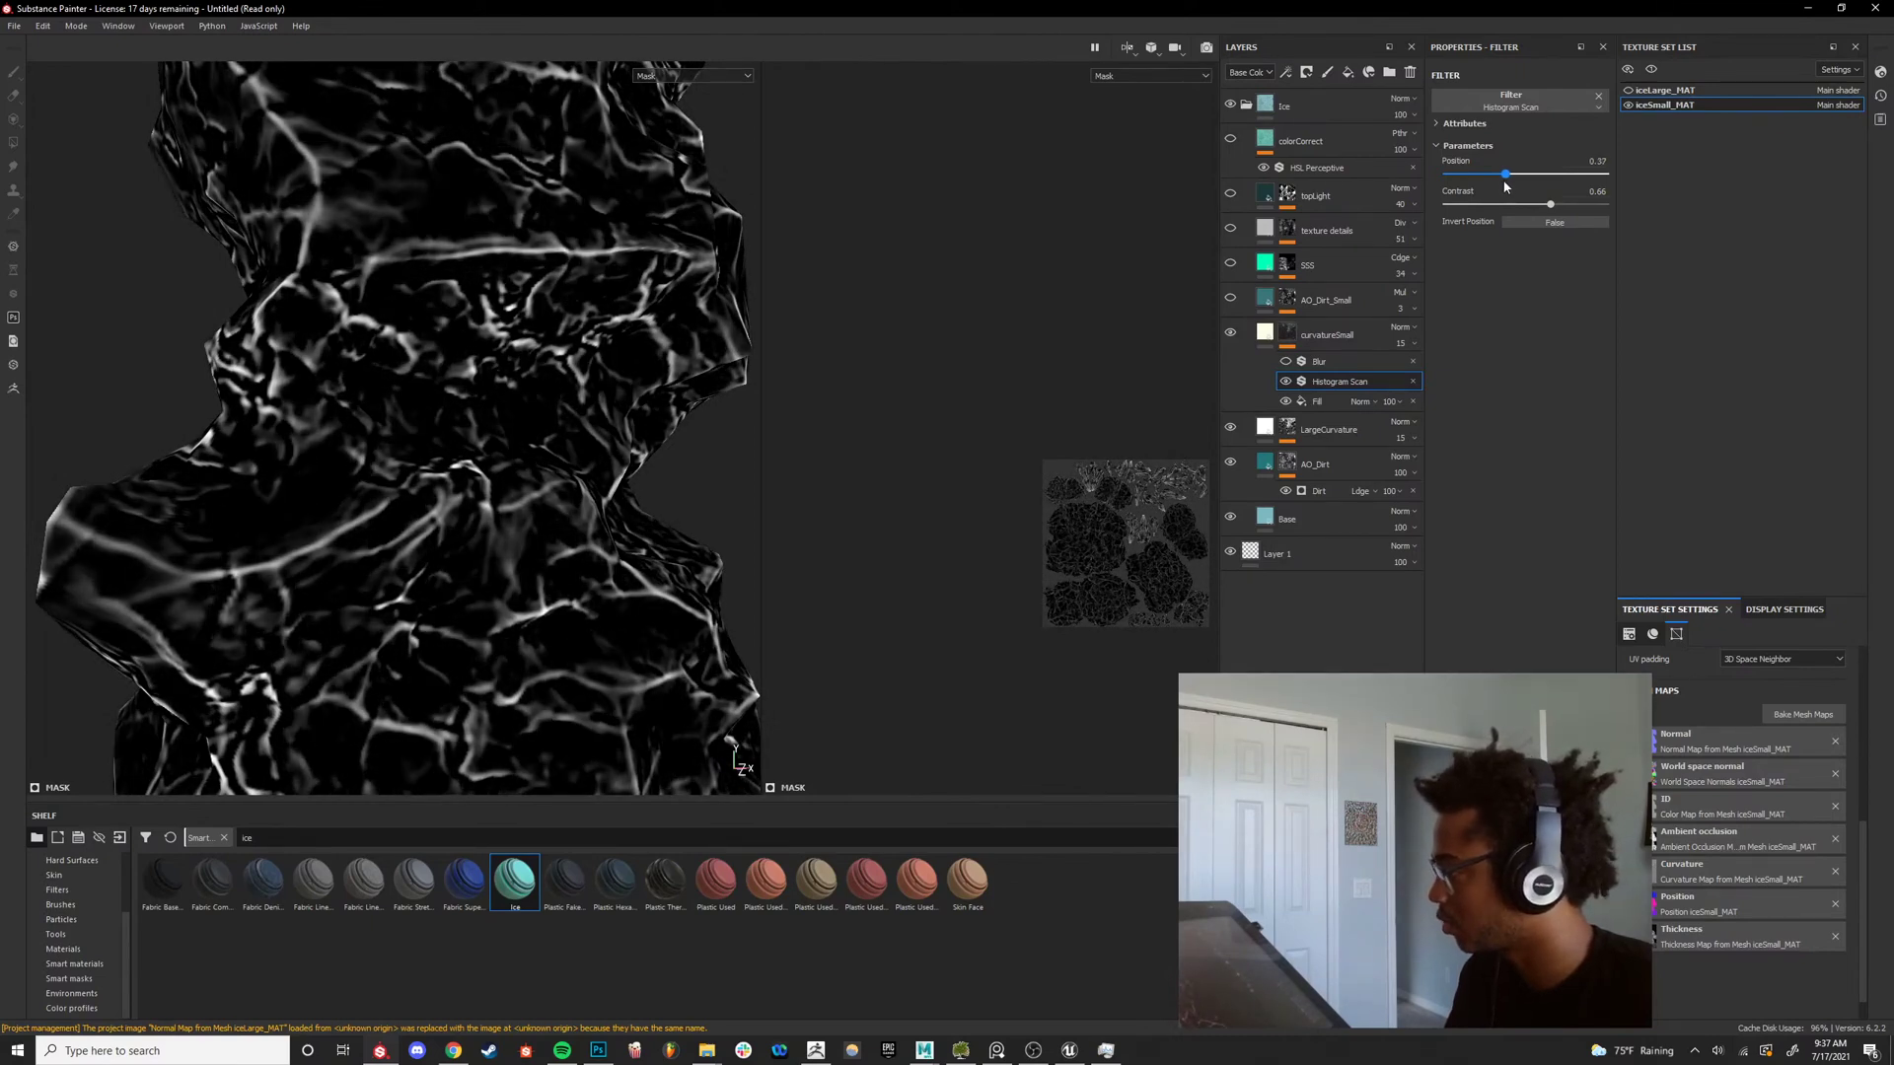
{"action": "mouse_move", "coordinate": [1505, 185]}
{"action": "left_mouse_down"}
{"action": "mouse_move", "coordinate": [1575, 203]}
{"action": "mouse_move", "coordinate": [1513, 177]}
{"action": "left_mouse_up"}
{"action": "scroll", "coordinate": [506, 423], "scroll_direction": "down", "scroll_amount": 5}
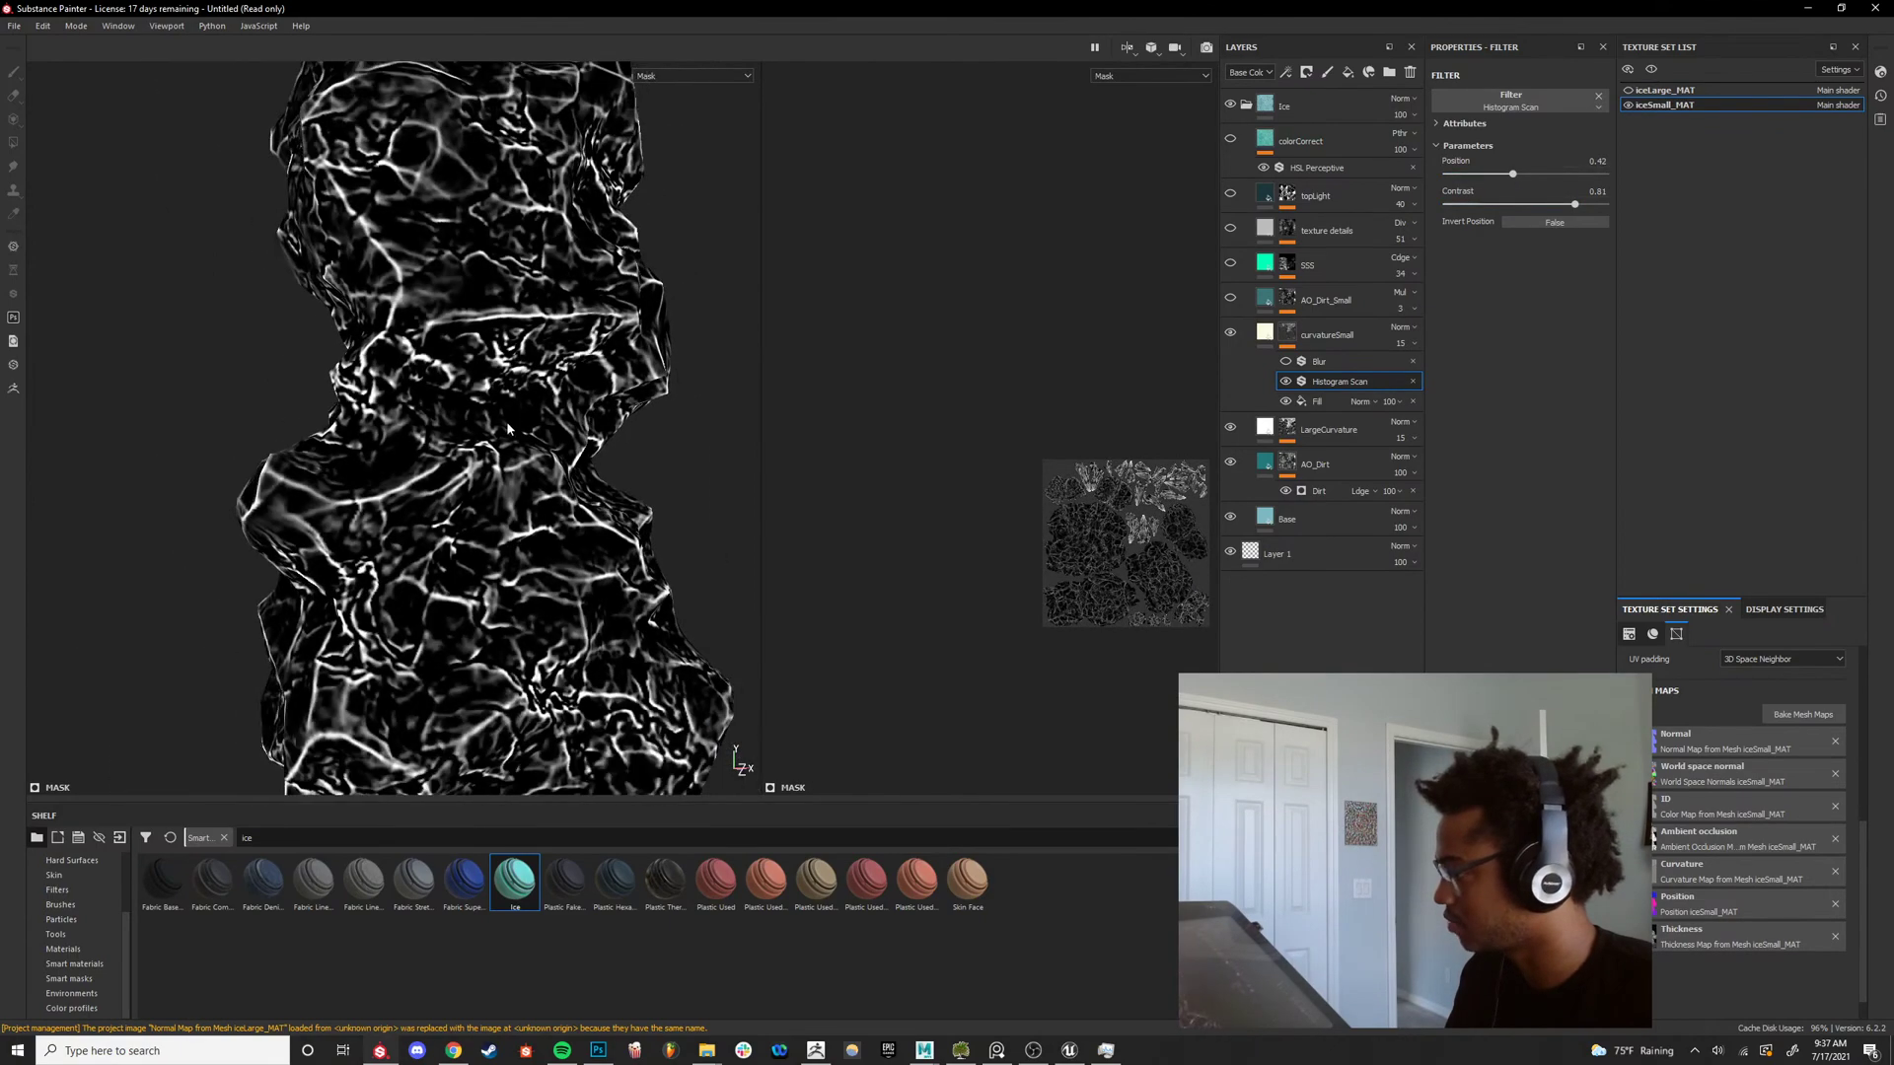
{"action": "left_click_drag", "start_coordinate": [506, 422], "coordinate": [464, 477], "text": "alt"}
{"action": "scroll", "coordinate": [424, 466], "scroll_direction": "up", "scroll_amount": 4}
{"action": "left_click_drag", "start_coordinate": [1581, 202], "coordinate": [1517, 178]}
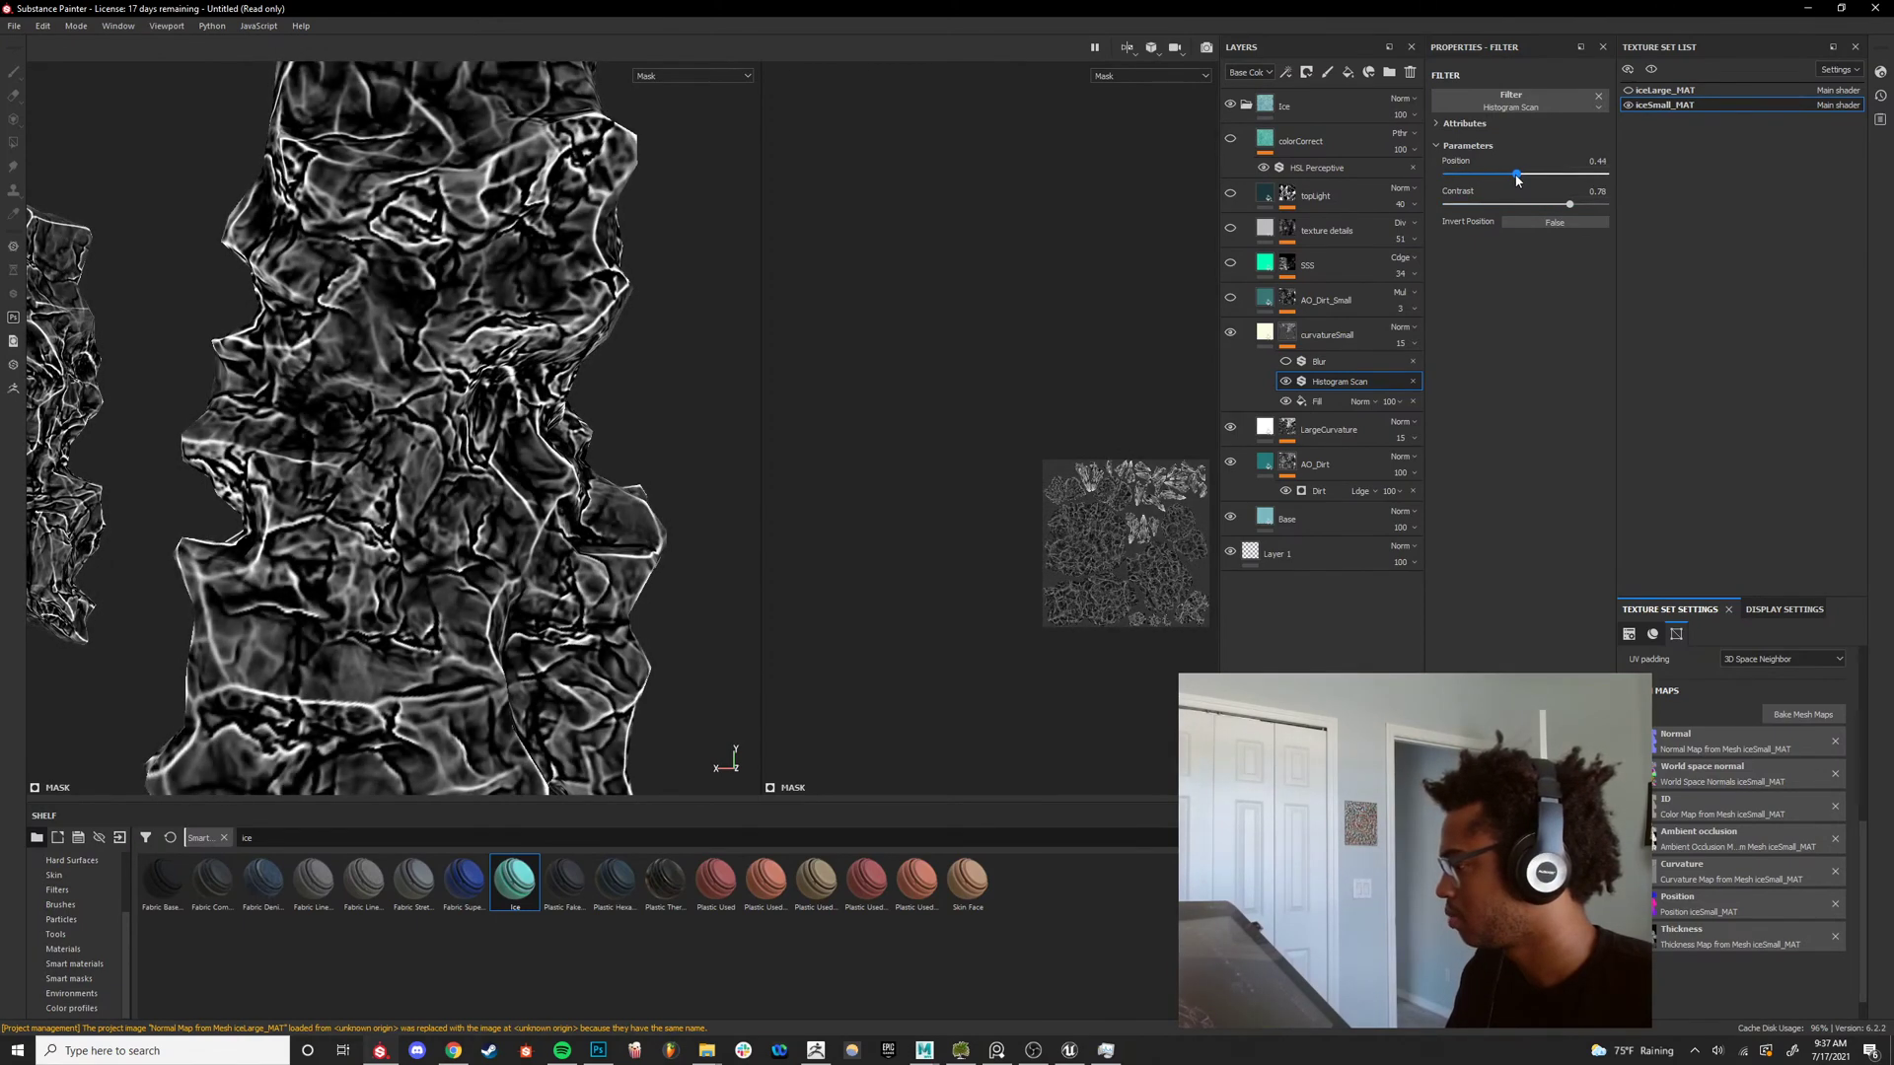
Return from the curvatureSmall mask display to the base color view of the ice pieces.
{"action": "scroll", "coordinate": [611, 400], "scroll_direction": "down", "scroll_amount": 5}
{"action": "left_click_drag", "start_coordinate": [622, 399], "coordinate": [466, 470], "text": "alt"}
{"action": "key", "text": "m"}
{"action": "scroll", "coordinate": [386, 484], "scroll_direction": "up", "scroll_amount": 3}
{"action": "key", "text": "c"}
{"action": "key", "text": "m"}
{"action": "key", "text": "c"}
{"action": "key", "text": "c"}
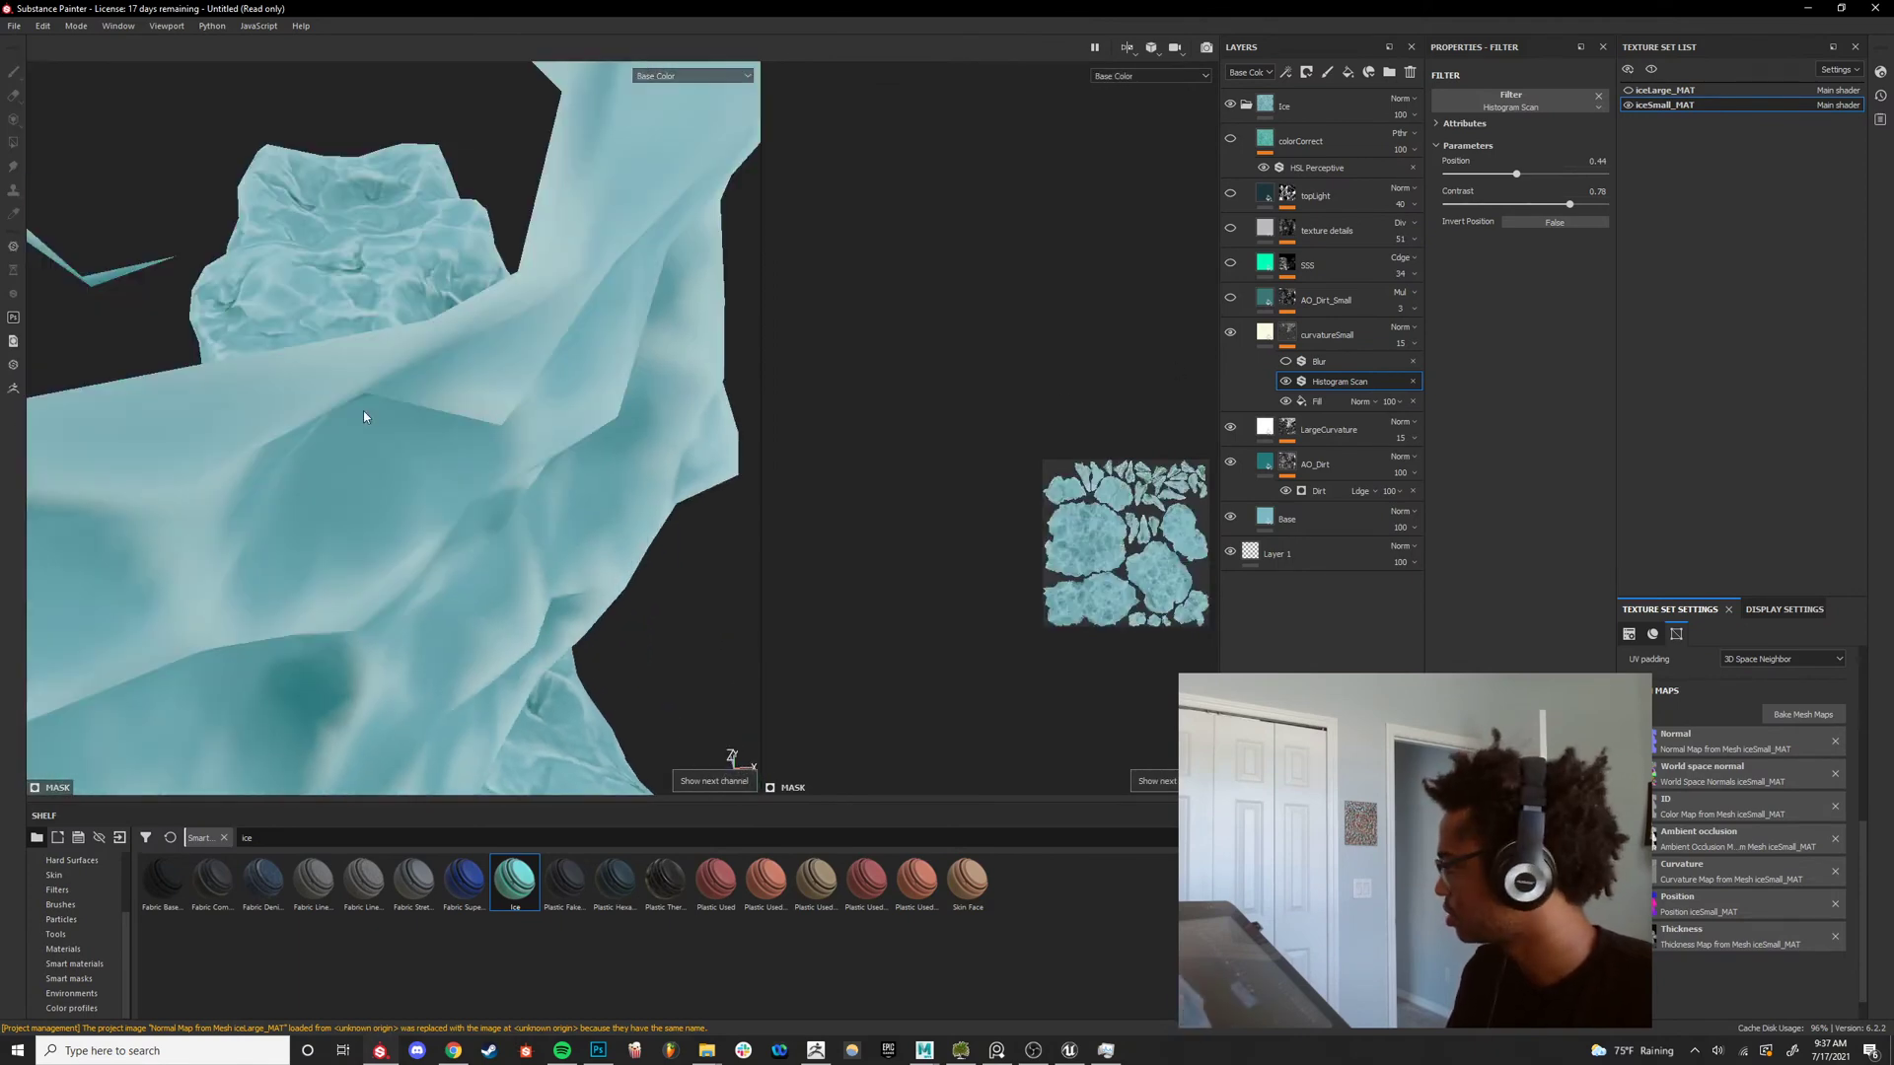
Frame all the ice pieces and examine the small curvature highlights up close on the tall ice piece.
{"action": "left_click_drag", "start_coordinate": [363, 417], "coordinate": [321, 398], "text": "alt"}
{"action": "key", "text": "f"}
{"action": "middle_click_drag", "start_coordinate": [406, 521], "coordinate": [491, 319], "text": "alt"}
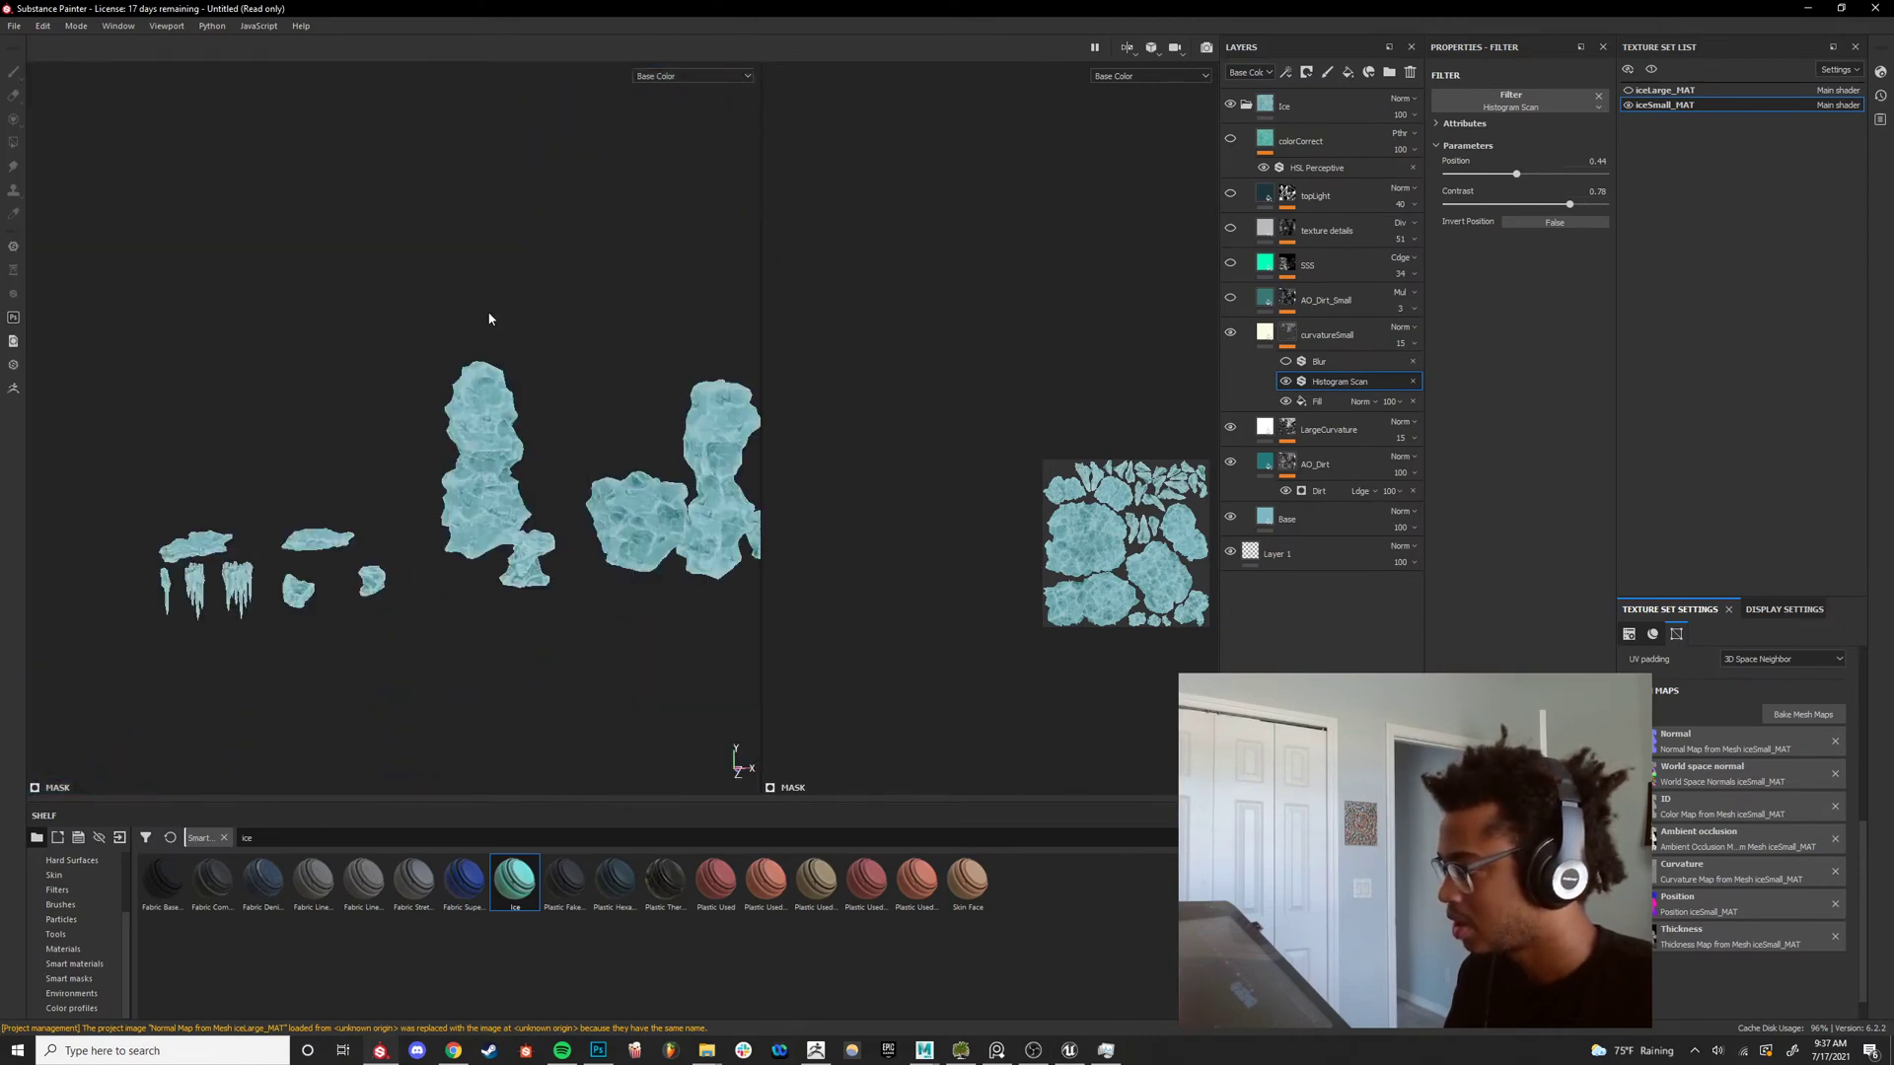
{"action": "right_click_drag", "start_coordinate": [490, 319], "coordinate": [412, 626], "text": "alt"}
{"action": "middle_click_drag", "start_coordinate": [412, 626], "coordinate": [479, 456], "text": "alt"}
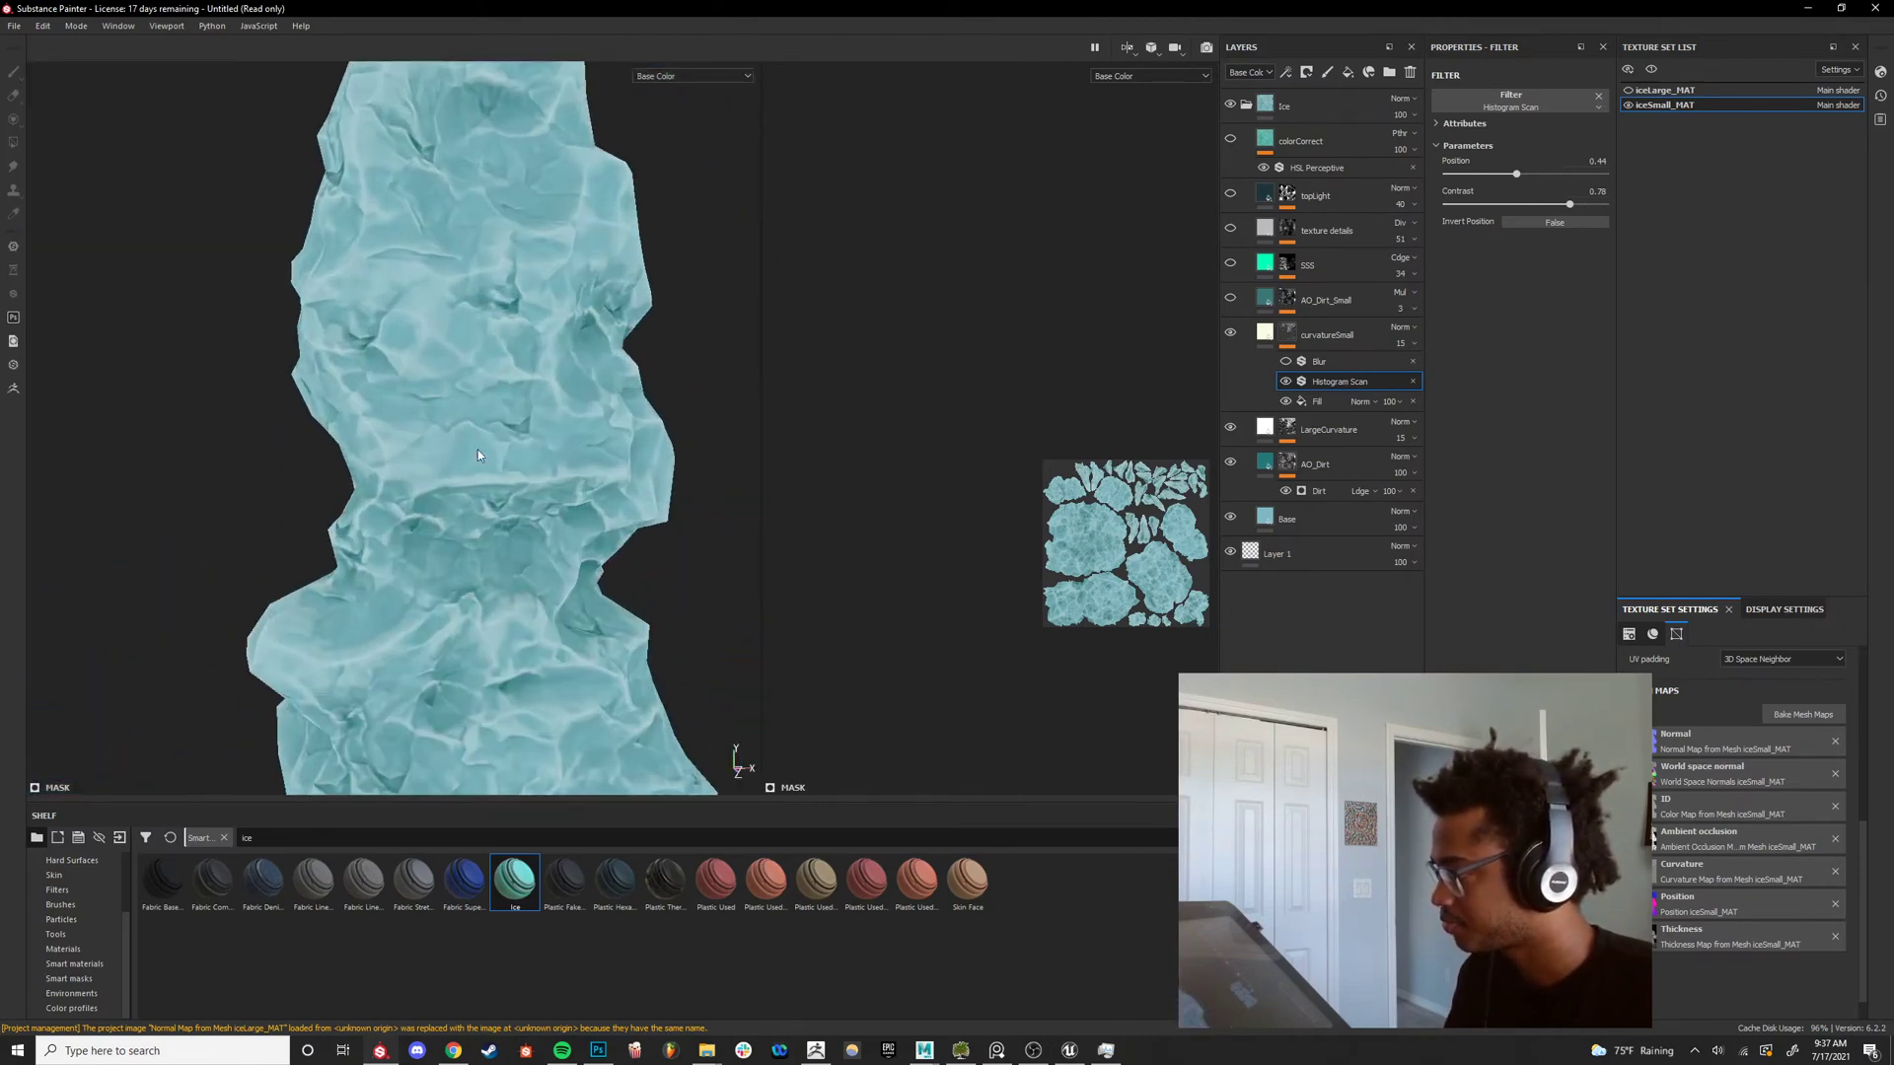
{"action": "scroll", "coordinate": [478, 456], "scroll_direction": "up", "scroll_amount": 5}
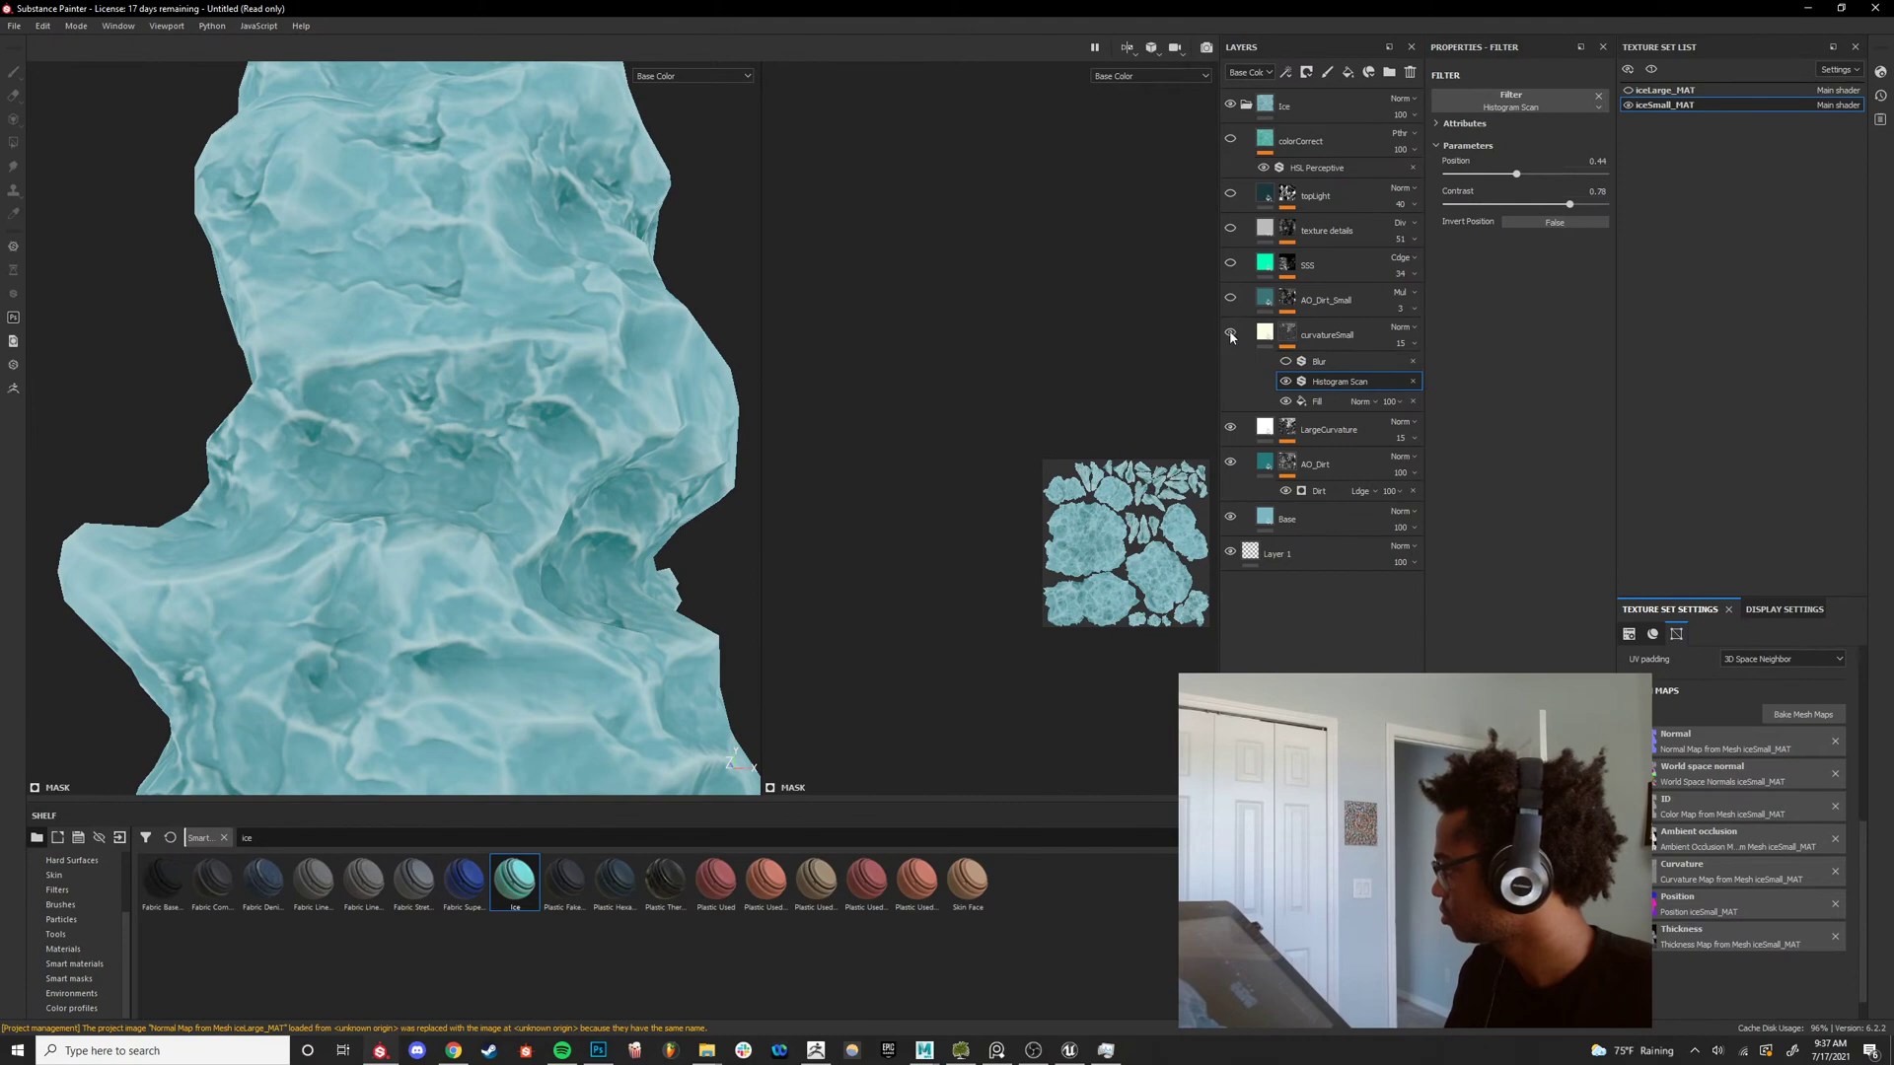
Compare the tall ice piece with the curvatureSmall layer hidden and shown, leaving the layer on.
{"action": "left_click", "coordinate": [1230, 334]}
{"action": "left_click", "coordinate": [1230, 334]}
{"action": "left_click", "coordinate": [1230, 337]}
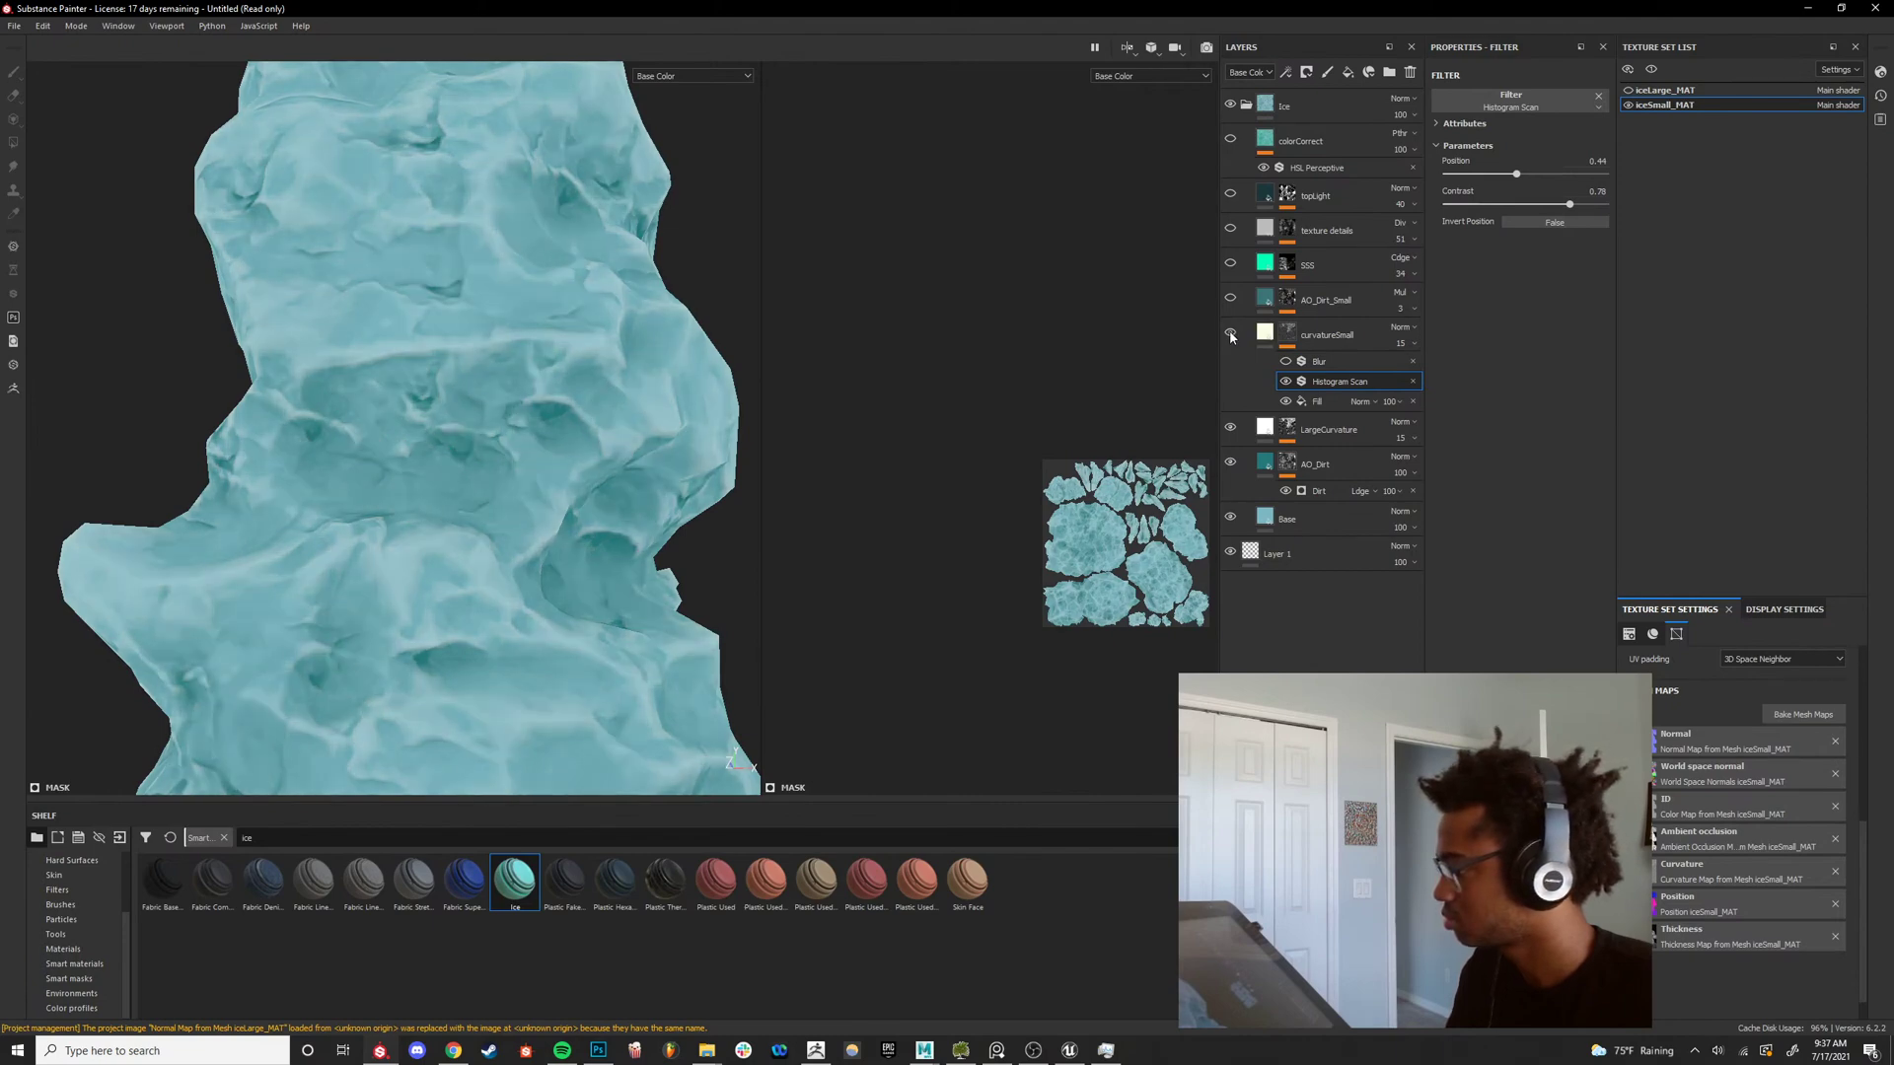
{"action": "left_click", "coordinate": [1230, 337]}
{"action": "scroll", "coordinate": [415, 464], "scroll_direction": "down", "scroll_amount": 5}
{"action": "left_click_drag", "start_coordinate": [395, 478], "coordinate": [428, 499], "text": "alt"}
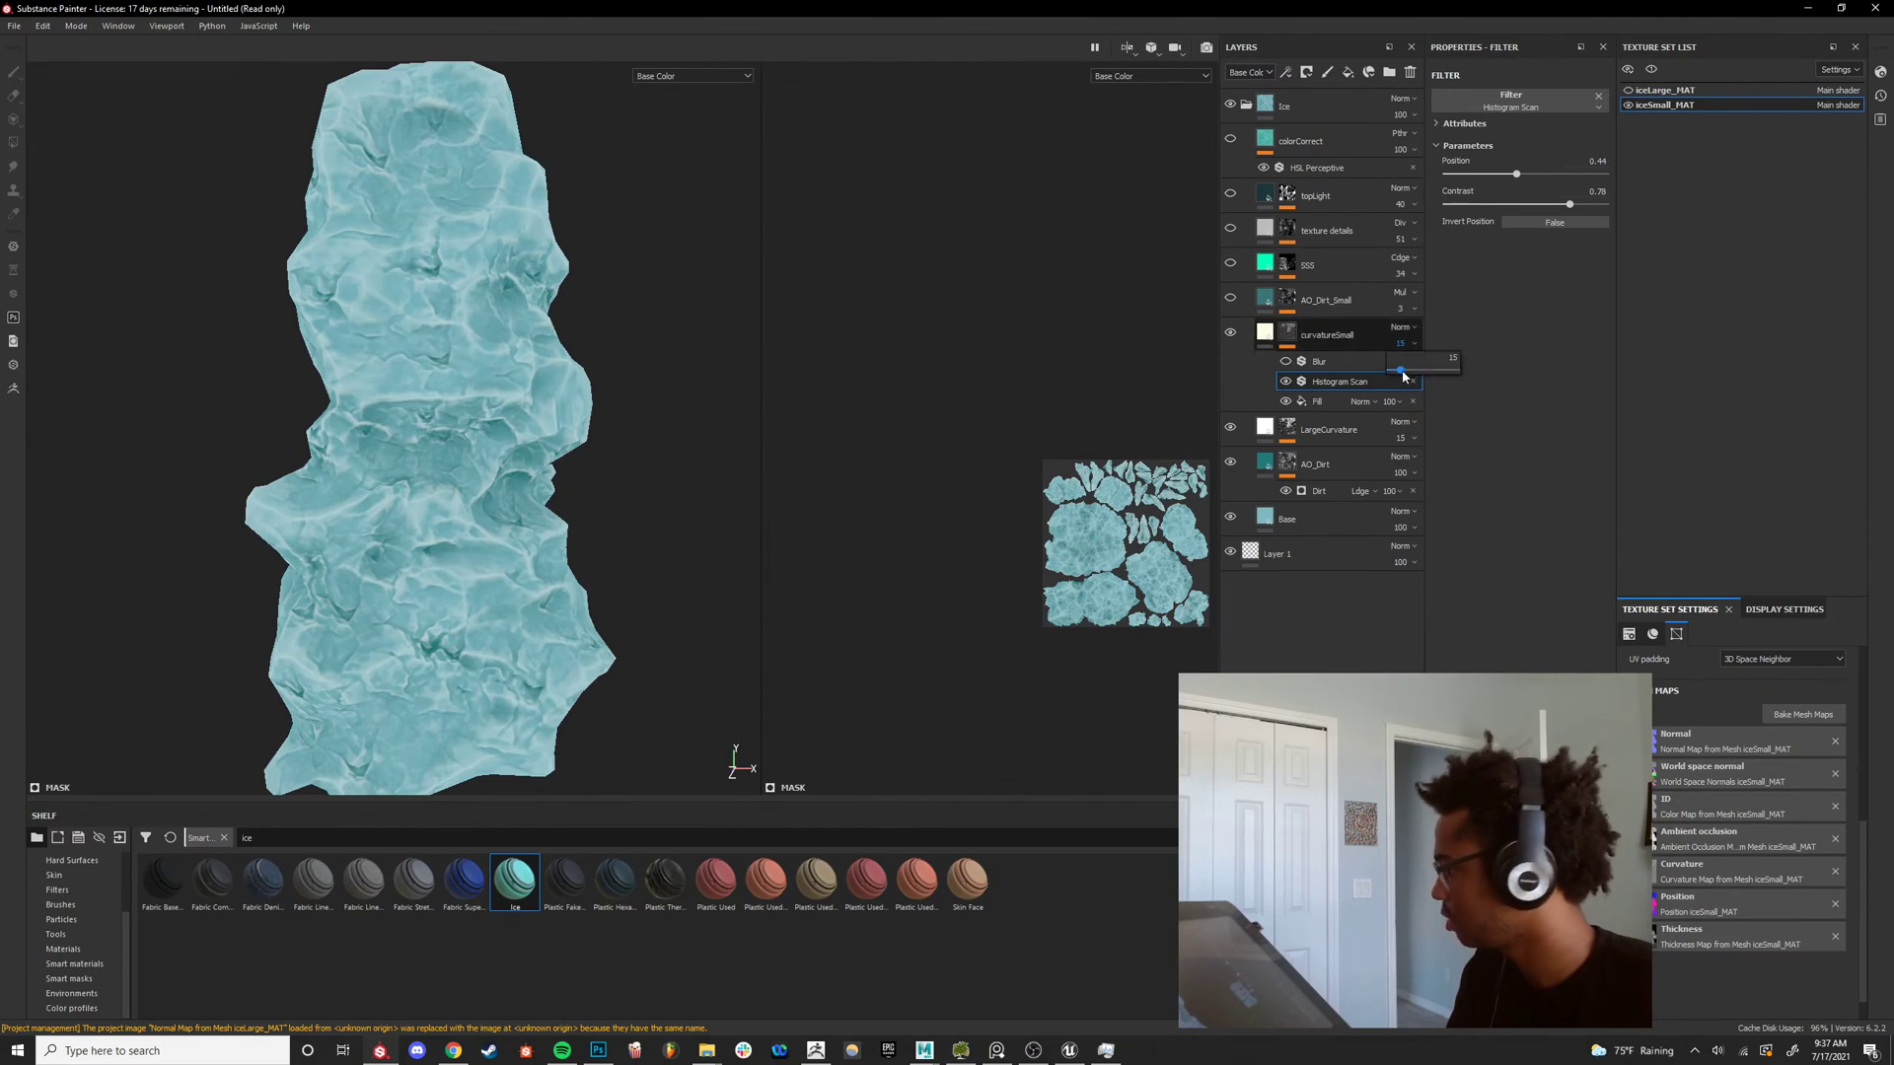
Set the curvatureSmall layer's opacity to 30 and check the highlights up close on the tall ice piece.
{"action": "left_click_drag", "start_coordinate": [1404, 376], "coordinate": [1409, 374]}
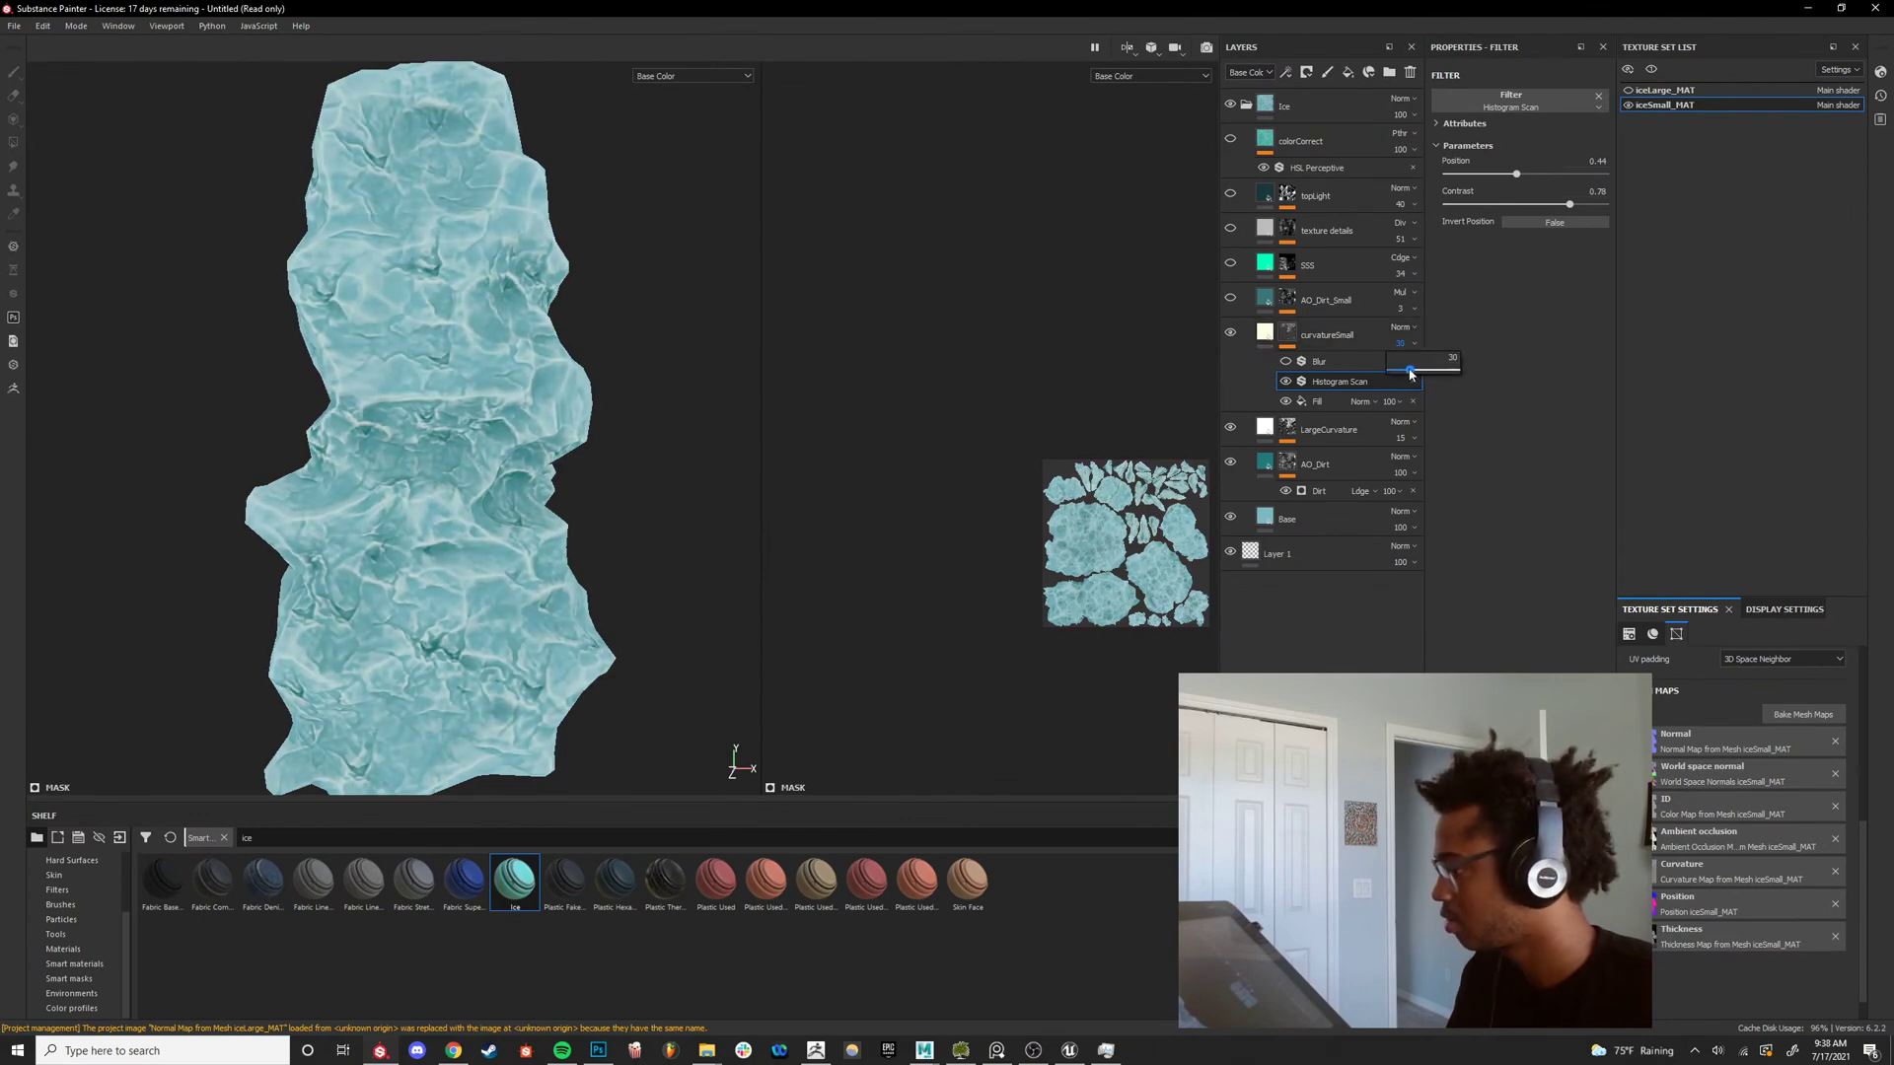
{"action": "mouse_move", "coordinate": [434, 432]}
{"action": "left_mouse_down", "text": "alt"}
{"action": "mouse_move", "coordinate": [730, 418]}
{"action": "mouse_move", "coordinate": [430, 451]}
{"action": "left_mouse_up", "text": "alt"}
{"action": "scroll", "coordinate": [453, 462], "scroll_direction": "up", "scroll_amount": 2}
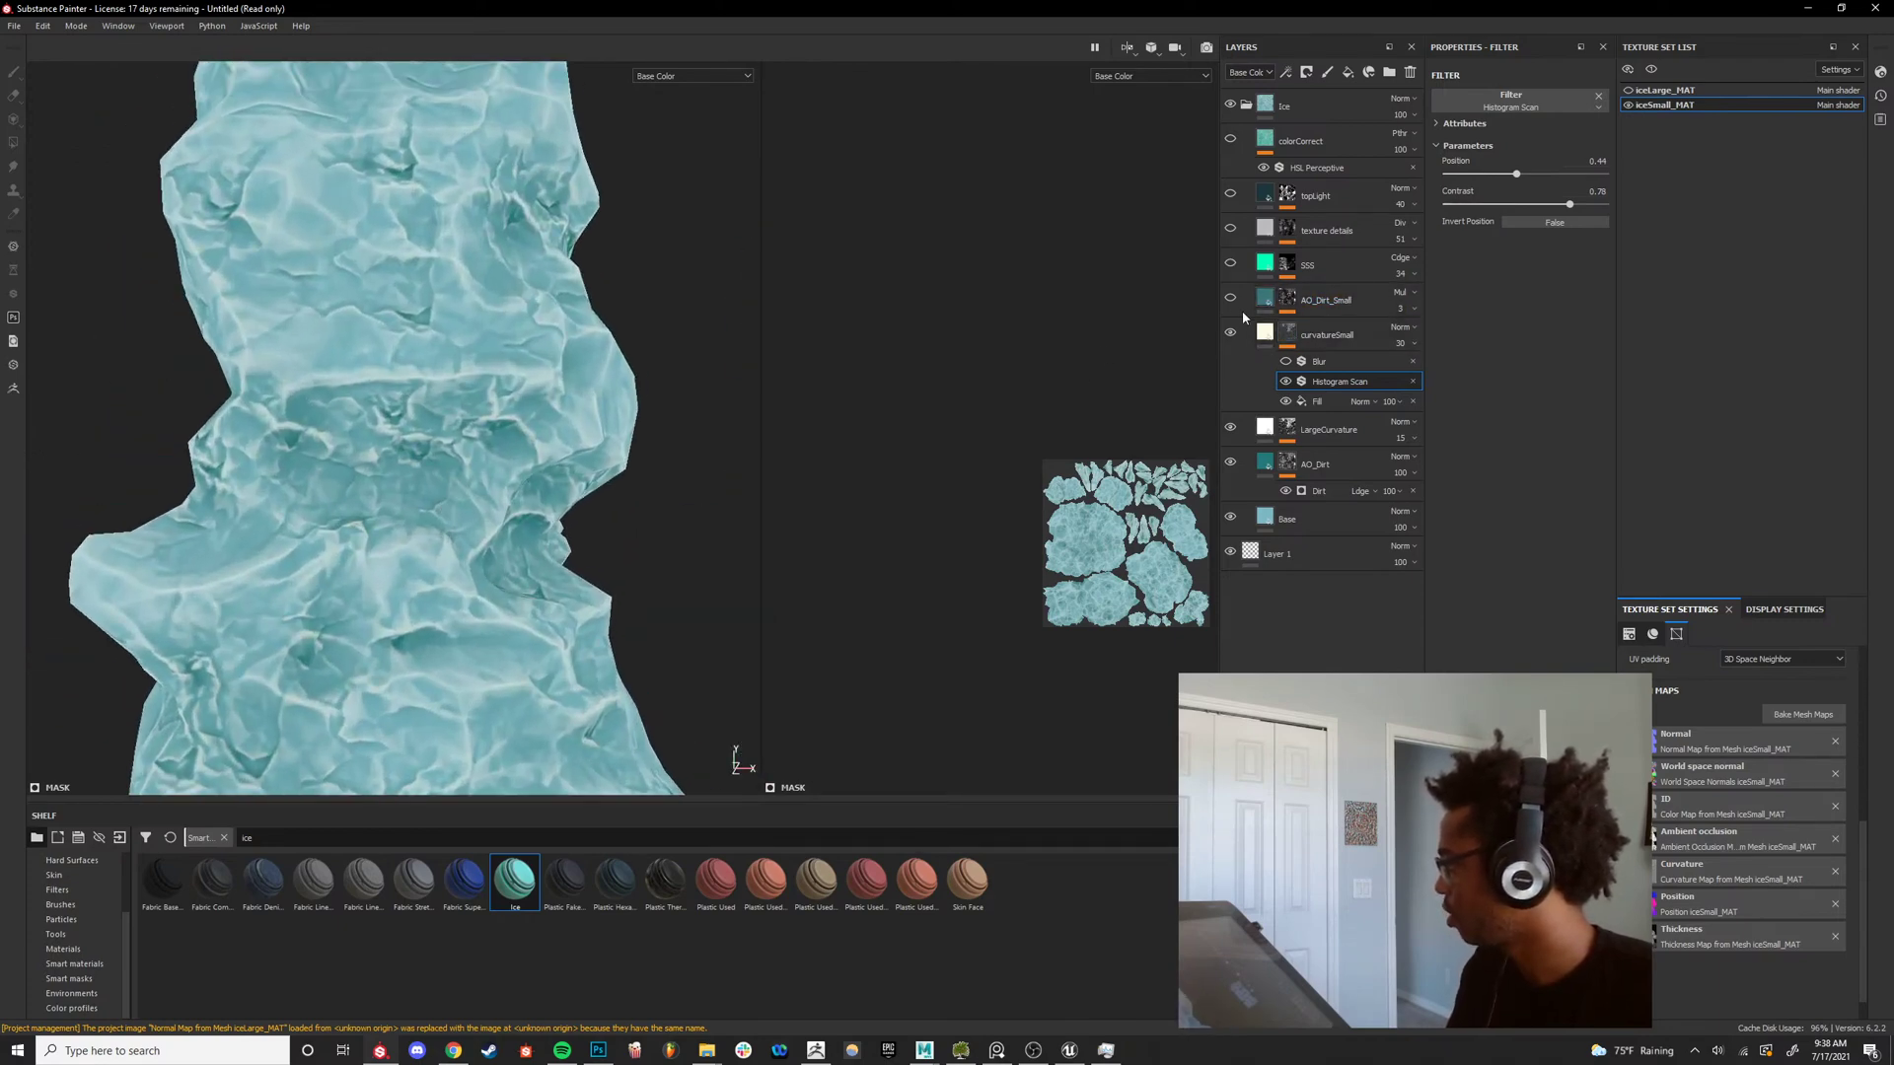
Show the AO_Dirt_Small layer's mask and examine it from several angles on the tall ice piece.
{"action": "left_click", "coordinate": [1286, 300], "text": "alt"}
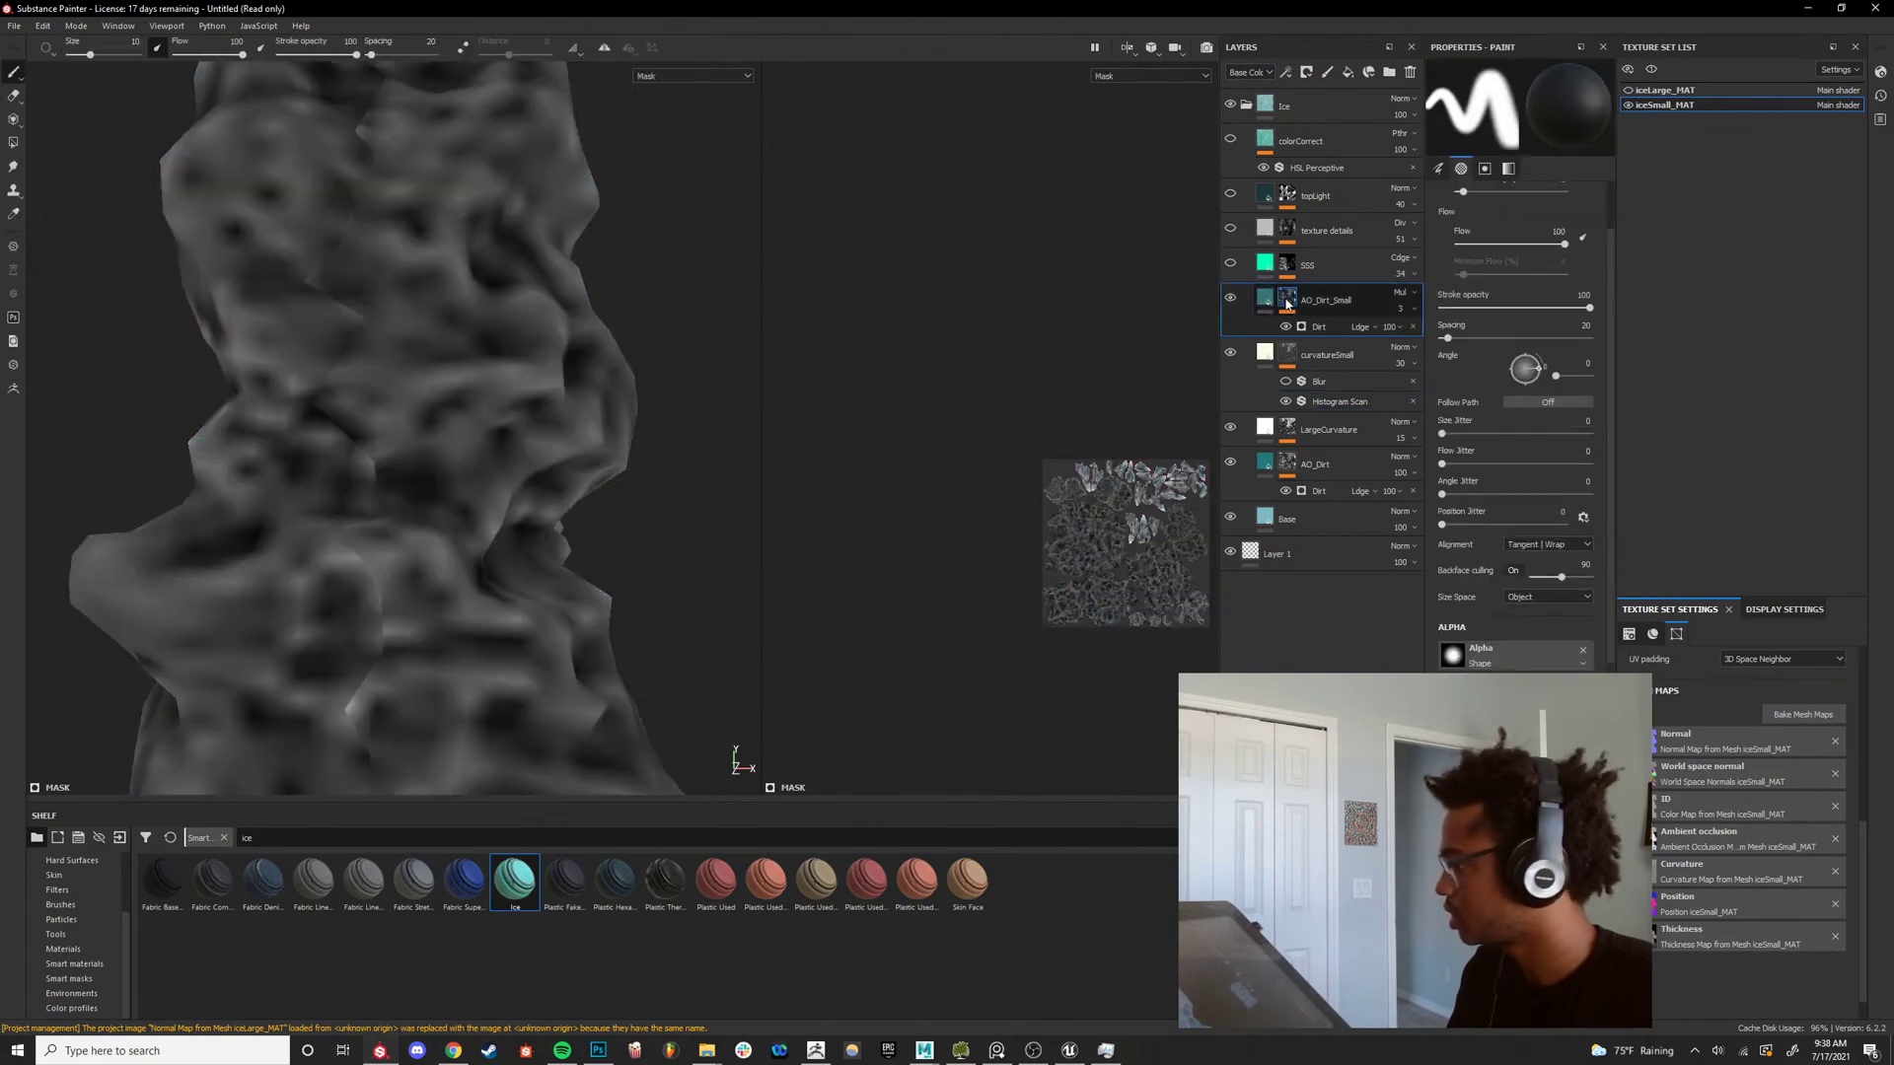
{"action": "scroll", "coordinate": [409, 518], "scroll_direction": "down", "scroll_amount": 3}
{"action": "left_click_drag", "start_coordinate": [409, 518], "coordinate": [507, 579], "text": "alt"}
{"action": "scroll", "coordinate": [346, 542], "scroll_direction": "up", "scroll_amount": 4}
{"action": "left_click_drag", "start_coordinate": [346, 540], "coordinate": [452, 570], "text": "alt"}
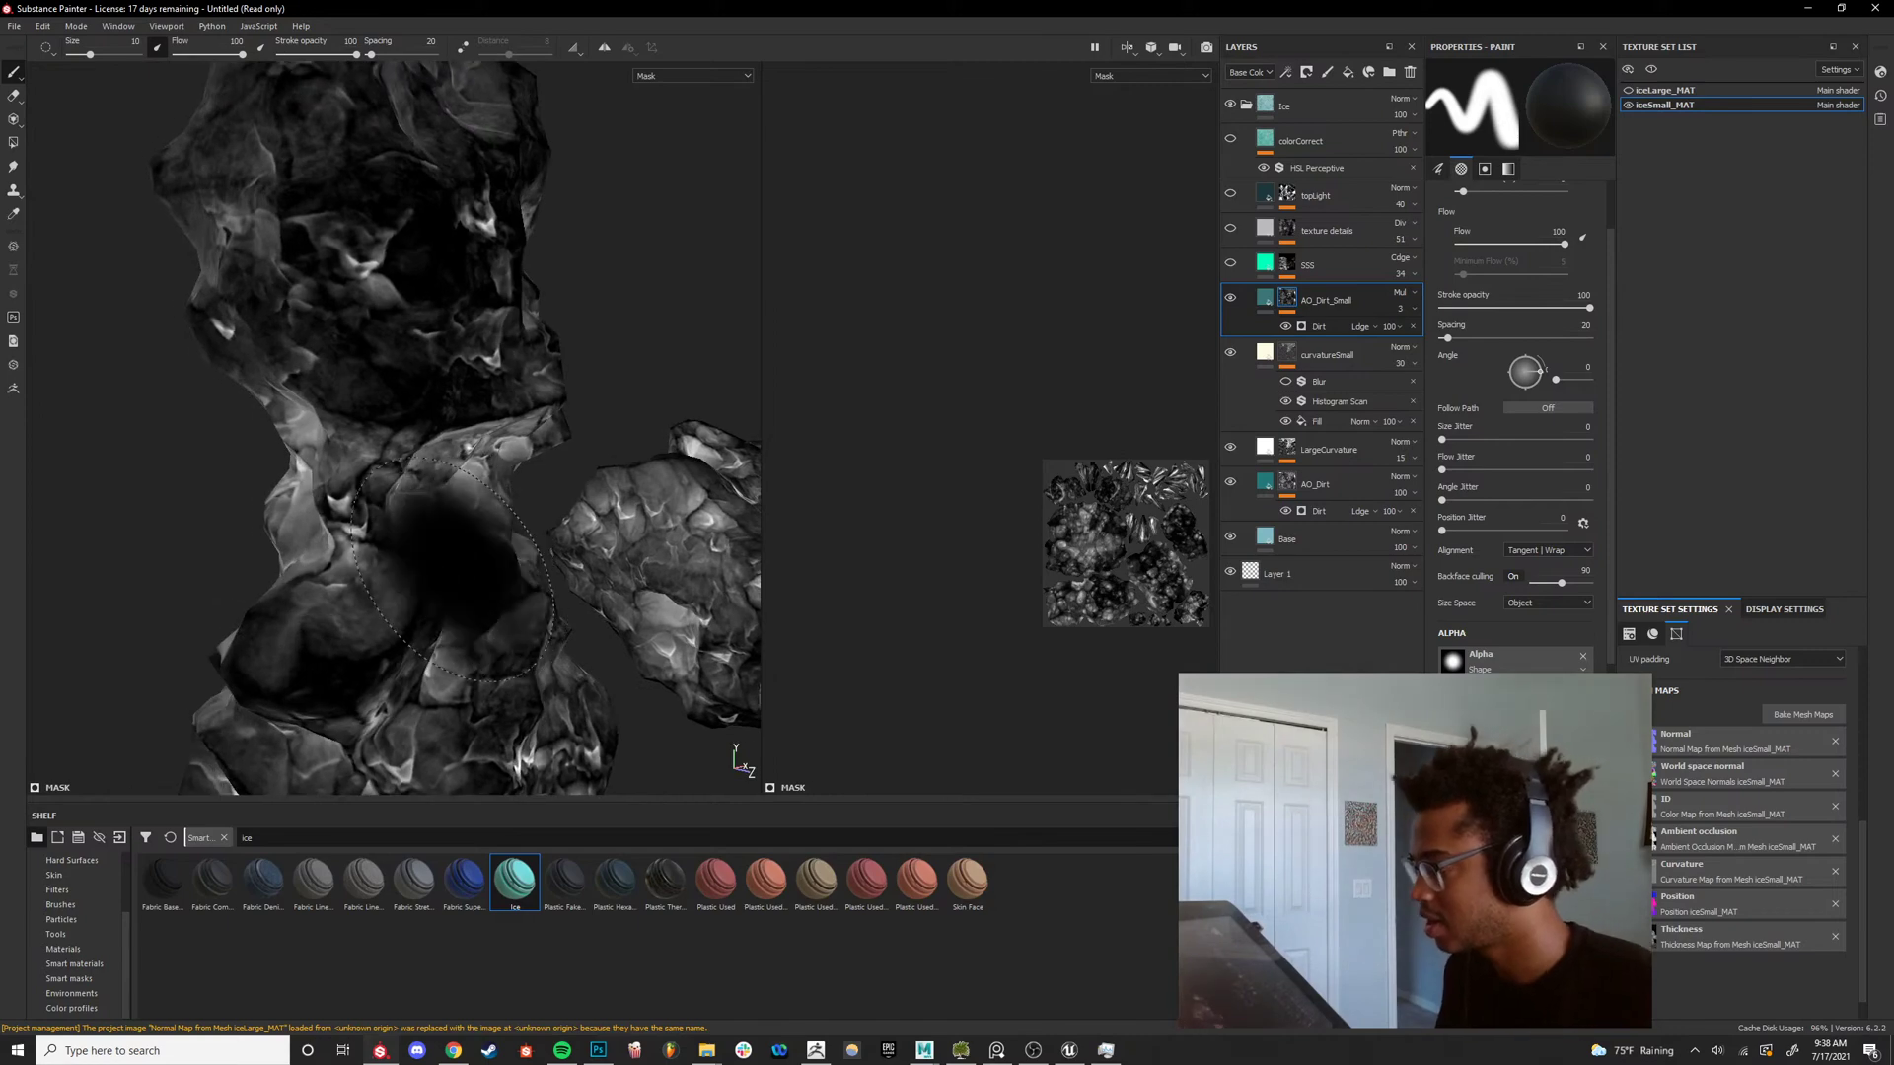
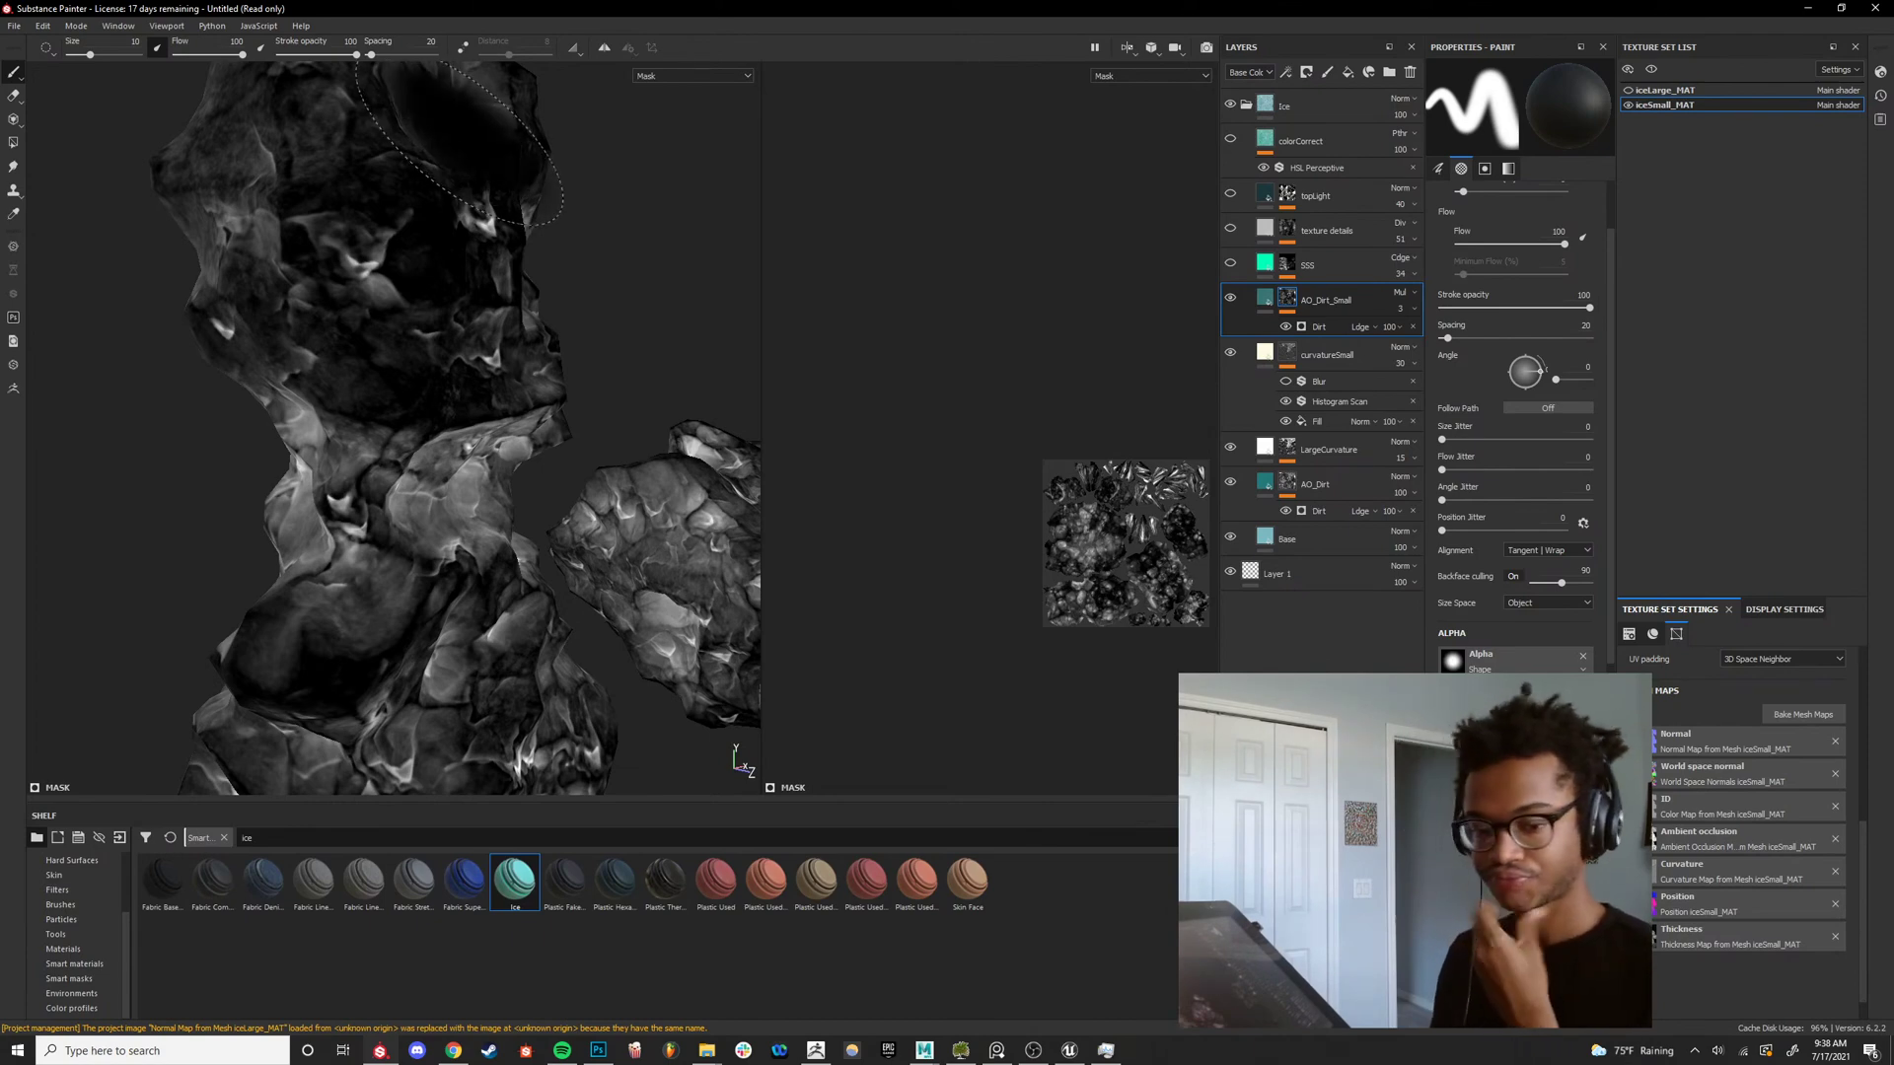
{"action": "mouse_move", "coordinate": [532, 434]}
{"action": "left_mouse_down", "text": "alt"}
{"action": "mouse_move", "coordinate": [372, 494]}
{"action": "mouse_move", "coordinate": [546, 536]}
{"action": "mouse_move", "coordinate": [511, 564]}
{"action": "left_mouse_up", "text": "alt"}
{"action": "middle_click_drag", "start_coordinate": [511, 564], "coordinate": [516, 484], "text": "alt"}
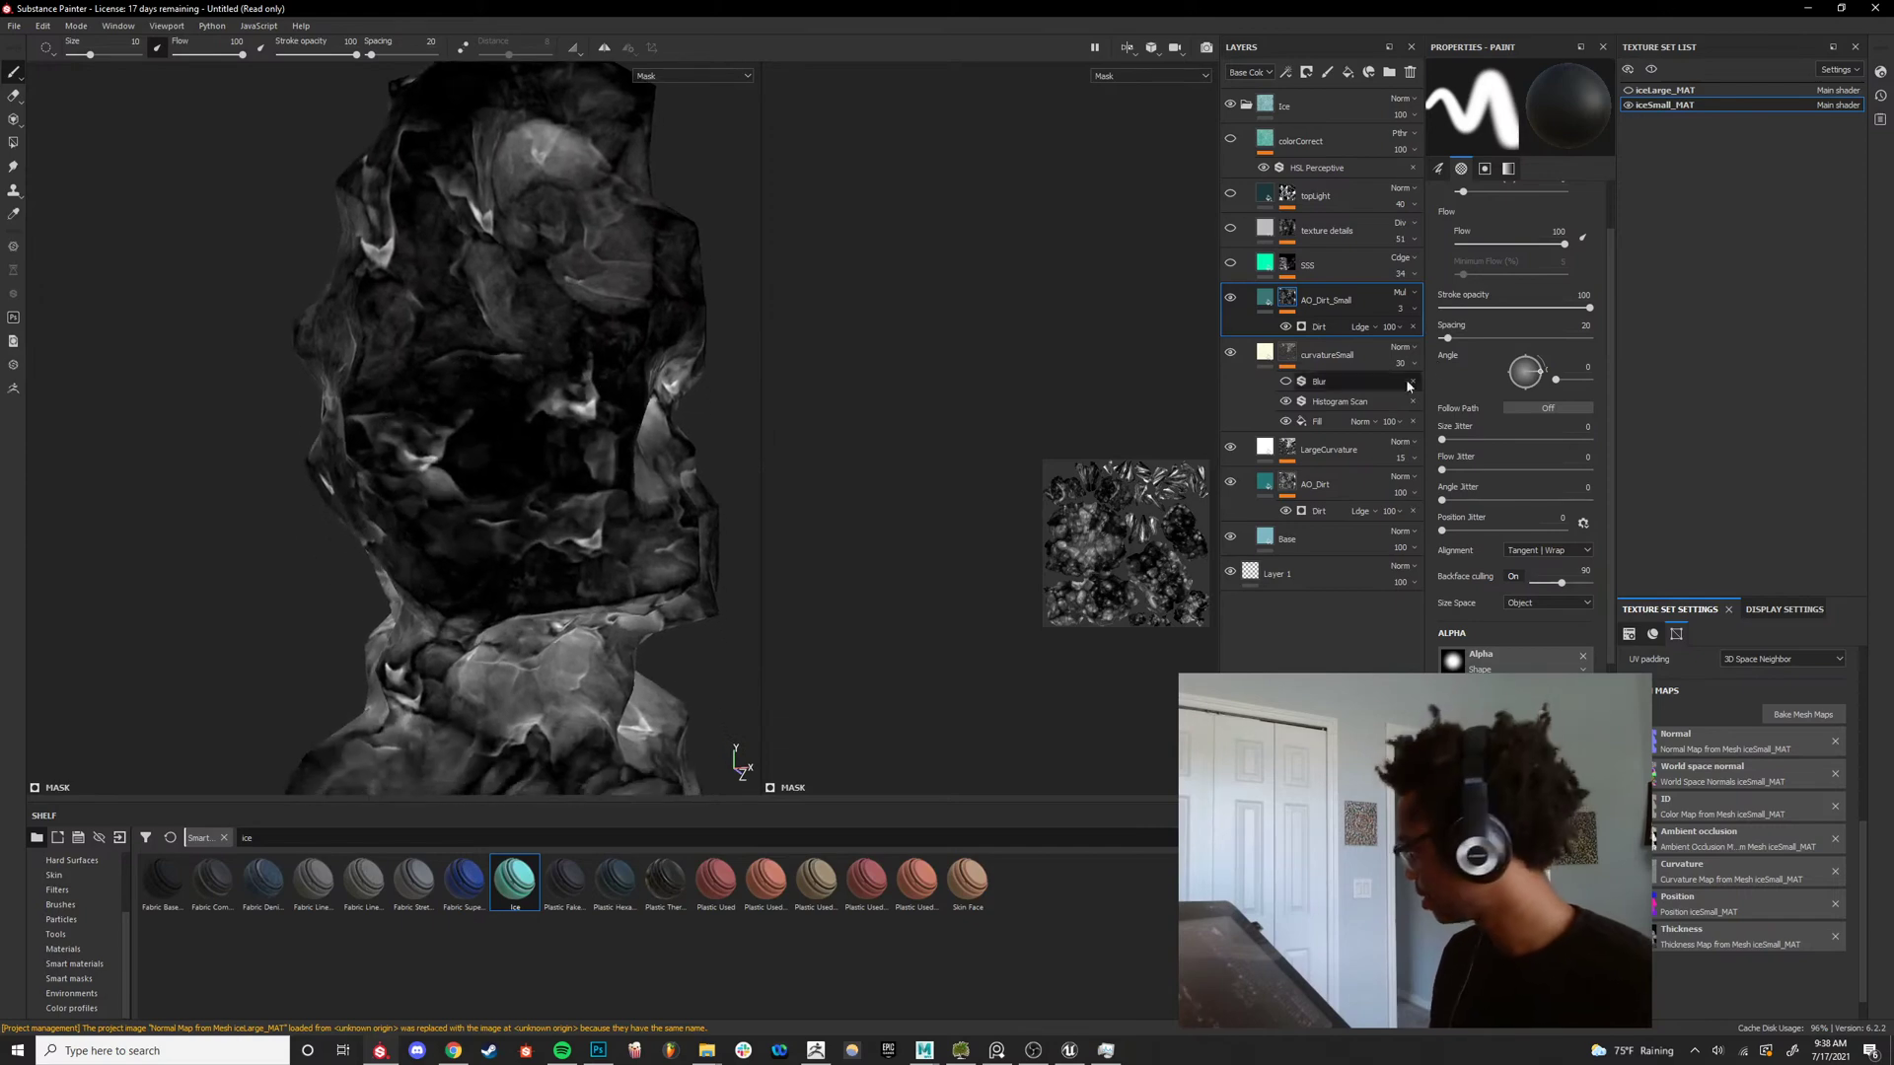
Compare the AO_Dirt and AO_Dirt_Small masks, and delete the AO_Dirt_Small layer.
{"action": "left_click", "coordinate": [1316, 483]}
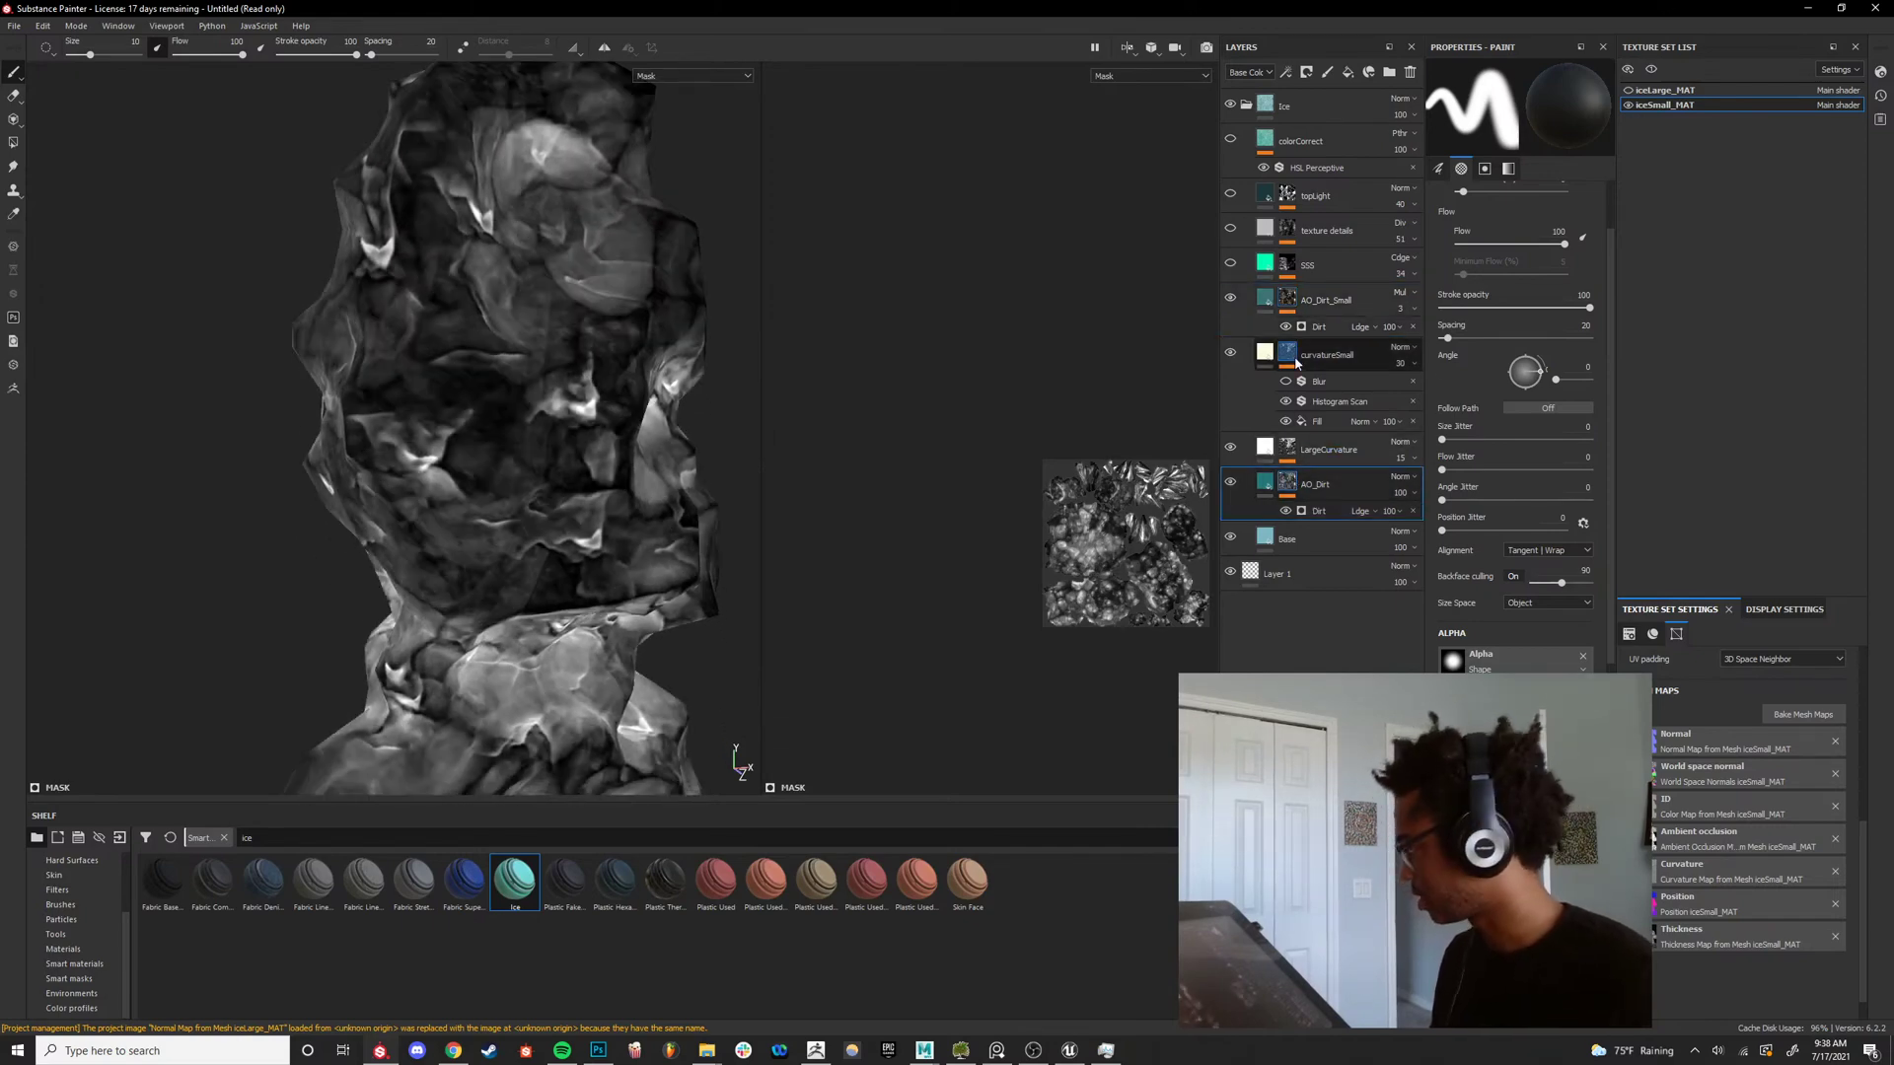
{"action": "left_click", "coordinate": [1285, 305]}
{"action": "left_click", "coordinate": [1314, 330]}
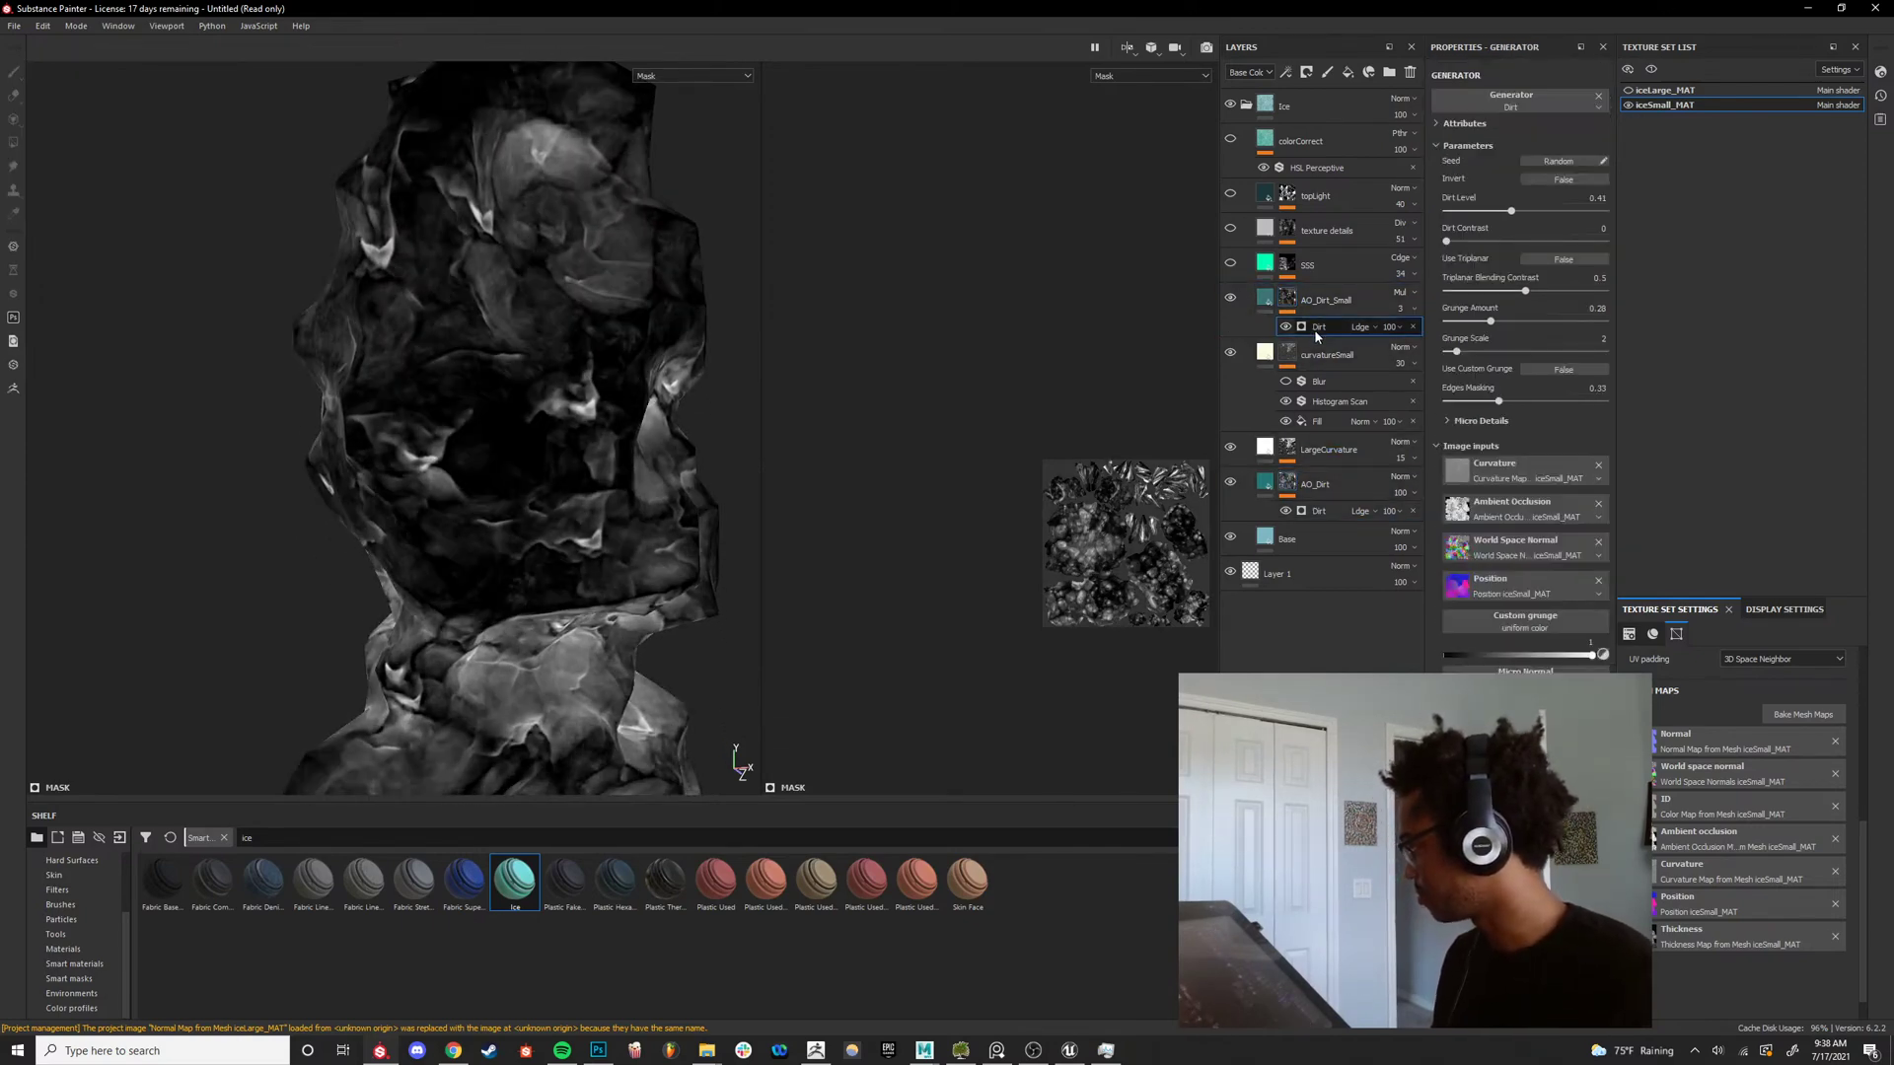
{"action": "left_click", "coordinate": [1332, 304]}
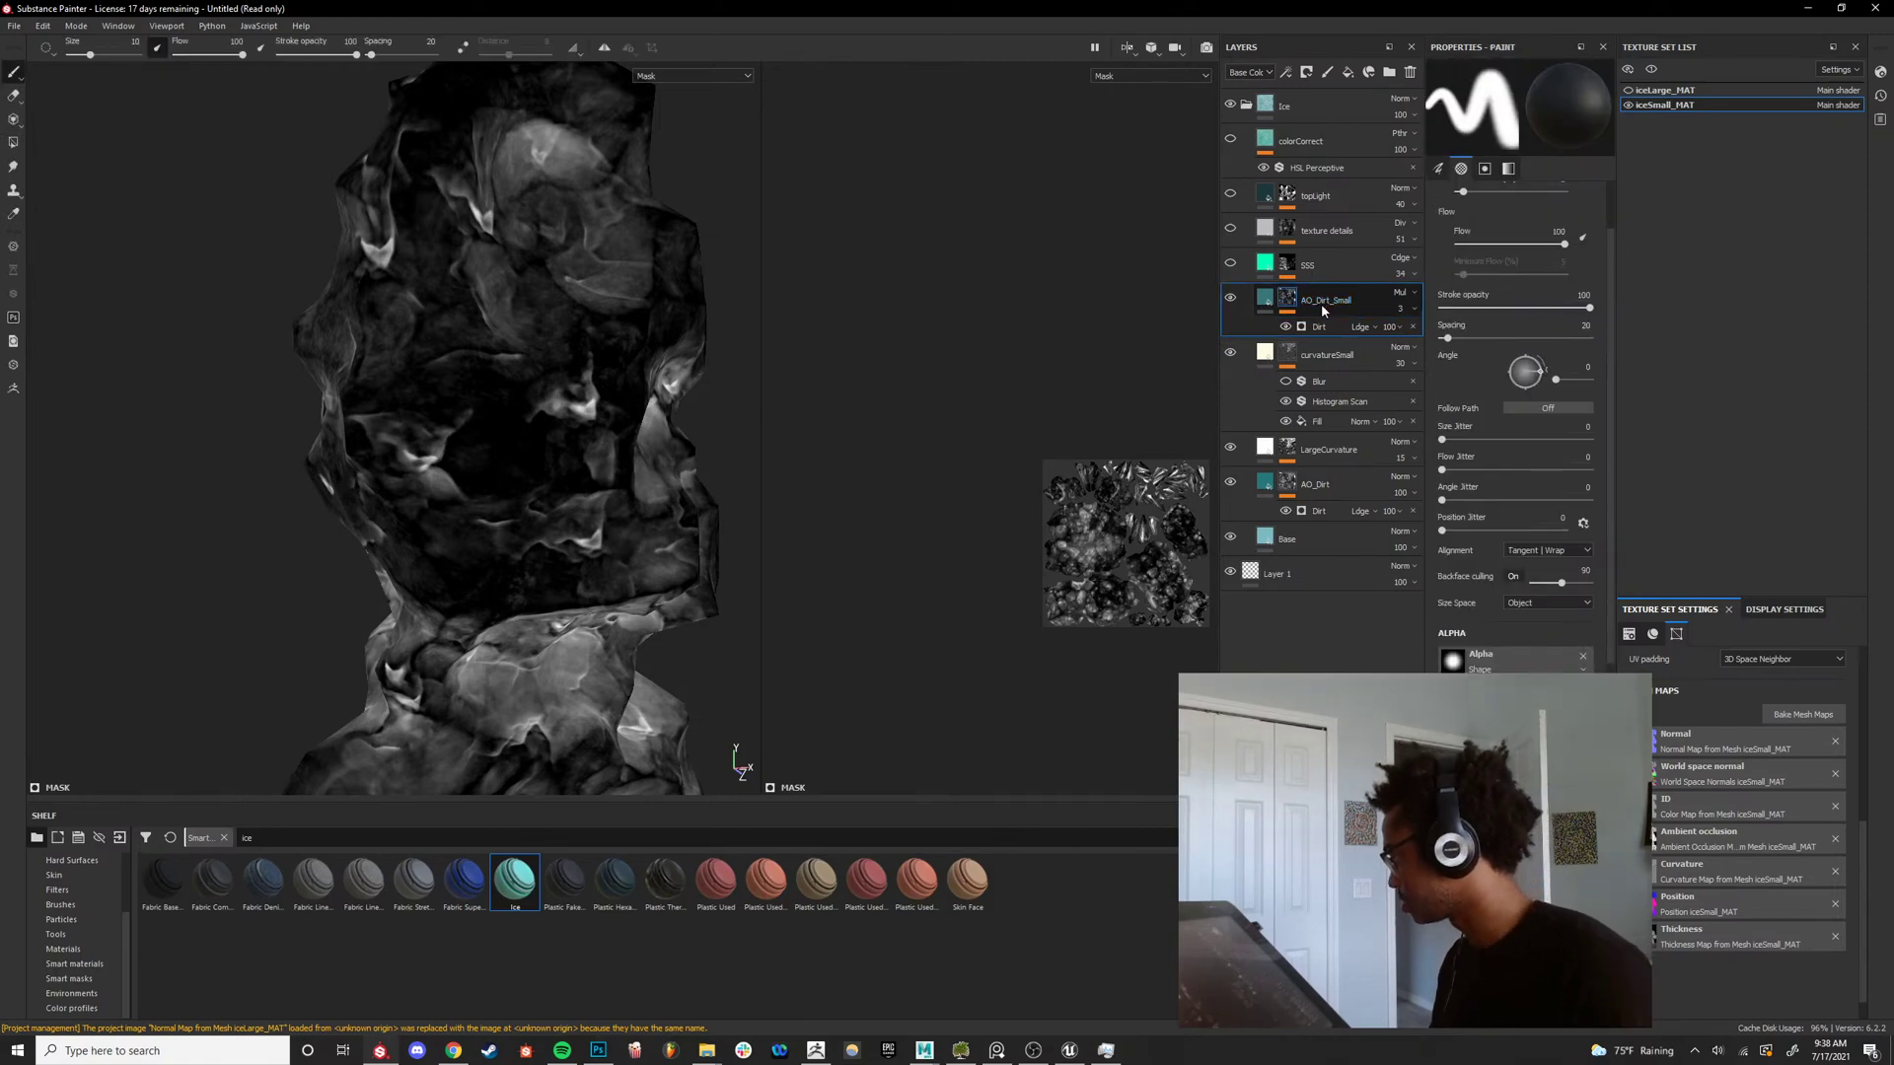
{"action": "key", "text": "Delete"}
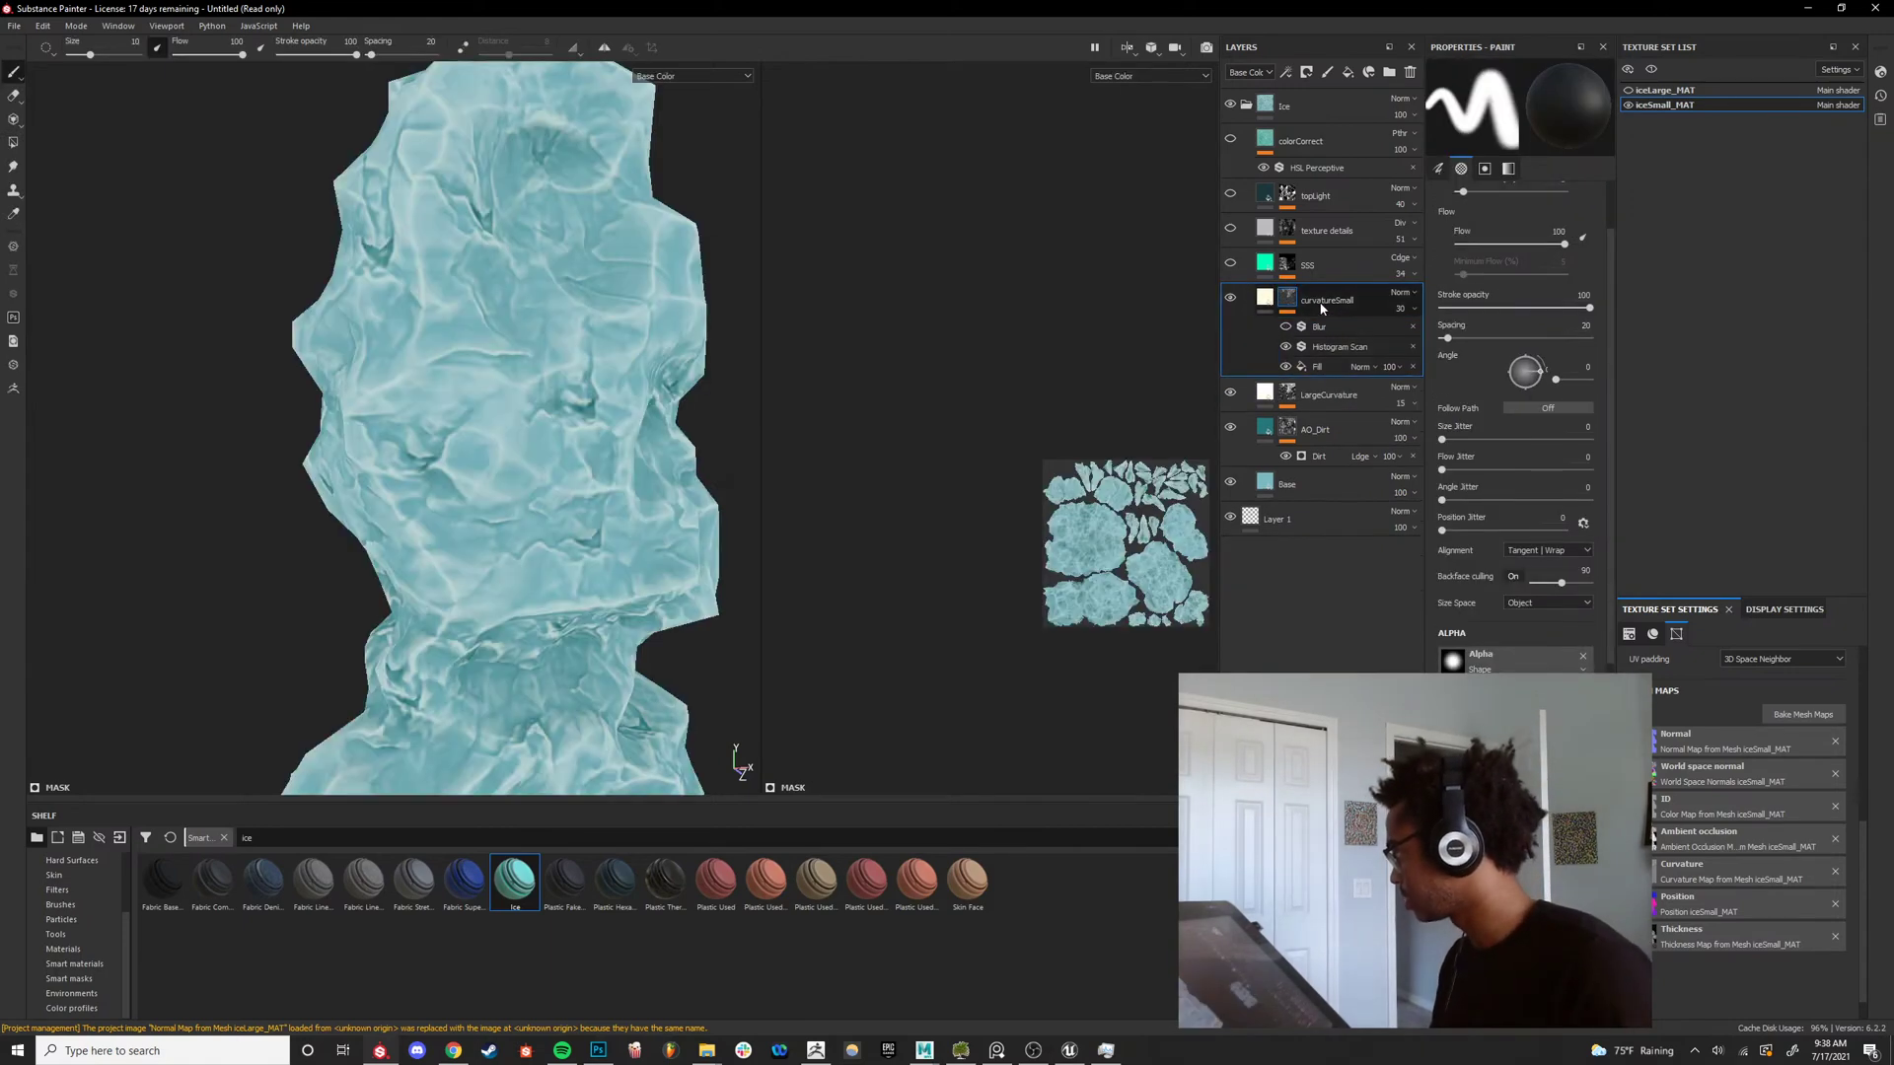
Add a fill layer above curvatureSmall and set its base color to pure red.
{"action": "left_click", "coordinate": [1347, 73]}
{"action": "left_click", "coordinate": [1501, 432]}
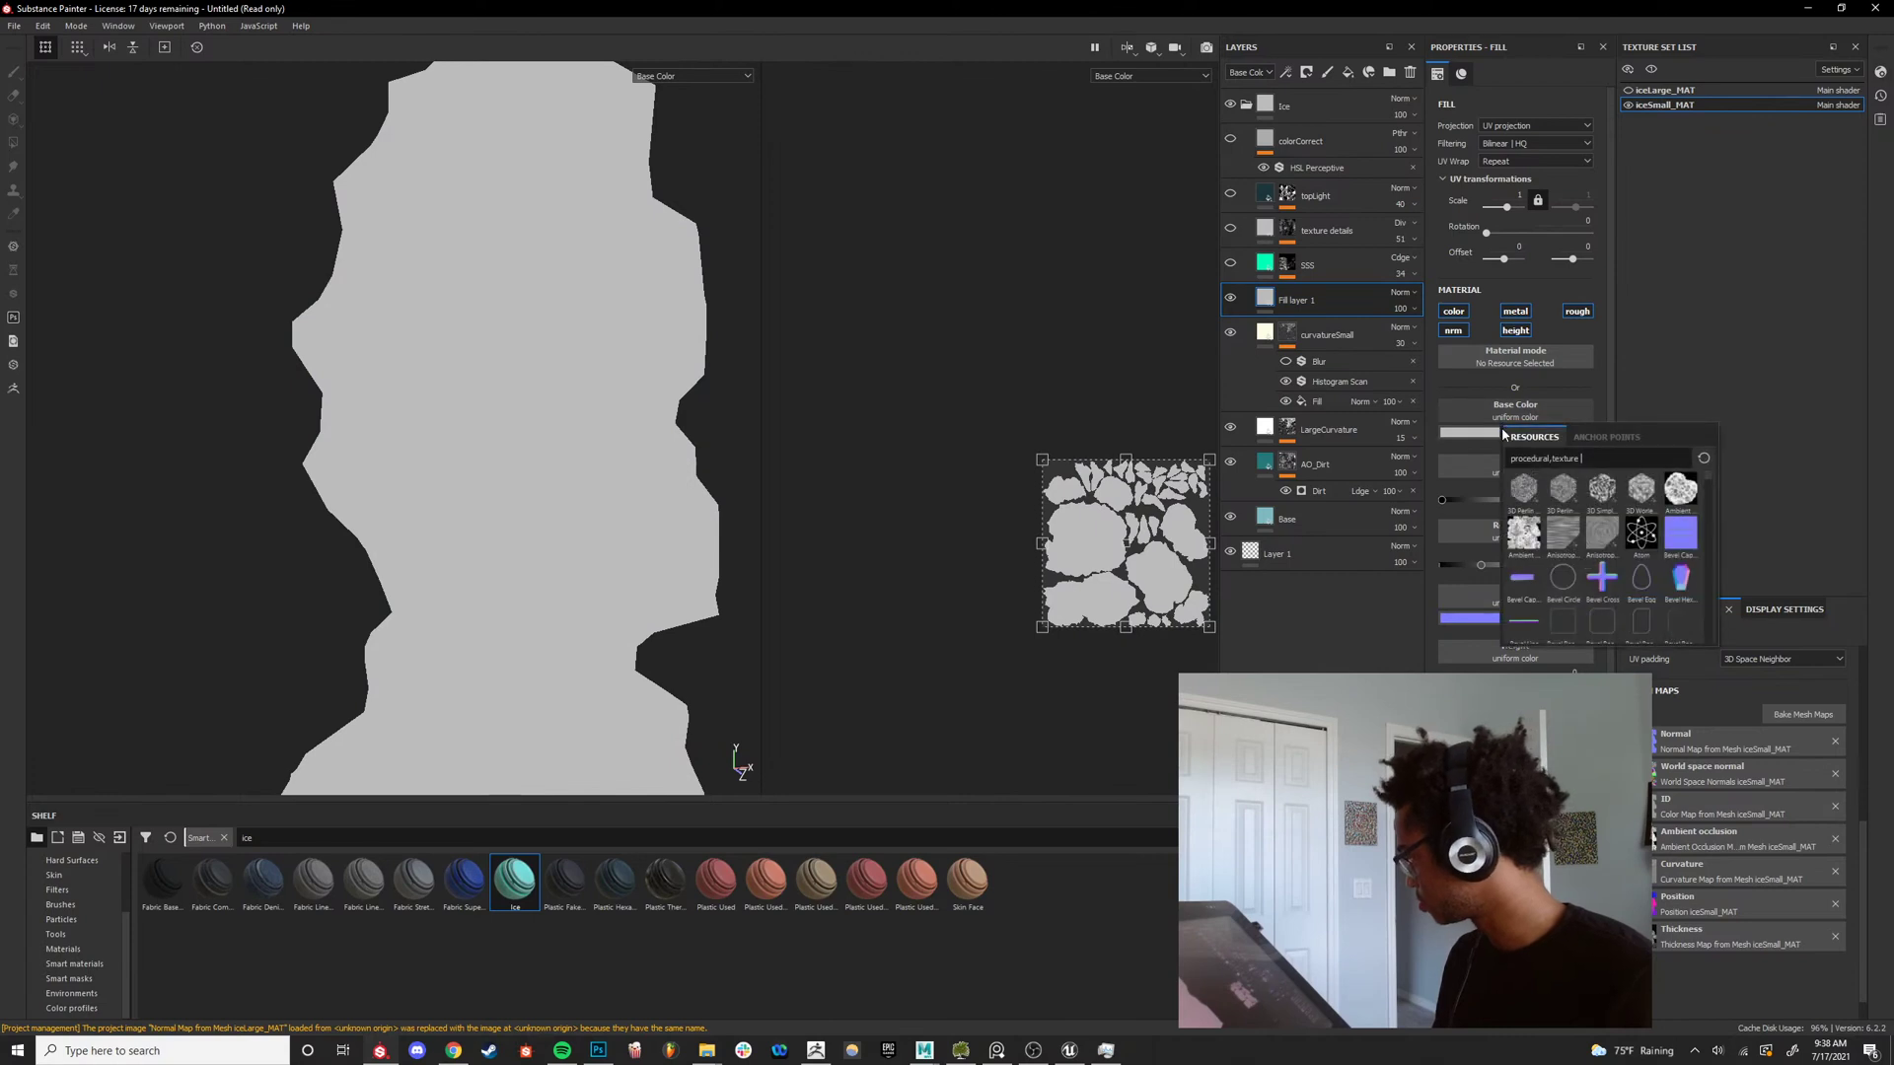
{"action": "left_click", "coordinate": [1489, 434]}
{"action": "left_click_drag", "start_coordinate": [1528, 524], "coordinate": [1607, 460]}
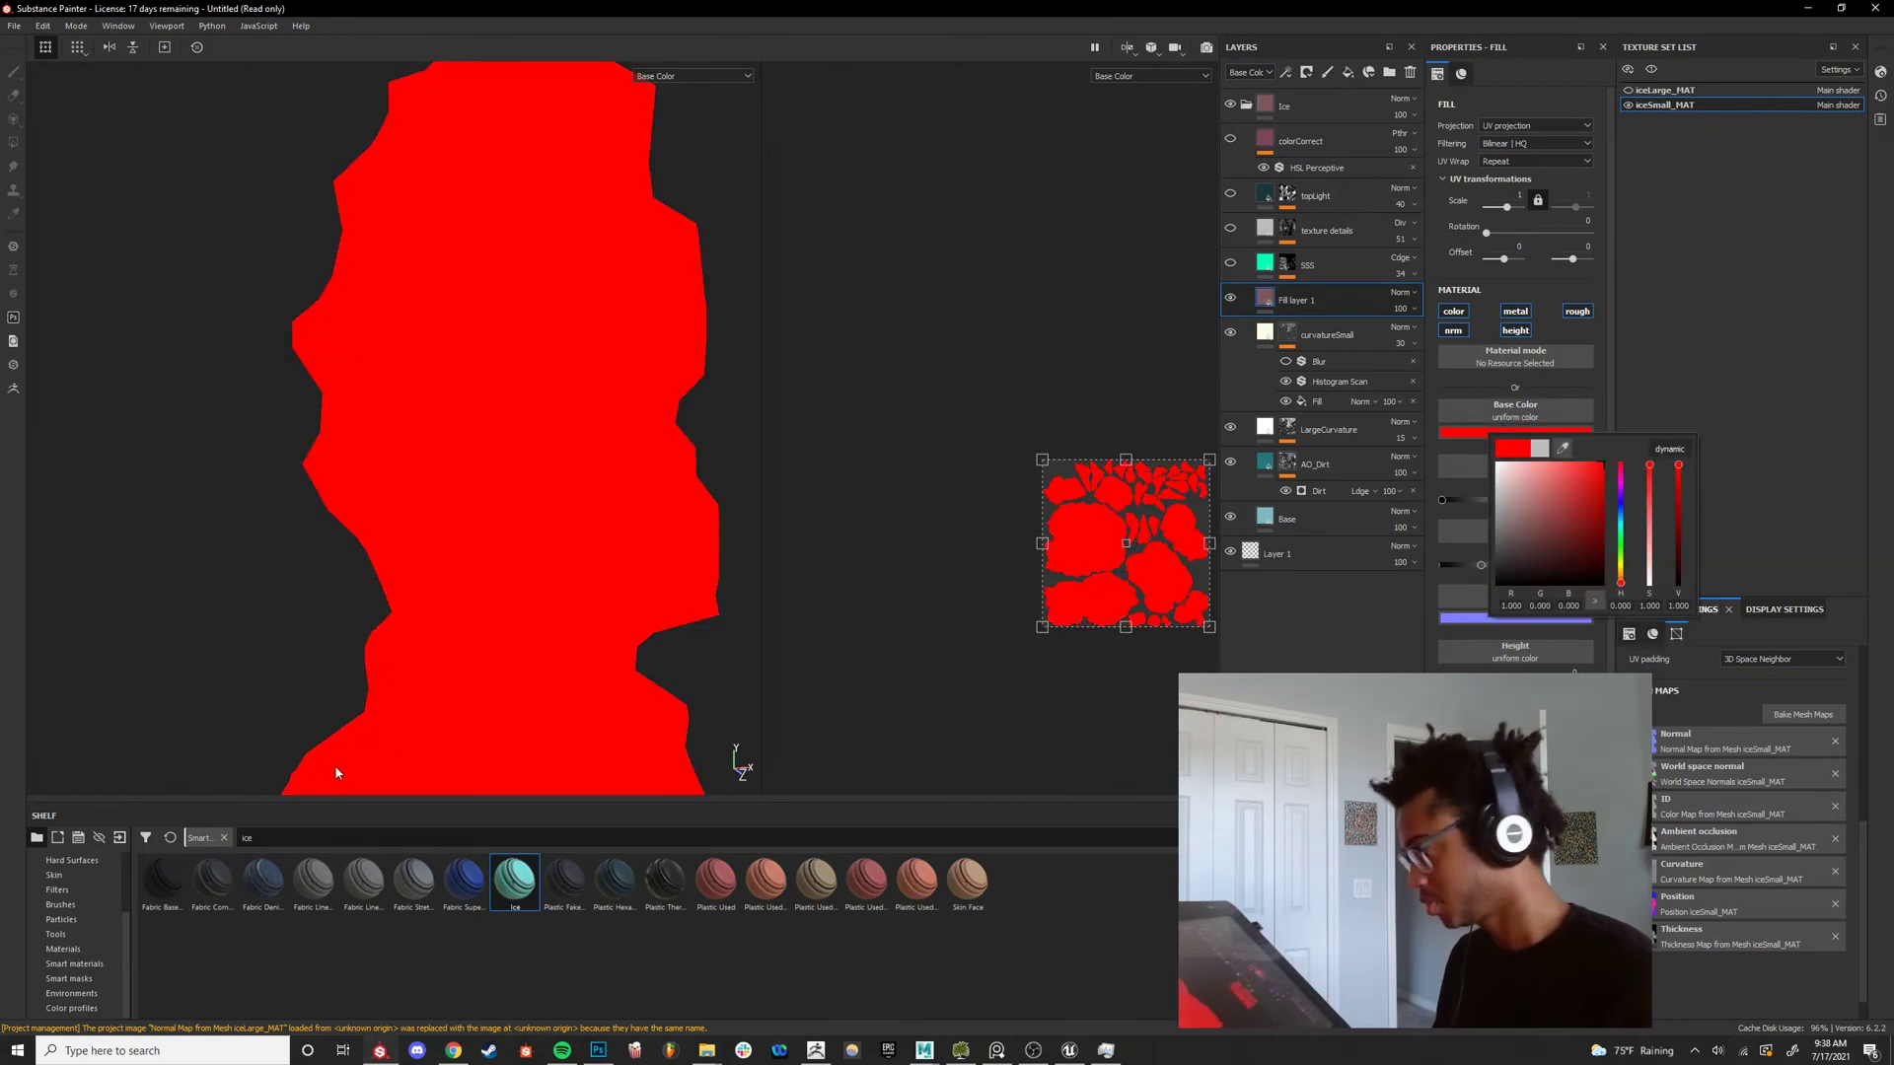
List the smart masks in the shelf and enlarge the shelf to fit the whole collection.
{"action": "left_click", "coordinate": [93, 961]}
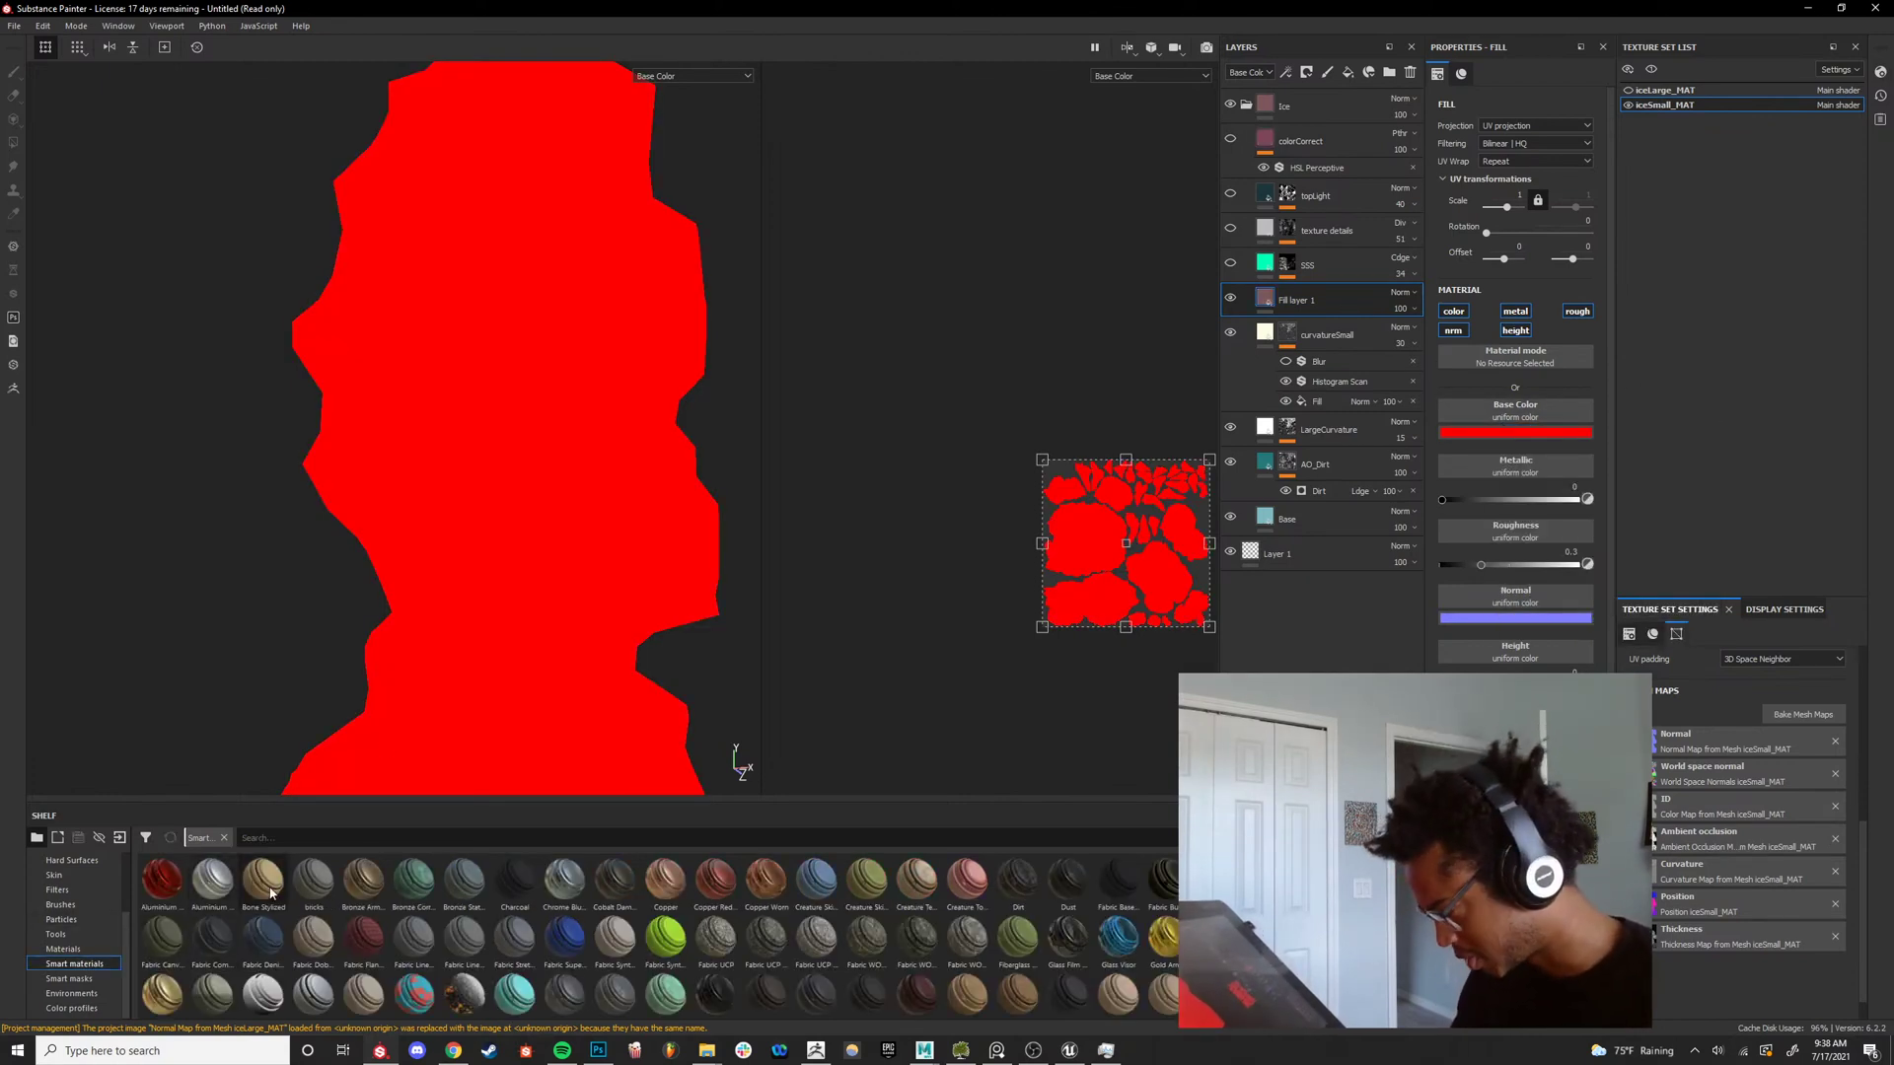
{"action": "left_click", "coordinate": [63, 948]}
{"action": "key", "text": "Down"}
{"action": "key", "text": "Down"}
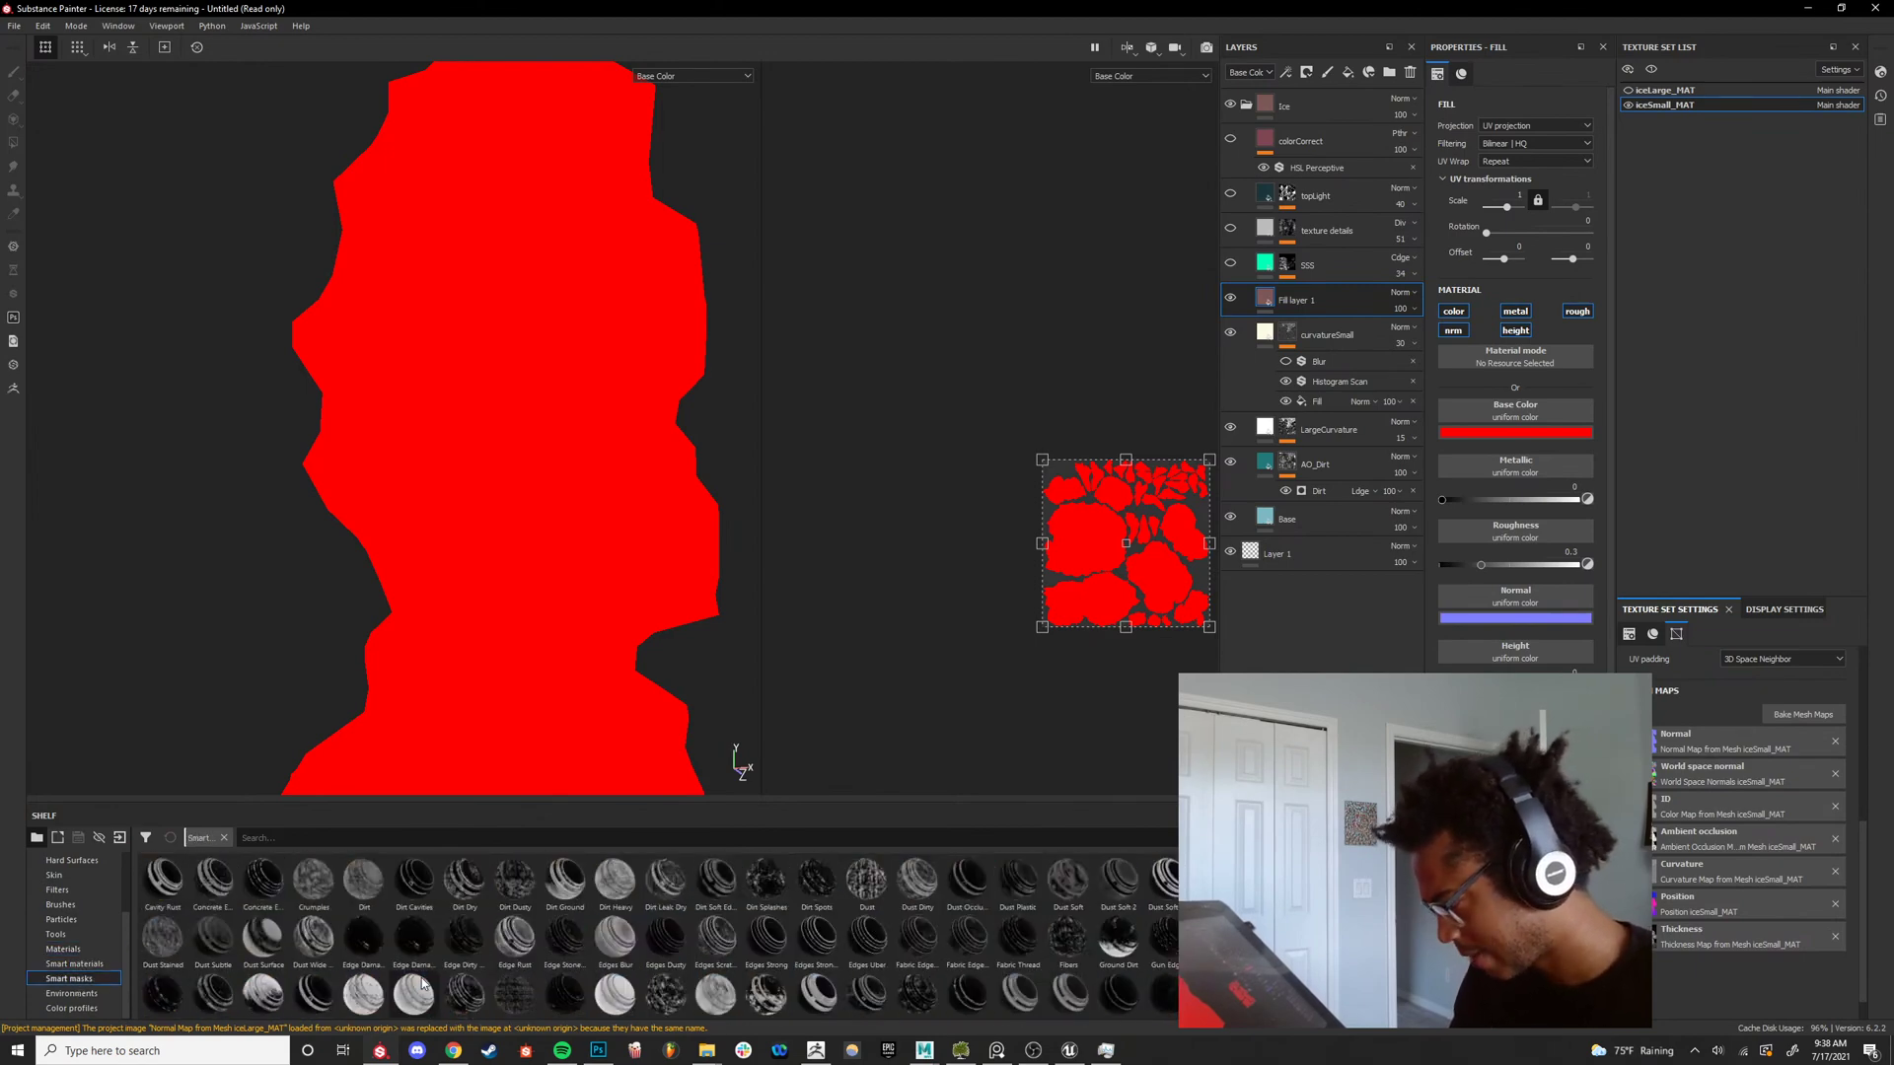
{"action": "scroll", "coordinate": [482, 980], "scroll_direction": "down", "scroll_amount": 1}
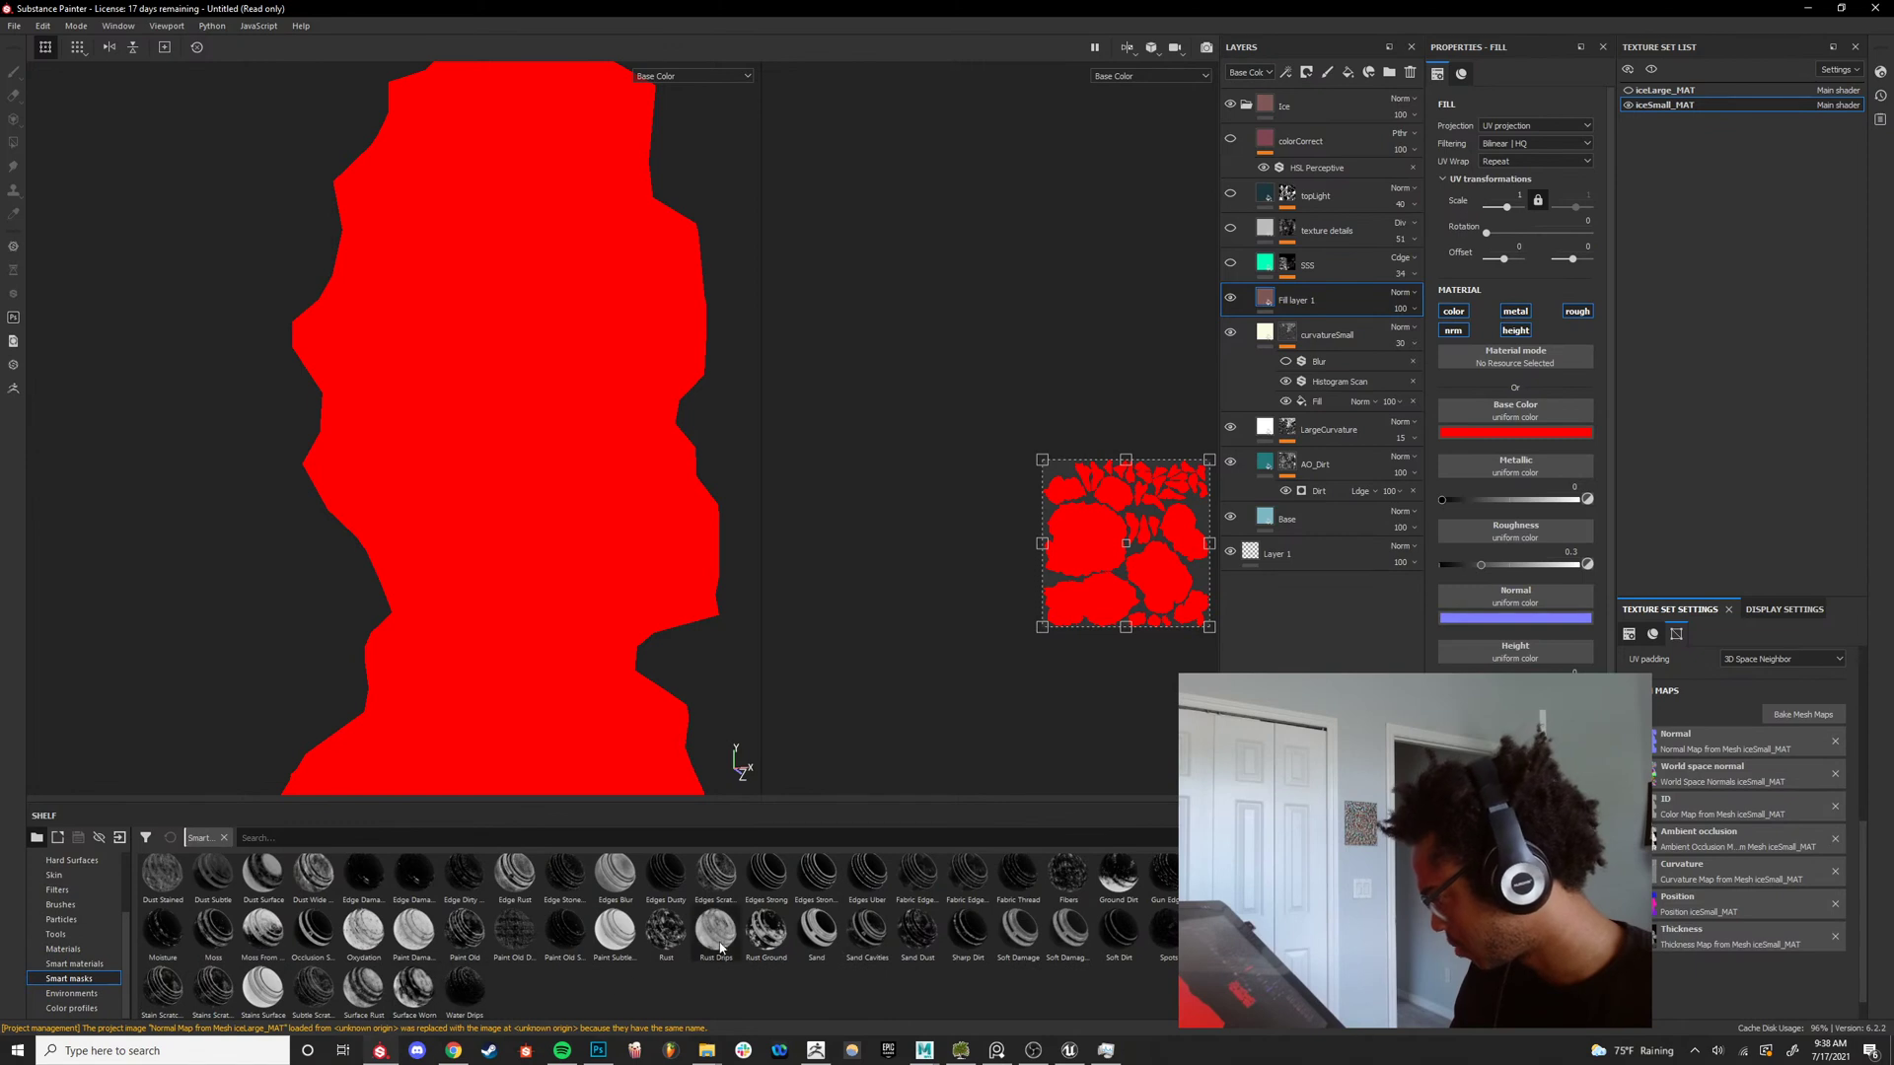
{"action": "scroll", "coordinate": [728, 947], "scroll_direction": "up", "scroll_amount": 1}
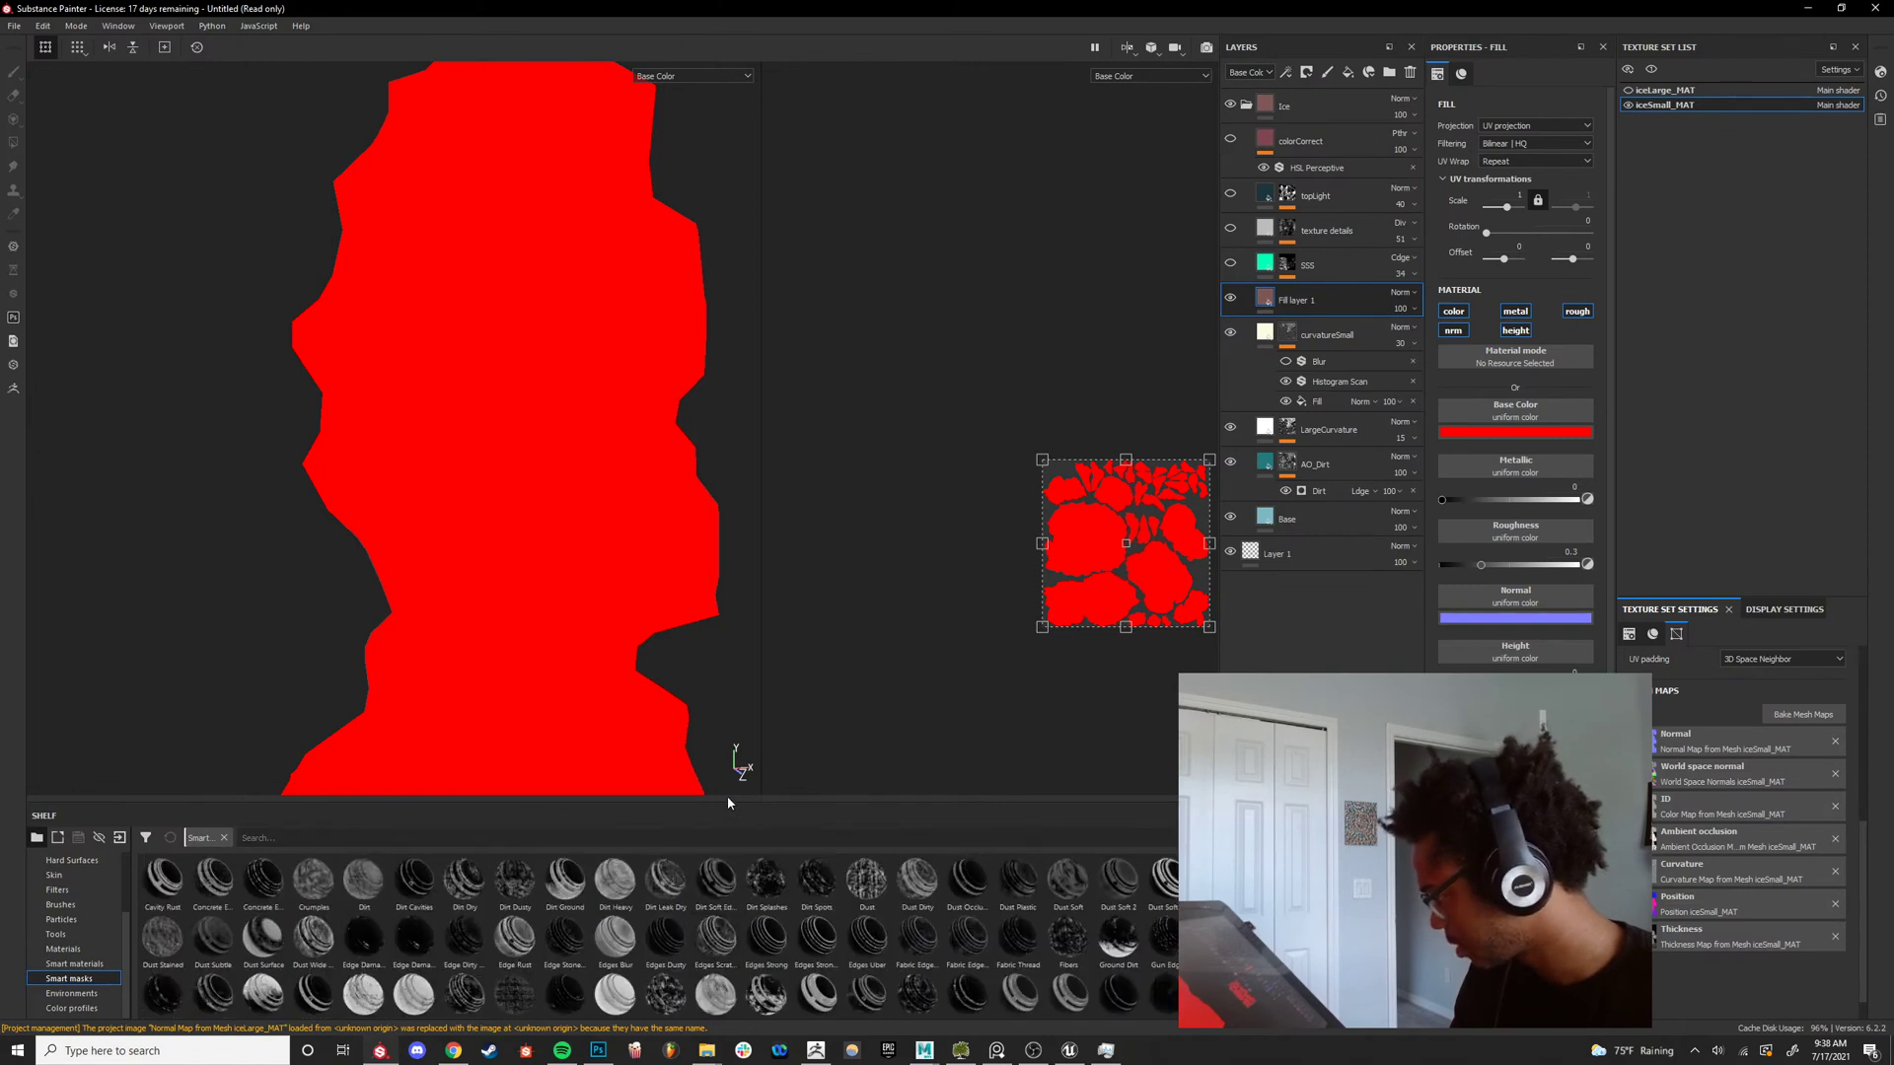
{"action": "left_click_drag", "start_coordinate": [726, 803], "coordinate": [743, 661]}
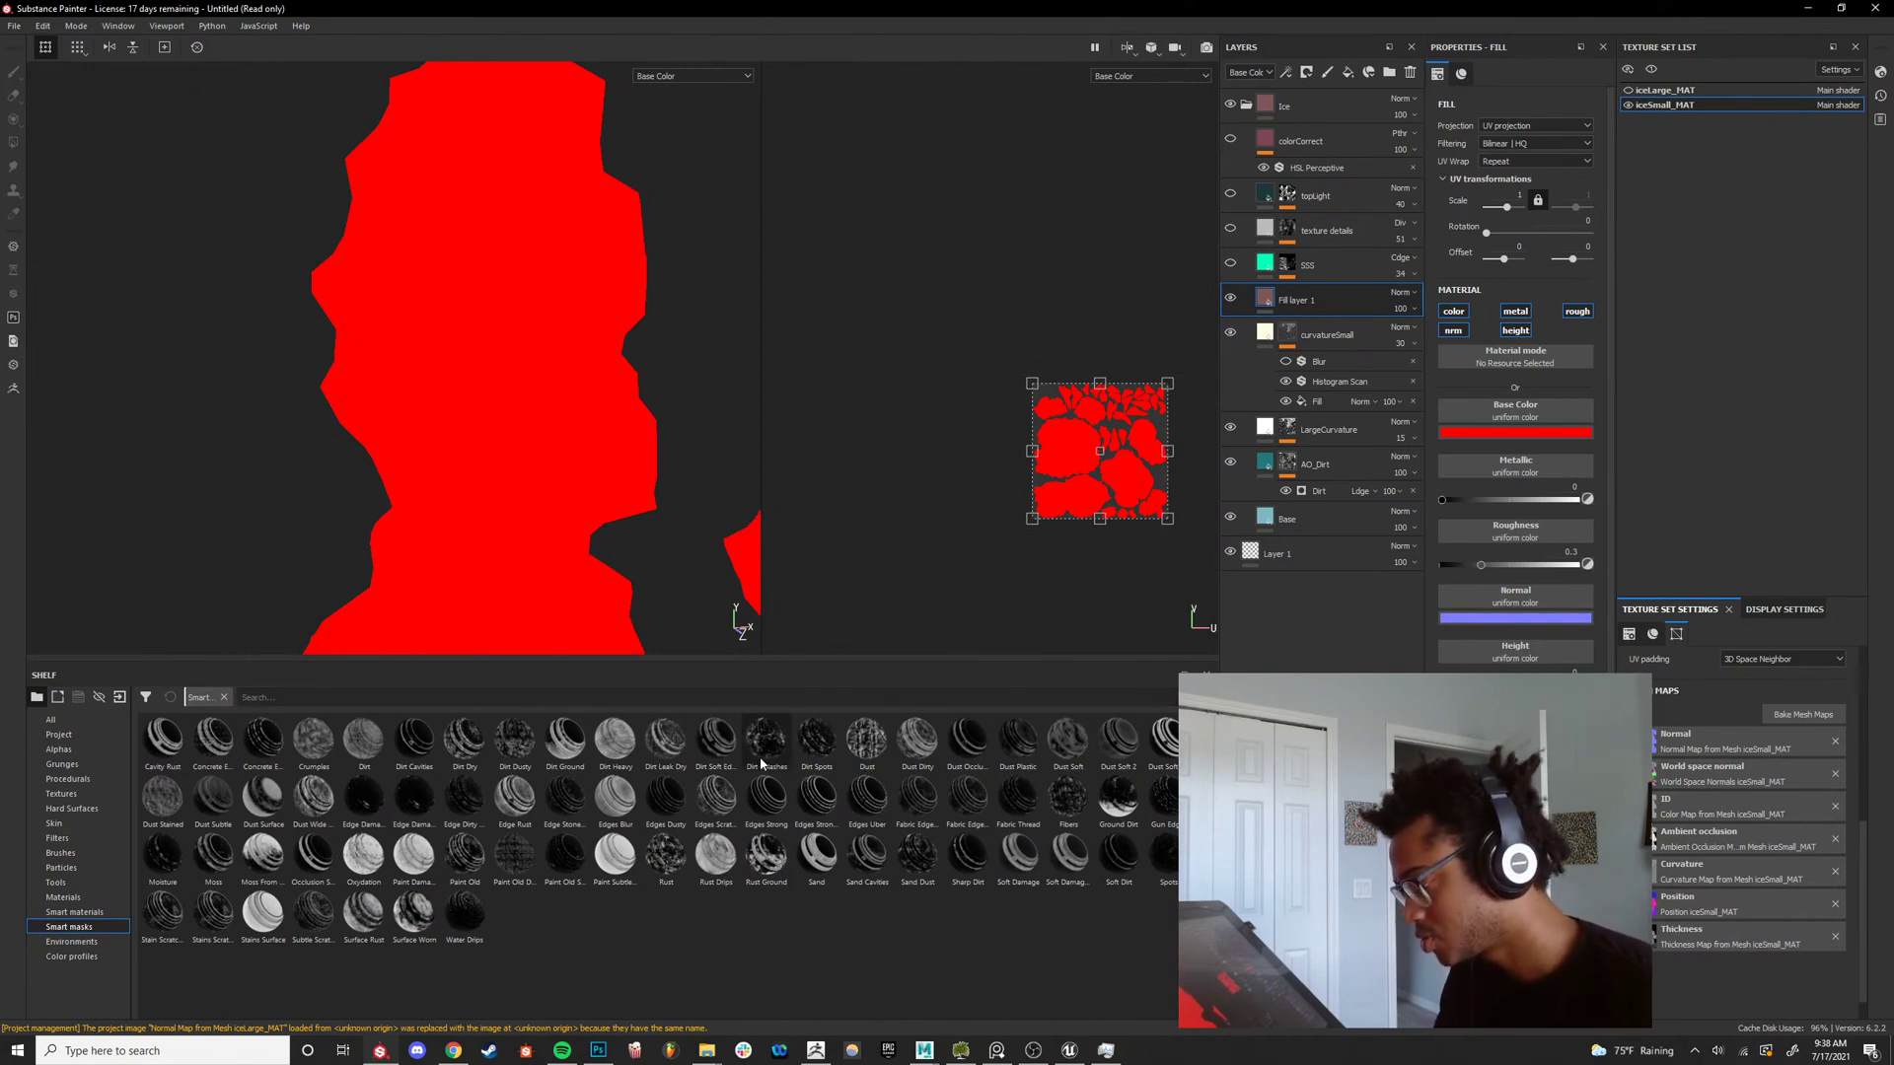
Try the Dirt Leak Dry and Dirt Soft Edges smart masks on the red fill layer, removing each again.
{"action": "mouse_move", "coordinate": [760, 763]}
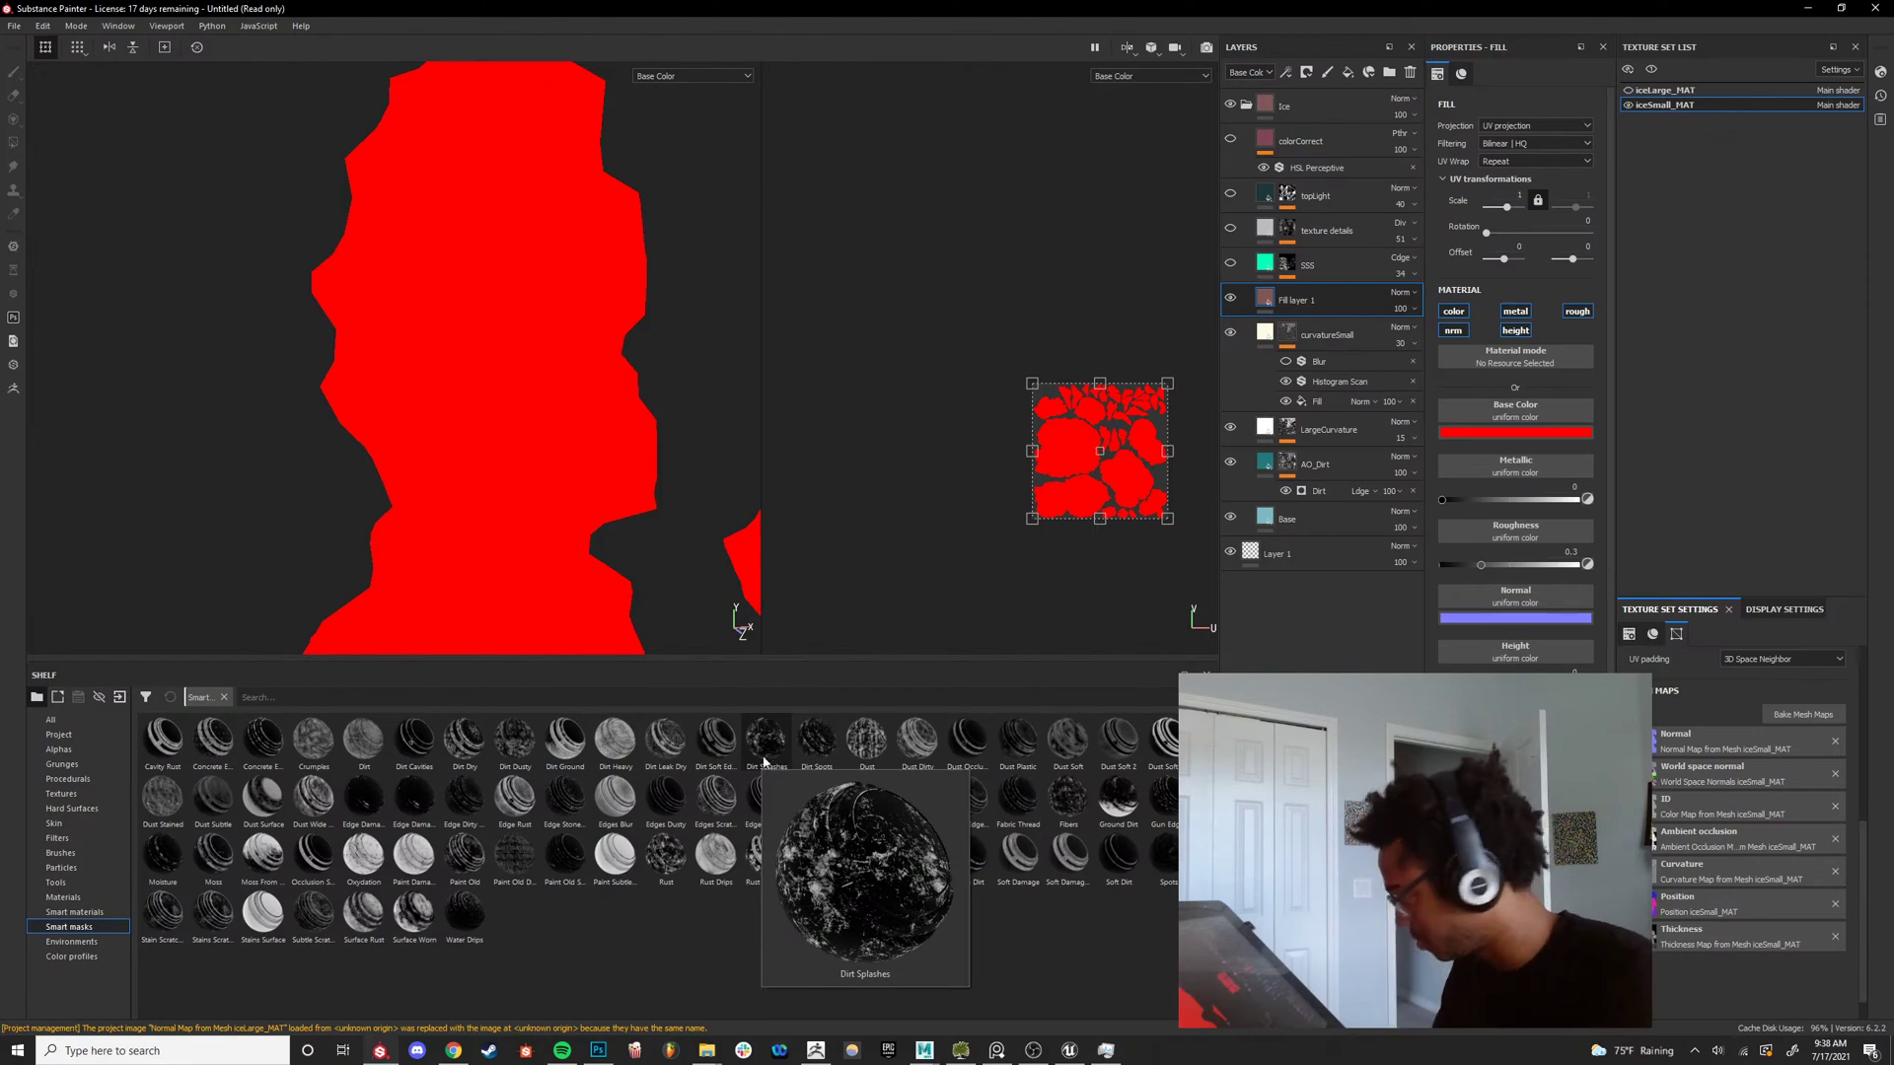
{"action": "mouse_move", "coordinate": [681, 754]}
{"action": "left_mouse_down"}
{"action": "mouse_move", "coordinate": [1440, 306]}
{"action": "mouse_move", "coordinate": [1351, 300]}
{"action": "left_mouse_up"}
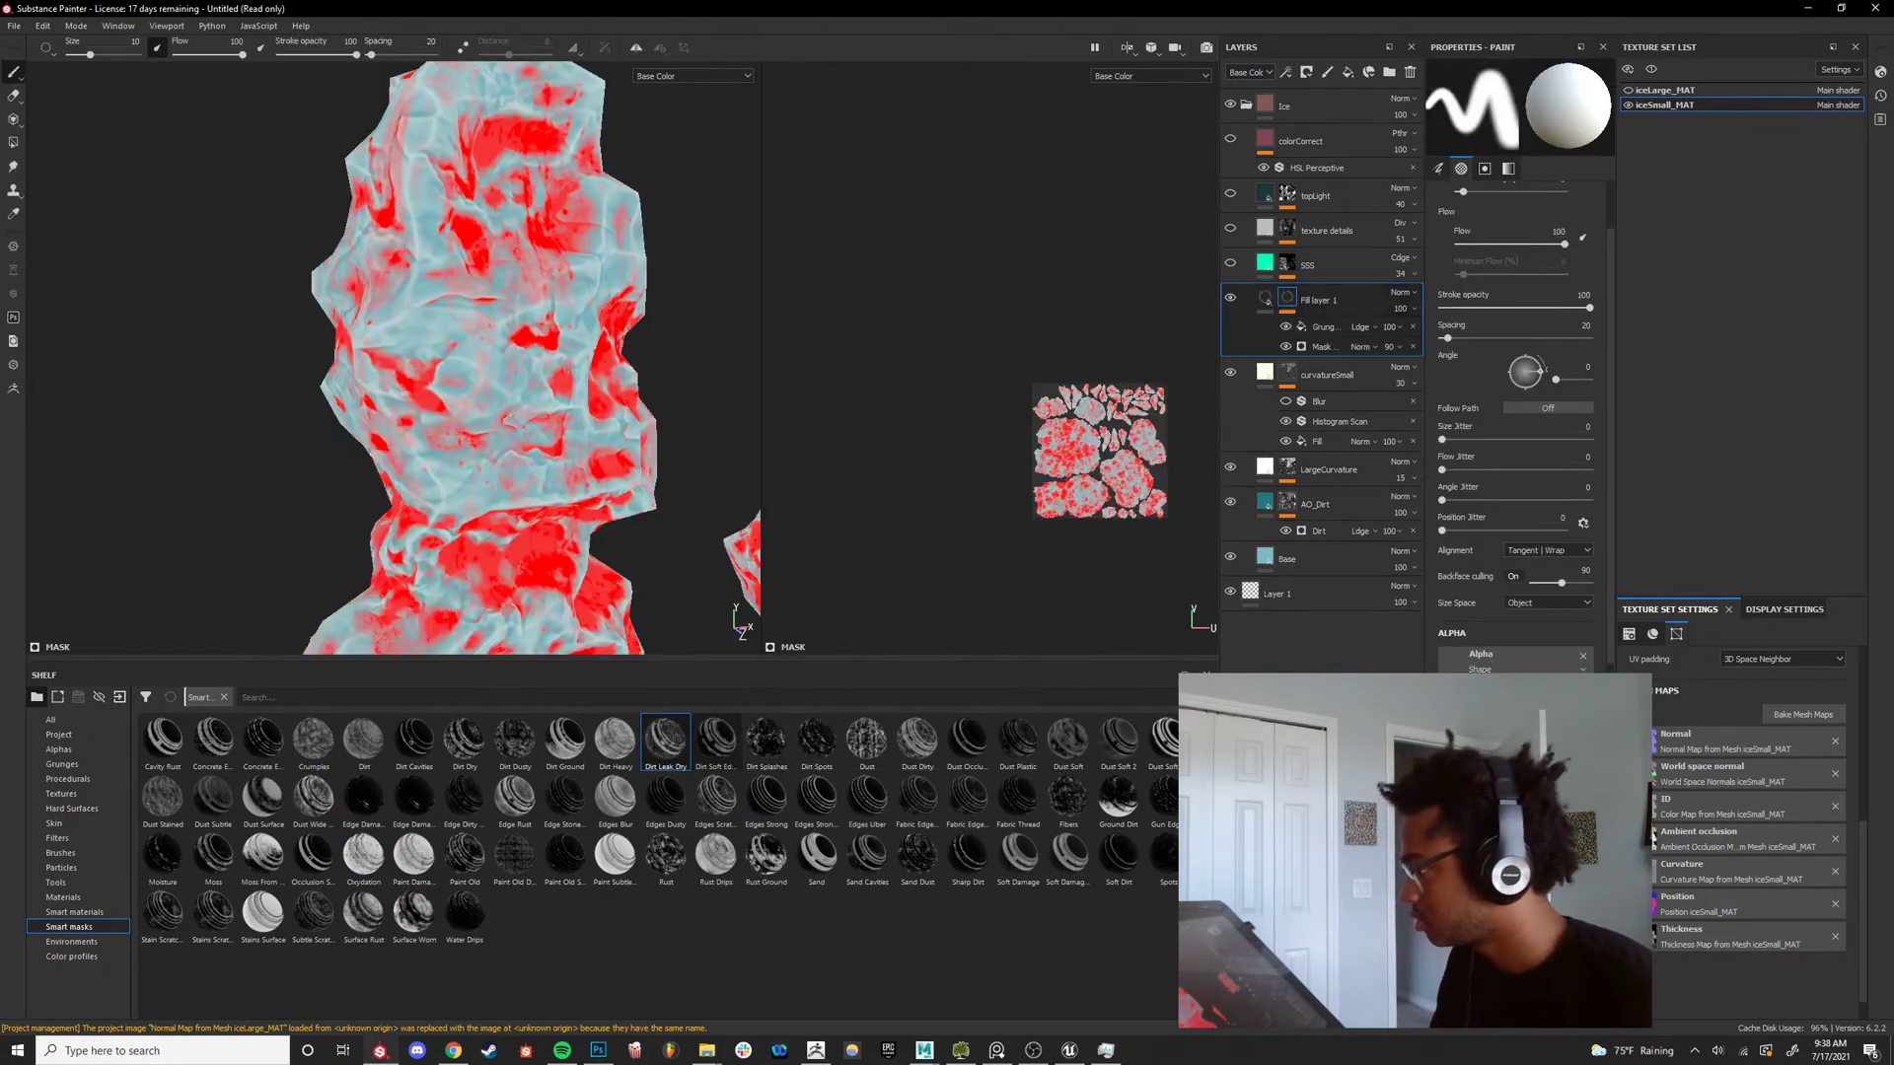
{"action": "left_click_drag", "start_coordinate": [437, 427], "coordinate": [441, 427], "text": "alt"}
{"action": "key", "text": "ctrl+z"}
{"action": "left_click_drag", "start_coordinate": [714, 745], "coordinate": [1307, 304]}
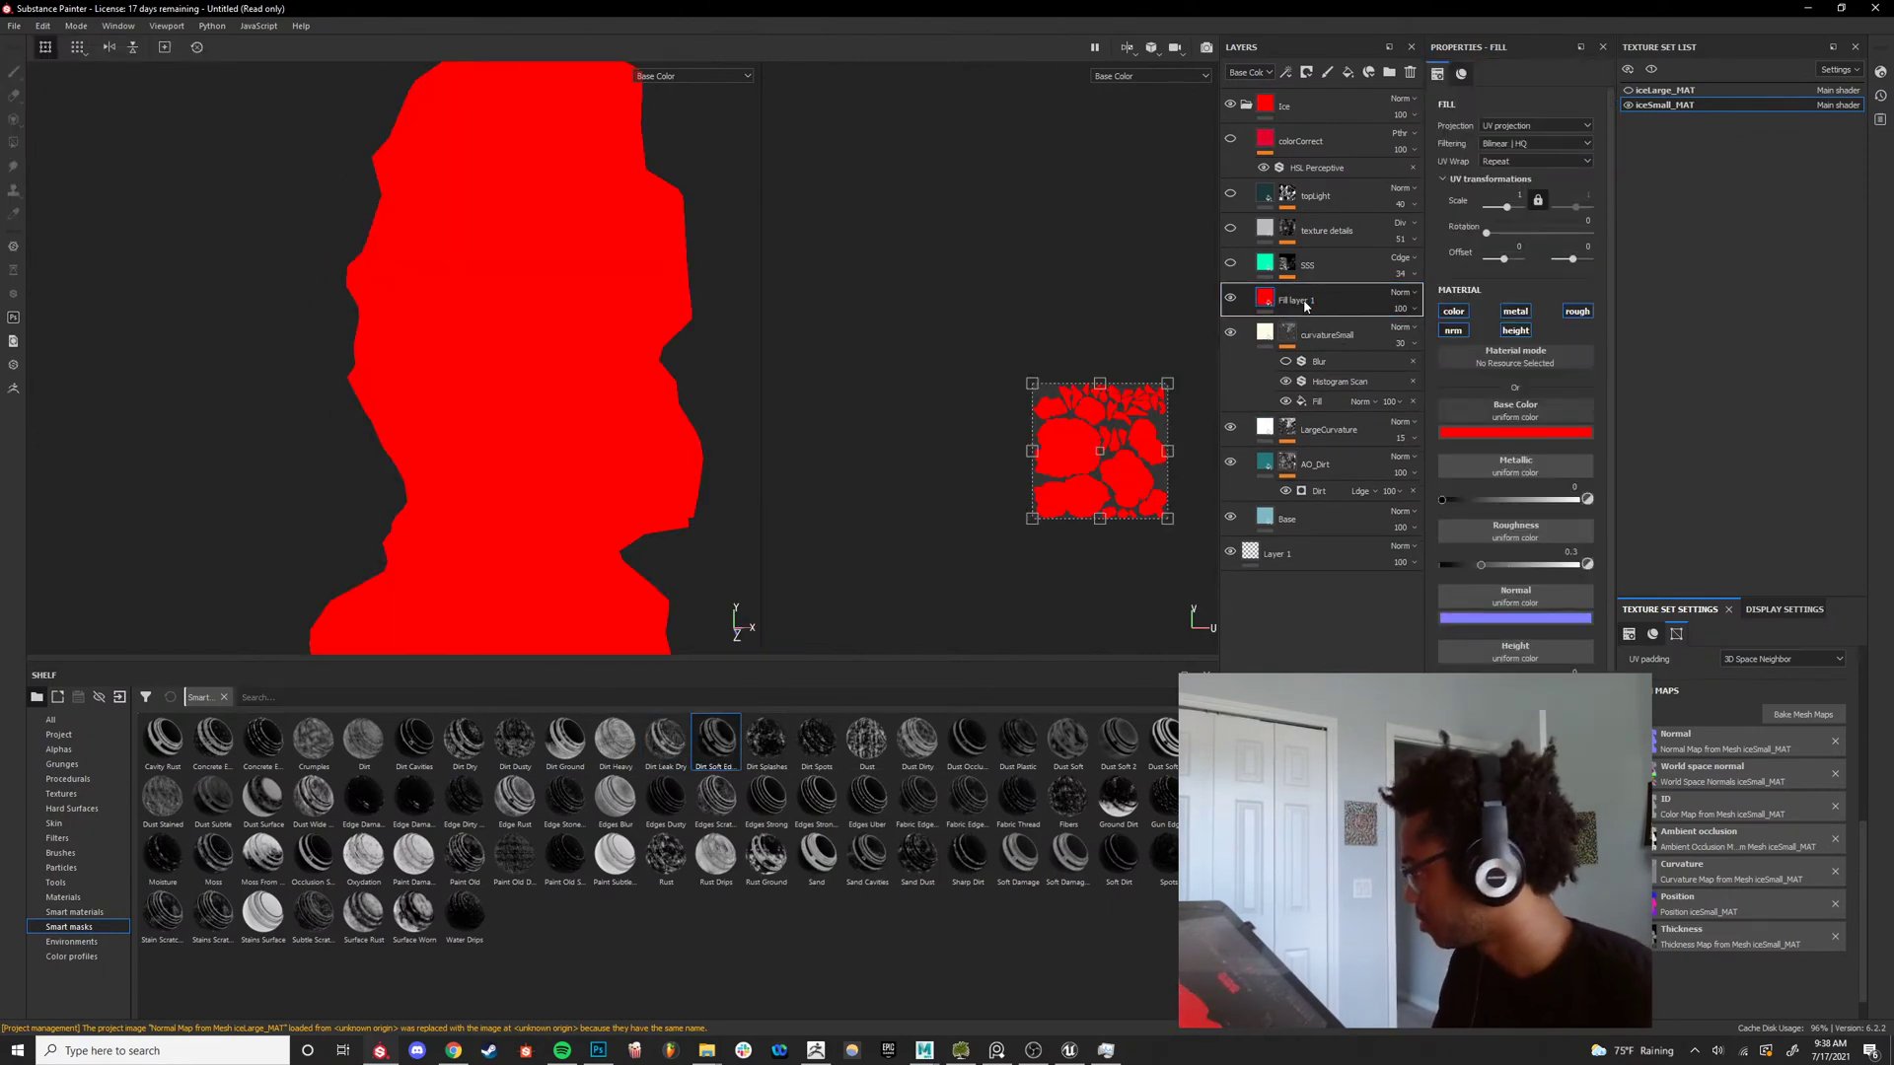
{"action": "key", "text": "Delete"}
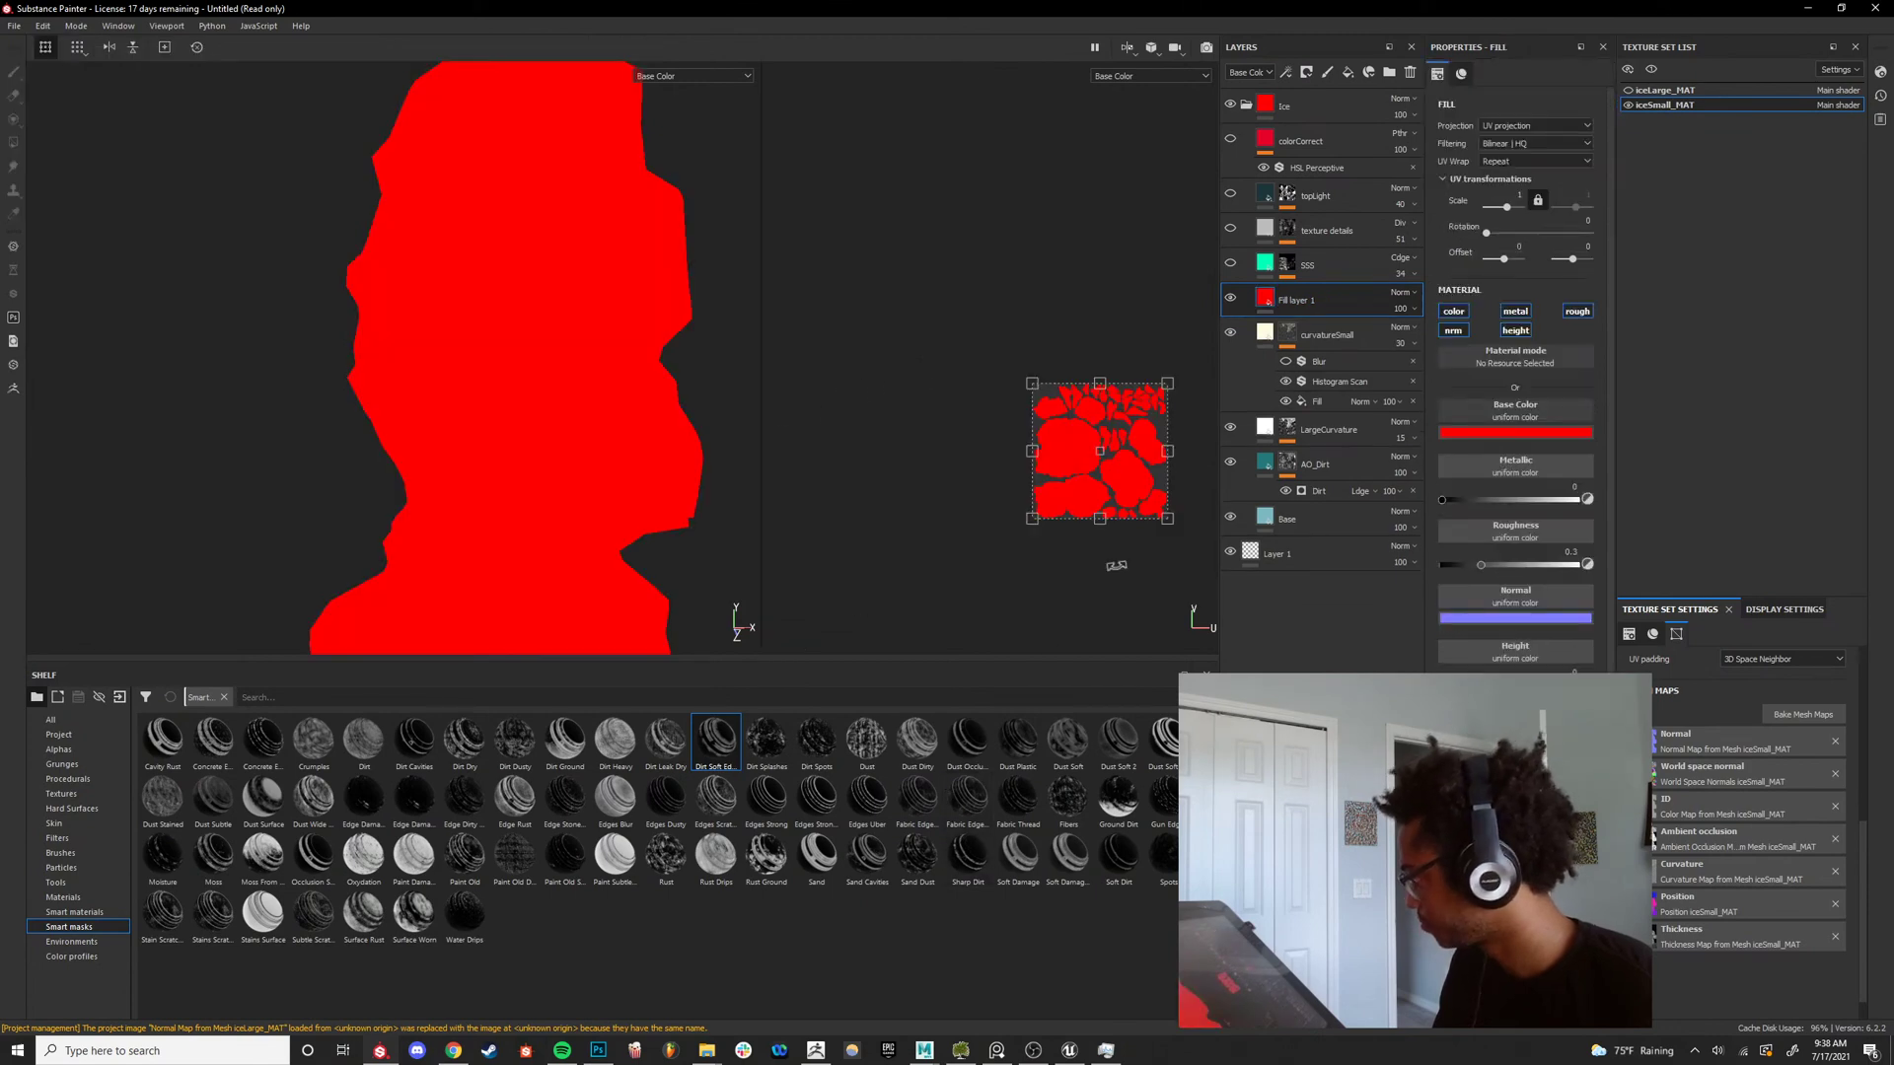
Apply the Dust Soft smart mask to the red fill layer and inspect the mask on the tall ice piece.
{"action": "left_click_drag", "start_coordinate": [1067, 757], "coordinate": [1307, 303]}
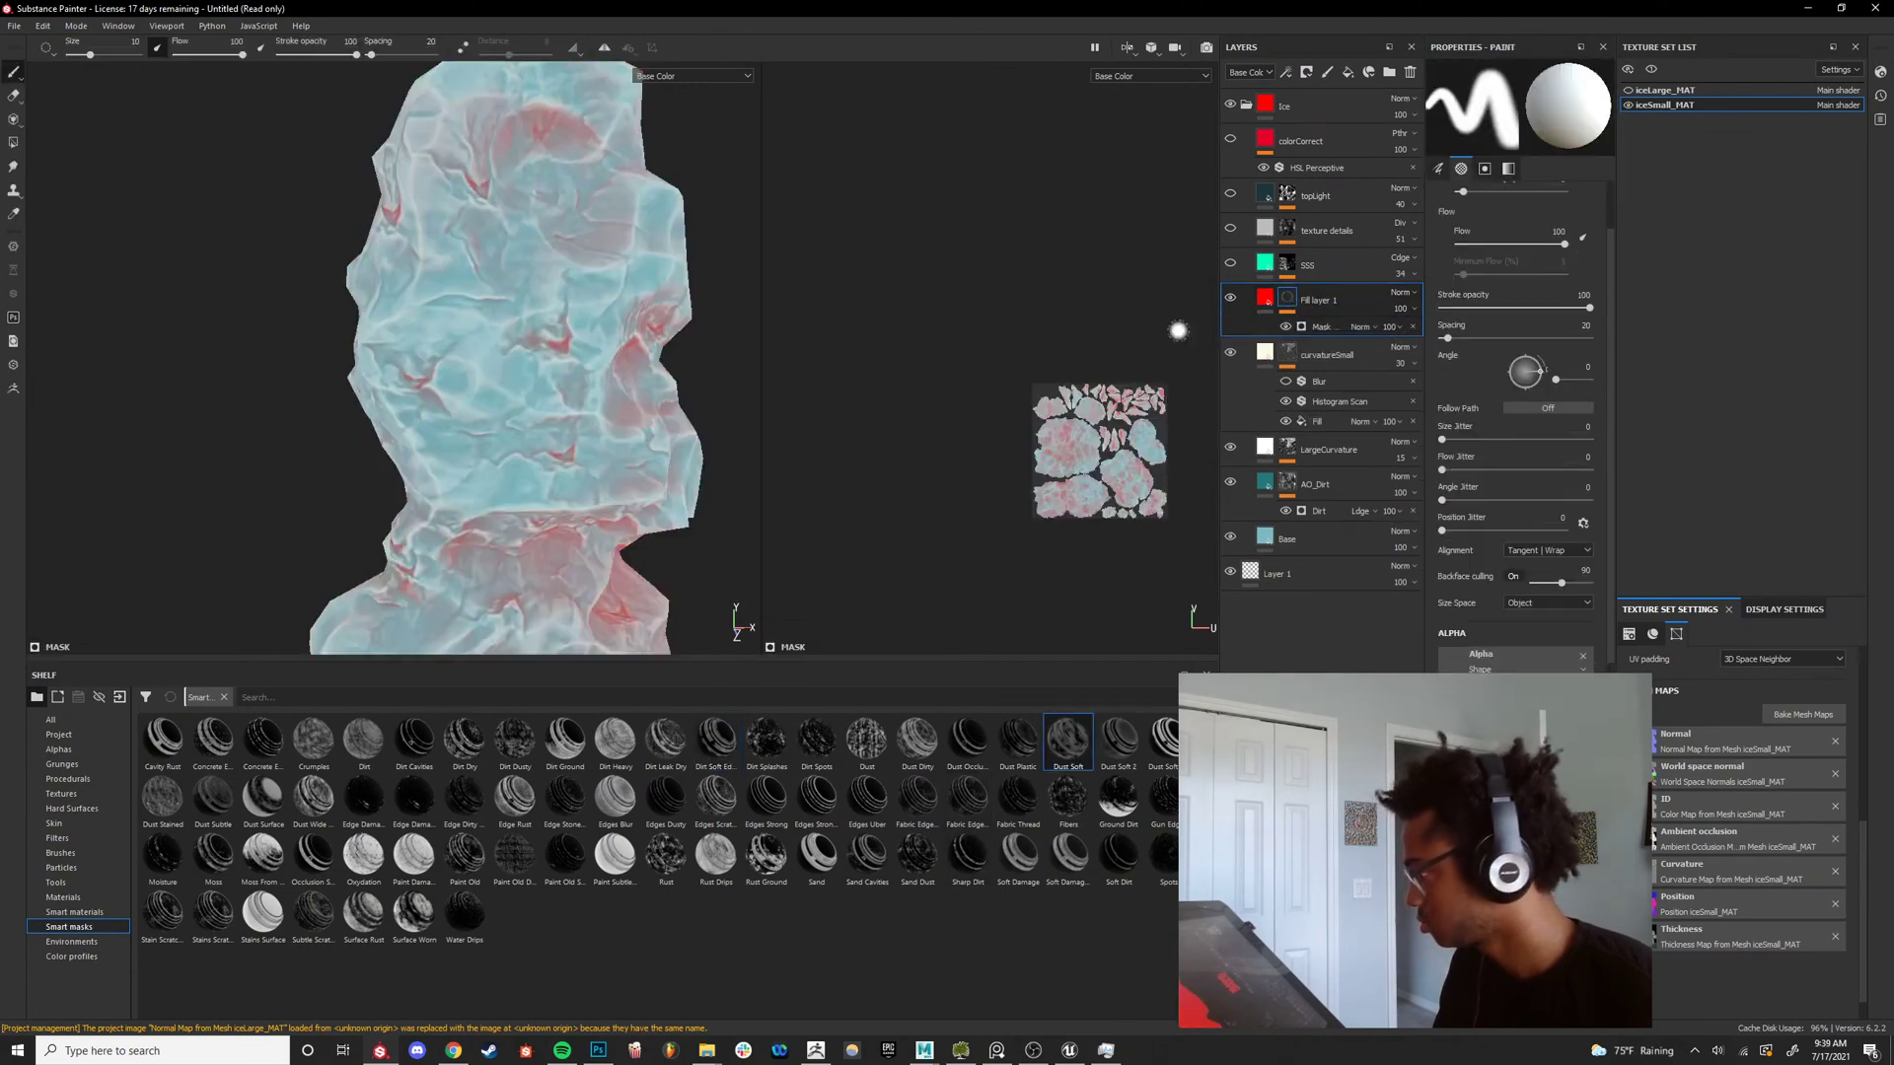
{"action": "left_click_drag", "start_coordinate": [503, 468], "coordinate": [456, 419], "text": "alt"}
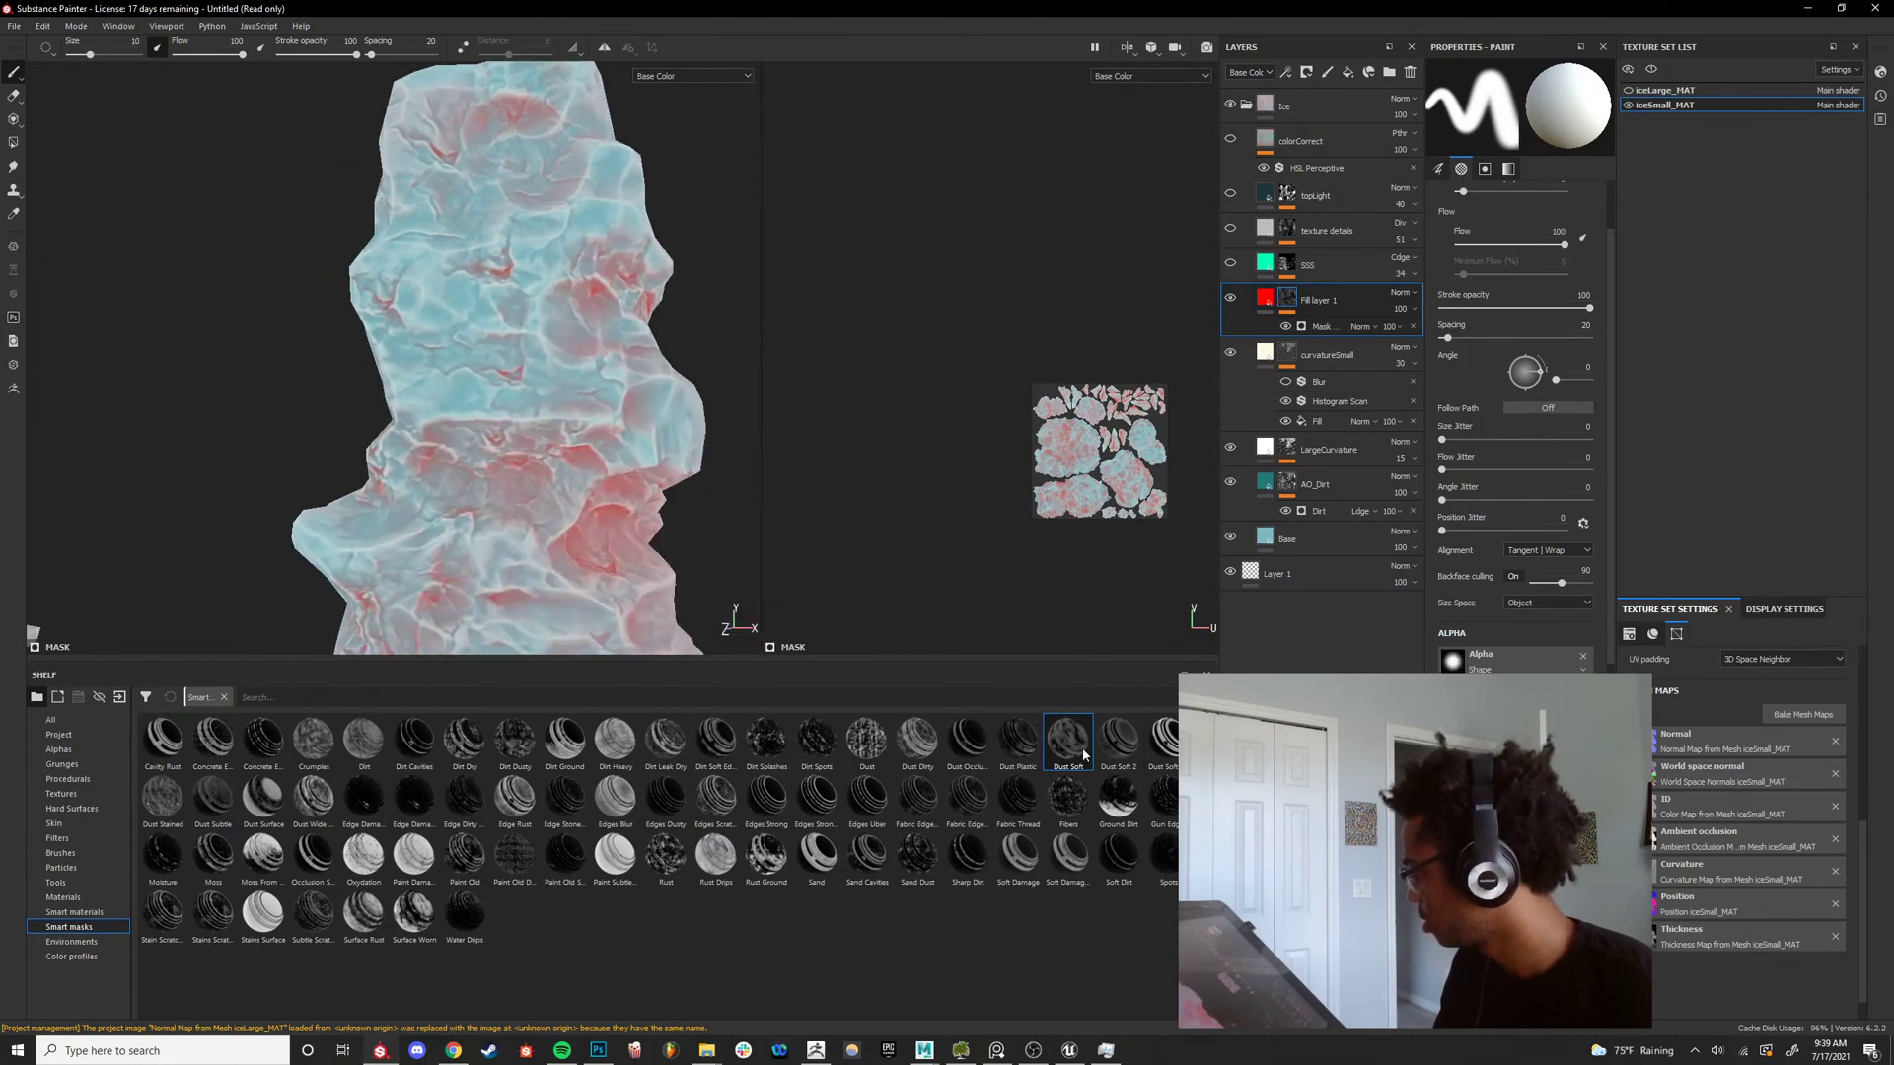
{"action": "left_click", "coordinate": [1283, 298], "text": "alt"}
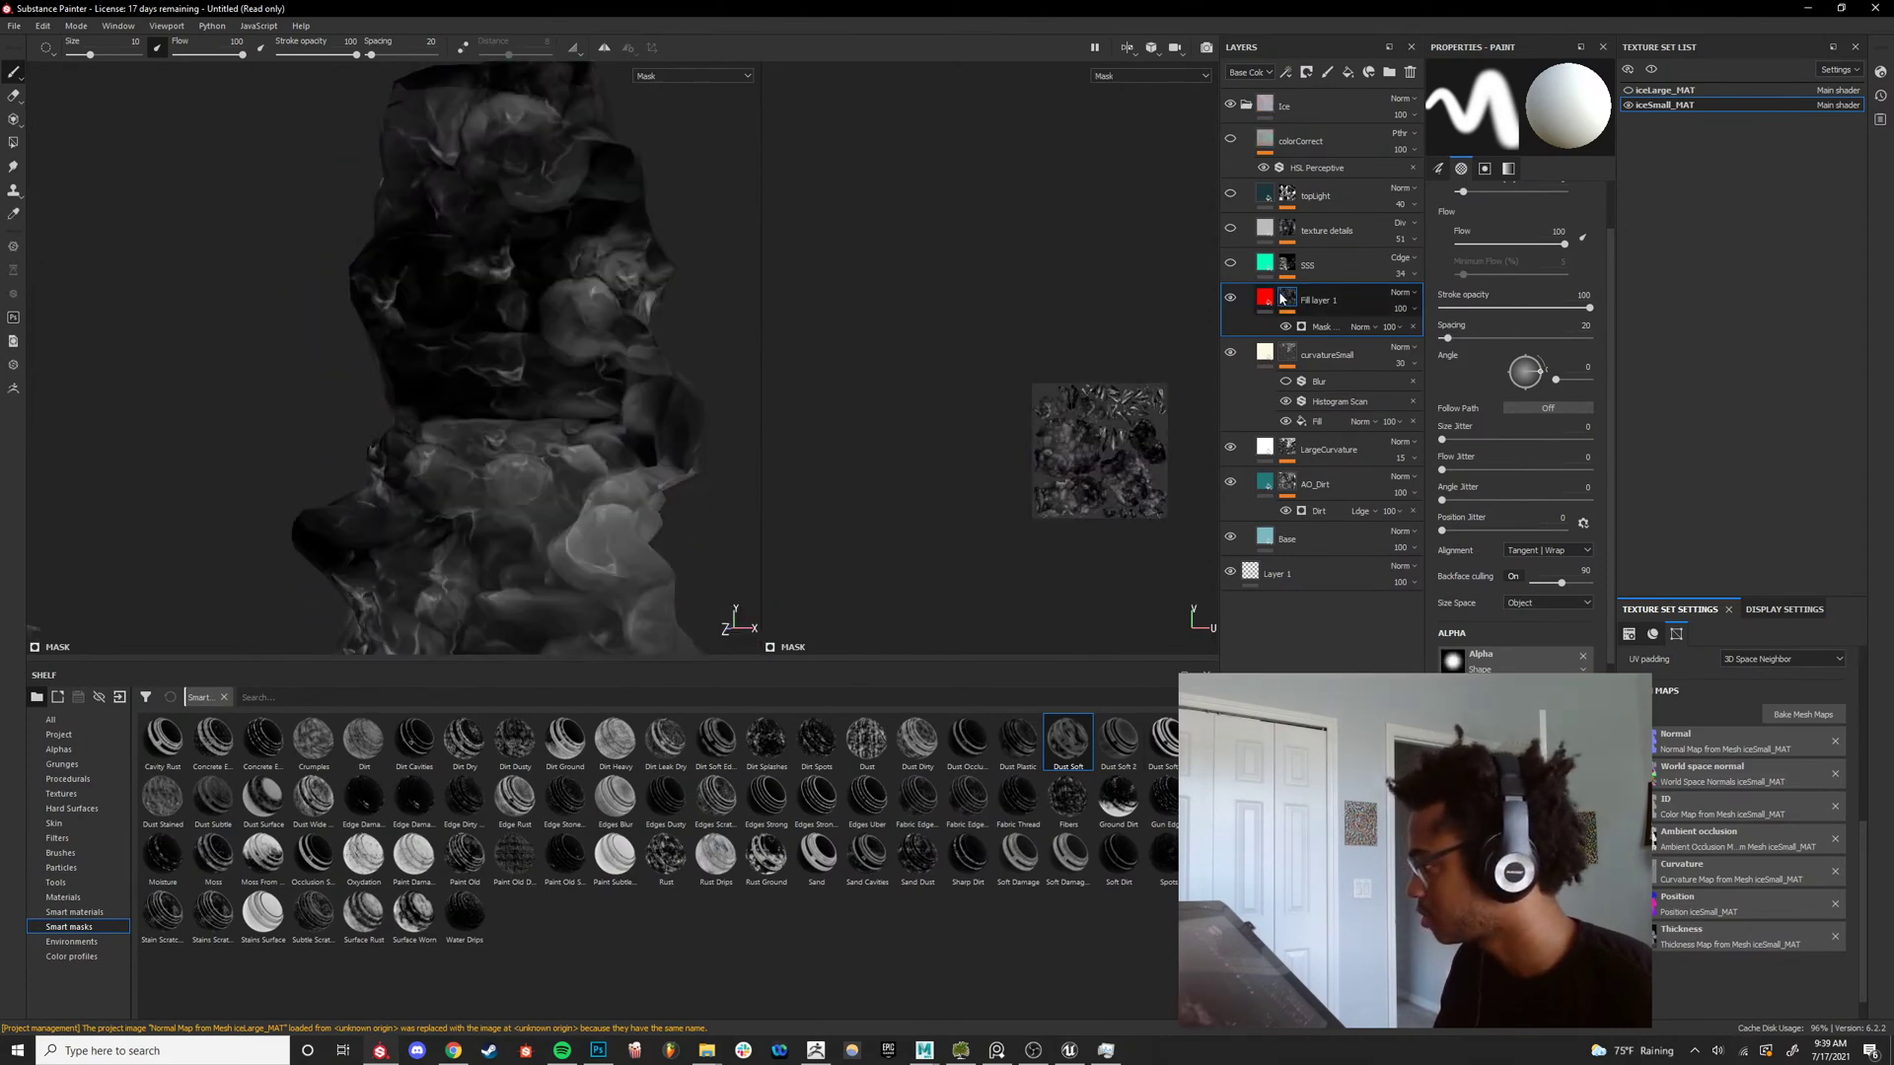
Duplicate the masked red fill layer with the original hidden, and clear the copy's mask.
{"action": "key", "text": "ctrl+d"}
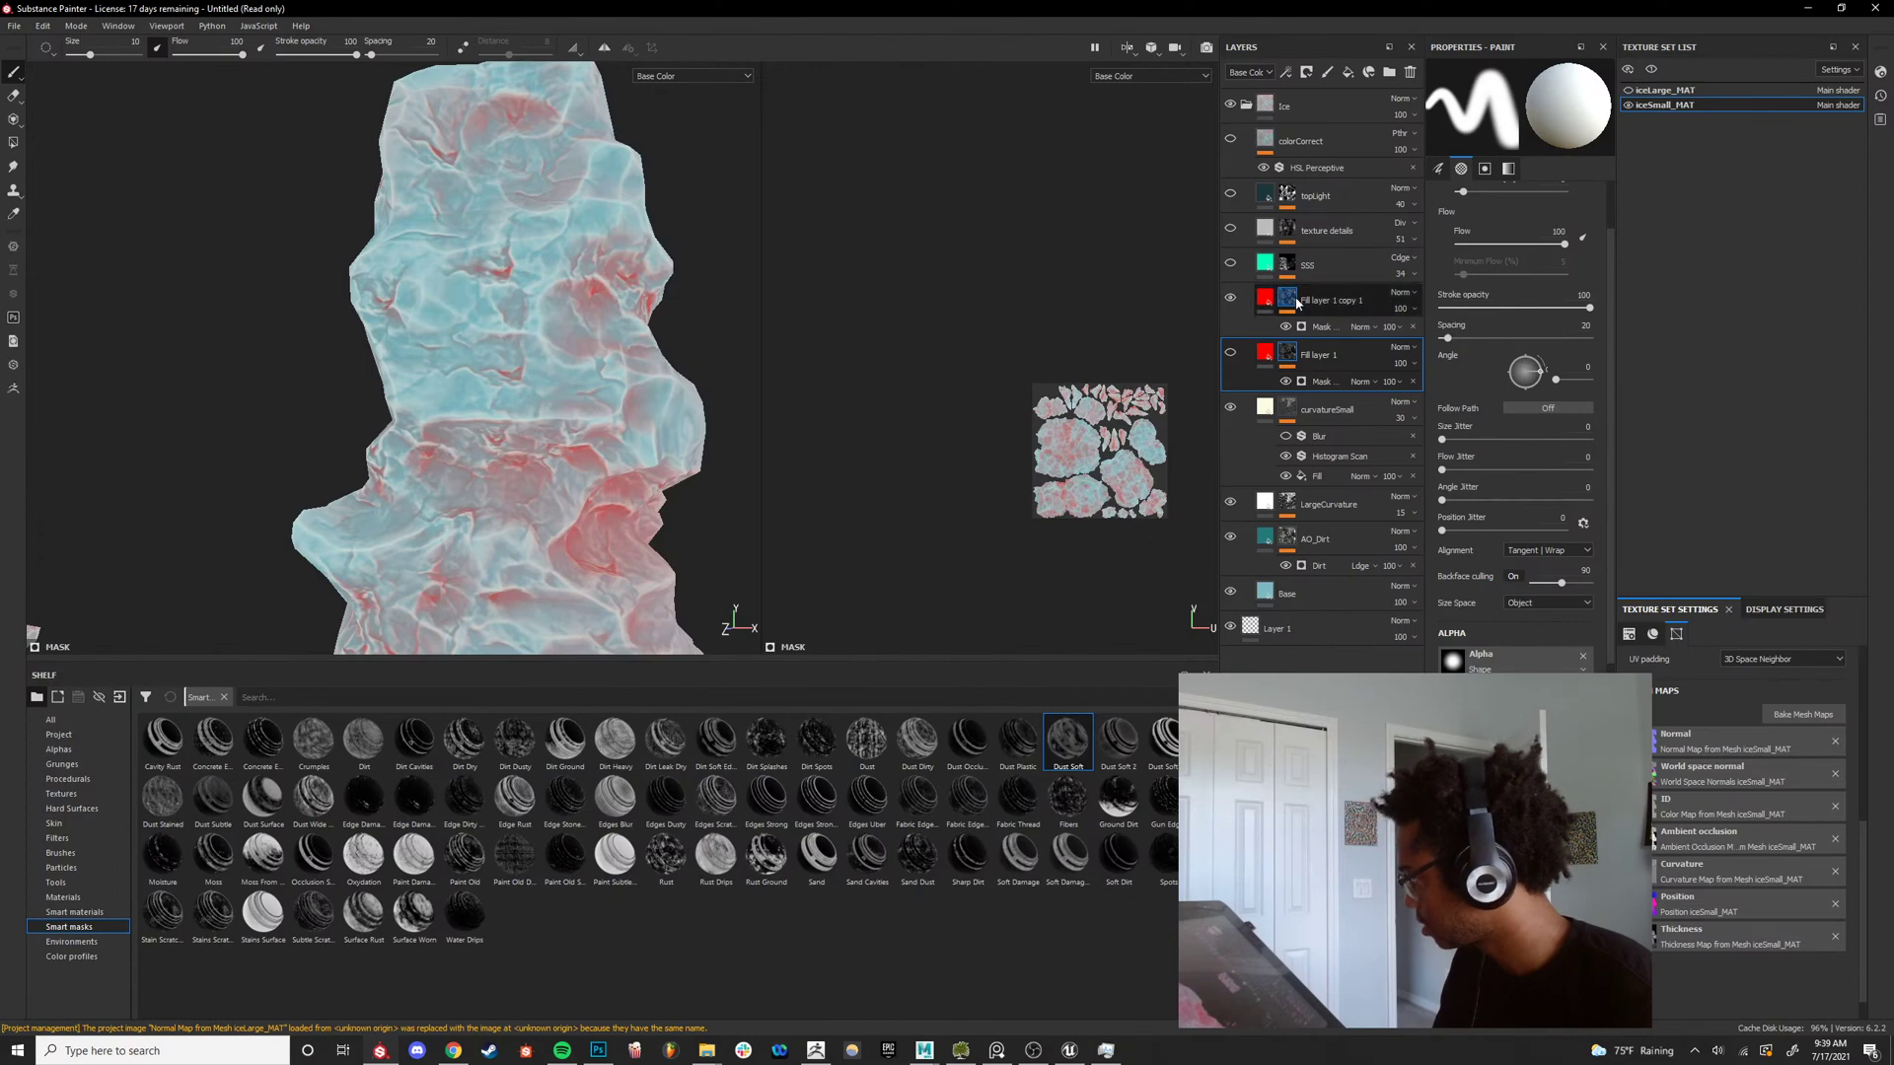
{"action": "right_click", "coordinate": [1310, 307]}
{"action": "left_click", "coordinate": [1335, 324]}
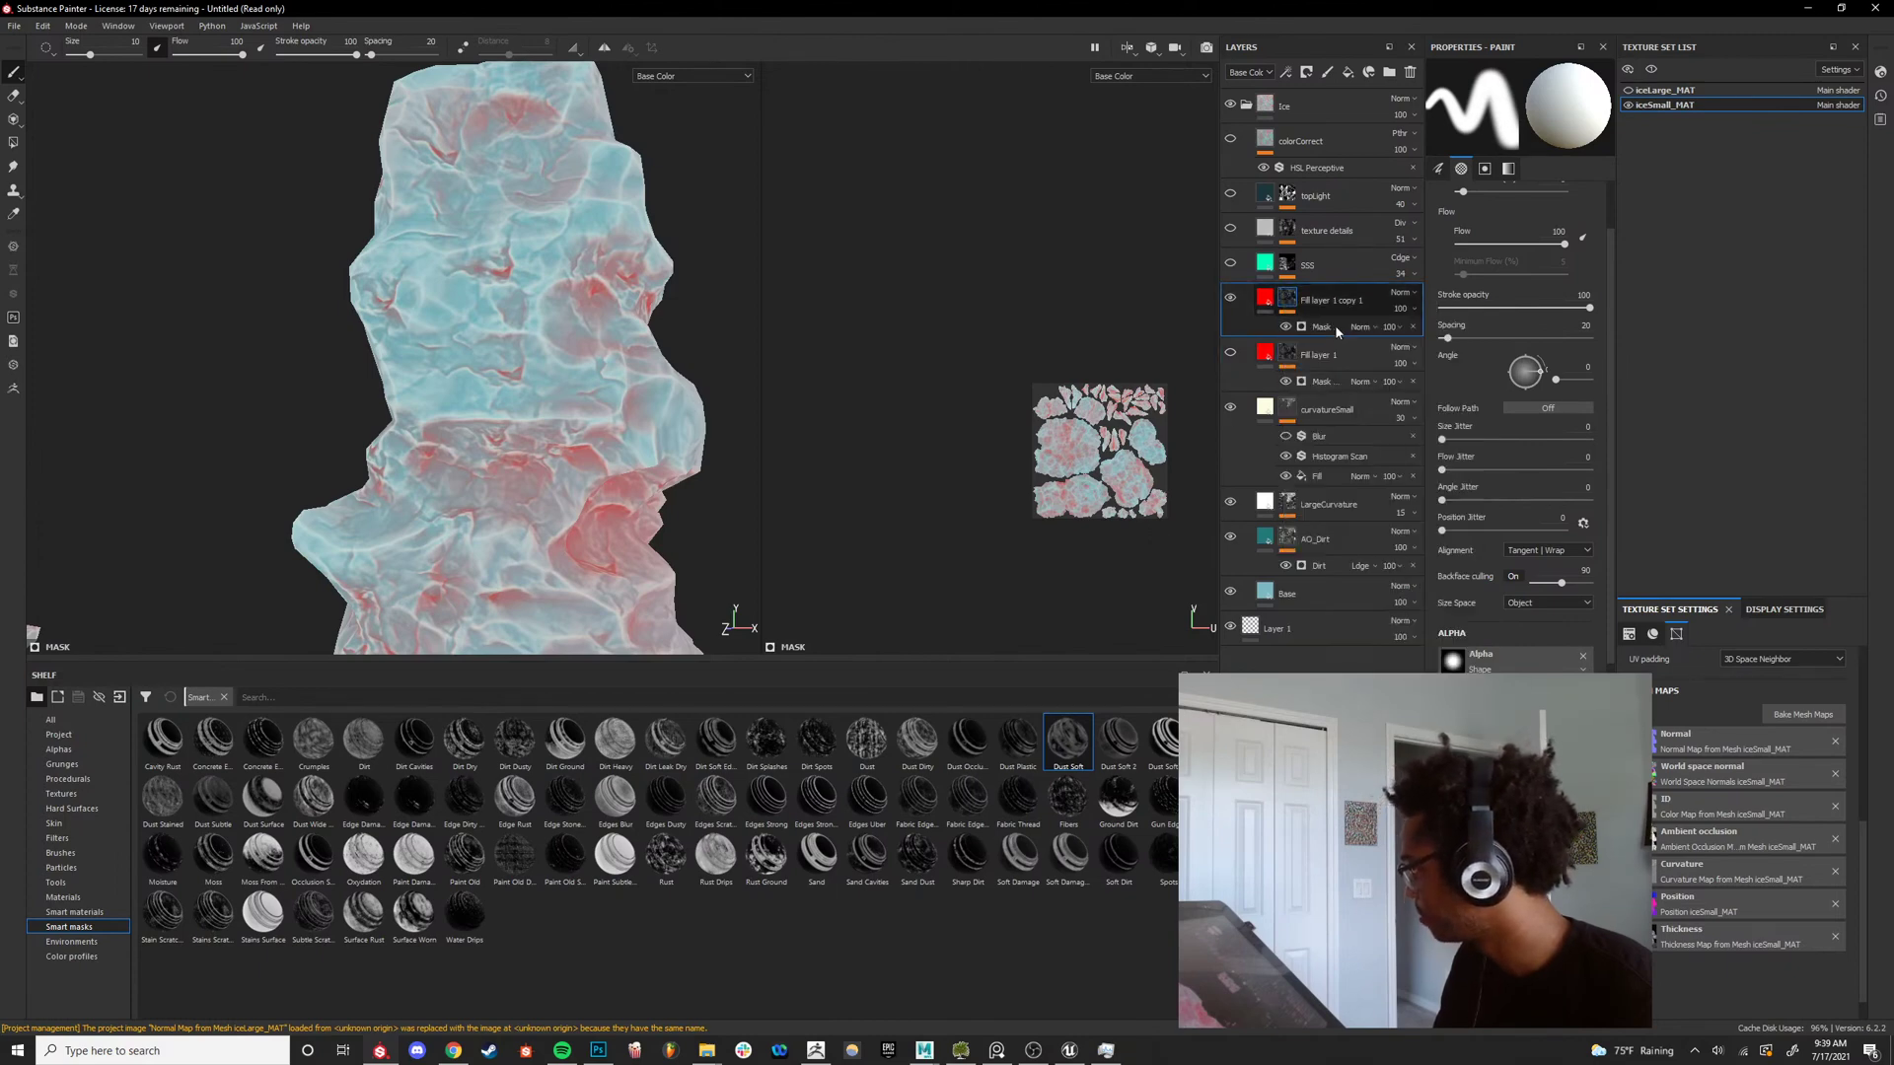
Try an Occlusion smart mask and the Dirt Cavities smart mask on the copied fill layer, undoing each.
{"action": "left_click_drag", "start_coordinate": [332, 869], "coordinate": [1316, 302]}
{"action": "key", "text": "ctrl+z"}
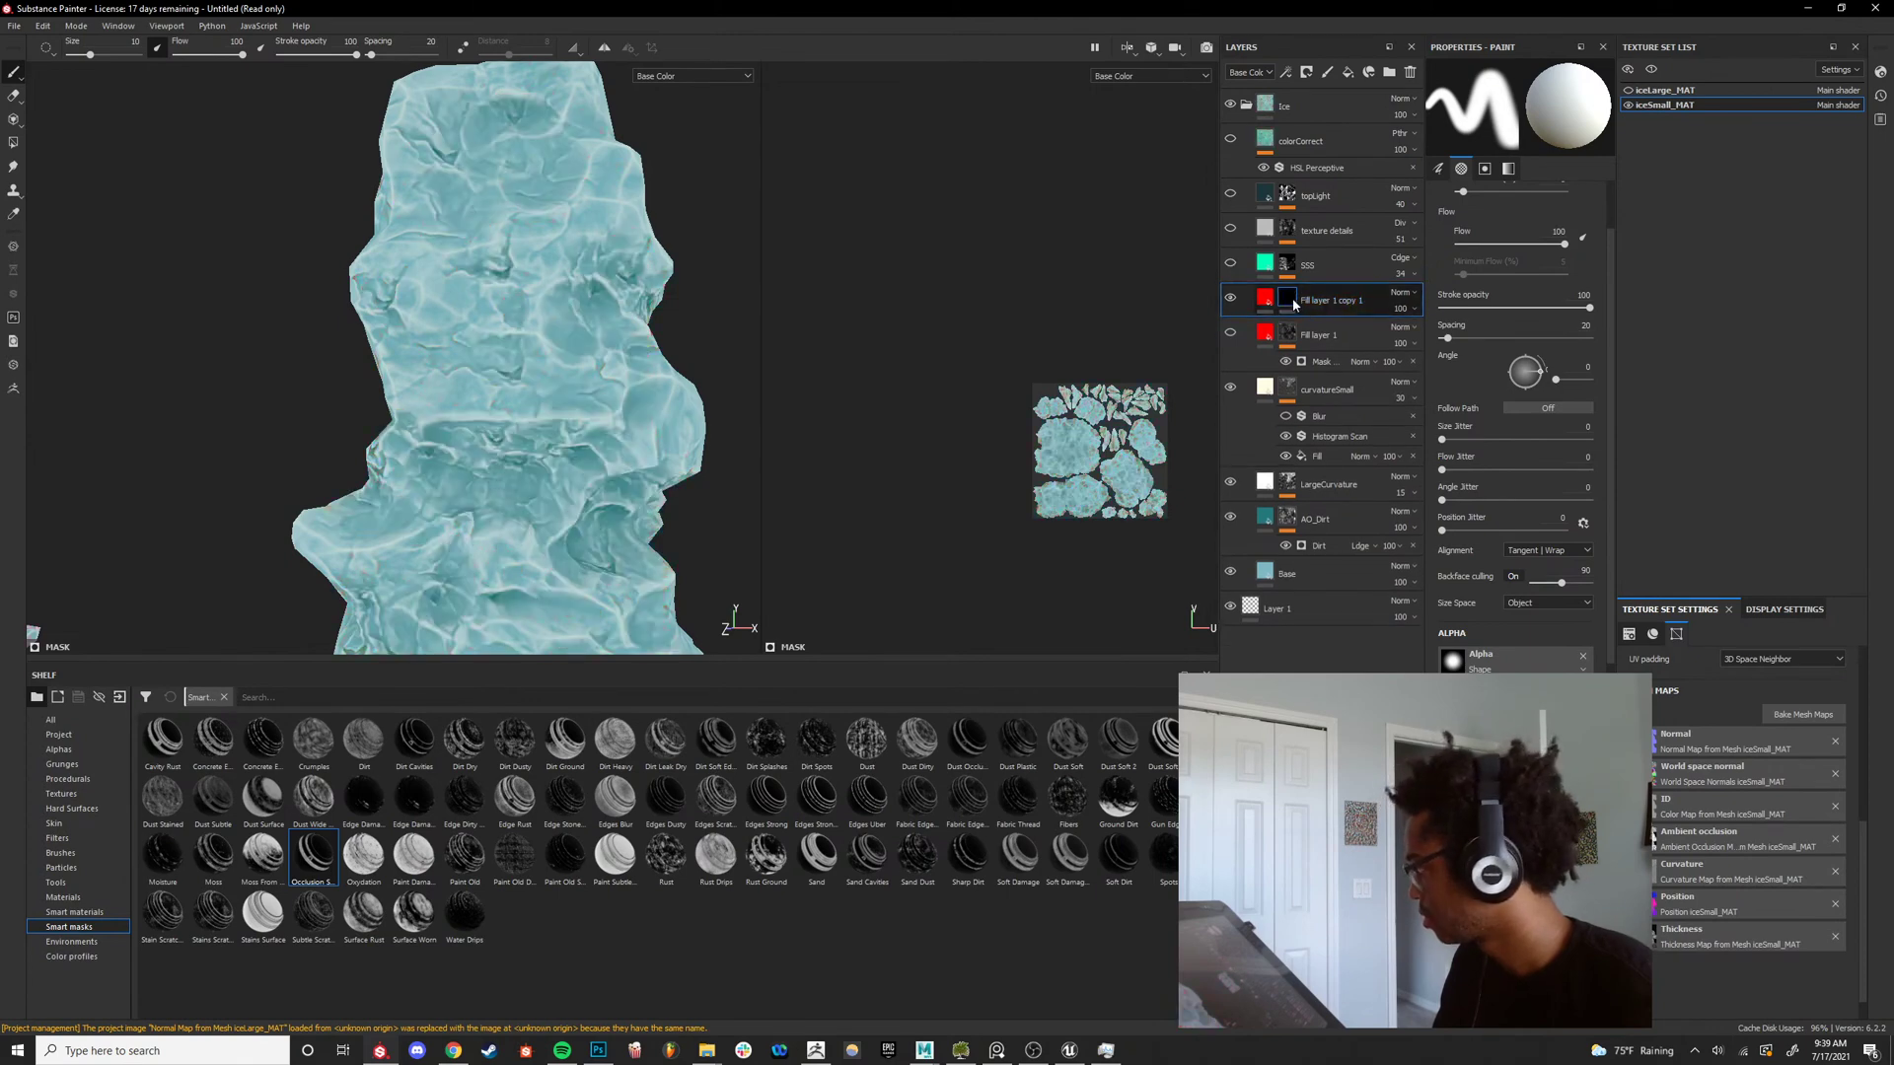
{"action": "mouse_move", "coordinate": [403, 752]}
{"action": "left_mouse_down"}
{"action": "mouse_move", "coordinate": [1376, 414]}
{"action": "mouse_move", "coordinate": [1327, 302]}
{"action": "left_mouse_up"}
{"action": "key", "text": "ctrl+z"}
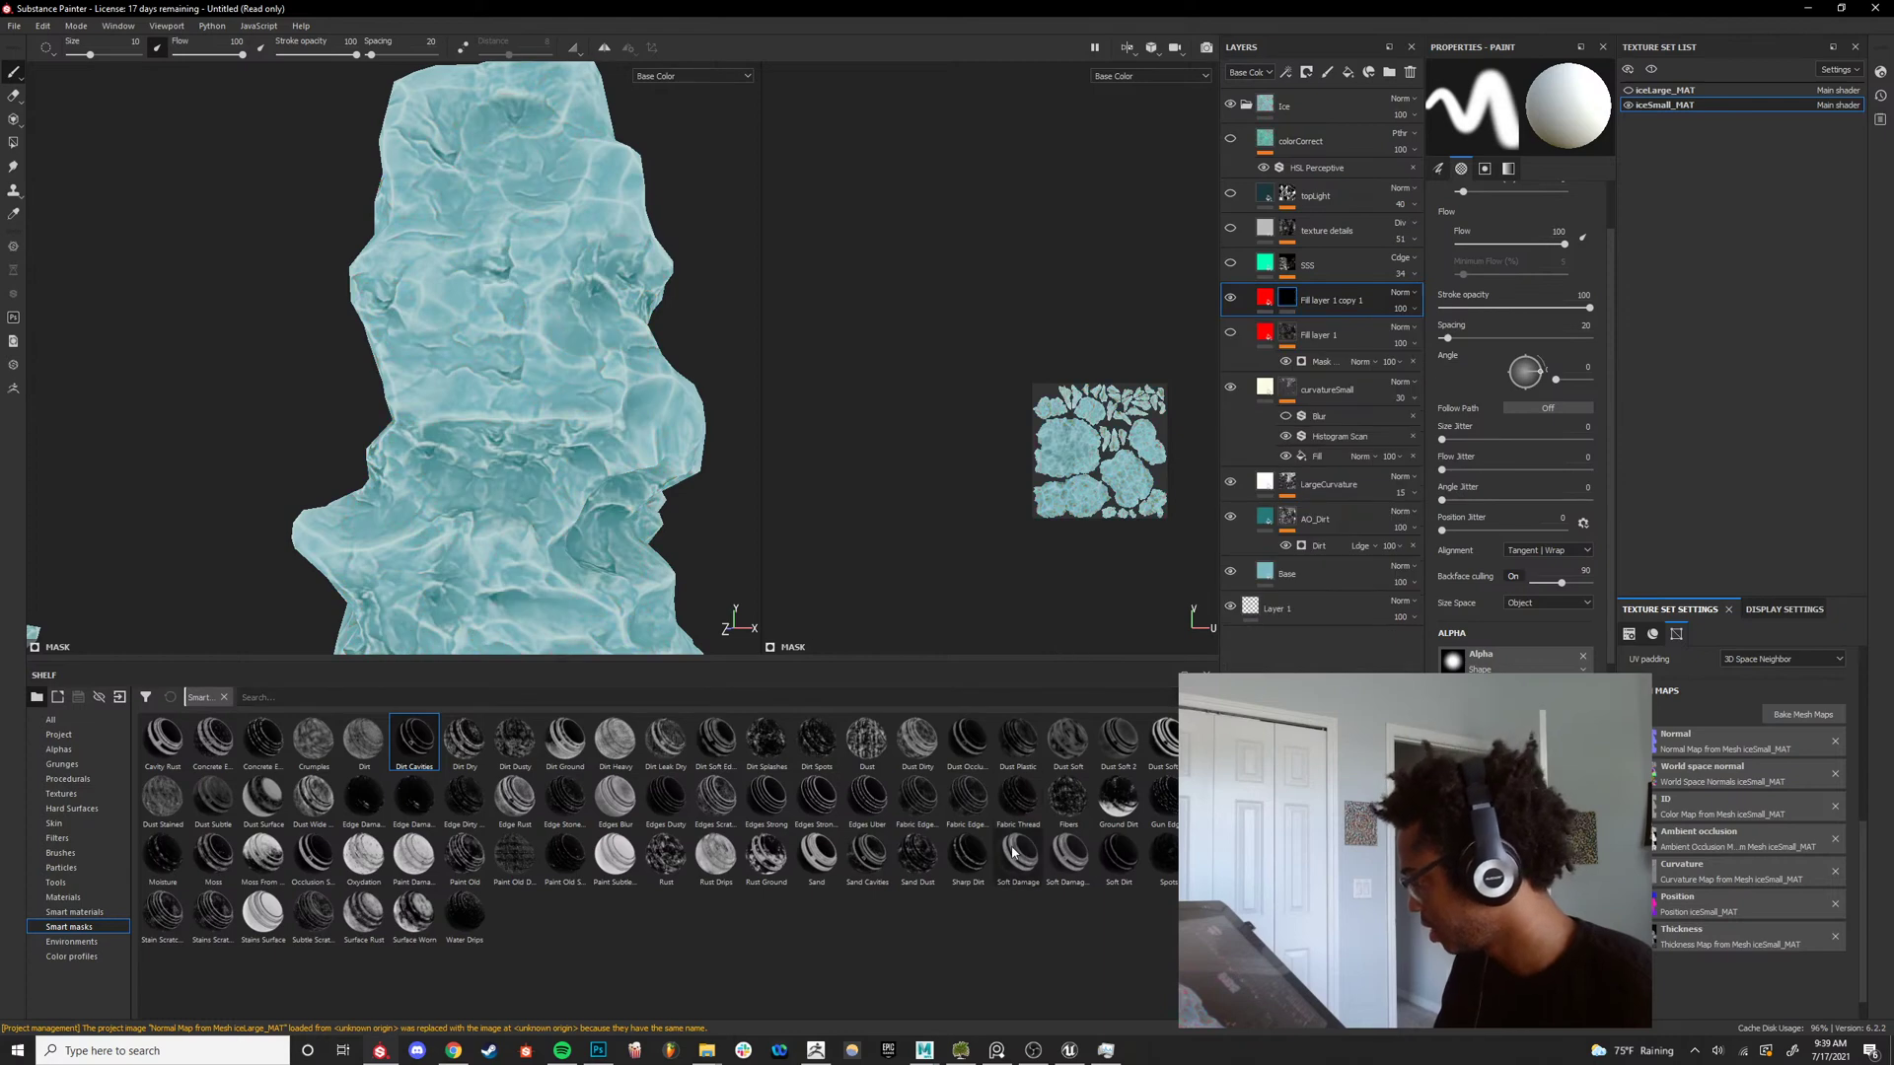
Try the Dust Soft 2 smart mask on the copied fill layer, inspect its mask, and undo it.
{"action": "left_click_drag", "start_coordinate": [1118, 742], "coordinate": [1298, 294]}
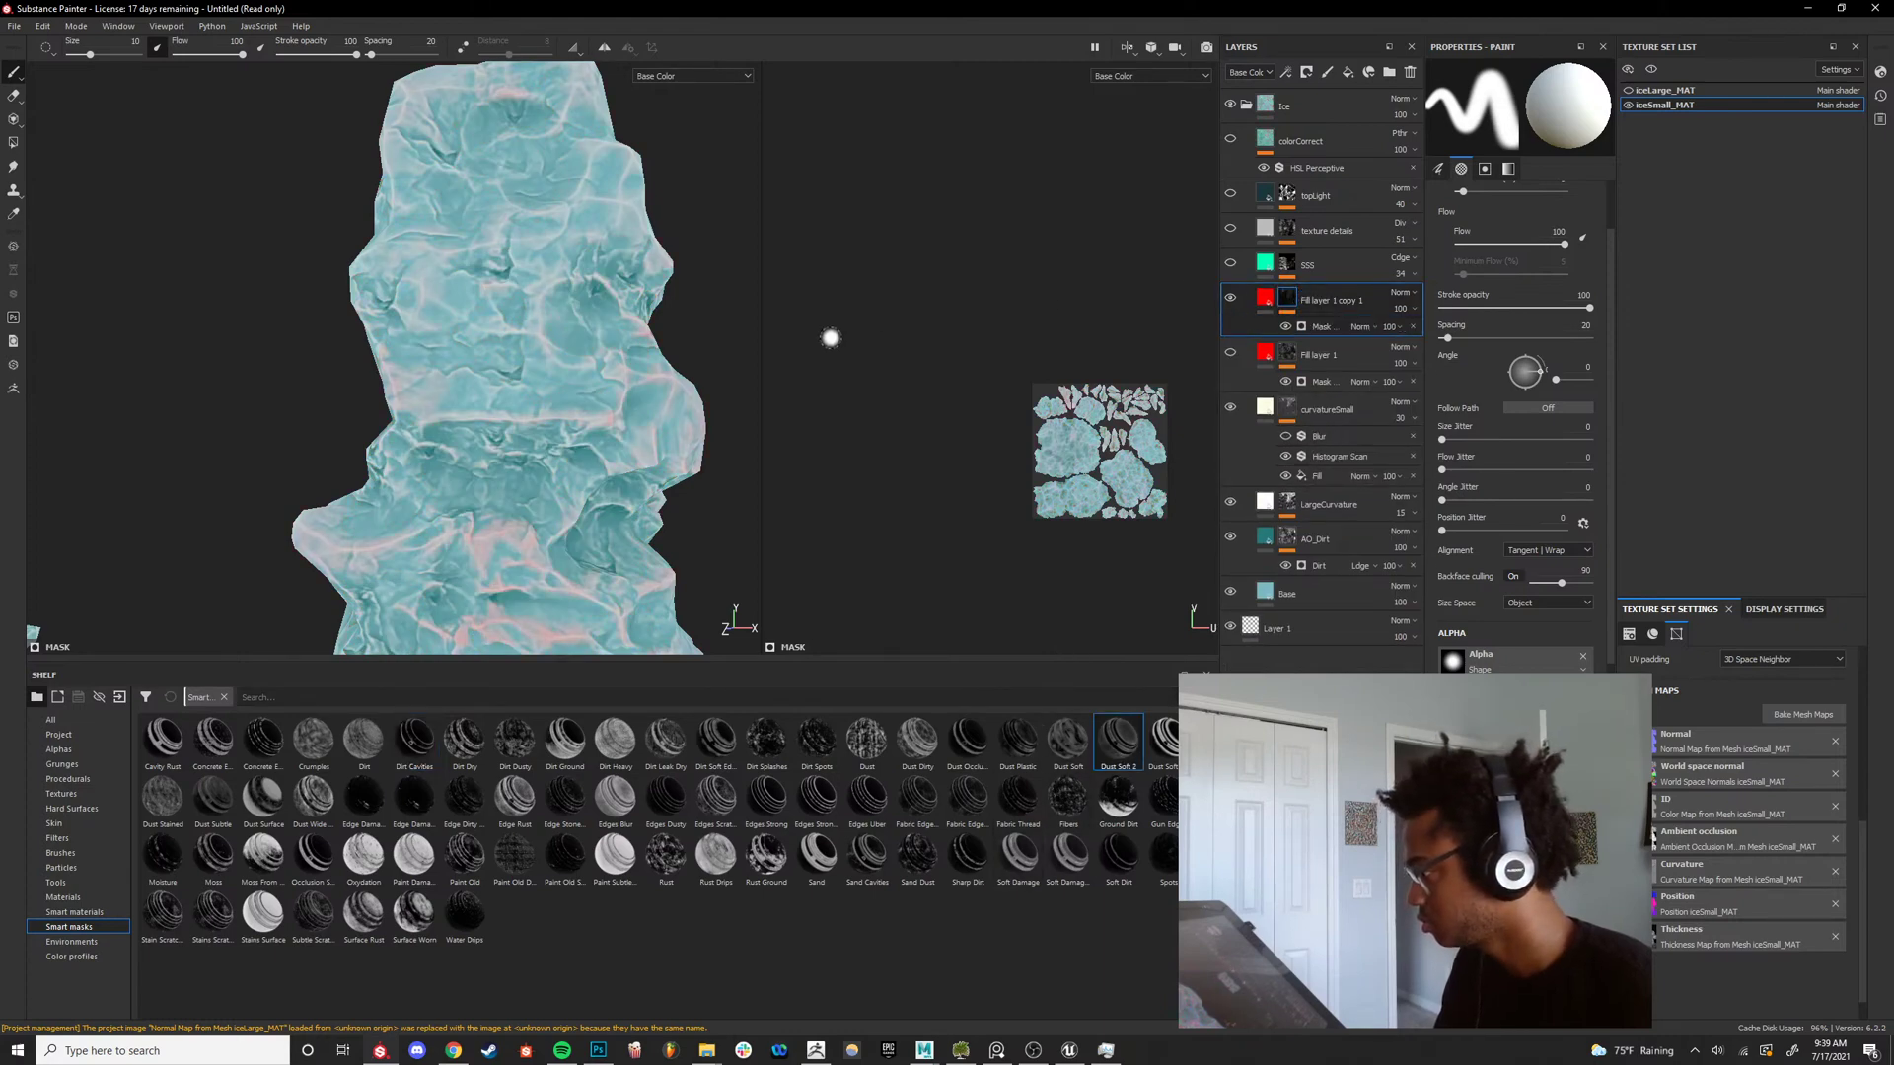
{"action": "left_click", "coordinate": [1289, 297], "text": "alt"}
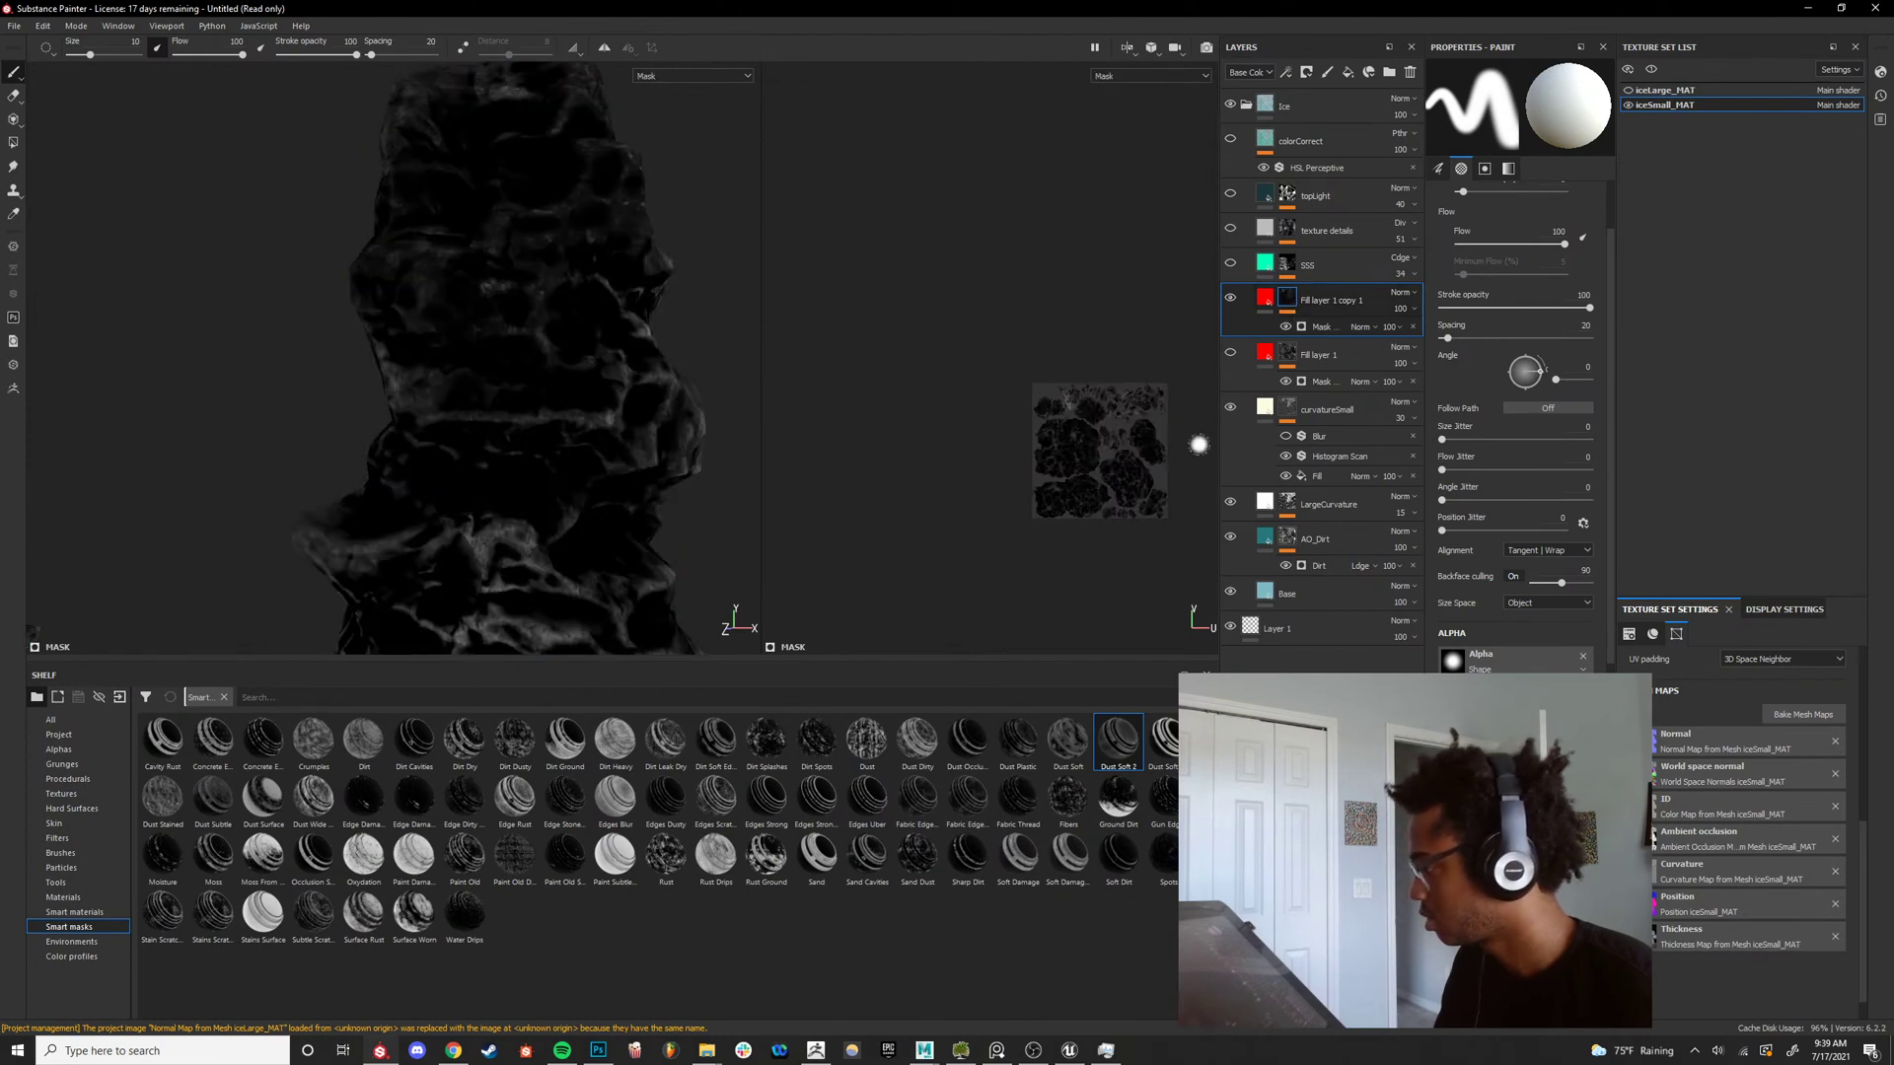
{"action": "key", "text": "ctrl+z"}
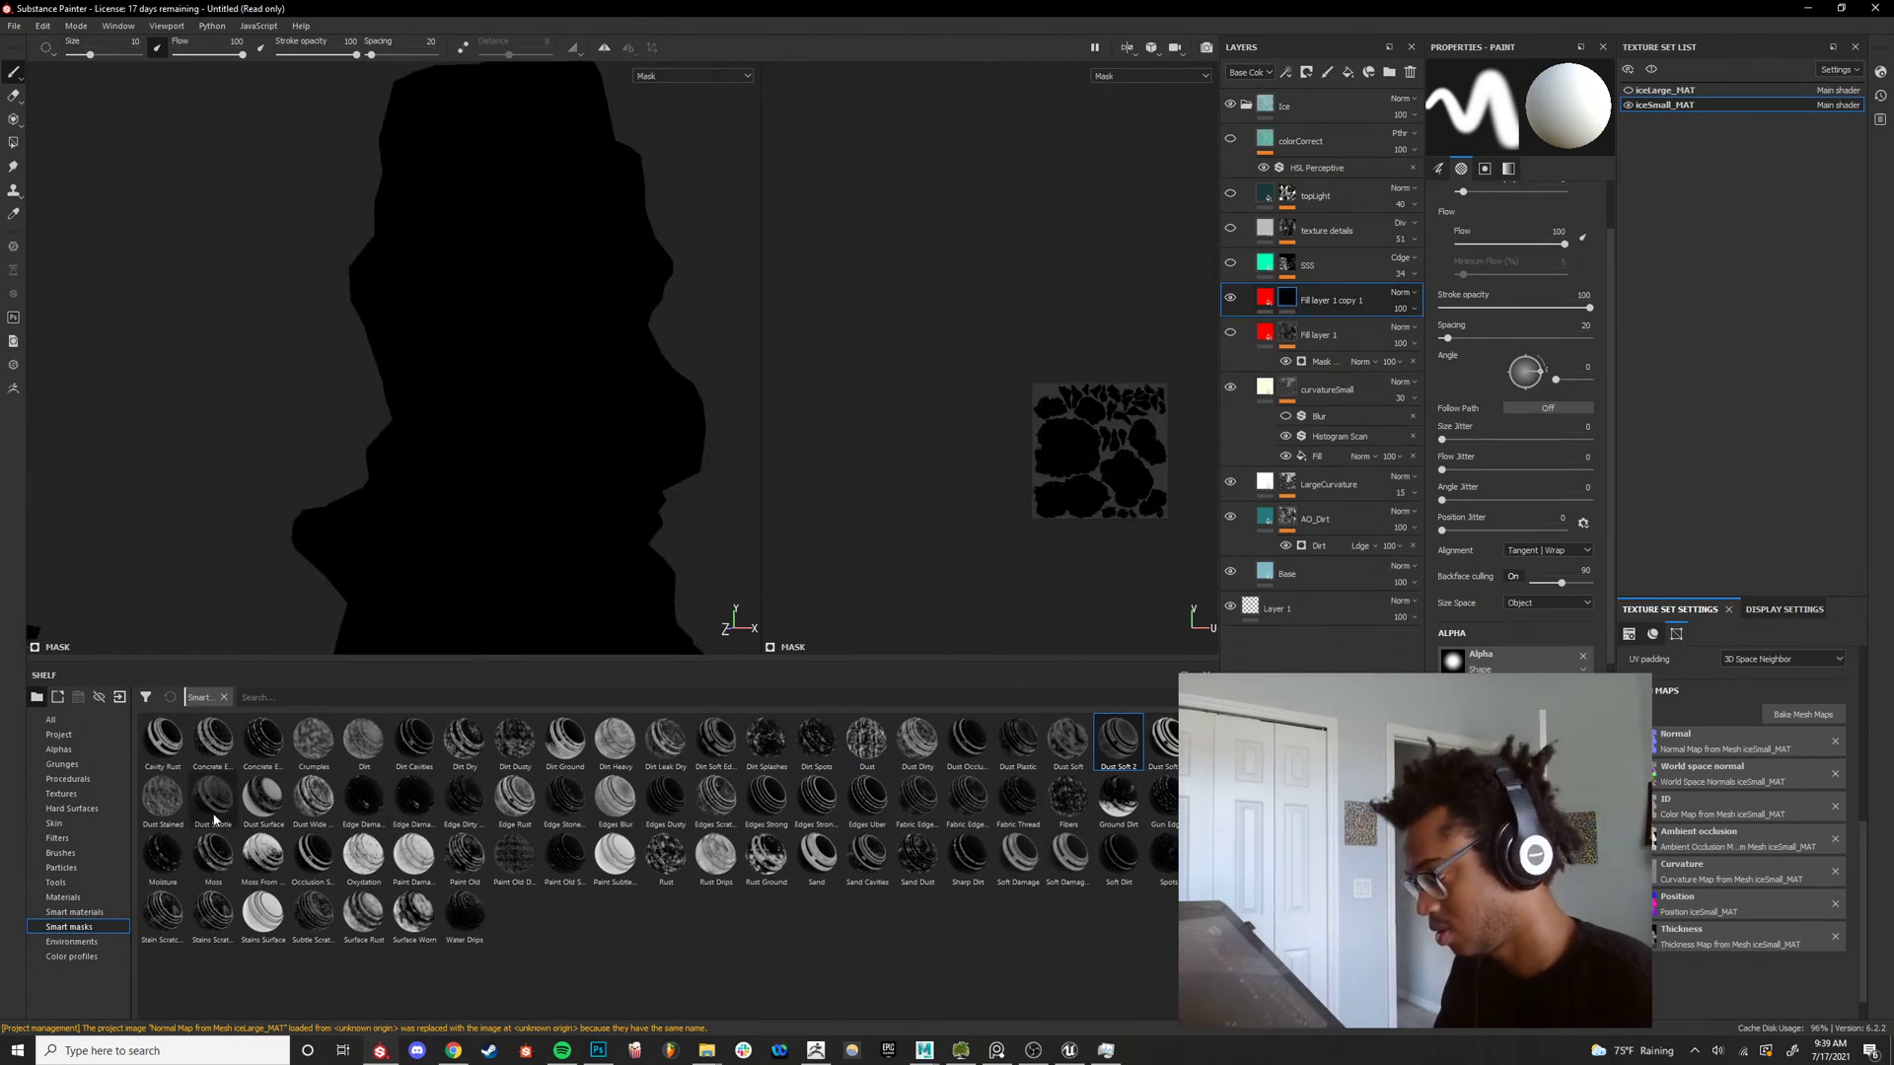
Try the Dust Subtle smart mask on the copied fill layer and examine it around the tall ice piece.
{"action": "mouse_move", "coordinate": [671, 484]}
{"action": "left_mouse_down", "text": "alt"}
{"action": "mouse_move", "coordinate": [611, 474]}
{"action": "mouse_move", "coordinate": [641, 582]}
{"action": "mouse_move", "coordinate": [719, 432]}
{"action": "mouse_move", "coordinate": [541, 444]}
{"action": "mouse_move", "coordinate": [830, 460]}
{"action": "left_mouse_up", "text": "alt"}
{"action": "scroll", "coordinate": [493, 464], "scroll_direction": "up", "scroll_amount": 4}
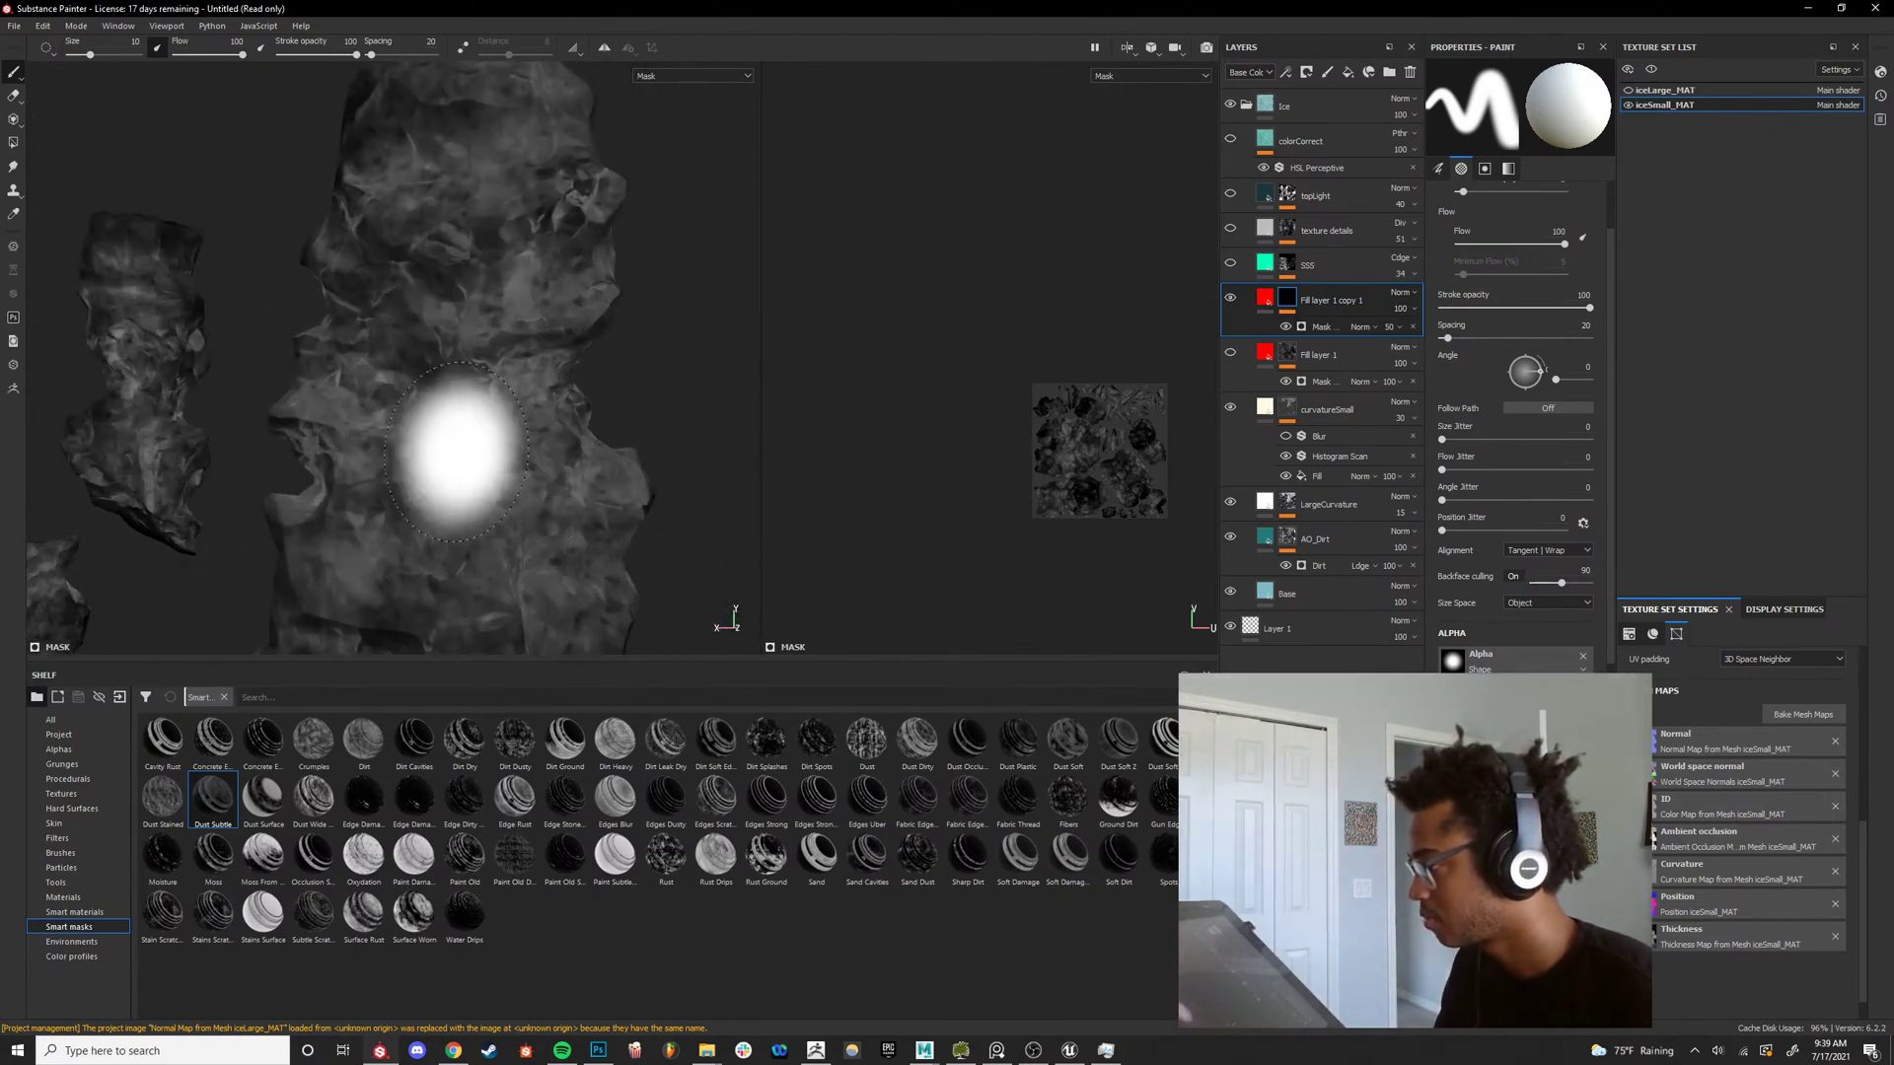
{"action": "left_click_drag", "start_coordinate": [453, 440], "coordinate": [660, 427], "text": "alt"}
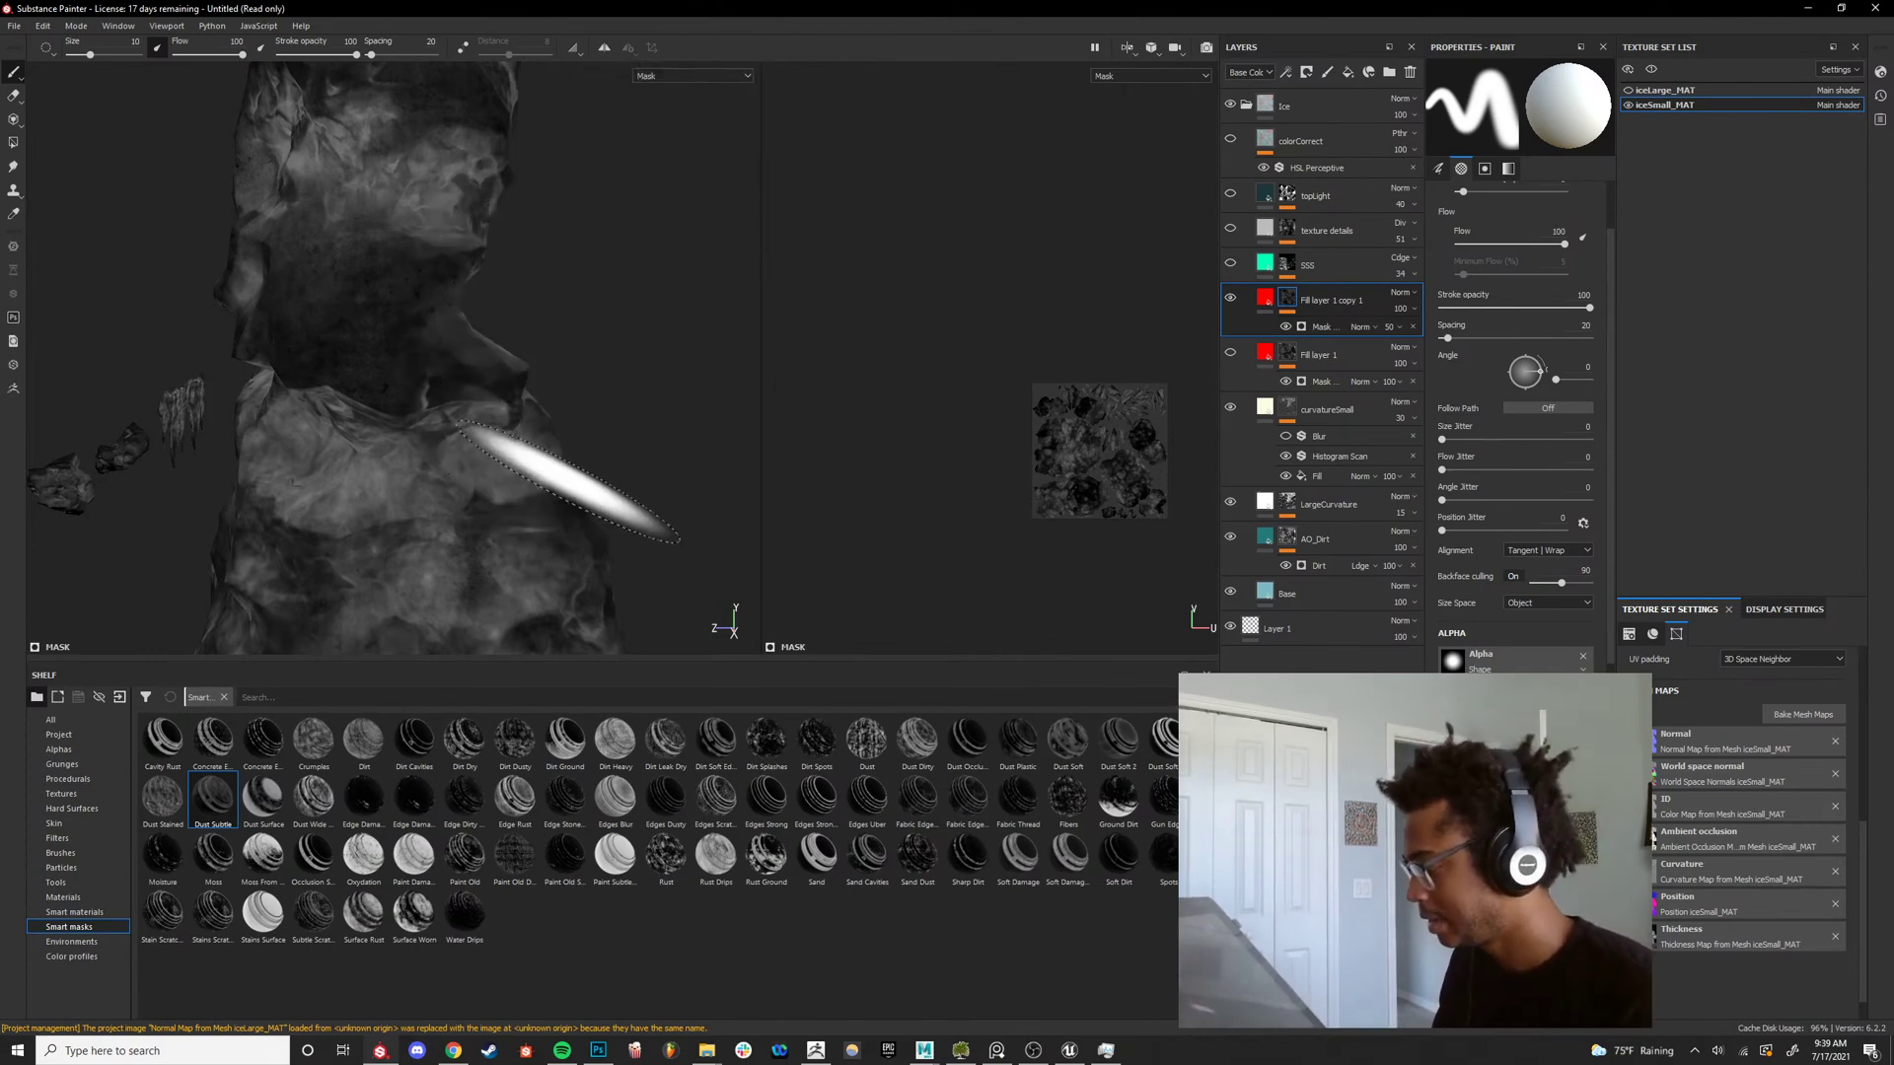
Try the Edge Stone Cracks smart mask on the copied fill layer in place of Dust Subtle.
{"action": "mouse_move", "coordinate": [573, 793]}
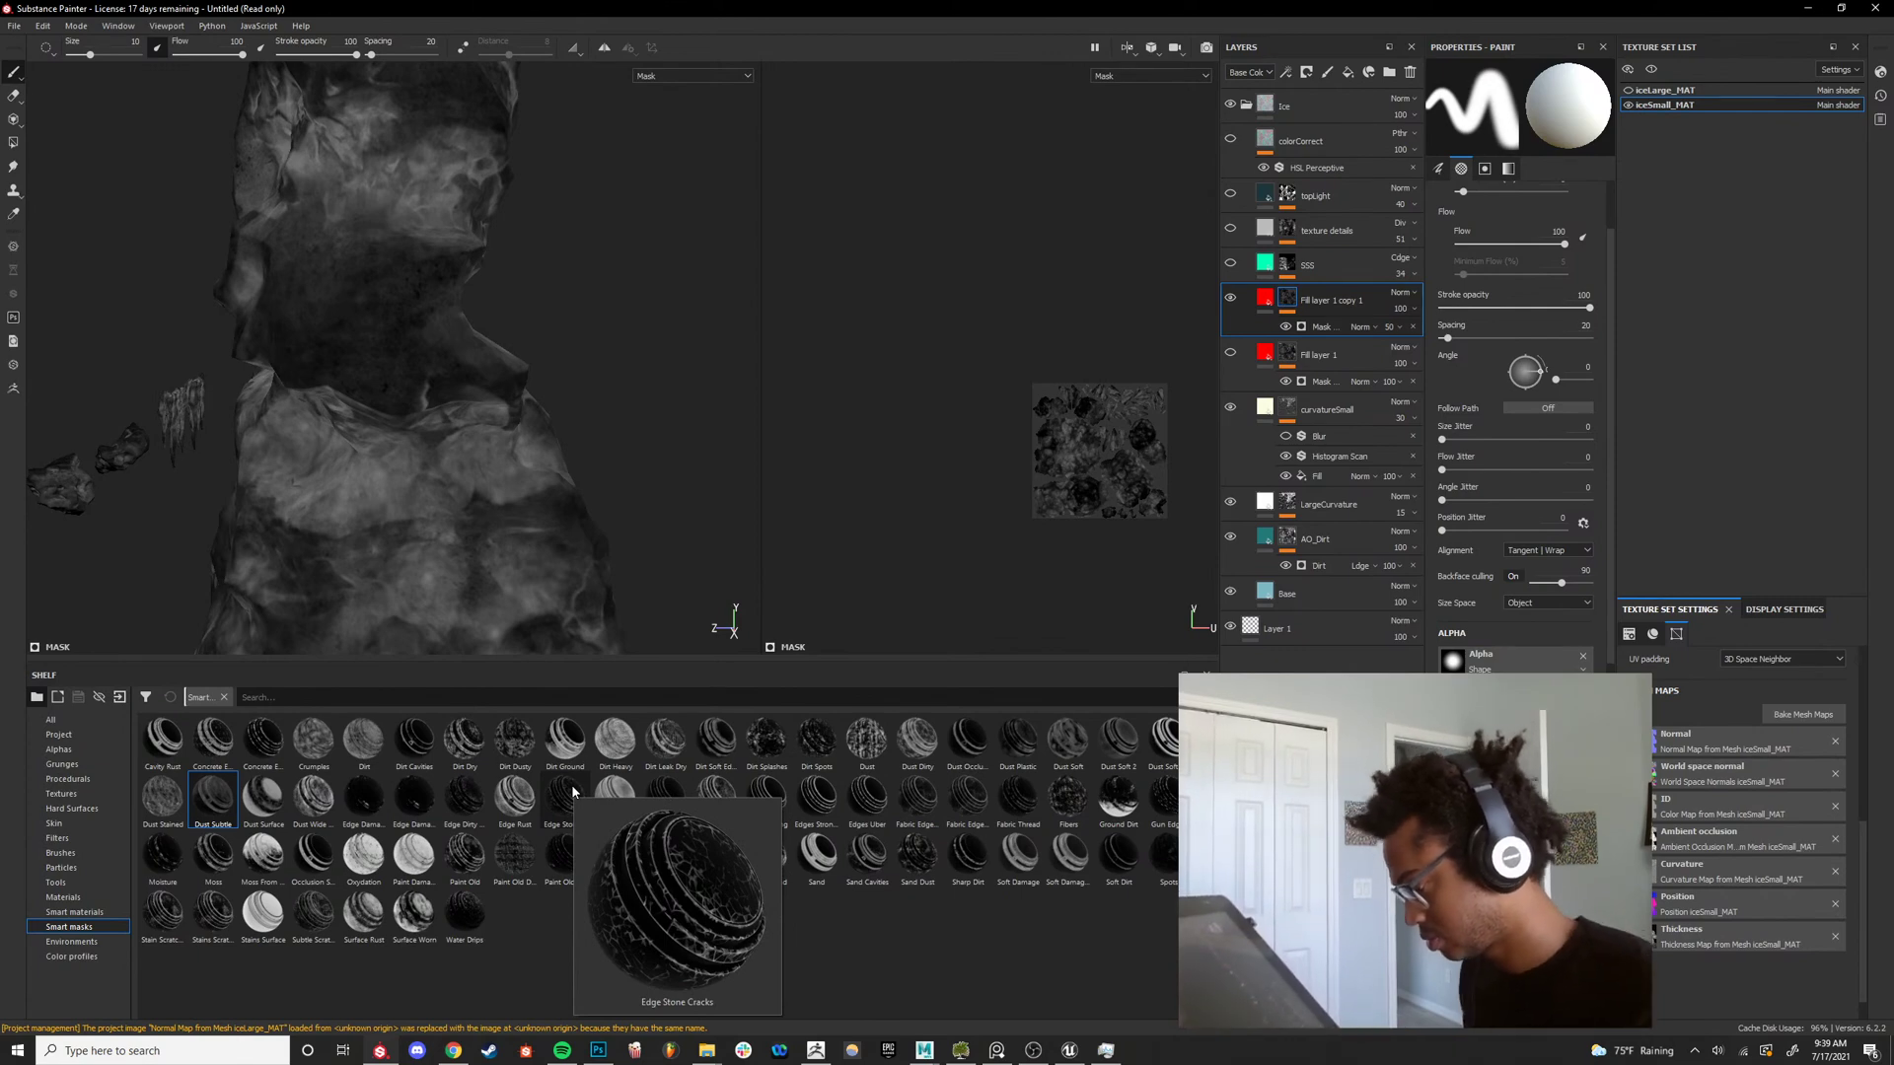
{"action": "left_click_drag", "start_coordinate": [573, 792], "coordinate": [1299, 296]}
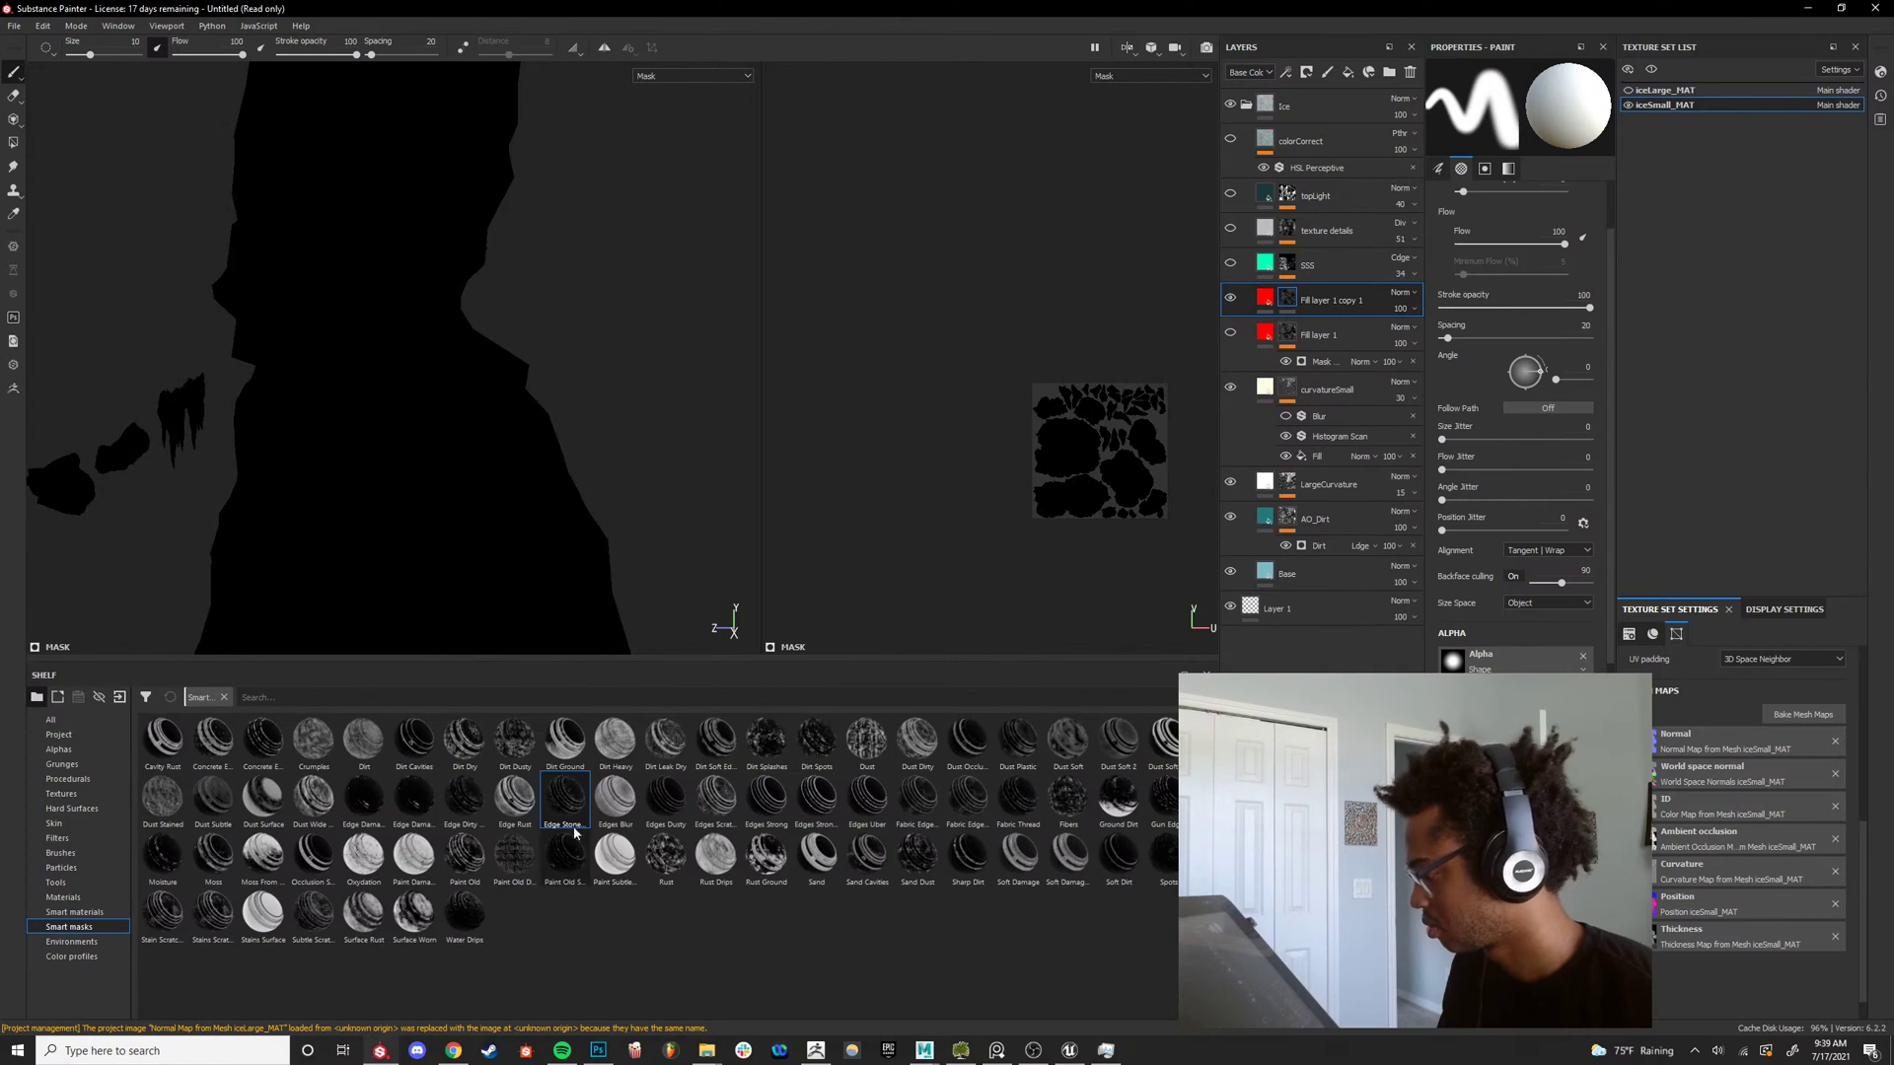
{"action": "left_click_drag", "start_coordinate": [575, 834], "coordinate": [1336, 301]}
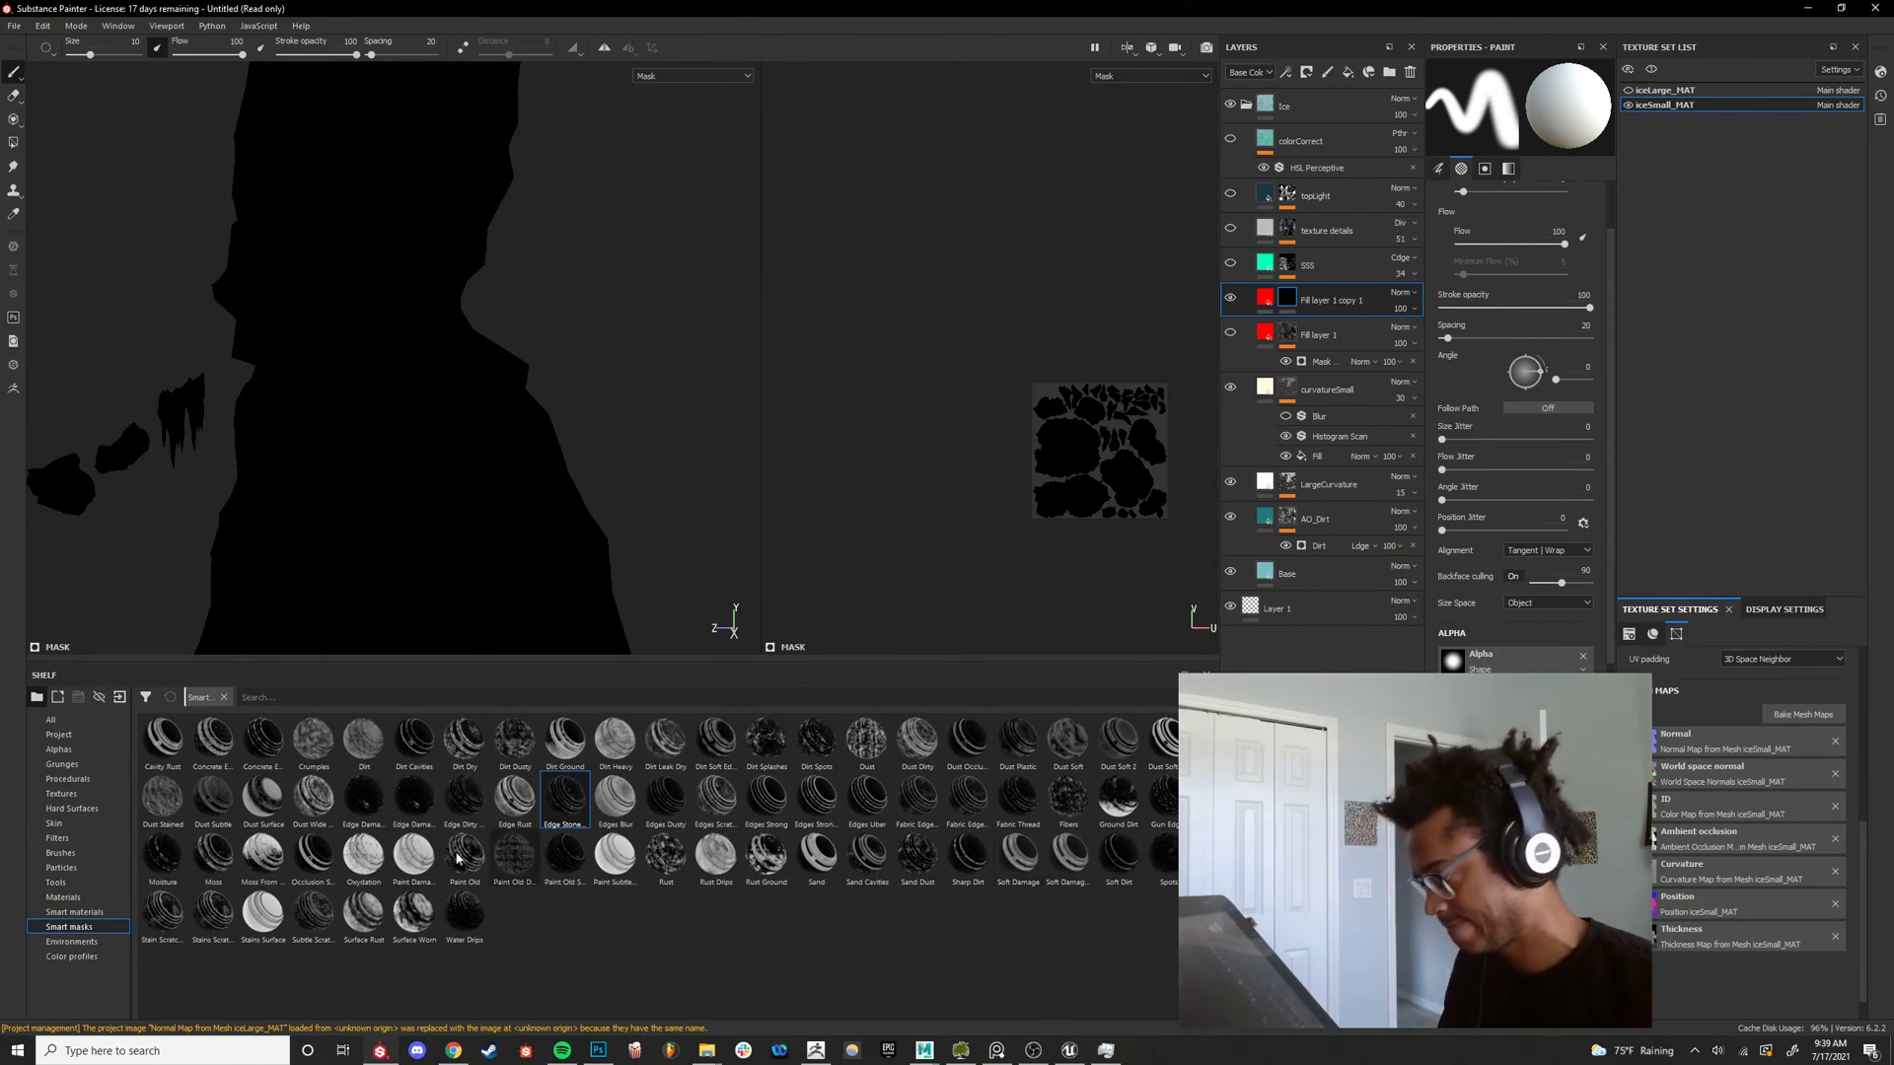
Try a Stains Scratches, the Stains Surface and the Surface Worn smart mask on the copied fill layer, undoing each.
{"action": "left_click_drag", "start_coordinate": [213, 913], "coordinate": [1293, 302]}
{"action": "key", "text": "ctrl+z"}
{"action": "mouse_move", "coordinate": [262, 913]}
{"action": "left_mouse_down"}
{"action": "mouse_move", "coordinate": [365, 908]}
{"action": "mouse_move", "coordinate": [1323, 304]}
{"action": "mouse_move", "coordinate": [1292, 303]}
{"action": "left_mouse_up"}
{"action": "key", "text": "ctrl+z"}
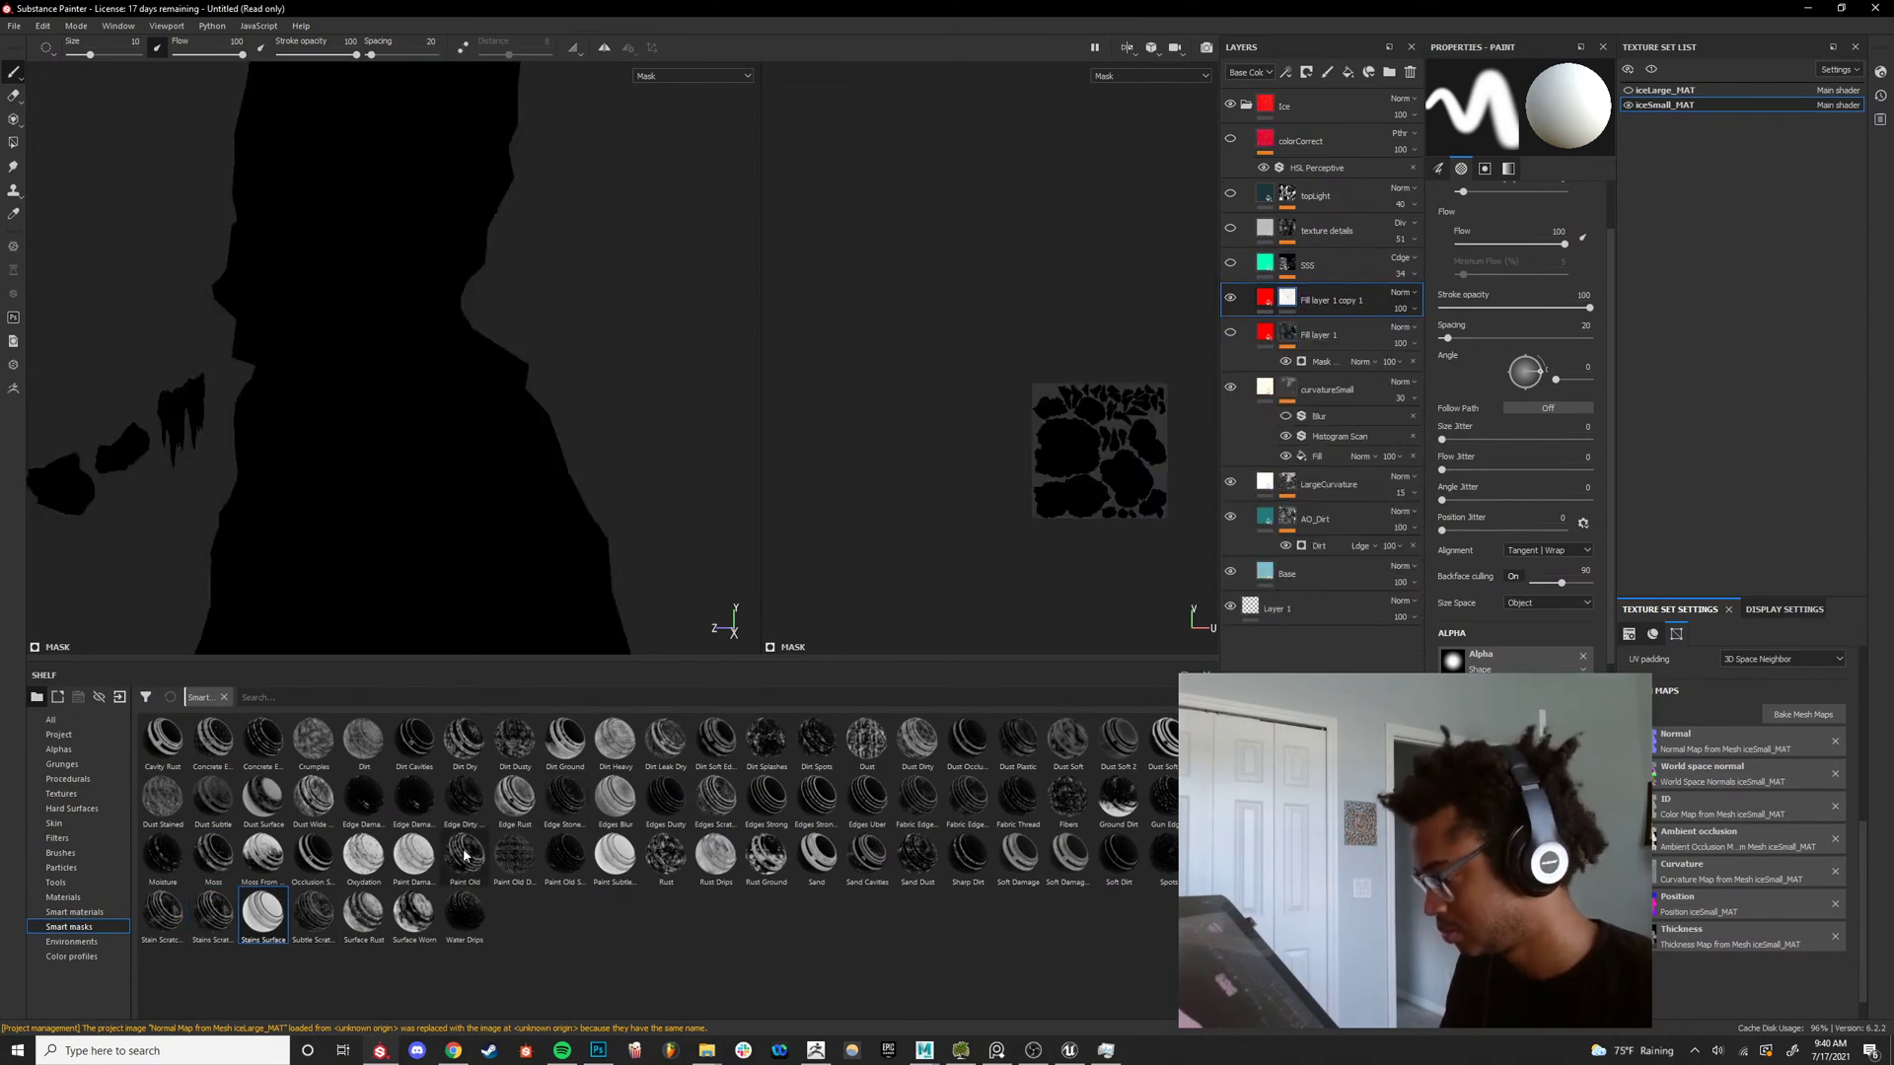
{"action": "left_click_drag", "start_coordinate": [413, 912], "coordinate": [1287, 300]}
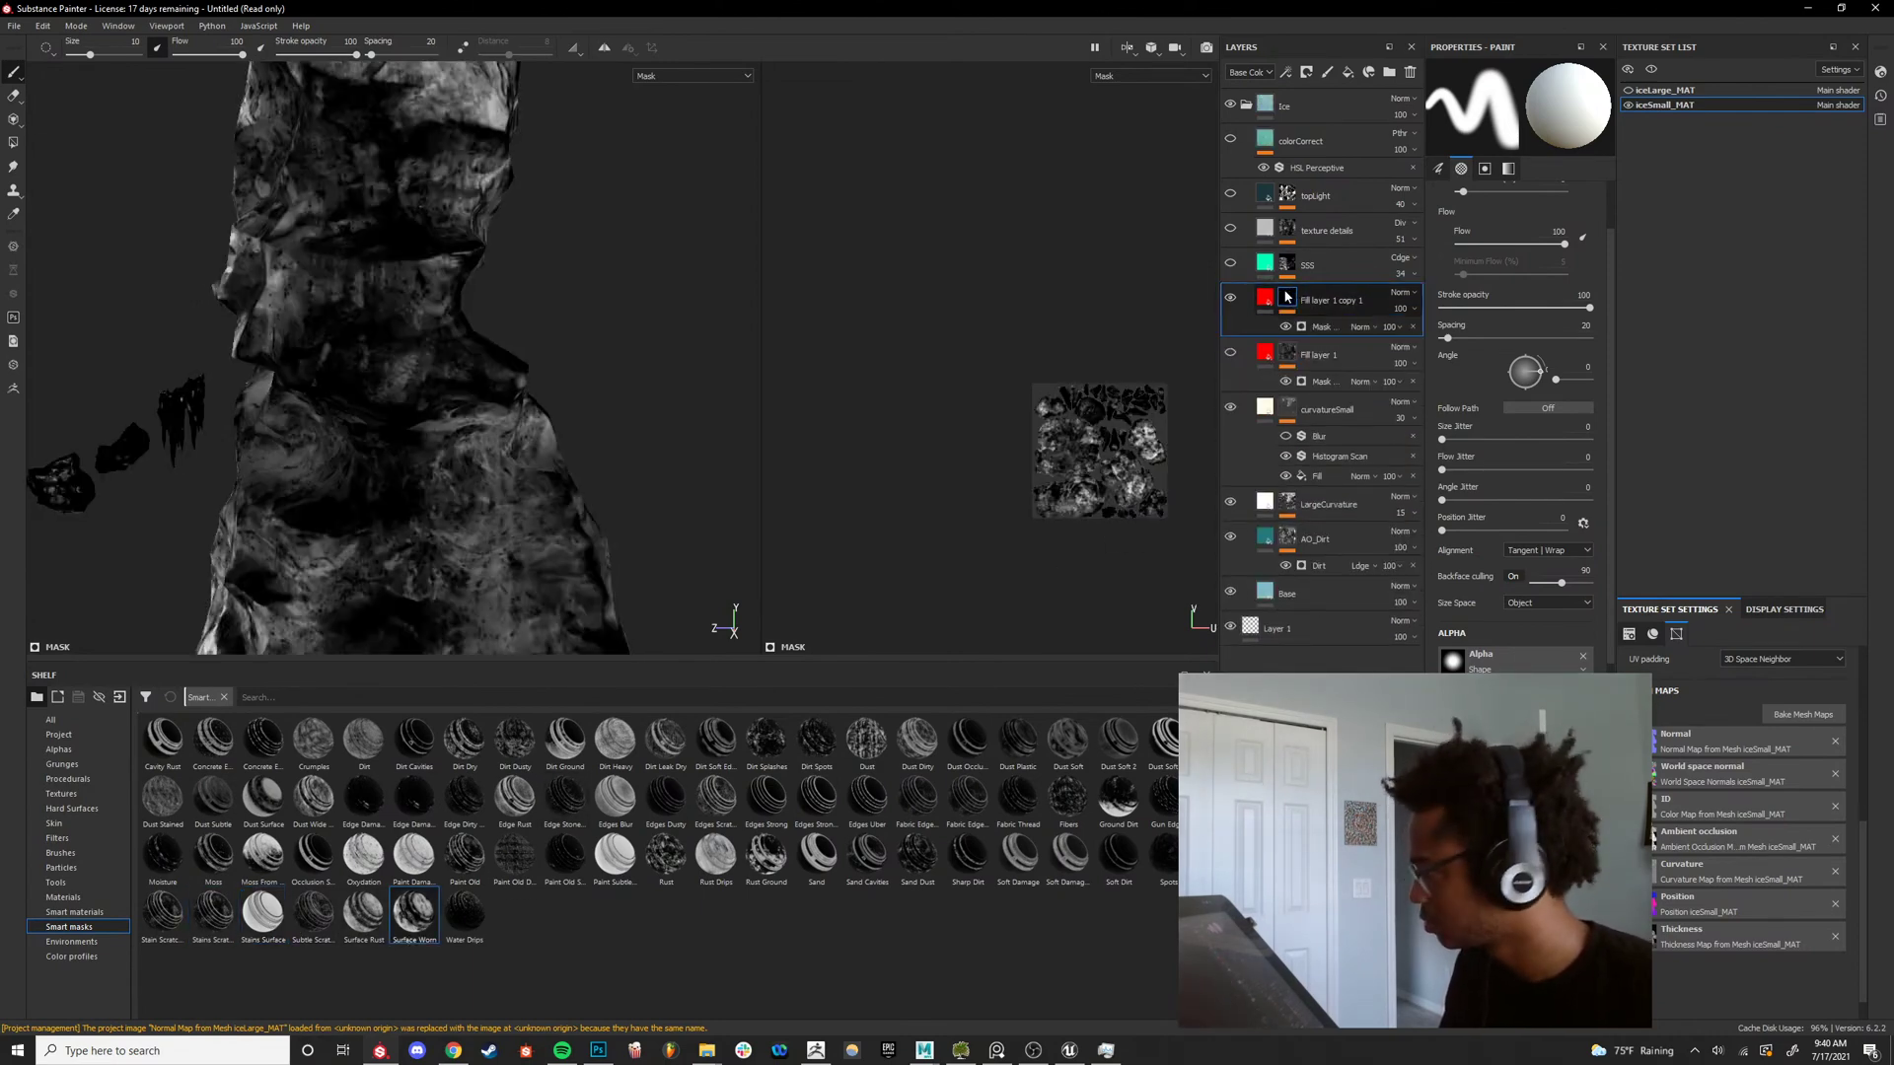
{"action": "key", "text": "ctrl+z"}
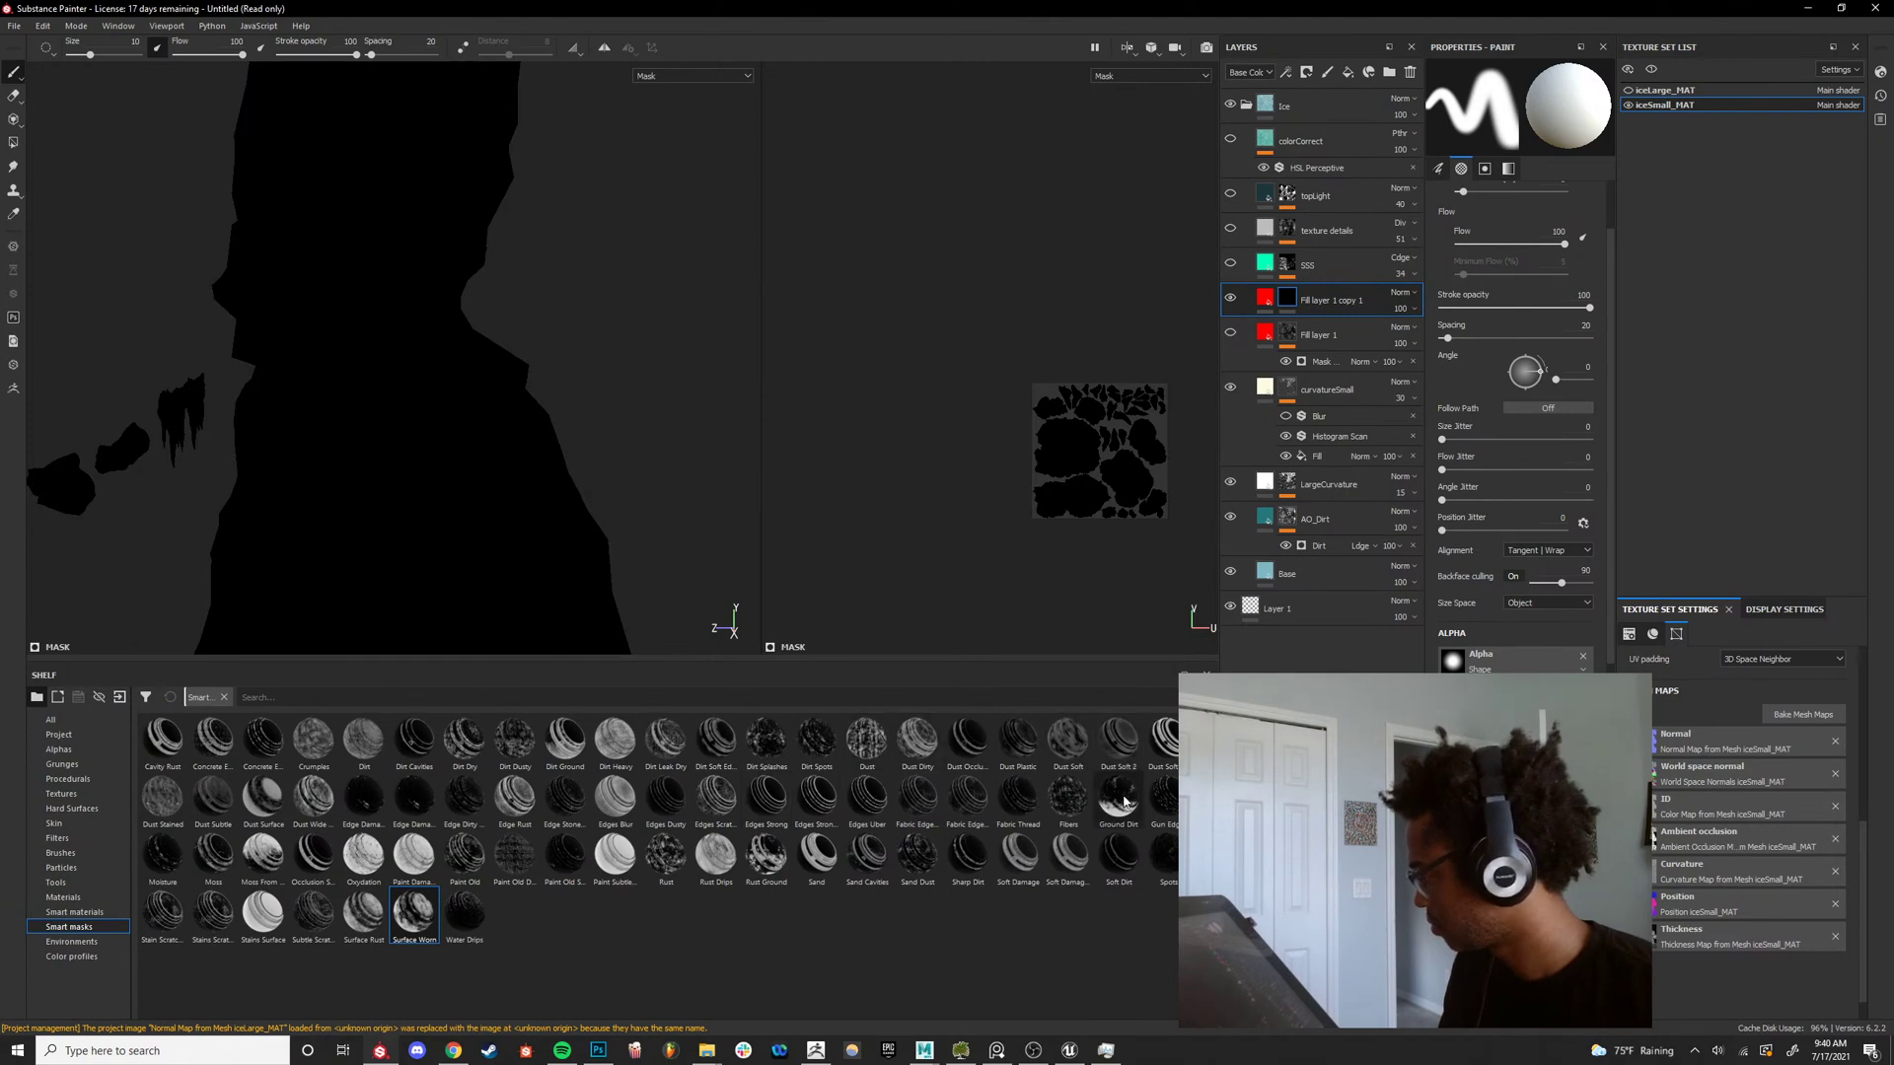
Try two Soft Damage smart masks and the Sharp Dirt smart mask on the copied fill layer, undoing each.
{"action": "left_click_drag", "start_coordinate": [1073, 854], "coordinate": [1322, 303]}
{"action": "key", "text": "ctrl+z"}
{"action": "left_click_drag", "start_coordinate": [1021, 856], "coordinate": [1330, 306]}
{"action": "key", "text": "ctrl+z"}
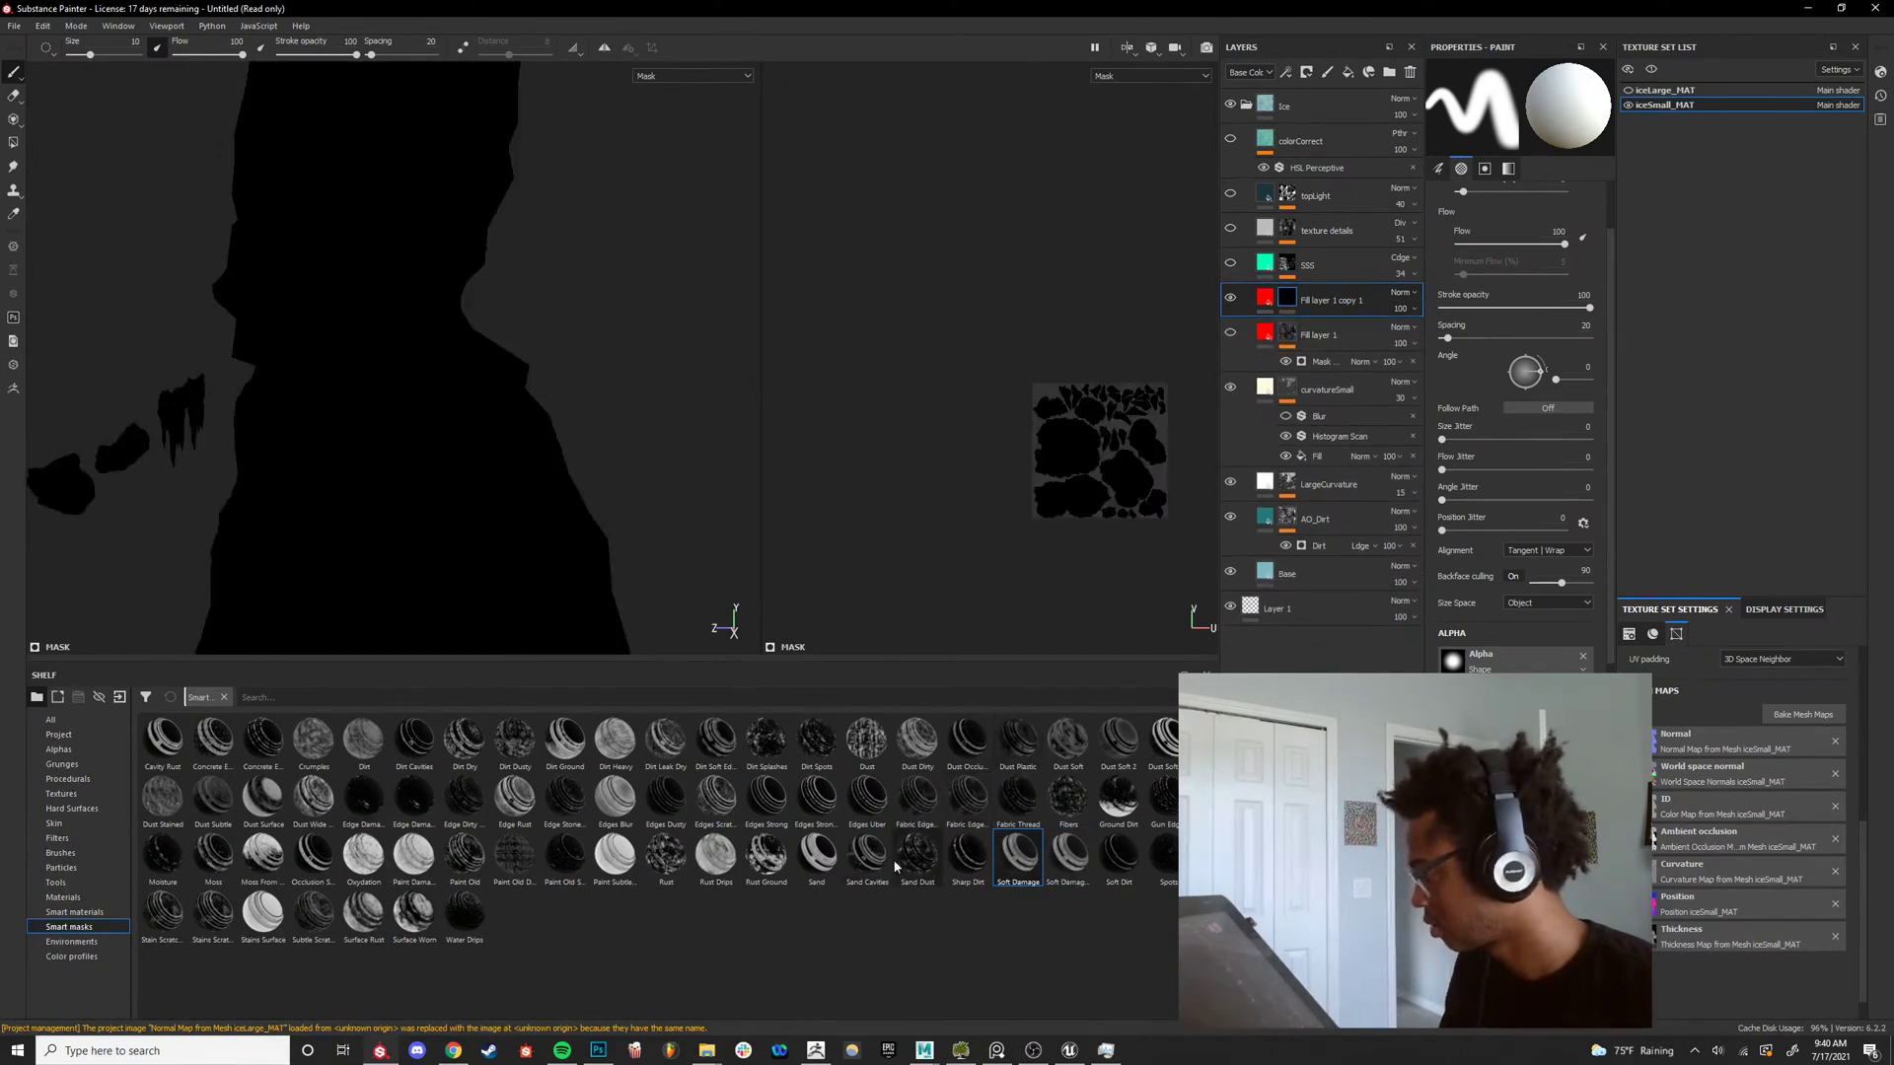
{"action": "left_click_drag", "start_coordinate": [966, 854], "coordinate": [1346, 306]}
{"action": "key", "text": "ctrl+z"}
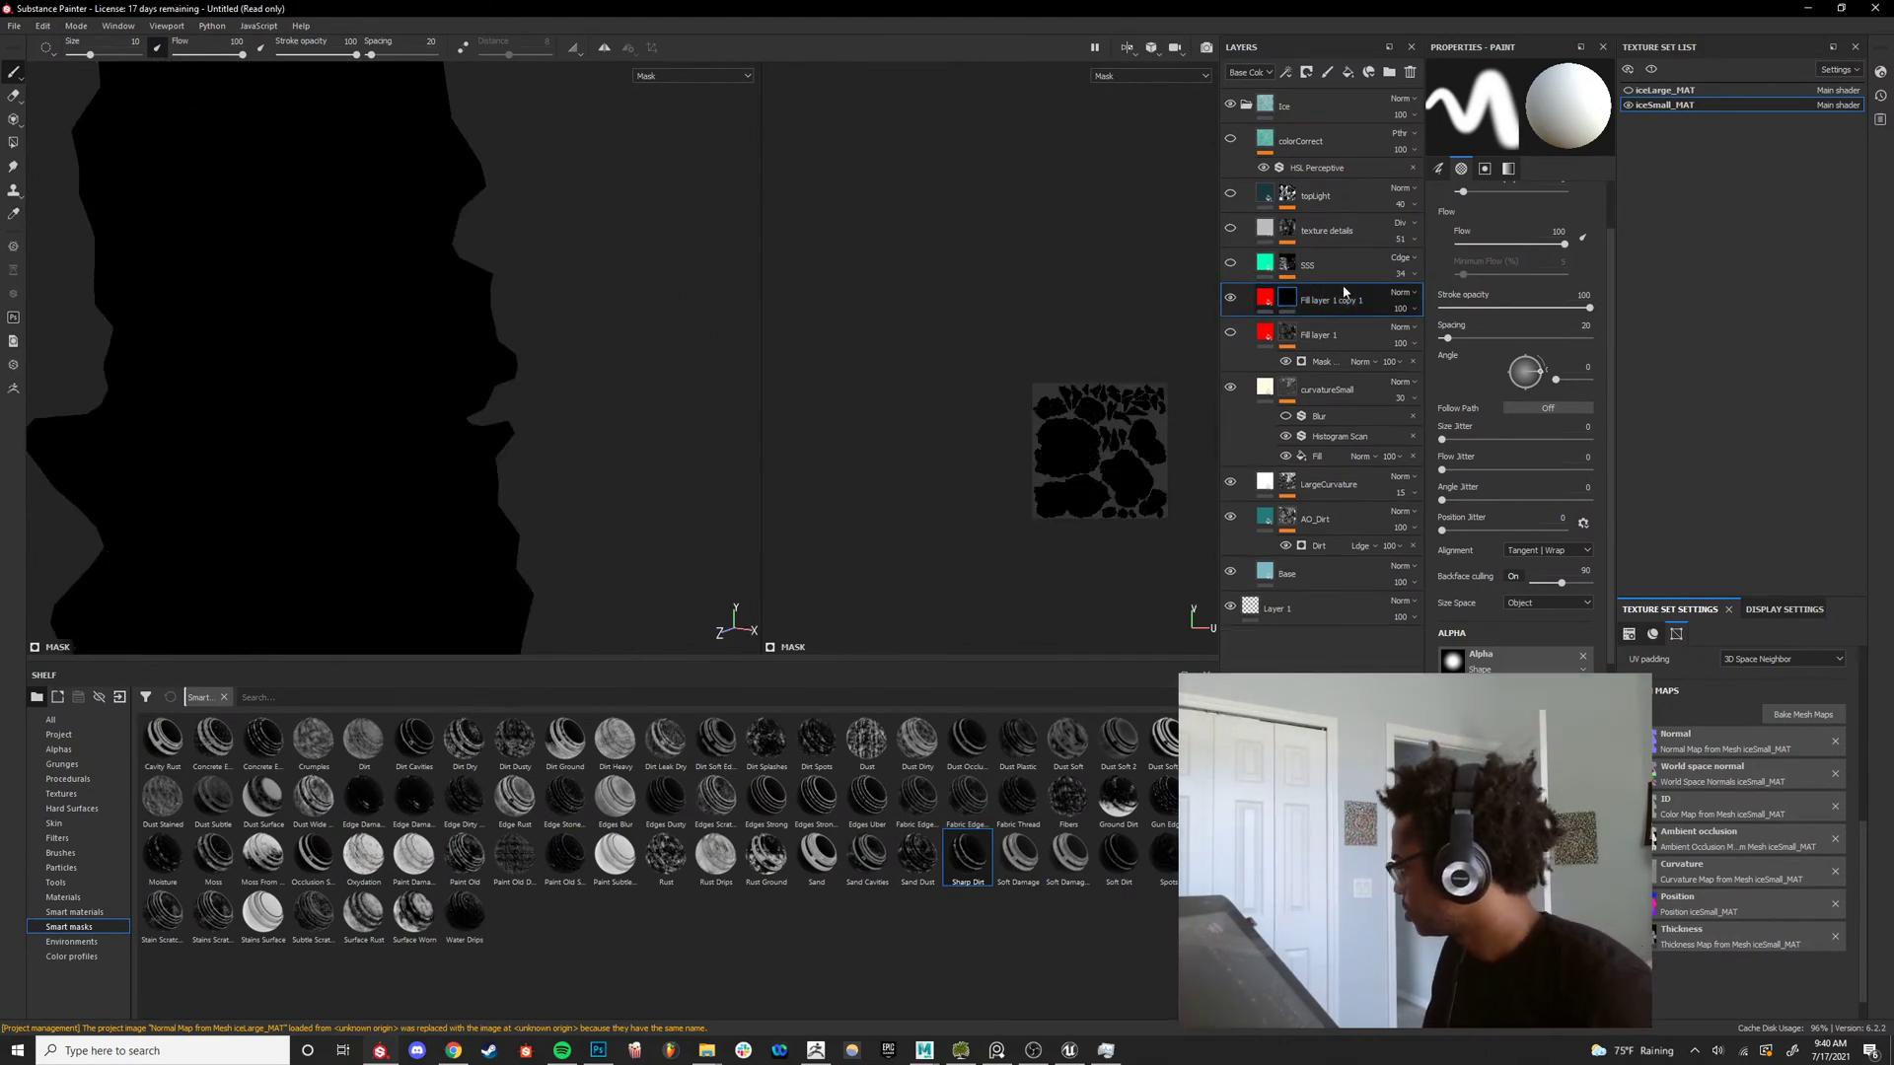
Add a fill to the copied layer's mask using the iceSmall_MAT ambient occlusion map, and inspect it on the ice pieces.
{"action": "right_click", "coordinate": [1288, 302]}
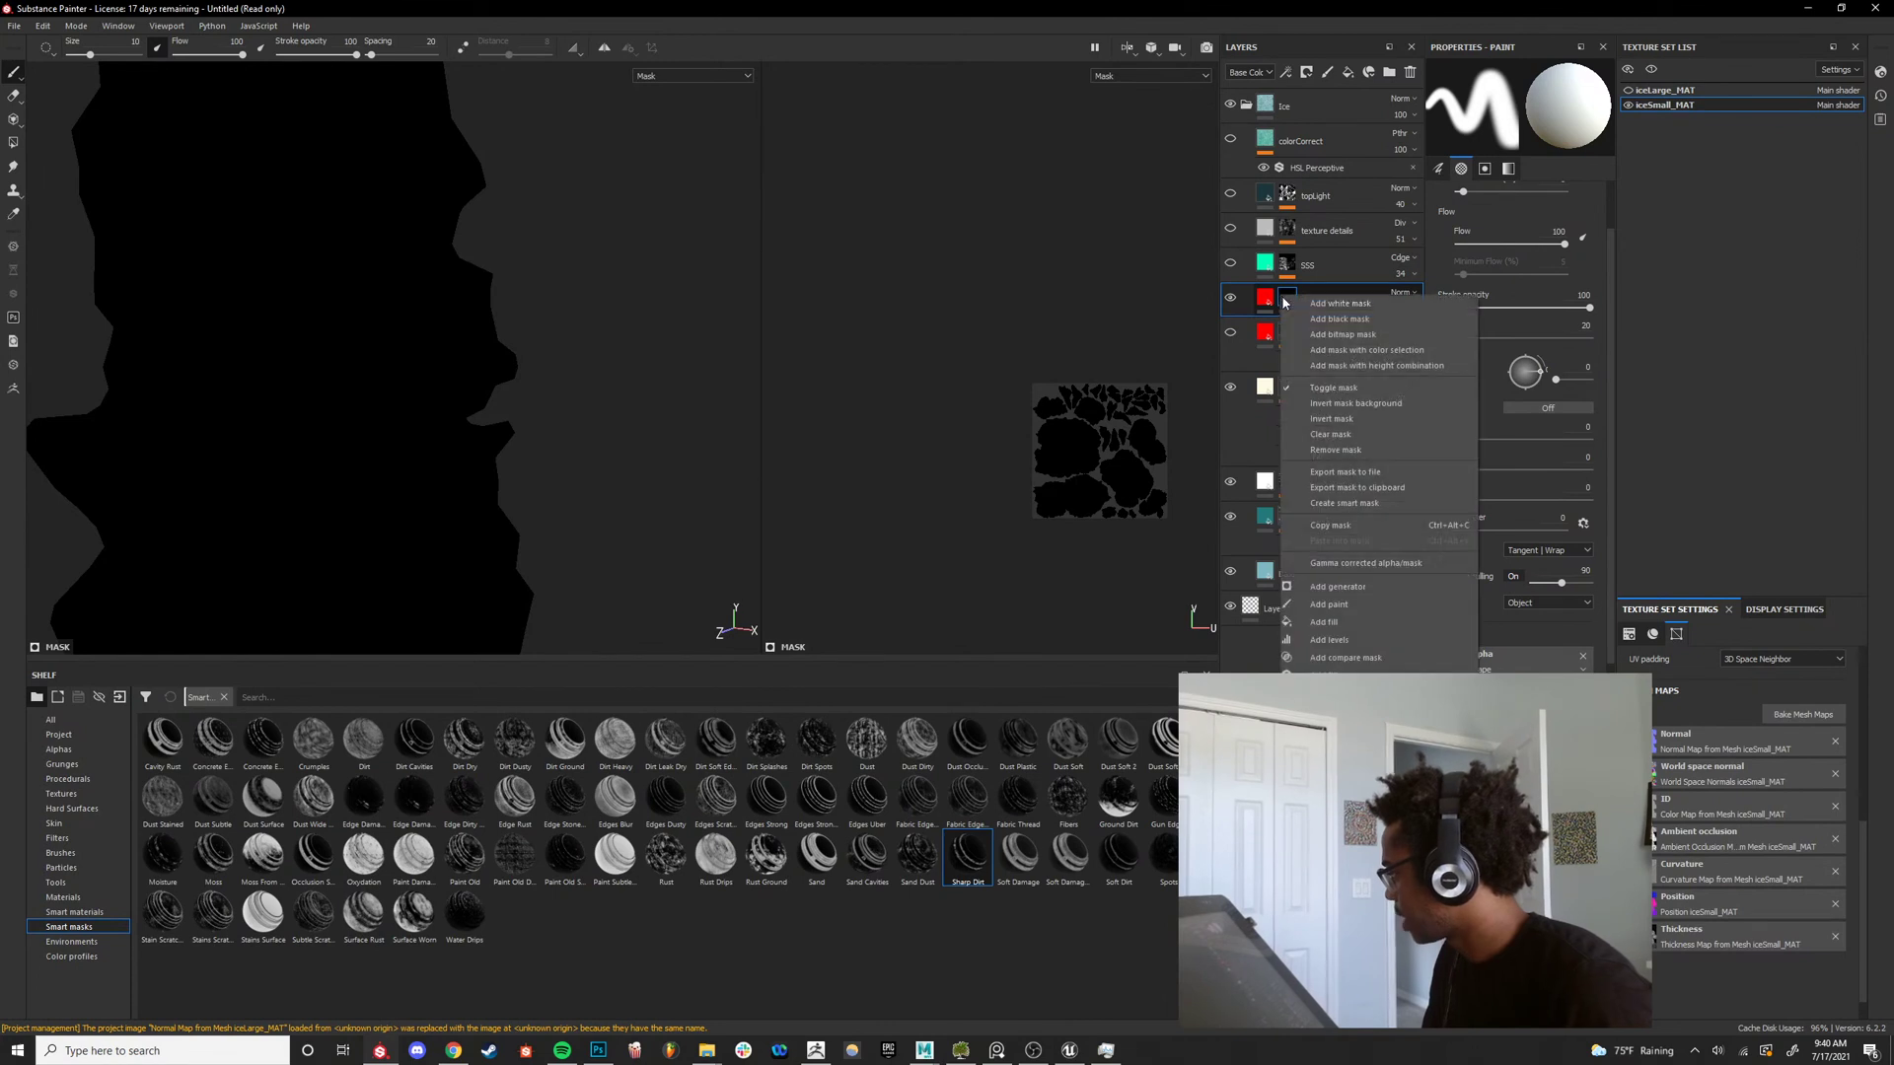
{"action": "left_click", "coordinate": [1344, 621]}
{"action": "left_click", "coordinate": [1511, 320]}
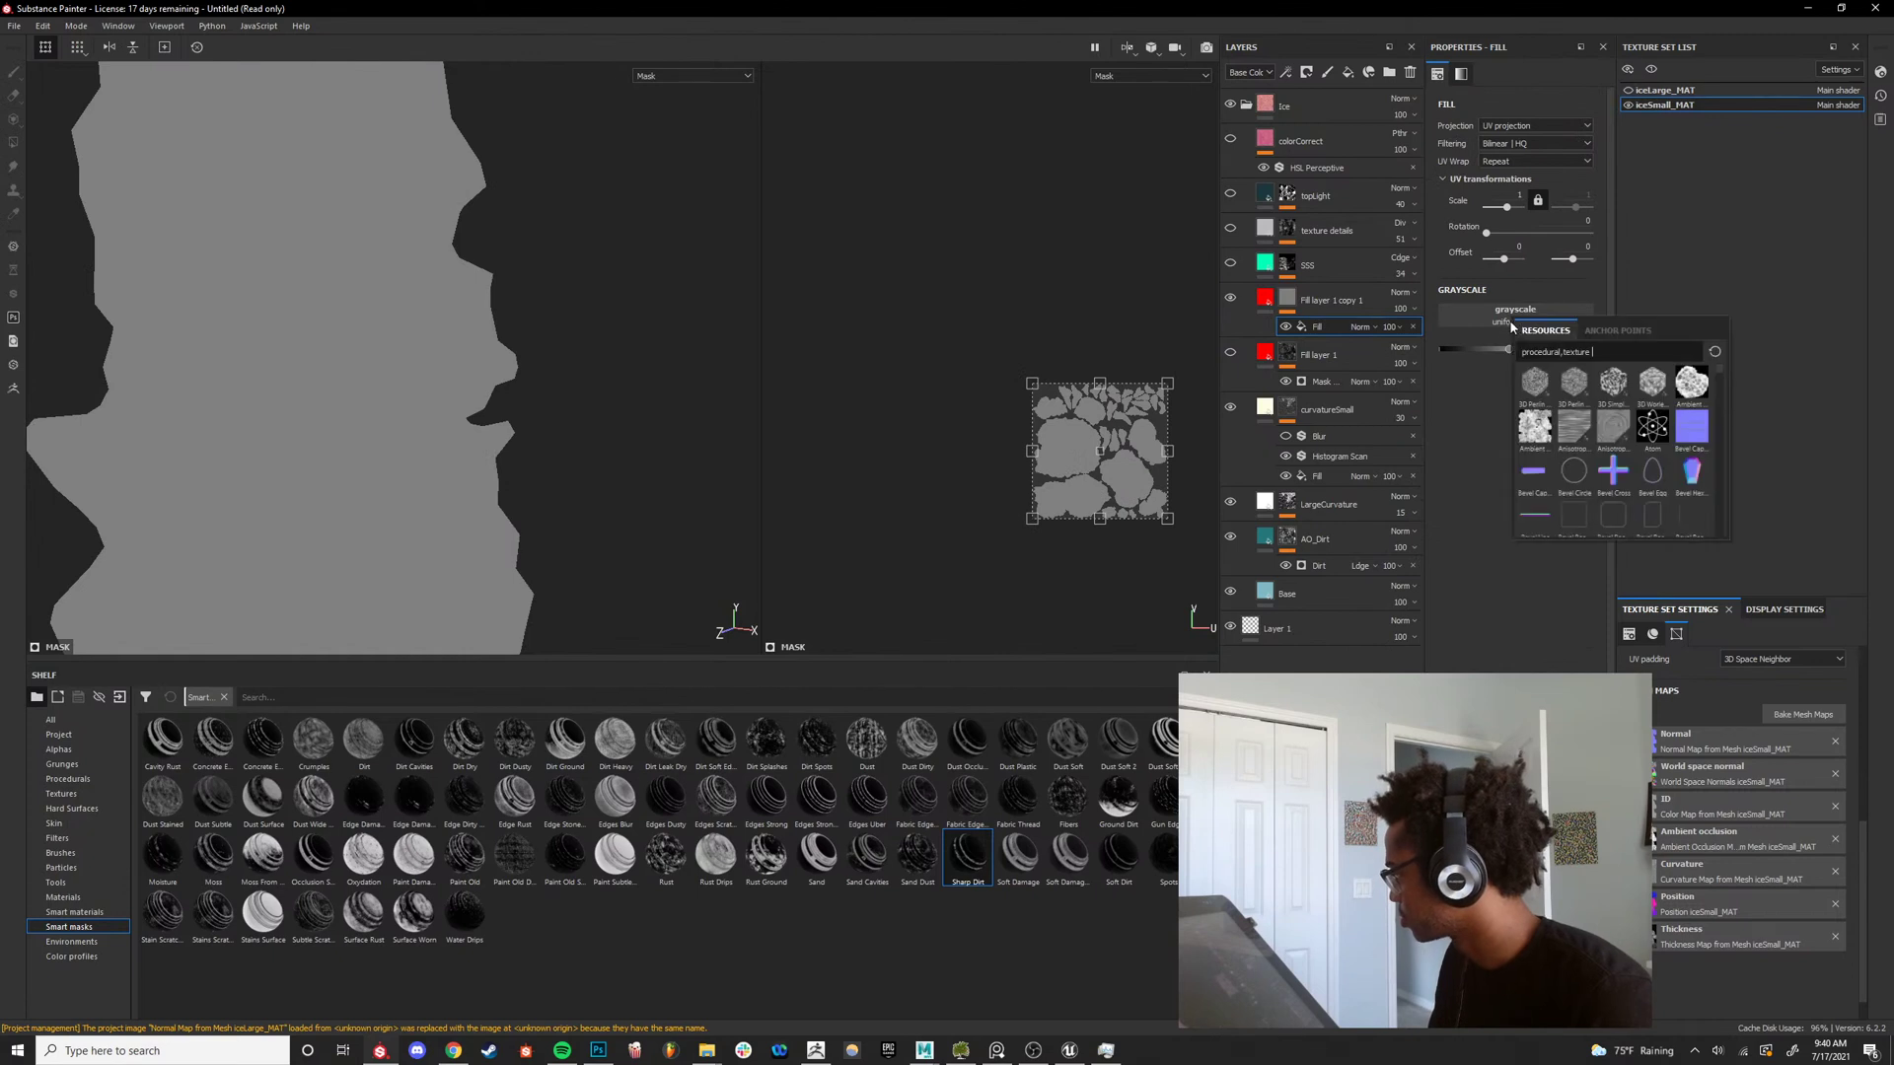
{"action": "type", "text": "amb"}
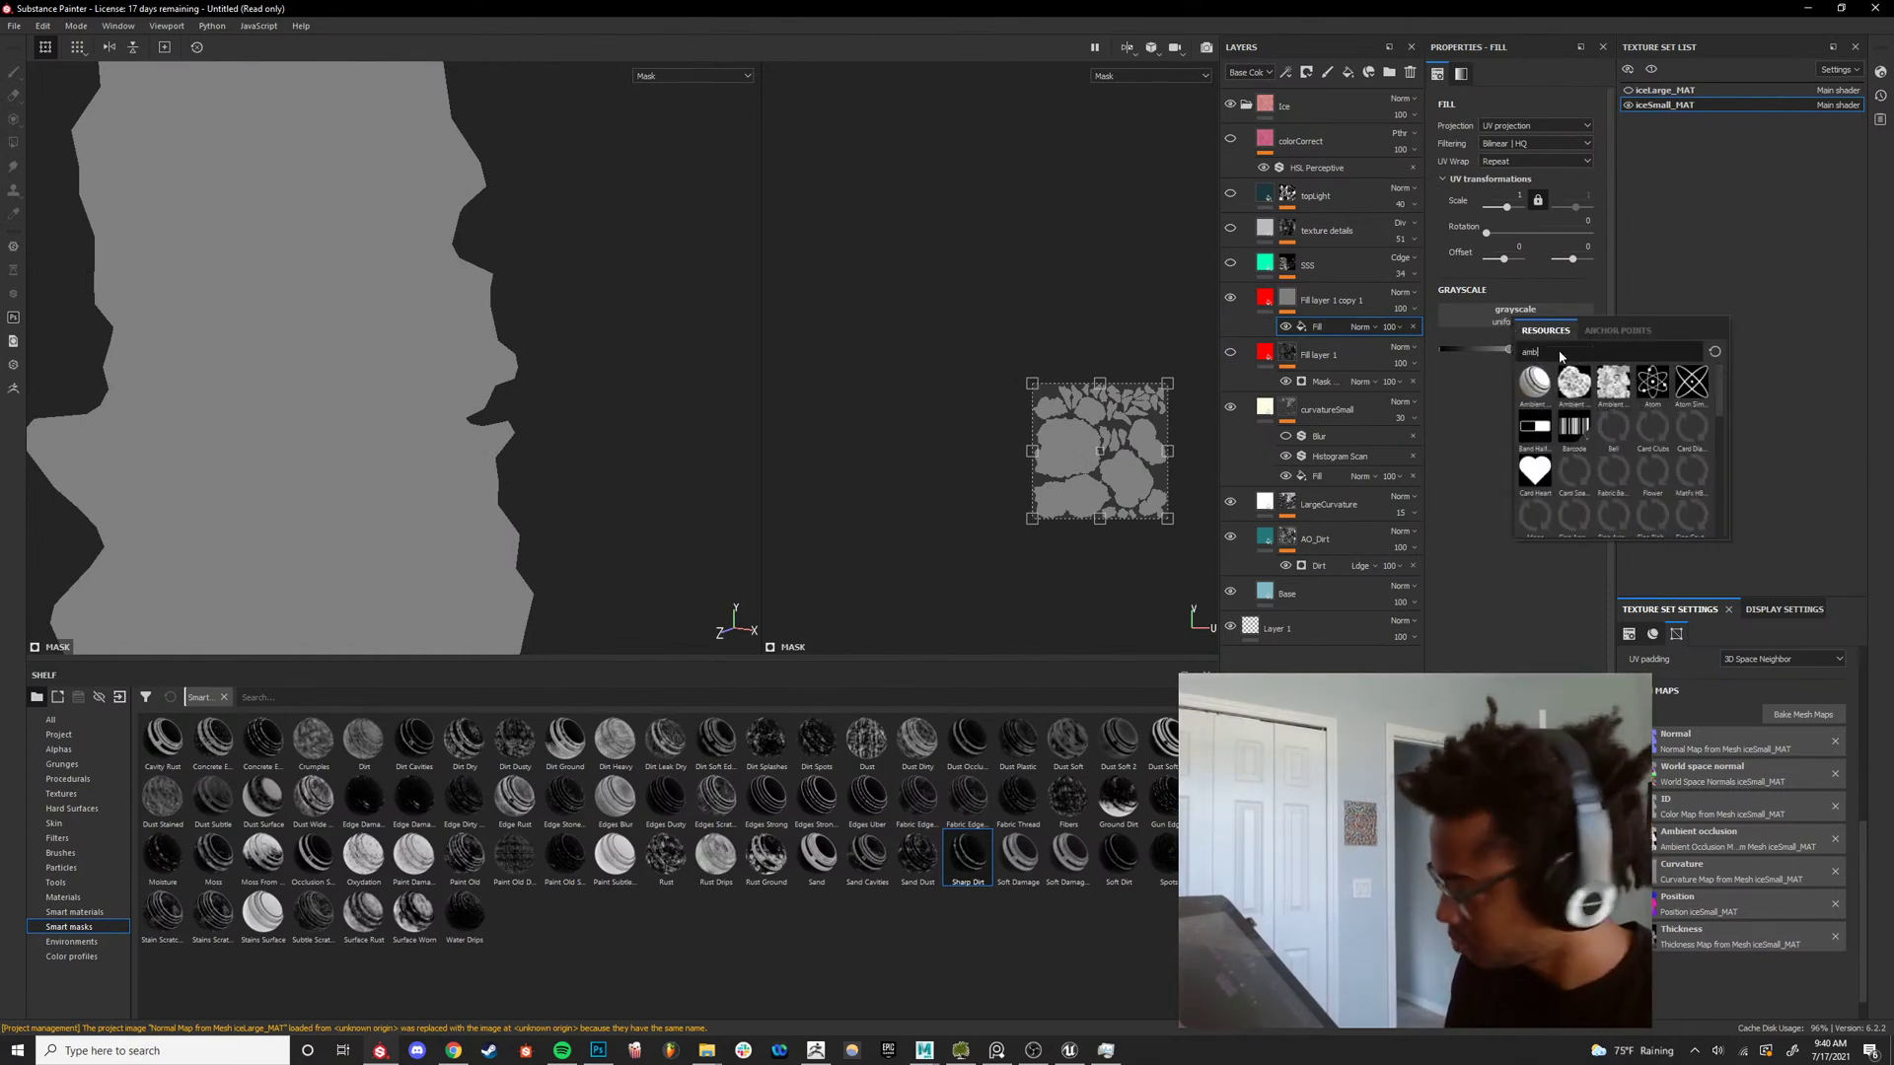
{"action": "type", "text": "ient"}
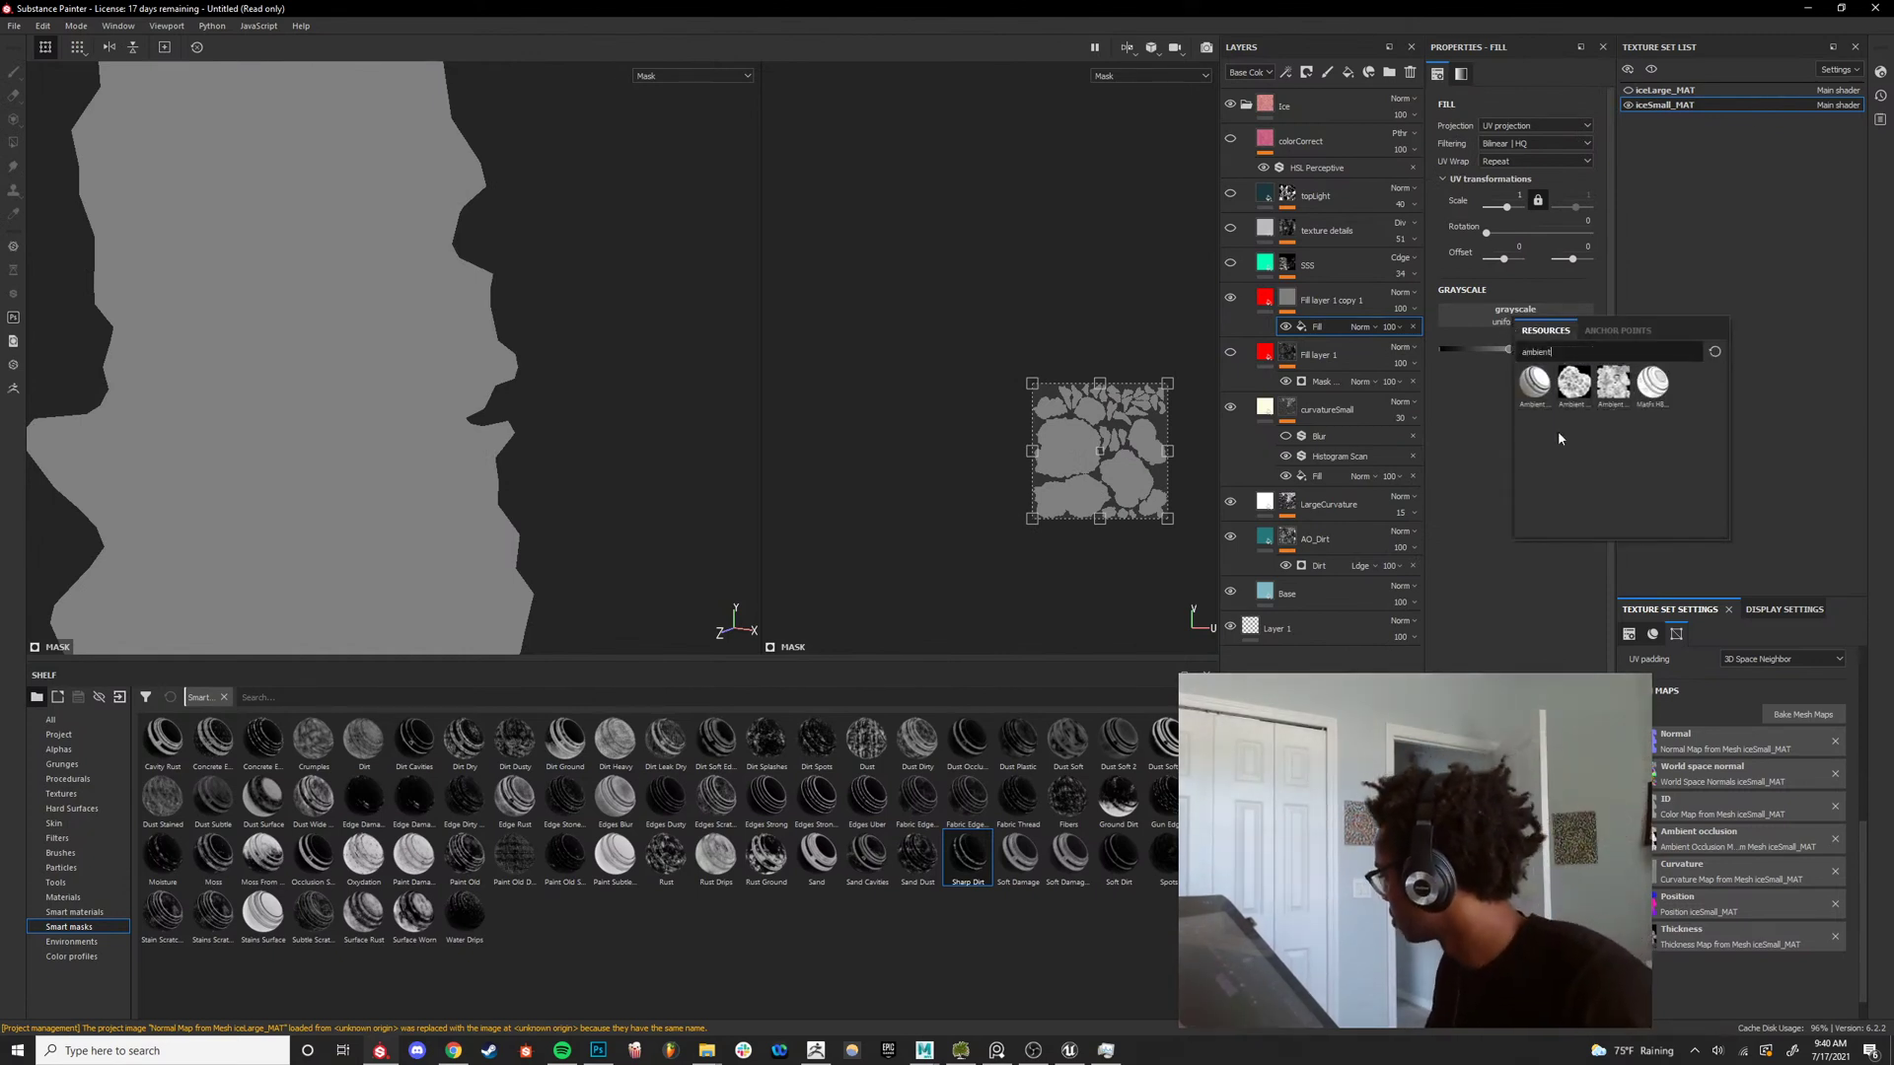
{"action": "mouse_move", "coordinate": [1576, 396]}
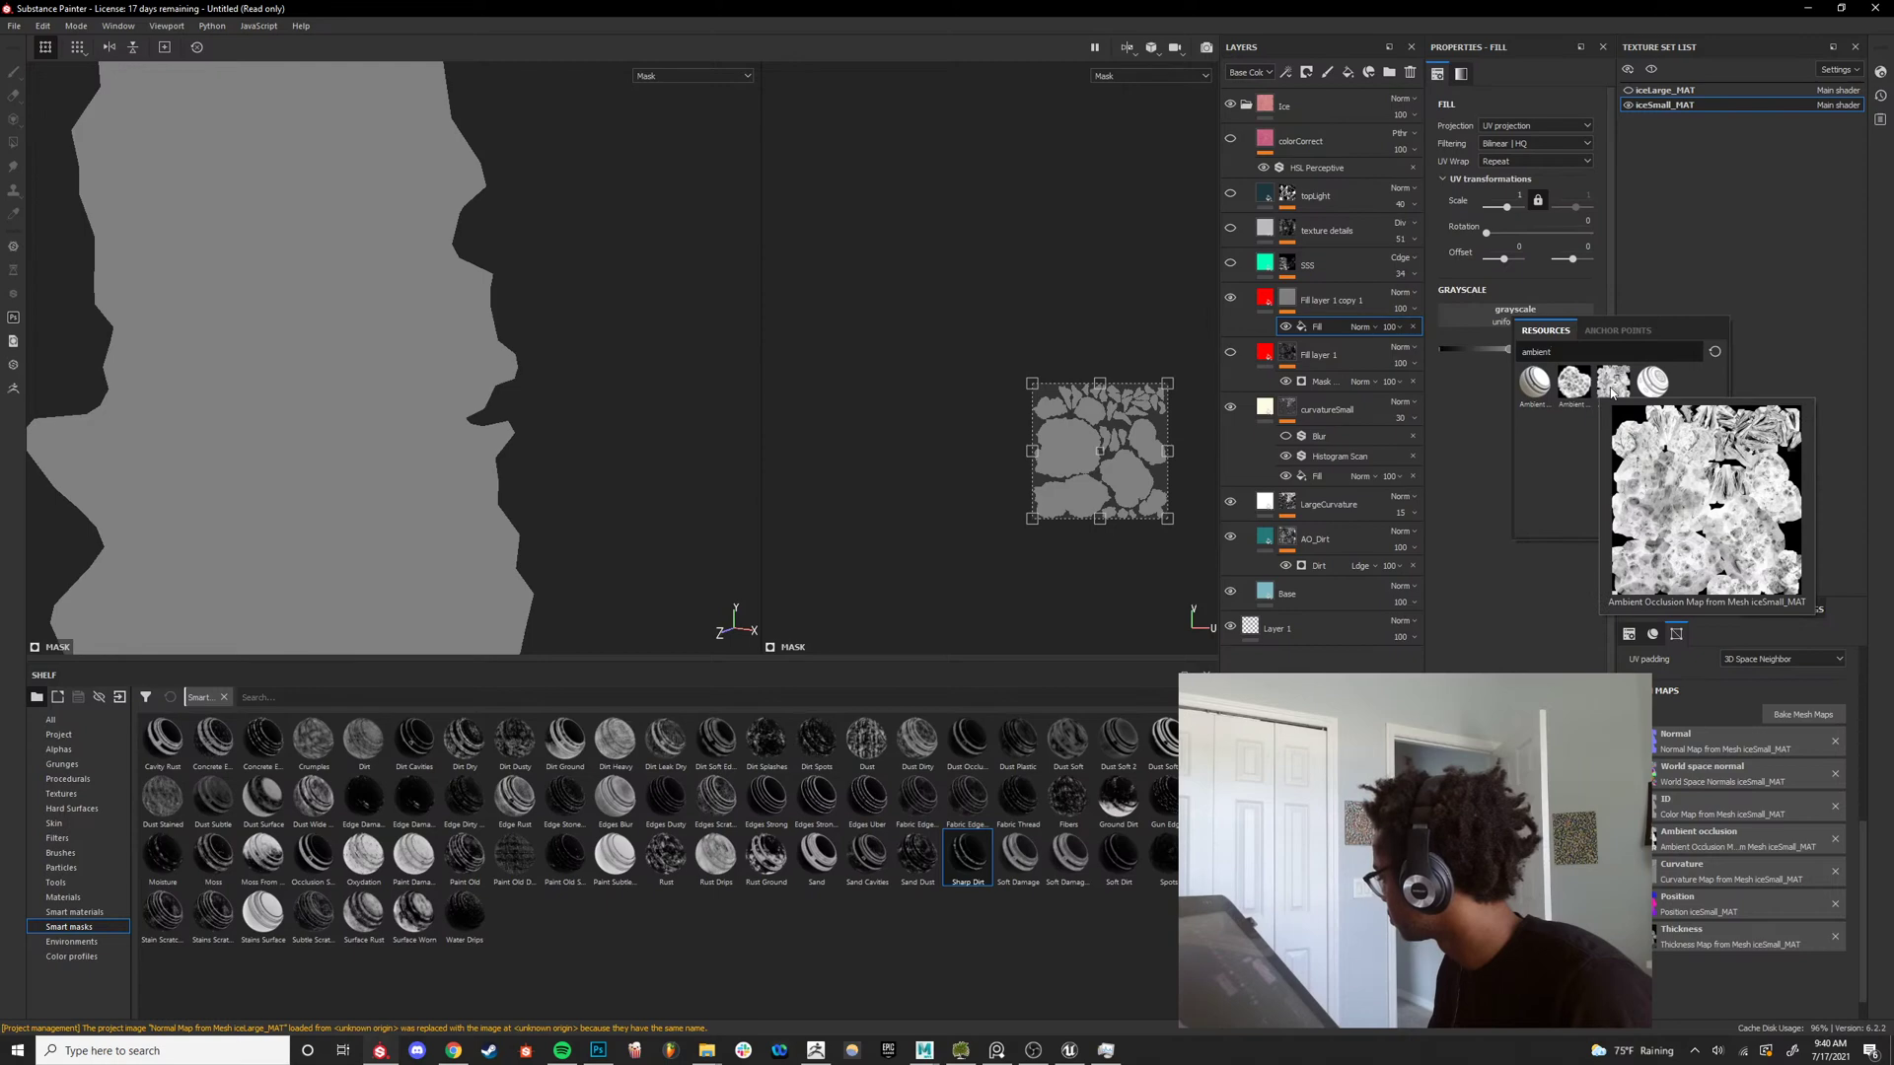
{"action": "left_click", "coordinate": [1613, 385]}
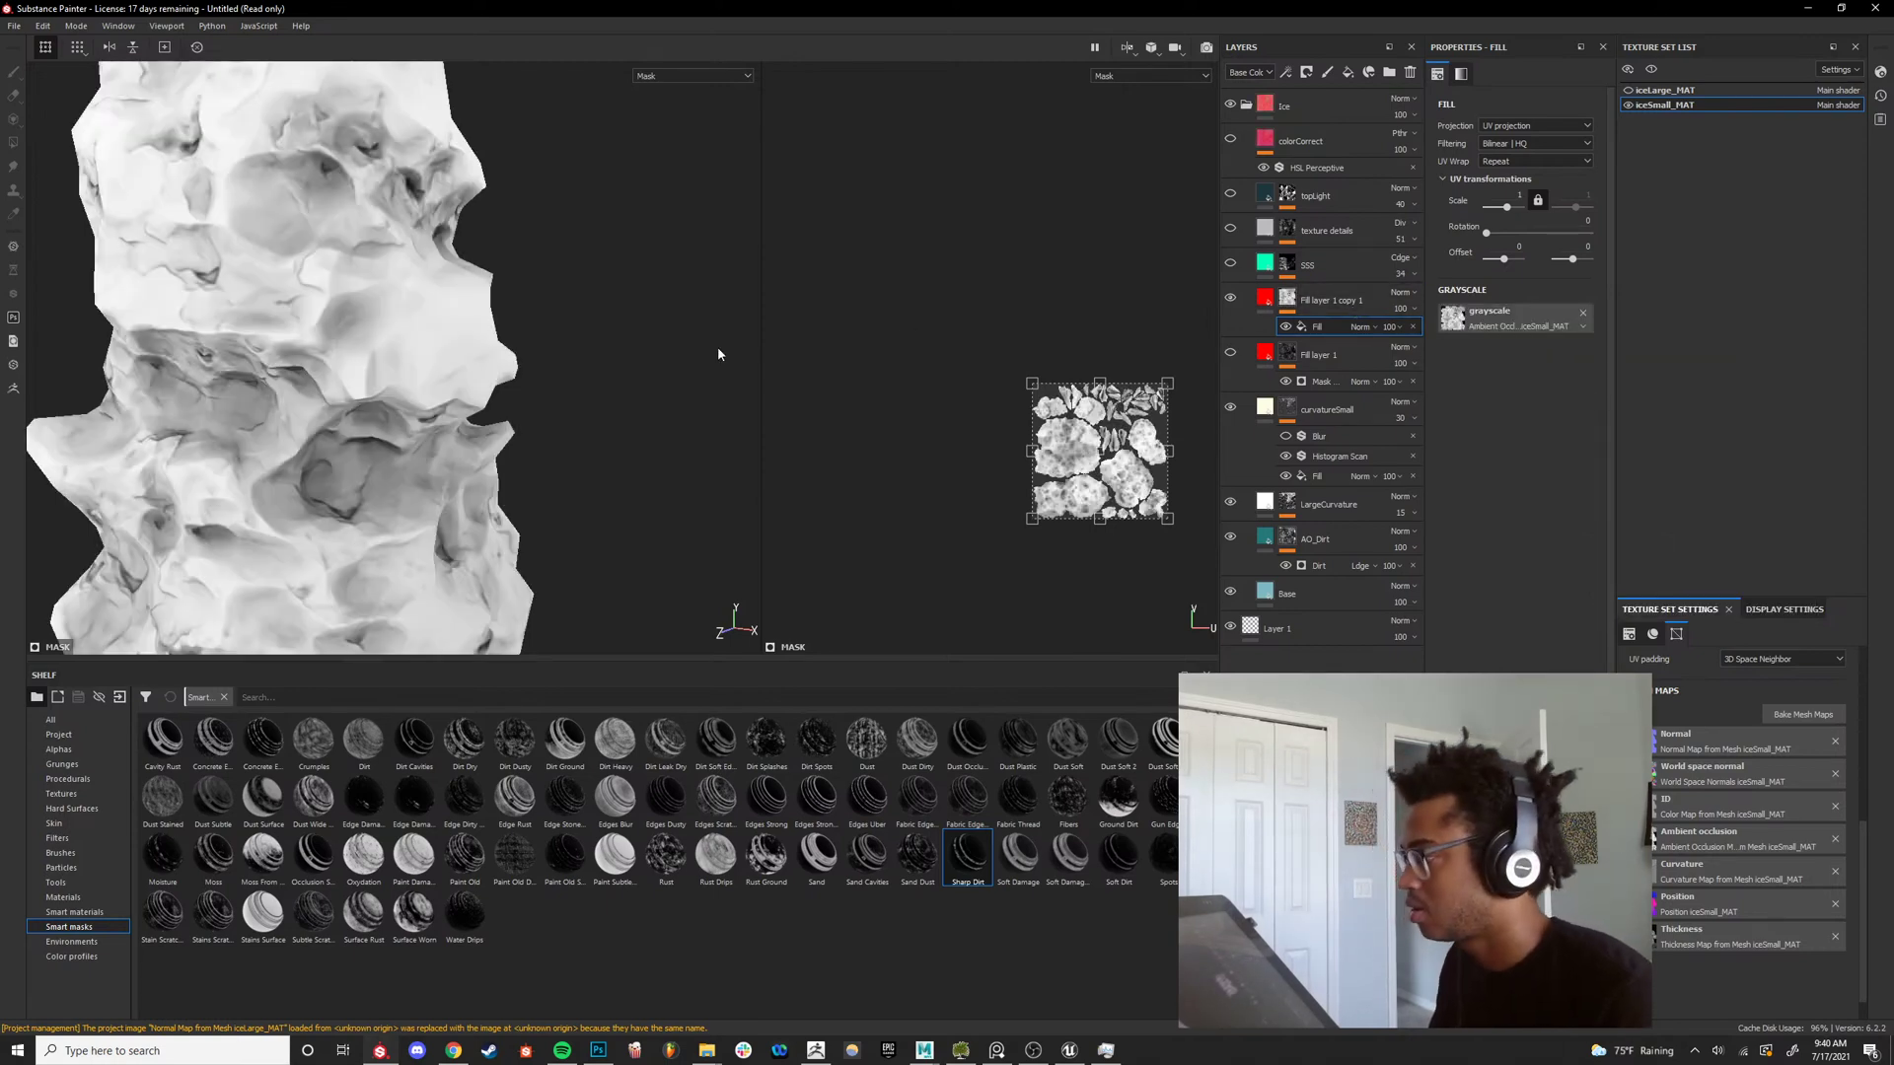
{"action": "right_click_drag", "start_coordinate": [718, 347], "coordinate": [463, 360], "text": "alt"}
{"action": "mouse_move", "coordinate": [464, 360]}
{"action": "left_mouse_down", "text": "alt"}
{"action": "mouse_move", "coordinate": [505, 394]}
{"action": "mouse_move", "coordinate": [641, 400]}
{"action": "left_mouse_up", "text": "alt"}
{"action": "right_click_drag", "start_coordinate": [641, 400], "coordinate": [734, 397], "text": "alt"}
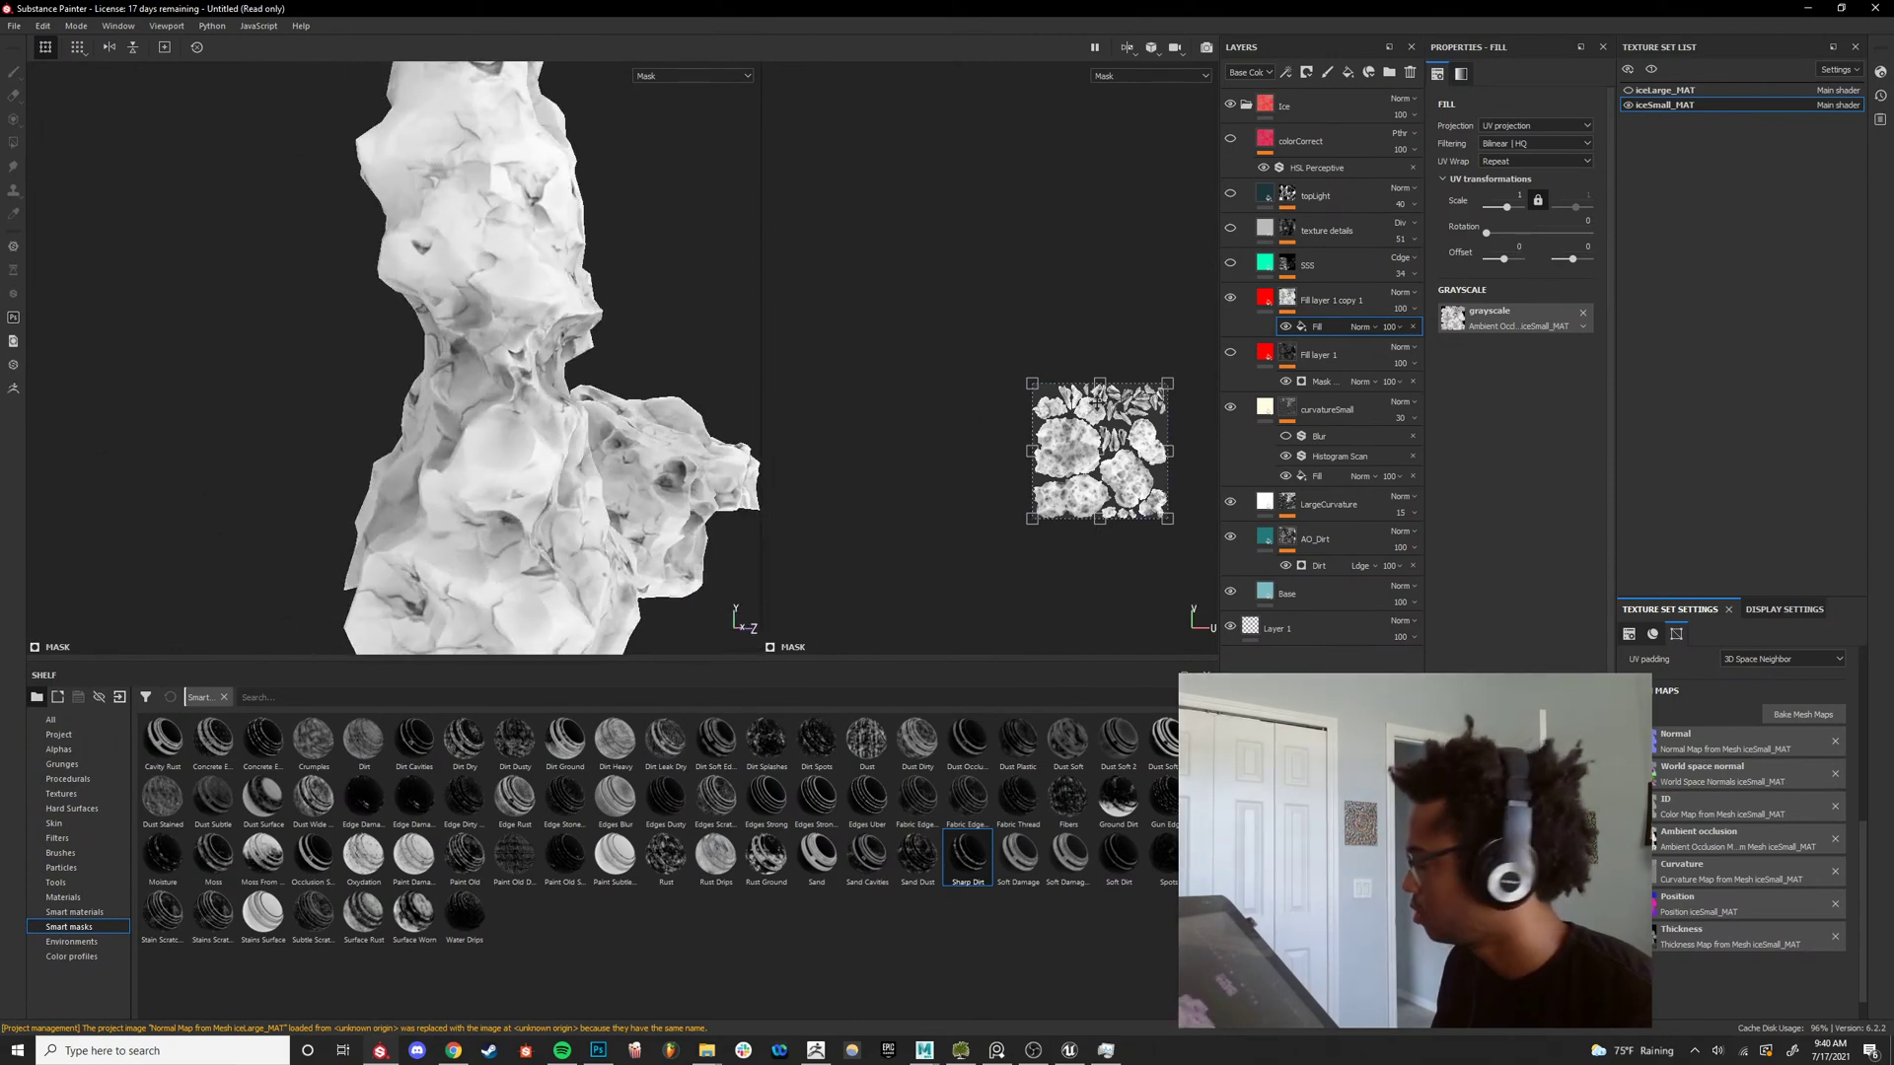
Add a Histogram Scan filter over the occlusion fill with position 0.4 and contrast 0.26, and check the mask on the meshes.
{"action": "right_click", "coordinate": [1342, 331]}
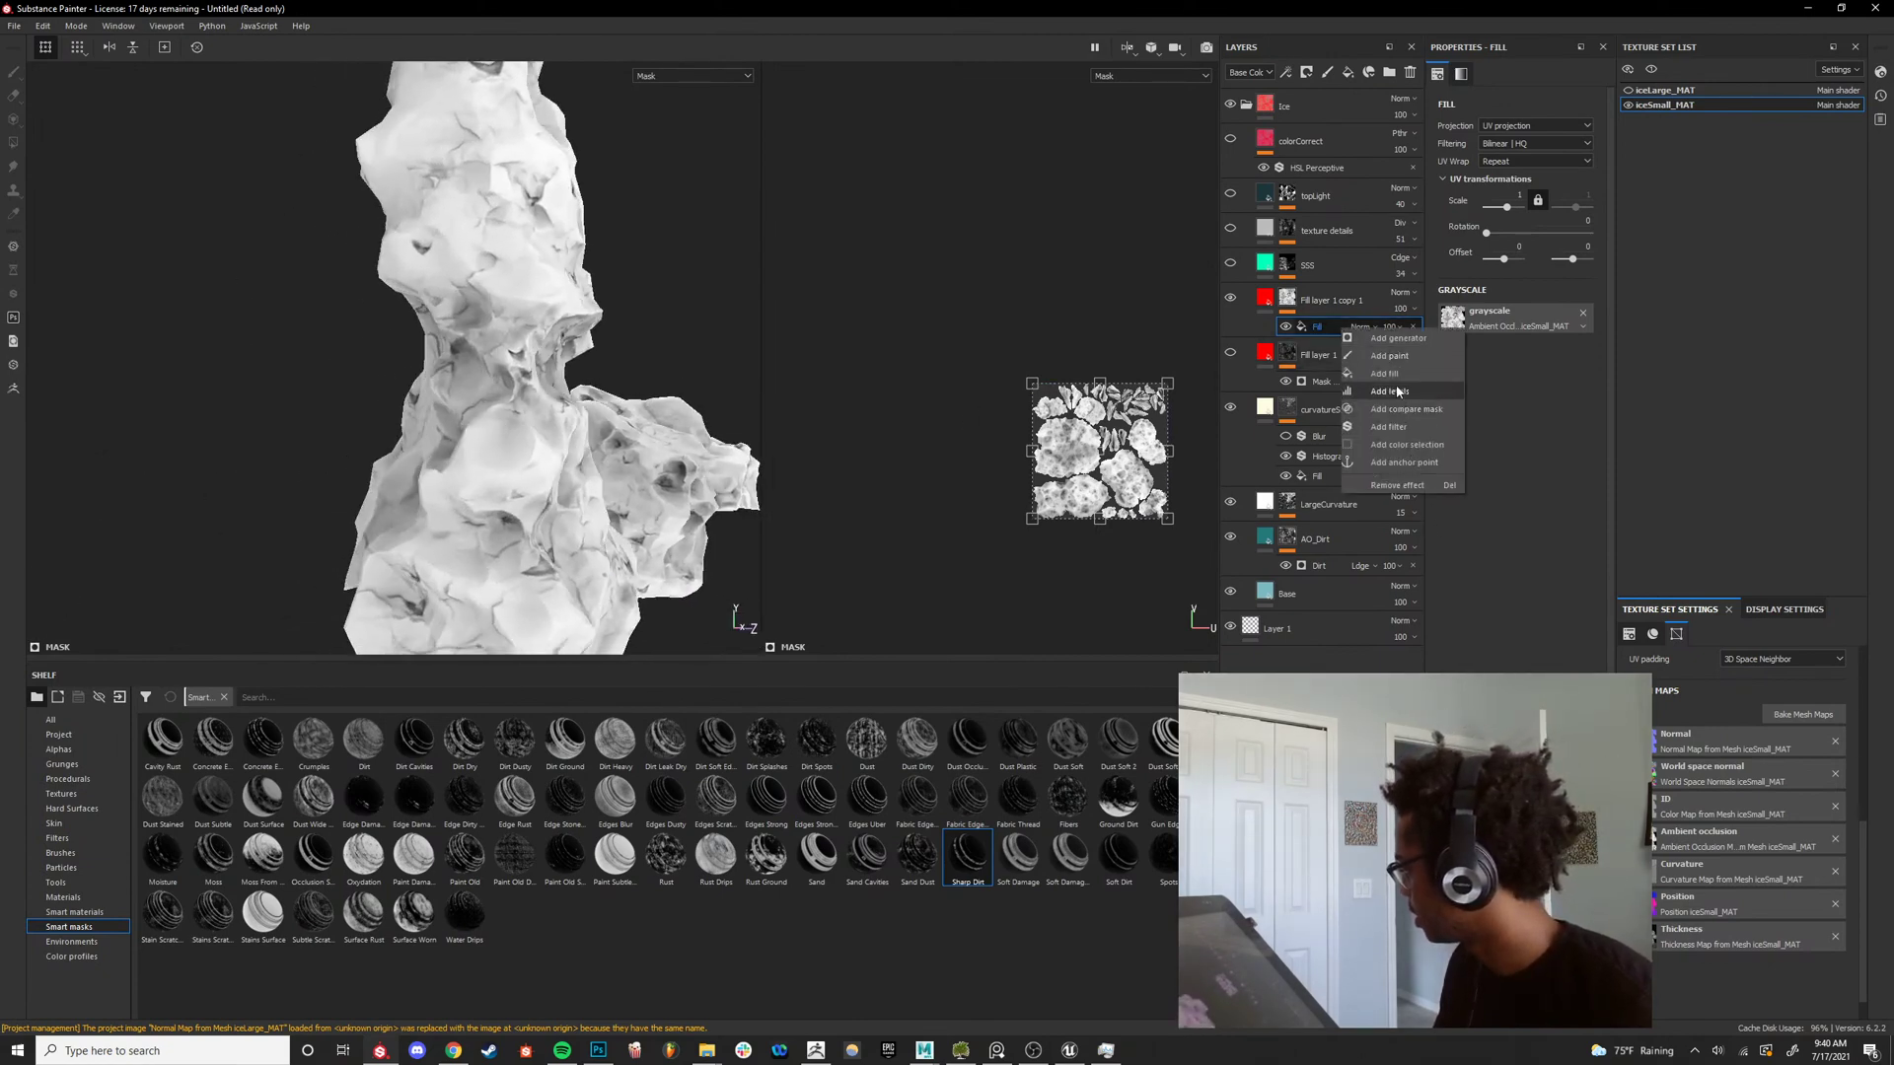
{"action": "left_click", "coordinate": [1397, 428]}
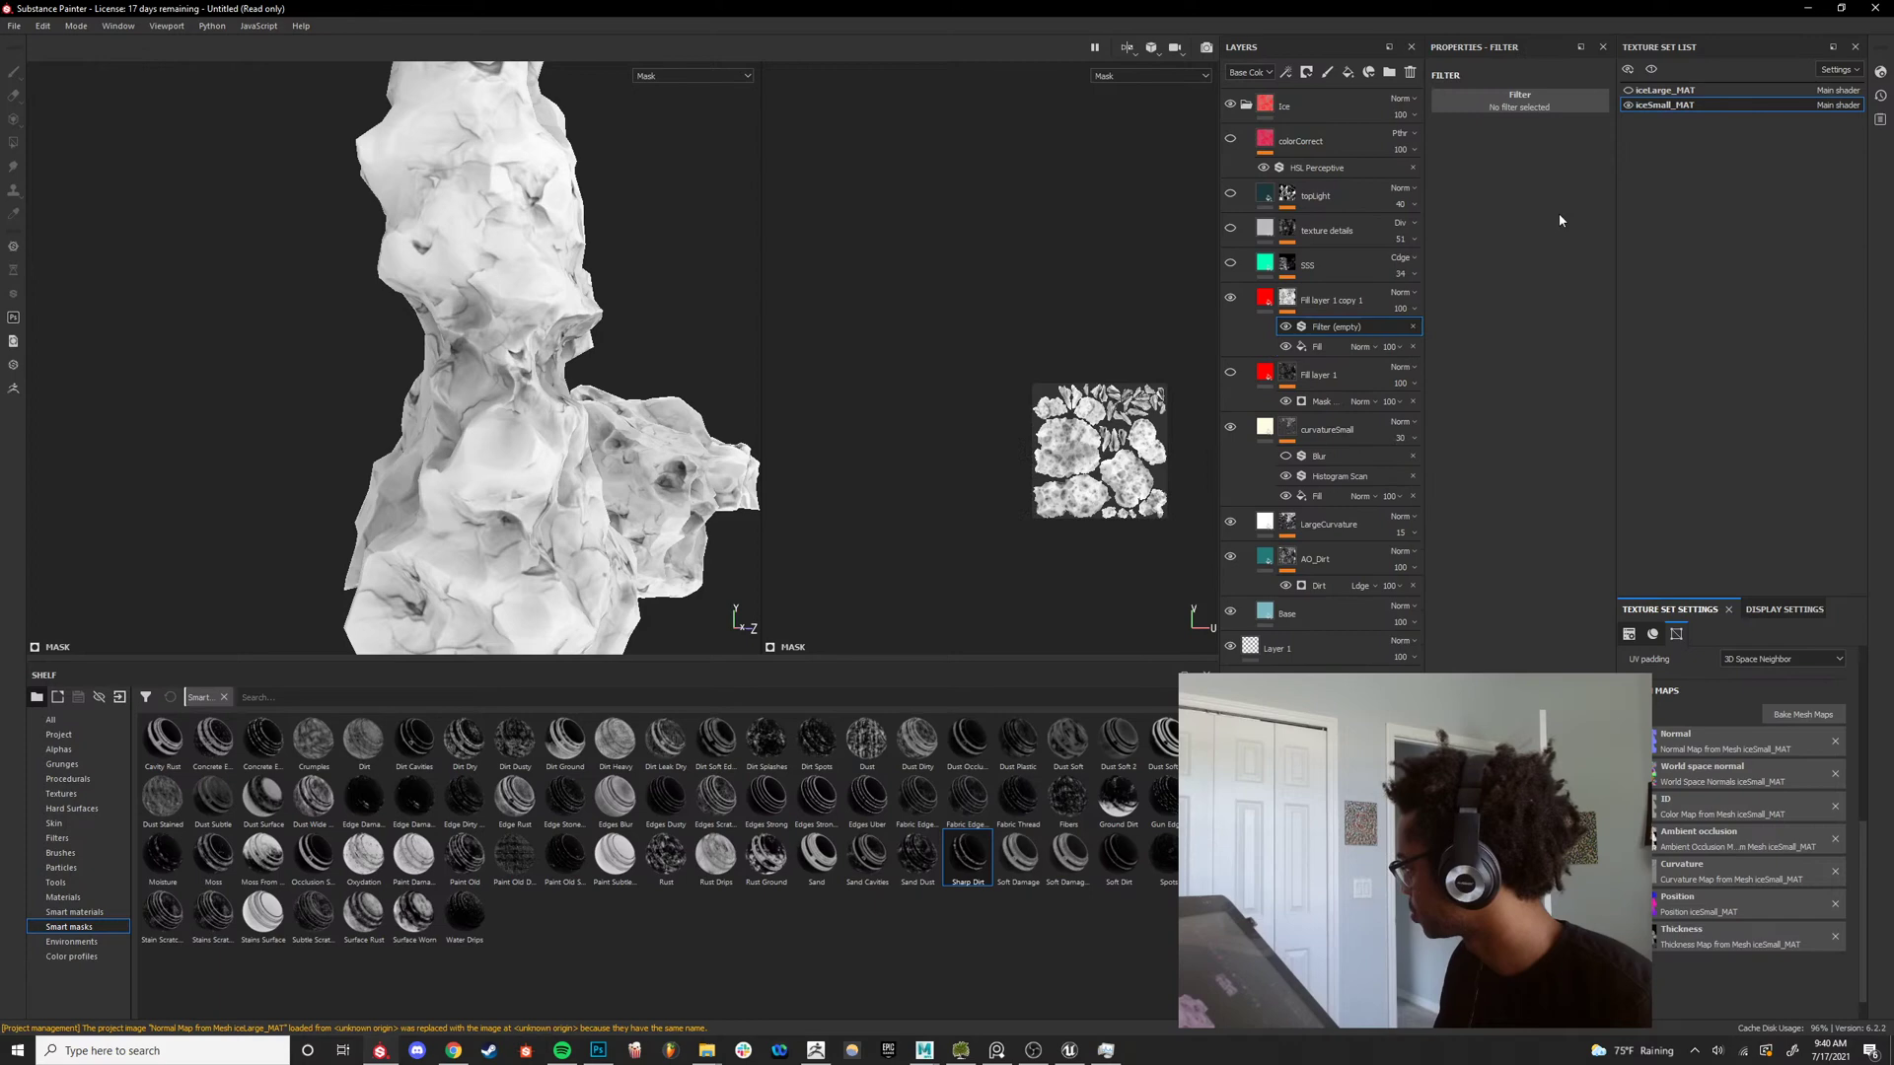
{"action": "left_click", "coordinate": [1502, 111]}
{"action": "left_click", "coordinate": [1535, 151]}
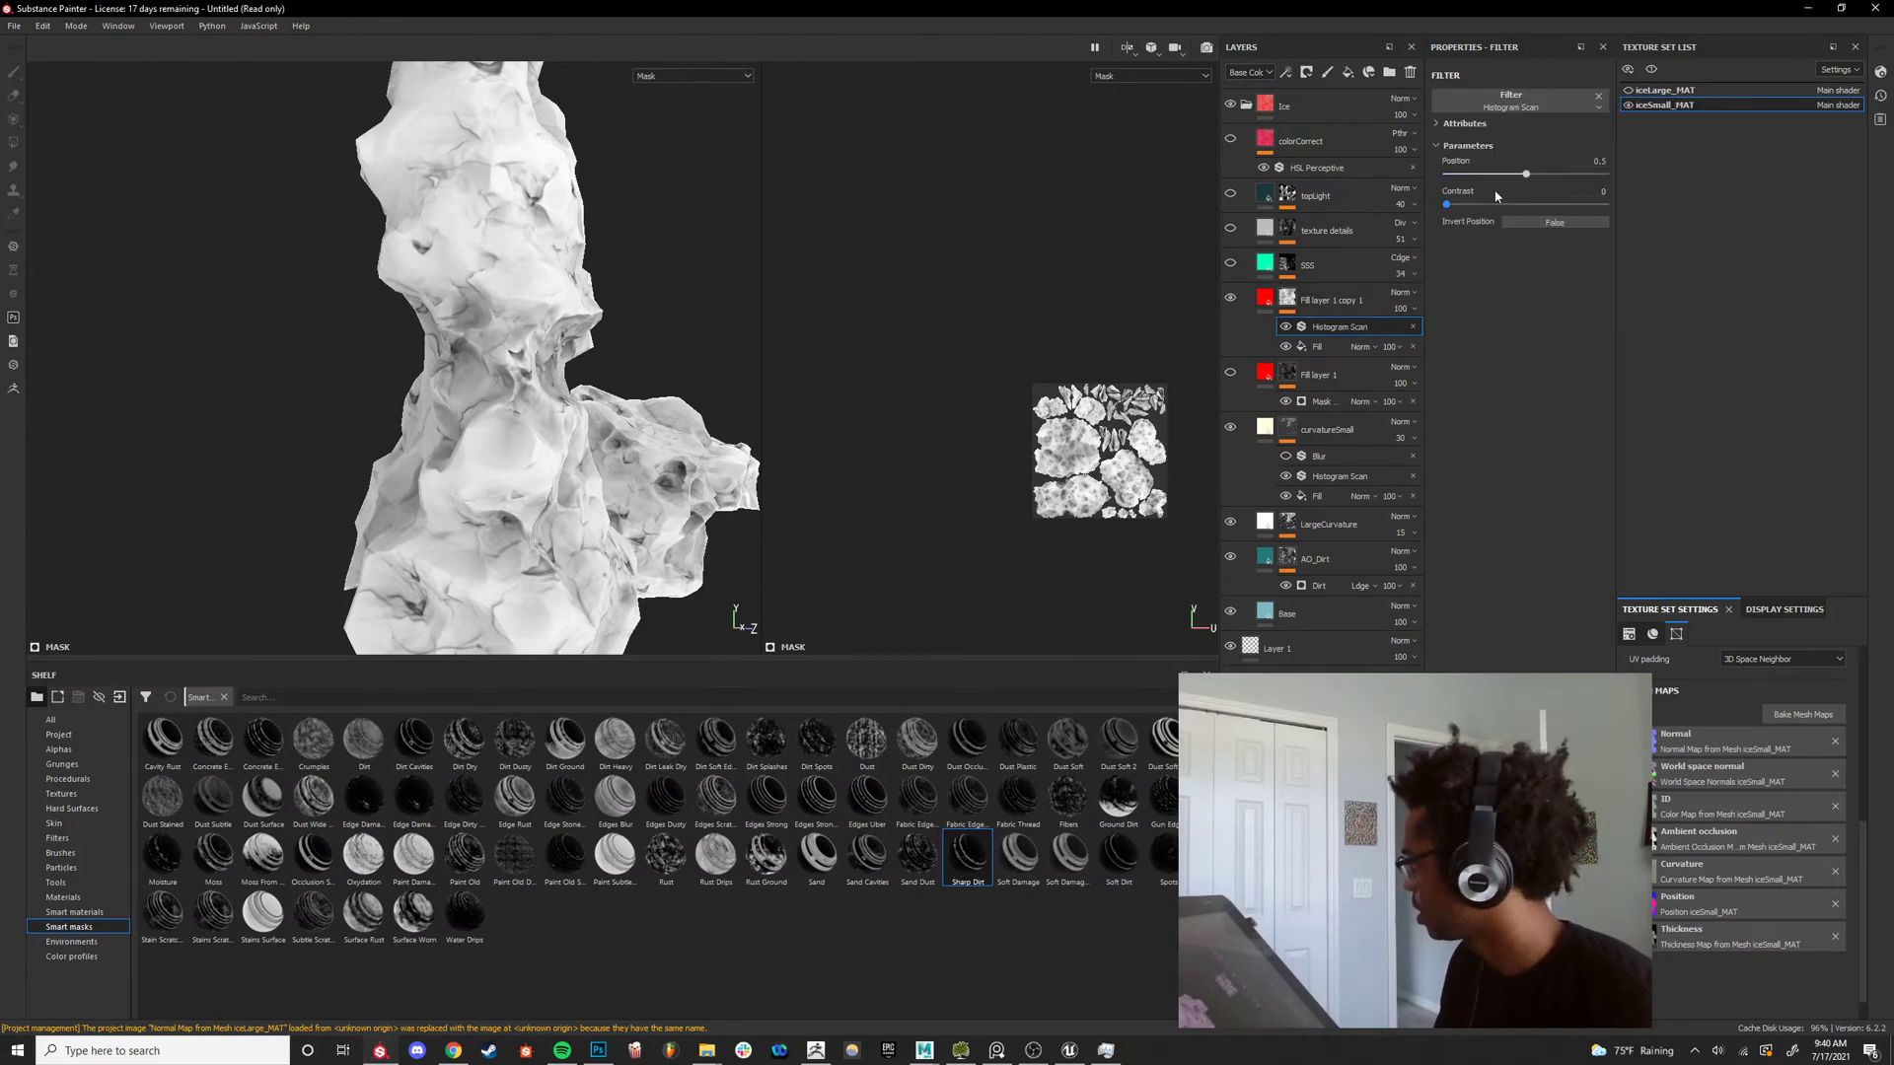
{"action": "mouse_move", "coordinate": [1526, 174]}
{"action": "left_mouse_down"}
{"action": "mouse_move", "coordinate": [1547, 170]}
{"action": "mouse_move", "coordinate": [1526, 173]}
{"action": "left_mouse_up"}
{"action": "left_click_drag", "start_coordinate": [1446, 204], "coordinate": [1609, 197]}
{"action": "left_click_drag", "start_coordinate": [519, 391], "coordinate": [858, 365], "text": "alt"}
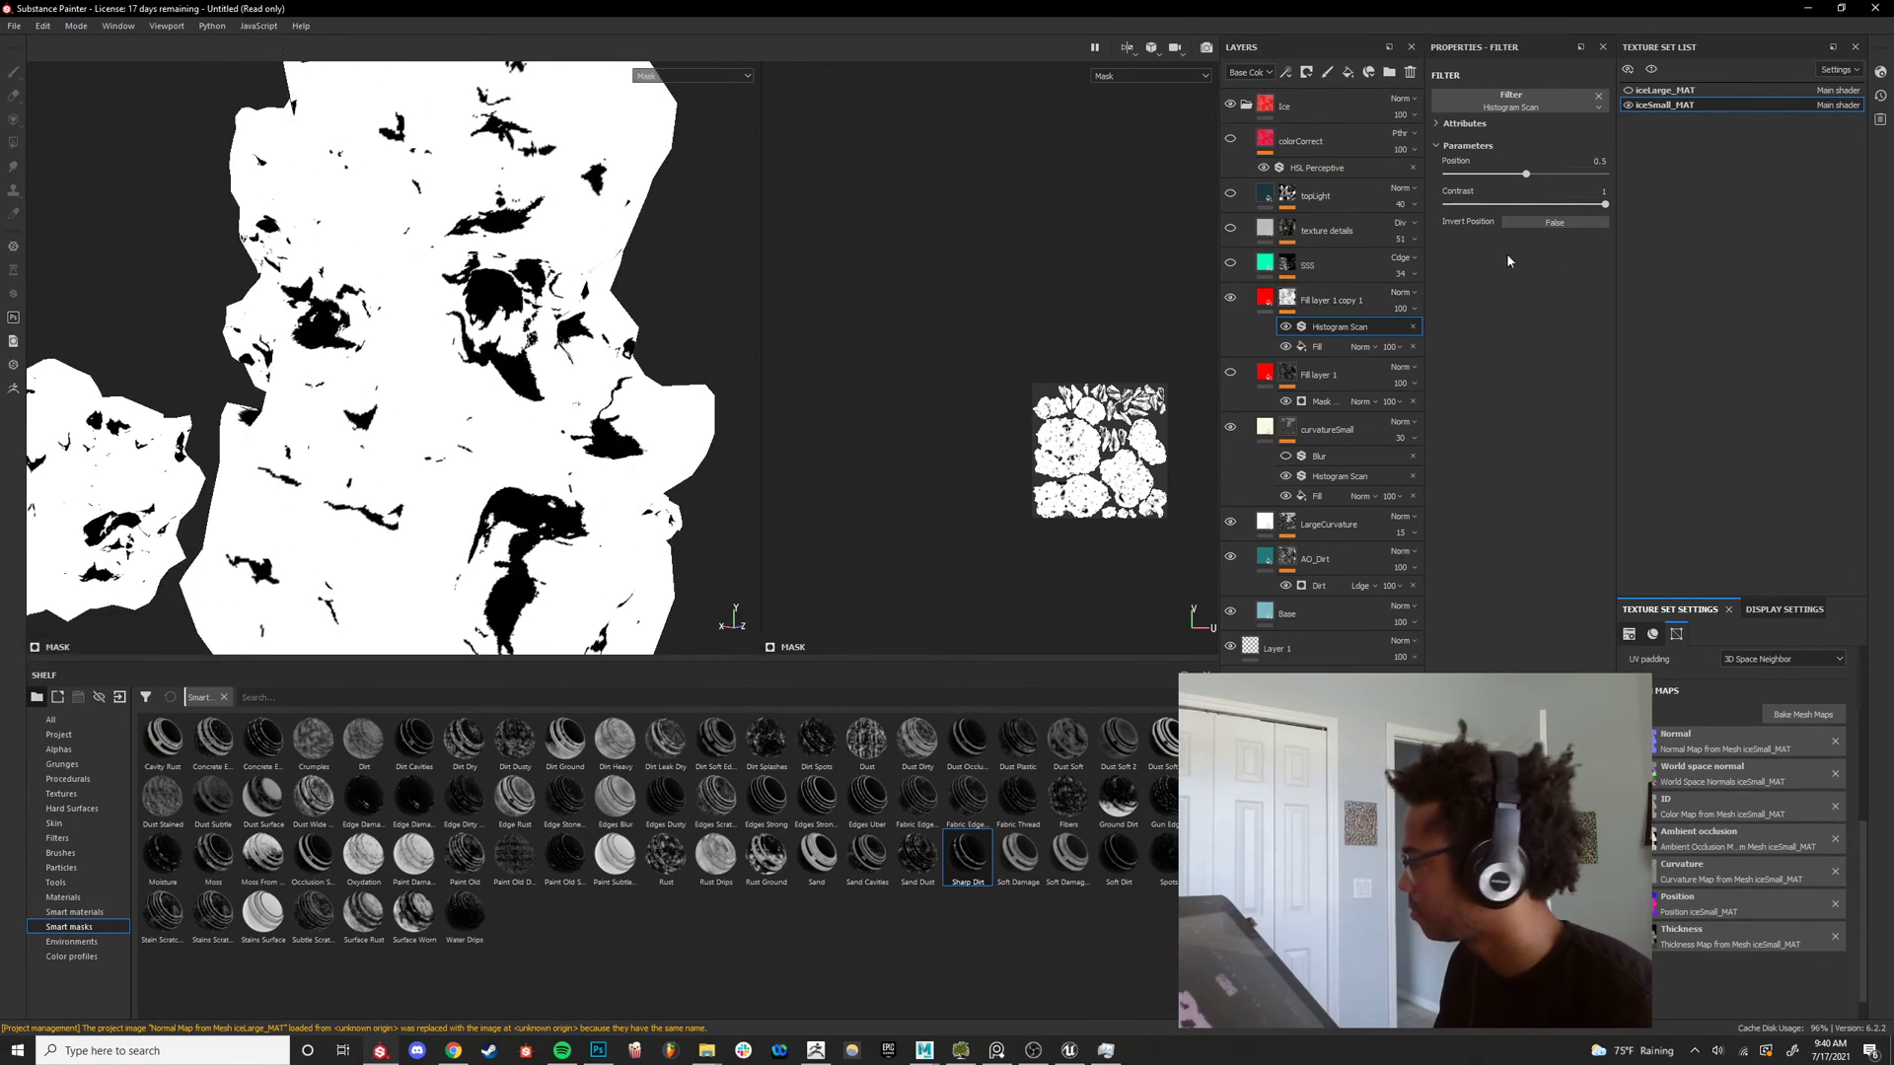
{"action": "left_click_drag", "start_coordinate": [1538, 175], "coordinate": [1487, 231]}
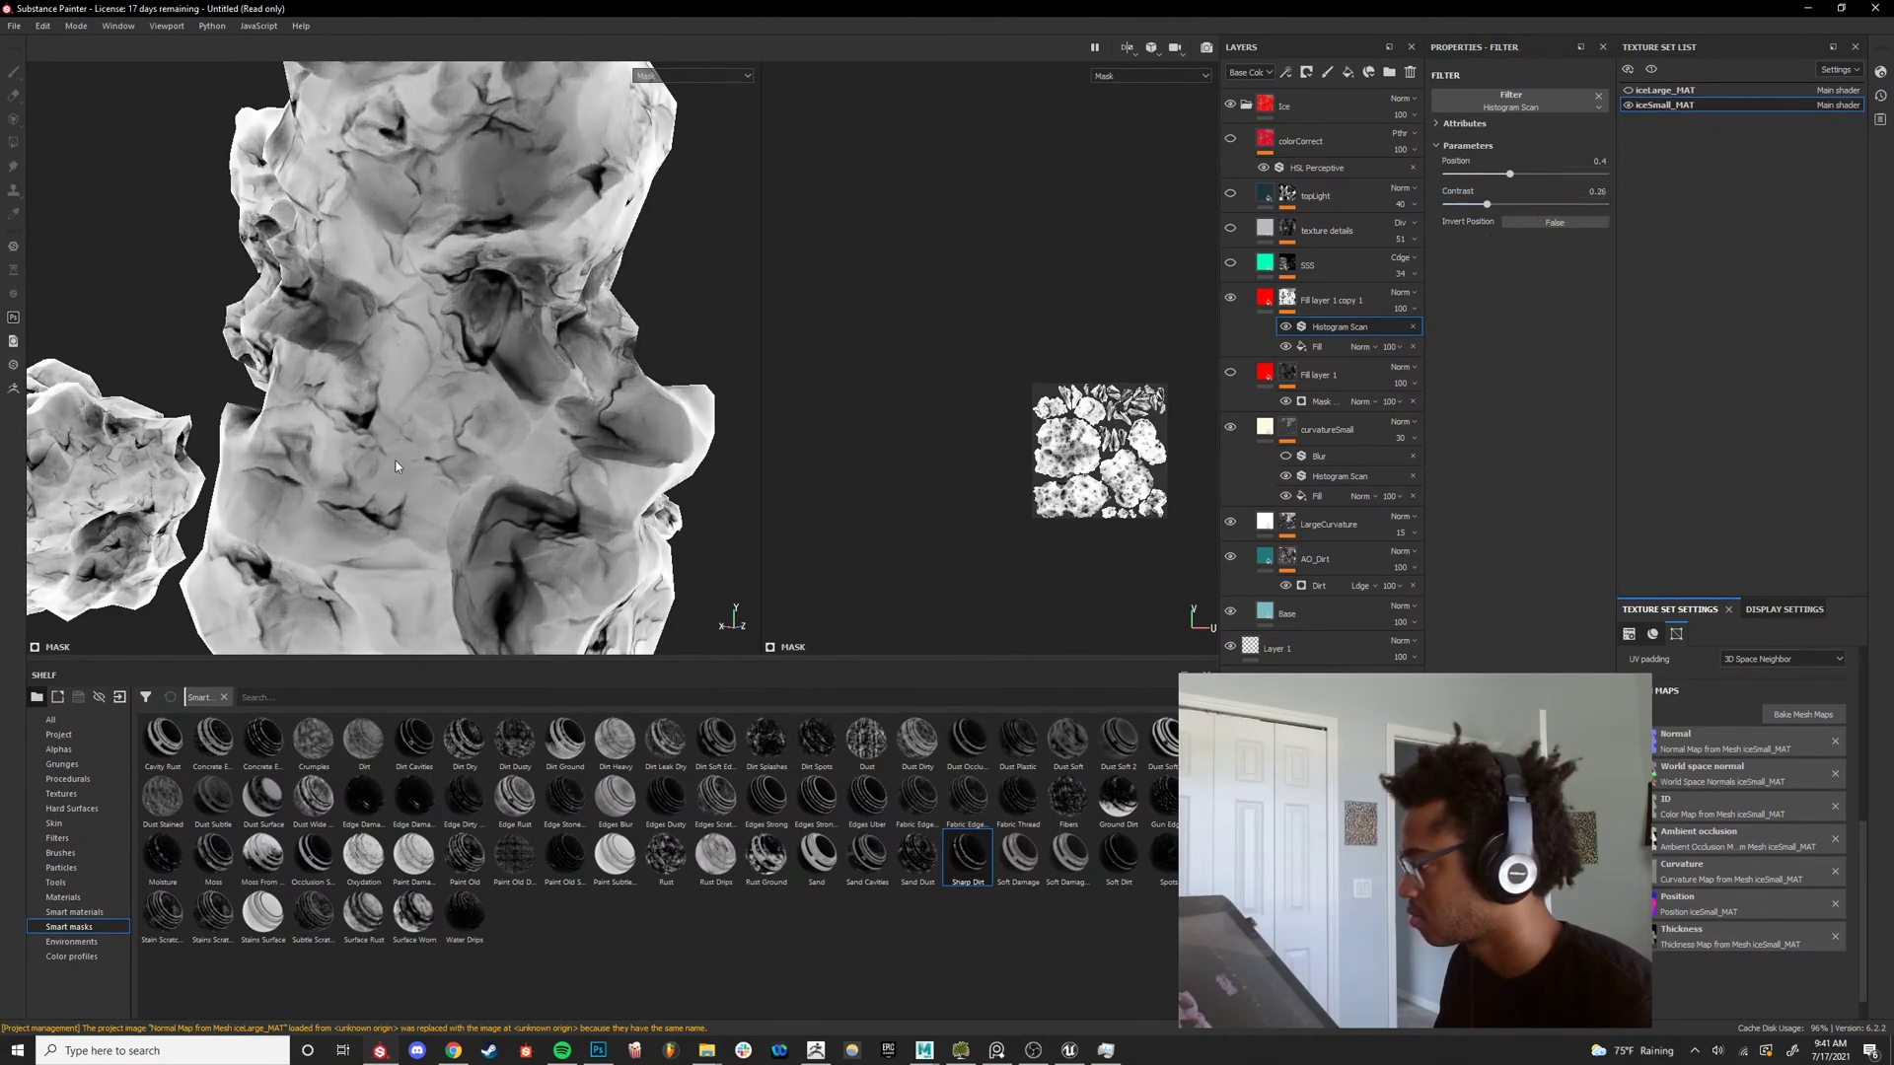
{"action": "scroll", "coordinate": [396, 466], "scroll_direction": "down", "scroll_amount": 5}
{"action": "left_click_drag", "start_coordinate": [396, 467], "coordinate": [437, 469], "text": "alt"}
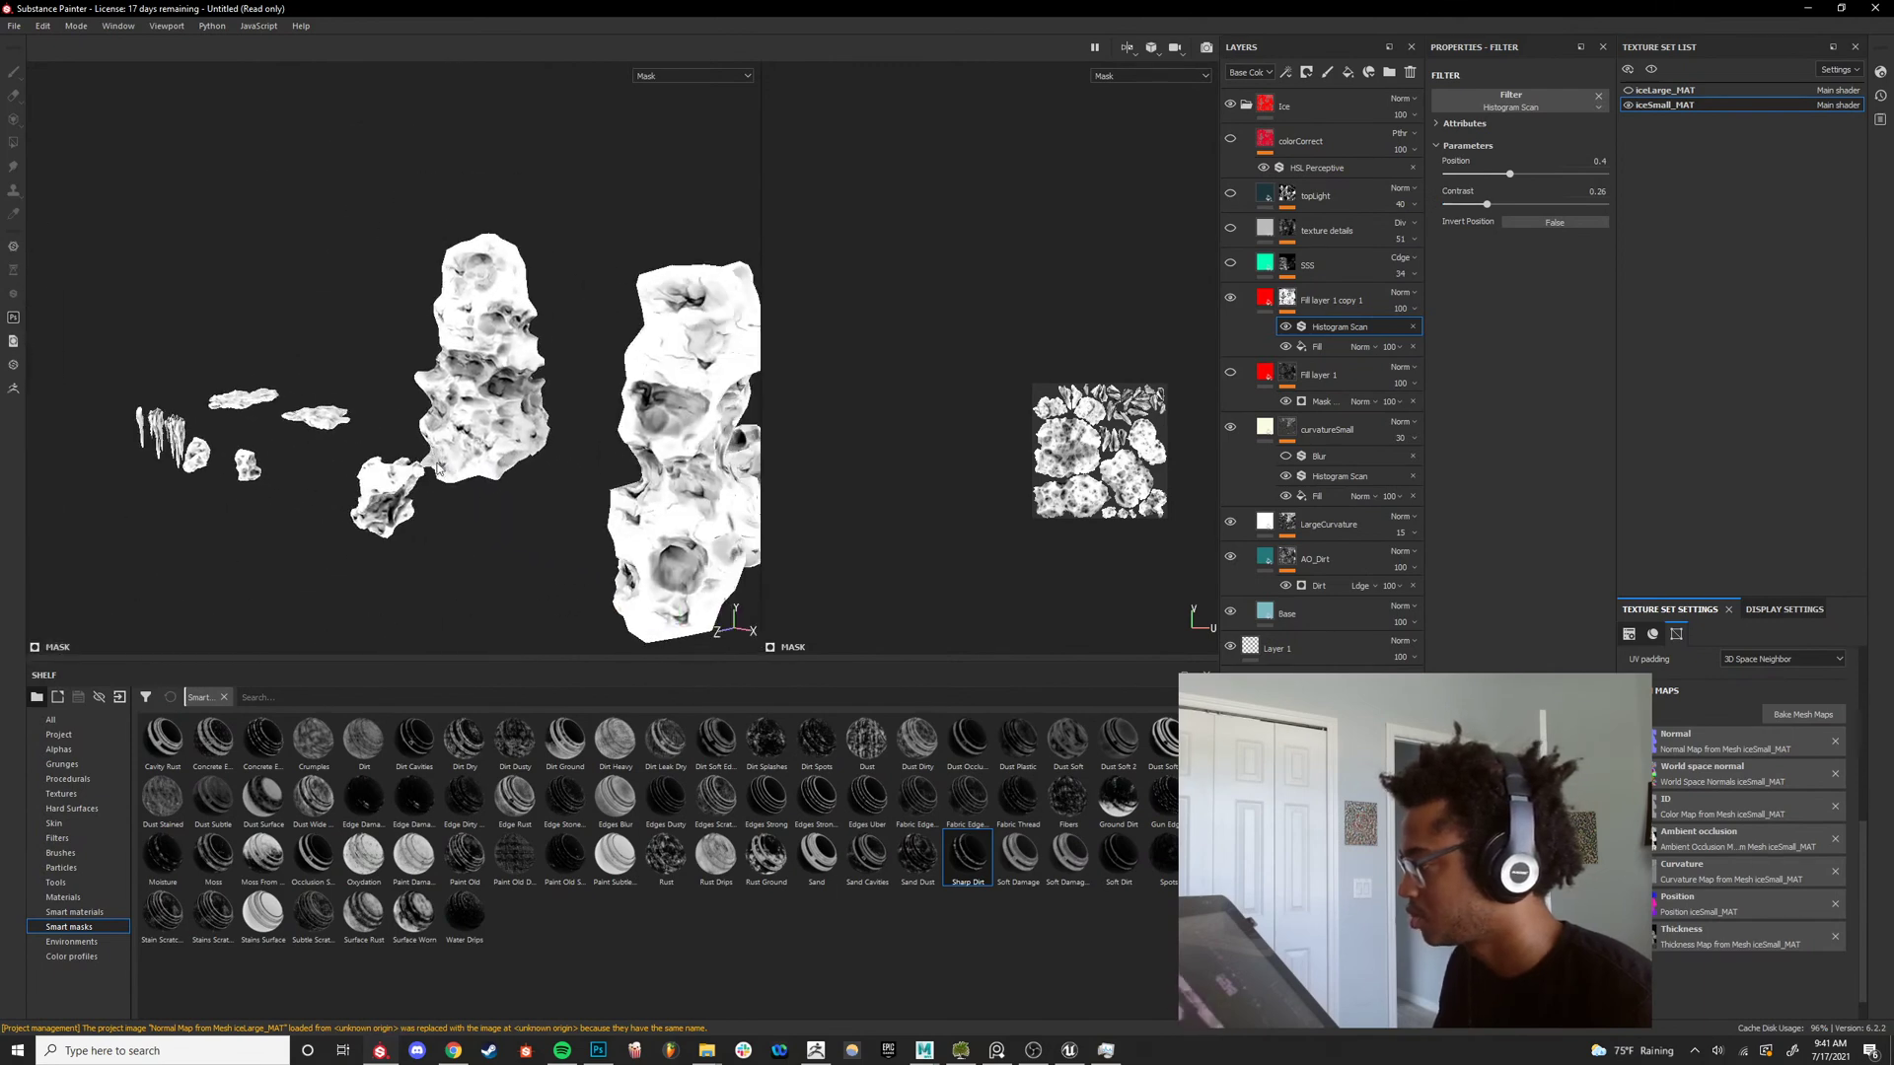
{"action": "scroll", "coordinate": [438, 467], "scroll_direction": "up", "scroll_amount": 10}
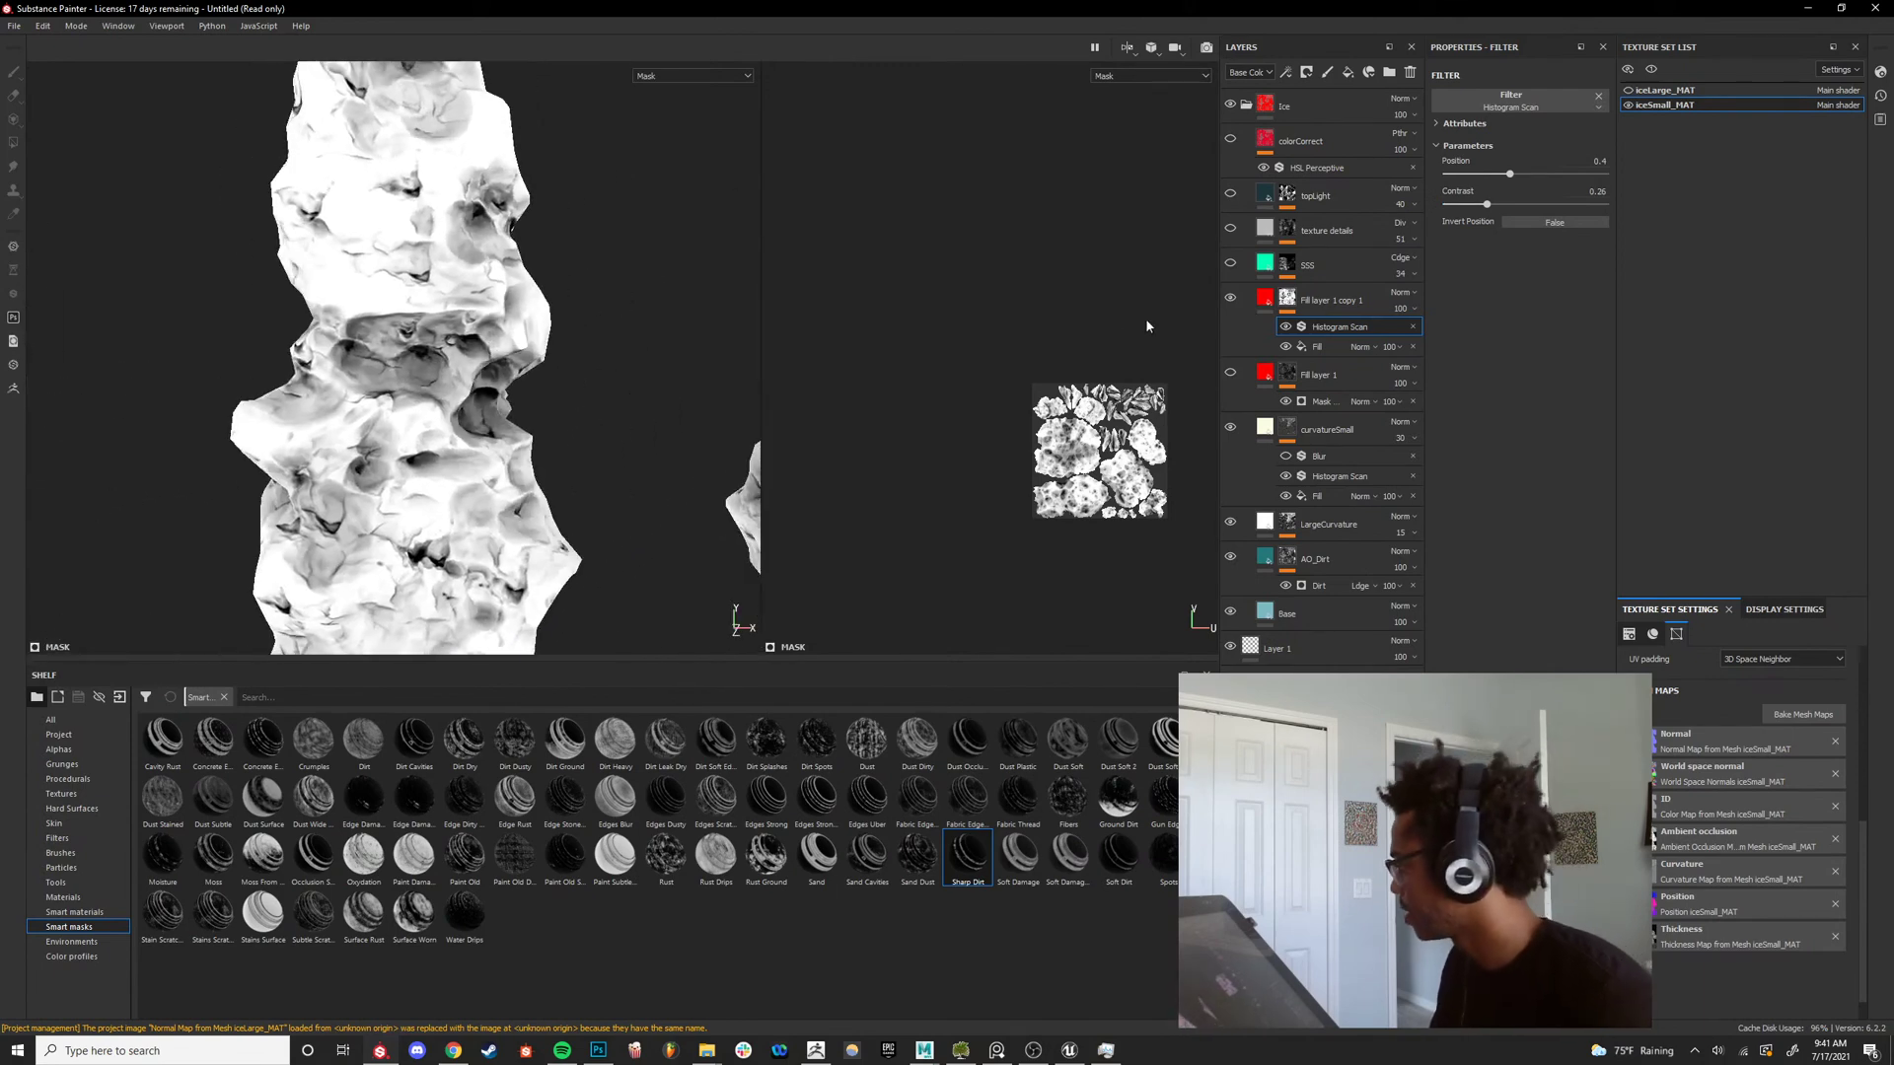
Duplicate the occlusion-masked fill layer with the original hidden, and give the new copy a black mask.
{"action": "left_click", "coordinate": [1332, 301]}
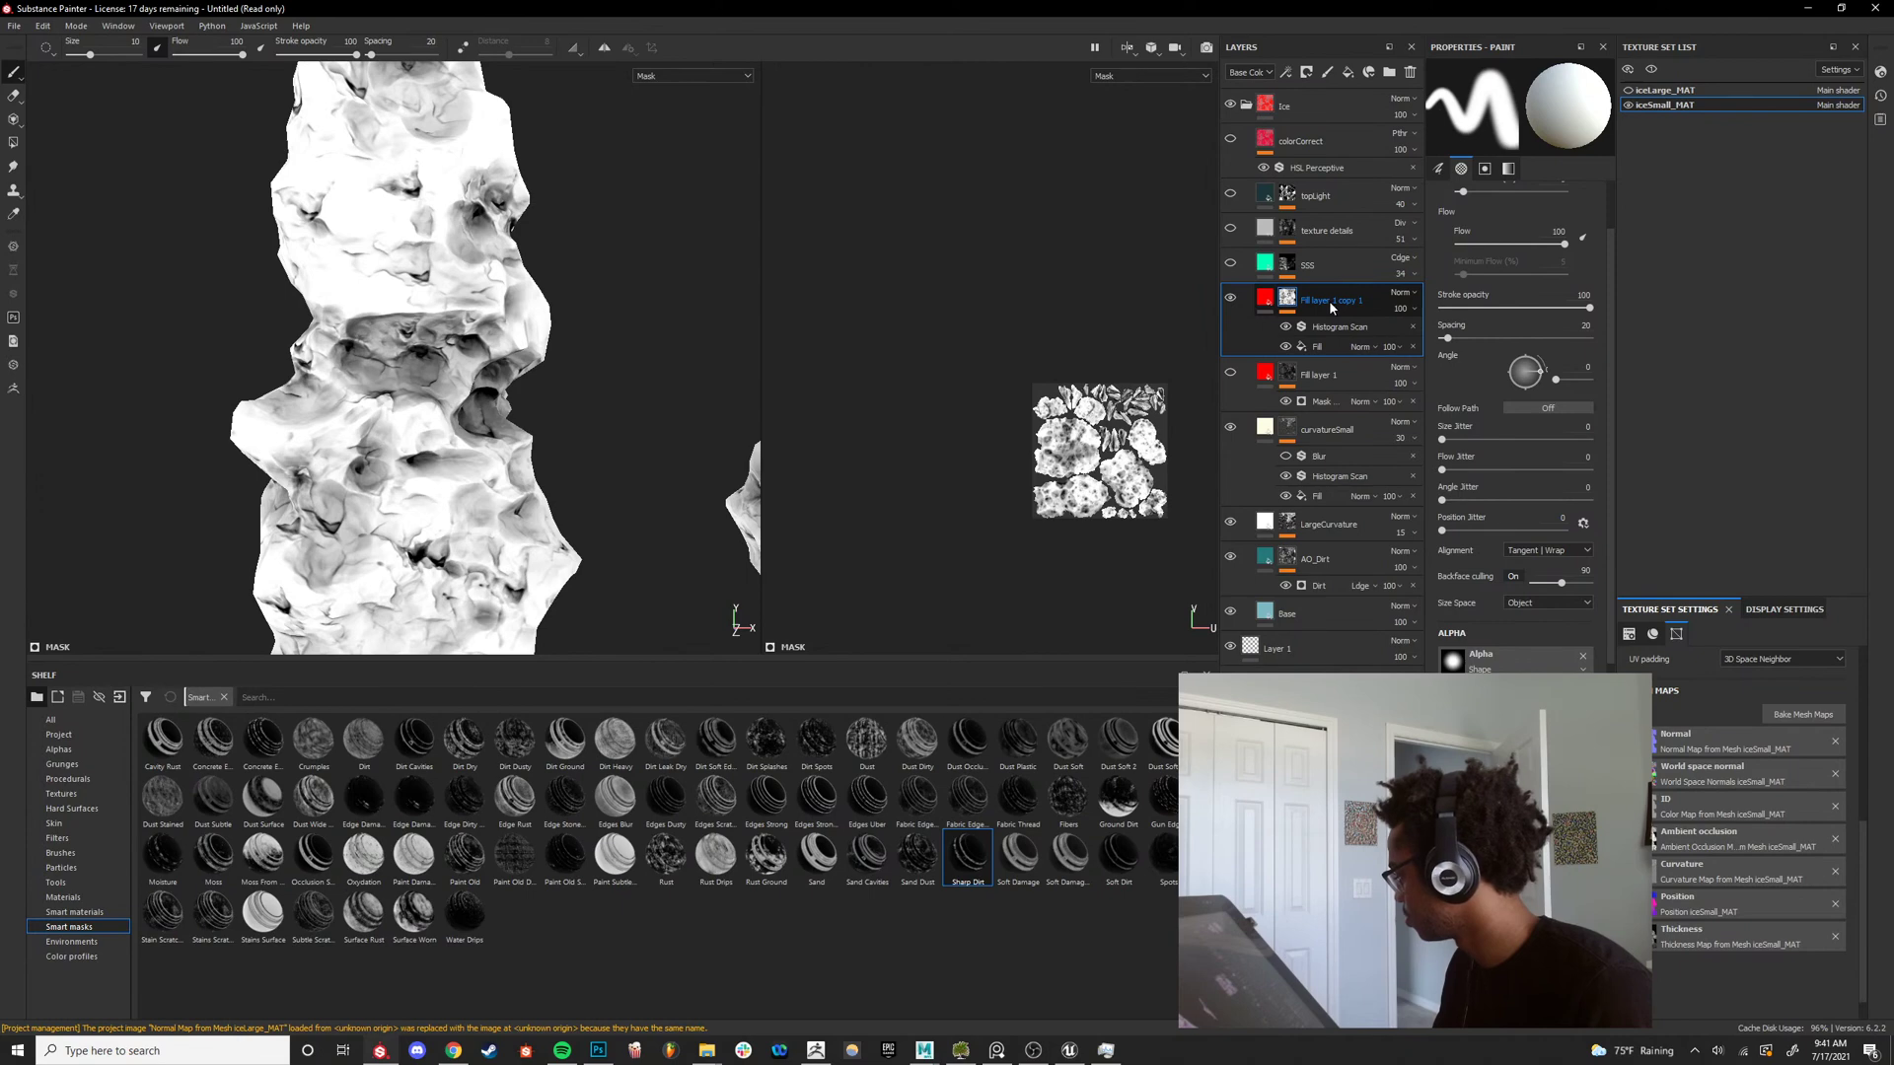
{"action": "key", "text": "ctrl+d"}
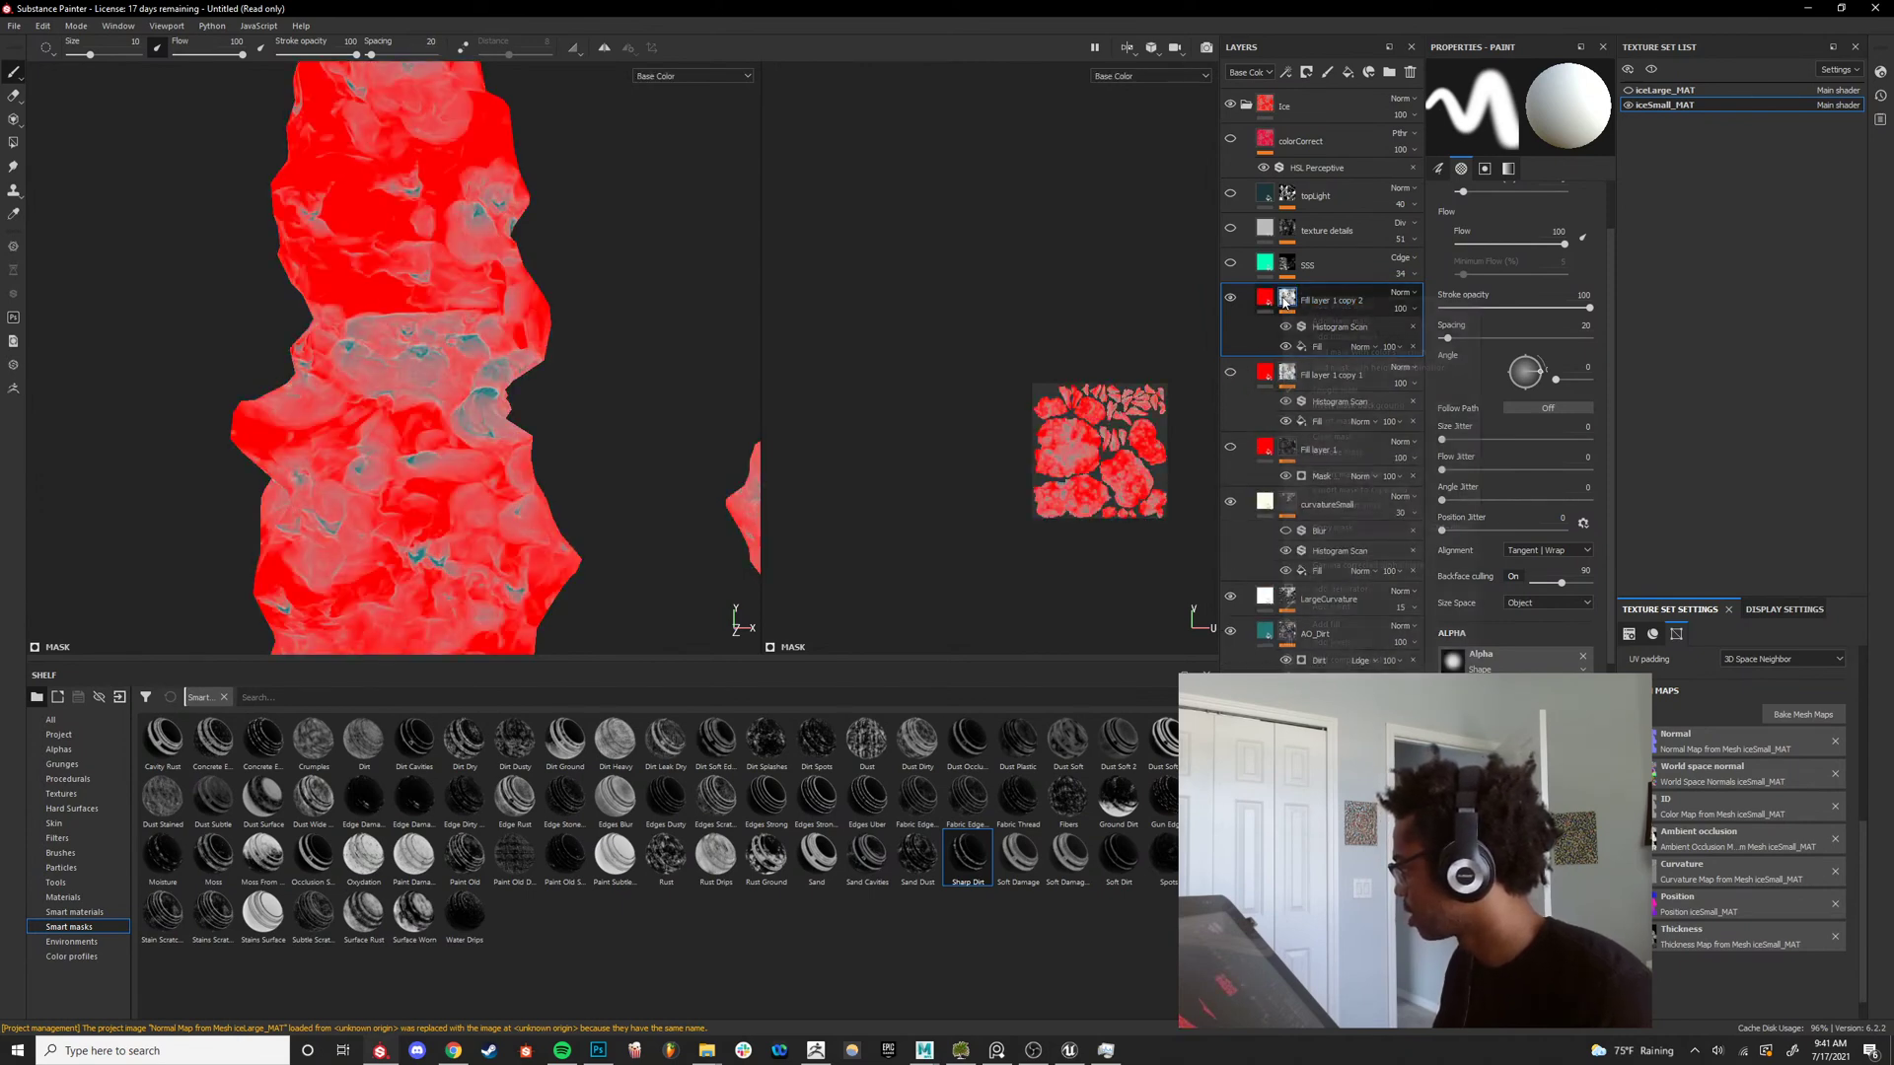
{"action": "right_click", "coordinate": [1285, 298]}
{"action": "left_click", "coordinate": [1334, 322]}
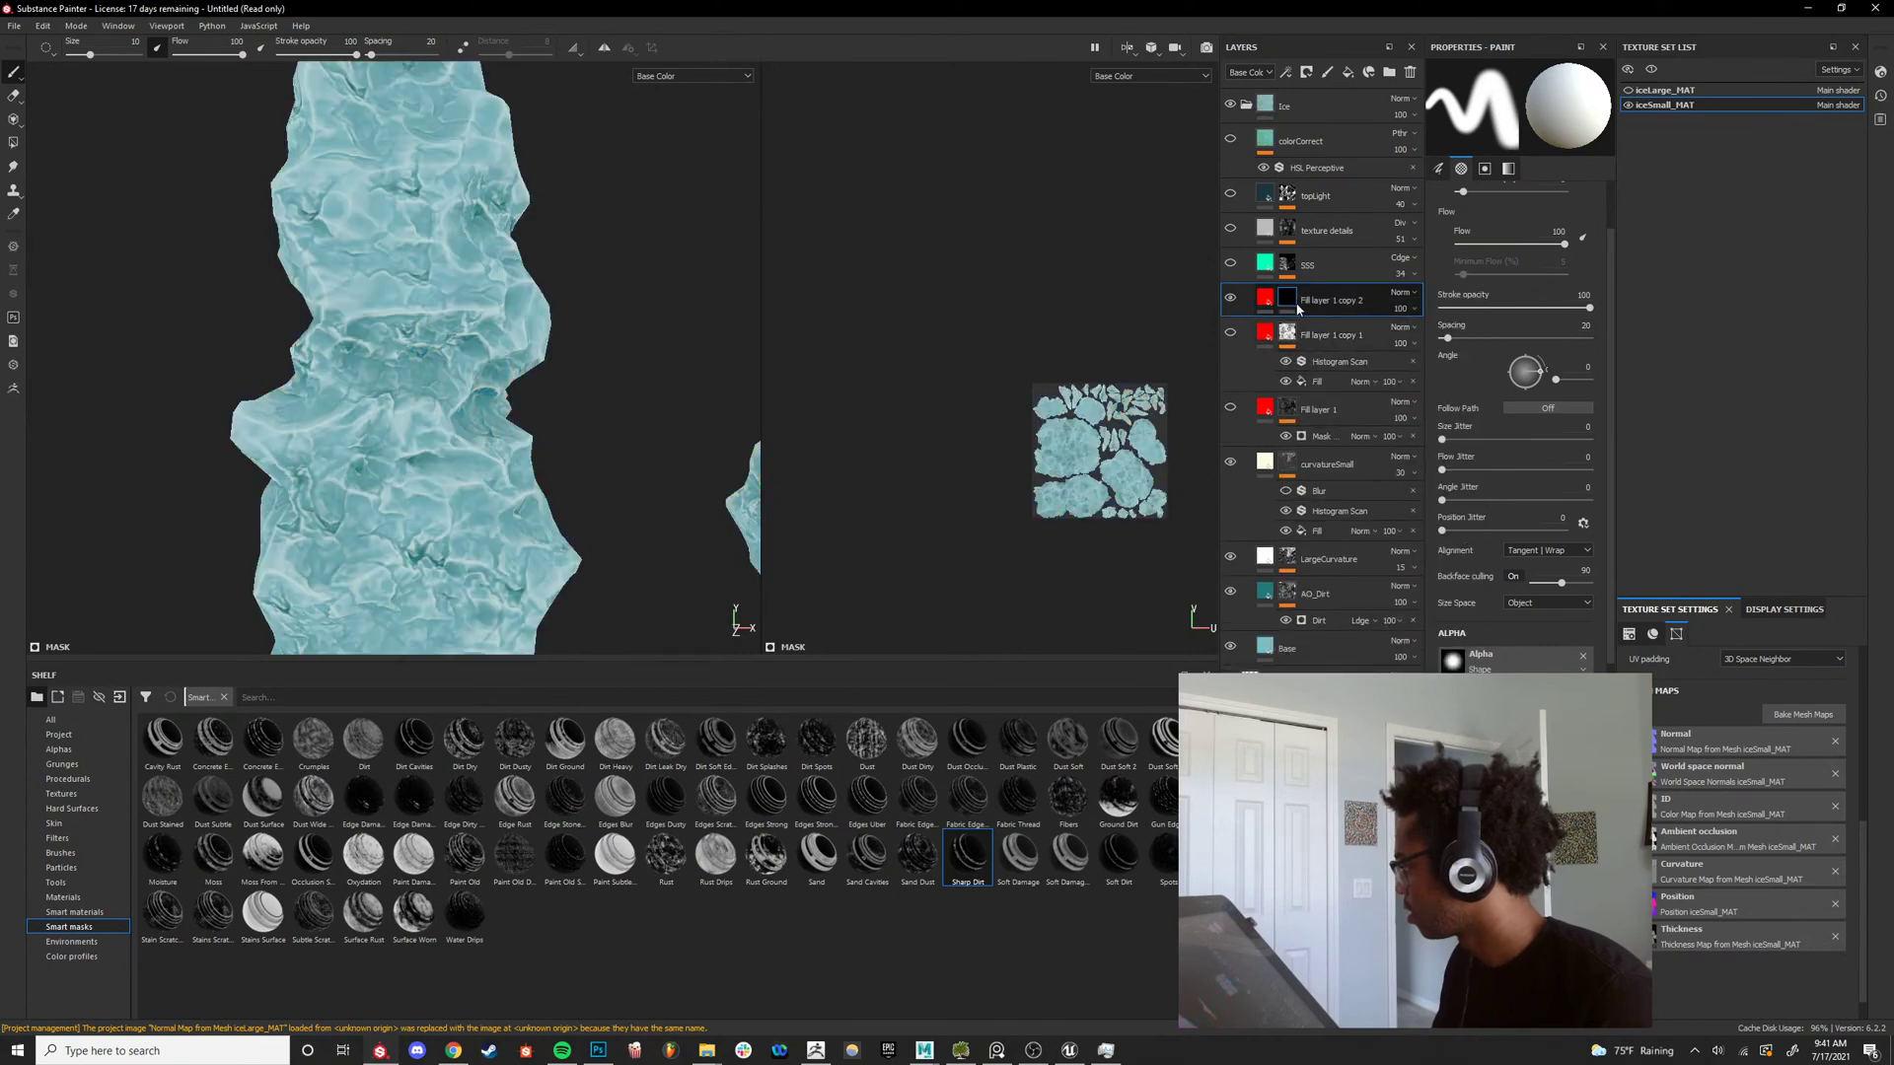
Add a fill to the new copy's mask and assign it the iceSmall_MAT curvature map from the project resources.
{"action": "right_click", "coordinate": [1291, 306]}
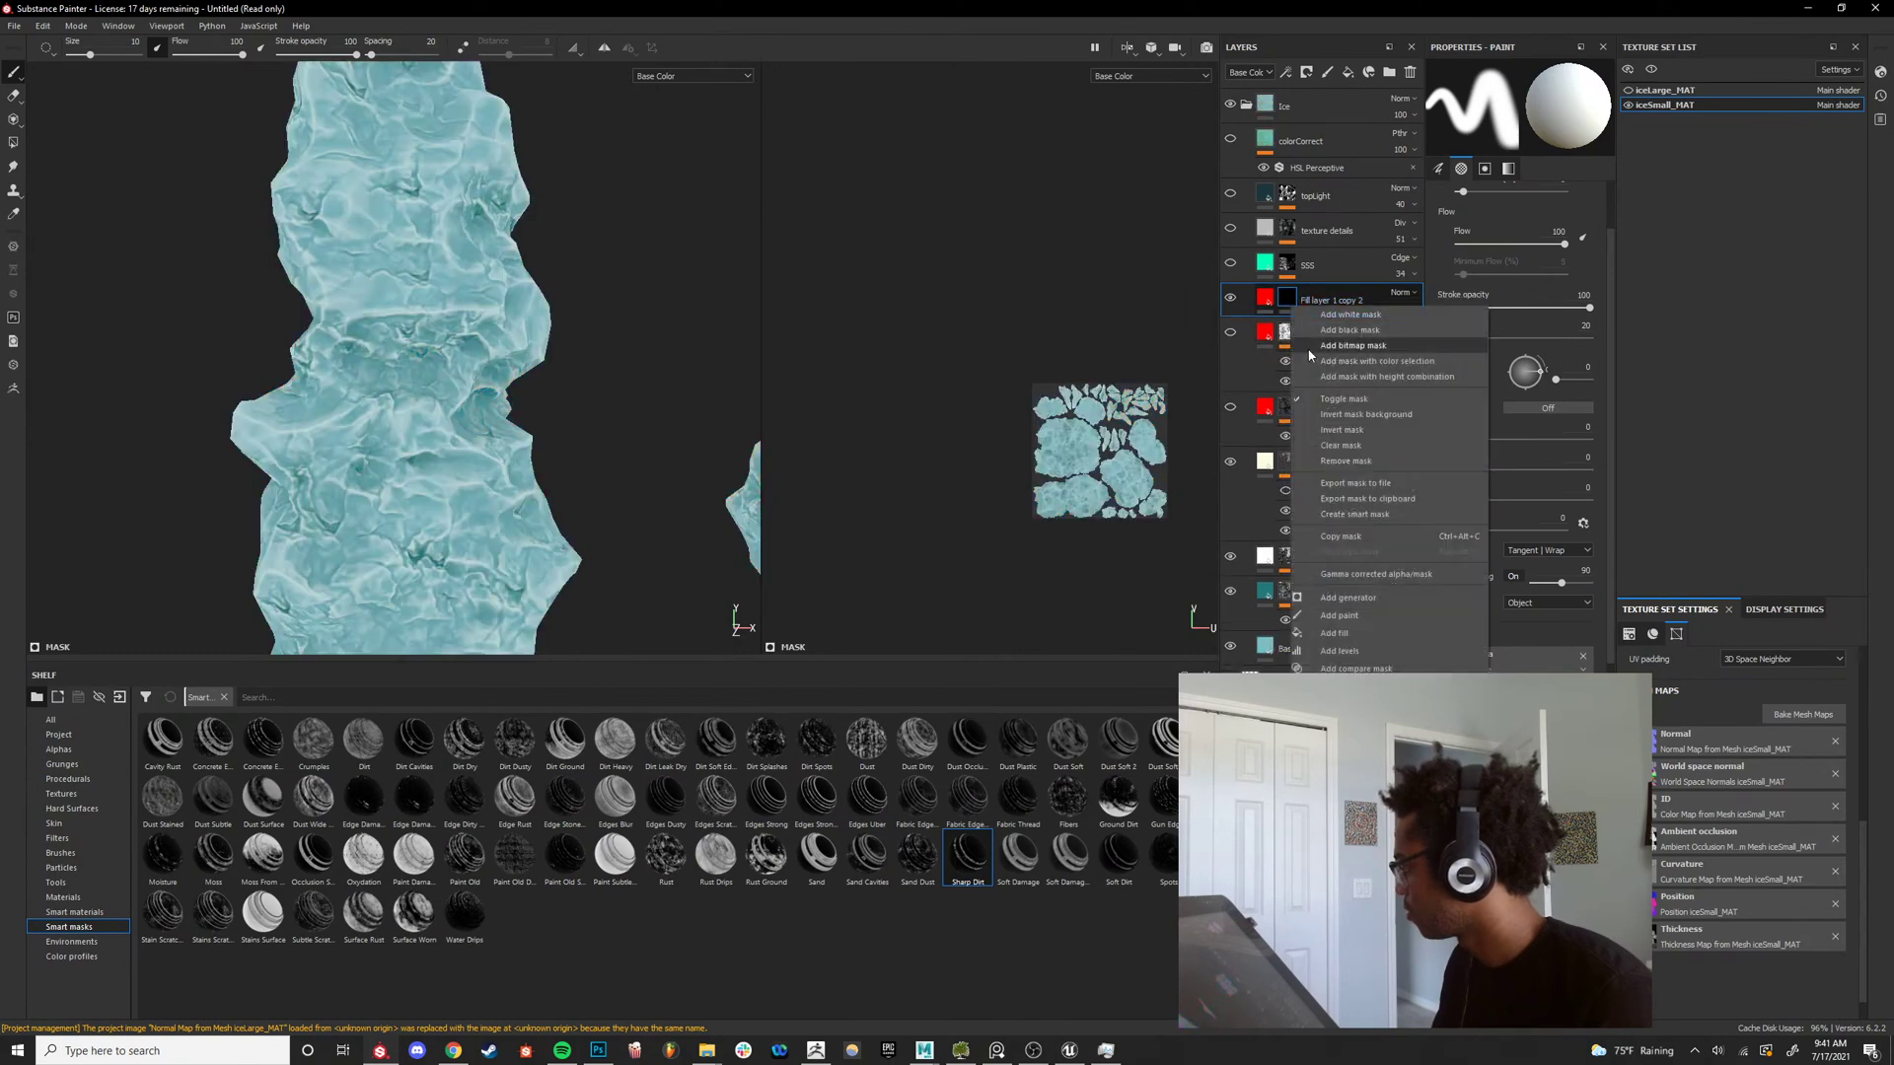
{"action": "left_click", "coordinate": [1334, 633]}
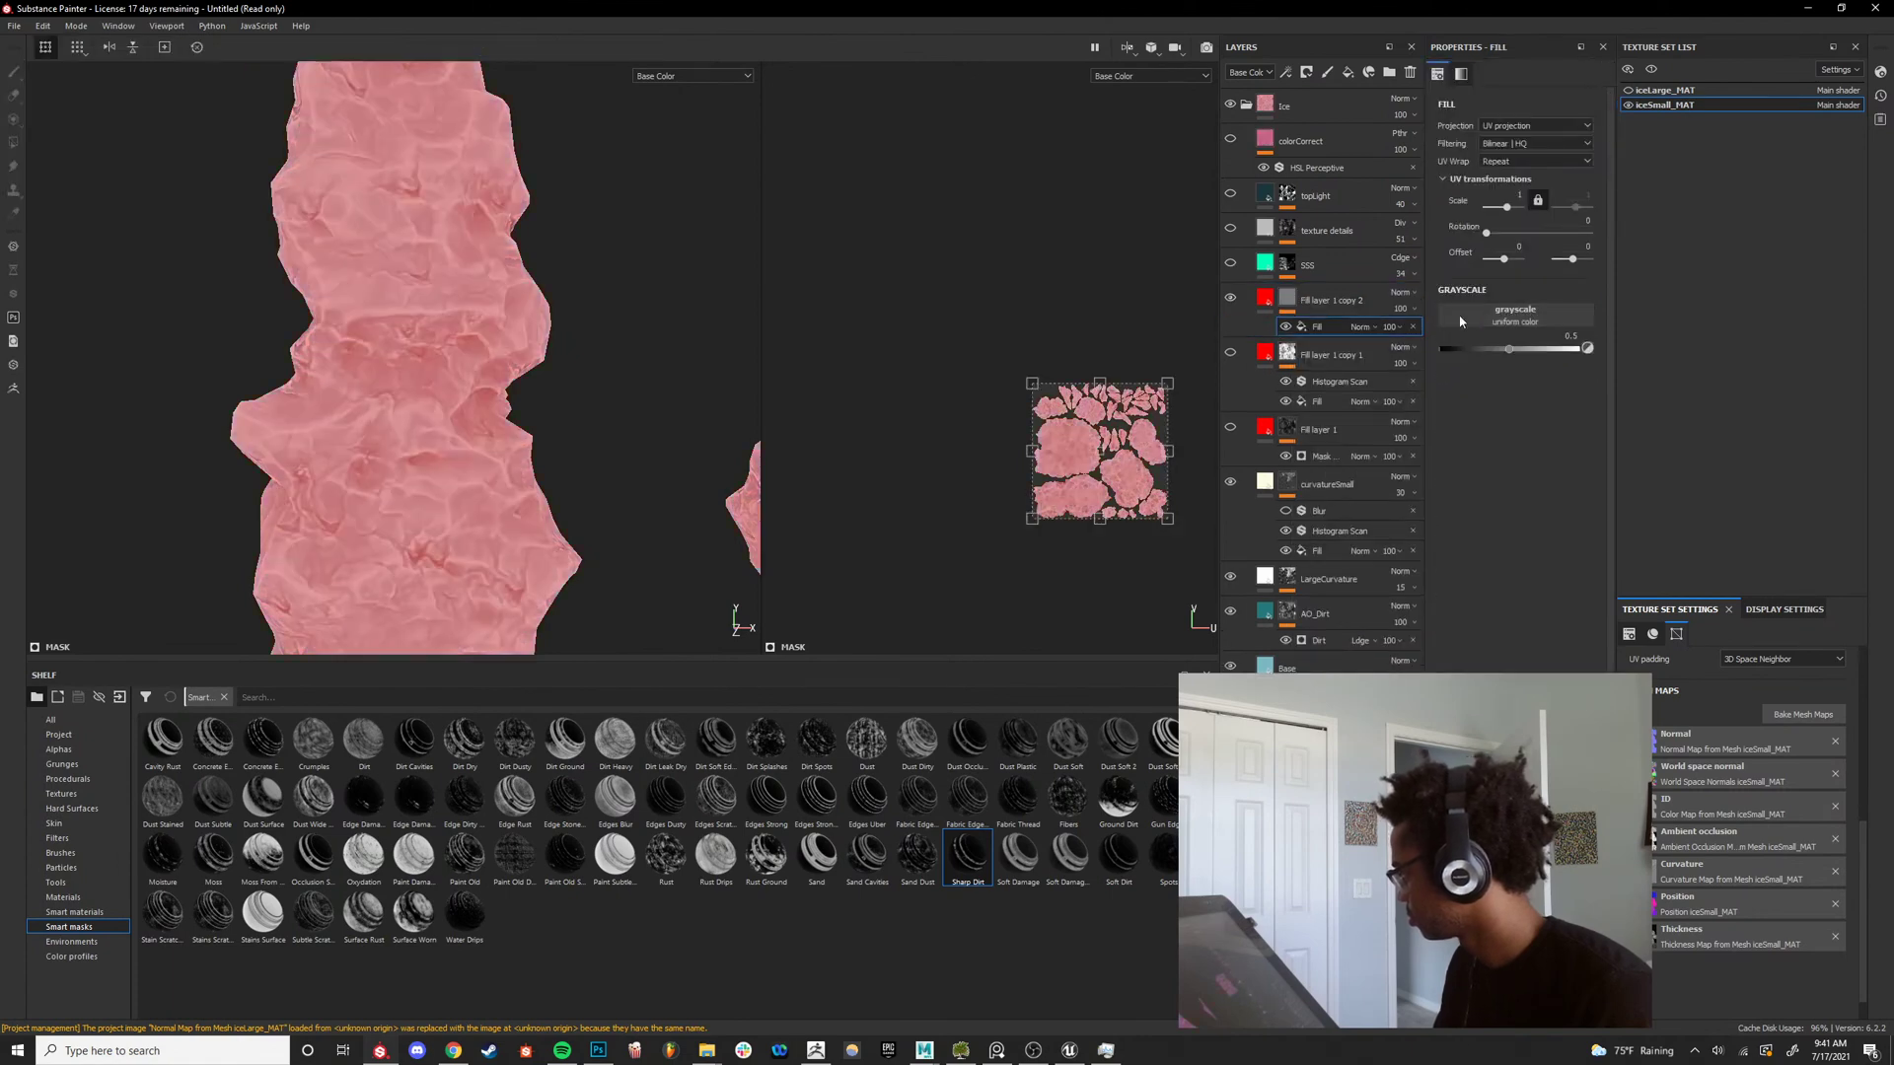
{"action": "left_click", "coordinate": [1465, 314]}
{"action": "left_click", "coordinate": [59, 749]}
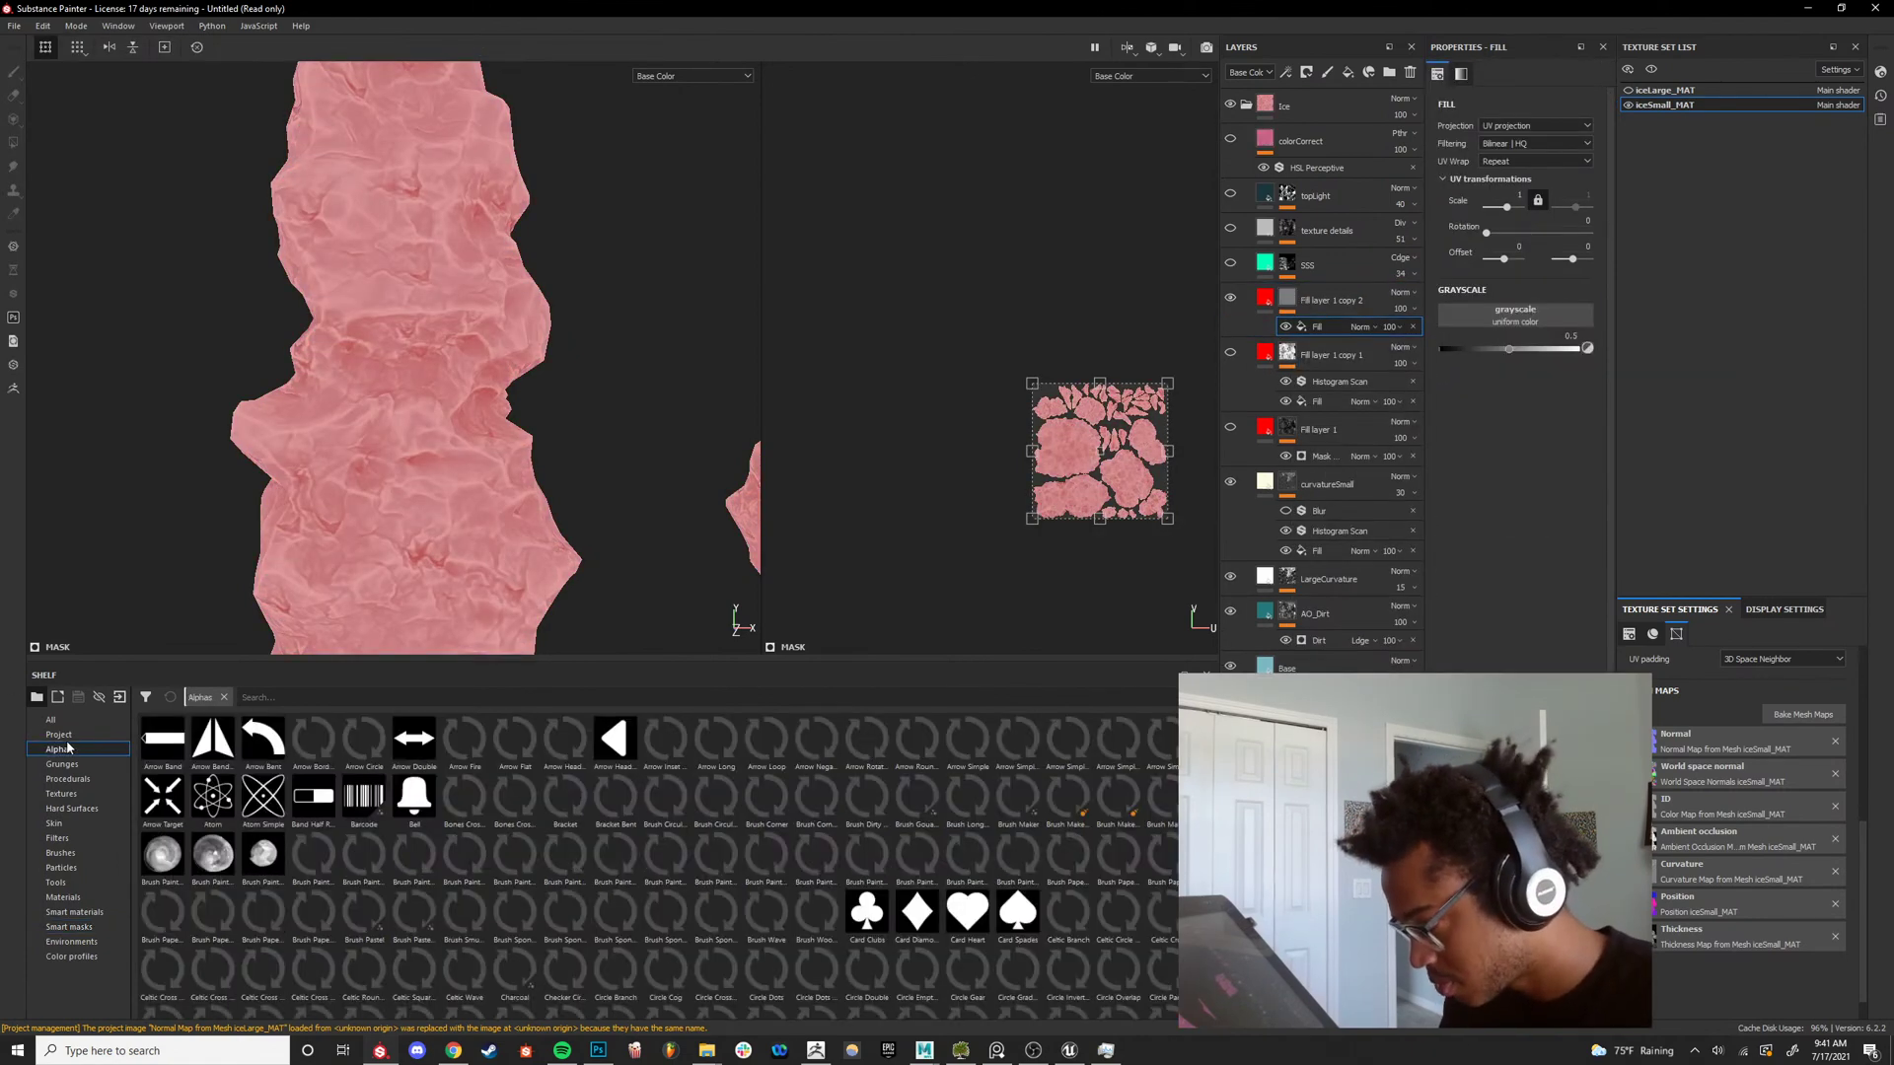
{"action": "left_click", "coordinate": [58, 734]}
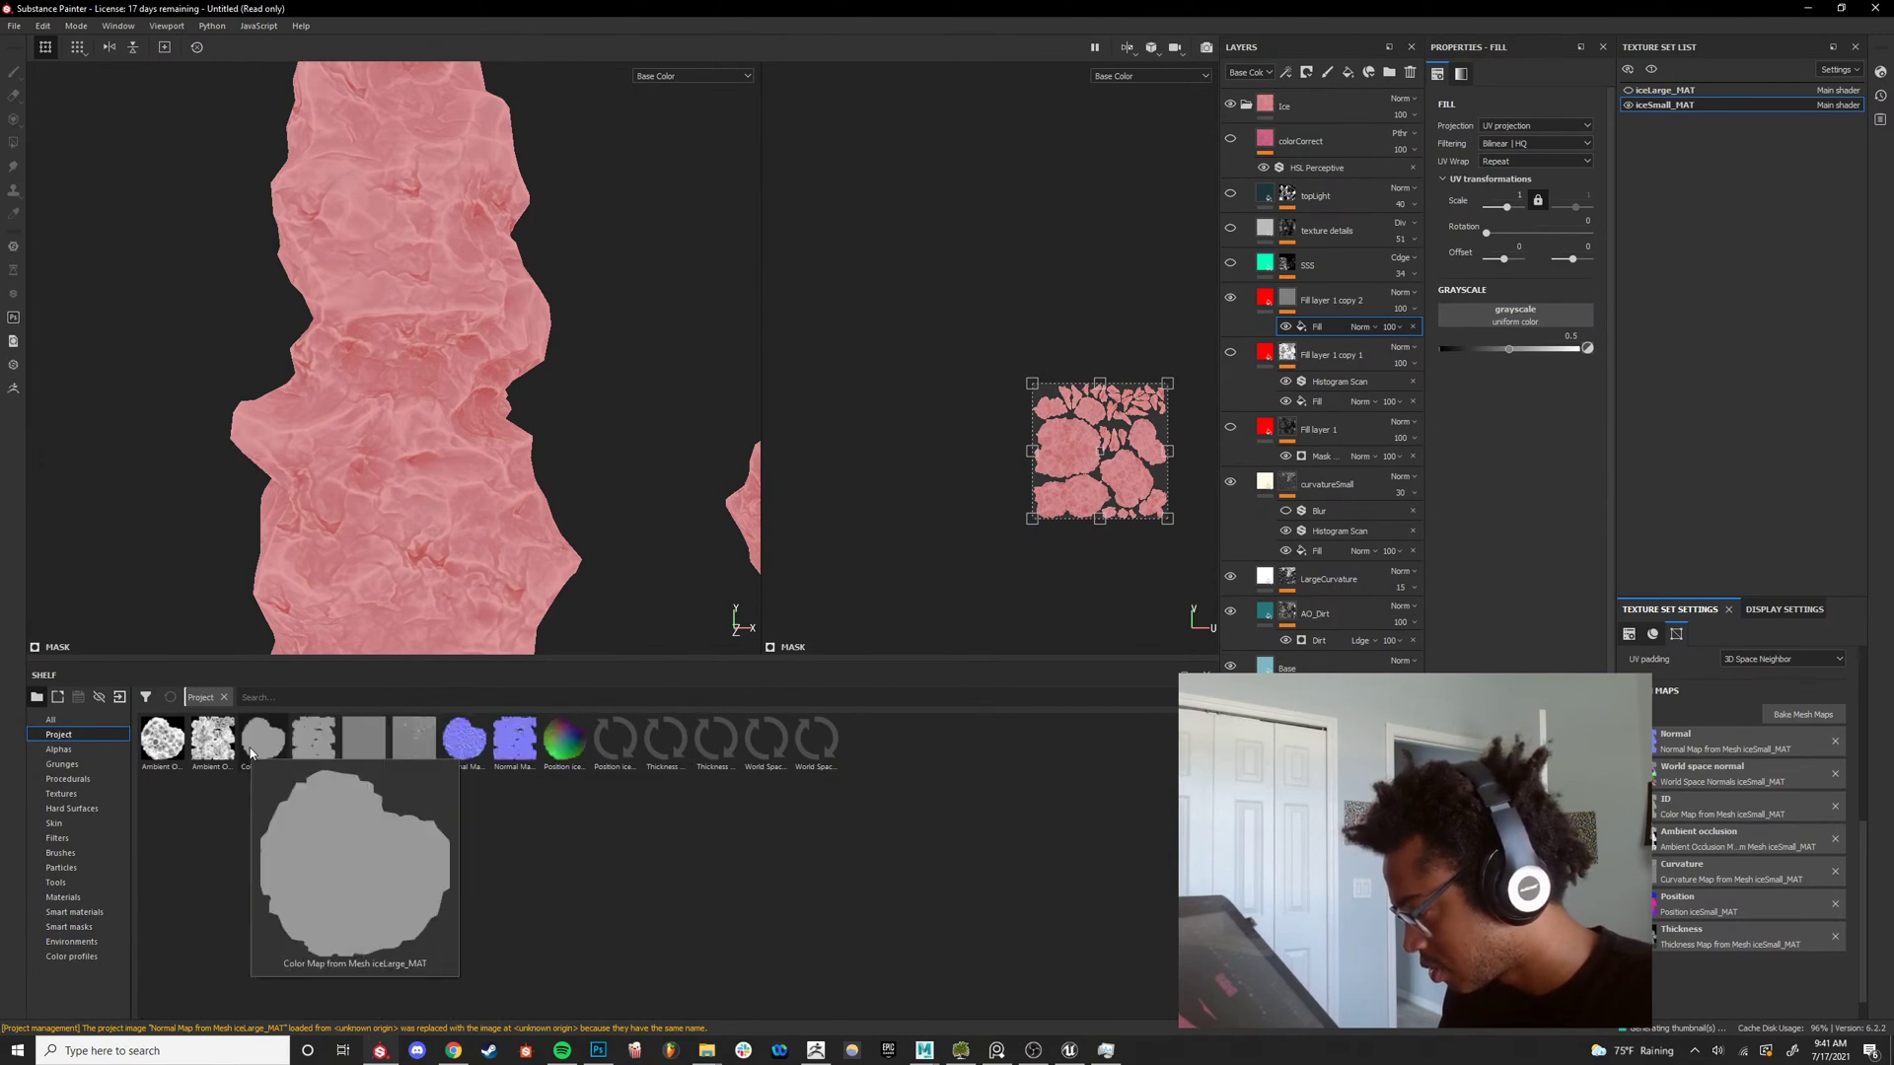
{"action": "mouse_move", "coordinate": [373, 740]}
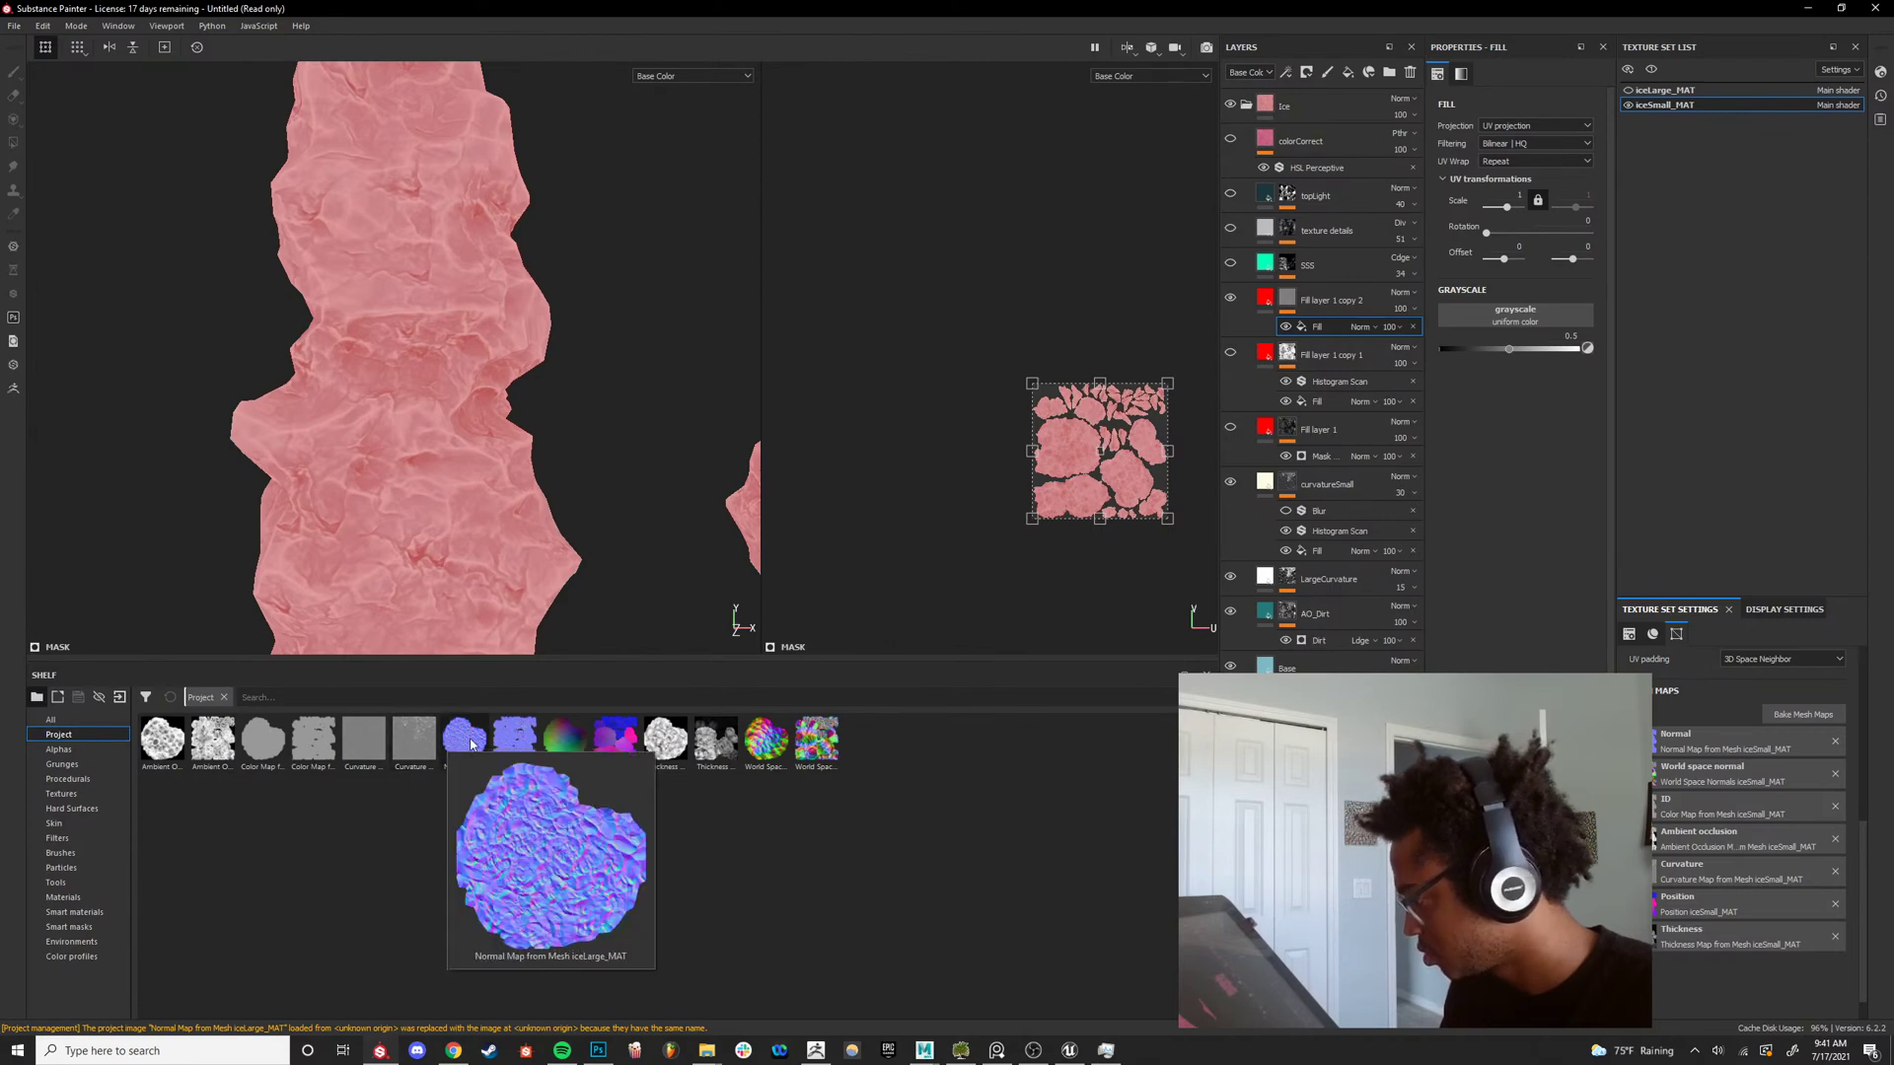
{"action": "mouse_move", "coordinate": [674, 734]}
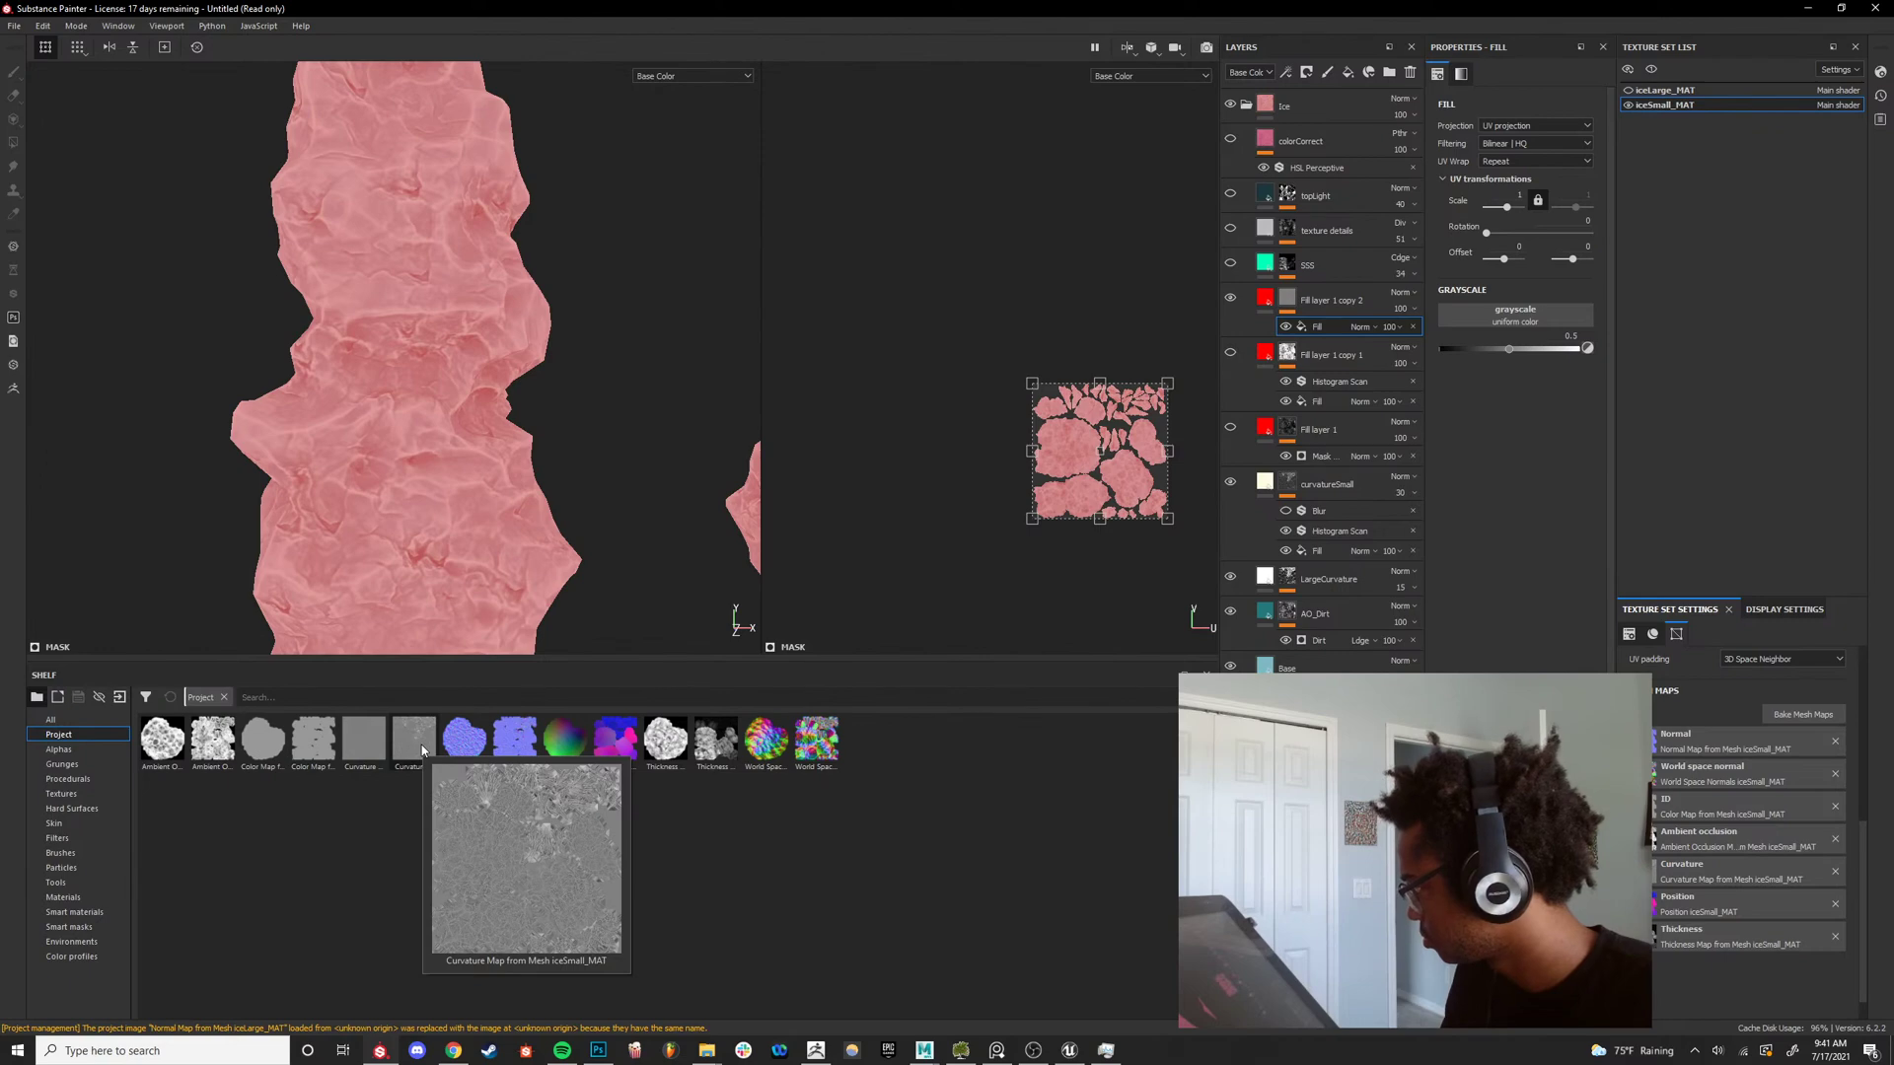
{"action": "left_click_drag", "start_coordinate": [422, 743], "coordinate": [1510, 325]}
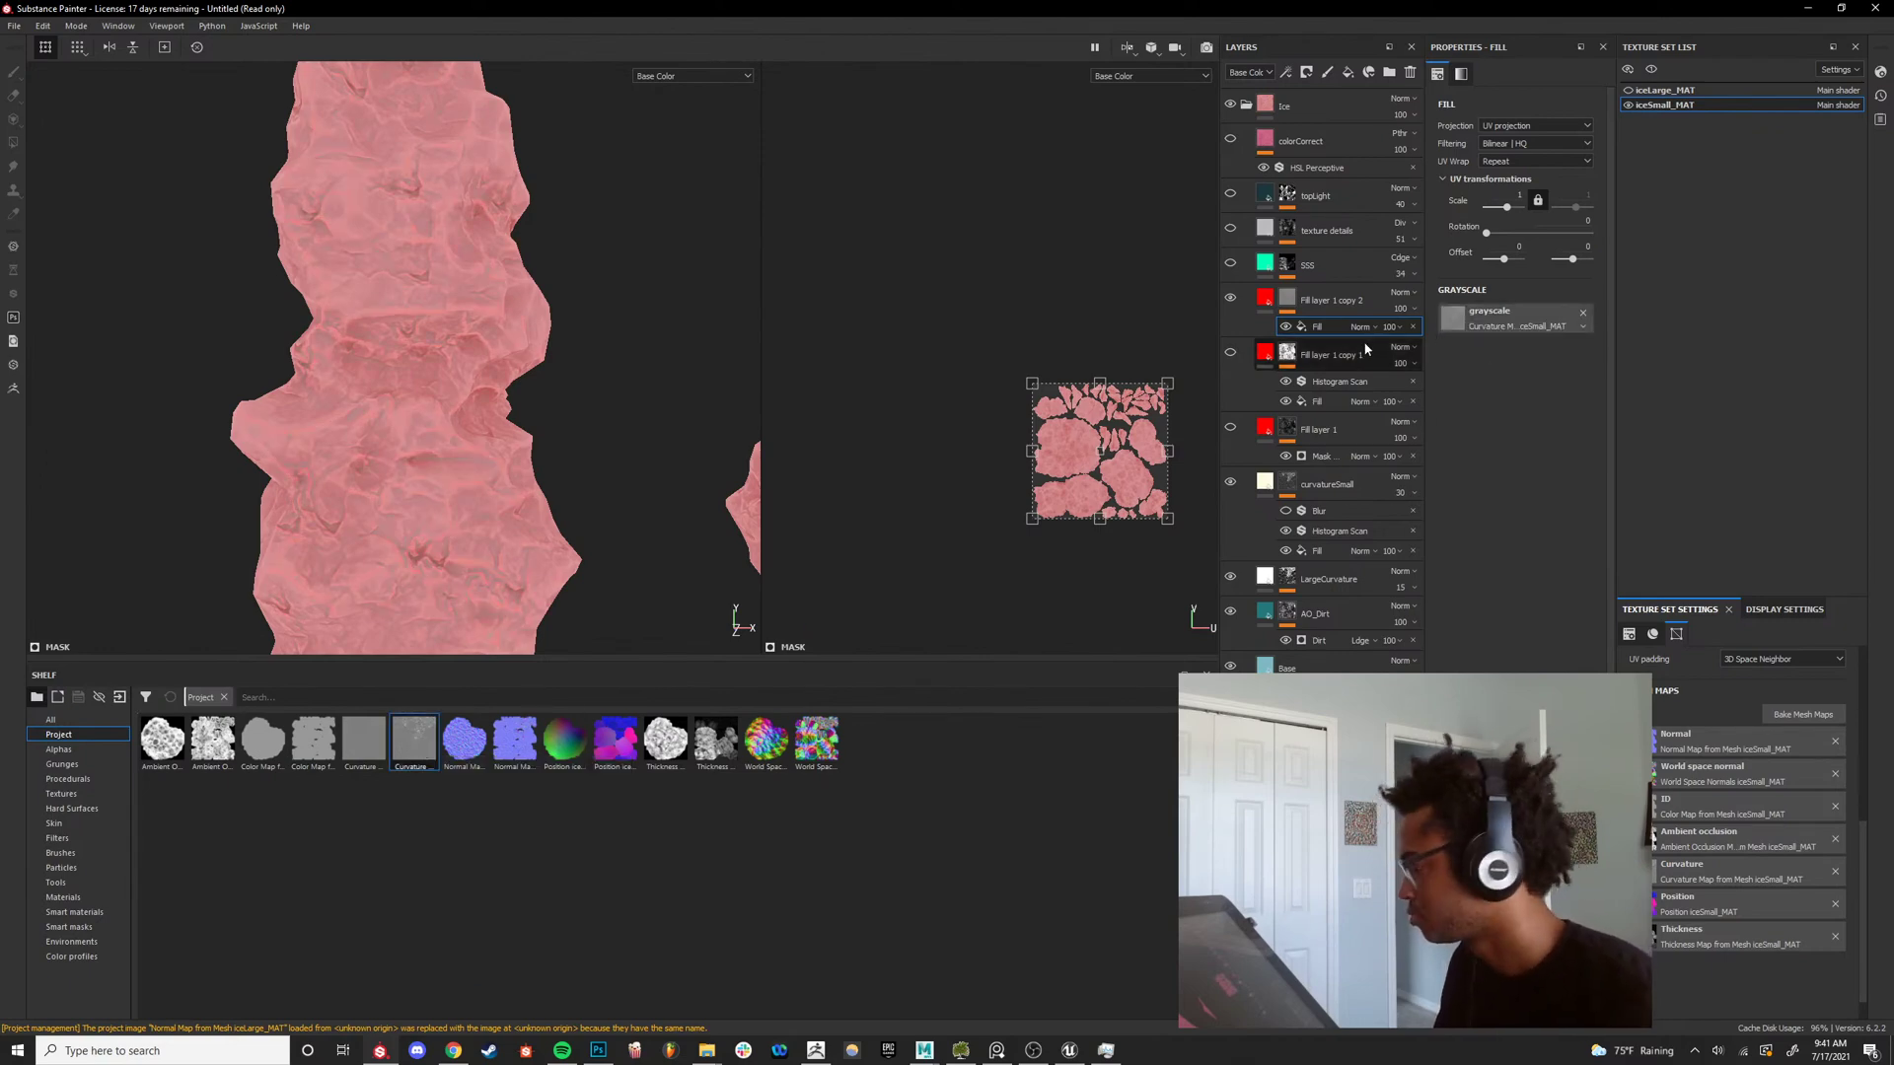
Display the new copy's mask and add a Levels effect over its curvature fill.
{"action": "left_click", "coordinate": [1288, 301]}
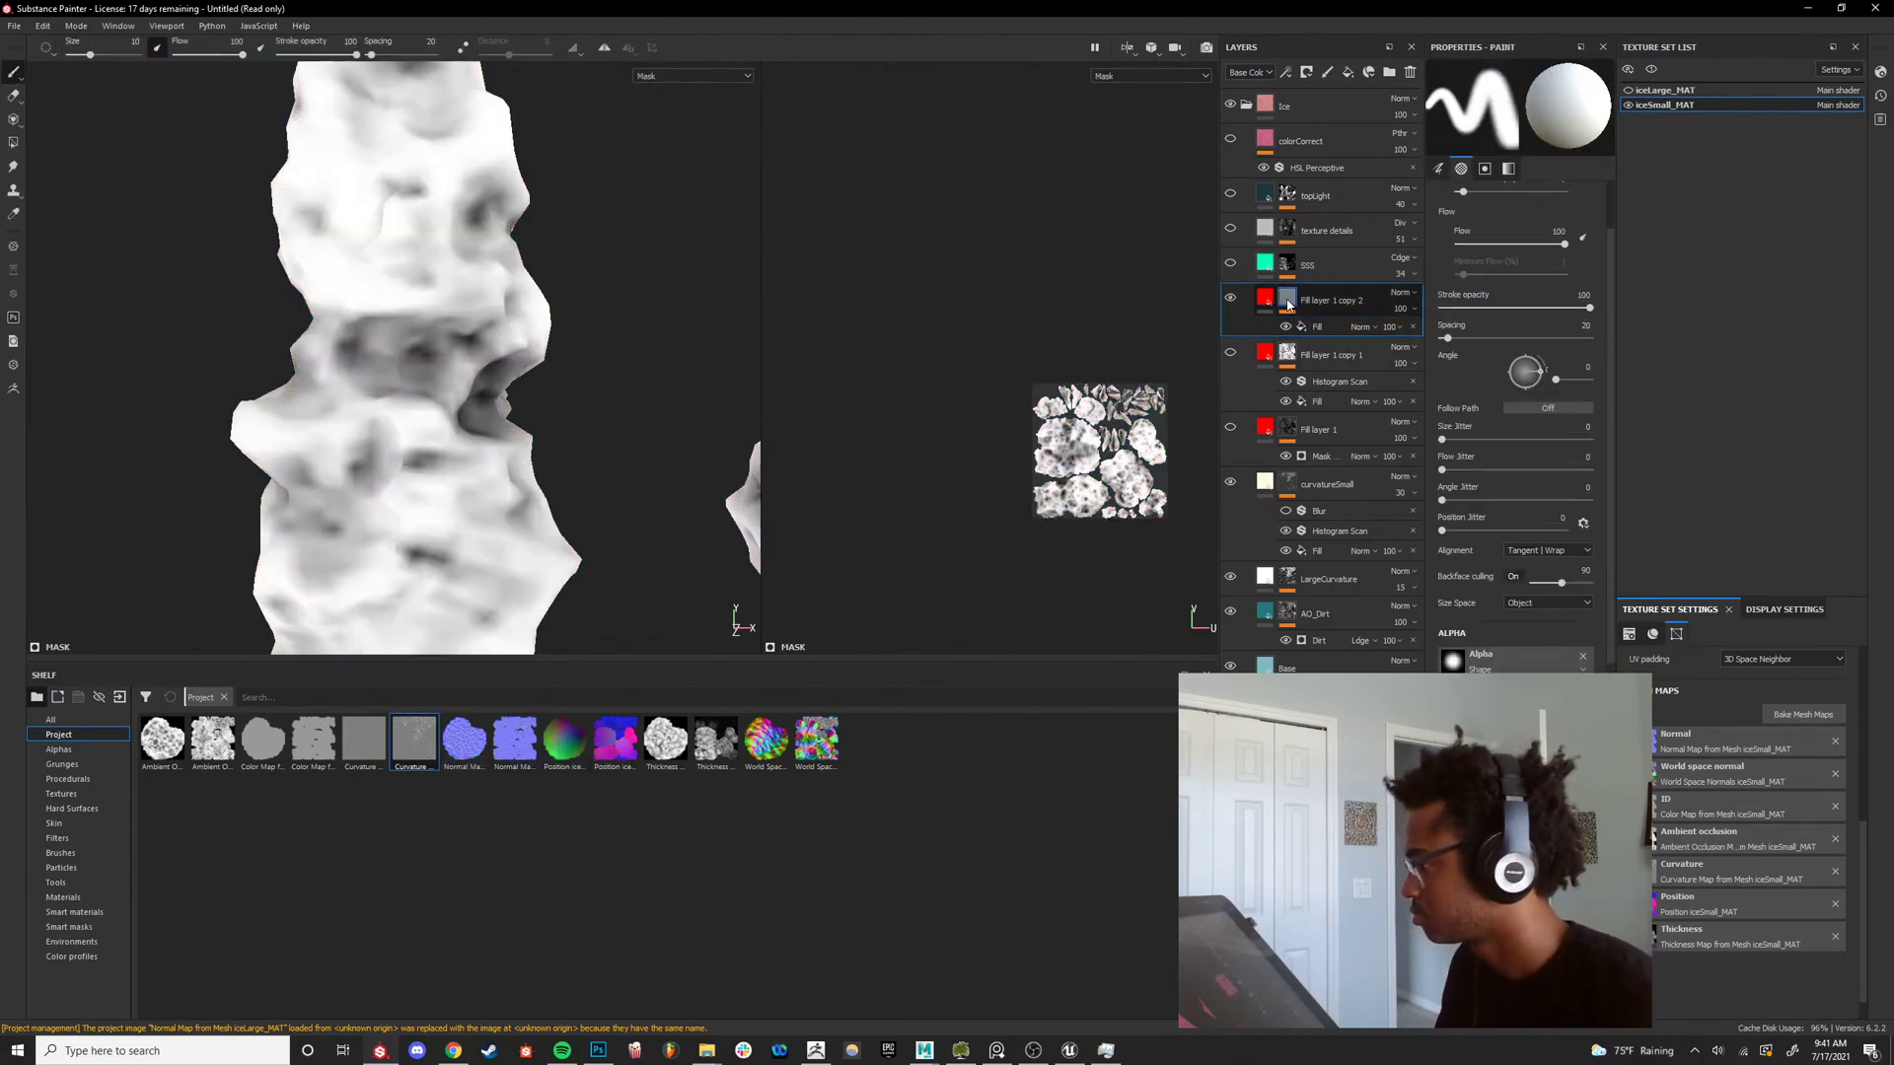
{"action": "right_click", "coordinate": [1334, 328]}
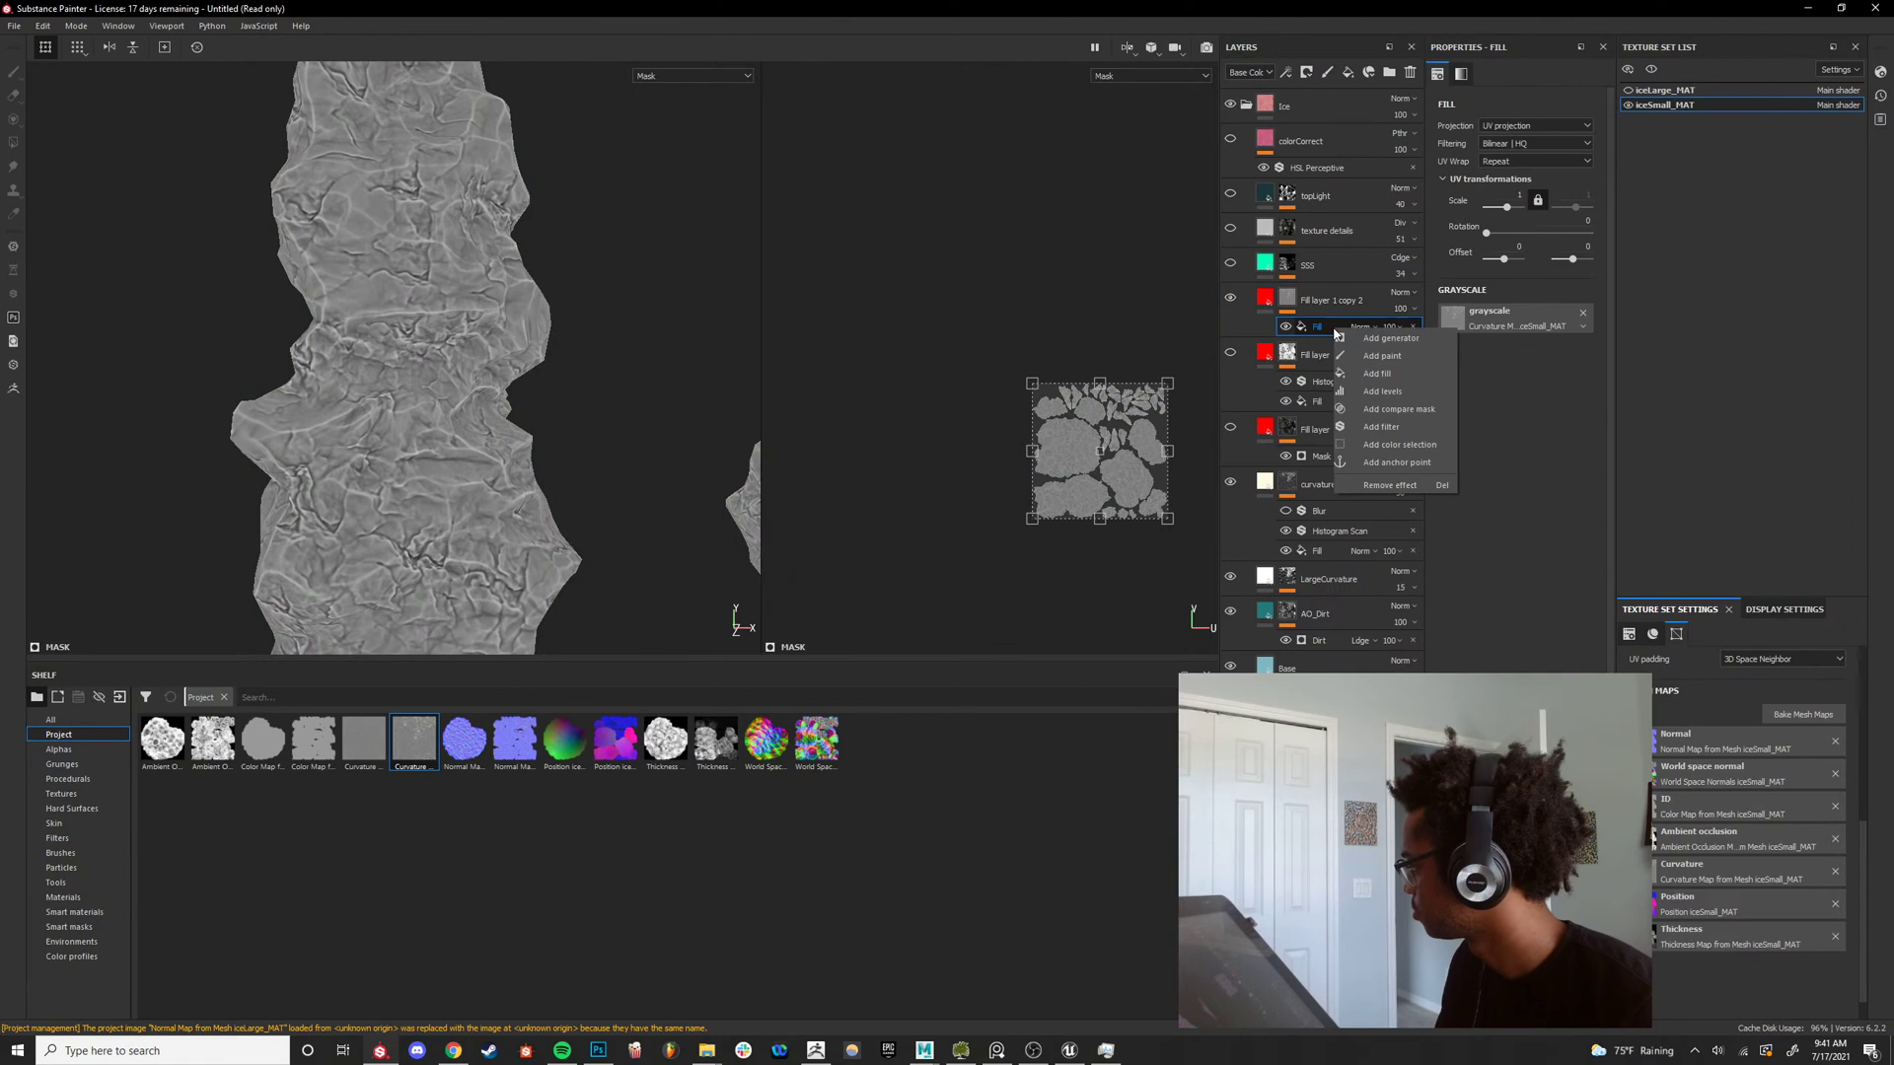
{"action": "left_click", "coordinate": [1384, 392]}
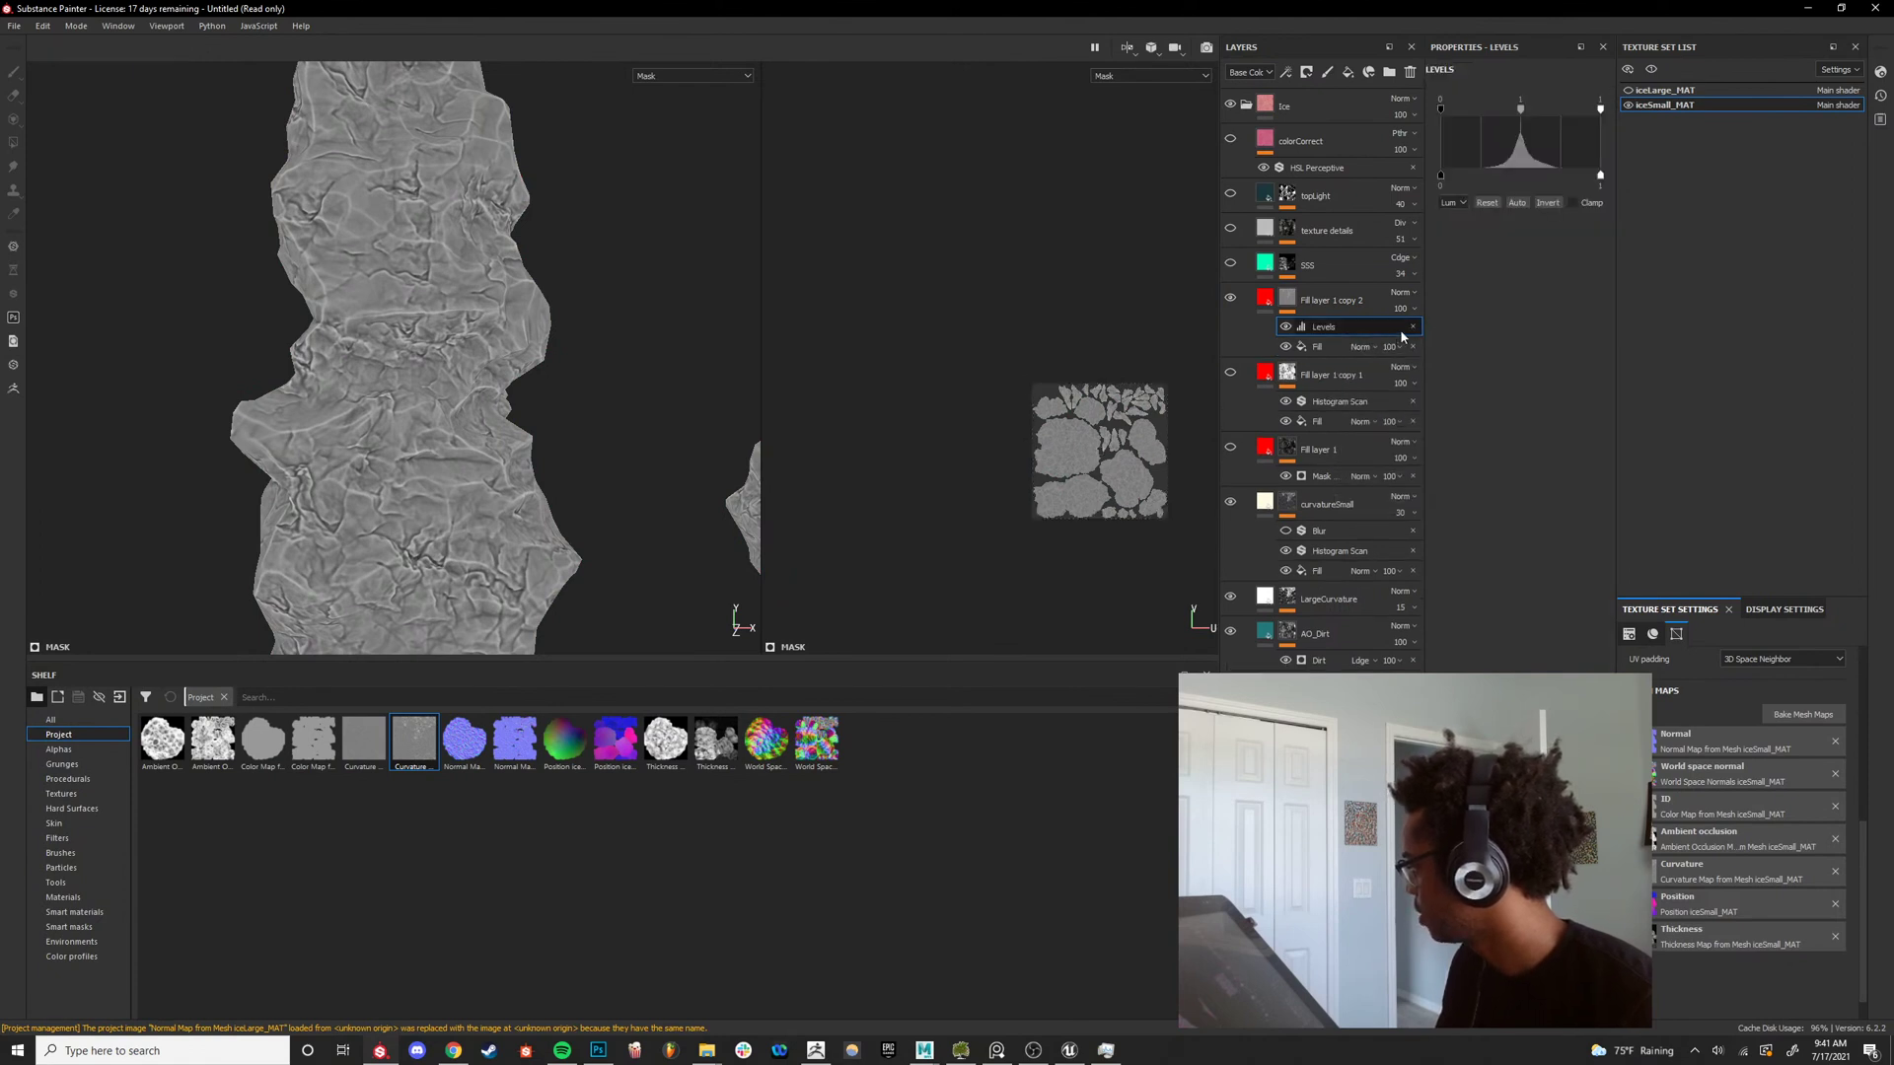
Invert the Levels effect over the curvature fill in Fill layer 1 copy 2's mask, comparing it with the uninverted mask on the ice.
{"action": "left_click", "coordinate": [1548, 204]}
{"action": "right_click_drag", "start_coordinate": [326, 394], "coordinate": [444, 399], "text": "alt"}
{"action": "left_click_drag", "start_coordinate": [434, 394], "coordinate": [361, 327], "text": "alt"}
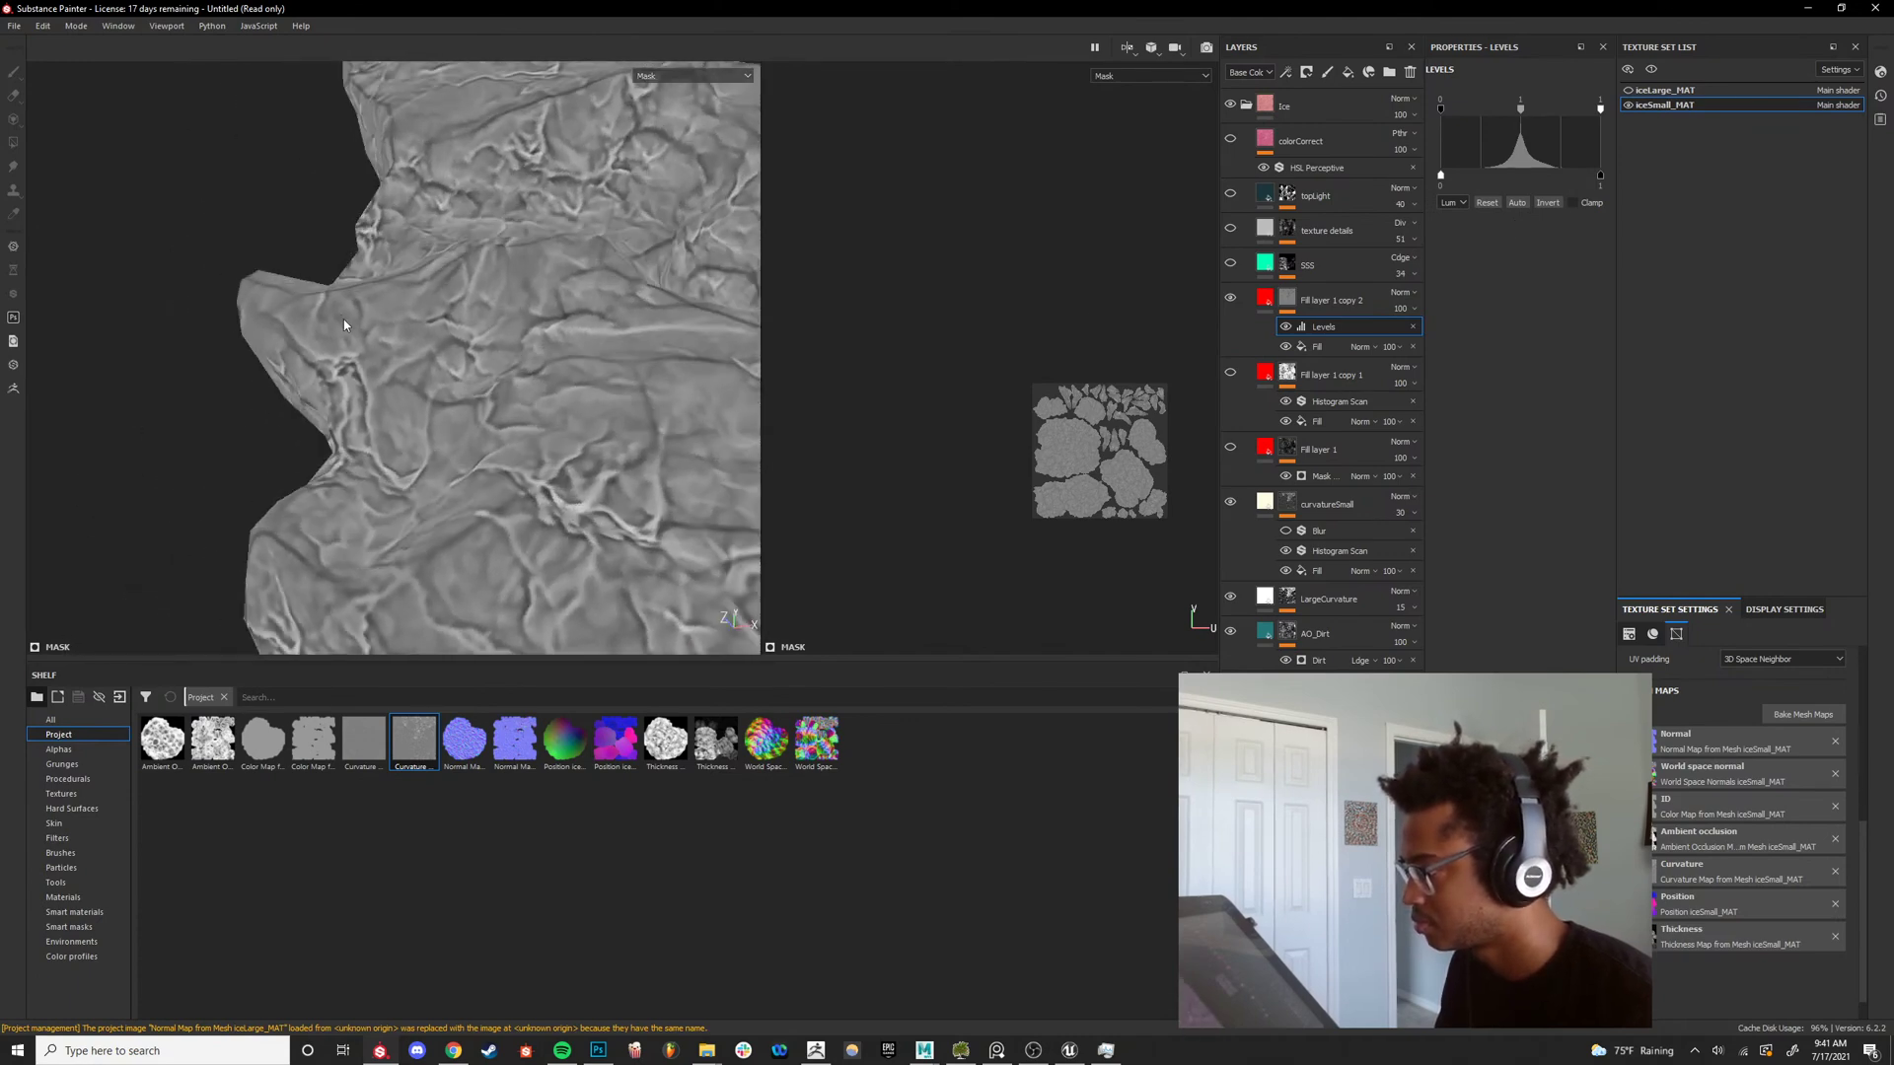
{"action": "key", "text": "ctrl+z"}
{"action": "left_click_drag", "start_coordinate": [538, 439], "coordinate": [664, 510], "text": "alt"}
{"action": "right_click", "coordinate": [1333, 337]}
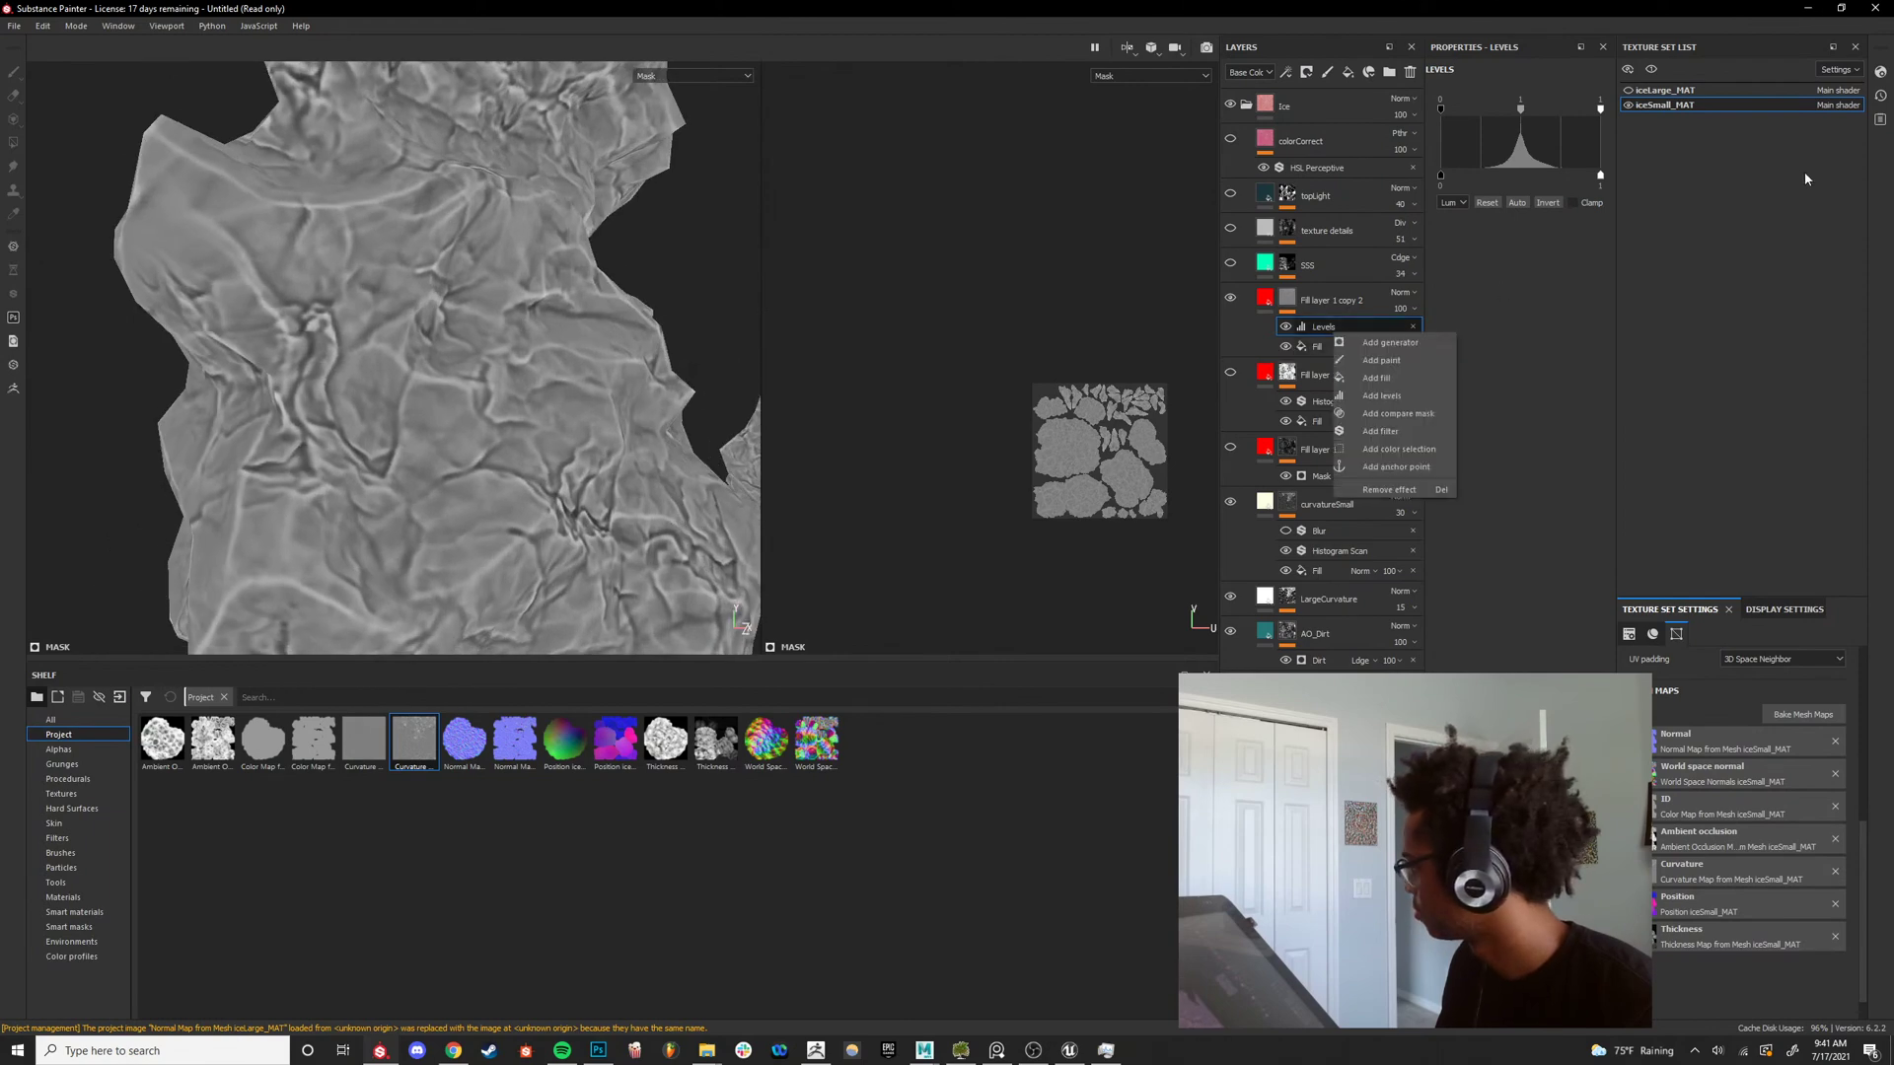
{"action": "left_click", "coordinate": [1550, 202]}
Add a Histogram Scan filter above the Levels effect in Fill layer 1 copy 2's mask and set its position to 0.27.
{"action": "right_click", "coordinate": [1315, 333]}
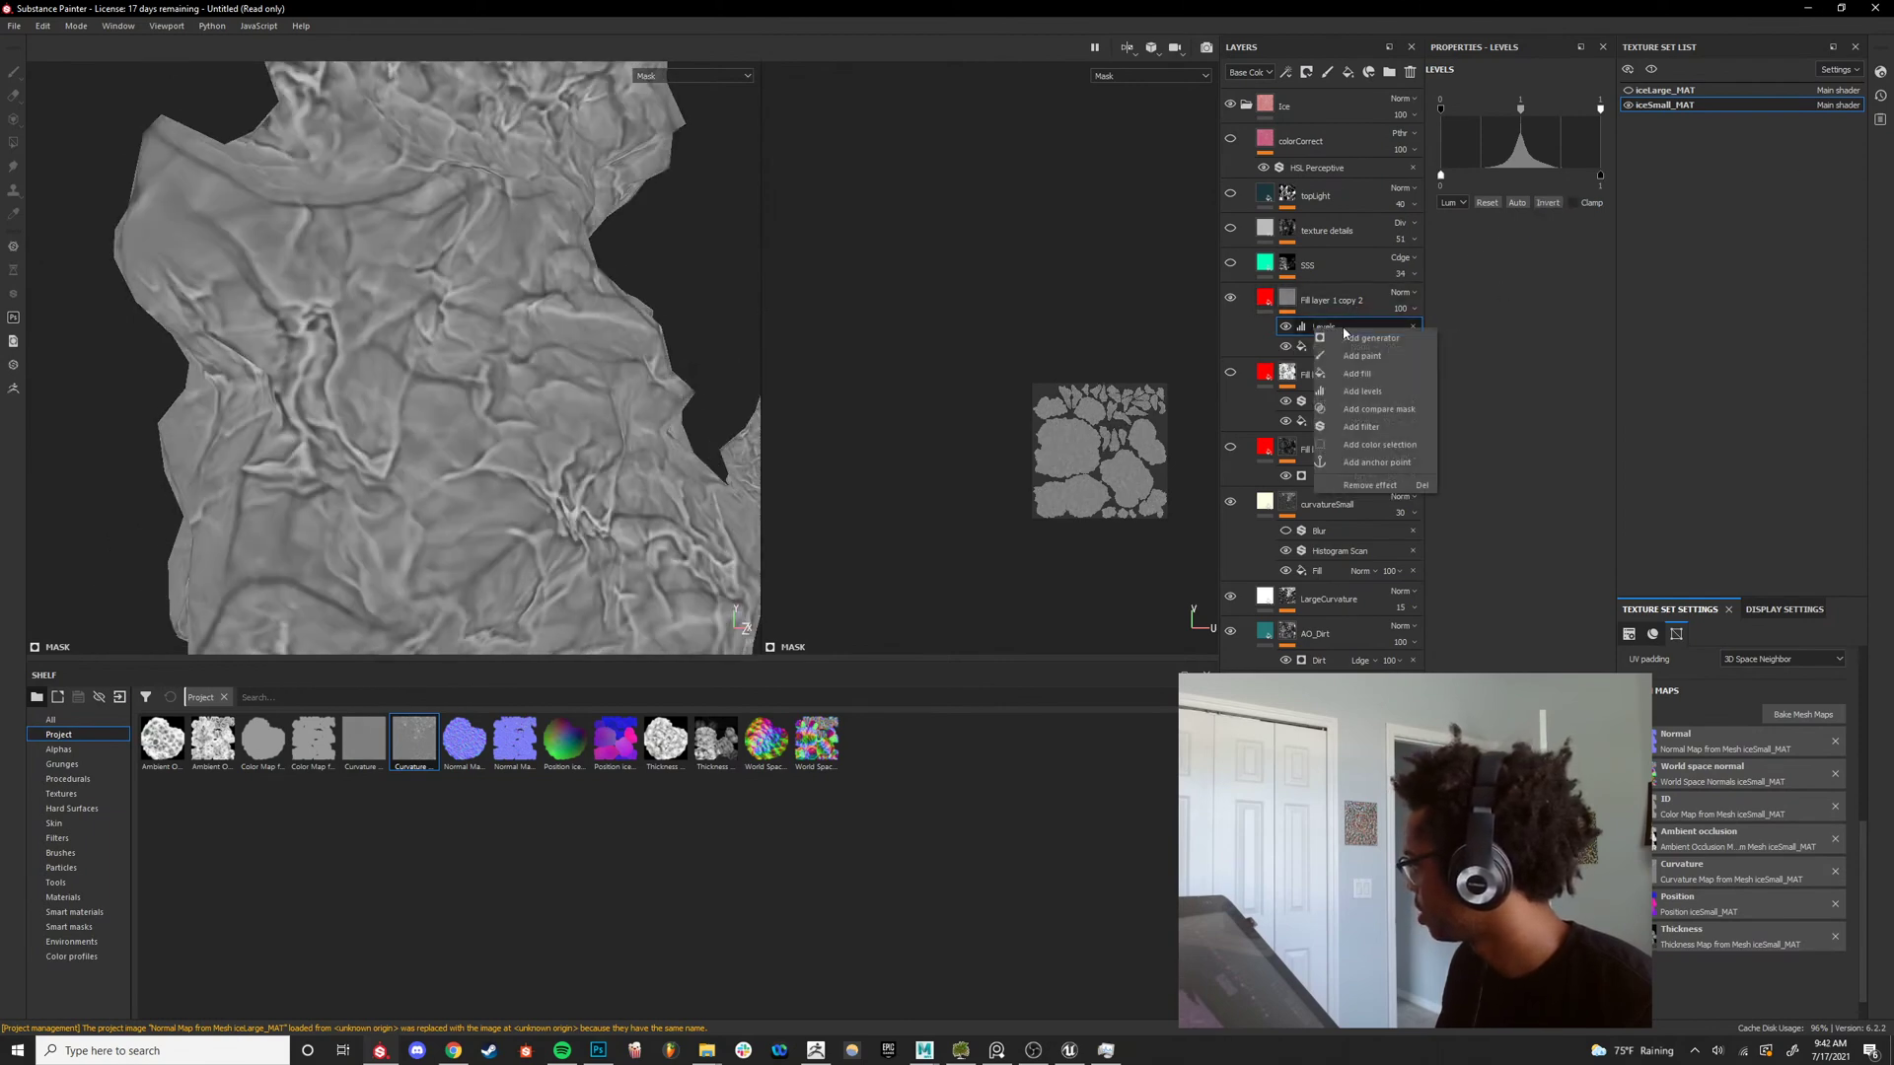
{"action": "left_click", "coordinate": [1370, 427]}
{"action": "left_click", "coordinate": [1514, 150]}
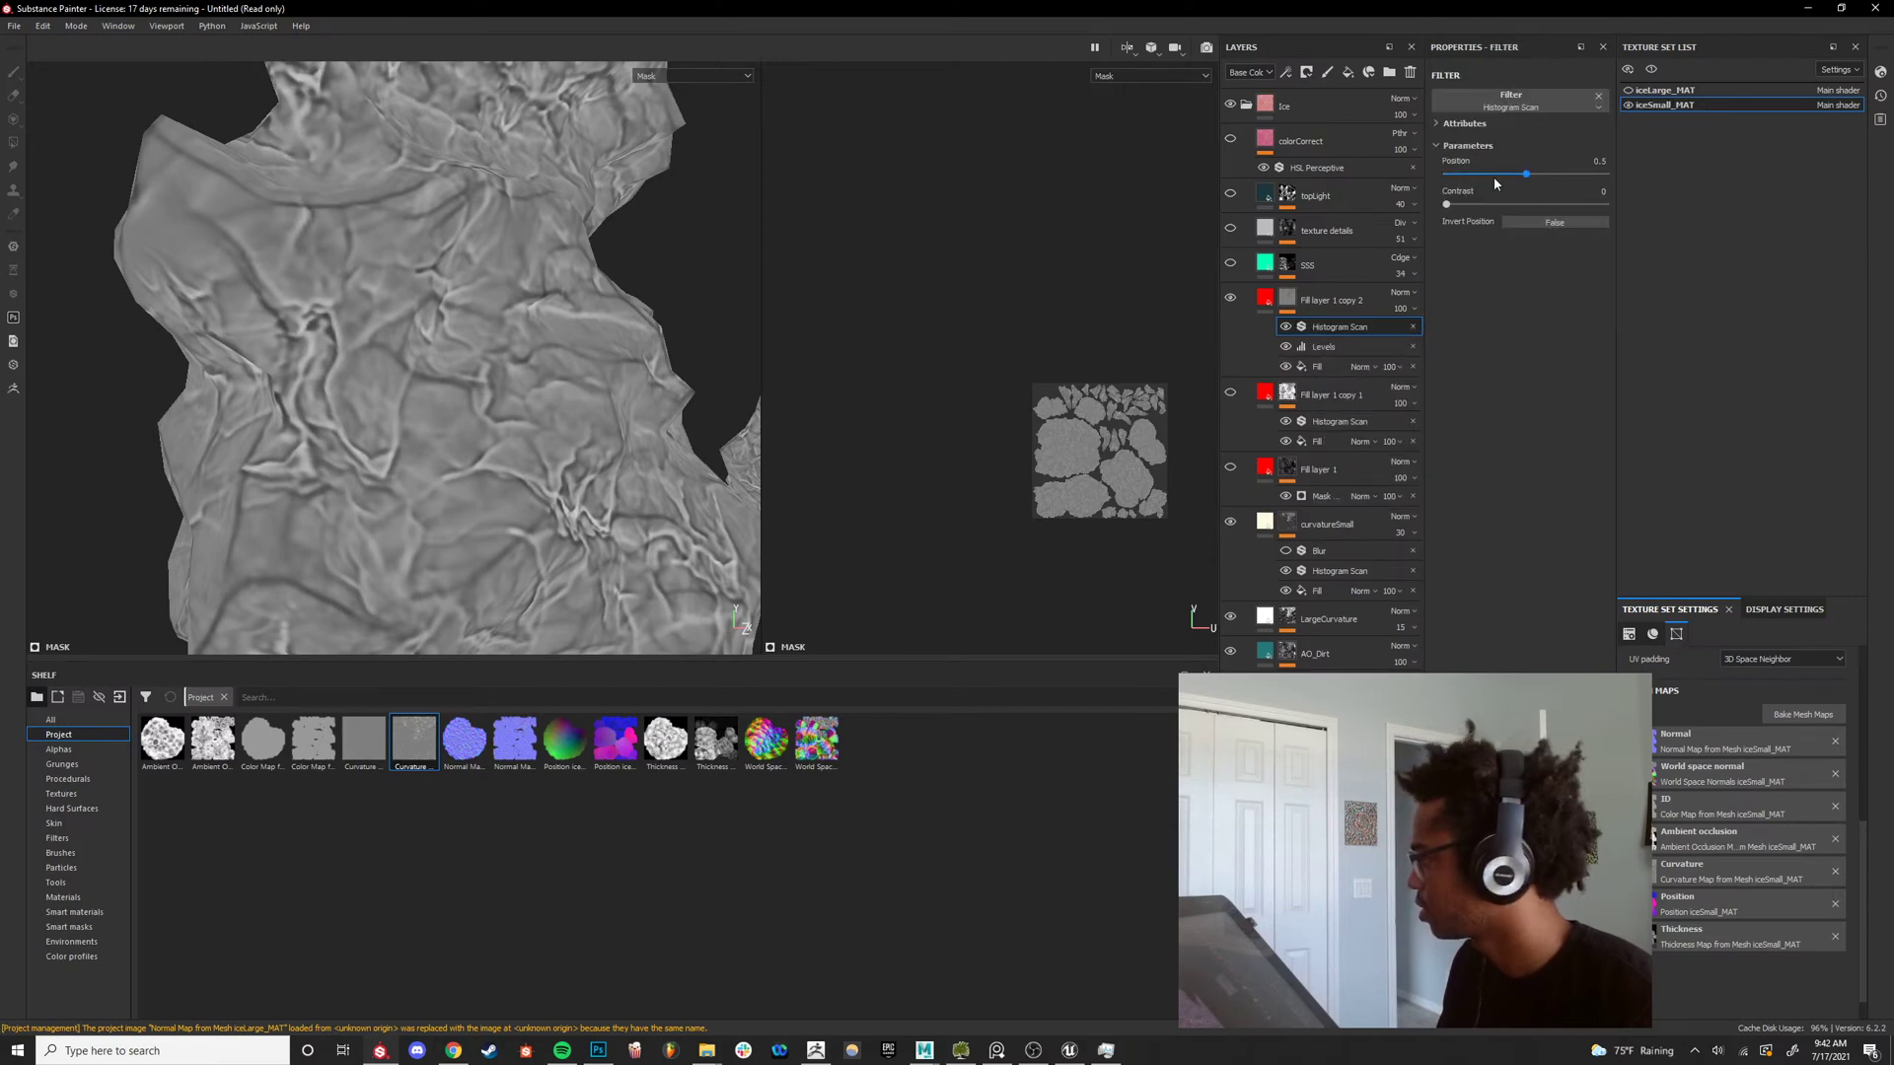
{"action": "mouse_move", "coordinate": [1502, 180]}
{"action": "left_mouse_down"}
{"action": "mouse_move", "coordinate": [1551, 177]}
{"action": "mouse_move", "coordinate": [1471, 179]}
{"action": "mouse_move", "coordinate": [1490, 185]}
{"action": "left_mouse_up"}
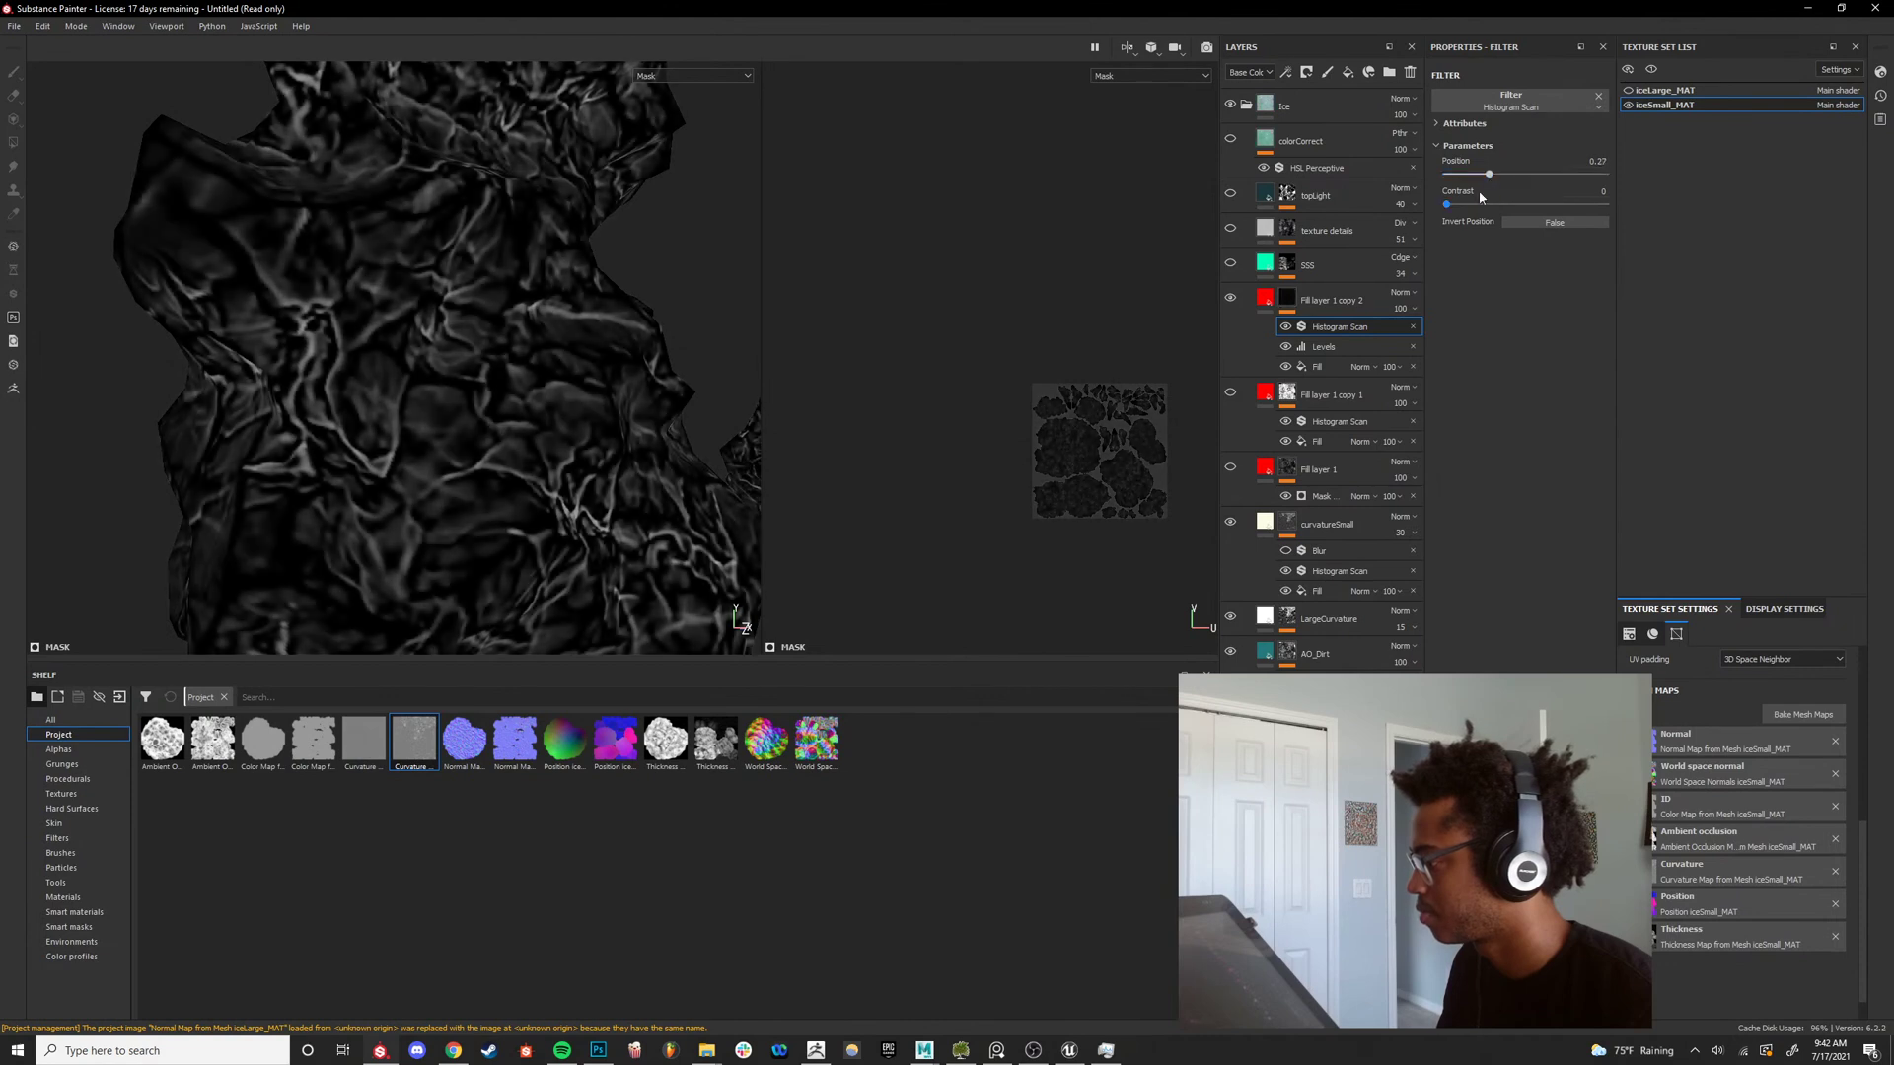
Try a Histogram Scan contrast of 0.33 and inspect the curvature mask around the ice meshes.
{"action": "left_click_drag", "start_coordinate": [430, 459], "coordinate": [549, 345], "text": "alt"}
{"action": "mouse_move", "coordinate": [1471, 206]}
{"action": "left_mouse_down"}
{"action": "mouse_move", "coordinate": [1578, 205]}
{"action": "mouse_move", "coordinate": [1451, 206]}
{"action": "mouse_move", "coordinate": [1527, 178]}
{"action": "mouse_move", "coordinate": [1484, 193]}
{"action": "mouse_move", "coordinate": [1559, 209]}
{"action": "mouse_move", "coordinate": [1504, 219]}
{"action": "left_mouse_up"}
{"action": "left_click_drag", "start_coordinate": [356, 366], "coordinate": [471, 451], "text": "alt"}
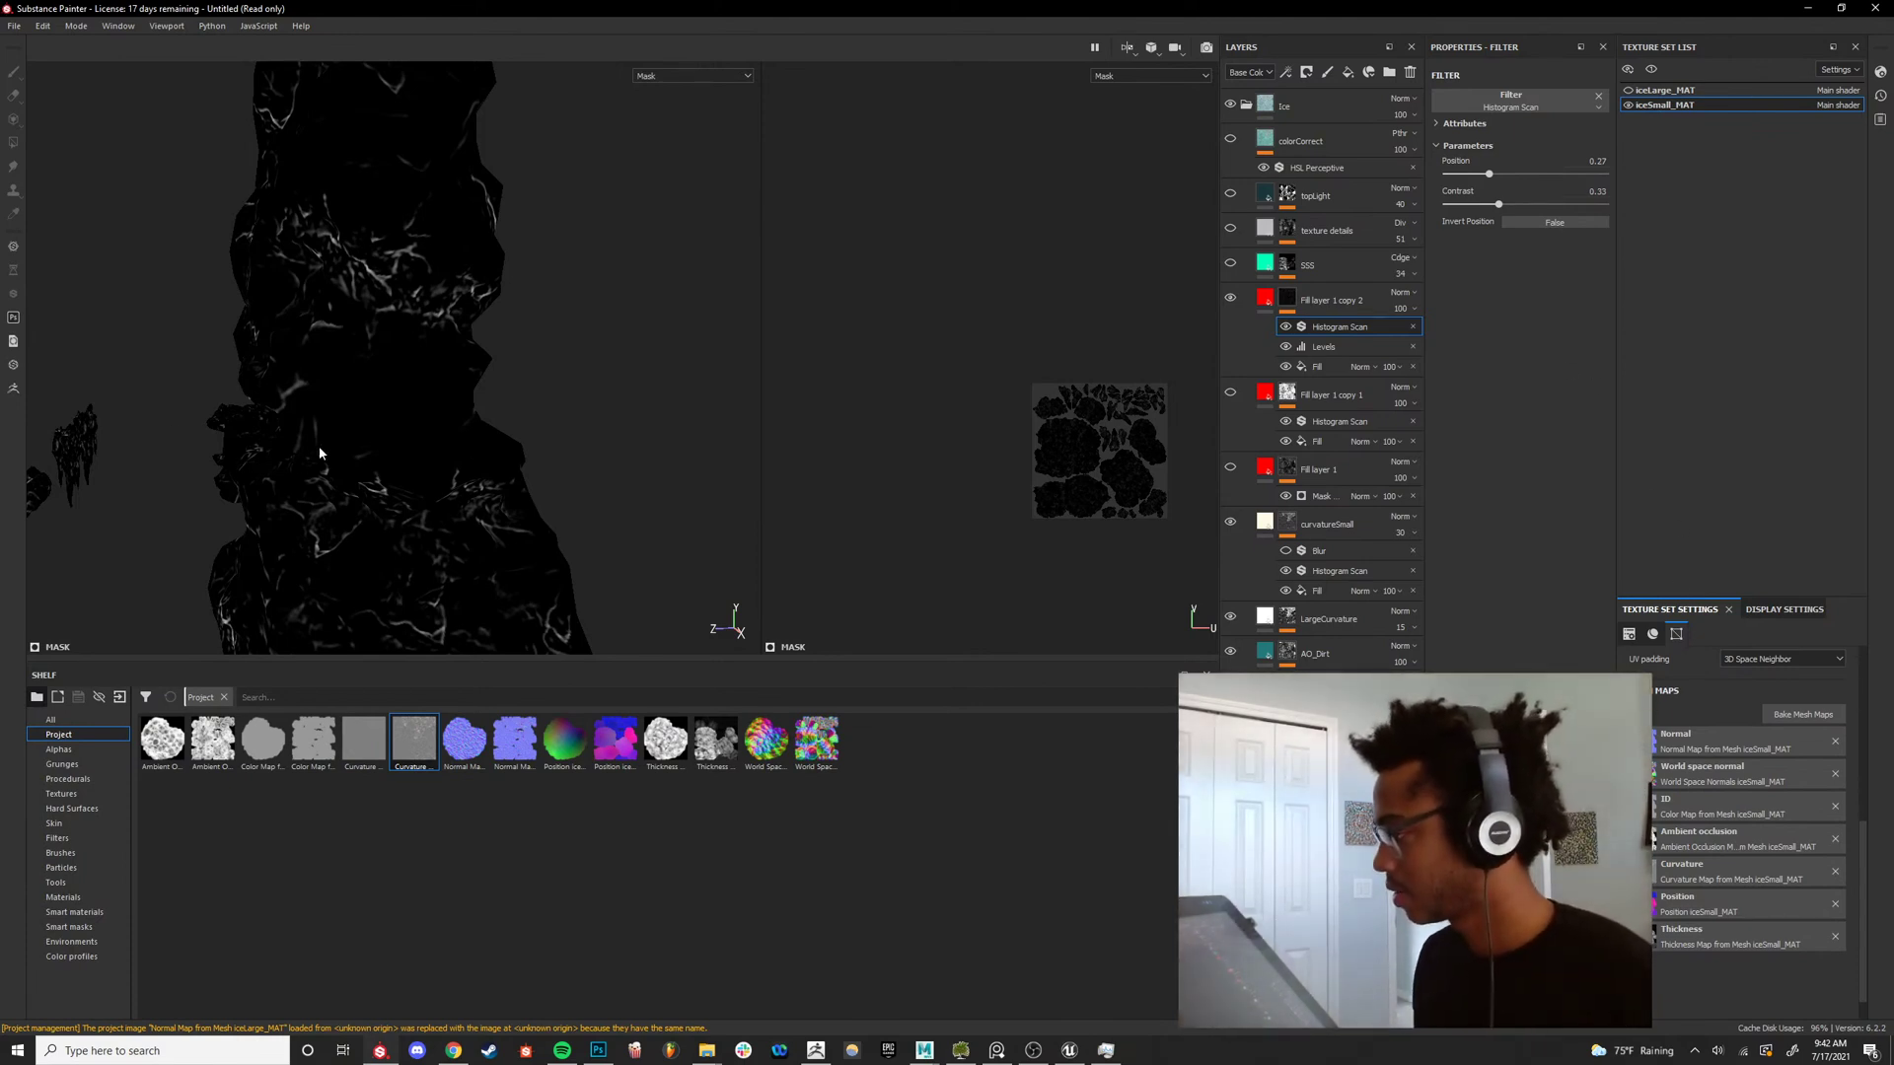
{"action": "left_click_drag", "start_coordinate": [318, 445], "coordinate": [505, 406], "text": "alt"}
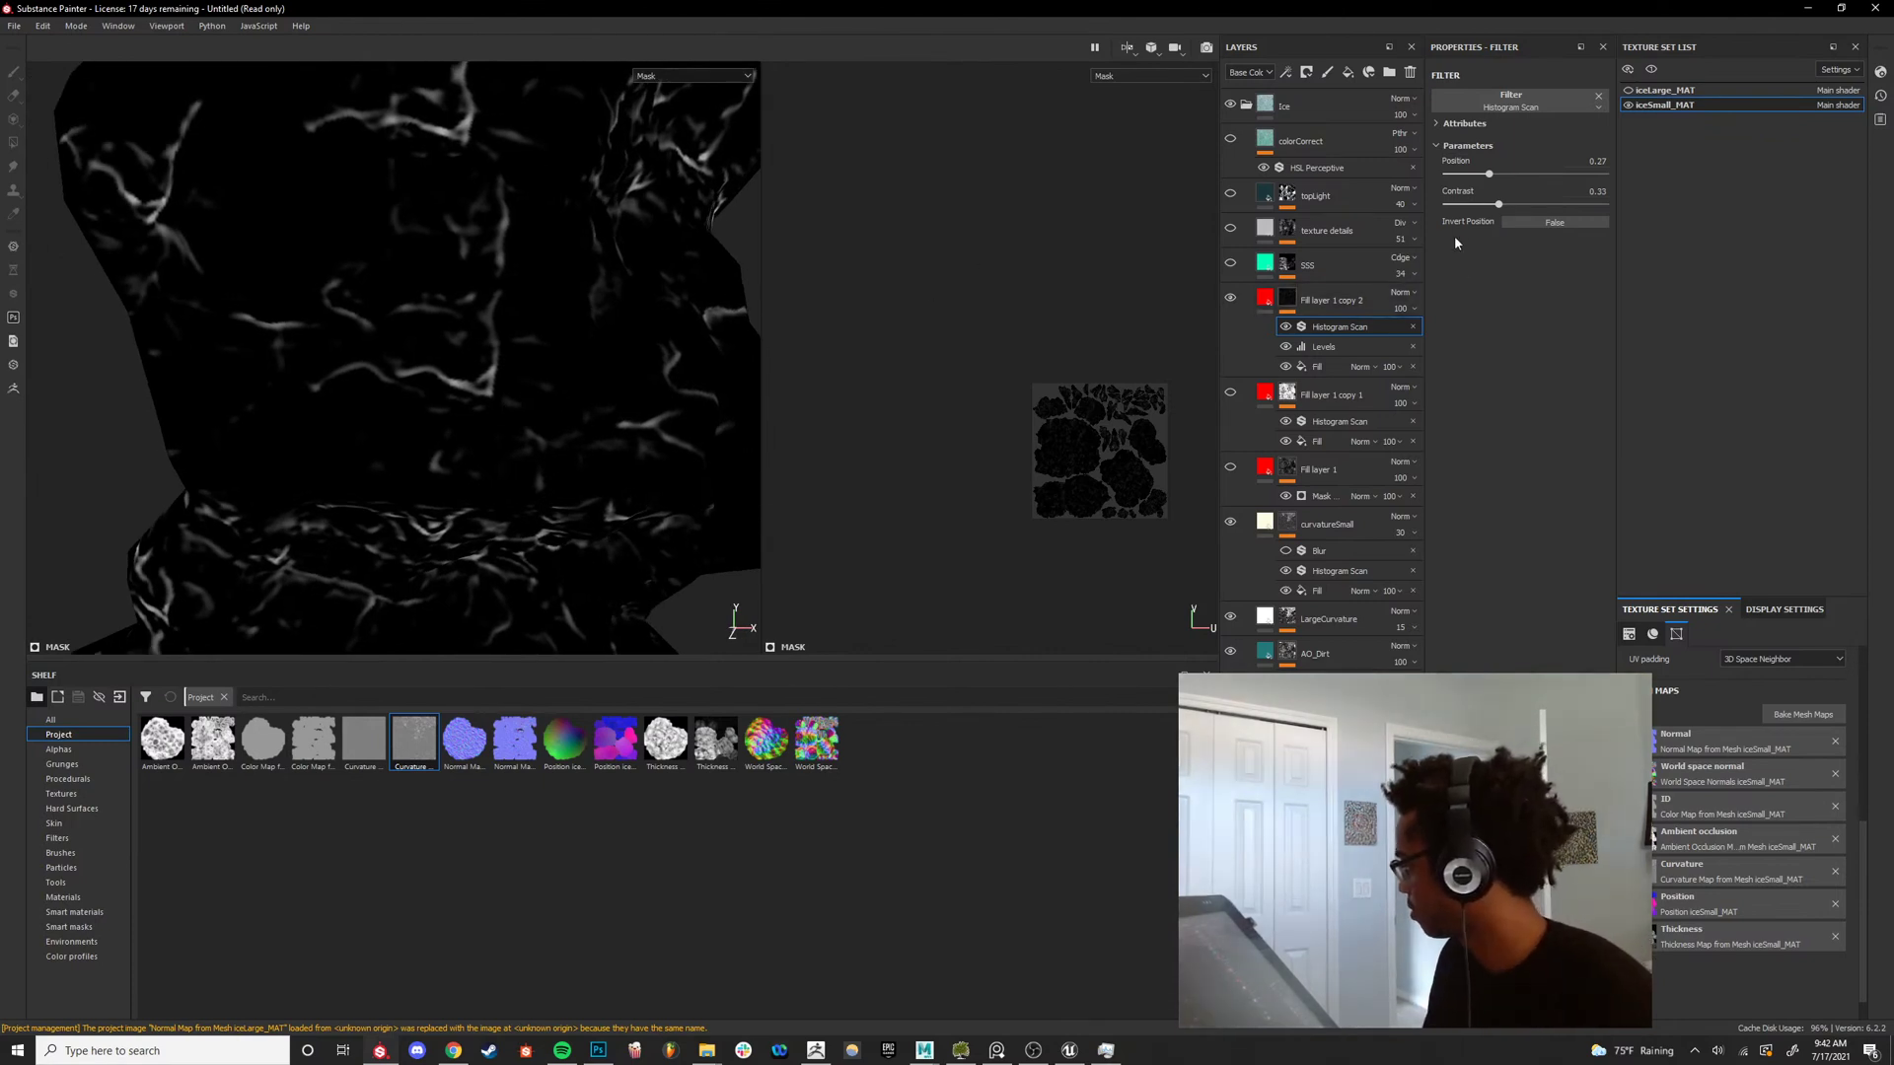
Set the Histogram Scan contrast to 0.02 and check the mask over the whole ice mesh.
{"action": "mouse_move", "coordinate": [1501, 204]}
{"action": "left_mouse_down"}
{"action": "mouse_move", "coordinate": [1533, 205]}
{"action": "mouse_move", "coordinate": [1450, 208]}
{"action": "mouse_move", "coordinate": [1506, 179]}
{"action": "mouse_move", "coordinate": [1490, 180]}
{"action": "left_mouse_up"}
{"action": "scroll", "coordinate": [769, 302], "scroll_direction": "down", "scroll_amount": 4}
{"action": "left_click_drag", "start_coordinate": [684, 307], "coordinate": [555, 471], "text": "alt"}
{"action": "scroll", "coordinate": [467, 343], "scroll_direction": "up", "scroll_amount": 3}
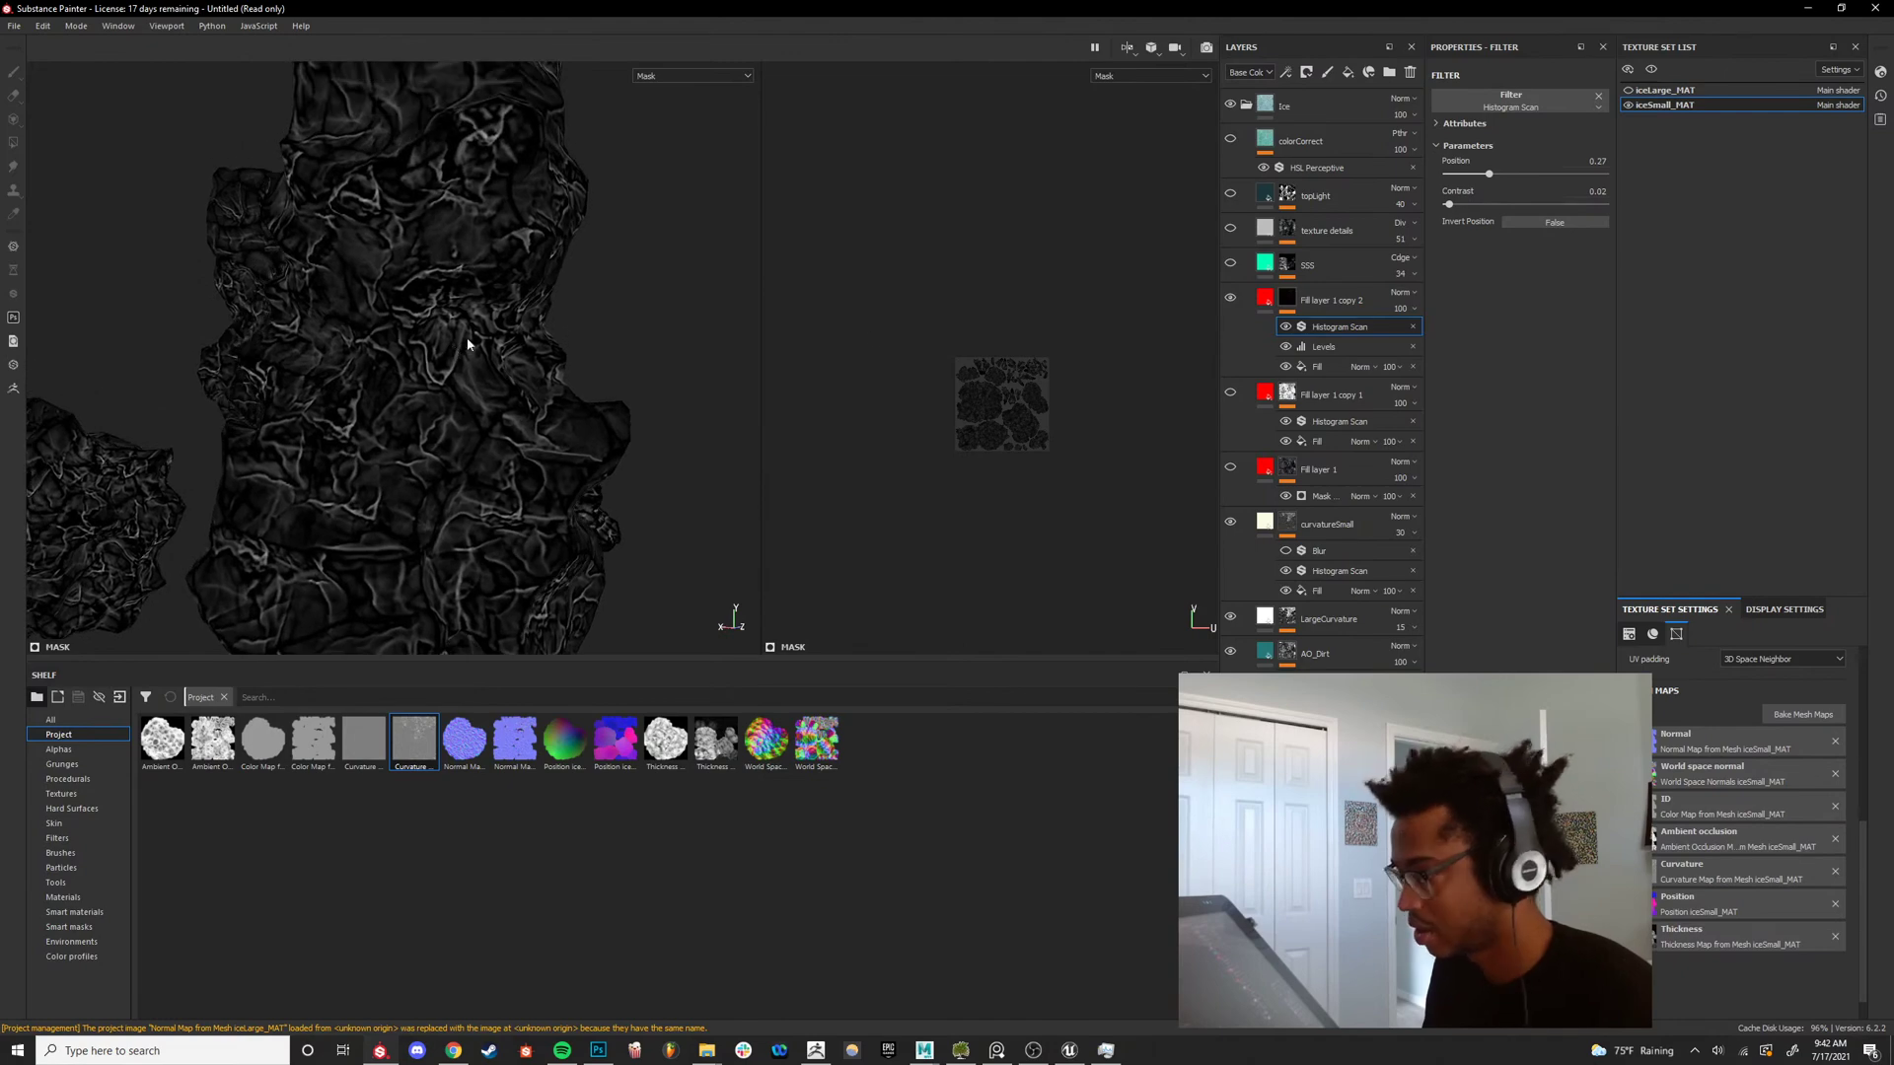
Switch the view from the mask to the base color and inspect the curvature-masked red fill on the ice.
{"action": "left_click", "coordinate": [1266, 297]}
{"action": "left_click_drag", "start_coordinate": [379, 395], "coordinate": [542, 418], "text": "alt"}
{"action": "scroll", "coordinate": [446, 402], "scroll_direction": "down", "scroll_amount": 4}
{"action": "scroll", "coordinate": [528, 394], "scroll_direction": "up", "scroll_amount": 4}
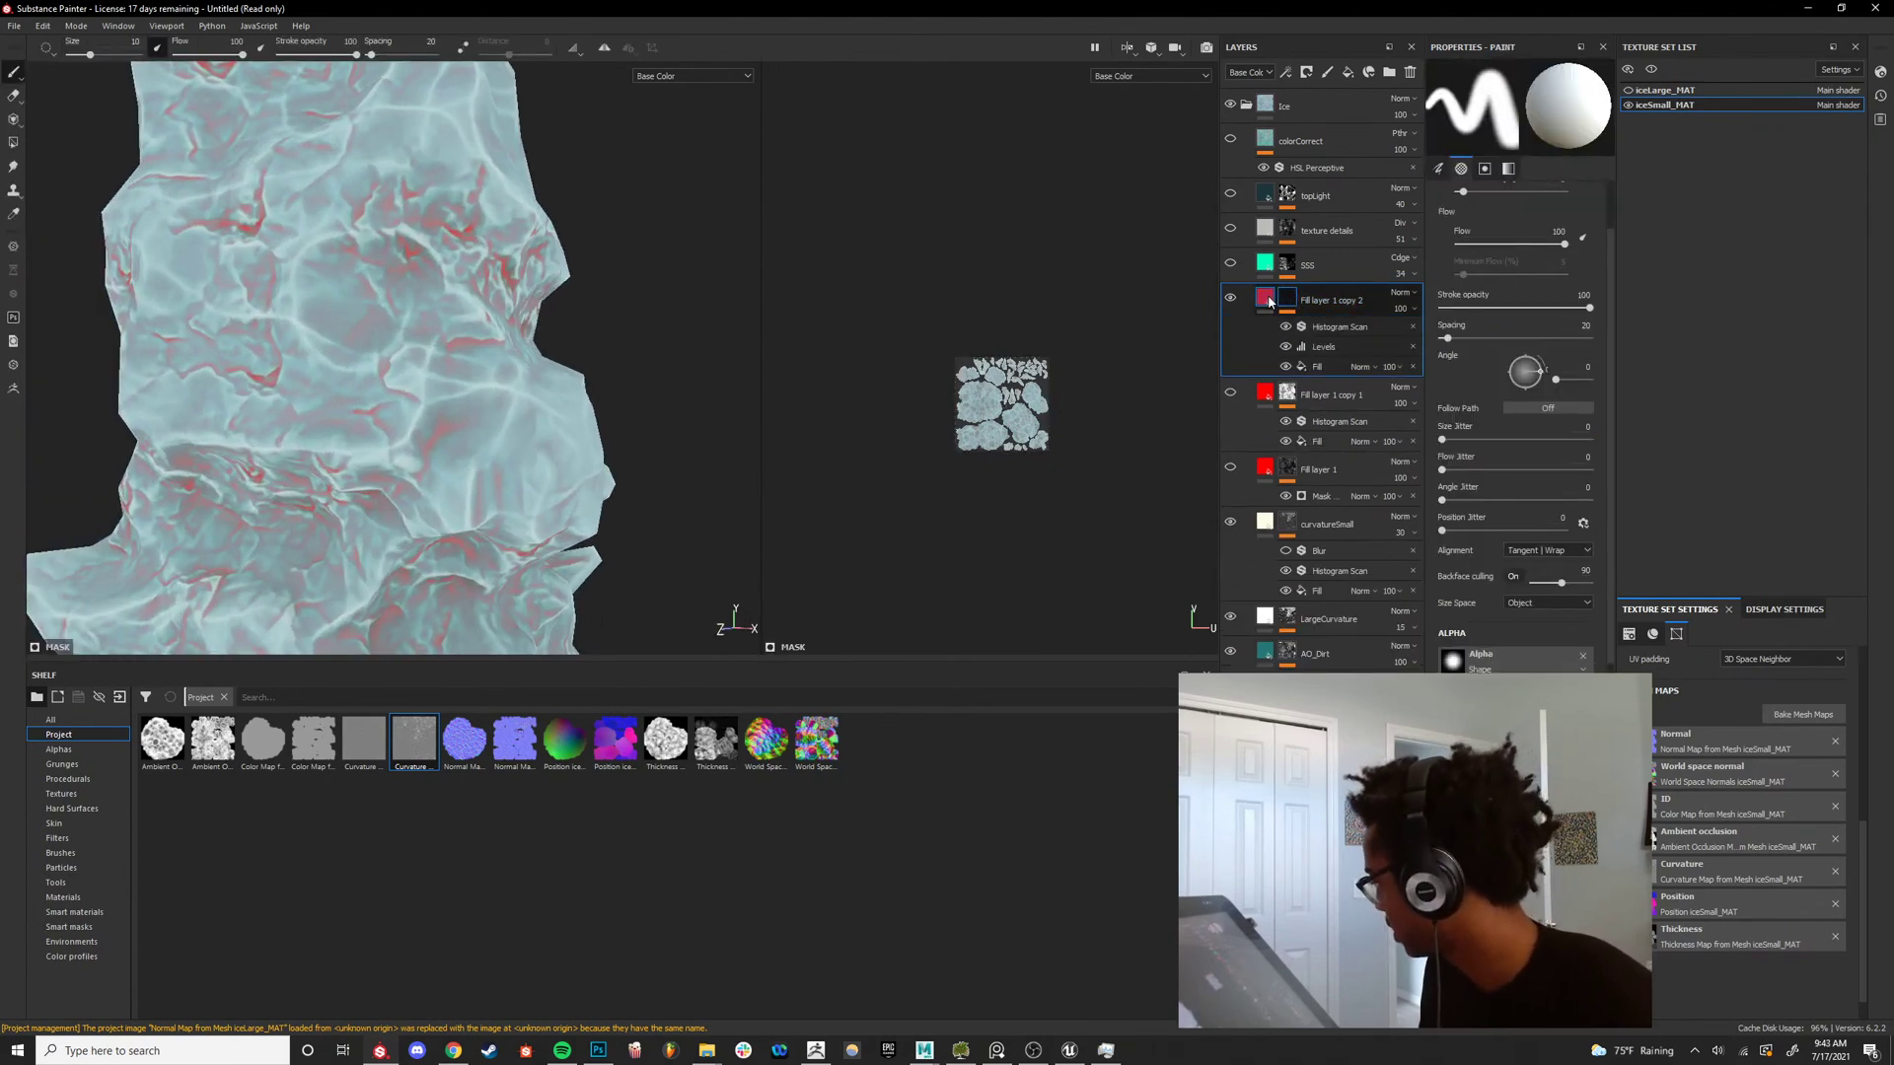
Disable the metal, height, normal and roughness channels of Fill layer 1 copy 2, leaving only color.
{"action": "left_click", "coordinate": [1509, 310]}
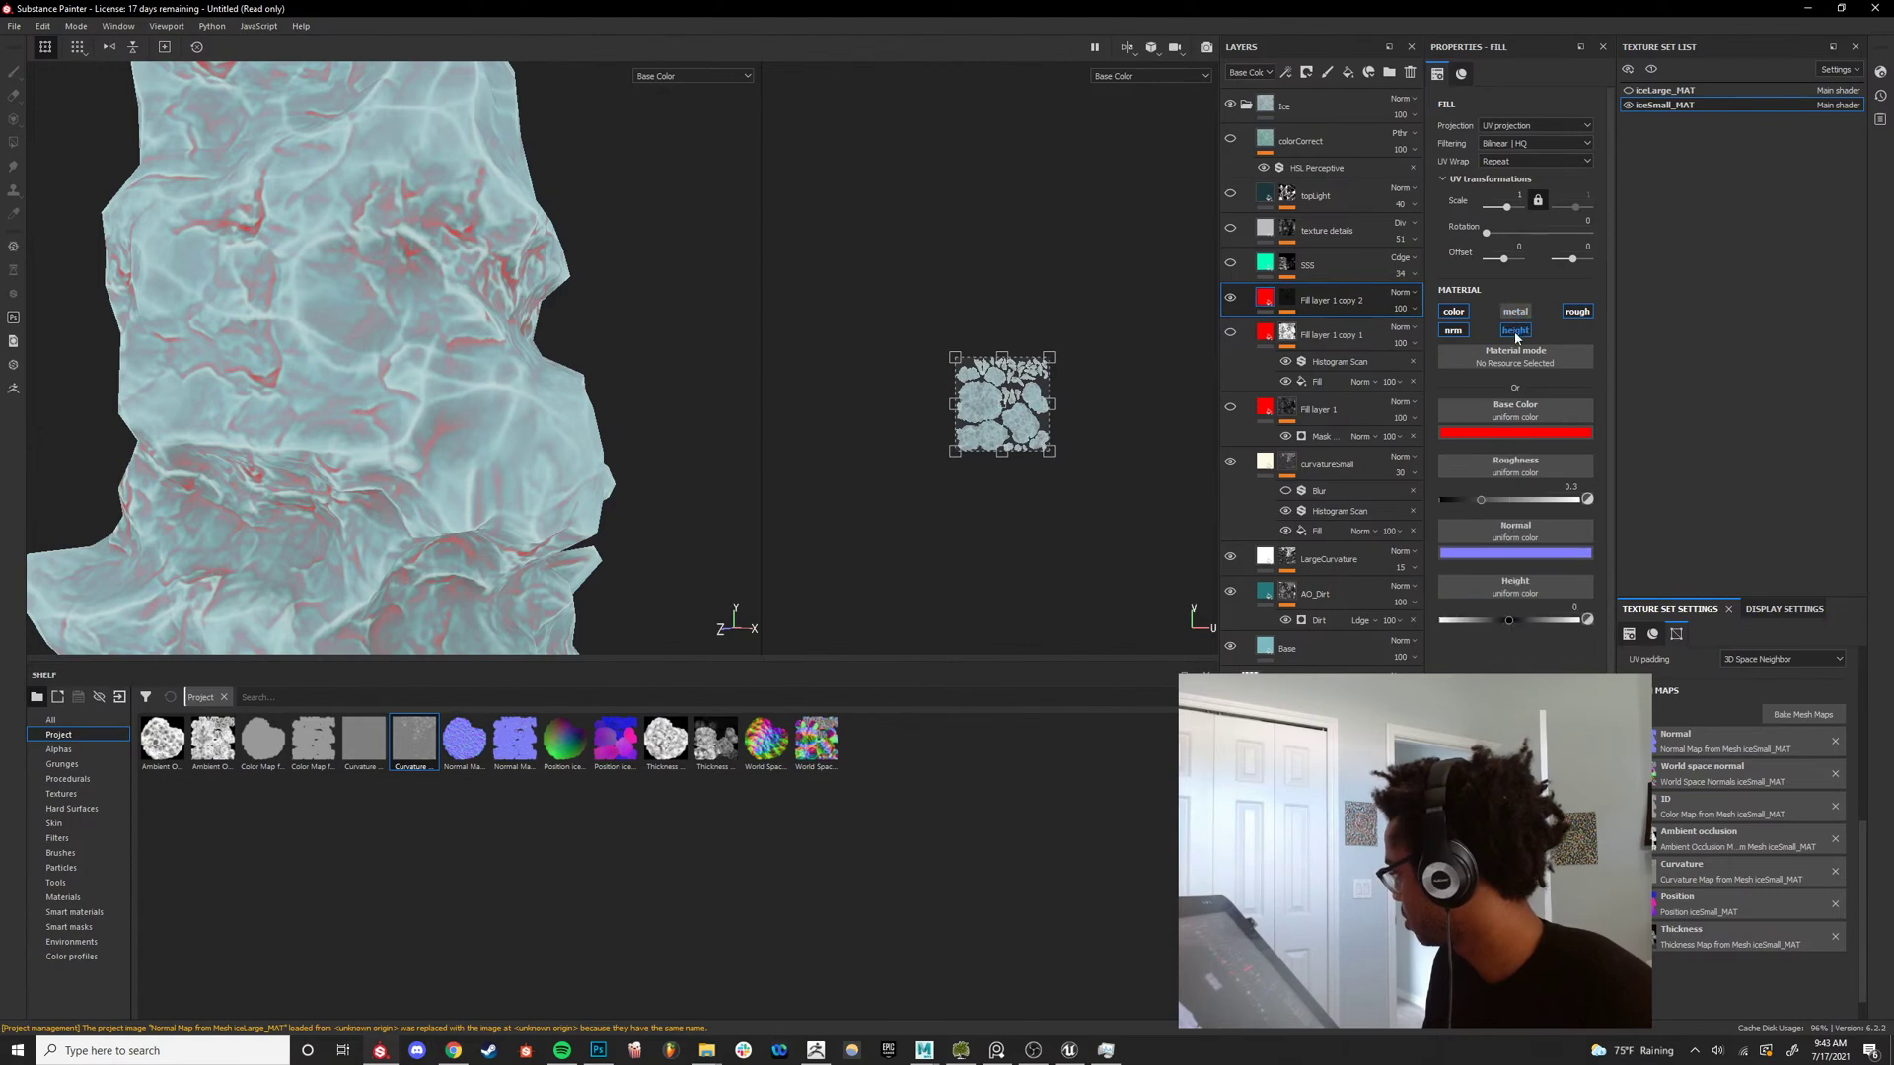
{"action": "left_click", "coordinate": [1515, 330]}
{"action": "left_click", "coordinate": [1446, 331]}
{"action": "left_click", "coordinate": [1568, 313]}
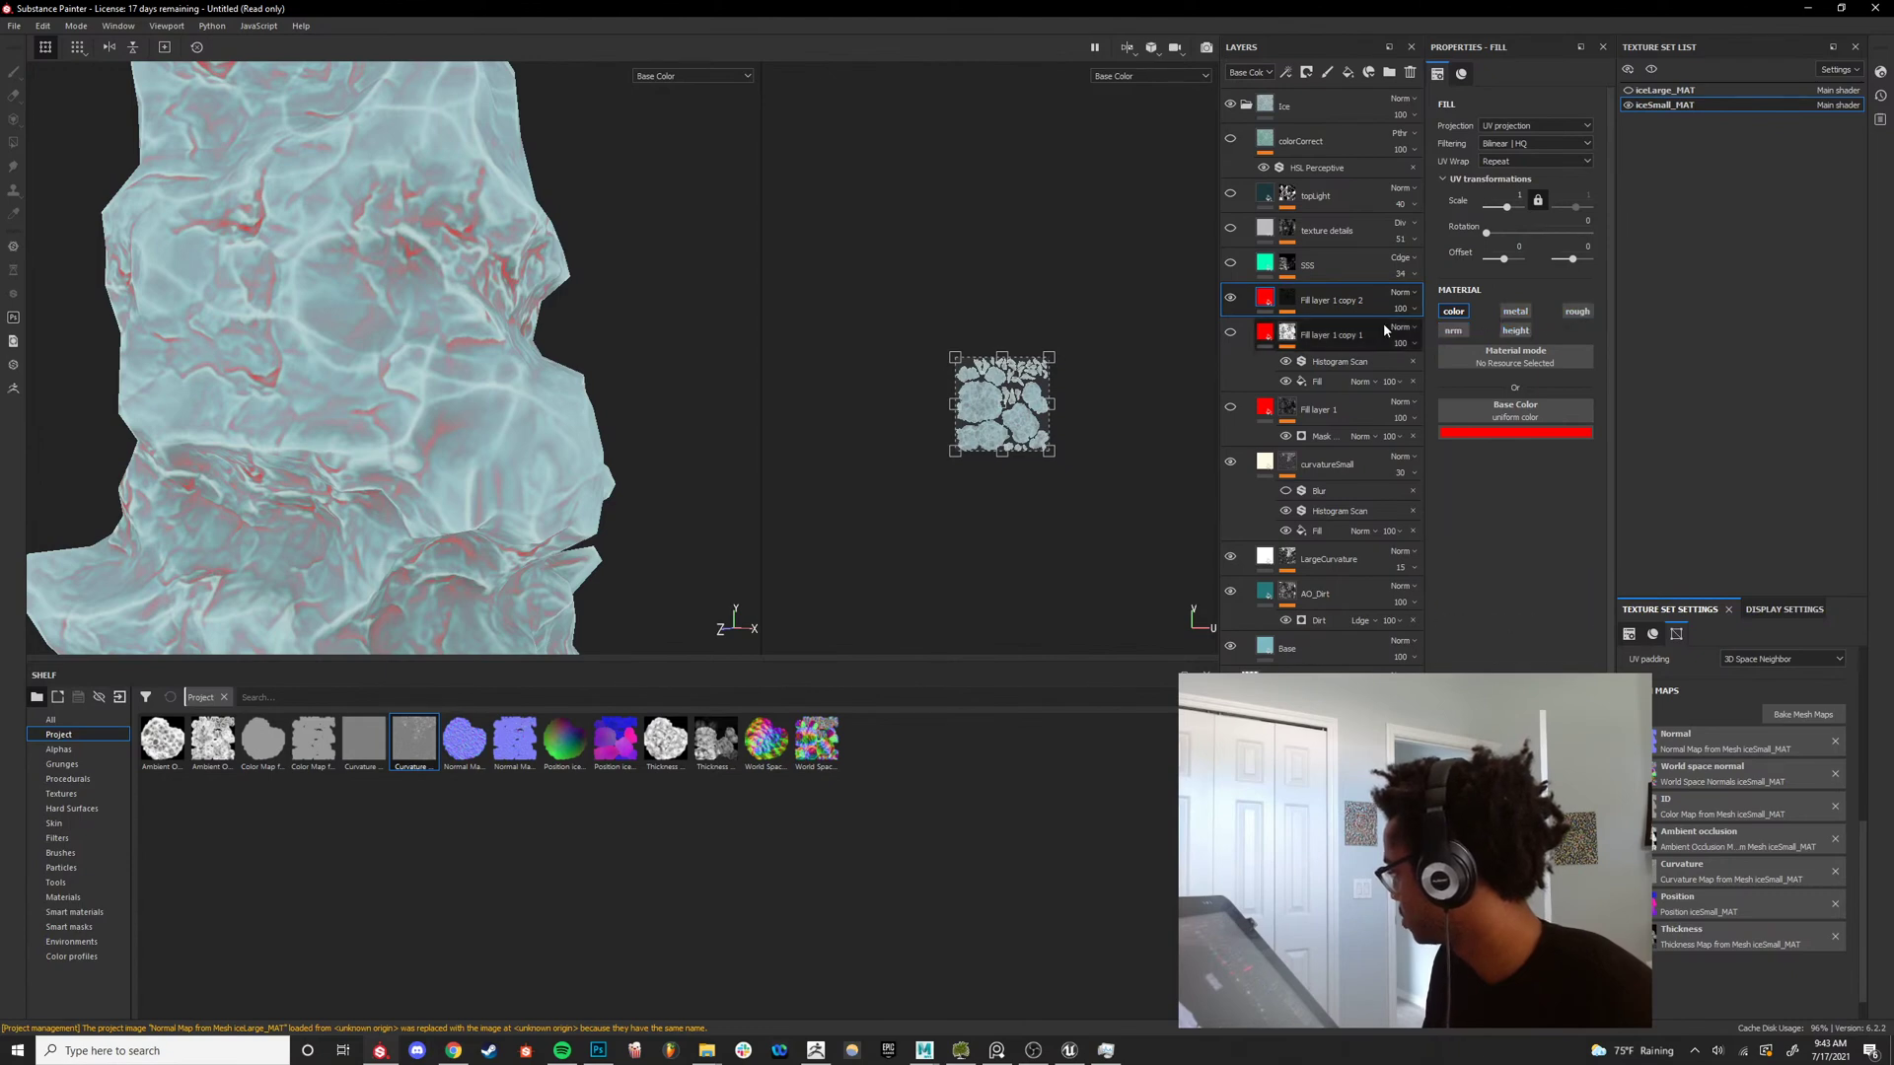
Limit Fill layer 1 copy 1 to the color channel by disabling metal, height, normal and roughness.
{"action": "left_click", "coordinate": [1264, 333]}
{"action": "left_click", "coordinate": [1509, 312]}
{"action": "left_click", "coordinate": [1509, 331]}
{"action": "left_click", "coordinate": [1448, 331]}
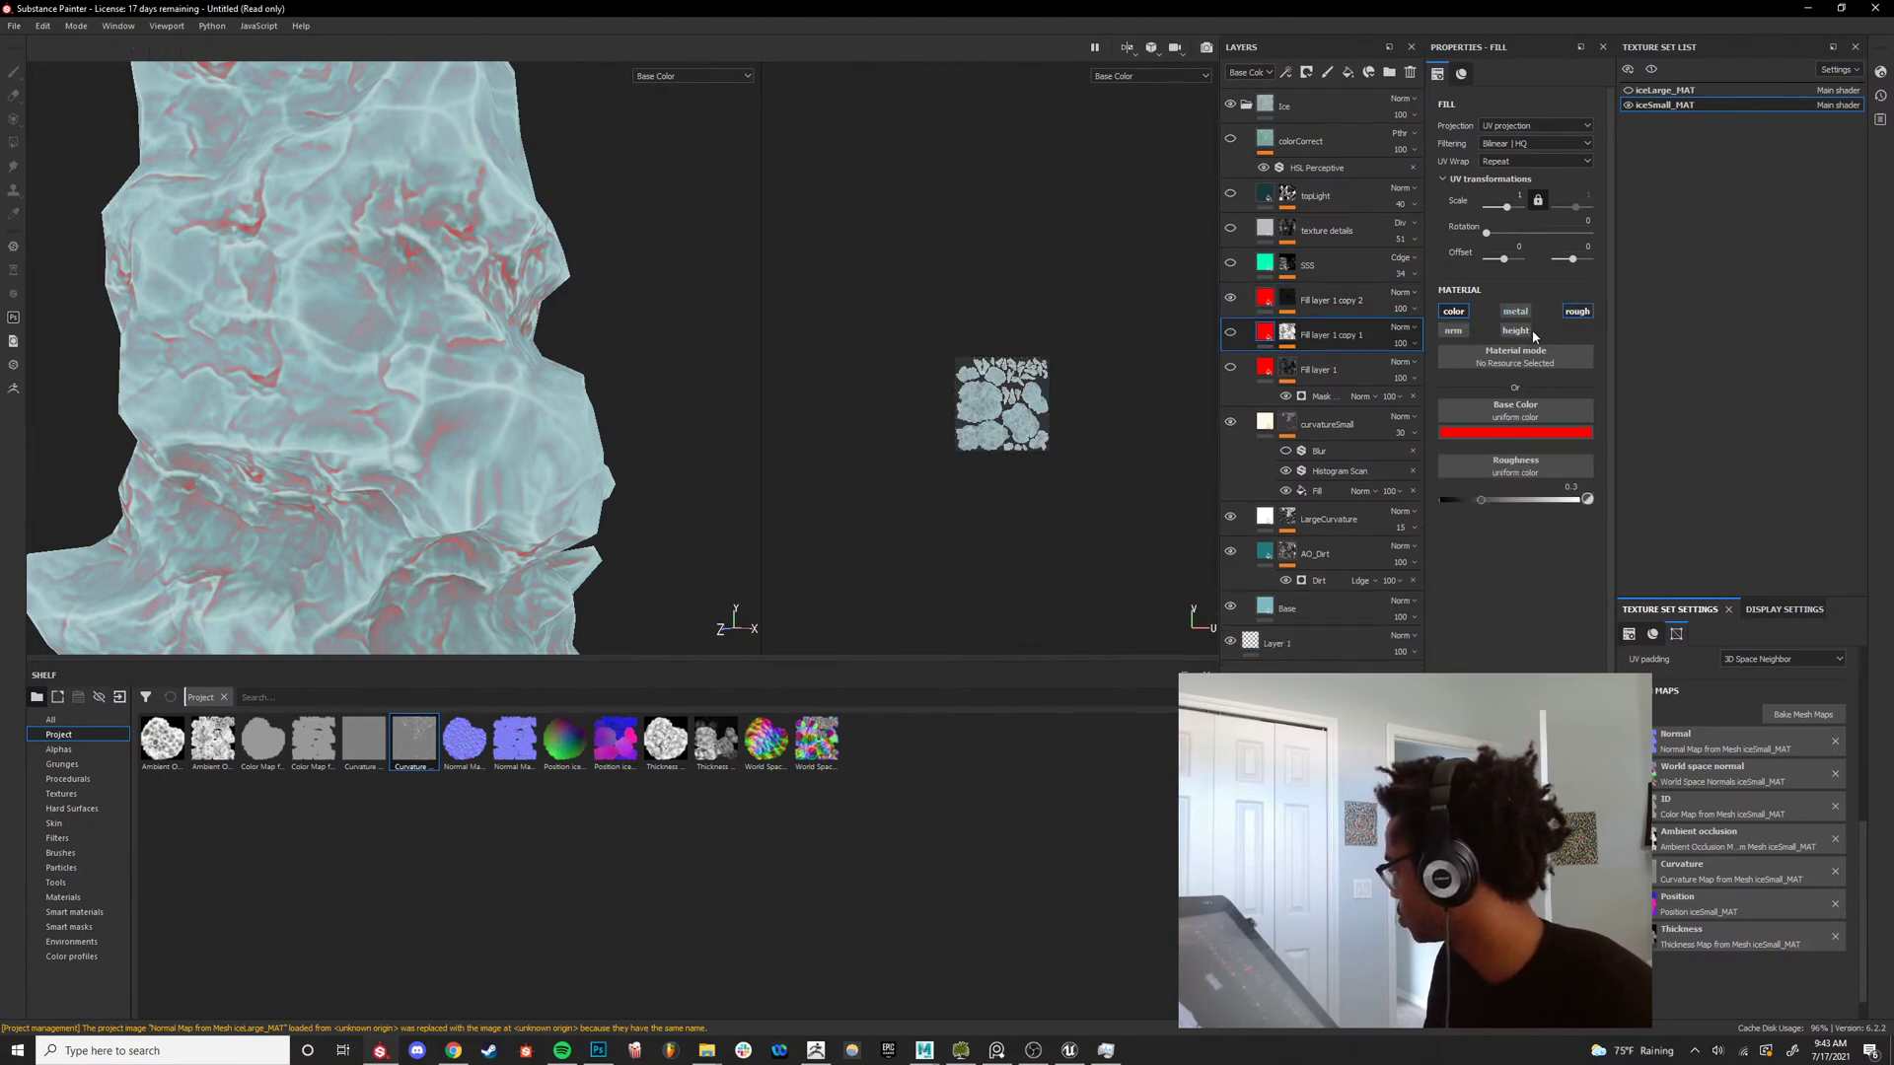
{"action": "left_click", "coordinate": [1575, 311]}
Turn off metal, height, normal and roughness on the original Fill layer 1 so it affects only color.
{"action": "left_click", "coordinate": [1264, 367]}
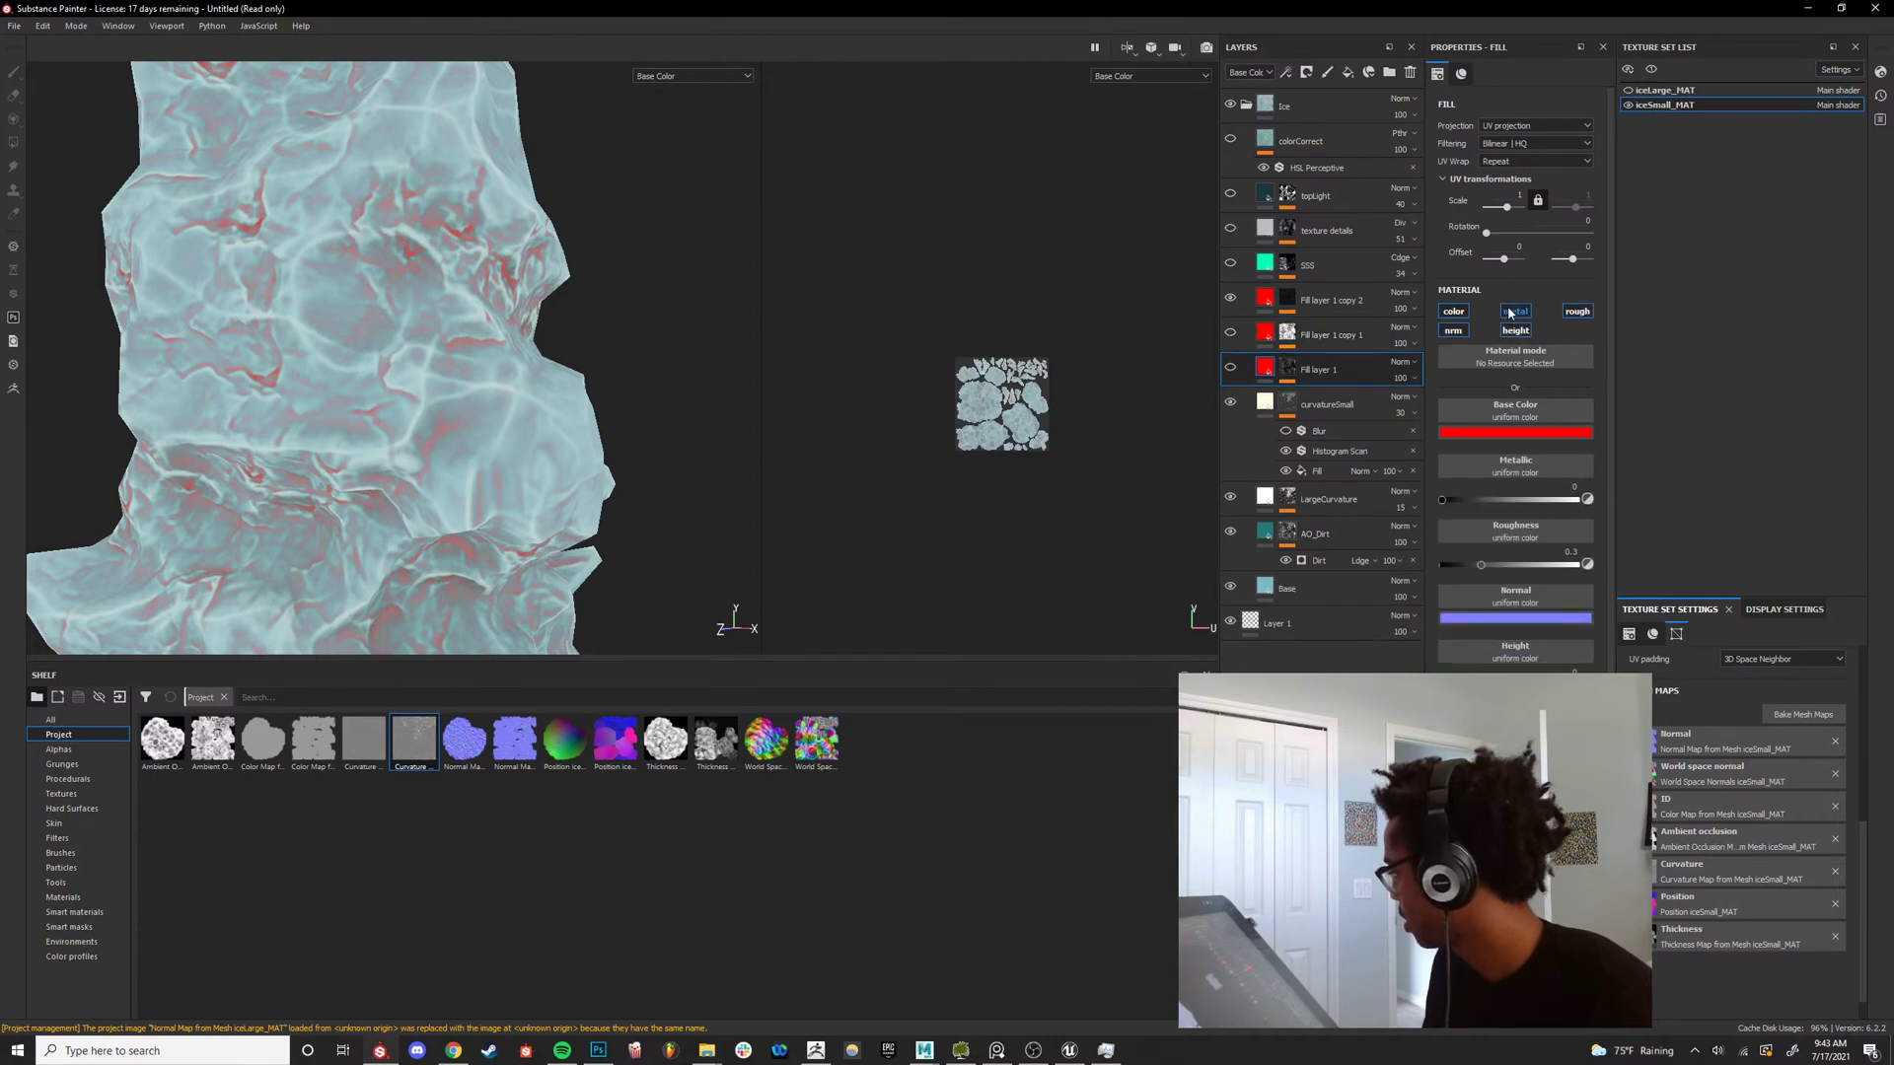
{"action": "left_click", "coordinate": [1510, 312]}
{"action": "left_click", "coordinate": [1511, 332]}
{"action": "left_click", "coordinate": [1455, 332]}
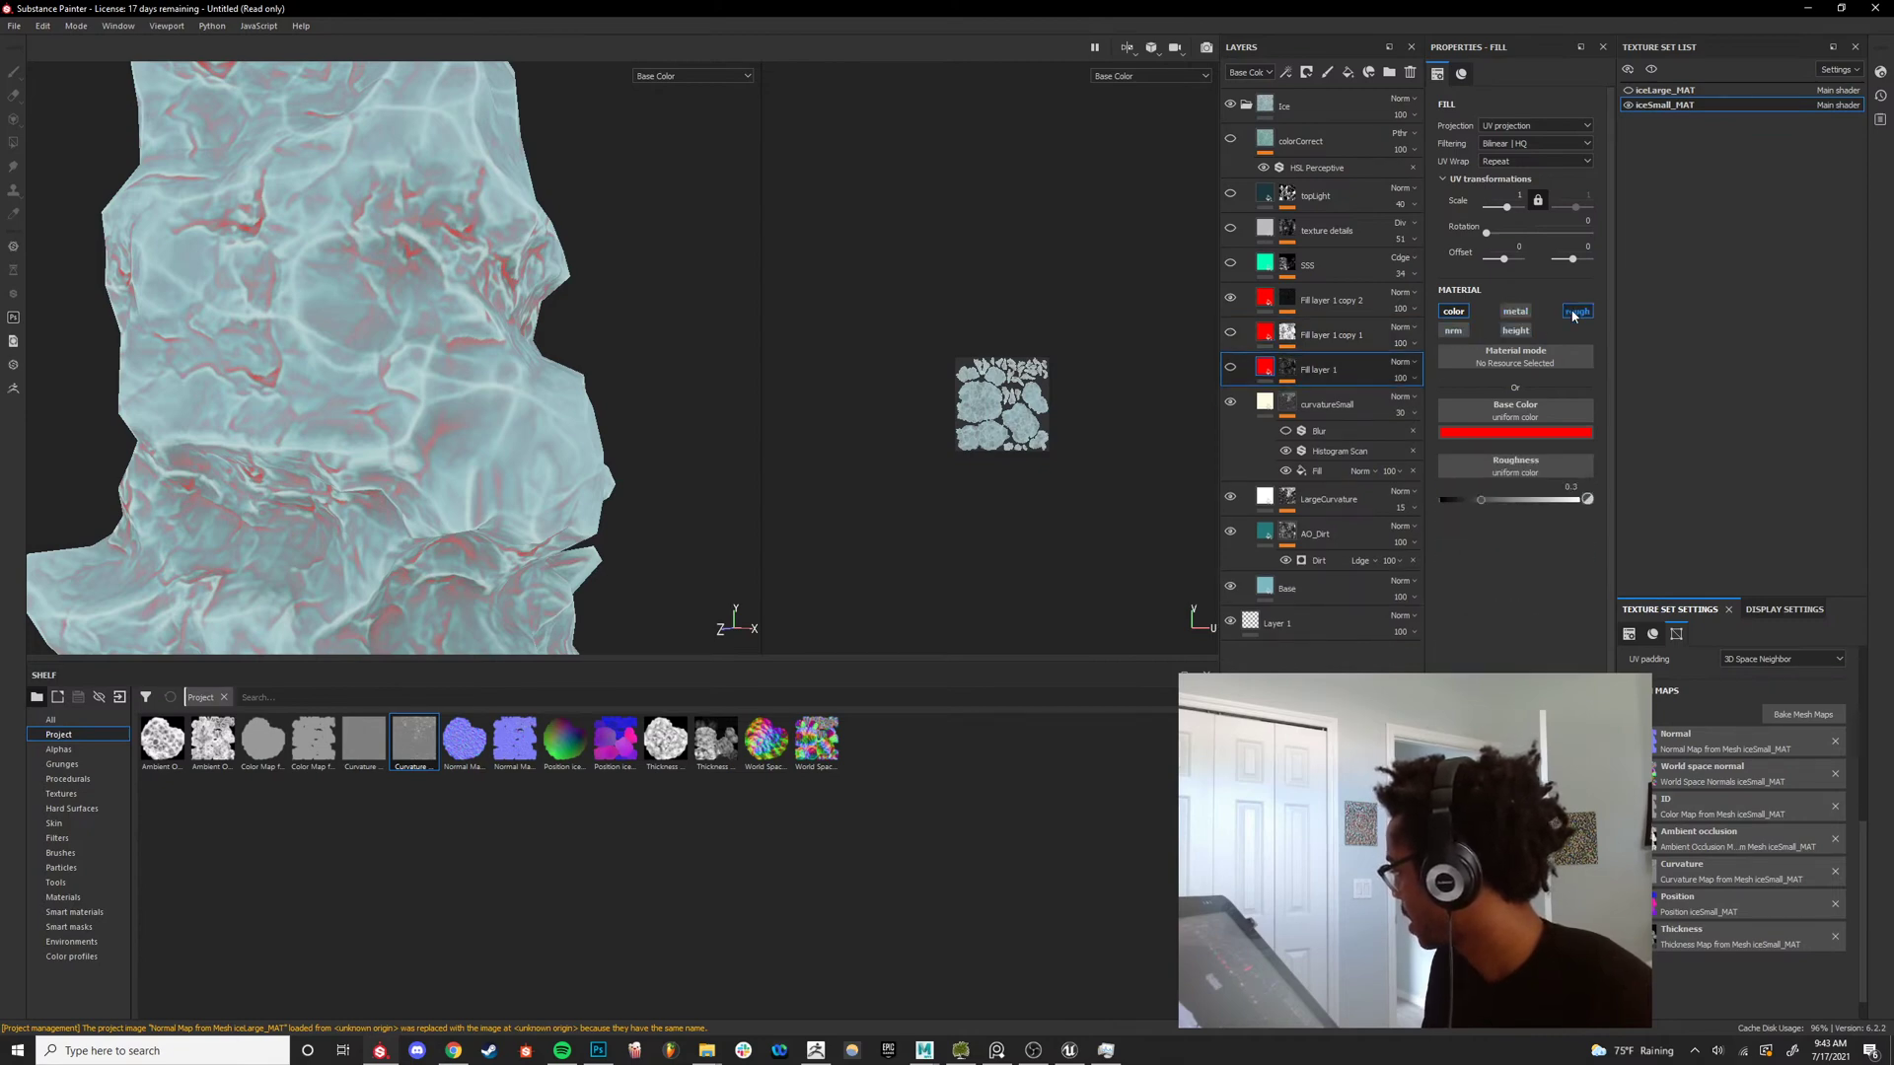
{"action": "left_click", "coordinate": [1576, 312]}
Open the base color picker for Fill layer 1 copy 2.
{"action": "left_click", "coordinate": [1294, 313]}
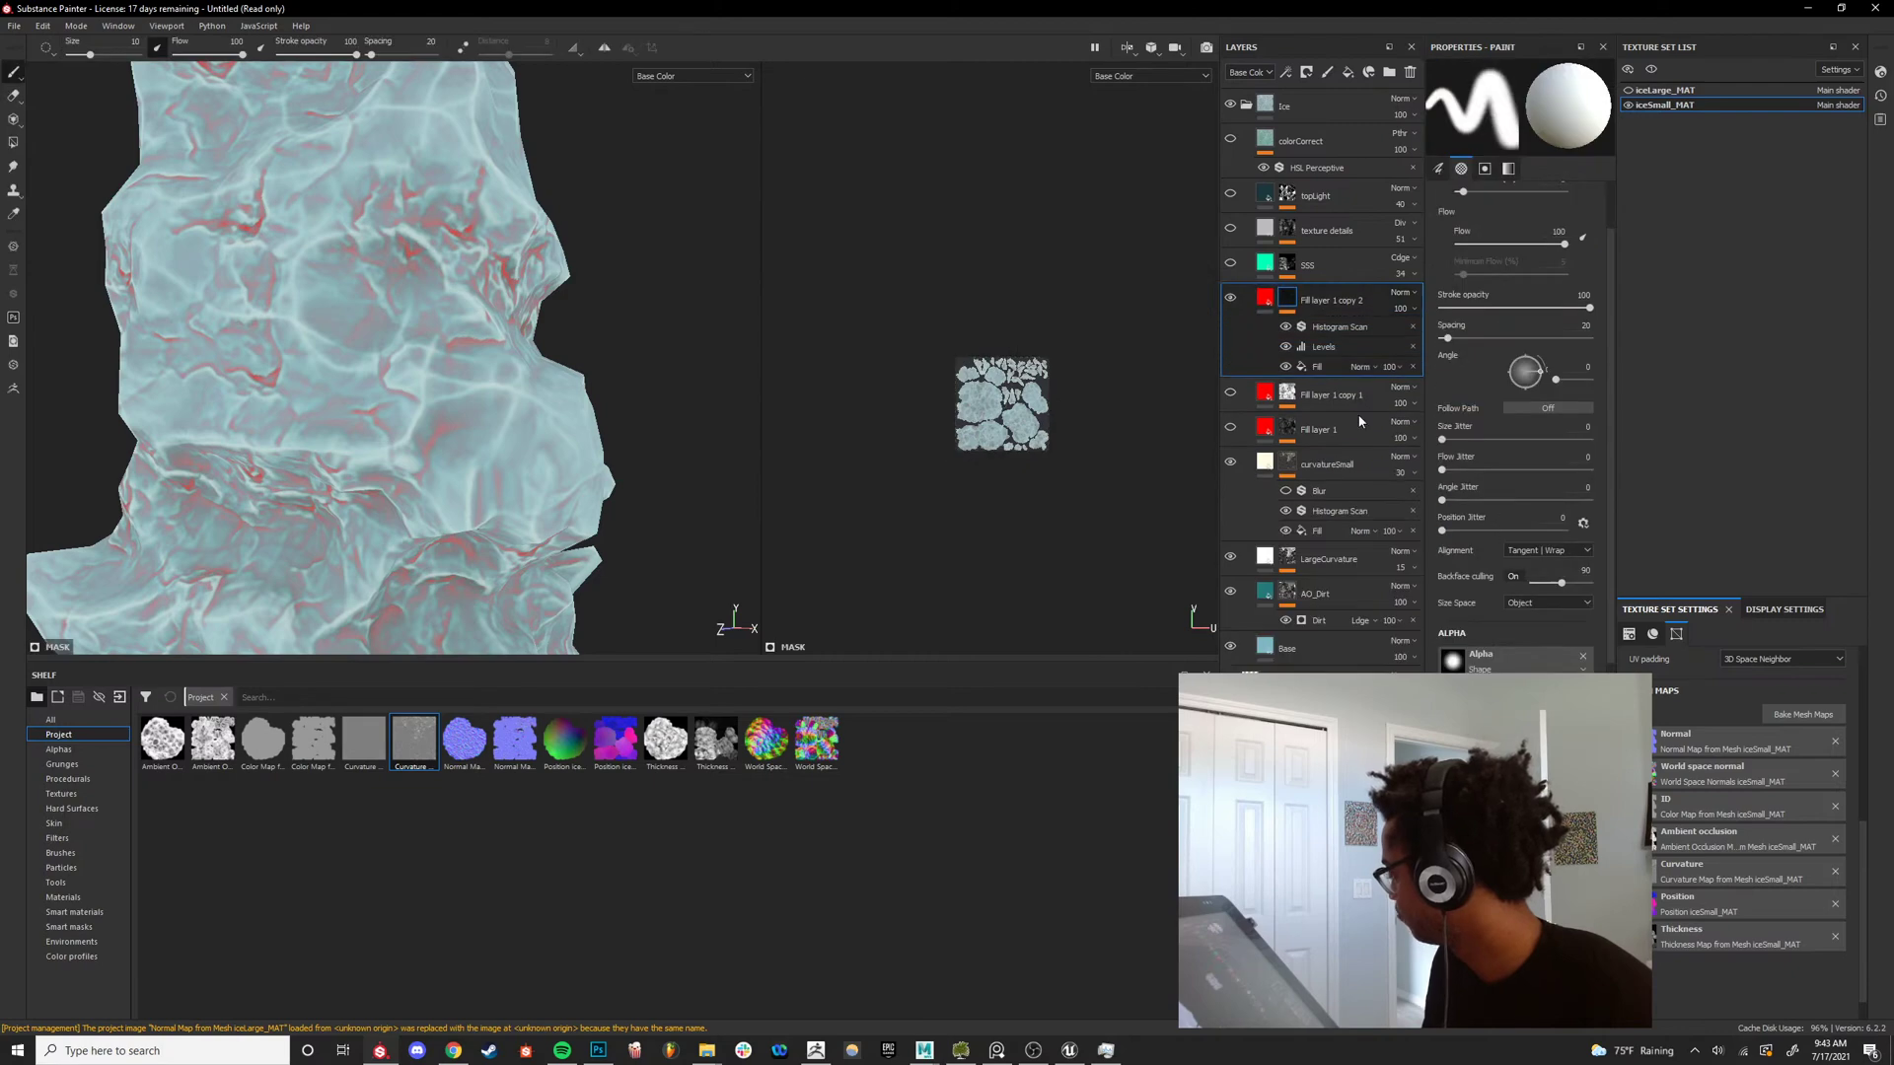
{"action": "left_click", "coordinate": [1264, 301]}
{"action": "left_click", "coordinate": [1501, 435]}
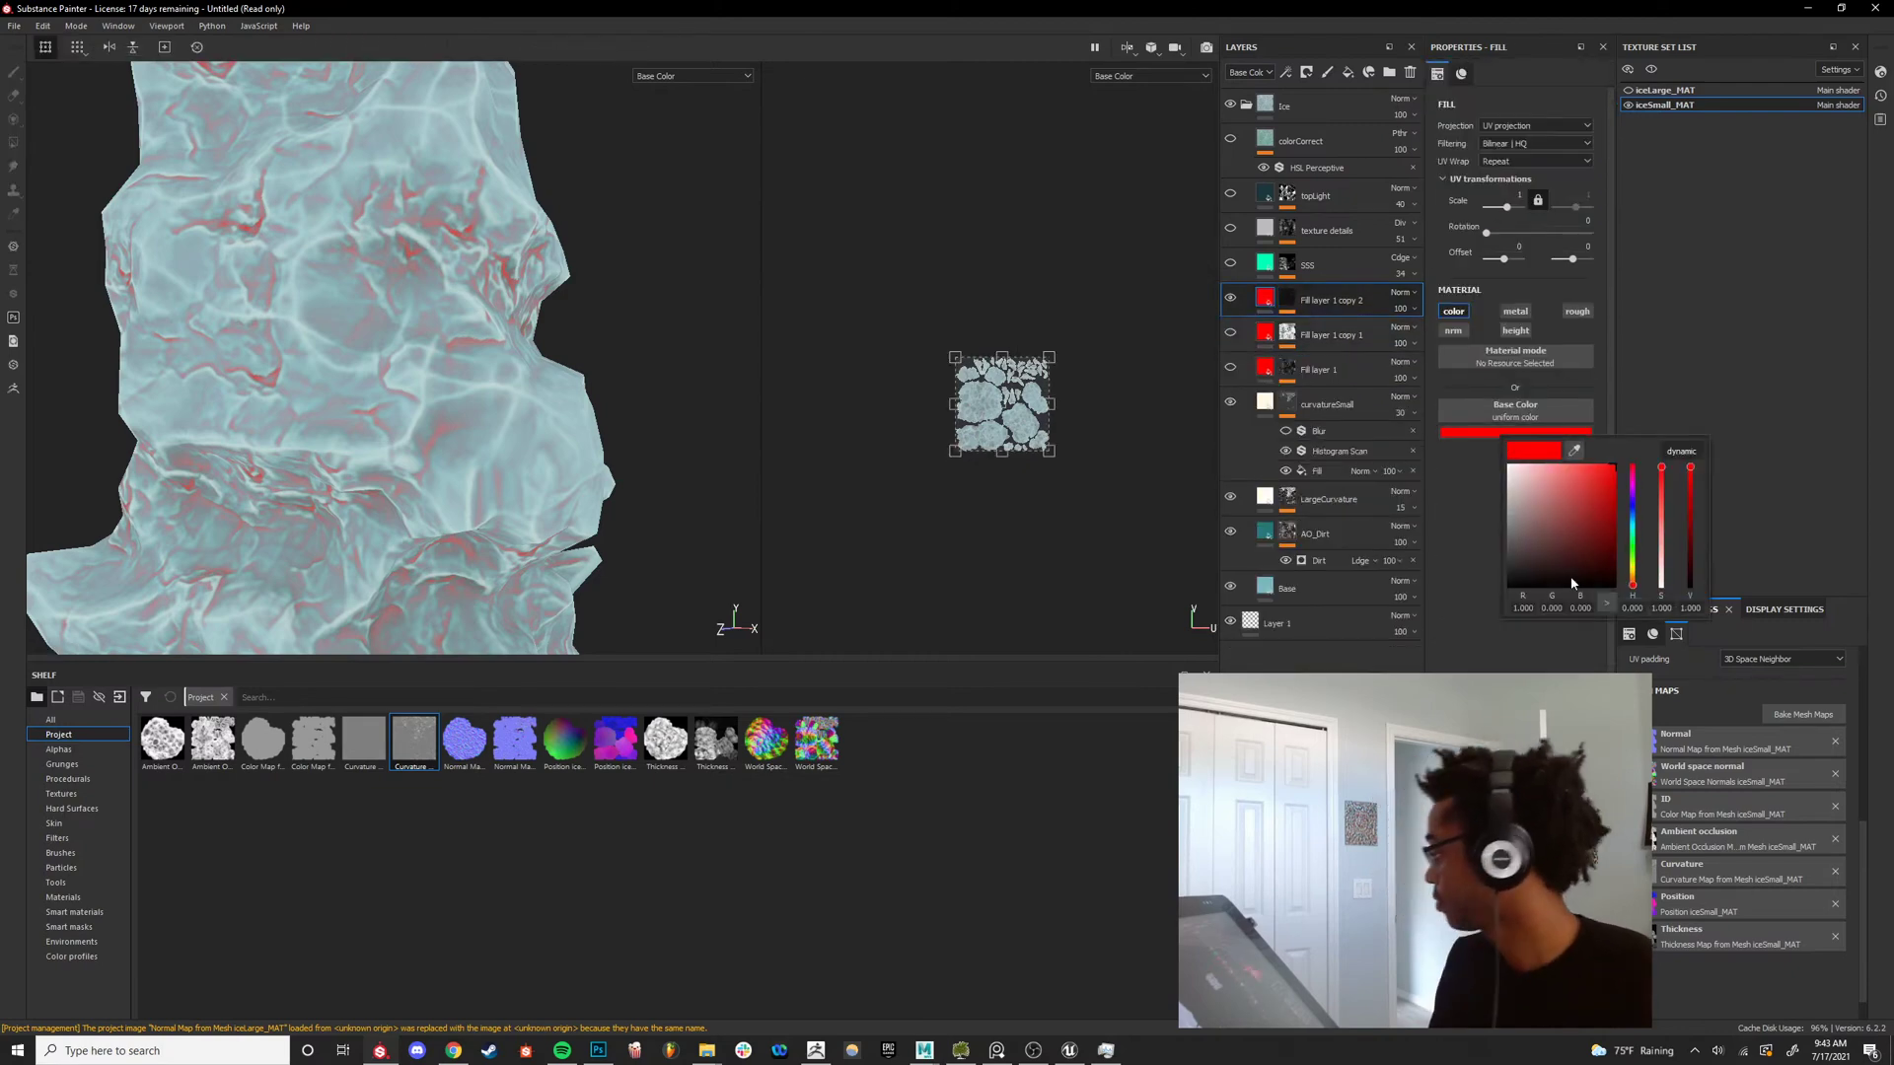
Replace the red base colour of Fill layer 1 copy 2 with the dark teal sampled from the AO_Dirt layer.
{"action": "left_click_drag", "start_coordinate": [1574, 582], "coordinate": [1627, 483]}
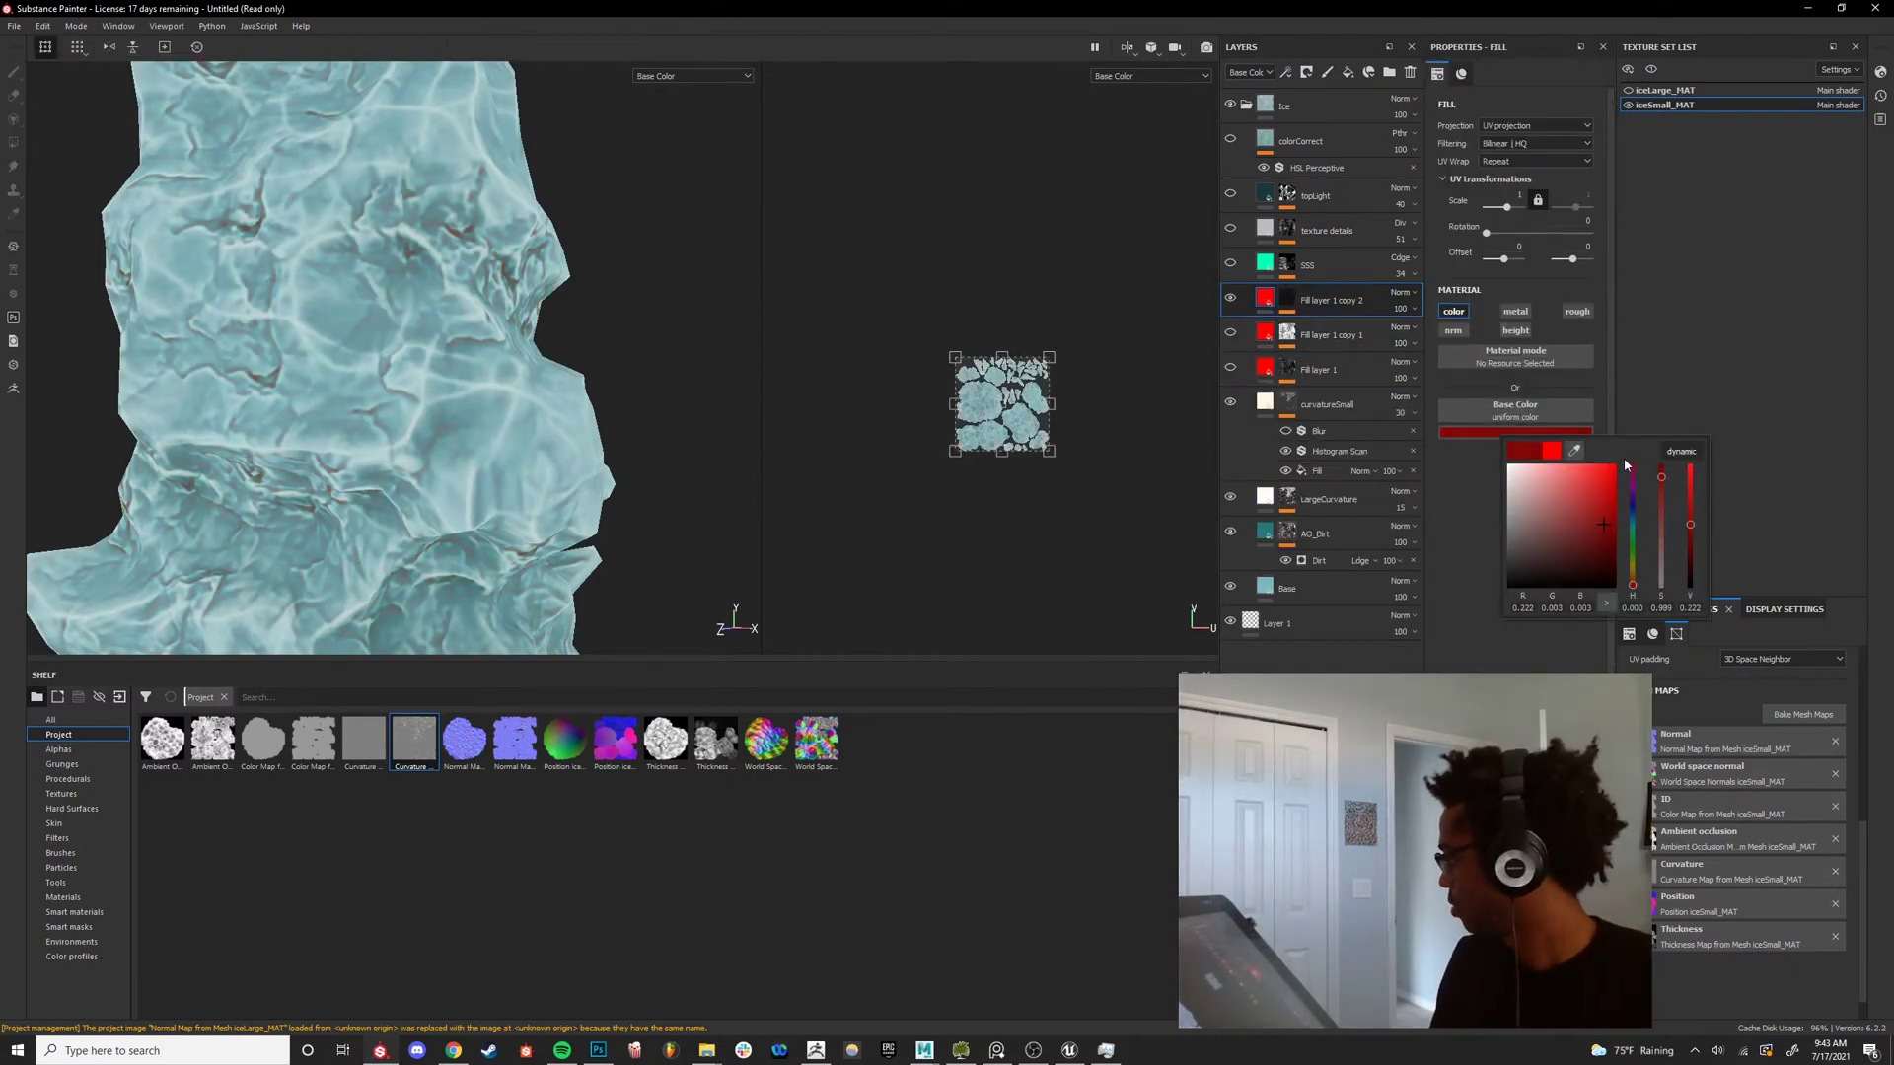
{"action": "left_click", "coordinate": [1574, 451]}
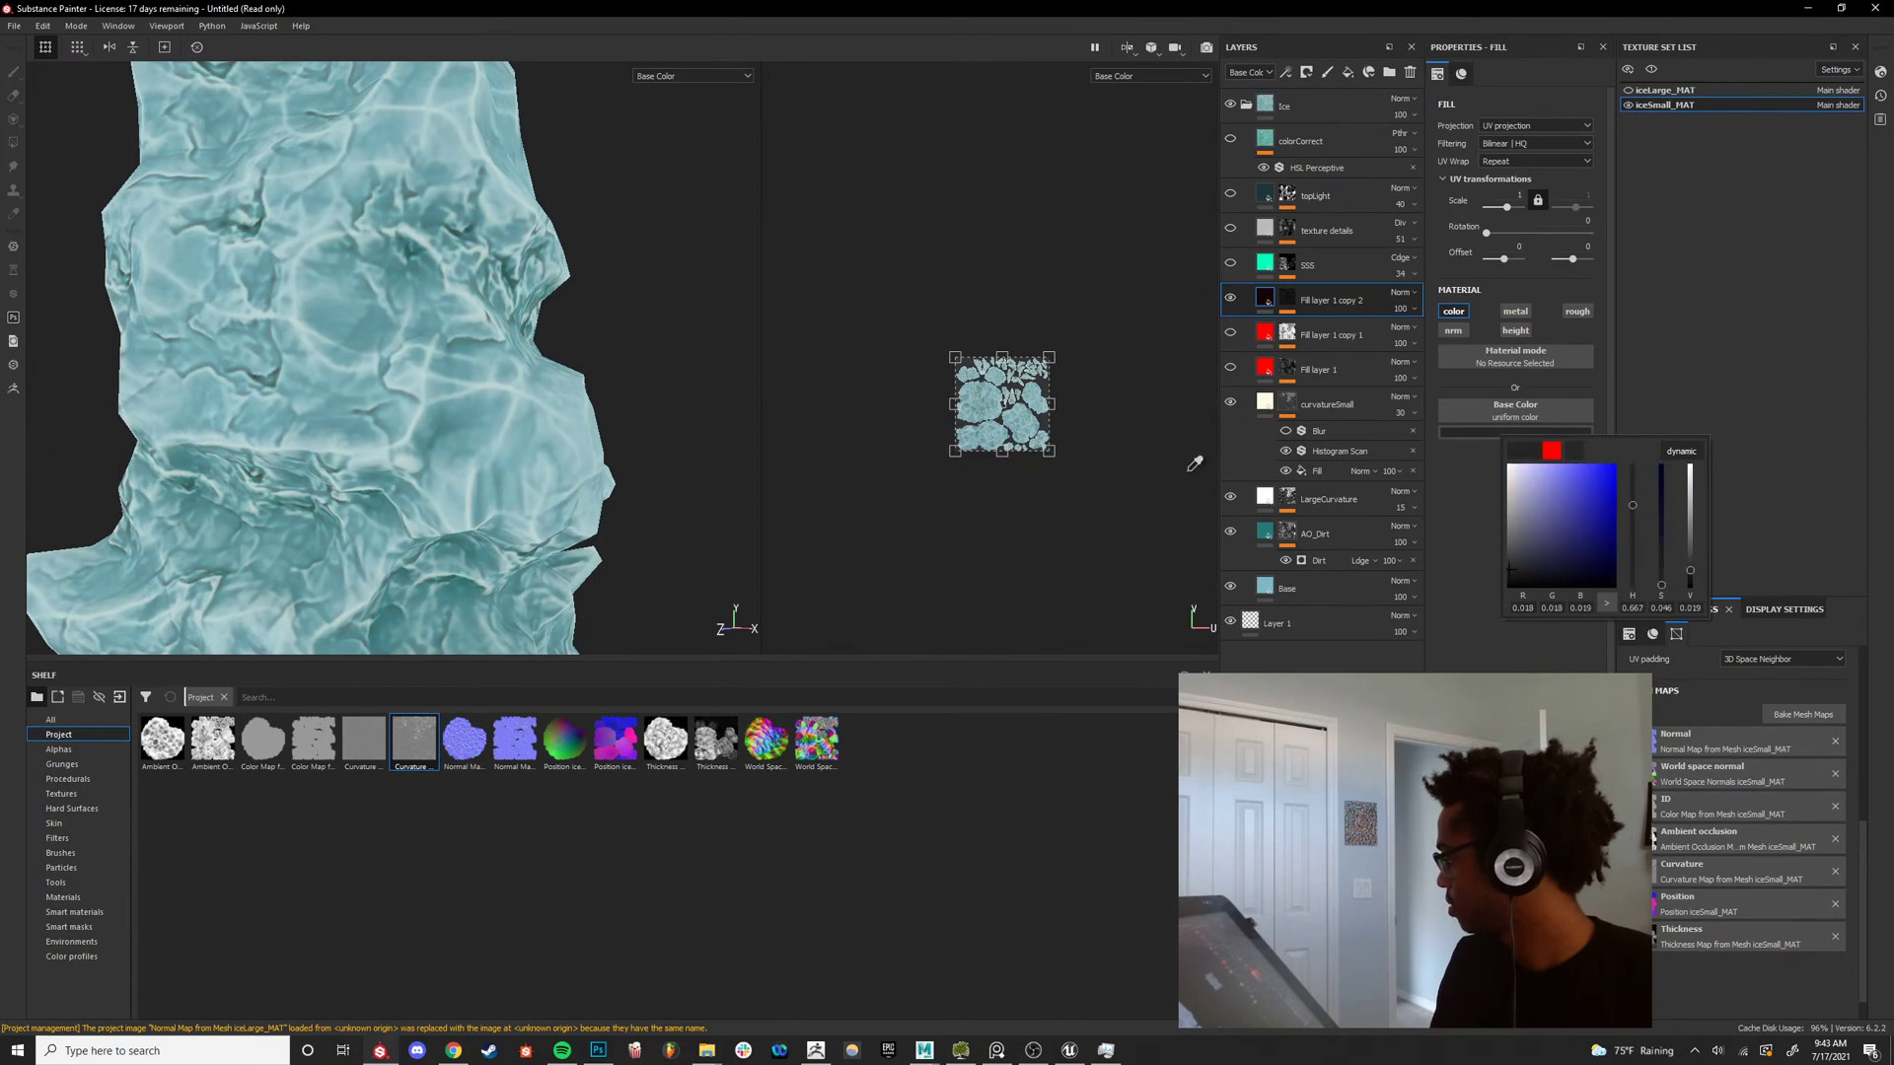
{"action": "left_click", "coordinate": [1266, 527]}
Examine the recoloured ice formations from several angles in the full material view.
{"action": "right_click_drag", "start_coordinate": [705, 365], "coordinate": [429, 451], "text": "alt"}
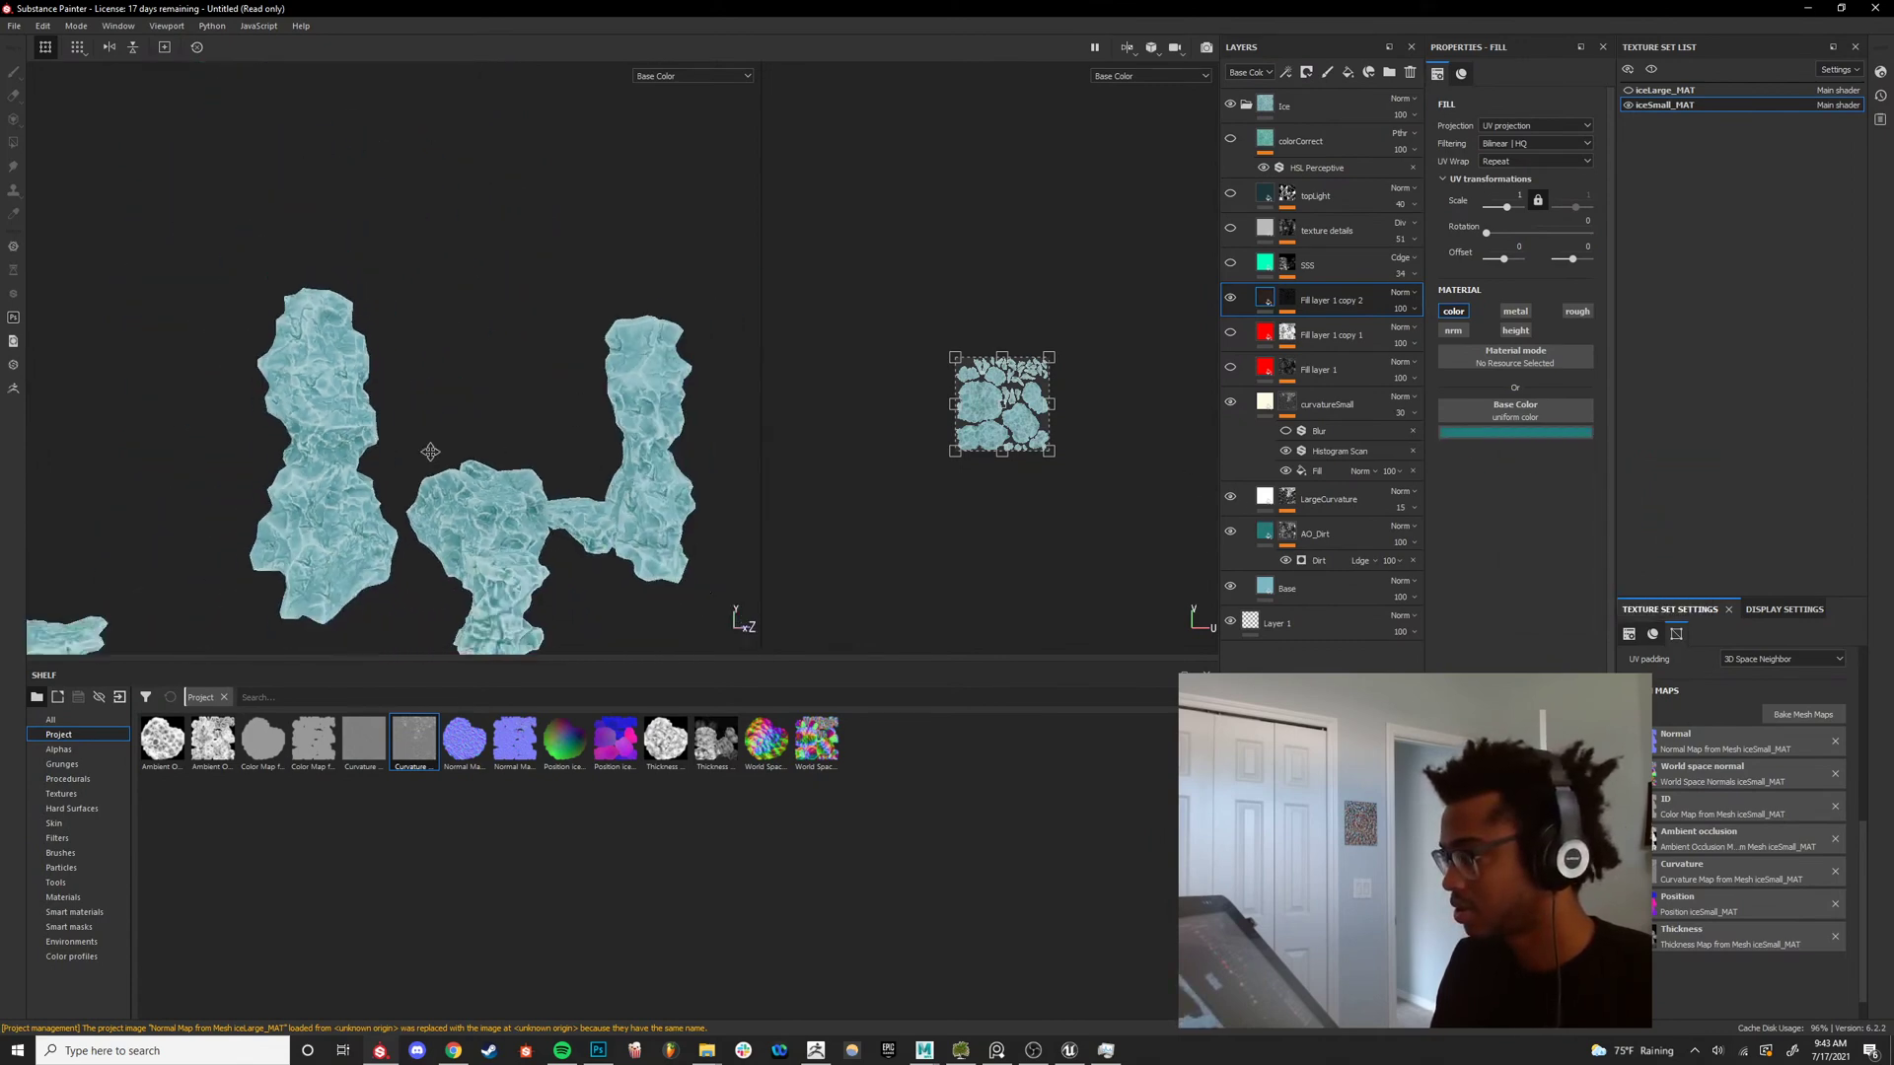
{"action": "left_click_drag", "start_coordinate": [429, 452], "coordinate": [523, 331], "text": "alt"}
{"action": "scroll", "coordinate": [584, 402], "scroll_direction": "up", "scroll_amount": 8}
{"action": "key", "text": "m"}
{"action": "right_click_drag", "start_coordinate": [522, 330], "coordinate": [436, 388], "text": "shift"}
{"action": "scroll", "coordinate": [436, 388], "scroll_direction": "down", "scroll_amount": 3}
{"action": "mouse_move", "coordinate": [436, 386]}
{"action": "left_mouse_down", "text": "alt"}
{"action": "mouse_move", "coordinate": [473, 381]}
{"action": "mouse_move", "coordinate": [454, 412]}
{"action": "left_mouse_up", "text": "alt"}
{"action": "scroll", "coordinate": [441, 376], "scroll_direction": "up", "scroll_amount": 4}
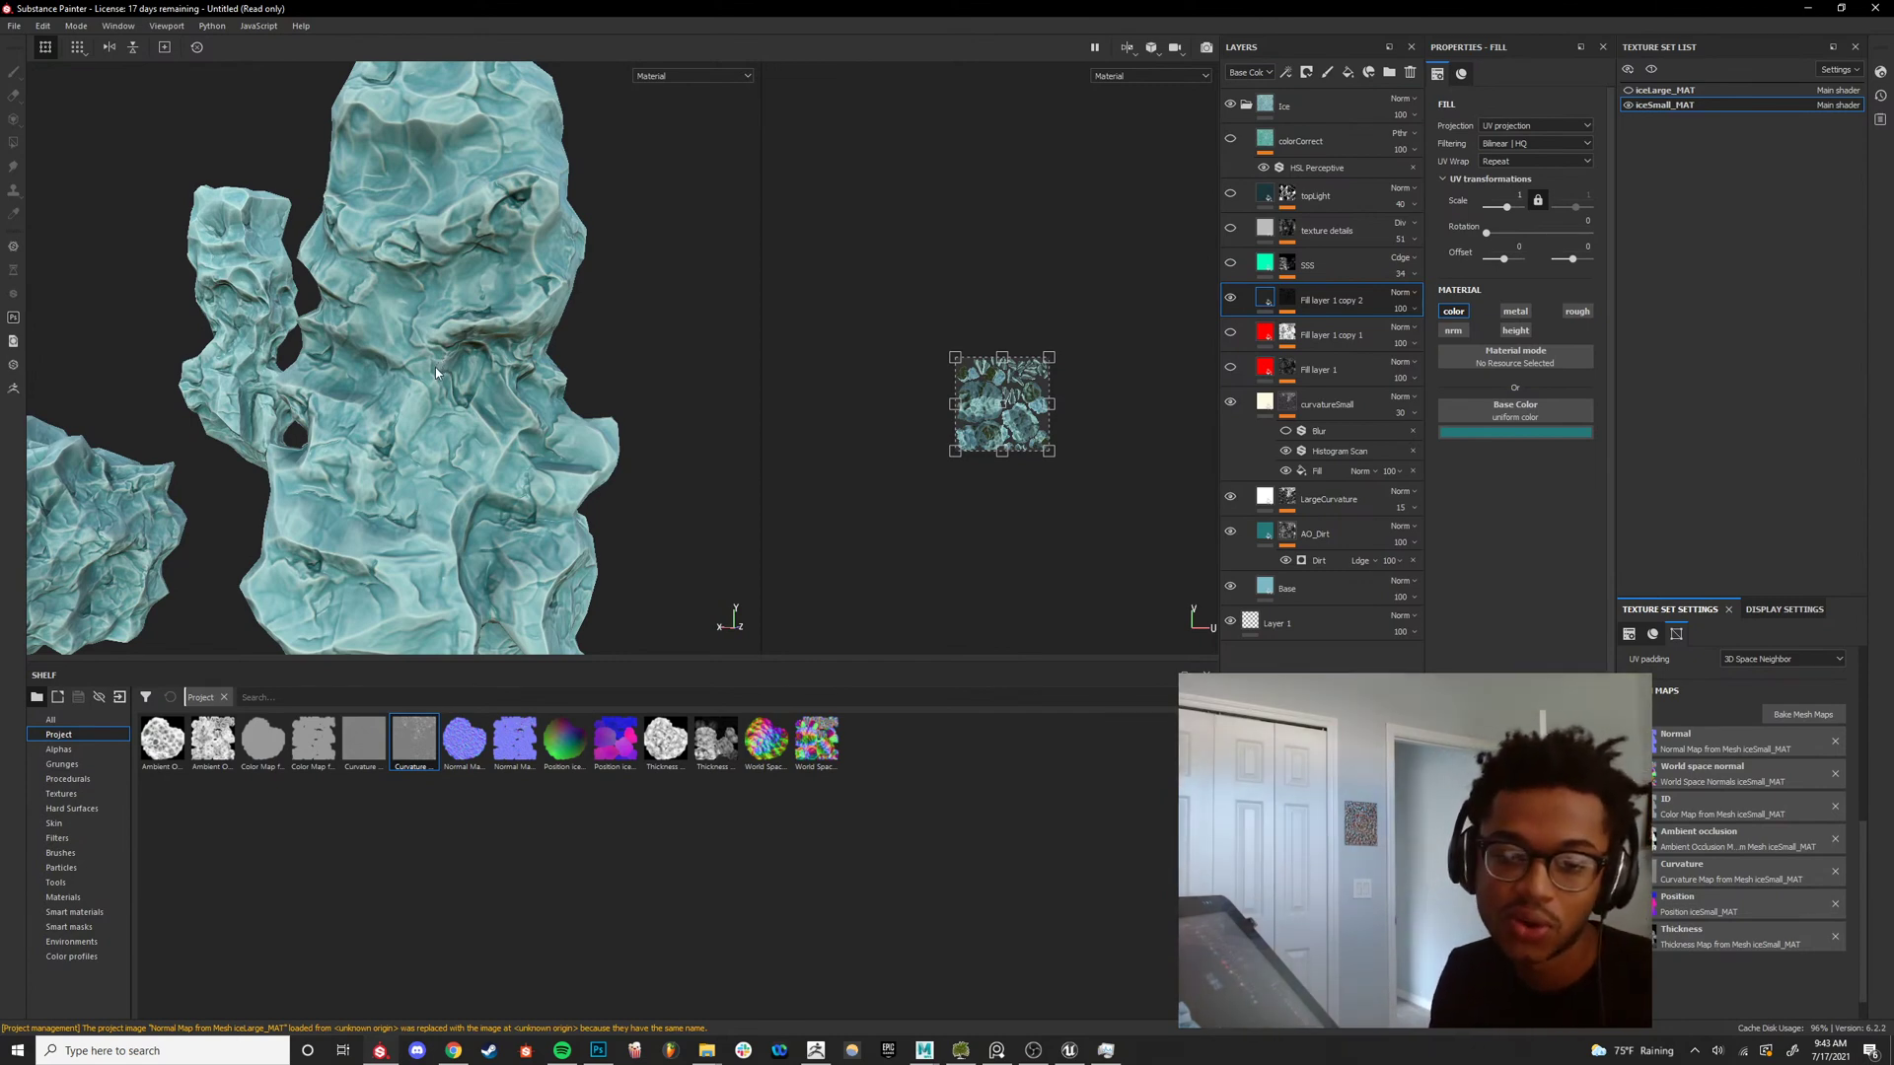
Inspect the ice in base colour up close, comparing it with Fill layer 1 copy 2 hidden and shown.
{"action": "key", "text": "c"}
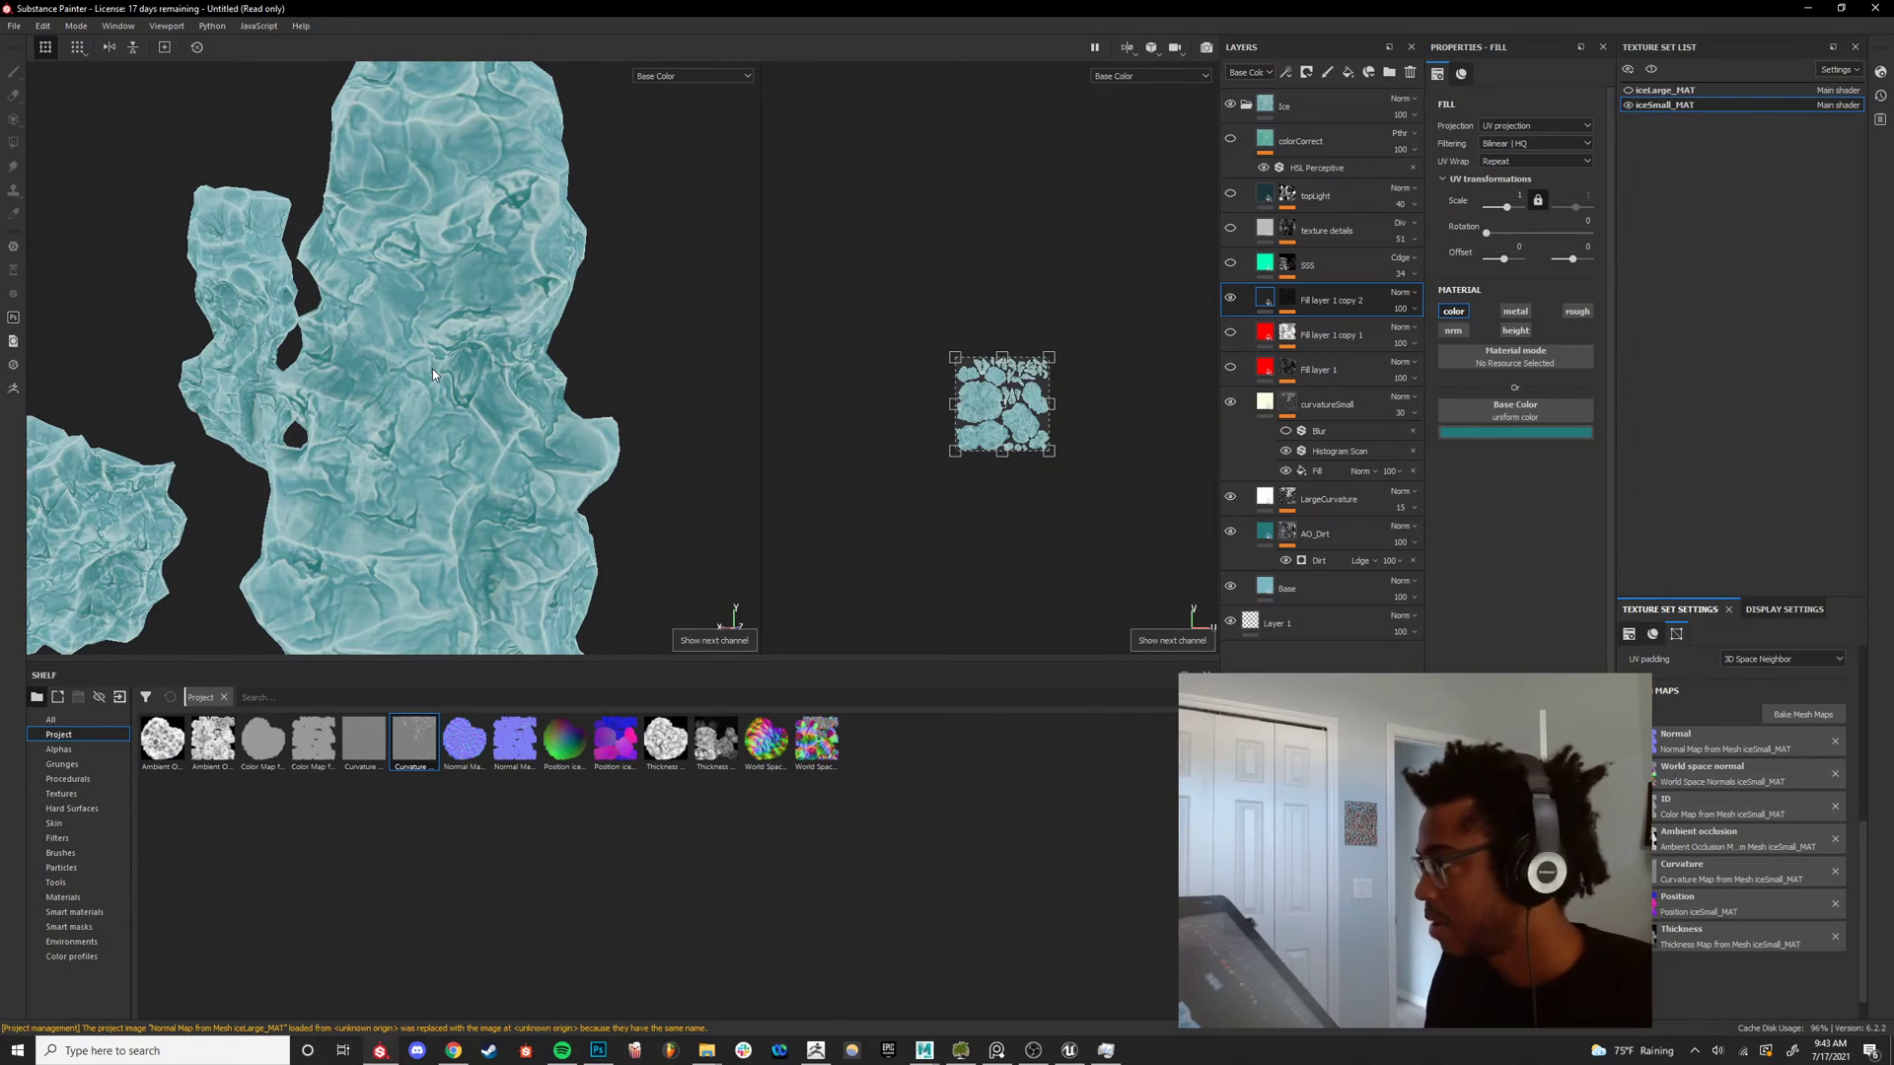
{"action": "mouse_move", "coordinate": [430, 375]}
{"action": "left_mouse_down", "text": "alt"}
{"action": "mouse_move", "coordinate": [449, 337]}
{"action": "mouse_move", "coordinate": [464, 401]}
{"action": "mouse_move", "coordinate": [758, 530]}
{"action": "mouse_move", "coordinate": [540, 483]}
{"action": "mouse_move", "coordinate": [752, 482]}
{"action": "mouse_move", "coordinate": [778, 542]}
{"action": "mouse_move", "coordinate": [498, 475]}
{"action": "left_mouse_up", "text": "alt"}
{"action": "scroll", "coordinate": [474, 335], "scroll_direction": "up", "scroll_amount": 5}
{"action": "scroll", "coordinate": [488, 375], "scroll_direction": "down", "scroll_amount": 5}
{"action": "scroll", "coordinate": [499, 434], "scroll_direction": "up", "scroll_amount": 4}
{"action": "left_click_drag", "start_coordinate": [498, 395], "coordinate": [513, 503], "text": "alt"}
{"action": "scroll", "coordinate": [509, 364], "scroll_direction": "up", "scroll_amount": 3}
{"action": "left_click_drag", "start_coordinate": [508, 364], "coordinate": [508, 427], "text": "alt"}
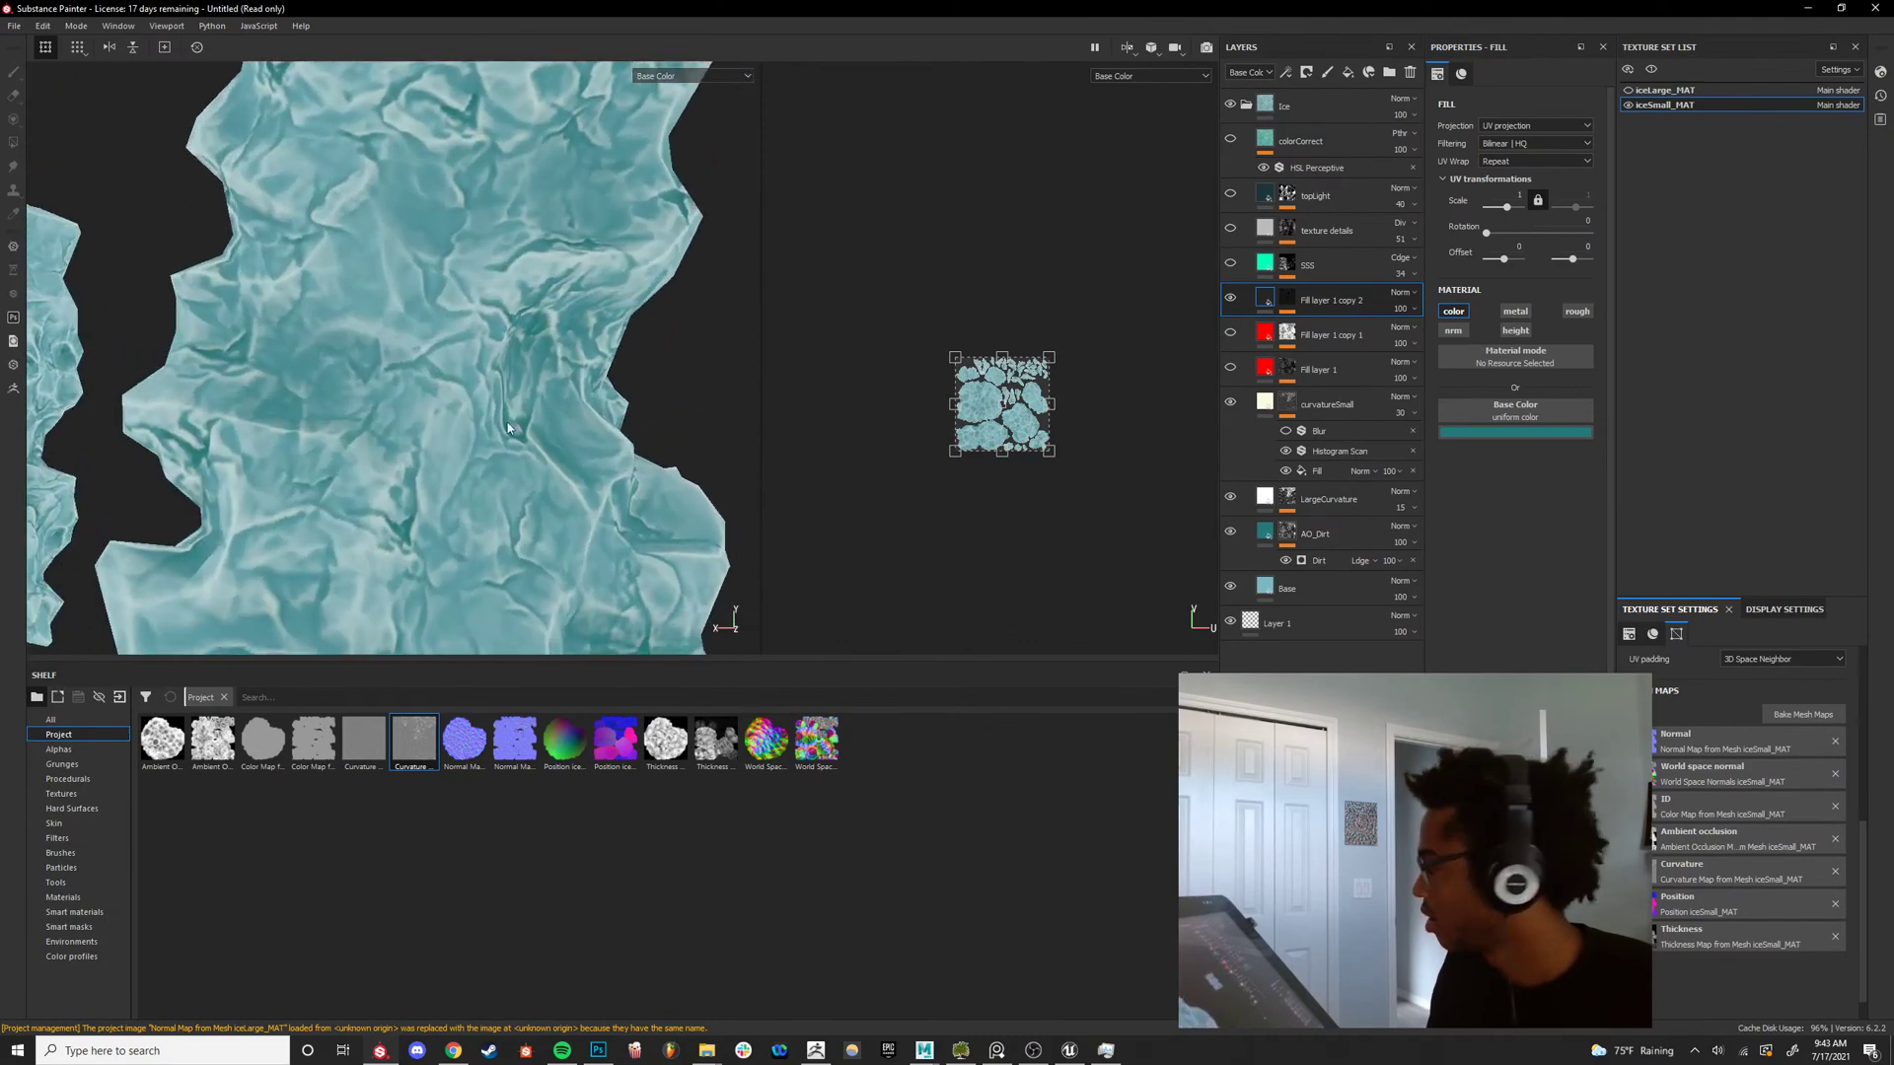
{"action": "left_click", "coordinate": [1233, 305]}
{"action": "left_click", "coordinate": [1233, 305]}
{"action": "left_click", "coordinate": [1233, 304]}
{"action": "scroll", "coordinate": [372, 437], "scroll_direction": "down", "scroll_amount": 4}
{"action": "left_click_drag", "start_coordinate": [372, 441], "coordinate": [970, 439], "text": "alt"}
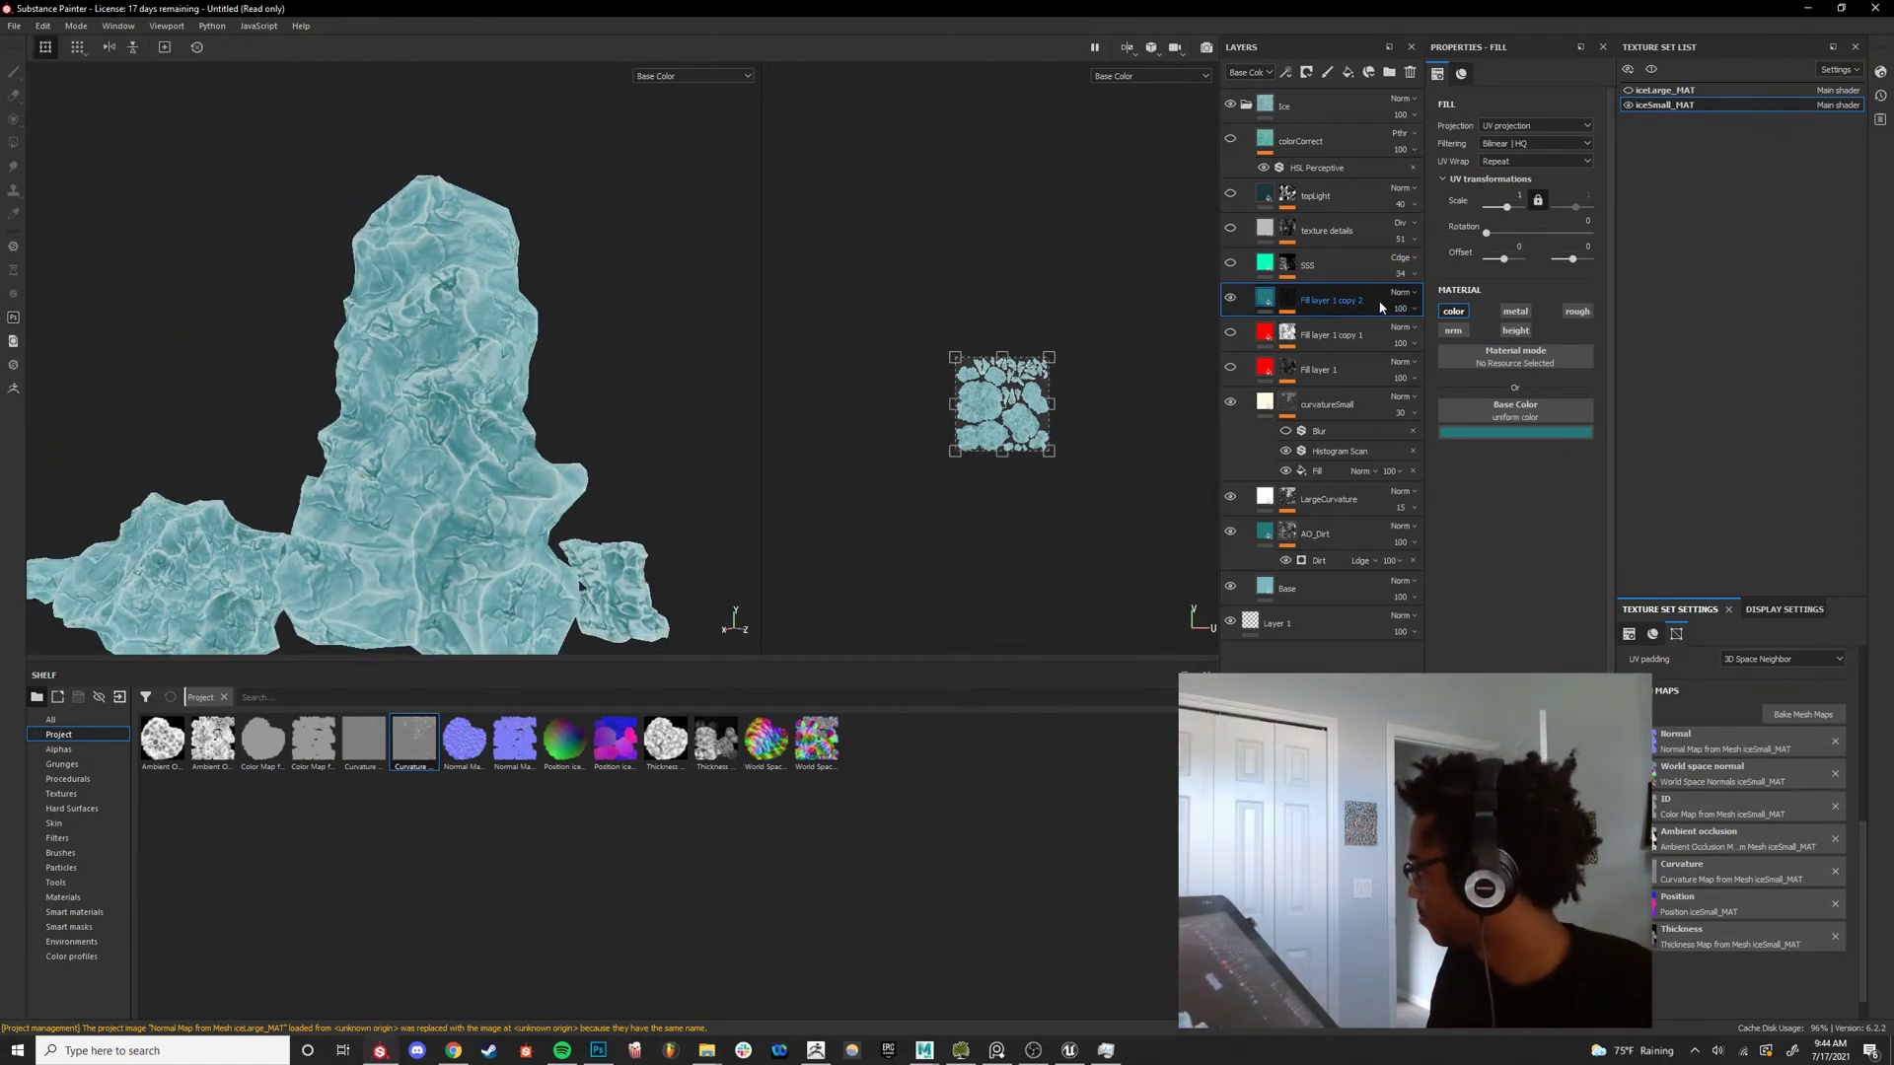
Add a Levels effect above the Histogram Scan in the mask of Fill layer 1 copy 2, lowering its white input point to about 0.22.
{"action": "left_click", "coordinate": [1288, 299], "text": "alt"}
{"action": "left_click", "coordinate": [1347, 327]}
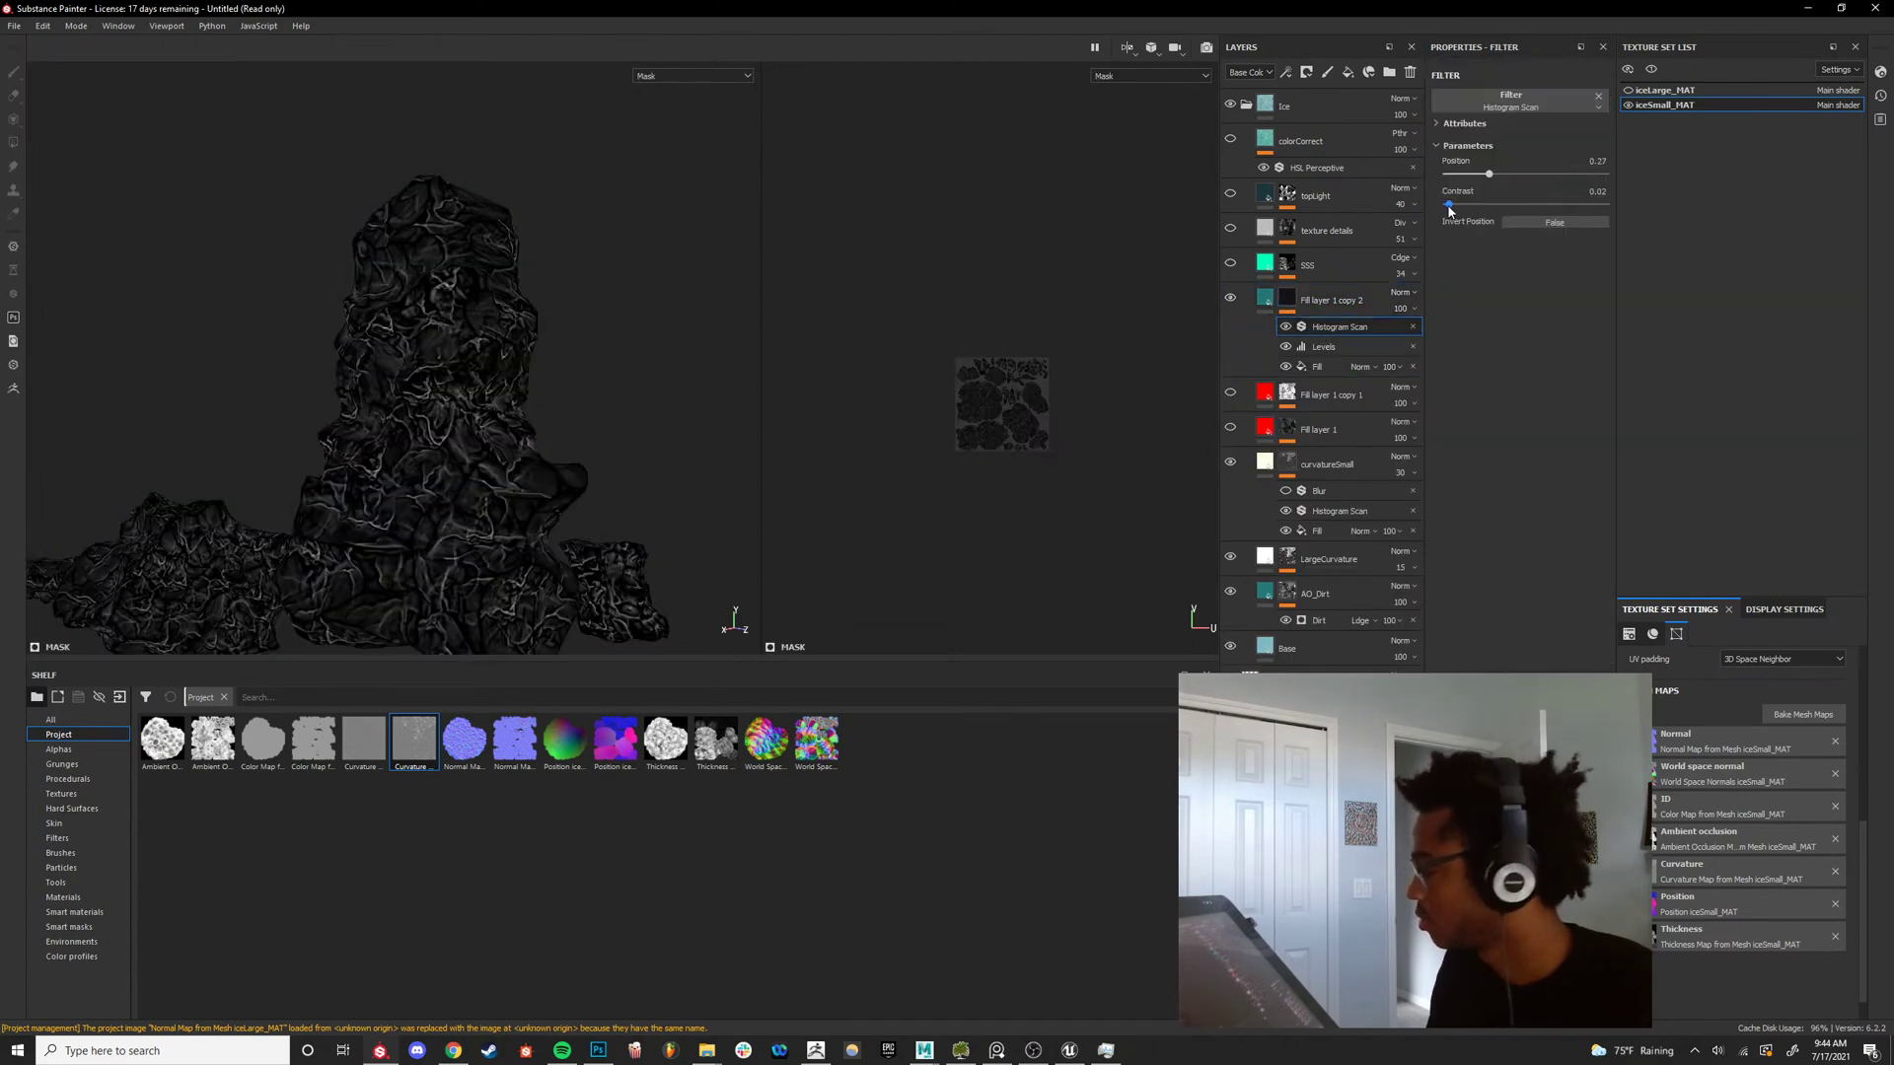
{"action": "right_click", "coordinate": [1327, 329]}
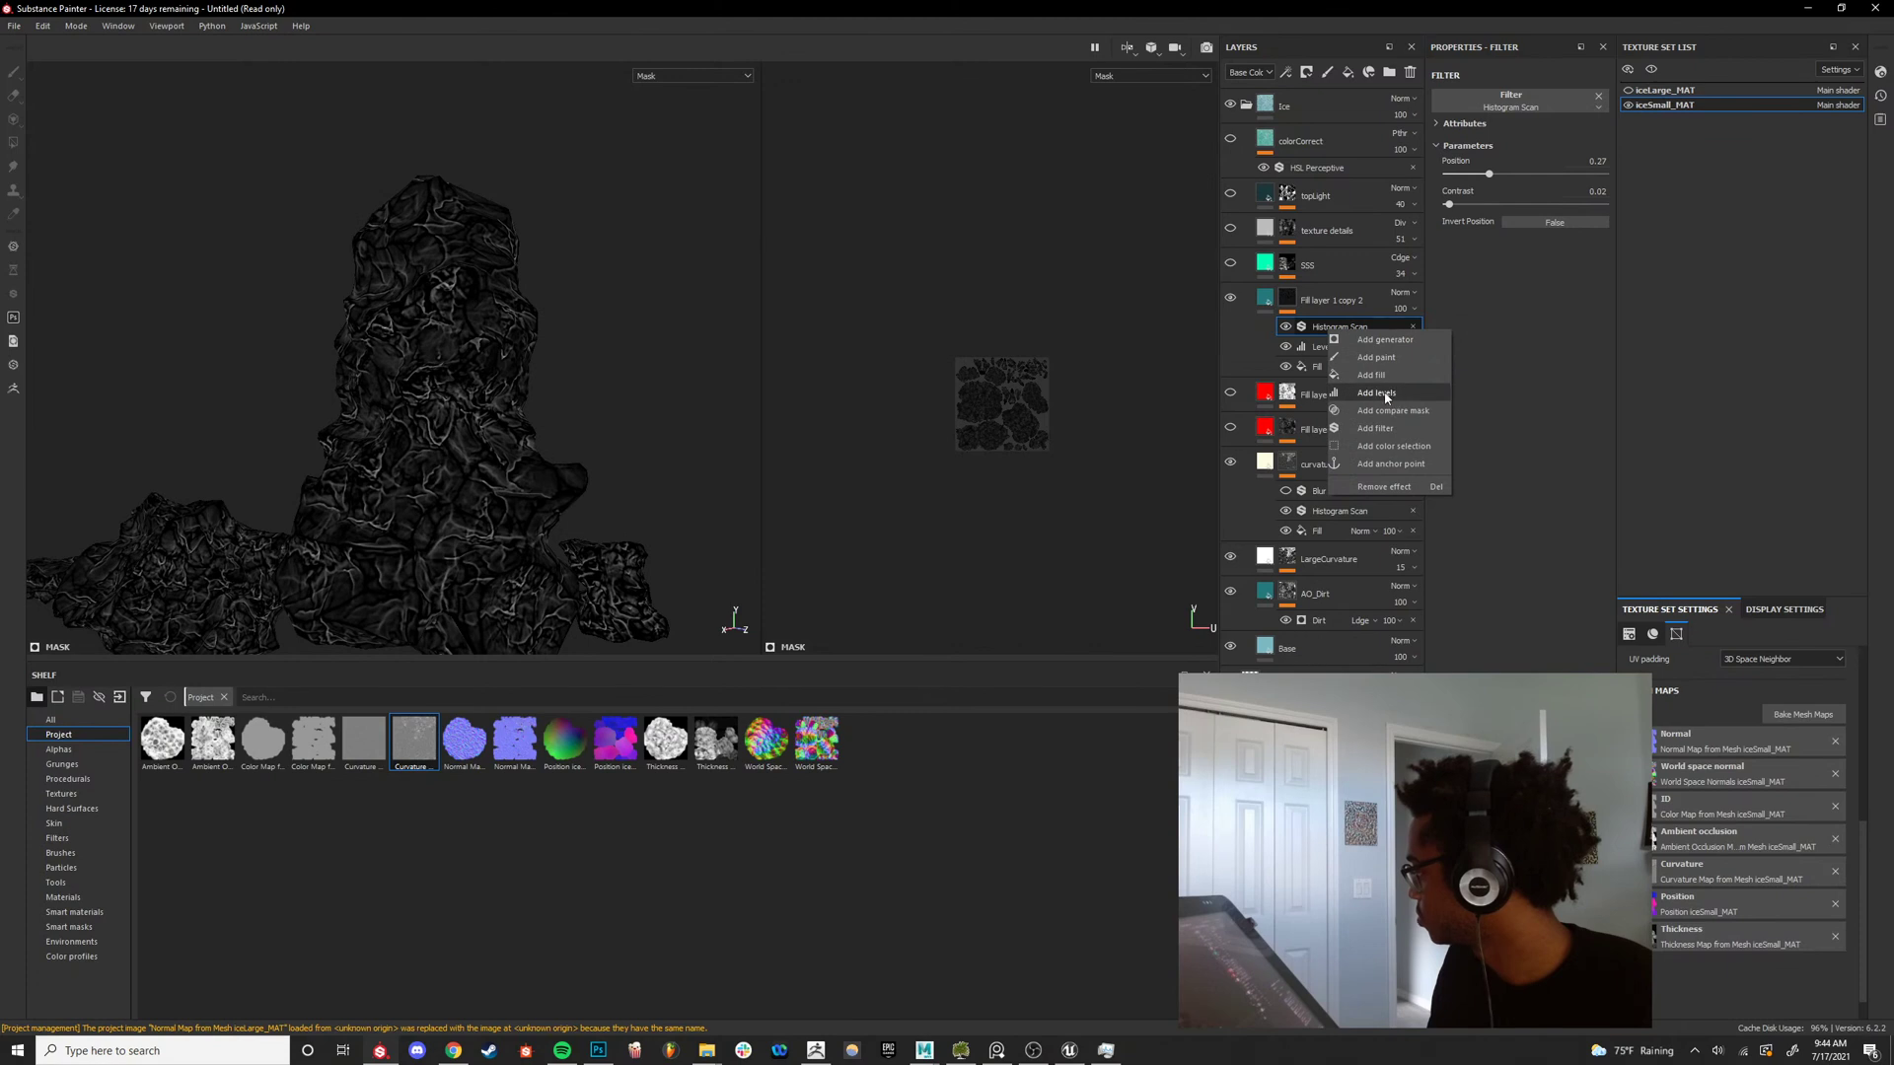
{"action": "left_click", "coordinate": [1377, 393]}
{"action": "left_click_drag", "start_coordinate": [1520, 113], "coordinate": [1481, 121]}
{"action": "left_click_drag", "start_coordinate": [1600, 107], "coordinate": [1478, 160]}
{"action": "left_click_drag", "start_coordinate": [580, 461], "coordinate": [690, 482], "text": "alt"}
{"action": "key", "text": "m"}
Lower the opacity of Fill layer 1 copy 2 to 0.
{"action": "left_click", "coordinate": [1400, 310]}
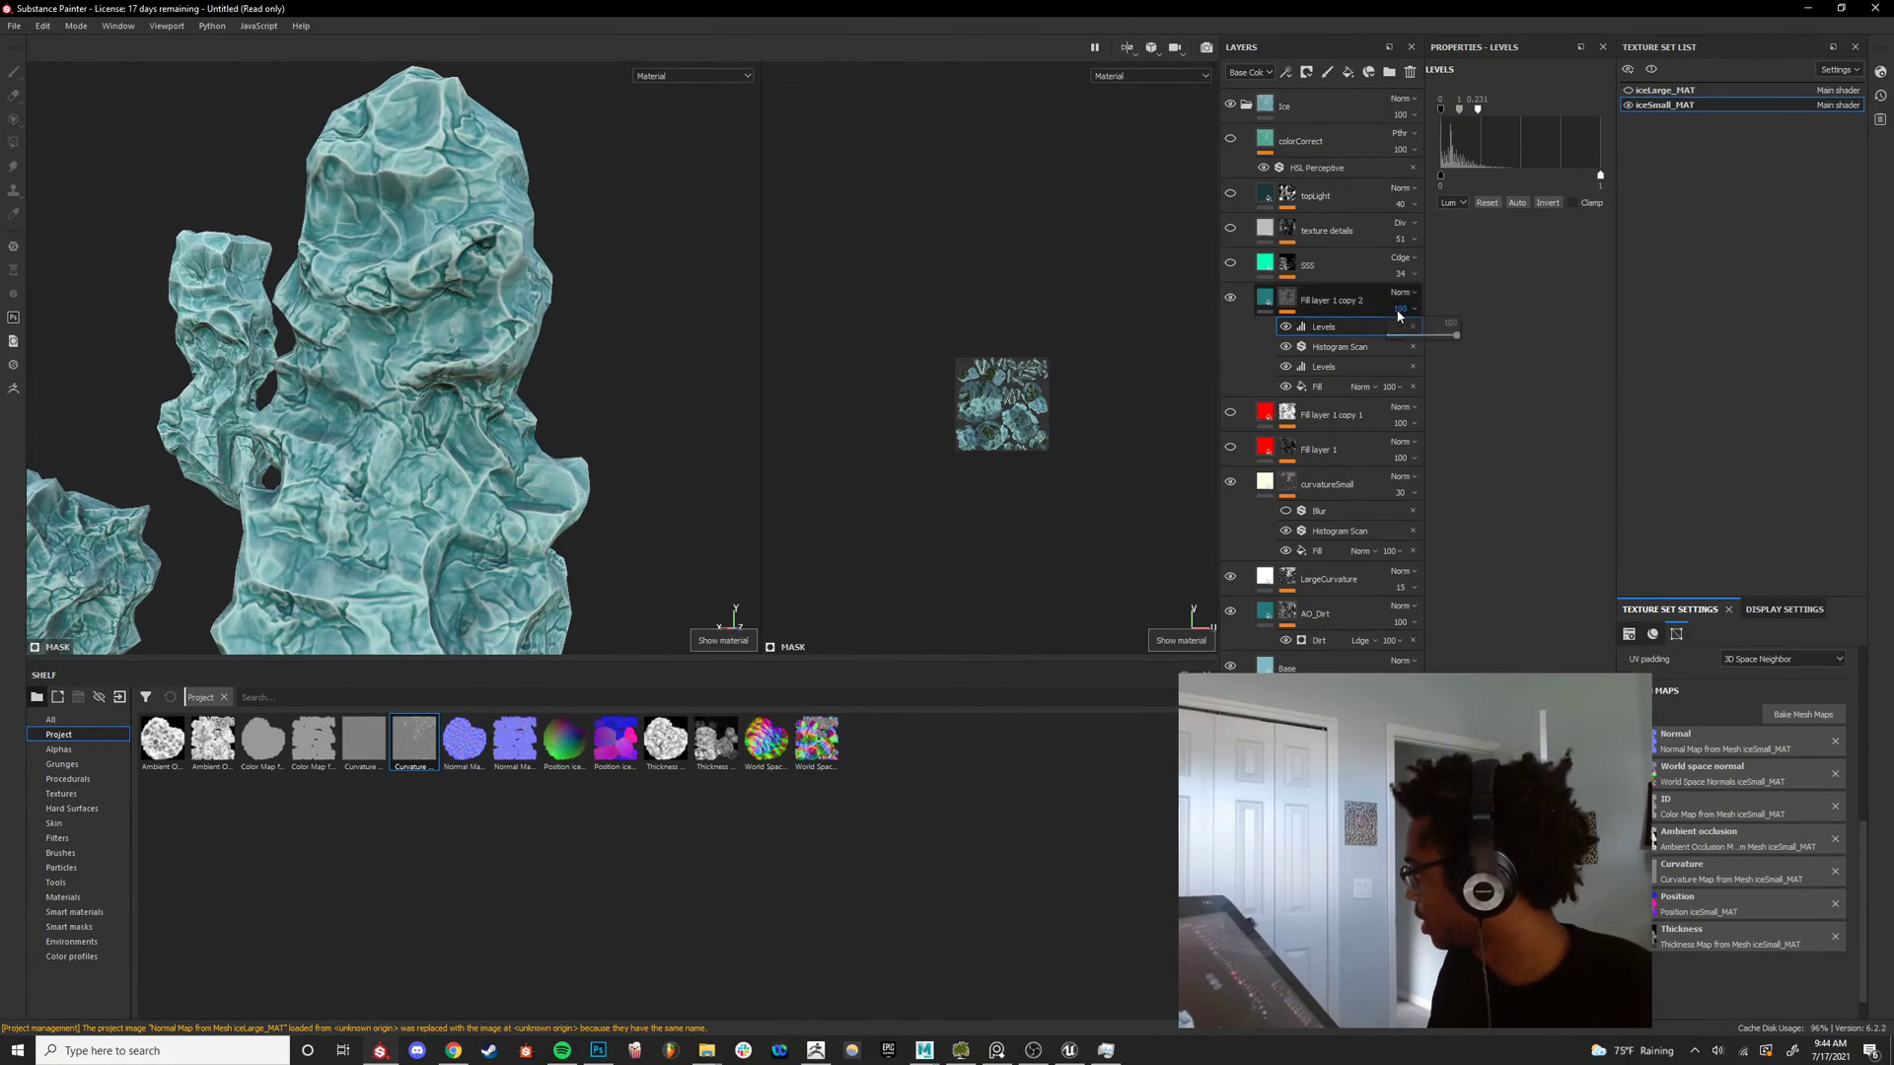
{"action": "left_click_drag", "start_coordinate": [1454, 335], "coordinate": [1375, 351]}
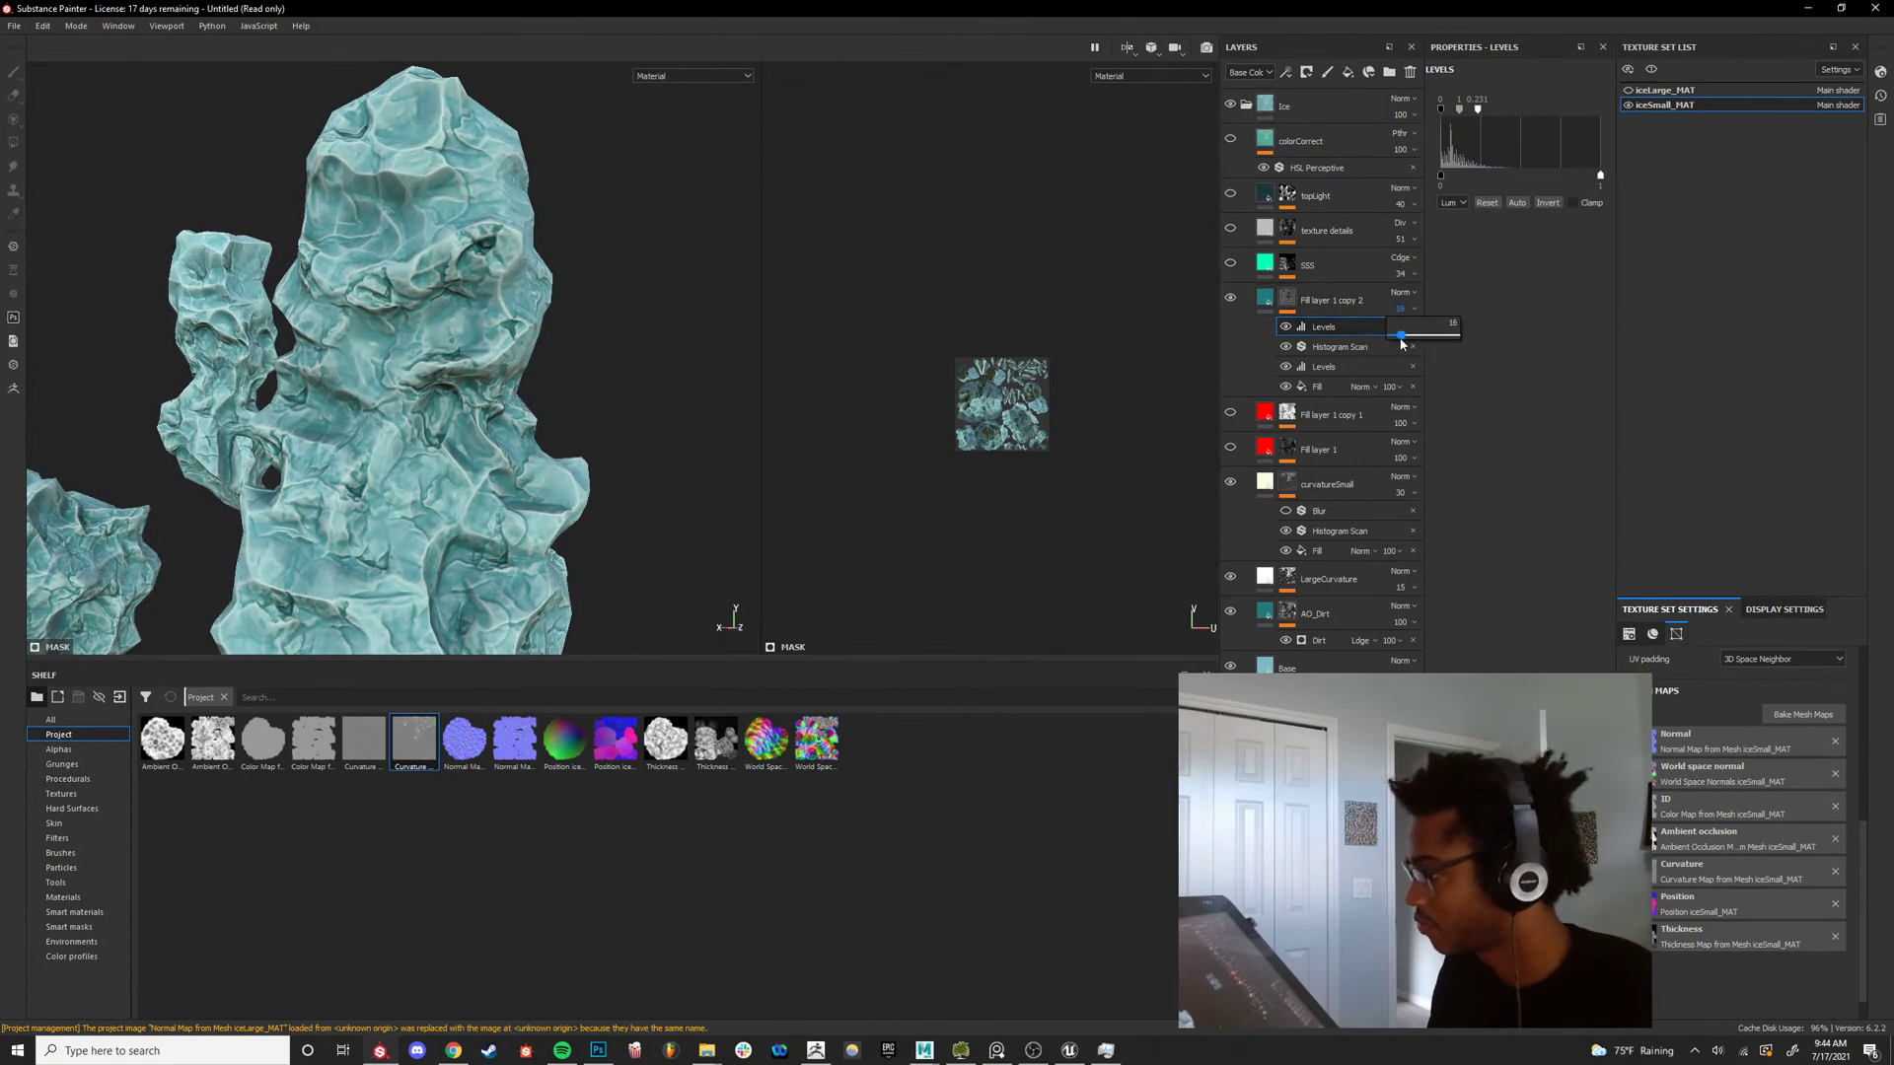
Examine the ice formations in base colour from different angles and distances.
{"action": "right_click_drag", "start_coordinate": [689, 435], "coordinate": [499, 440], "text": "alt"}
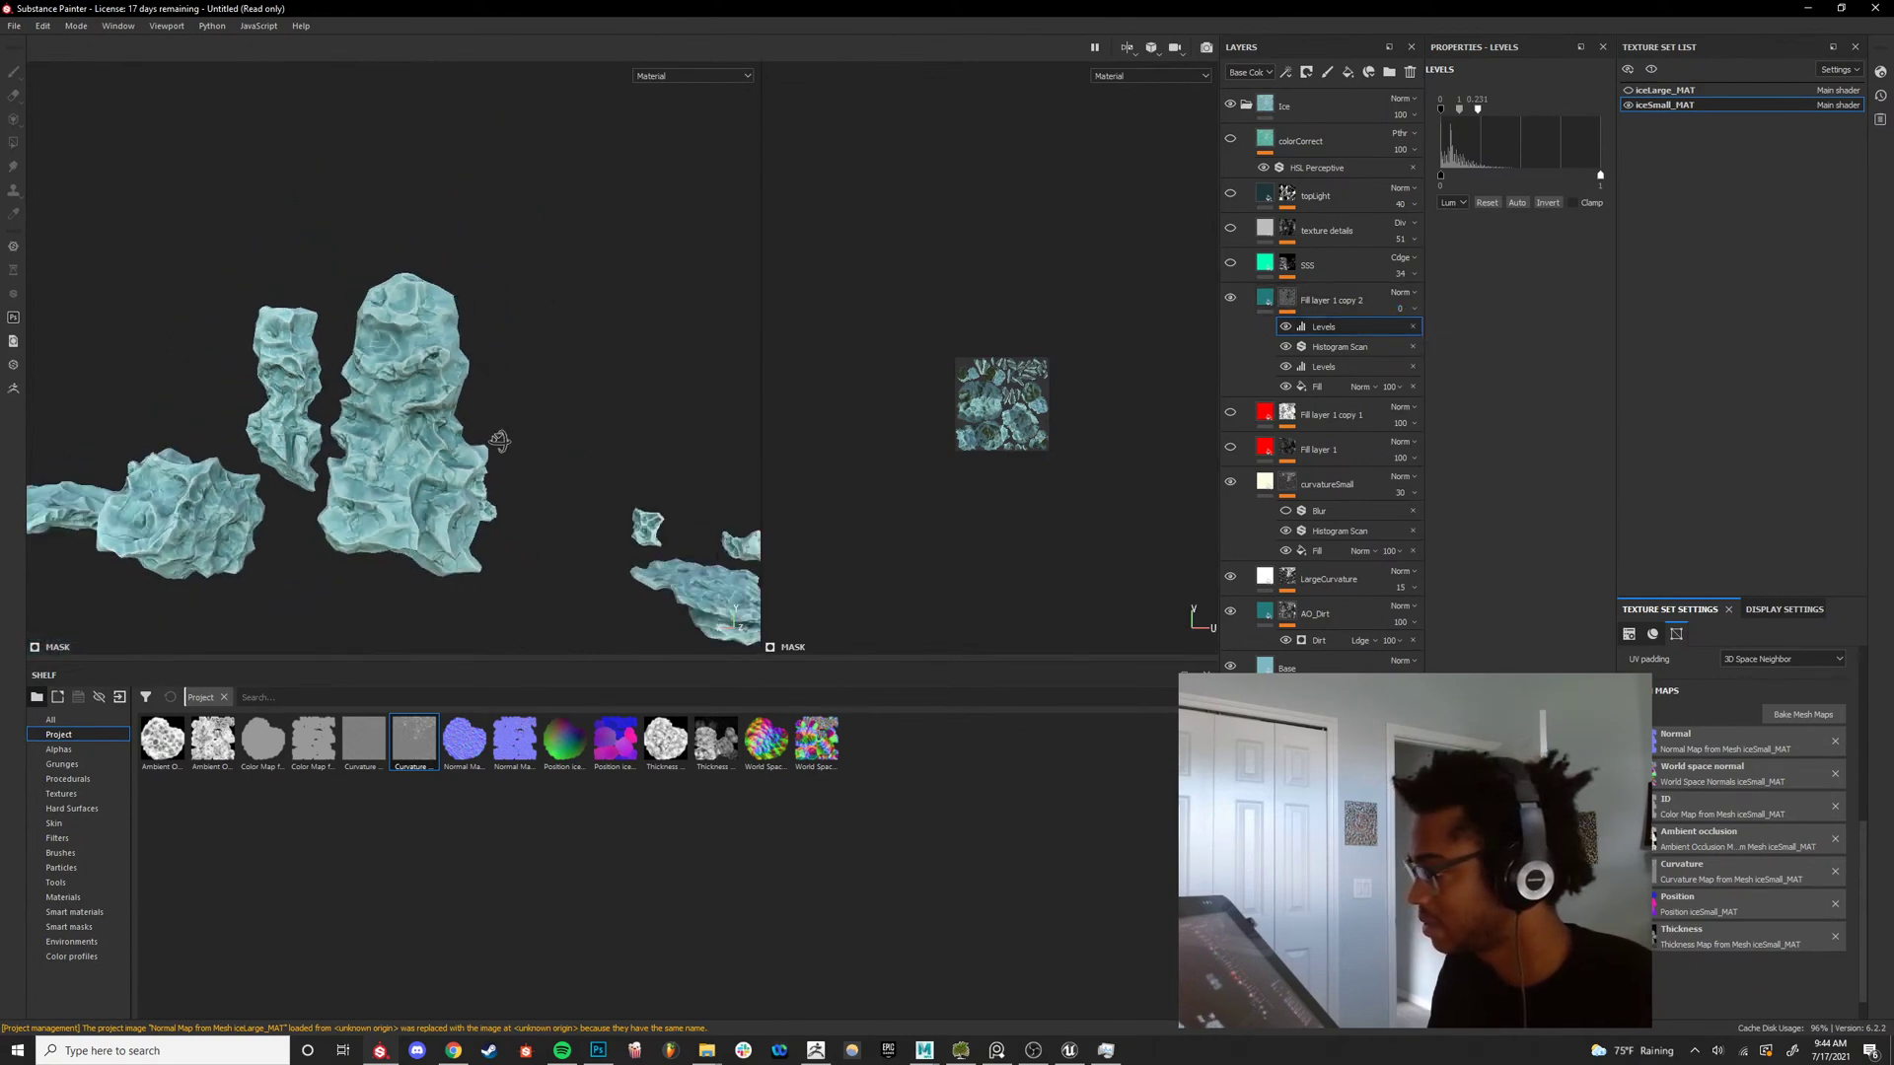
{"action": "left_click_drag", "start_coordinate": [499, 440], "coordinate": [553, 439], "text": "alt"}
{"action": "key", "text": "c"}
{"action": "key", "text": "c"}
{"action": "scroll", "coordinate": [484, 444], "scroll_direction": "up", "scroll_amount": 3}
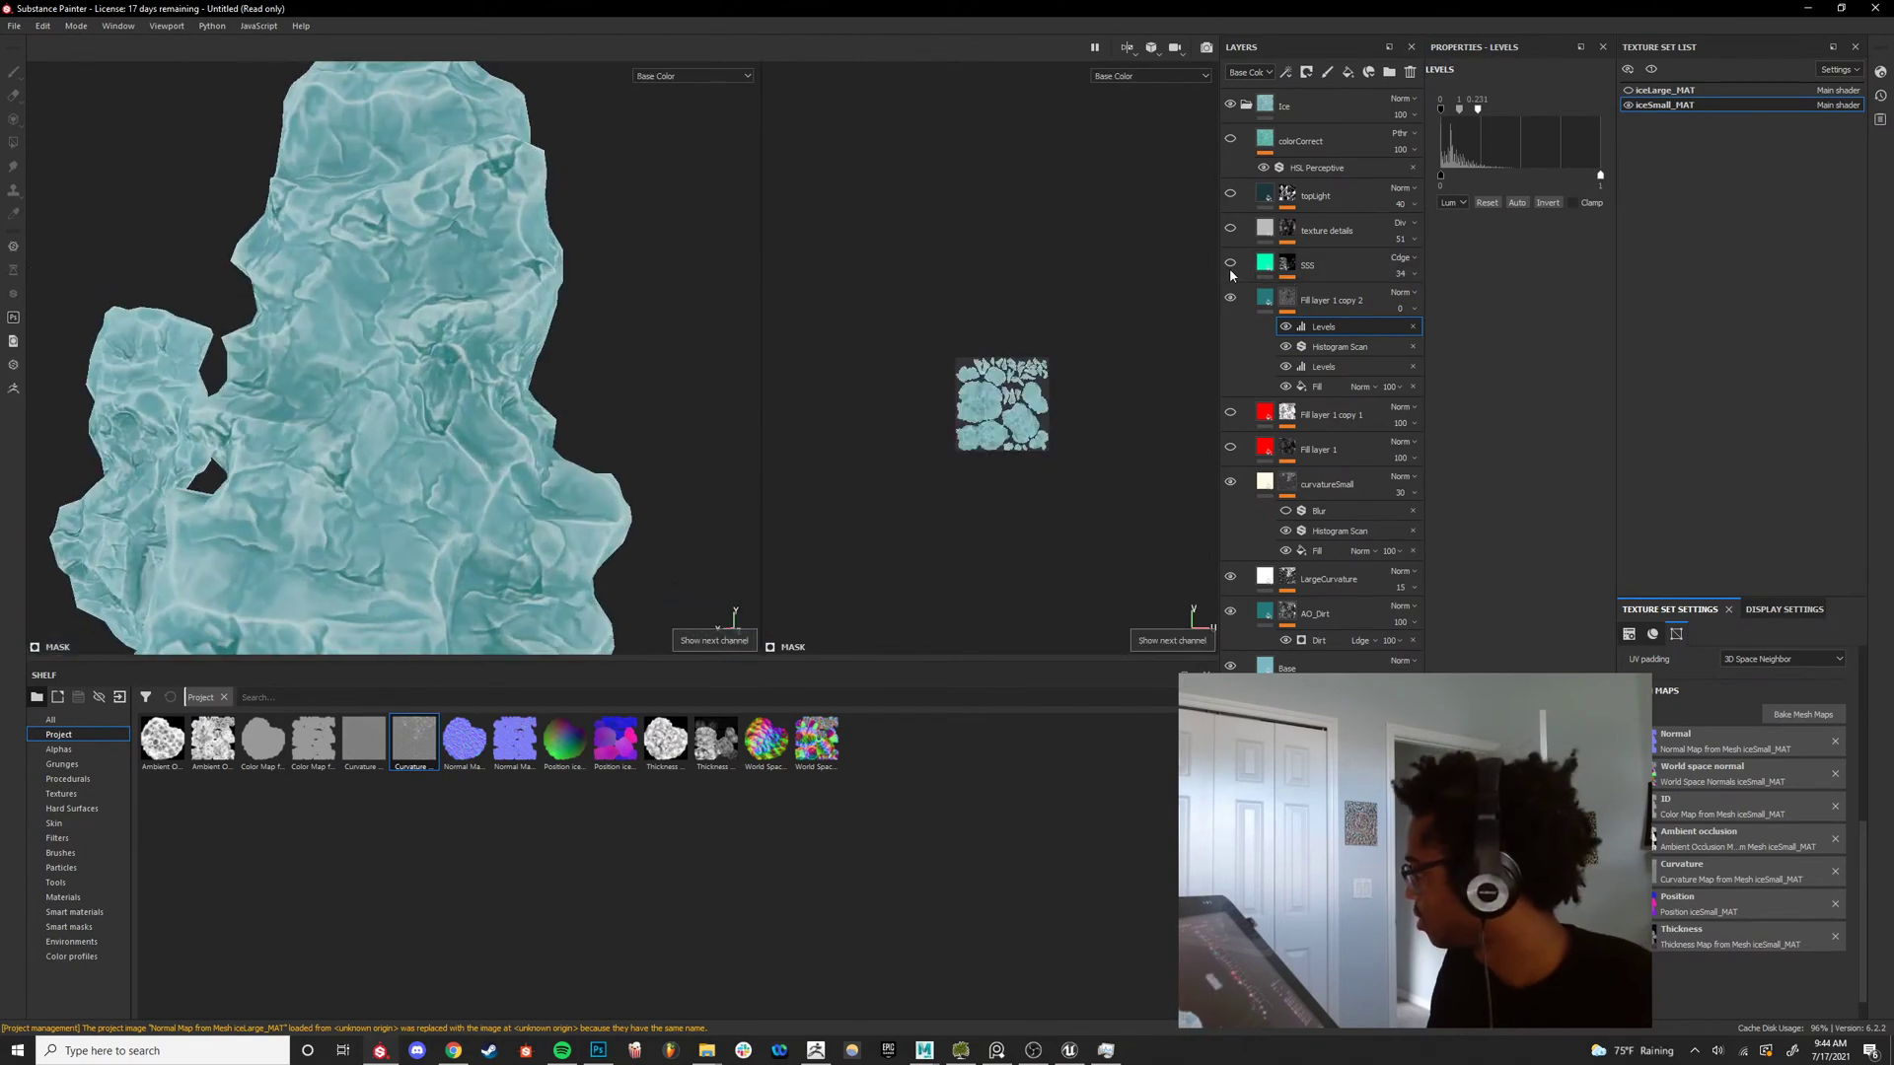
{"action": "scroll", "coordinate": [389, 430], "scroll_direction": "down", "scroll_amount": 8}
{"action": "left_click_drag", "start_coordinate": [388, 430], "coordinate": [533, 415], "text": "alt"}
{"action": "scroll", "coordinate": [385, 470], "scroll_direction": "up", "scroll_amount": 8}
{"action": "scroll", "coordinate": [486, 467], "scroll_direction": "down", "scroll_amount": 4}
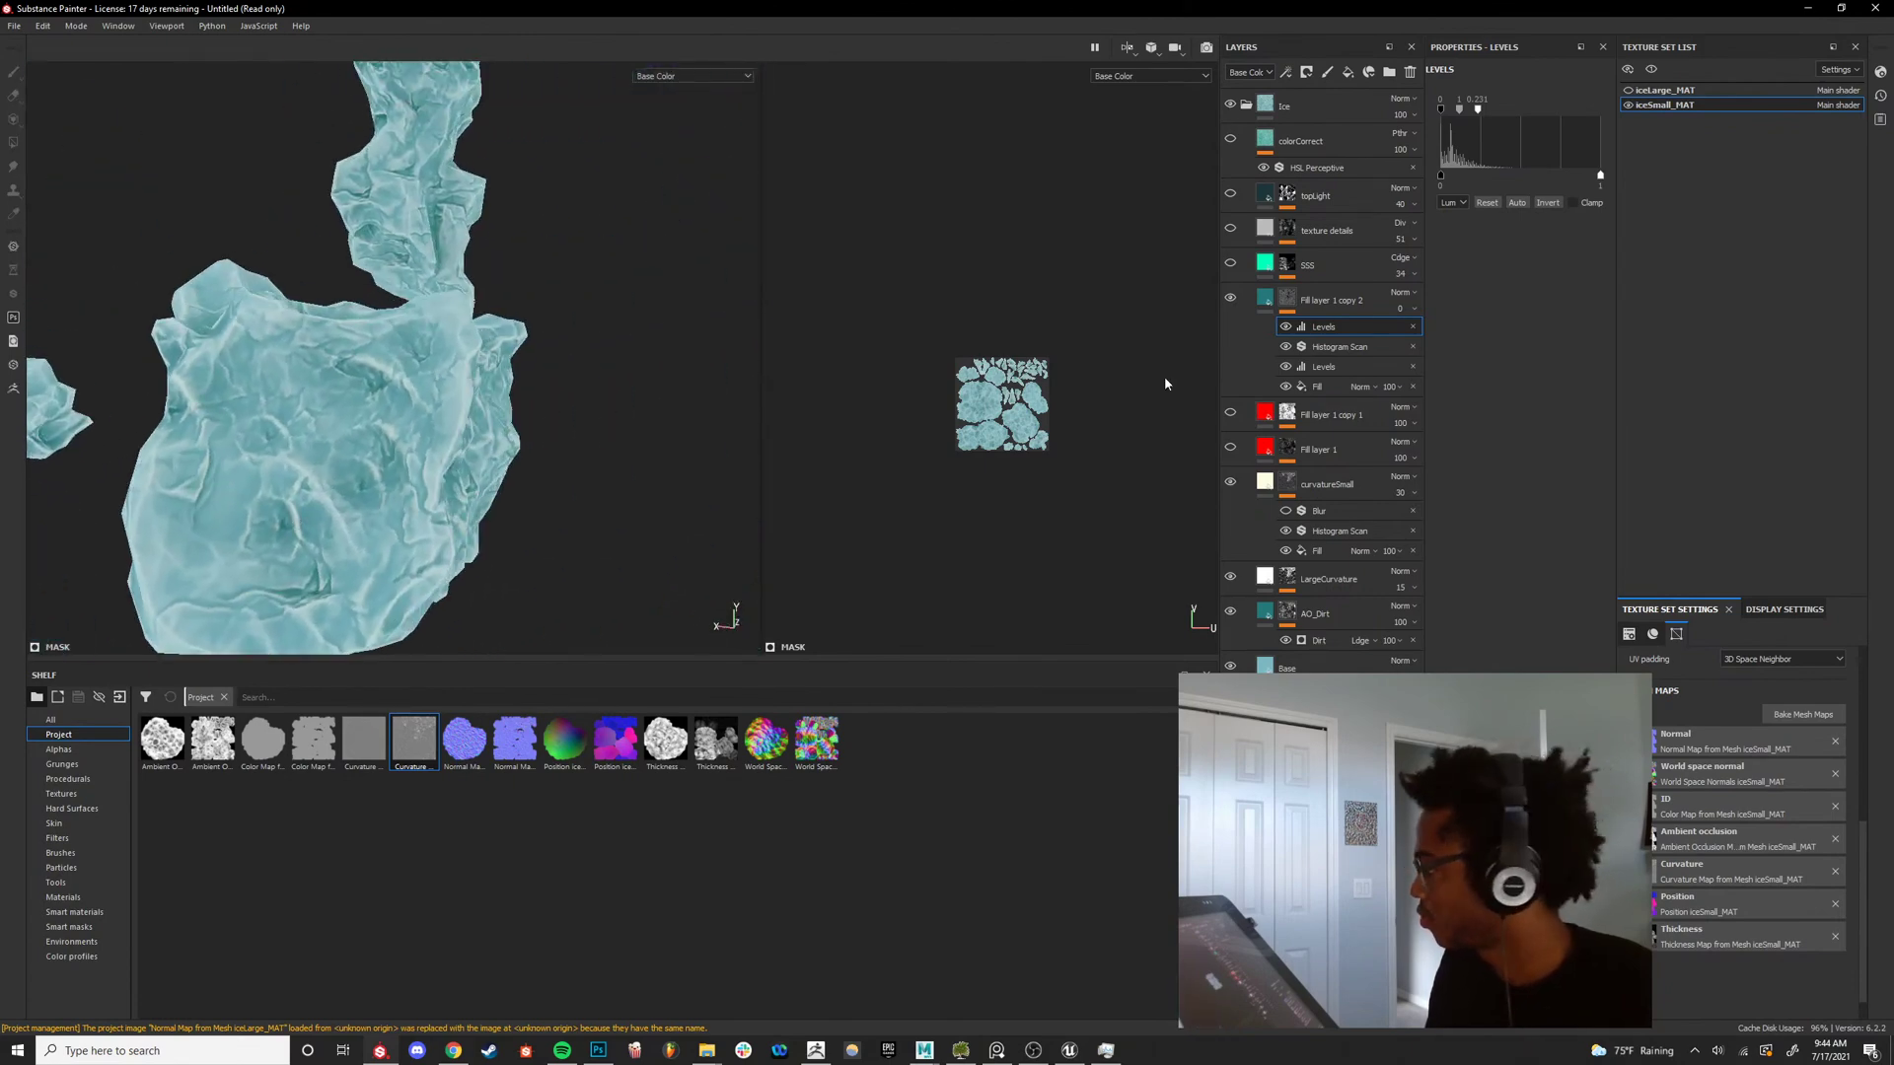
Show Fill layer 1 copy 1 and move it and Fill layer 1 directly below the SSS layer, with Fill layer 1 uppermost.
{"action": "left_click", "coordinate": [1230, 415]}
{"action": "left_click", "coordinate": [1231, 414]}
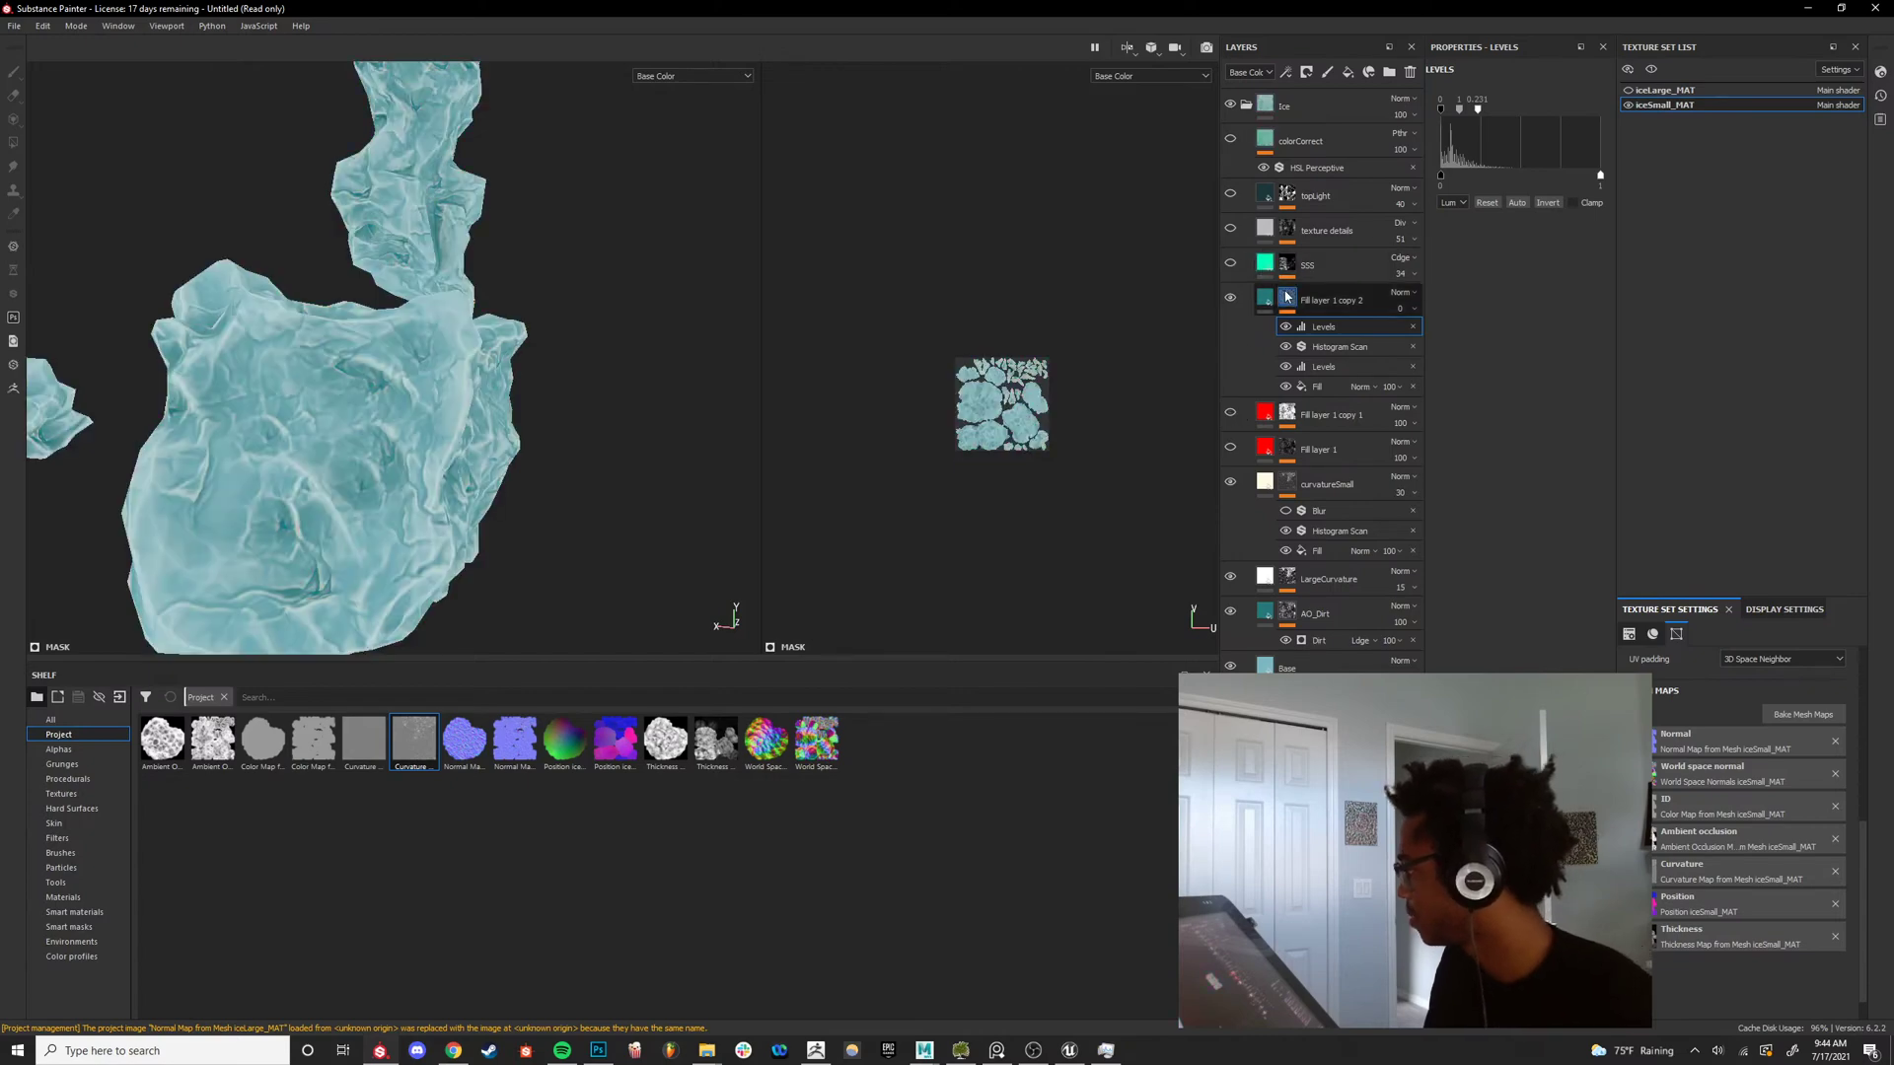
{"action": "left_click", "coordinate": [1318, 416]}
{"action": "left_click", "coordinate": [1231, 414]}
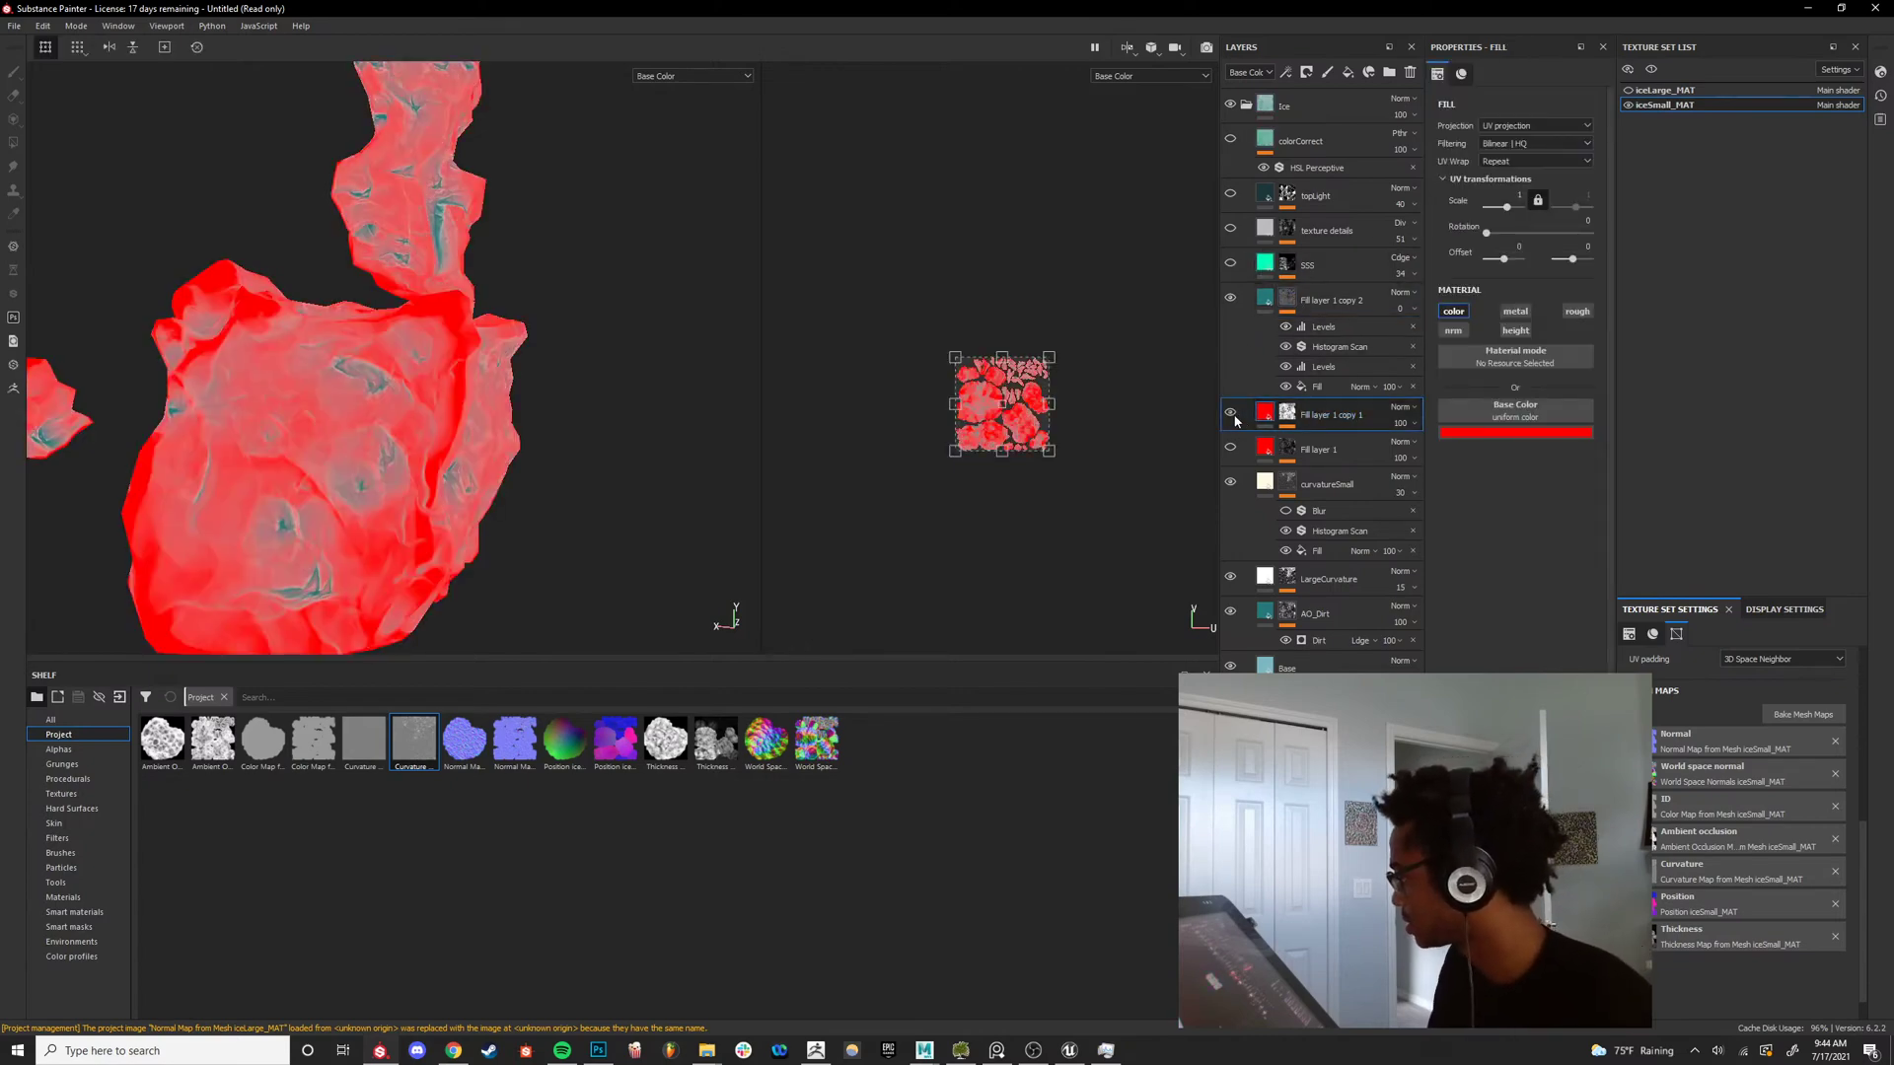
{"action": "left_click_drag", "start_coordinate": [444, 395], "coordinate": [631, 375], "text": "alt"}
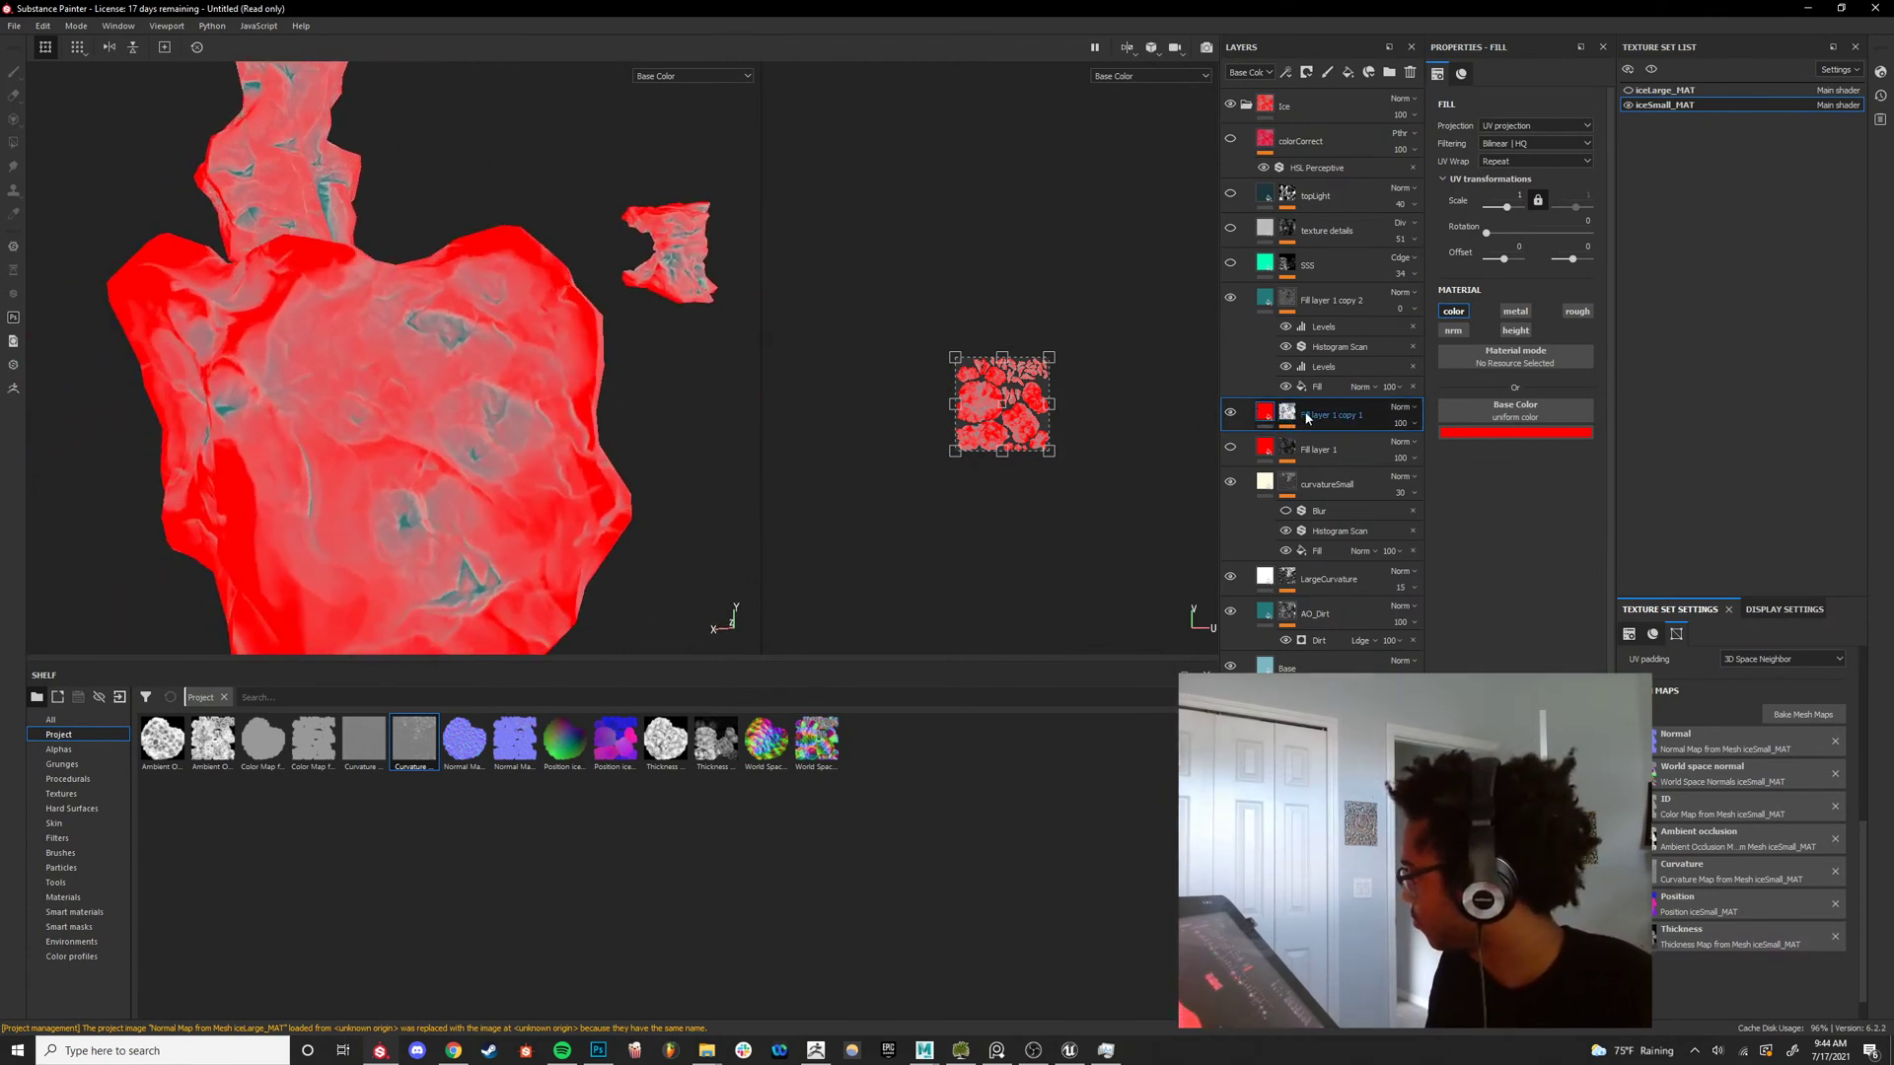
{"action": "left_click_drag", "start_coordinate": [1308, 418], "coordinate": [1344, 292]}
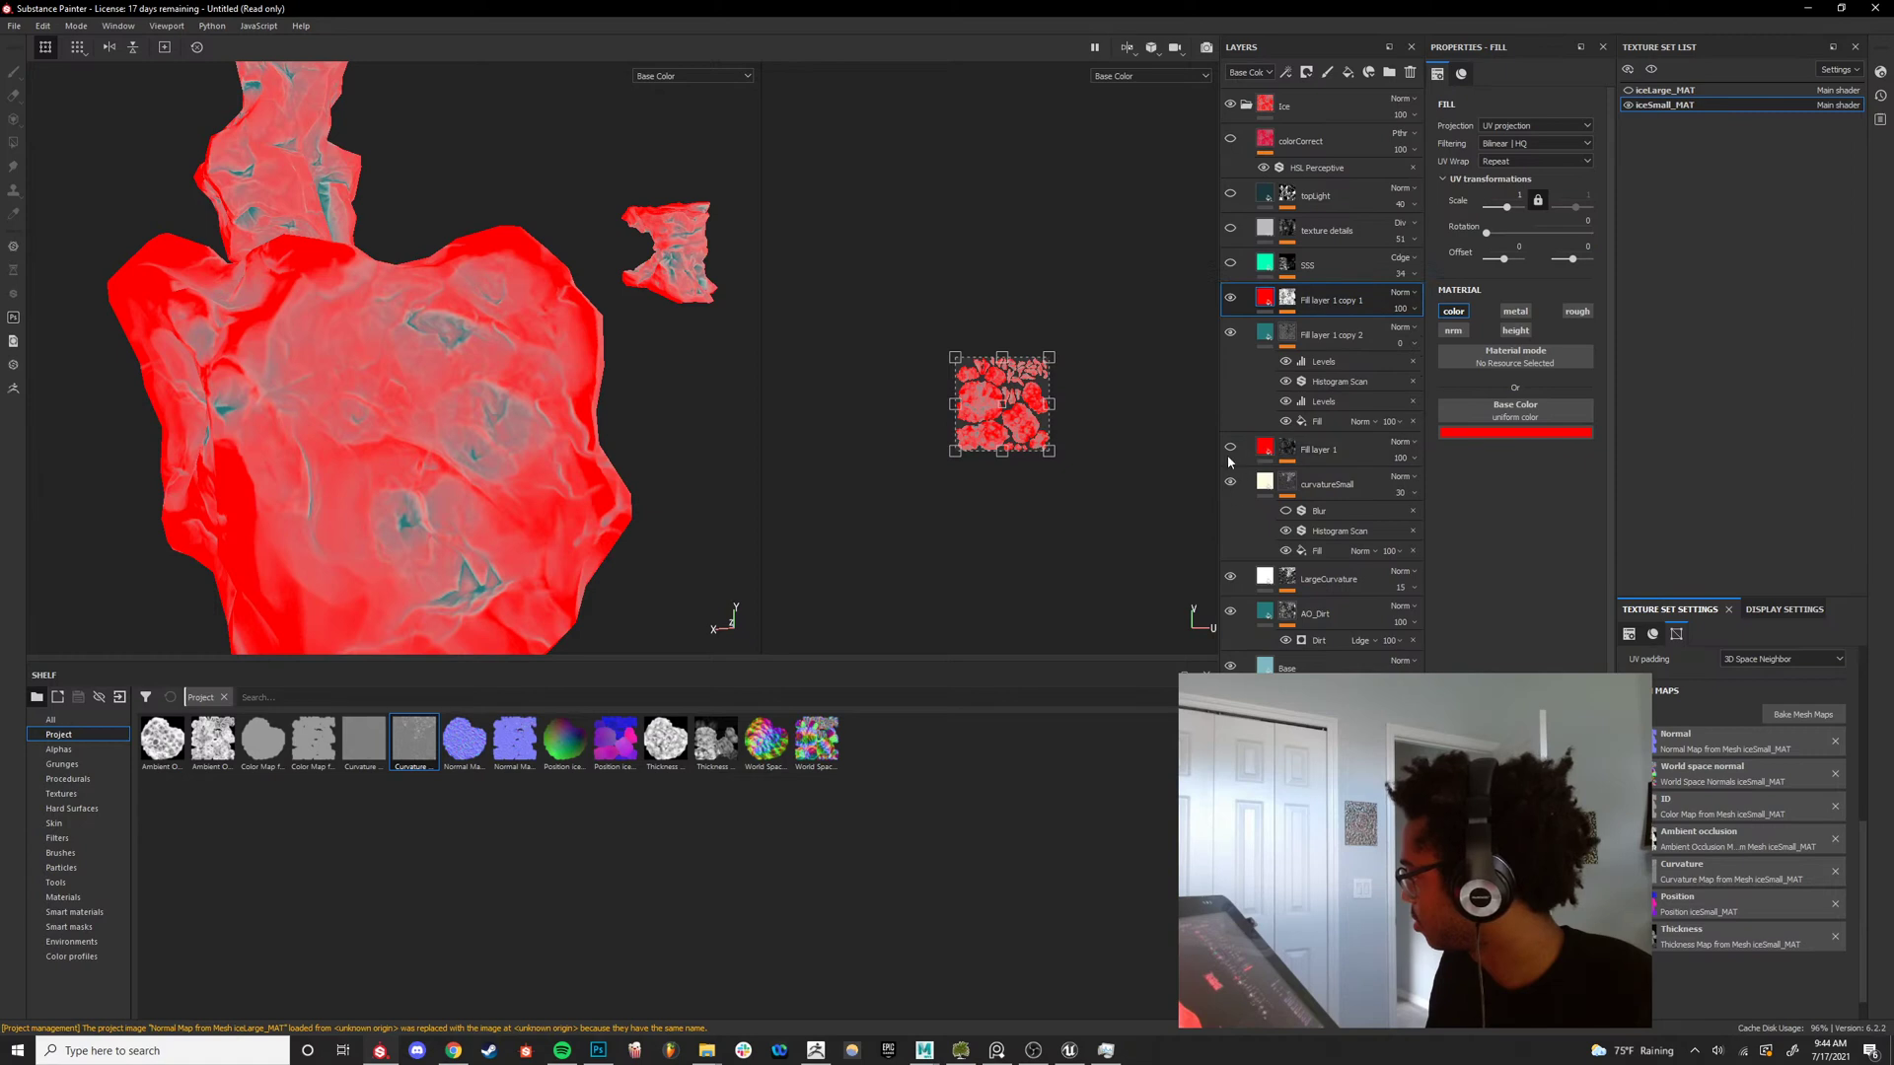
{"action": "left_click_drag", "start_coordinate": [1317, 450], "coordinate": [1340, 282]}
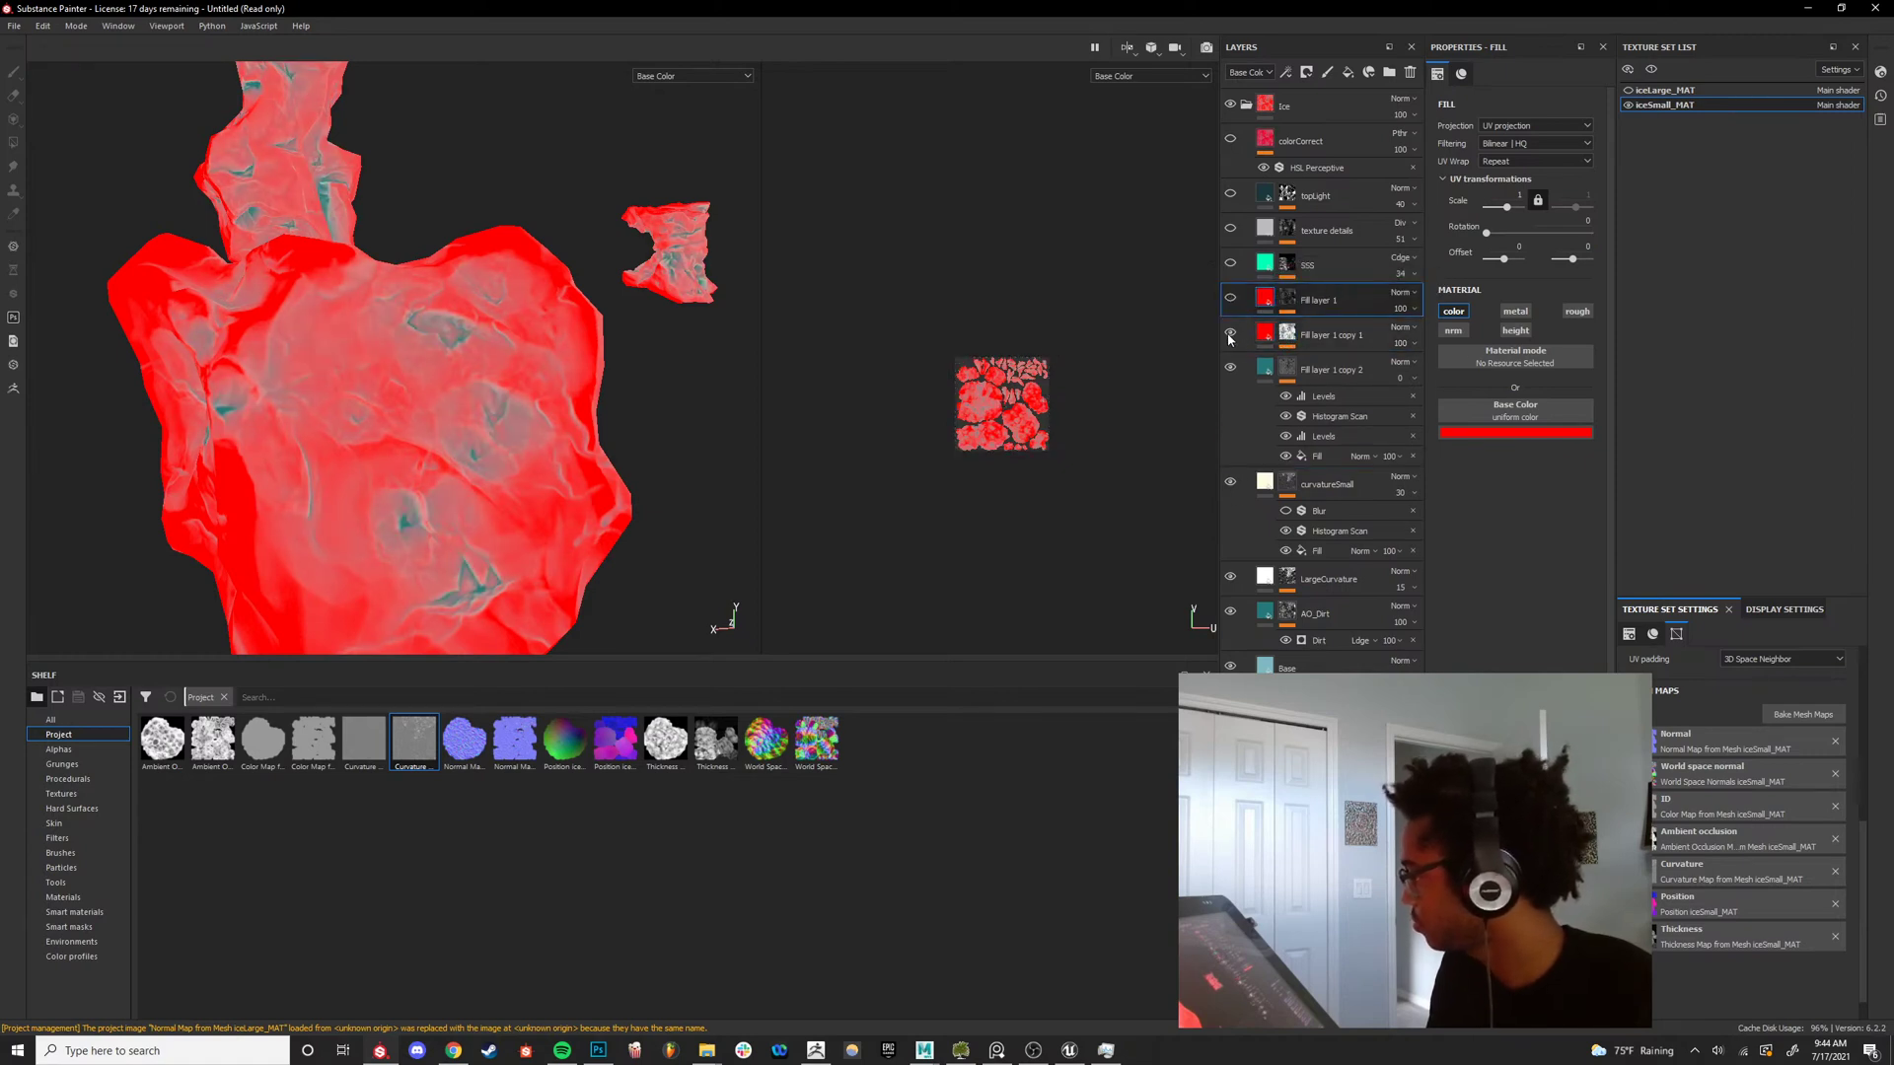
Swap visibility from Fill layer 1 copy 1 to Fill layer 1, inspecting the copy's mask on the ice.
{"action": "left_click", "coordinate": [1230, 334]}
{"action": "left_click", "coordinate": [1230, 334]}
{"action": "left_click", "coordinate": [1293, 334], "text": "alt"}
{"action": "left_click_drag", "start_coordinate": [612, 405], "coordinate": [535, 446], "text": "alt"}
{"action": "scroll", "coordinate": [541, 442], "scroll_direction": "up", "scroll_amount": 8}
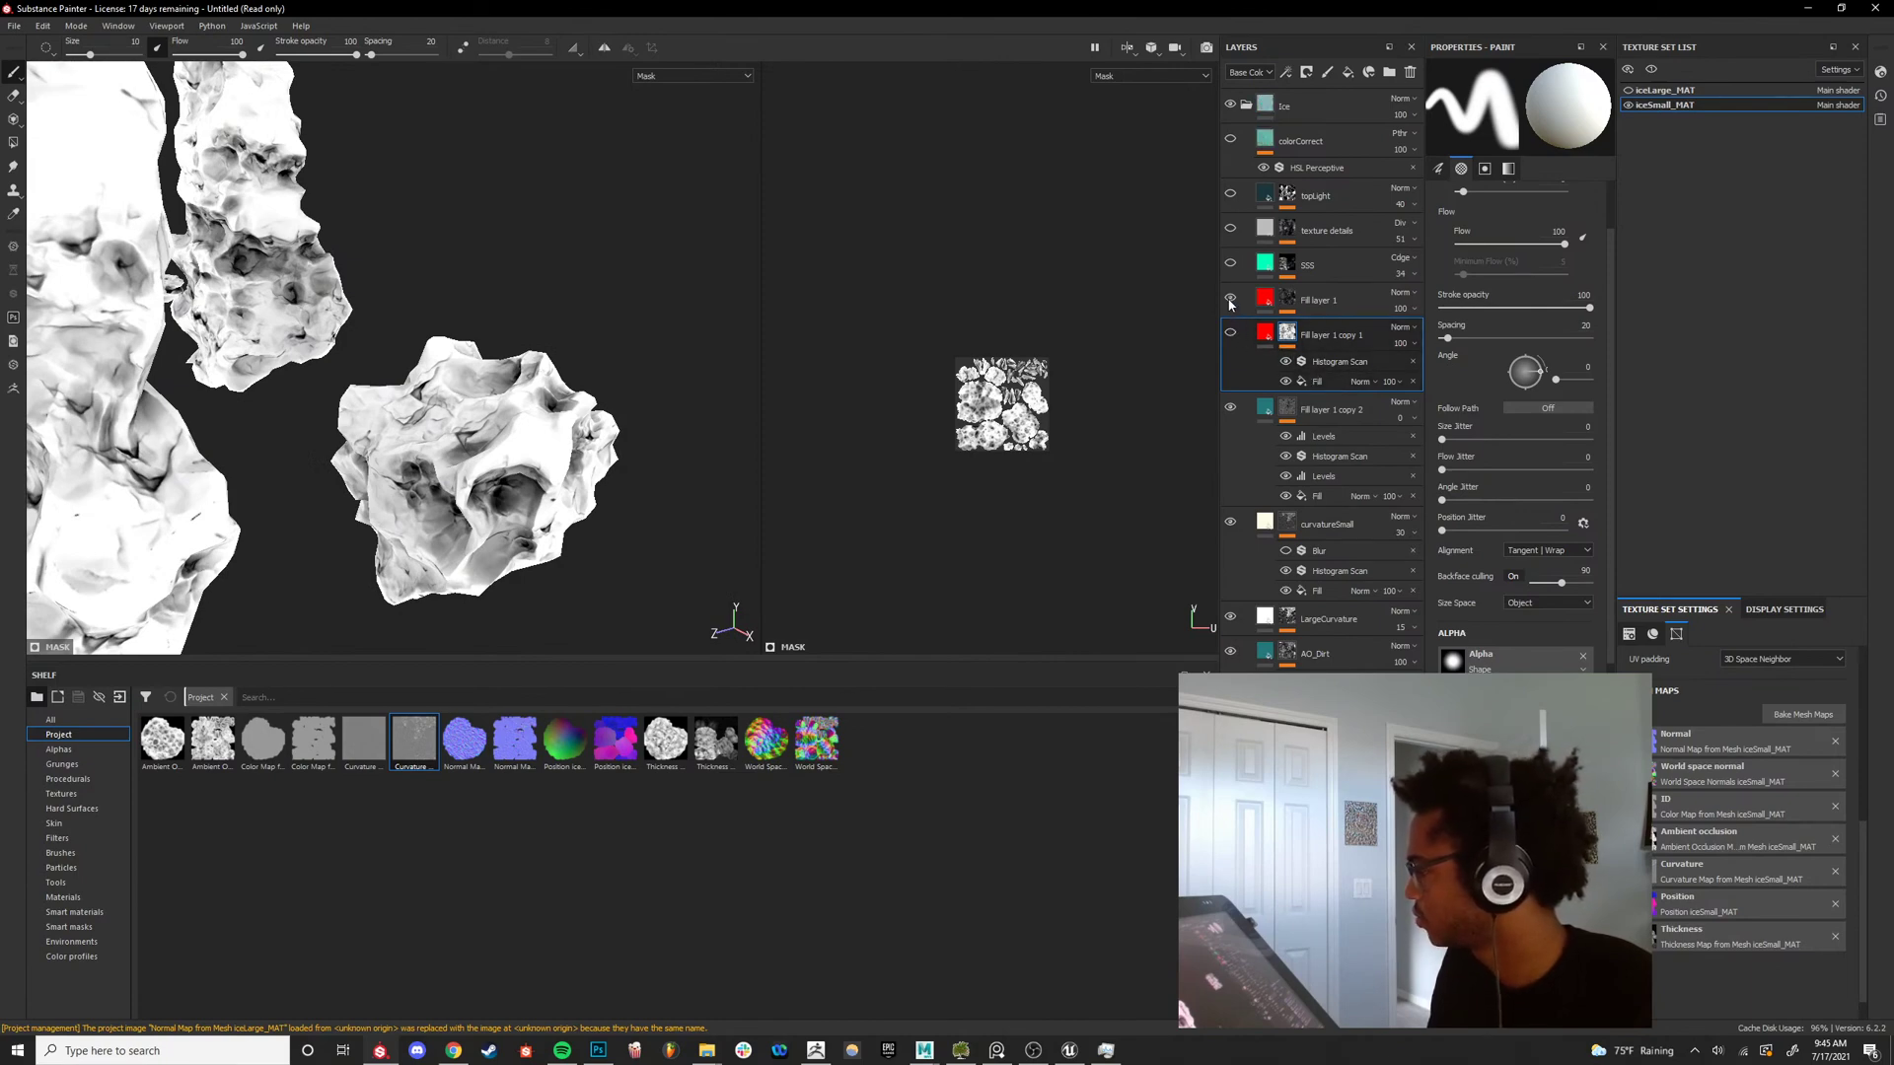
Inspect the mask of Fill layer 1 across the ice formations and compare it with the full material.
{"action": "left_click", "coordinate": [1289, 303]}
{"action": "scroll", "coordinate": [625, 305], "scroll_direction": "down", "scroll_amount": 5}
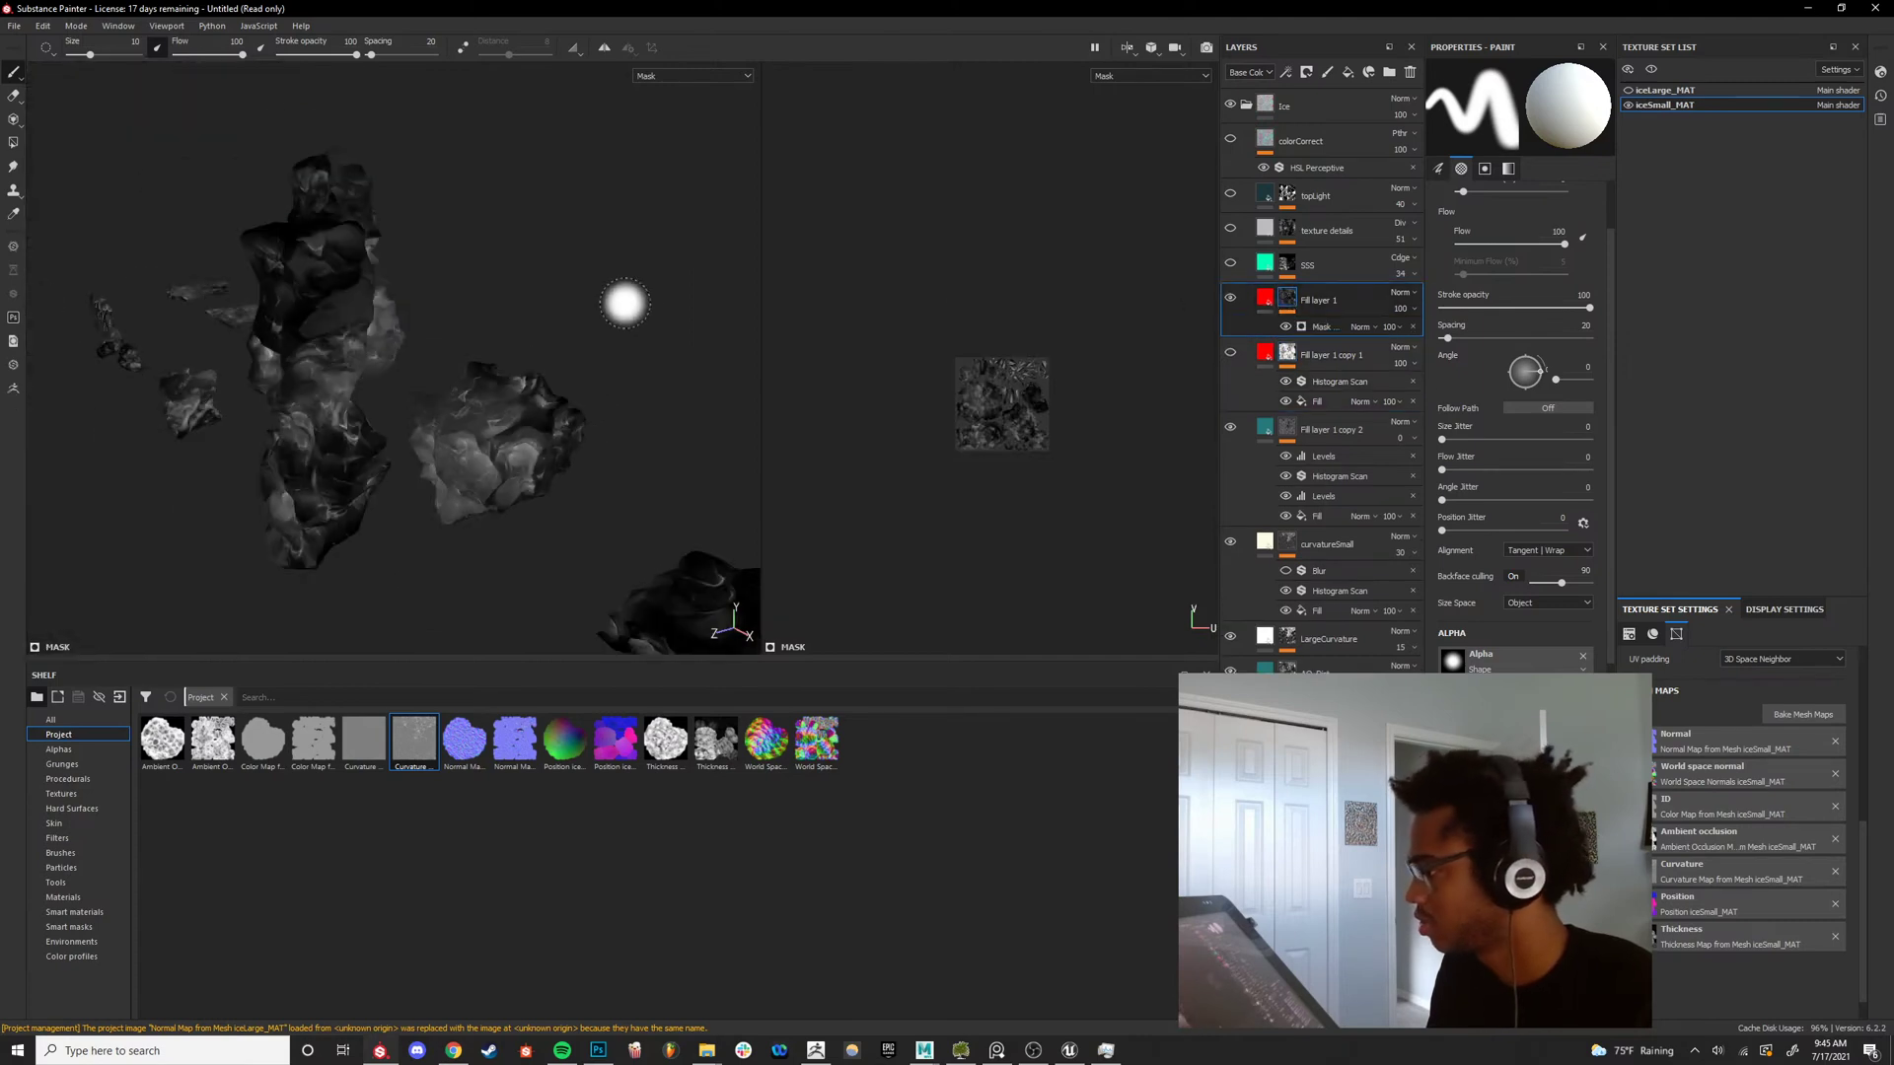
{"action": "left_click_drag", "start_coordinate": [626, 305], "coordinate": [521, 441], "text": "alt"}
{"action": "scroll", "coordinate": [671, 384], "scroll_direction": "up", "scroll_amount": 2}
{"action": "scroll", "coordinate": [572, 371], "scroll_direction": "up", "scroll_amount": 2}
{"action": "key", "text": "m"}
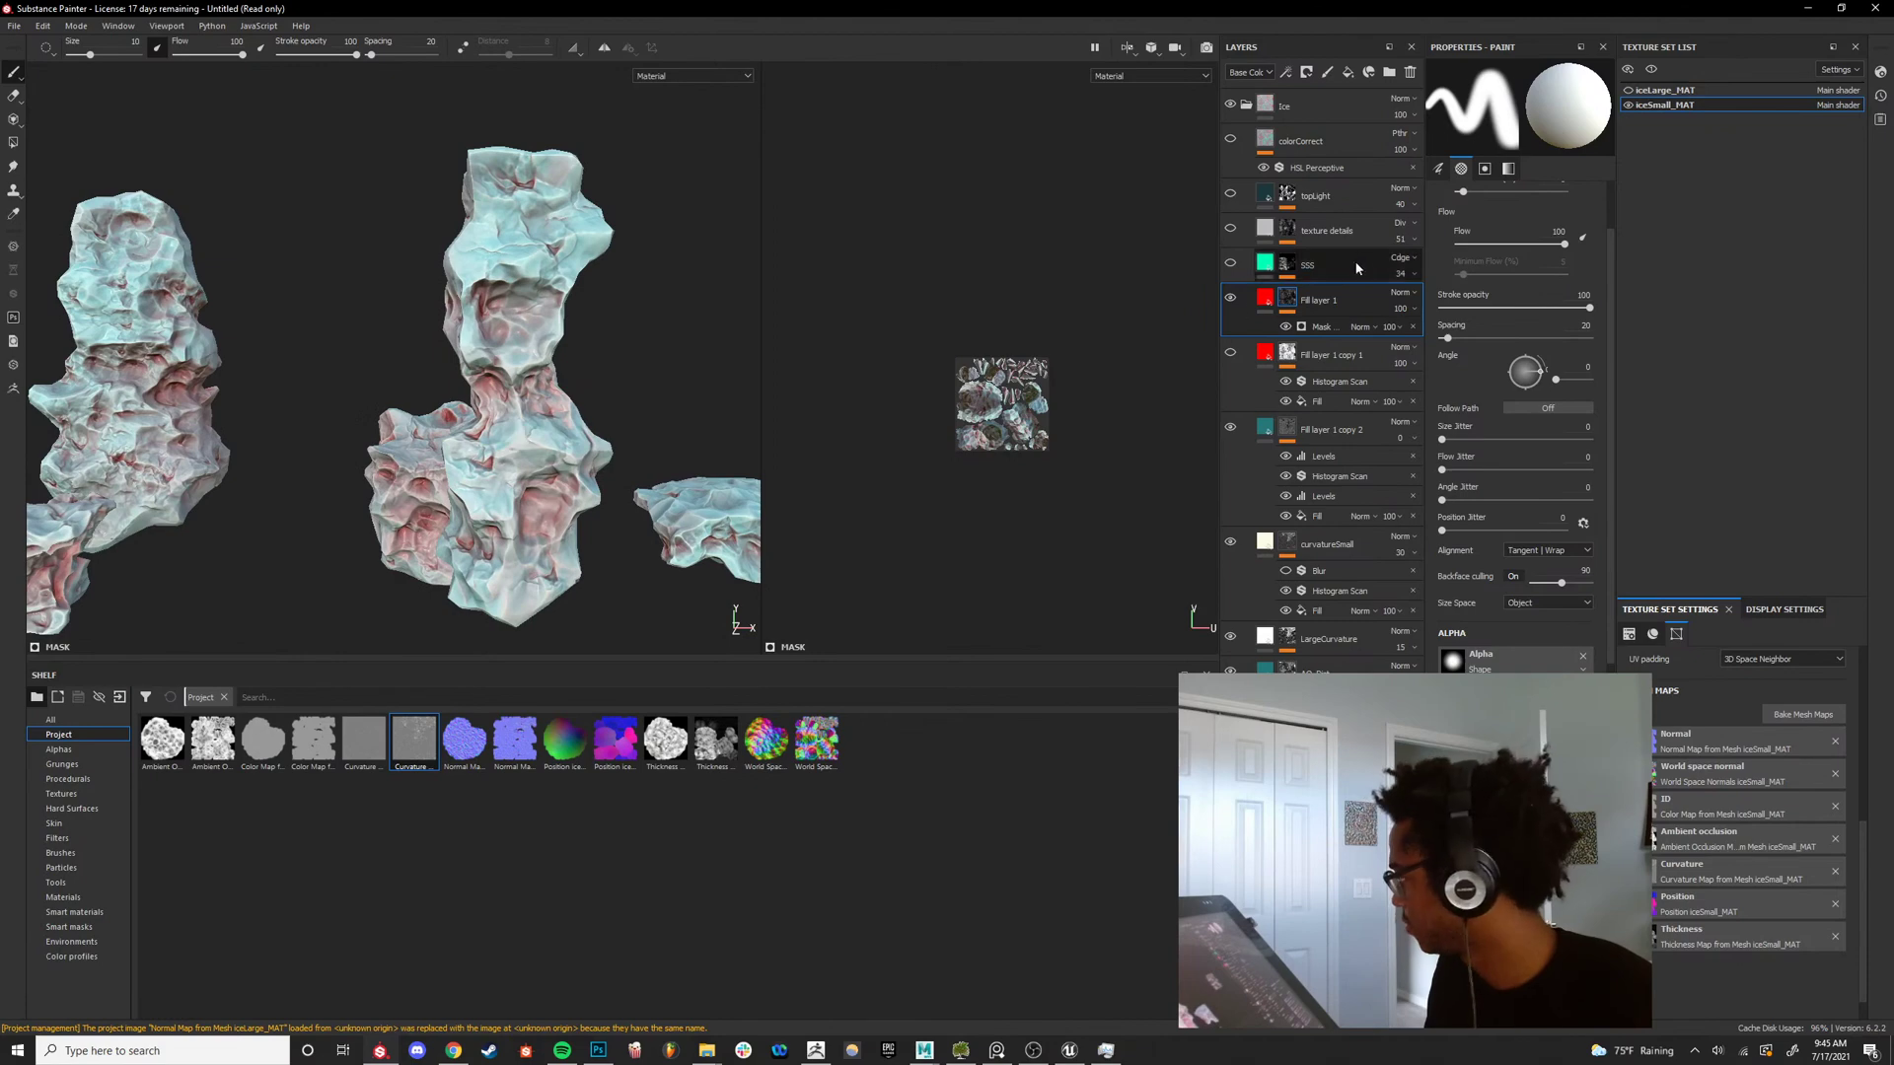
Check the mask of the SSS layer and return to the mask of Fill layer 1.
{"action": "left_click", "coordinate": [1287, 265], "text": "alt"}
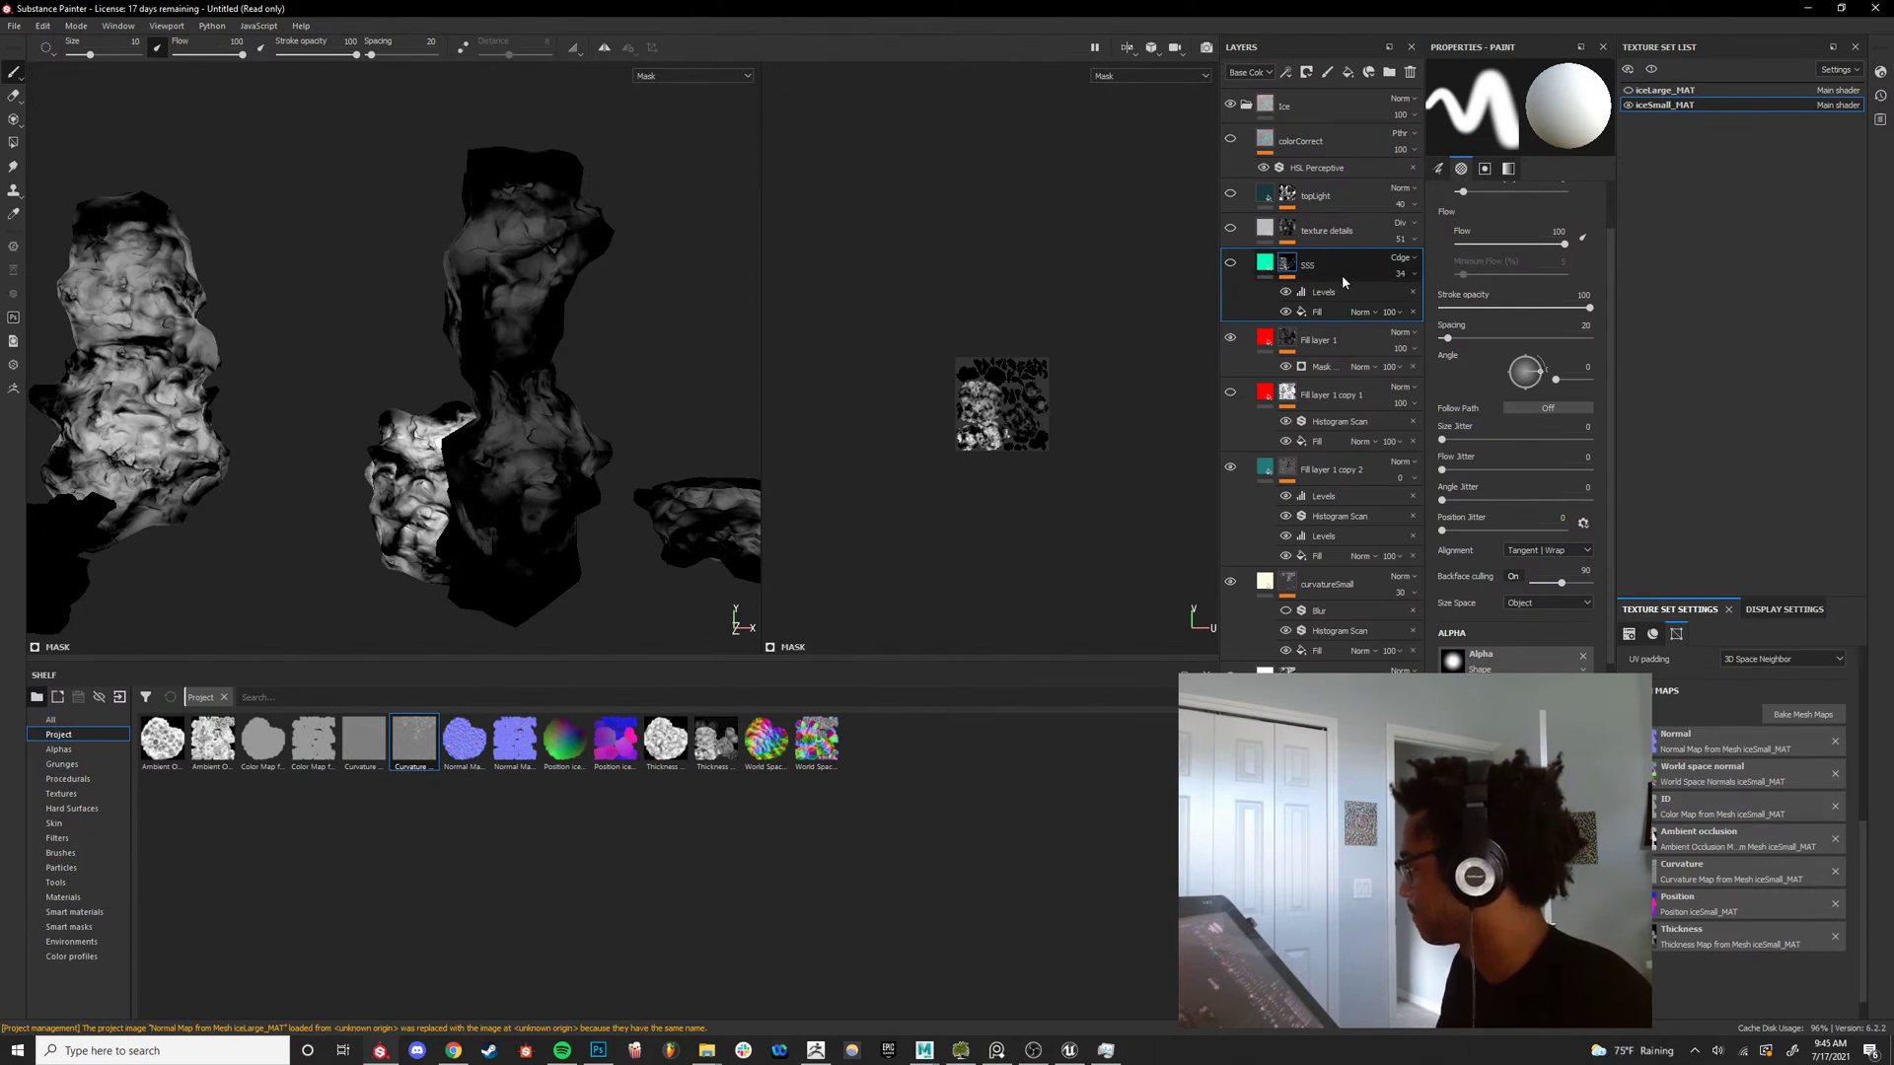
{"action": "left_click", "coordinate": [1319, 329]}
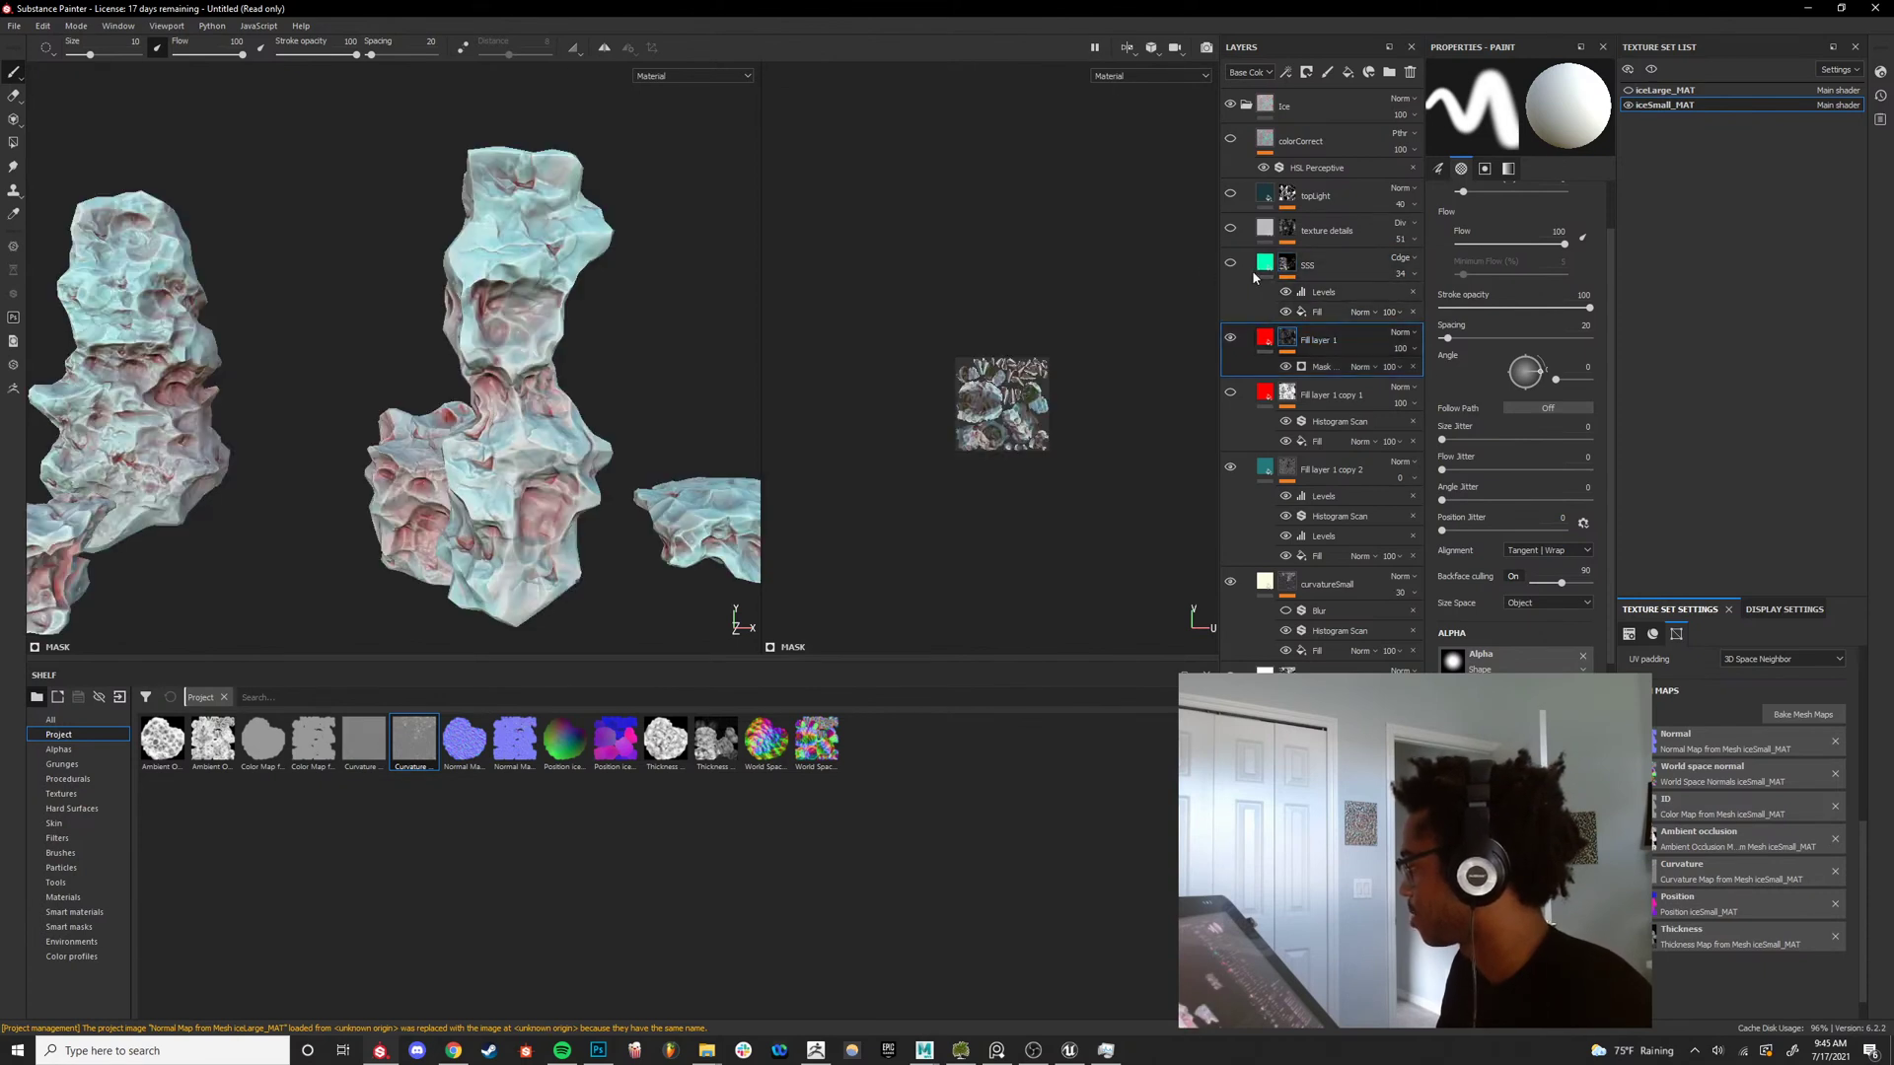
{"action": "left_click", "coordinate": [1302, 293]}
{"action": "left_click", "coordinate": [1295, 347]}
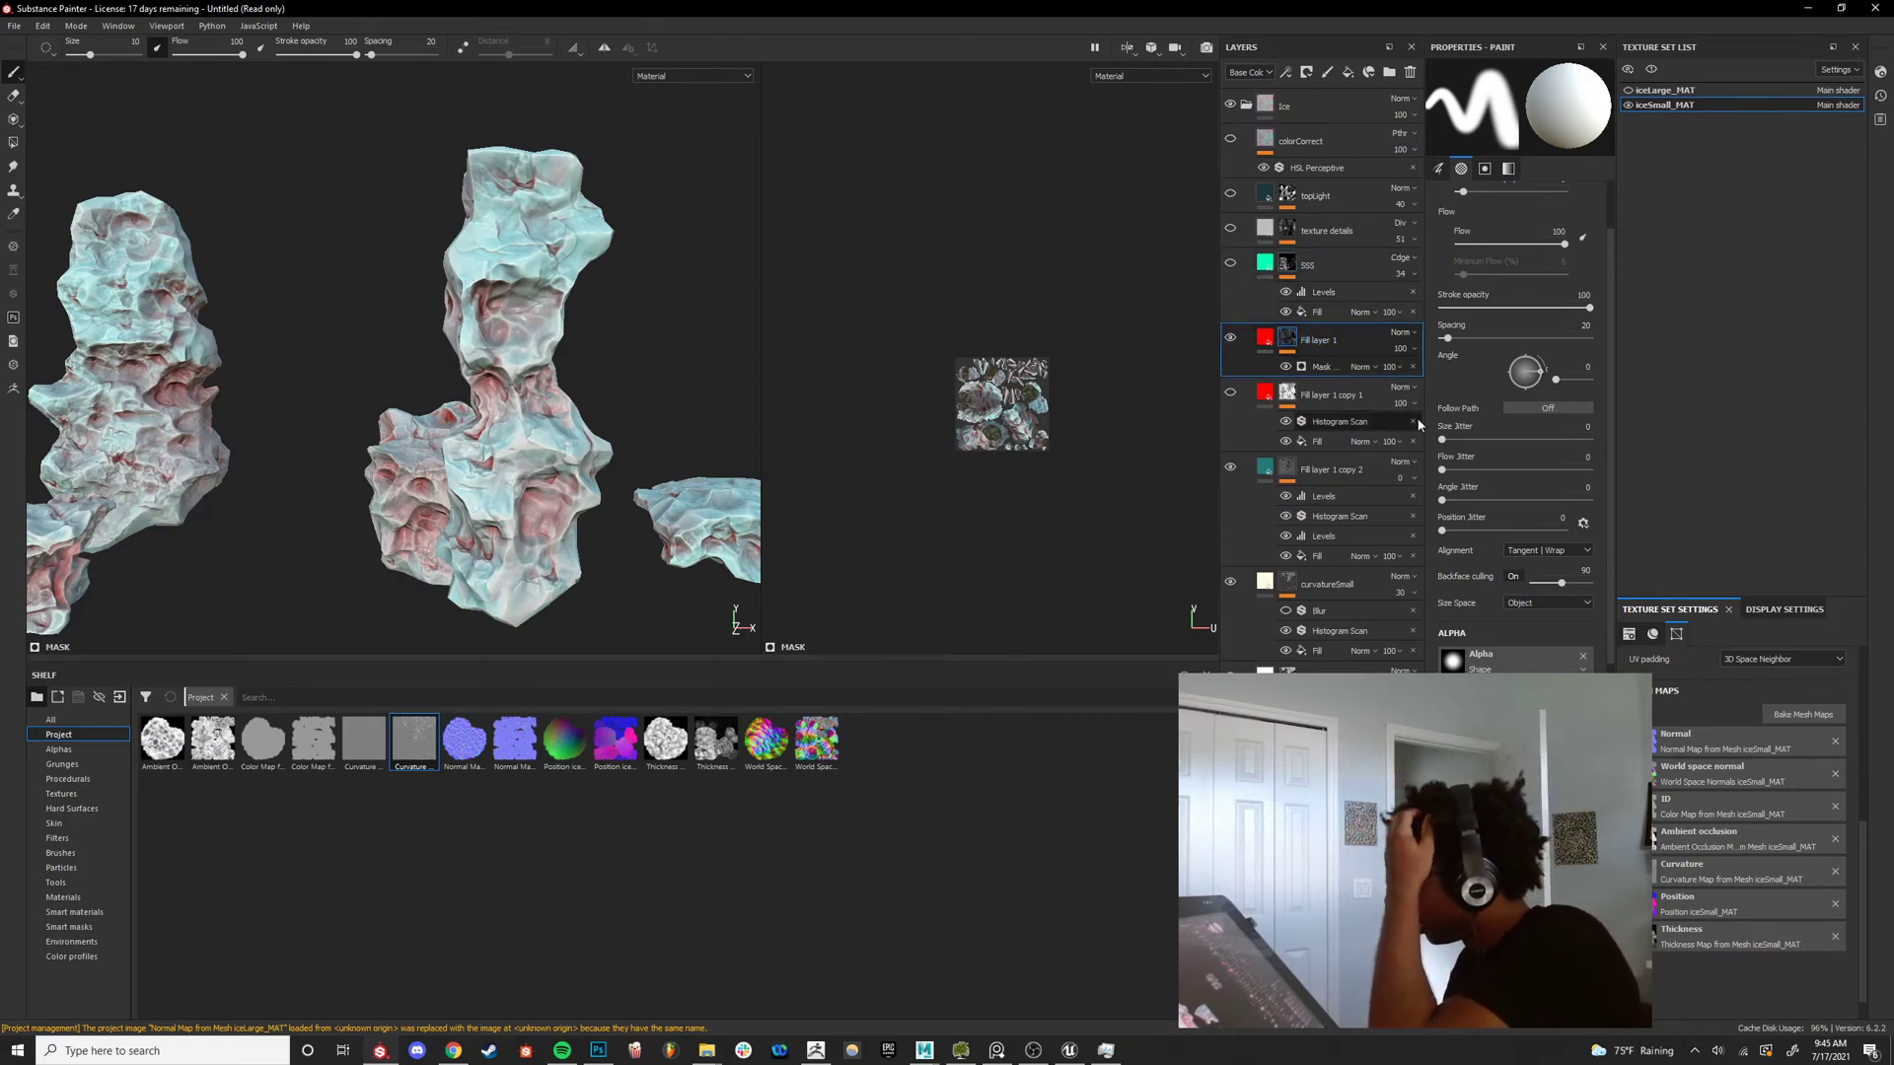
Set the base colour of Fill layer 1 to the bright green sampled from the SSS layer.
{"action": "left_click", "coordinate": [1263, 340]}
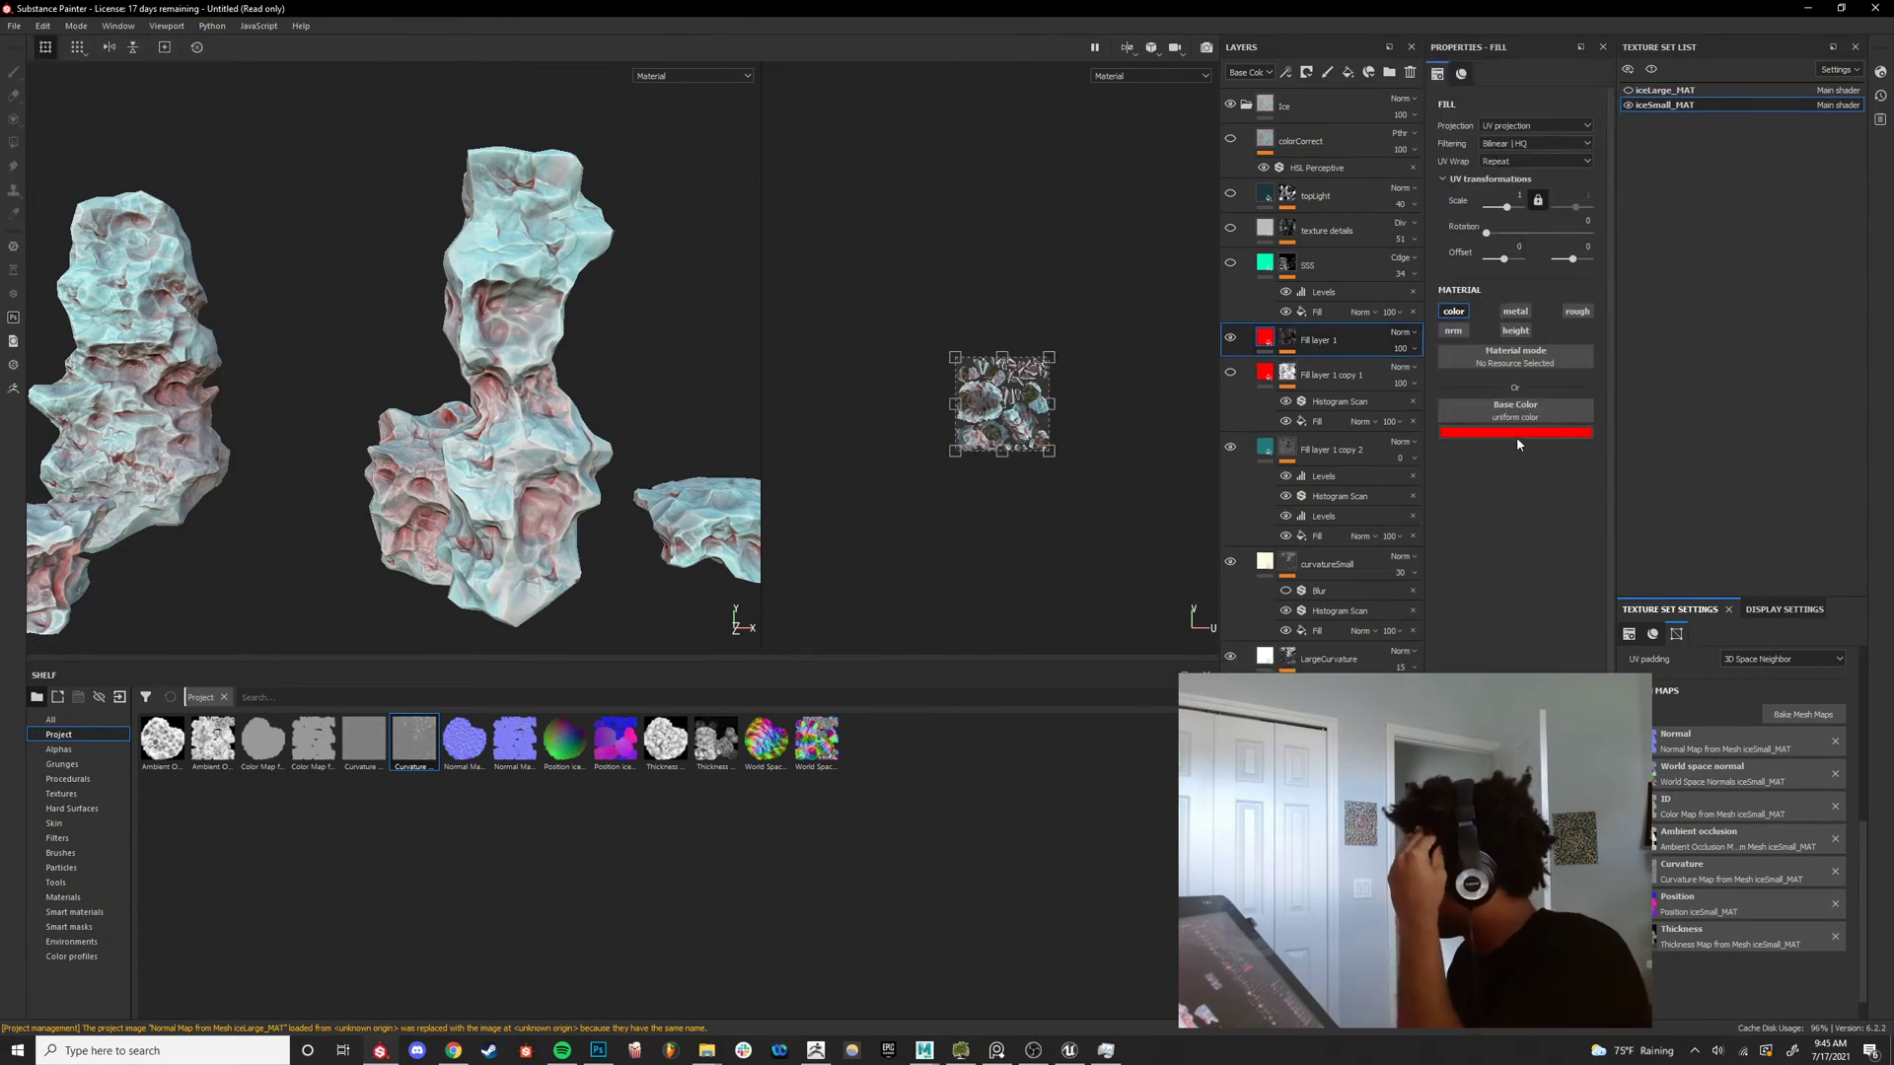
{"action": "left_click", "coordinate": [1516, 434]}
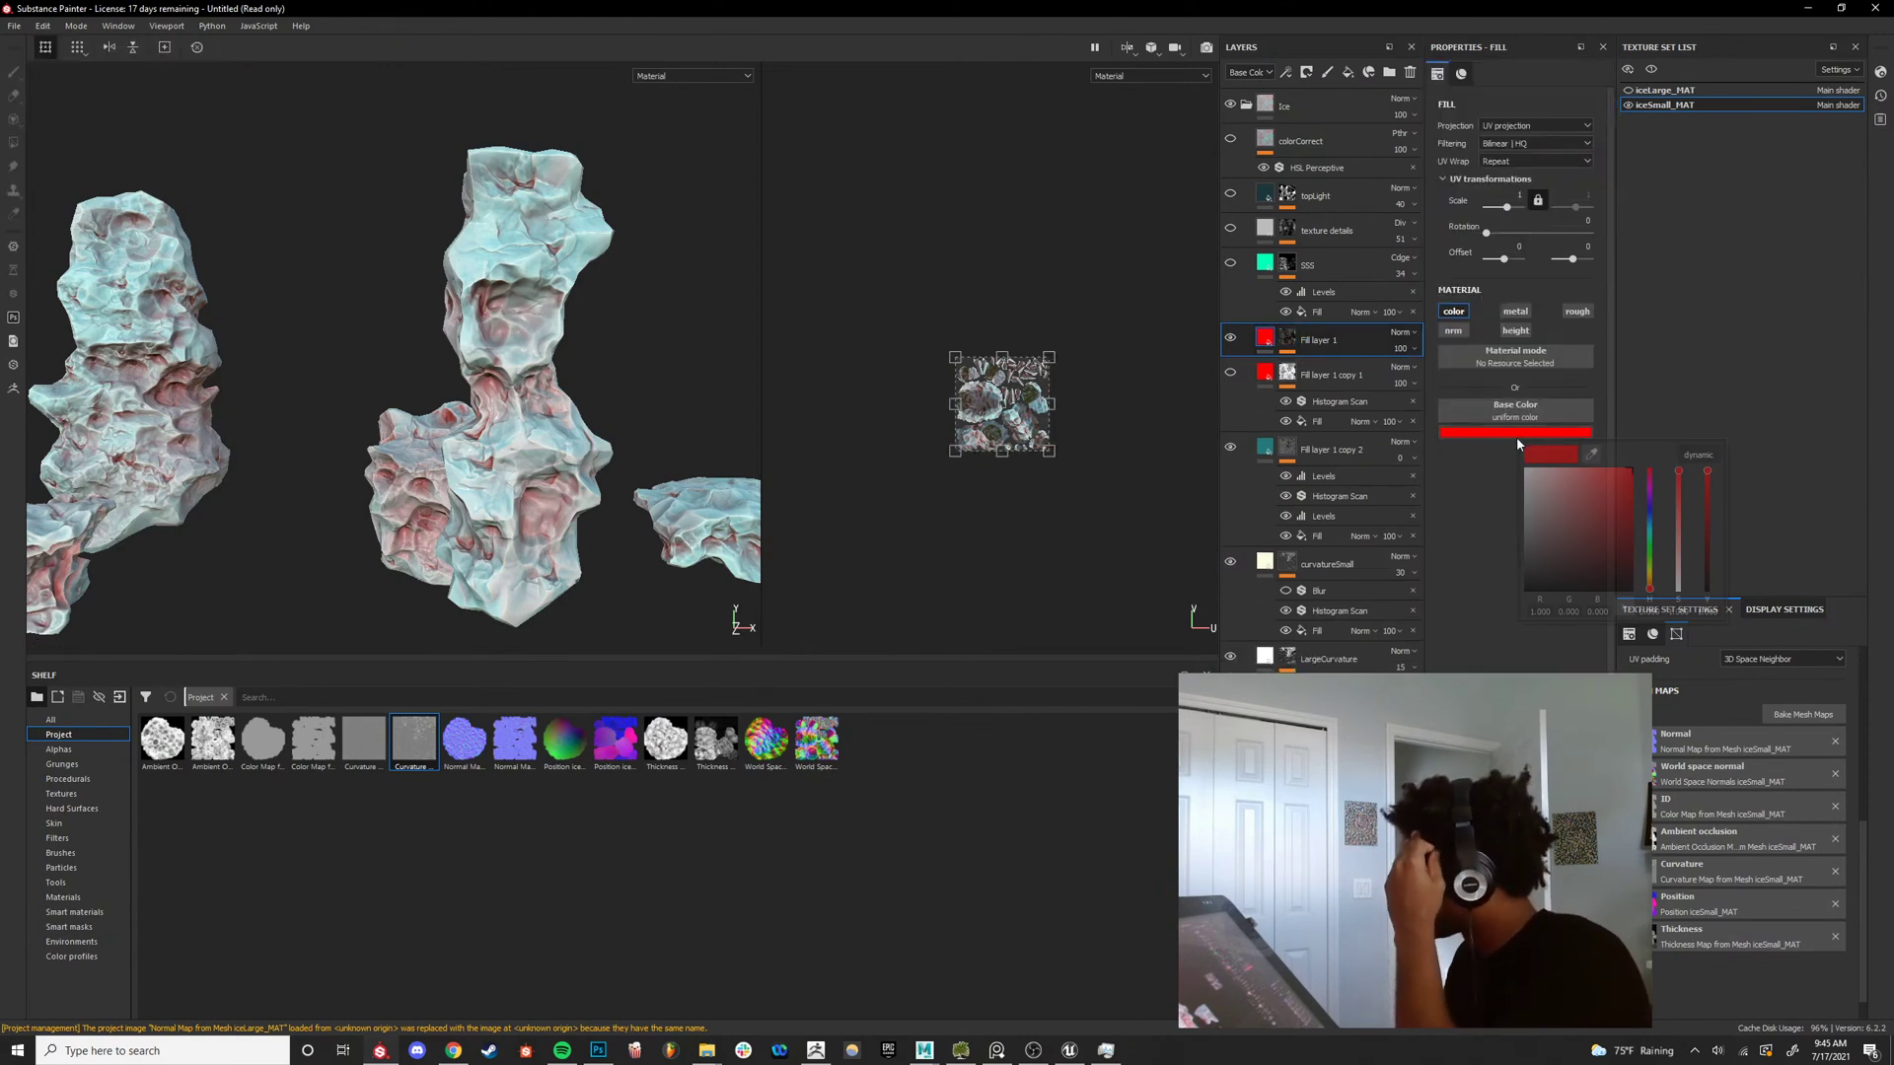
{"action": "left_click", "coordinate": [1267, 258]}
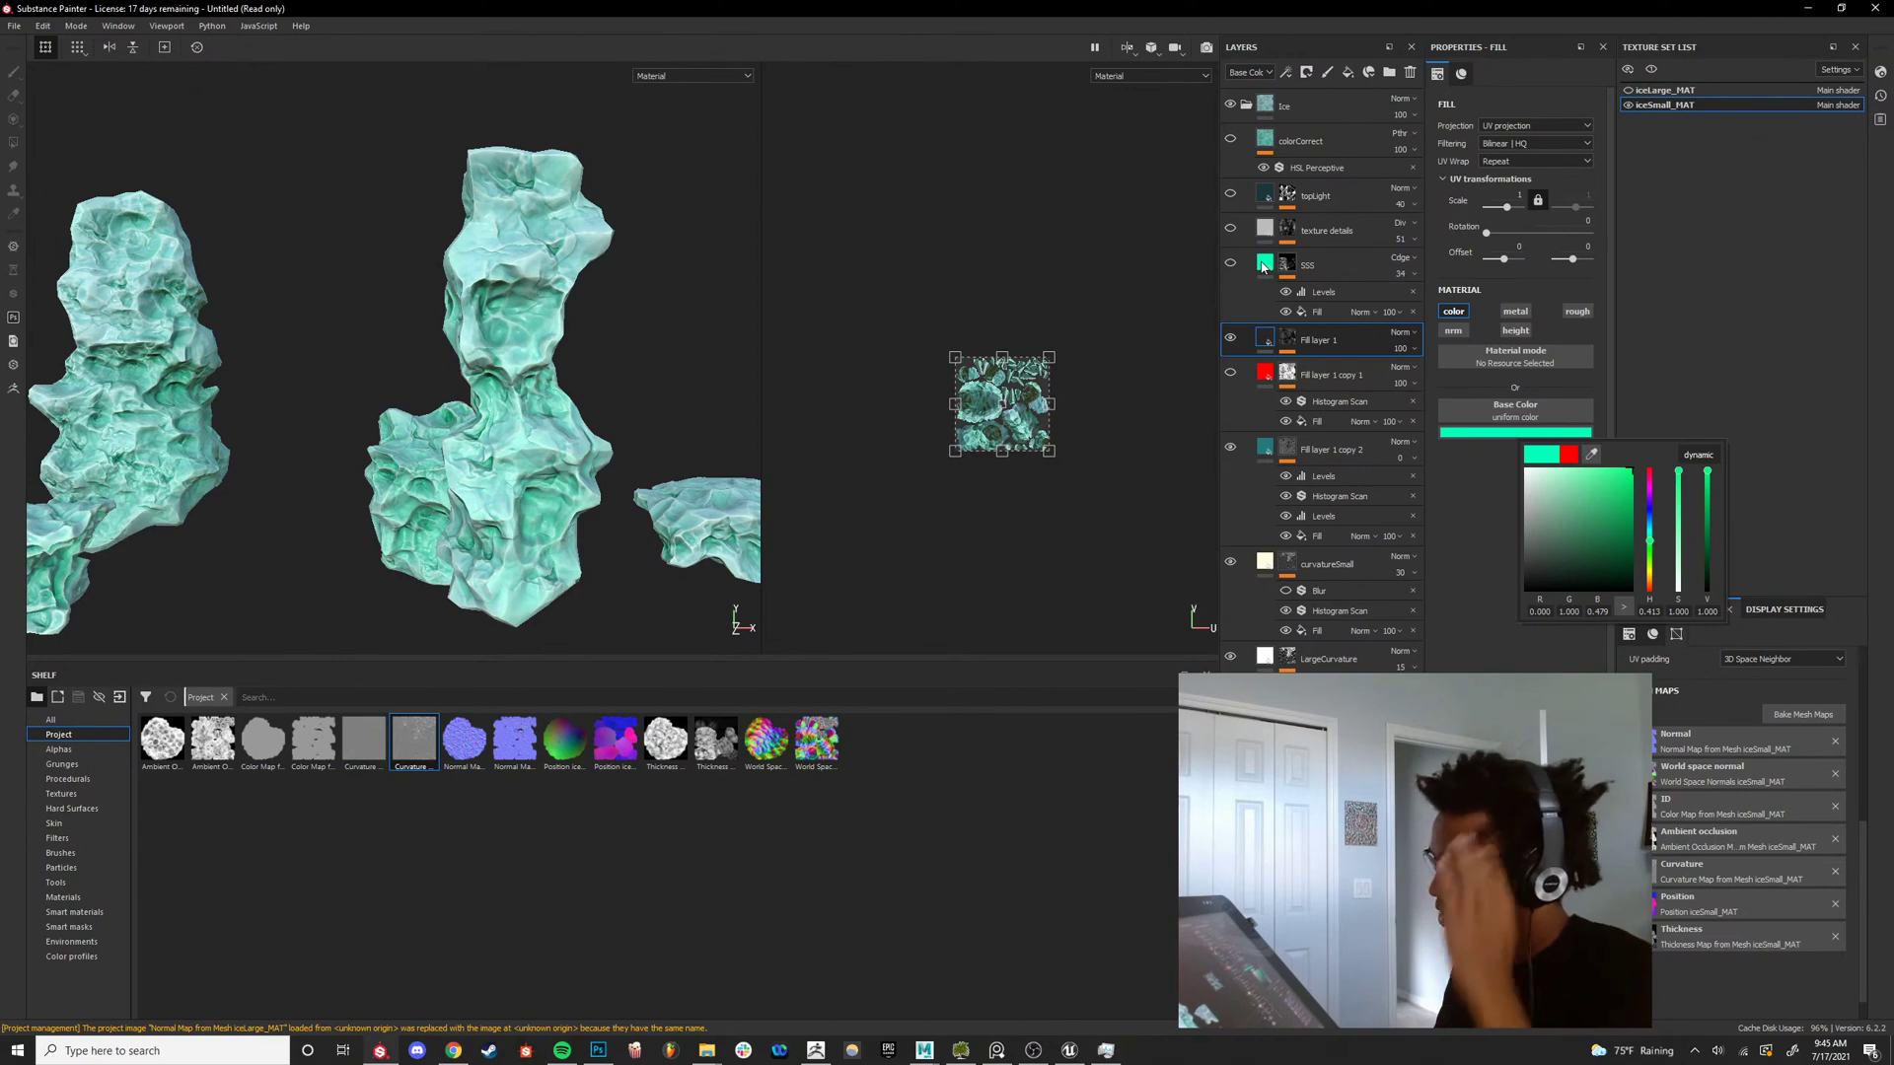
{"action": "left_click", "coordinate": [1590, 454]}
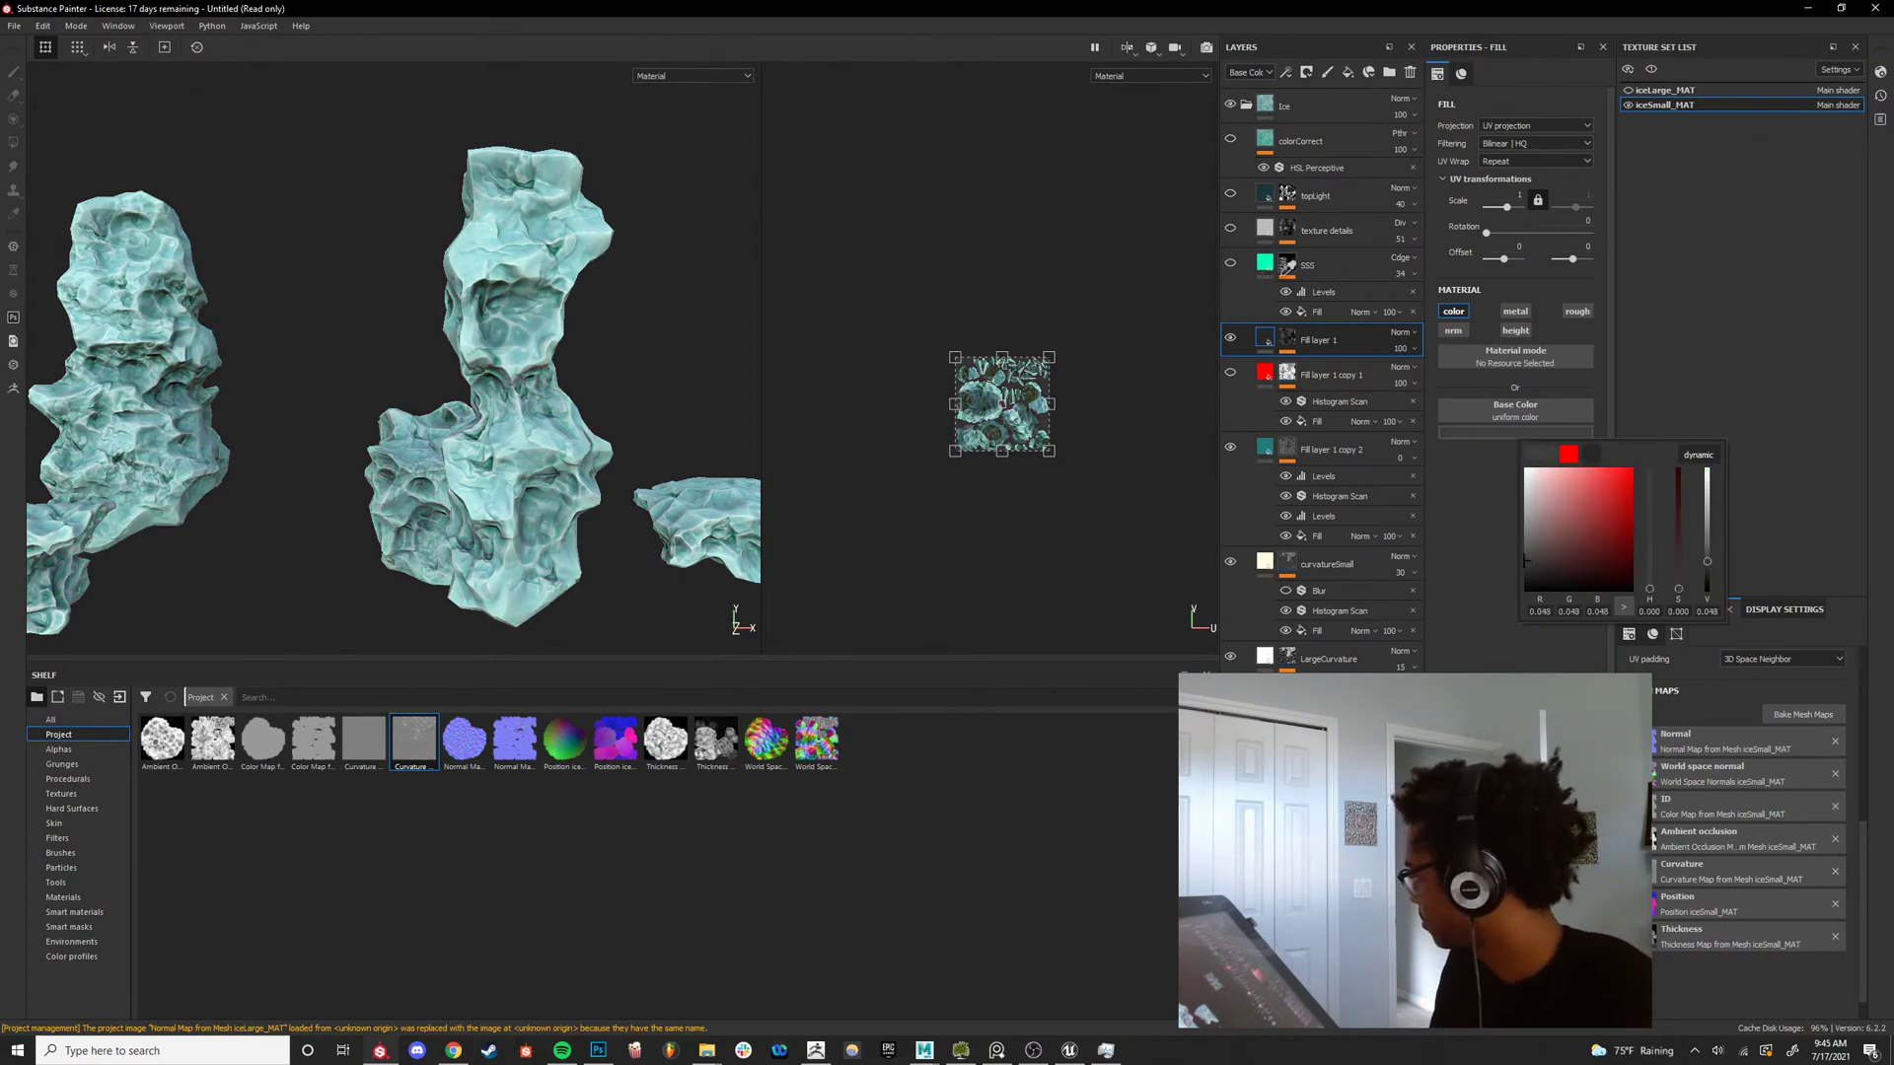
{"action": "left_click", "coordinate": [1271, 265]}
Compare the SSS mask with the green-tinted base colour on the ice formations.
{"action": "right_click_drag", "start_coordinate": [577, 393], "coordinate": [667, 375], "text": "alt"}
{"action": "left_click_drag", "start_coordinate": [667, 375], "coordinate": [620, 383], "text": "alt"}
{"action": "right_click_drag", "start_coordinate": [620, 383], "coordinate": [531, 394], "text": "alt"}
{"action": "key", "text": "c"}
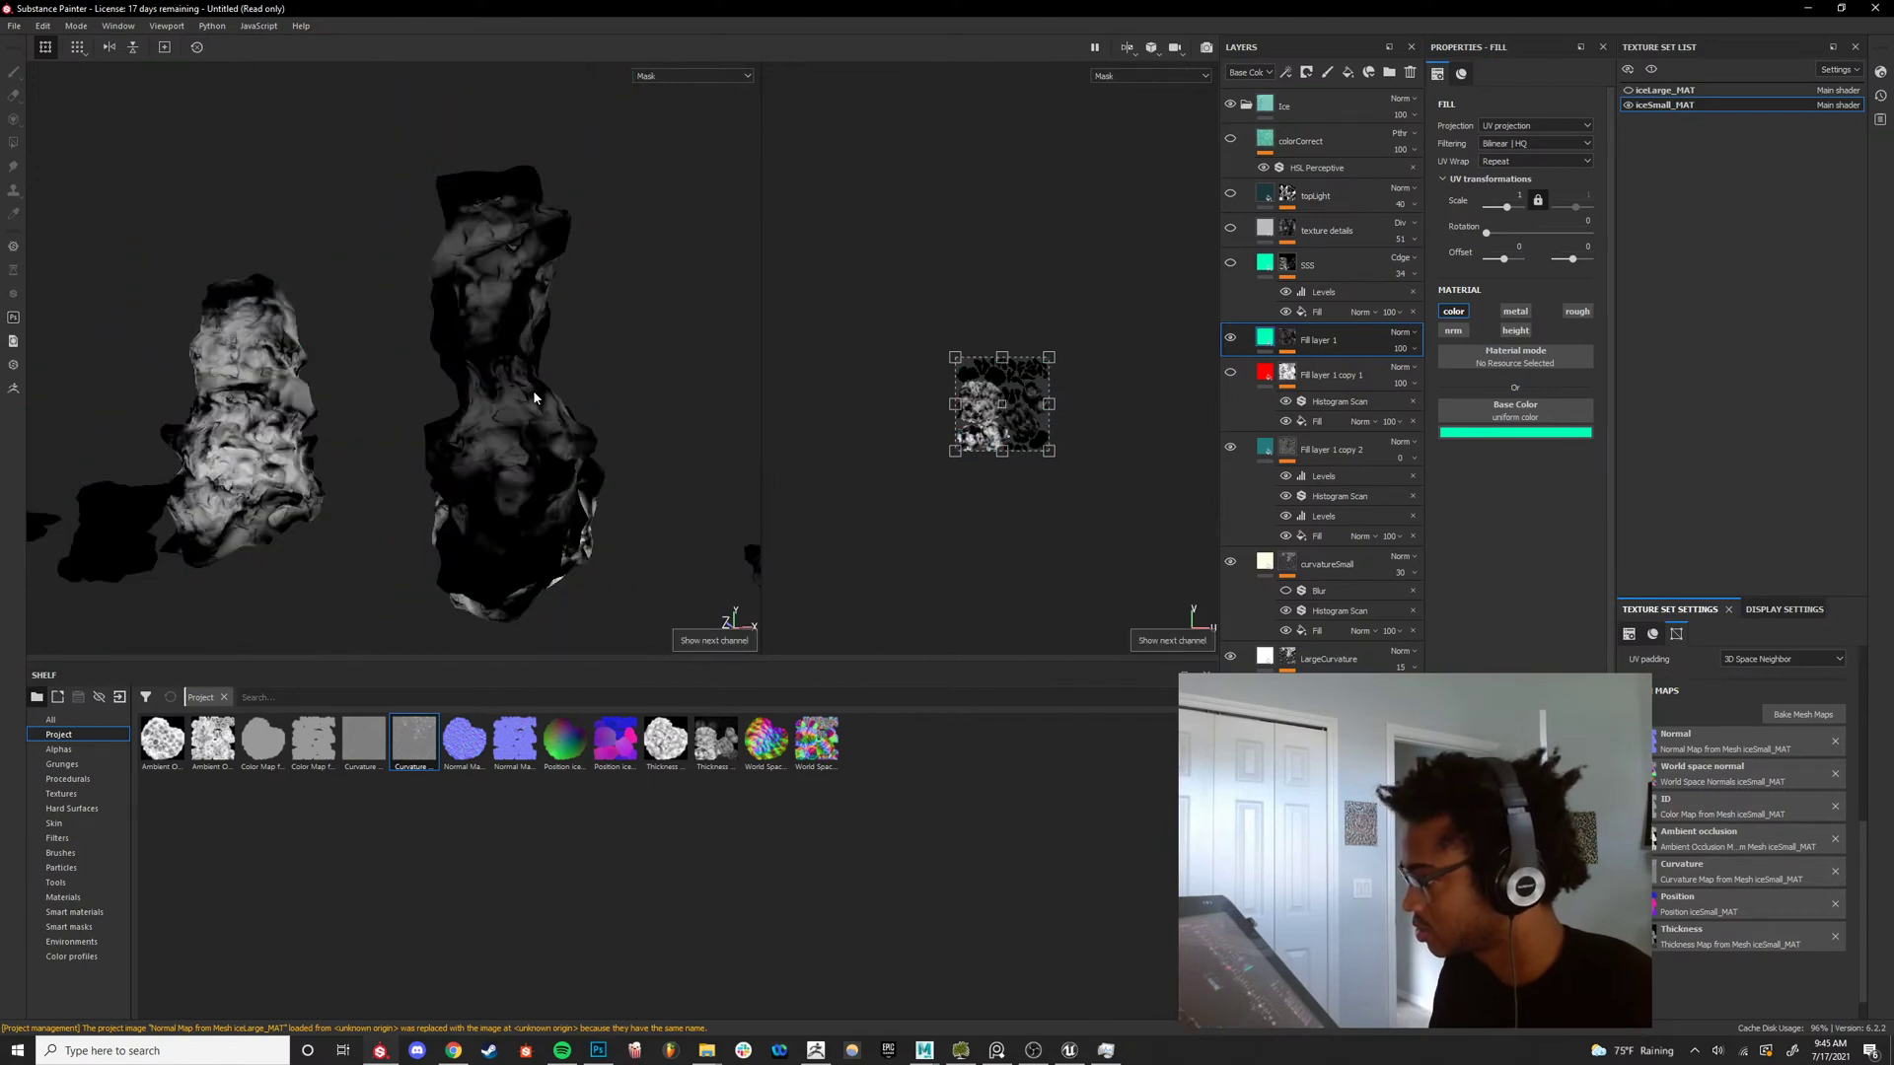
{"action": "left_click", "coordinate": [1322, 265]}
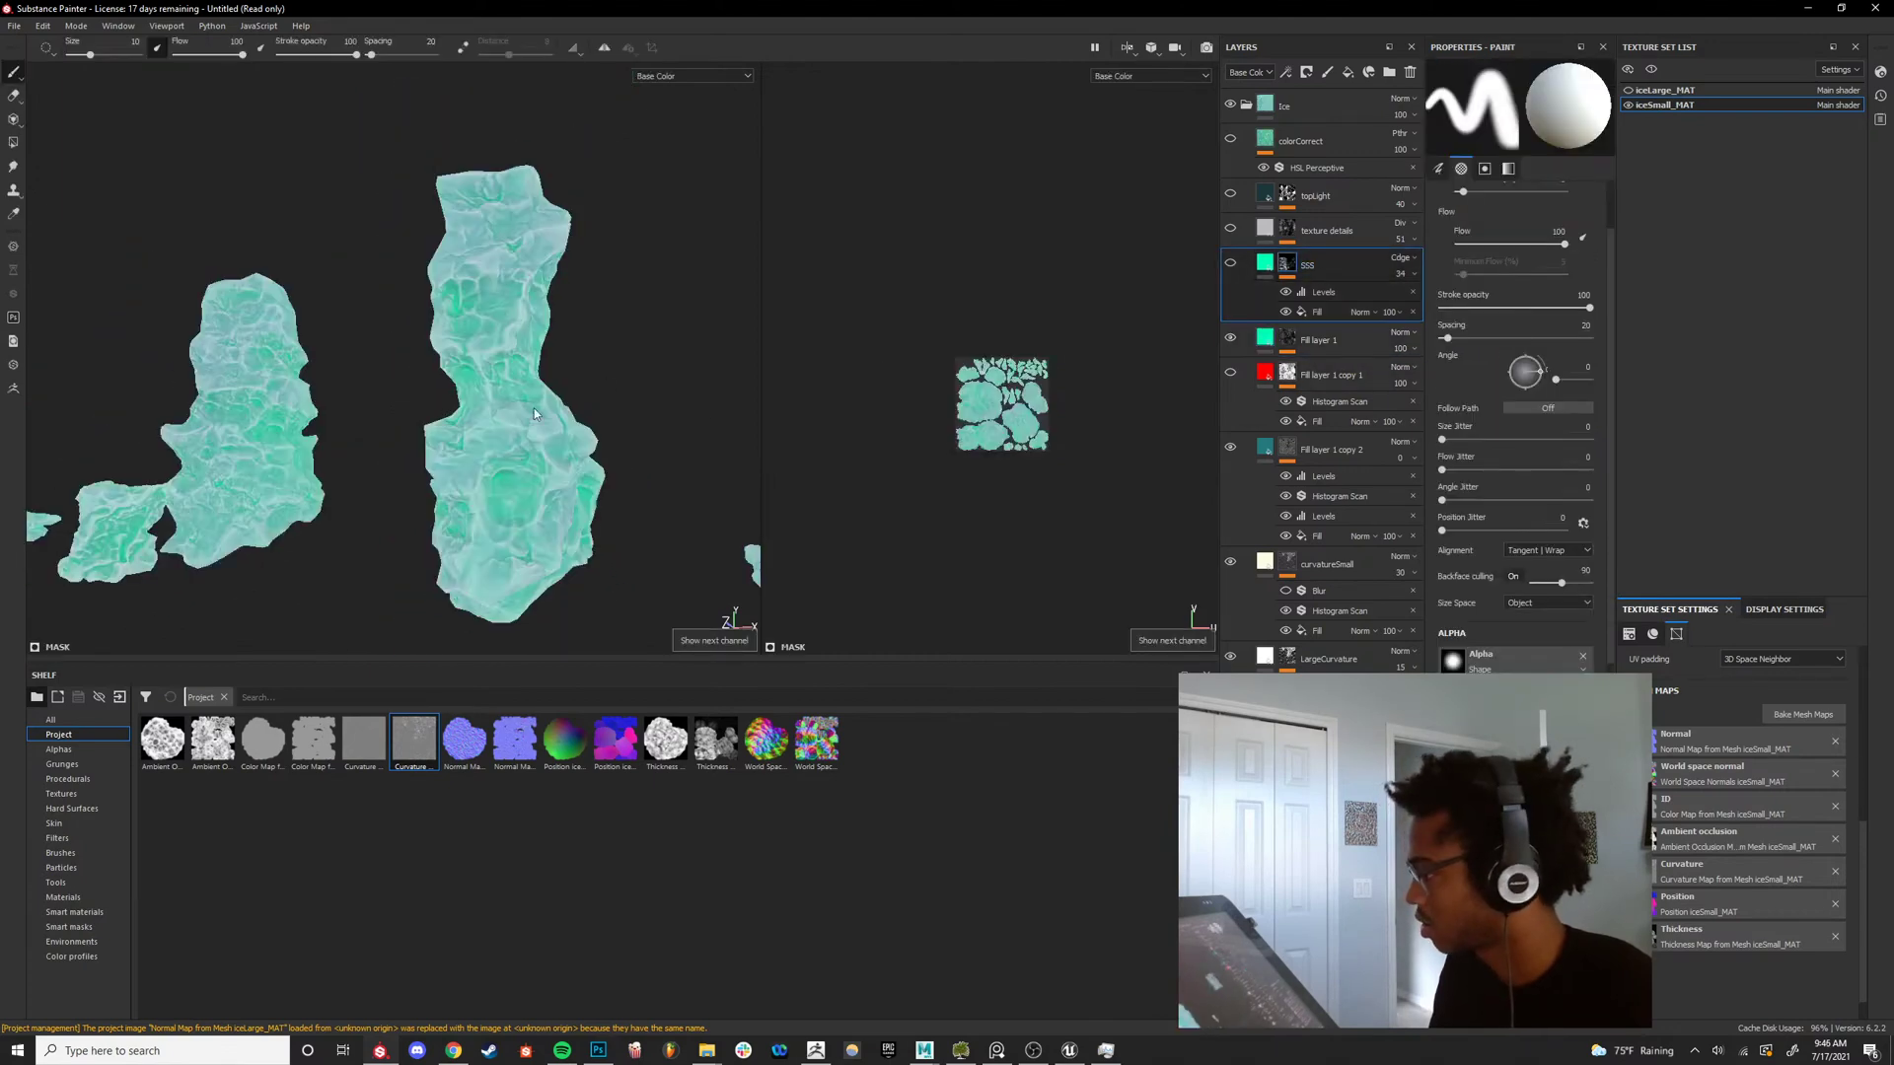
{"action": "right_click_drag", "start_coordinate": [536, 395], "coordinate": [578, 400], "text": "alt"}
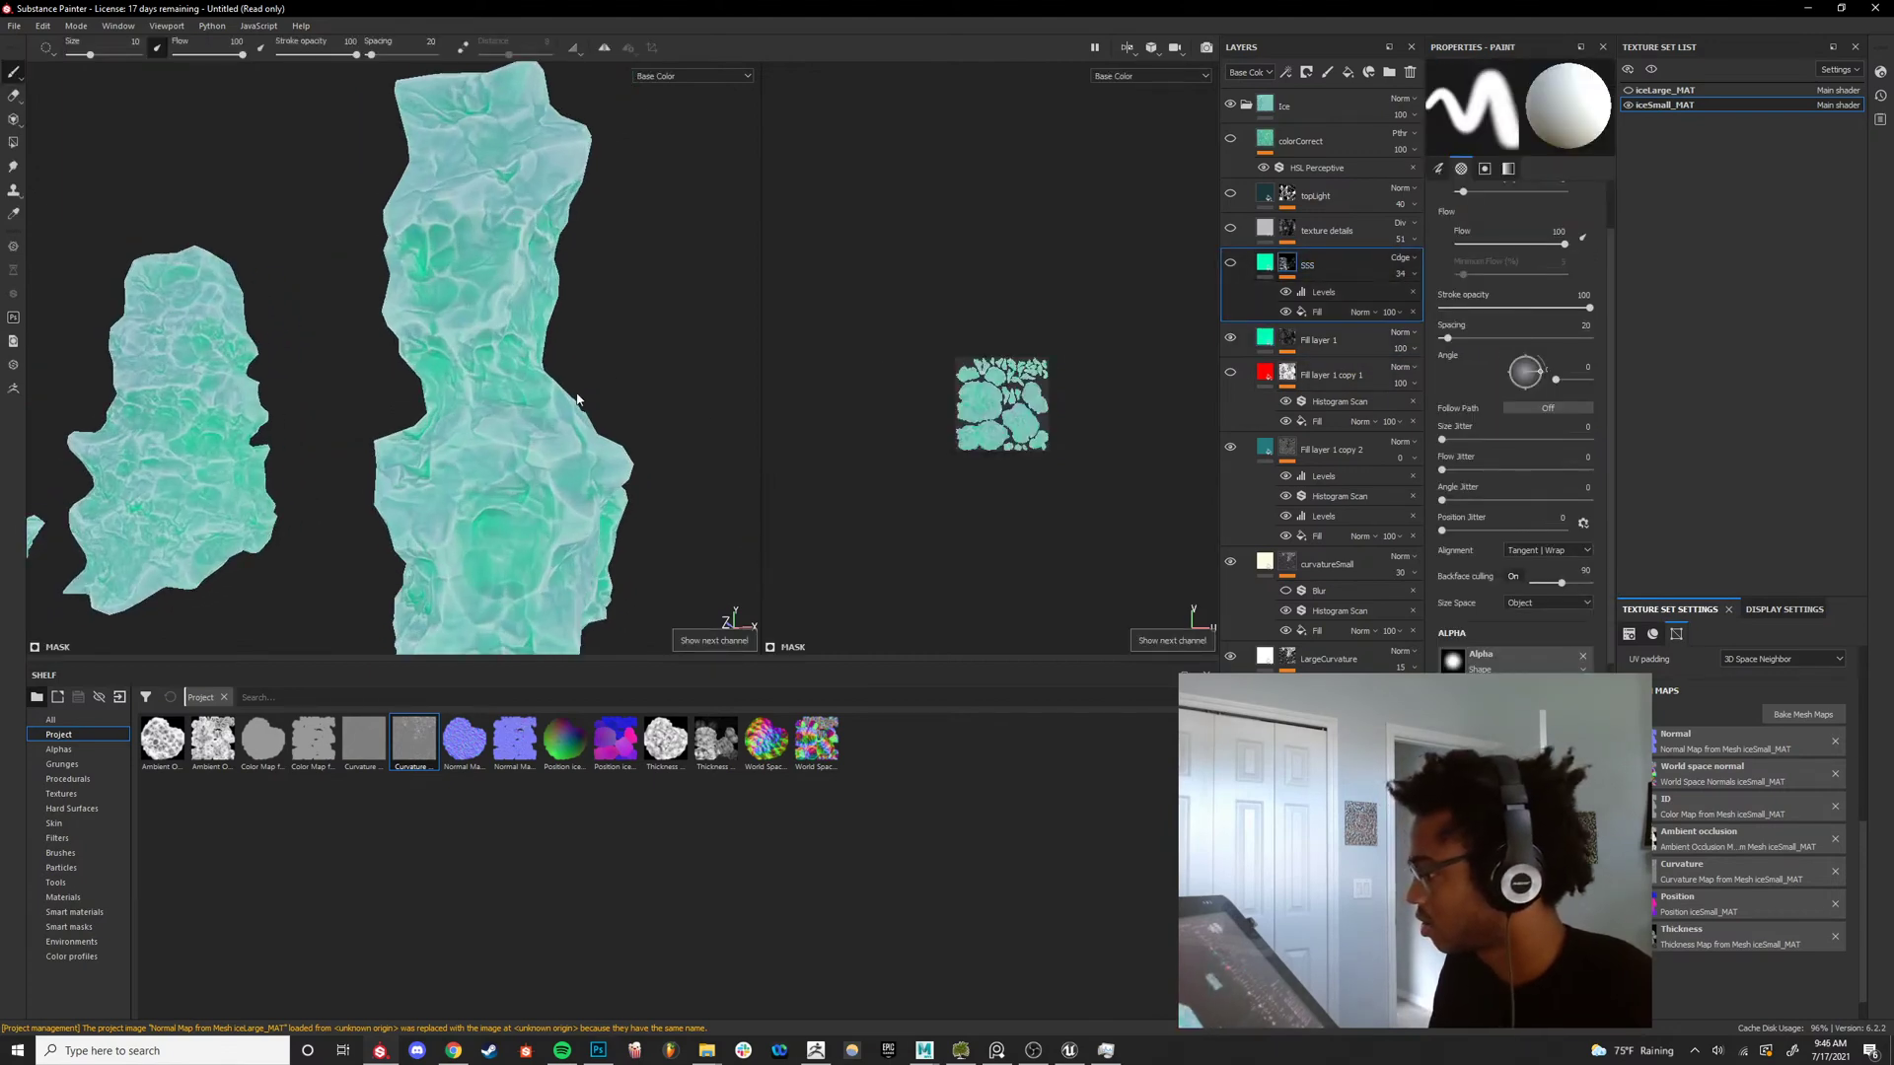
Inspect the mask of Fill layer 1 and its green tint in the full material from several angles.
{"action": "left_click", "coordinate": [1288, 338], "text": "alt"}
{"action": "left_click_drag", "start_coordinate": [558, 480], "coordinate": [668, 483], "text": "alt"}
{"action": "key", "text": "m"}
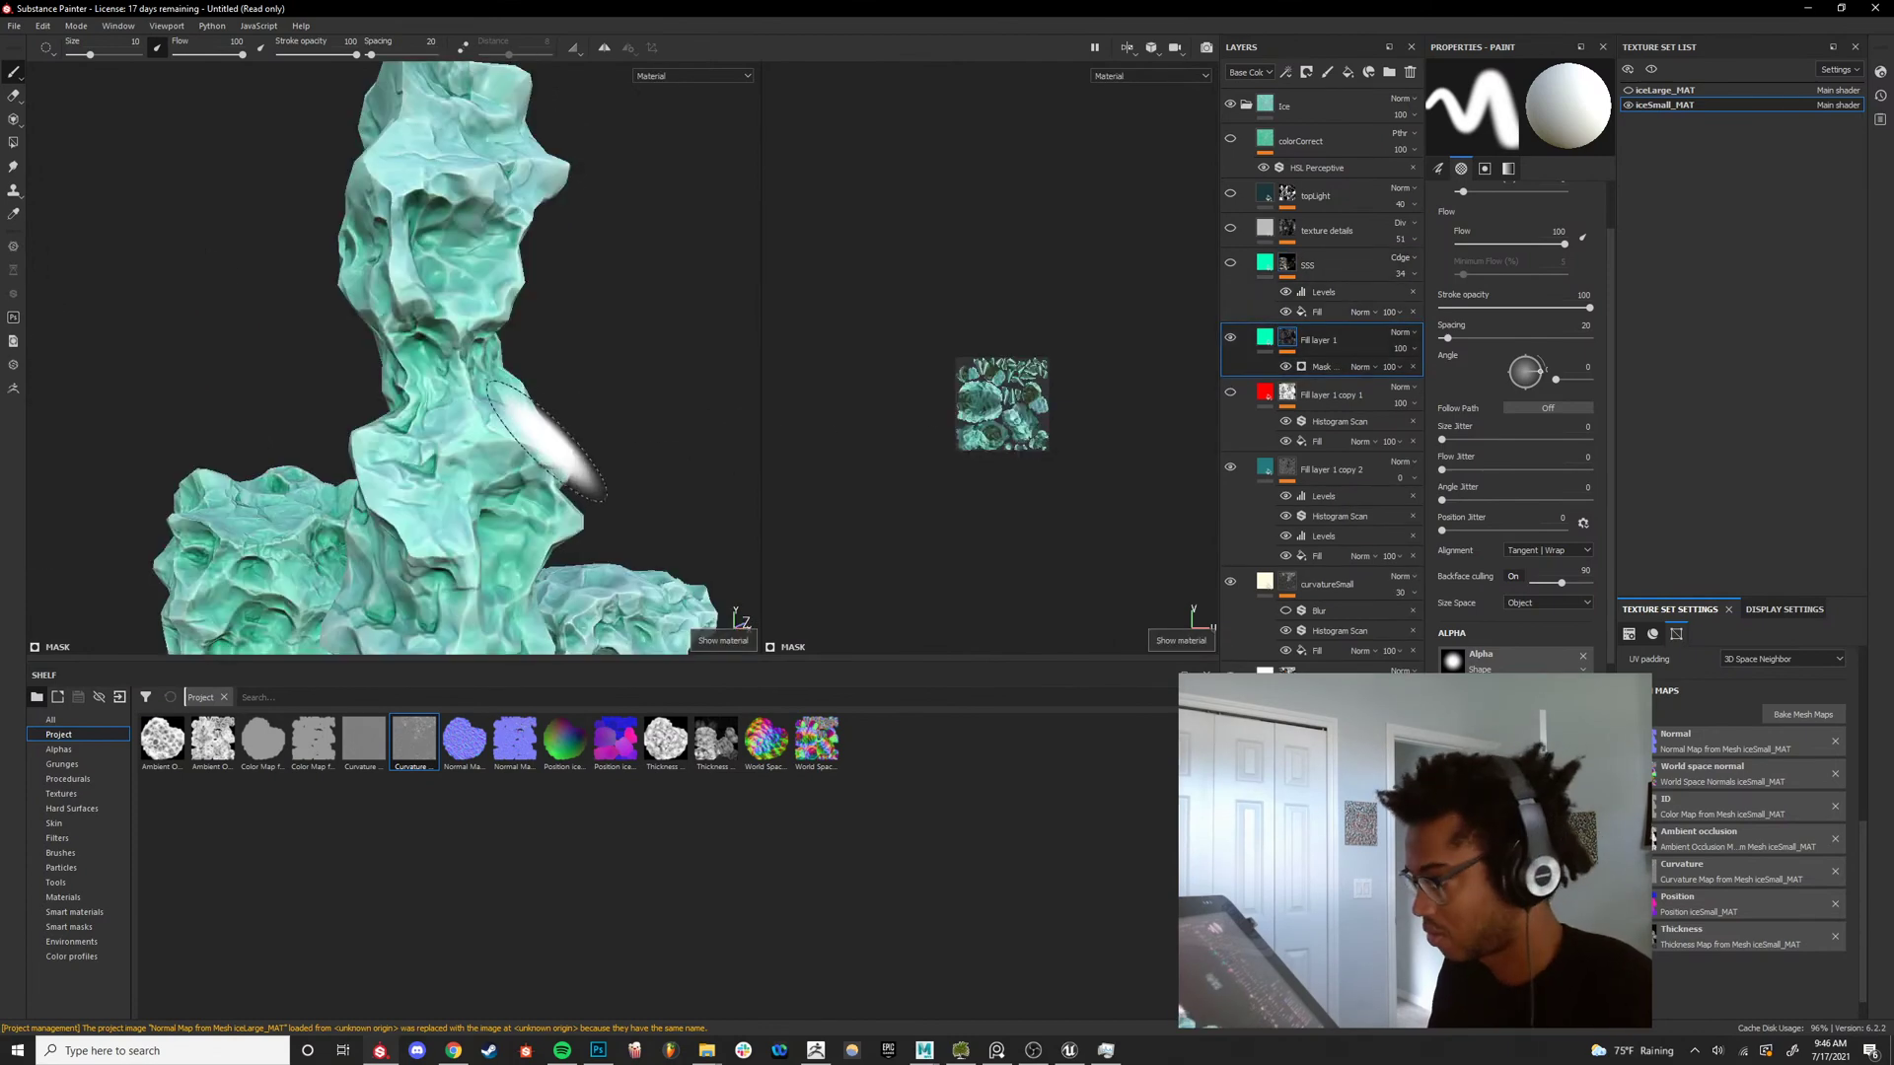
{"action": "left_click_drag", "start_coordinate": [549, 440], "coordinate": [498, 434], "text": "alt"}
{"action": "right_click_drag", "start_coordinate": [498, 434], "coordinate": [559, 409], "text": "shift"}
{"action": "mouse_move", "coordinate": [558, 408]}
{"action": "left_mouse_down", "text": "alt"}
{"action": "mouse_move", "coordinate": [592, 452]}
{"action": "mouse_move", "coordinate": [740, 457]}
{"action": "mouse_move", "coordinate": [397, 452]}
{"action": "mouse_move", "coordinate": [532, 434]}
{"action": "left_mouse_up", "text": "alt"}
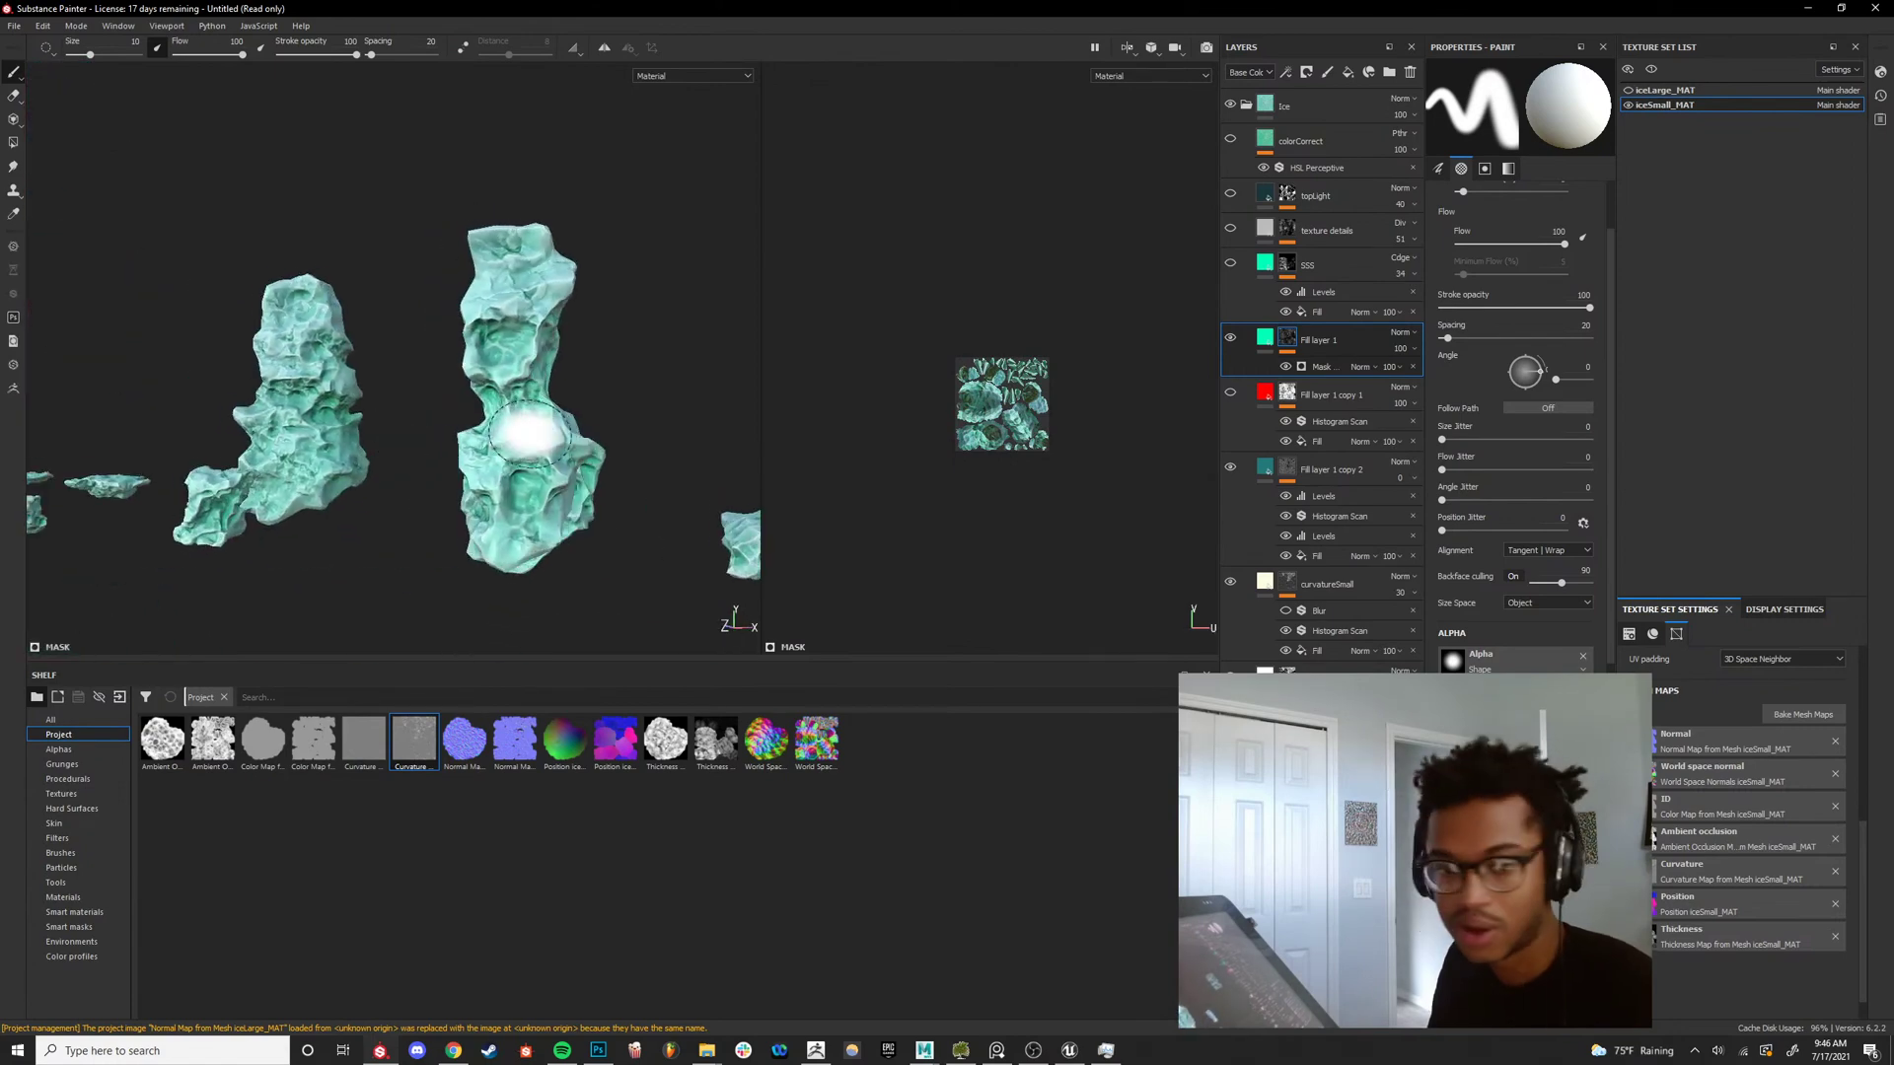
{"action": "right_click_drag", "start_coordinate": [529, 431], "coordinate": [569, 402], "text": "alt"}
{"action": "key", "text": "c"}
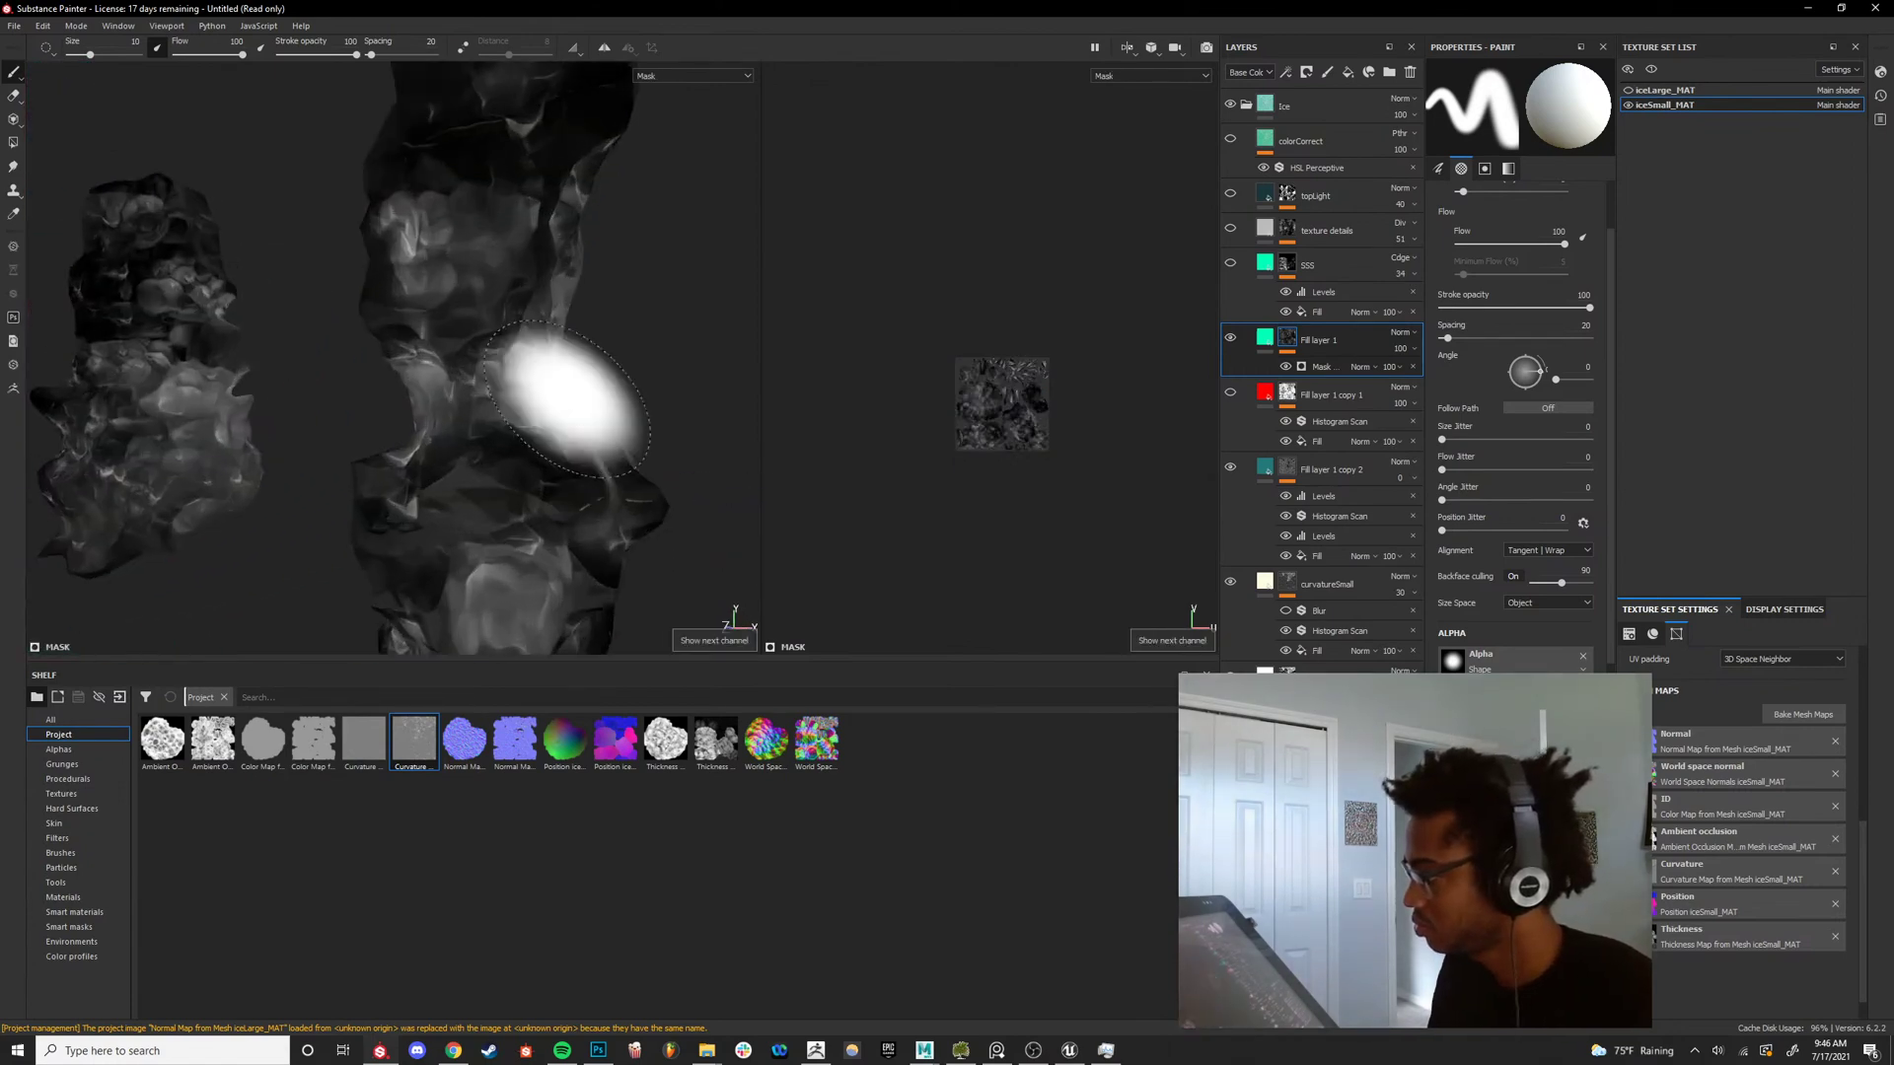
Compare the mask of Fill layer 1 with the full material and the base colour on the ice columns.
{"action": "left_click_drag", "start_coordinate": [569, 402], "coordinate": [578, 429], "text": "alt"}
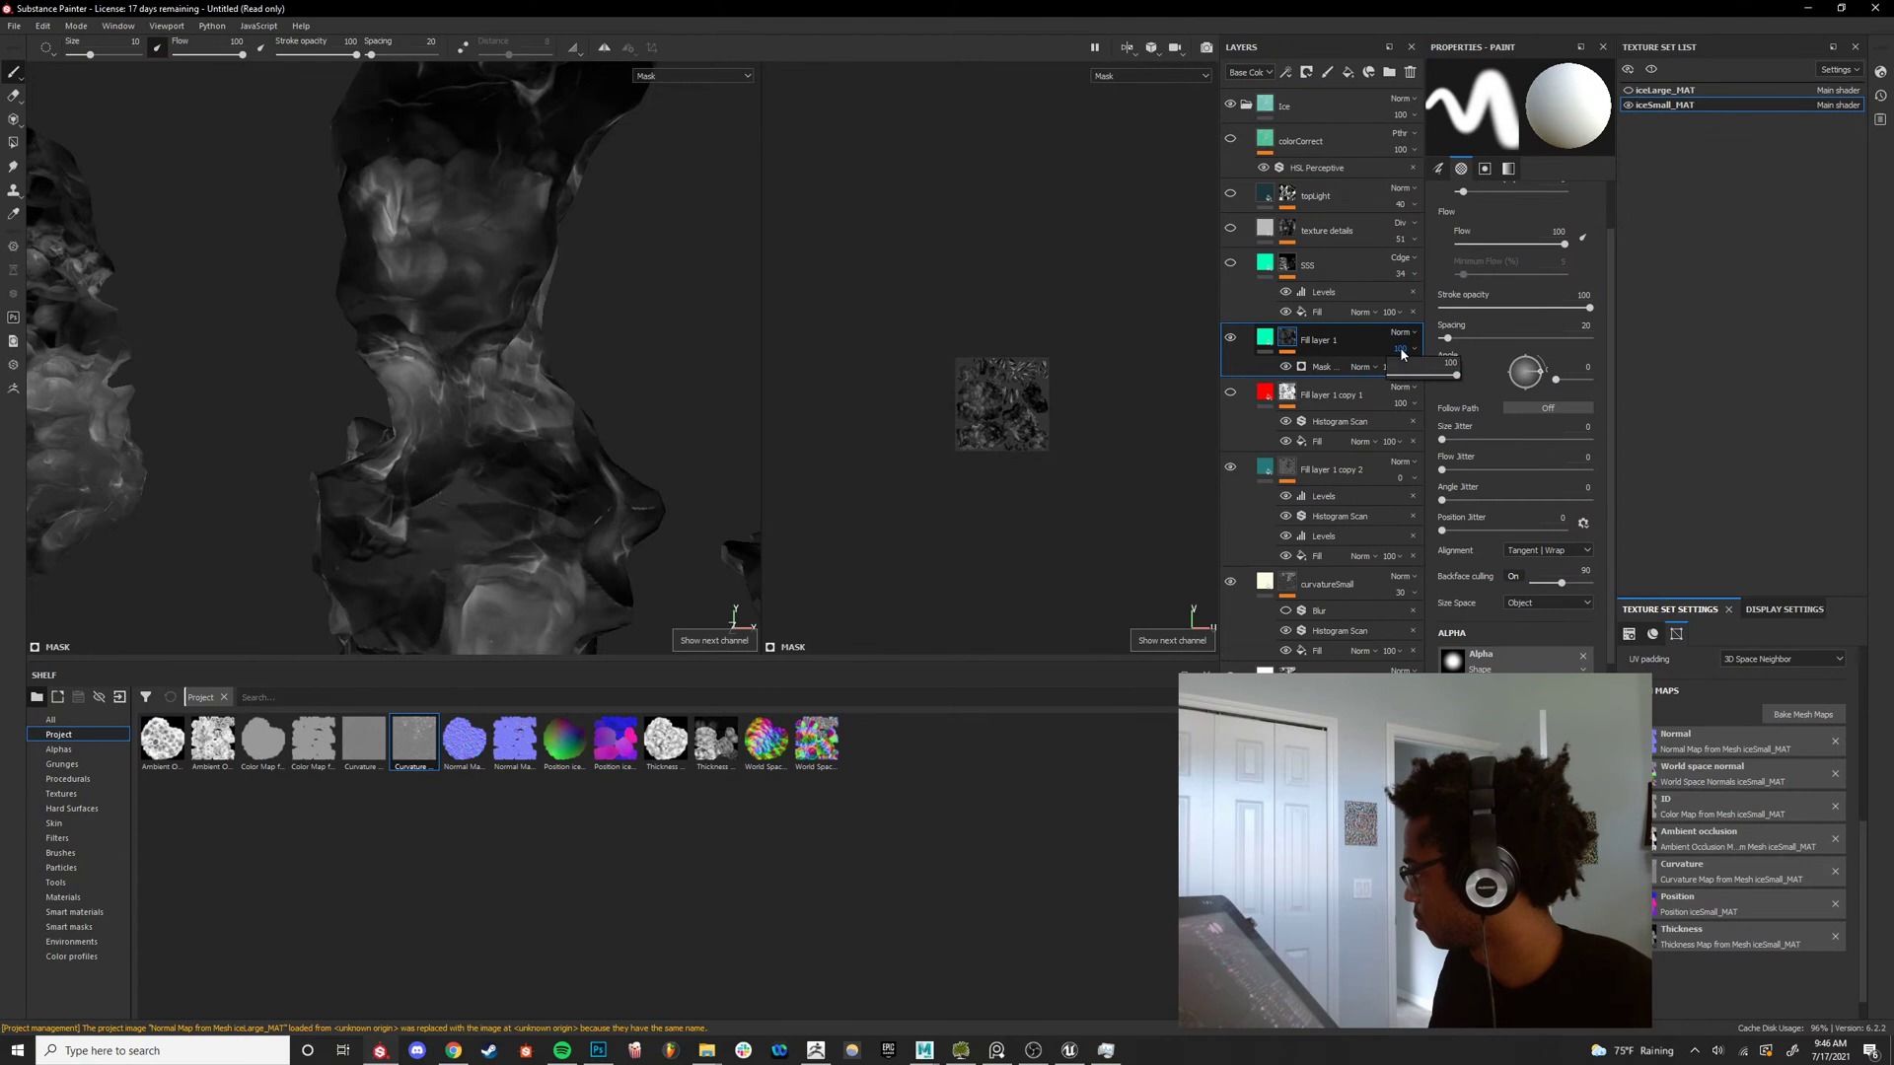
{"action": "mouse_move", "coordinate": [1456, 375]}
{"action": "left_mouse_down"}
{"action": "mouse_move", "coordinate": [1422, 375]}
{"action": "mouse_move", "coordinate": [1480, 376]}
{"action": "left_mouse_up"}
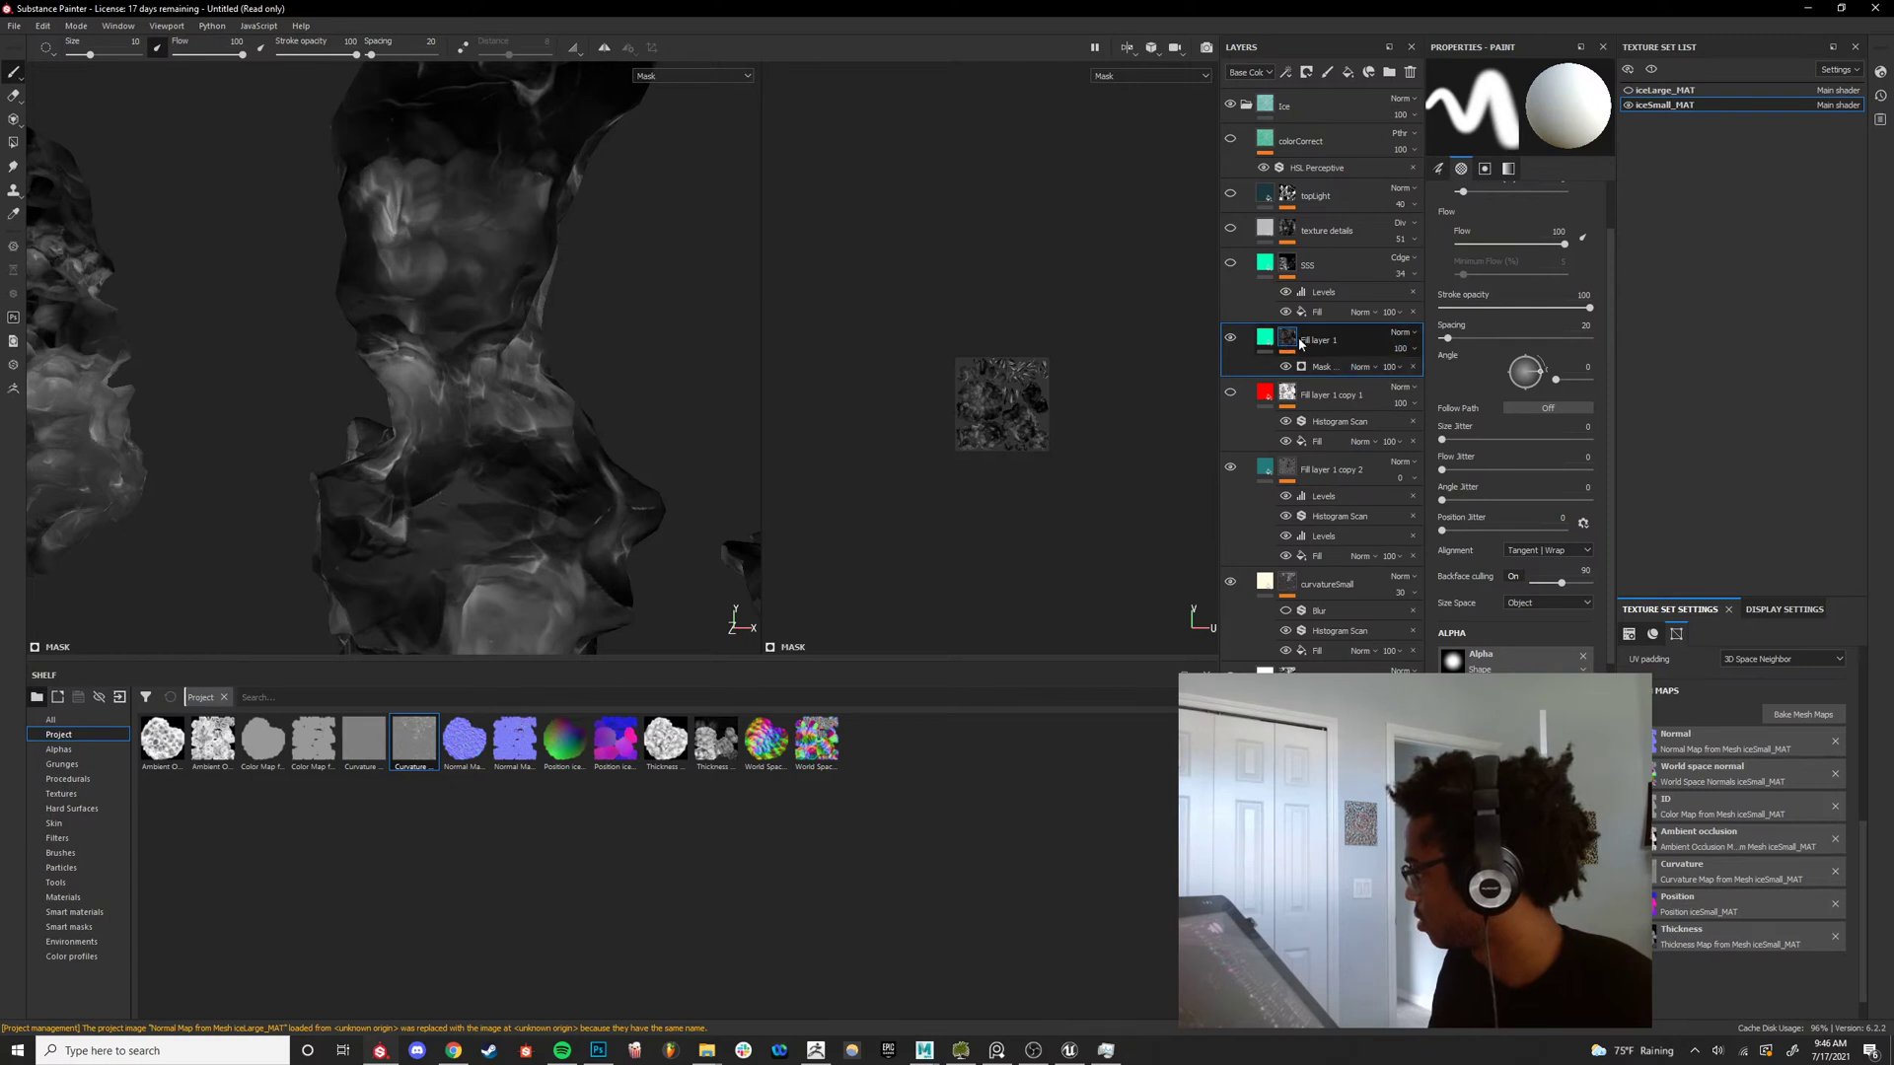
{"action": "key", "text": "m"}
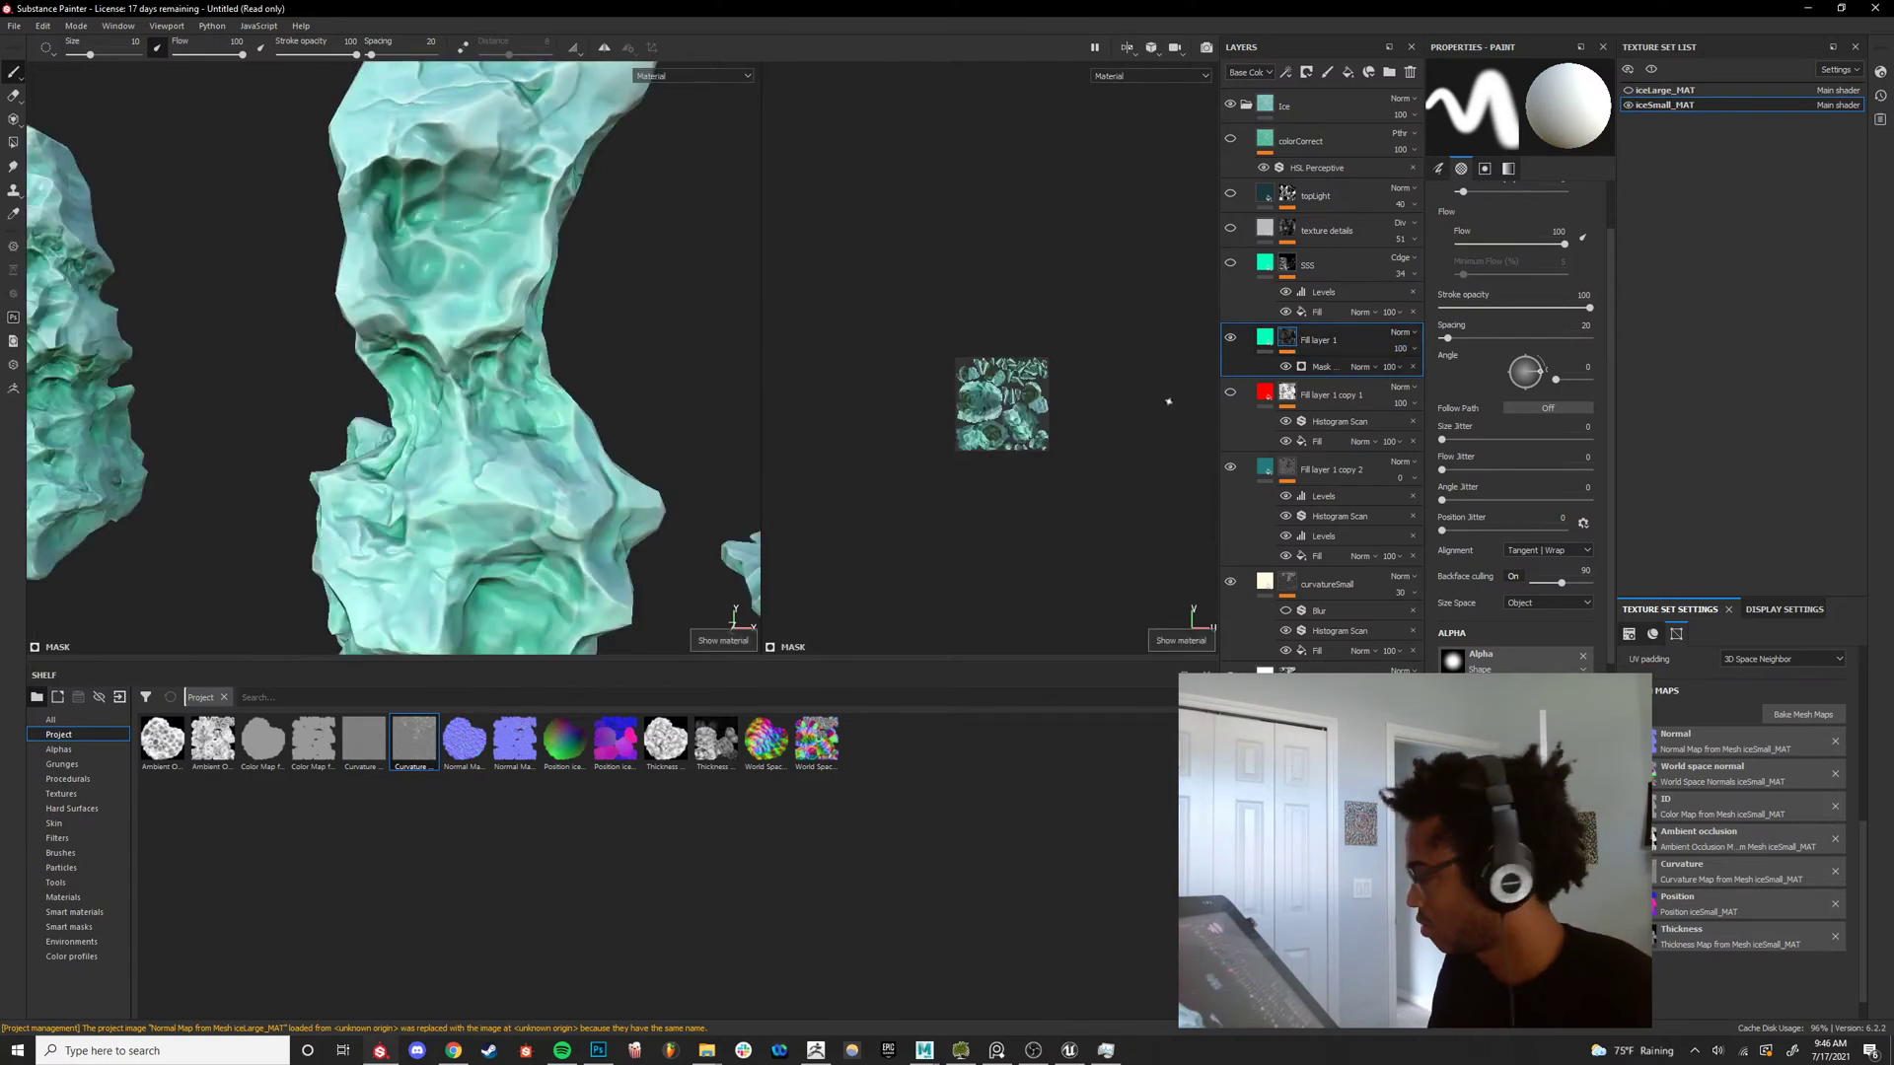
{"action": "key", "text": "c"}
{"action": "key", "text": "c"}
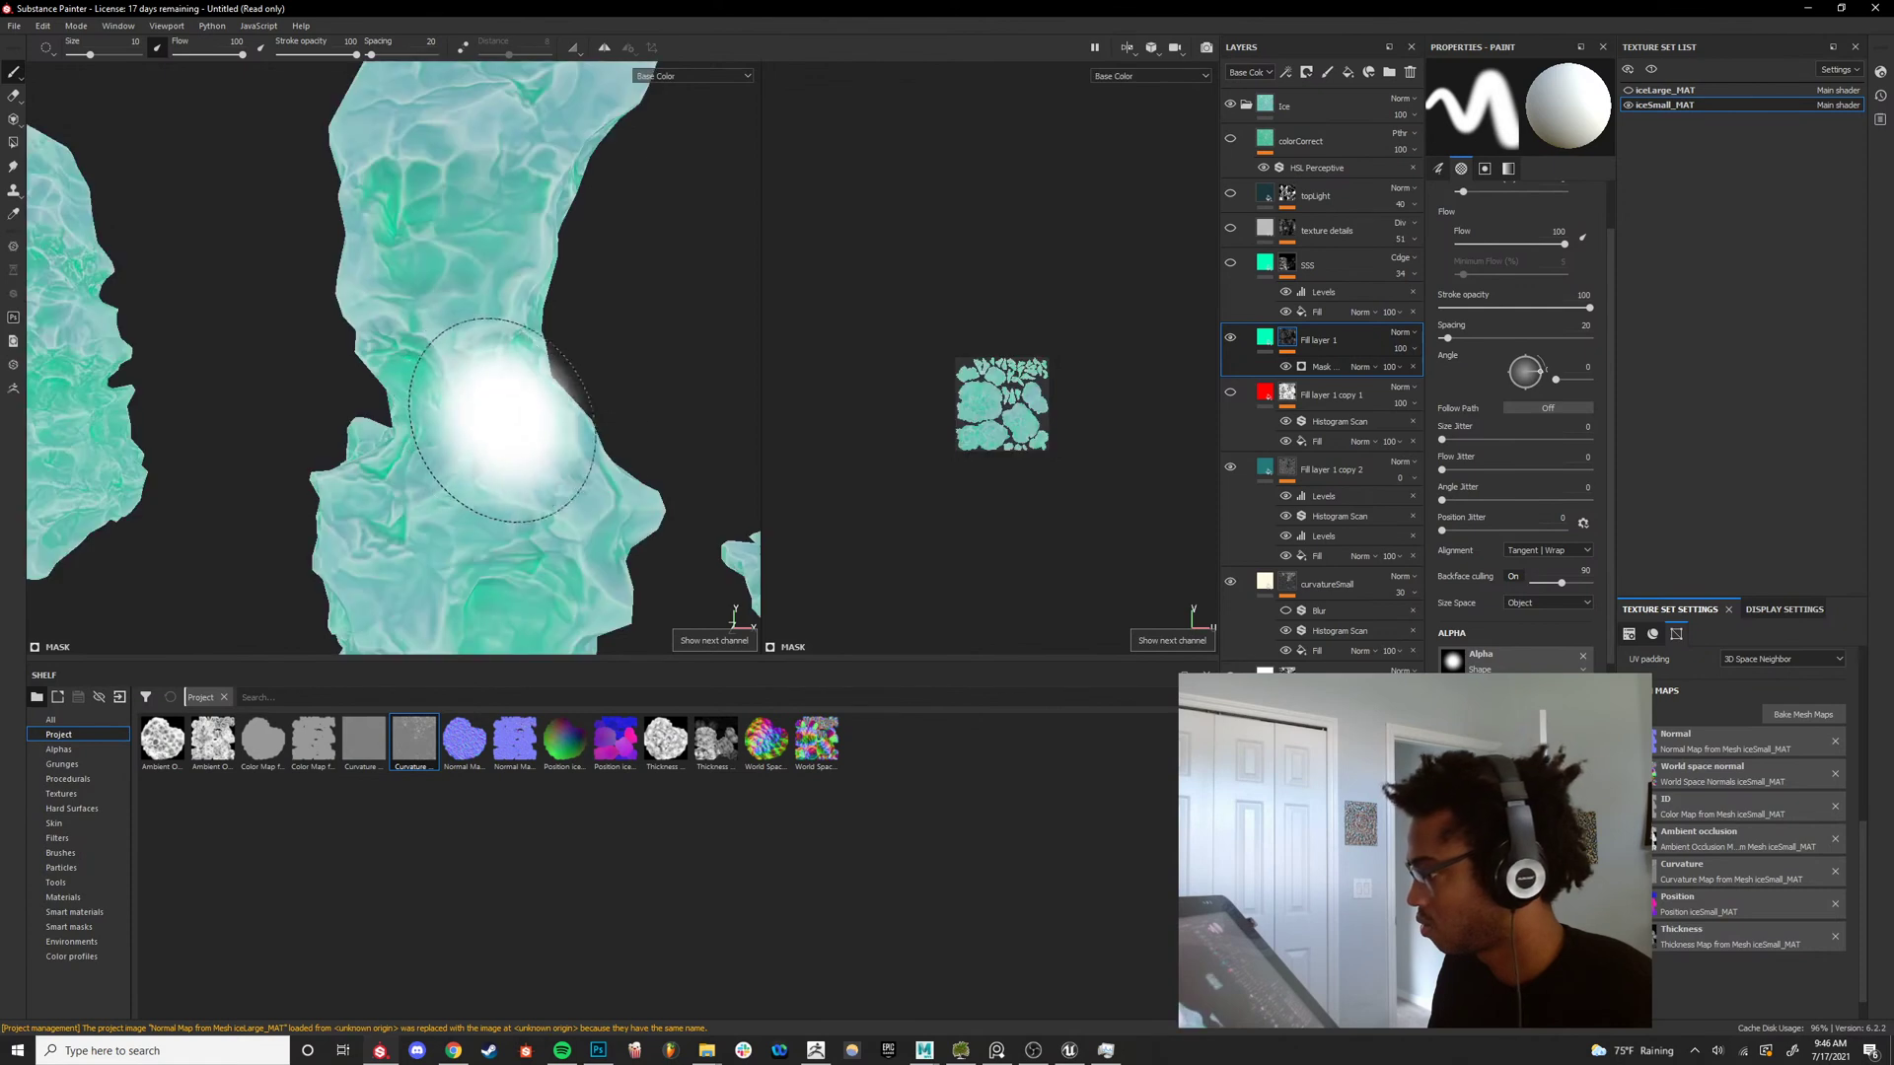
{"action": "left_click_drag", "start_coordinate": [481, 424], "coordinate": [533, 446], "text": "alt"}
{"action": "middle_click_drag", "start_coordinate": [533, 446], "coordinate": [517, 354], "text": "alt"}
{"action": "left_click_drag", "start_coordinate": [517, 354], "coordinate": [570, 346], "text": "alt"}
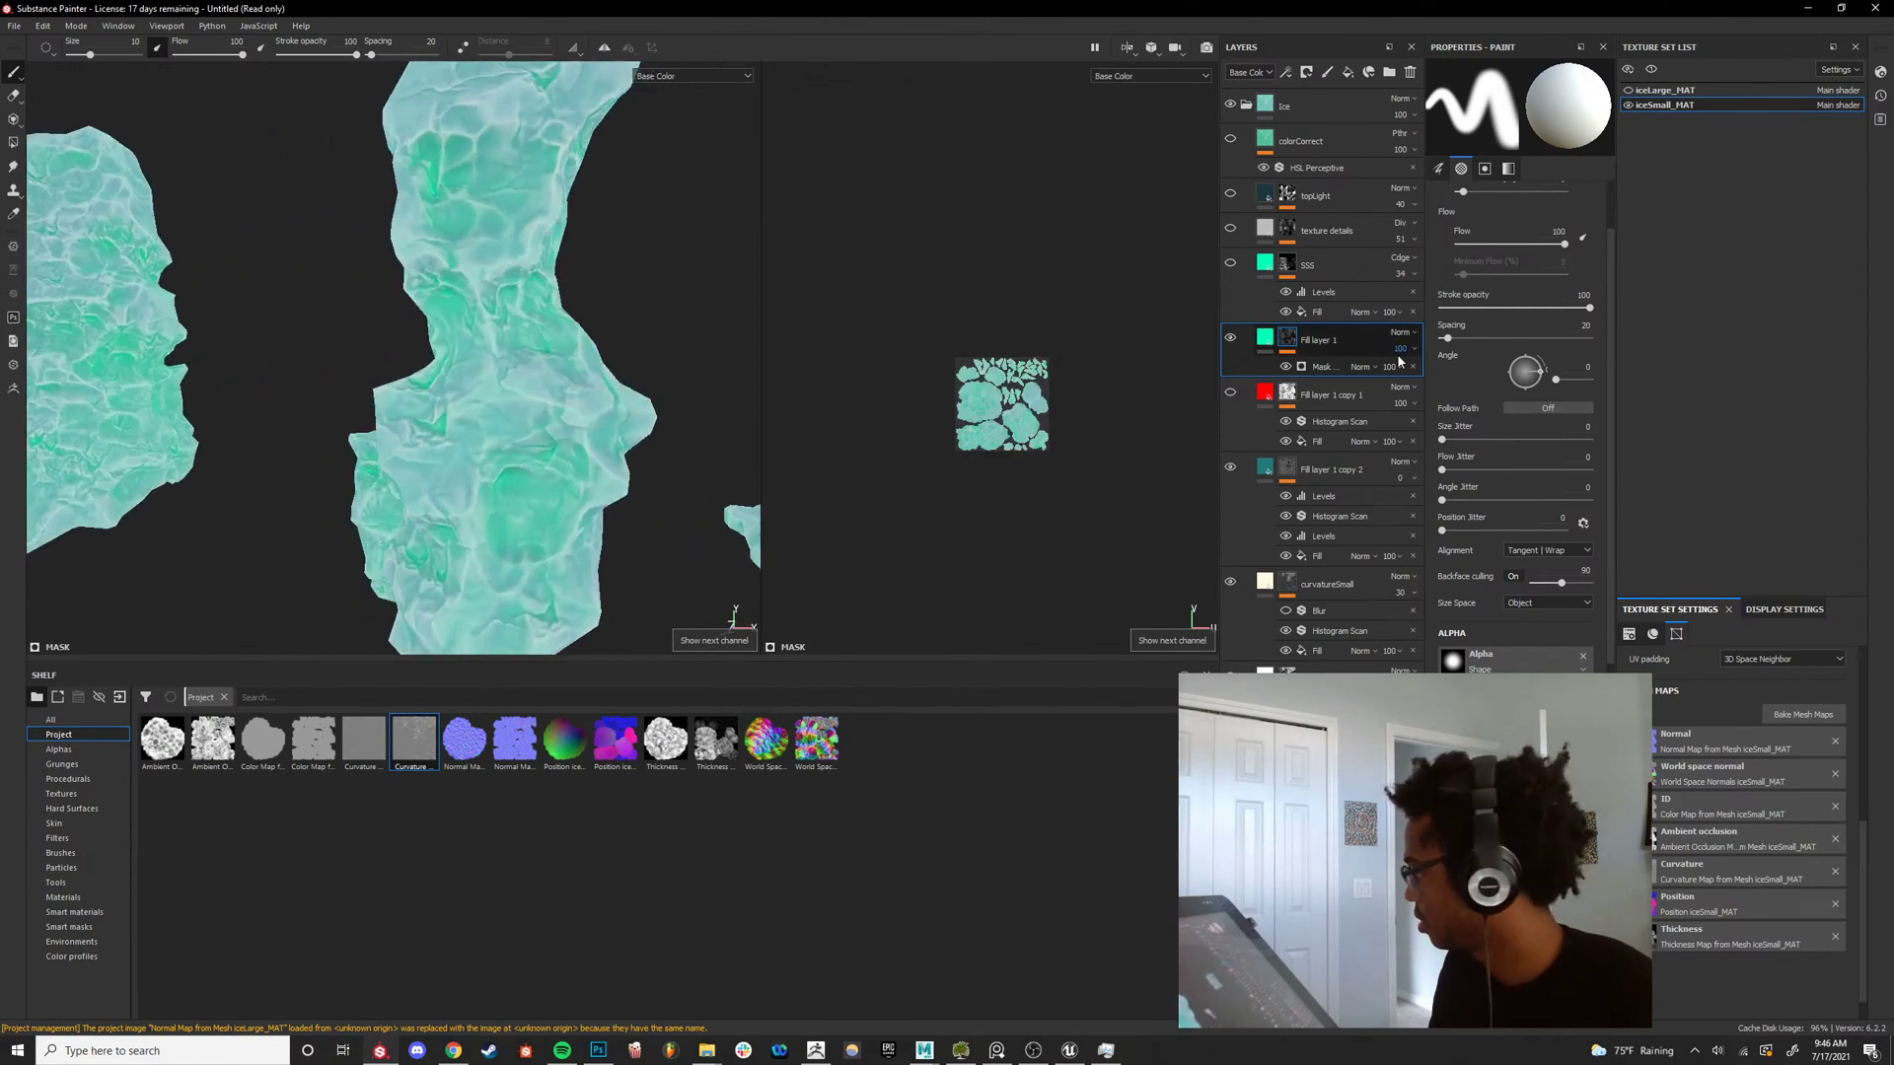
Set the opacity of Fill layer 1 to 60 and check the green tint around the ice columns.
{"action": "mouse_move", "coordinate": [1406, 366]}
{"action": "left_mouse_down"}
{"action": "mouse_move", "coordinate": [1361, 375]}
{"action": "mouse_move", "coordinate": [1431, 369]}
{"action": "left_mouse_up"}
{"action": "scroll", "coordinate": [453, 380], "scroll_direction": "down", "scroll_amount": 5}
{"action": "left_click_drag", "start_coordinate": [453, 381], "coordinate": [921, 340], "text": "alt"}
{"action": "scroll", "coordinate": [425, 377], "scroll_direction": "up", "scroll_amount": 2}
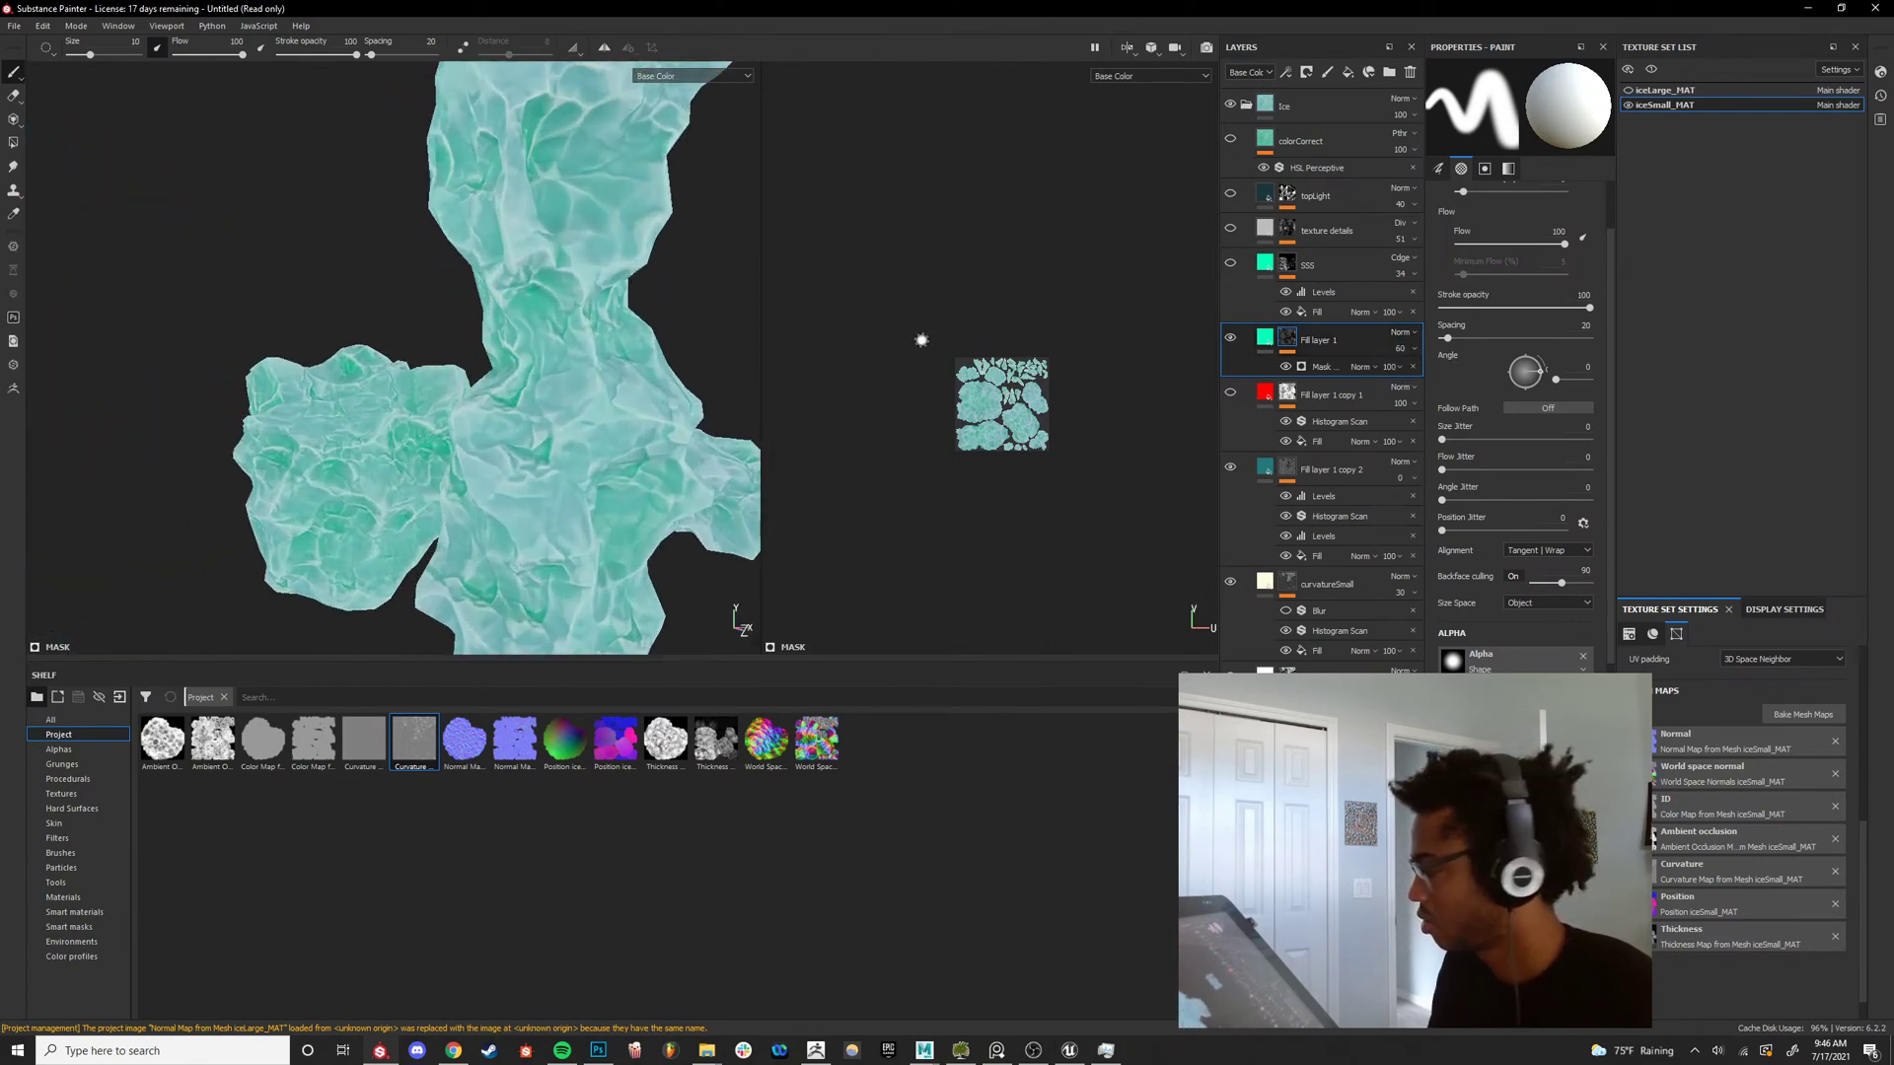
Set Global Balance to 0.67 and Global Contrast to 0.45 in the Mask Editor generator of Fill layer 1.
{"action": "left_click", "coordinate": [1295, 342], "text": "alt"}
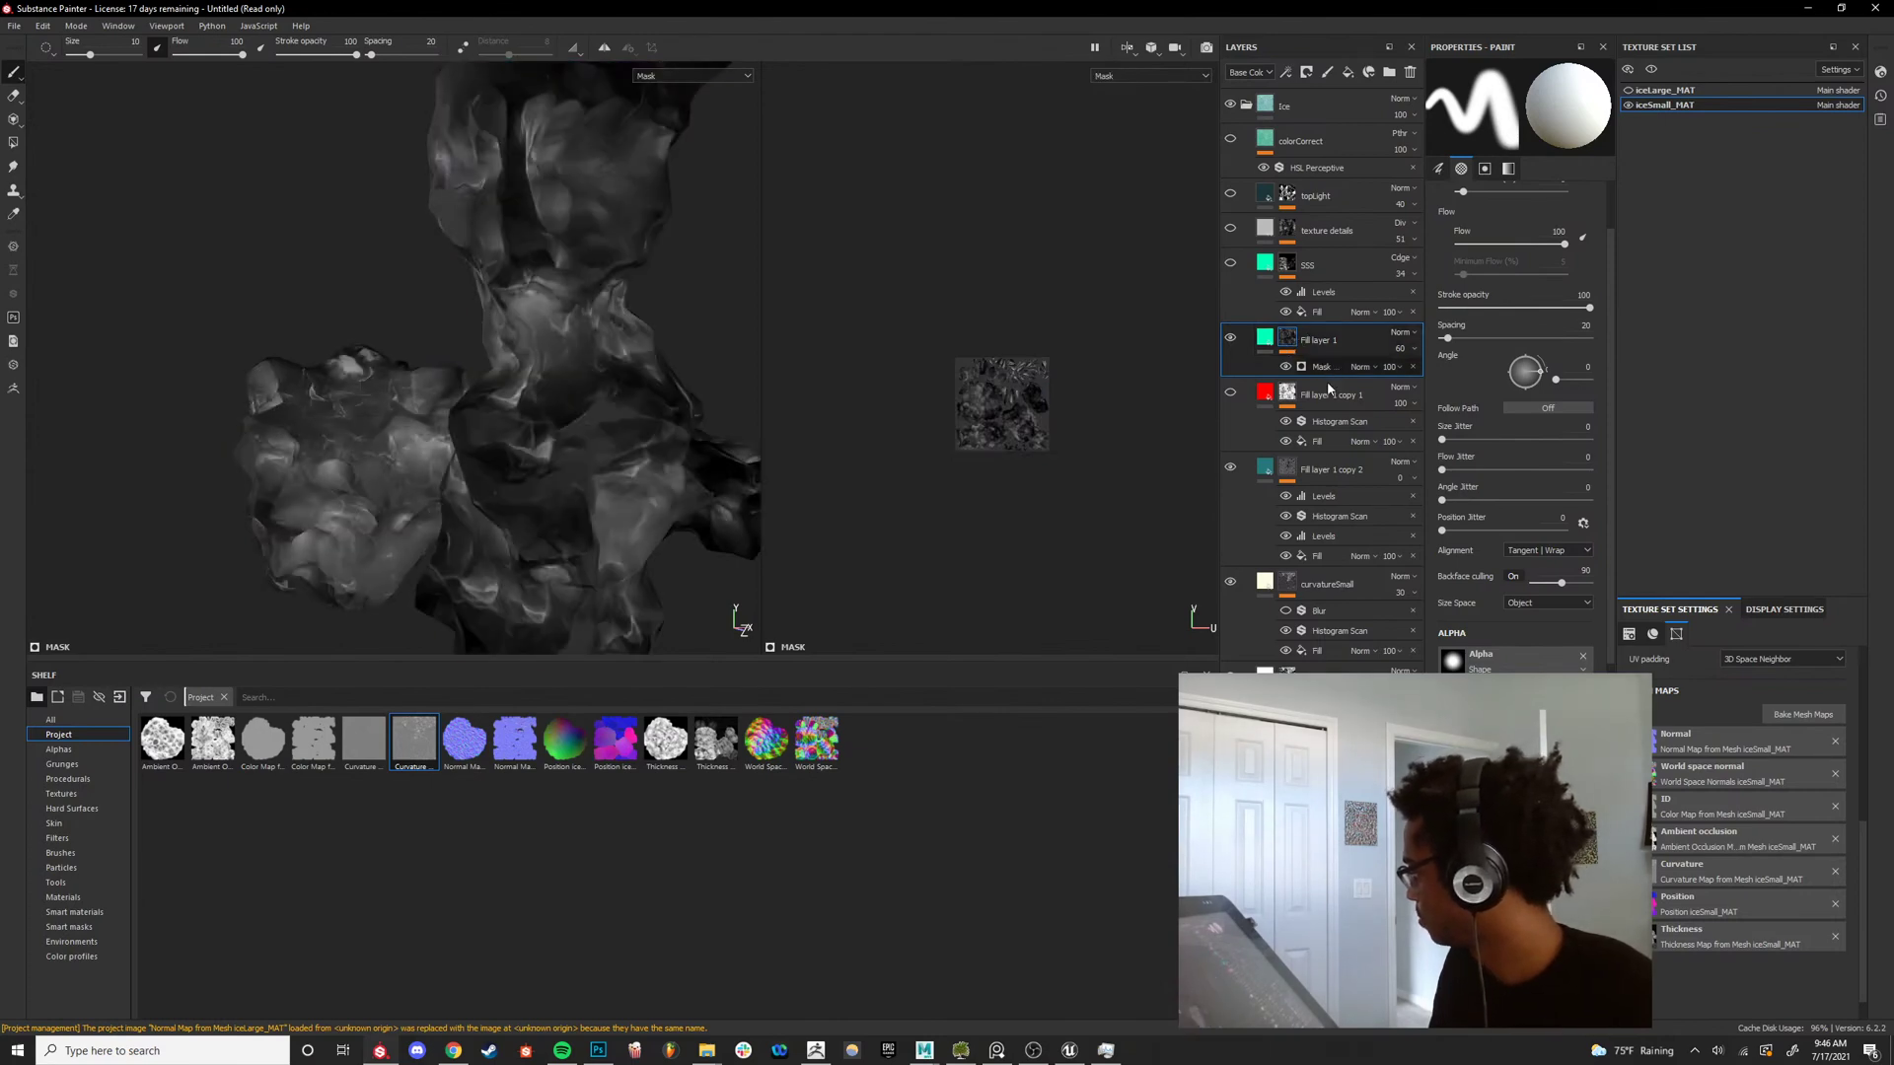
{"action": "left_click", "coordinate": [1327, 367]}
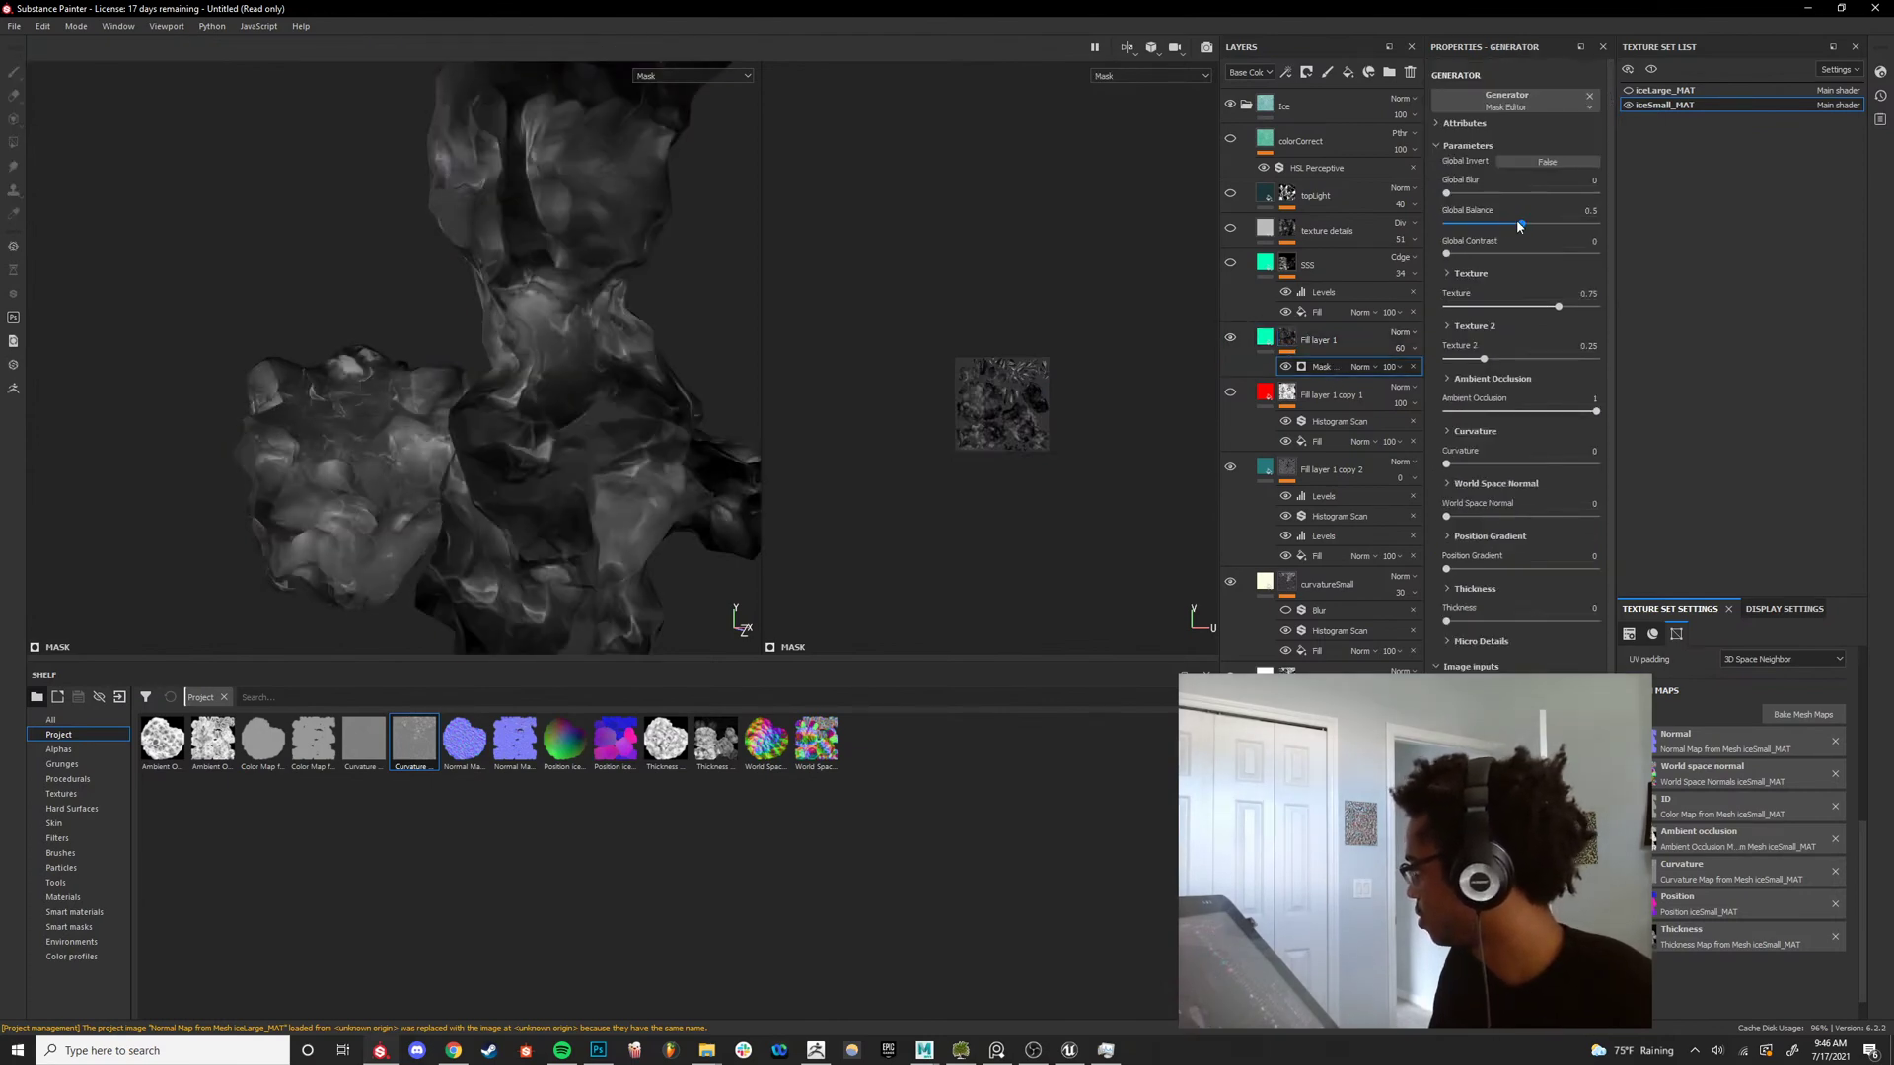
{"action": "mouse_move", "coordinate": [1519, 225]}
{"action": "left_mouse_down"}
{"action": "mouse_move", "coordinate": [1545, 233]}
{"action": "mouse_move", "coordinate": [1513, 254]}
{"action": "left_mouse_up"}
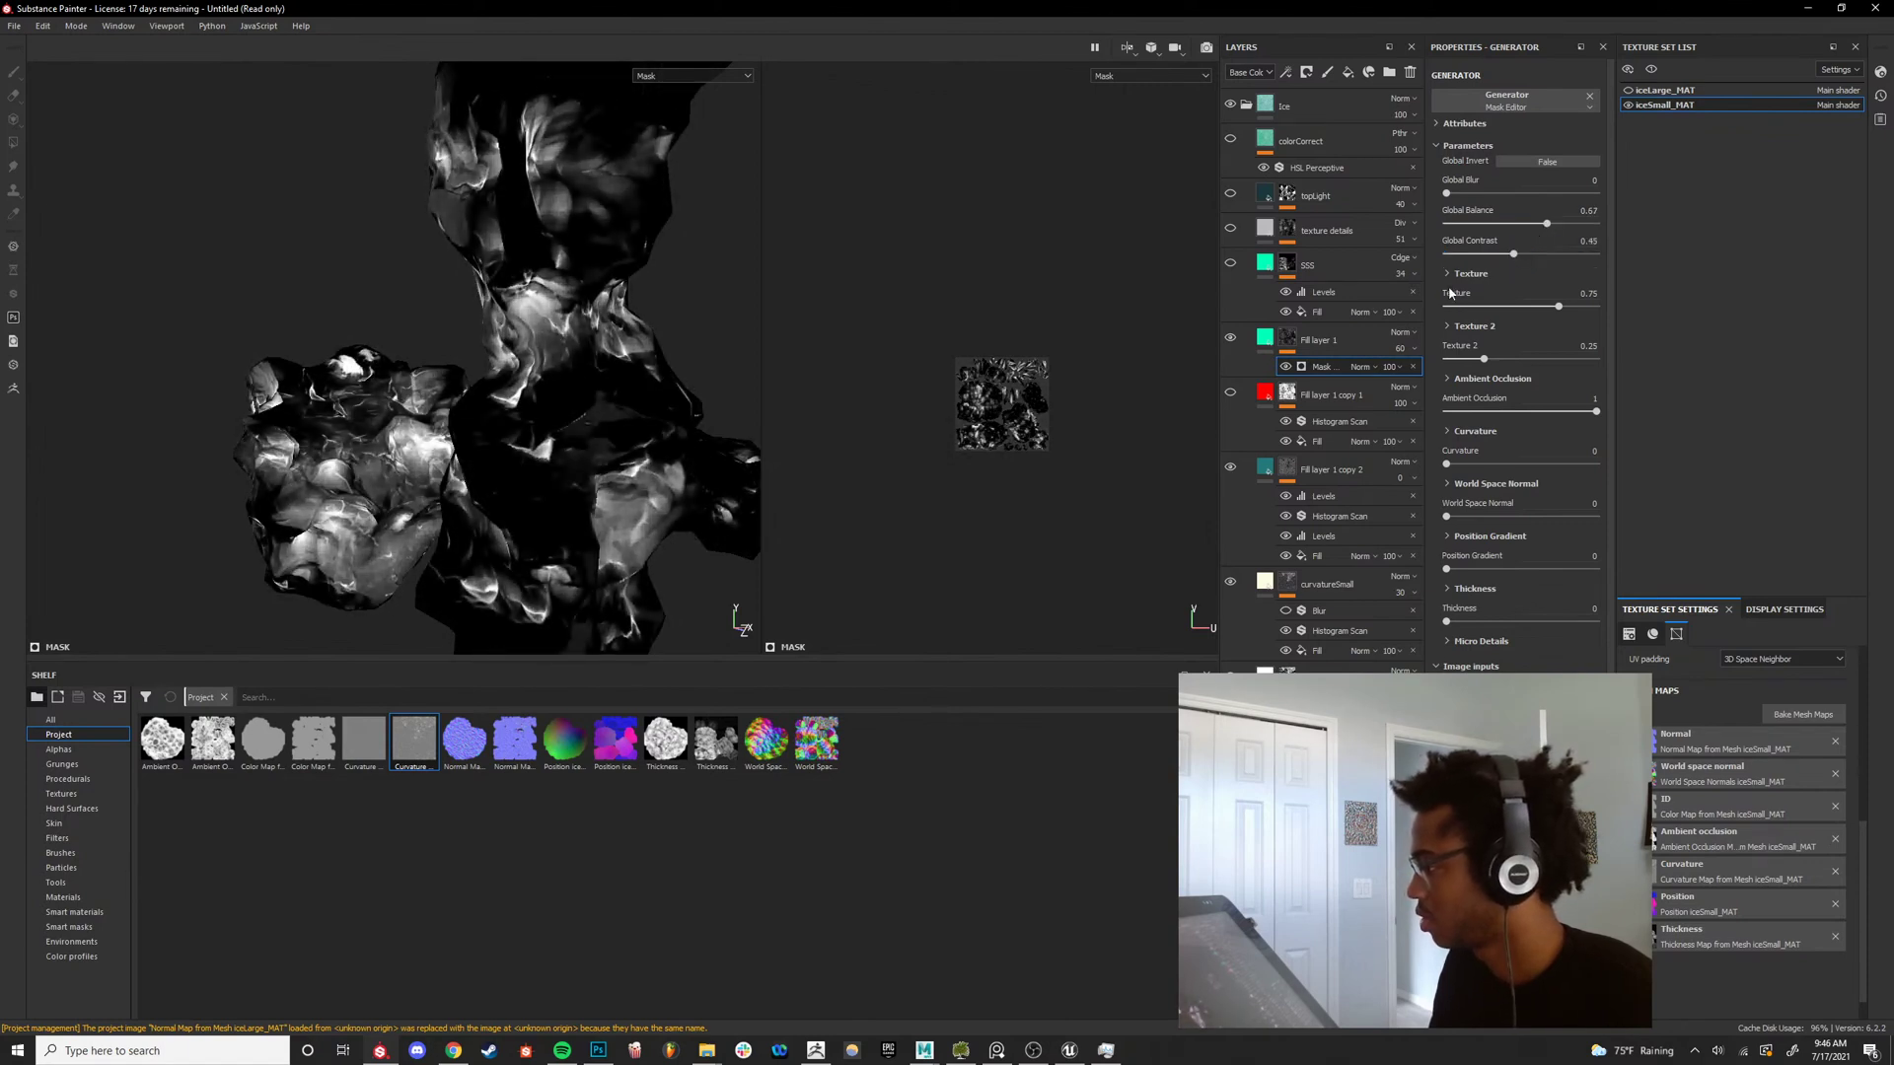
Inspect the adjusted mask of Fill layer 1, the full material and the base colour from several angles.
{"action": "scroll", "coordinate": [397, 322], "scroll_direction": "down", "scroll_amount": 4}
{"action": "left_click_drag", "start_coordinate": [398, 322], "coordinate": [757, 464], "text": "alt"}
{"action": "scroll", "coordinate": [756, 465], "scroll_direction": "up", "scroll_amount": 4}
{"action": "middle_click_drag", "start_coordinate": [757, 465], "coordinate": [458, 425], "text": "alt"}
{"action": "key", "text": "m"}
{"action": "left_click_drag", "start_coordinate": [459, 425], "coordinate": [646, 355], "text": "alt"}
{"action": "right_click_drag", "start_coordinate": [631, 354], "coordinate": [442, 365], "text": "shift"}
{"action": "scroll", "coordinate": [442, 365], "scroll_direction": "down", "scroll_amount": 1}
{"action": "key", "text": "c"}
{"action": "key", "text": "c"}
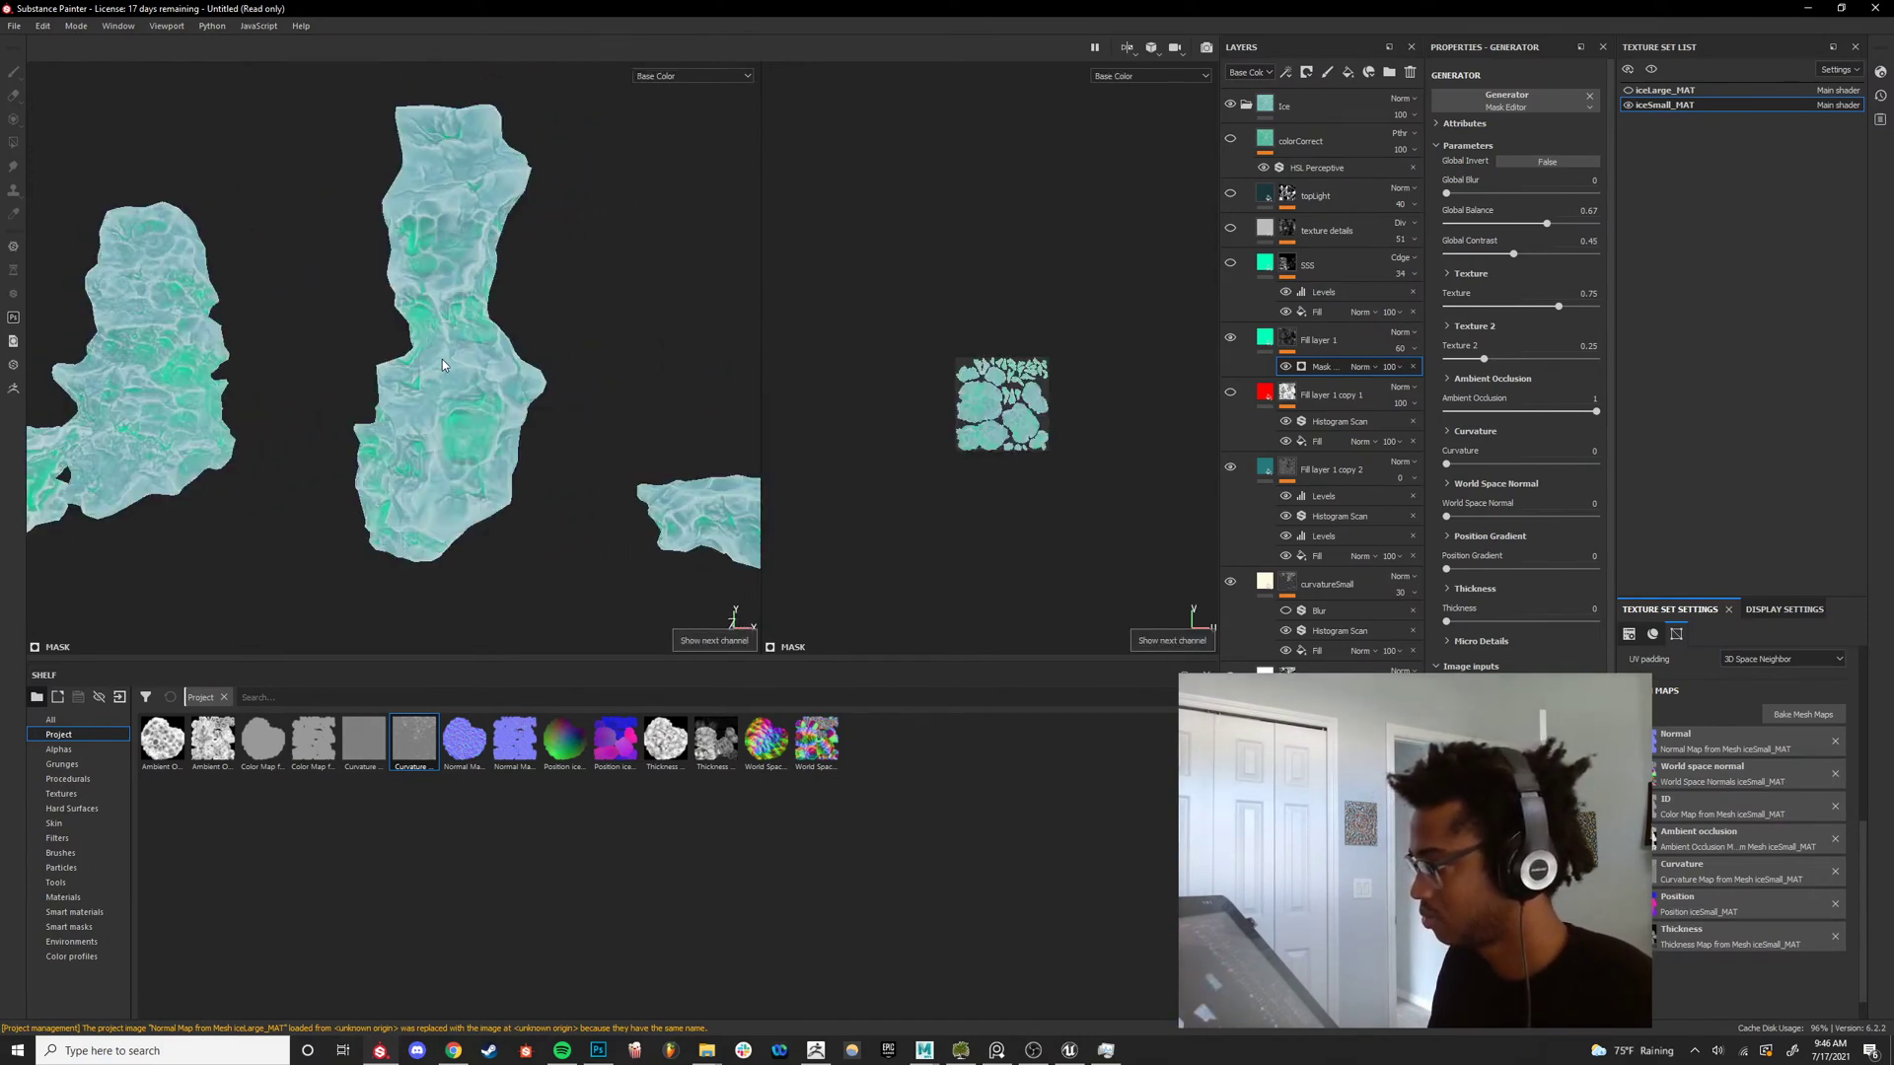
{"action": "left_click_drag", "start_coordinate": [442, 365], "coordinate": [540, 455], "text": "alt"}
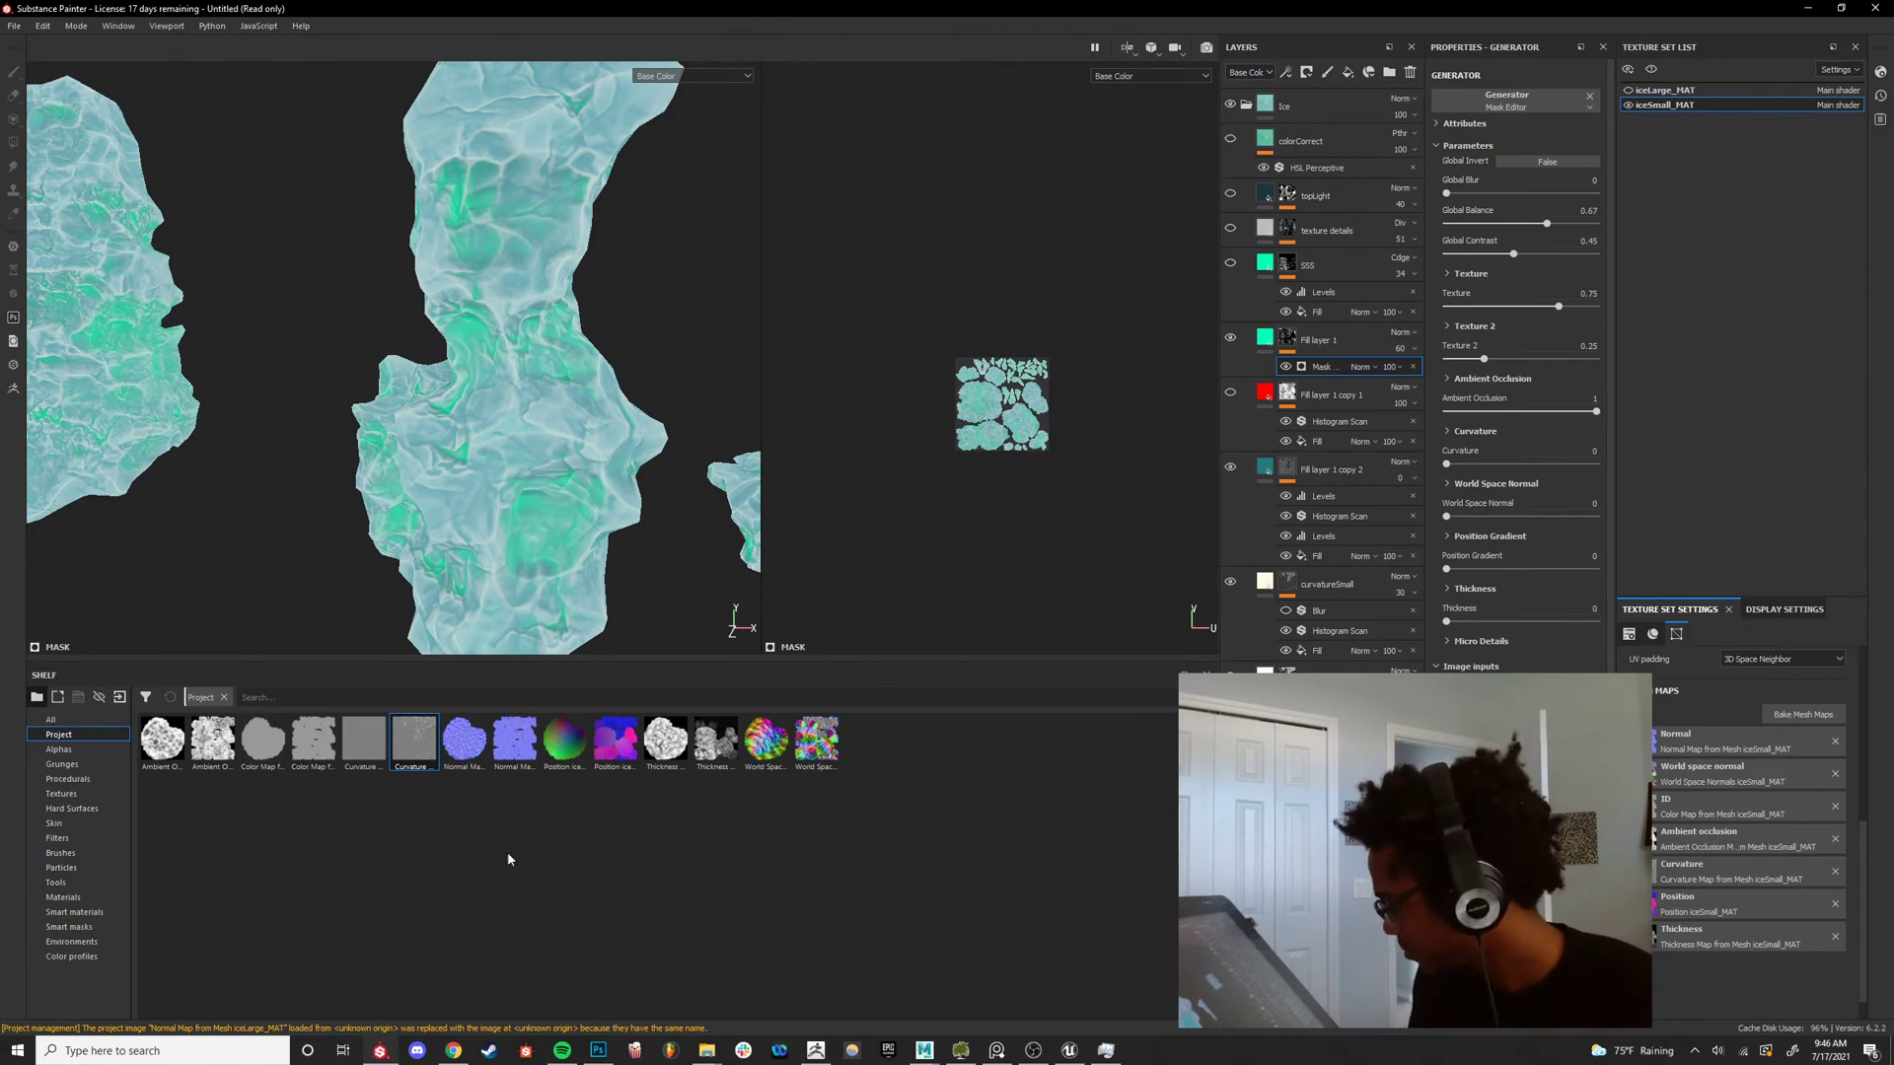
Switch to the reference image board and study the colours of the glacier and iceberg photos.
{"action": "left_click", "coordinate": [997, 1051]}
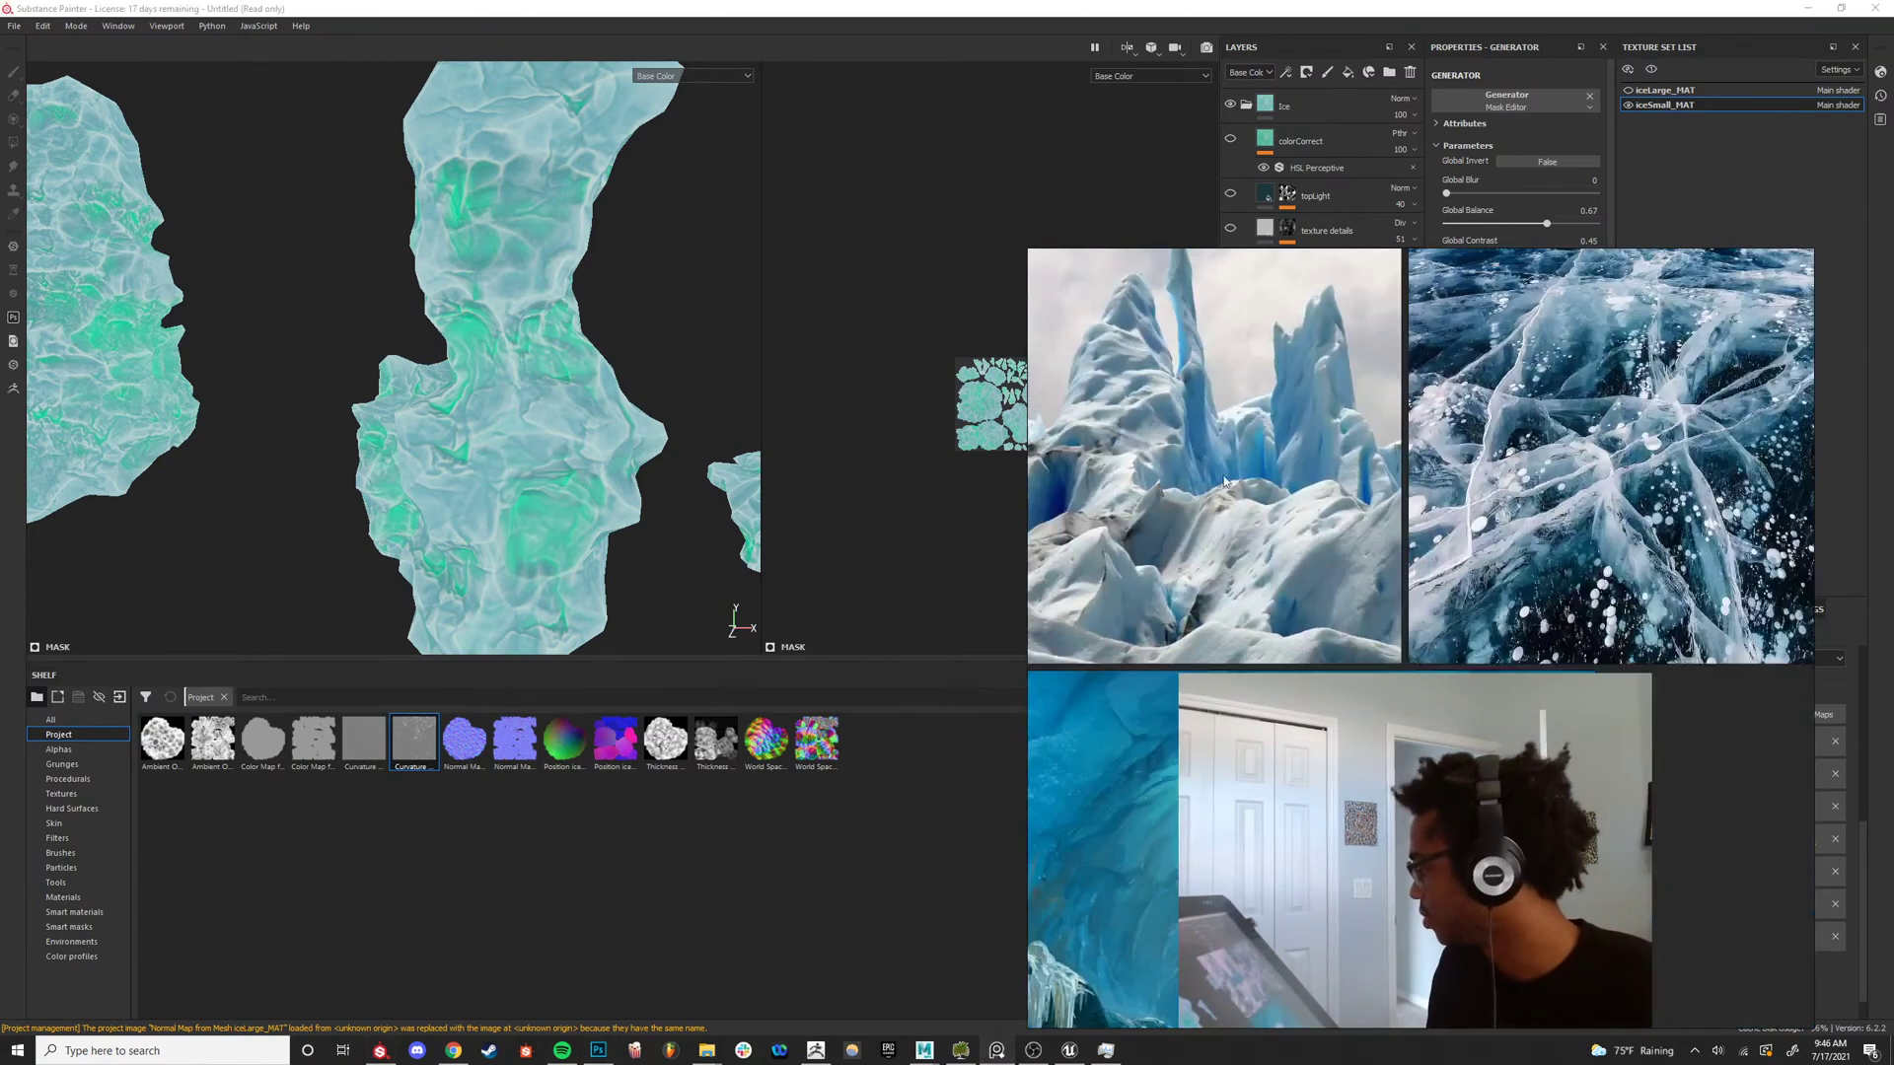
{"action": "scroll", "coordinate": [1225, 477], "scroll_direction": "down", "scroll_amount": 5}
{"action": "right_click_drag", "start_coordinate": [1401, 570], "coordinate": [794, 483]}
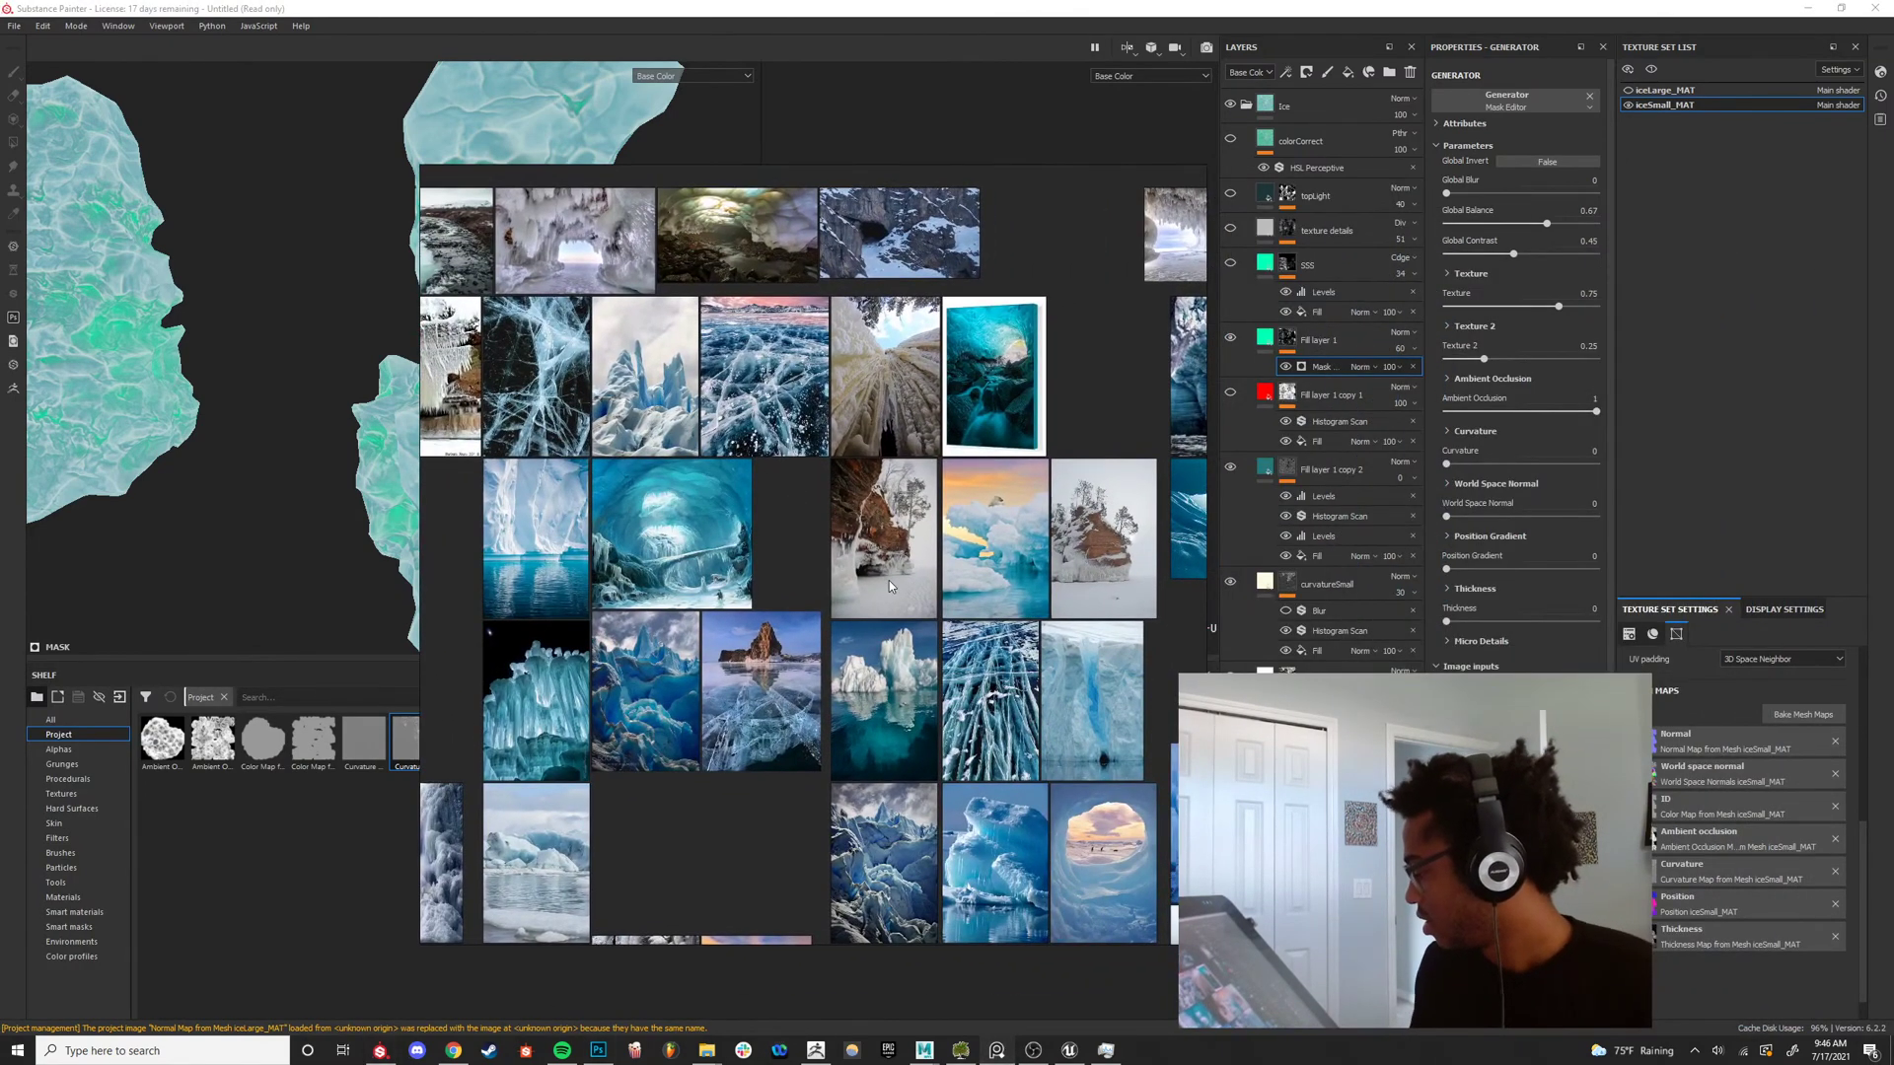
{"action": "scroll", "coordinate": [996, 868], "scroll_direction": "up", "scroll_amount": 8}
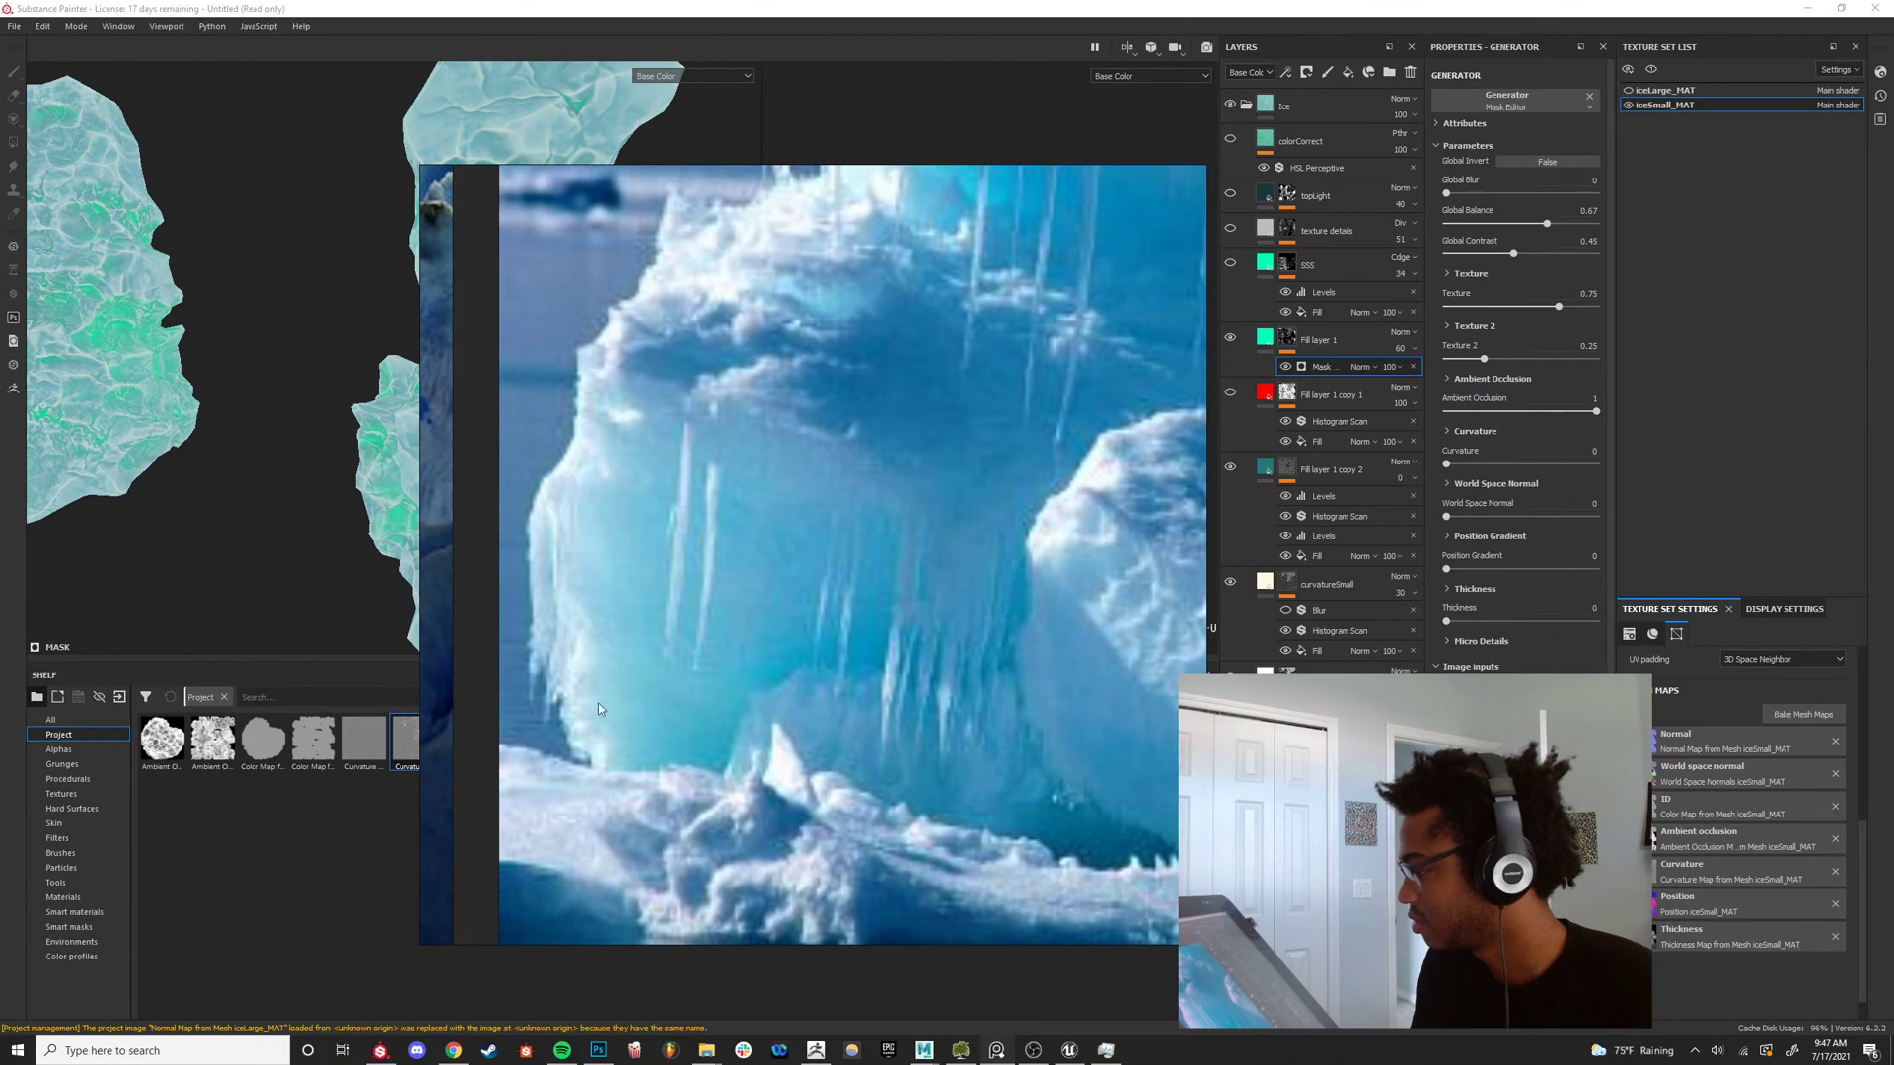
{"action": "scroll", "coordinate": [672, 678], "scroll_direction": "down", "scroll_amount": 3}
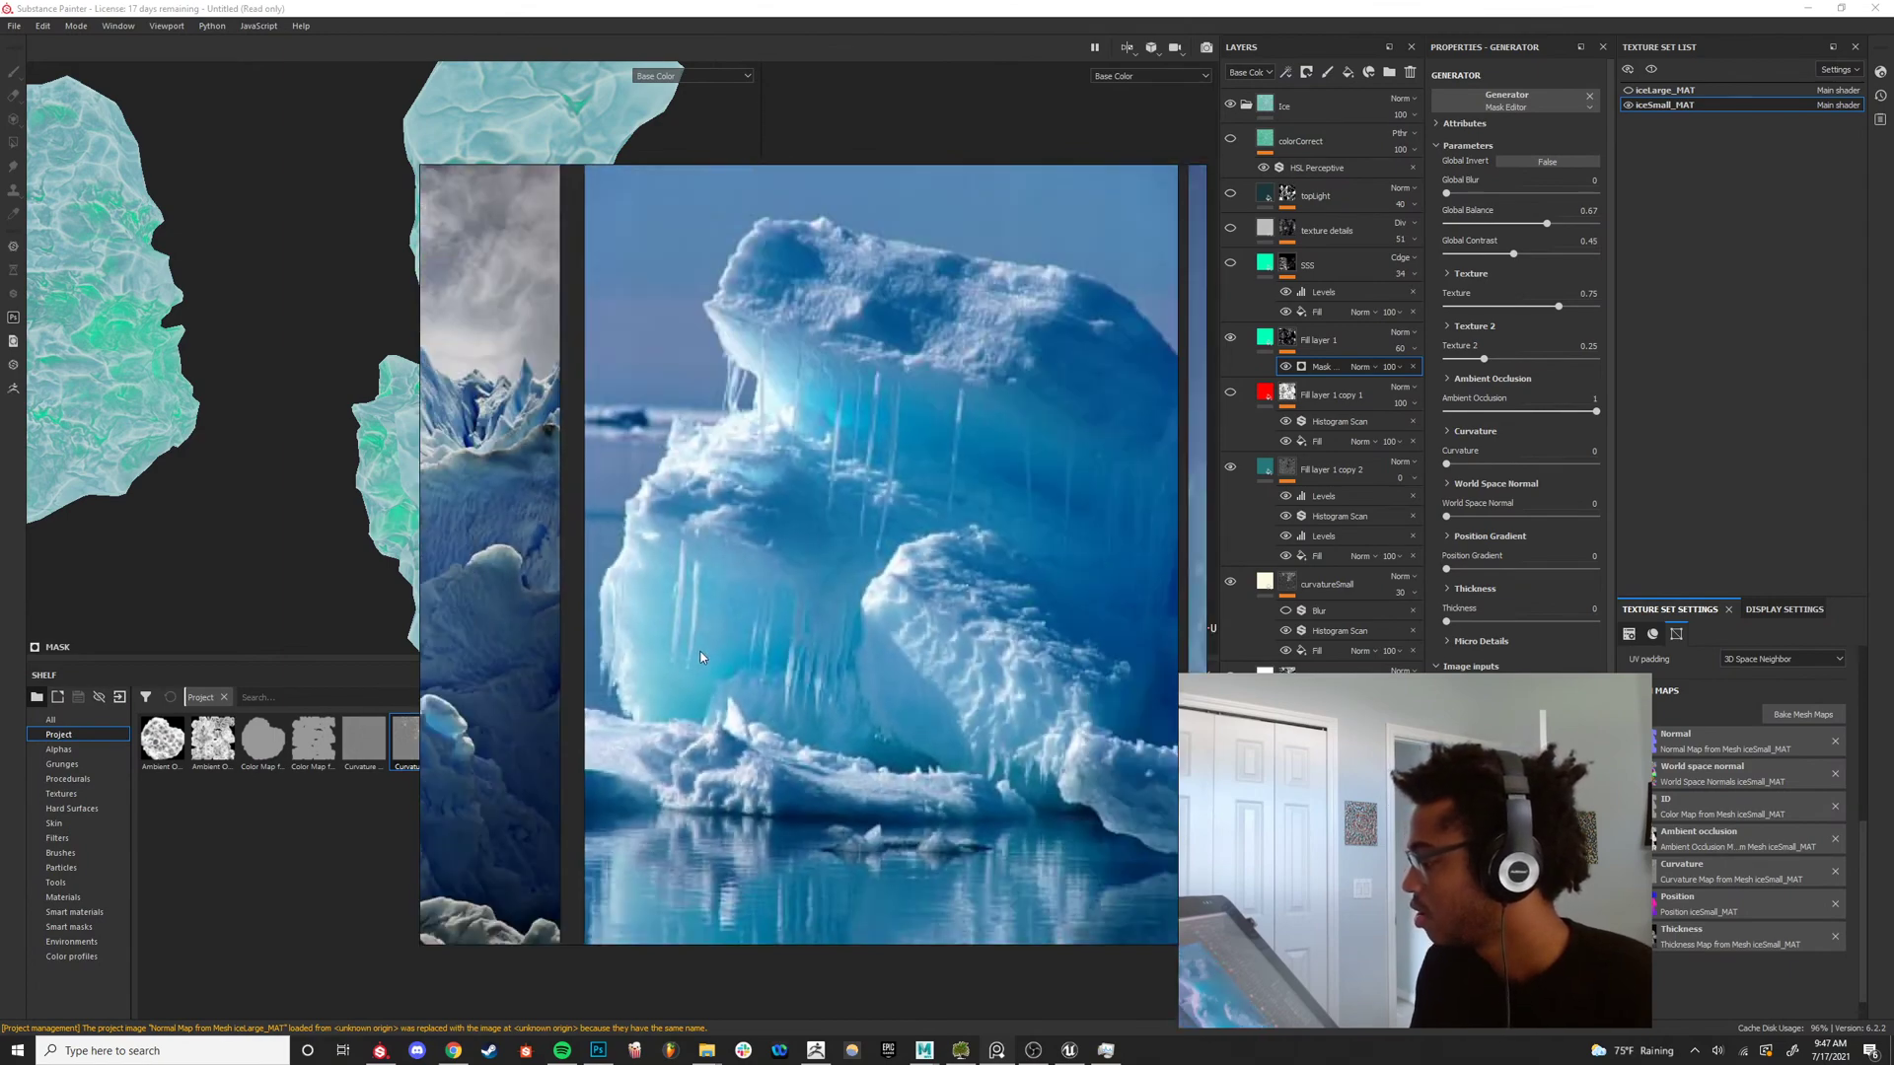
{"action": "scroll", "coordinate": [756, 608], "scroll_direction": "down", "scroll_amount": 6}
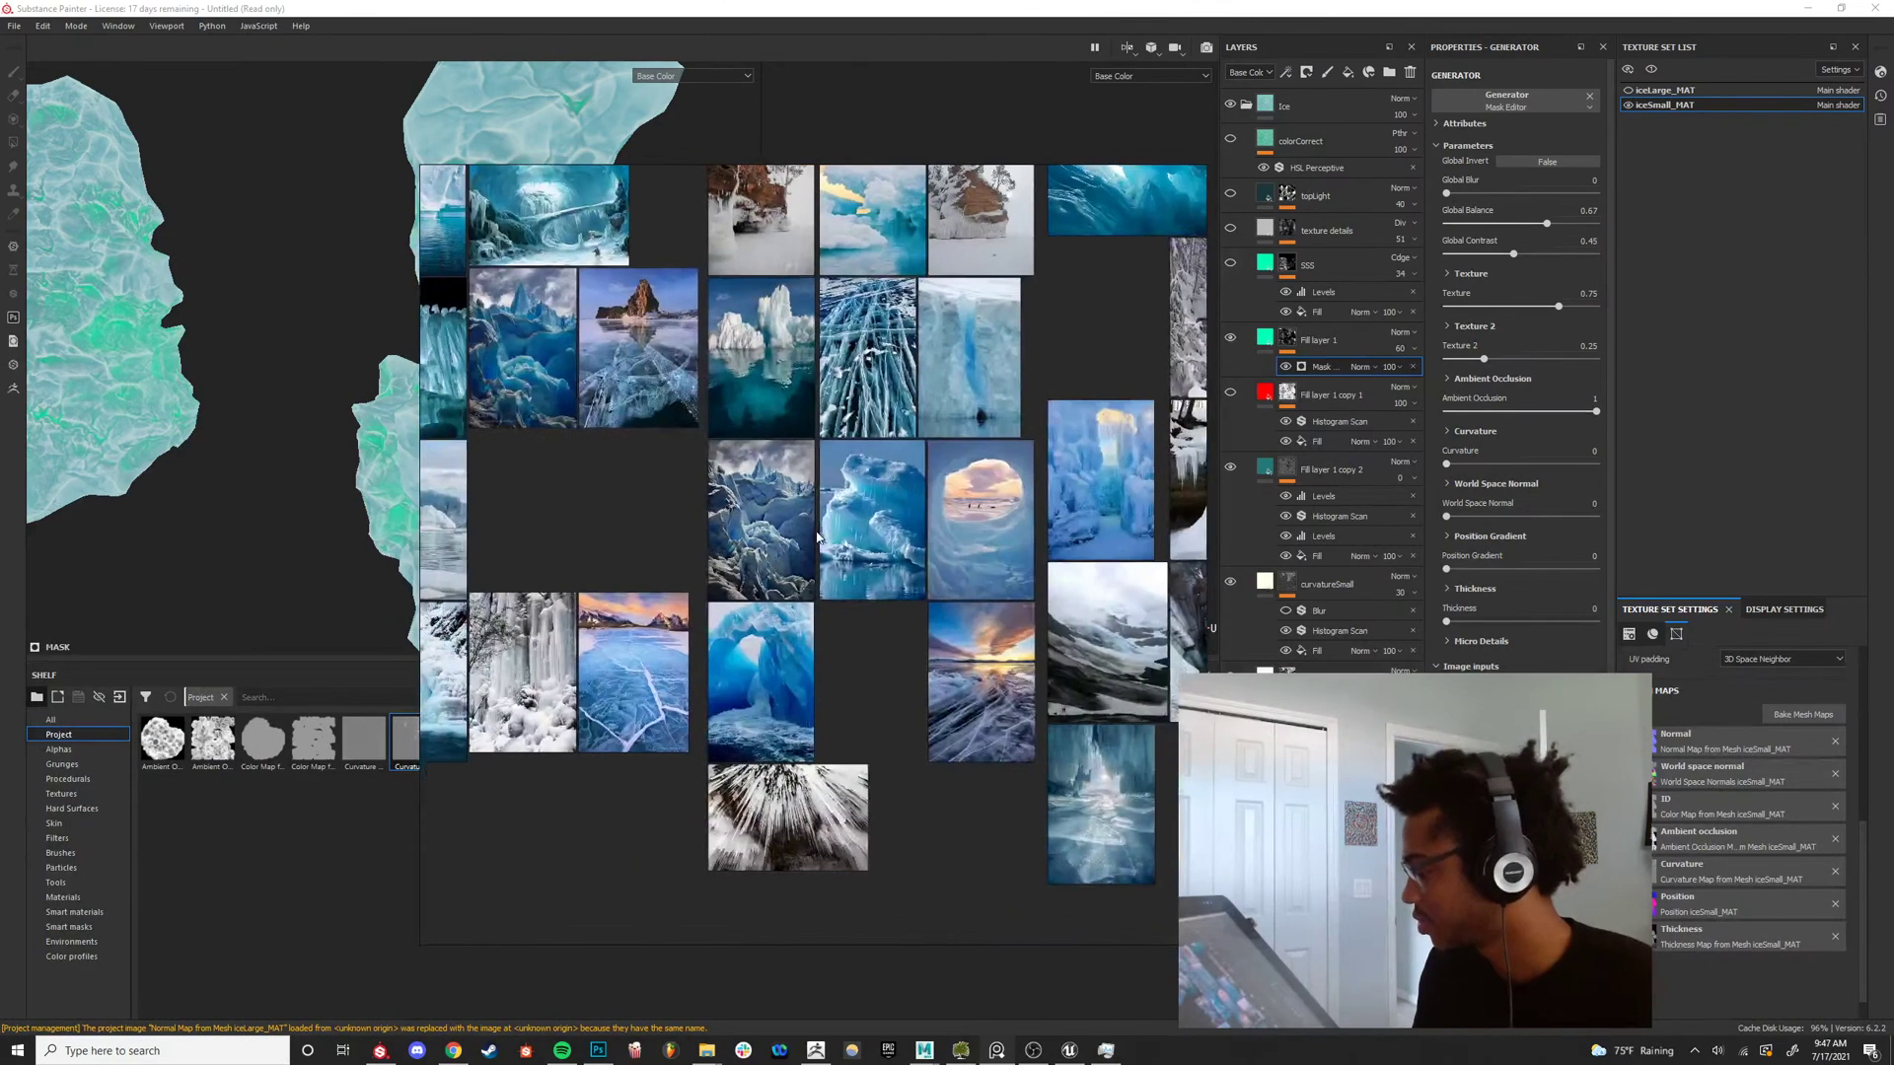
{"action": "mouse_move", "coordinate": [829, 483]}
{"action": "middle_mouse_down"}
{"action": "mouse_move", "coordinate": [1069, 678]}
{"action": "mouse_move", "coordinate": [1114, 781]}
{"action": "mouse_move", "coordinate": [1075, 823]}
{"action": "mouse_move", "coordinate": [984, 856]}
{"action": "middle_mouse_up"}
{"action": "middle_click_drag", "start_coordinate": [1115, 710], "coordinate": [756, 623]}
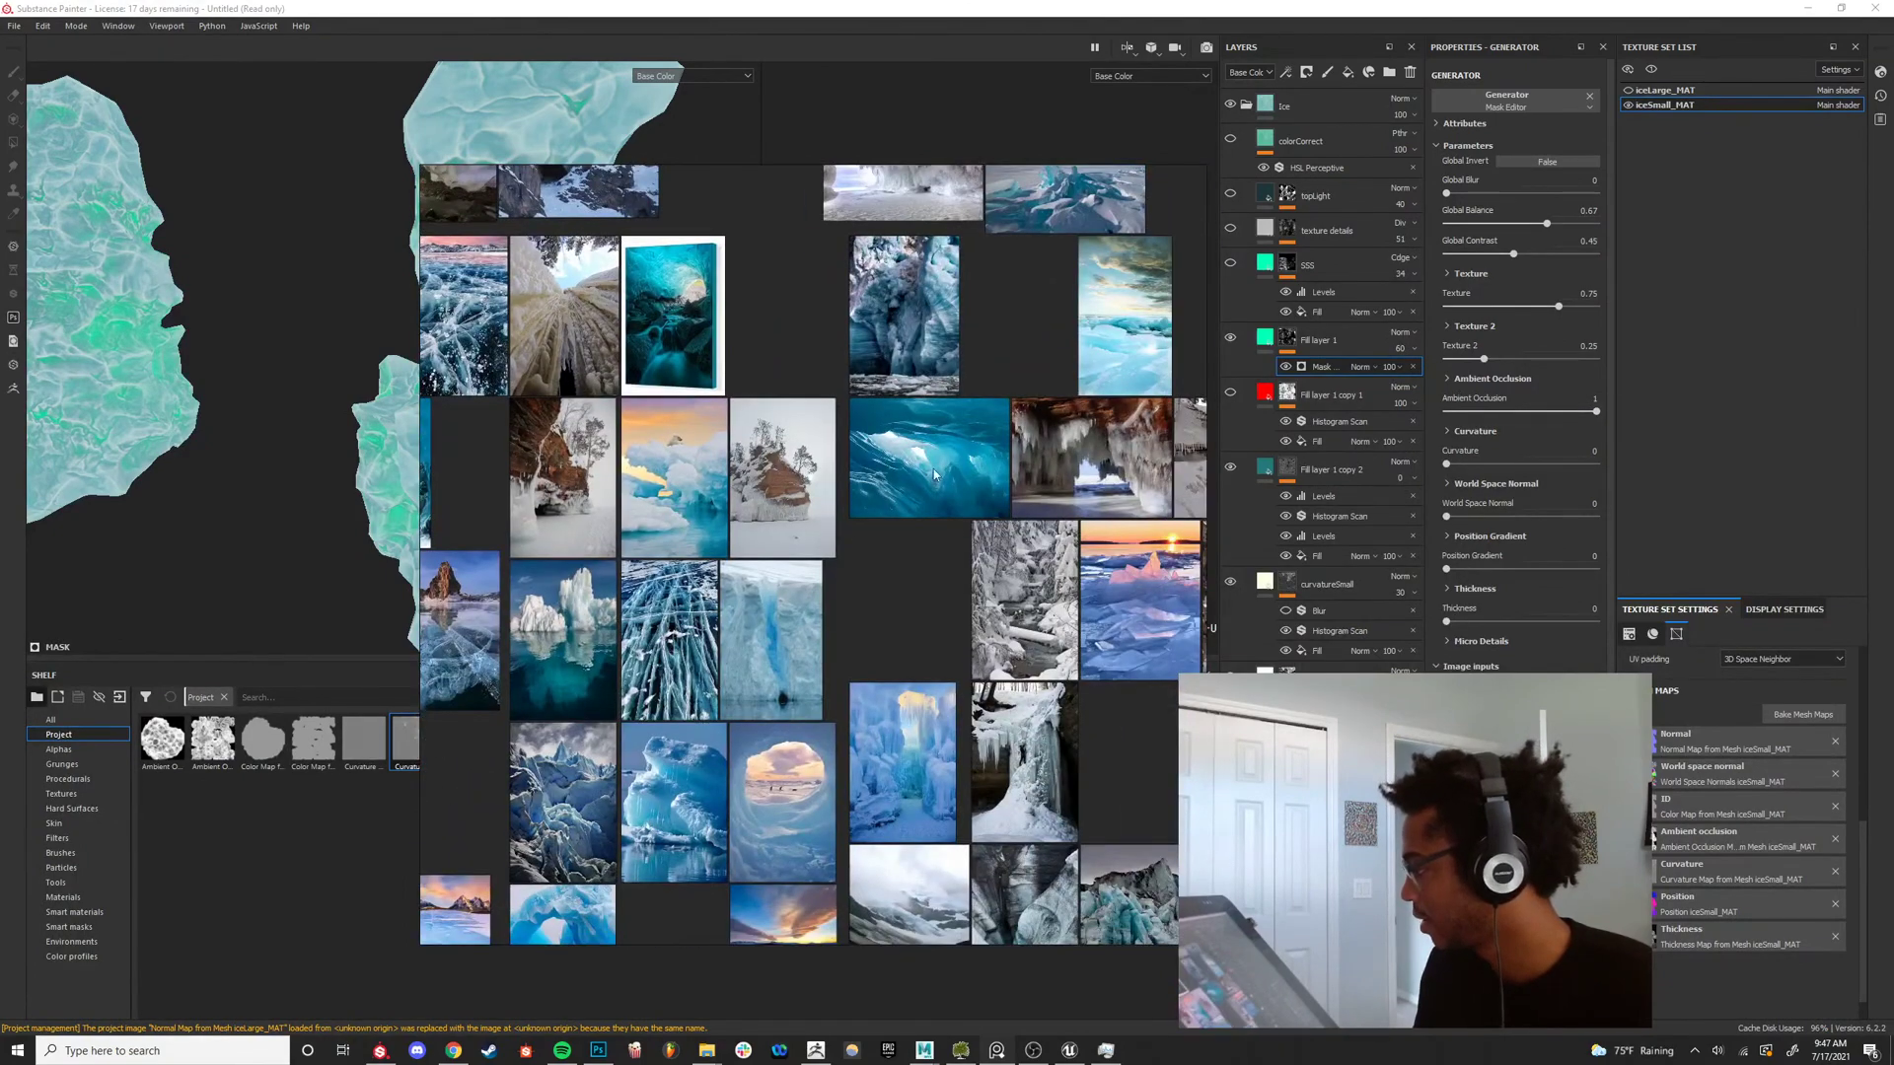
{"action": "middle_click_drag", "start_coordinate": [1018, 460], "coordinate": [807, 547]}
{"action": "scroll", "coordinate": [927, 424], "scroll_direction": "up", "scroll_amount": 5}
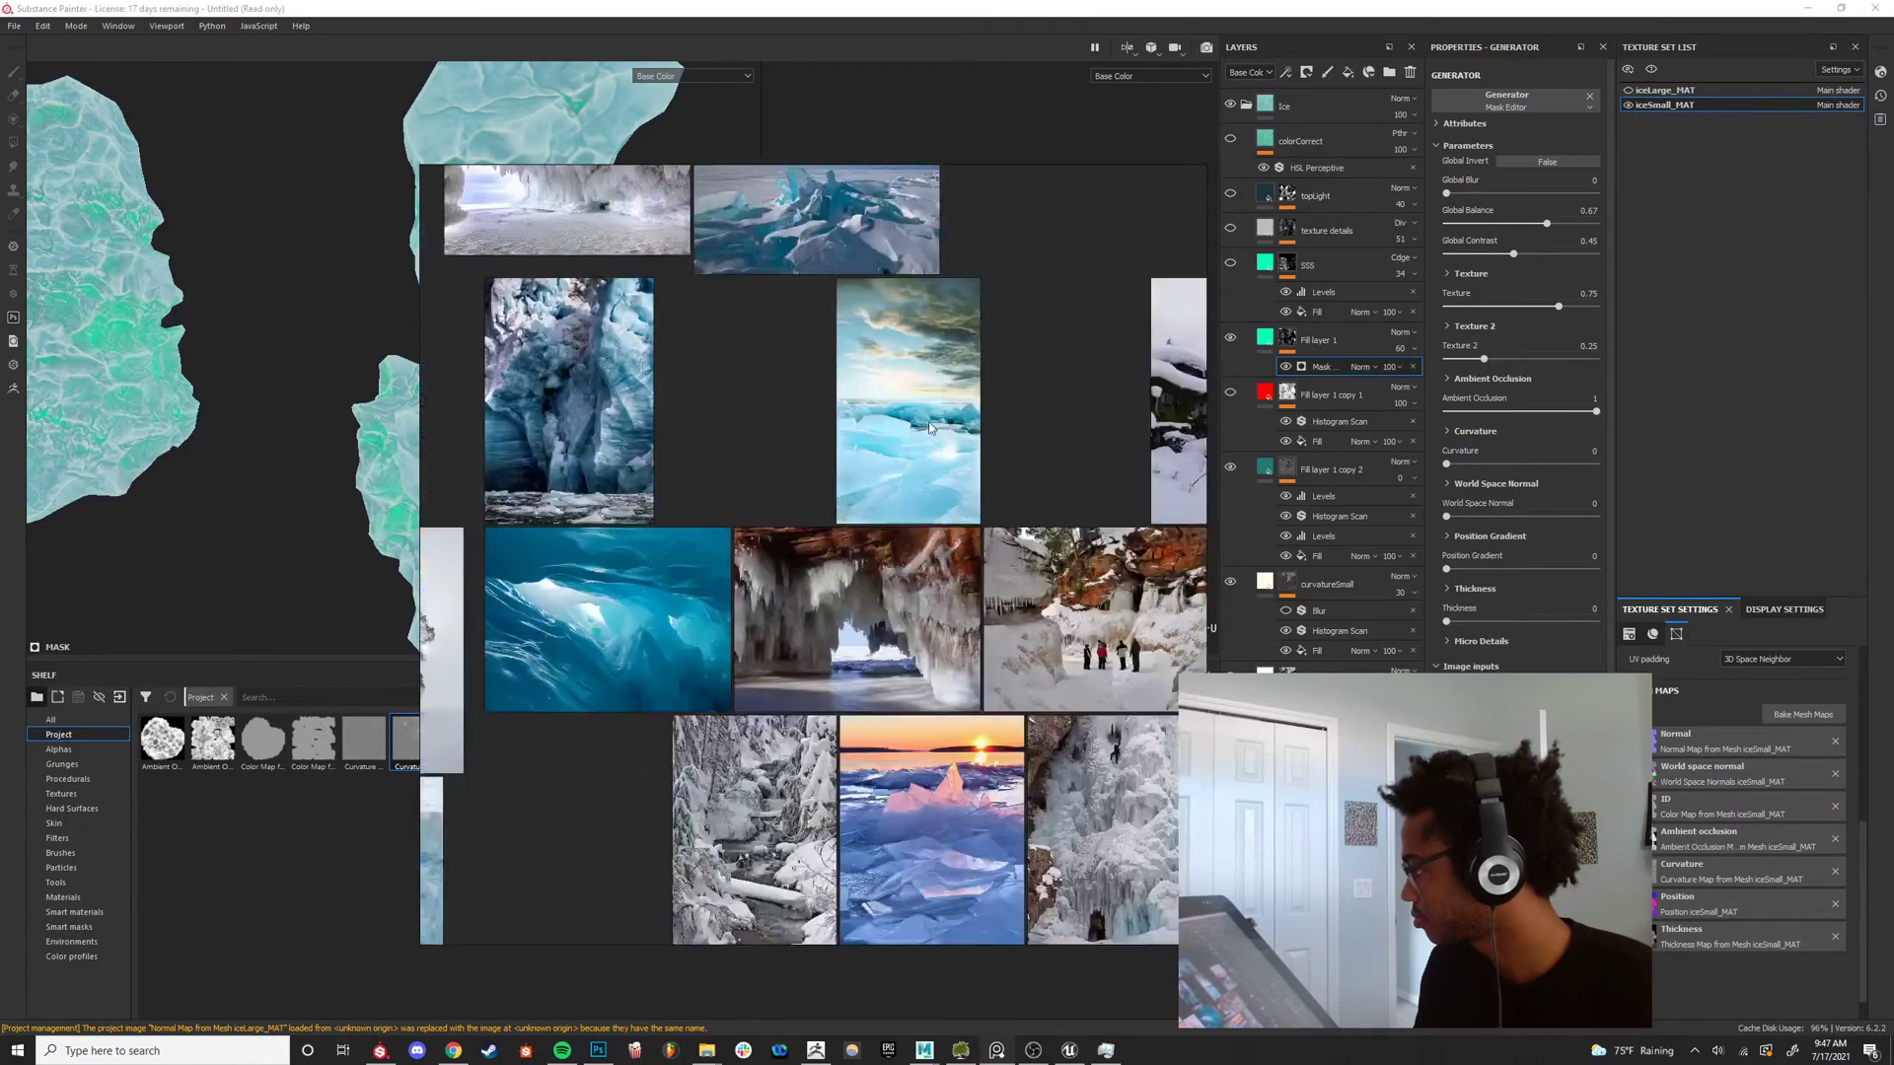
{"action": "scroll", "coordinate": [913, 424], "scroll_direction": "down", "scroll_amount": 6}
{"action": "middle_click_drag", "start_coordinate": [946, 730], "coordinate": [947, 454]}
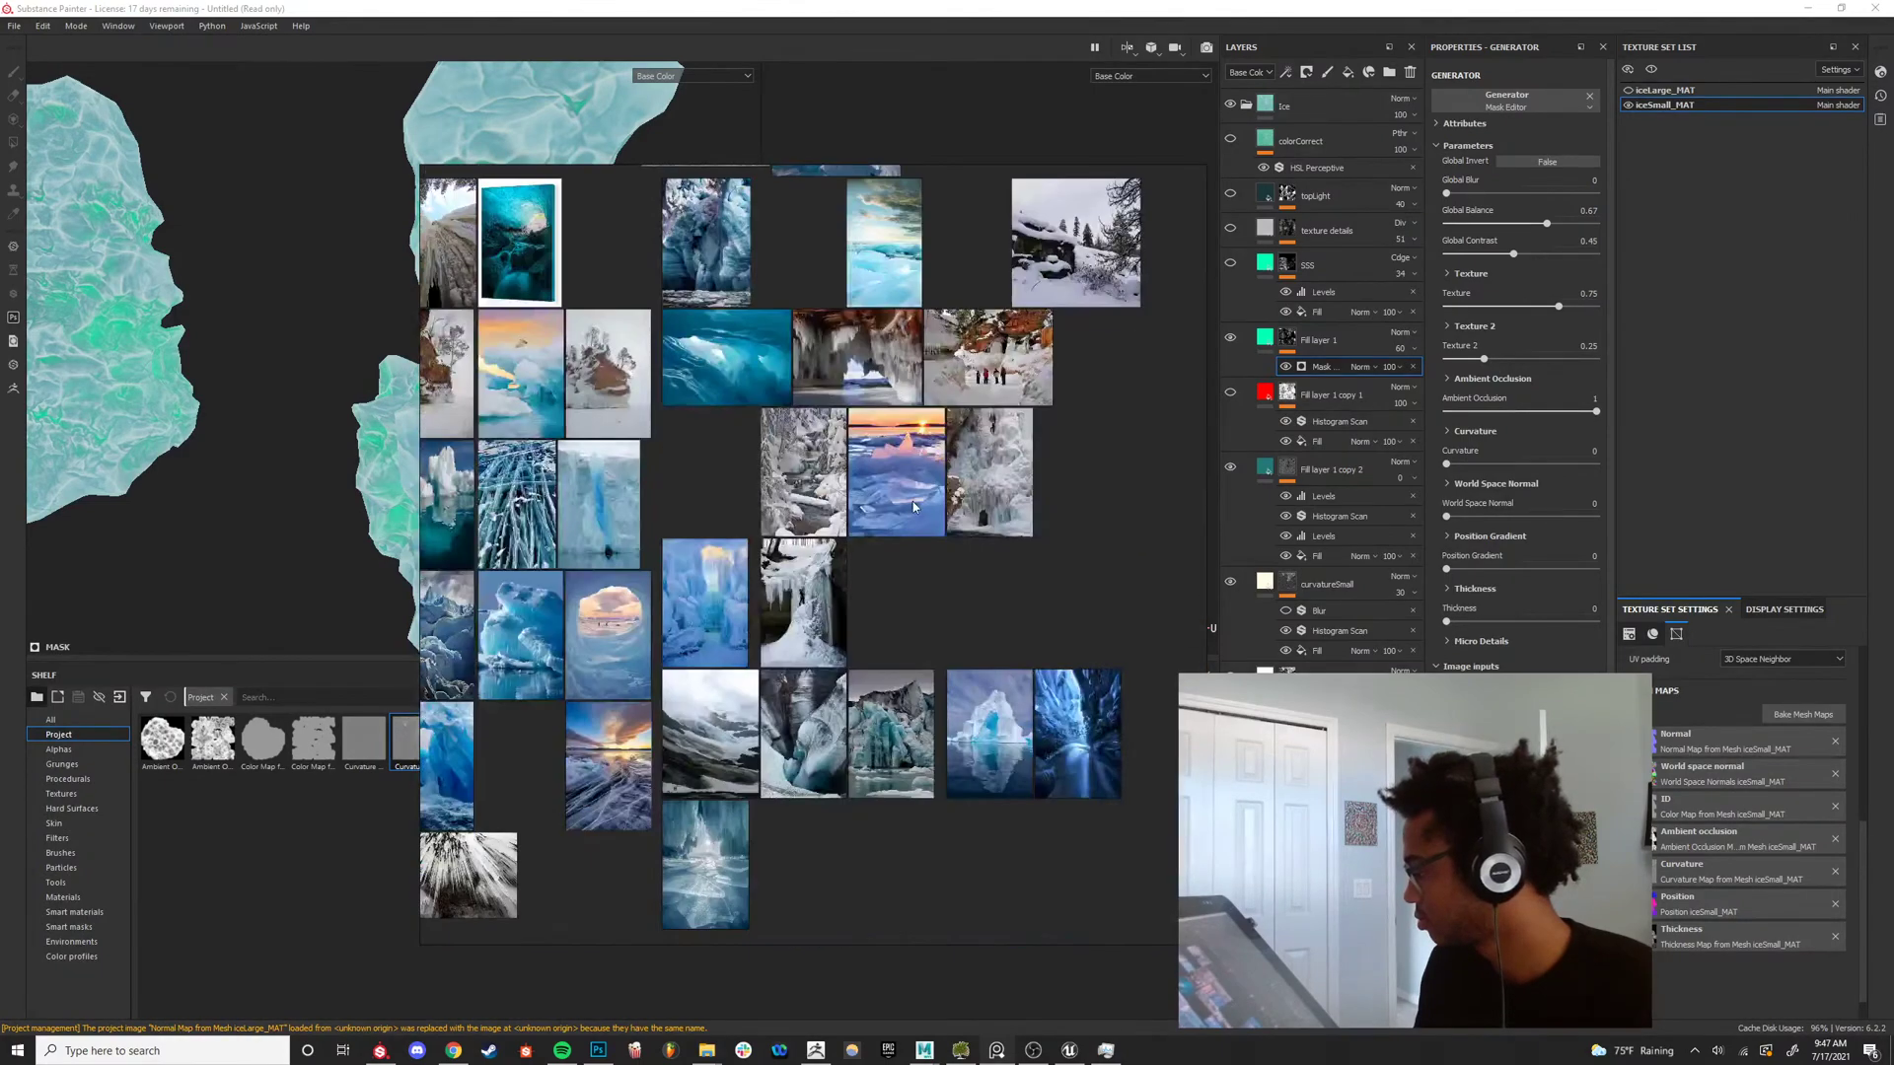
{"action": "scroll", "coordinate": [1056, 896], "scroll_direction": "up", "scroll_amount": 5}
{"action": "mouse_move", "coordinate": [1001, 380]}
{"action": "right_mouse_down"}
{"action": "mouse_move", "coordinate": [1323, 985]}
{"action": "mouse_move", "coordinate": [1322, 1056]}
{"action": "right_mouse_up"}
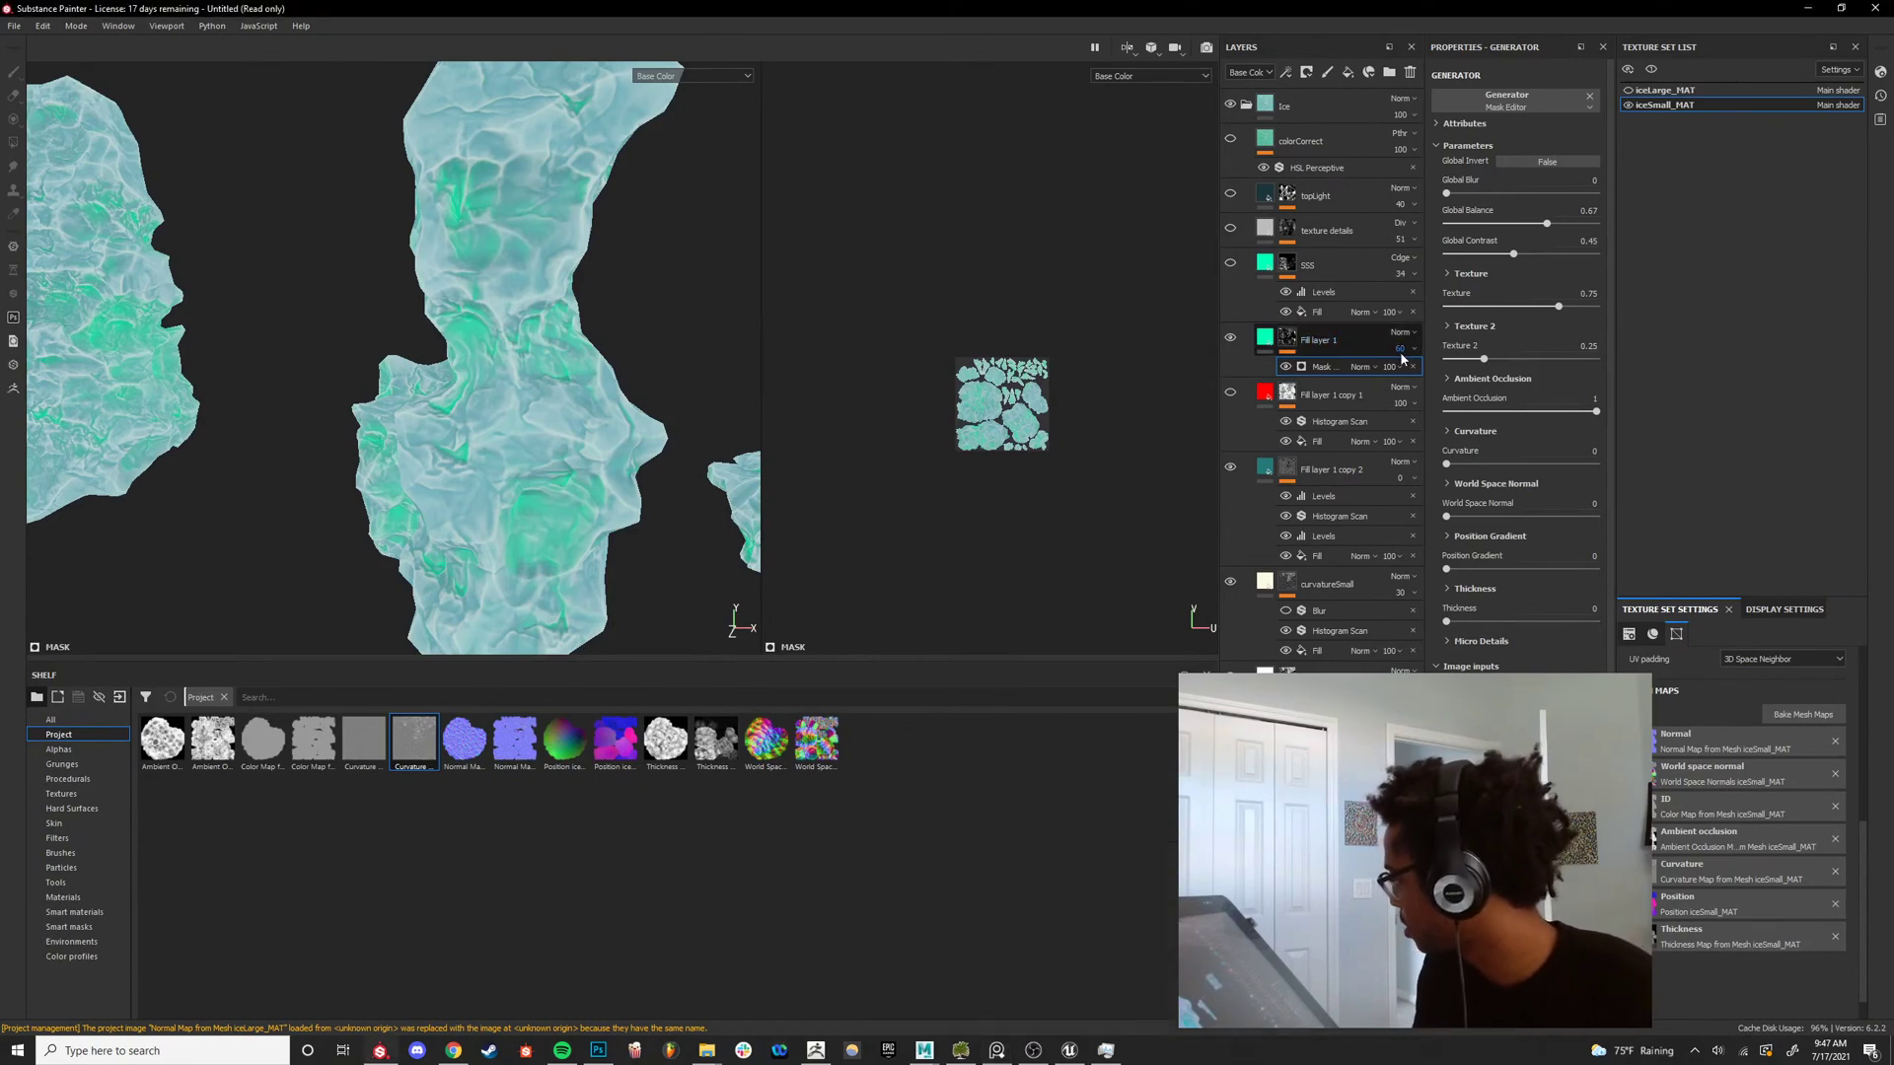
Lower the opacity of Fill layer 1 to 22 and check the tint in the material and base colour.
{"action": "left_click_drag", "start_coordinate": [1417, 386], "coordinate": [1407, 377]}
{"action": "right_click_drag", "start_coordinate": [905, 486], "coordinate": [35, 453], "text": "alt"}
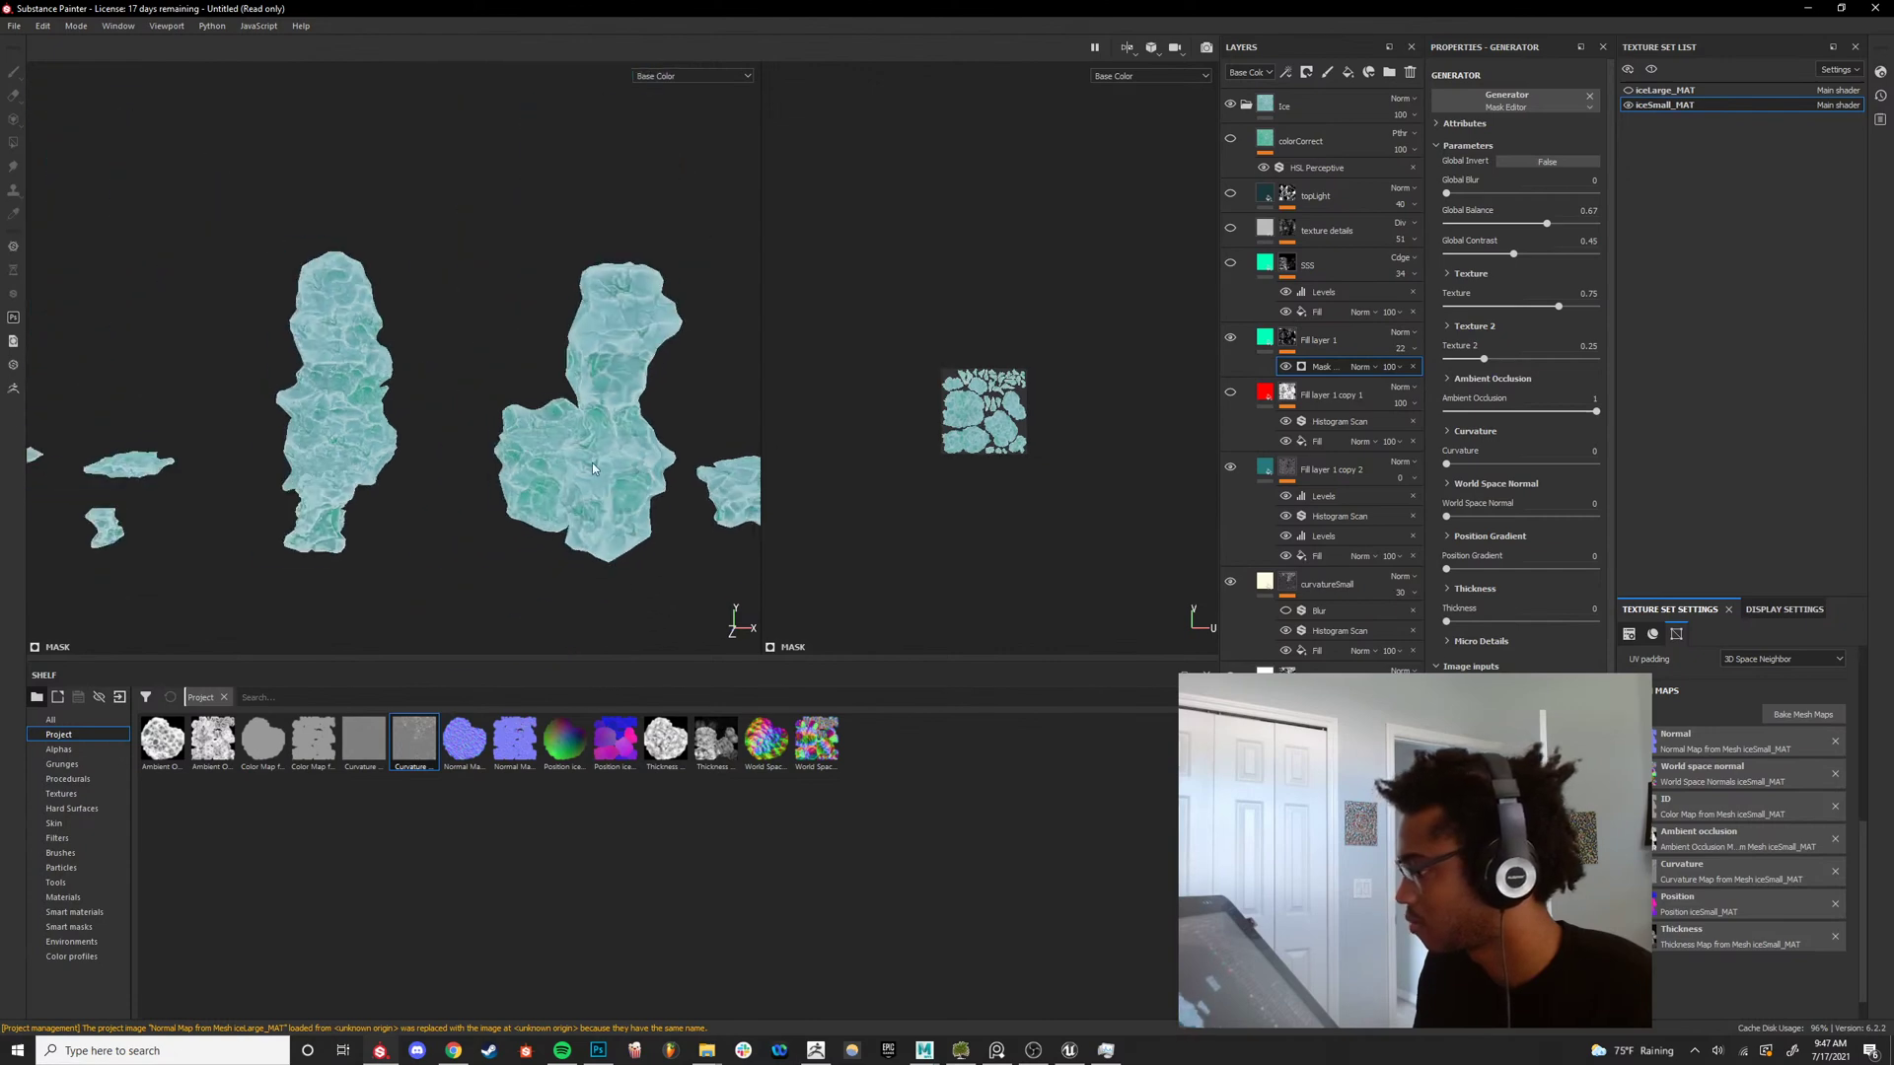
{"action": "left_click_drag", "start_coordinate": [35, 452], "coordinate": [542, 410], "text": "alt"}
{"action": "key", "text": "m"}
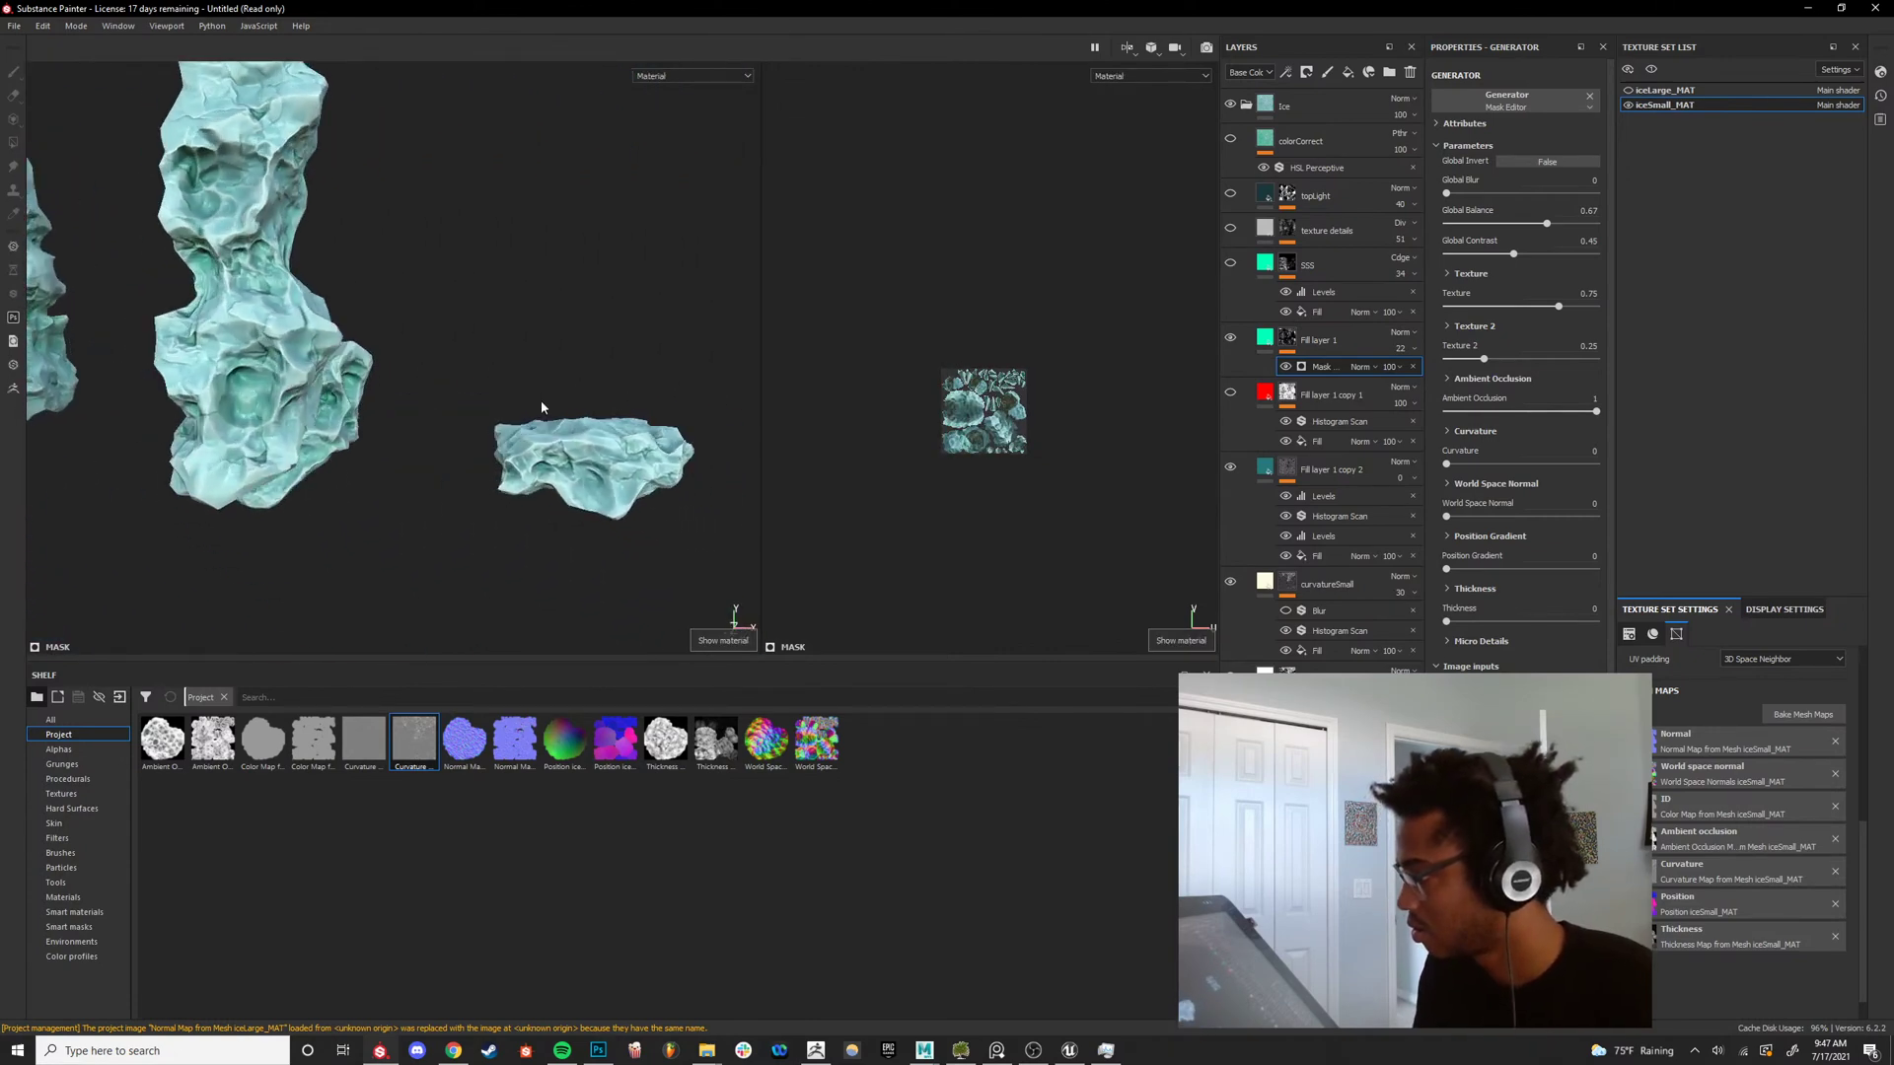
{"action": "middle_click_drag", "start_coordinate": [416, 403], "coordinate": [526, 418], "text": "alt"}
{"action": "mouse_move", "coordinate": [525, 417]}
{"action": "right_mouse_down", "text": "shift"}
{"action": "mouse_move", "coordinate": [415, 373]}
{"action": "mouse_move", "coordinate": [494, 411]}
{"action": "right_mouse_up", "text": "shift"}
{"action": "key", "text": "c"}
{"action": "mouse_move", "coordinate": [493, 410]}
{"action": "left_mouse_down", "text": "alt"}
{"action": "mouse_move", "coordinate": [731, 428]}
{"action": "mouse_move", "coordinate": [405, 351]}
{"action": "mouse_move", "coordinate": [485, 412]}
{"action": "mouse_move", "coordinate": [635, 453]}
{"action": "mouse_move", "coordinate": [347, 430]}
{"action": "mouse_move", "coordinate": [415, 483]}
{"action": "mouse_move", "coordinate": [376, 398]}
{"action": "mouse_move", "coordinate": [364, 435]}
{"action": "mouse_move", "coordinate": [499, 448]}
{"action": "mouse_move", "coordinate": [464, 434]}
{"action": "mouse_move", "coordinate": [513, 424]}
{"action": "left_mouse_up", "text": "alt"}
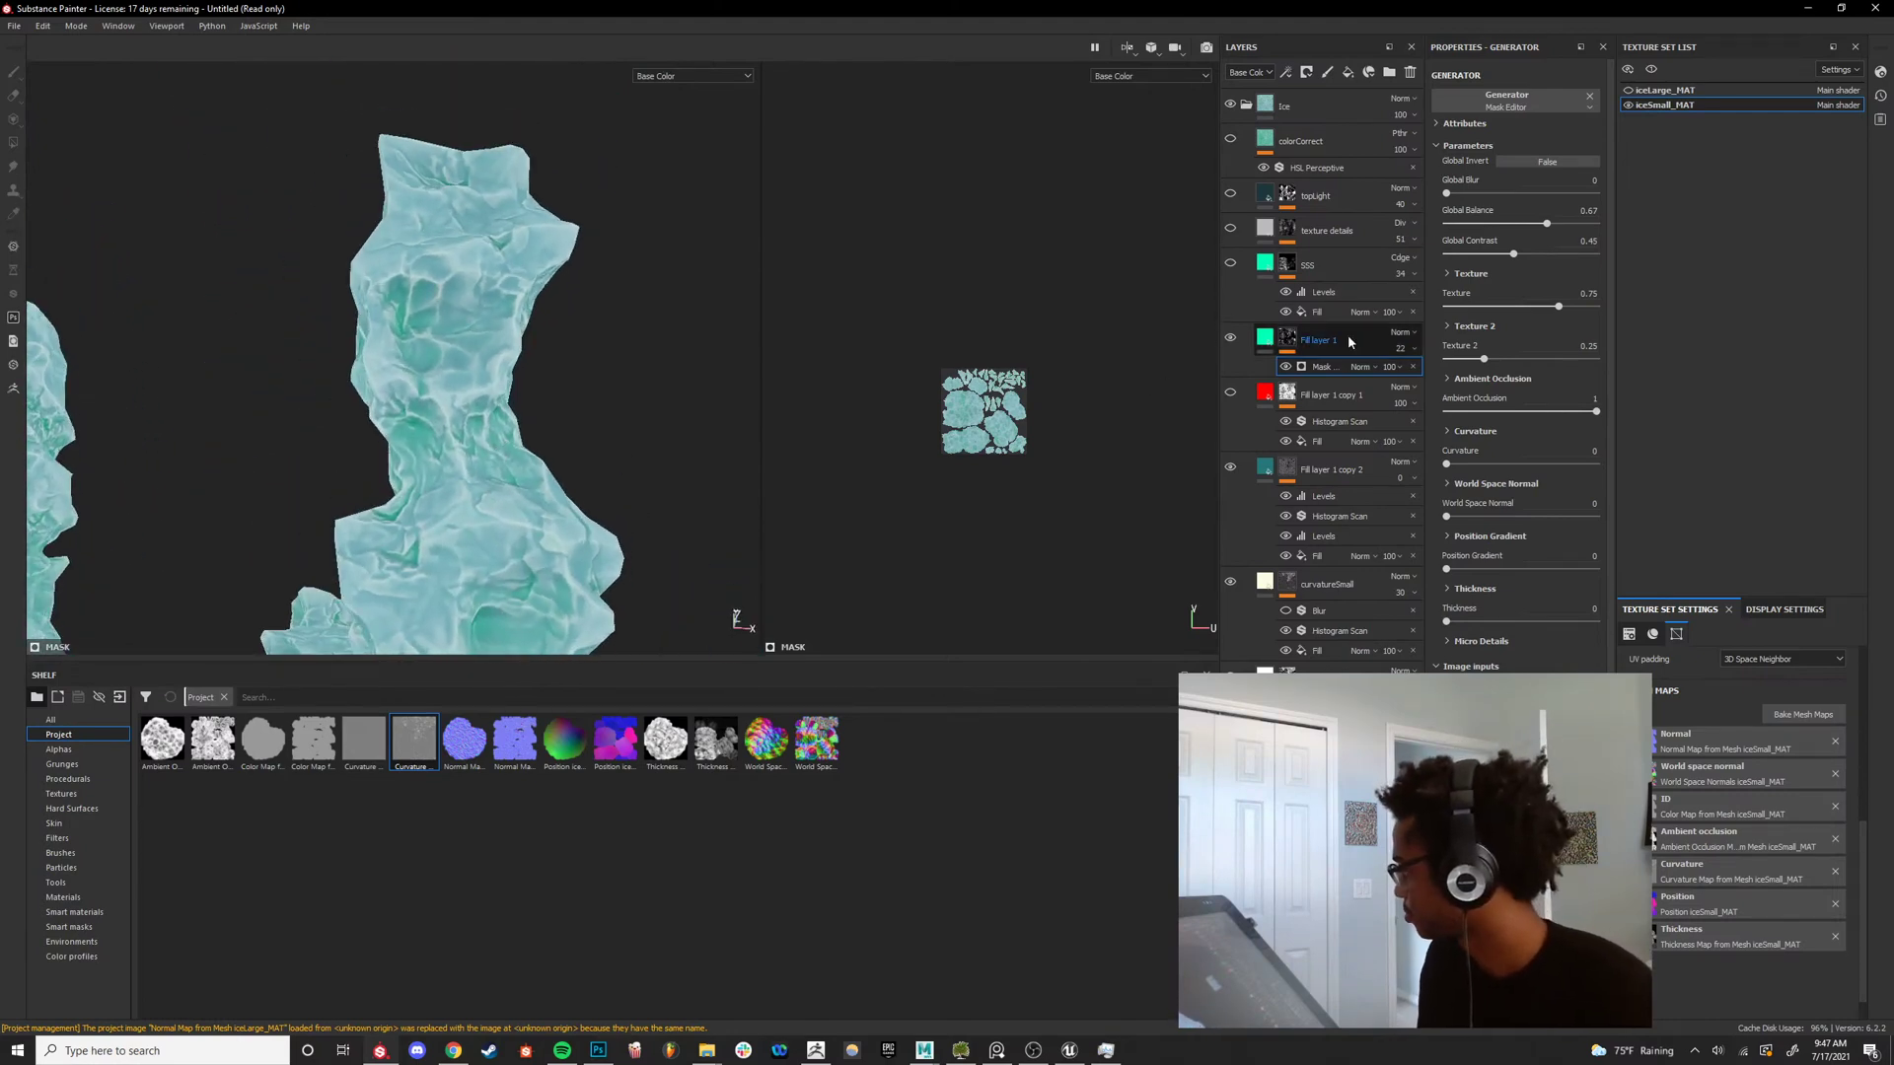
Delete the SSS layer and select Fill layer 1 copy 1.
{"action": "left_click", "coordinate": [1326, 266]}
{"action": "key", "text": "Delete"}
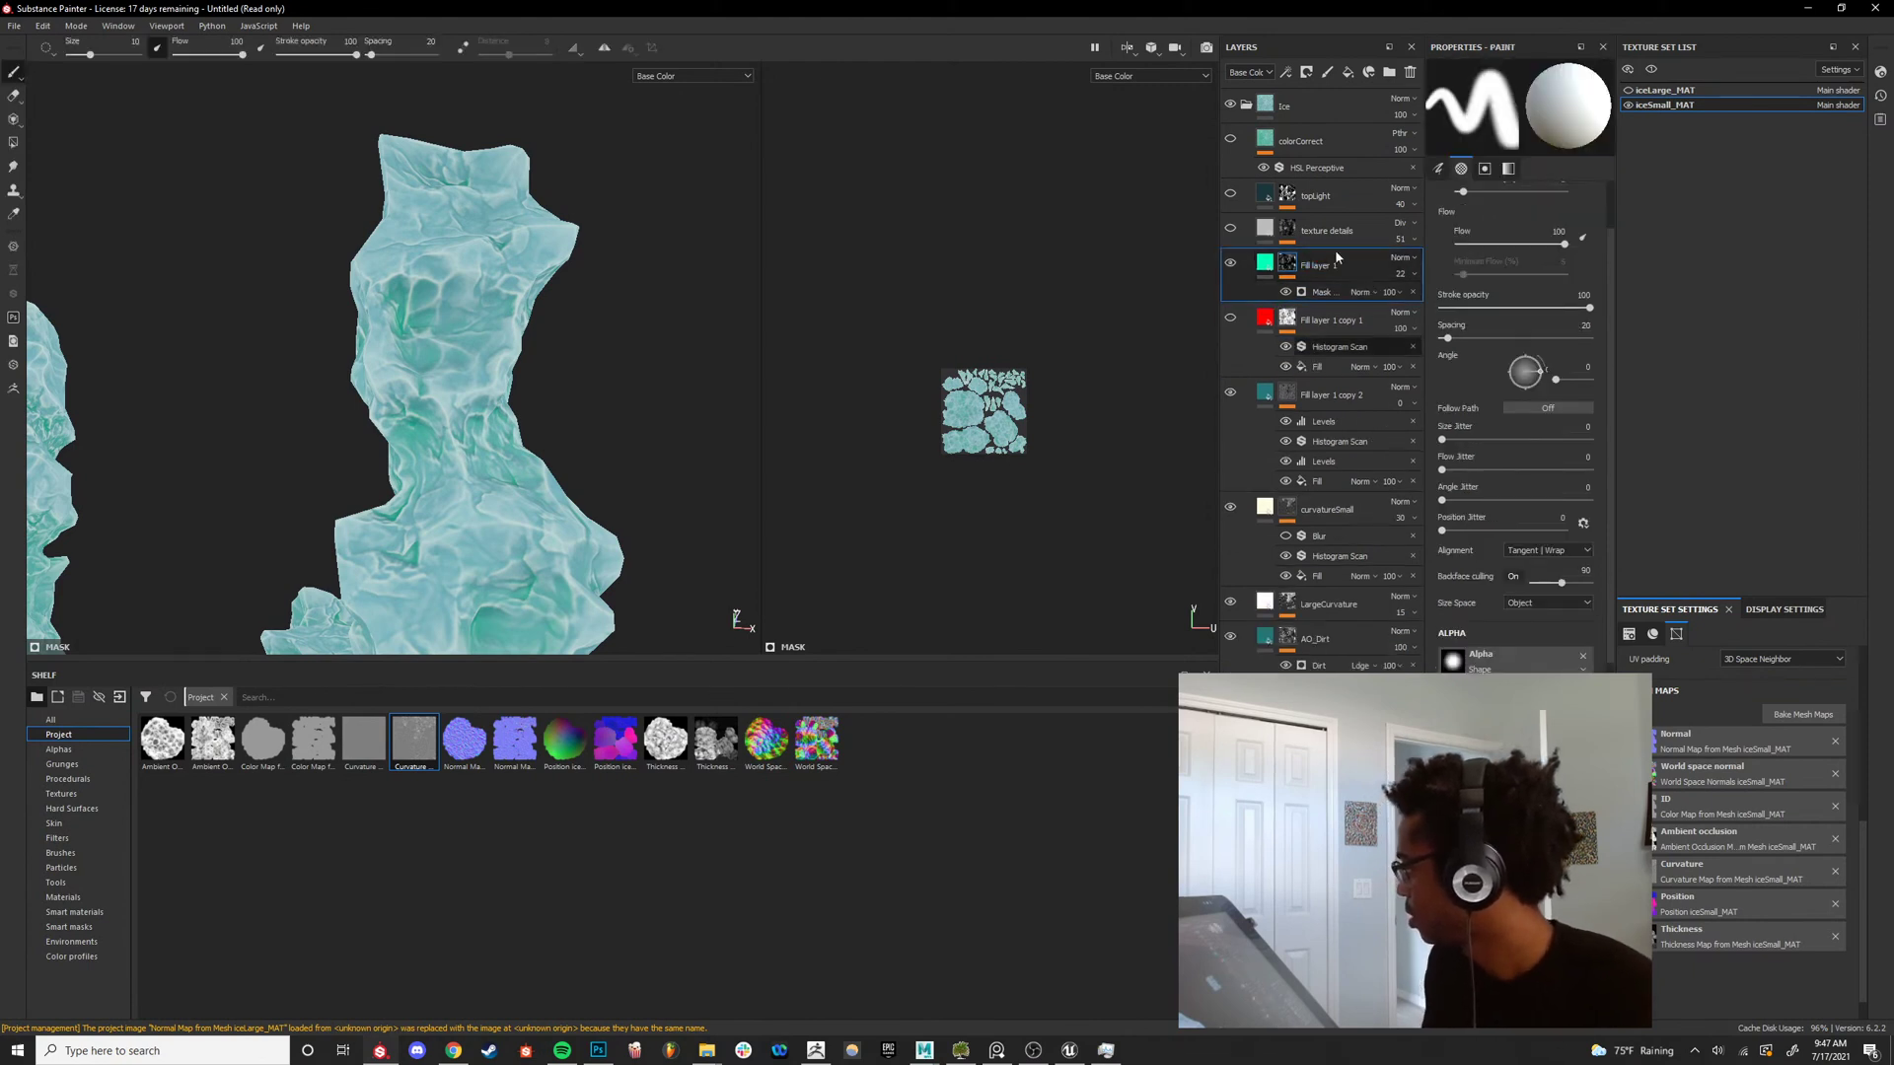
{"action": "left_click", "coordinate": [1324, 321]}
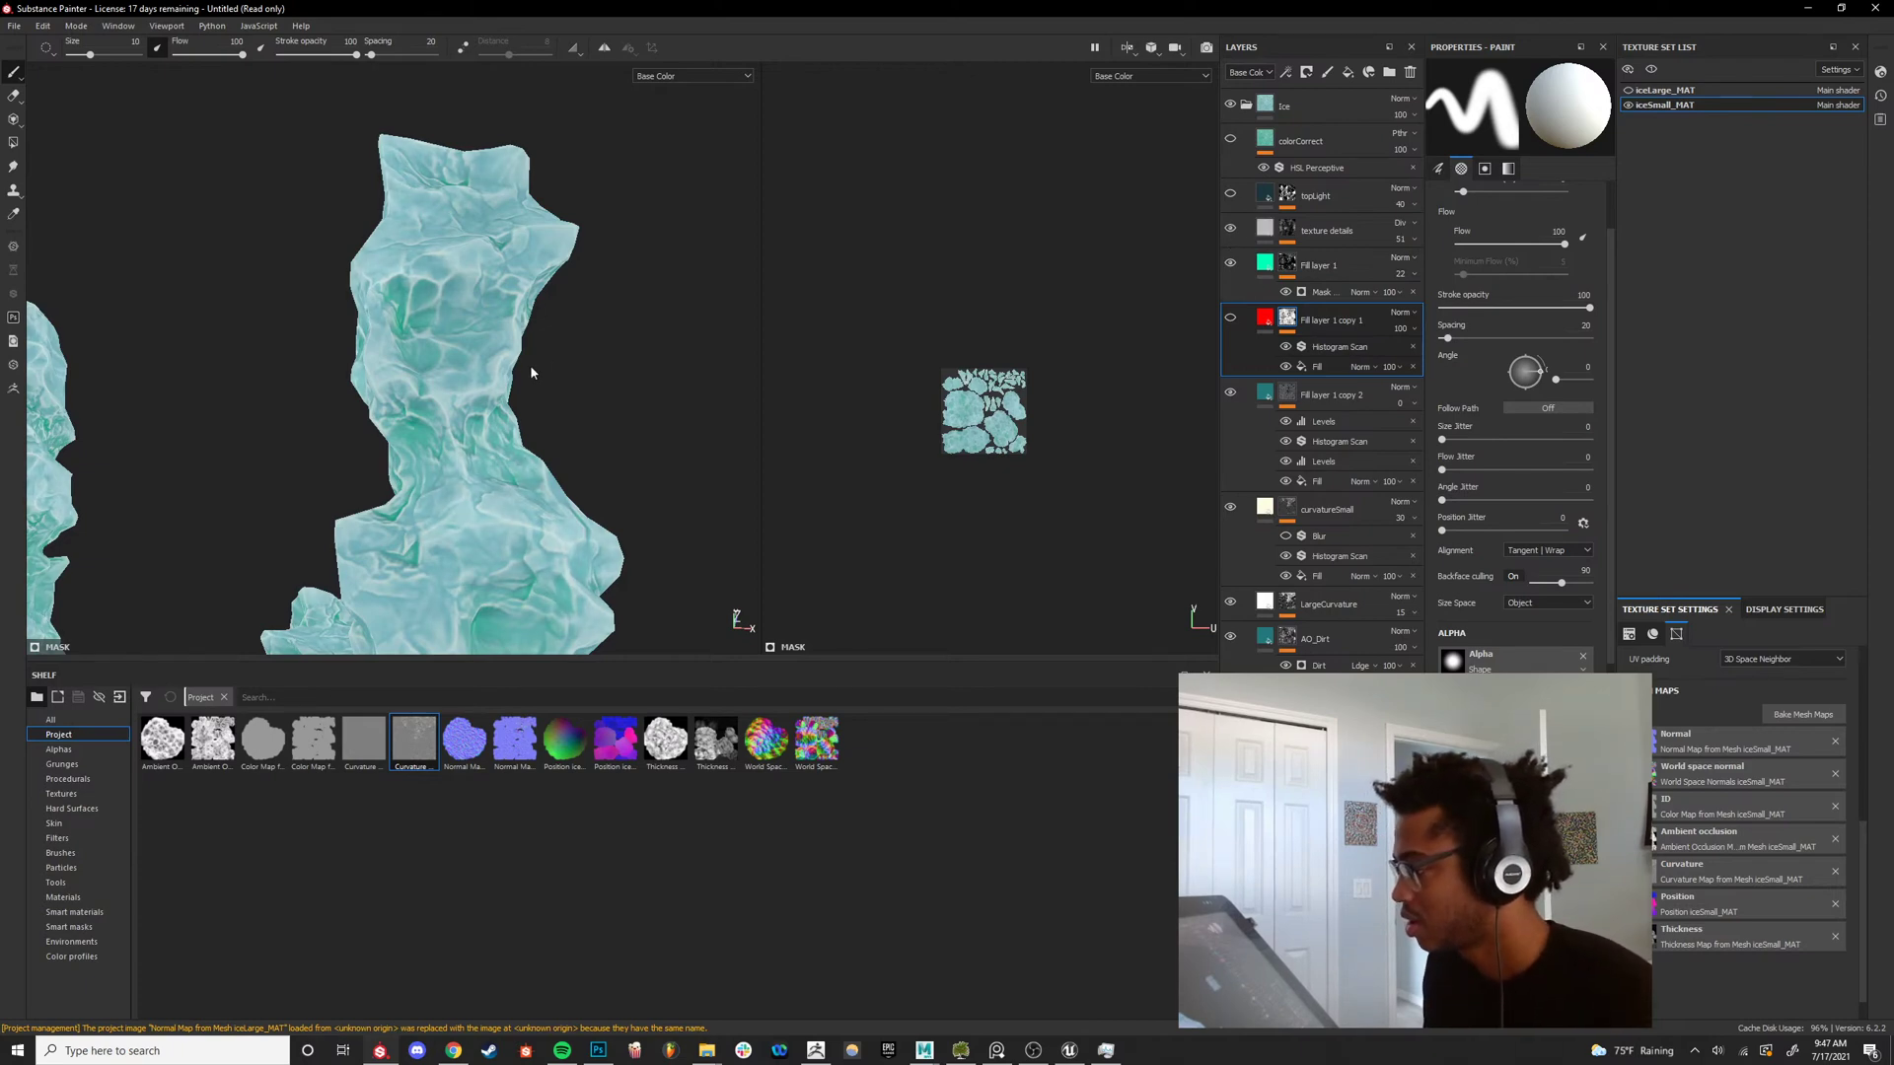
Examine the texture details layer close up on the ice columns in the roughness, material and base colour views.
{"action": "scroll", "coordinate": [356, 582], "scroll_direction": "up", "scroll_amount": 3}
{"action": "left_click_drag", "start_coordinate": [356, 582], "coordinate": [562, 329], "text": "alt"}
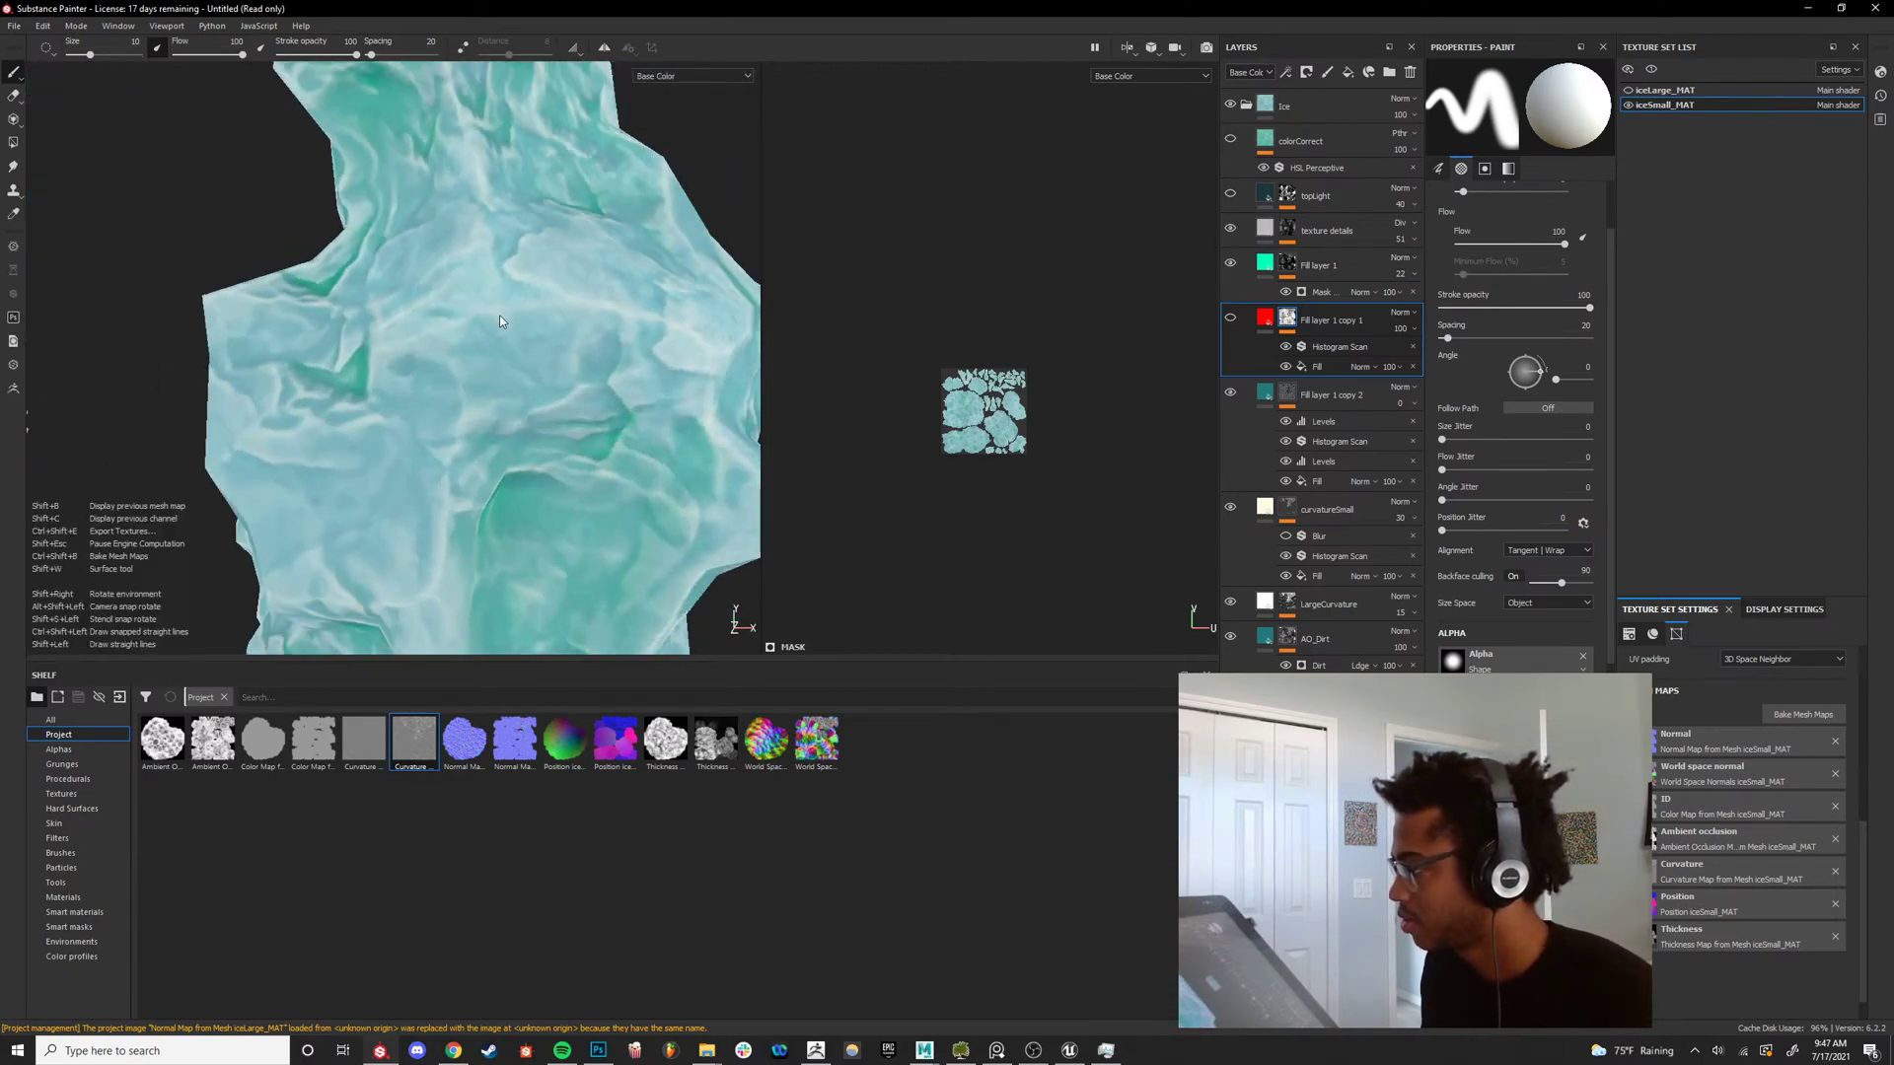
{"action": "middle_click_drag", "start_coordinate": [493, 316], "coordinate": [465, 435], "text": "alt"}
{"action": "key", "text": "c"}
{"action": "key", "text": "c"}
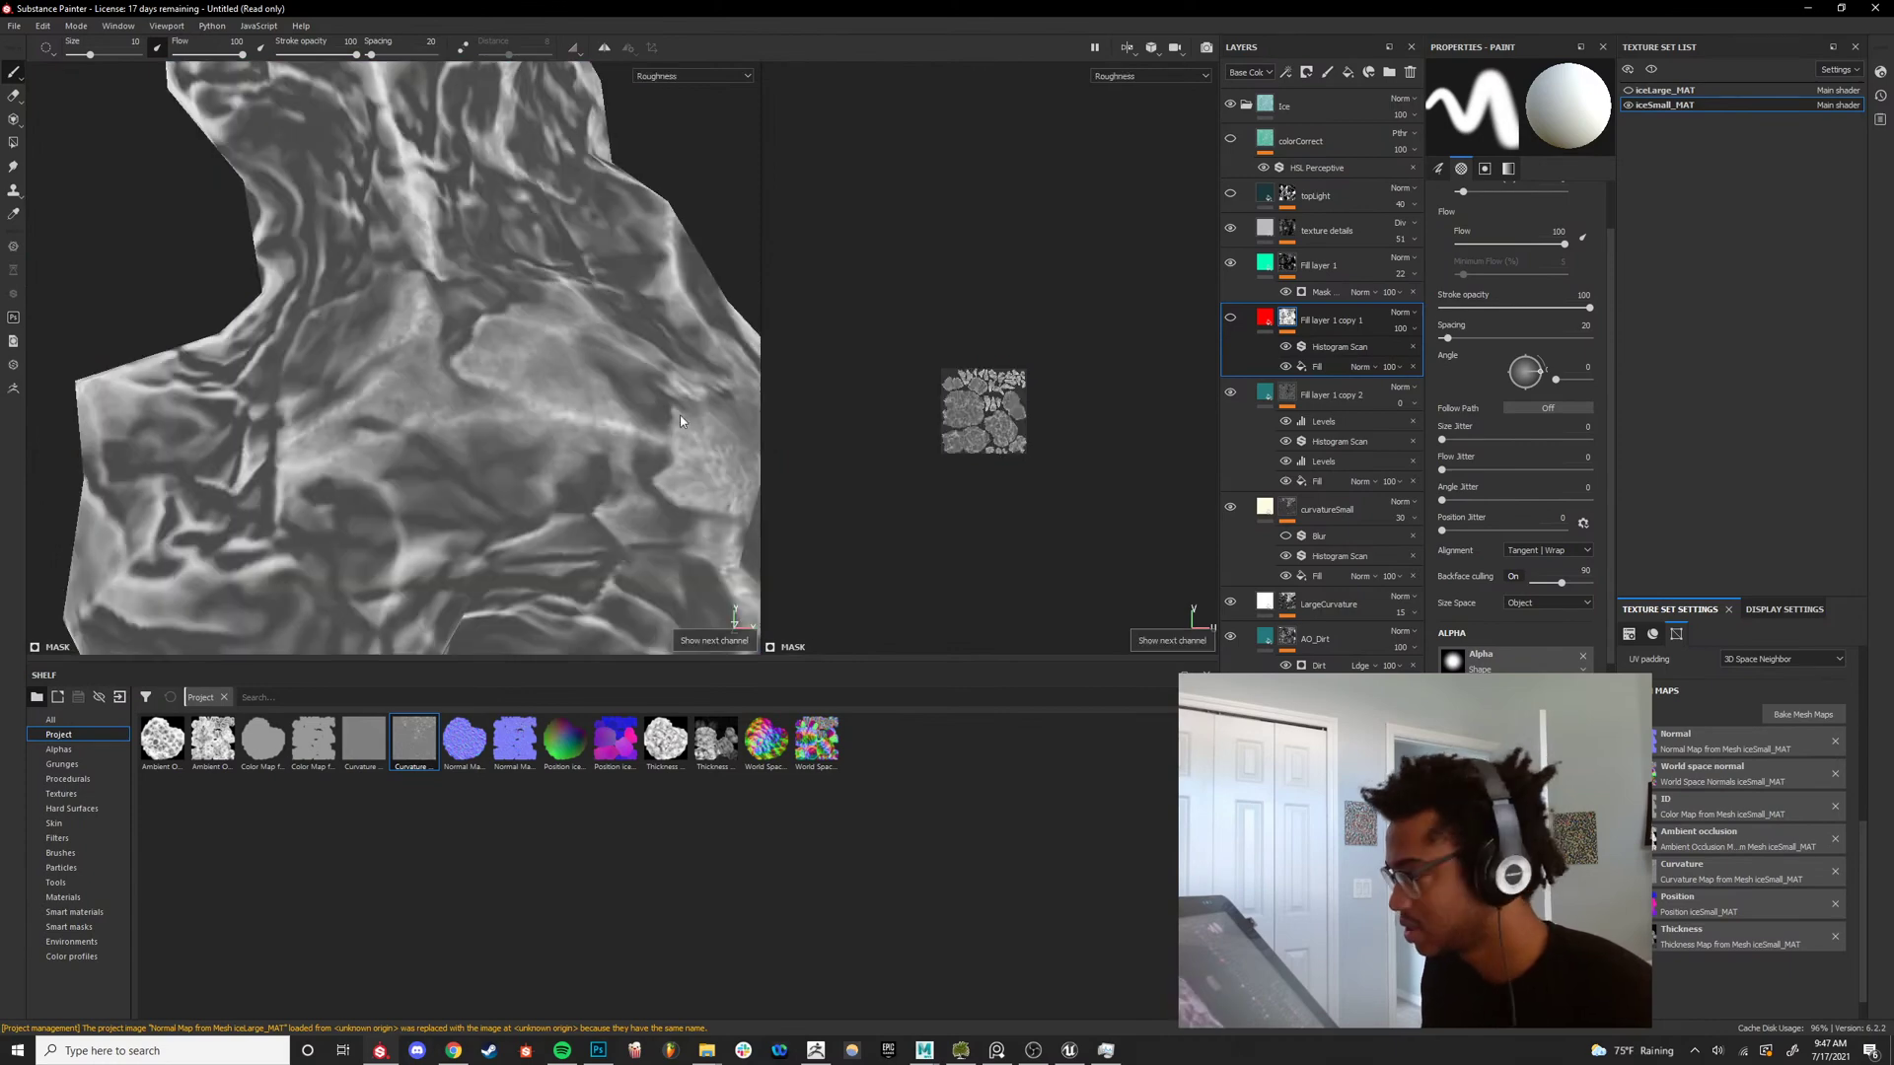
{"action": "left_click", "coordinate": [1291, 244], "text": "alt"}
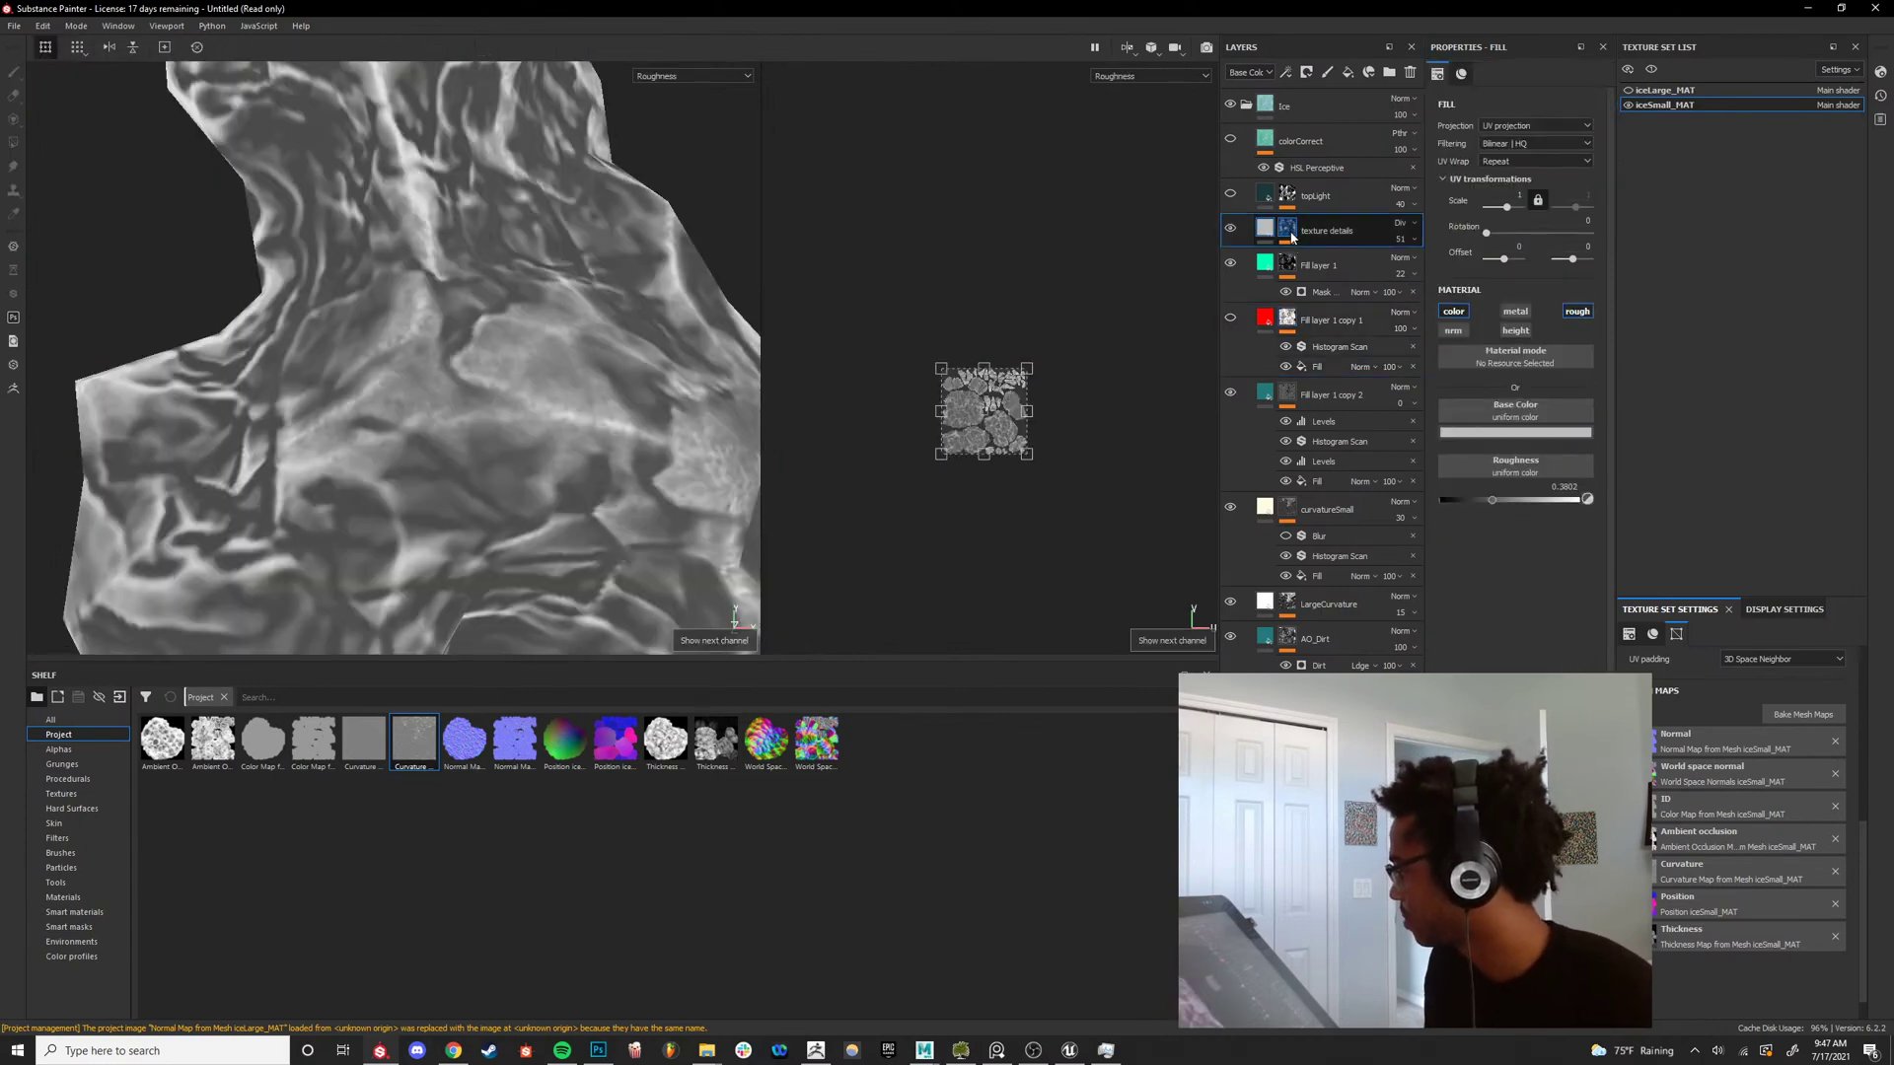
{"action": "scroll", "coordinate": [506, 437], "scroll_direction": "down", "scroll_amount": 3}
{"action": "mouse_move", "coordinate": [509, 437]}
{"action": "left_mouse_down", "text": "alt"}
{"action": "mouse_move", "coordinate": [803, 457]}
{"action": "mouse_move", "coordinate": [478, 434]}
{"action": "left_mouse_up", "text": "alt"}
{"action": "scroll", "coordinate": [477, 430], "scroll_direction": "up", "scroll_amount": 3}
{"action": "key", "text": "m"}
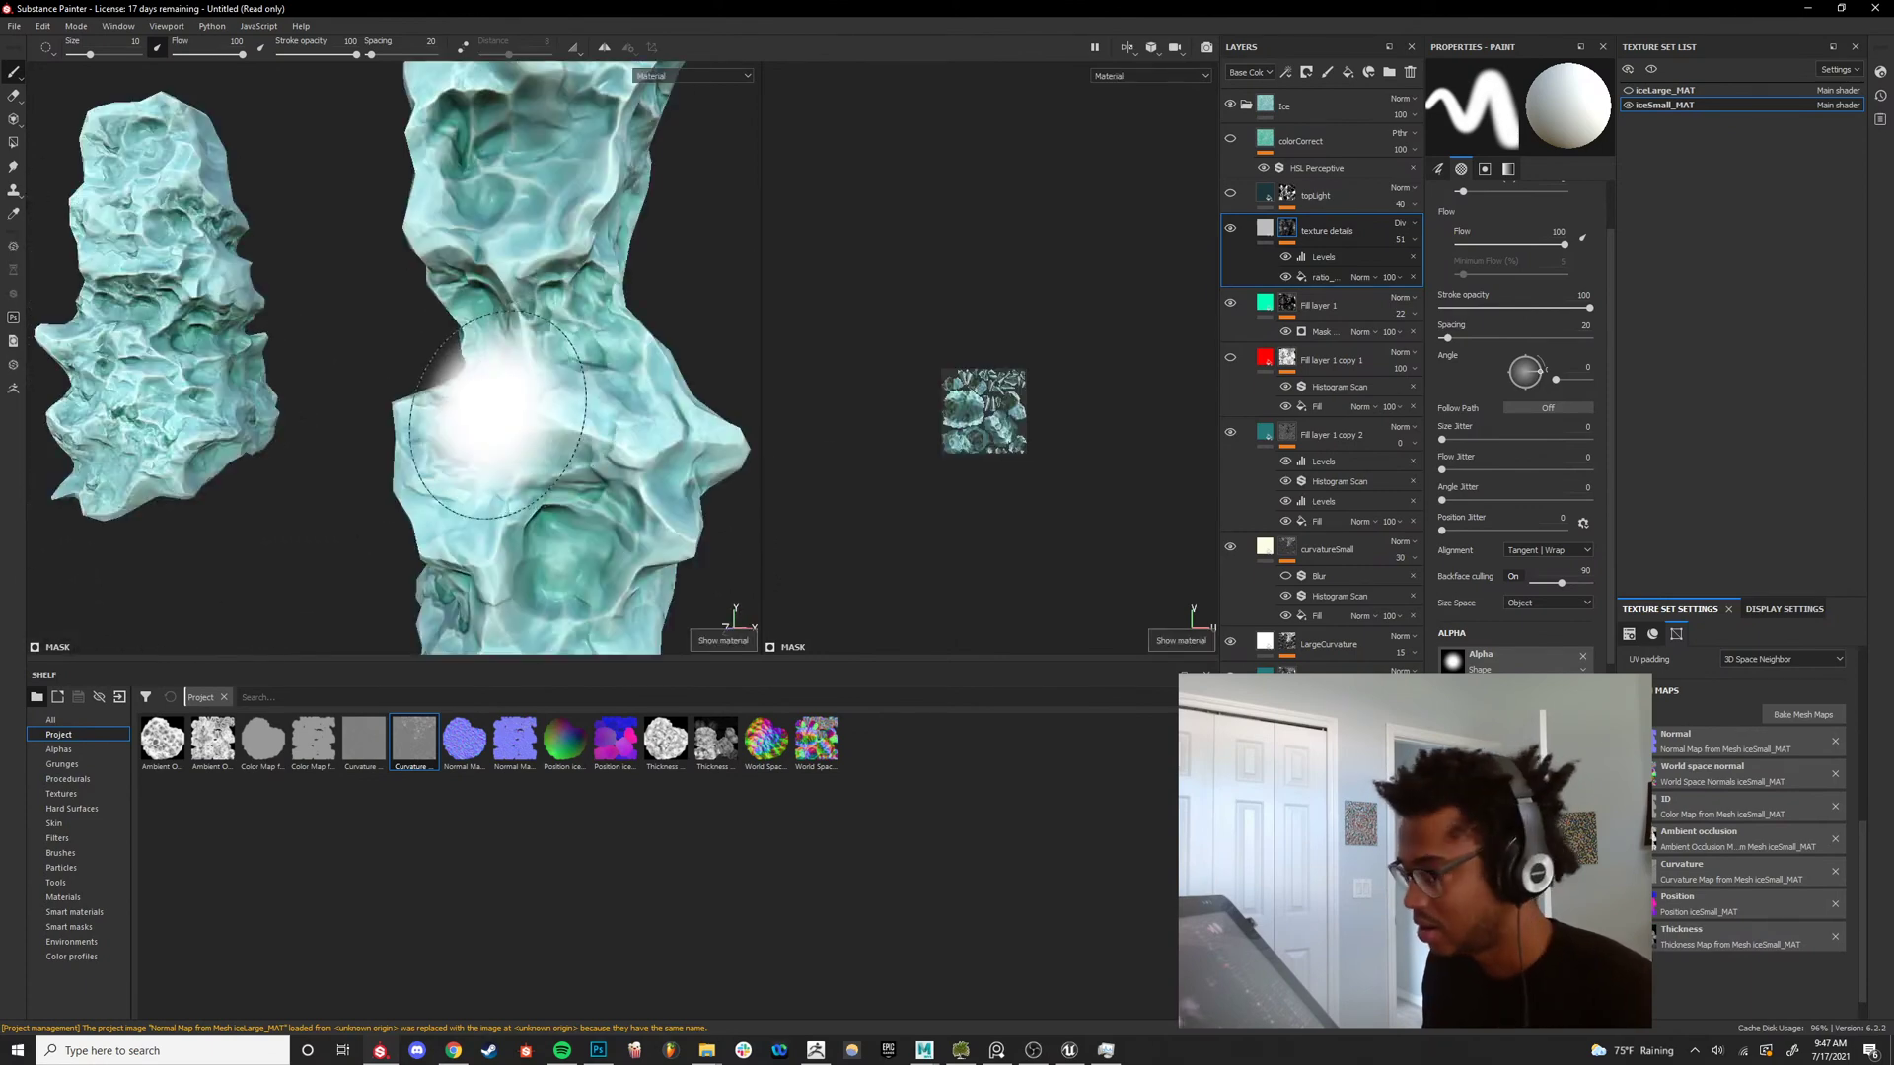
{"action": "mouse_move", "coordinate": [632, 363]}
{"action": "right_mouse_down", "text": "alt"}
{"action": "mouse_move", "coordinate": [600, 317]}
{"action": "mouse_move", "coordinate": [471, 342]}
{"action": "right_mouse_up", "text": "alt"}
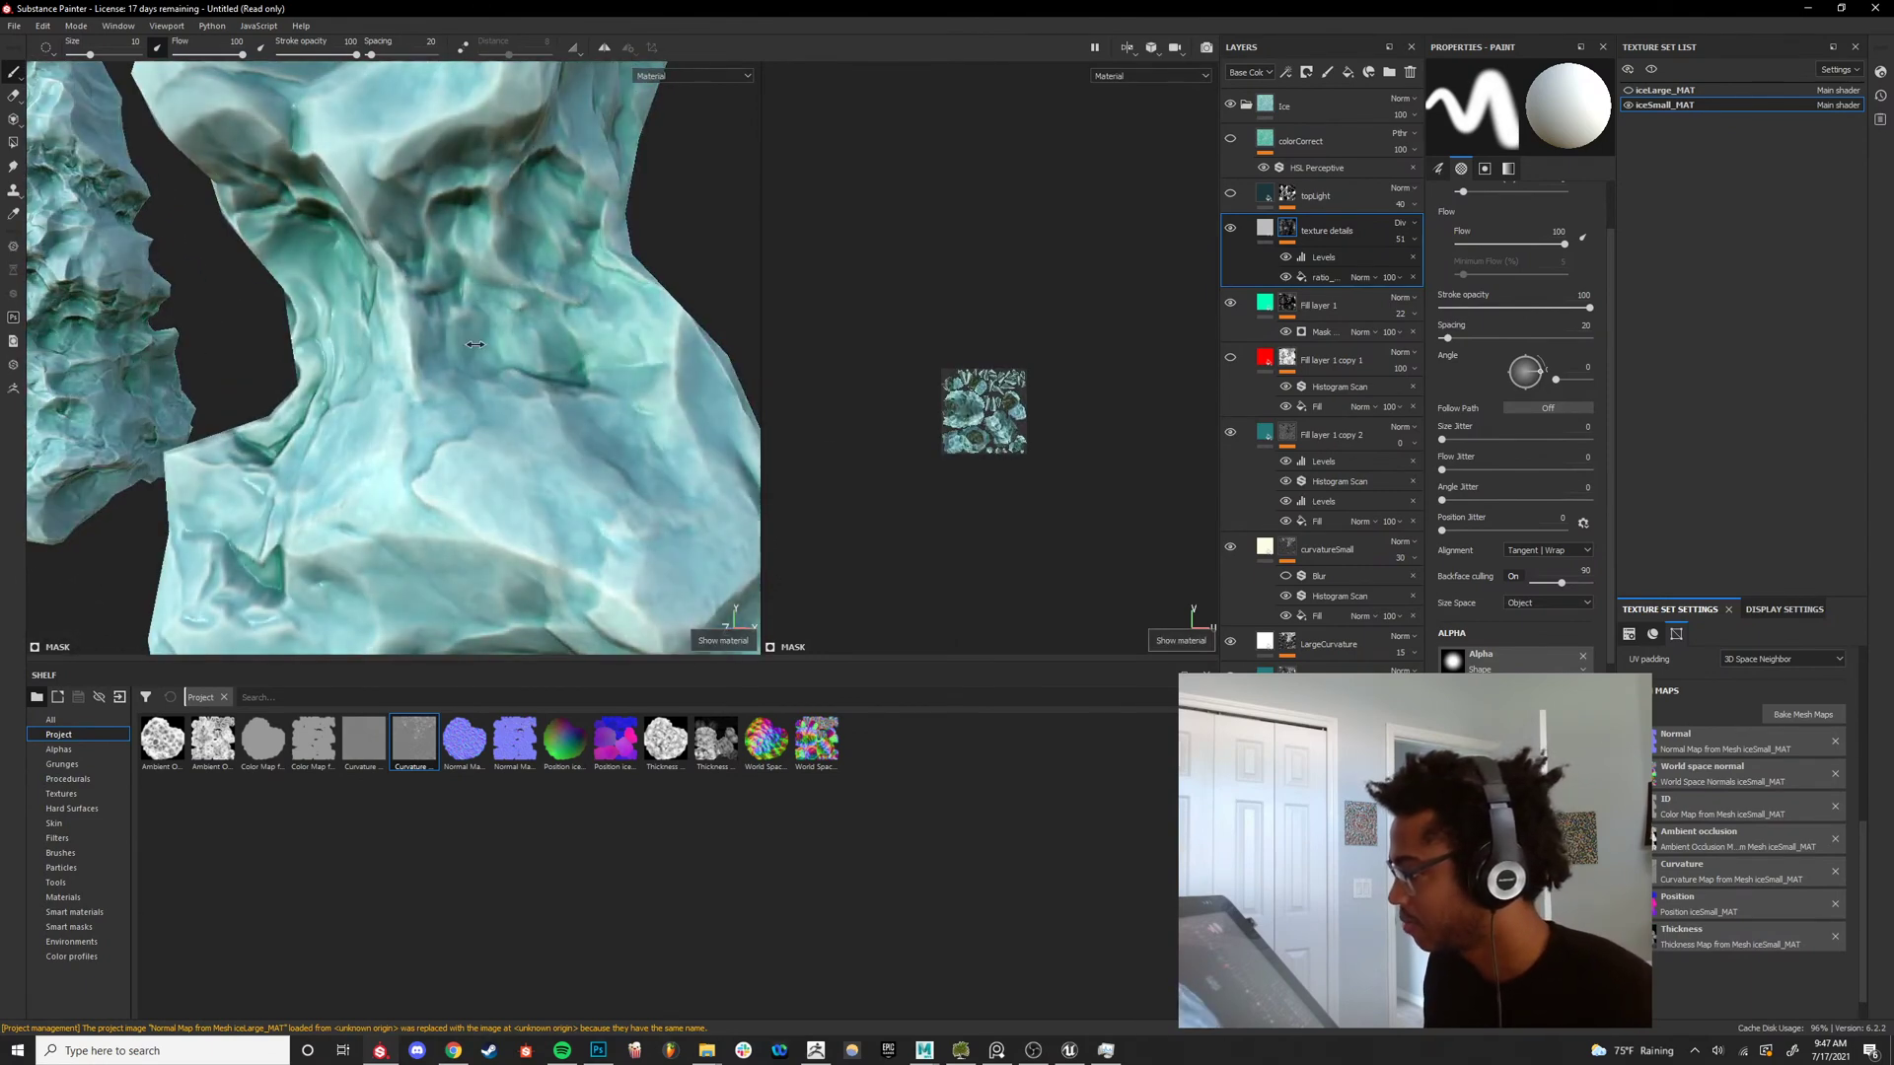
{"action": "key", "text": "c"}
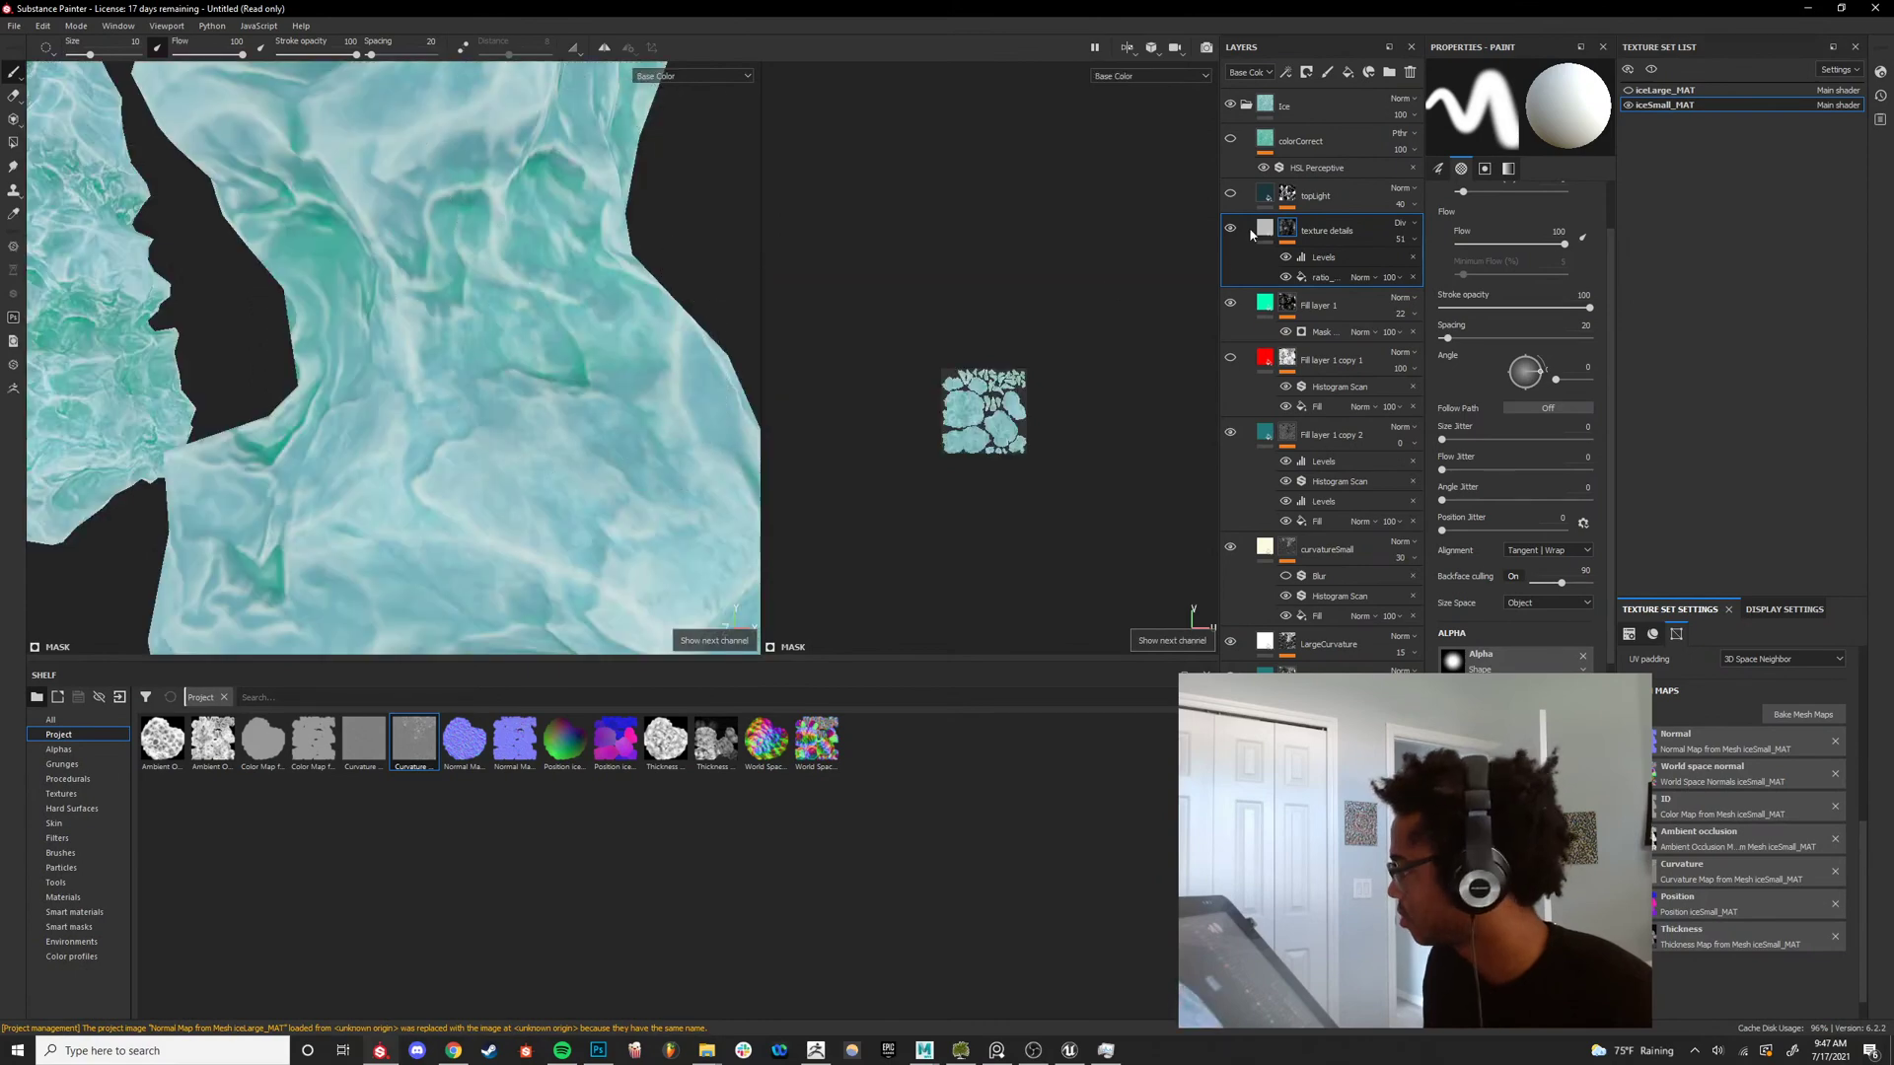
Hide the texture details layer, then select Fill layer 1 and check the base colour across the ice formations.
{"action": "left_click", "coordinate": [1231, 227]}
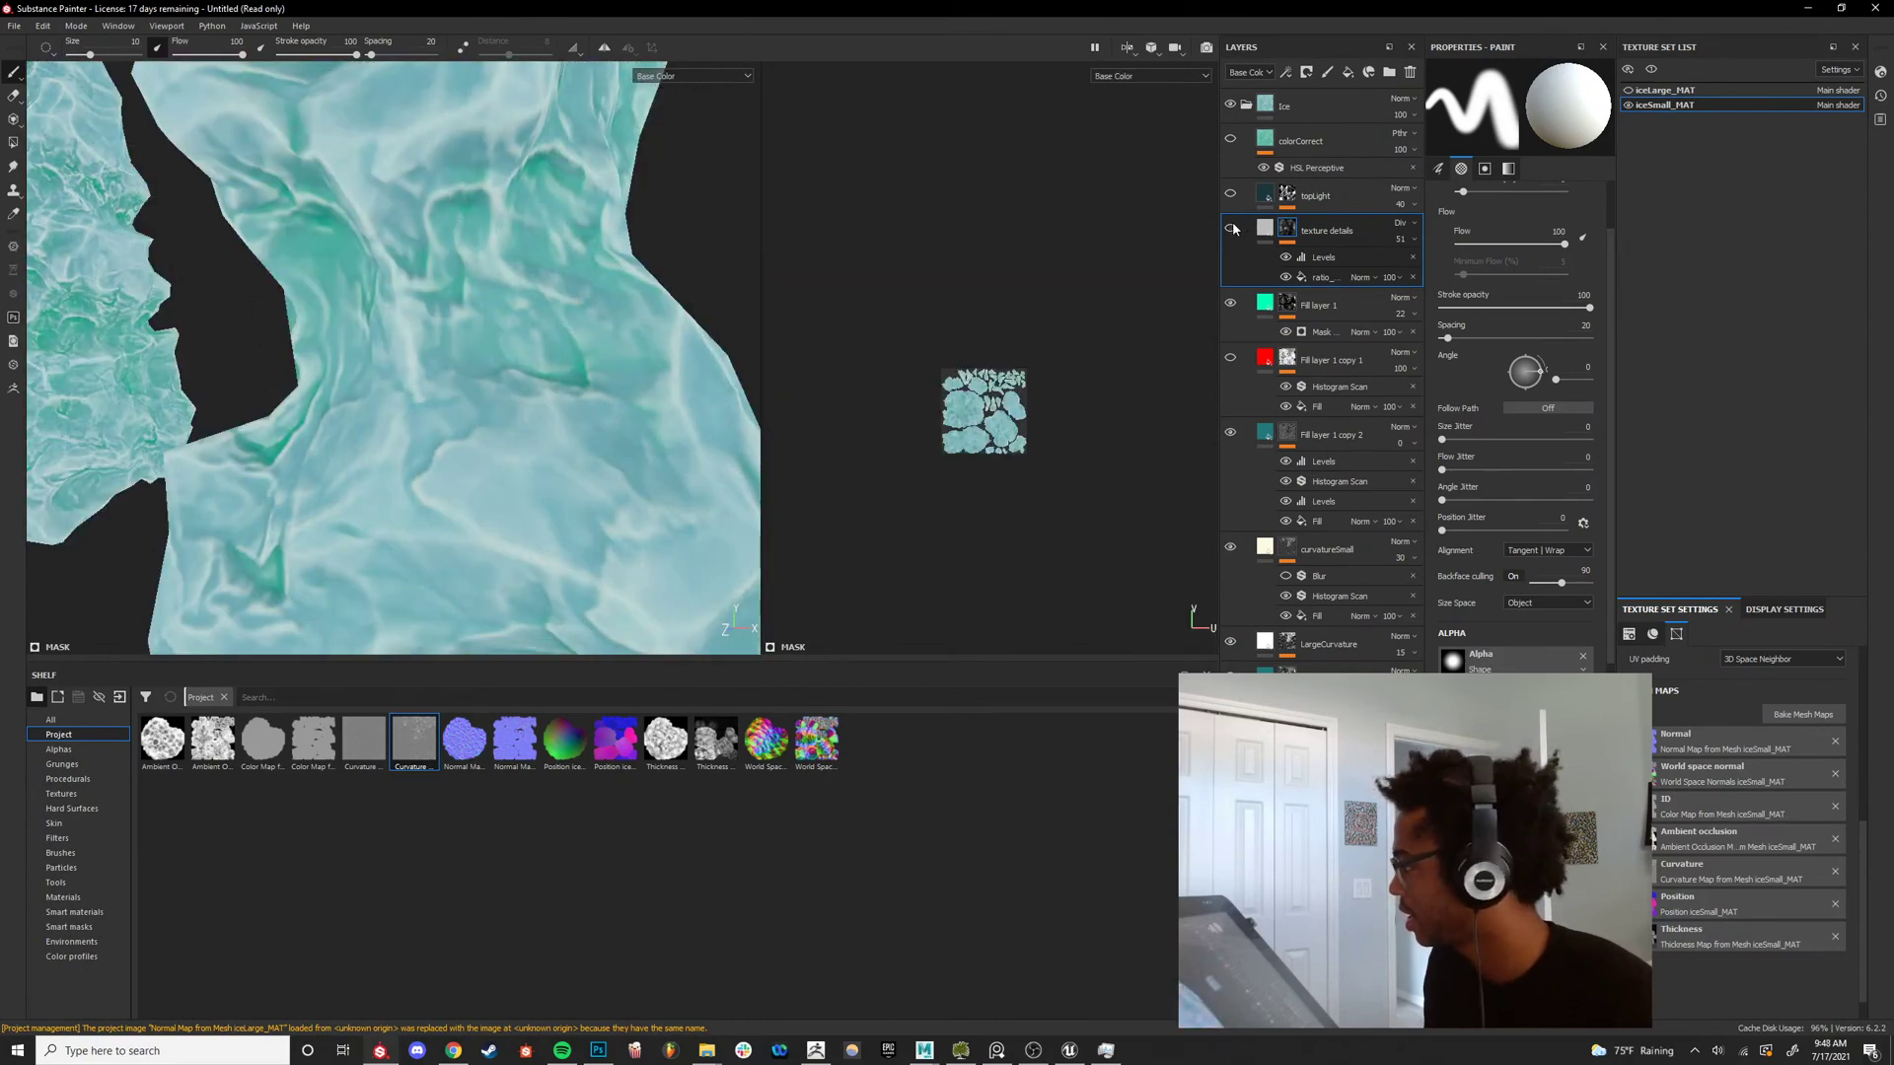
{"action": "left_click", "coordinate": [1339, 308]}
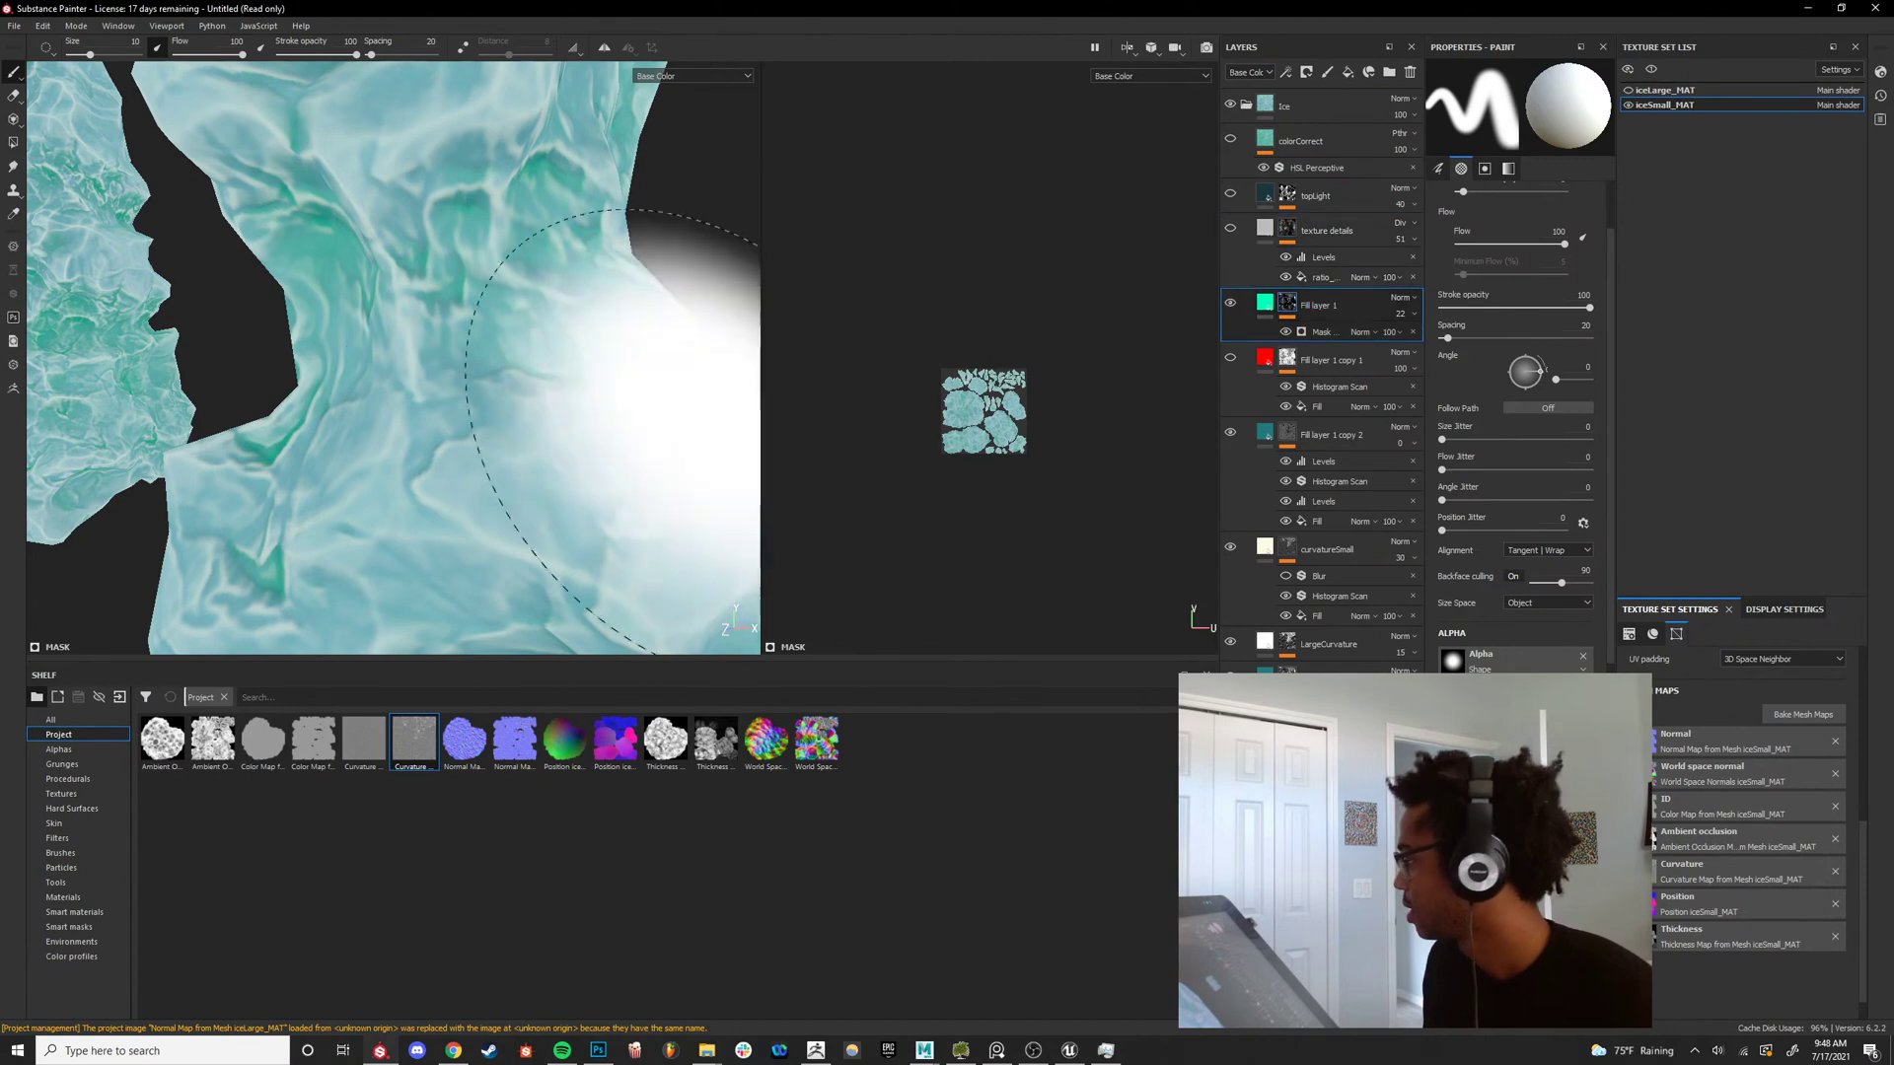
{"action": "scroll", "coordinate": [414, 418], "scroll_direction": "down", "scroll_amount": 5}
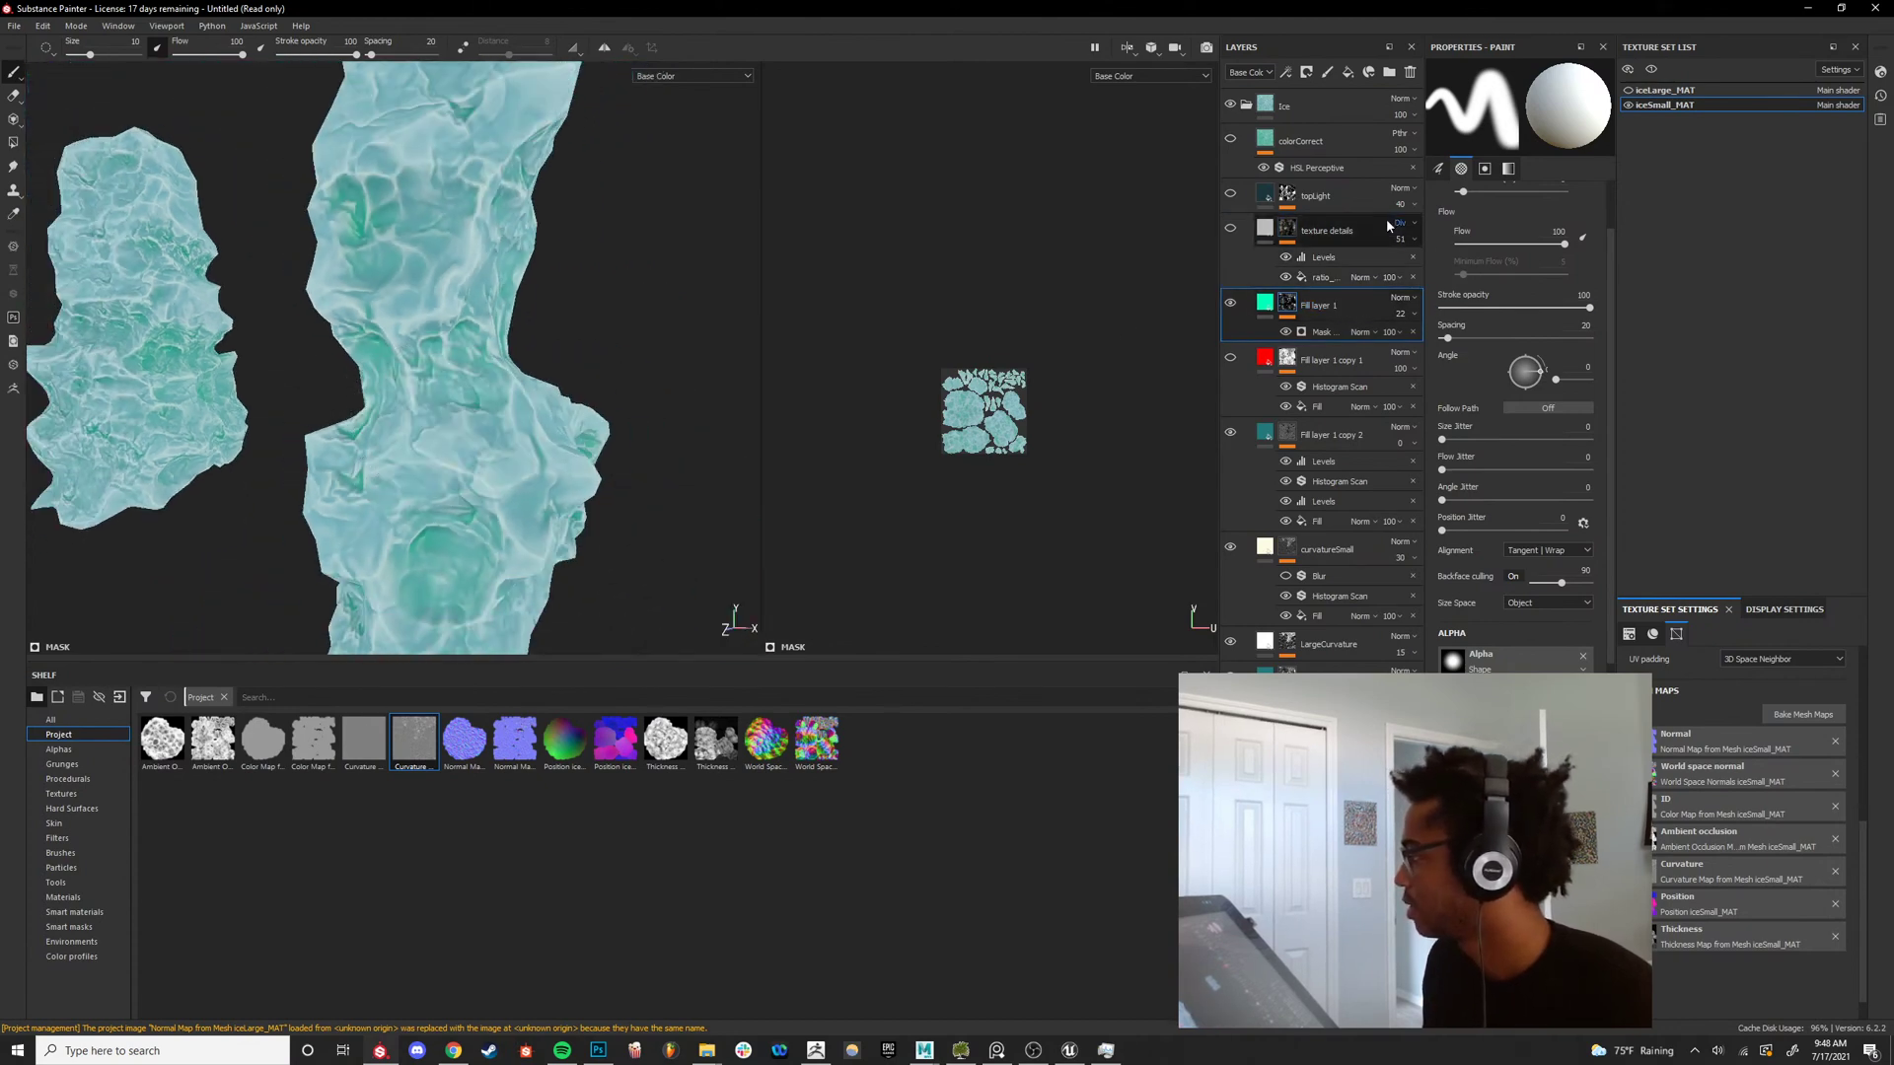
{"action": "scroll", "coordinate": [464, 347], "scroll_direction": "down", "scroll_amount": 5}
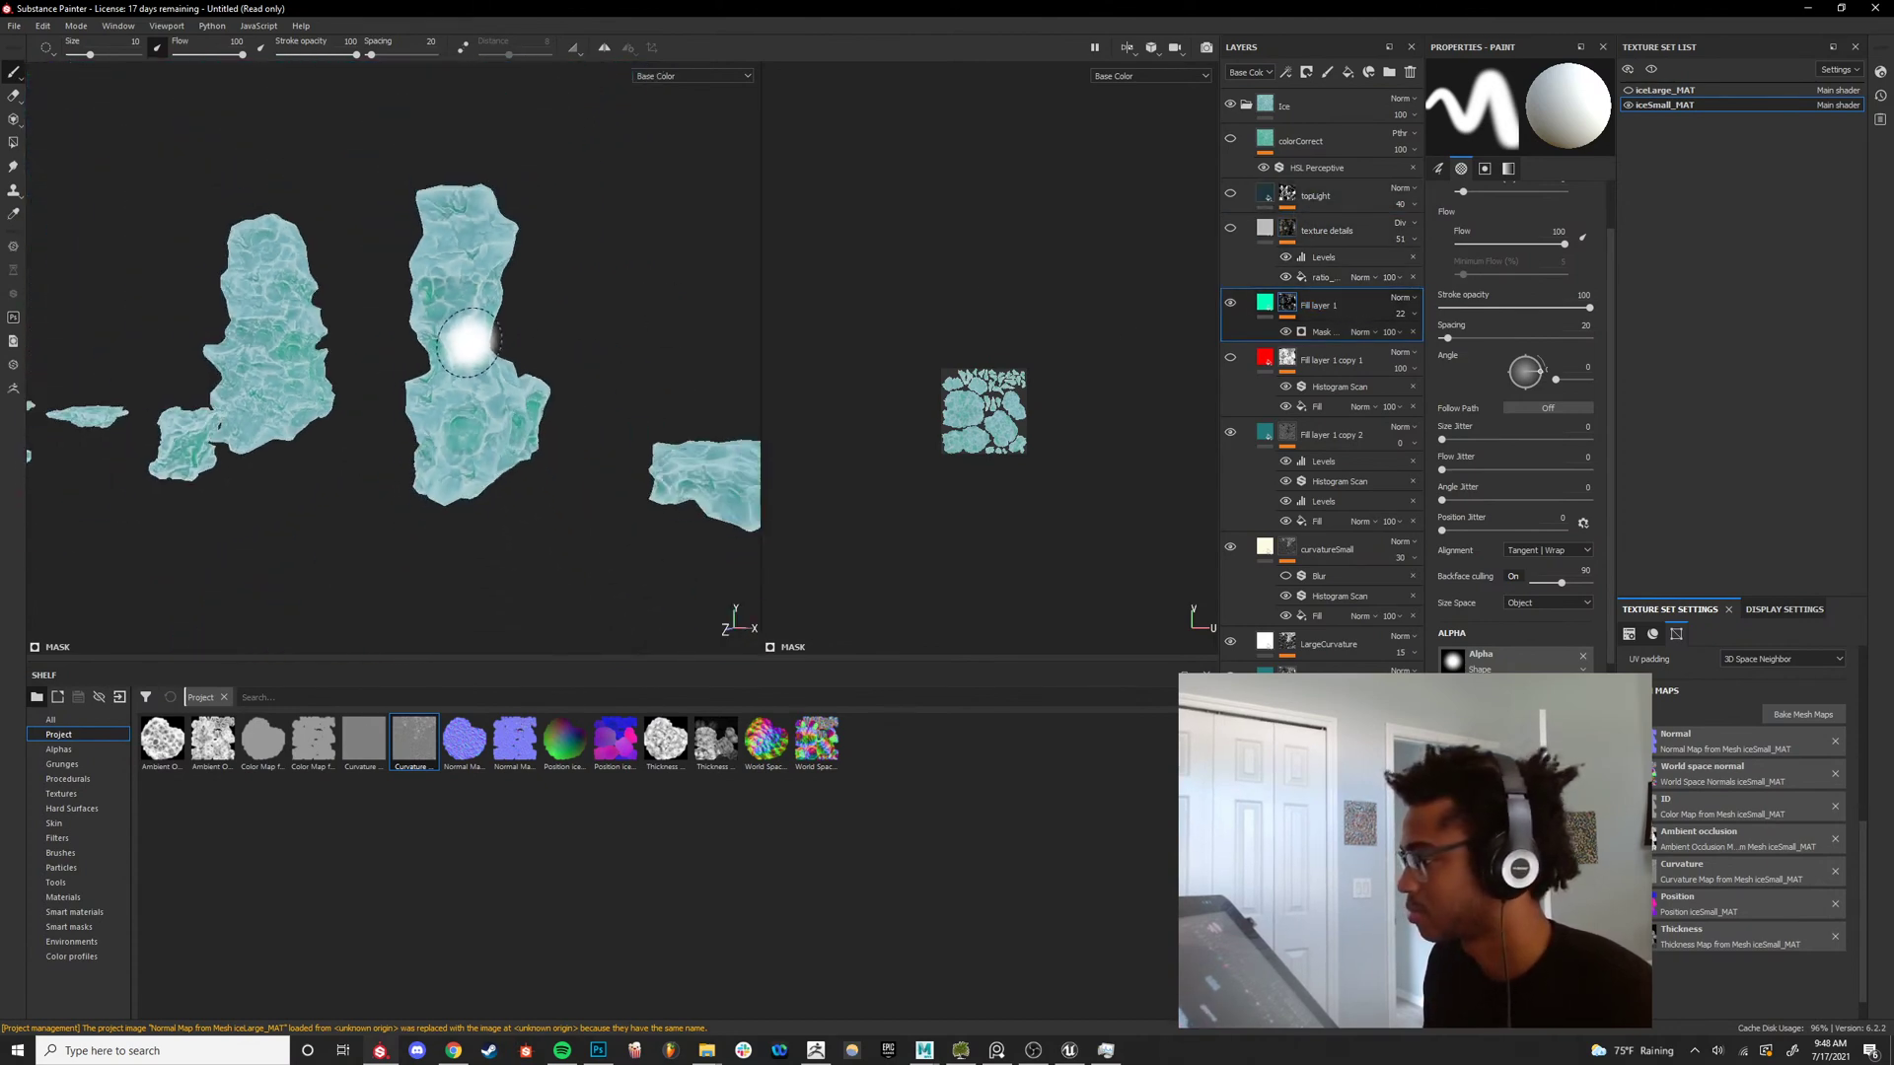
Examine the base colour of the ice columns and smaller pieces from several angles and distances.
{"action": "mouse_move", "coordinate": [464, 346]}
{"action": "left_mouse_down", "text": "alt"}
{"action": "mouse_move", "coordinate": [600, 322]}
{"action": "mouse_move", "coordinate": [546, 262]}
{"action": "mouse_move", "coordinate": [464, 364]}
{"action": "mouse_move", "coordinate": [575, 384]}
{"action": "left_mouse_up", "text": "alt"}
{"action": "middle_click_drag", "start_coordinate": [509, 335], "coordinate": [691, 286], "text": "alt"}
{"action": "mouse_move", "coordinate": [690, 286]}
{"action": "left_mouse_down", "text": "alt"}
{"action": "mouse_move", "coordinate": [634, 326]}
{"action": "mouse_move", "coordinate": [420, 247]}
{"action": "left_mouse_up", "text": "alt"}
{"action": "scroll", "coordinate": [622, 311], "scroll_direction": "up", "scroll_amount": 5}
{"action": "scroll", "coordinate": [420, 251], "scroll_direction": "down", "scroll_amount": 2}
{"action": "middle_click_drag", "start_coordinate": [421, 277], "coordinate": [431, 381], "text": "alt"}
{"action": "left_click_drag", "start_coordinate": [431, 381], "coordinate": [482, 444], "text": "alt"}
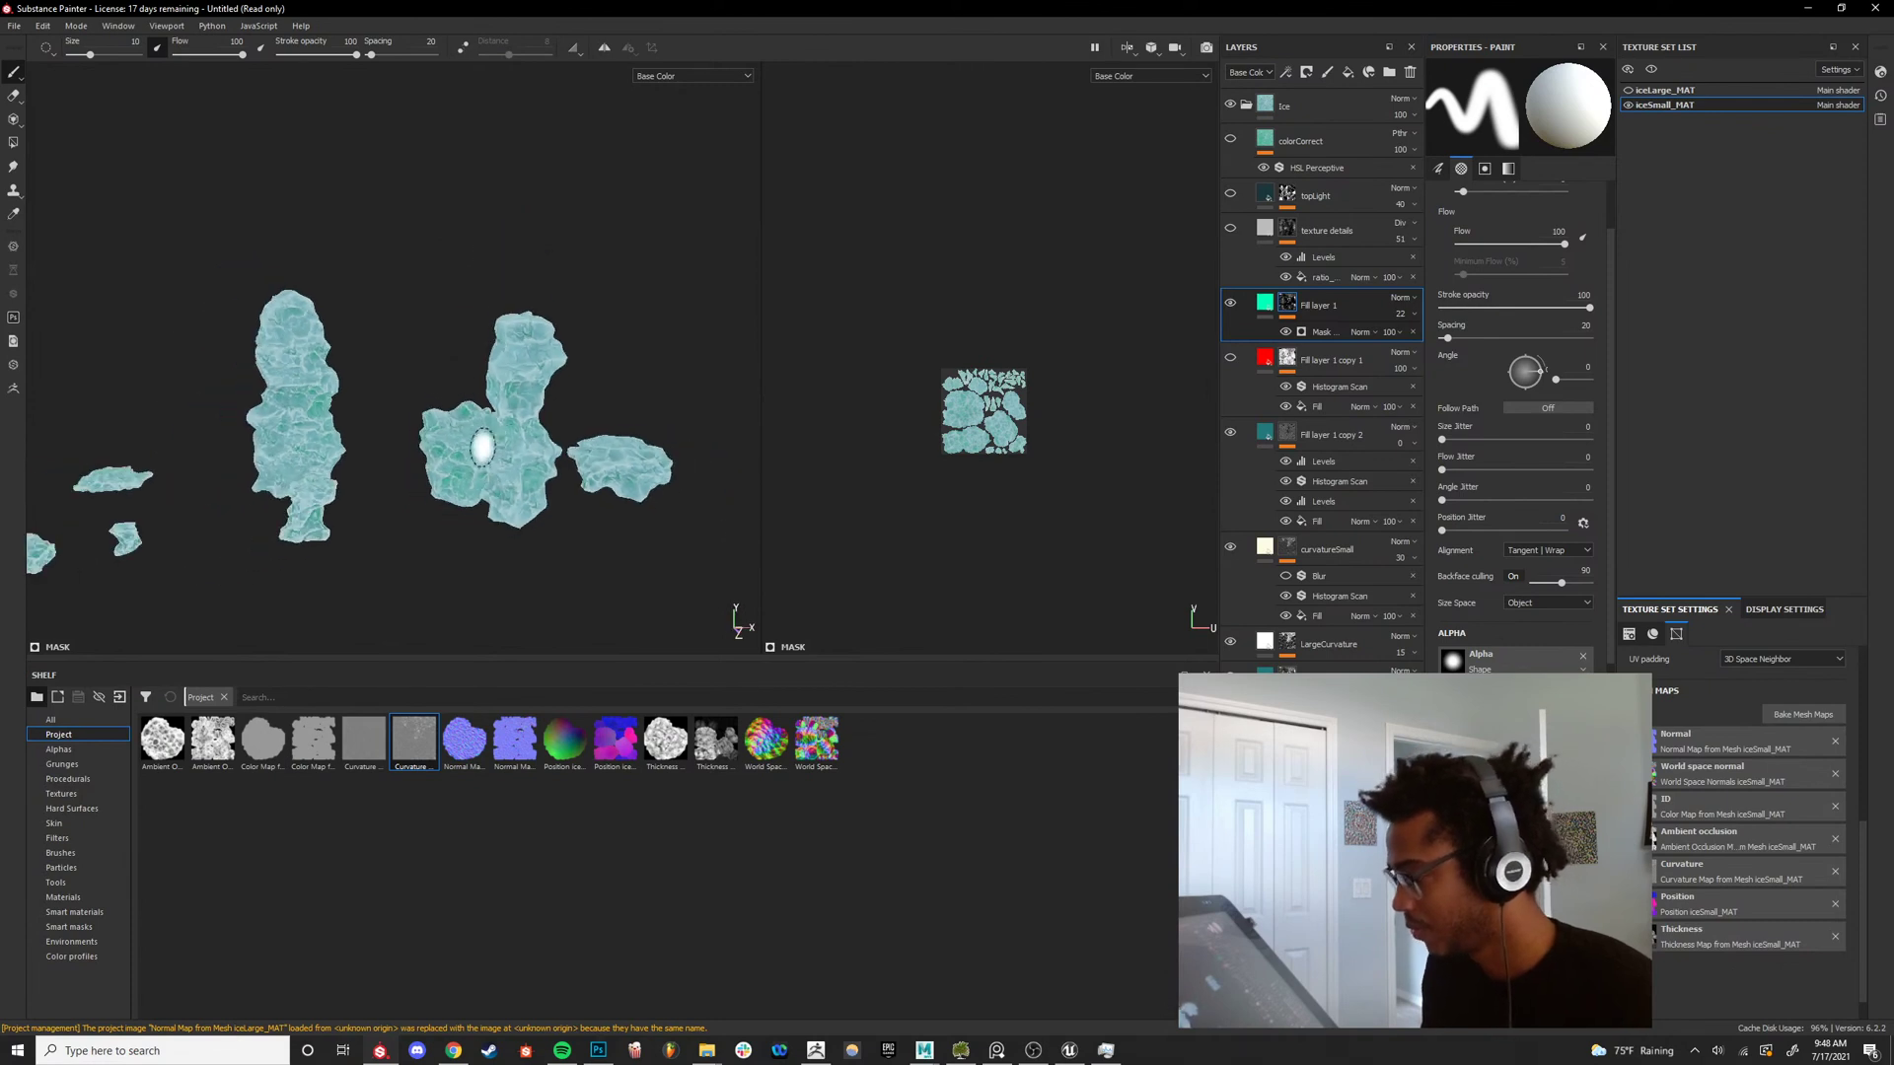
{"action": "scroll", "coordinate": [499, 414], "scroll_direction": "up", "scroll_amount": 5}
{"action": "middle_click_drag", "start_coordinate": [554, 430], "coordinate": [528, 395], "text": "alt"}
{"action": "mouse_move", "coordinate": [529, 395]}
{"action": "left_mouse_down", "text": "alt"}
{"action": "mouse_move", "coordinate": [410, 351]}
{"action": "mouse_move", "coordinate": [427, 322]}
{"action": "mouse_move", "coordinate": [499, 305]}
{"action": "mouse_move", "coordinate": [479, 375]}
{"action": "left_mouse_up", "text": "alt"}
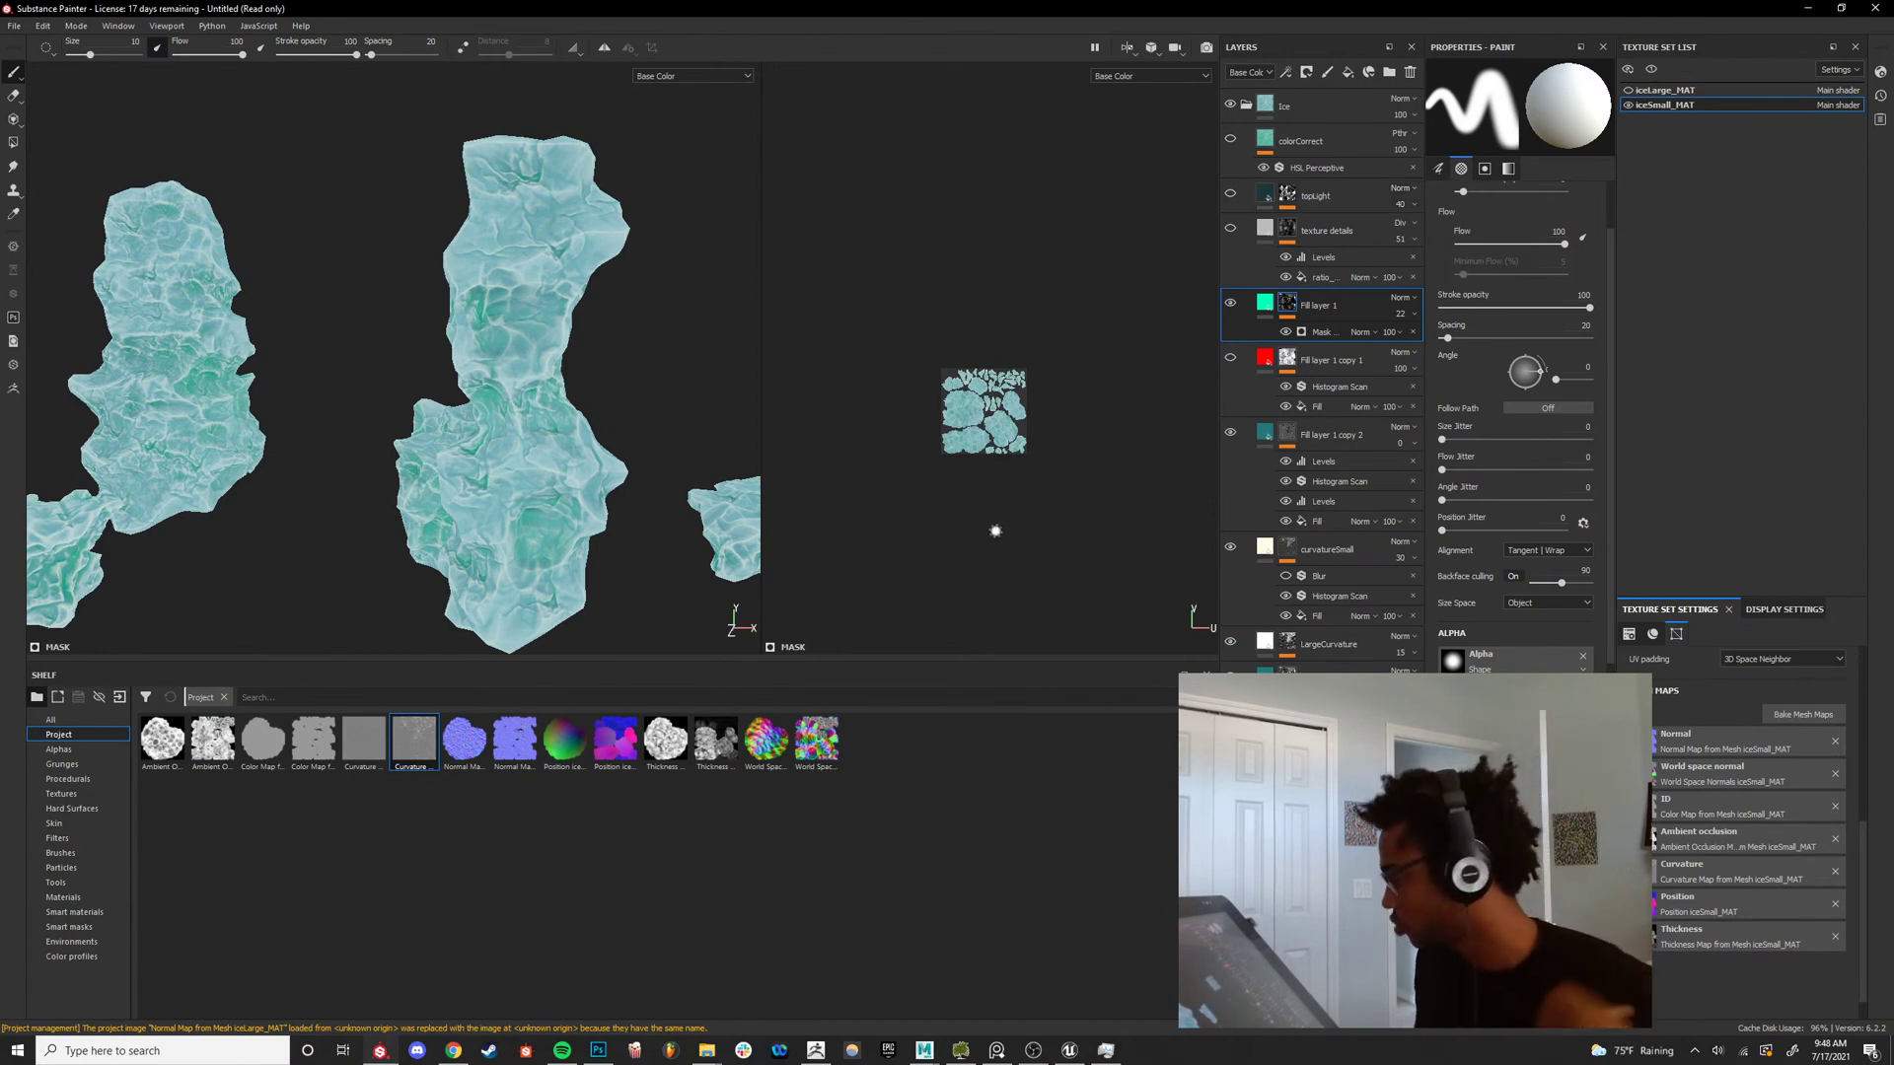
Try the testMAT smart material above the Ice folder and inspect its edges and cavities on the ice column.
{"action": "left_click", "coordinate": [86, 912]}
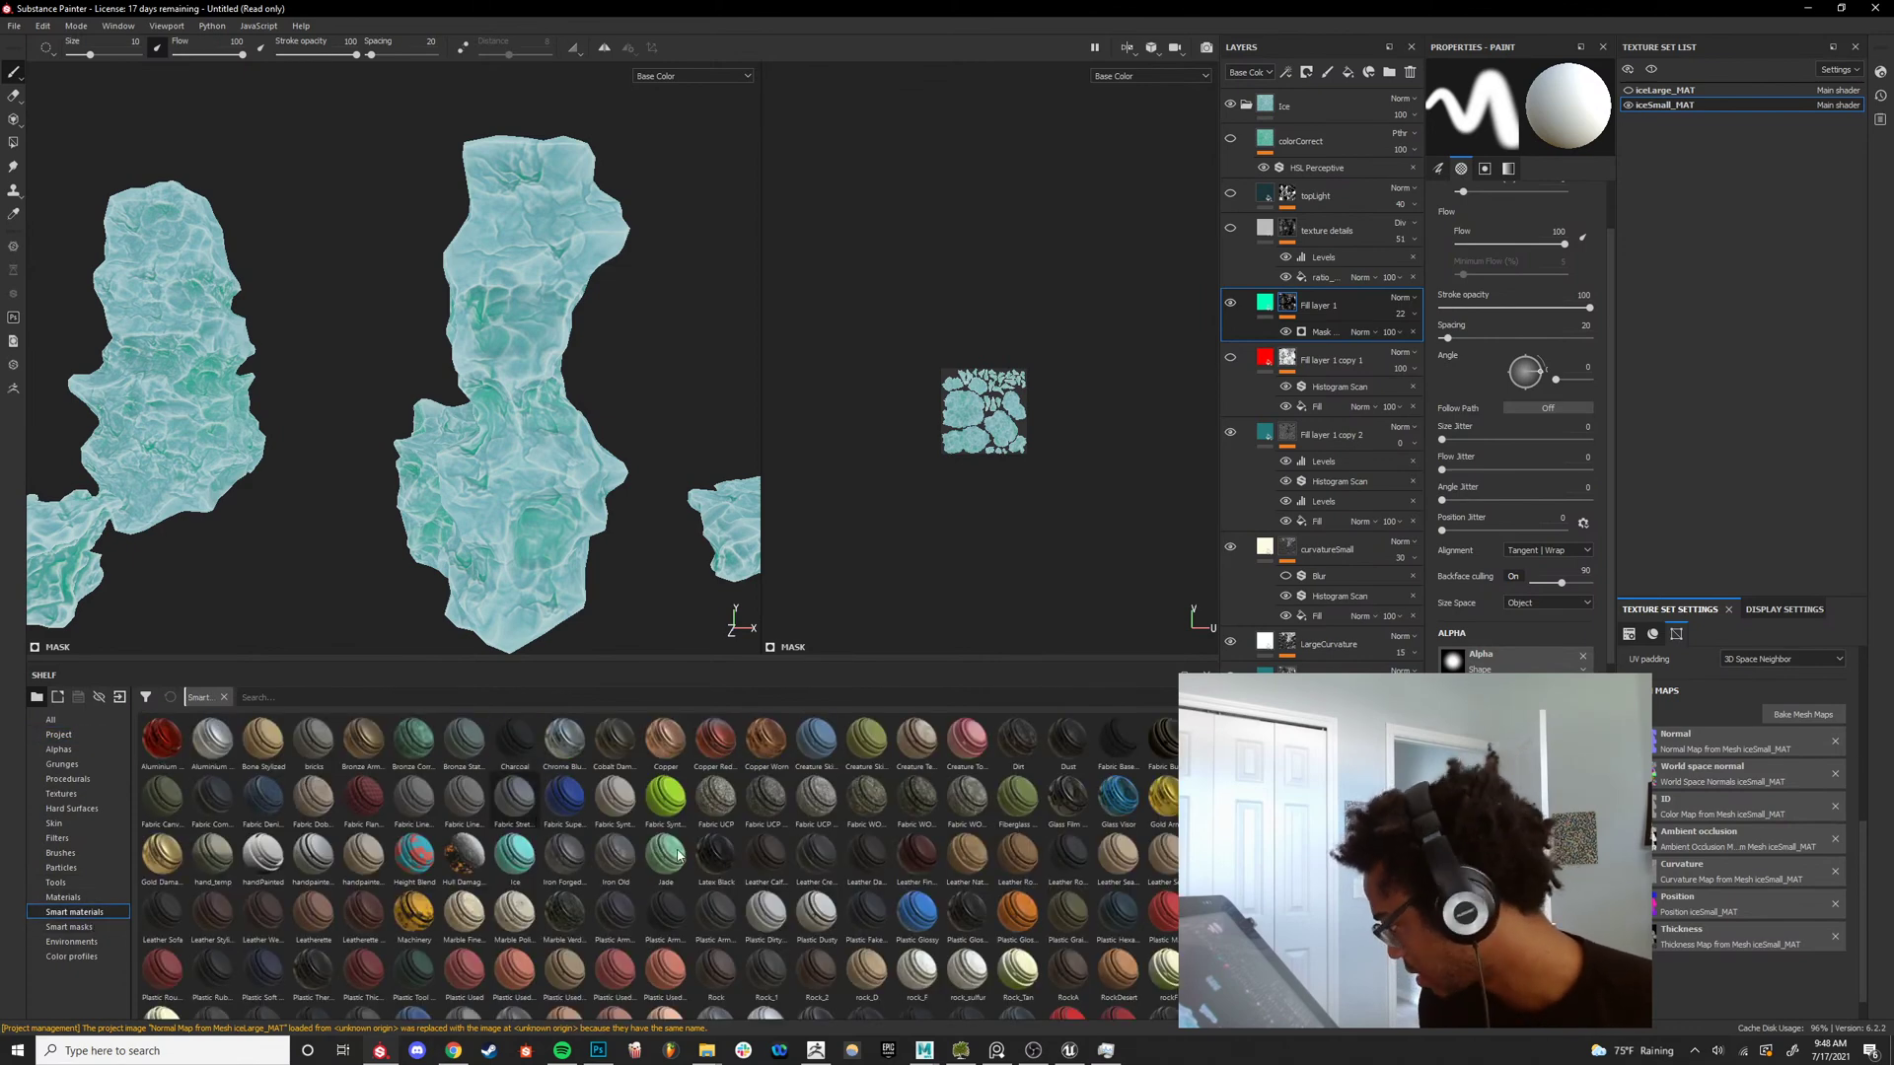
{"action": "scroll", "coordinate": [603, 837], "scroll_direction": "down", "scroll_amount": 3}
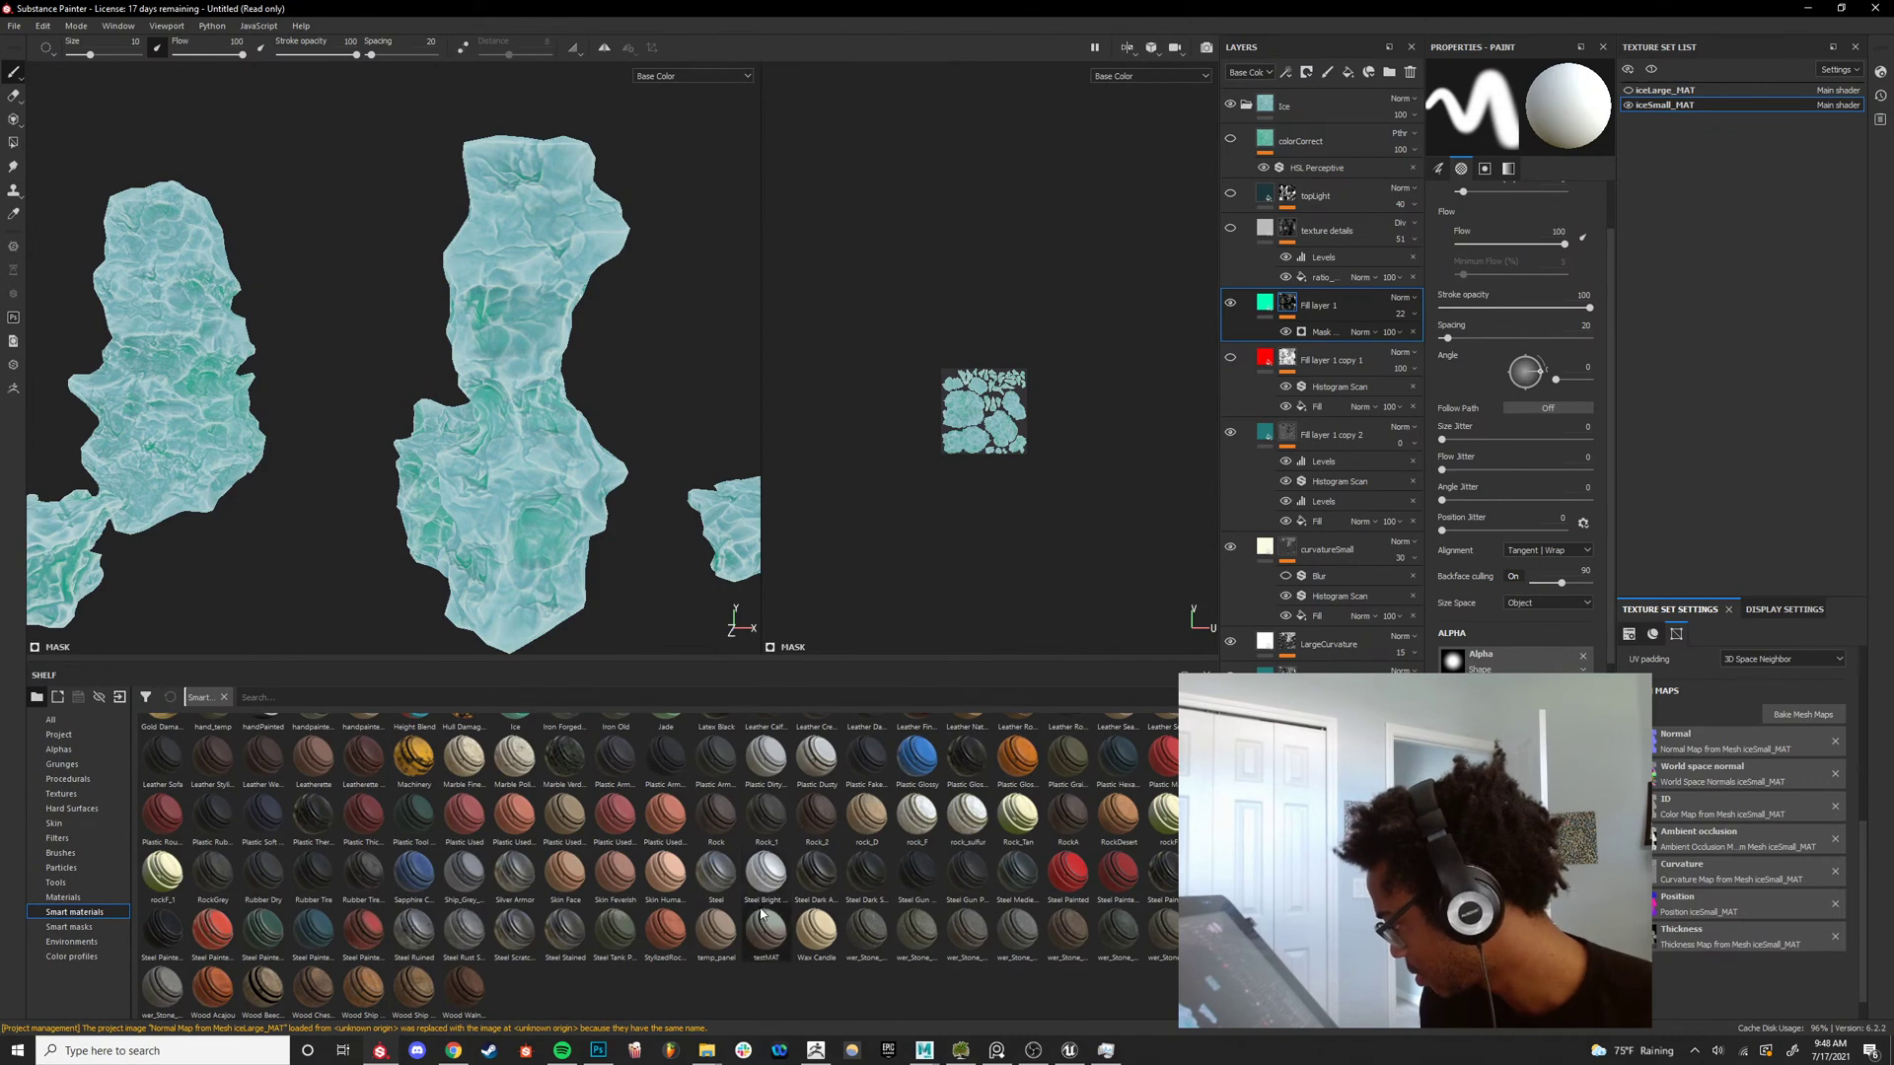
{"action": "mouse_move", "coordinate": [760, 914]}
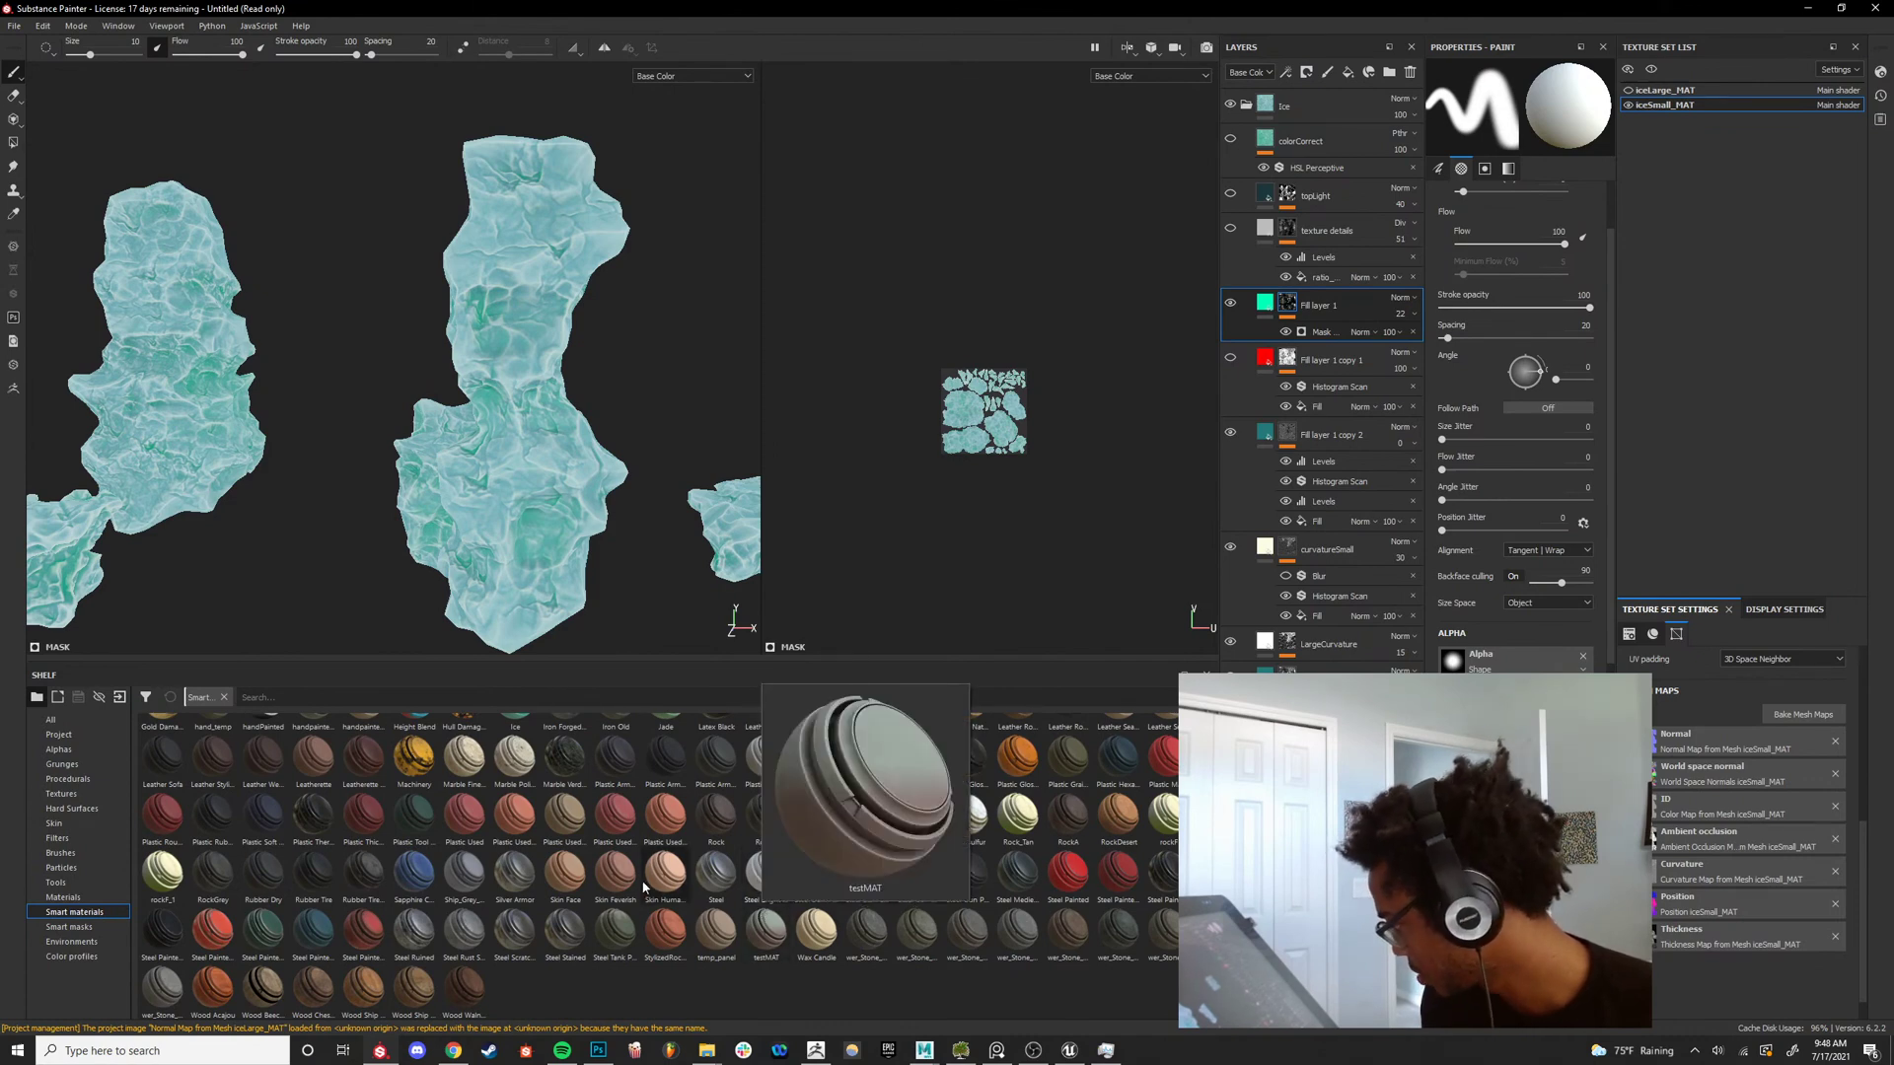
{"action": "mouse_move", "coordinate": [583, 799]}
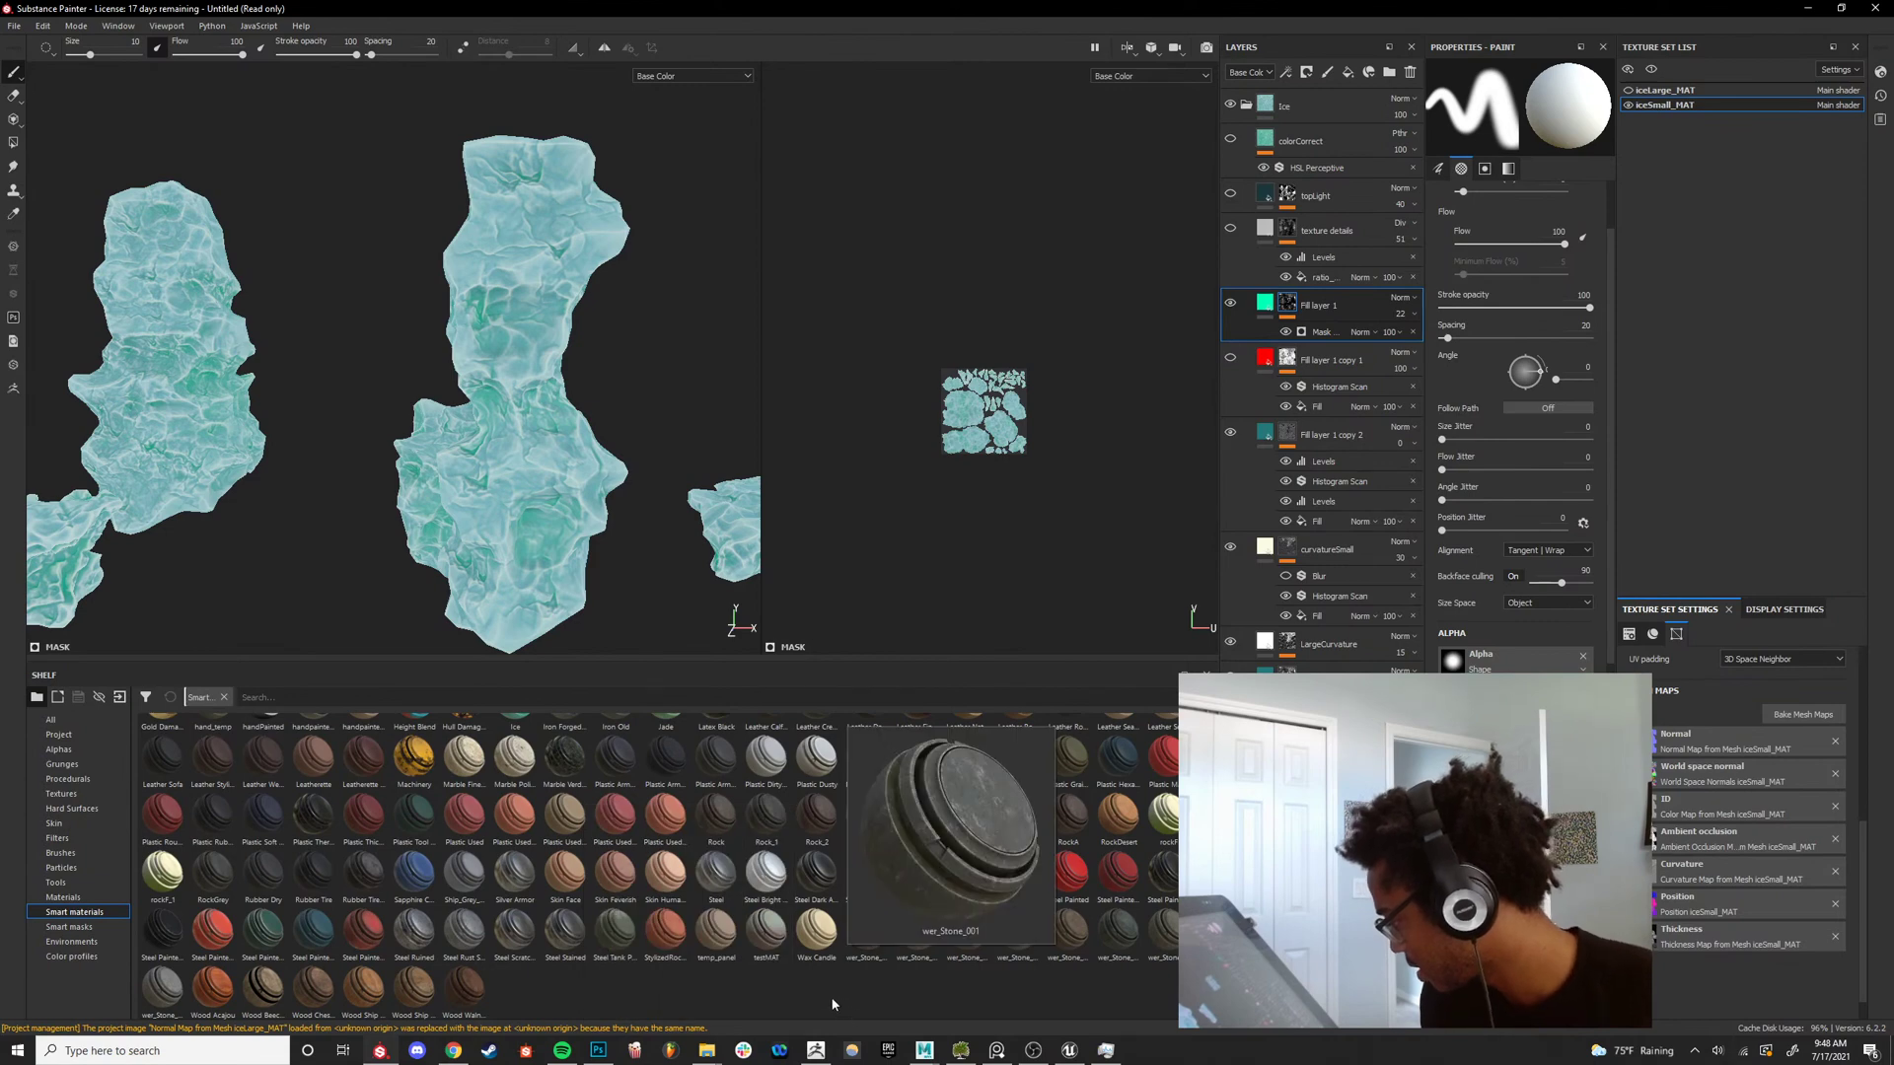
{"action": "left_click_drag", "start_coordinate": [777, 944], "coordinate": [1282, 96]}
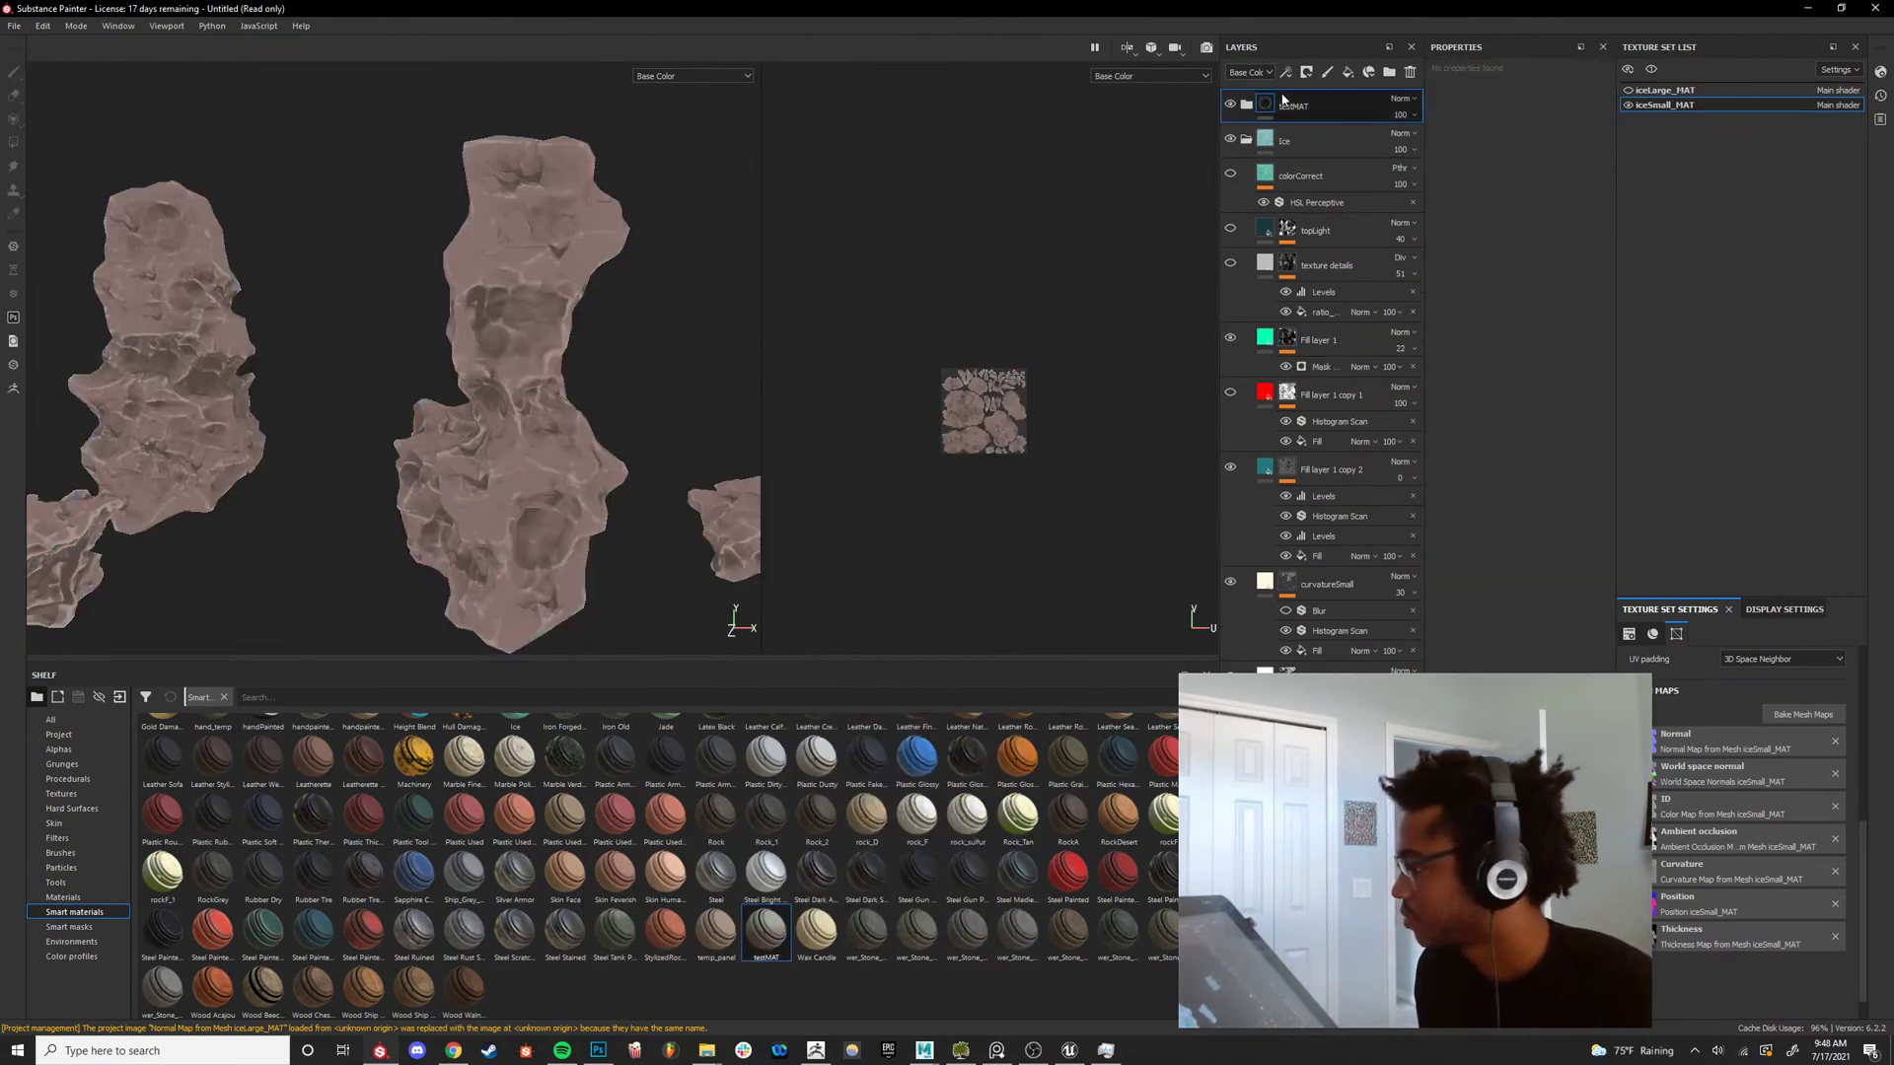
{"action": "right_click_drag", "start_coordinate": [730, 333], "coordinate": [554, 371], "text": "alt"}
{"action": "left_click_drag", "start_coordinate": [555, 371], "coordinate": [545, 390], "text": "alt"}
{"action": "right_click_drag", "start_coordinate": [545, 384], "coordinate": [594, 387], "text": "alt"}
{"action": "left_click_drag", "start_coordinate": [594, 387], "coordinate": [506, 349], "text": "alt"}
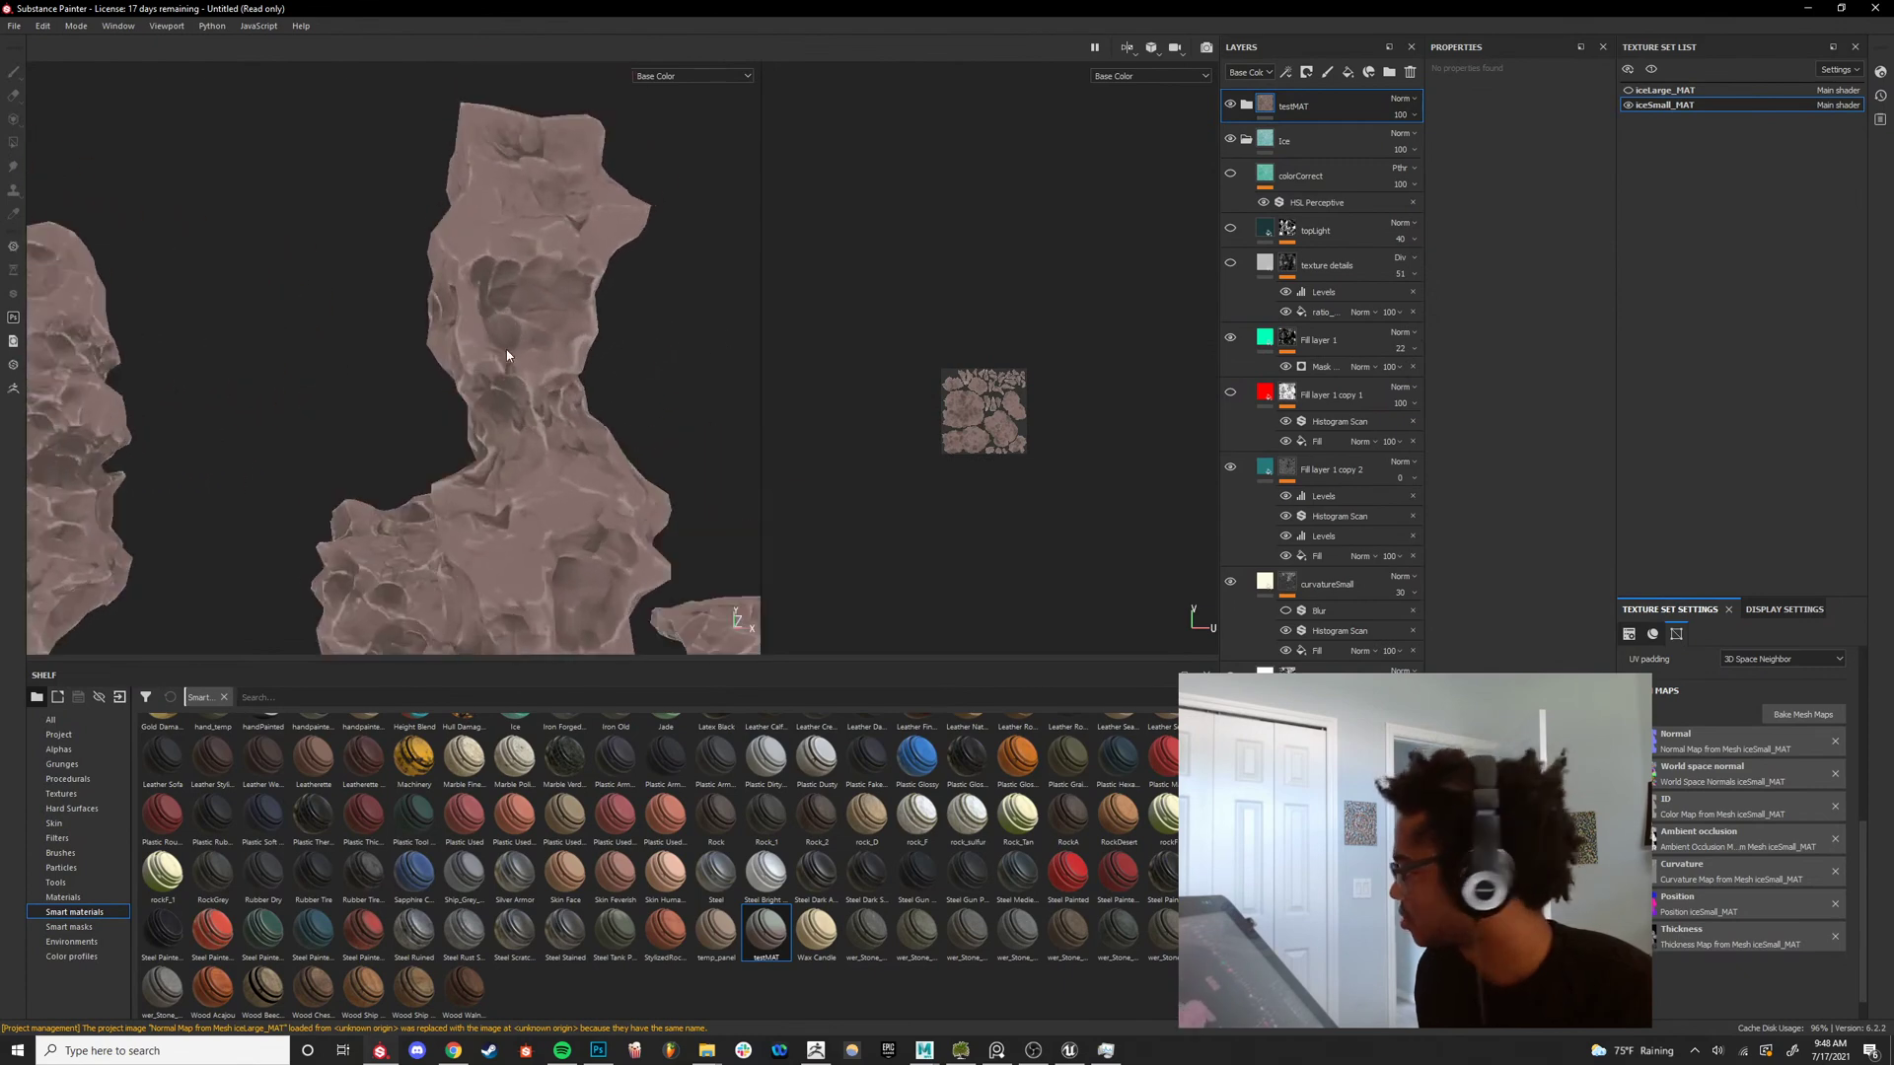
Expand the testMAT folder to review its layers, and delete the whole folder.
{"action": "left_click", "coordinate": [1247, 107]}
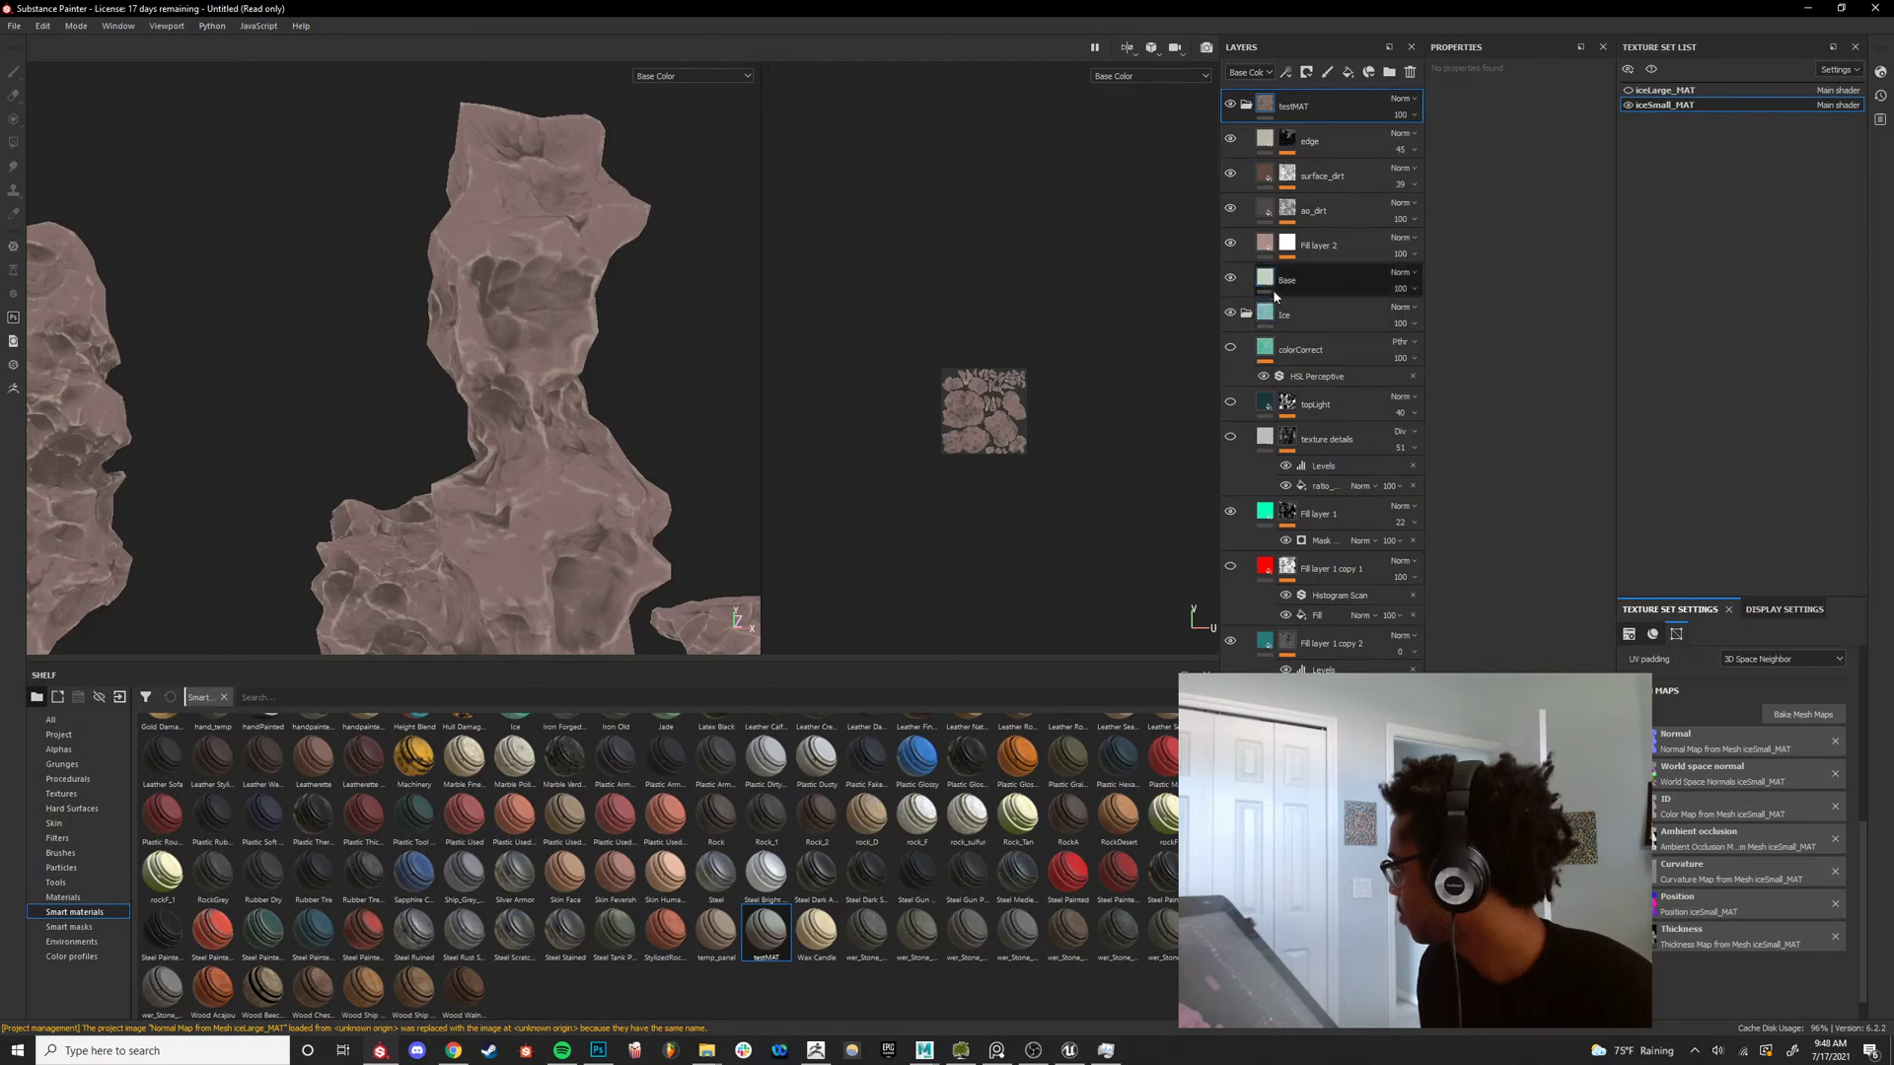
{"action": "left_click", "coordinate": [1300, 253]}
{"action": "left_click", "coordinate": [1324, 94]}
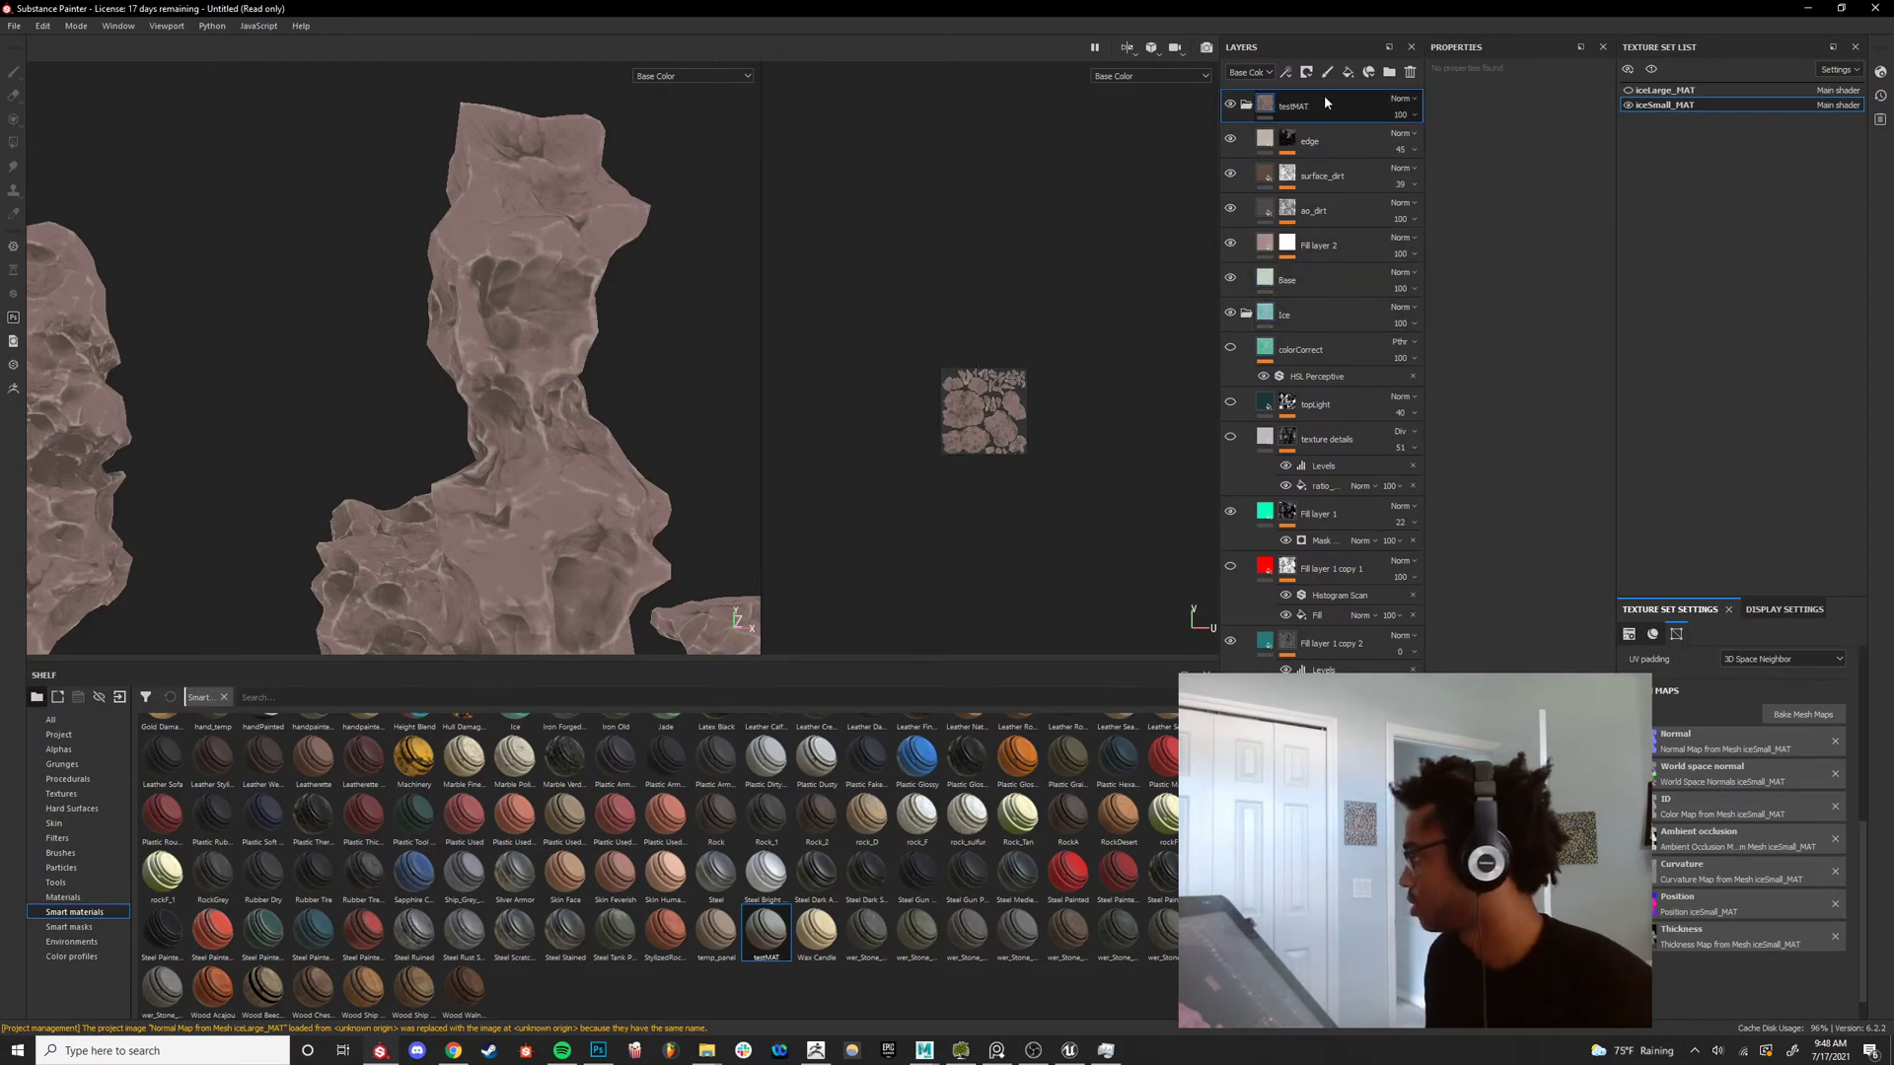
{"action": "key", "text": "Delete"}
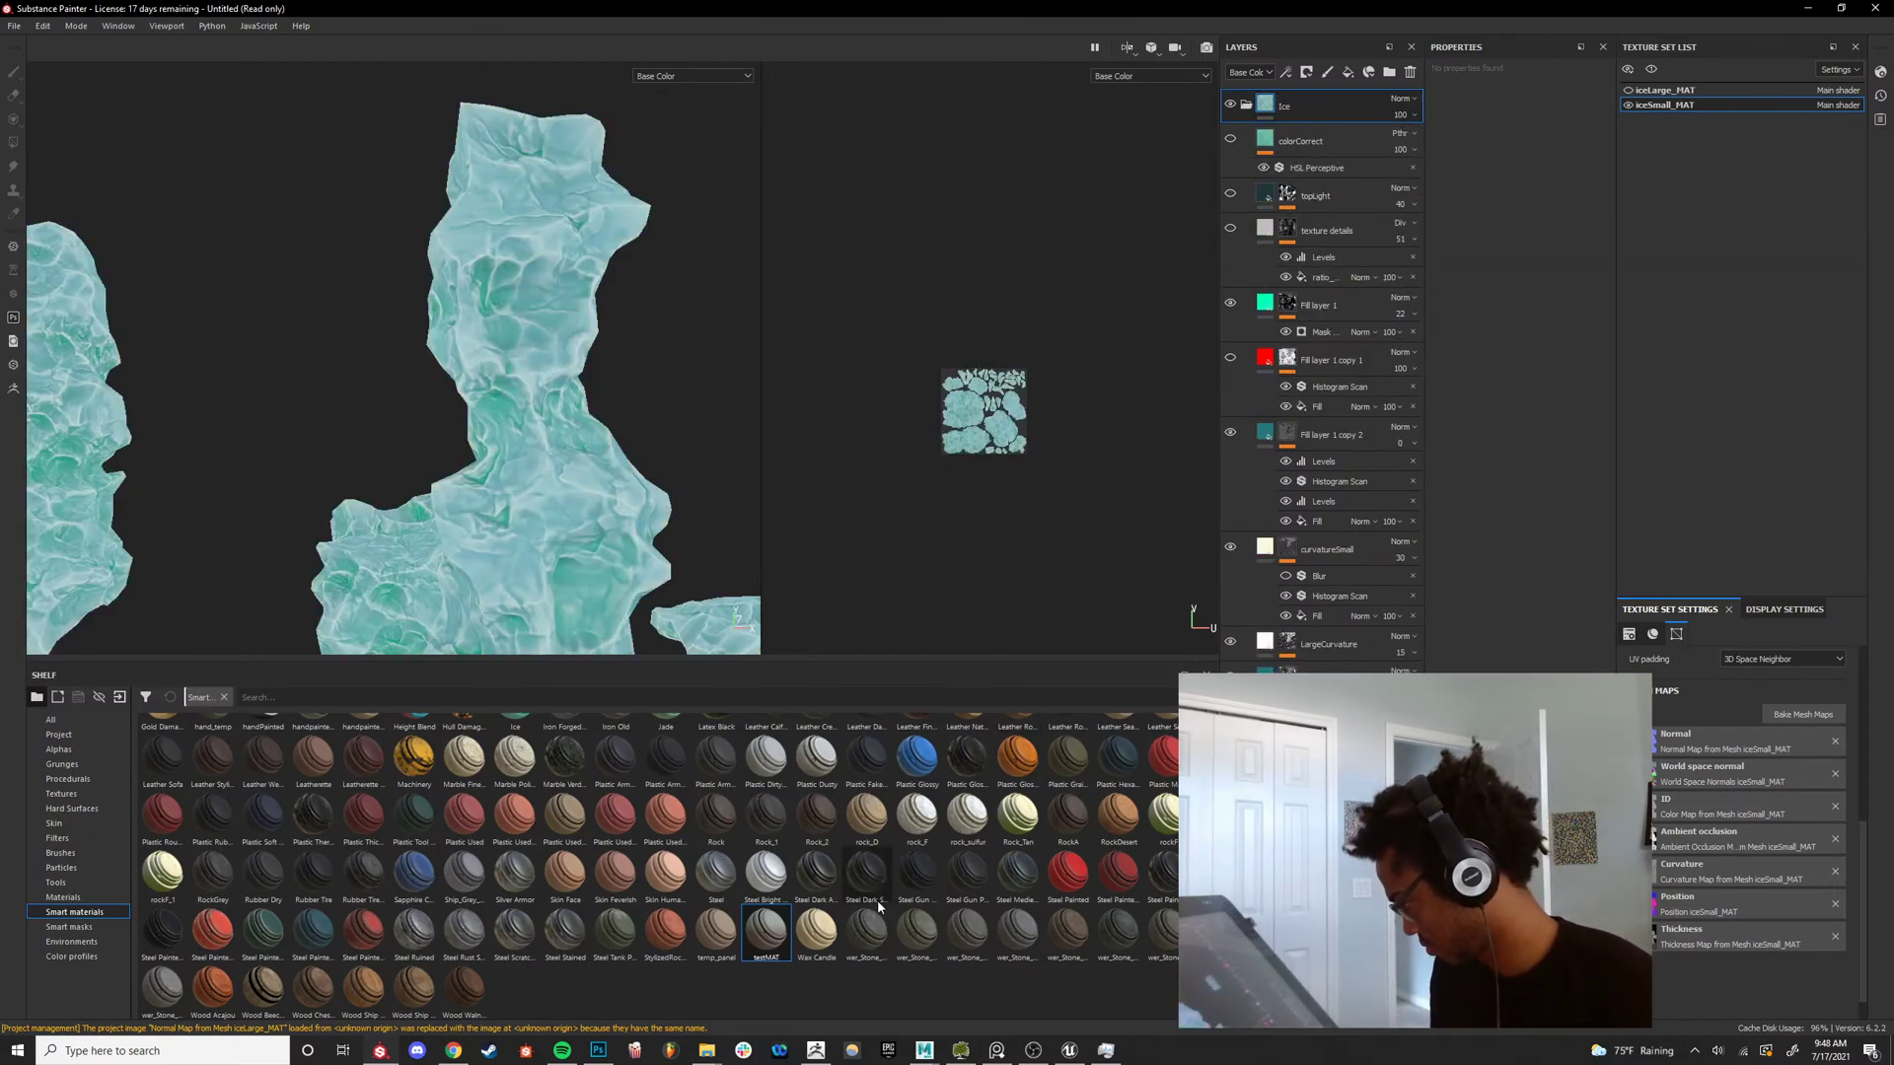
Try the handPainted smart material above the Ice folder, check it on the columns and expand its layers.
{"action": "scroll", "coordinate": [838, 861], "scroll_direction": "up", "scroll_amount": 3}
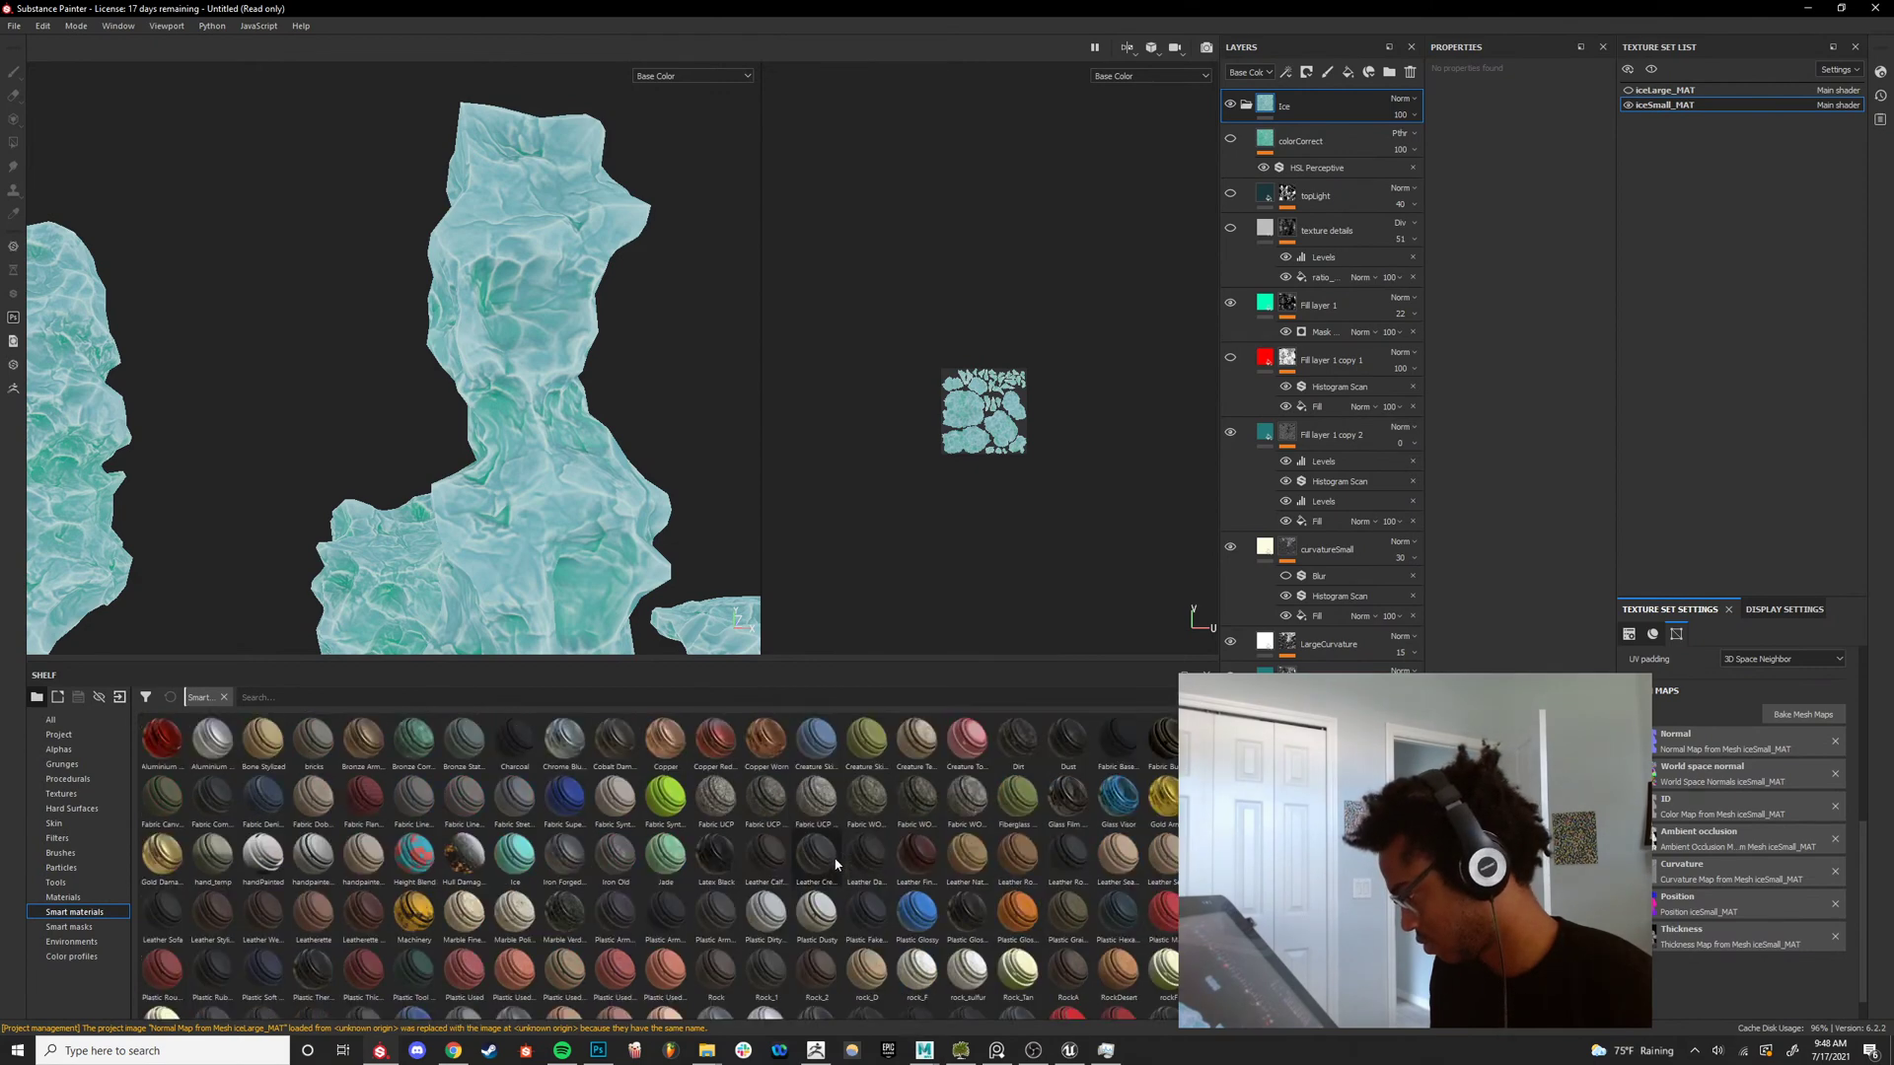
{"action": "left_click_drag", "start_coordinate": [262, 854], "coordinate": [1271, 93]}
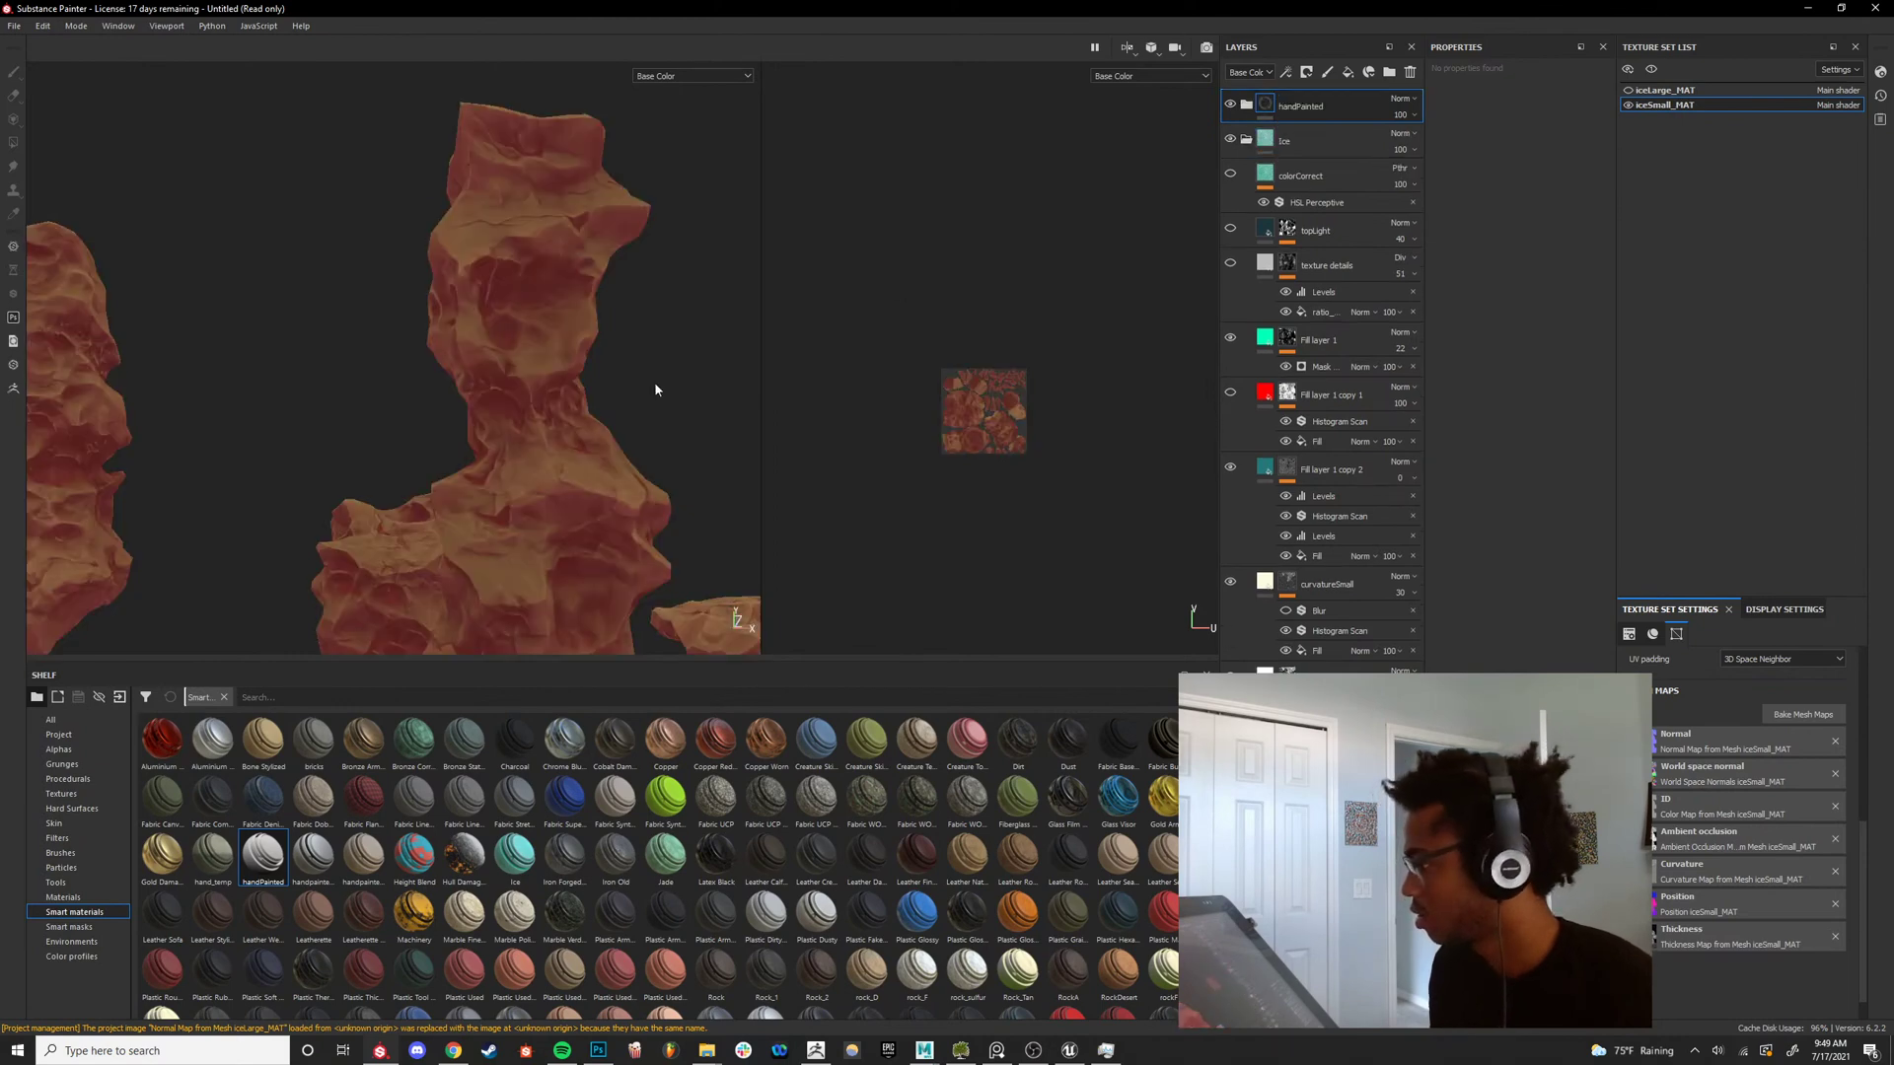
{"action": "right_click_drag", "start_coordinate": [654, 381], "coordinate": [601, 414], "text": "alt"}
{"action": "left_click_drag", "start_coordinate": [601, 414], "coordinate": [856, 363], "text": "alt"}
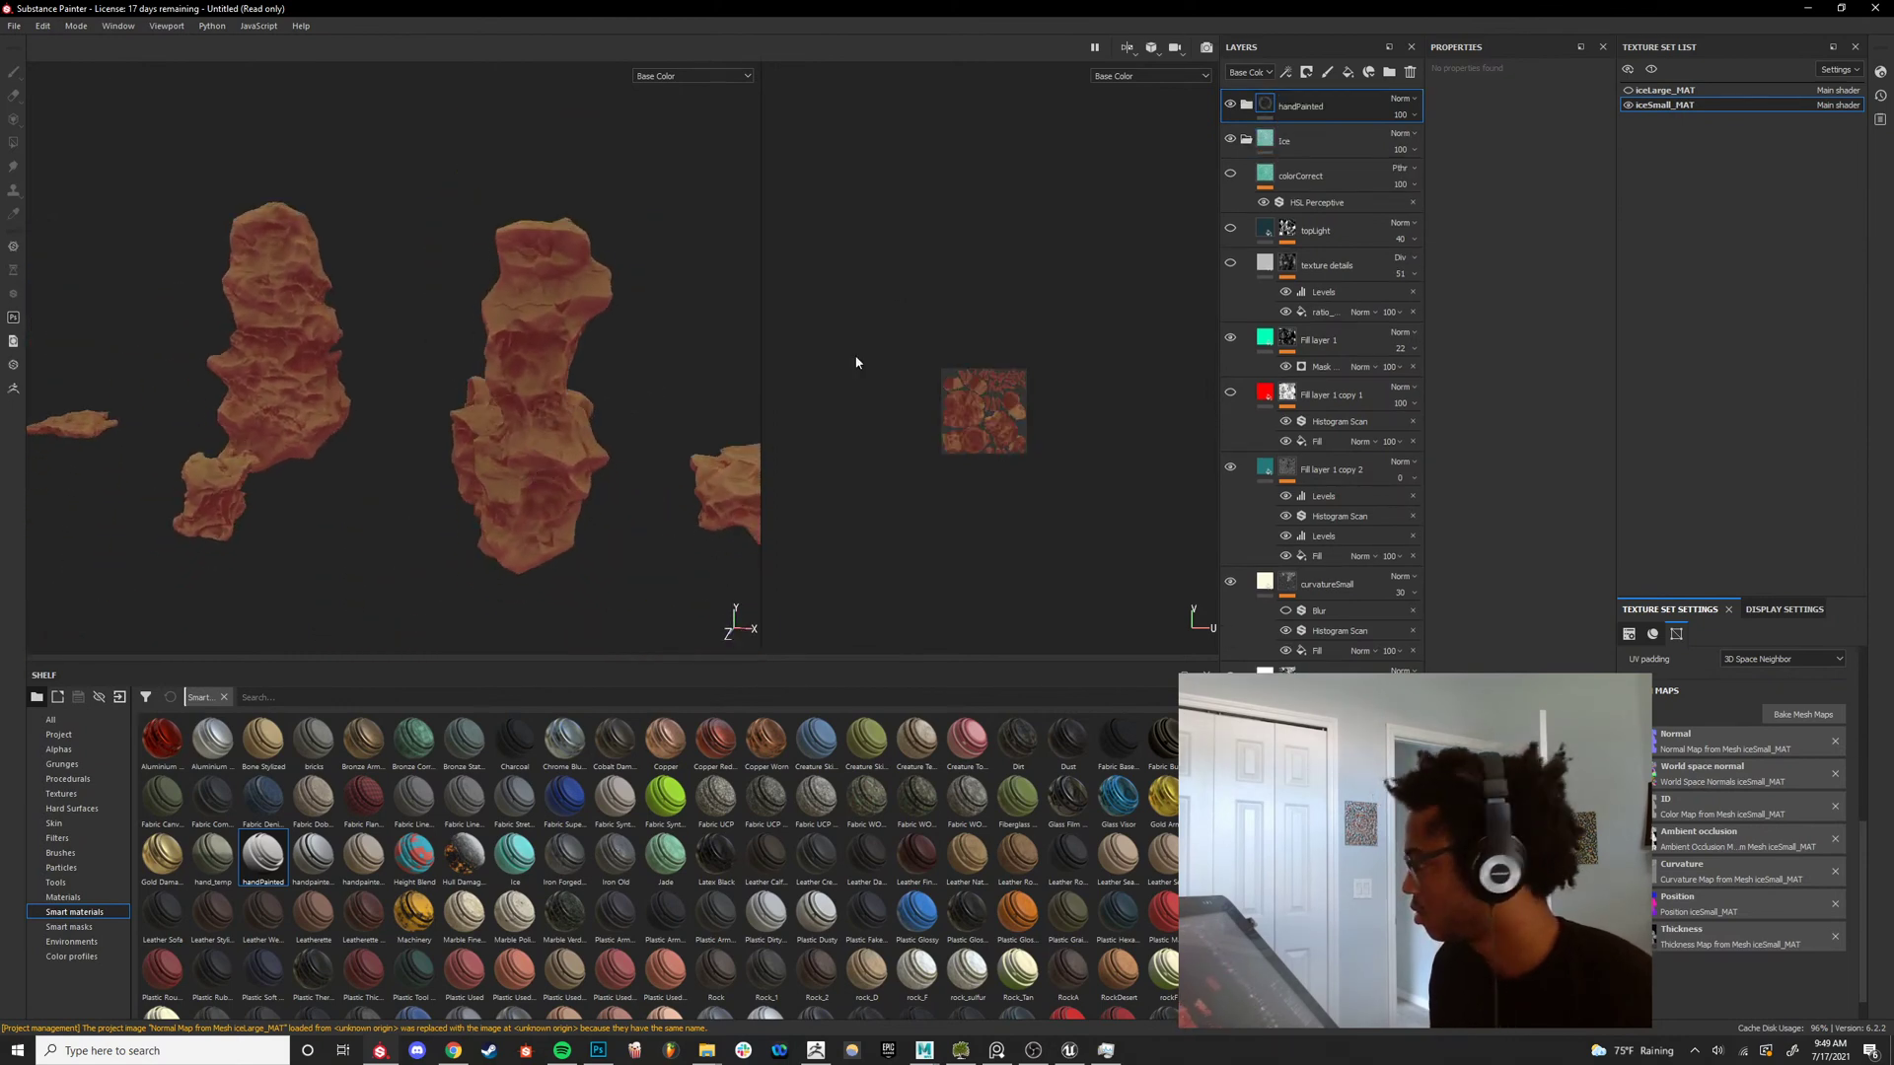
{"action": "left_click", "coordinate": [1246, 107]}
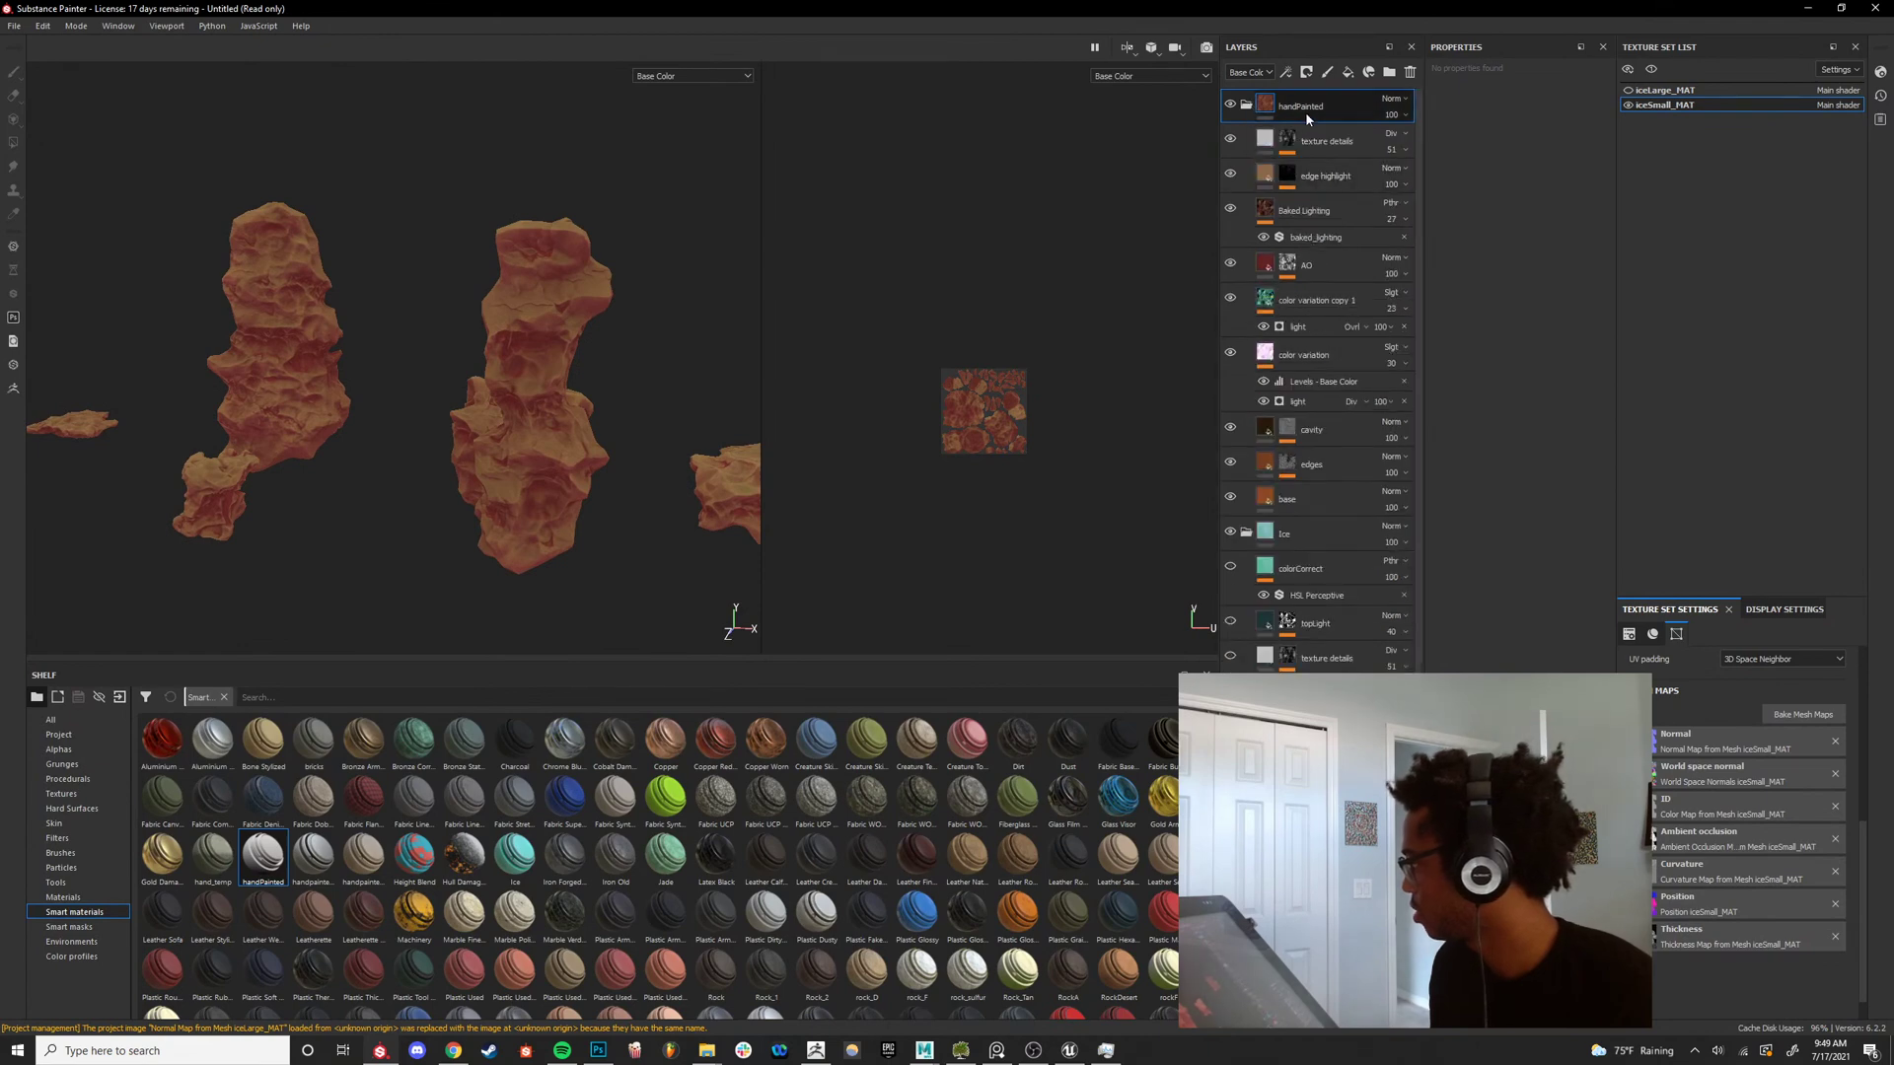
Try the handpainted_1 smart material instead, delete the handPainted folder, and inspect the shading close up.
{"action": "left_click_drag", "start_coordinate": [314, 876], "coordinate": [1315, 95]}
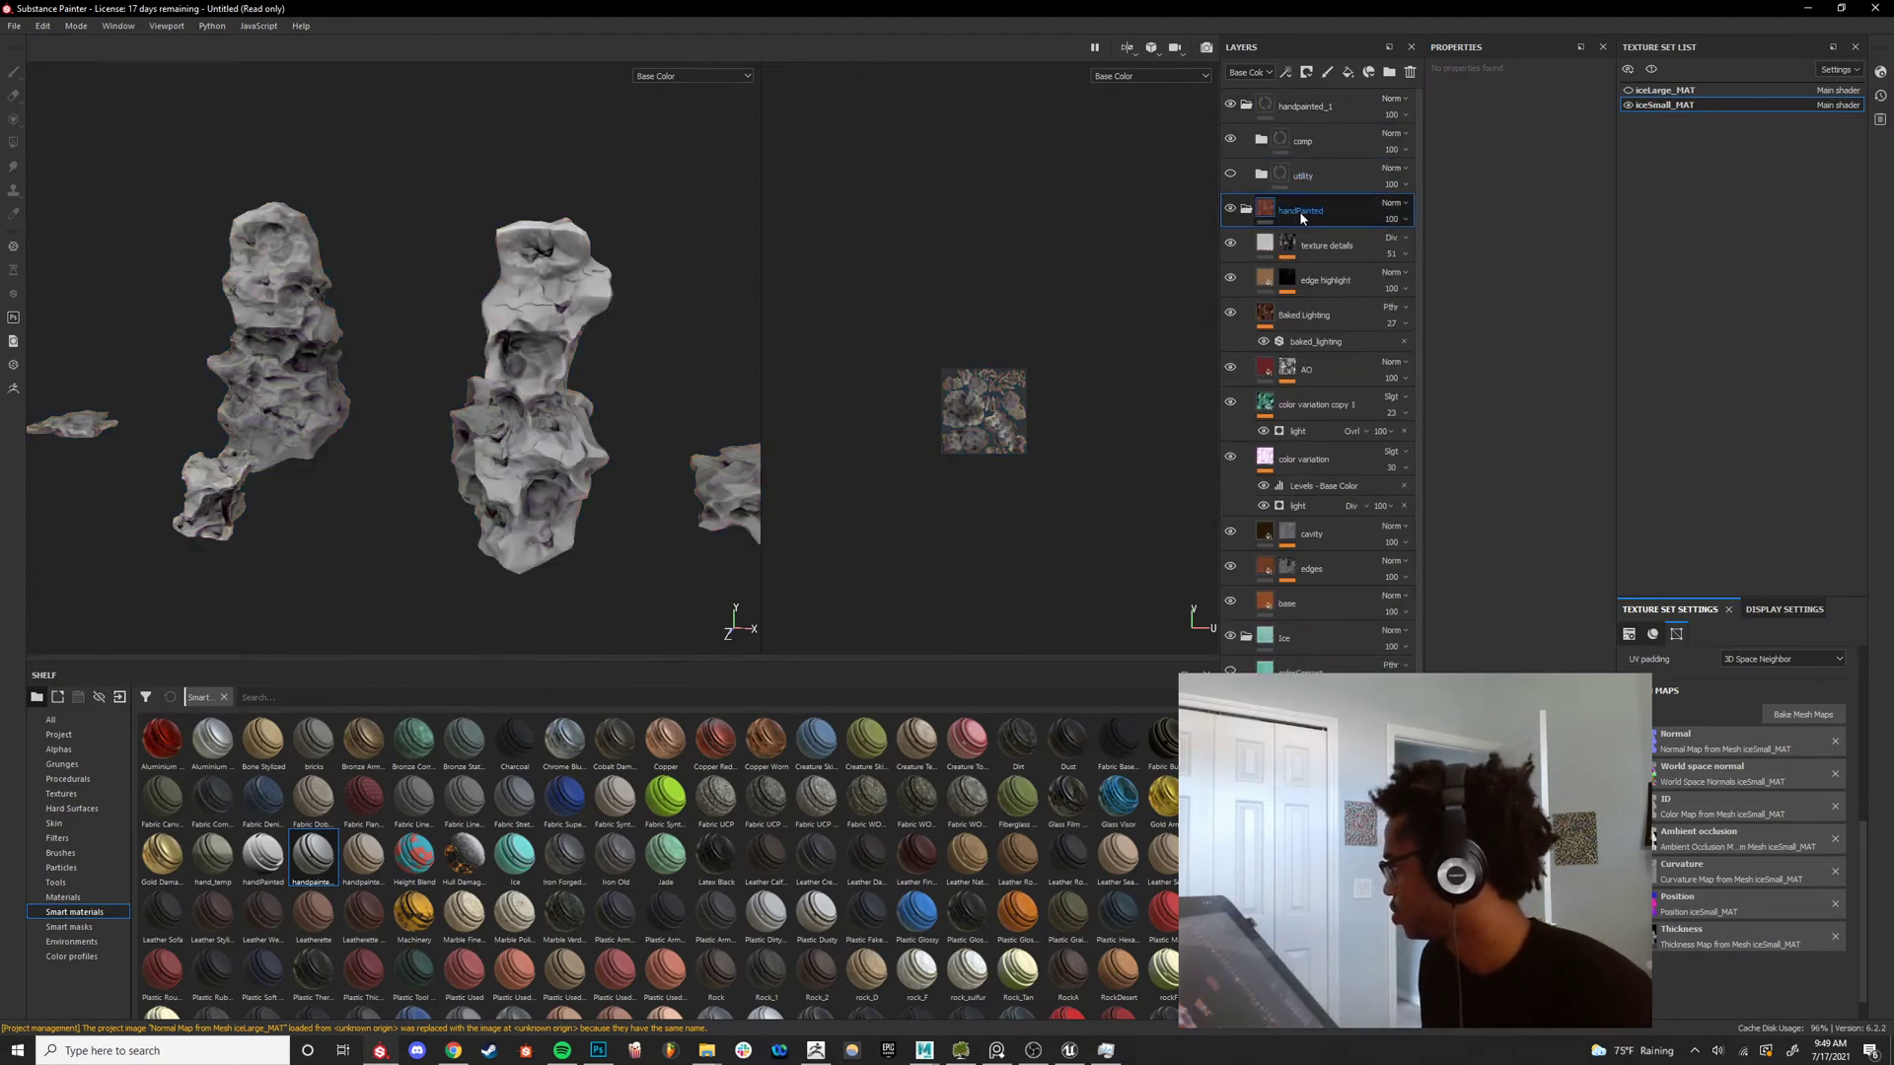
{"action": "scroll", "coordinate": [596, 335], "scroll_direction": "up", "scroll_amount": 2}
{"action": "left_click_drag", "start_coordinate": [596, 335], "coordinate": [537, 354], "text": "alt"}
{"action": "scroll", "coordinate": [537, 354], "scroll_direction": "up", "scroll_amount": 3}
{"action": "middle_click_drag", "start_coordinate": [538, 354], "coordinate": [388, 410], "text": "alt"}
{"action": "left_click_drag", "start_coordinate": [388, 410], "coordinate": [320, 422], "text": "alt"}
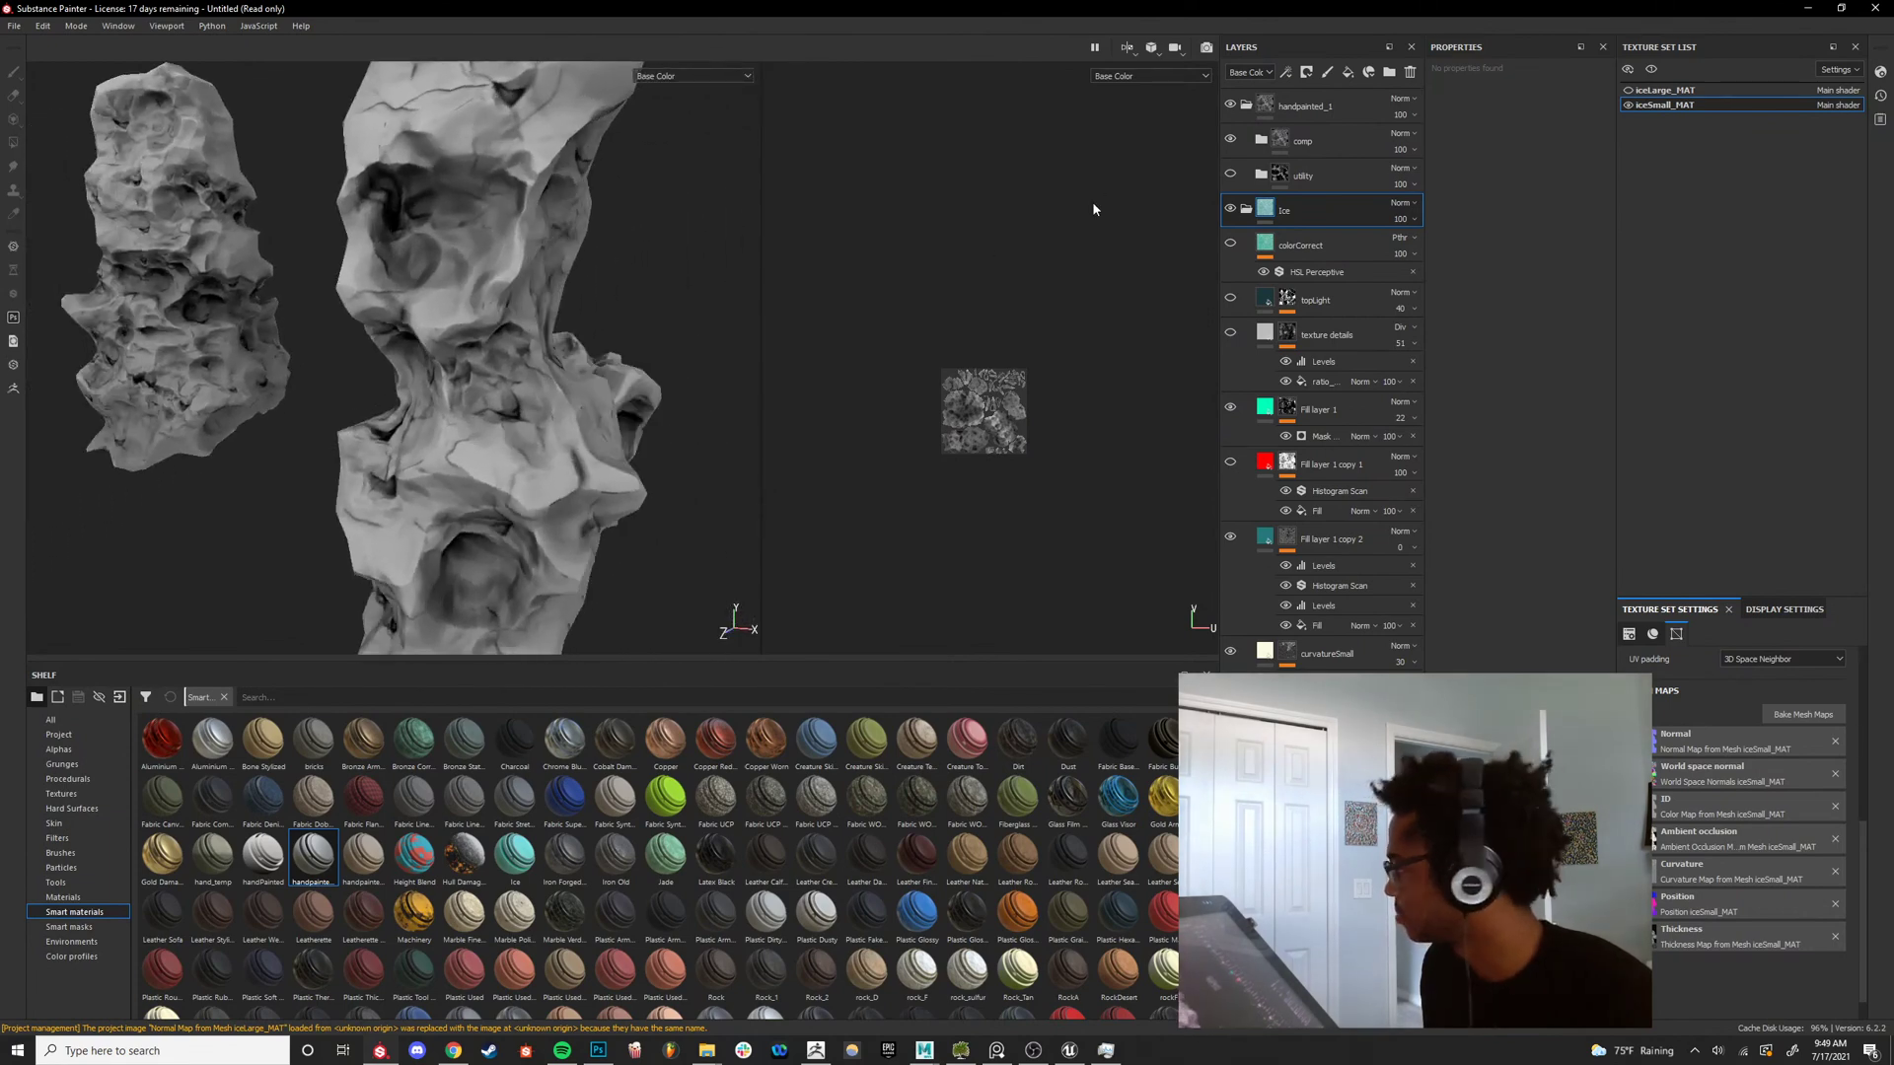
Review the topDownGradient fill settings in handpainted_1's utility folder, and delete the handpainted_1 folder.
{"action": "left_click", "coordinate": [1262, 178]}
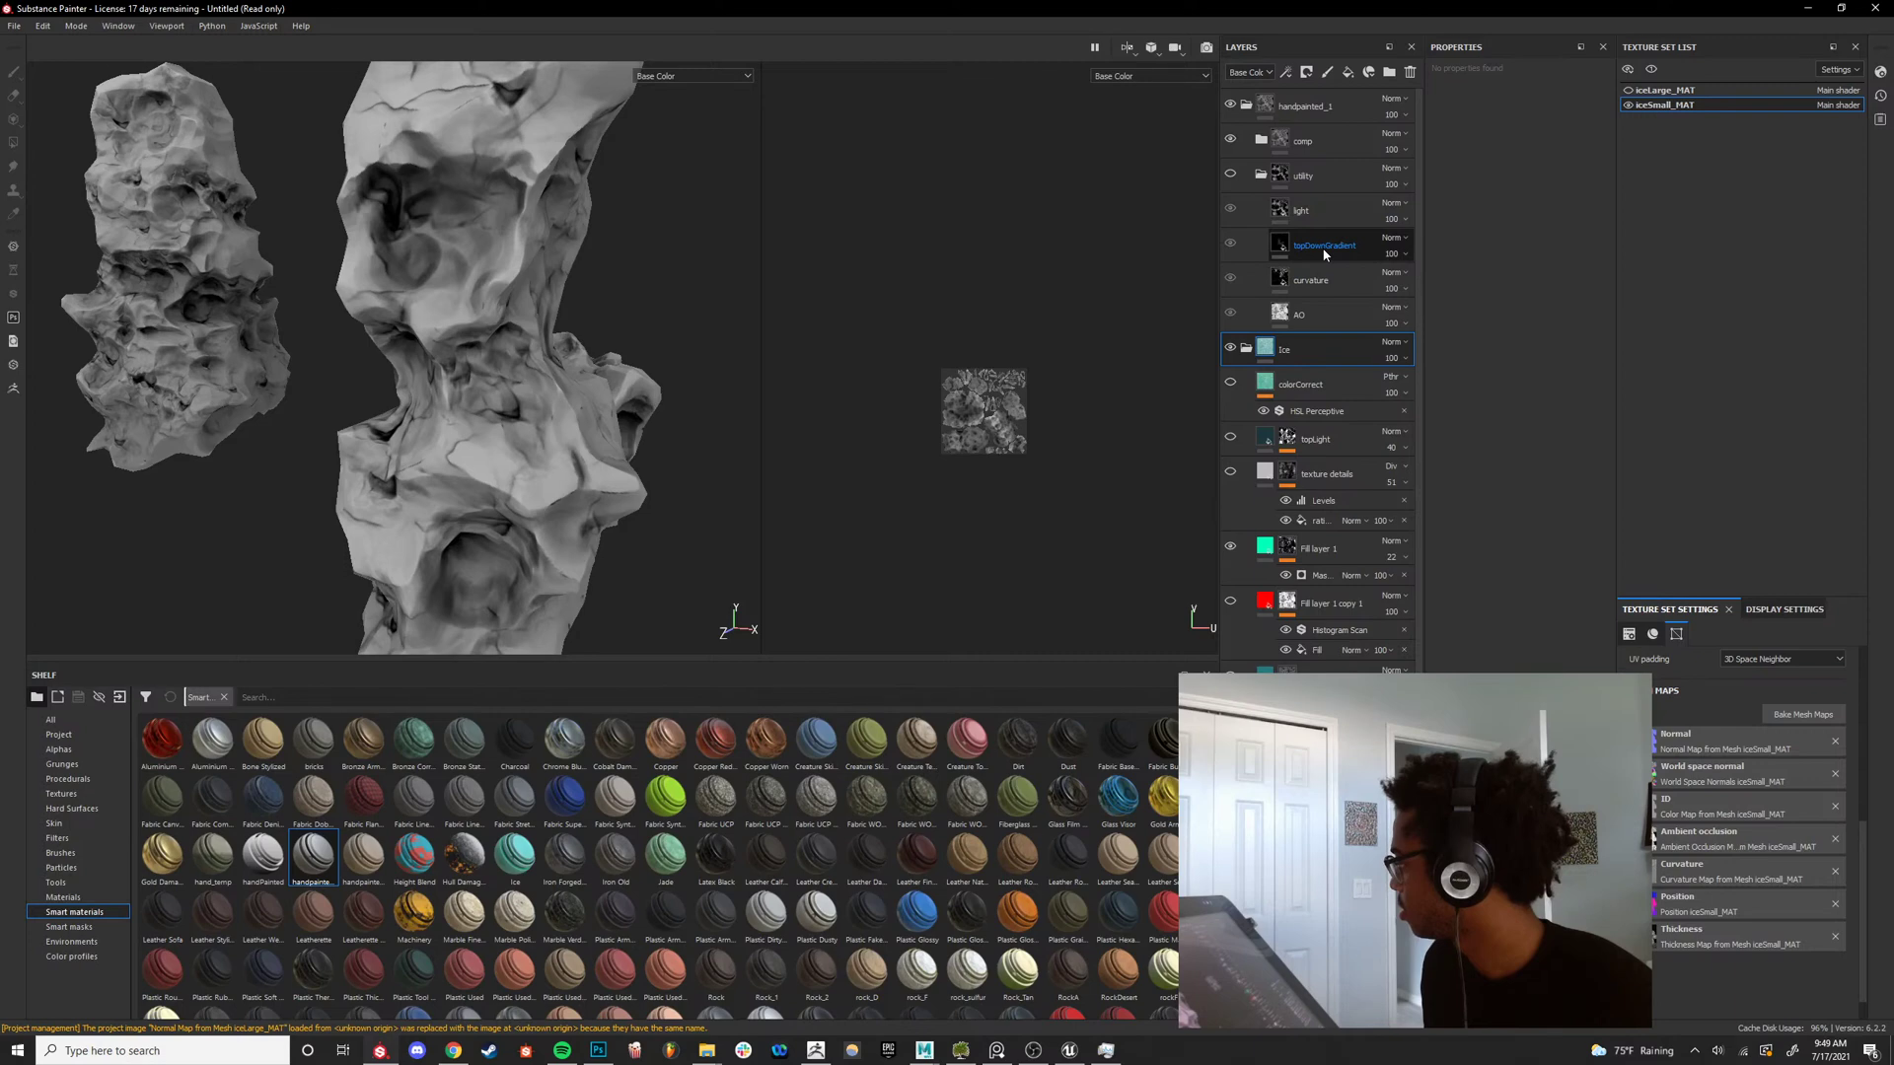
{"action": "left_click", "coordinate": [1324, 255]}
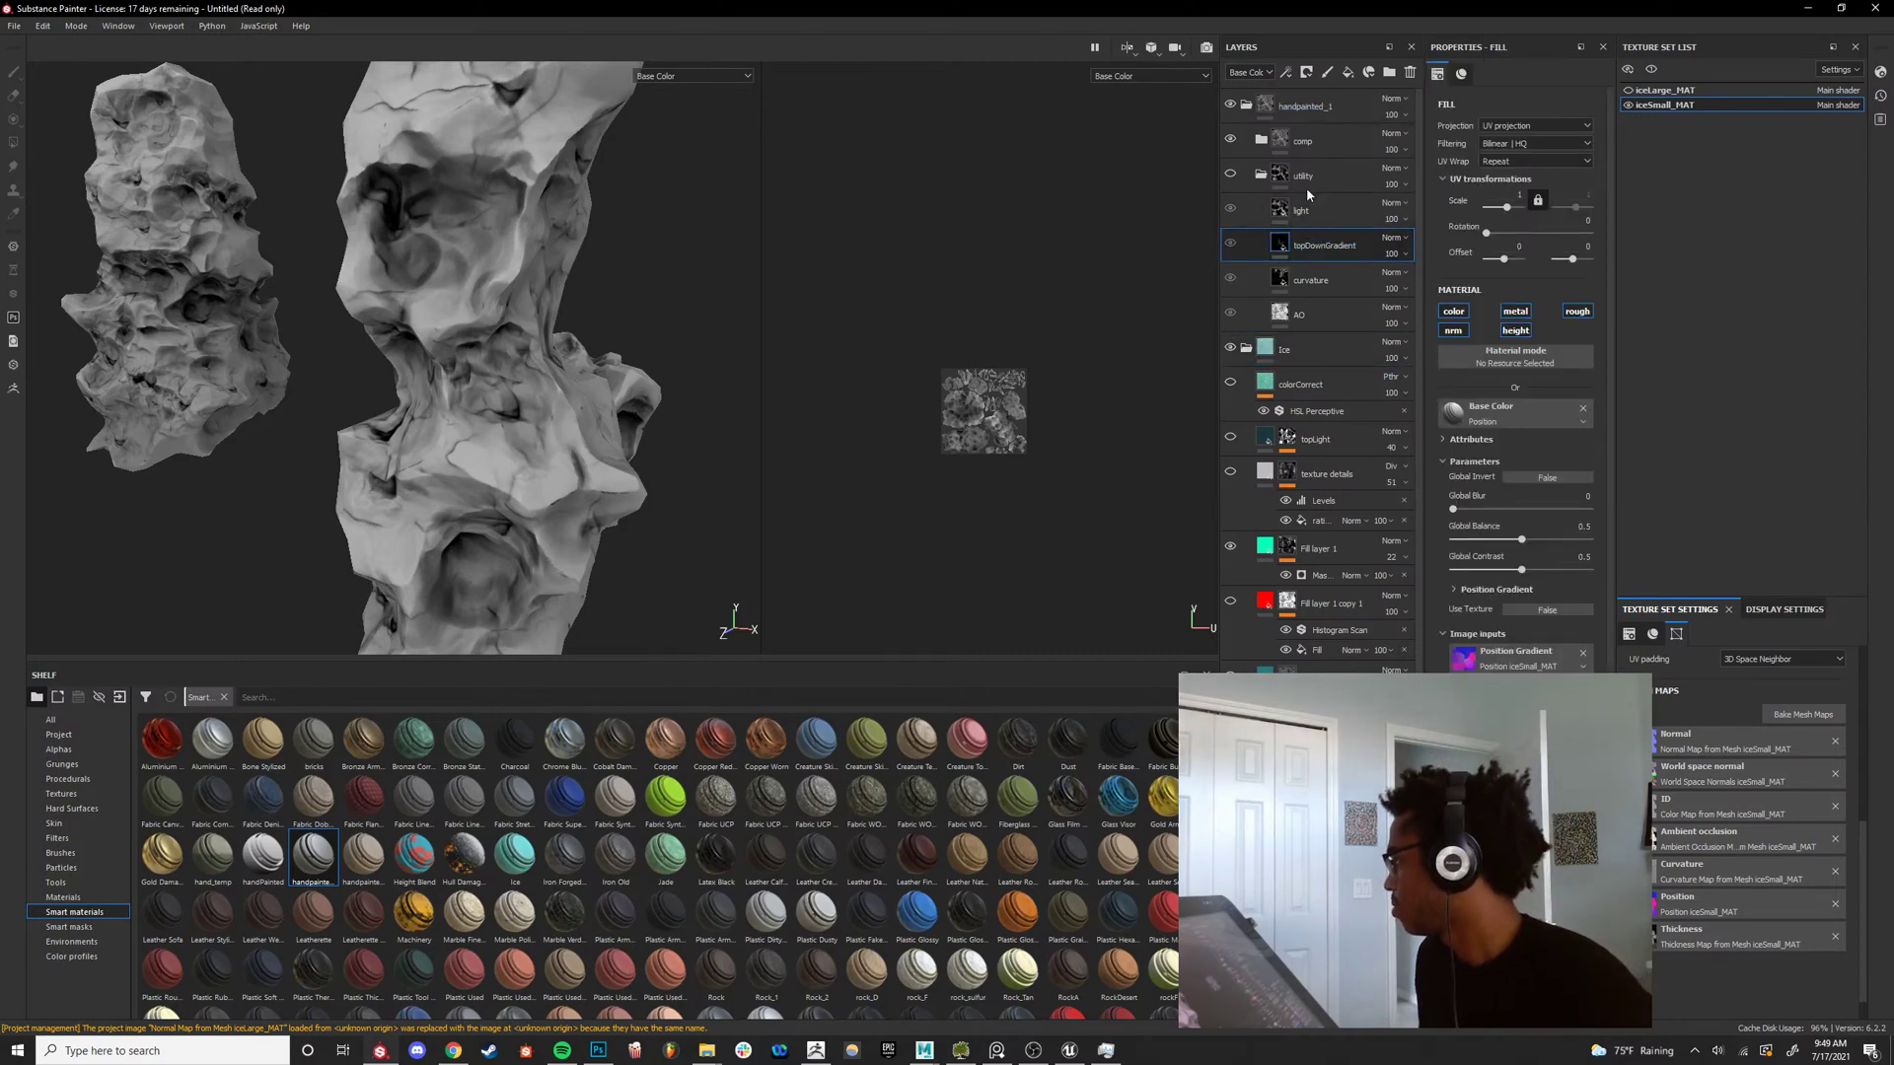
{"action": "left_click", "coordinate": [1322, 110]}
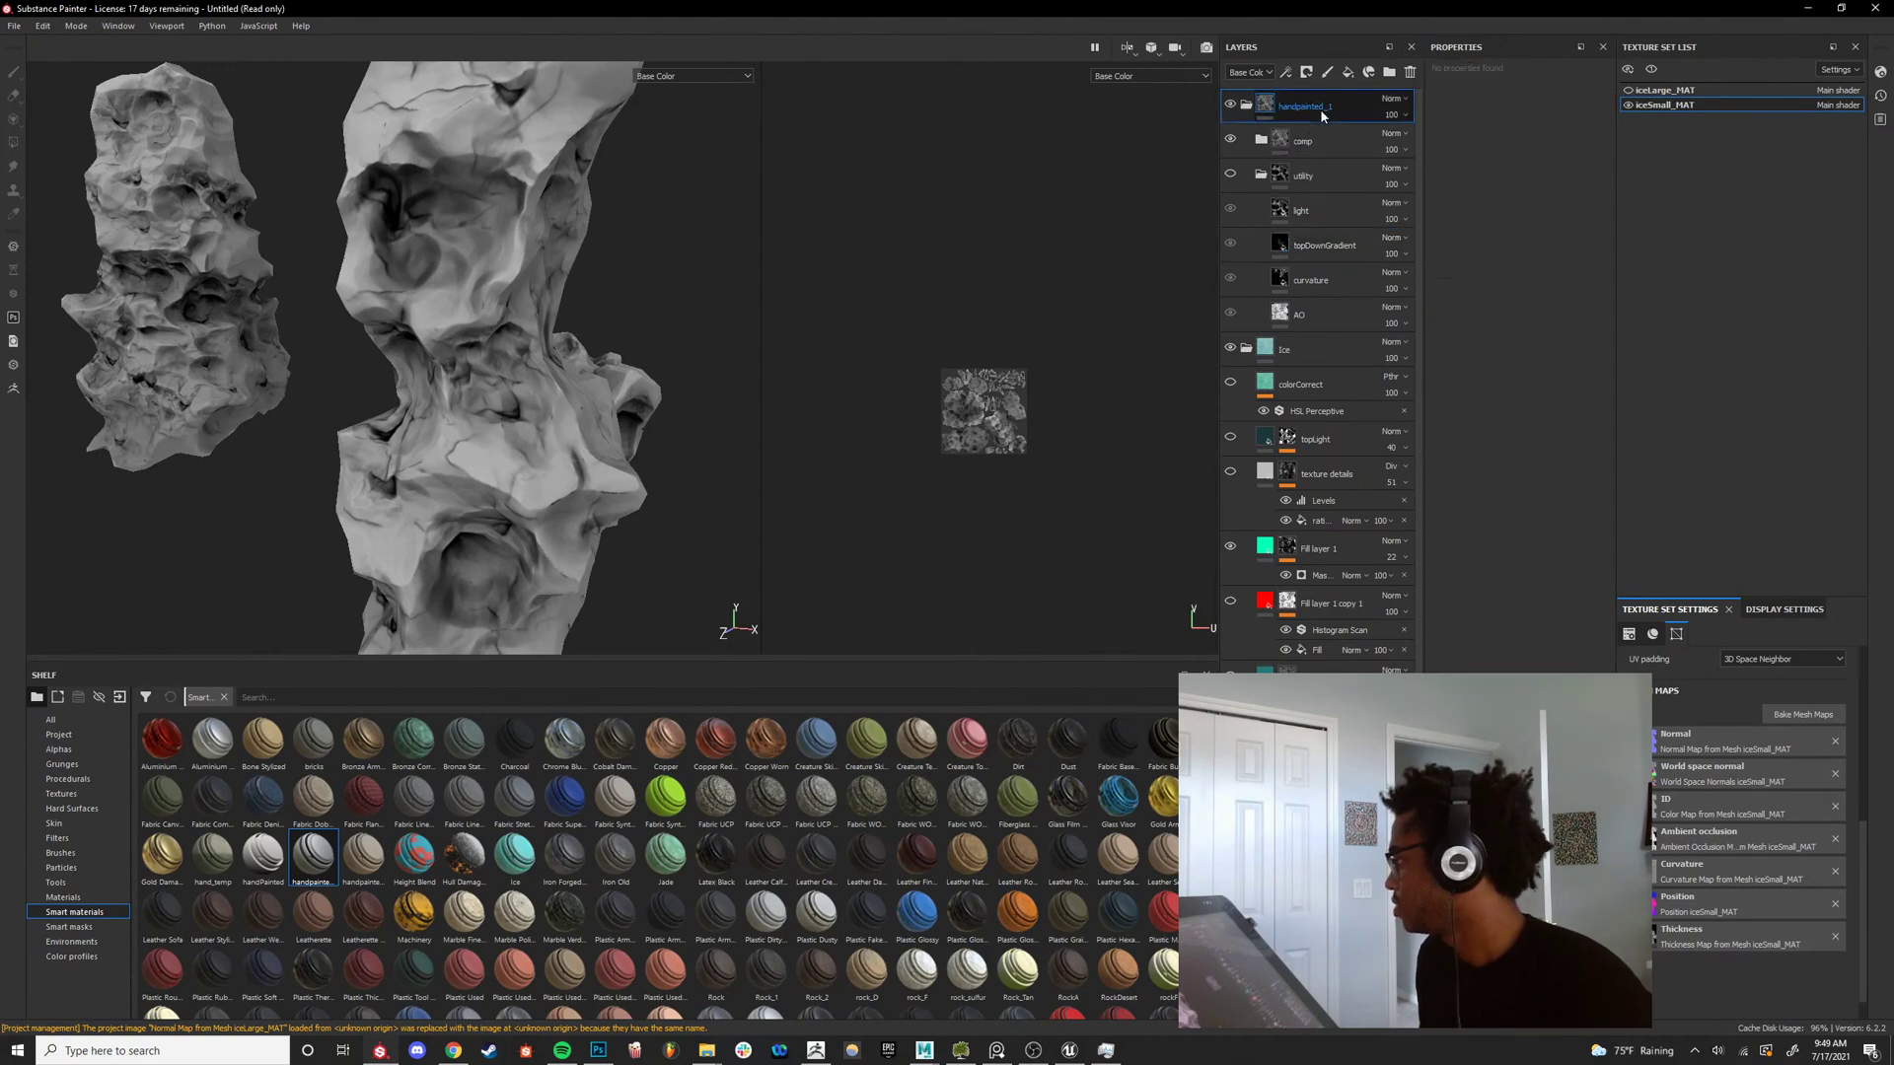
{"action": "key", "text": "Delete"}
Add a fill layer above the Ice folder.
{"action": "left_click", "coordinate": [1347, 72]}
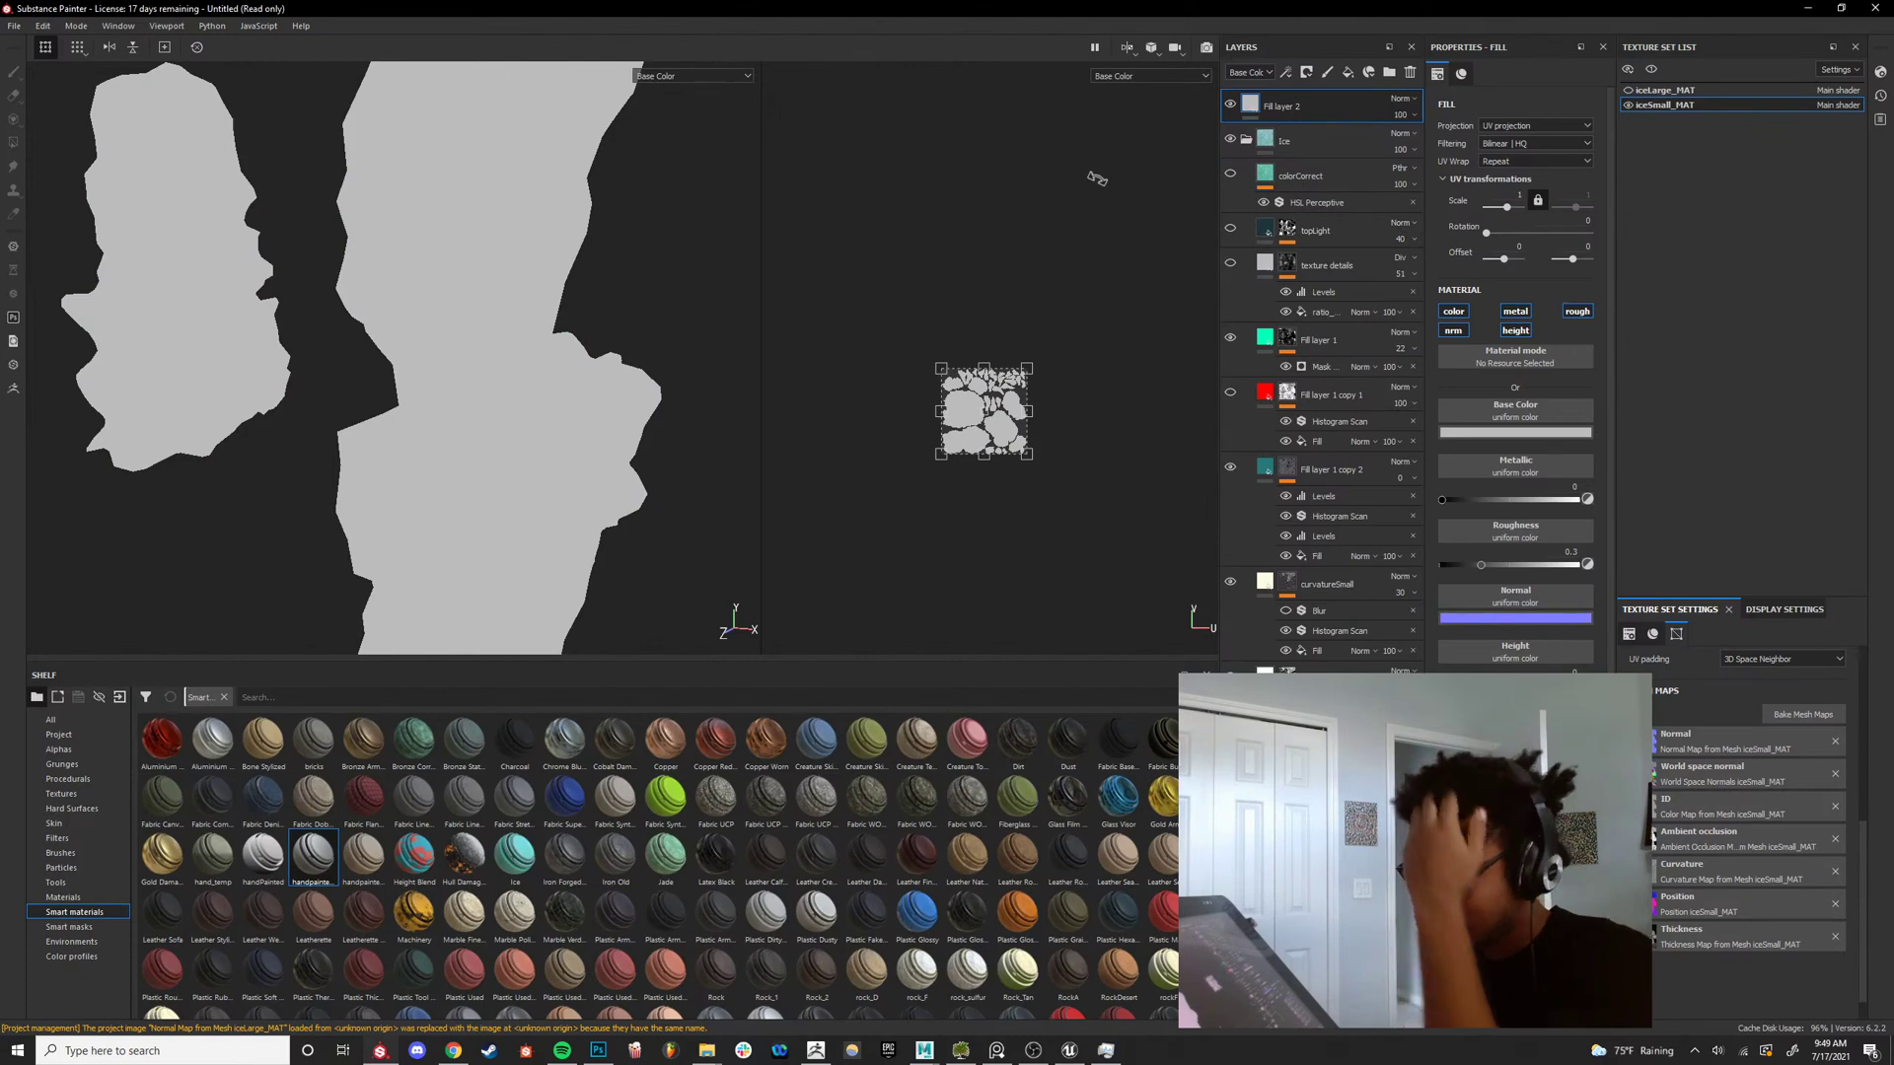
{"action": "left_click", "coordinate": [1495, 418]}
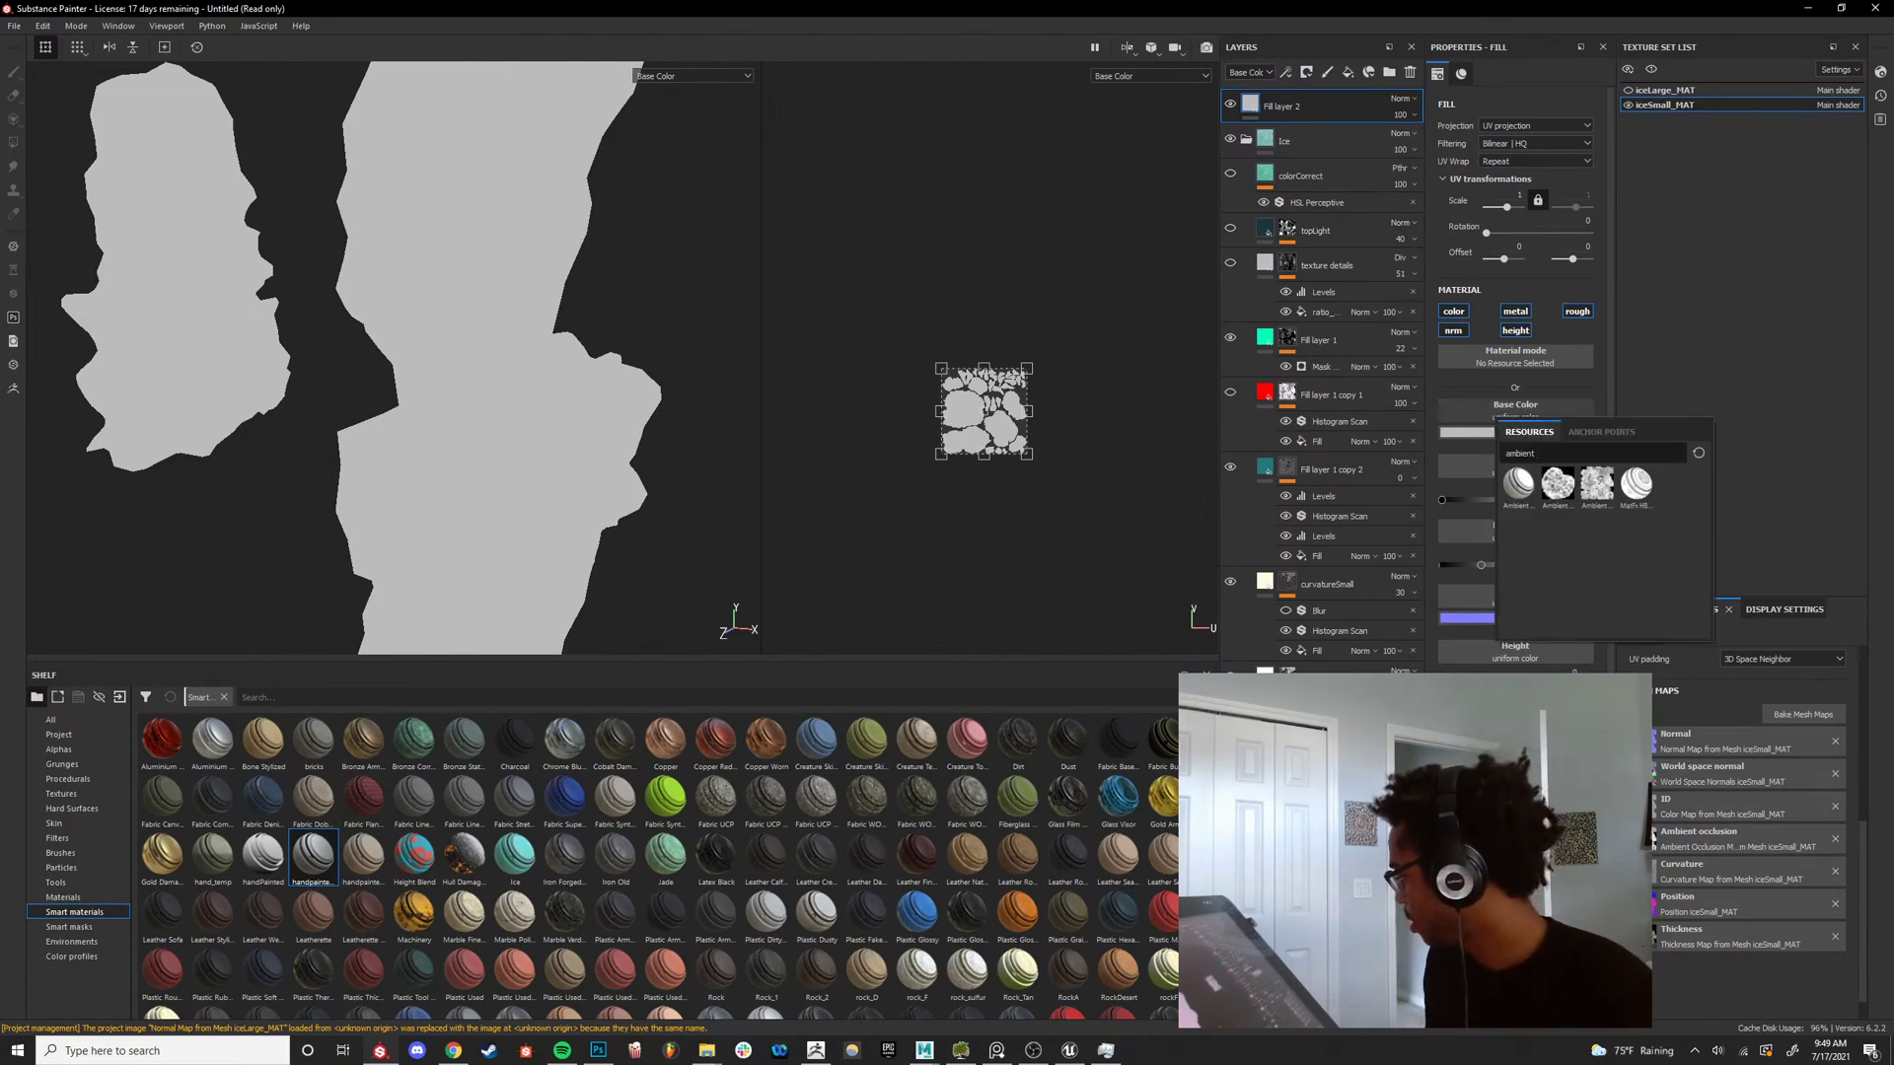
{"action": "left_click", "coordinate": [1306, 72]}
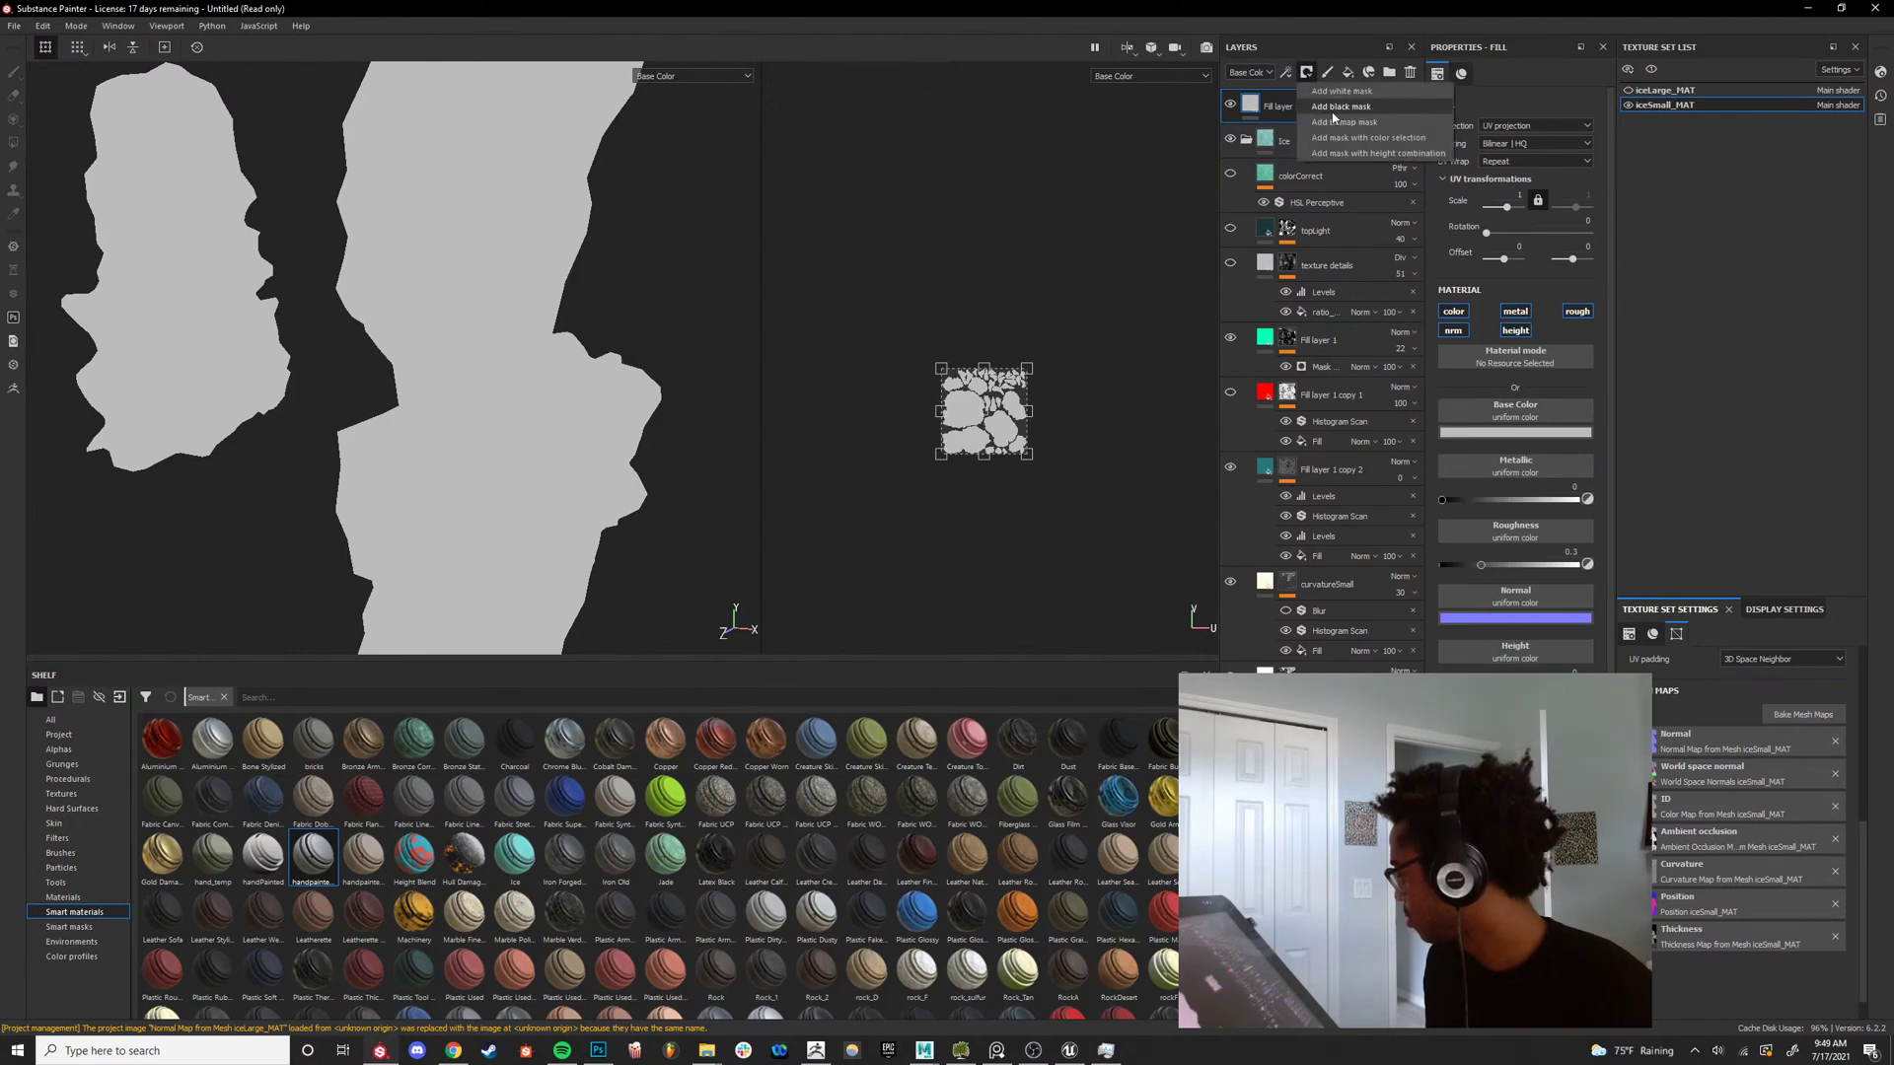
{"action": "left_click", "coordinate": [1322, 39]}
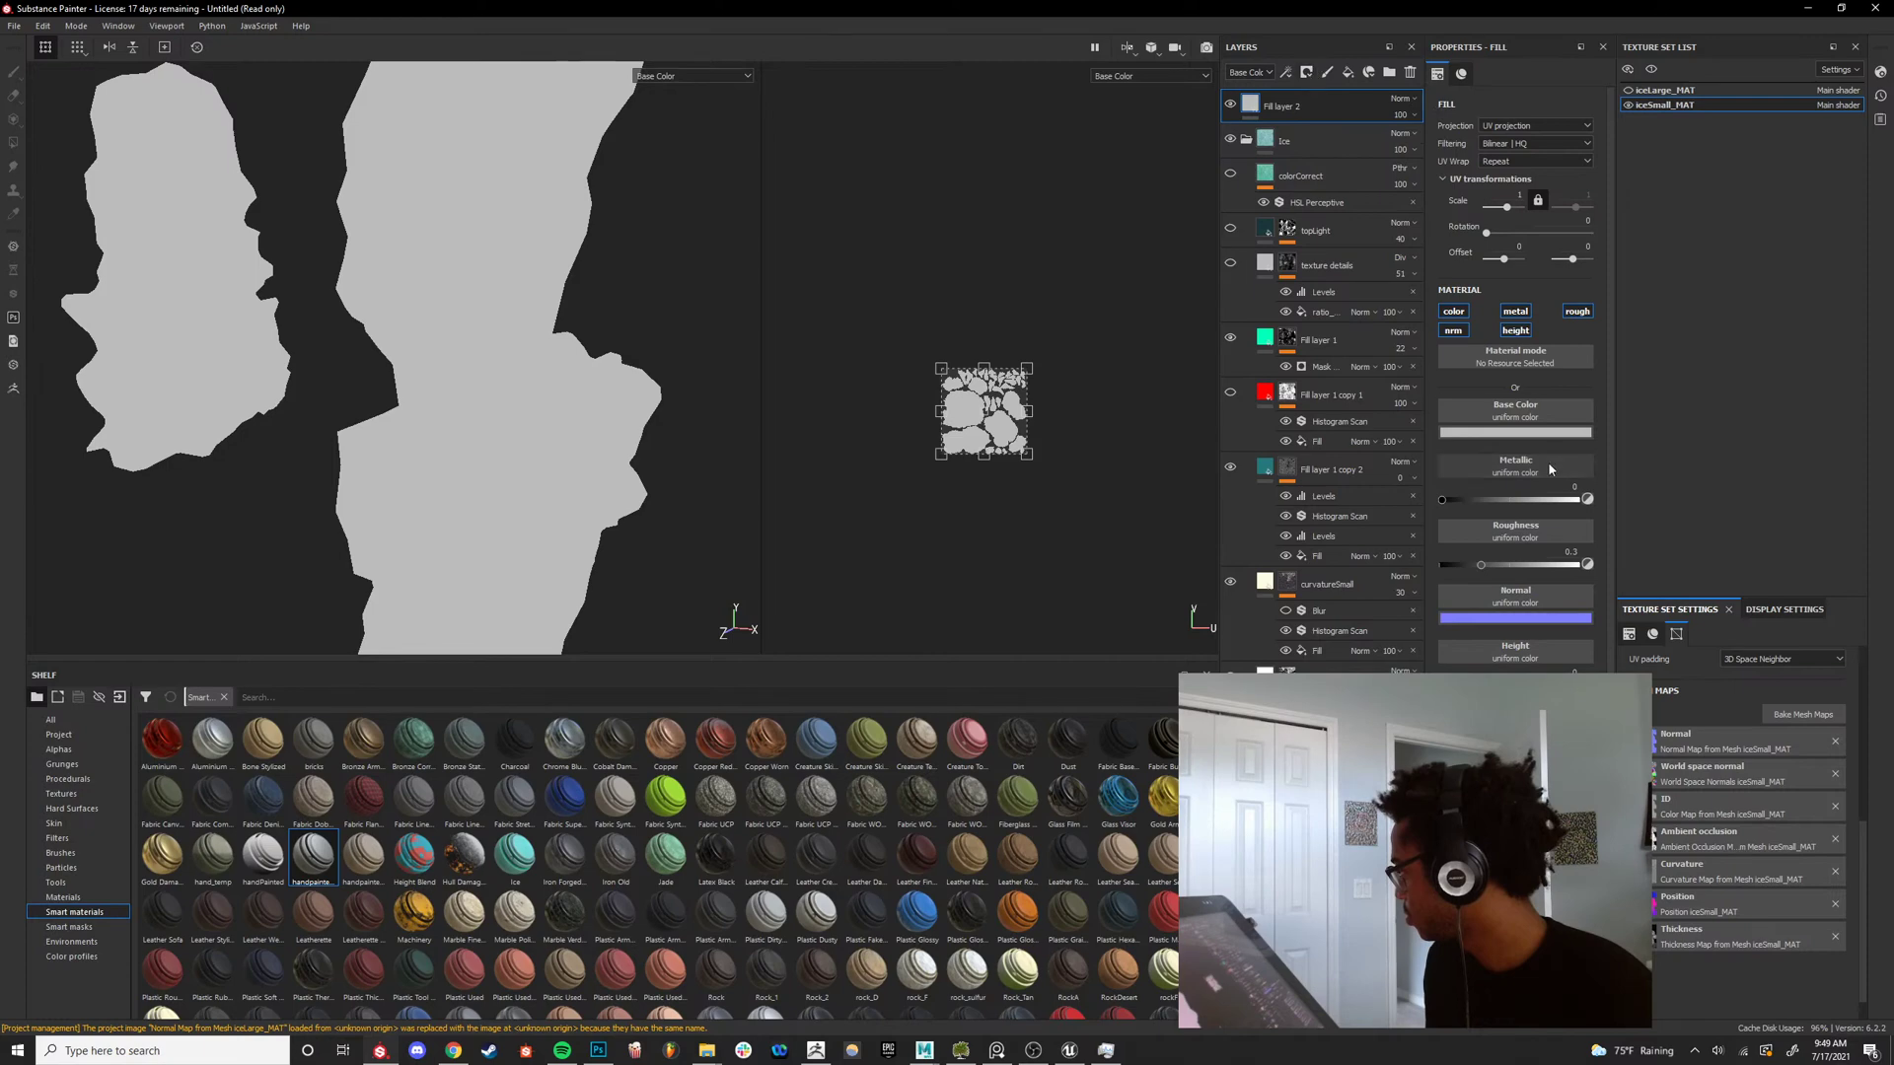
Find the Position resource with the search "posi", assign it to Fill layer 2's base colour, and view the gradient on the columns.
{"action": "left_click", "coordinate": [1503, 416]}
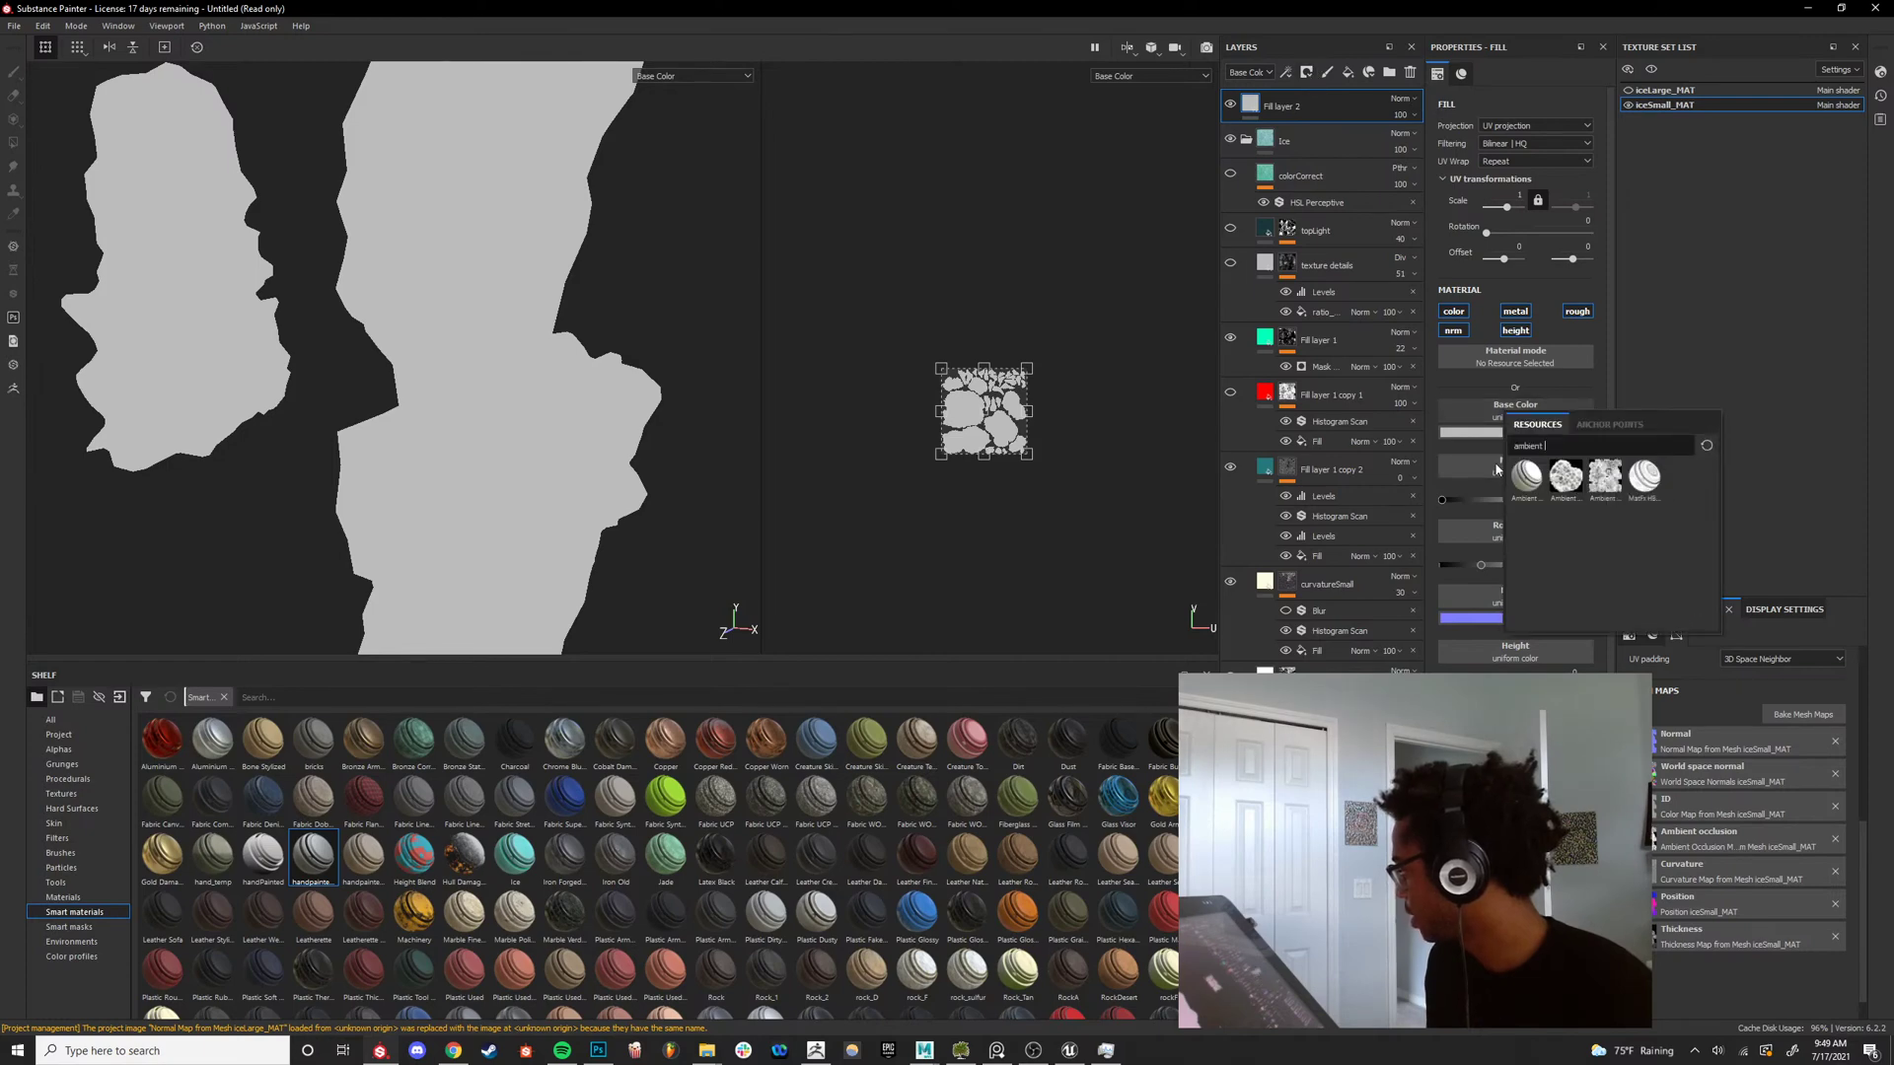
{"action": "key", "text": "BackSpace"}
{"action": "key", "text": "BackSpace"}
{"action": "key", "text": "BackSpace"}
{"action": "key", "text": "BackSpace"}
{"action": "key", "text": "BackSpace"}
{"action": "key", "text": "BackSpace"}
{"action": "key", "text": "BackSpace"}
{"action": "type", "text": "pos"}
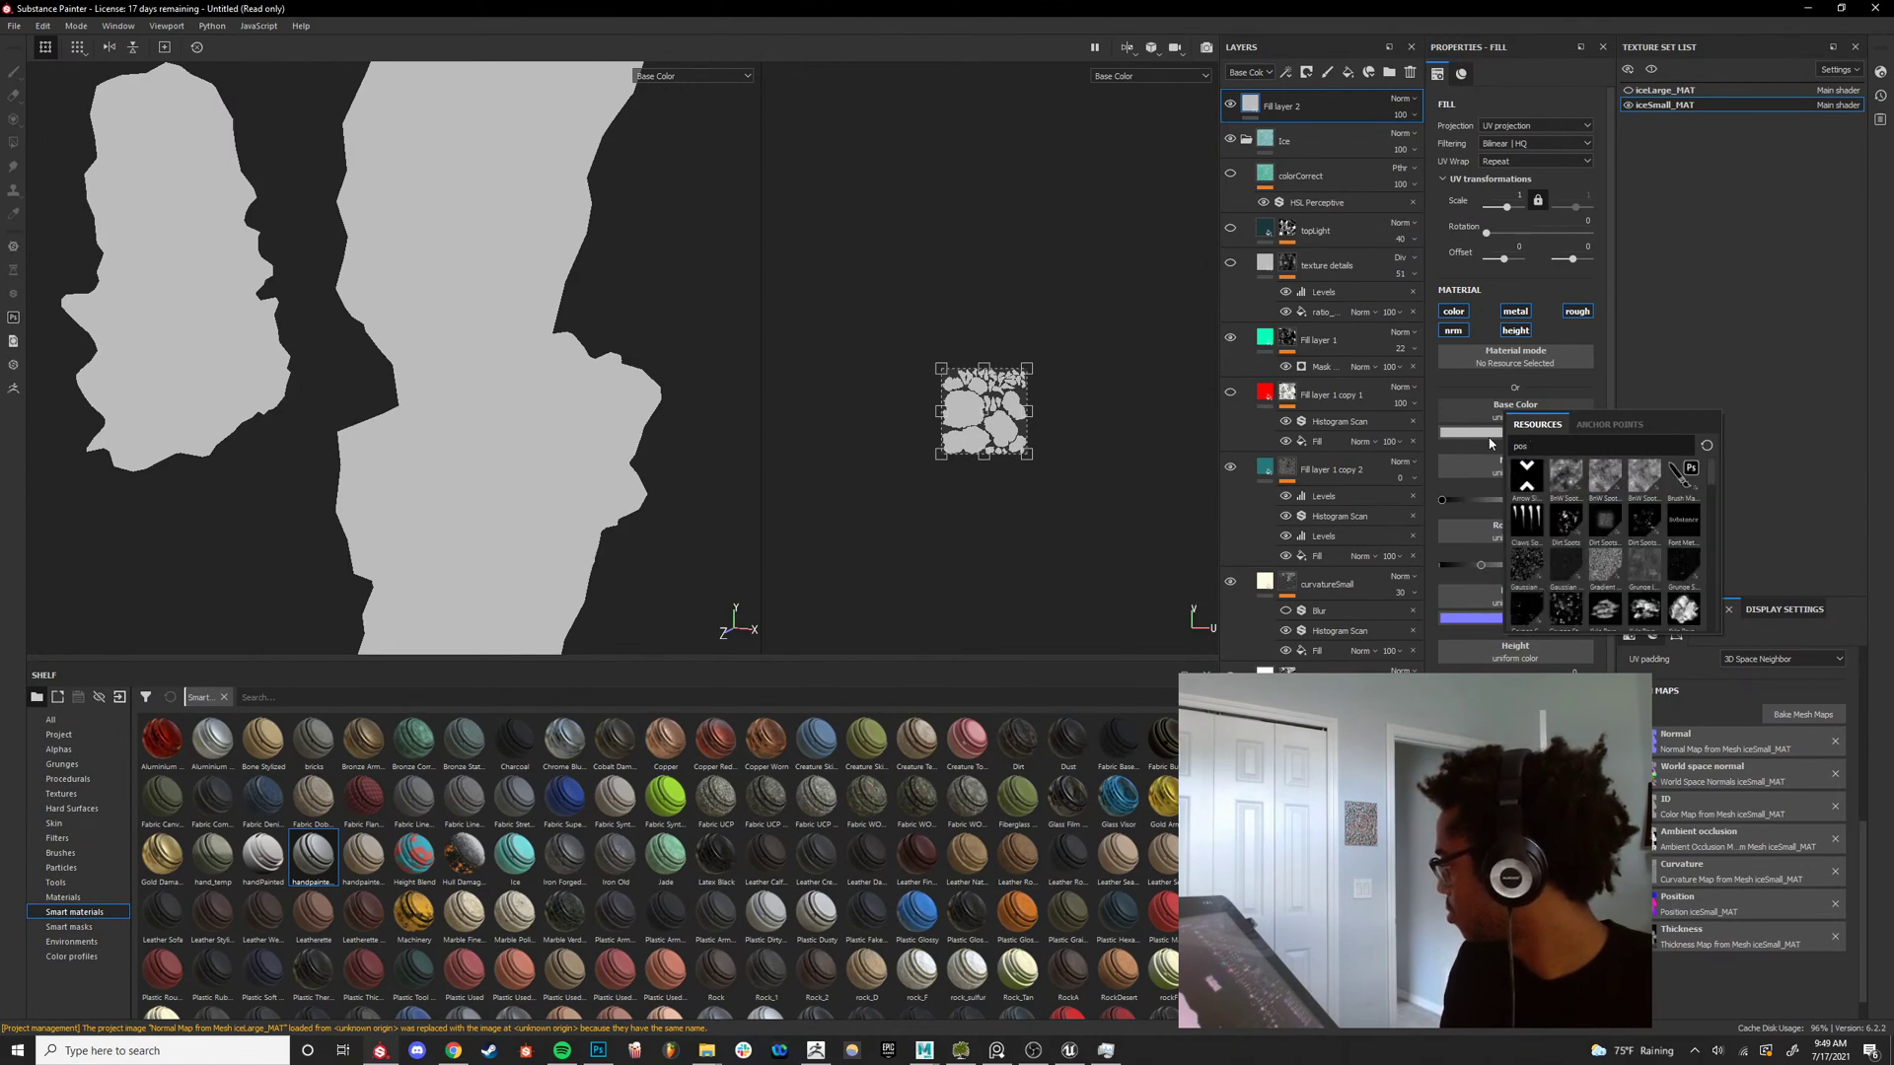
{"action": "type", "text": "i"}
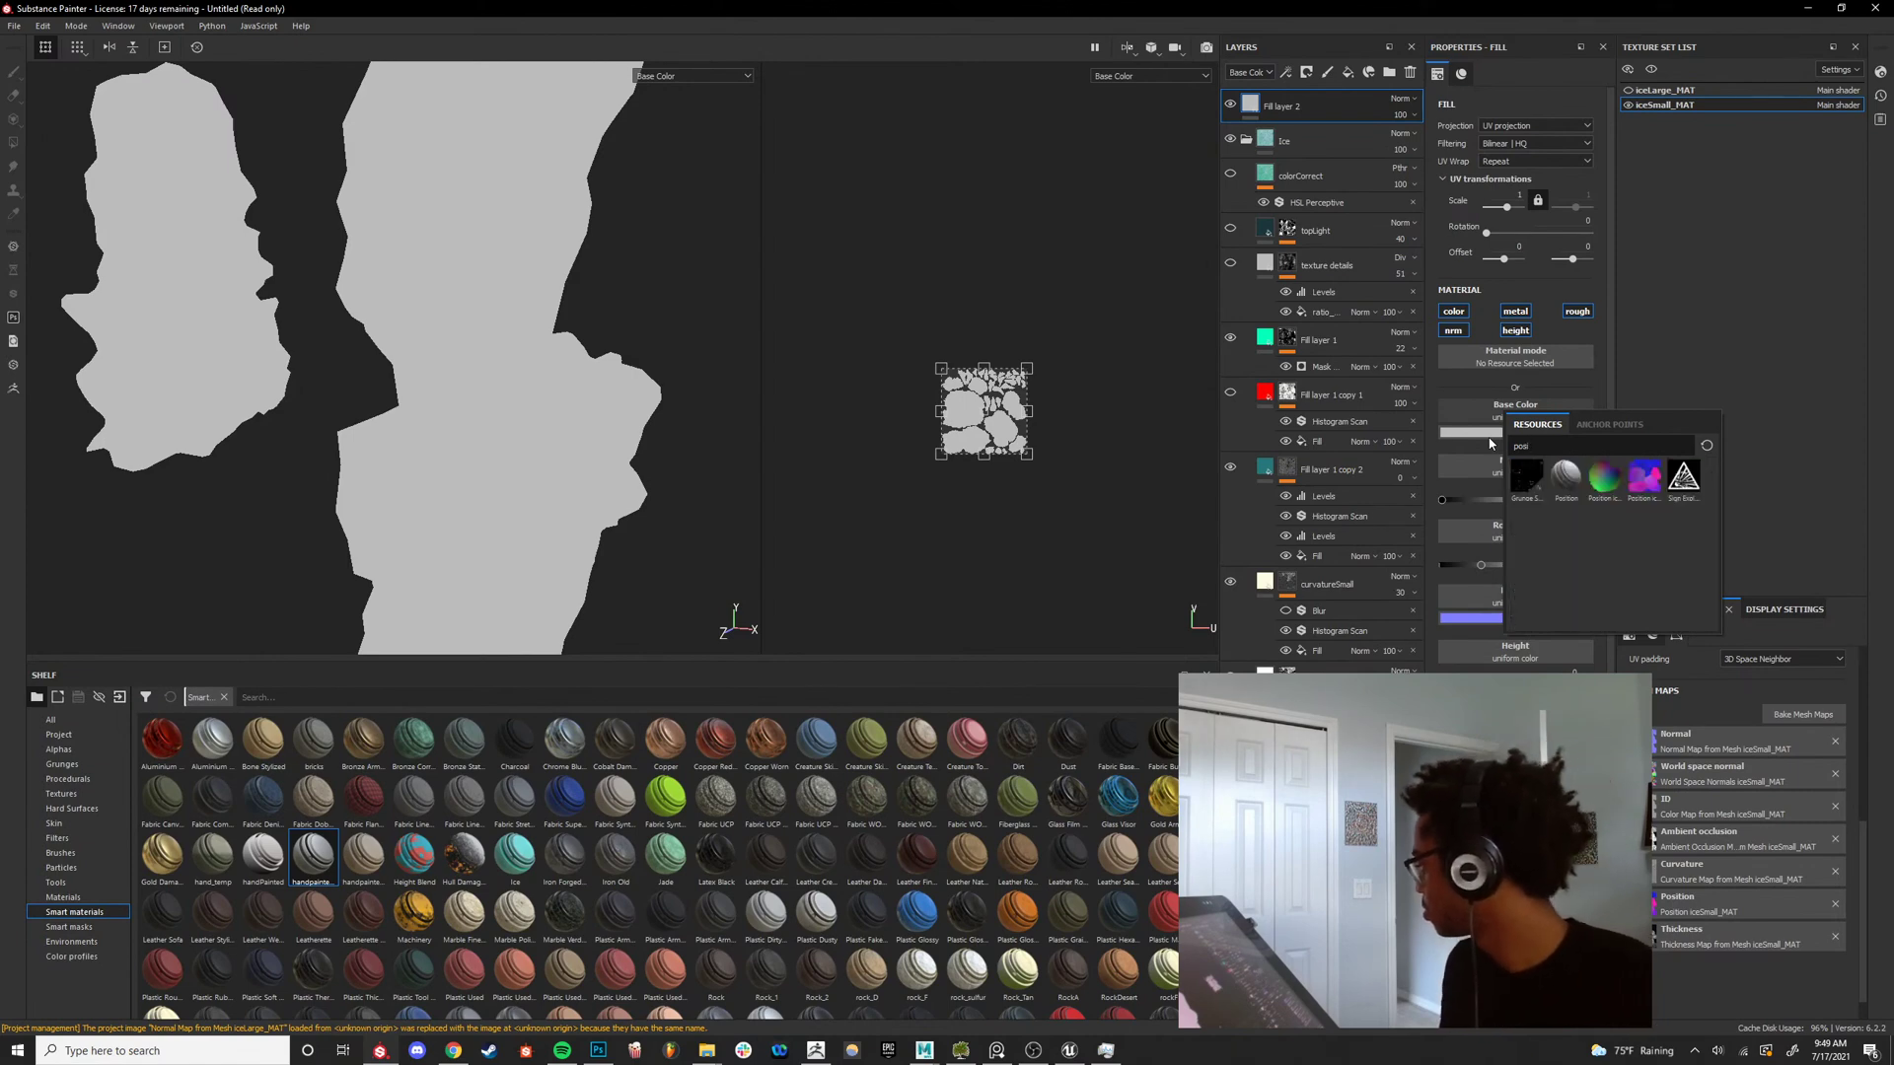
{"action": "left_click", "coordinate": [1570, 486]}
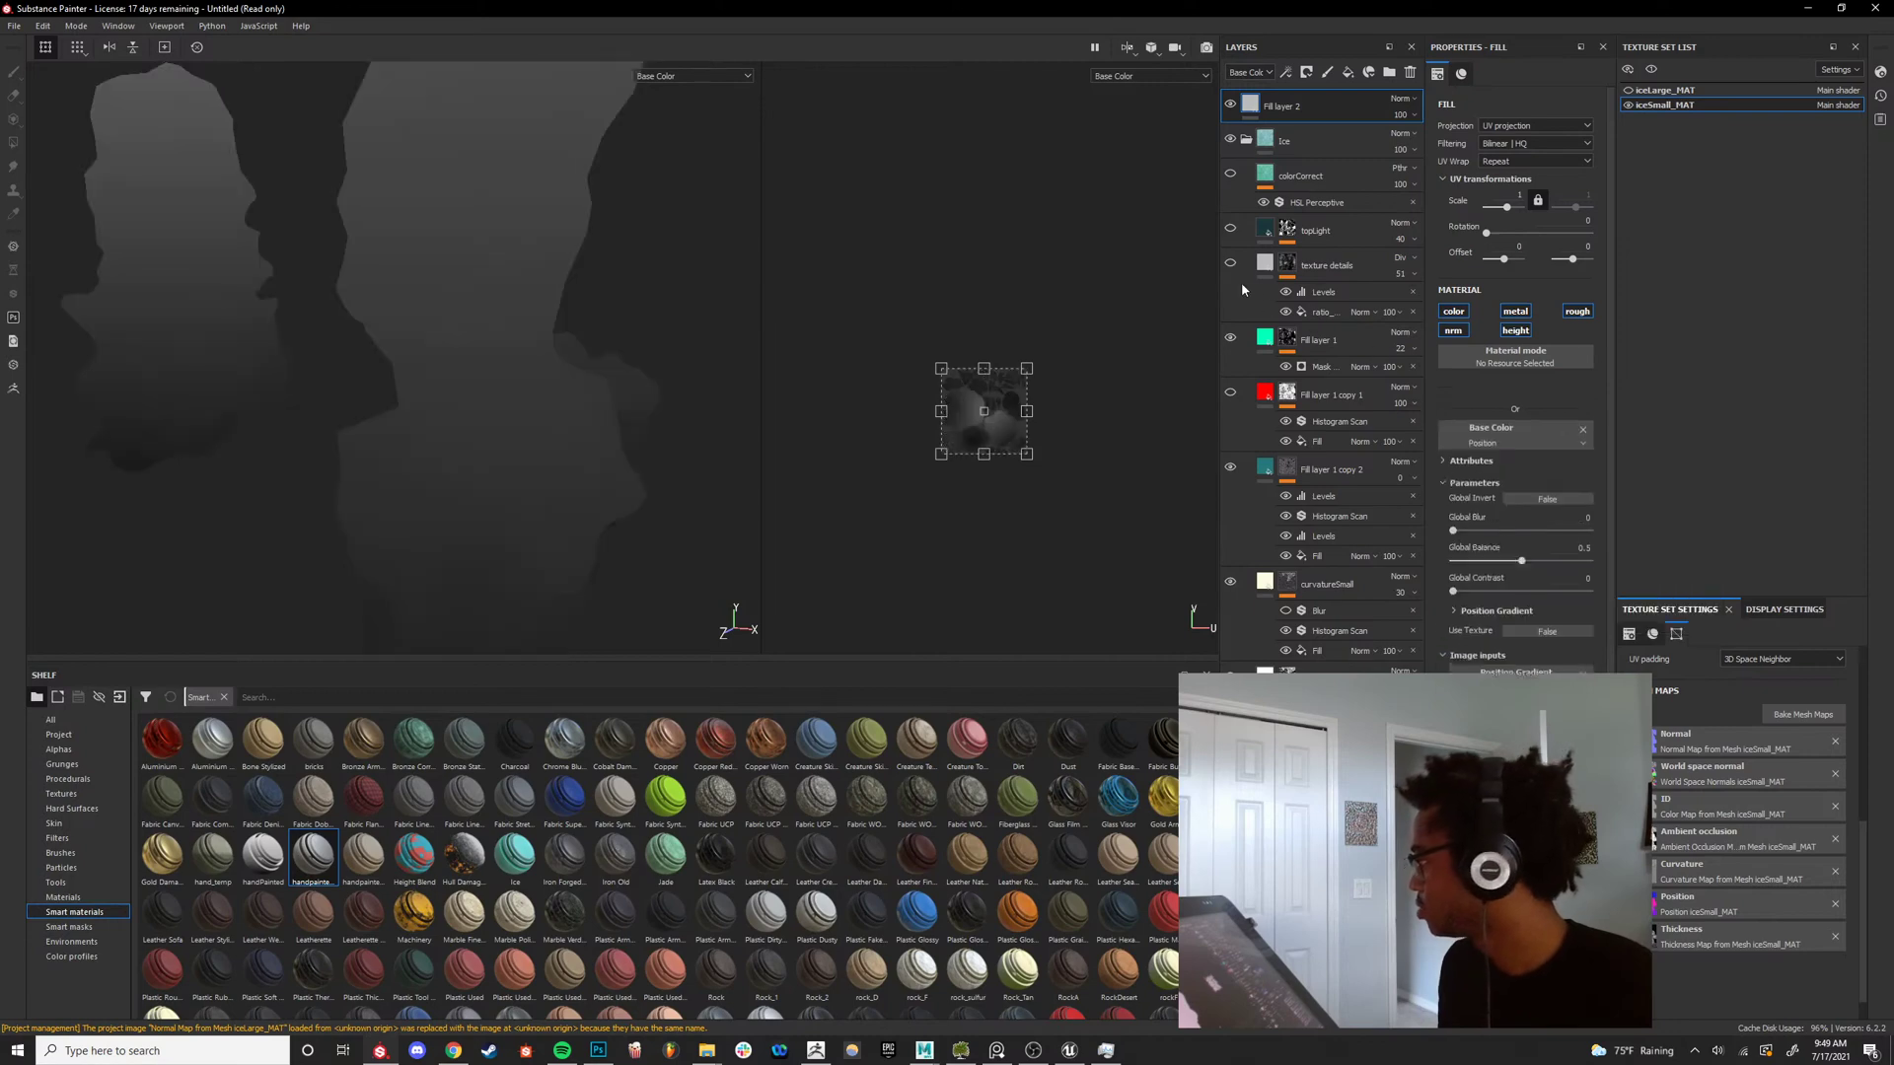
{"action": "left_click_drag", "start_coordinate": [487, 328], "coordinate": [563, 466], "text": "alt"}
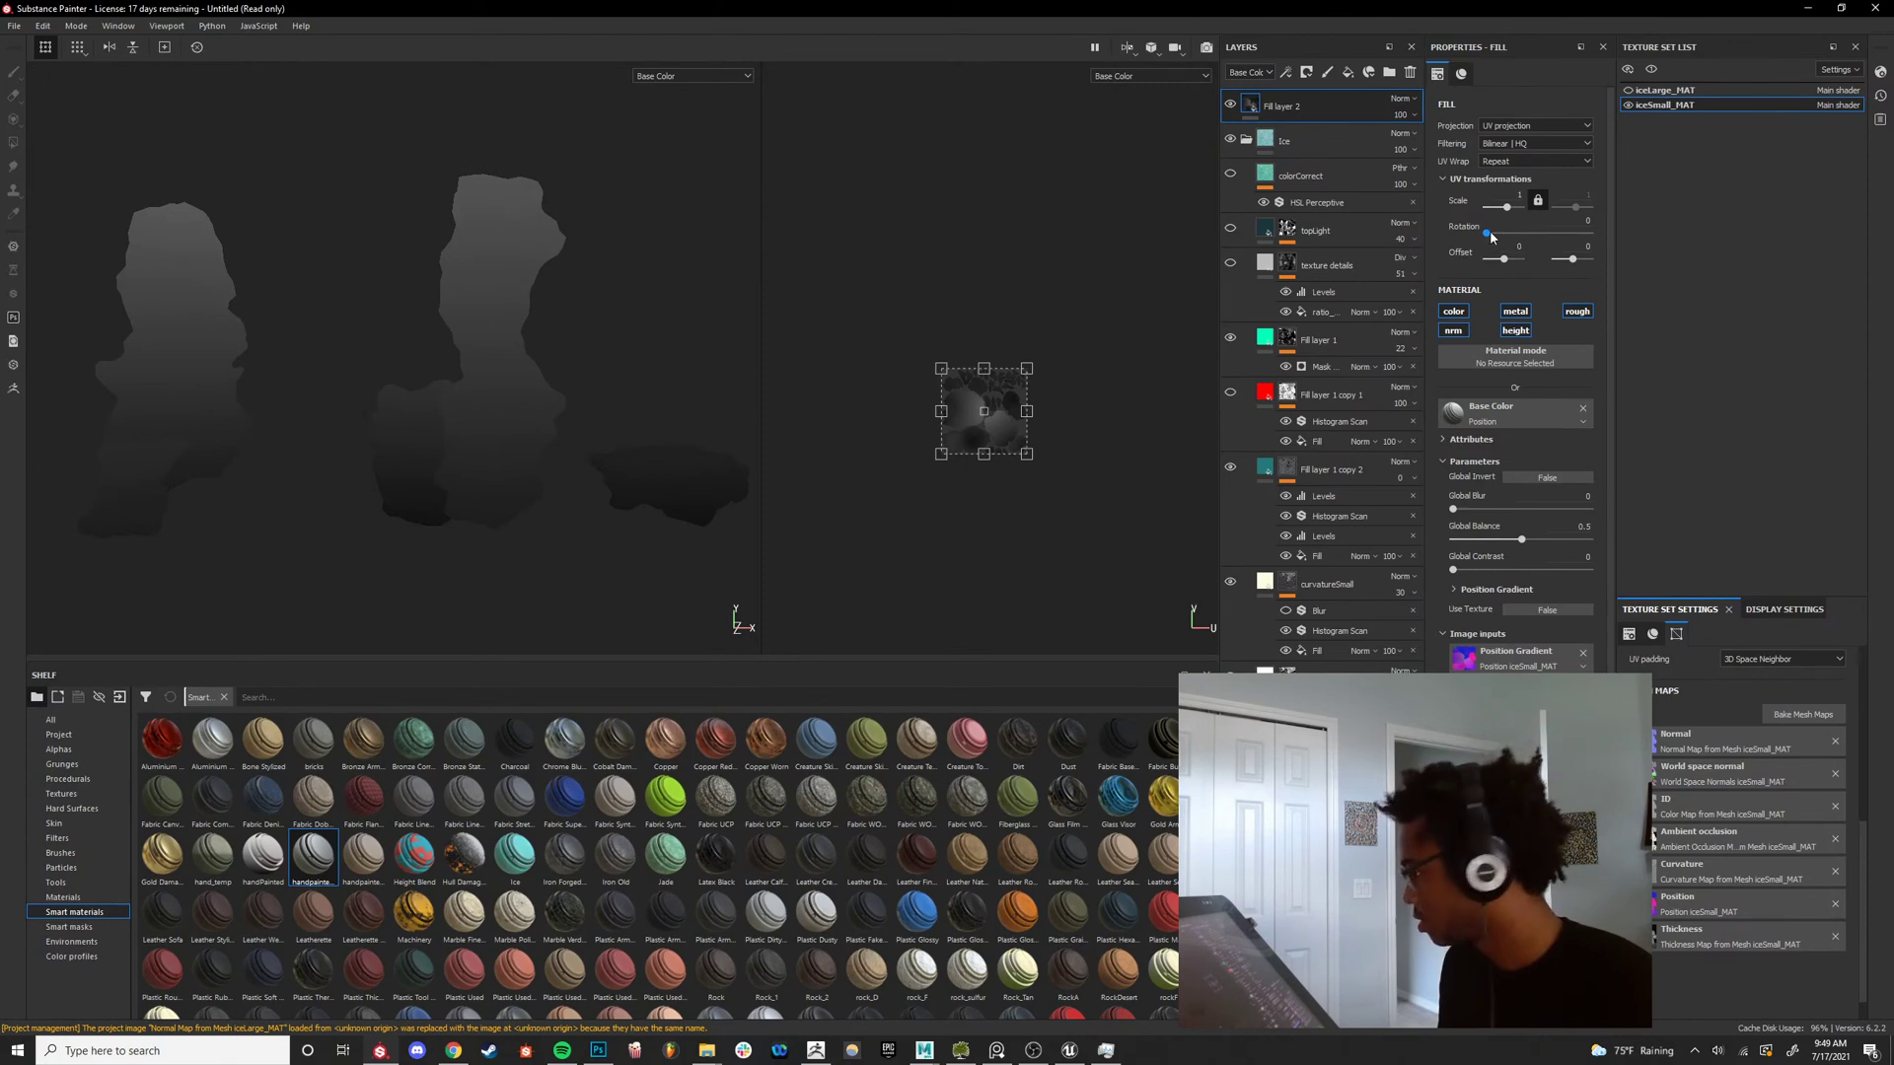
Try a higher UV rotation and a higher global blur on Fill layer 2, undoing each change.
{"action": "left_click_drag", "start_coordinate": [1489, 232], "coordinate": [1517, 233]}
{"action": "key", "text": "ctrl+z"}
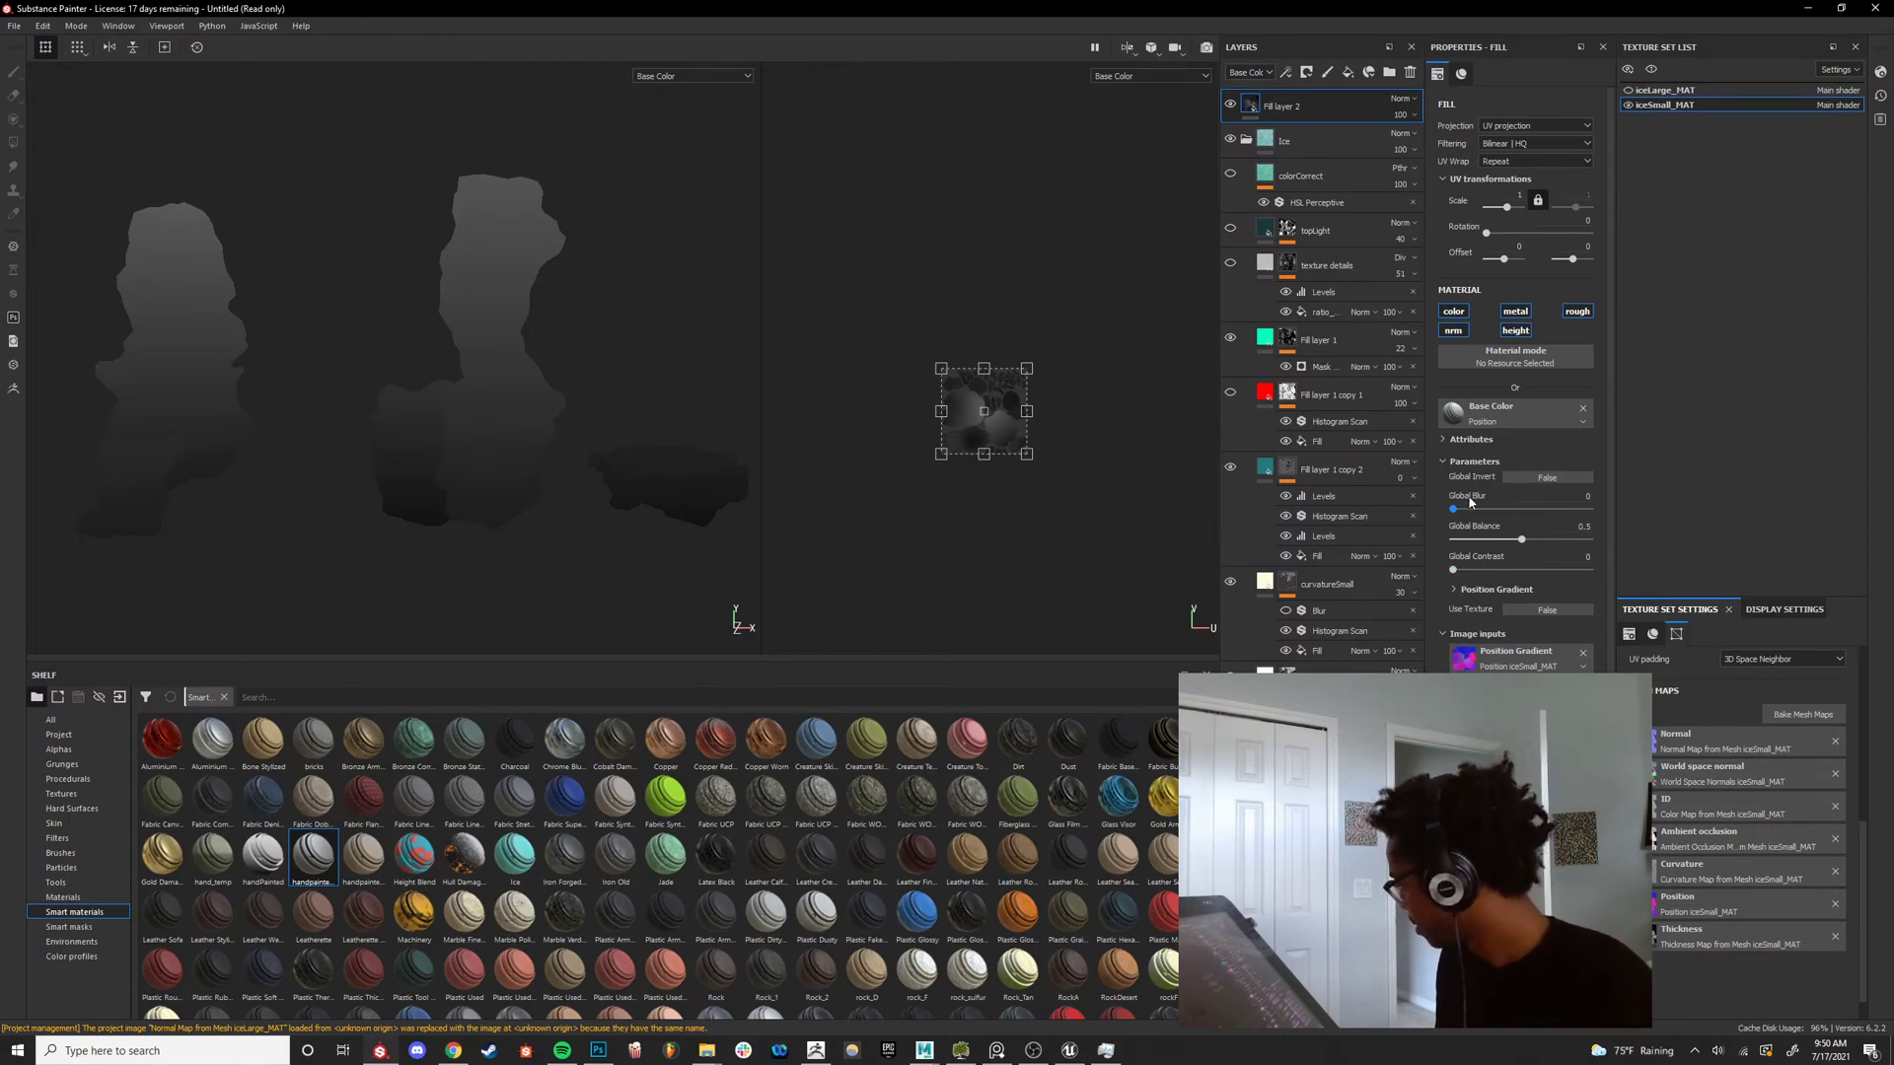
{"action": "left_click_drag", "start_coordinate": [1459, 509], "coordinate": [1506, 510]}
{"action": "key", "text": "ctrl+z"}
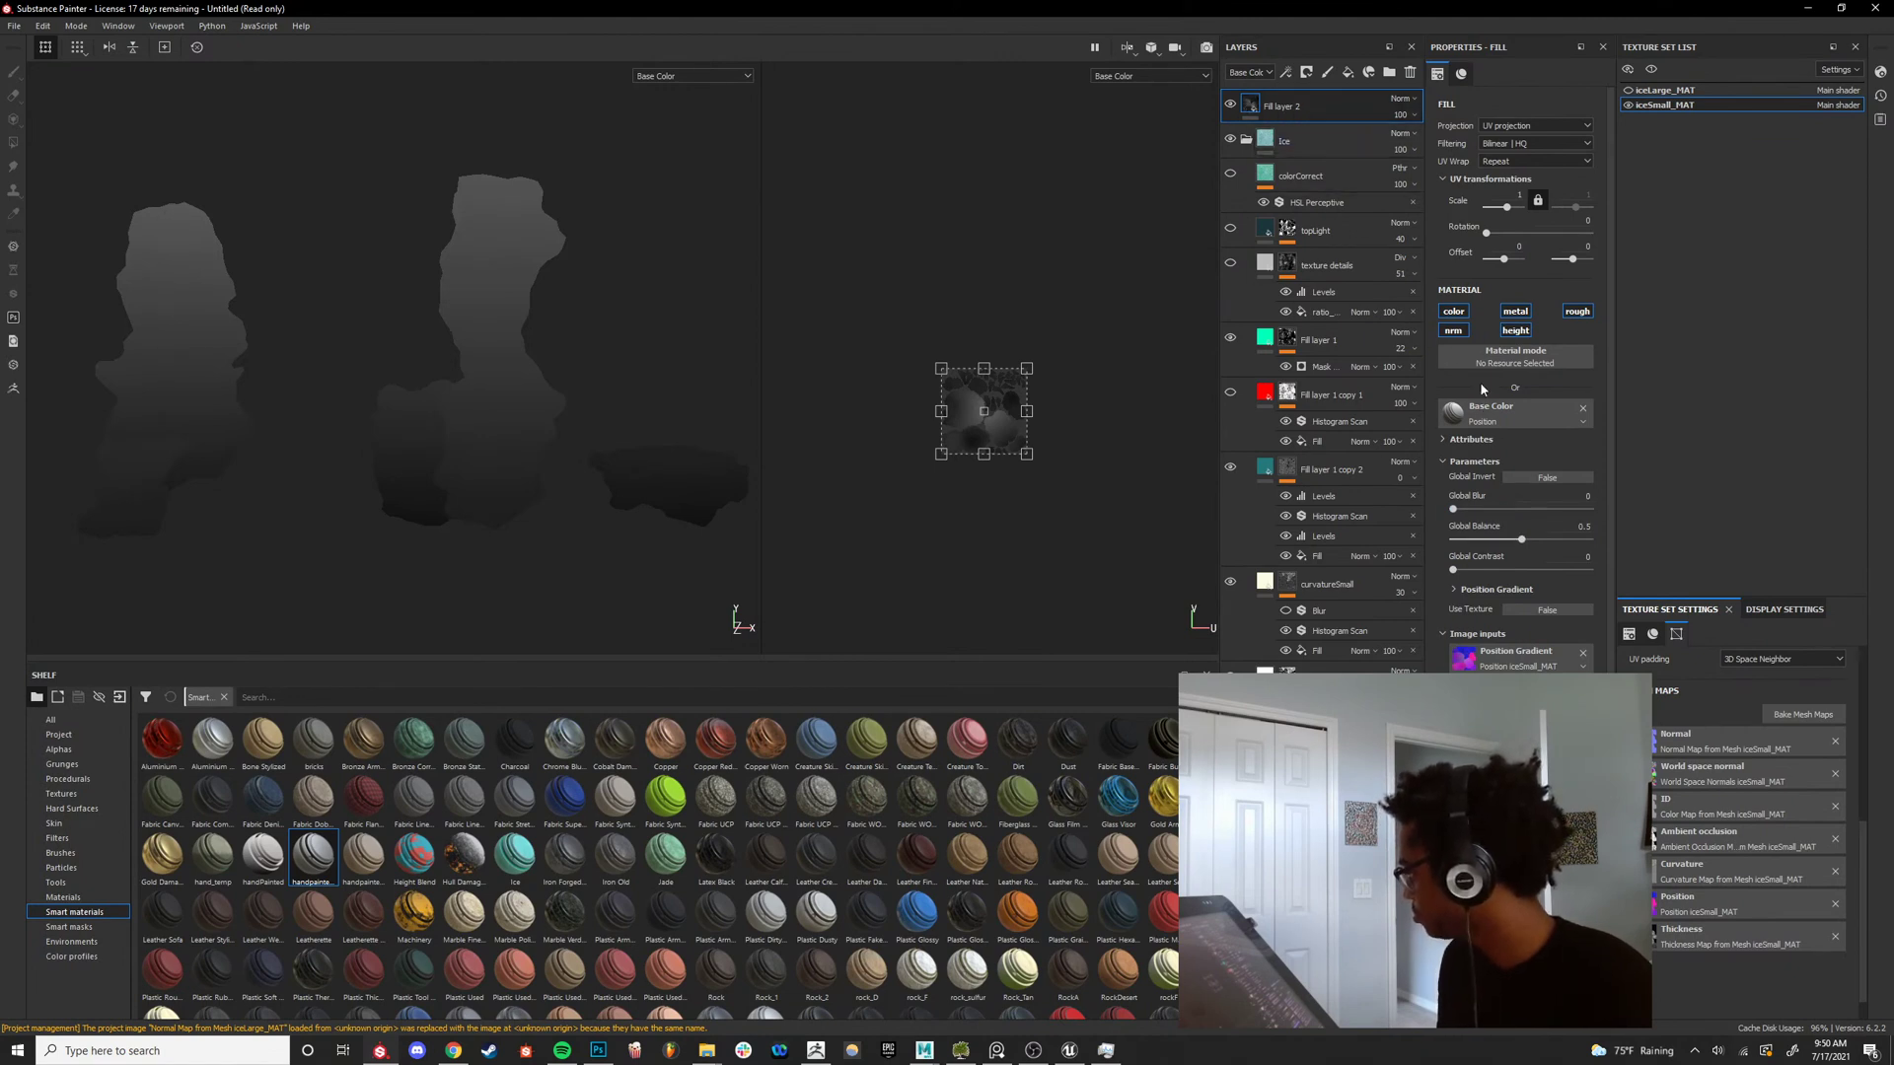
Set the Position map's global contrast to 0.5 and global balance to 0.83, and check the gradient across the ice formations.
{"action": "left_click", "coordinate": [1484, 410]}
{"action": "left_click", "coordinate": [1447, 443]}
{"action": "left_click", "coordinate": [1446, 440]}
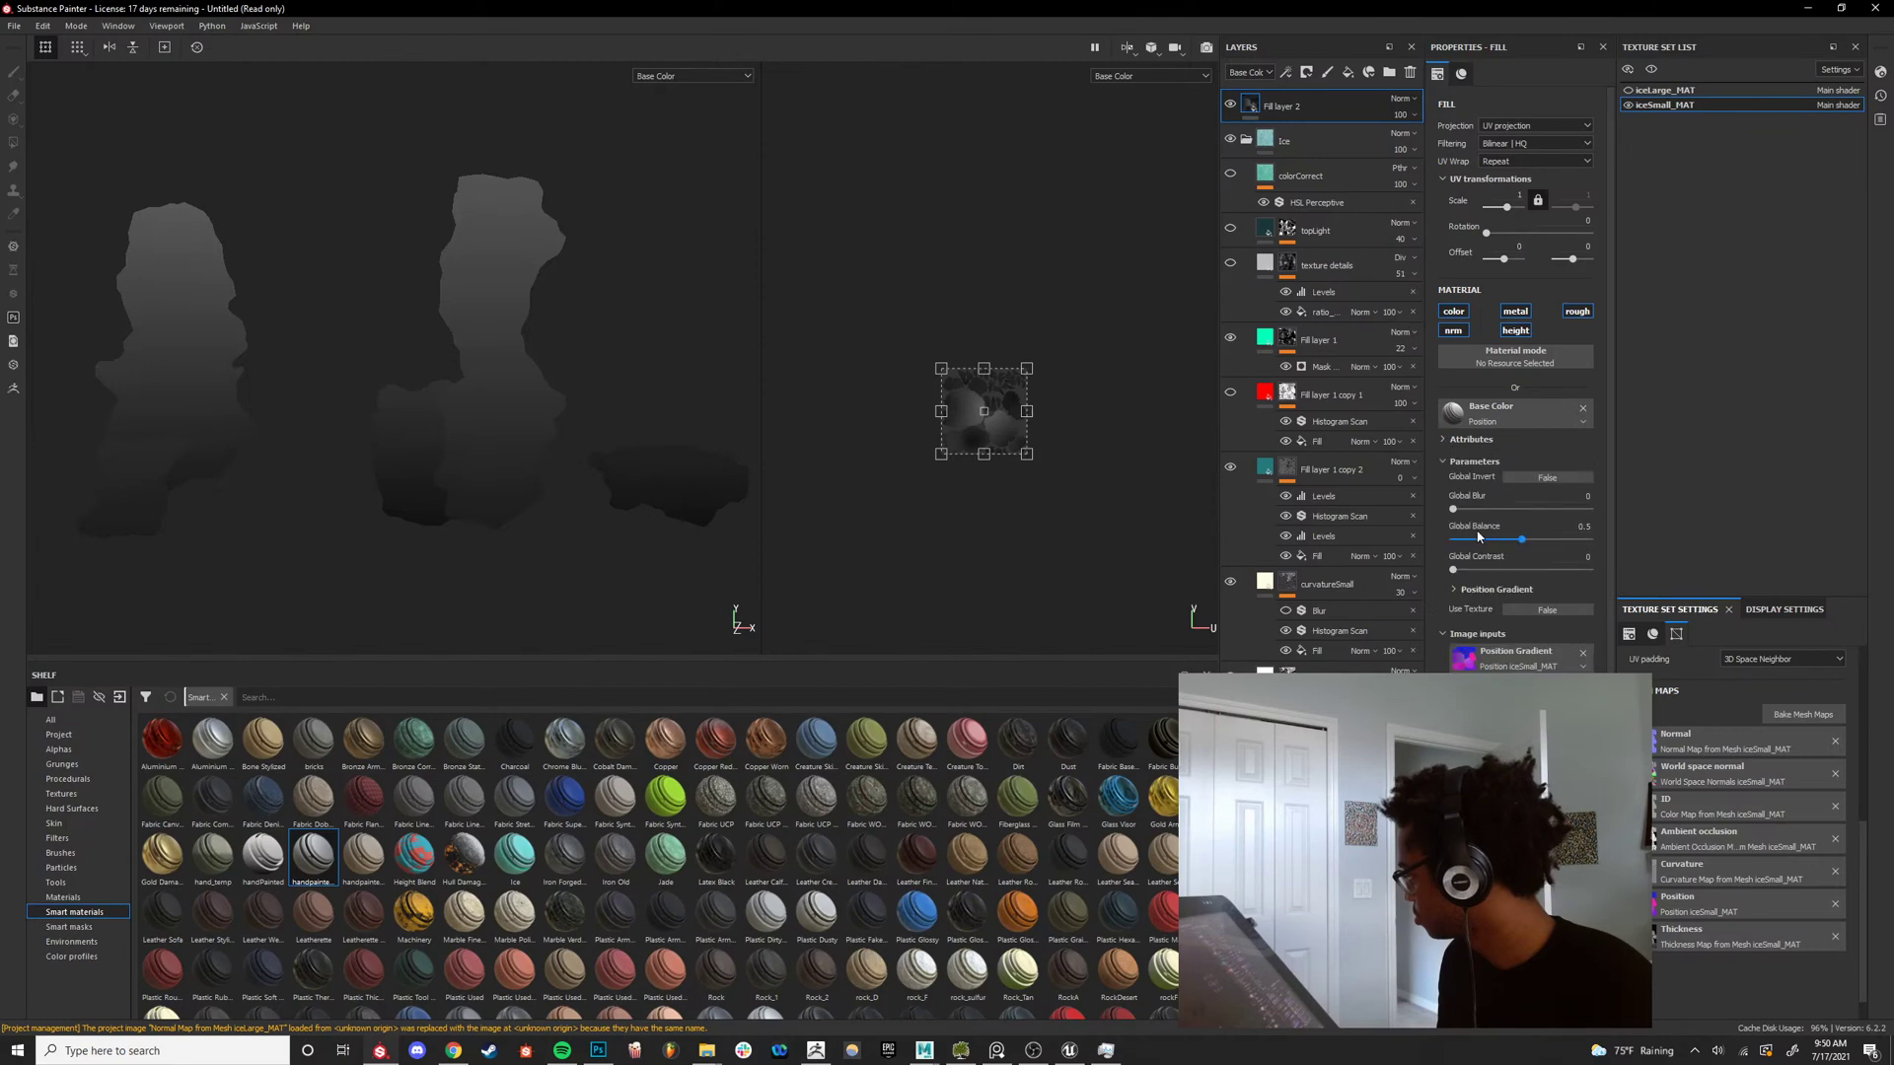
{"action": "left_click_drag", "start_coordinate": [1477, 571], "coordinate": [1641, 573]}
{"action": "left_click_drag", "start_coordinate": [1522, 540], "coordinate": [1519, 591]}
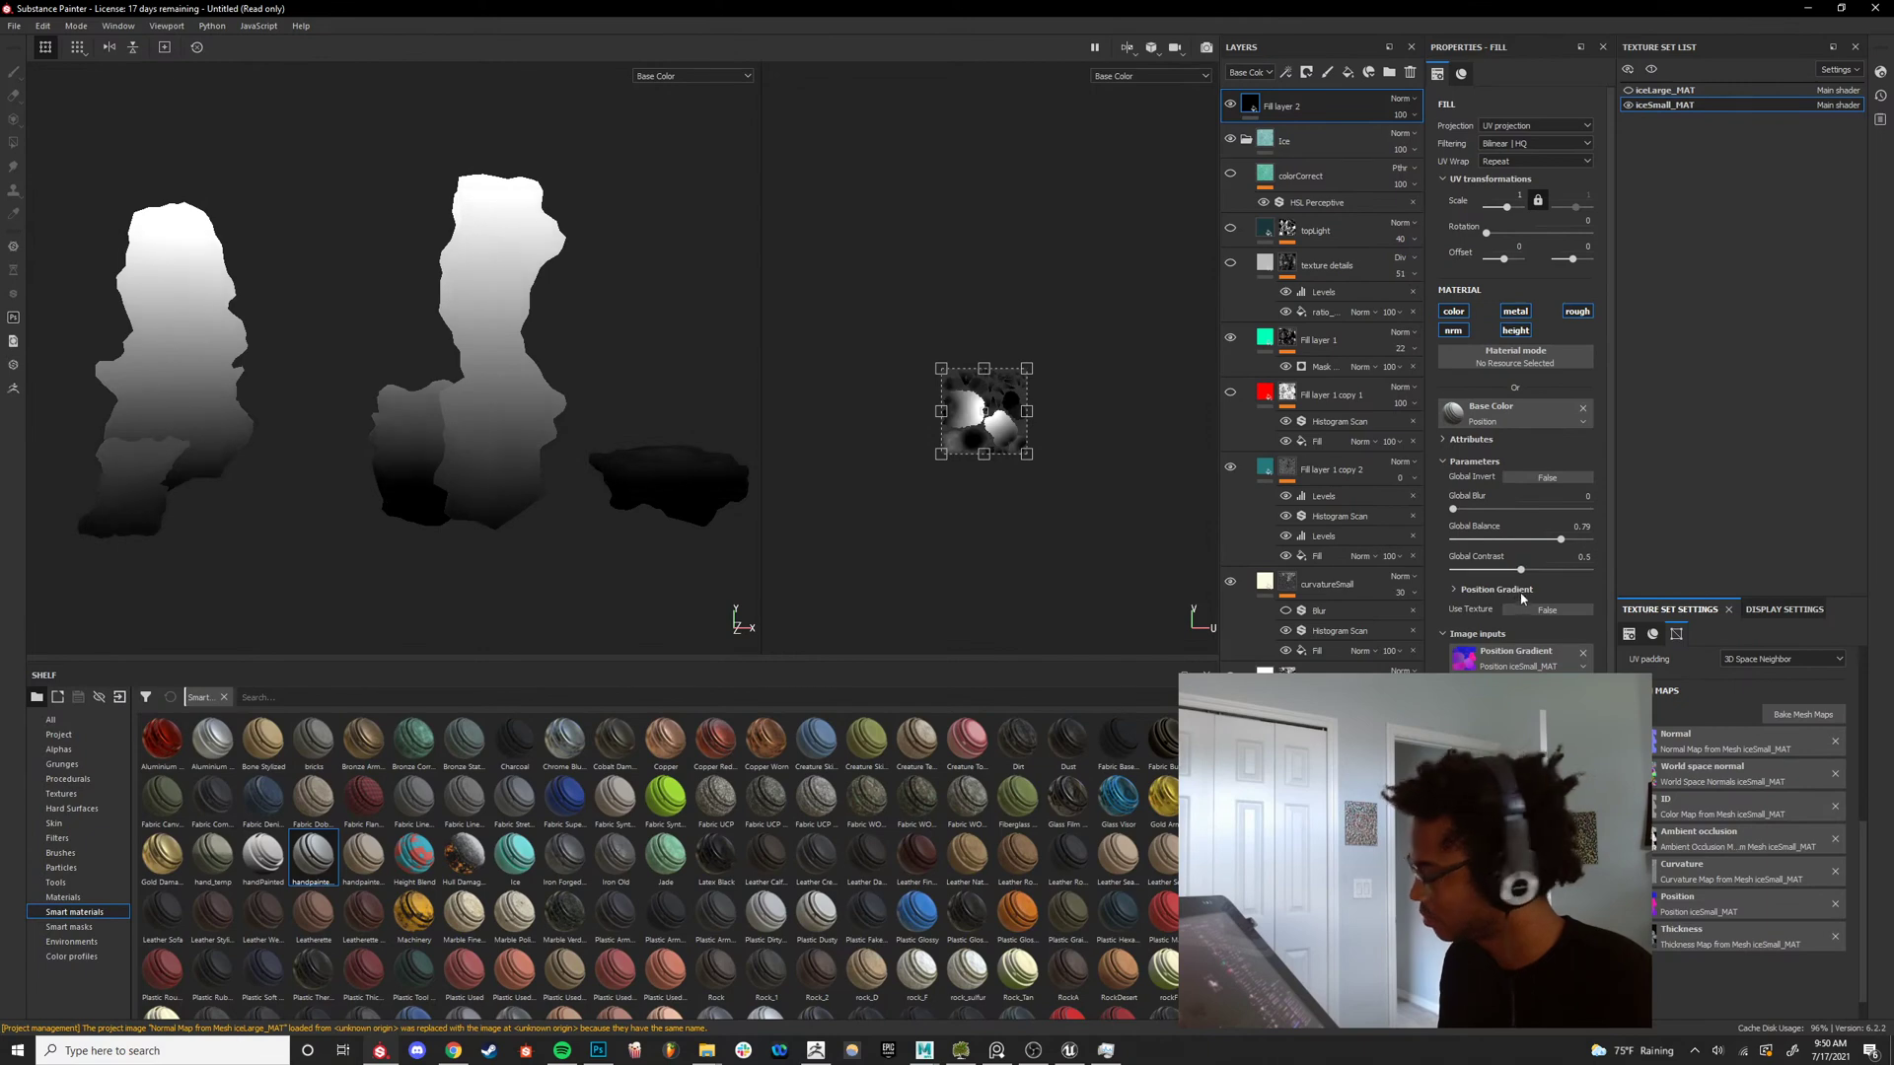
{"action": "left_click_drag", "start_coordinate": [1552, 544], "coordinate": [1564, 542]}
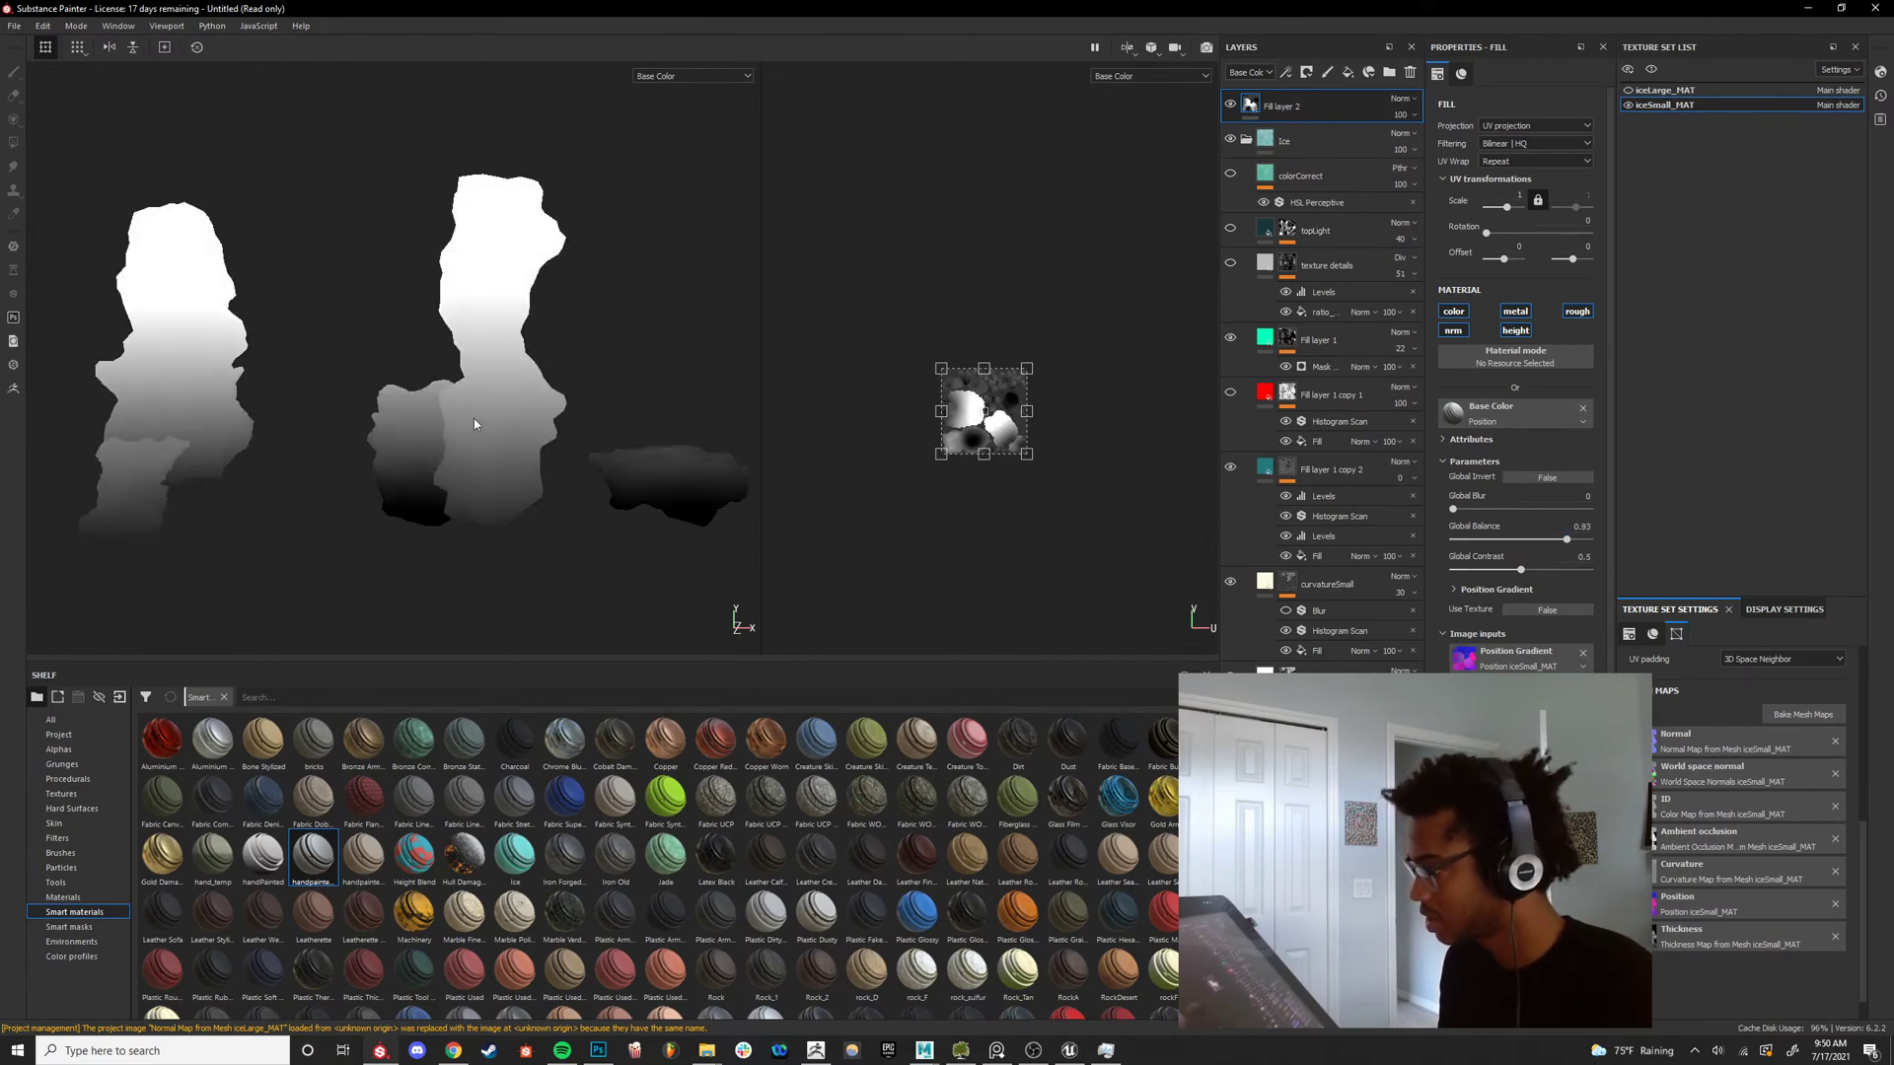
{"action": "right_click_drag", "start_coordinate": [478, 423], "coordinate": [360, 341], "text": "alt"}
{"action": "left_click_drag", "start_coordinate": [360, 341], "coordinate": [527, 434], "text": "alt"}
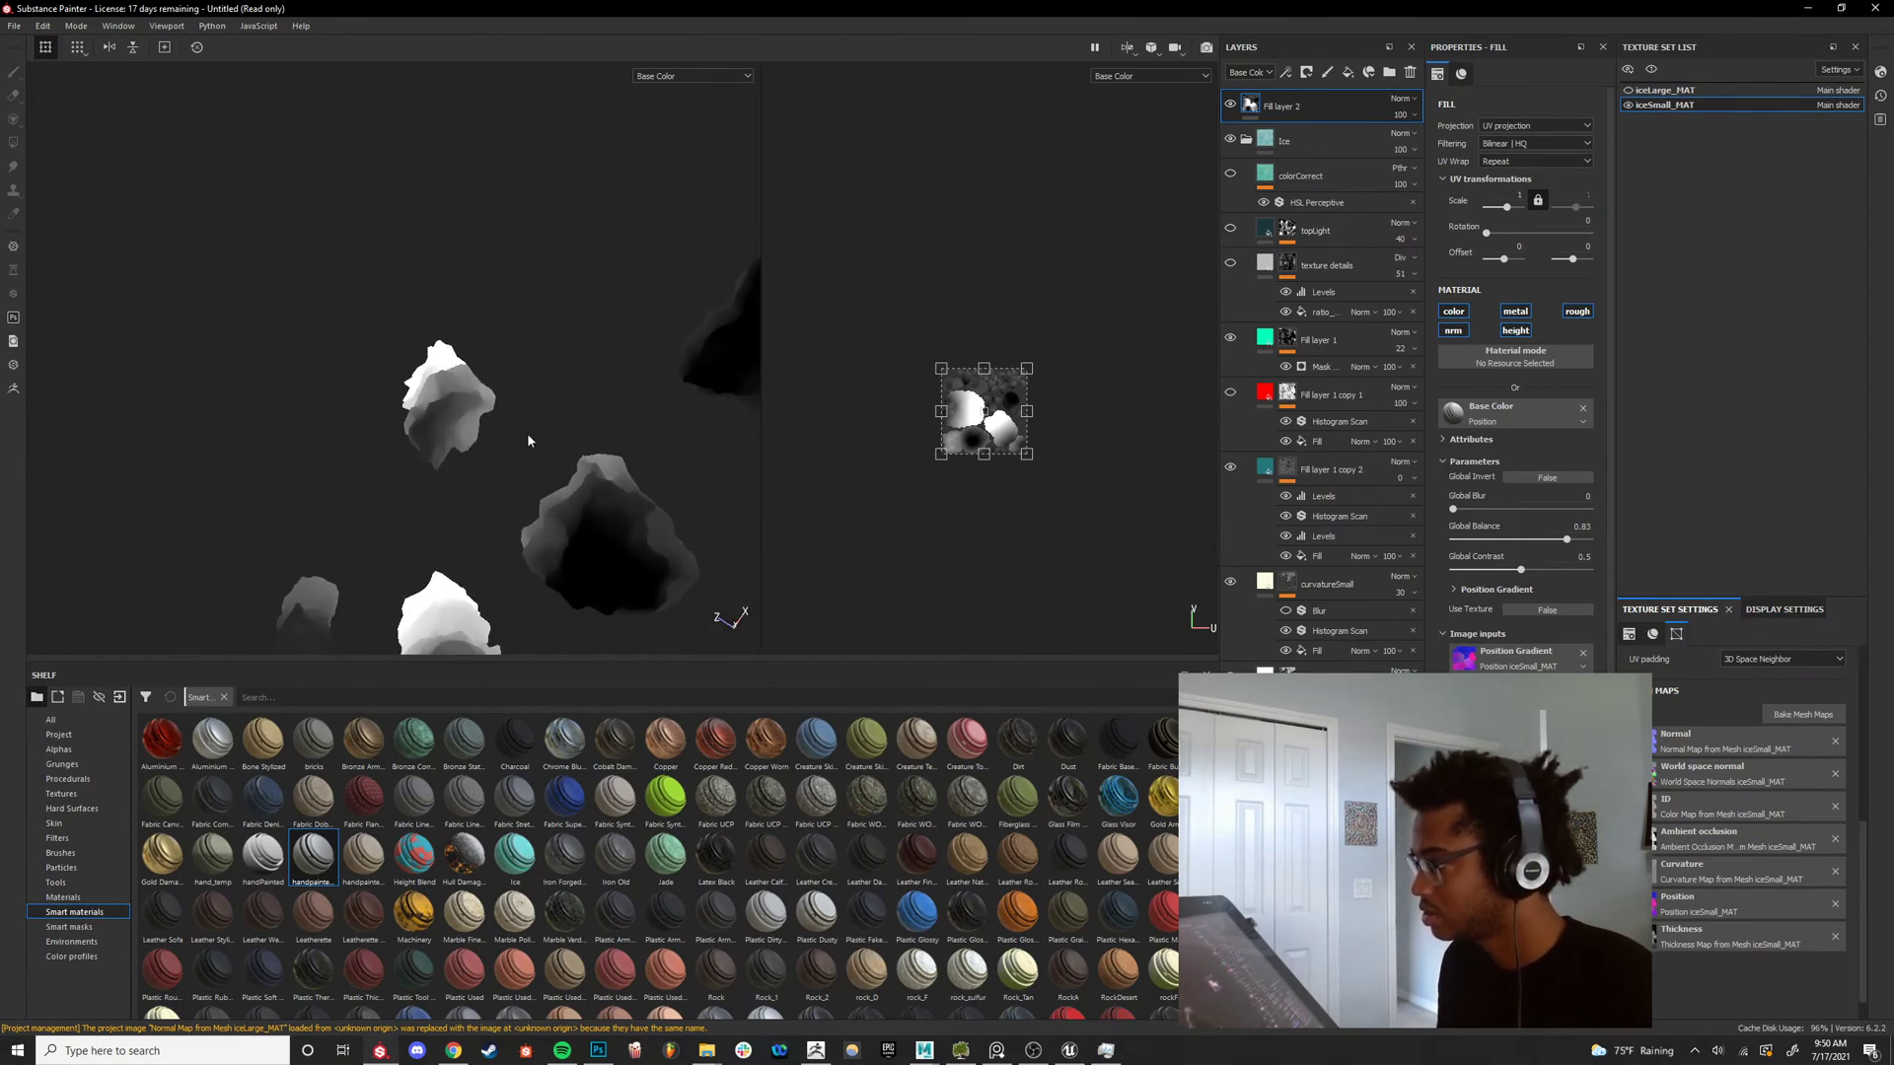
Add a filter to Fill layer 2, search the filters for "gradien", and assign the Gradient filter.
{"action": "right_click_drag", "start_coordinate": [526, 434], "coordinate": [490, 427], "text": "alt"}
{"action": "left_click_drag", "start_coordinate": [490, 427], "coordinate": [498, 305], "text": "alt"}
{"action": "middle_click_drag", "start_coordinate": [498, 306], "coordinate": [501, 416], "text": "alt"}
{"action": "left_click_drag", "start_coordinate": [501, 416], "coordinate": [766, 390], "text": "alt"}
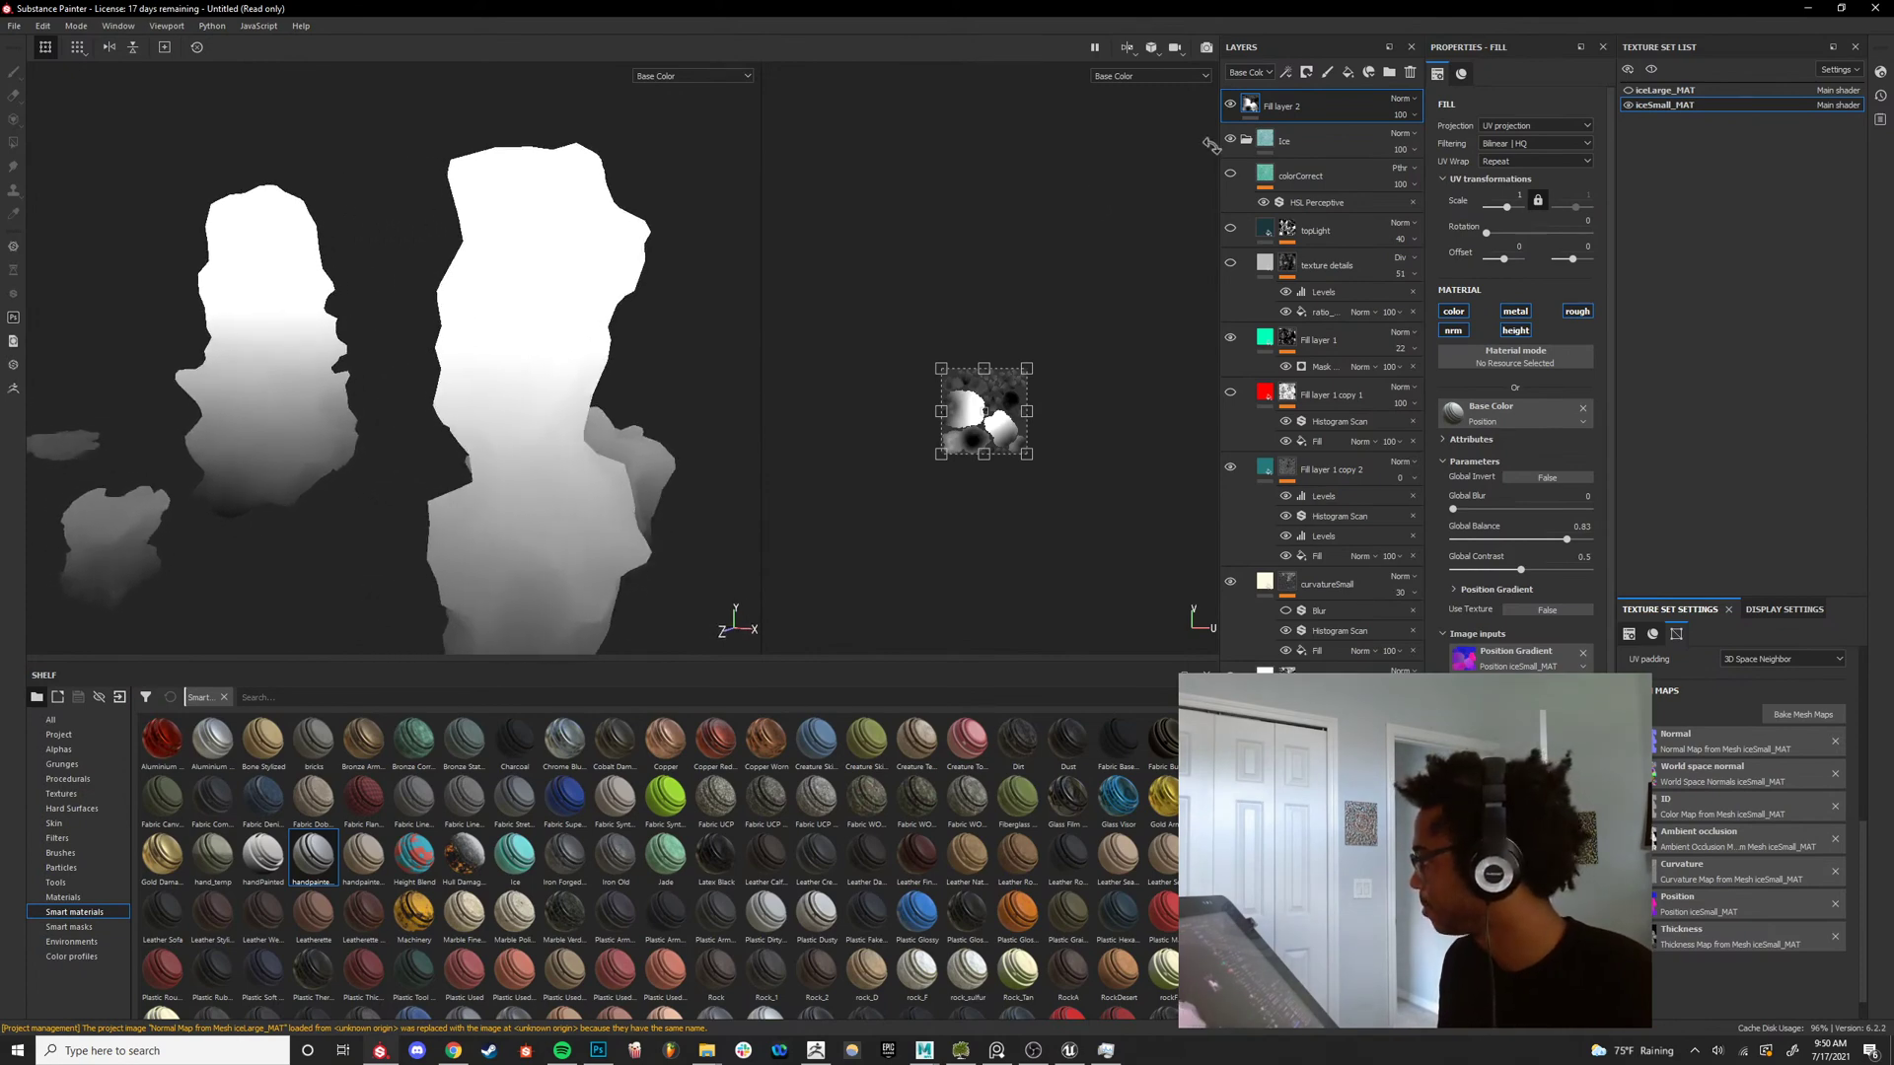
{"action": "right_click", "coordinate": [1250, 105]}
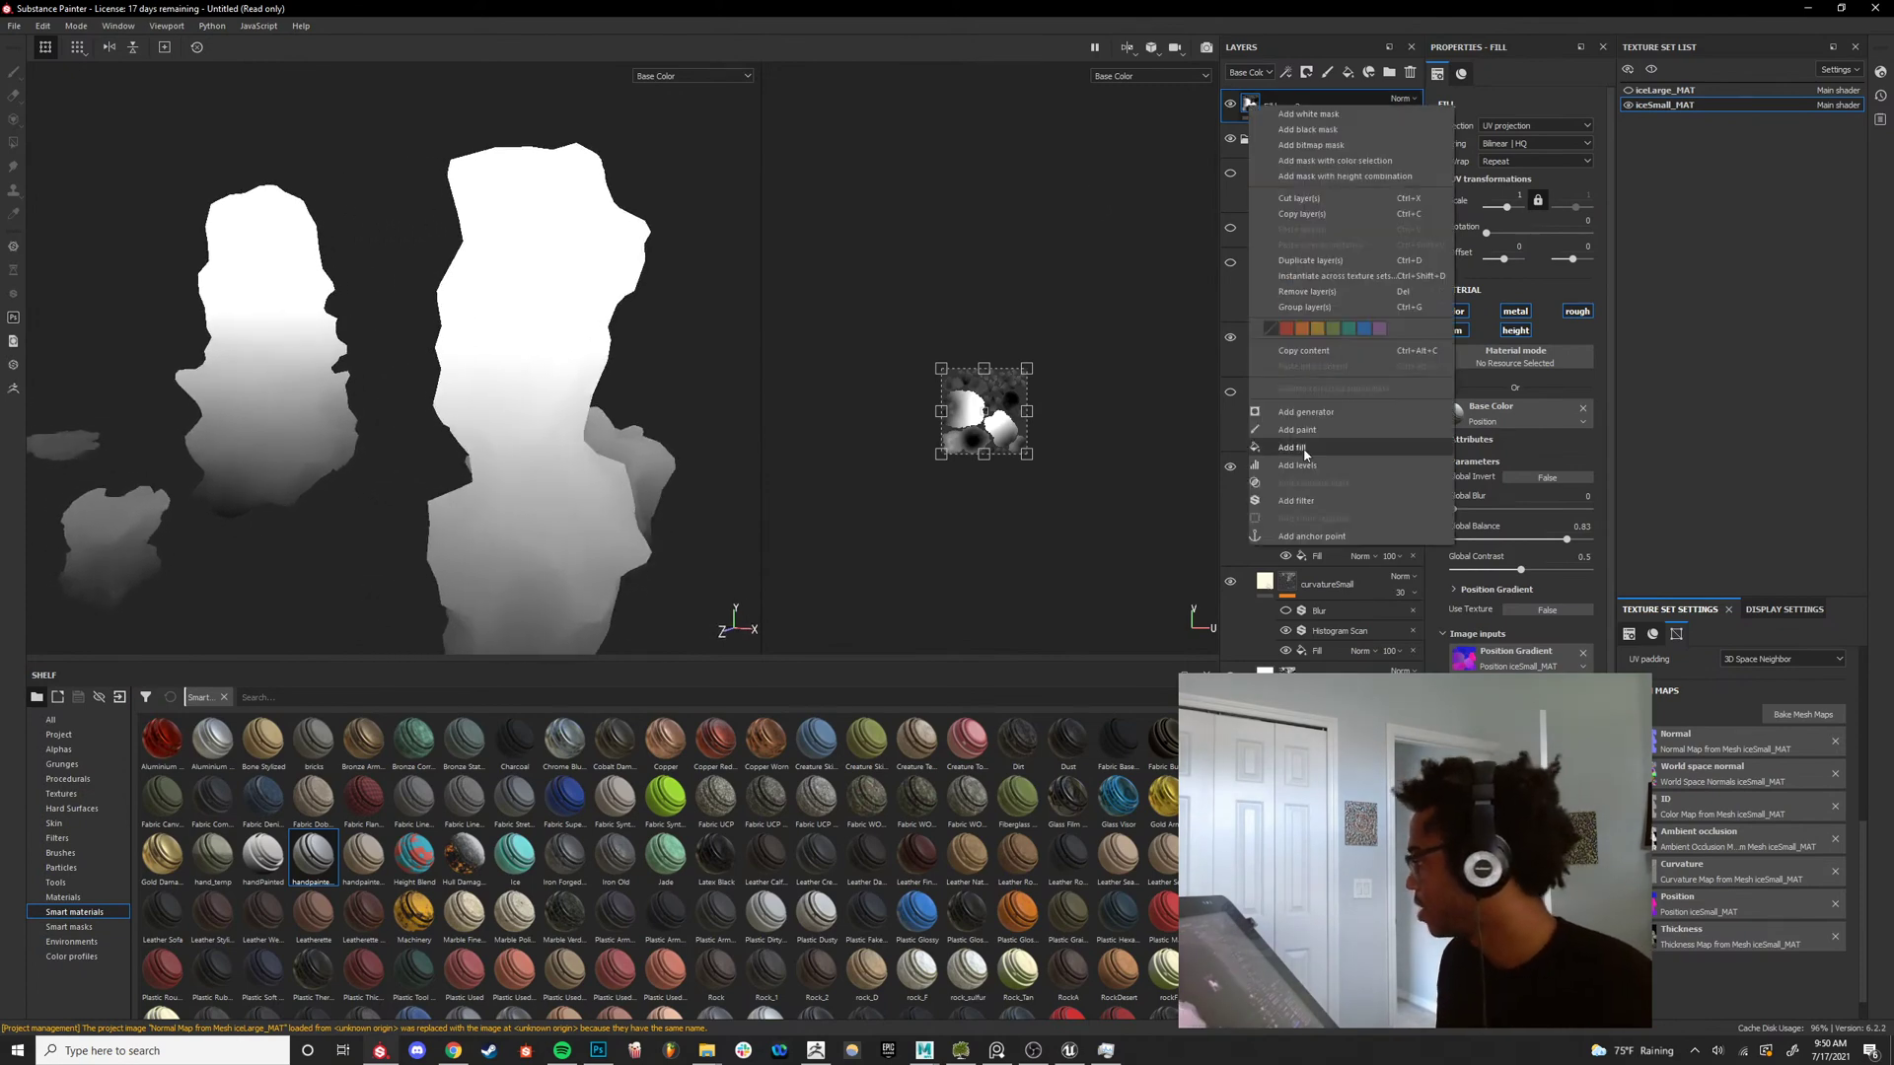
{"action": "left_click", "coordinate": [1296, 501]}
{"action": "left_click", "coordinate": [1561, 132]}
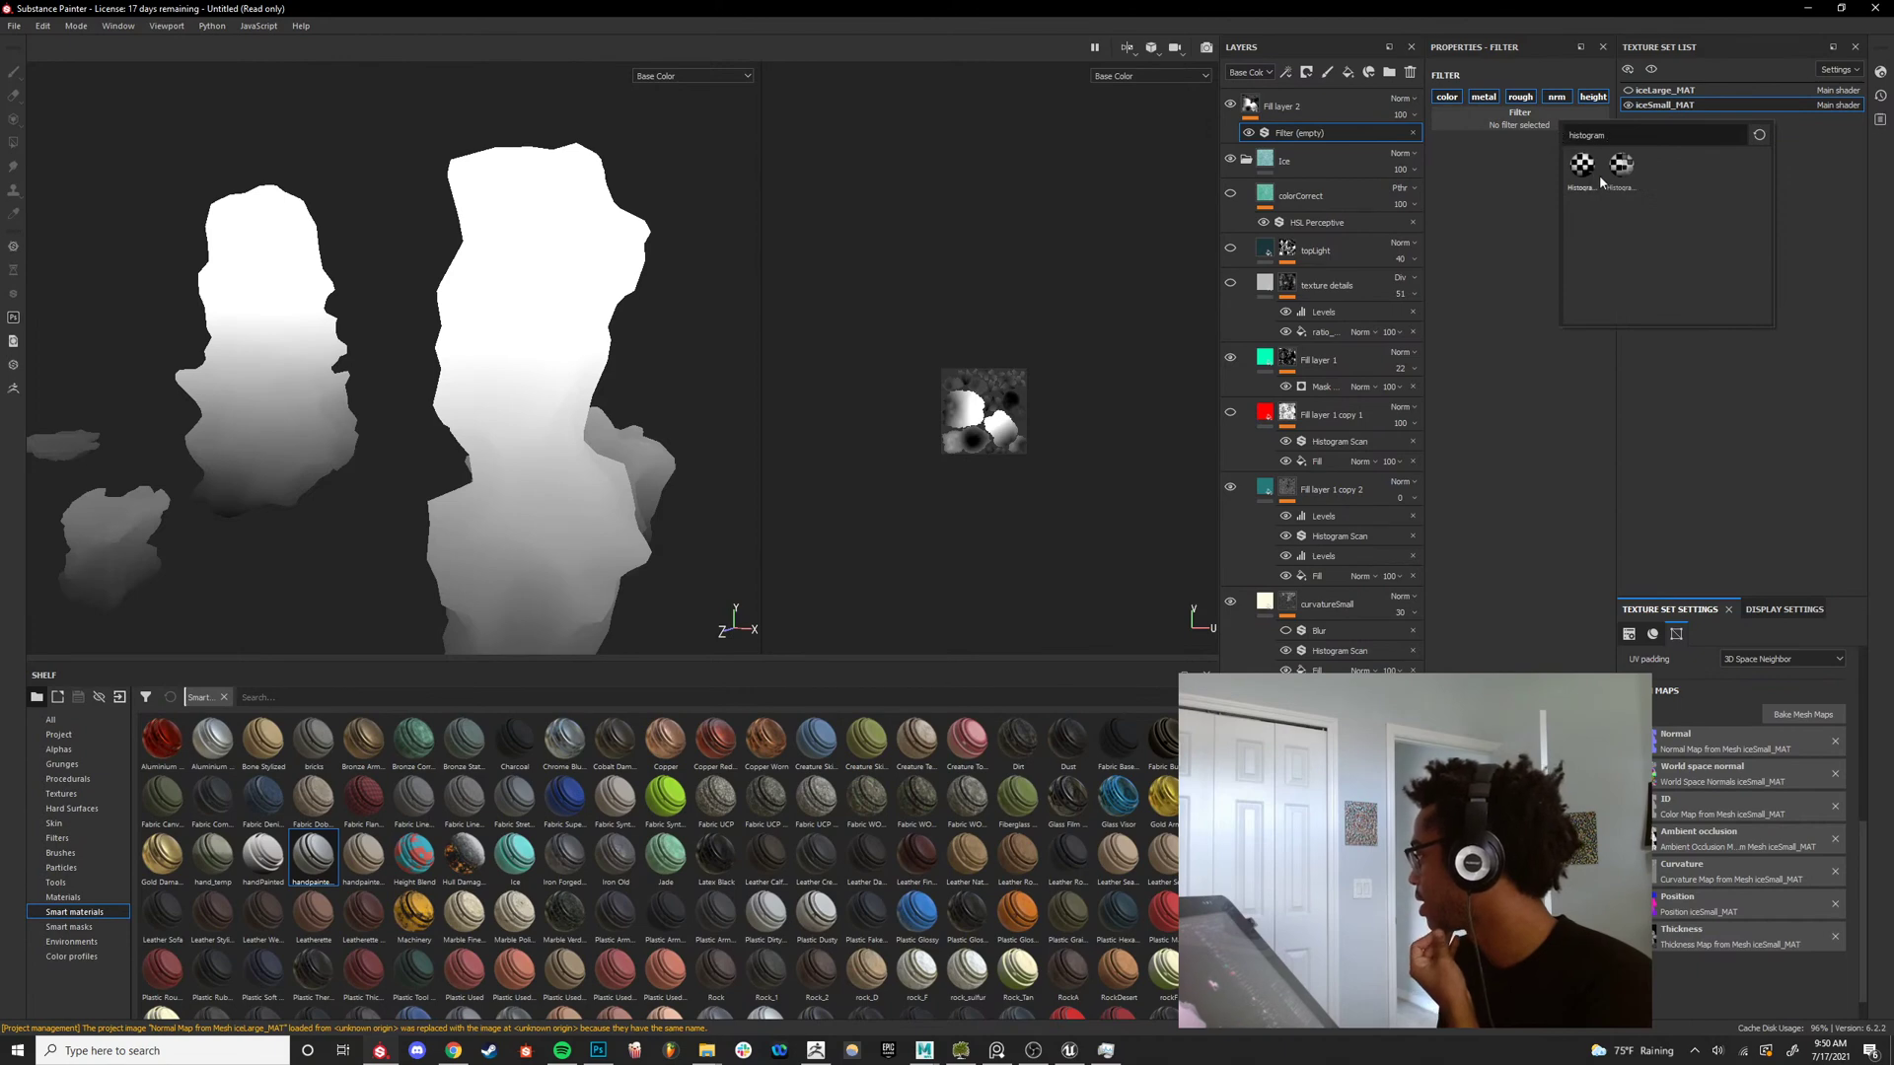
{"action": "key", "text": "ctrl+a"}
{"action": "type", "text": "gradien"}
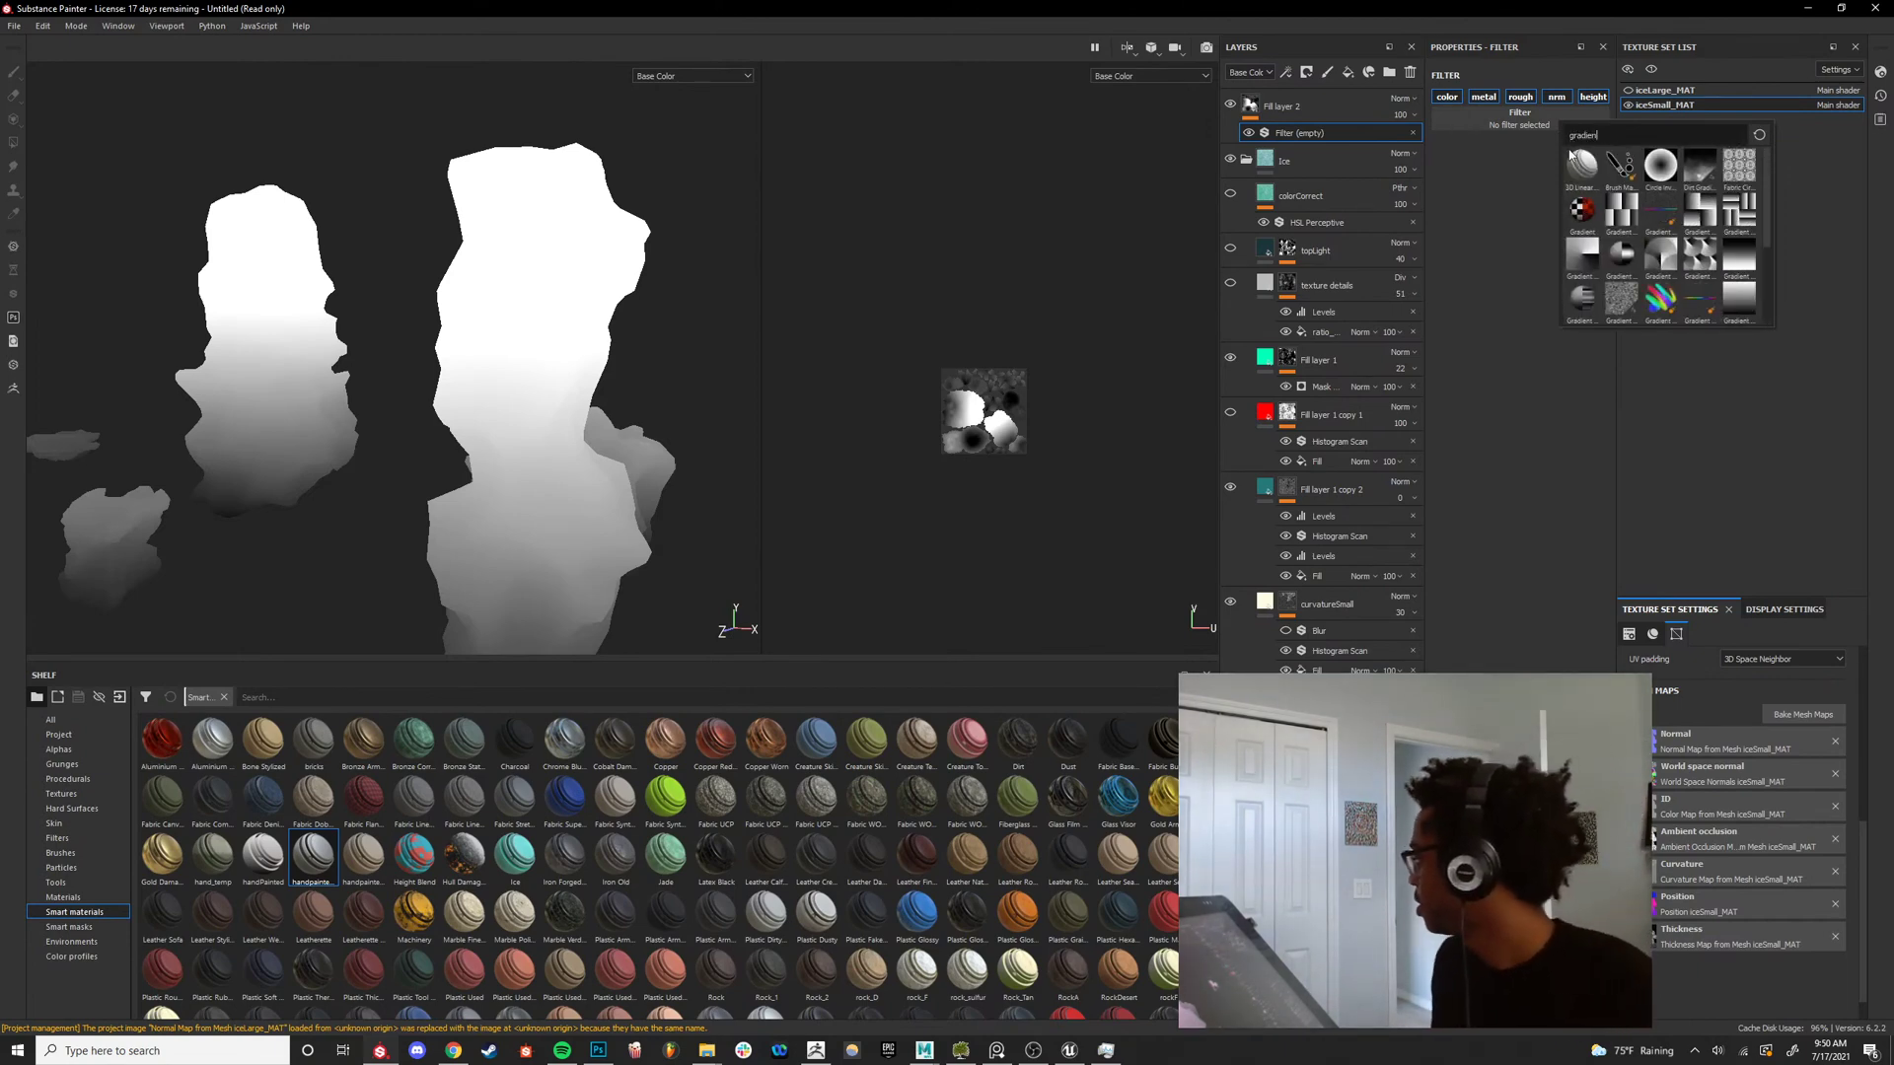
{"action": "left_click", "coordinate": [1582, 209]}
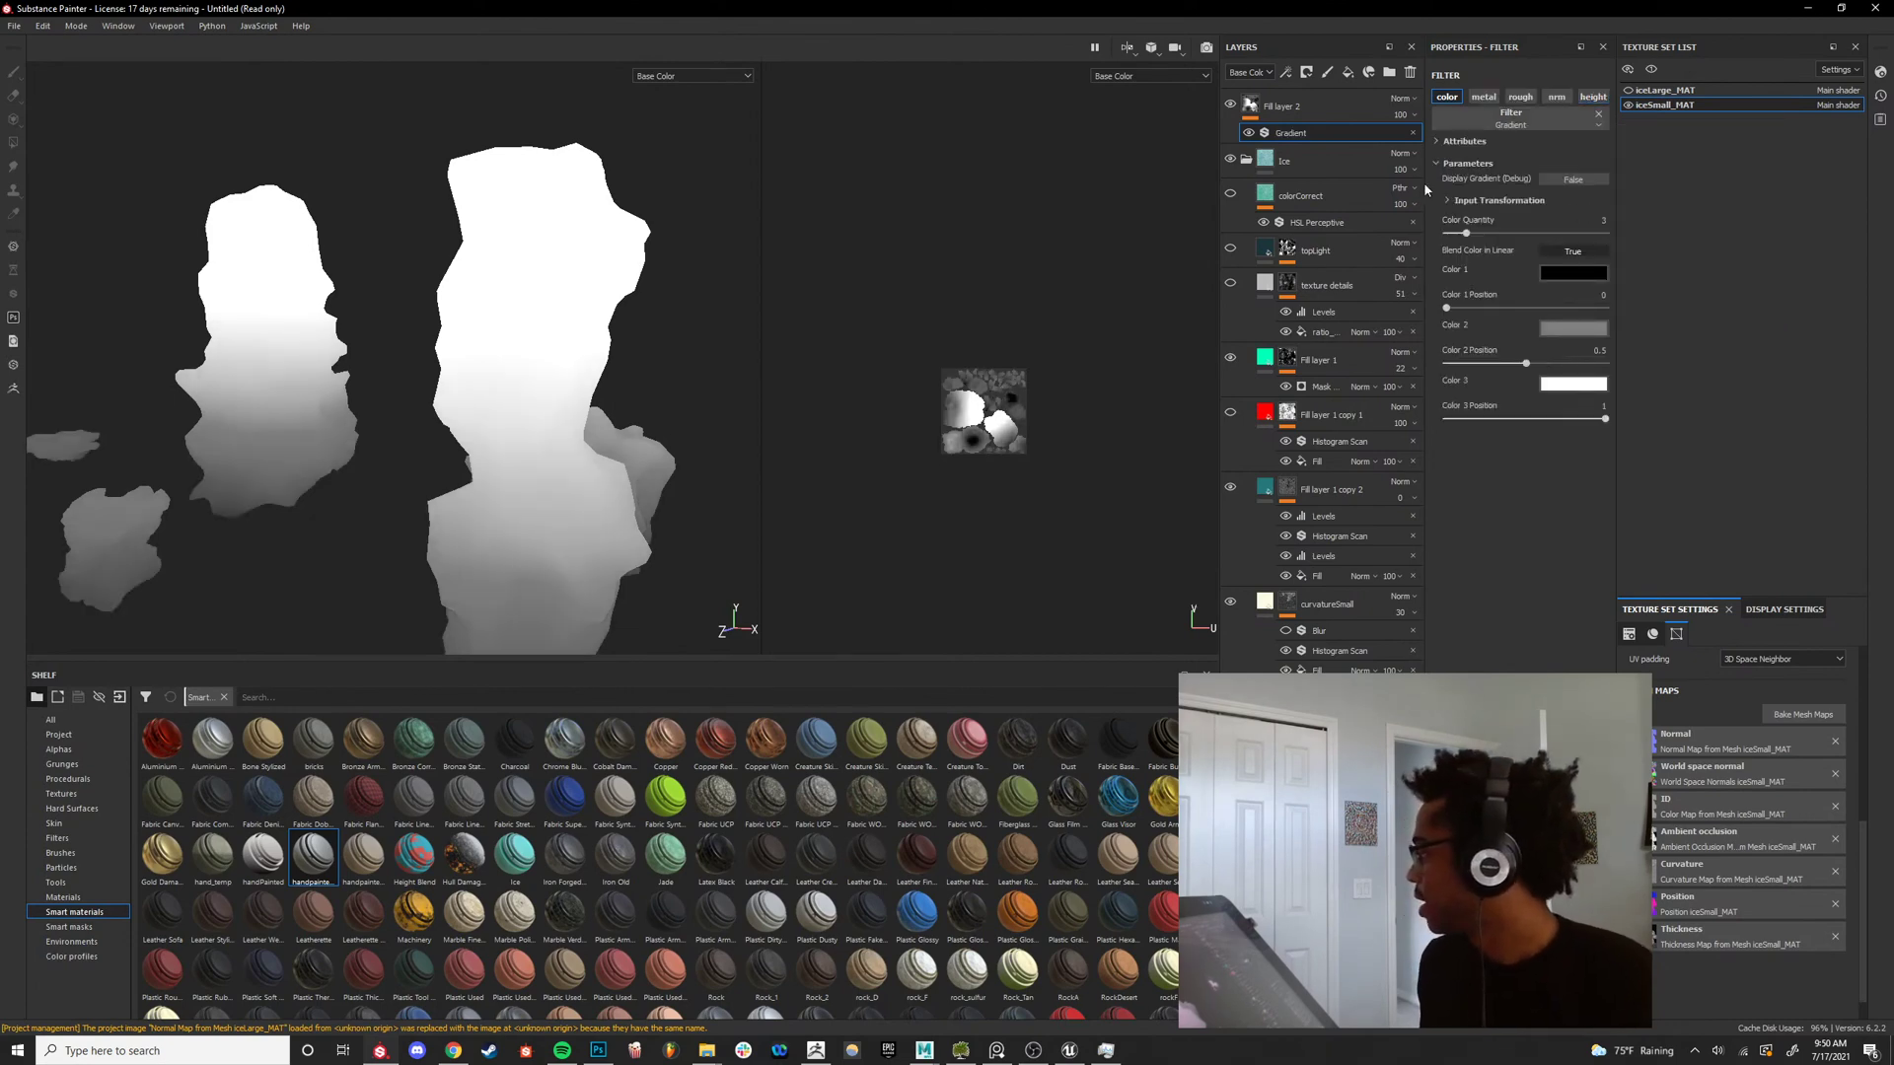
Set the Gradient filter's Color Quantity to 2 and Color 2 Position to 1.
{"action": "scroll", "coordinate": [495, 375], "scroll_direction": "down", "scroll_amount": 2}
{"action": "scroll", "coordinate": [519, 373], "scroll_direction": "up", "scroll_amount": 2}
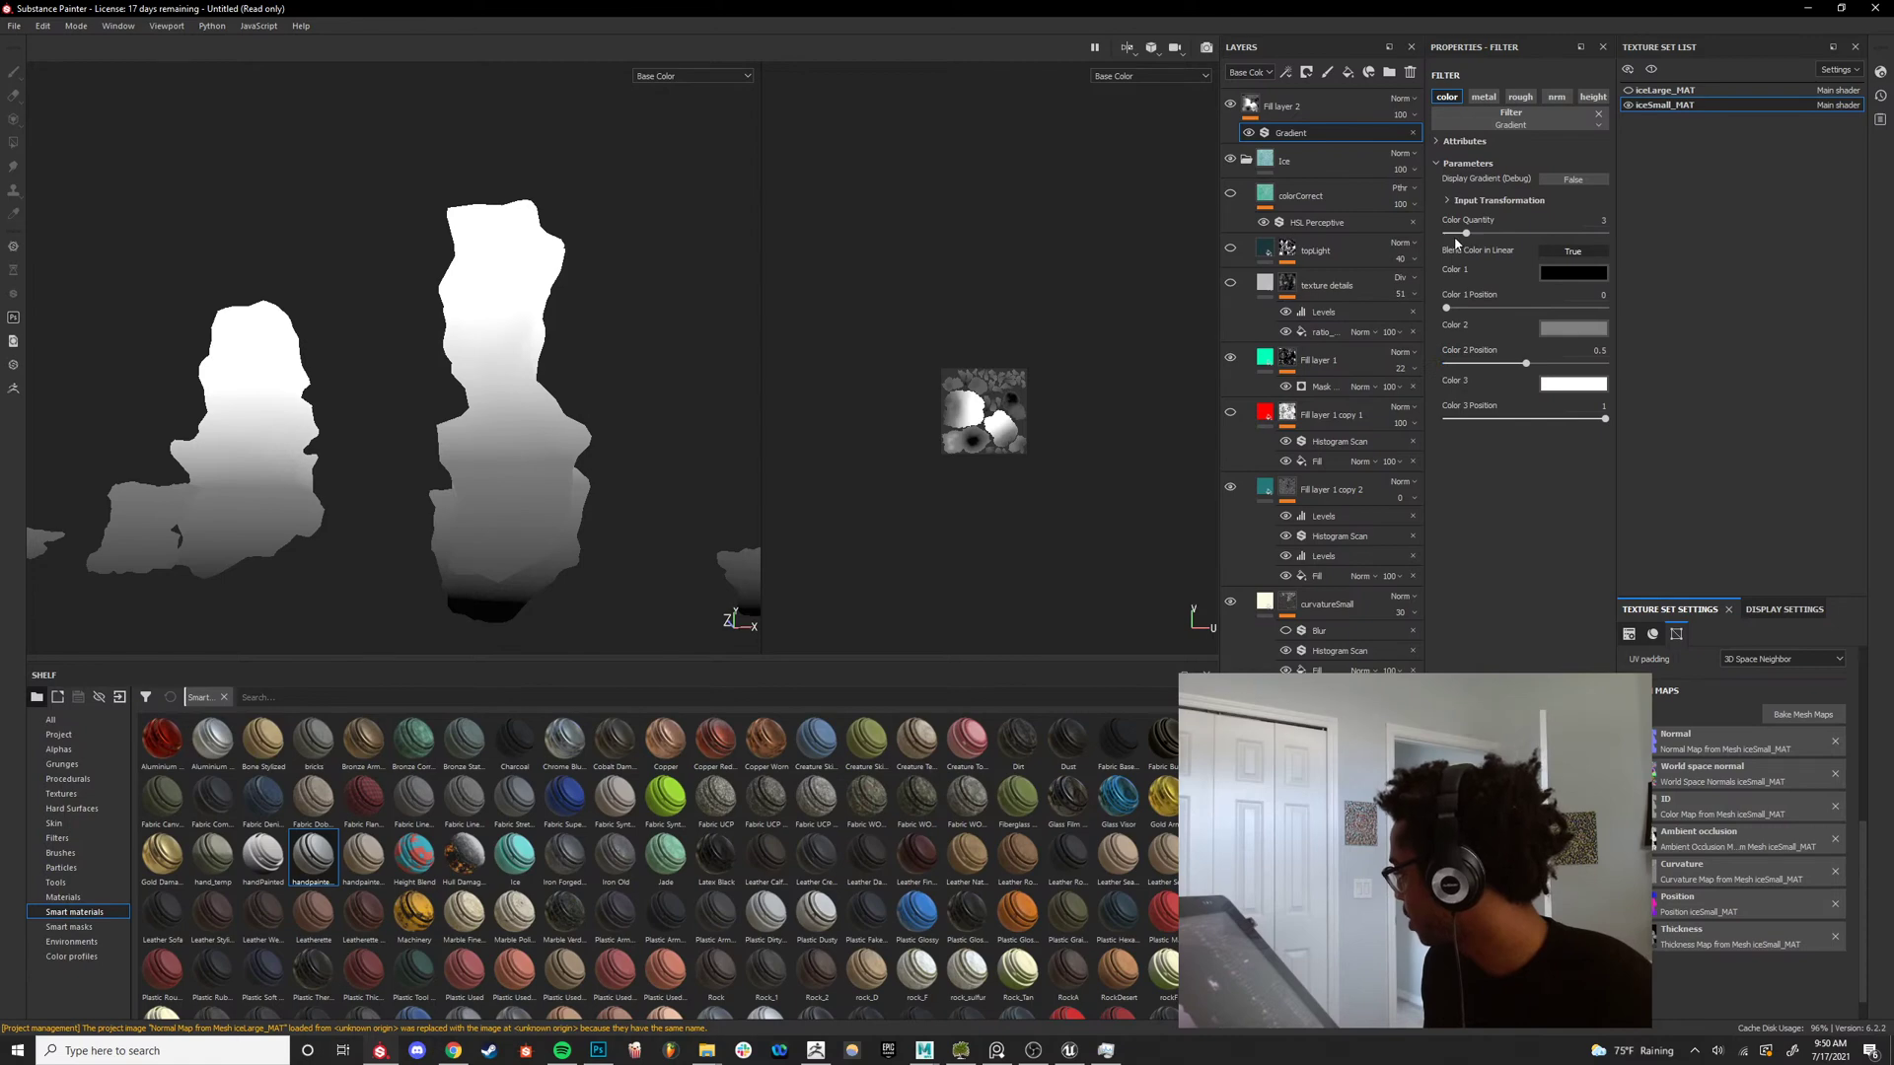
{"action": "left_click_drag", "start_coordinate": [1464, 235], "coordinate": [1452, 236]}
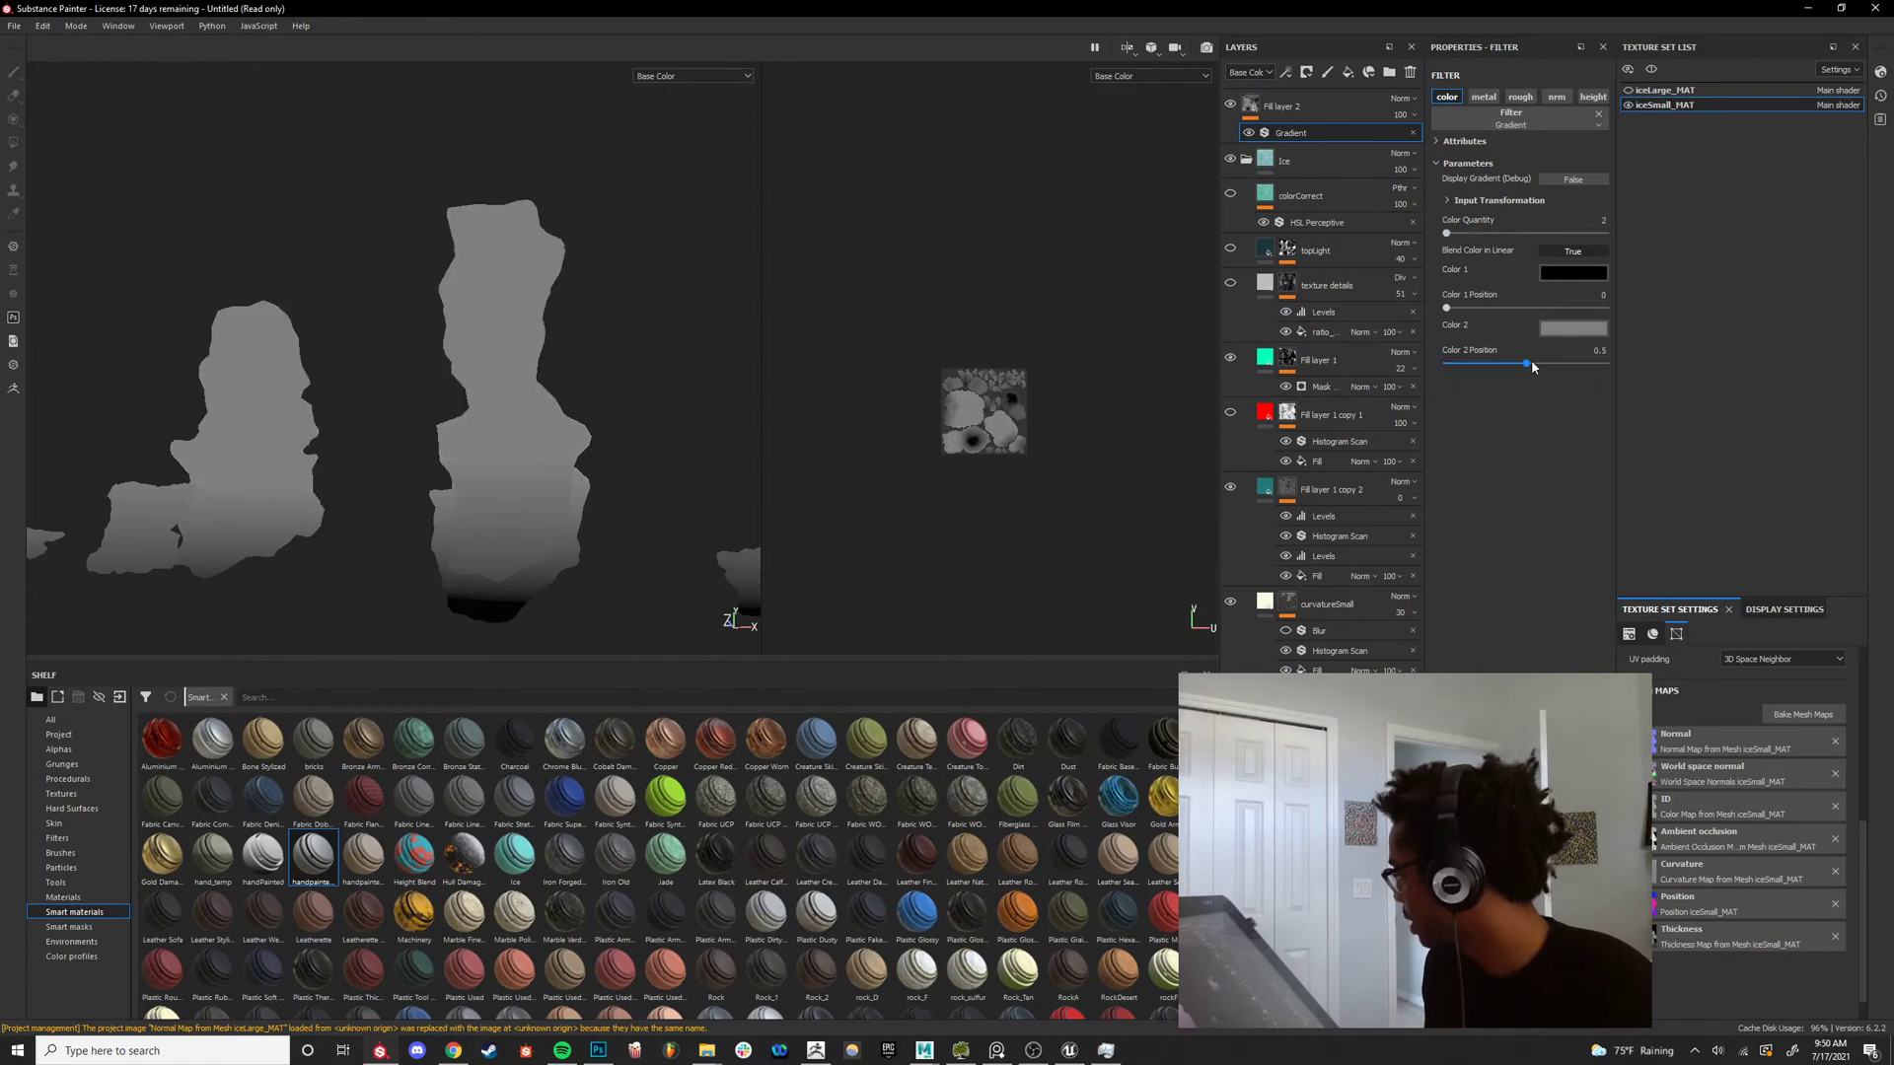
{"action": "left_click_drag", "start_coordinate": [1531, 365], "coordinate": [1729, 365]}
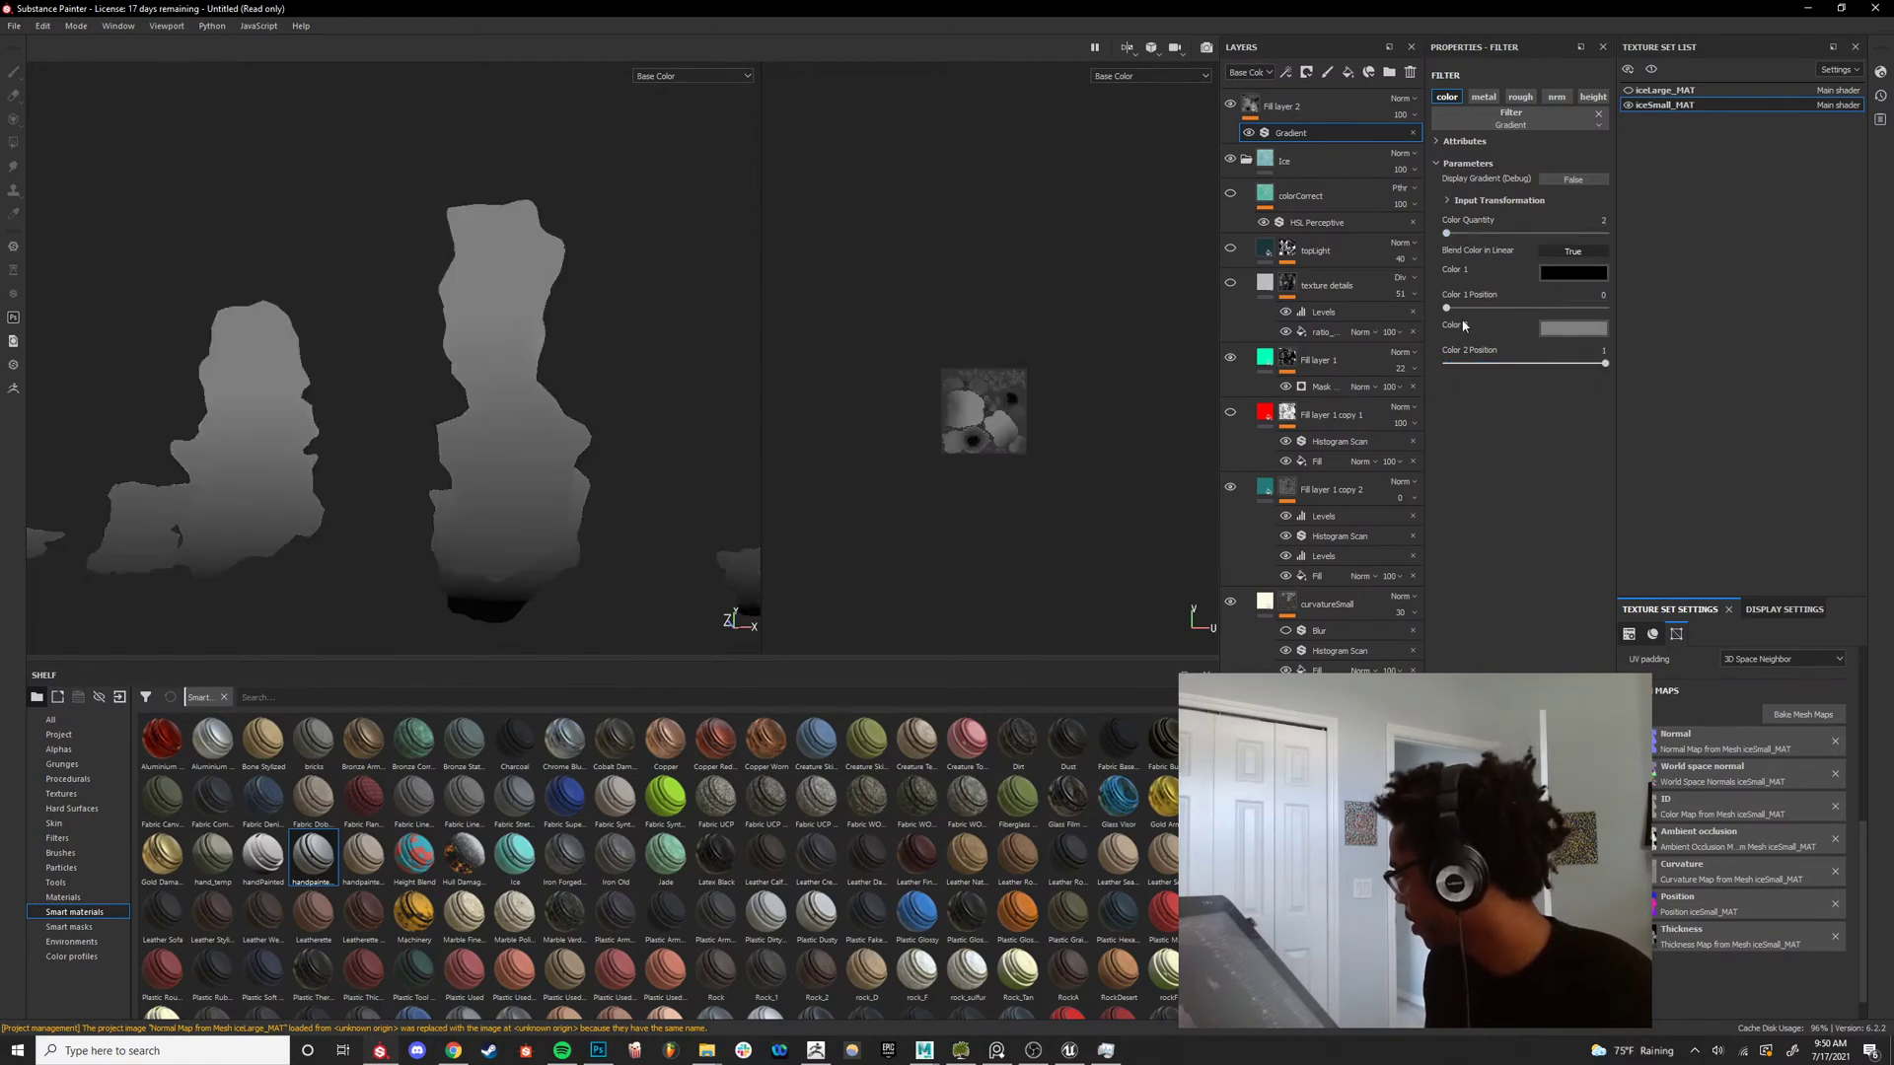
Sample the gradient's Color 1 from Fill layer 1 copy 2's teal and Color 2 from the Ice folder's light blue.
{"action": "left_click", "coordinate": [1580, 277]}
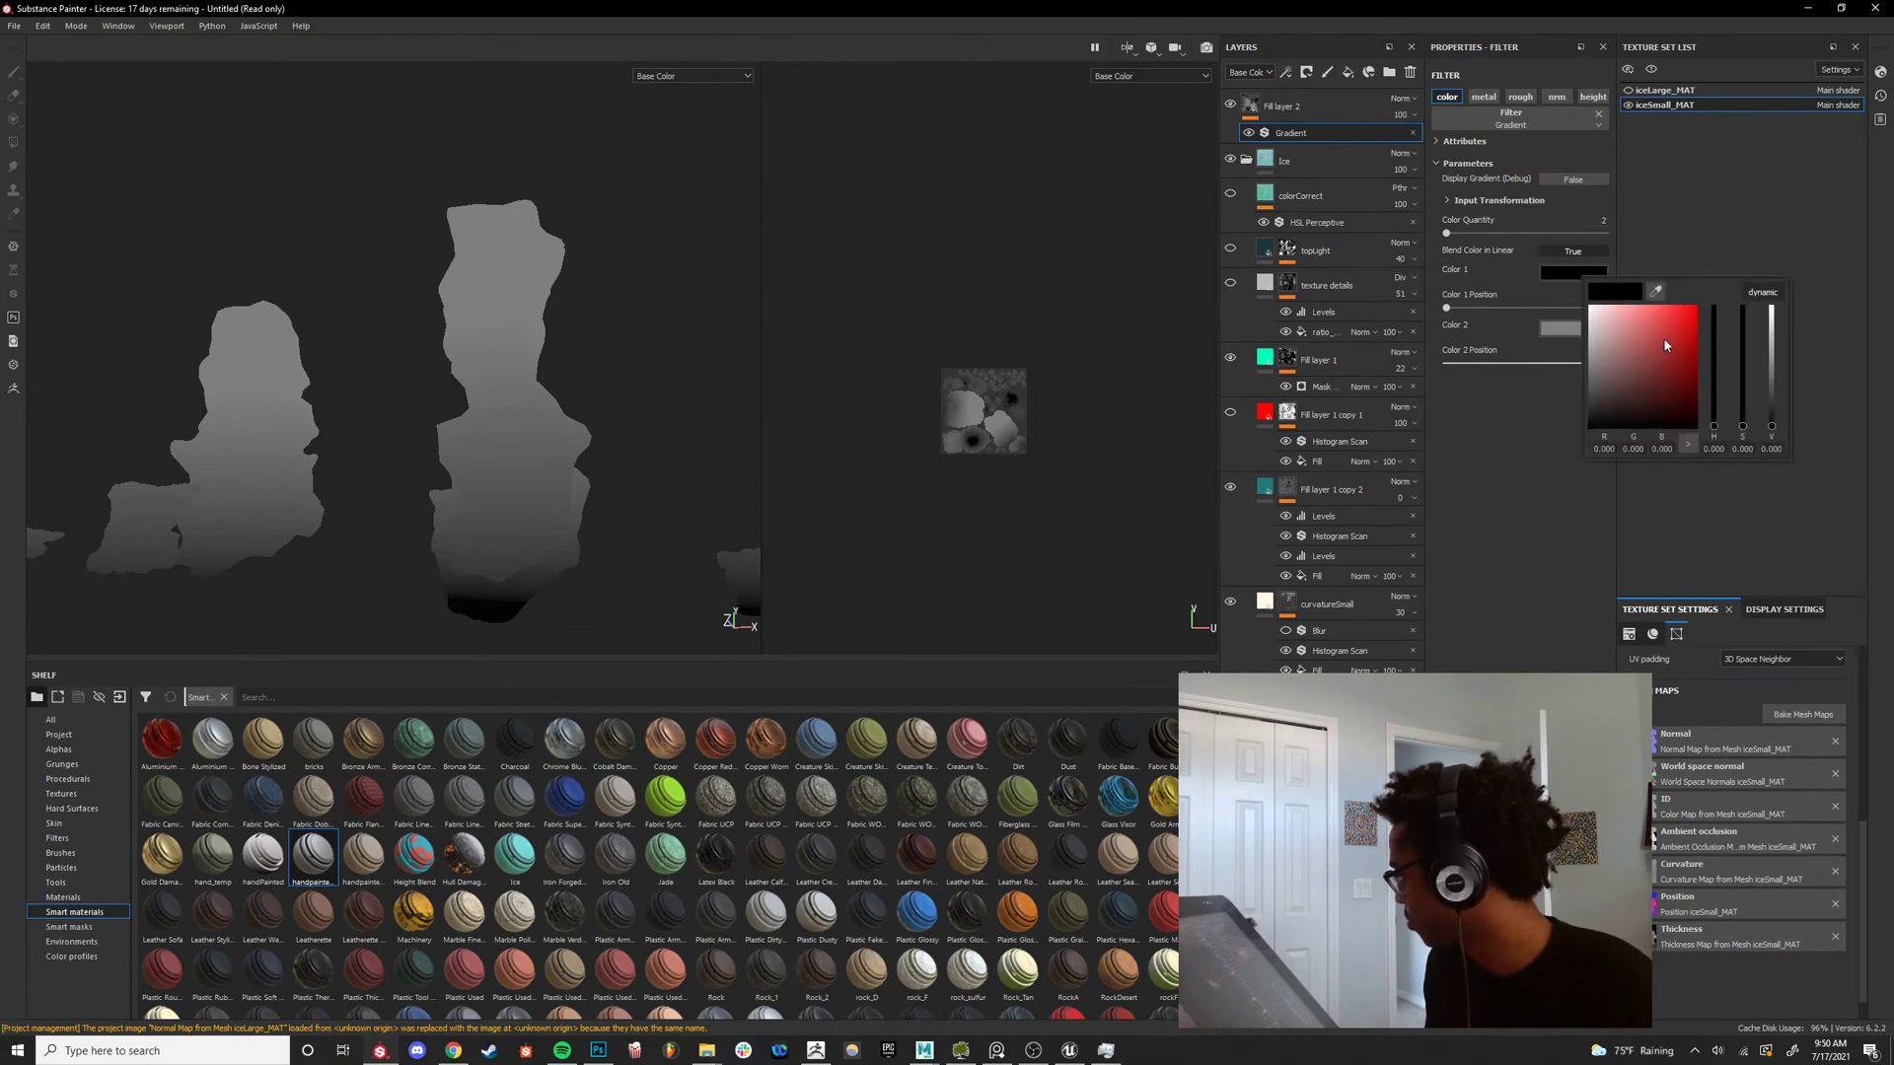
{"action": "left_click", "coordinate": [1600, 291]}
{"action": "left_click", "coordinate": [1266, 489]}
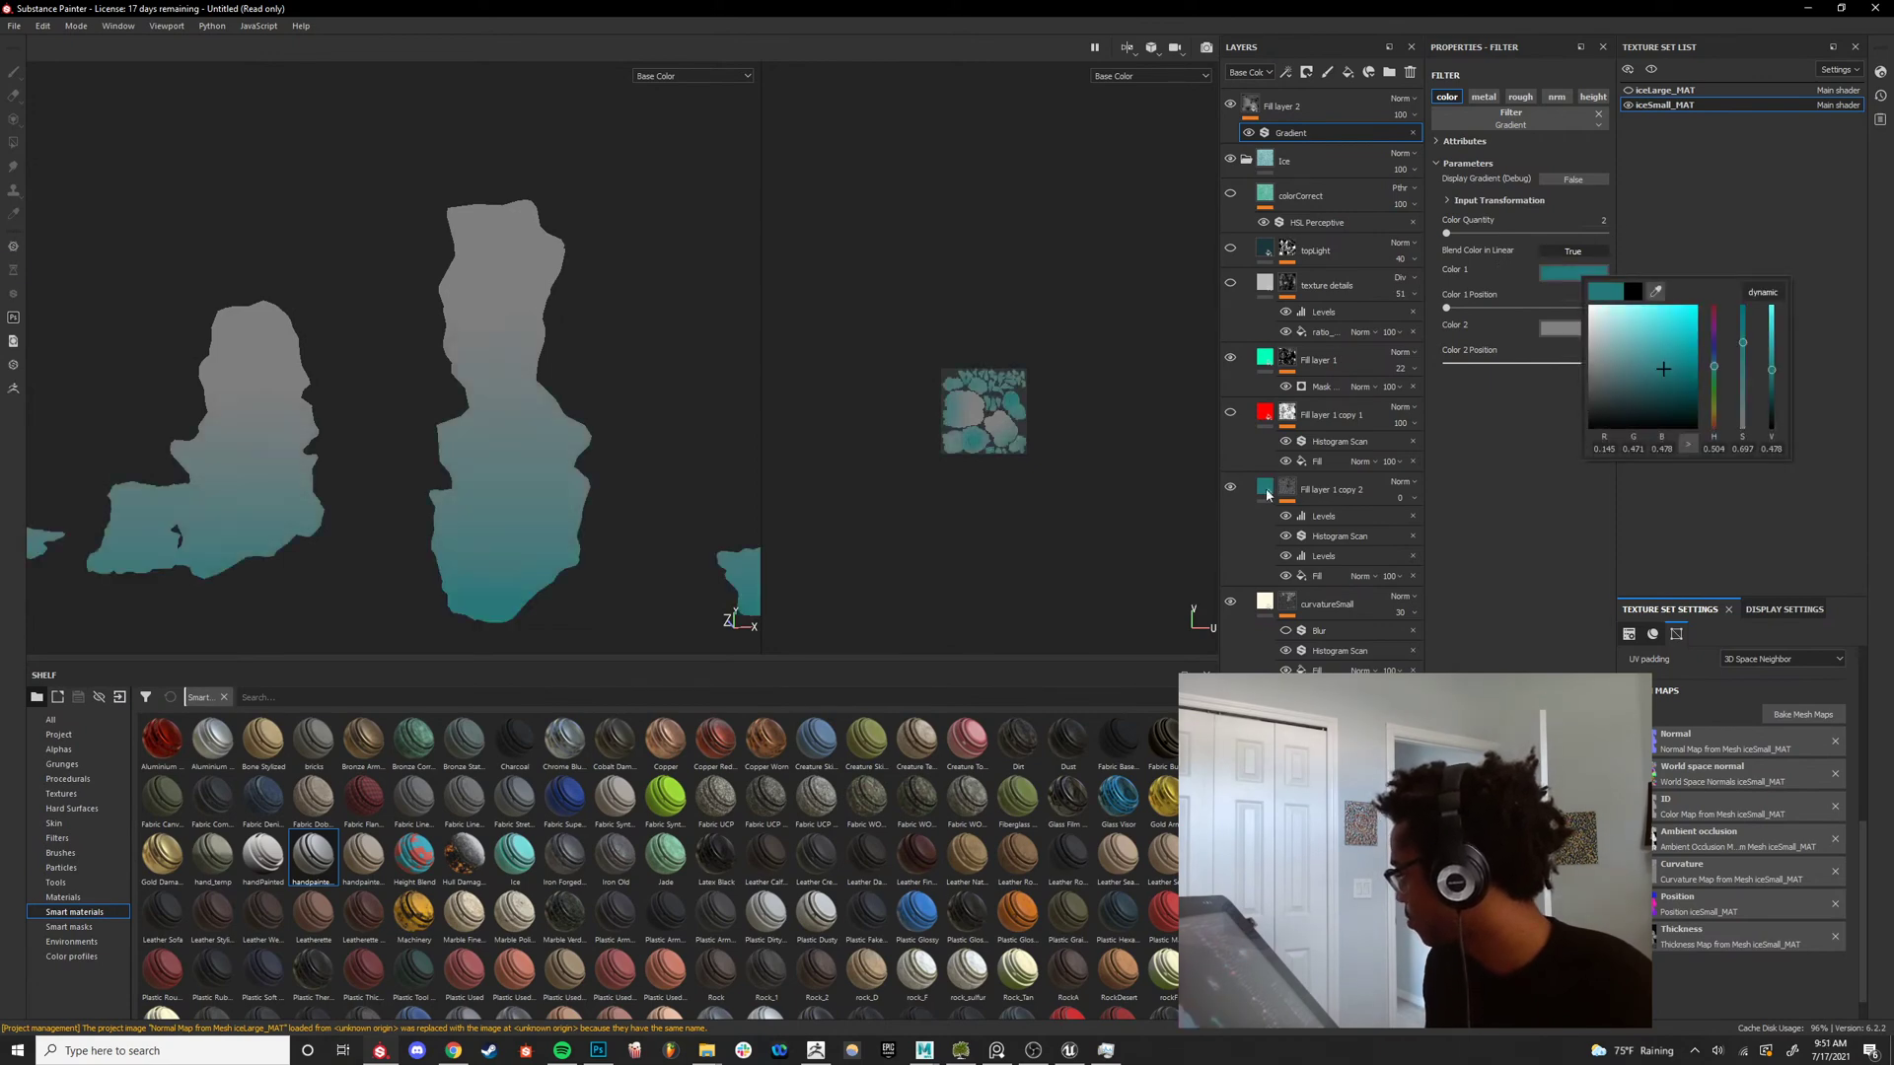
{"action": "left_click", "coordinate": [1570, 333]}
{"action": "left_click", "coordinate": [1646, 352]}
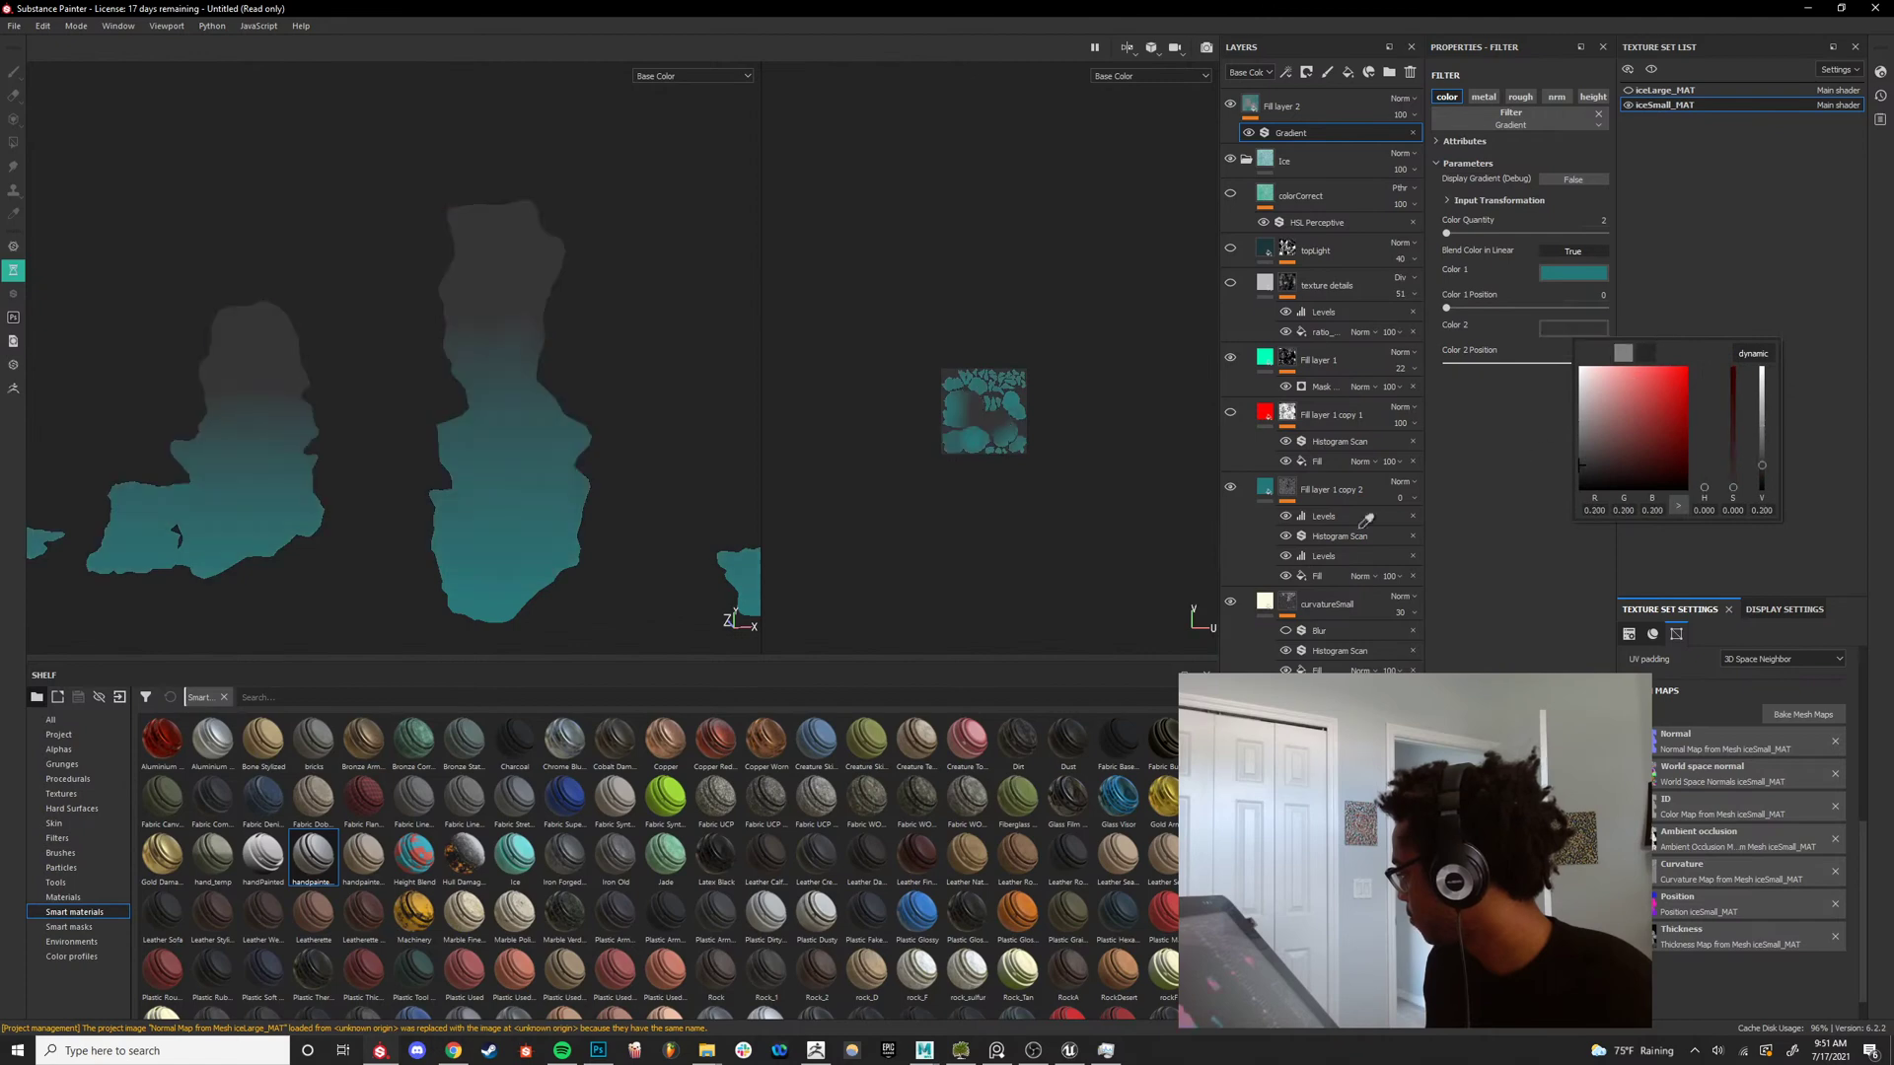
{"action": "left_click", "coordinate": [1265, 160]}
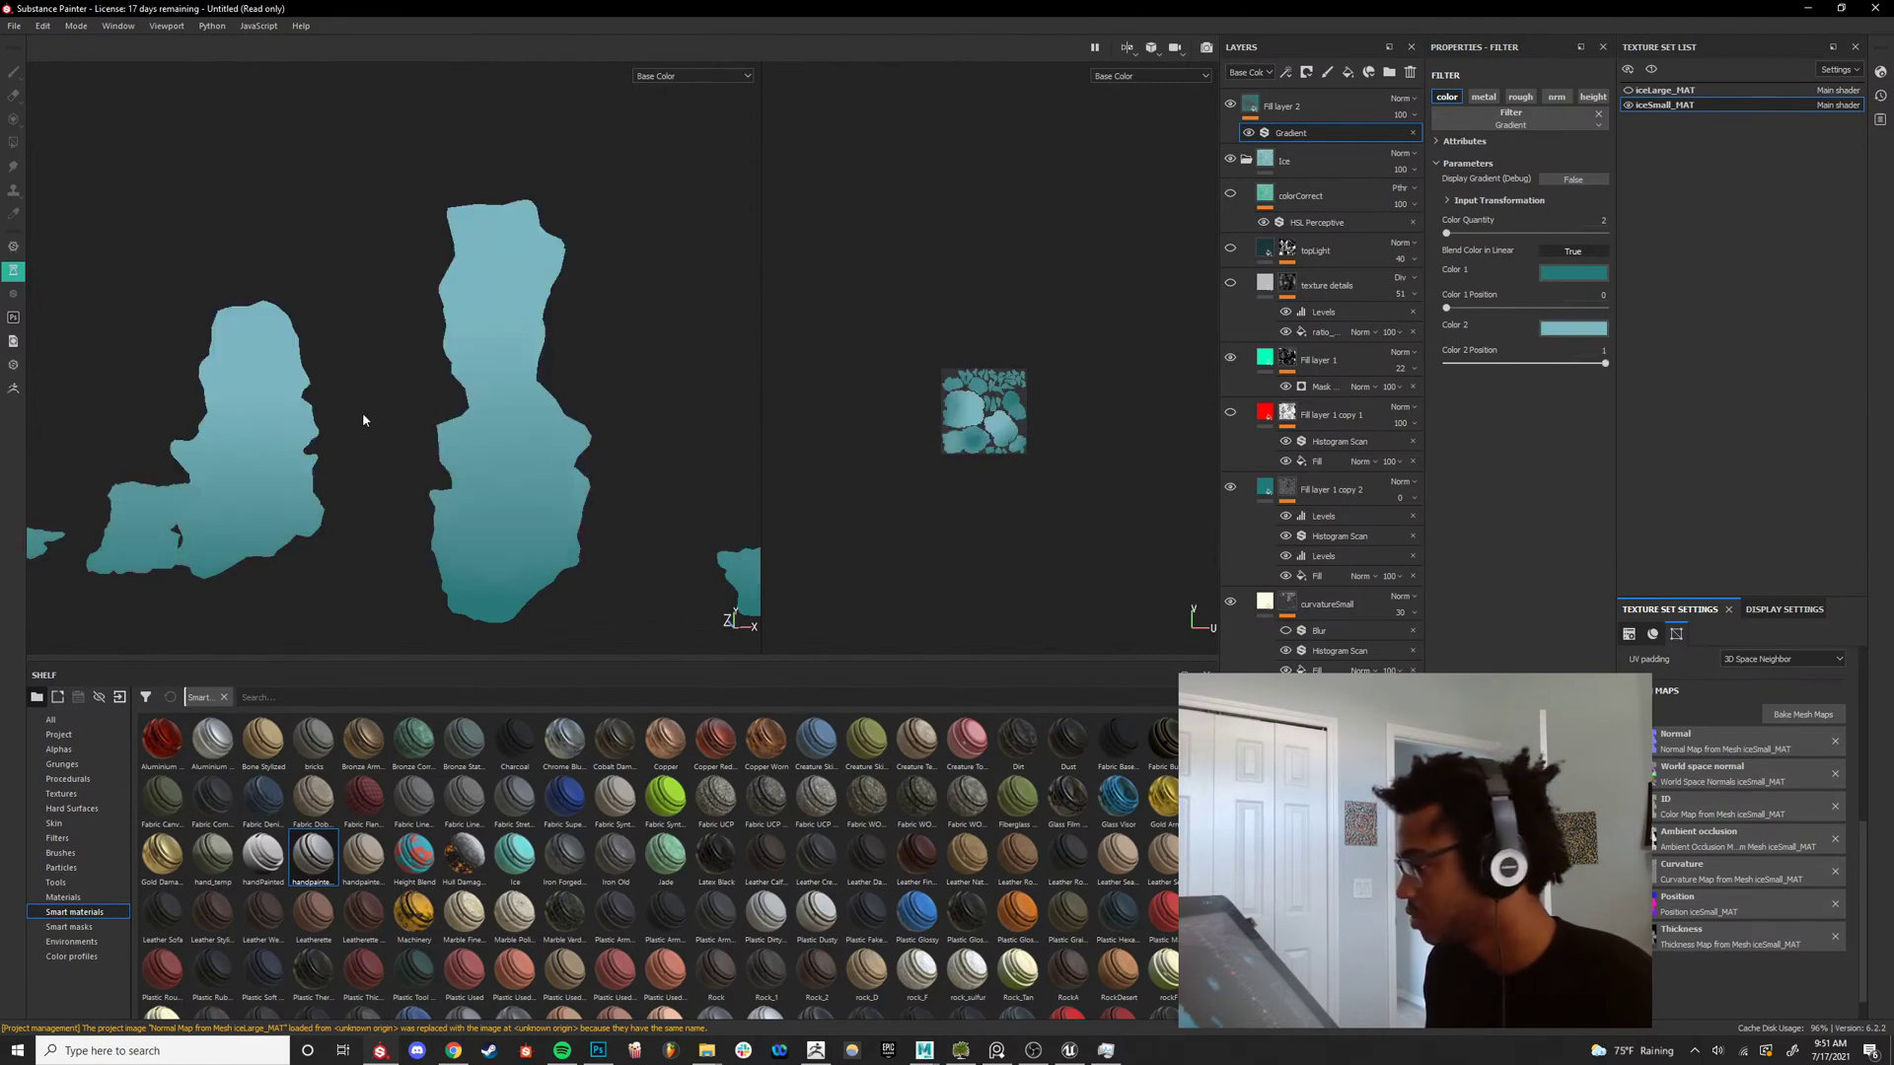
Set Fill layer 2's opacity to 83 and move the layer below LargeCurvature.
{"action": "right_click_drag", "start_coordinate": [364, 419], "coordinate": [455, 394], "text": "alt"}
{"action": "left_click_drag", "start_coordinate": [456, 393], "coordinate": [544, 377], "text": "alt"}
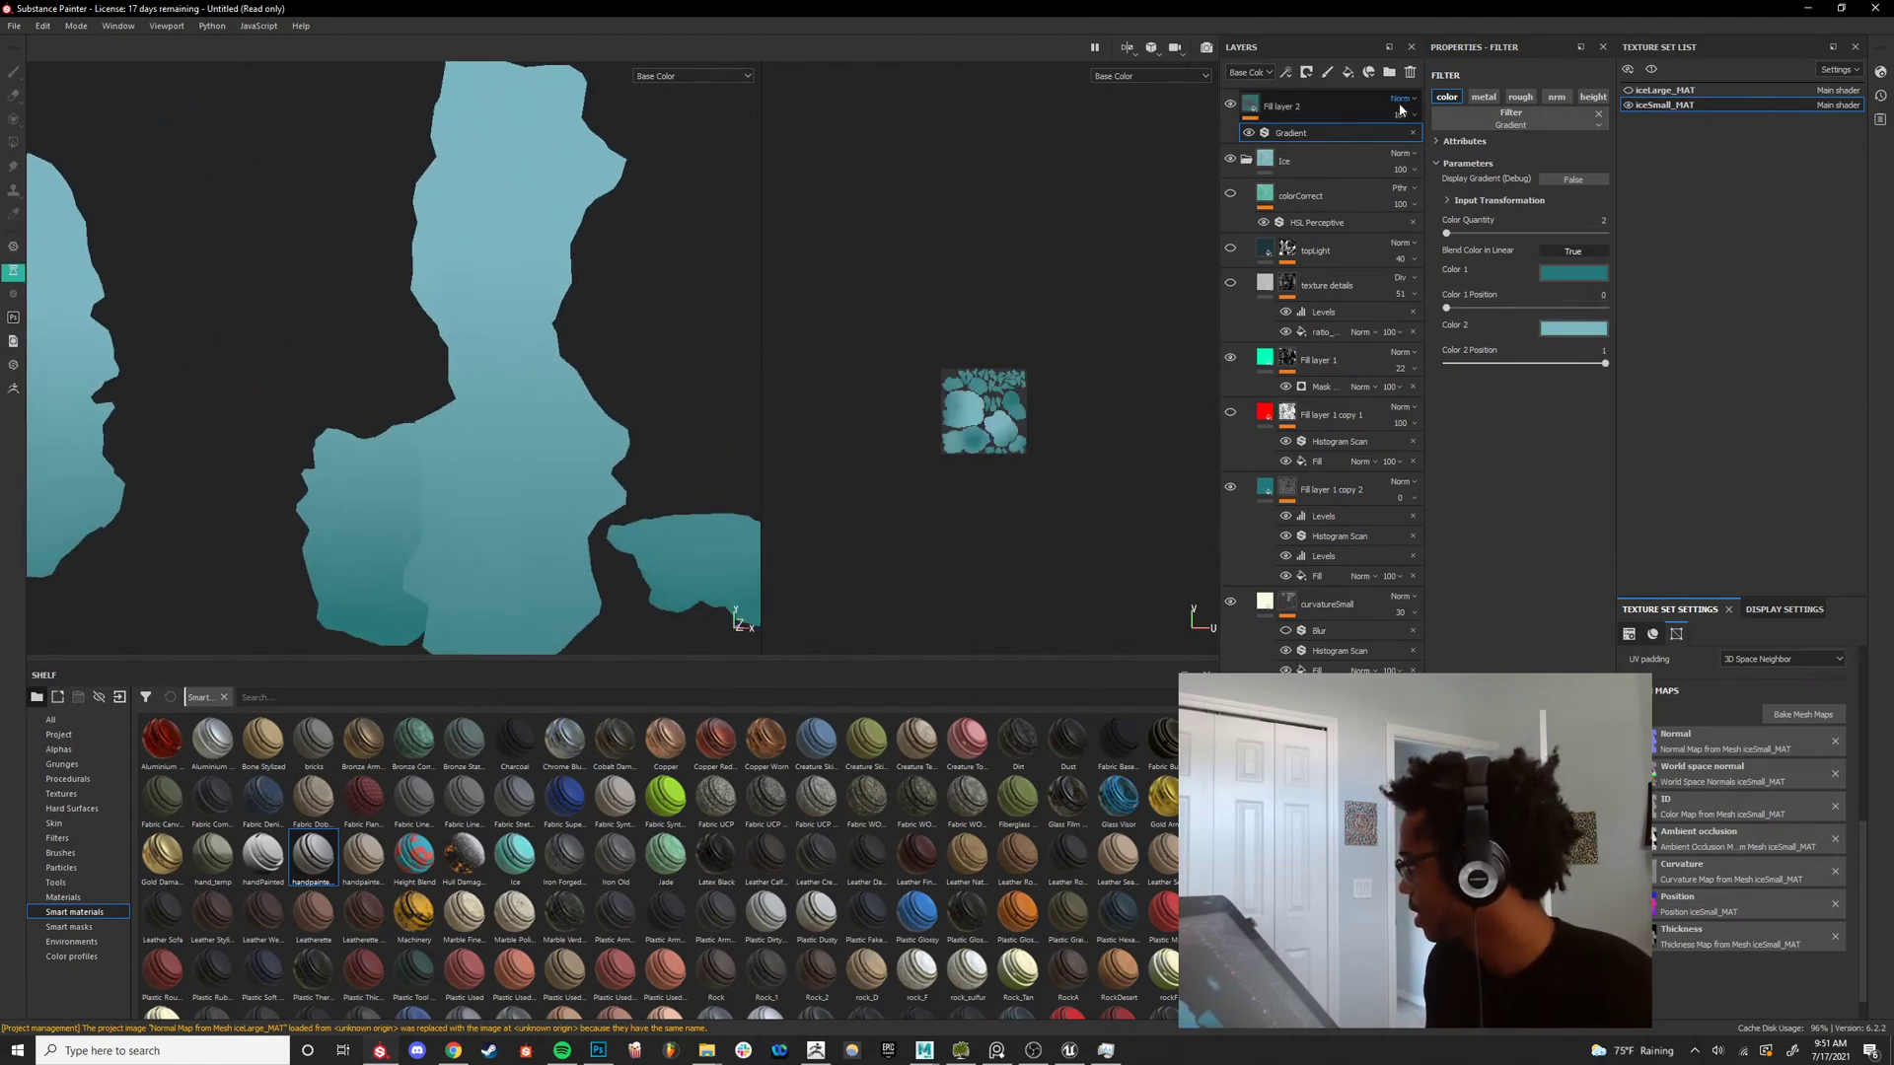
{"action": "left_click_drag", "start_coordinate": [1418, 134], "coordinate": [1402, 135]}
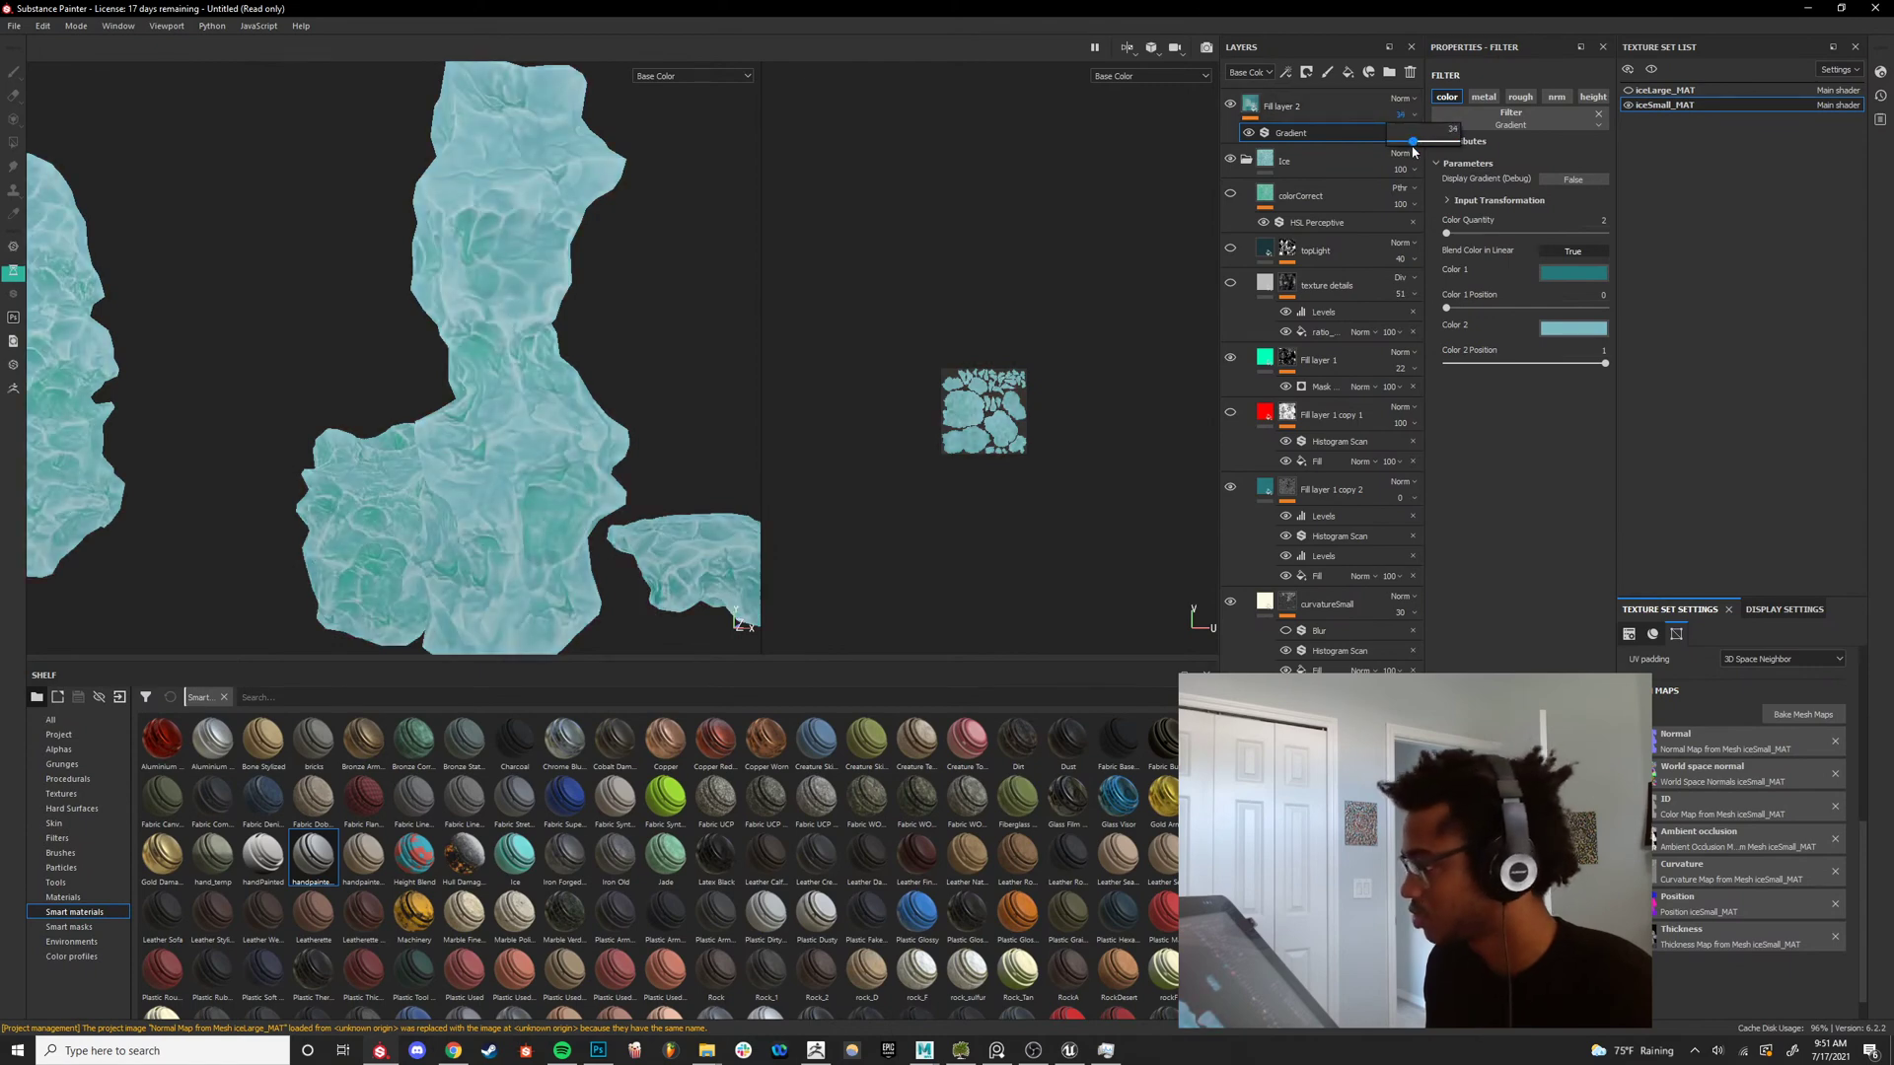
{"action": "key", "text": "m"}
{"action": "key", "text": "c"}
{"action": "right_click_drag", "start_coordinate": [511, 387], "coordinate": [425, 395], "text": "alt"}
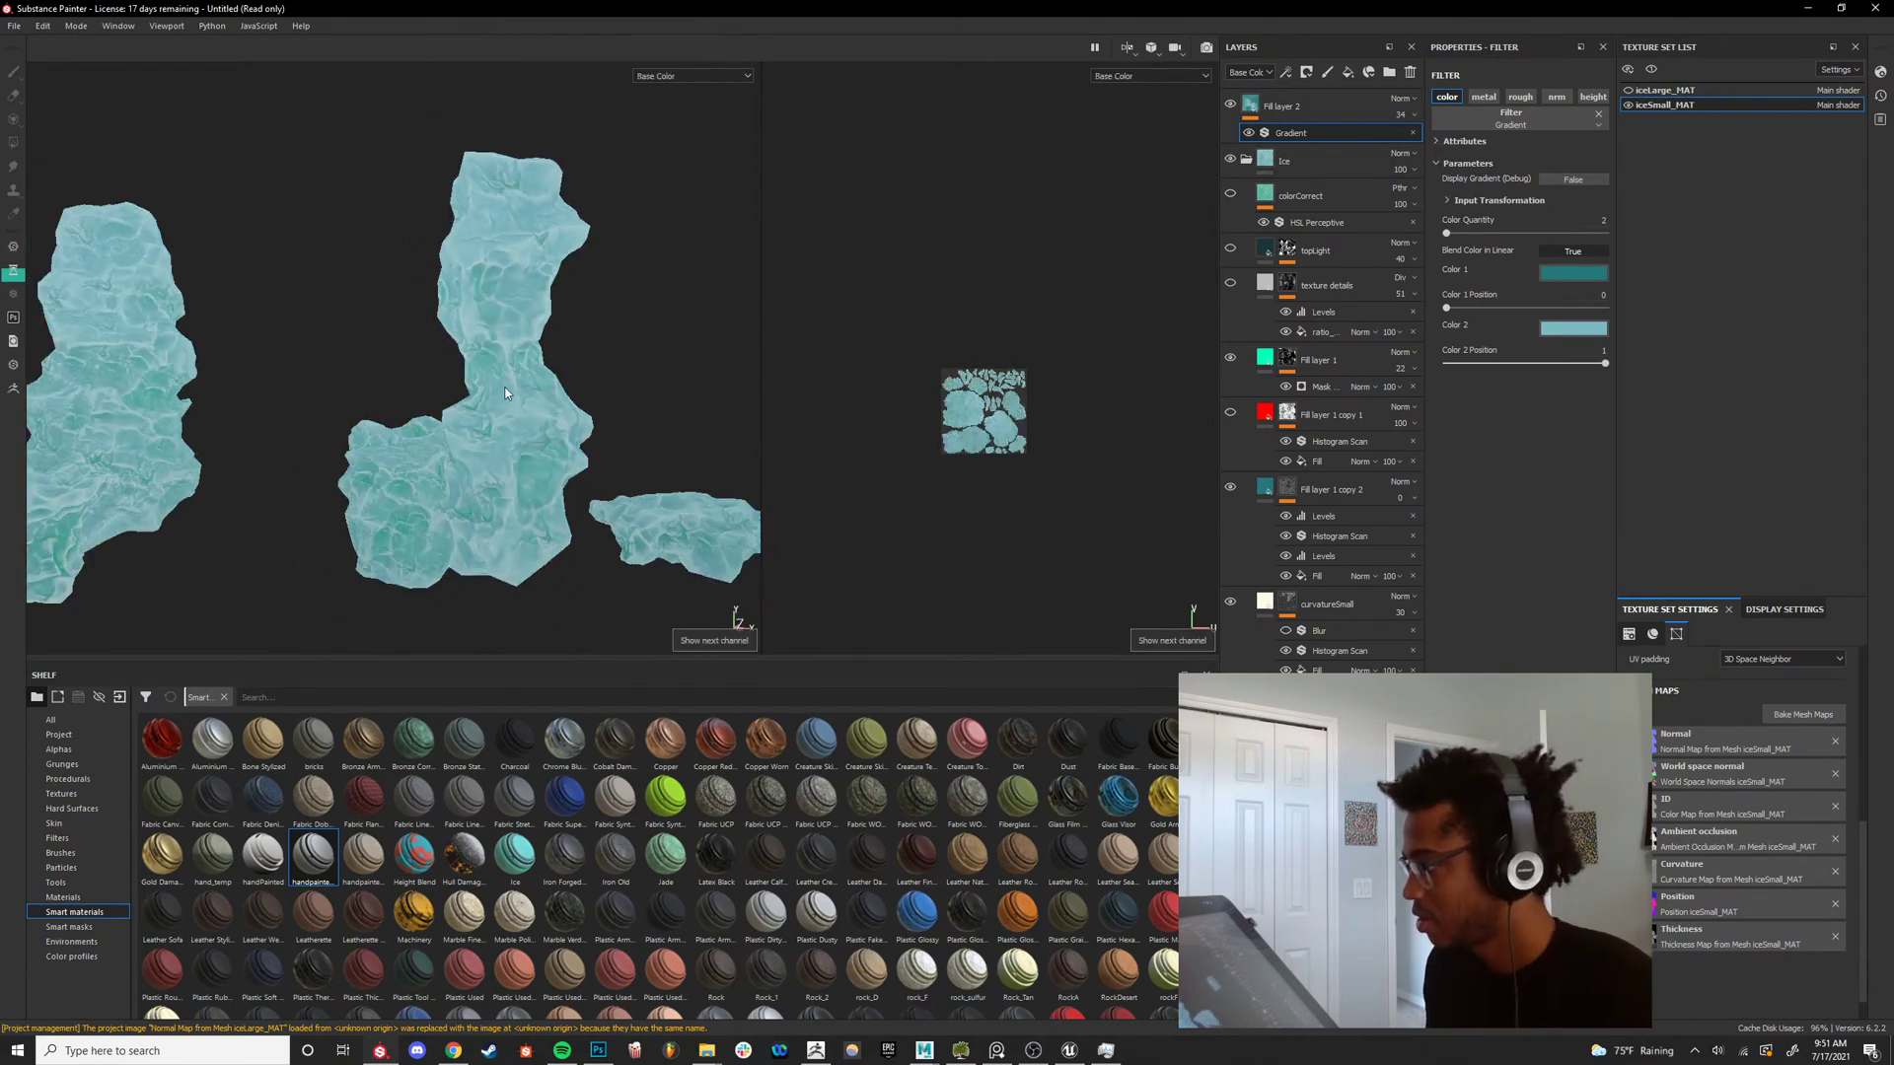
{"action": "left_click_drag", "start_coordinate": [424, 395], "coordinate": [345, 394], "text": "alt"}
{"action": "left_click_drag", "start_coordinate": [1401, 114], "coordinate": [1439, 148]}
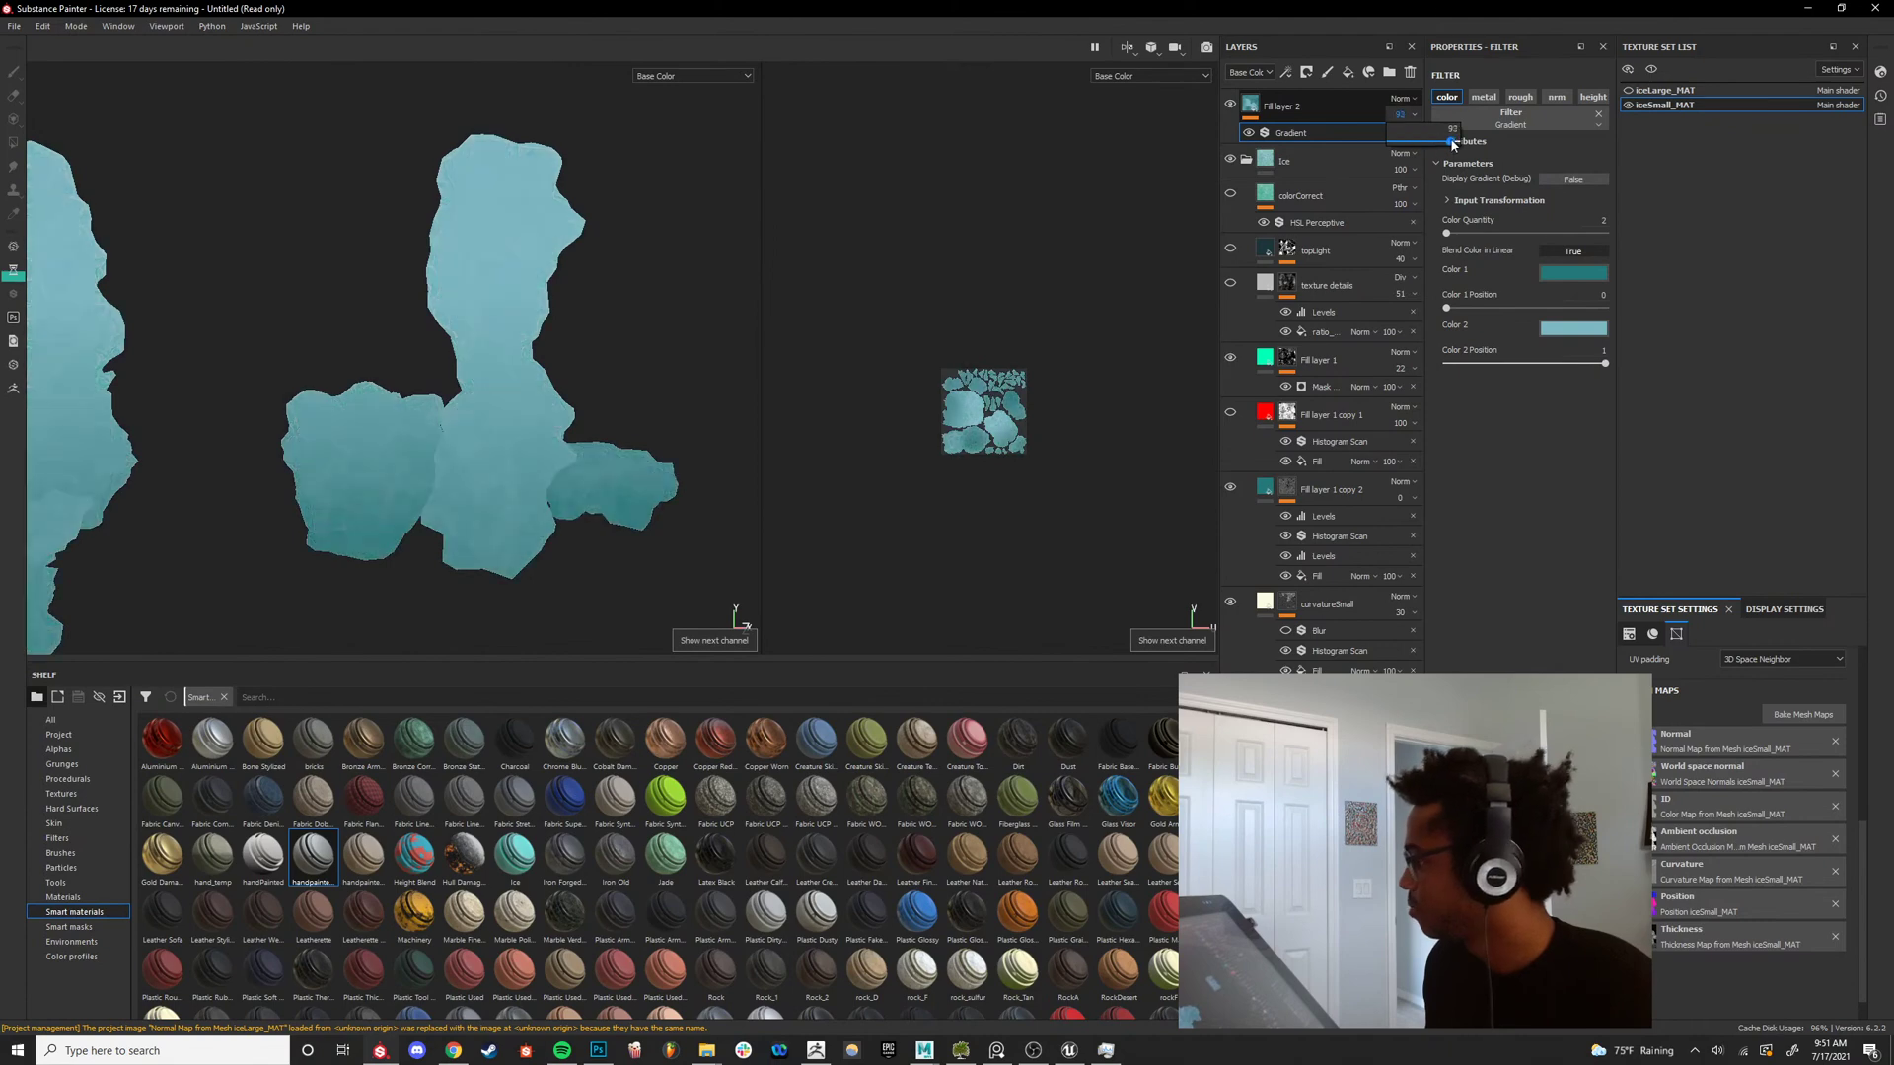
{"action": "left_click", "coordinate": [1300, 110]}
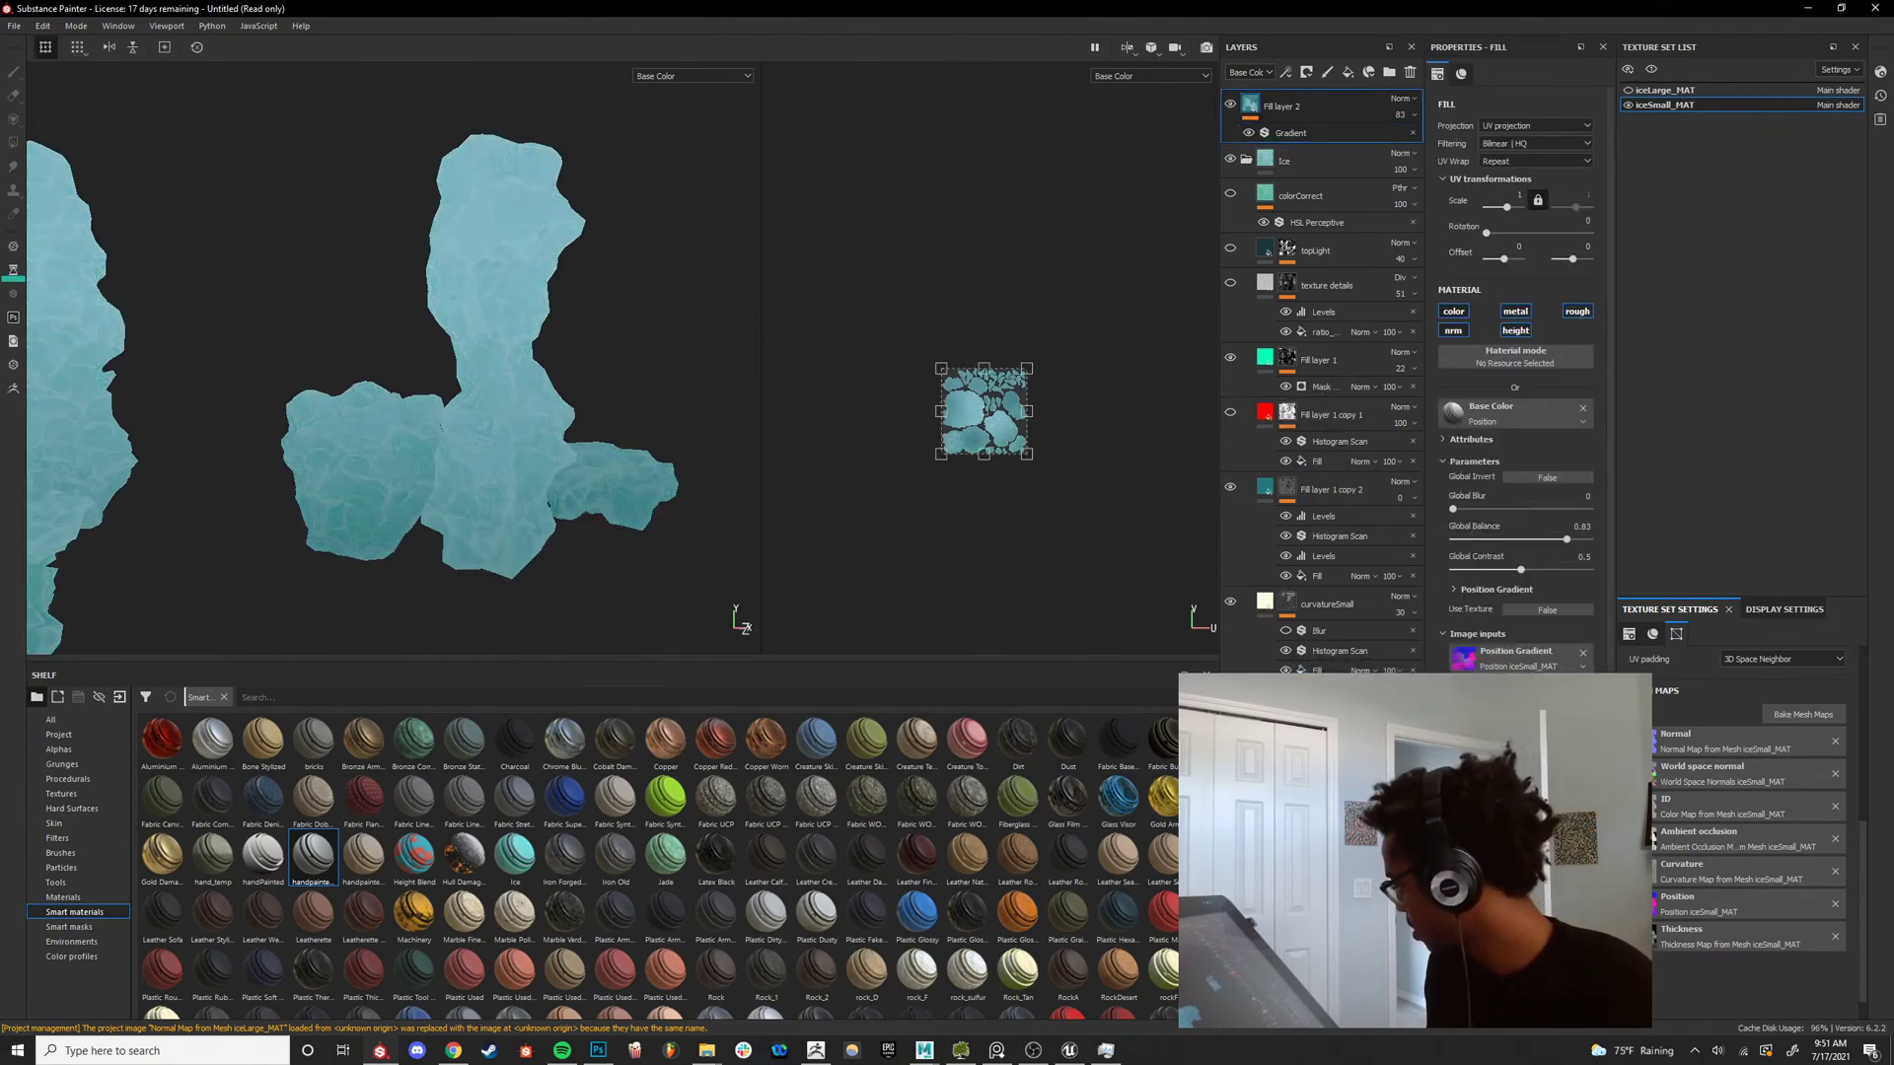
{"action": "key", "text": "Delete"}
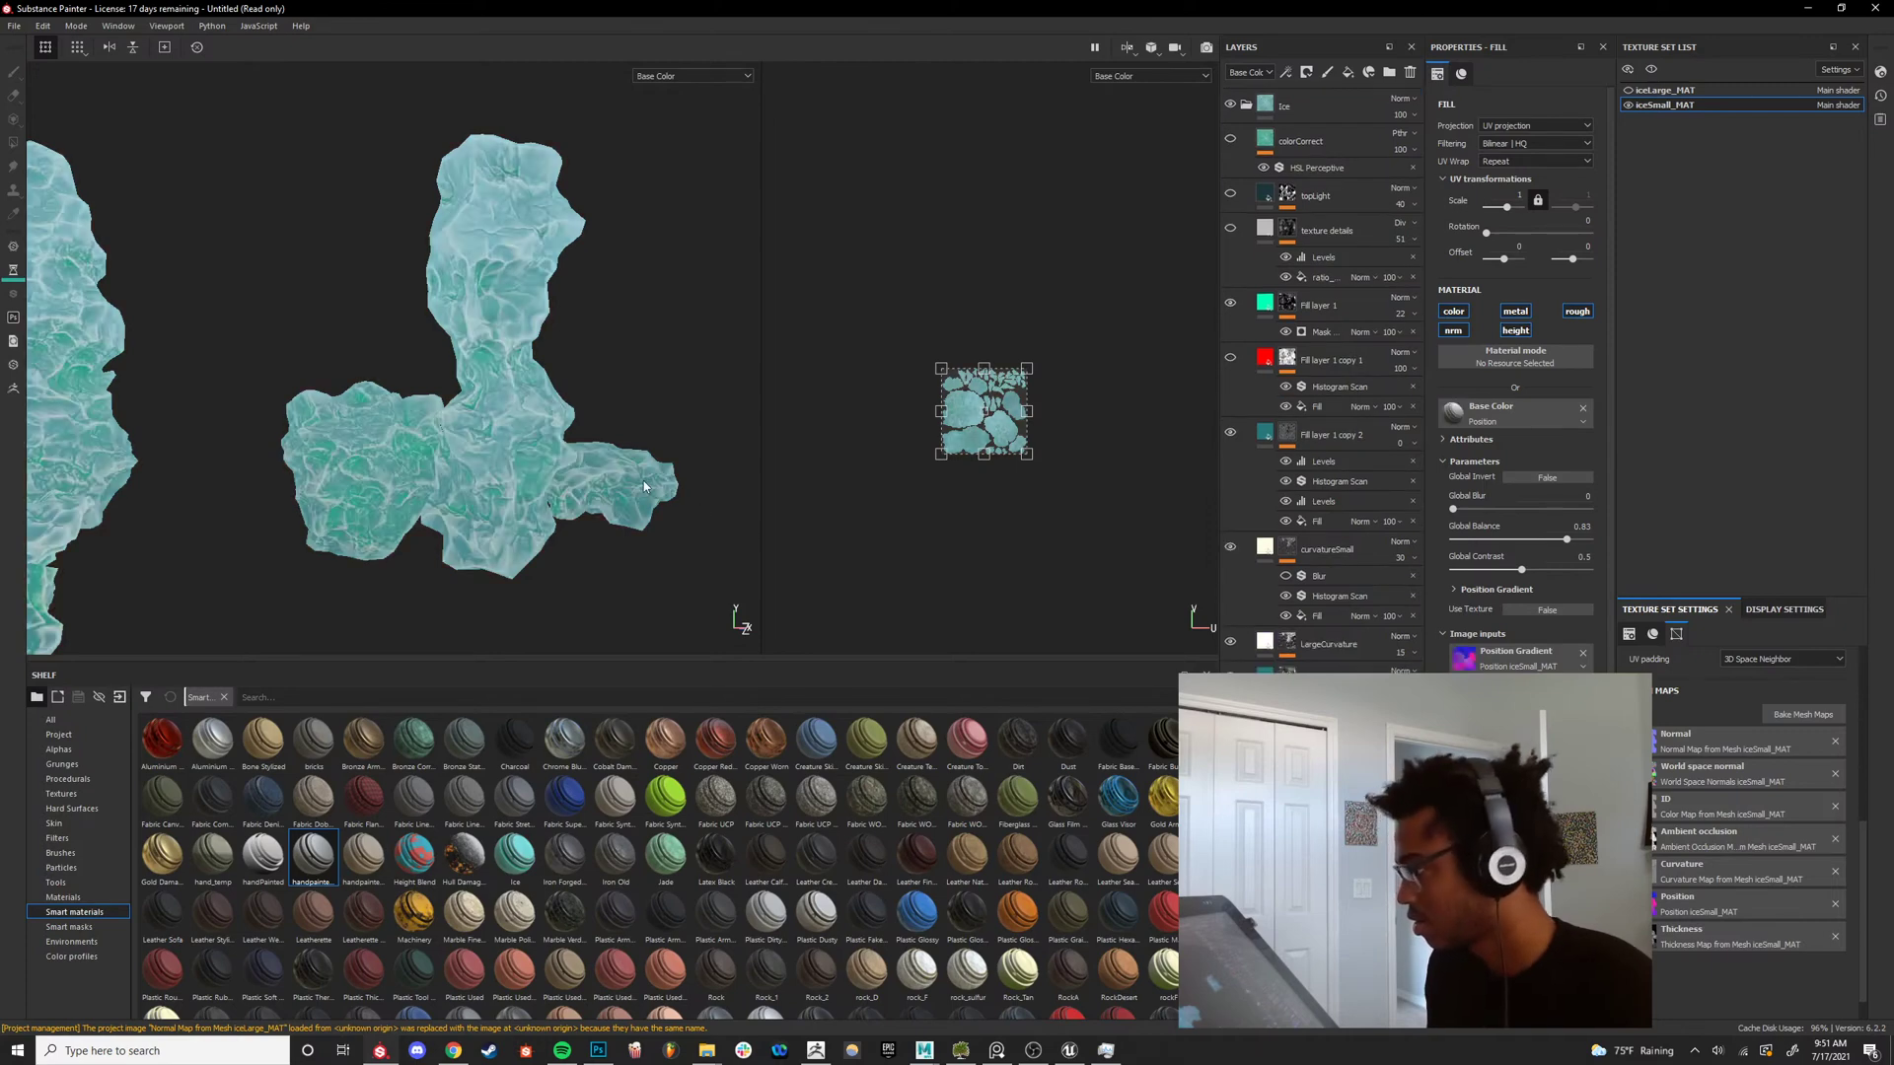
Cycle through the map channels back to Base Color and examine the blended gradient on the ice columns.
{"action": "scroll", "coordinate": [643, 486], "scroll_direction": "down", "scroll_amount": 3}
{"action": "key", "text": "c"}
{"action": "key", "text": "c"}
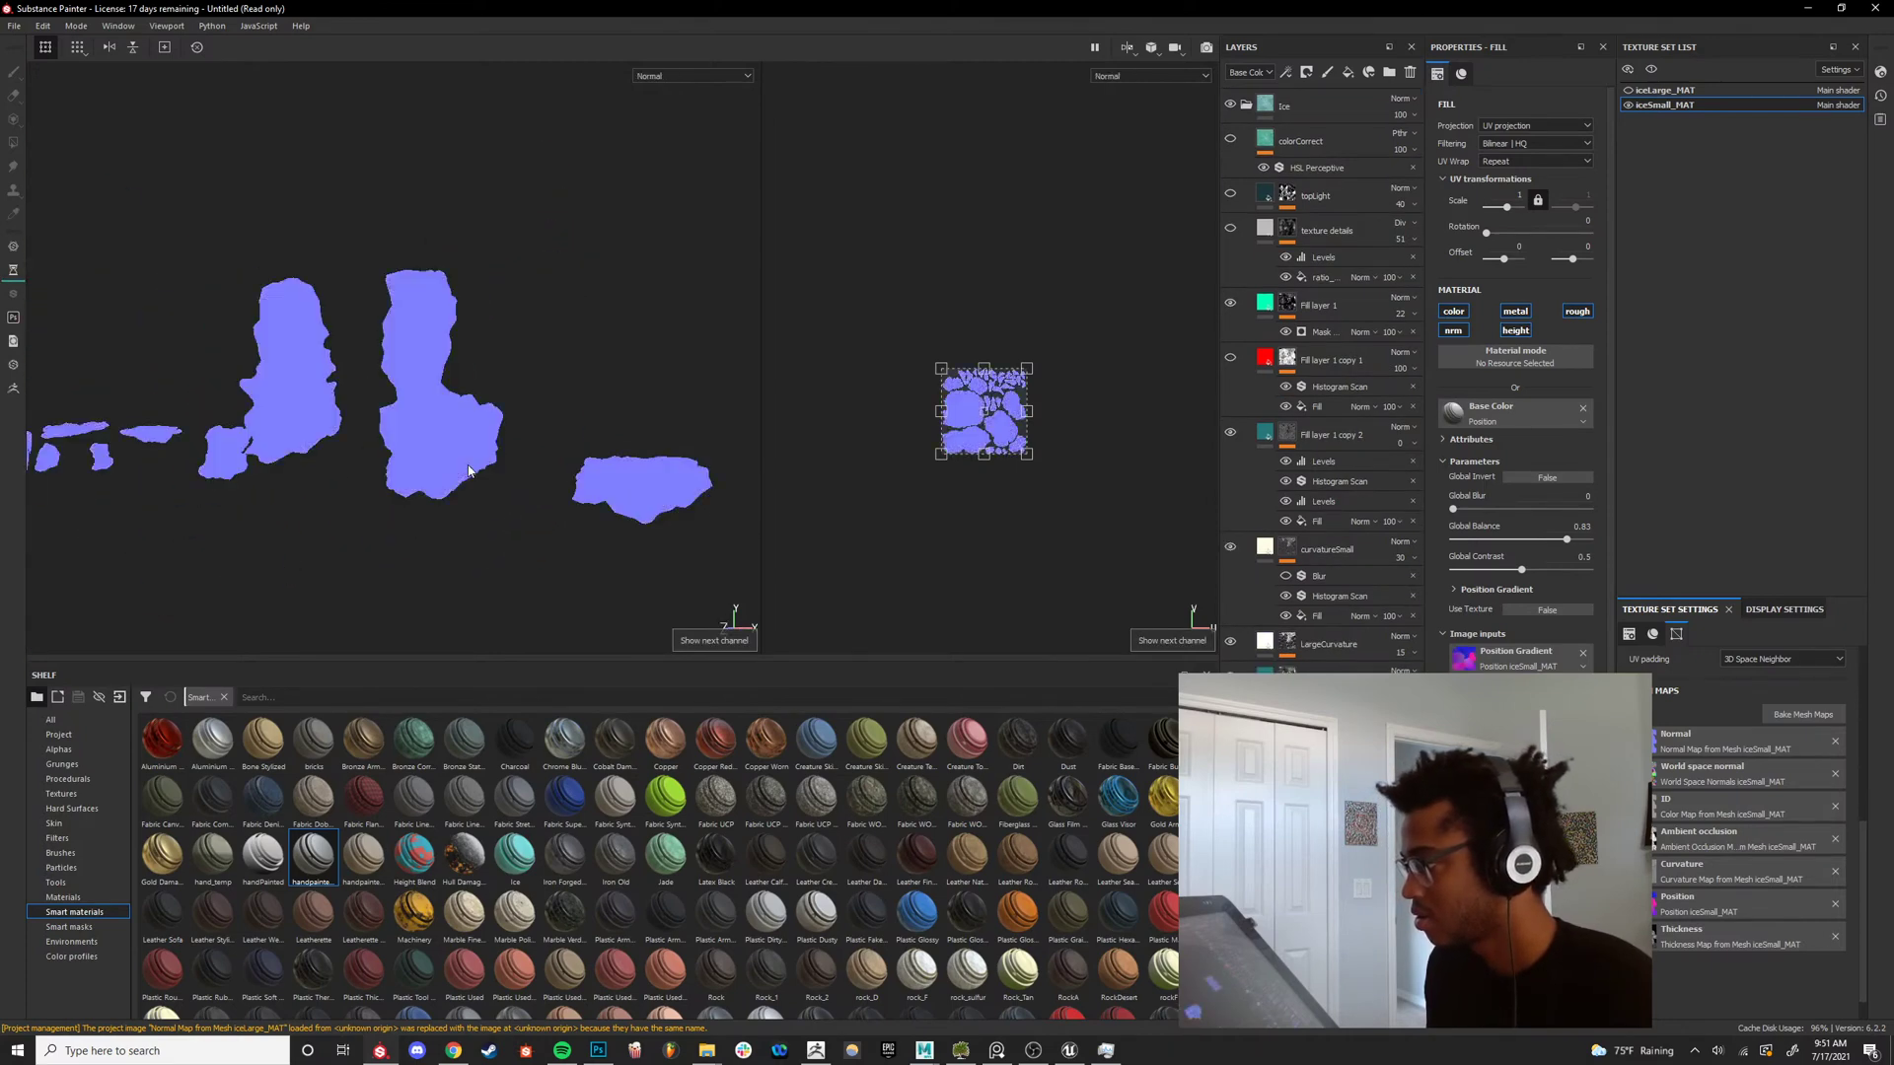
{"action": "key", "text": "c"}
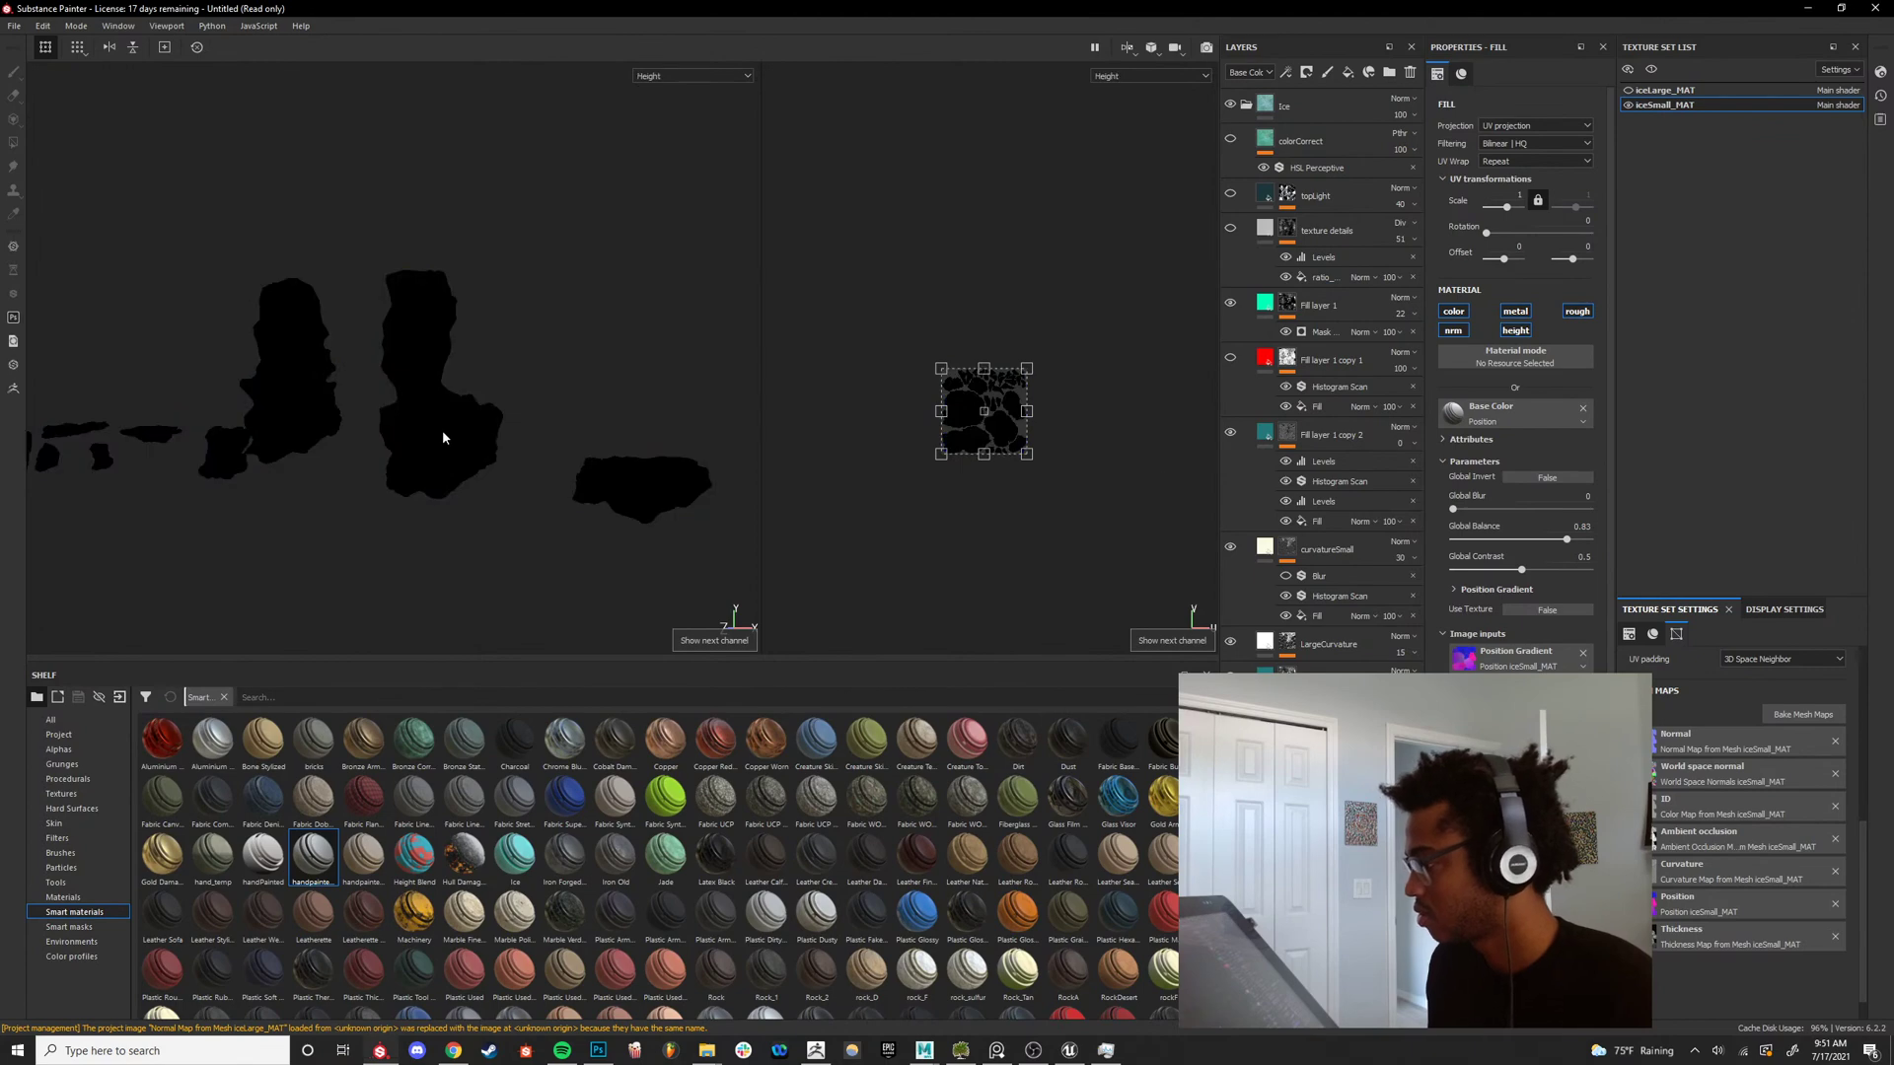
{"action": "key", "text": "c"}
{"action": "scroll", "coordinate": [442, 430], "scroll_direction": "up", "scroll_amount": 4}
{"action": "key", "text": "c"}
{"action": "left_click_drag", "start_coordinate": [552, 430], "coordinate": [487, 426], "text": "alt"}
{"action": "scroll", "coordinate": [487, 426], "scroll_direction": "up", "scroll_amount": 3}
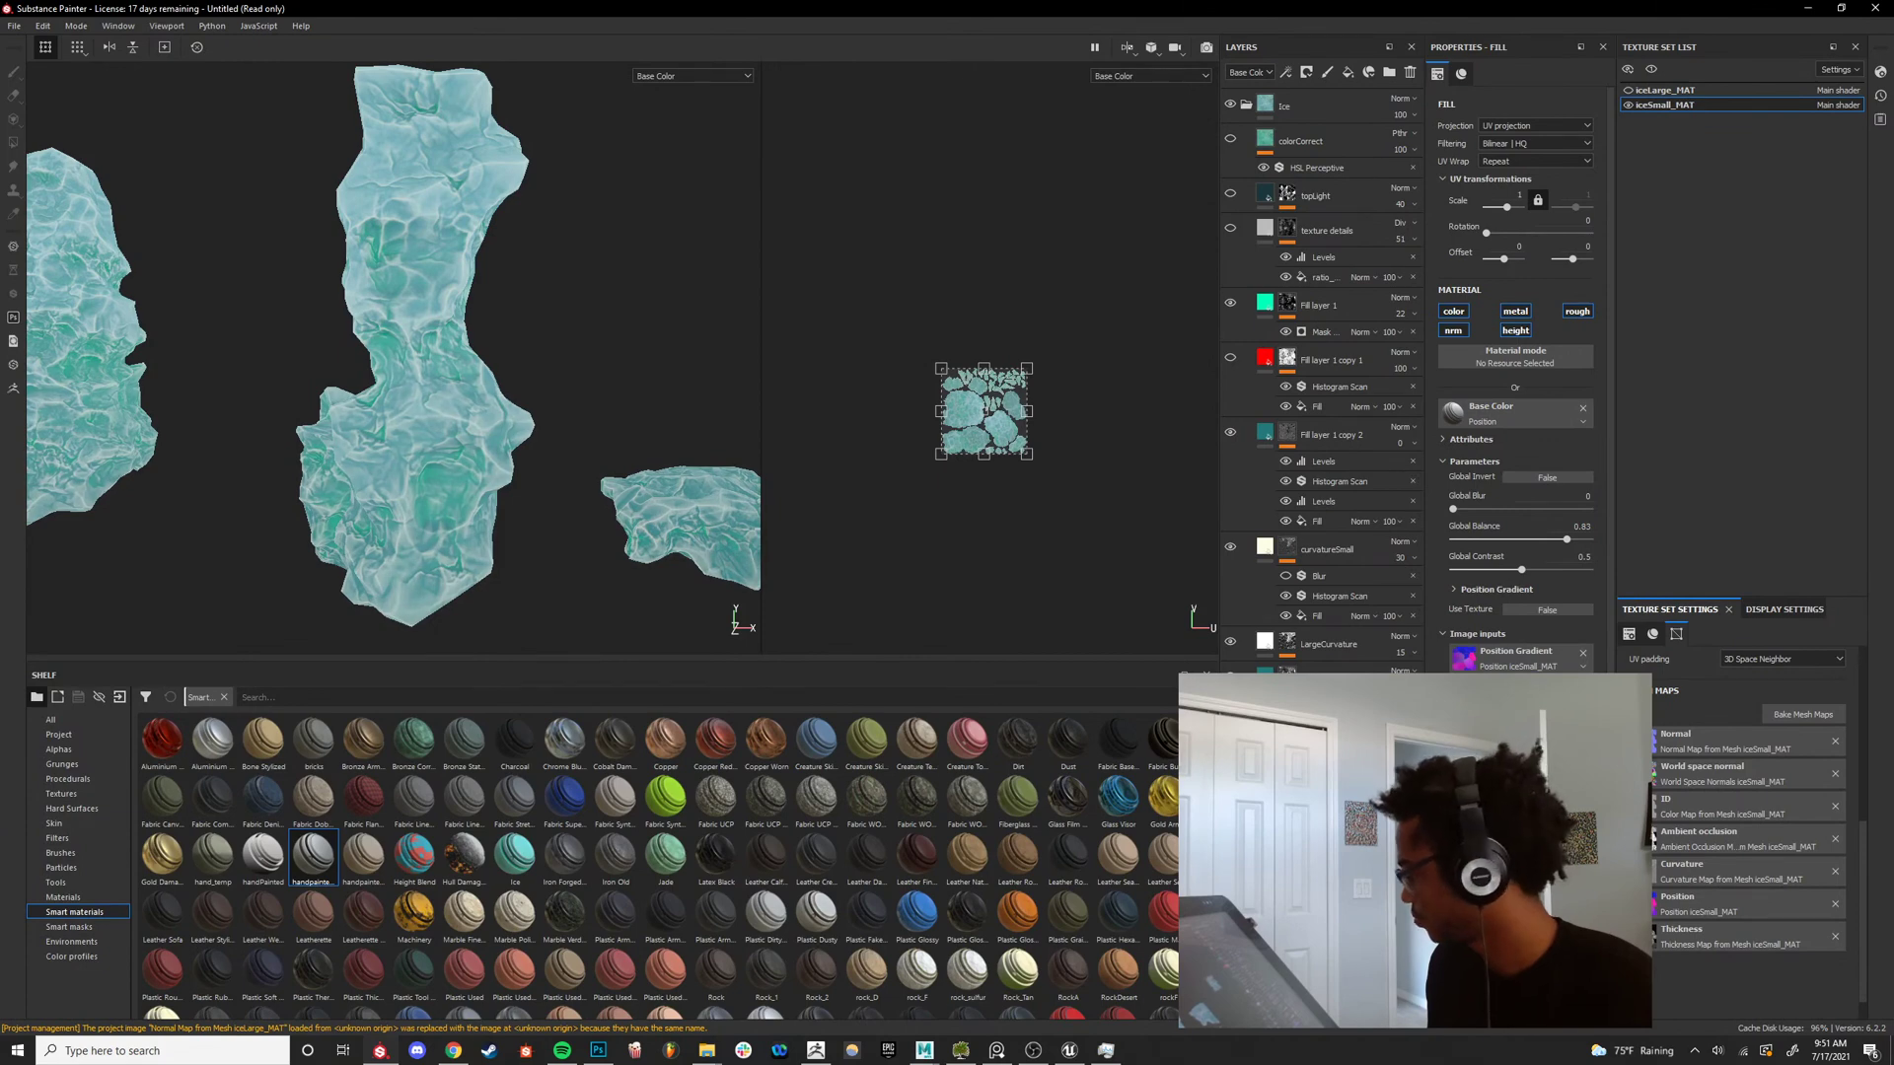
{"action": "left_click_drag", "start_coordinate": [268, 202], "coordinate": [742, 552], "text": "alt"}
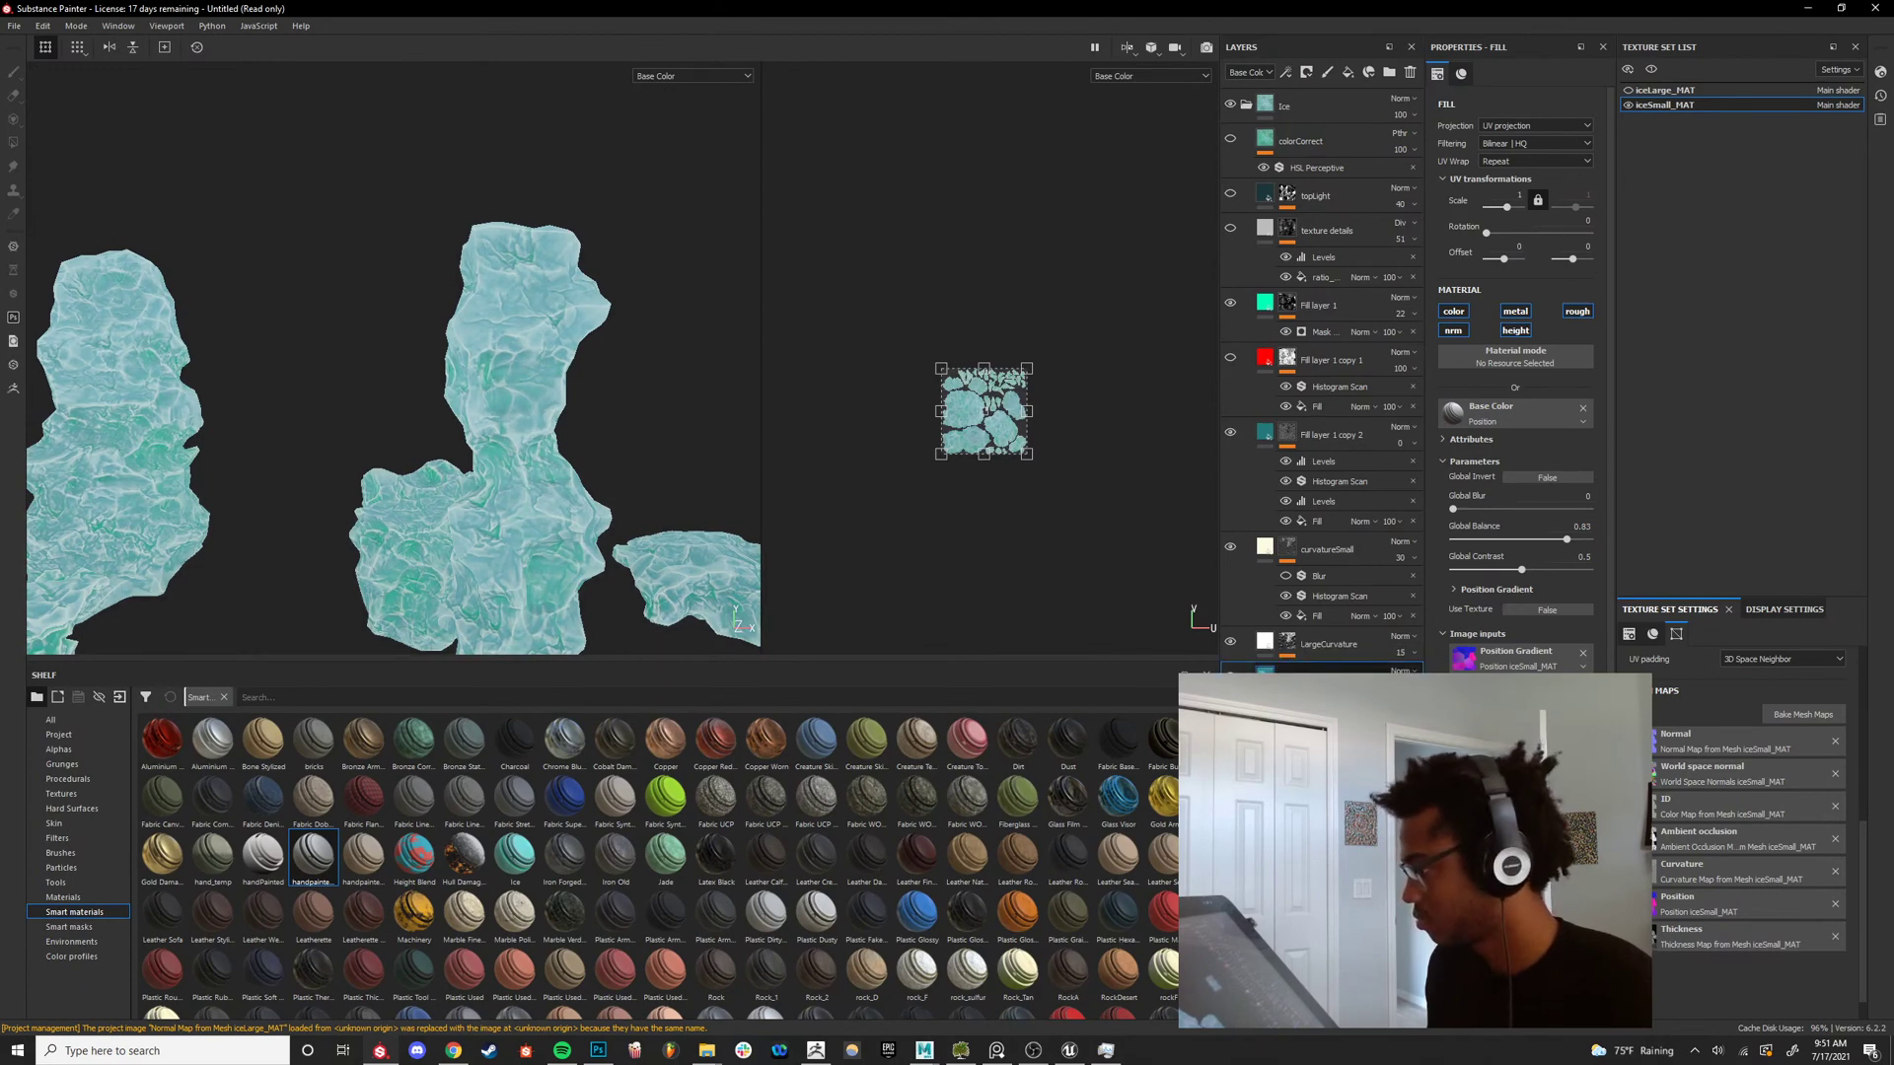
Change Color 1 of Fill layer 2's Gradient filter to a deep violet-blue.
{"action": "left_click", "coordinate": [1405, 671]}
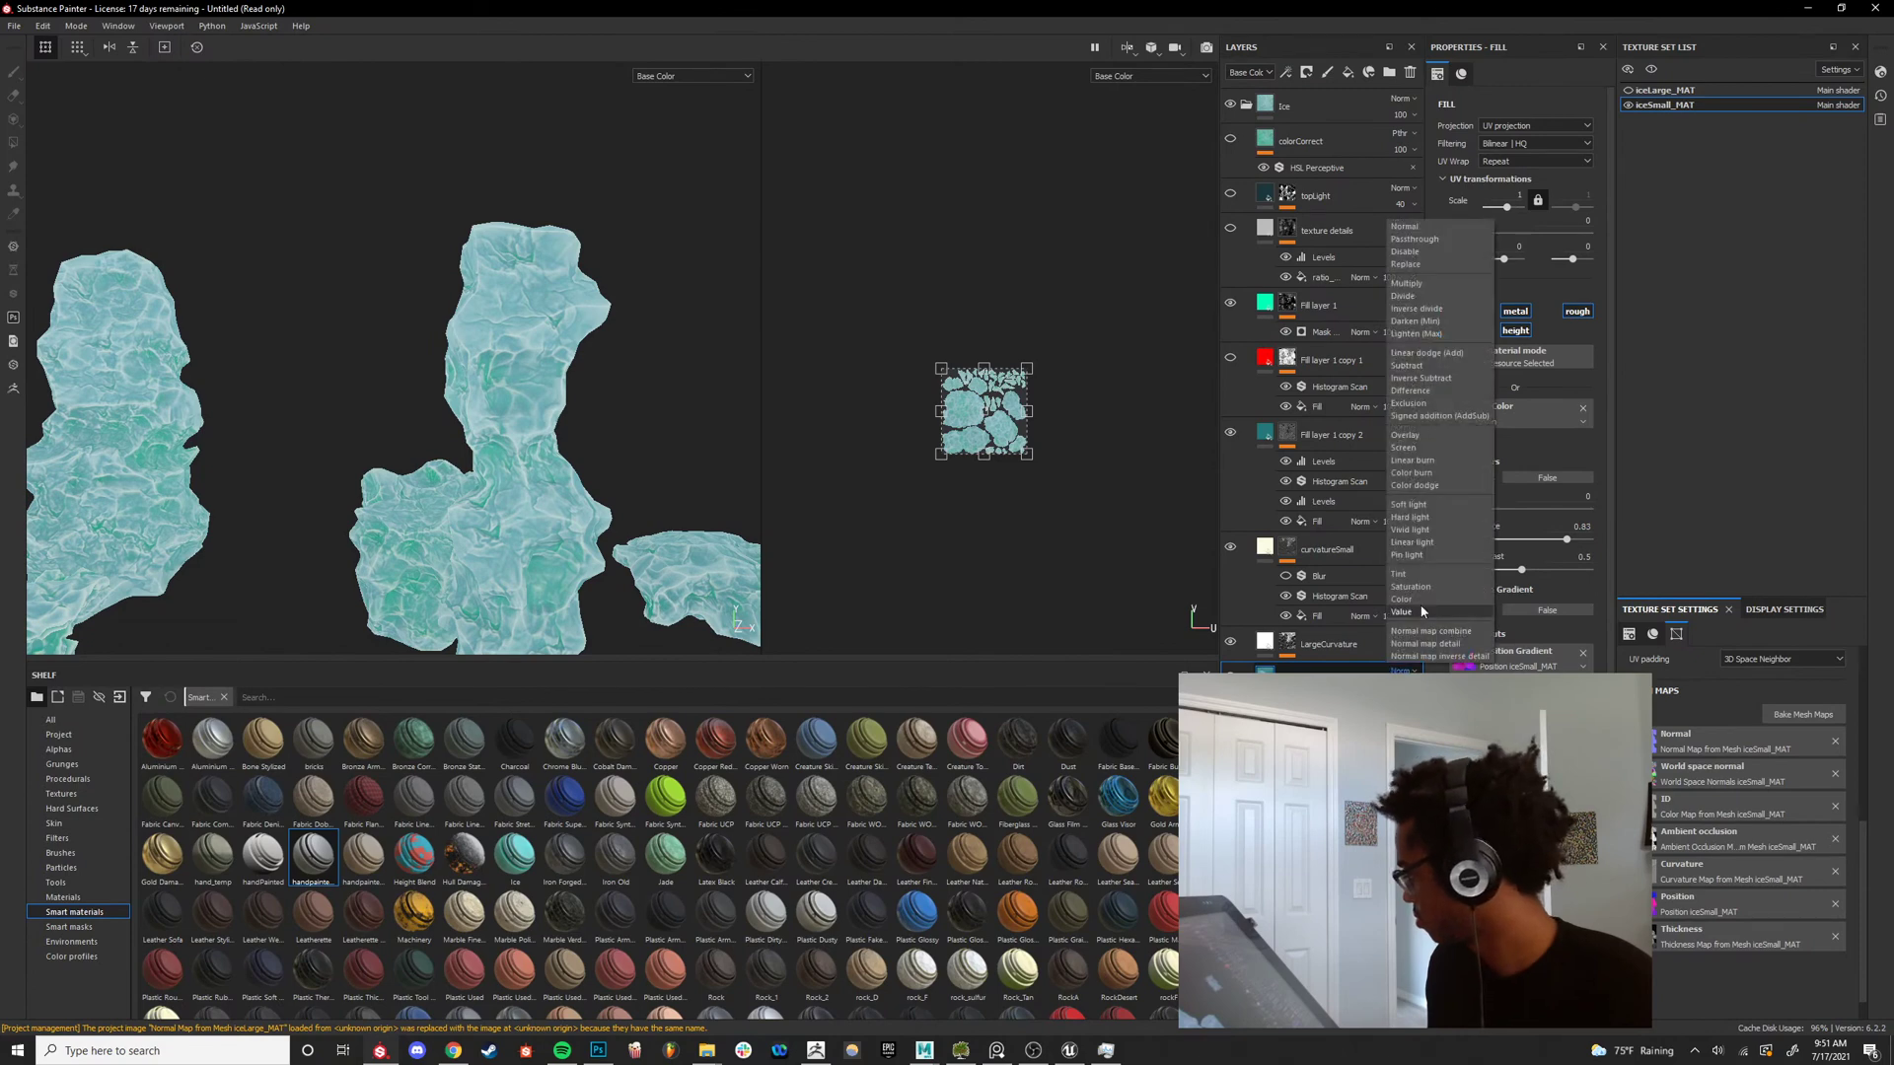
{"action": "key", "text": "Escape"}
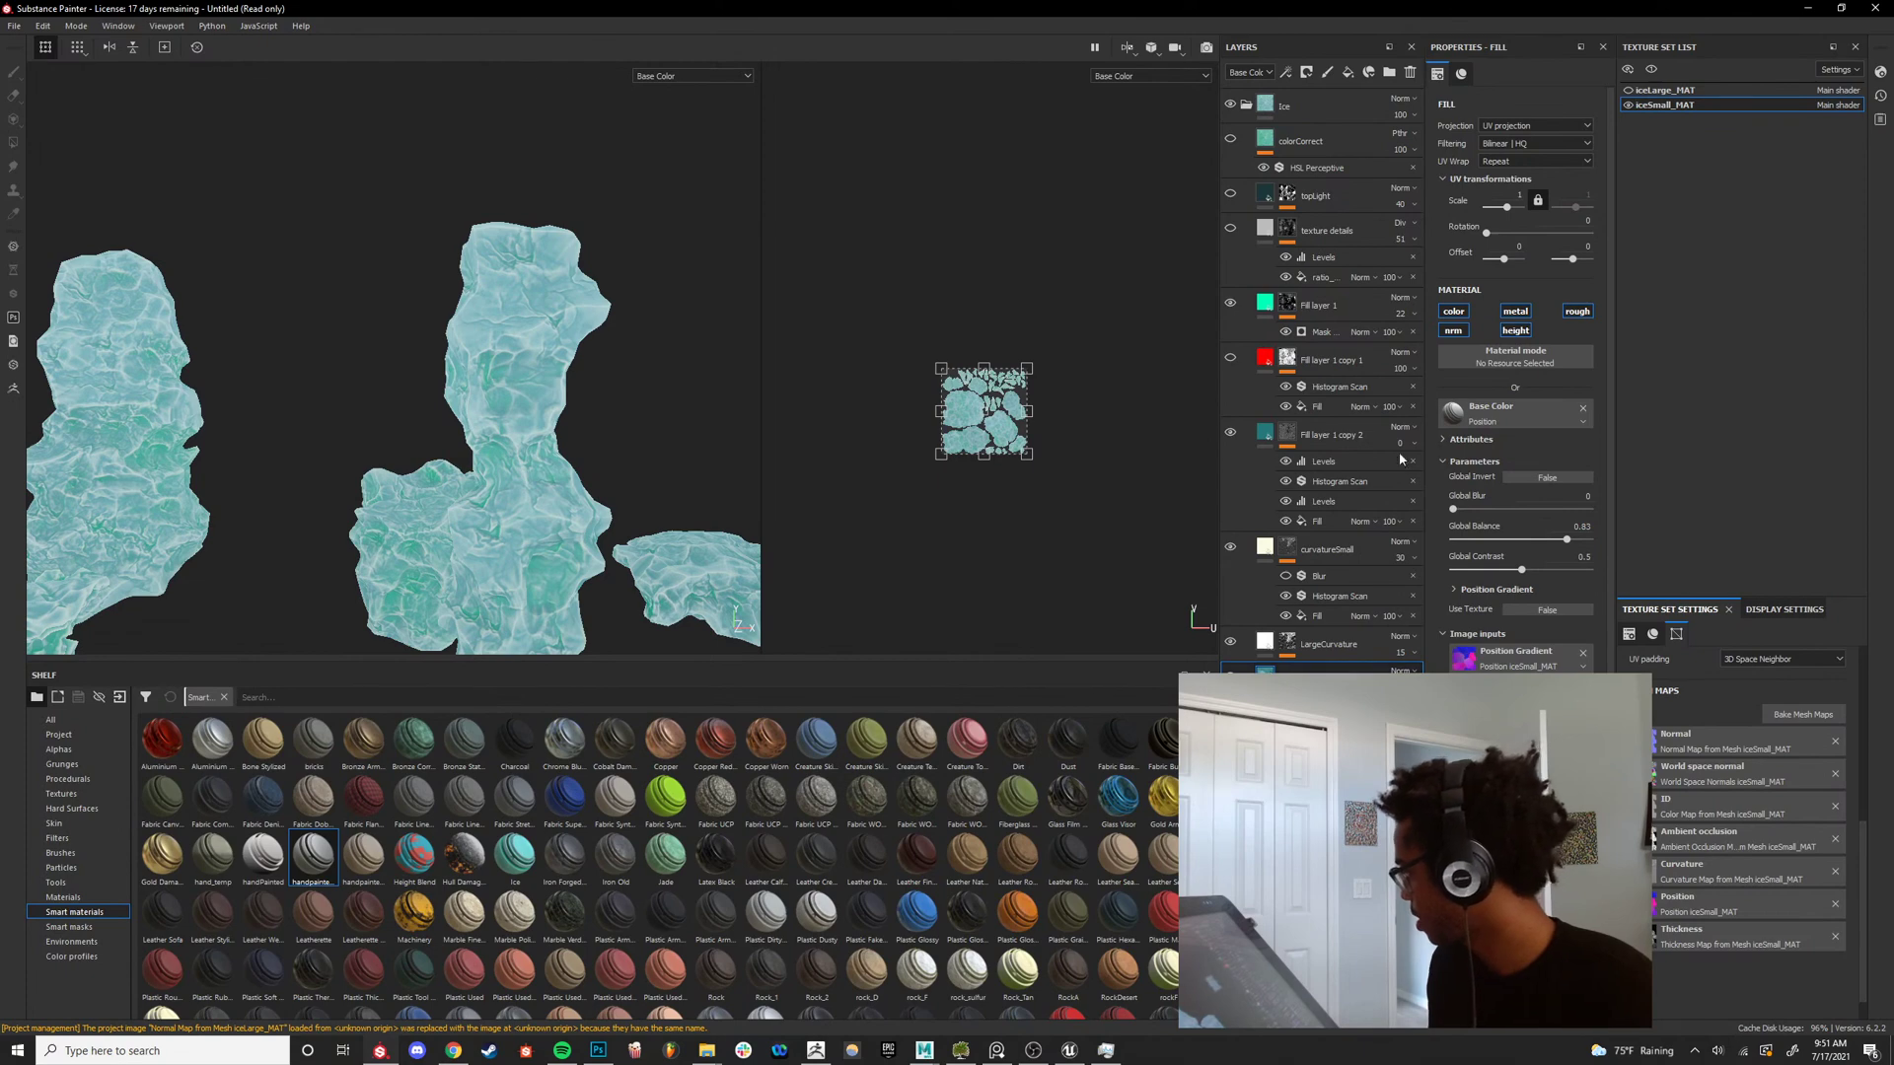
{"action": "left_click", "coordinate": [1329, 705]}
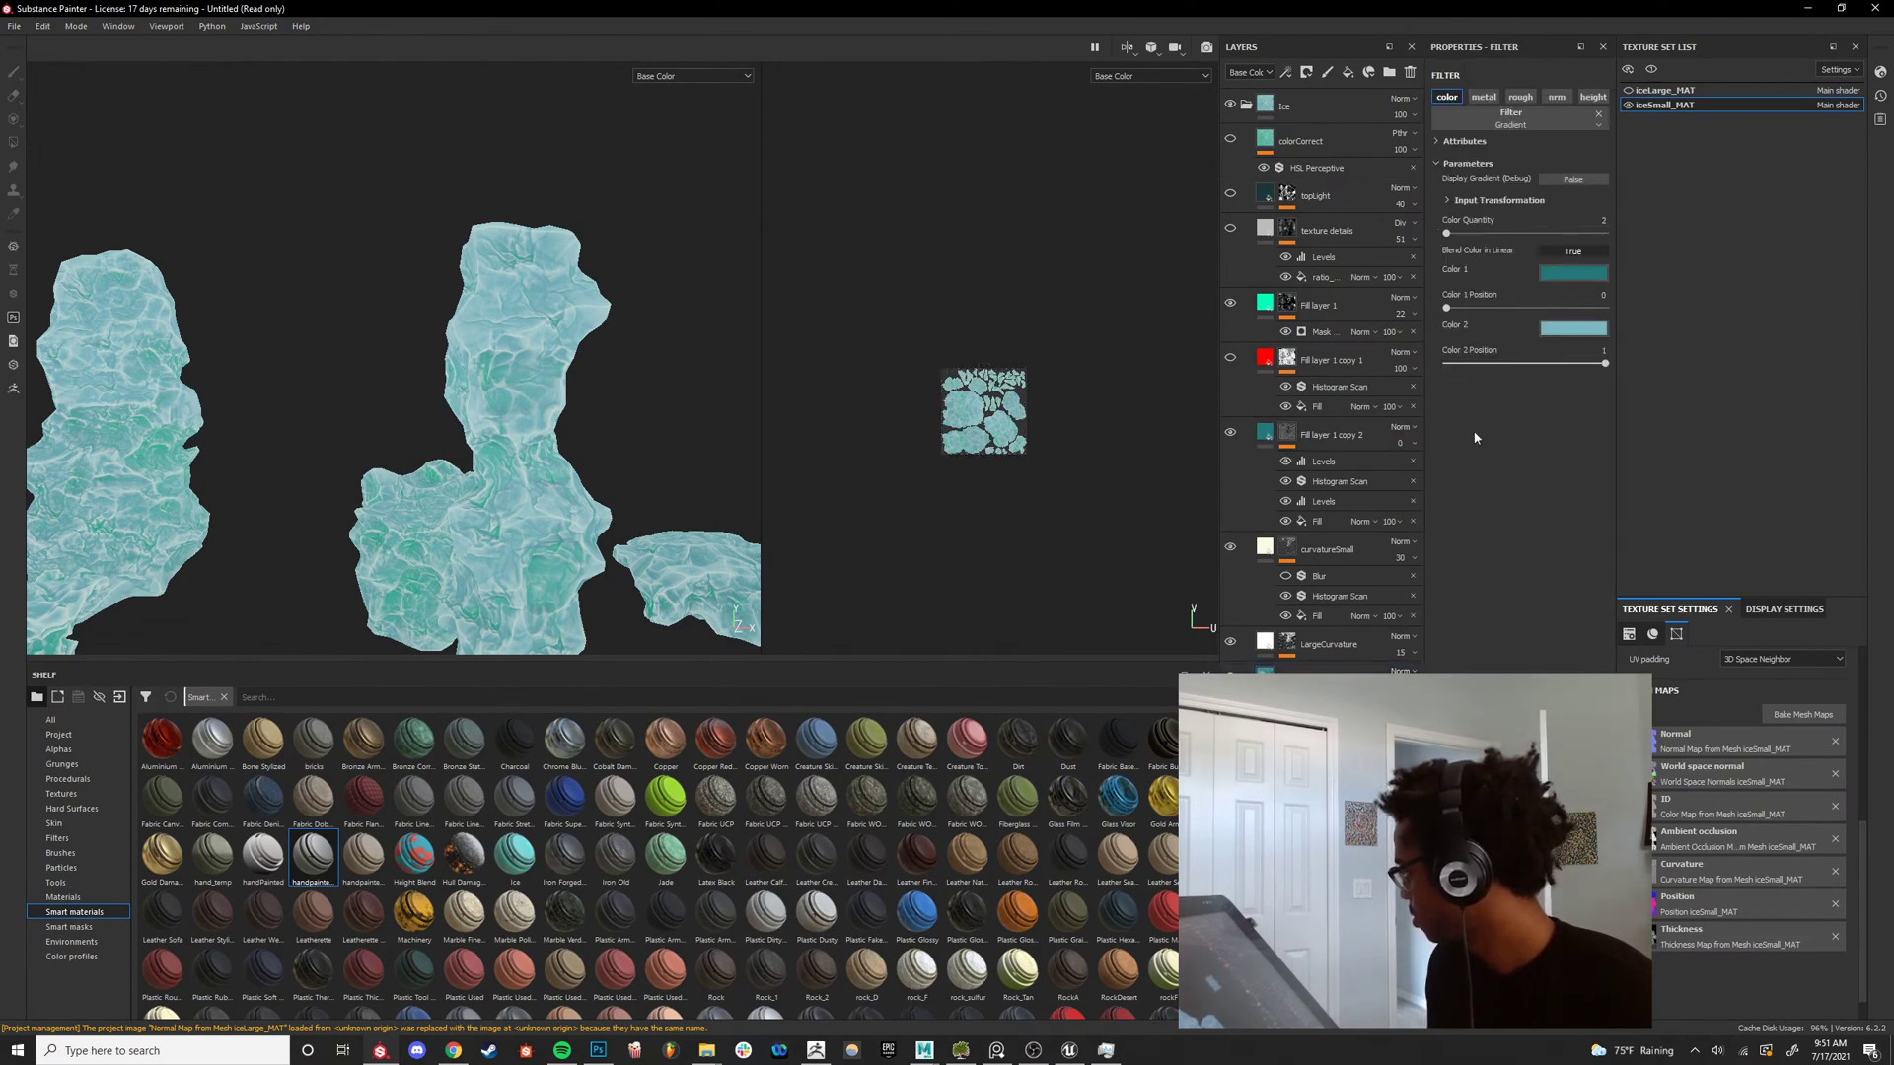
{"action": "left_click", "coordinate": [1570, 275]}
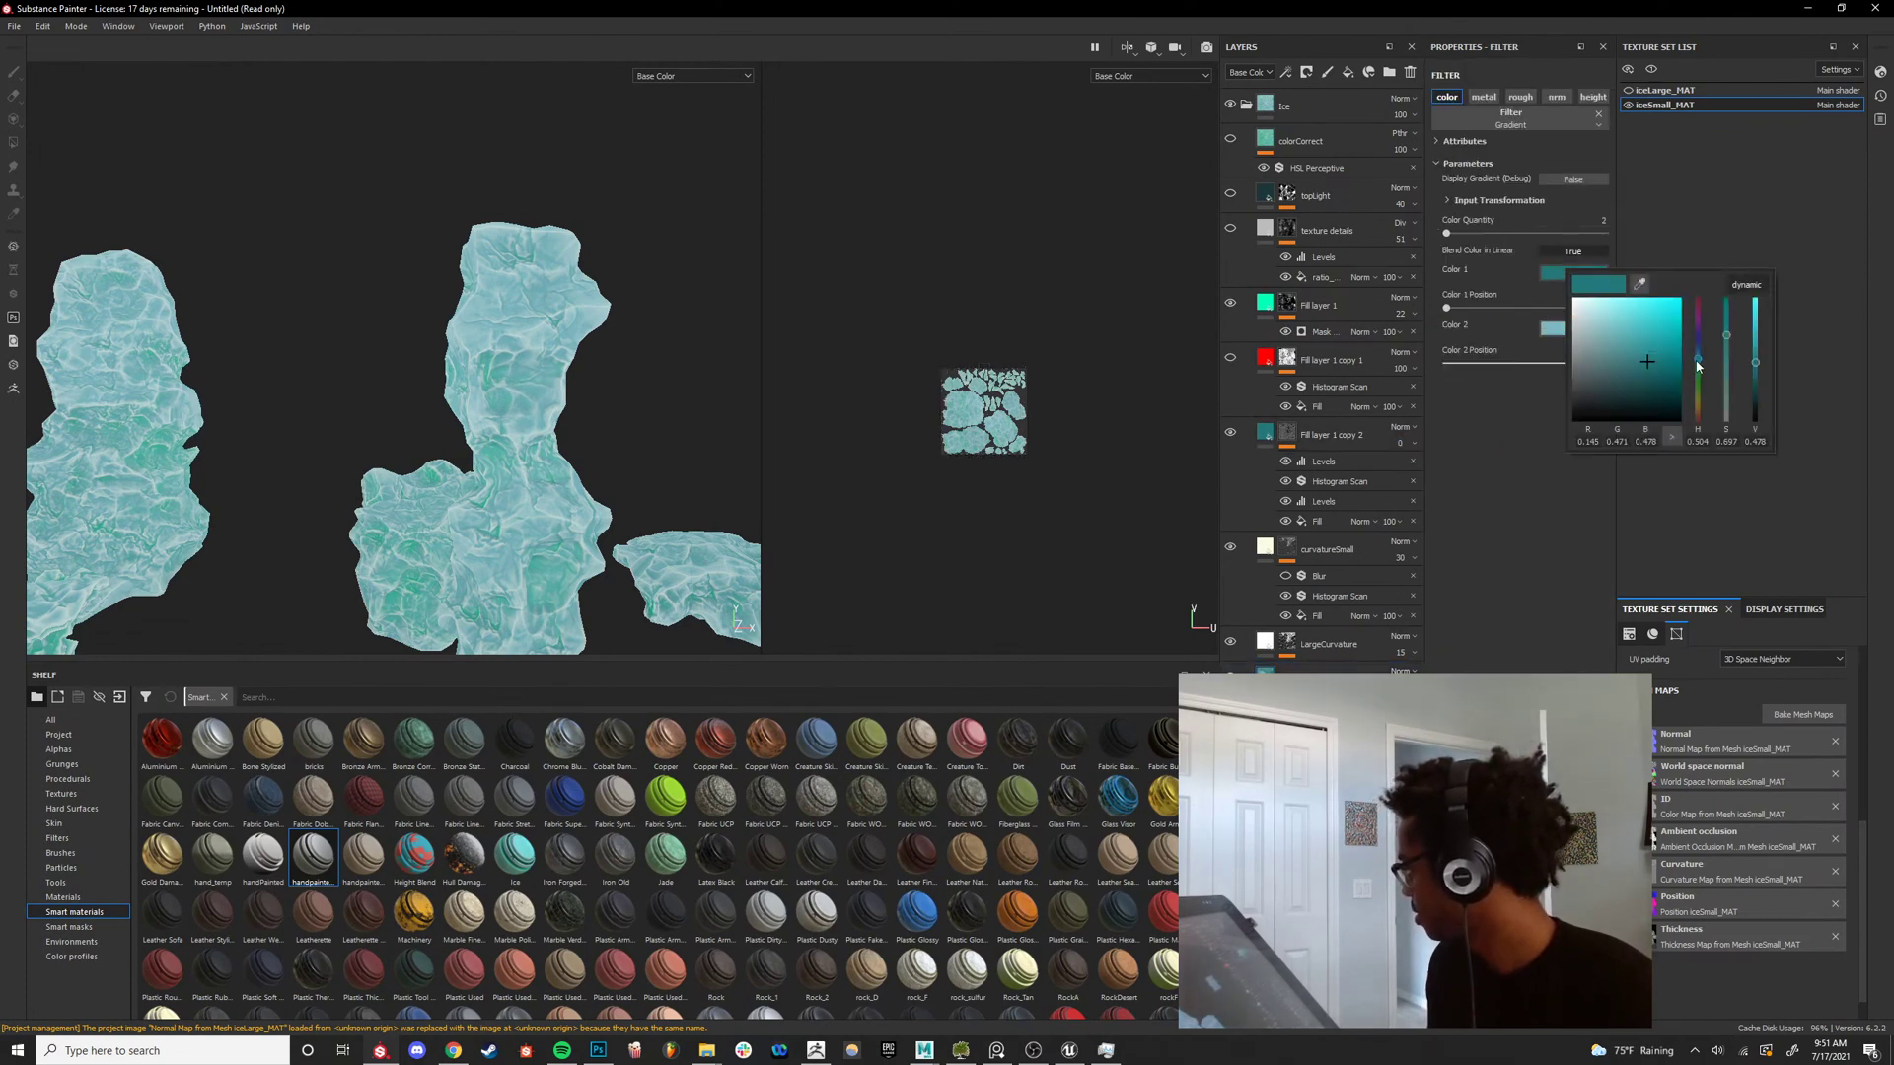
{"action": "left_click_drag", "start_coordinate": [1697, 366], "coordinate": [1670, 334]}
Examine the violet-to-light-blue gradient on the ice formations from several sides and distances.
{"action": "left_click_drag", "start_coordinate": [424, 325], "coordinate": [477, 304], "text": "alt"}
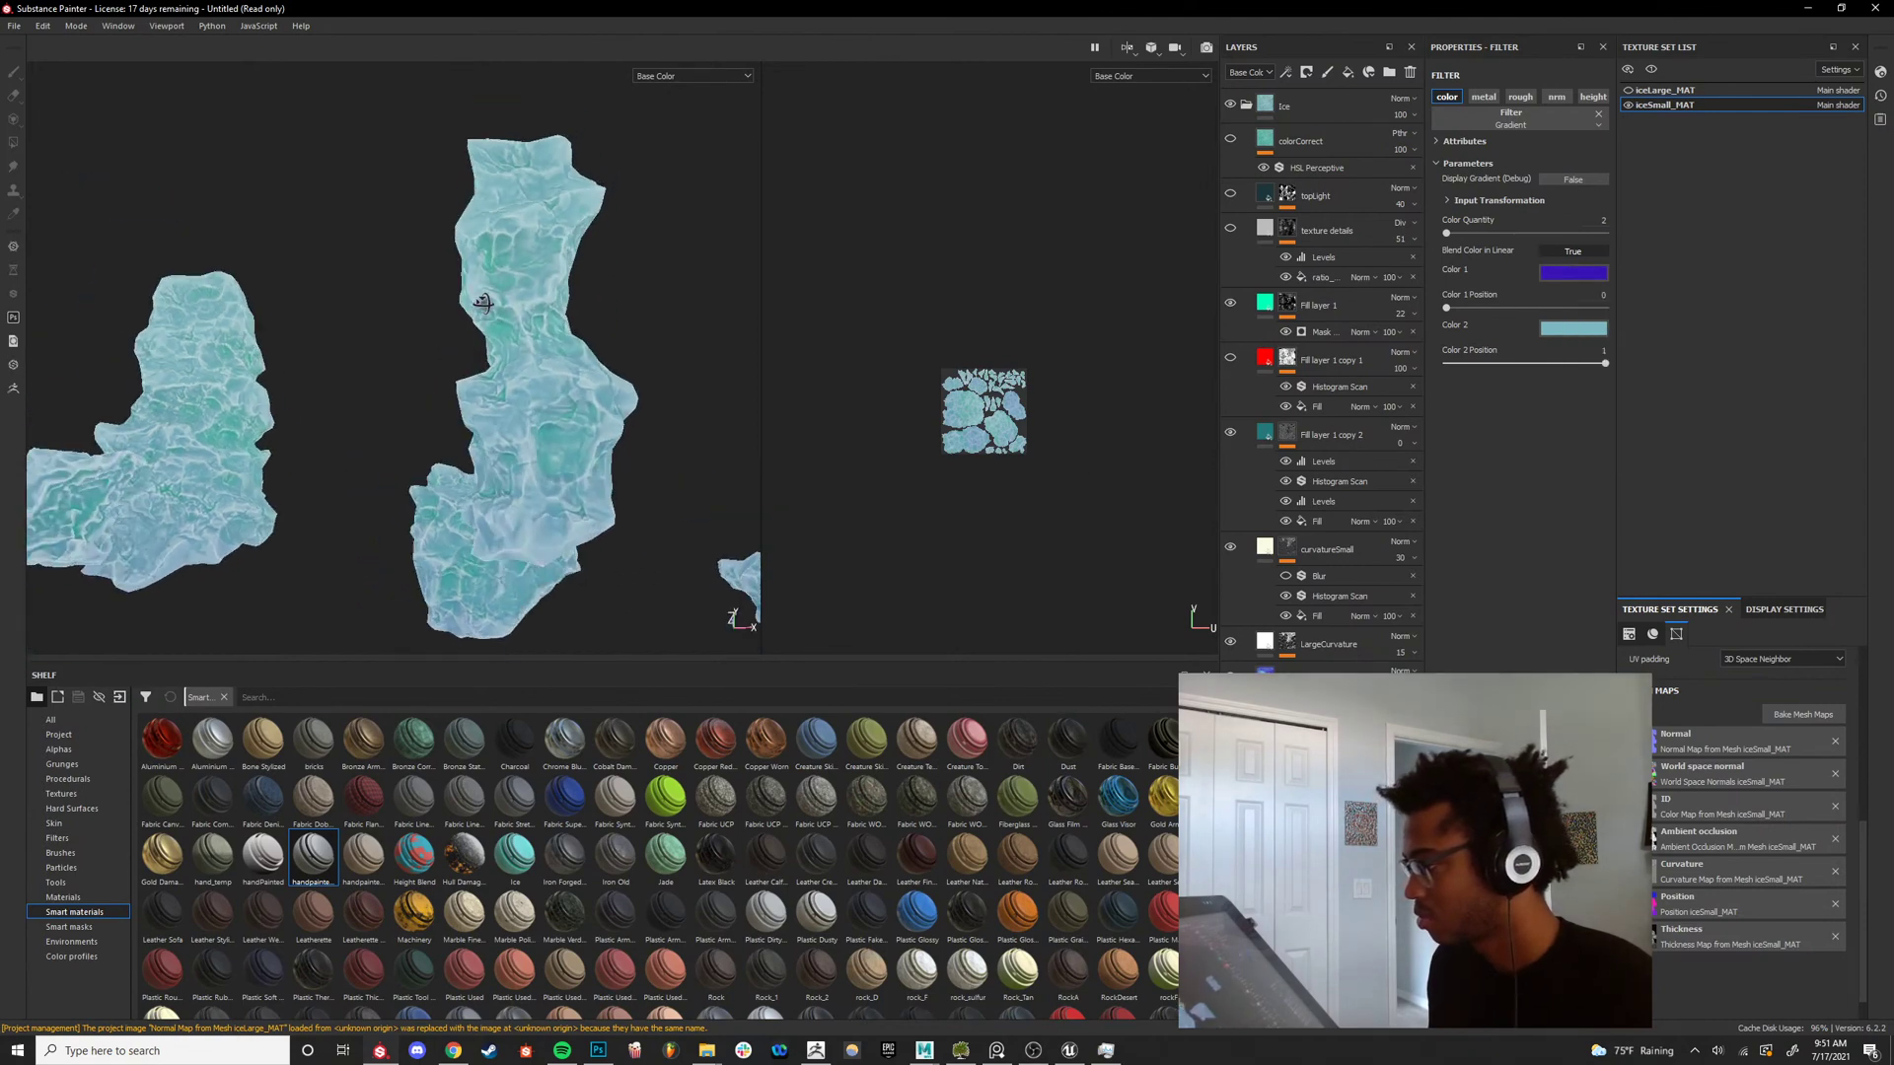
{"action": "right_click_drag", "start_coordinate": [478, 304], "coordinate": [394, 394], "text": "alt"}
{"action": "left_click_drag", "start_coordinate": [424, 419], "coordinate": [703, 436], "text": "alt"}
{"action": "right_click_drag", "start_coordinate": [704, 436], "coordinate": [490, 478], "text": "alt"}
{"action": "left_click_drag", "start_coordinate": [490, 477], "coordinate": [571, 491], "text": "alt"}
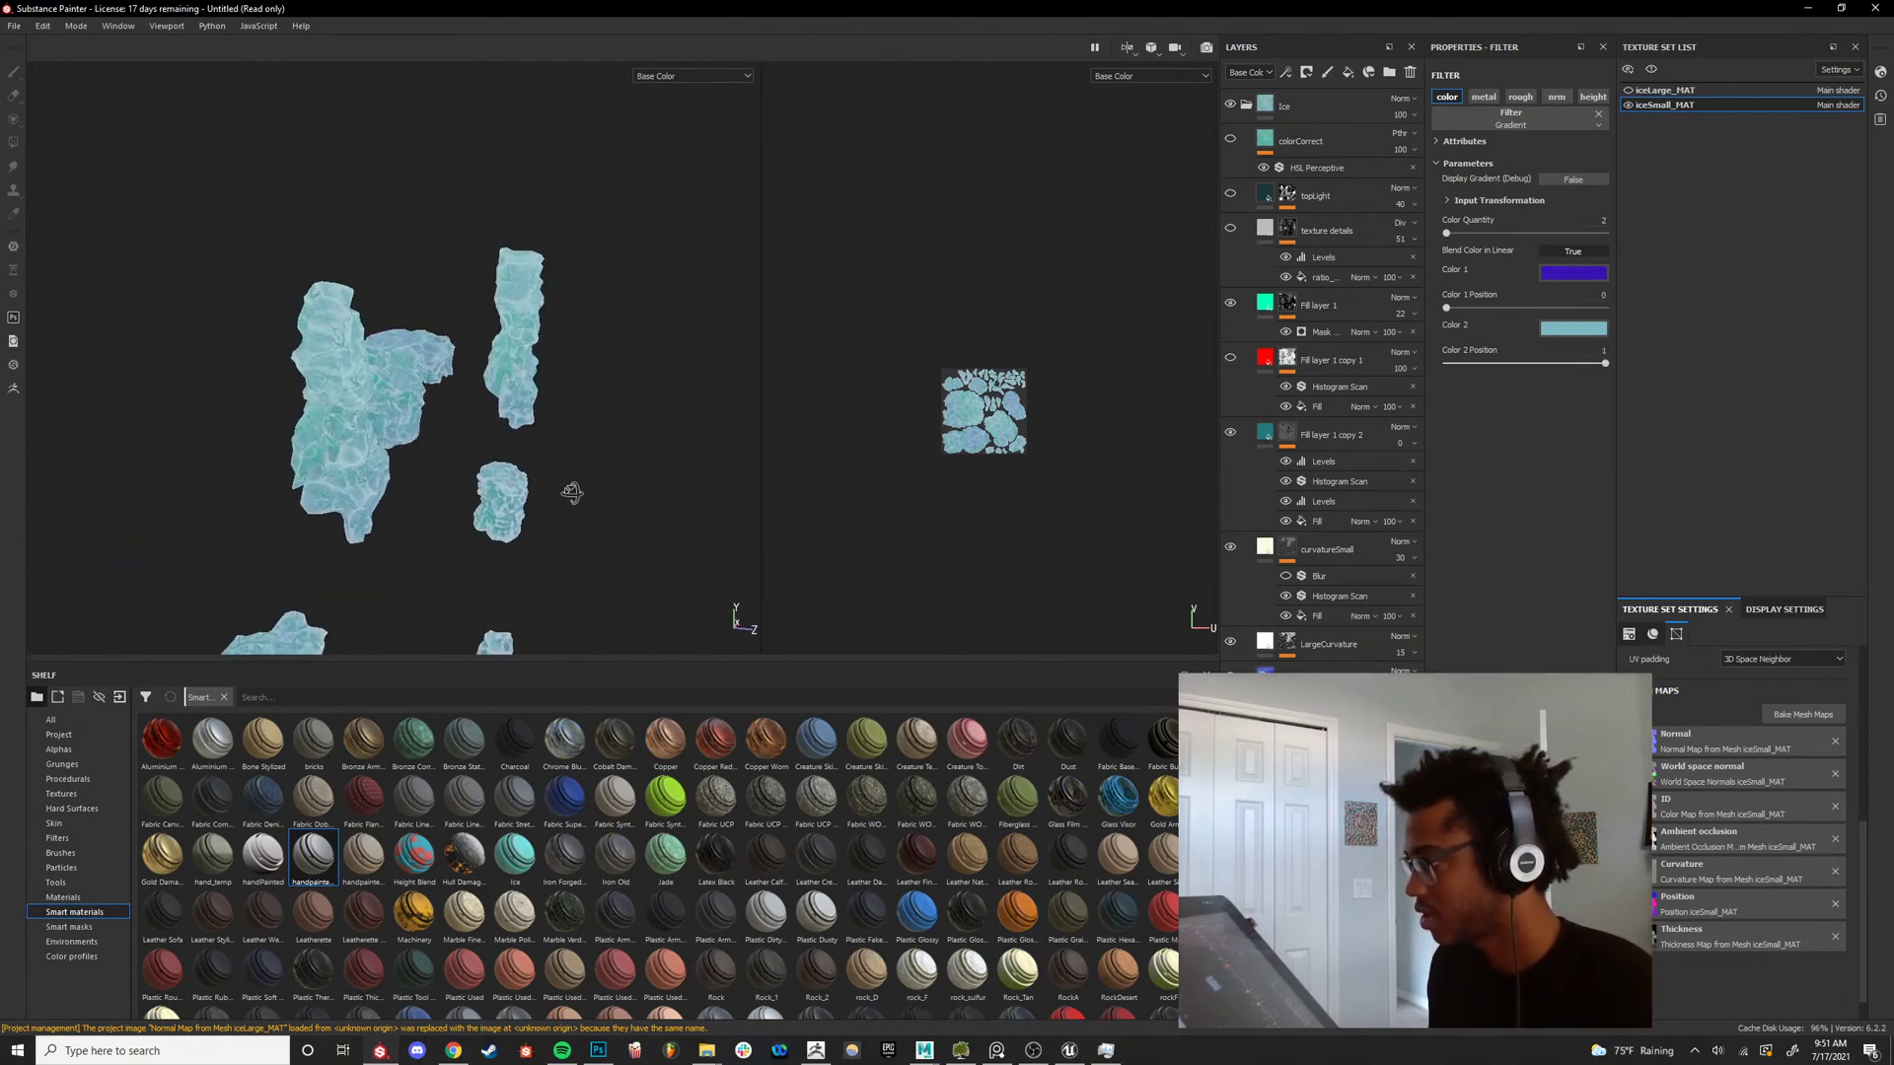
{"action": "right_click_drag", "start_coordinate": [571, 490], "coordinate": [641, 444], "text": "alt"}
{"action": "left_click_drag", "start_coordinate": [642, 444], "coordinate": [444, 435], "text": "alt"}
{"action": "right_click_drag", "start_coordinate": [444, 435], "coordinate": [552, 463], "text": "alt"}
{"action": "mouse_move", "coordinate": [552, 464]}
{"action": "left_mouse_down", "text": "alt"}
{"action": "mouse_move", "coordinate": [524, 460]}
{"action": "mouse_move", "coordinate": [582, 449]}
{"action": "left_mouse_up", "text": "alt"}
Turn off Fill layer 2's metal, normal and height channels, and shift the gradient's Color 2 to a soft green.
{"action": "left_click", "coordinate": [1322, 680]}
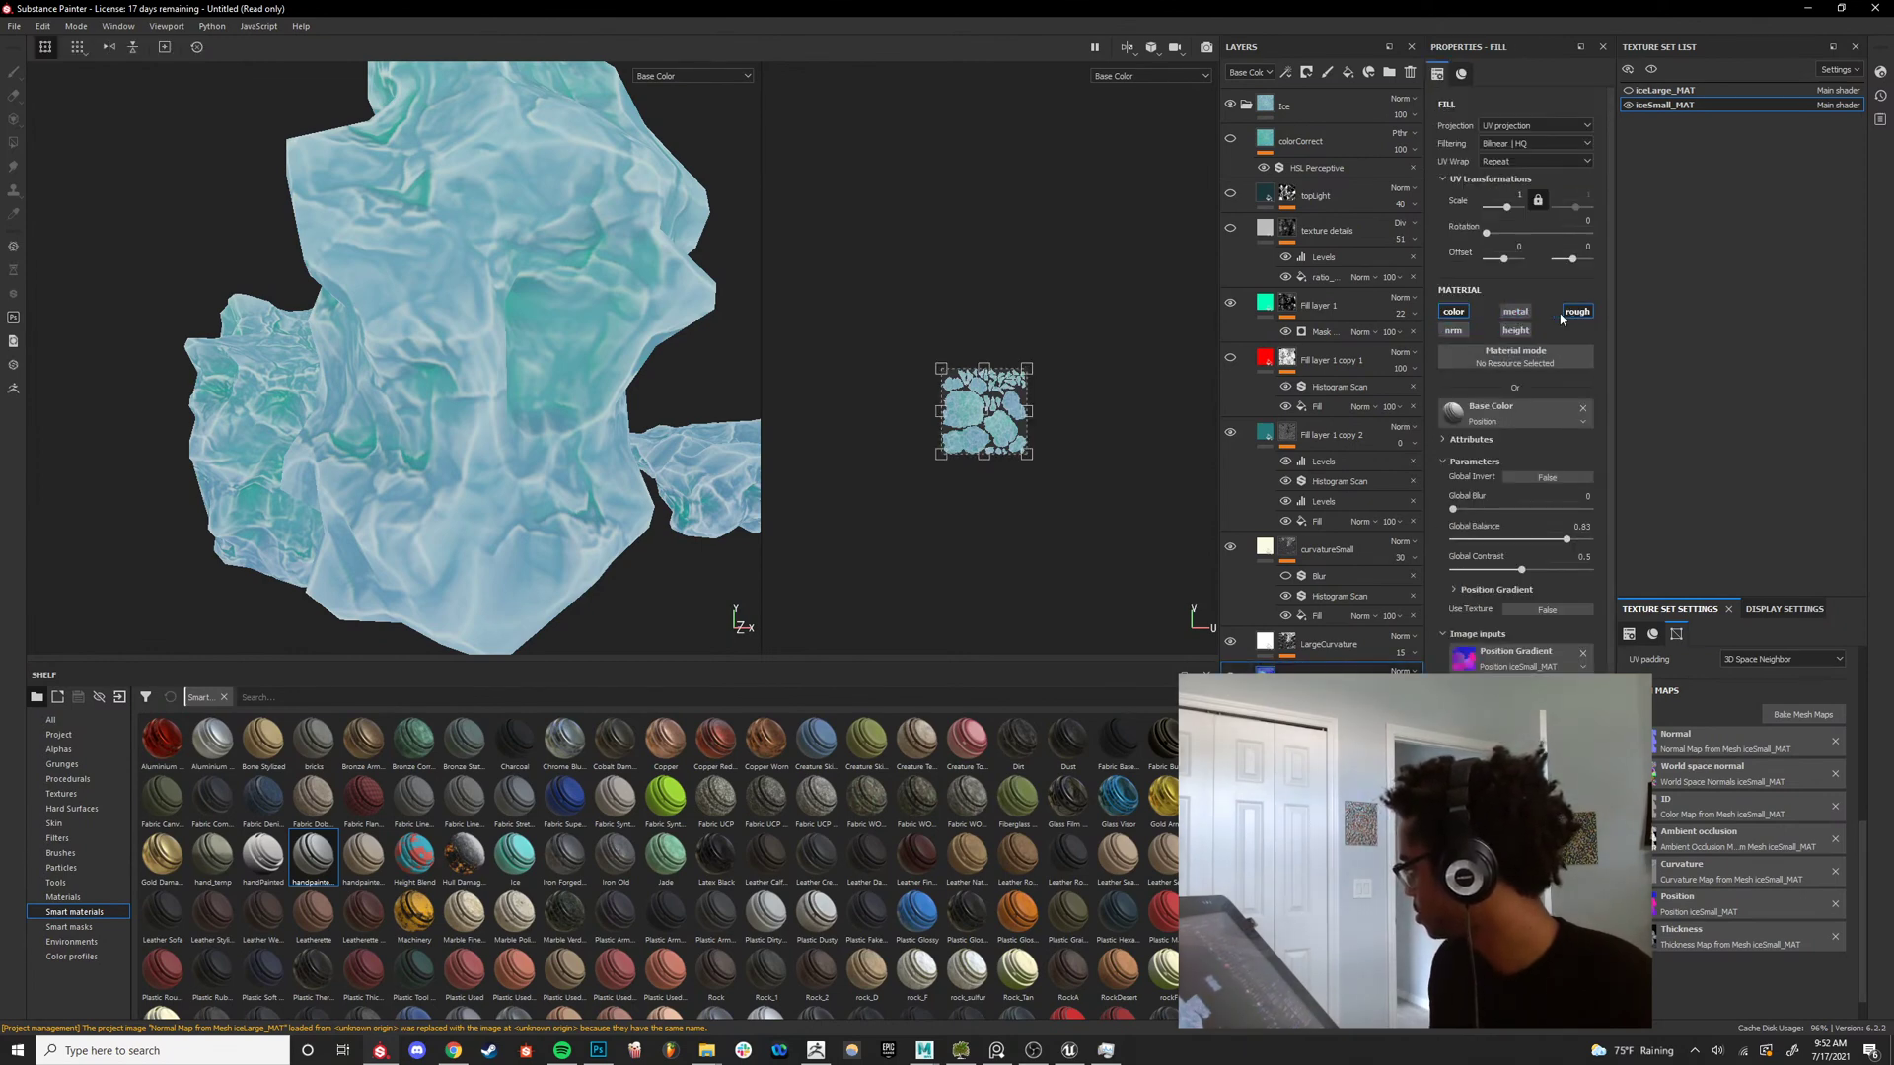
{"action": "left_click", "coordinate": [1327, 706]}
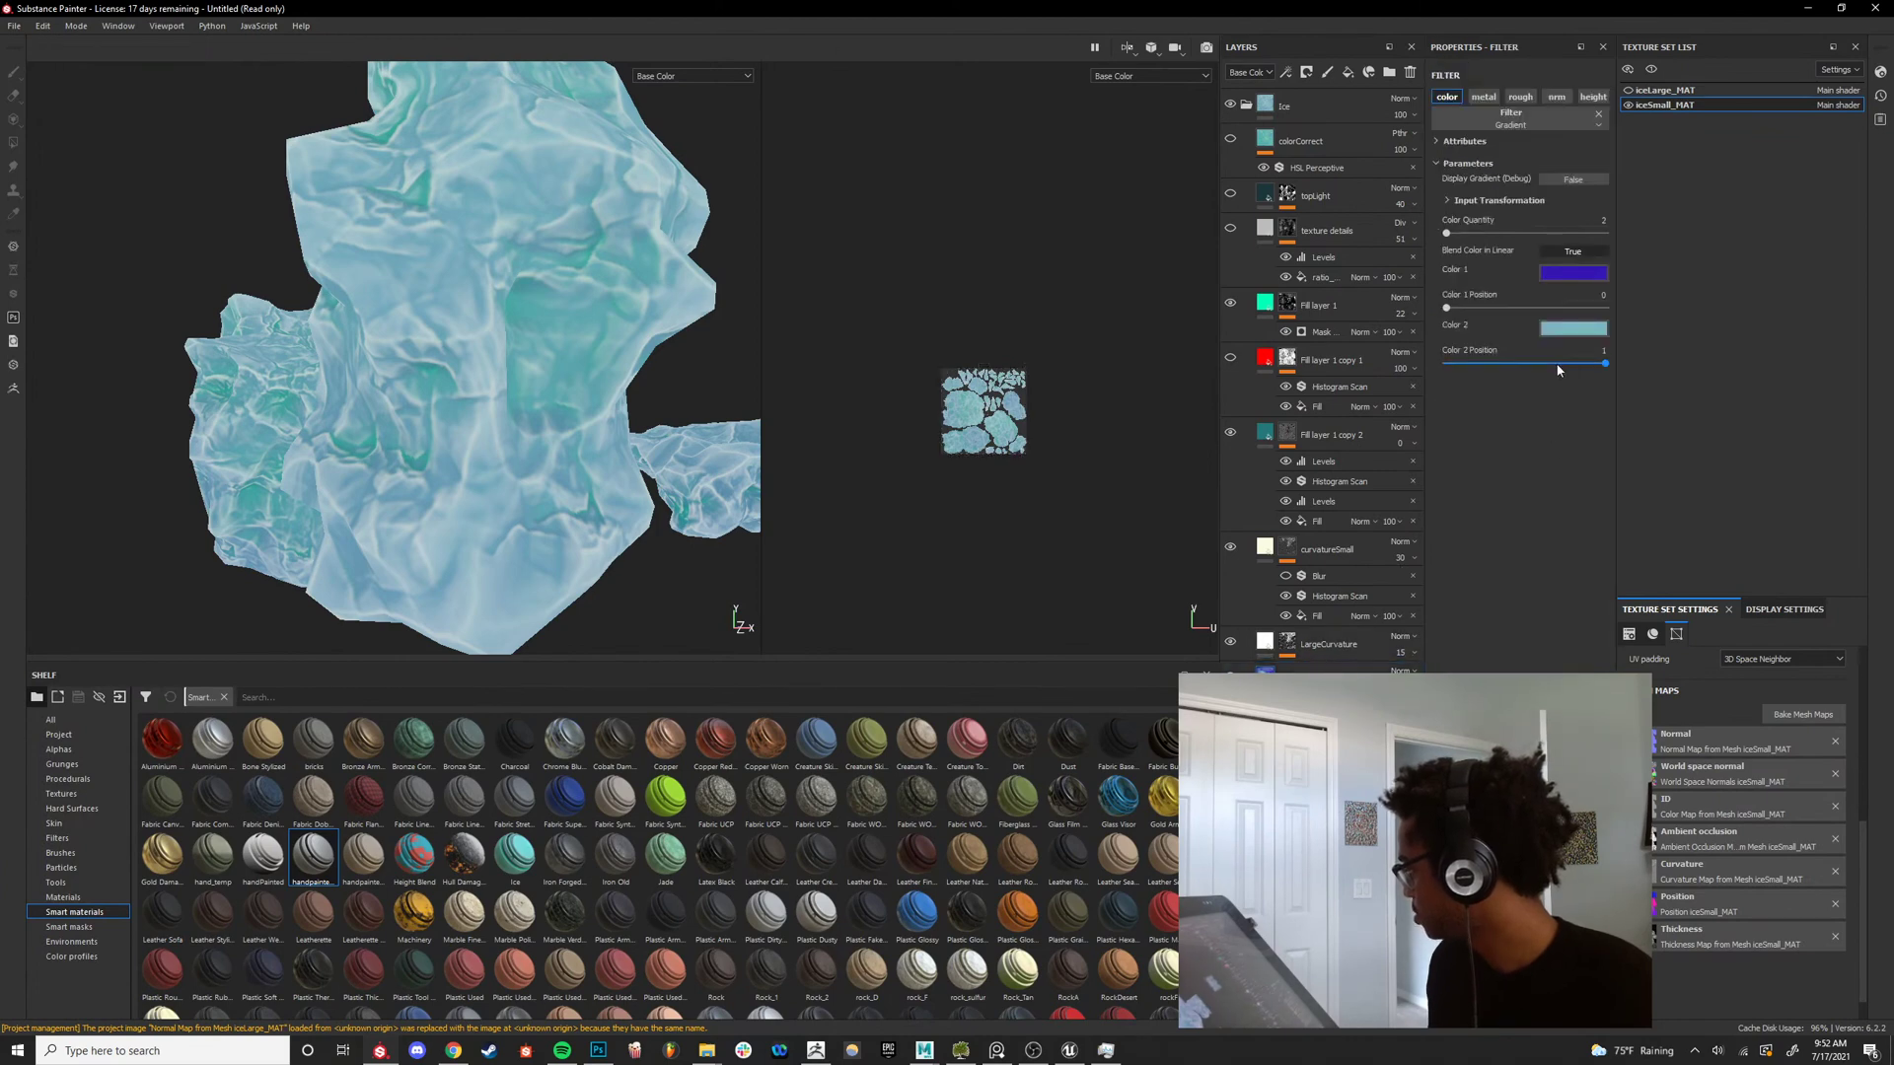
{"action": "left_click", "coordinate": [1572, 330]}
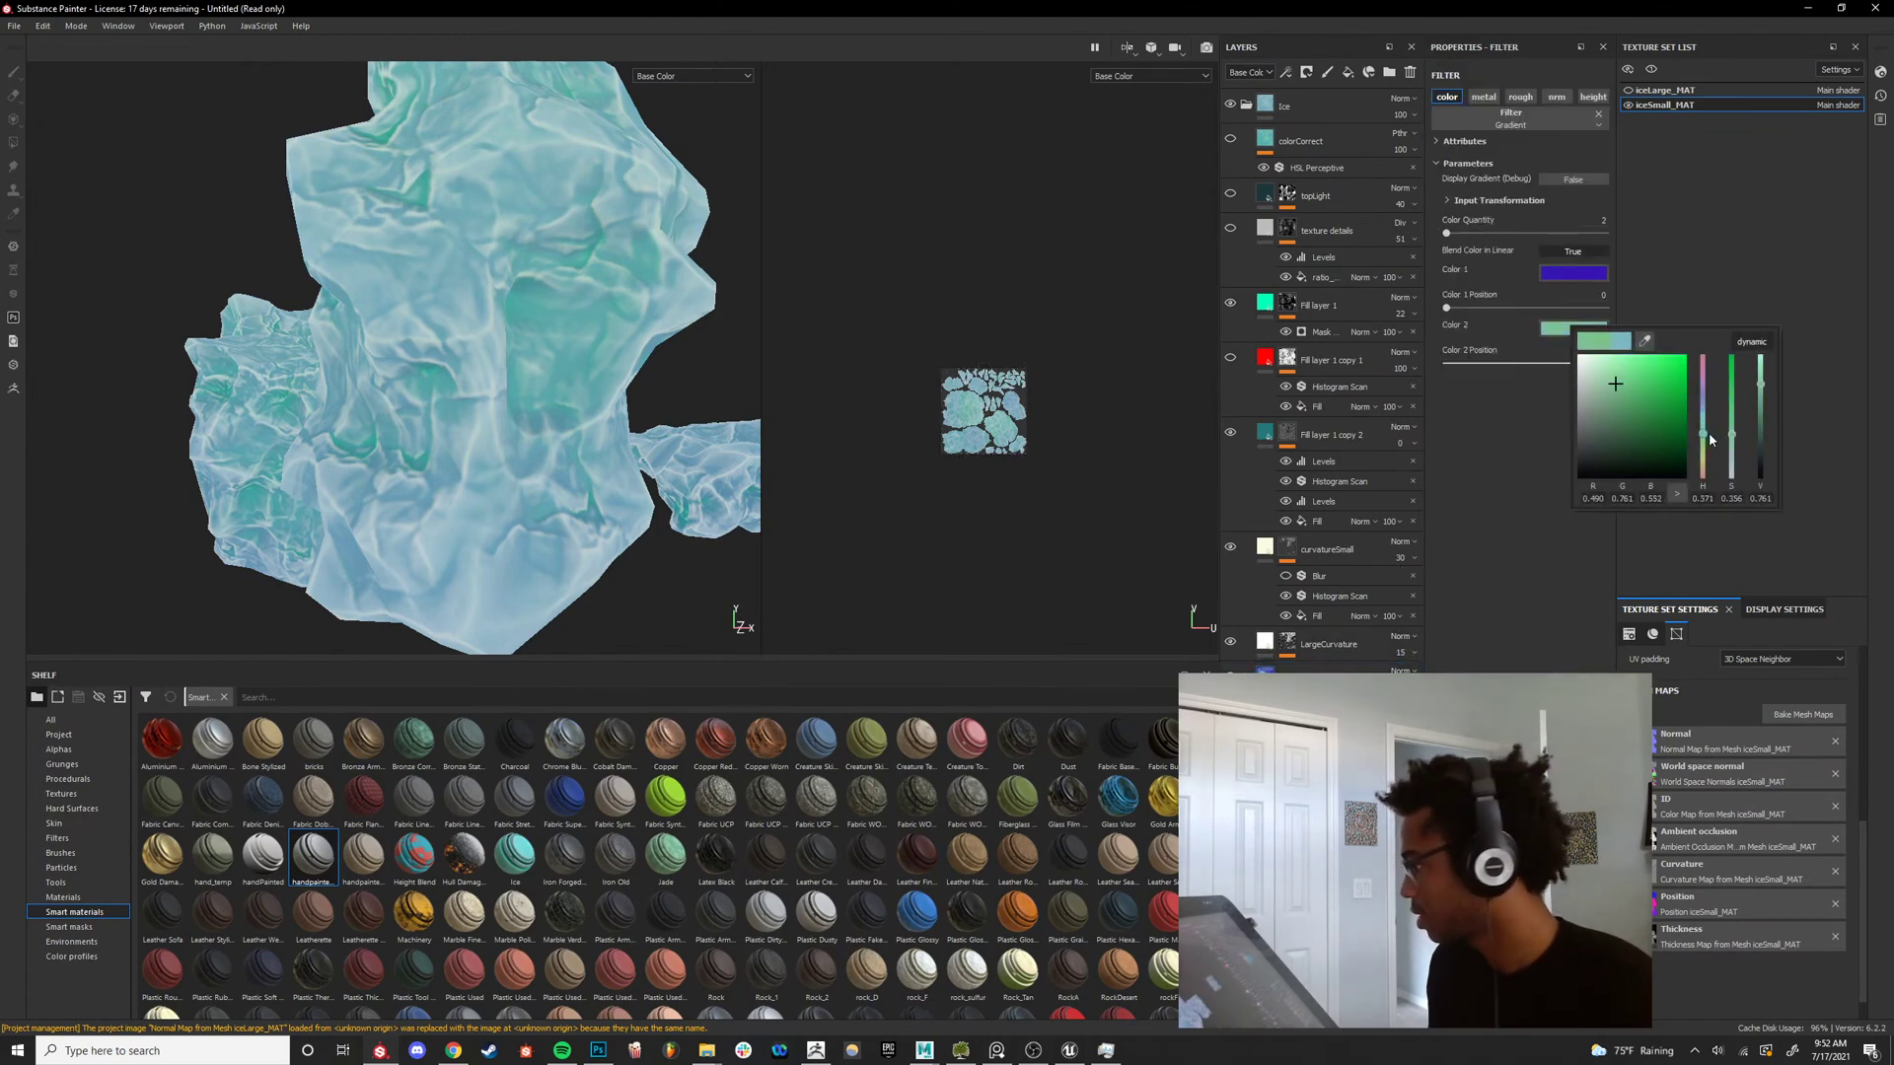
{"action": "right_click_drag", "start_coordinate": [526, 348], "coordinate": [419, 563], "text": "alt"}
{"action": "left_click_drag", "start_coordinate": [434, 493], "coordinate": [493, 542], "text": "alt"}
Lighten Color 2 of Fill layer 2's Gradient filter to a pale mint green and check it on the ice pieces.
{"action": "left_click", "coordinate": [1600, 329]}
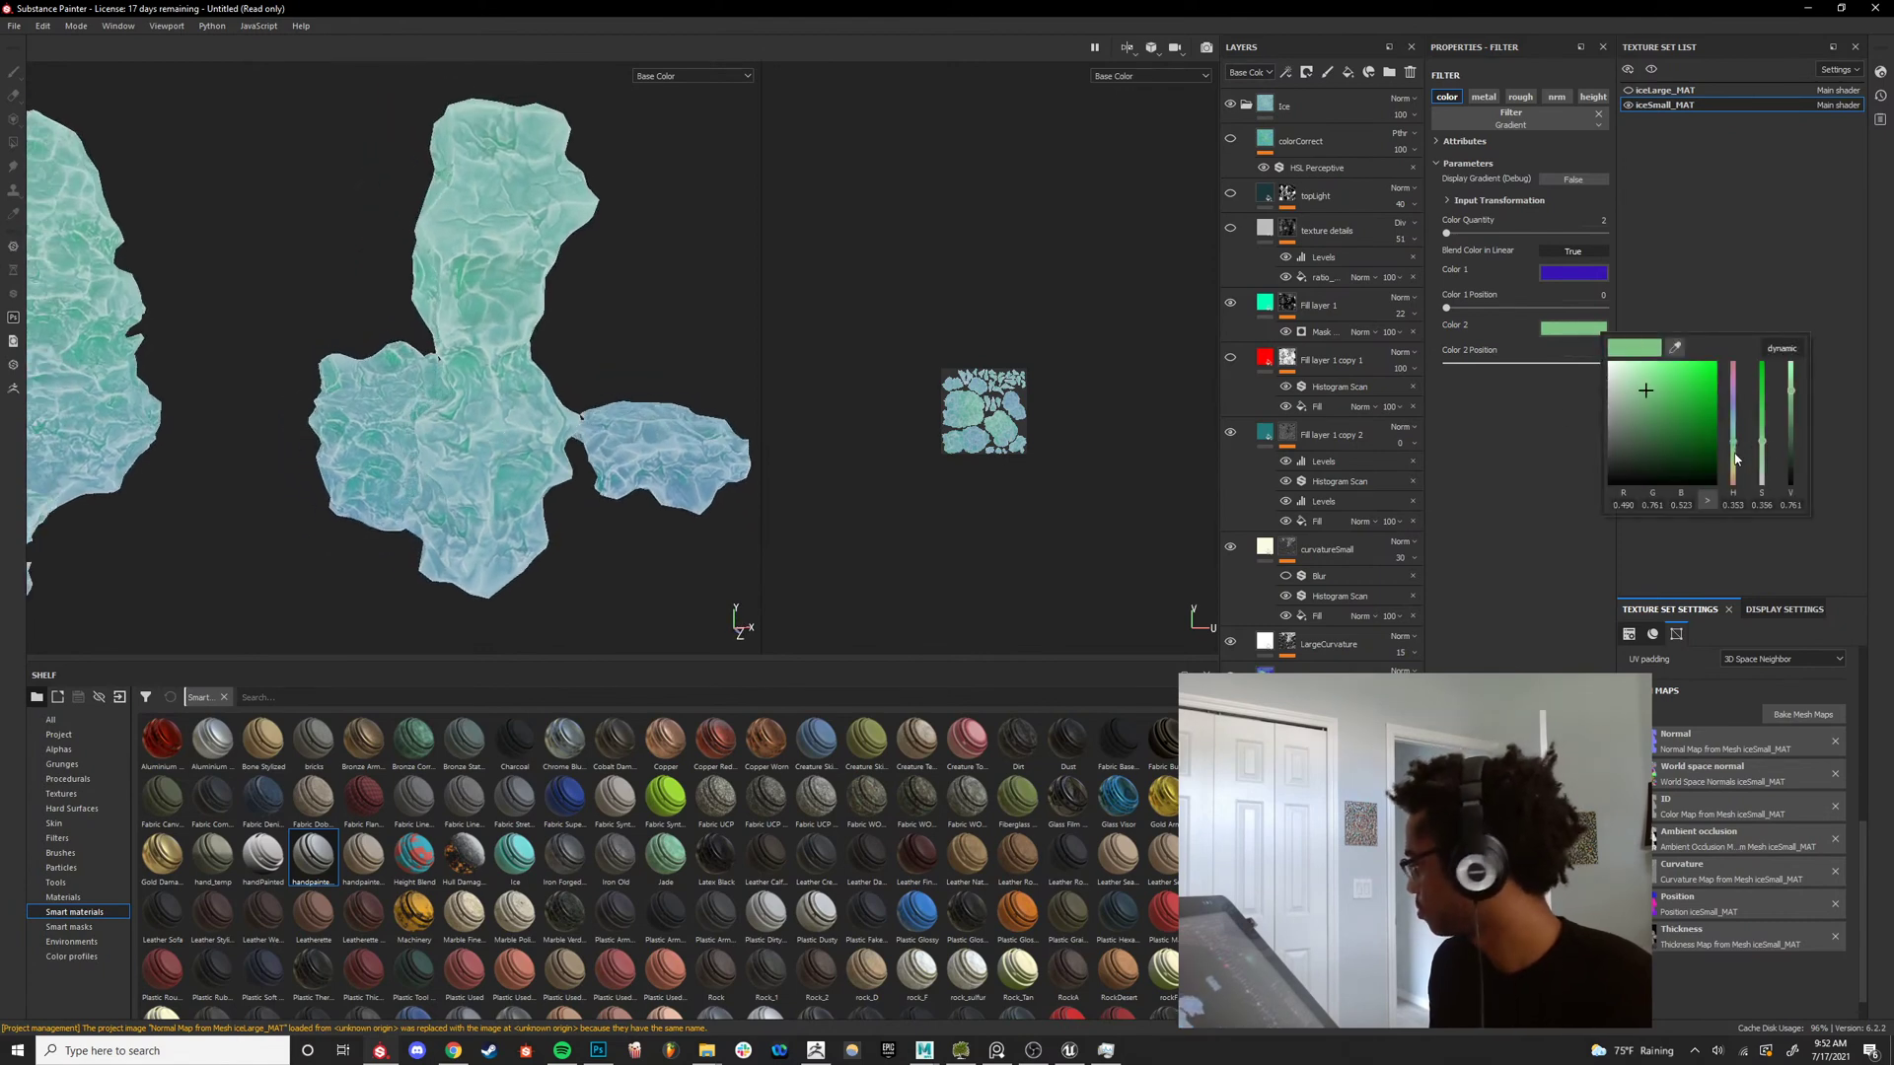
{"action": "left_click_drag", "start_coordinate": [1736, 460], "coordinate": [1631, 388]}
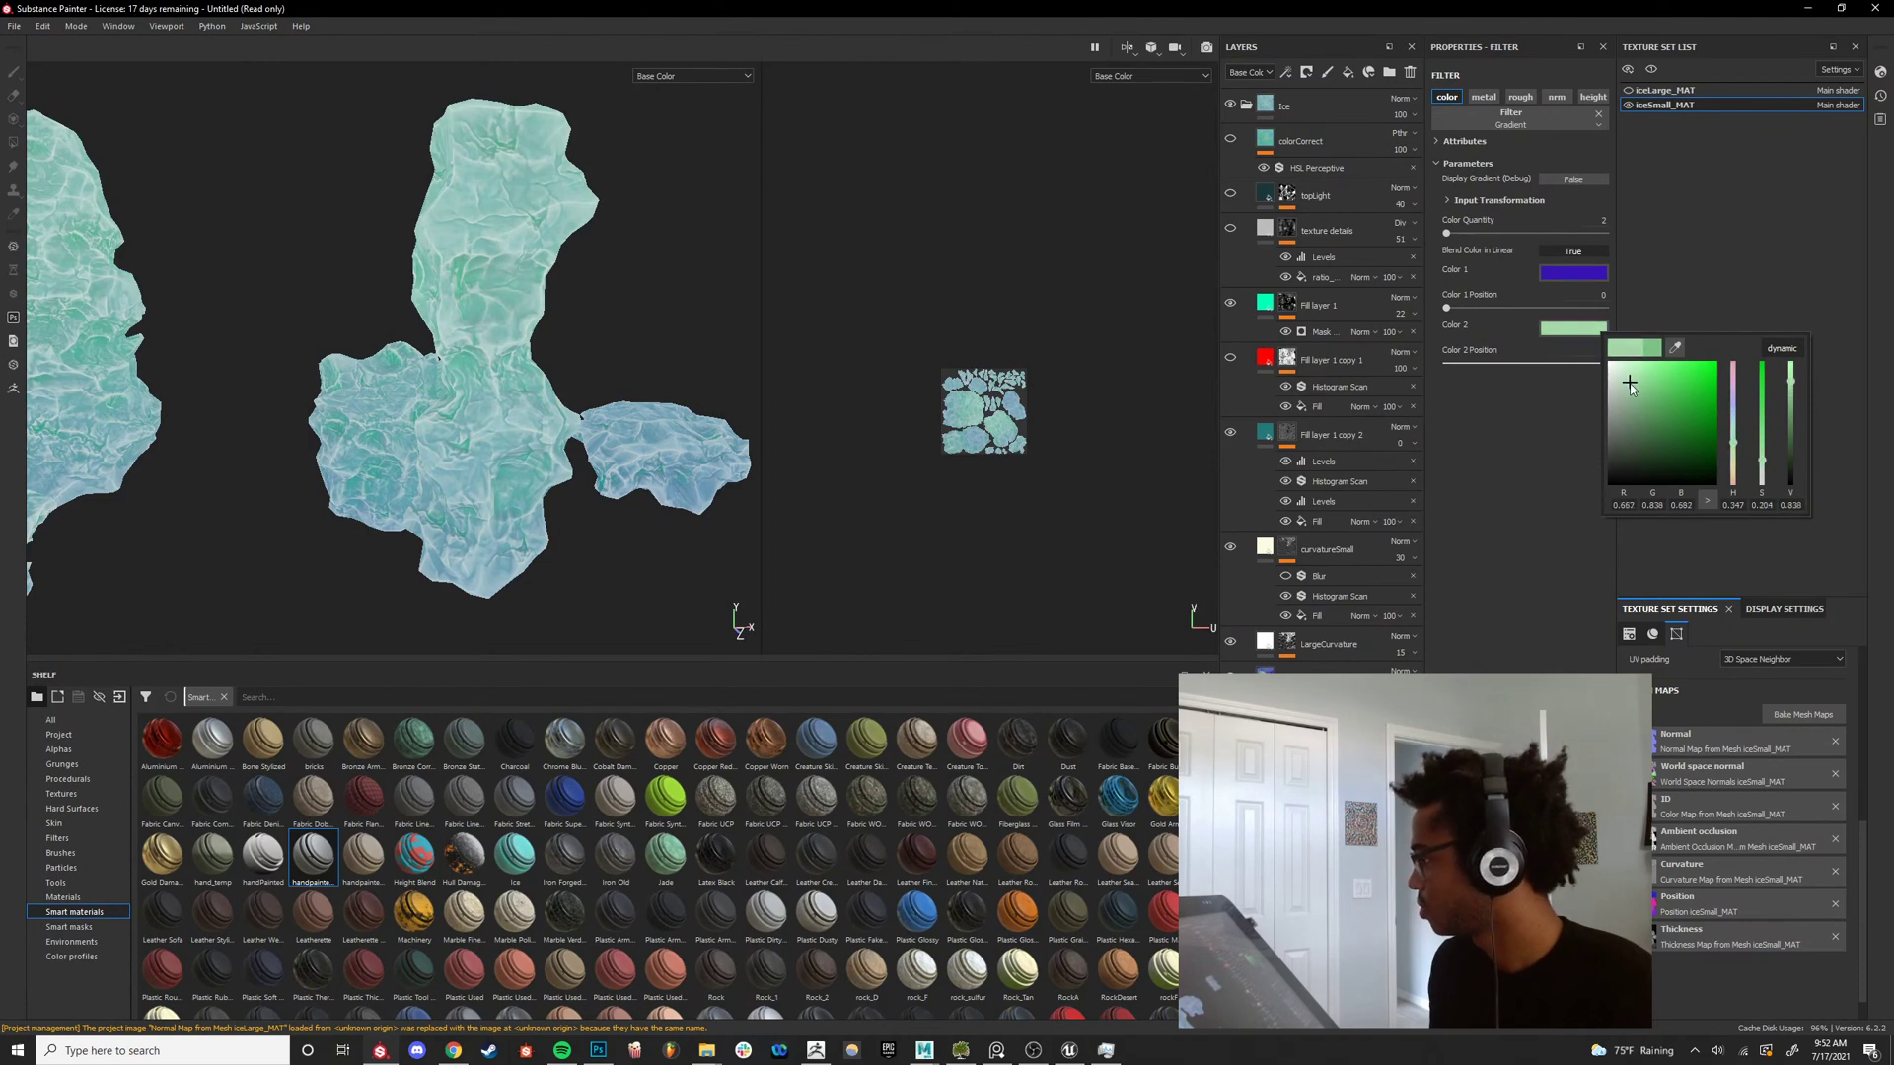
{"action": "right_click_drag", "start_coordinate": [640, 417], "coordinate": [555, 393], "text": "alt"}
{"action": "mouse_move", "coordinate": [598, 395]}
{"action": "left_mouse_down", "text": "alt"}
{"action": "mouse_move", "coordinate": [554, 389]}
{"action": "mouse_move", "coordinate": [592, 398]}
{"action": "left_mouse_up", "text": "alt"}
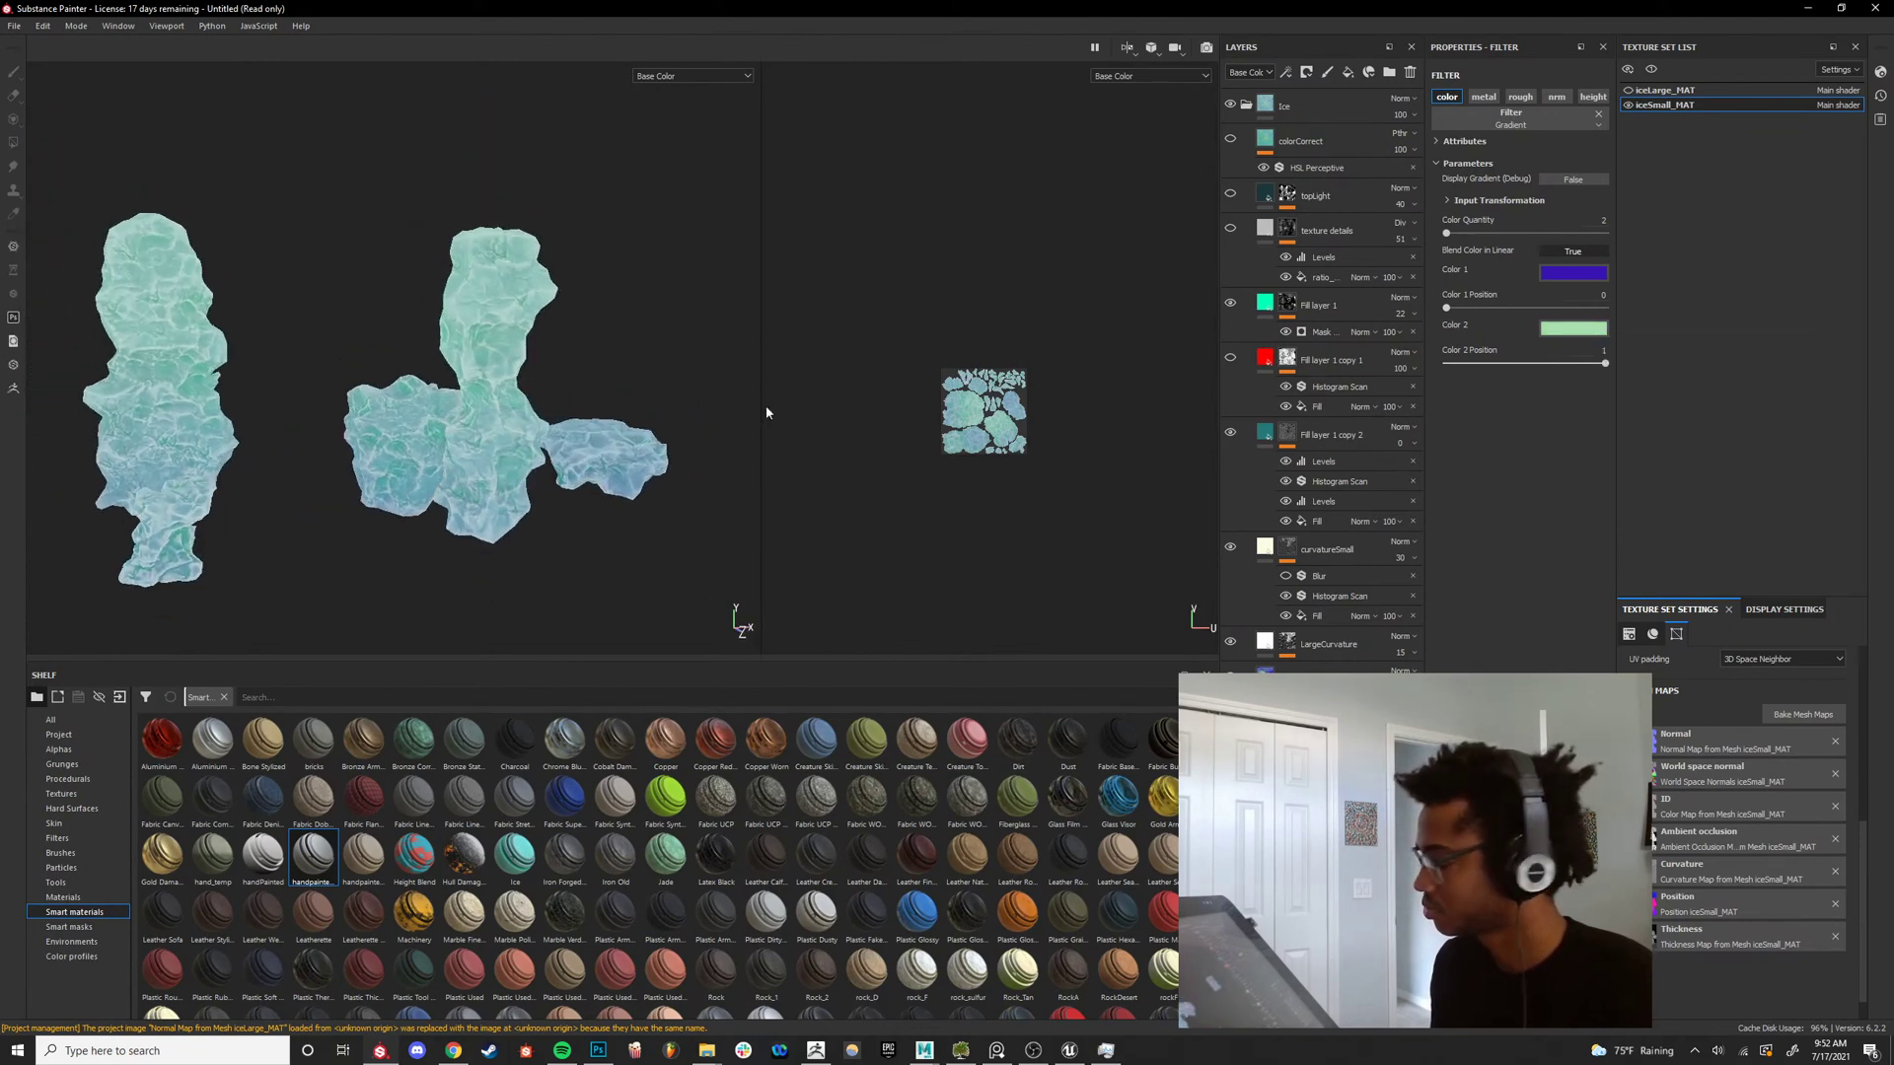
{"action": "left_click", "coordinate": [1573, 328]}
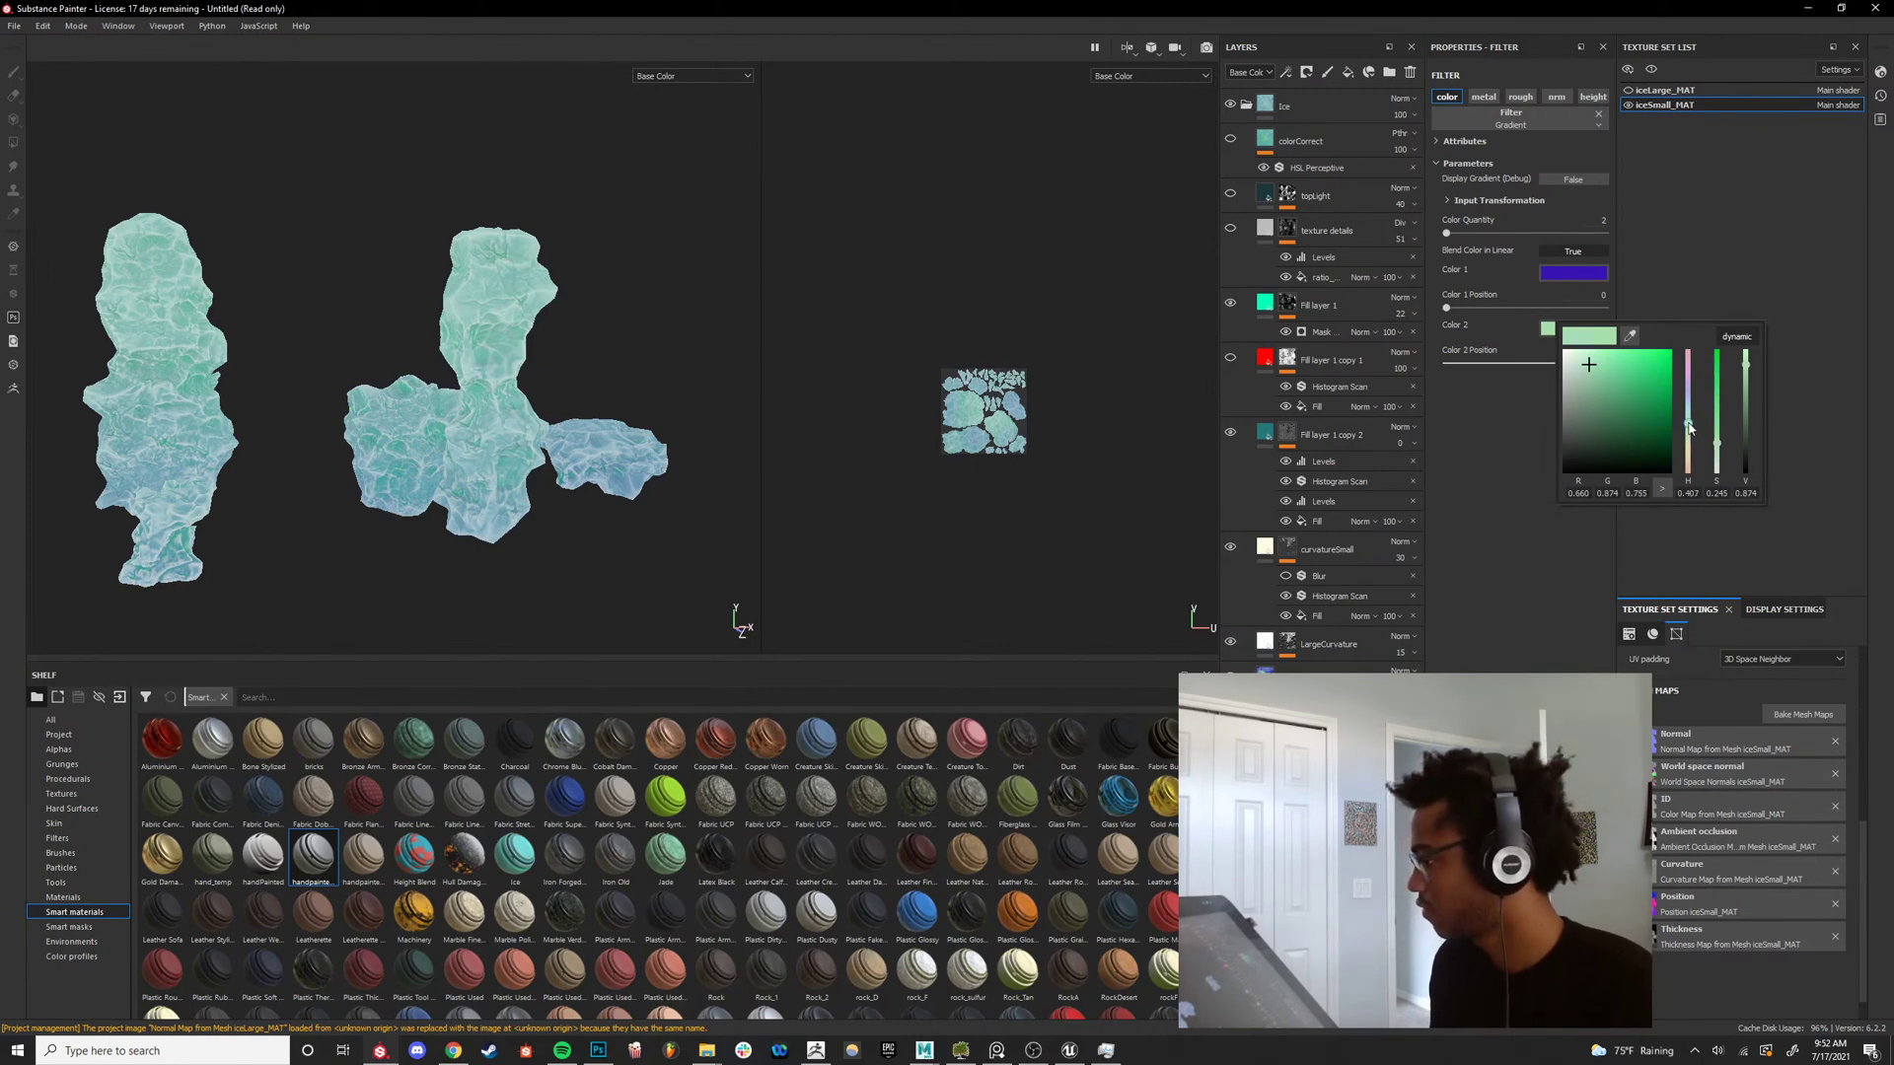
{"action": "left_click_drag", "start_coordinate": [466, 412], "coordinate": [588, 419], "text": "alt"}
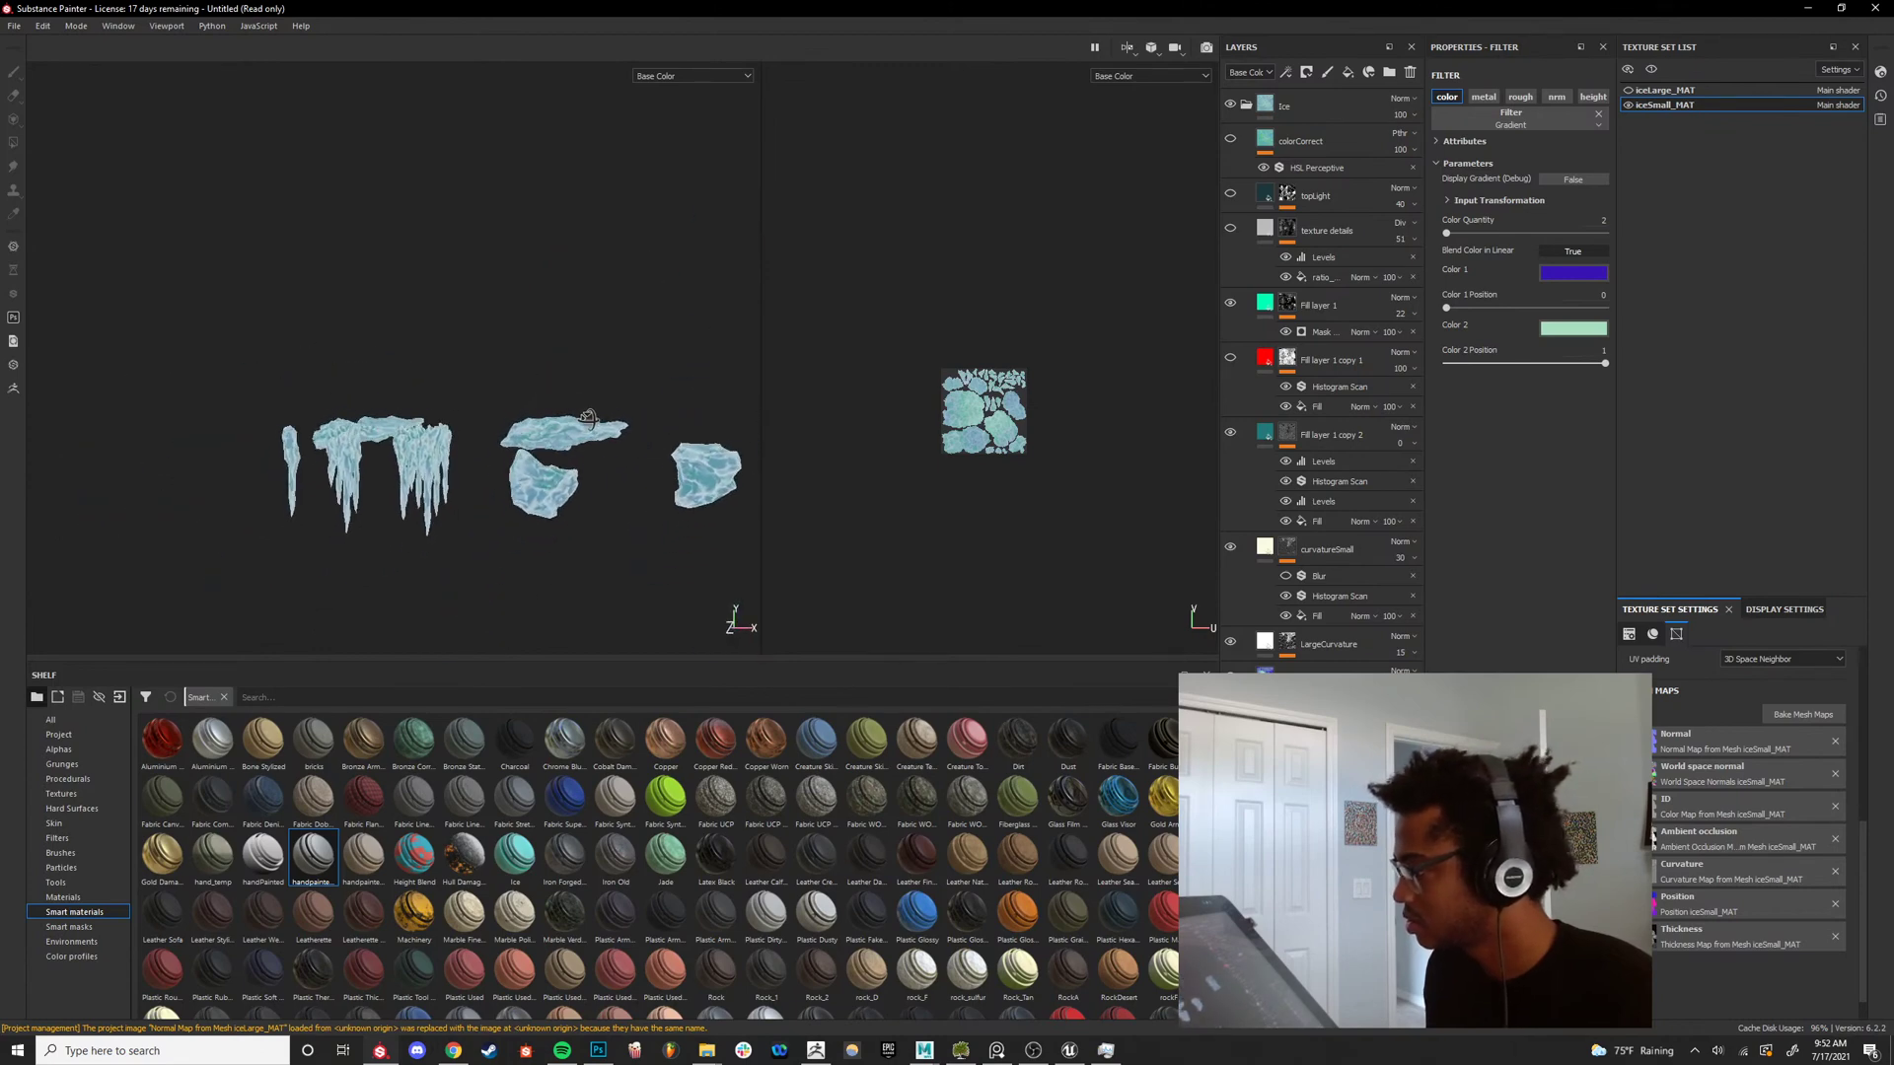
{"action": "right_click_drag", "start_coordinate": [588, 418], "coordinate": [533, 424], "text": "alt"}
{"action": "middle_click_drag", "start_coordinate": [533, 424], "coordinate": [394, 430], "text": "alt"}
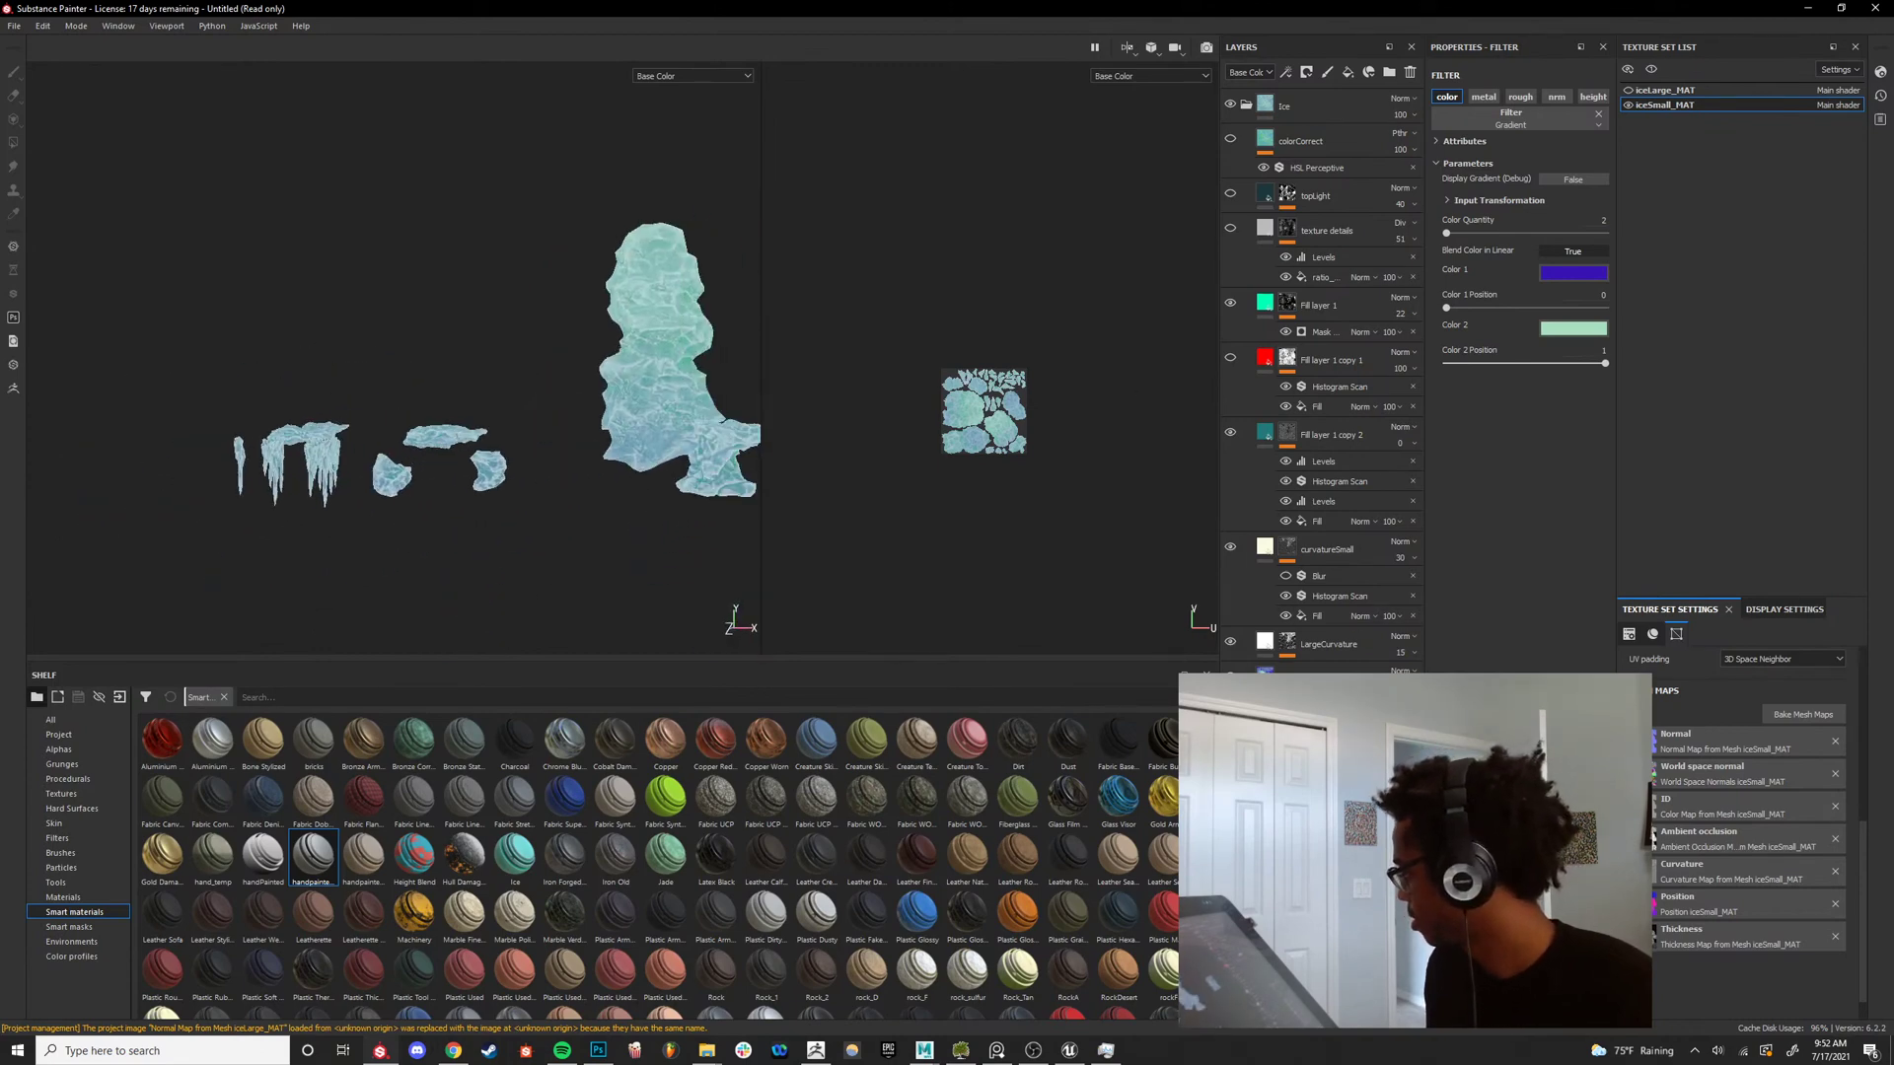
Add a black mask to Fill layer 2.
{"action": "left_click", "coordinate": [1326, 681]}
{"action": "left_click_drag", "start_coordinate": [456, 558], "coordinate": [1093, 263], "text": "alt"}
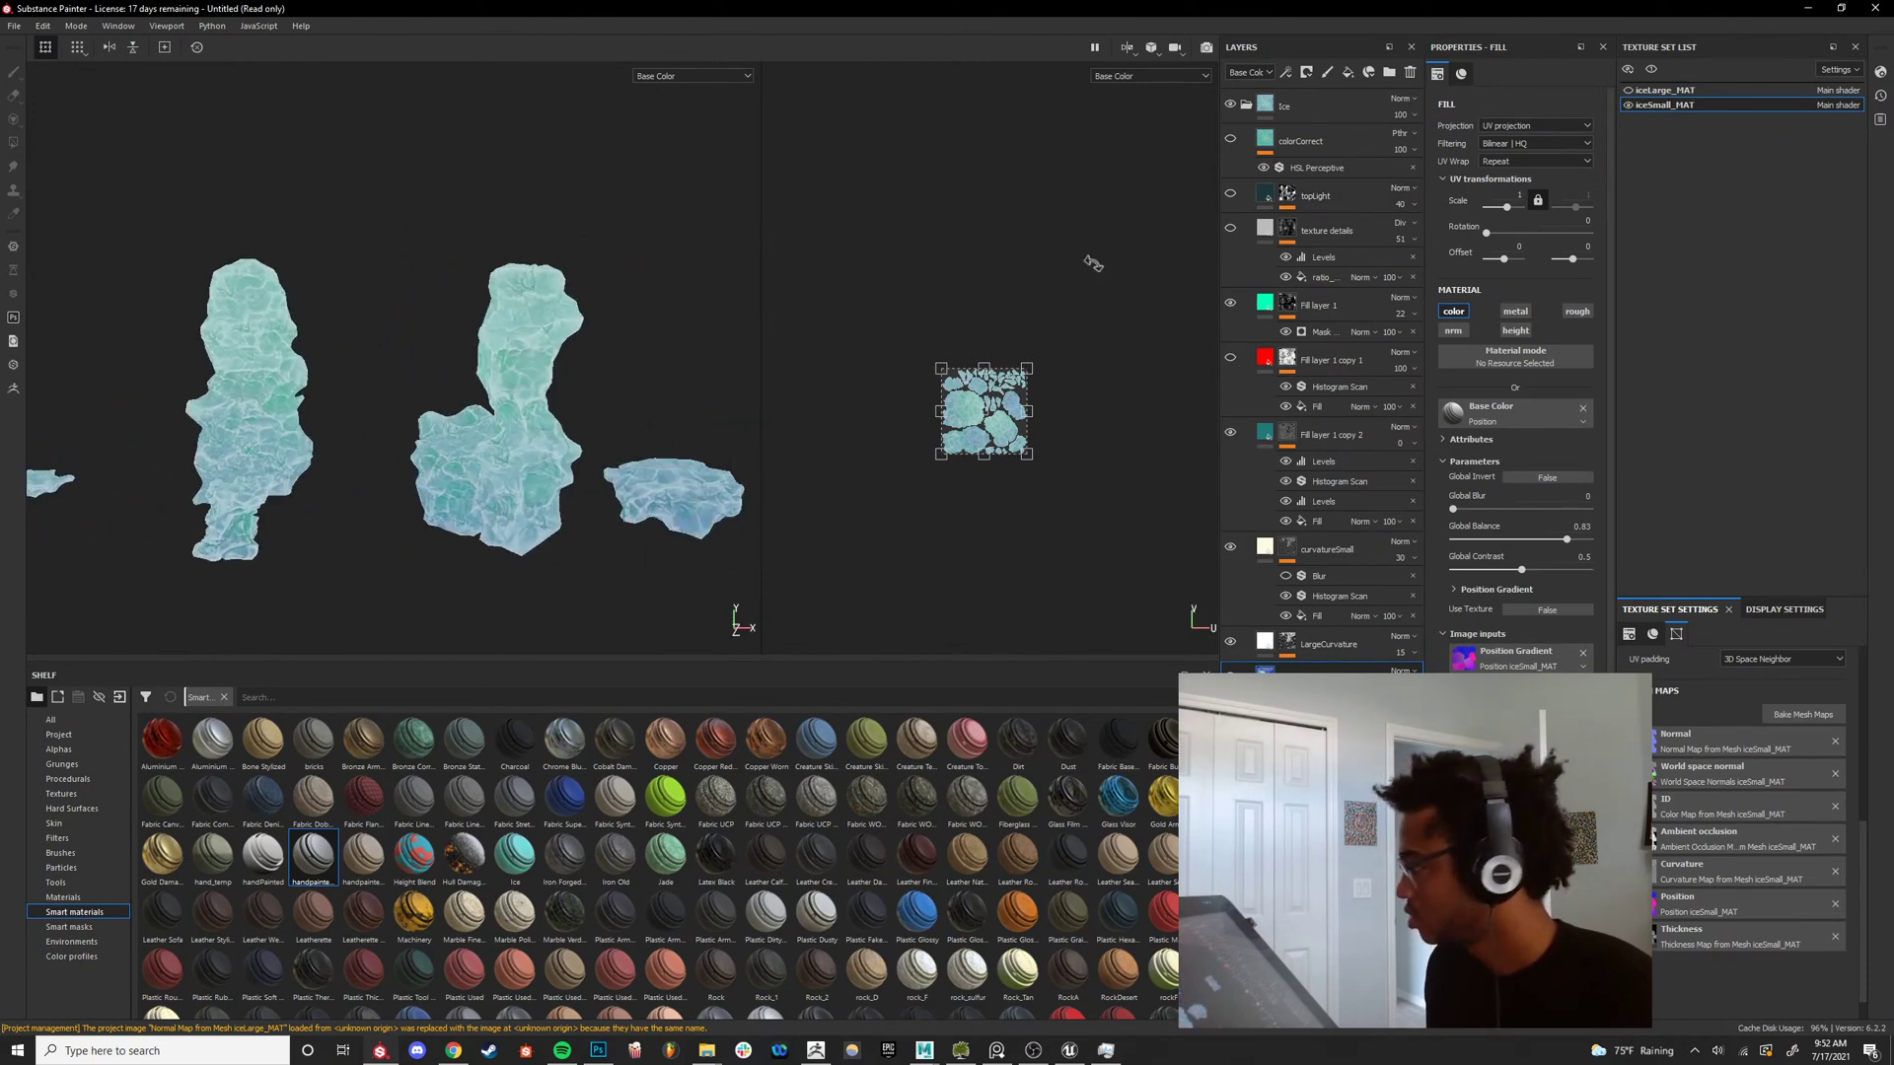
{"action": "left_click", "coordinate": [1332, 75]}
{"action": "scroll", "coordinate": [602, 470], "scroll_direction": "up", "scroll_amount": 5}
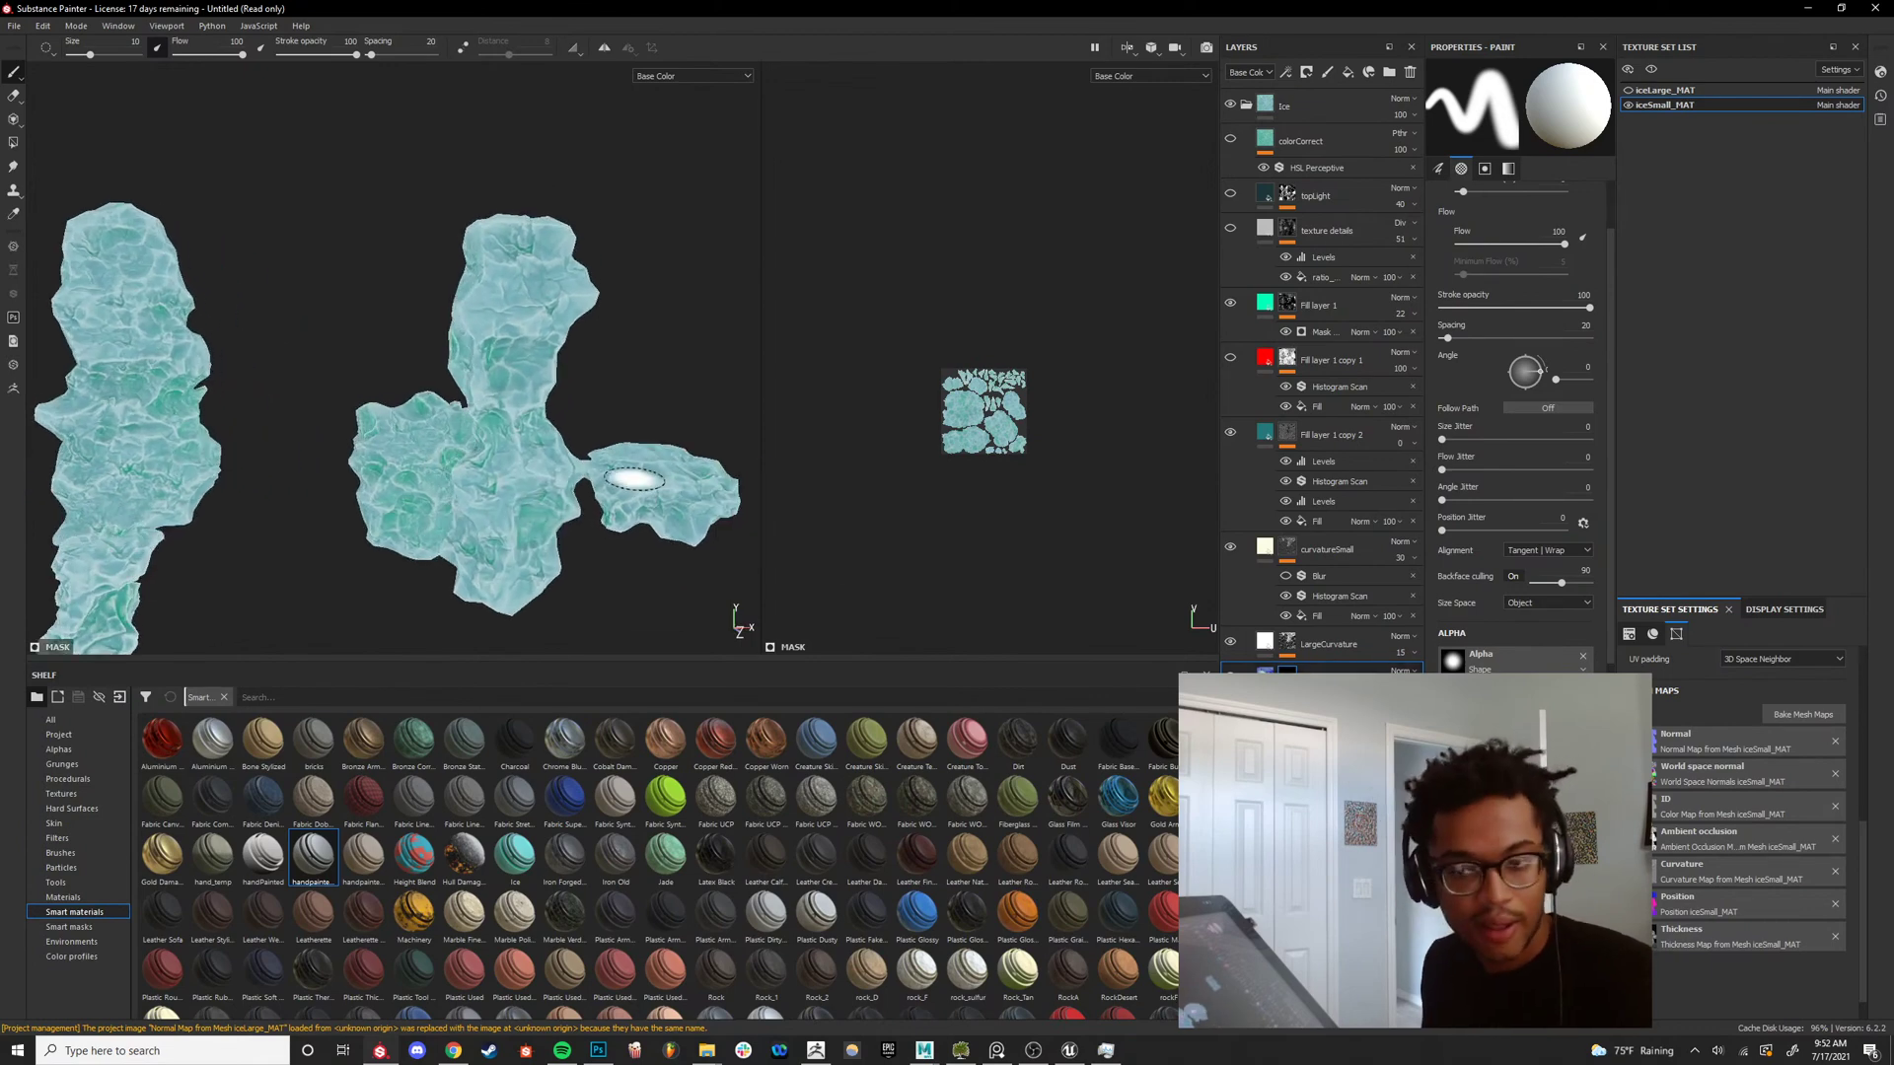
Try filling the tall ice columns into Fill layer 2's mask with Polygon Fill, switching to mesh fill mode.
{"action": "left_click", "coordinate": [13, 142]}
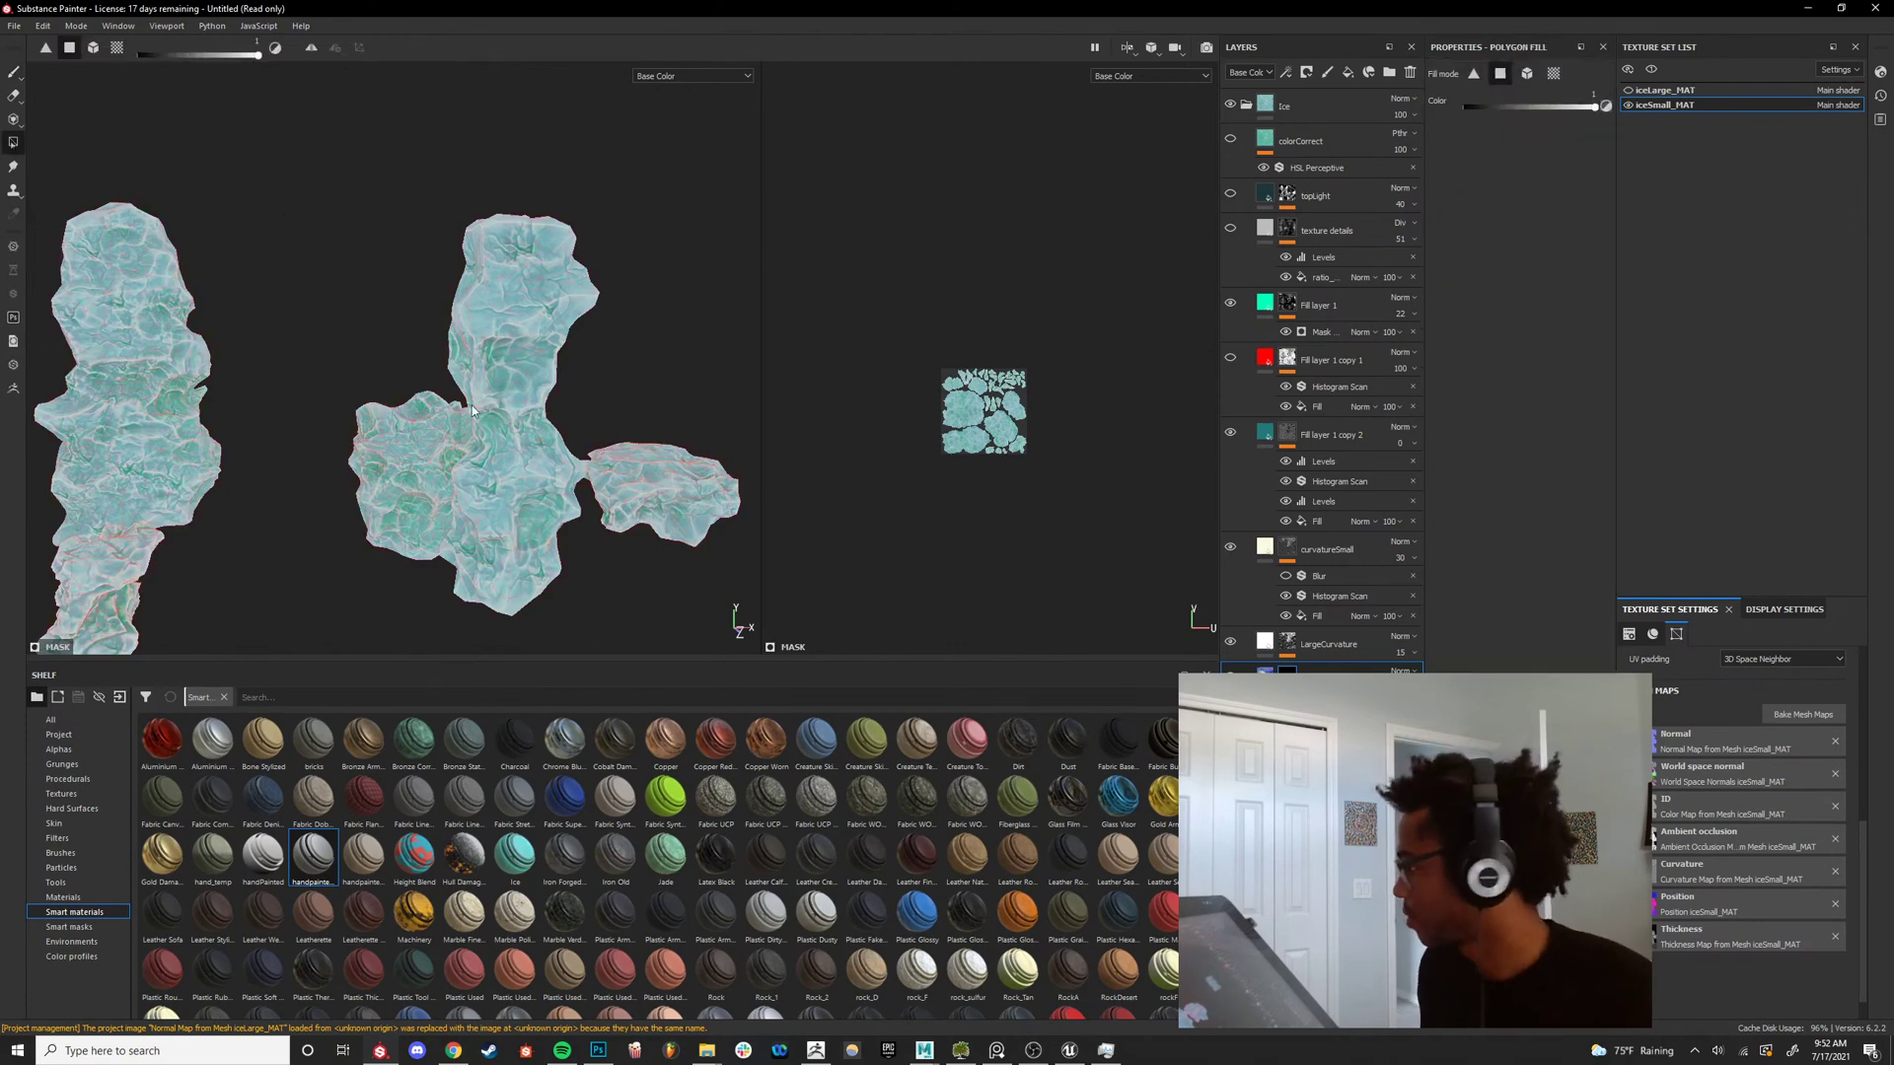
{"action": "left_click", "coordinate": [525, 316]}
{"action": "scroll", "coordinate": [560, 357], "scroll_direction": "up", "scroll_amount": 2}
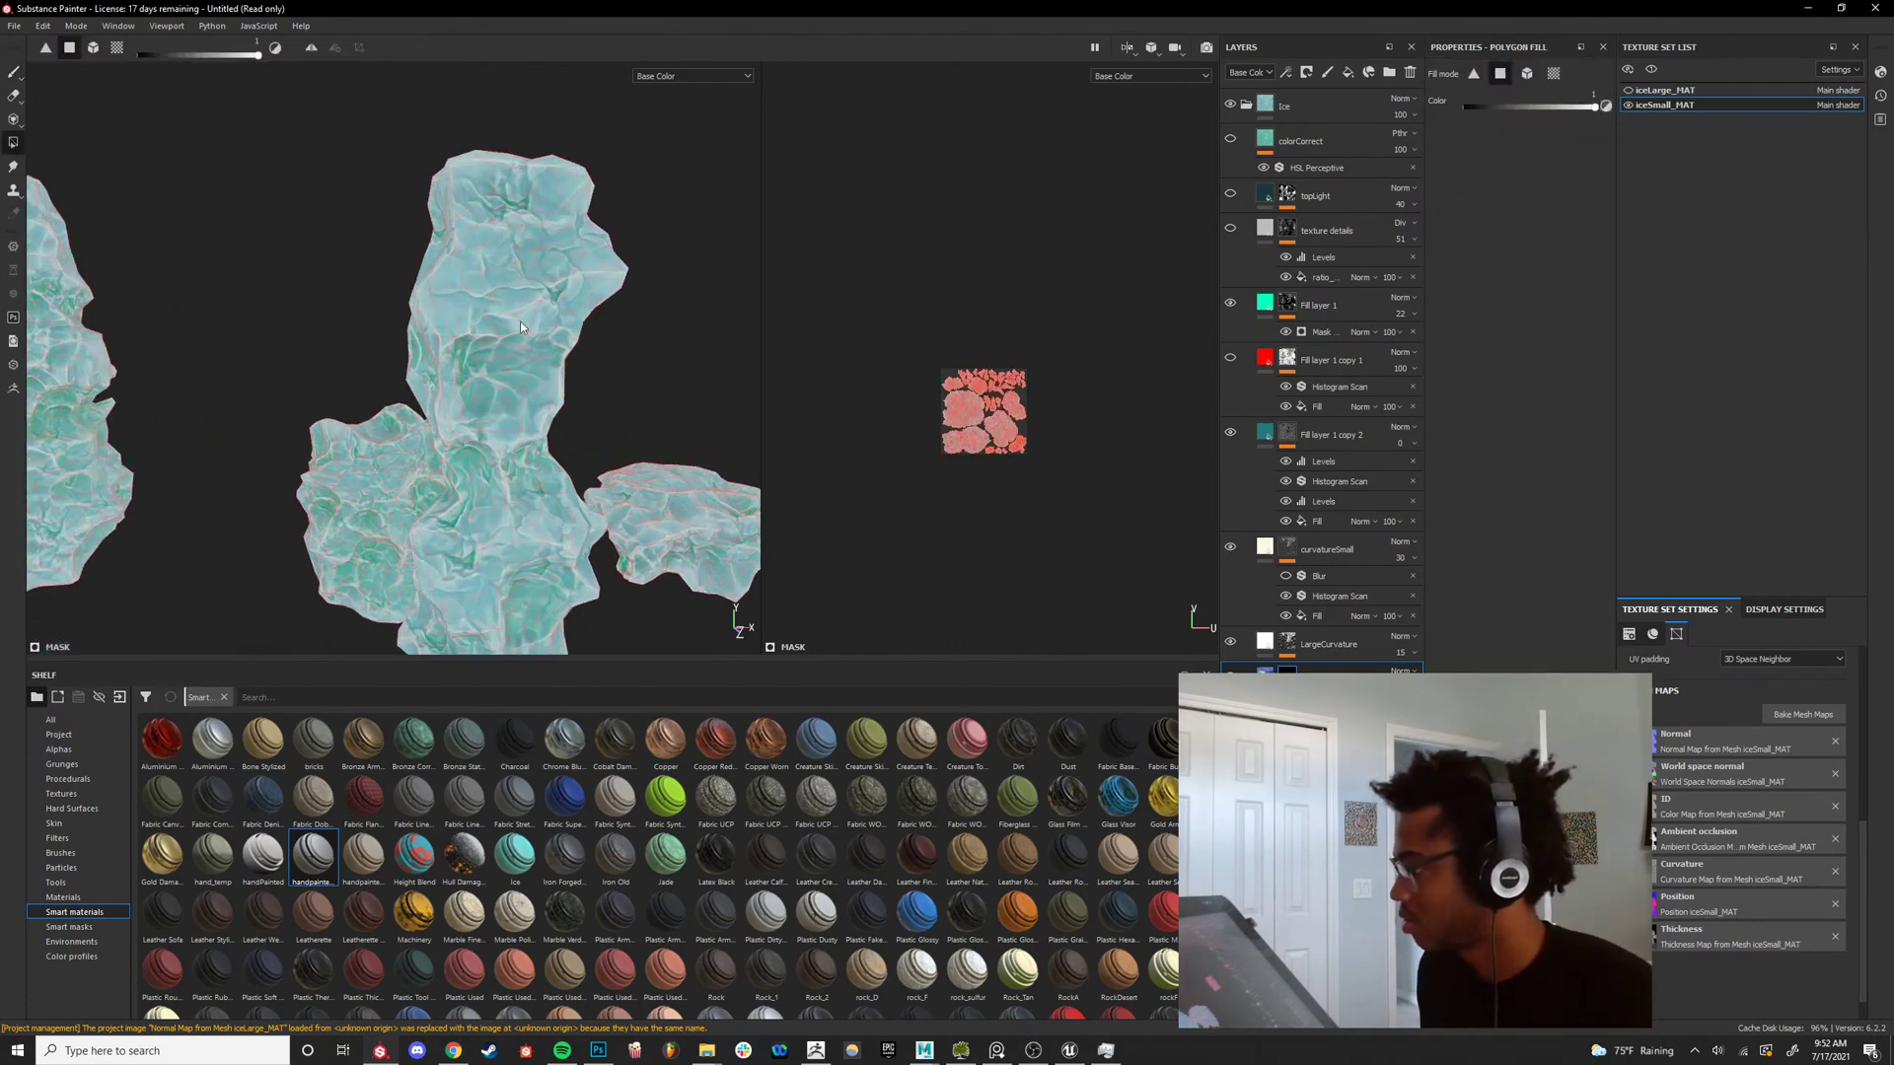
{"action": "left_click", "coordinate": [92, 48]}
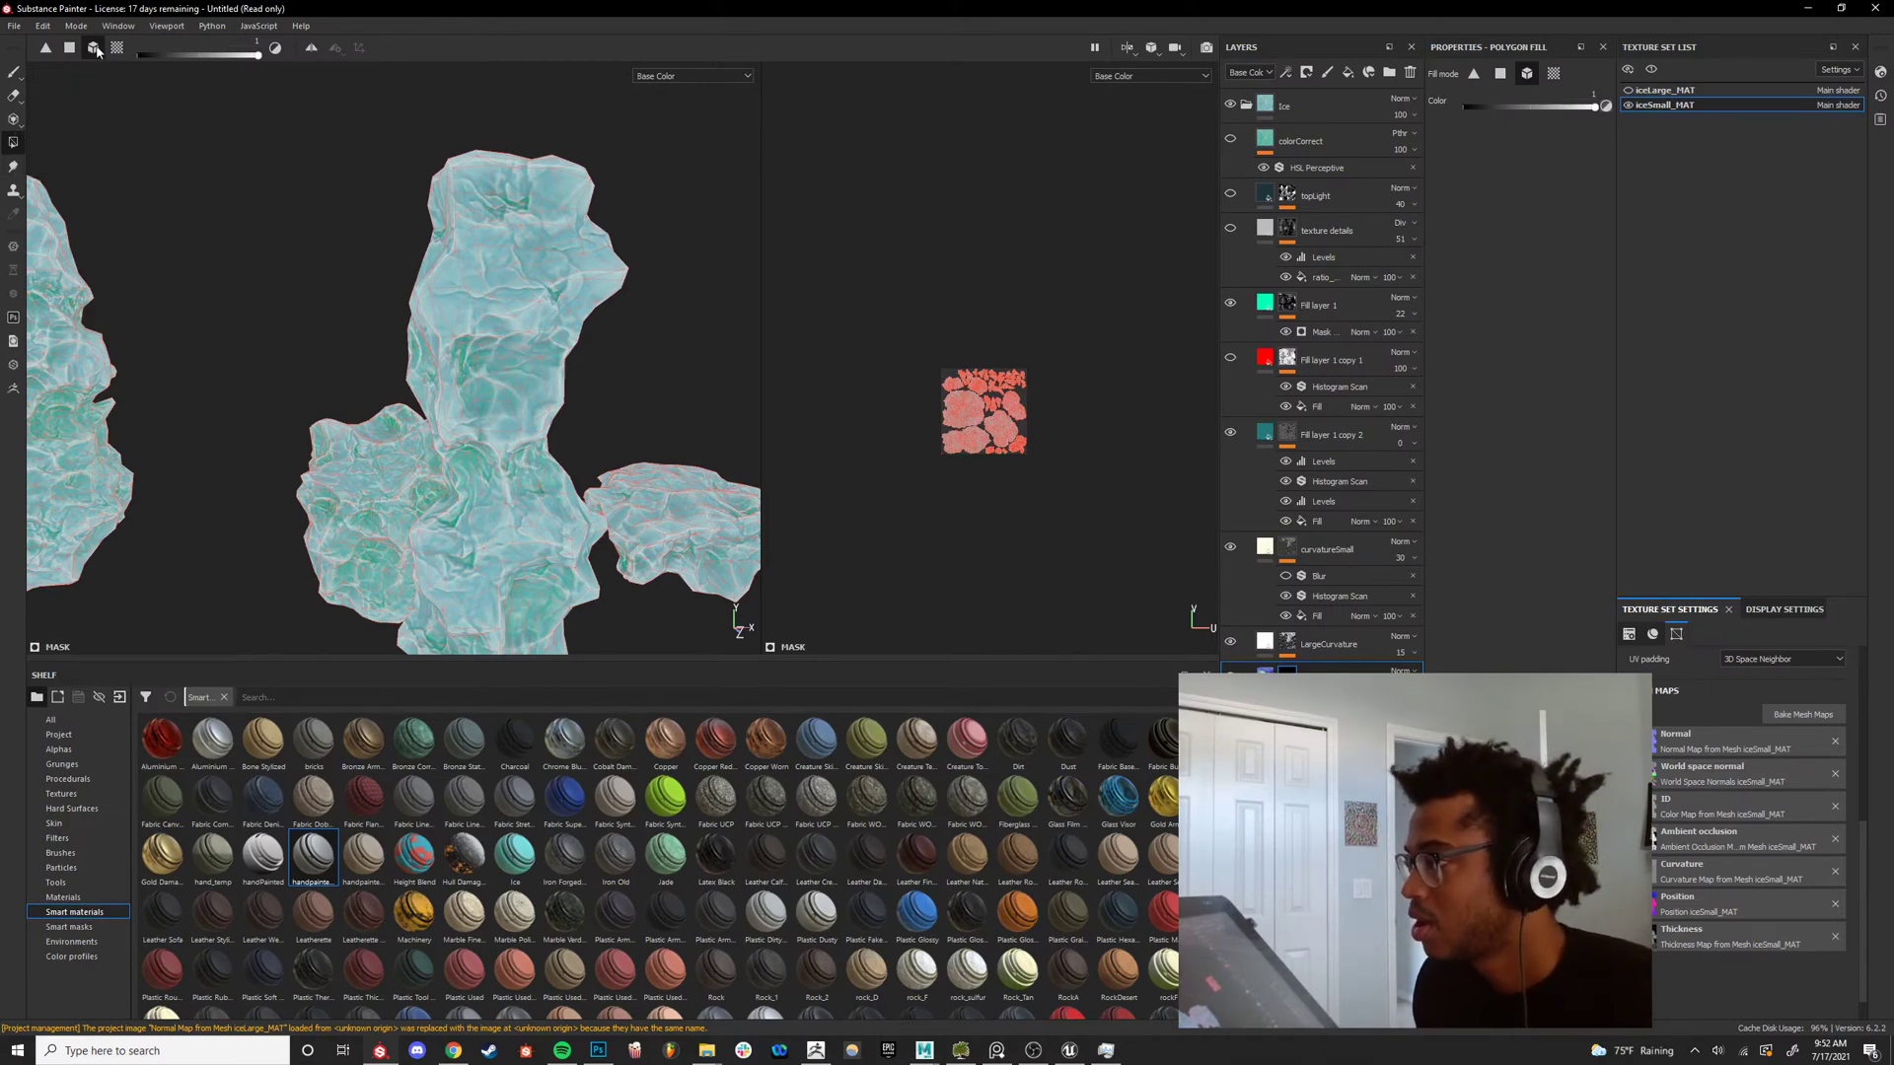
{"action": "left_click_drag", "start_coordinate": [513, 363], "coordinate": [470, 349], "text": "alt"}
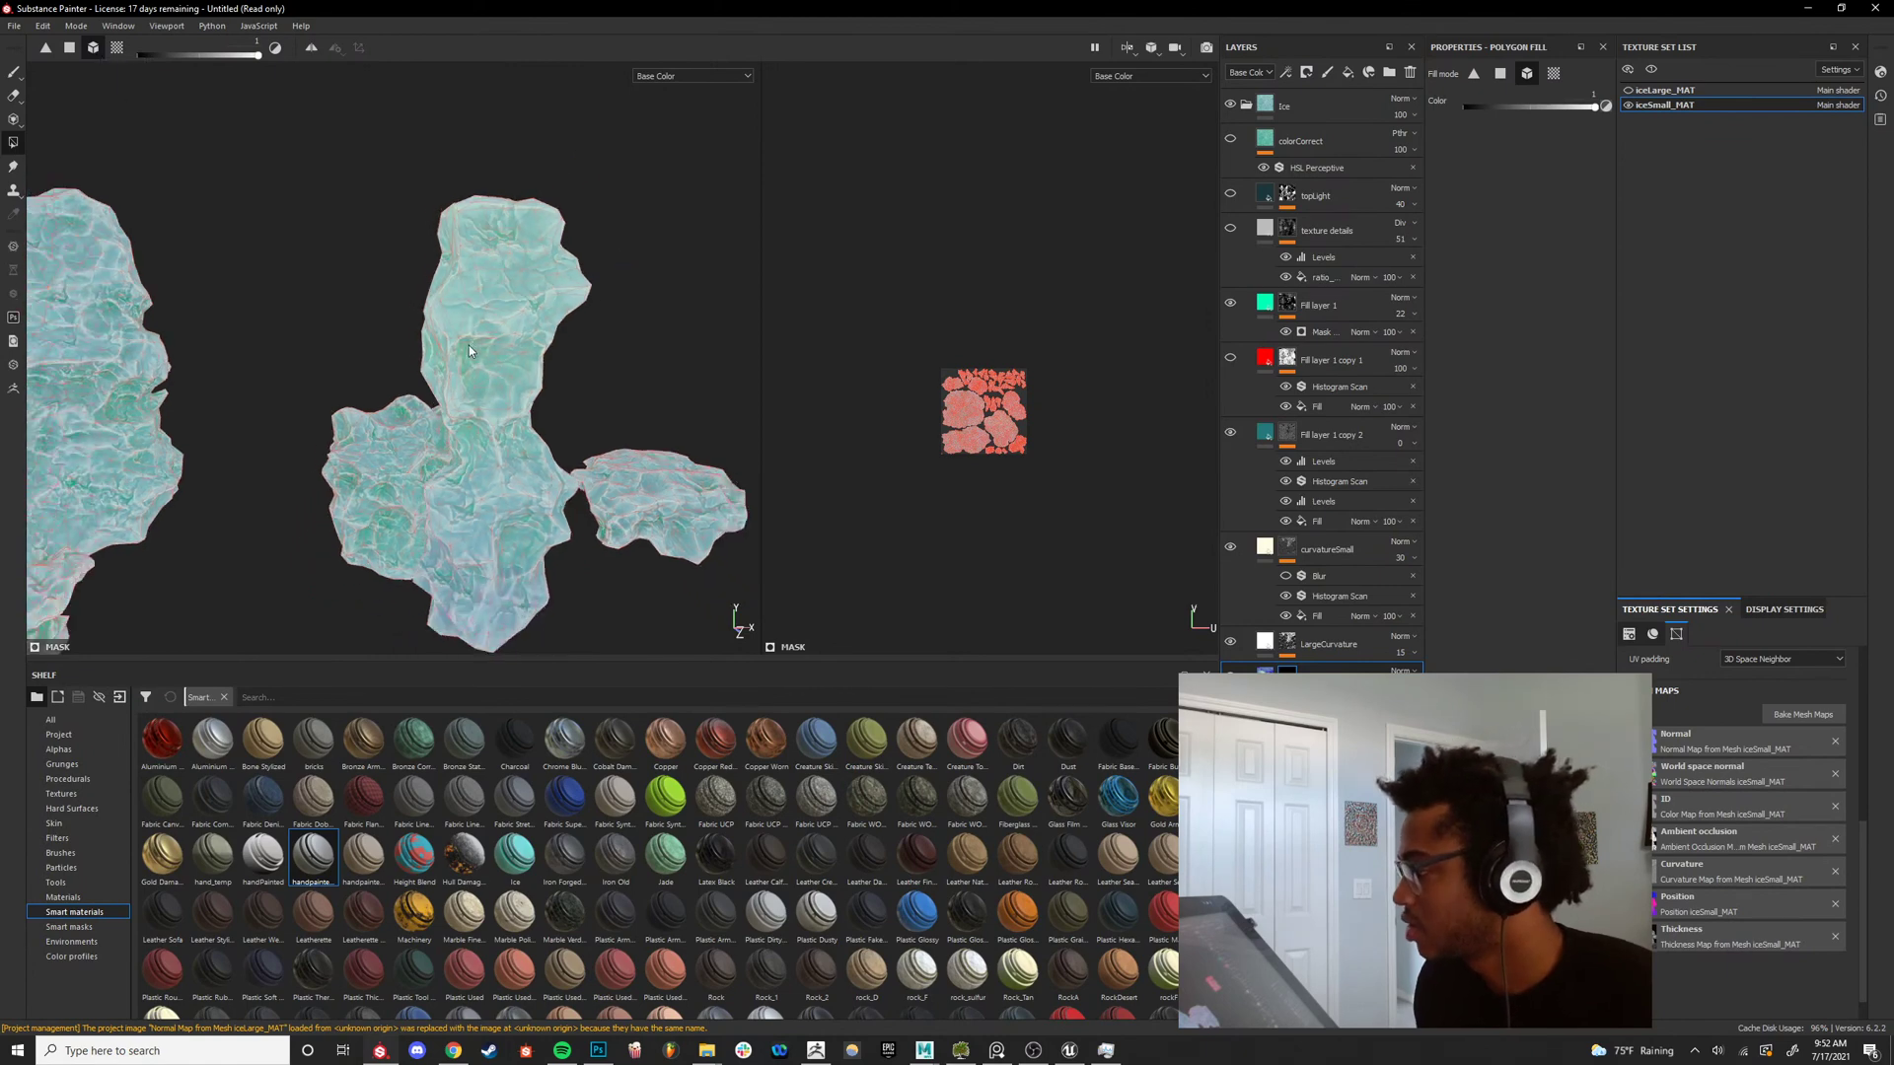
{"action": "mouse_move", "coordinate": [319, 352]}
{"action": "left_mouse_down", "text": "alt"}
{"action": "mouse_move", "coordinate": [237, 249]}
{"action": "mouse_move", "coordinate": [301, 326]}
{"action": "left_mouse_up", "text": "alt"}
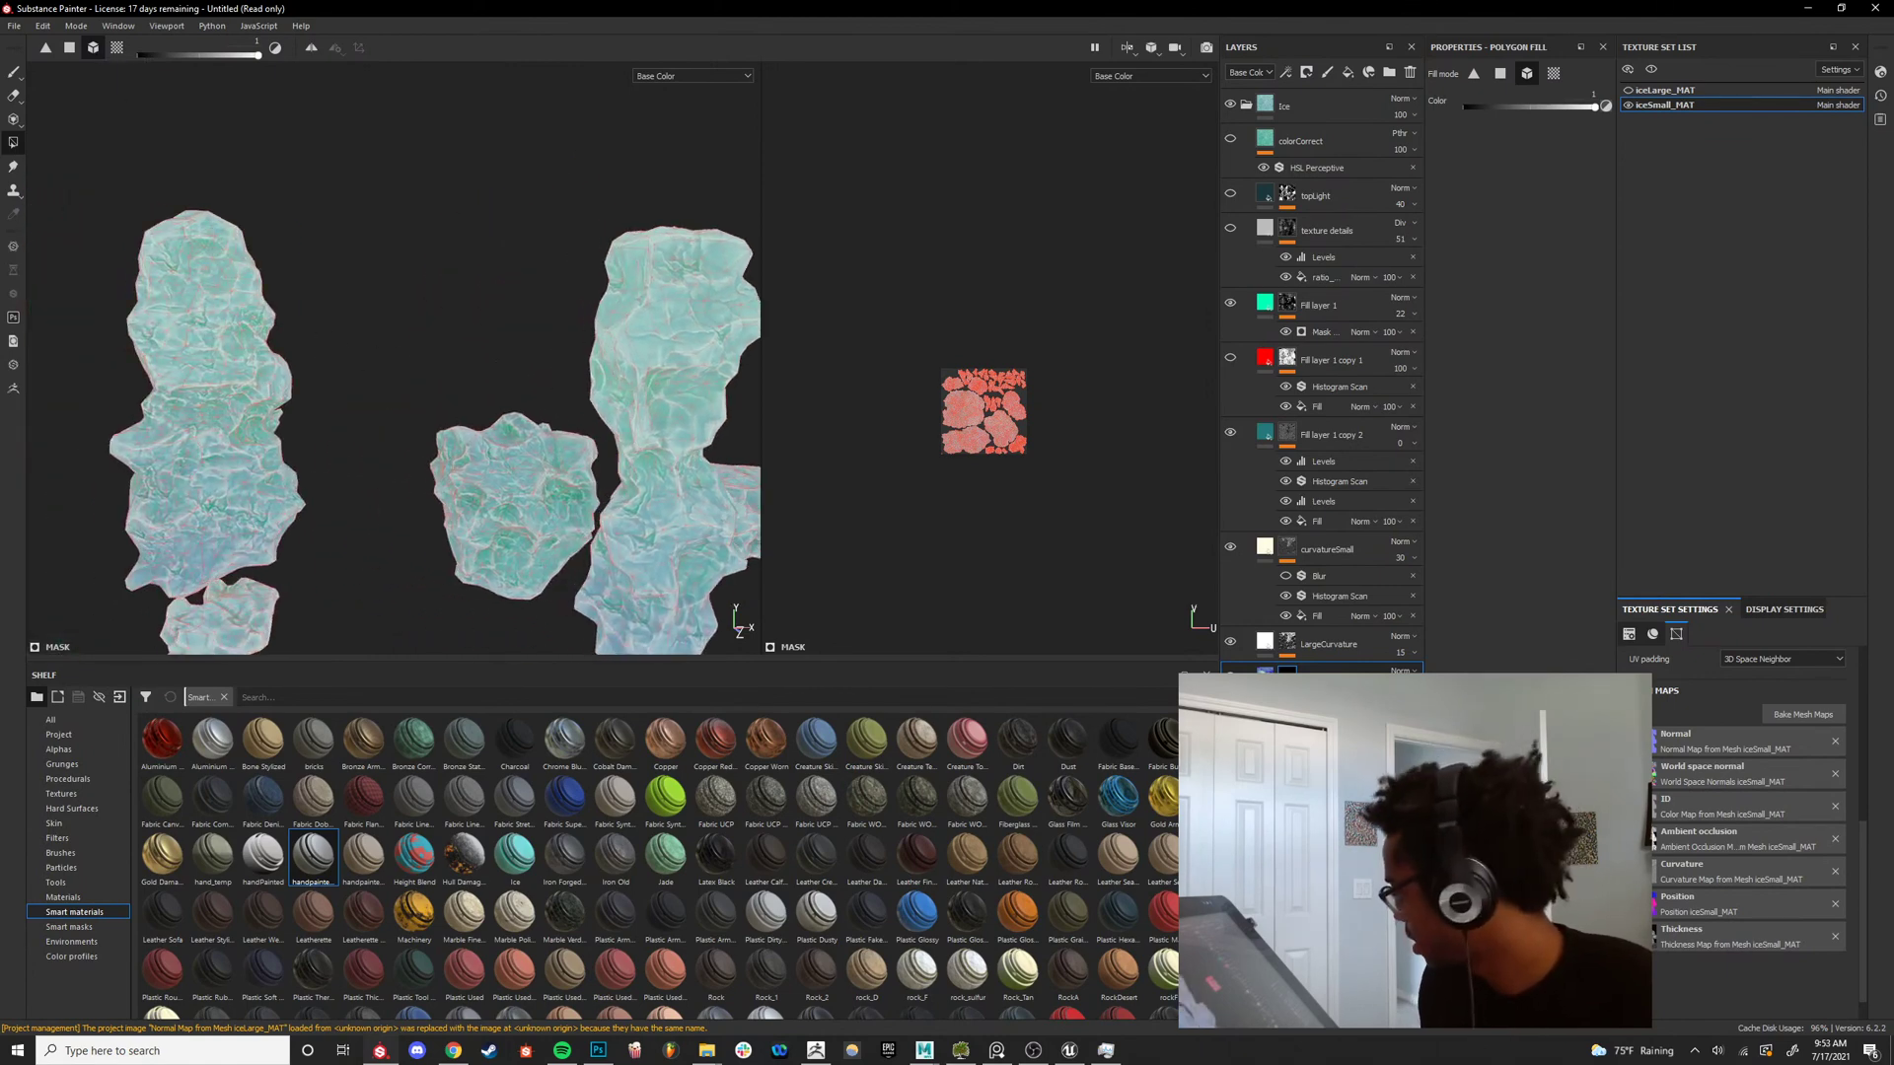
{"action": "key", "text": "c"}
{"action": "right_click_drag", "start_coordinate": [540, 333], "coordinate": [535, 392], "text": "alt"}
{"action": "mouse_move", "coordinate": [534, 393]}
{"action": "left_mouse_down", "text": "alt"}
{"action": "mouse_move", "coordinate": [562, 446]}
{"action": "mouse_move", "coordinate": [576, 413]}
{"action": "mouse_move", "coordinate": [511, 371]}
{"action": "left_mouse_up", "text": "alt"}
{"action": "key", "text": "m"}
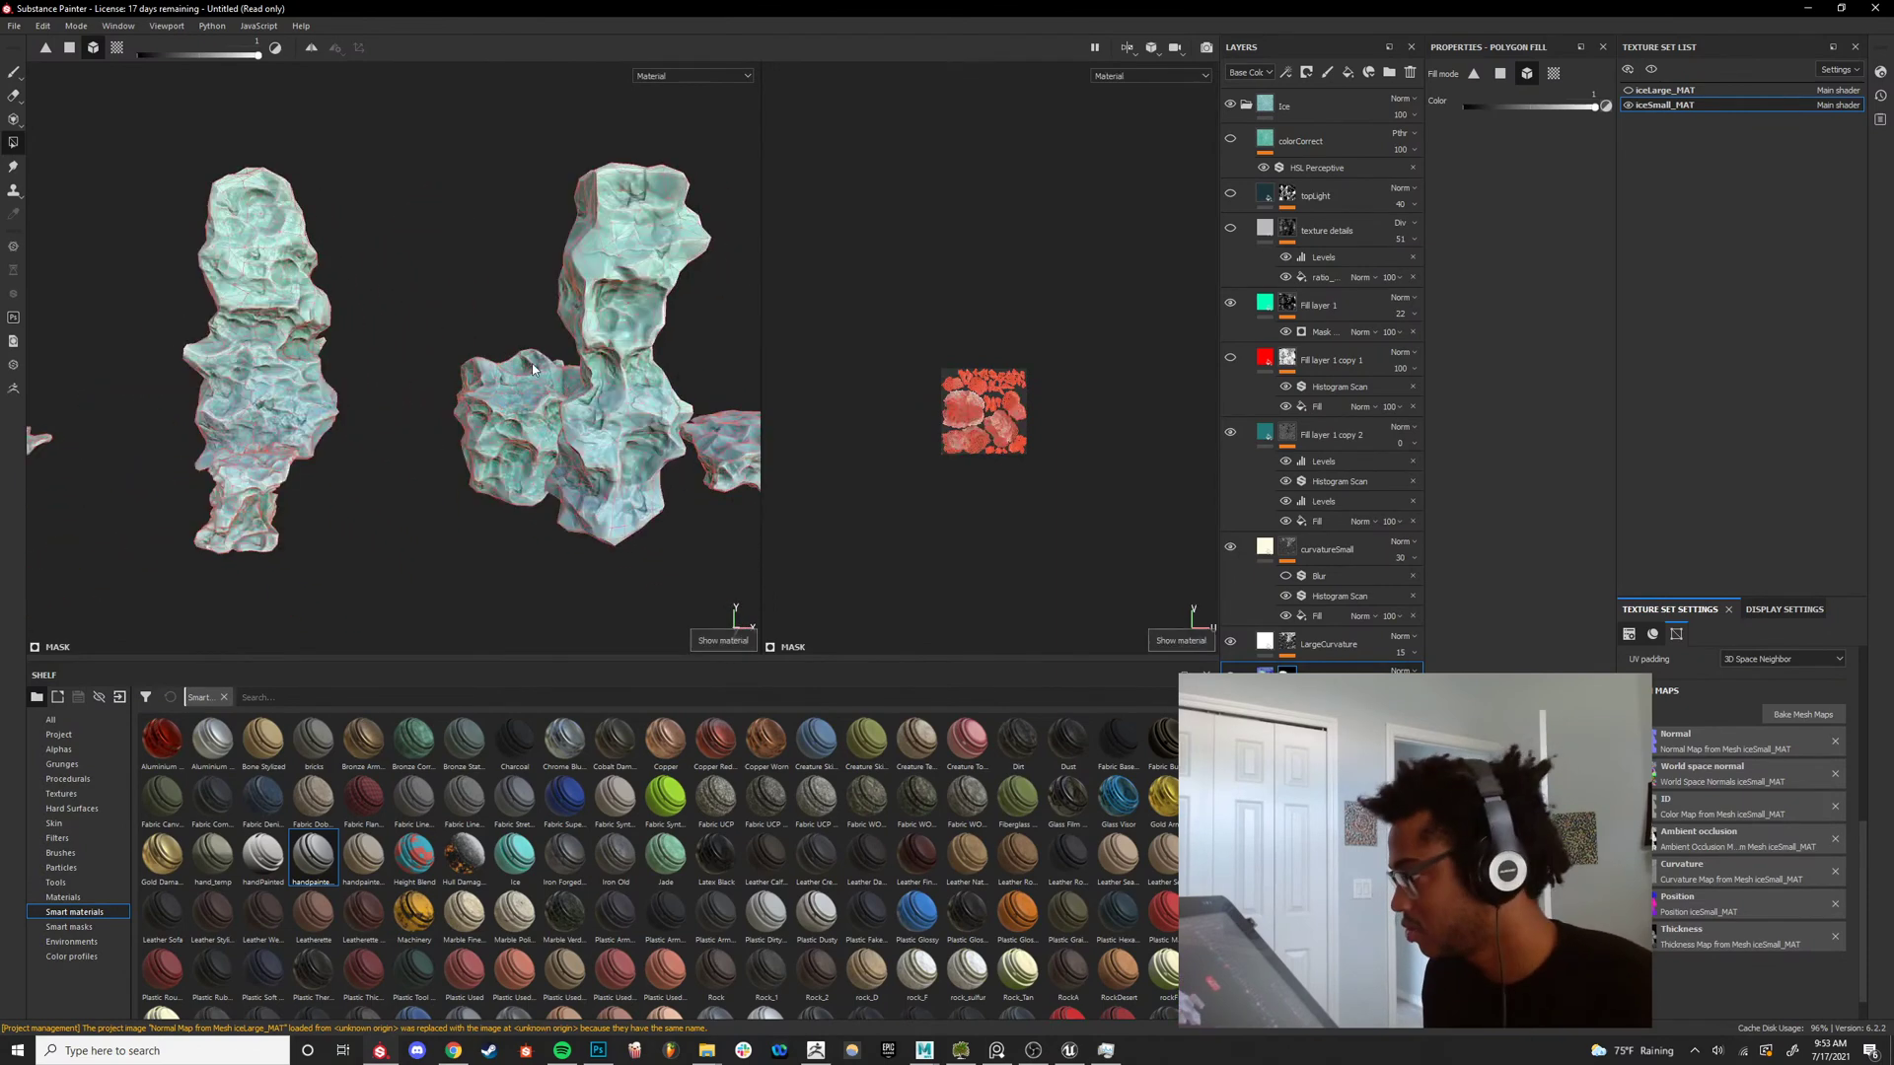
Reset Fill layer 2's mask with a fresh black mask.
{"action": "right_click", "coordinate": [1349, 686]}
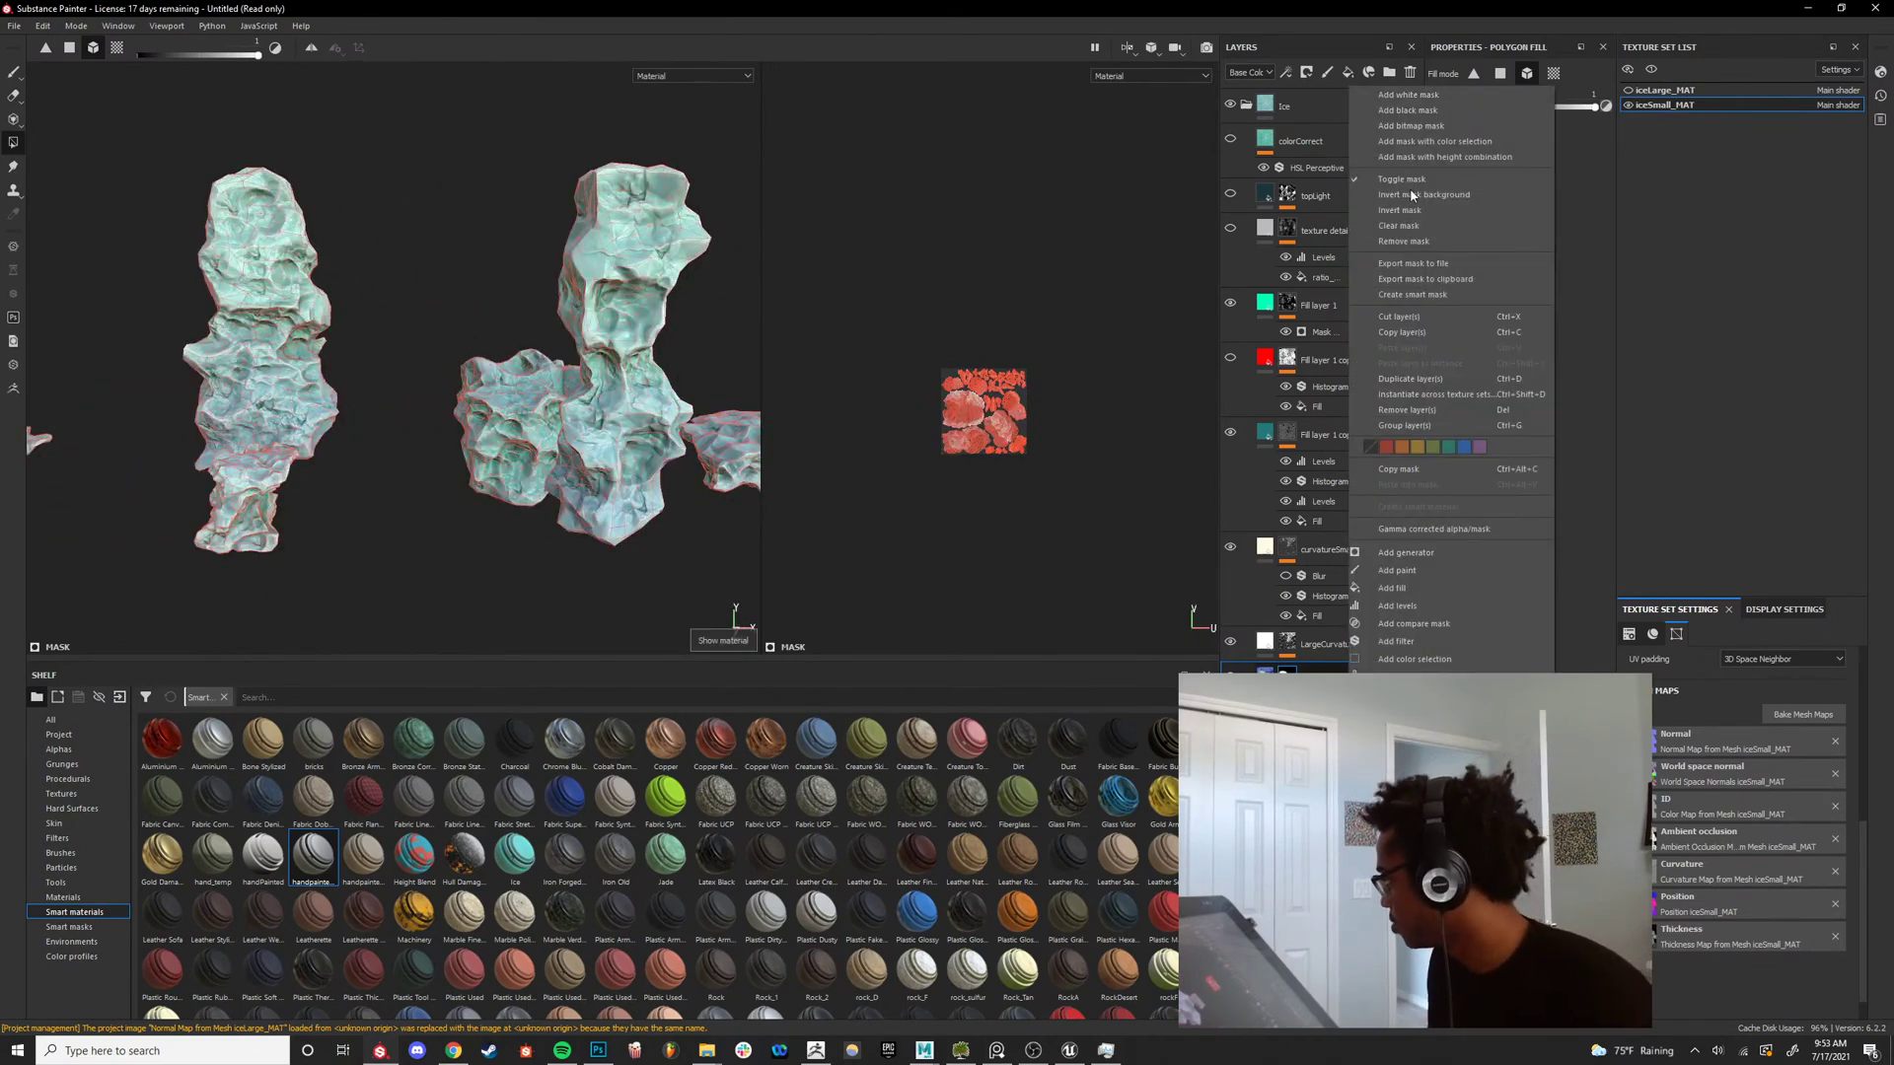
{"action": "left_click", "coordinate": [1434, 245]}
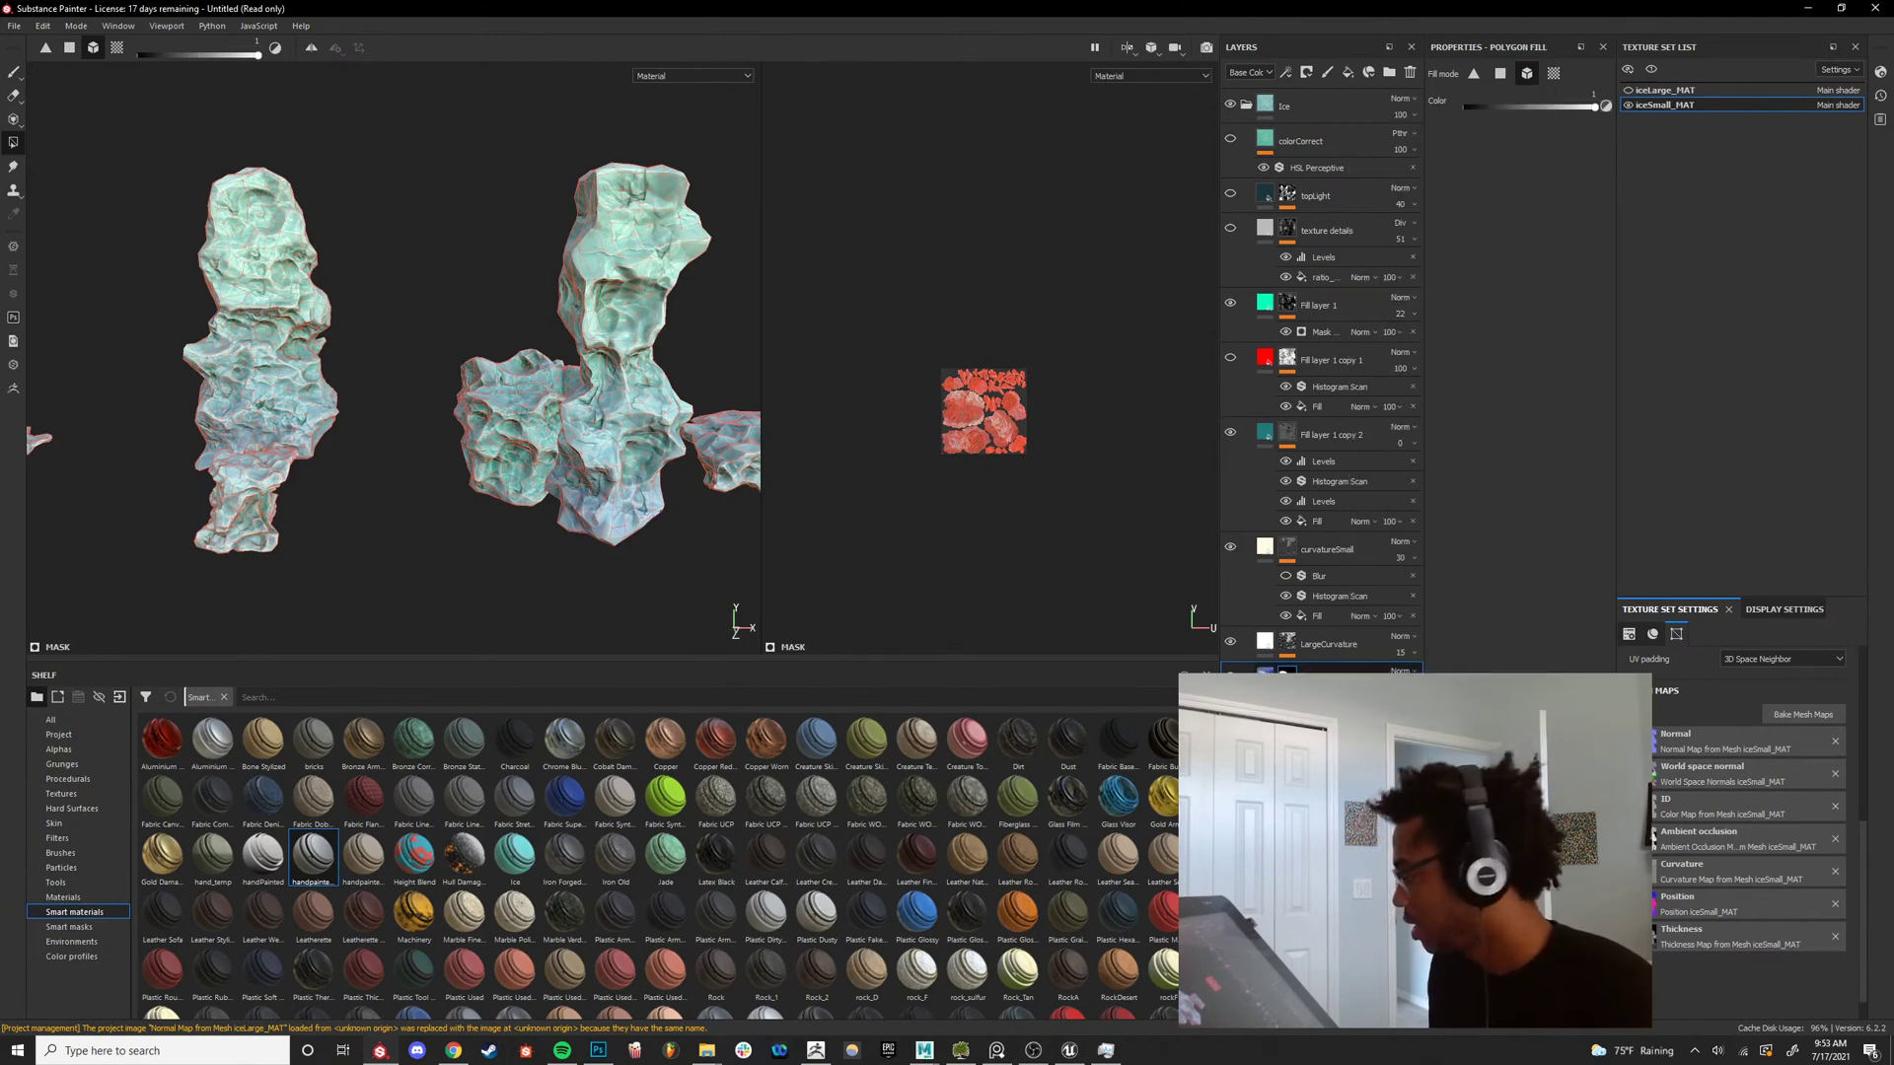
{"action": "scroll", "coordinate": [552, 357], "scroll_direction": "down", "scroll_amount": 3}
{"action": "left_click_drag", "start_coordinate": [550, 353], "coordinate": [547, 371], "text": "alt"}
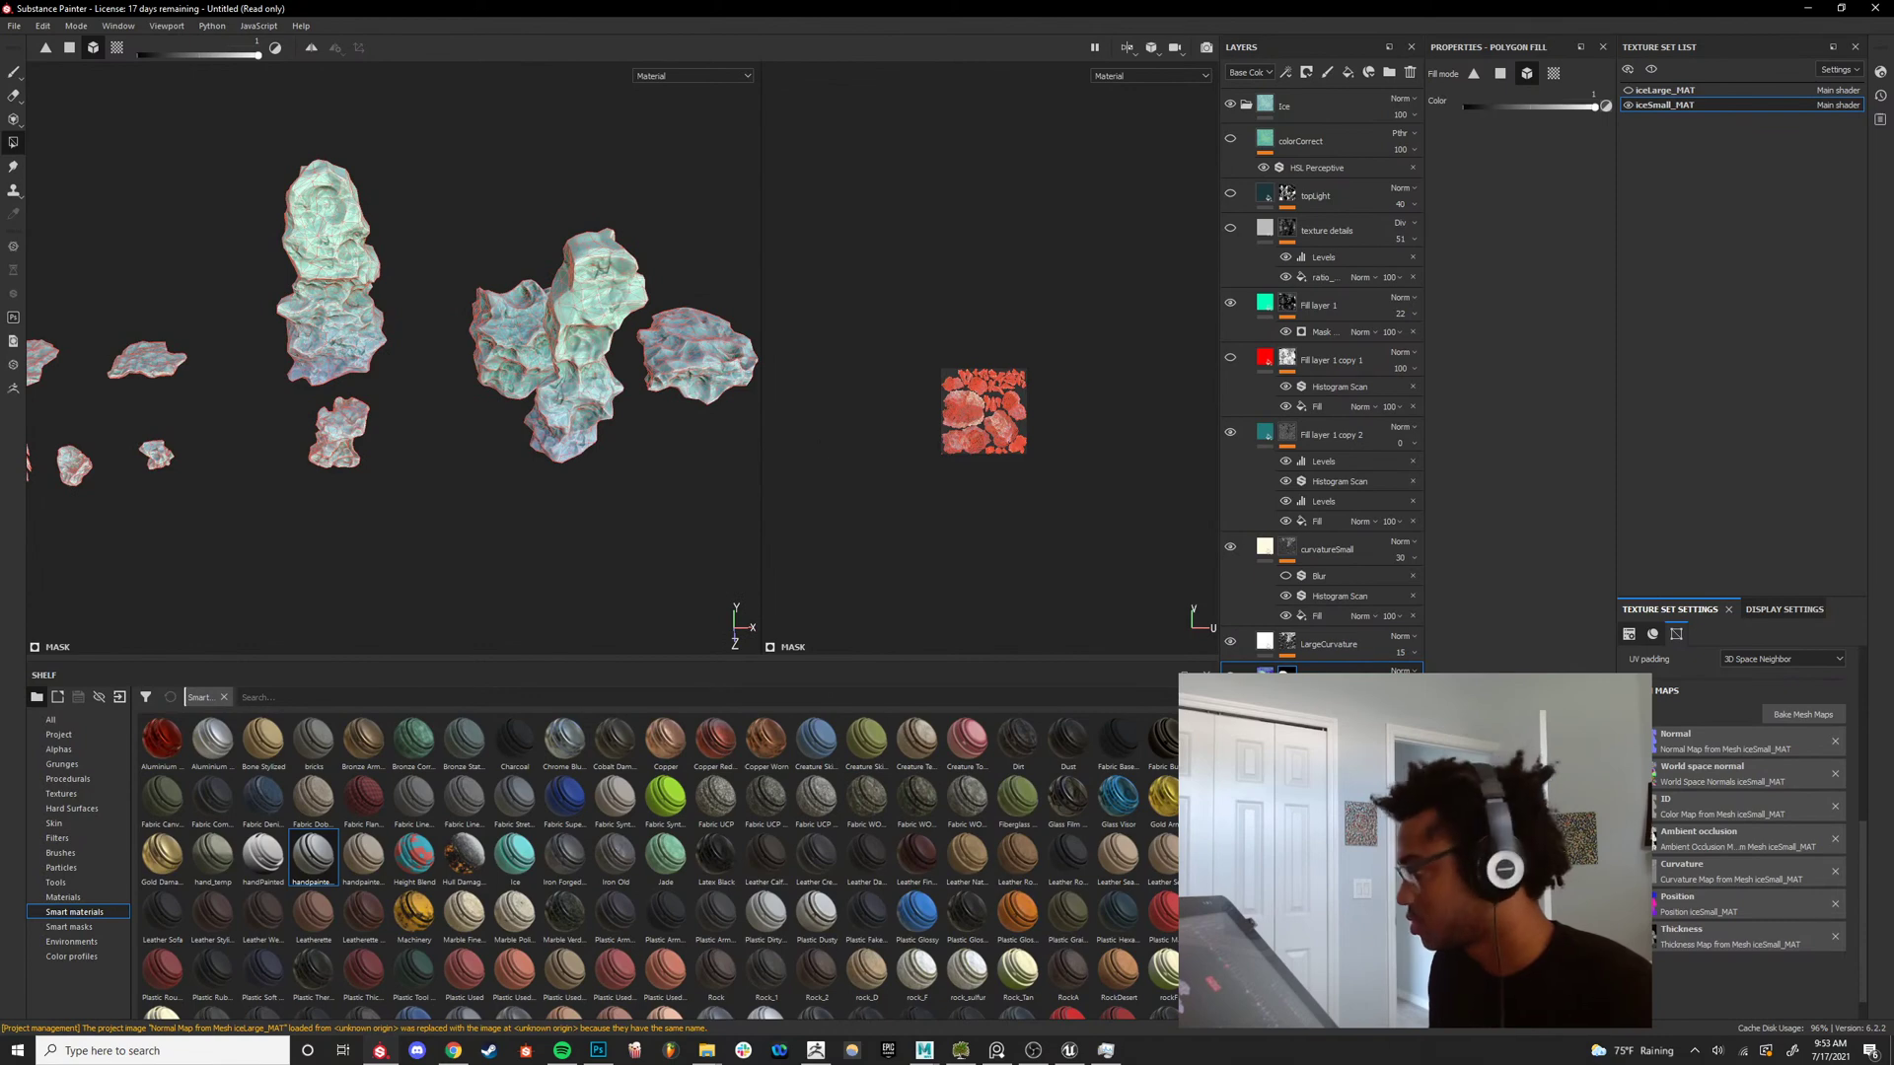
{"action": "right_click", "coordinate": [1285, 679]}
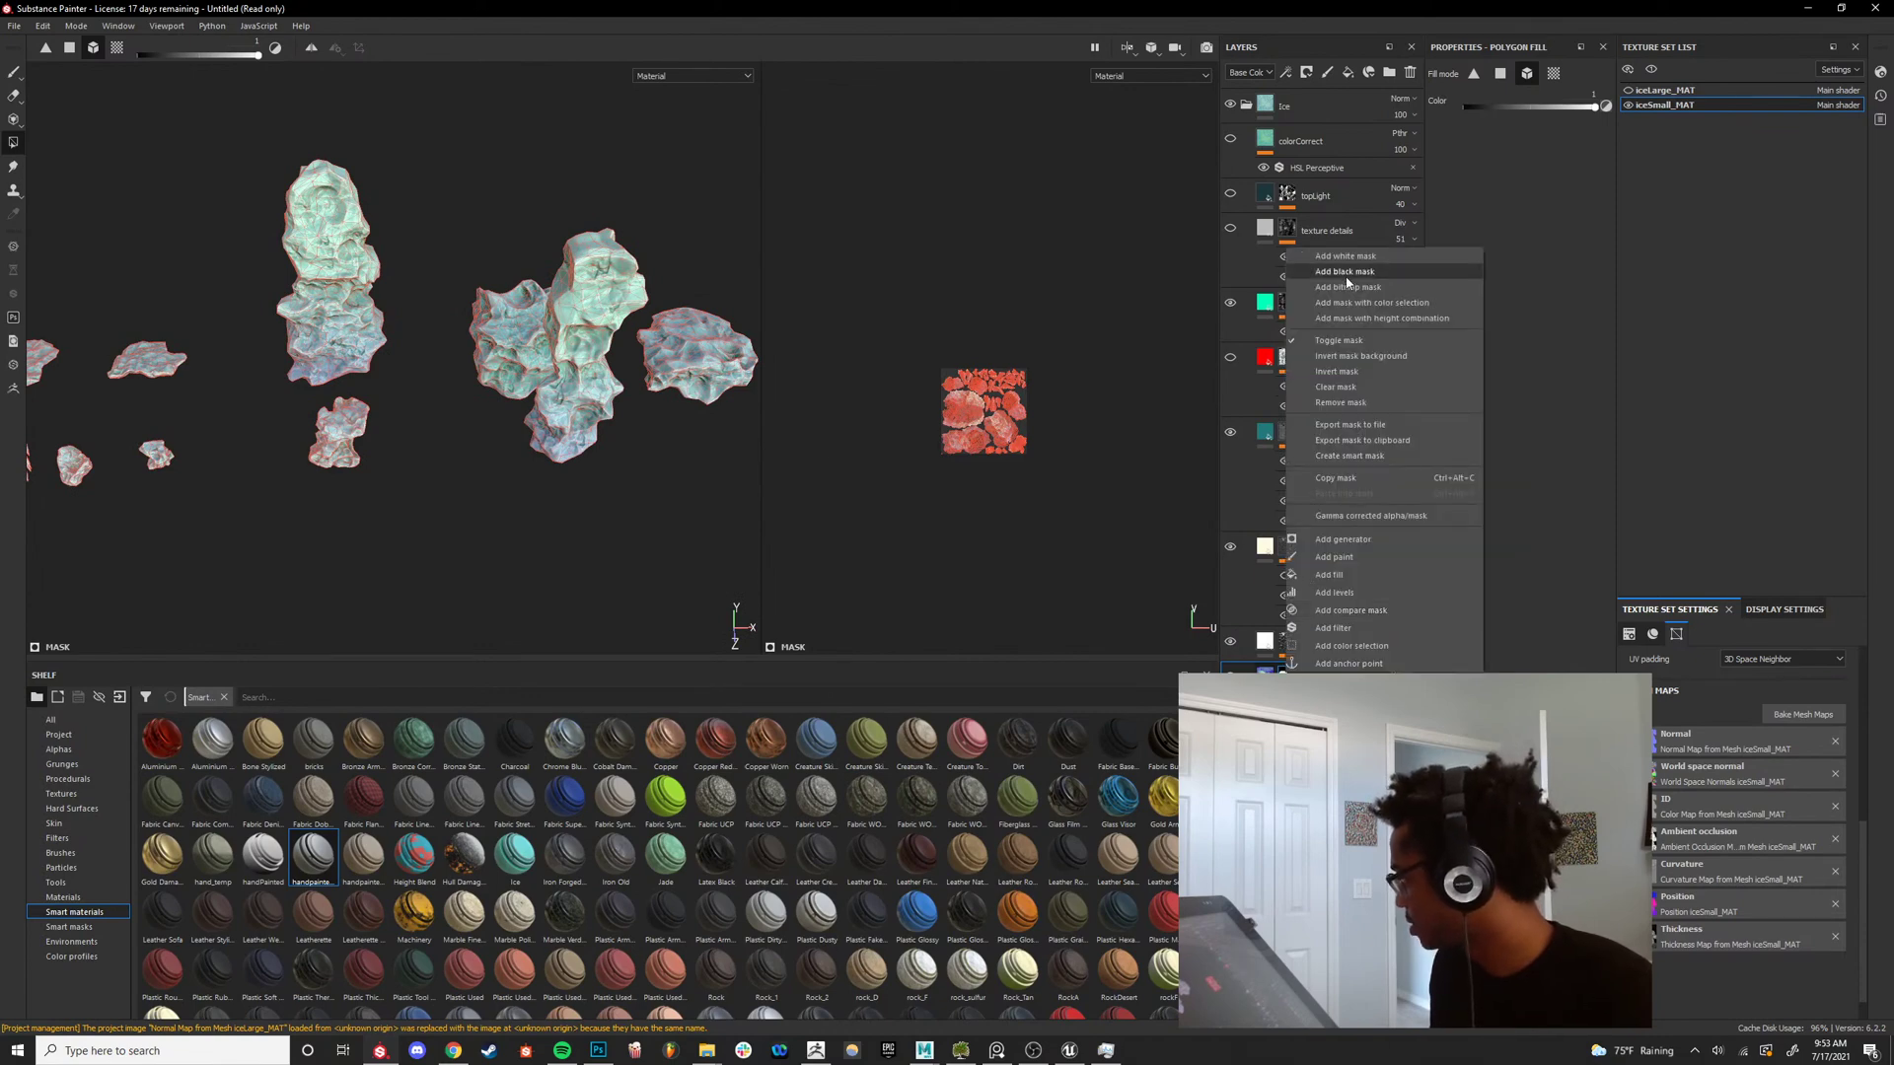
{"action": "left_click", "coordinate": [1347, 273]}
Display the mask and mesh-fill every ice piece except the two tall columns with white.
{"action": "left_click_drag", "start_coordinate": [353, 420], "coordinate": [478, 499], "text": "alt"}
{"action": "middle_click_drag", "start_coordinate": [481, 488], "coordinate": [551, 529], "text": "alt"}
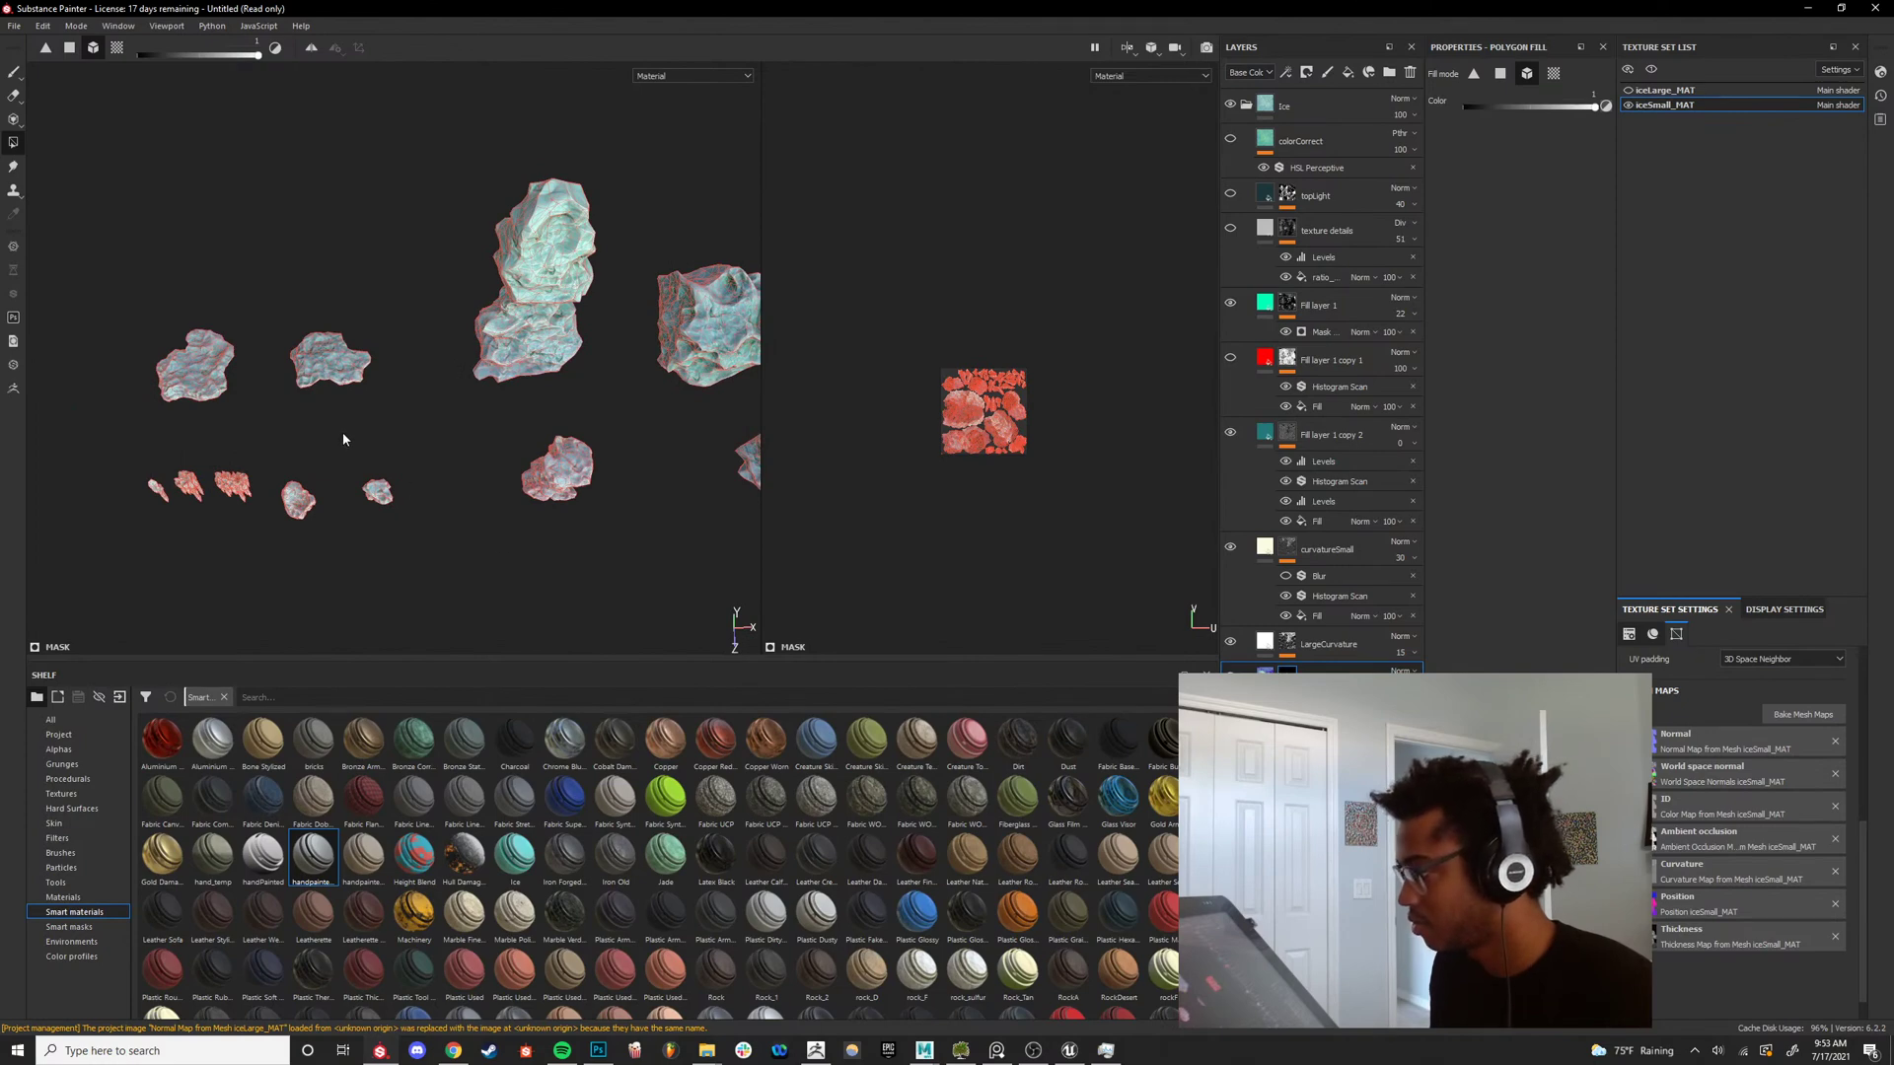
{"action": "key", "text": "m"}
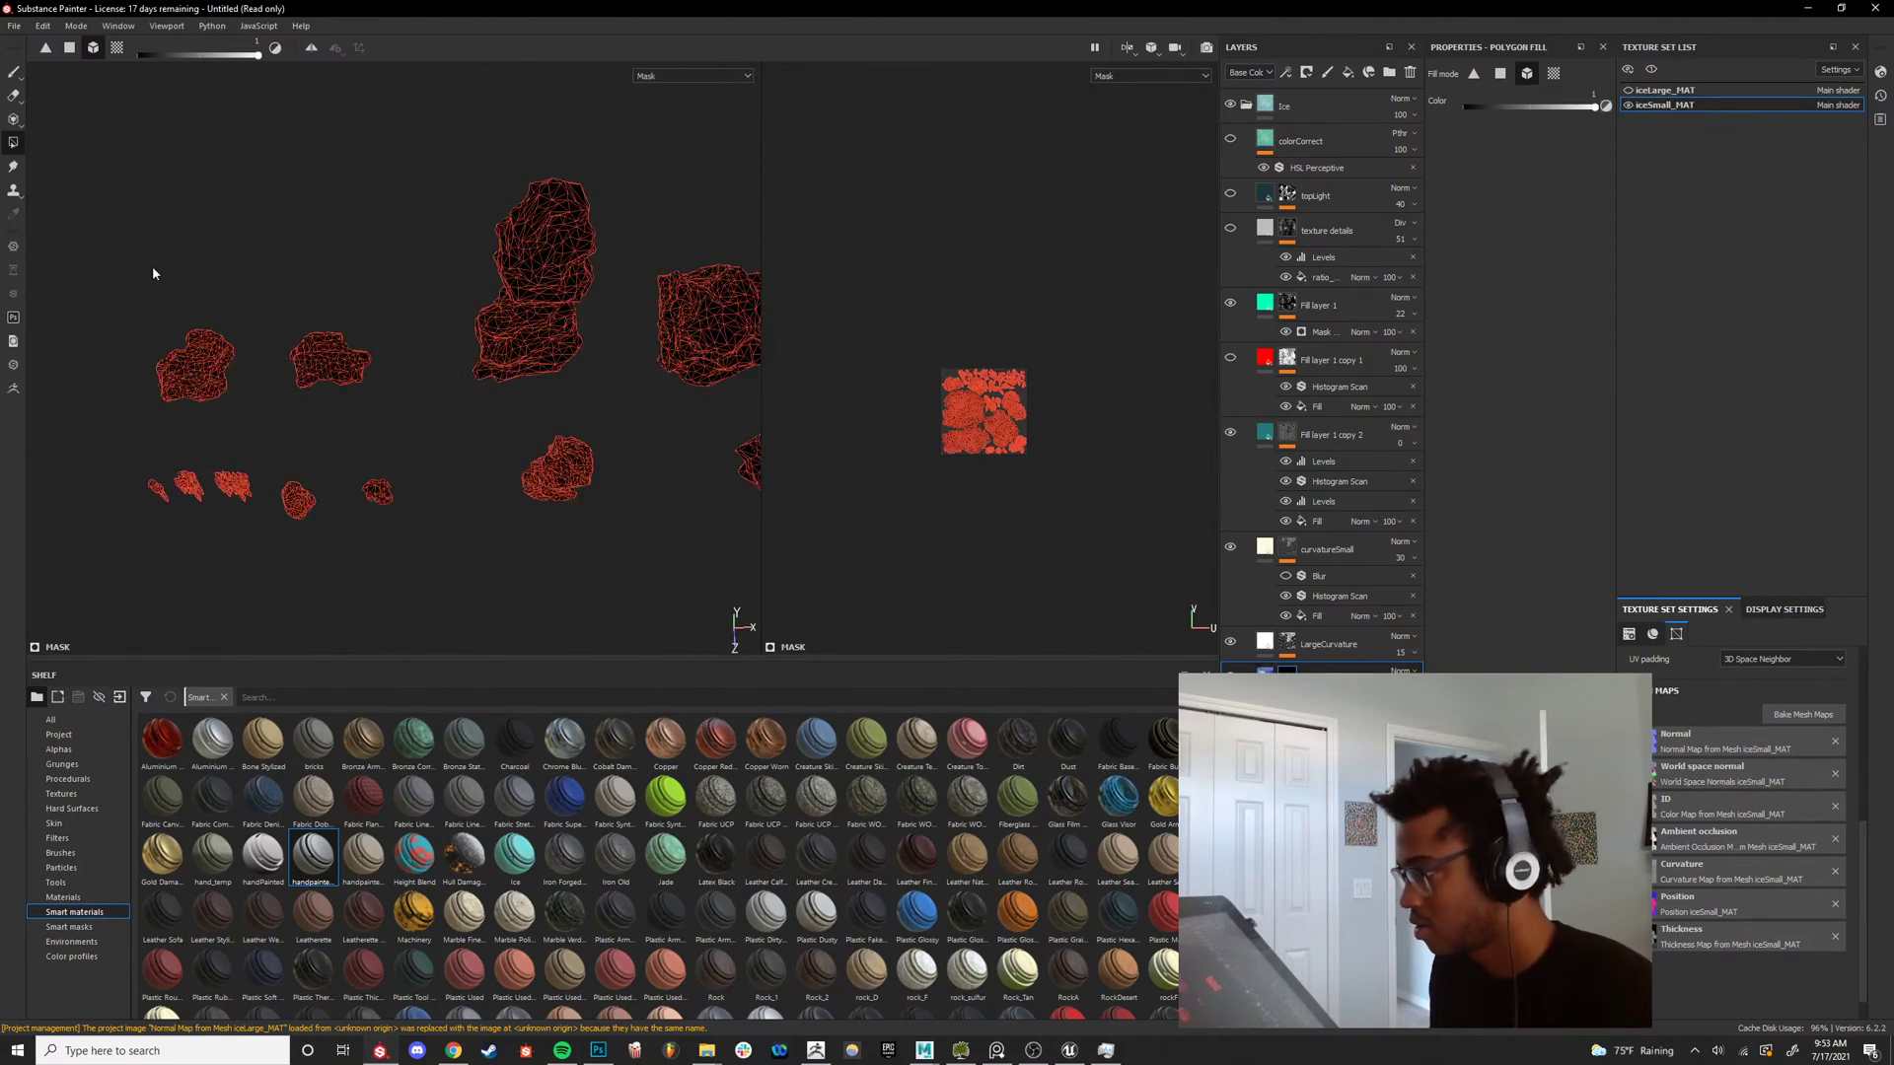
{"action": "left_click_drag", "start_coordinate": [153, 266], "coordinate": [386, 564]}
{"action": "left_click_drag", "start_coordinate": [529, 444], "coordinate": [663, 229], "text": "alt"}
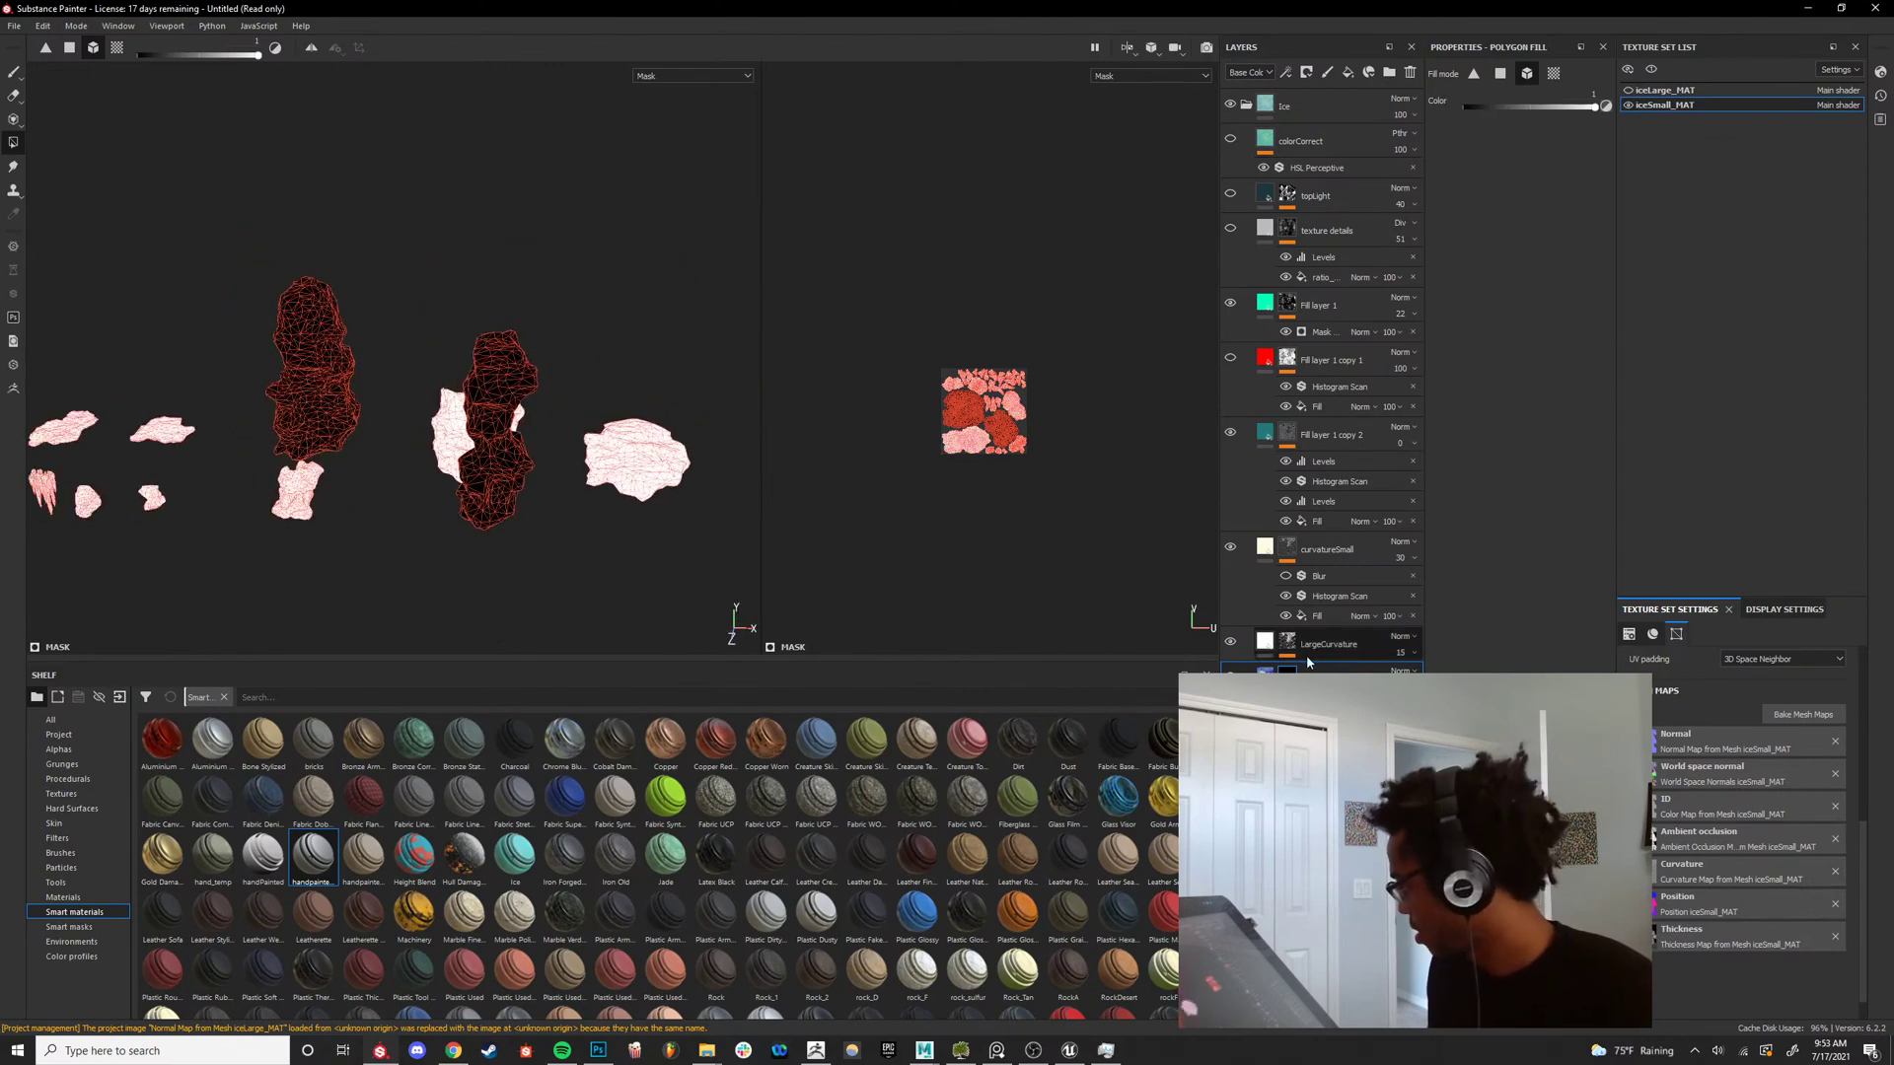
Examine the masked gradient on the ice pieces in the Material, Mask and Base Color views.
{"action": "left_click", "coordinate": [1265, 676]}
{"action": "middle_click_drag", "start_coordinate": [469, 553], "coordinate": [473, 462], "text": "alt"}
{"action": "right_click_drag", "start_coordinate": [207, 474], "coordinate": [681, 445], "text": "alt"}
{"action": "left_click_drag", "start_coordinate": [552, 463], "coordinate": [696, 463], "text": "alt"}
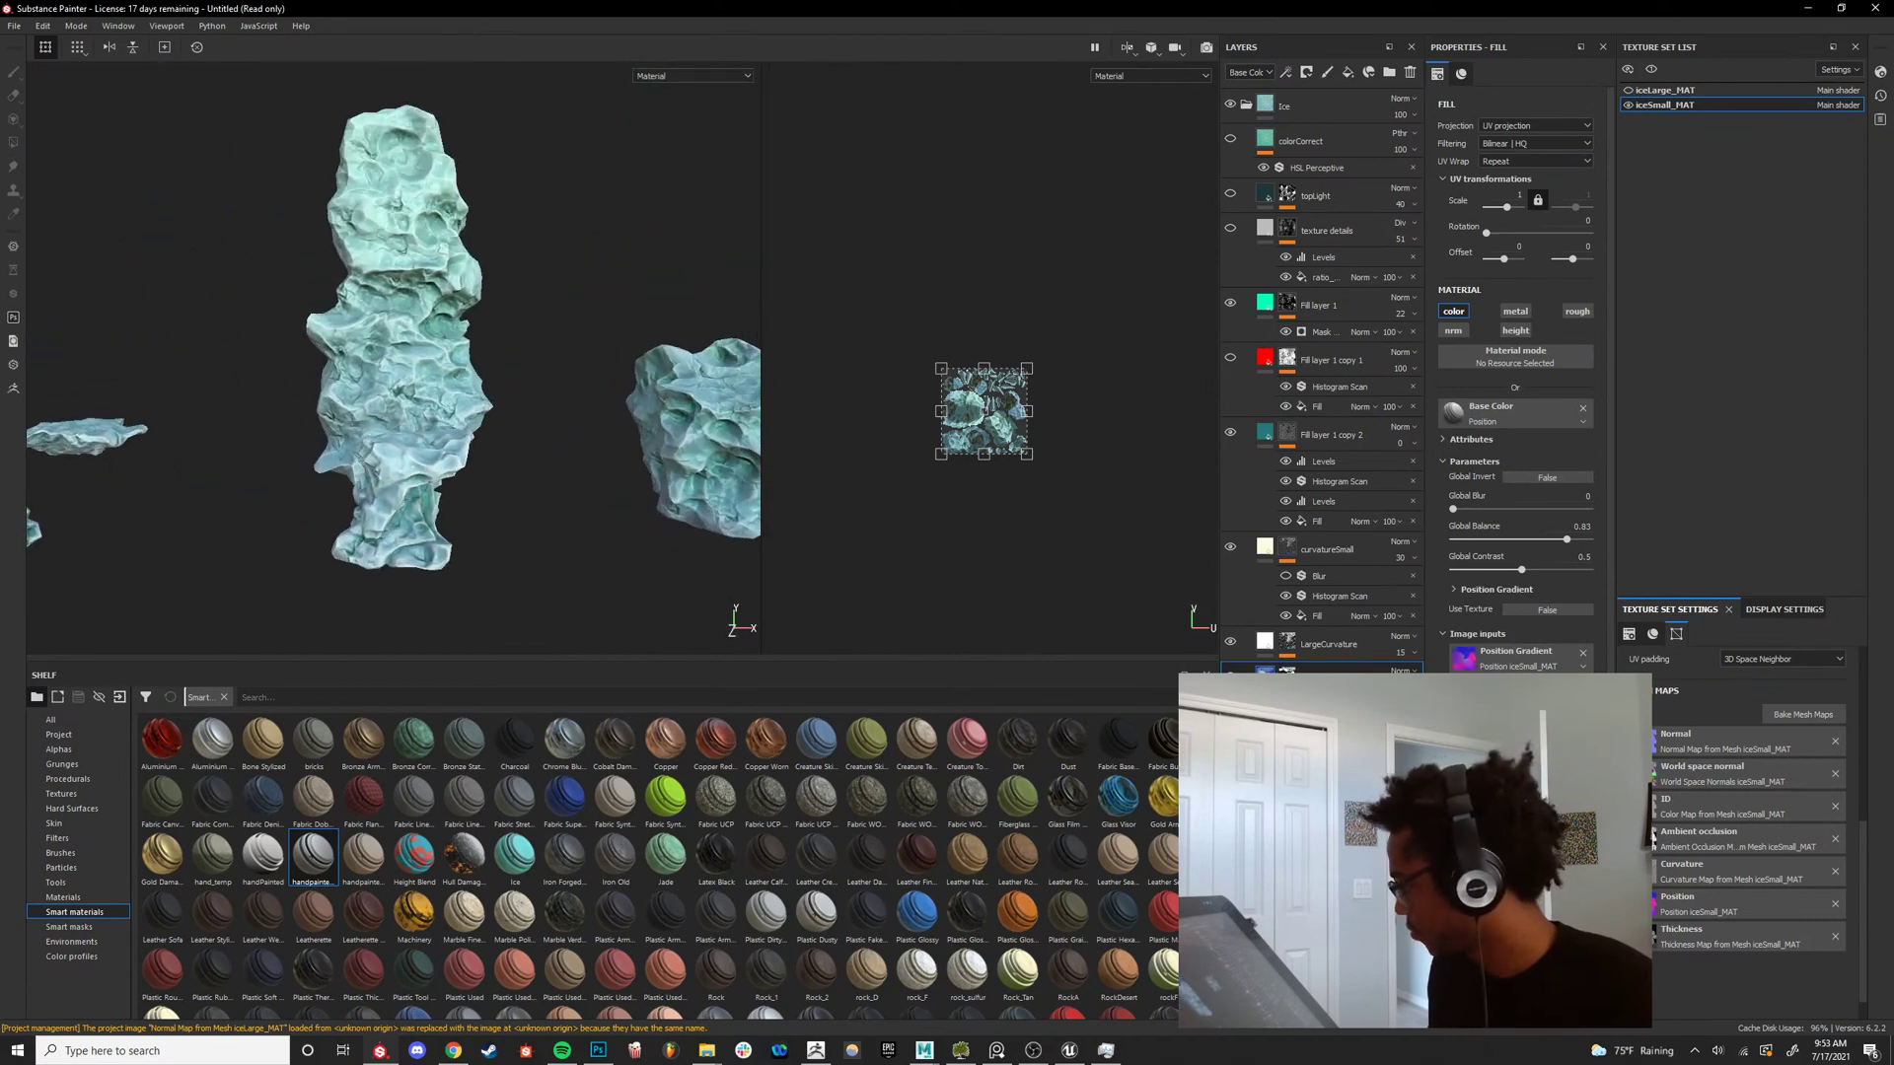
{"action": "left_click_drag", "start_coordinate": [367, 422], "coordinate": [453, 409], "text": "alt"}
{"action": "scroll", "coordinate": [453, 408], "scroll_direction": "up", "scroll_amount": 6}
{"action": "key", "text": "c"}
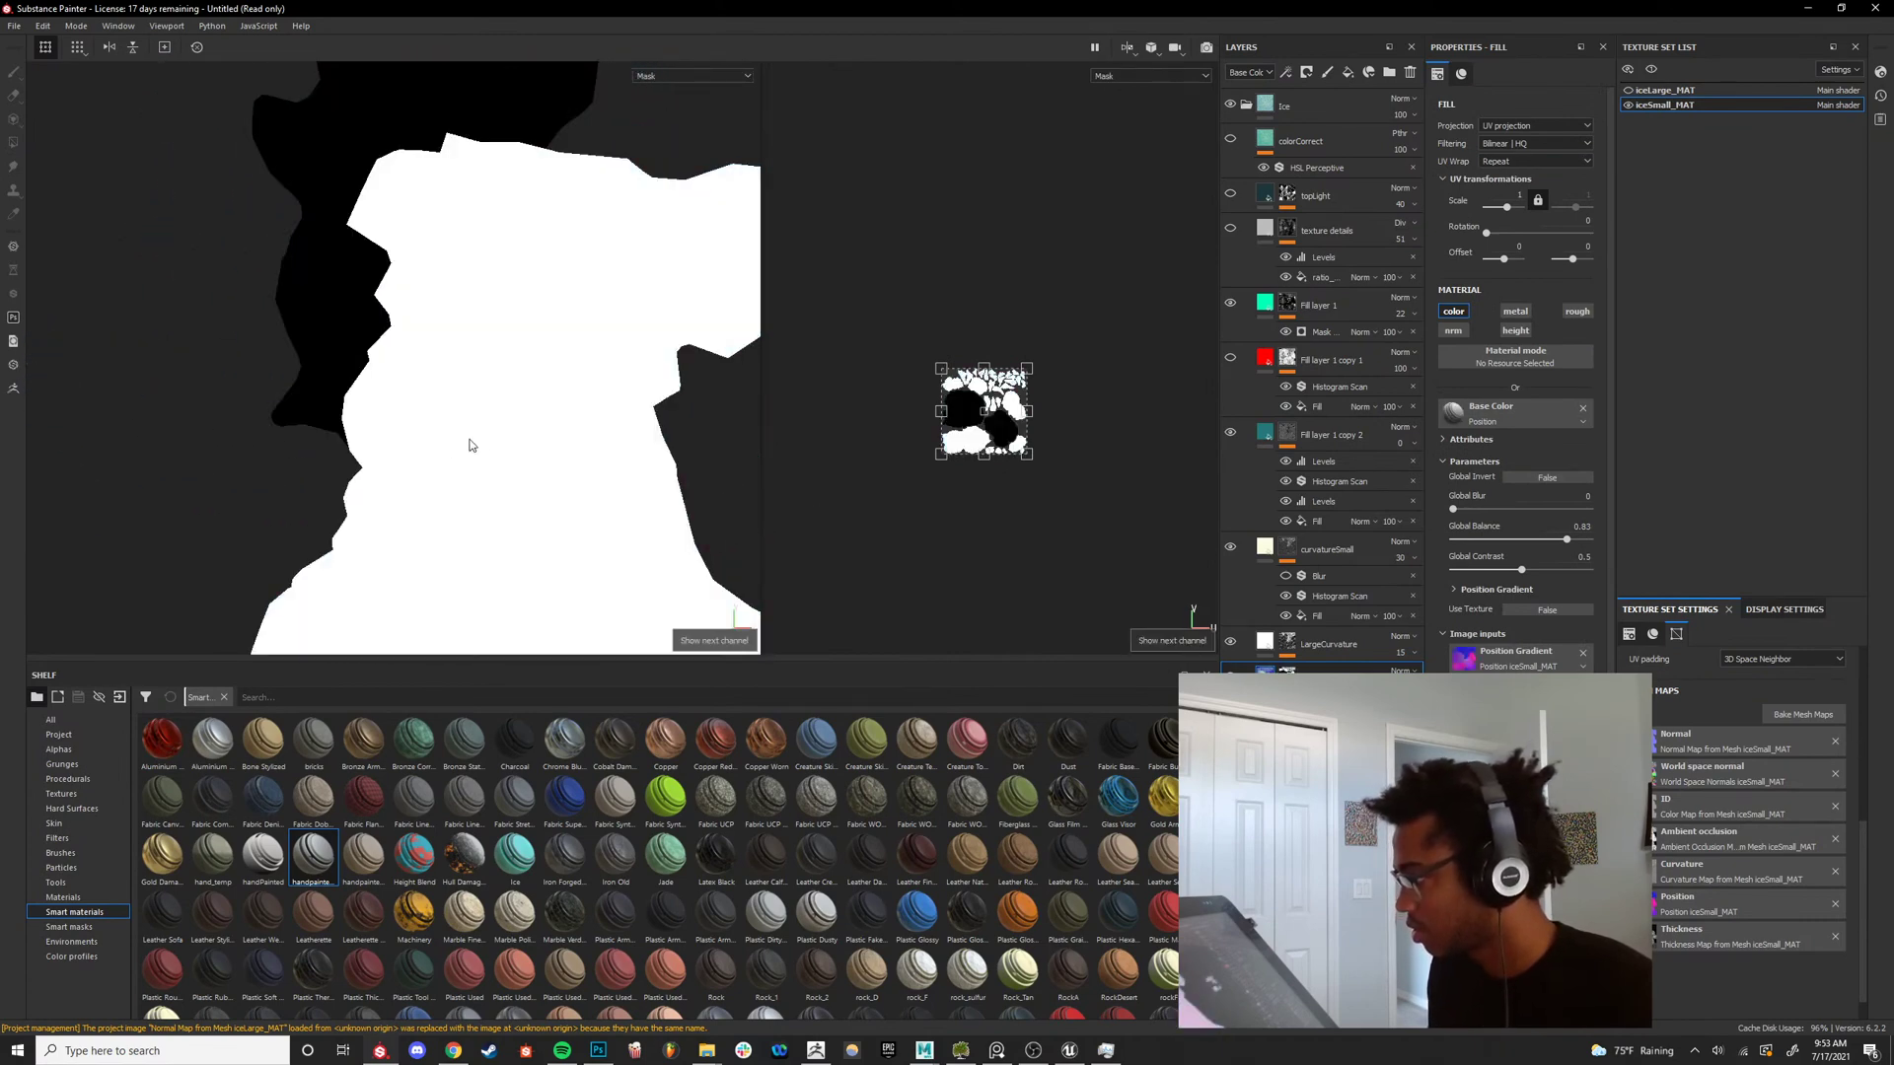
{"action": "scroll", "coordinate": [483, 440], "scroll_direction": "down", "scroll_amount": 5}
{"action": "left_click_drag", "start_coordinate": [482, 440], "coordinate": [552, 440], "text": "alt"}
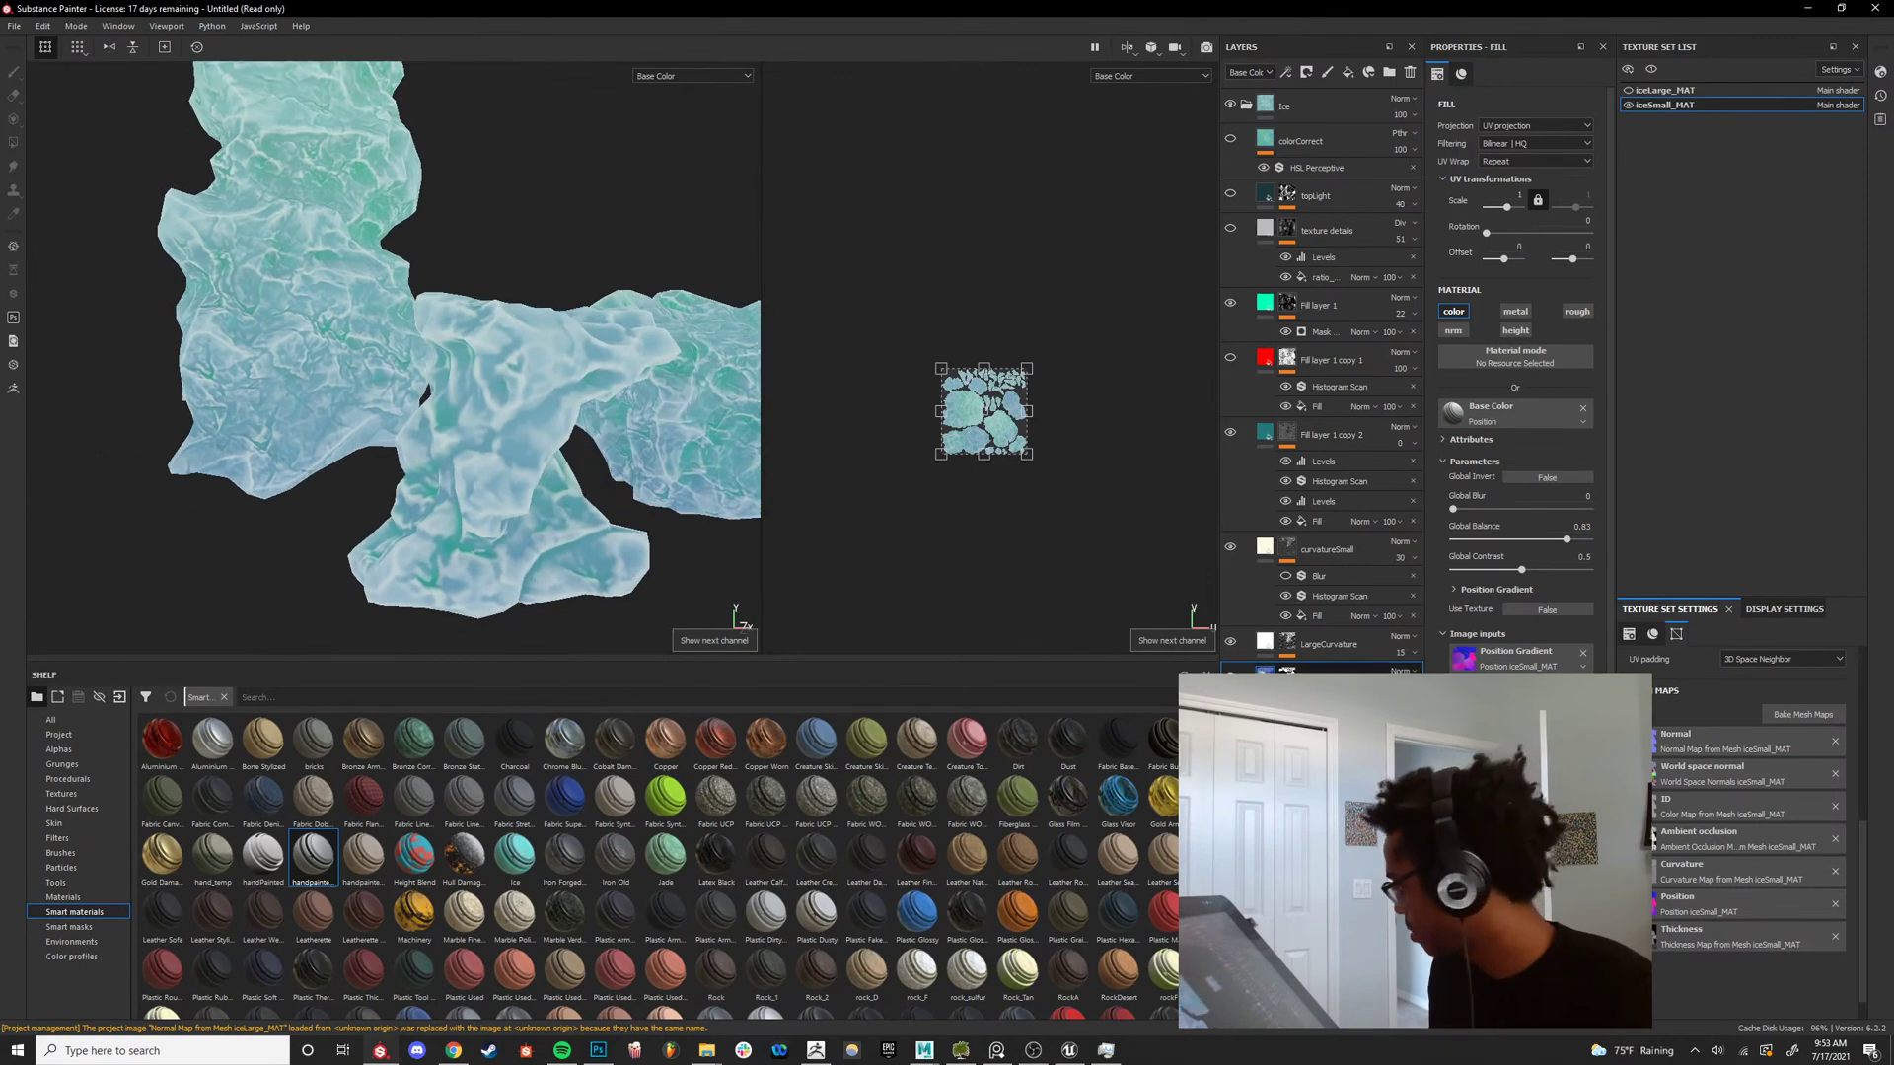
Set the Global Contrast of Fill layer 2's Position gradient to 1.
{"action": "left_click", "coordinate": [1322, 707]}
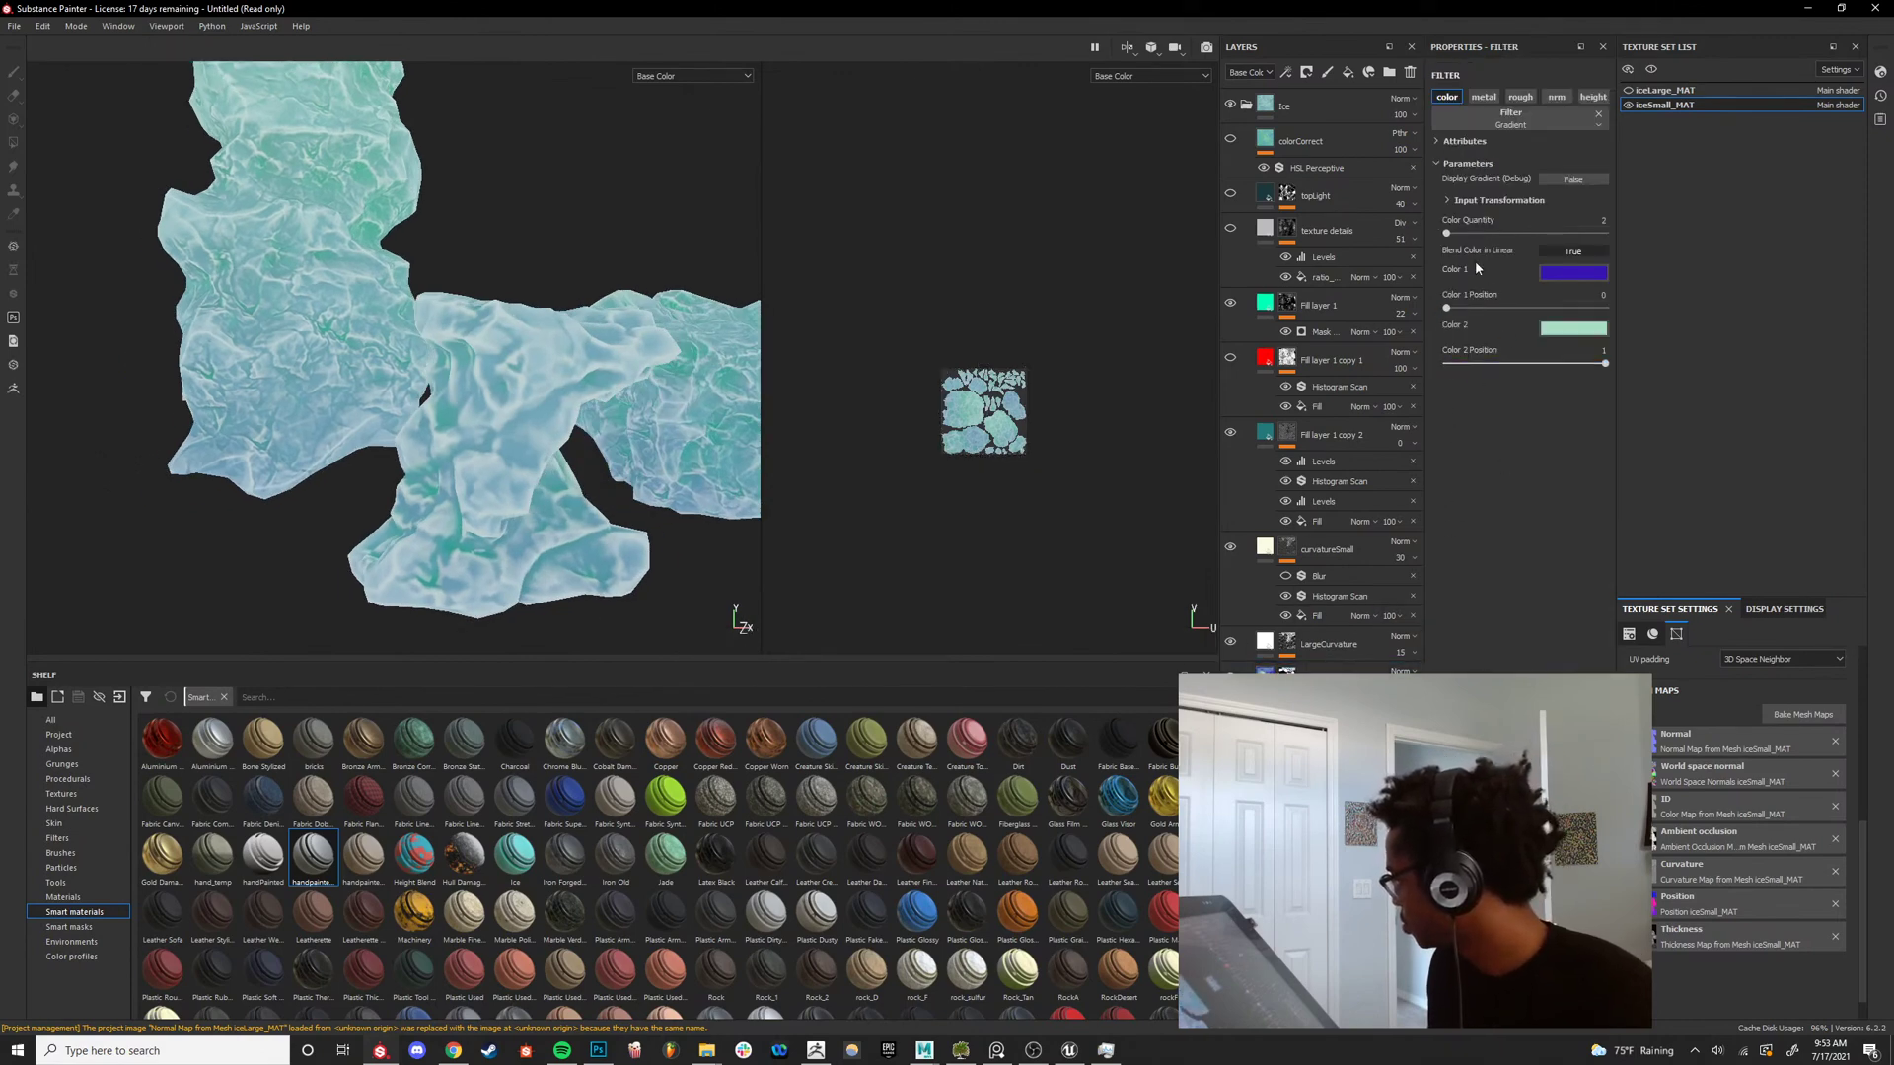
{"action": "left_click", "coordinate": [1419, 669]}
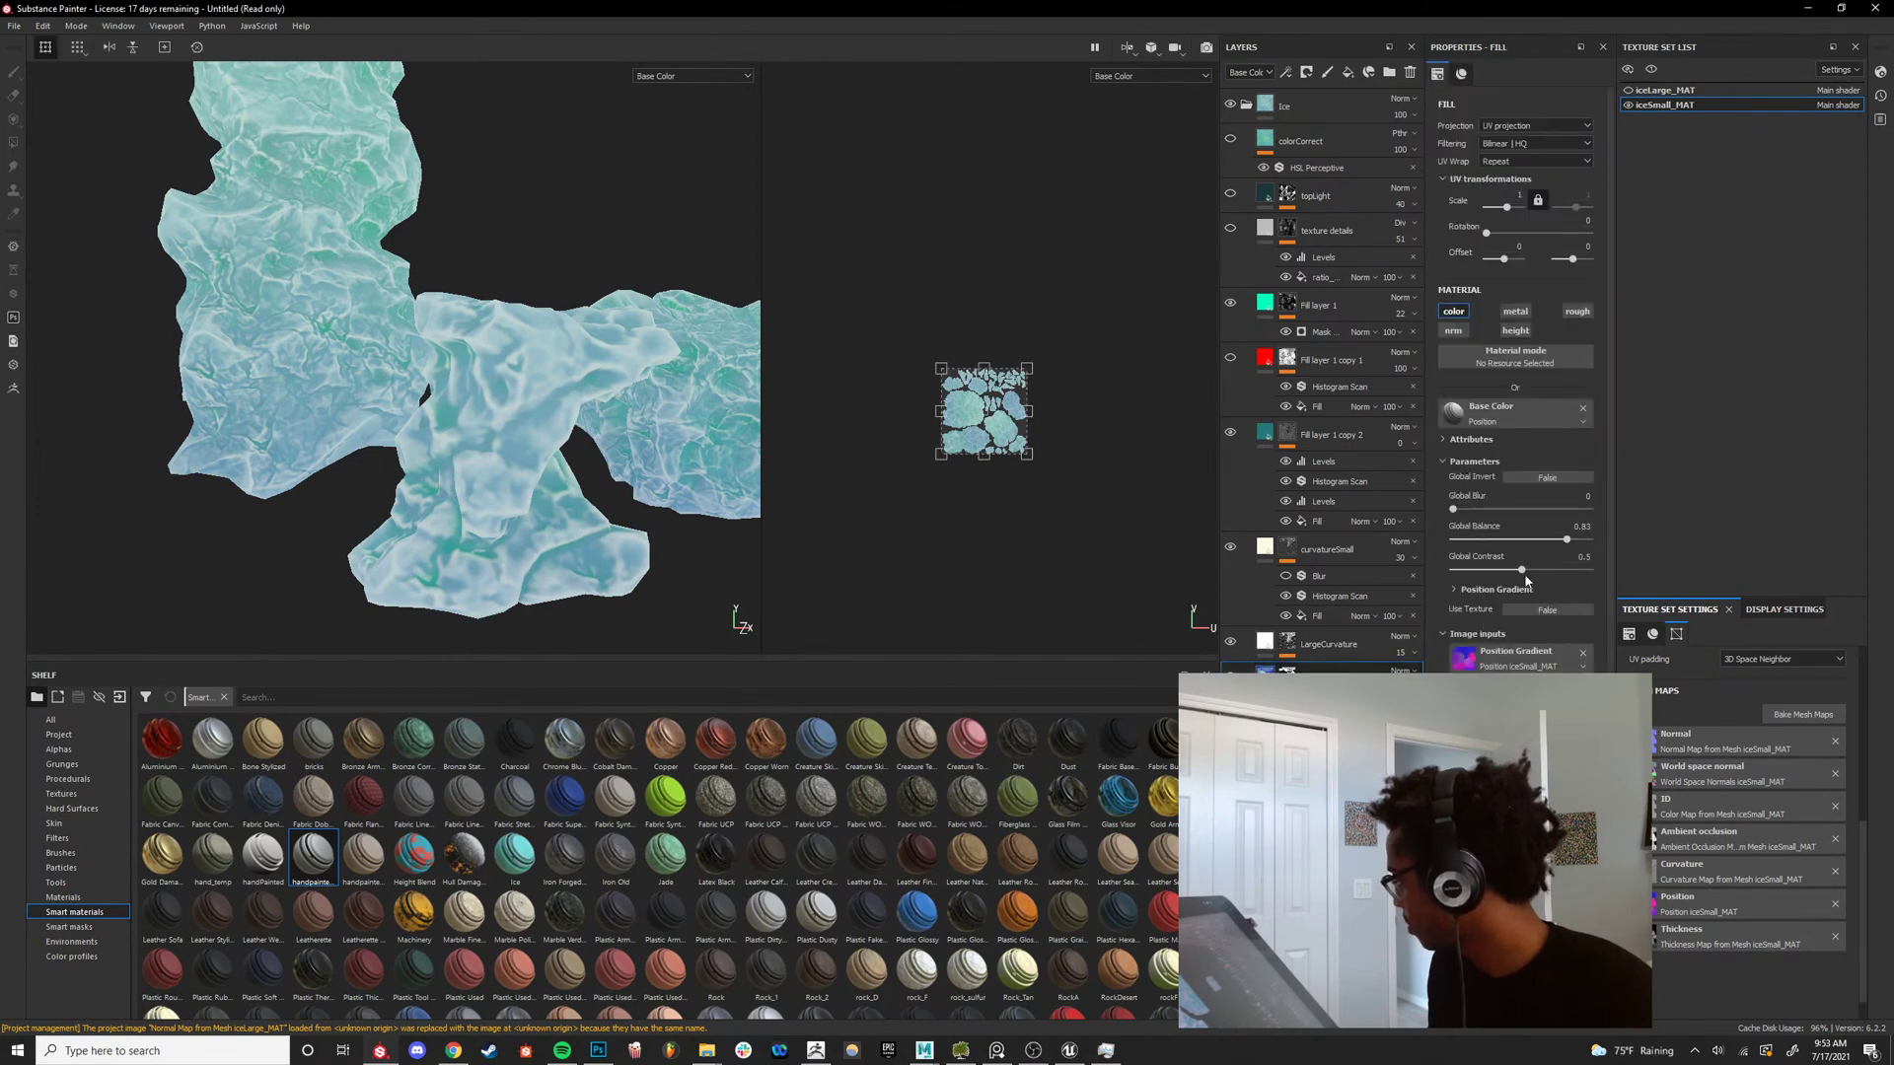
{"action": "left_click_drag", "start_coordinate": [1524, 574], "coordinate": [1590, 572]}
{"action": "left_click_drag", "start_coordinate": [464, 375], "coordinate": [526, 454], "text": "alt"}
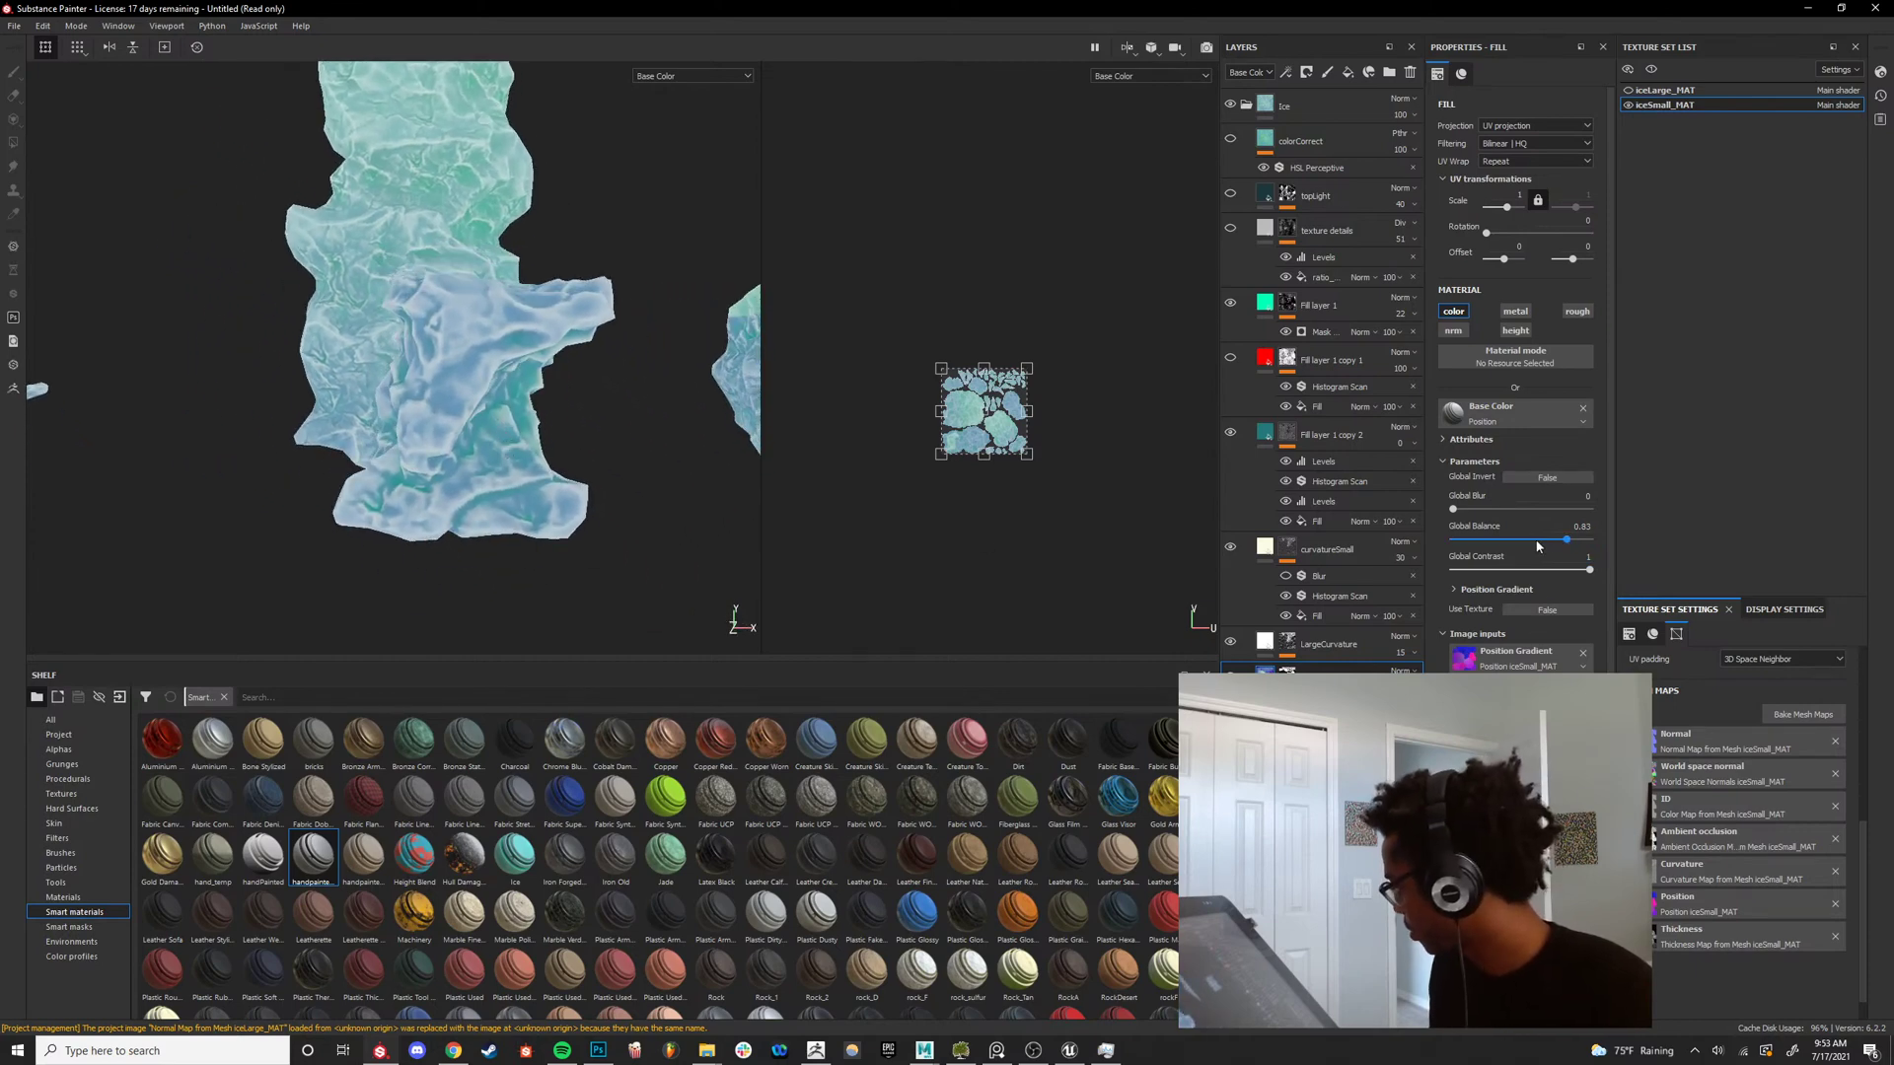
Raise the Position gradient's Global Balance to 0.88 while checking the small ledge pieces.
{"action": "left_click_drag", "start_coordinate": [1560, 539], "coordinate": [1571, 559]}
{"action": "middle_click_drag", "start_coordinate": [74, 436], "coordinate": [538, 438], "text": "alt"}
{"action": "left_click_drag", "start_coordinate": [537, 438], "coordinate": [510, 436], "text": "alt"}
{"action": "scroll", "coordinate": [509, 435], "scroll_direction": "up", "scroll_amount": 3}
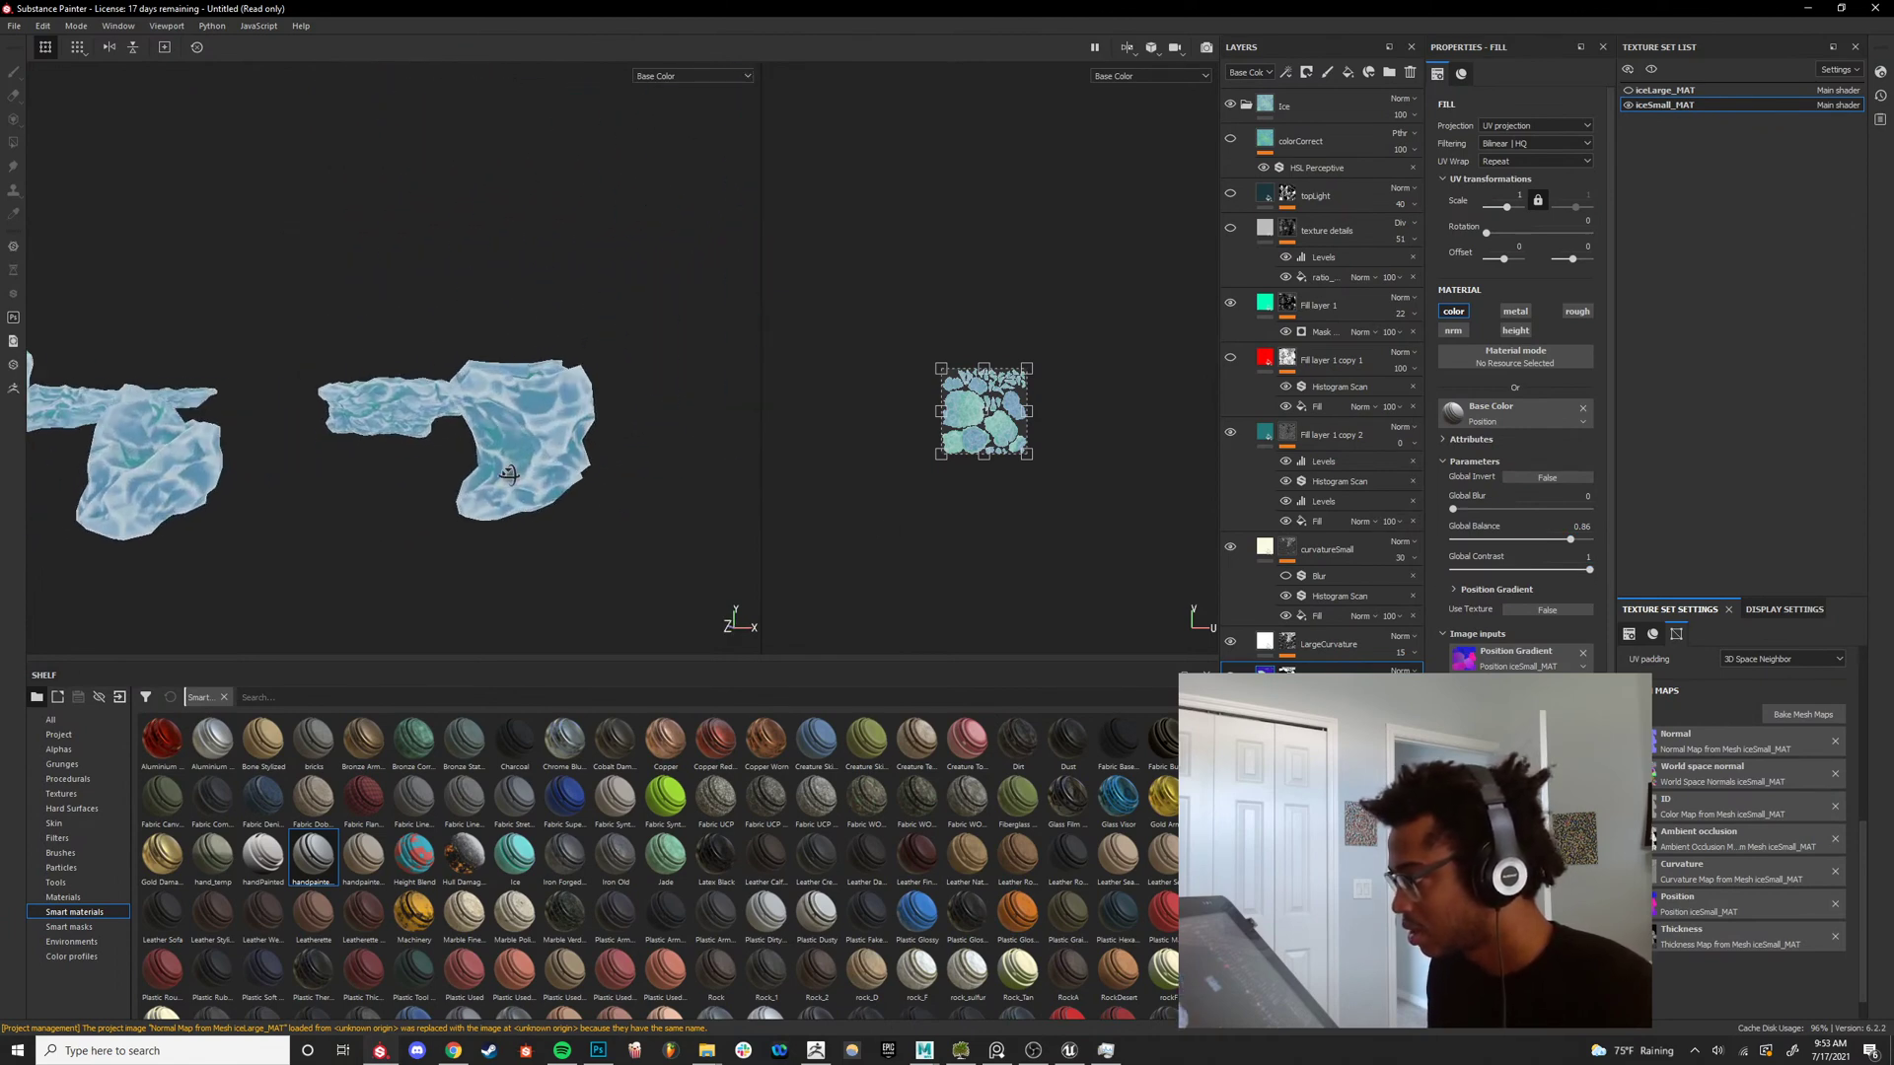
{"action": "left_click_drag", "start_coordinate": [1571, 540], "coordinate": [1574, 552]}
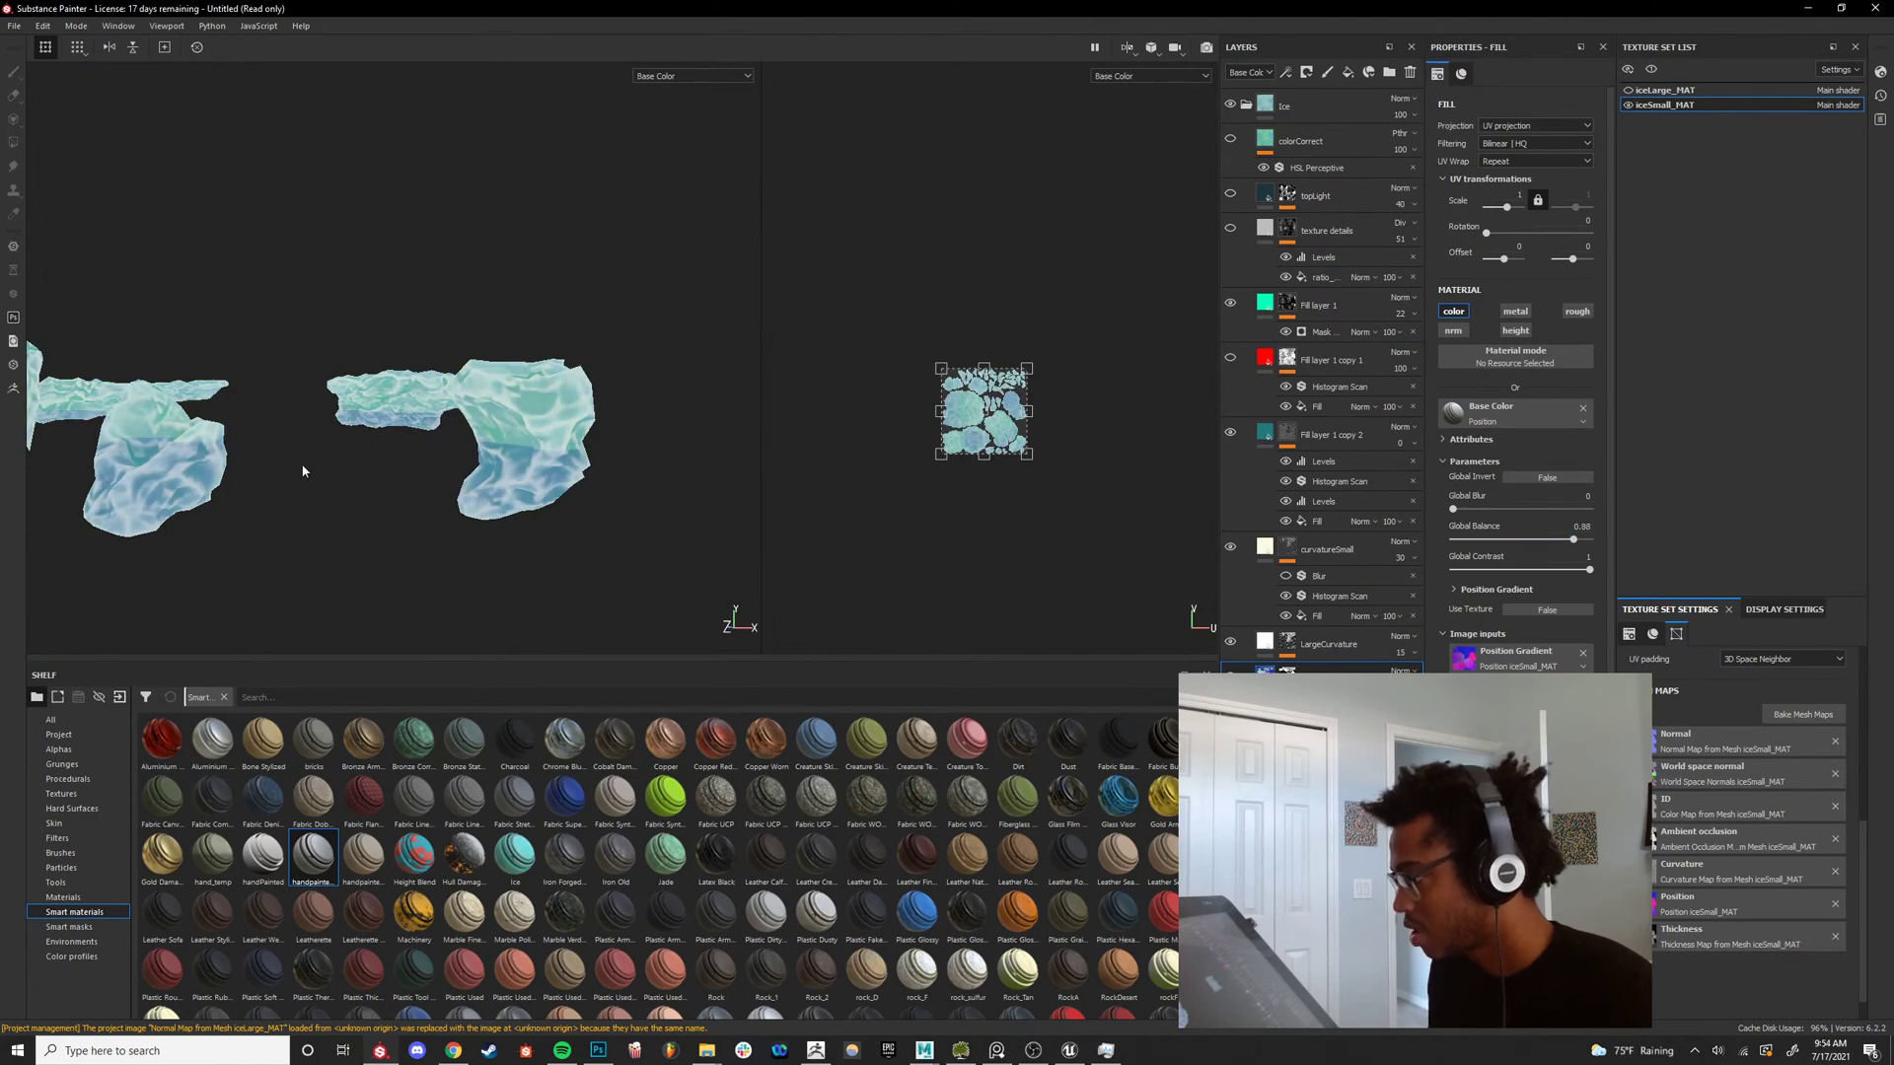
Fine-tune the Position gradient to Global Balance 0.87 and Global Contrast 0.9.
{"action": "left_click_drag", "start_coordinate": [300, 469], "coordinate": [523, 452], "text": "alt"}
{"action": "right_click_drag", "start_coordinate": [523, 452], "coordinate": [429, 491], "text": "alt"}
{"action": "left_click_drag", "start_coordinate": [429, 490], "coordinate": [500, 430], "text": "alt"}
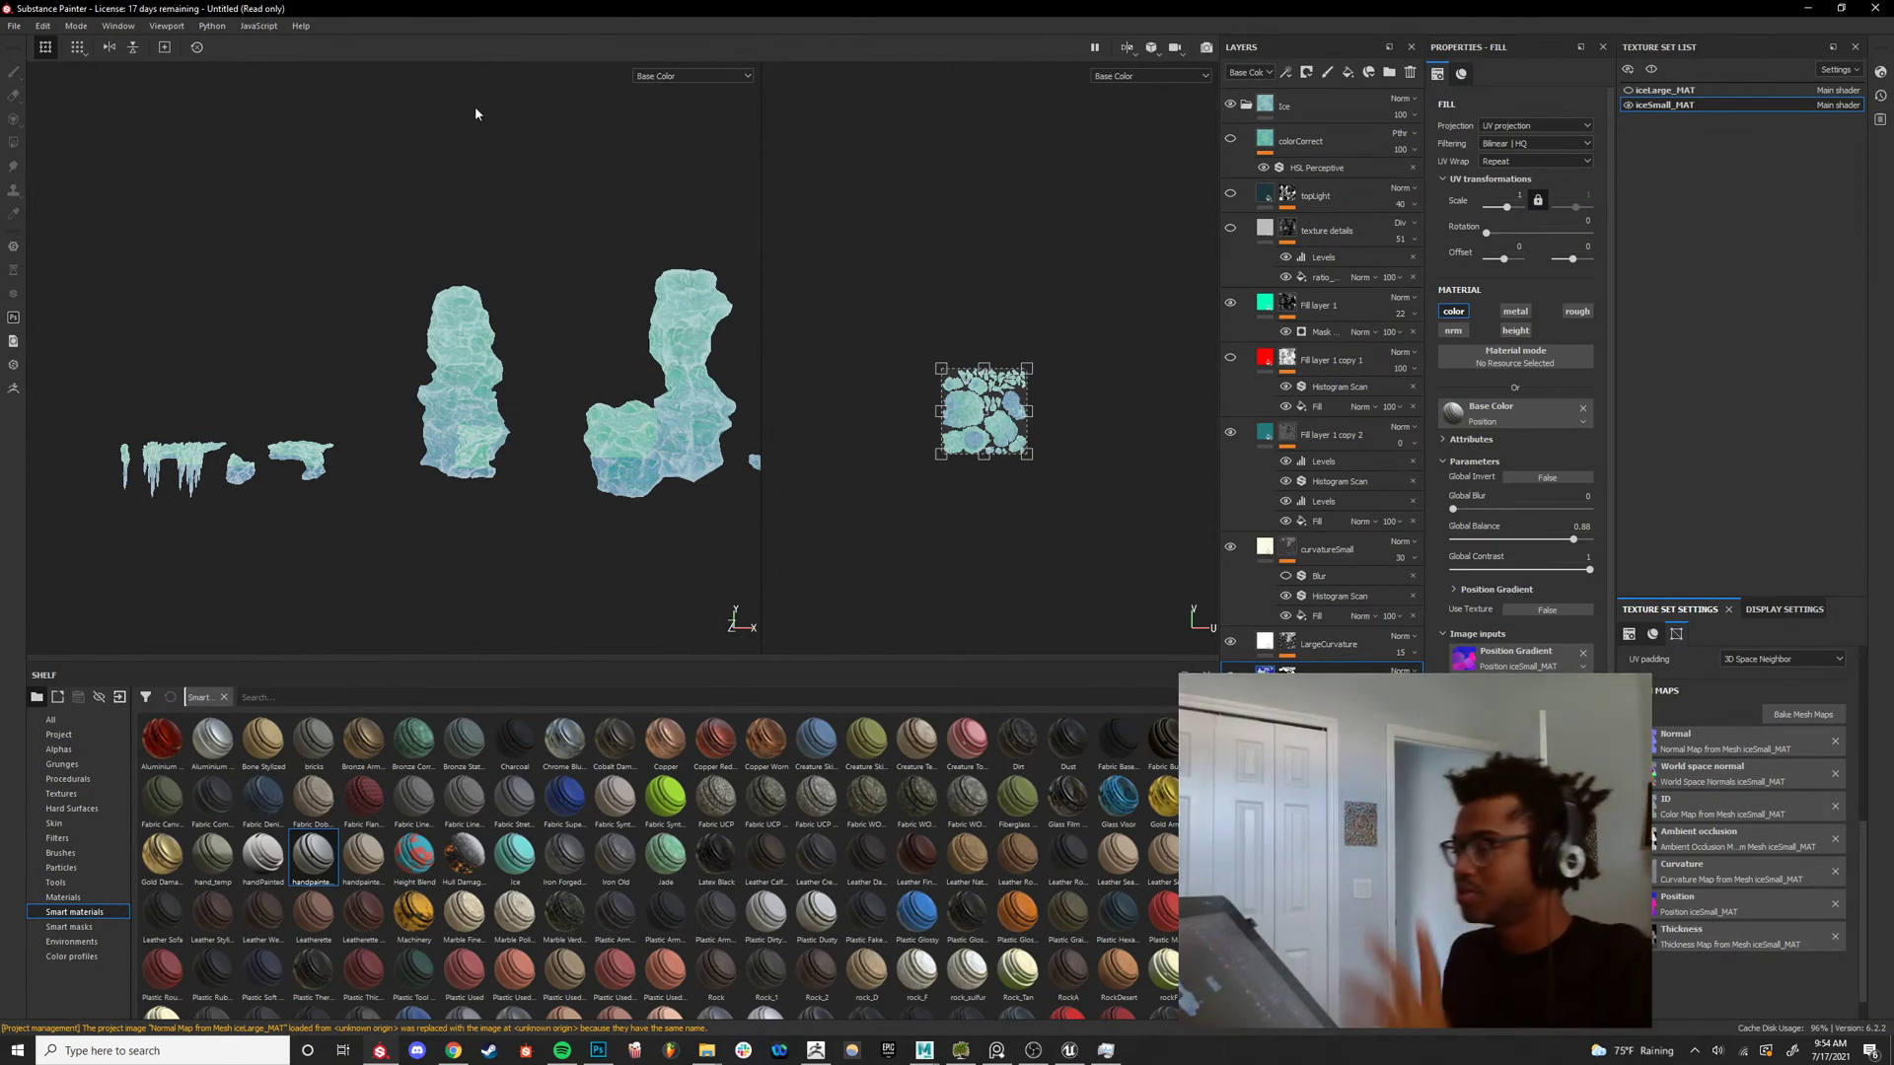
{"action": "left_click_drag", "start_coordinate": [440, 365], "coordinate": [521, 322], "text": "alt"}
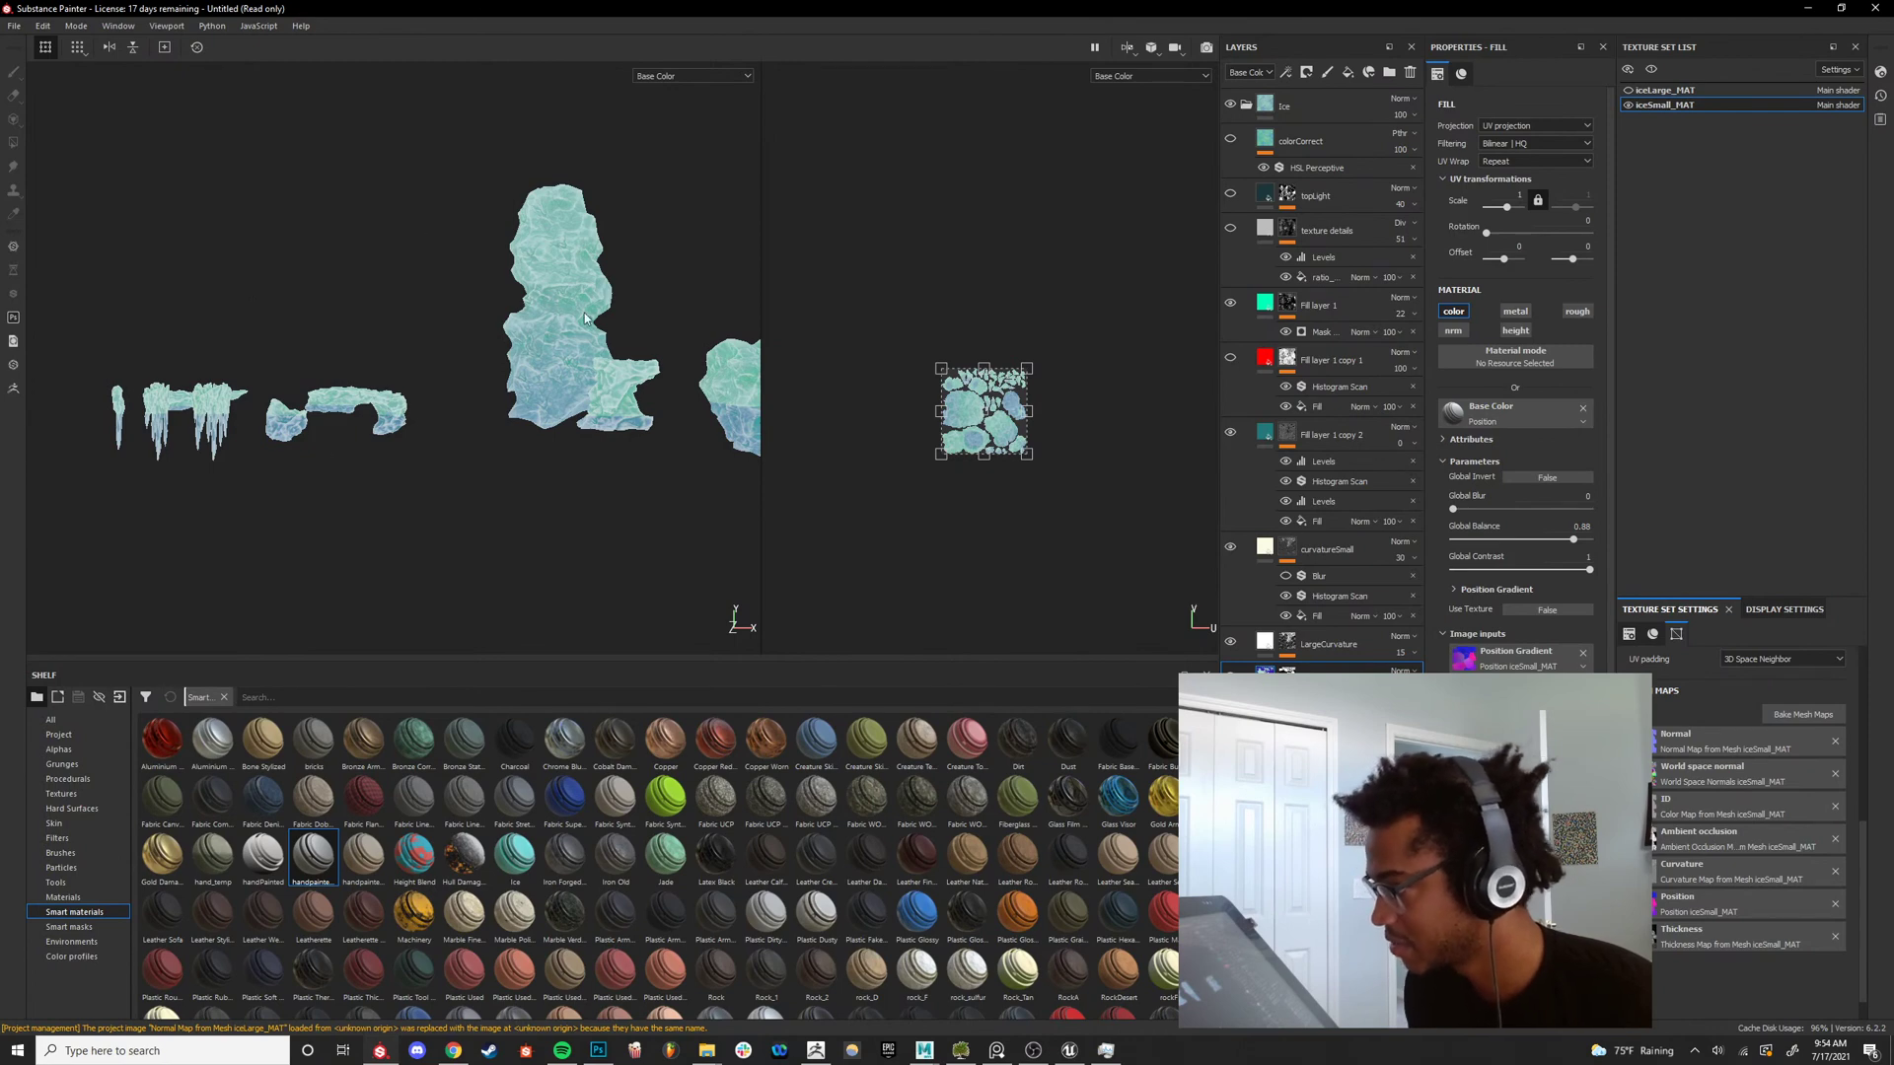
{"action": "left_click_drag", "start_coordinate": [585, 317], "coordinate": [506, 396], "text": "alt"}
{"action": "left_click_drag", "start_coordinate": [365, 388], "coordinate": [544, 395], "text": "alt"}
{"action": "scroll", "coordinate": [560, 364], "scroll_direction": "up", "scroll_amount": 4}
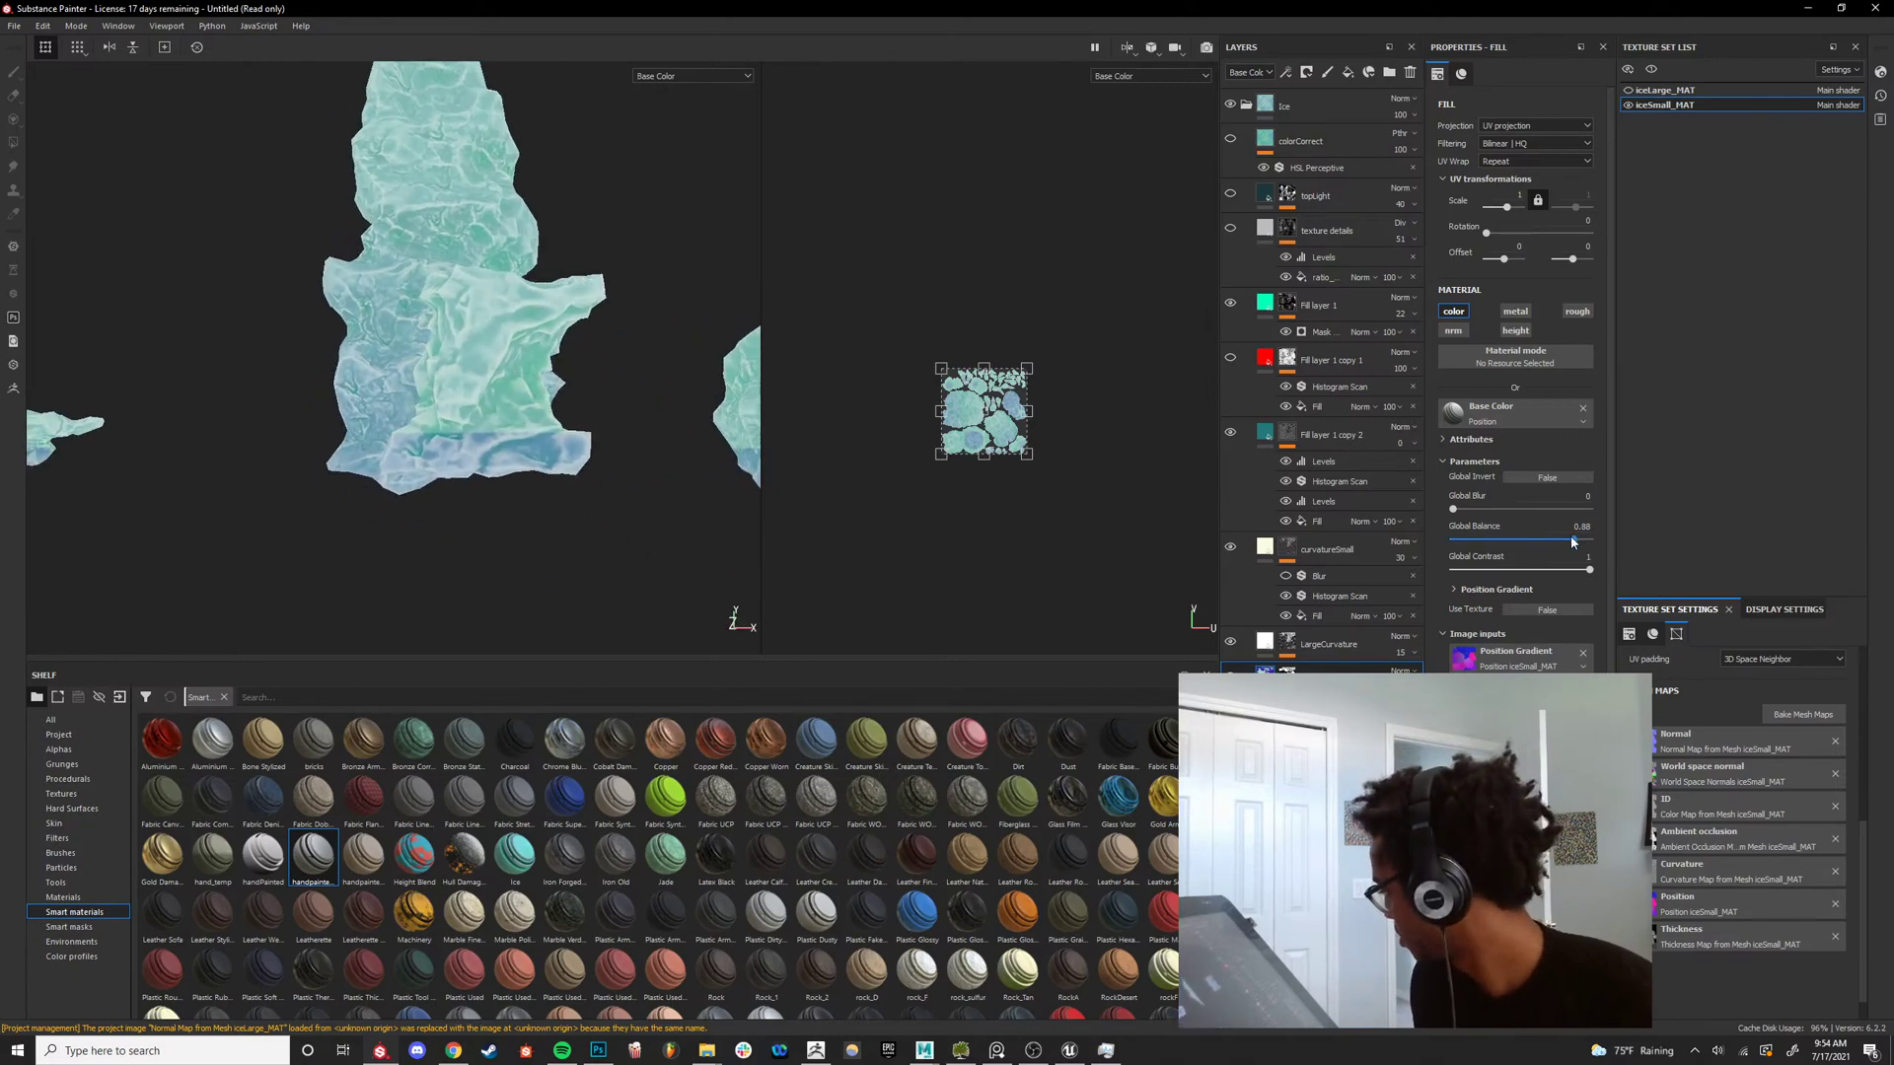
{"action": "left_click_drag", "start_coordinate": [1574, 541], "coordinate": [1575, 613]}
Examine the adjusted gradient on the ice formations in both the Base Color and Material views.
{"action": "left_click_drag", "start_coordinate": [414, 367], "coordinate": [549, 418], "text": "alt"}
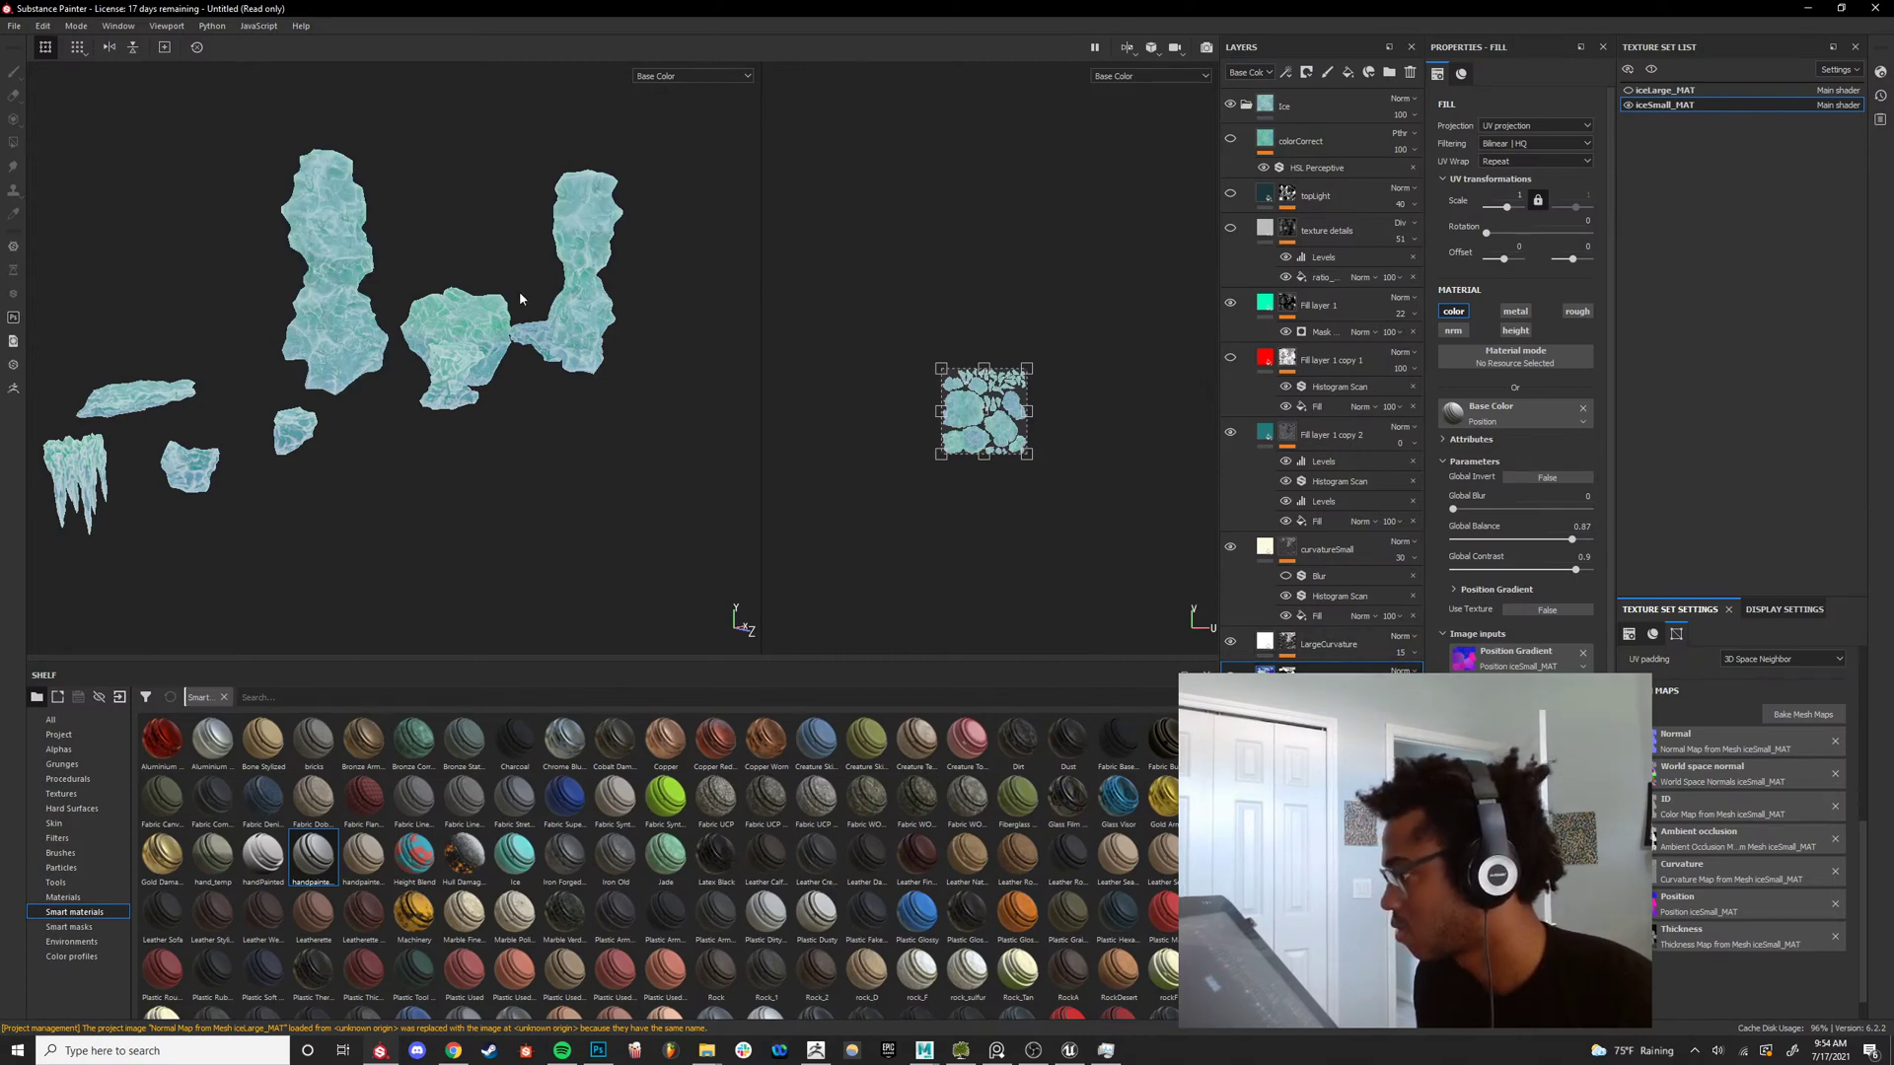
{"action": "left_click_drag", "start_coordinate": [519, 292], "coordinate": [428, 282], "text": "alt"}
{"action": "right_click_drag", "start_coordinate": [428, 282], "coordinate": [503, 406], "text": "alt"}
{"action": "key", "text": "m"}
{"action": "scroll", "coordinate": [474, 395], "scroll_direction": "up", "scroll_amount": 5}
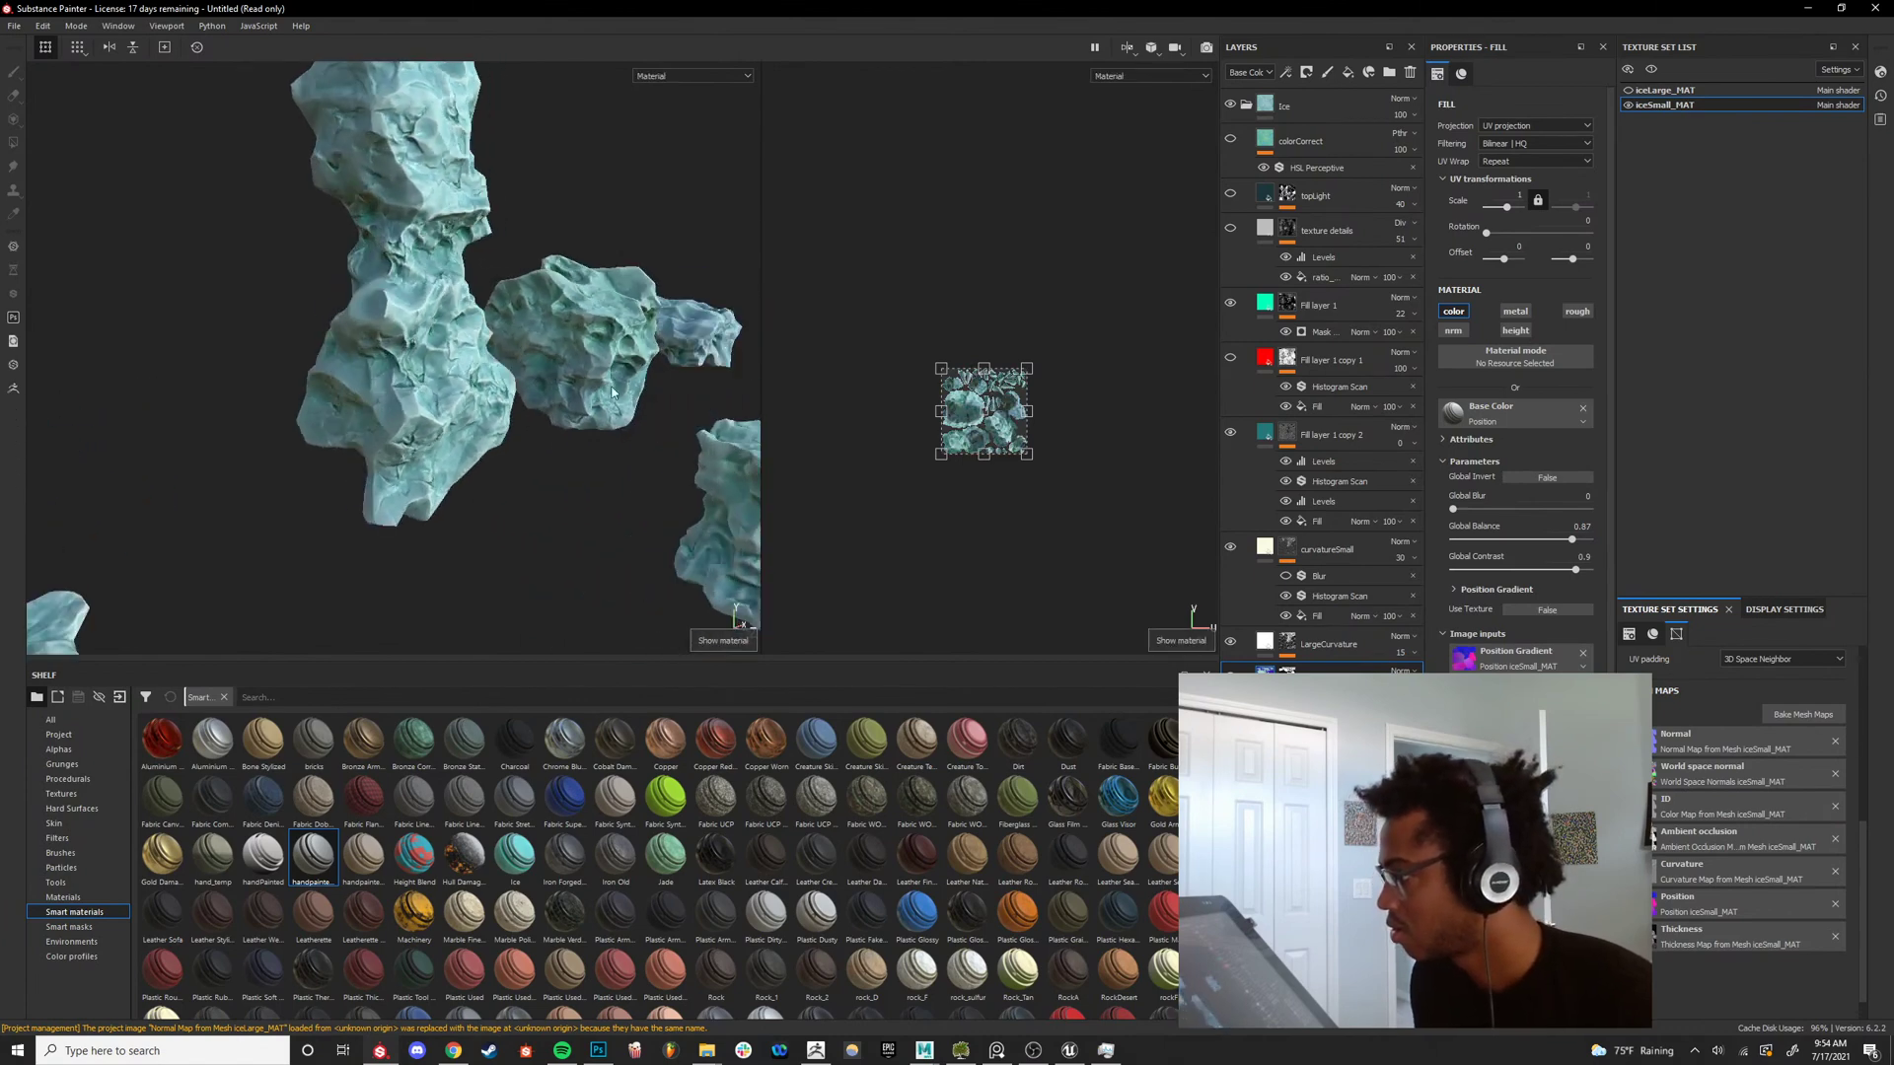
{"action": "key", "text": "m"}
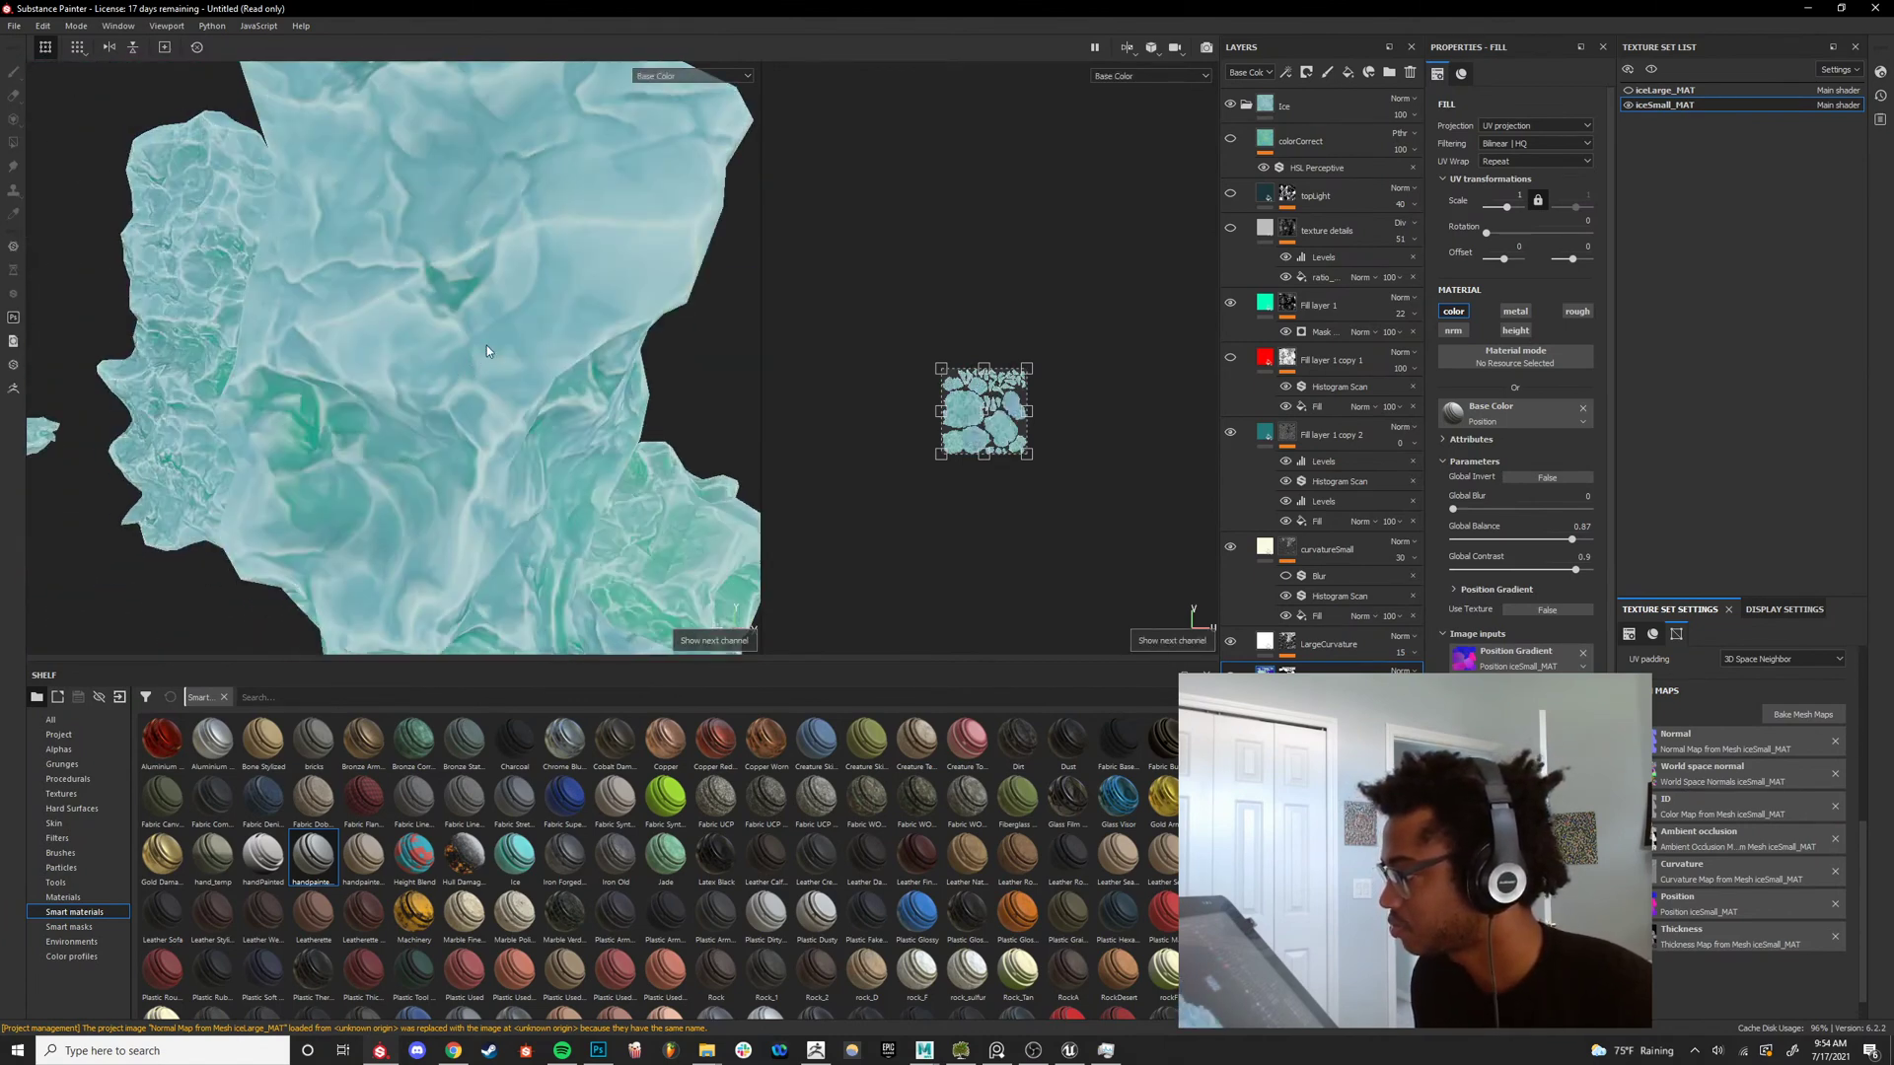
Inspect the mask of Fill layer 1 copy 2 and set the layer's Base Color opacity to 23.
{"action": "scroll", "coordinate": [488, 346], "scroll_direction": "down", "scroll_amount": 4}
{"action": "scroll", "coordinate": [512, 340], "scroll_direction": "up", "scroll_amount": 4}
{"action": "scroll", "coordinate": [528, 341], "scroll_direction": "up", "scroll_amount": 2}
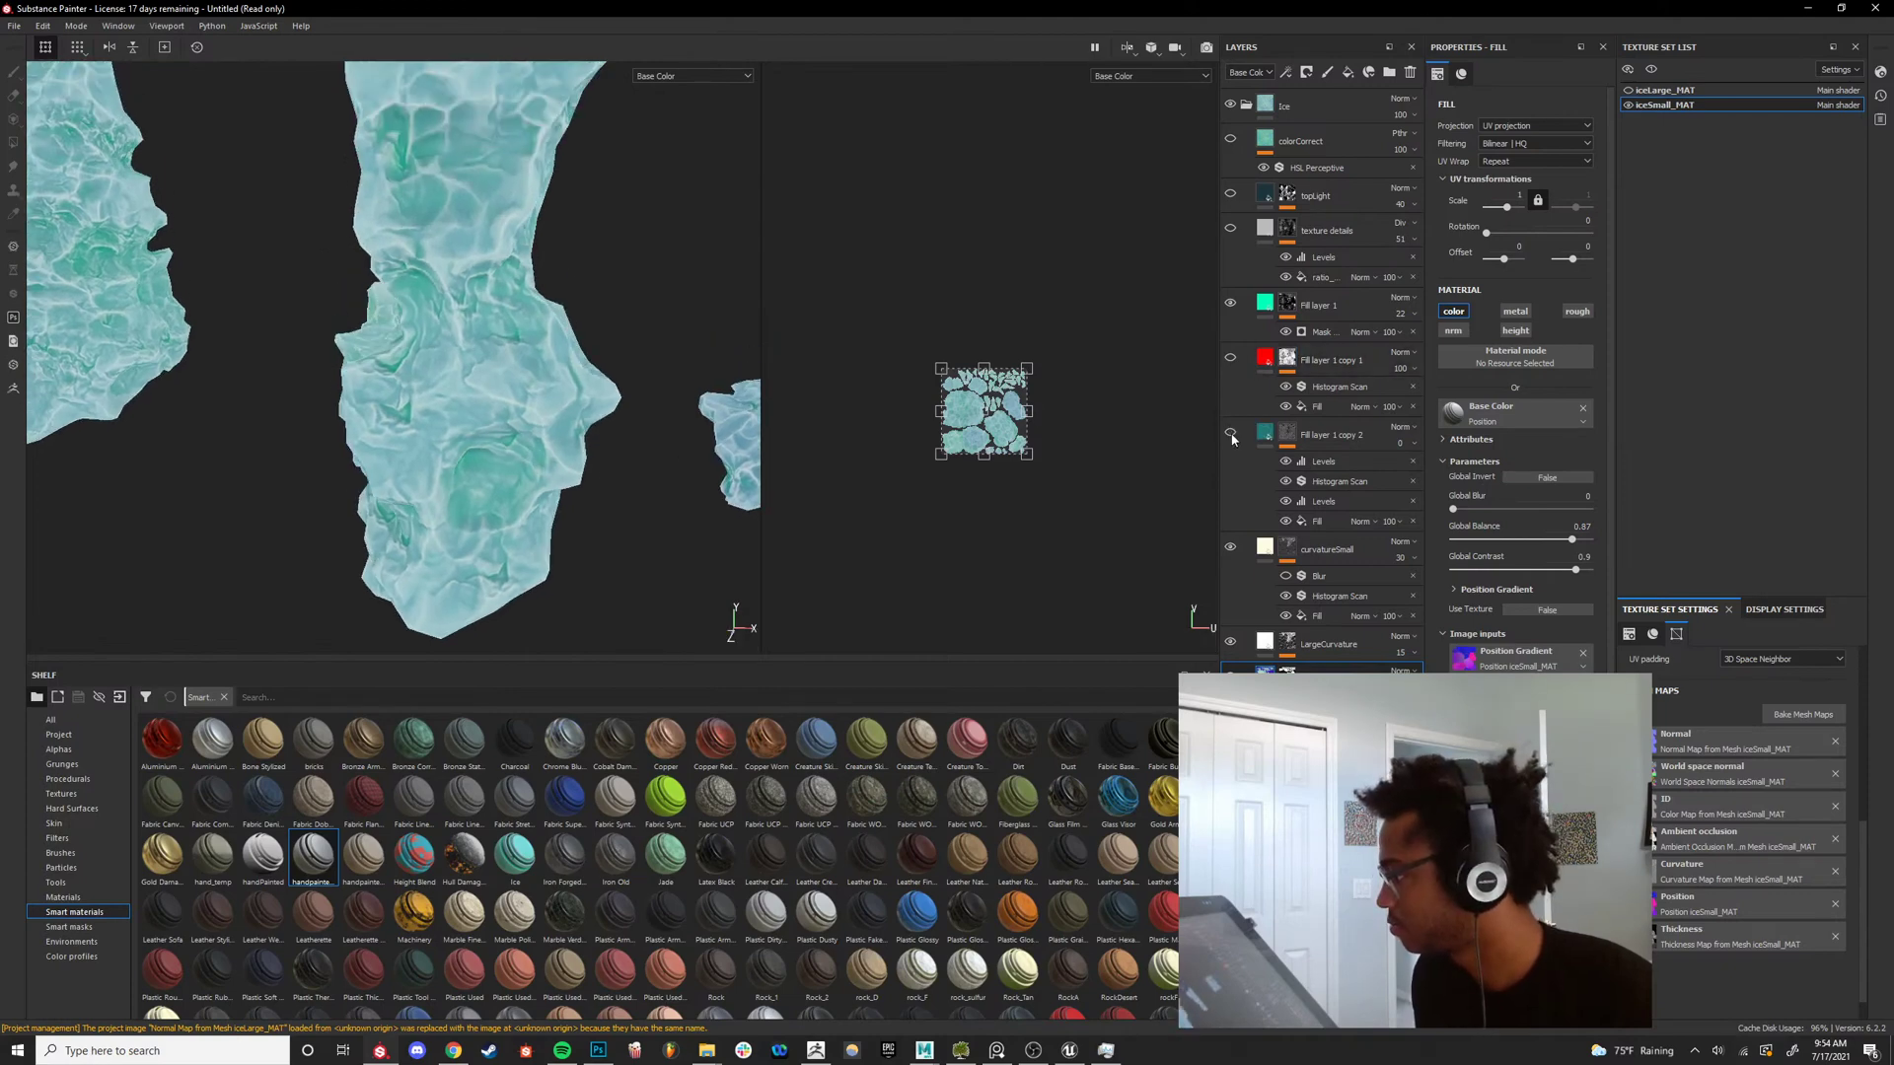
{"action": "left_click", "coordinate": [1332, 437]}
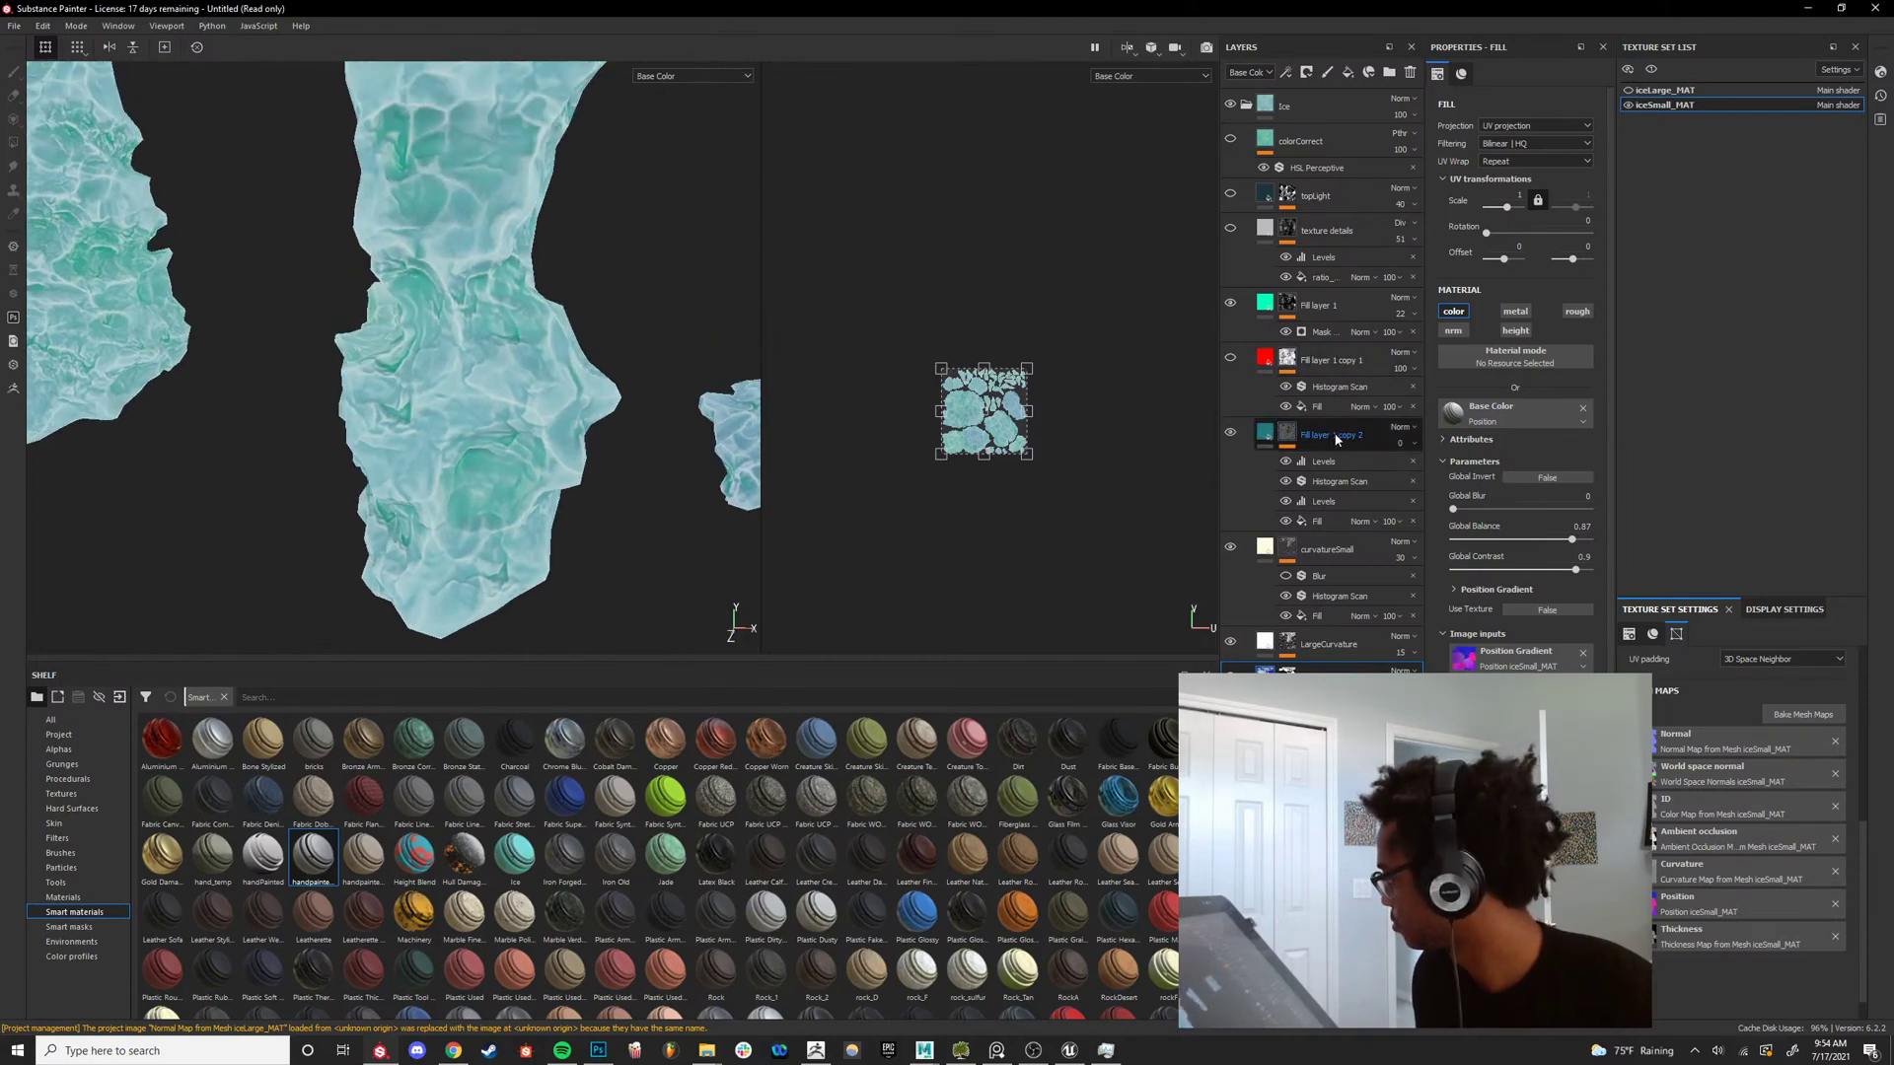
{"action": "left_click", "coordinate": [1288, 434], "text": "alt"}
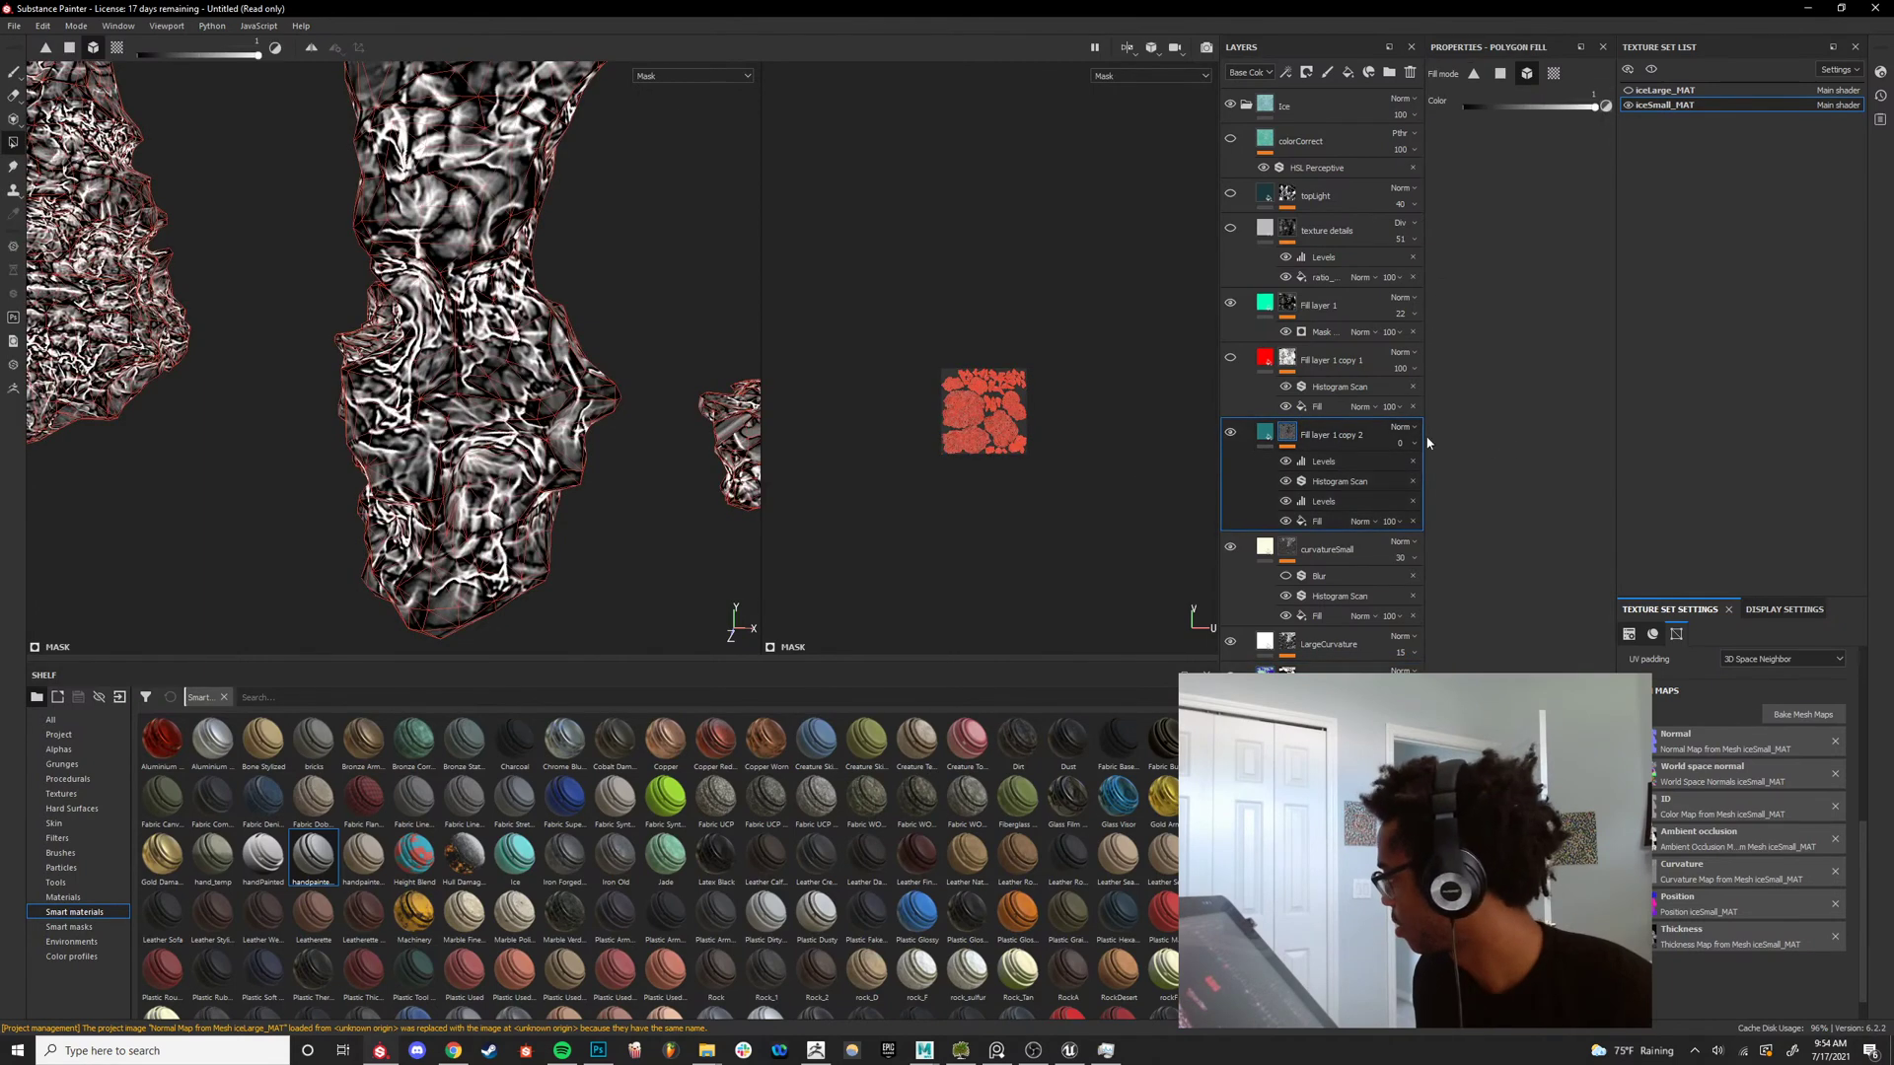
{"action": "key", "text": "m"}
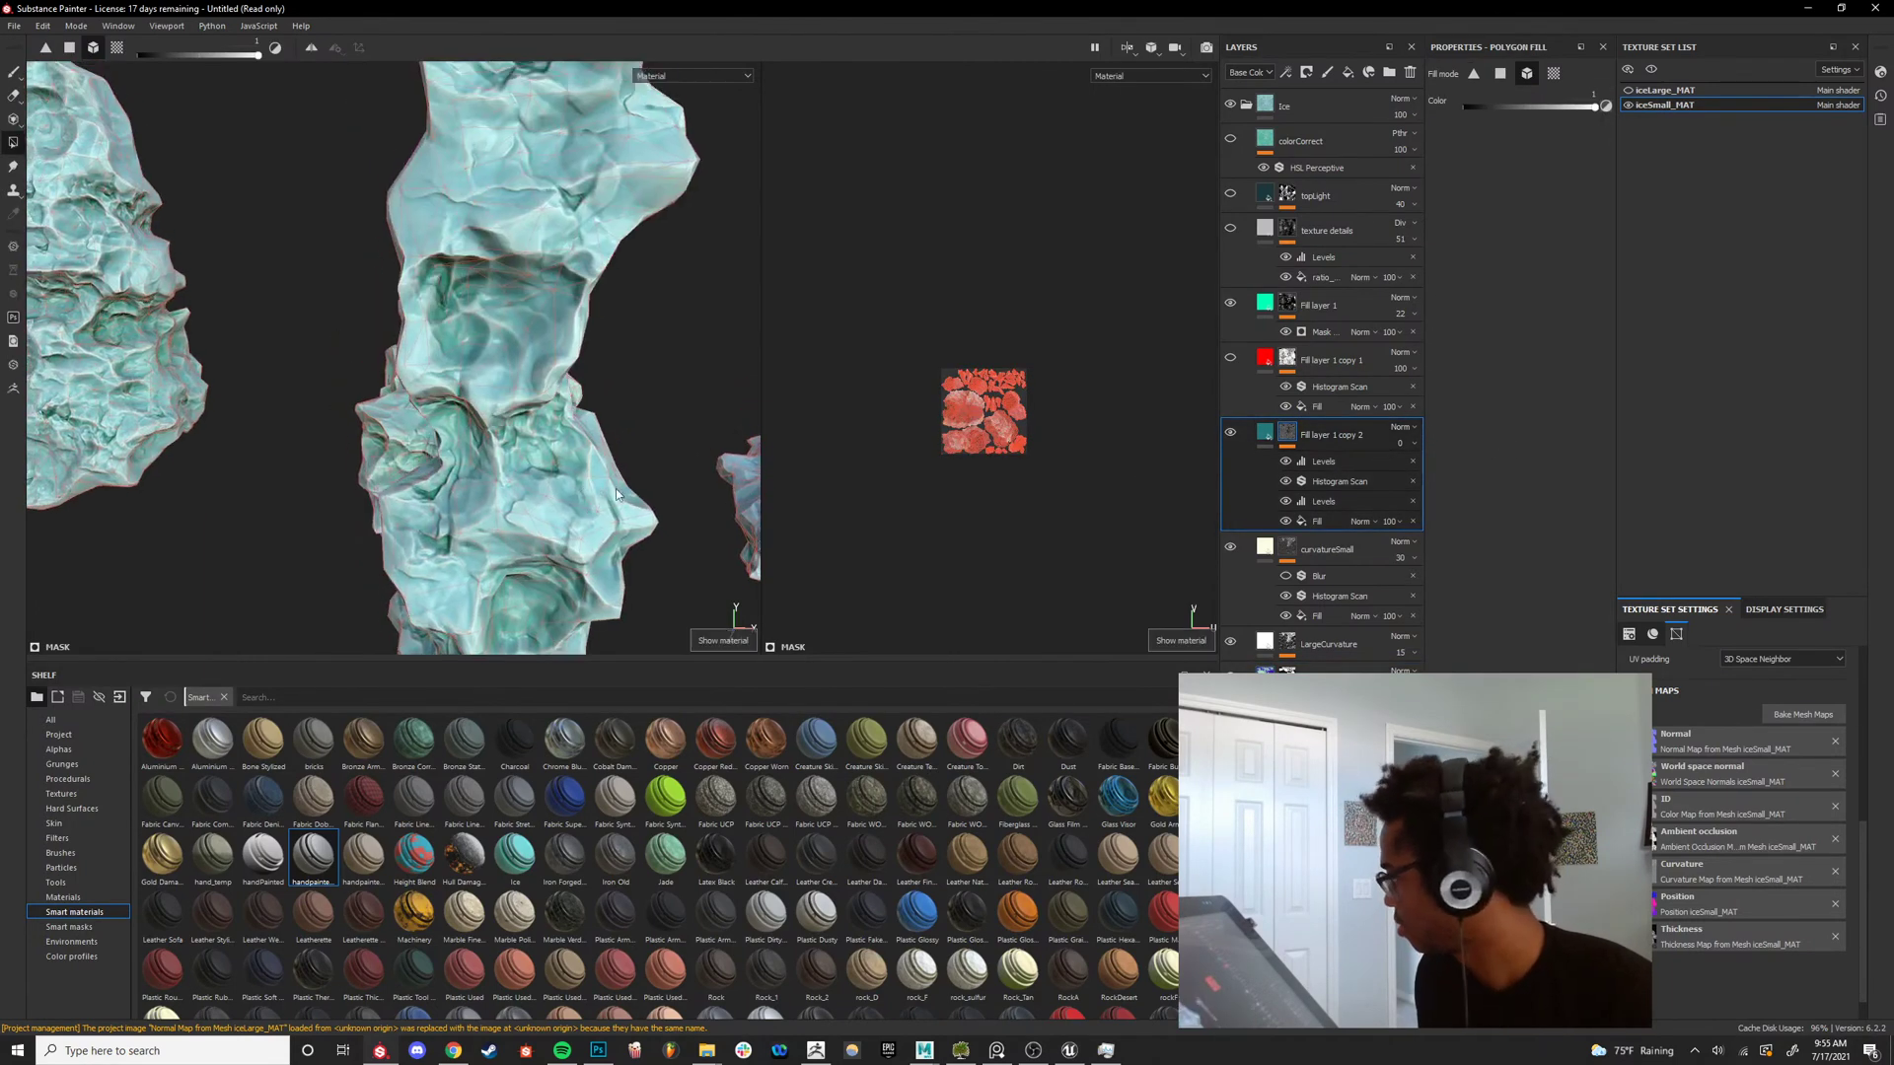
{"action": "left_click", "coordinate": [1399, 443]}
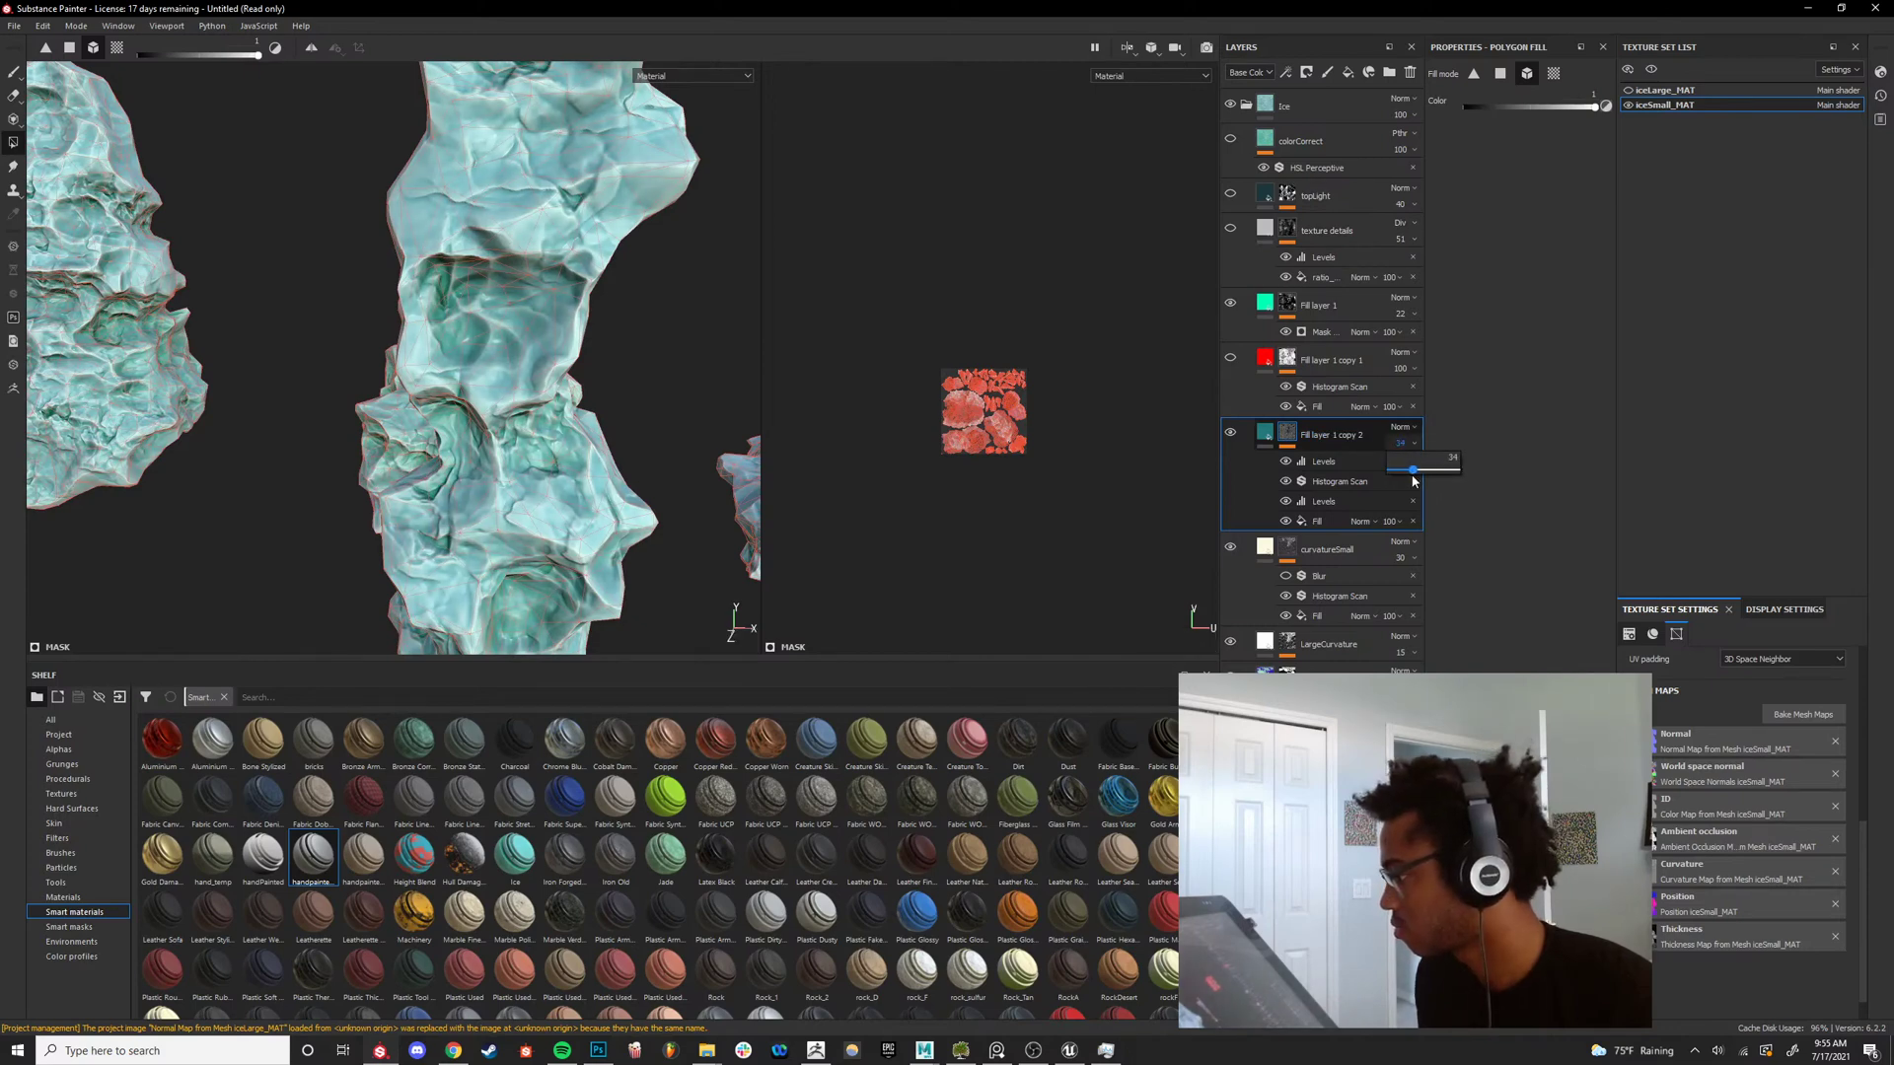
{"action": "key", "text": "c"}
{"action": "key", "text": "c"}
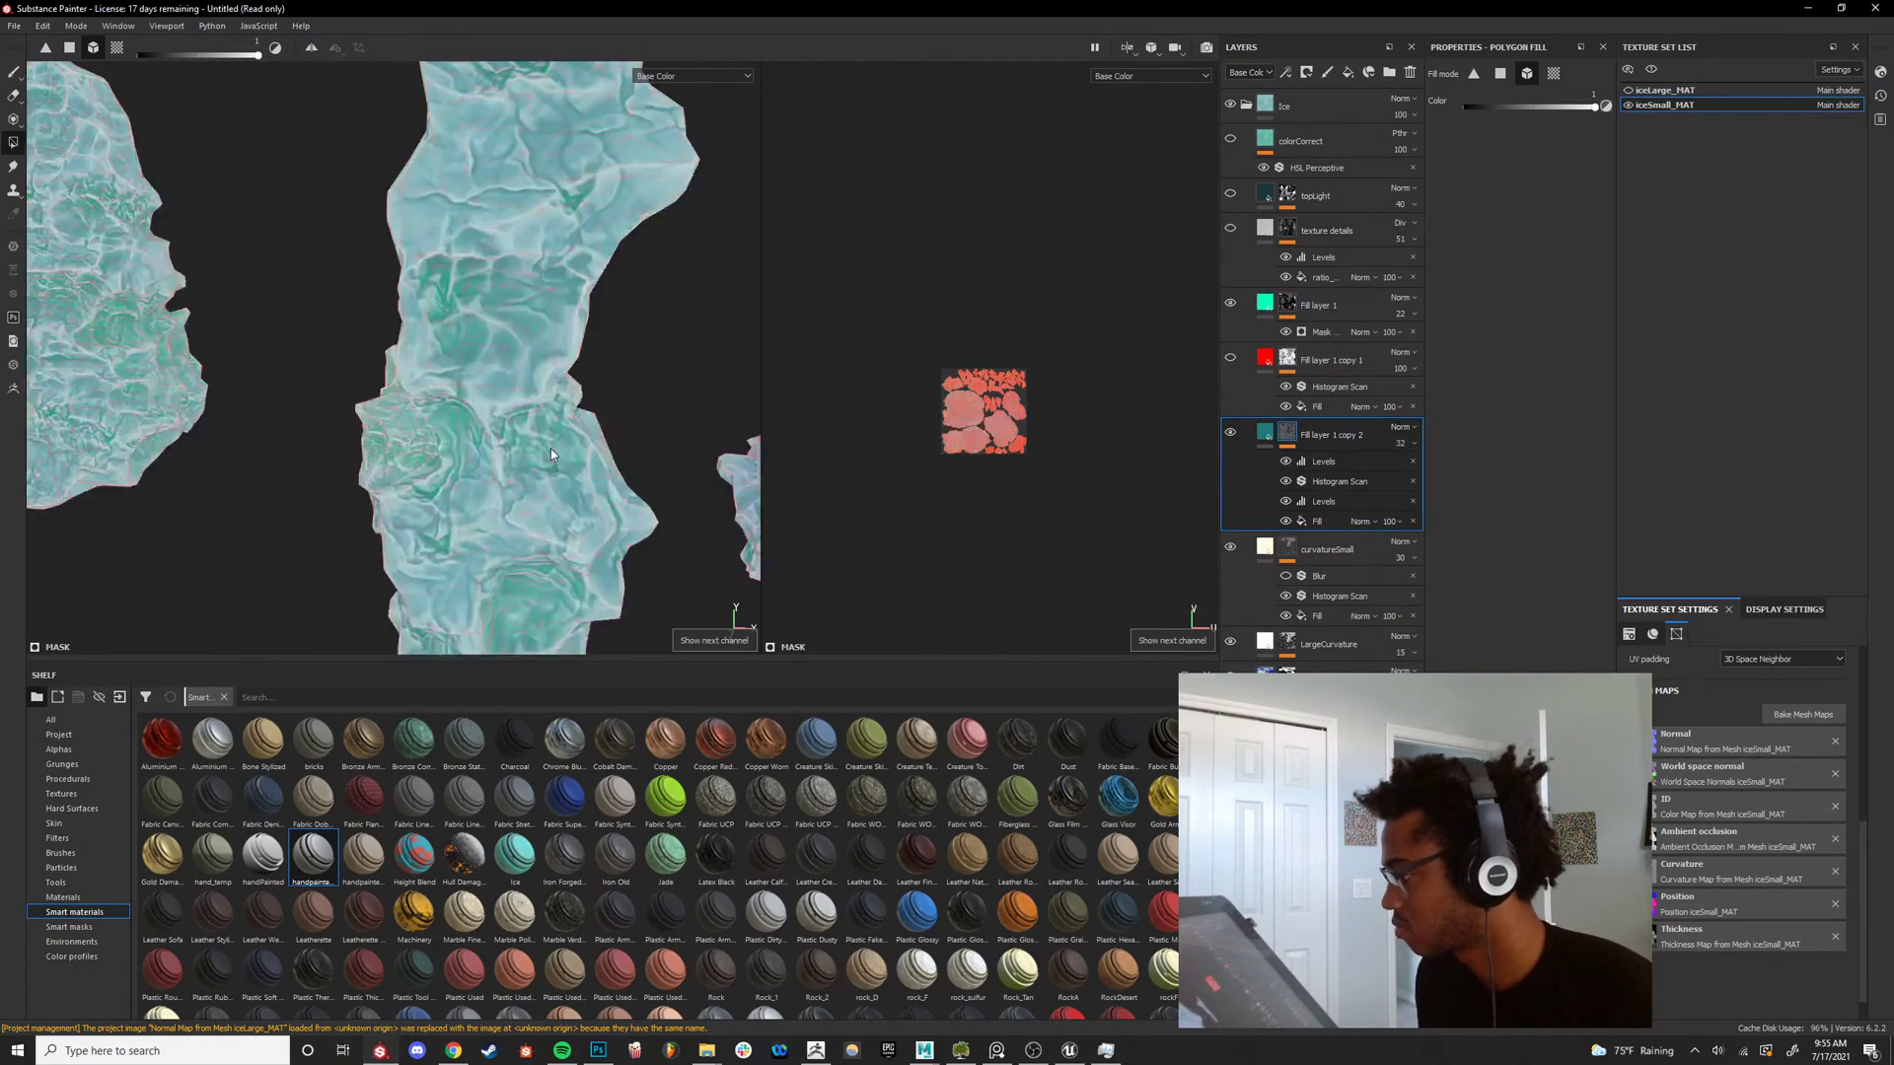
{"action": "mouse_move", "coordinate": [1408, 473]}
{"action": "left_mouse_down"}
{"action": "mouse_move", "coordinate": [1469, 471]}
{"action": "mouse_move", "coordinate": [1405, 473]}
{"action": "left_mouse_up"}
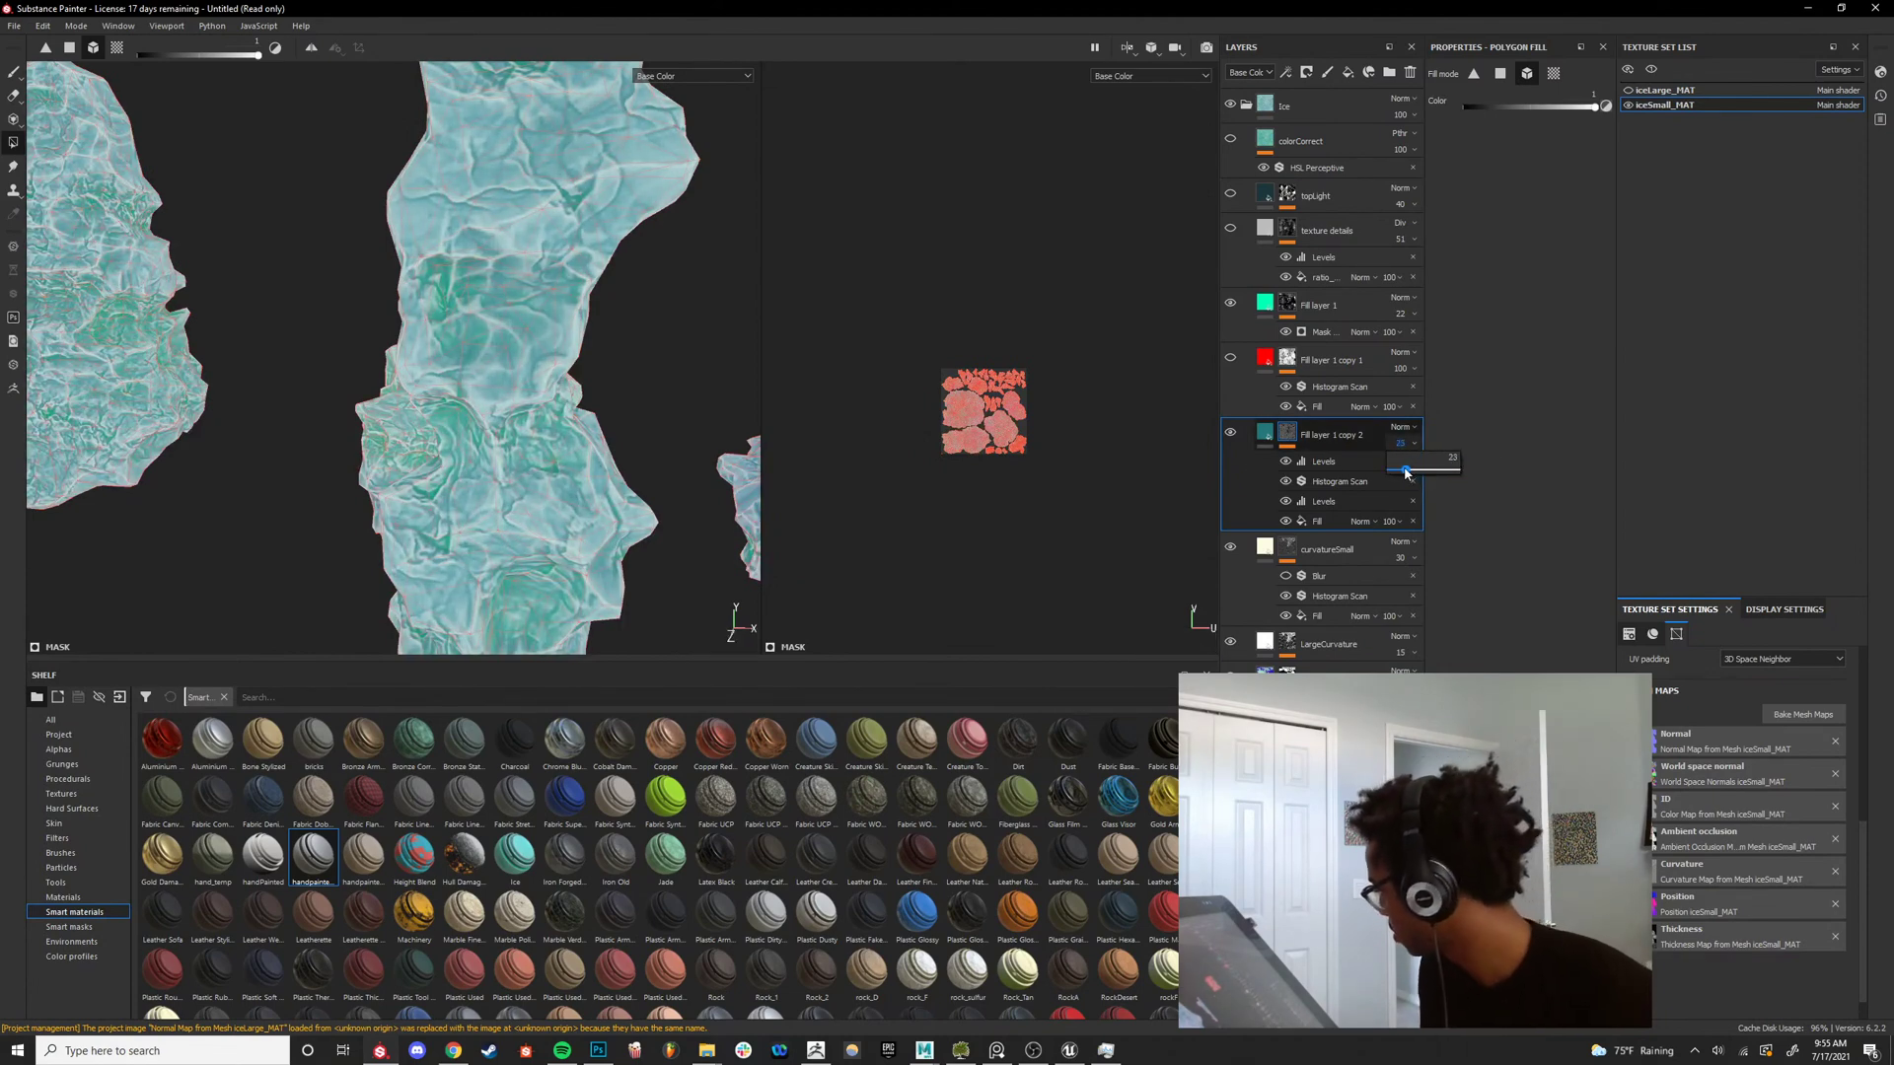
Rename Fill layer 1 as SSS and delete the red Fill layer 1 copy 1.
{"action": "left_click", "coordinate": [1283, 313]}
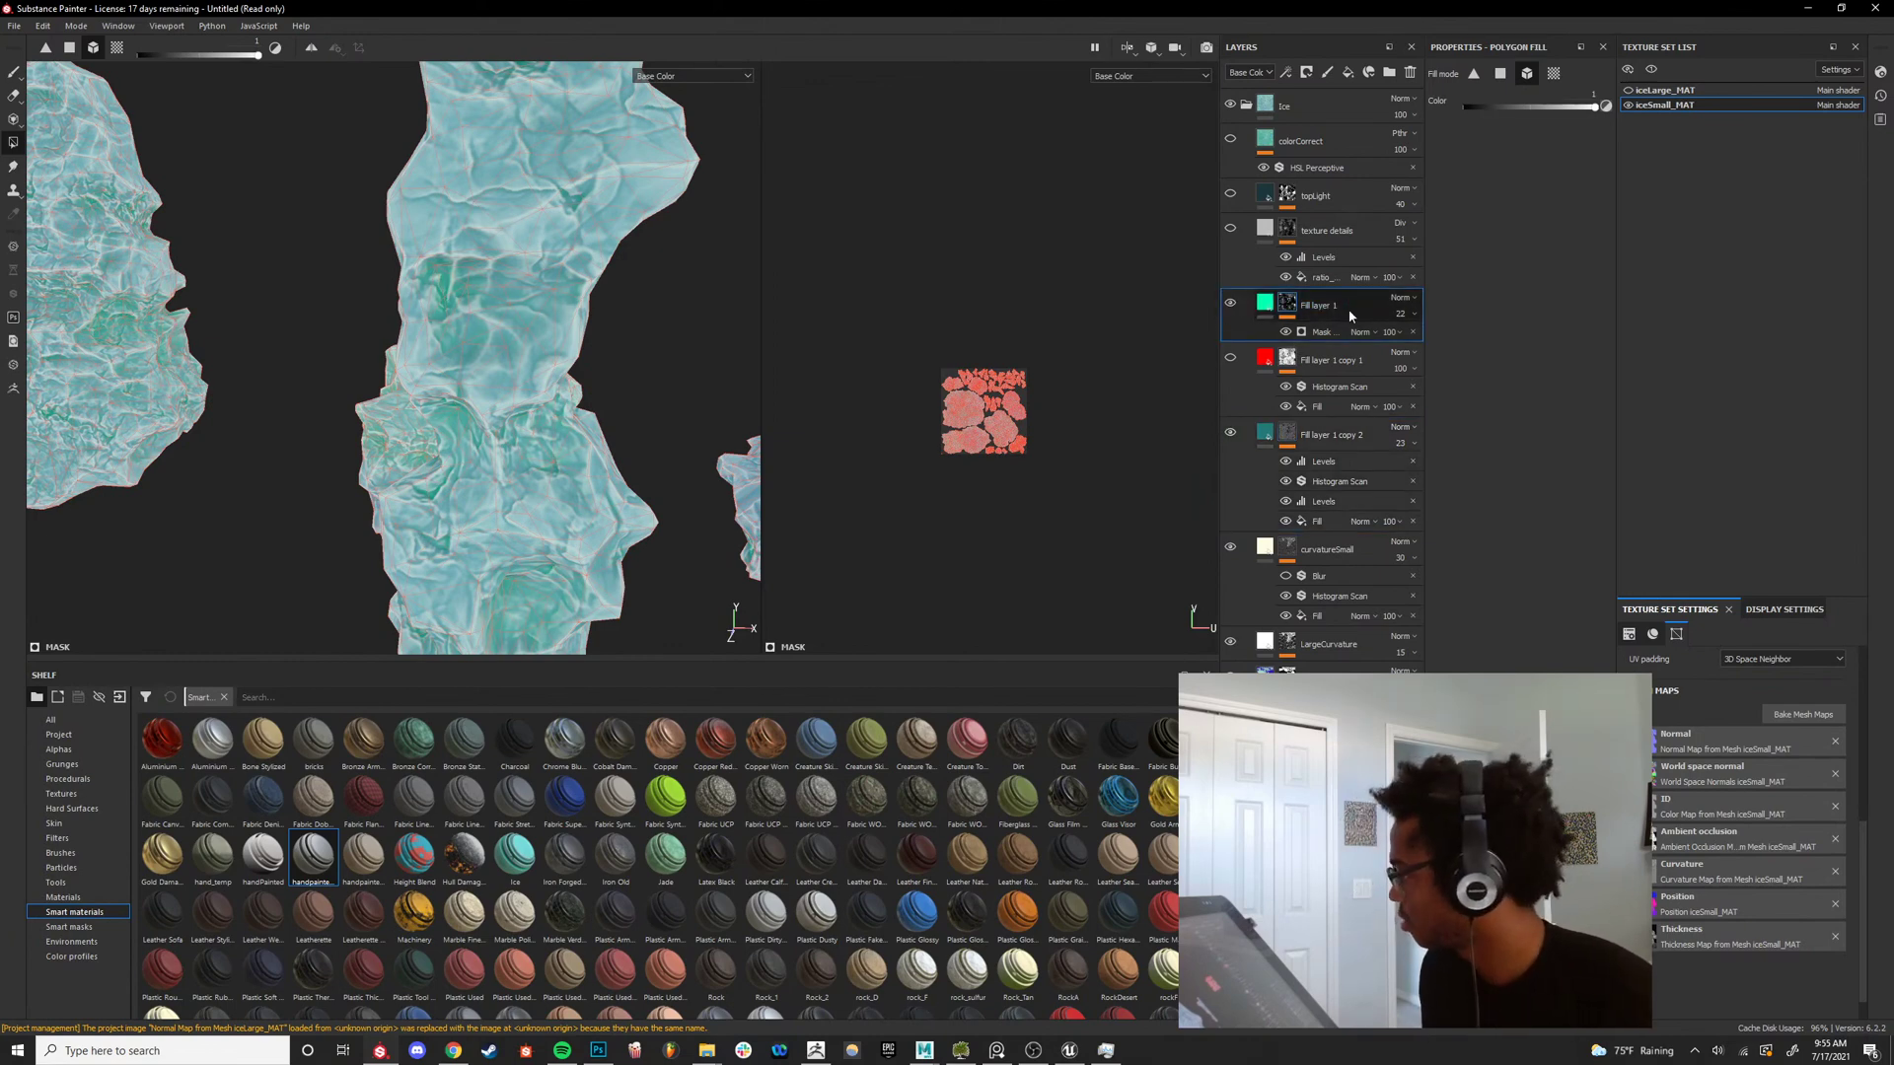
{"action": "double_click", "coordinate": [1320, 307]}
{"action": "type", "text": "SSSS"}
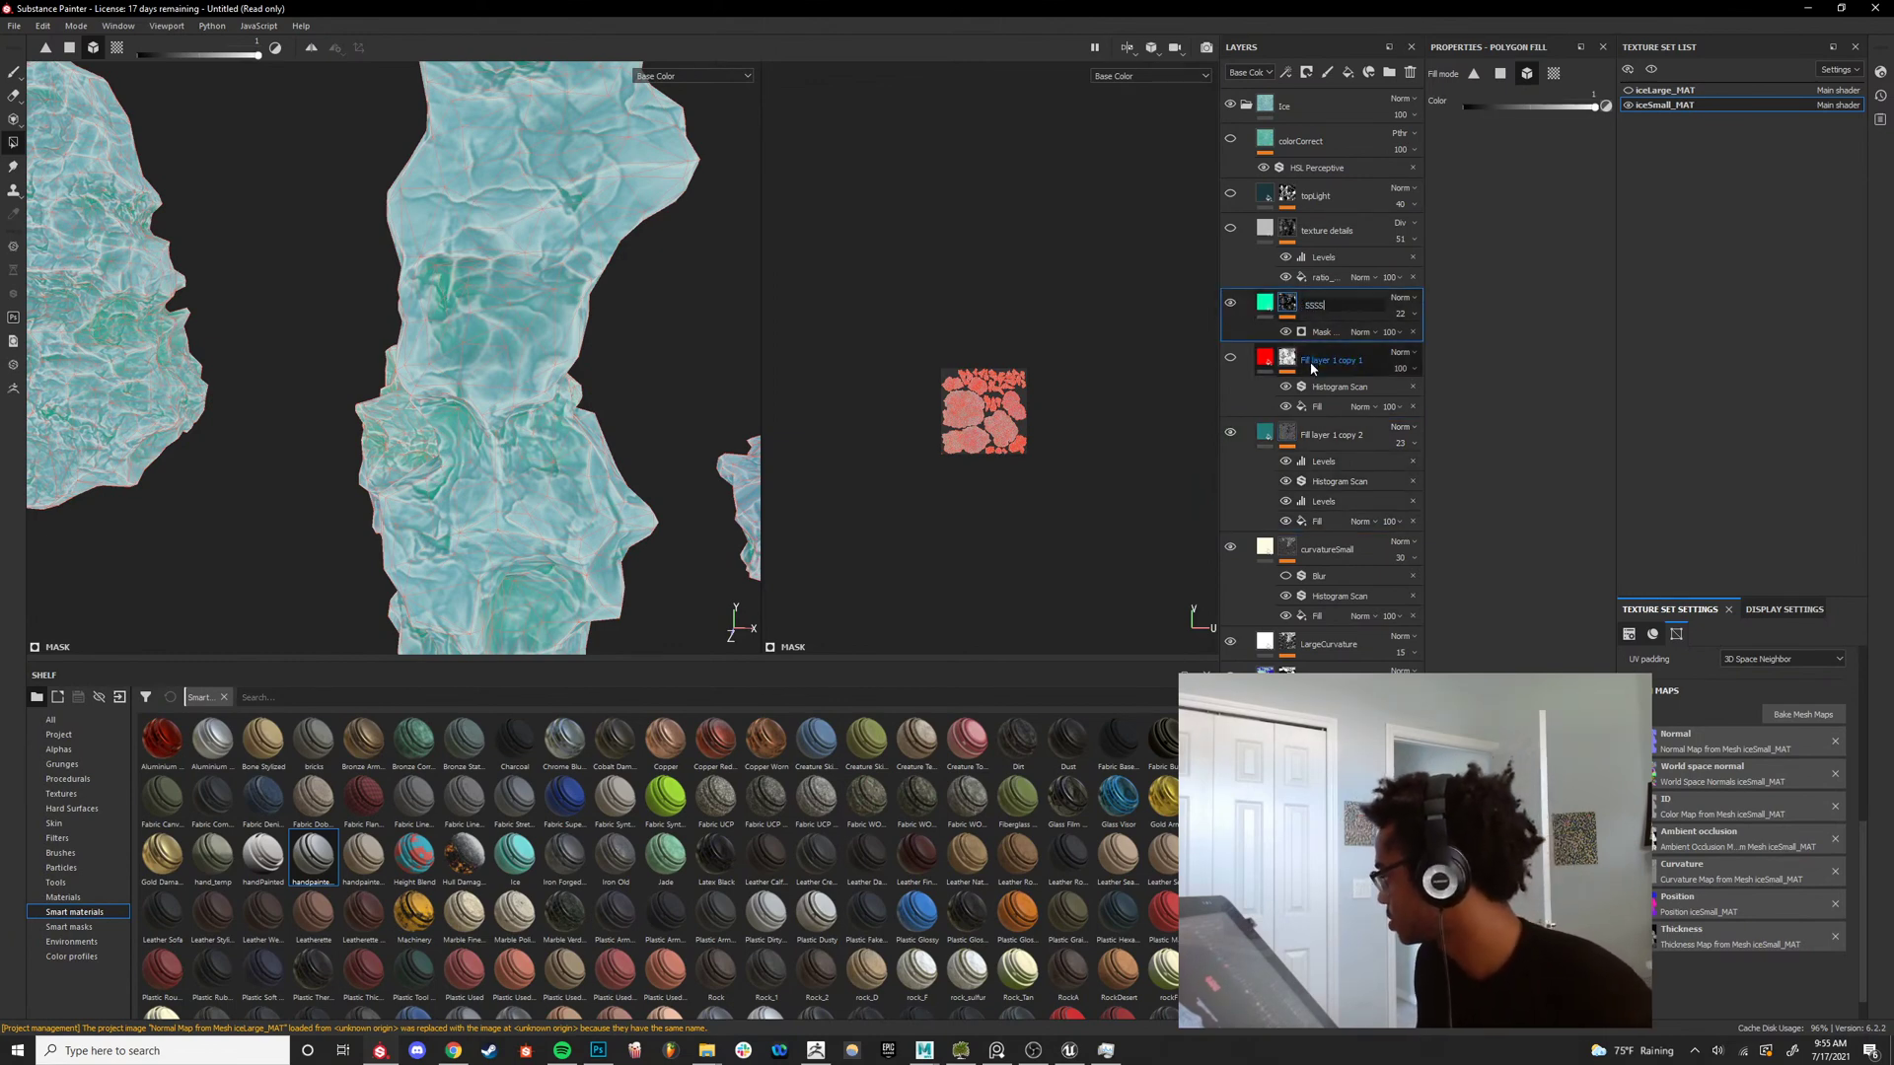
{"action": "key", "text": "BackSpace"}
{"action": "key", "text": "Return"}
{"action": "left_click", "coordinate": [1318, 361]}
{"action": "key", "text": "Delete"}
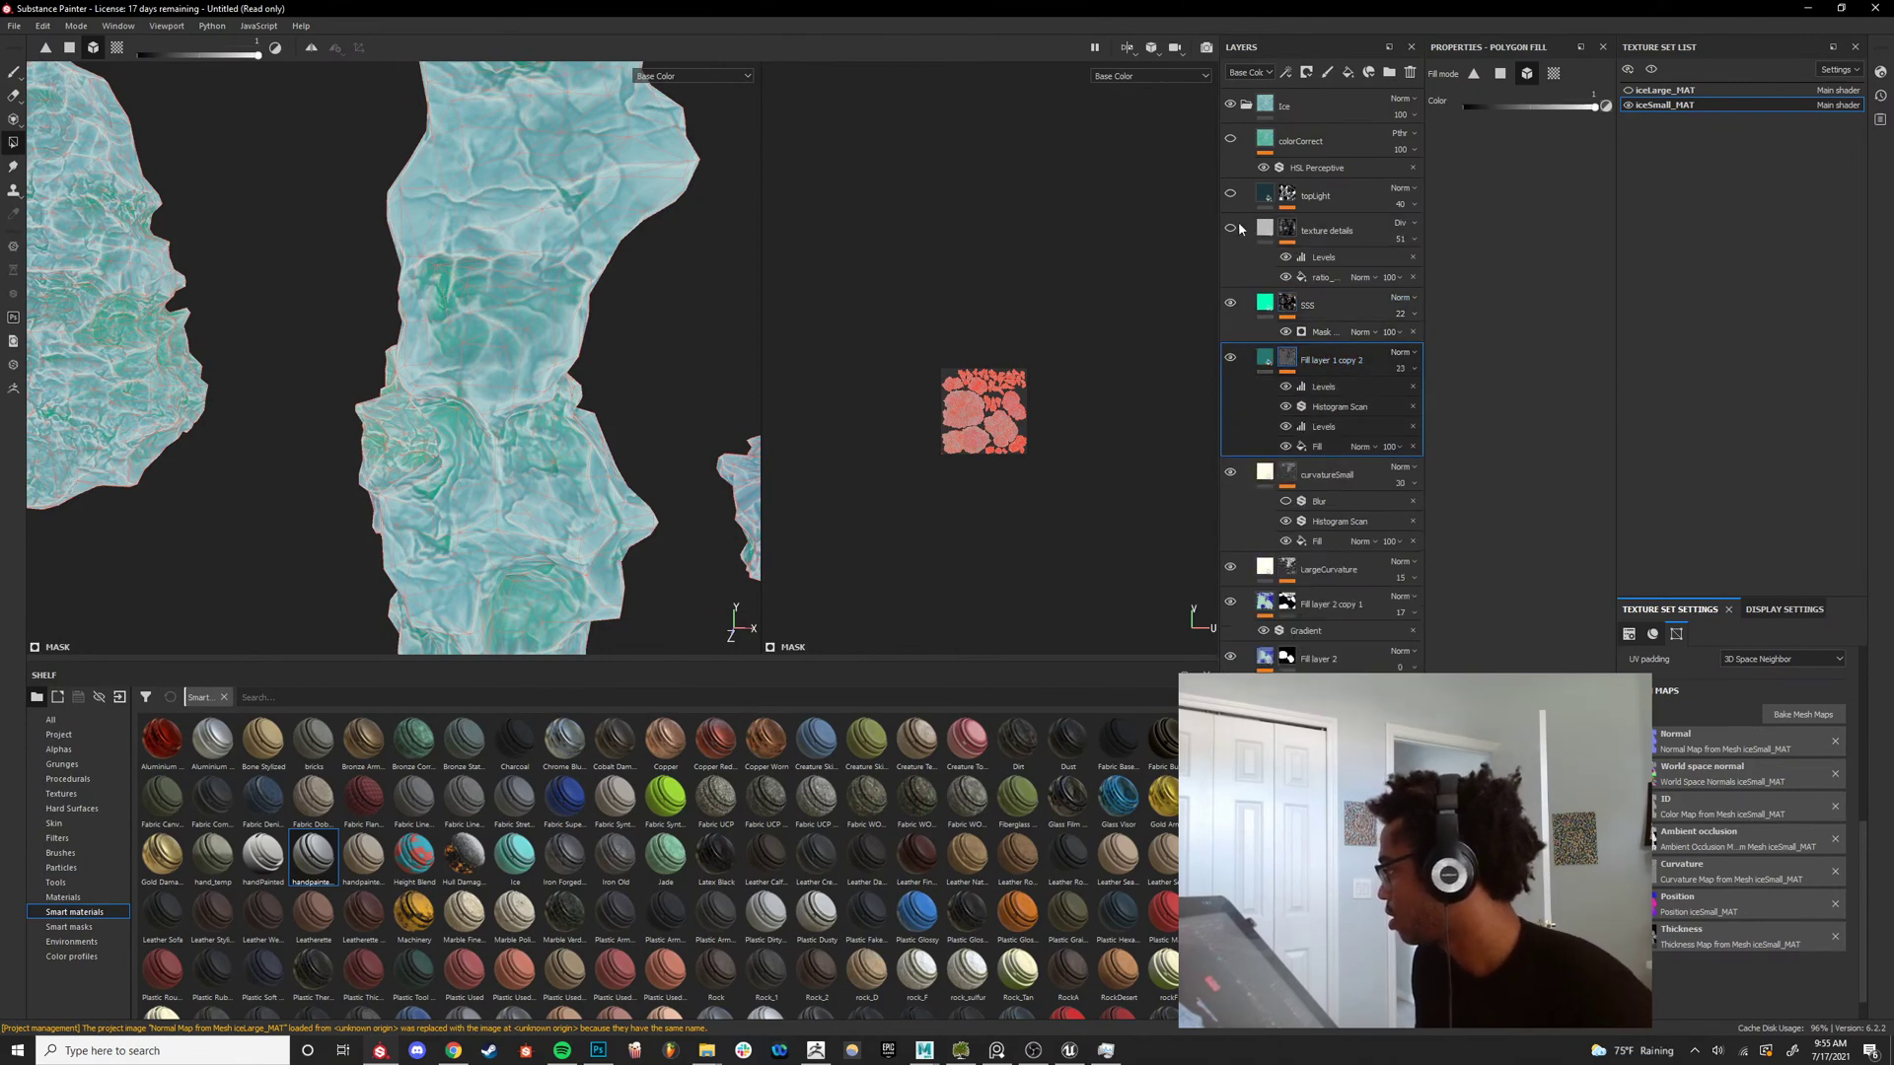
Make the topLight layer visible on the ice formations, leaving texture details hidden.
{"action": "left_click", "coordinate": [1231, 228]}
{"action": "left_click", "coordinate": [1231, 228]}
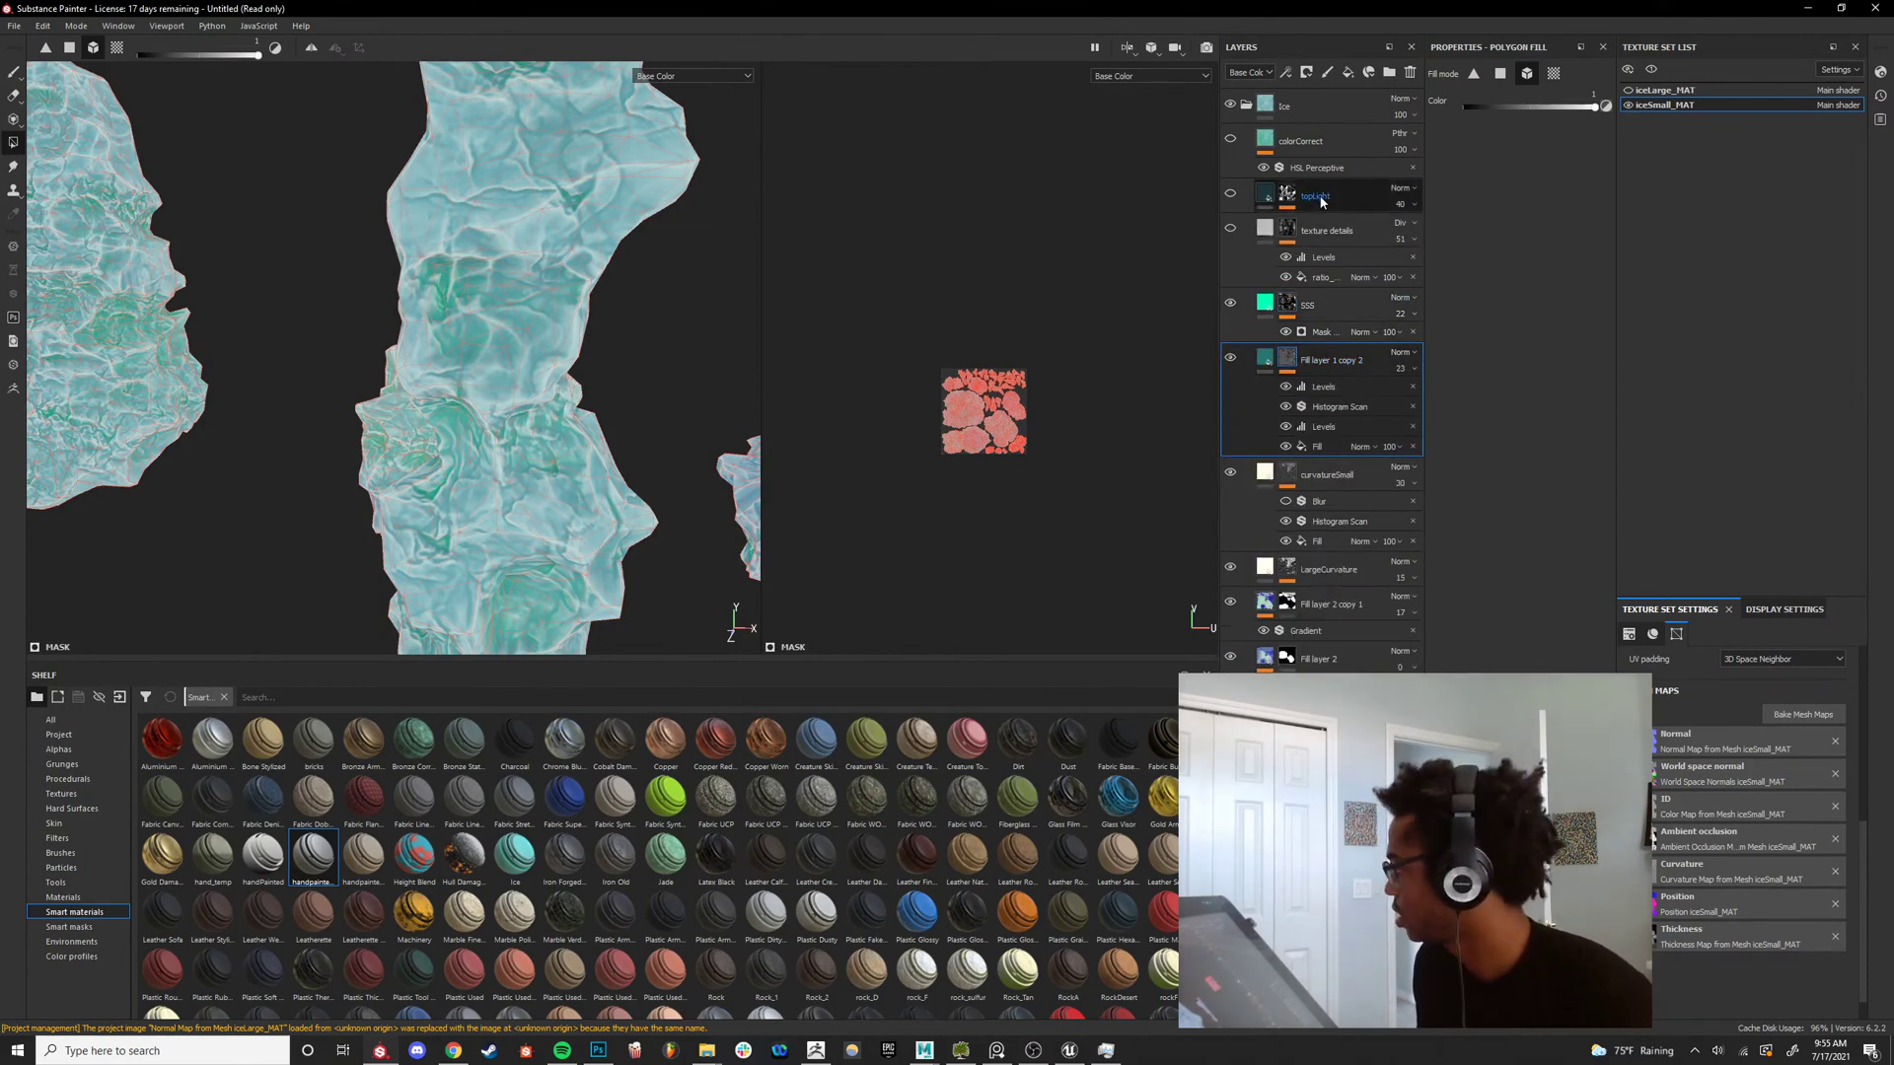
{"action": "left_click", "coordinate": [1319, 200]}
{"action": "scroll", "coordinate": [438, 416], "scroll_direction": "down", "scroll_amount": 5}
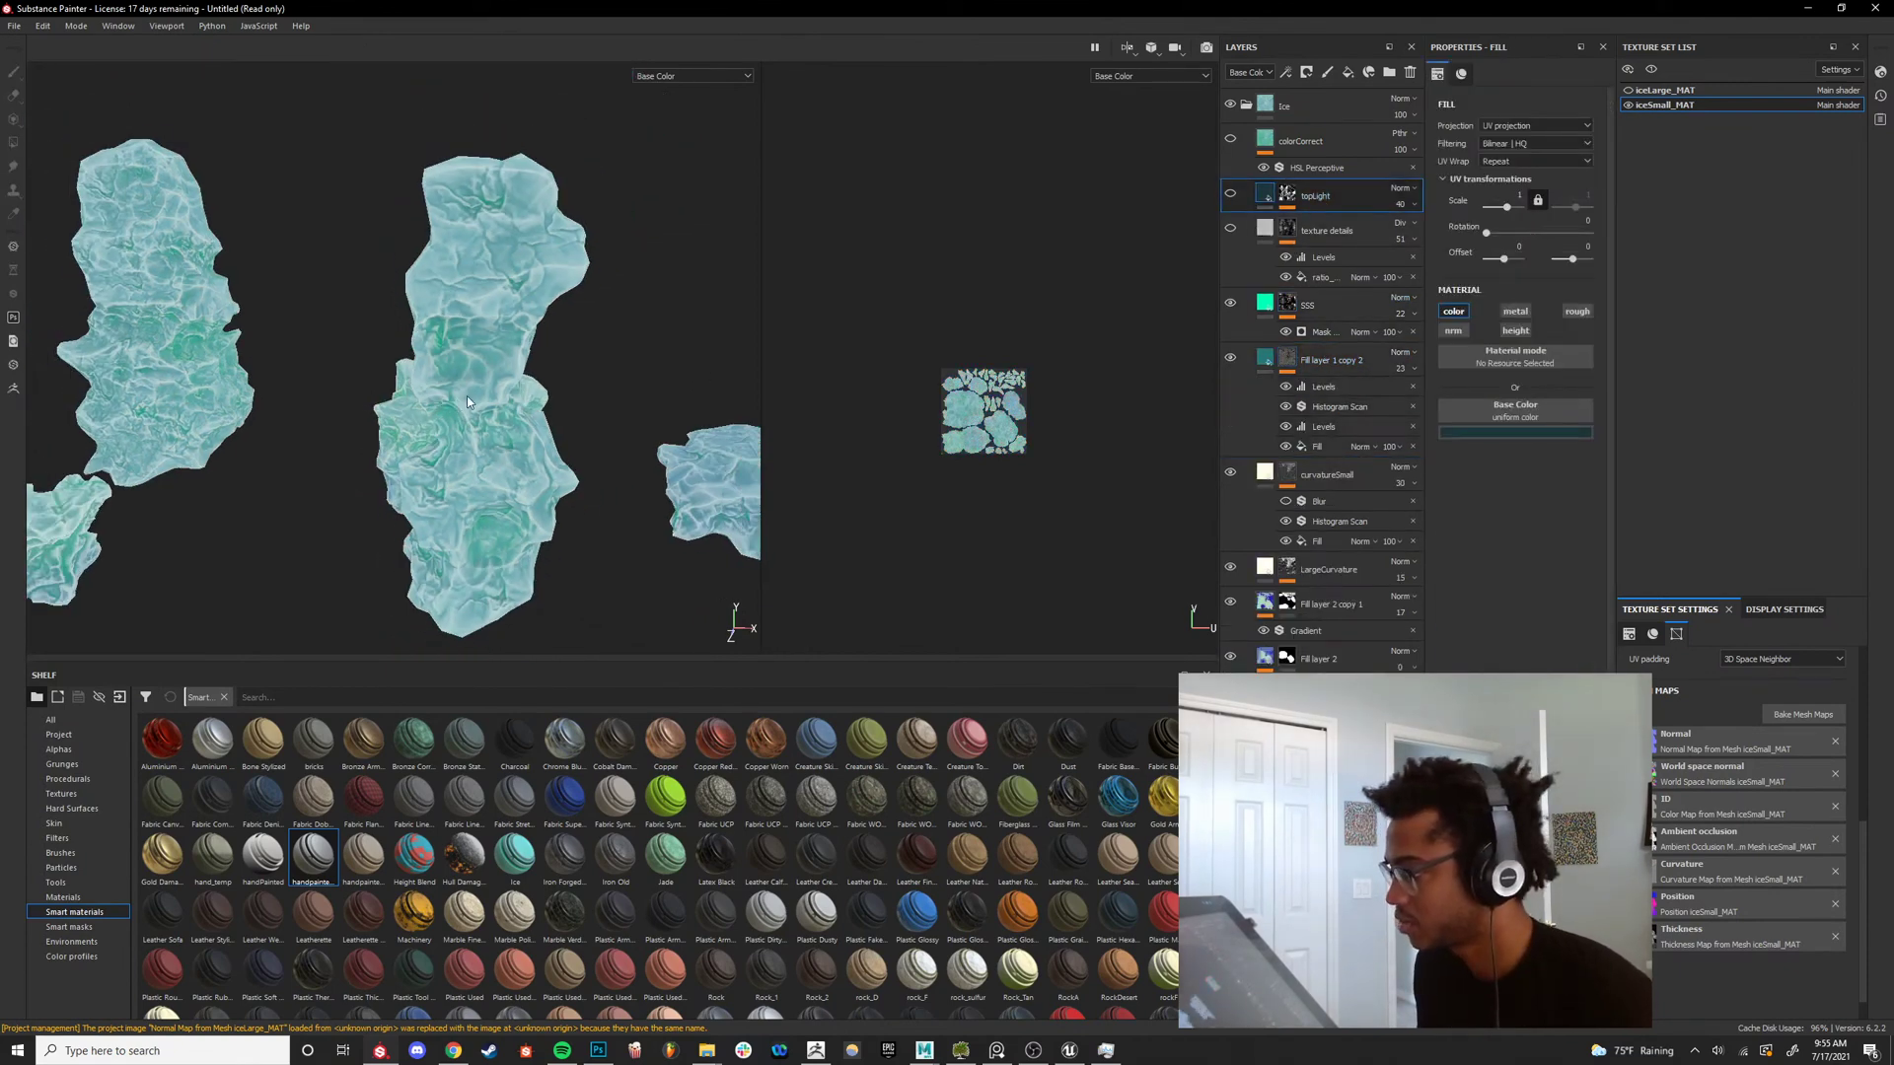
{"action": "left_click", "coordinate": [1230, 196]}
{"action": "left_click_drag", "start_coordinate": [580, 435], "coordinate": [357, 404], "text": "alt"}
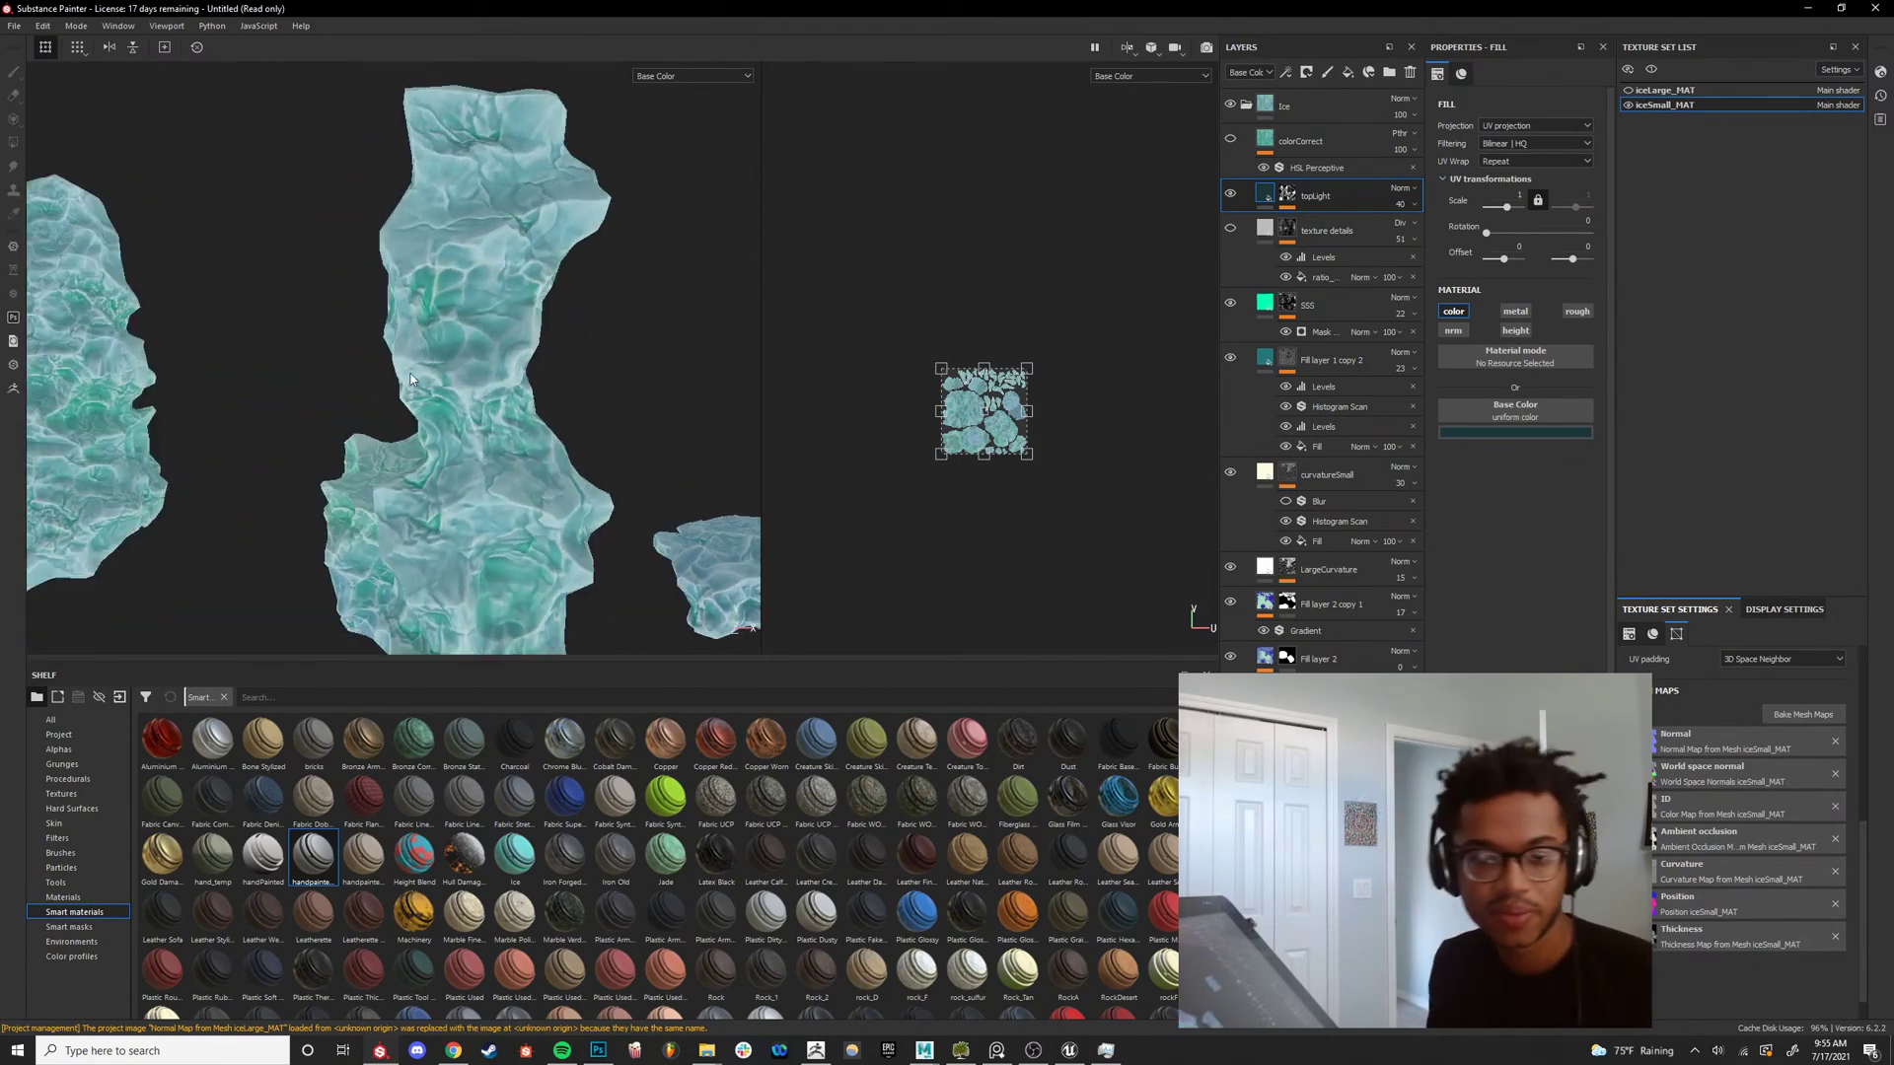
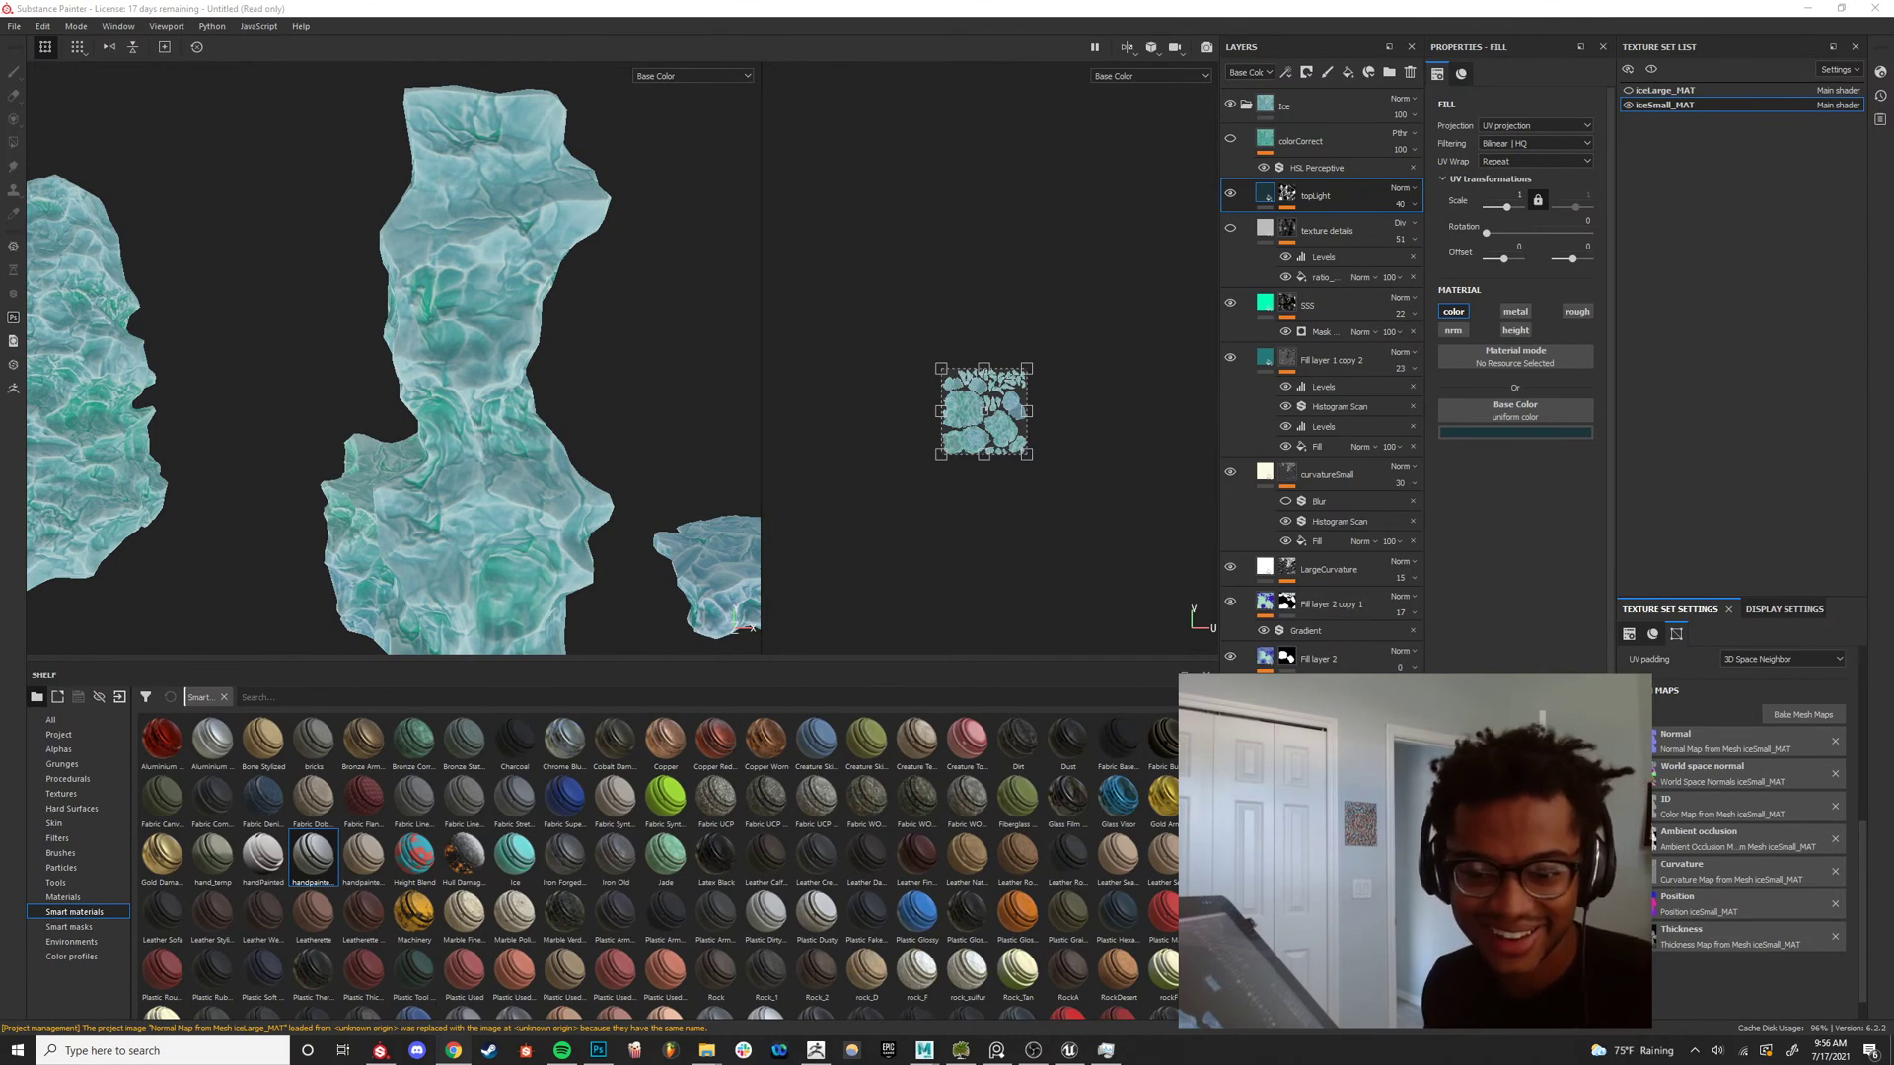
Examine the ice formations through the individual channels, including Normal+Height+Mesh, and return to the Base Color view.
{"action": "left_click_drag", "start_coordinate": [61, 513], "coordinate": [471, 389], "text": "alt"}
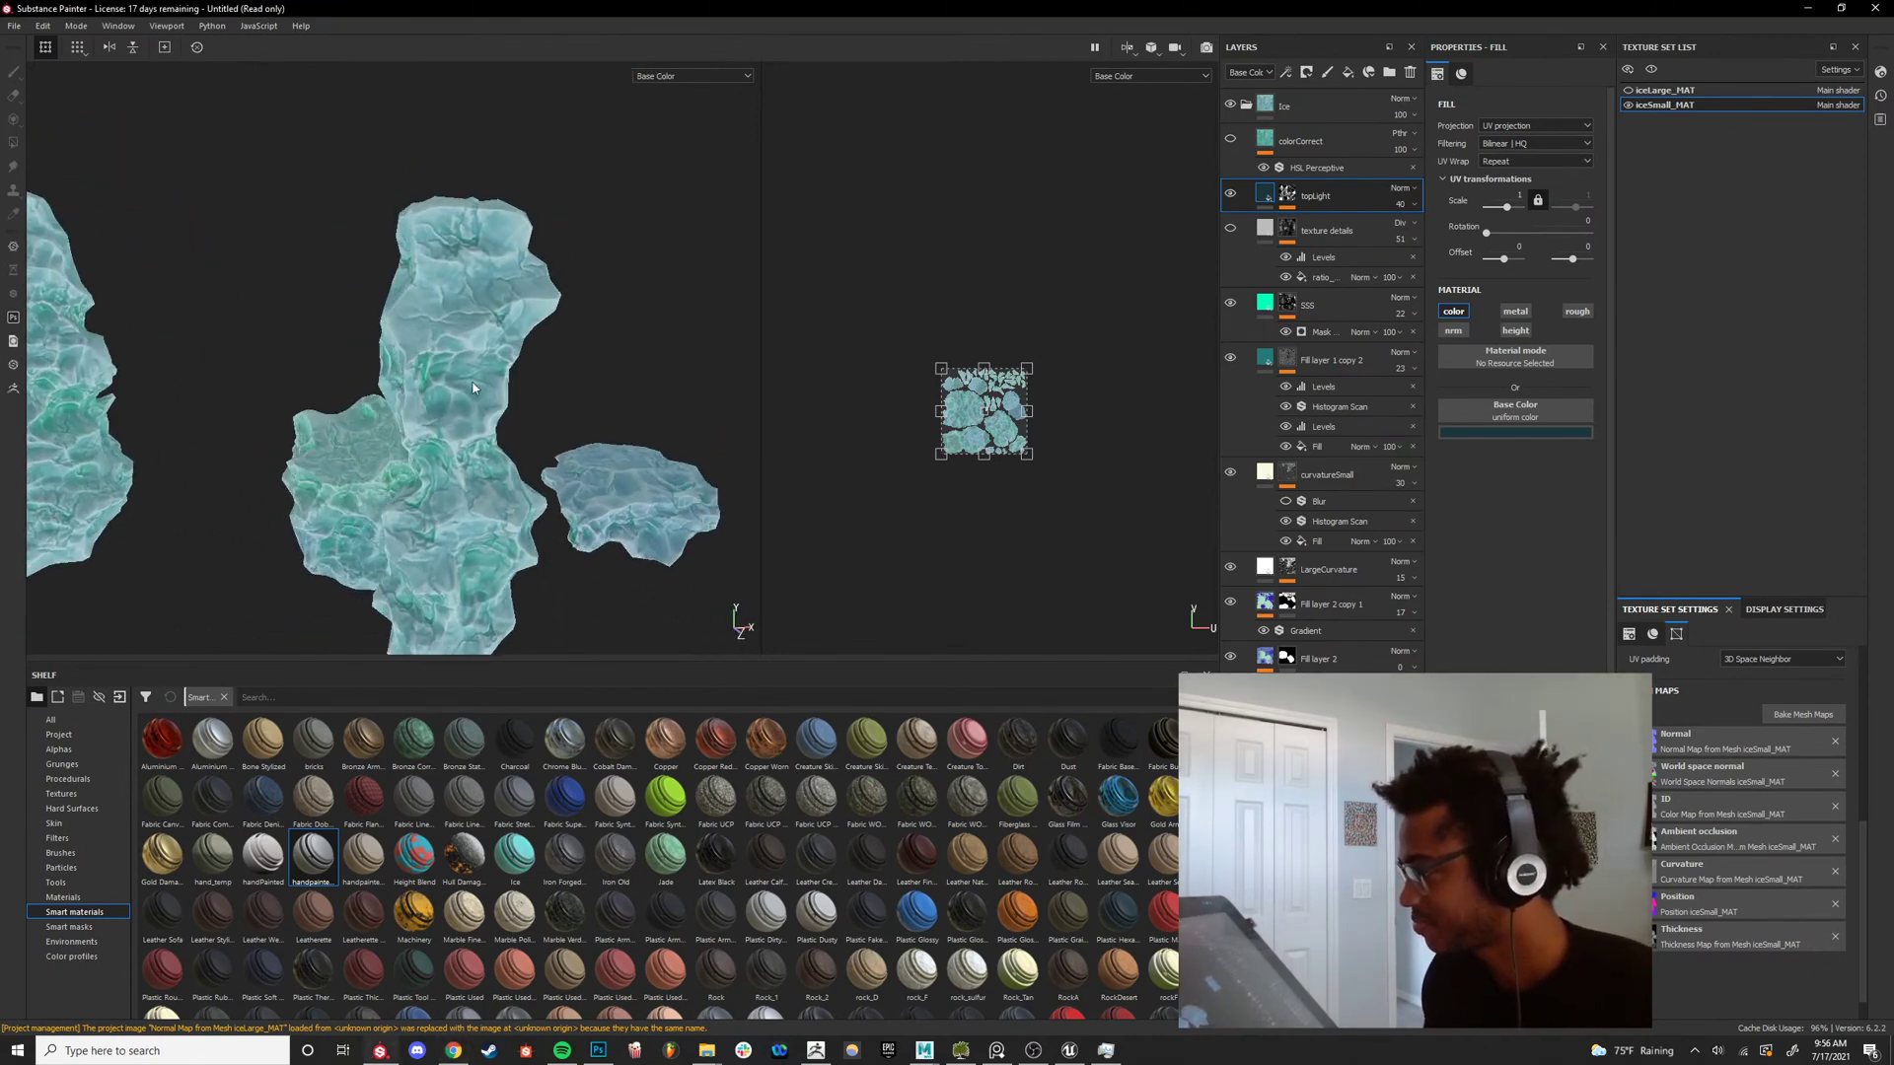
{"action": "key", "text": "c"}
{"action": "key", "text": "c"}
{"action": "key", "text": "c"}
{"action": "key", "text": "c"}
{"action": "key", "text": "c"}
{"action": "key", "text": "c"}
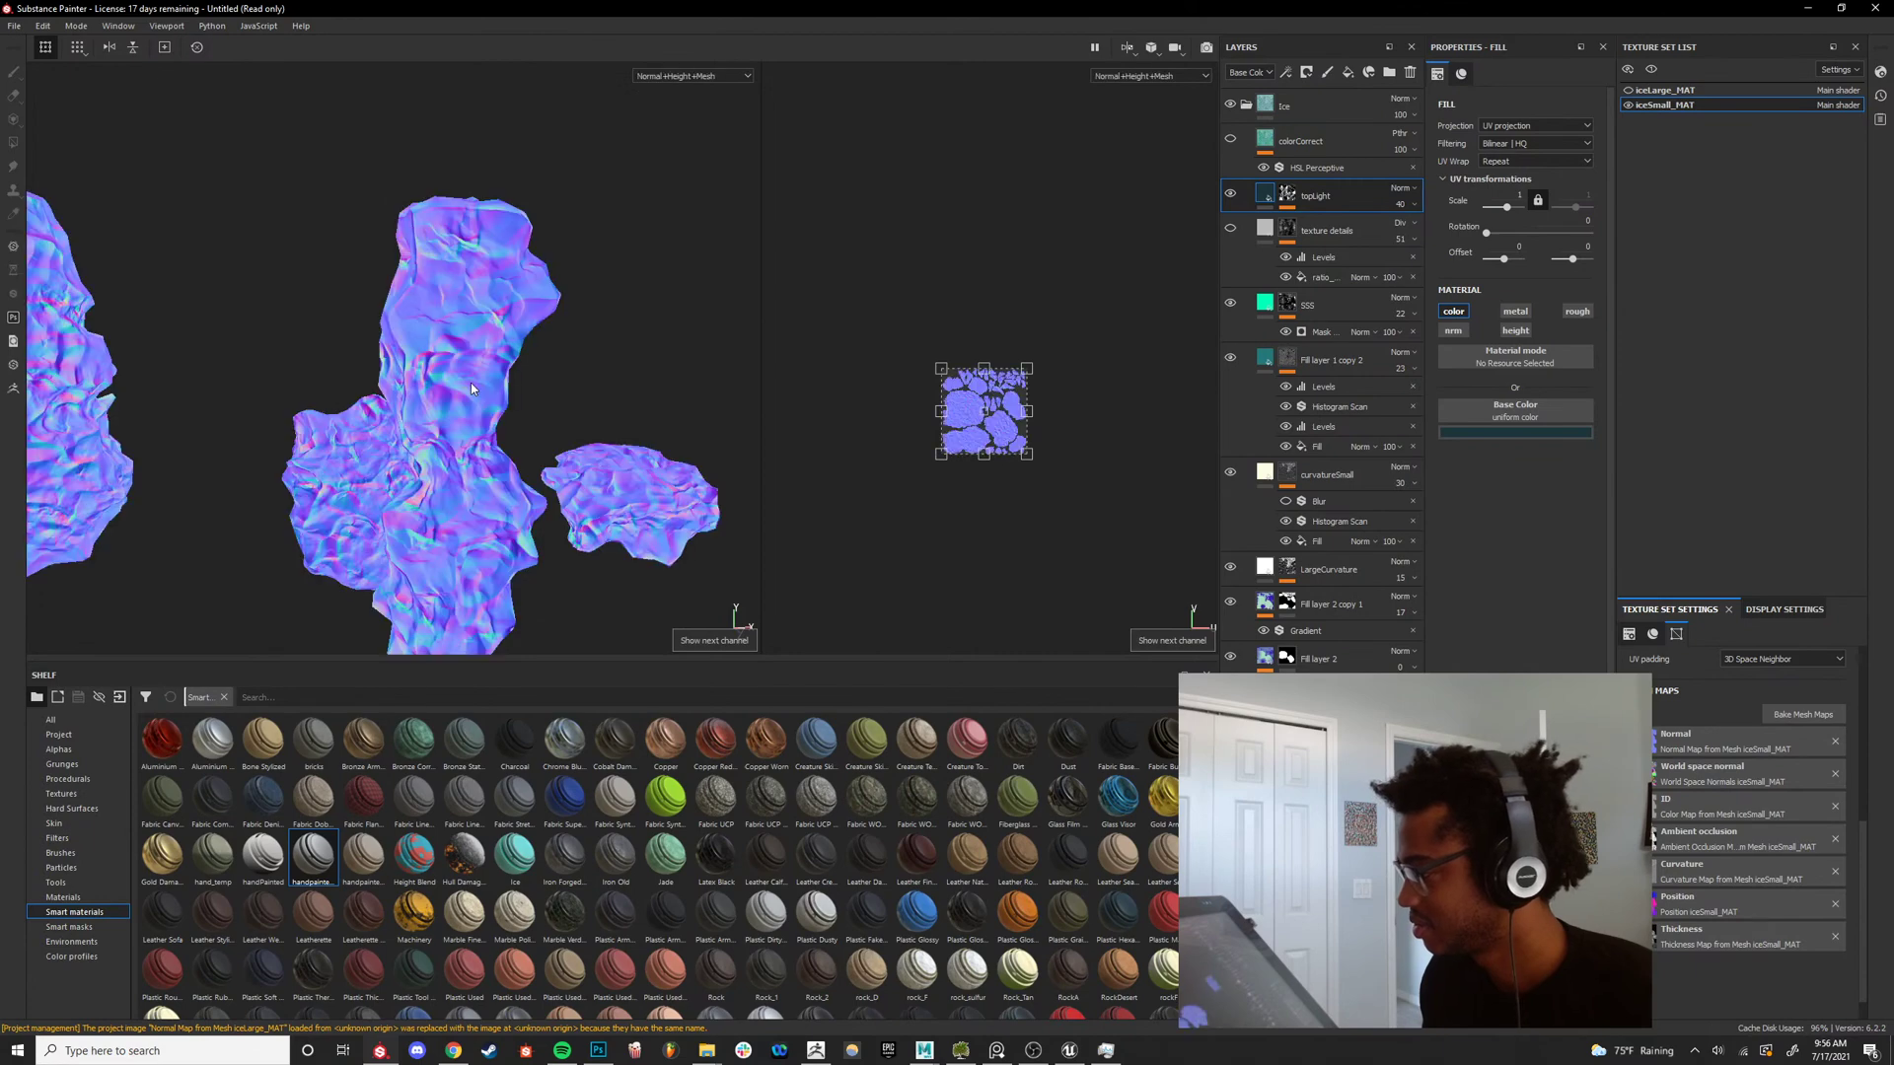
{"action": "left_click_drag", "start_coordinate": [471, 388], "coordinate": [488, 438], "text": "alt"}
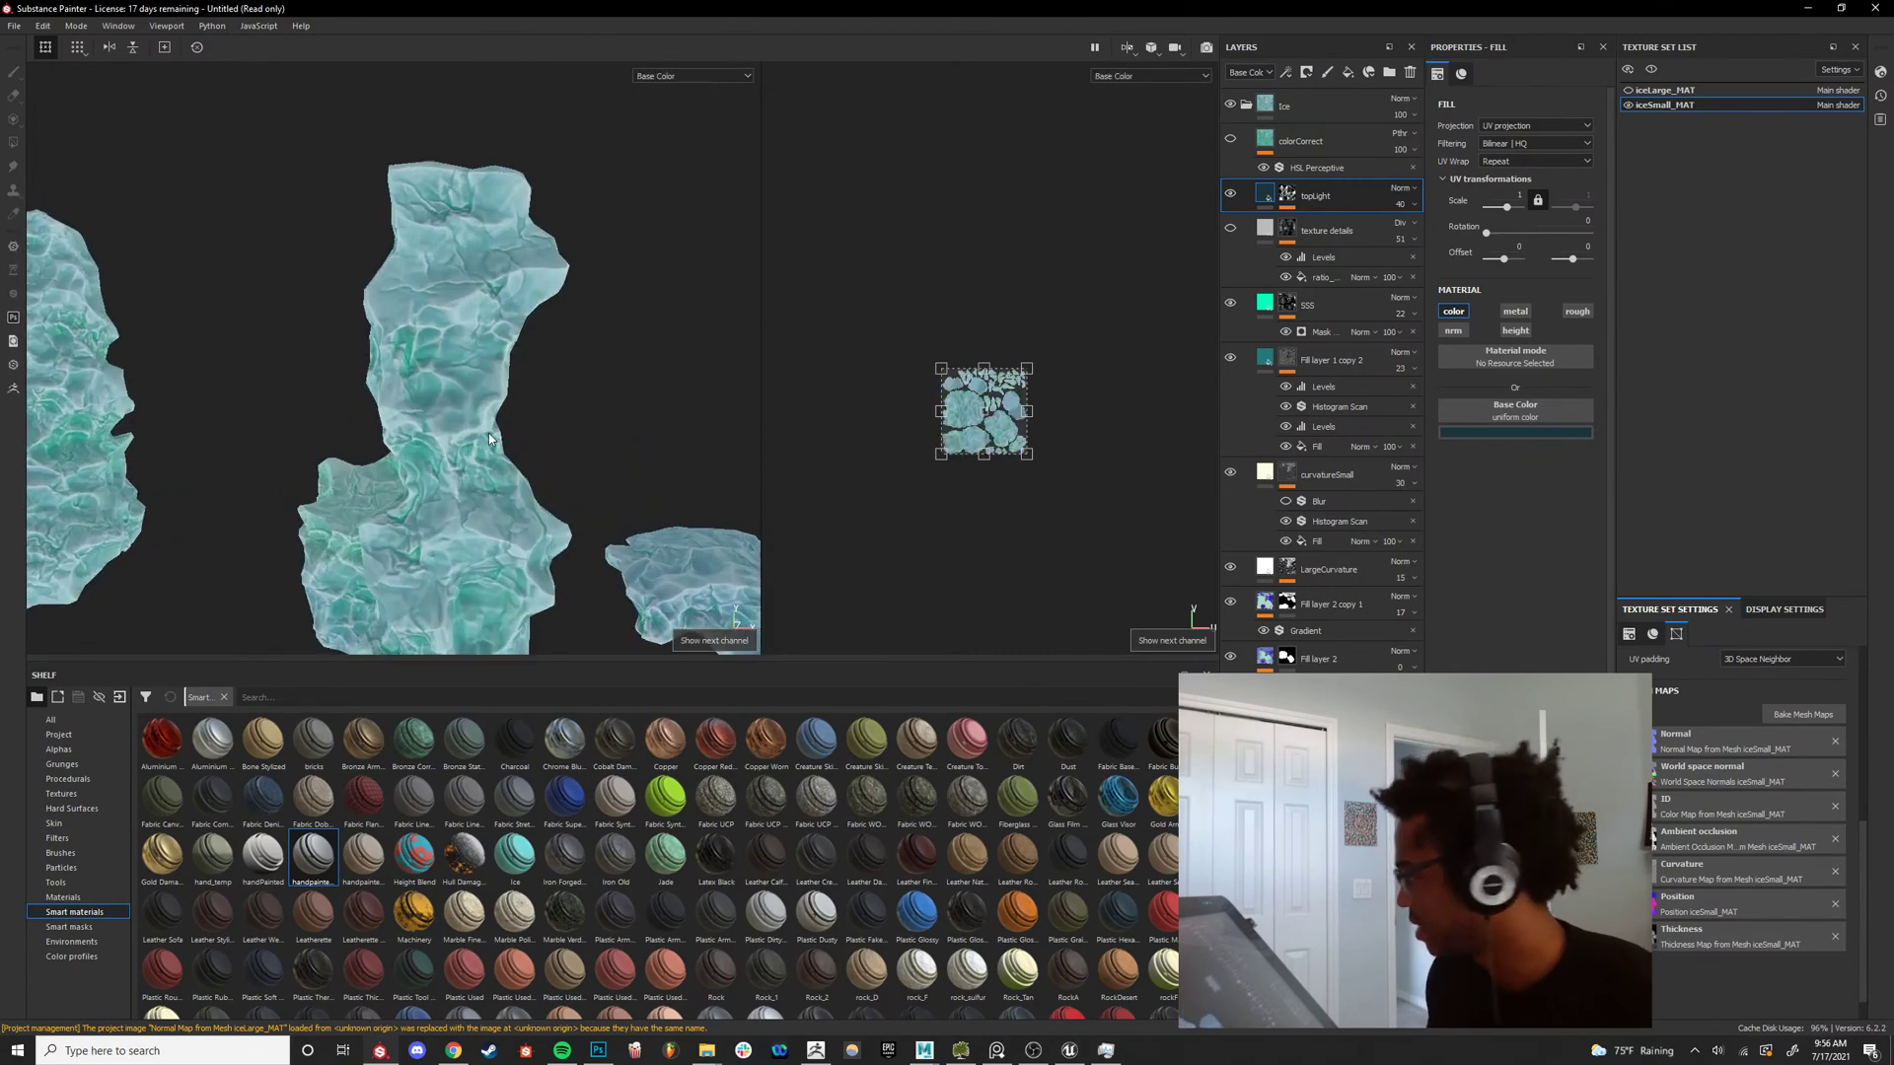
Try pale blue, yellow-green and muted ochre as the topLight layer's base colour.
{"action": "left_click", "coordinate": [1515, 432]}
{"action": "mouse_move", "coordinate": [1490, 465]}
{"action": "left_mouse_down"}
{"action": "mouse_move", "coordinate": [1478, 444]}
{"action": "mouse_move", "coordinate": [1504, 481]}
{"action": "left_mouse_up"}
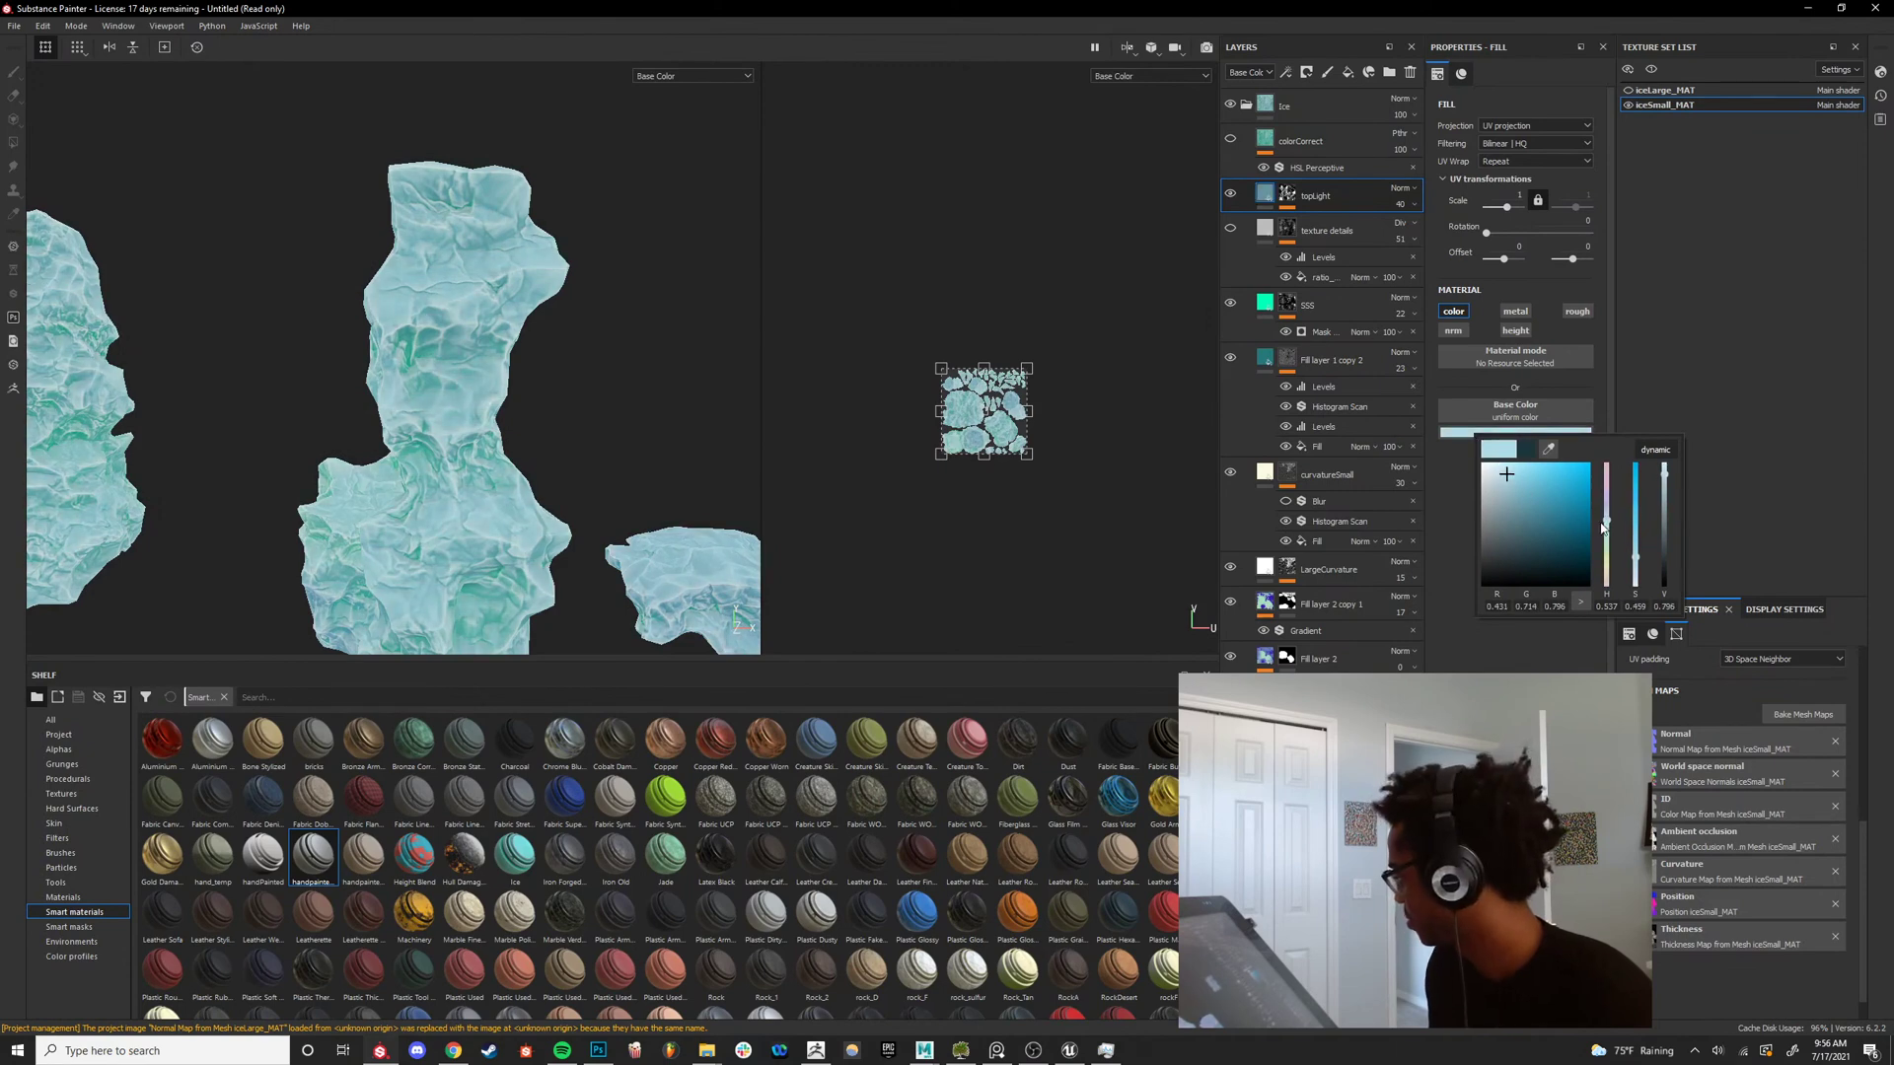
{"action": "left_click_drag", "start_coordinate": [1607, 522], "coordinate": [1607, 559]}
{"action": "left_click", "coordinate": [1523, 478]}
{"action": "left_click_drag", "start_coordinate": [1524, 477], "coordinate": [1518, 481]}
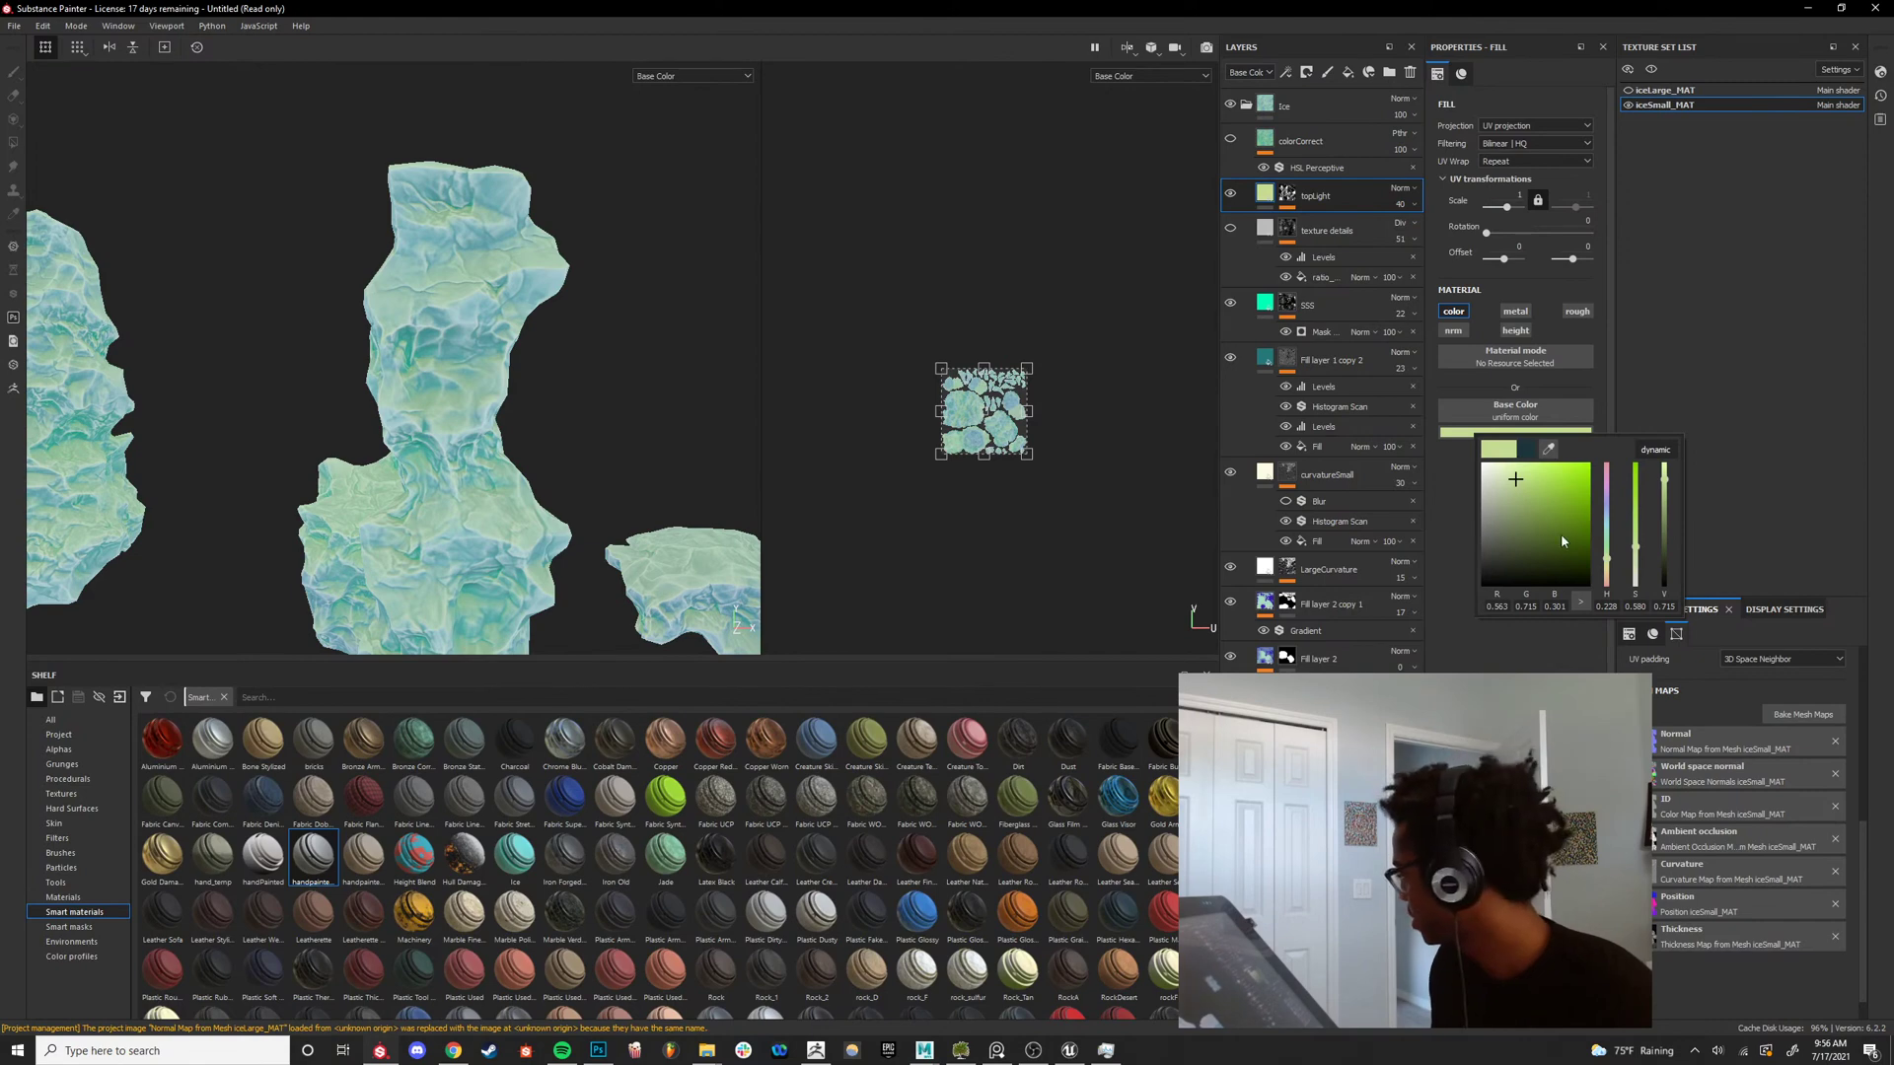
{"action": "left_click_drag", "start_coordinate": [1609, 563], "coordinate": [1606, 577]}
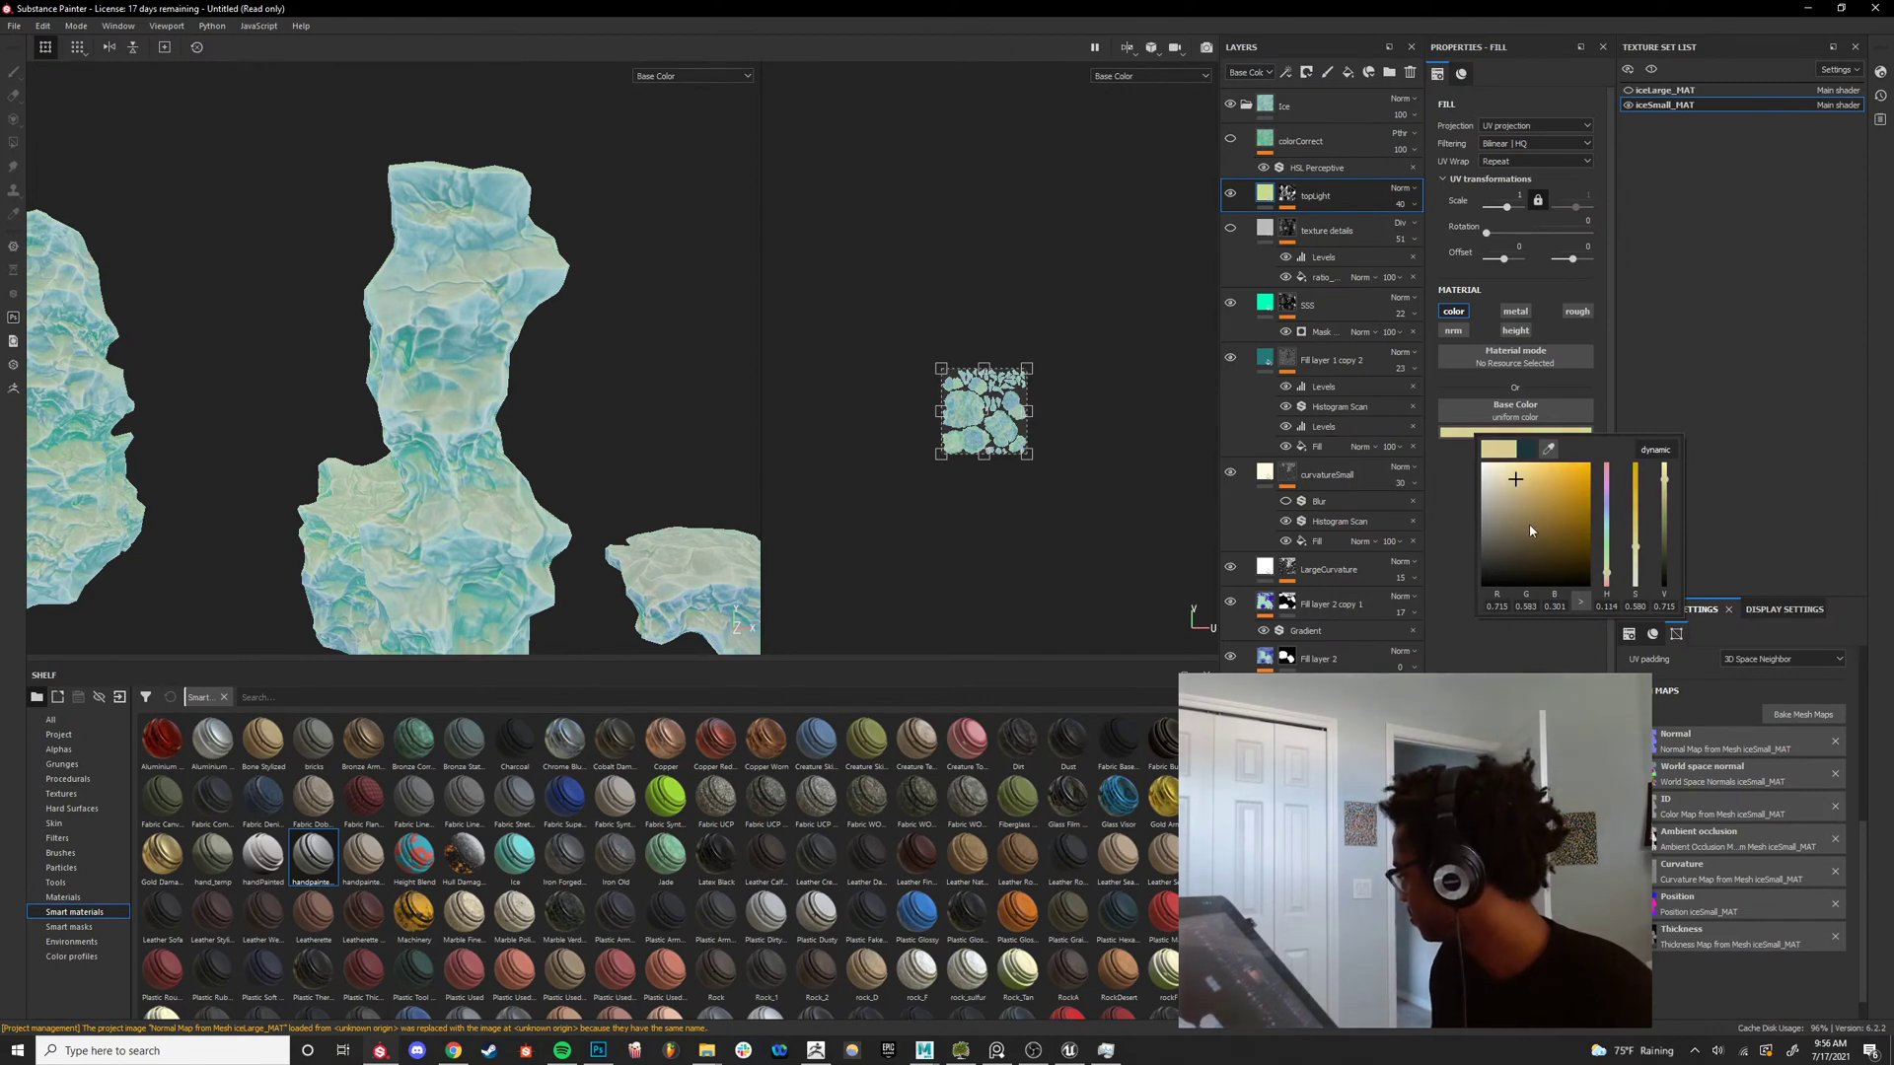
{"action": "left_click_drag", "start_coordinate": [1519, 484], "coordinate": [1530, 513]}
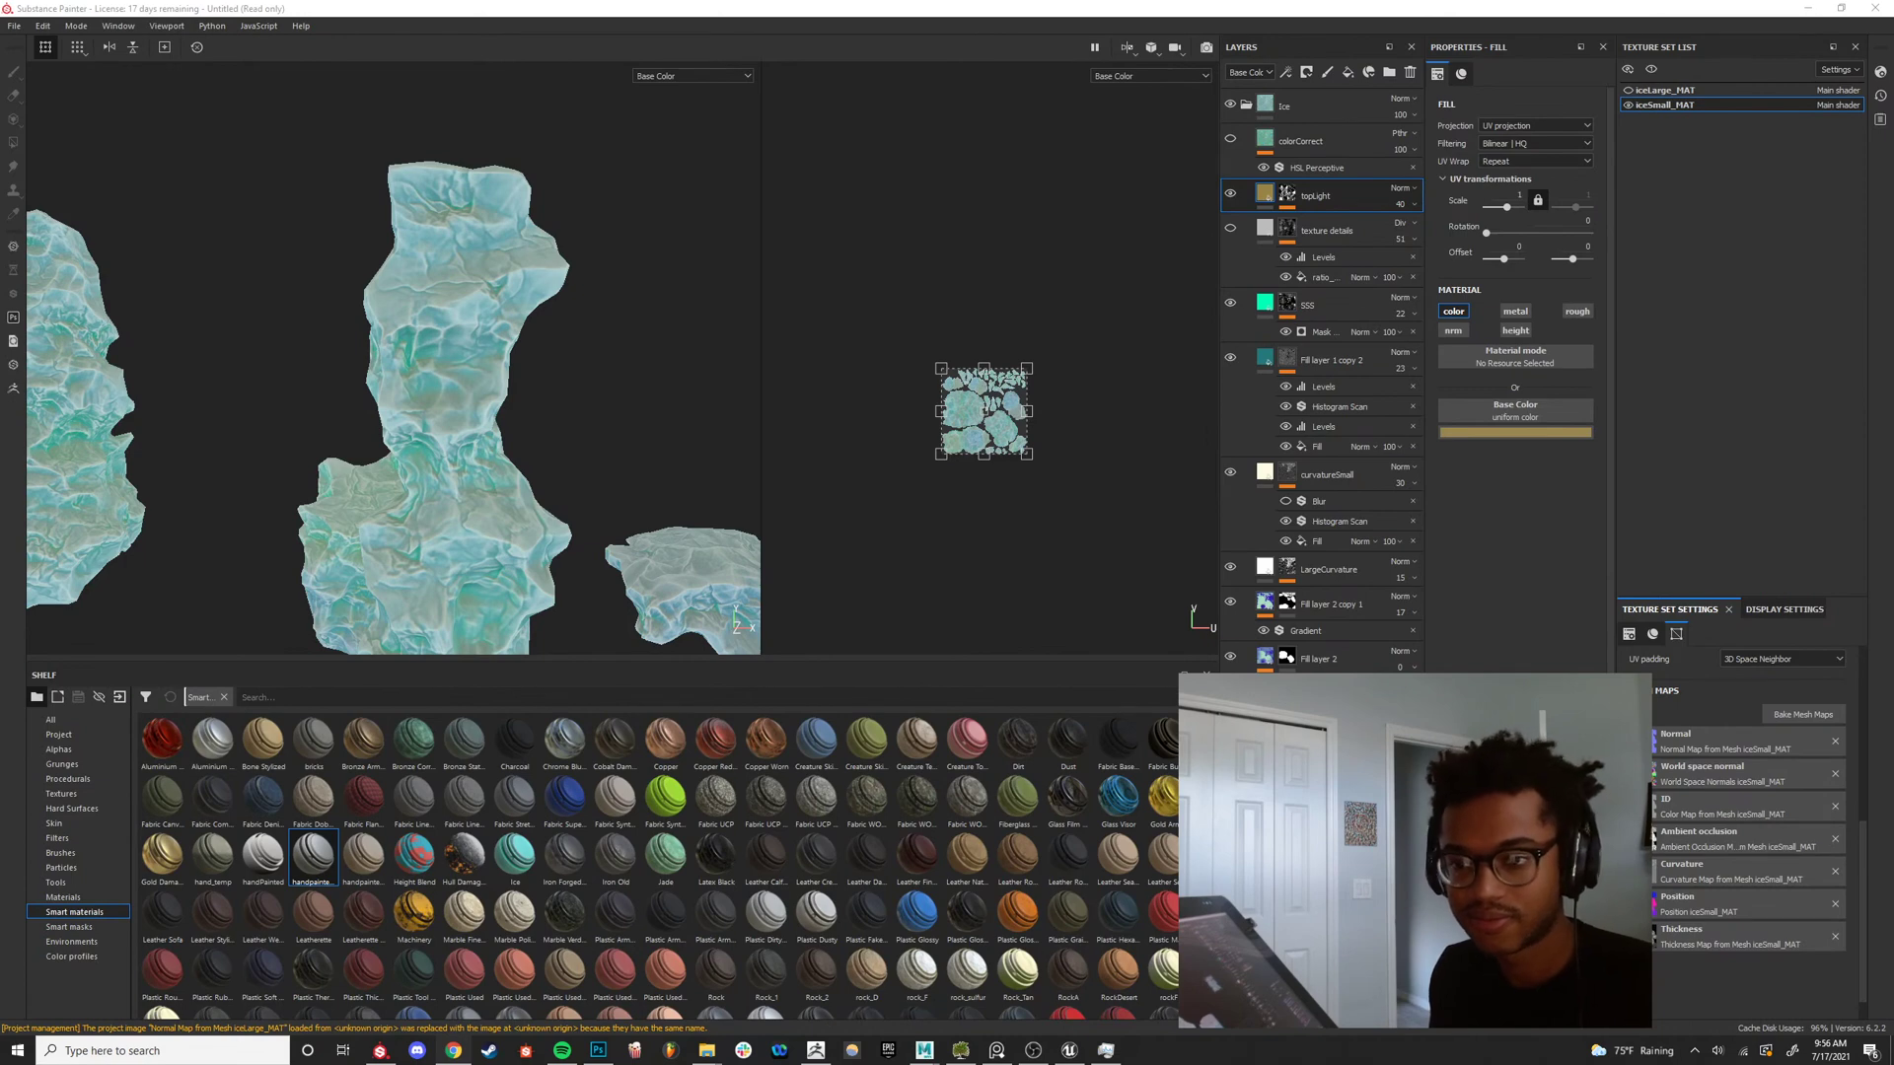
Recolour the topLight layer to a bright light cyan and compare the ice with the layer on and off.
{"action": "left_click", "coordinate": [1488, 430]}
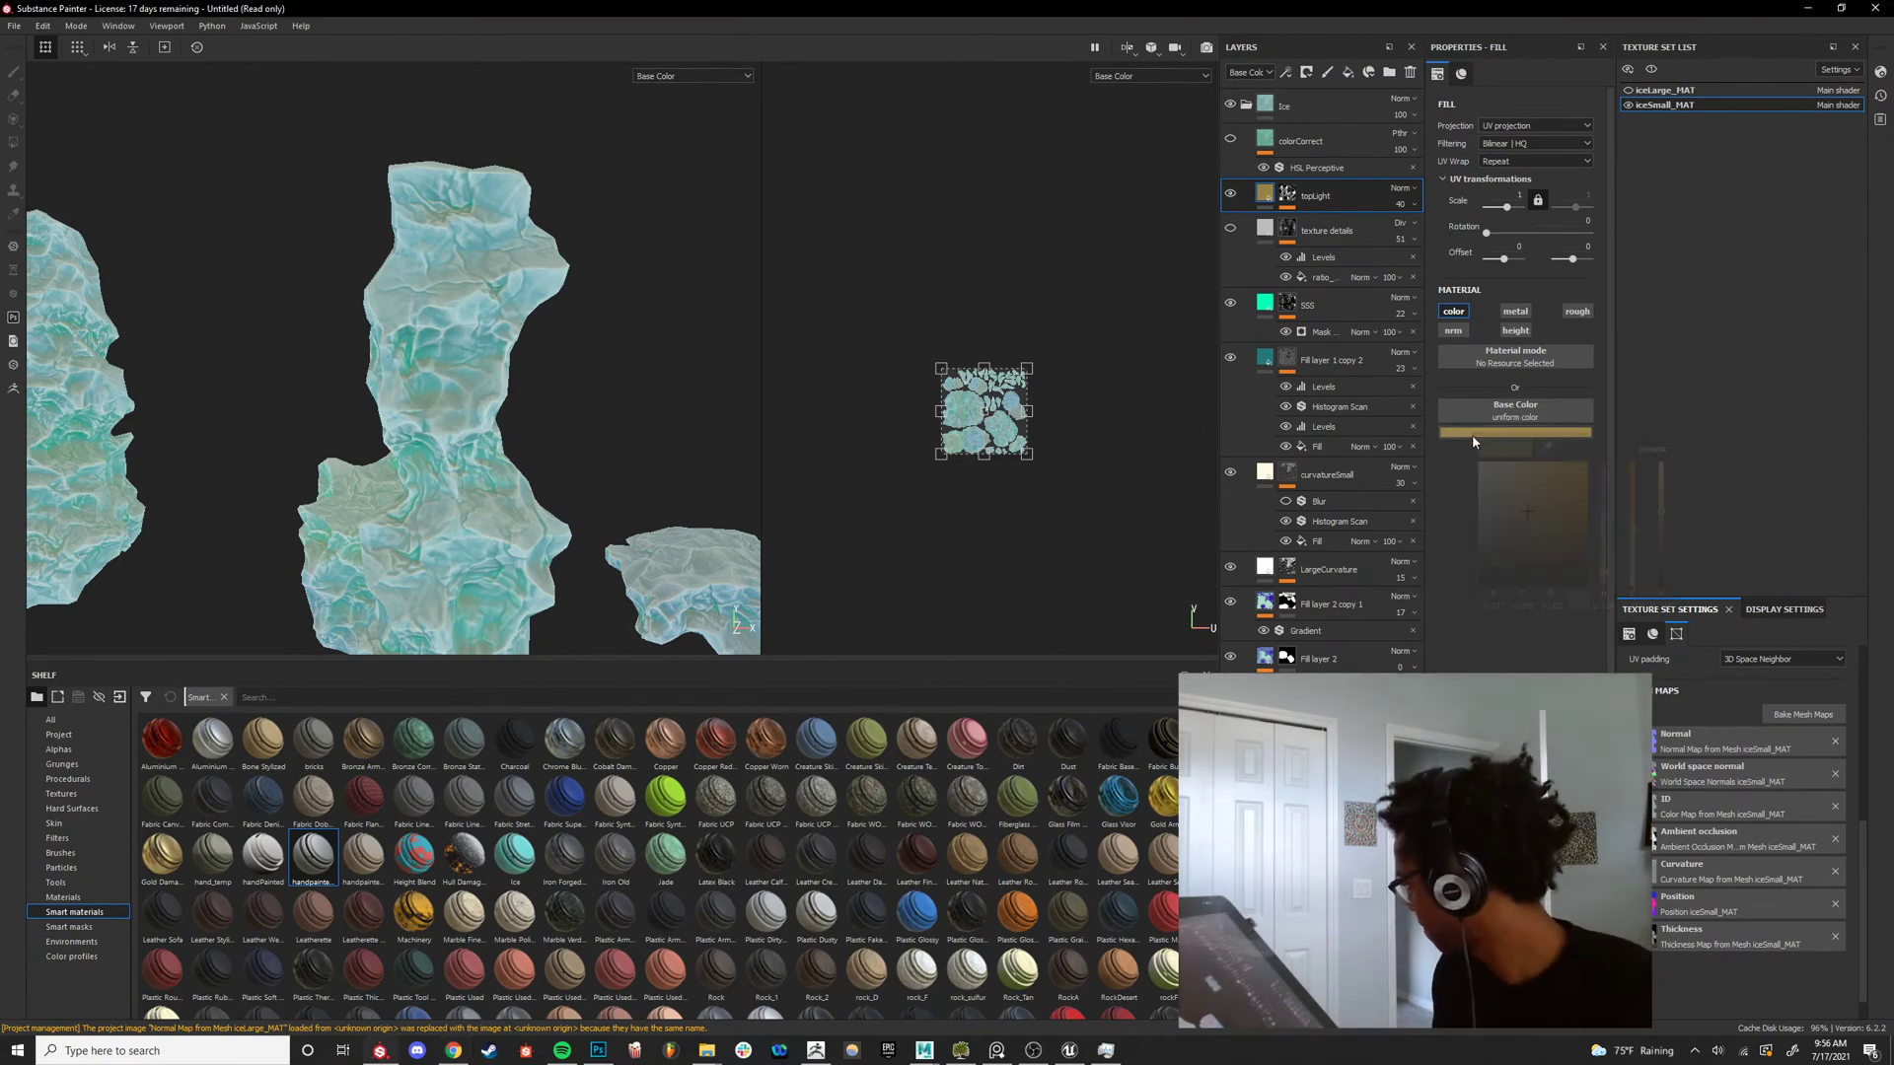
{"action": "left_click_drag", "start_coordinate": [1537, 506], "coordinate": [1525, 472]}
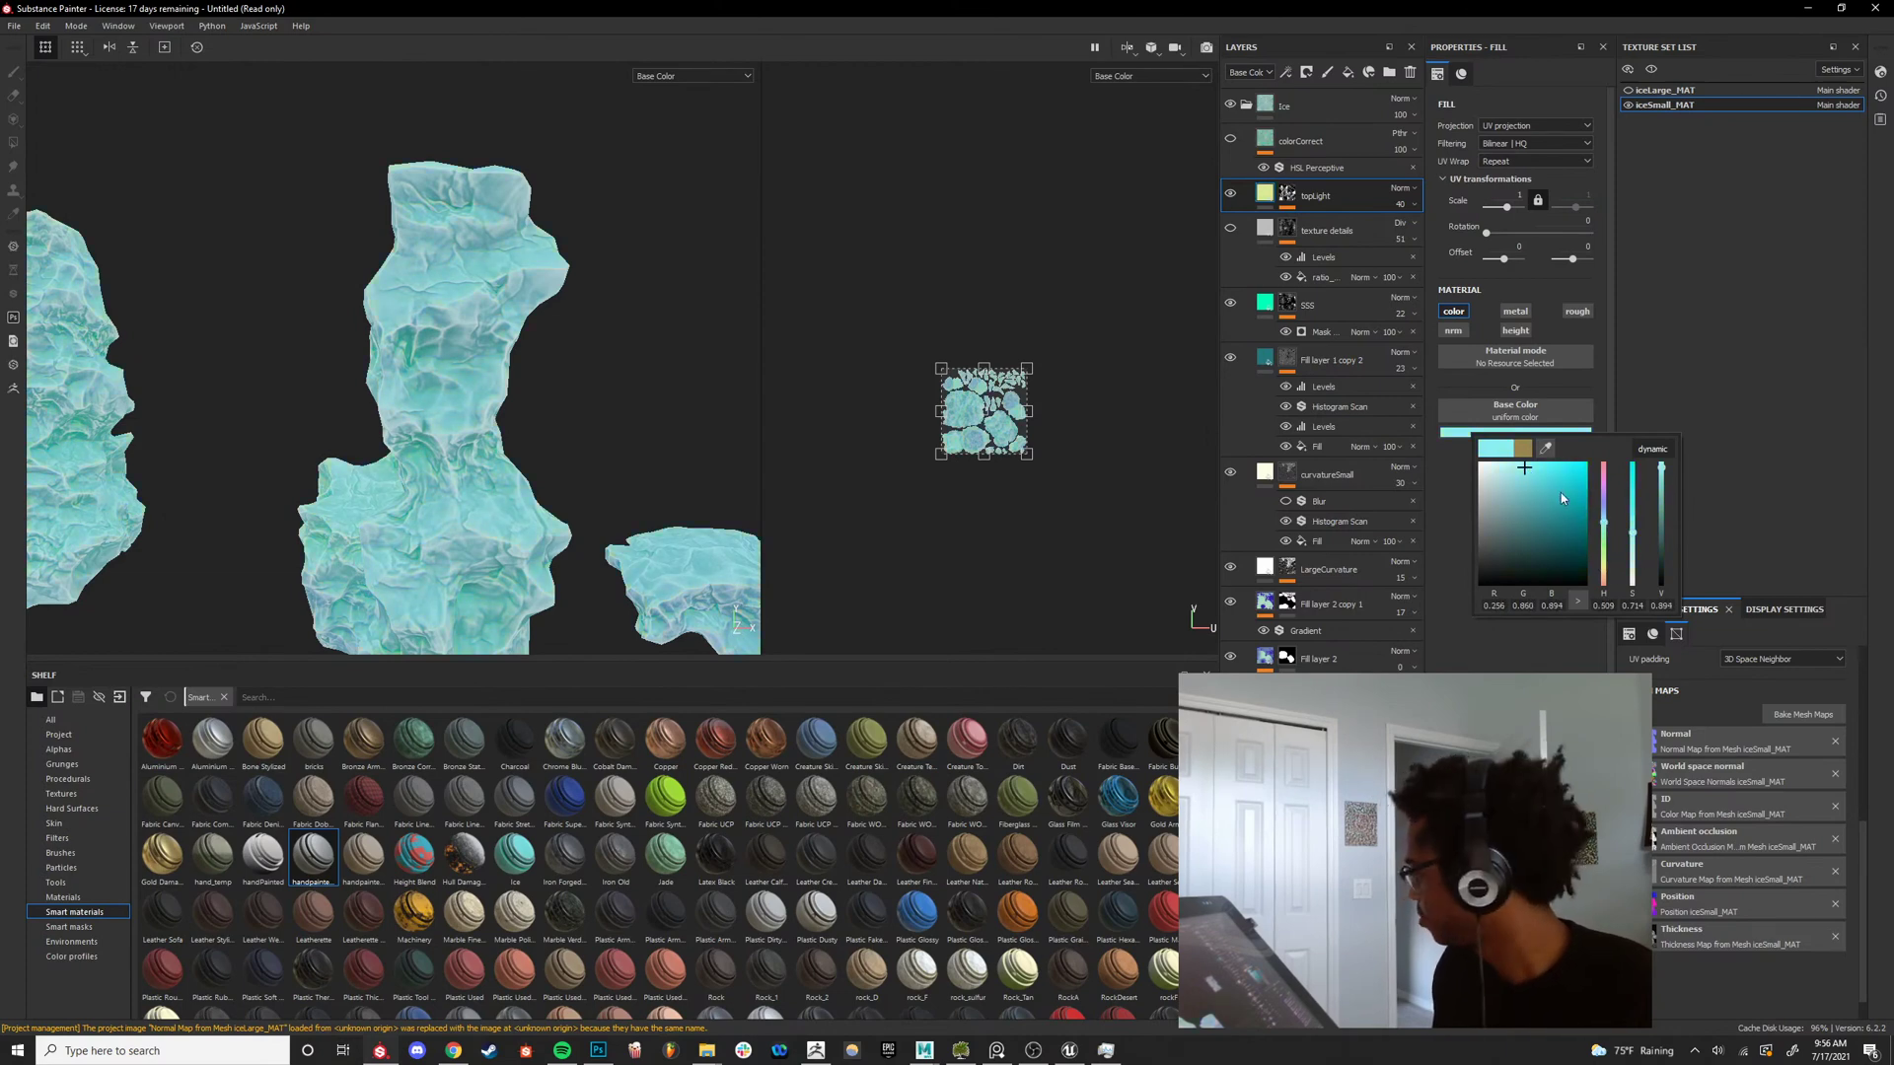
{"action": "left_click_drag", "start_coordinate": [1496, 463], "coordinate": [1519, 472]}
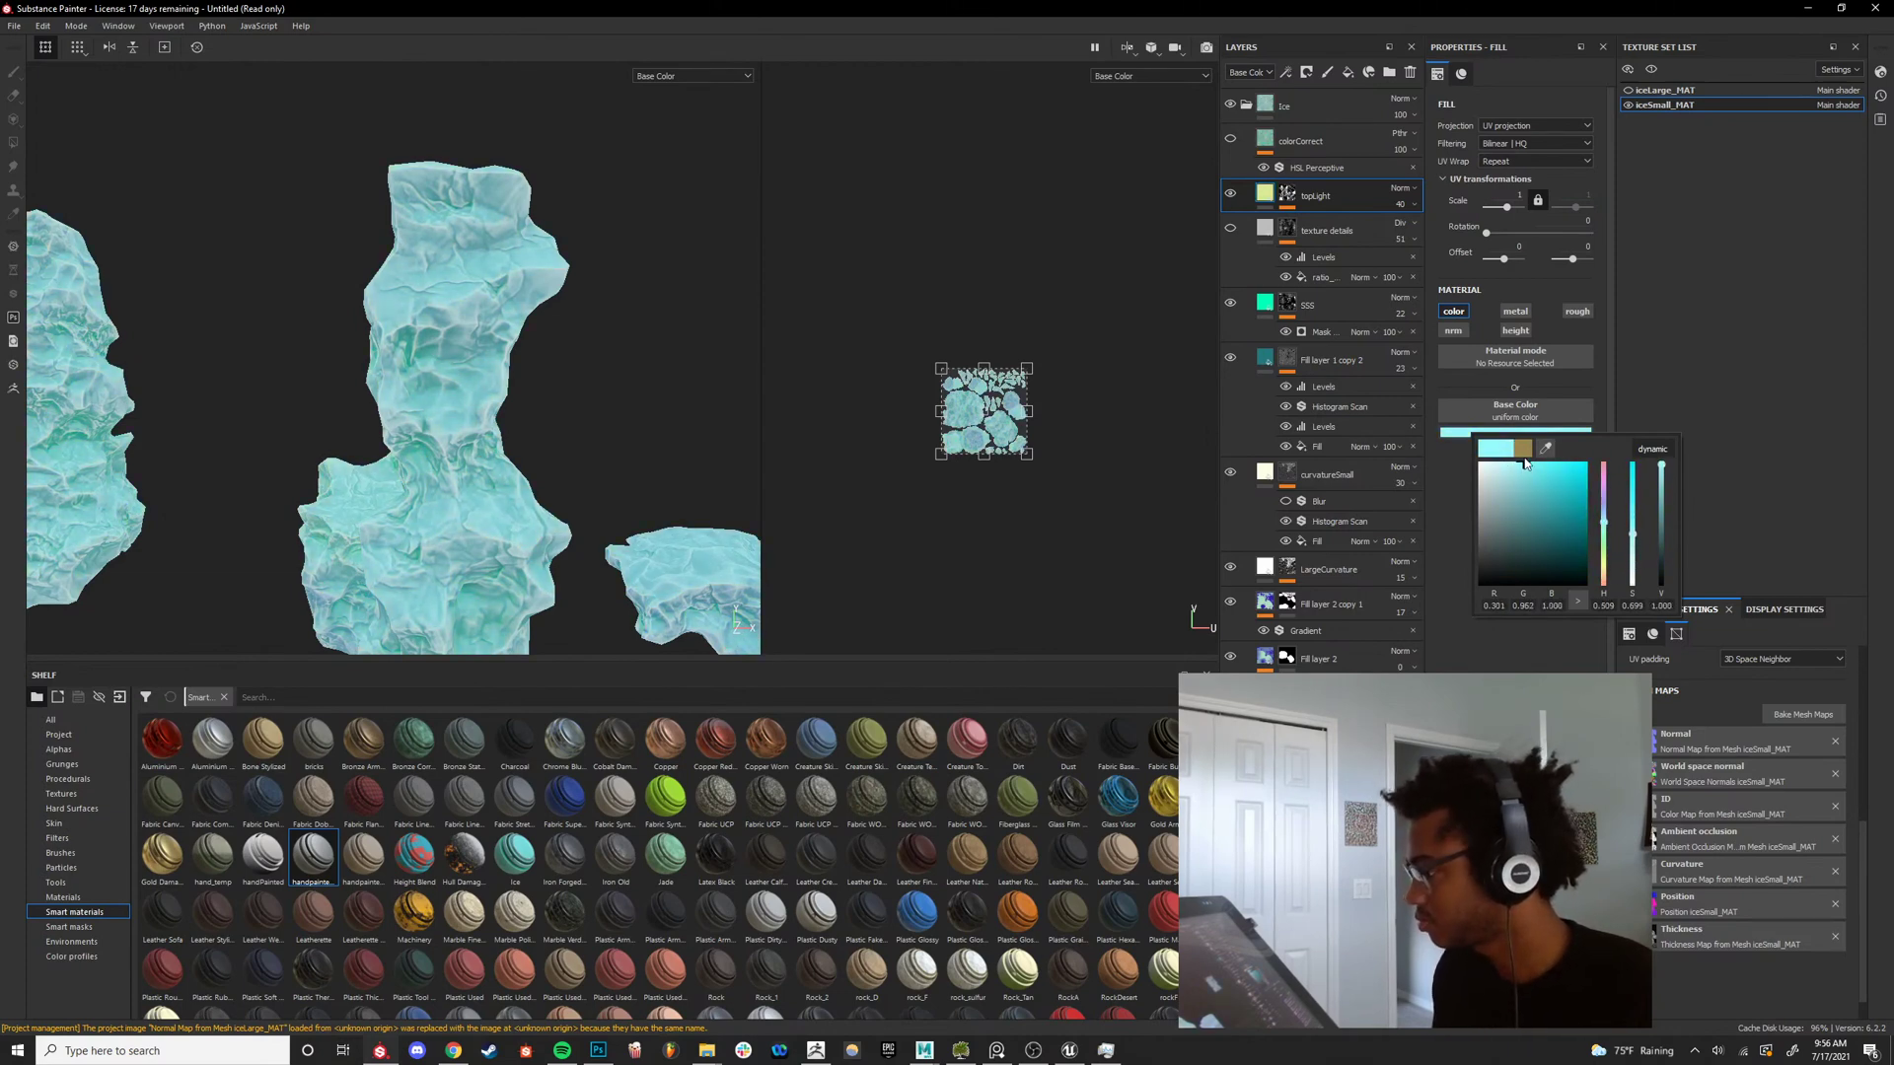
{"action": "left_click_drag", "start_coordinate": [646, 410], "coordinate": [836, 435], "text": "alt"}
{"action": "left_click", "coordinate": [1230, 194]}
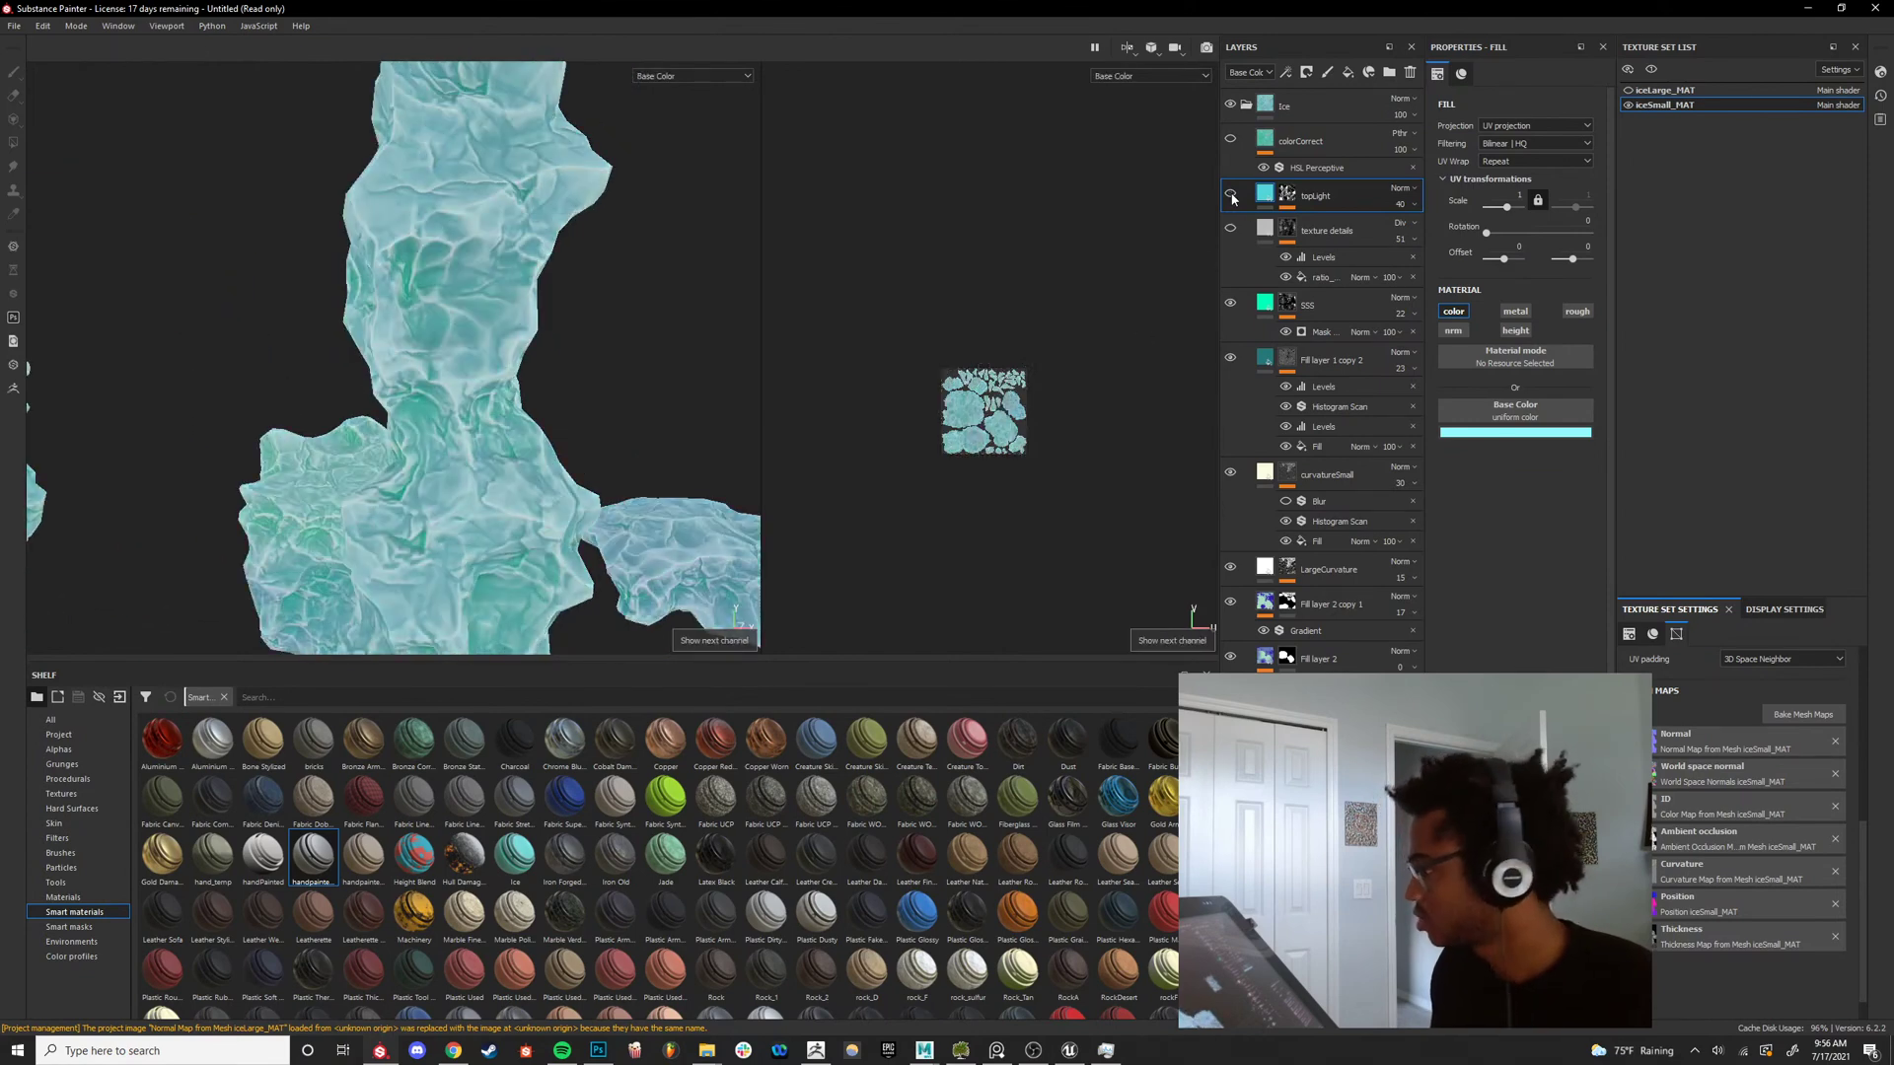
{"action": "left_click", "coordinate": [1230, 195]}
{"action": "left_click", "coordinate": [1231, 196]}
{"action": "left_click", "coordinate": [1231, 196]}
{"action": "left_click_drag", "start_coordinate": [336, 424], "coordinate": [720, 469], "text": "alt"}
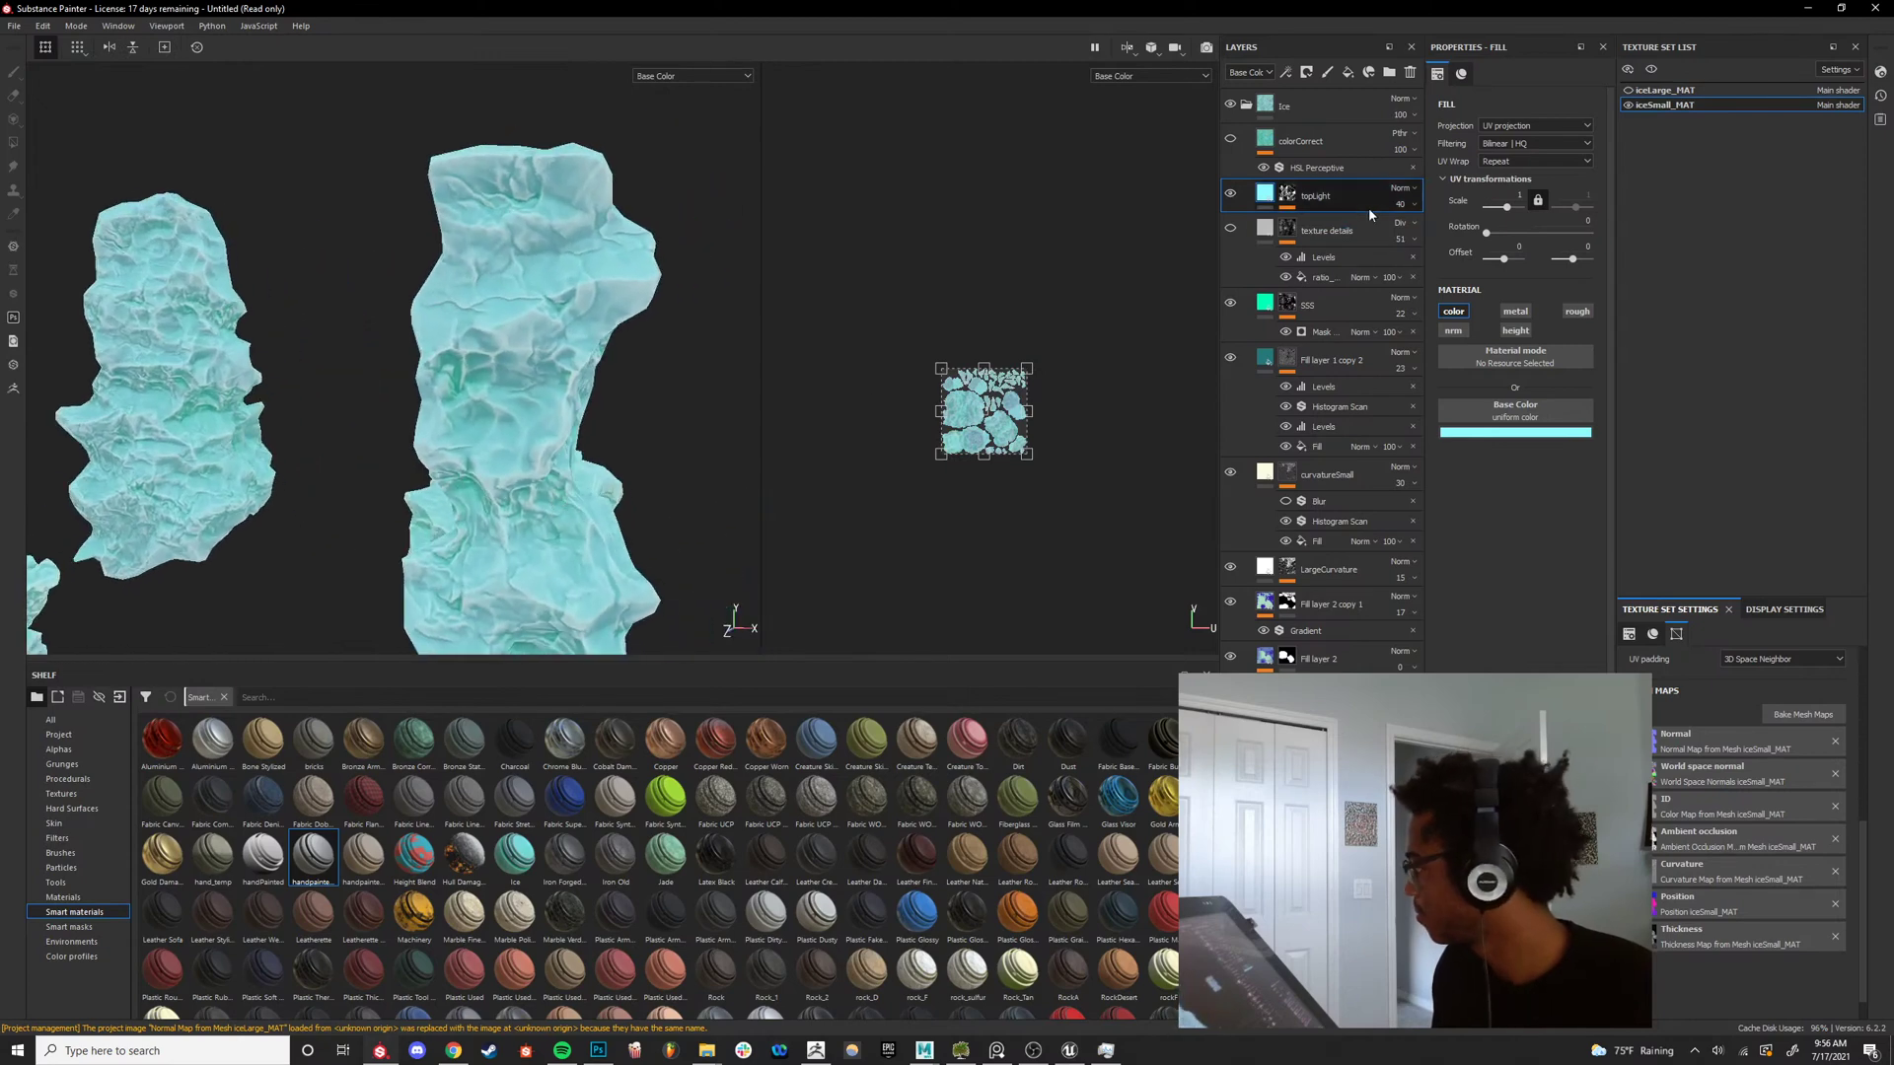
Set the topLight layer's opacity to 23 and compare the ice with the layer hidden and shown.
{"action": "left_click_drag", "start_coordinate": [1417, 230], "coordinate": [1398, 228]}
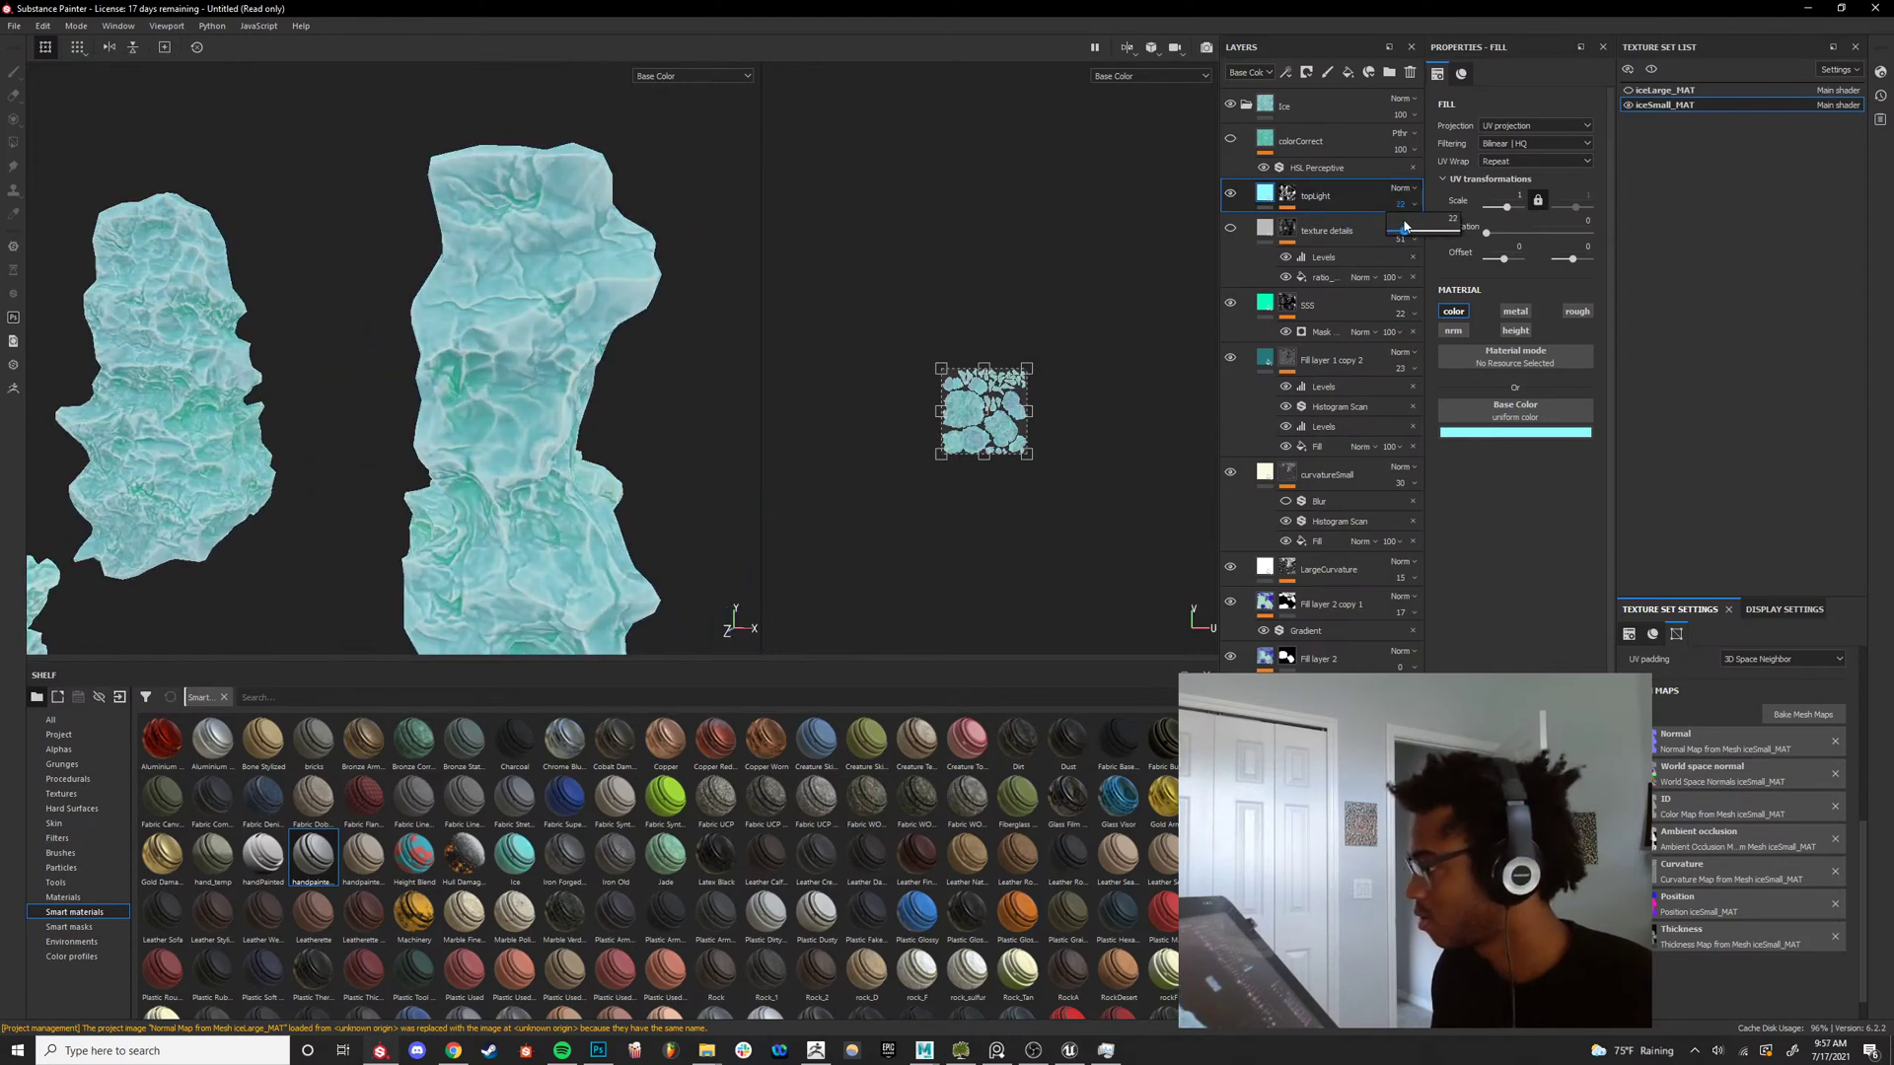
{"action": "left_click_drag", "start_coordinate": [582, 439], "coordinate": [701, 405], "text": "alt"}
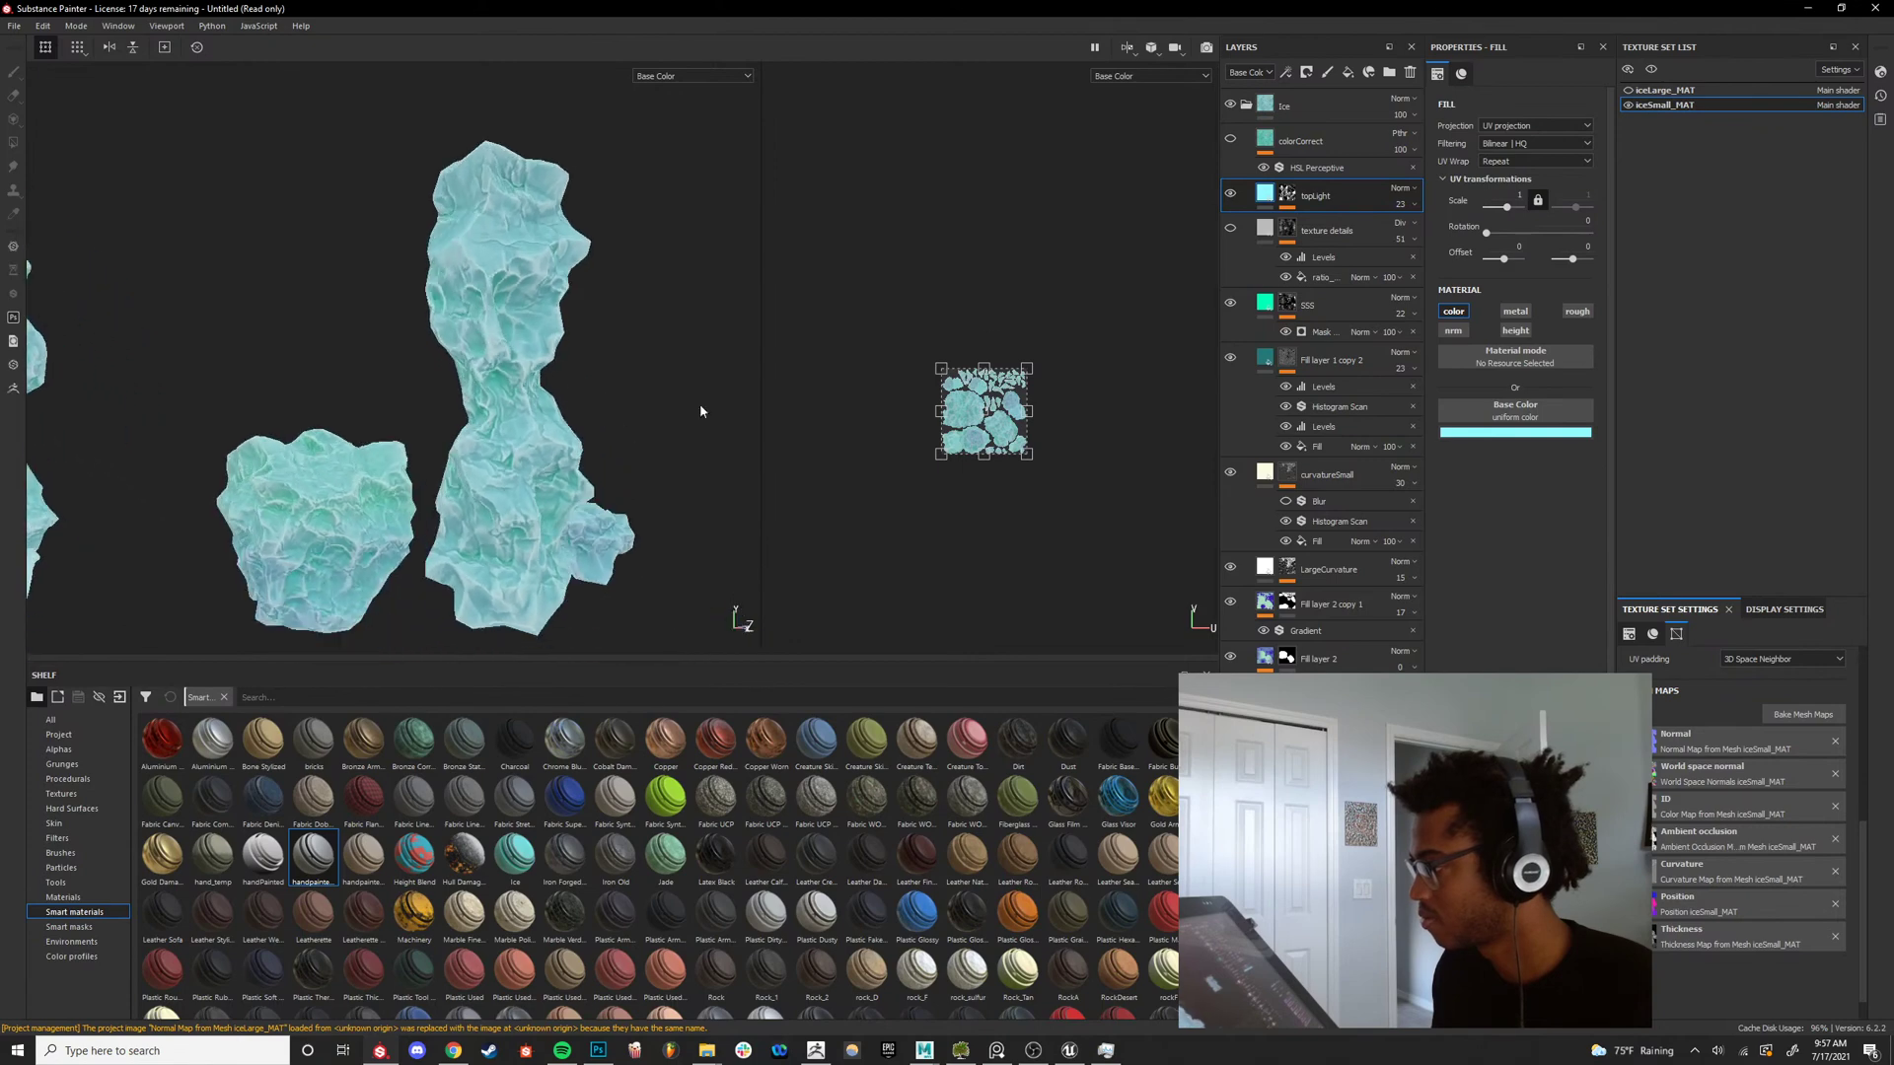
{"action": "left_click", "coordinate": [1231, 195]}
{"action": "left_click", "coordinate": [1231, 196]}
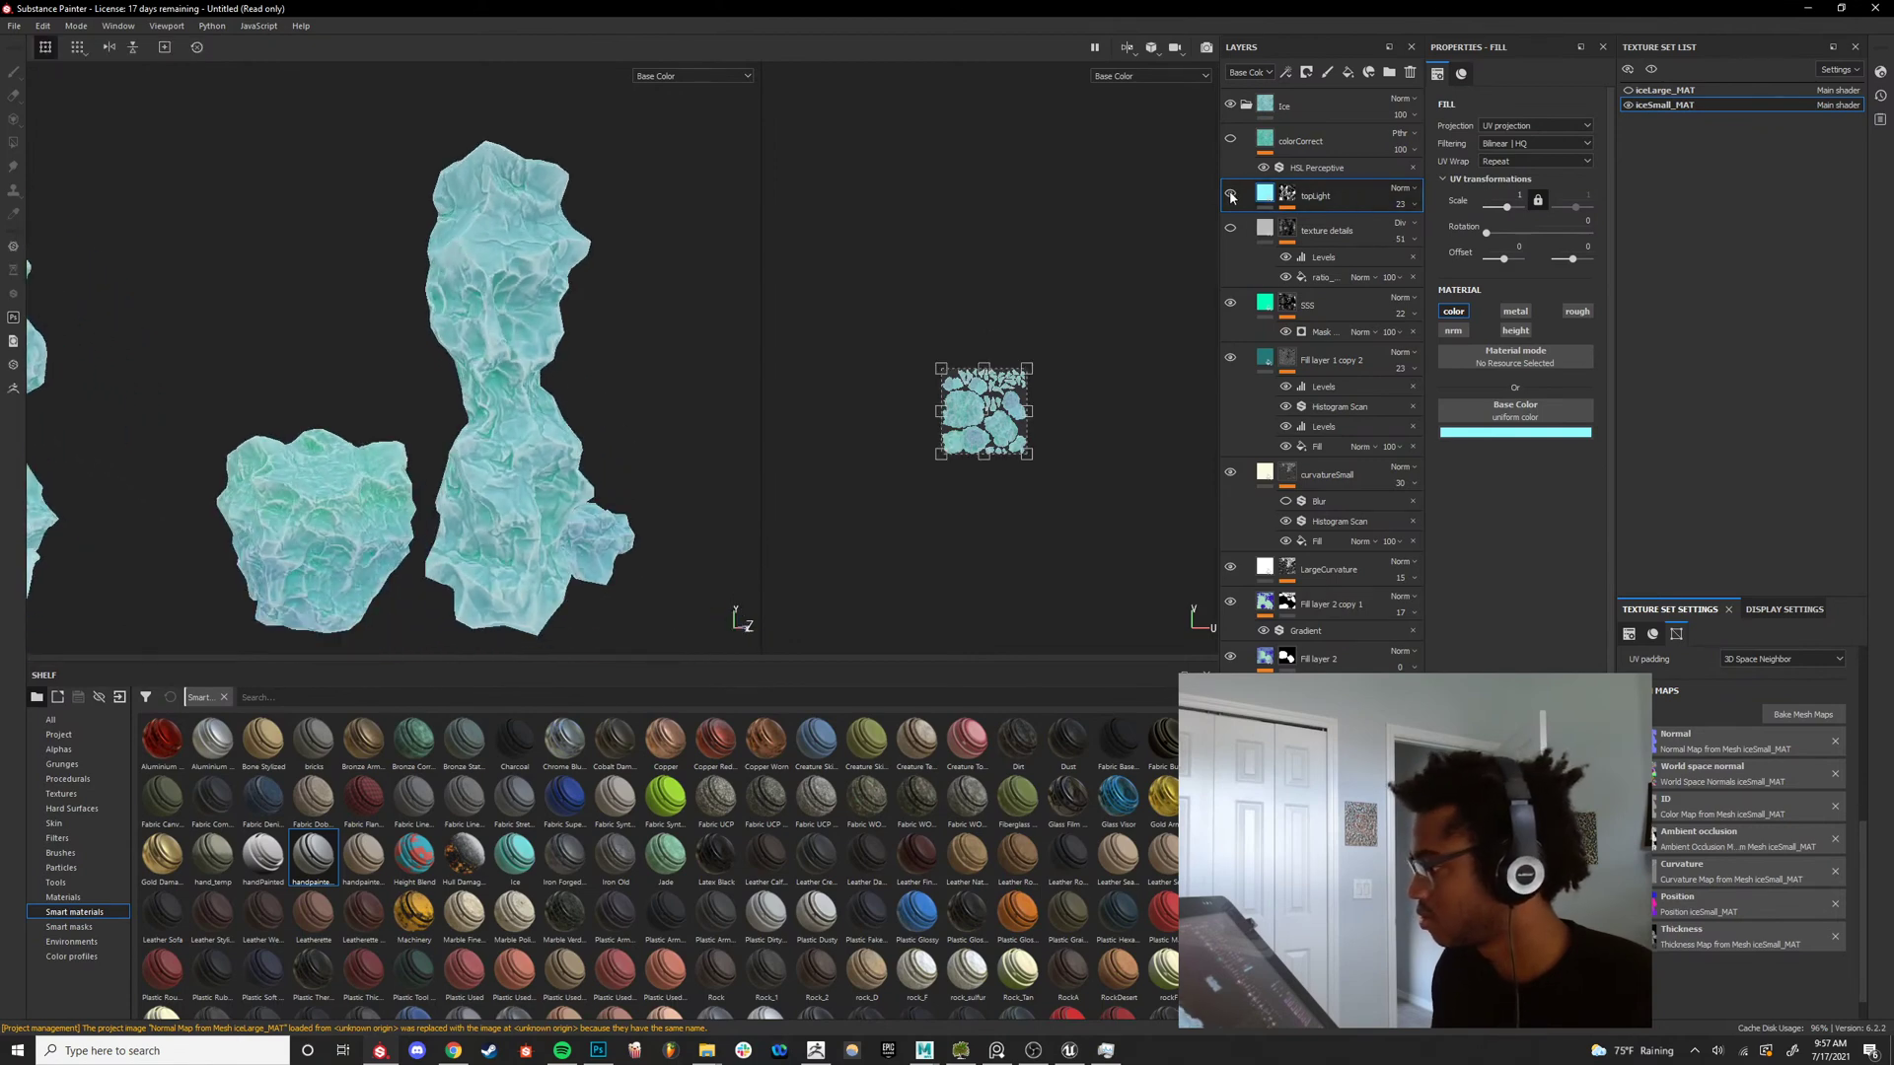
{"action": "left_click", "coordinate": [1230, 197]}
{"action": "left_click", "coordinate": [1230, 195]}
Examine the cyan top lighting on all the ice formations in the Base Color view, close up and from a distance.
{"action": "left_click_drag", "start_coordinate": [695, 410], "coordinate": [513, 526], "text": "alt"}
{"action": "right_click_drag", "start_coordinate": [513, 526], "coordinate": [515, 375], "text": "alt"}
{"action": "left_click_drag", "start_coordinate": [515, 375], "coordinate": [242, 424], "text": "alt"}
{"action": "right_click_drag", "start_coordinate": [242, 424], "coordinate": [454, 424], "text": "alt"}
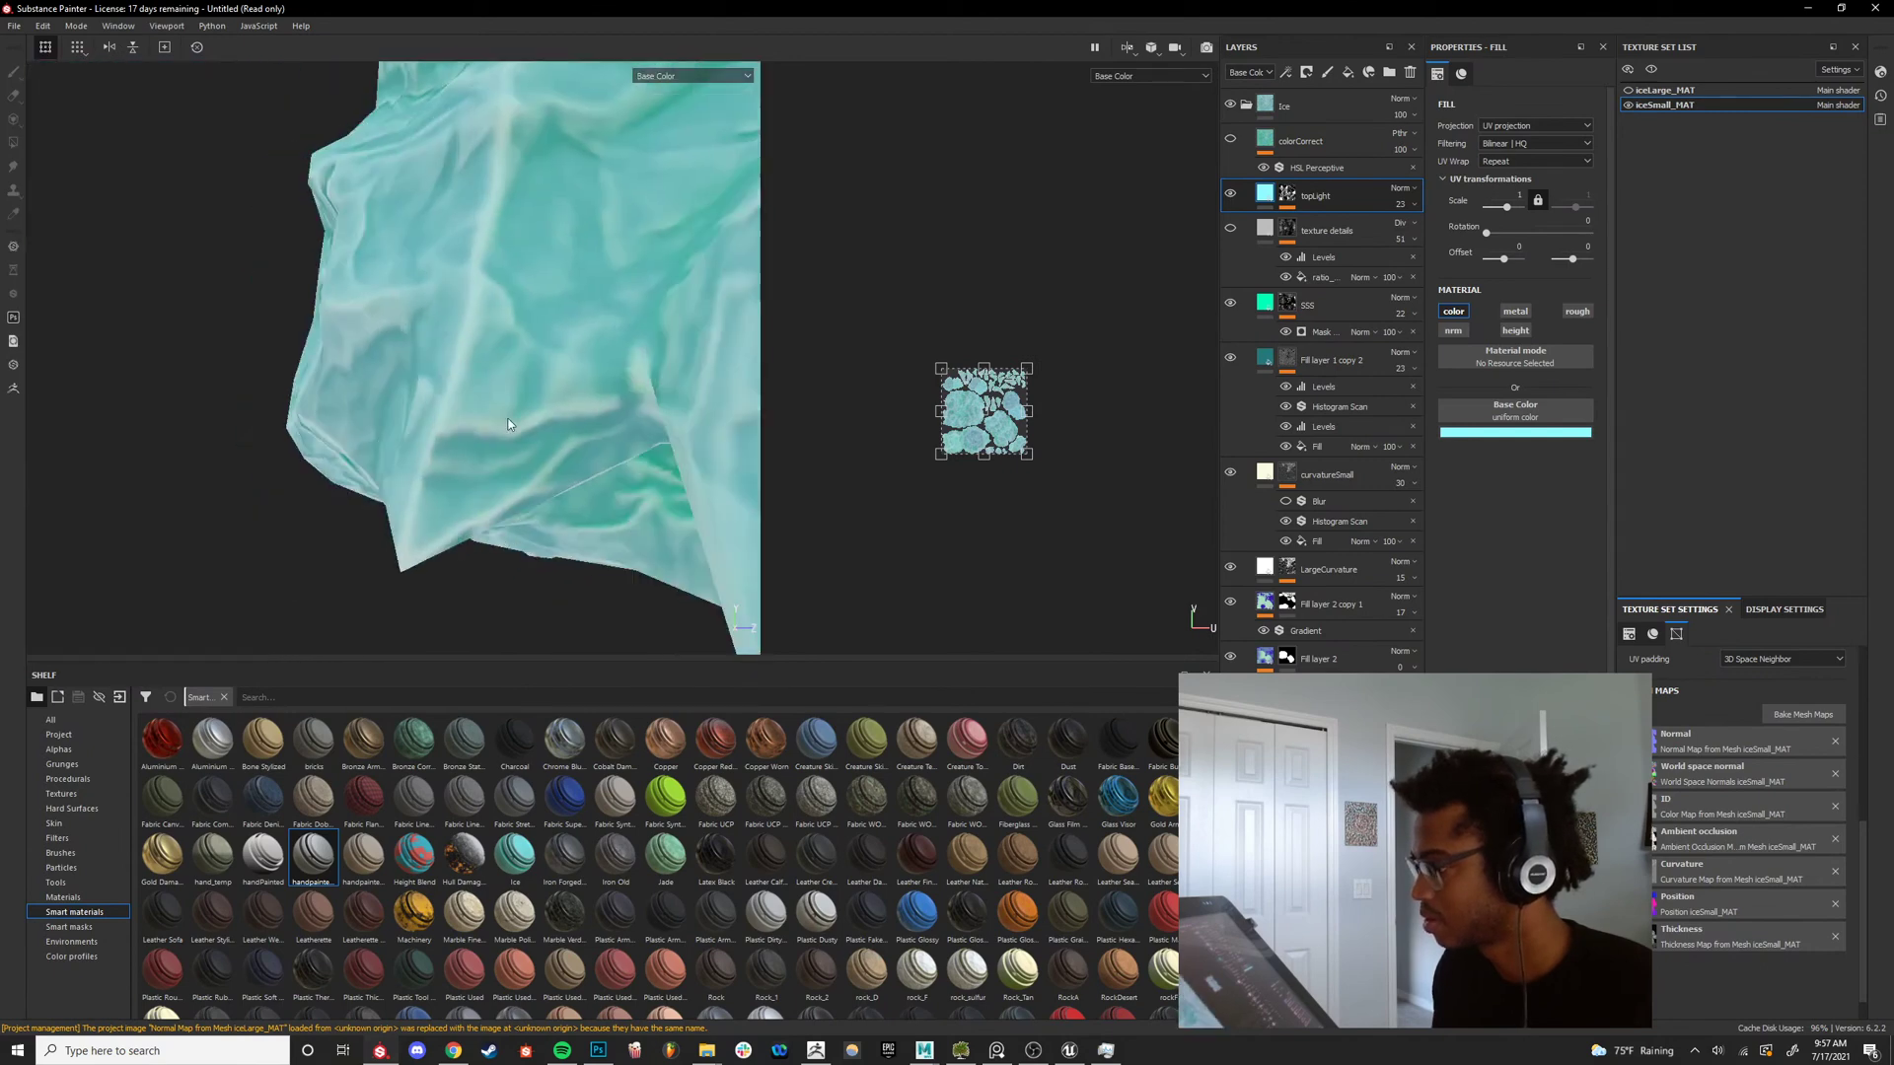
{"action": "left_click_drag", "start_coordinate": [454, 424], "coordinate": [681, 431], "text": "alt"}
{"action": "key", "text": "f"}
{"action": "left_click_drag", "start_coordinate": [322, 416], "coordinate": [483, 473], "text": "alt"}
{"action": "right_click_drag", "start_coordinate": [482, 474], "coordinate": [440, 436], "text": "alt"}
{"action": "left_click_drag", "start_coordinate": [440, 436], "coordinate": [461, 469], "text": "alt"}
{"action": "middle_click_drag", "start_coordinate": [461, 469], "coordinate": [509, 420], "text": "alt"}
{"action": "right_click_drag", "start_coordinate": [509, 421], "coordinate": [458, 392], "text": "alt"}
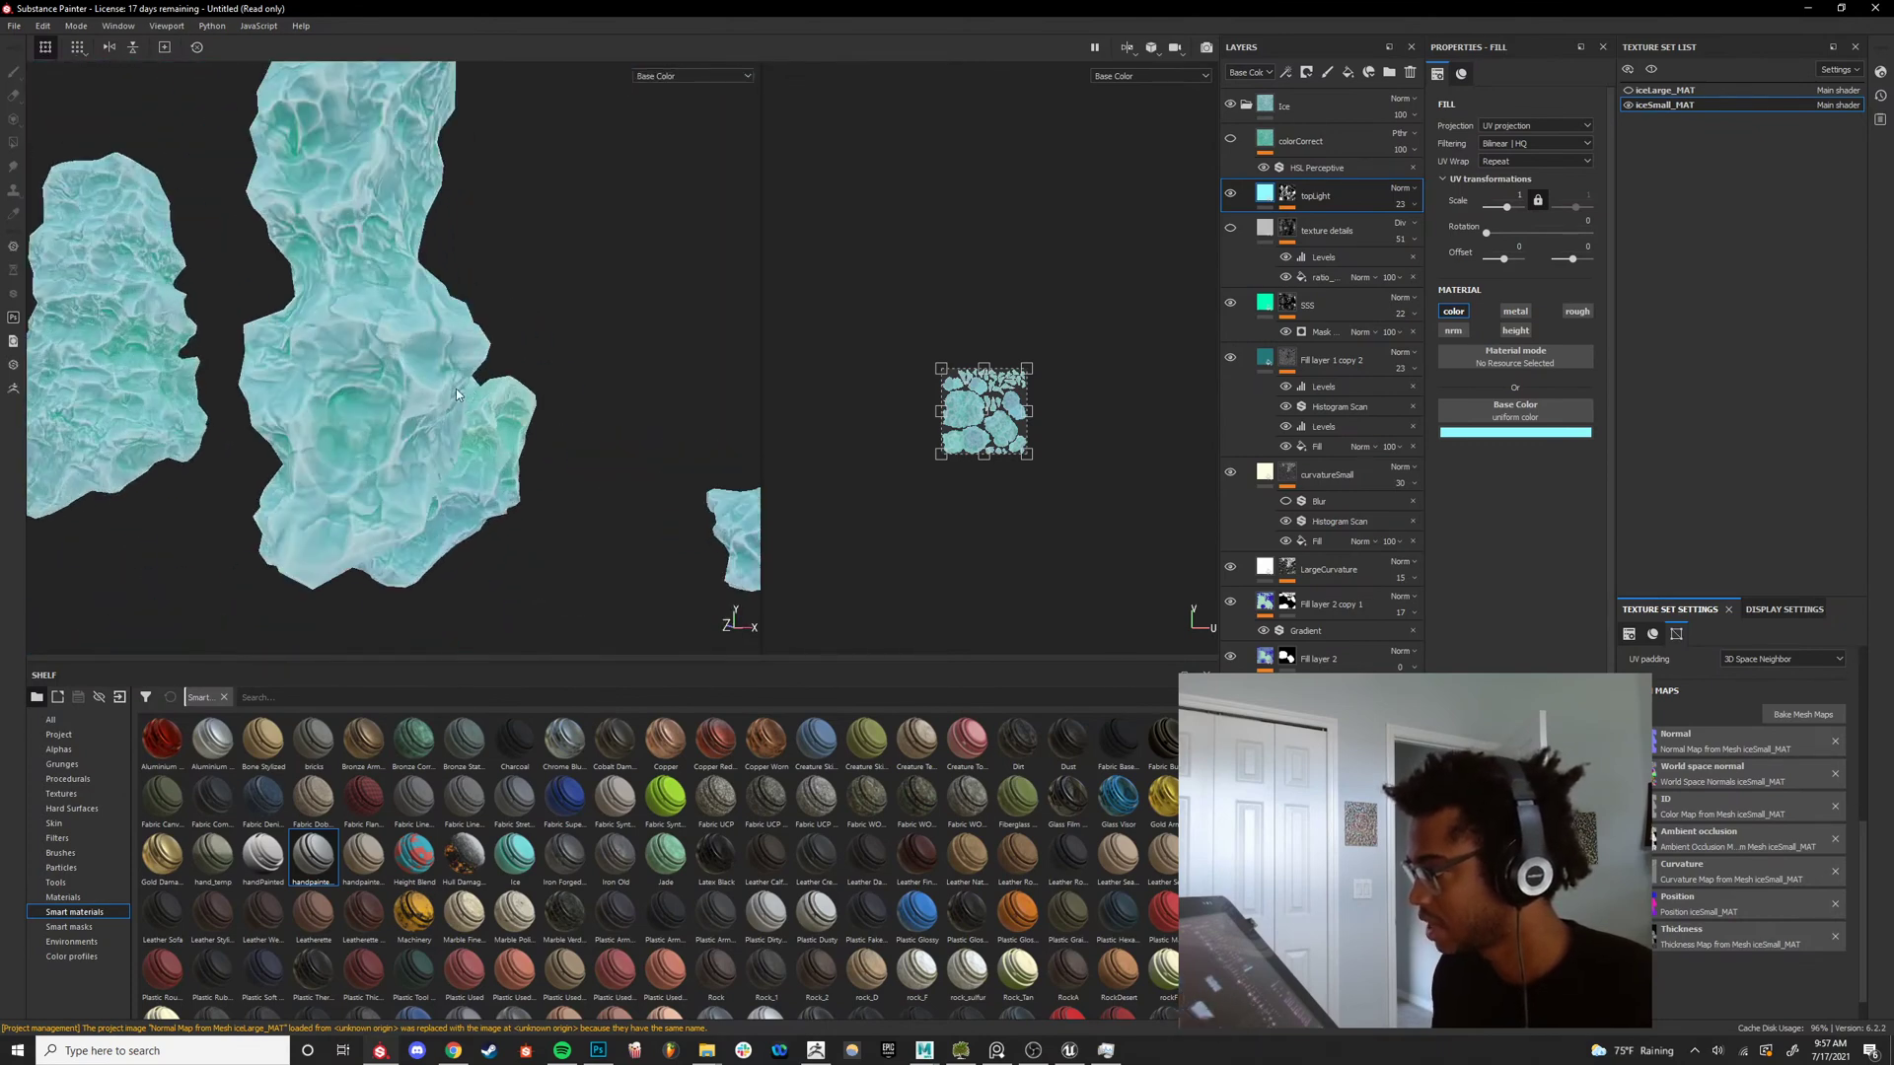
{"action": "left_click_drag", "start_coordinate": [458, 393], "coordinate": [419, 435], "text": "alt"}
{"action": "right_click_drag", "start_coordinate": [418, 435], "coordinate": [503, 473], "text": "alt"}
{"action": "left_click_drag", "start_coordinate": [503, 473], "coordinate": [416, 441], "text": "alt"}
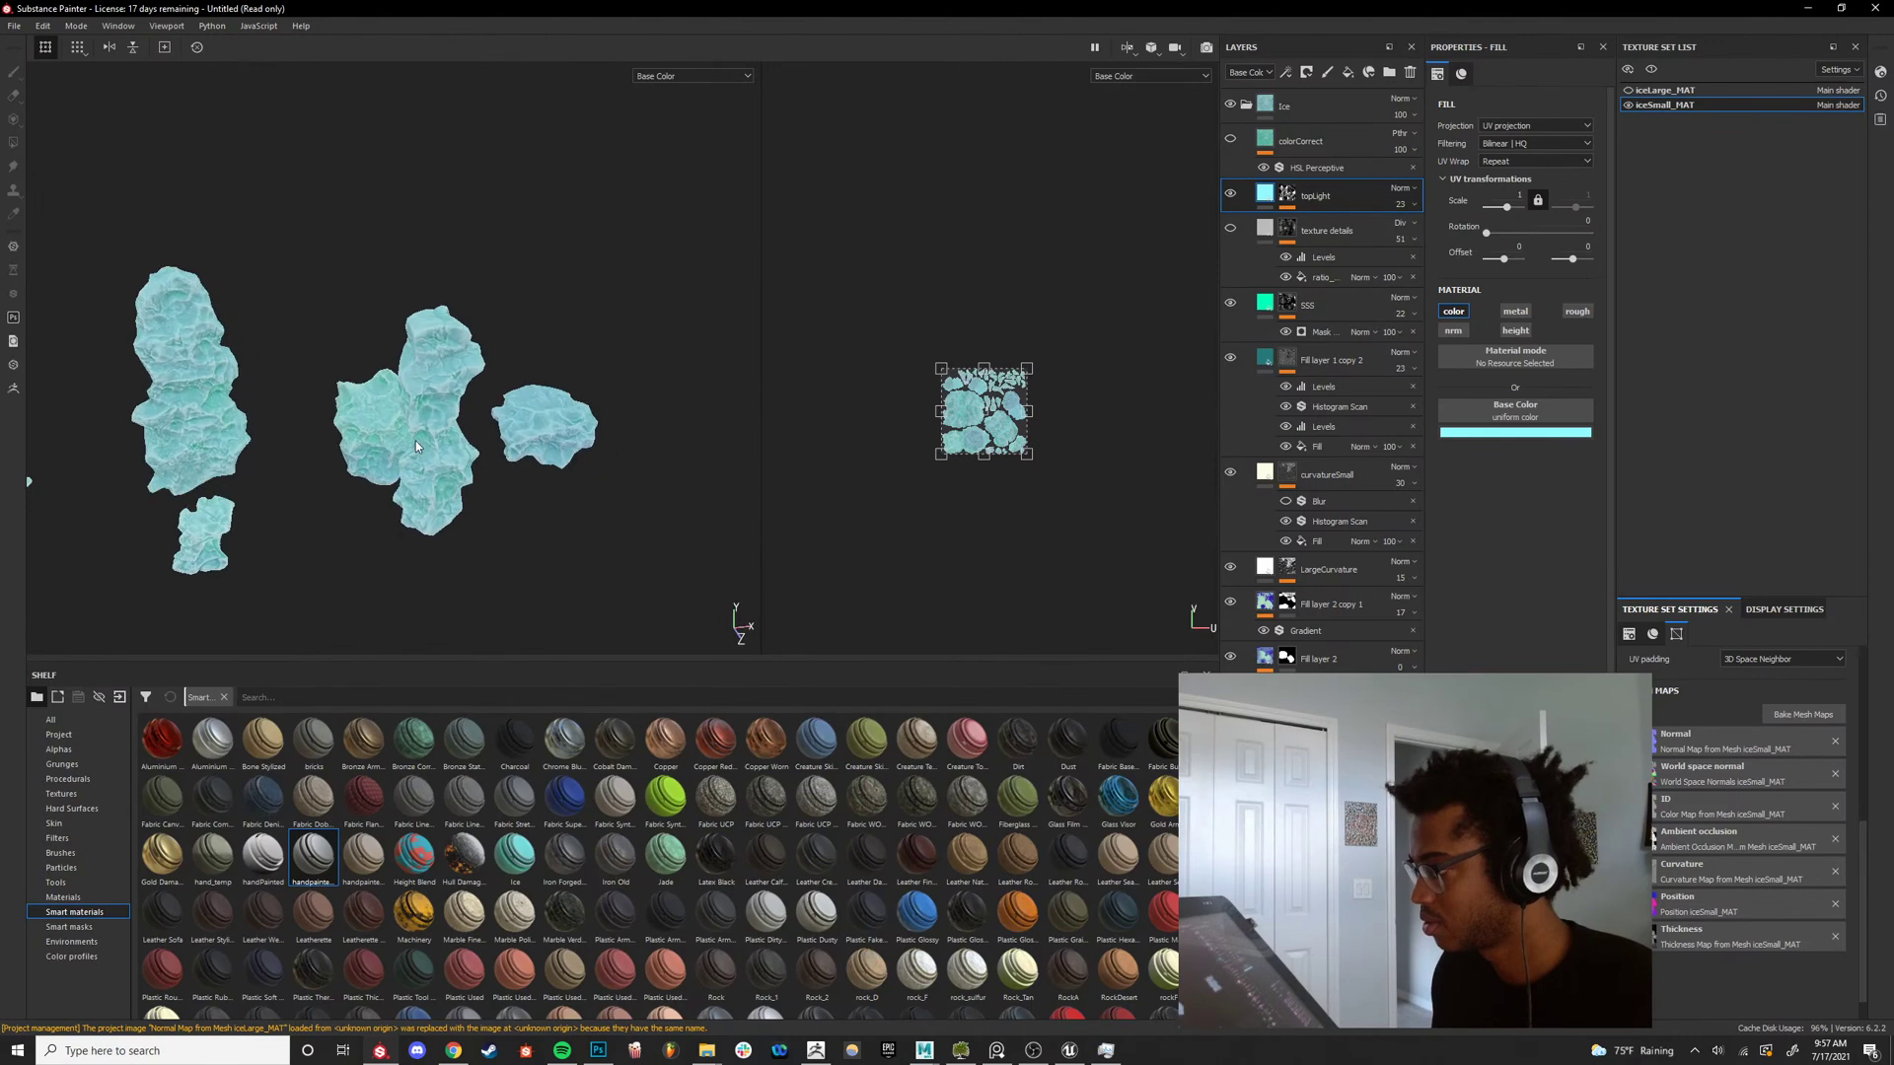
{"action": "right_click_drag", "start_coordinate": [416, 441], "coordinate": [483, 439], "text": "alt"}
{"action": "mouse_move", "coordinate": [483, 439]}
{"action": "left_mouse_down", "text": "alt"}
{"action": "mouse_move", "coordinate": [510, 437]}
{"action": "mouse_move", "coordinate": [446, 424]}
{"action": "mouse_move", "coordinate": [497, 448]}
{"action": "left_mouse_up", "text": "alt"}
{"action": "right_click_drag", "start_coordinate": [497, 448], "coordinate": [434, 442], "text": "alt"}
{"action": "left_click_drag", "start_coordinate": [434, 442], "coordinate": [463, 433], "text": "alt"}
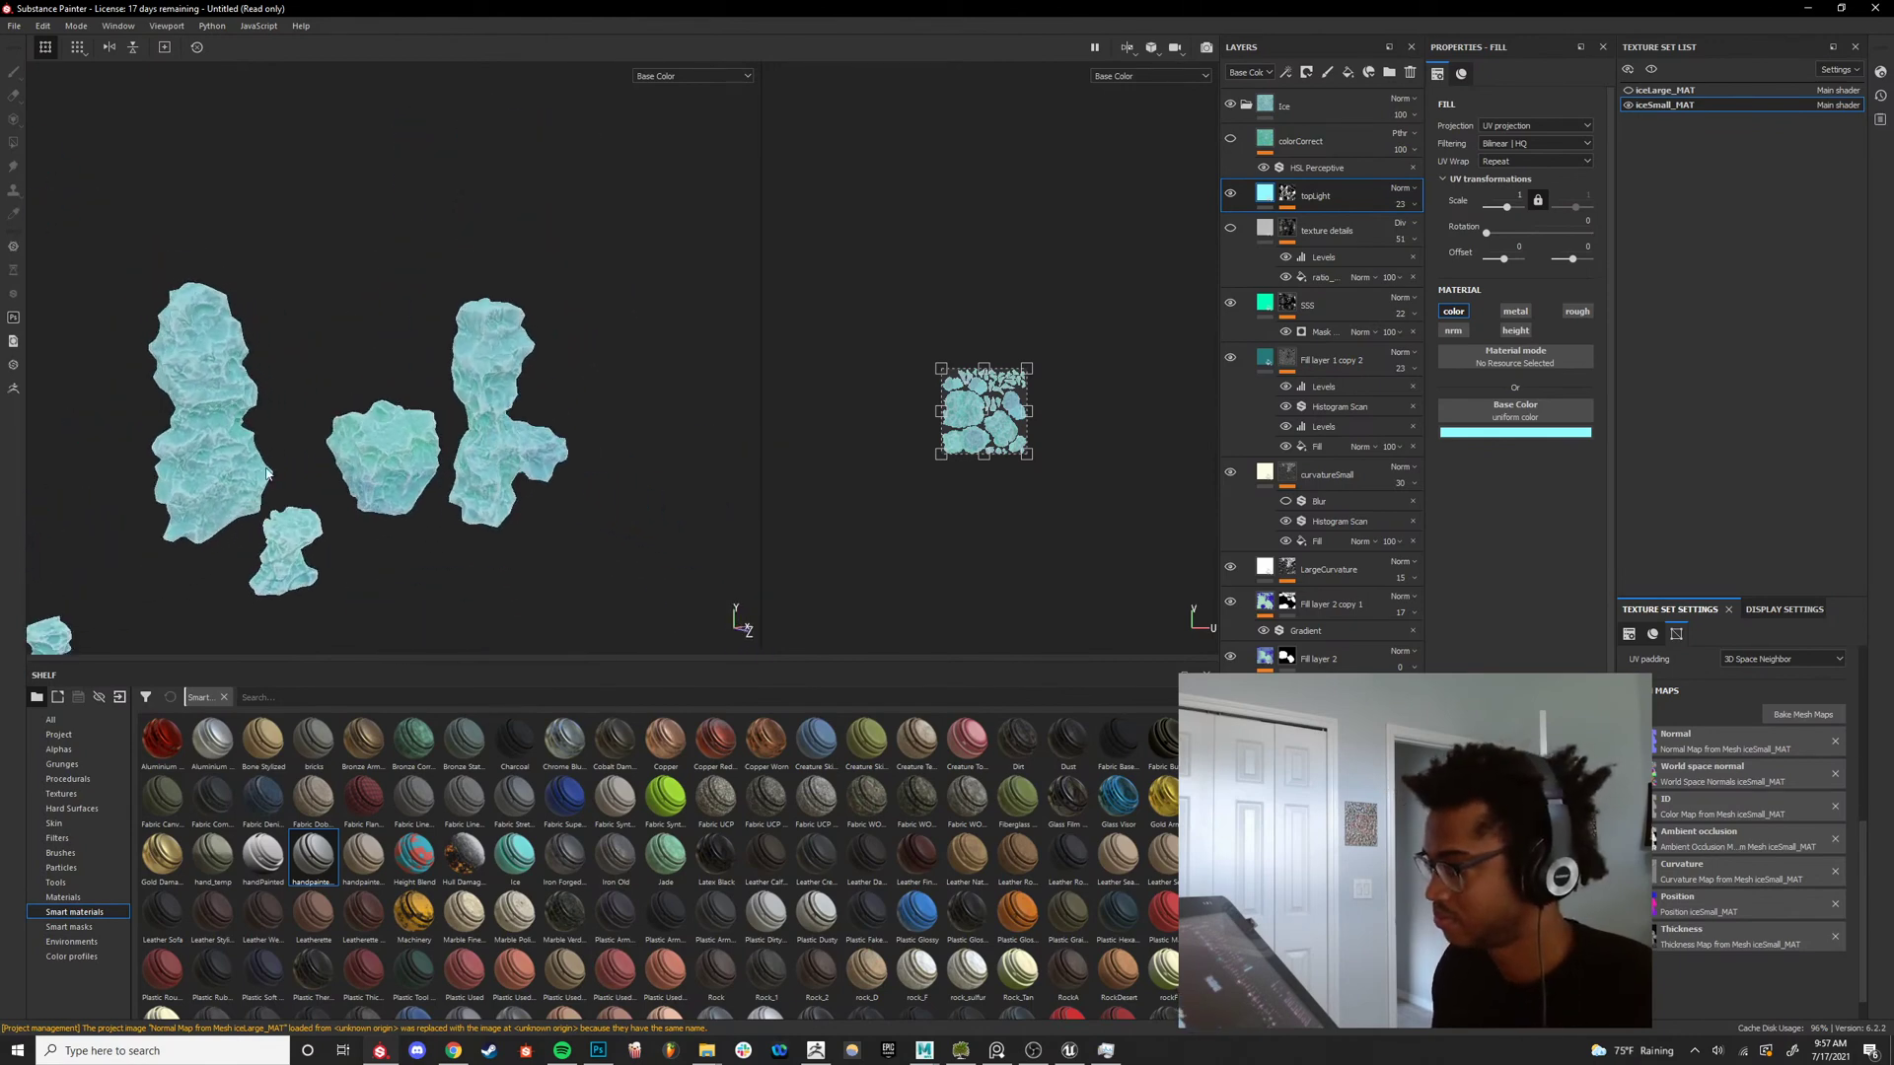
Inspect the ice formations in the Material view under rotated environment lighting.
{"action": "right_click_drag", "start_coordinate": [464, 433], "coordinate": [424, 367], "text": "alt"}
{"action": "key", "text": "m"}
{"action": "left_click_drag", "start_coordinate": [424, 367], "coordinate": [330, 453], "text": "alt"}
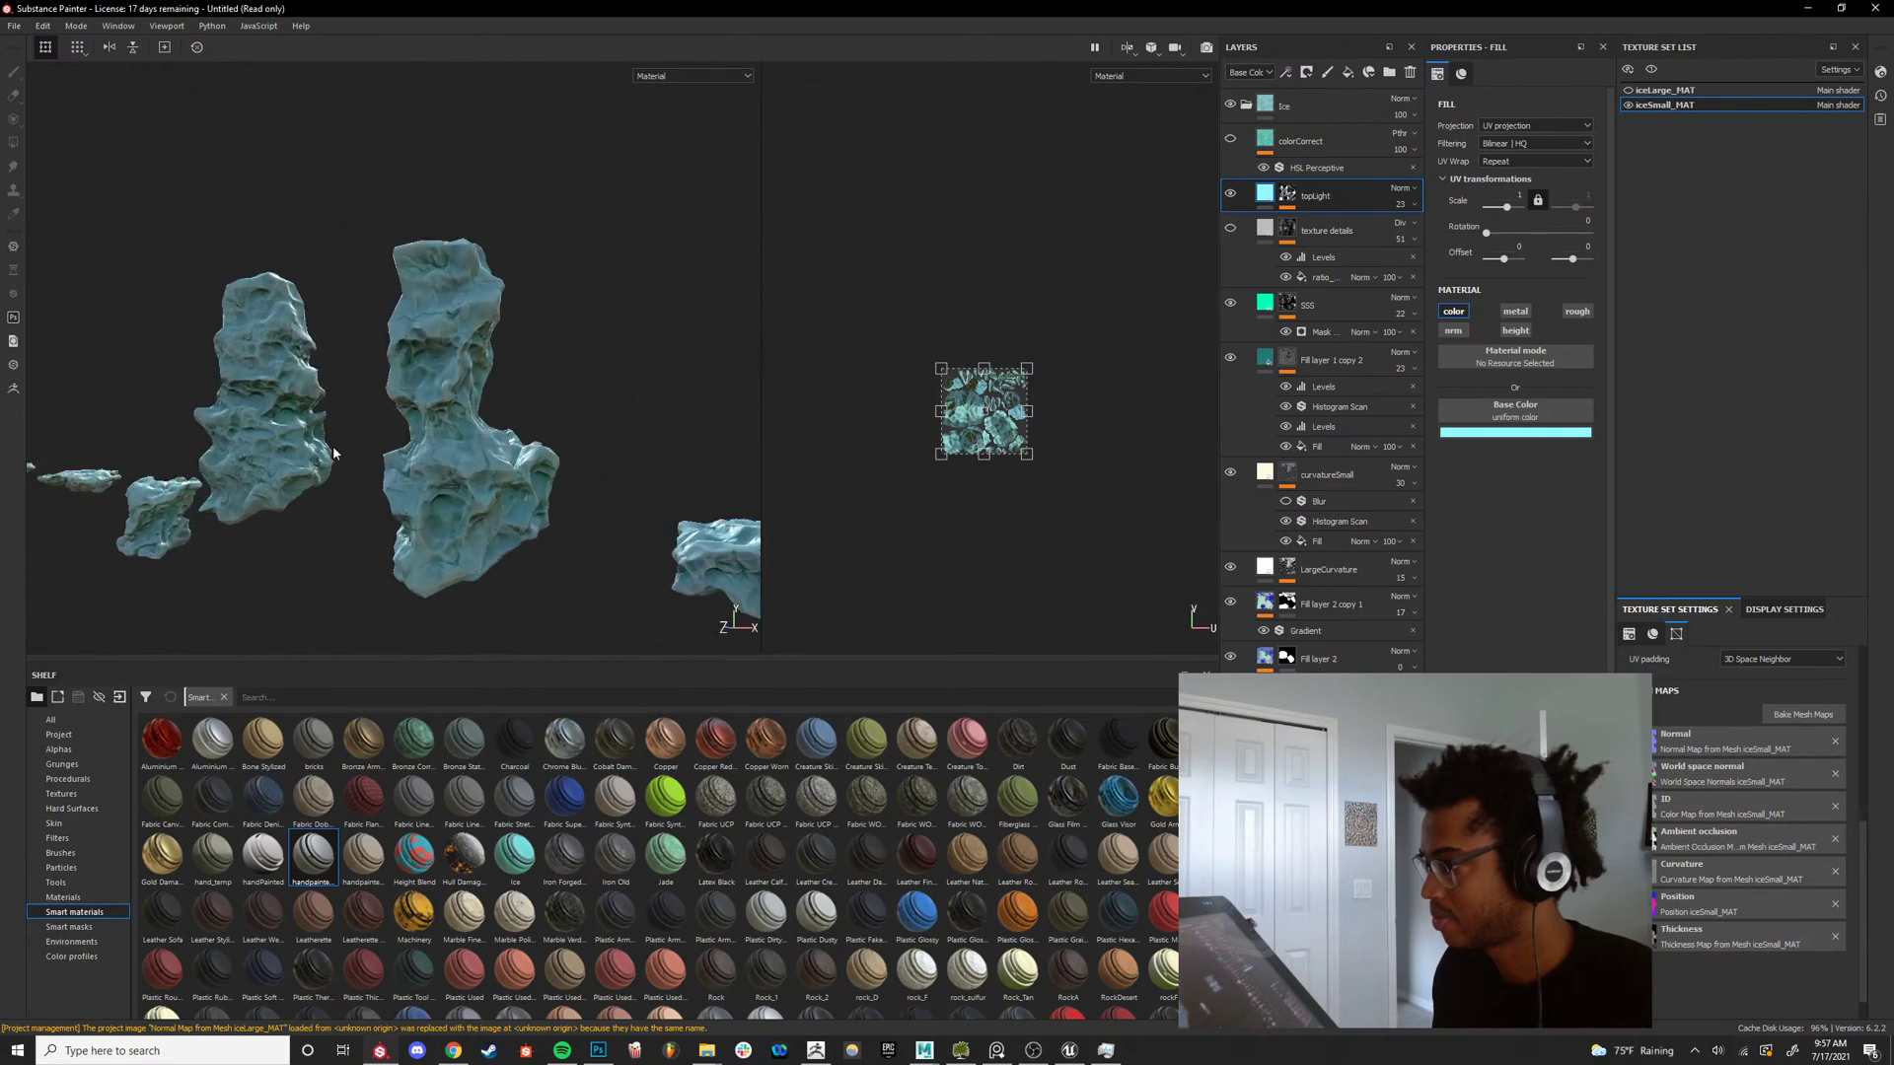
{"action": "right_click_drag", "start_coordinate": [329, 453], "coordinate": [429, 420], "text": "alt"}
{"action": "left_click_drag", "start_coordinate": [429, 416], "coordinate": [494, 392], "text": "alt"}
{"action": "right_click_drag", "start_coordinate": [493, 393], "coordinate": [588, 427], "text": "shift"}
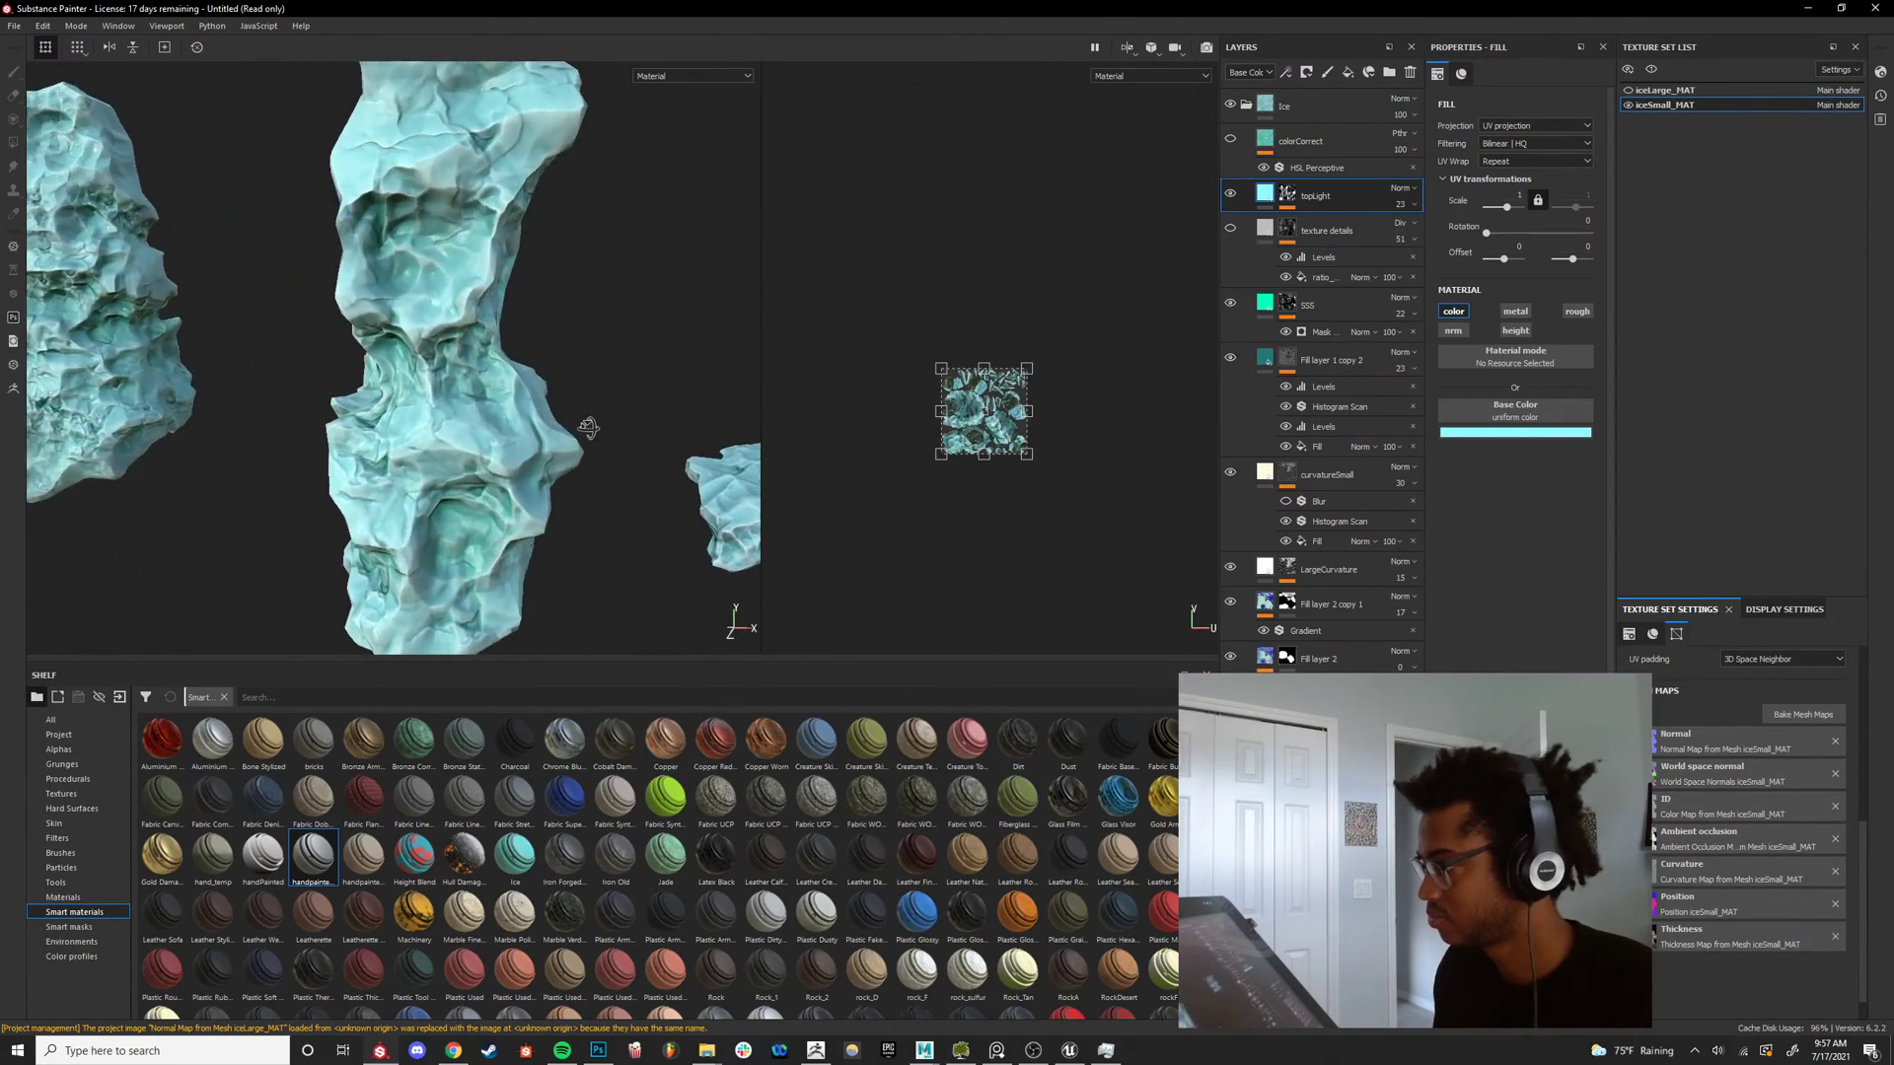
Move the topLight layer directly beneath texture details and compare the ice with the colorCorrect layer on and off.
{"action": "left_click_drag", "start_coordinate": [588, 427], "coordinate": [448, 448], "text": "alt"}
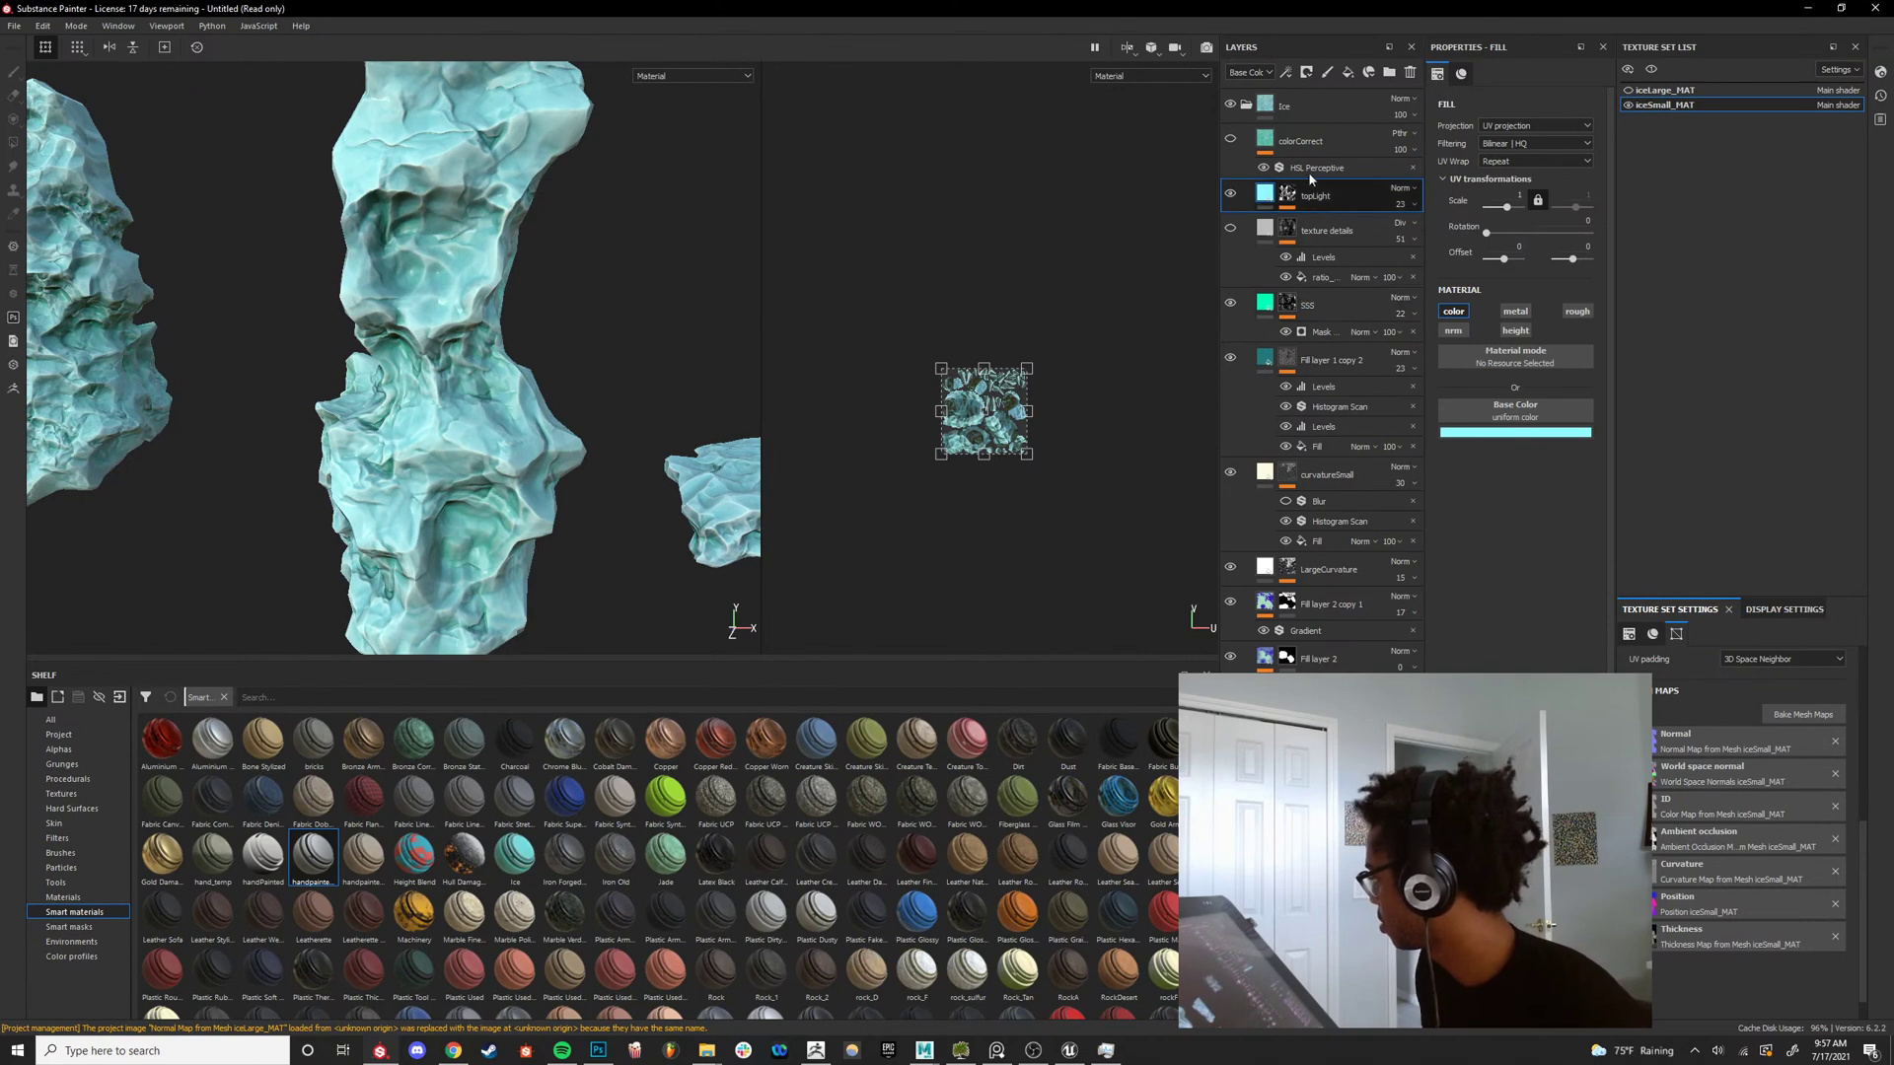
{"action": "left_click_drag", "start_coordinate": [1312, 193], "coordinate": [1319, 287]}
{"action": "left_click", "coordinate": [1312, 196]}
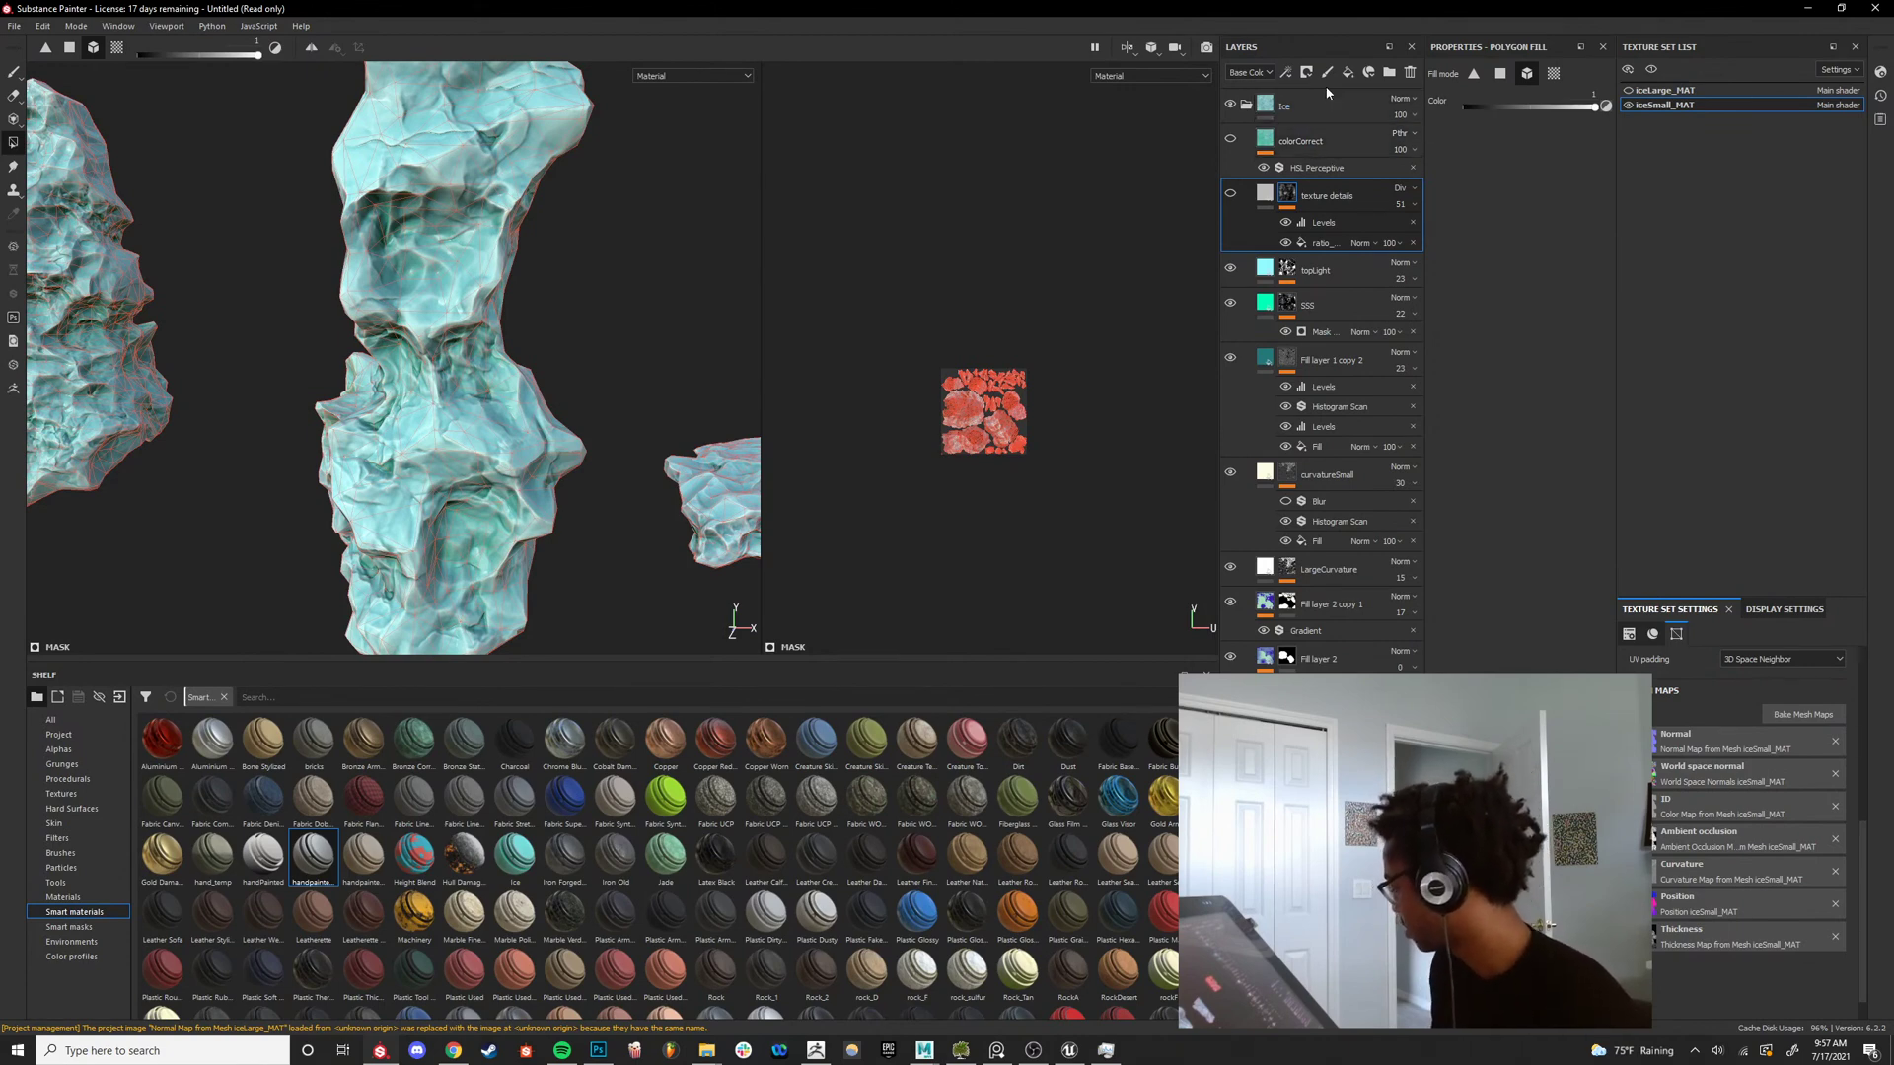
{"action": "left_click", "coordinate": [1232, 143]}
{"action": "left_click", "coordinate": [1232, 143]}
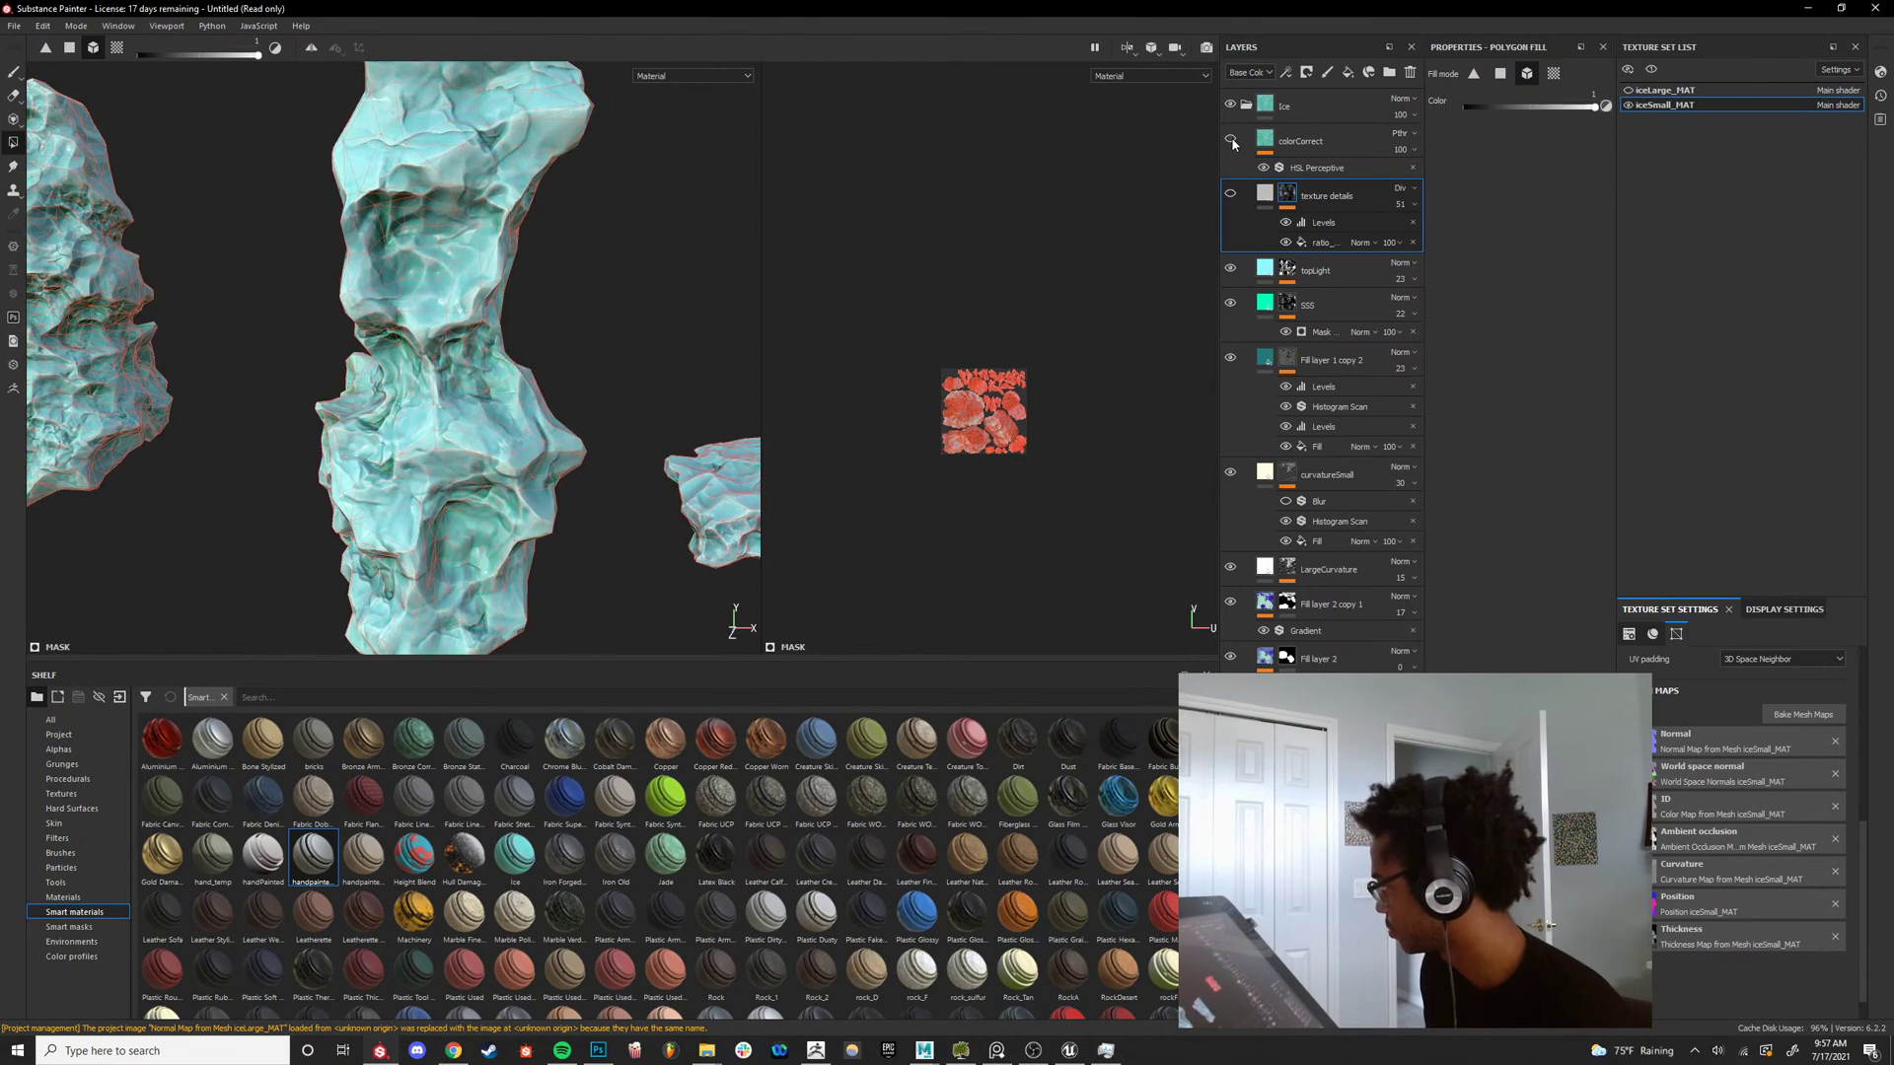
{"action": "left_click", "coordinate": [1232, 143]}
{"action": "left_click", "coordinate": [1232, 143]}
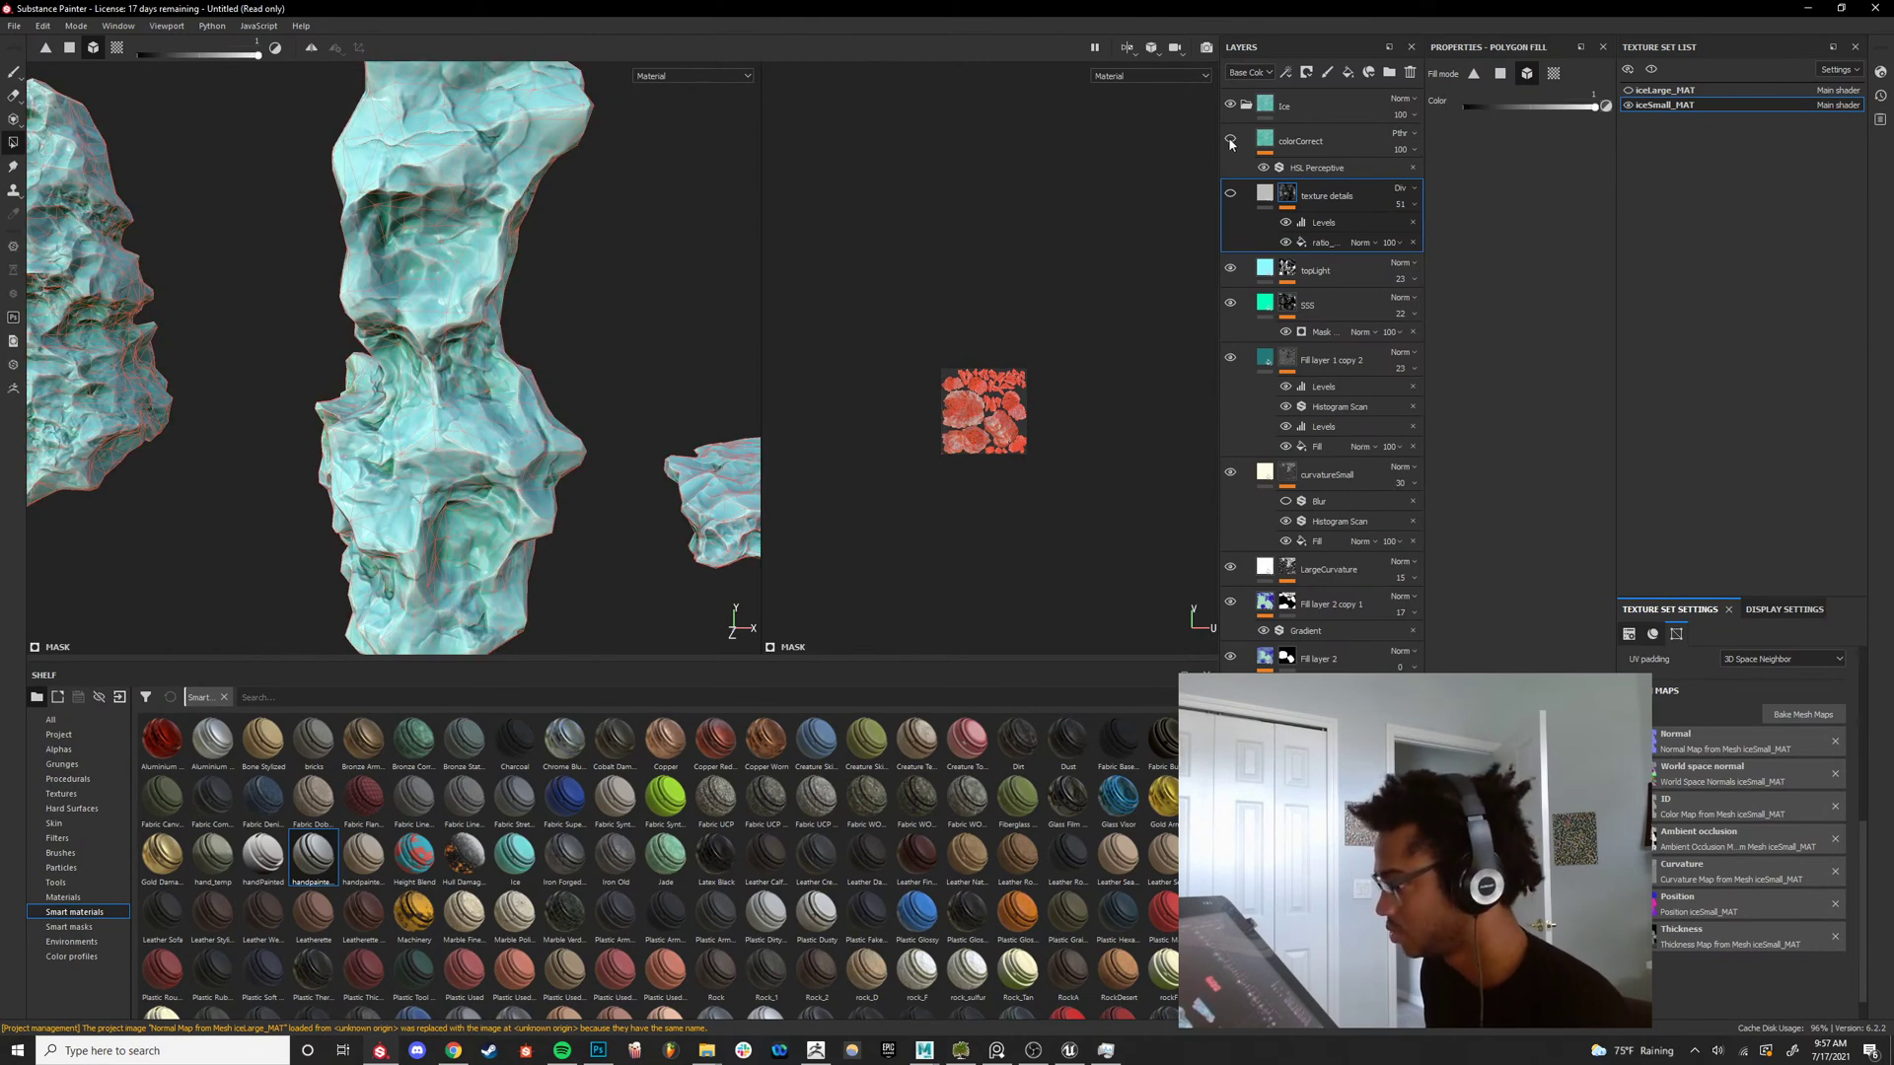
Delete the hidden colorCorrect and texture details layers and the empty Layer 1.
{"action": "key", "text": "Delete"}
{"action": "left_click", "coordinate": [1322, 142]}
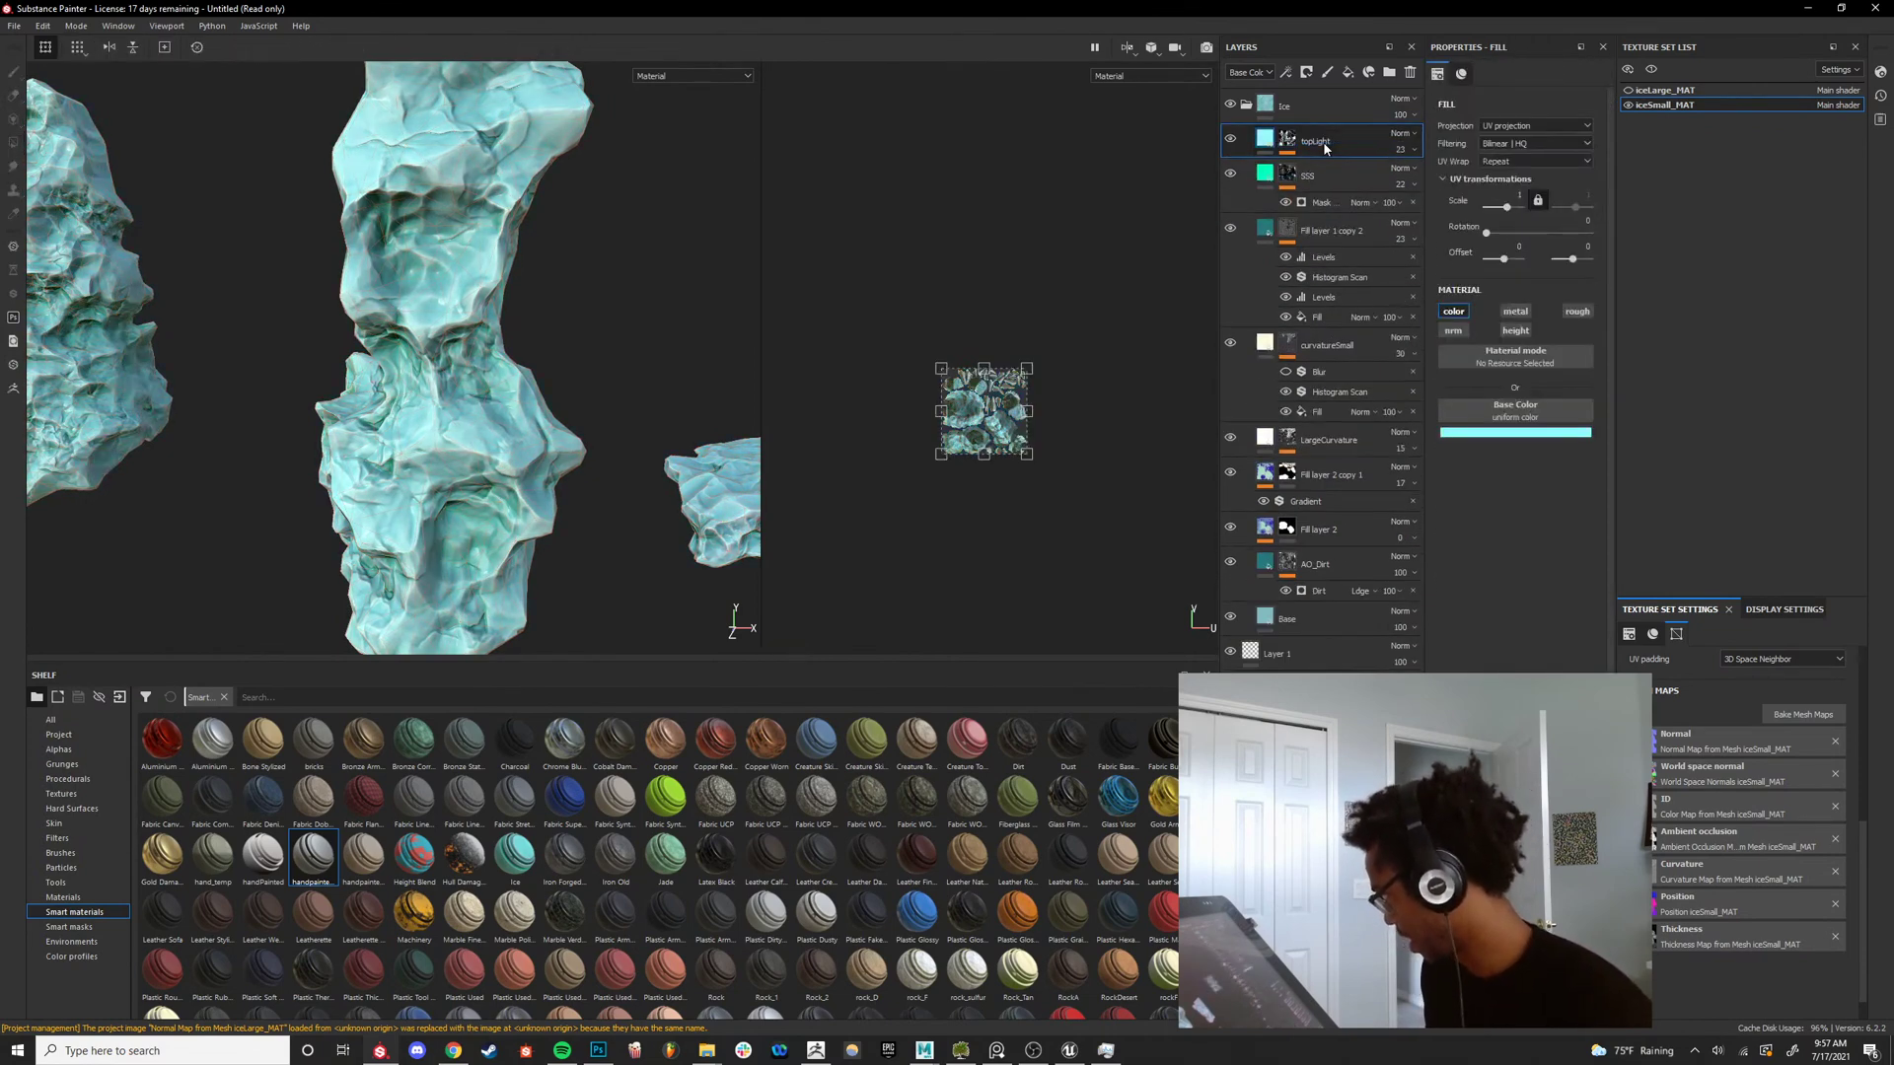
{"action": "left_click", "coordinate": [1333, 642]}
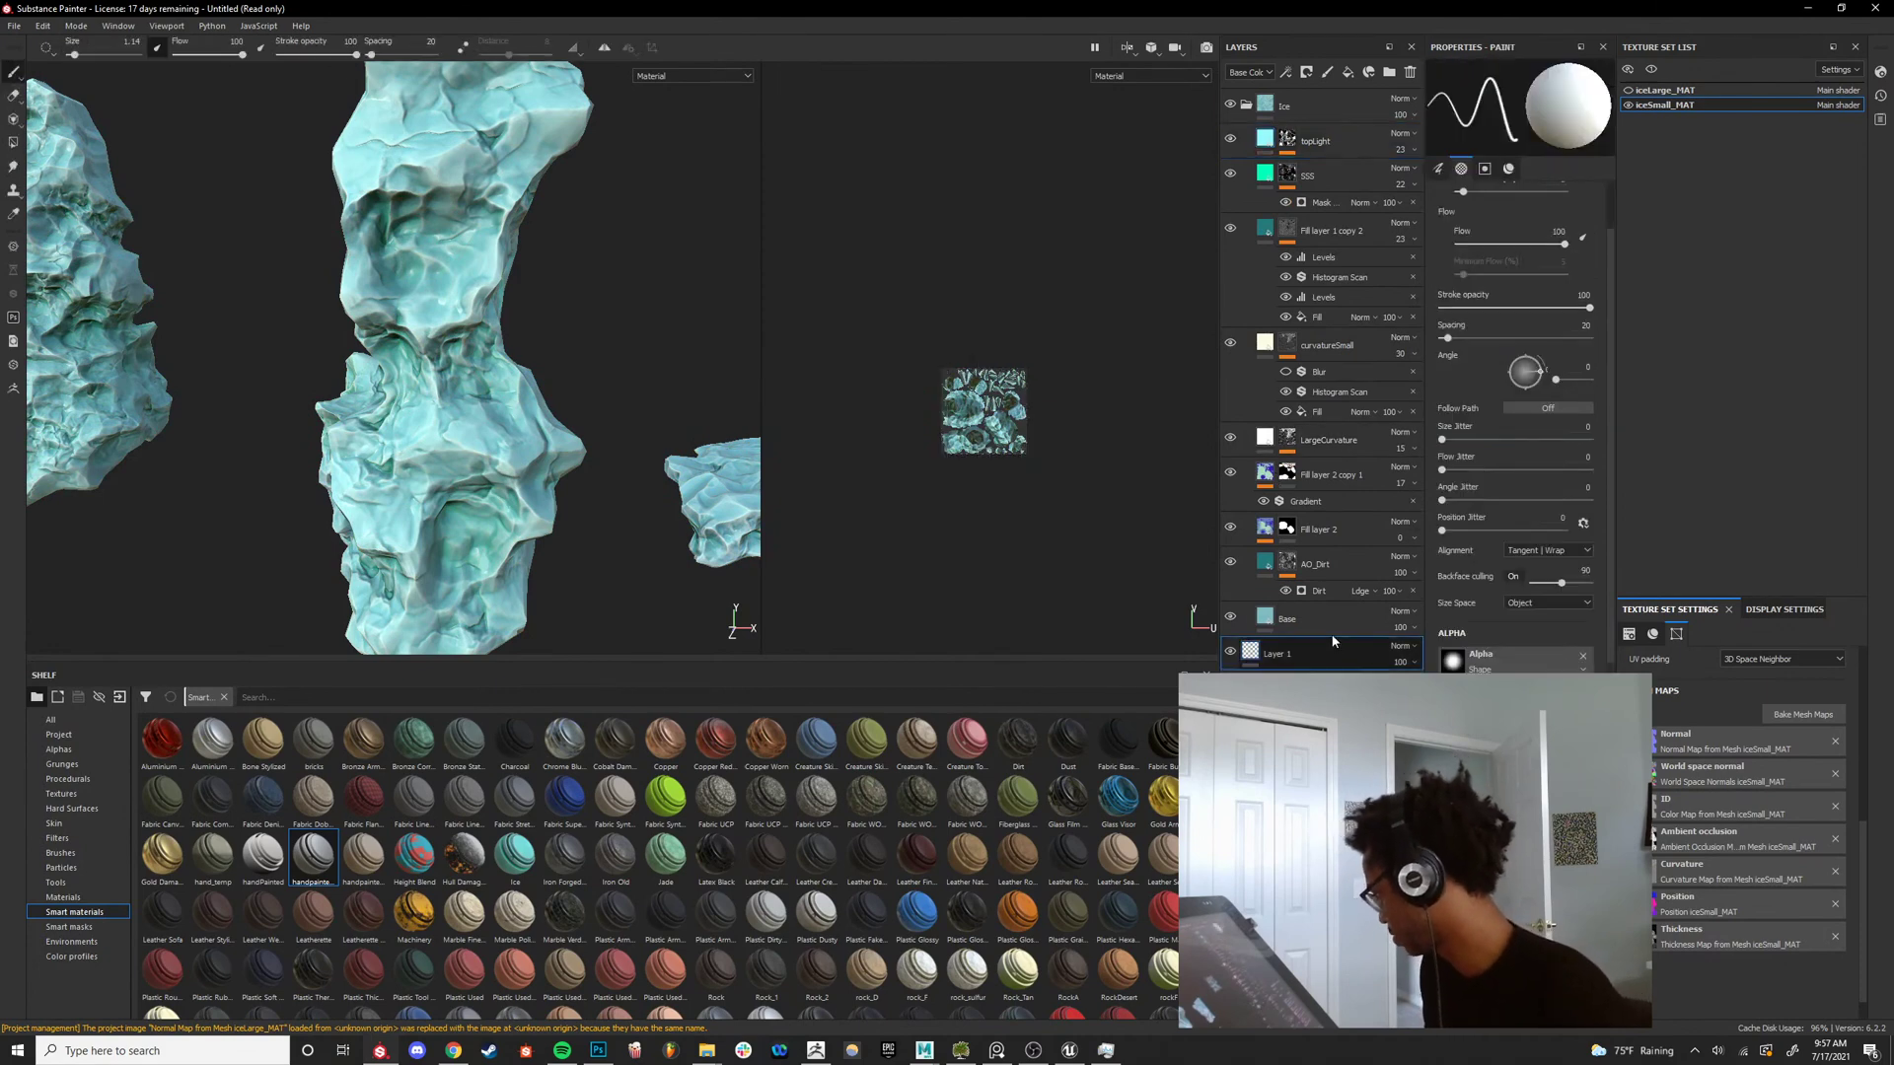
{"action": "key", "text": "Delete"}
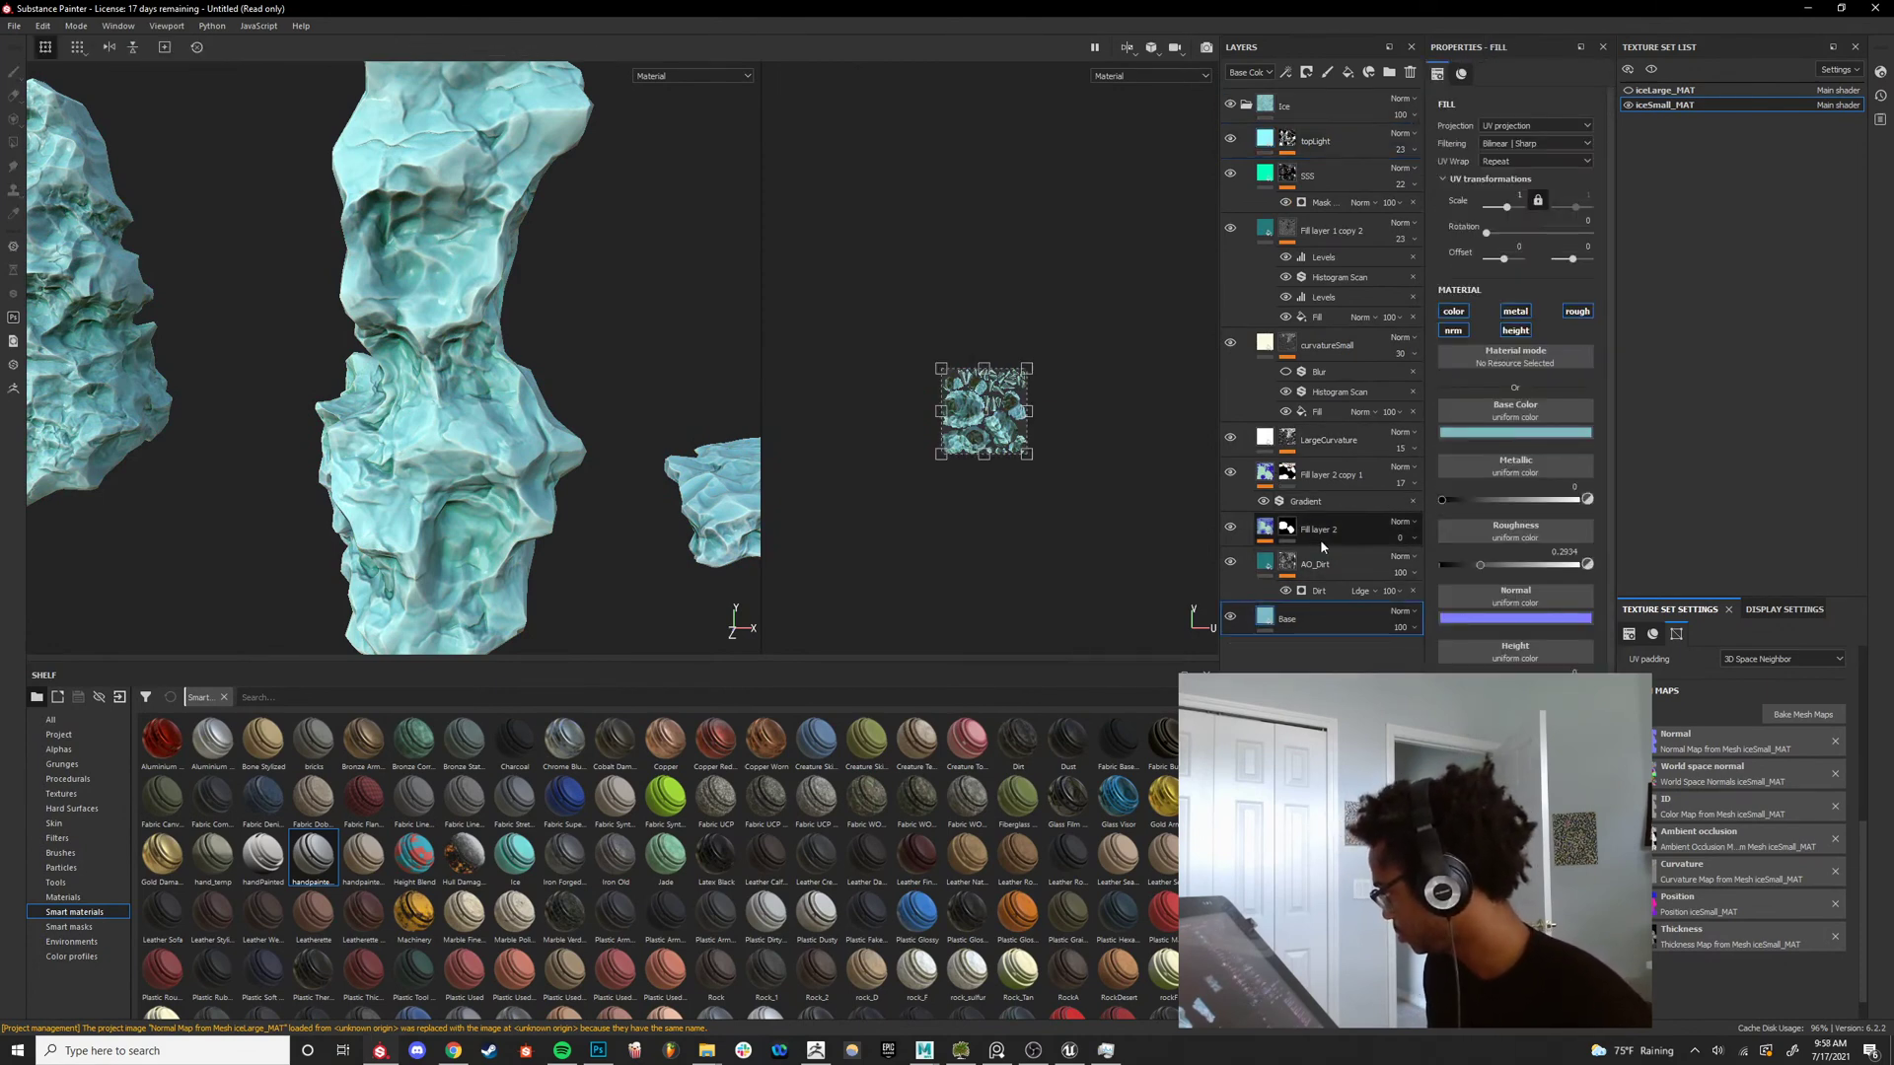
Rename Fill layer 1 copy 2 as AO_small.
{"action": "left_click", "coordinate": [1270, 240]}
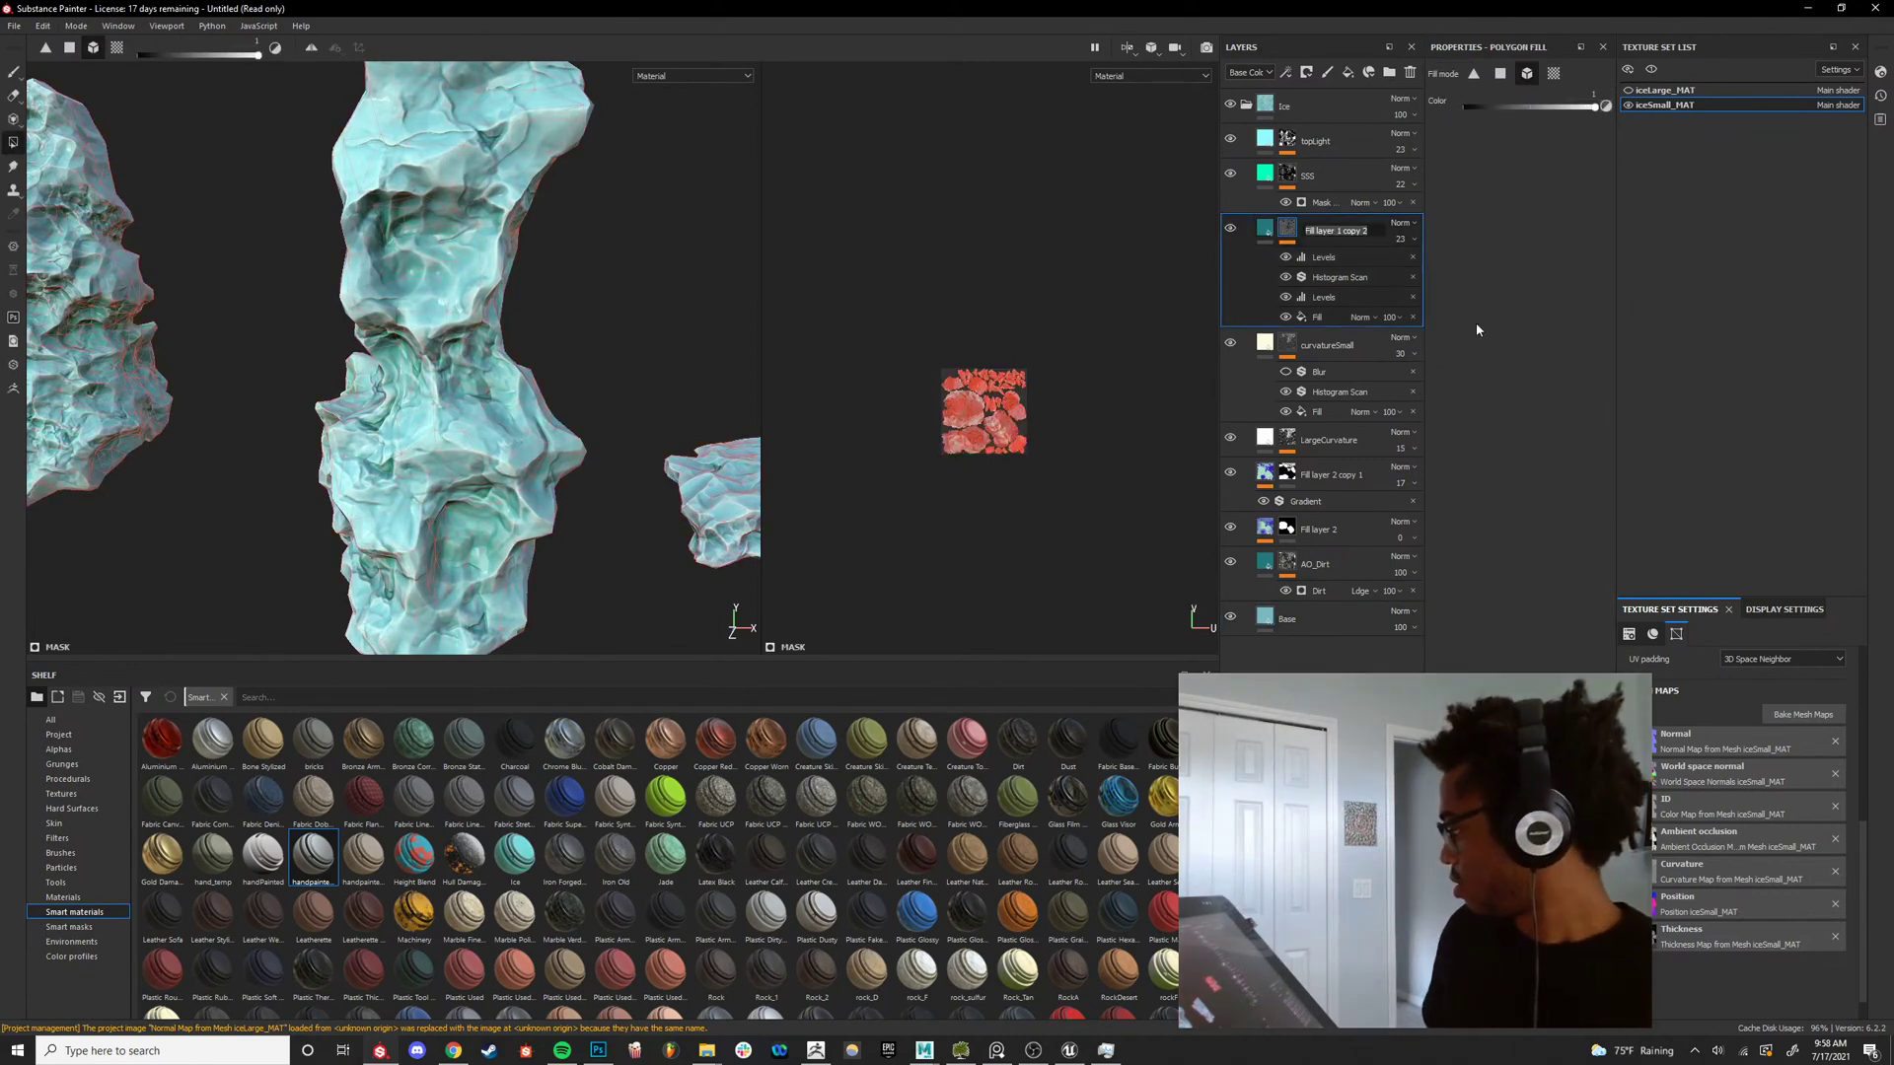
{"action": "type", "text": "AO_small"}
{"action": "key", "text": "Return"}
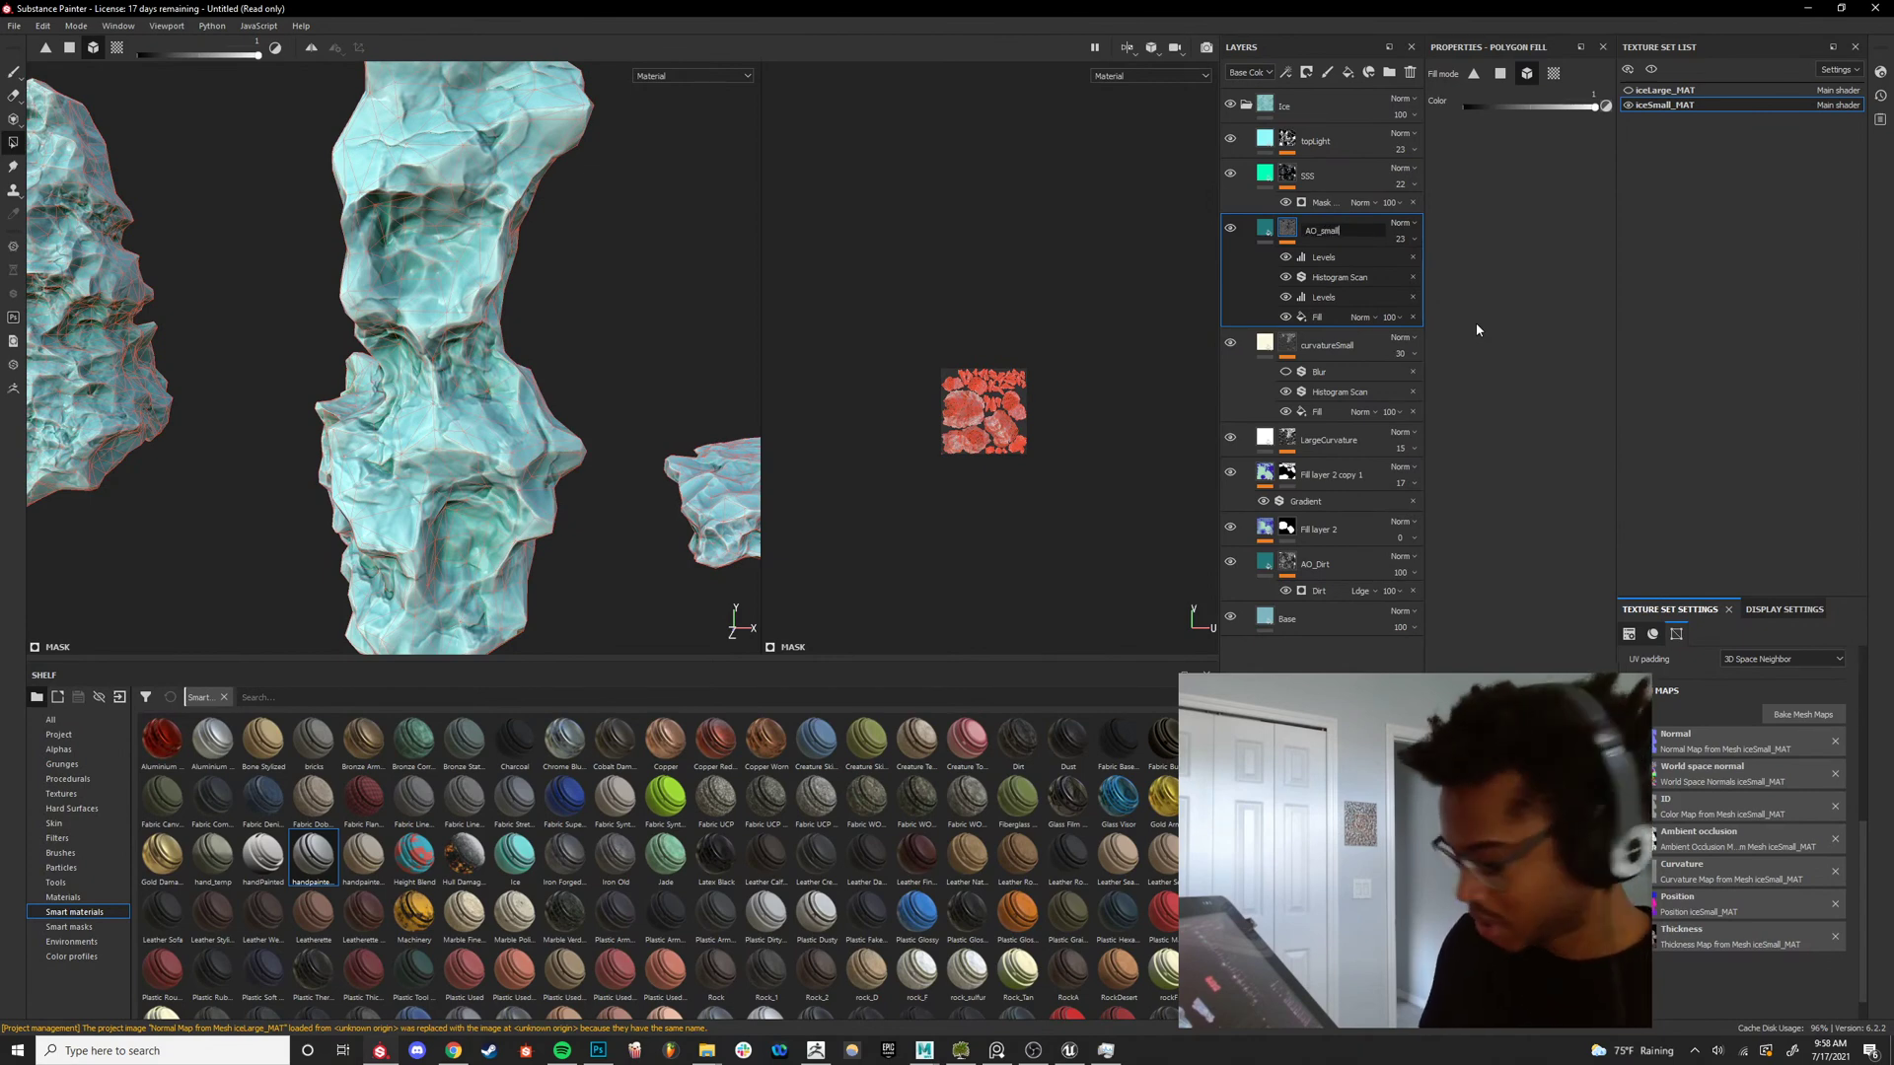
Collapse the mask effects of the SSS and AO_small layers.
{"action": "left_click", "coordinate": [1339, 138]}
{"action": "left_click", "coordinate": [1343, 170]}
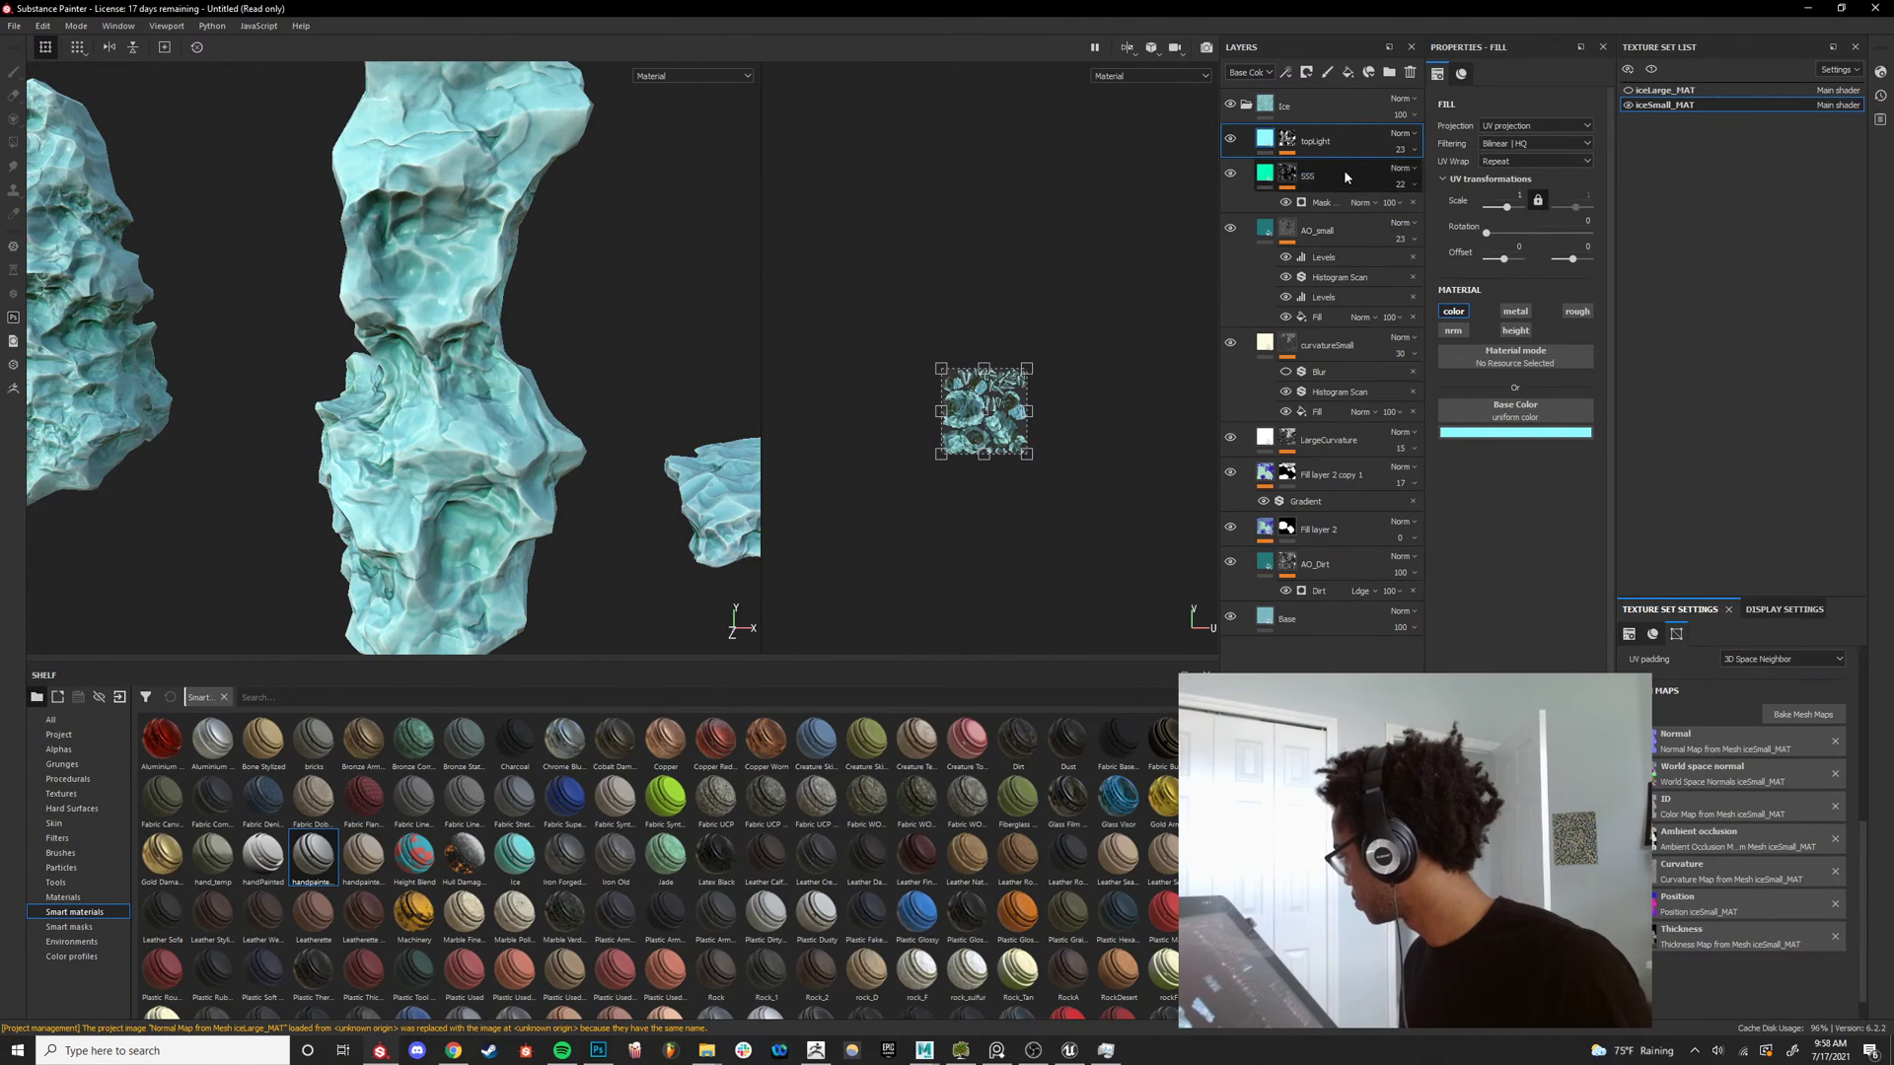
{"action": "left_click", "coordinate": [1285, 152]}
{"action": "left_click", "coordinate": [1286, 188]}
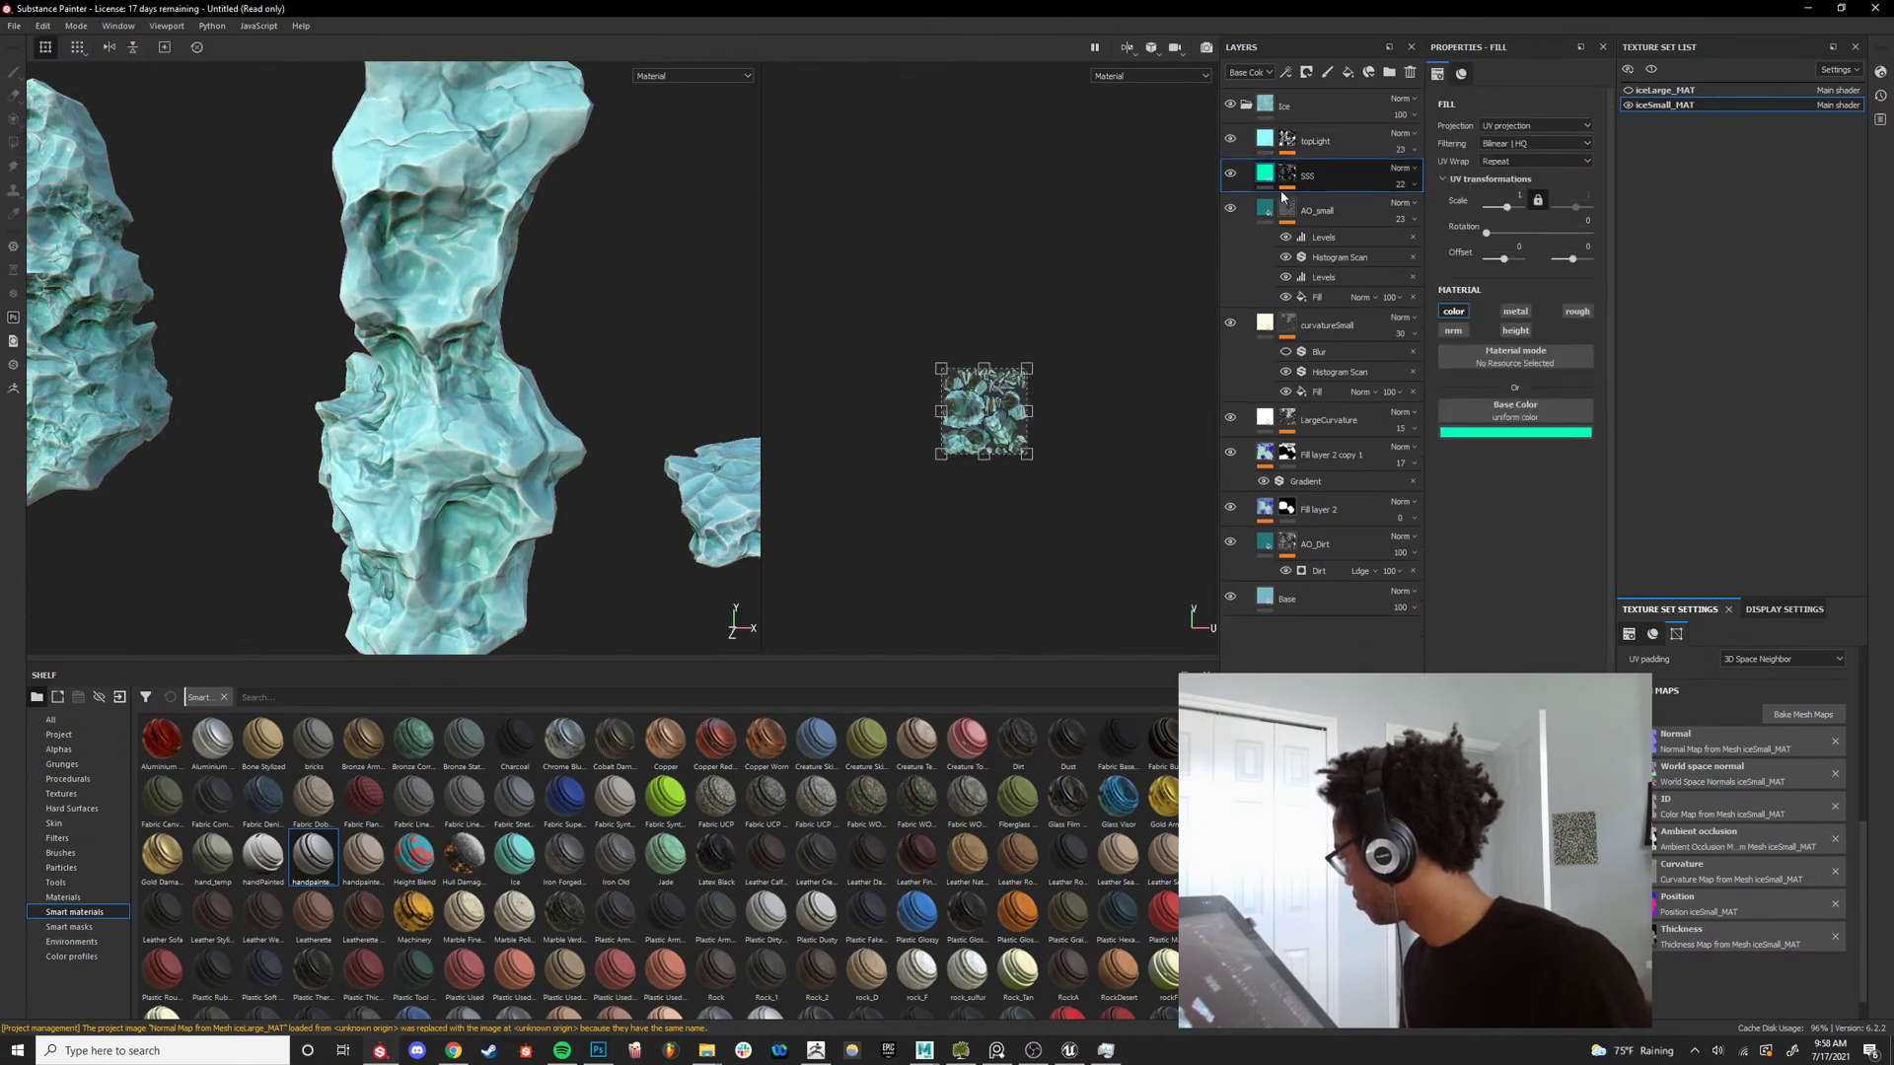
{"action": "left_click", "coordinate": [1286, 223]}
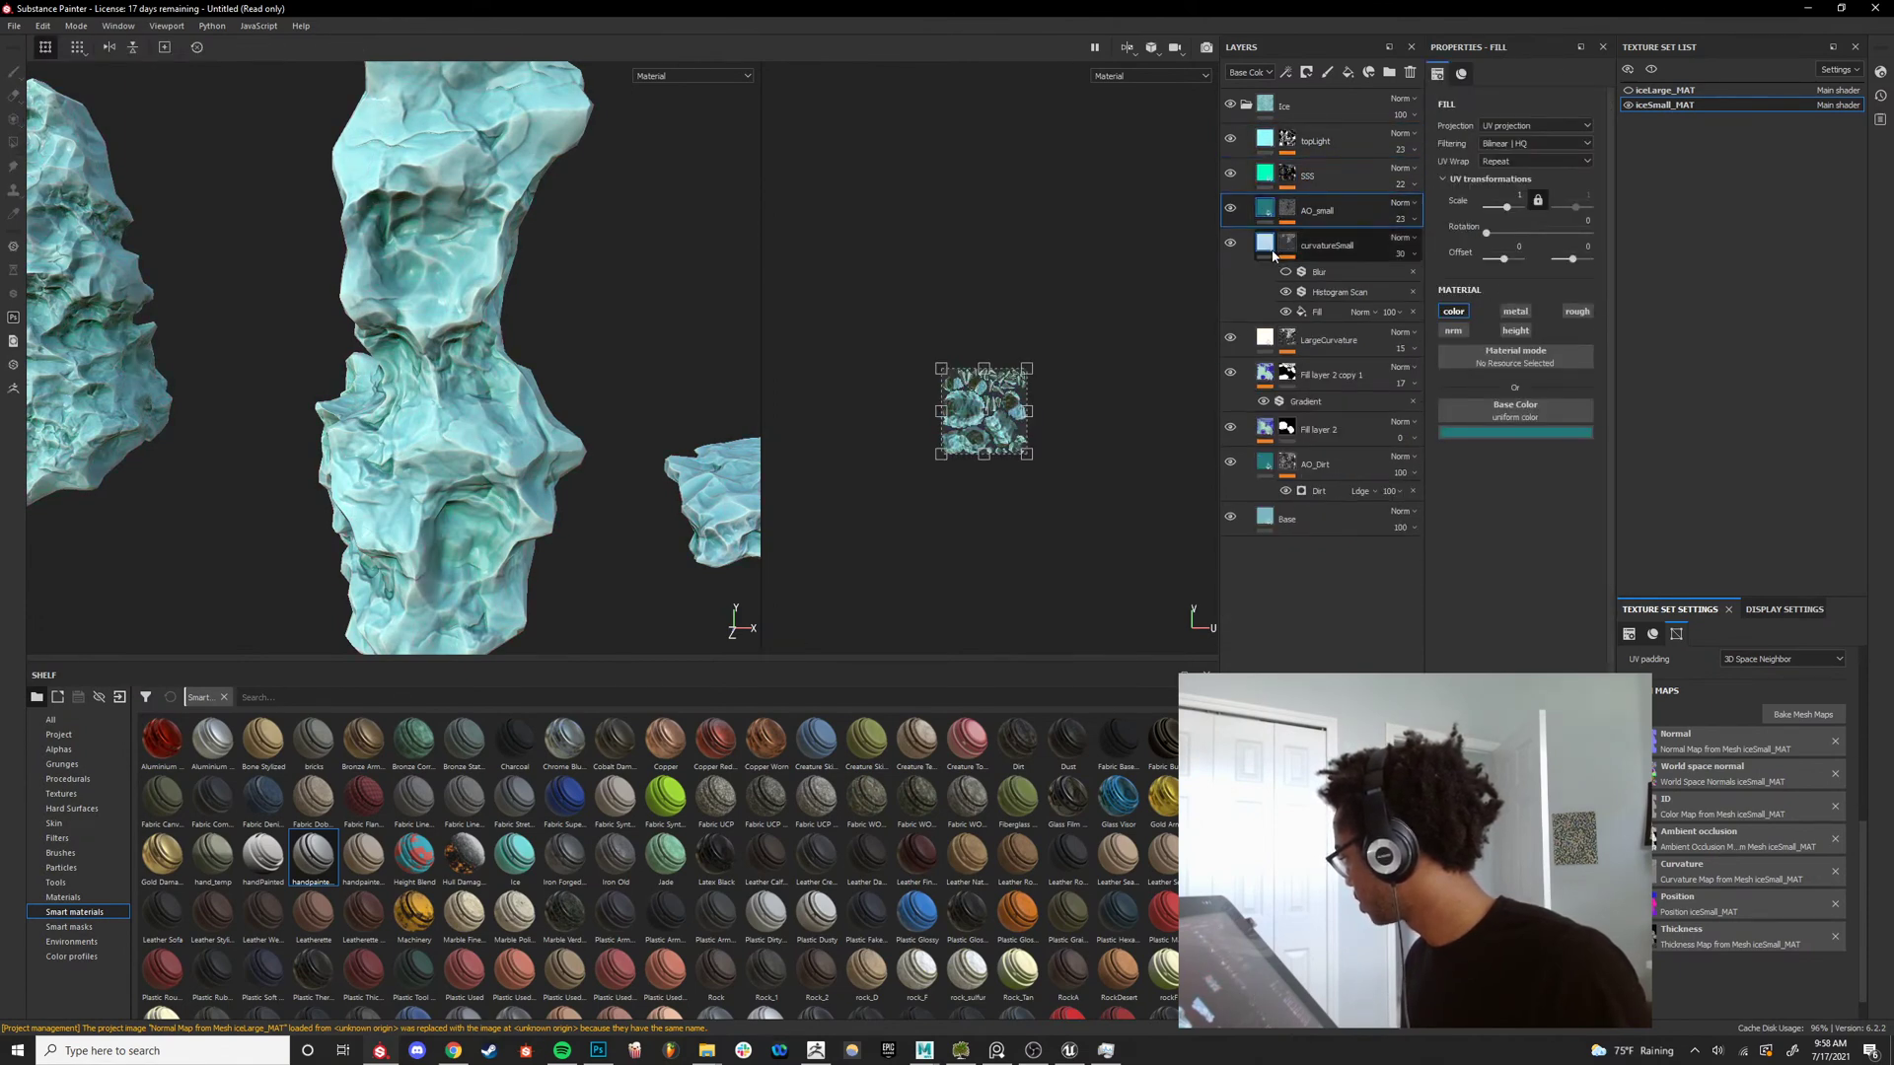
Collapse the effects of curvatureSmall and LargeCurvature, keep only their color channel active, and check the channels of both gradient fill layers.
{"action": "left_click", "coordinate": [1272, 255]}
{"action": "left_click", "coordinate": [1579, 312]}
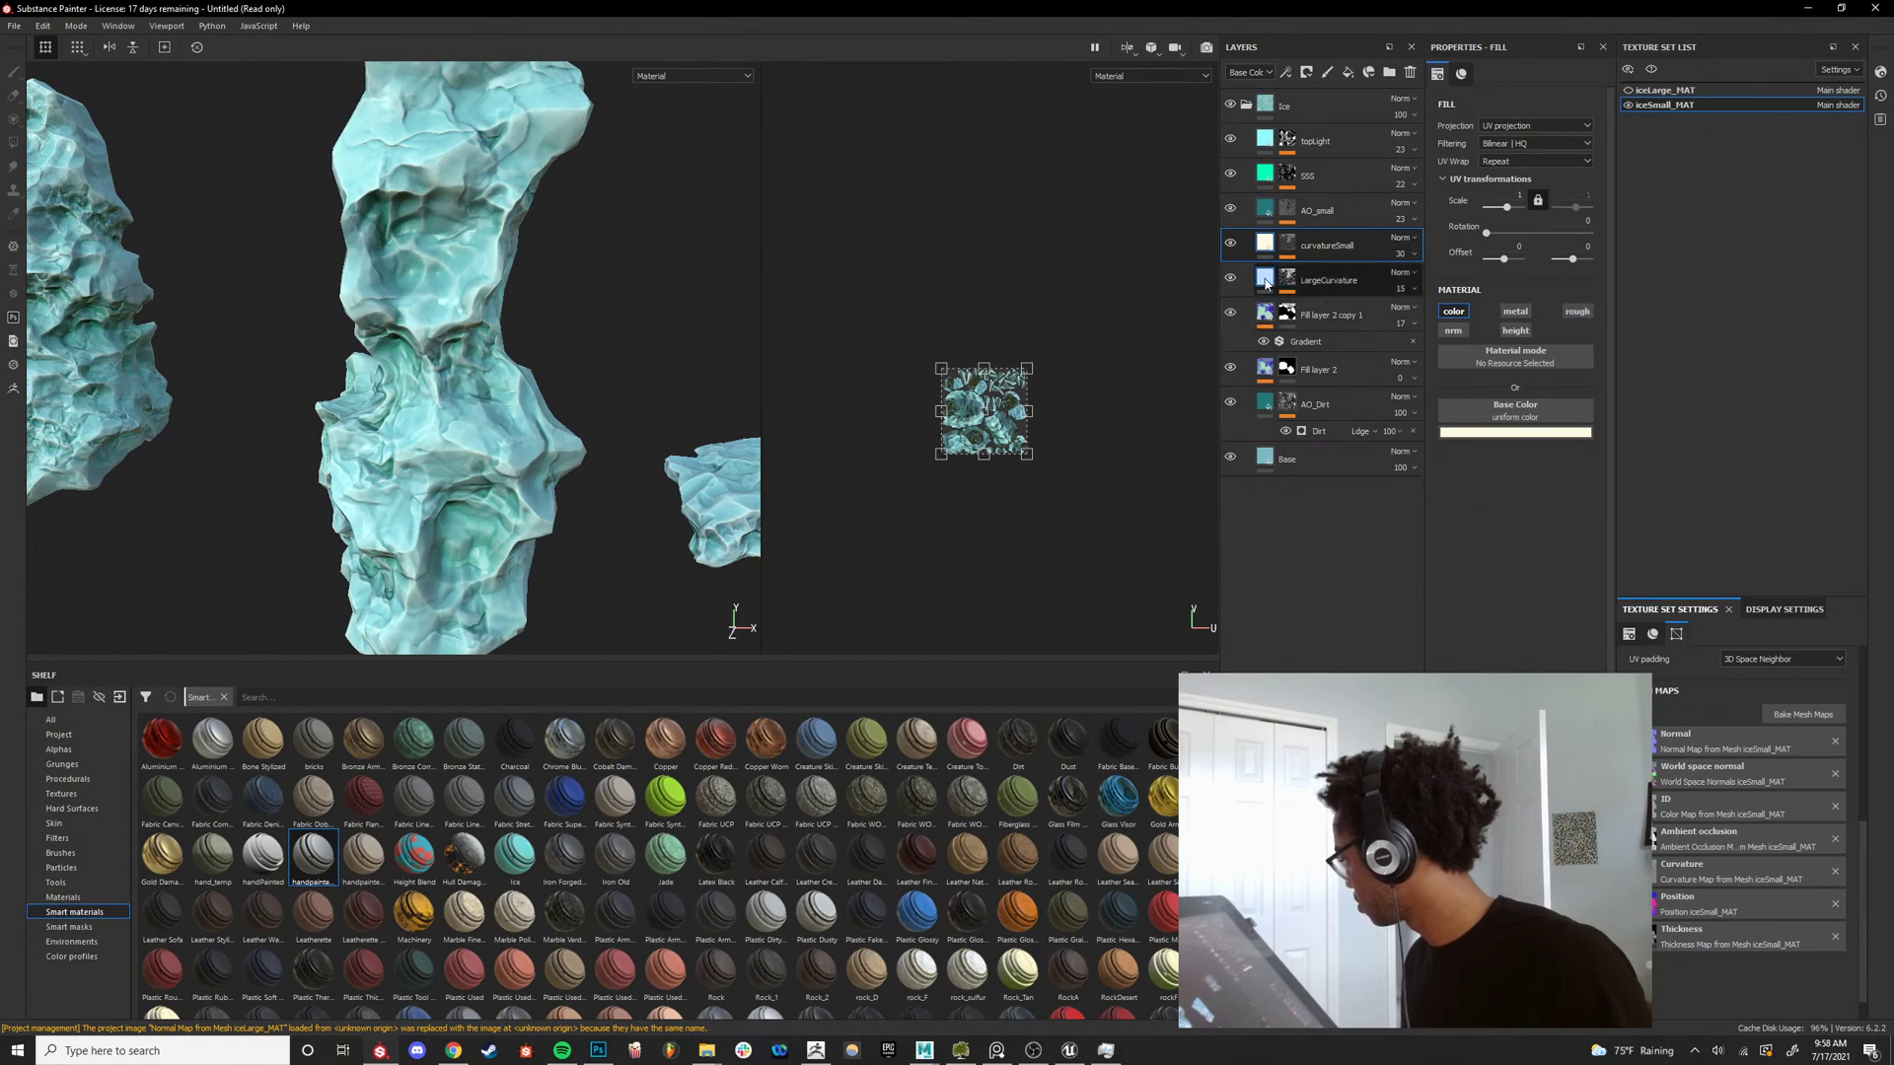
{"action": "left_click", "coordinate": [1266, 283]}
{"action": "left_click", "coordinate": [1569, 314]}
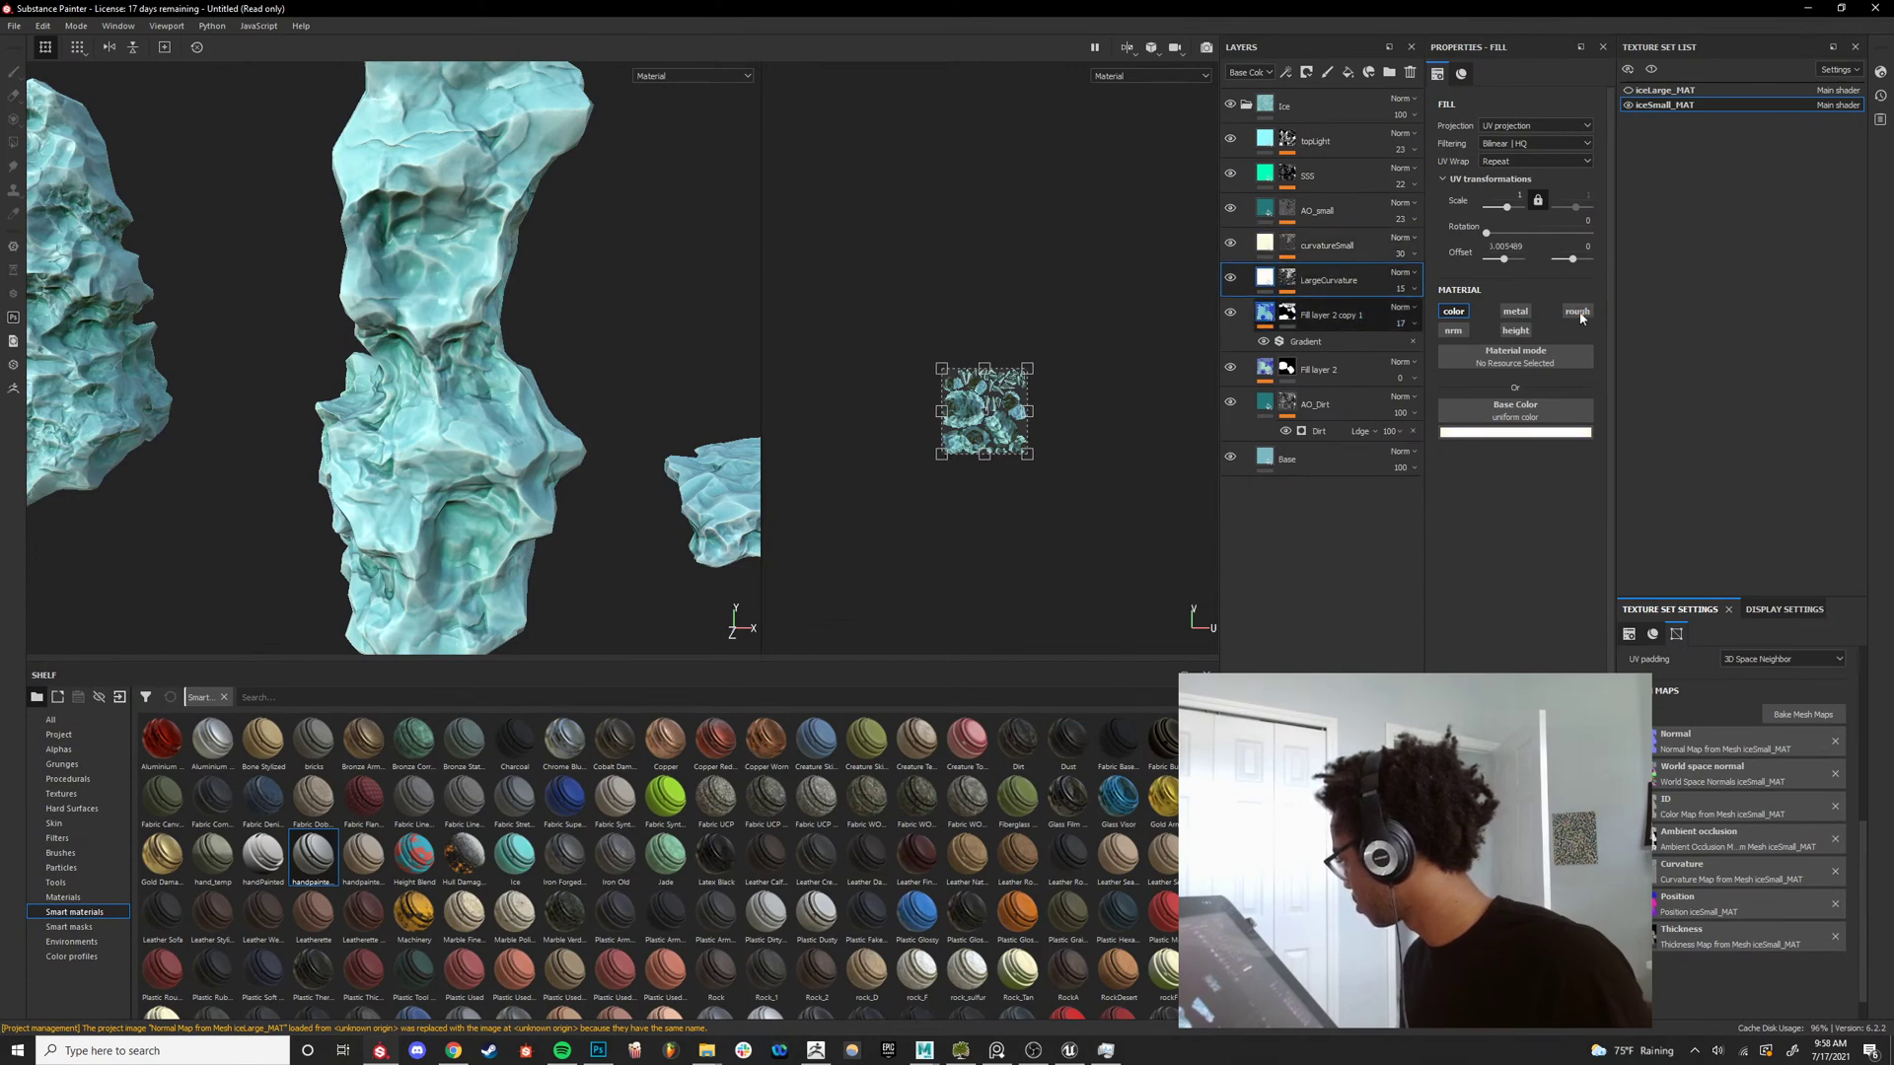
{"action": "left_click", "coordinate": [1327, 315]}
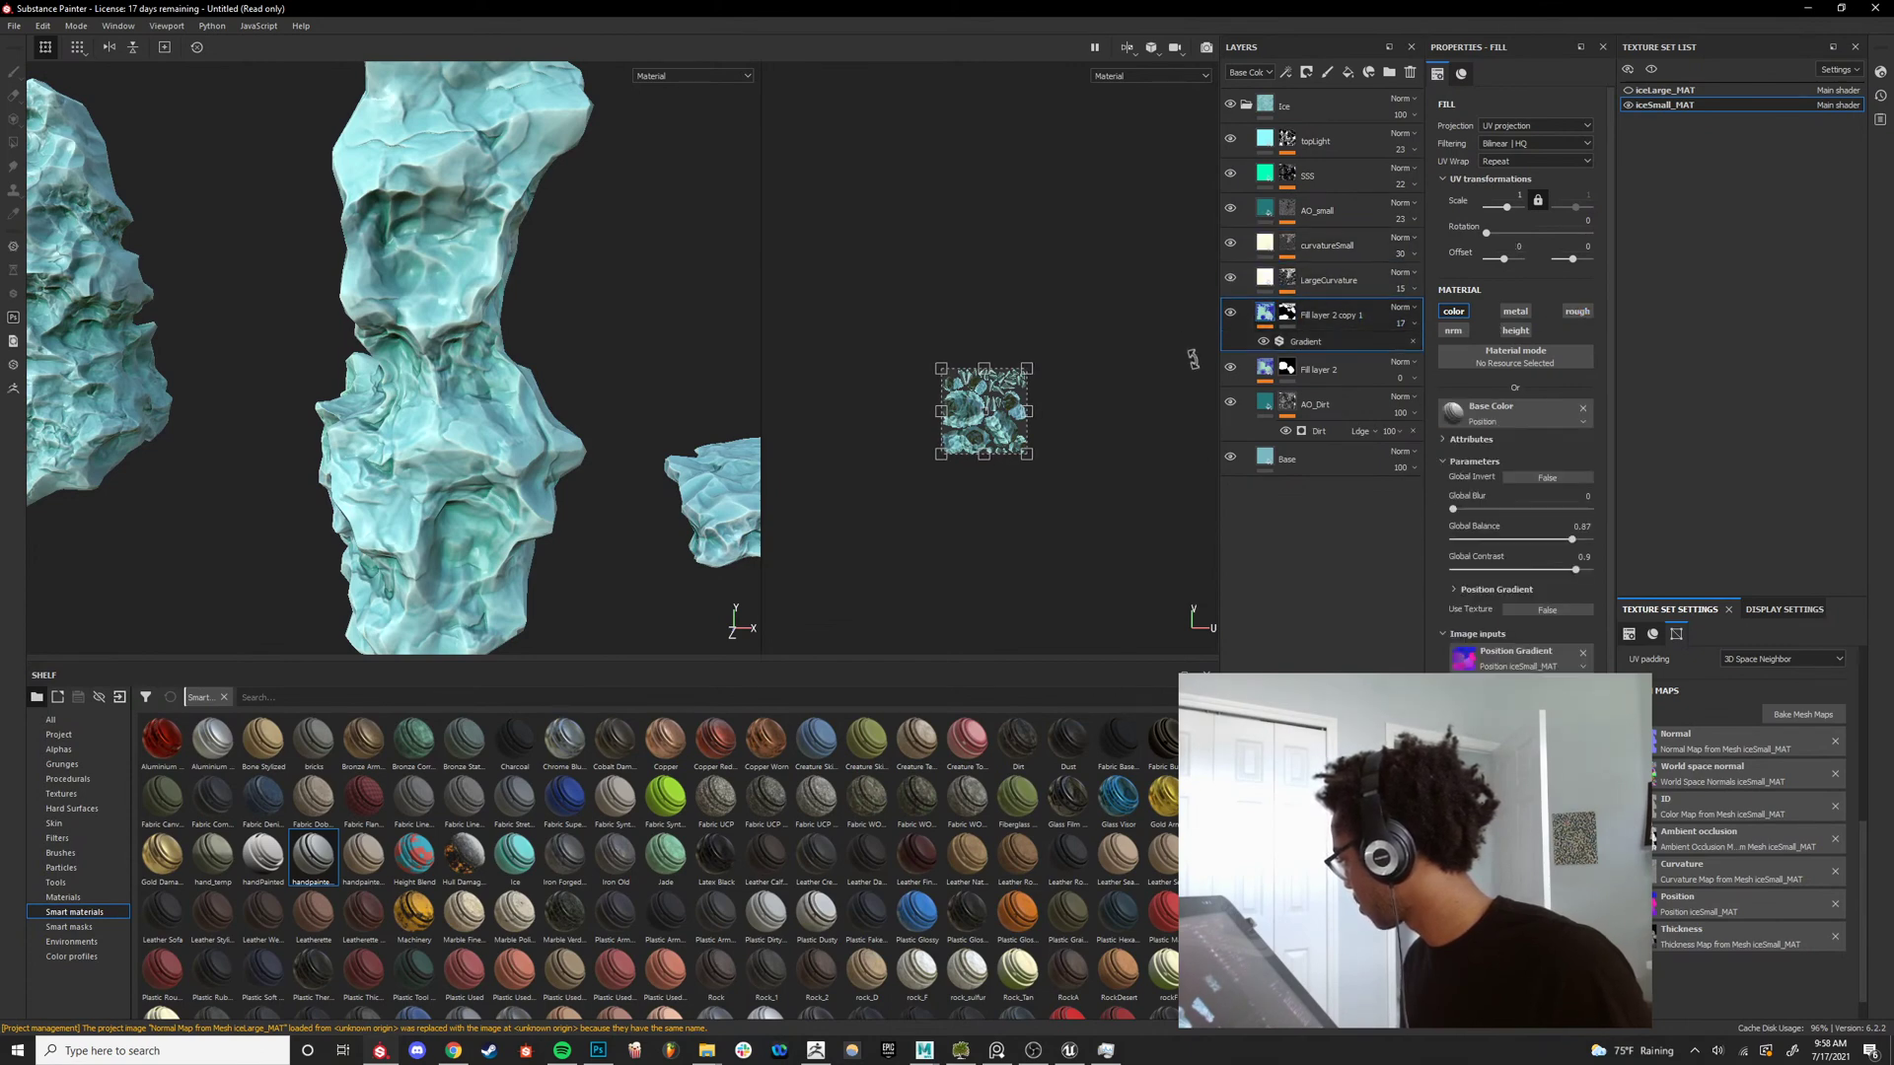
{"action": "left_click", "coordinate": [1282, 373]}
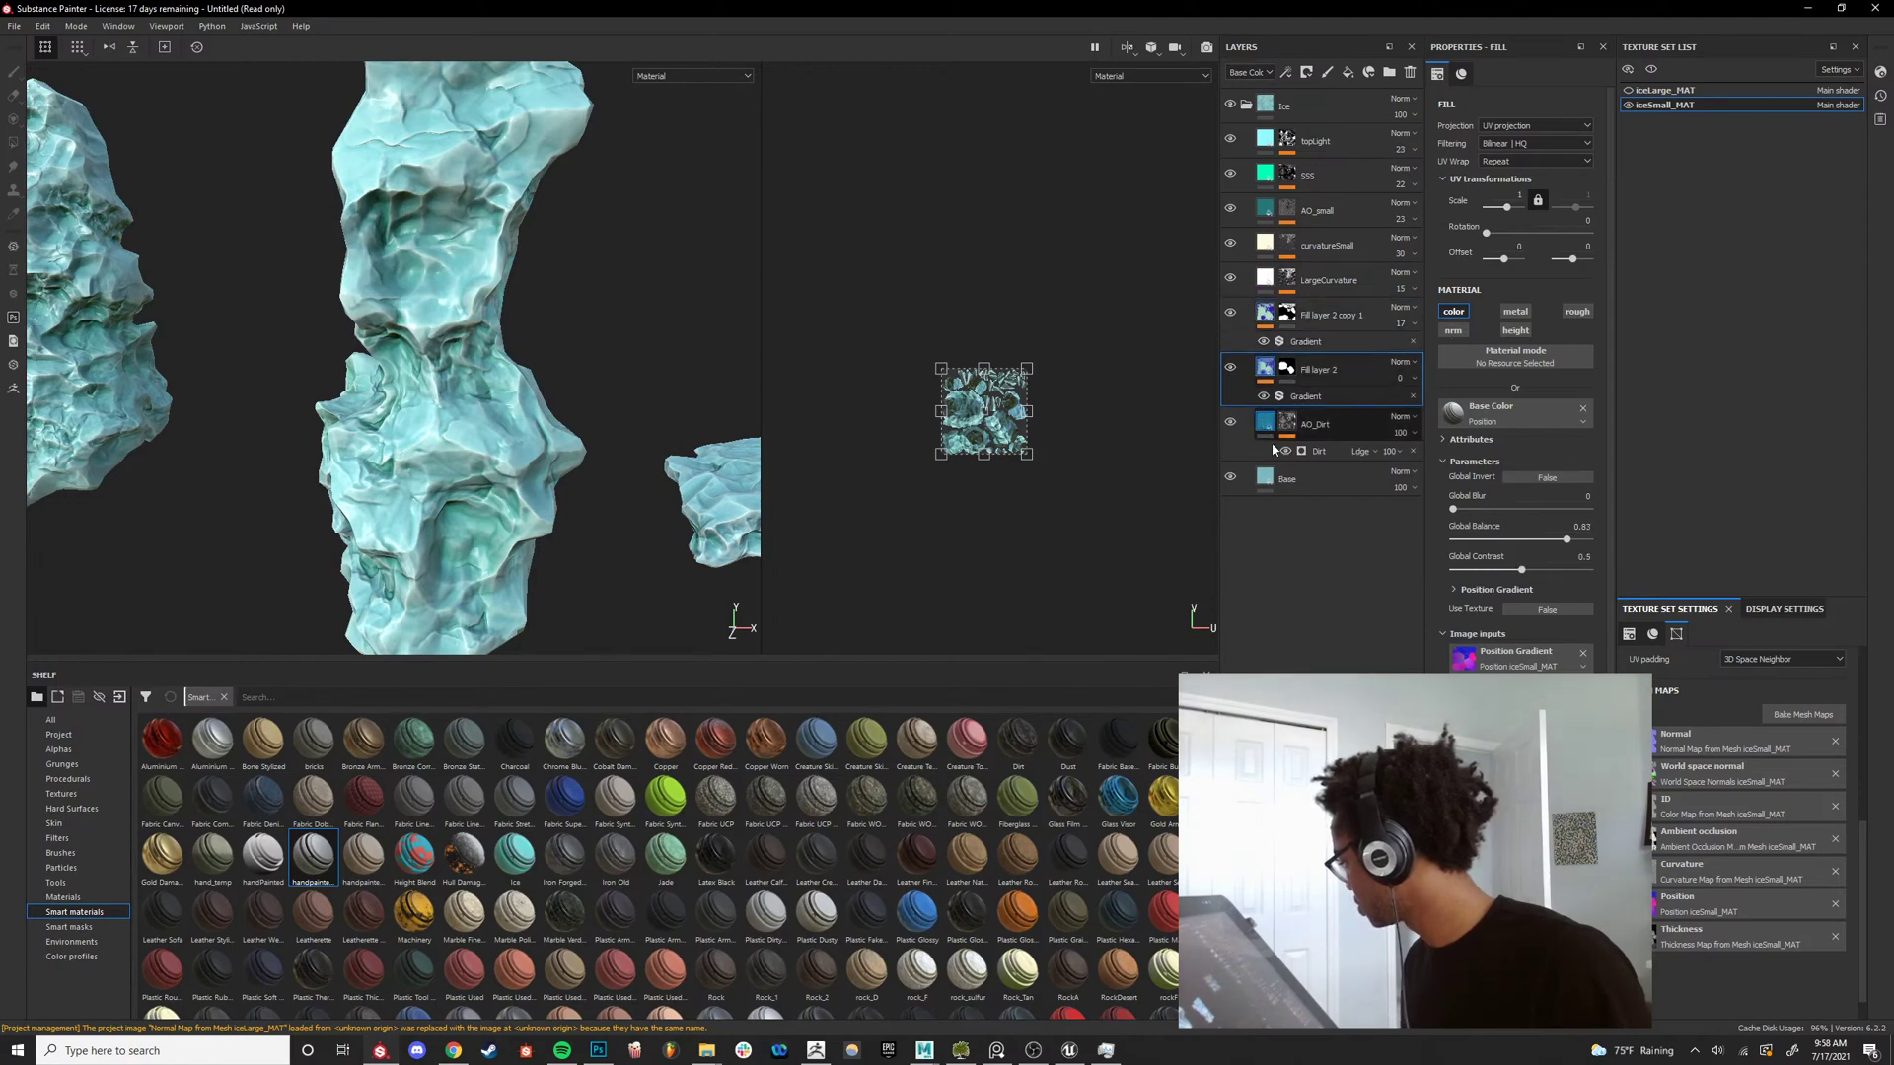
Set the Base layer's roughness to 0.1058 and inspect the glossier ice under rotated environment lighting.
{"action": "left_click", "coordinate": [1273, 474]}
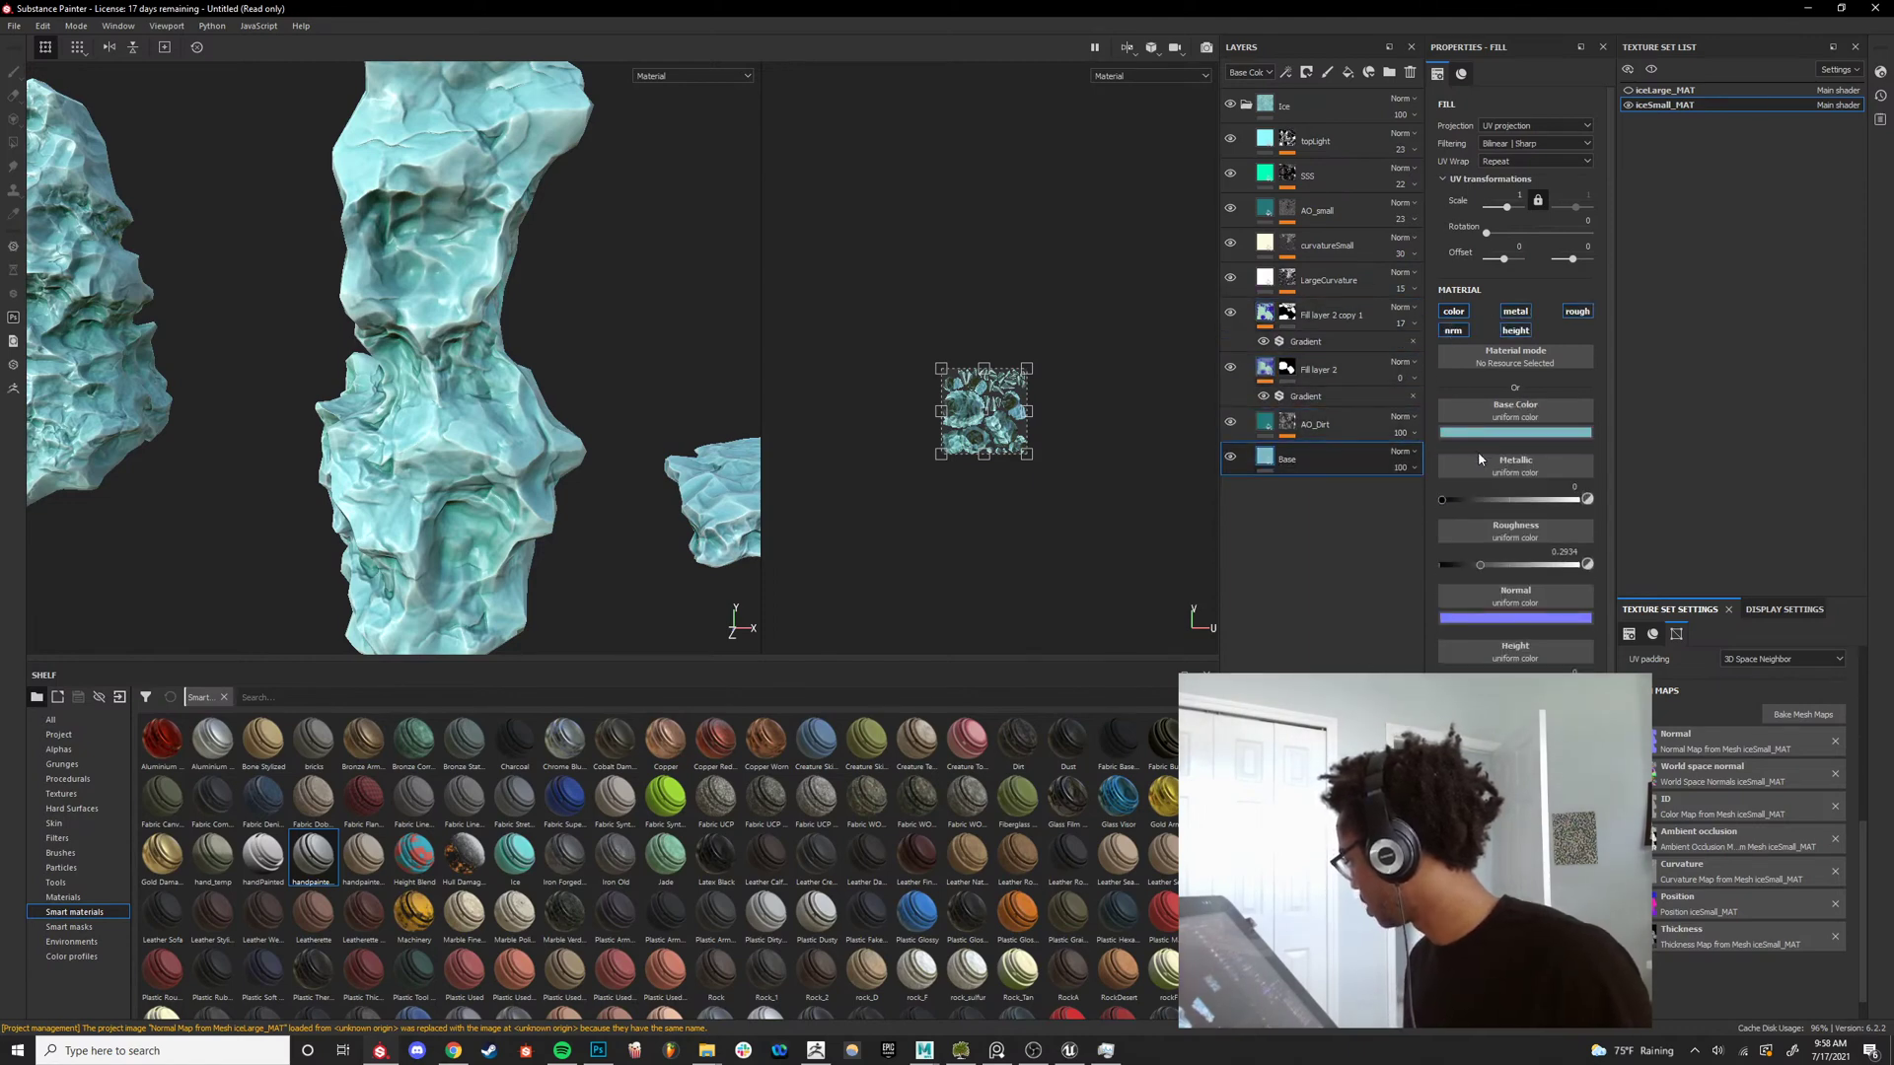
{"action": "left_click_drag", "start_coordinate": [1501, 560], "coordinate": [1425, 564]}
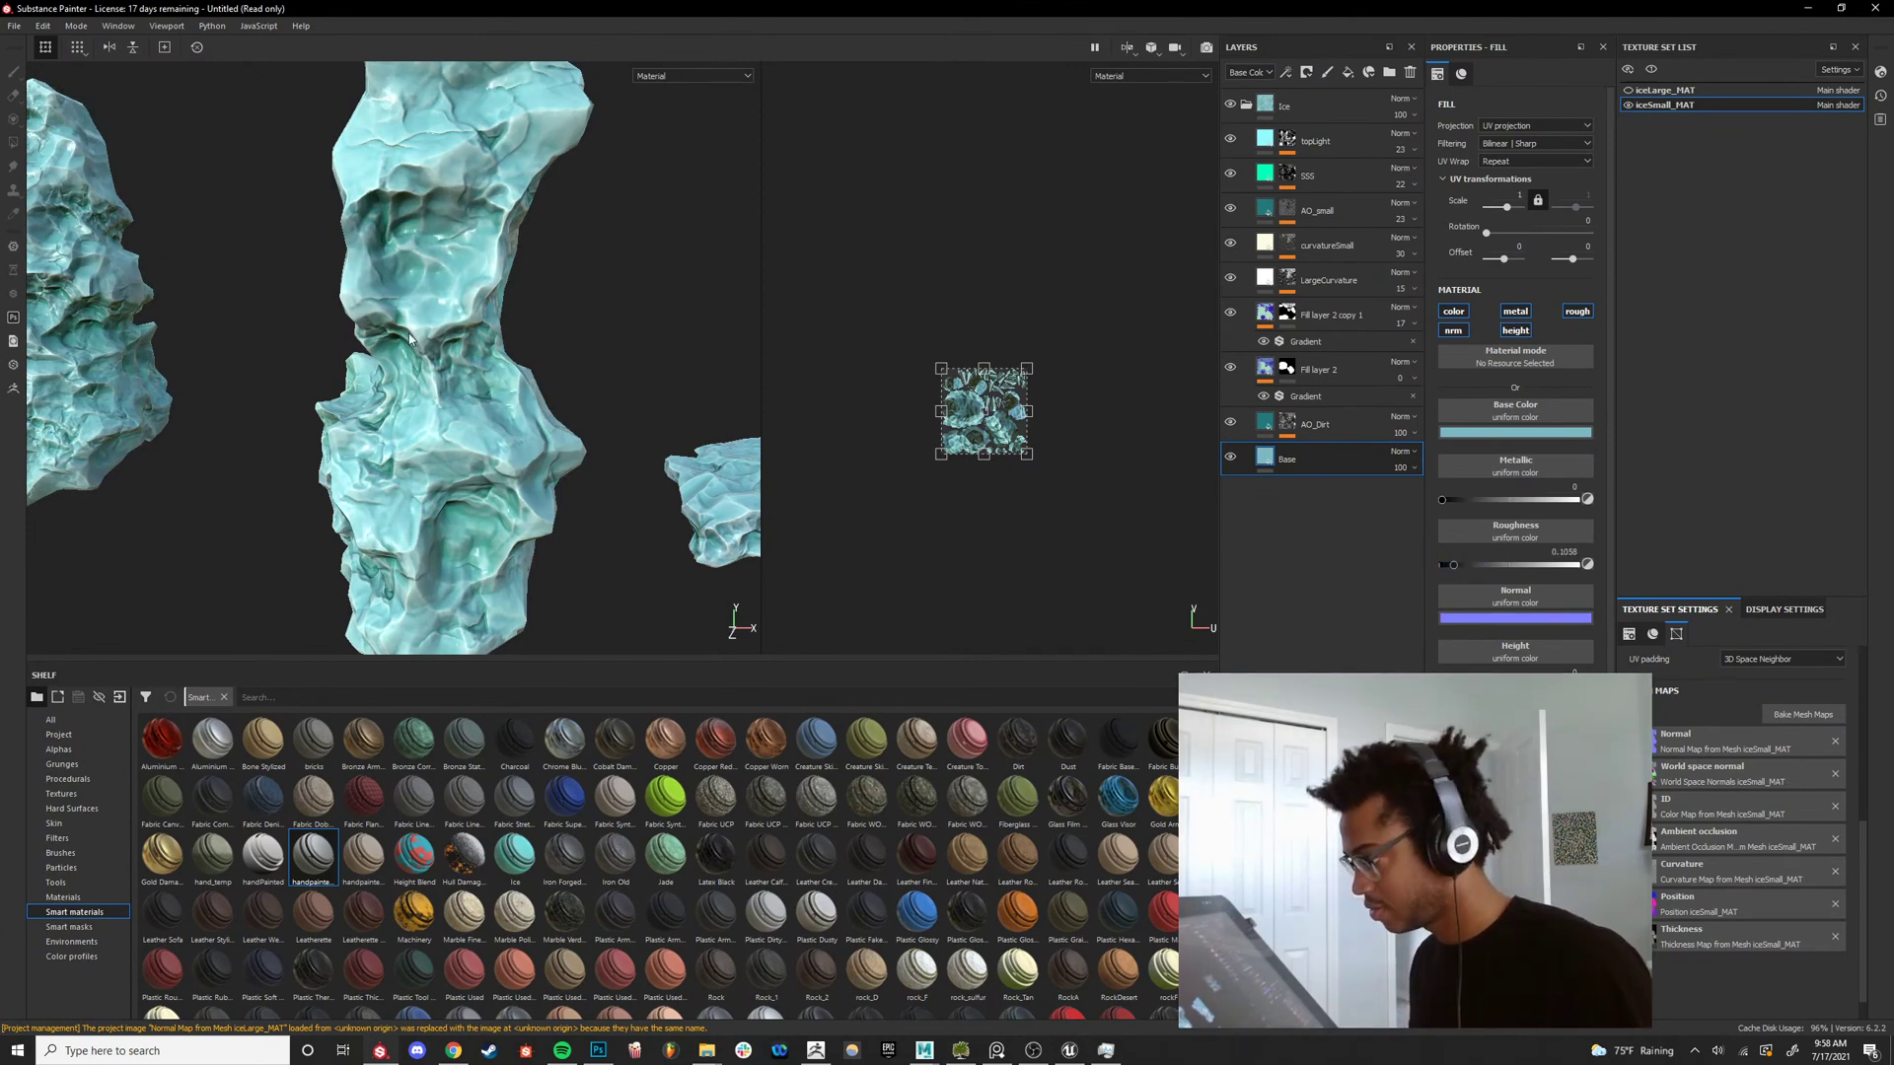
{"action": "left_click_drag", "start_coordinate": [409, 338], "coordinate": [572, 417], "text": "alt"}
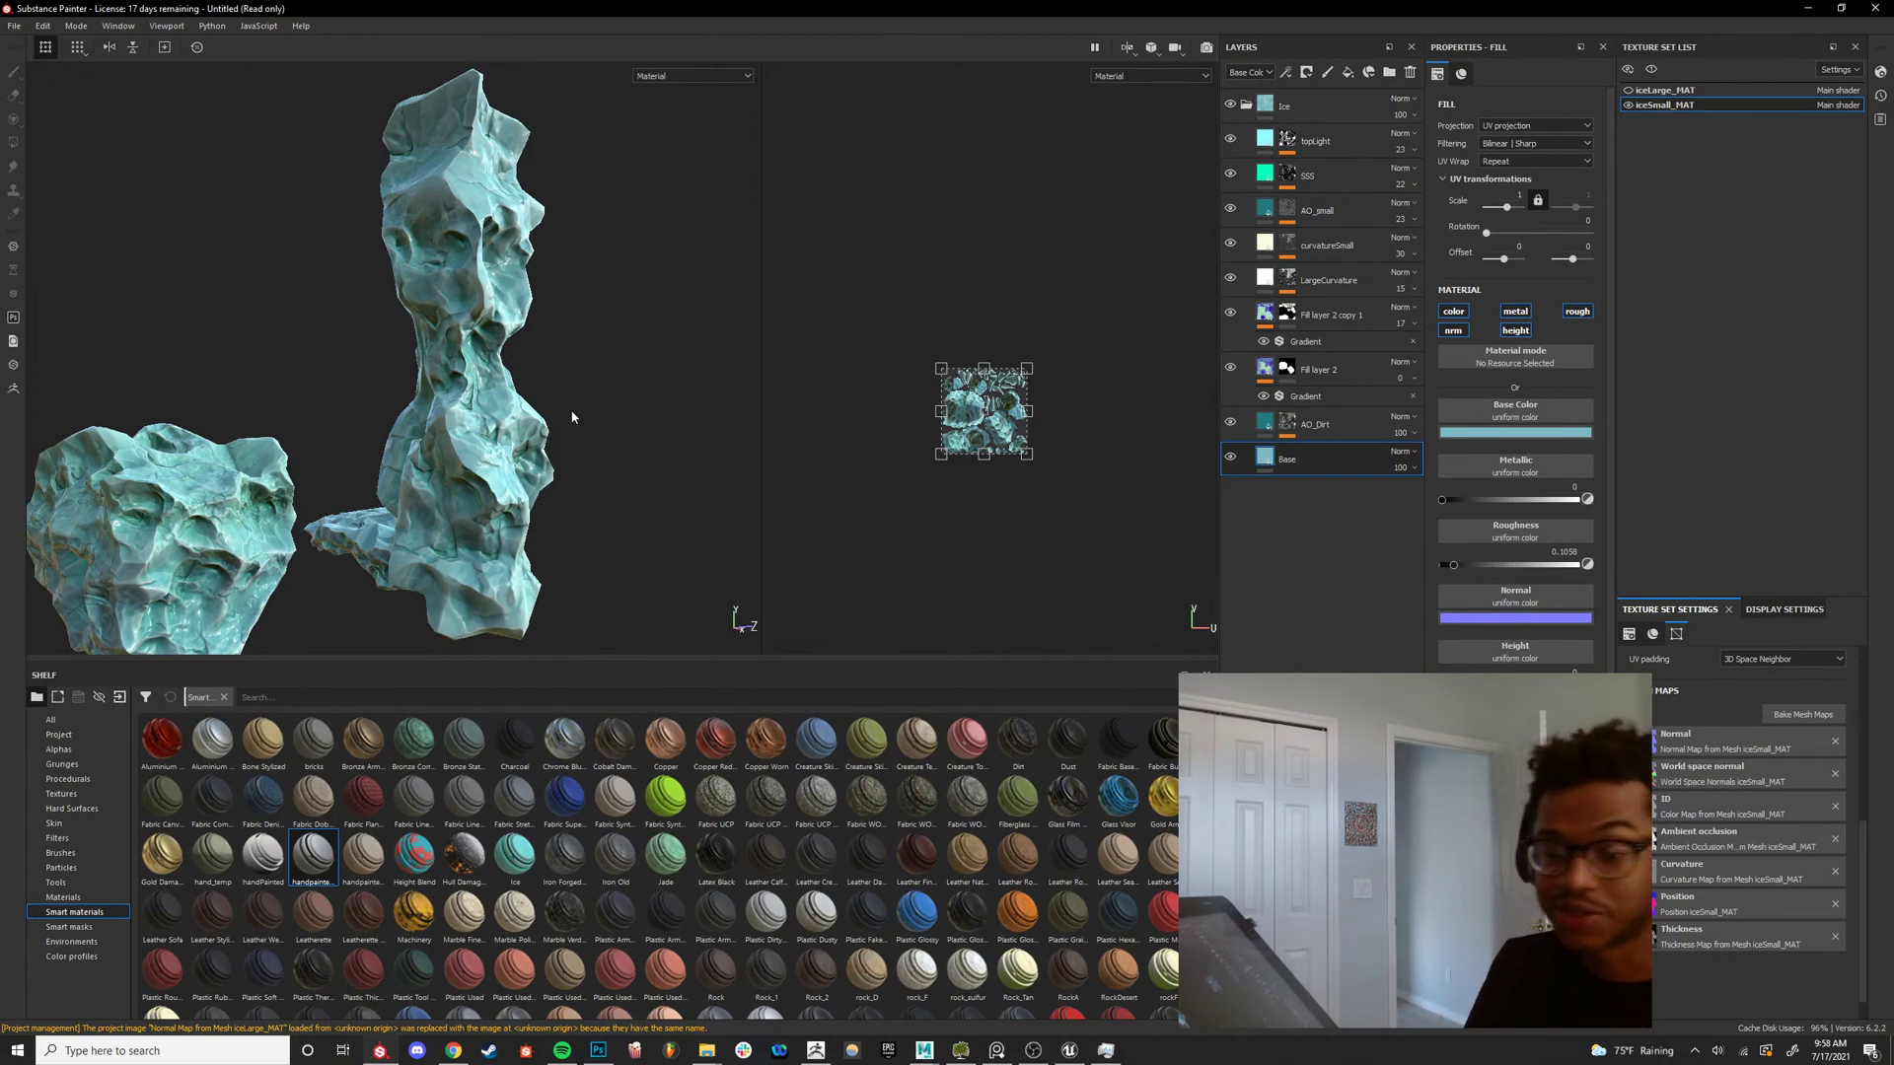
{"action": "right_click_drag", "start_coordinate": [751, 428], "coordinate": [627, 340], "text": "alt"}
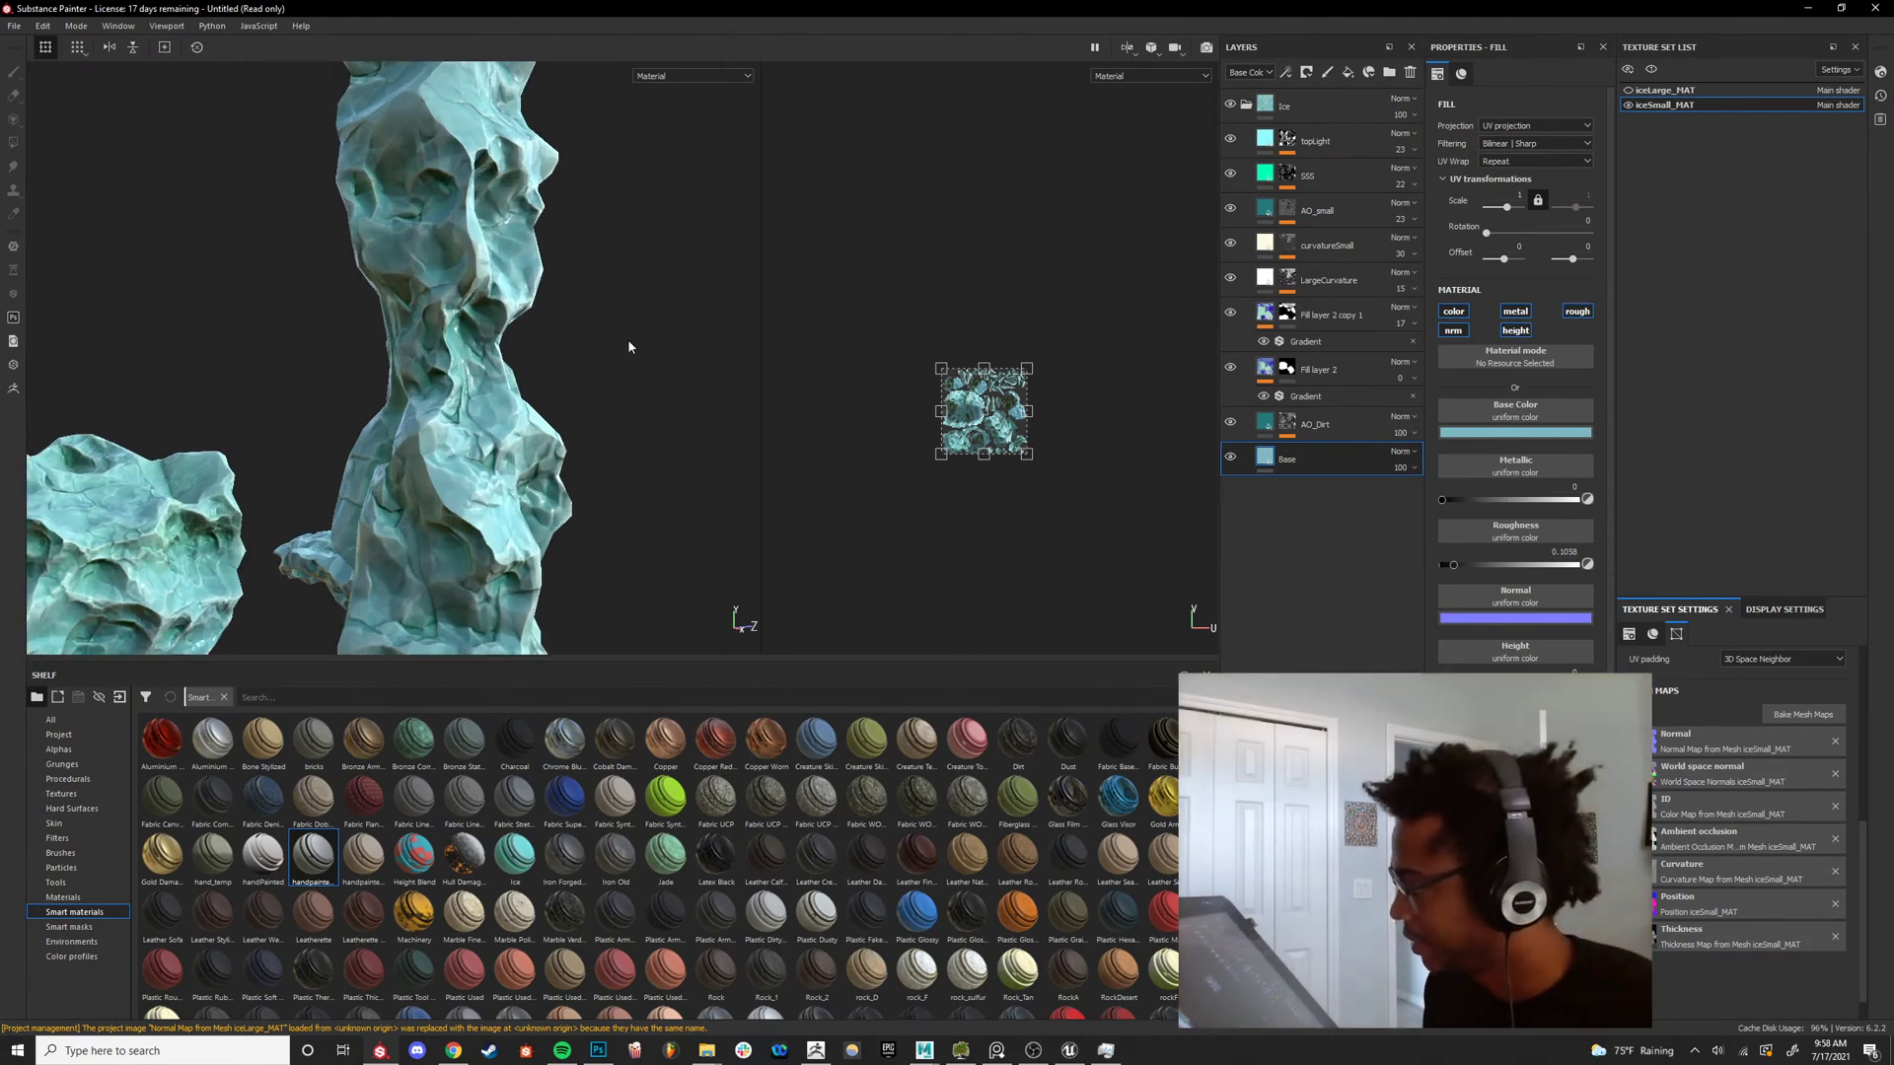
{"action": "left_click_drag", "start_coordinate": [625, 438], "coordinate": [415, 400], "text": "alt"}
{"action": "right_click_drag", "start_coordinate": [415, 399], "coordinate": [880, 427], "text": "shift"}
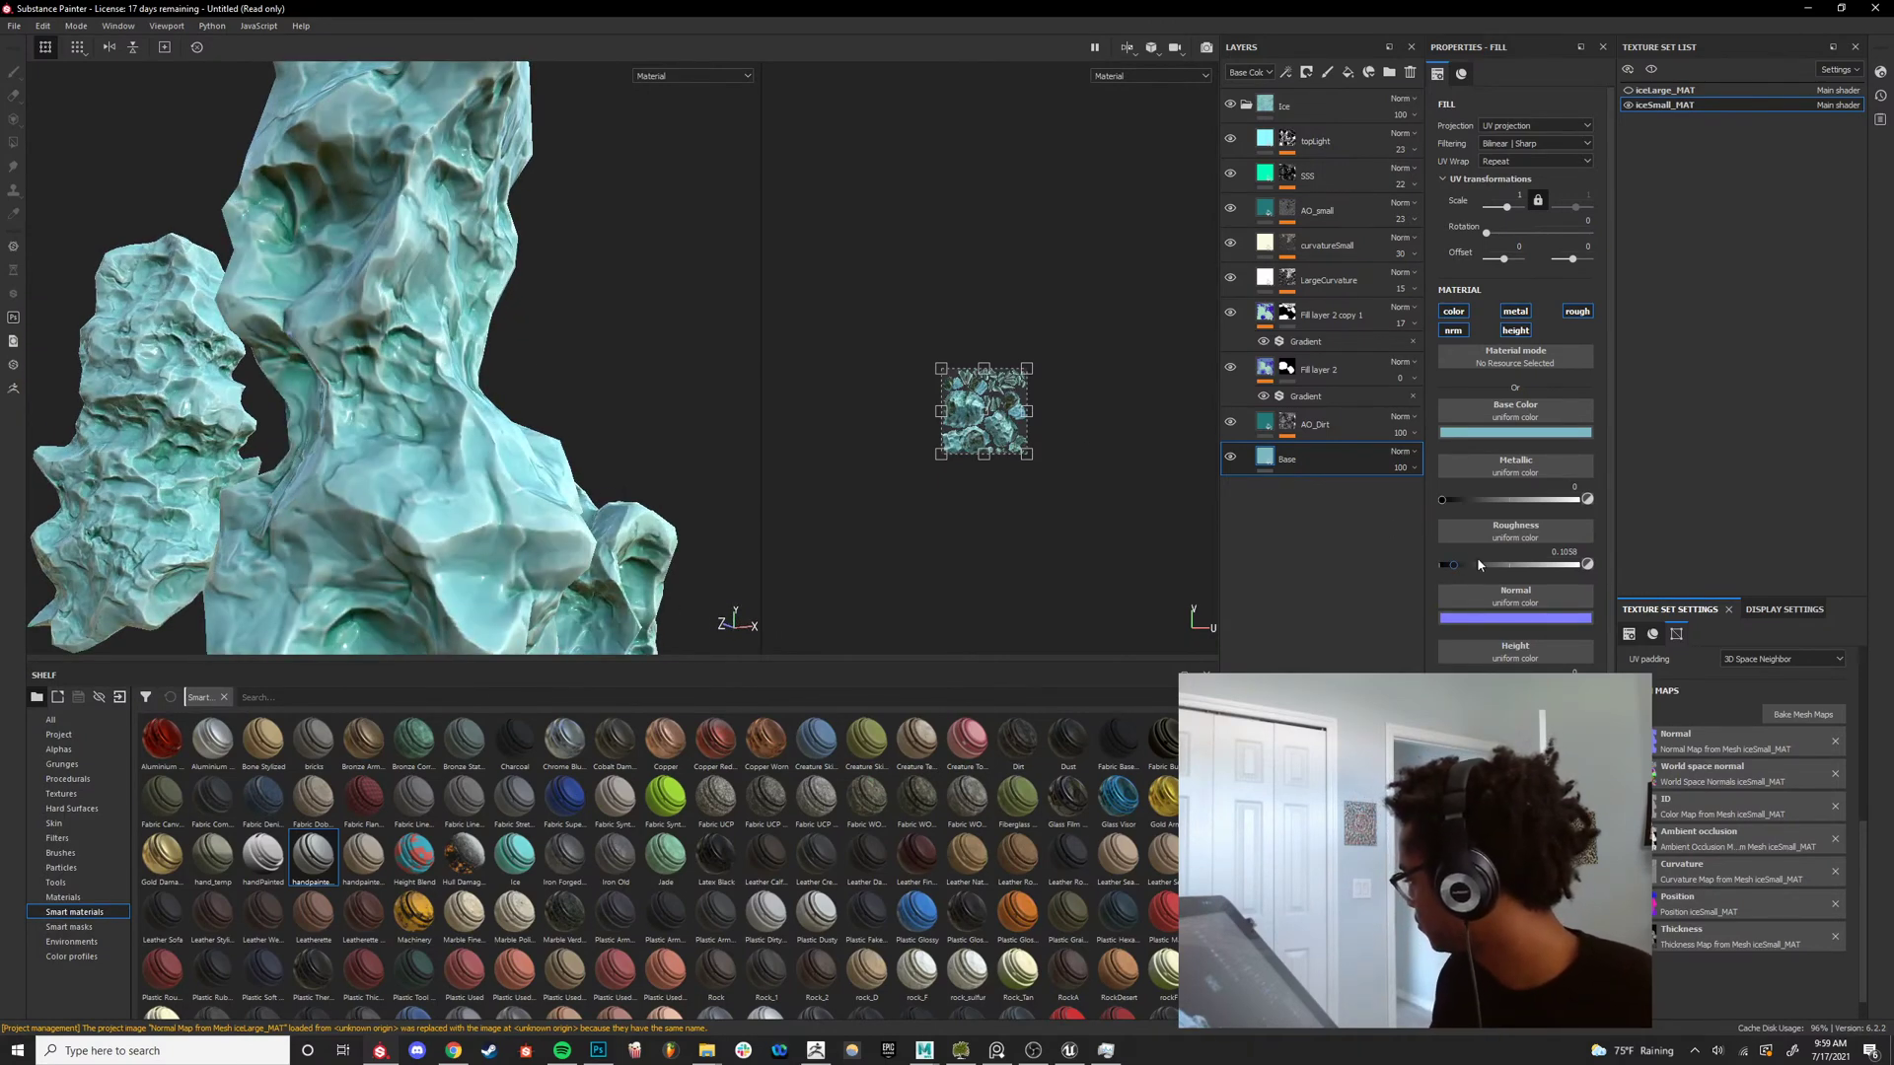
Set the Base layer's metallic to 0.1746, trying stronger values on the ice beforehand.
{"action": "left_click_drag", "start_coordinate": [1445, 500], "coordinate": [1469, 503]}
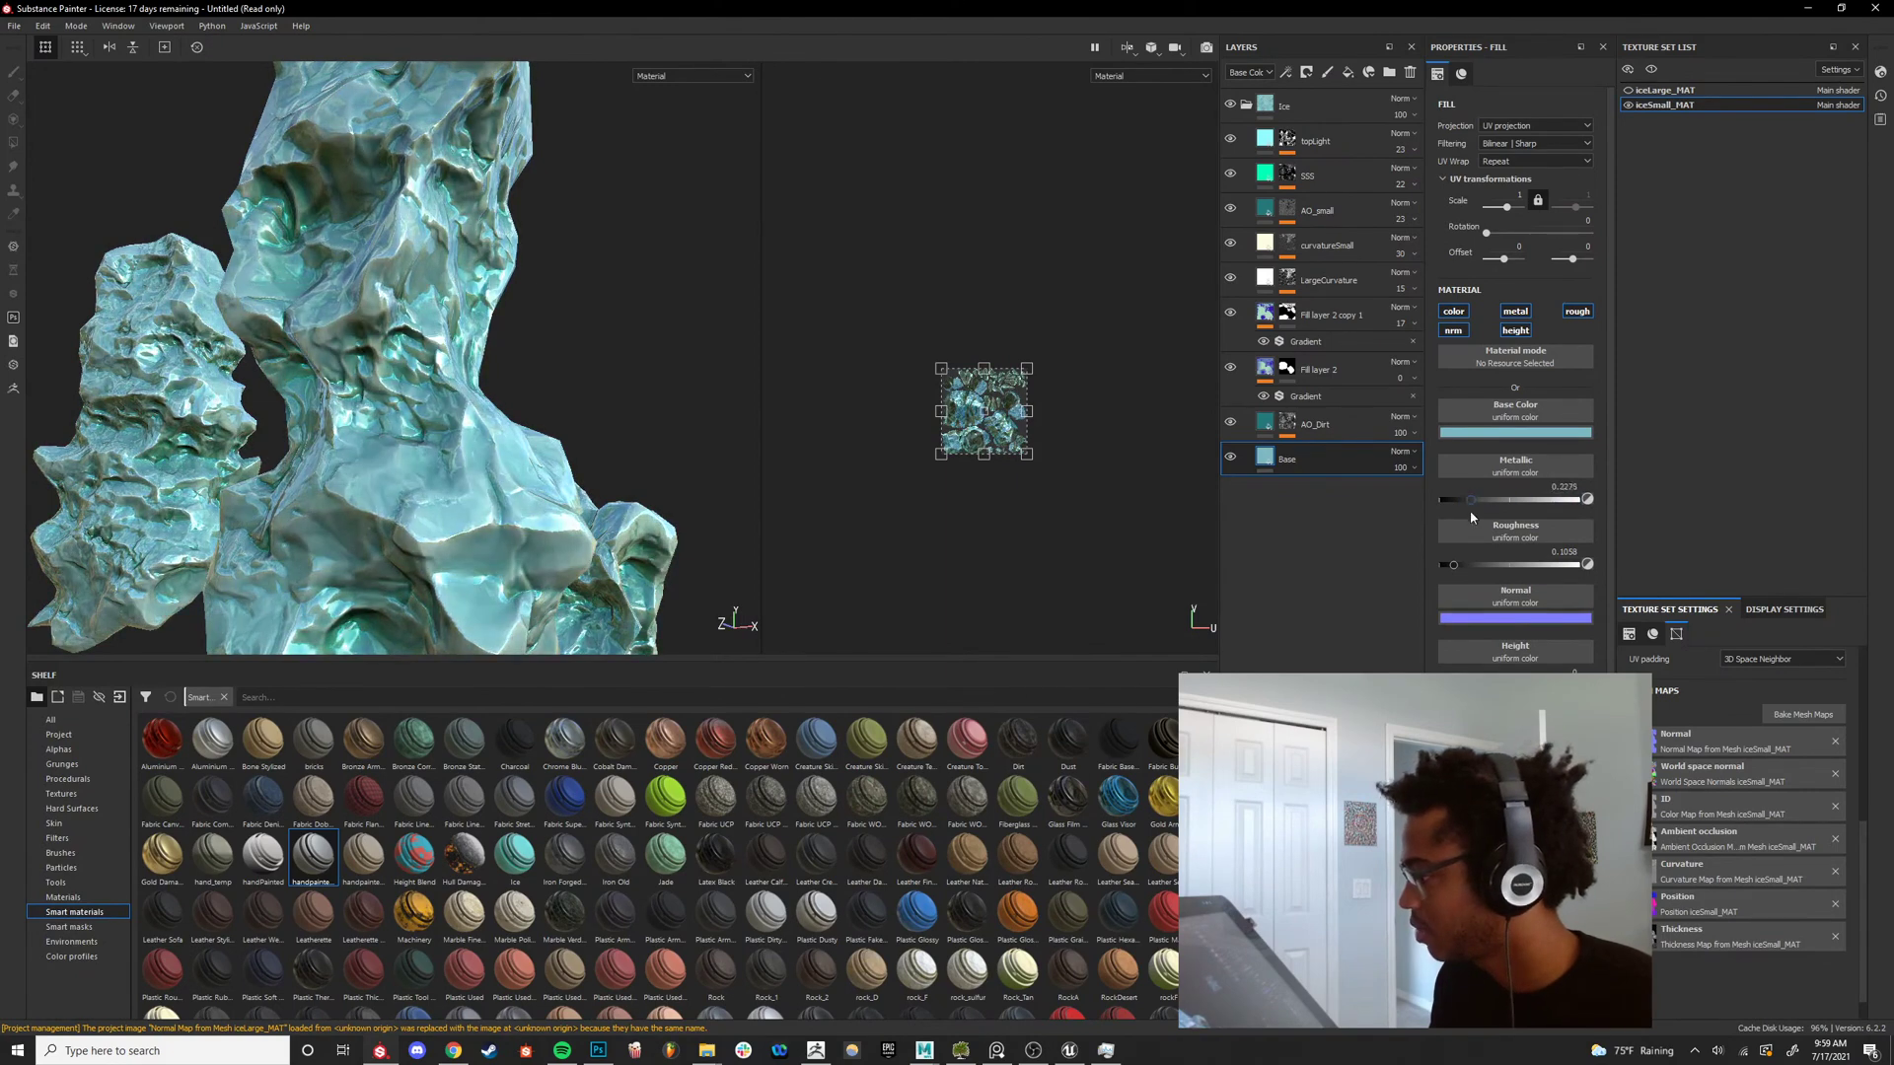
{"action": "scroll", "coordinate": [590, 439], "scroll_direction": "down", "scroll_amount": 5}
{"action": "left_click_drag", "start_coordinate": [590, 439], "coordinate": [862, 460], "text": "alt"}
{"action": "scroll", "coordinate": [395, 419], "scroll_direction": "up", "scroll_amount": 5}
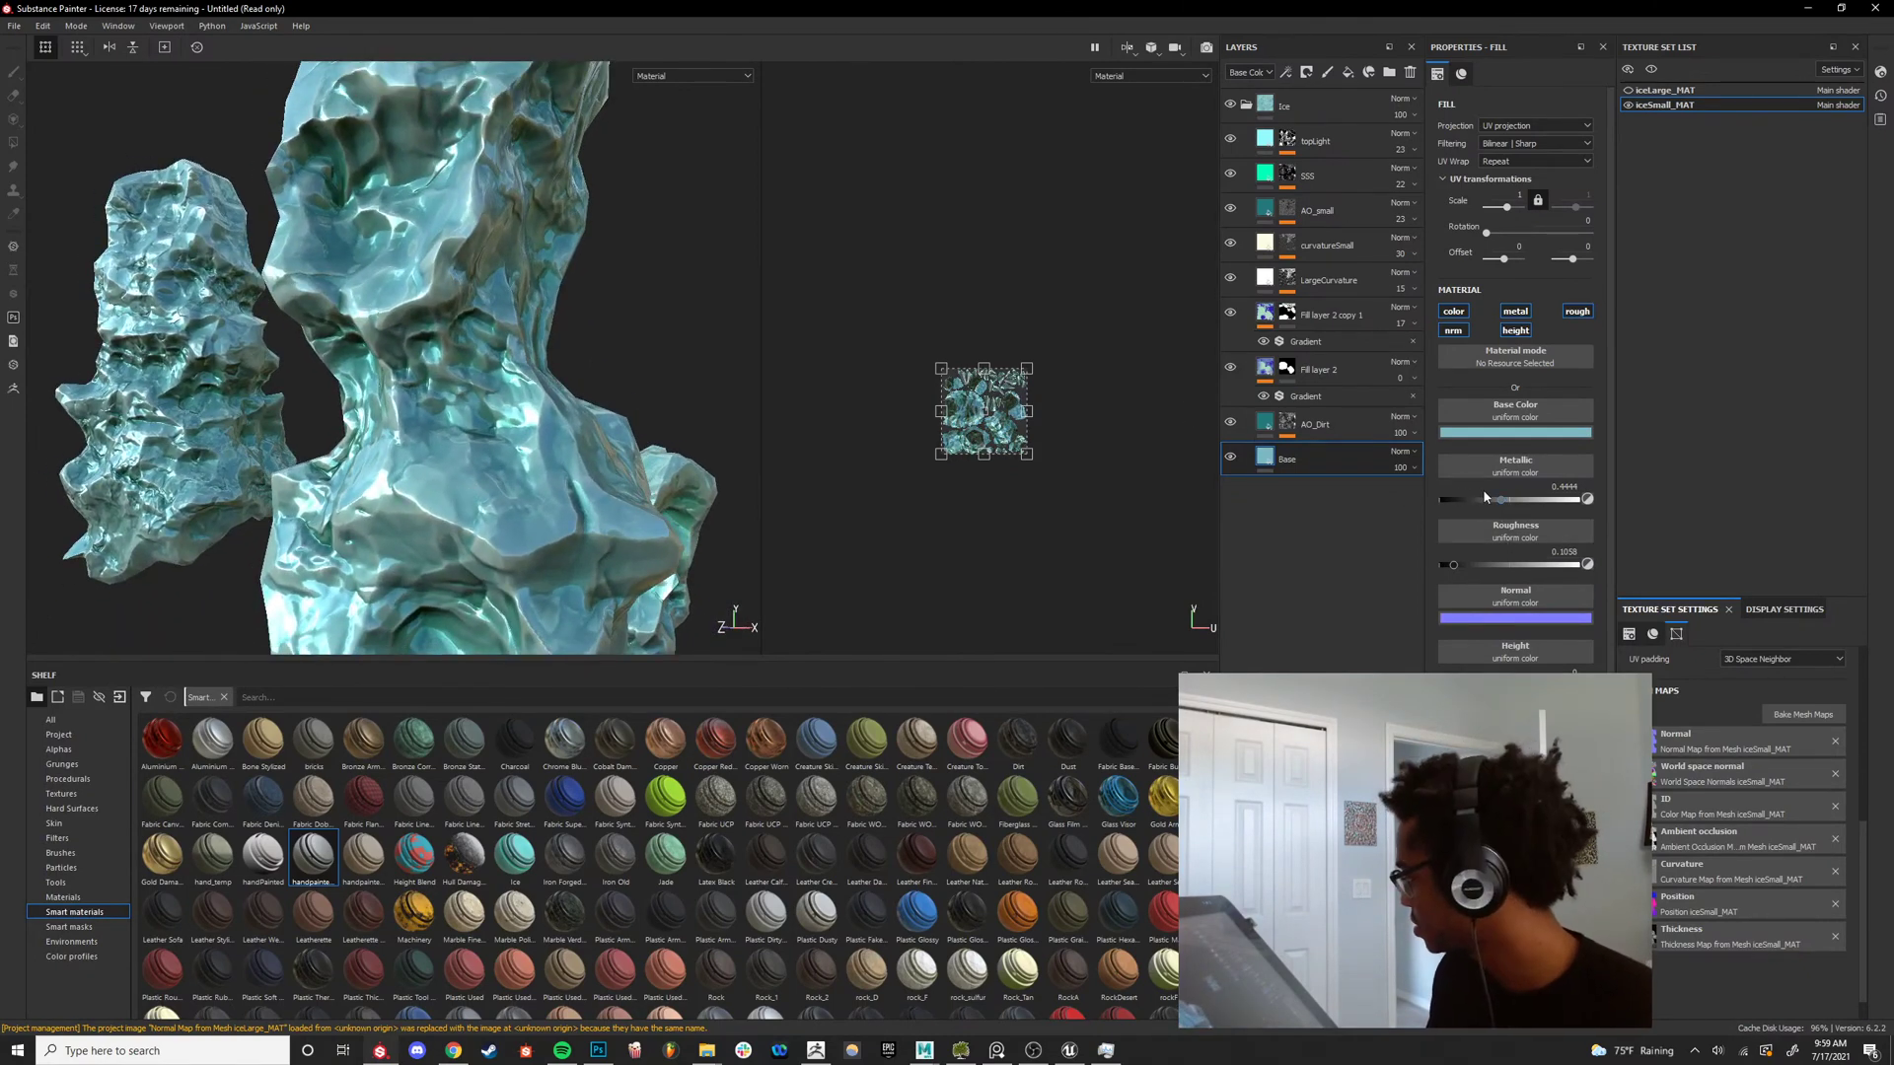
{"action": "left_click_drag", "start_coordinate": [1486, 497], "coordinate": [1432, 497]}
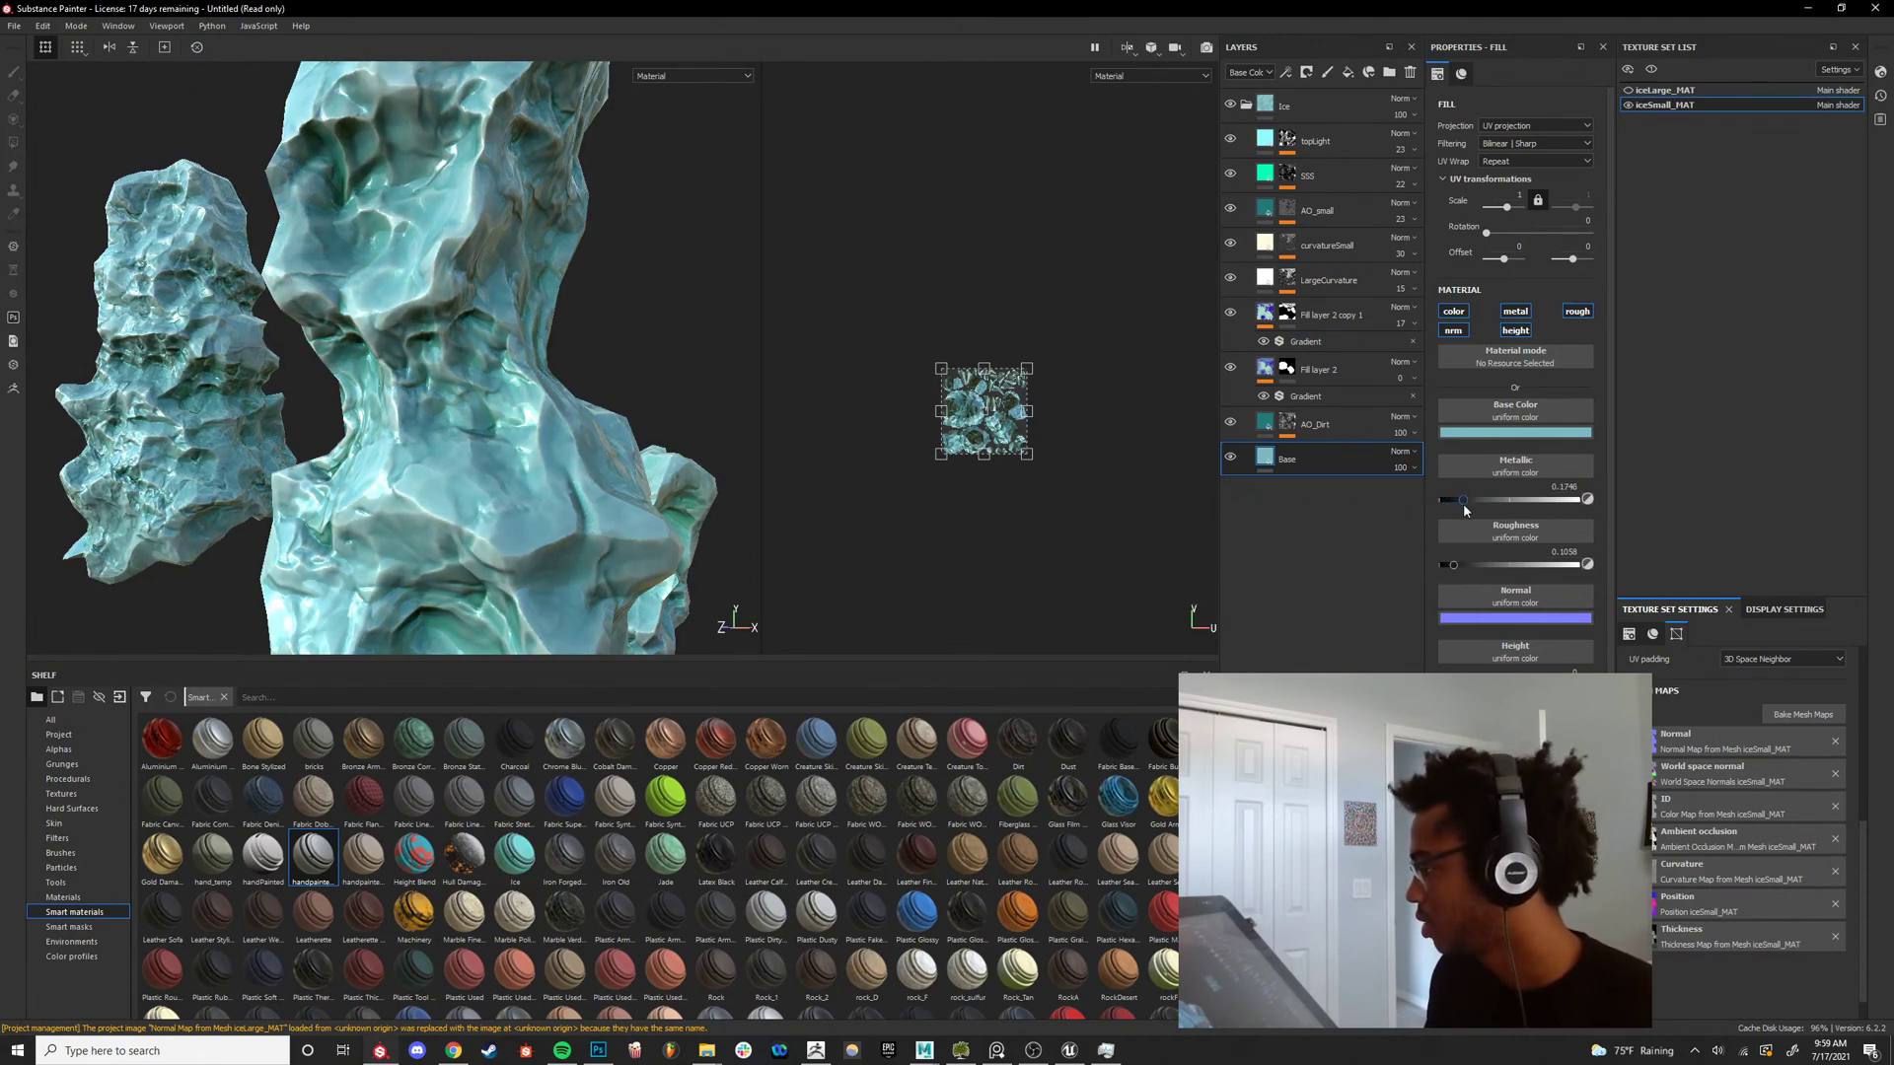
Examine the reflections on all the ice formations, close up and from a distance, under rotated environment lighting.
{"action": "scroll", "coordinate": [406, 429], "scroll_direction": "down", "scroll_amount": 5}
{"action": "left_click_drag", "start_coordinate": [406, 429], "coordinate": [357, 298], "text": "alt"}
{"action": "scroll", "coordinate": [553, 394], "scroll_direction": "up", "scroll_amount": 4}
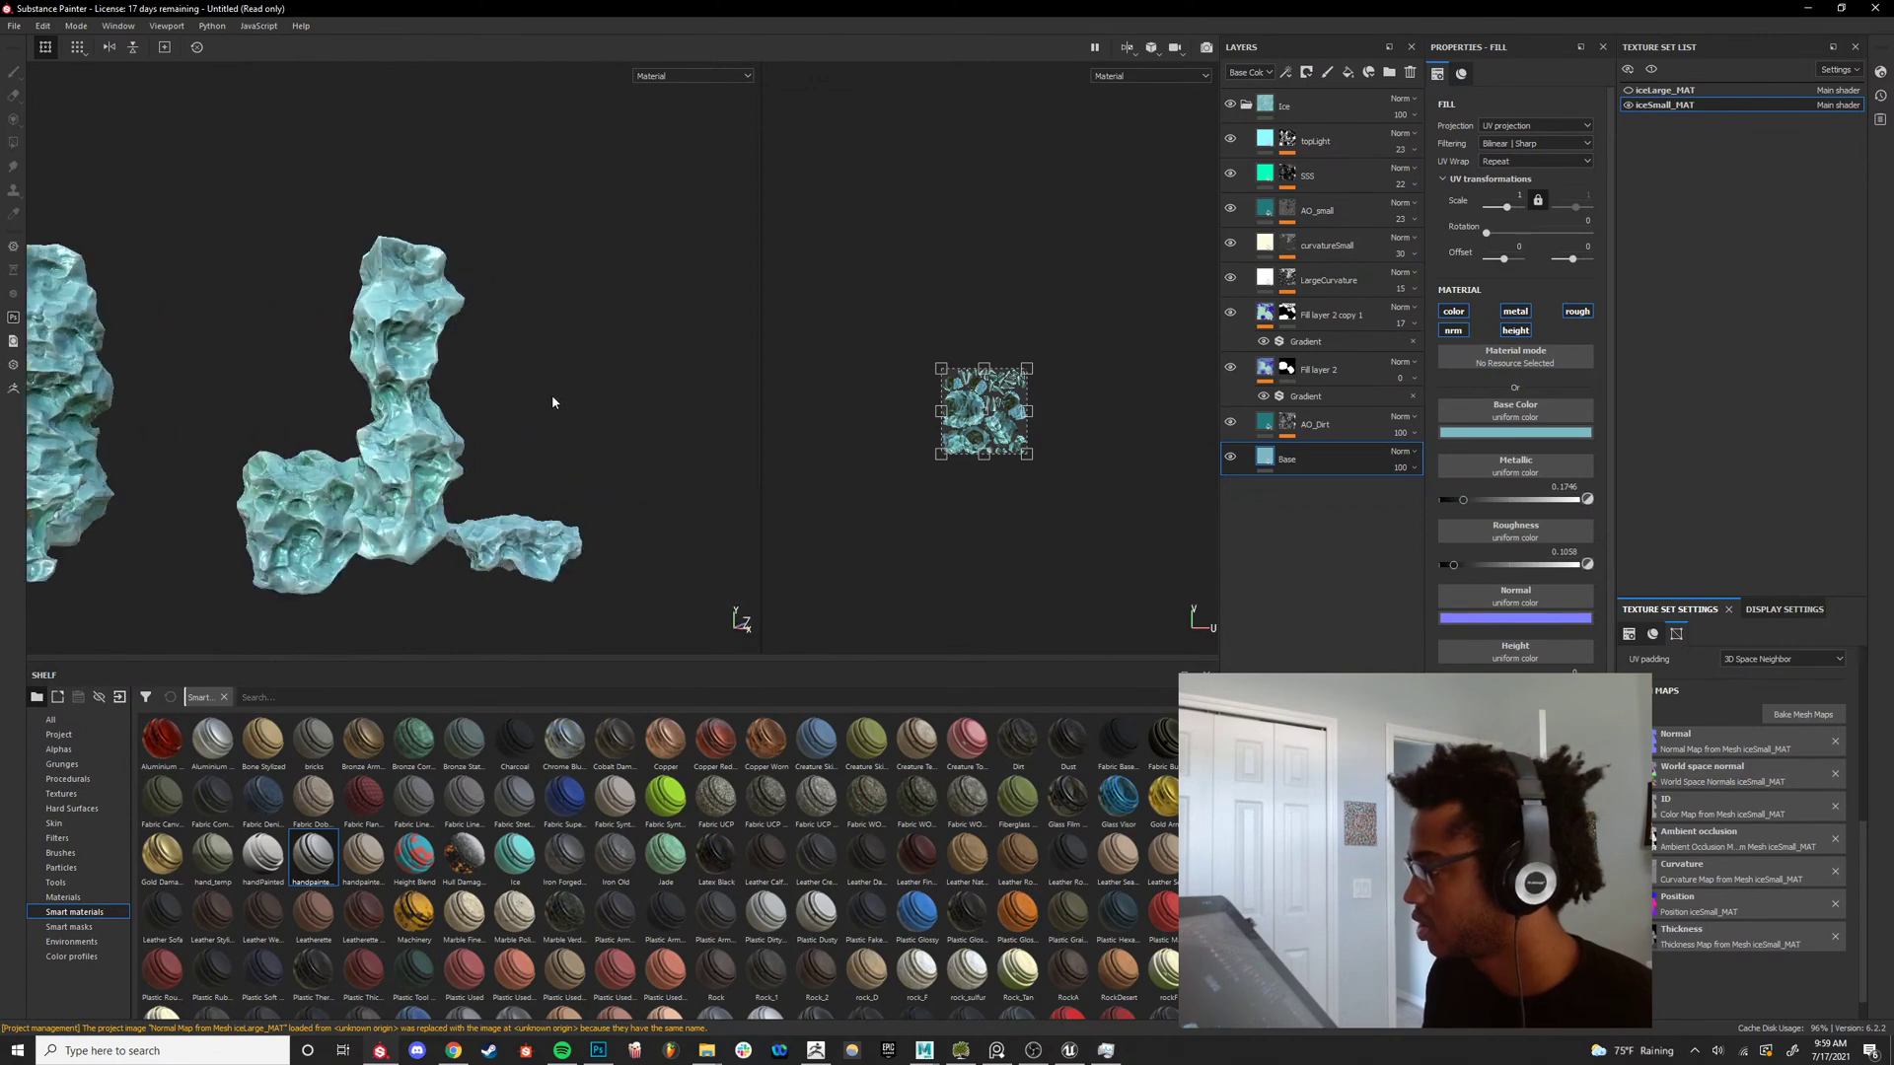
{"action": "right_click_drag", "start_coordinate": [357, 298], "coordinate": [468, 432], "text": "shift"}
{"action": "scroll", "coordinate": [468, 433], "scroll_direction": "down", "scroll_amount": 3}
{"action": "scroll", "coordinate": [468, 432], "scroll_direction": "down", "scroll_amount": 4}
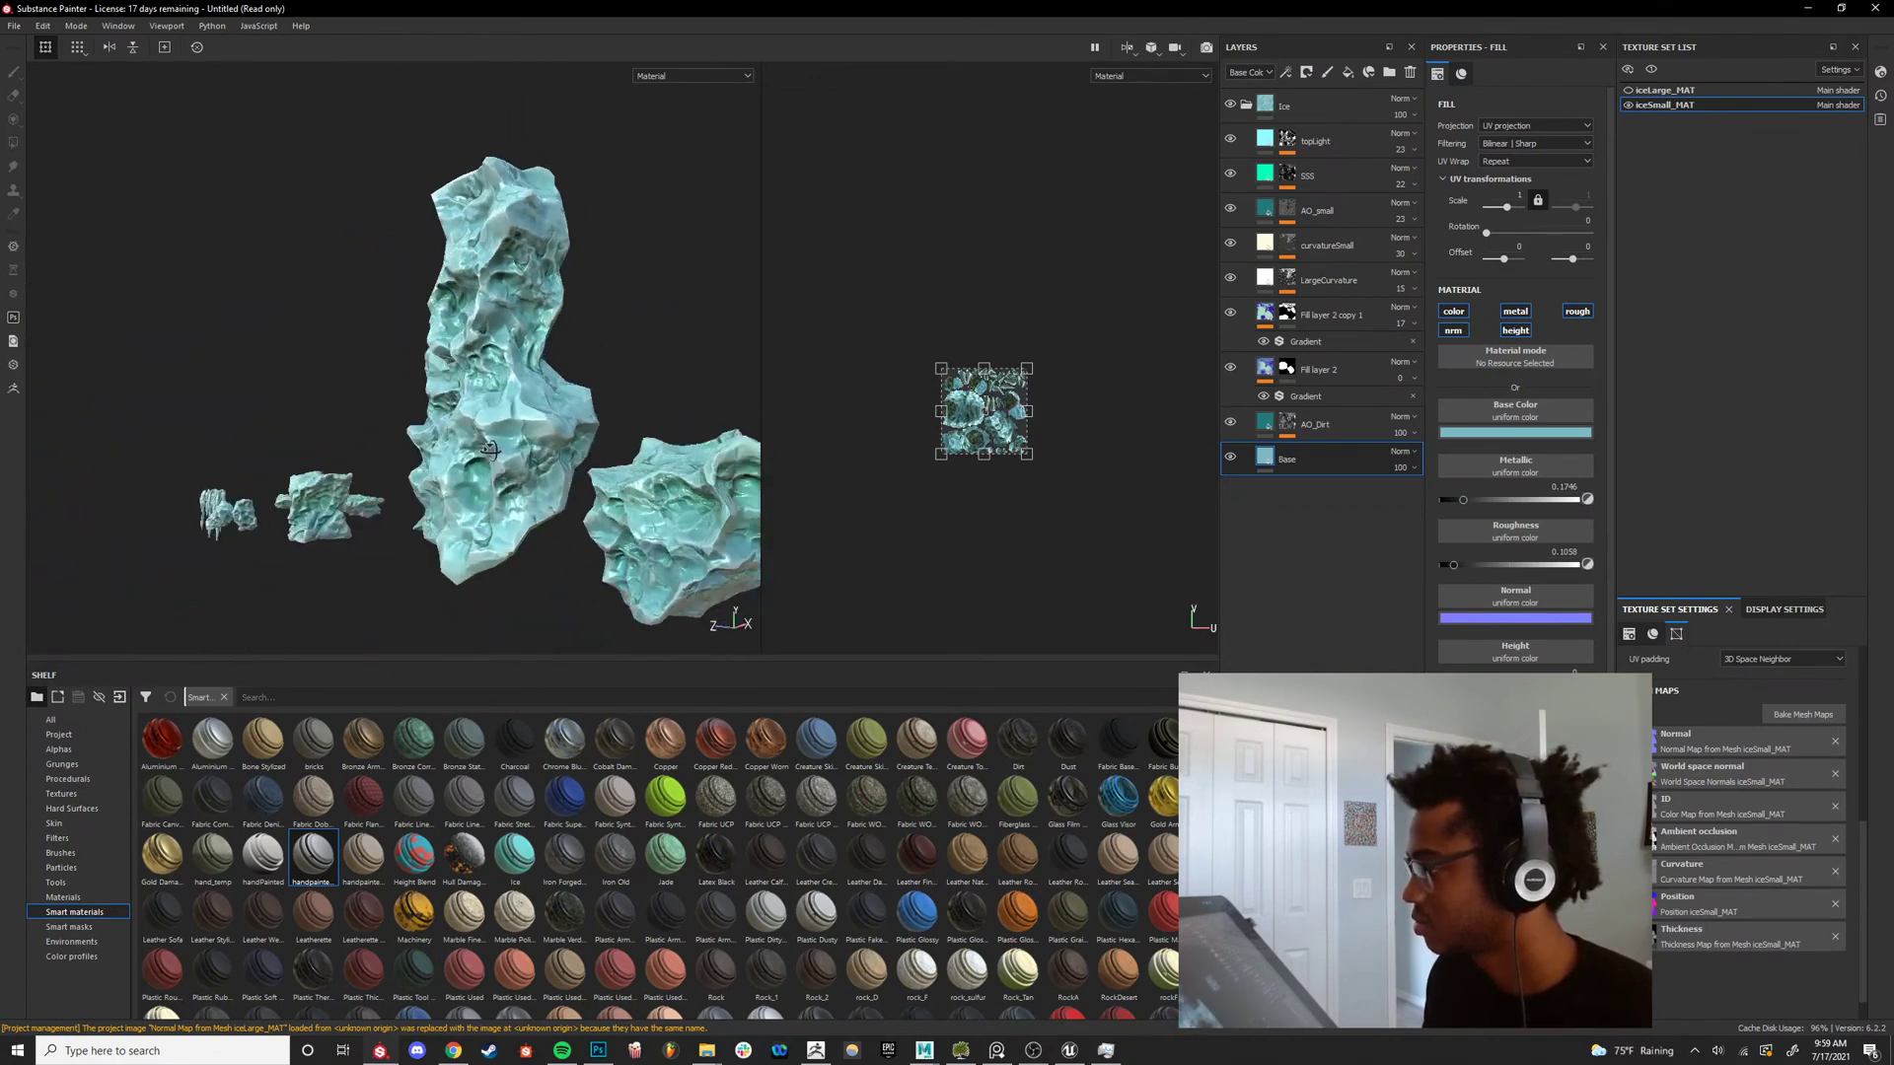
{"action": "scroll", "coordinate": [497, 432], "scroll_direction": "up", "scroll_amount": 6}
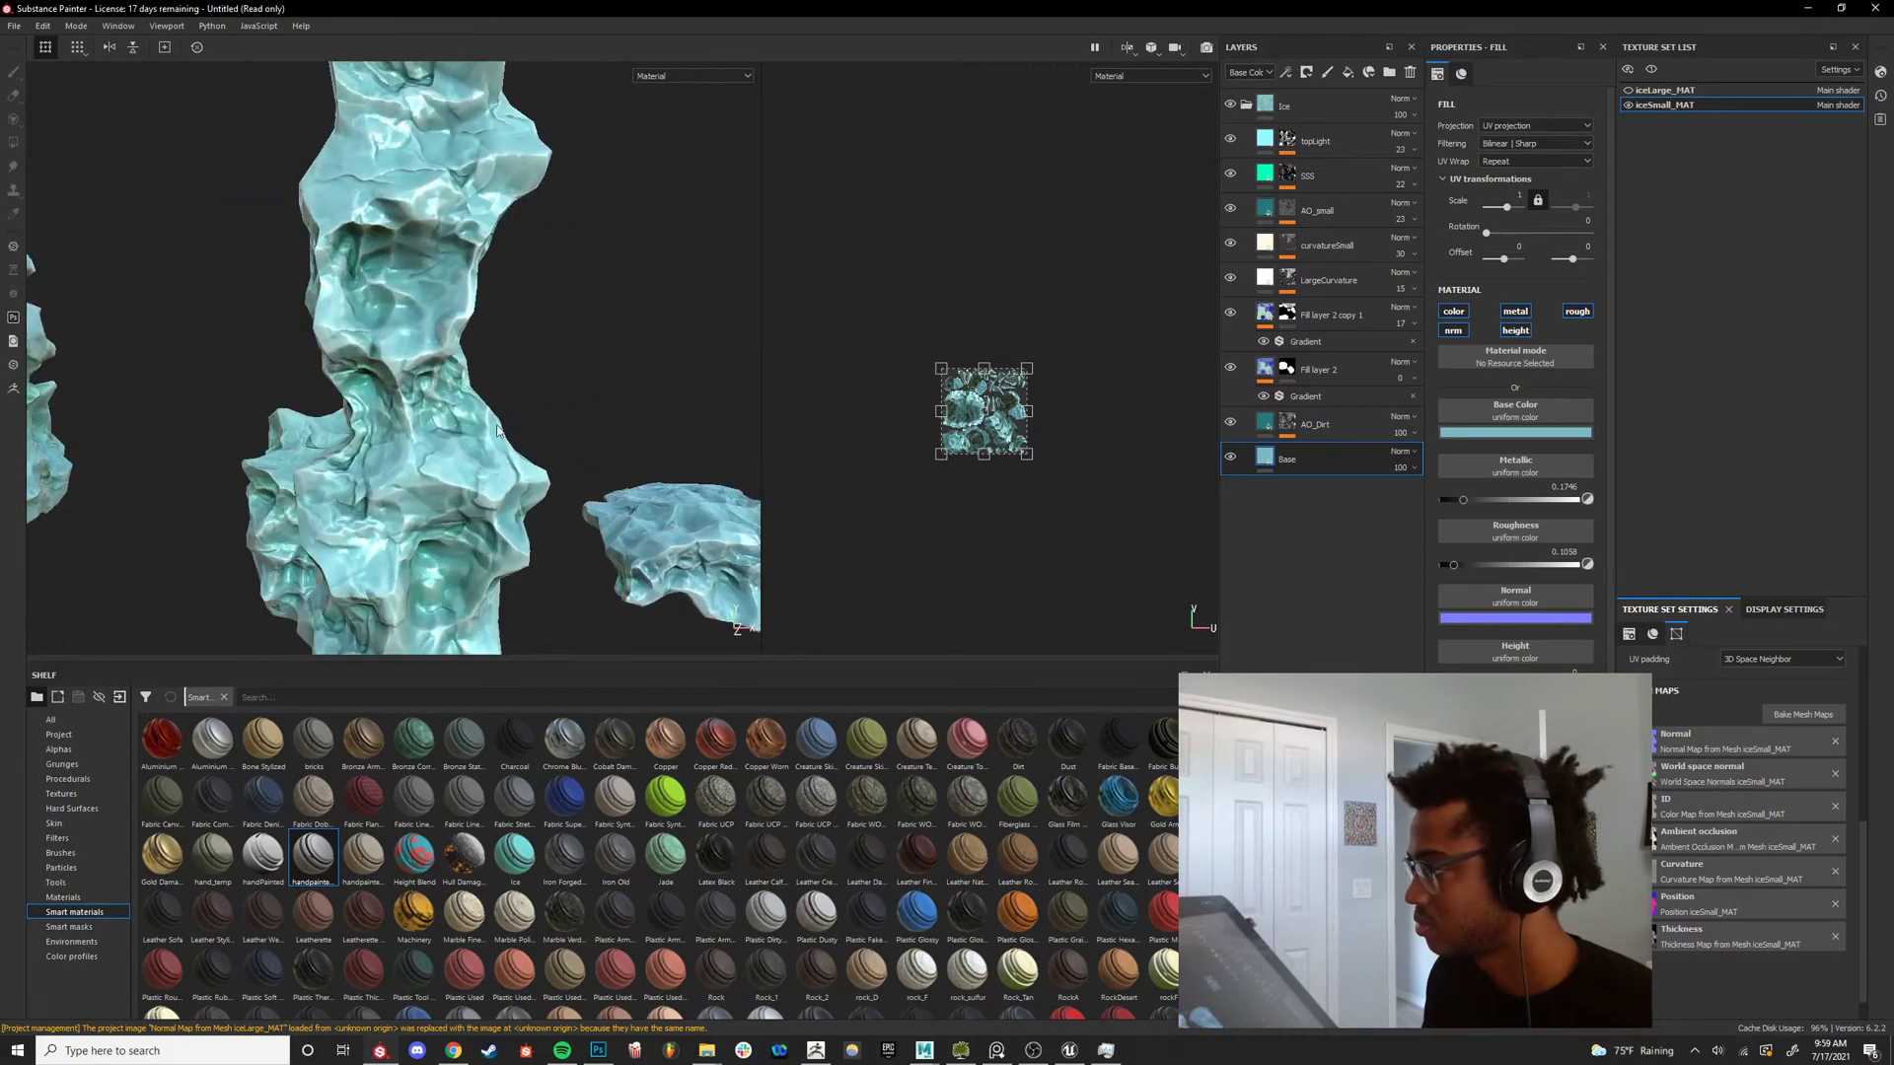
{"action": "scroll", "coordinate": [497, 431], "scroll_direction": "up", "scroll_amount": 5}
{"action": "left_click_drag", "start_coordinate": [497, 431], "coordinate": [449, 360], "text": "alt"}
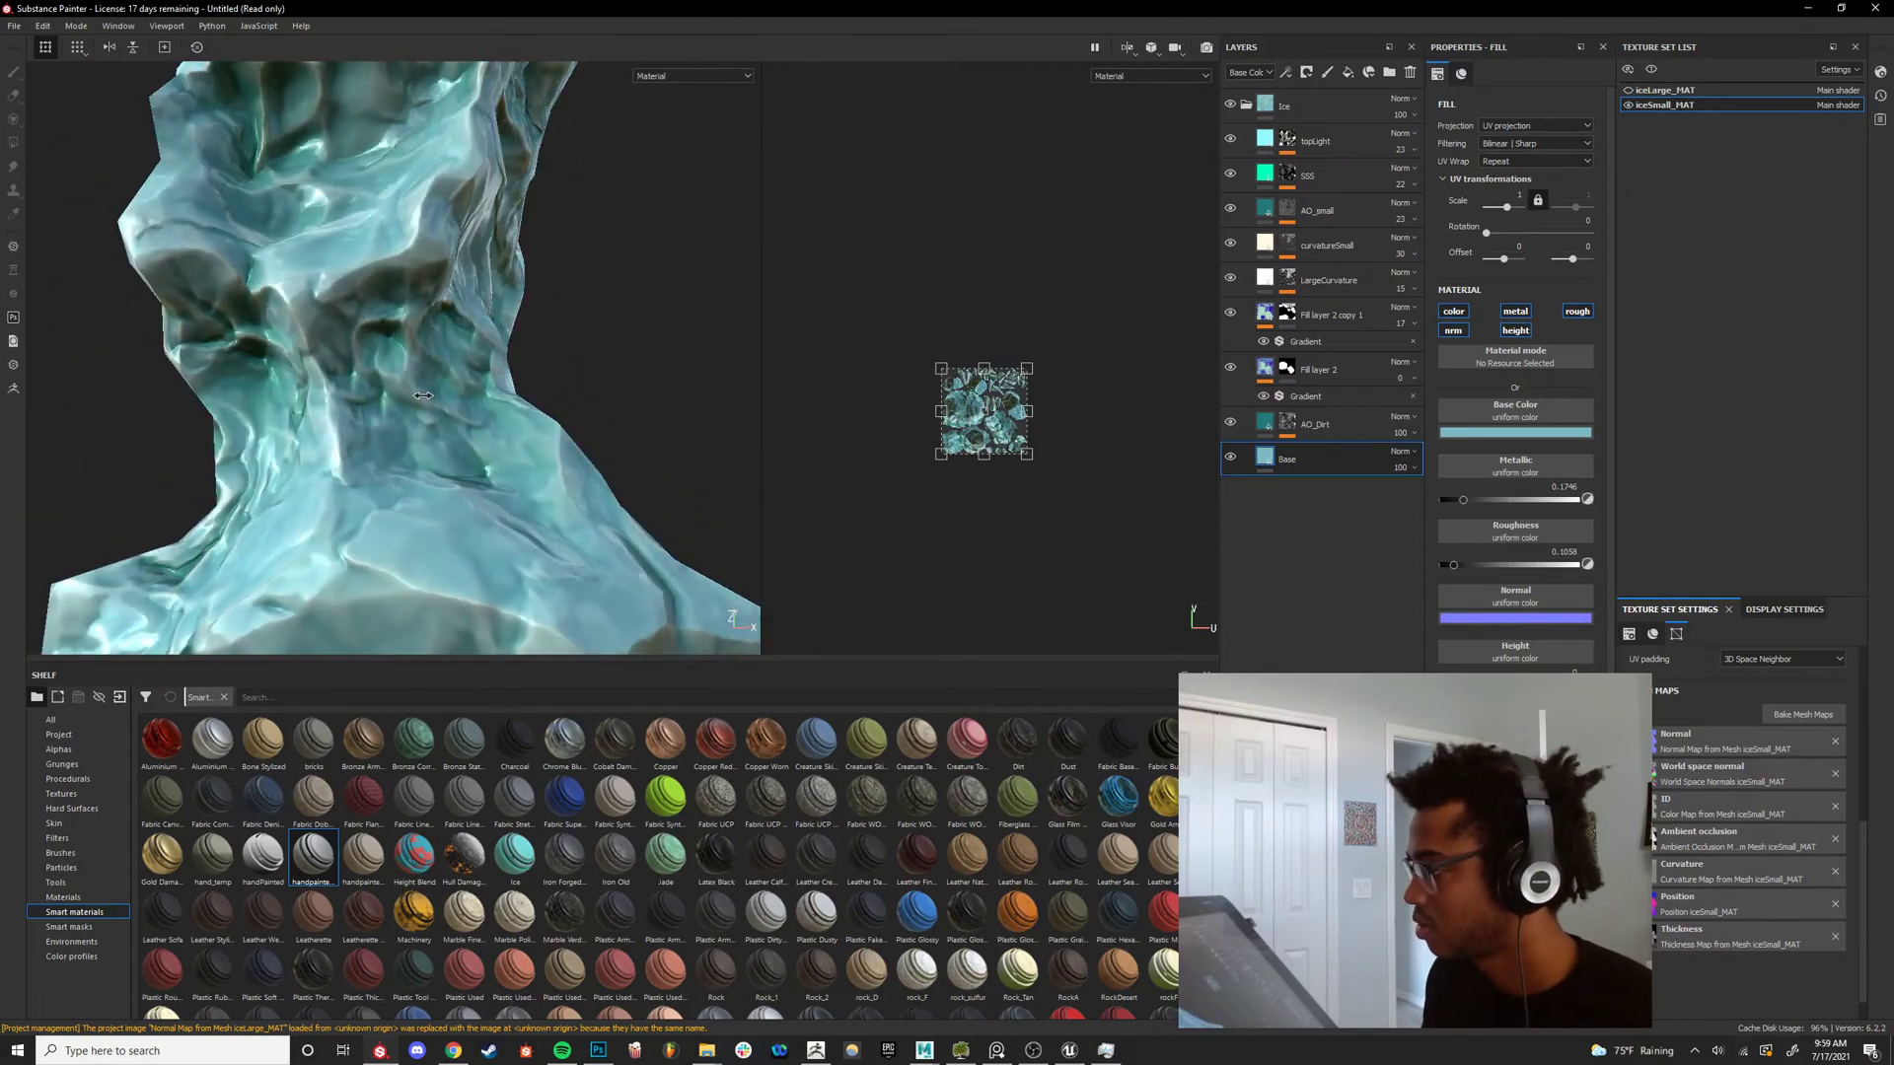
{"action": "right_click_drag", "start_coordinate": [449, 360], "coordinate": [395, 409], "text": "shift"}
{"action": "scroll", "coordinate": [395, 409], "scroll_direction": "down", "scroll_amount": 4}
{"action": "left_click_drag", "start_coordinate": [394, 409], "coordinate": [499, 453], "text": "alt"}
{"action": "right_click_drag", "start_coordinate": [500, 453], "coordinate": [336, 439], "text": "shift"}
{"action": "scroll", "coordinate": [336, 439], "scroll_direction": "down", "scroll_amount": 2}
{"action": "left_click_drag", "start_coordinate": [336, 439], "coordinate": [444, 435], "text": "alt"}
{"action": "mouse_move", "coordinate": [444, 435]}
{"action": "right_mouse_down", "text": "shift"}
{"action": "mouse_move", "coordinate": [385, 435]}
{"action": "mouse_move", "coordinate": [454, 435]}
{"action": "right_mouse_up", "text": "shift"}
{"action": "scroll", "coordinate": [454, 435], "scroll_direction": "down", "scroll_amount": 4}
{"action": "left_click_drag", "start_coordinate": [454, 435], "coordinate": [429, 399], "text": "alt"}
{"action": "scroll", "coordinate": [371, 358], "scroll_direction": "up", "scroll_amount": 4}
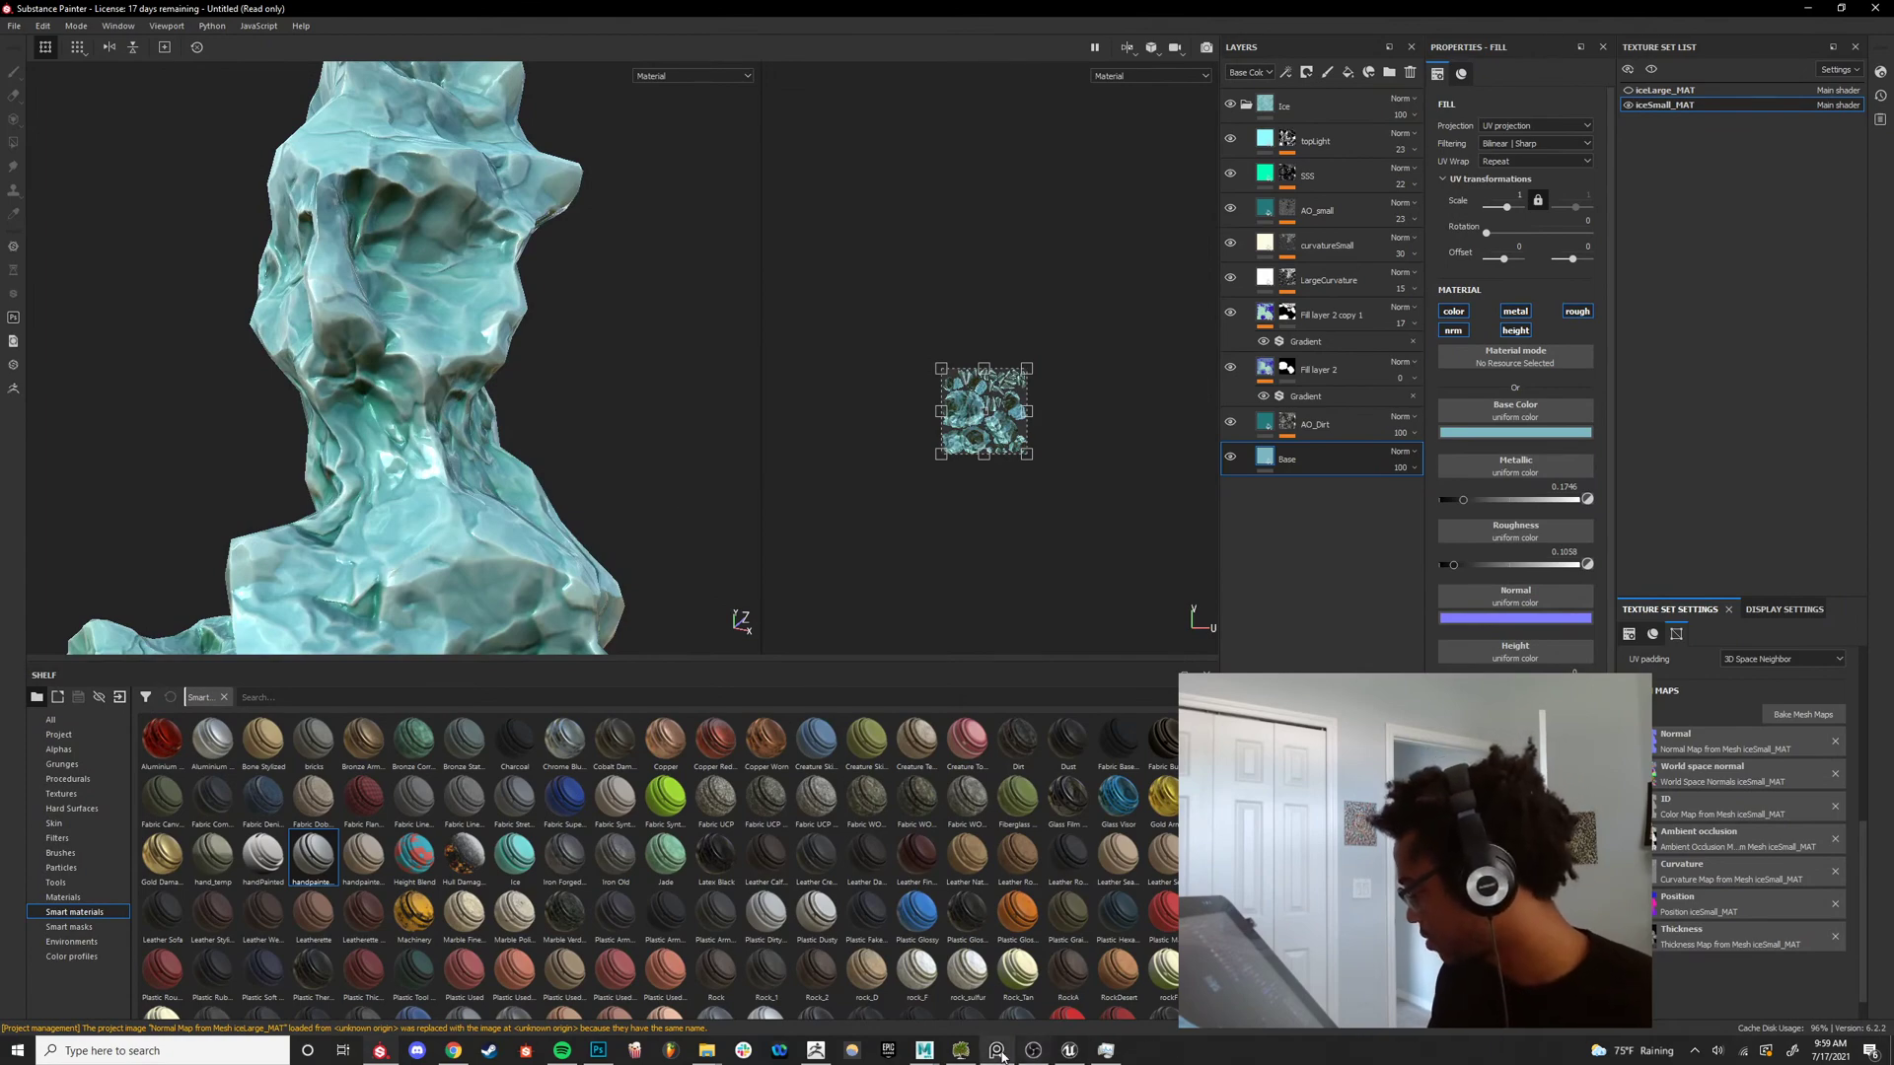
Switch to the ice reference image board and examine the streaked surface in the blue glacier photo close up.
{"action": "mouse_move", "coordinate": [998, 1055]}
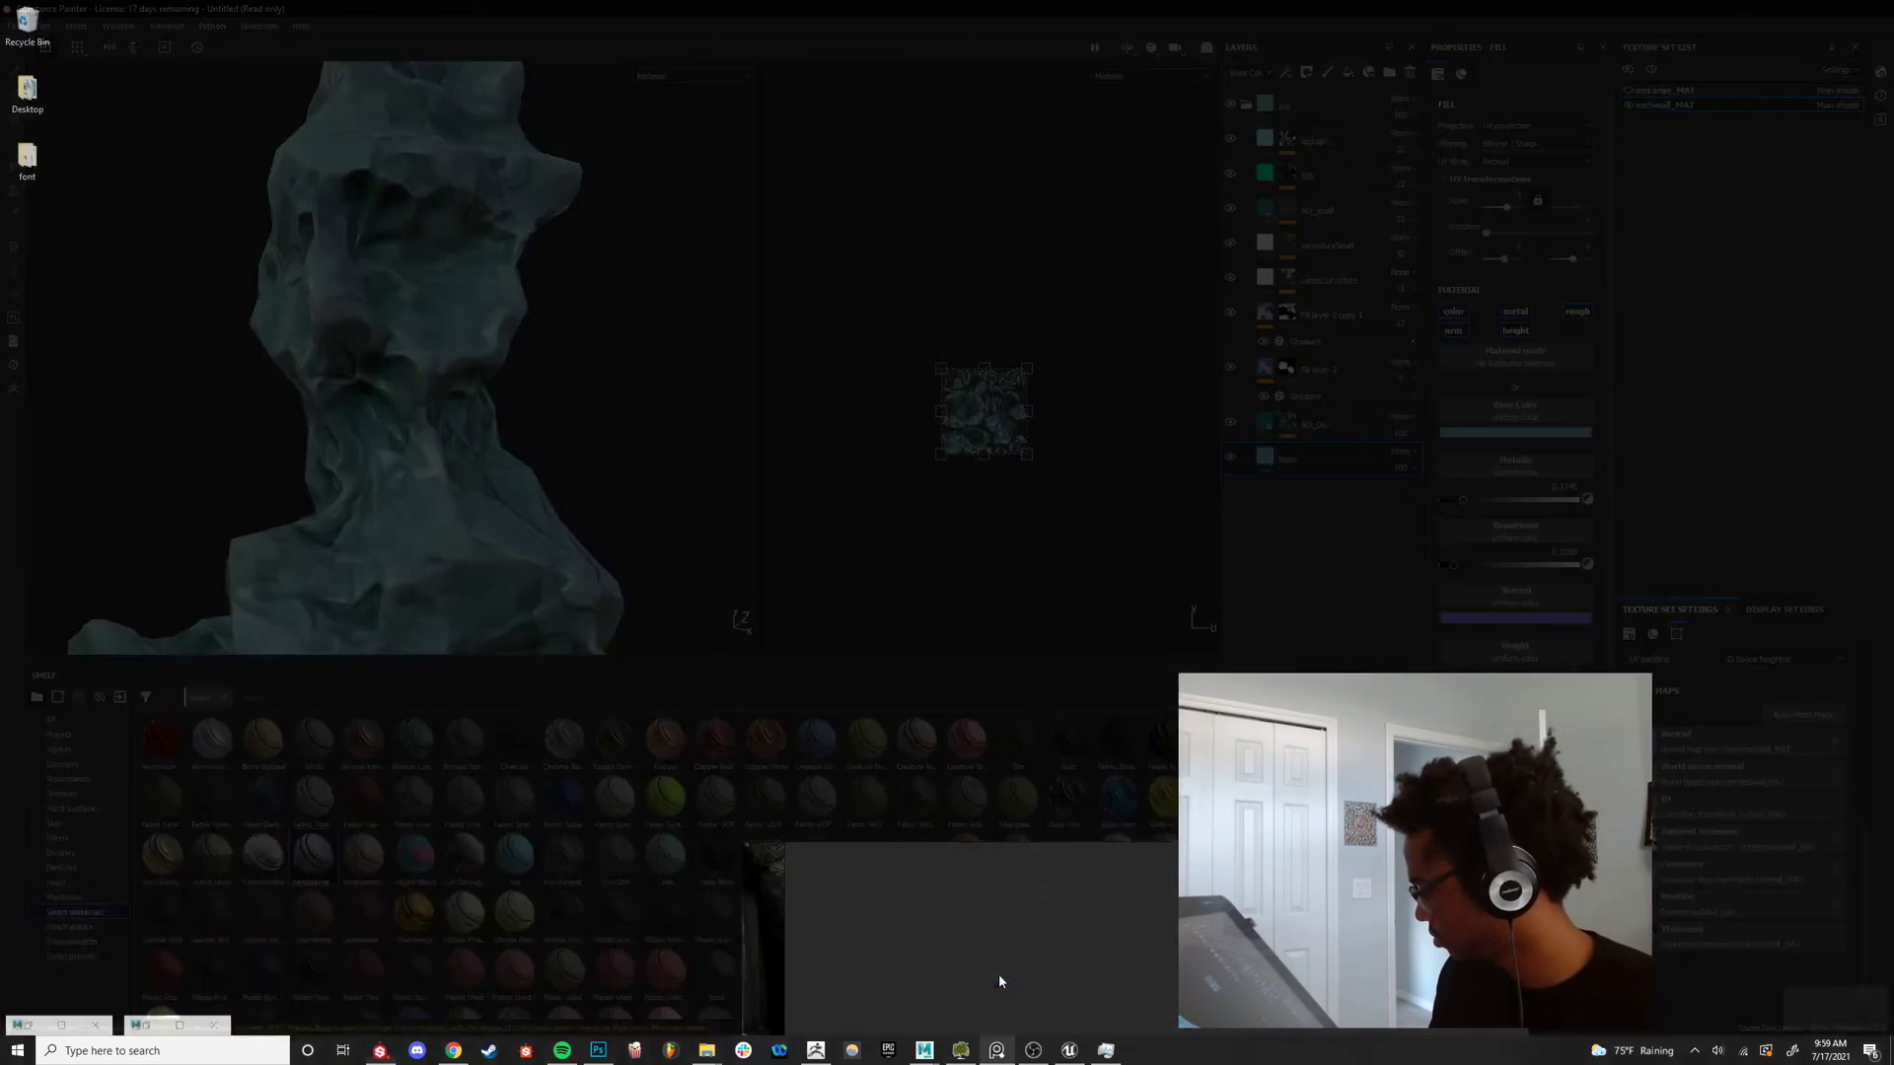
{"action": "left_click", "coordinate": [991, 975]}
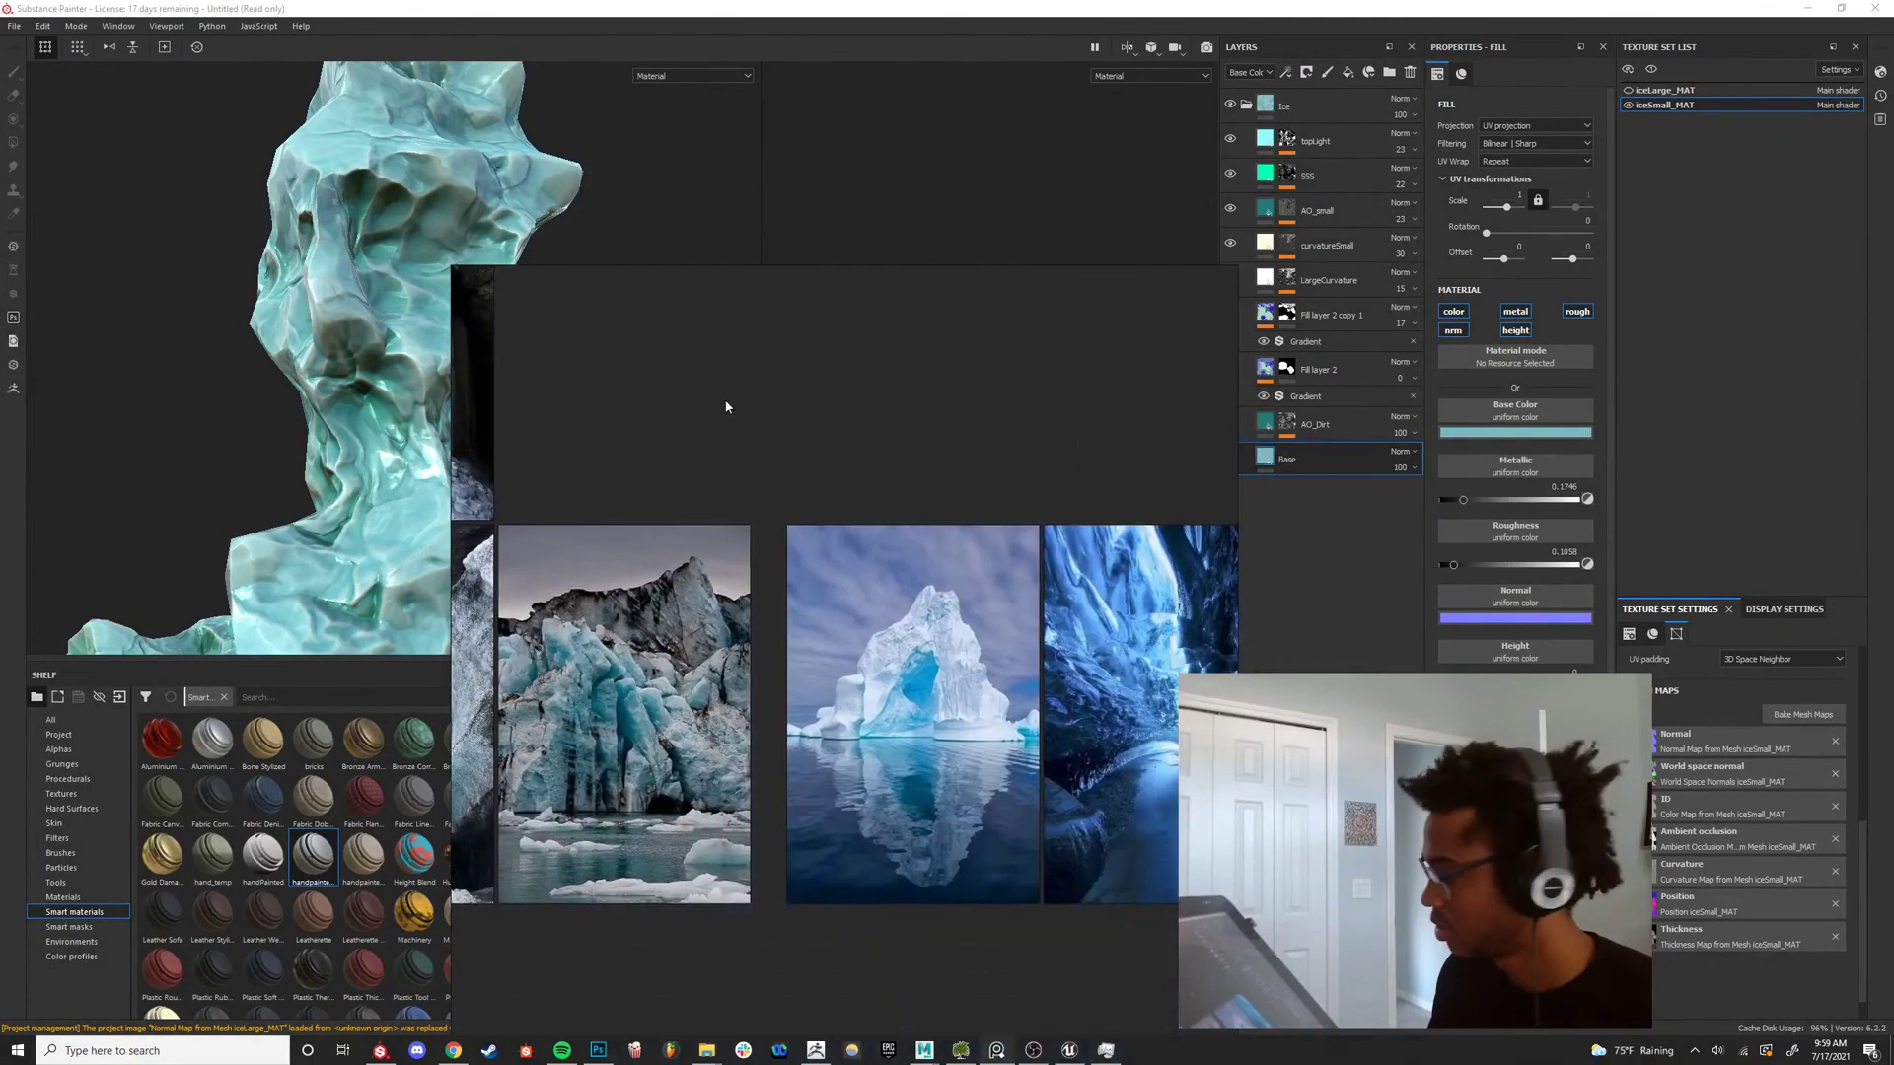
{"action": "scroll", "coordinate": [771, 535], "scroll_direction": "down", "scroll_amount": 5}
{"action": "scroll", "coordinate": [764, 563], "scroll_direction": "up", "scroll_amount": 6}
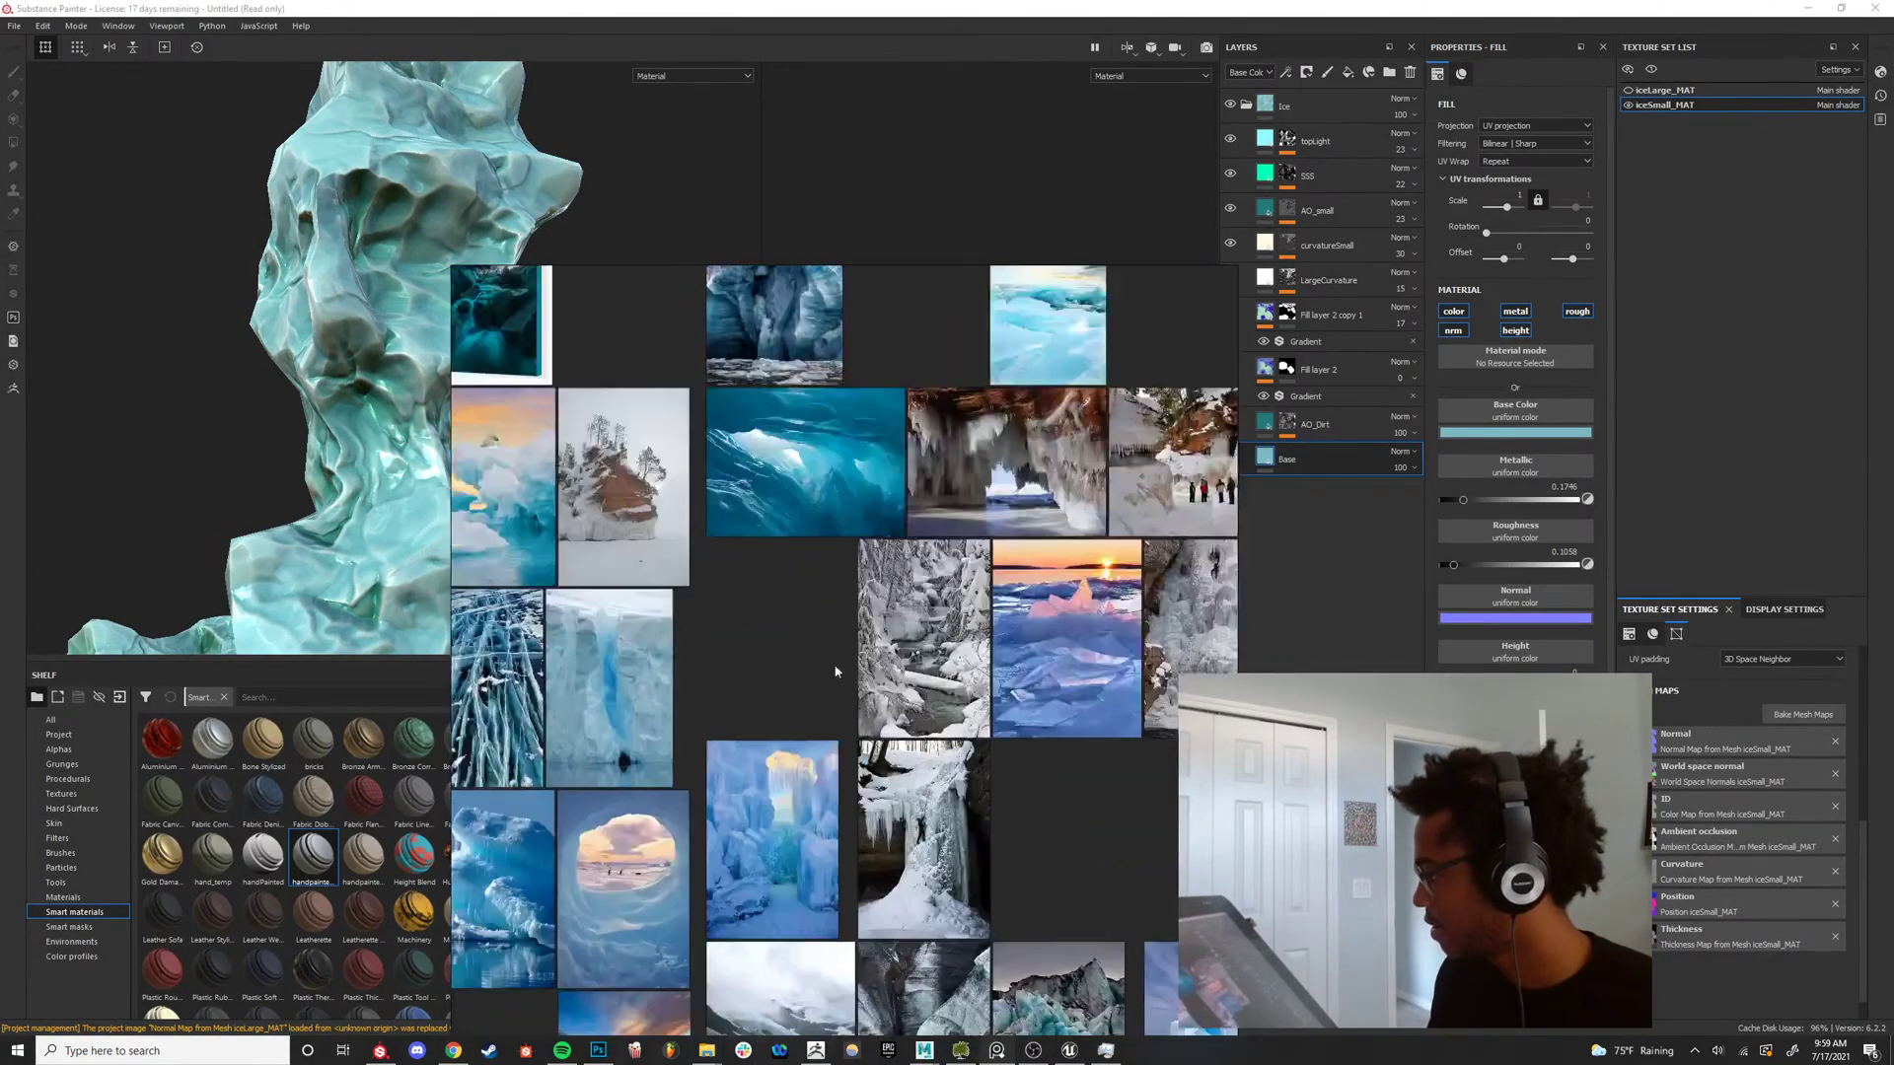
{"action": "scroll", "coordinate": [900, 525], "scroll_direction": "up", "scroll_amount": 8}
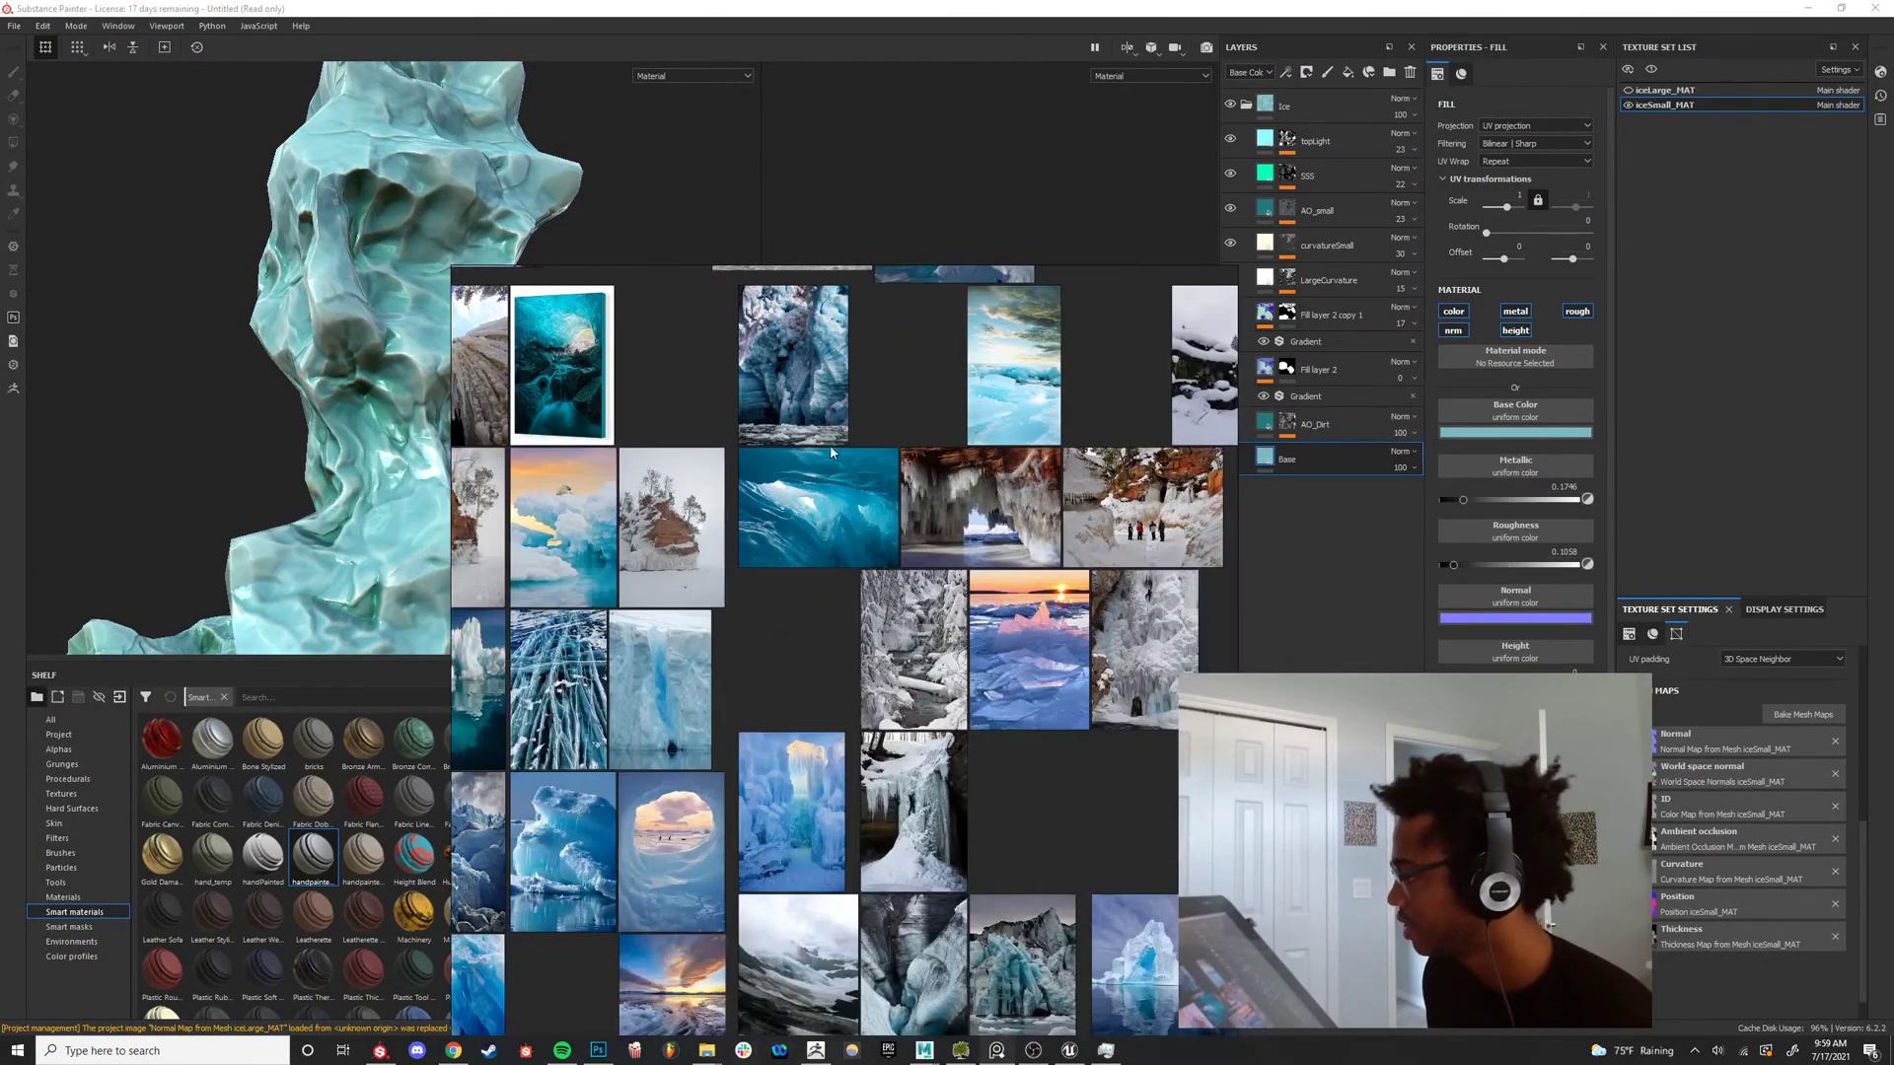
{"action": "scroll", "coordinate": [813, 544], "scroll_direction": "up", "scroll_amount": 5}
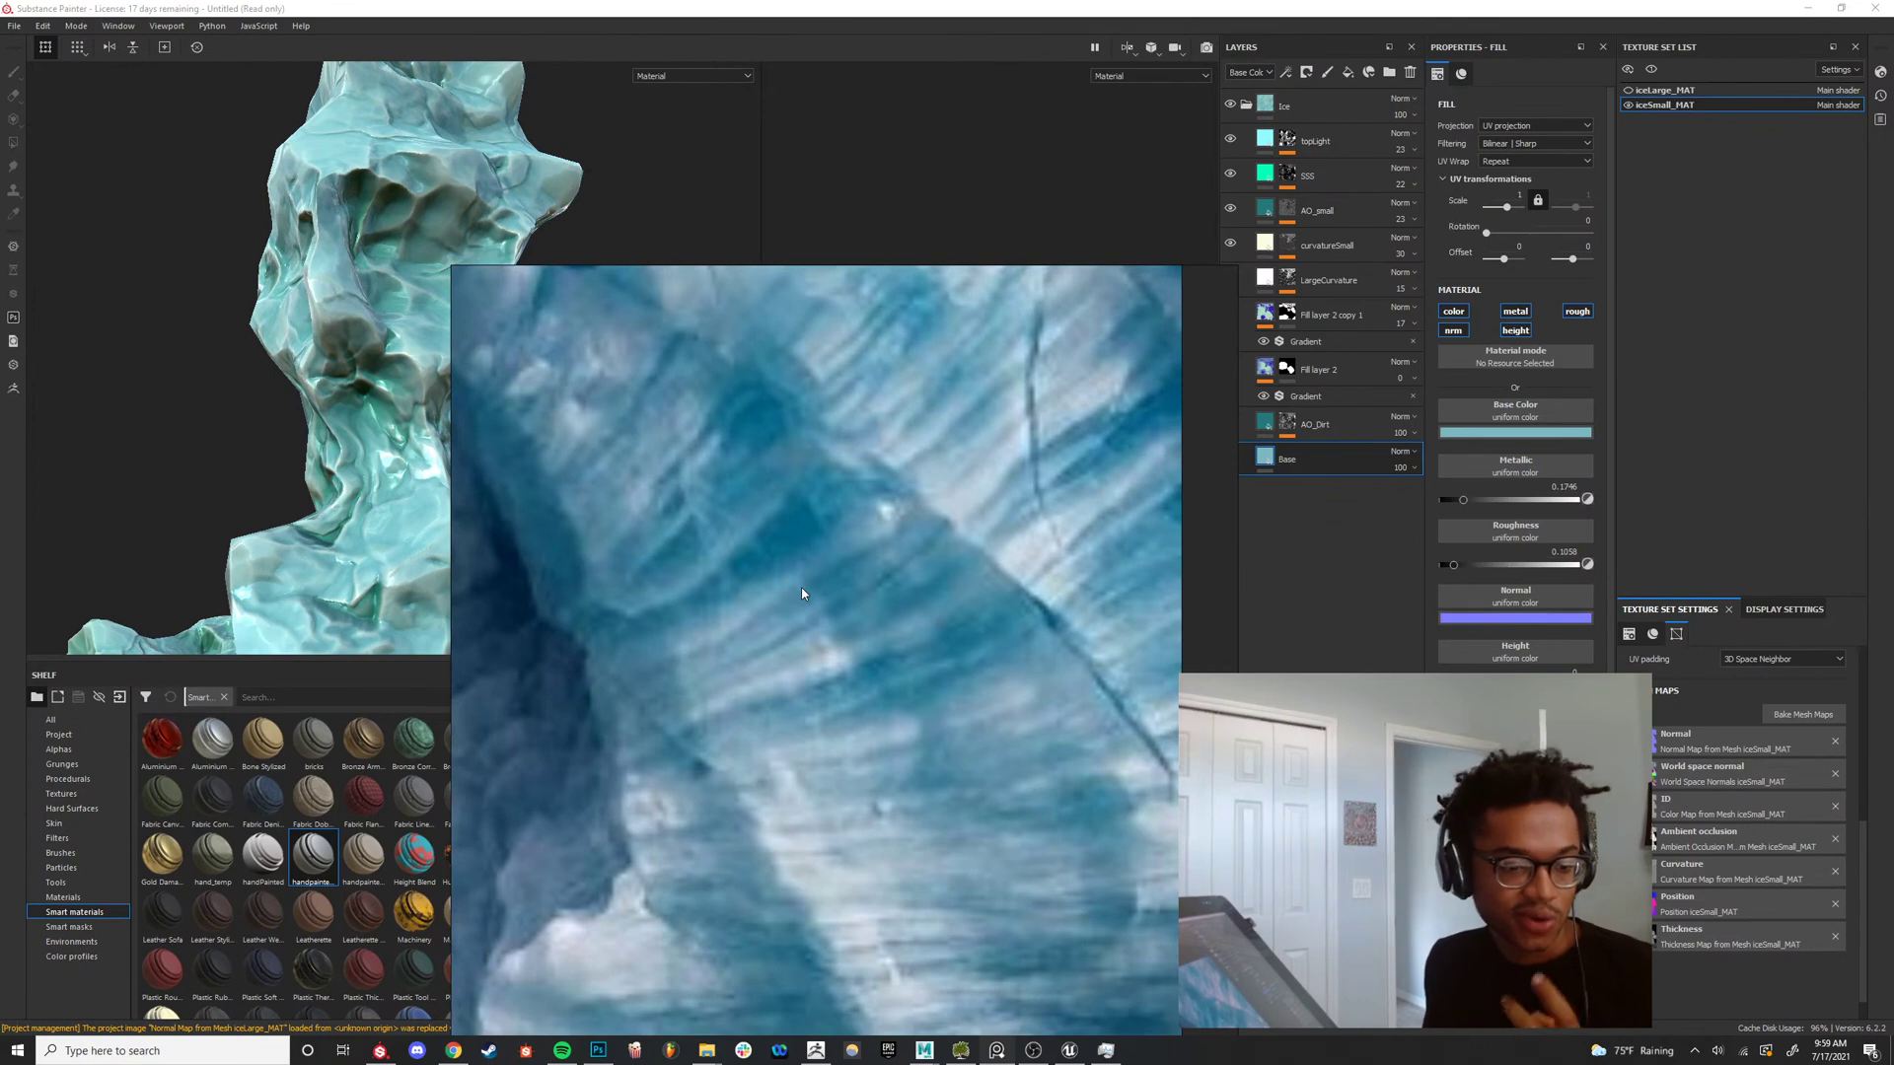
{"action": "scroll", "coordinate": [764, 615], "scroll_direction": "down", "scroll_amount": 3}
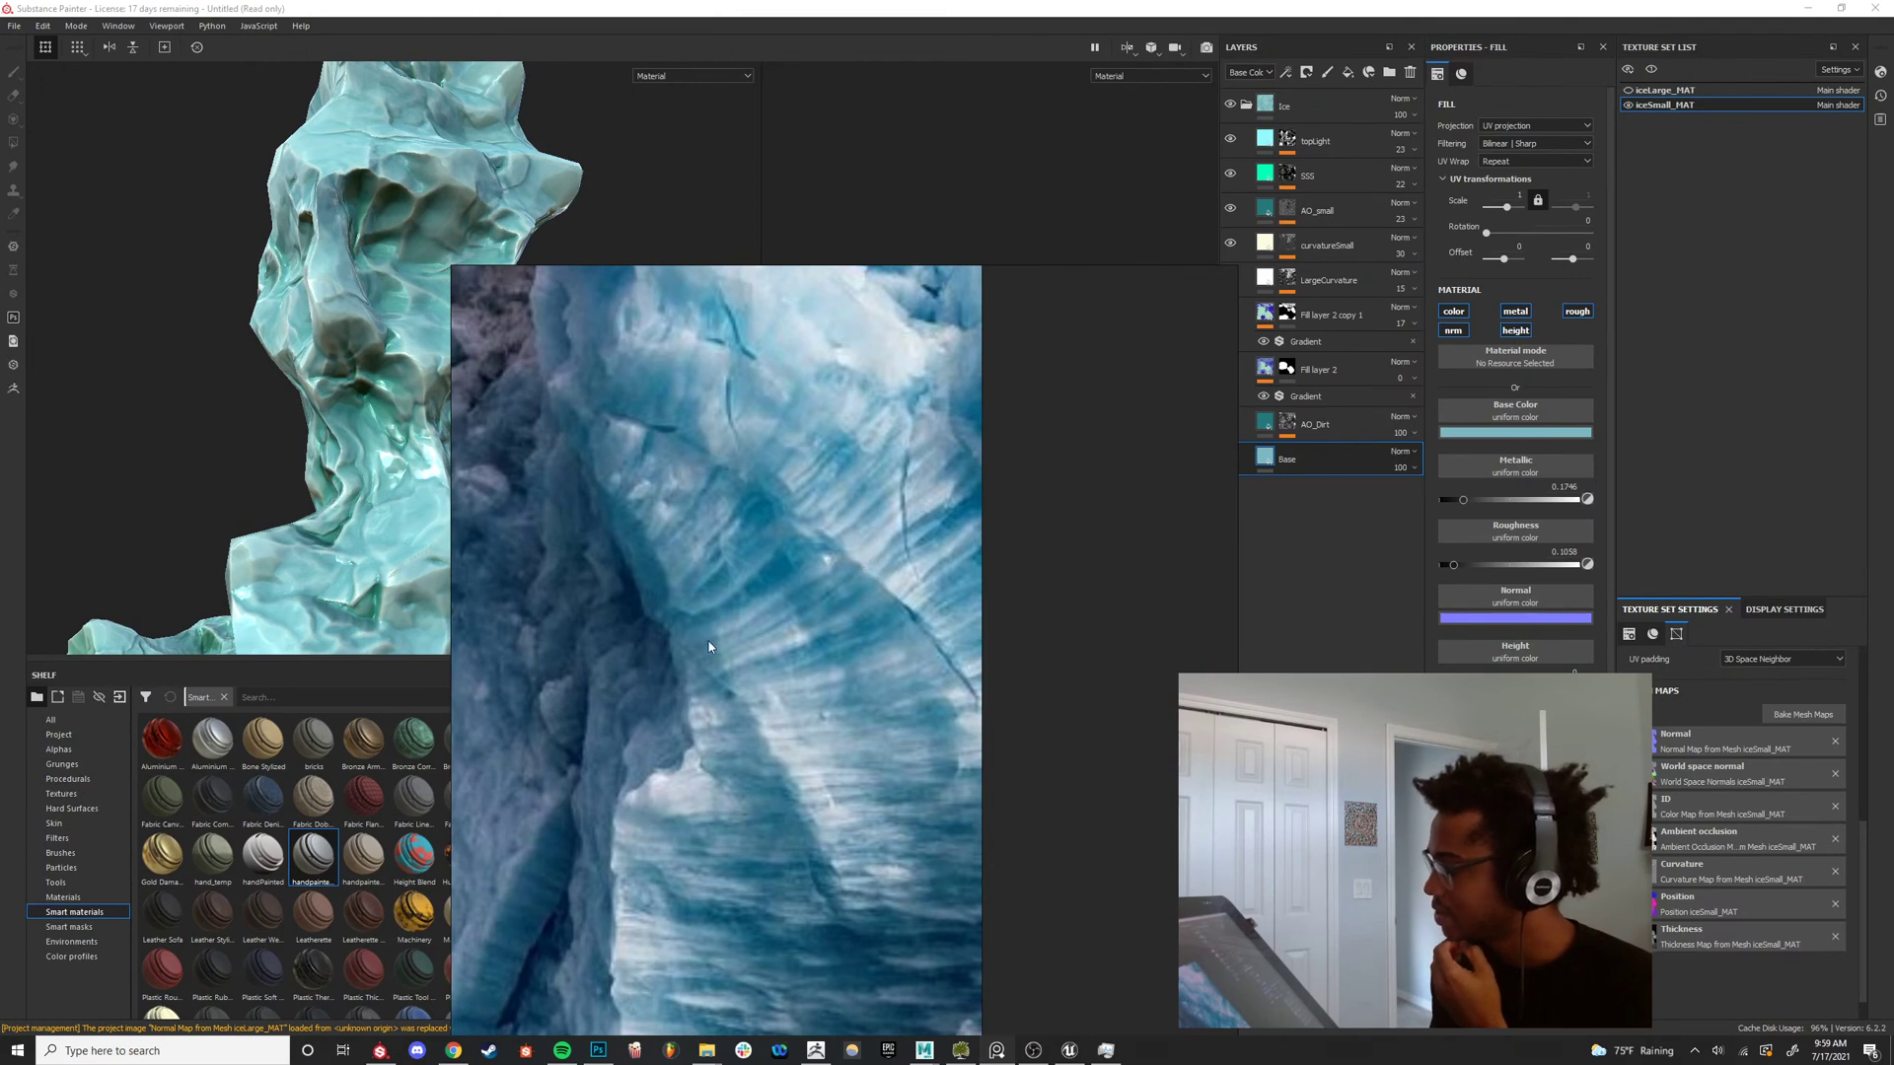
Examine the streaked ice surface in the blue glacier photo on the reference board, both close up and whole.
{"action": "scroll", "coordinate": [740, 706], "scroll_direction": "down", "scroll_amount": 2}
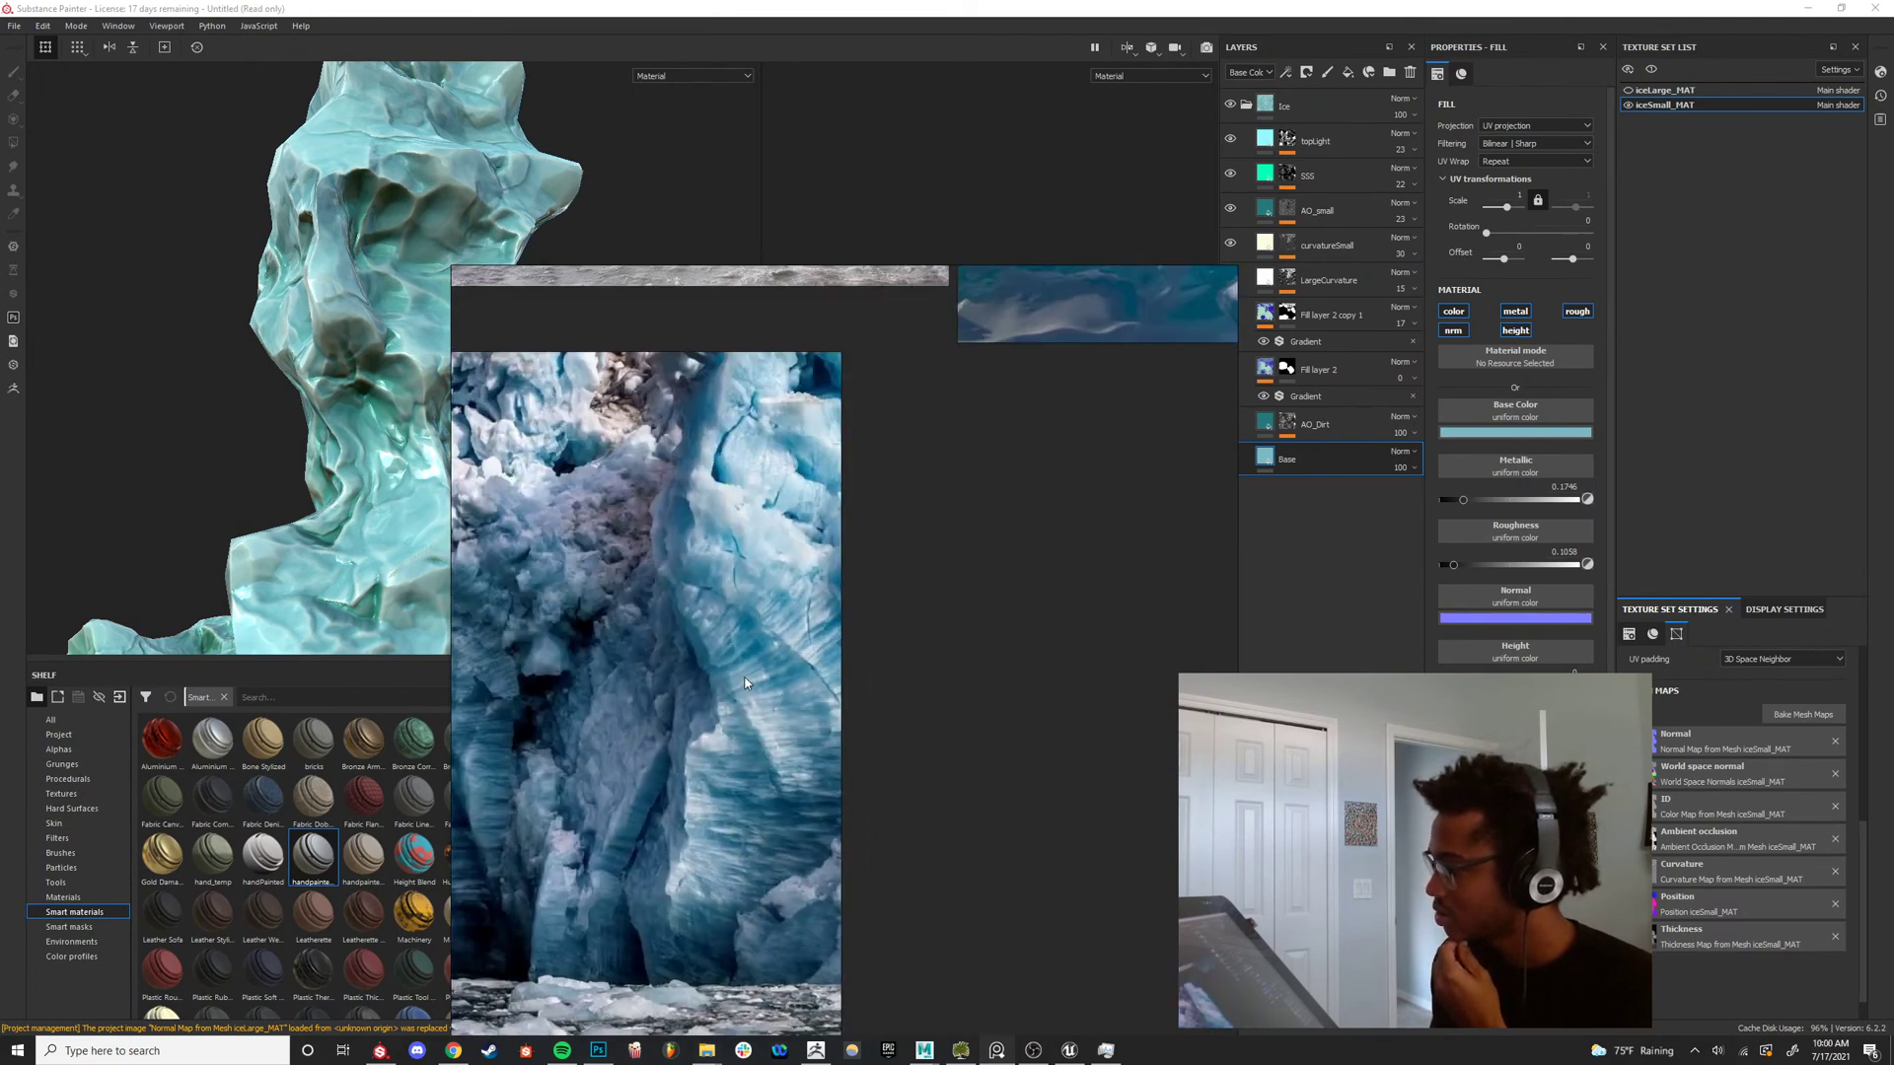
{"action": "scroll", "coordinate": [724, 618], "scroll_direction": "up", "scroll_amount": 4}
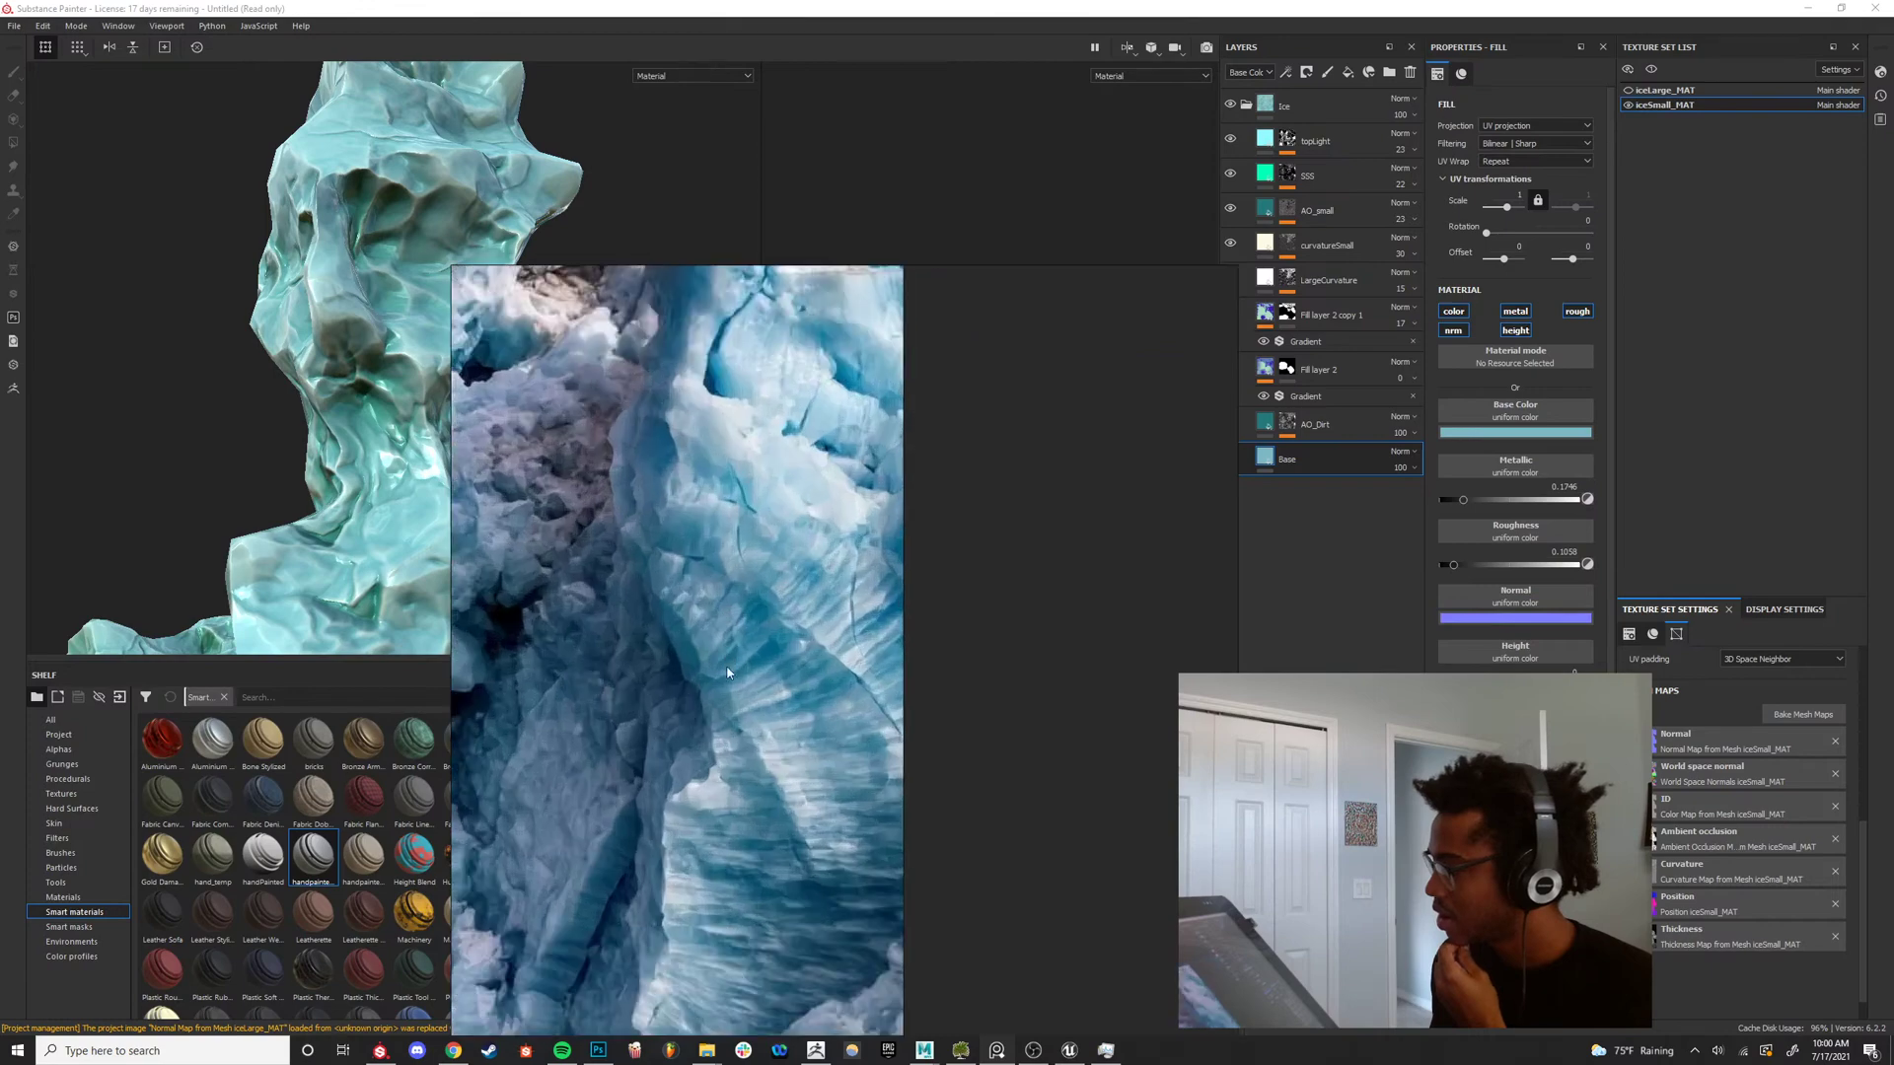
{"action": "scroll", "coordinate": [829, 871], "scroll_direction": "down", "scroll_amount": 1}
{"action": "middle_click_drag", "start_coordinate": [829, 868], "coordinate": [845, 661]}
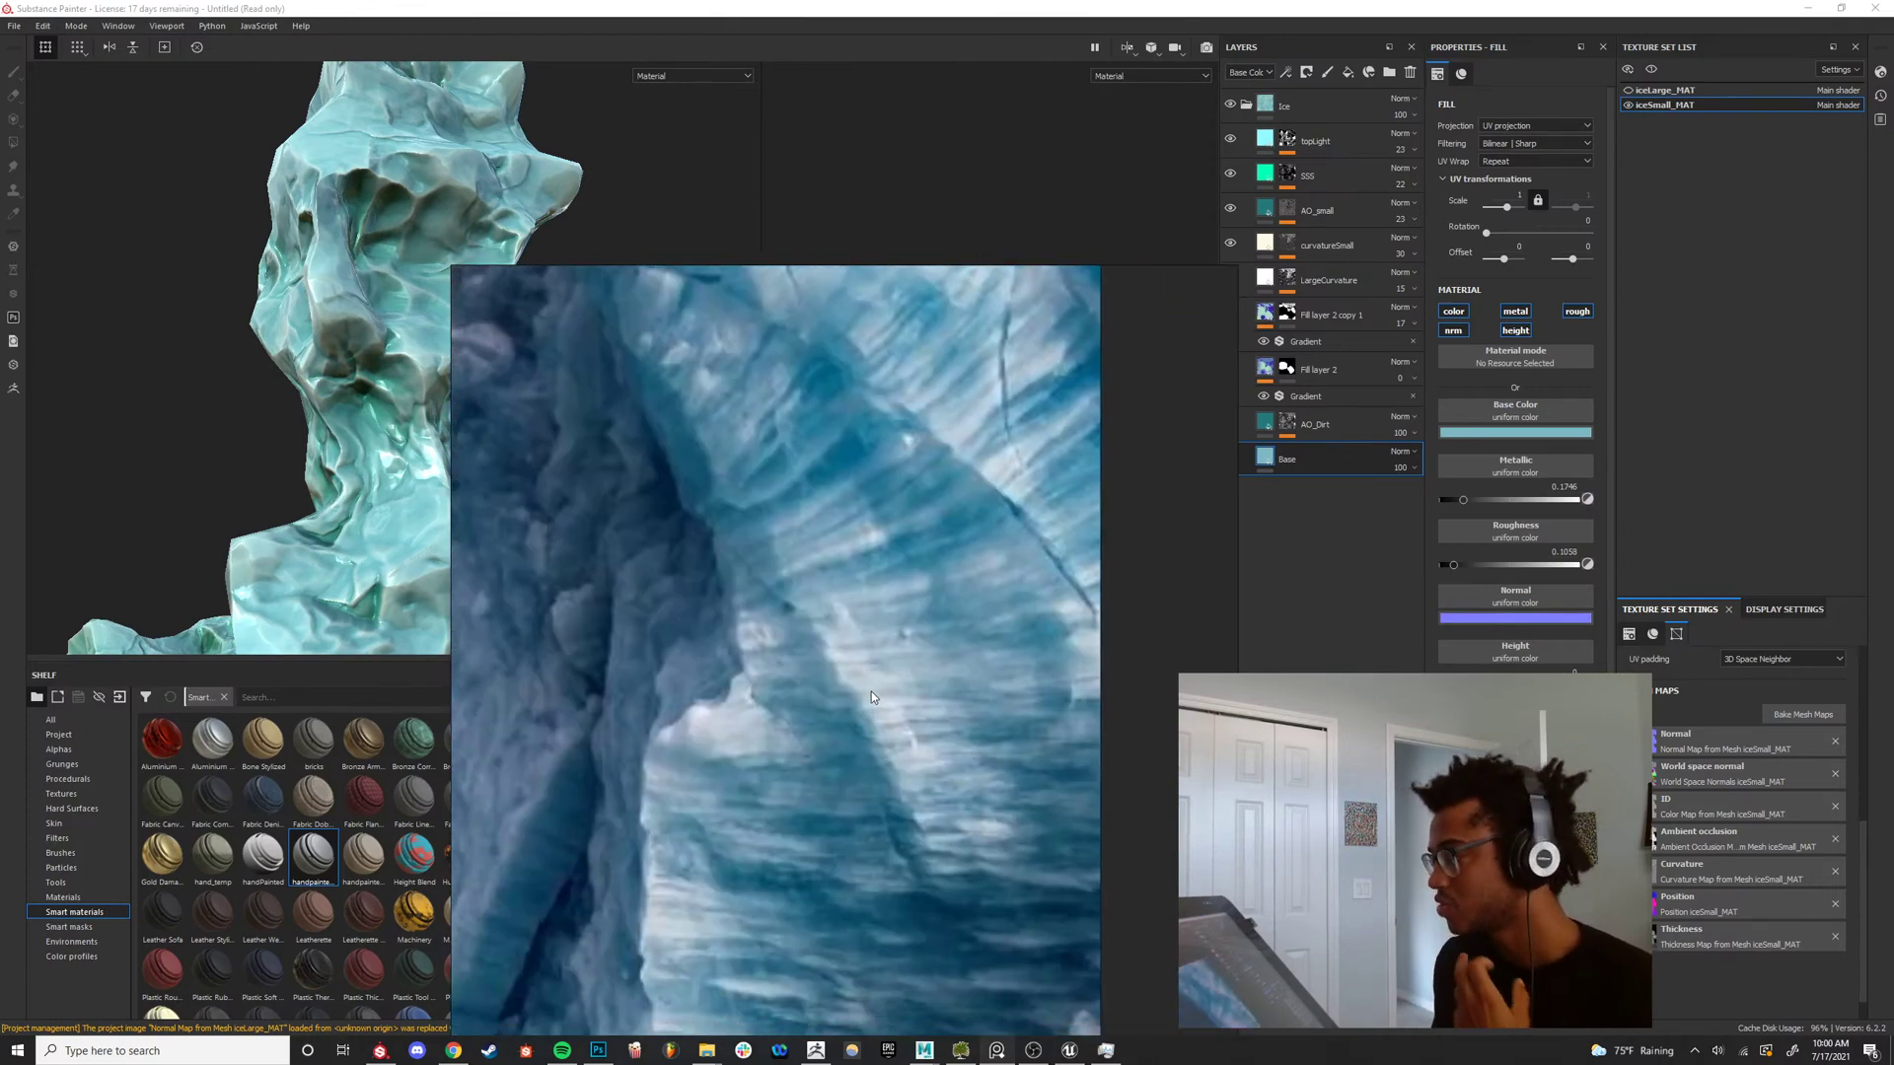
{"action": "scroll", "coordinate": [872, 697], "scroll_direction": "down", "scroll_amount": 2}
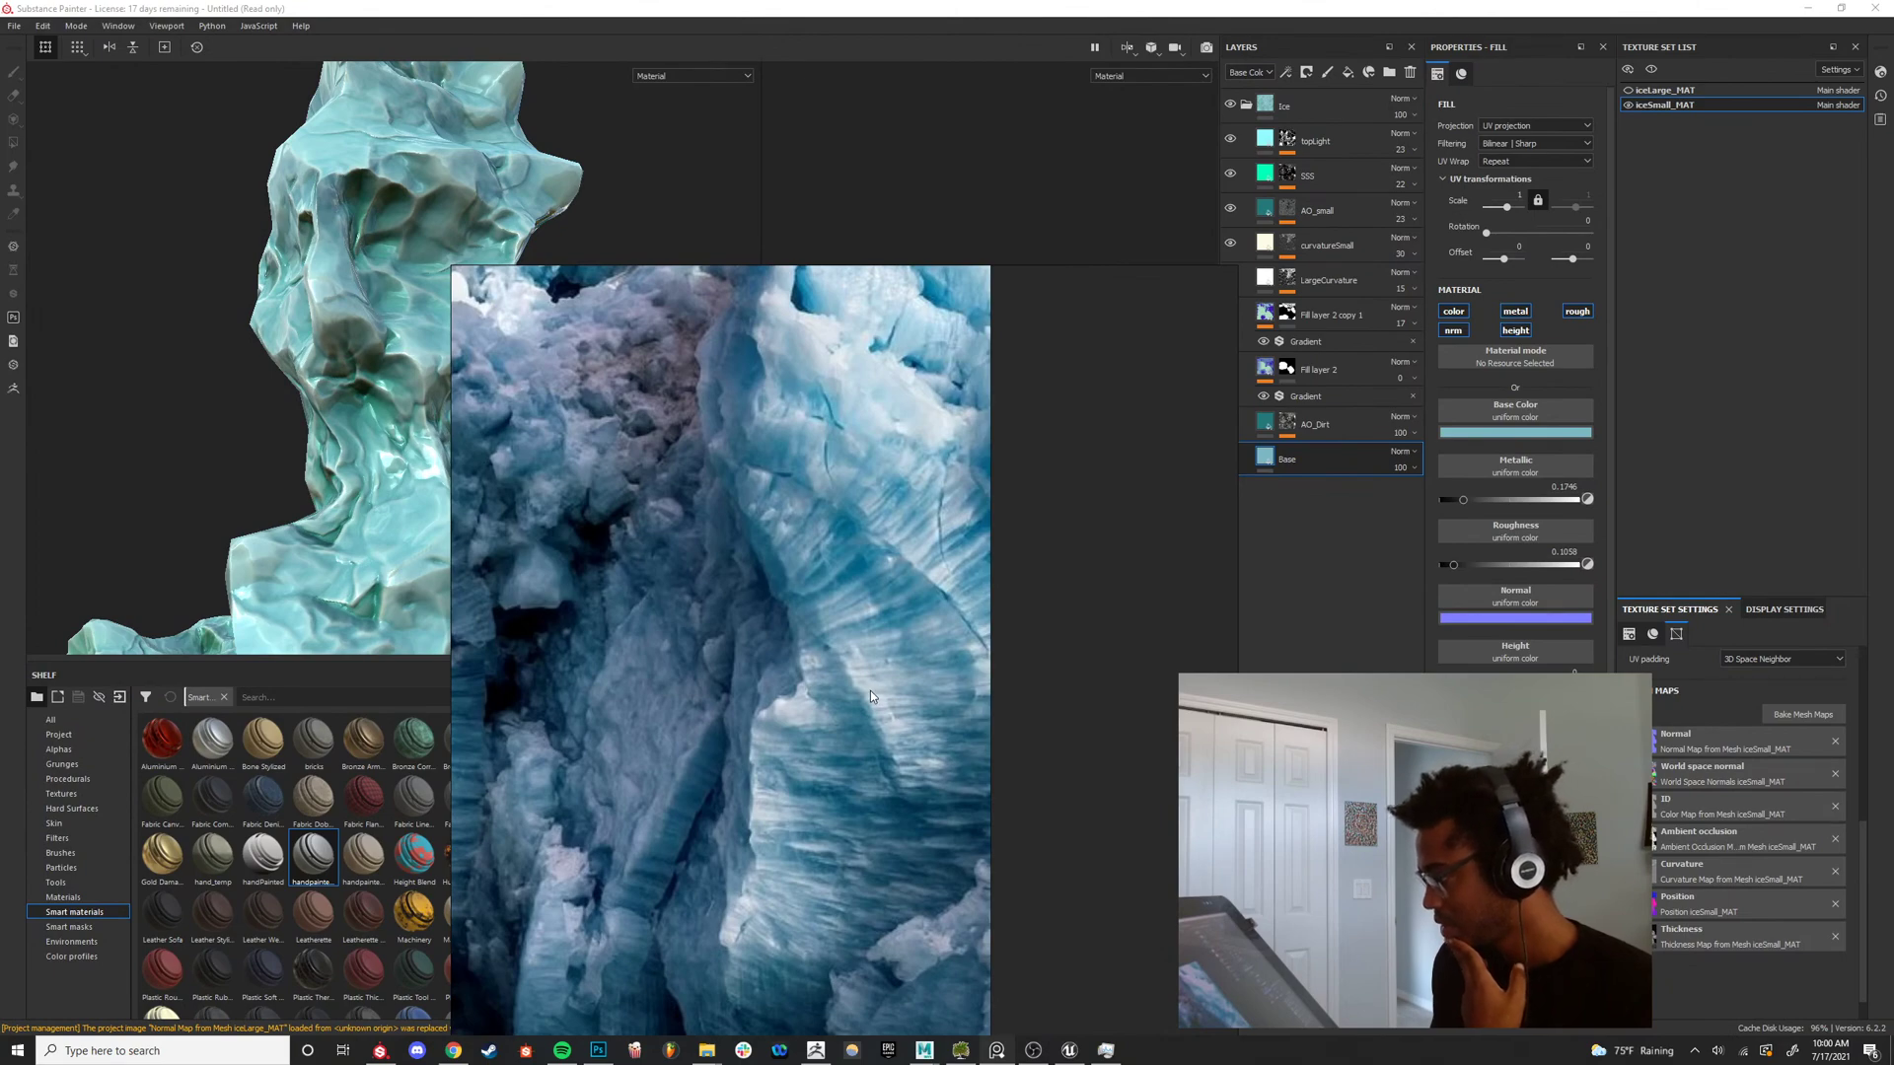
{"action": "scroll", "coordinate": [867, 685], "scroll_direction": "down", "scroll_amount": 2}
{"action": "middle_click_drag", "start_coordinate": [867, 684], "coordinate": [849, 464]}
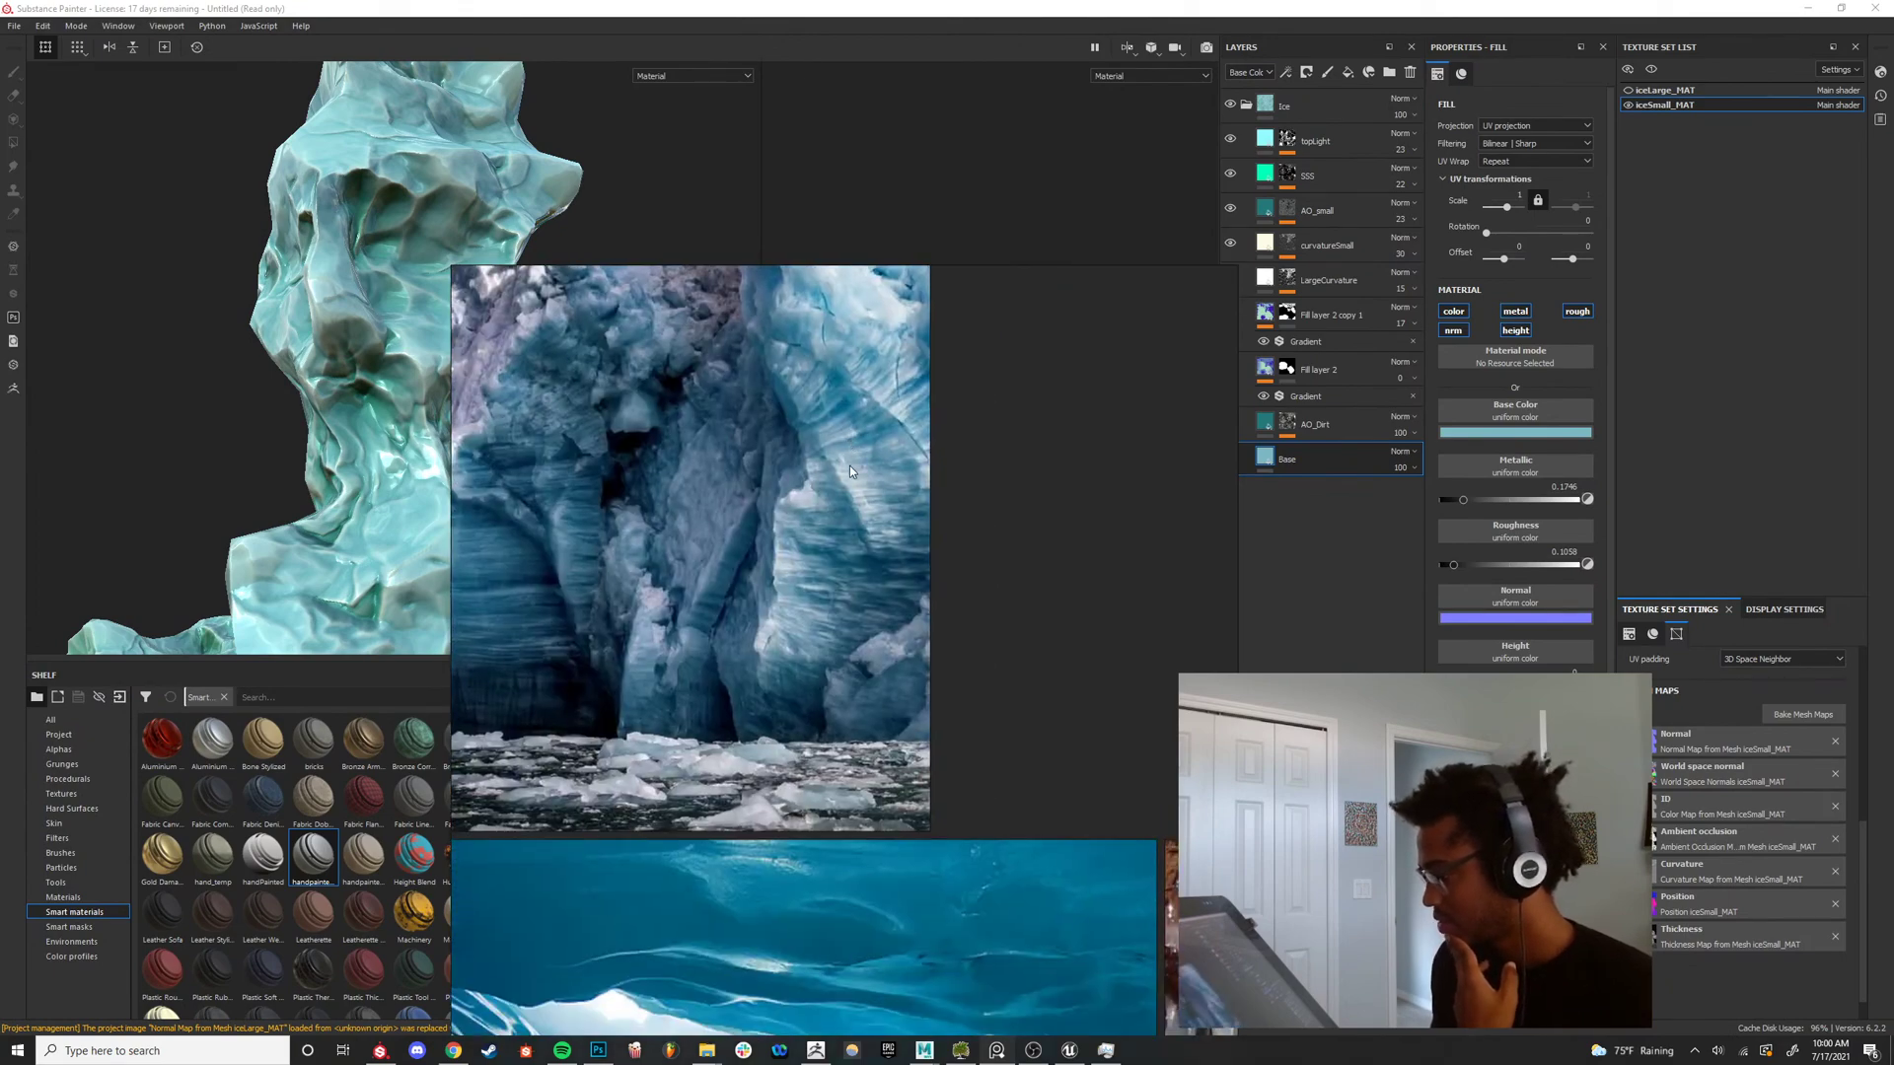
{"action": "scroll", "coordinate": [849, 466], "scroll_direction": "up", "scroll_amount": 3}
{"action": "scroll", "coordinate": [728, 693], "scroll_direction": "up", "scroll_amount": 1}
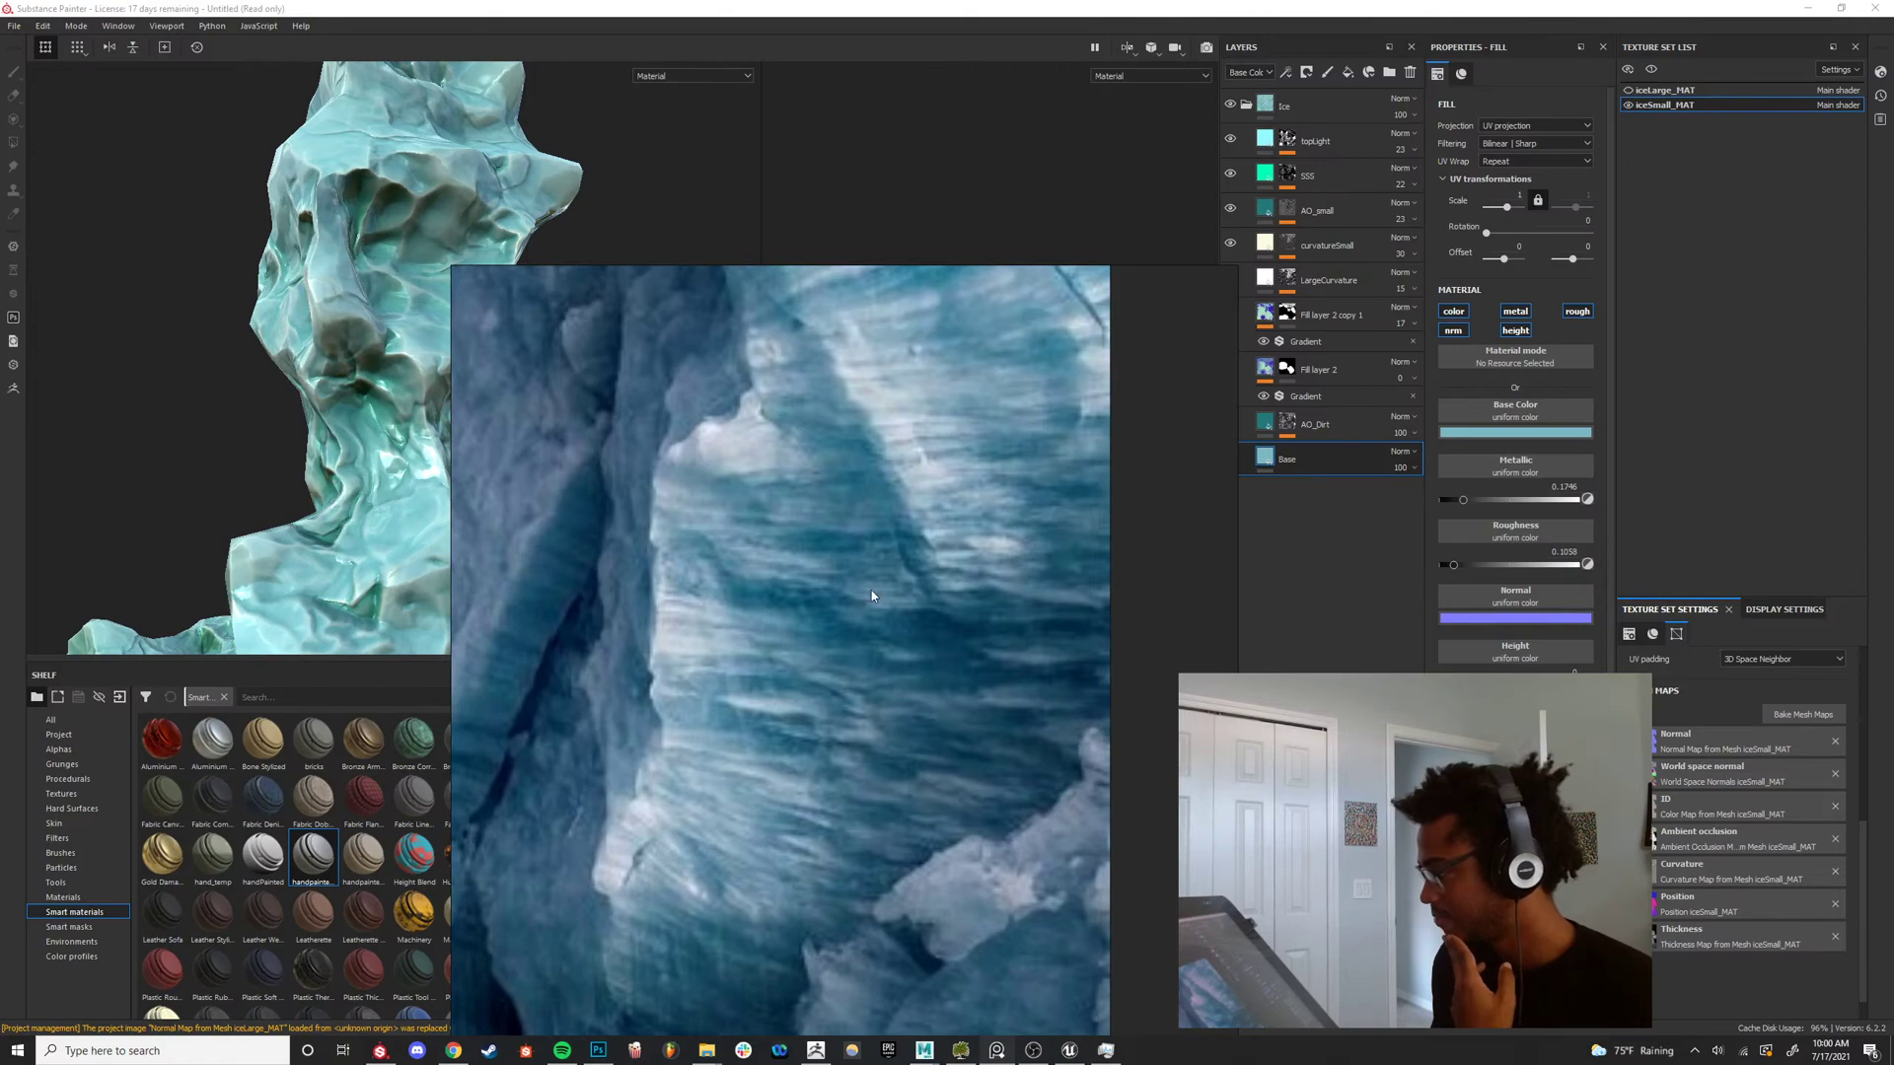
{"action": "scroll", "coordinate": [806, 576], "scroll_direction": "down", "scroll_amount": 3}
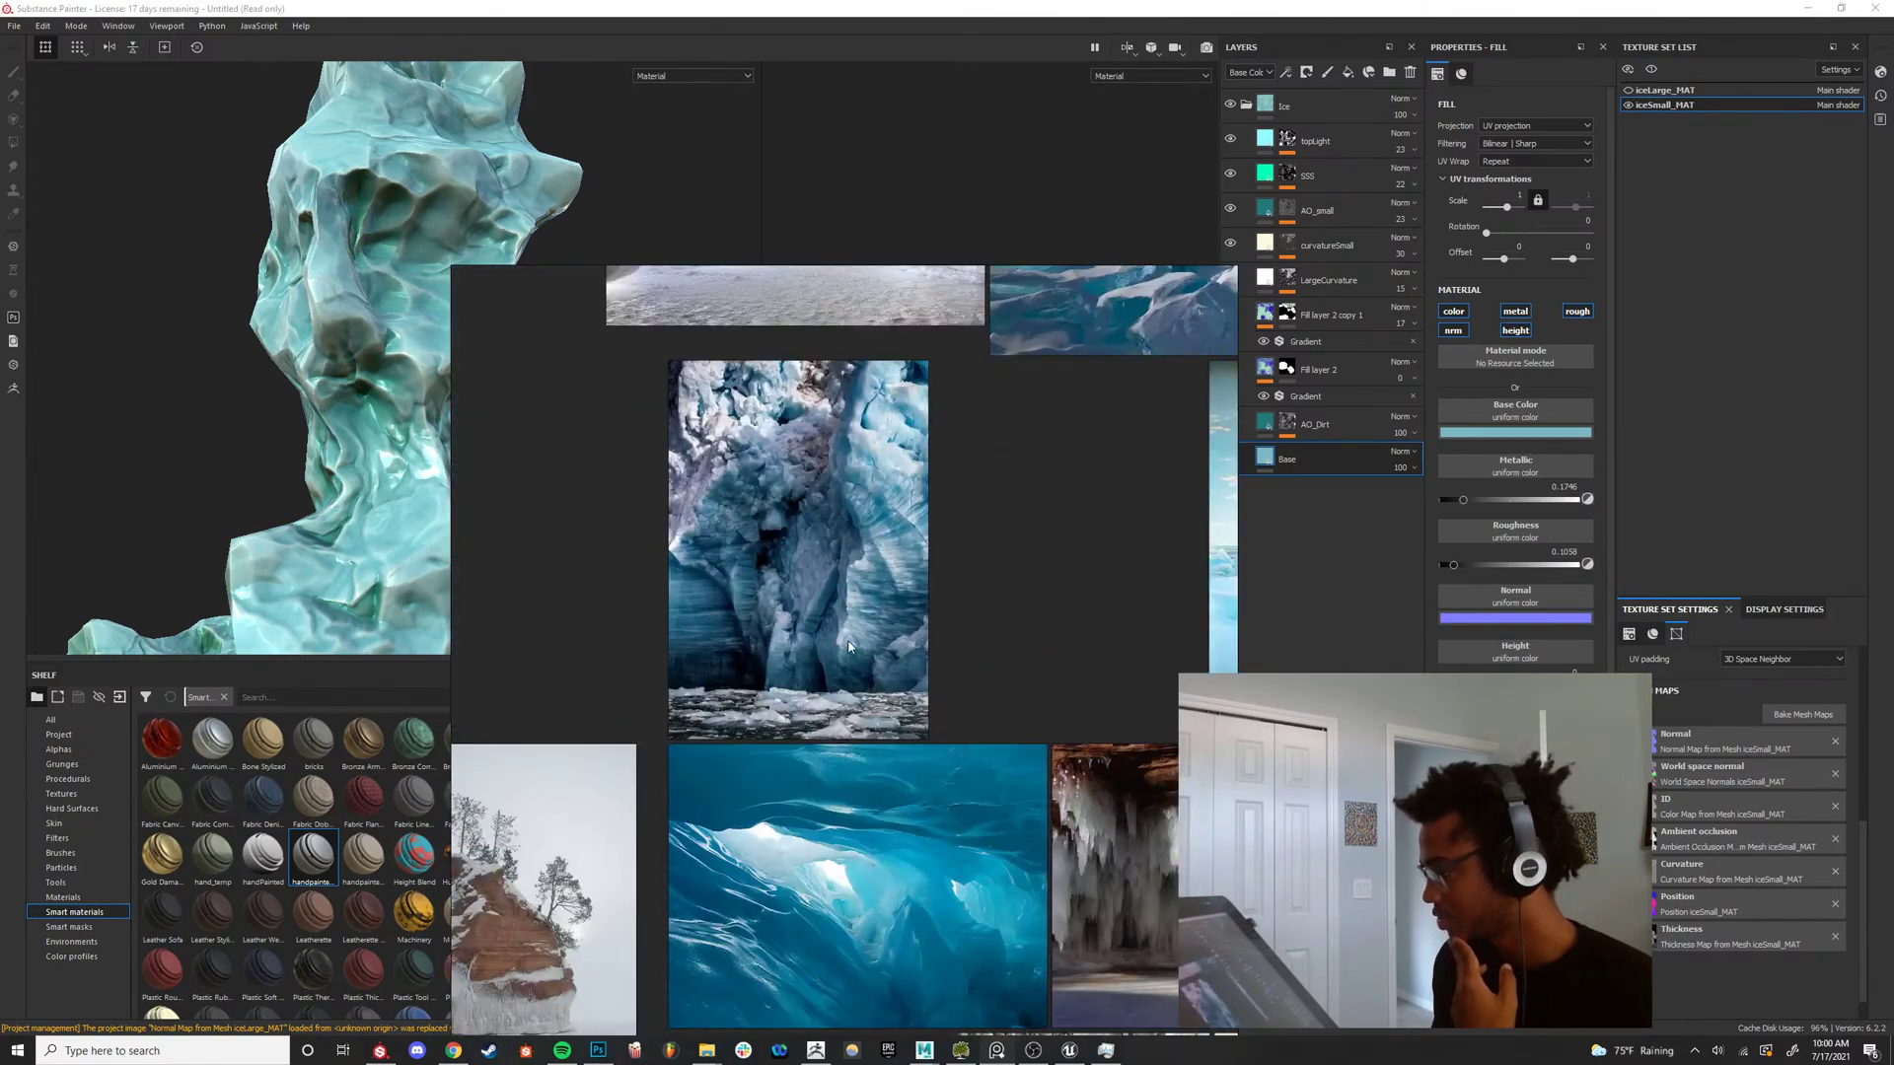
Browse the reference board and examine the photos of the grey glacier wall and the turquoise ice cliff above the water.
{"action": "scroll", "coordinate": [848, 648], "scroll_direction": "down", "scroll_amount": 2}
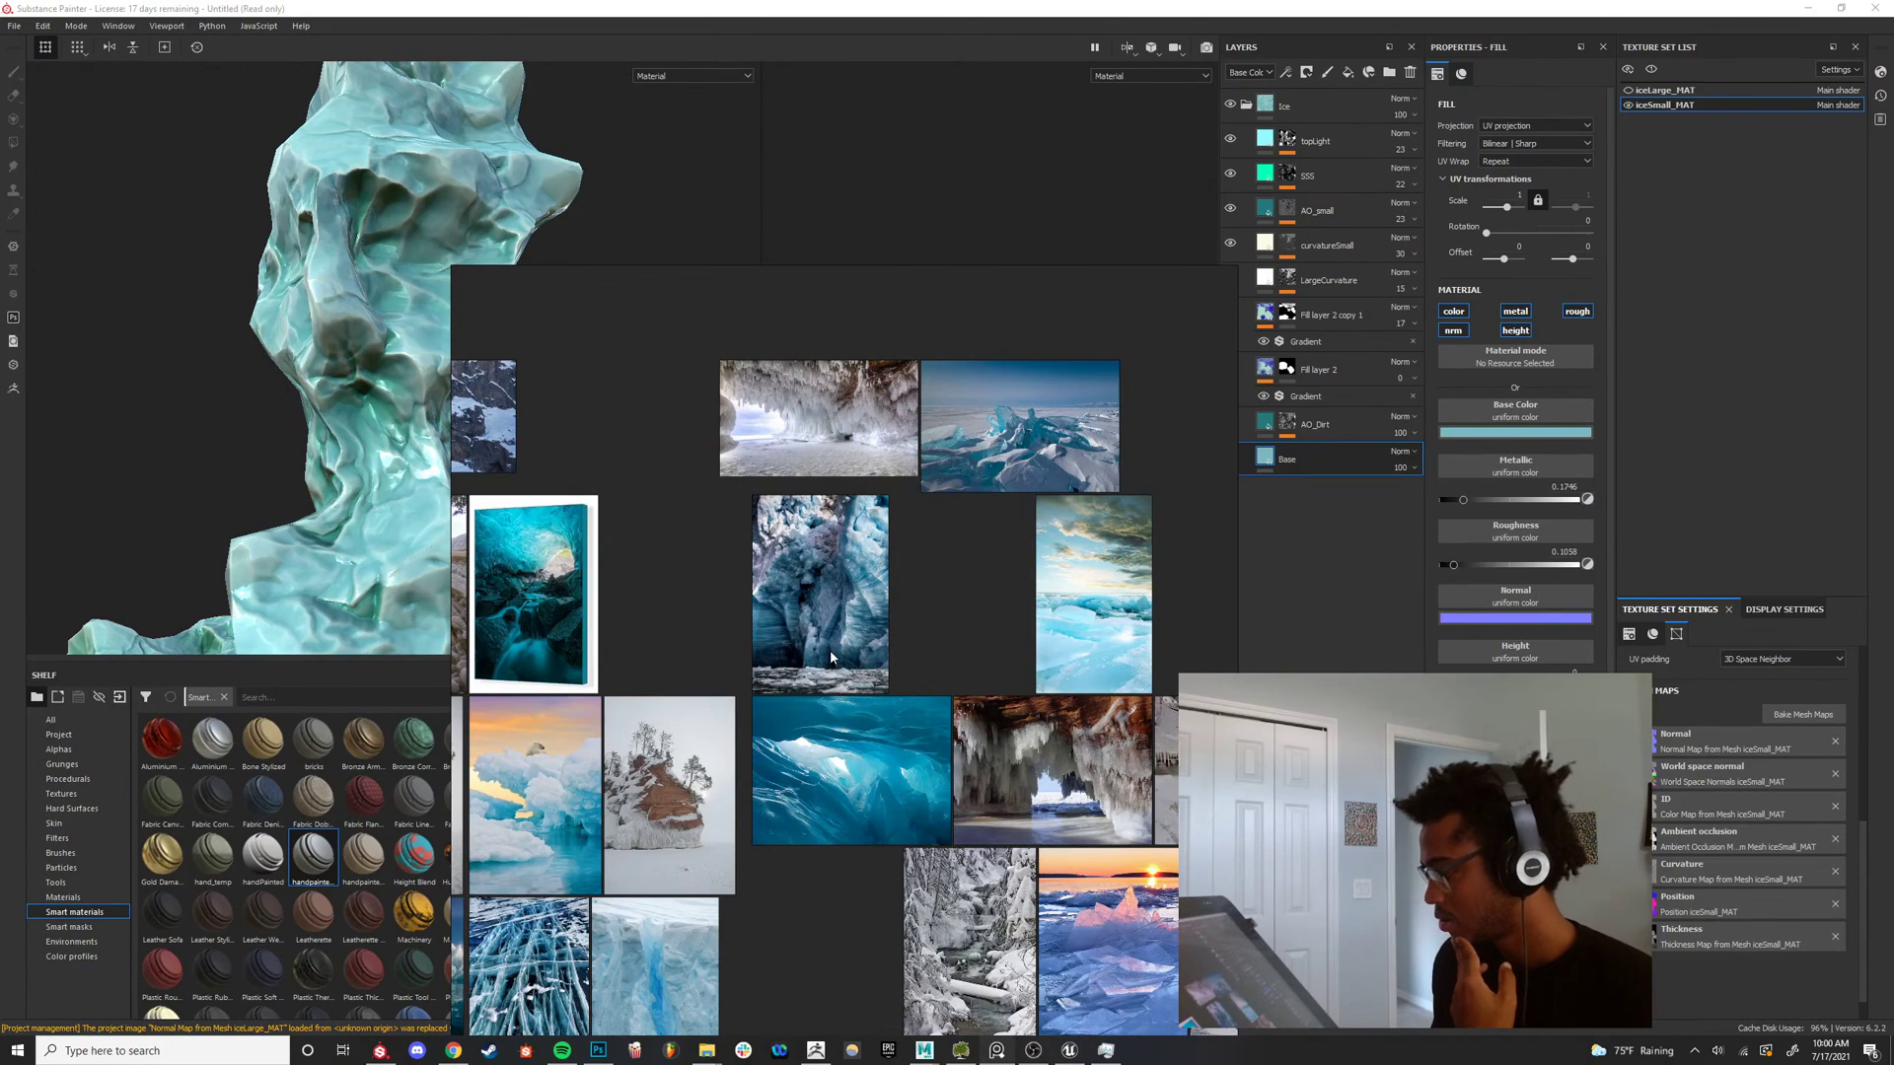
{"action": "scroll", "coordinate": [830, 649], "scroll_direction": "down", "scroll_amount": 4}
{"action": "scroll", "coordinate": [834, 730], "scroll_direction": "up", "scroll_amount": 5}
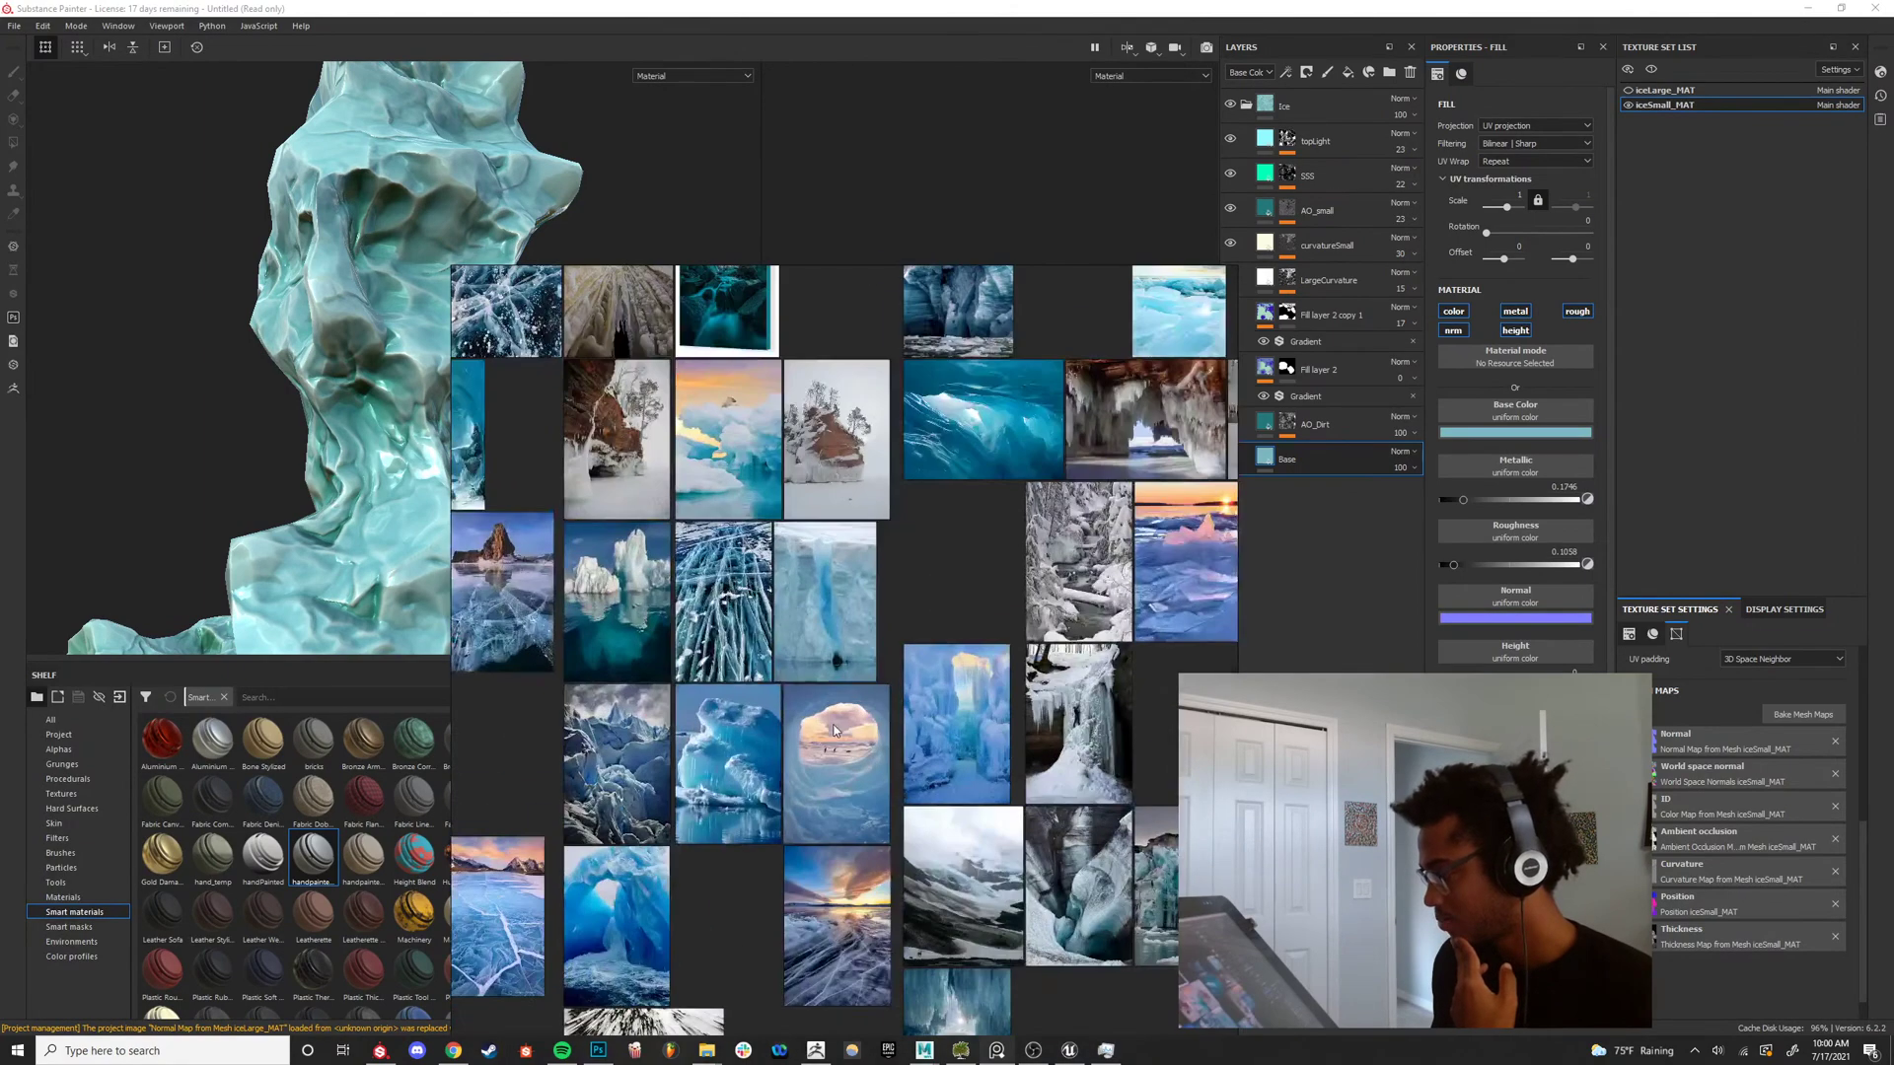
{"action": "middle_click_drag", "start_coordinate": [1148, 860], "coordinate": [940, 789]}
{"action": "scroll", "coordinate": [940, 789], "scroll_direction": "up", "scroll_amount": 6}
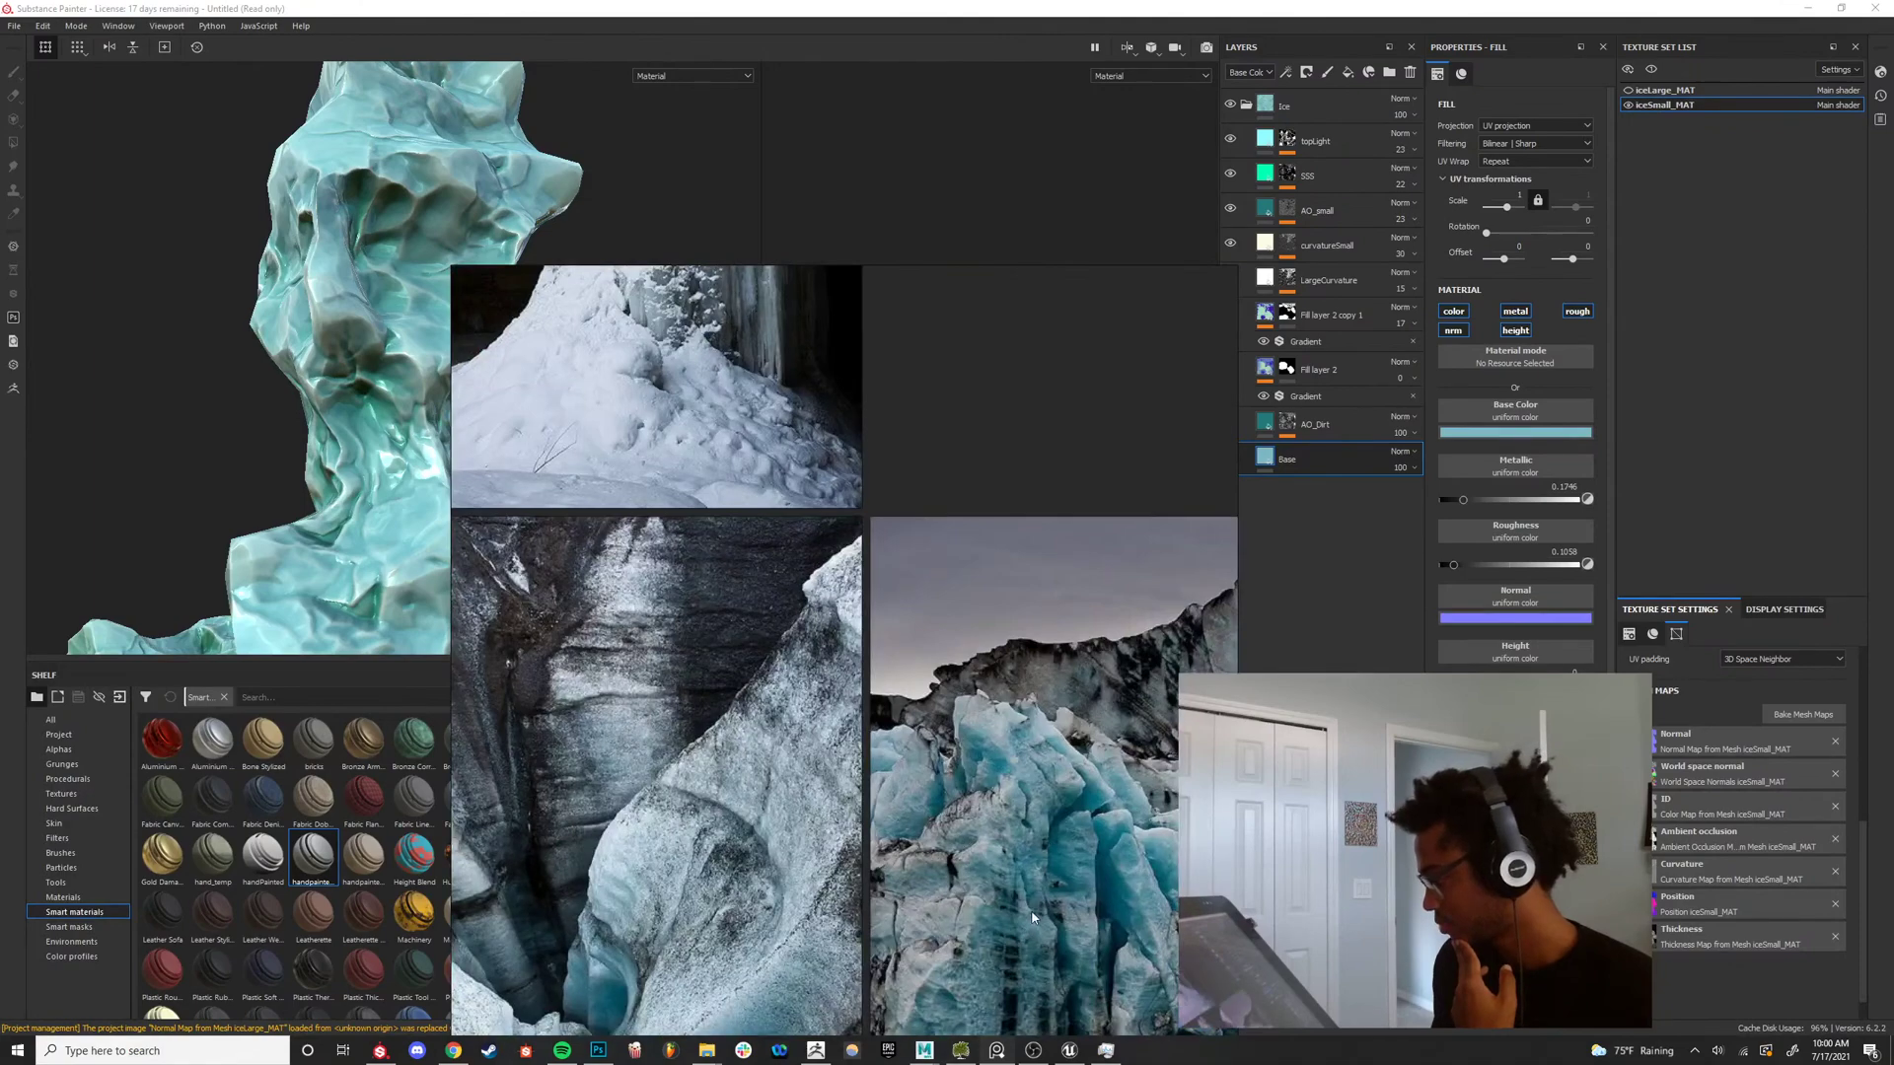
{"action": "middle_click_drag", "start_coordinate": [1099, 952], "coordinate": [813, 626]}
{"action": "scroll", "coordinate": [813, 627], "scroll_direction": "up", "scroll_amount": 2}
{"action": "scroll", "coordinate": [976, 552], "scroll_direction": "down", "scroll_amount": 3}
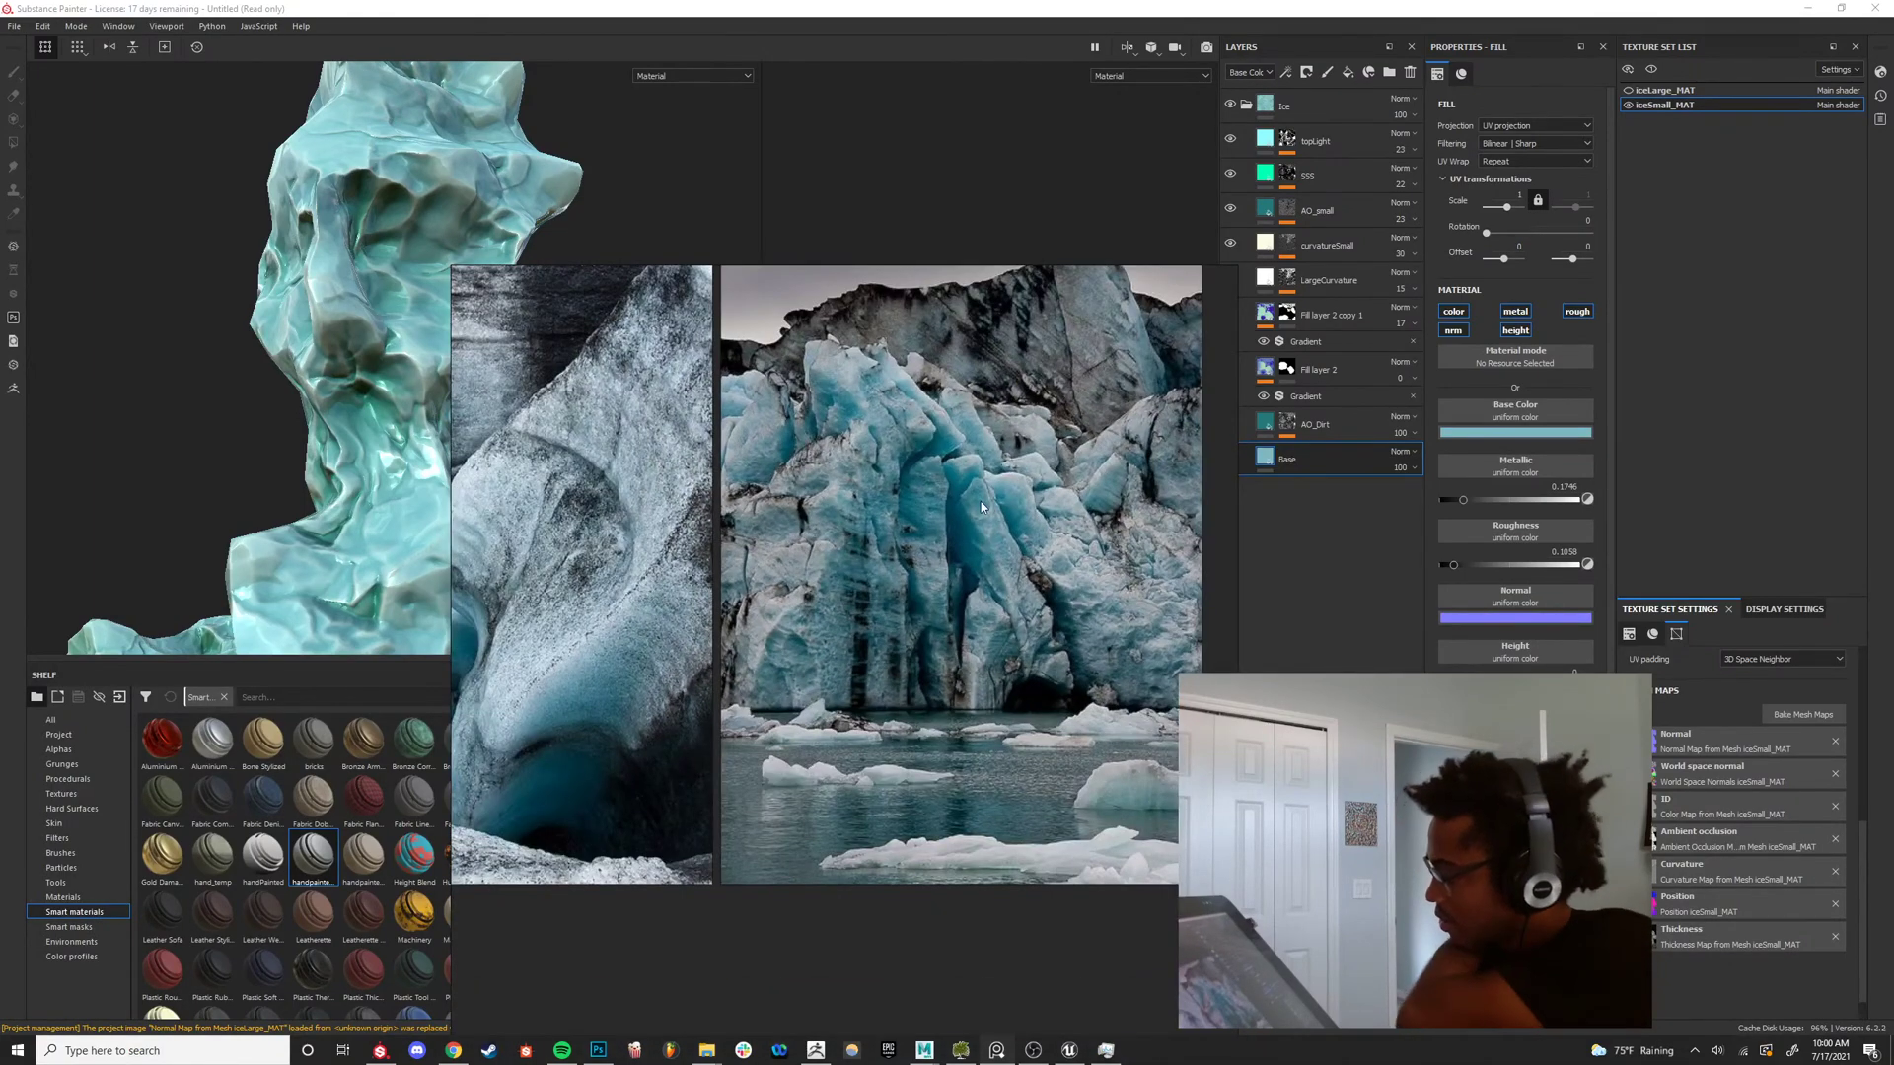
{"action": "scroll", "coordinate": [960, 564], "scroll_direction": "down", "scroll_amount": 5}
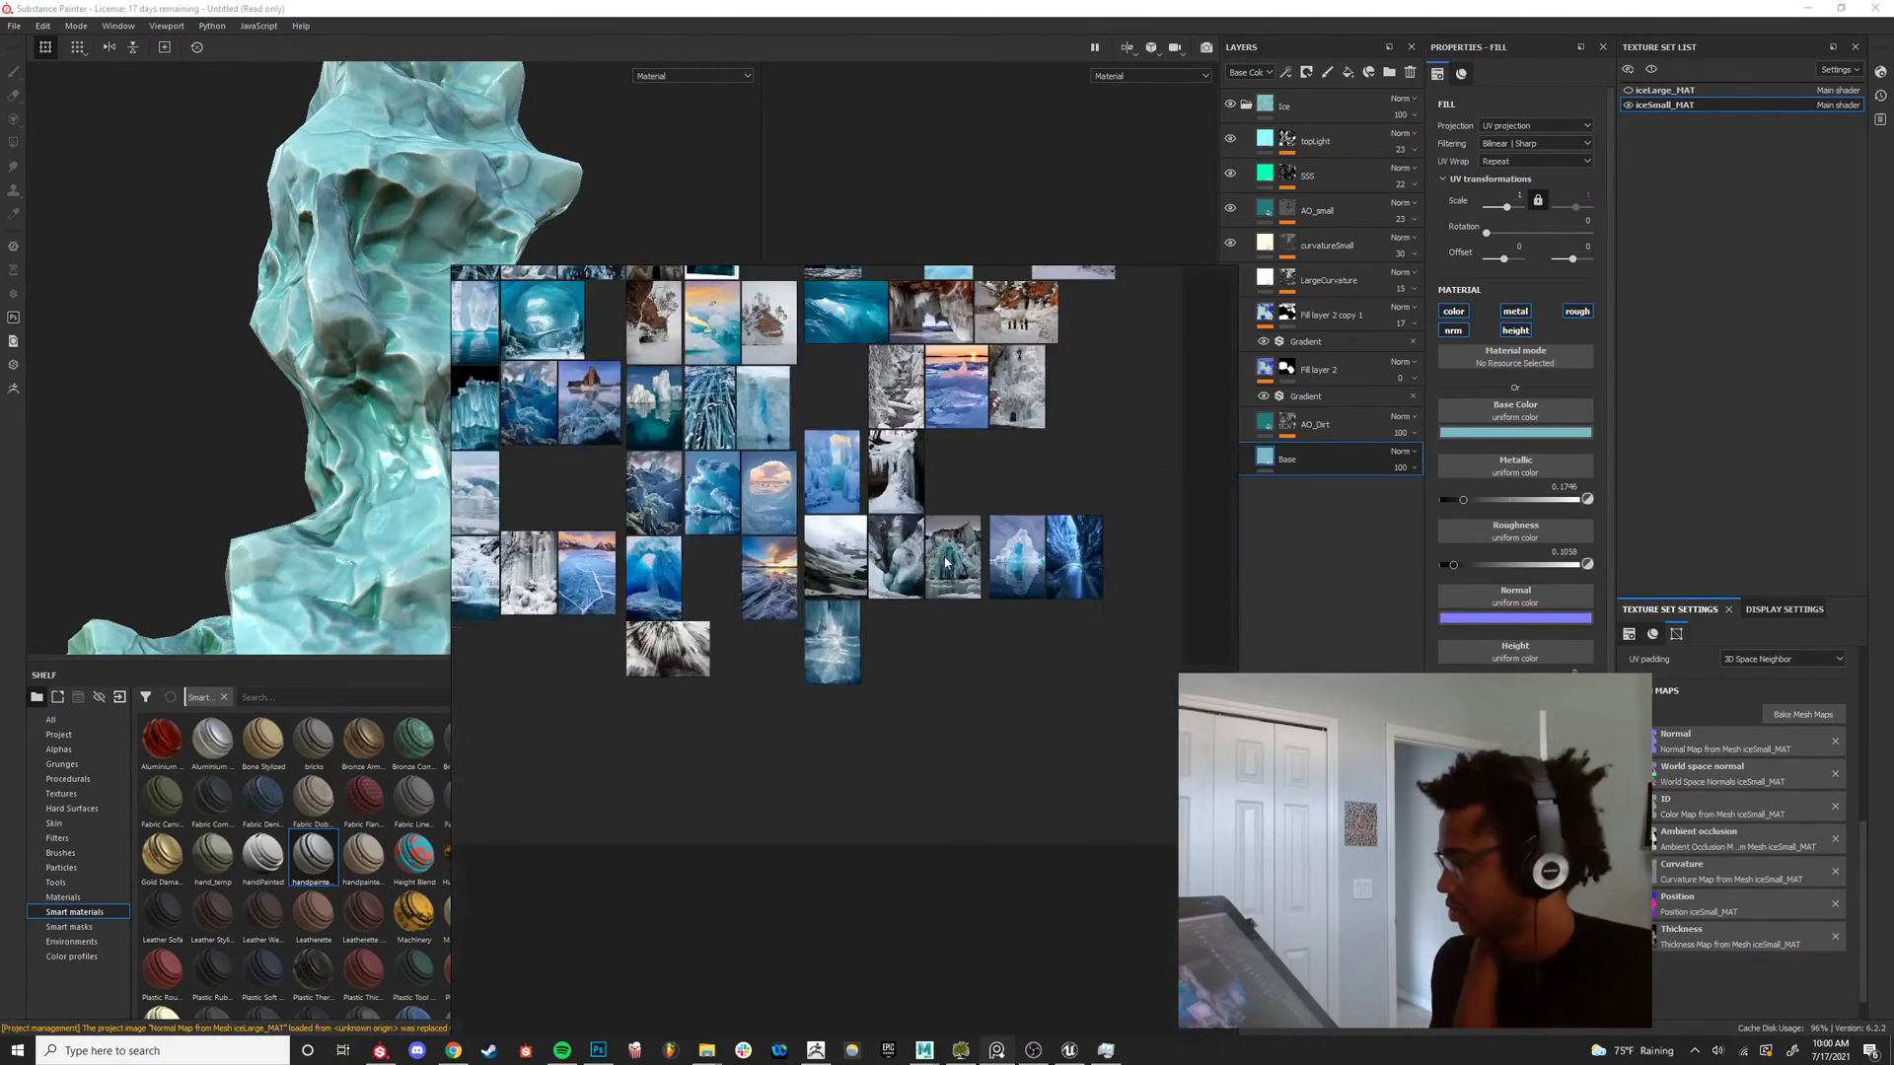
Move the reference board off the viewport in Substance Painter and examine the tall ice pillar's surface close up.
{"action": "right_click_drag", "start_coordinate": [678, 362], "coordinate": [1049, 340]}
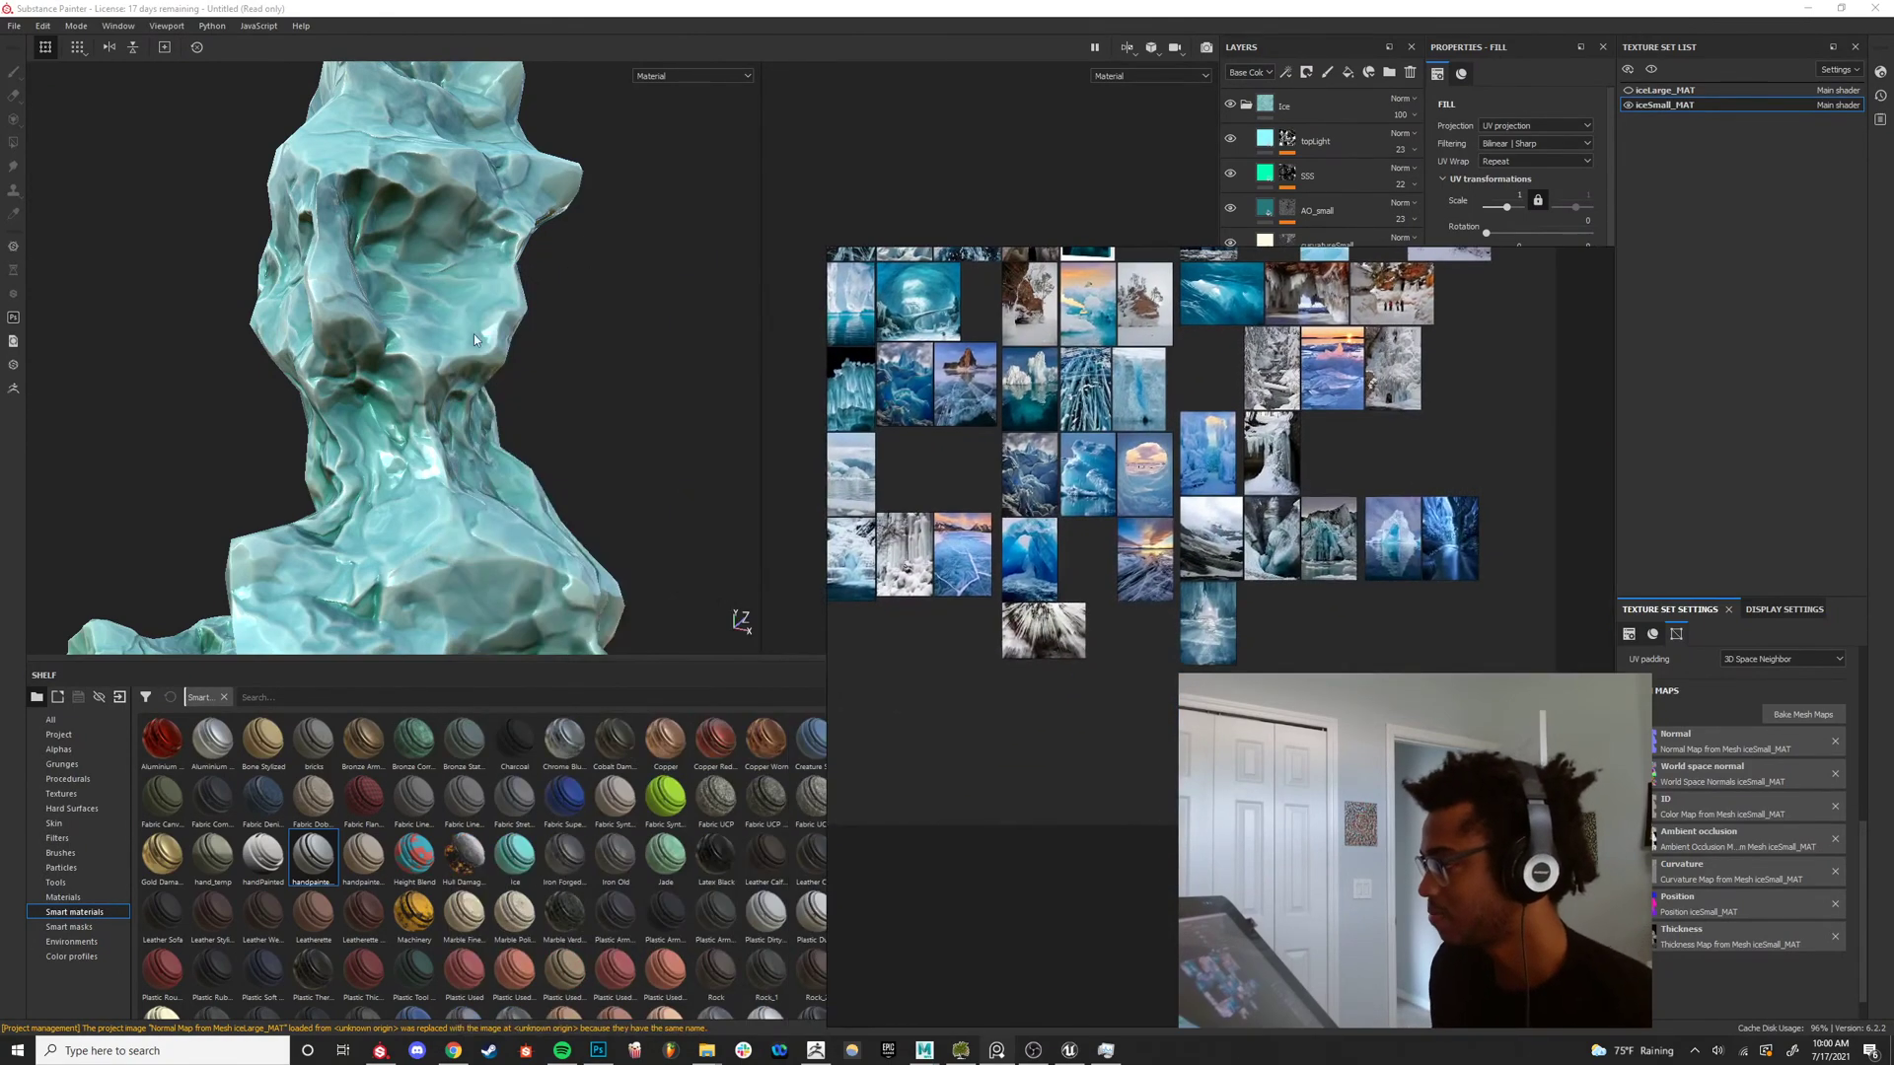
{"action": "scroll", "coordinate": [631, 385], "scroll_direction": "down", "scroll_amount": 5}
{"action": "mouse_move", "coordinate": [690, 370]}
{"action": "left_mouse_down", "text": "alt"}
{"action": "mouse_move", "coordinate": [648, 376]}
{"action": "mouse_move", "coordinate": [503, 511]}
{"action": "mouse_move", "coordinate": [371, 517]}
{"action": "mouse_move", "coordinate": [460, 470]}
{"action": "left_mouse_up", "text": "alt"}
{"action": "middle_click_drag", "start_coordinate": [461, 470], "coordinate": [423, 393], "text": "alt"}
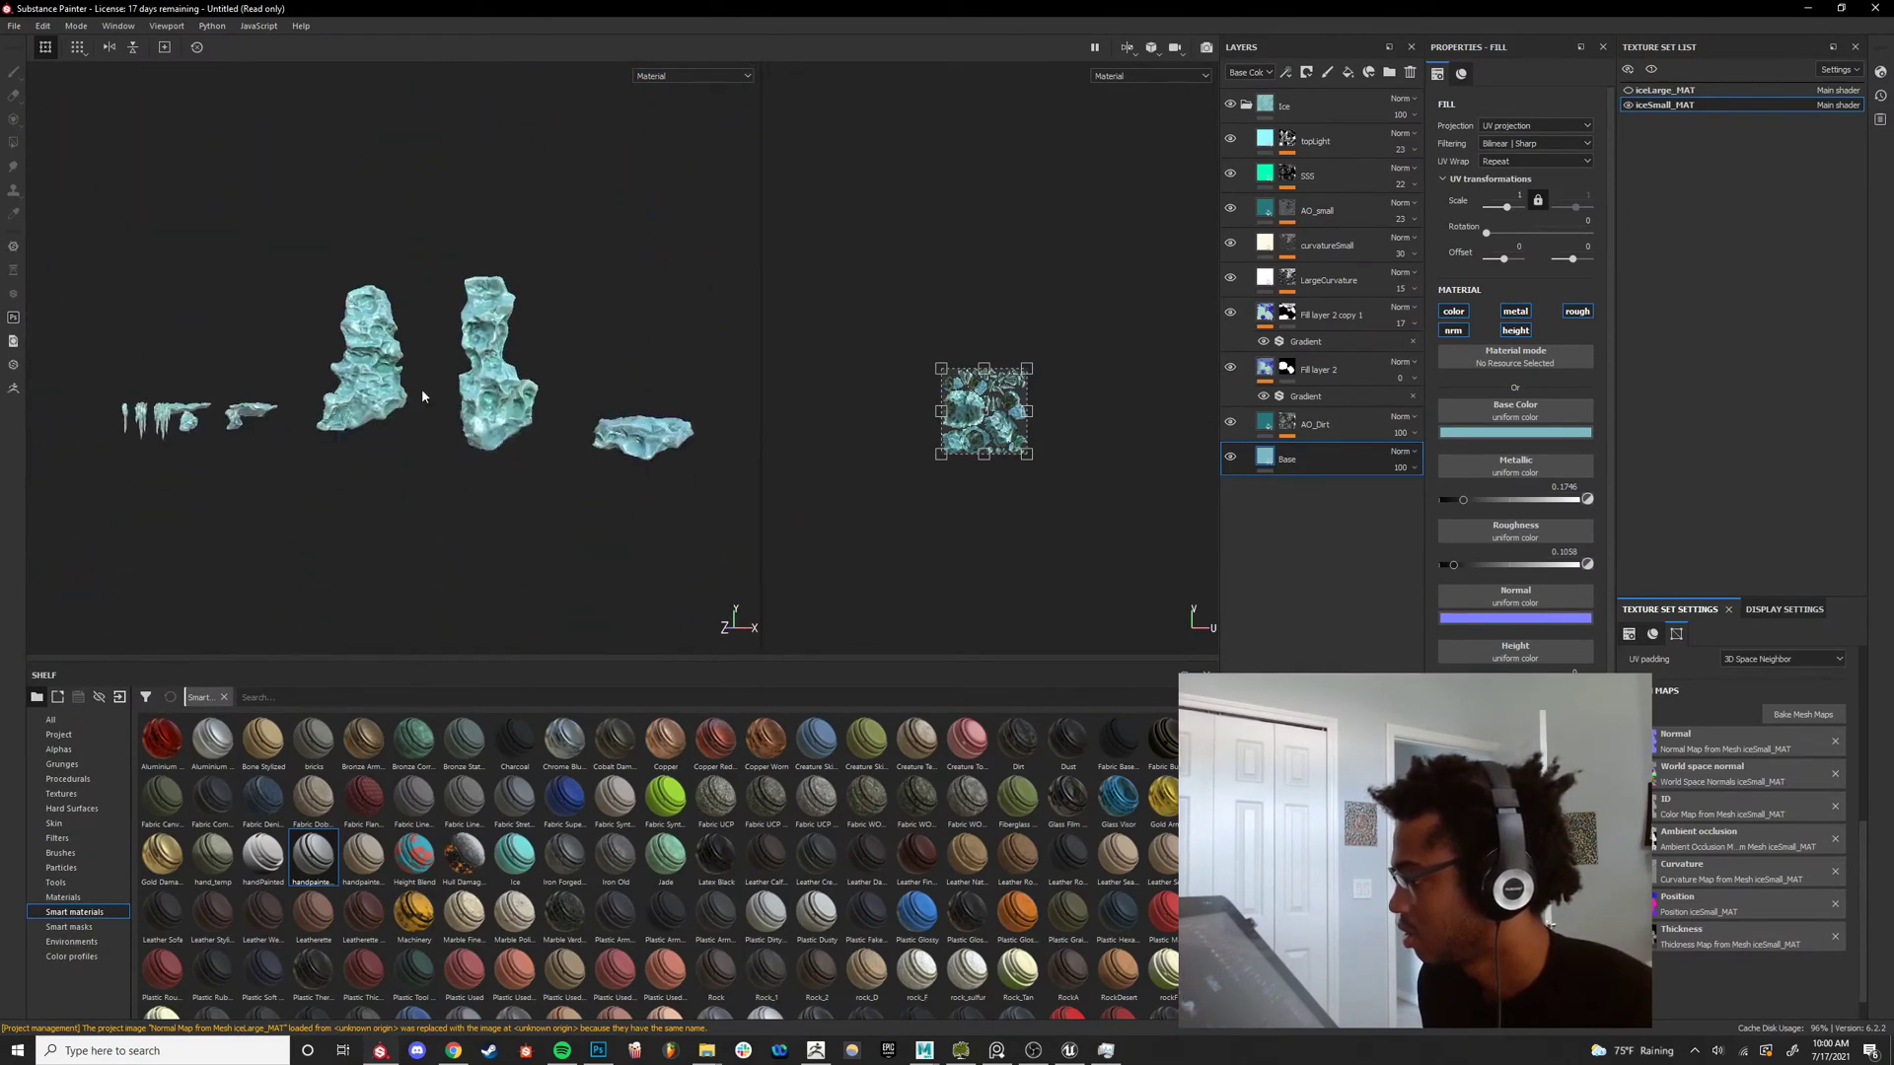
{"action": "right_click_drag", "start_coordinate": [423, 394], "coordinate": [482, 461], "text": "alt"}
{"action": "left_click_drag", "start_coordinate": [483, 461], "coordinate": [473, 444], "text": "alt"}
{"action": "middle_click_drag", "start_coordinate": [473, 444], "coordinate": [460, 322], "text": "alt"}
{"action": "right_click_drag", "start_coordinate": [460, 322], "coordinate": [443, 396], "text": "alt"}
{"action": "left_click_drag", "start_coordinate": [443, 395], "coordinate": [409, 399], "text": "alt"}
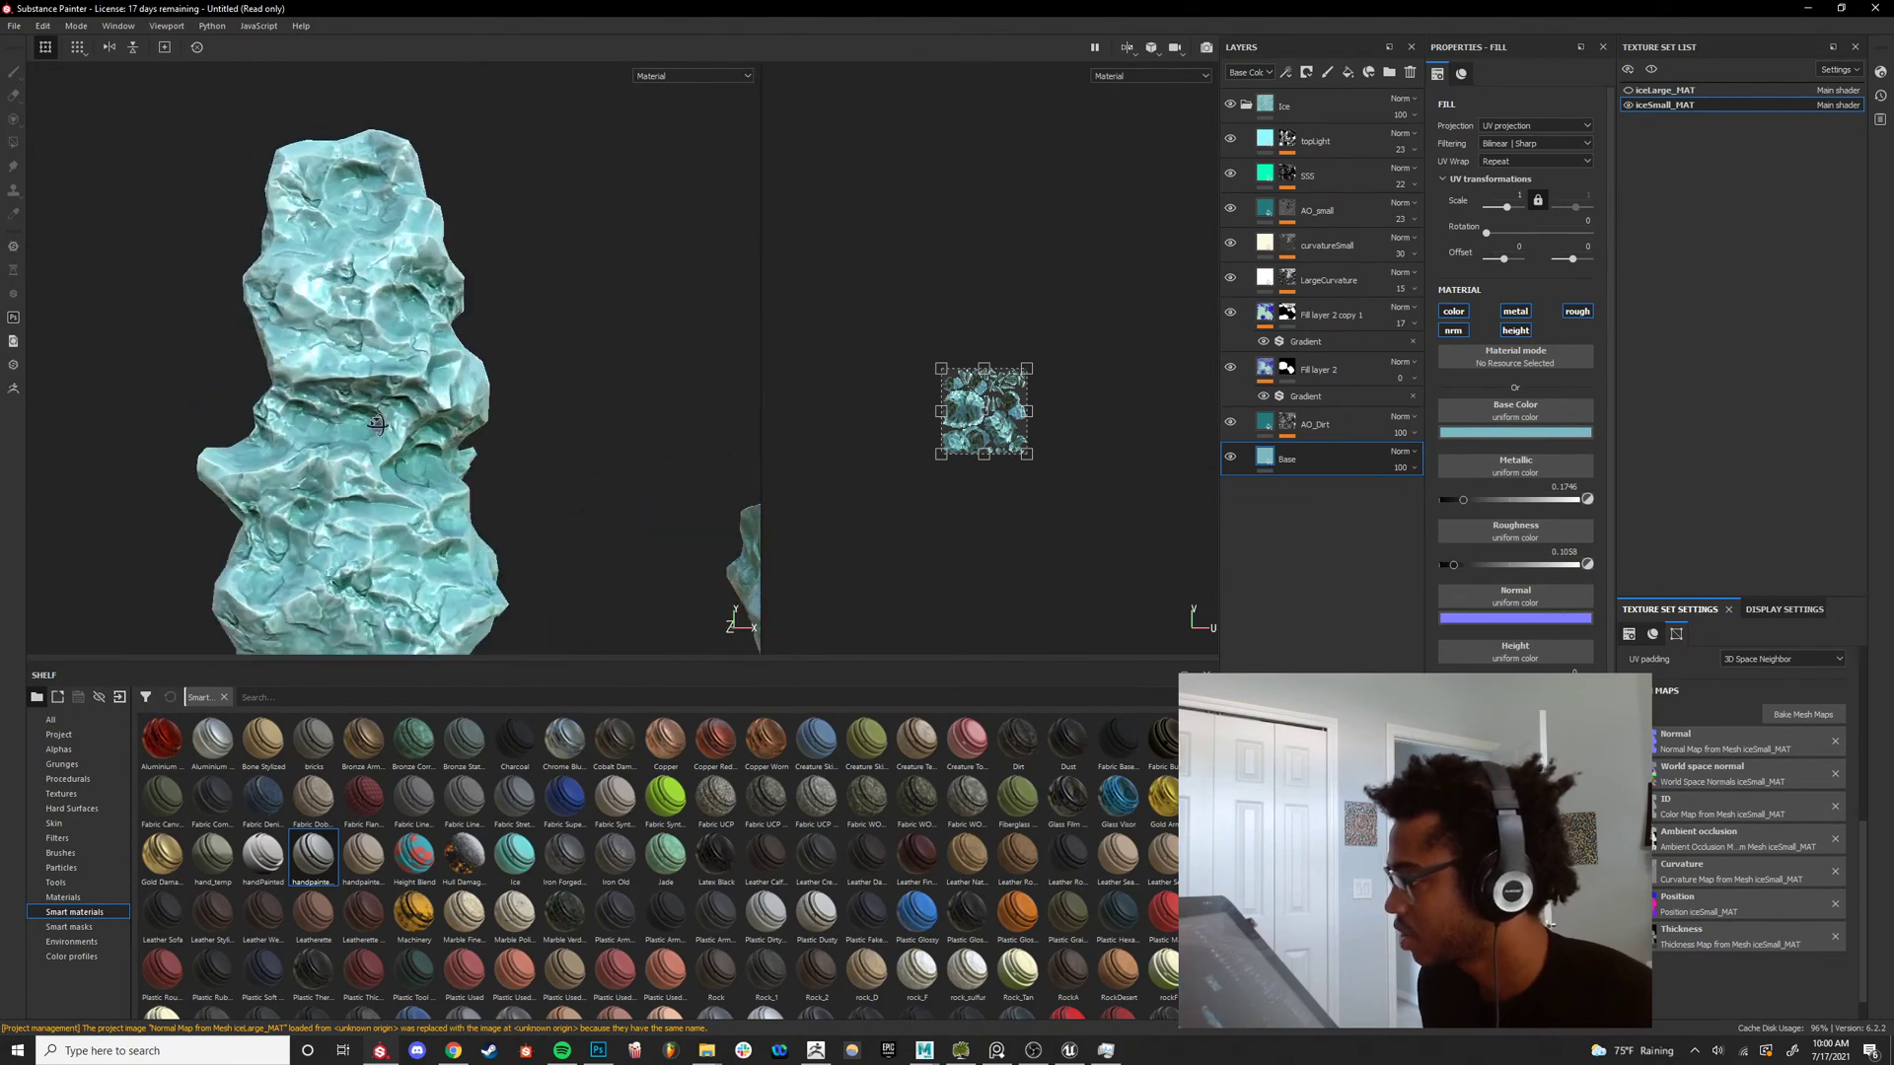
{"action": "right_click_drag", "start_coordinate": [409, 398], "coordinate": [406, 443], "text": "alt"}
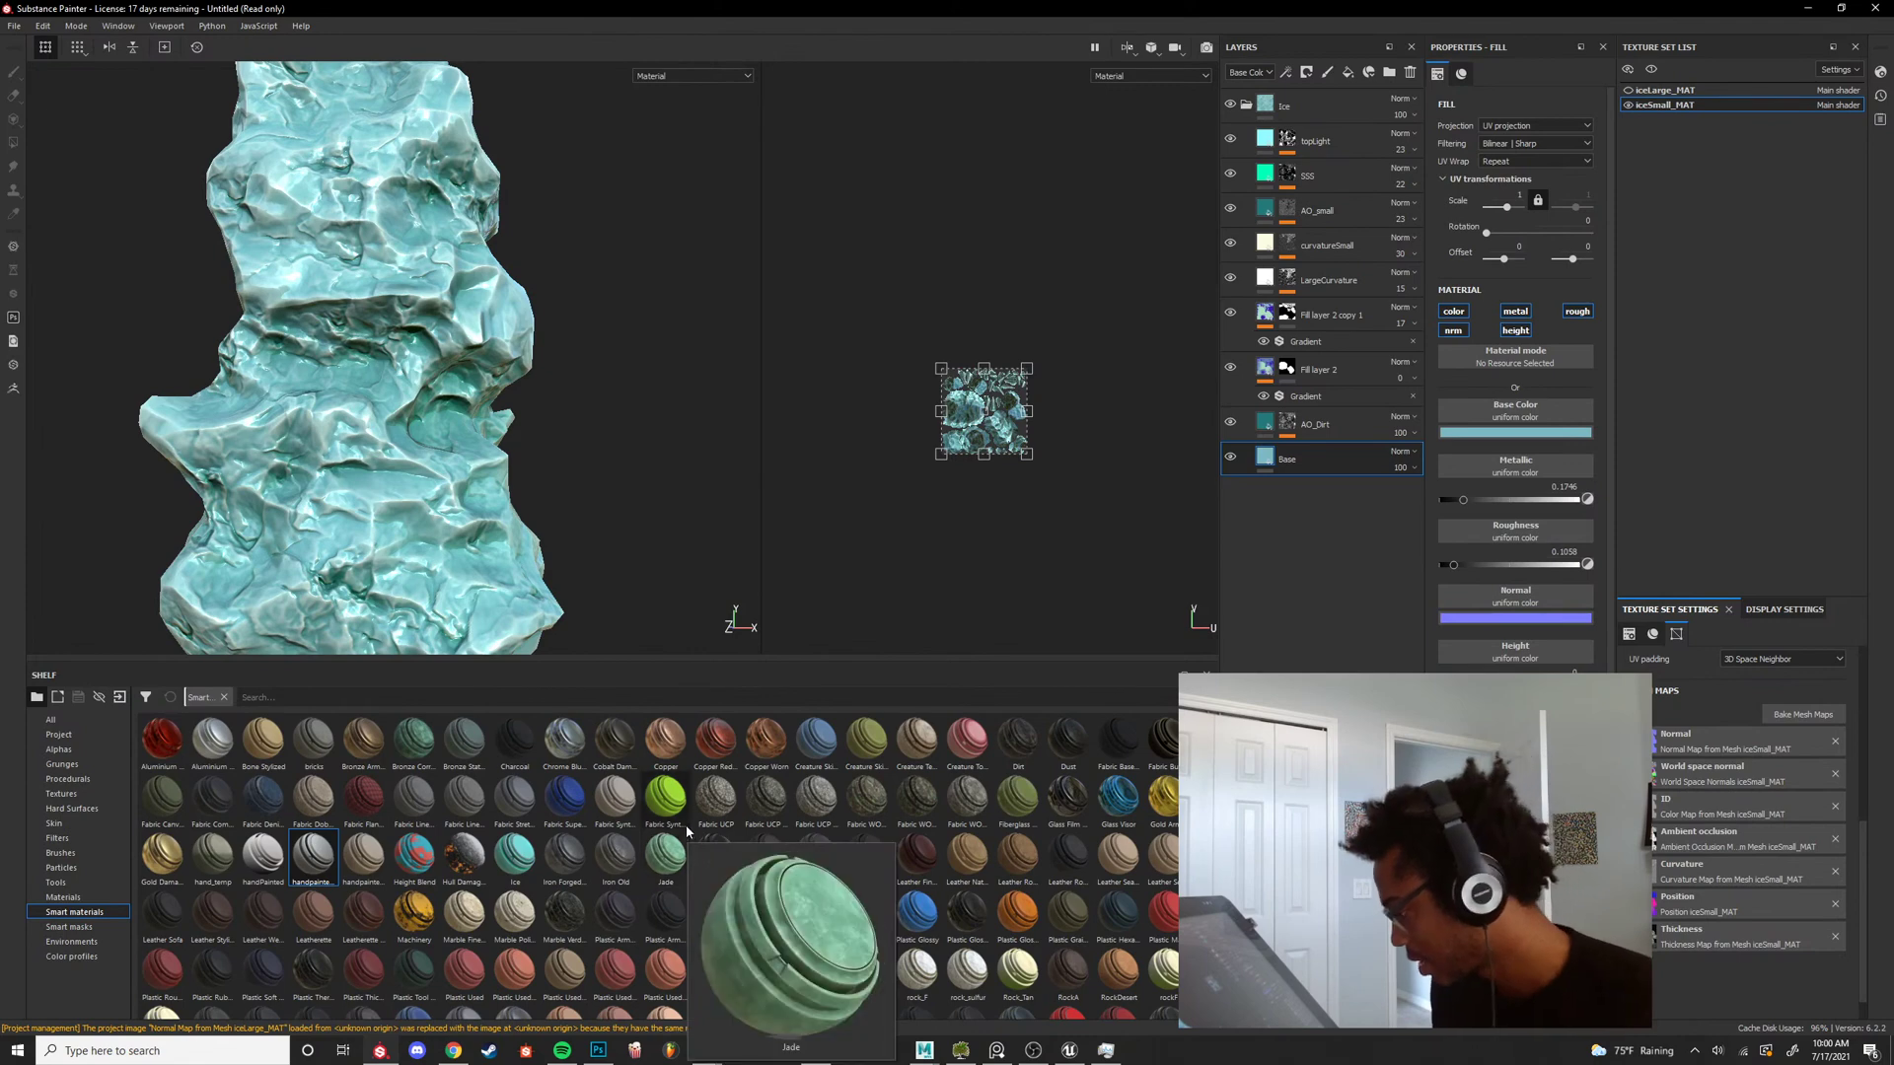
Add the StylizedRockDesert smart material above the Ice folder in the iceSmall_MAT layer stack.
{"action": "scroll", "coordinate": [685, 825], "scroll_direction": "down", "scroll_amount": 3}
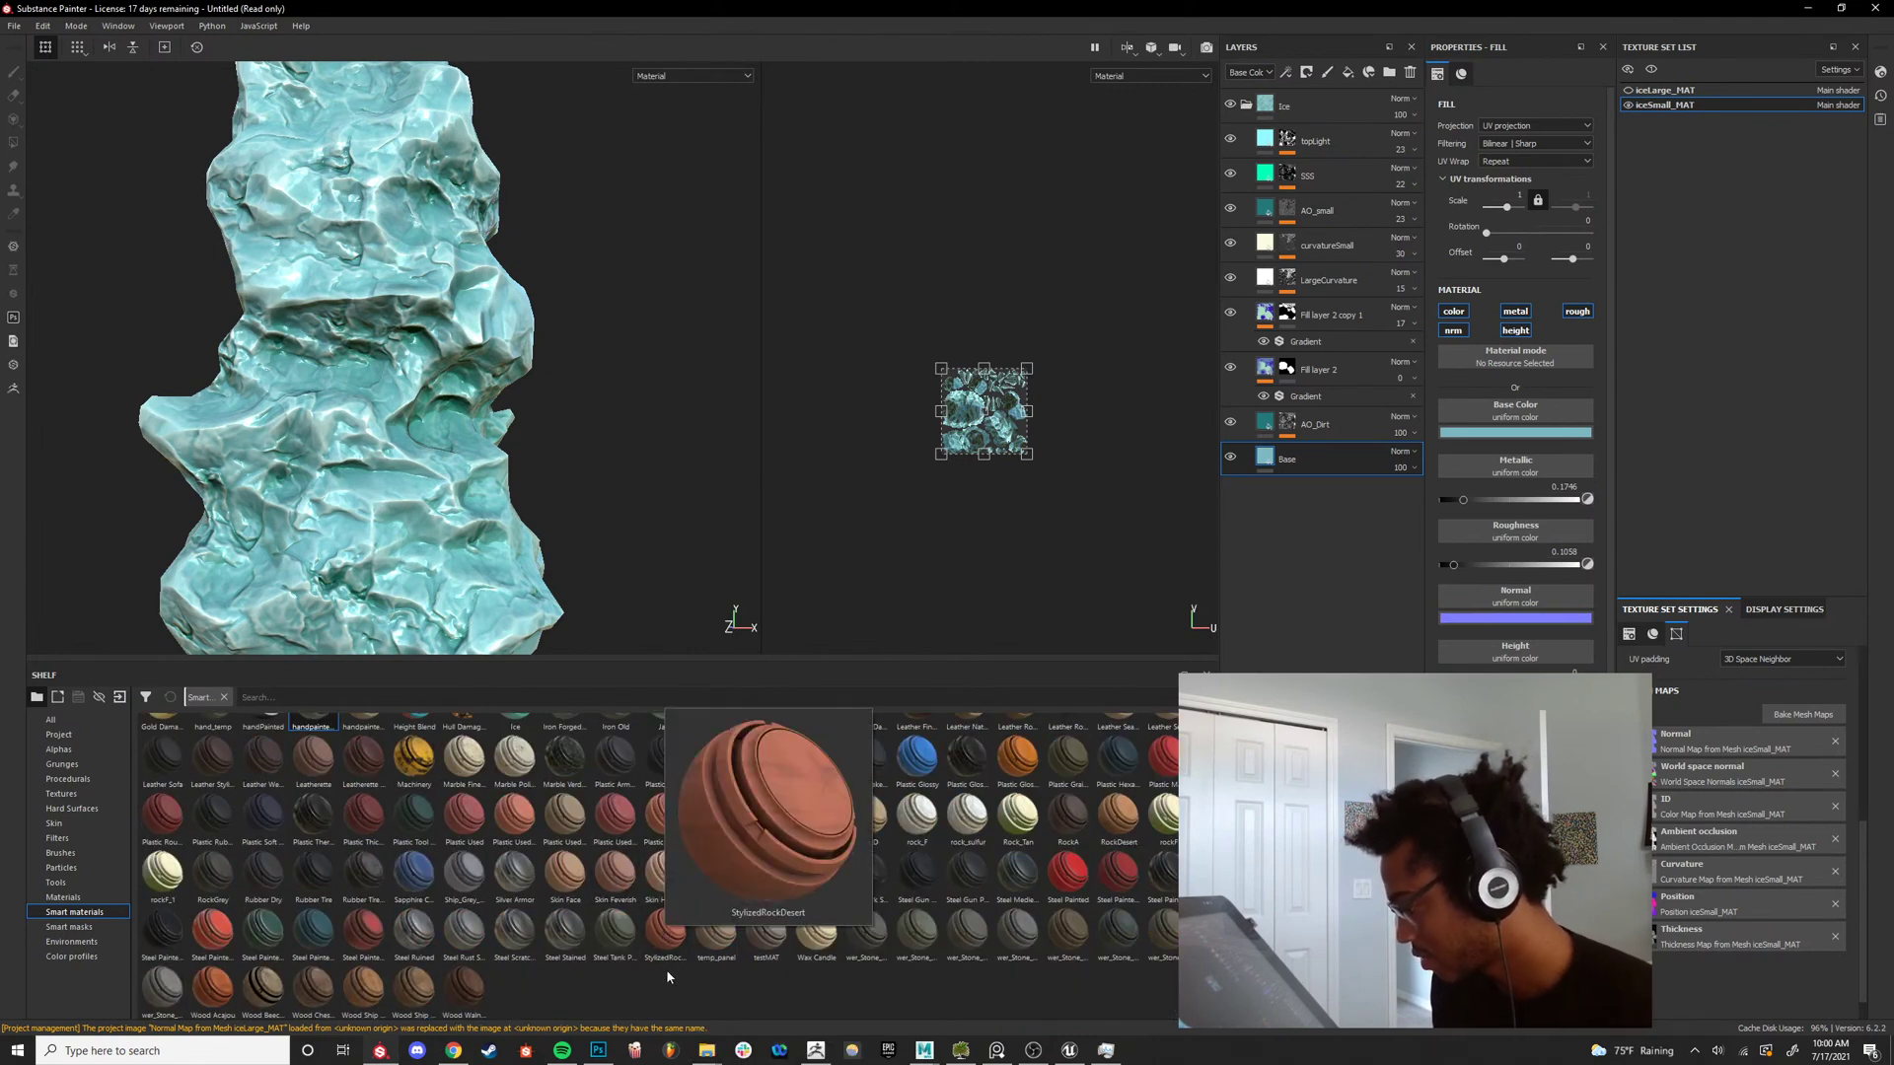
{"action": "mouse_move", "coordinate": [670, 935]}
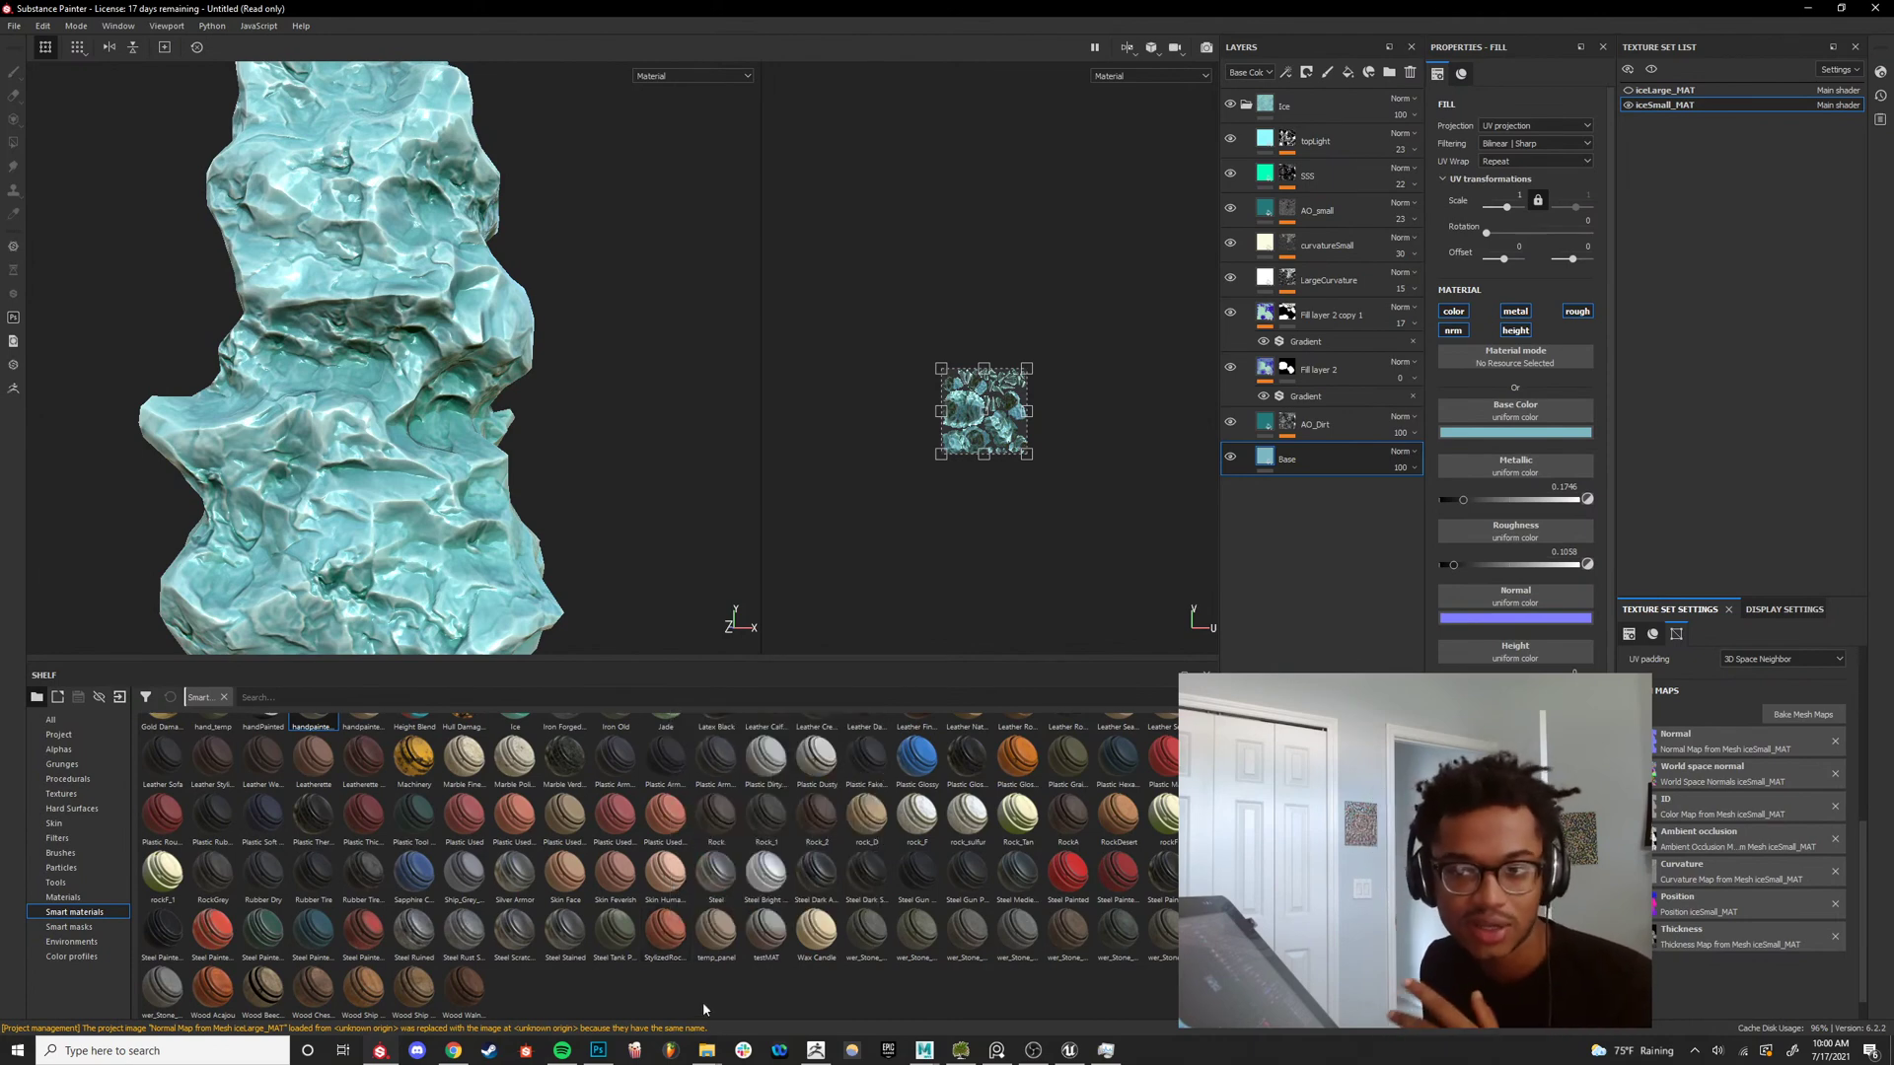
{"action": "left_click", "coordinate": [1361, 109]}
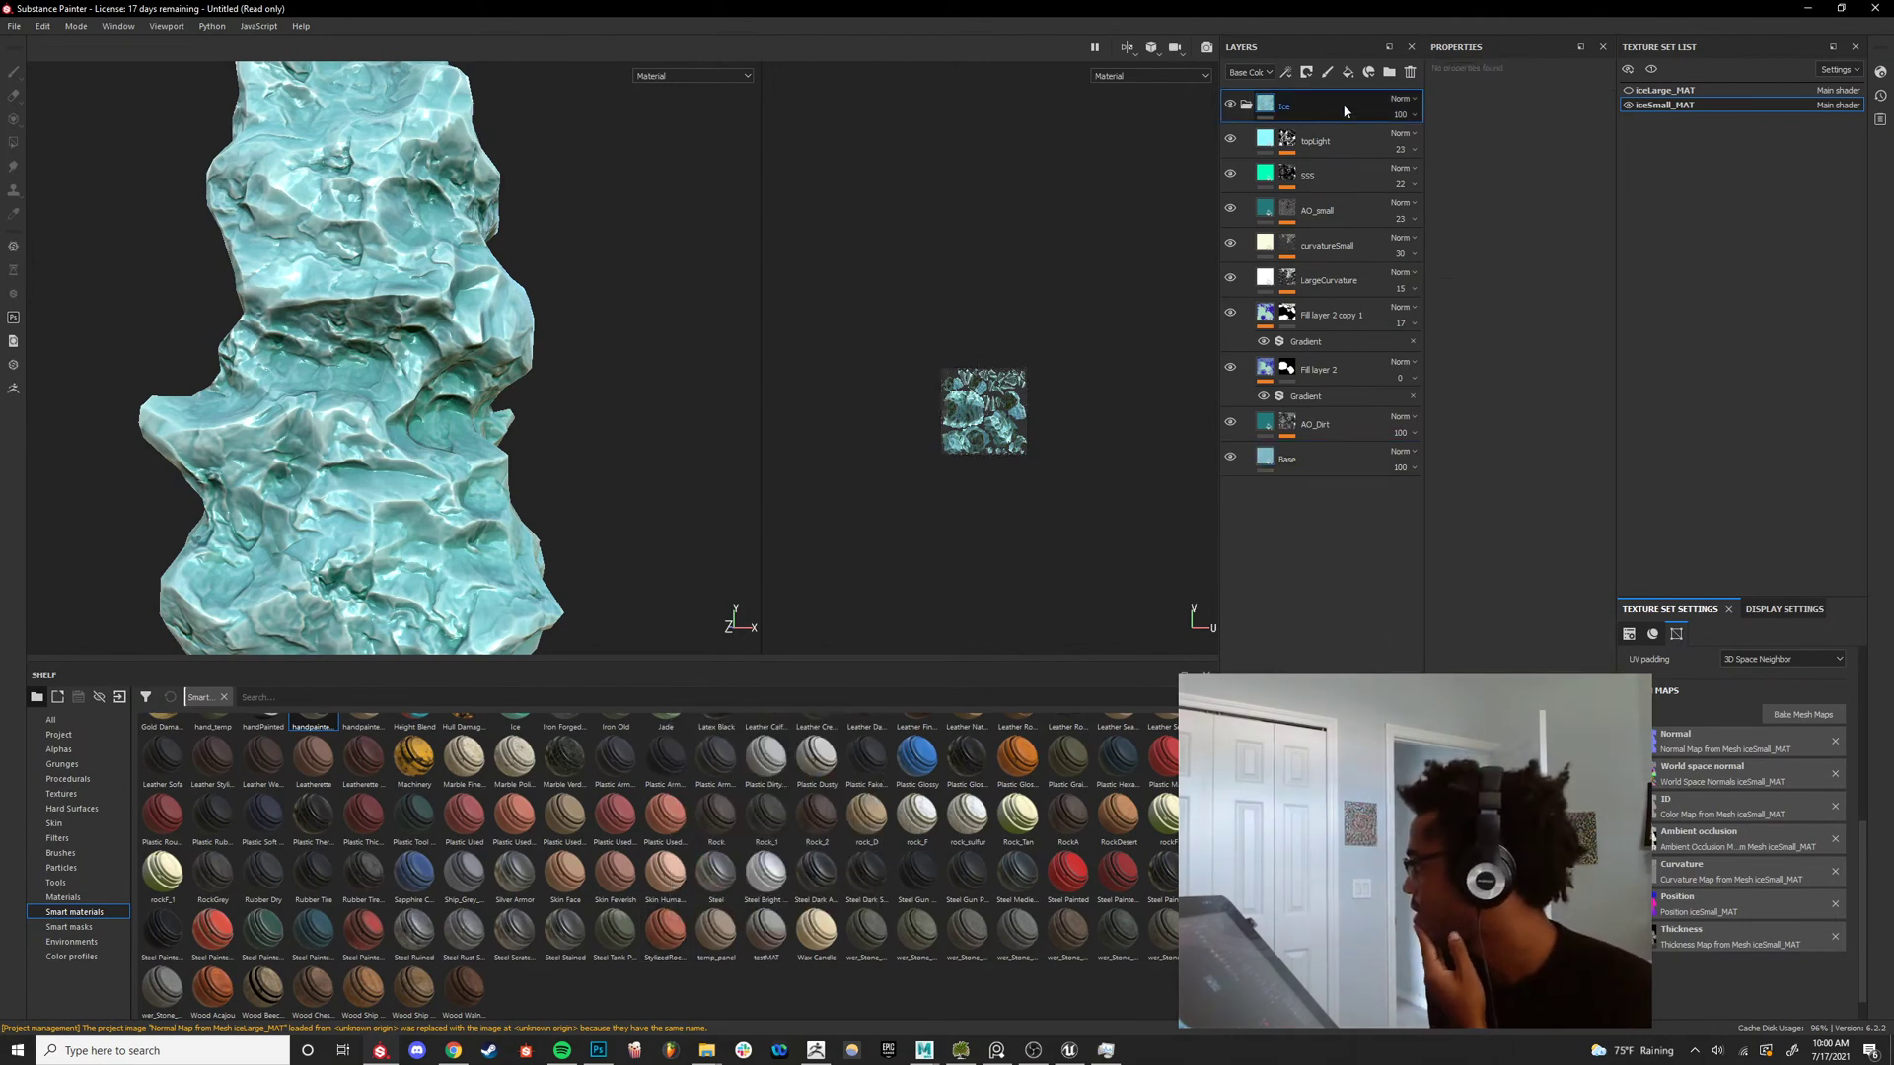
{"action": "left_click_drag", "start_coordinate": [665, 933], "coordinate": [1304, 90]}
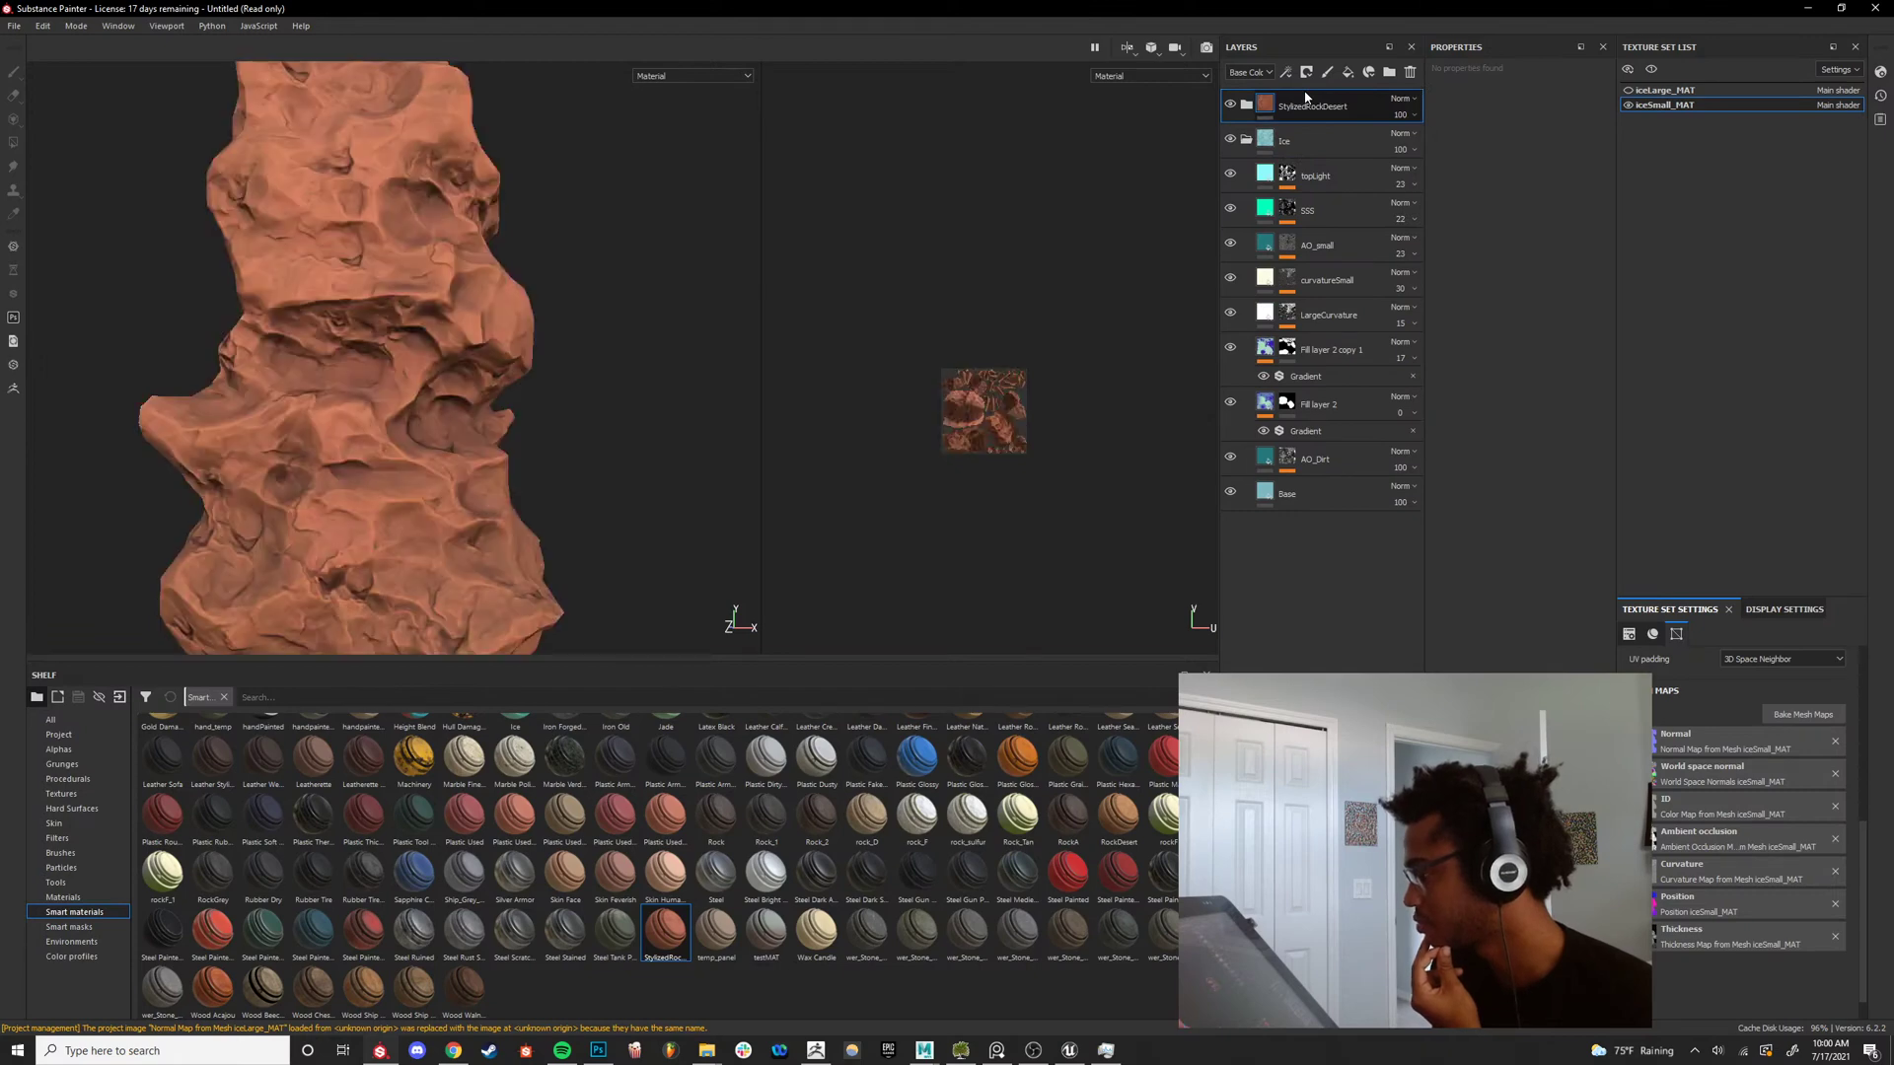
Expand the StylizedRockDesert folder and view only the Base Color channel on all the formations.
{"action": "left_click", "coordinate": [1247, 105]}
{"action": "left_click_drag", "start_coordinate": [449, 333], "coordinate": [372, 424], "text": "alt"}
{"action": "key", "text": "c"}
{"action": "scroll", "coordinate": [372, 424], "scroll_direction": "down", "scroll_amount": 5}
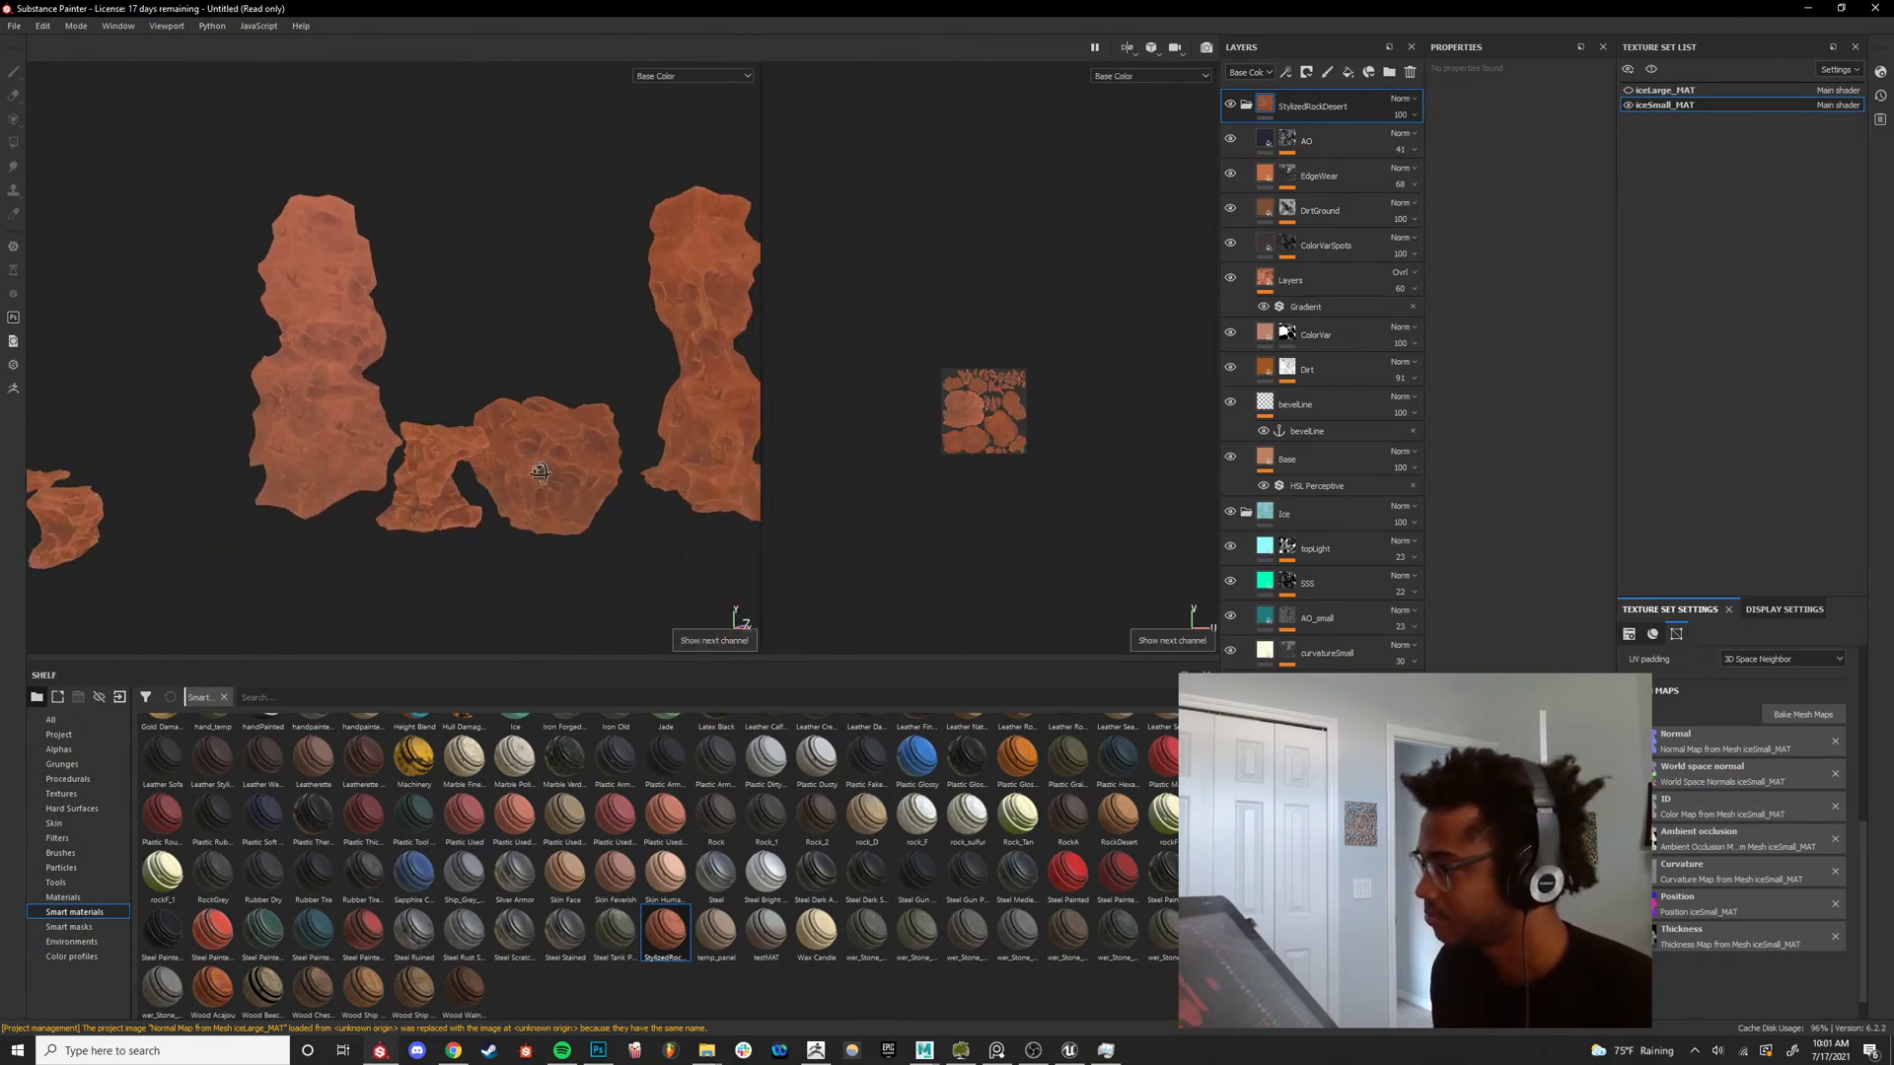
{"action": "left_click_drag", "start_coordinate": [580, 398], "coordinate": [800, 351], "text": "alt"}
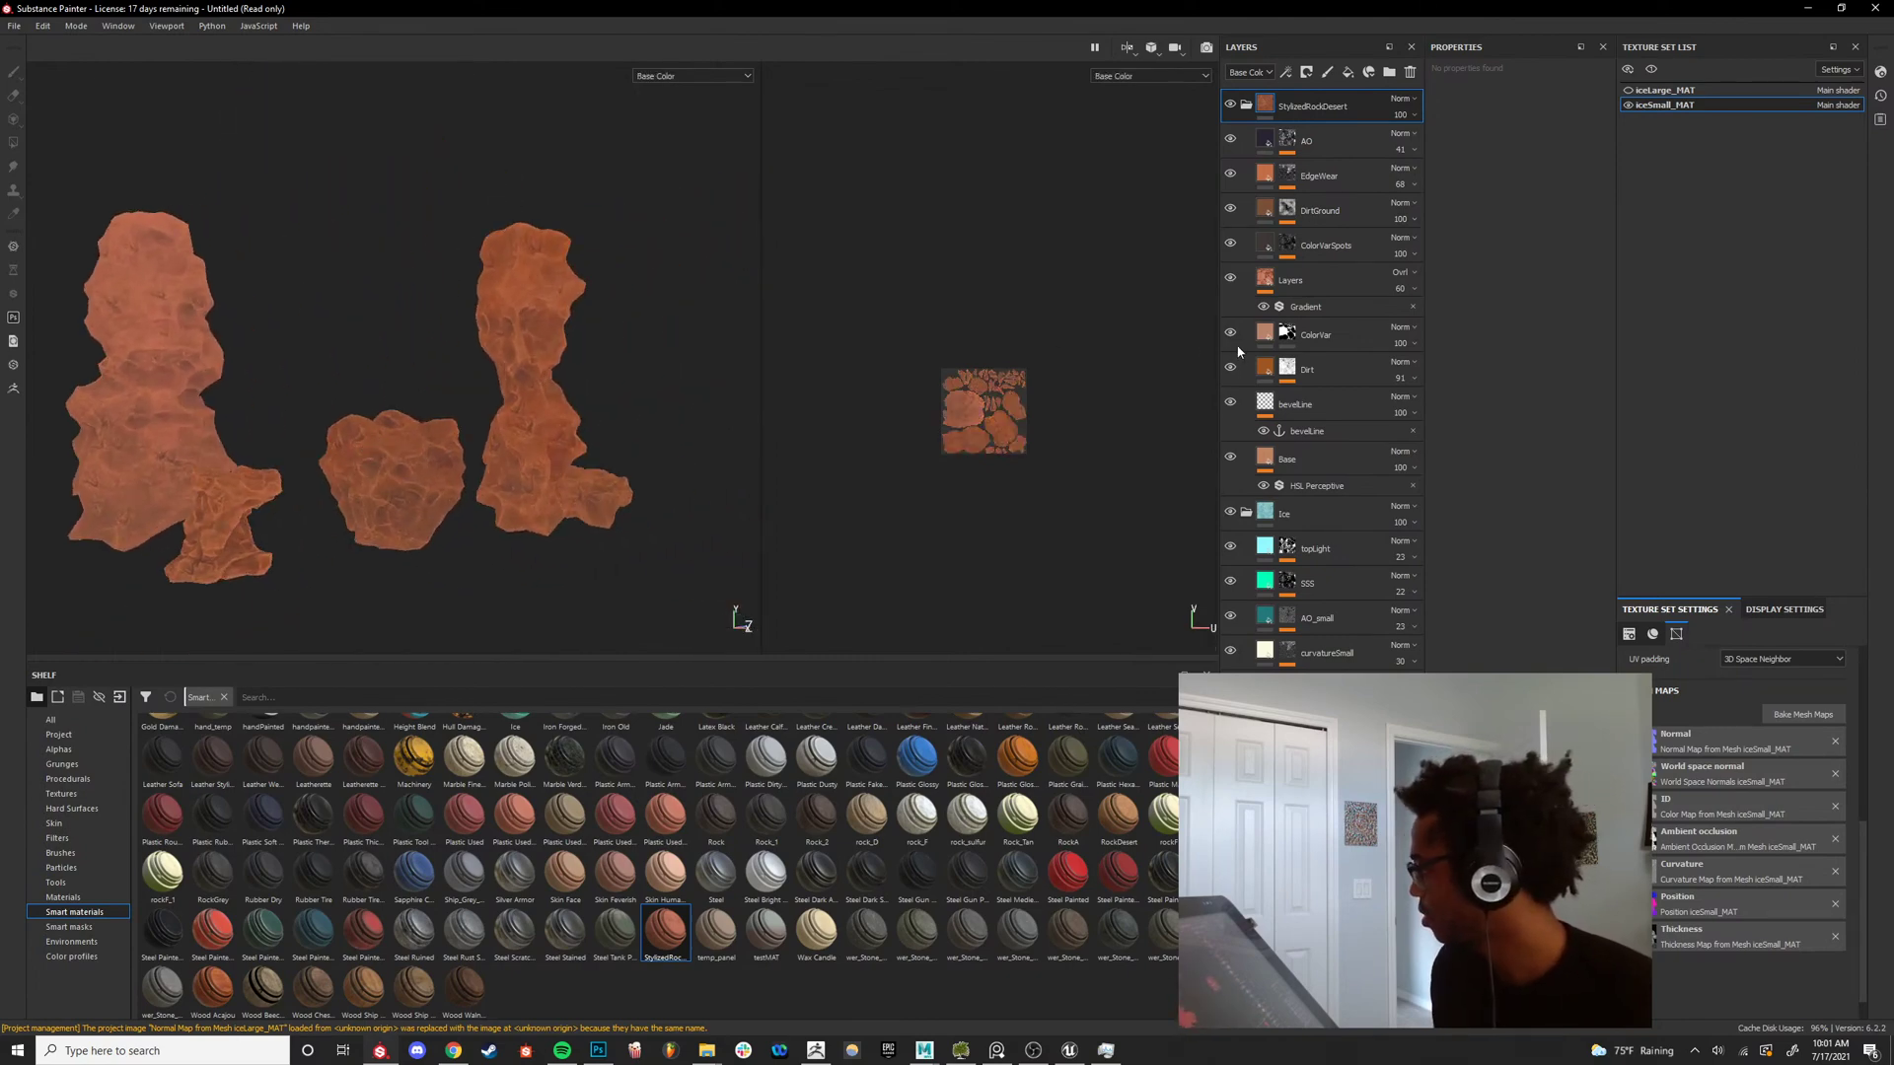
Compare the formations with and without the StylizedRockDesert folder's AO layer, checking one pillar close up.
{"action": "left_click", "coordinate": [1229, 140]}
{"action": "left_click", "coordinate": [1228, 141]}
{"action": "left_click", "coordinate": [1228, 141]}
{"action": "left_click", "coordinate": [1228, 141]}
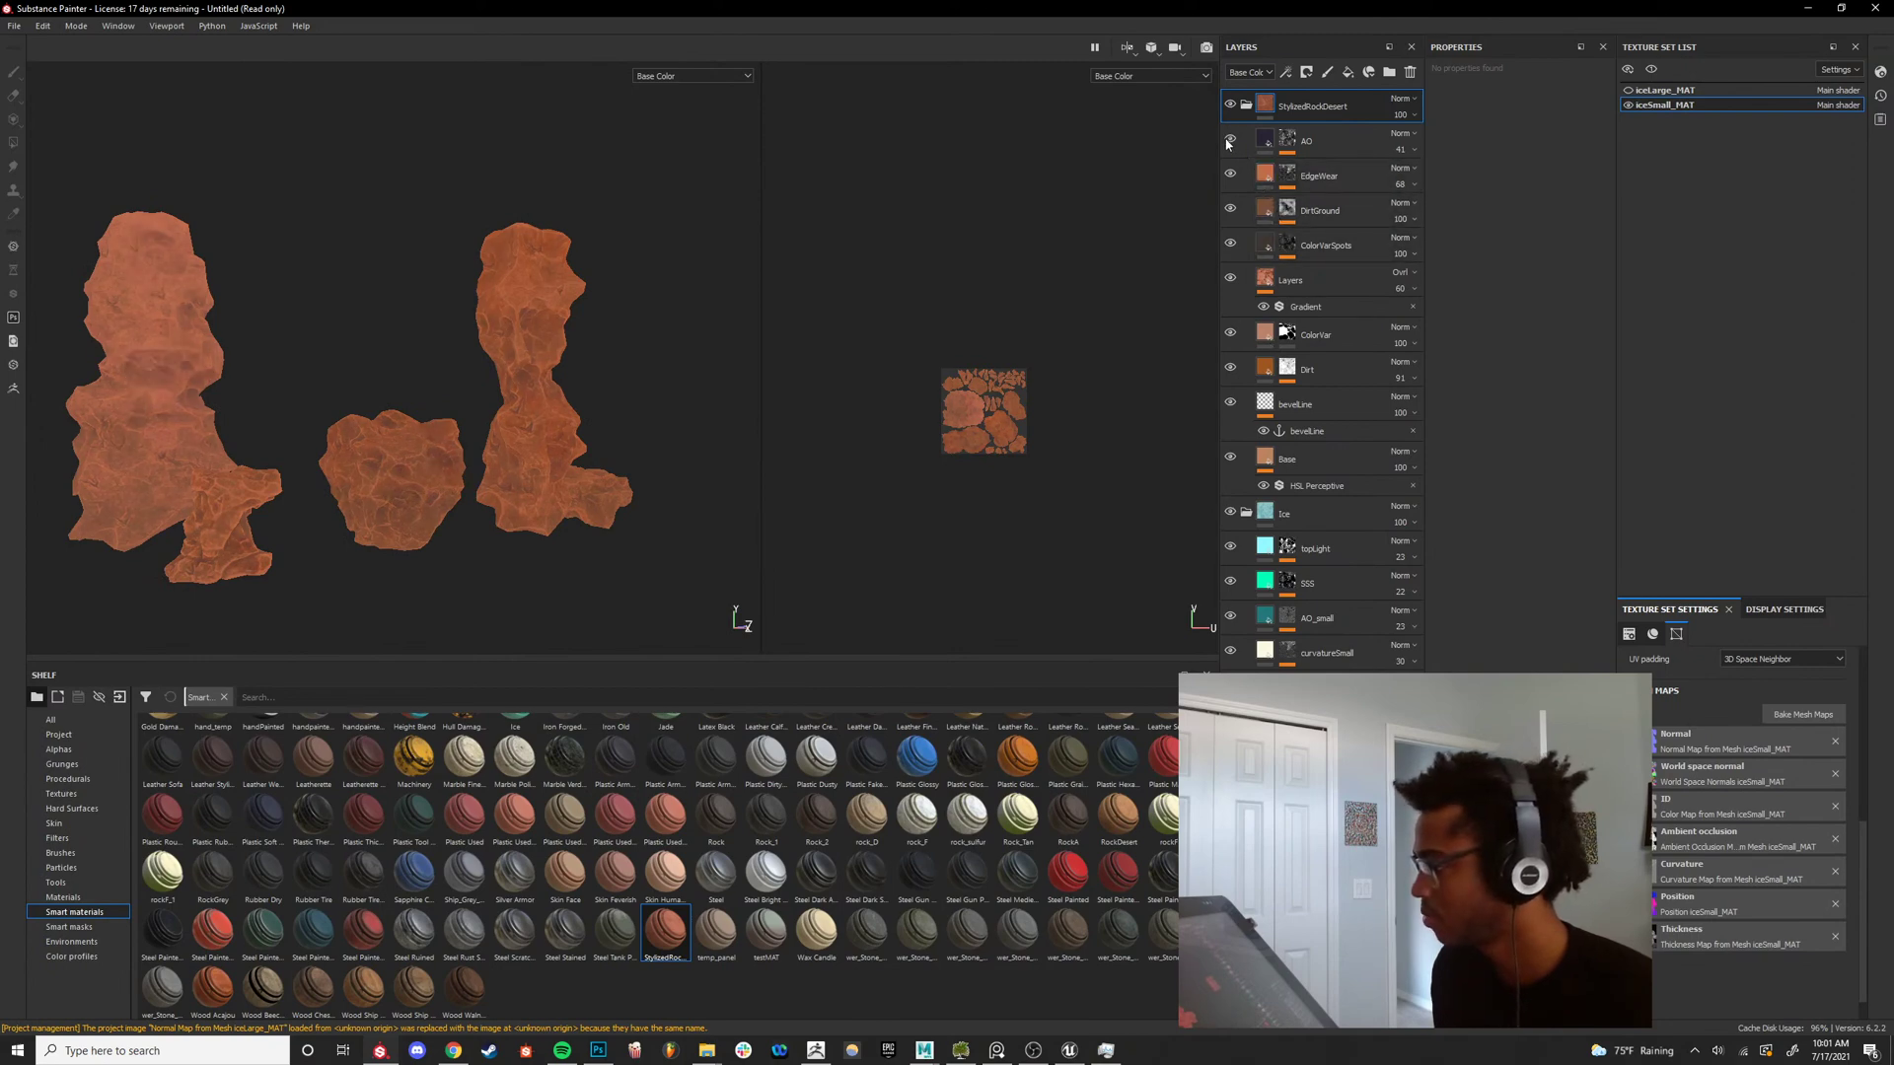
{"action": "left_click", "coordinate": [1227, 142]}
{"action": "left_click", "coordinate": [1227, 143]}
{"action": "right_click_drag", "start_coordinate": [670, 341], "coordinate": [351, 388], "text": "alt"}
{"action": "left_click_drag", "start_coordinate": [350, 387], "coordinate": [747, 412], "text": "alt"}
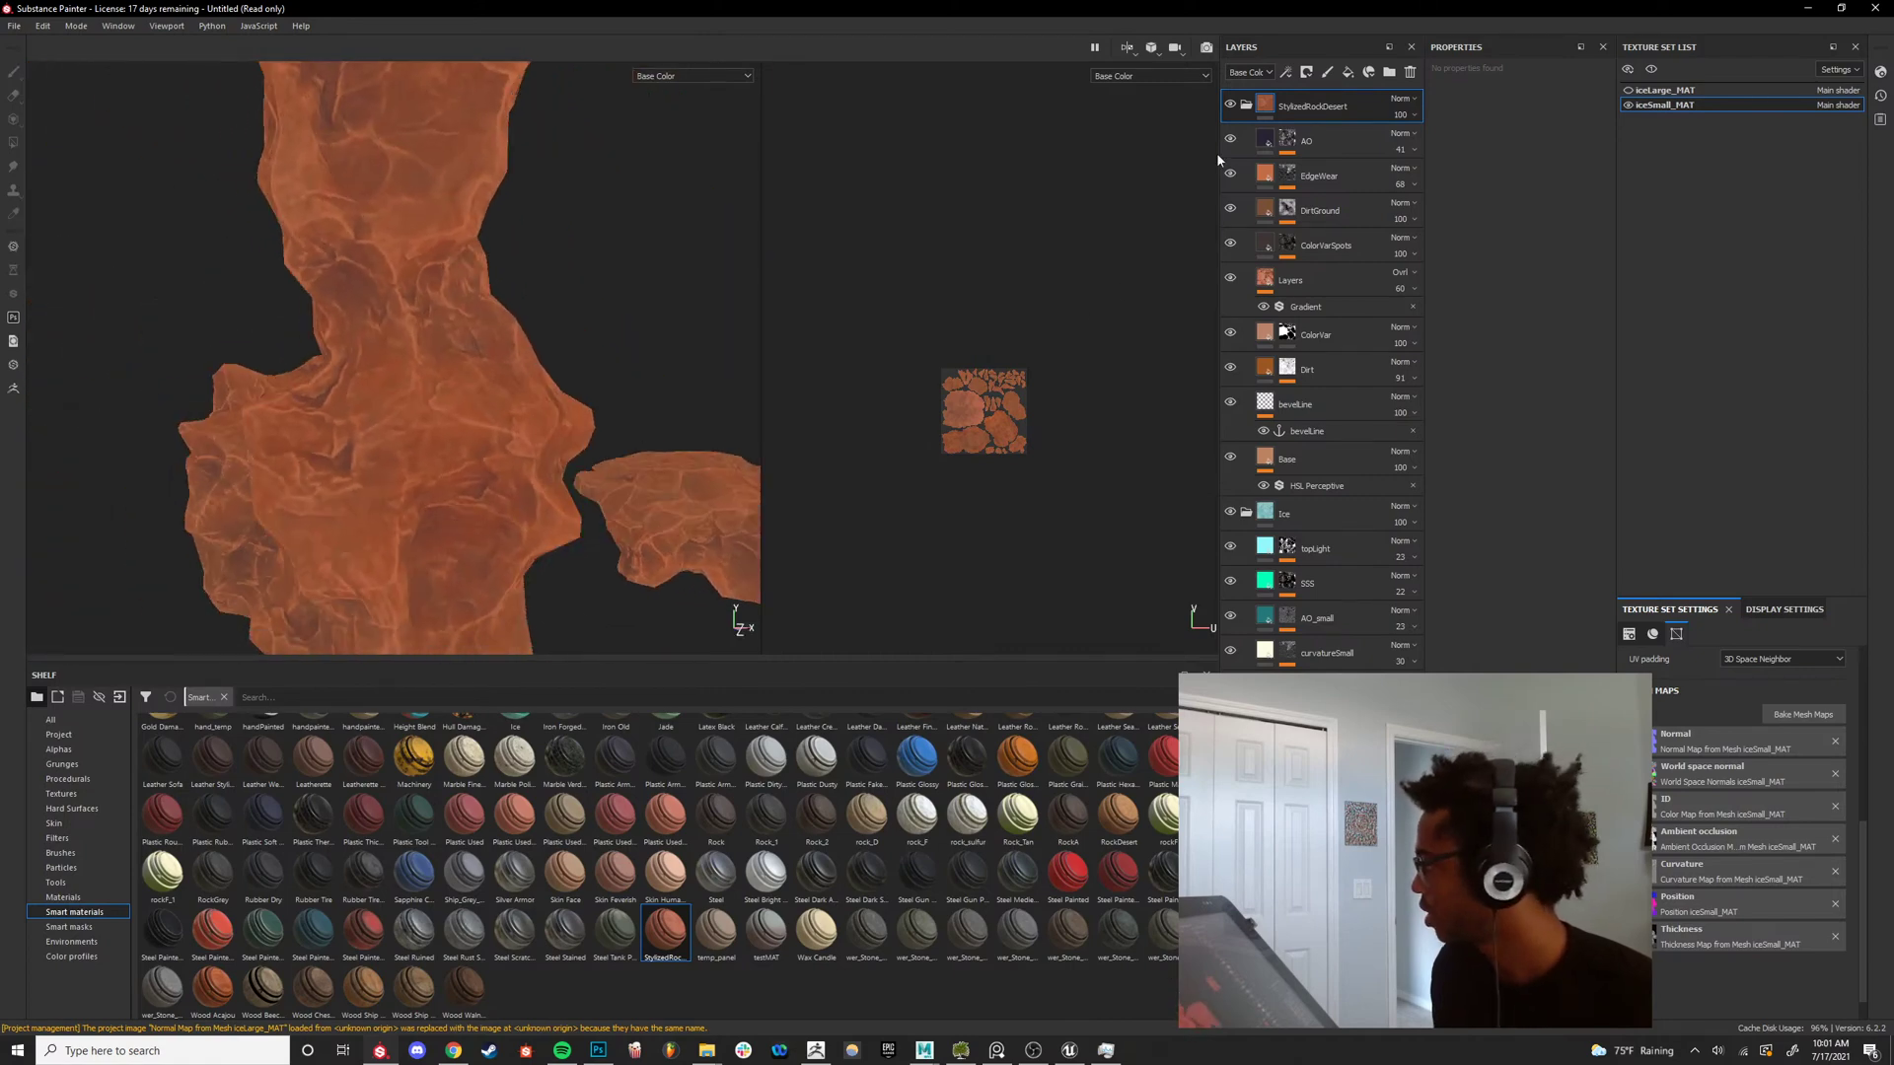
Hide the EdgeWear, DirtGround and ColorVarSpots layers of StylizedRockDesert to expose the banding beneath them.
{"action": "left_click", "coordinate": [1230, 175]}
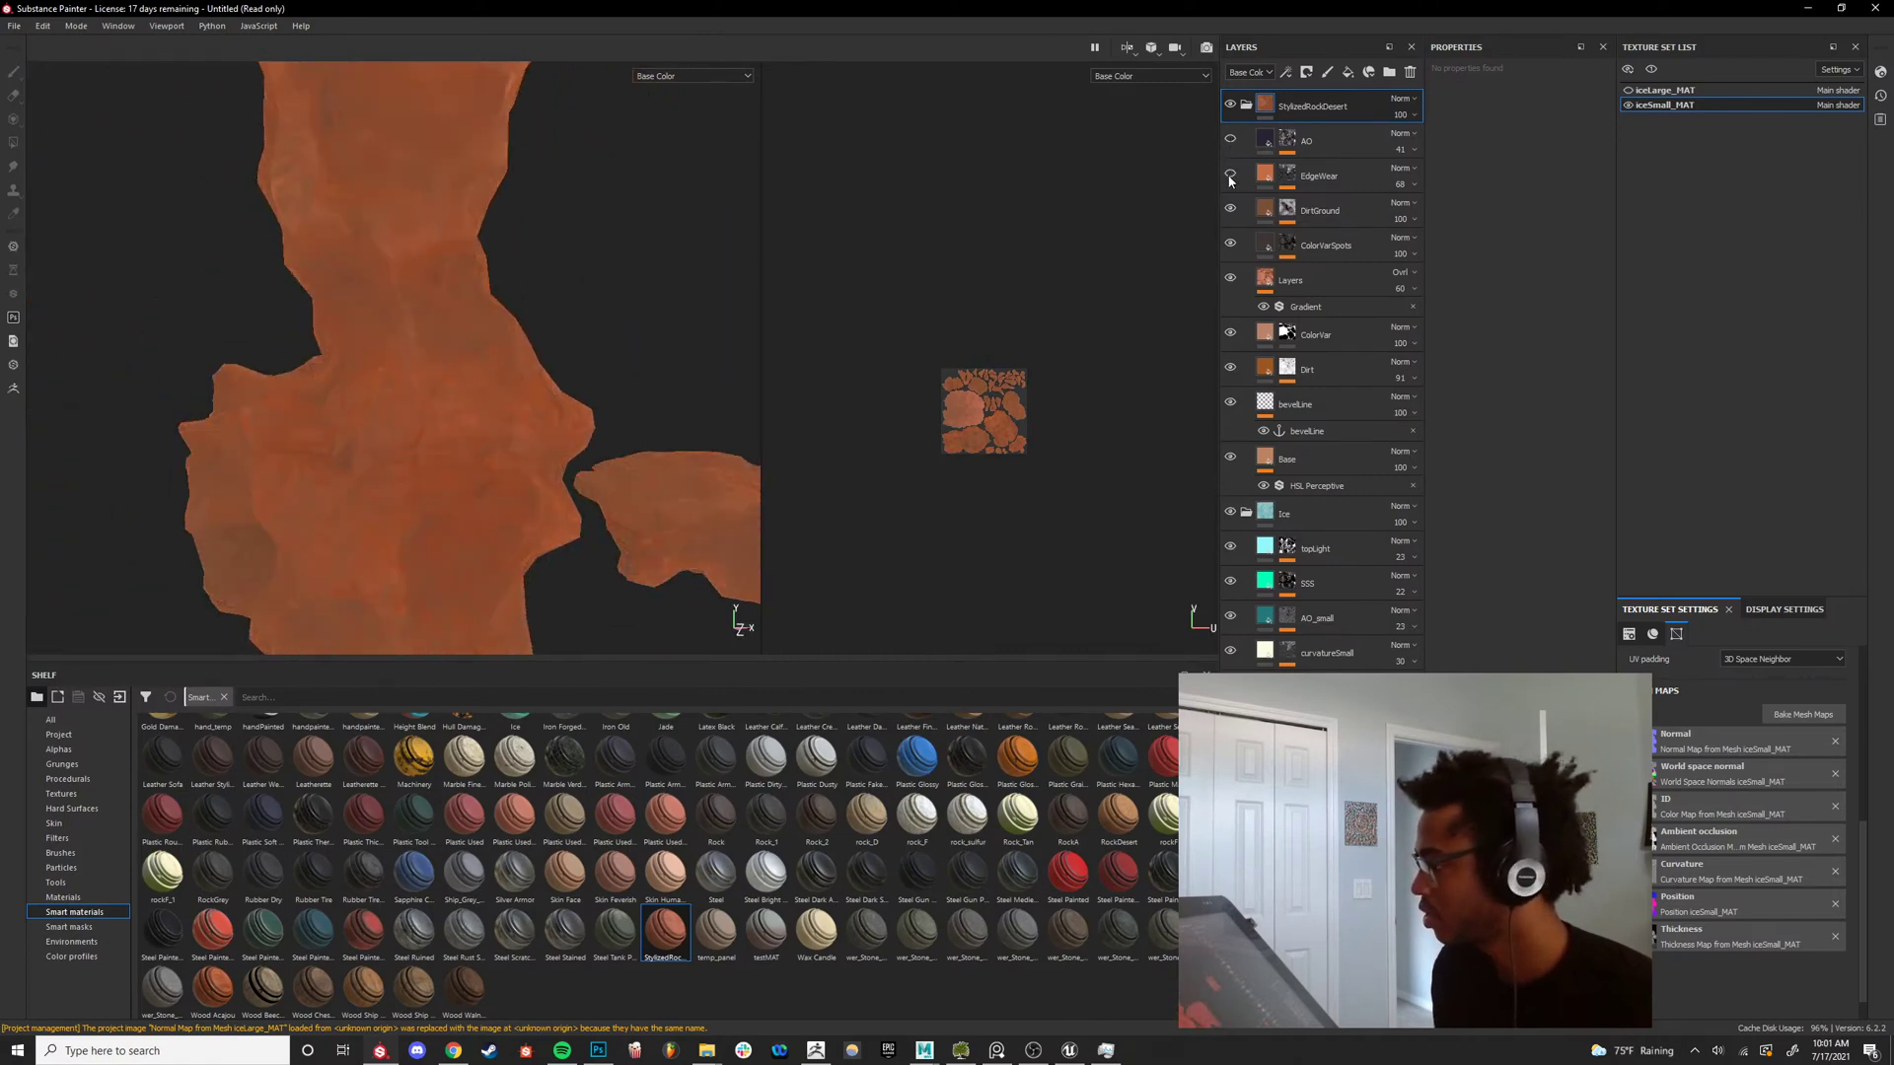
{"action": "left_click", "coordinate": [1230, 210]}
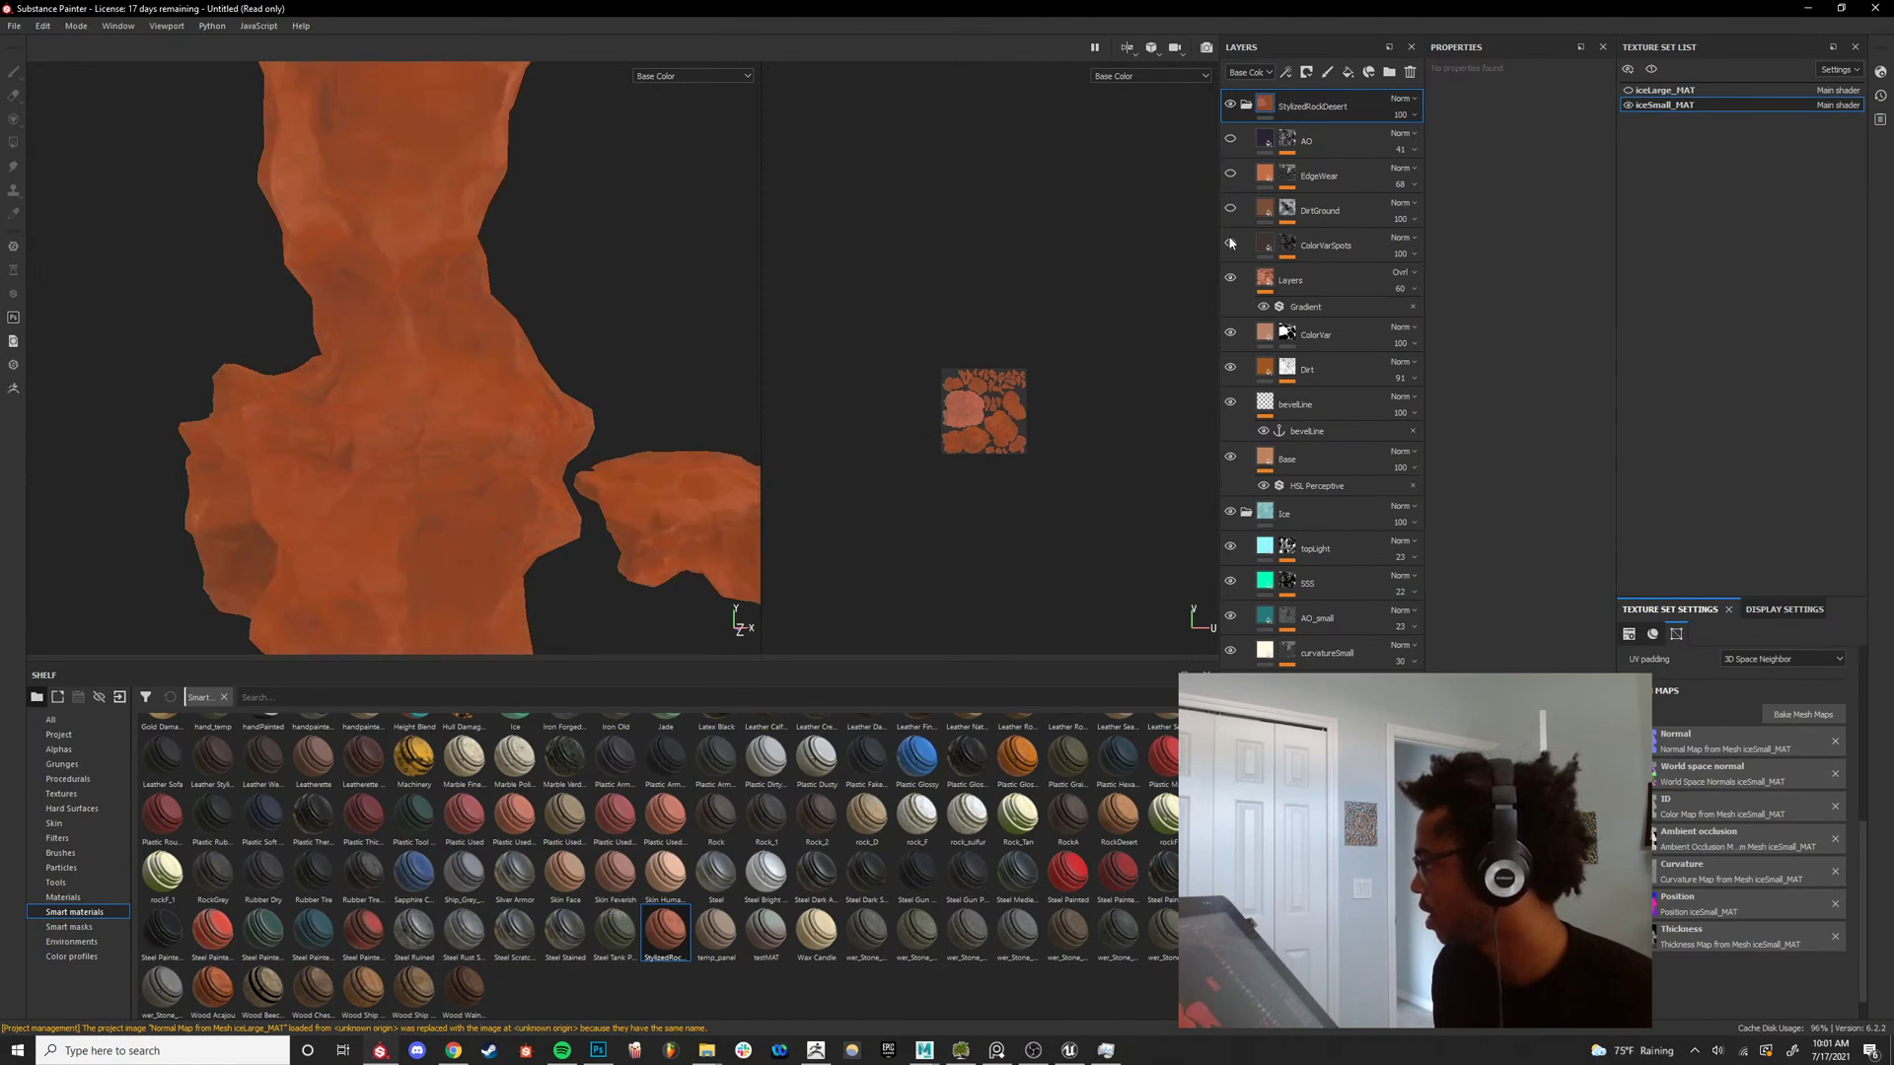
{"action": "left_click", "coordinate": [1230, 245]}
{"action": "left_click_drag", "start_coordinate": [601, 474], "coordinate": [364, 475], "text": "alt"}
{"action": "scroll", "coordinate": [365, 475], "scroll_direction": "up", "scroll_amount": 3}
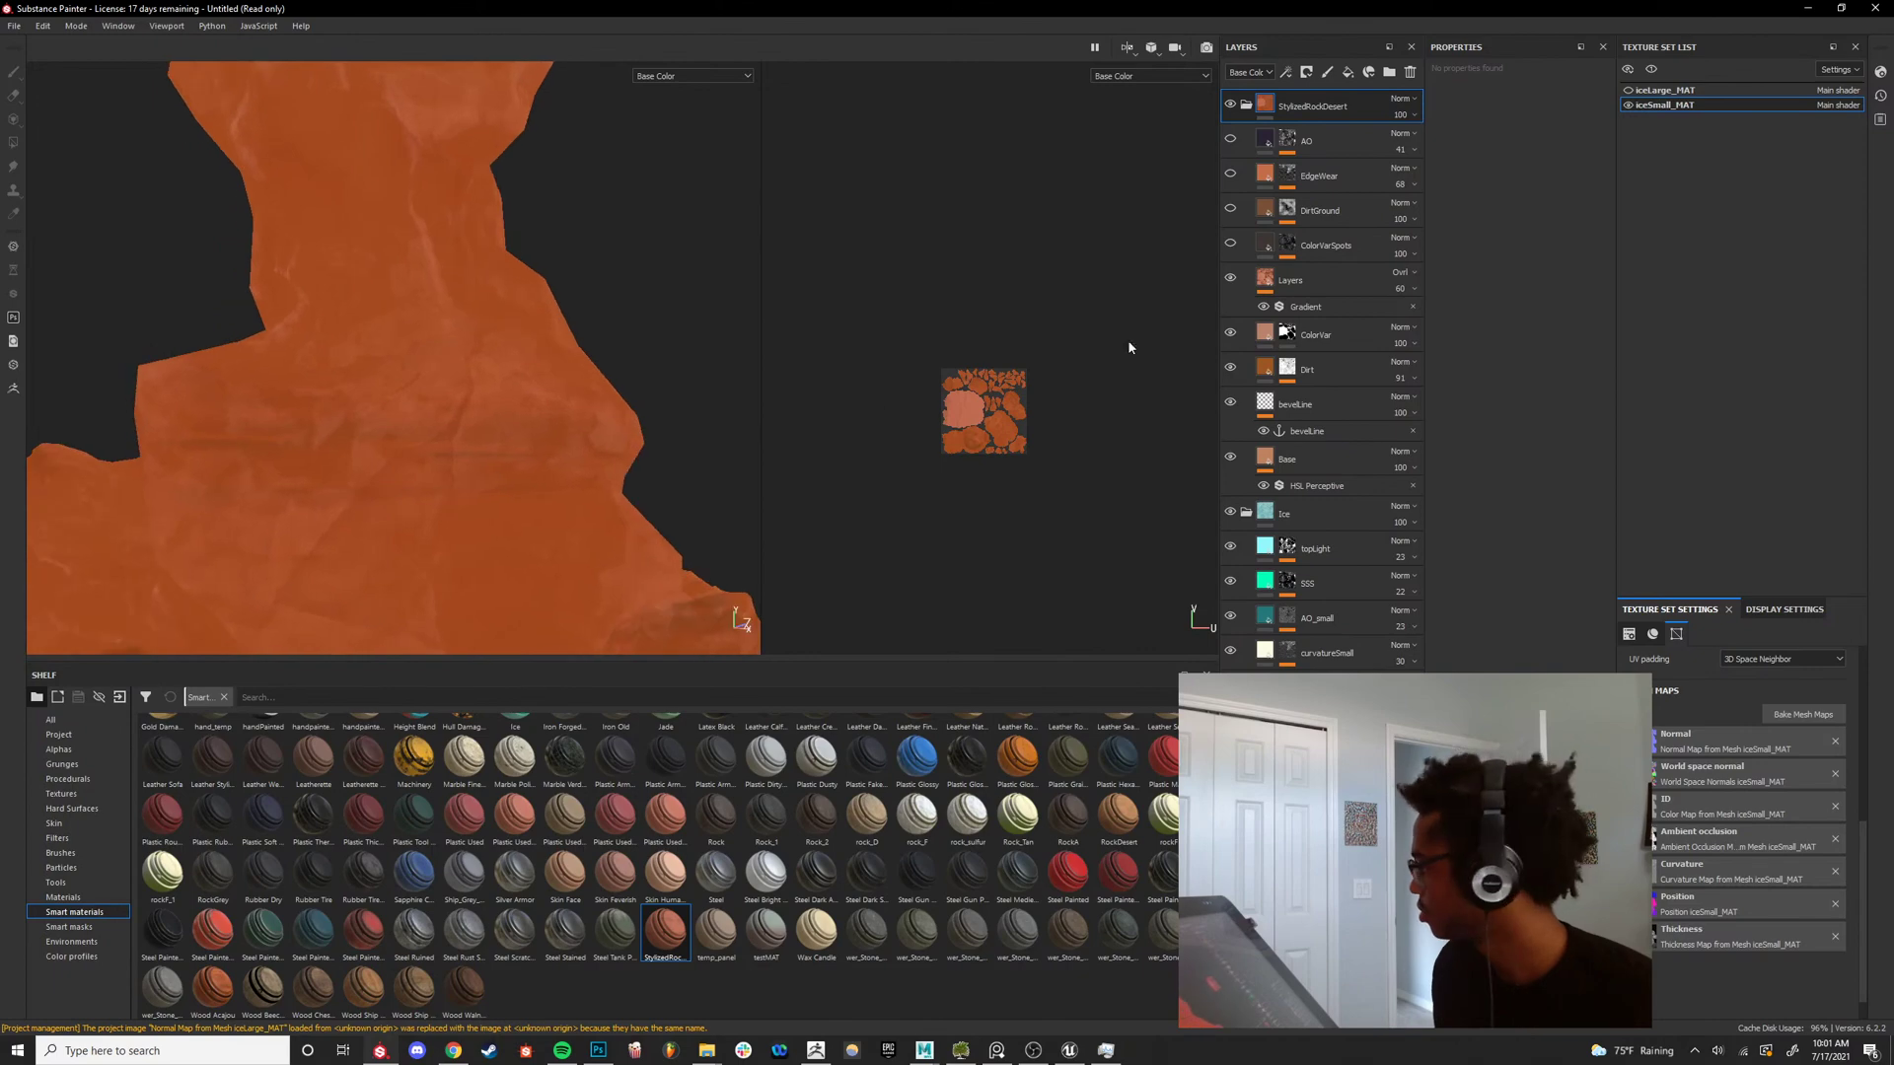
Compare the surface with and without the Layers fill, and check its grunge material and tri-planar projection settings.
{"action": "left_click", "coordinate": [1230, 279]}
{"action": "left_click", "coordinate": [1230, 280]}
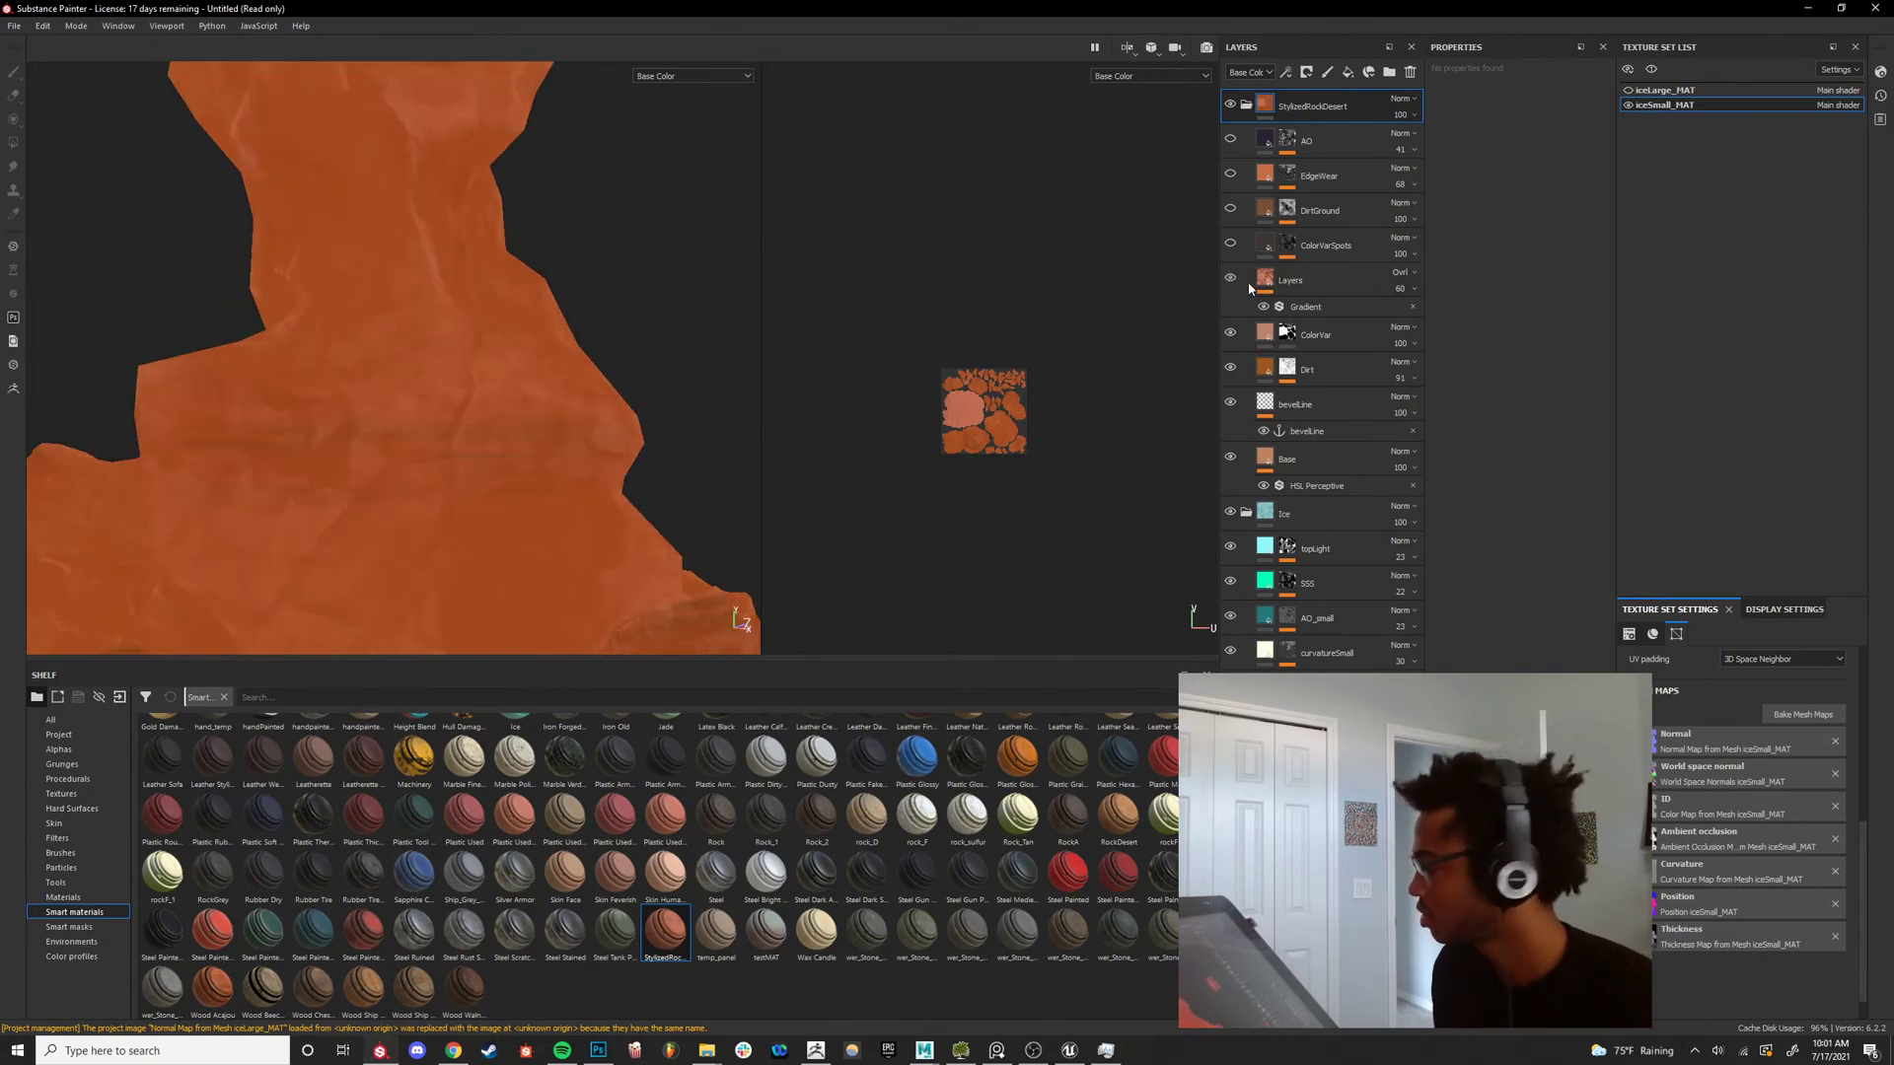
{"action": "left_click", "coordinate": [1305, 308]}
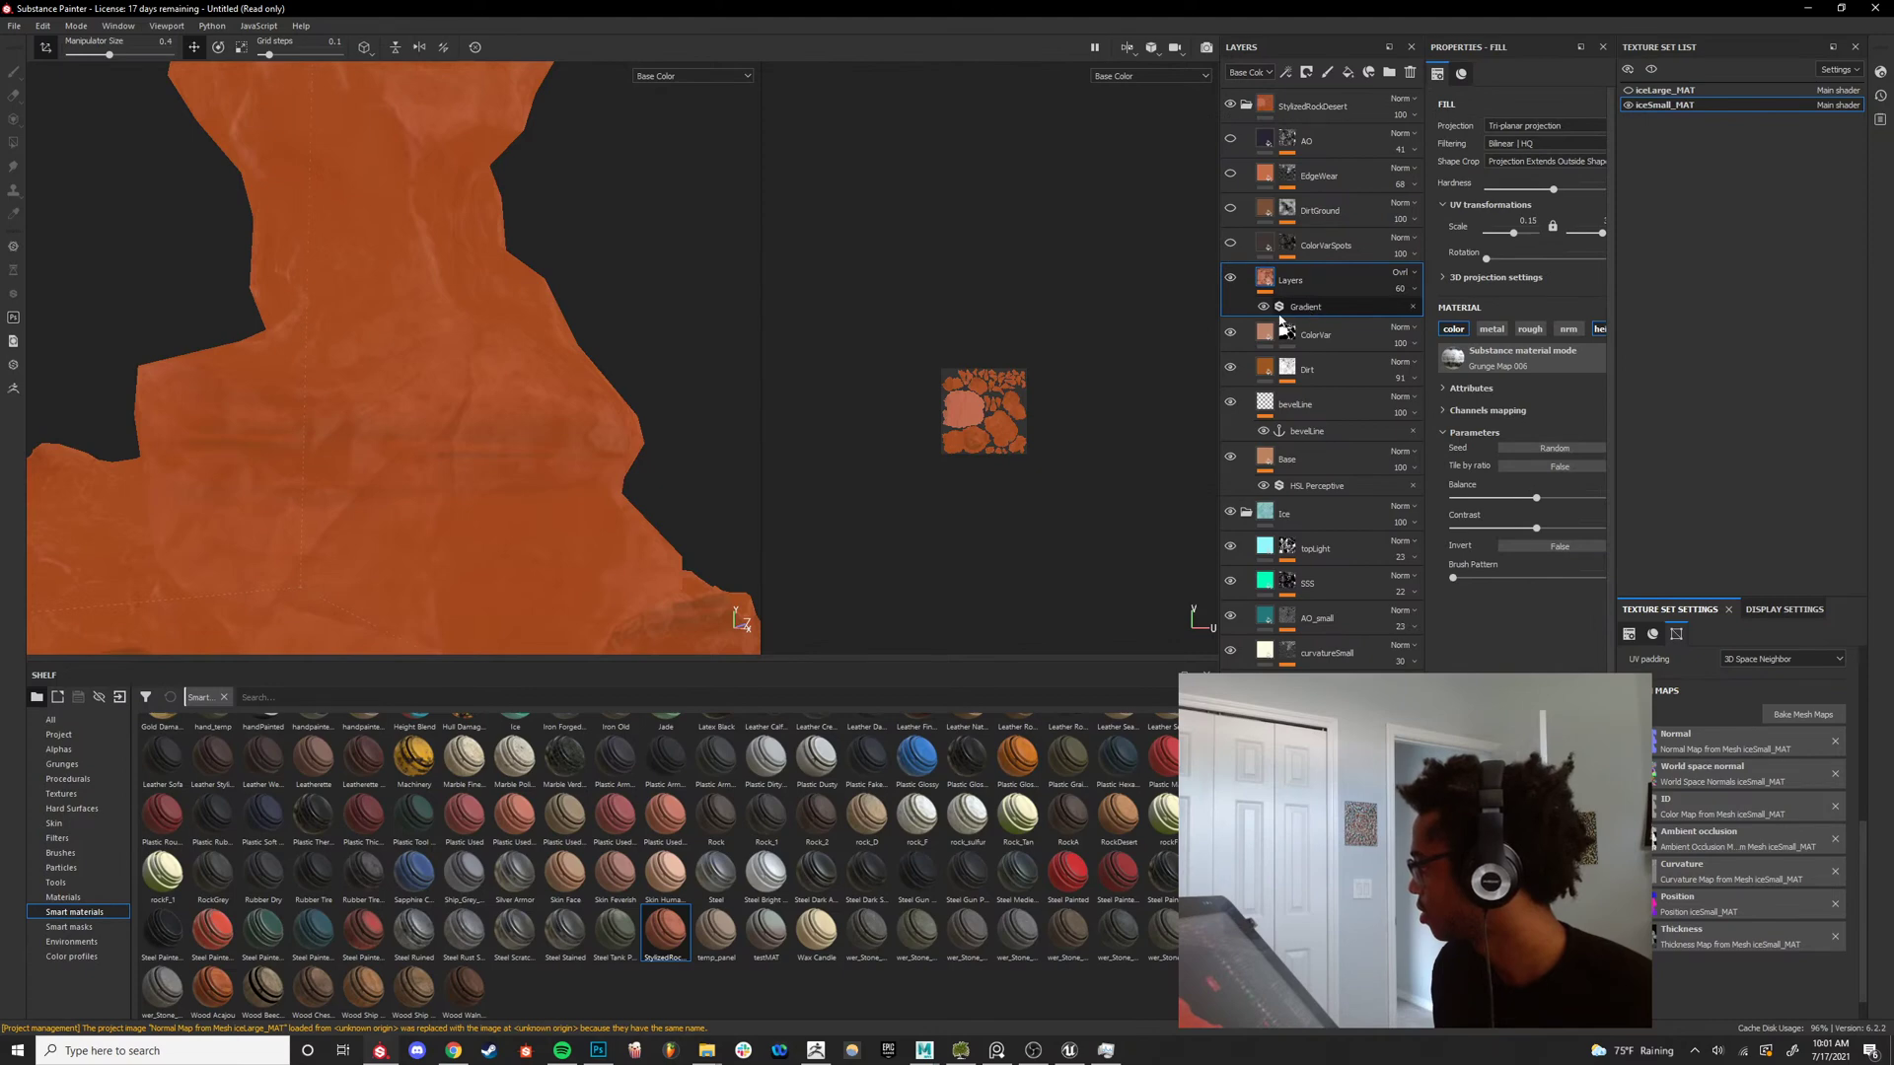
{"action": "left_click", "coordinate": [1284, 312]}
{"action": "left_click", "coordinate": [1274, 284]}
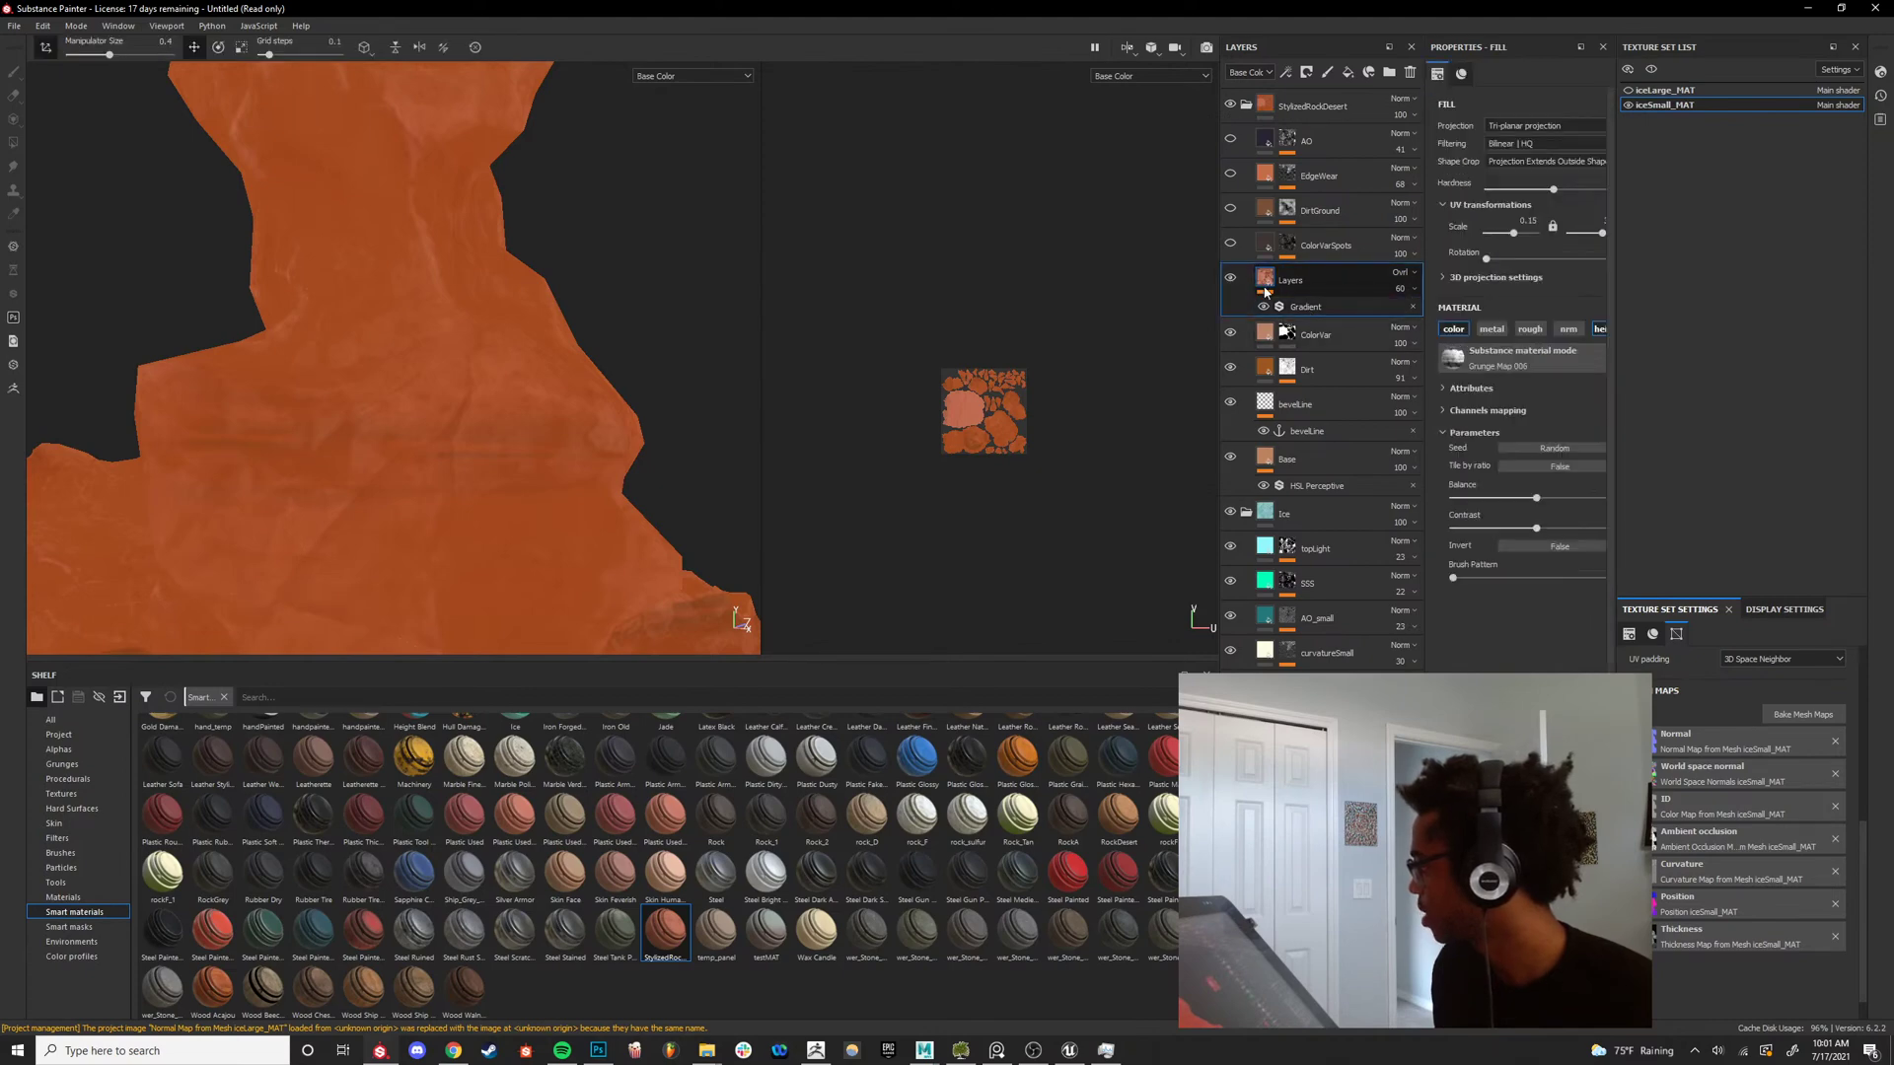
{"action": "left_click", "coordinate": [1484, 372]}
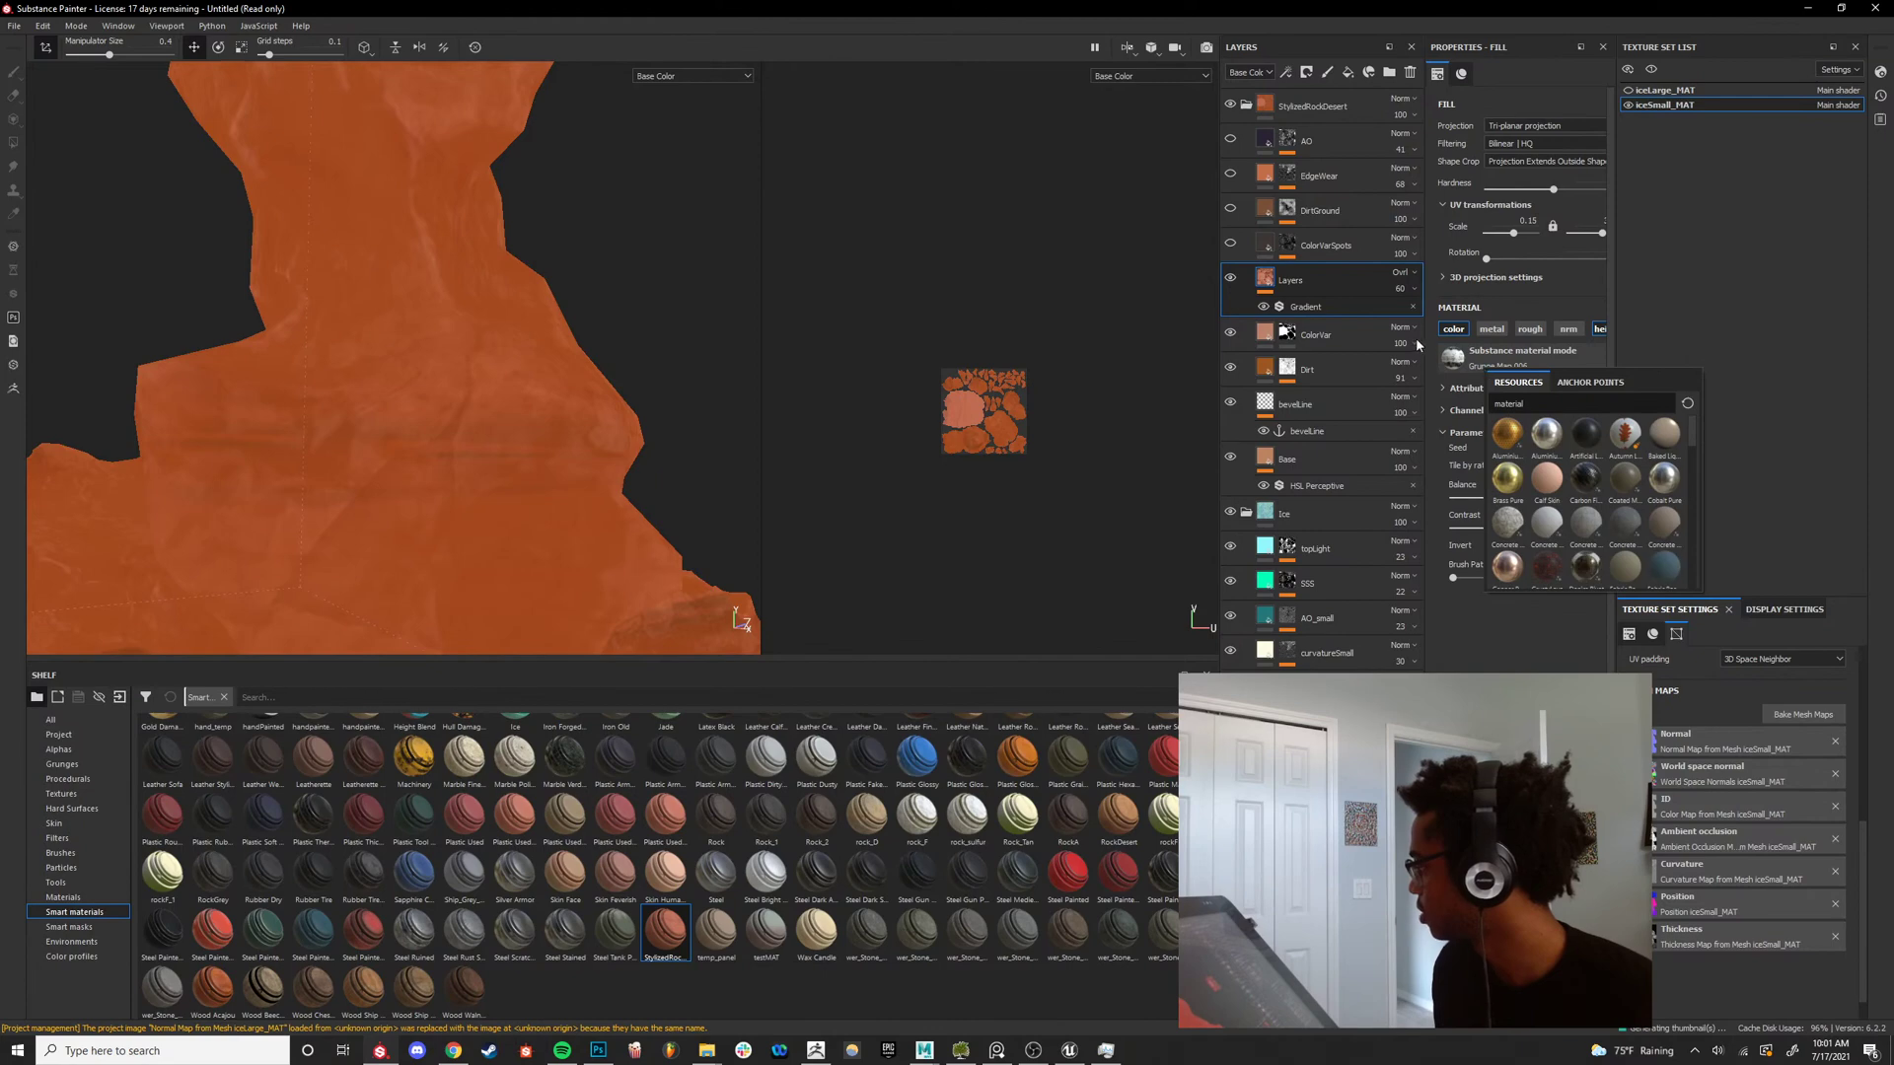
Turn off the Gradient filter on the Layers fill and check the raw banding on all the formations.
{"action": "left_click", "coordinate": [1307, 307]}
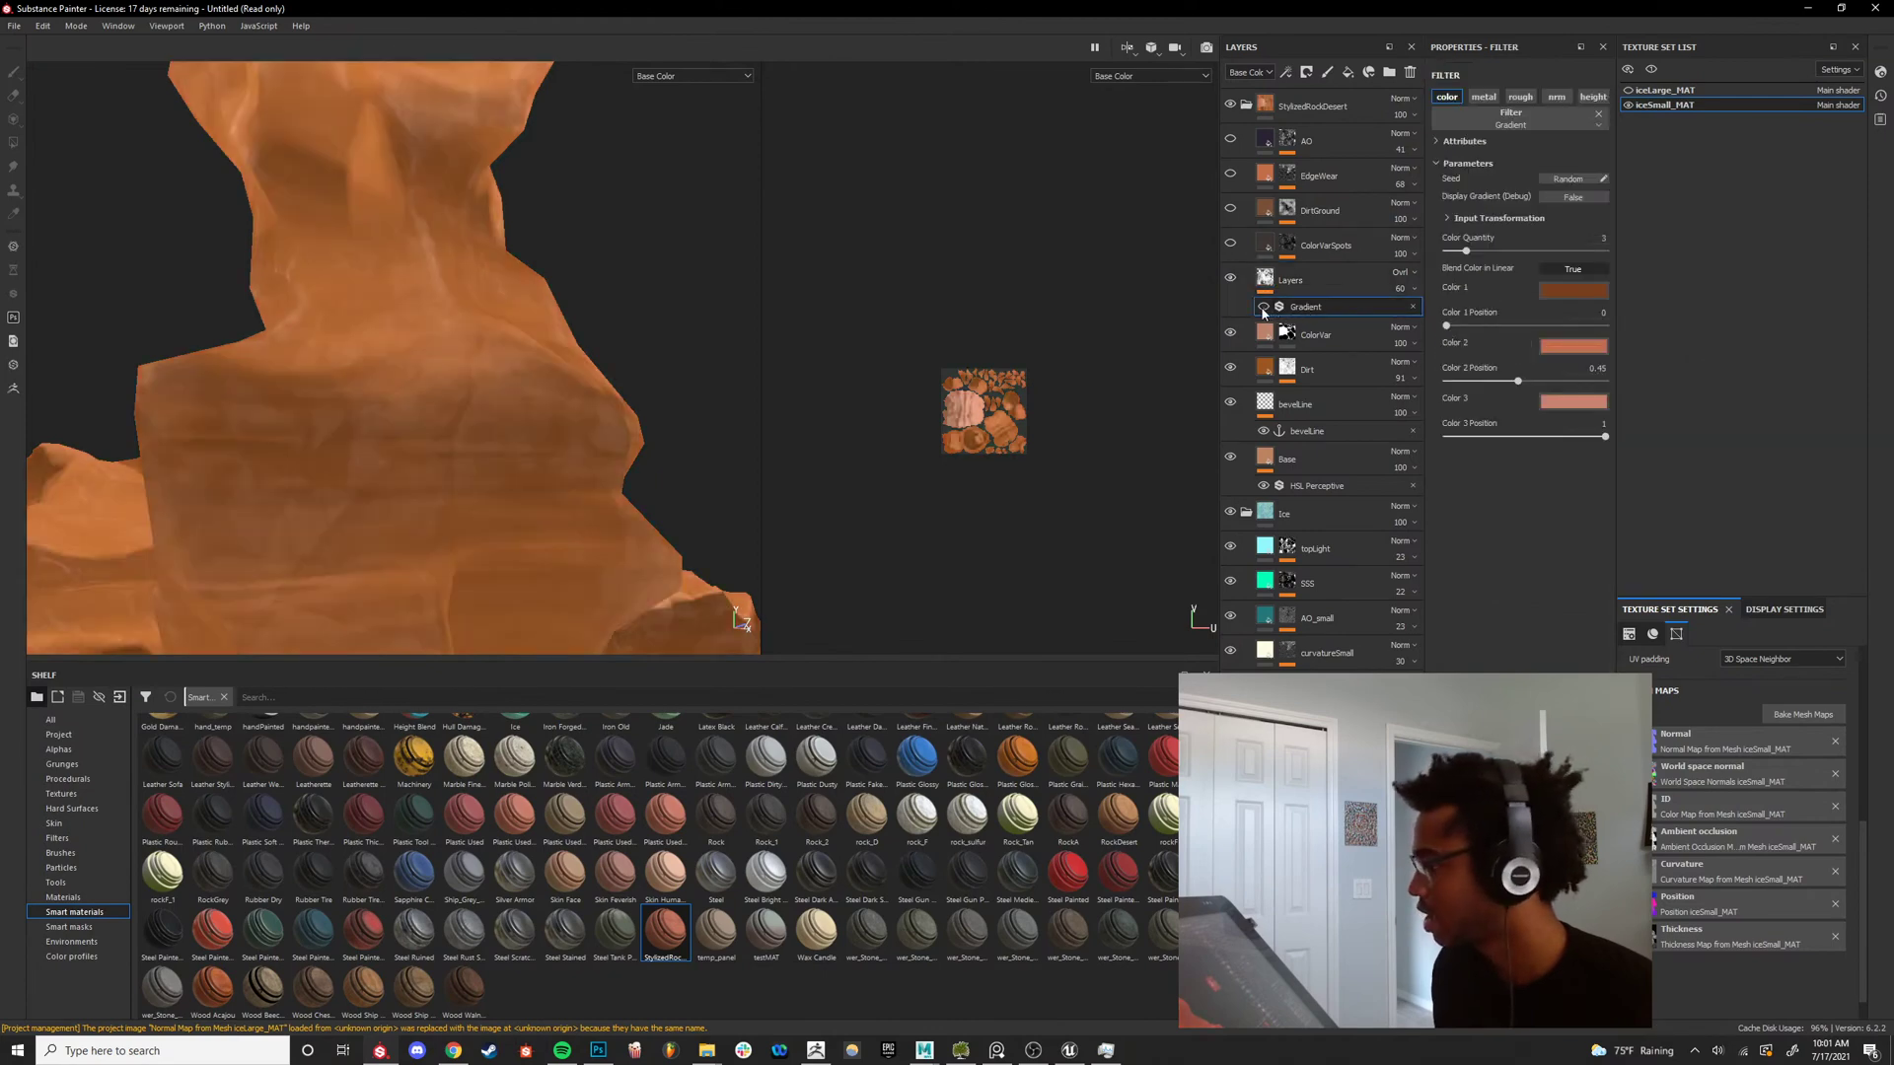
{"action": "left_click_drag", "start_coordinate": [404, 390], "coordinate": [563, 346], "text": "alt"}
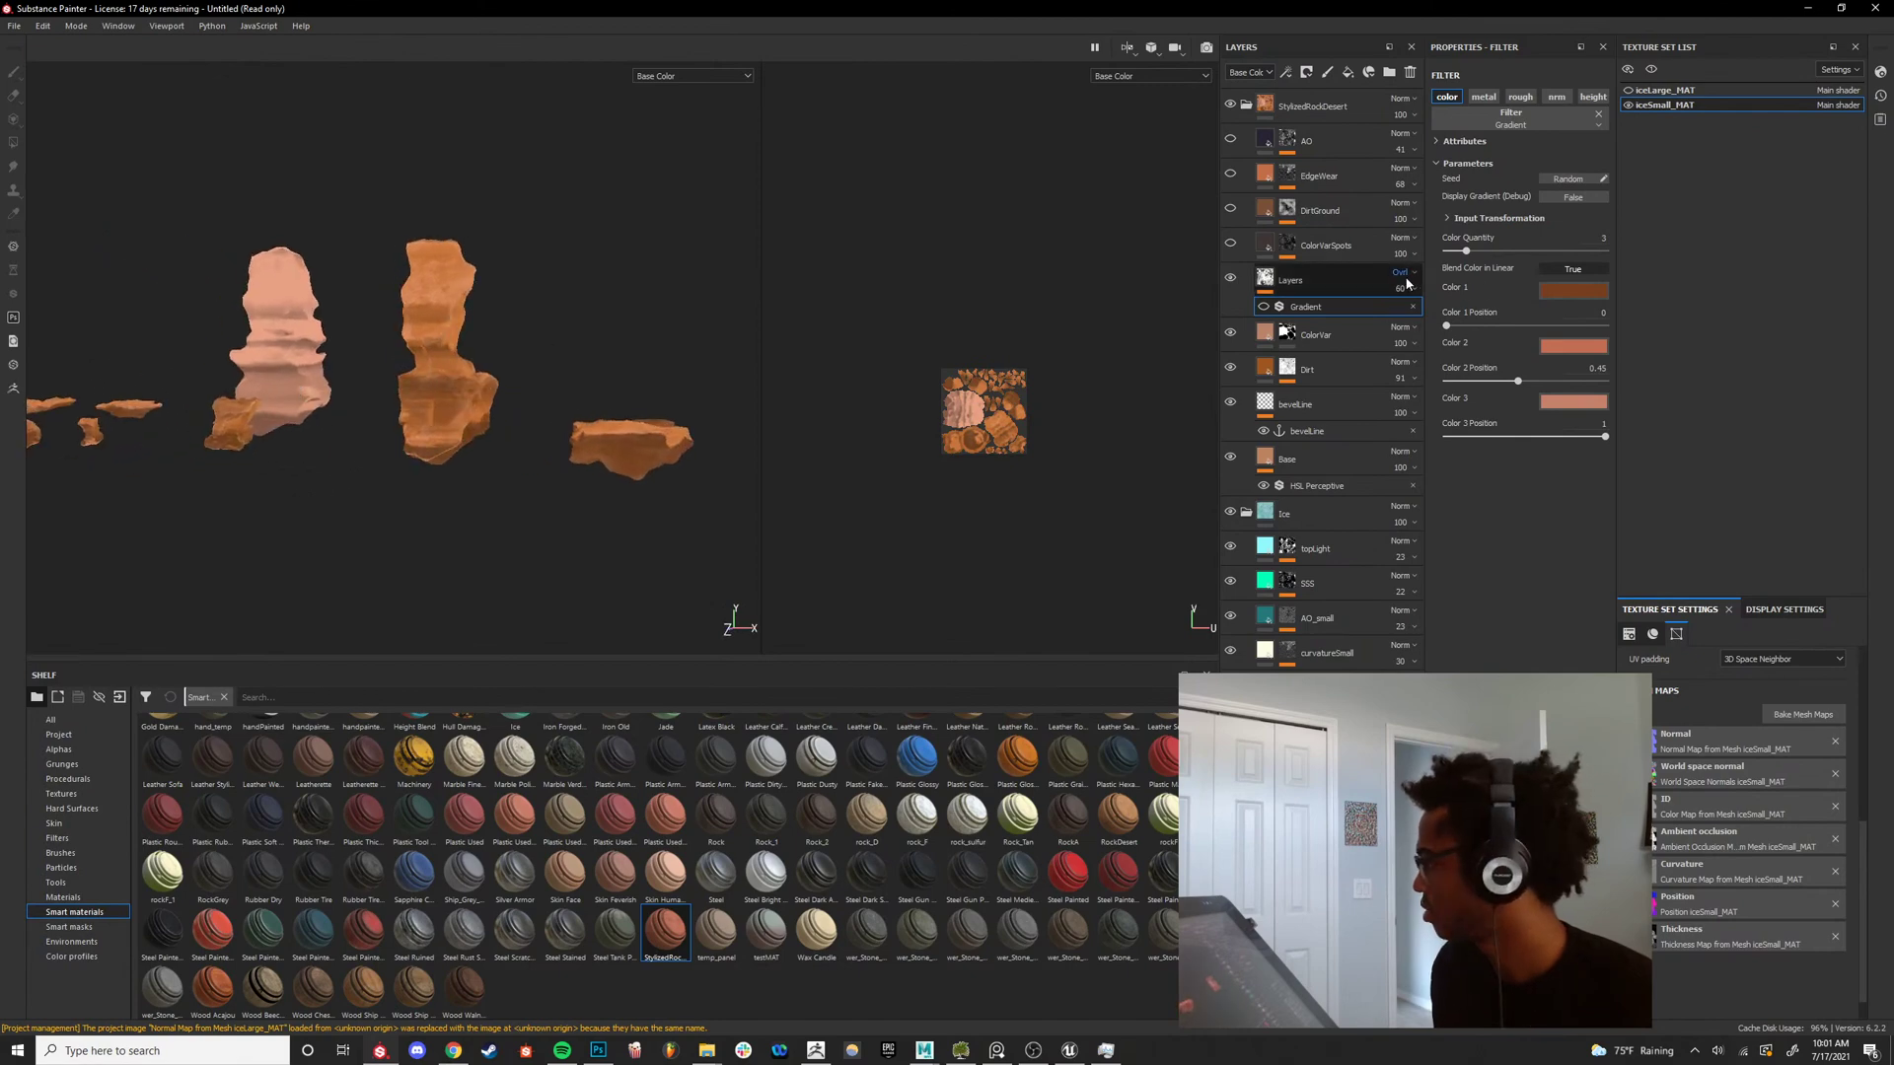
Move the Layers fill out to the top of the layer stack and delete the StylizedRockDesert folder.
{"action": "left_click_drag", "start_coordinate": [1304, 285], "coordinate": [1322, 104]}
{"action": "left_click", "coordinate": [1304, 161]}
{"action": "key", "text": "Delete"}
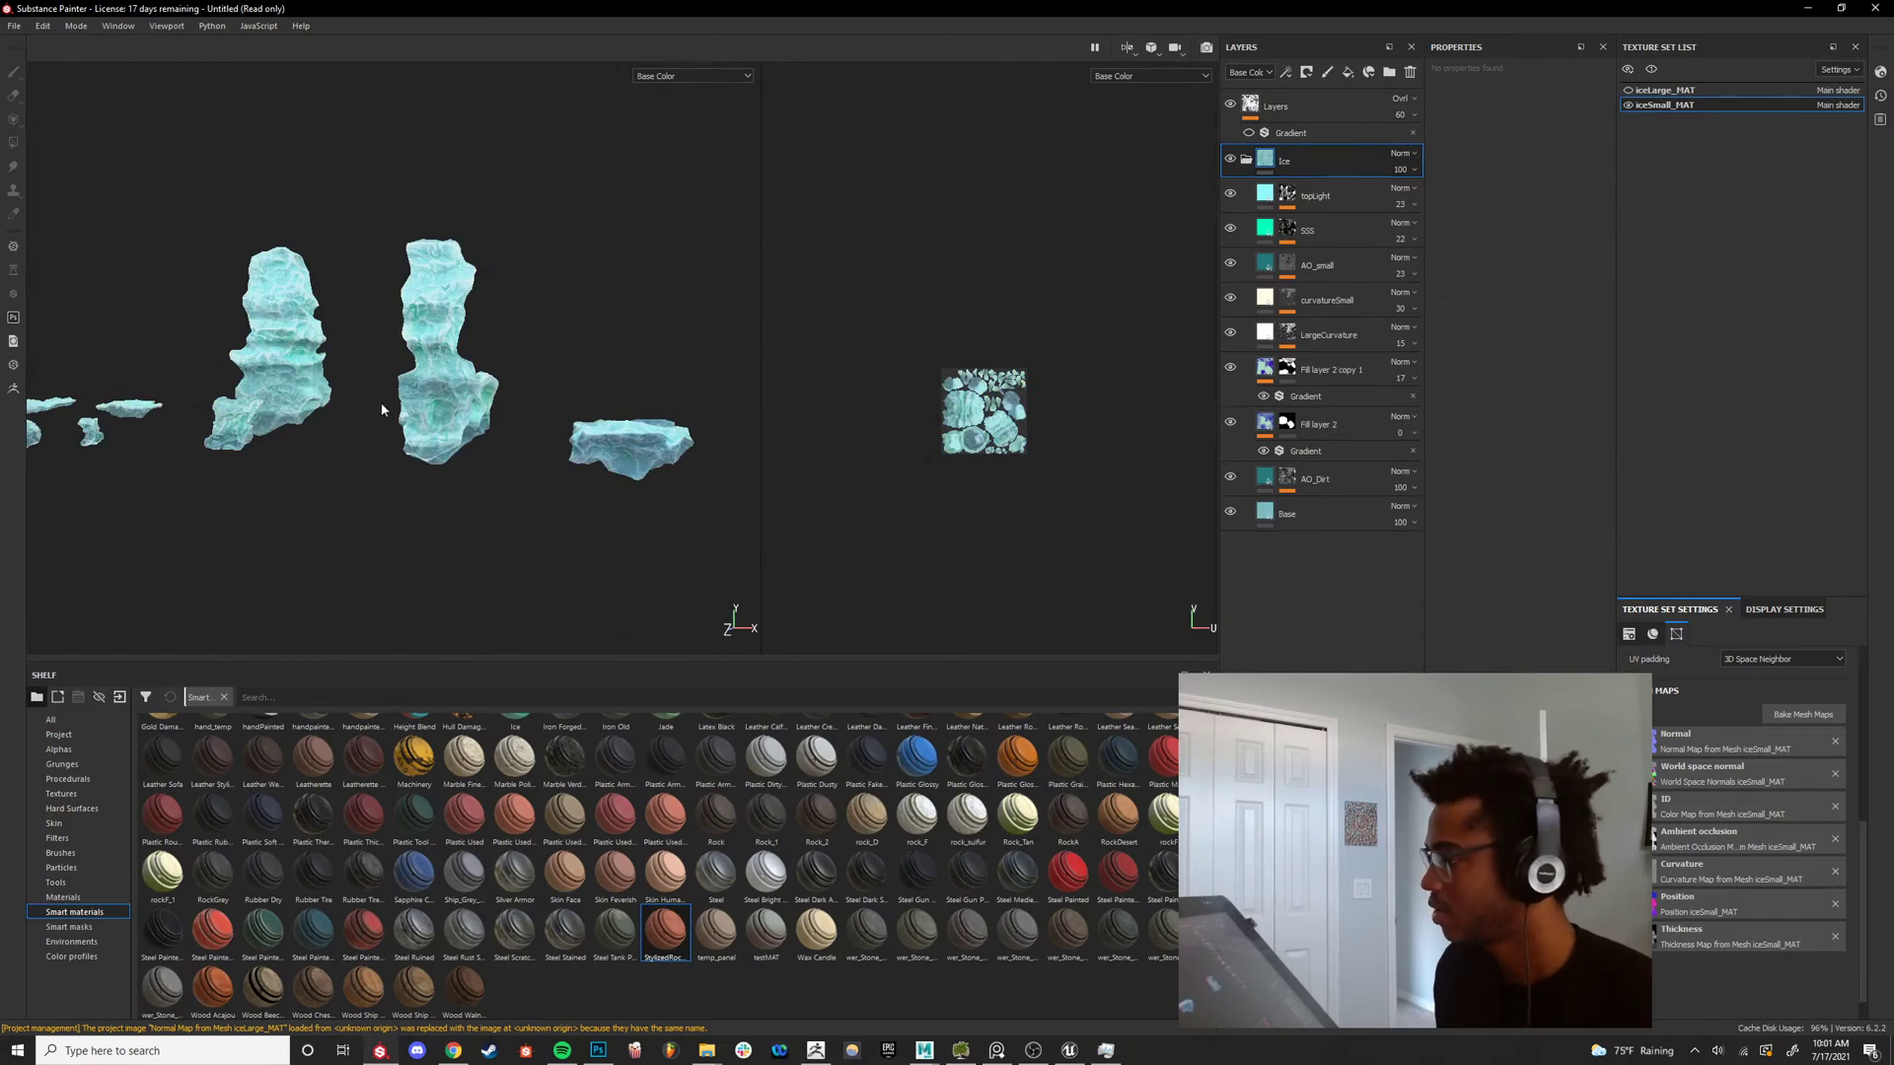
Show the full material on the formations and widen the Layers fill's properties to examine its grunge and UV scale settings.
{"action": "scroll", "coordinate": [420, 340], "scroll_direction": "up", "scroll_amount": 4}
{"action": "left_click_drag", "start_coordinate": [420, 335], "coordinate": [459, 323], "text": "alt"}
{"action": "key", "text": "c"}
{"action": "left_click", "coordinate": [1282, 107]}
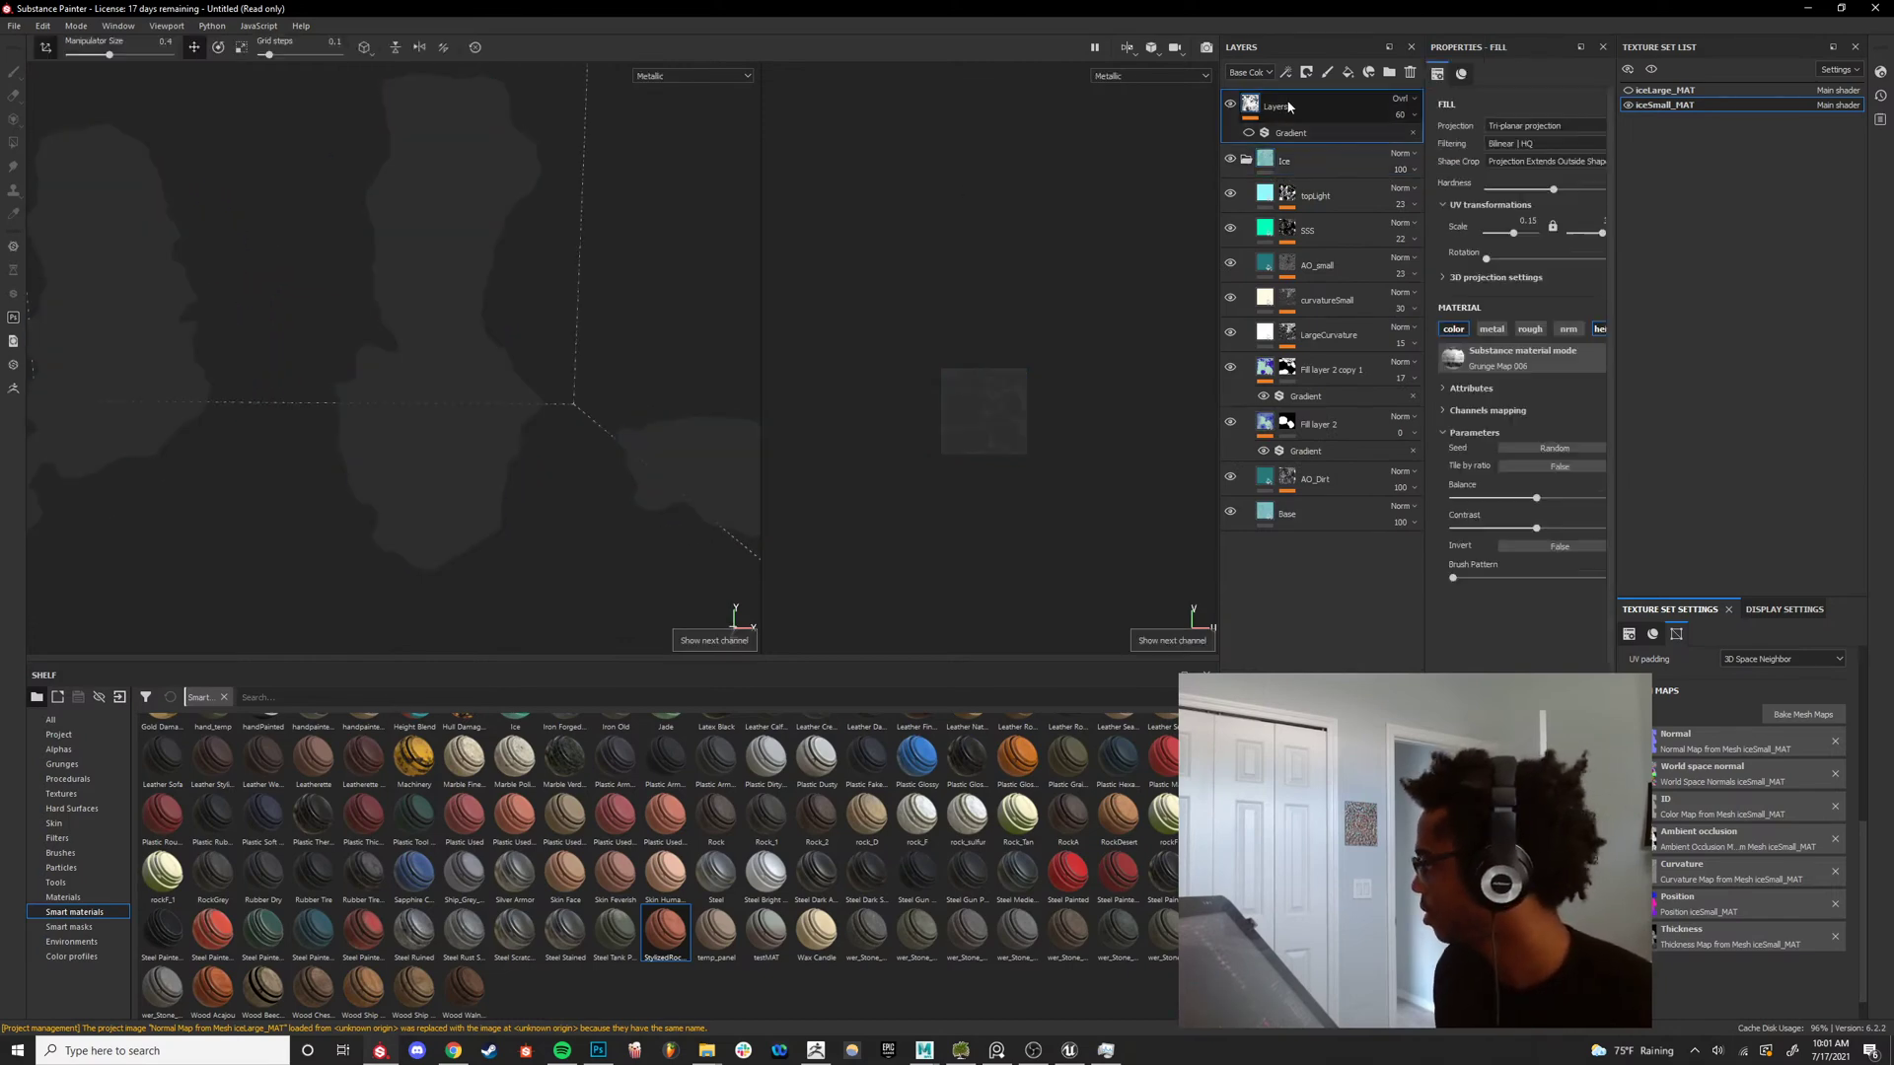
{"action": "key", "text": "m"}
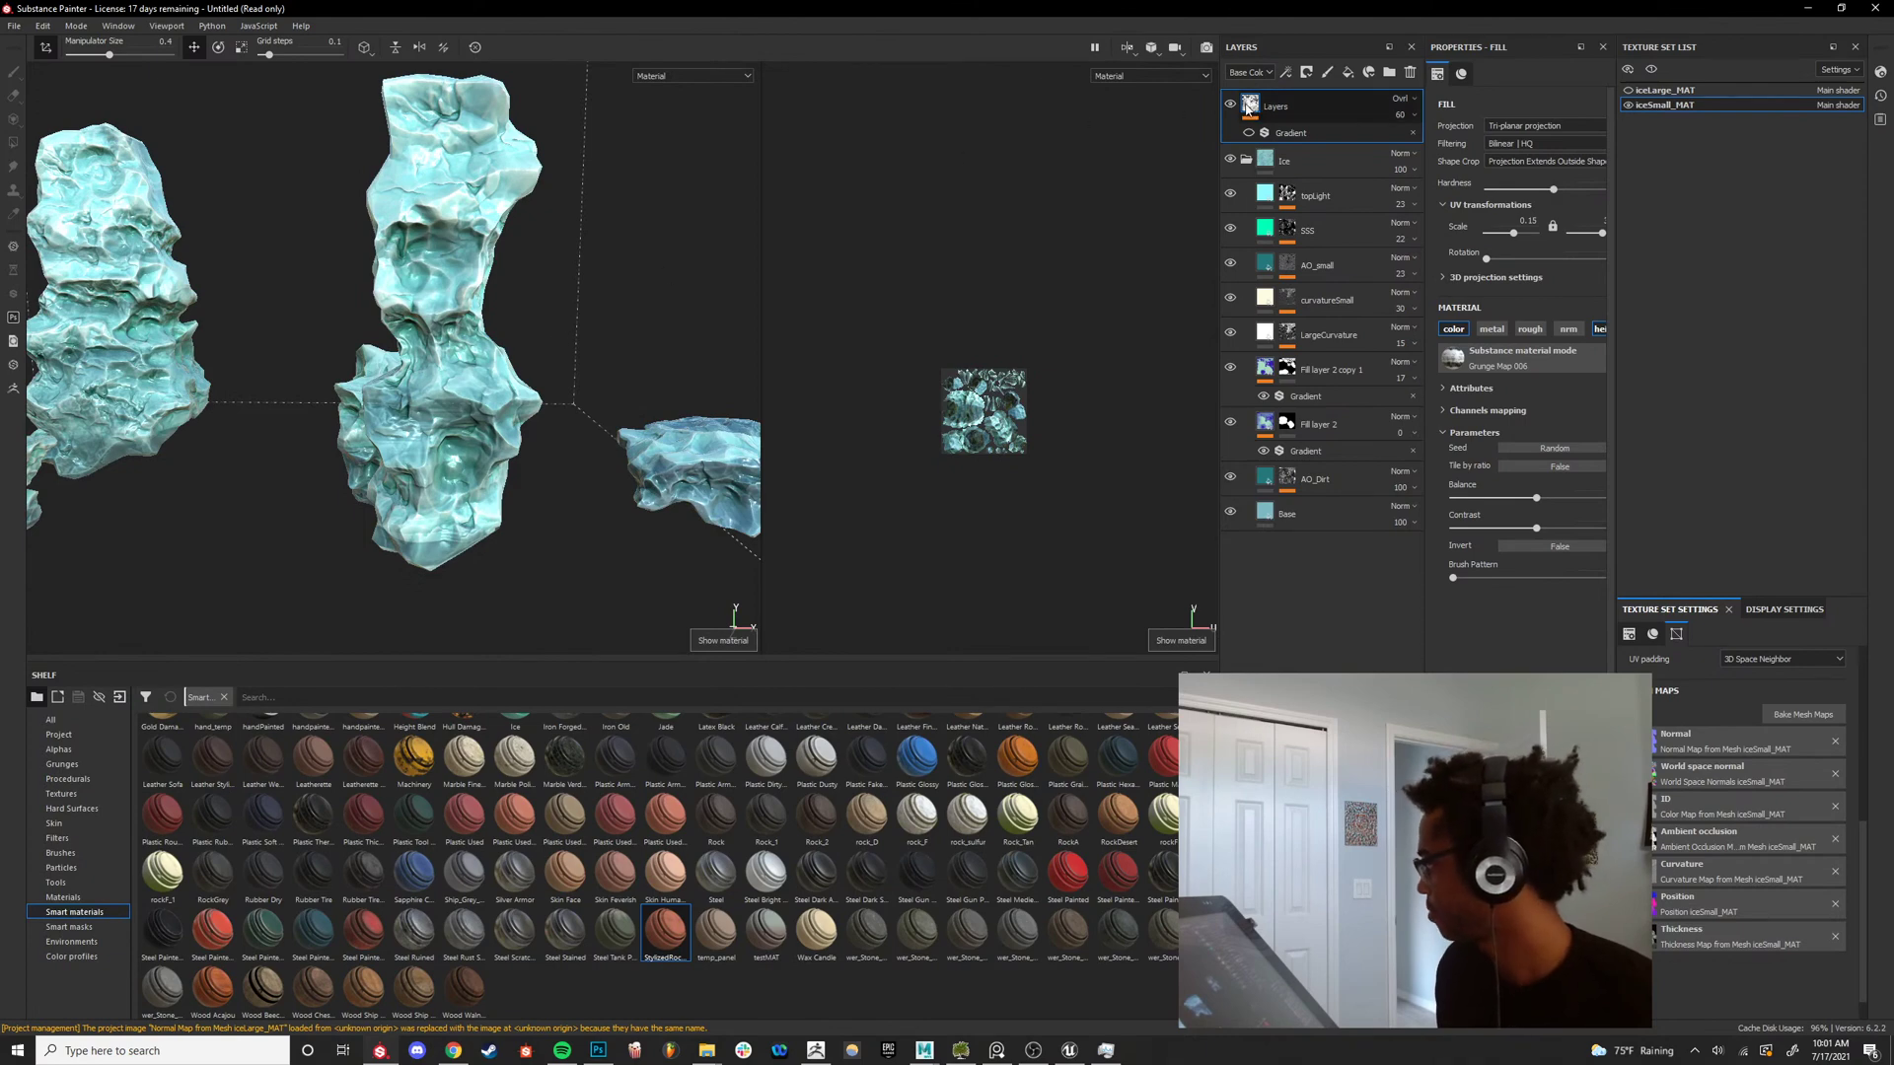
{"action": "left_click", "coordinate": [1514, 357]}
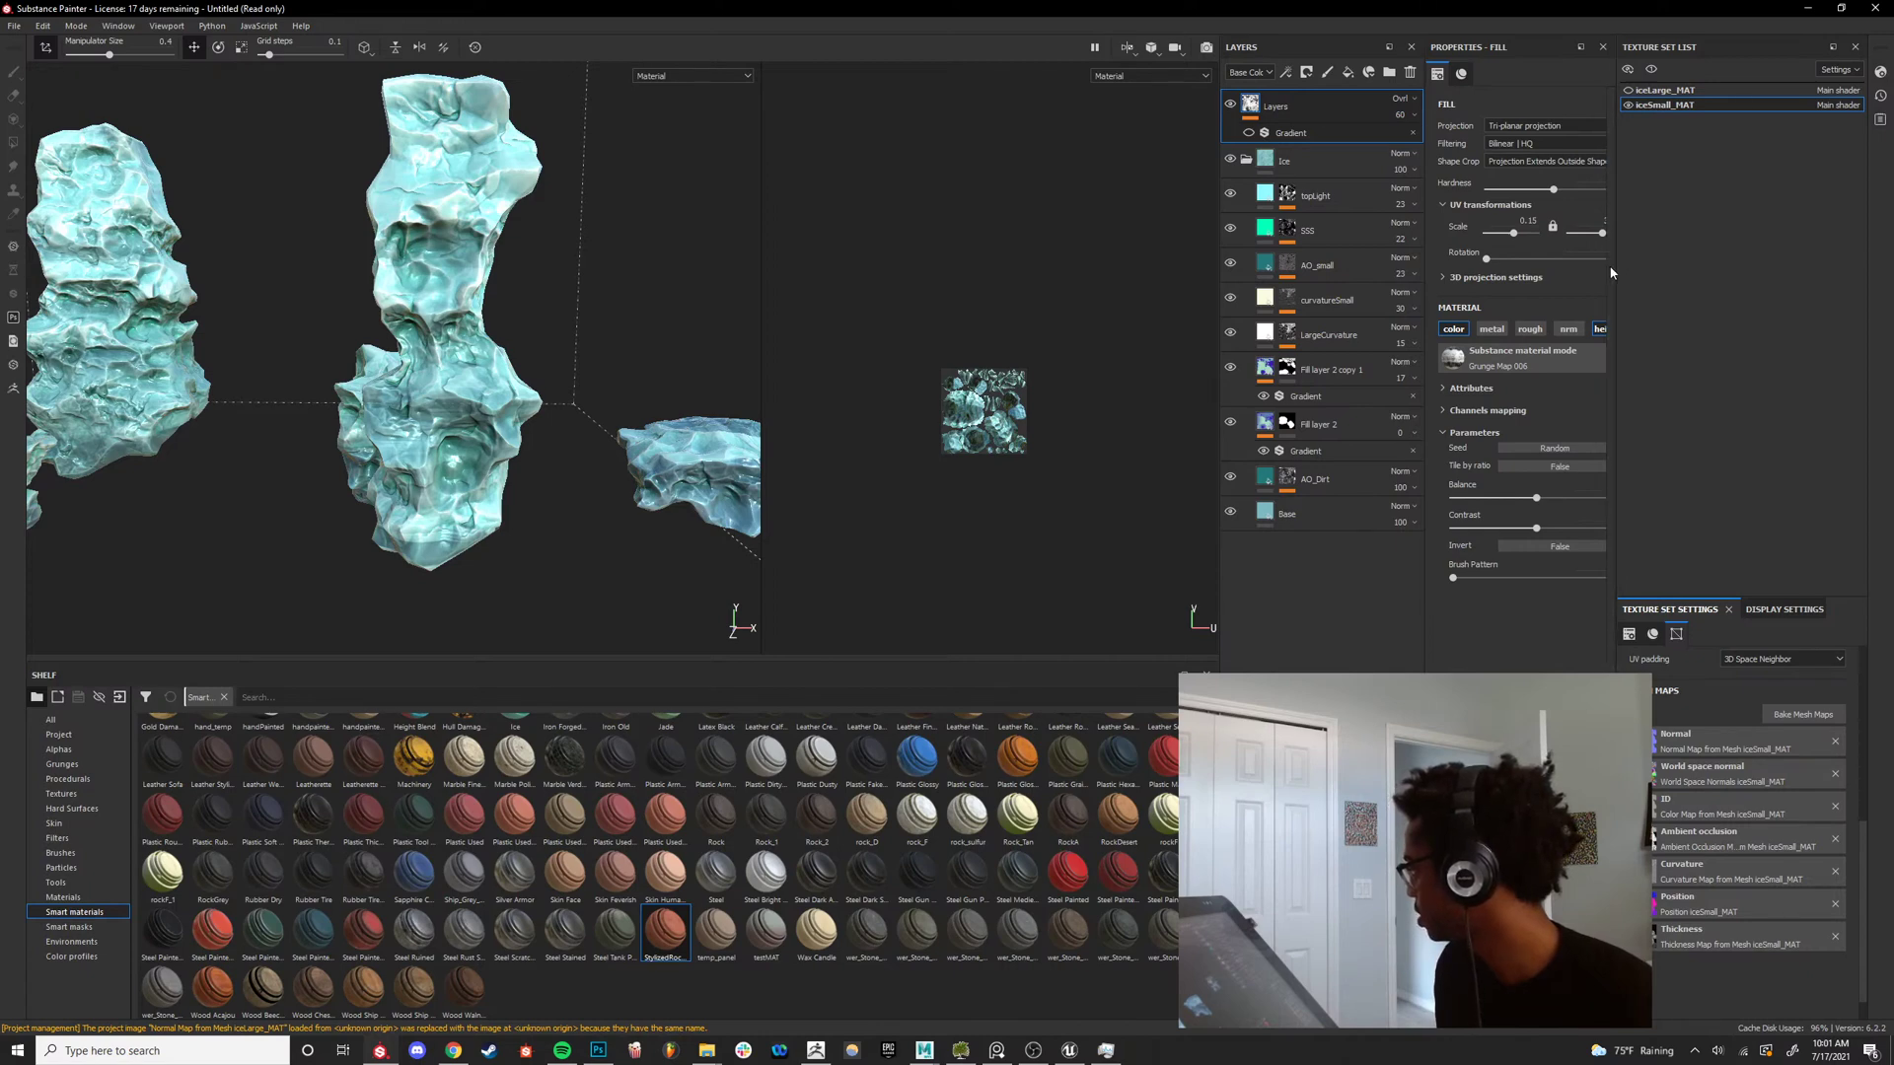
{"action": "left_click_drag", "start_coordinate": [1614, 263], "coordinate": [1706, 266]}
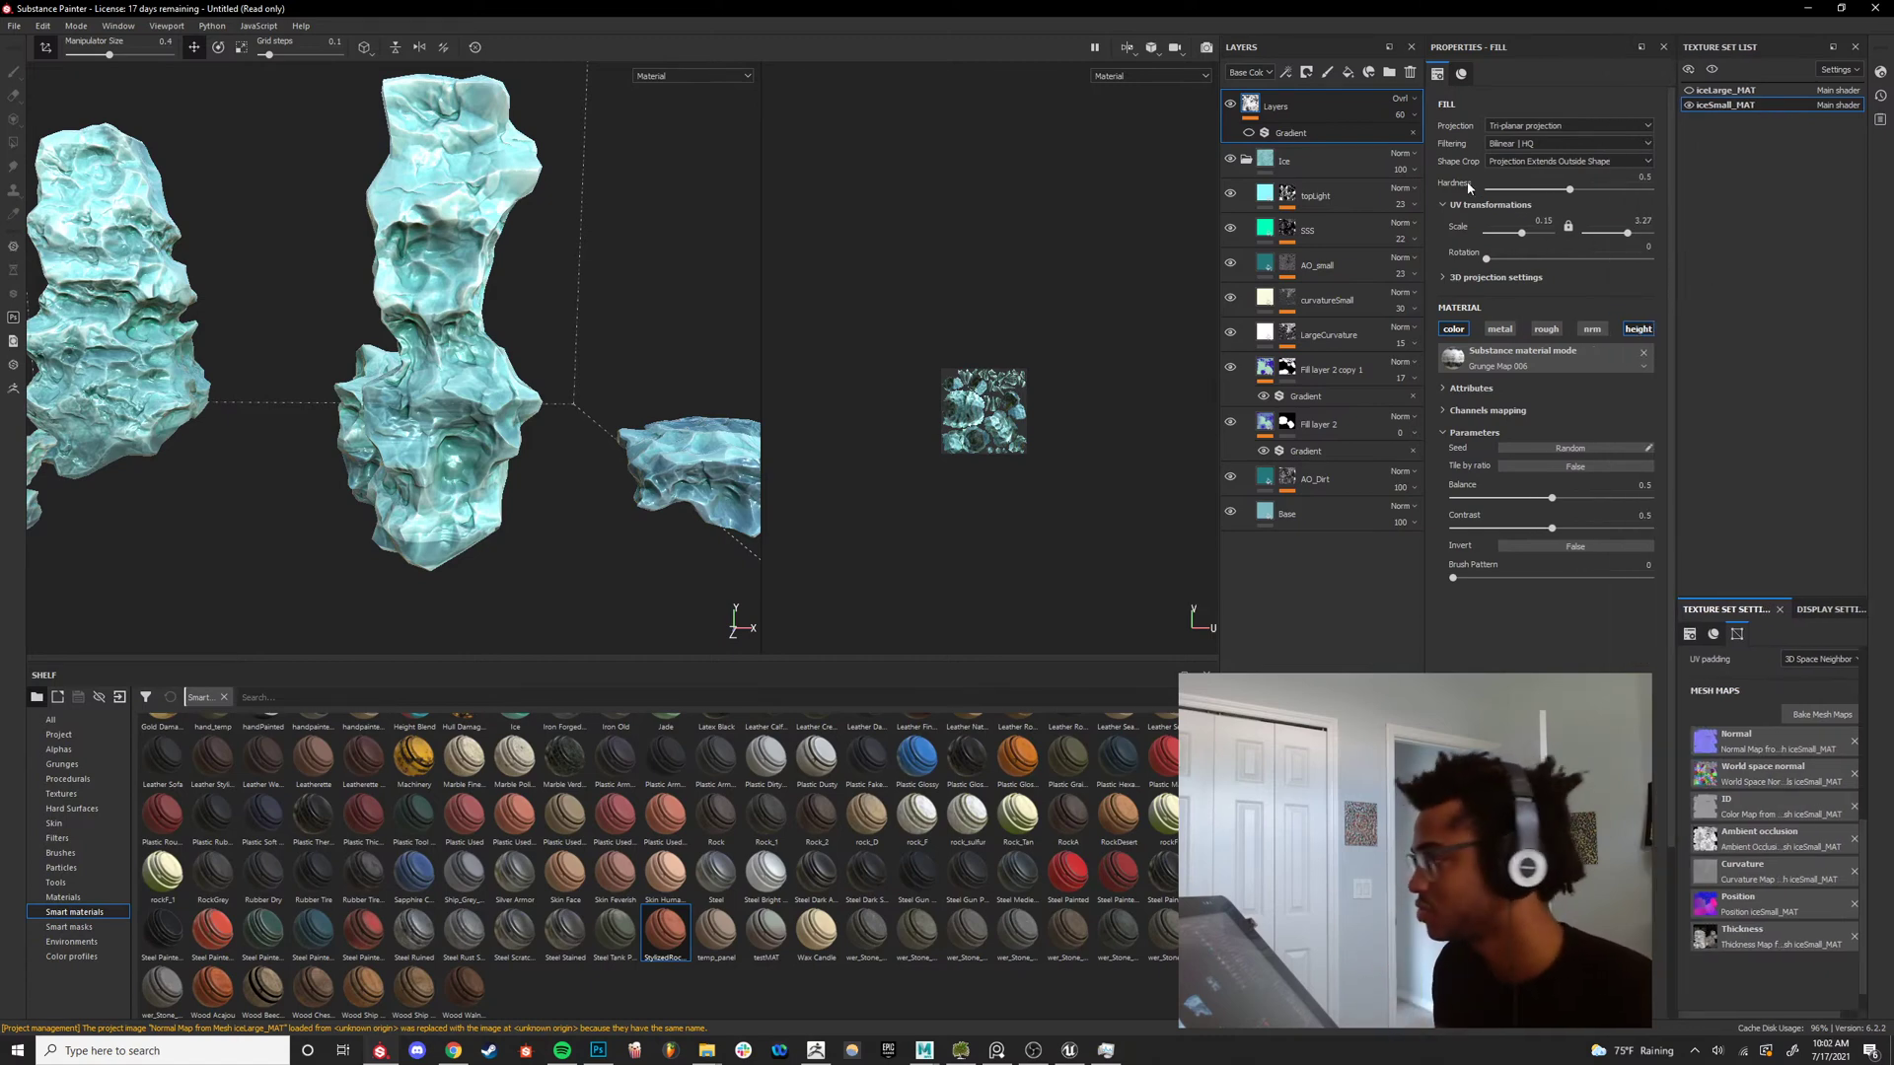
Add a new fill layer above the Layers fill and give it a black mask.
{"action": "left_click", "coordinate": [1350, 75]}
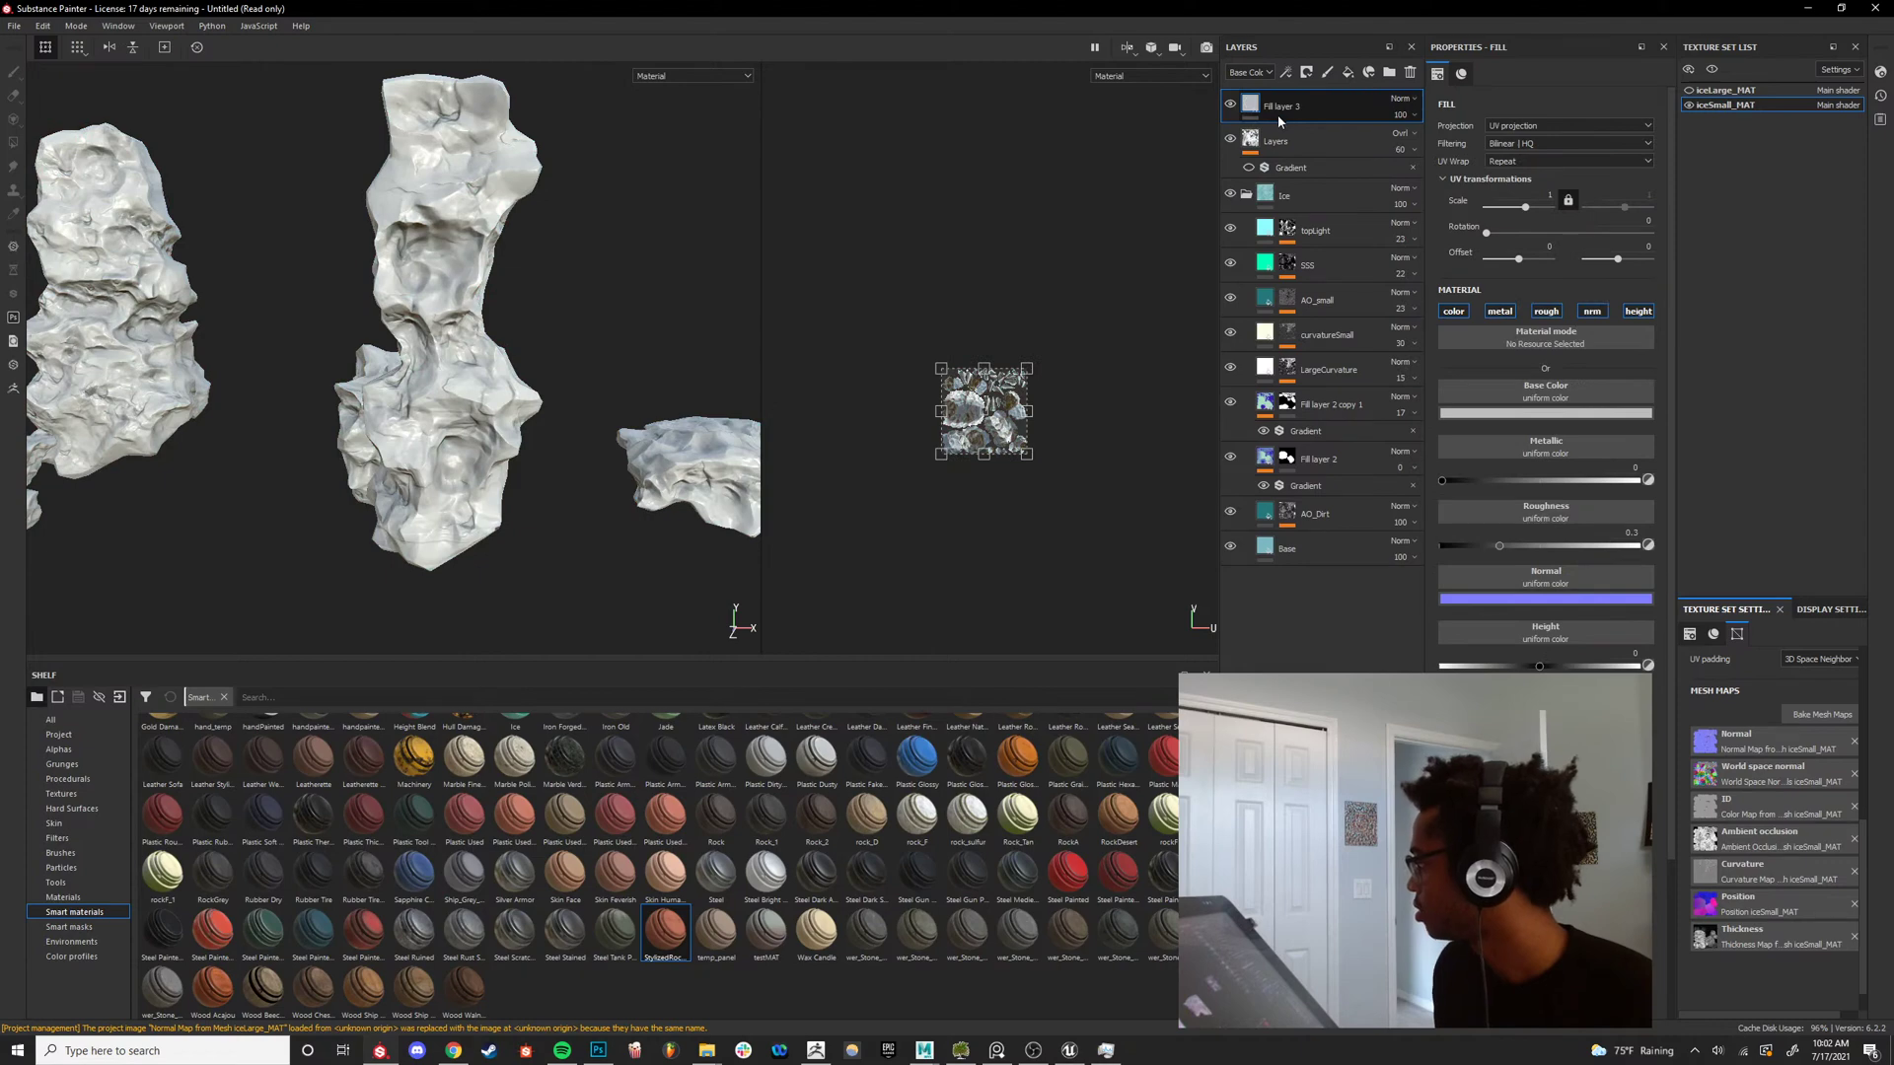
{"action": "left_click", "coordinate": [1306, 73]}
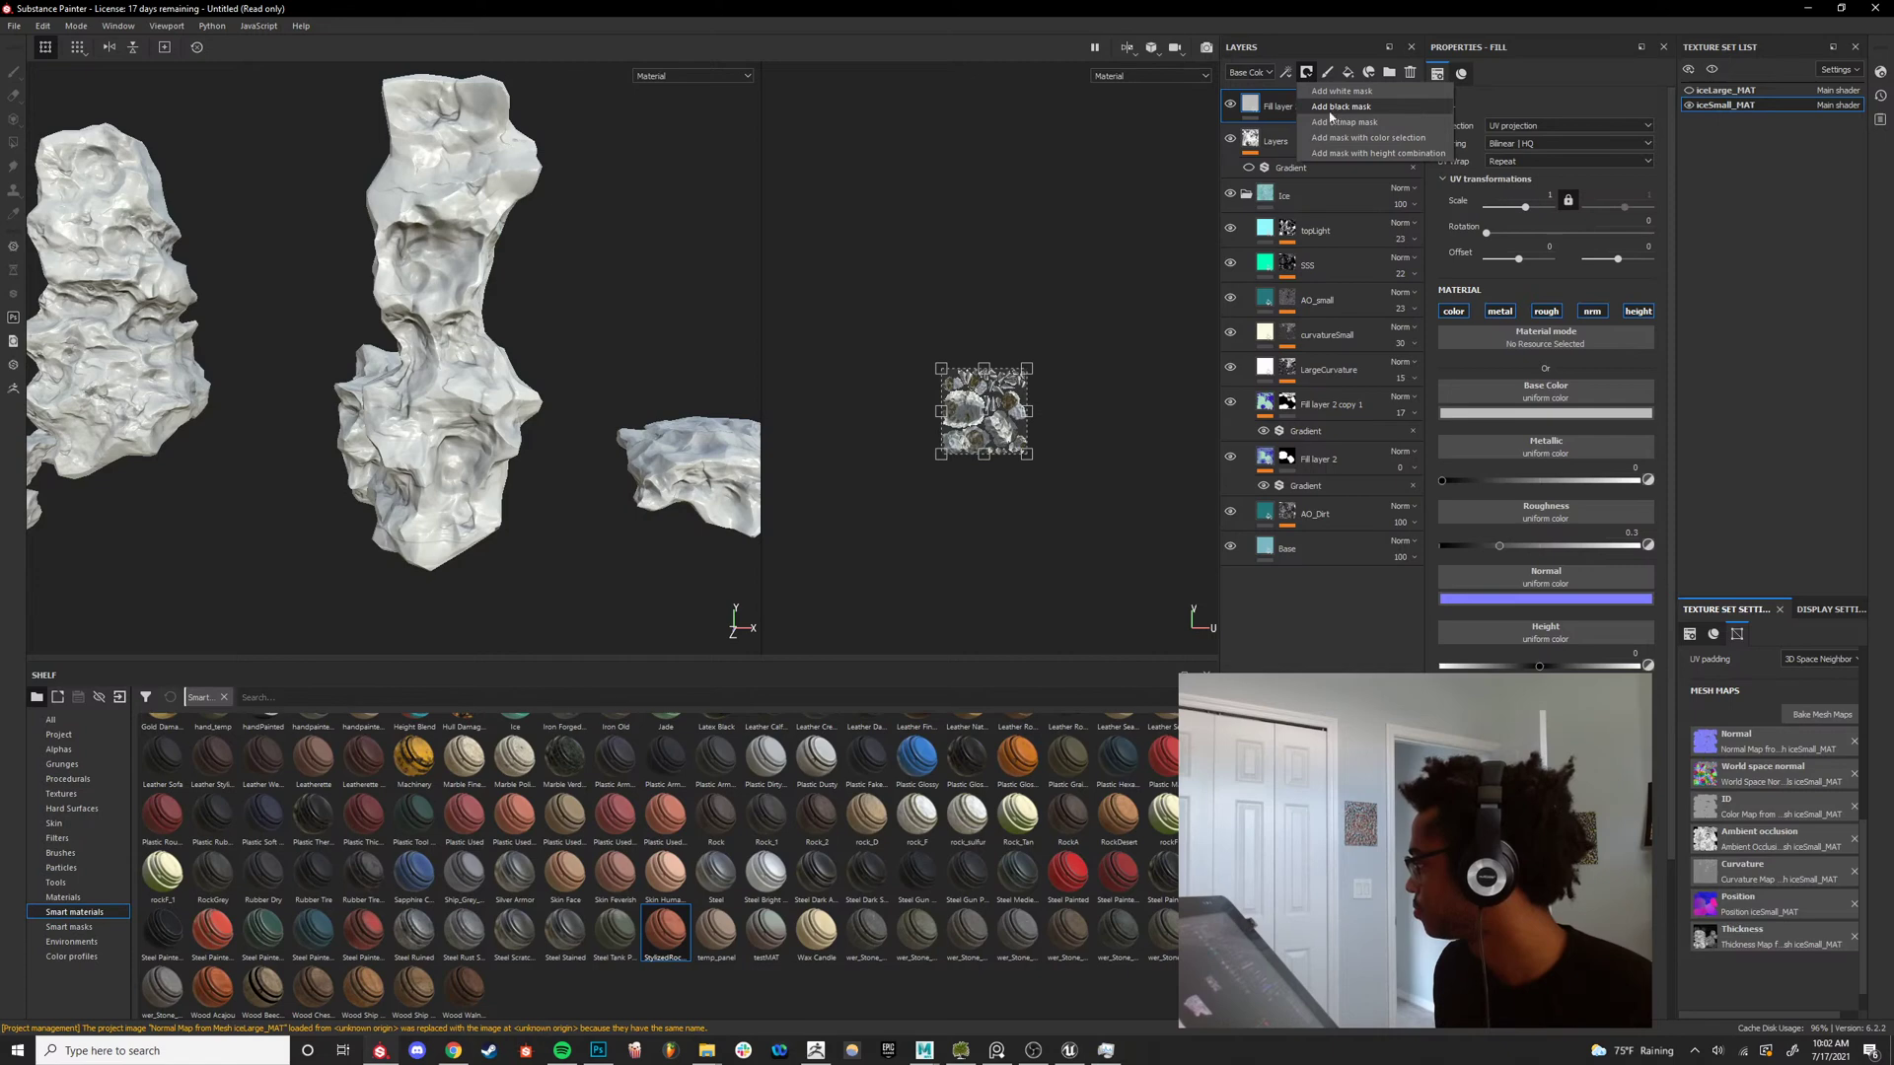
{"action": "left_click", "coordinate": [1271, 142]}
{"action": "left_click", "coordinate": [1296, 98]}
{"action": "left_click", "coordinate": [1306, 76]}
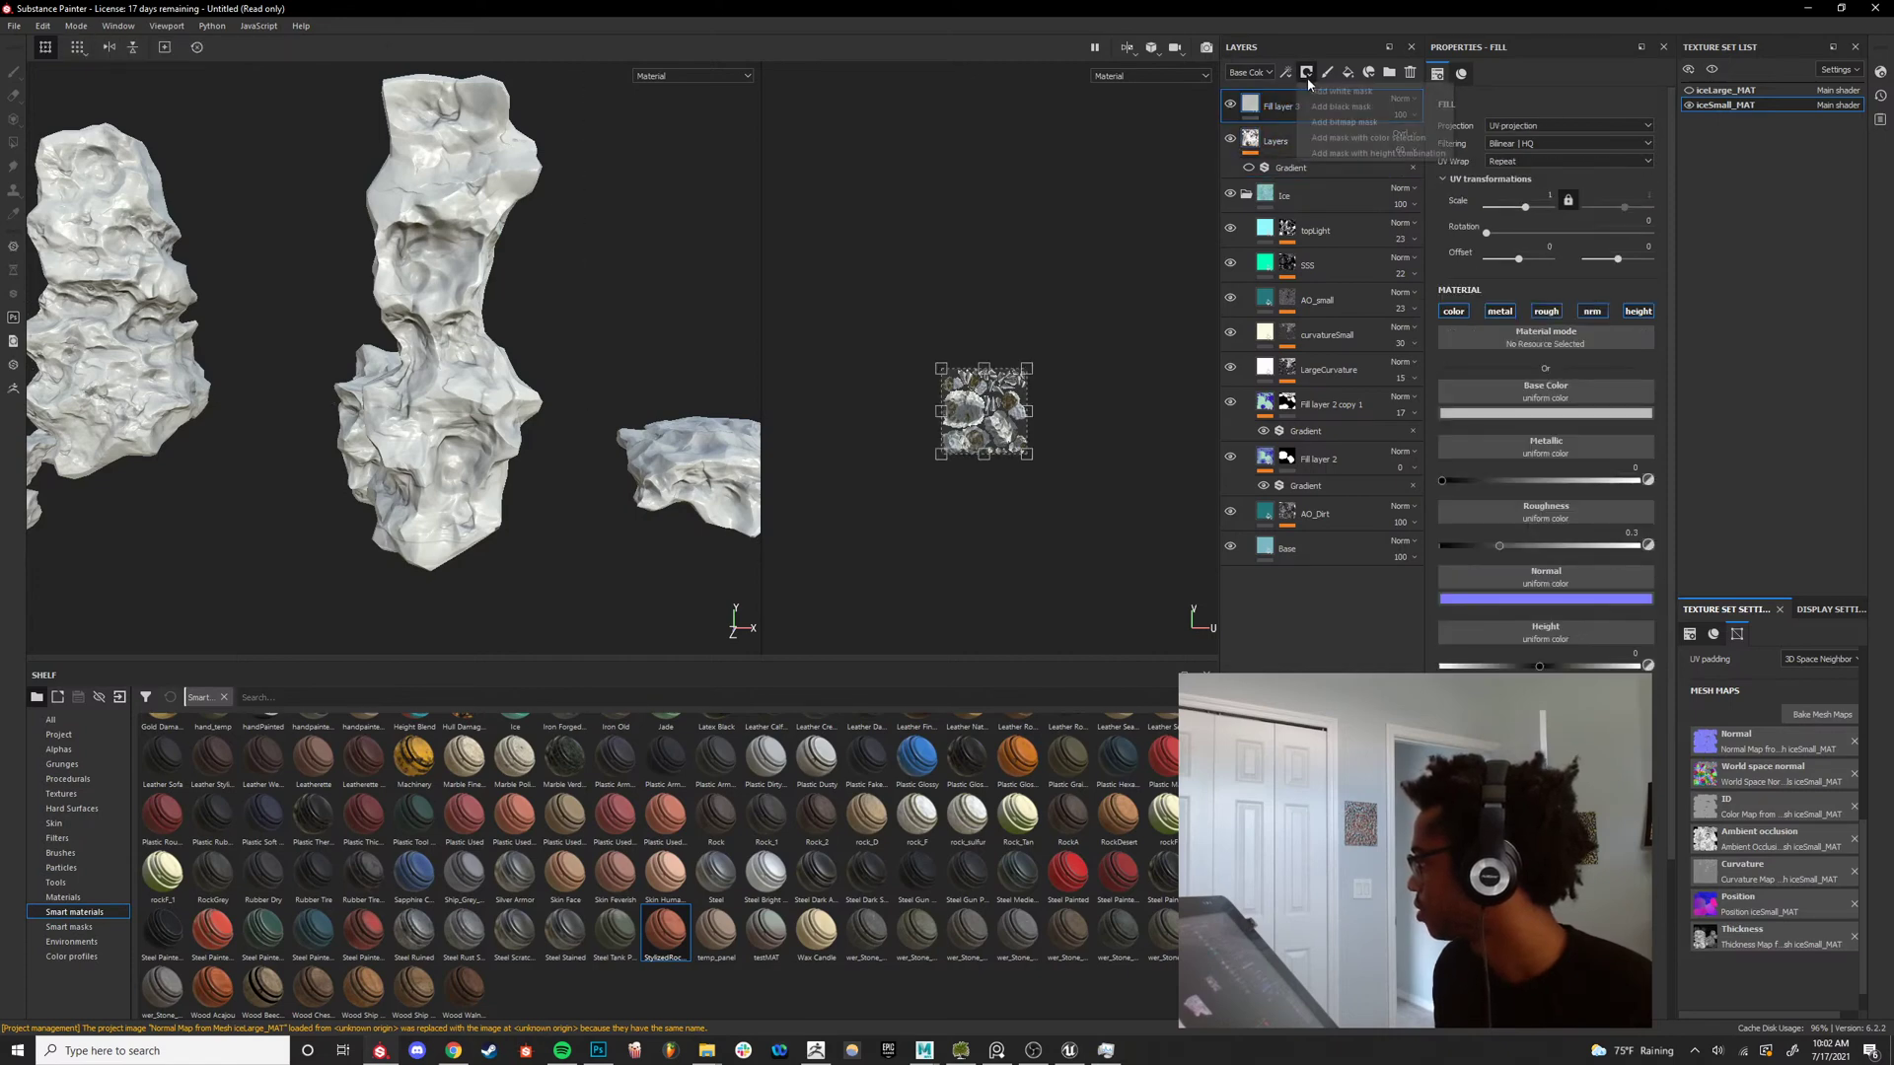
{"action": "left_click", "coordinate": [1336, 123]}
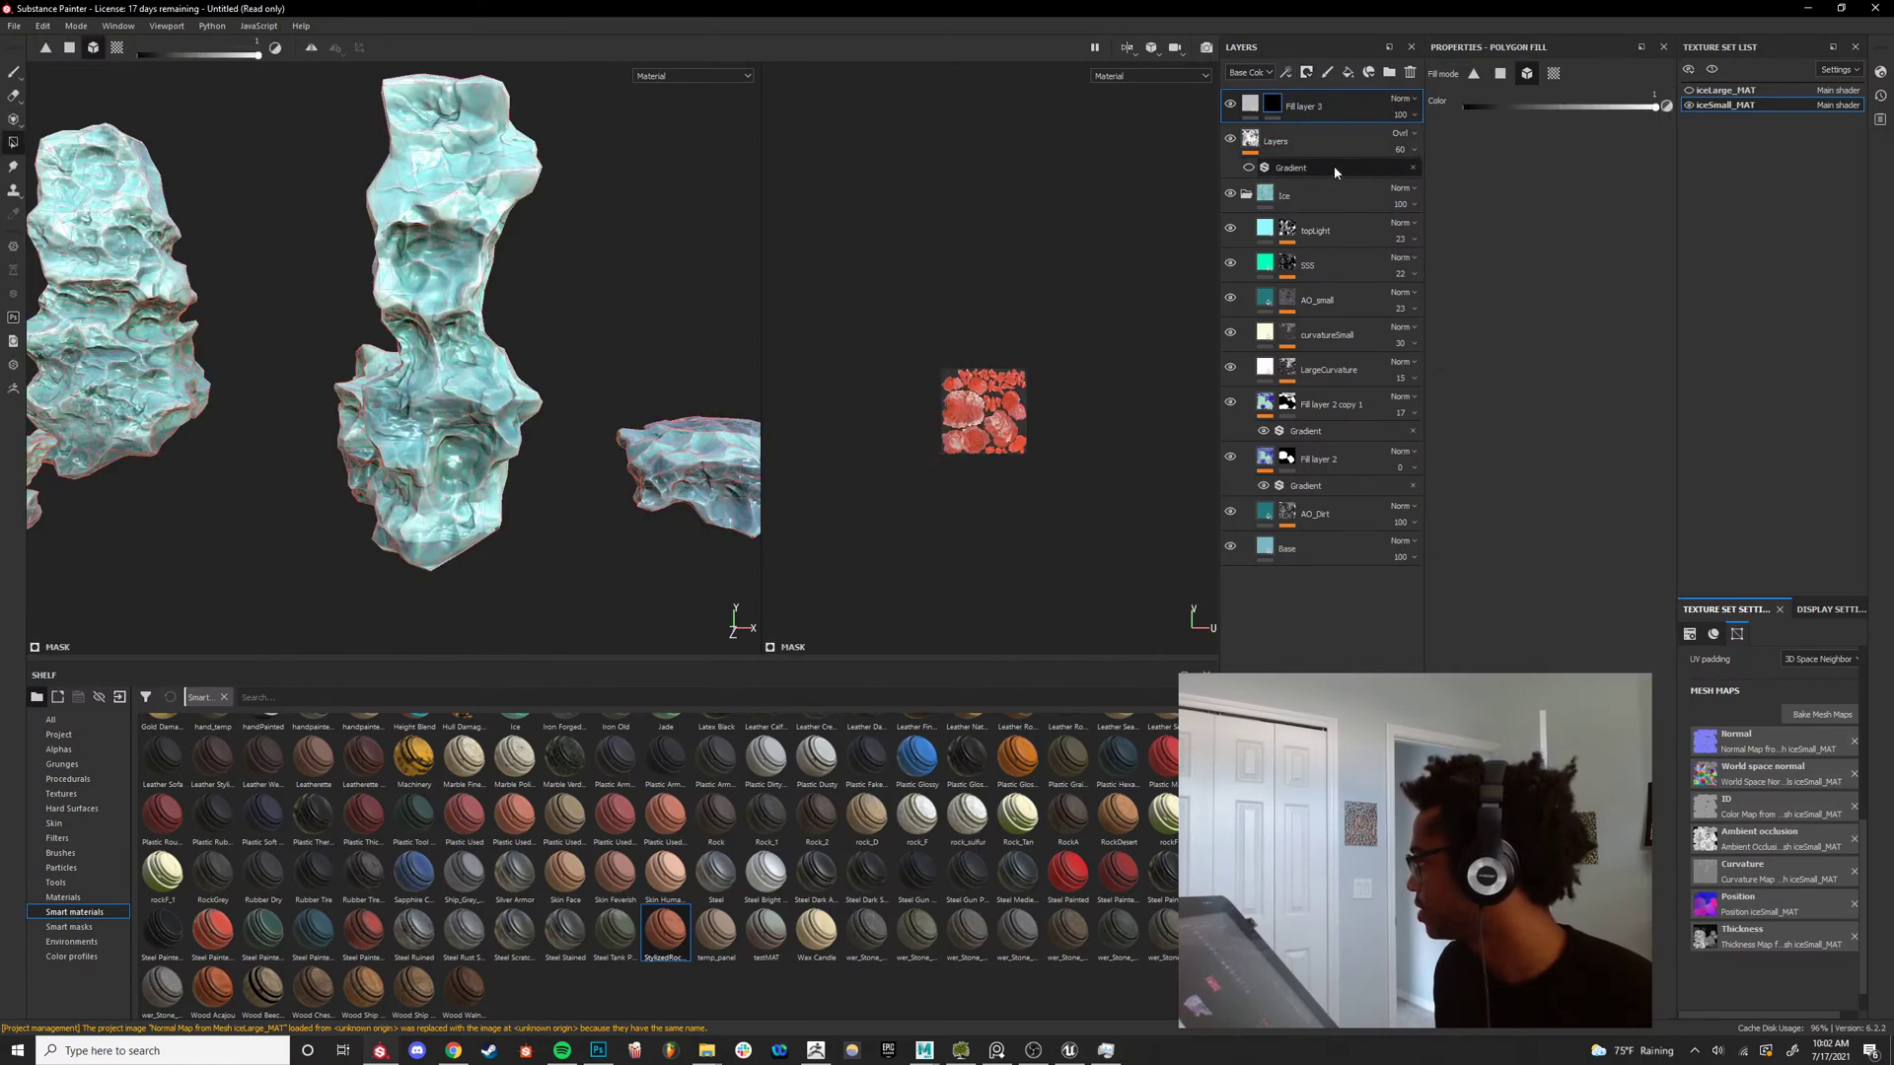
Compare the properties of the new fill layer and its mask with the Layers fill's projection and grunge settings.
{"action": "left_click", "coordinate": [1253, 102]}
{"action": "left_click", "coordinate": [1274, 102]}
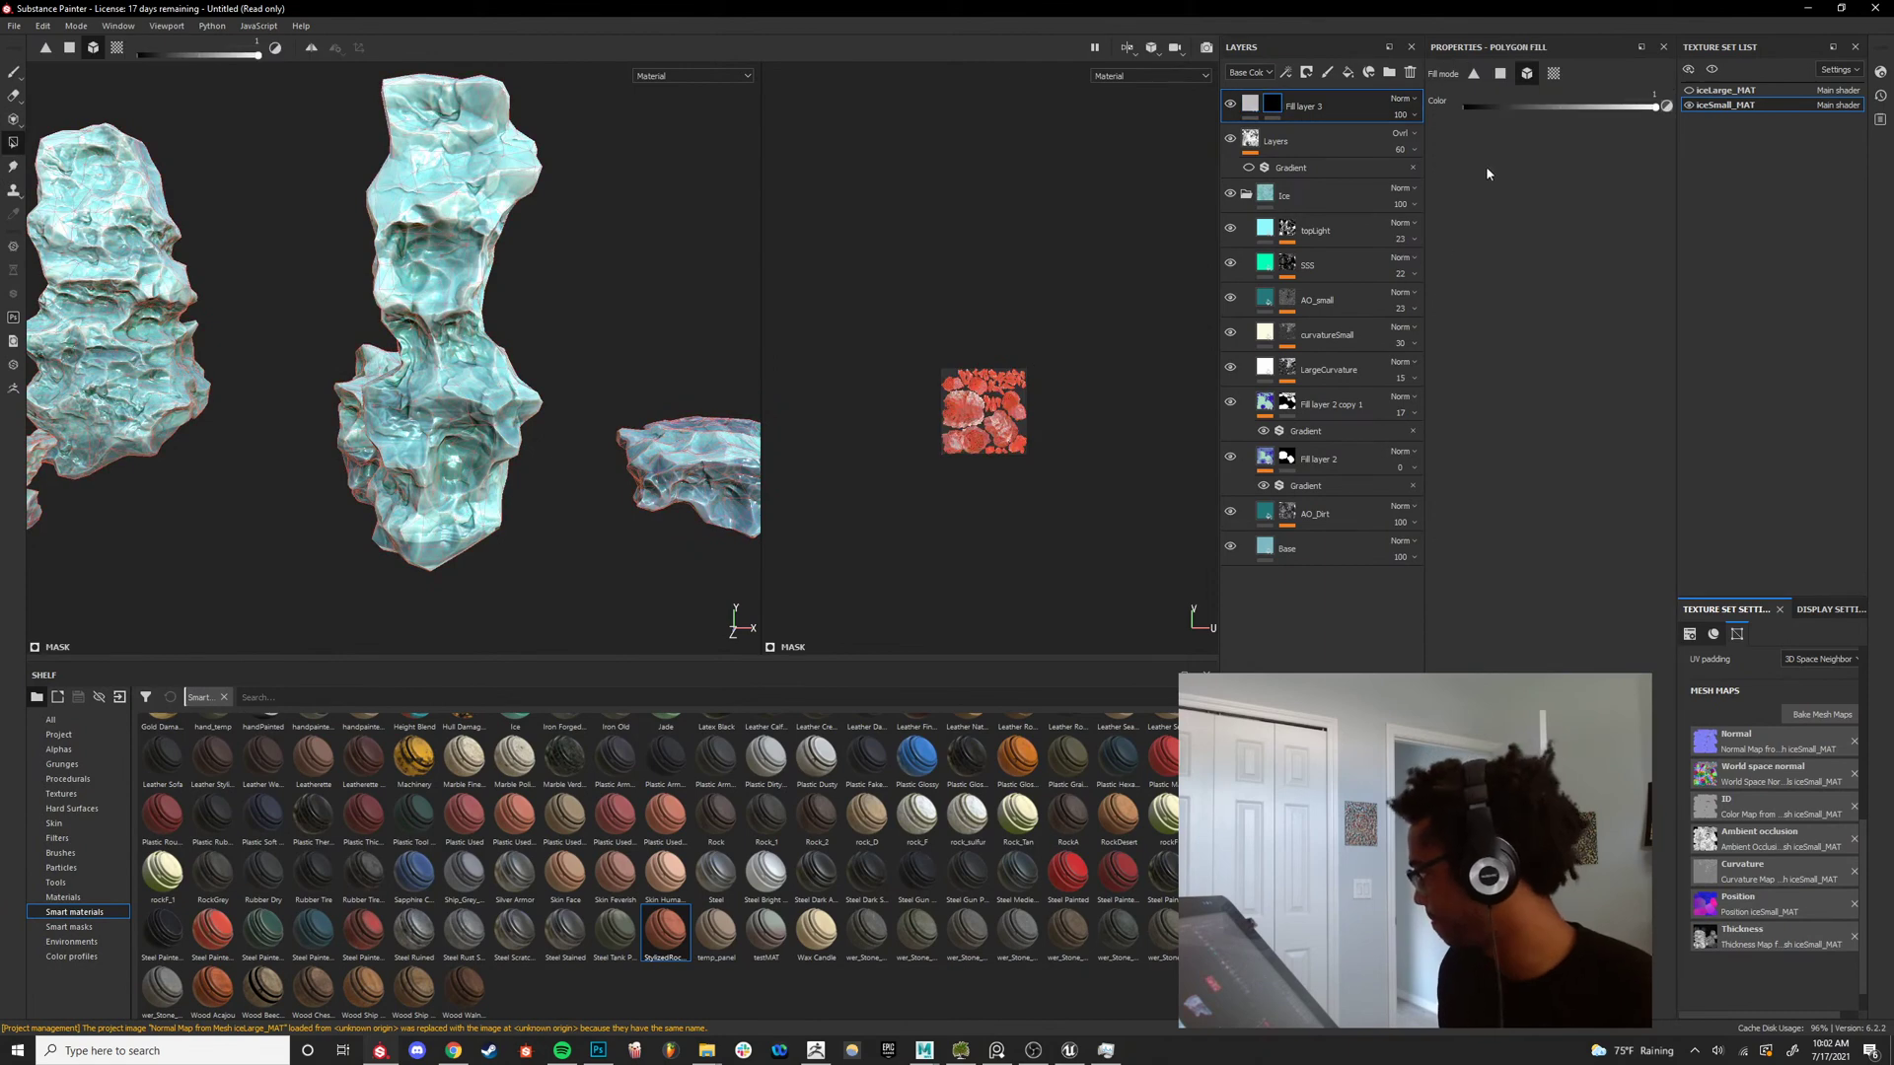
{"action": "left_click", "coordinate": [1251, 106]}
{"action": "left_click", "coordinate": [1273, 104]}
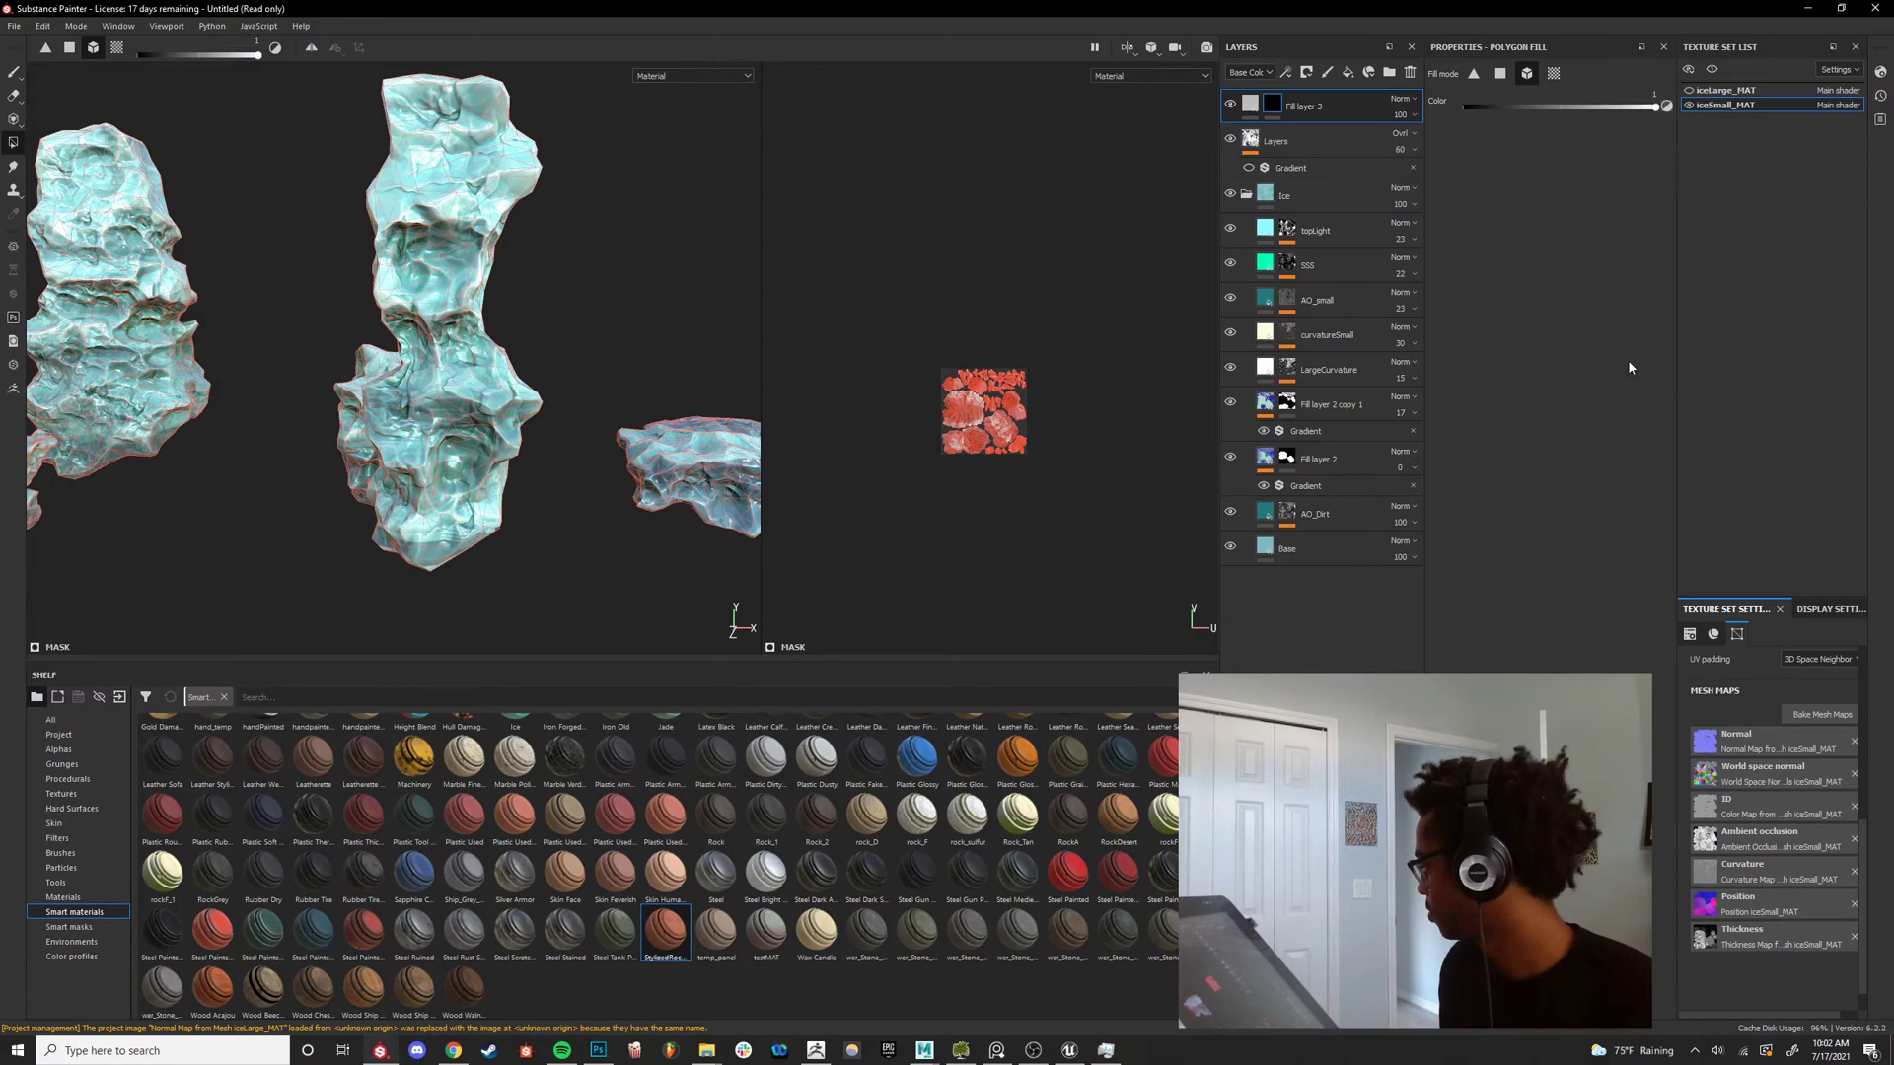
{"action": "left_click", "coordinate": [1251, 105]}
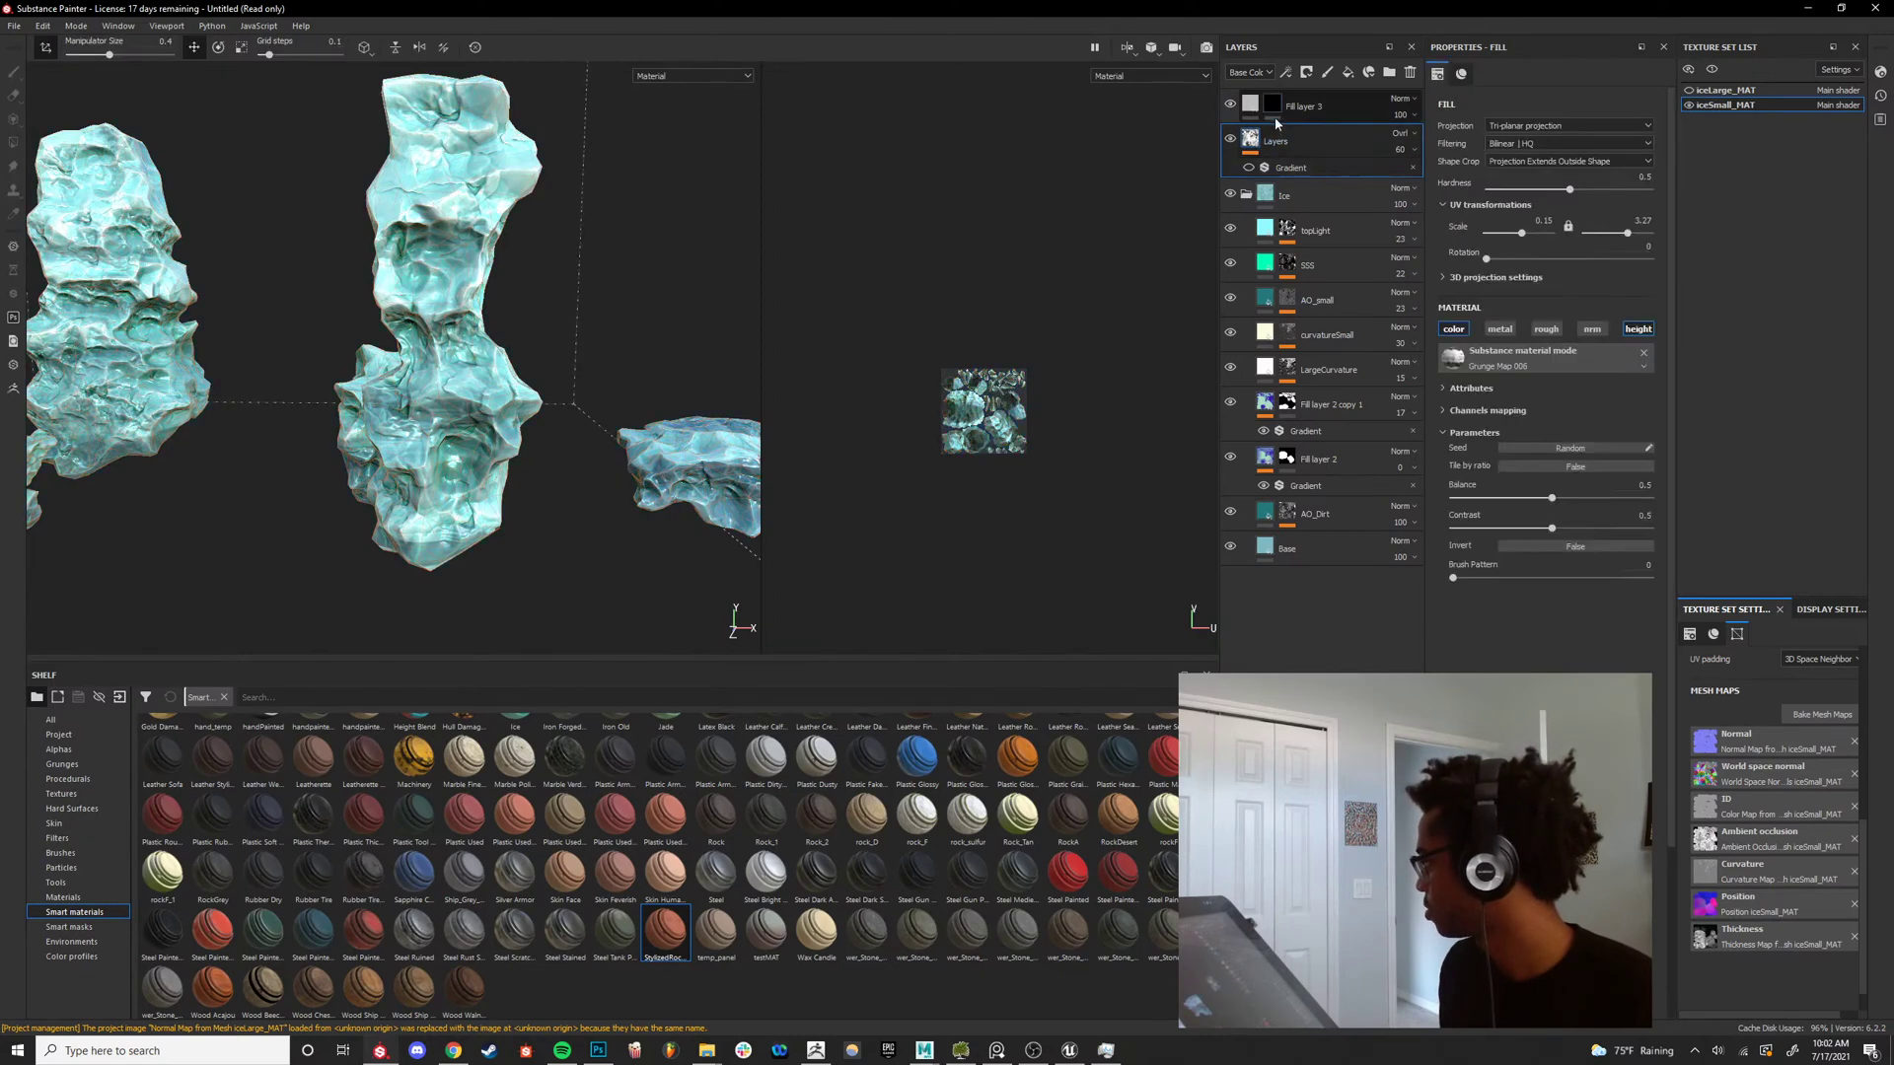
{"action": "left_click", "coordinate": [1274, 105]}
{"action": "left_click", "coordinate": [1339, 129]}
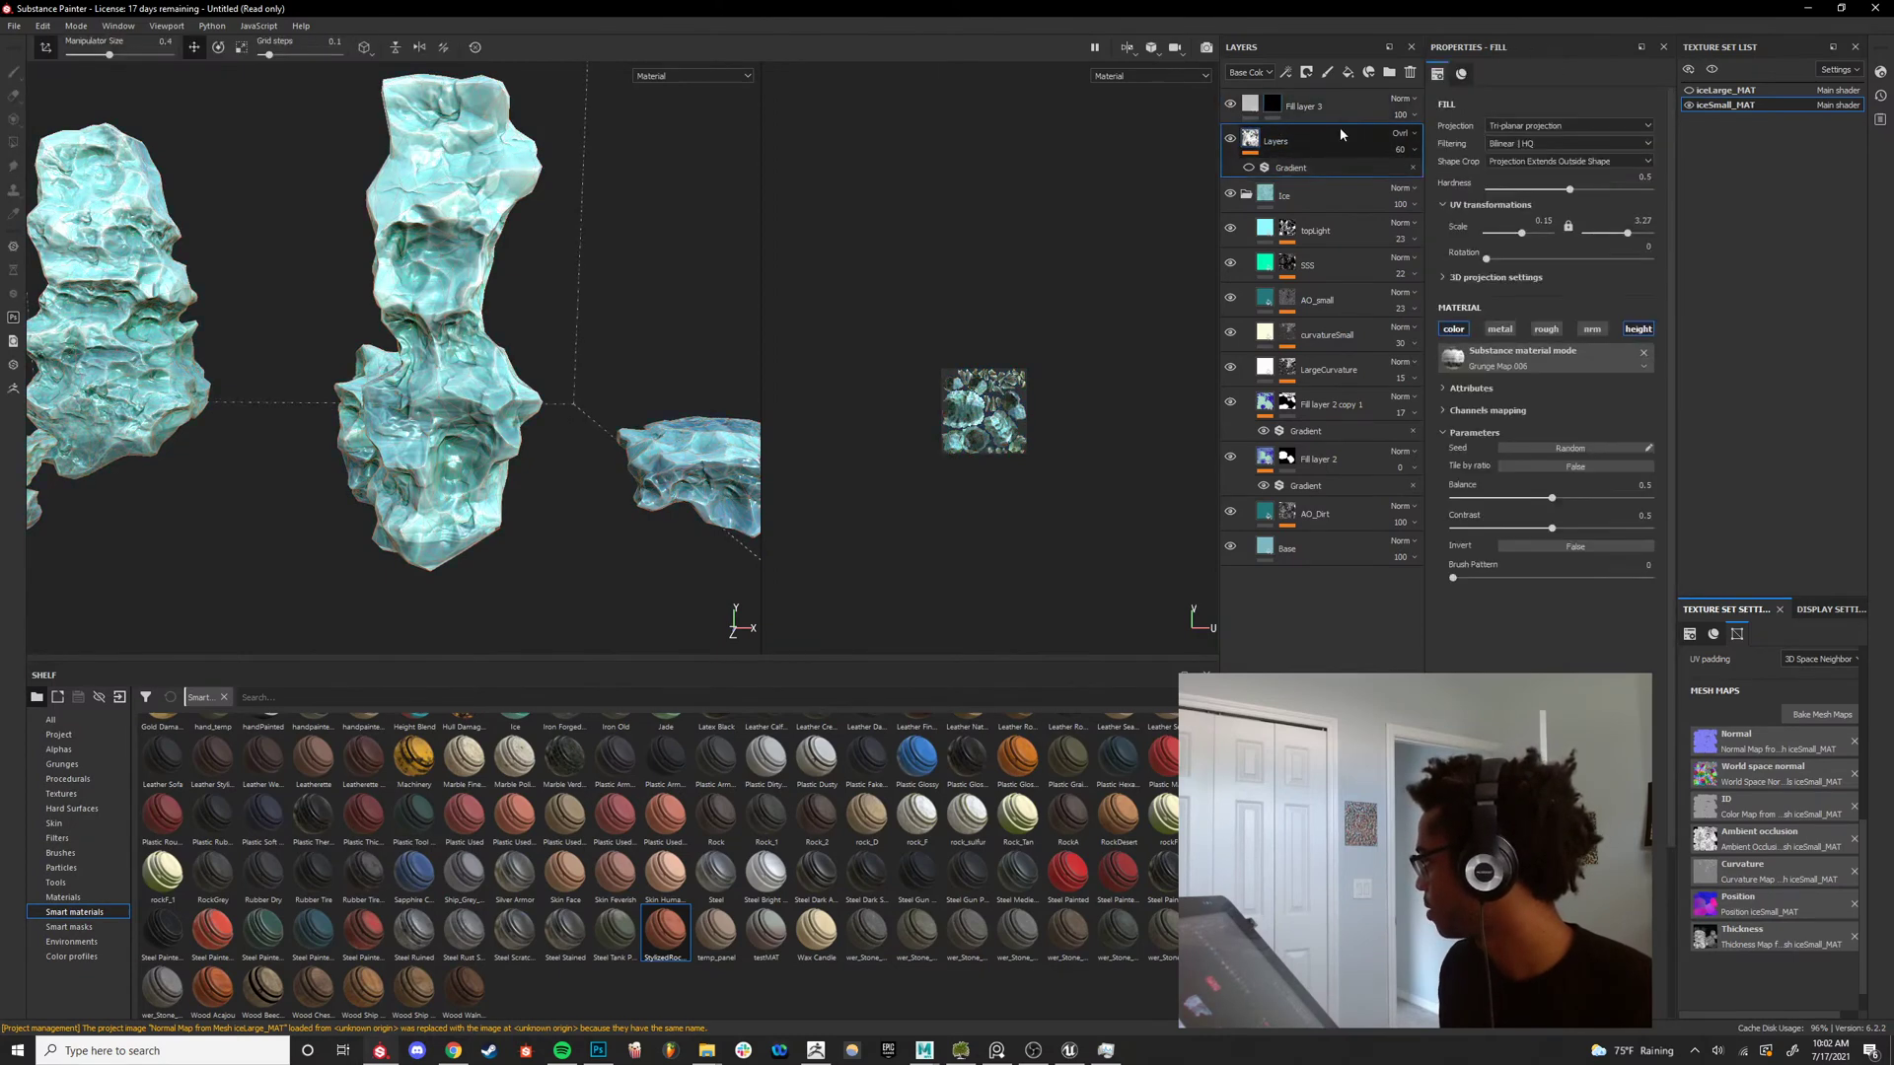
{"action": "left_click", "coordinate": [1274, 105]}
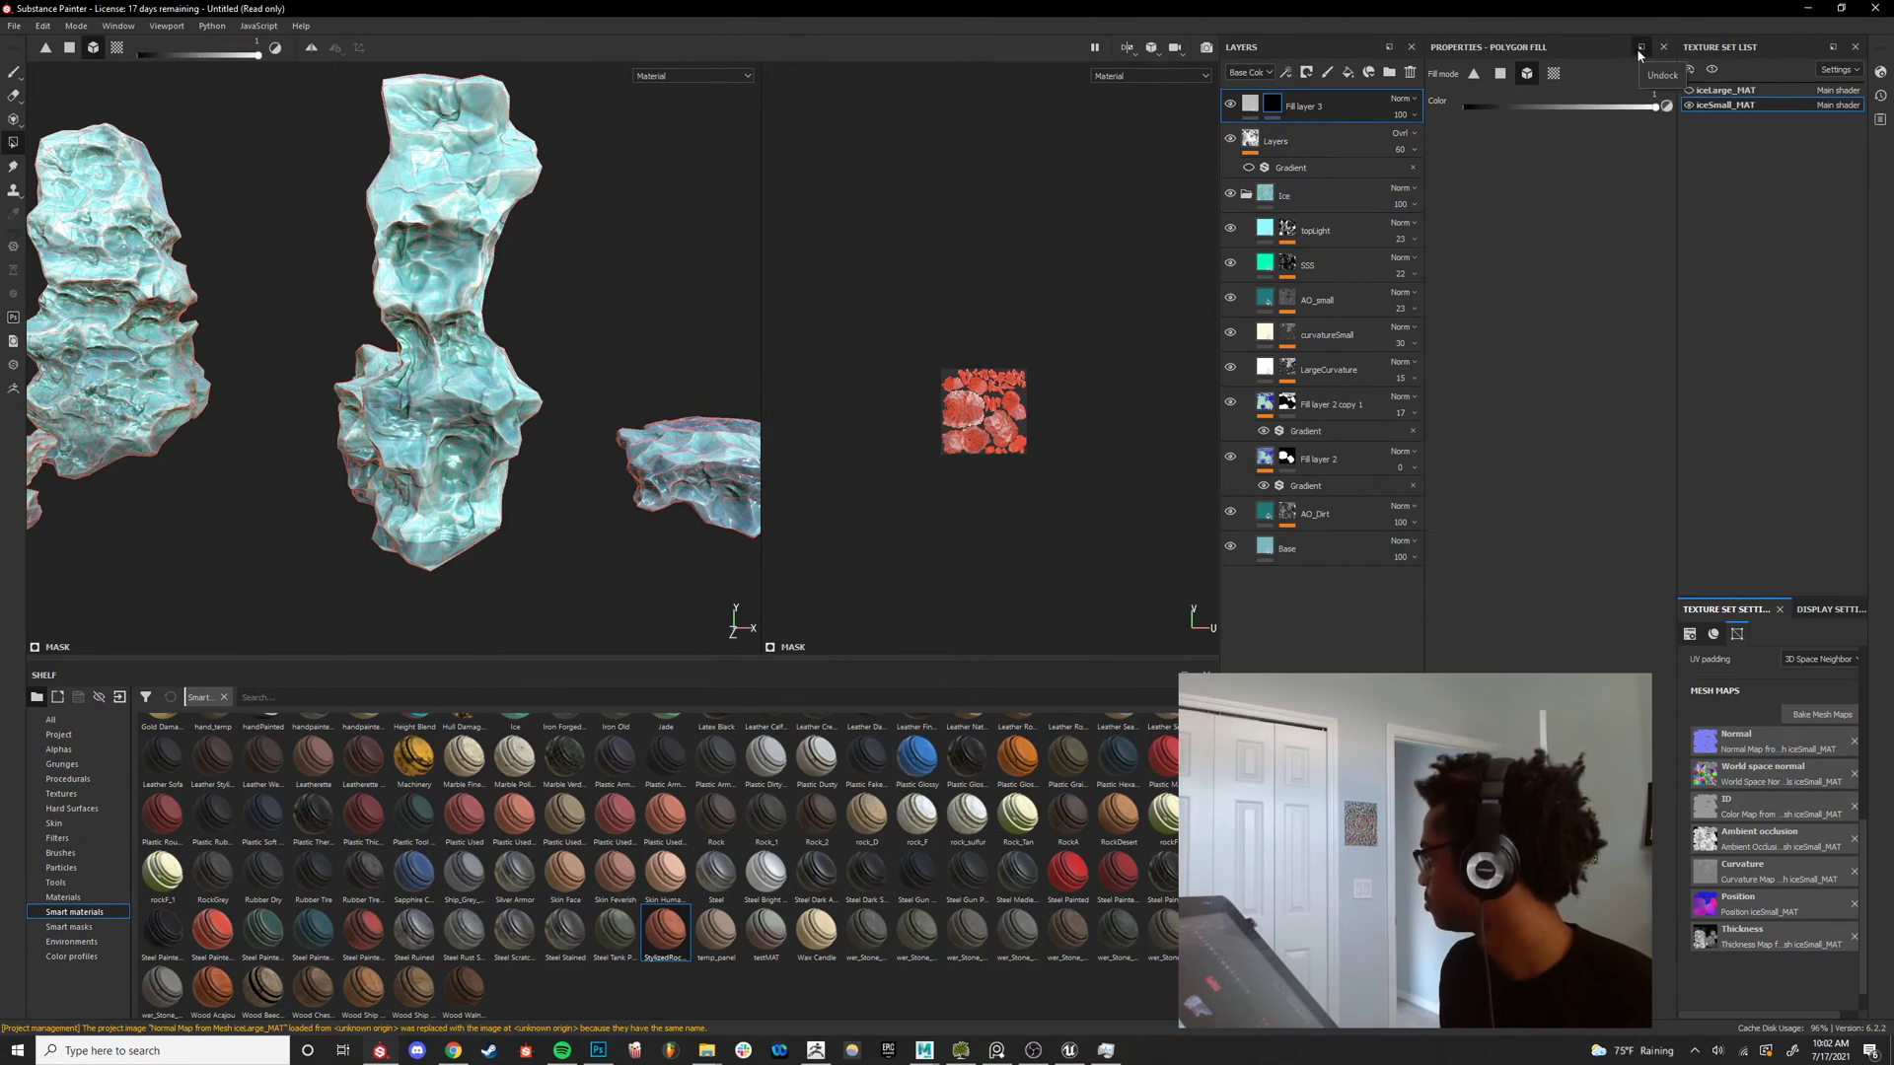
{"action": "left_click", "coordinate": [1311, 141]}
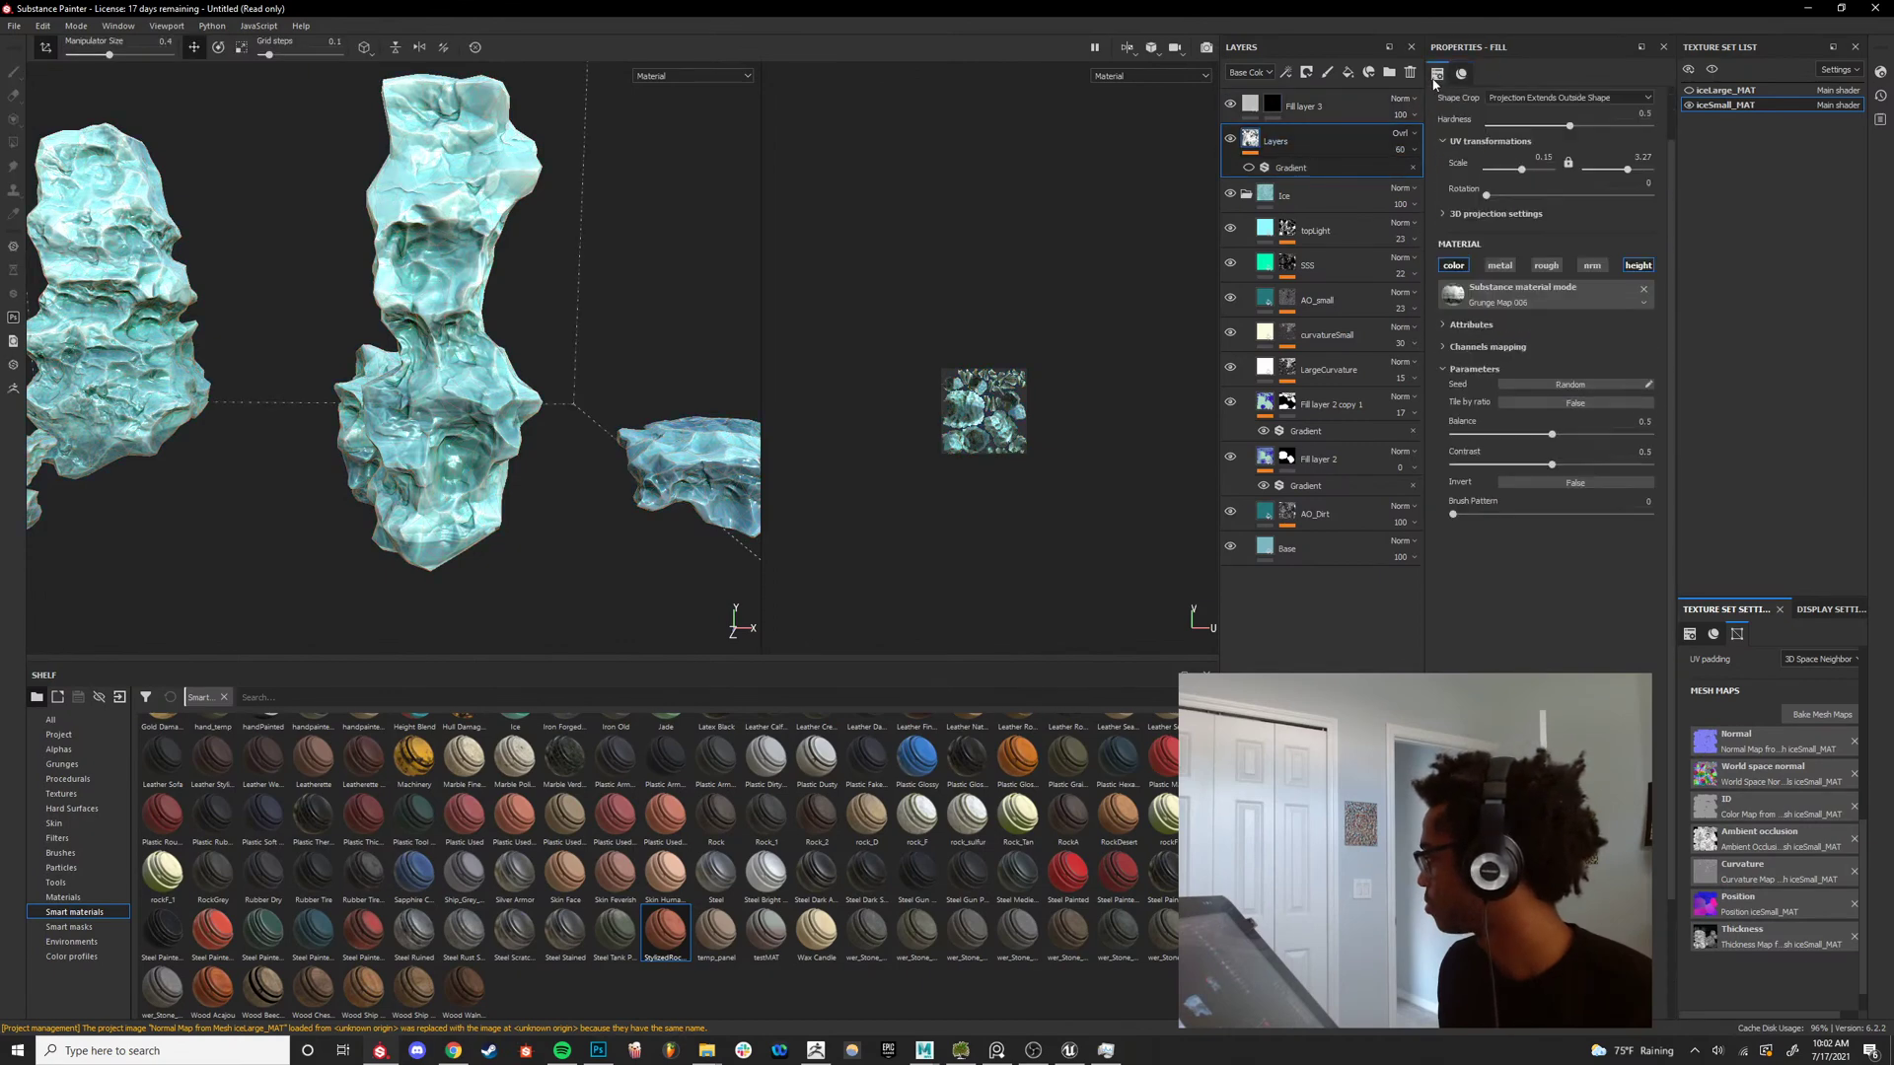
{"action": "left_click", "coordinate": [1318, 103]}
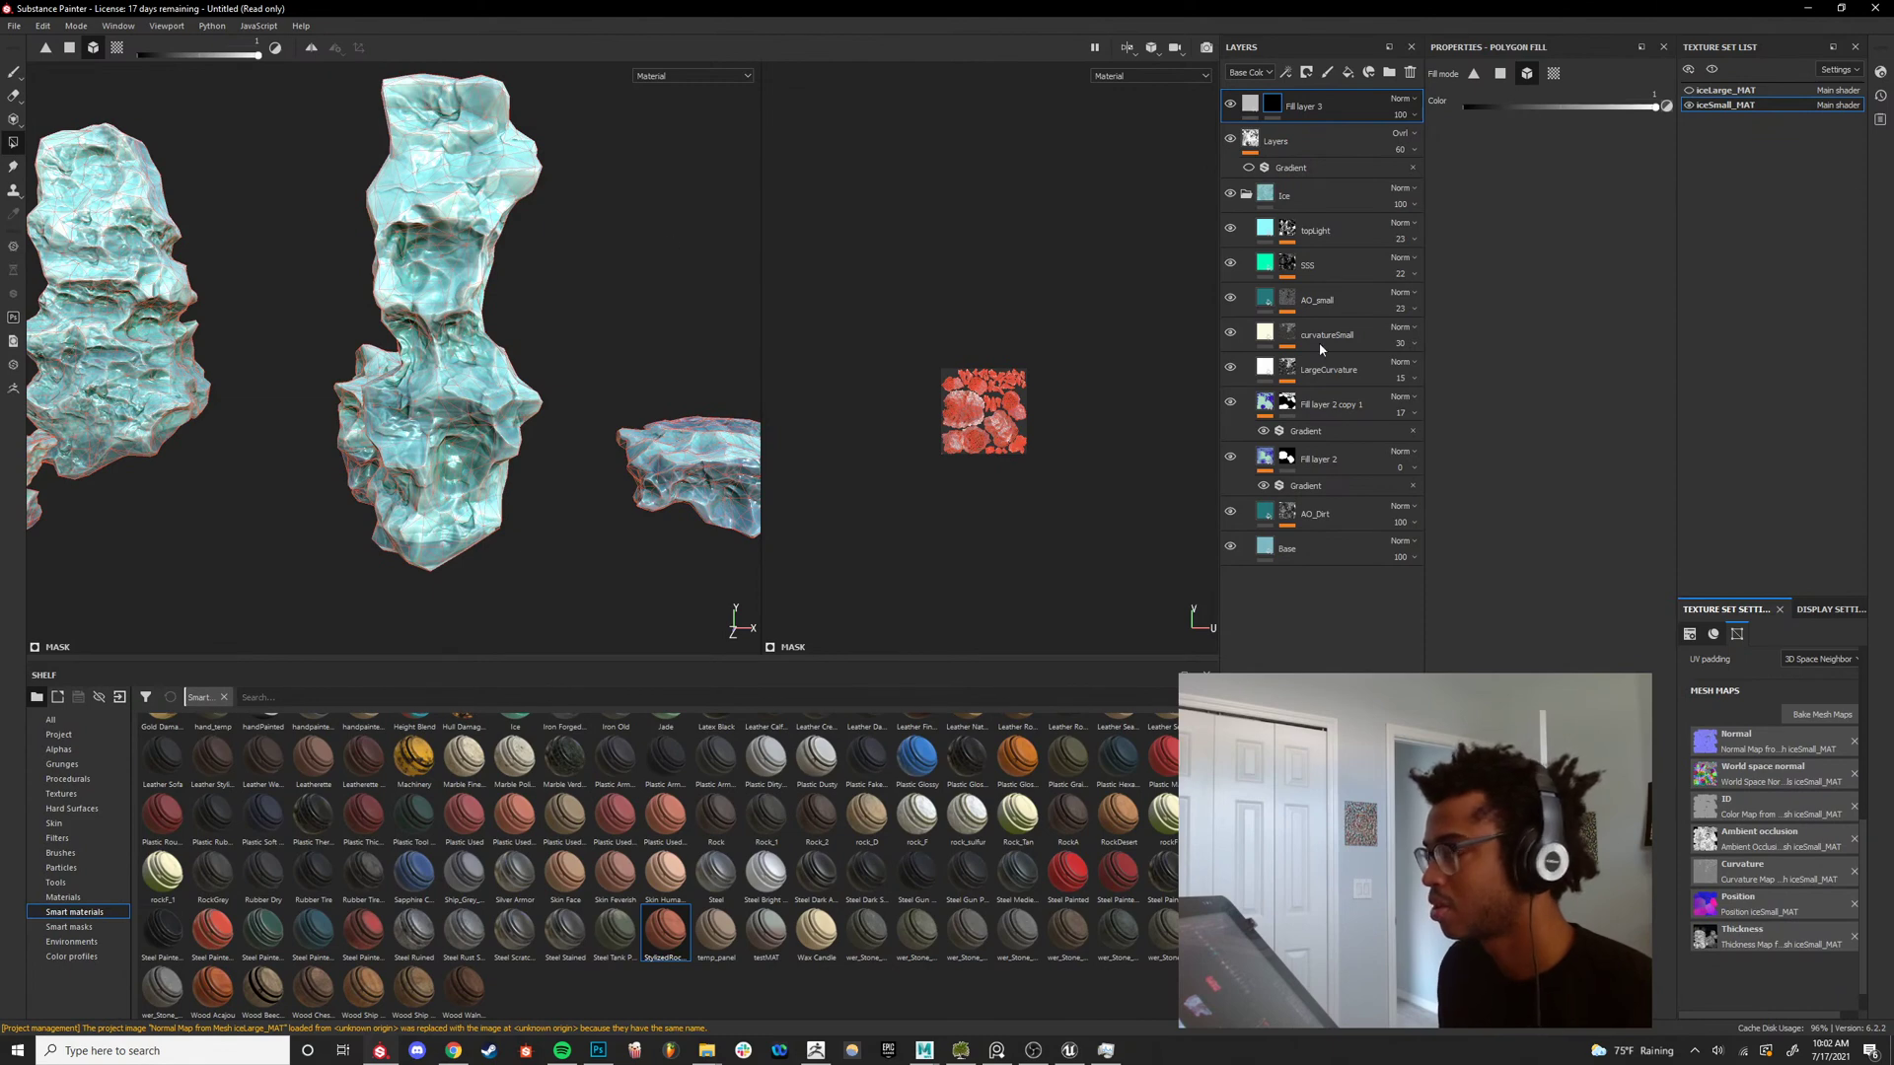
Add a fill to Fill layer 3's mask and assign the Grunge Leaks texture, found by searching the resources for grunge.
{"action": "right_click", "coordinate": [1271, 106]}
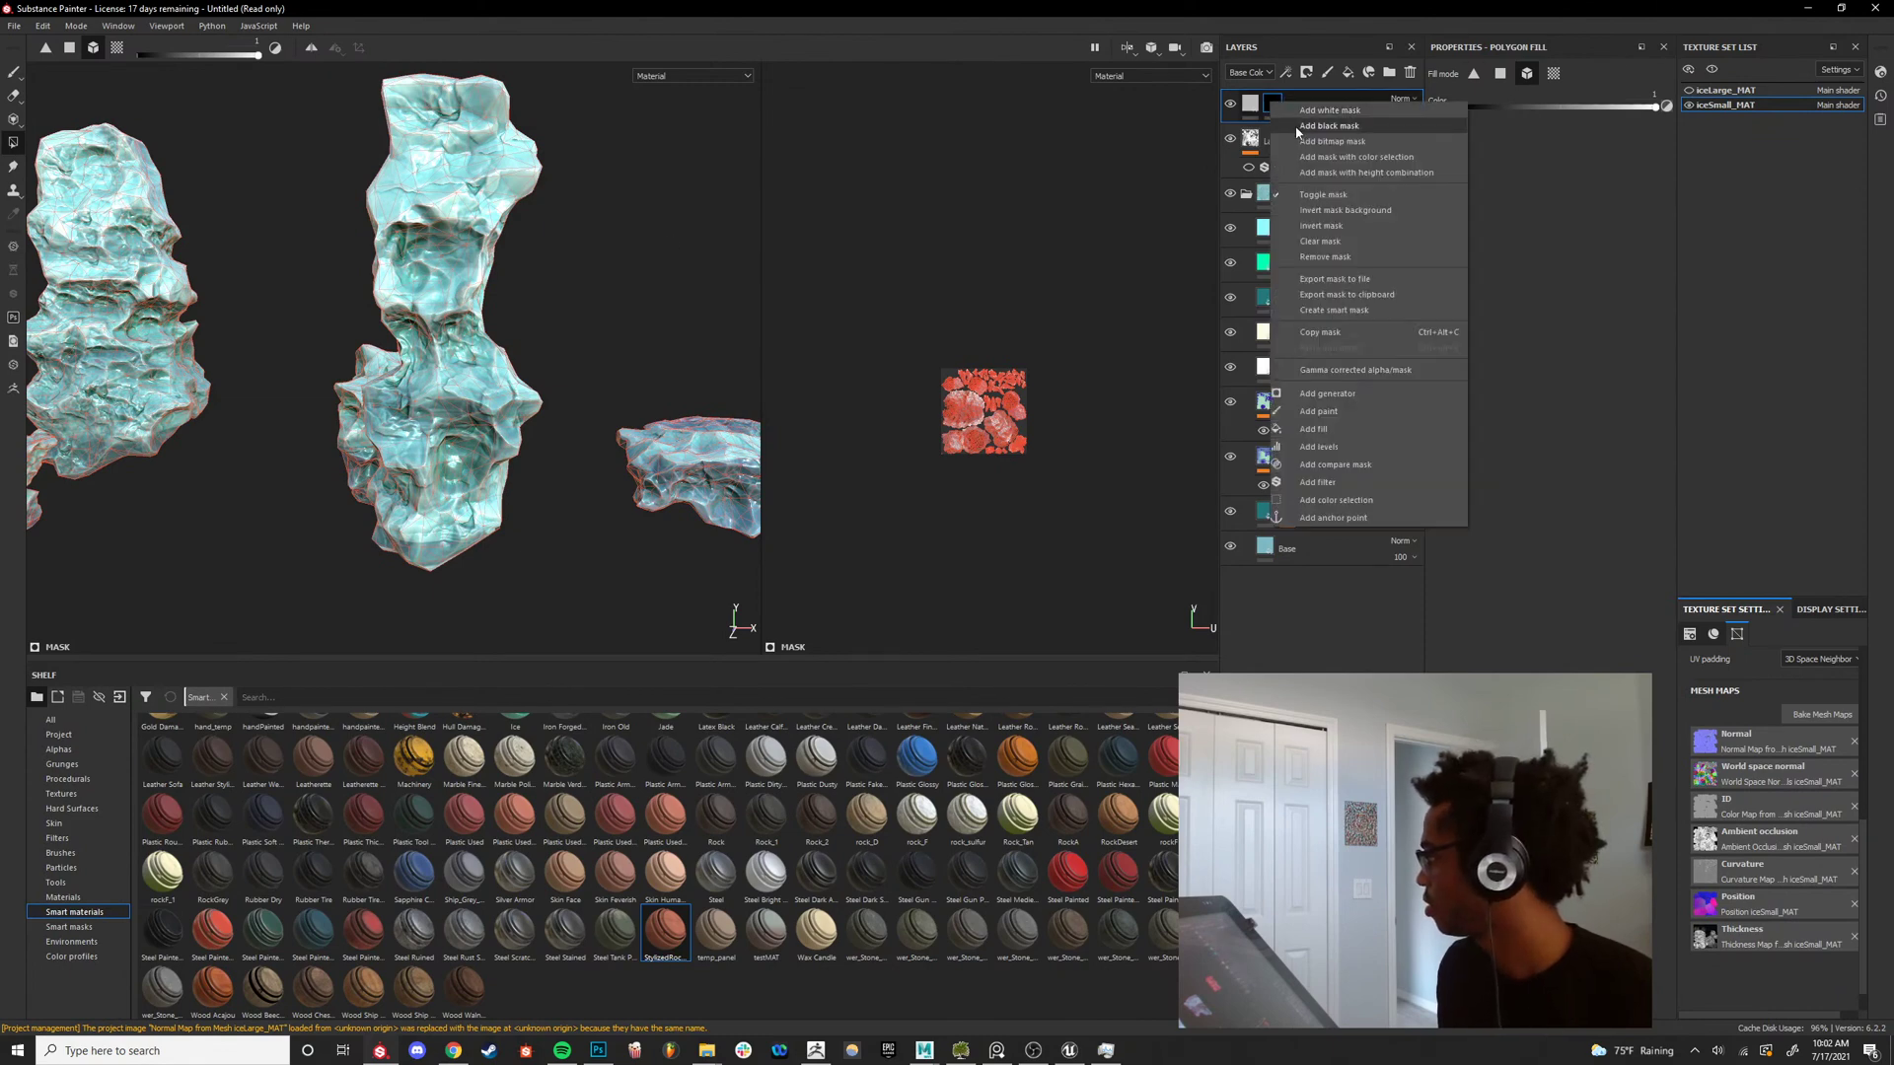
{"action": "left_click", "coordinate": [1307, 434]}
{"action": "left_click", "coordinate": [1539, 309]}
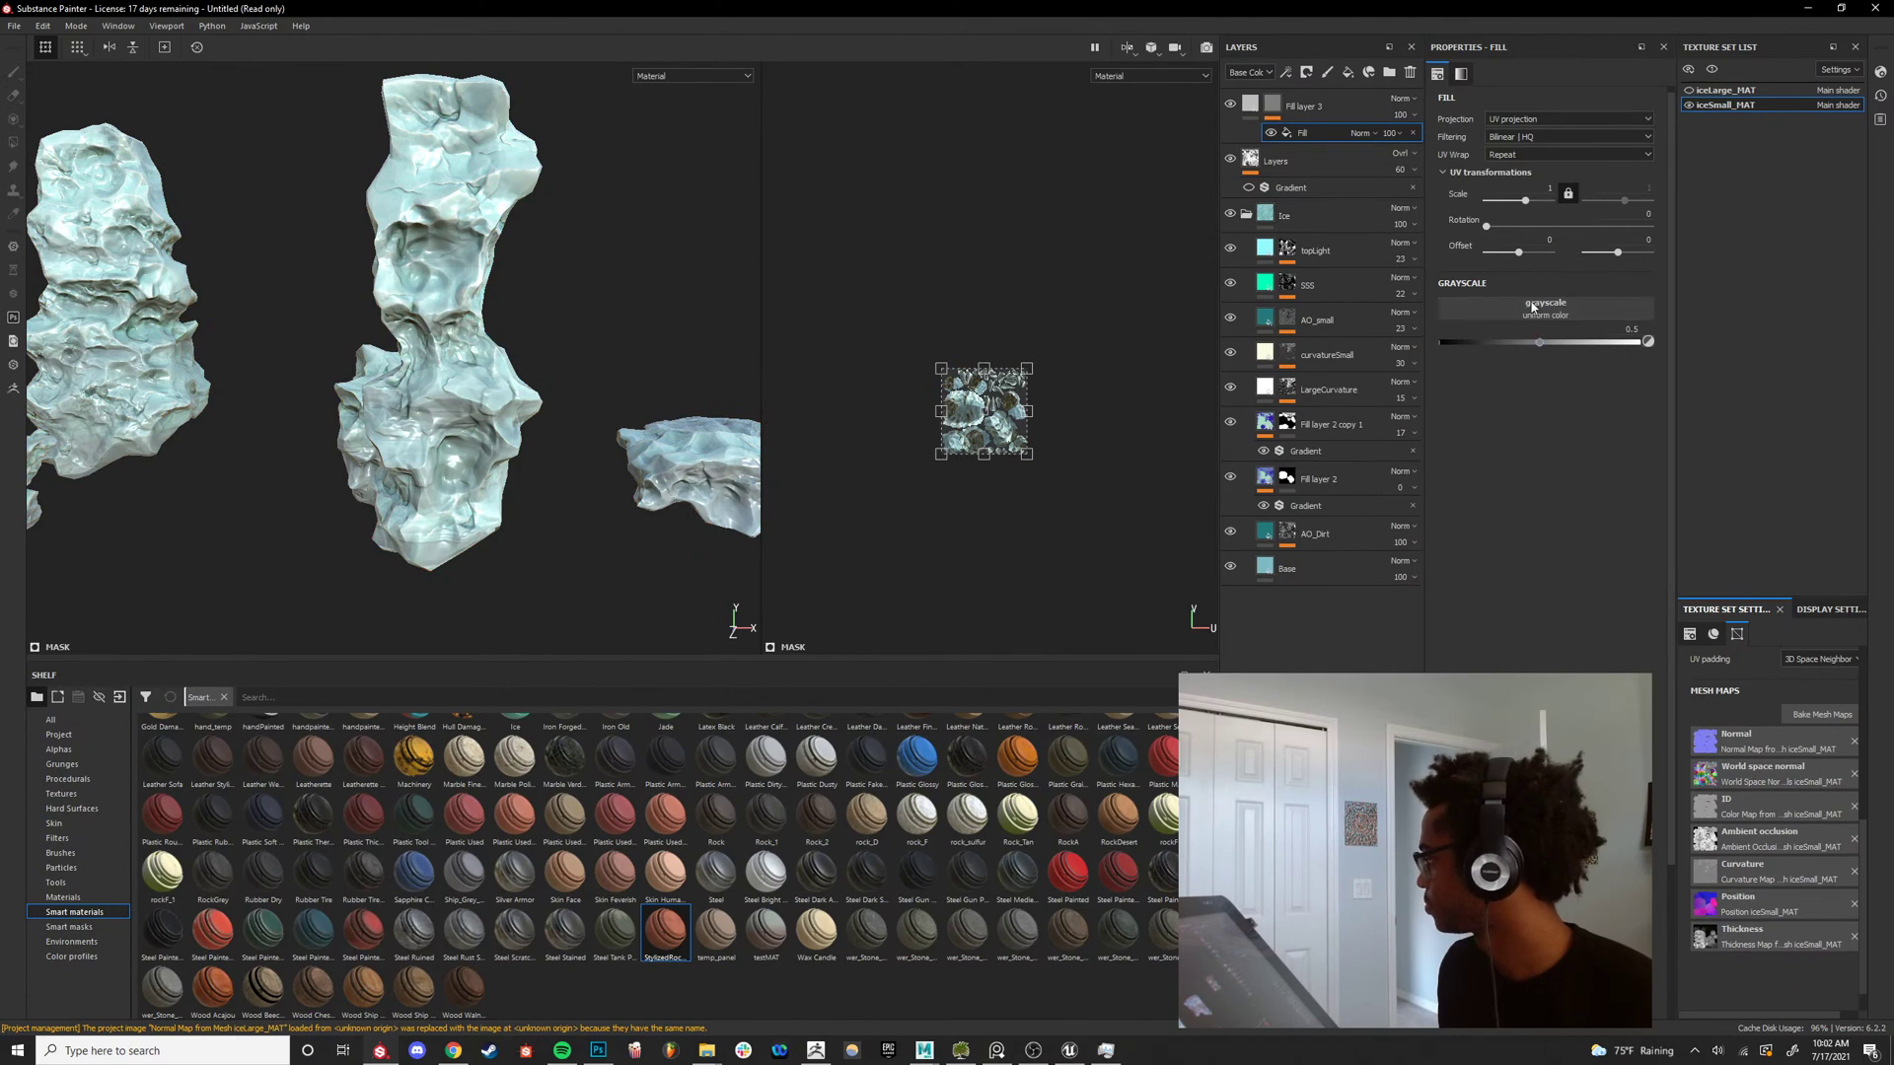
{"action": "type", "text": "posi"}
{"action": "key", "text": "BackSpace"}
{"action": "key", "text": "BackSpace"}
{"action": "key", "text": "BackSpace"}
{"action": "key", "text": "BackSpace"}
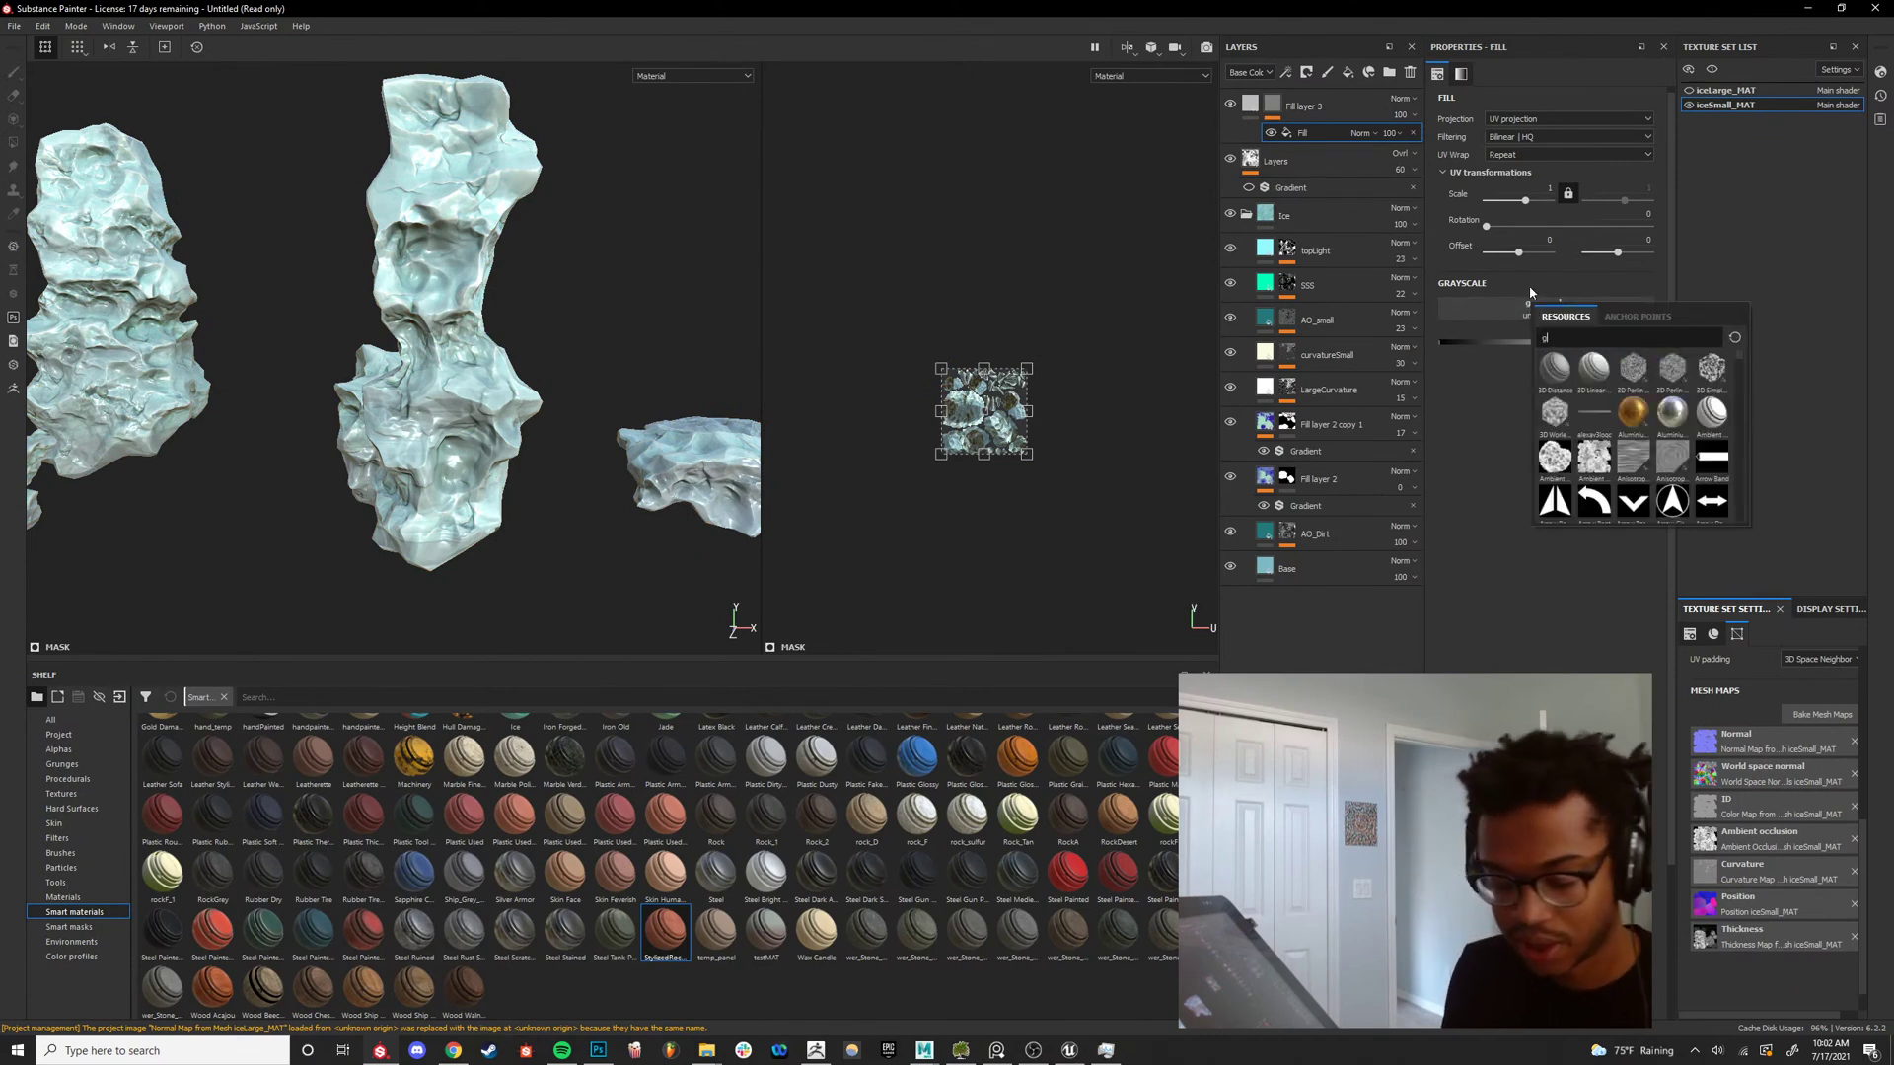
{"action": "type", "text": "grunge"}
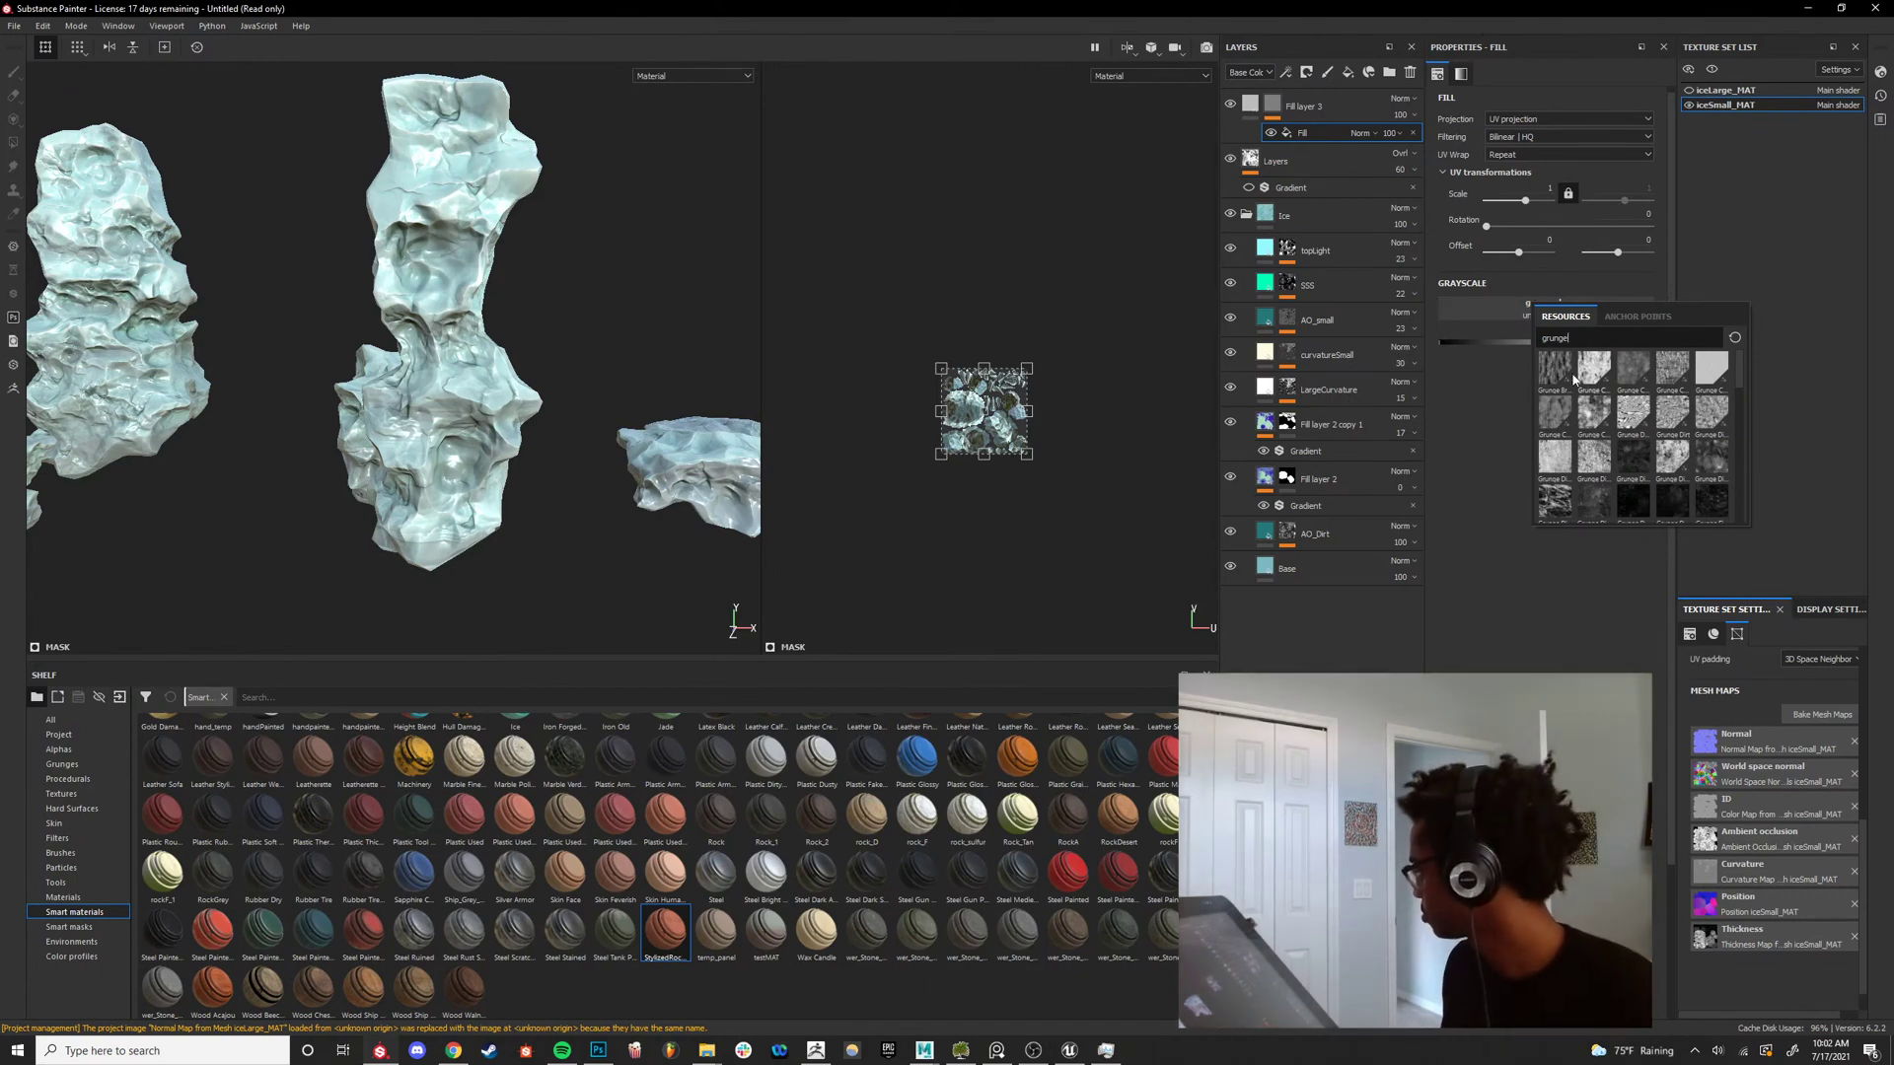
{"action": "mouse_move", "coordinate": [1570, 380]}
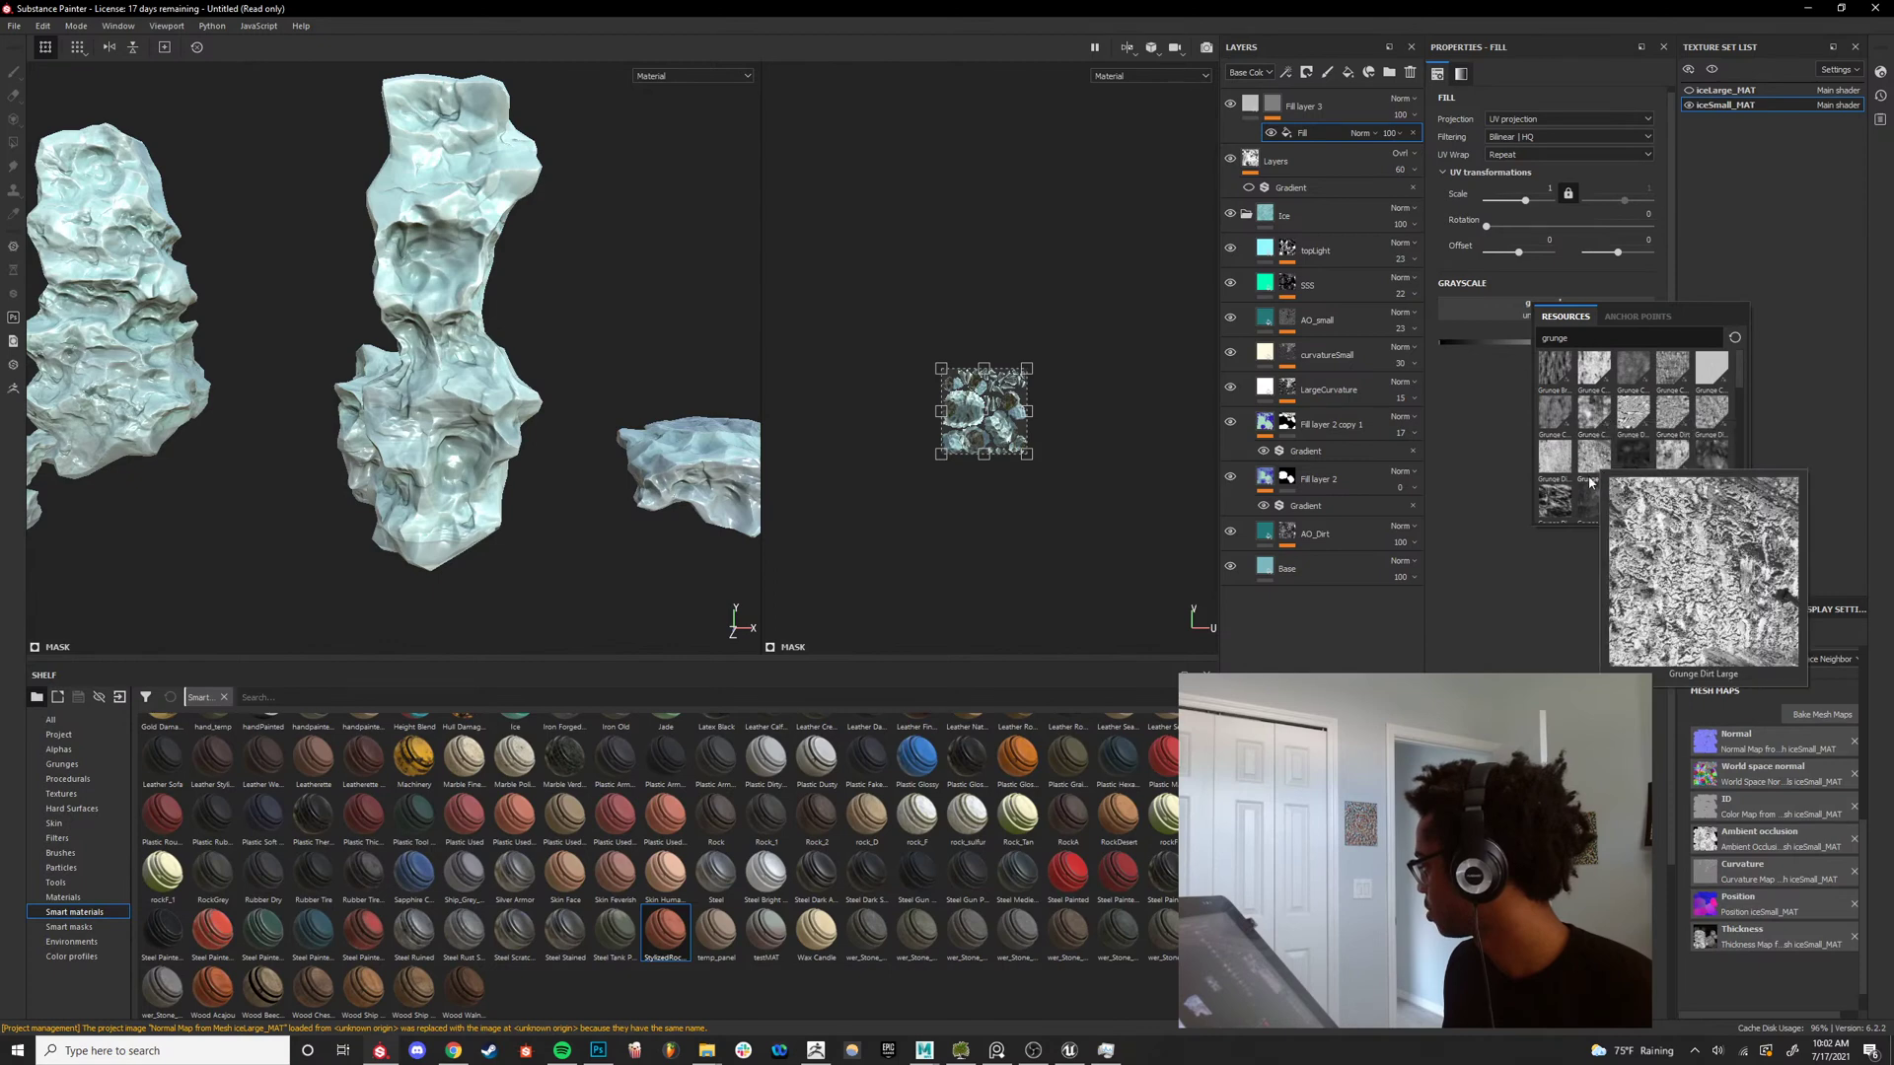
{"action": "scroll", "coordinate": [1716, 430], "scroll_direction": "down", "scroll_amount": 3}
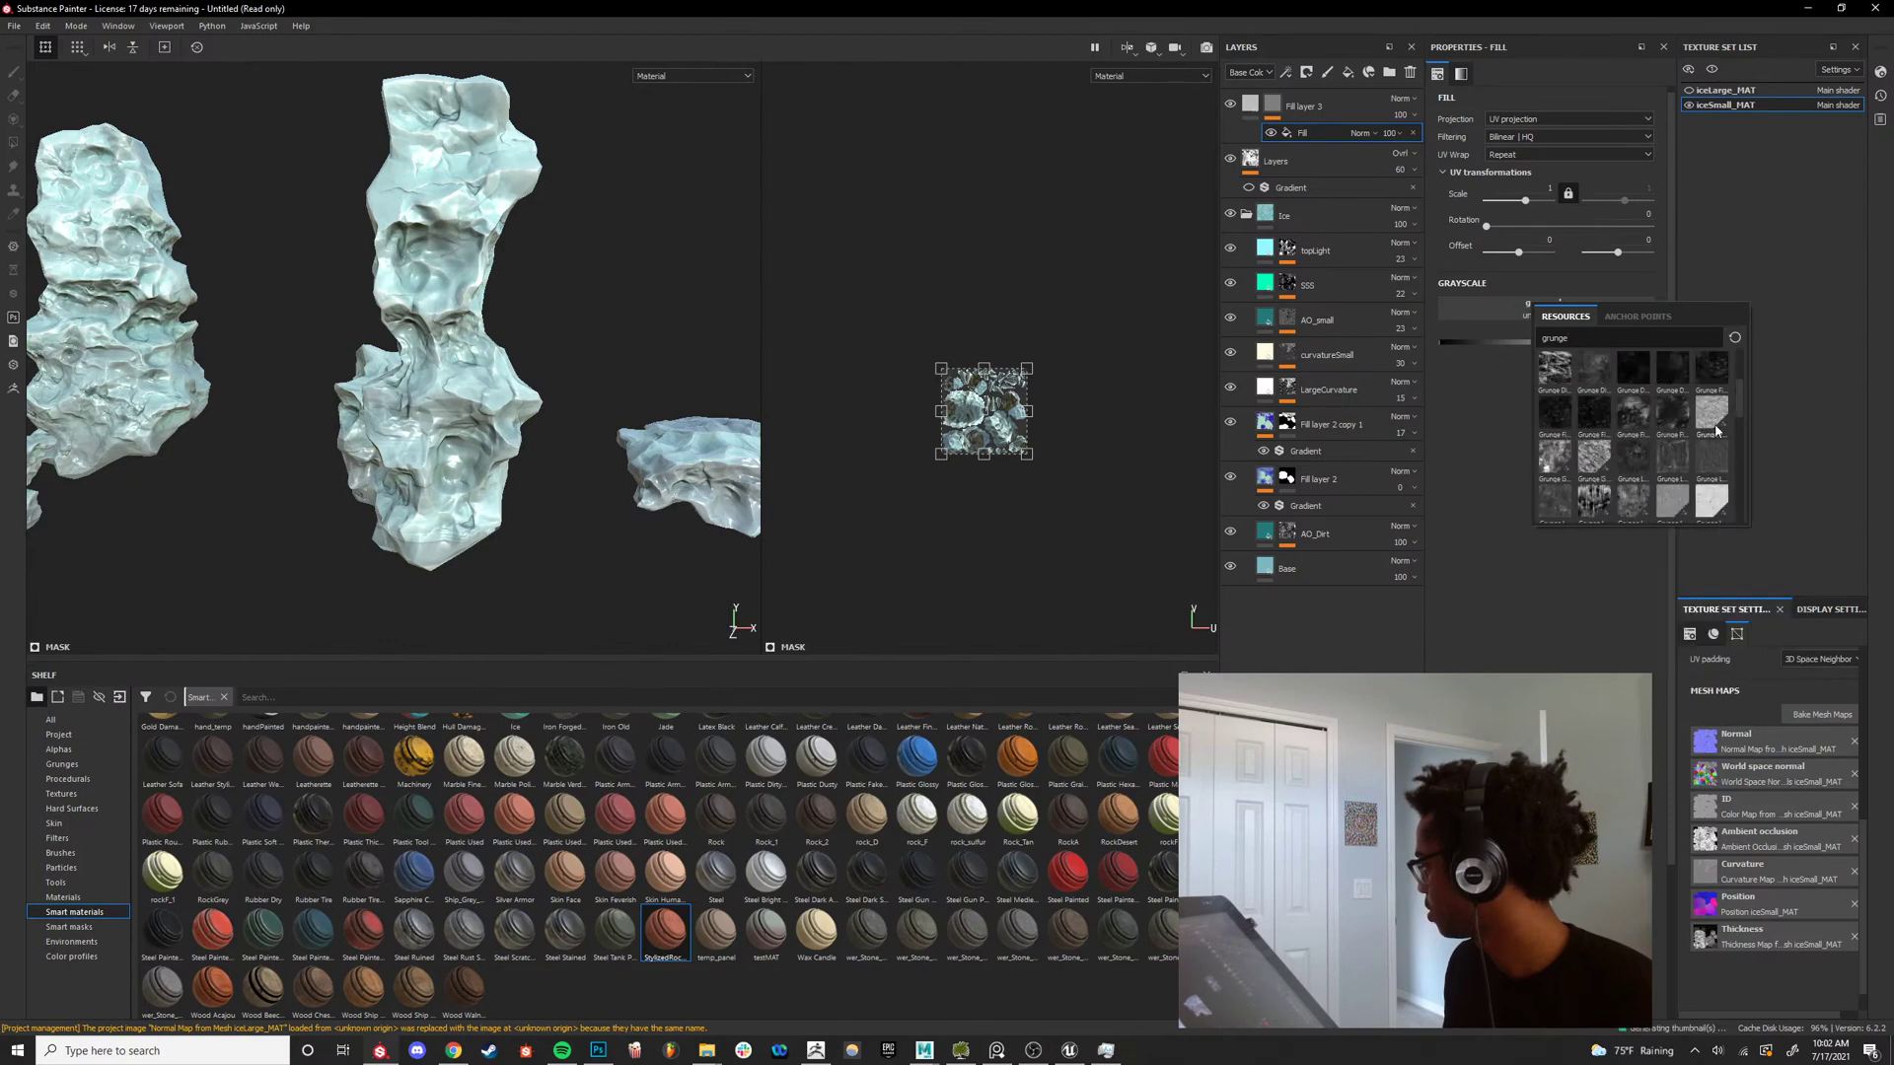
{"action": "left_click", "coordinate": [1587, 506]}
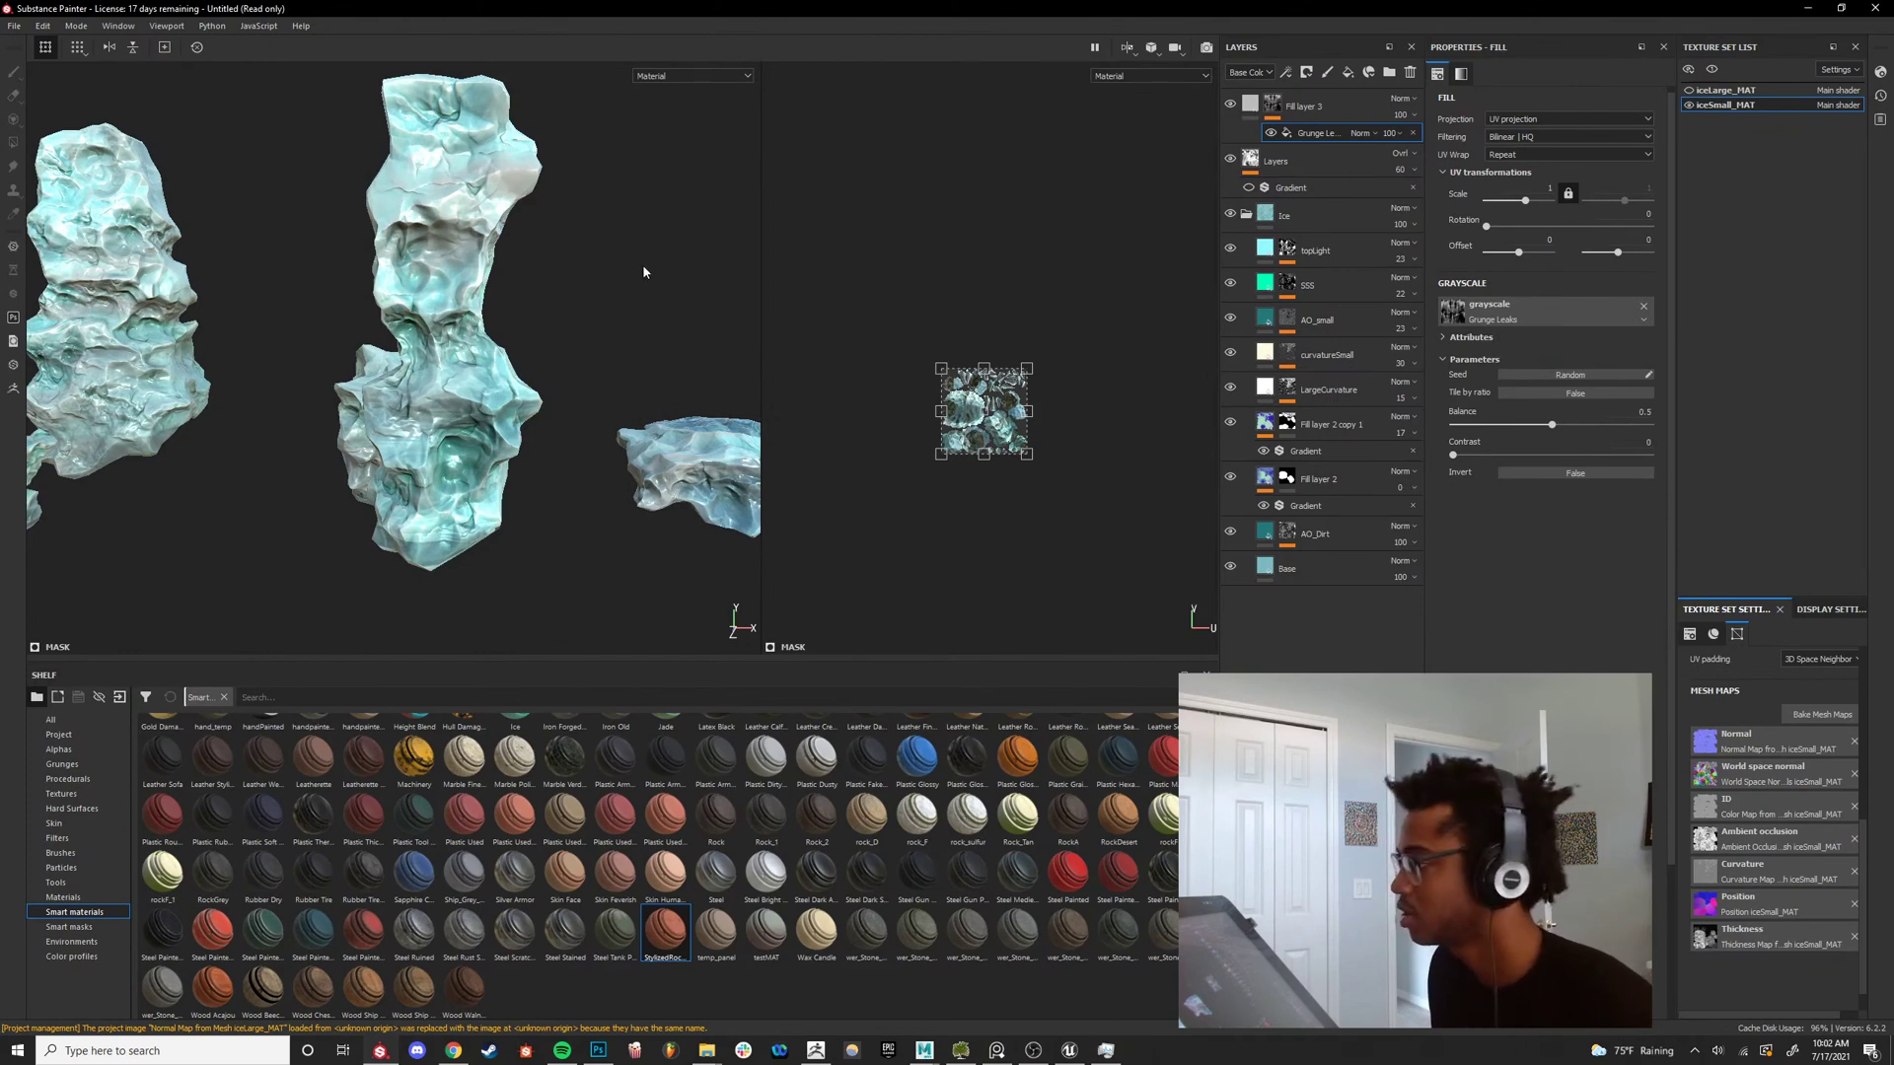
Display only Fill layer 3's mask and examine the Grunge Leaks pattern across the formations.
{"action": "scroll", "coordinate": [516, 302], "scroll_direction": "up", "scroll_amount": 2}
{"action": "left_click", "coordinate": [1272, 105], "text": "alt"}
{"action": "left_click_drag", "start_coordinate": [620, 333], "coordinate": [563, 348], "text": "alt"}
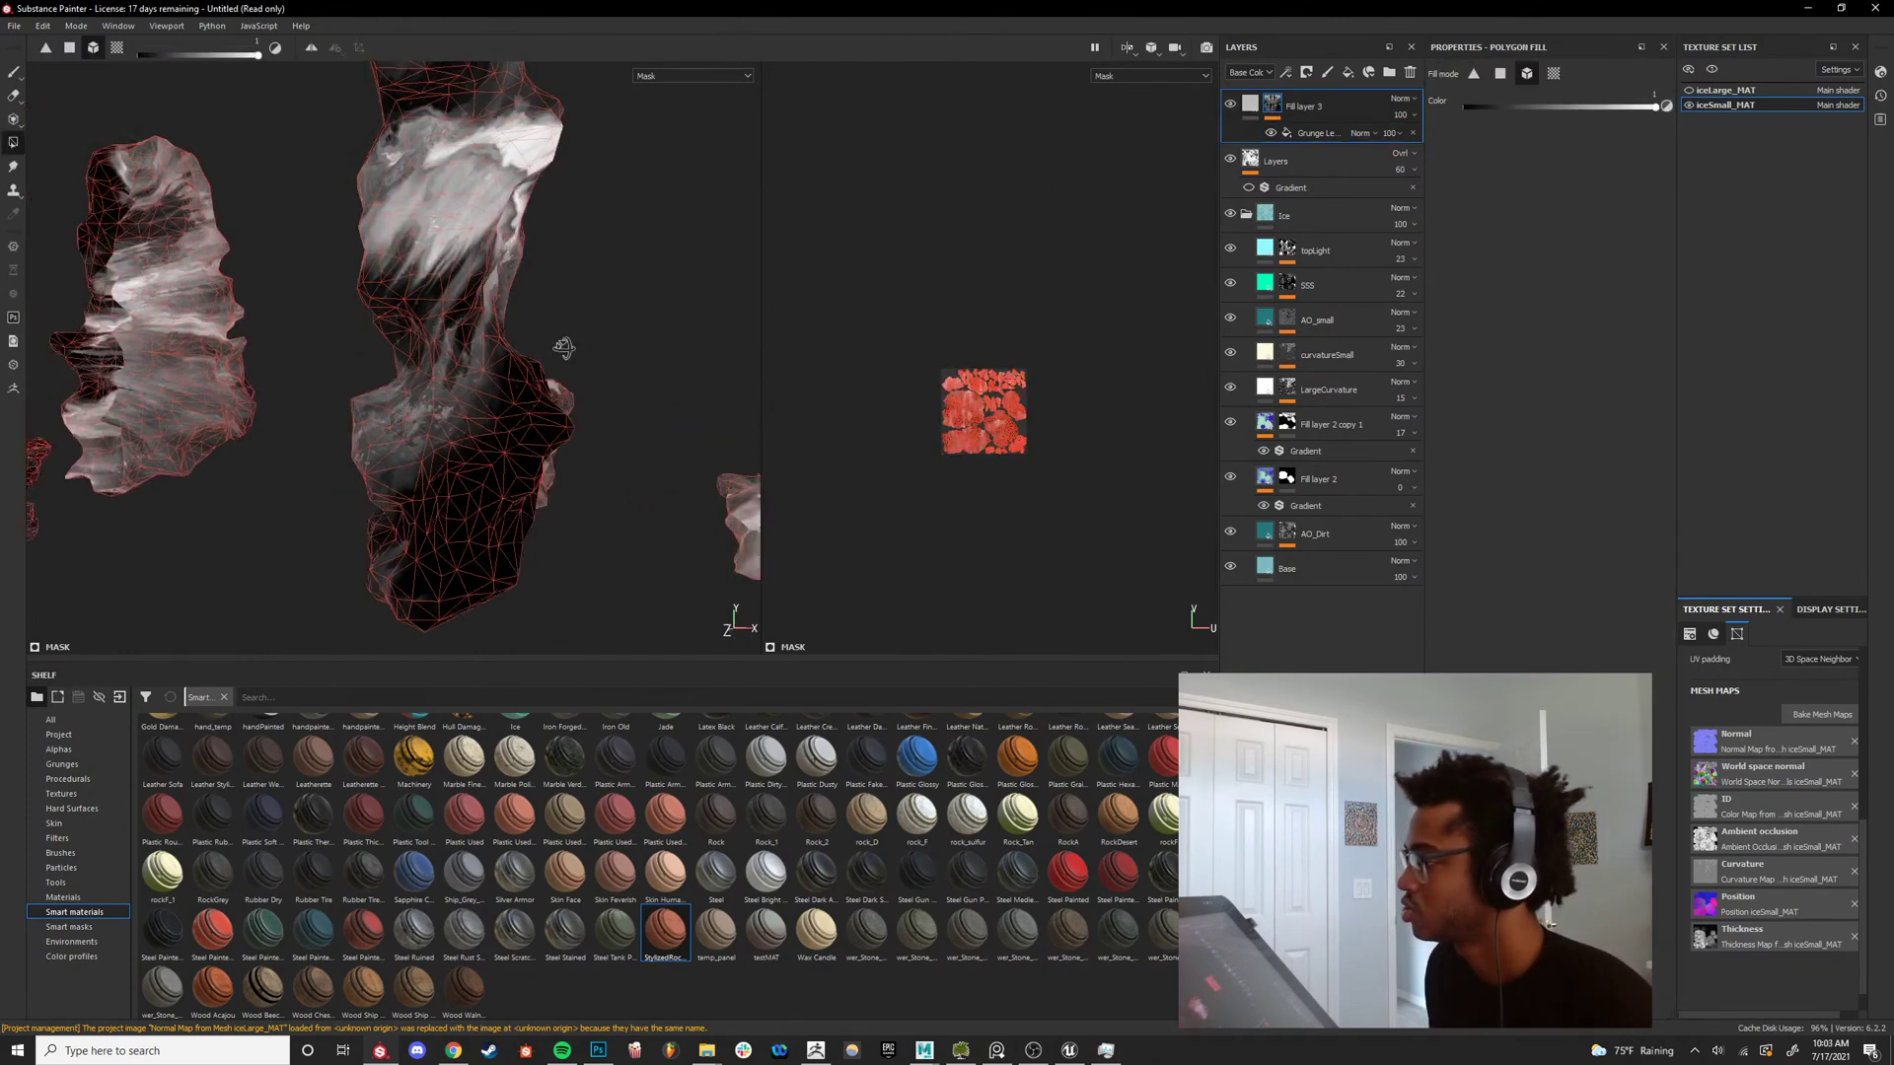
{"action": "key", "text": "f"}
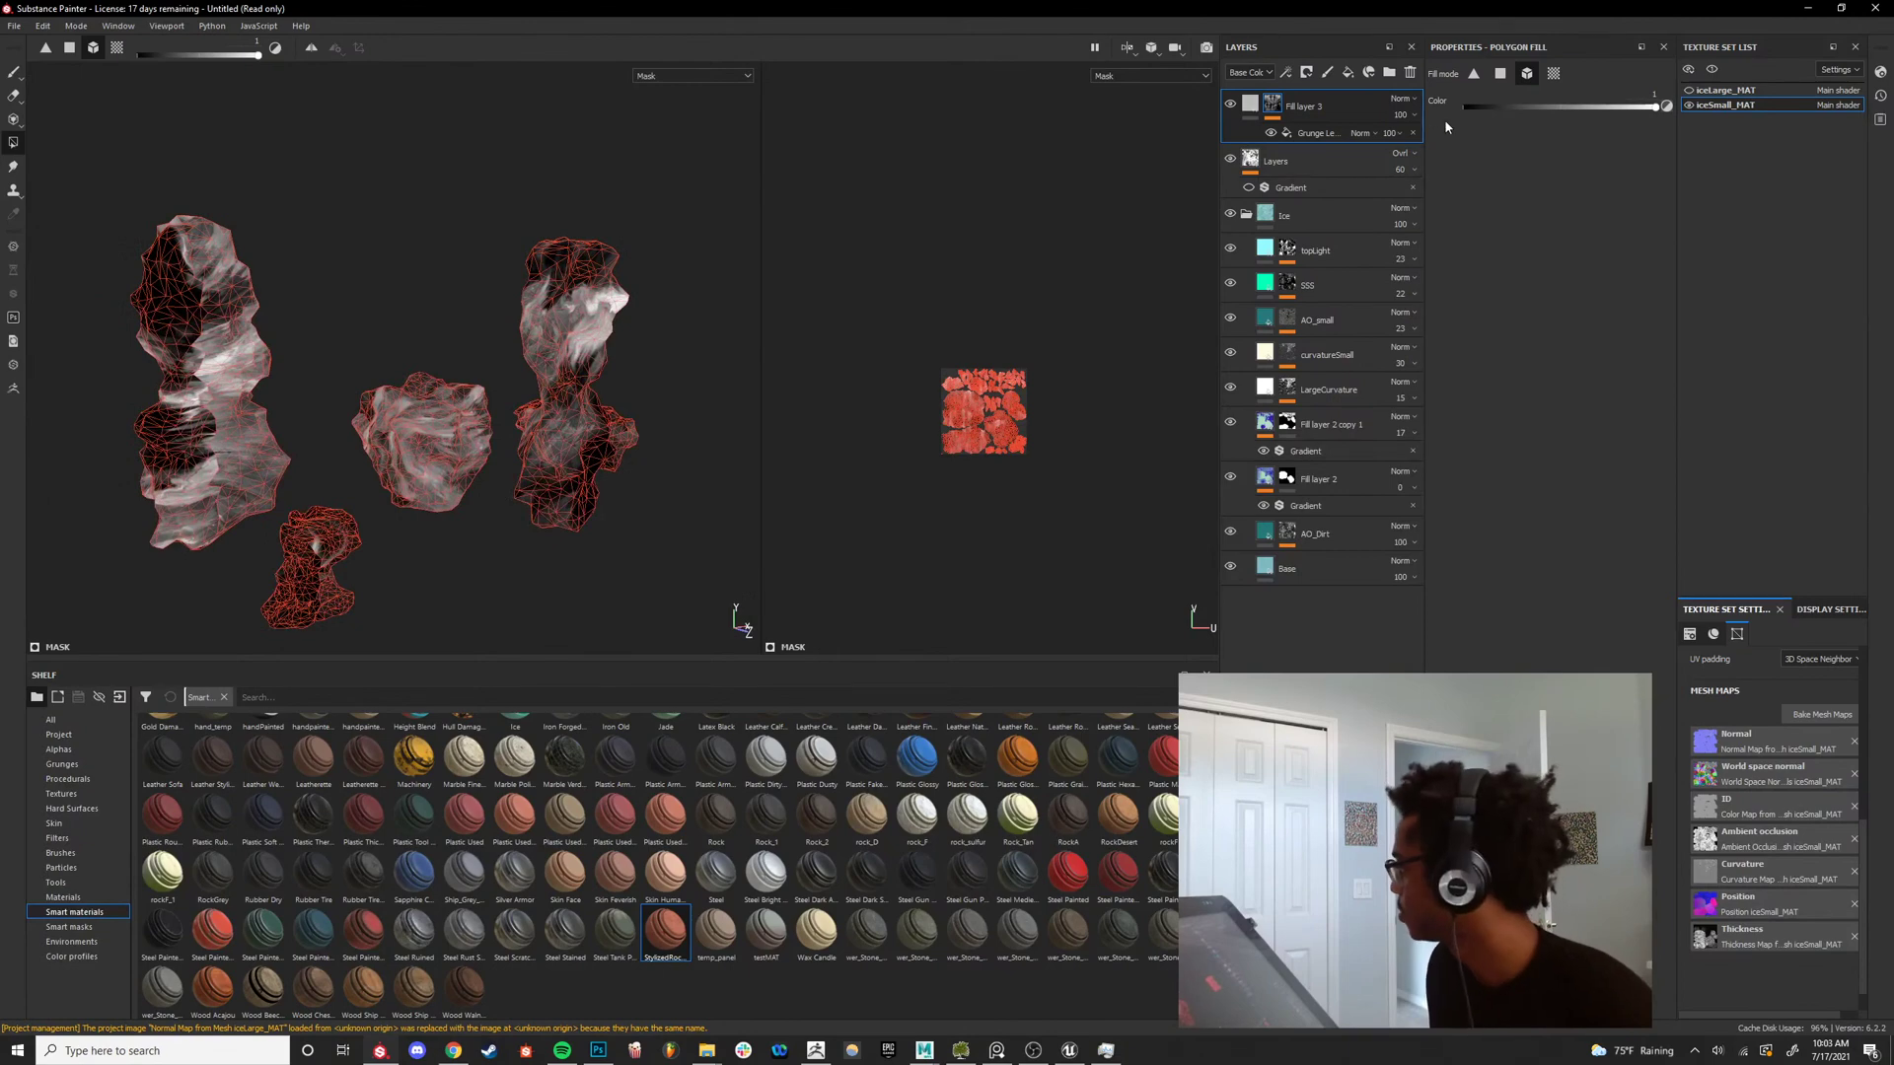
Try tri-planar and UV projection on the Grunge Leaks mask fill, and settle on planar projection.
{"action": "left_click", "coordinate": [1322, 133]}
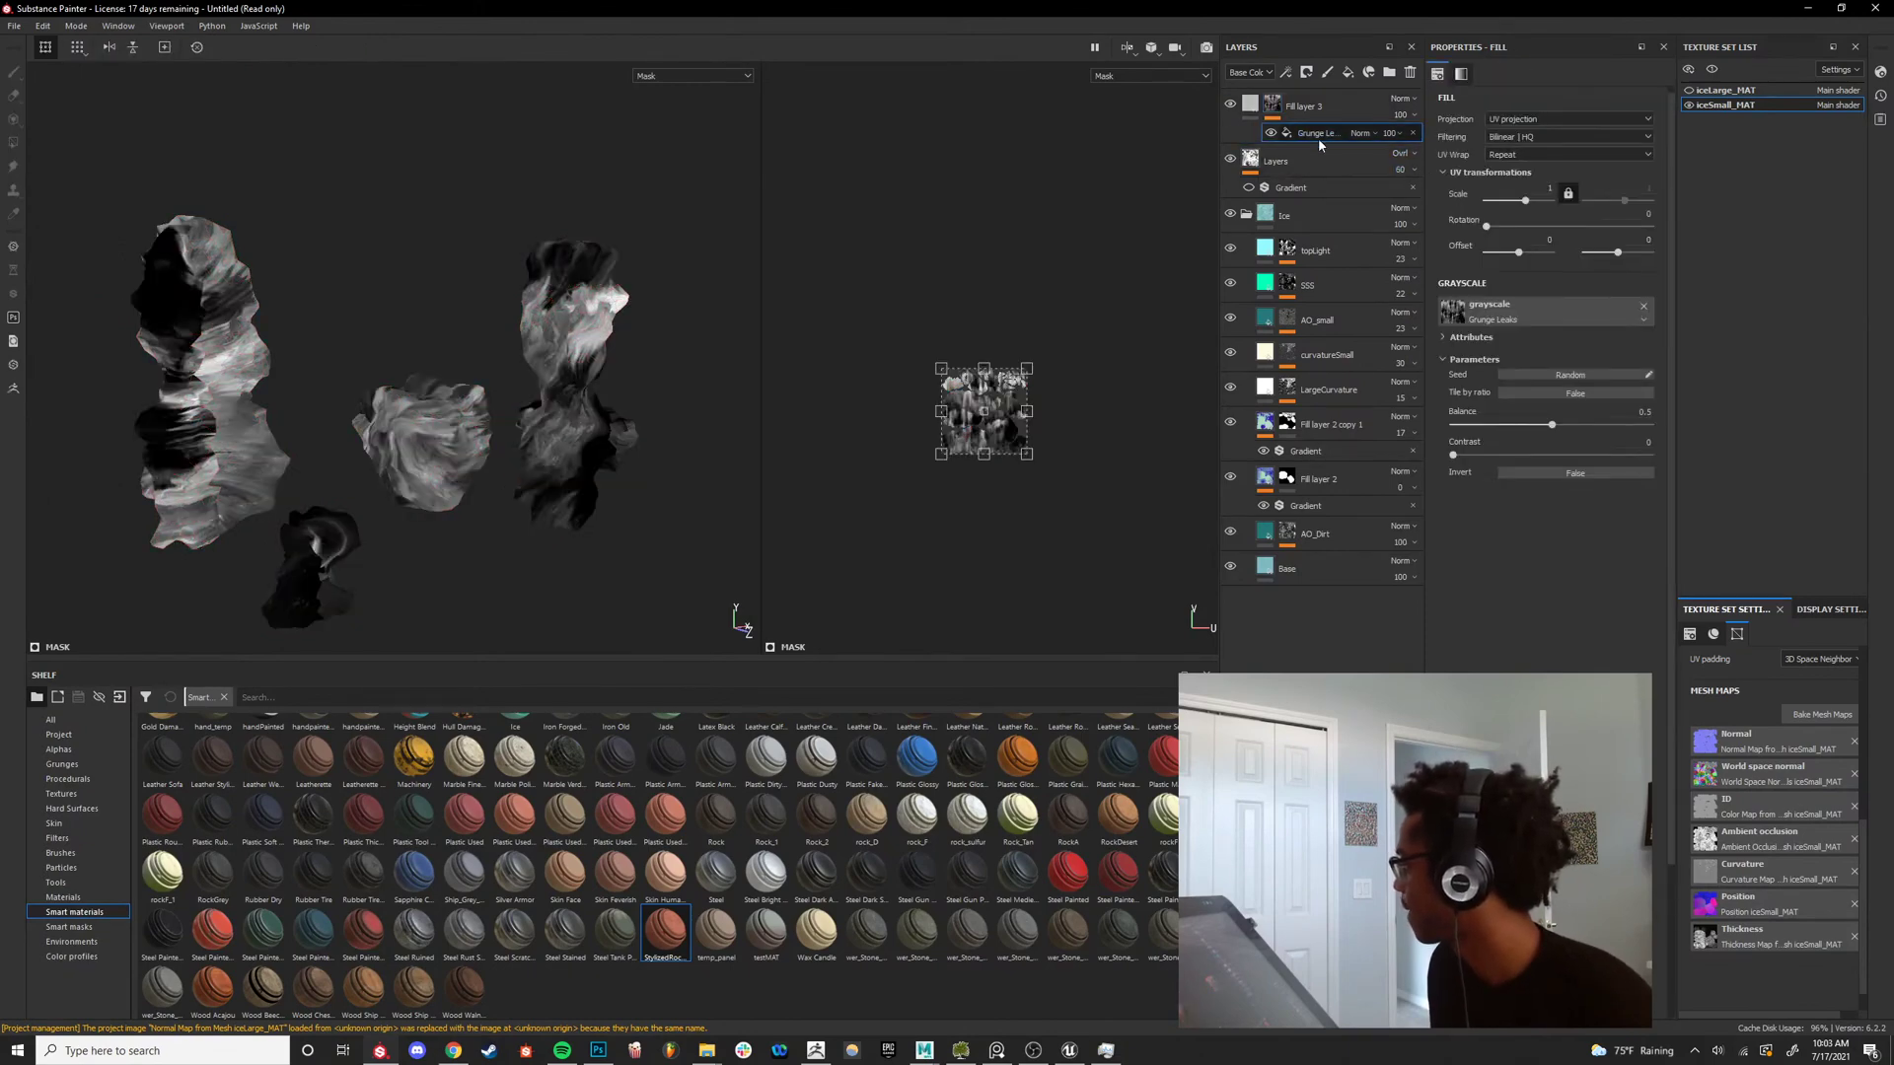
{"action": "left_click", "coordinate": [1274, 106]}
{"action": "left_click", "coordinate": [1314, 134]}
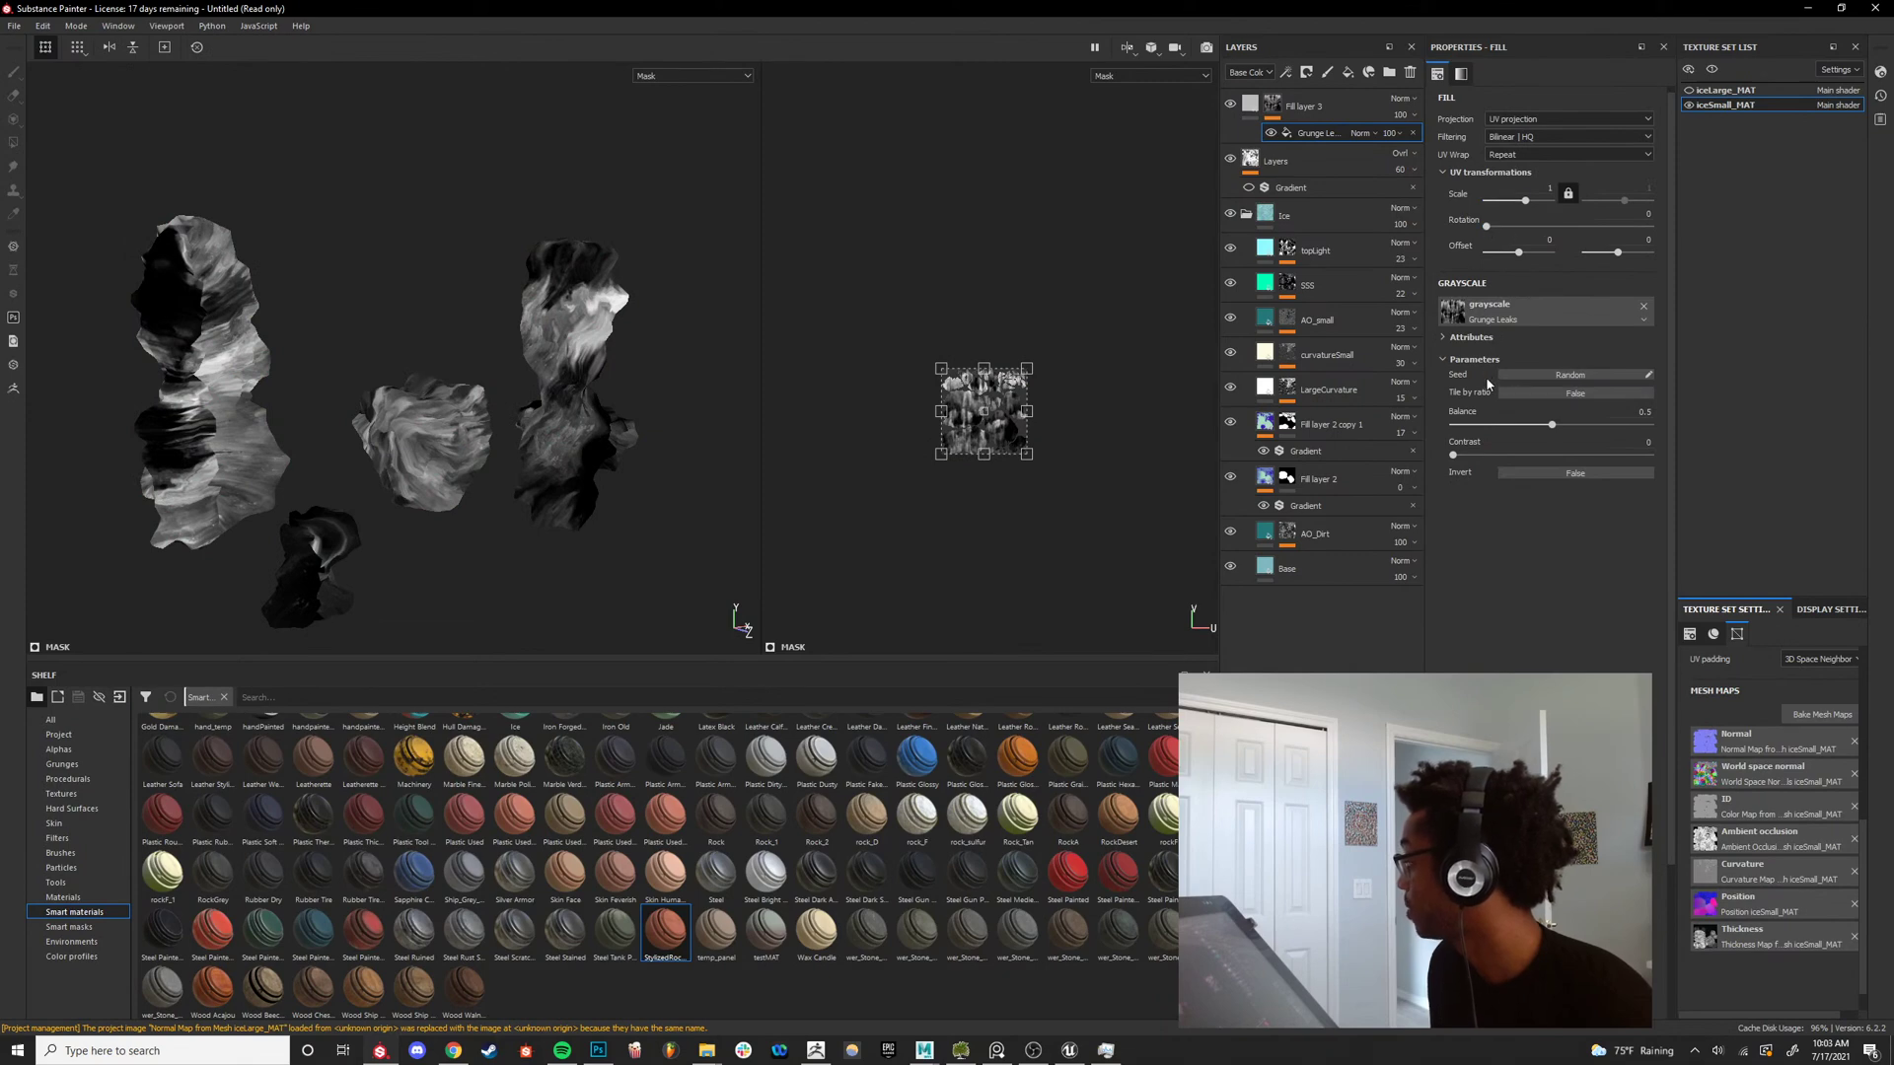
{"action": "left_click", "coordinate": [1515, 120]}
{"action": "left_click", "coordinate": [1520, 151]}
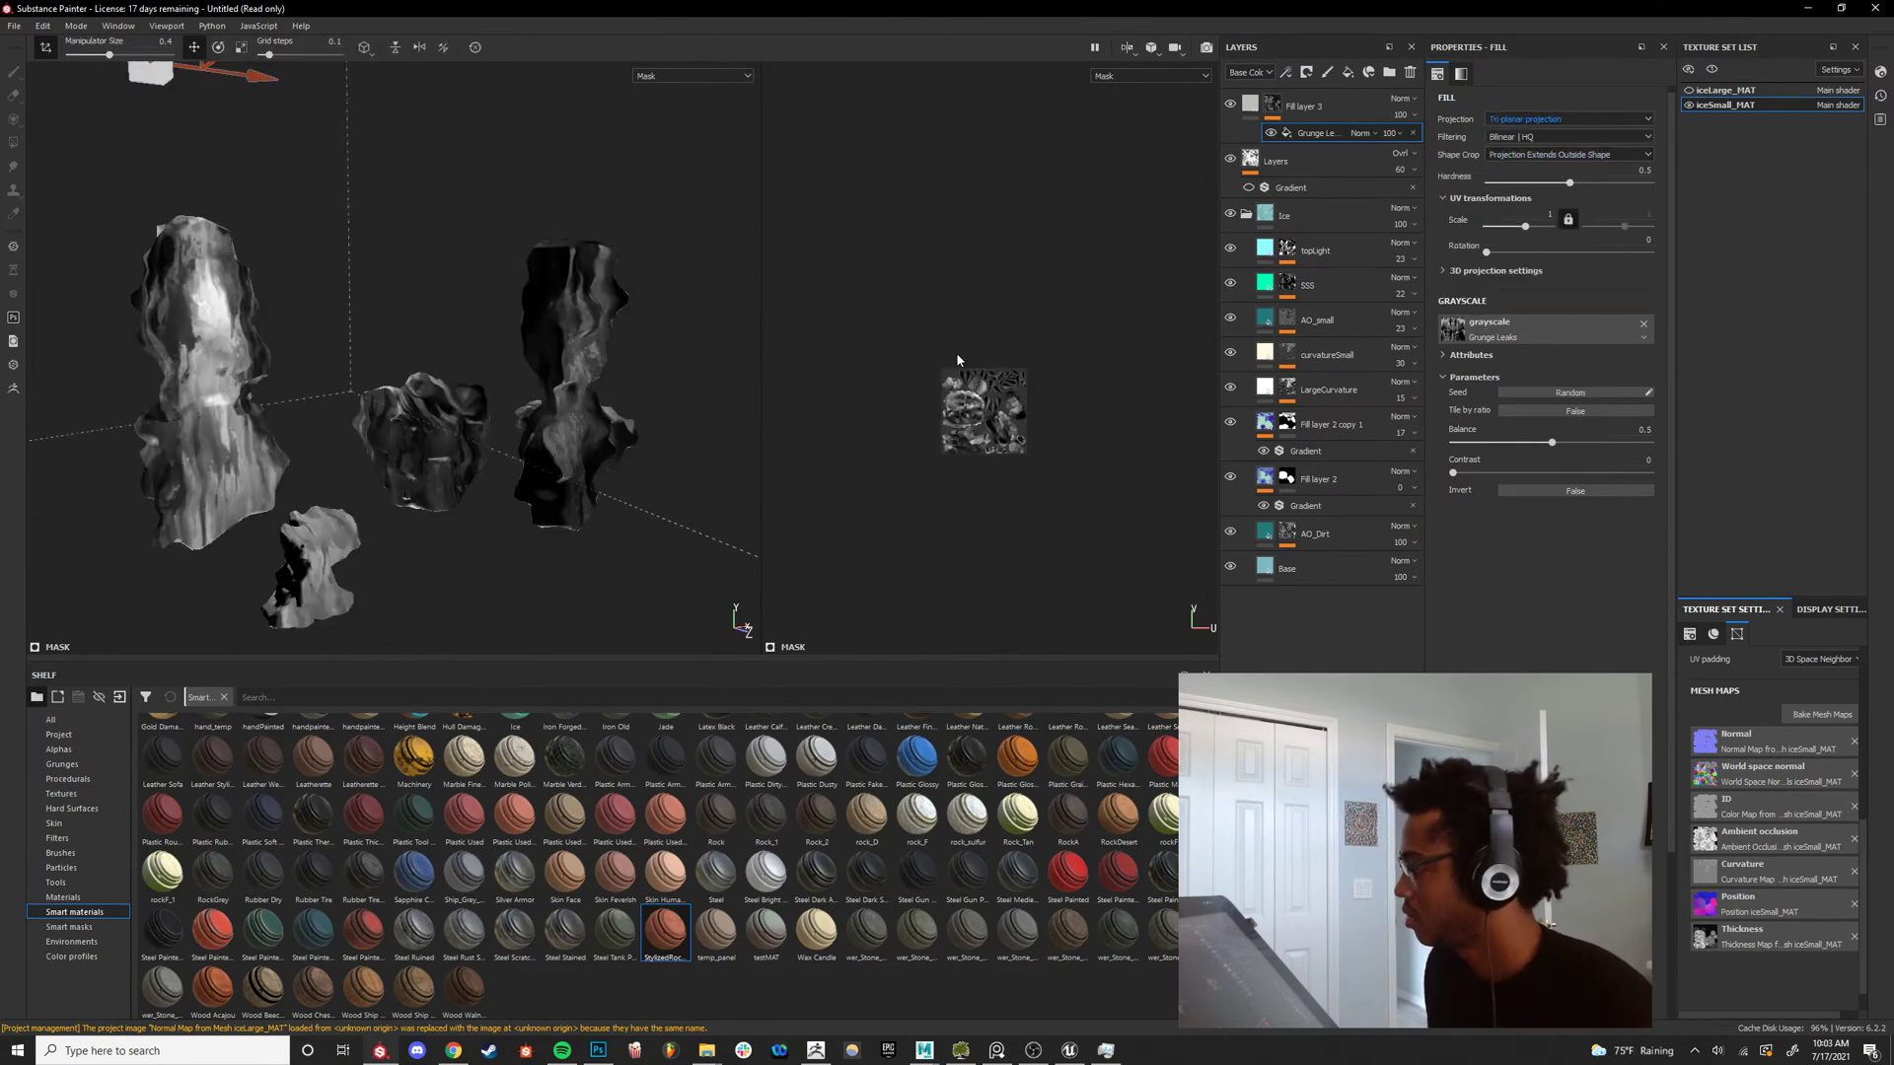
{"action": "left_click", "coordinate": [1538, 119]}
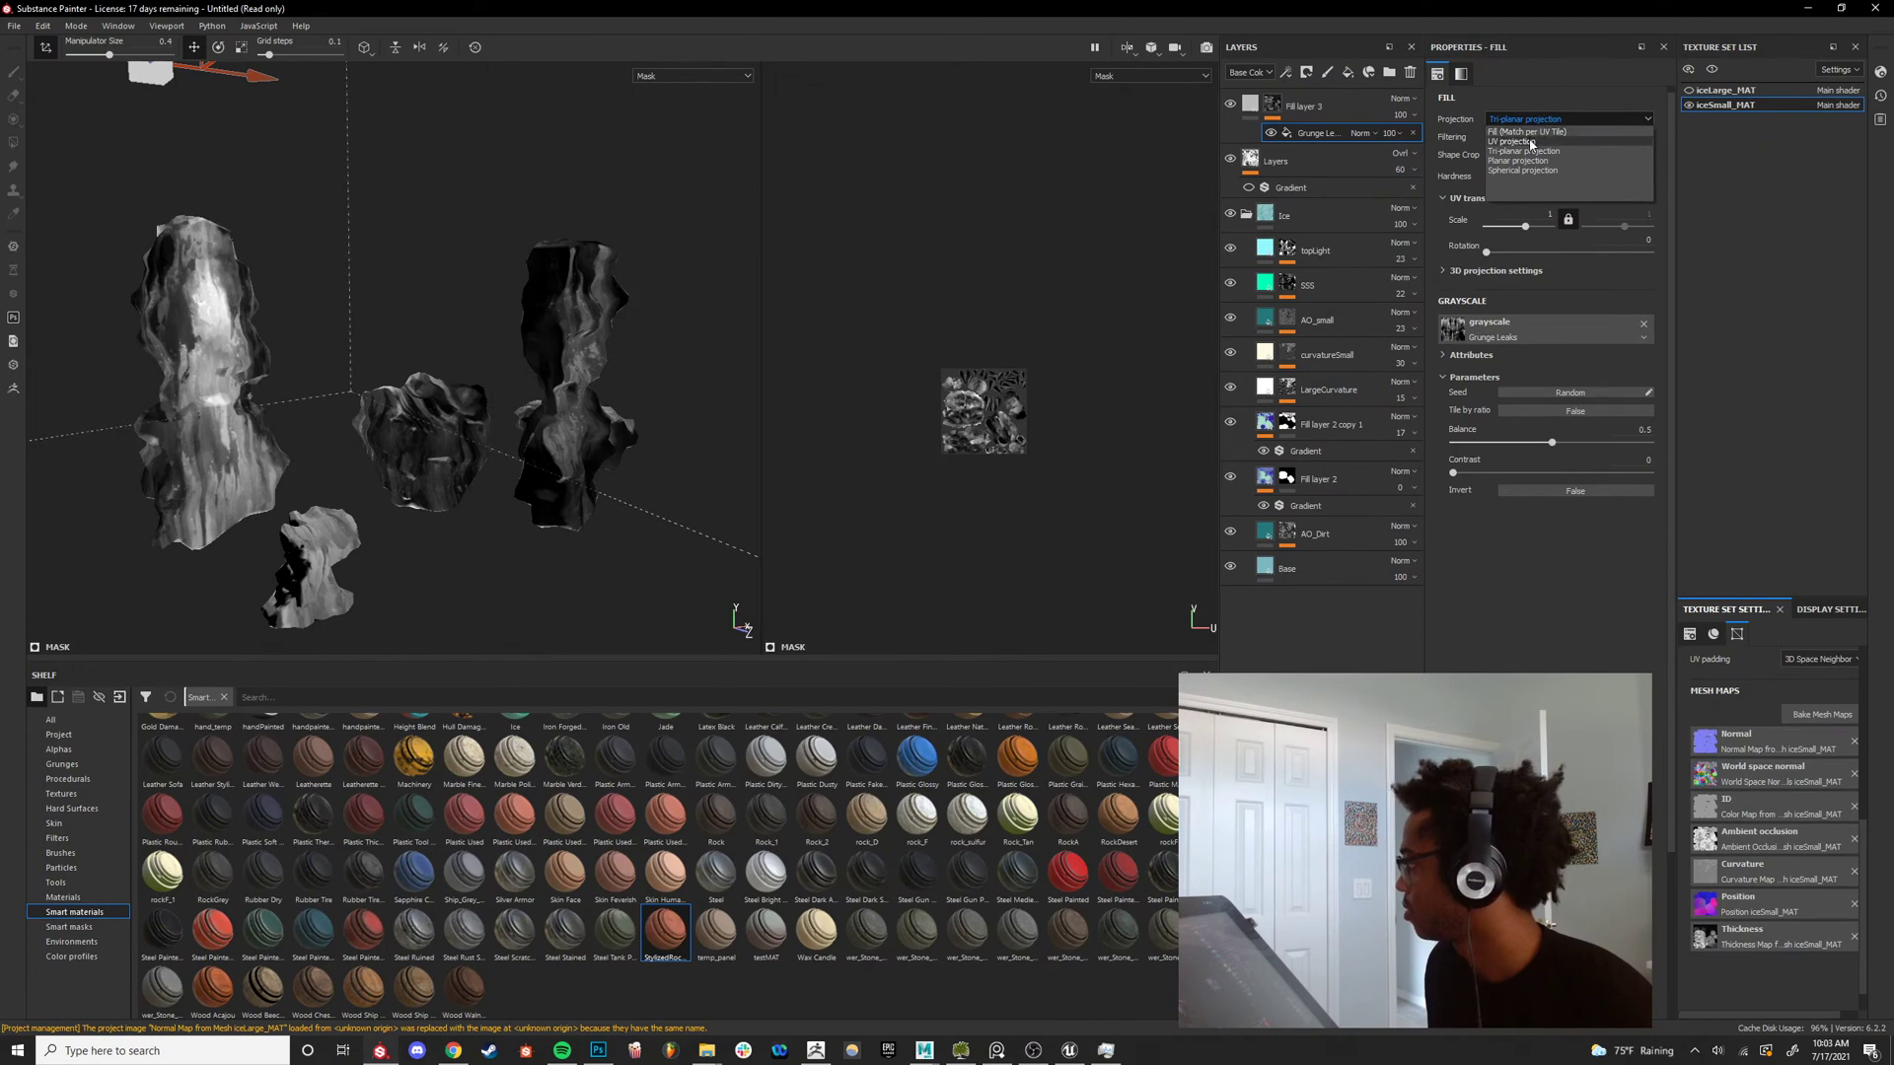
{"action": "left_click", "coordinate": [1531, 143]}
{"action": "left_click", "coordinate": [1531, 119]}
{"action": "left_click", "coordinate": [1520, 161]}
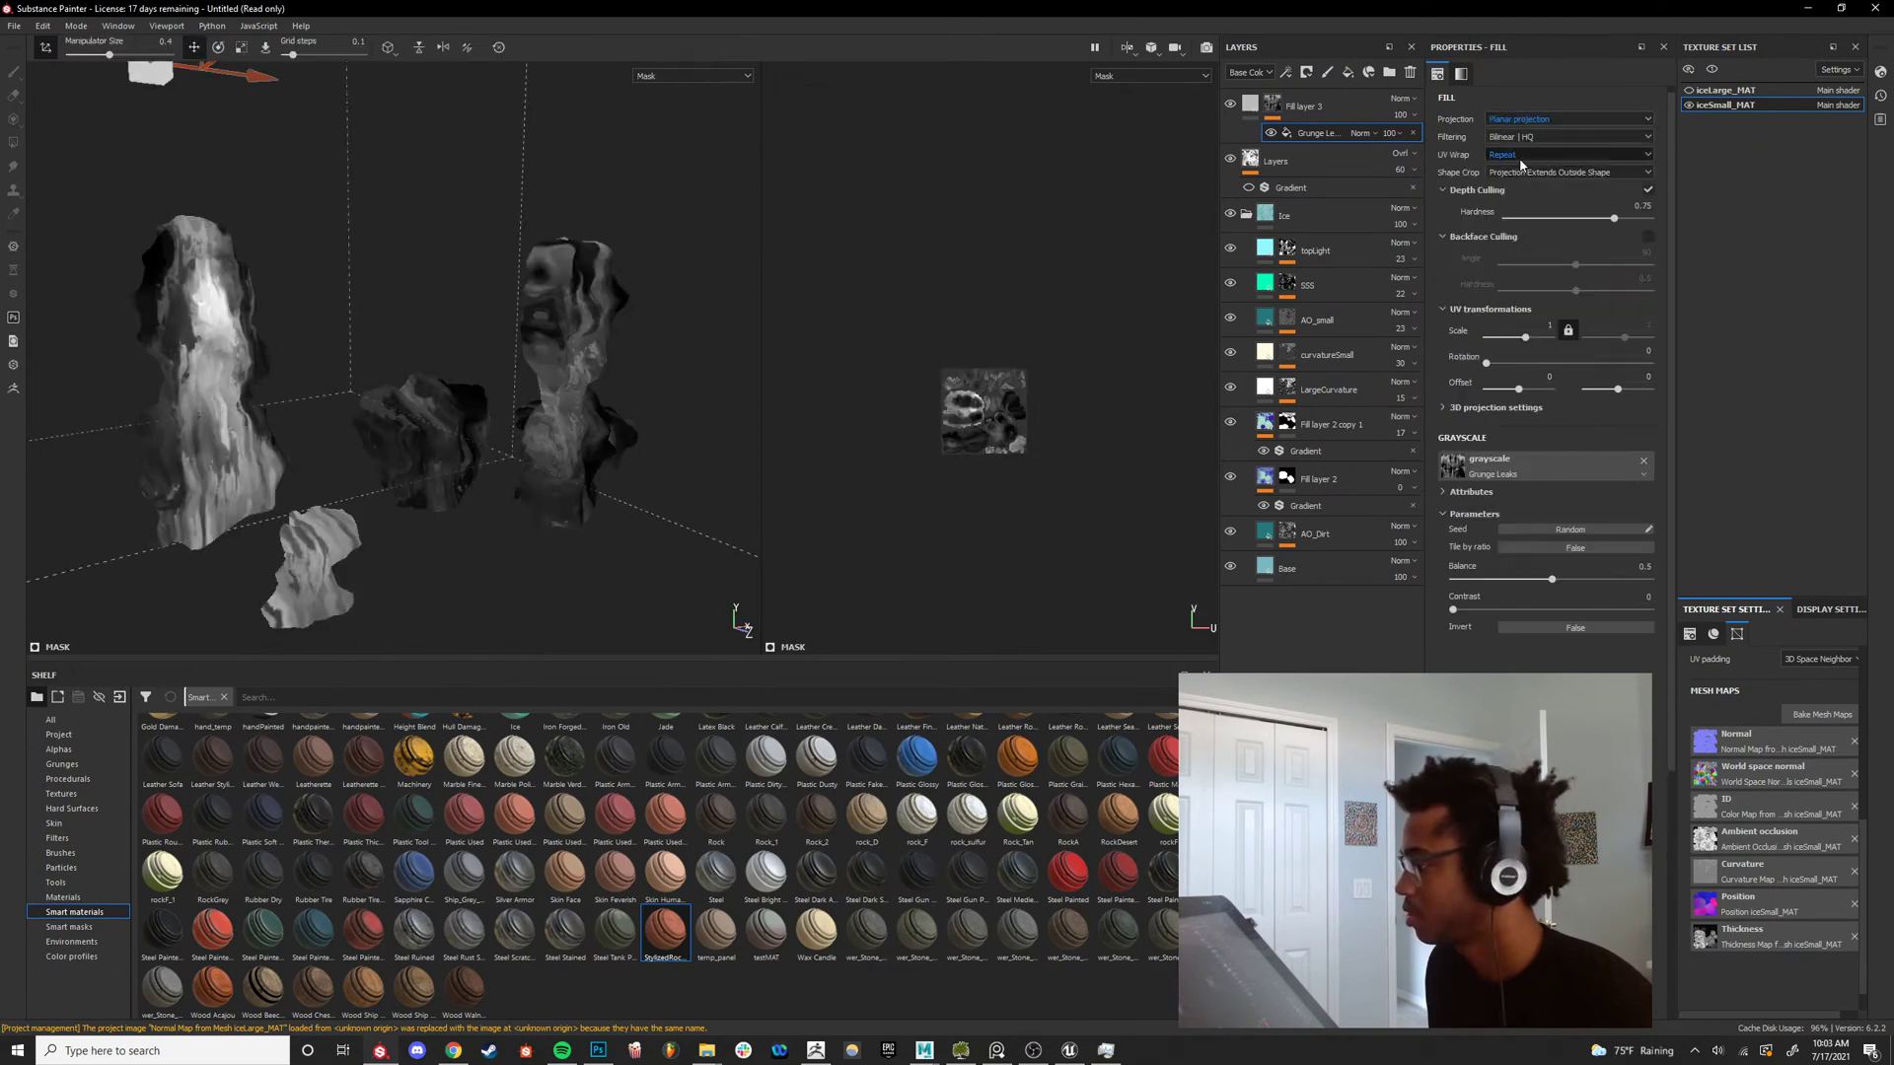
Rotate the planar Grunge Leaks projection to 90 degrees and examine the streaks on the ice columns.
{"action": "scroll", "coordinate": [549, 348], "scroll_direction": "down", "scroll_amount": 5}
{"action": "left_click_drag", "start_coordinate": [550, 348], "coordinate": [469, 325], "text": "alt"}
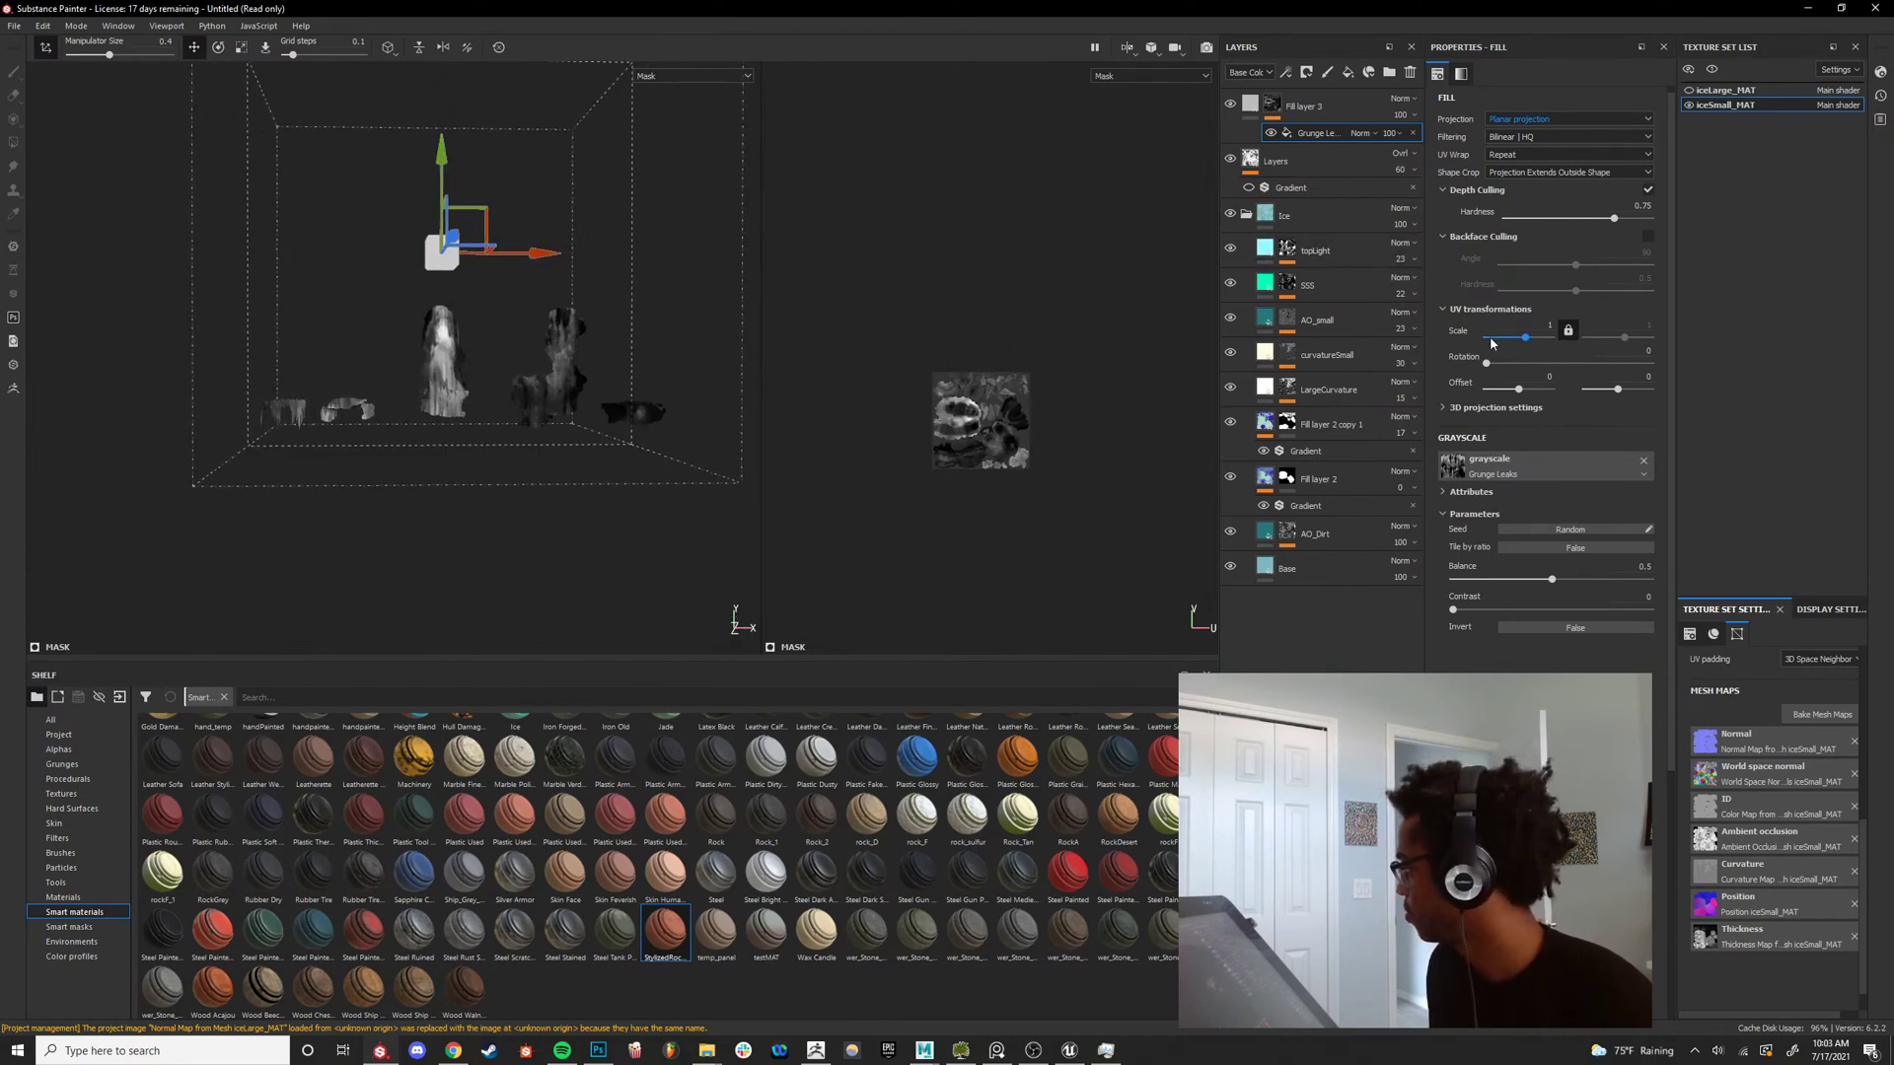
{"action": "left_click_drag", "start_coordinate": [1486, 363], "coordinate": [1528, 366]}
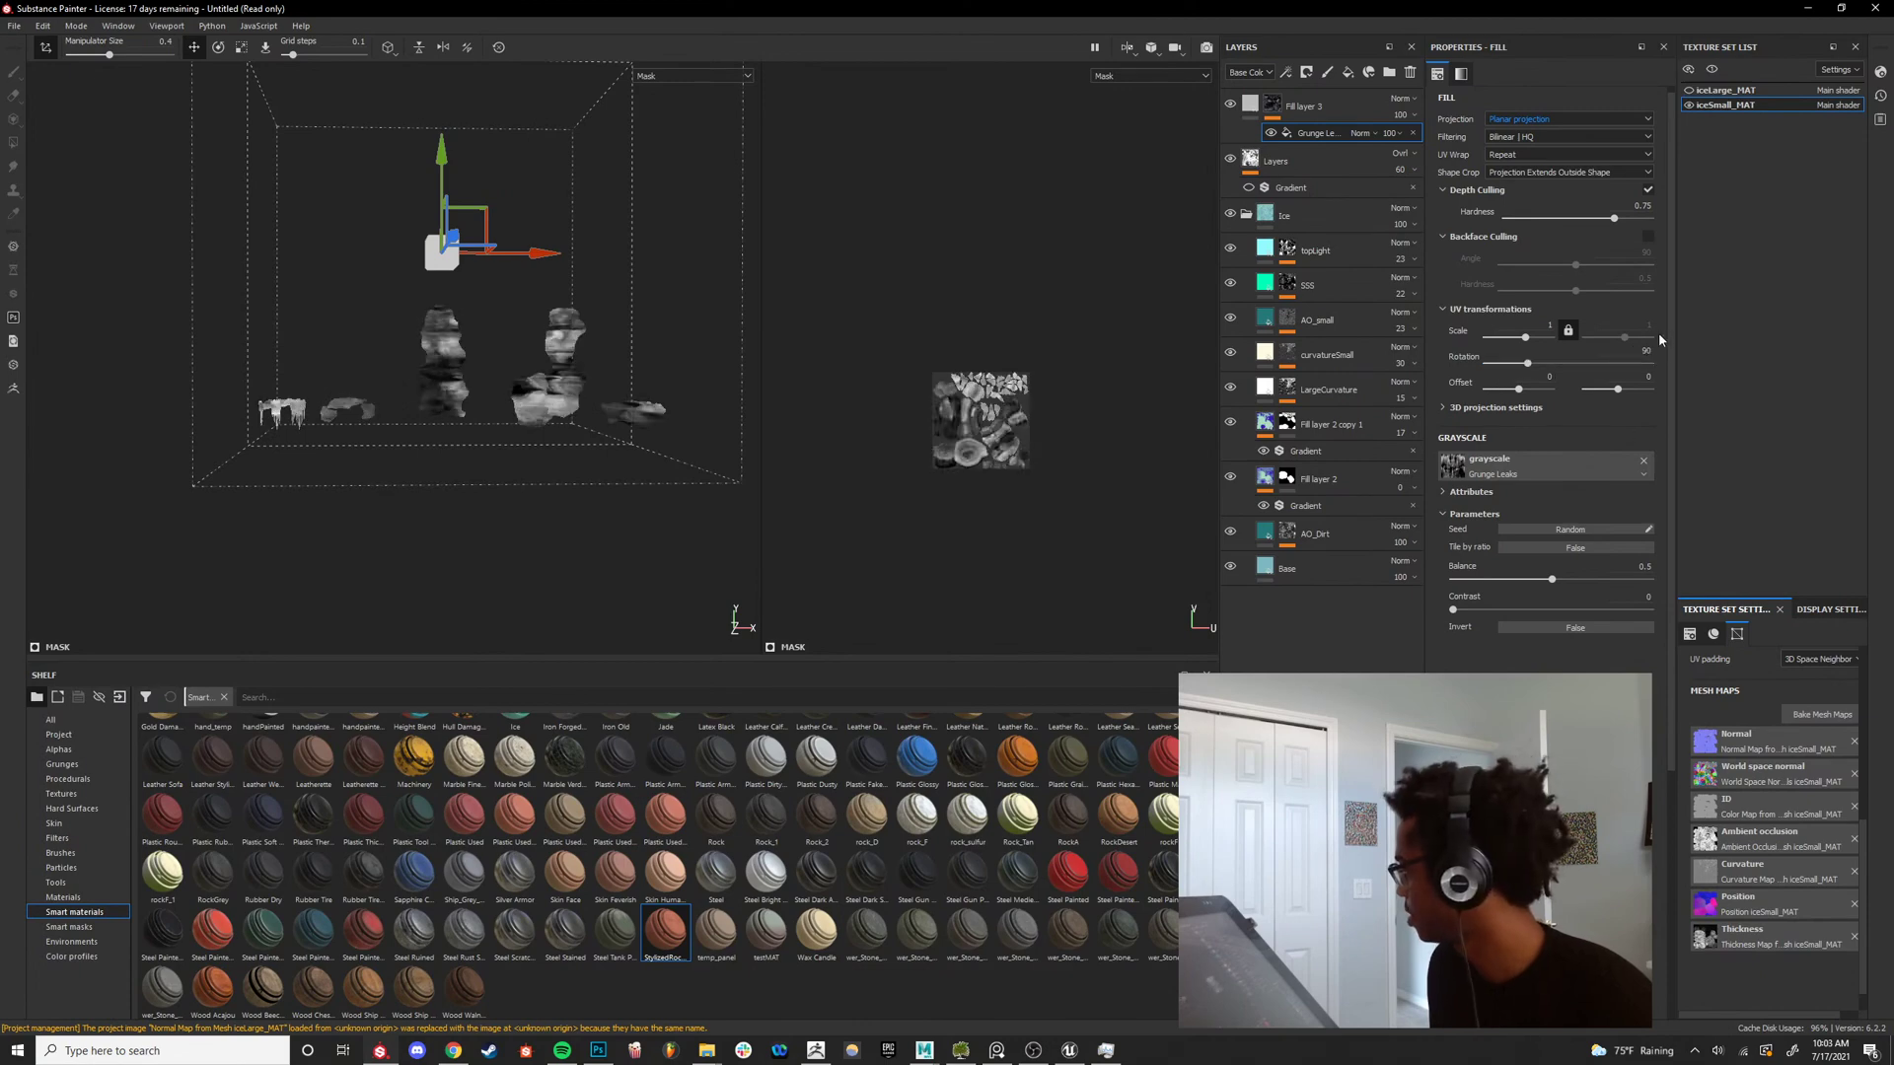
{"action": "scroll", "coordinate": [511, 309], "scroll_direction": "up", "scroll_amount": 10}
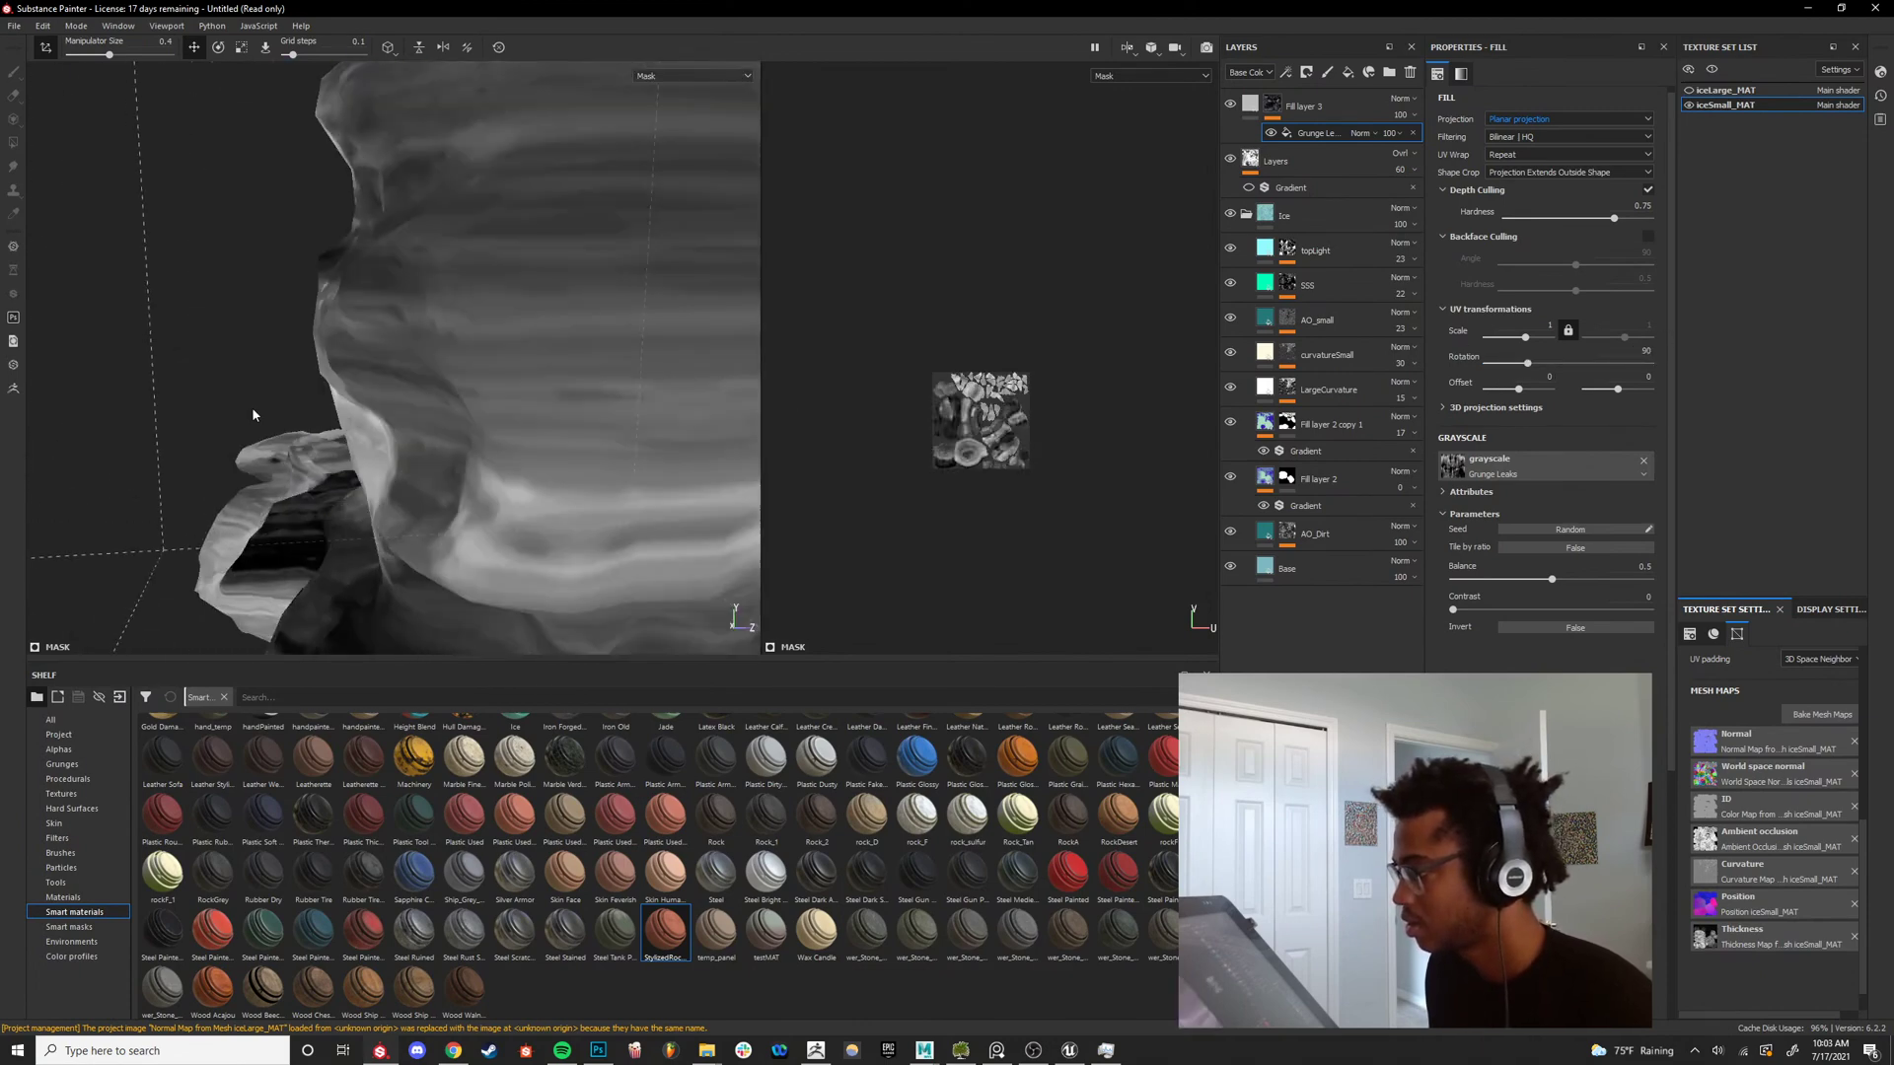
{"action": "scroll", "coordinate": [252, 414], "scroll_direction": "down", "scroll_amount": 10}
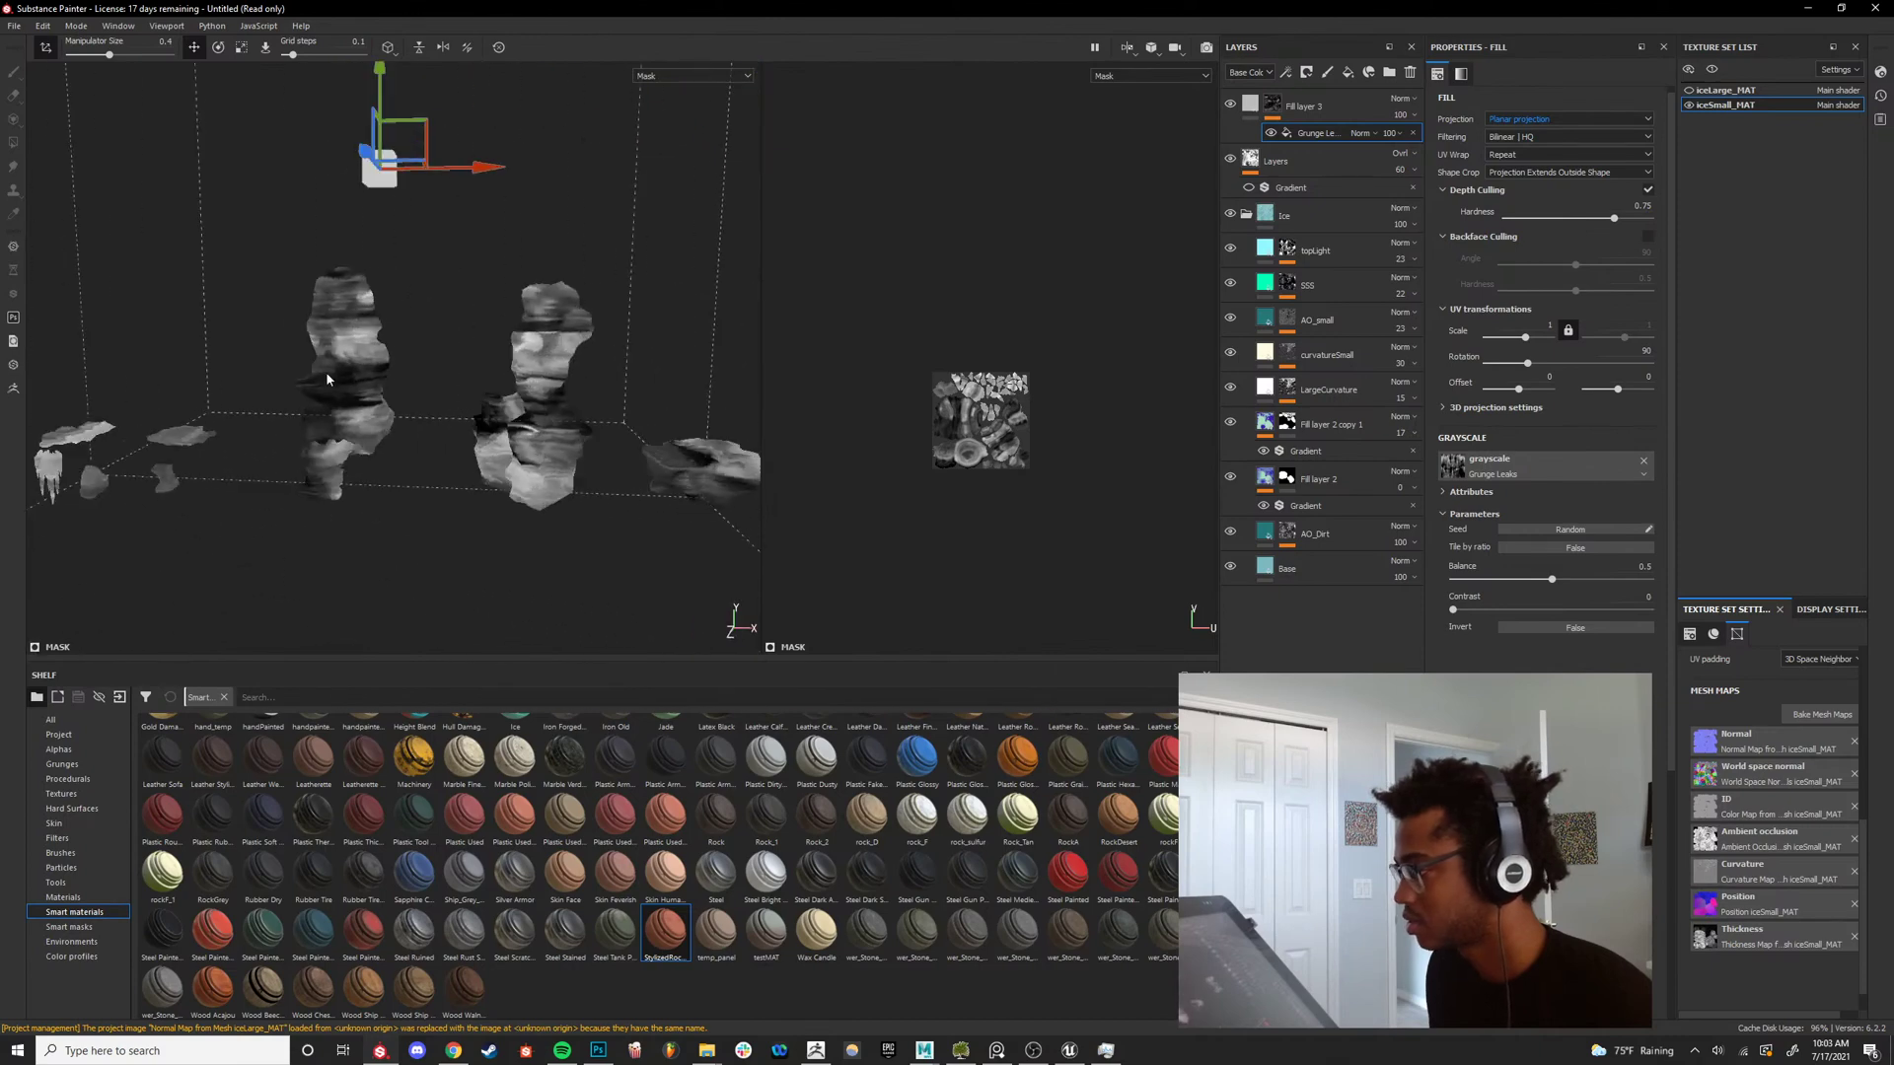
{"action": "scroll", "coordinate": [327, 379], "scroll_direction": "up", "scroll_amount": 10}
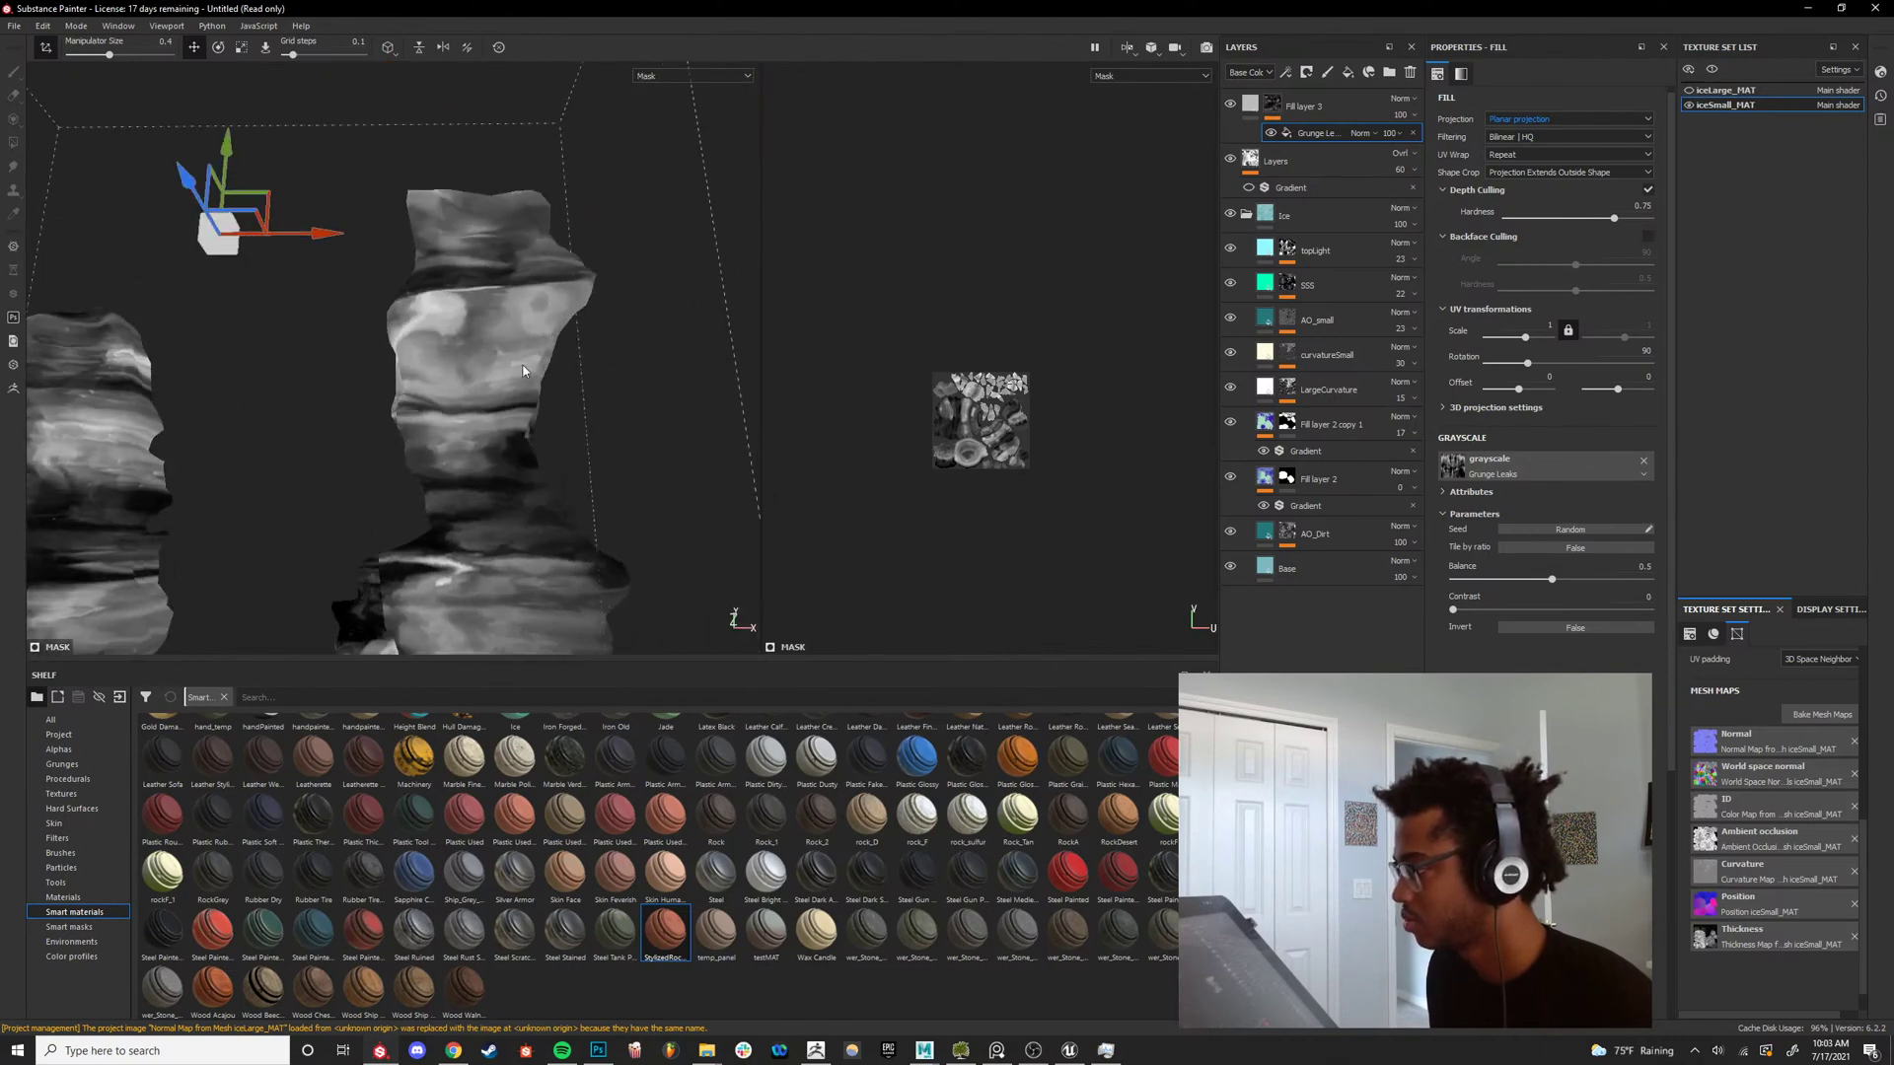
{"action": "left_click_drag", "start_coordinate": [503, 333], "coordinate": [507, 401], "text": "alt"}
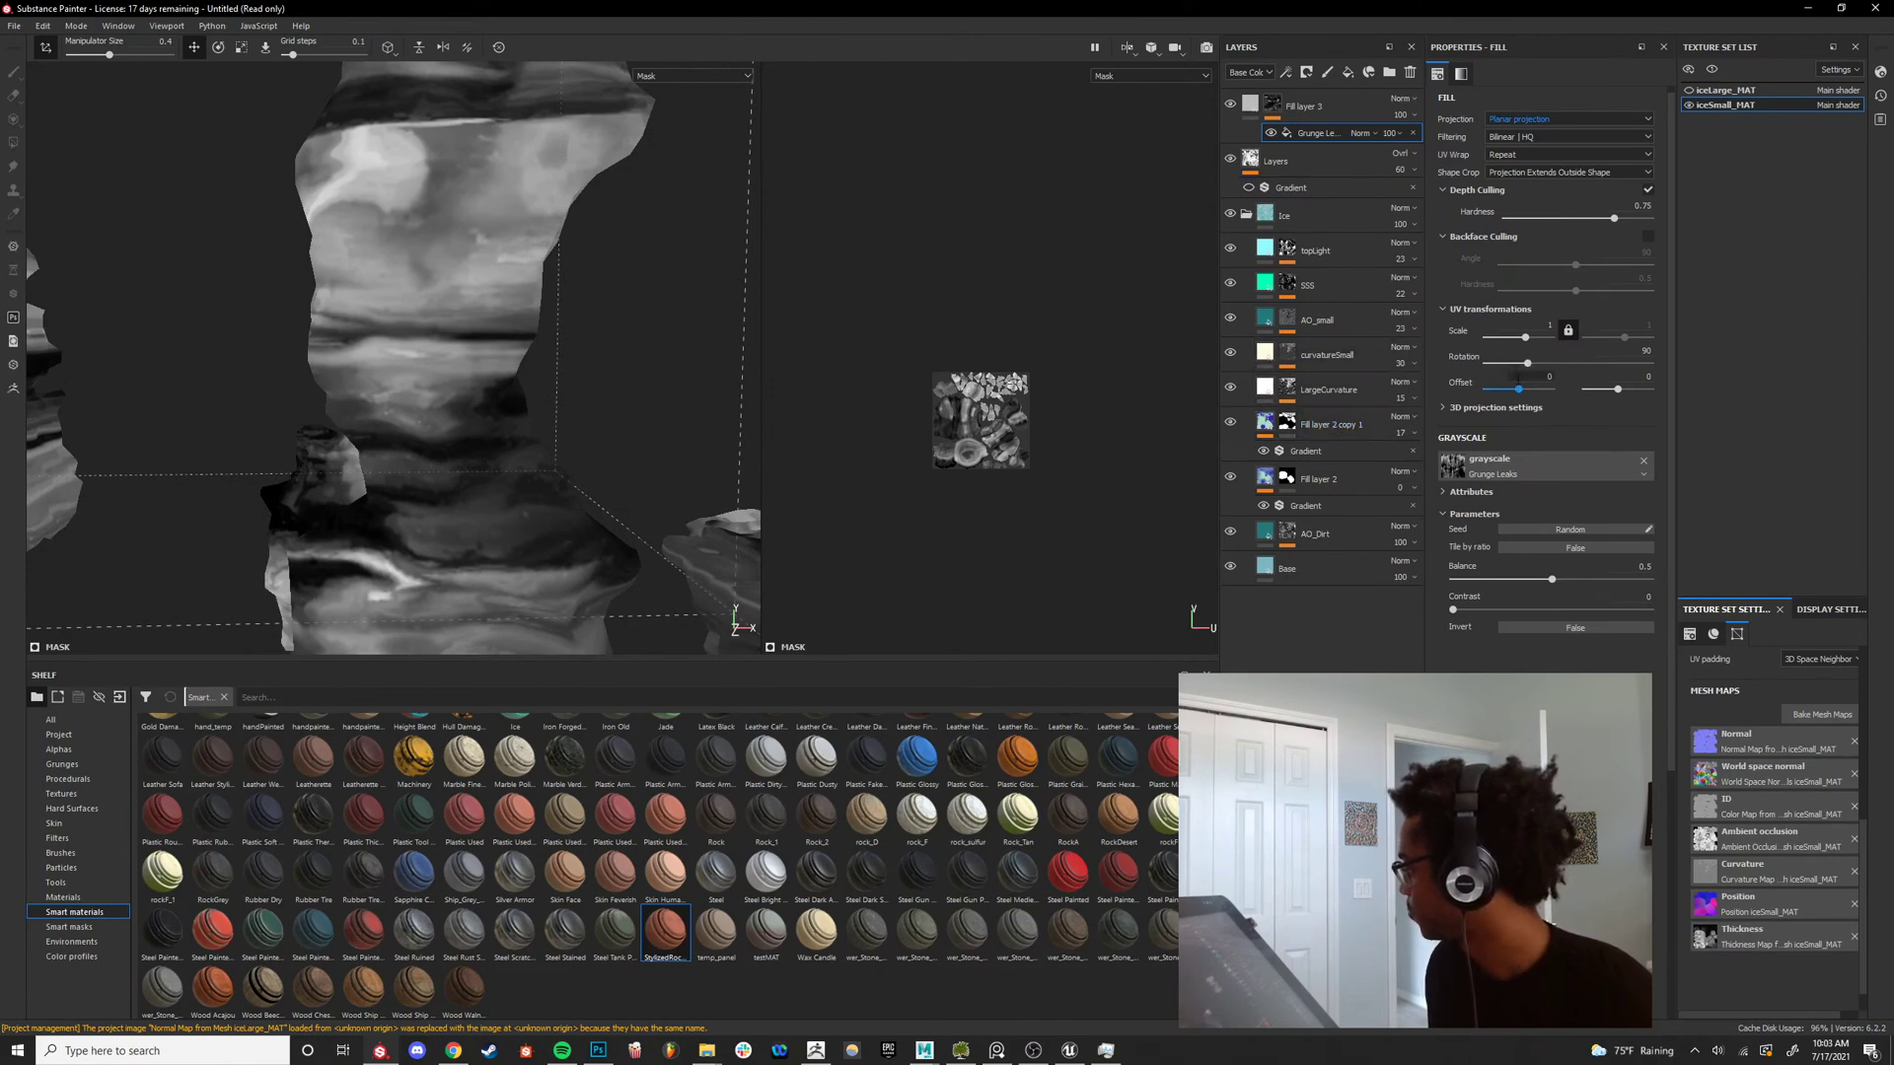
Unlink the Grunge Leaks scale axes and raise only the first one, compressing the planar projection into thin horizontal streaks.
{"action": "left_click_drag", "start_coordinate": [1612, 346], "coordinate": [1533, 341]}
{"action": "left_click", "coordinate": [1568, 332]}
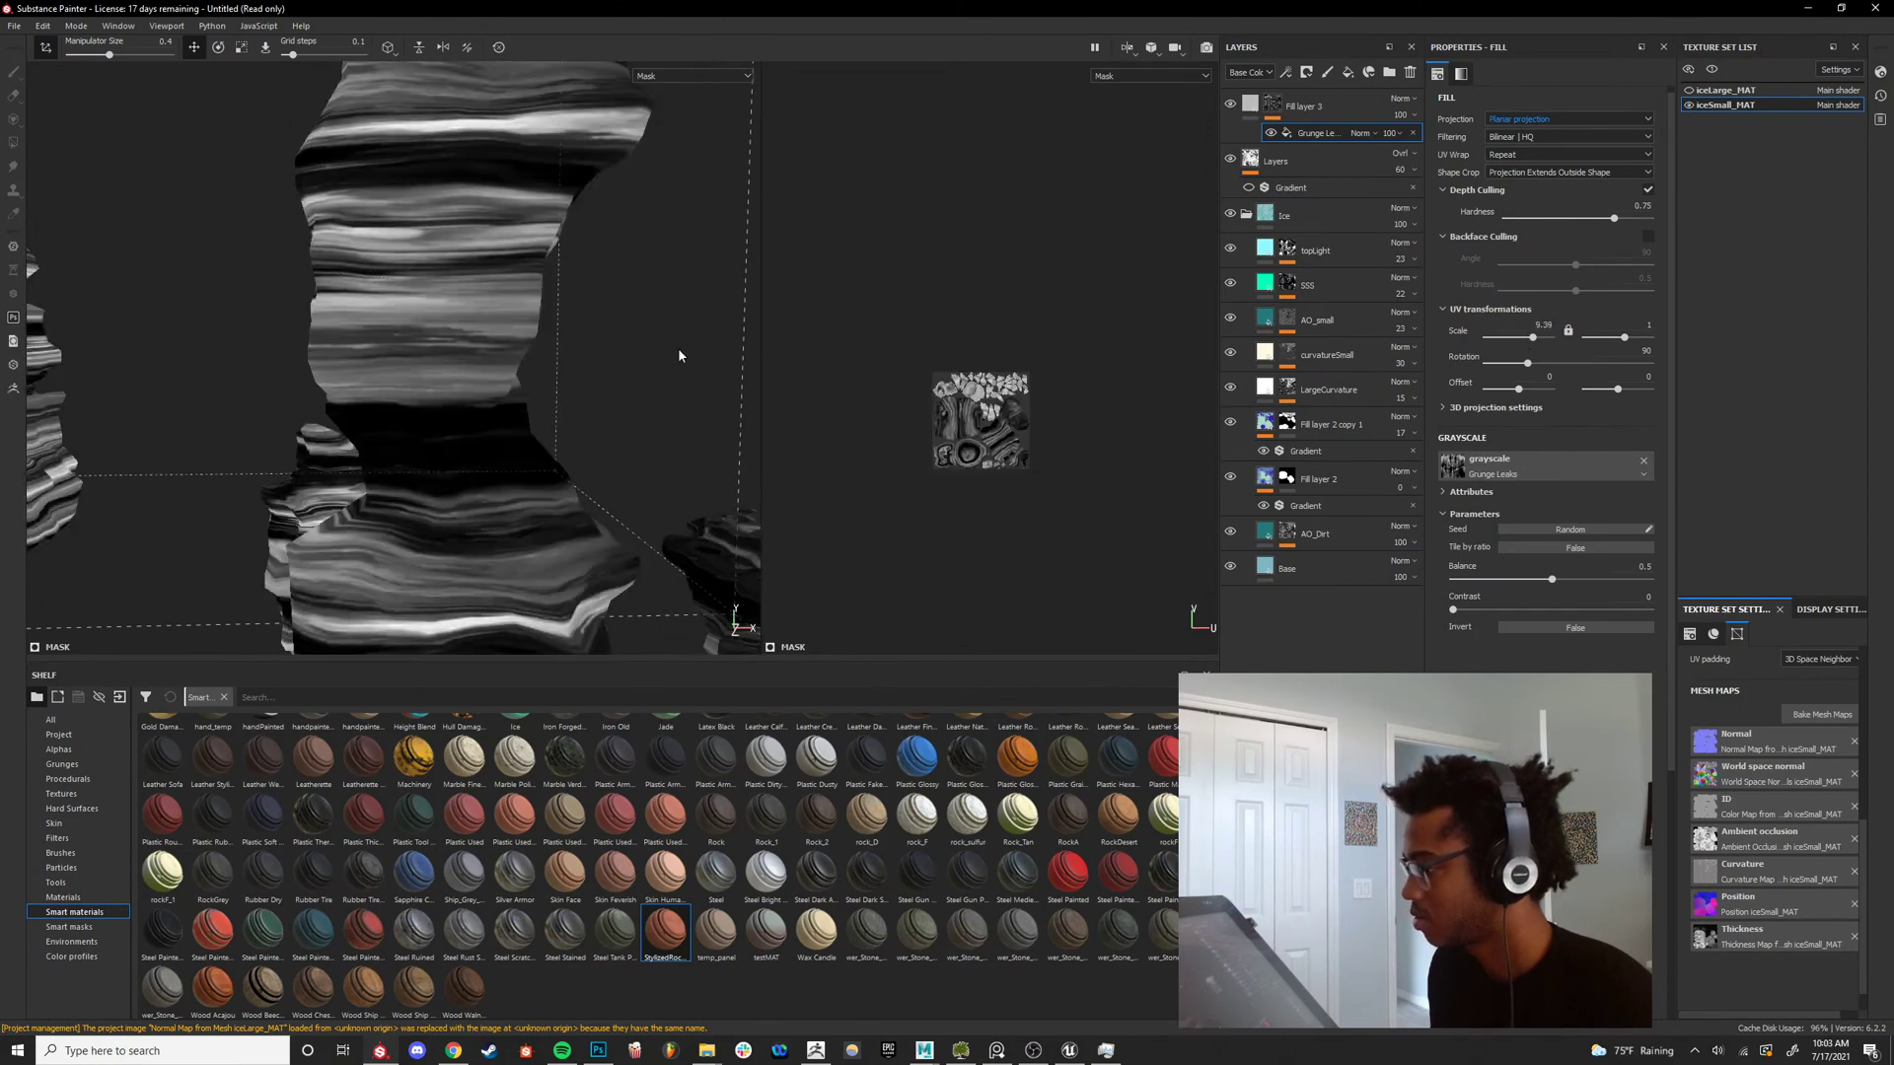
{"action": "right_click_drag", "start_coordinate": [681, 355], "coordinate": [503, 400], "text": "alt"}
{"action": "left_click_drag", "start_coordinate": [503, 400], "coordinate": [554, 405], "text": "alt"}
{"action": "middle_click_drag", "start_coordinate": [690, 315], "coordinate": [394, 331], "text": "alt"}
{"action": "right_click_drag", "start_coordinate": [395, 331], "coordinate": [496, 340], "text": "alt"}
{"action": "middle_click_drag", "start_coordinate": [675, 353], "coordinate": [464, 358], "text": "alt"}
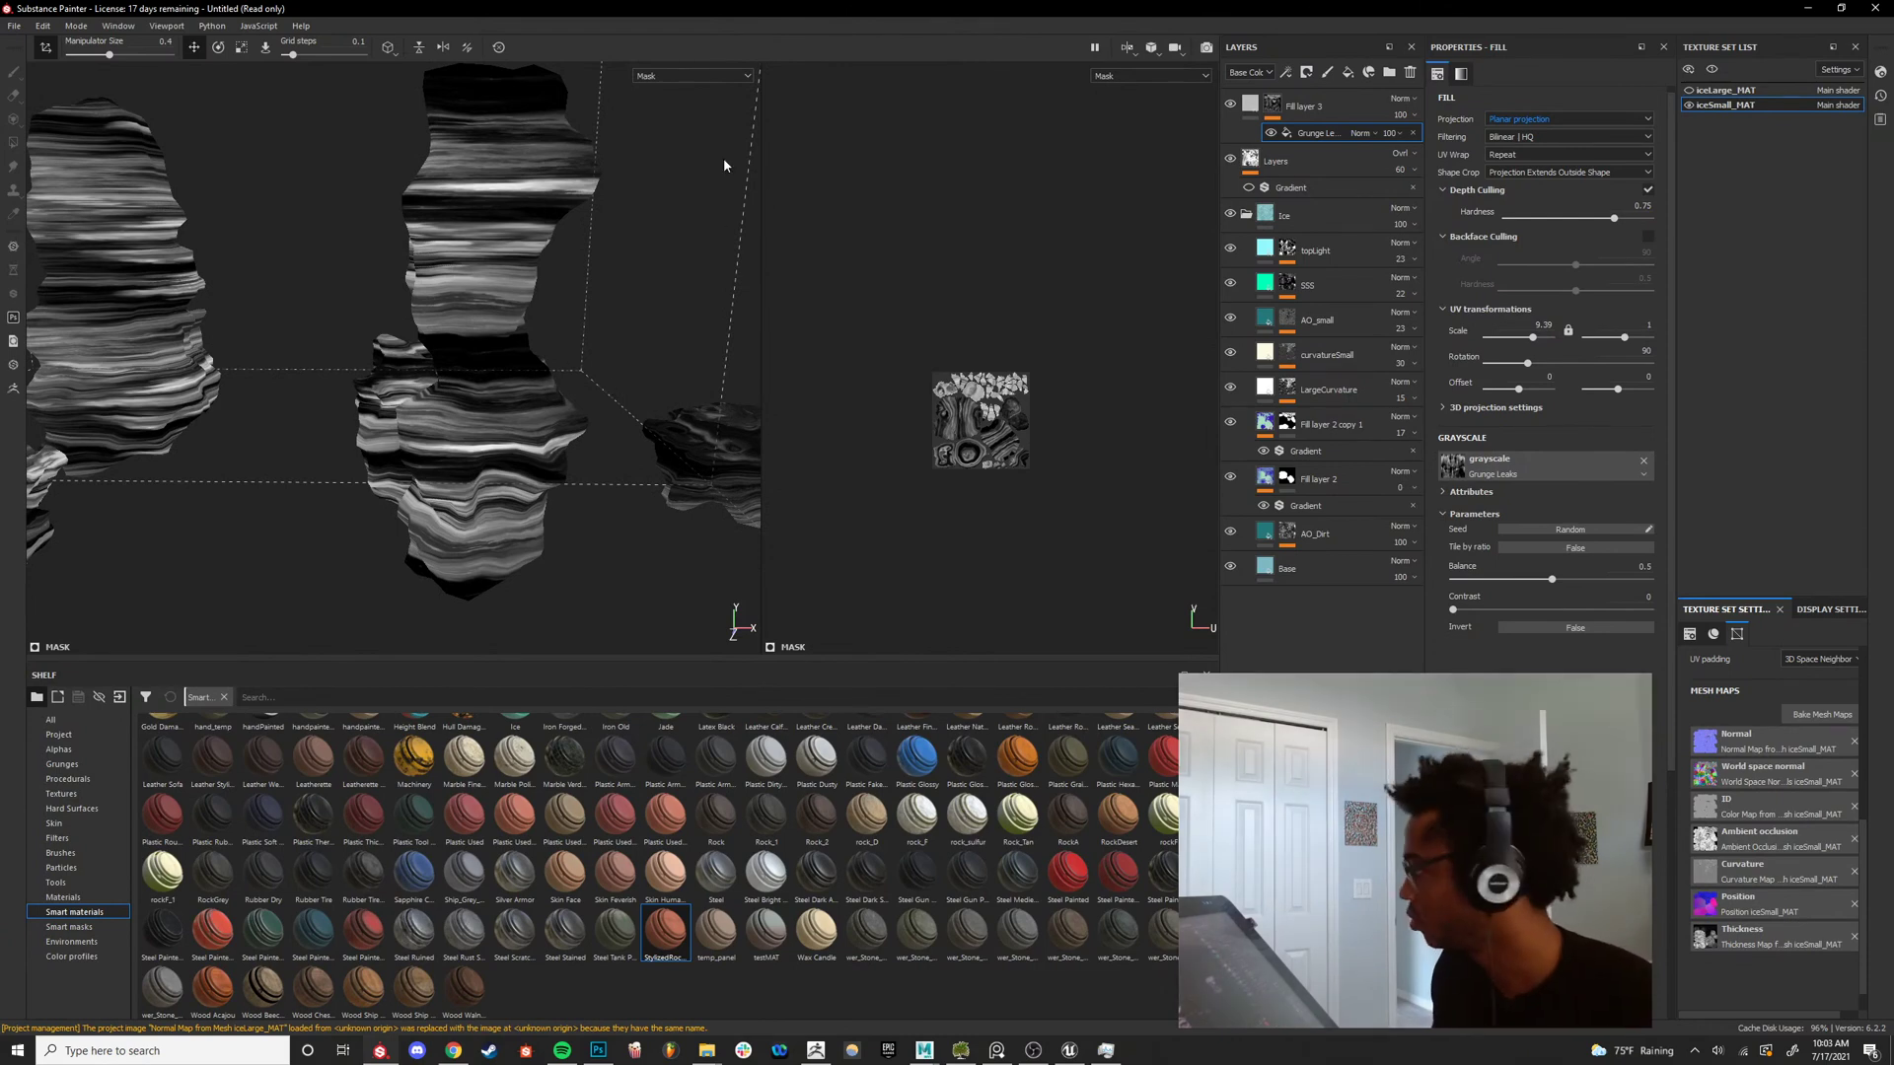
Try a muted red base color on Fill layer 3 to make the streaks stand out on the ice.
{"action": "left_click", "coordinate": [1231, 112]}
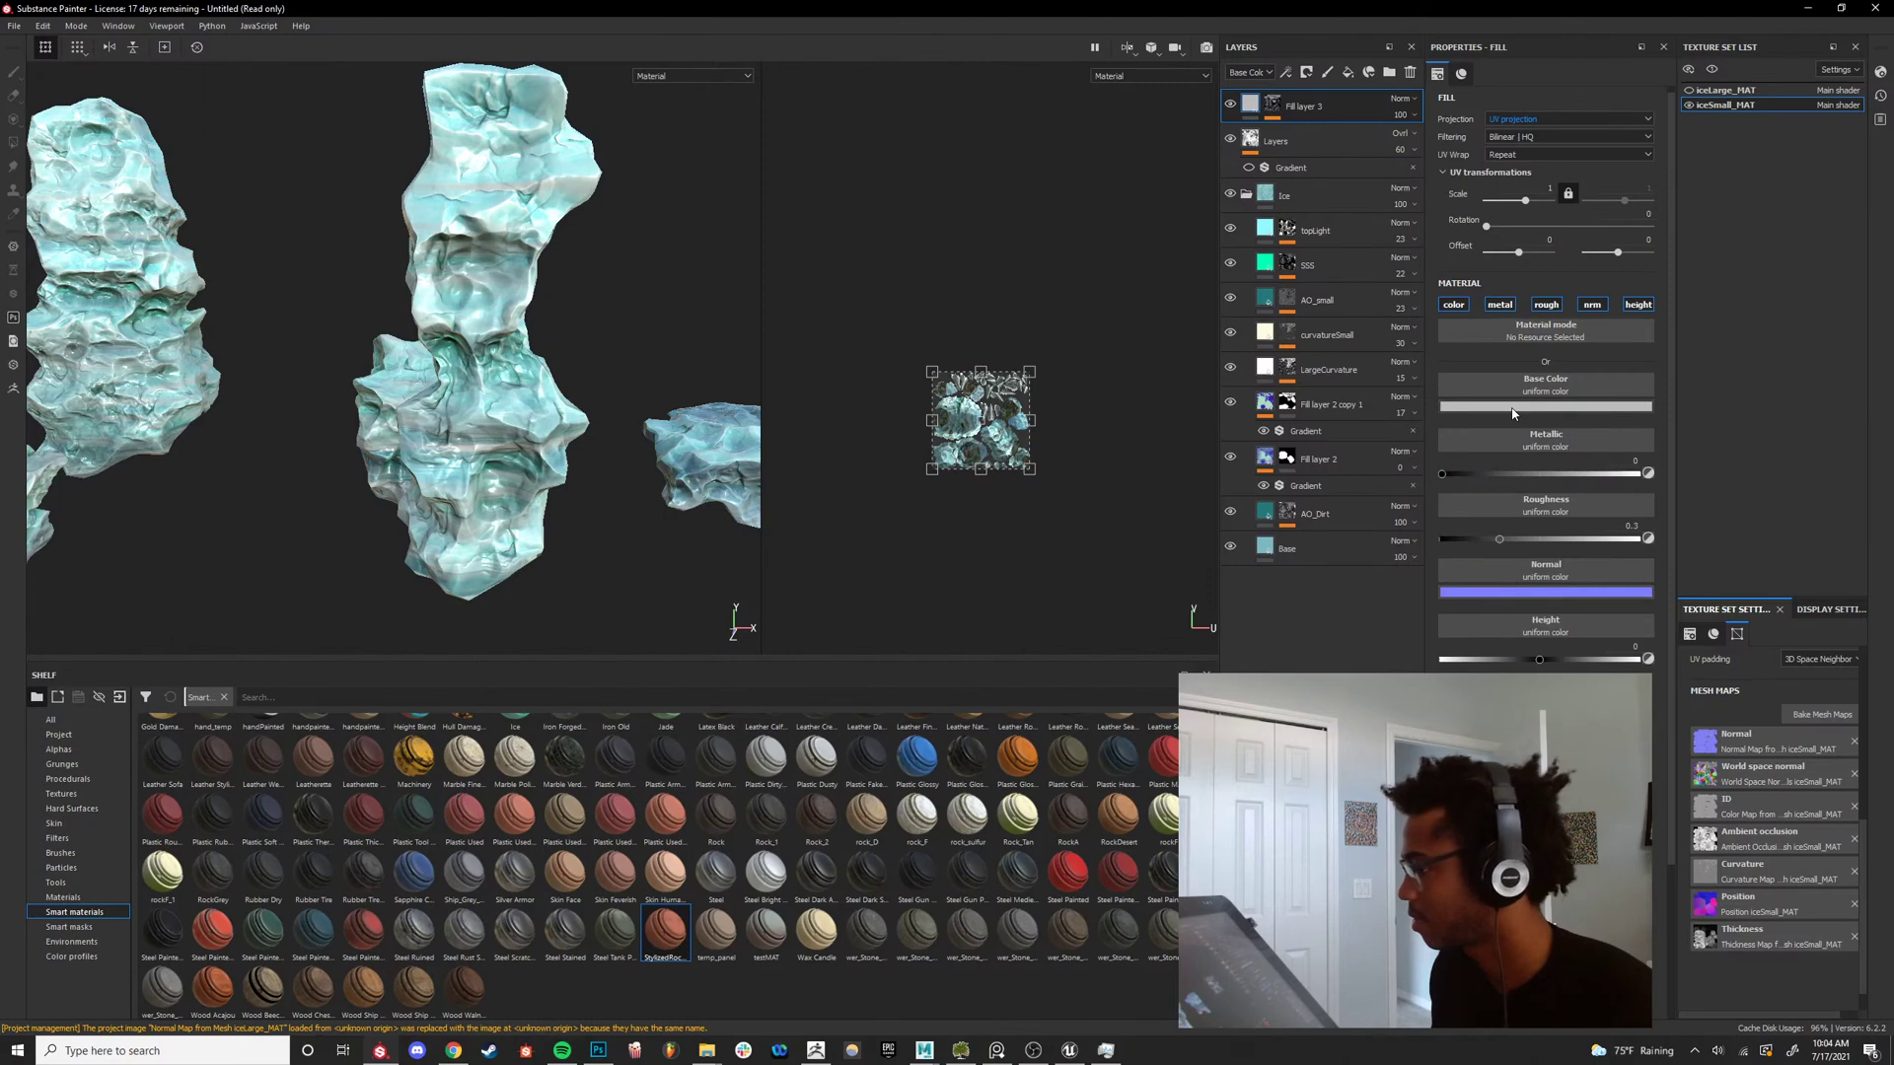
{"action": "left_click", "coordinate": [1512, 411]}
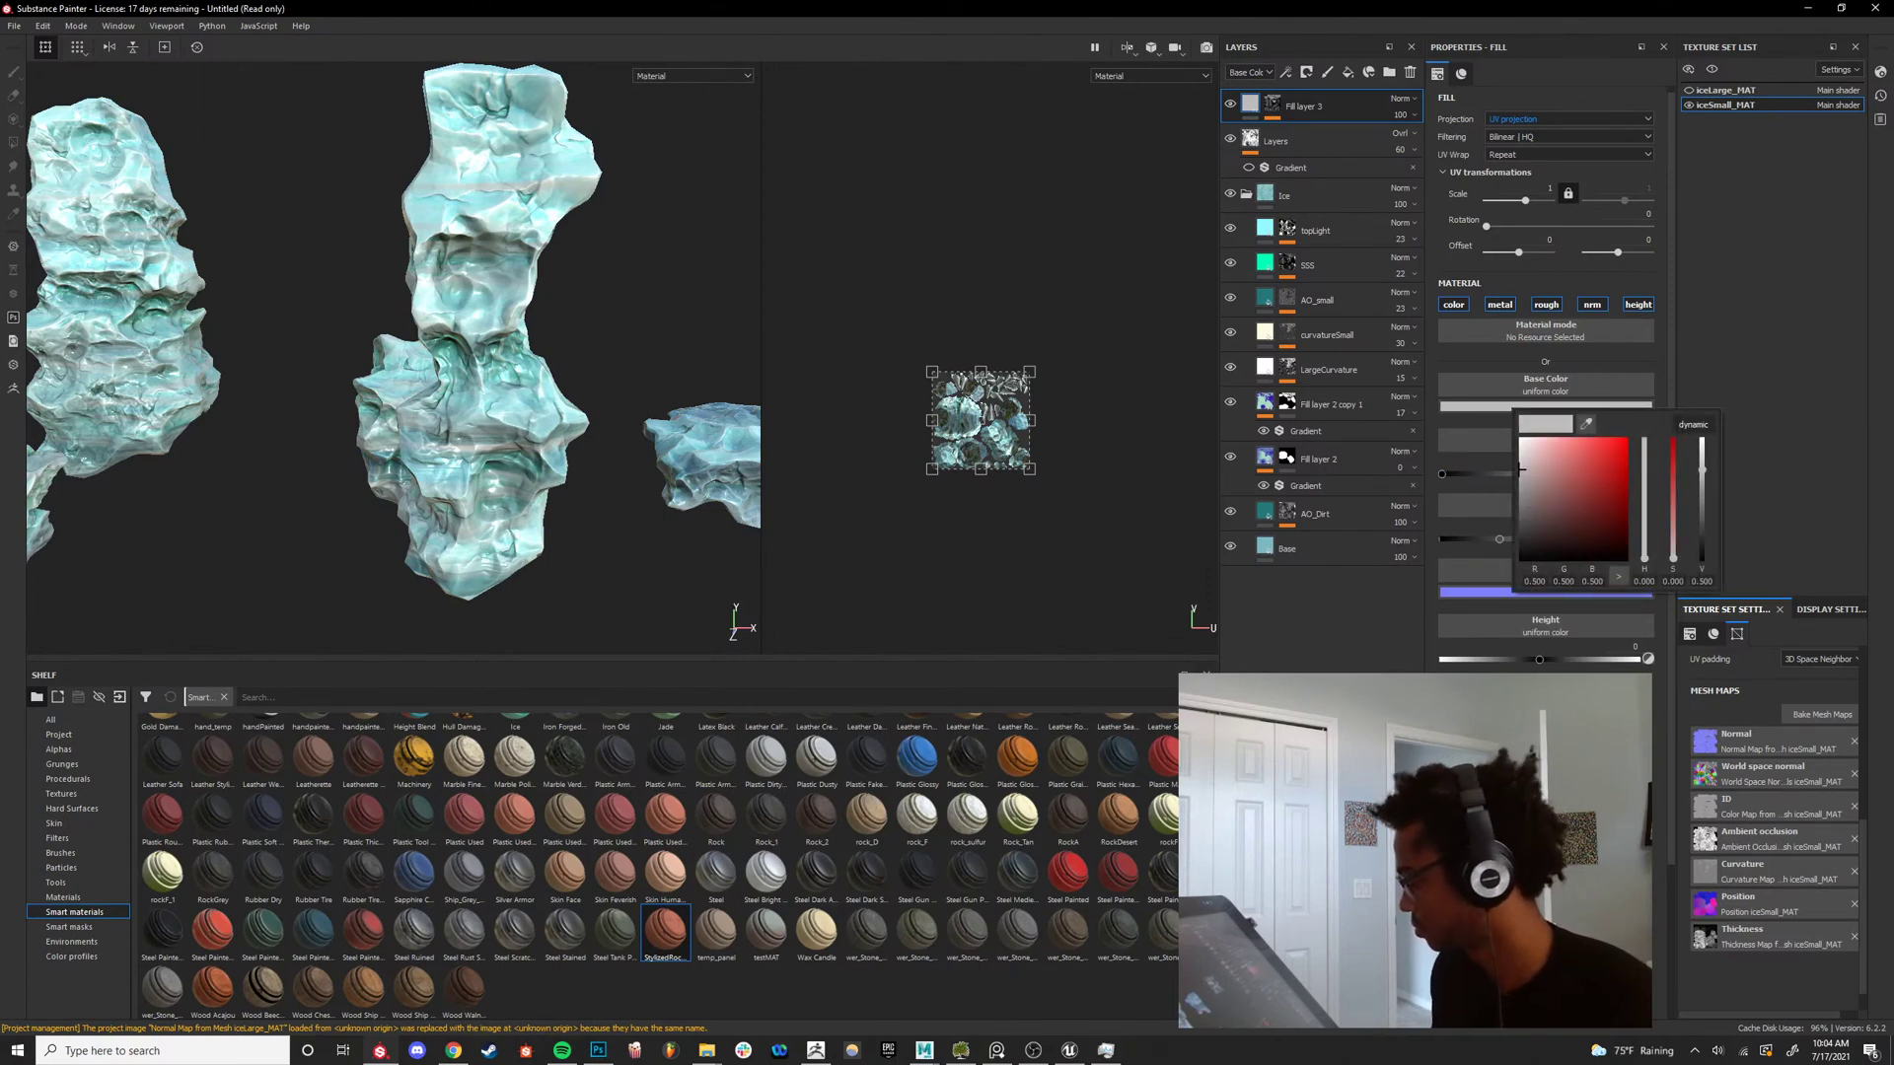
{"action": "left_click", "coordinate": [1512, 406]}
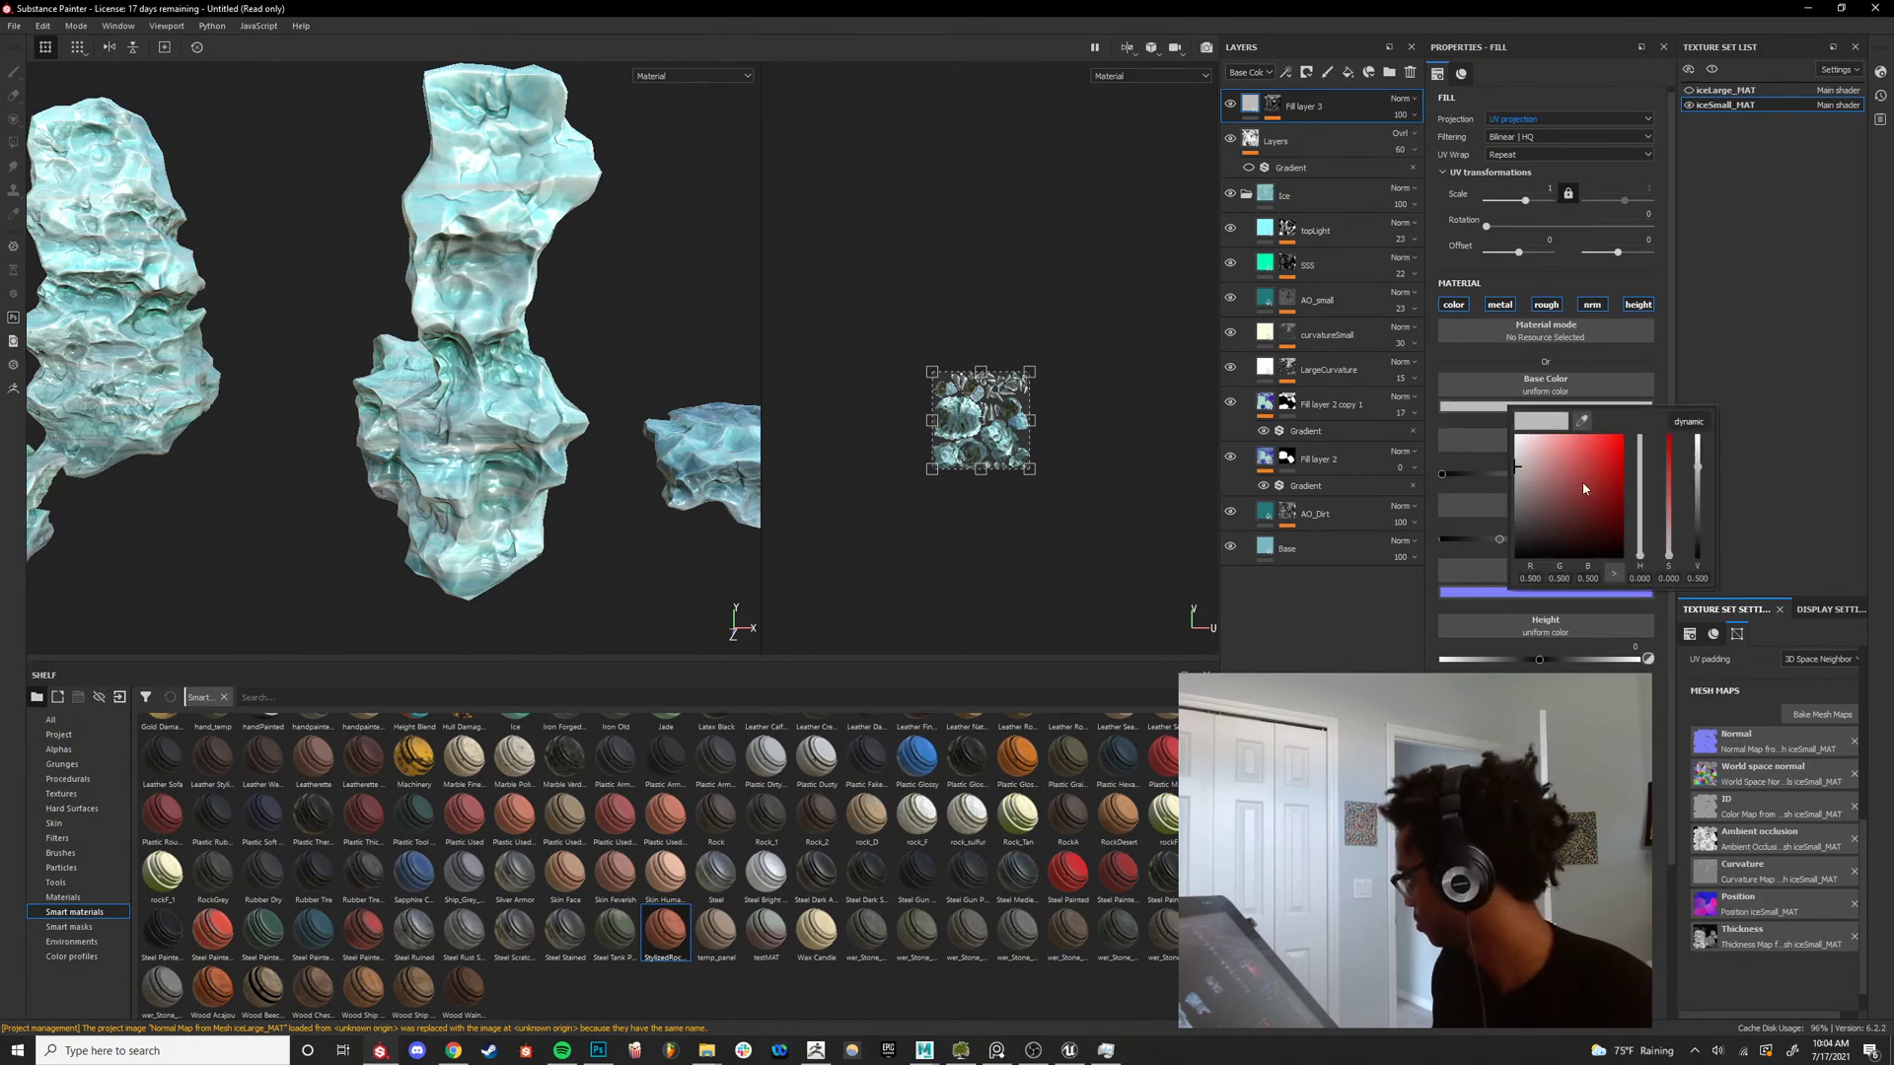
{"action": "left_click", "coordinate": [1554, 459]}
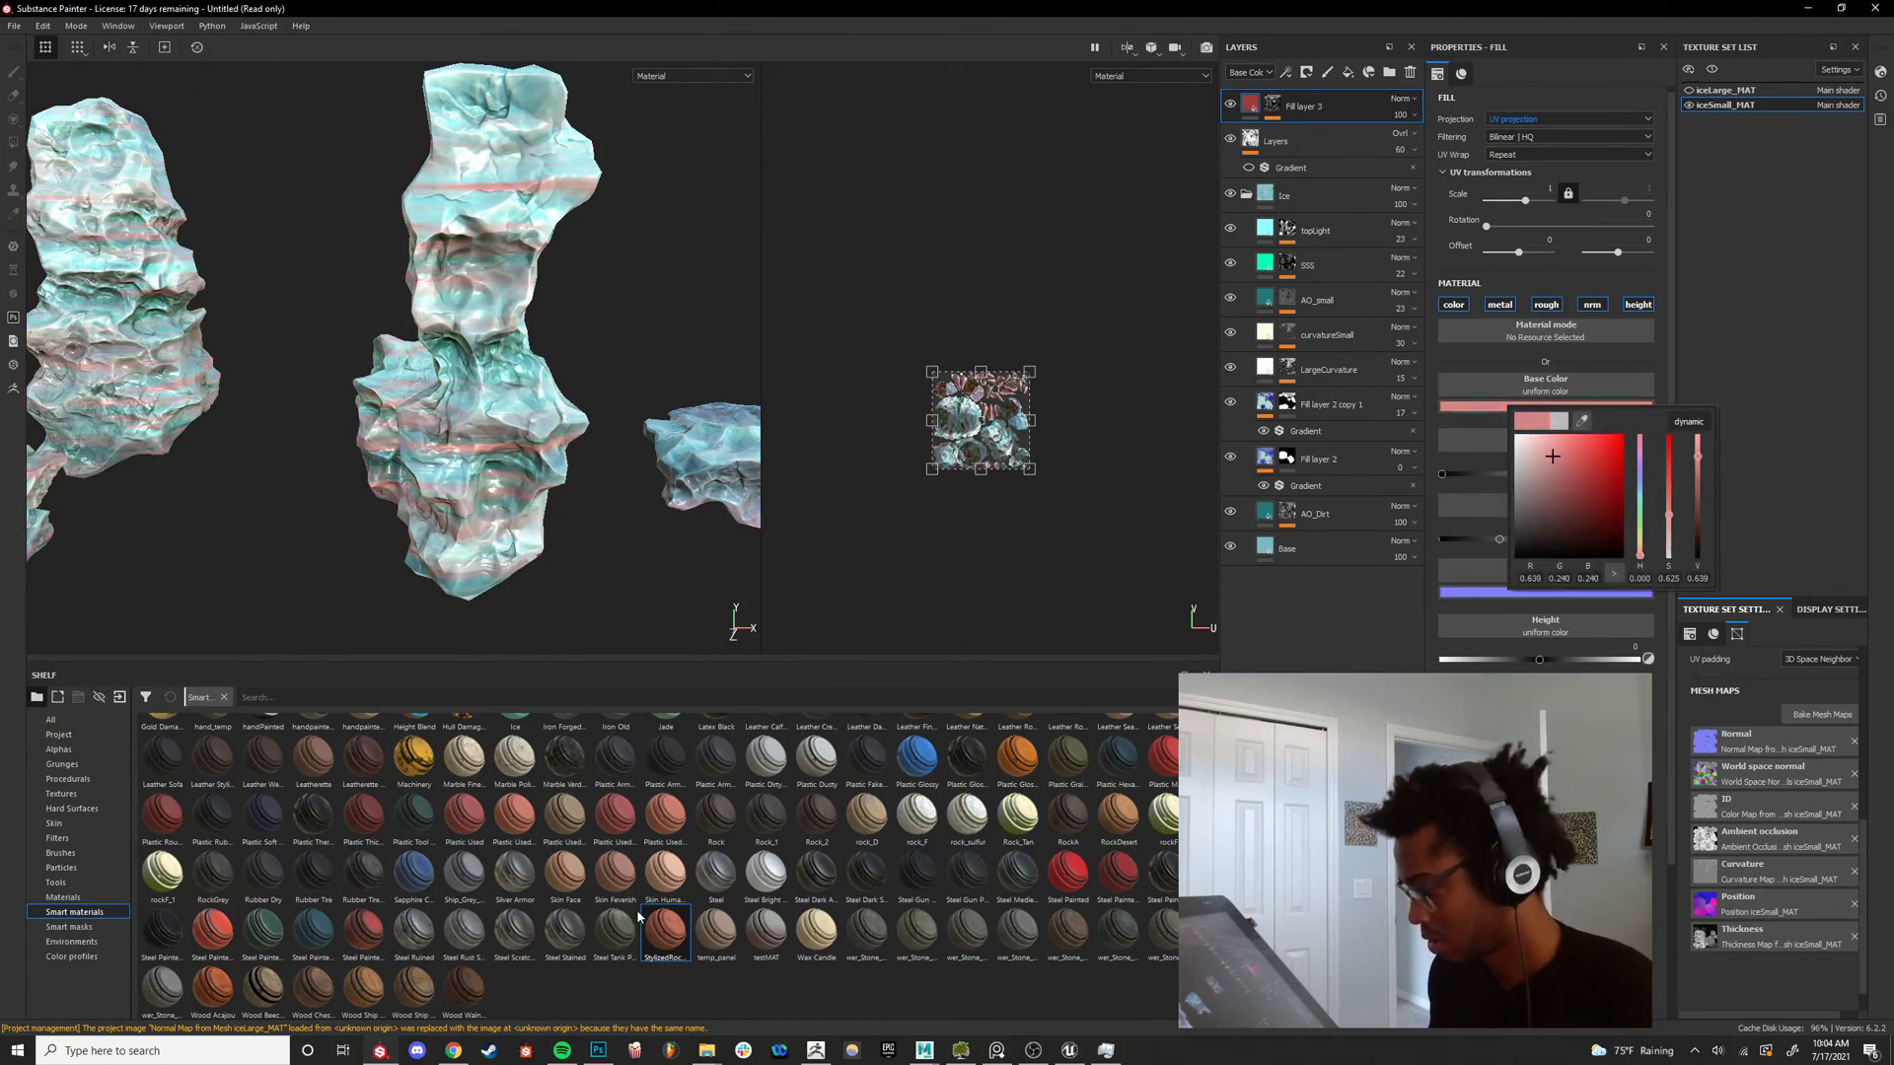
{"action": "left_click", "coordinate": [569, 1051]}
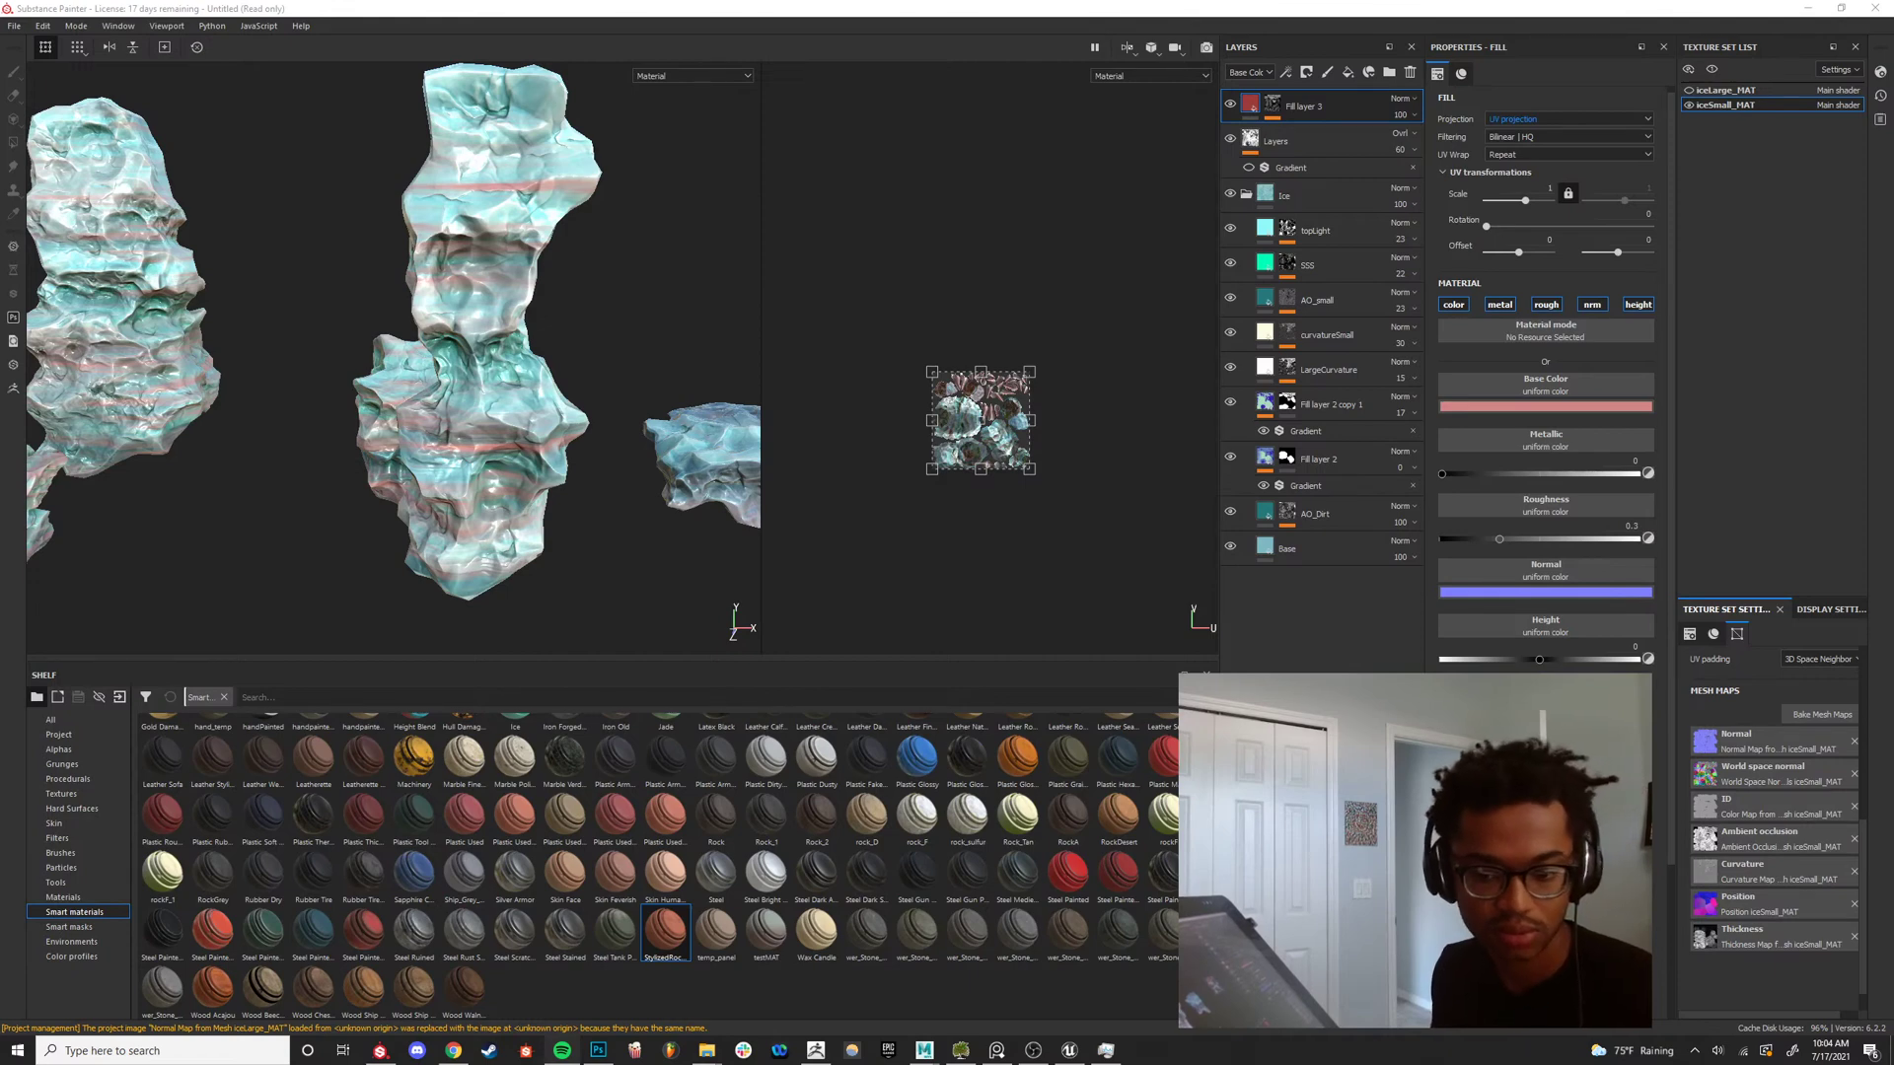
{"action": "key", "text": "alt+Tab"}
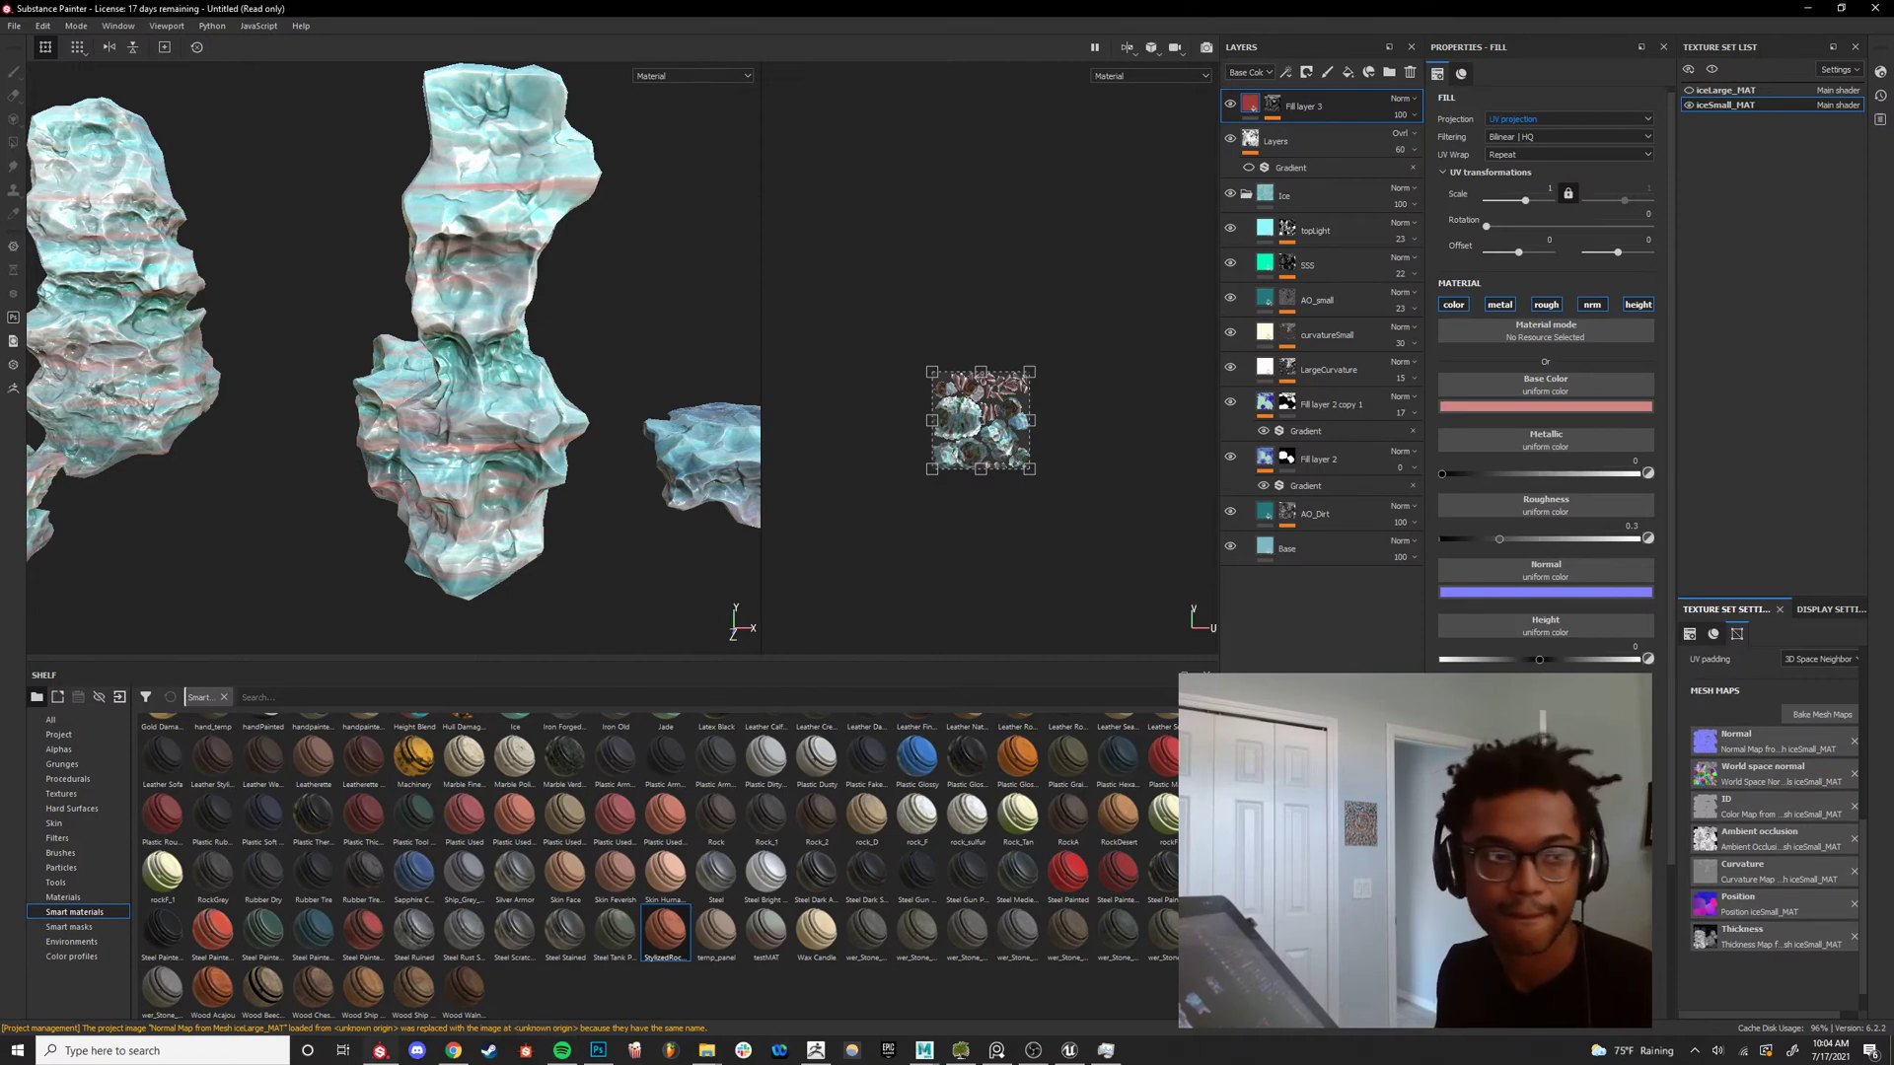
{"action": "key", "text": "alt+Tab"}
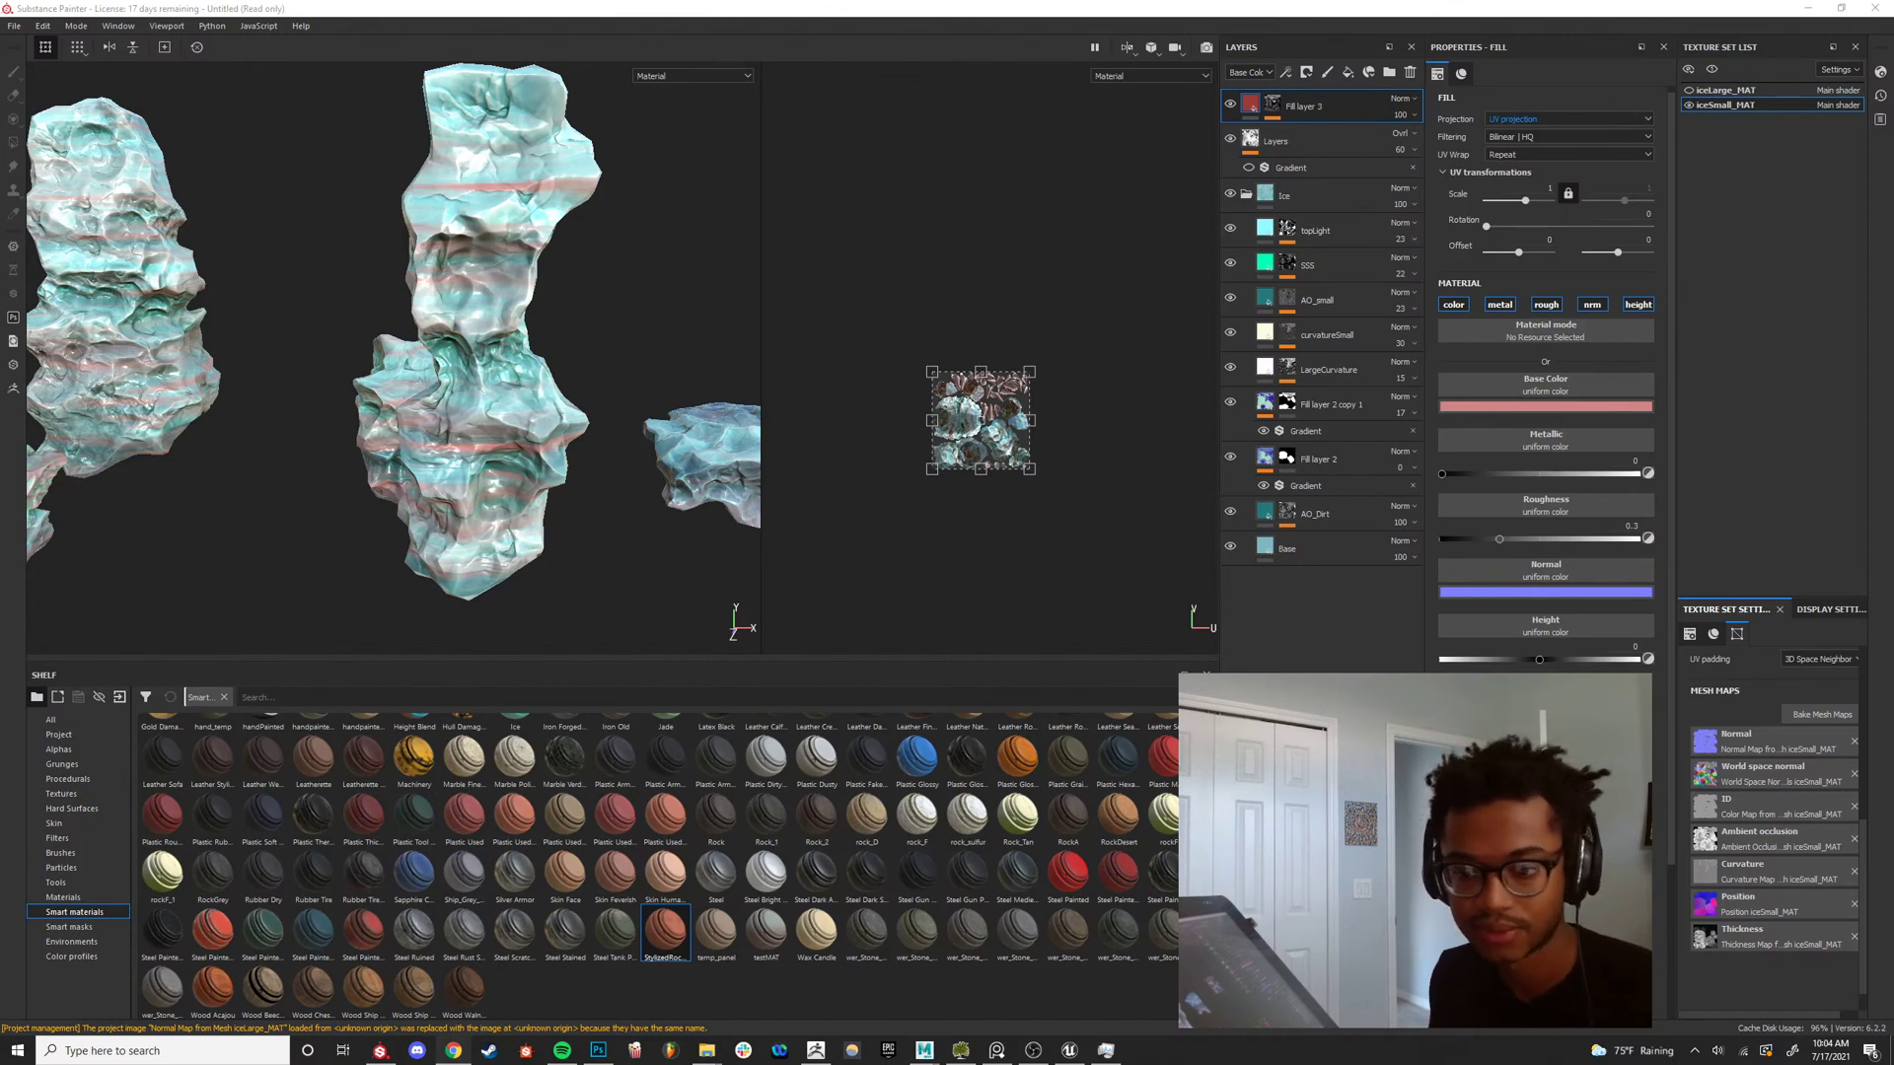
Try a near-black base color on Fill layer 3, switch the viewport to Base Color, and change the color to light grey.
{"action": "mouse_move", "coordinate": [508, 419]}
{"action": "left_mouse_down", "text": "alt"}
{"action": "mouse_move", "coordinate": [643, 431]}
{"action": "mouse_move", "coordinate": [488, 425]}
{"action": "left_mouse_up", "text": "alt"}
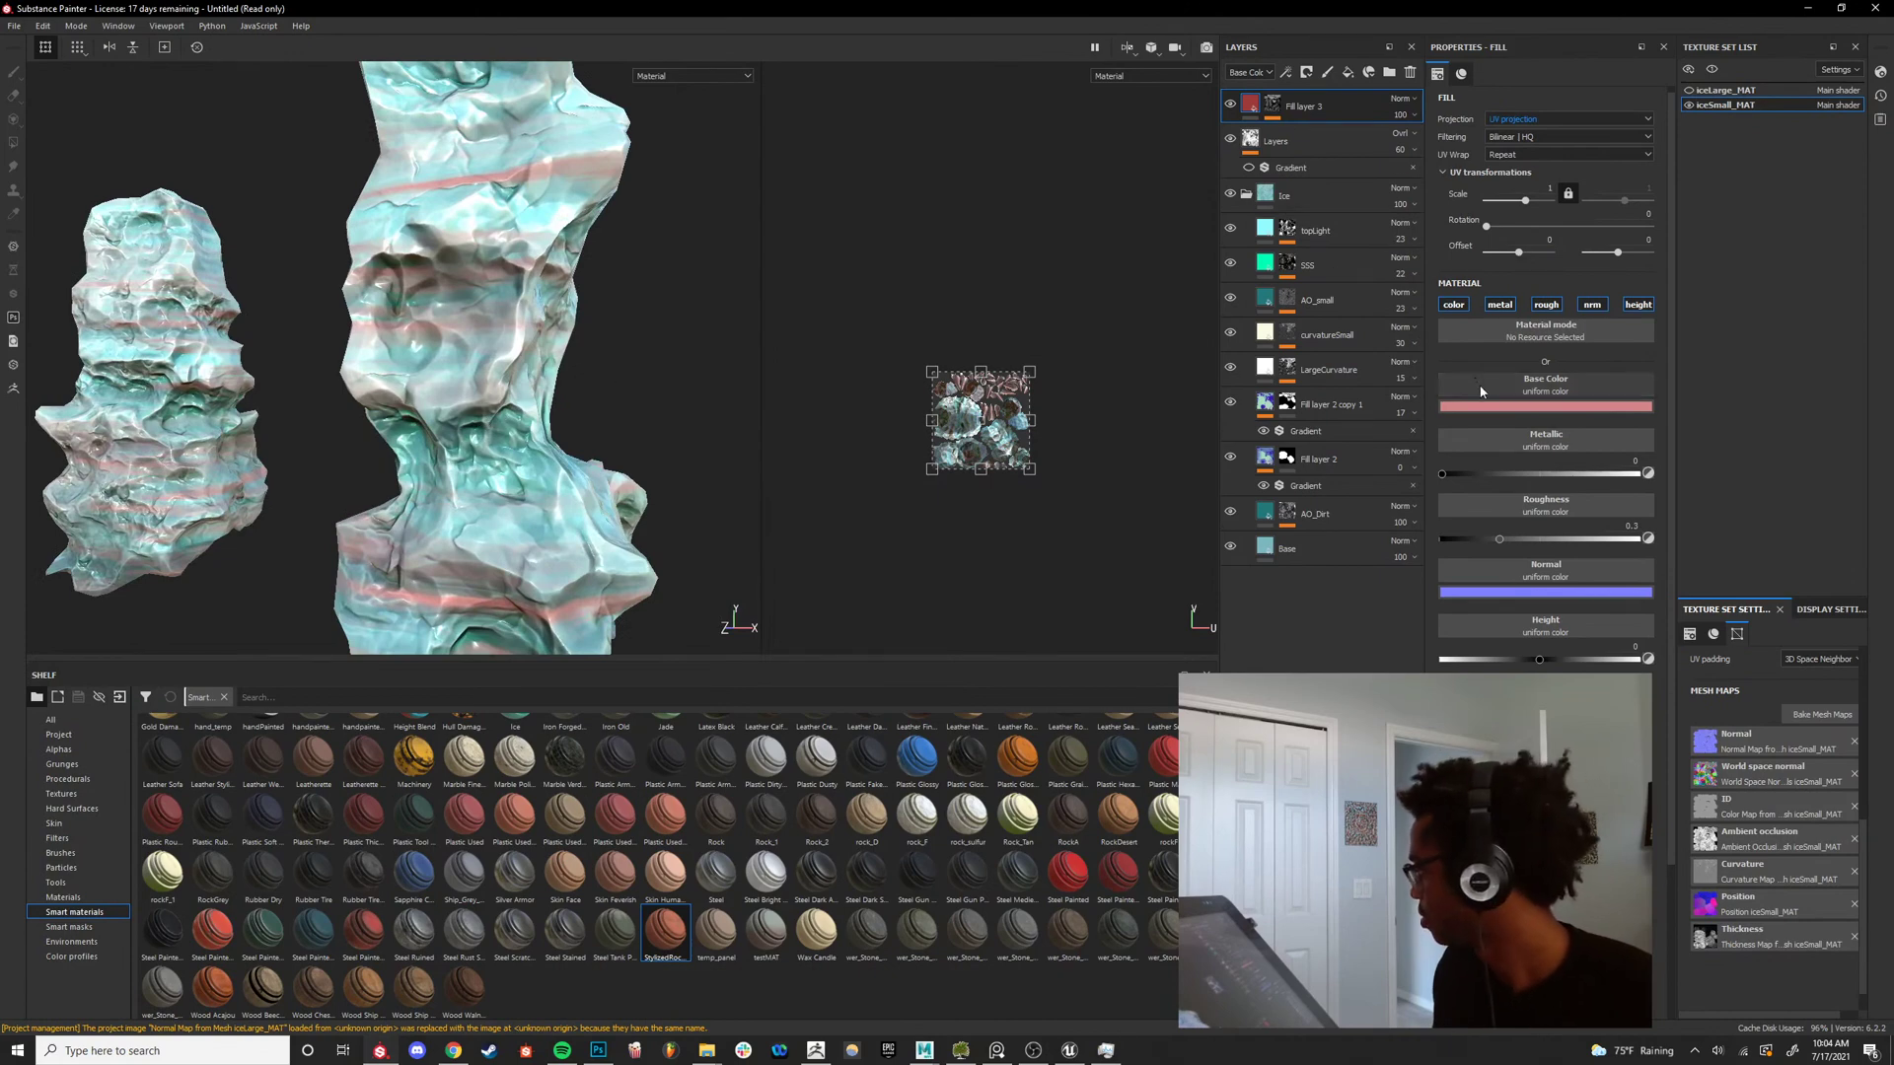
{"action": "left_click", "coordinate": [1545, 406]}
{"action": "left_click_drag", "start_coordinate": [1545, 508], "coordinate": [1529, 549]}
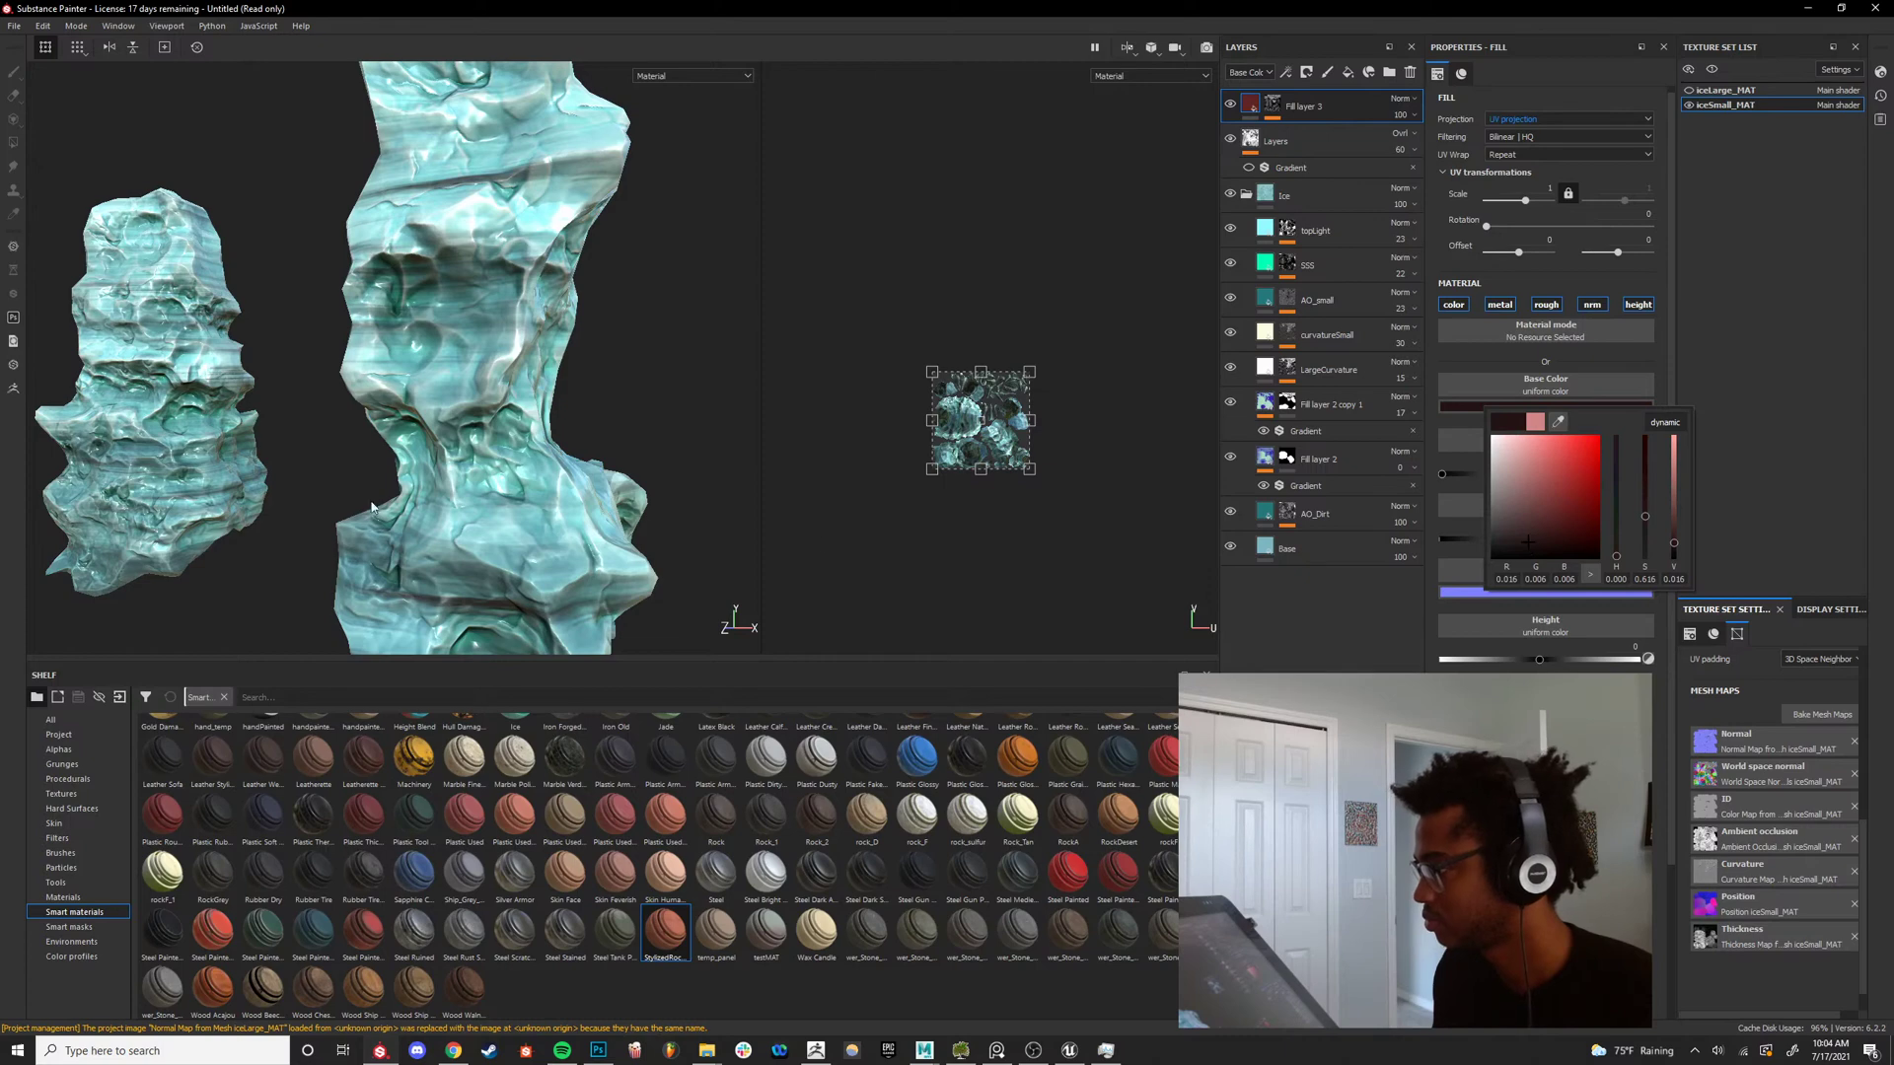
{"action": "key", "text": "c"}
{"action": "key", "text": "c"}
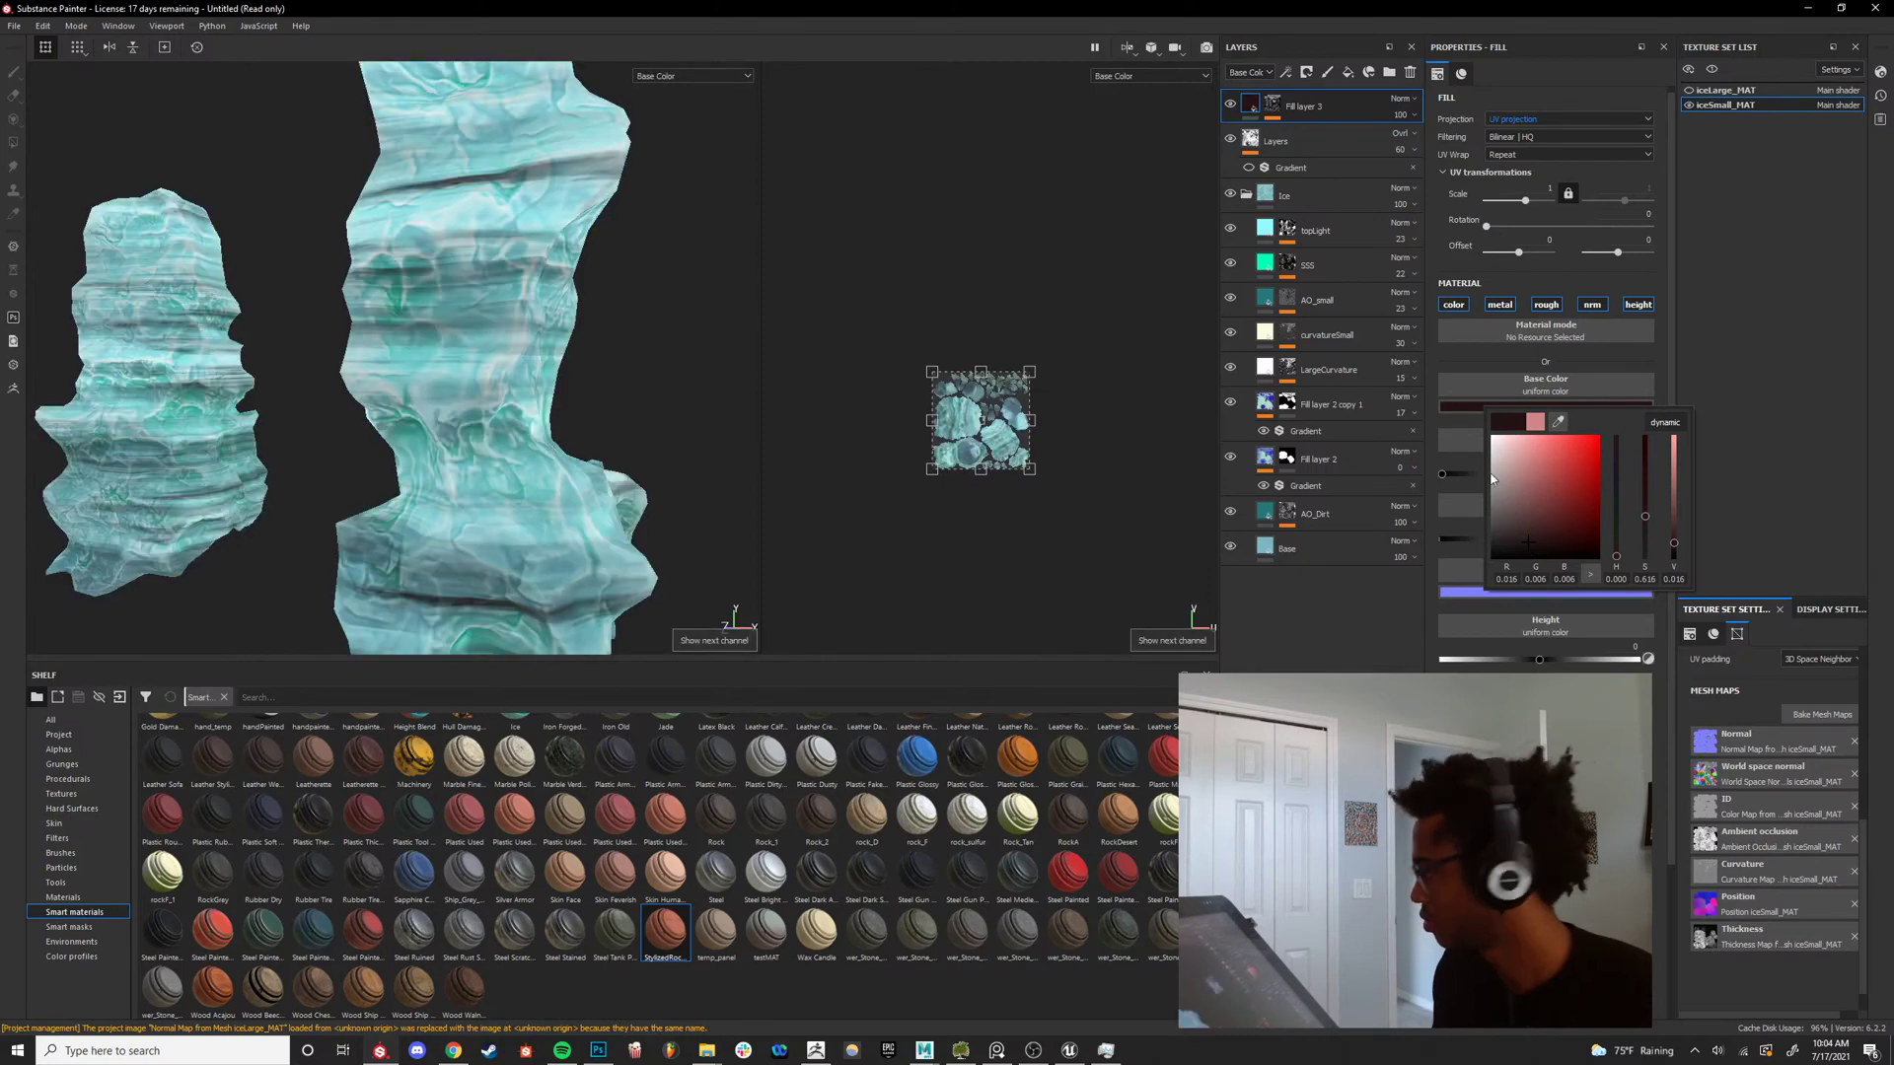
{"action": "mouse_move", "coordinate": [1493, 481]}
{"action": "left_mouse_down"}
{"action": "mouse_move", "coordinate": [1509, 464]}
{"action": "mouse_move", "coordinate": [1472, 446]}
{"action": "mouse_move", "coordinate": [1476, 462]}
{"action": "left_mouse_up"}
{"action": "scroll", "coordinate": [553, 410], "scroll_direction": "down", "scroll_amount": 5}
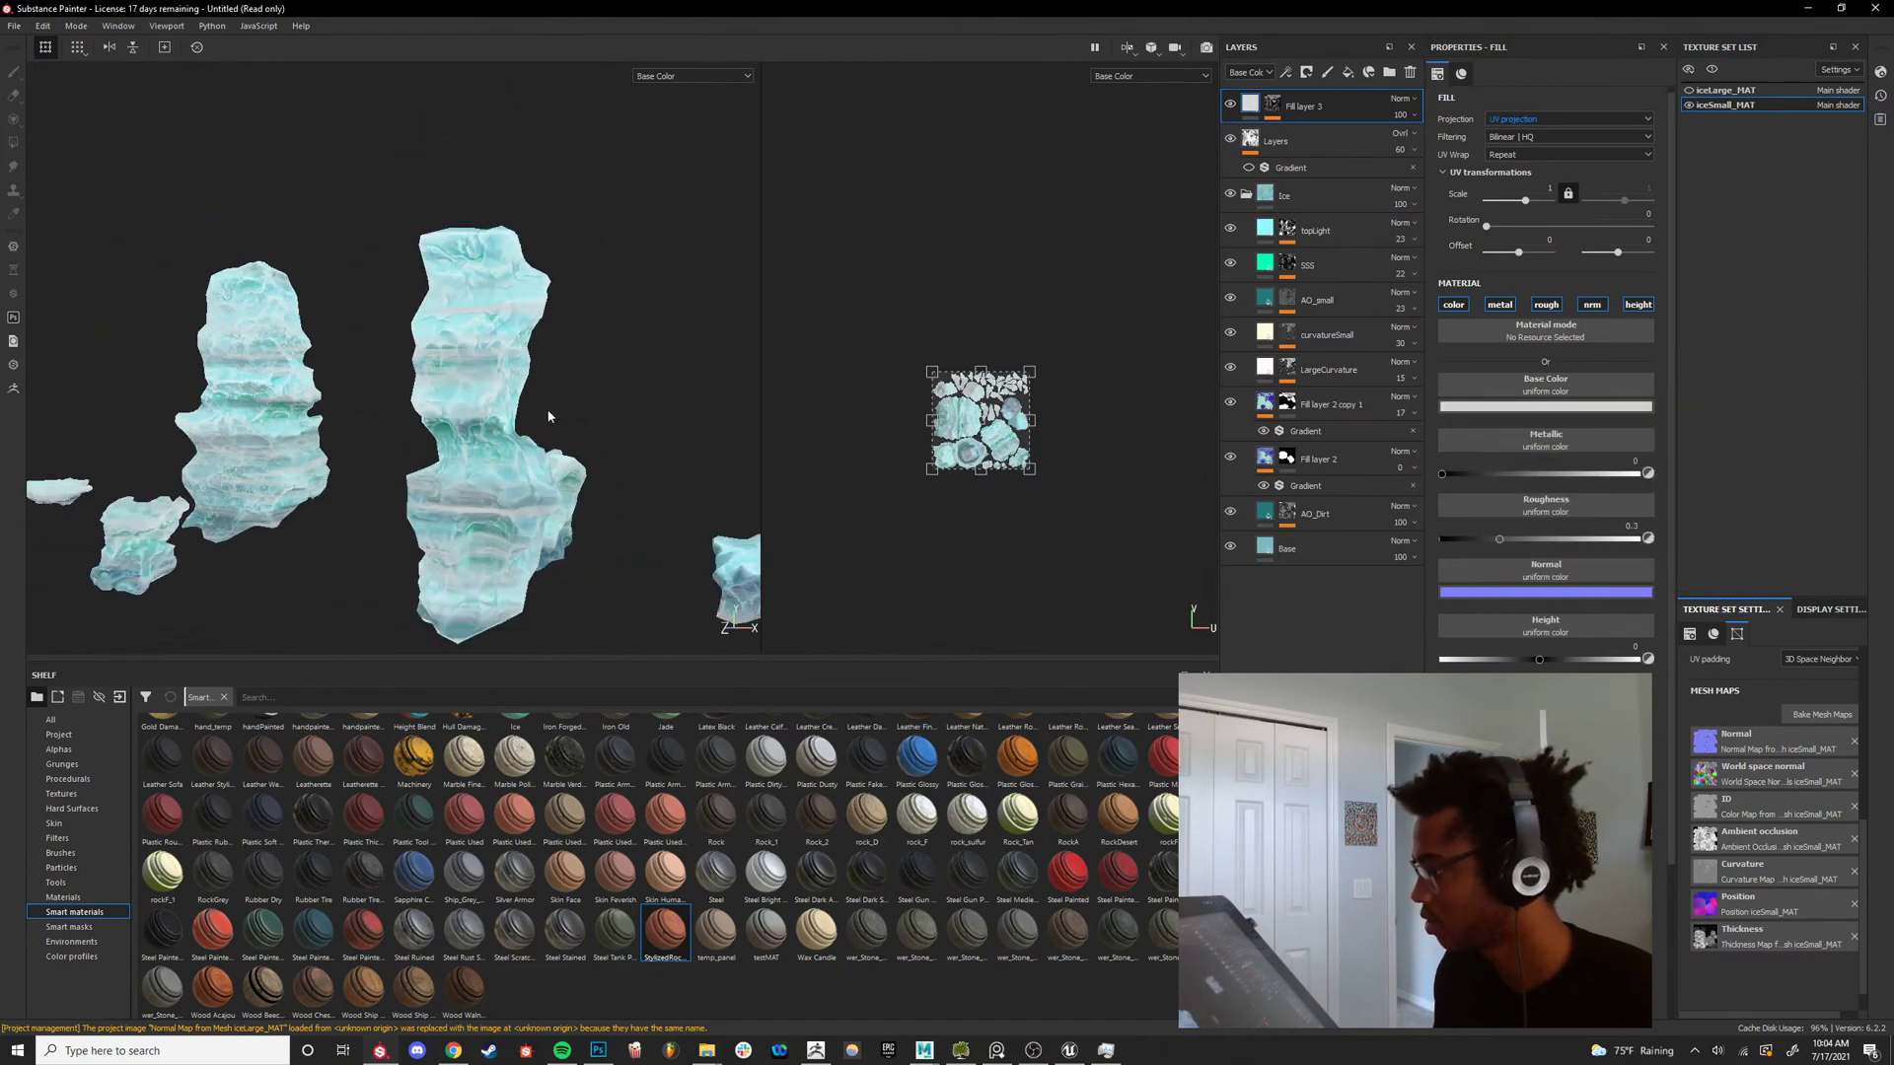
Cycle through the channel views to Fill layer 3's mask and examine the streaks on the ice columns.
{"action": "key", "text": "c"}
{"action": "key", "text": "c"}
{"action": "key", "text": "c"}
{"action": "key", "text": "c"}
{"action": "key", "text": "c"}
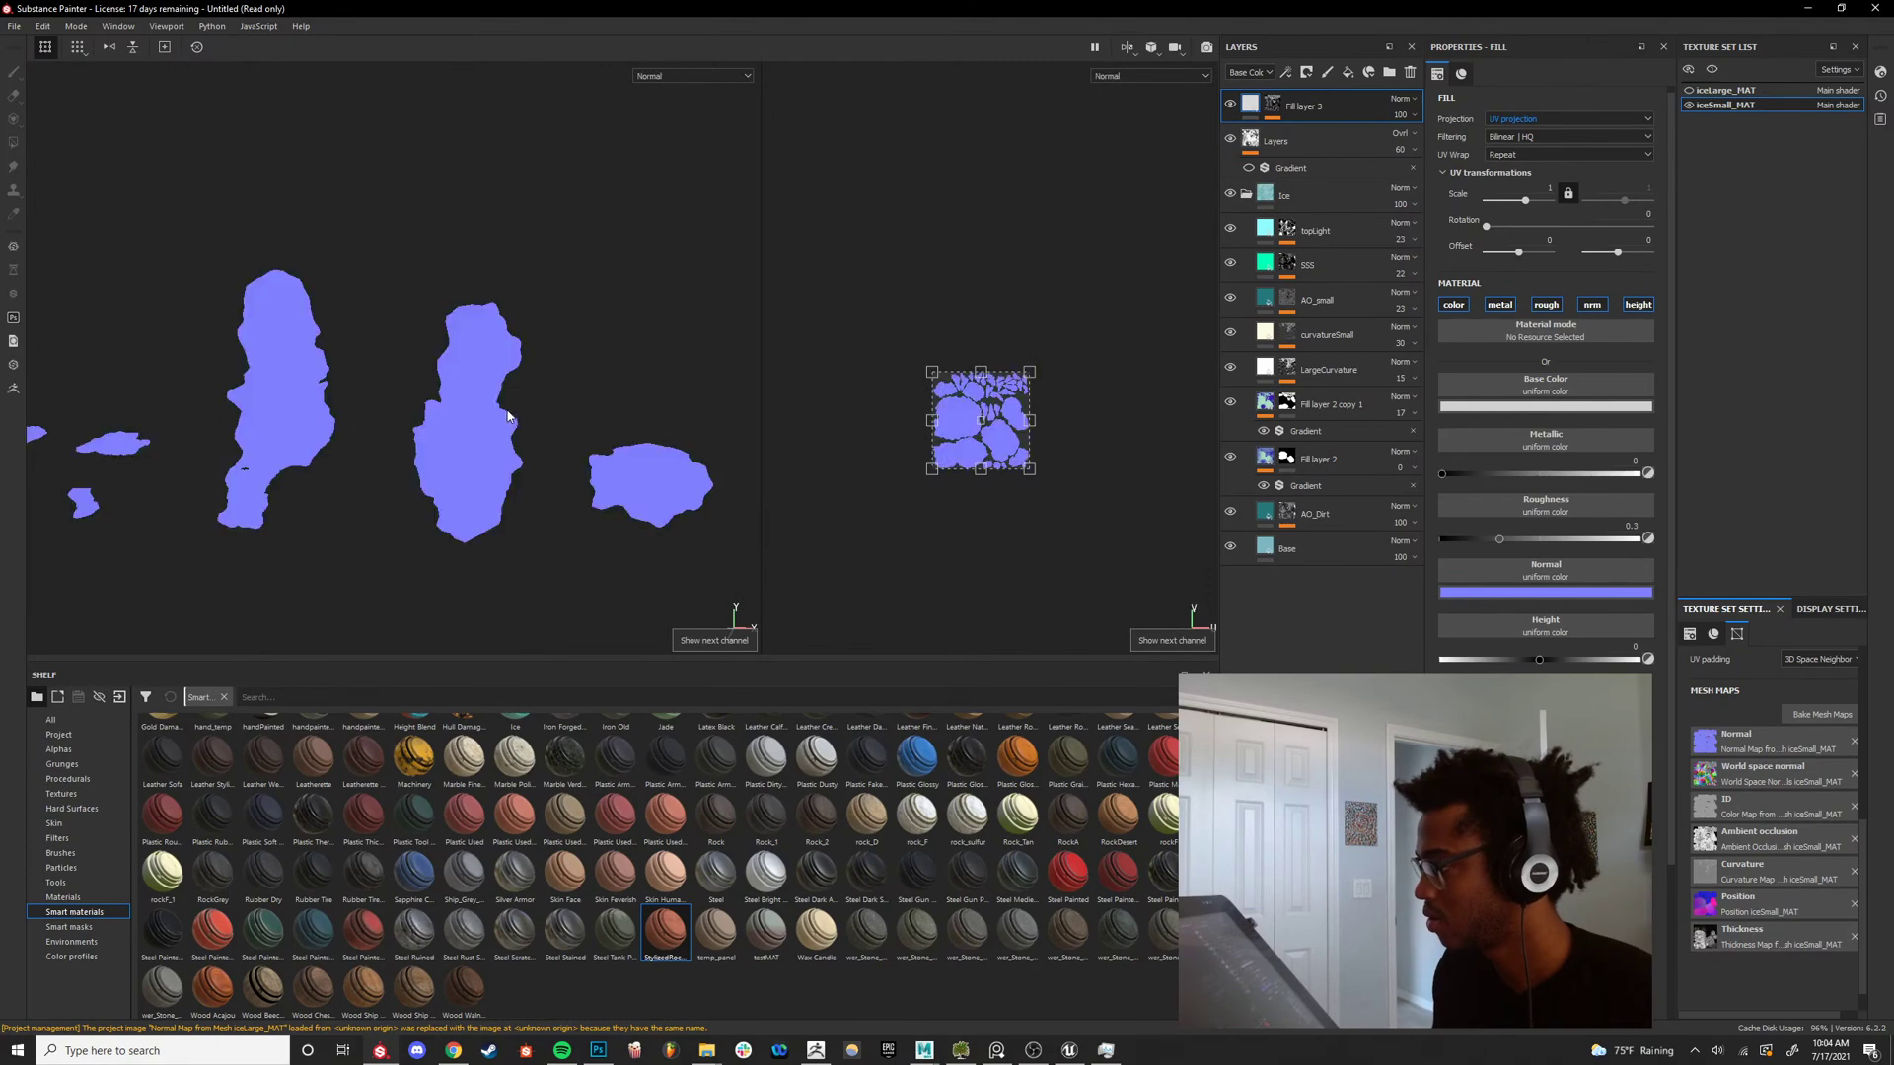
{"action": "scroll", "coordinate": [519, 412], "scroll_direction": "up", "scroll_amount": 5}
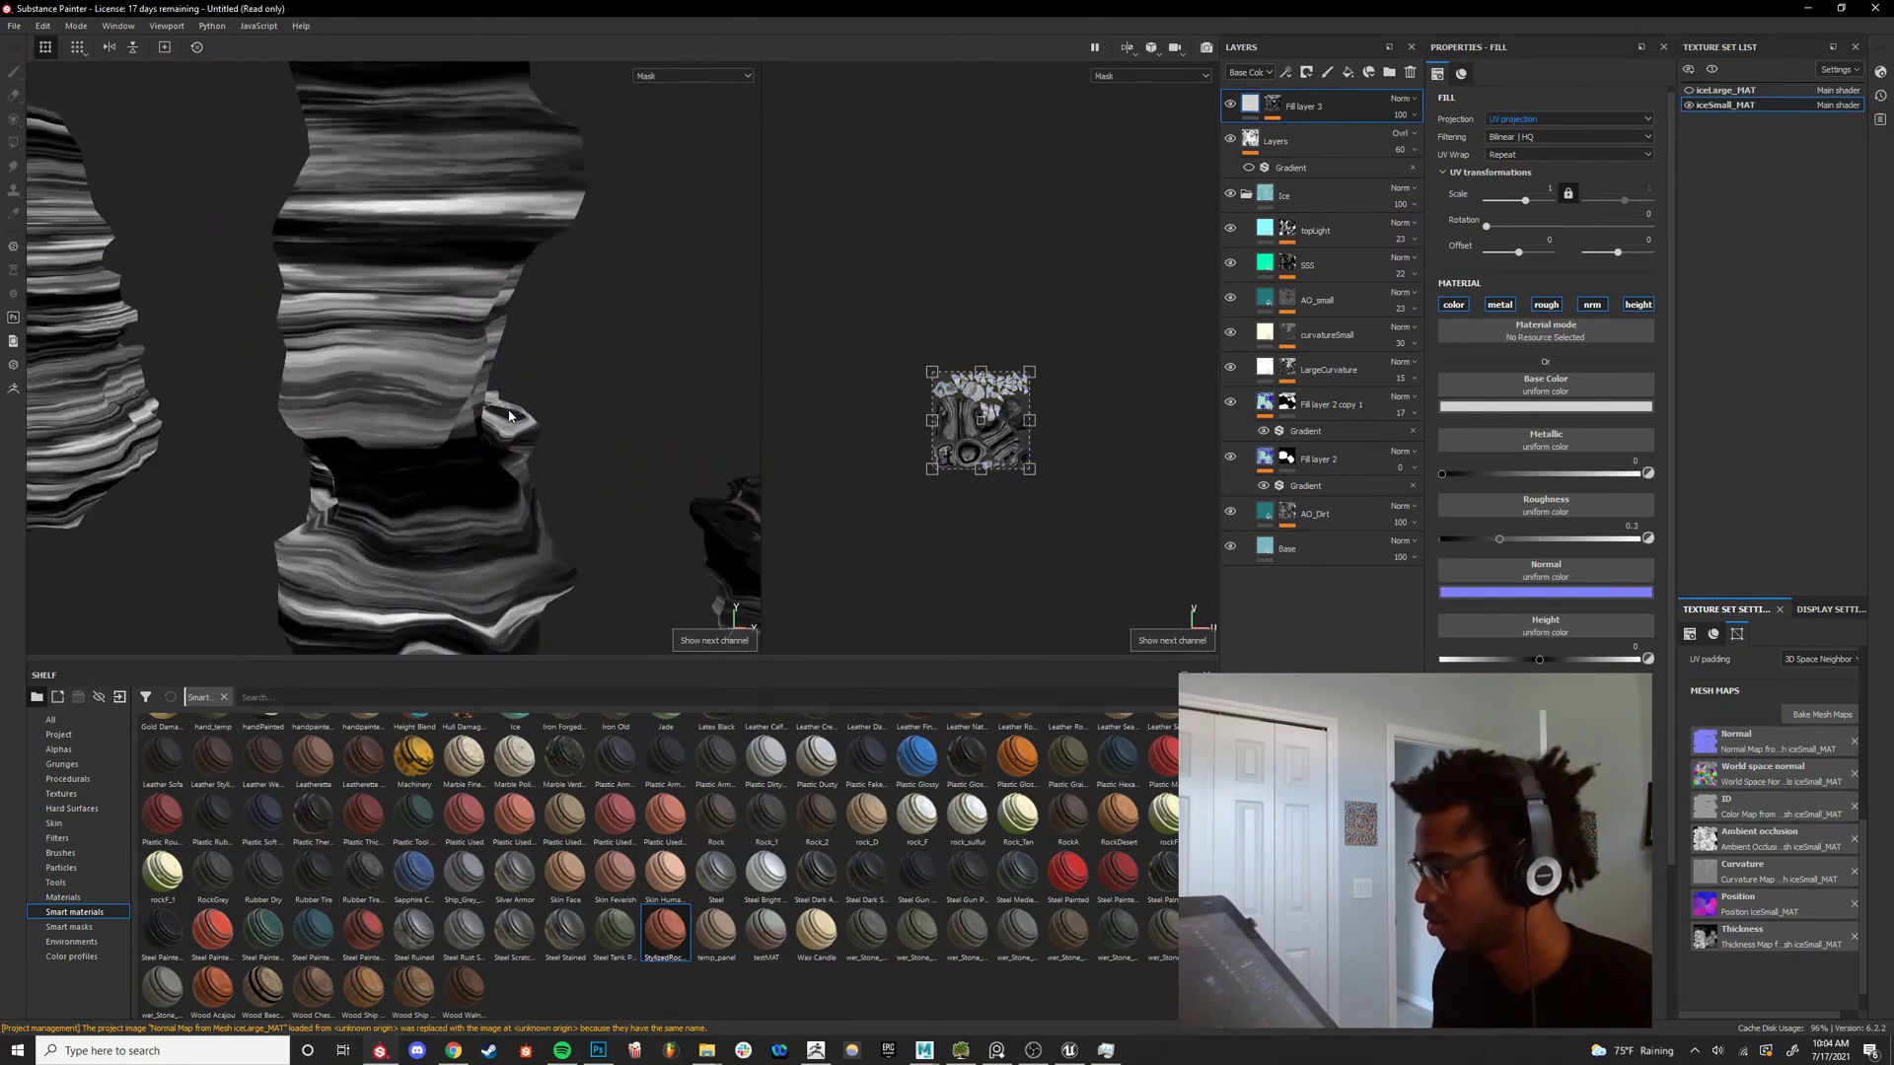
{"action": "left_click_drag", "start_coordinate": [510, 416], "coordinate": [624, 326], "text": "alt"}
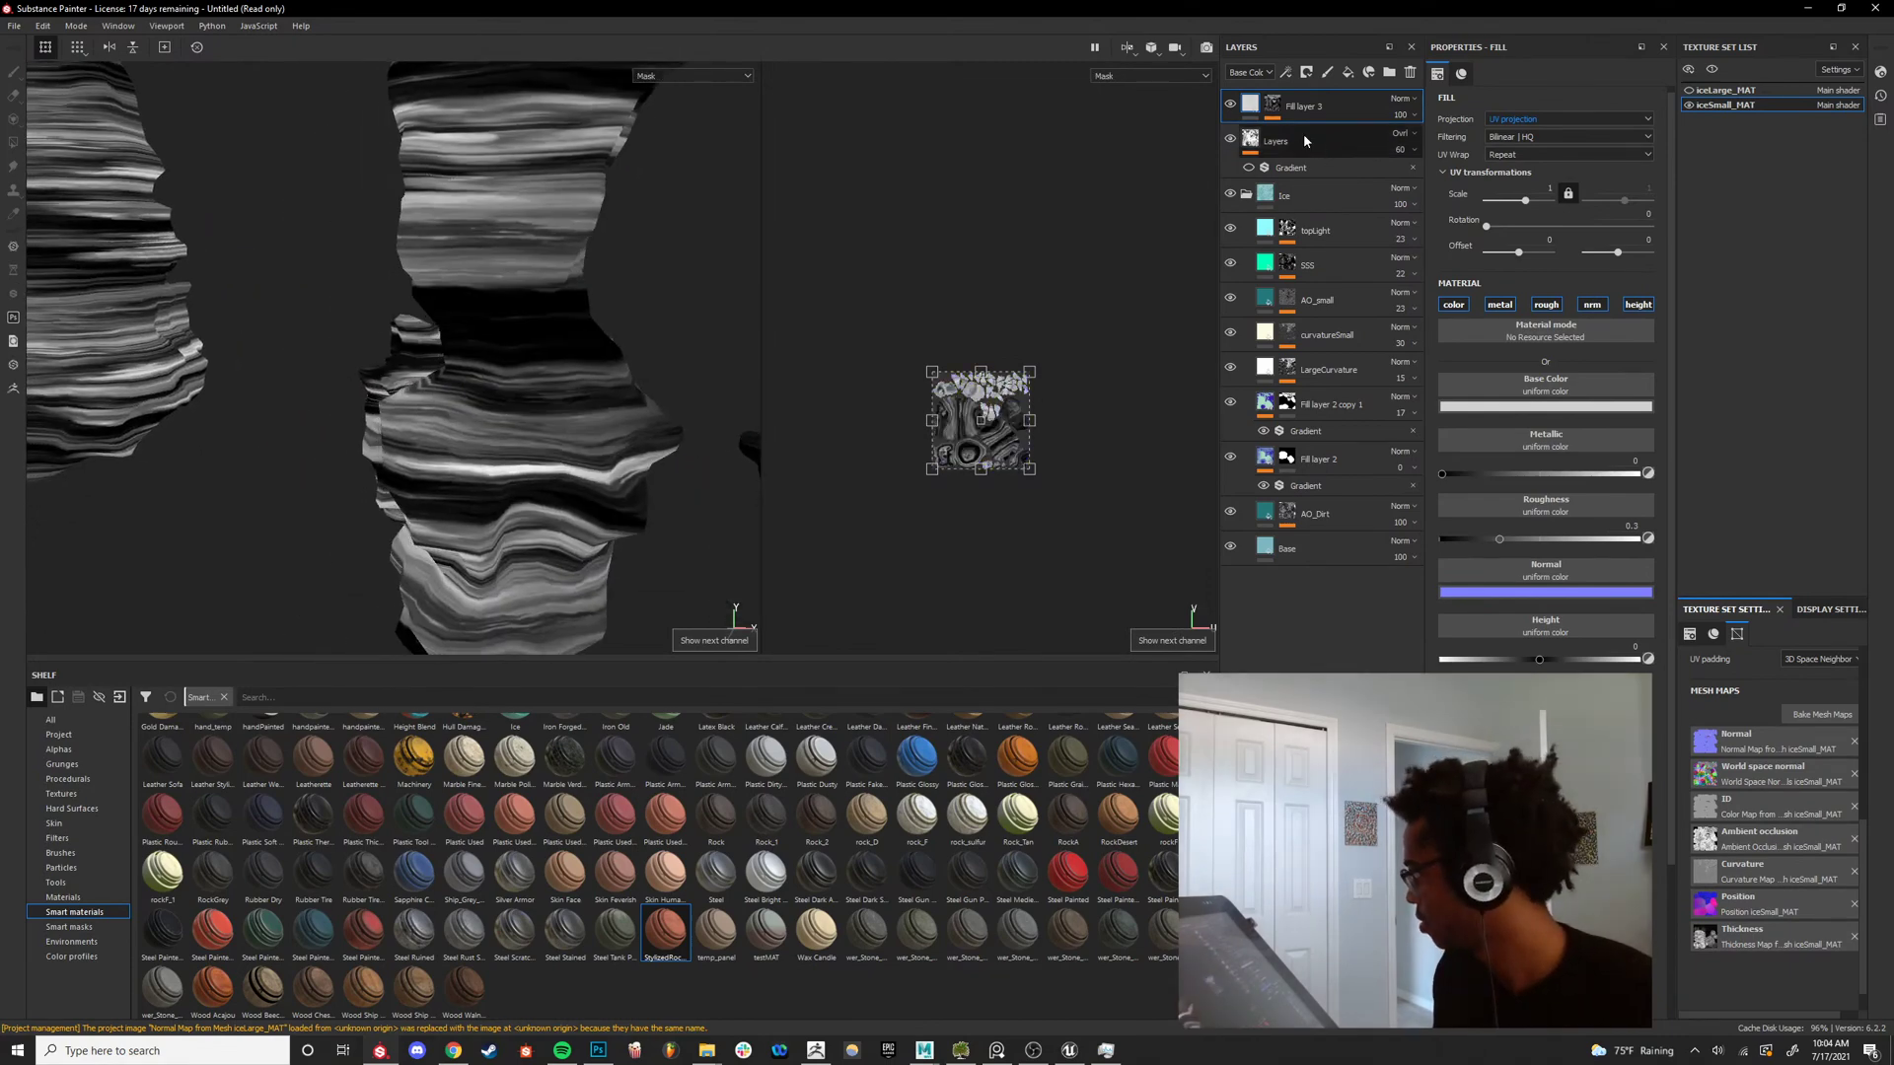
Add a filter above Grunge Leaks in Fill layer 3's mask and assign Blur Slope to it.
{"action": "left_click", "coordinate": [1272, 105]}
{"action": "right_click", "coordinate": [1315, 133]}
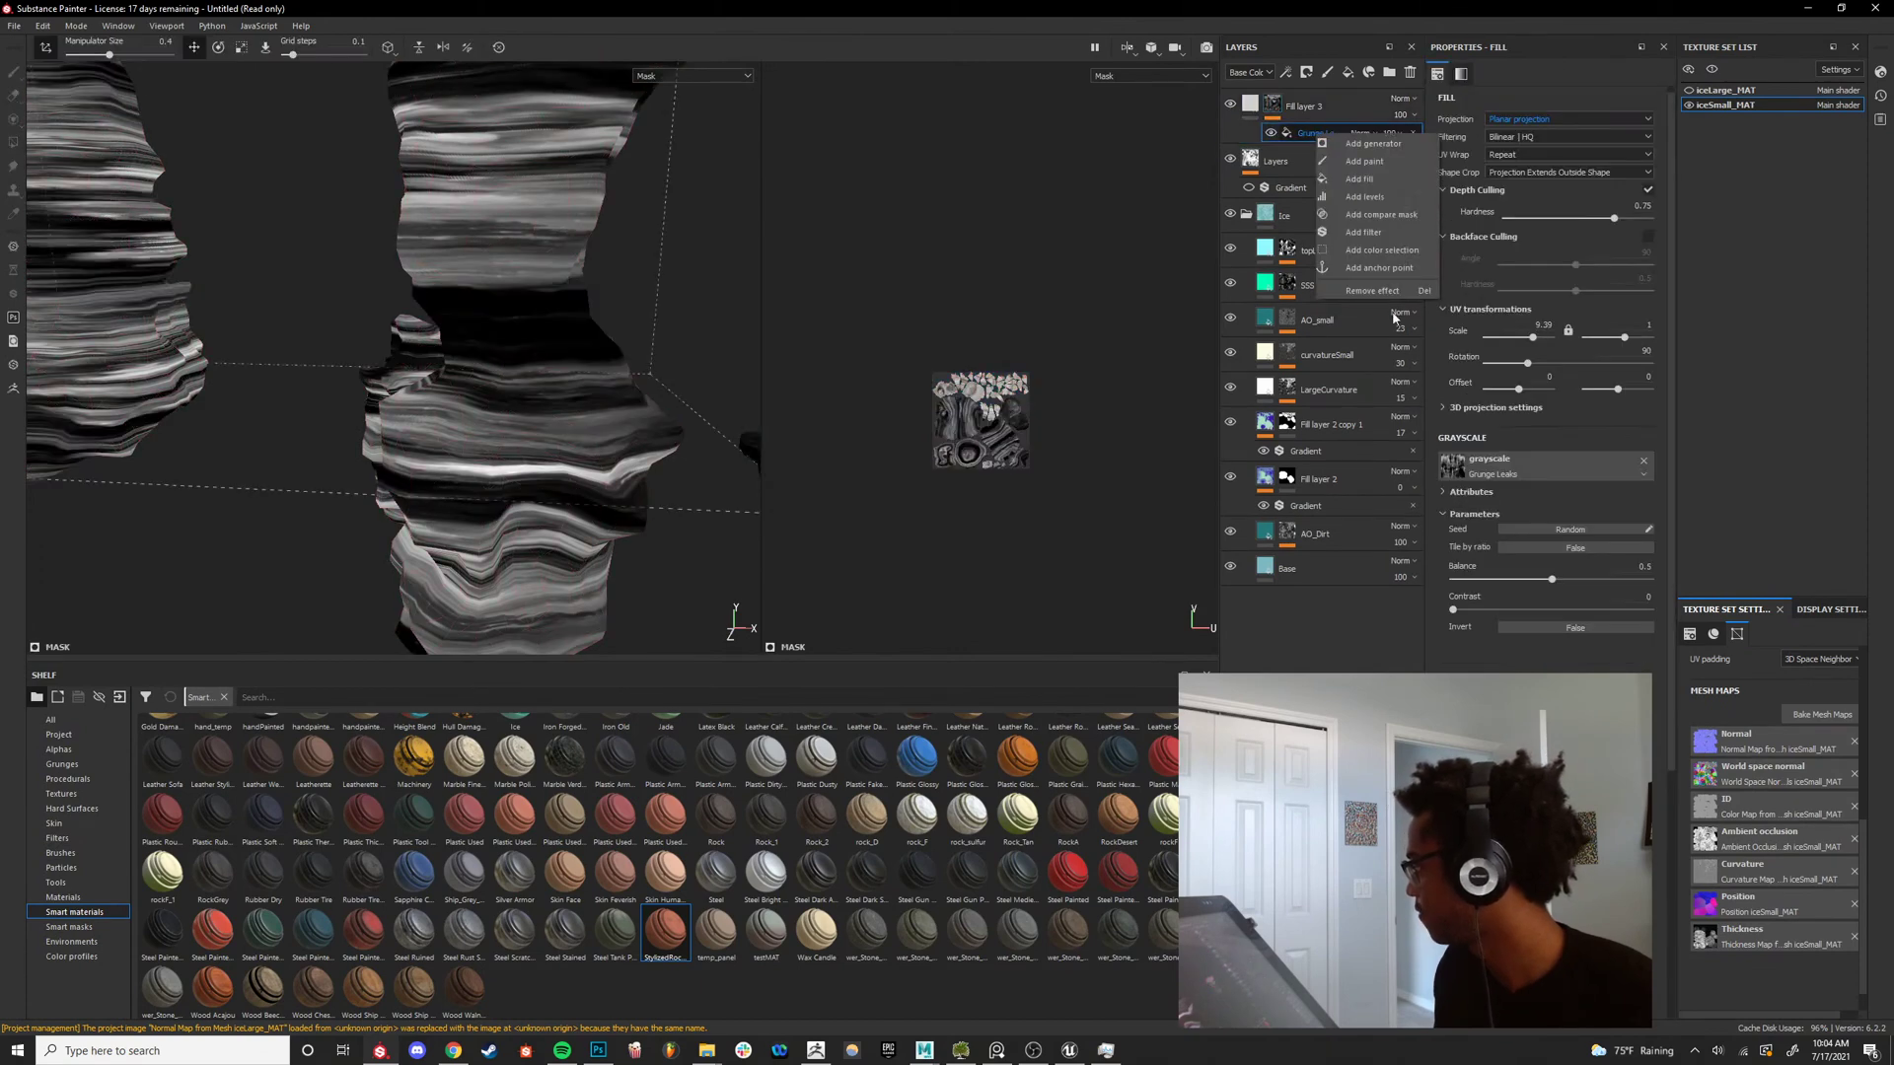
{"action": "left_click", "coordinate": [1368, 233]}
{"action": "left_click", "coordinate": [1534, 106]}
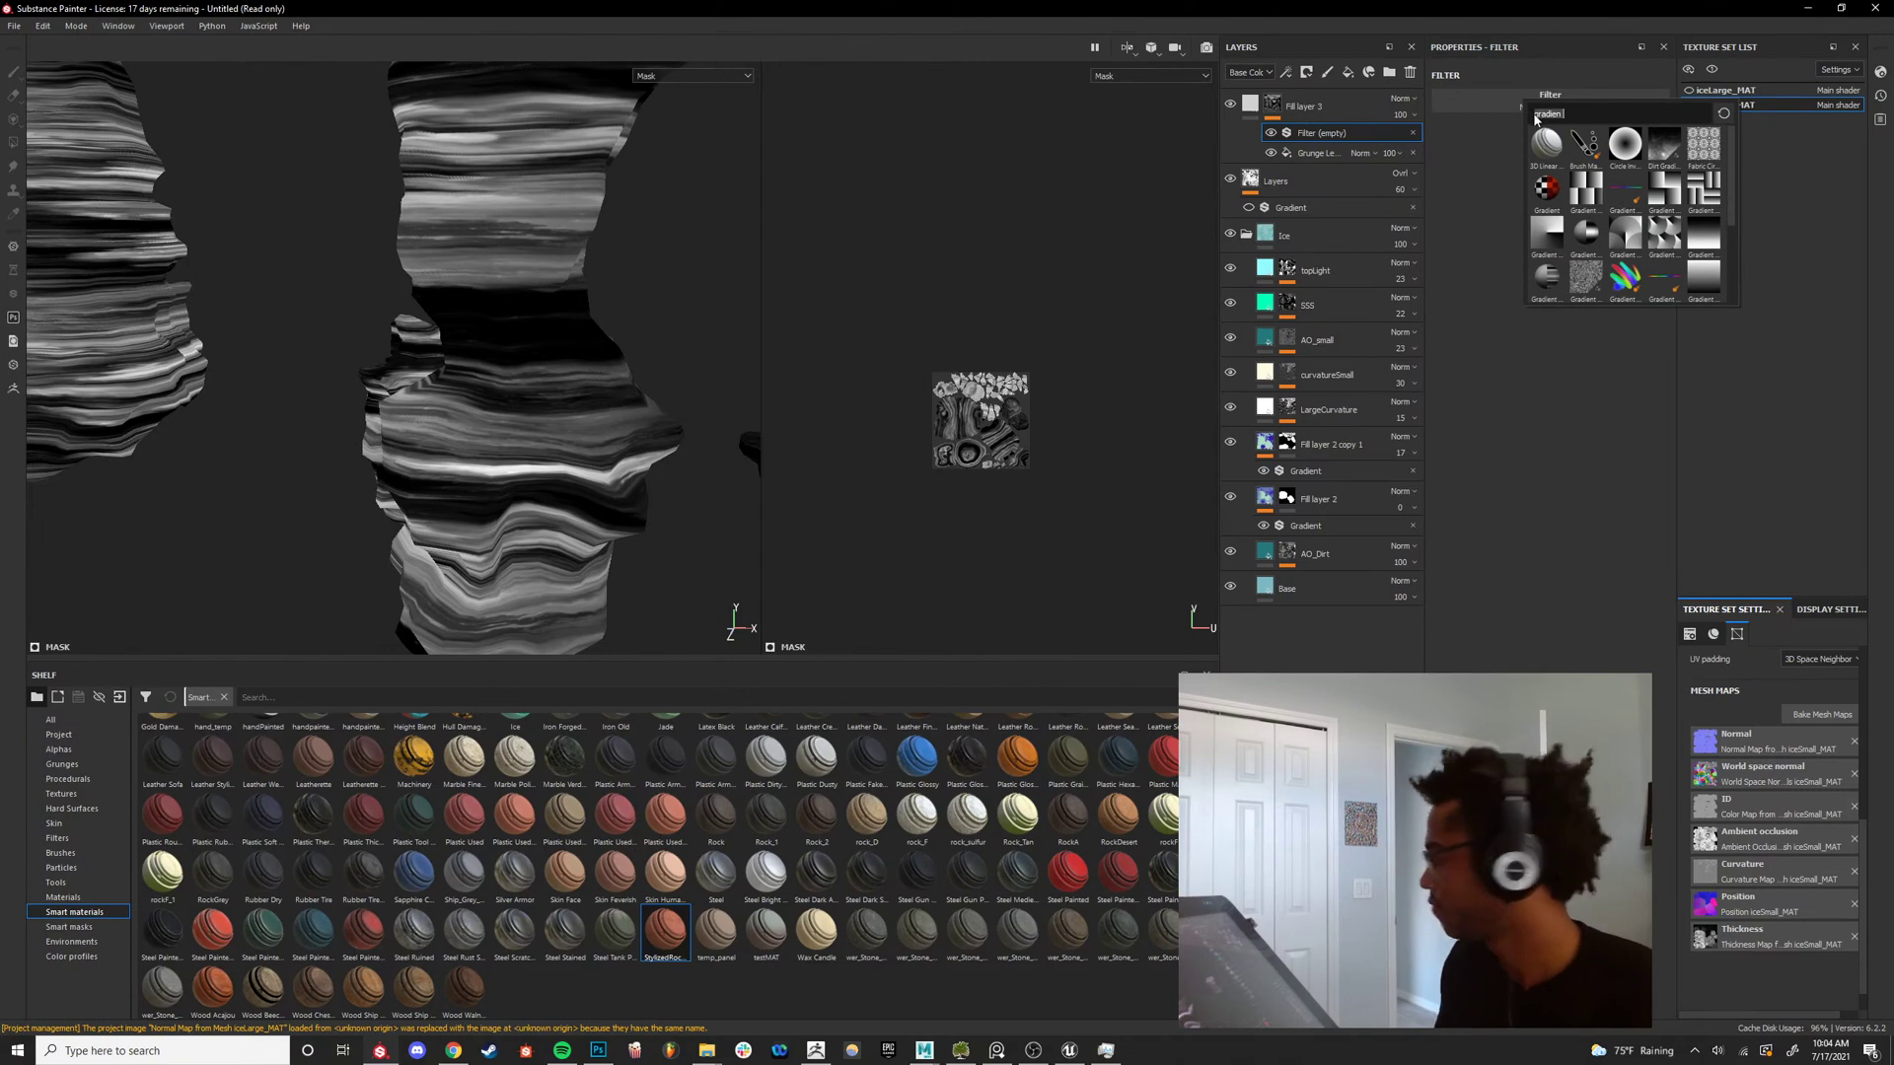
{"action": "type", "text": "gradien"}
{"action": "key", "text": "BackSpace"}
{"action": "key", "text": "BackSpace"}
{"action": "key", "text": "BackSpace"}
{"action": "key", "text": "BackSpace"}
{"action": "key", "text": "BackSpace"}
{"action": "key", "text": "BackSpace"}
{"action": "key", "text": "BackSpace"}
{"action": "type", "text": "b slop"}
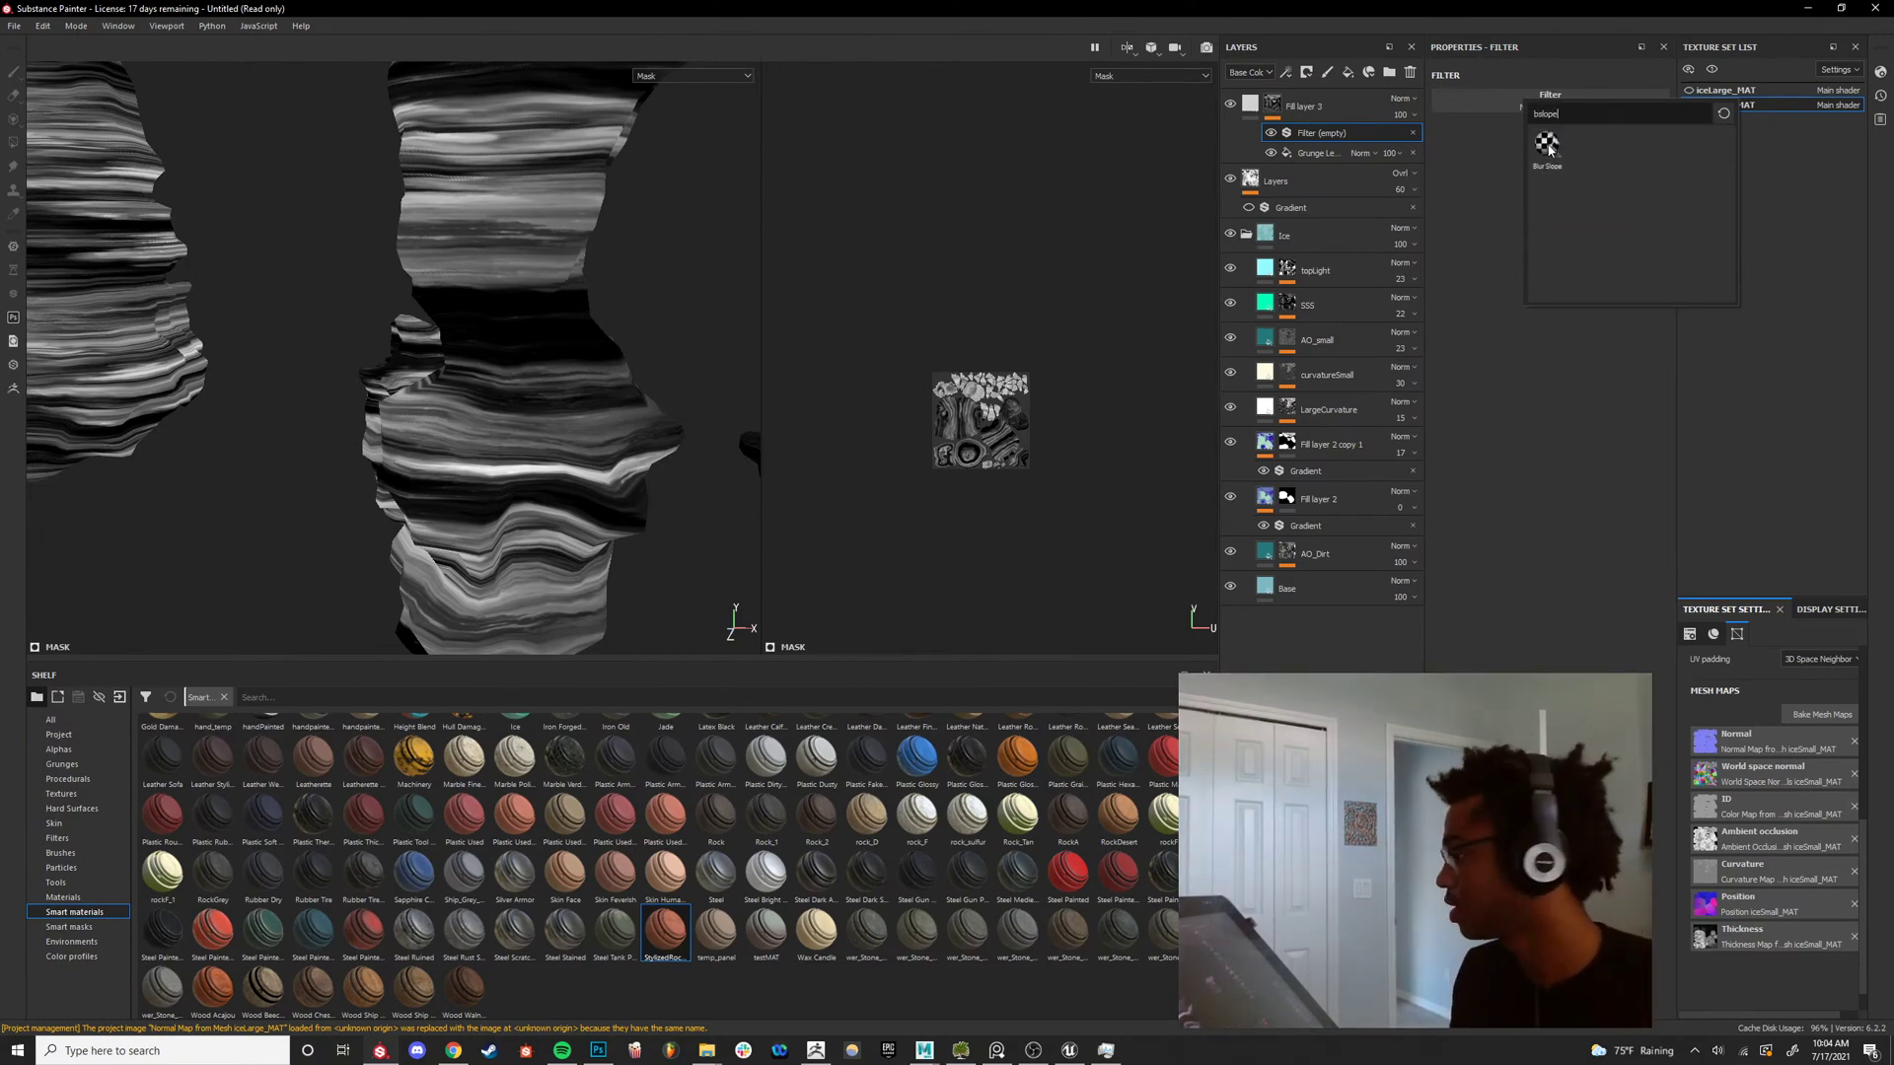
{"action": "left_click", "coordinate": [1548, 146]}
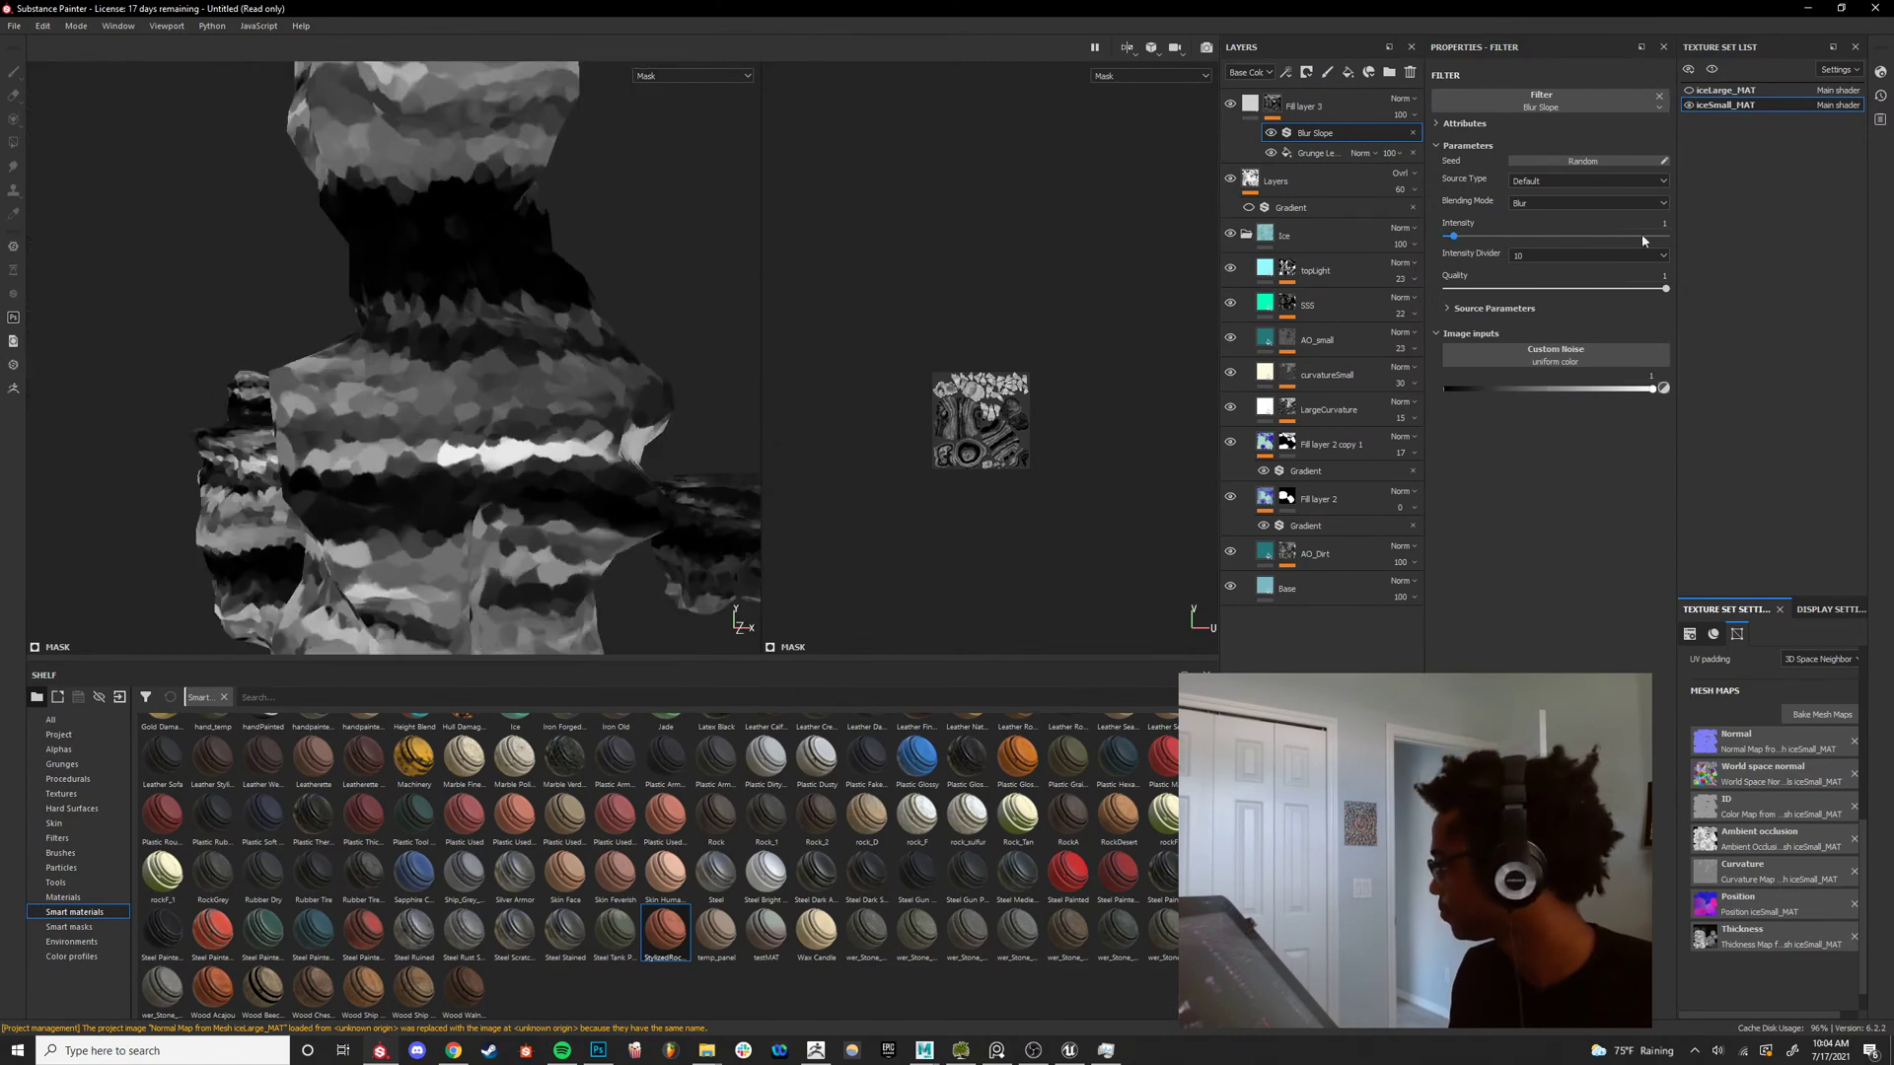
Set the Blur Slope filter's intensity to 0.1.
{"action": "mouse_move", "coordinate": [1454, 237]}
{"action": "left_mouse_down"}
{"action": "mouse_move", "coordinate": [1480, 238]}
{"action": "mouse_move", "coordinate": [1447, 239]}
{"action": "left_mouse_up"}
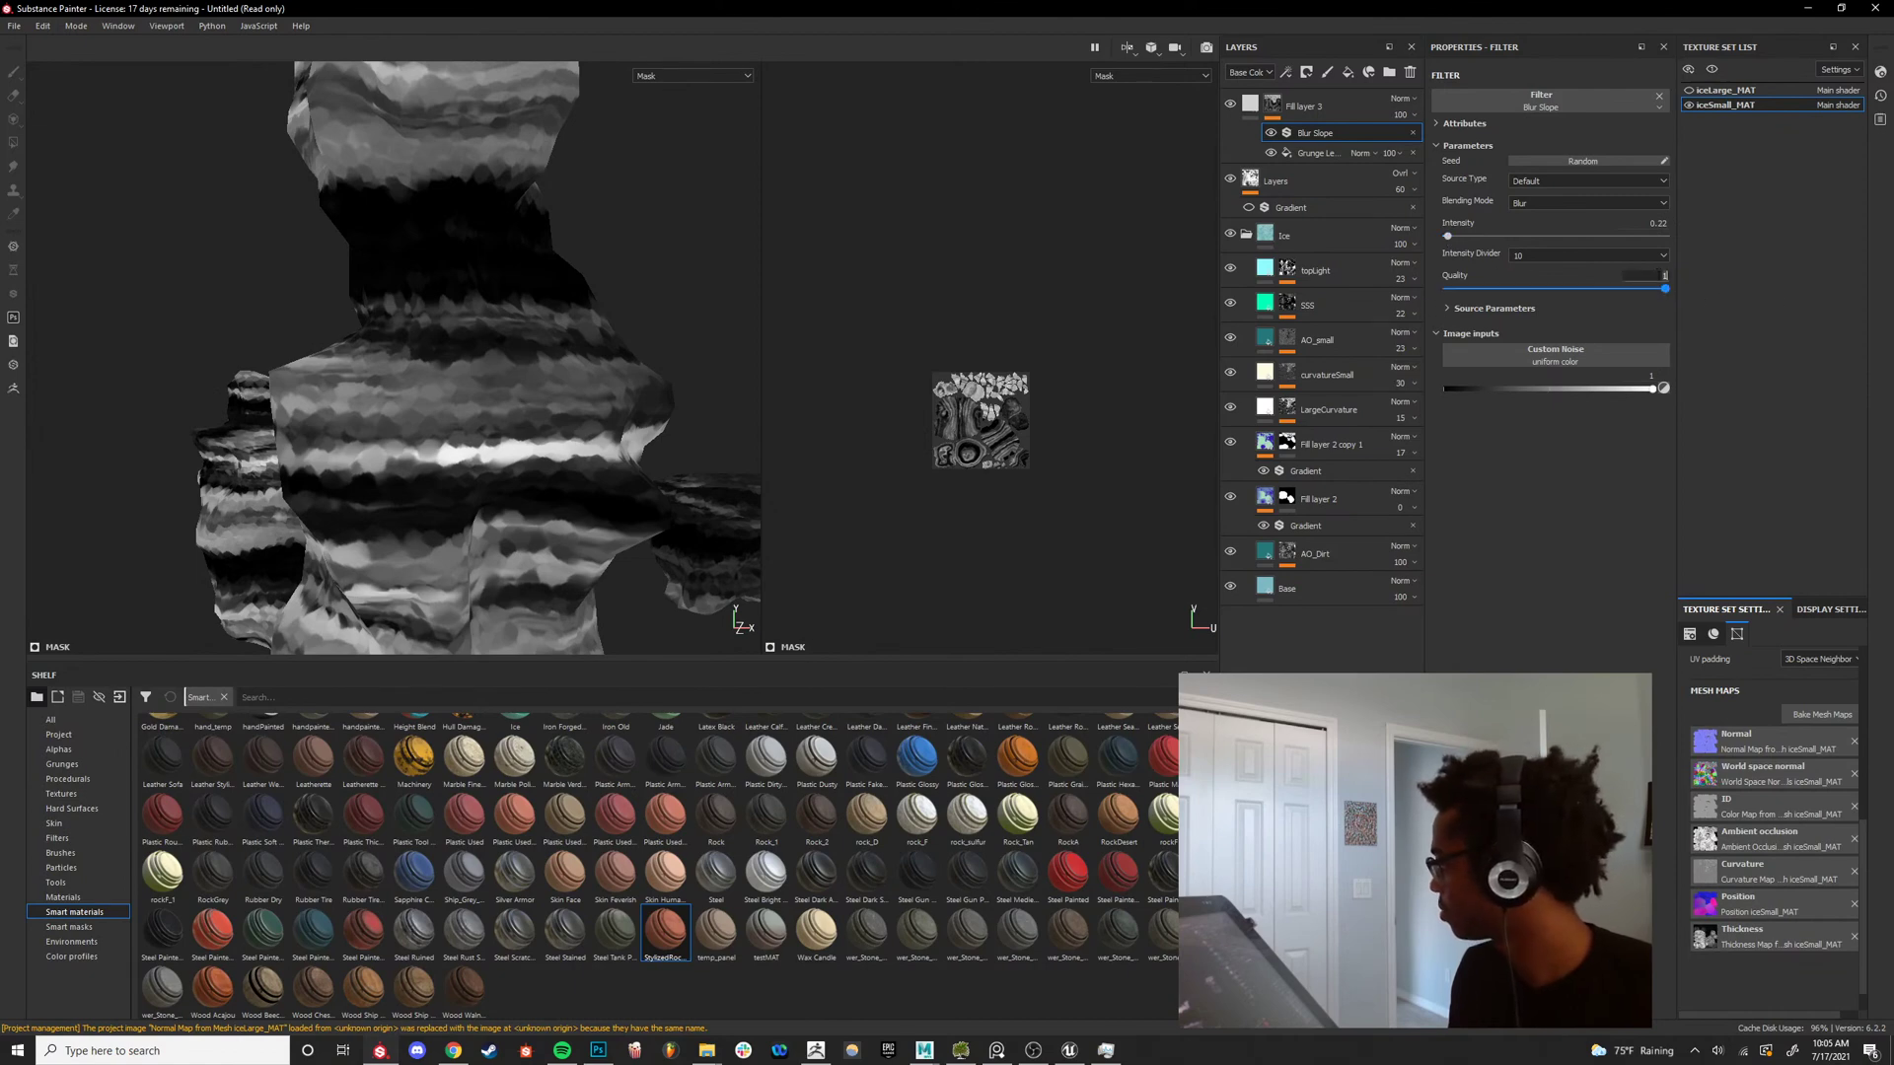
{"action": "left_click", "coordinate": [1645, 260]}
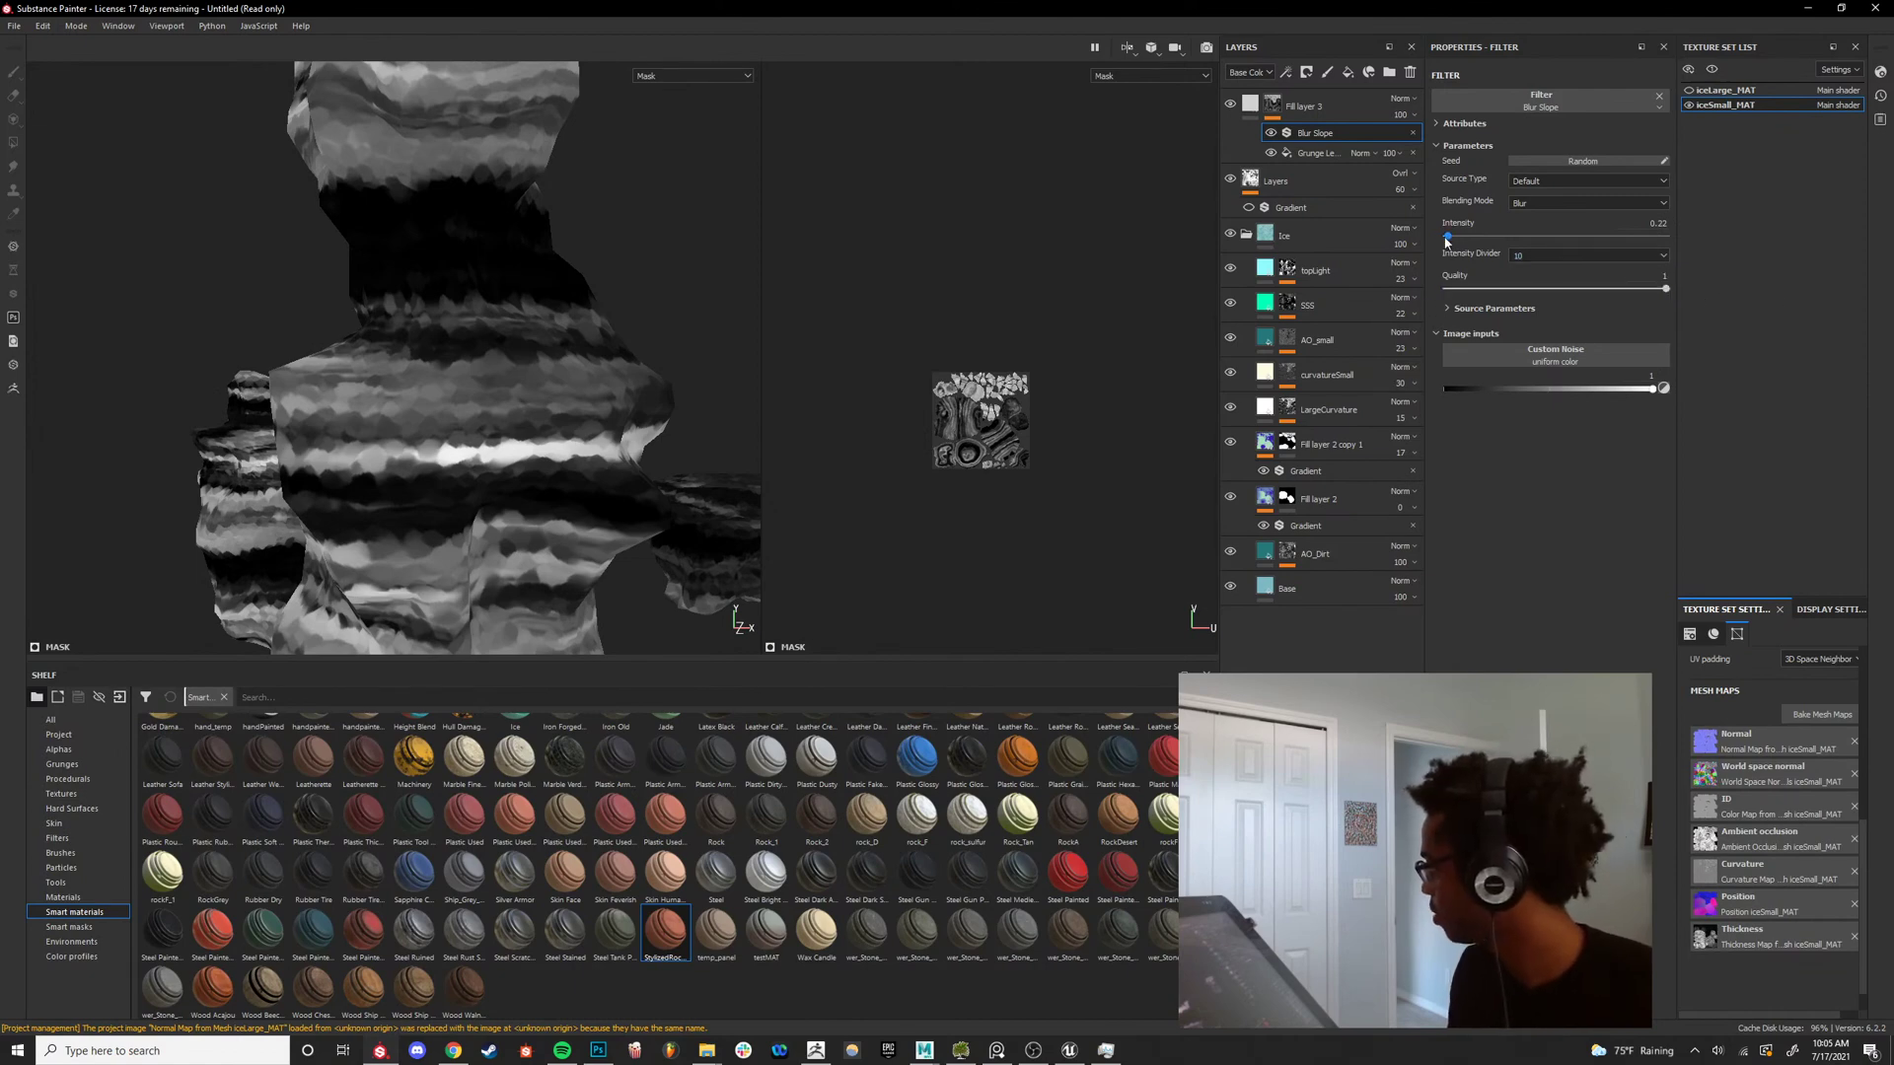
{"action": "left_click", "coordinate": [1658, 224]}
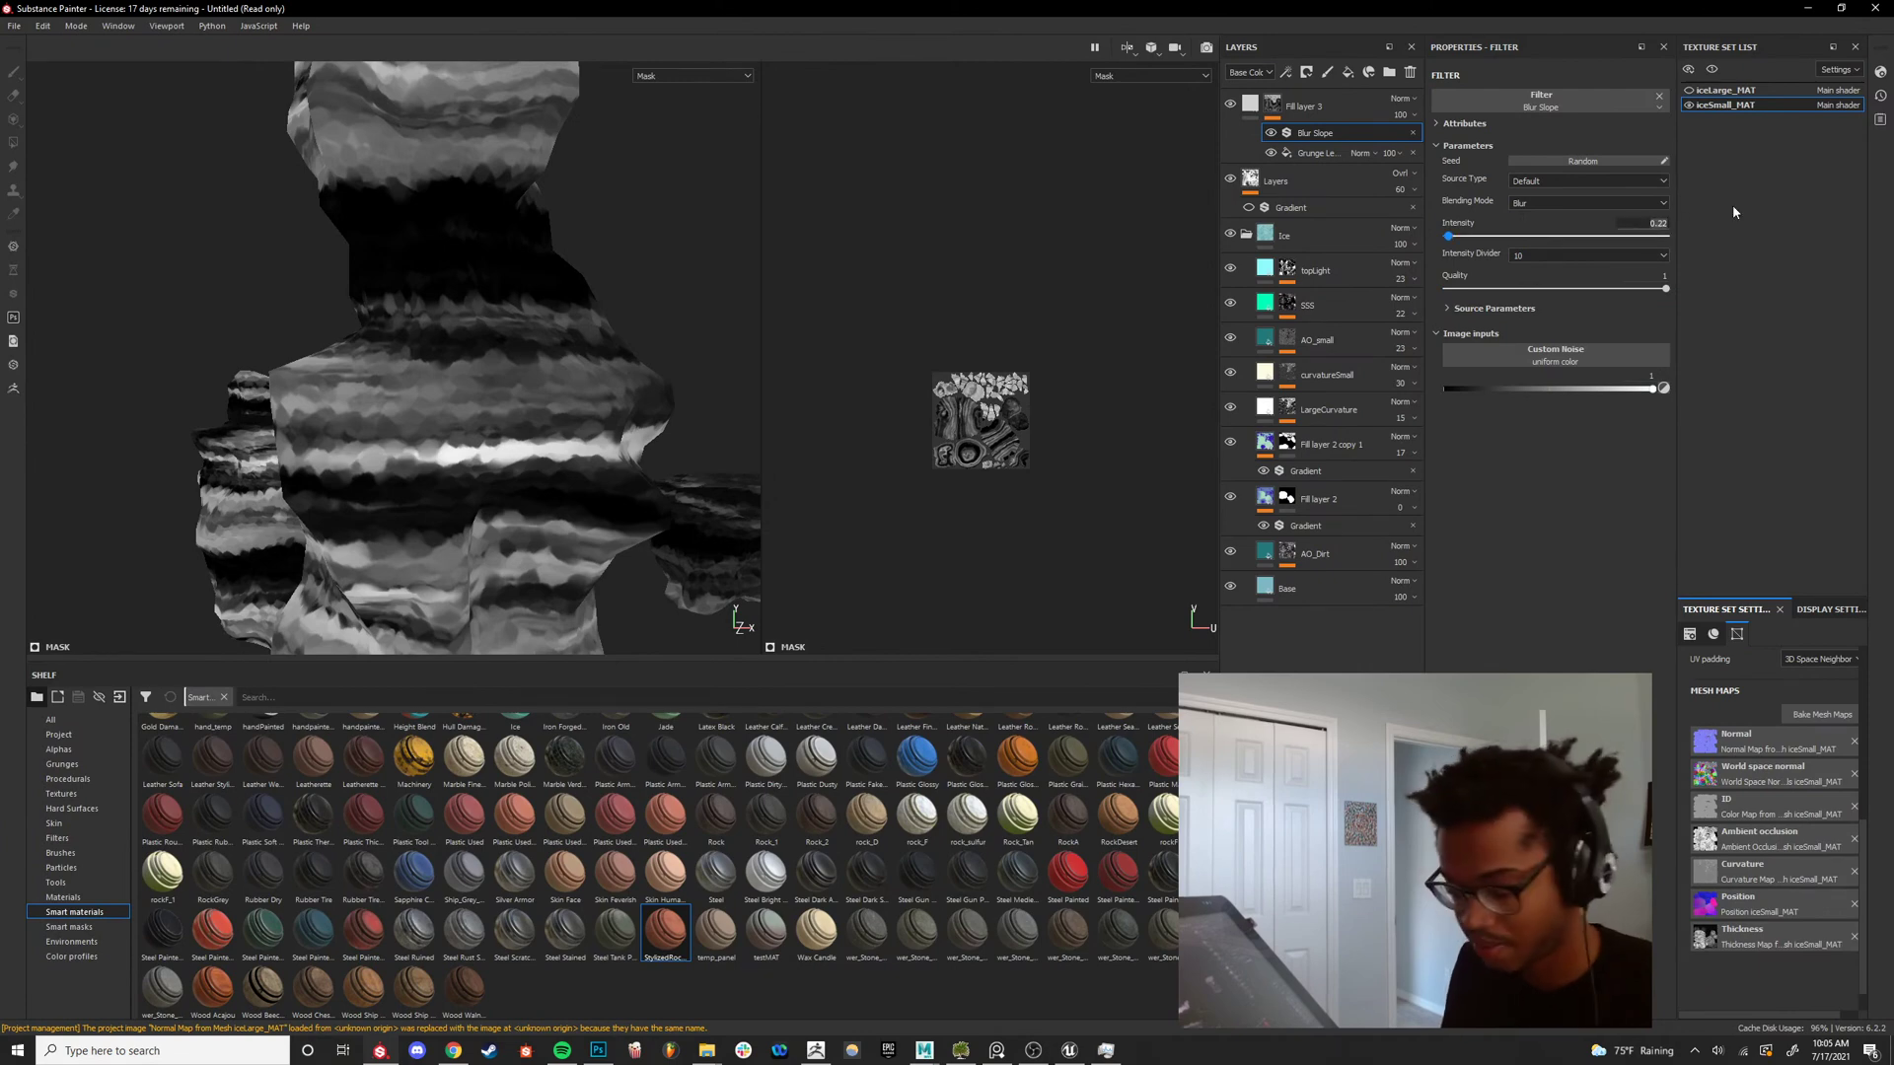
{"action": "type", "text": "0.1"}
{"action": "key", "text": "Return"}
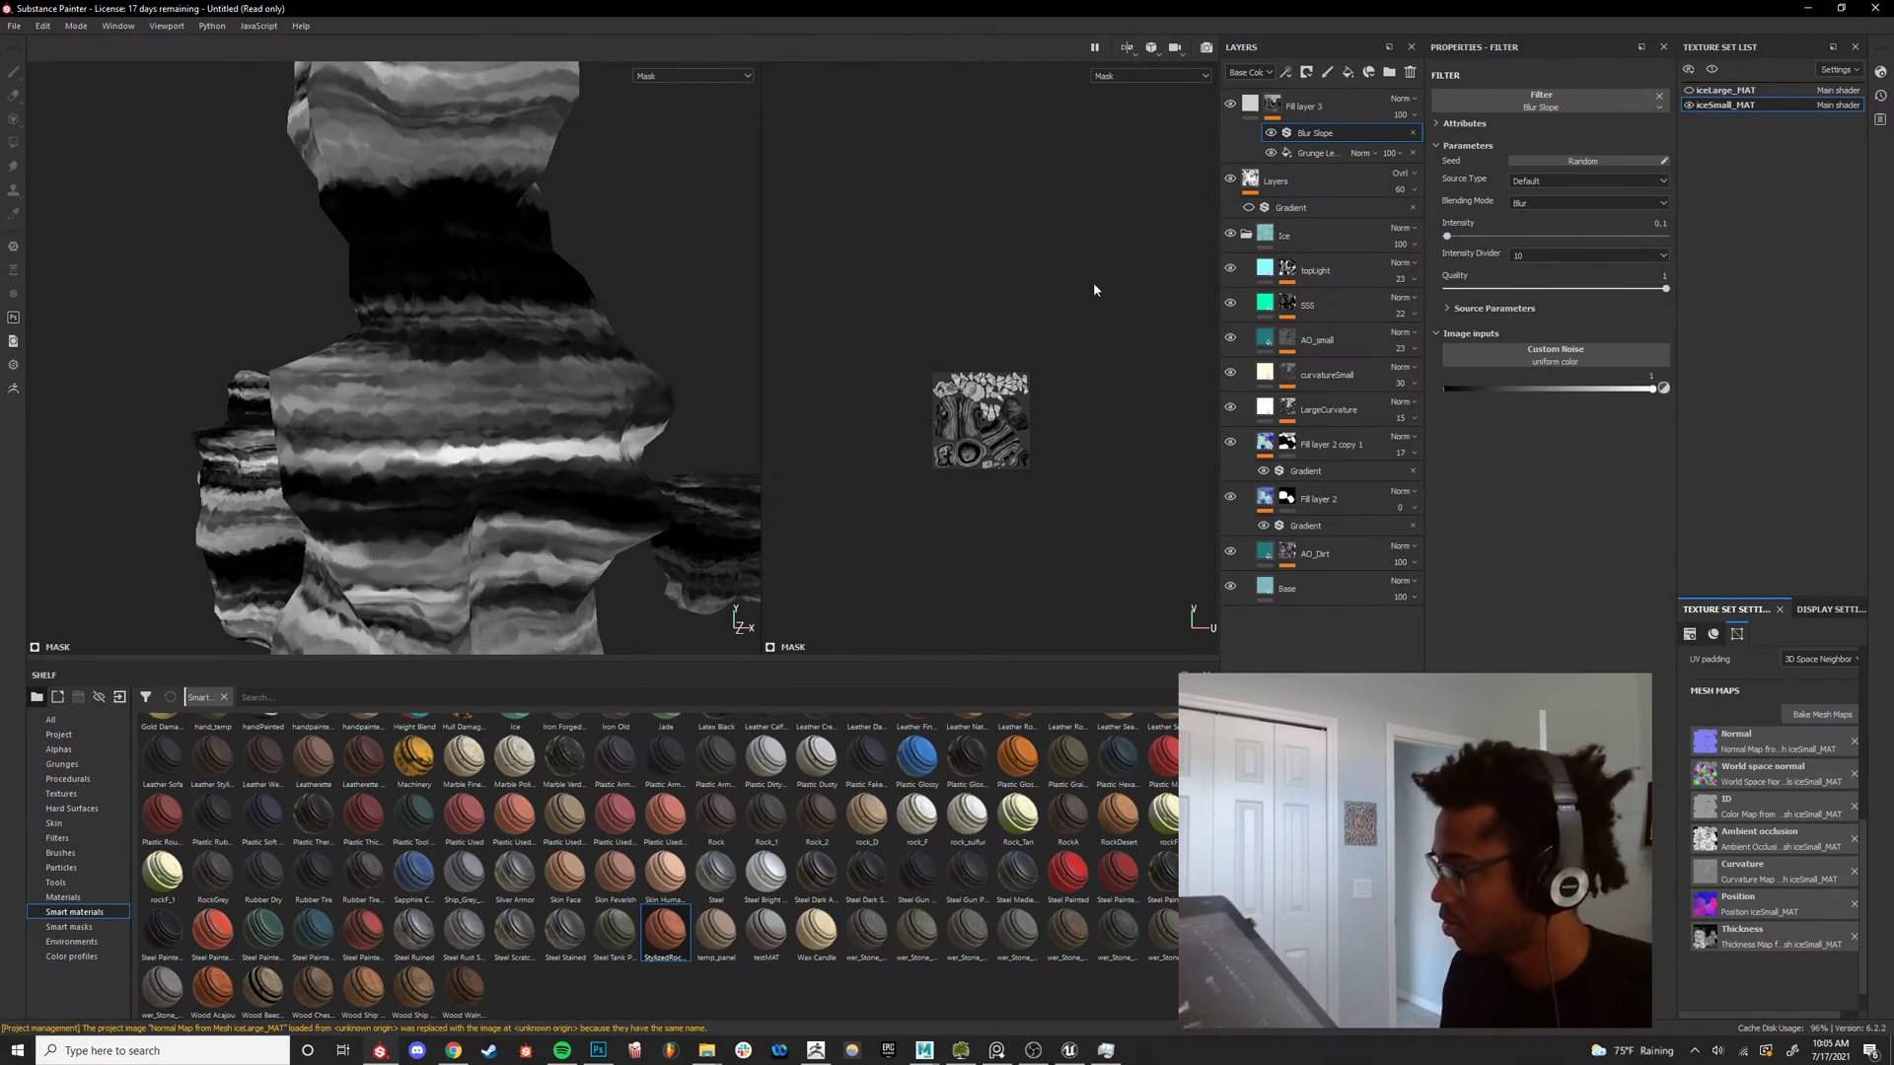
Examine the blurred streaks on the ice in the full material view and the Base Color view.
{"action": "scroll", "coordinate": [680, 395], "scroll_direction": "down", "scroll_amount": 4}
{"action": "left_click_drag", "start_coordinate": [675, 400], "coordinate": [563, 333], "text": "alt"}
{"action": "key", "text": "m"}
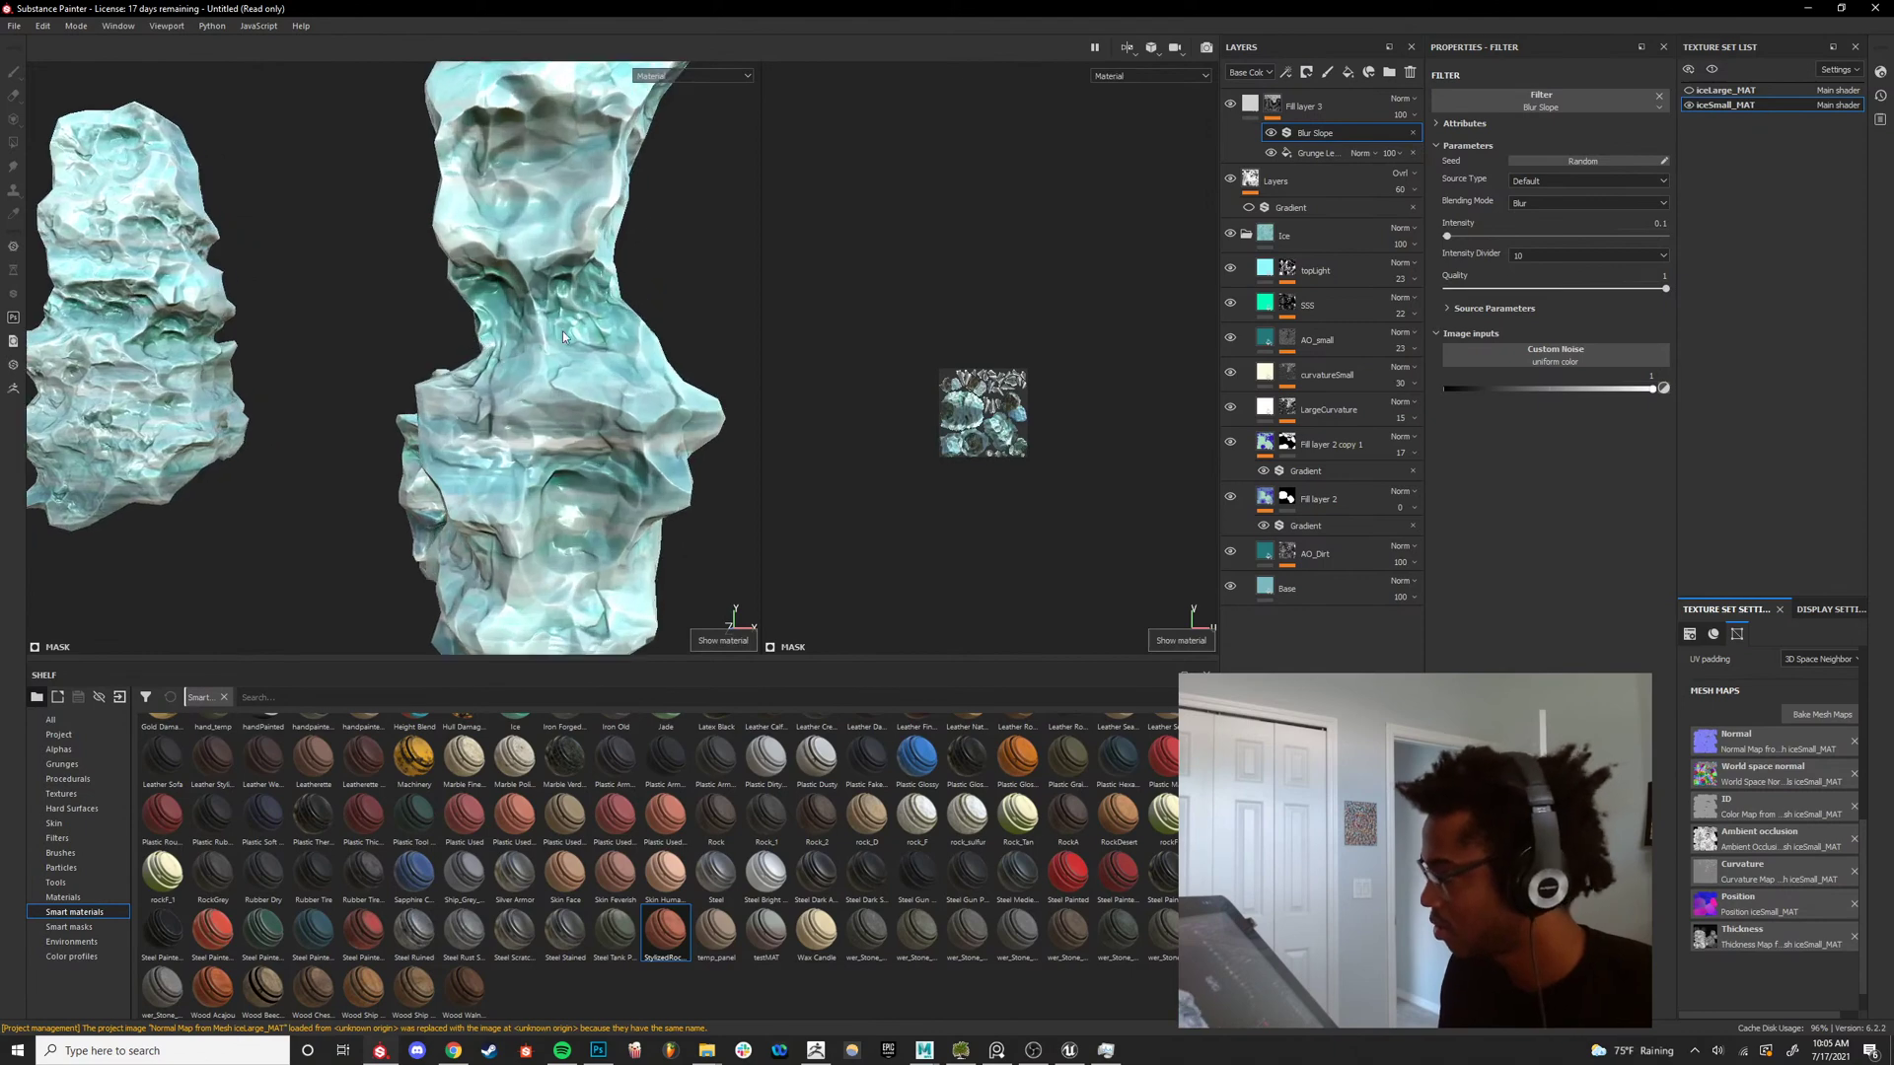
{"action": "right_click_drag", "start_coordinate": [563, 336], "coordinate": [500, 339], "text": "shift"}
{"action": "key", "text": "c"}
{"action": "key", "text": "c"}
{"action": "mouse_move", "coordinate": [511, 341]}
{"action": "left_mouse_down", "text": "alt"}
{"action": "mouse_move", "coordinate": [560, 391]}
{"action": "mouse_move", "coordinate": [531, 331]}
{"action": "left_mouse_up", "text": "alt"}
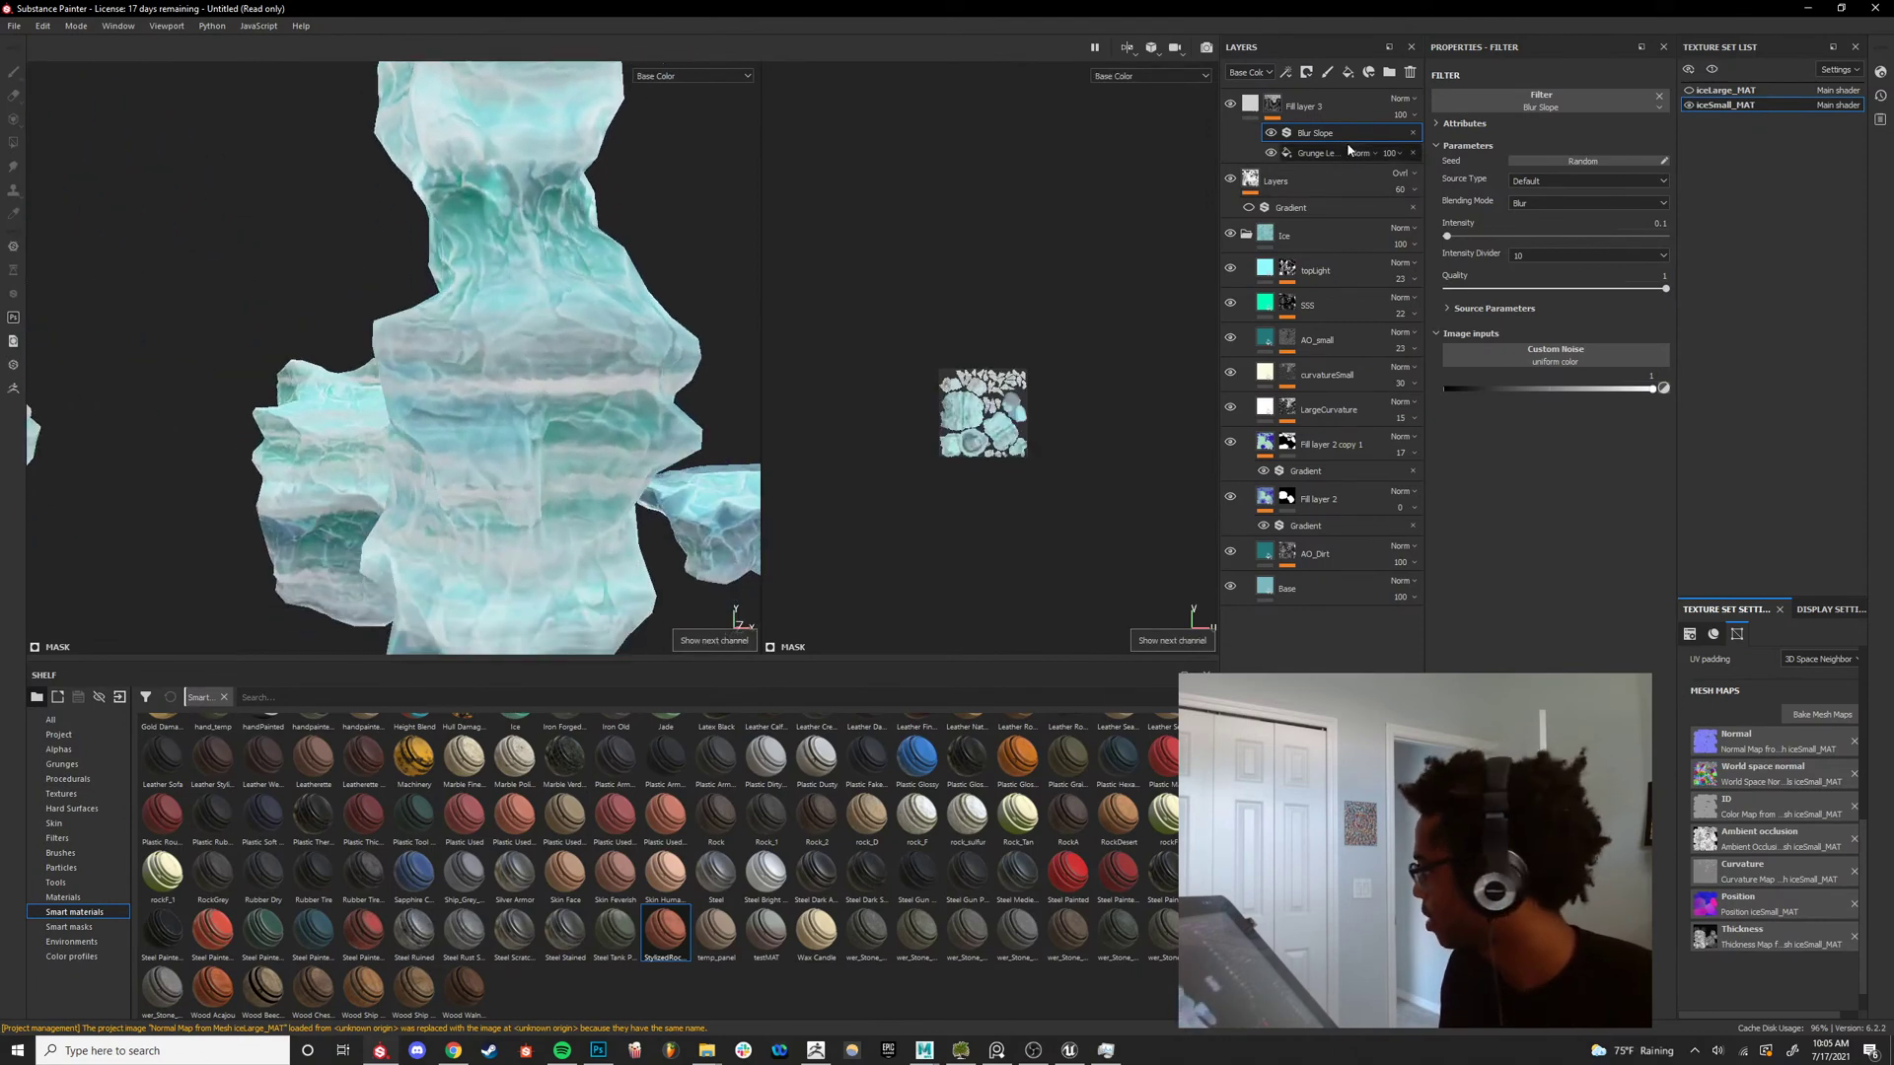
Try adjusting Fill layer 3's opacity, leave it at 100, and review the streaks on the ice.
{"action": "left_click", "coordinate": [1401, 116]}
{"action": "left_click_drag", "start_coordinate": [1428, 144], "coordinate": [1477, 146]}
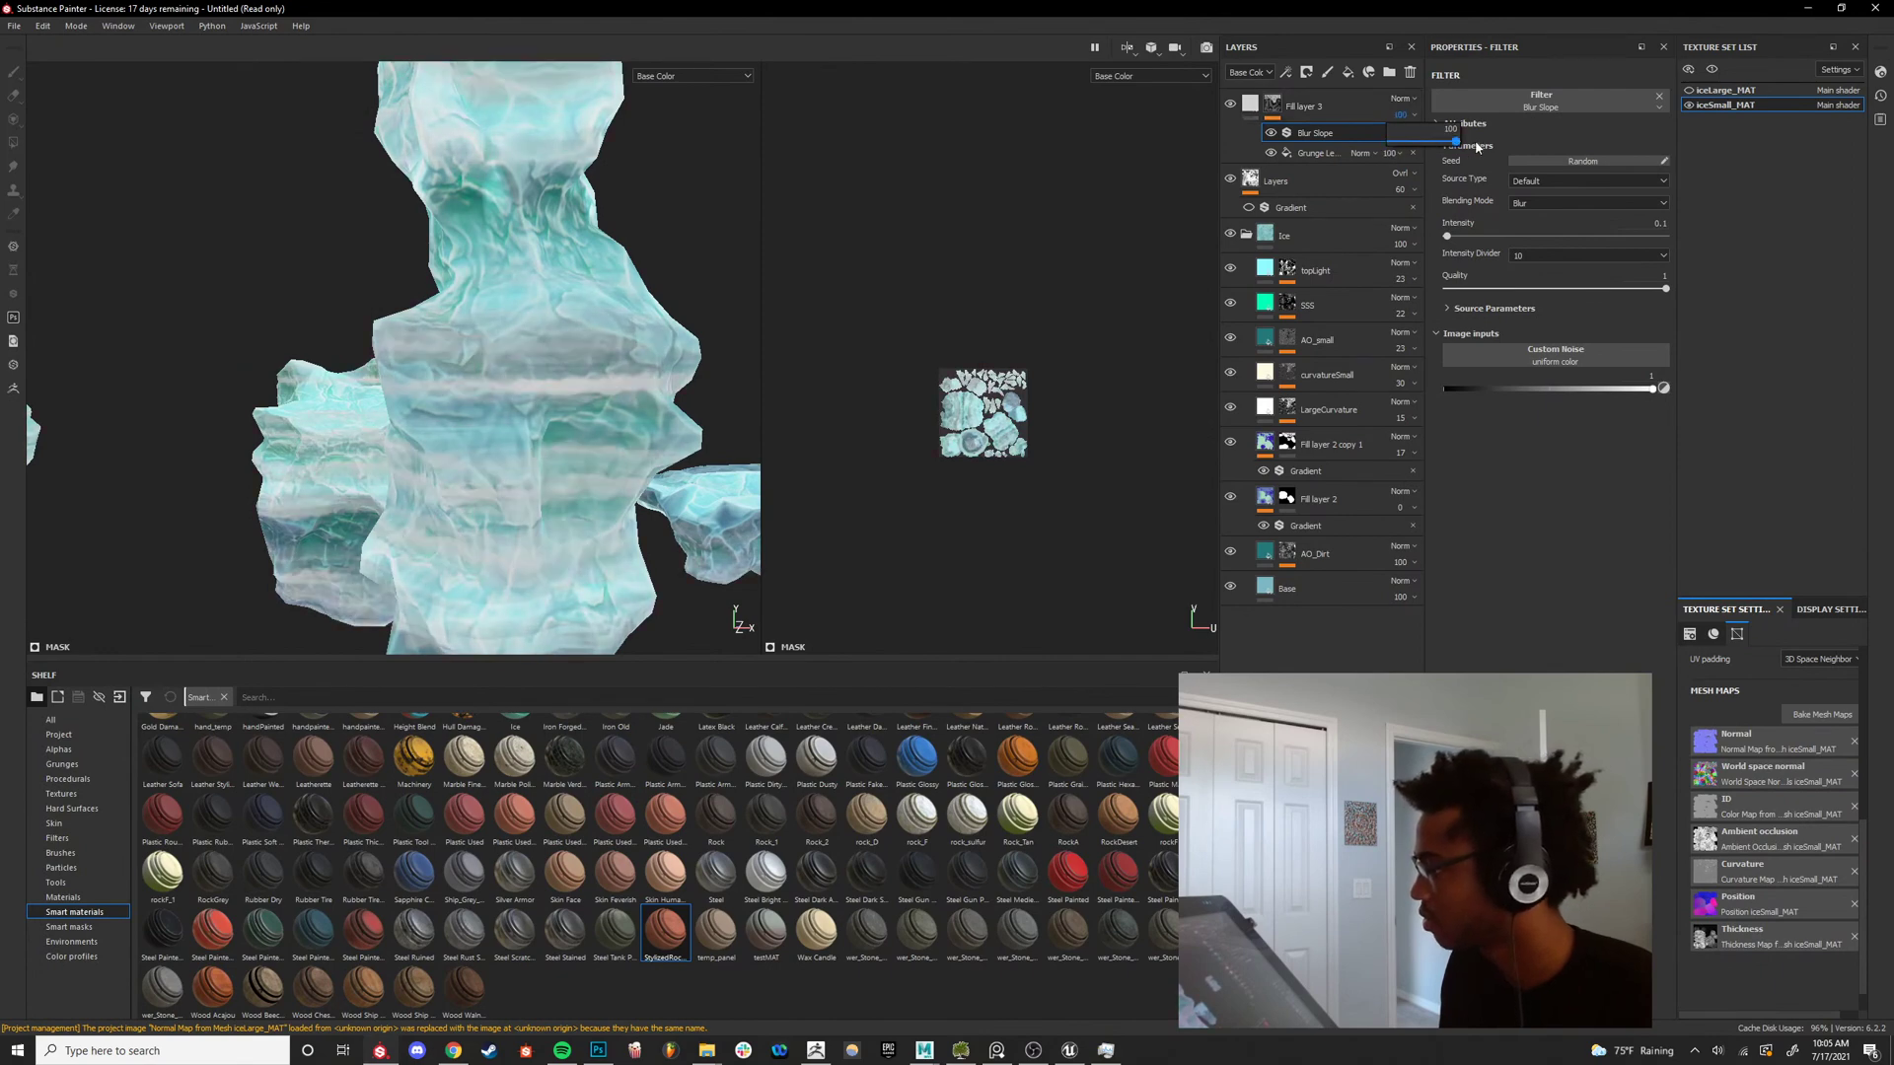
{"action": "scroll", "coordinate": [562, 345], "scroll_direction": "down", "scroll_amount": 4}
{"action": "mouse_move", "coordinate": [563, 348]}
{"action": "left_mouse_down", "text": "alt"}
{"action": "mouse_move", "coordinate": [508, 355]}
{"action": "mouse_move", "coordinate": [561, 364]}
{"action": "left_mouse_up", "text": "alt"}
{"action": "scroll", "coordinate": [564, 365], "scroll_direction": "up", "scroll_amount": 4}
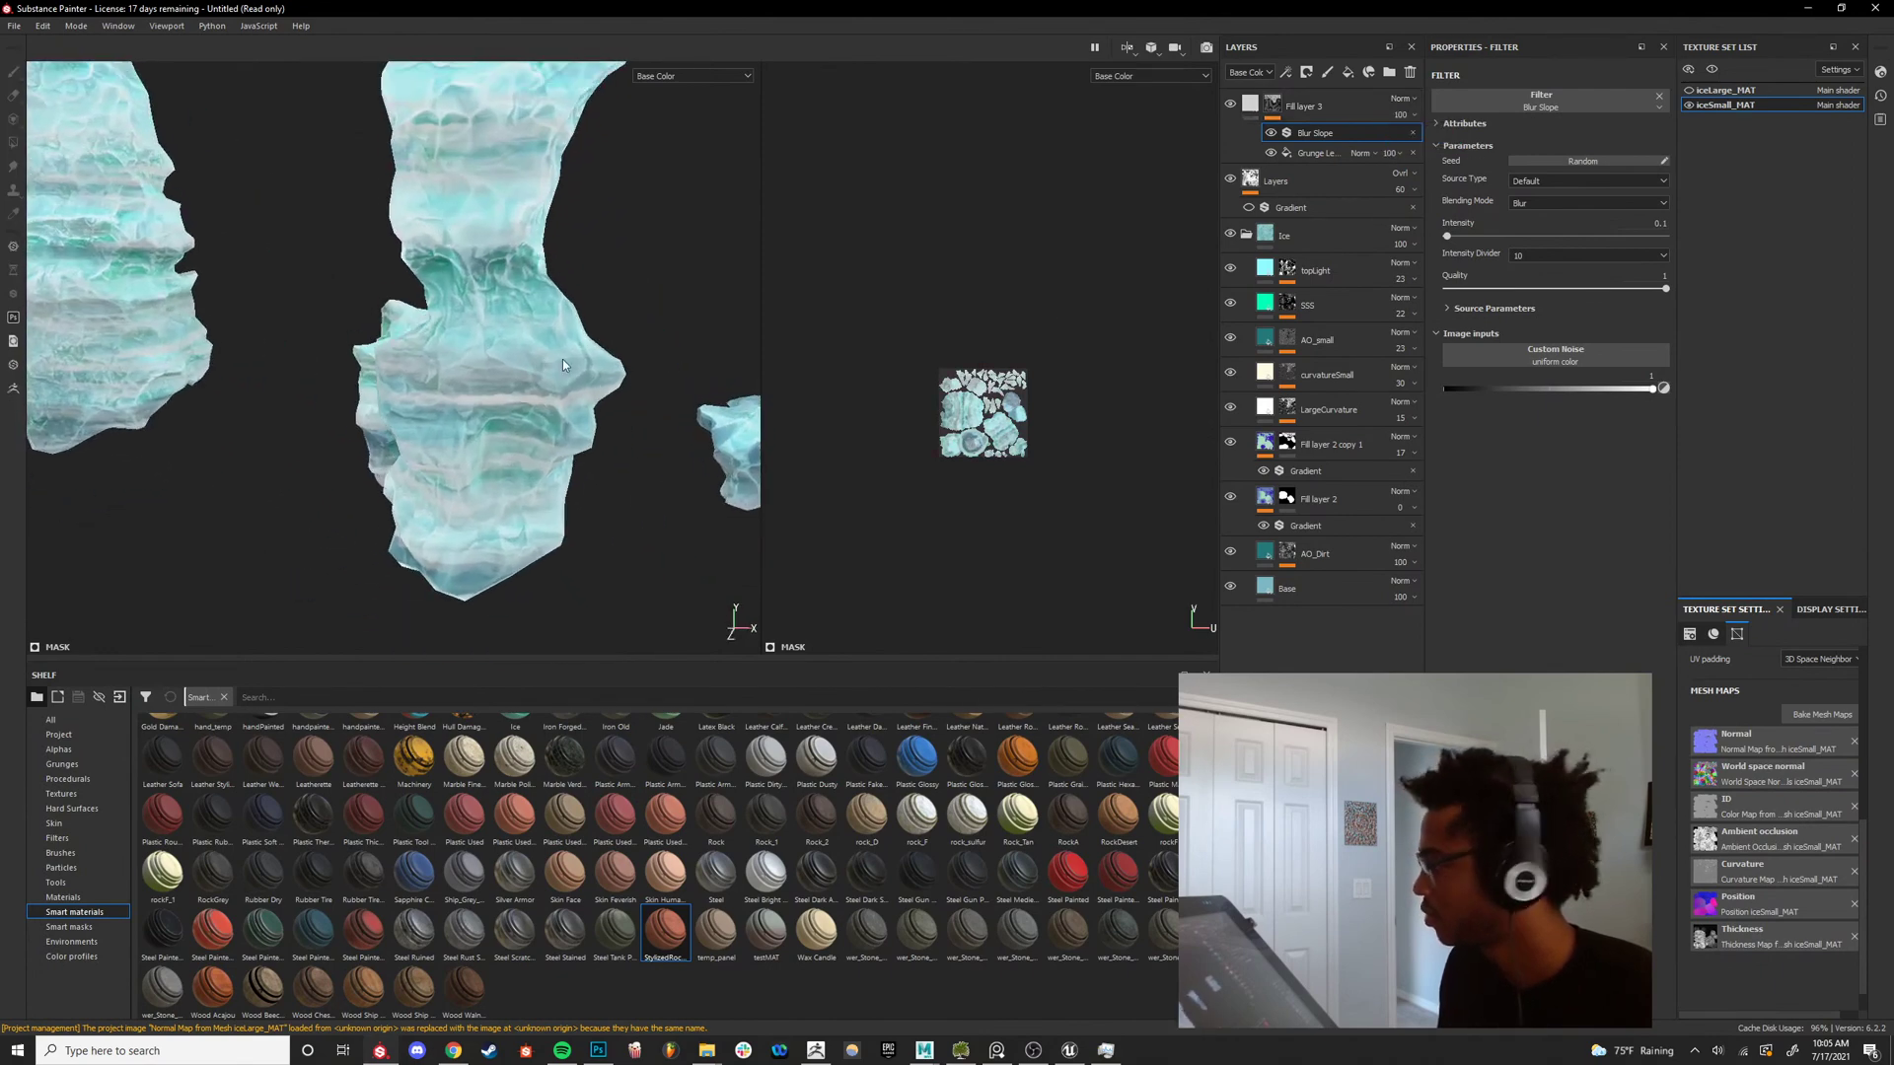
Disable the metal, rough, nrm and height channels on Fill layer 3, leaving only color active.
{"action": "left_click", "coordinate": [1312, 106]}
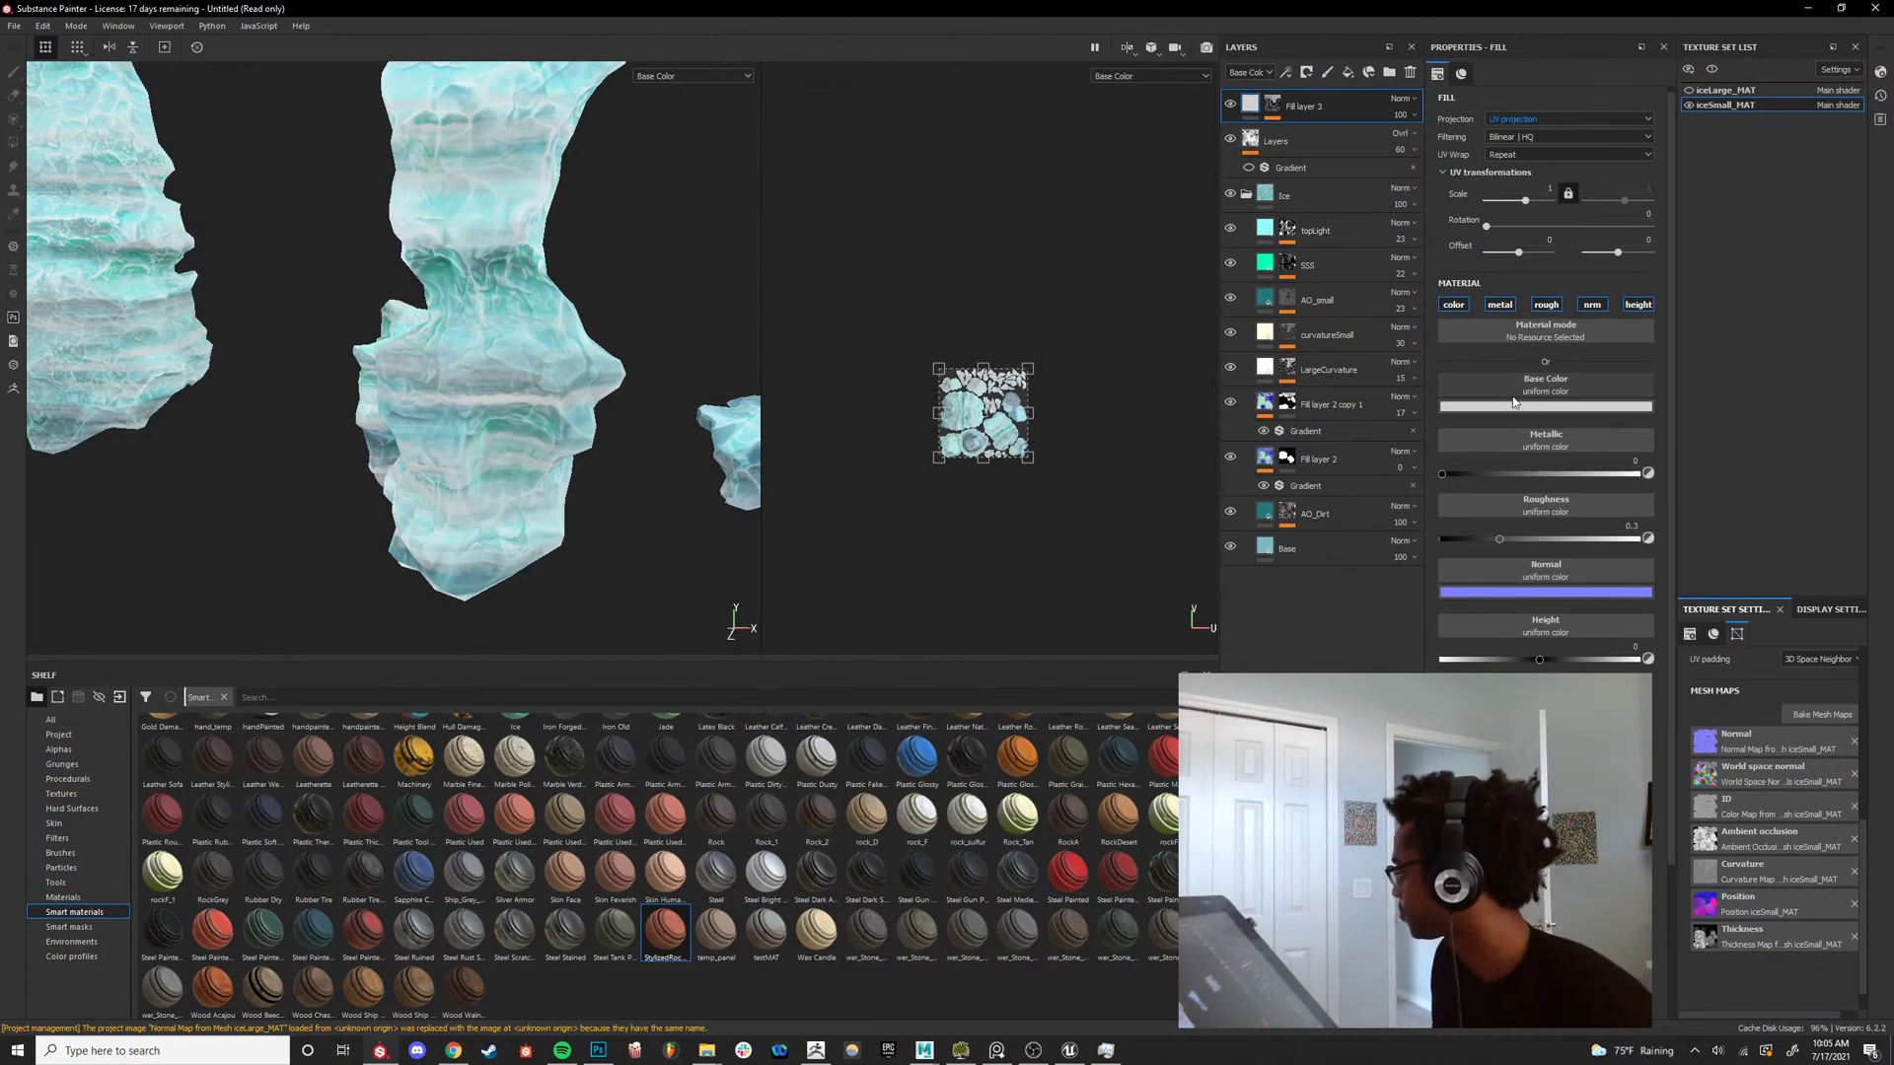
{"action": "left_click", "coordinate": [1500, 304]}
{"action": "left_click", "coordinate": [1546, 303]}
{"action": "left_click", "coordinate": [1592, 304]}
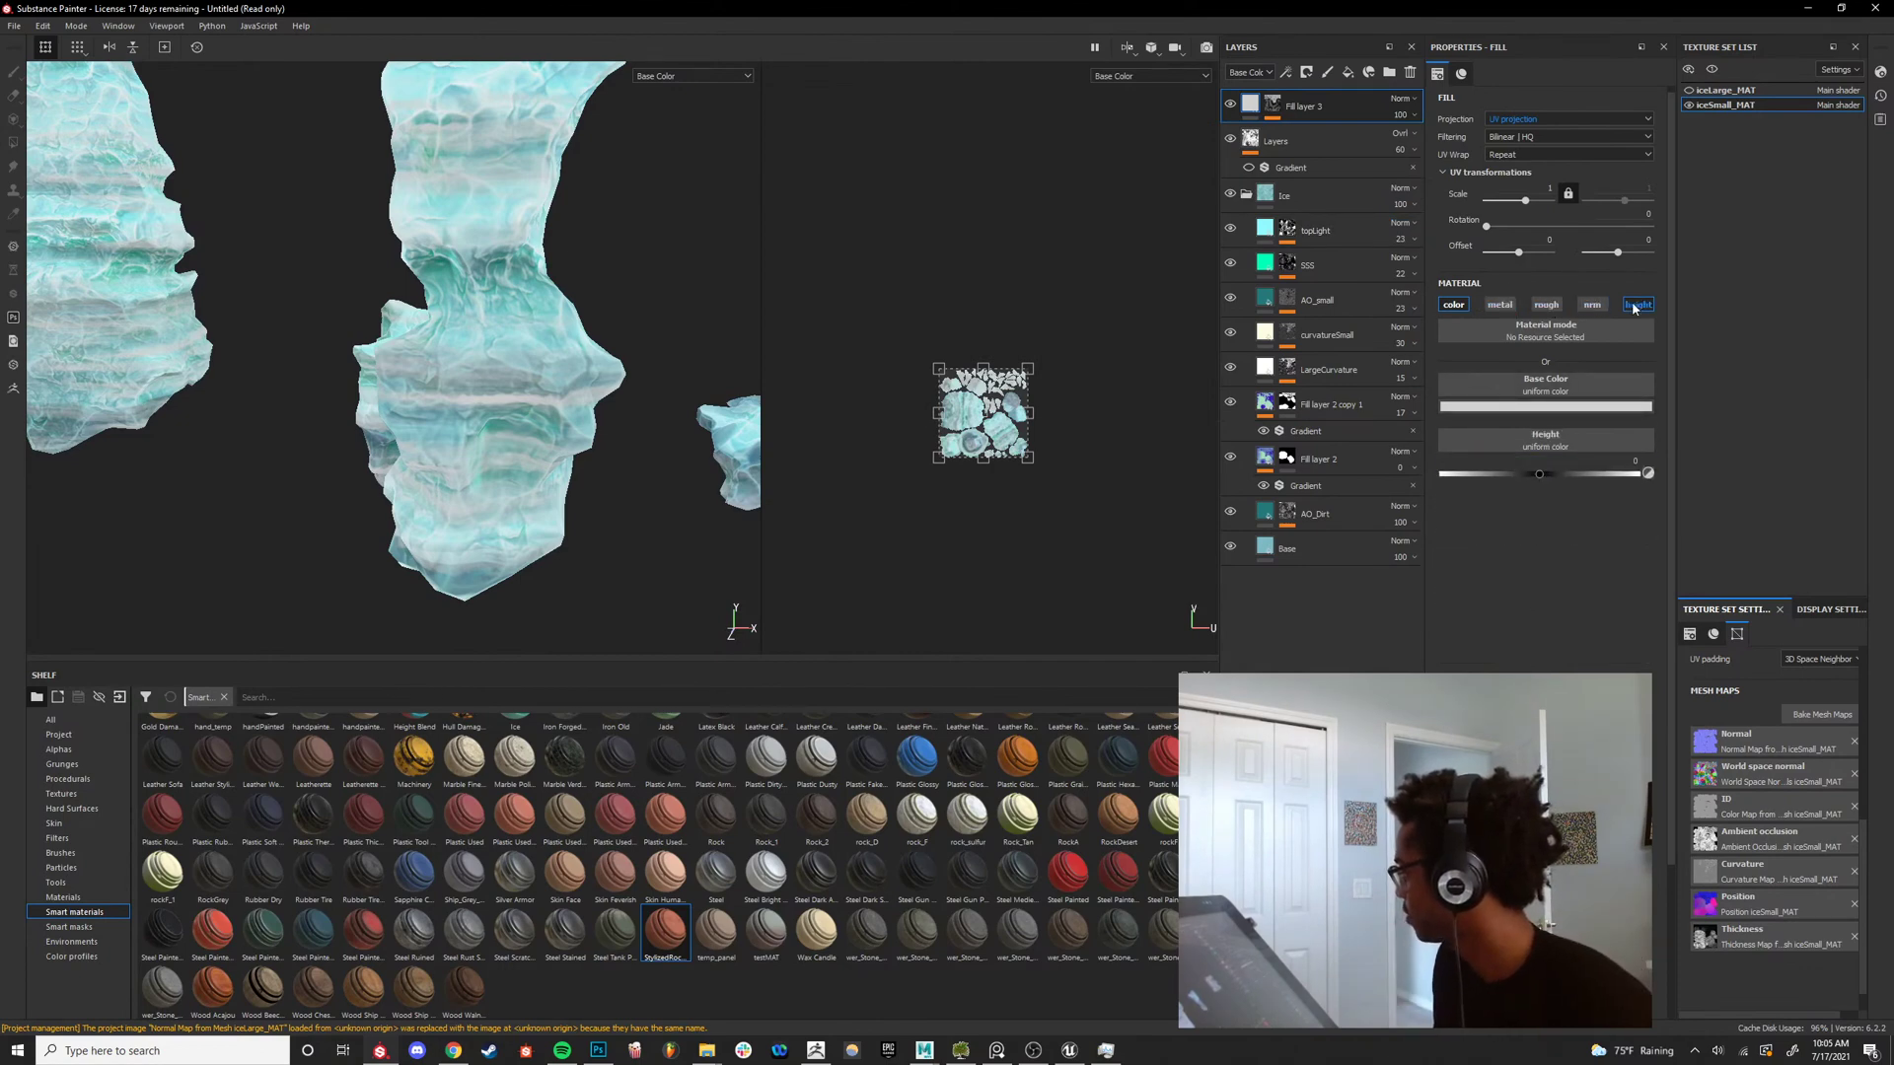
{"action": "left_click", "coordinate": [1637, 304]}
Change Fill layer 3's base color to a pale cyan to tint the streaks.
{"action": "left_click", "coordinate": [1470, 408]}
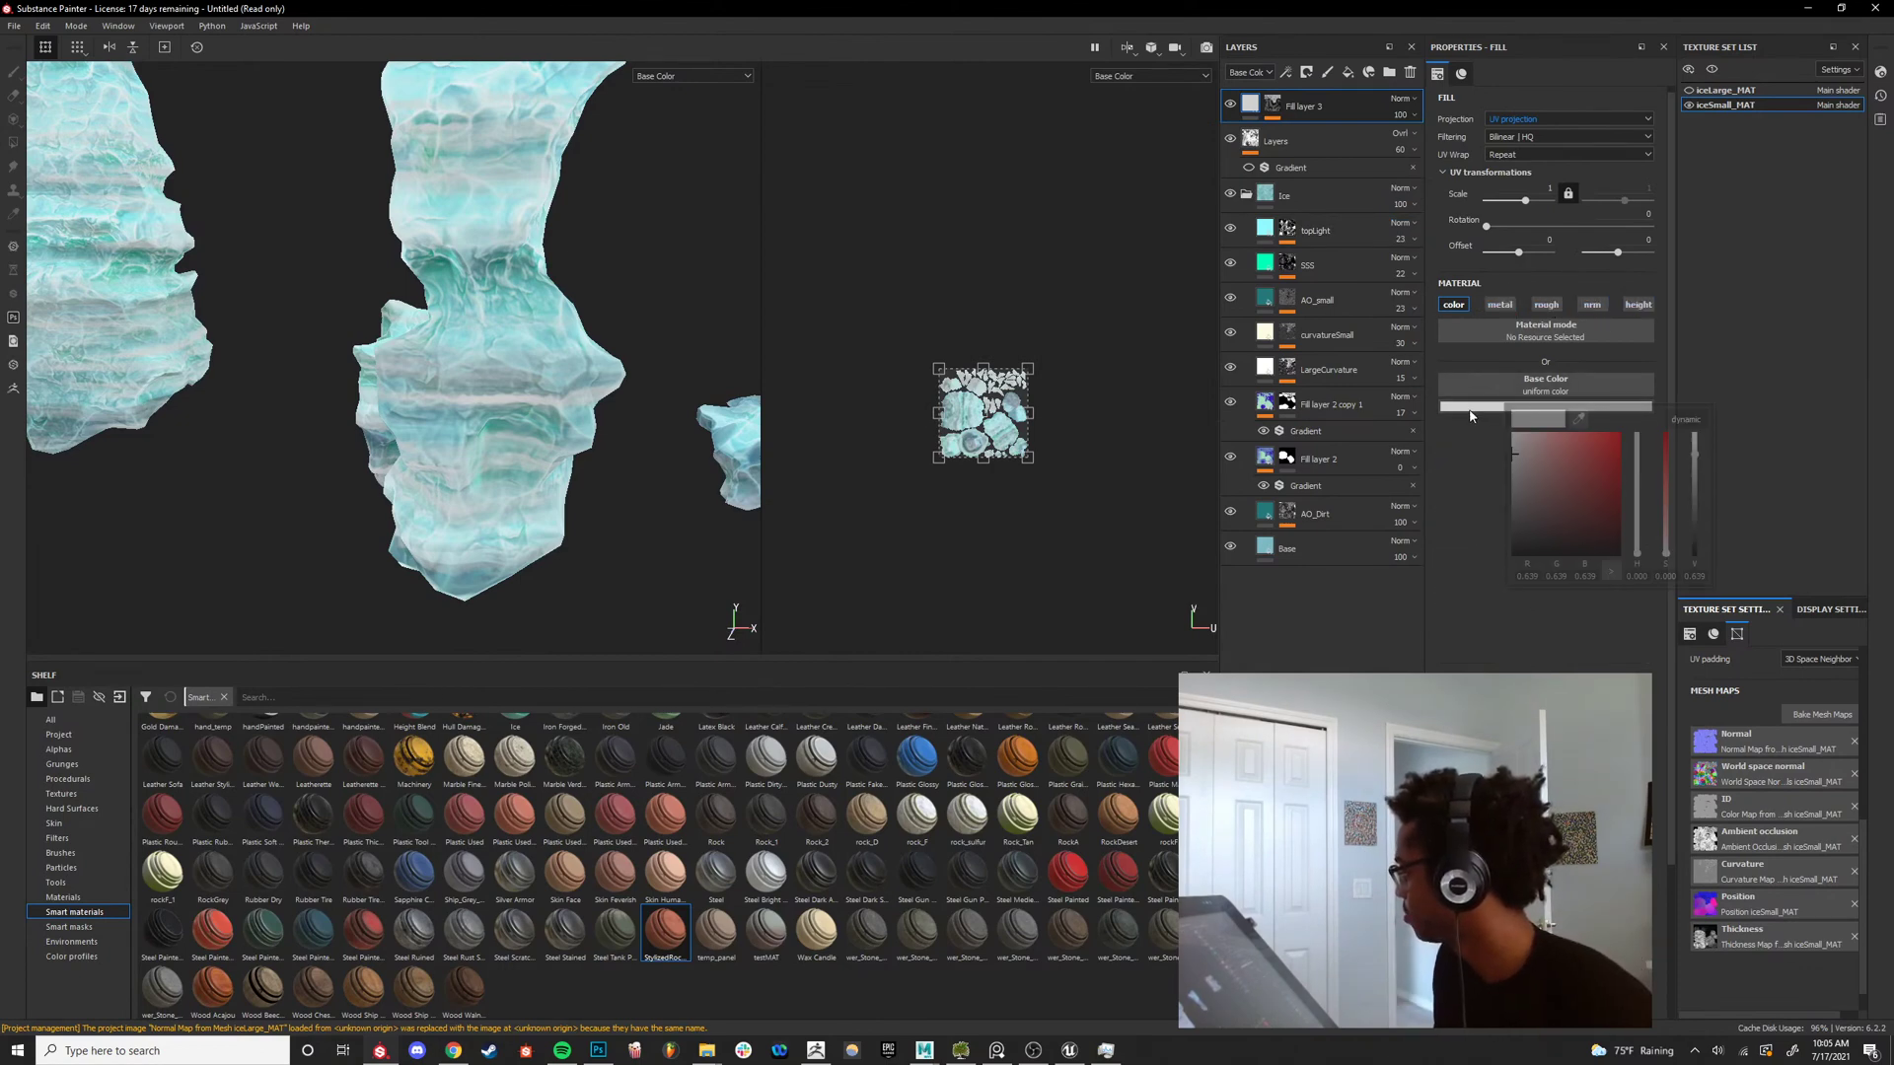
{"action": "left_click_drag", "start_coordinate": [1640, 551], "coordinate": [1643, 494]}
{"action": "left_click", "coordinate": [1519, 451]}
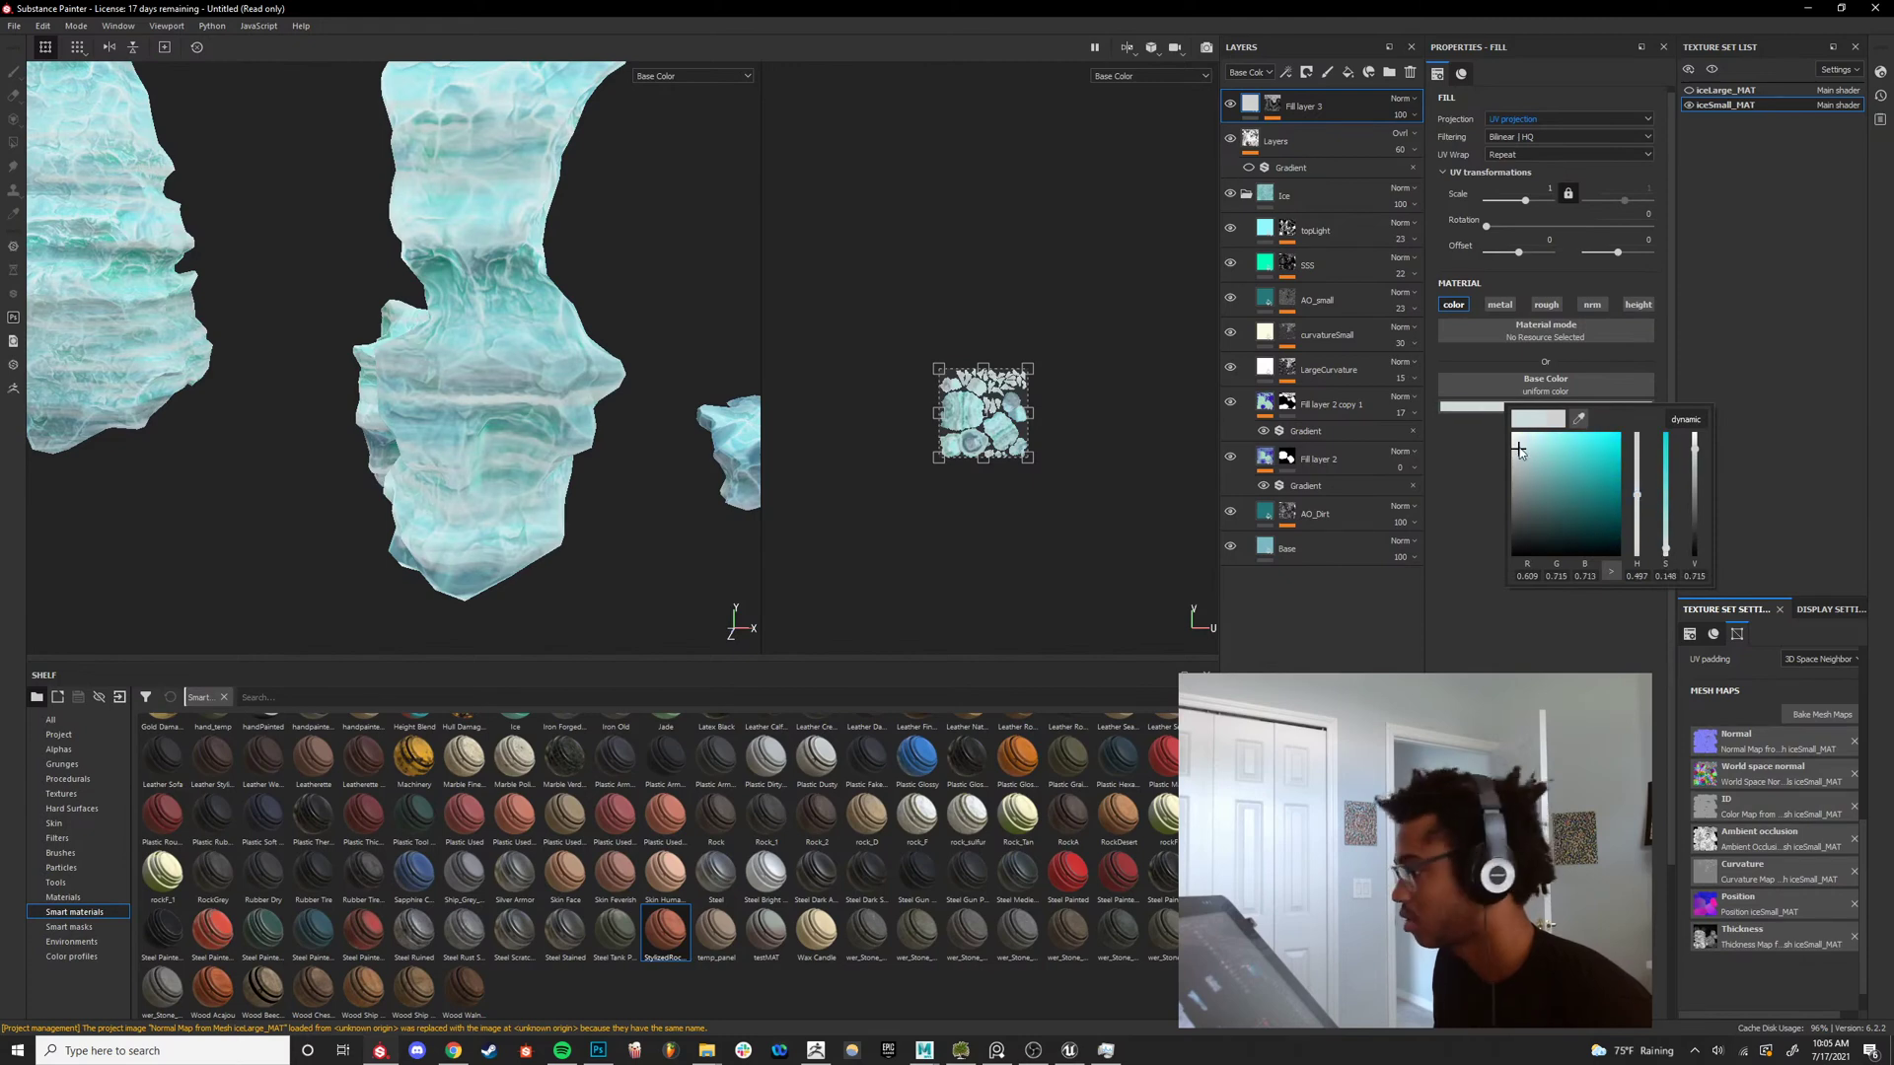
{"action": "left_click_drag", "start_coordinate": [1519, 451], "coordinate": [1534, 451]}
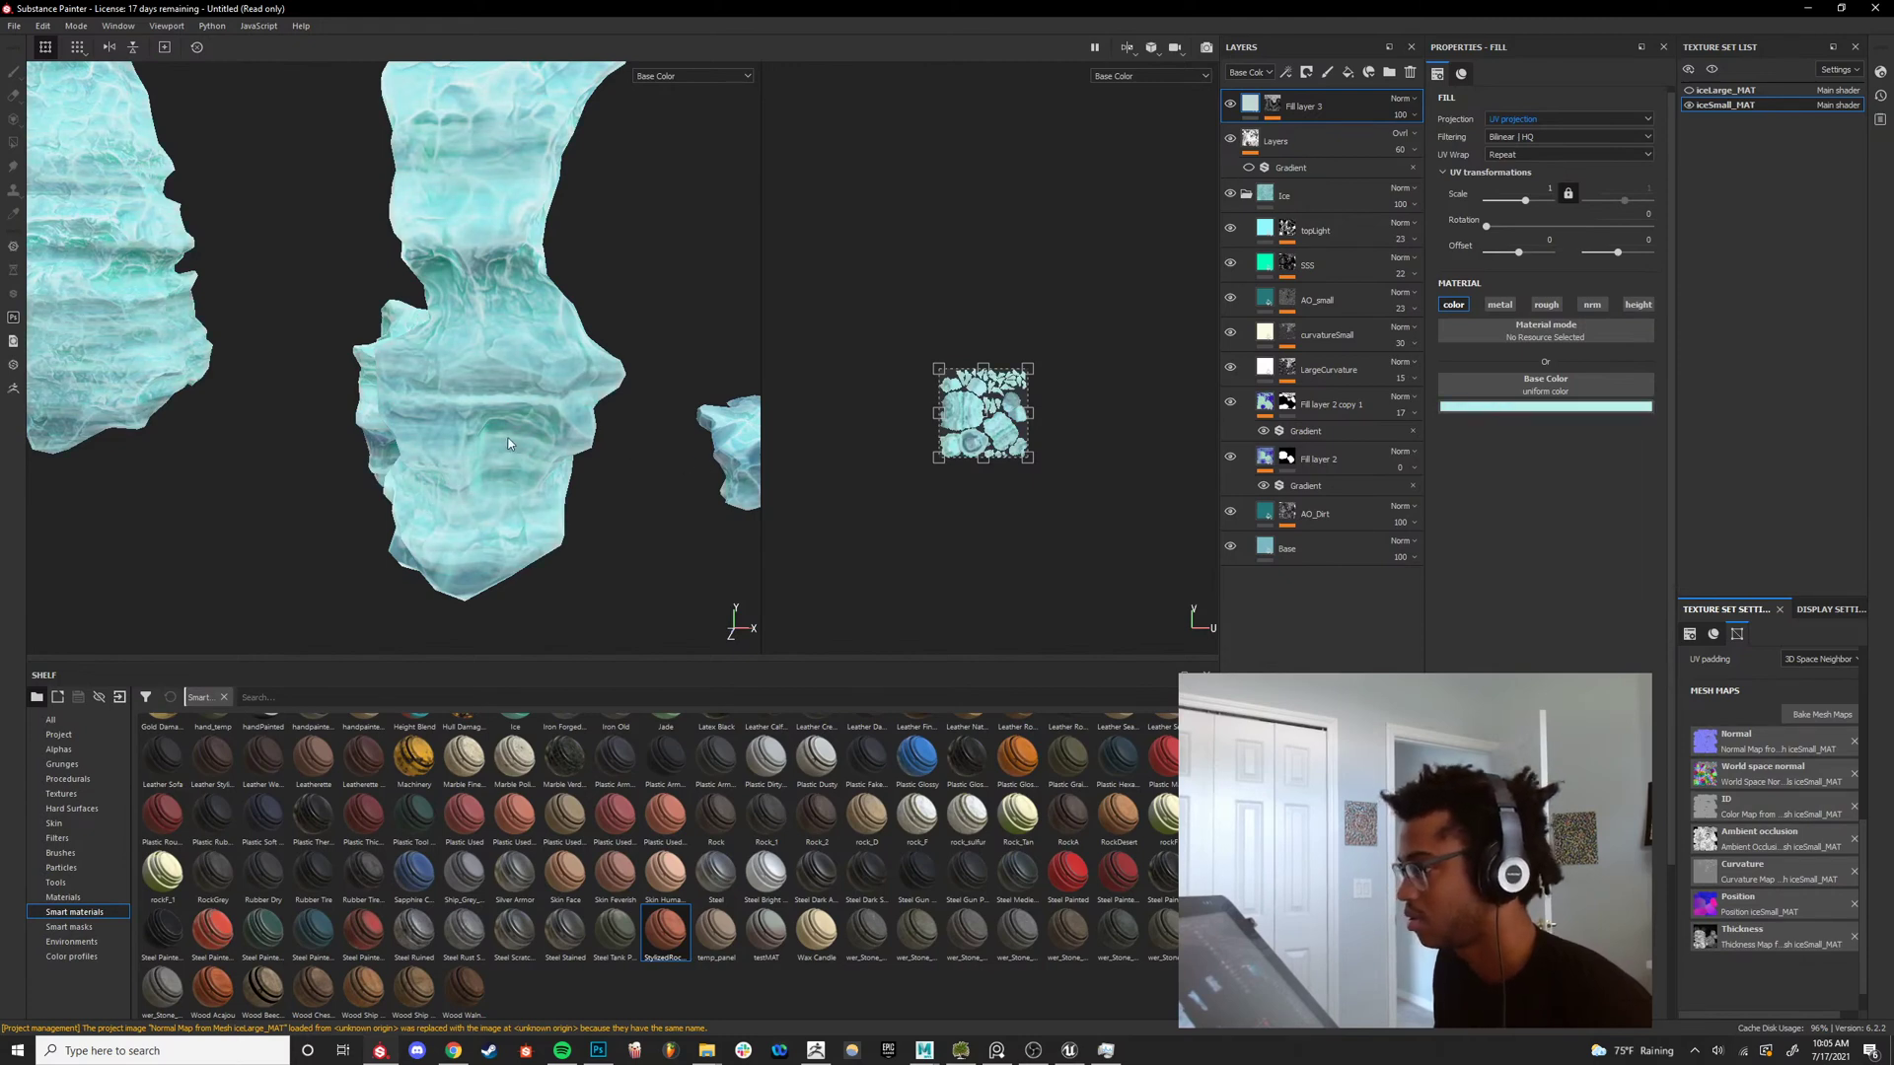
Toggle Fill layer 3's visibility off and on to compare the ice formations with and without the streaks.
{"action": "scroll", "coordinate": [490, 321], "scroll_direction": "down", "scroll_amount": 5}
{"action": "left_click_drag", "start_coordinate": [489, 321], "coordinate": [548, 387], "text": "alt"}
{"action": "scroll", "coordinate": [503, 361], "scroll_direction": "up", "scroll_amount": 5}
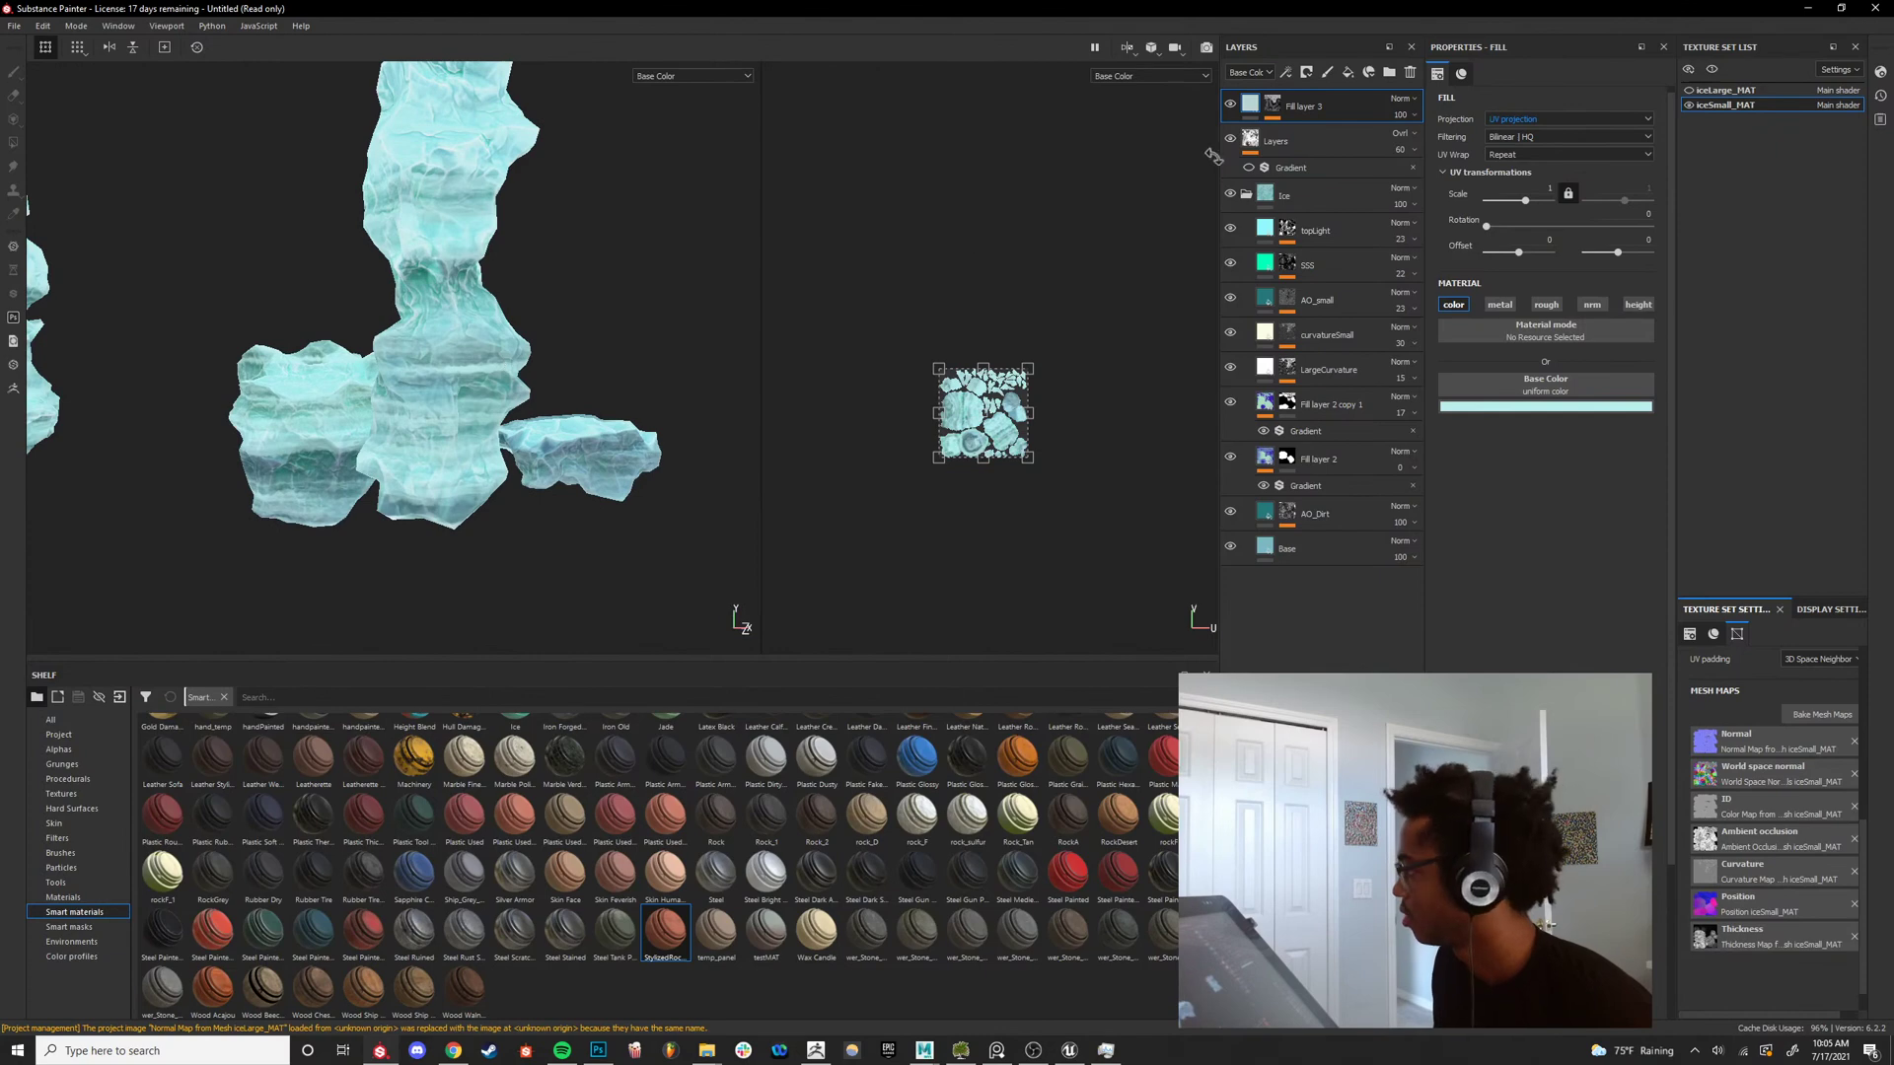
{"action": "left_click", "coordinate": [1232, 106]}
{"action": "left_click", "coordinate": [1232, 105]}
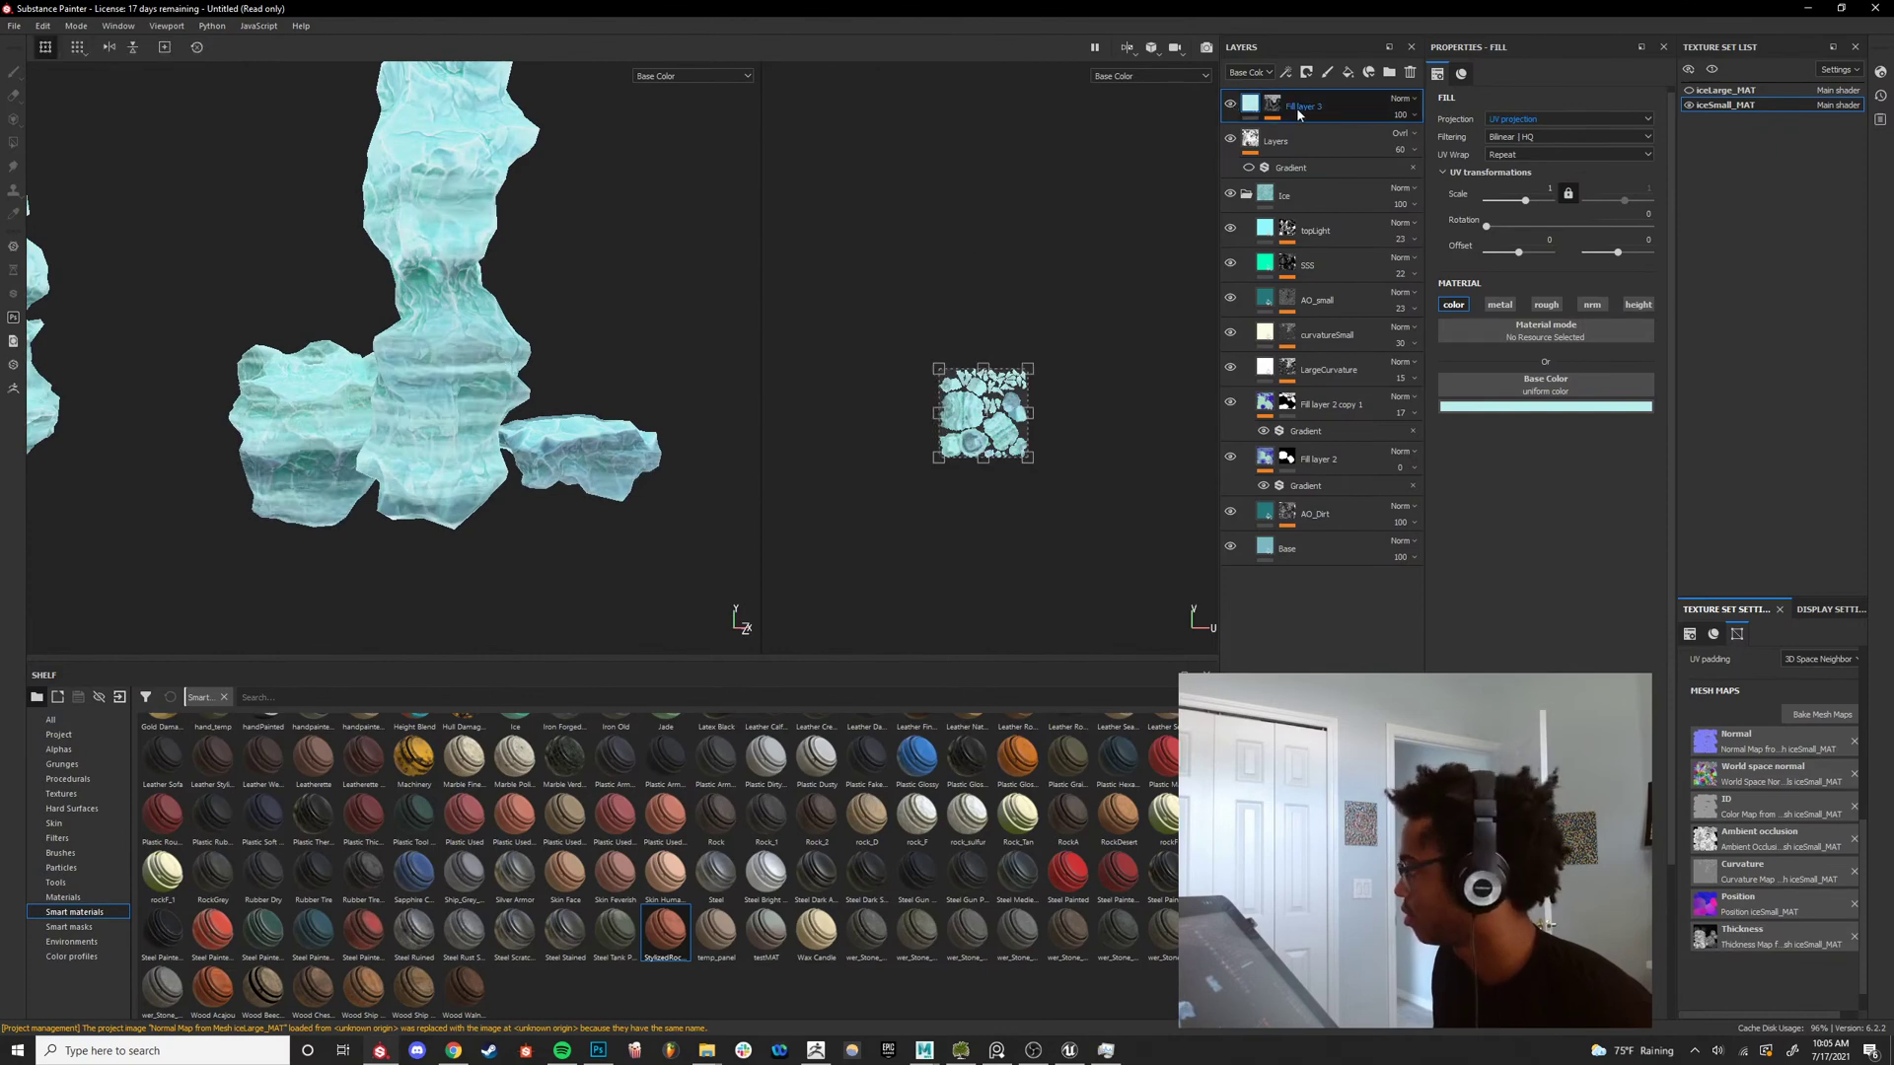
Move Fill layer 3 into the Ice folder, placing it below AO_Dirt and directly above Base.
{"action": "left_click_drag", "start_coordinate": [1325, 110], "coordinate": [1378, 361]}
{"action": "left_click_drag", "start_coordinate": [659, 393], "coordinate": [525, 415], "text": "alt"}
{"action": "double_click", "coordinate": [1318, 335]}
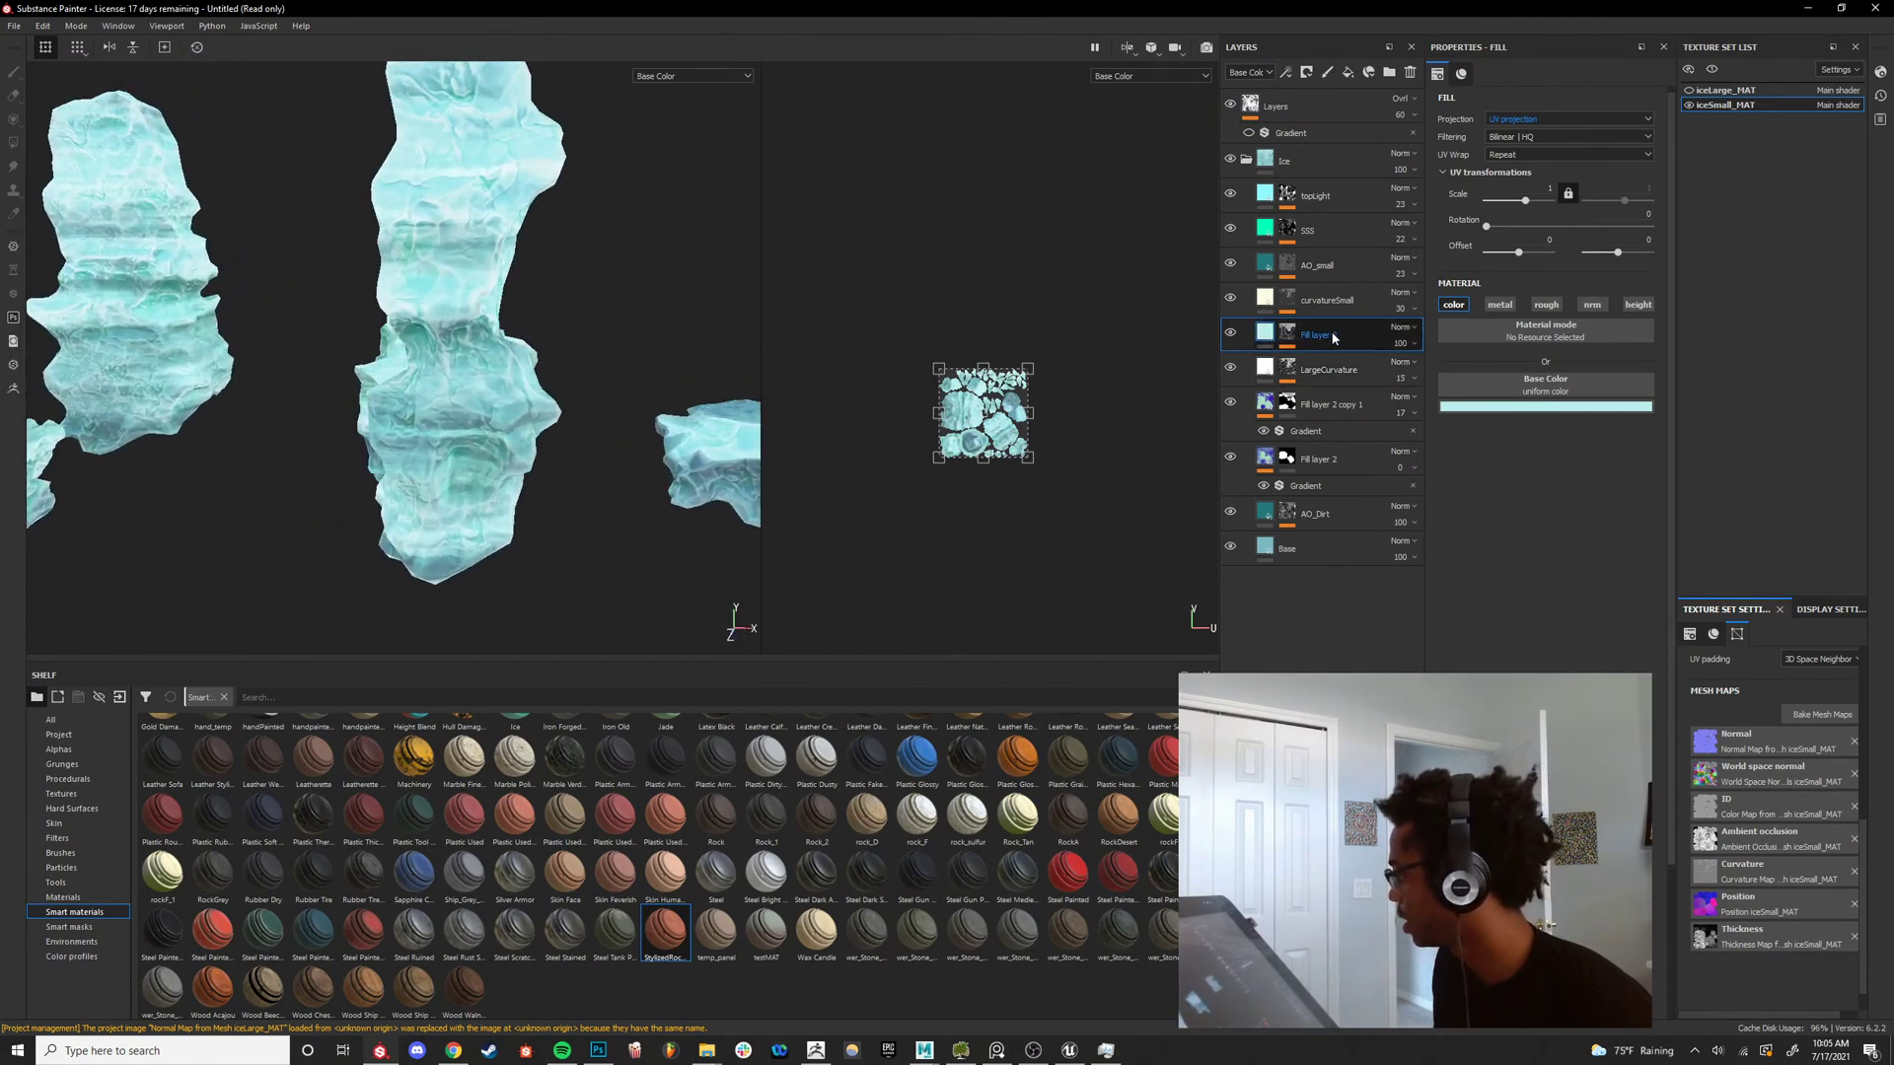
{"action": "left_click_drag", "start_coordinate": [1333, 337], "coordinate": [1322, 482]}
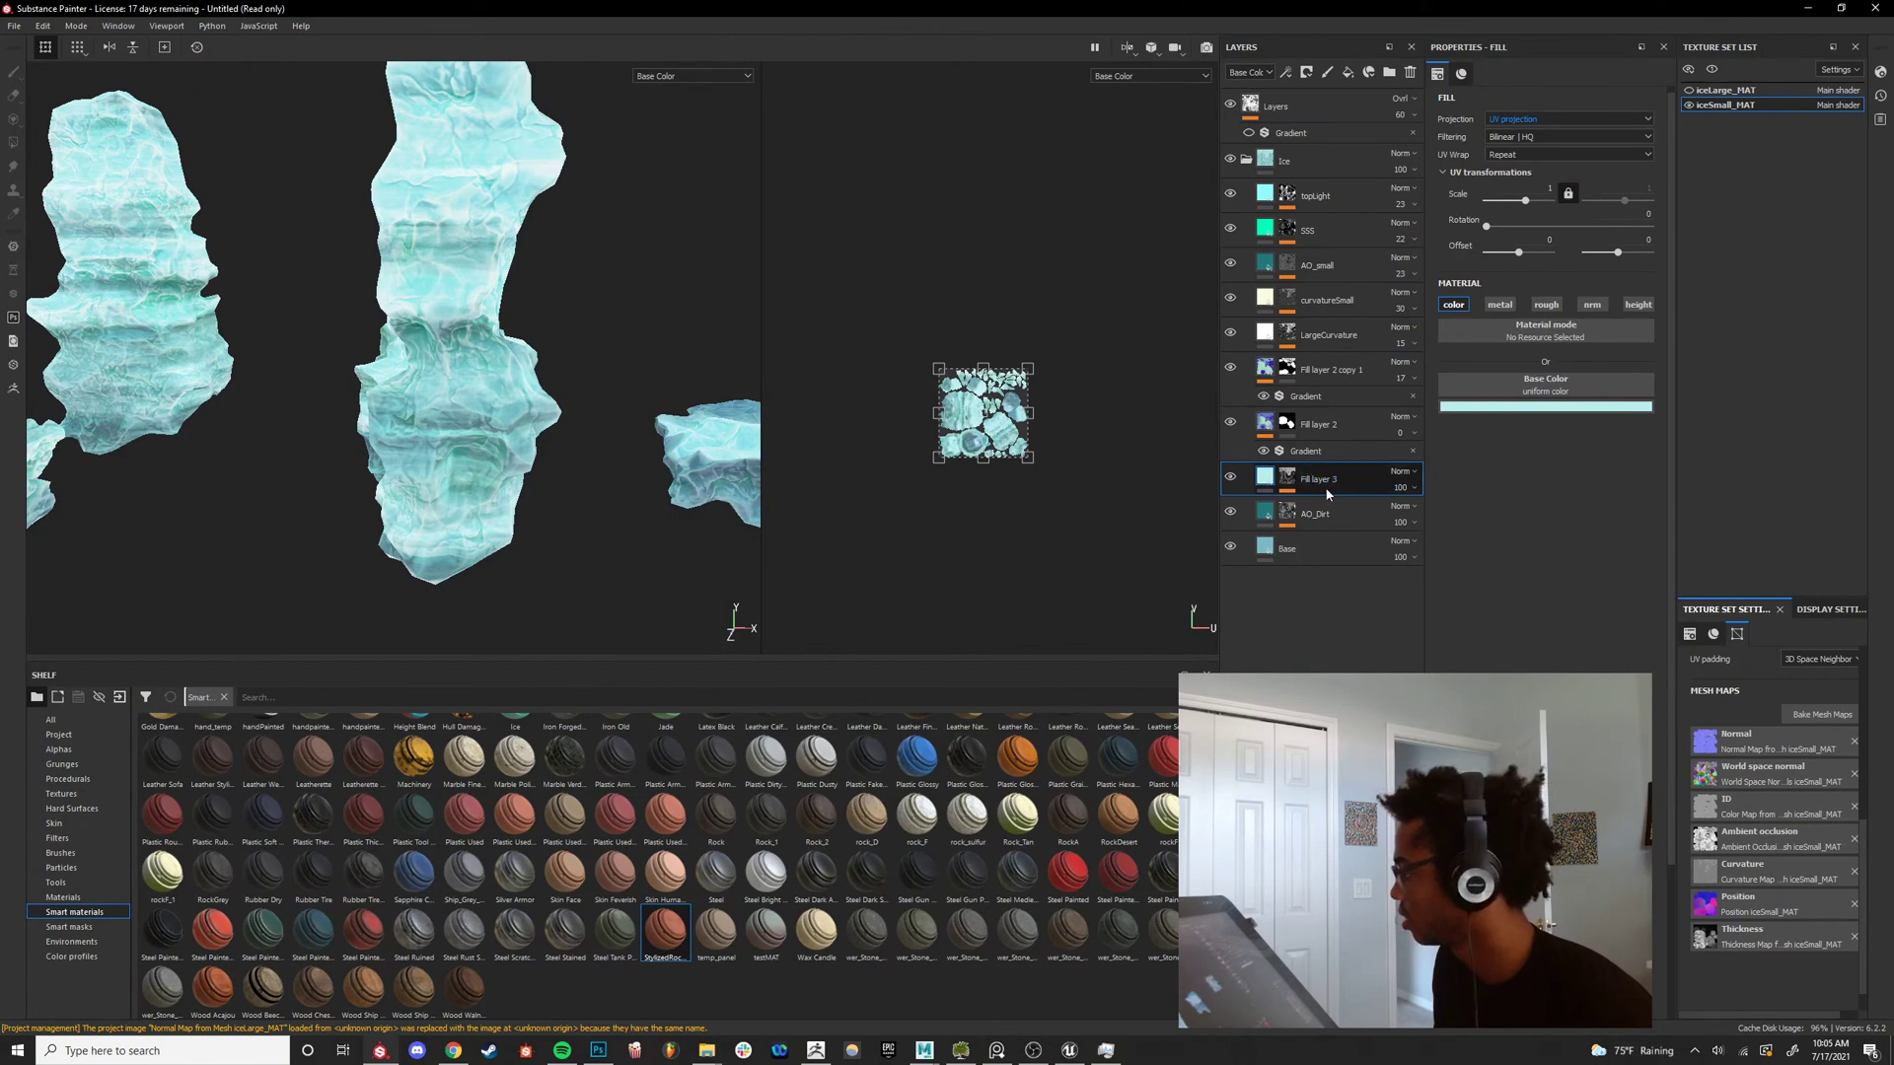
{"action": "left_click_drag", "start_coordinate": [1353, 482], "coordinate": [1346, 524]}
Examine the ice formations from several angles, and toggle Fill layer 3's visibility off and on to judge its effect above Base.
{"action": "right_click_drag", "start_coordinate": [591, 460], "coordinate": [598, 434], "text": "alt"}
{"action": "left_click_drag", "start_coordinate": [415, 374], "coordinate": [520, 345], "text": "alt"}
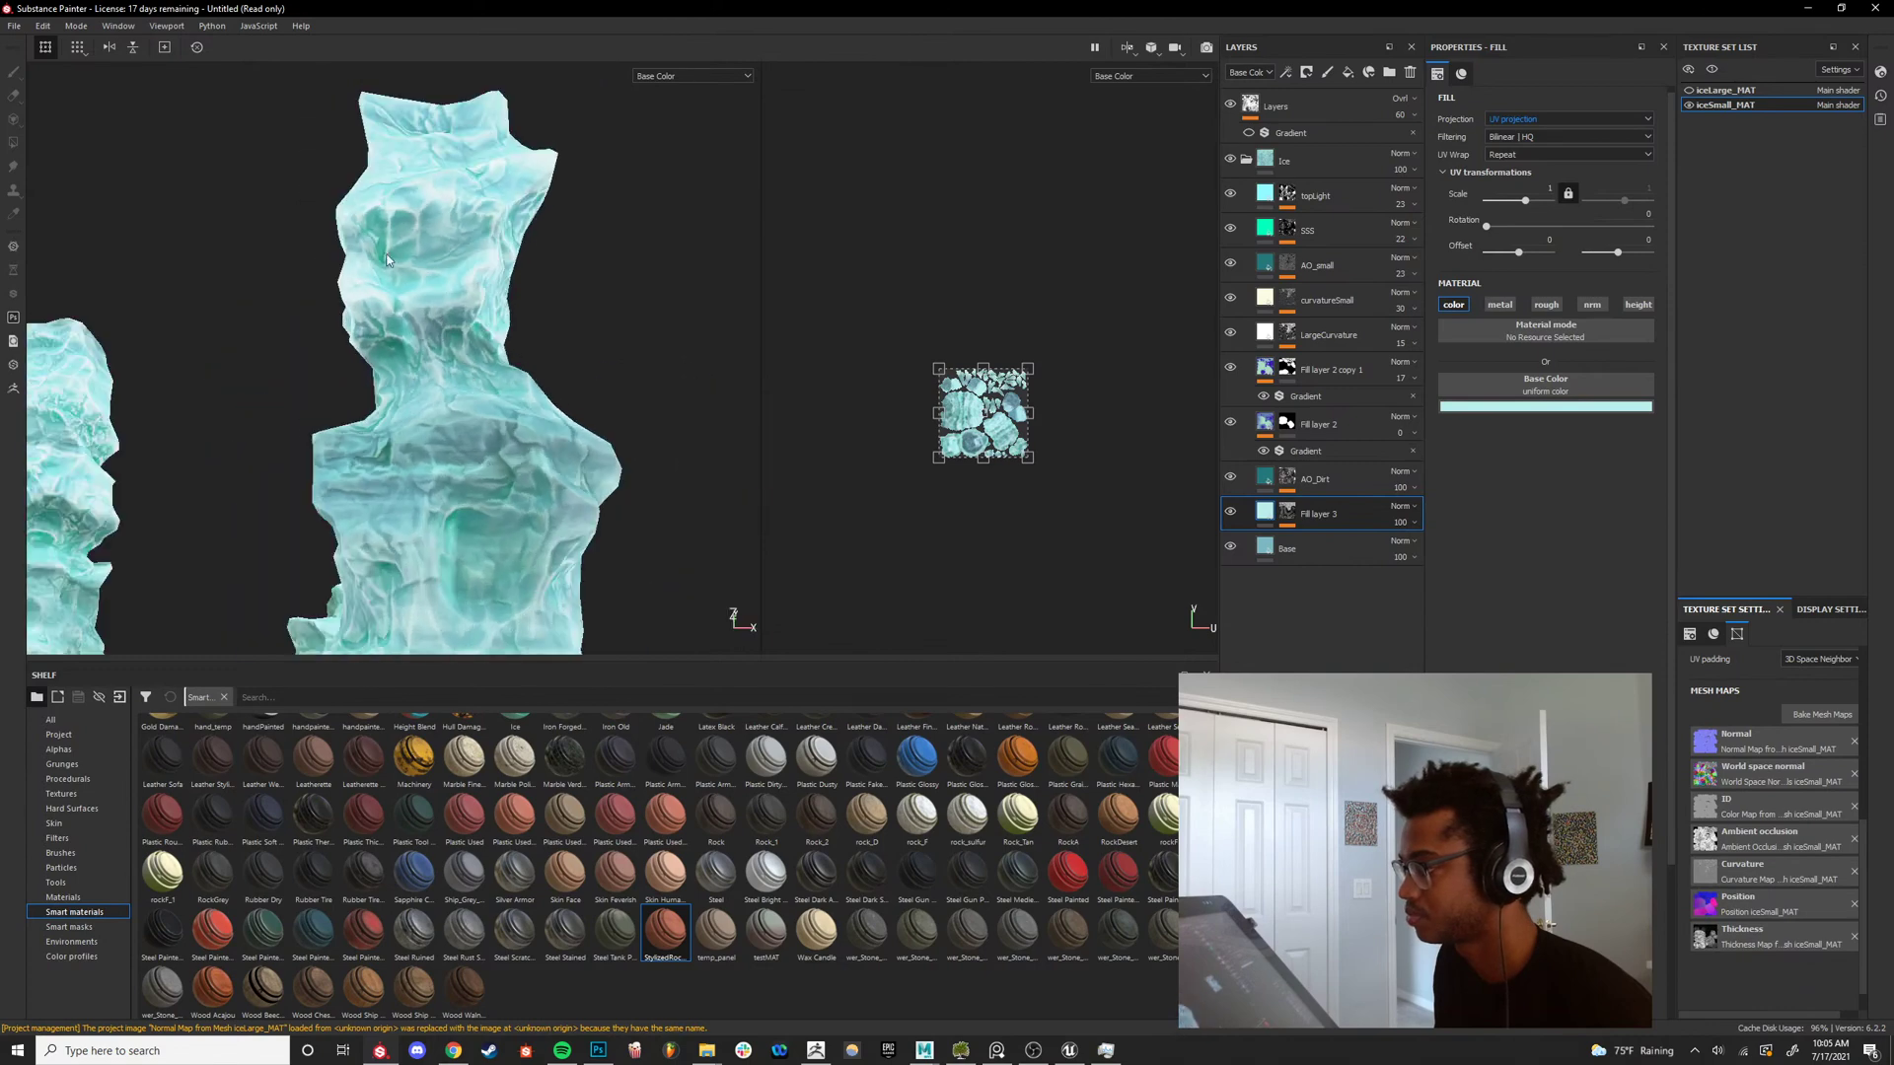
{"action": "middle_click_drag", "start_coordinate": [521, 345], "coordinate": [464, 386], "text": "alt"}
{"action": "right_click_drag", "start_coordinate": [464, 387], "coordinate": [478, 391], "text": "alt"}
{"action": "left_click_drag", "start_coordinate": [478, 390], "coordinate": [455, 343], "text": "alt"}
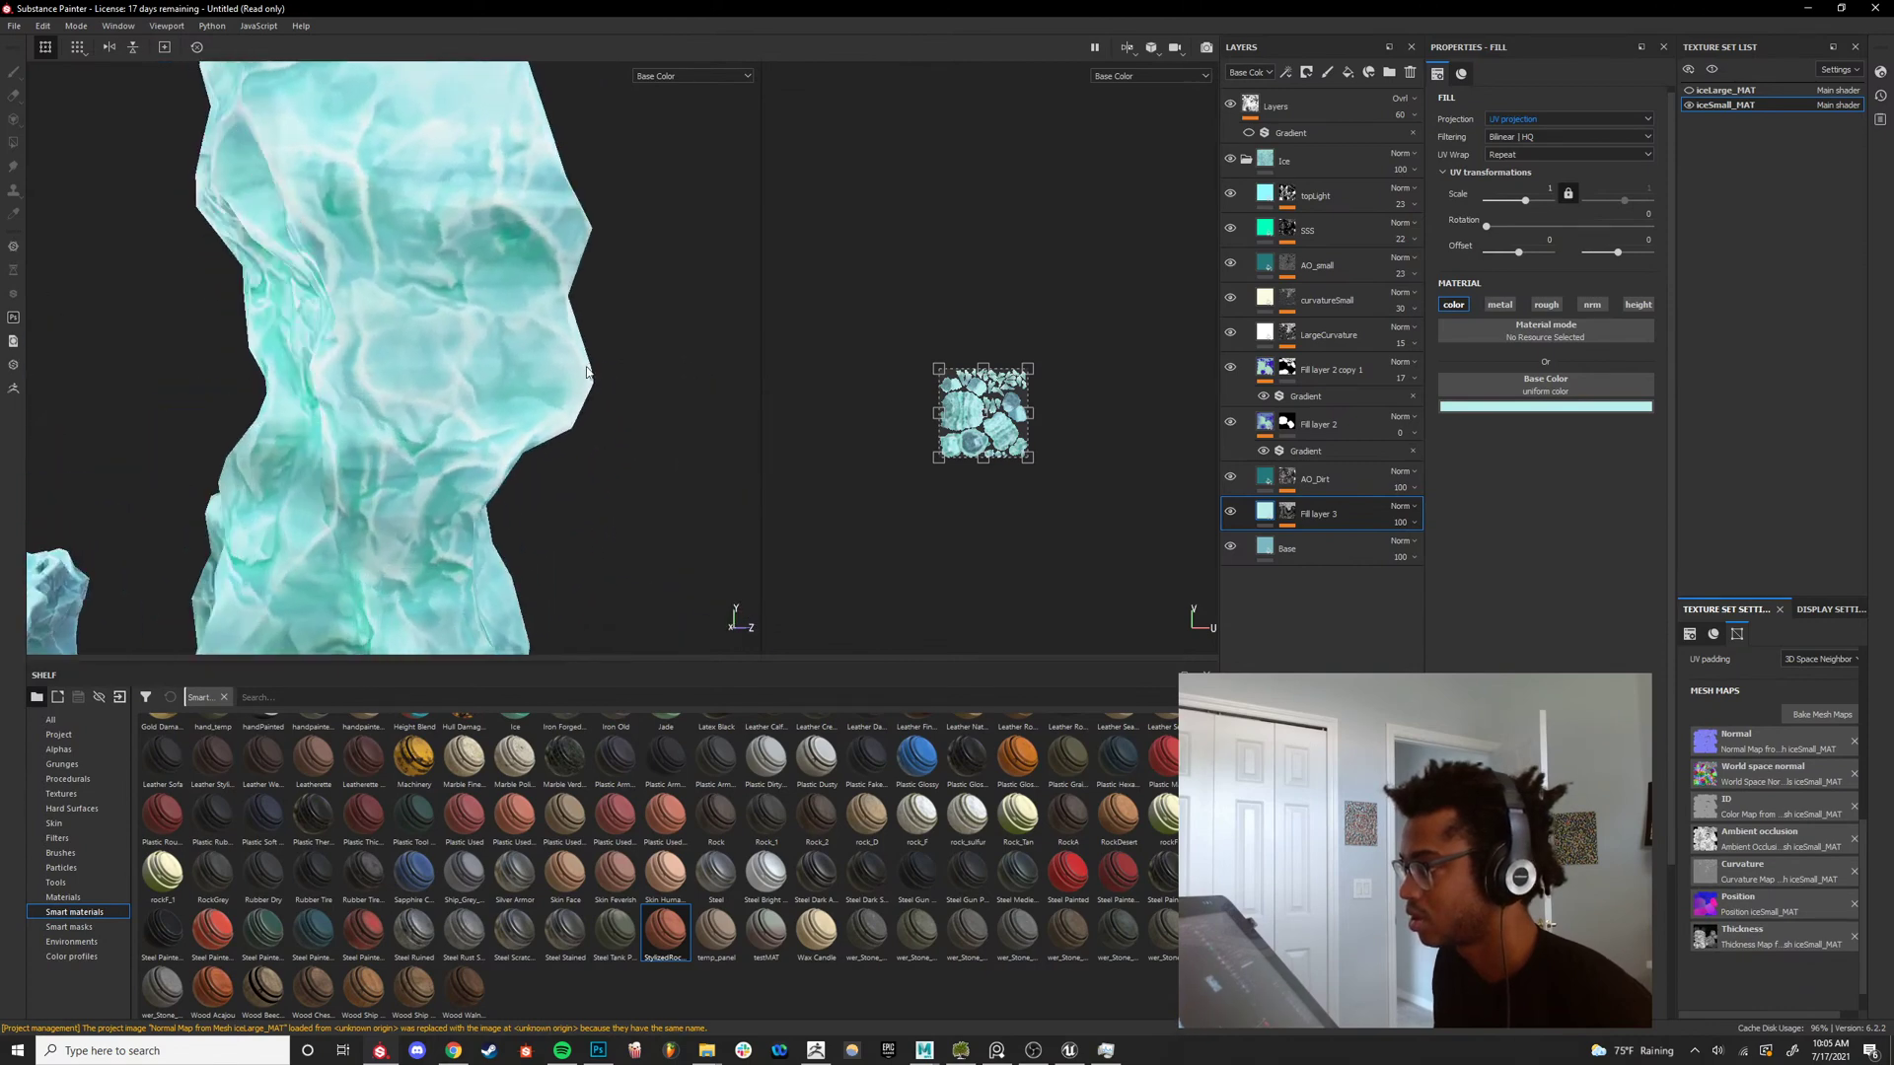
{"action": "right_click_drag", "start_coordinate": [456, 343], "coordinate": [566, 374], "text": "alt"}
{"action": "left_click_drag", "start_coordinate": [566, 374], "coordinate": [592, 379], "text": "alt"}
{"action": "middle_click_drag", "start_coordinate": [592, 380], "coordinate": [569, 384], "text": "alt"}
{"action": "mouse_move", "coordinate": [568, 385]}
{"action": "left_mouse_down", "text": "alt"}
{"action": "mouse_move", "coordinate": [408, 466]}
{"action": "mouse_move", "coordinate": [440, 308]}
{"action": "mouse_move", "coordinate": [460, 384]}
{"action": "mouse_move", "coordinate": [583, 412]}
{"action": "left_mouse_up", "text": "alt"}
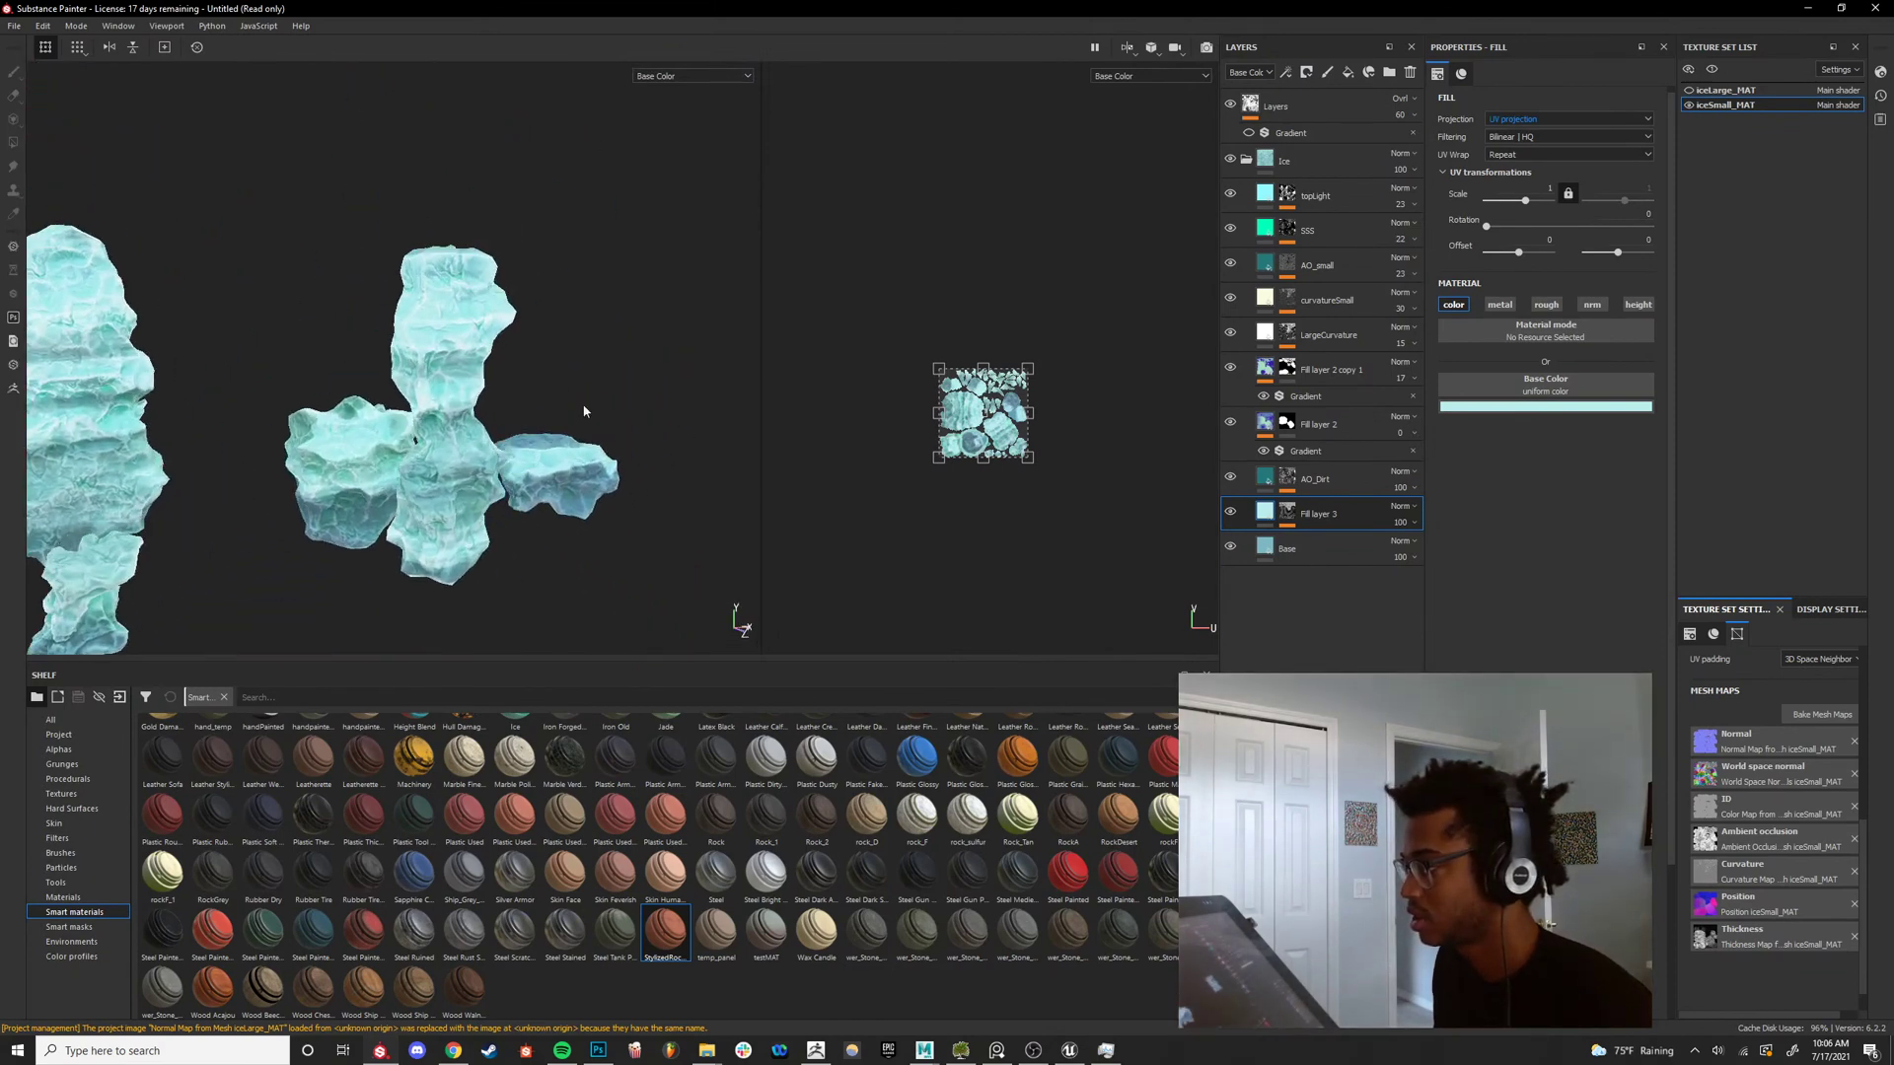
{"action": "left_click", "coordinate": [1230, 512]}
{"action": "left_click", "coordinate": [1230, 512]}
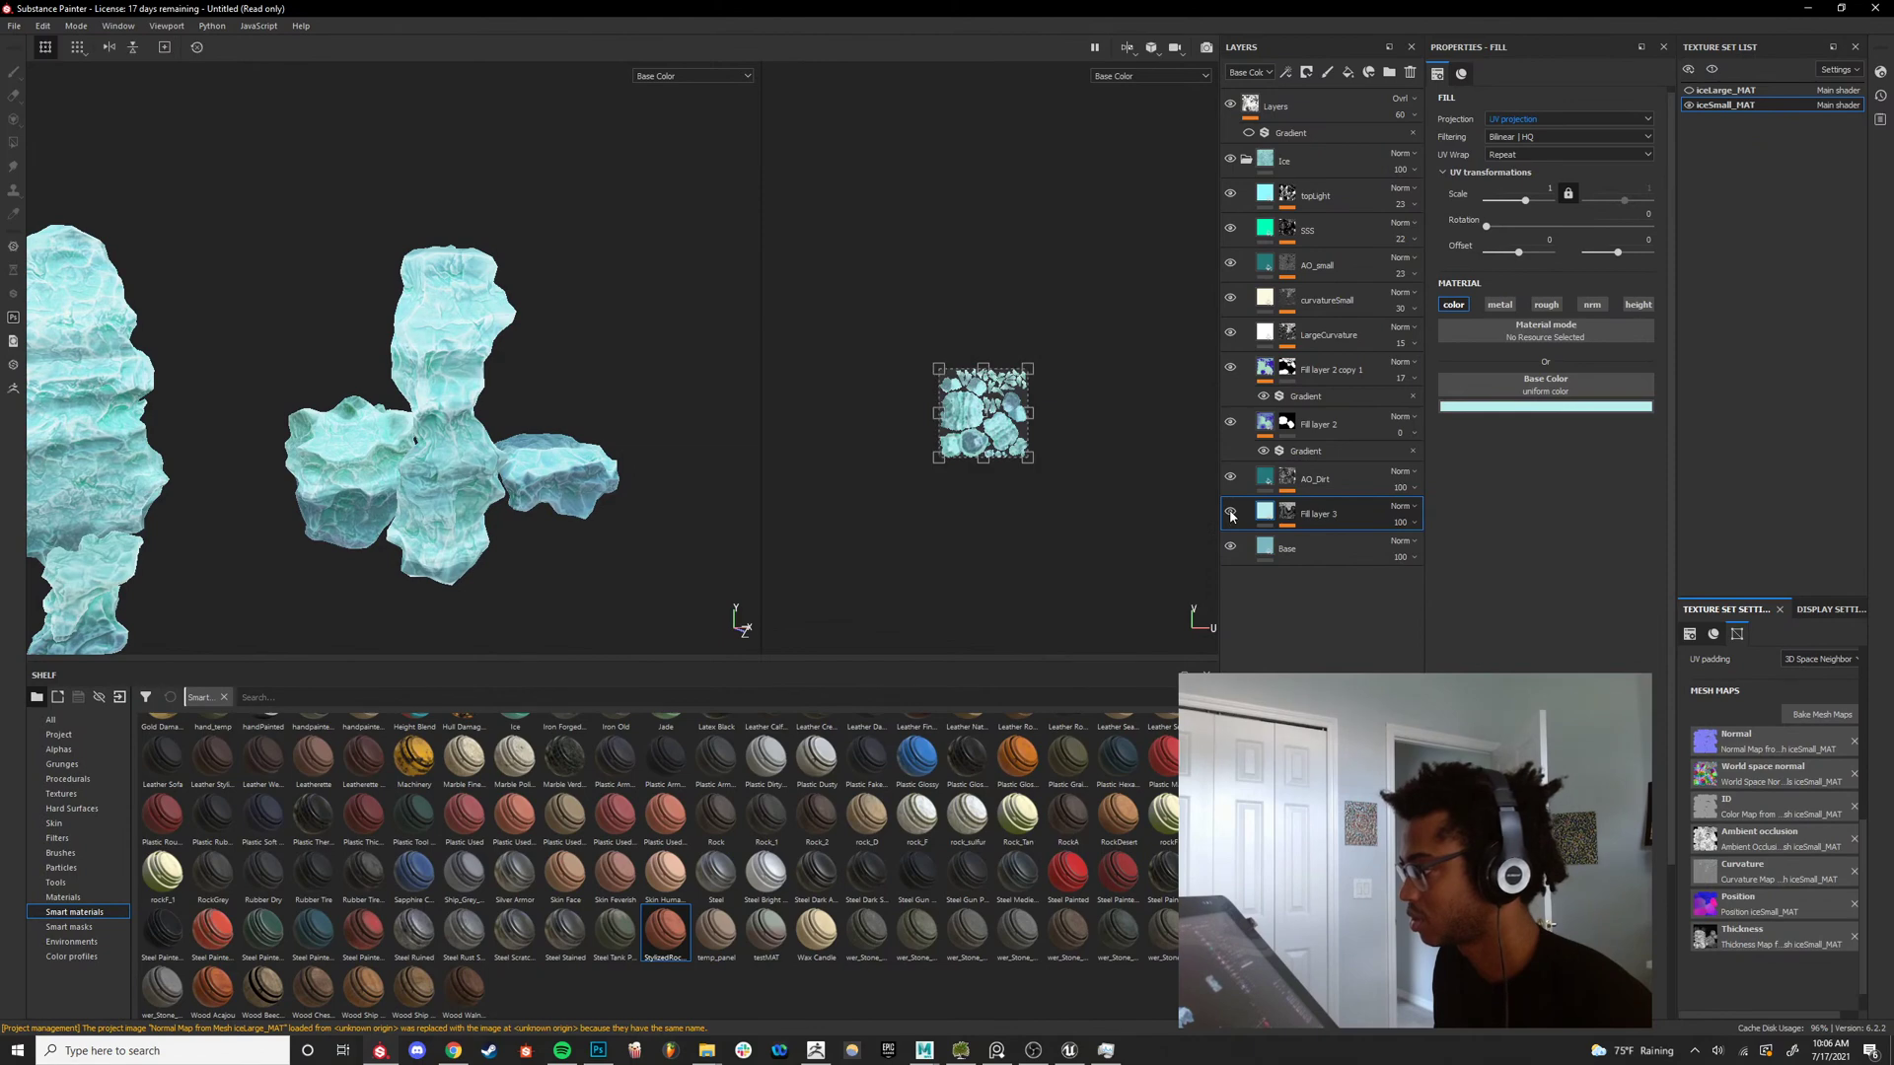
Lower Fill layer 3's opacity to 23 and move it between LargeCurvature and Fill layer 2 copy 1.
{"action": "left_click", "coordinate": [1397, 528]}
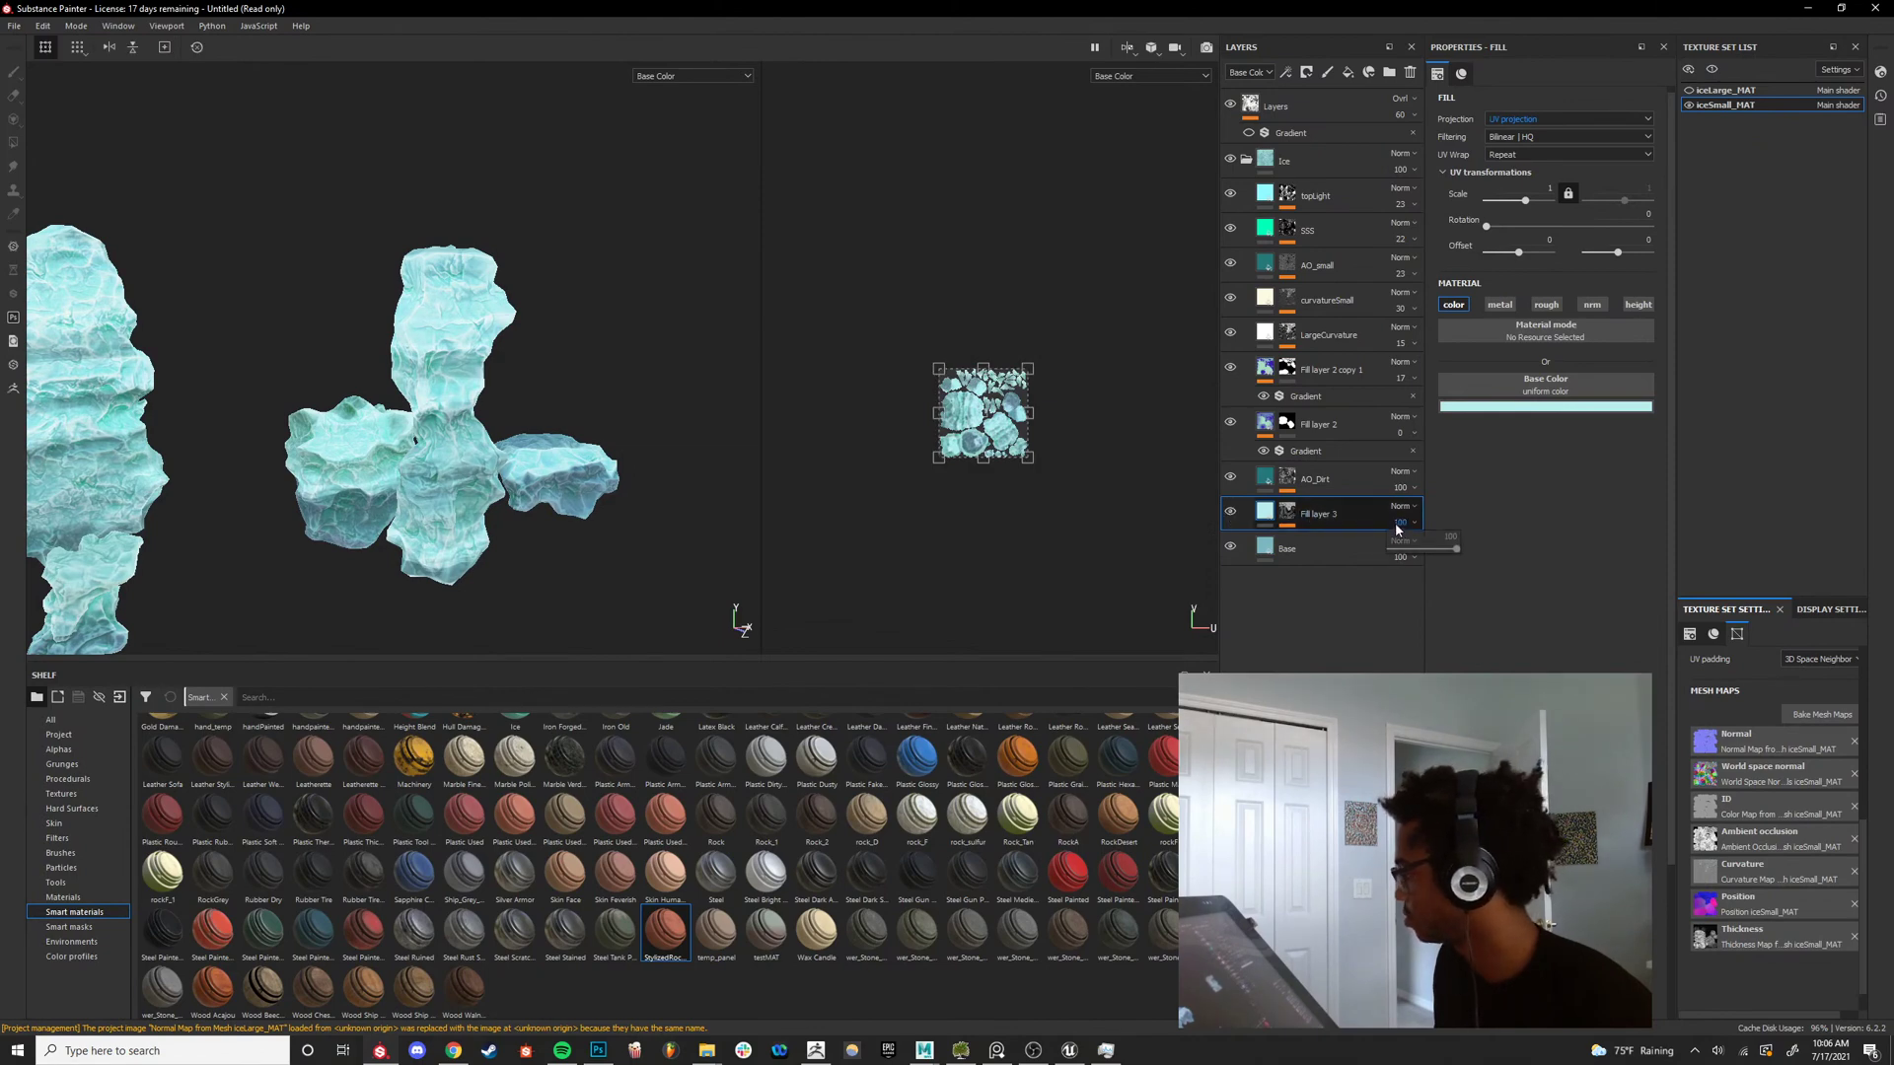
{"action": "left_click_drag", "start_coordinate": [1420, 553], "coordinate": [1358, 562]}
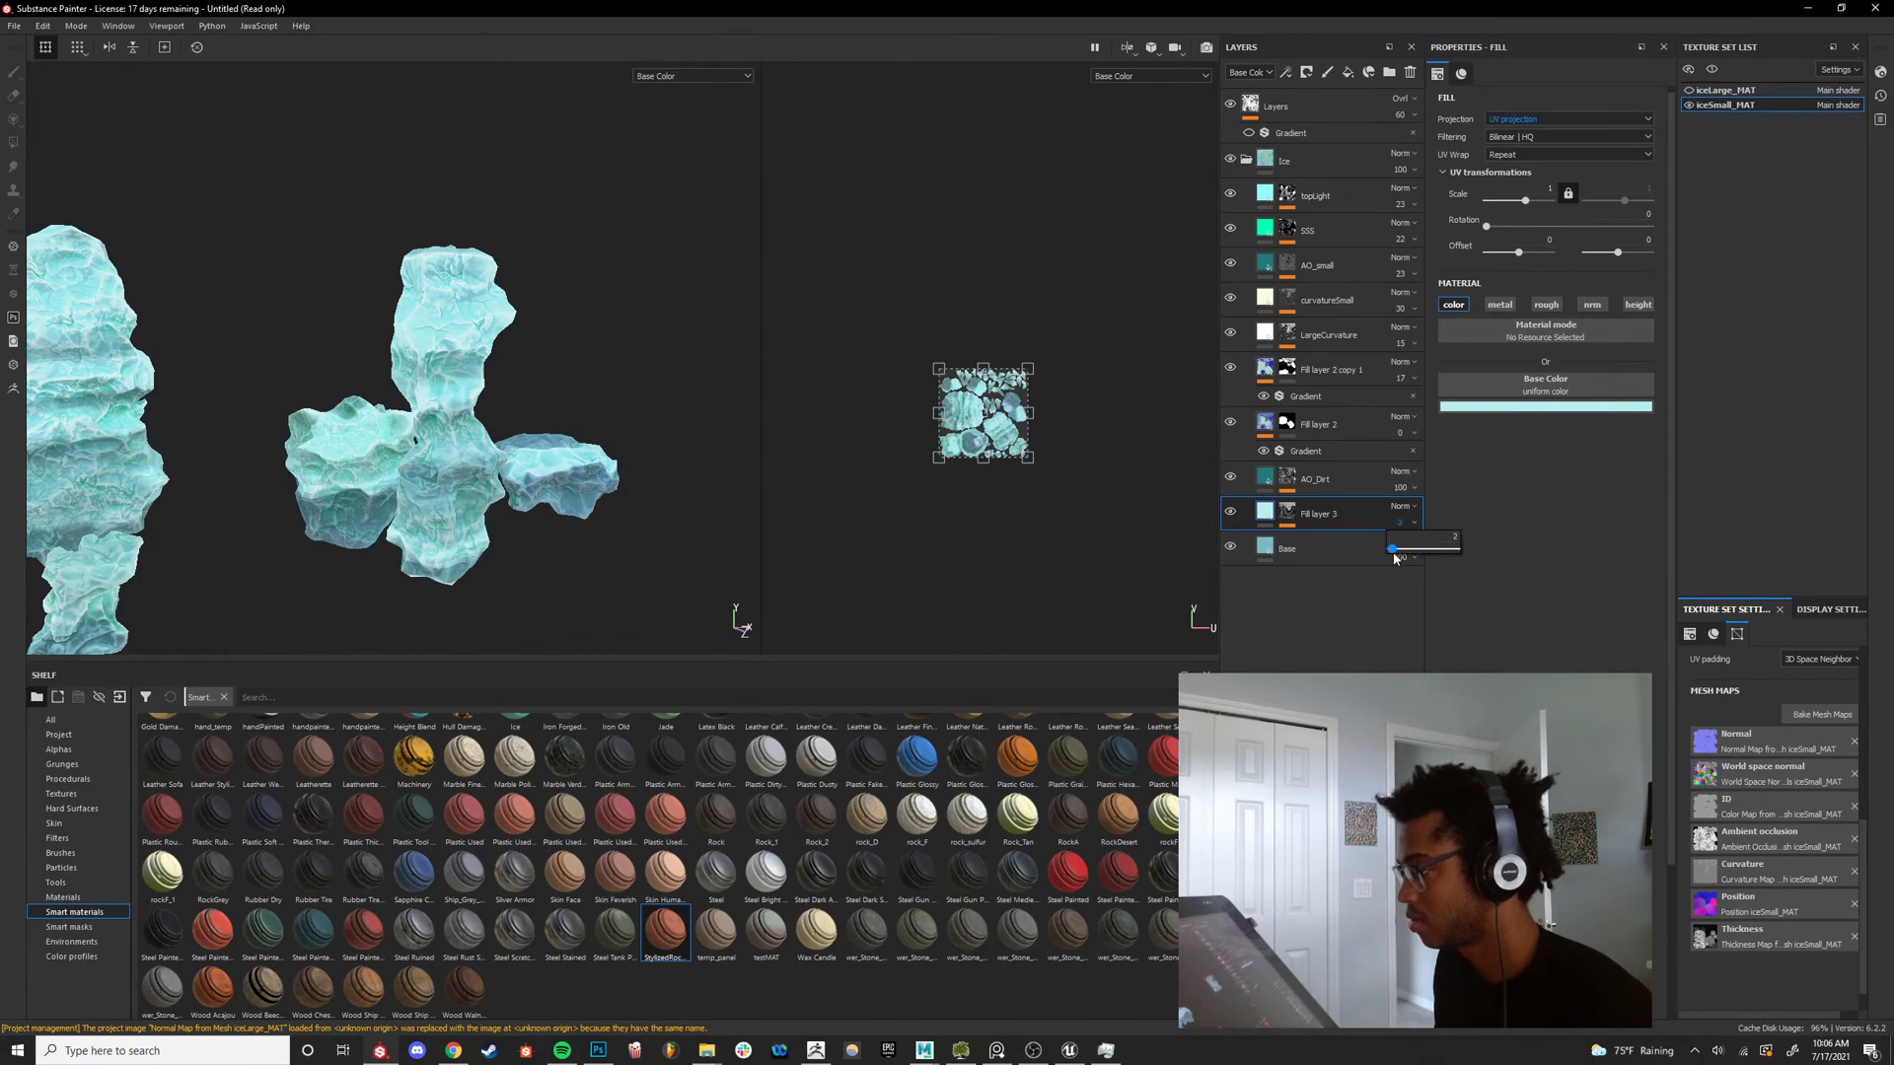
{"action": "left_click_drag", "start_coordinate": [1413, 553], "coordinate": [1341, 365]}
{"action": "left_click_drag", "start_coordinate": [543, 489], "coordinate": [412, 450], "text": "alt"}
Toggle the topLight layer's visibility repeatedly to compare the ice formations with and without it, leaving it on.
{"action": "left_click", "coordinate": [1230, 194]}
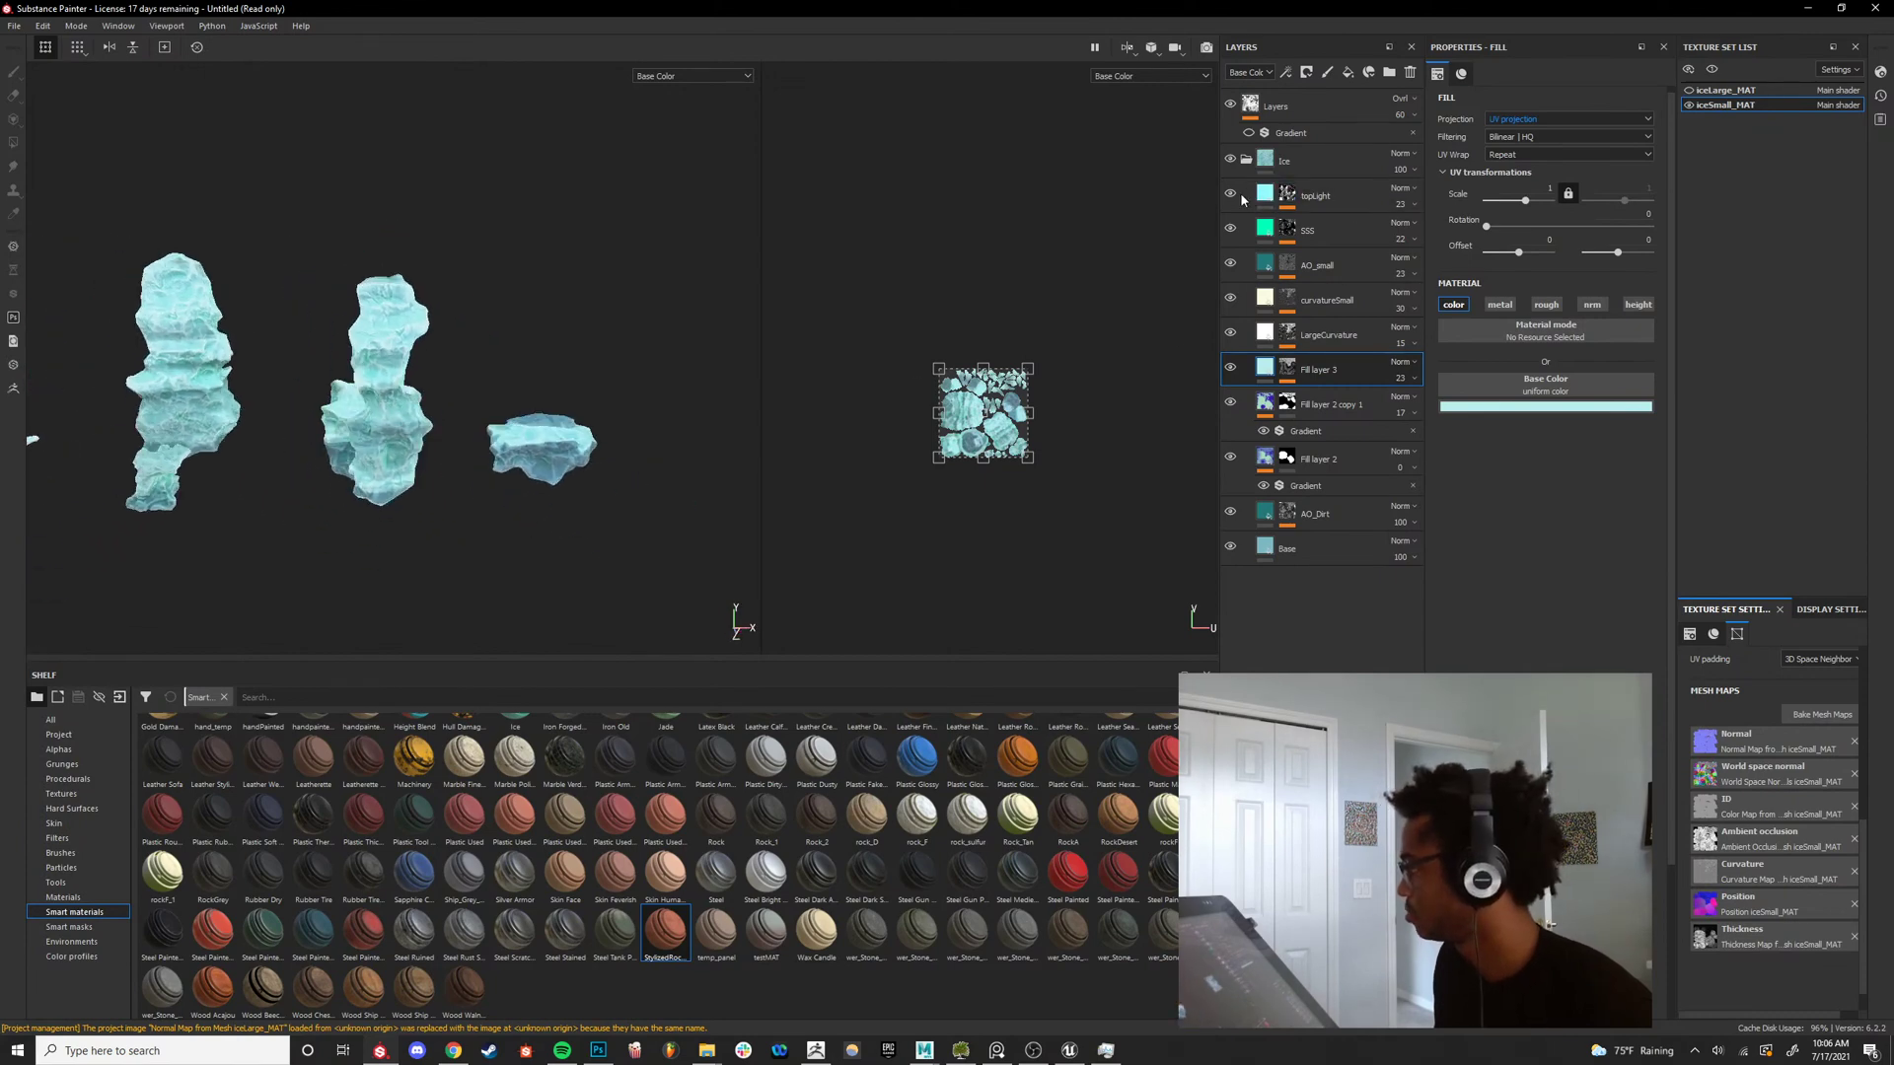
{"action": "left_click", "coordinate": [1237, 195]}
{"action": "left_click", "coordinate": [1237, 196]}
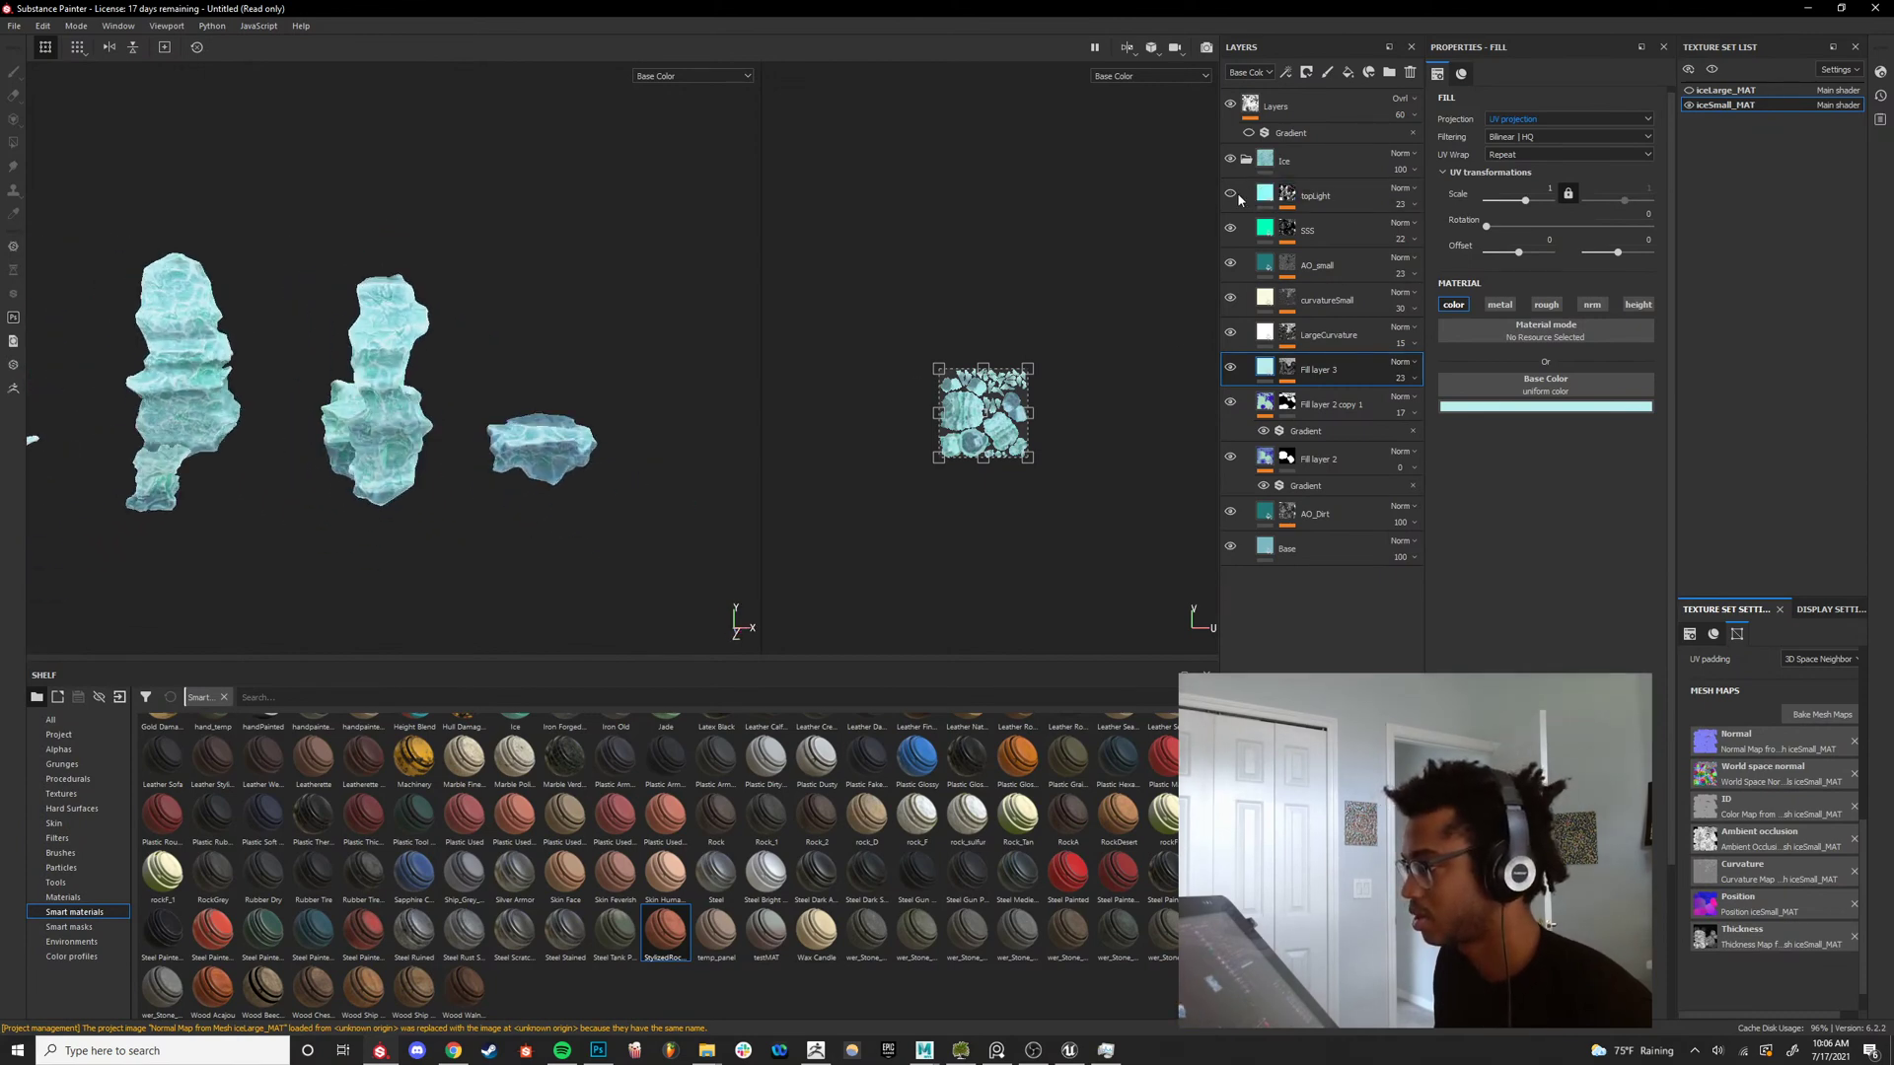
{"action": "left_click", "coordinate": [1237, 195]}
{"action": "left_click", "coordinate": [1236, 195]}
{"action": "left_click", "coordinate": [1230, 194]}
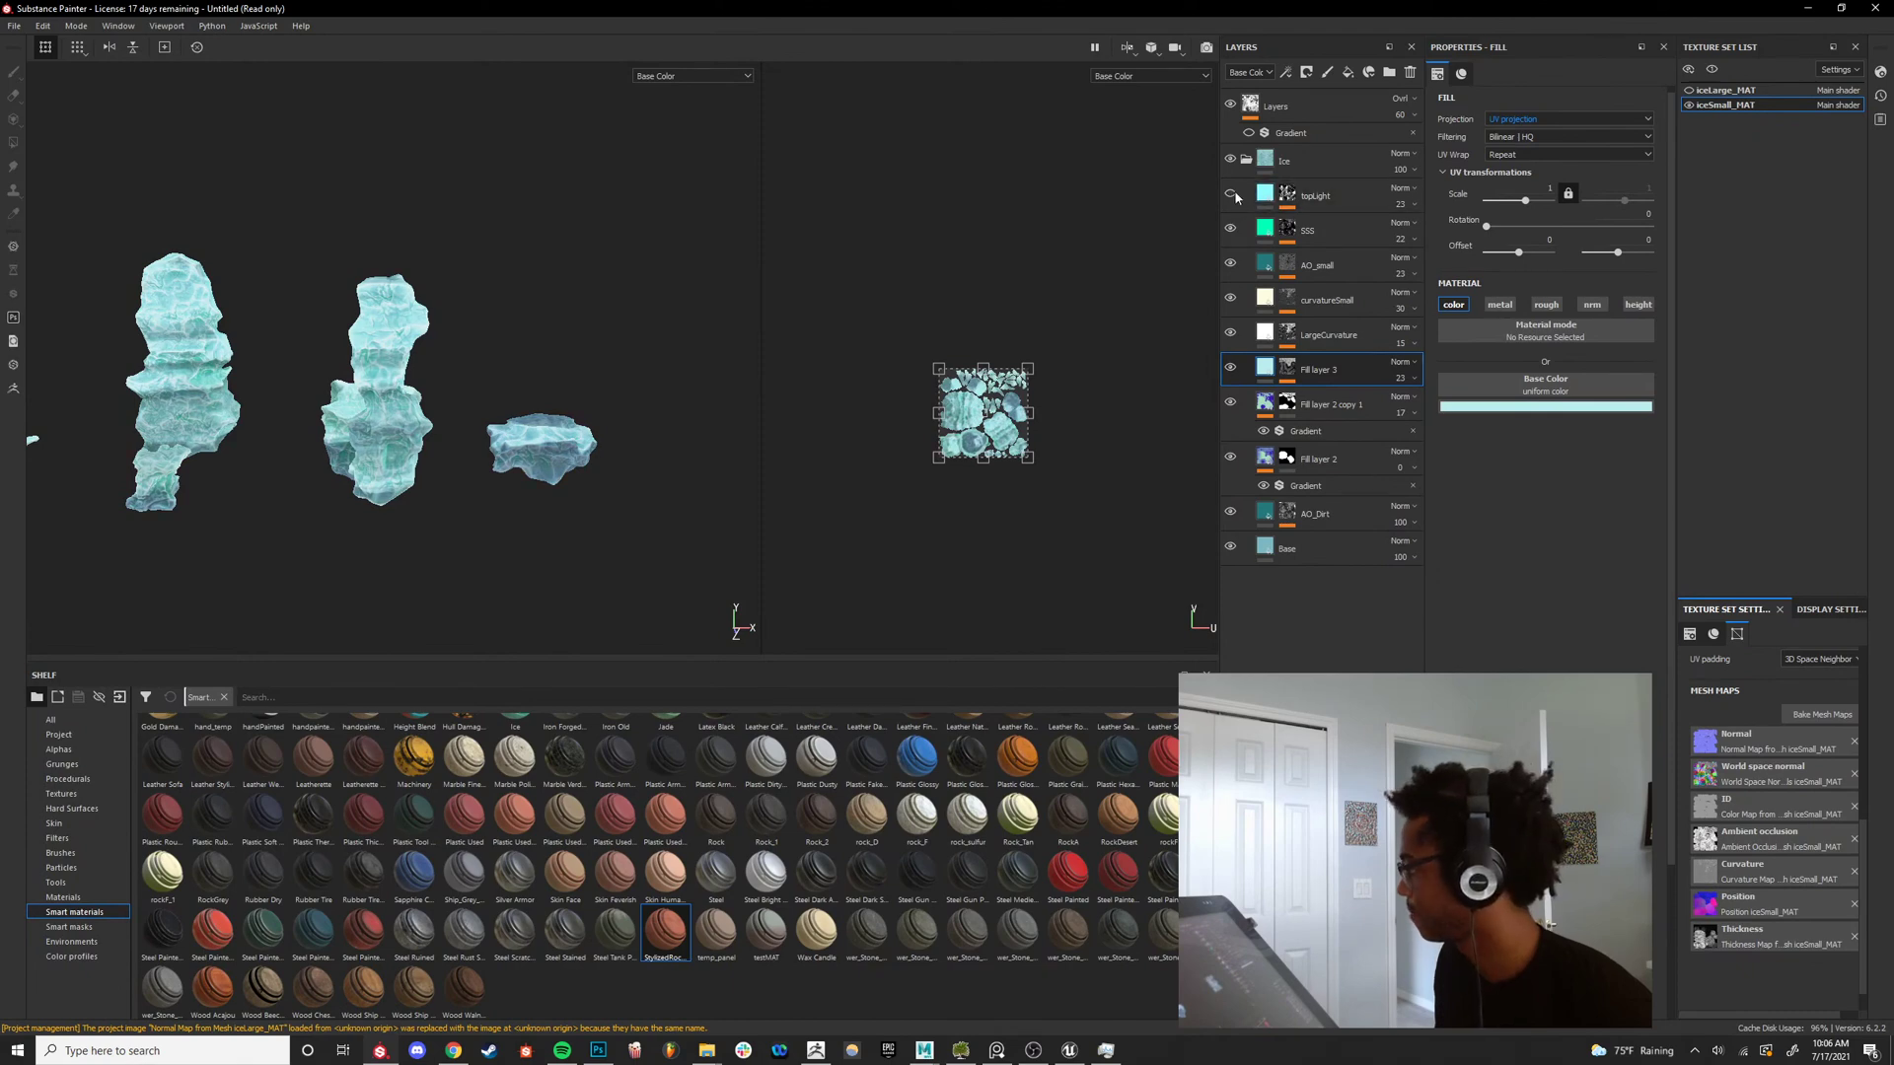
Inspect the base color on the ice formations up close, and switch the viewports to the full material display.
{"action": "scroll", "coordinate": [369, 362], "scroll_direction": "up", "scroll_amount": 3}
{"action": "left_click_drag", "start_coordinate": [369, 362], "coordinate": [427, 292], "text": "alt"}
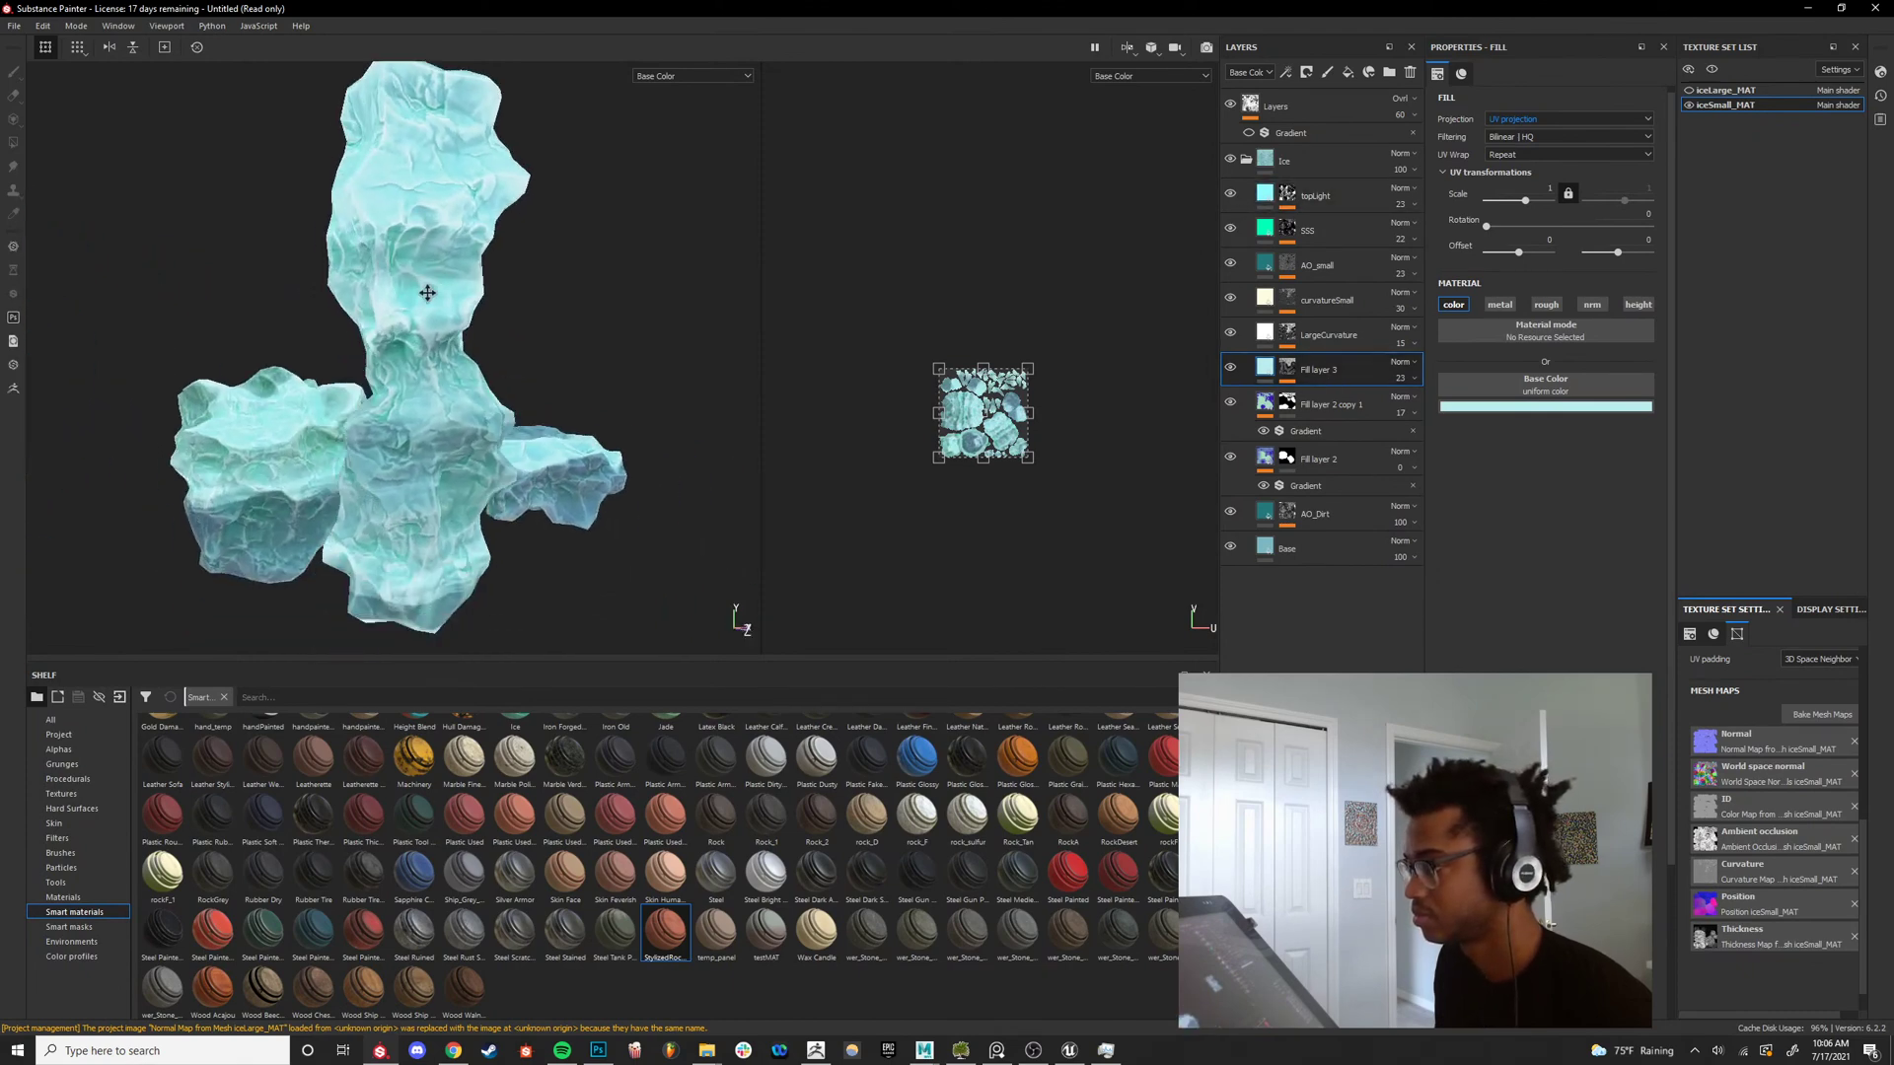
{"action": "right_click_drag", "start_coordinate": [428, 292], "coordinate": [363, 284], "text": "alt"}
{"action": "left_click_drag", "start_coordinate": [363, 284], "coordinate": [434, 286], "text": "alt"}
{"action": "key", "text": "m"}
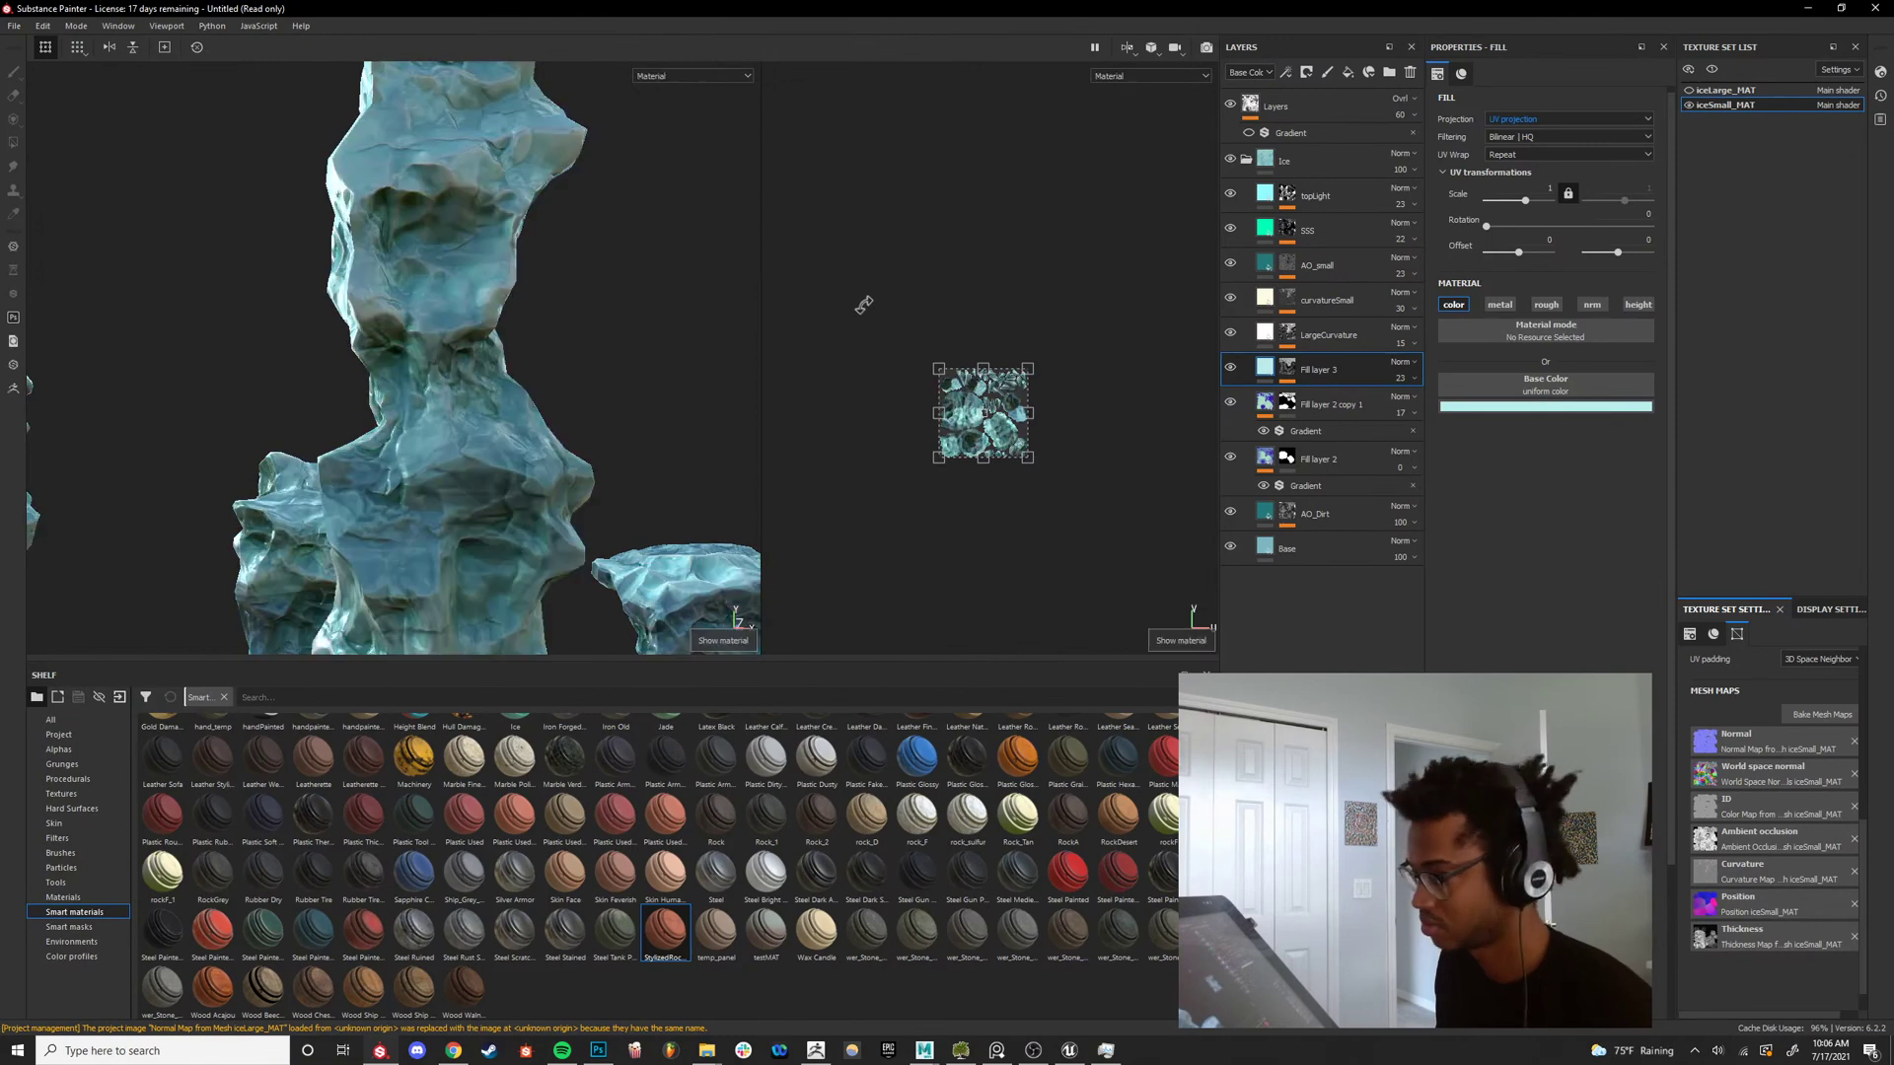
Inspect the ice rock formations from several angles and show only their base color.
{"action": "scroll", "coordinate": [863, 337], "scroll_direction": "down", "scroll_amount": 1}
{"action": "left_click_drag", "start_coordinate": [863, 337], "coordinate": [1061, 326], "text": "alt"}
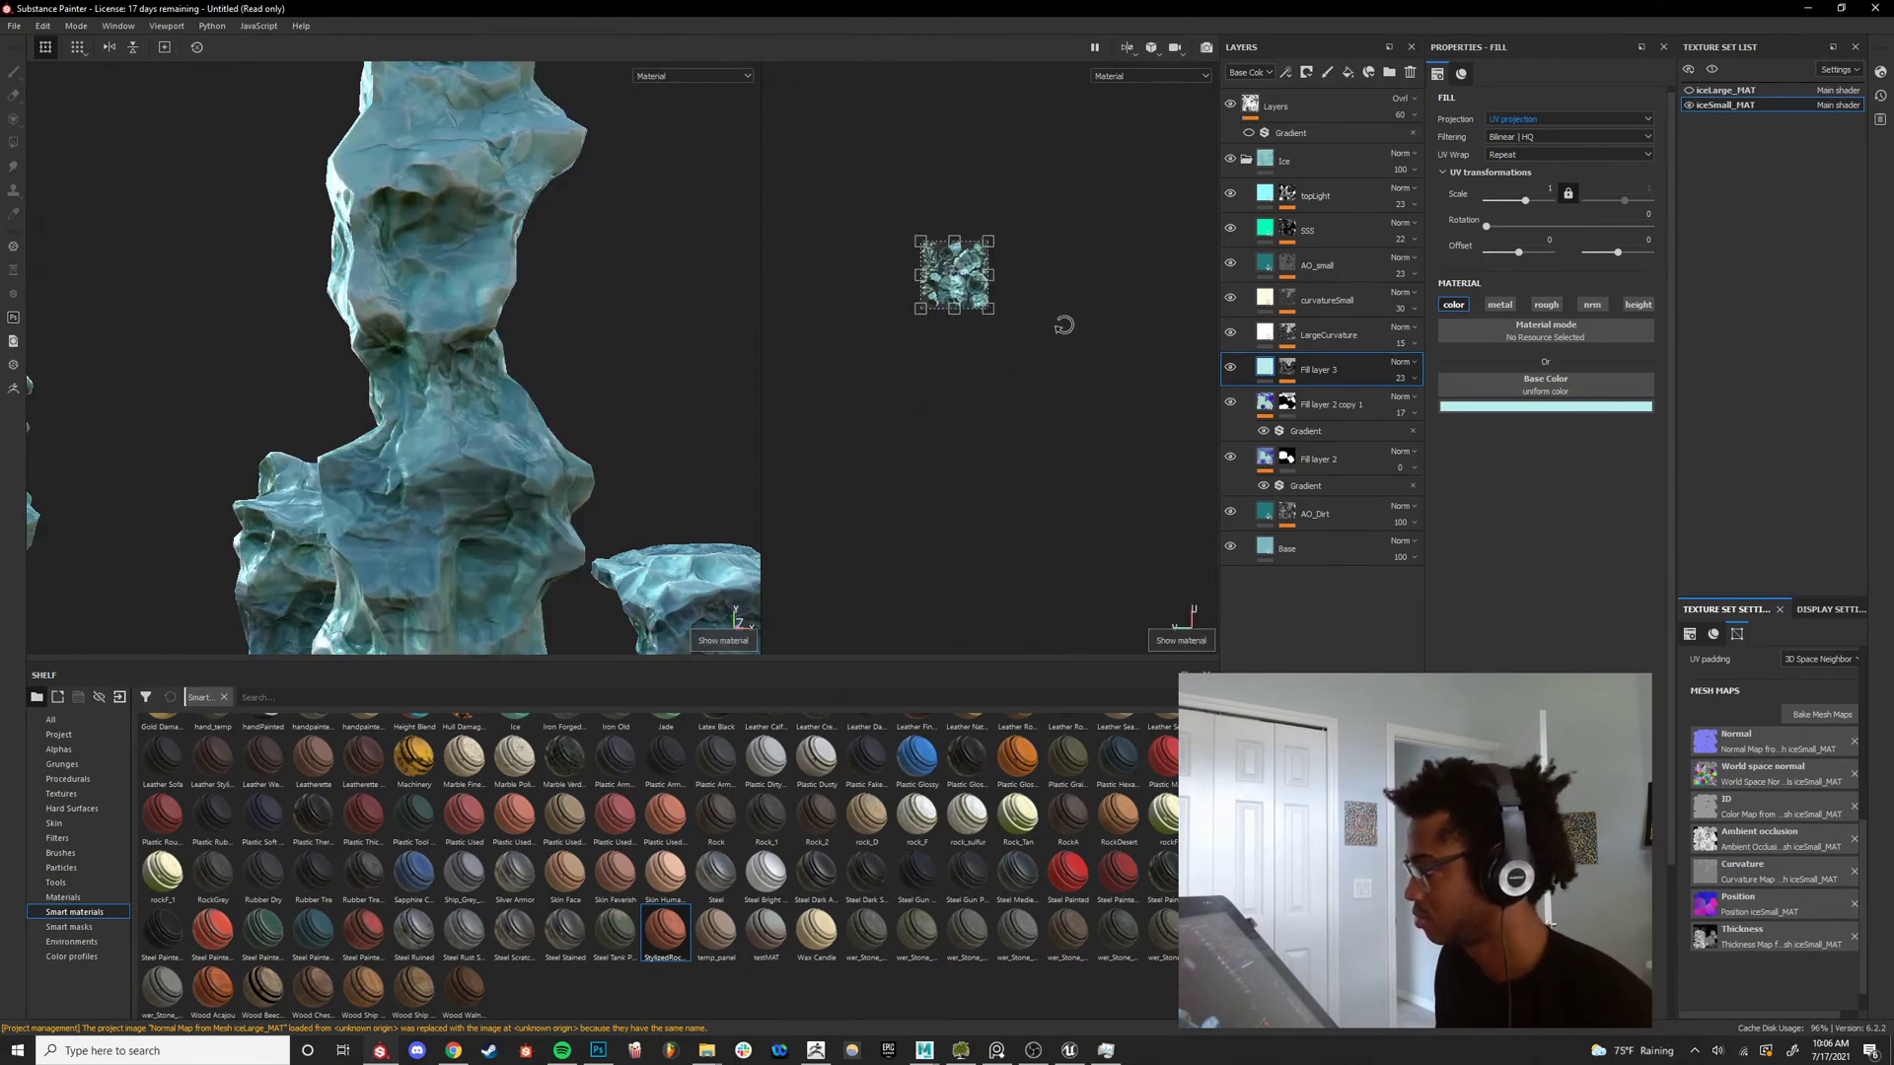
{"action": "scroll", "coordinate": [385, 444], "scroll_direction": "up", "scroll_amount": 1}
{"action": "left_click_drag", "start_coordinate": [385, 445], "coordinate": [306, 437], "text": "alt"}
{"action": "right_click_drag", "start_coordinate": [306, 437], "coordinate": [449, 424], "text": "shift"}
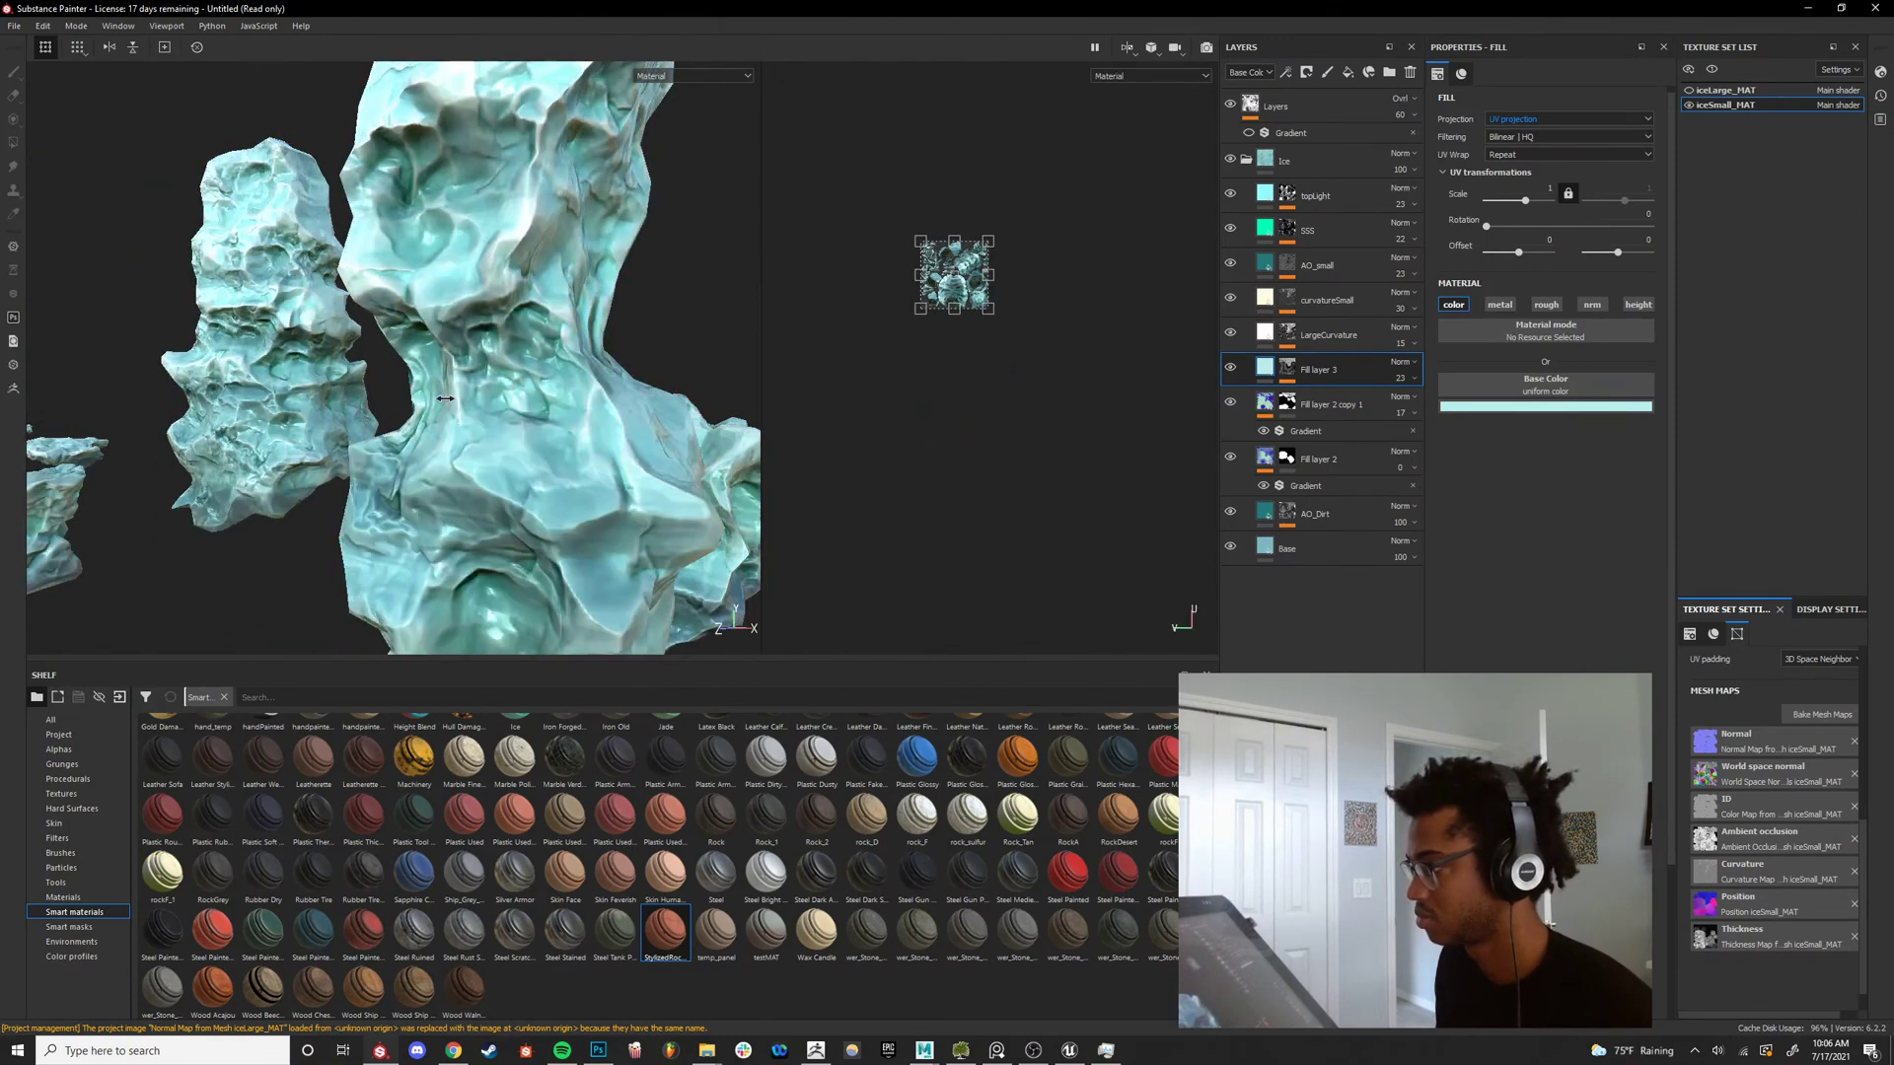
{"action": "left_click_drag", "start_coordinate": [450, 424], "coordinate": [526, 430], "text": "alt"}
{"action": "key", "text": "c"}
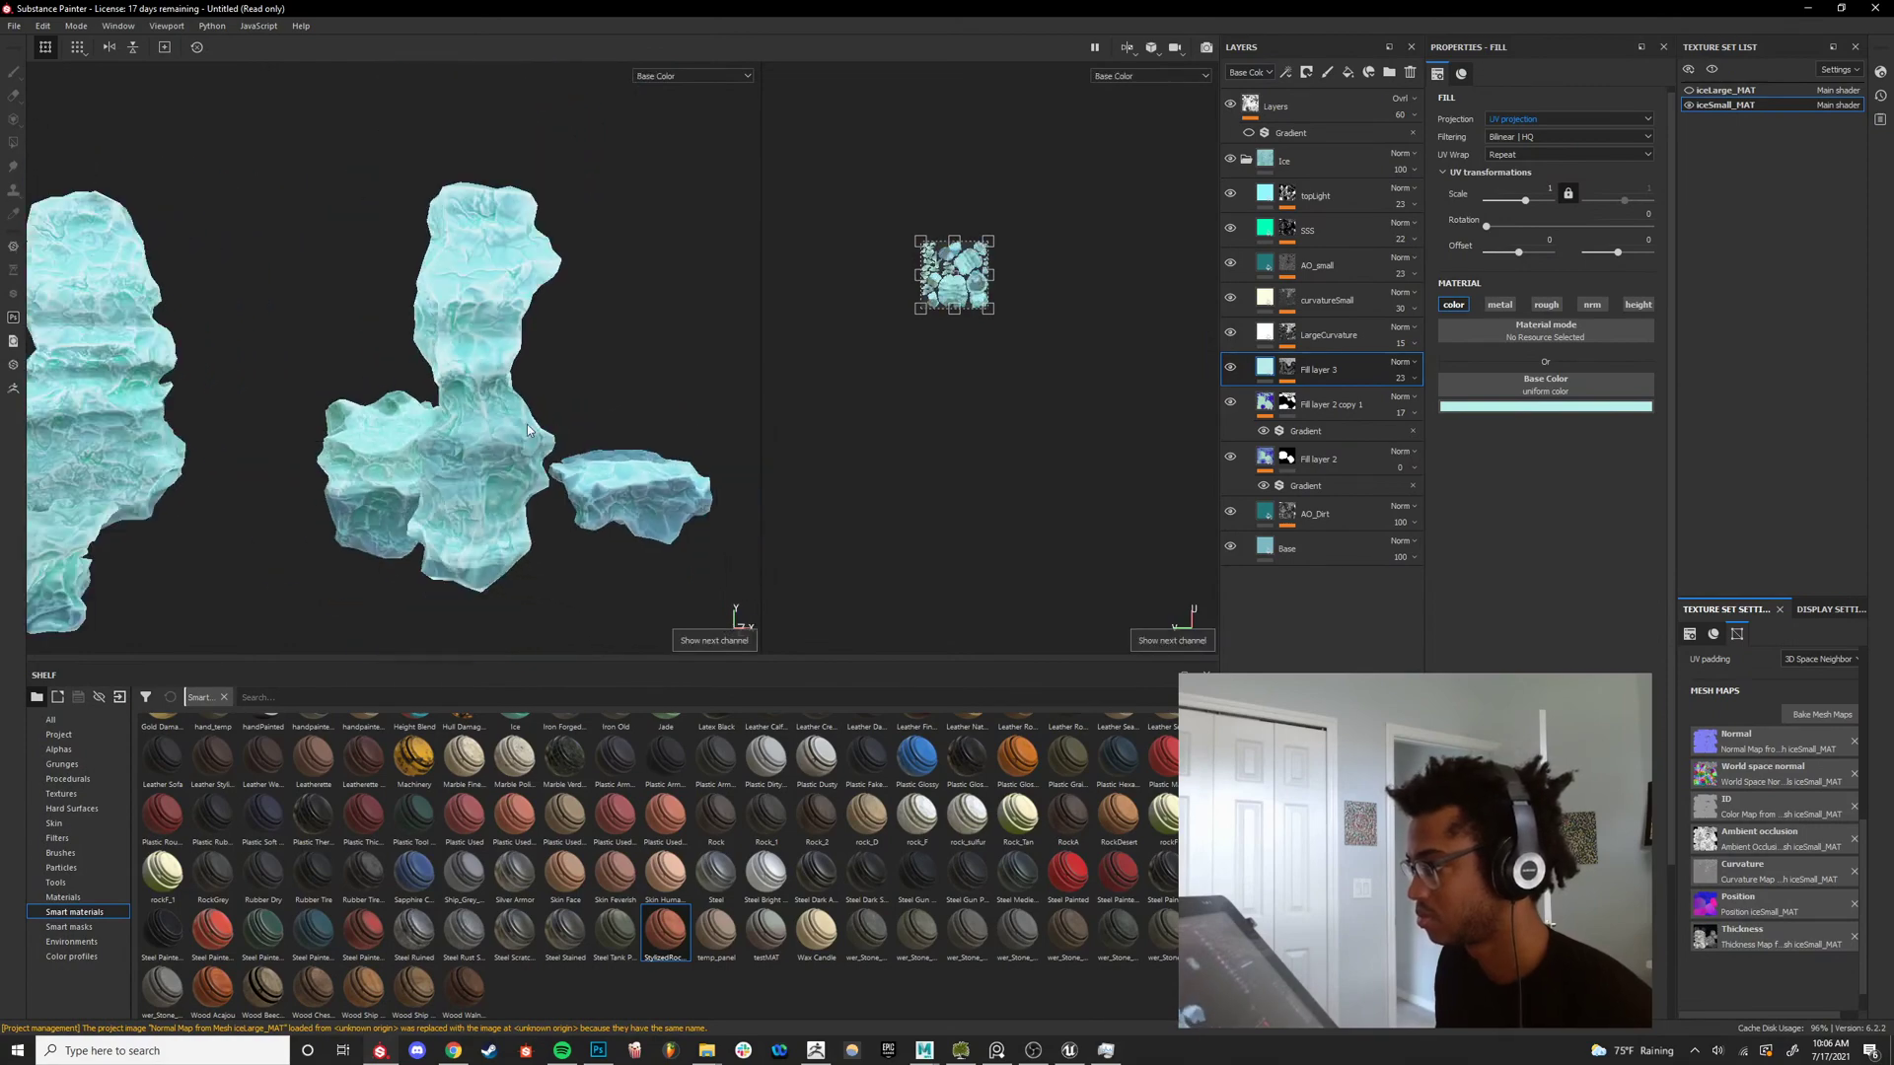
Switch to the image reference board and examine the glacier and ice cave photos for color and surface banding.
{"action": "left_click", "coordinate": [997, 1051]}
{"action": "scroll", "coordinate": [1191, 597], "scroll_direction": "up", "scroll_amount": 4}
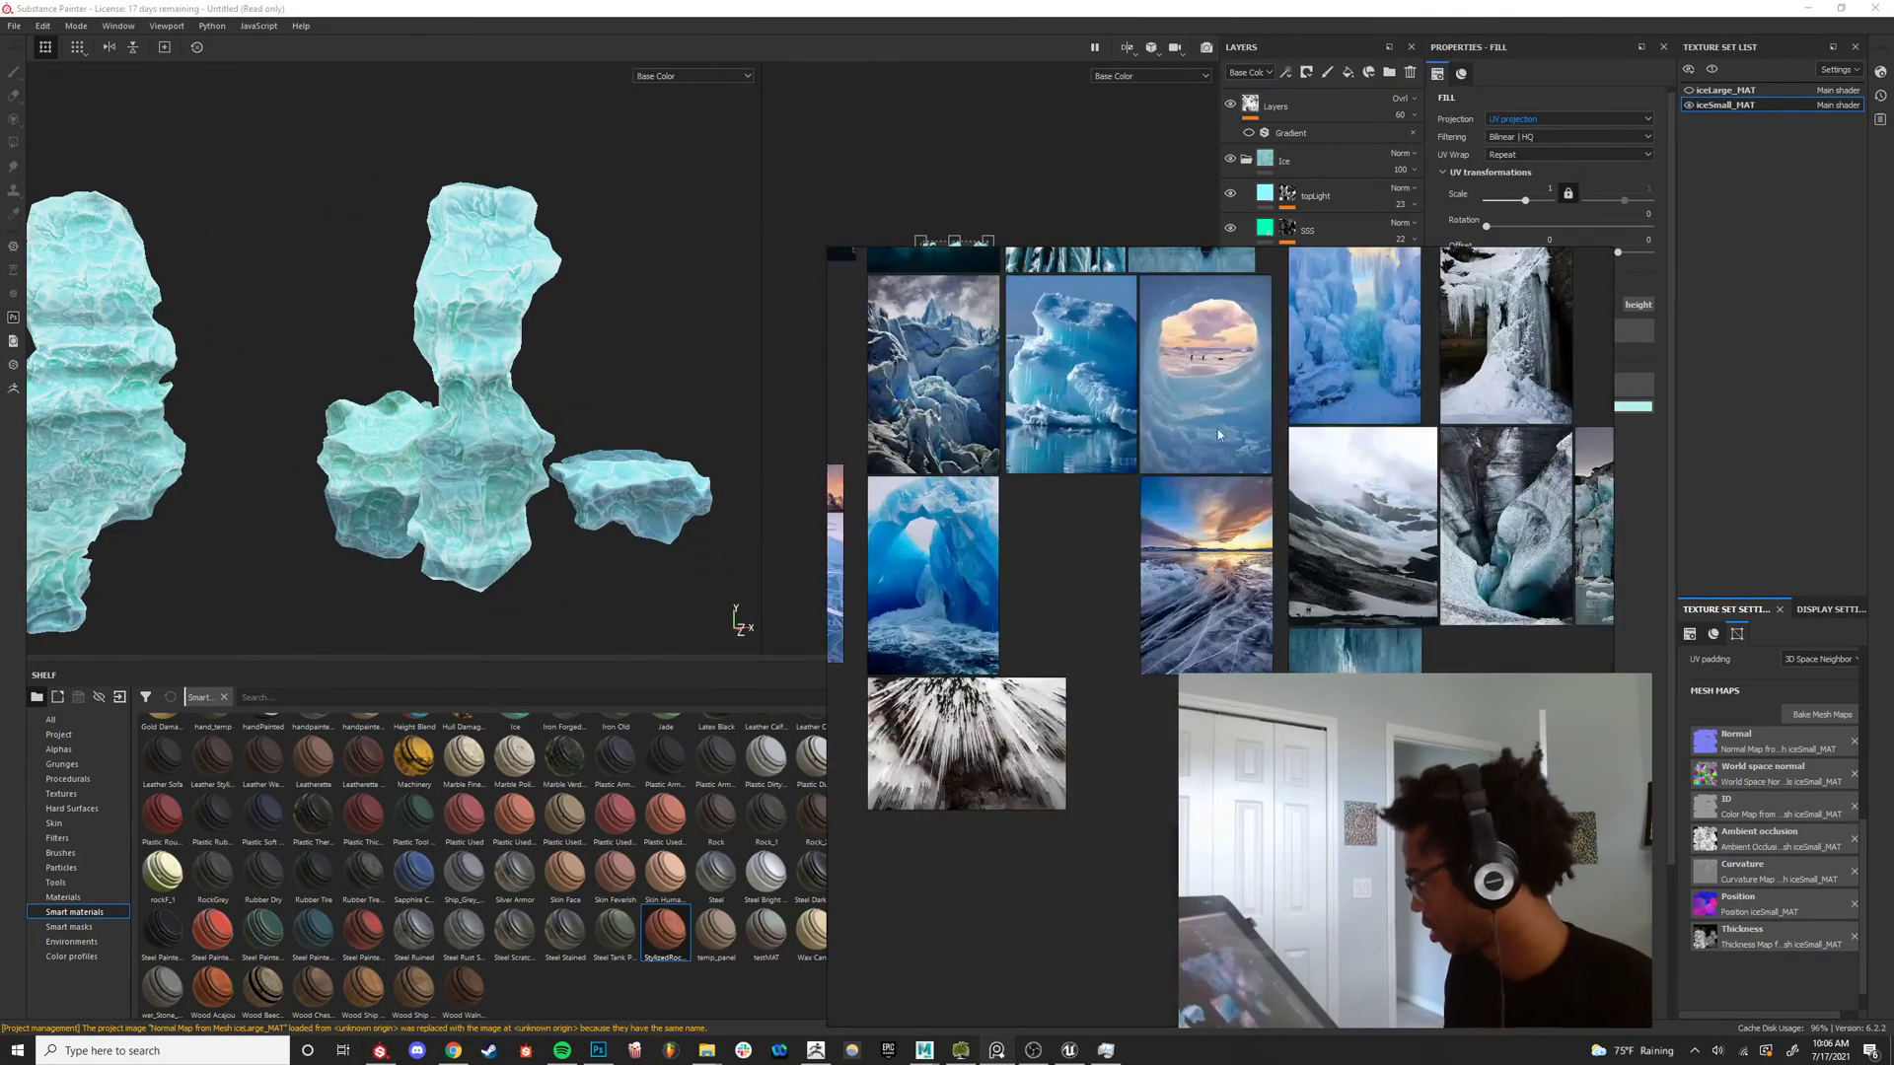
{"action": "scroll", "coordinate": [1157, 611], "scroll_direction": "up", "scroll_amount": 10}
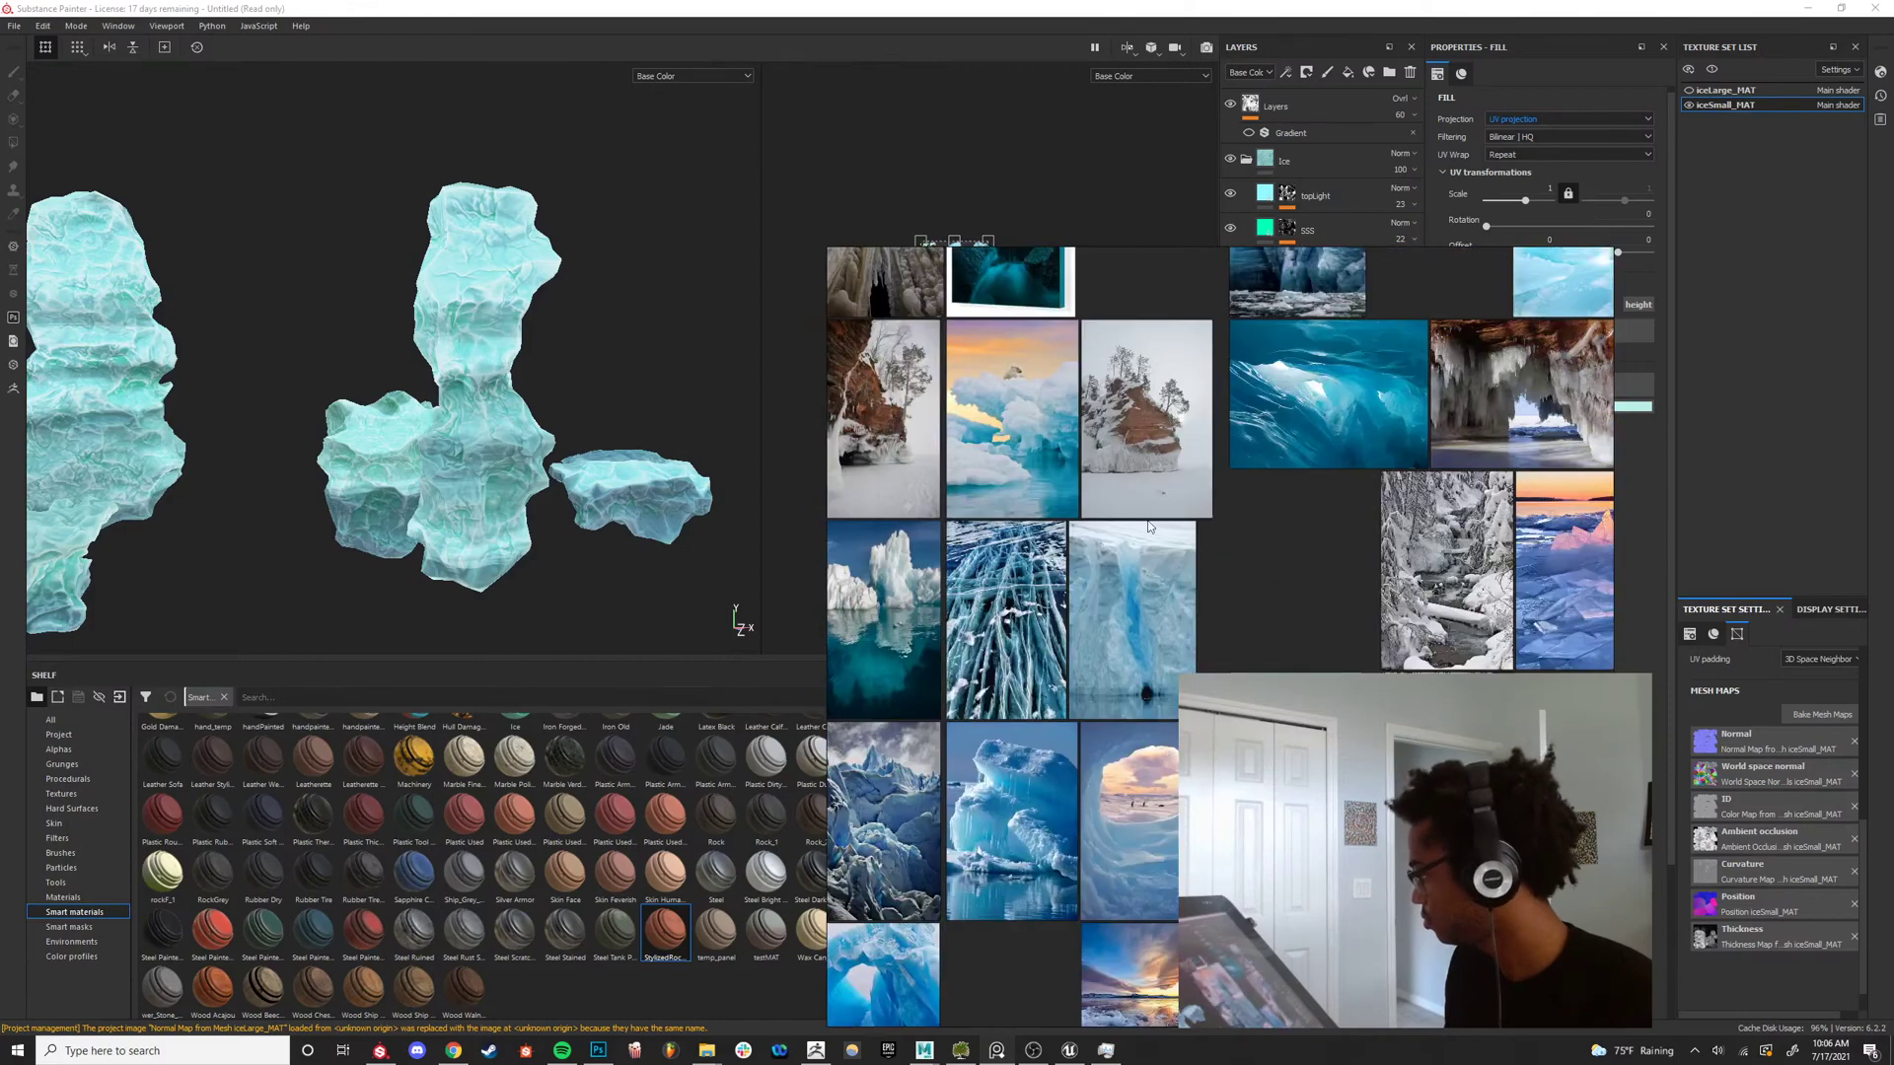
{"action": "scroll", "coordinate": [1147, 648], "scroll_direction": "down", "scroll_amount": 5}
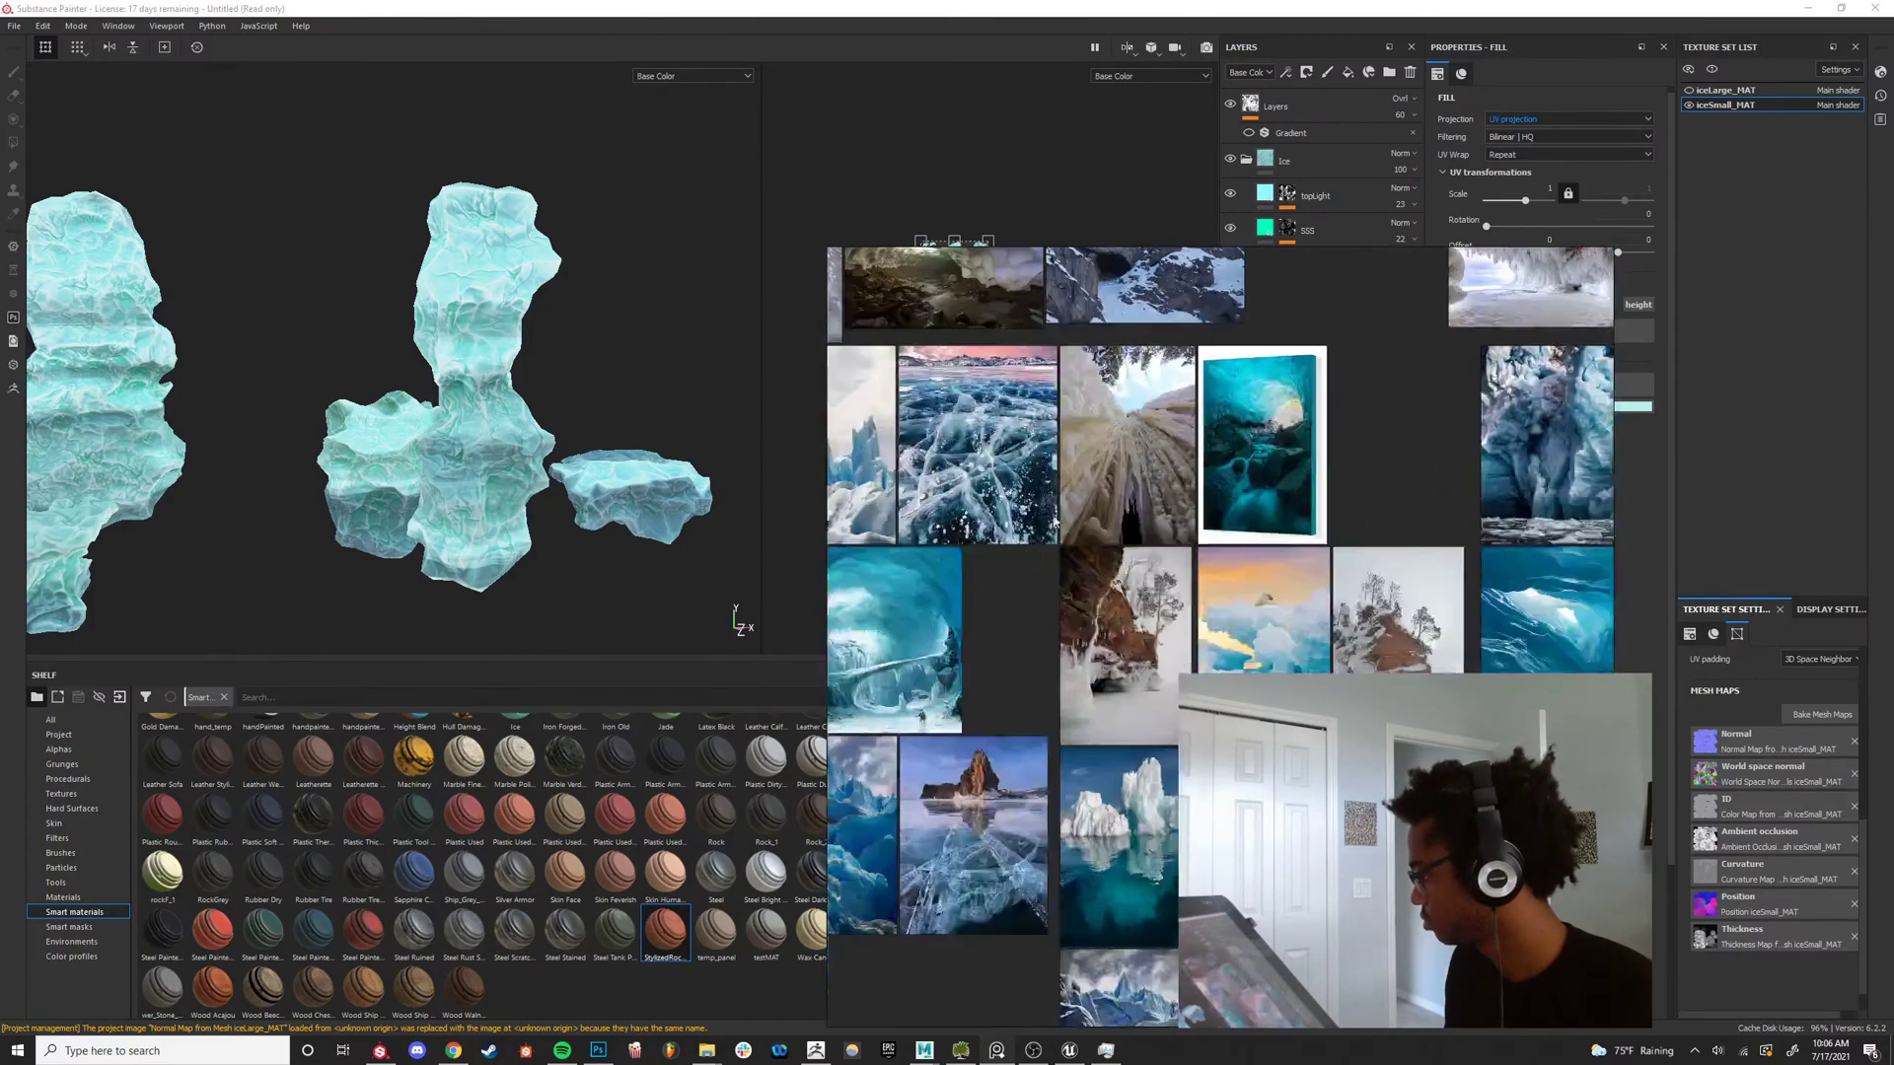
{"action": "middle_click_drag", "start_coordinate": [1385, 592], "coordinate": [1114, 577]}
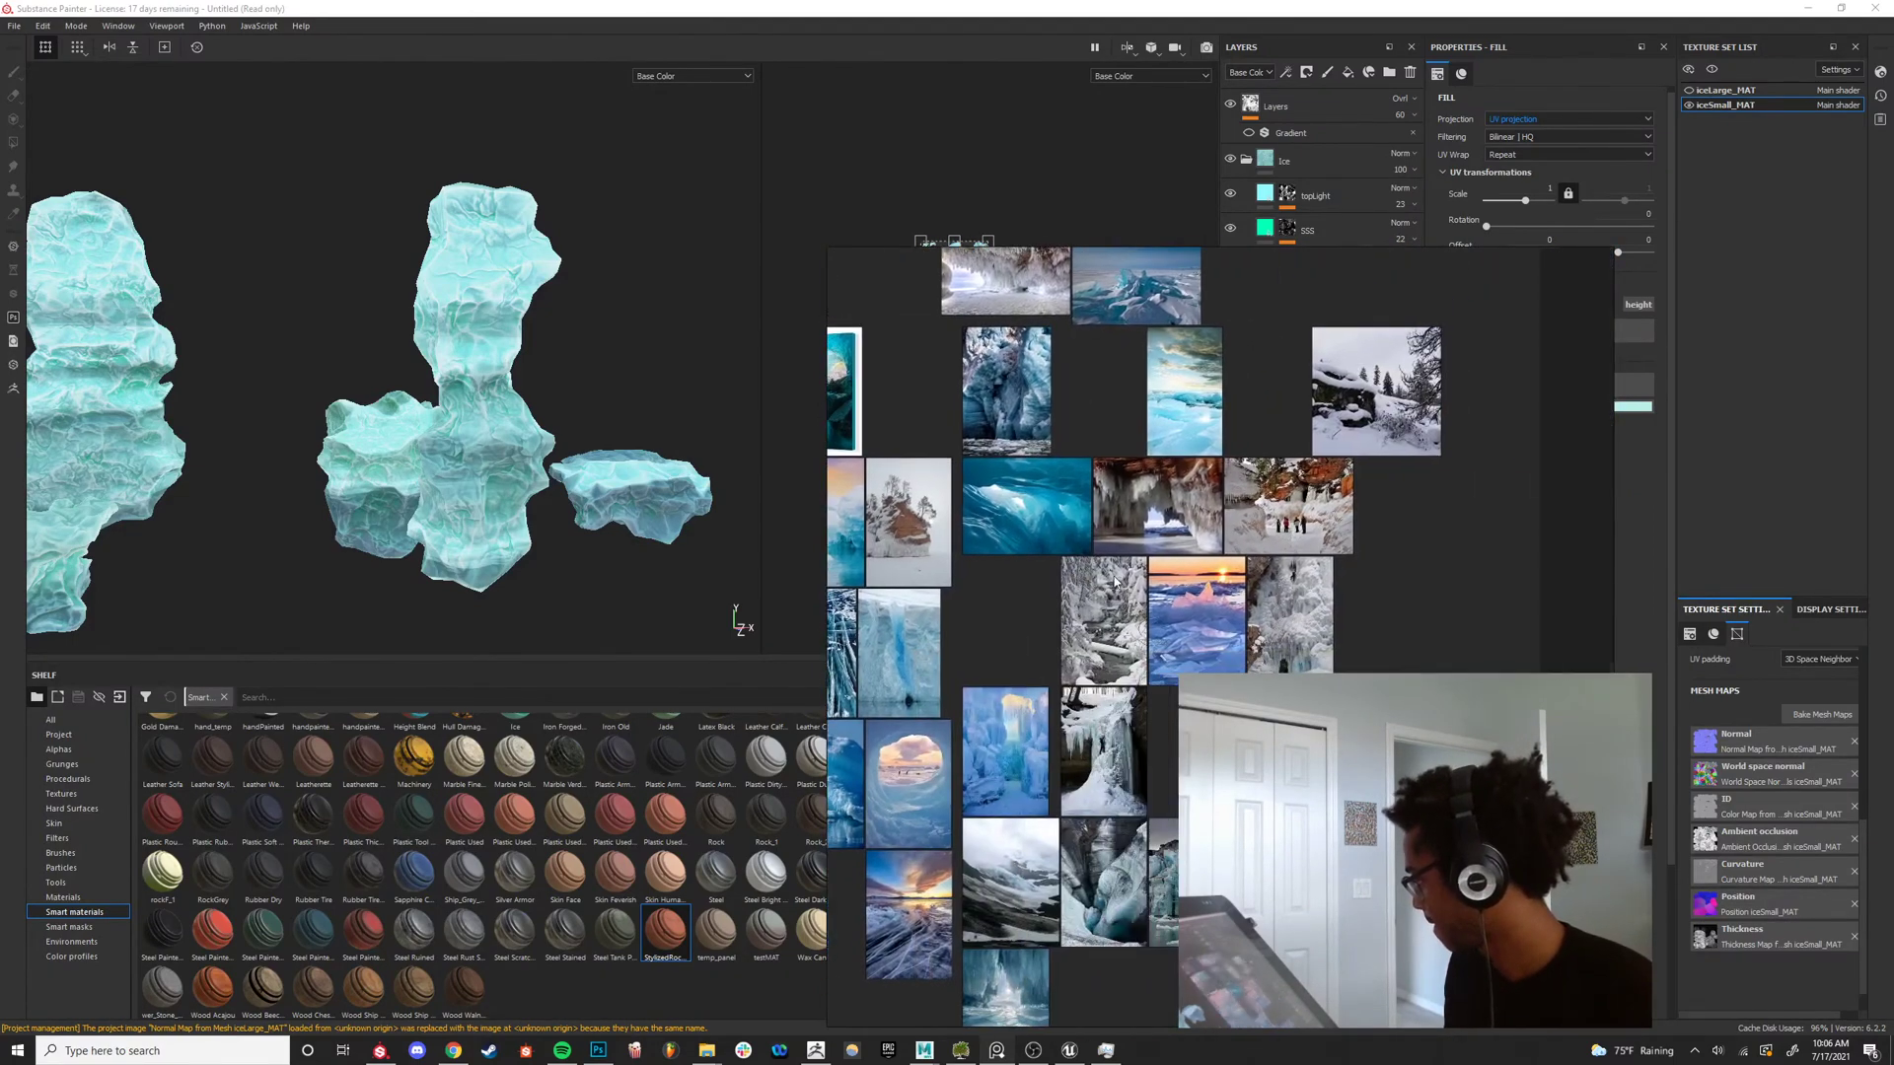
{"action": "right_click_drag", "start_coordinate": [1317, 888], "coordinate": [1139, 686]}
{"action": "scroll", "coordinate": [1139, 687], "scroll_direction": "up", "scroll_amount": 6}
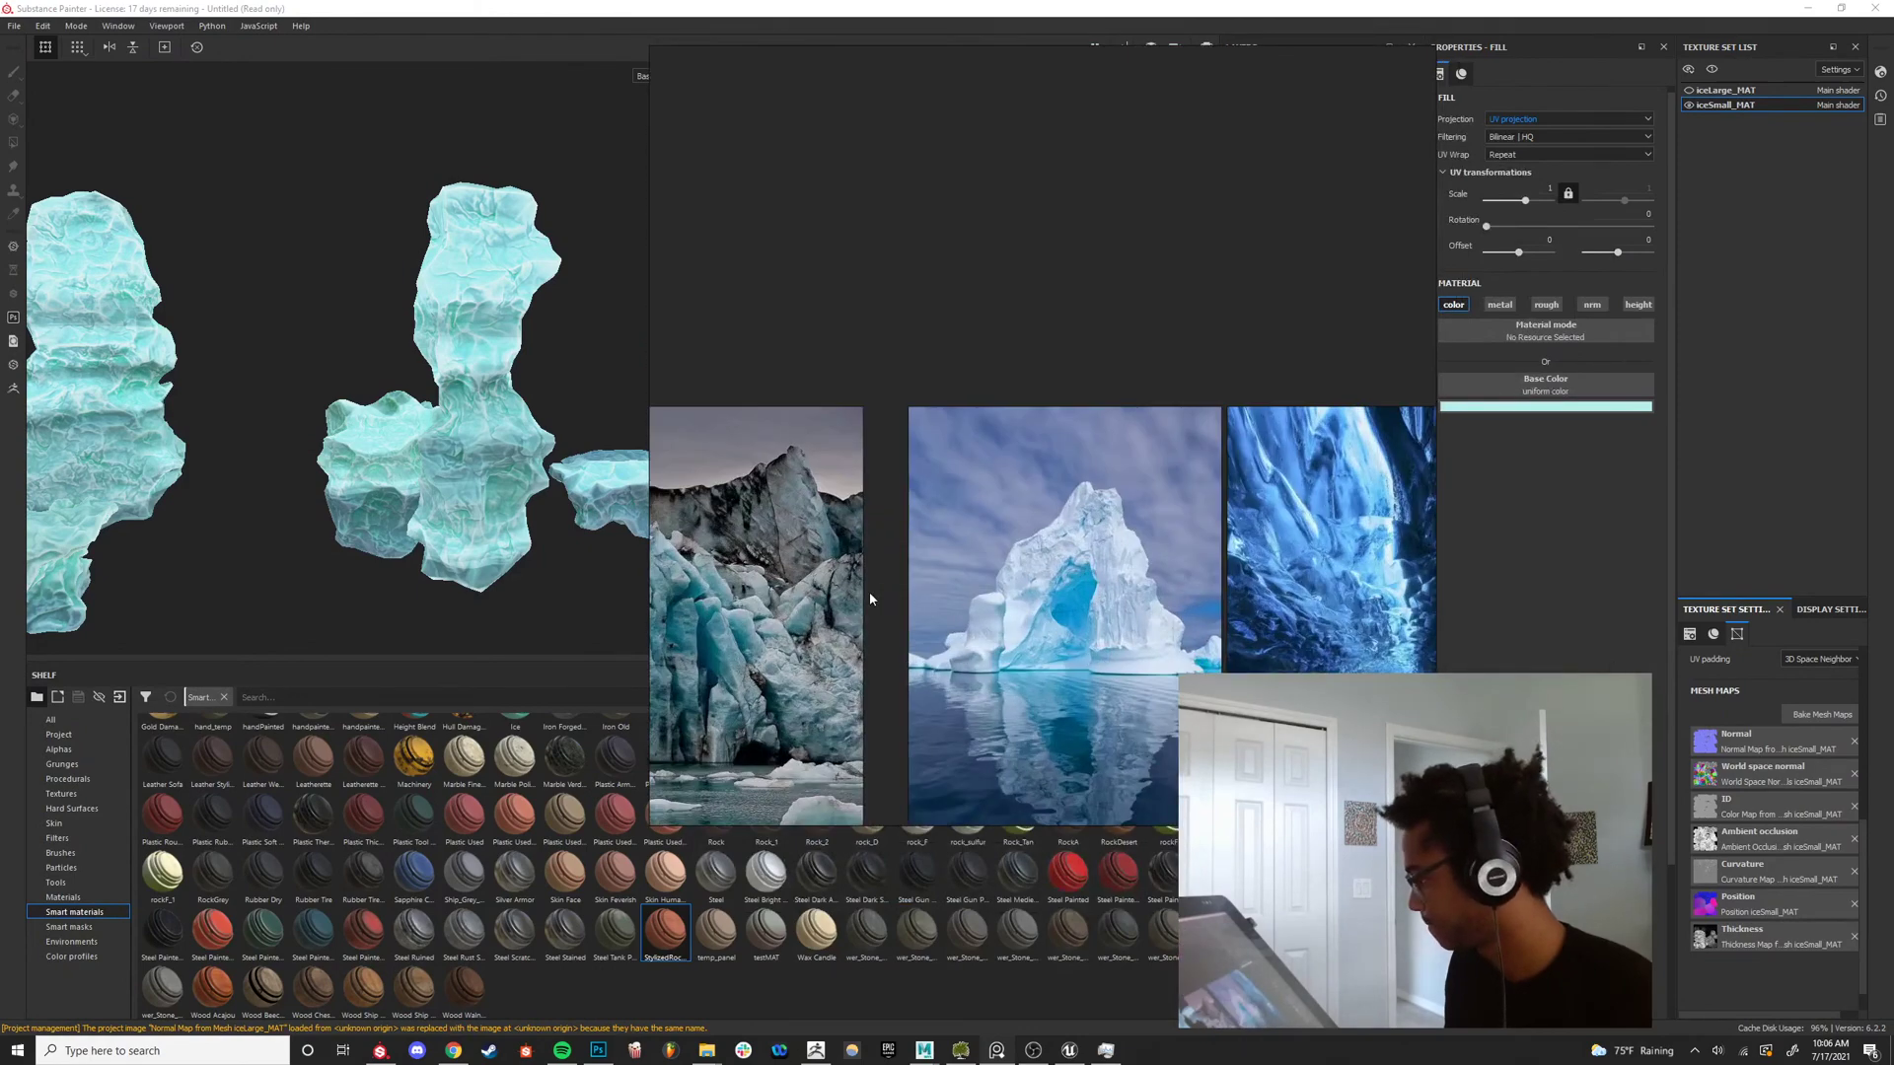
{"action": "scroll", "coordinate": [870, 598], "scroll_direction": "down", "scroll_amount": 4}
{"action": "scroll", "coordinate": [935, 689], "scroll_direction": "up", "scroll_amount": 2}
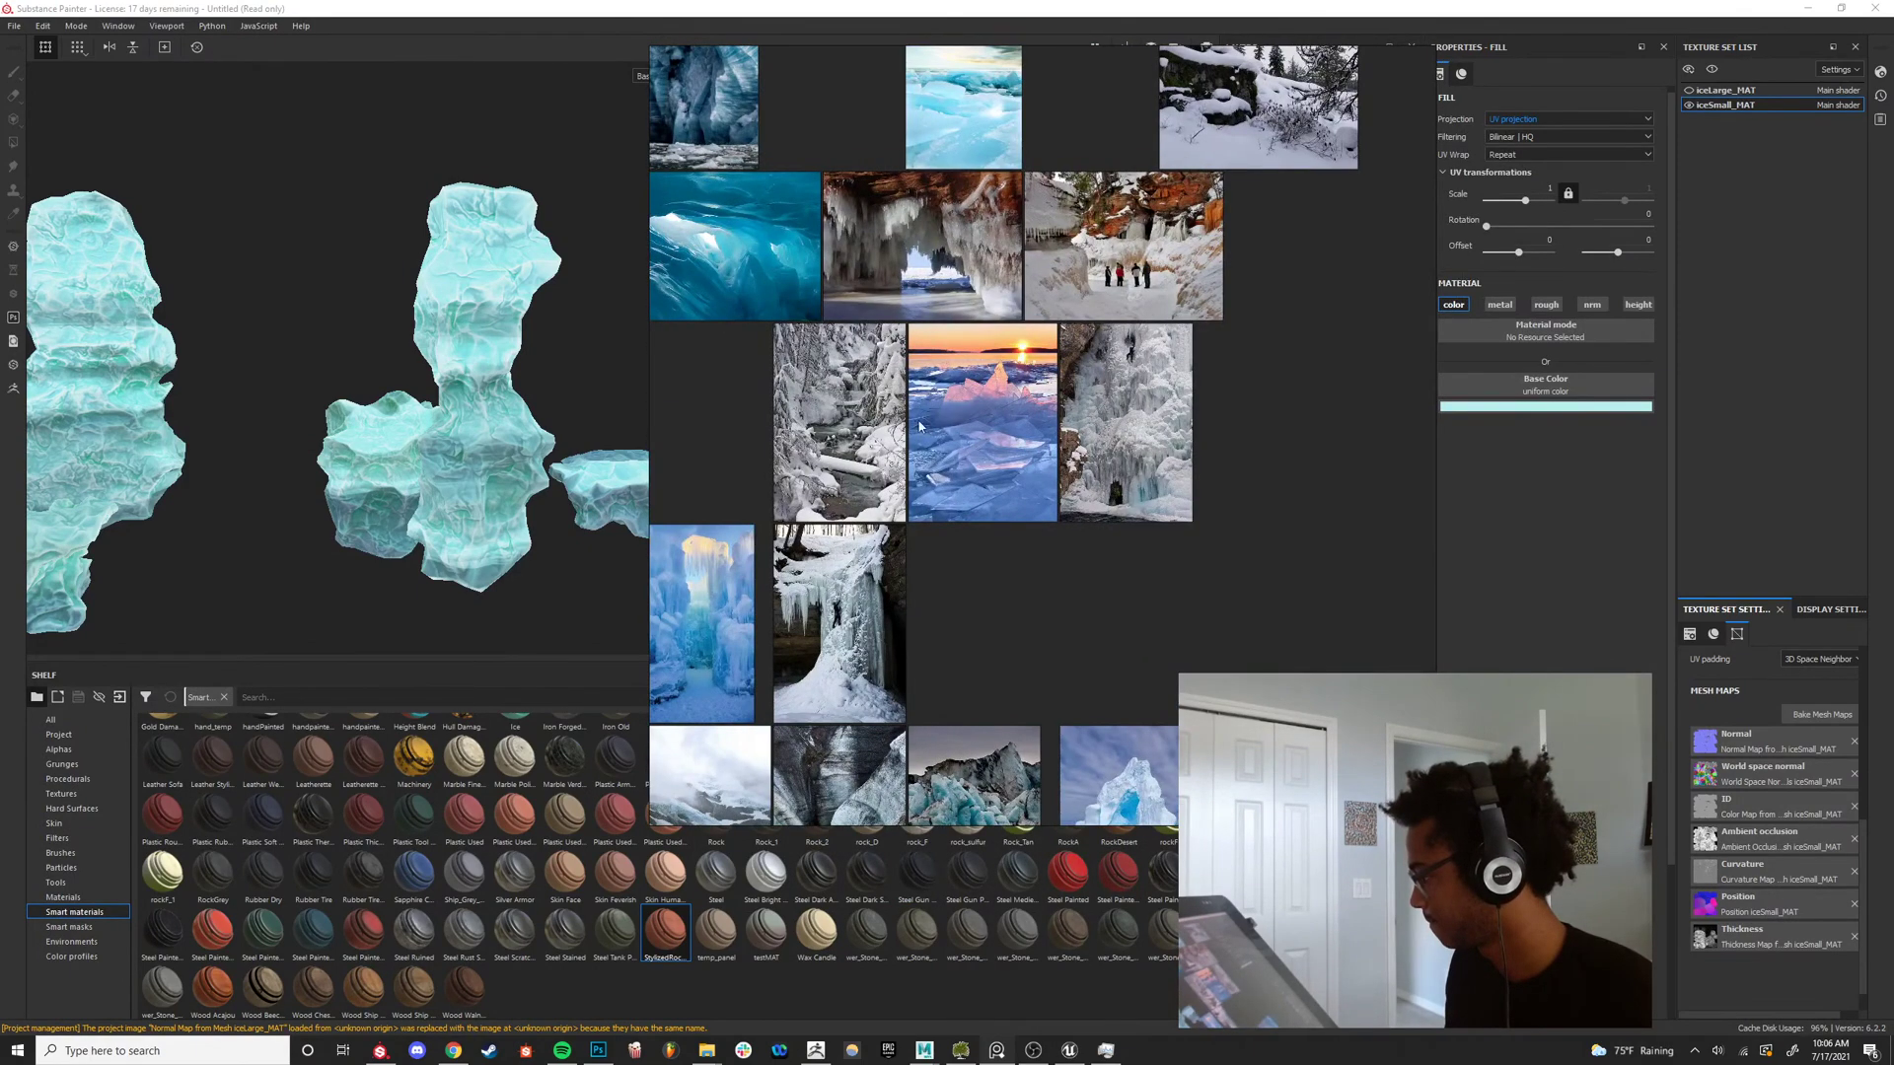
{"action": "middle_click_drag", "start_coordinate": [918, 422], "coordinate": [1192, 280]}
{"action": "scroll", "coordinate": [850, 406], "scroll_direction": "down", "scroll_amount": 1}
{"action": "middle_click_drag", "start_coordinate": [892, 621], "coordinate": [987, 538]}
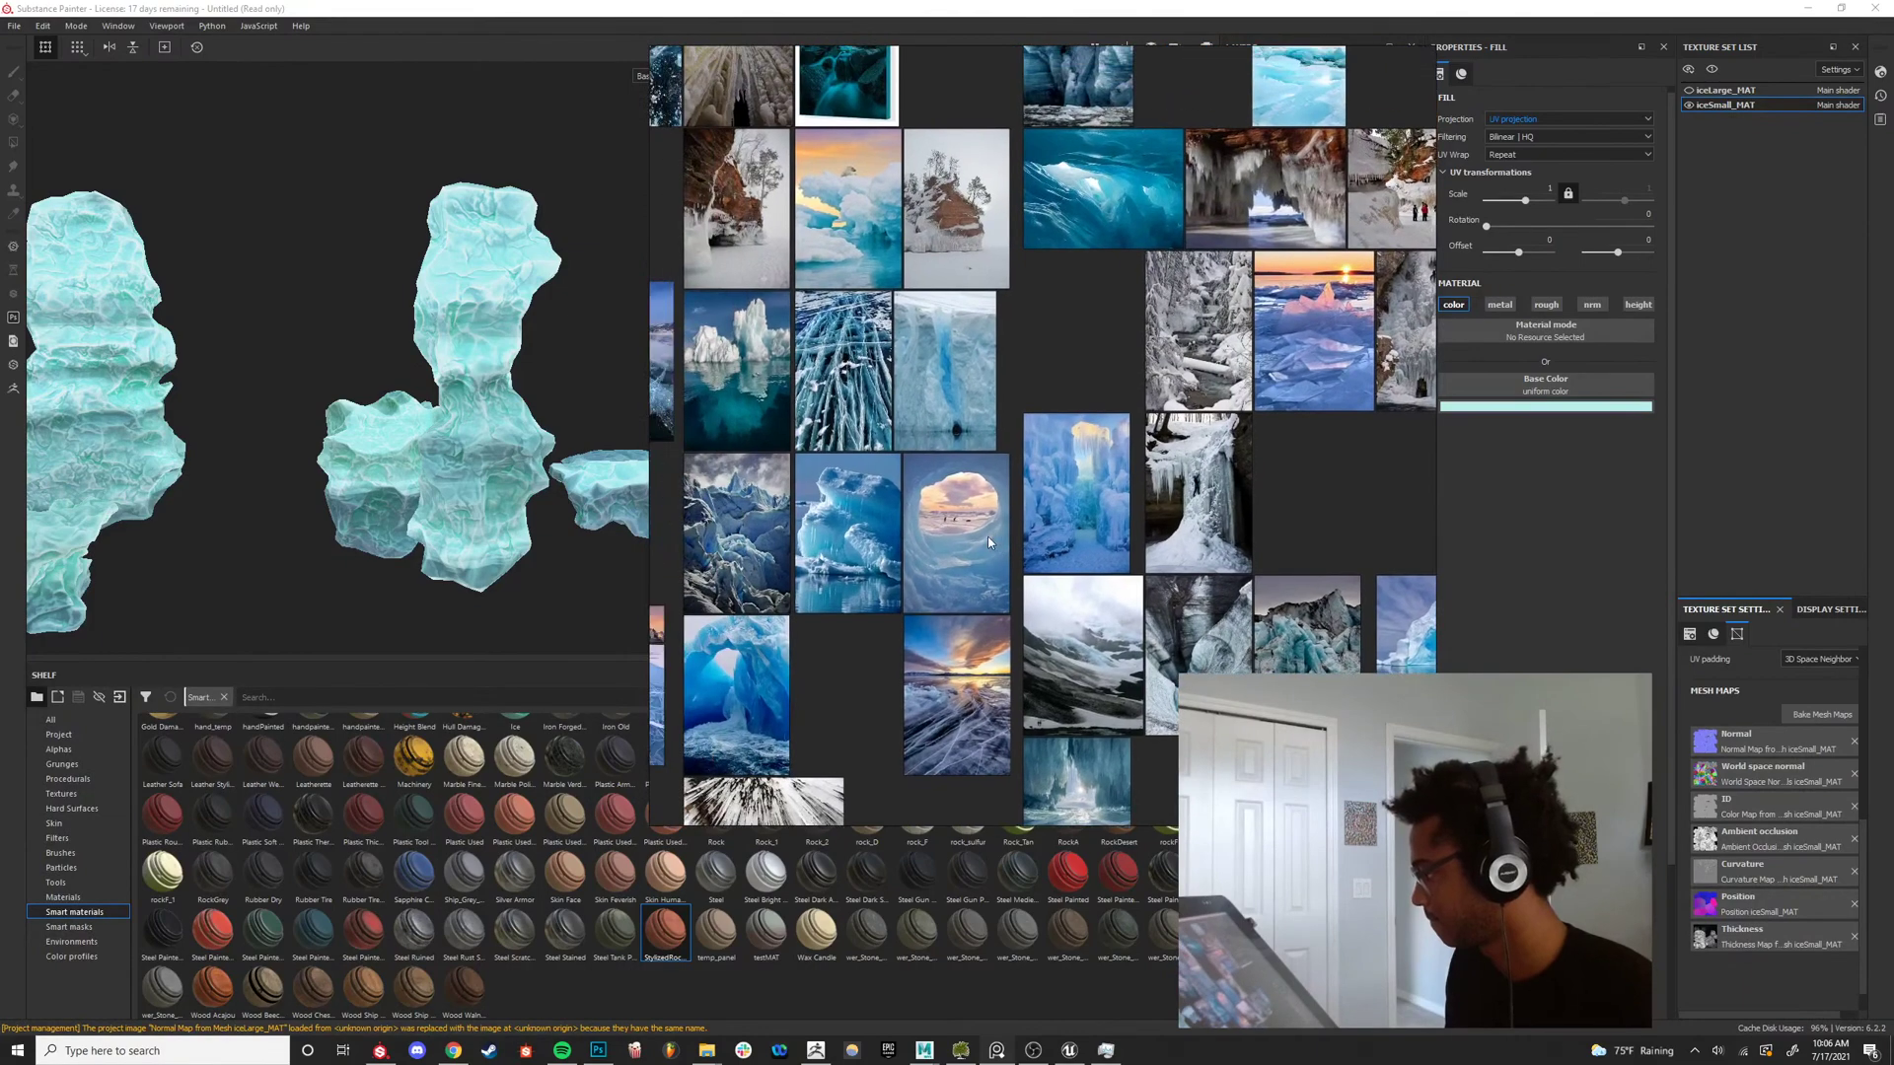
{"action": "scroll", "coordinate": [842, 499], "scroll_direction": "down", "scroll_amount": 2}
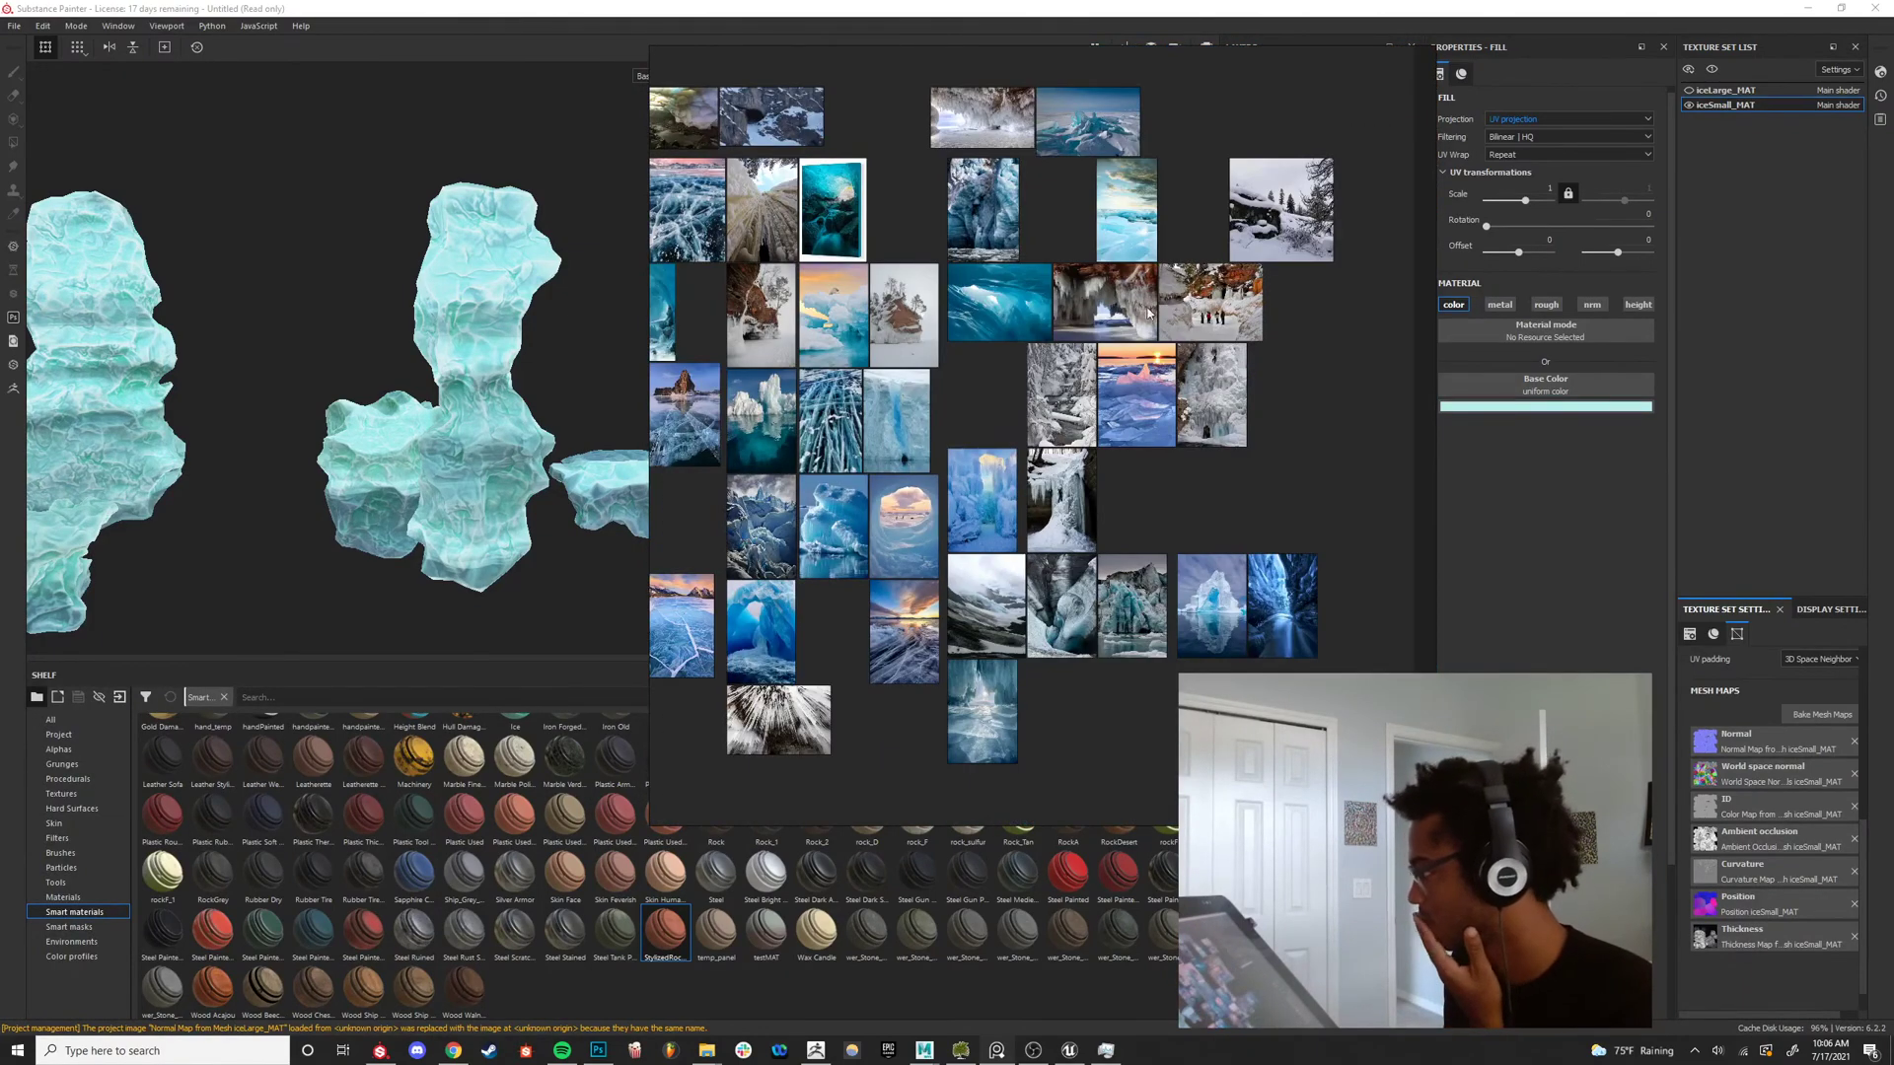
{"action": "middle_click_drag", "start_coordinate": [1148, 312], "coordinate": [1156, 480]}
{"action": "scroll", "coordinate": [1036, 386], "scroll_direction": "up", "scroll_amount": 6}
{"action": "middle_click_drag", "start_coordinate": [931, 386], "coordinate": [970, 455]}
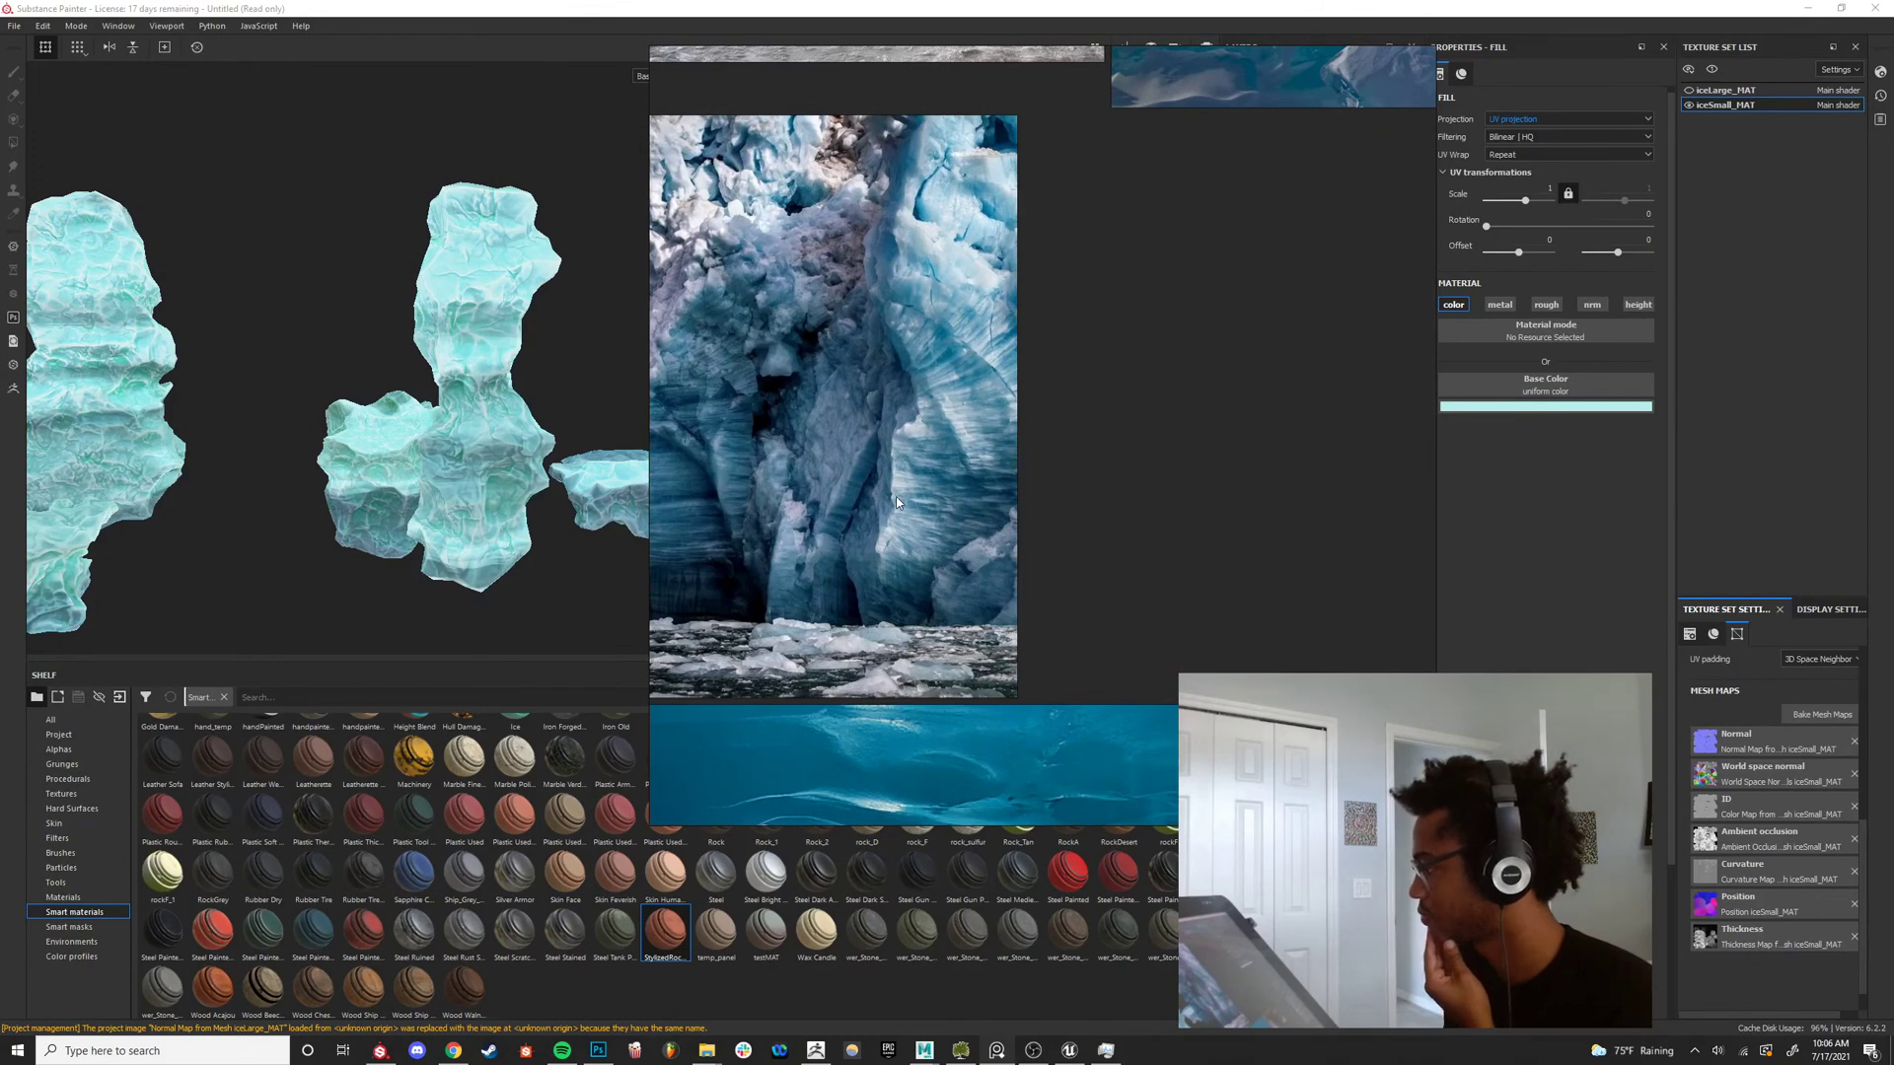
Return to Substance Painter and set the UV scale of the Grunge Leaks fill in Fill layer 3's mask to 128.
{"action": "left_click", "coordinate": [559, 616]}
{"action": "scroll", "coordinate": [517, 440], "scroll_direction": "up", "scroll_amount": 5}
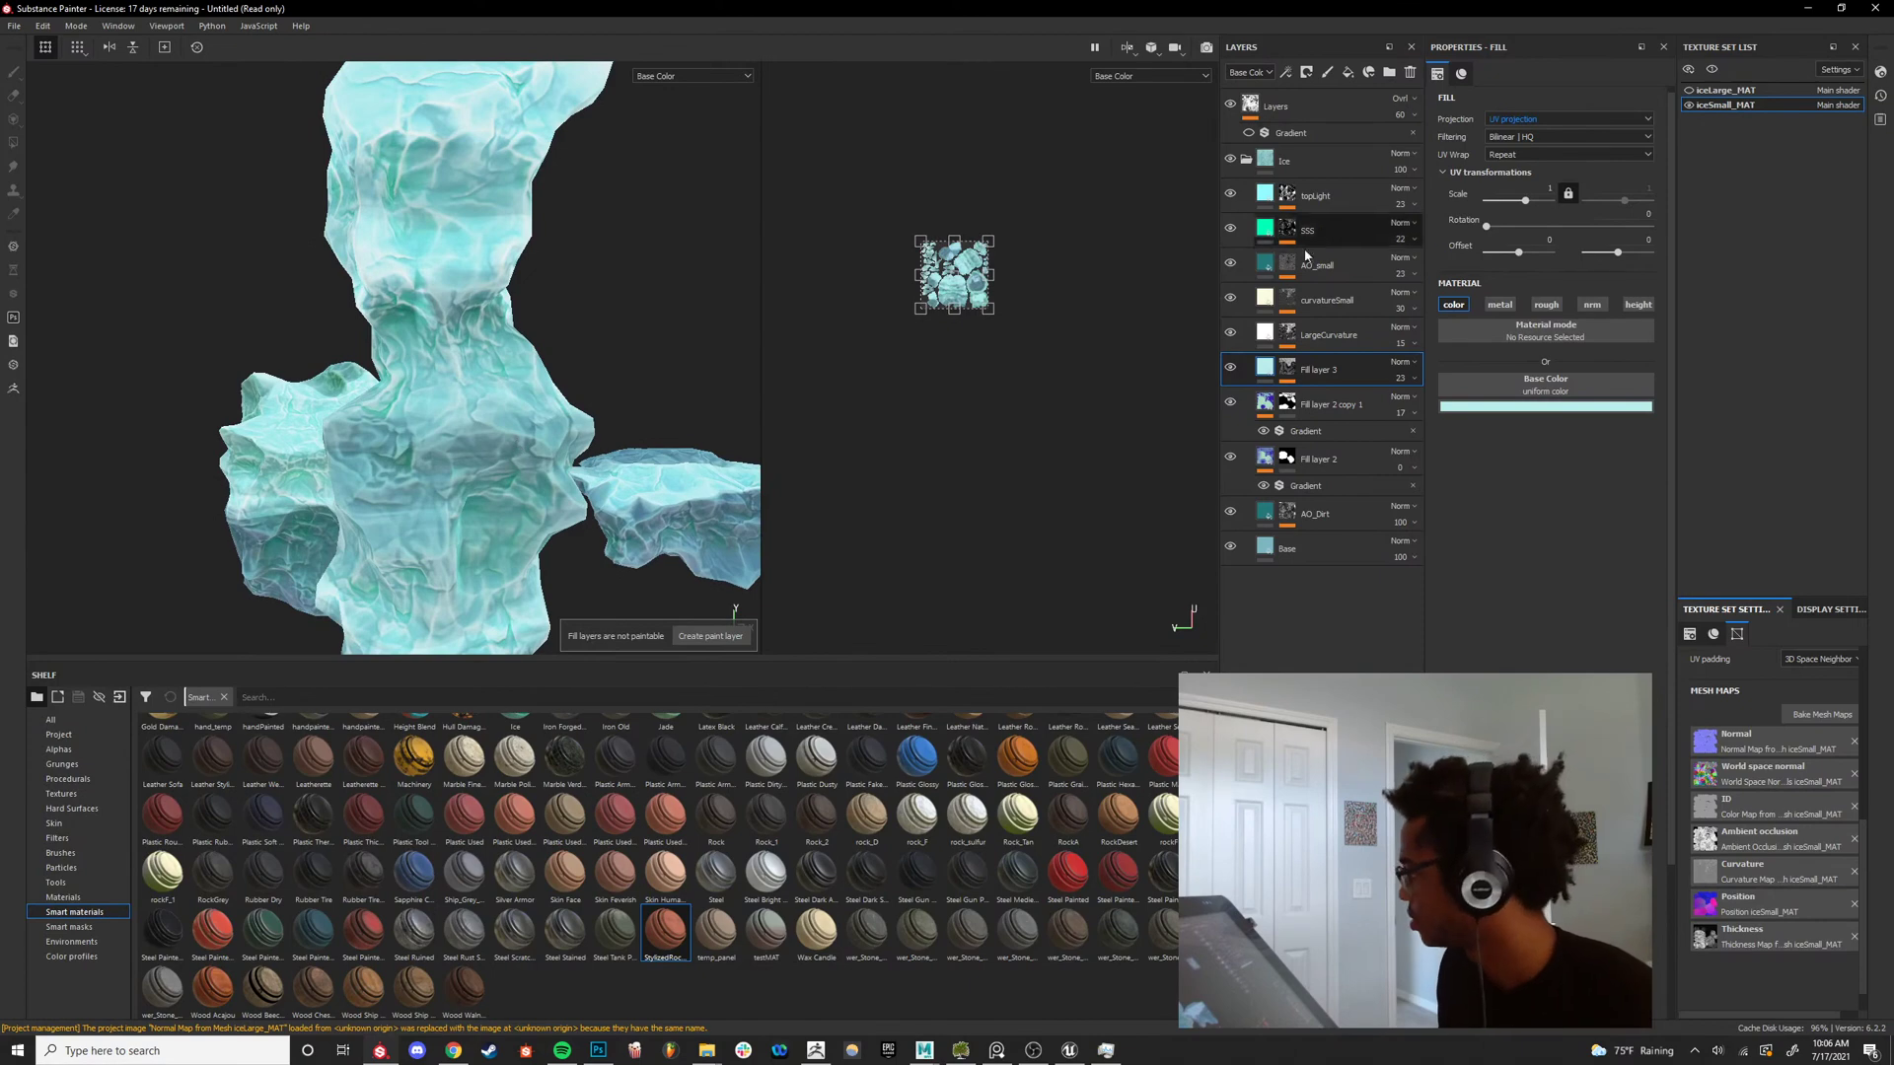
{"action": "left_click", "coordinate": [1286, 371]}
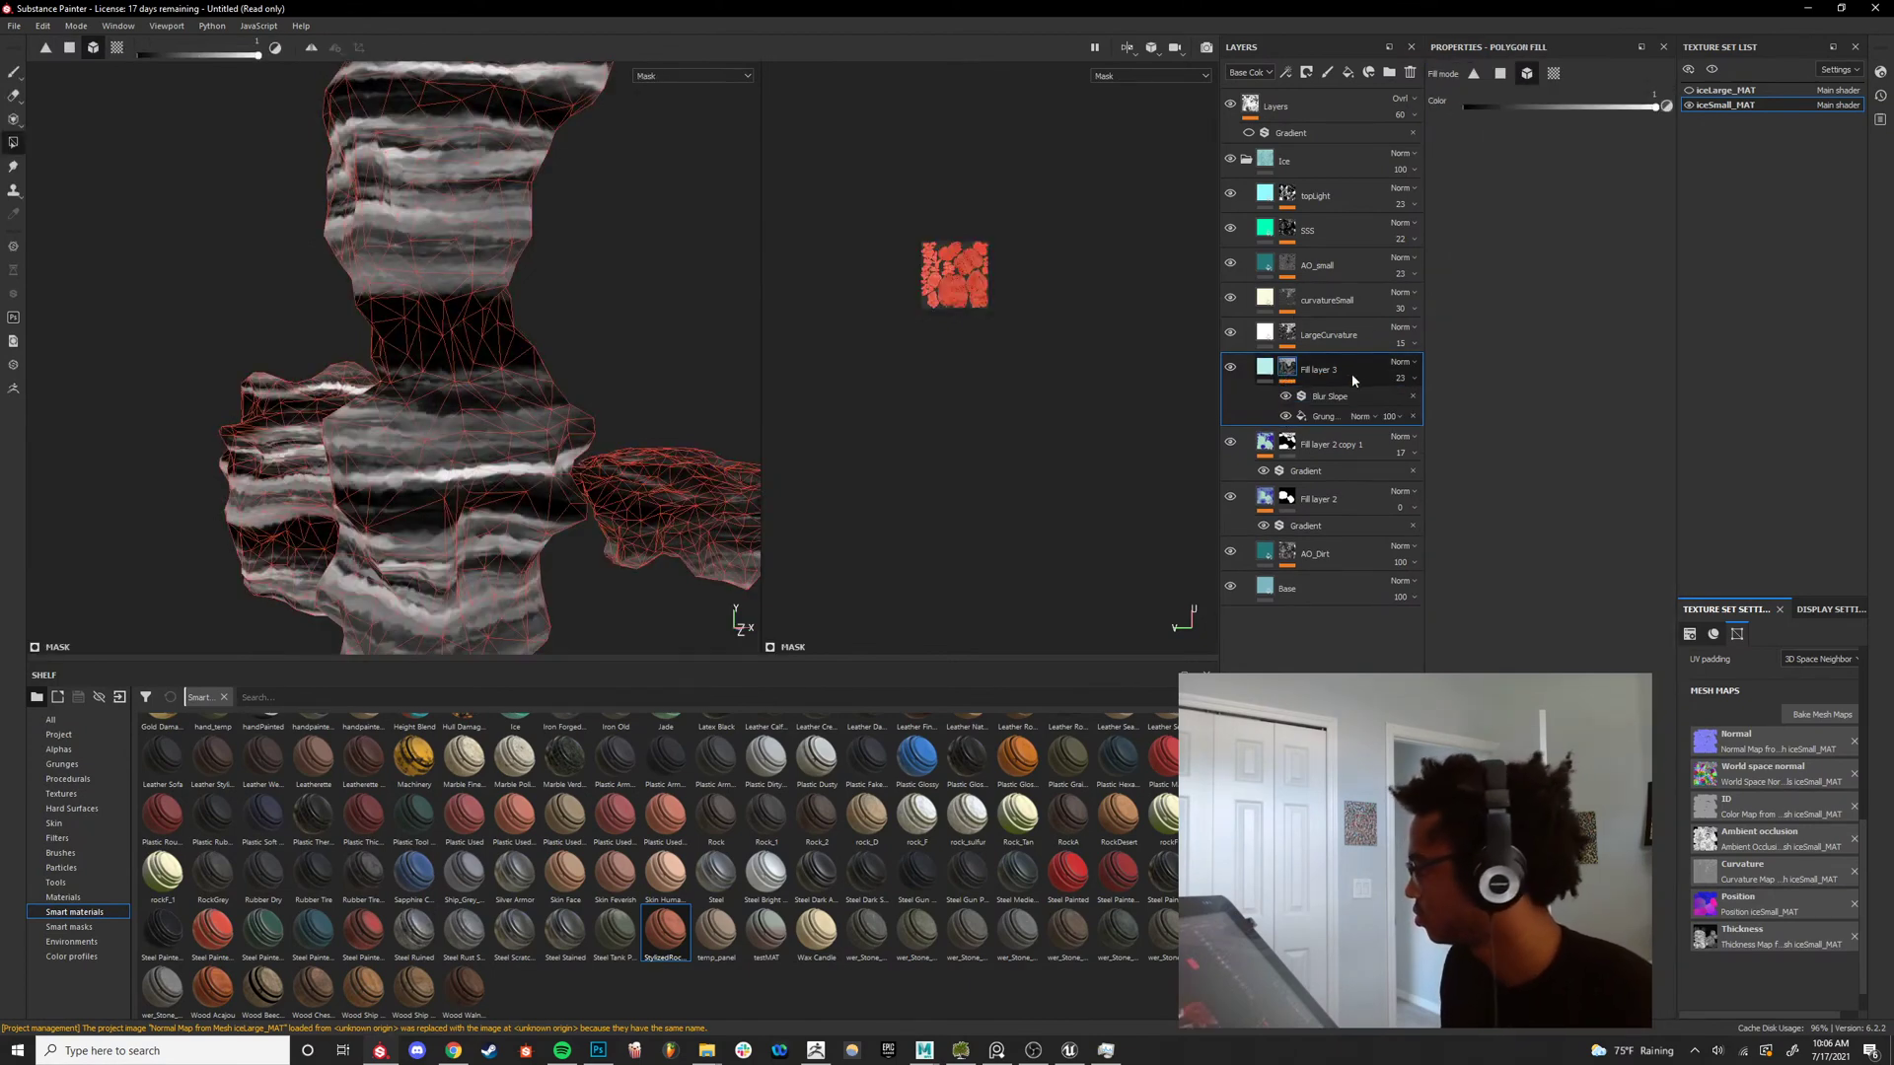
{"action": "left_click", "coordinate": [1324, 415]}
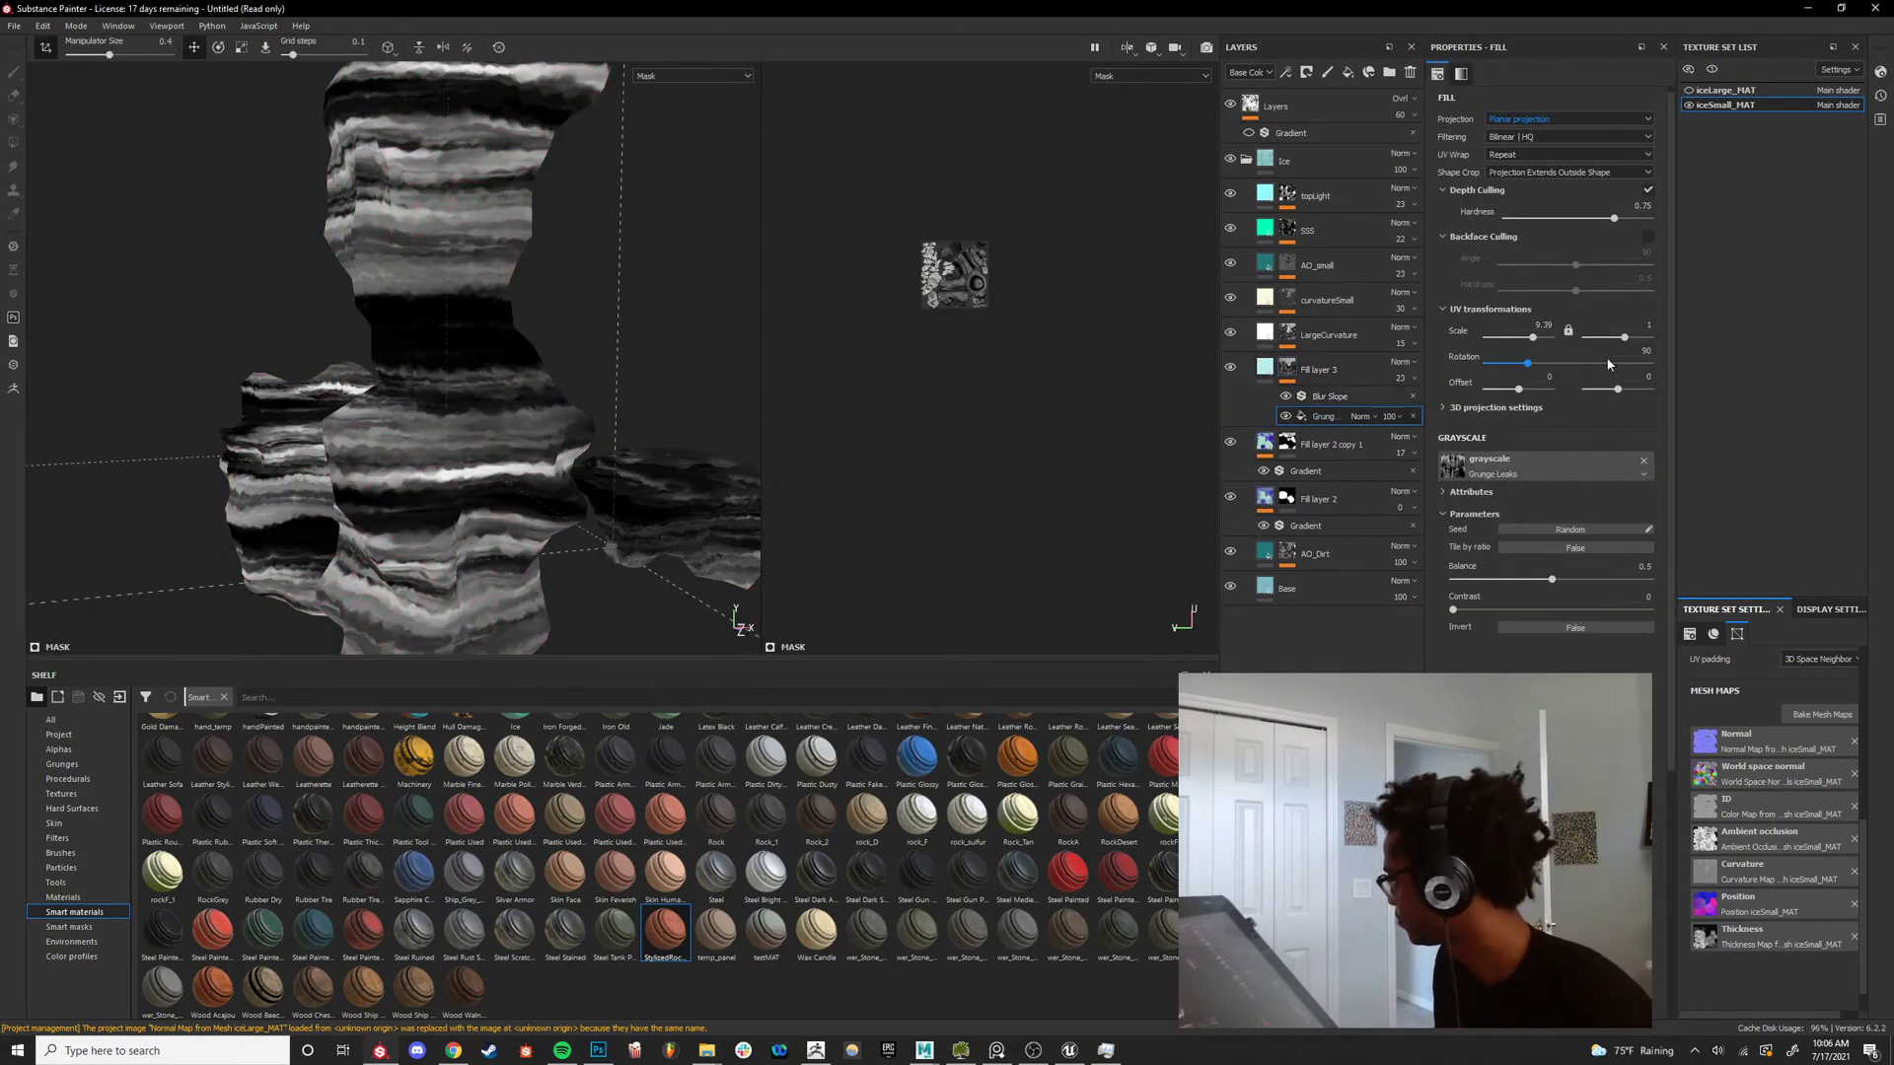
{"action": "left_click_drag", "start_coordinate": [1532, 339], "coordinate": [1553, 361]}
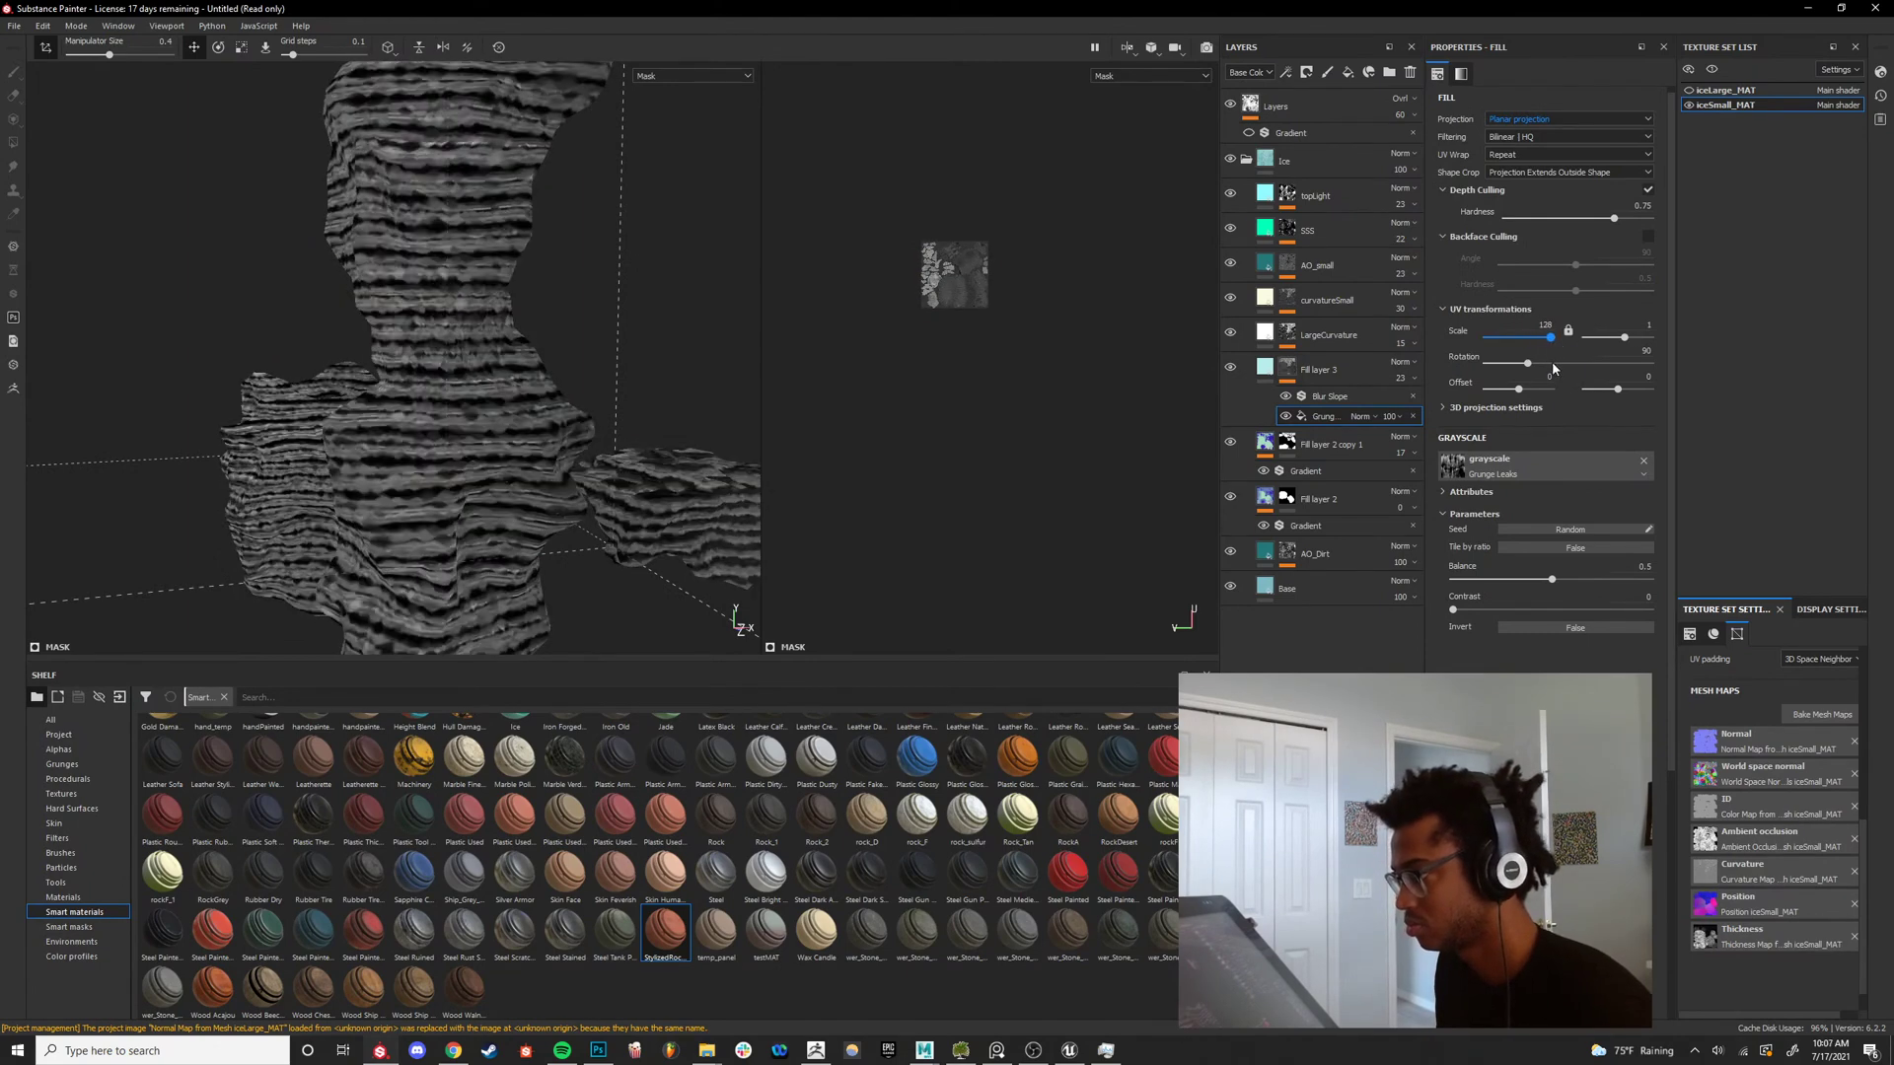
Set the Blur Slope intensity in Fill layer 3's mask to 0.03 and check the result in the material view.
{"action": "left_click", "coordinate": [1329, 395]}
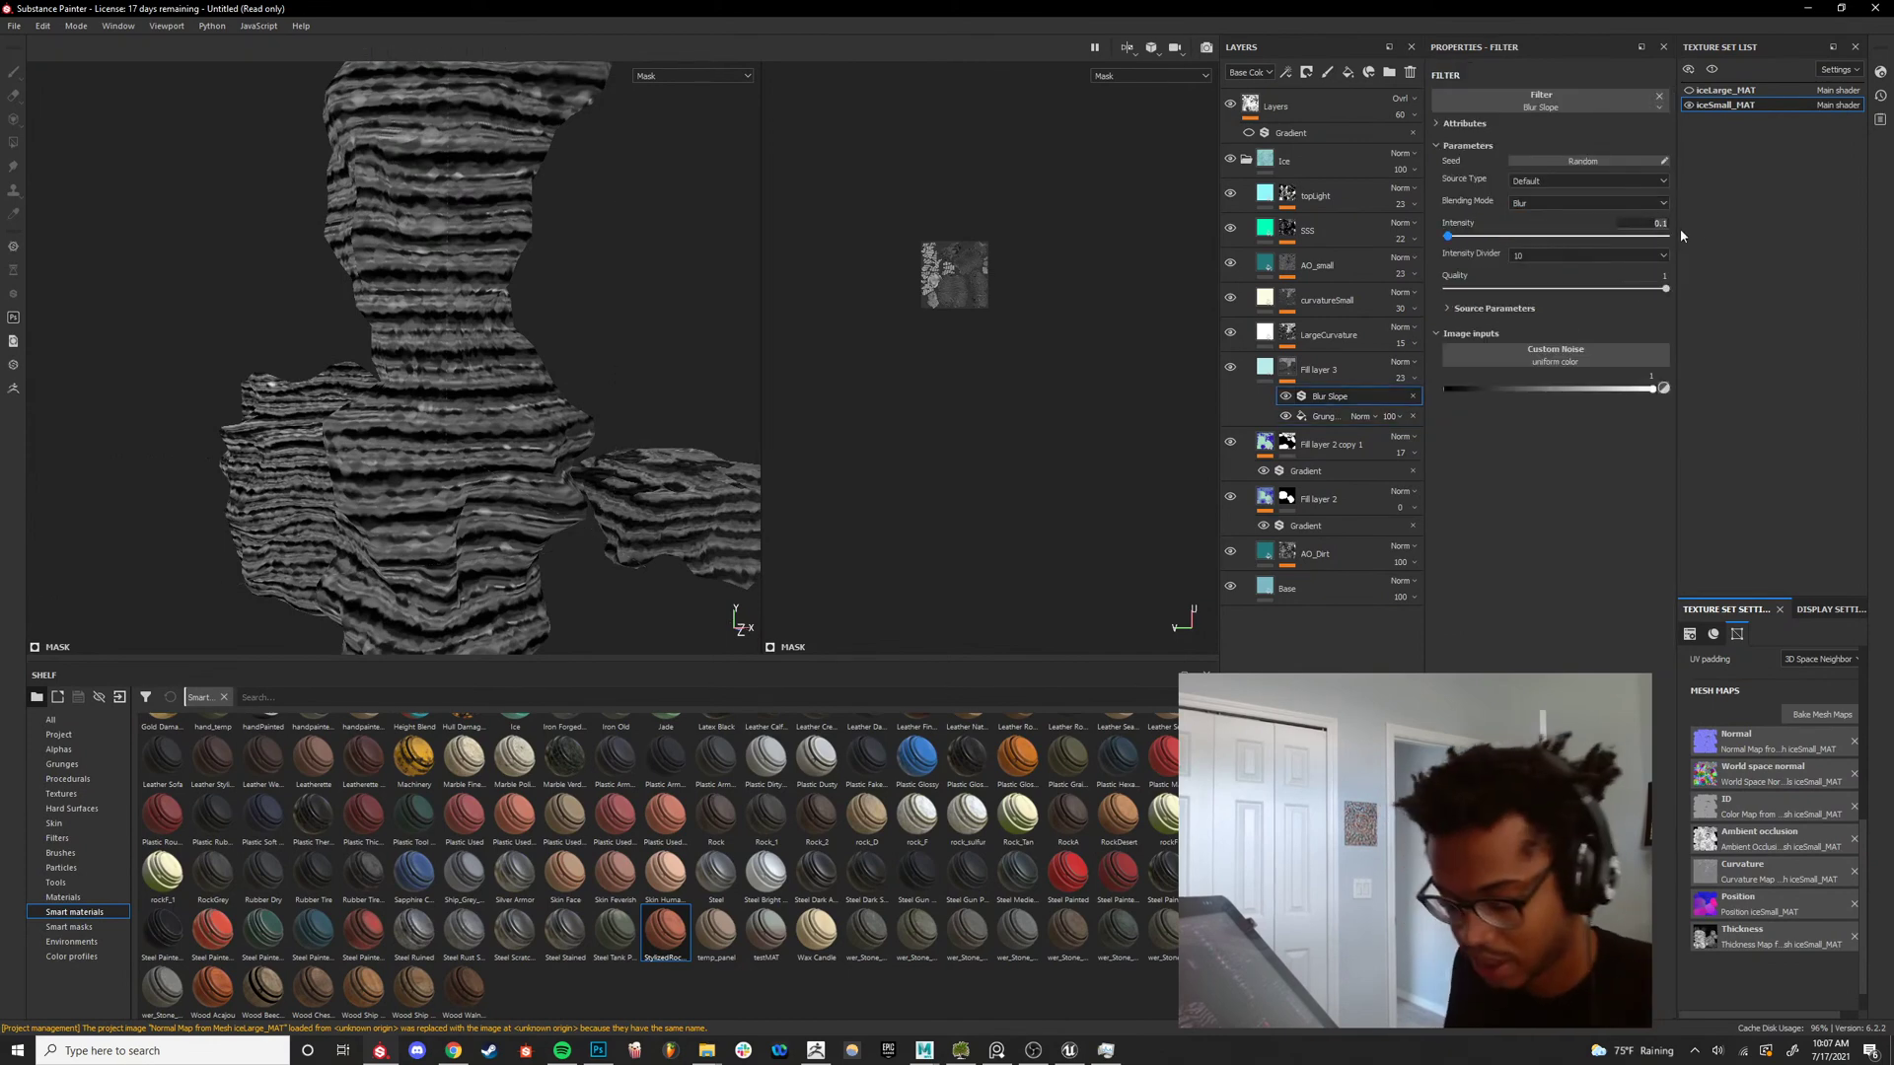
{"action": "type", "text": ".05"}
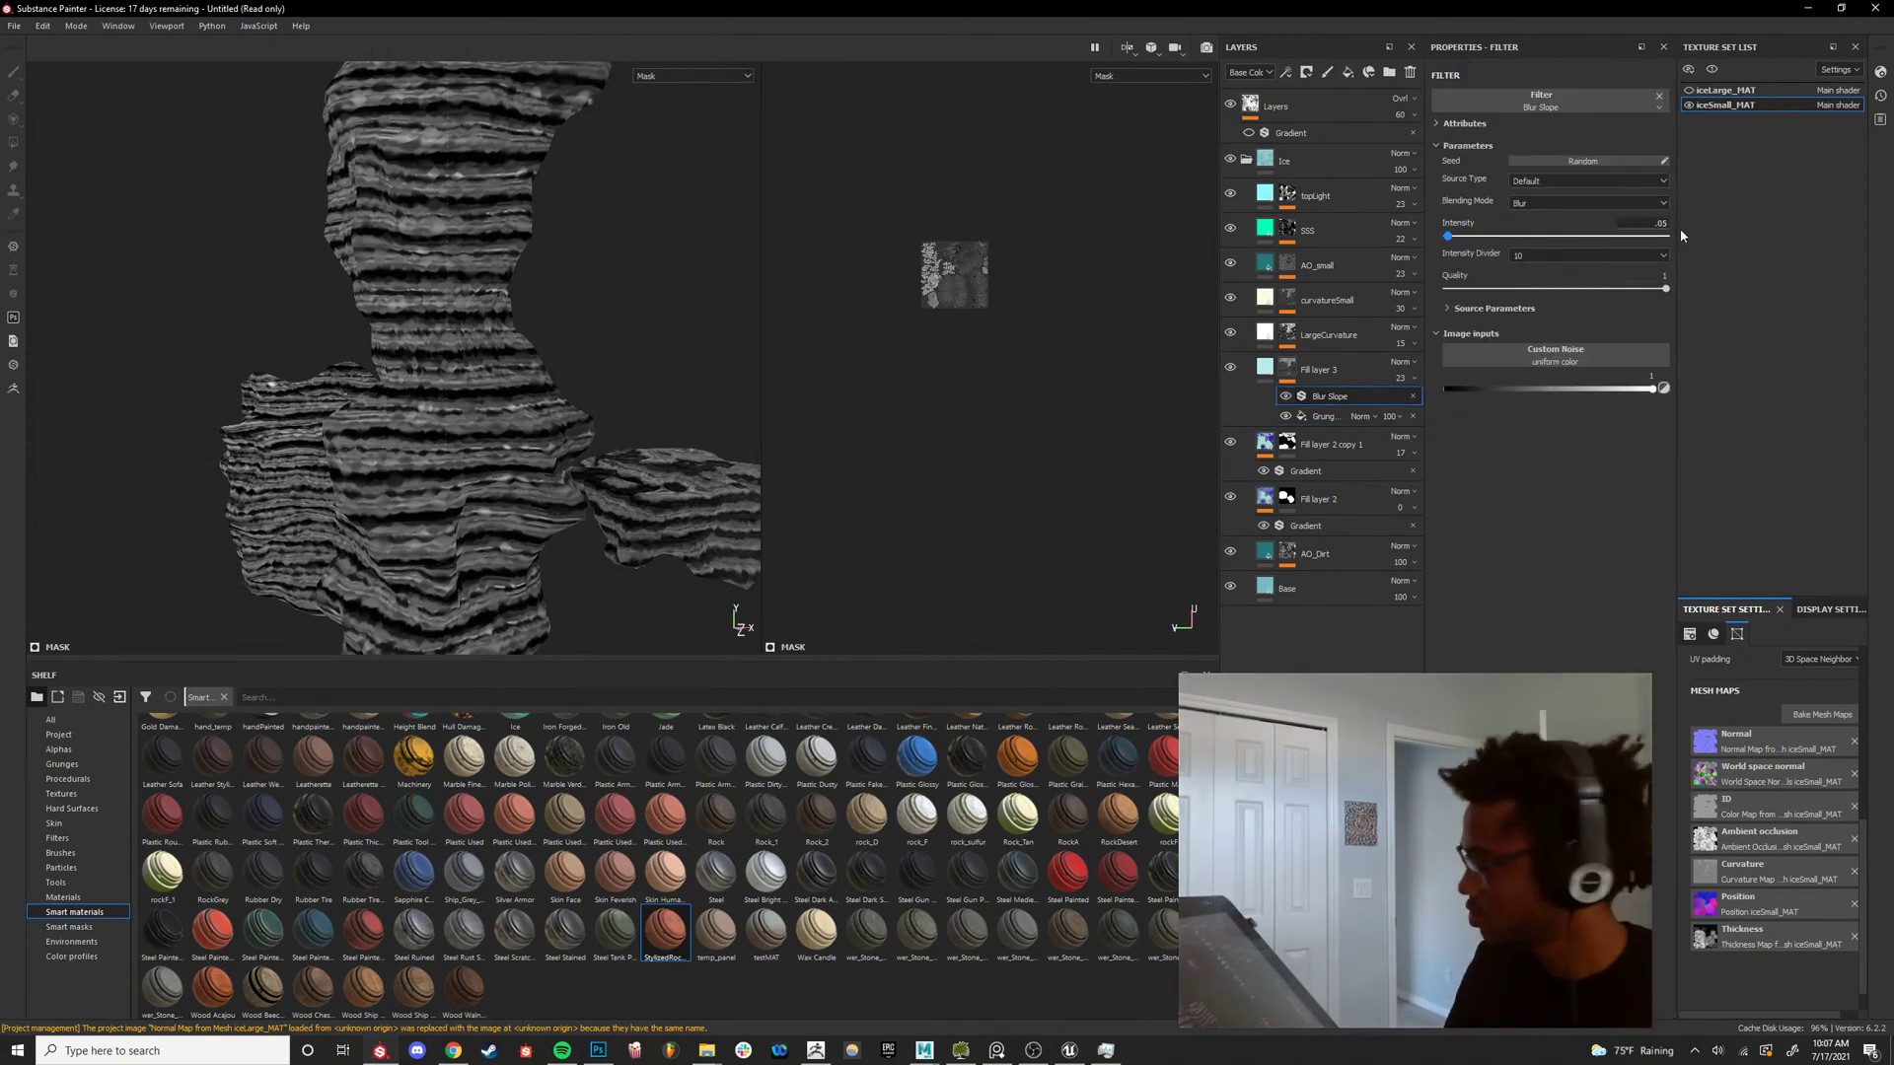
{"action": "key", "text": "Return"}
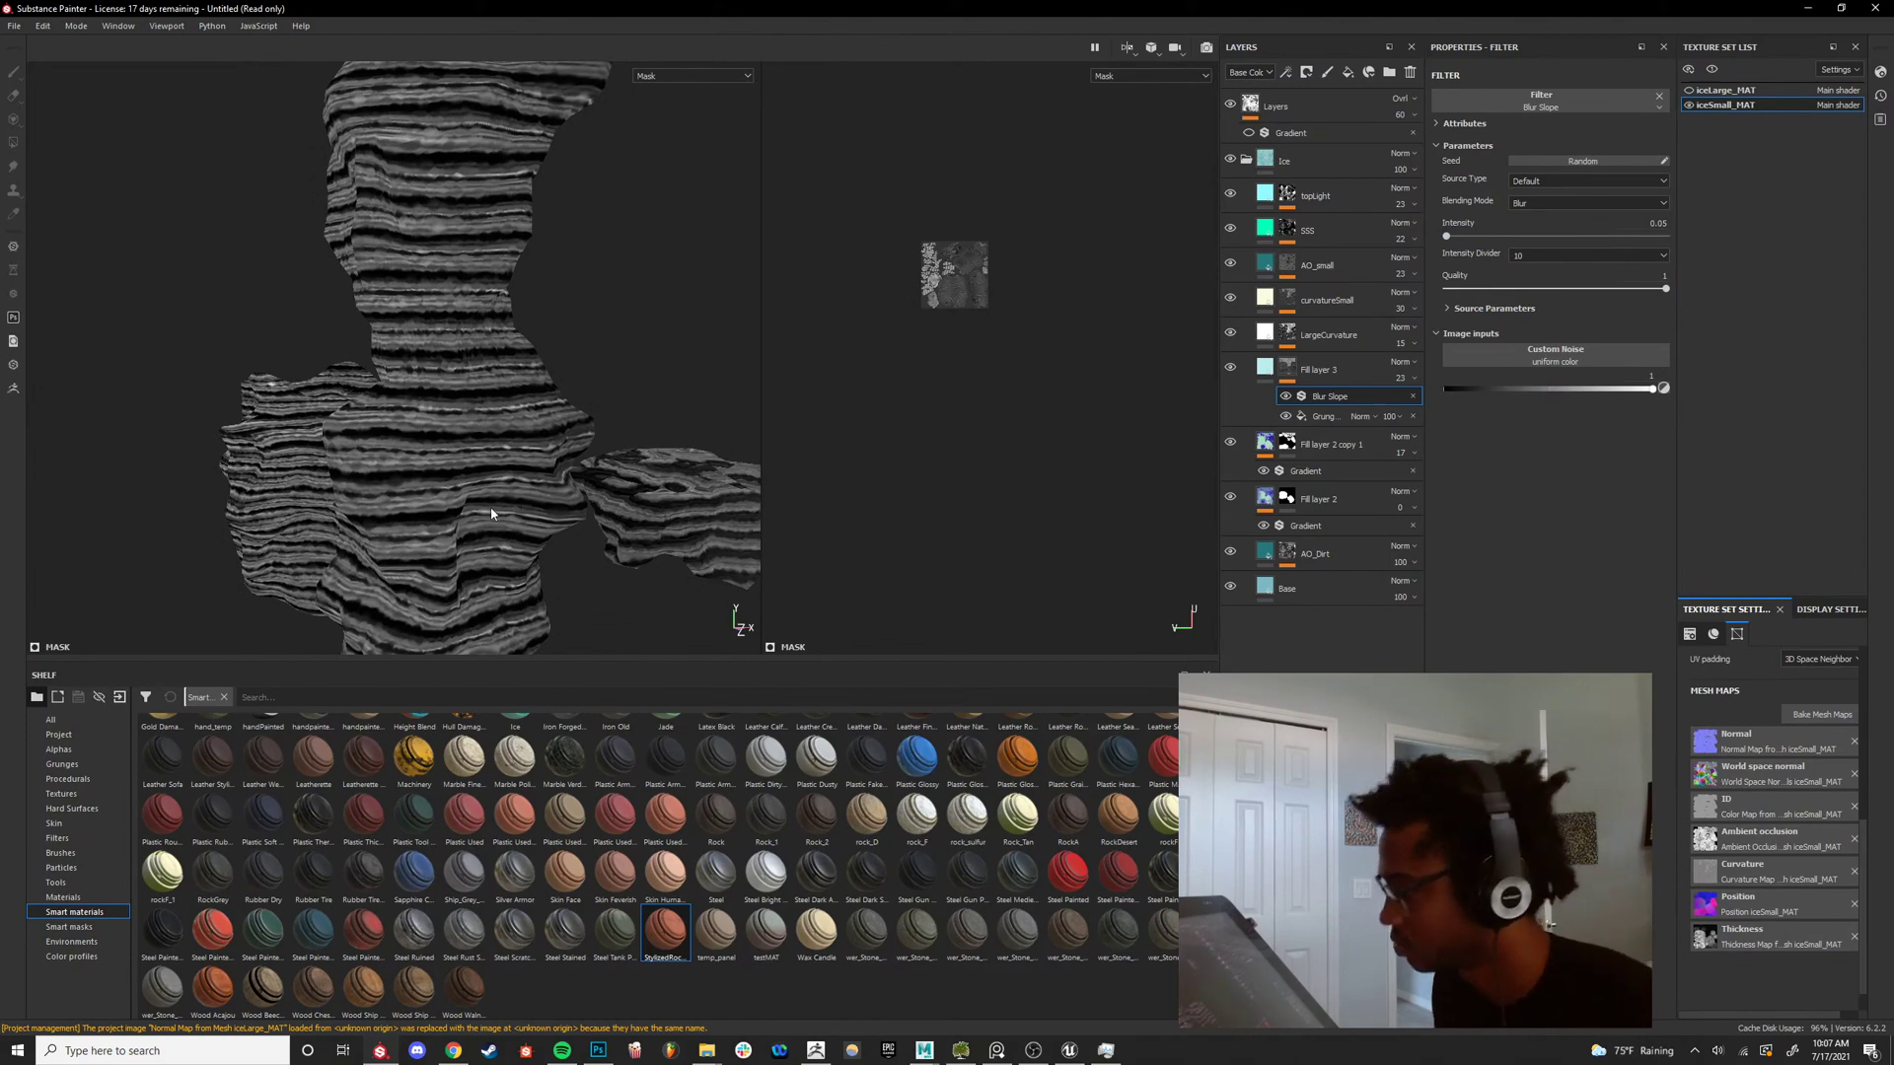
{"action": "key", "text": "m"}
{"action": "left_click_drag", "start_coordinate": [491, 514], "coordinate": [1163, 412], "text": "alt"}
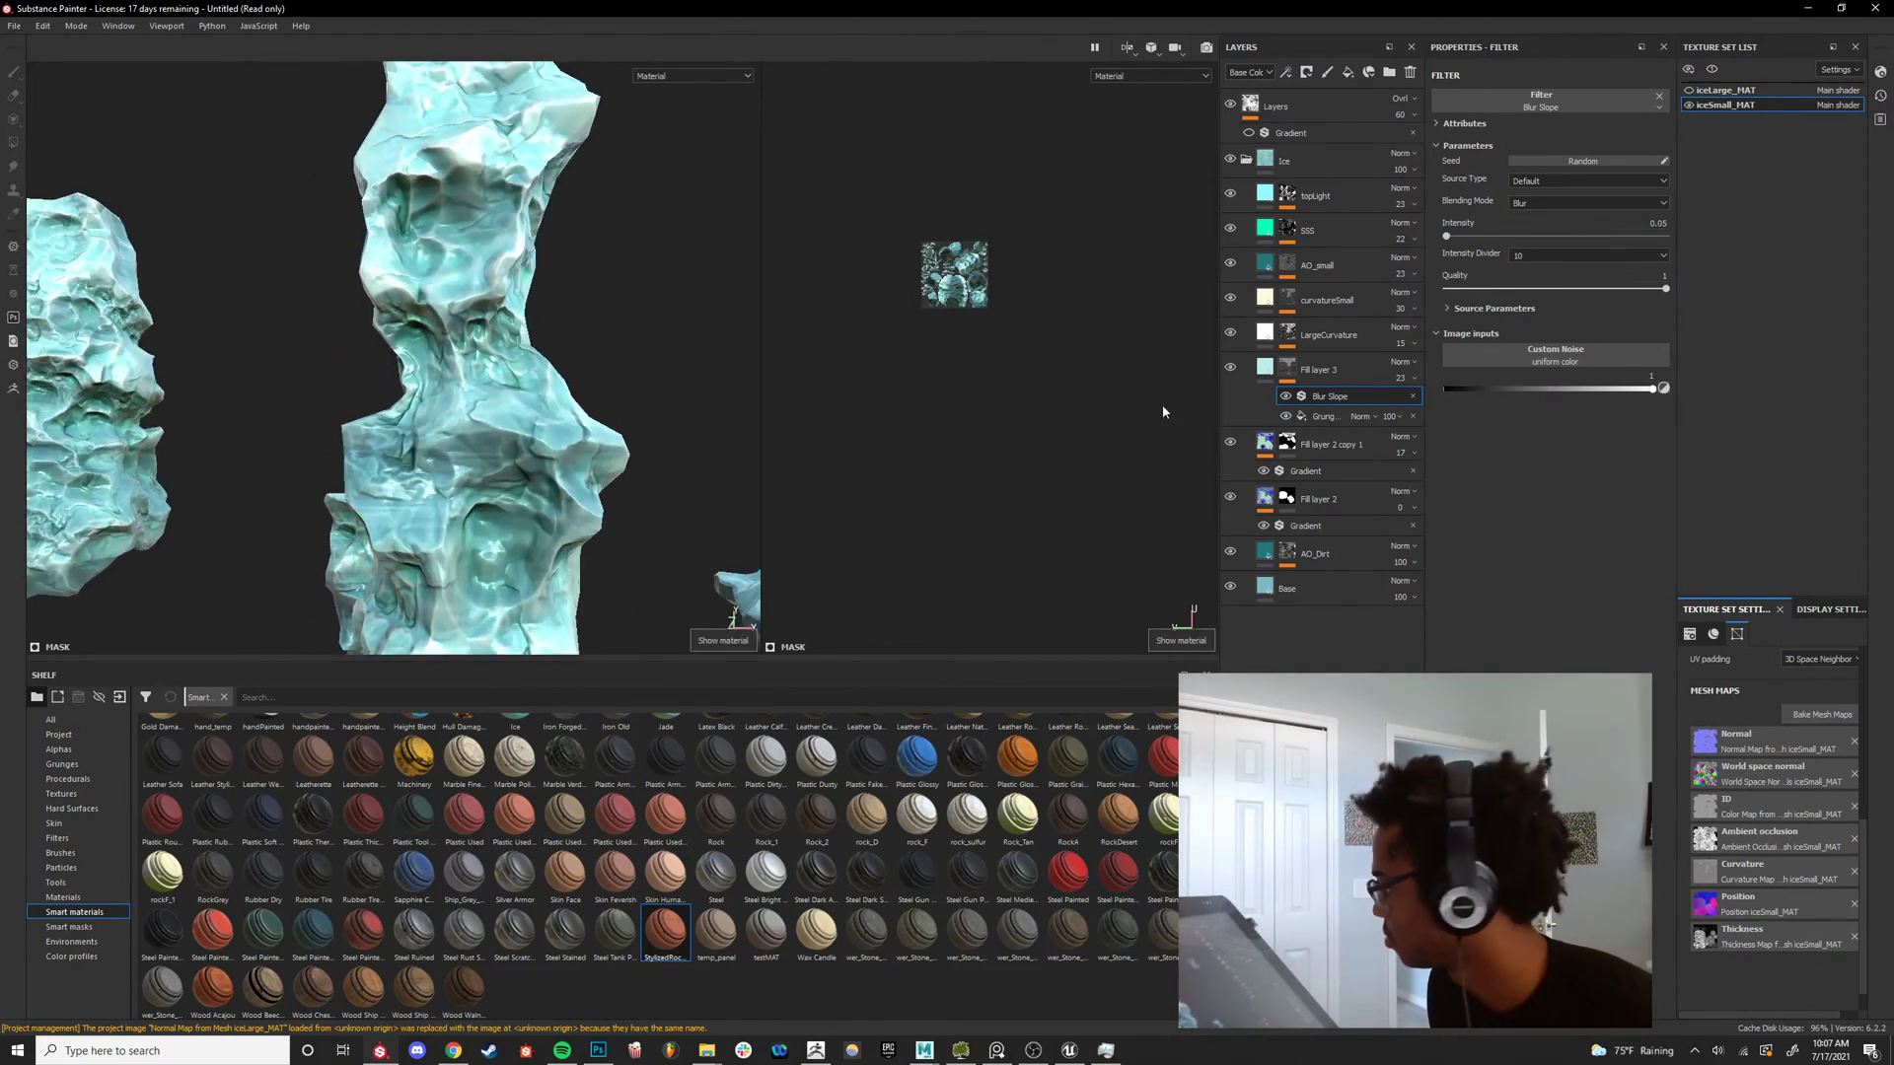
Duplicate Fill layer 3 together with its mask effects.
{"action": "left_click", "coordinate": [1253, 372]}
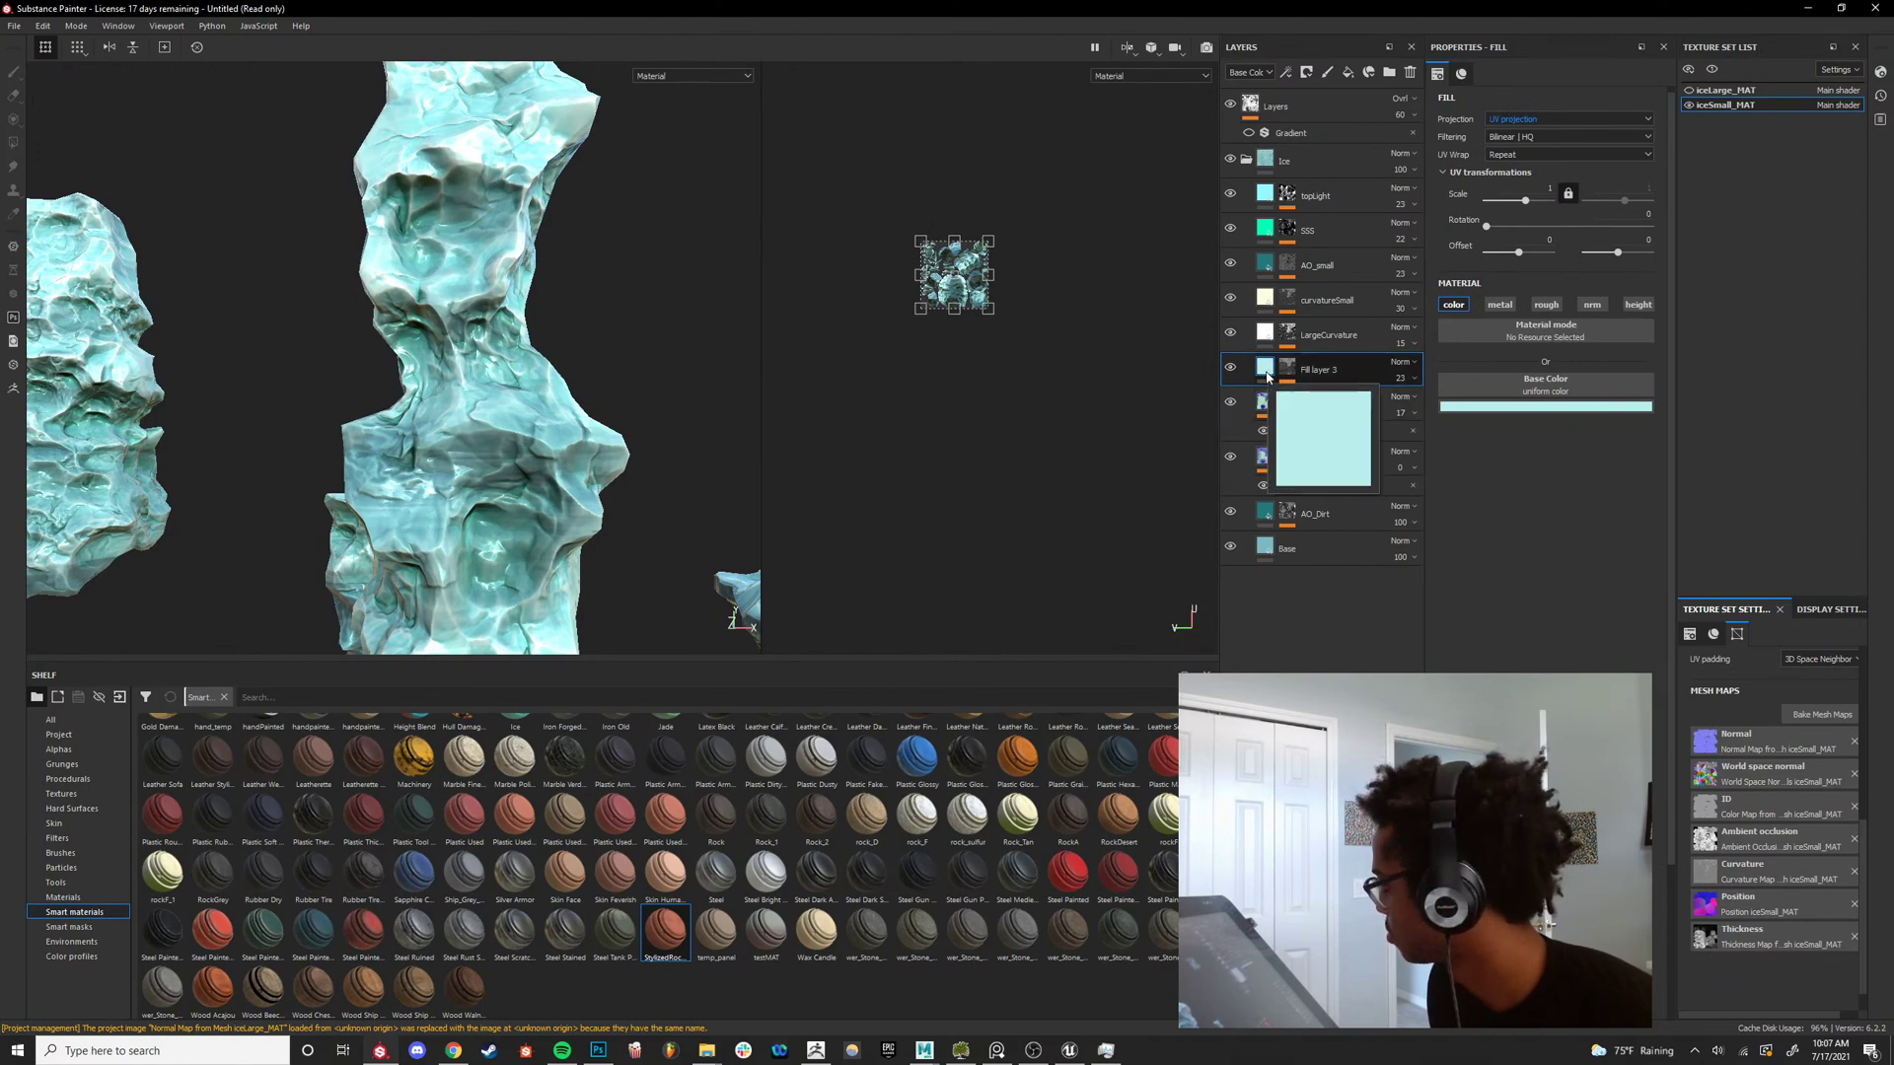
{"action": "left_click", "coordinate": [1287, 372]}
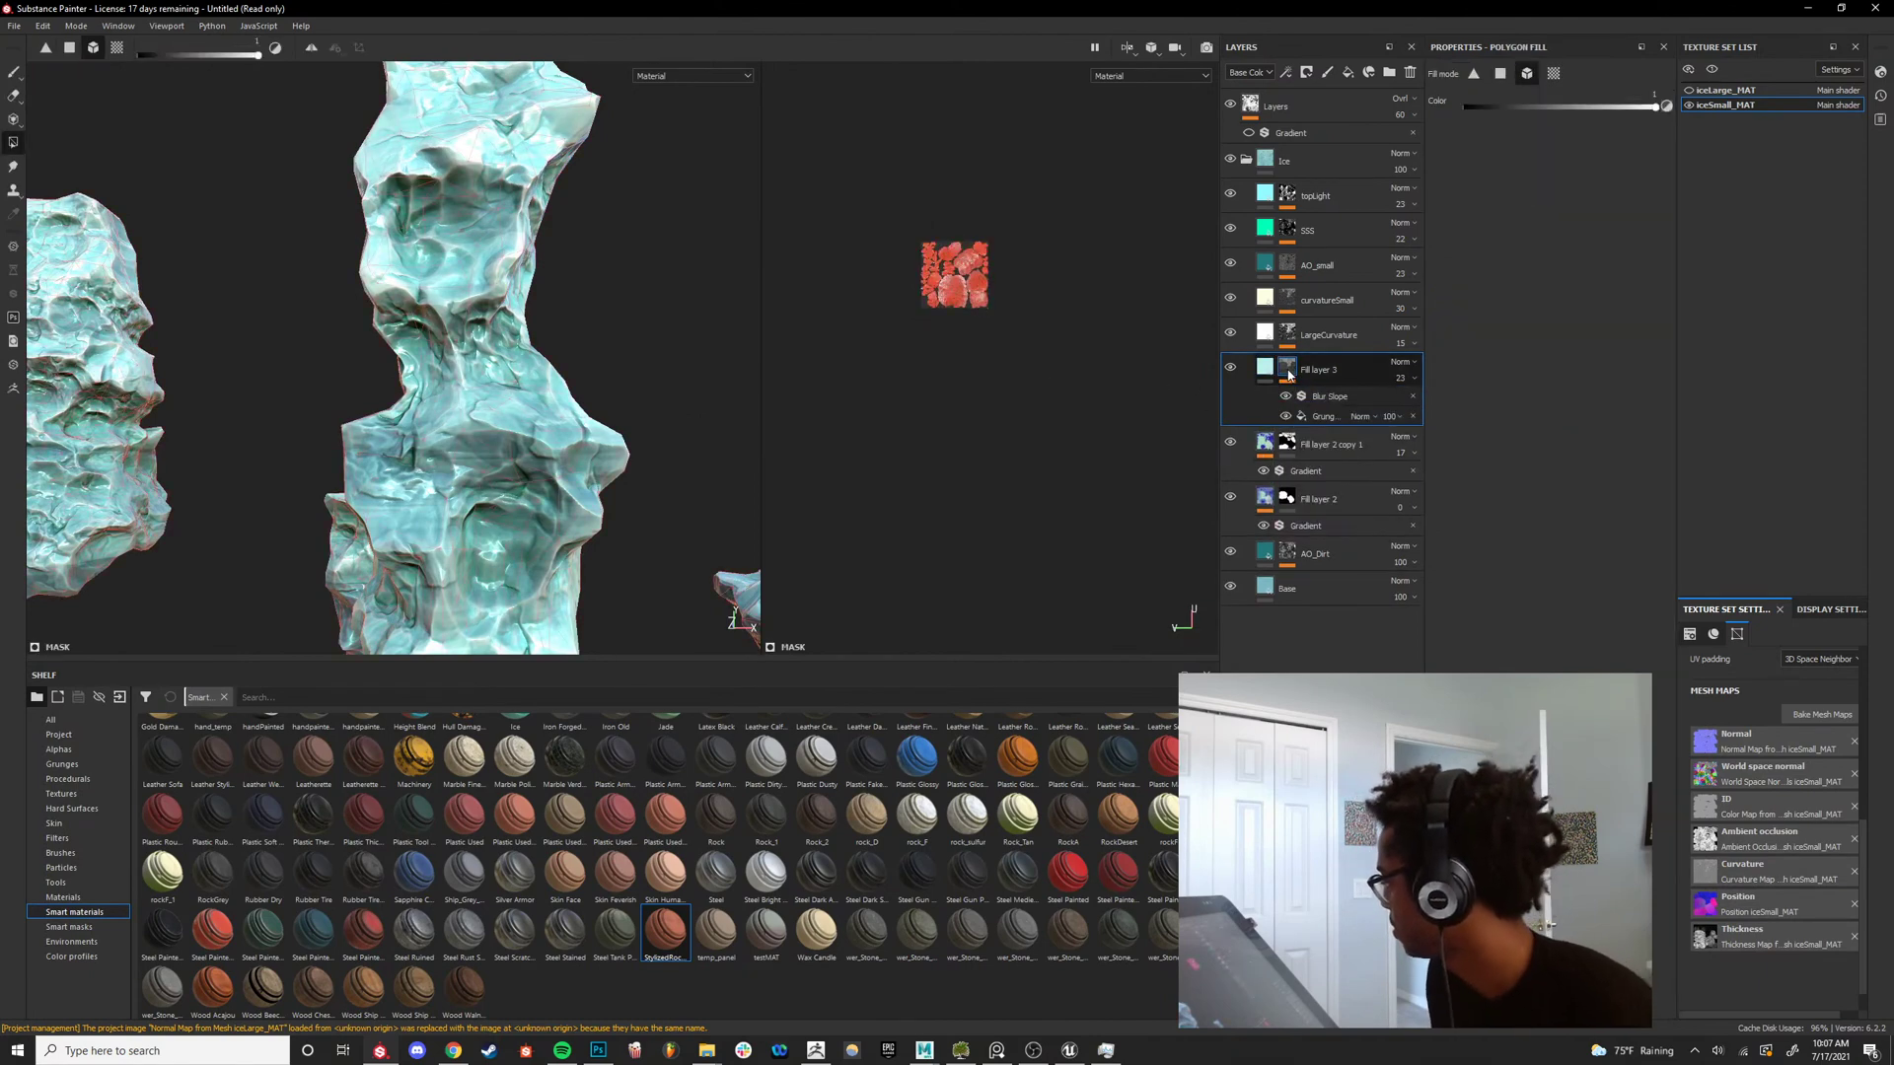
{"action": "left_click", "coordinate": [1271, 369]}
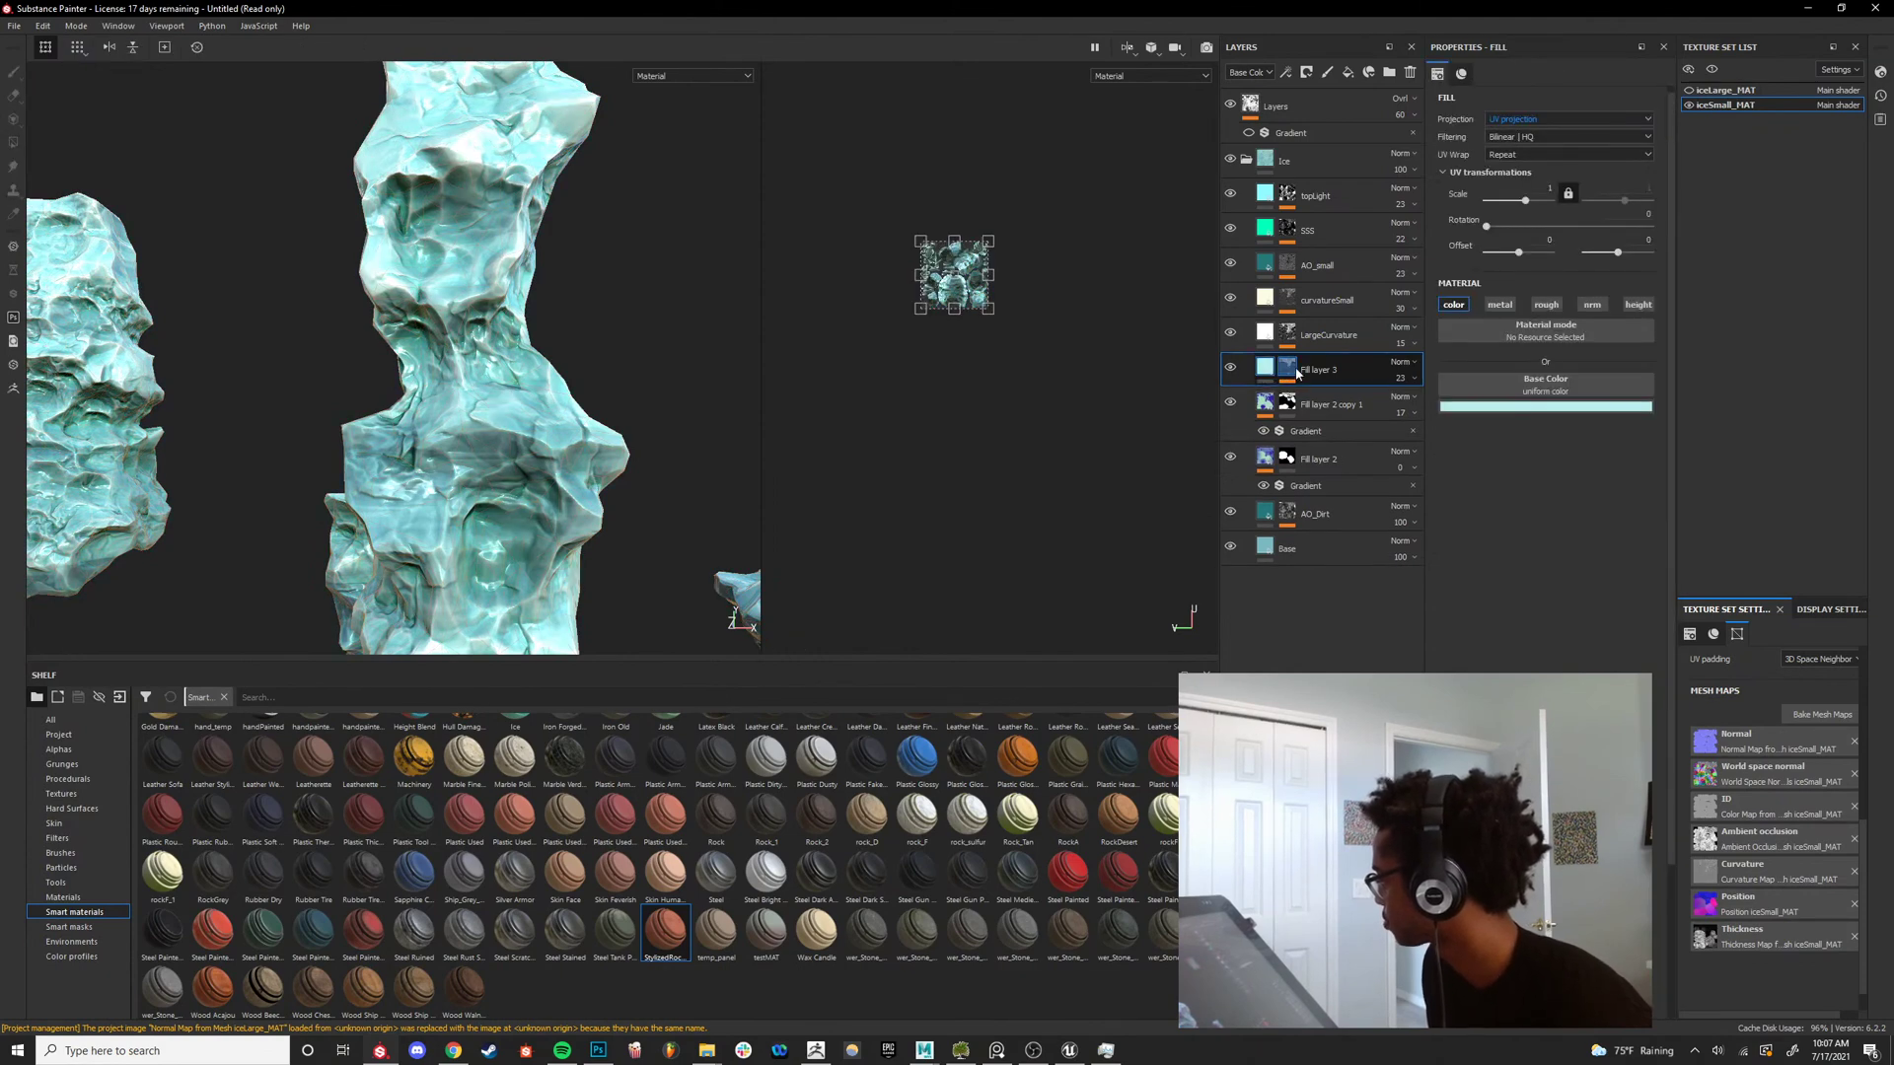
{"action": "left_click", "coordinate": [1295, 369]}
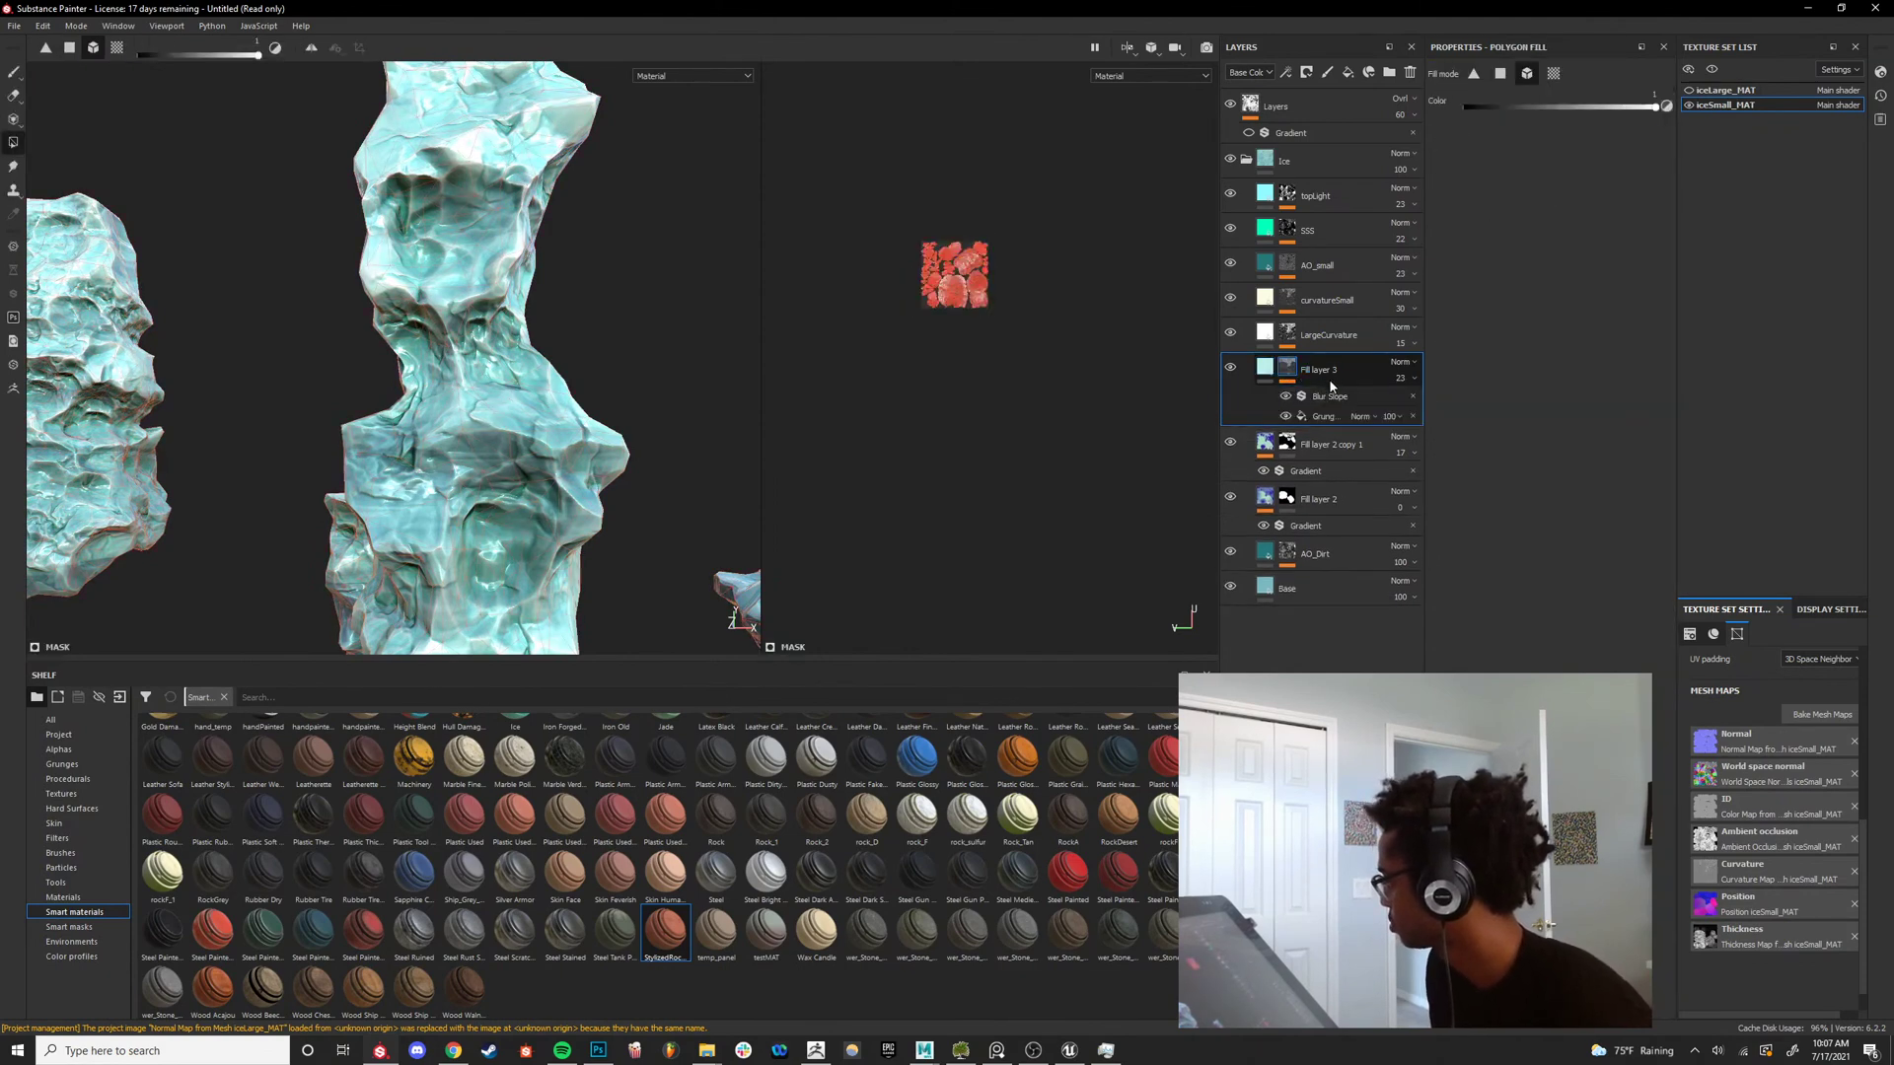
{"action": "key", "text": "ctrl+d"}
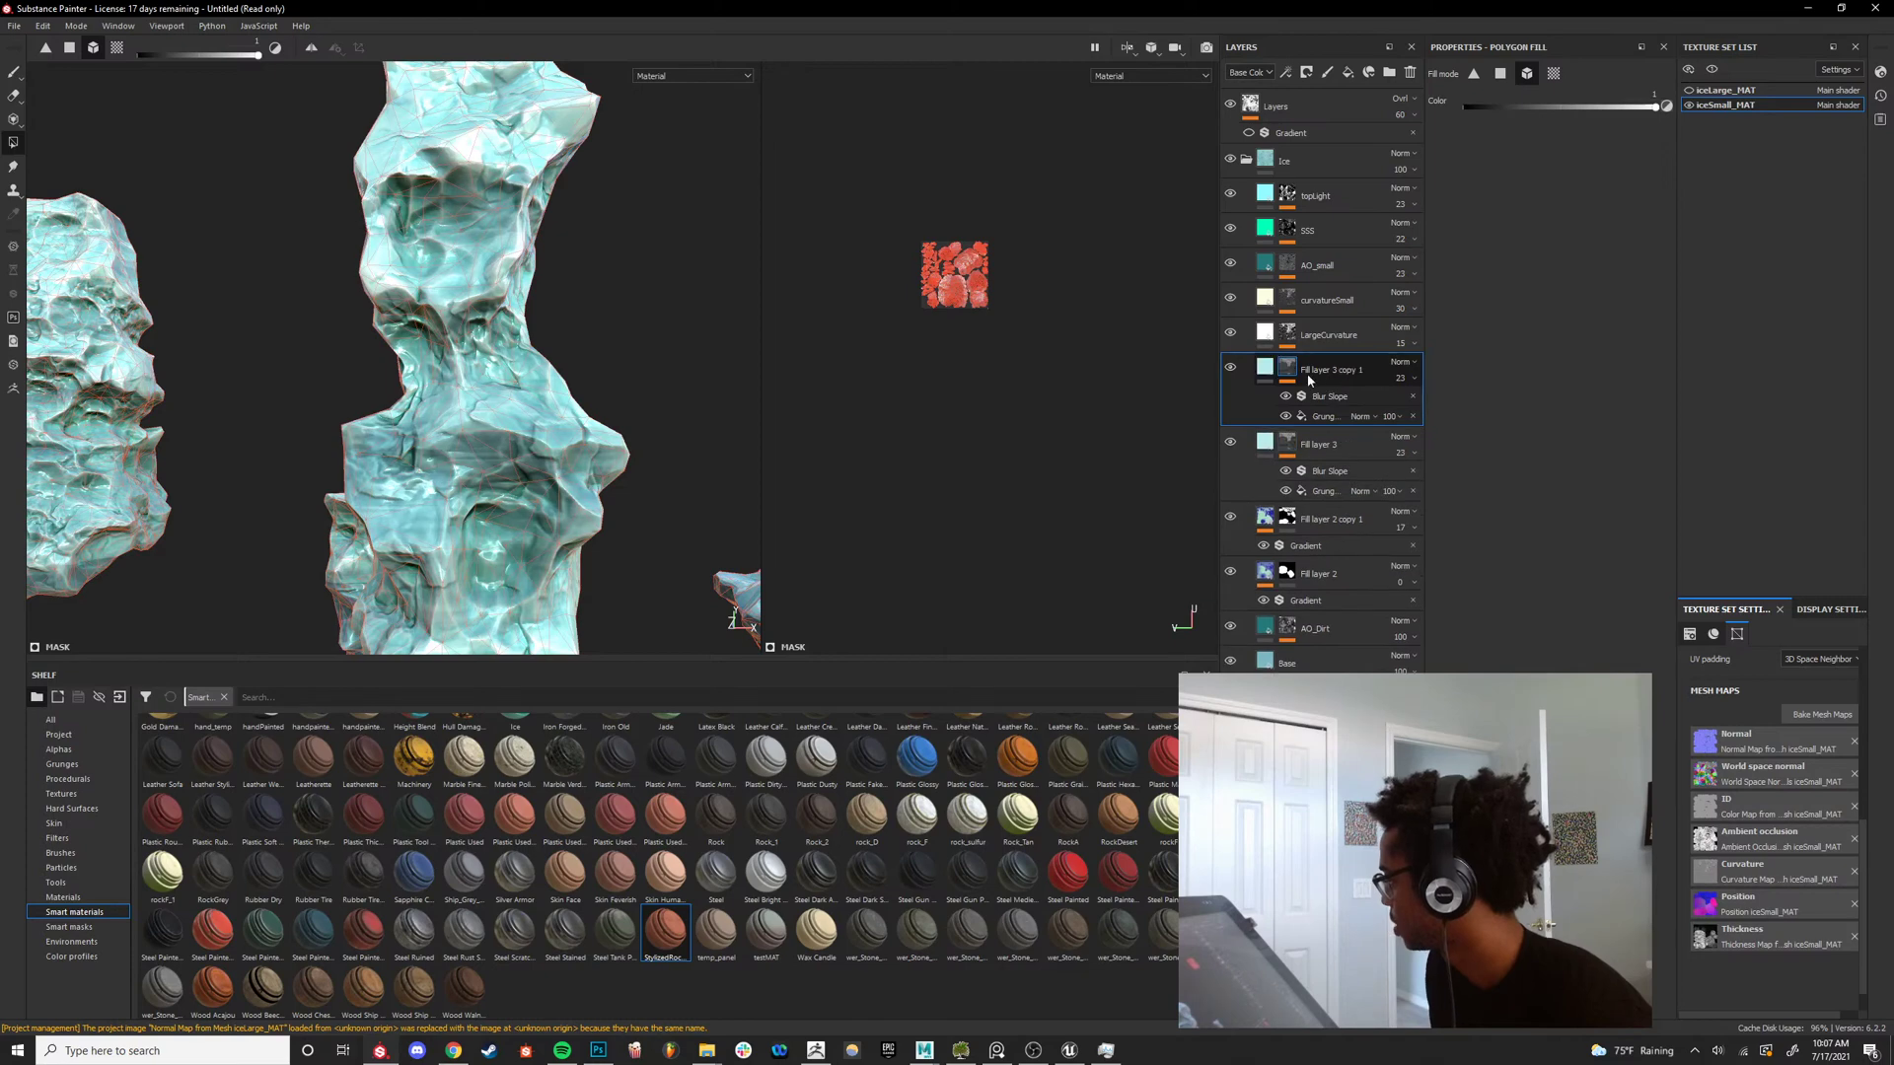
Add a Levels effect to the mask of Fill layer 3 copy 1 and invert it.
{"action": "right_click", "coordinate": [1295, 369]}
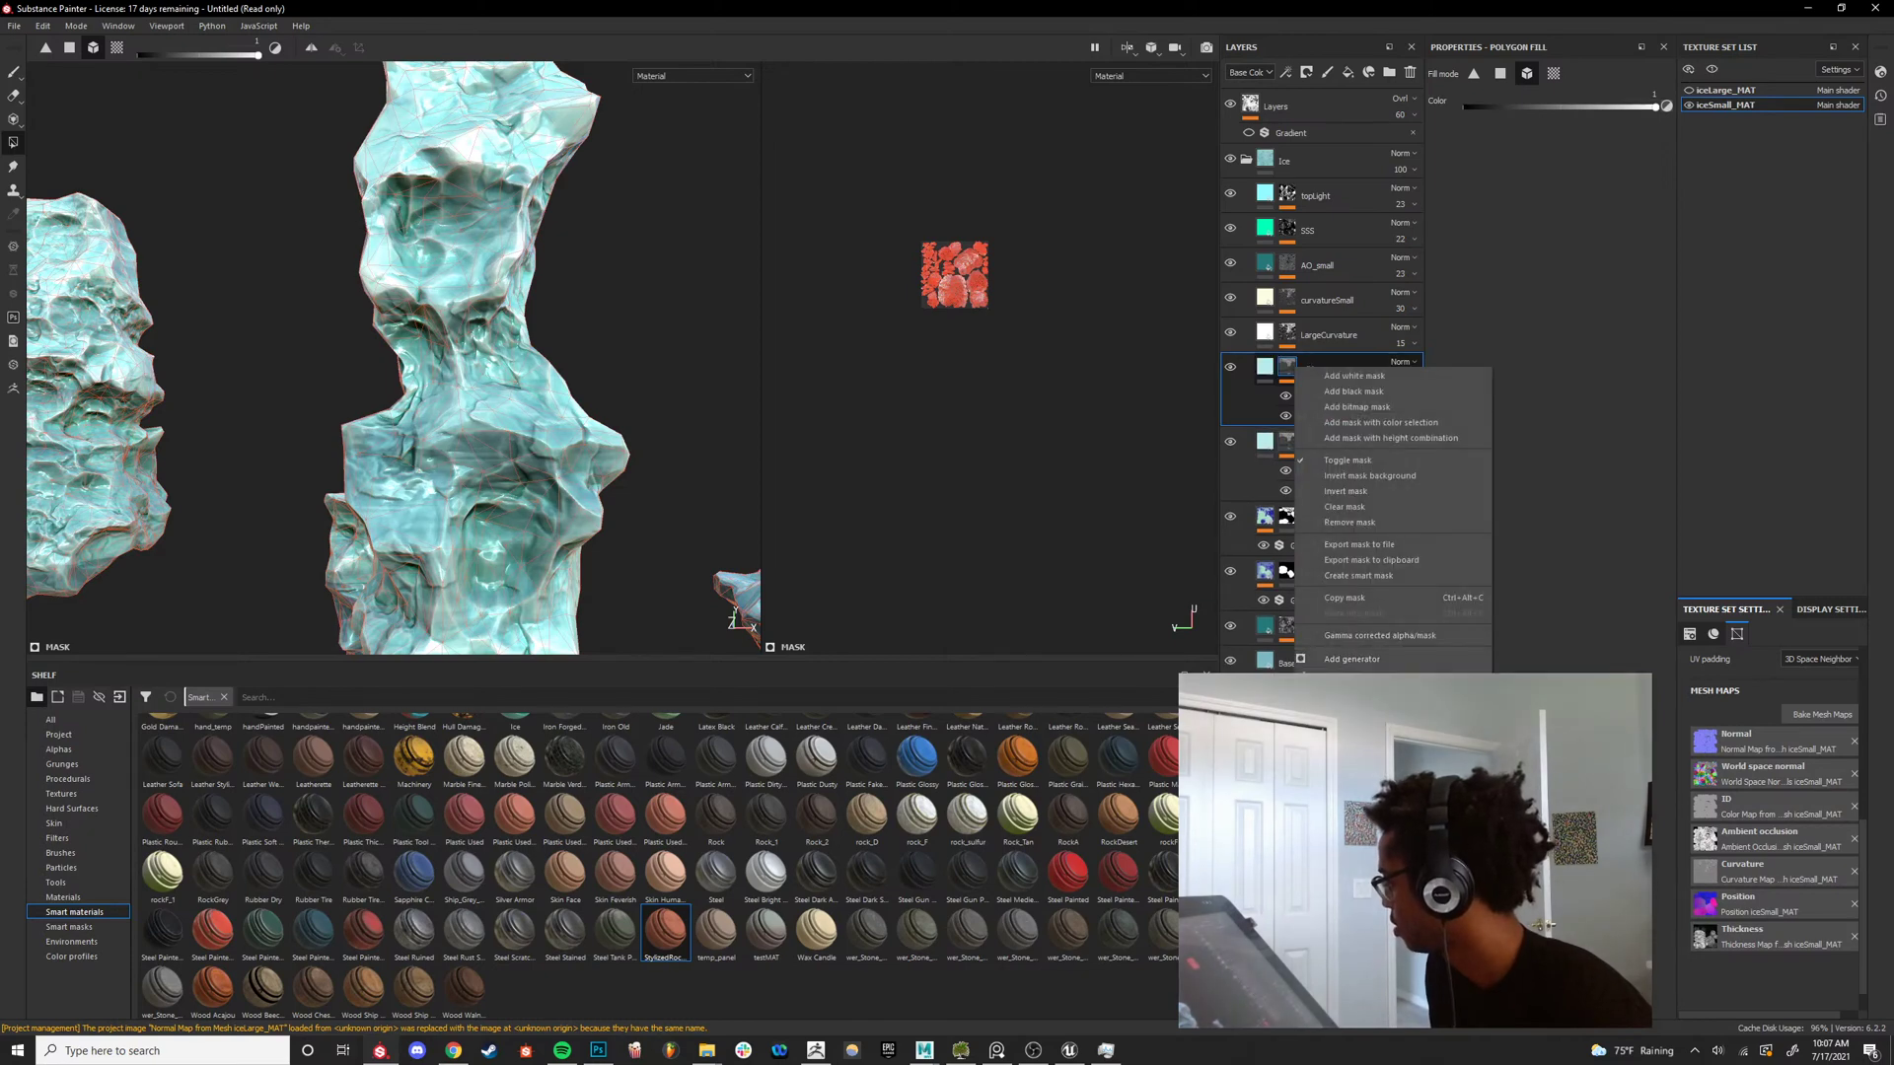
{"action": "left_click", "coordinate": [1364, 703]}
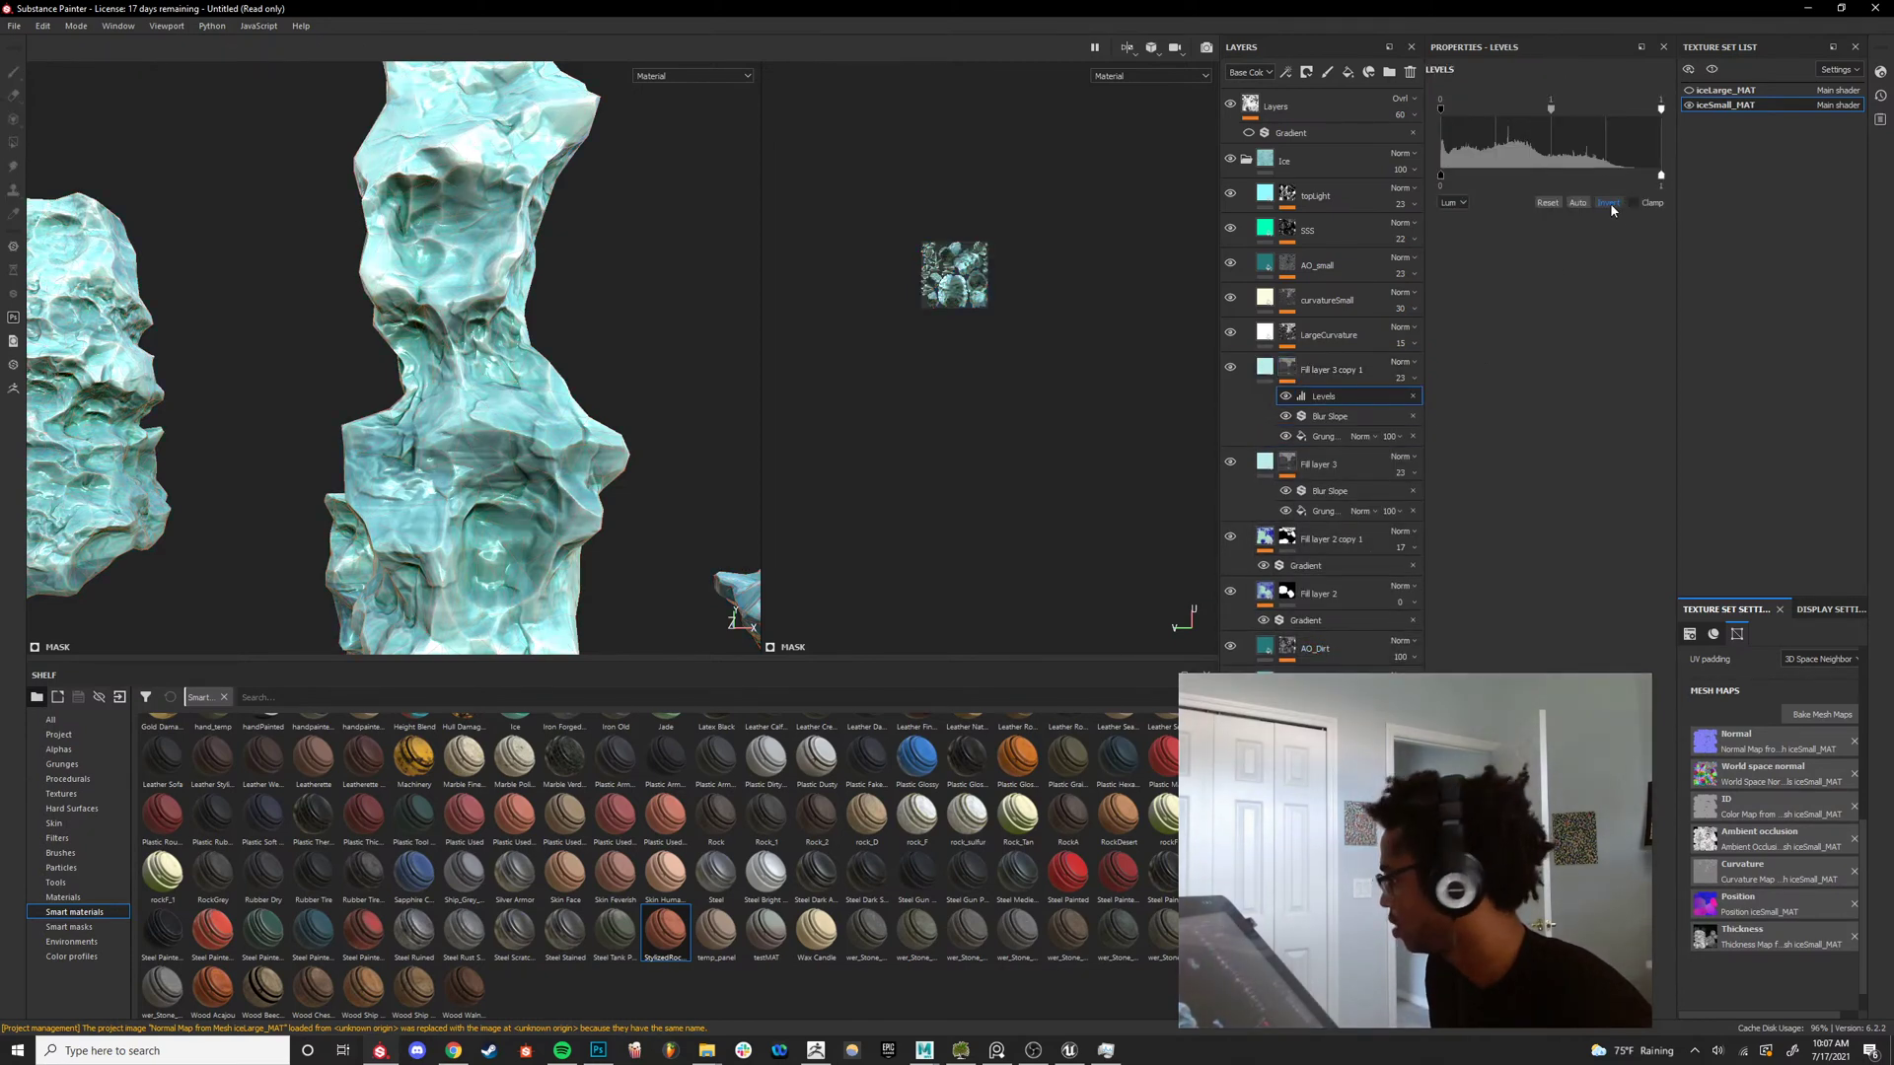
{"action": "left_click", "coordinate": [1609, 203]}
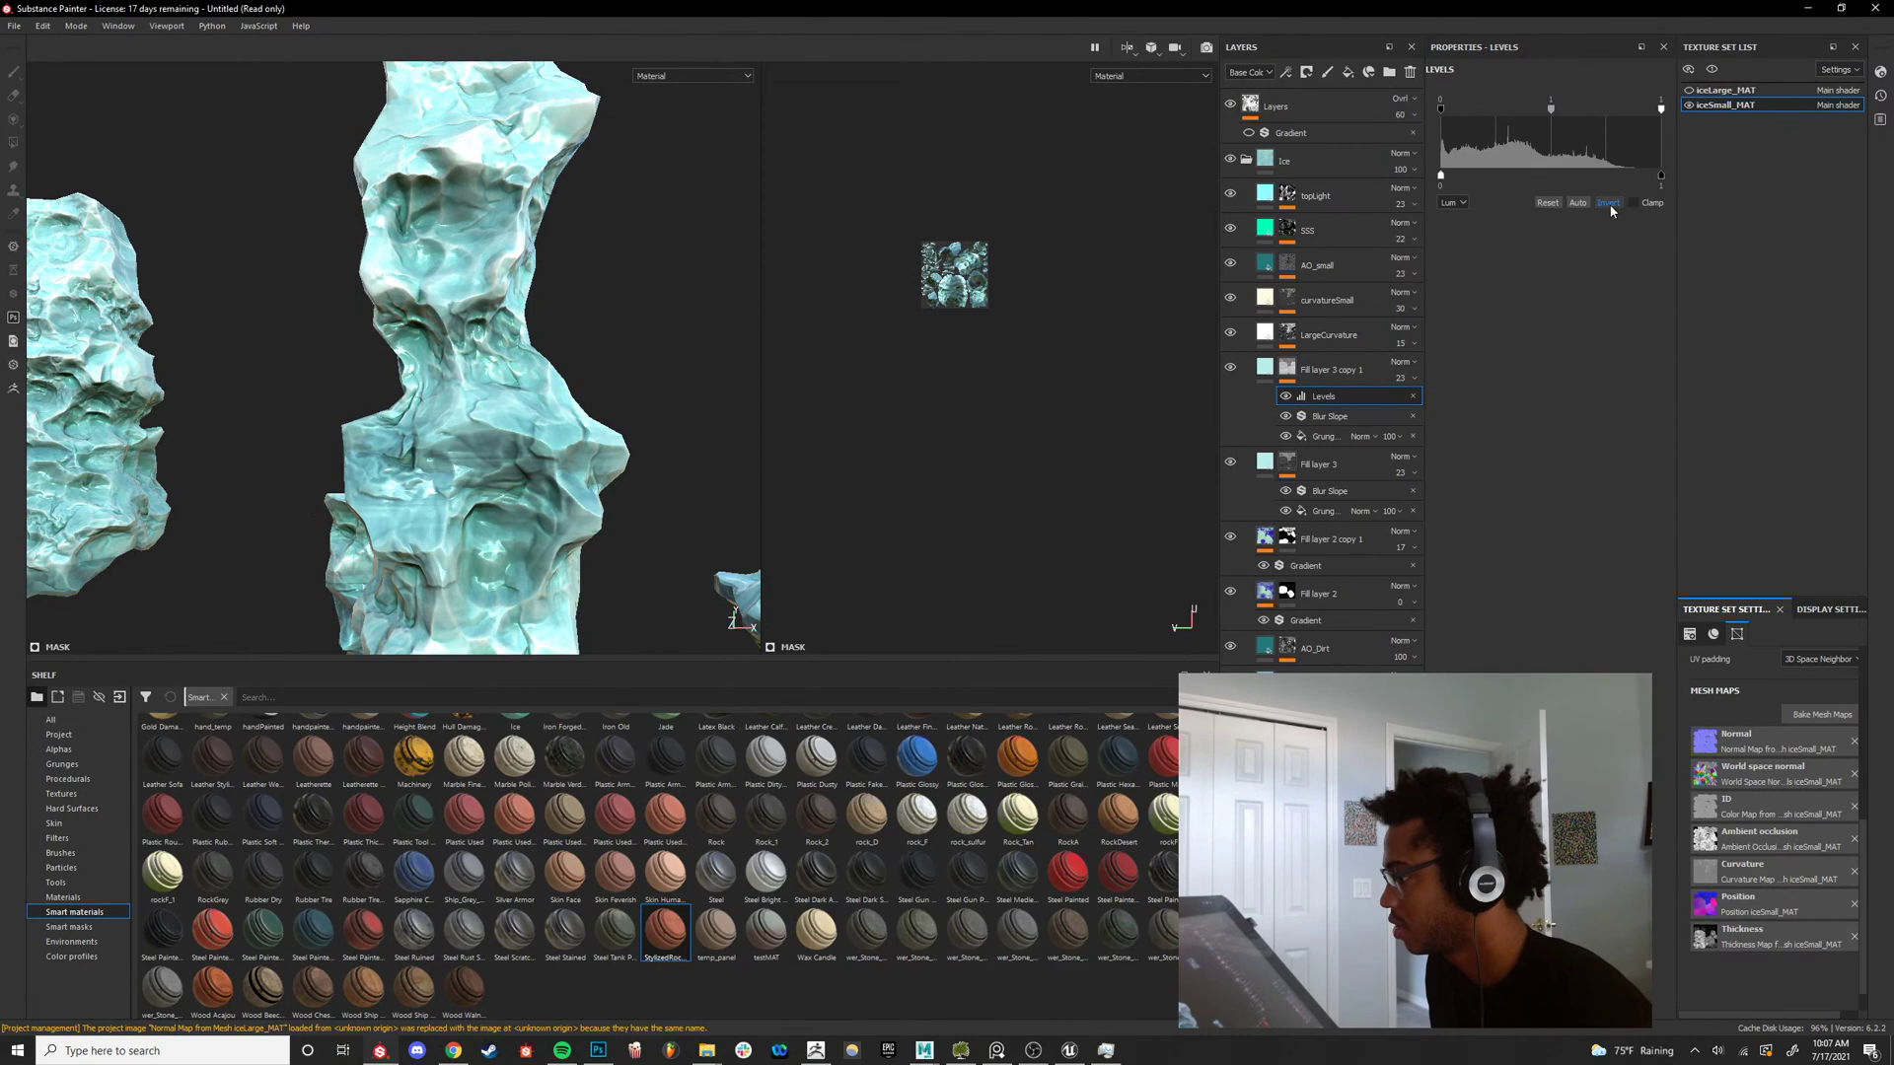
Set the base color of Fill layer 3 copy 1 to a near-black teal, judging it in the base color view.
{"action": "left_click", "coordinate": [1282, 371]}
{"action": "left_click", "coordinate": [1546, 405]}
{"action": "left_click", "coordinate": [1497, 538]}
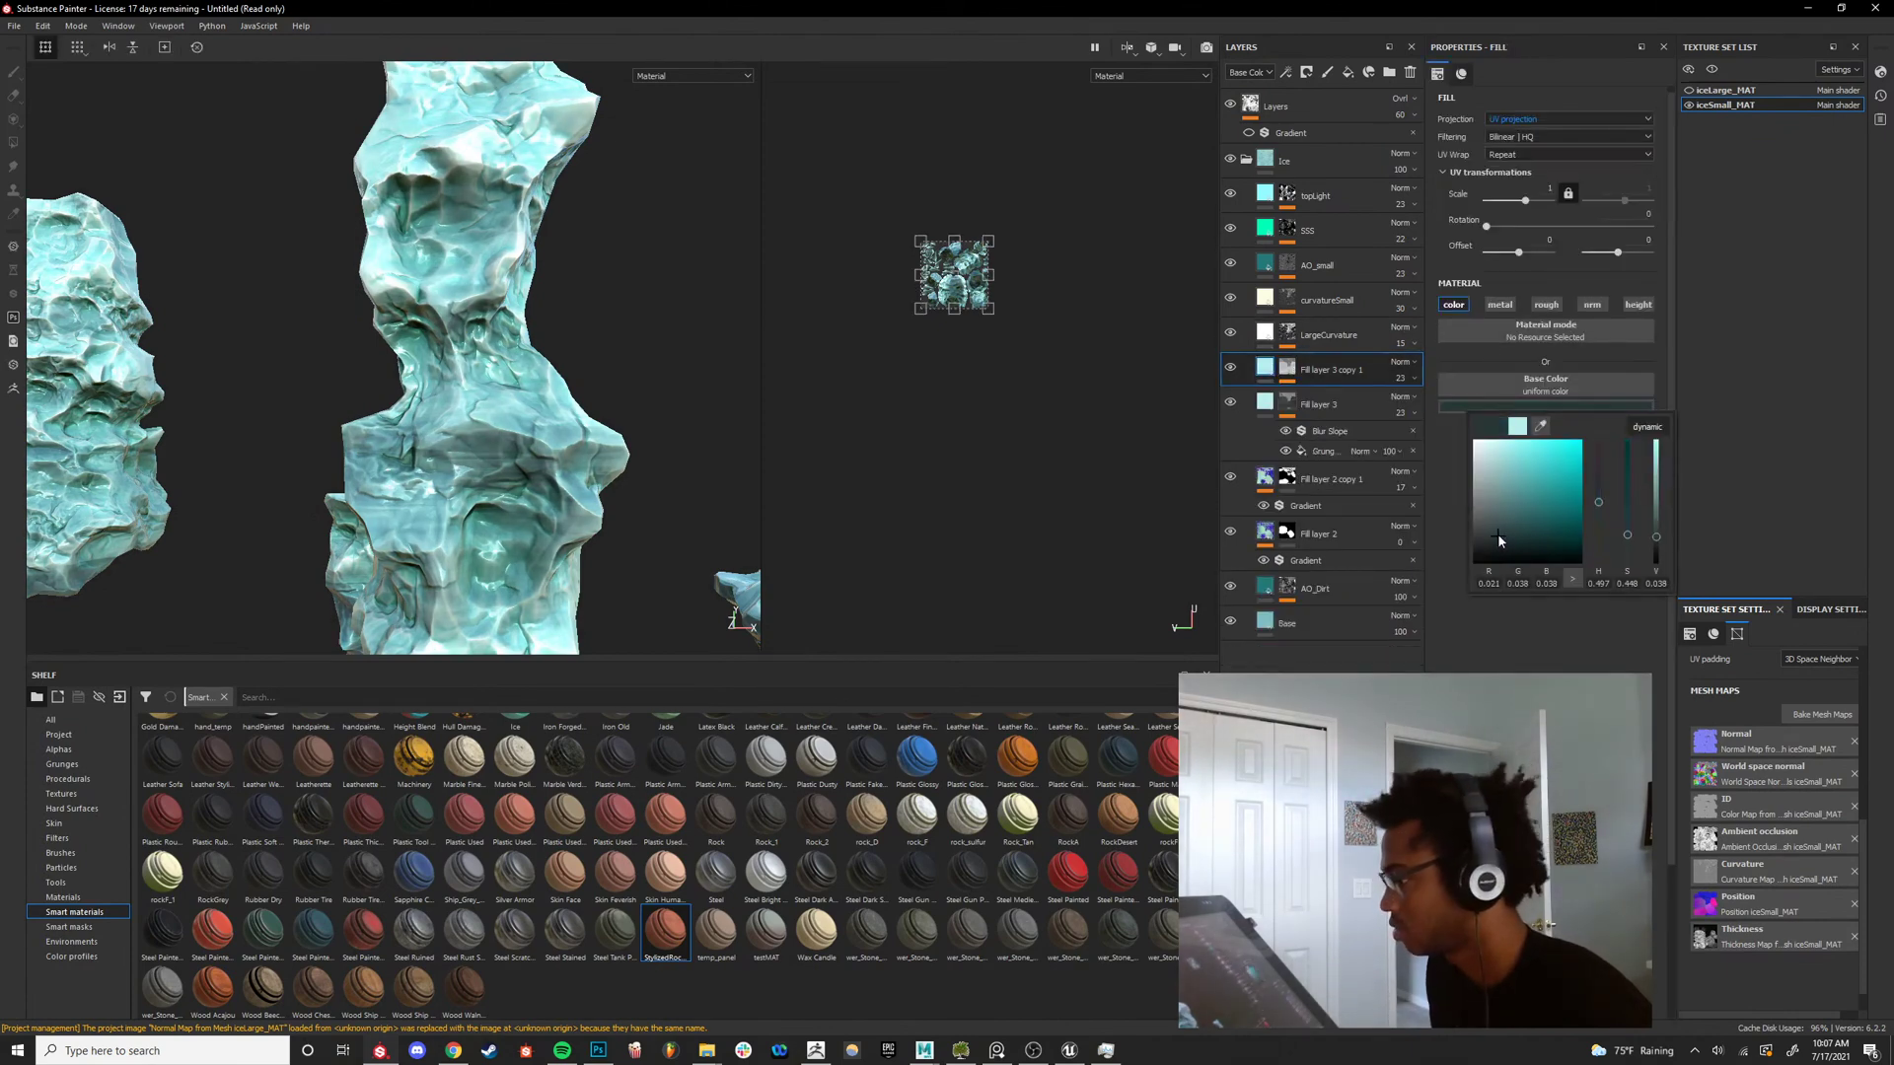
{"action": "left_click_drag", "start_coordinate": [1497, 535], "coordinate": [1495, 502]}
{"action": "key", "text": "c"}
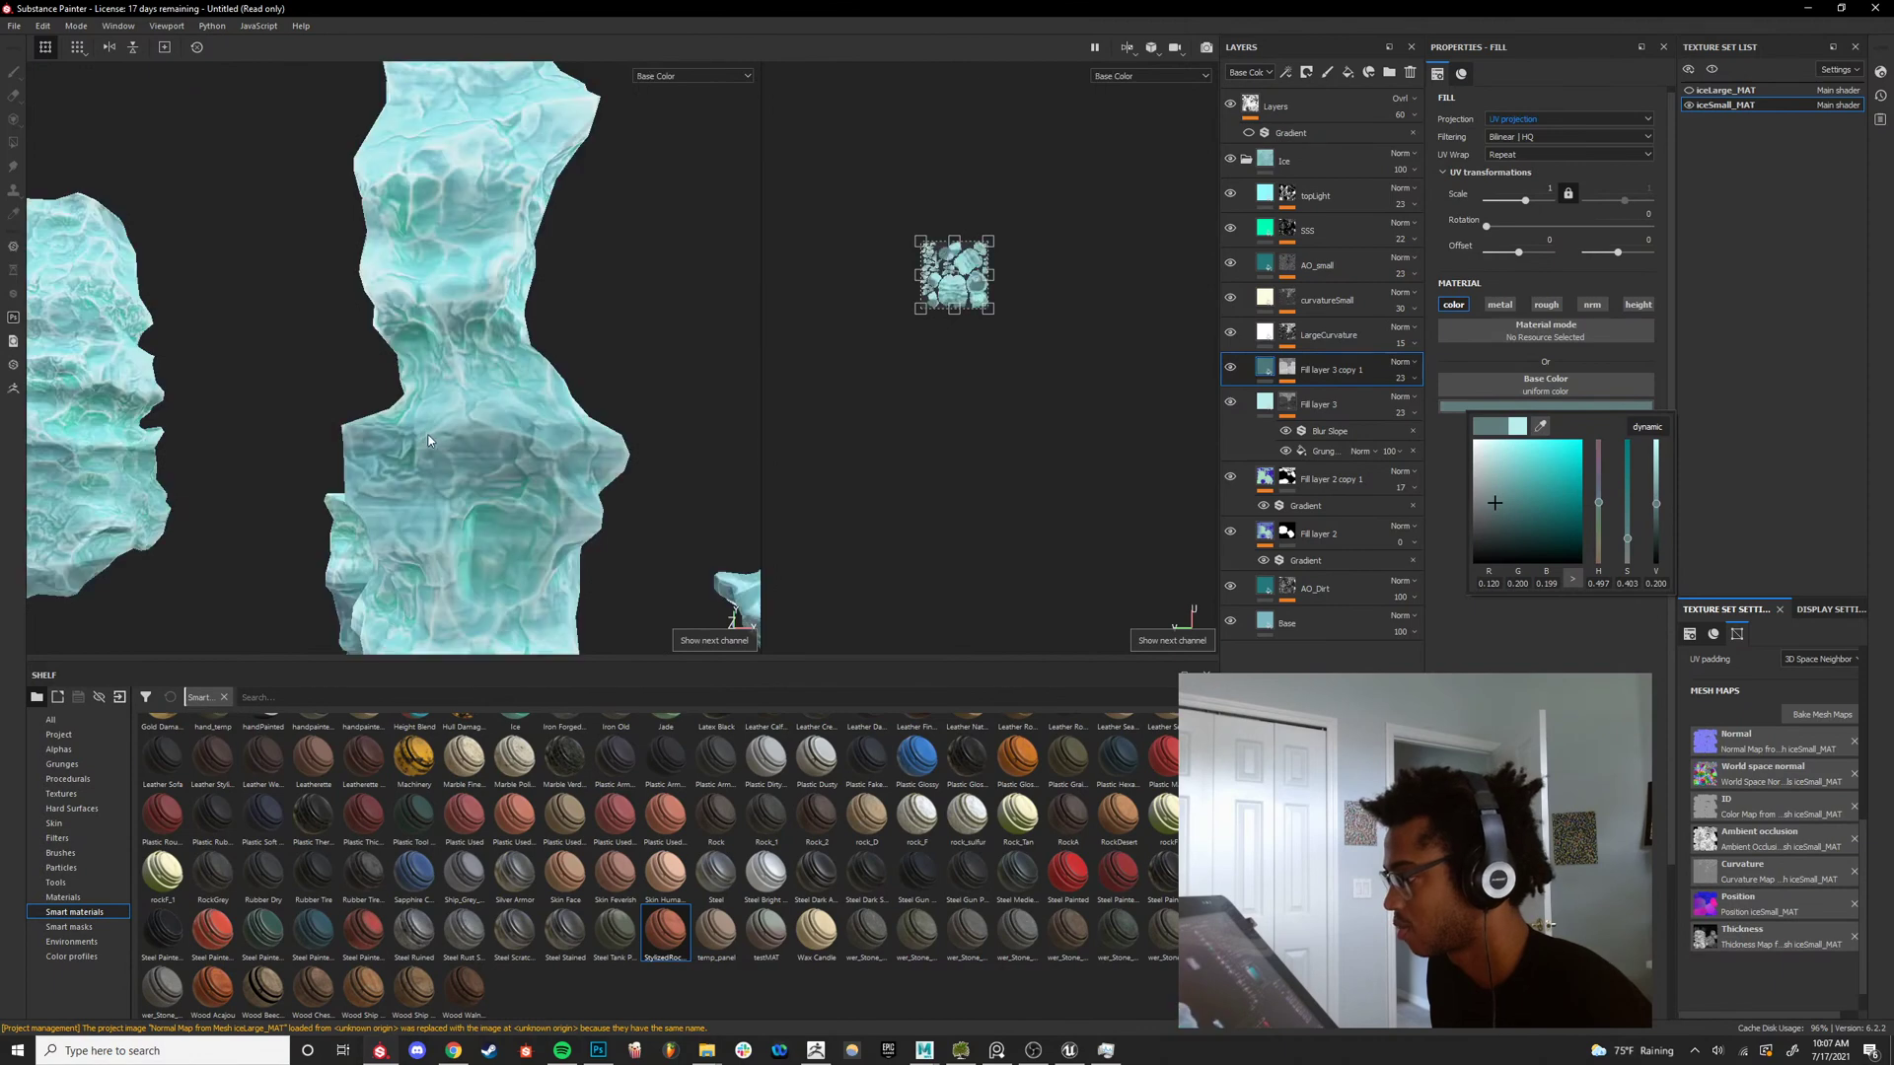
{"action": "left_click", "coordinate": [1496, 534]}
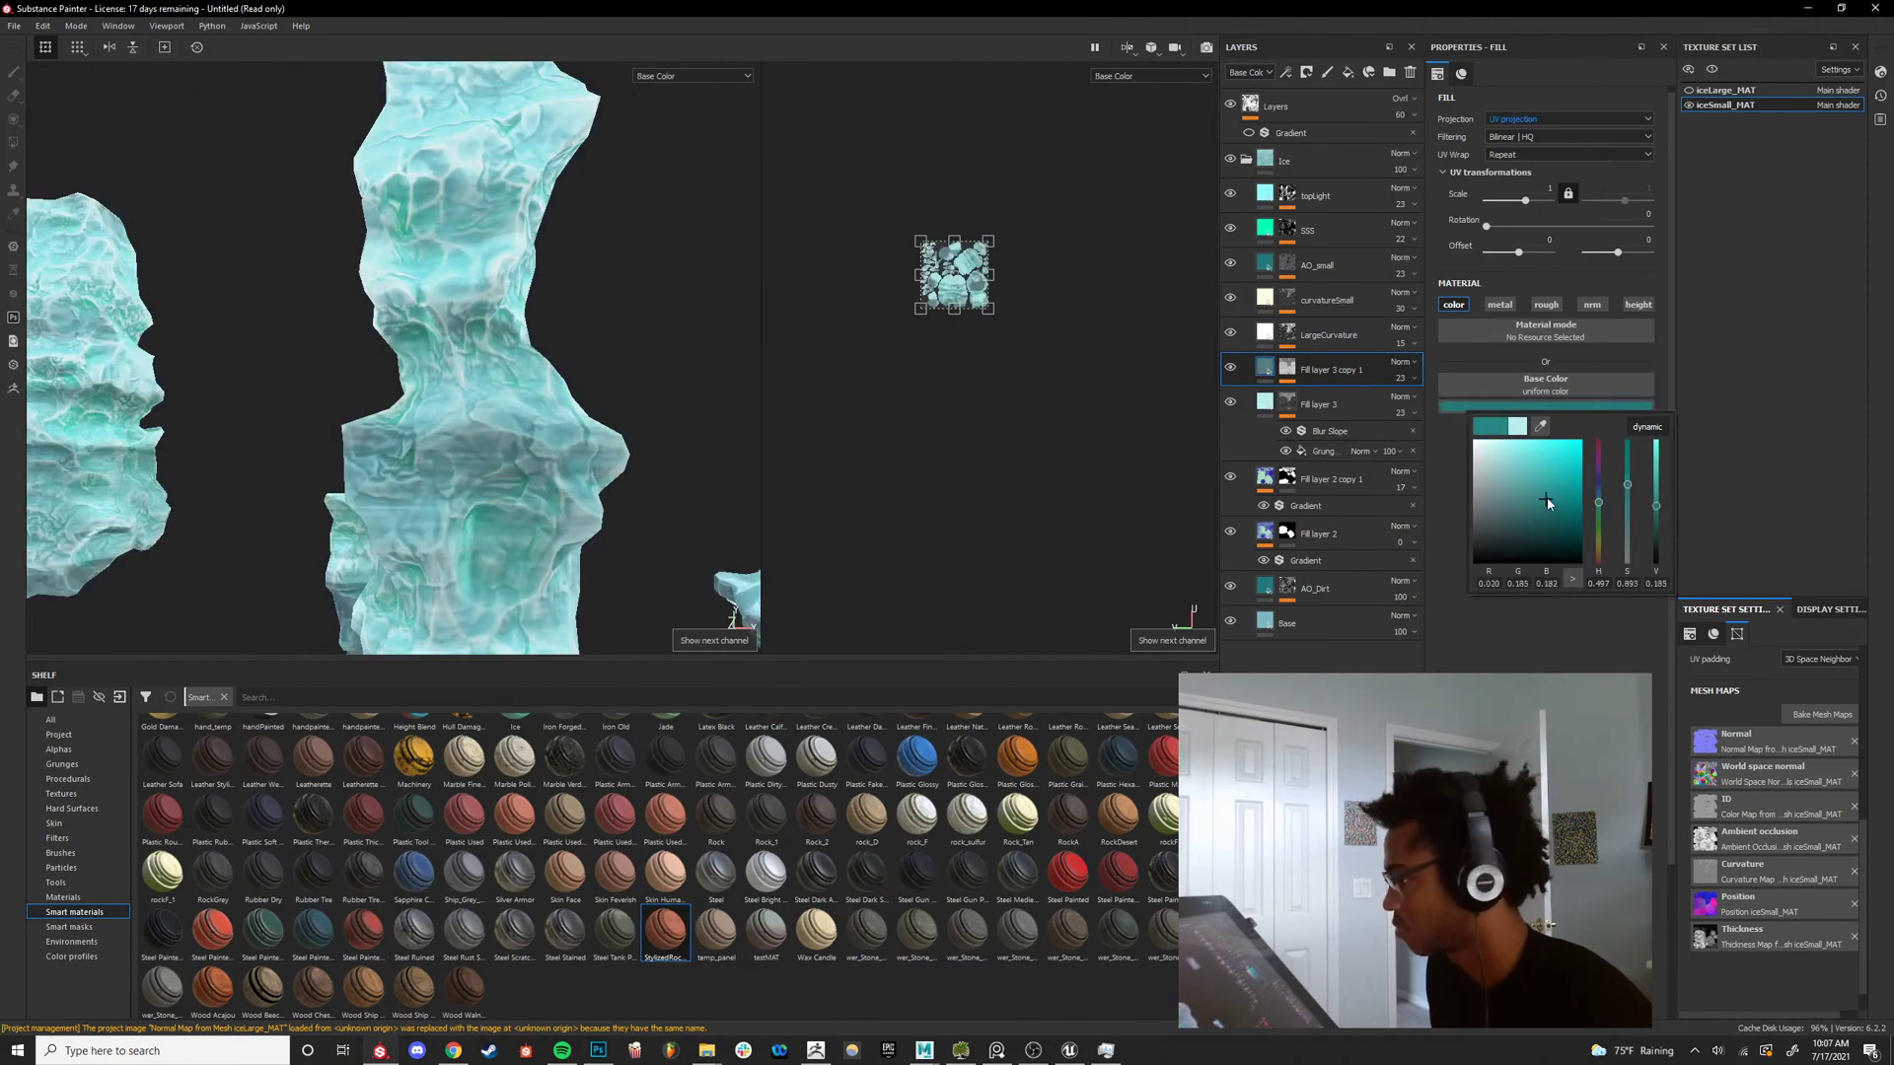
Set the blending mode of Fill layer 3 copy 1 to Multiply and its opacity to 84.
{"action": "left_click", "coordinate": [1401, 362]}
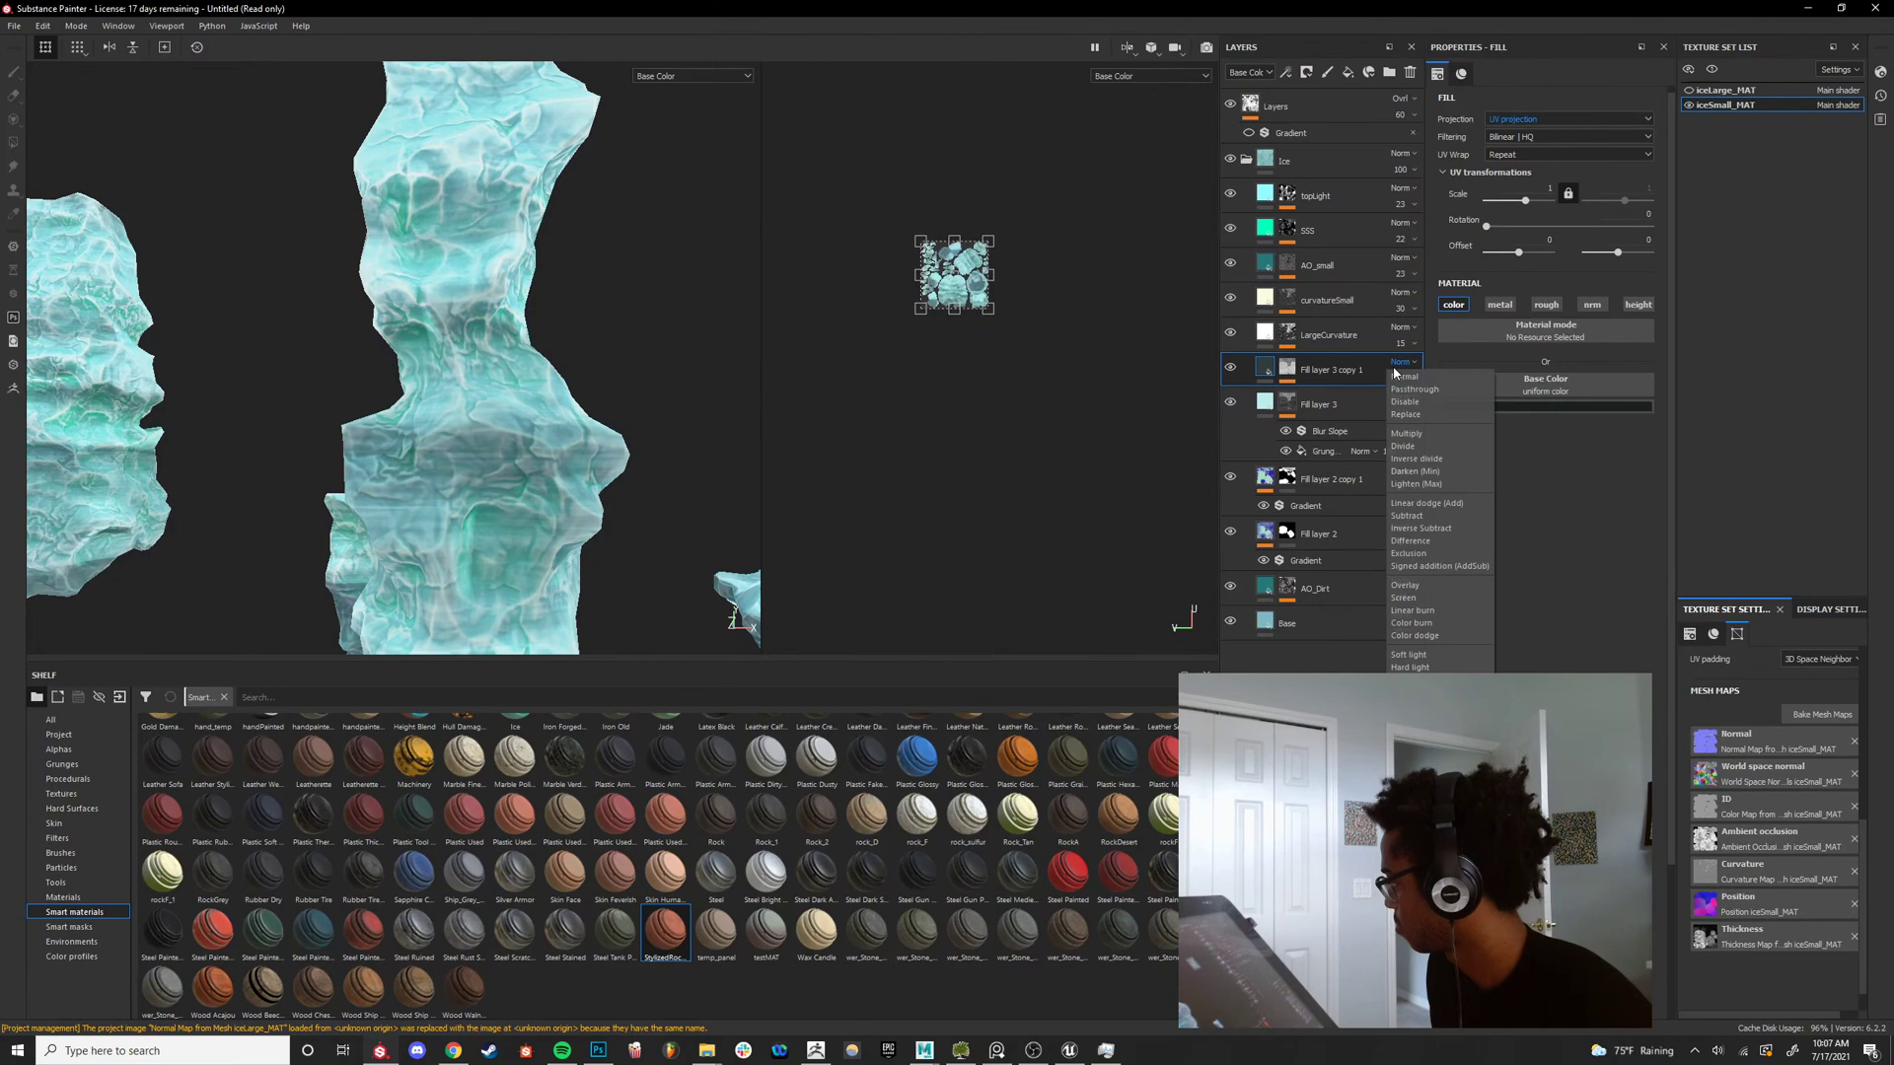
{"action": "left_click", "coordinate": [1401, 433]}
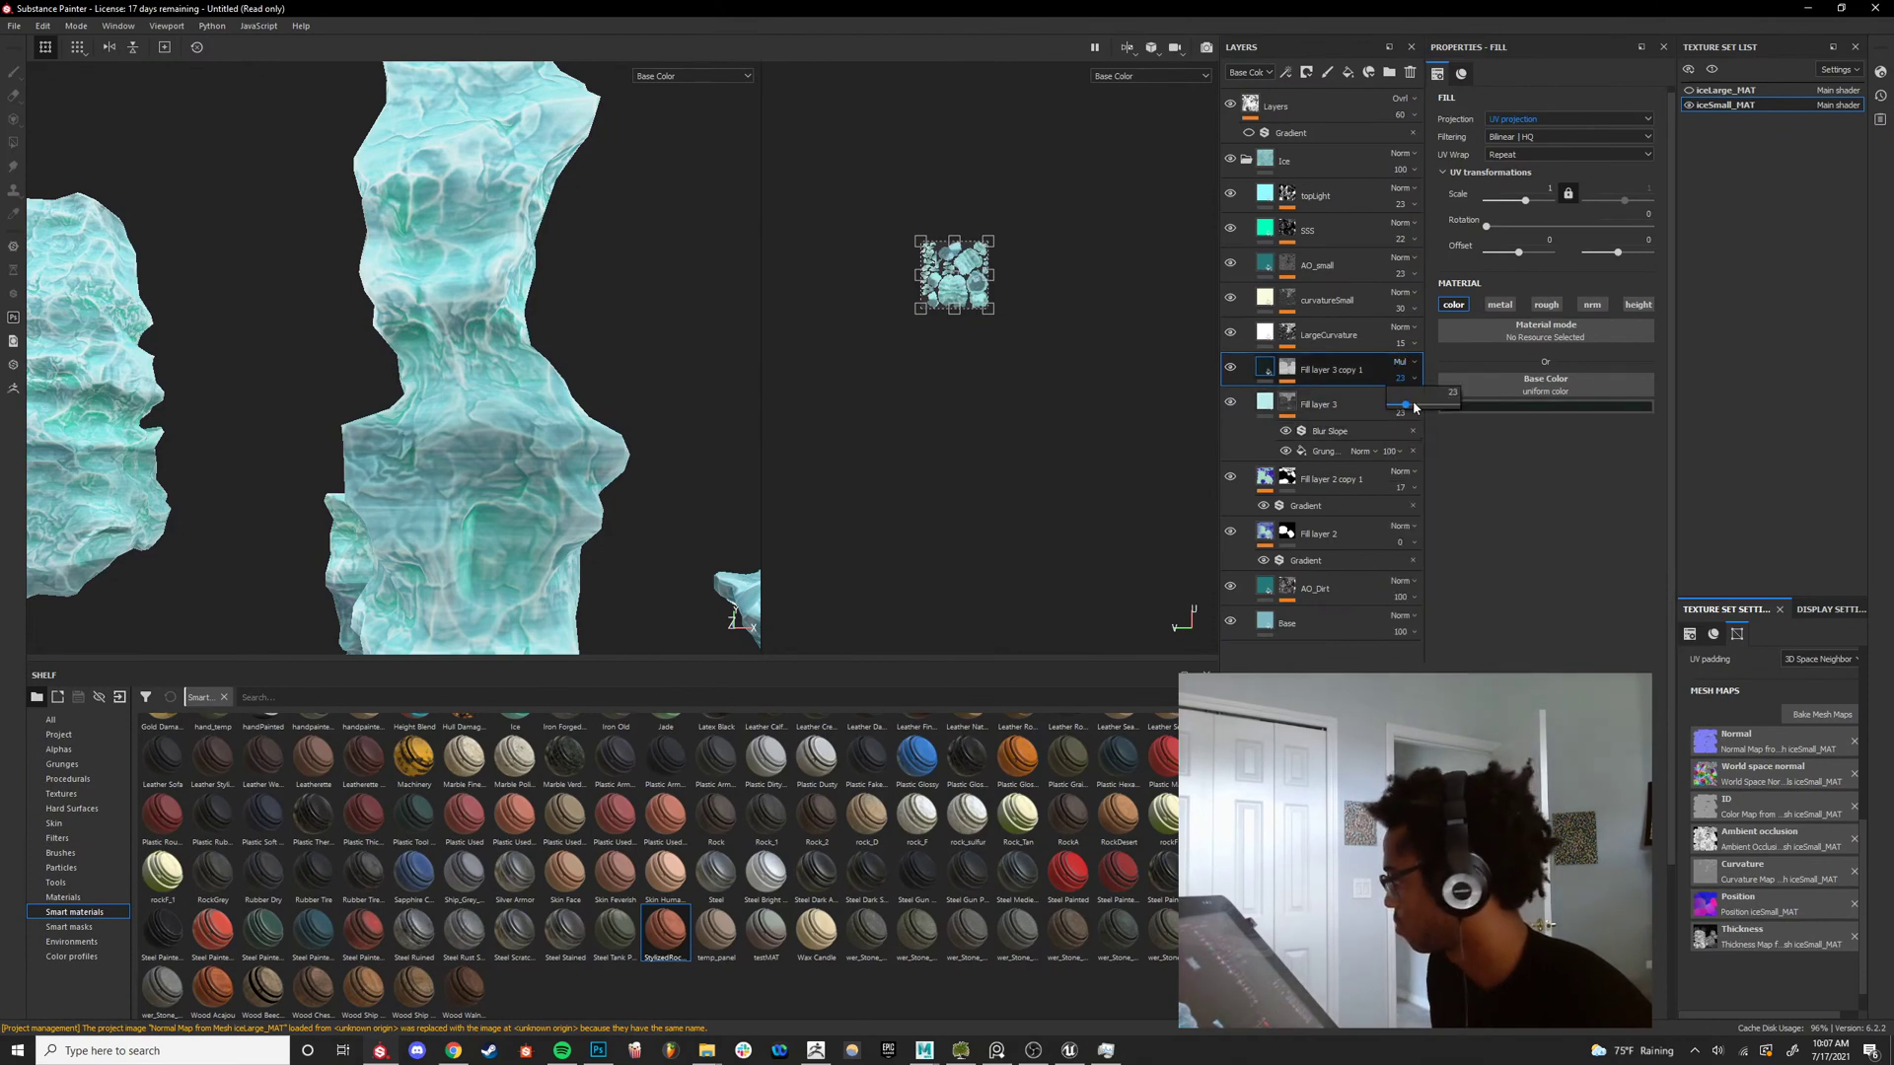
{"action": "left_click_drag", "start_coordinate": [1411, 406], "coordinate": [1448, 408]}
{"action": "left_click_drag", "start_coordinate": [663, 422], "coordinate": [493, 396], "text": "alt"}
{"action": "right_click_drag", "start_coordinate": [493, 397], "coordinate": [563, 404], "text": "alt"}
{"action": "left_click", "coordinate": [1405, 379]}
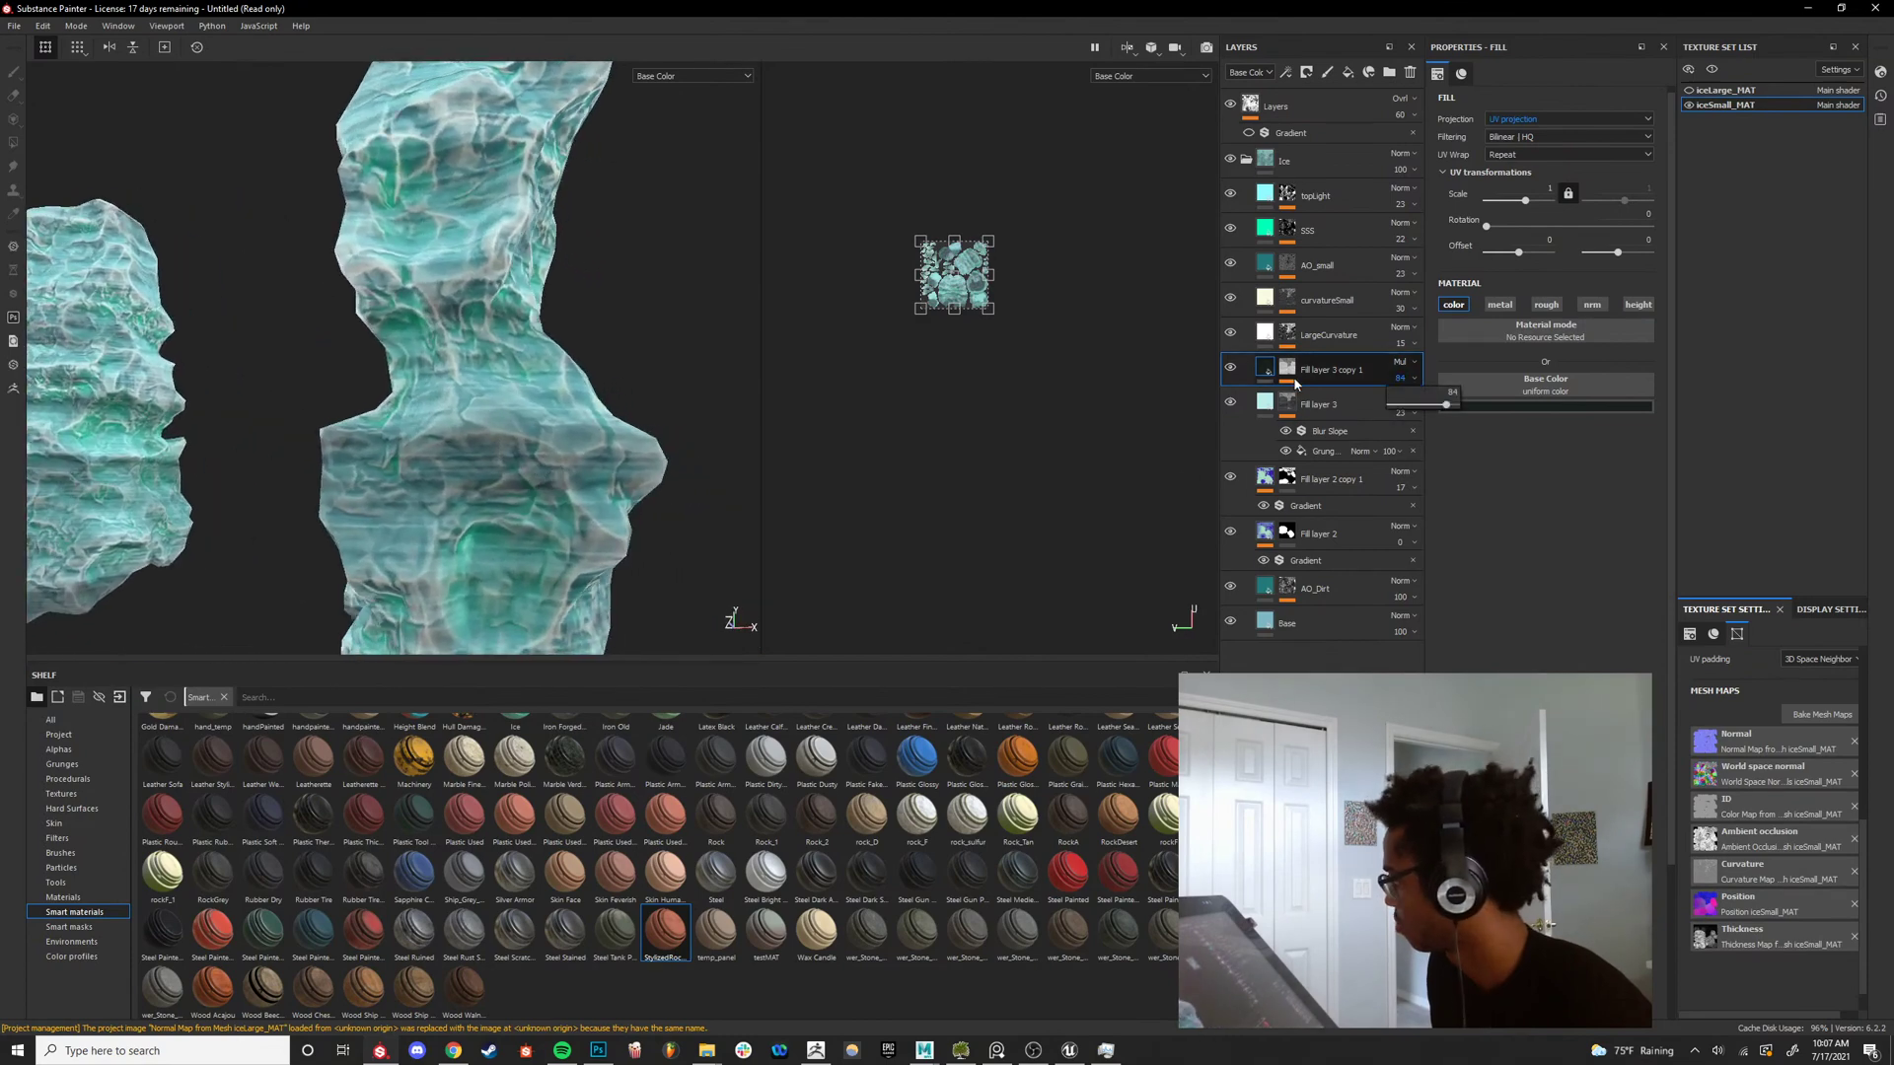
Set the base color of Fill layer 3 copy 1 to a lighter, softer teal and its opacity to 57.
{"action": "left_click", "coordinate": [1476, 407]}
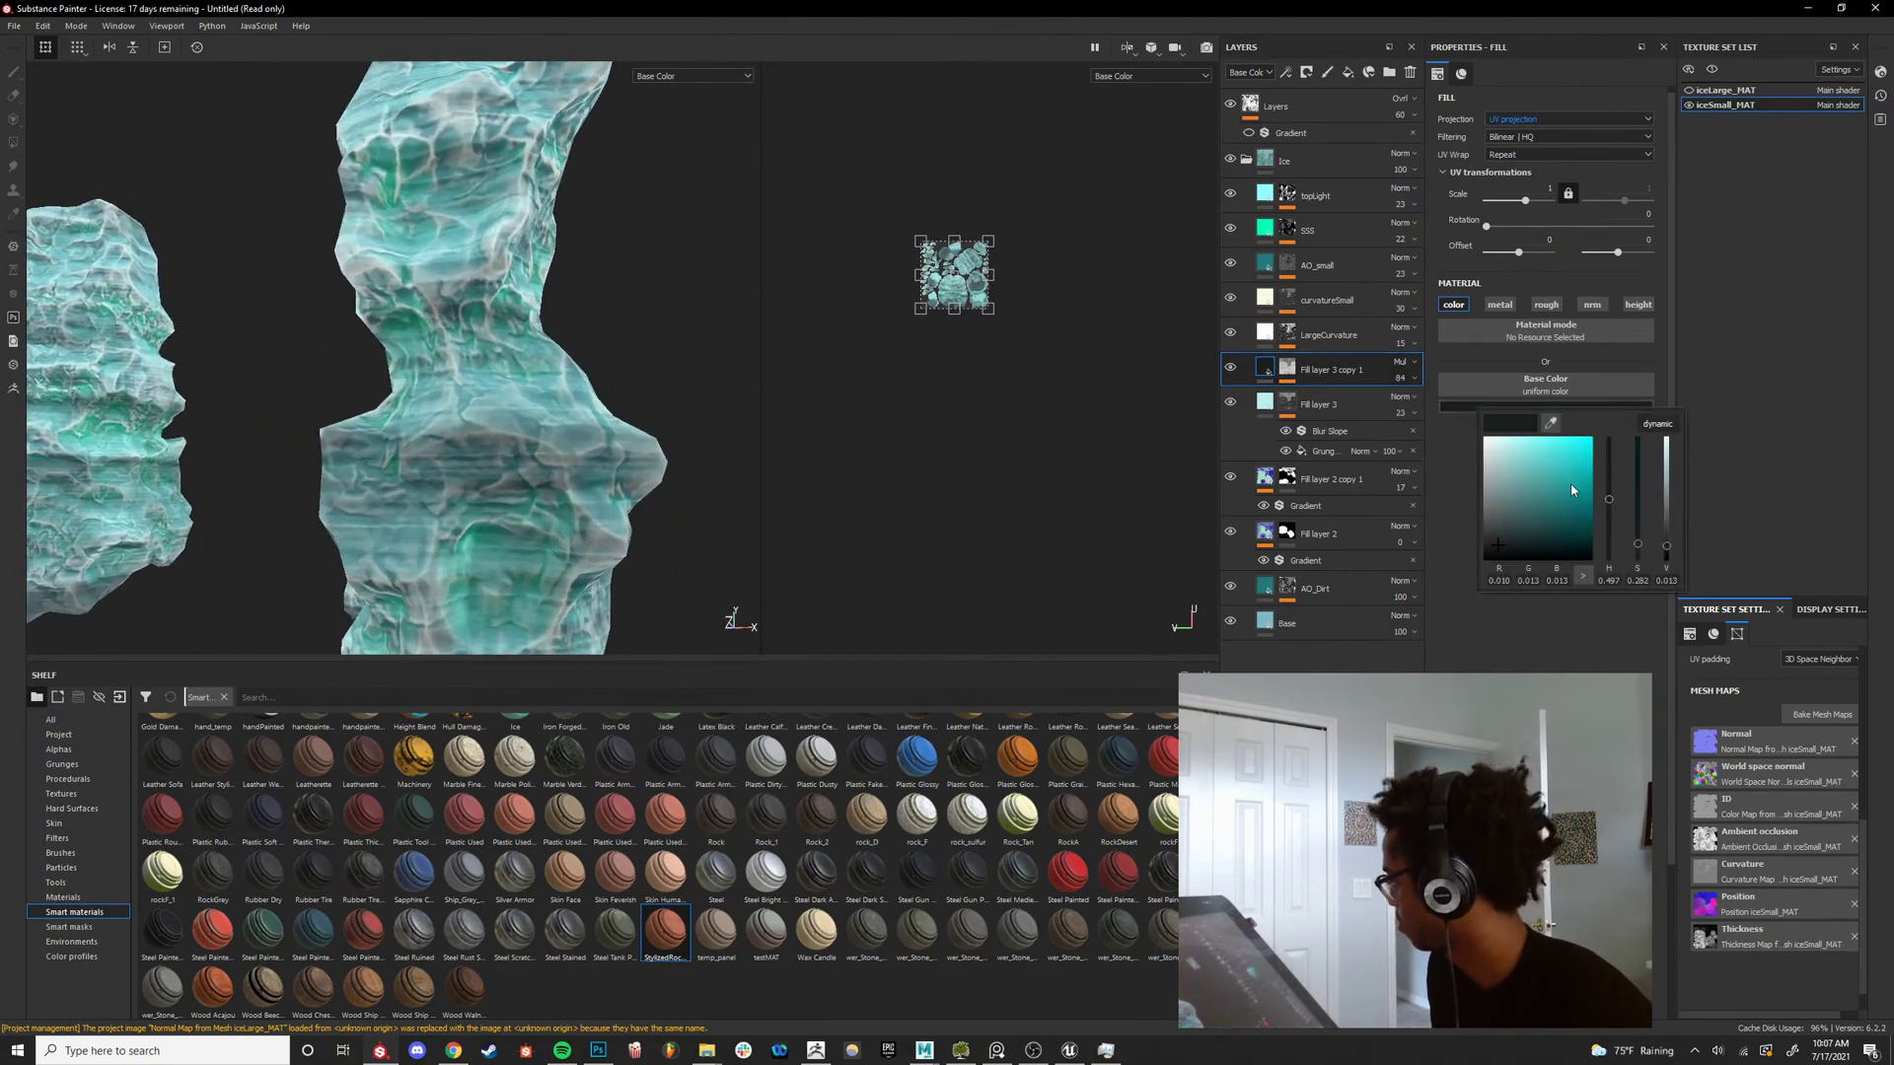
{"action": "left_click", "coordinate": [1571, 479]}
{"action": "mouse_move", "coordinate": [1609, 521]}
{"action": "left_mouse_down"}
{"action": "mouse_move", "coordinate": [1613, 483]}
{"action": "mouse_move", "coordinate": [1611, 499]}
{"action": "left_mouse_up"}
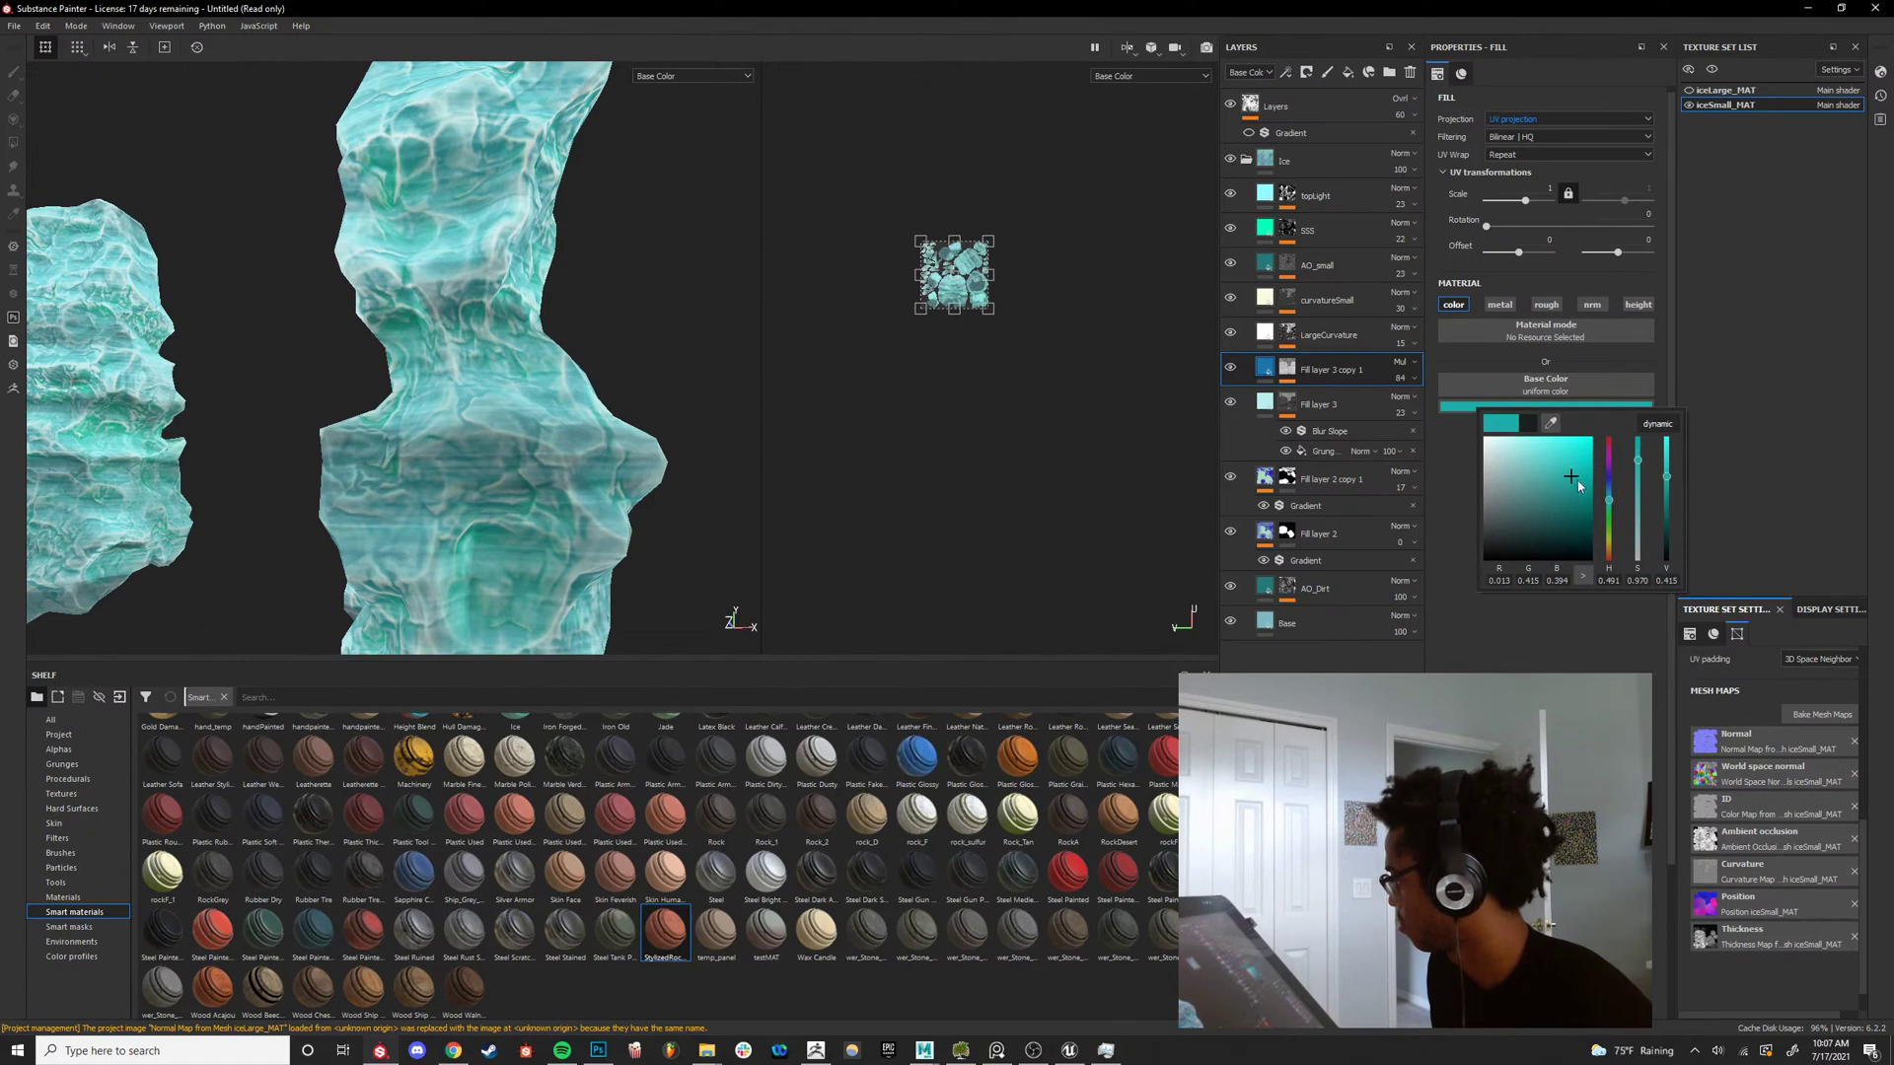
{"action": "left_click", "coordinate": [1535, 472]}
{"action": "left_click_drag", "start_coordinate": [494, 345], "coordinate": [513, 380], "text": "alt"}
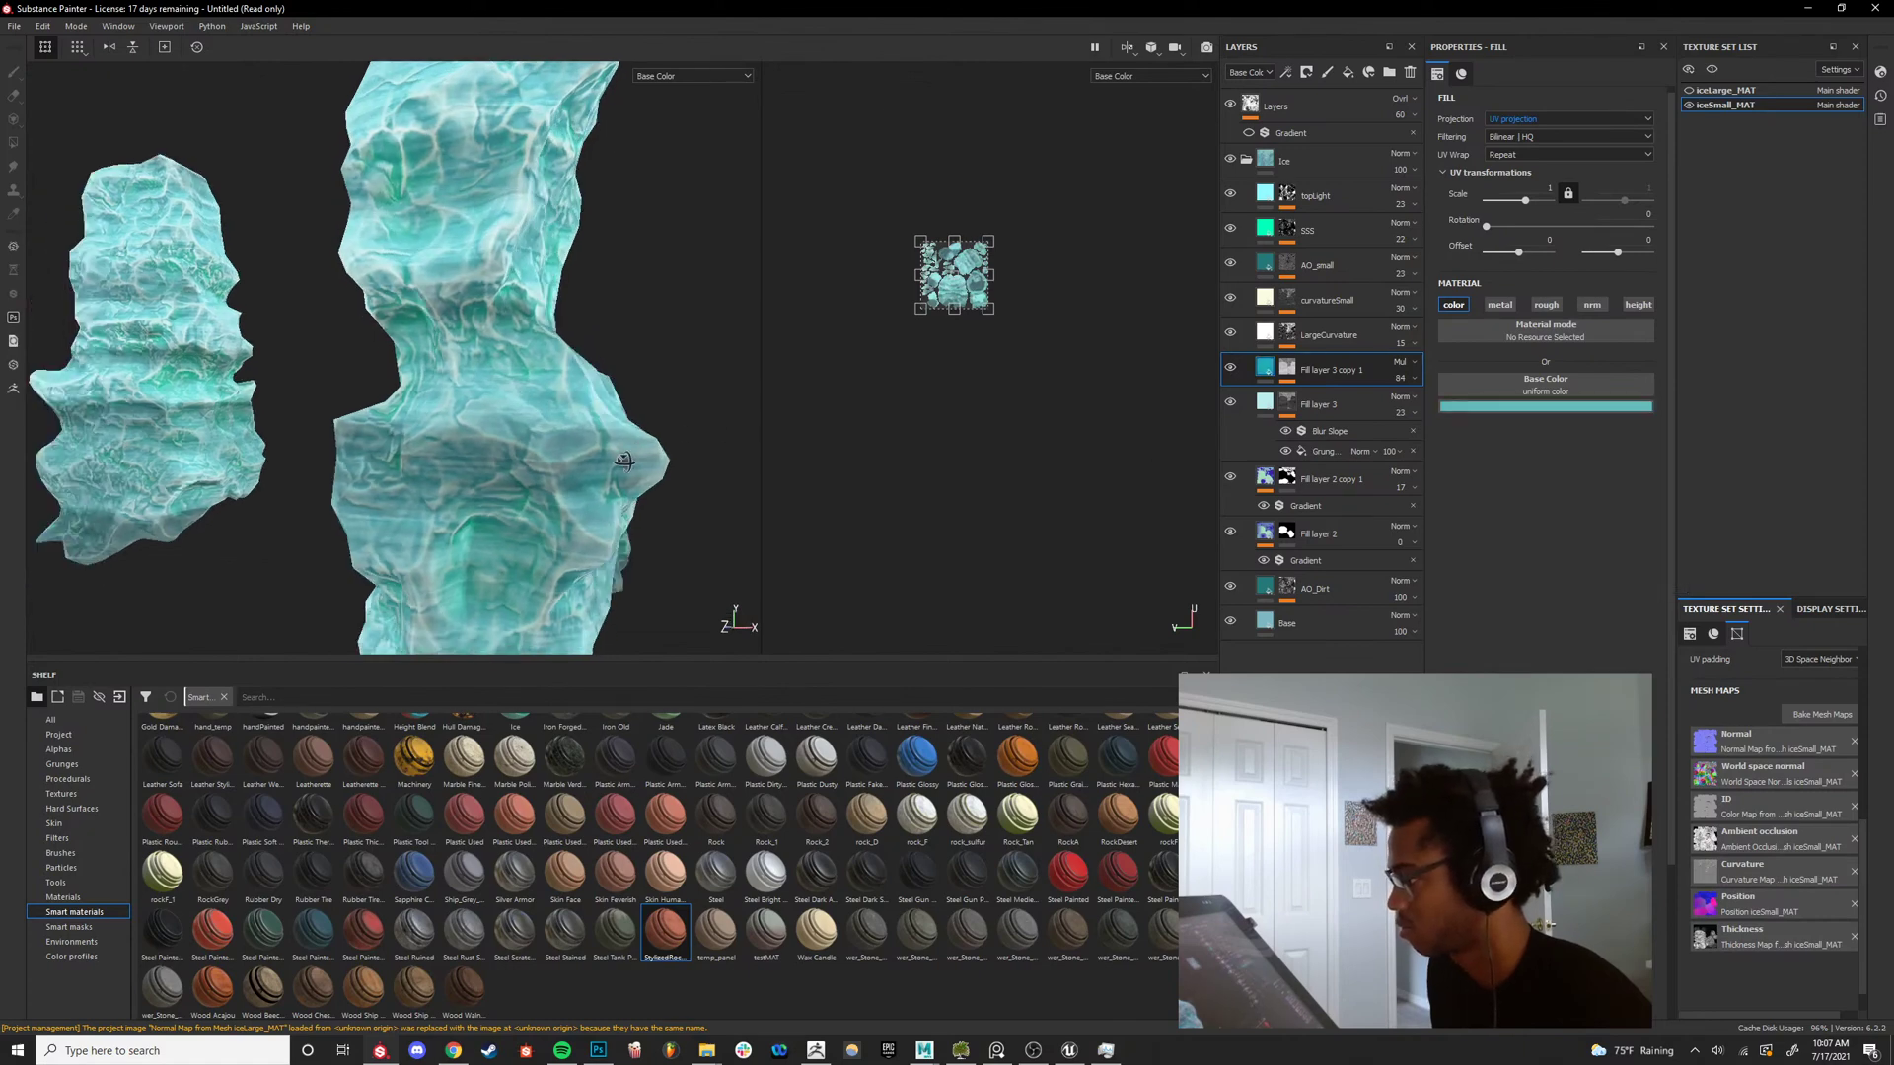
{"action": "right_click_drag", "start_coordinate": [513, 380], "coordinate": [444, 394], "text": "alt"}
{"action": "left_click_drag", "start_coordinate": [444, 395], "coordinate": [415, 399], "text": "alt"}
{"action": "left_click", "coordinate": [1414, 378]}
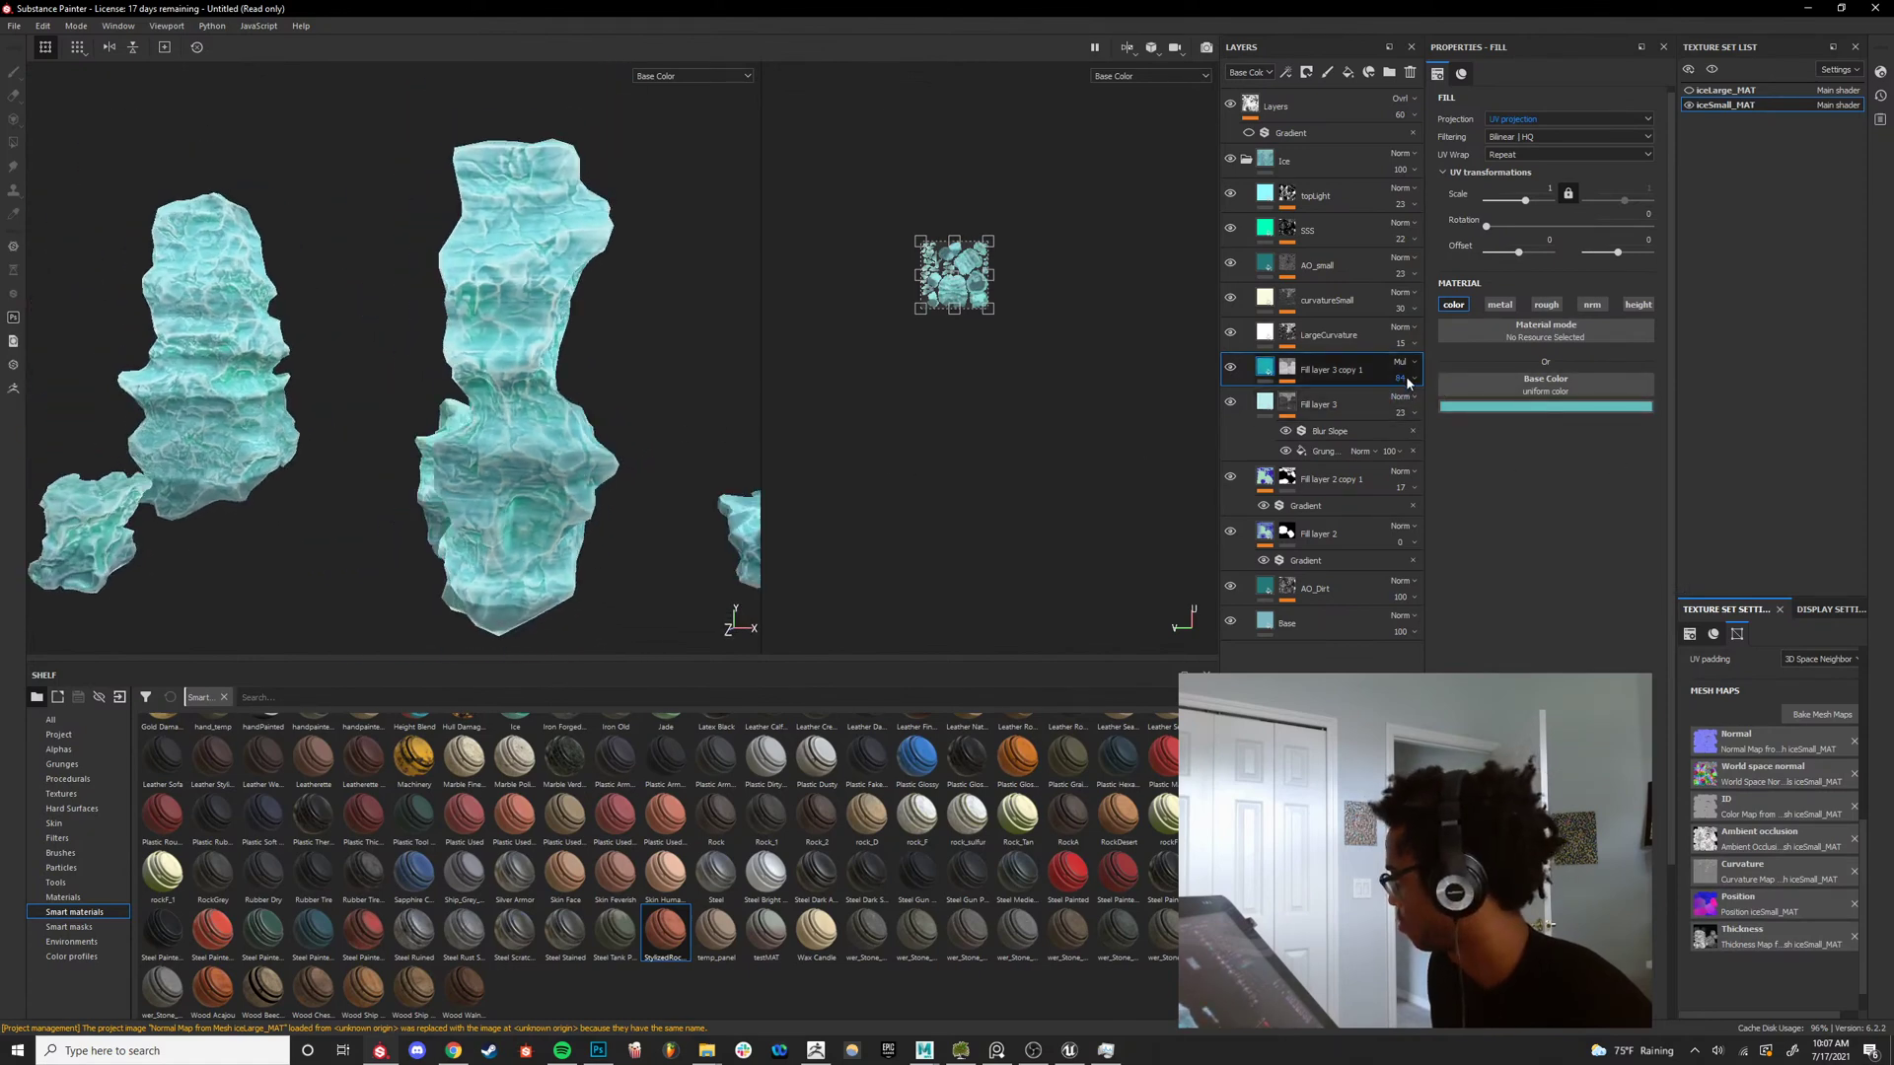
{"action": "left_click_drag", "start_coordinate": [1447, 405], "coordinate": [1428, 412]}
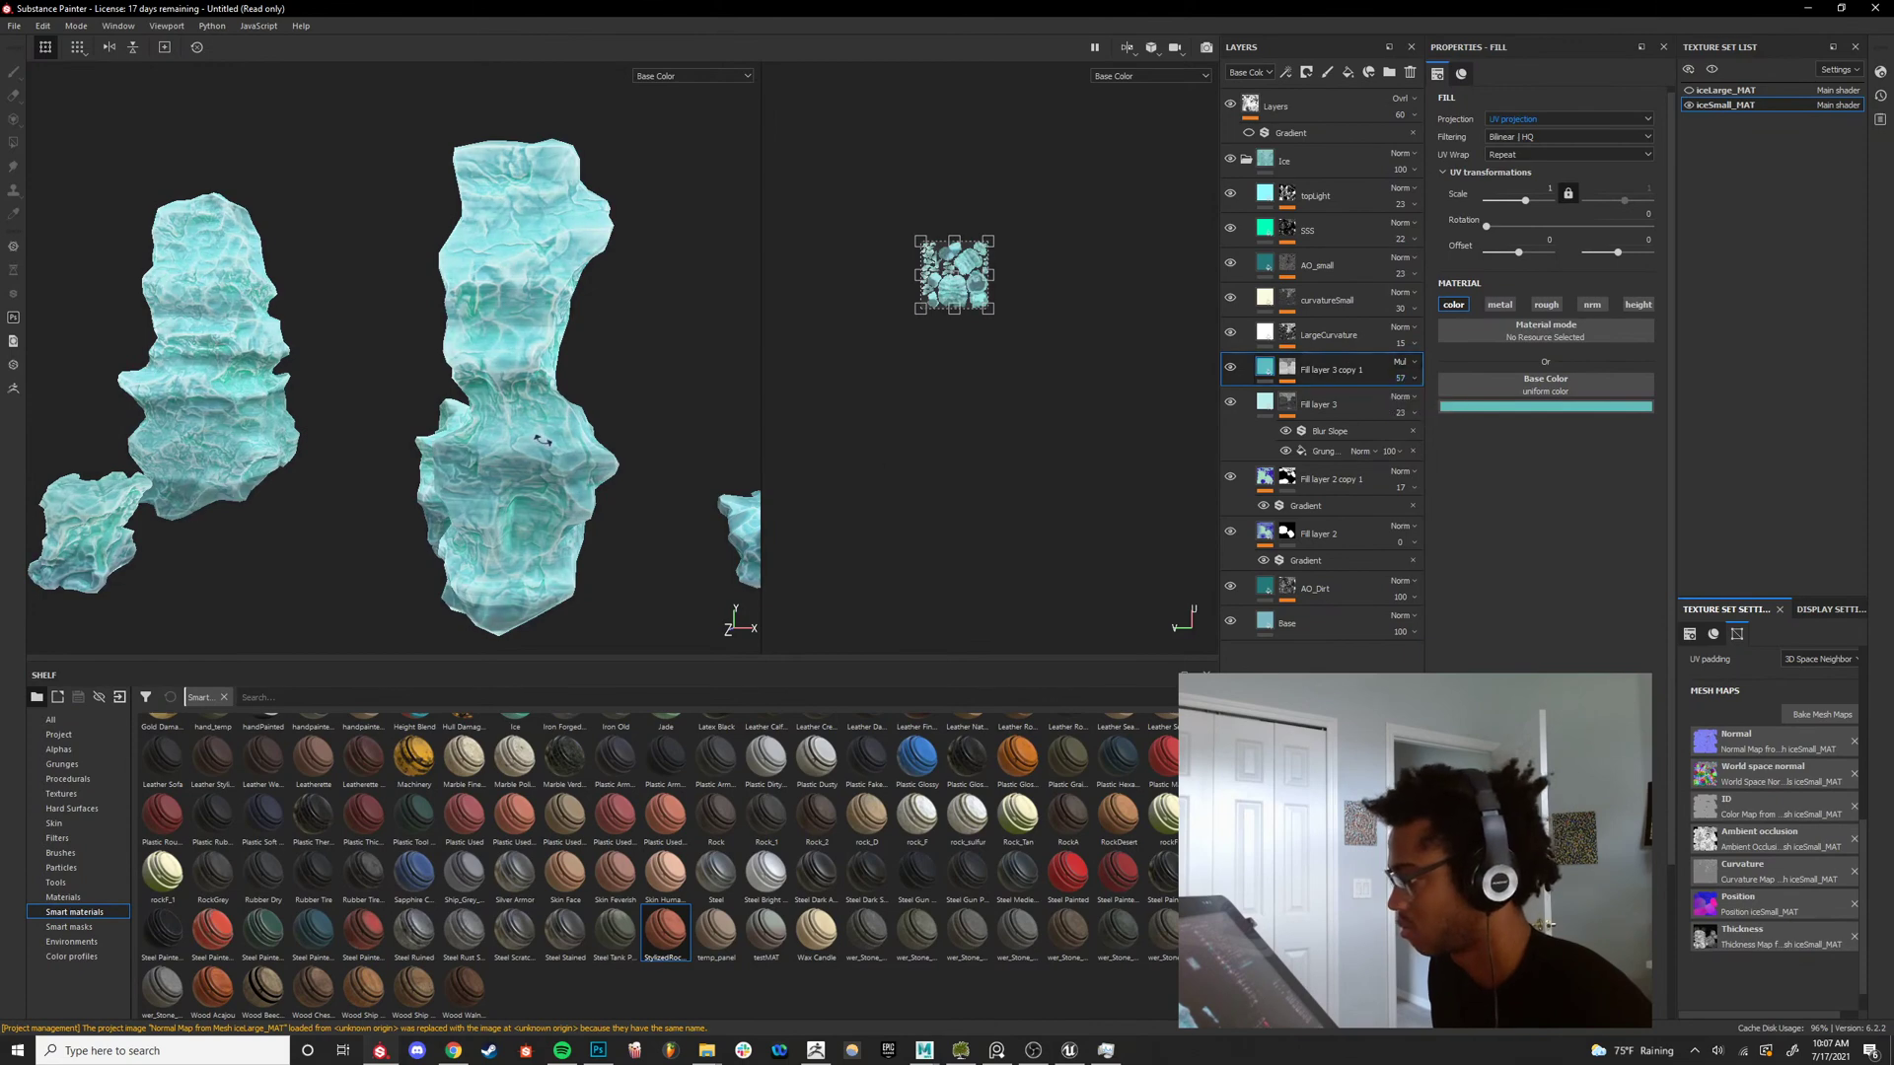
Examine the ice rocks from several sides, comparing the full material view with the base color view.
{"action": "mouse_move", "coordinate": [405, 394]}
{"action": "left_mouse_down", "text": "alt"}
{"action": "mouse_move", "coordinate": [477, 402]}
{"action": "mouse_move", "coordinate": [615, 316]}
{"action": "mouse_move", "coordinate": [417, 412]}
{"action": "left_mouse_up", "text": "alt"}
{"action": "key", "text": "m"}
{"action": "scroll", "coordinate": [612, 416], "scroll_direction": "down", "scroll_amount": 5}
{"action": "left_click_drag", "start_coordinate": [612, 416], "coordinate": [557, 417], "text": "alt"}
{"action": "scroll", "coordinate": [590, 389], "scroll_direction": "up", "scroll_amount": 5}
{"action": "key", "text": "c"}
{"action": "scroll", "coordinate": [590, 395], "scroll_direction": "down", "scroll_amount": 4}
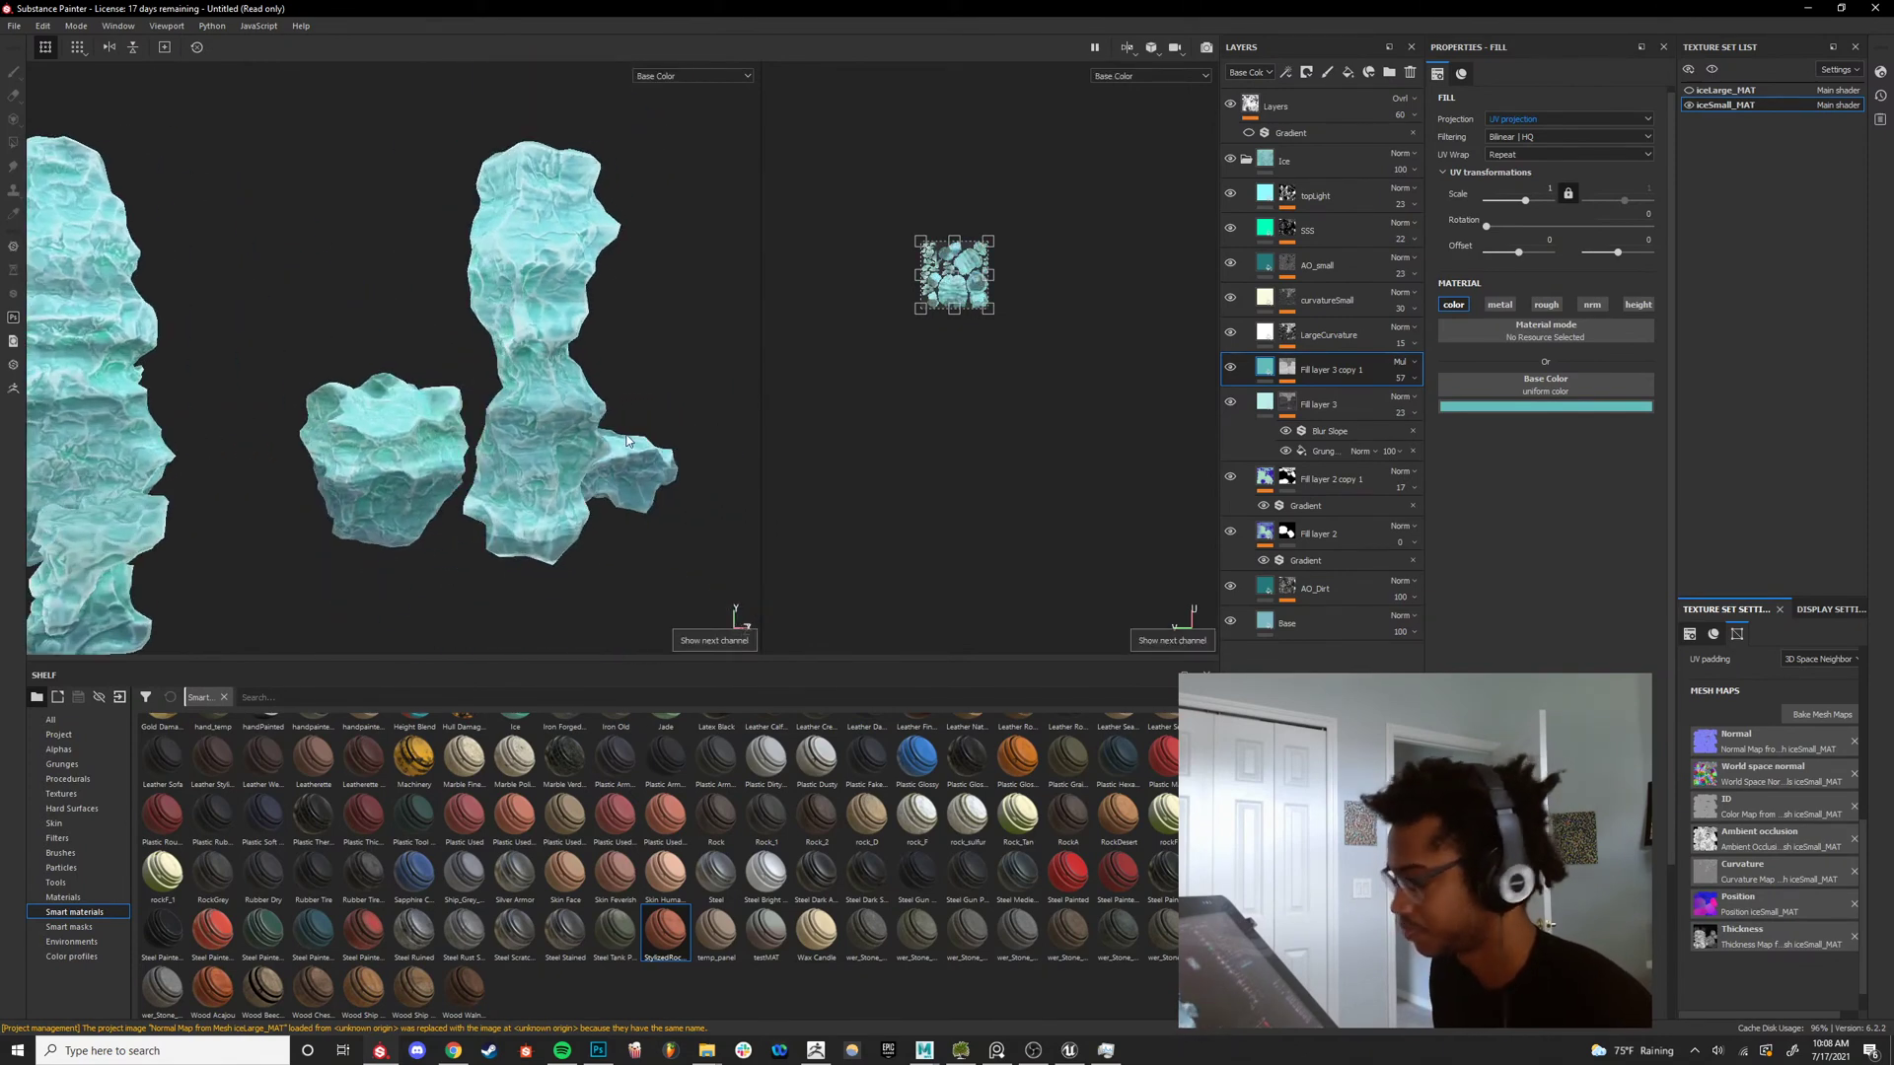
{"action": "key", "text": "m"}
{"action": "right_click_drag", "start_coordinate": [558, 416], "coordinate": [424, 419], "text": "shift"}
{"action": "scroll", "coordinate": [375, 488], "scroll_direction": "up", "scroll_amount": 4}
{"action": "left_click_drag", "start_coordinate": [373, 488], "coordinate": [436, 450], "text": "alt"}
{"action": "scroll", "coordinate": [436, 449], "scroll_direction": "down", "scroll_amount": 5}
{"action": "scroll", "coordinate": [436, 450], "scroll_direction": "up", "scroll_amount": 8}
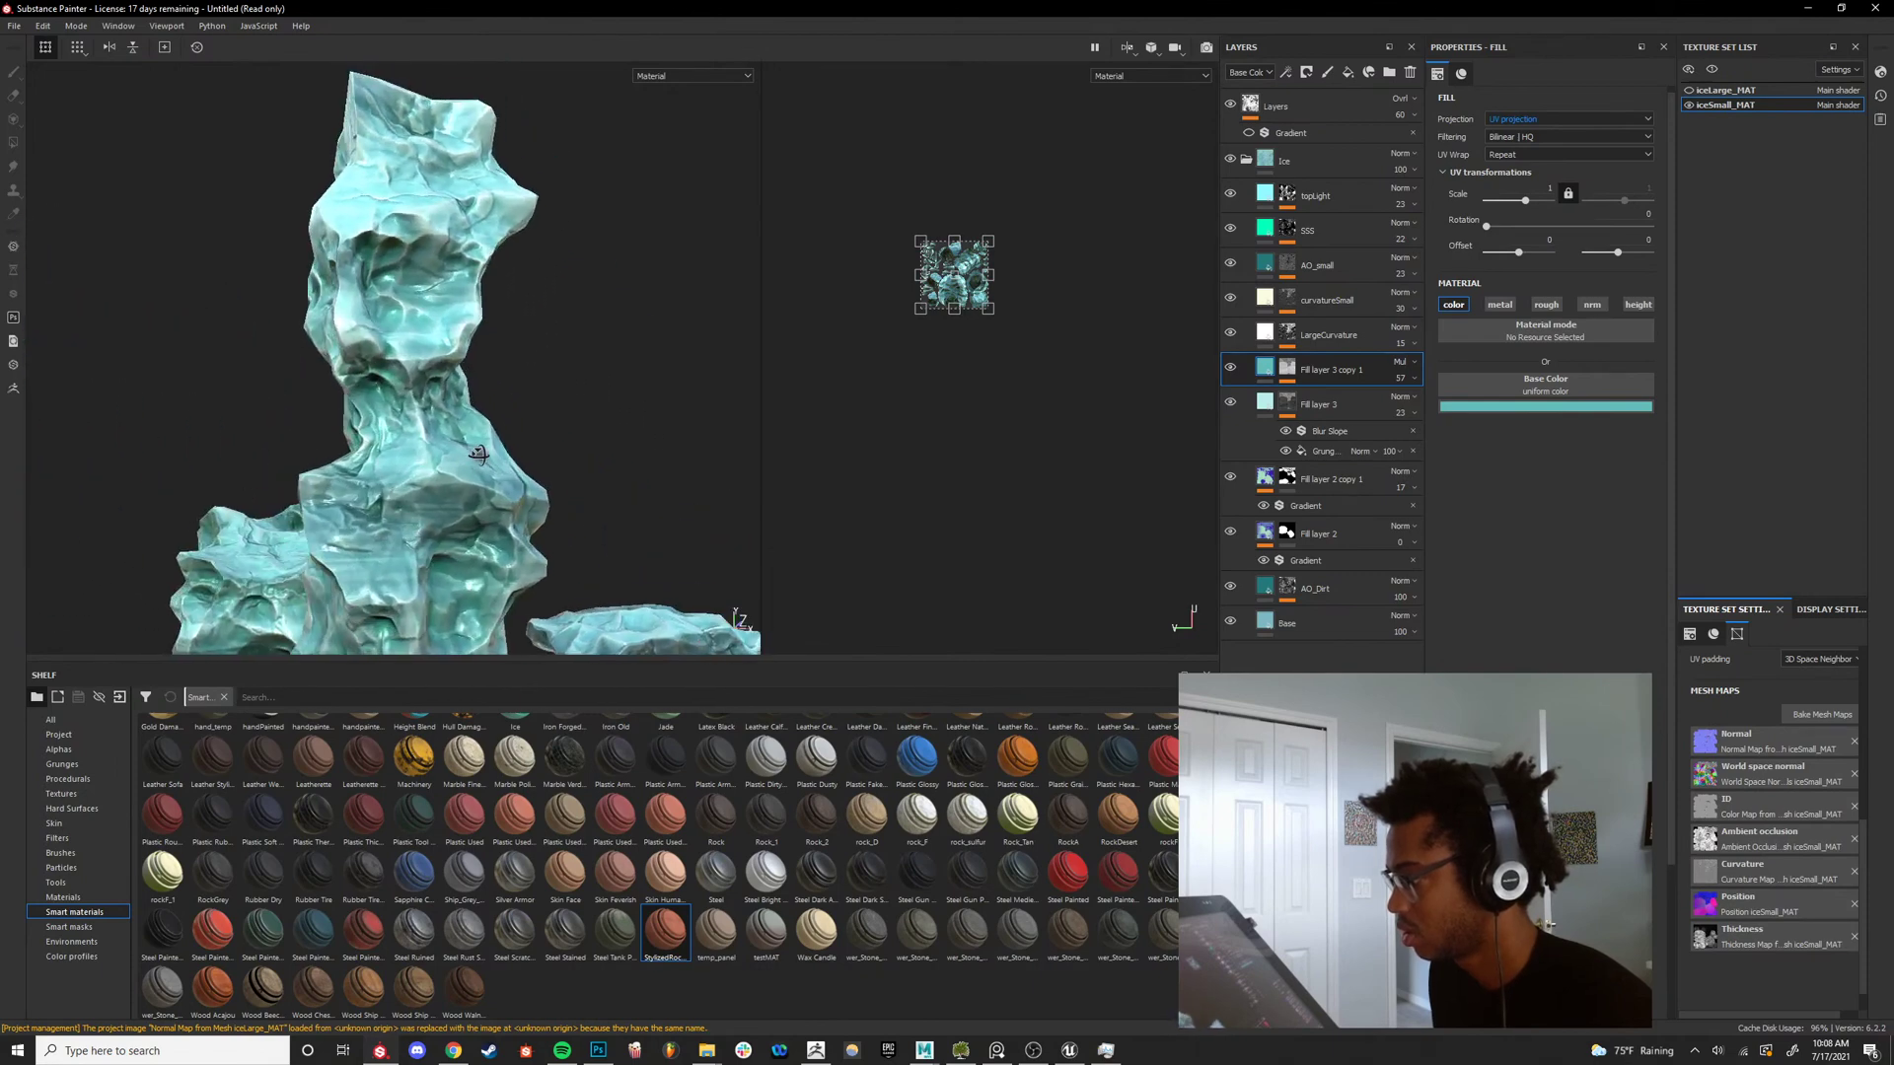
{"action": "left_click_drag", "start_coordinate": [479, 455], "coordinate": [357, 450], "text": "alt"}
{"action": "key", "text": "c"}
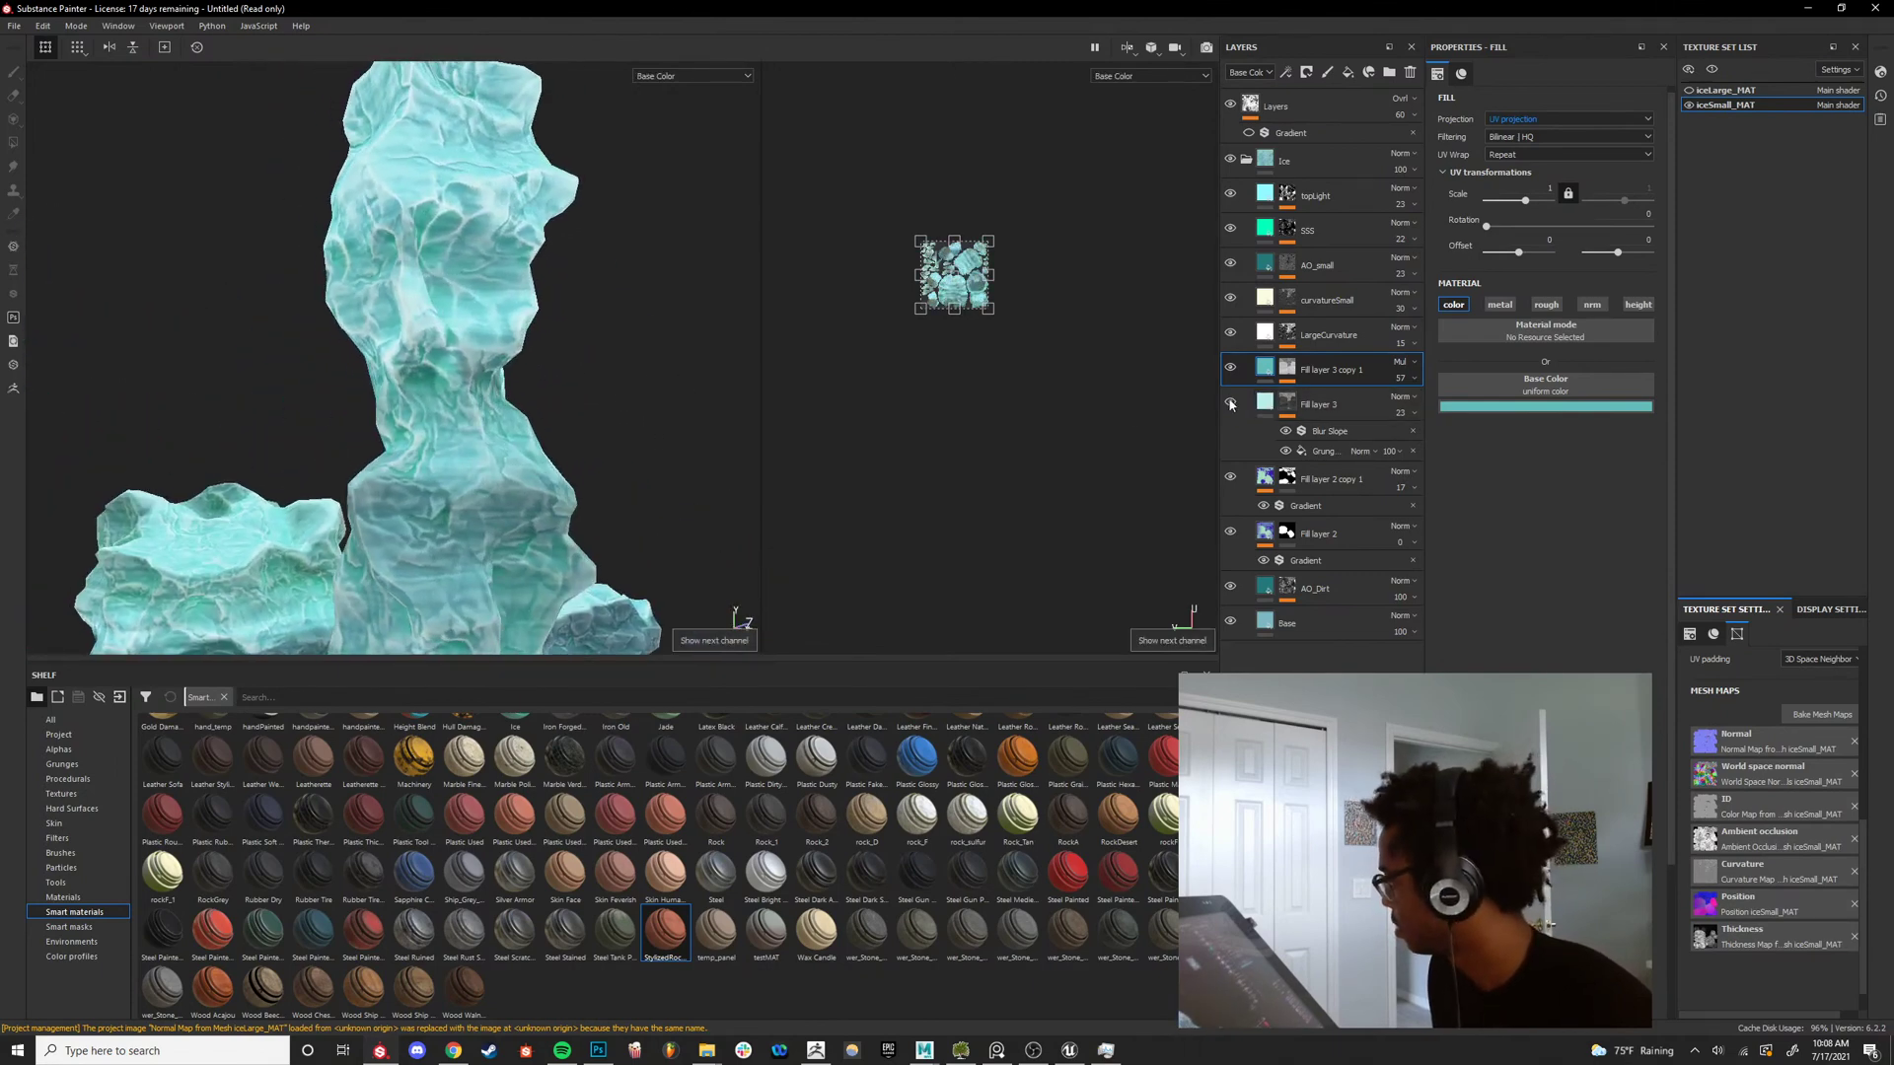
Enable the height channel on Fill layer 3 and set its height to 0.0554, judging it in the material view.
{"action": "left_click", "coordinate": [1228, 402]}
{"action": "left_click", "coordinate": [1358, 407]}
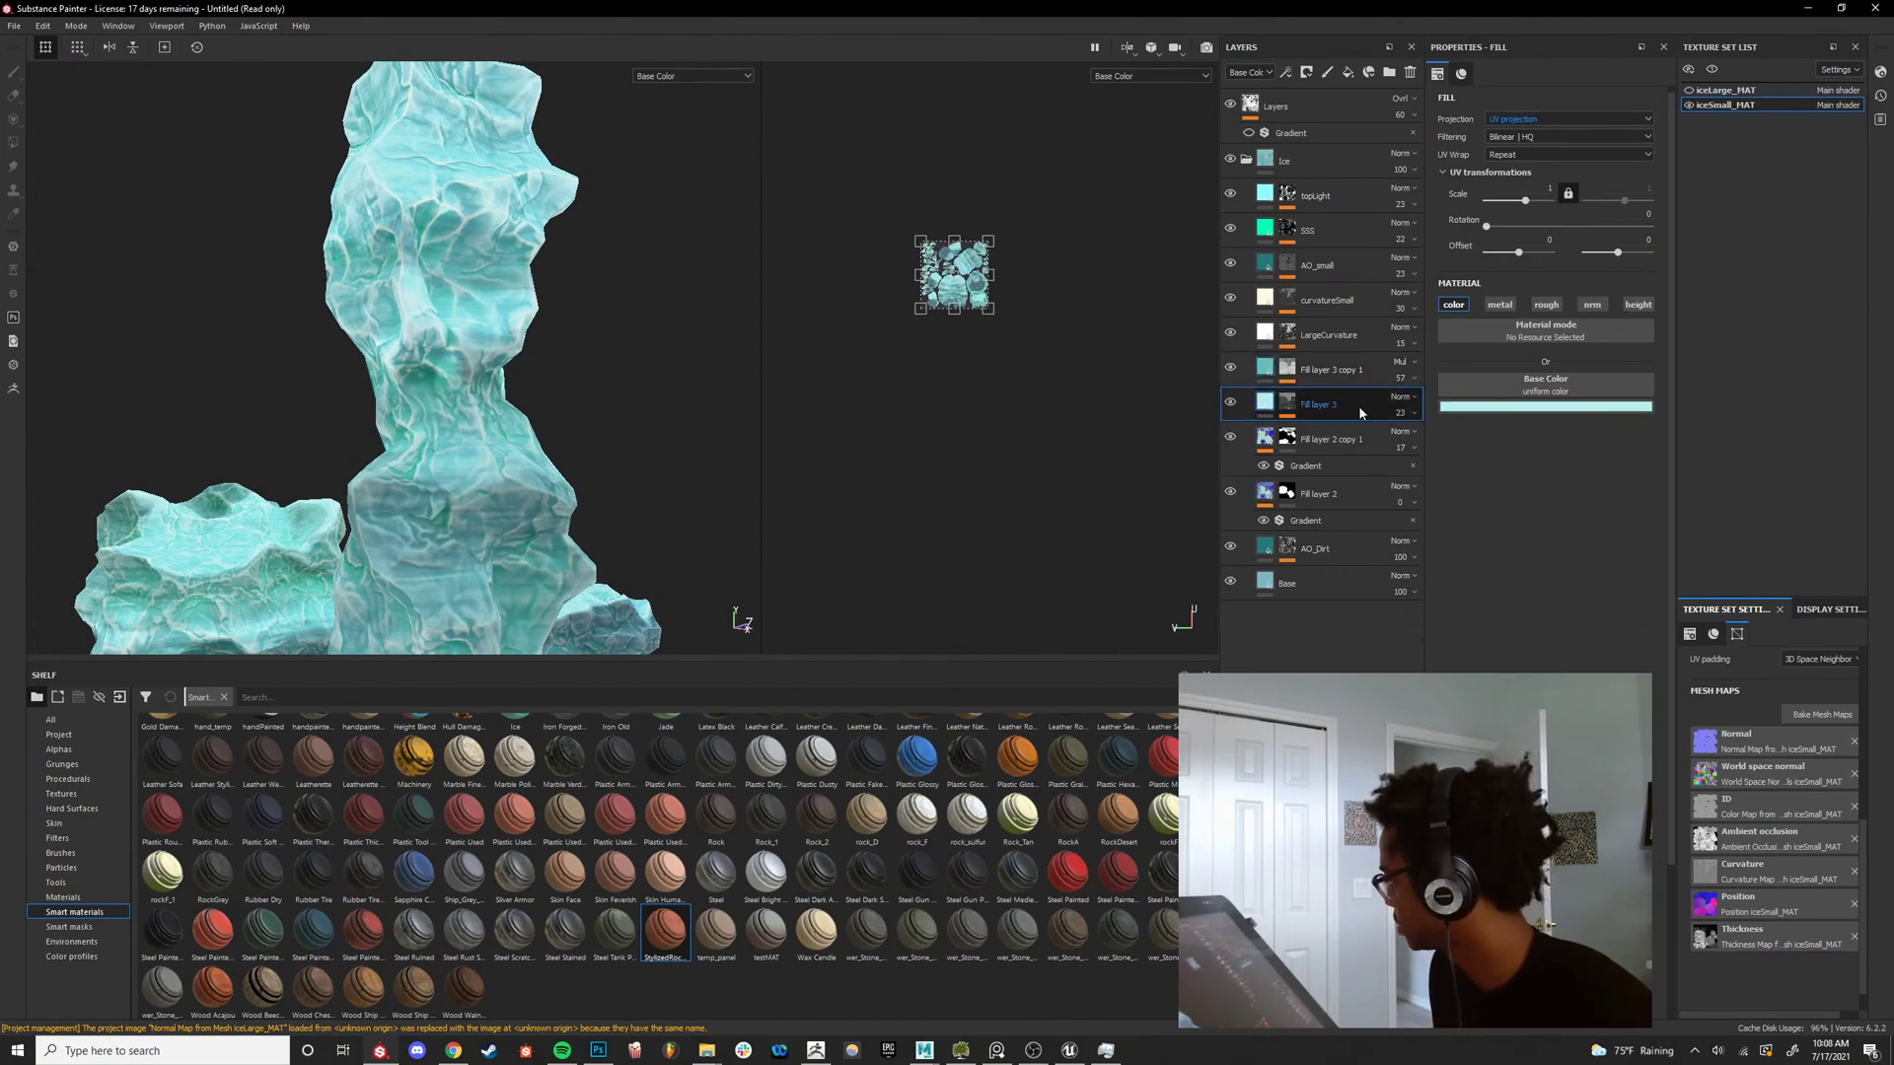
{"action": "left_click", "coordinate": [1639, 304]}
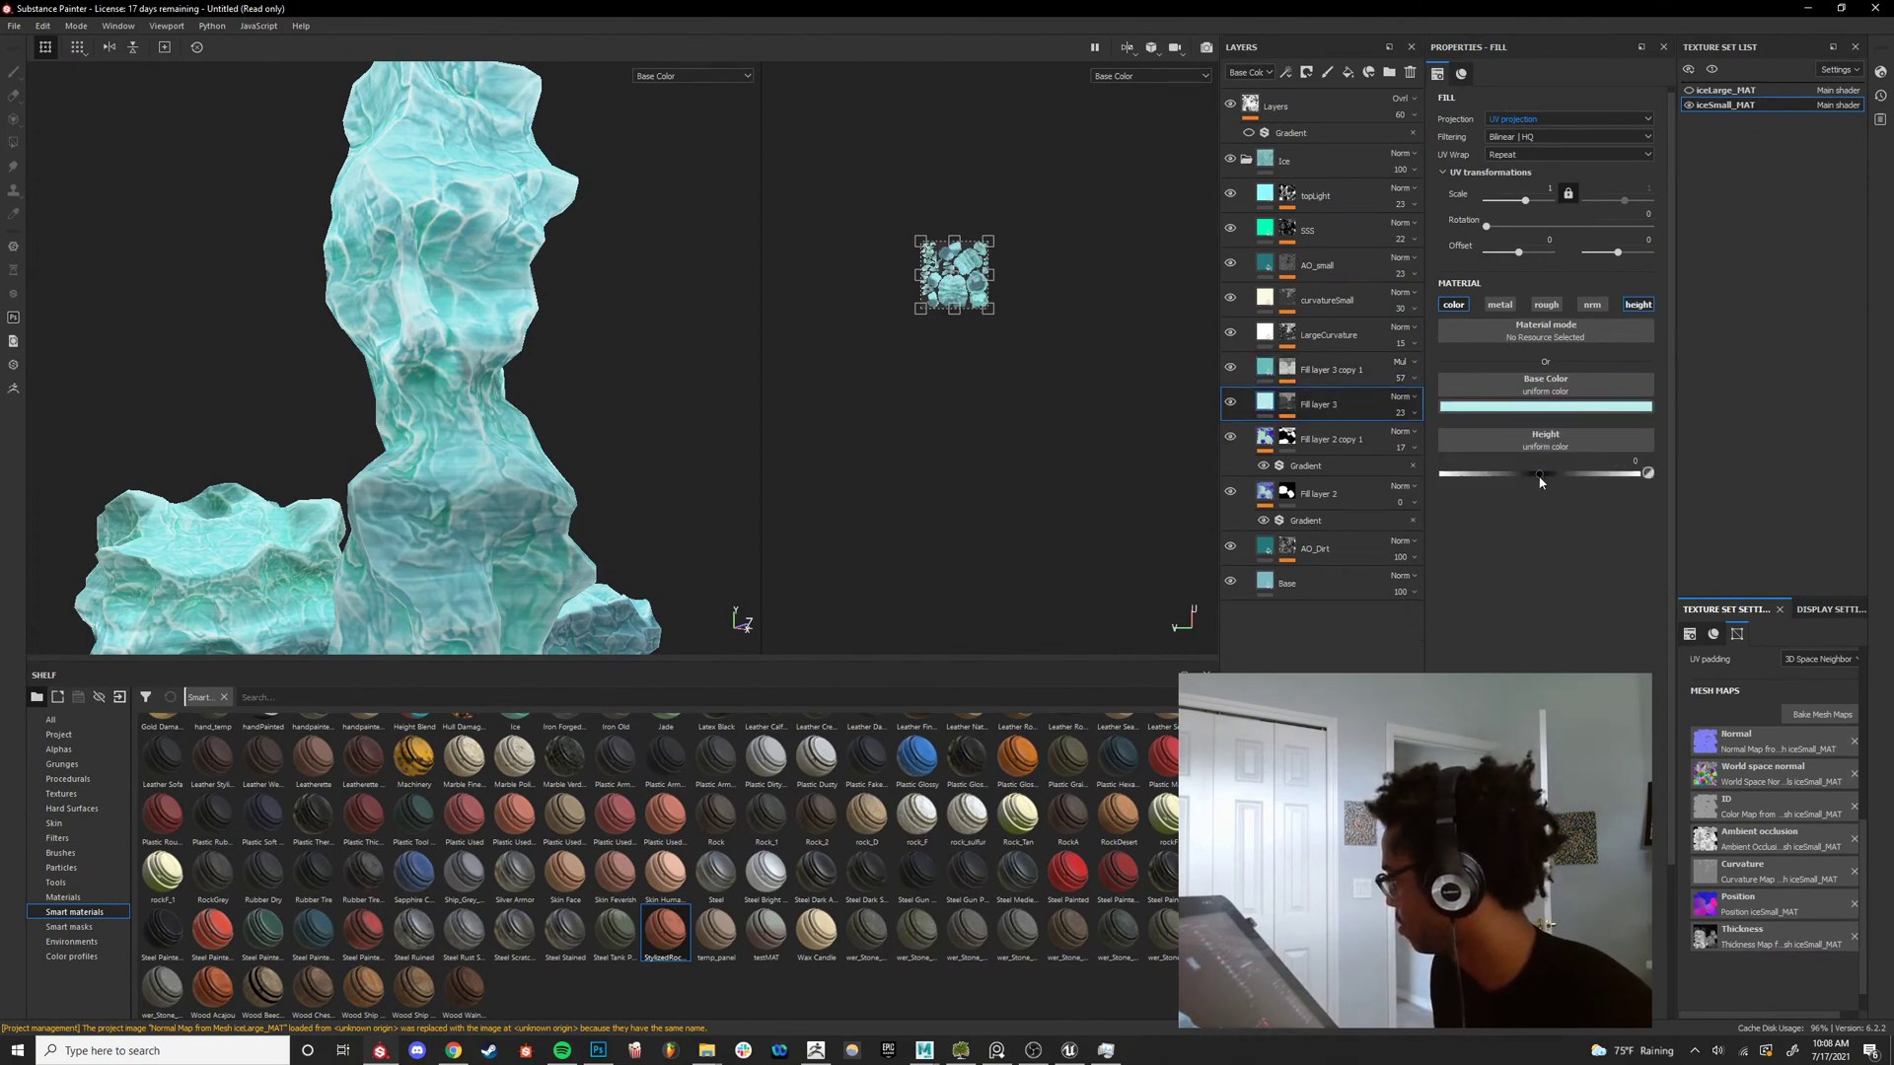
{"action": "key", "text": "m"}
{"action": "scroll", "coordinate": [497, 530], "scroll_direction": "up", "scroll_amount": 3}
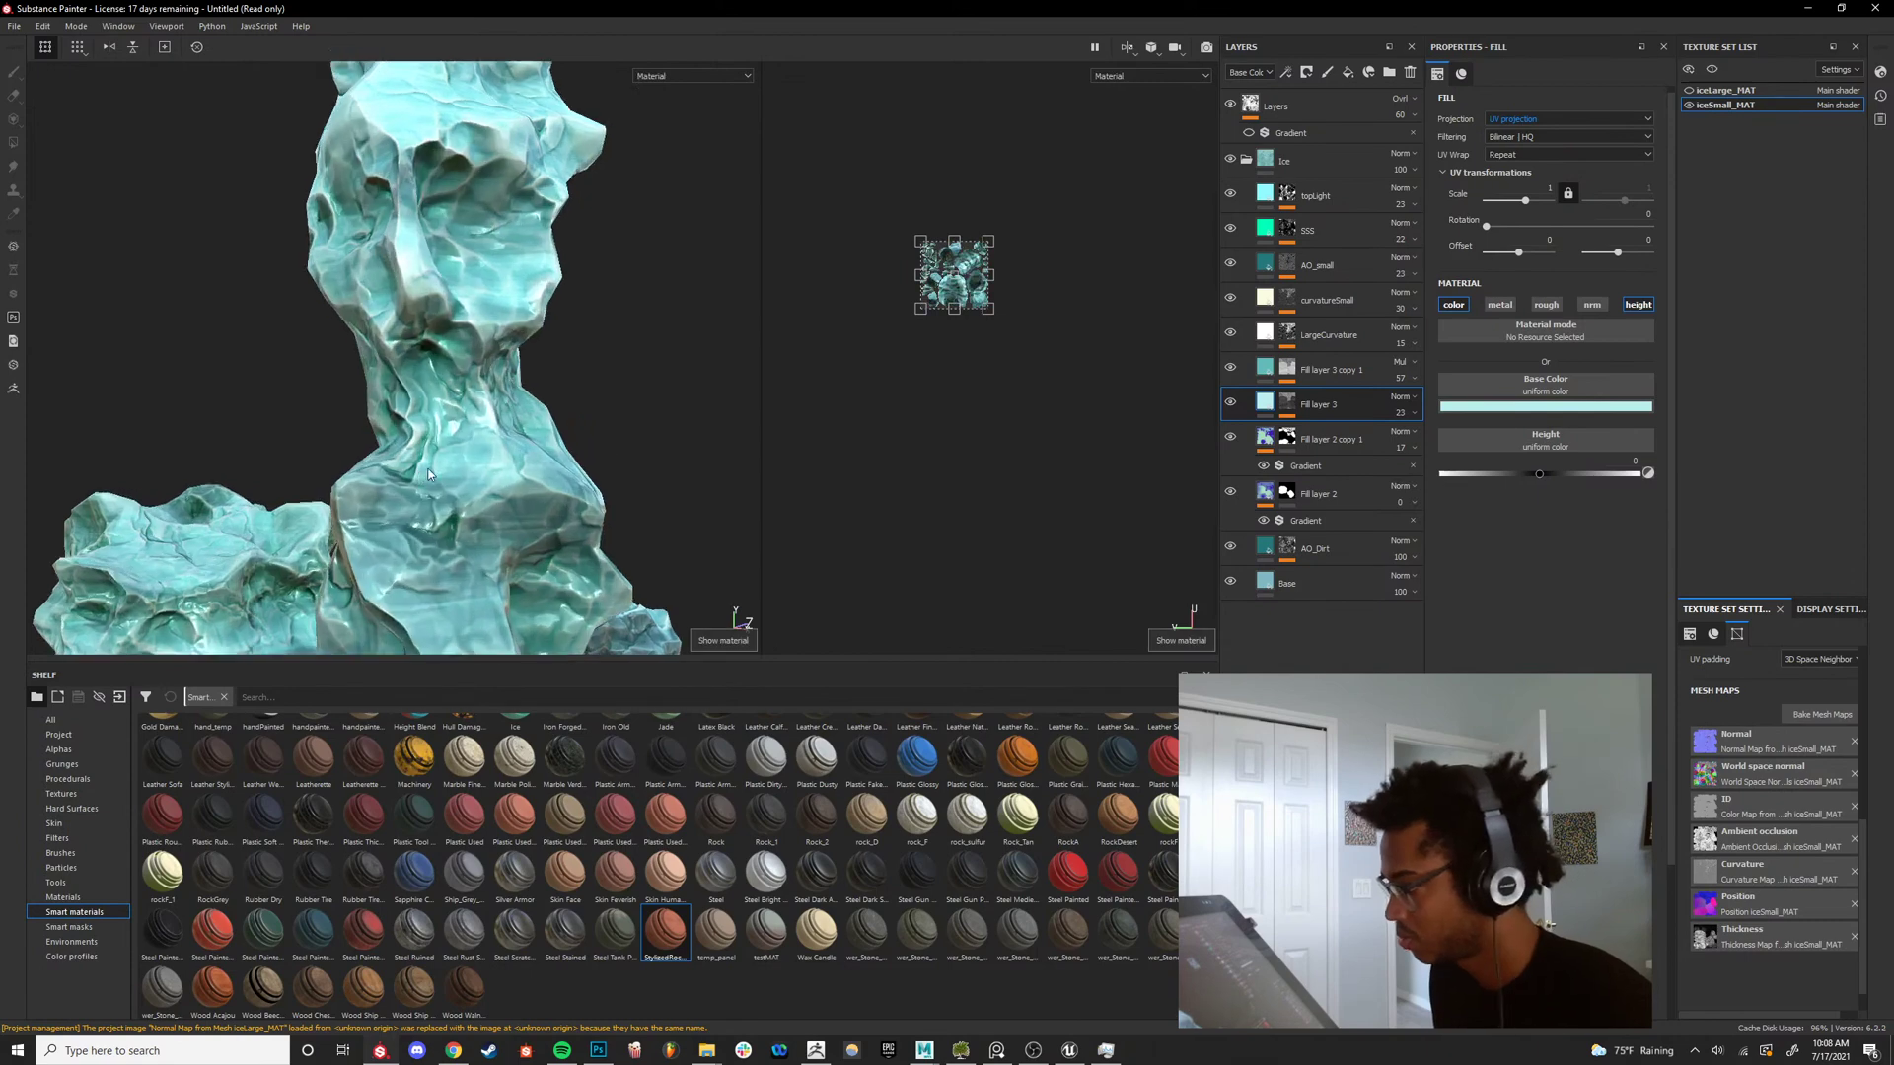
{"action": "mouse_move", "coordinate": [1542, 473]}
{"action": "left_mouse_down"}
{"action": "mouse_move", "coordinate": [1571, 474]}
{"action": "mouse_move", "coordinate": [1543, 478]}
{"action": "left_mouse_up"}
{"action": "left_click_drag", "start_coordinate": [529, 446], "coordinate": [446, 381], "text": "alt"}
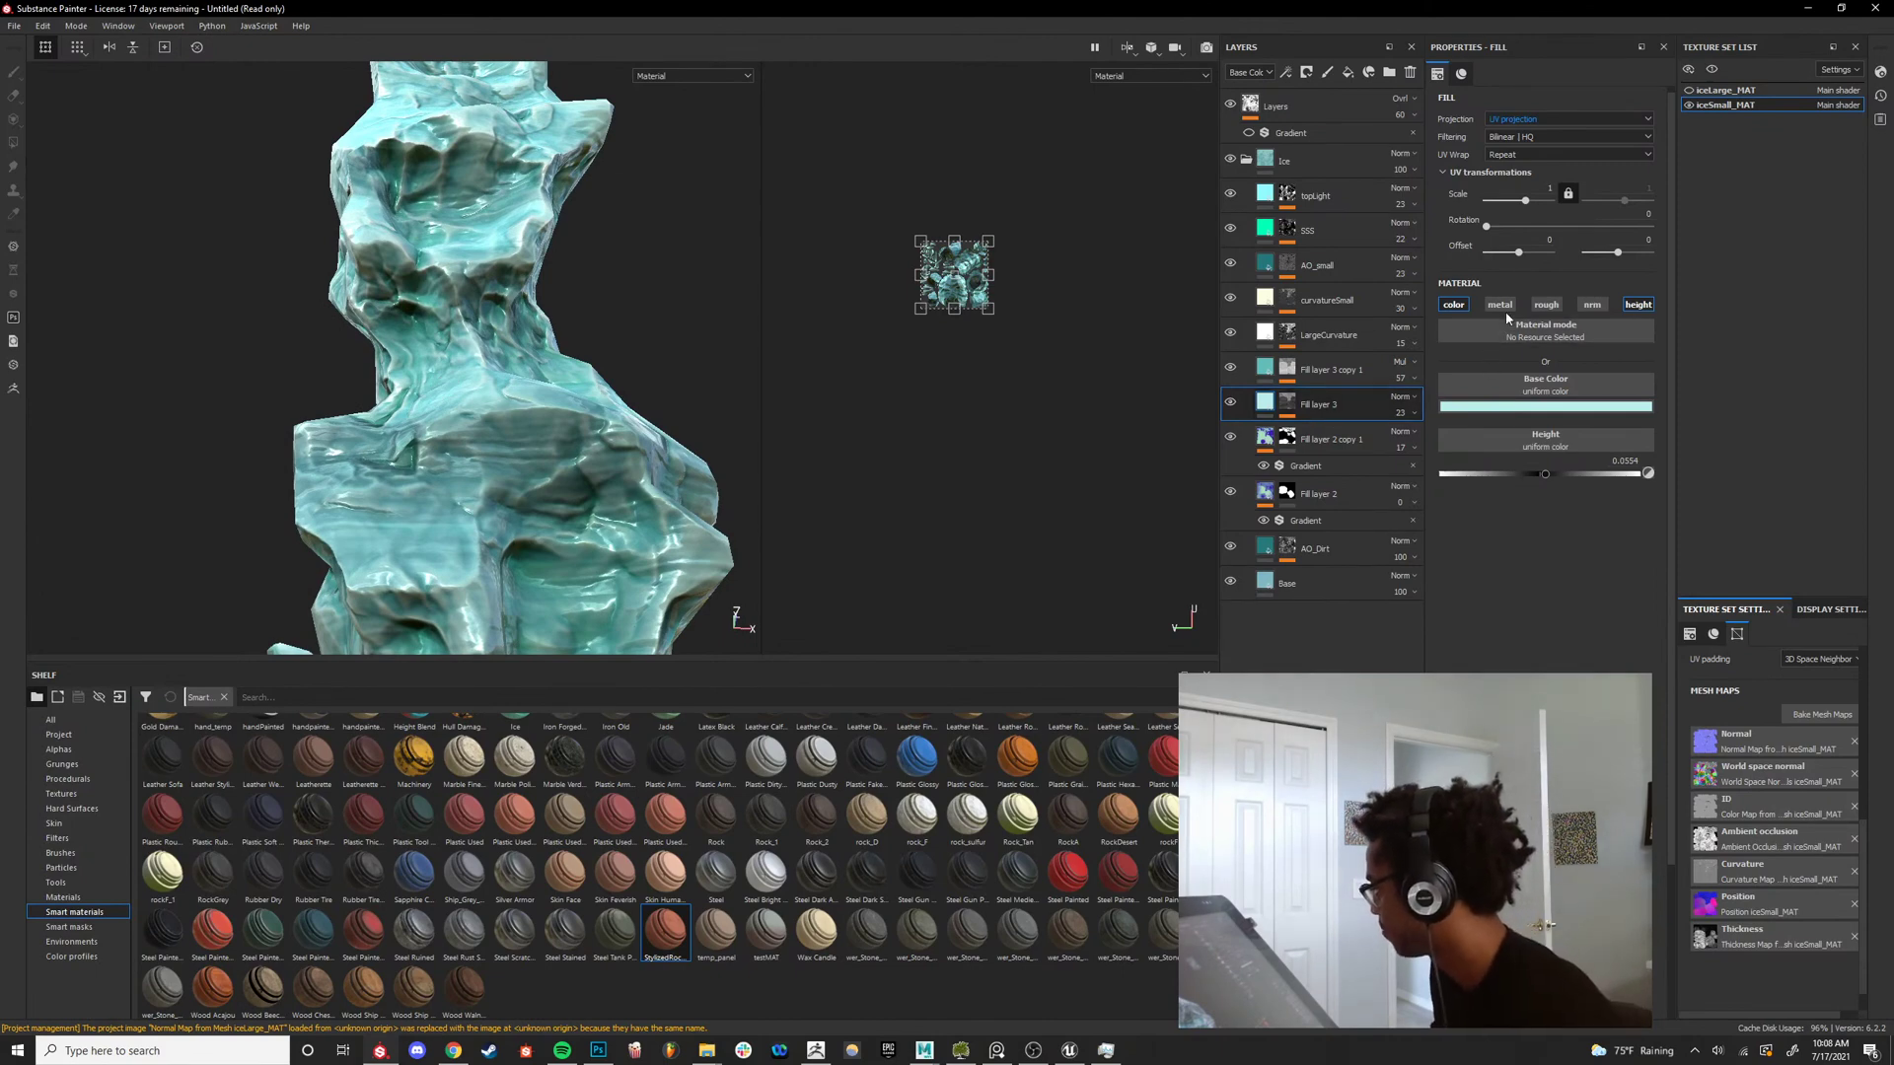
Enable the roughness channel on Fill layer 3 and set it to 0.8118, checking the bands in the roughness and material views.
{"action": "left_click", "coordinate": [1544, 306]}
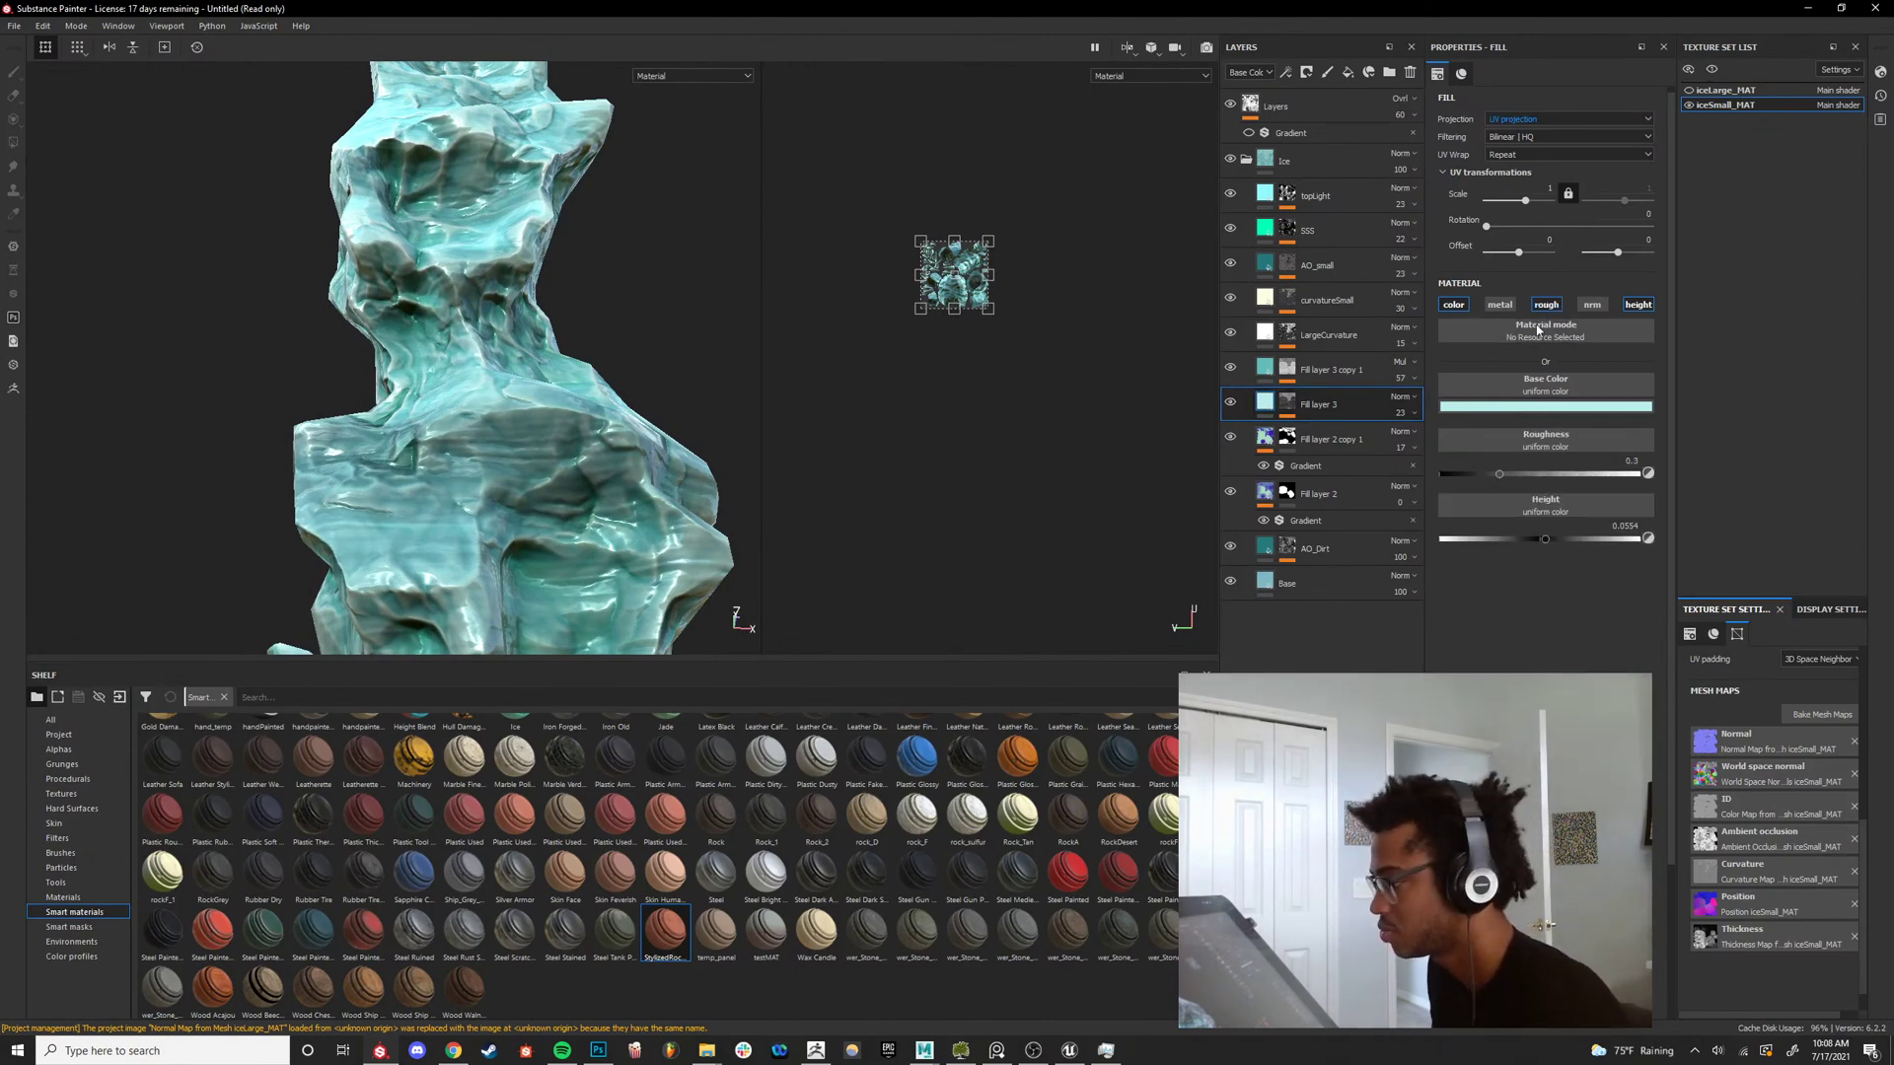
{"action": "mouse_move", "coordinate": [1501, 475]}
{"action": "left_mouse_down"}
{"action": "mouse_move", "coordinate": [1637, 464]}
{"action": "mouse_move", "coordinate": [1494, 457]}
{"action": "mouse_move", "coordinate": [1618, 451]}
{"action": "left_mouse_up"}
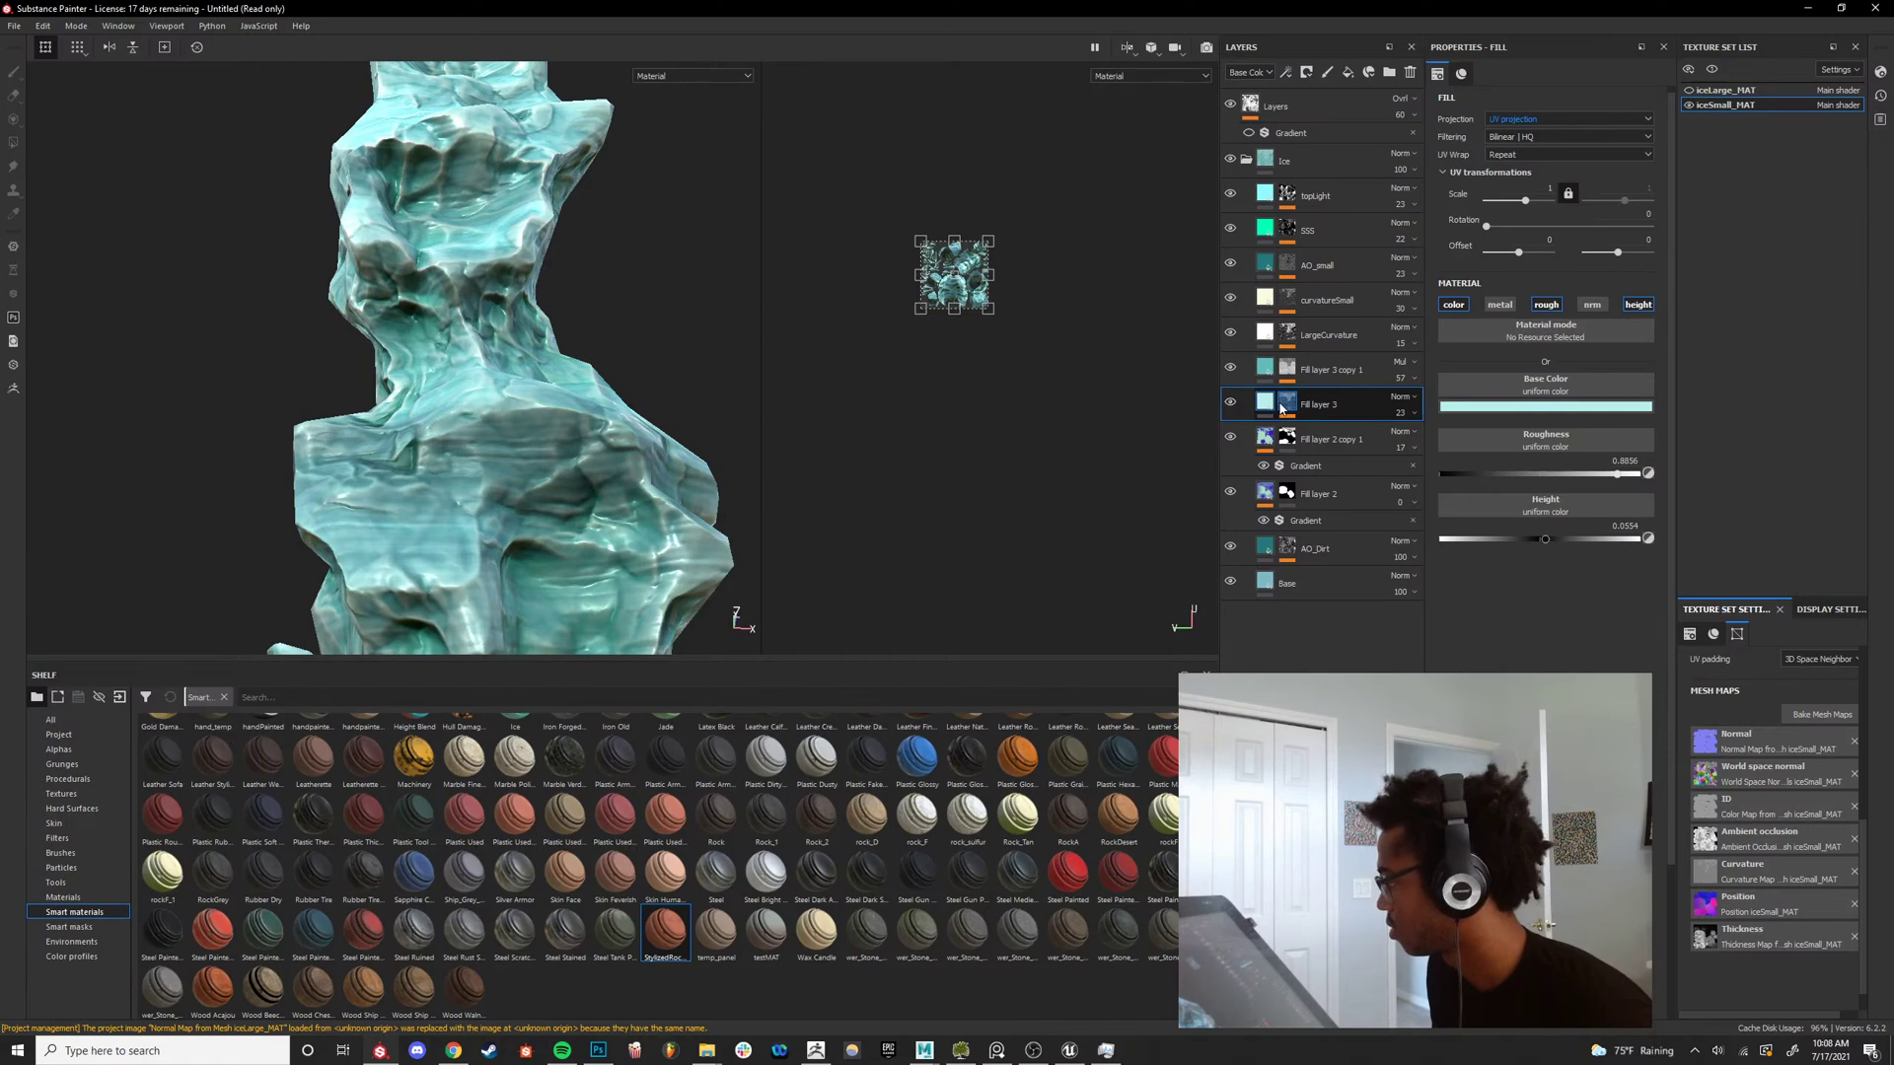
{"action": "left_click_drag", "start_coordinate": [912, 454], "coordinate": [544, 490], "text": "alt"}
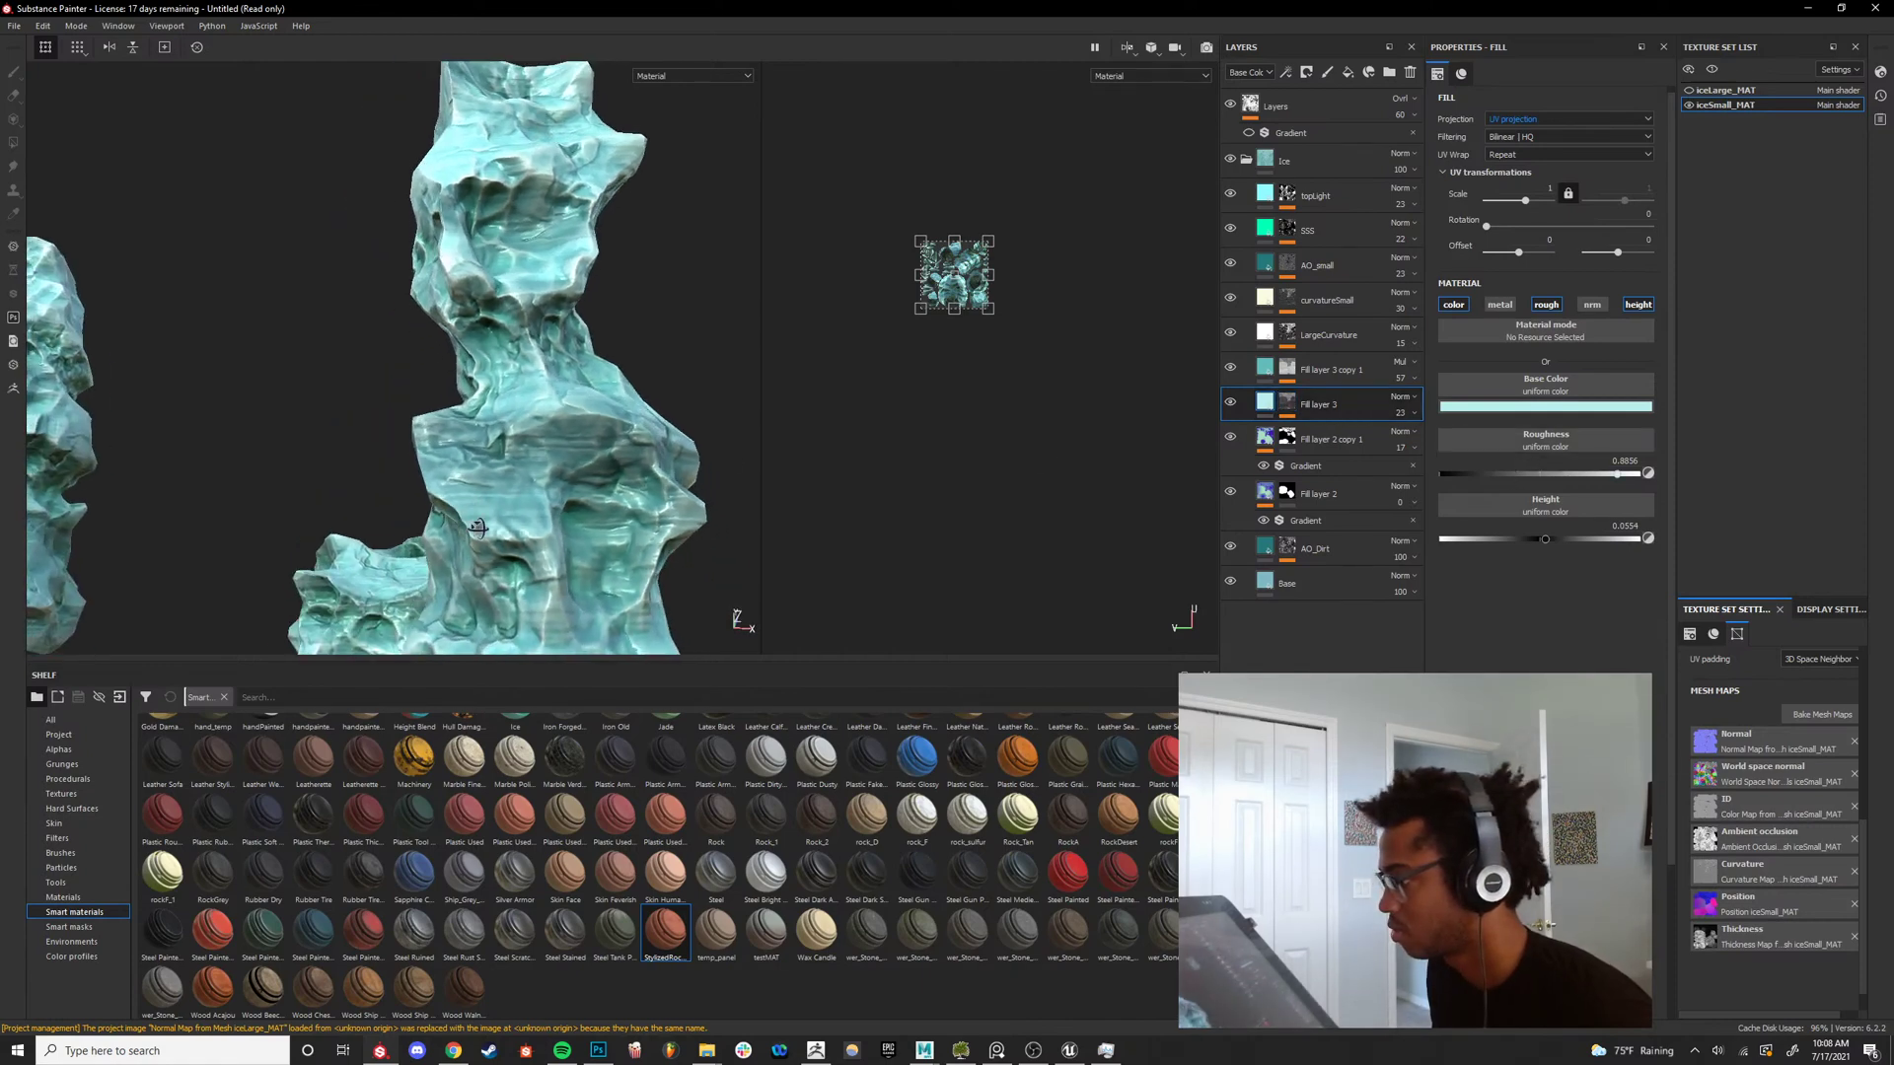
{"action": "key", "text": "c"}
{"action": "key", "text": "c"}
{"action": "key", "text": "c"}
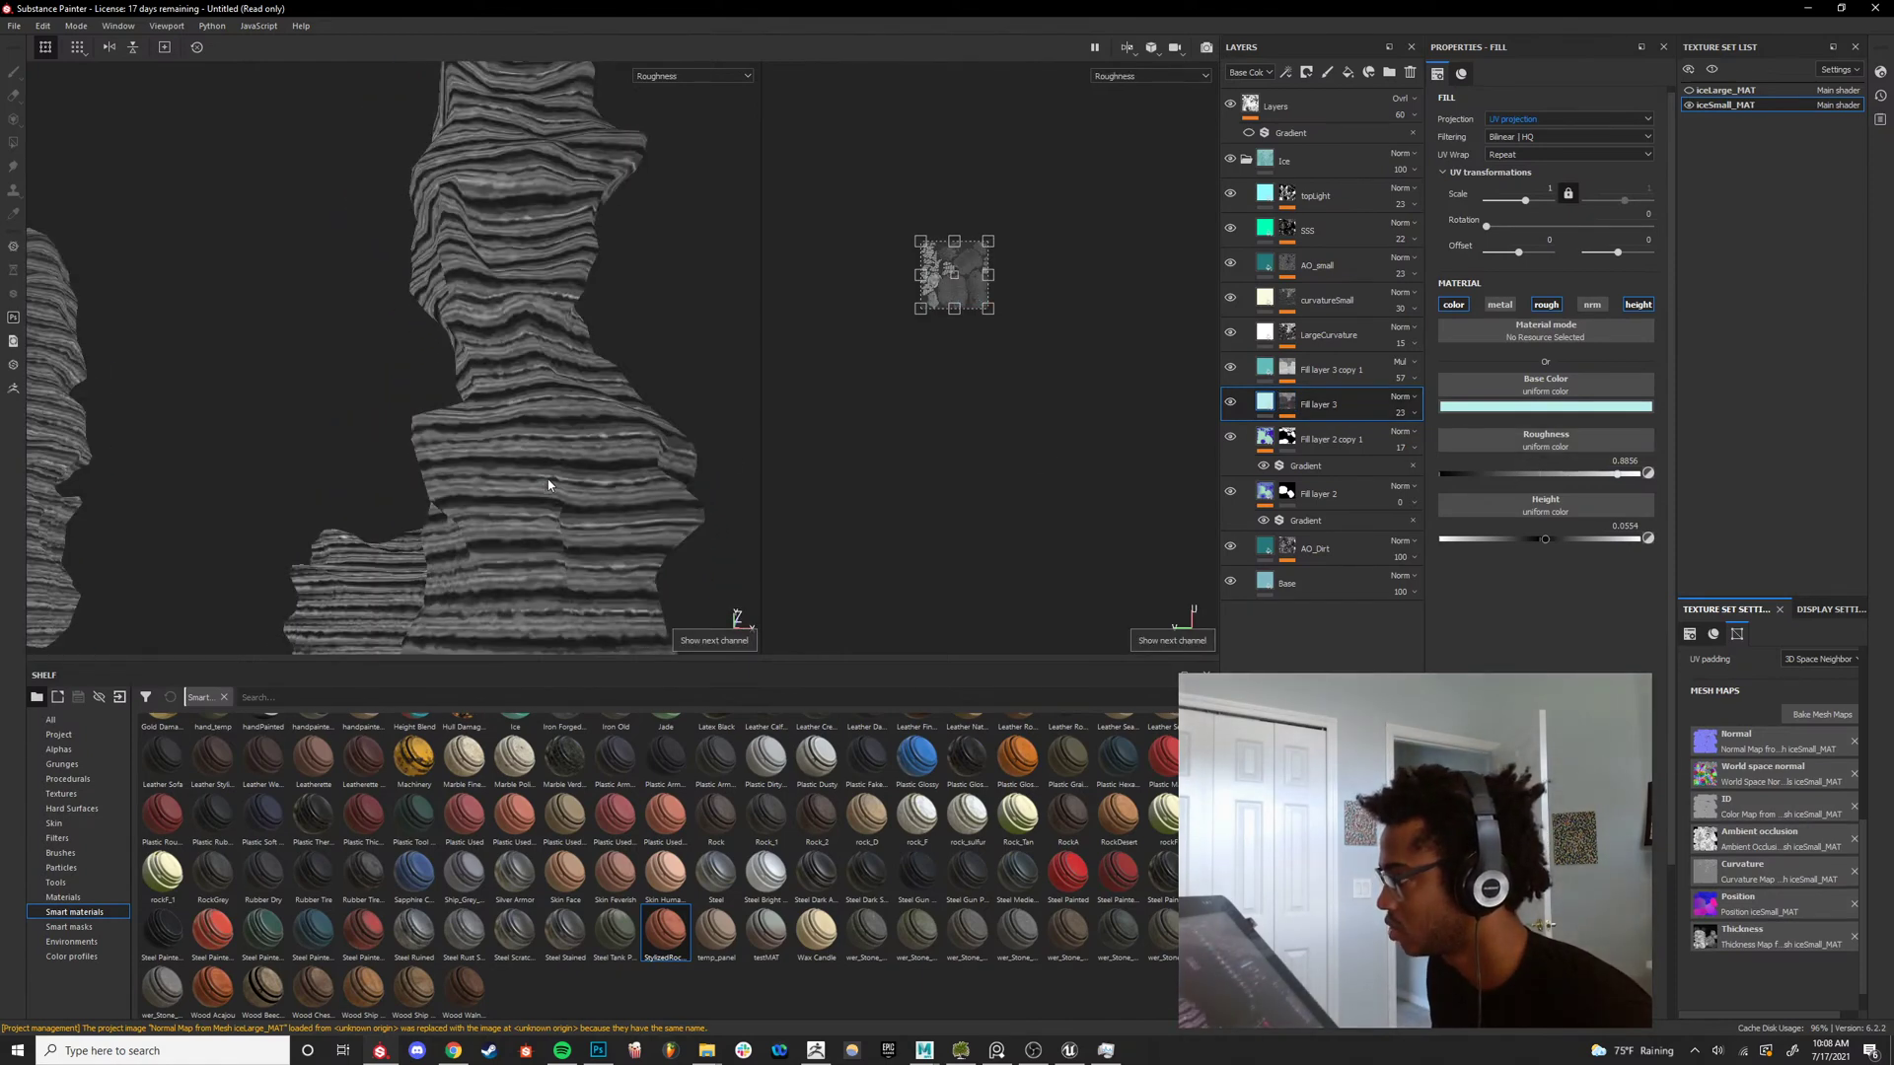
{"action": "left_click_drag", "start_coordinate": [1554, 476], "coordinate": [1601, 475]}
{"action": "left_click_drag", "start_coordinate": [678, 476], "coordinate": [648, 403], "text": "alt"}
{"action": "key", "text": "m"}
{"action": "right_click_drag", "start_coordinate": [648, 407], "coordinate": [1016, 439], "text": "shift"}
{"action": "left_click_drag", "start_coordinate": [1016, 439], "coordinate": [1203, 454], "text": "alt"}
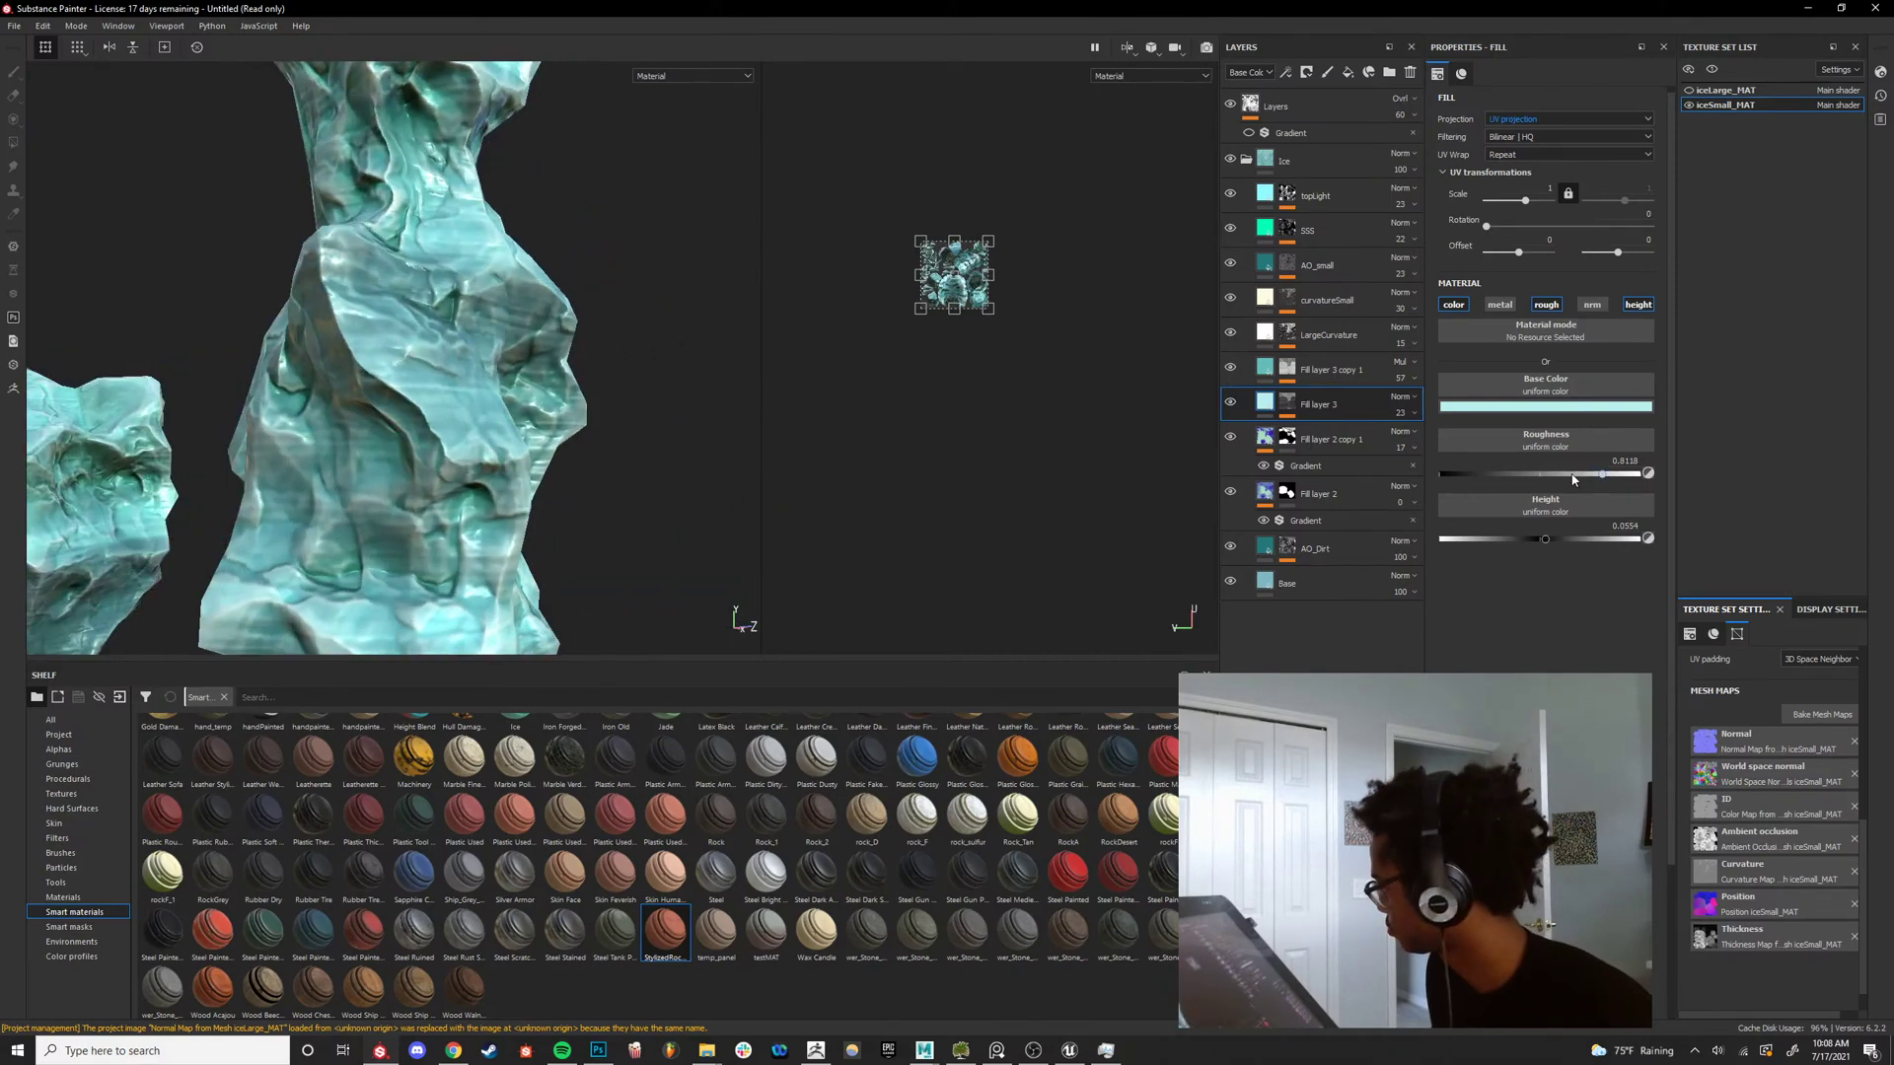
Enable the metallic channel on Fill layer 3 and bring its value down to the minimum.
{"action": "left_click", "coordinate": [1500, 304]}
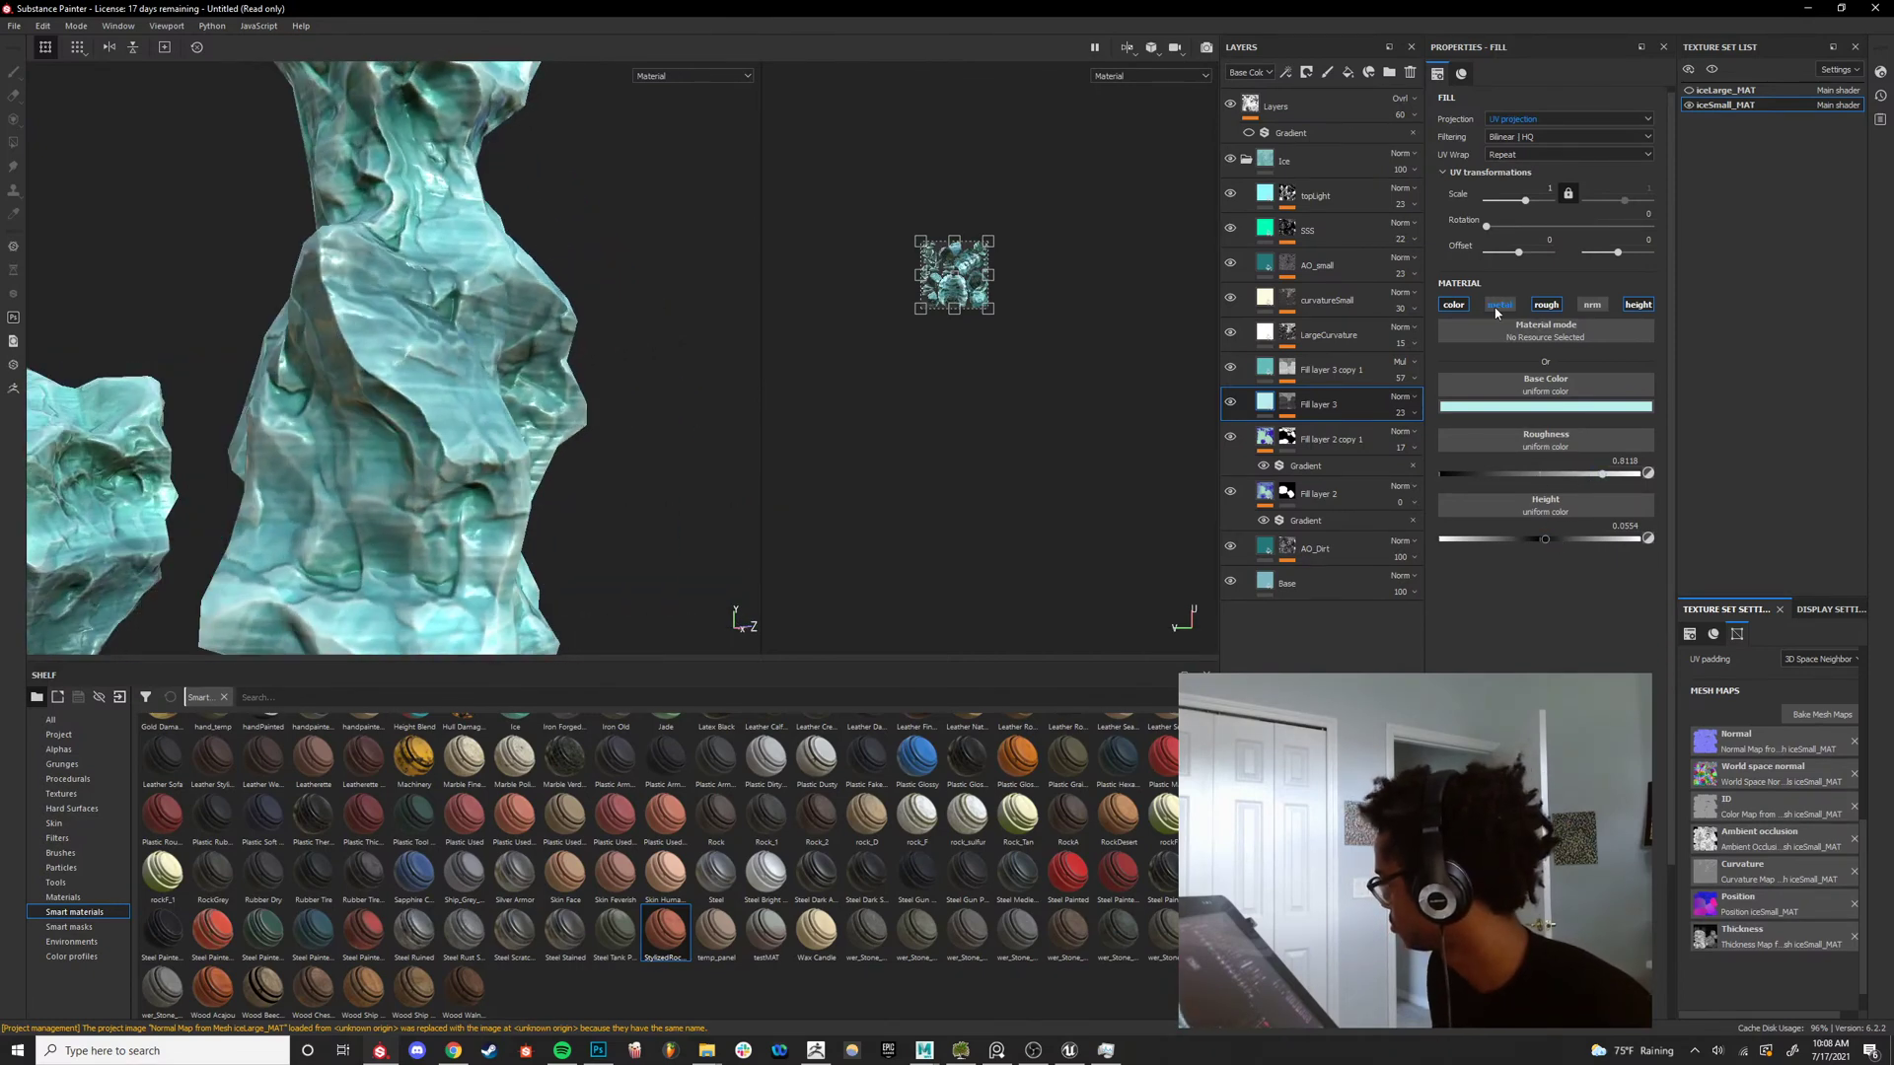
{"action": "mouse_move", "coordinate": [1467, 474]}
{"action": "left_mouse_down"}
{"action": "mouse_move", "coordinate": [1585, 473]}
{"action": "mouse_move", "coordinate": [1435, 477]}
{"action": "left_mouse_up"}
{"action": "left_click_drag", "start_coordinate": [601, 429], "coordinate": [252, 409], "text": "alt"}
{"action": "right_click_drag", "start_coordinate": [251, 409], "coordinate": [372, 434], "text": "shift"}
{"action": "left_click_drag", "start_coordinate": [373, 434], "coordinate": [631, 429], "text": "alt"}
{"action": "right_click_drag", "start_coordinate": [631, 430], "coordinate": [449, 434], "text": "alt"}
Enable the roughness channel on Fill layer 3 copy 1, try a roughness of about 0.83, and undo that value change.
{"action": "left_click", "coordinate": [1304, 374]}
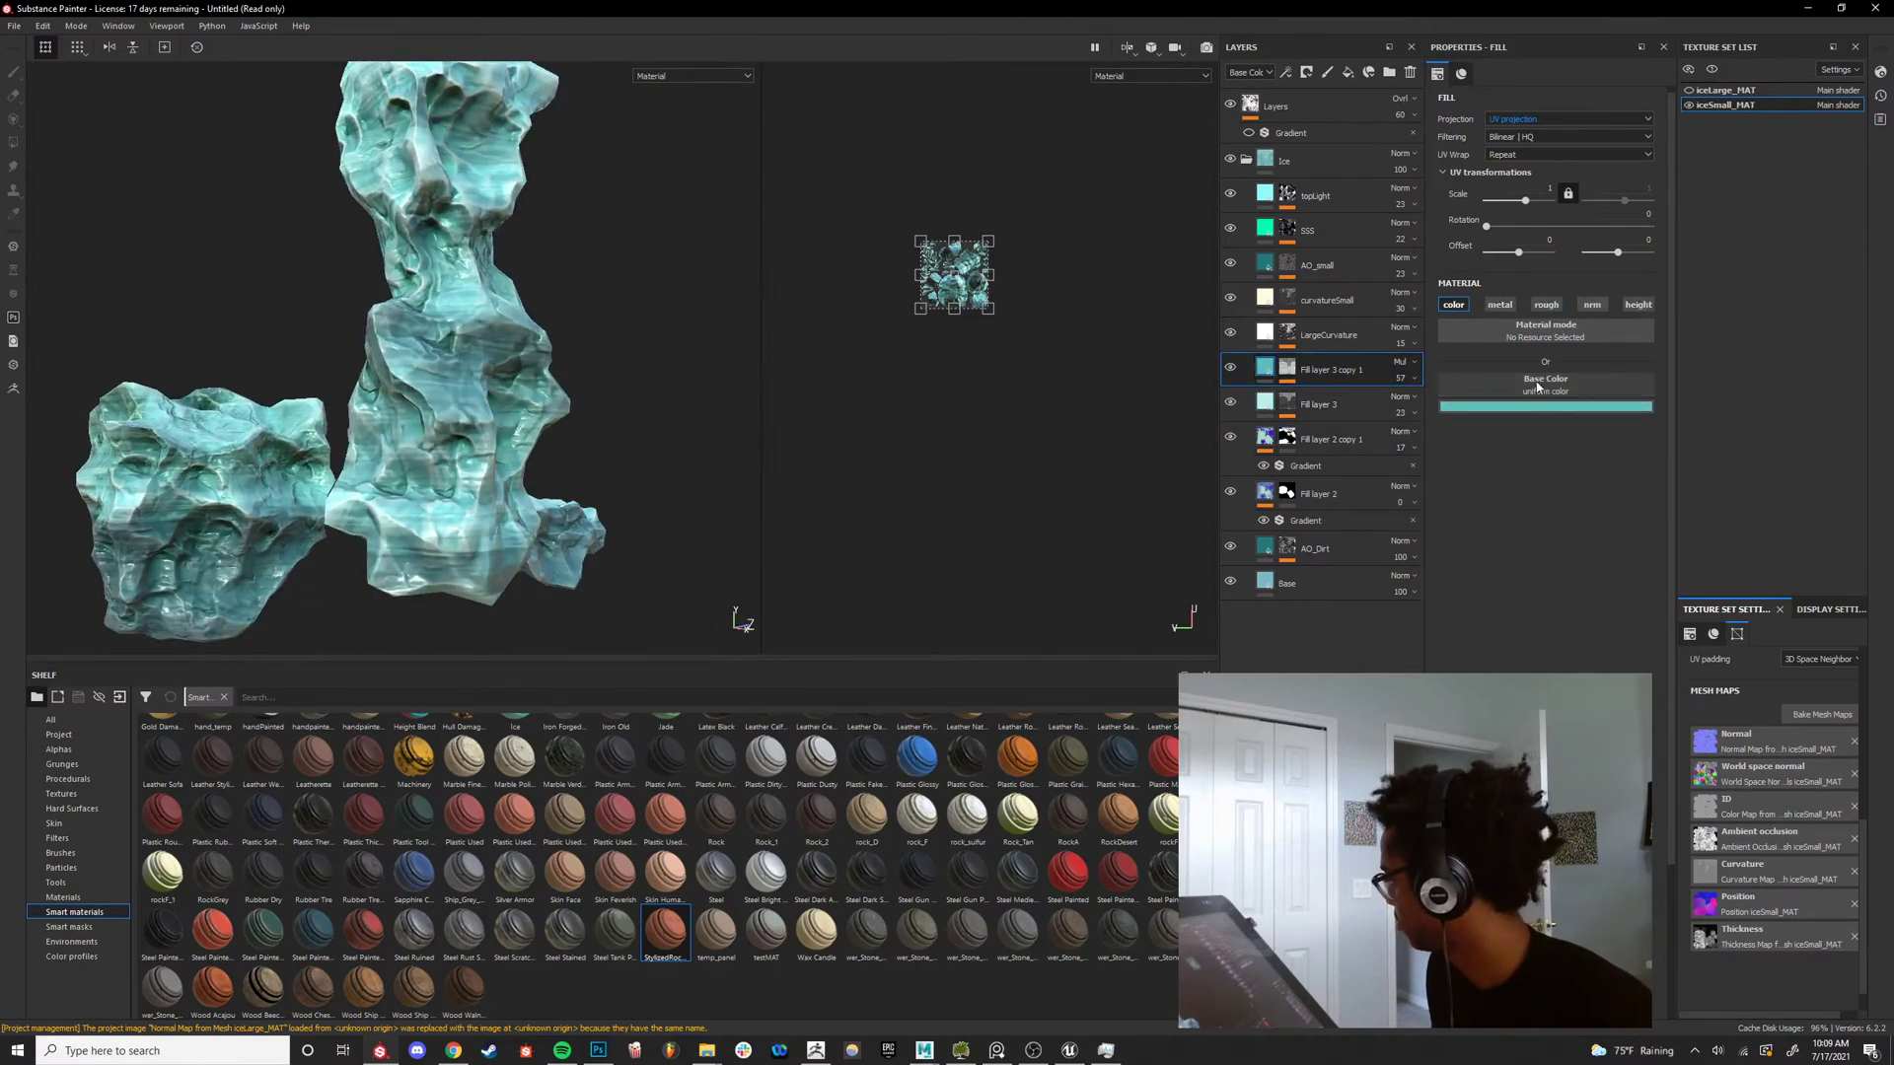
{"action": "left_click", "coordinate": [1546, 305]}
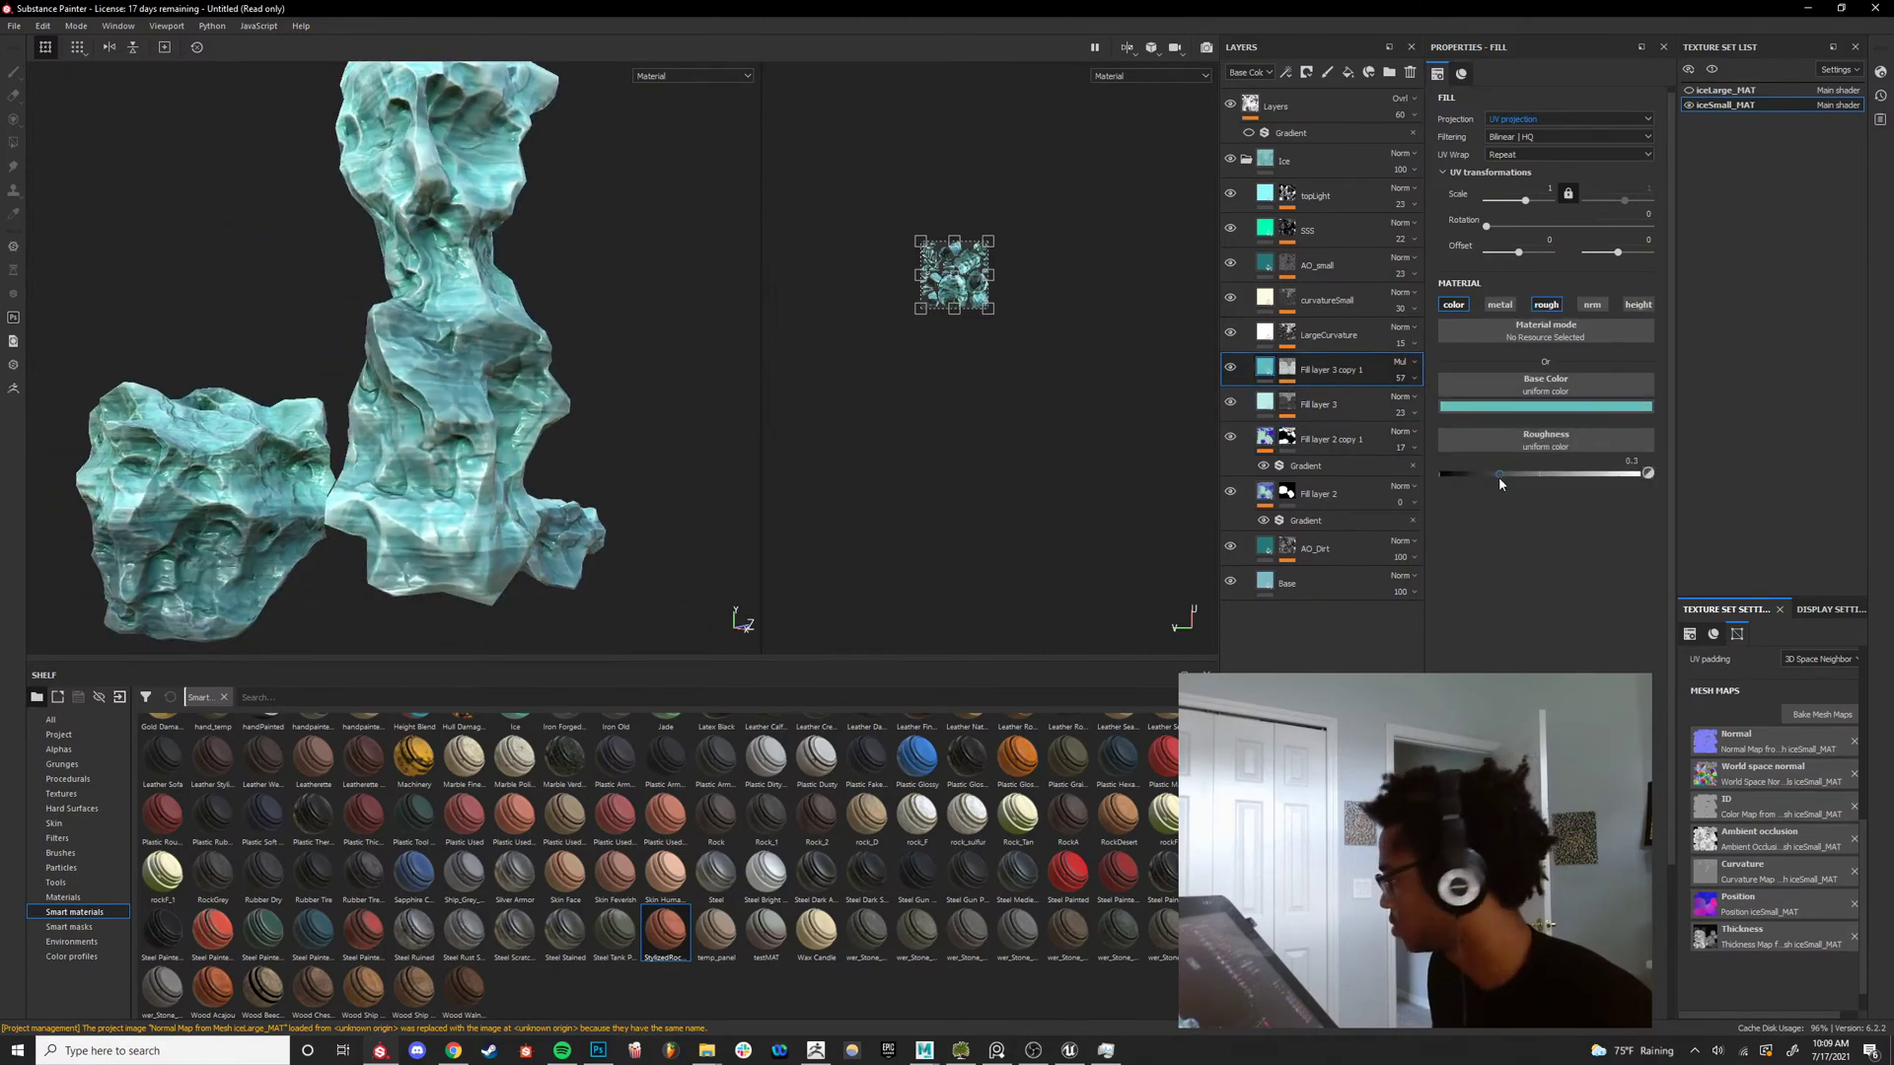
{"action": "left_click_drag", "start_coordinate": [1499, 475], "coordinate": [1608, 459]}
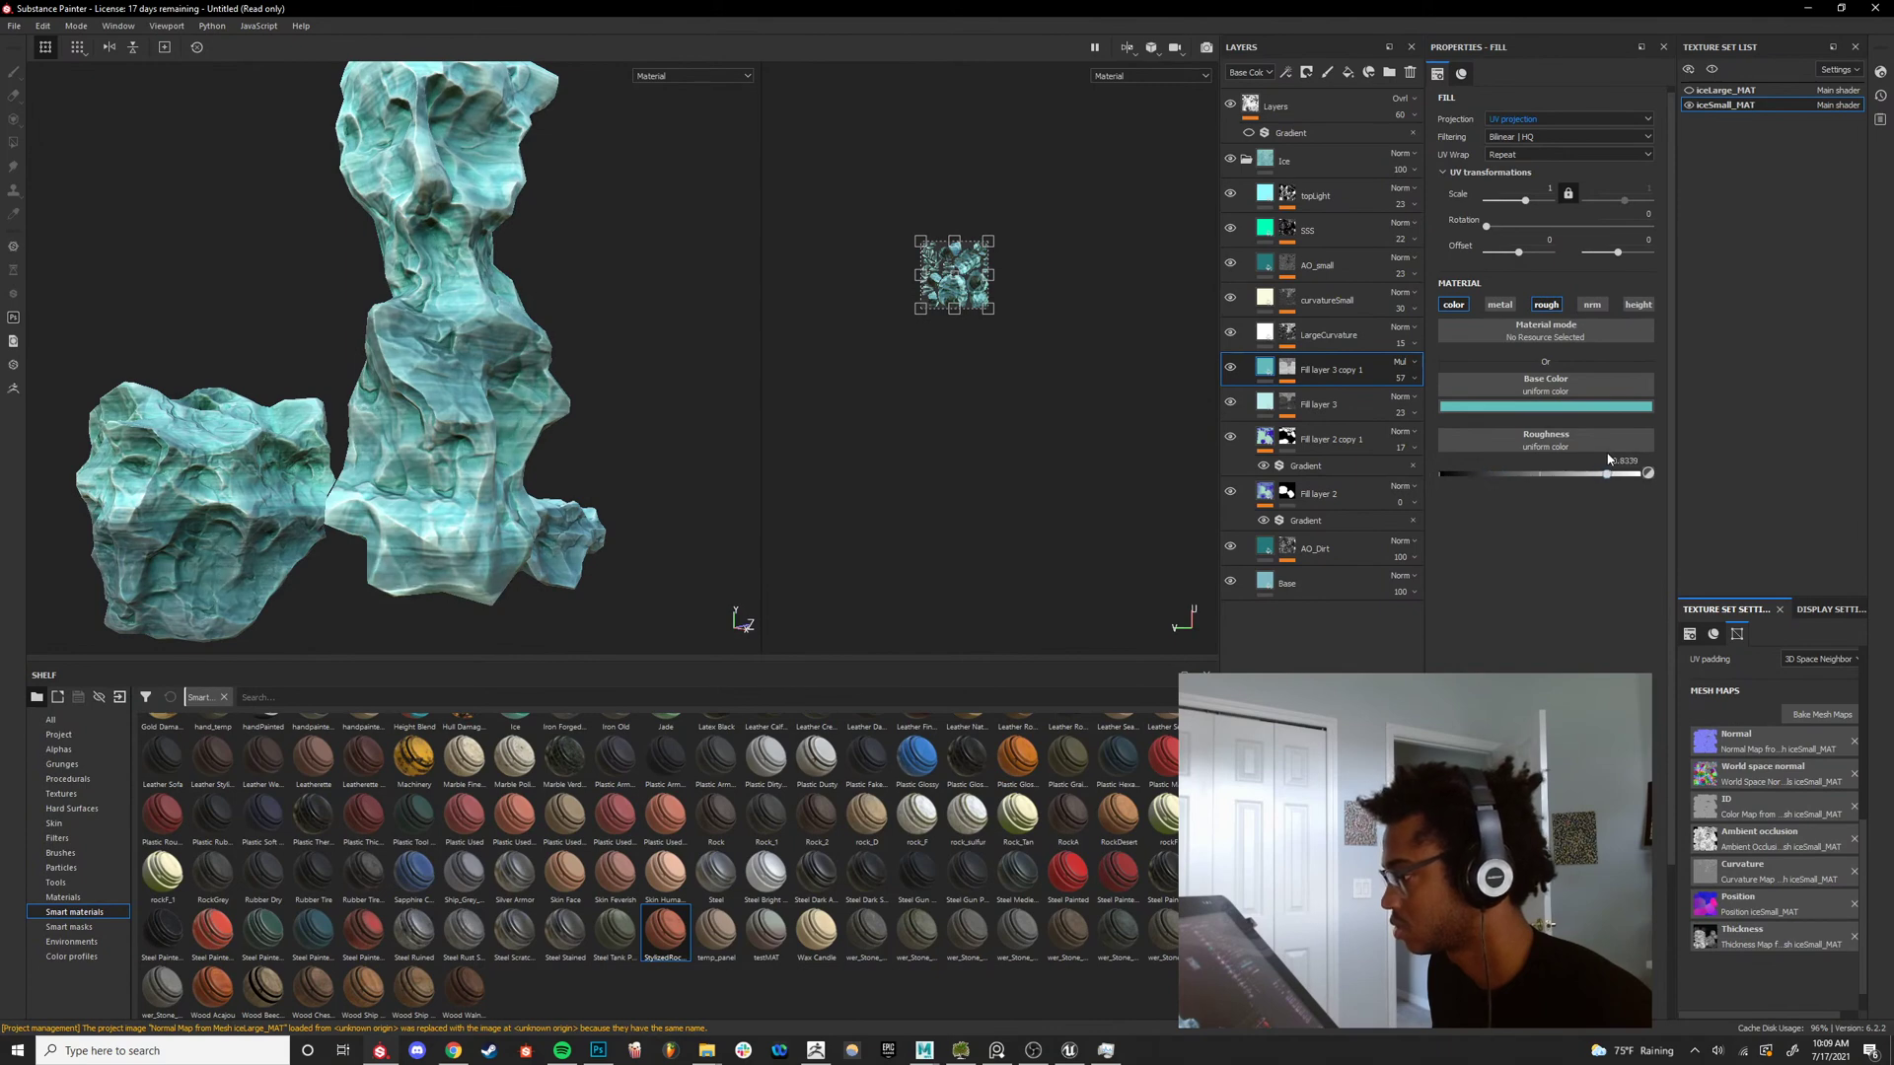
{"action": "key", "text": "ctrl+z"}
{"action": "left_click_drag", "start_coordinate": [541, 401], "coordinate": [434, 394], "text": "alt"}
{"action": "right_click_drag", "start_coordinate": [434, 394], "coordinate": [532, 404], "text": "alt"}
{"action": "left_click_drag", "start_coordinate": [533, 404], "coordinate": [582, 405], "text": "alt"}
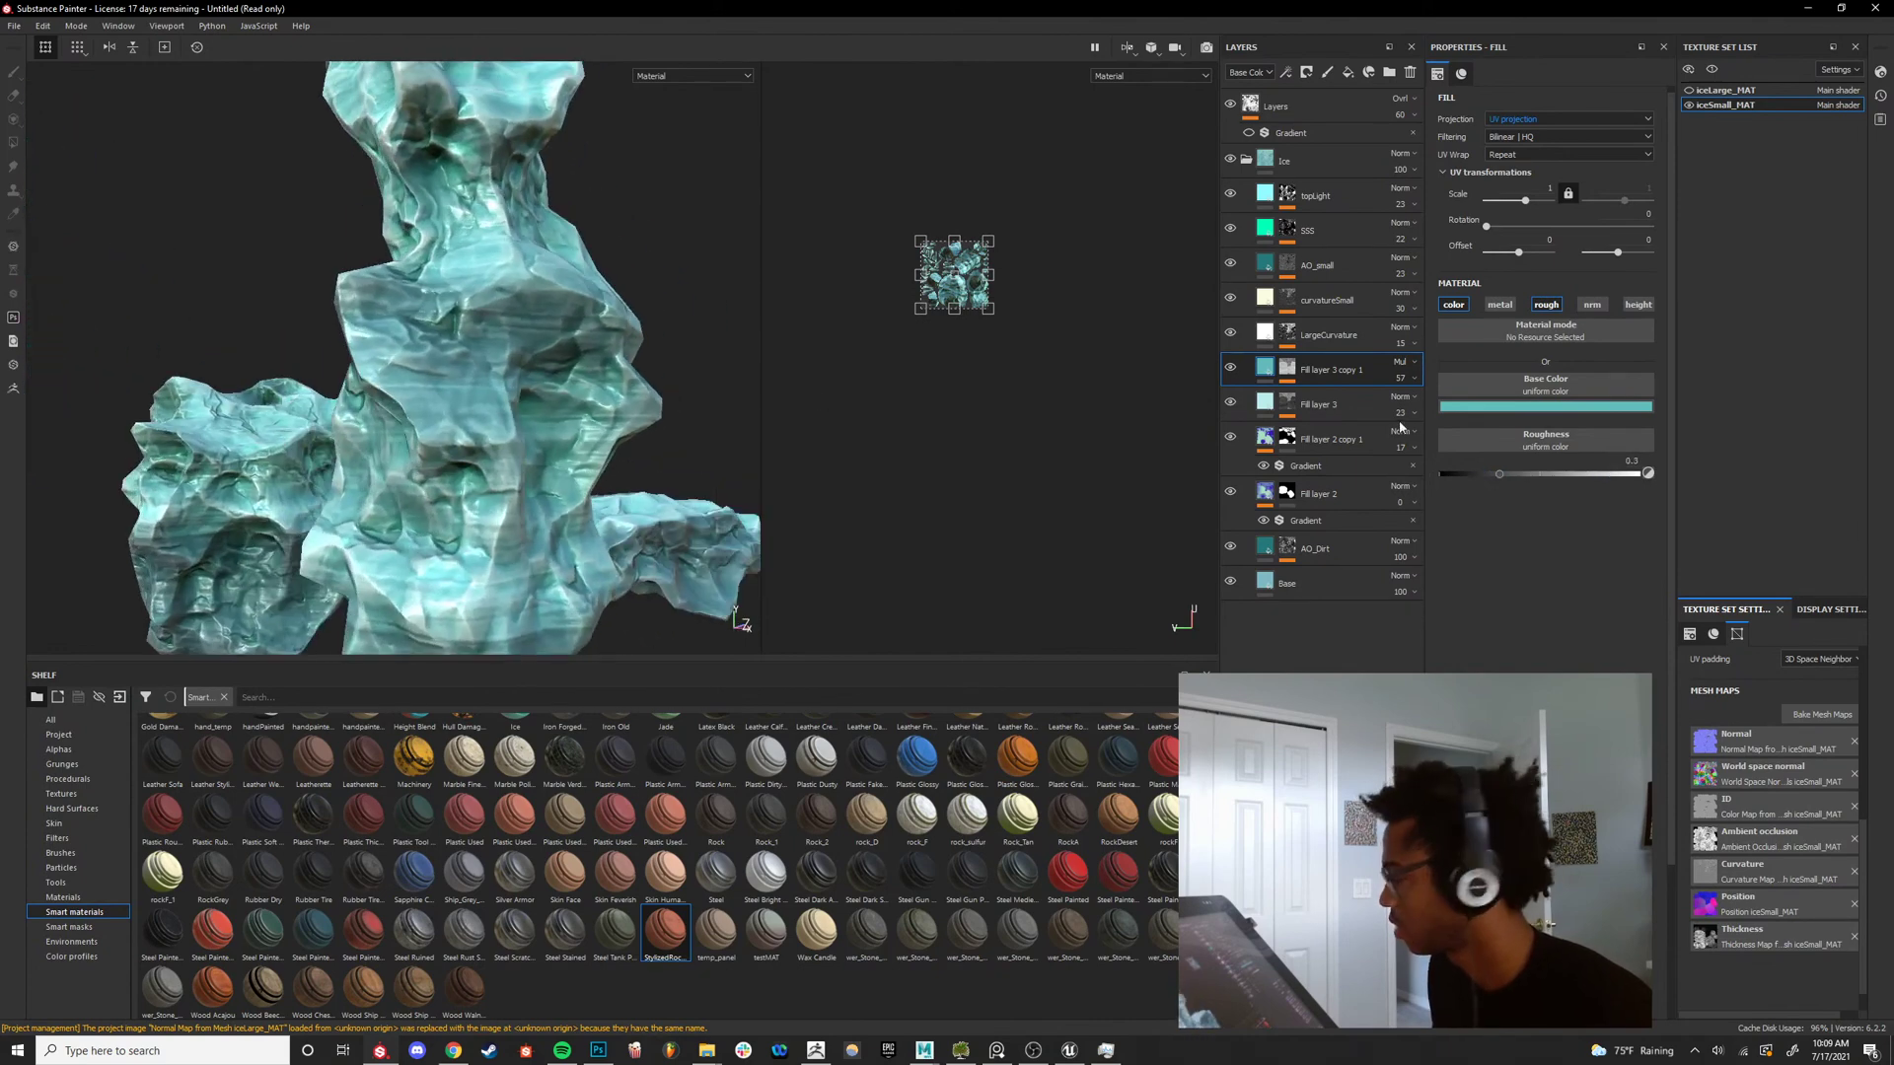
Add an empty filter effect above Blur Slope in the mask of Fill layer 3.
{"action": "left_click", "coordinate": [1287, 404]}
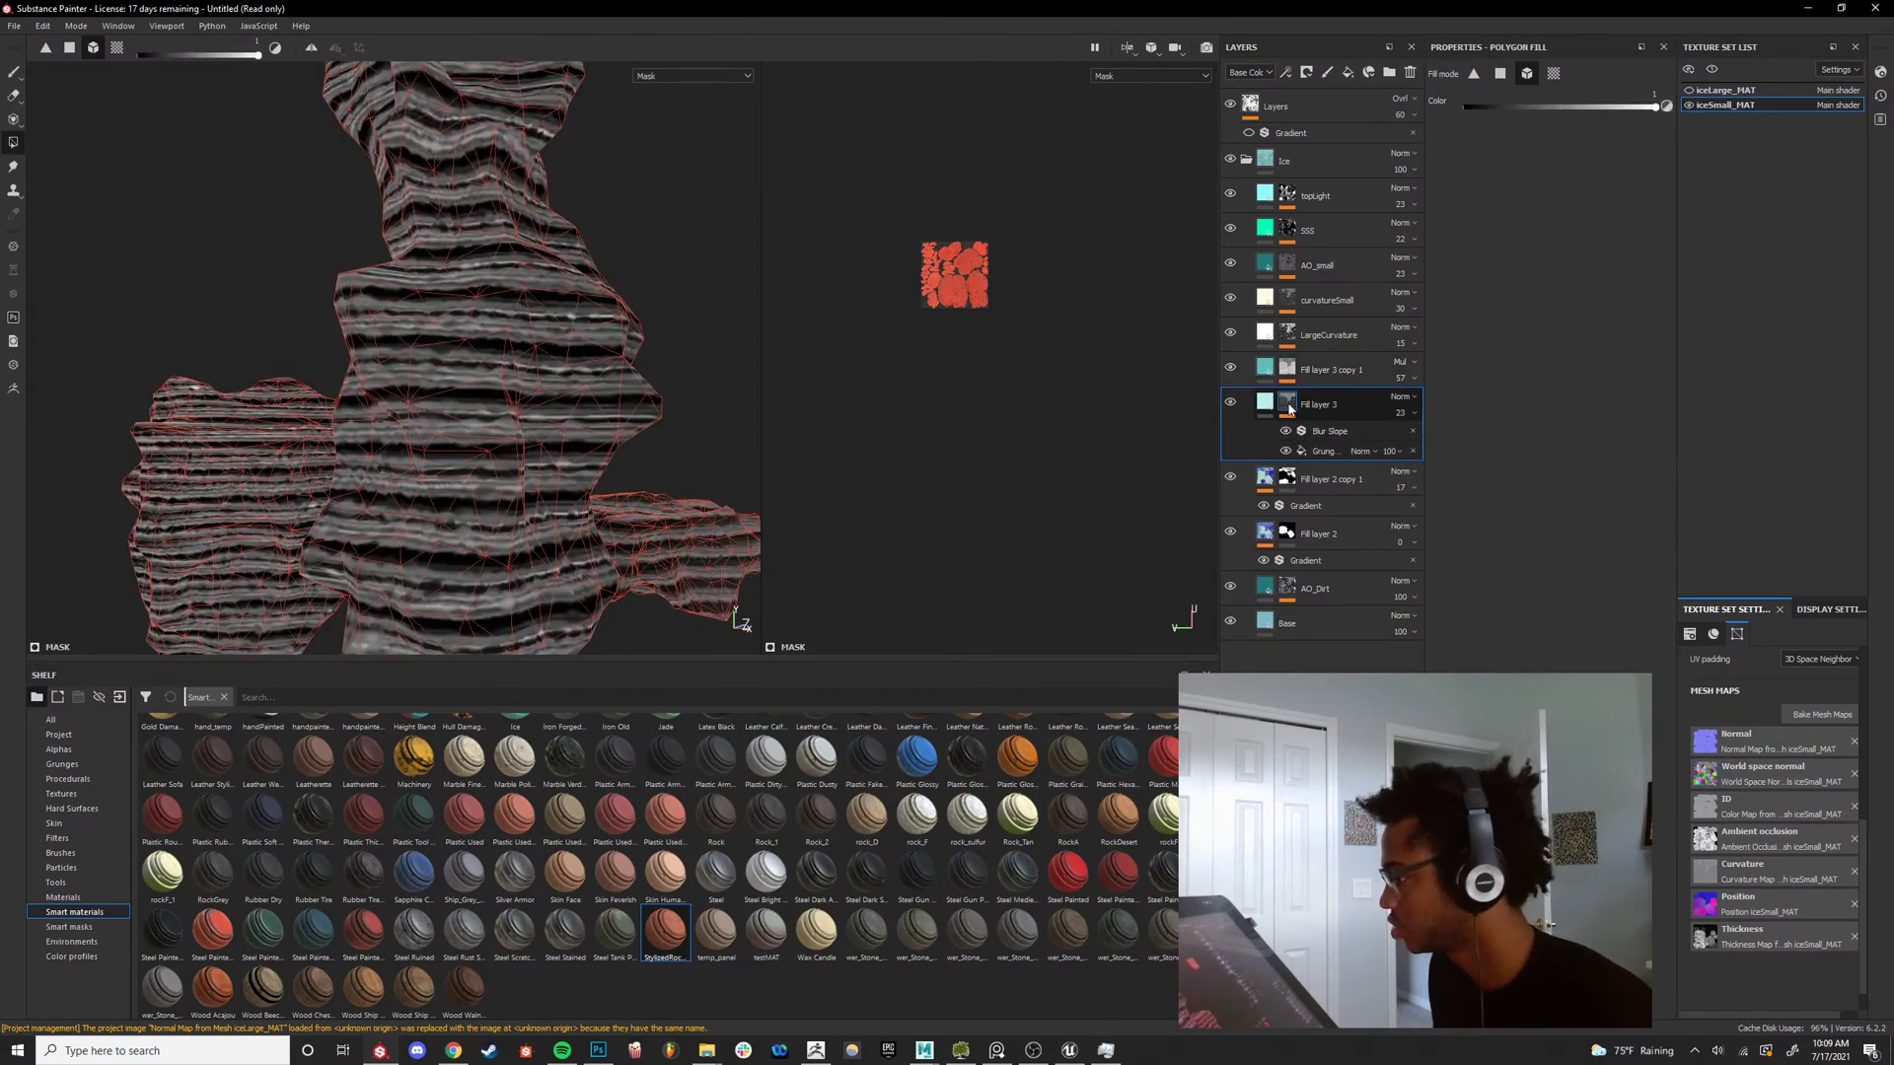
{"action": "left_click", "coordinate": [1326, 431]}
{"action": "right_click", "coordinate": [1321, 432]}
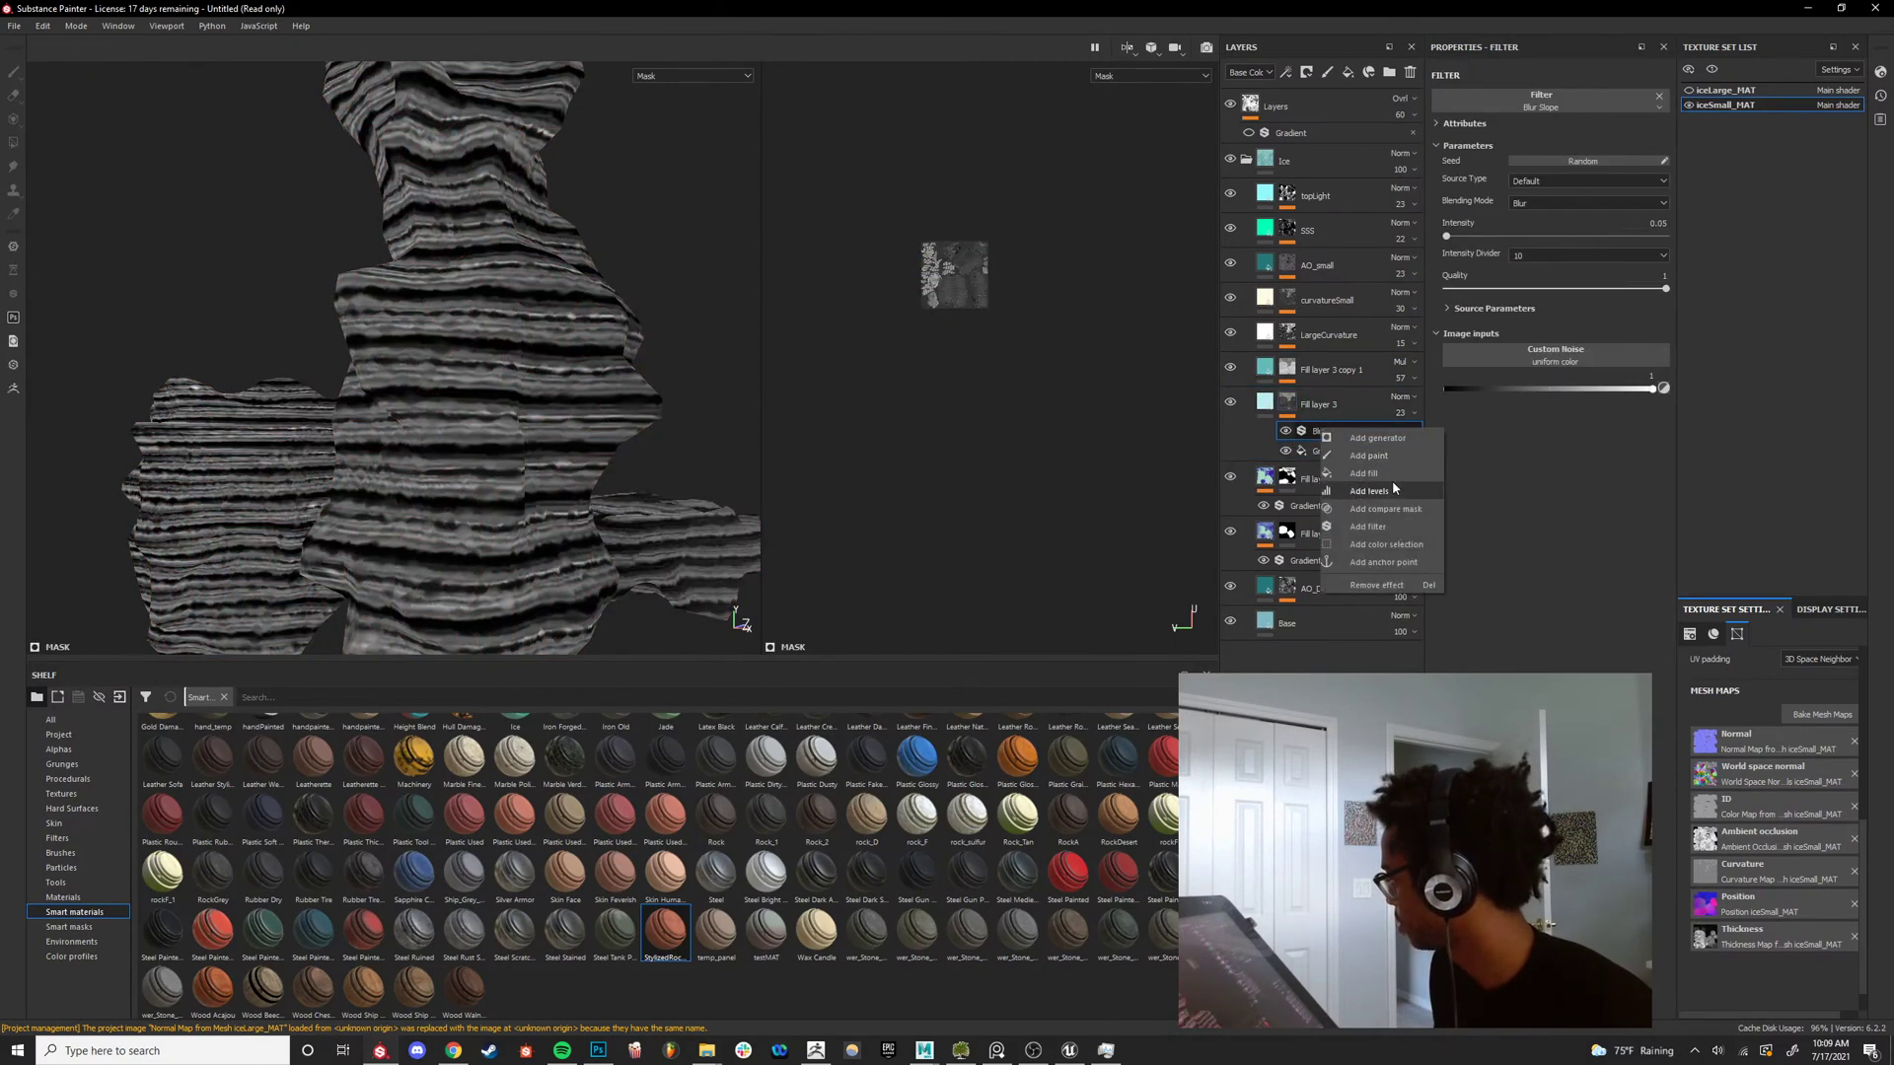
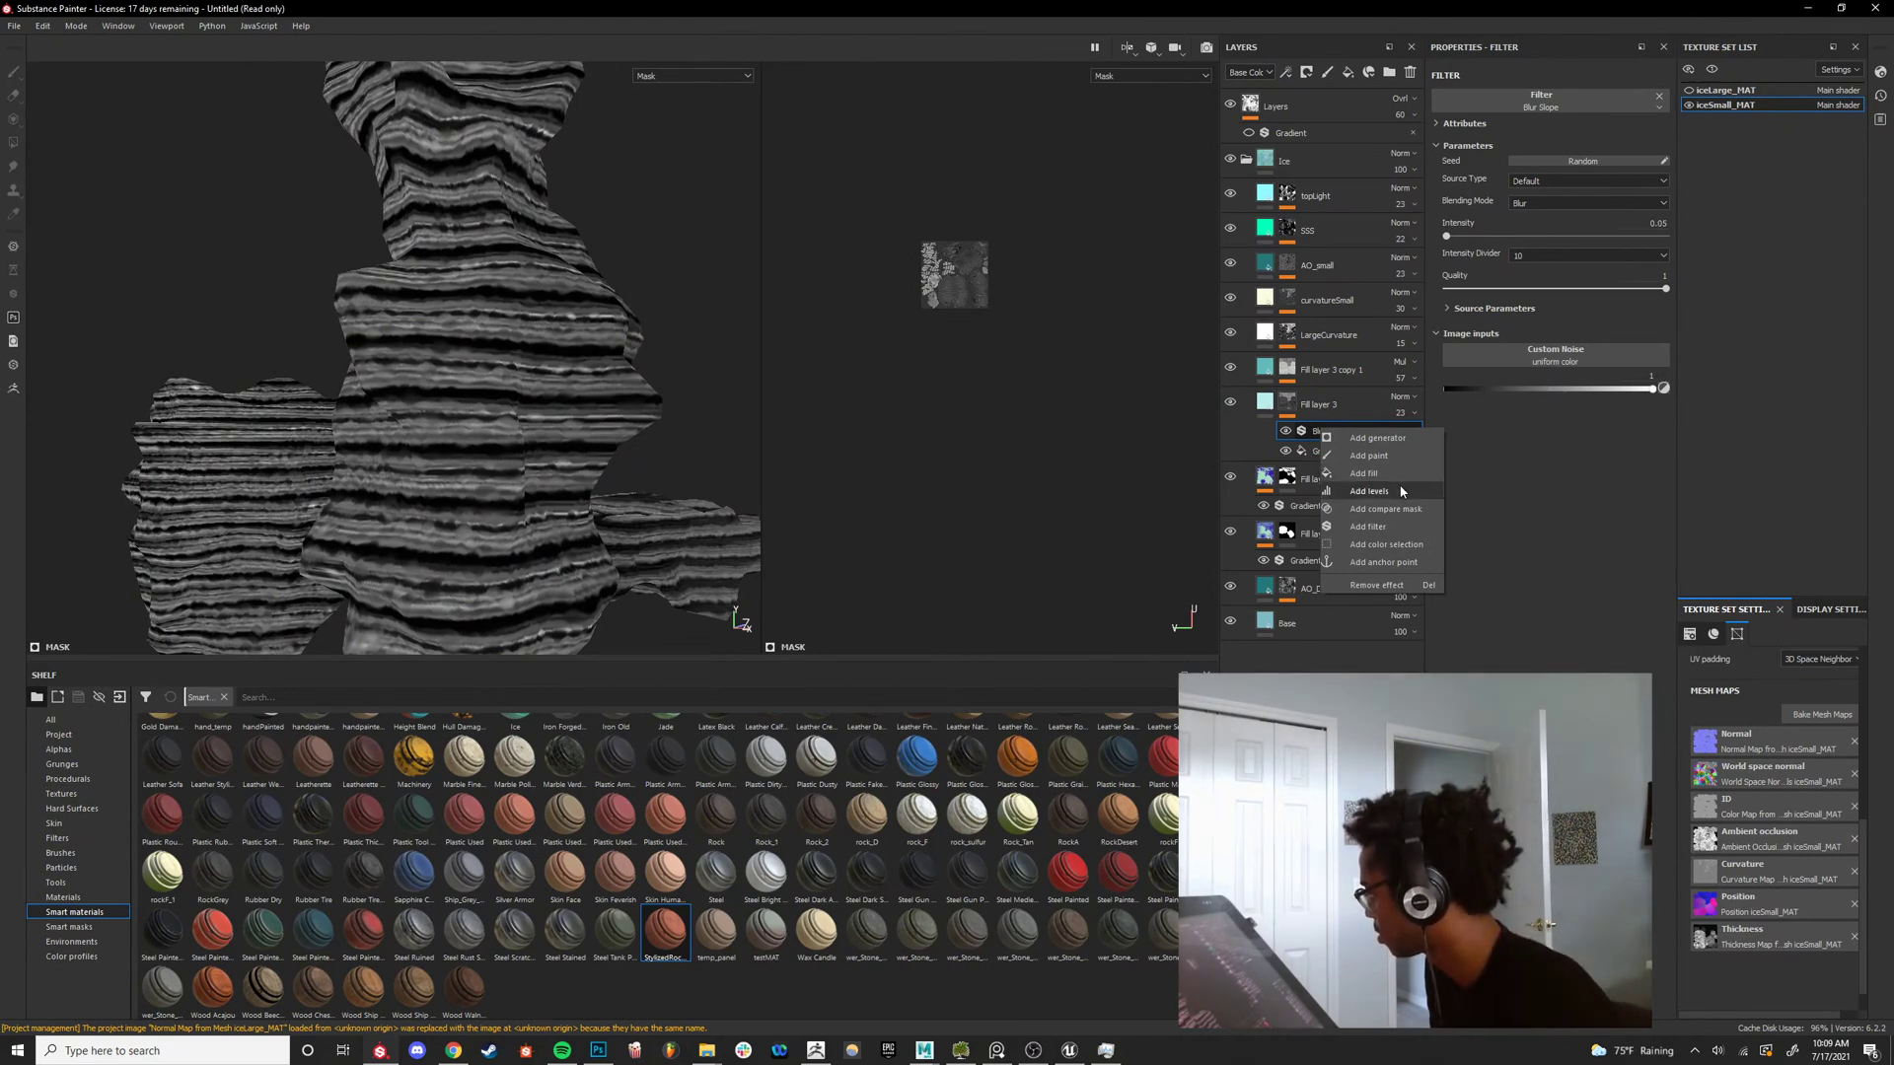
{"action": "left_click", "coordinate": [1287, 406]}
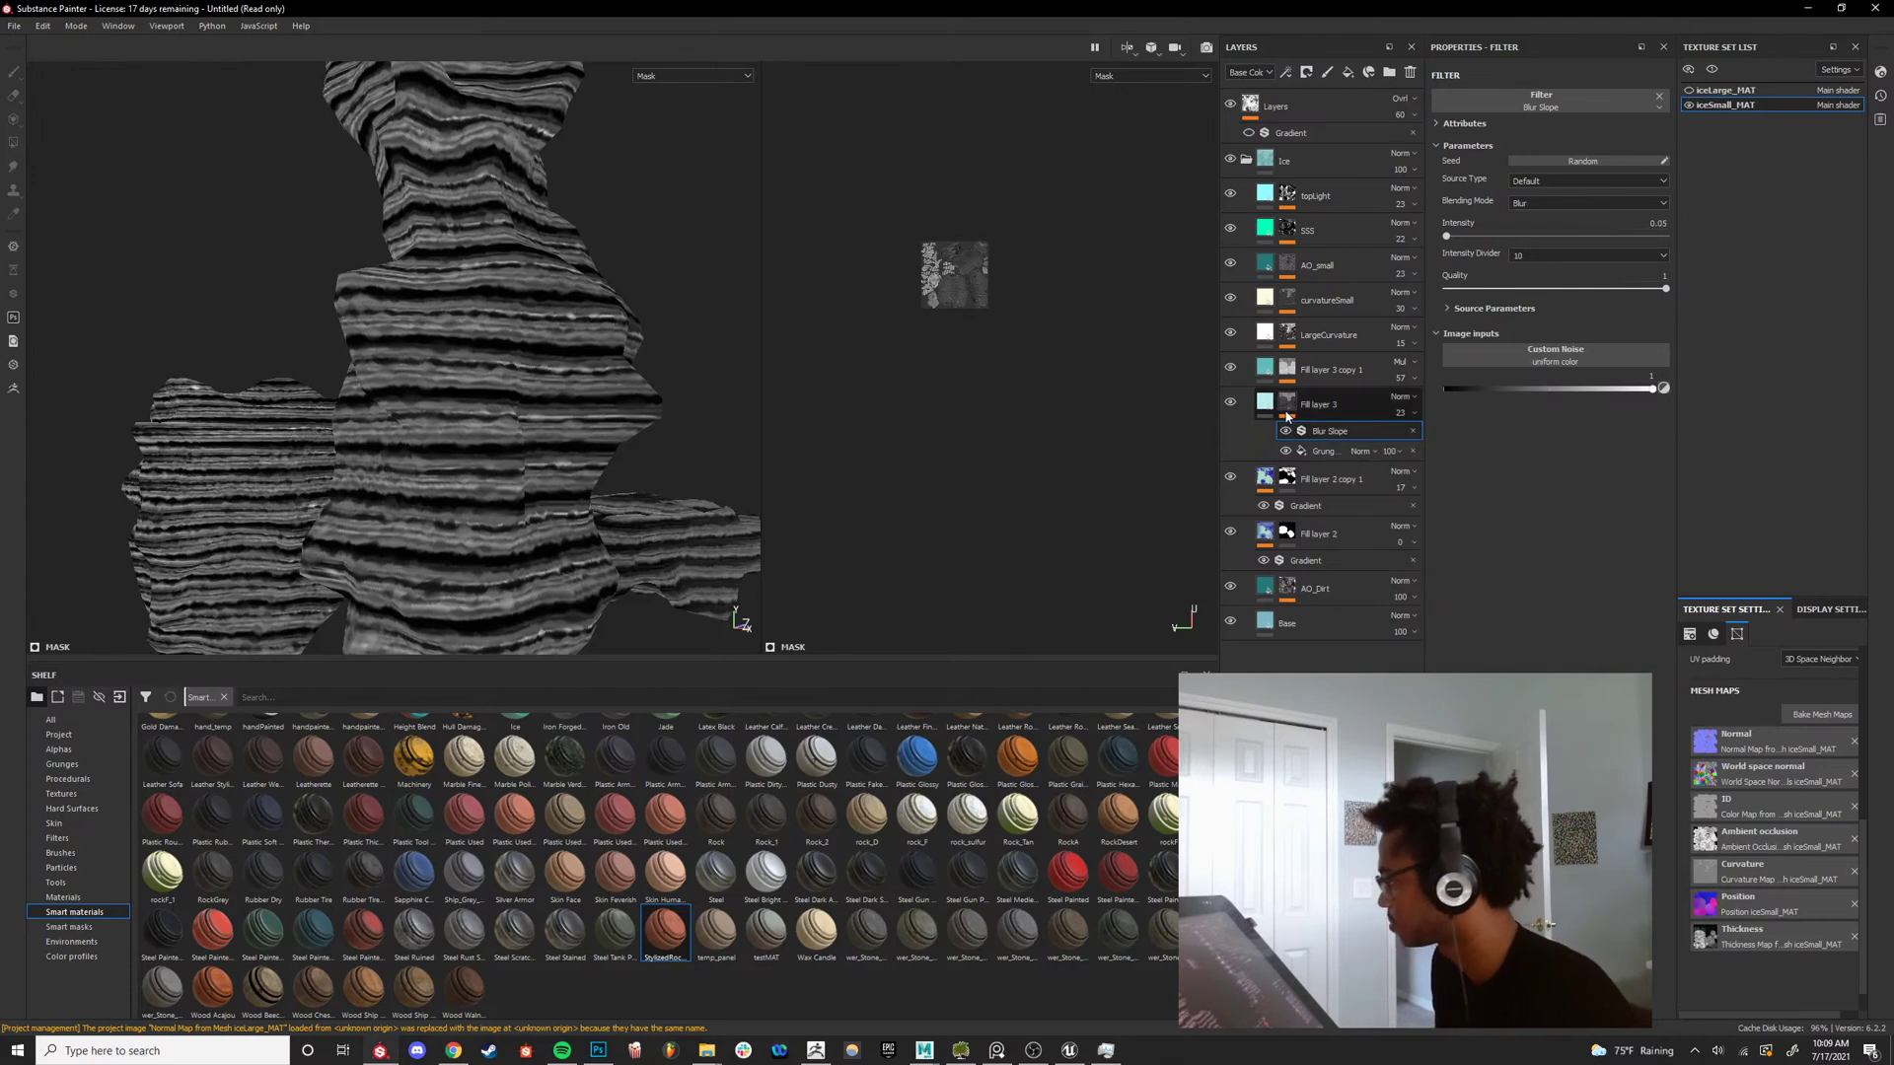
{"action": "right_click", "coordinate": [1287, 414]}
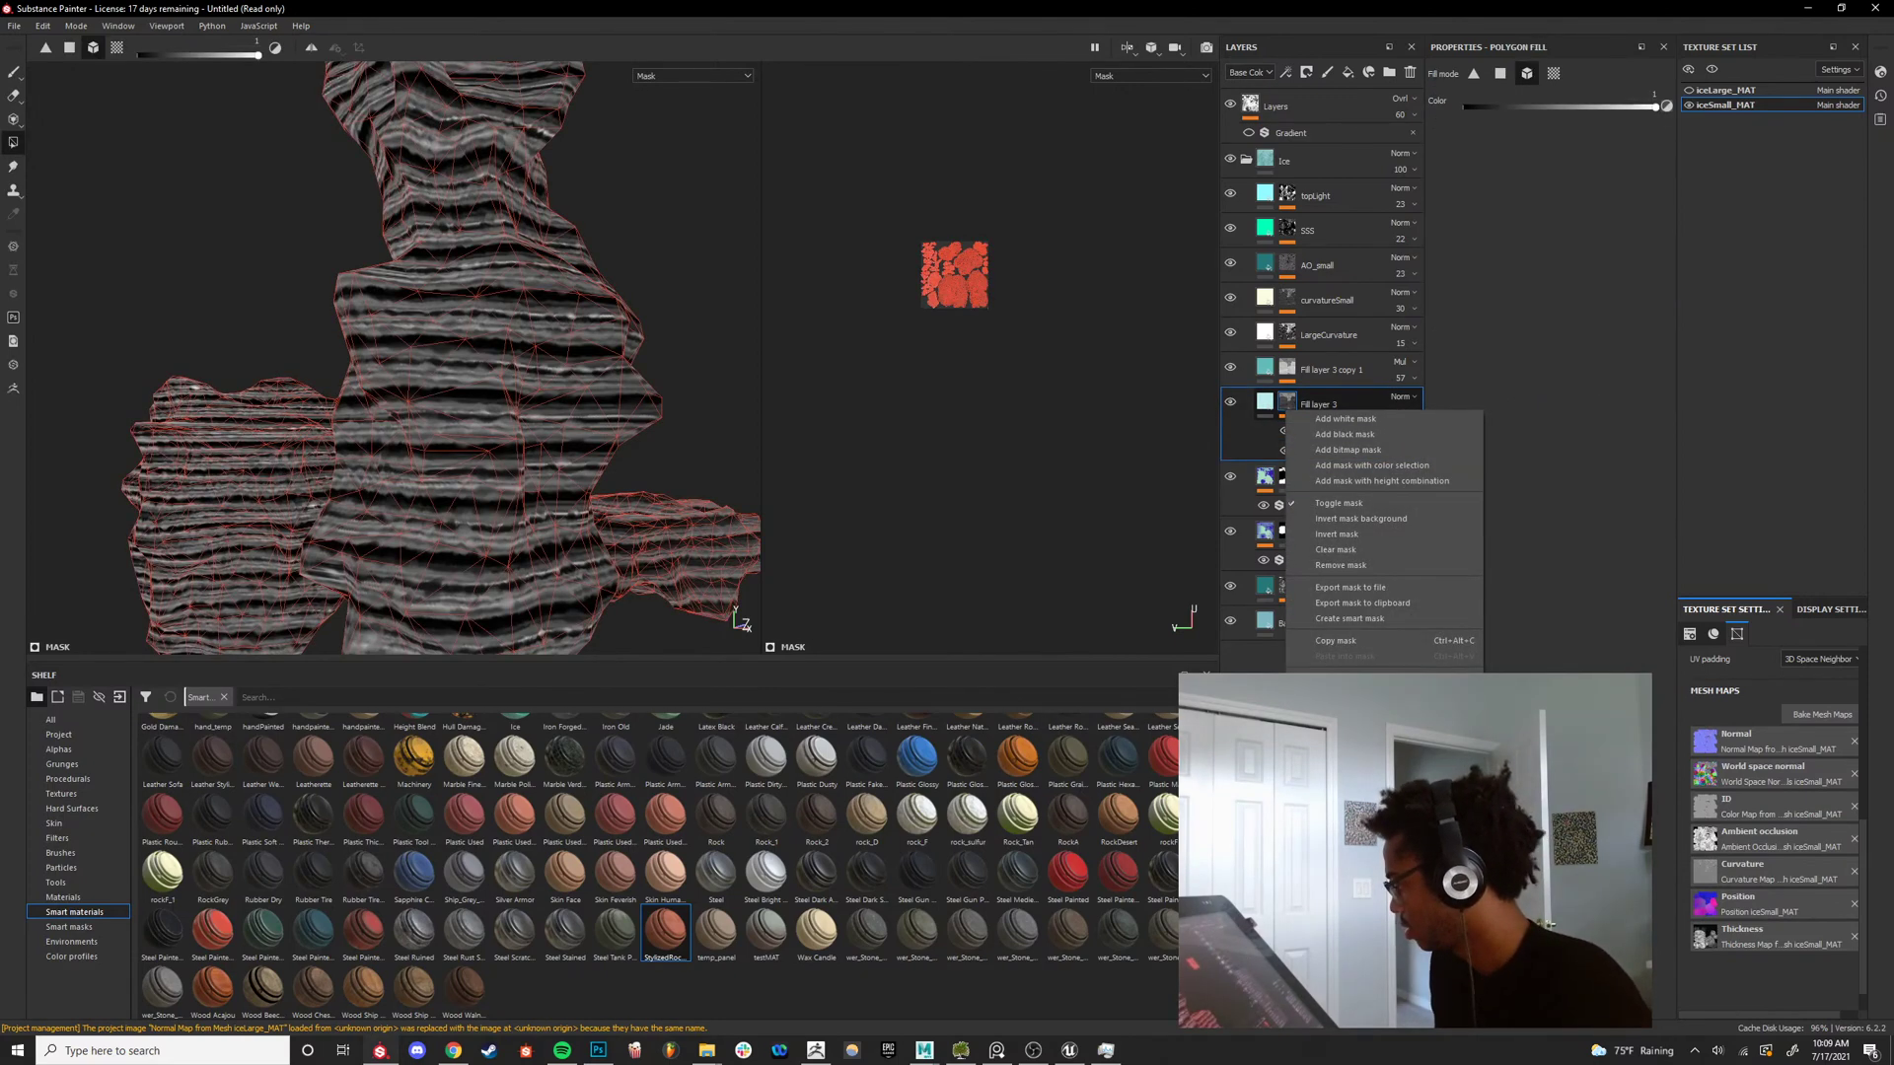
{"action": "left_click", "coordinate": [1336, 756]}
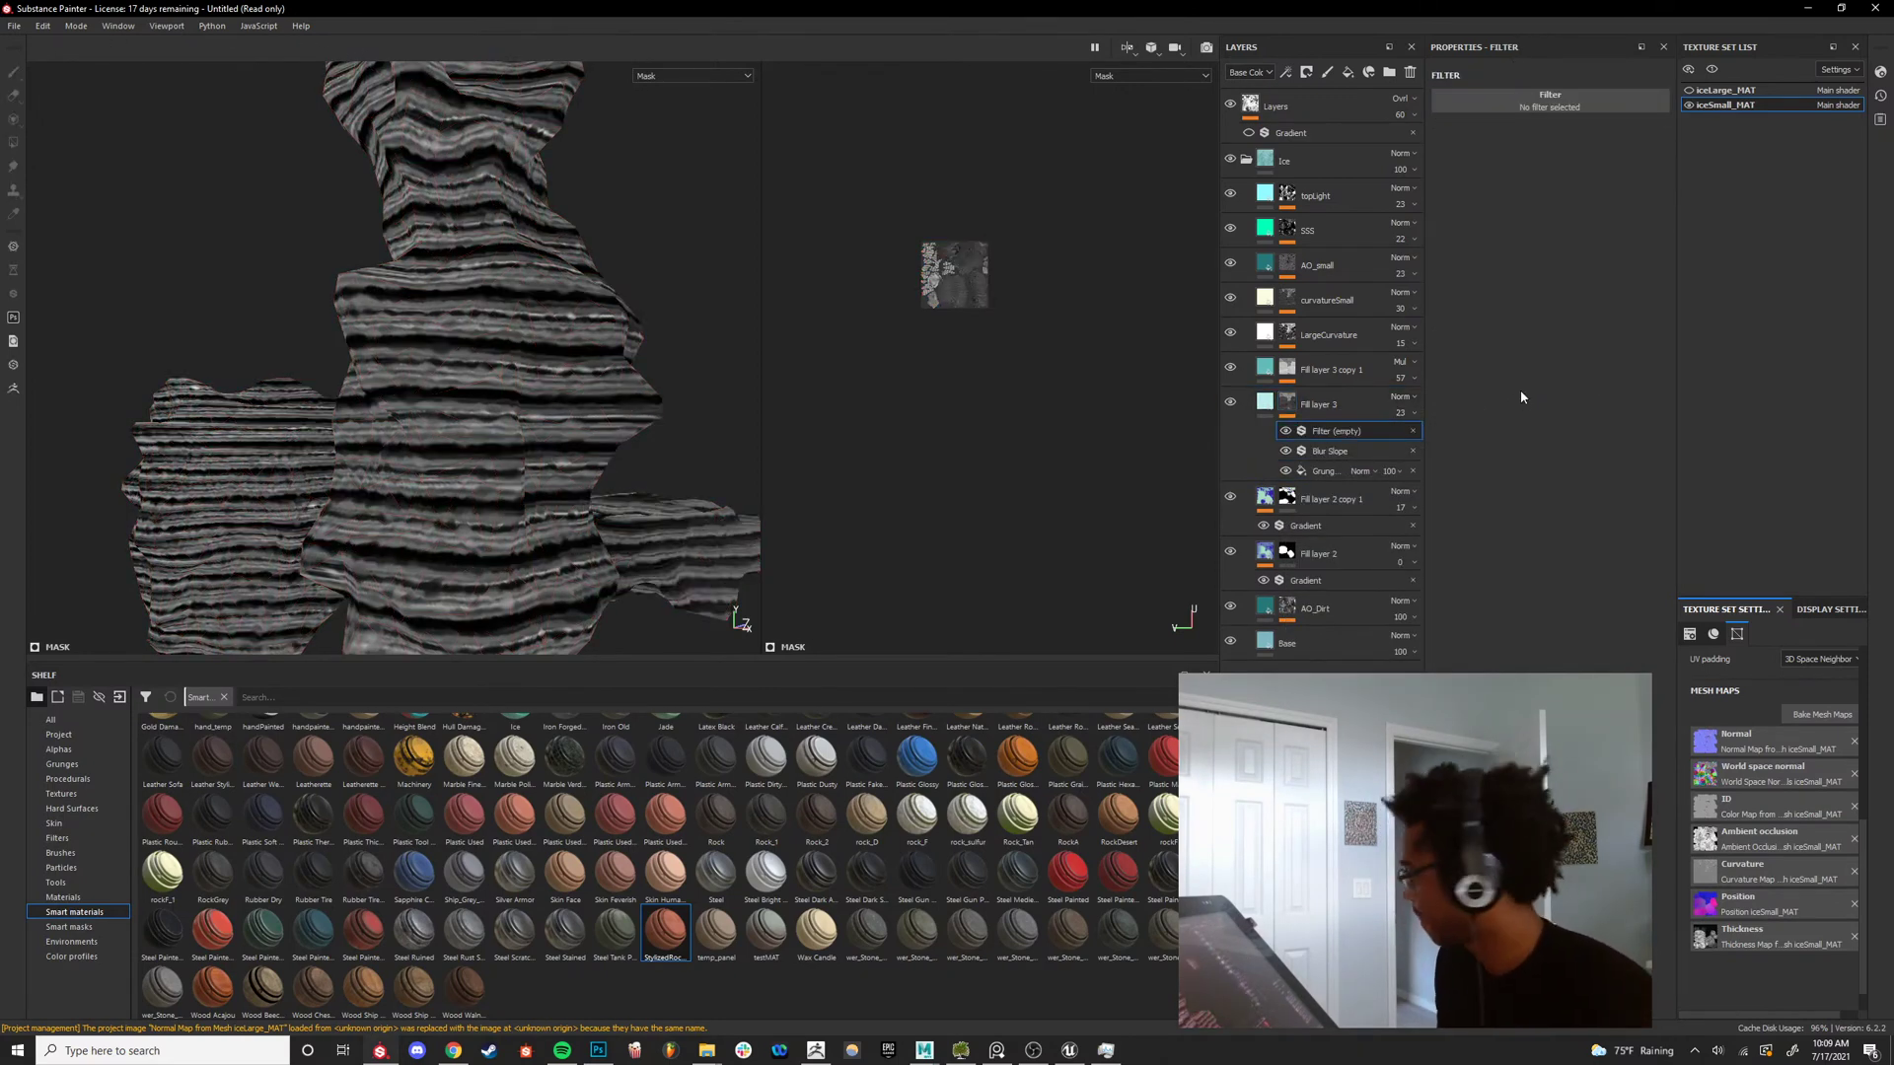
Search the filters for "histogram" and assign Histogram Scan to the new mask filter of Fill layer 3.
{"action": "left_click", "coordinate": [1550, 100]}
{"action": "type", "text": "bslope"}
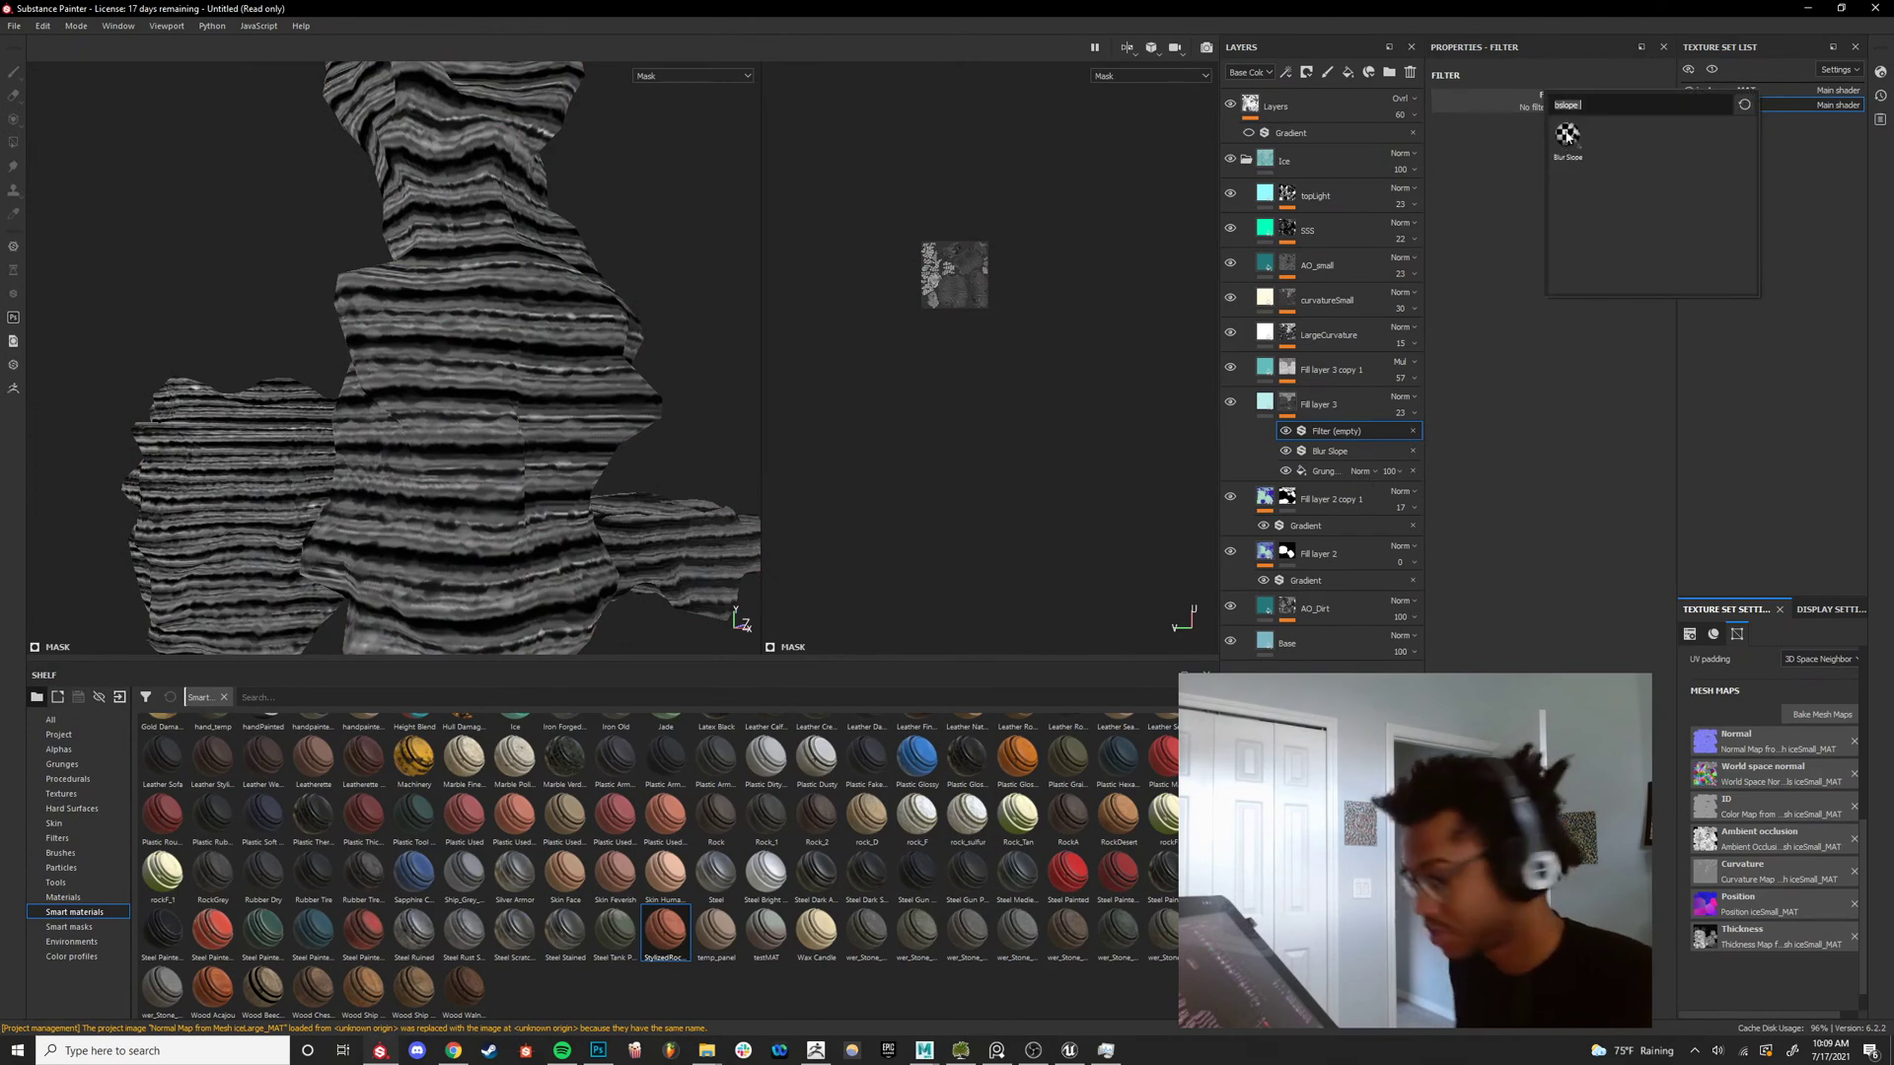
{"action": "key", "text": "BackSpace"}
{"action": "key", "text": "BackSpace"}
{"action": "key", "text": "BackSpace"}
{"action": "key", "text": "BackSpace"}
{"action": "key", "text": "BackSpace"}
{"action": "key", "text": "BackSpace"}
{"action": "type", "text": "histogram"}
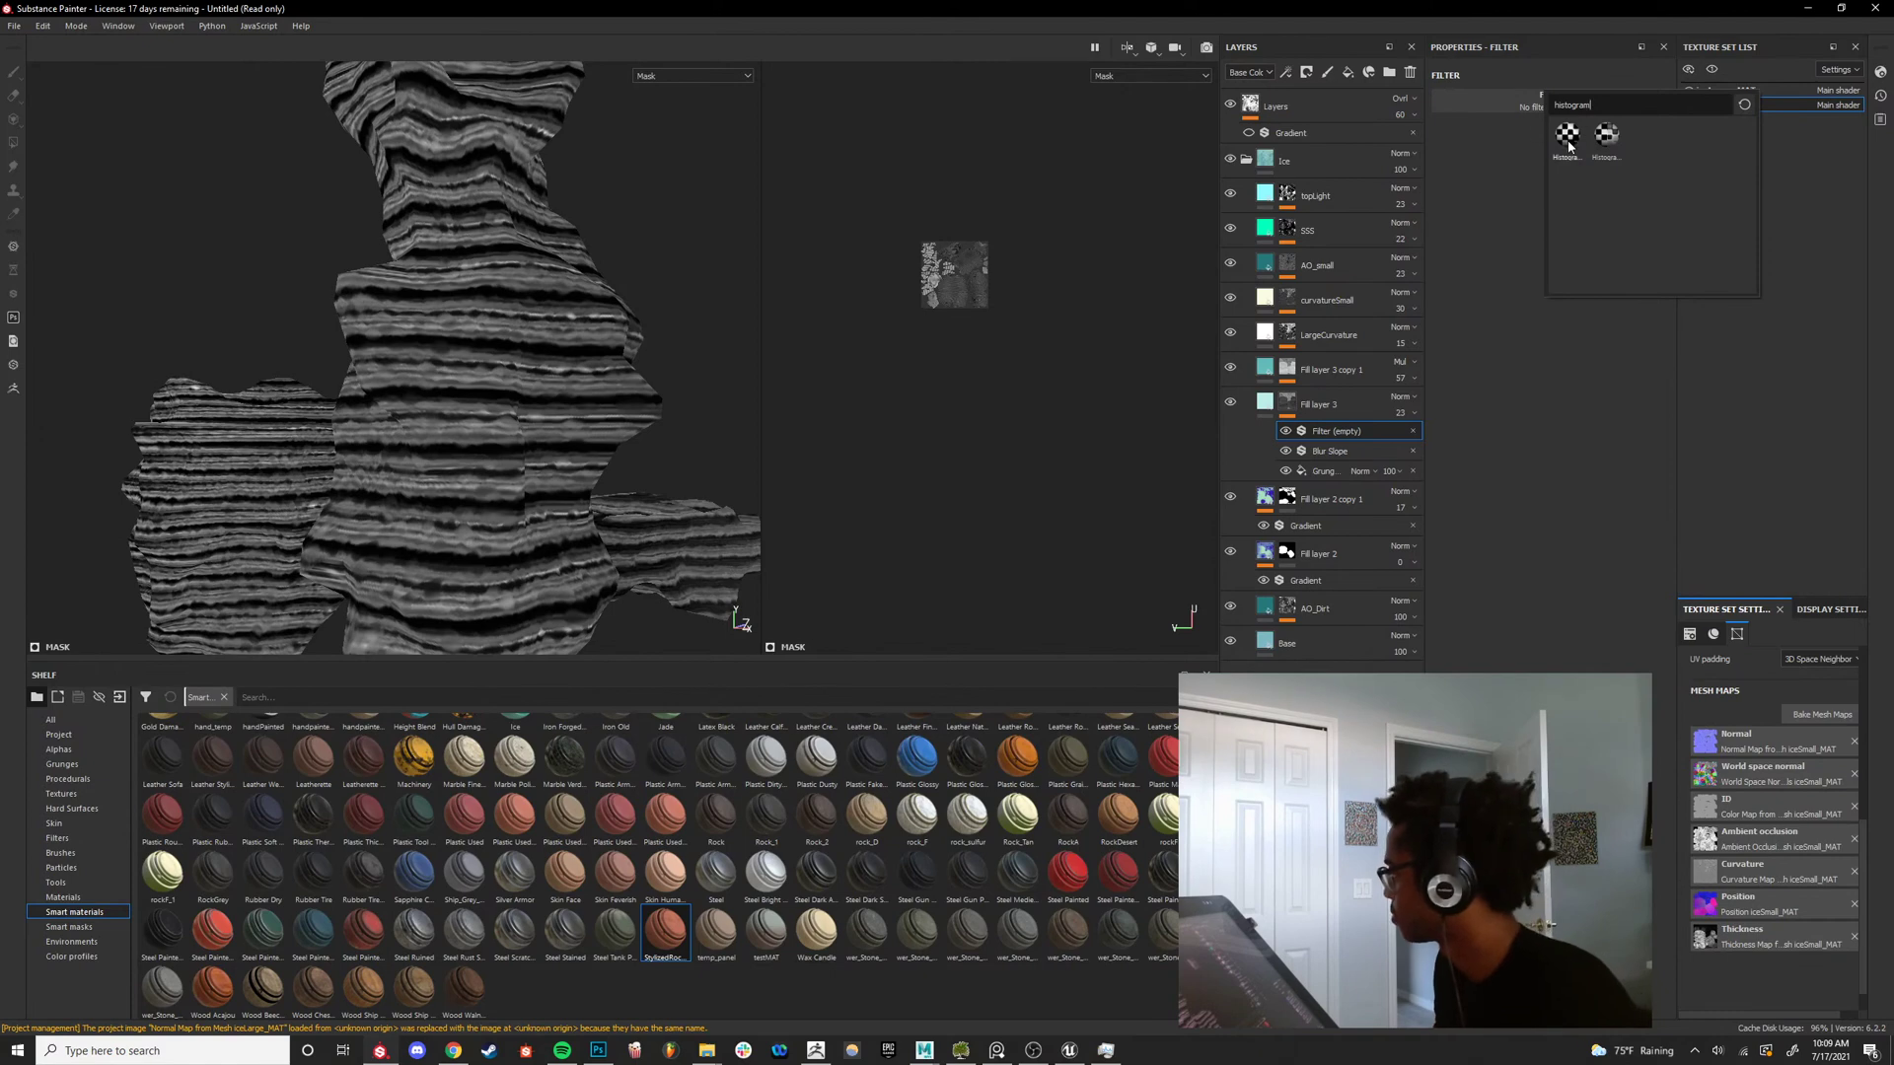
{"action": "left_click", "coordinate": [1567, 138]}
Set the Histogram Scan position to 0.8 and its contrast to 0.
{"action": "left_click", "coordinate": [1462, 204]}
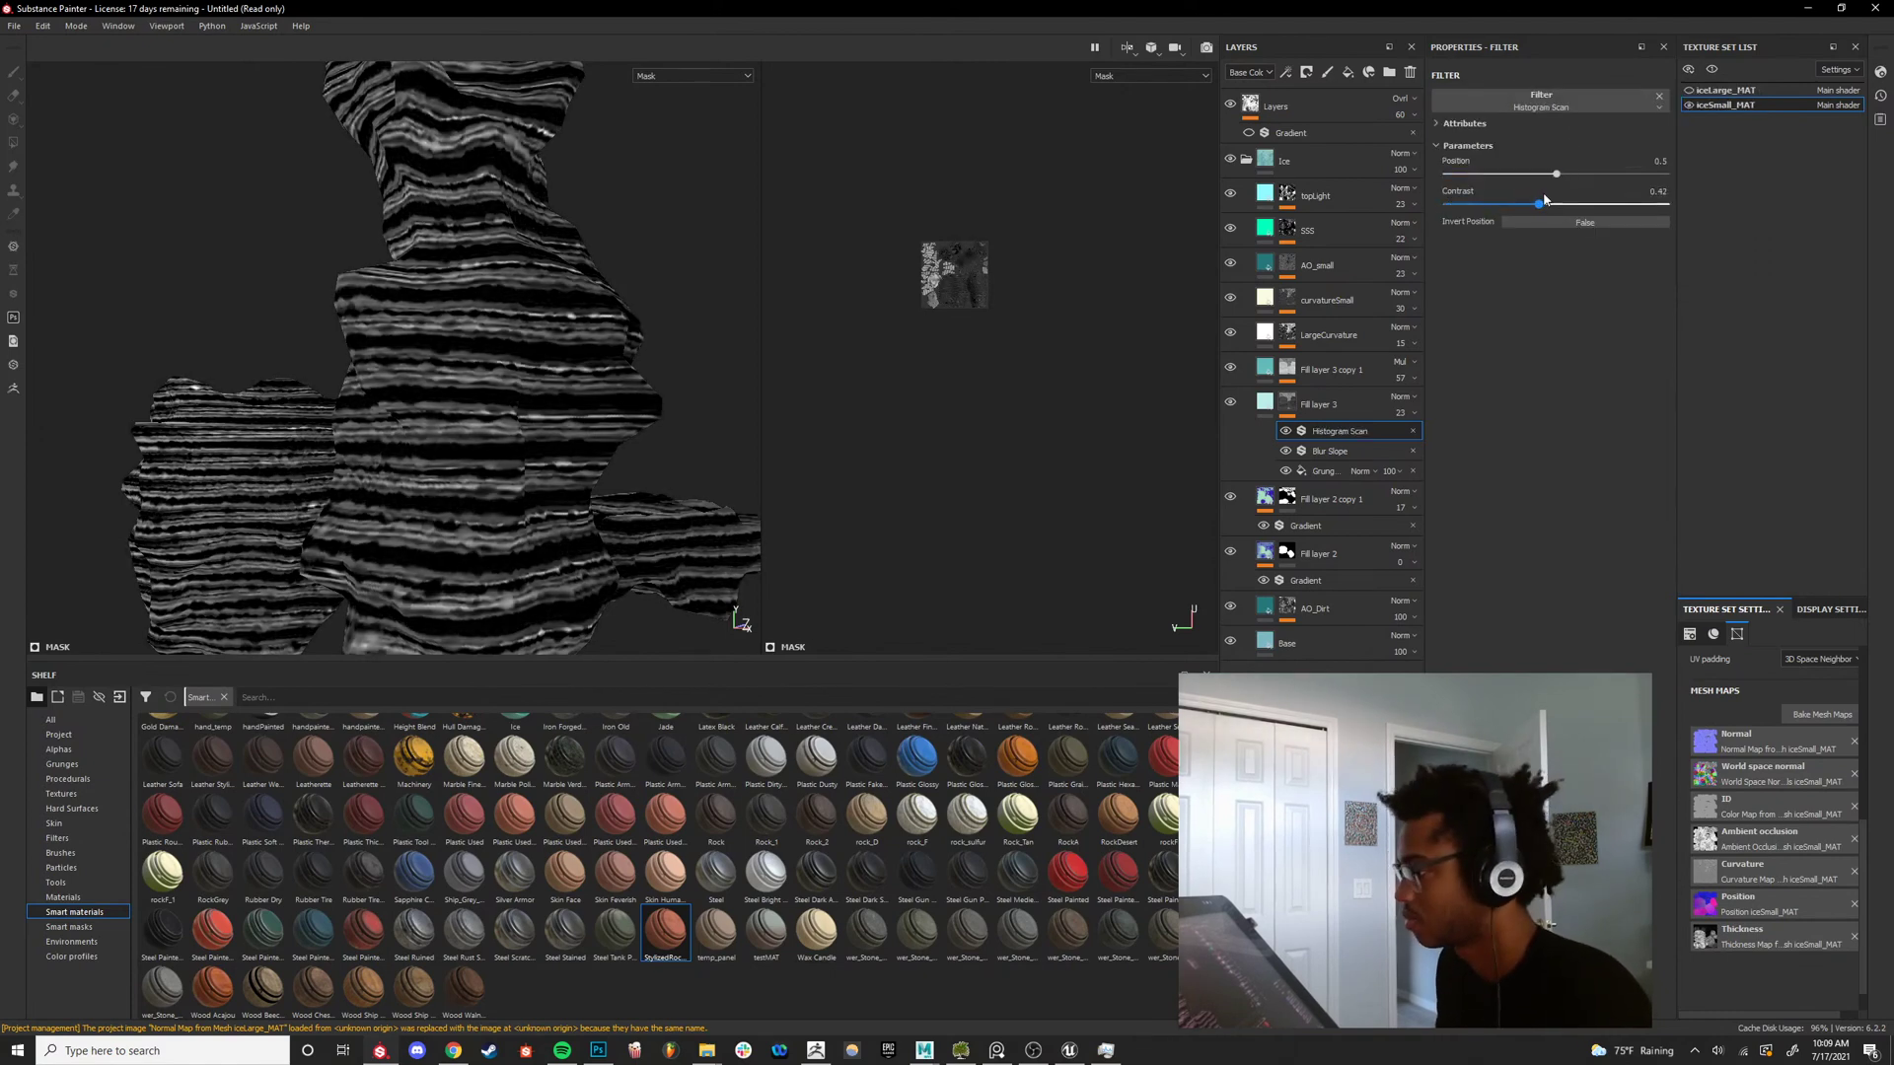
{"action": "left_click_drag", "start_coordinate": [1540, 176], "coordinate": [1430, 210]}
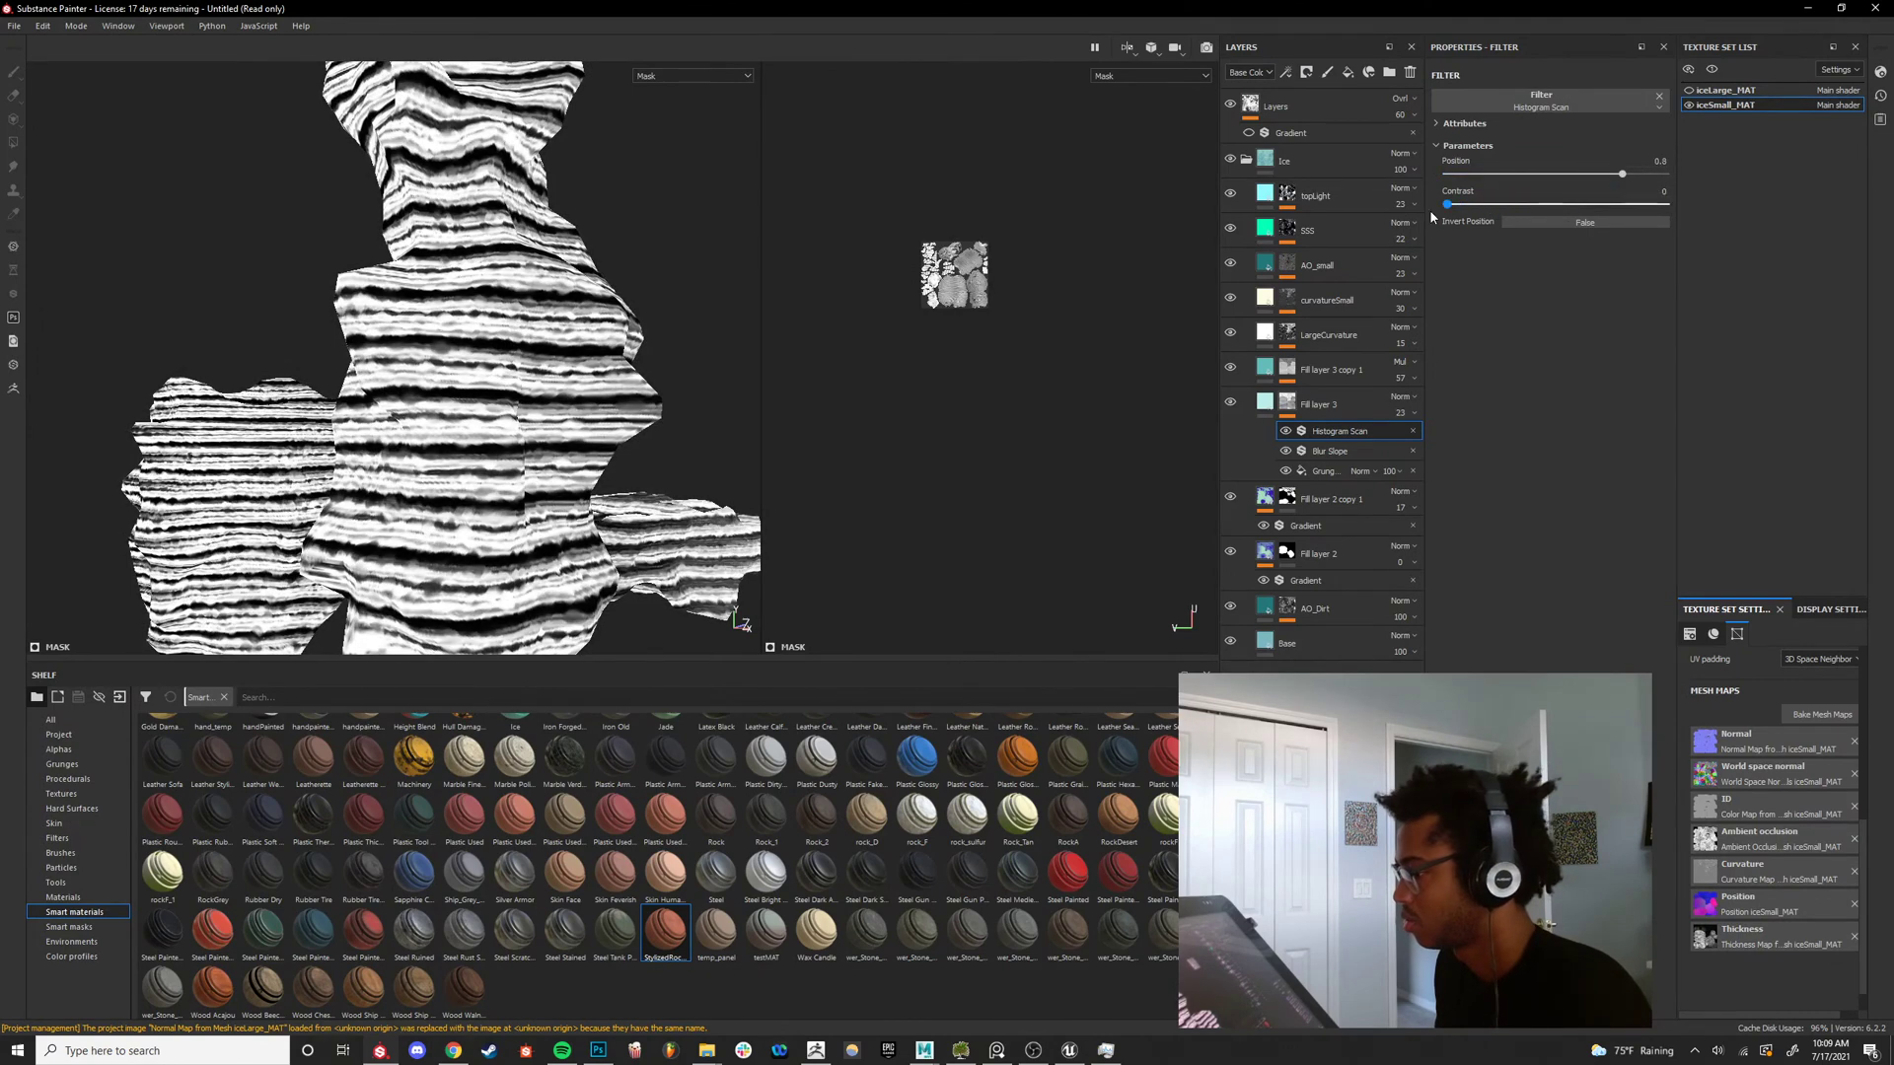
{"action": "right_click", "coordinate": [1310, 437]}
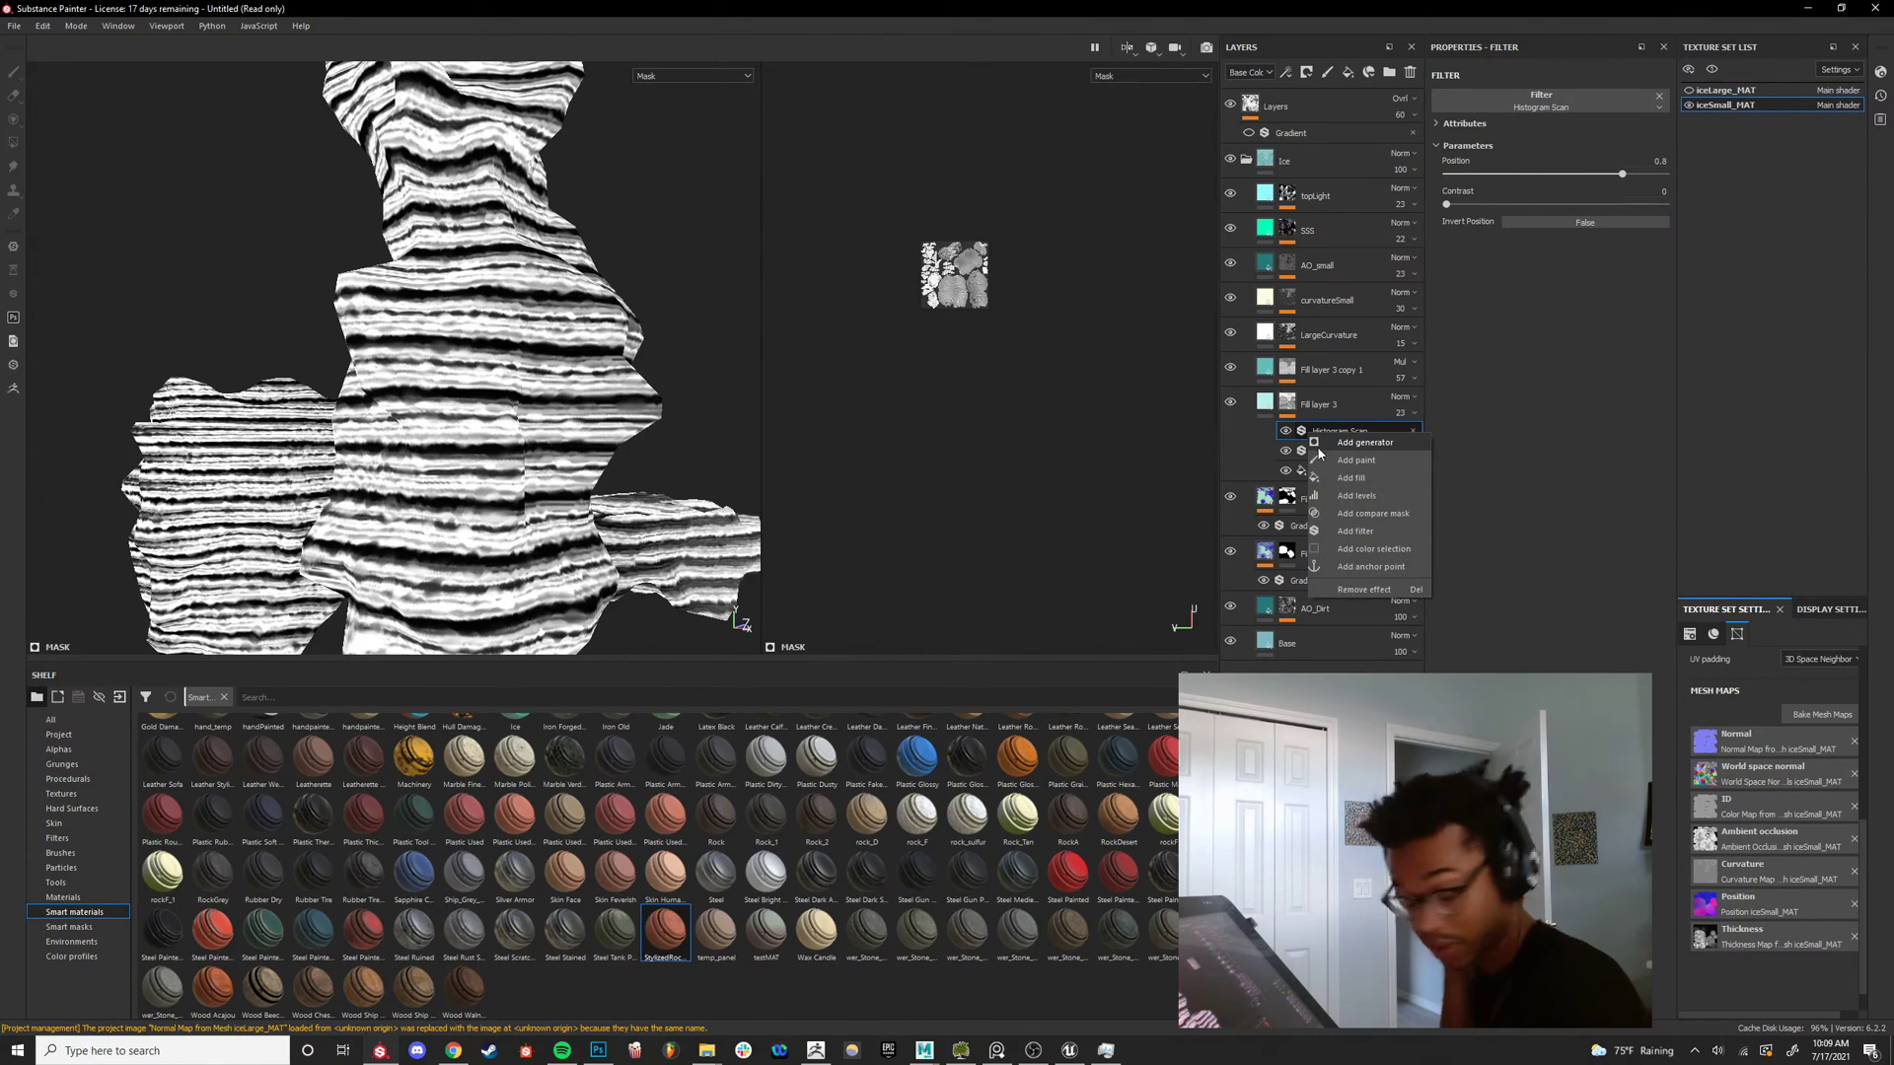
{"action": "left_click", "coordinate": [1543, 467]}
Add a fill effect above Blur Slope in the mask of Fill layer 3 and assign the Grunge Brushed texture to it.
{"action": "right_click", "coordinate": [1384, 455]}
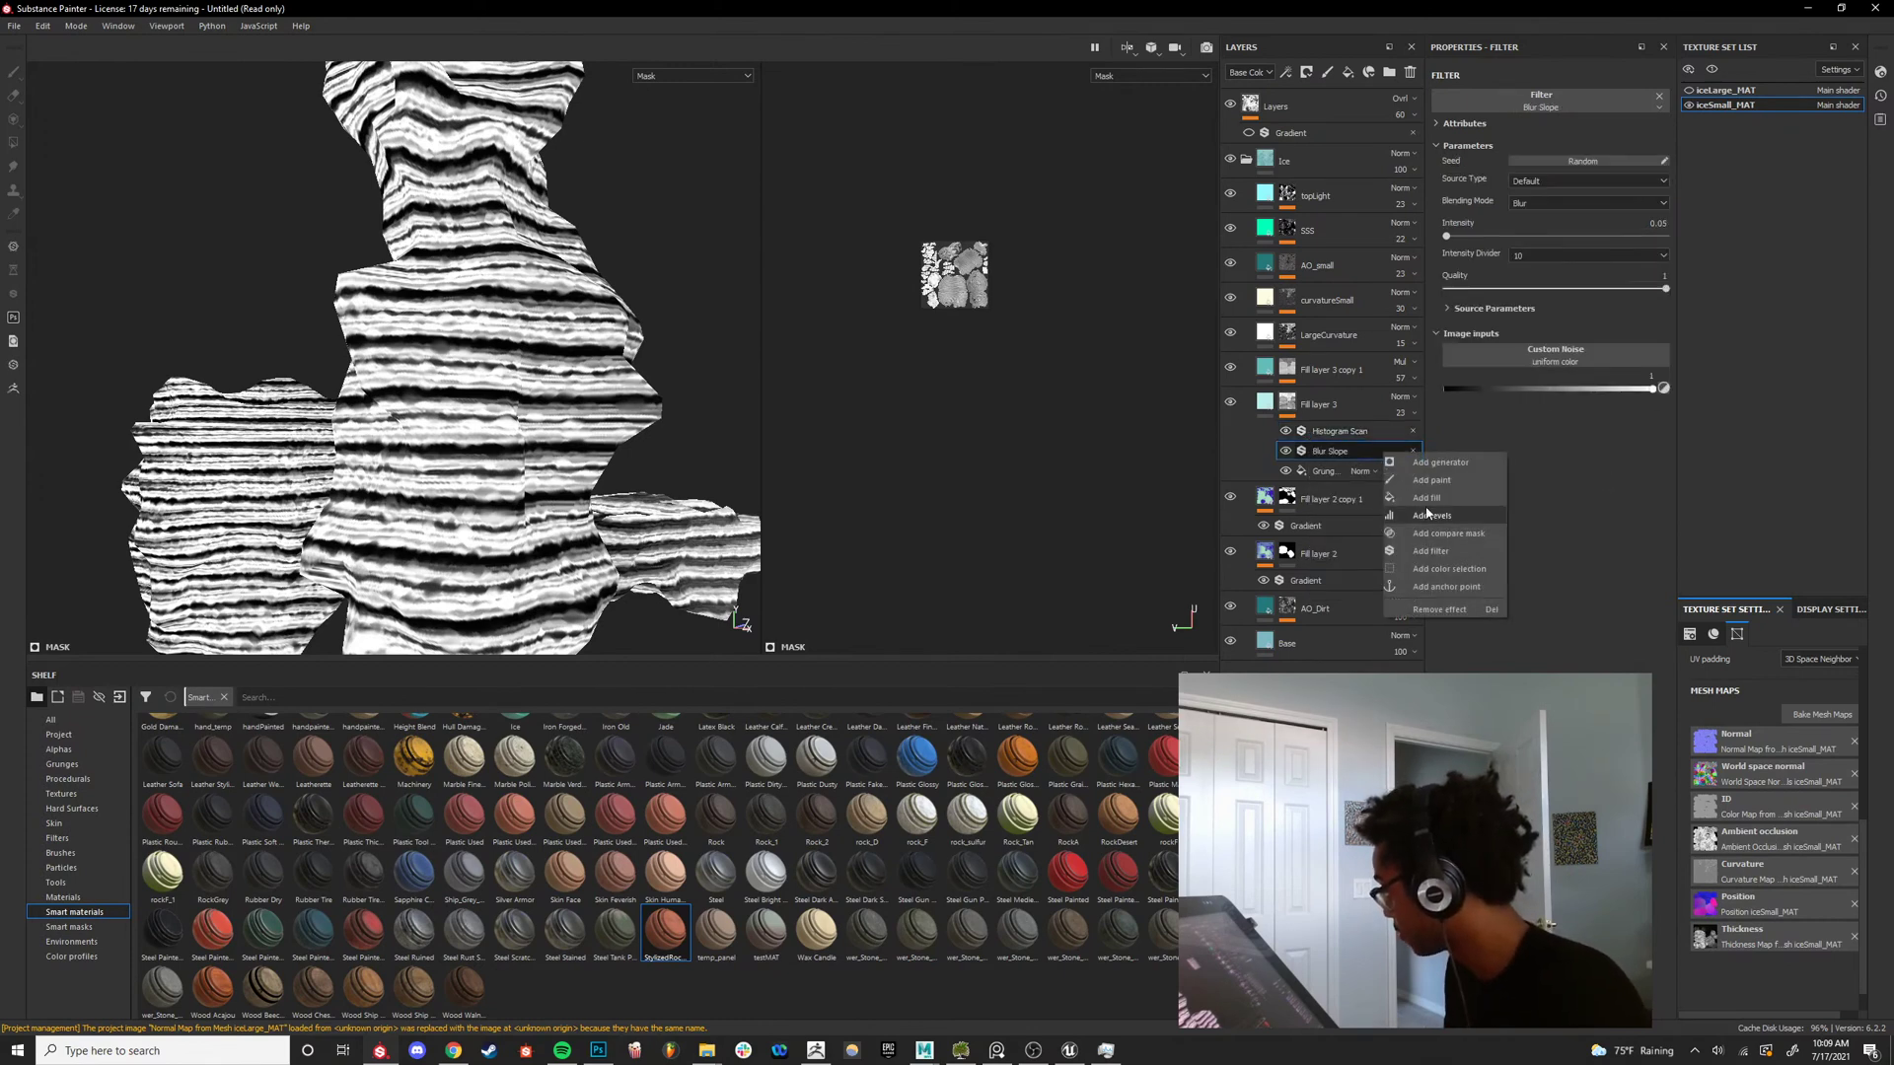
{"action": "left_click", "coordinate": [1430, 498]}
{"action": "left_click", "coordinate": [1531, 307]}
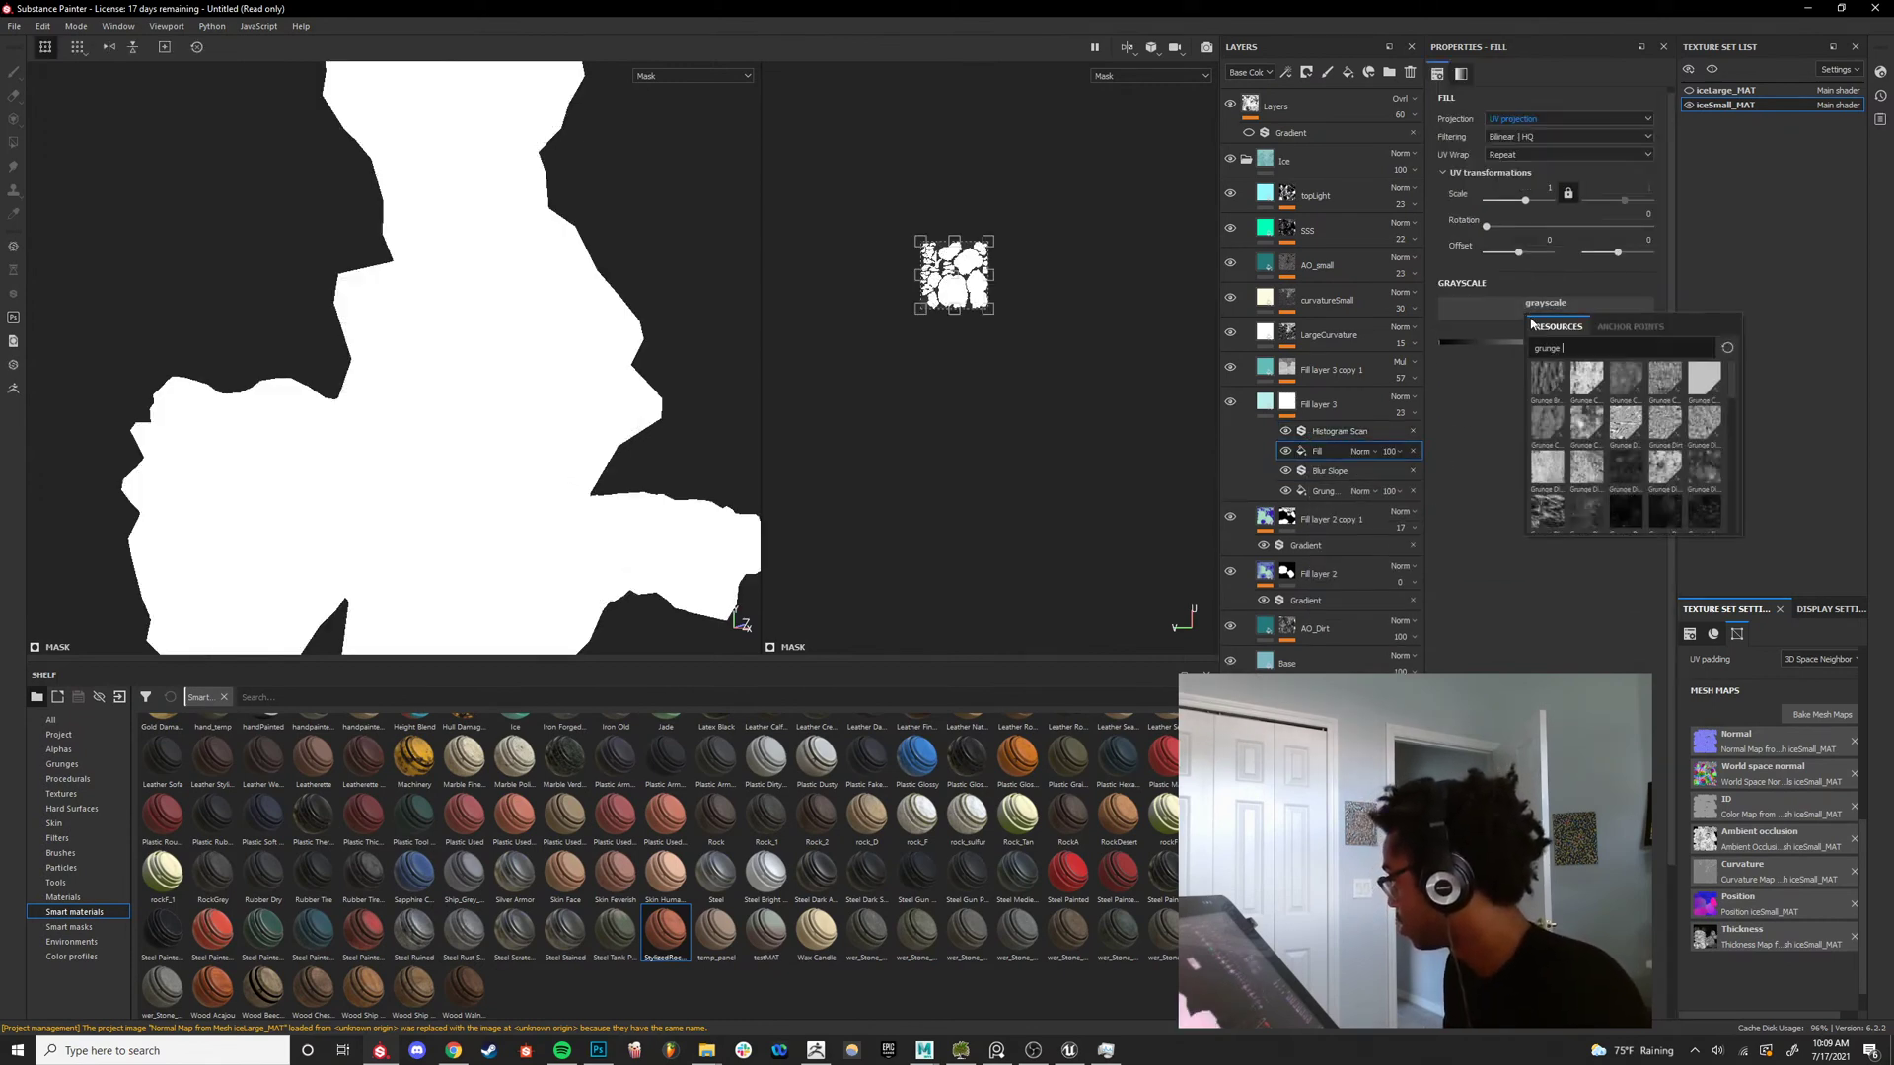
{"action": "left_click", "coordinate": [1551, 383]}
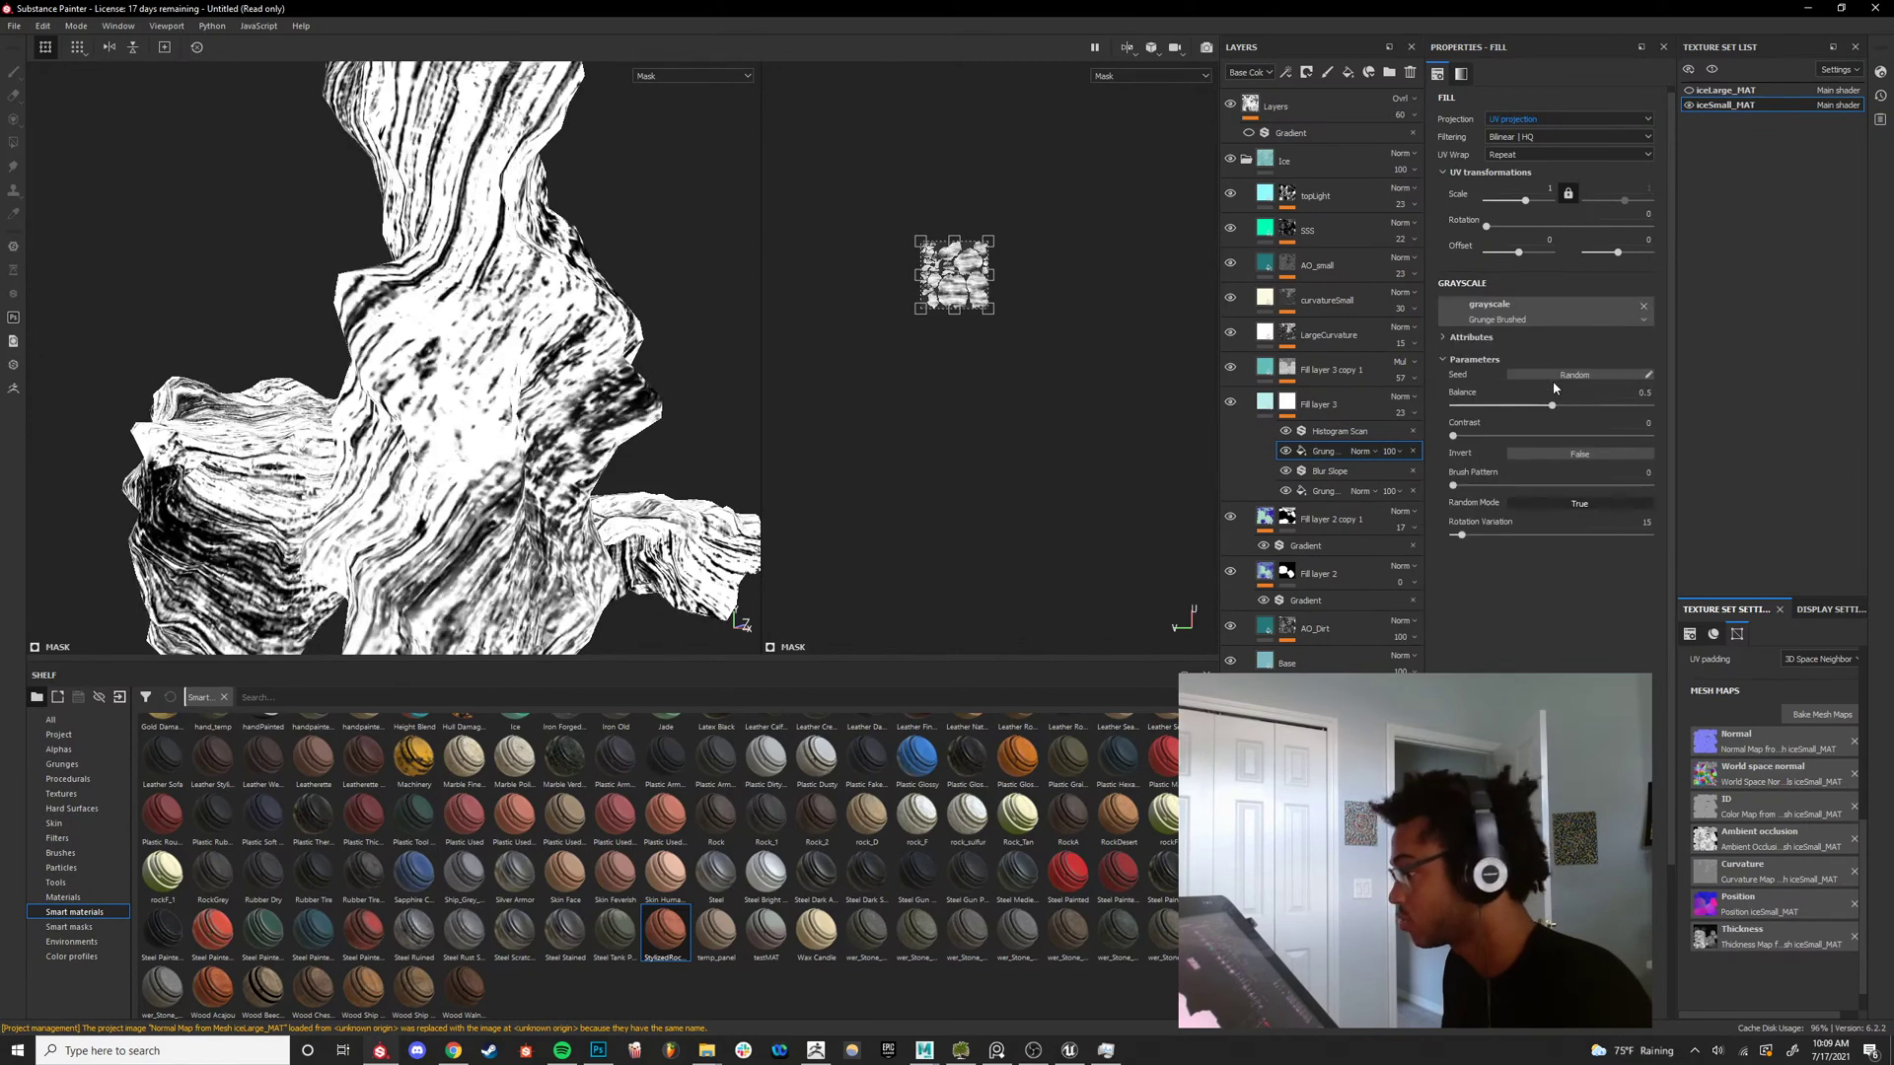
{"action": "left_click_drag", "start_coordinate": [431, 516], "coordinate": [308, 456], "text": "alt"}
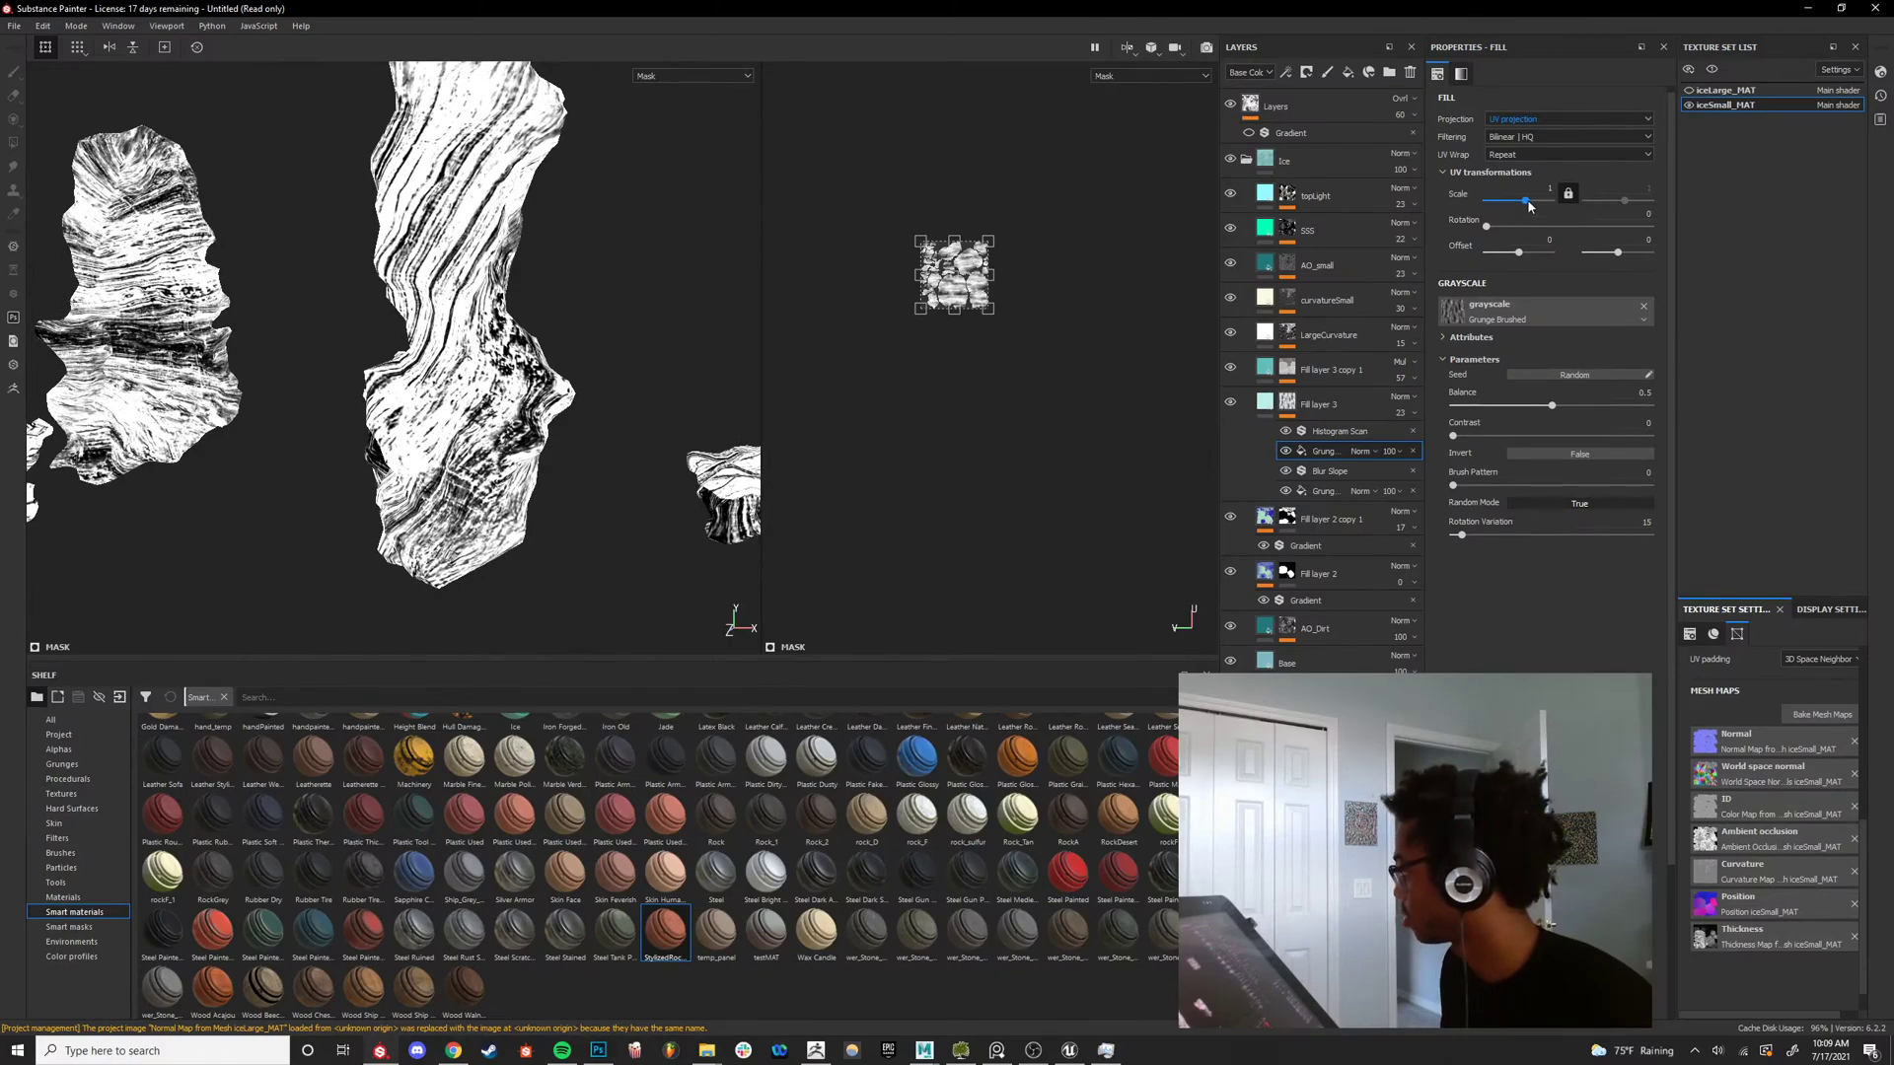
{"action": "left_click_drag", "start_coordinate": [1530, 205], "coordinate": [1526, 200]}
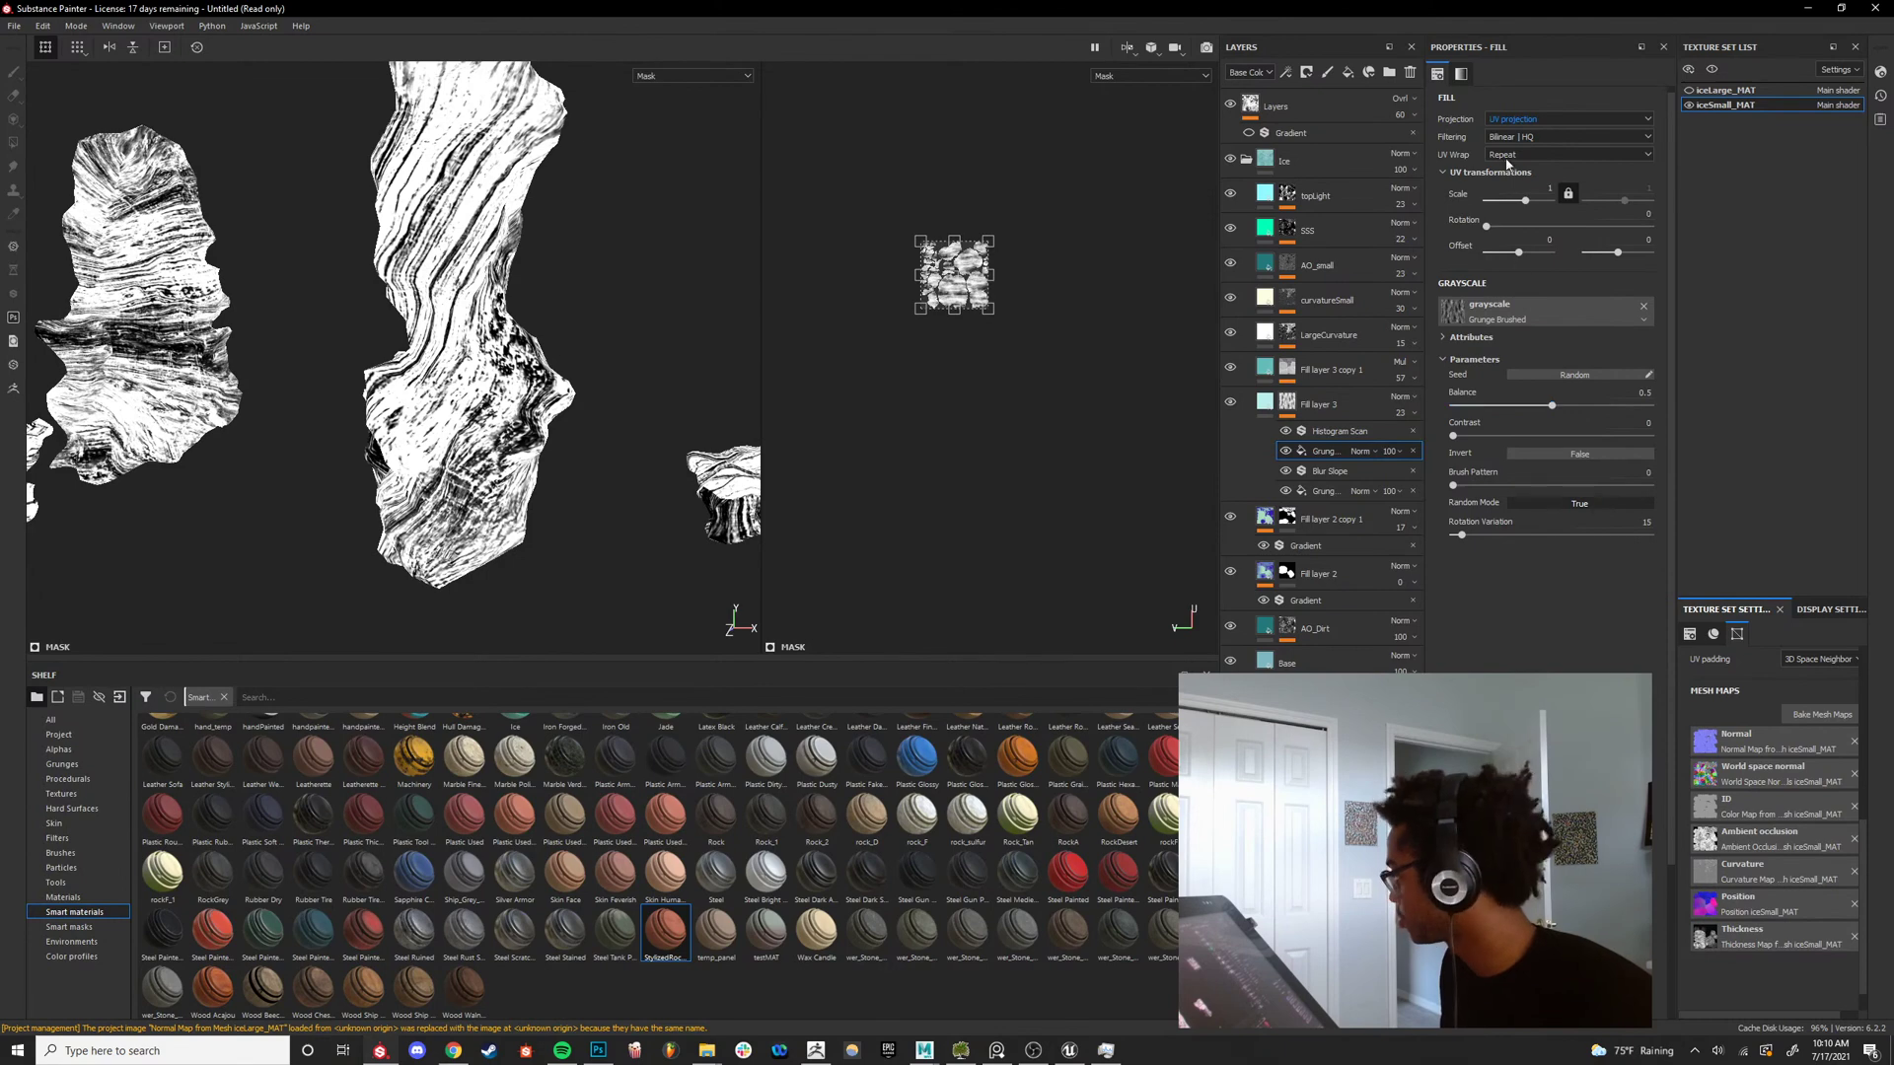
Set the Grunge Brushed fill to planar projection and rotate it to 90.
{"action": "left_click", "coordinate": [1514, 119]}
{"action": "left_click", "coordinate": [1516, 162]}
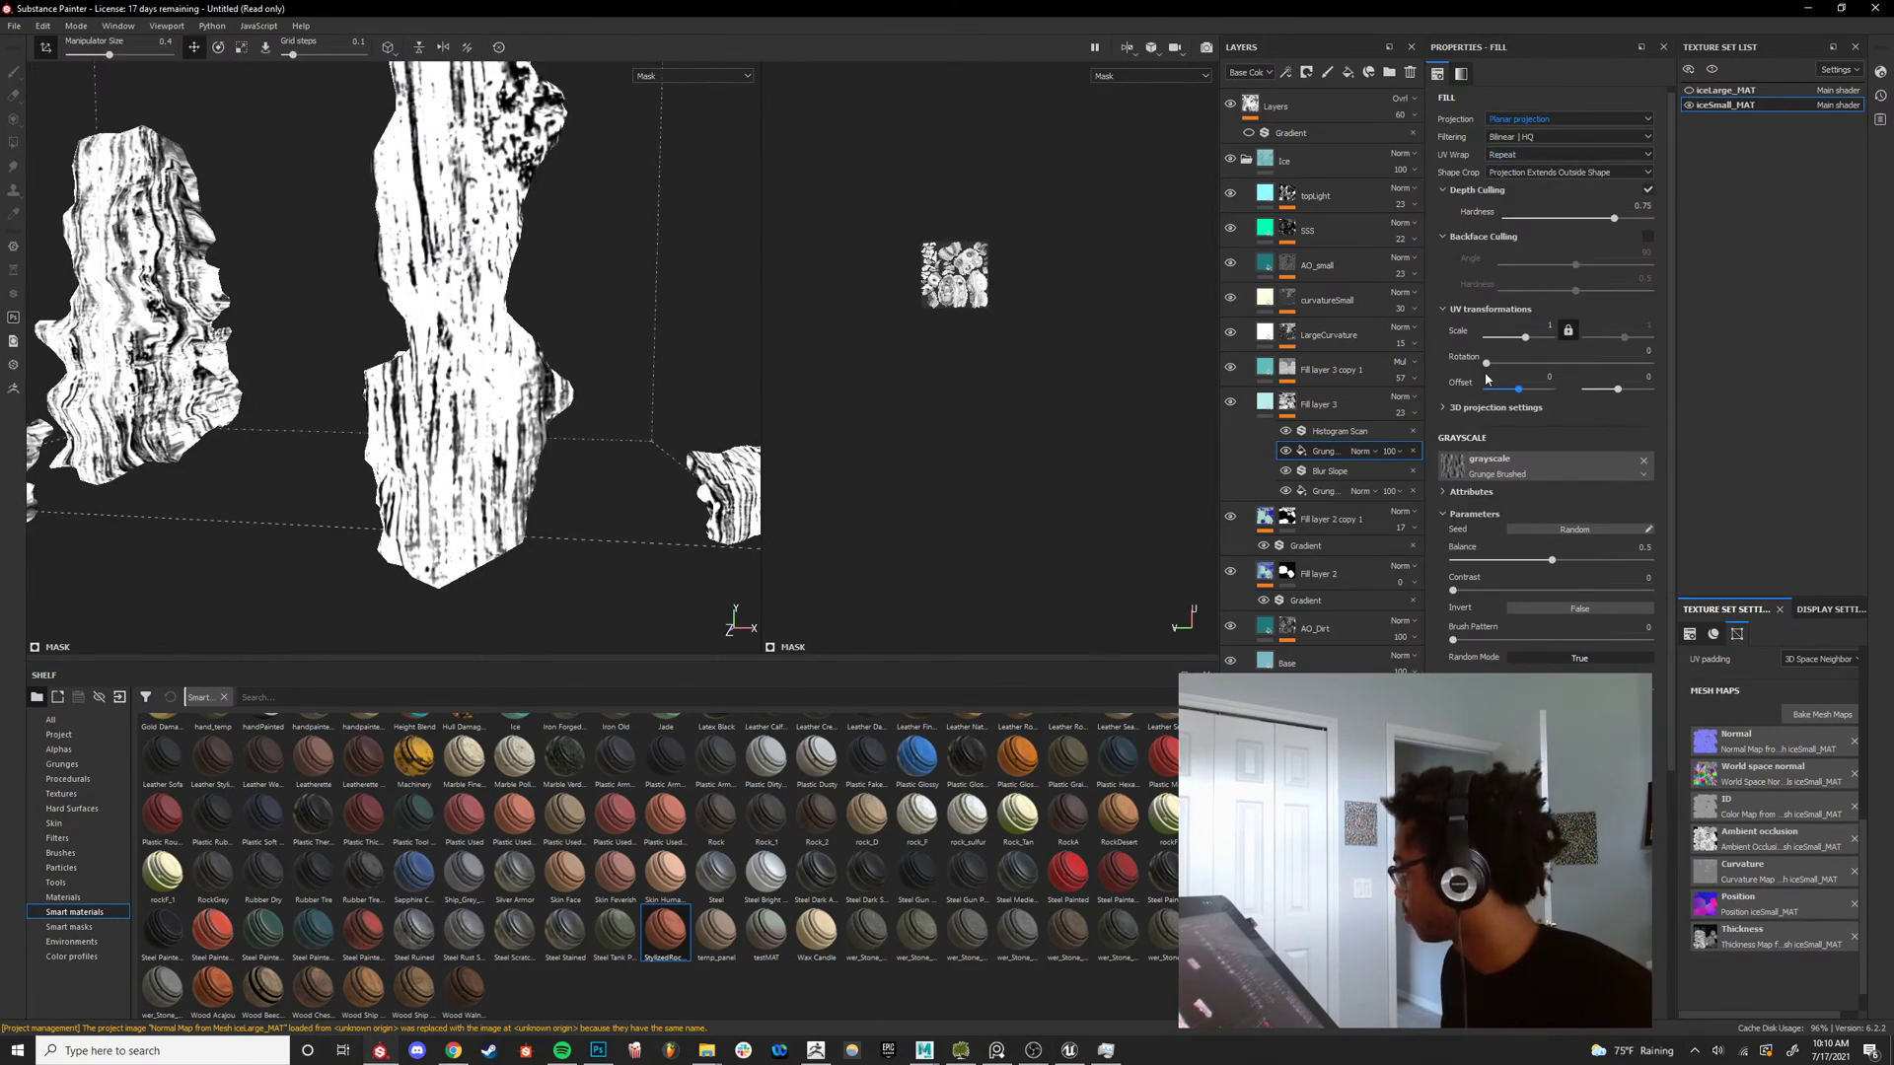
{"action": "left_click_drag", "start_coordinate": [1504, 364], "coordinate": [1527, 364]}
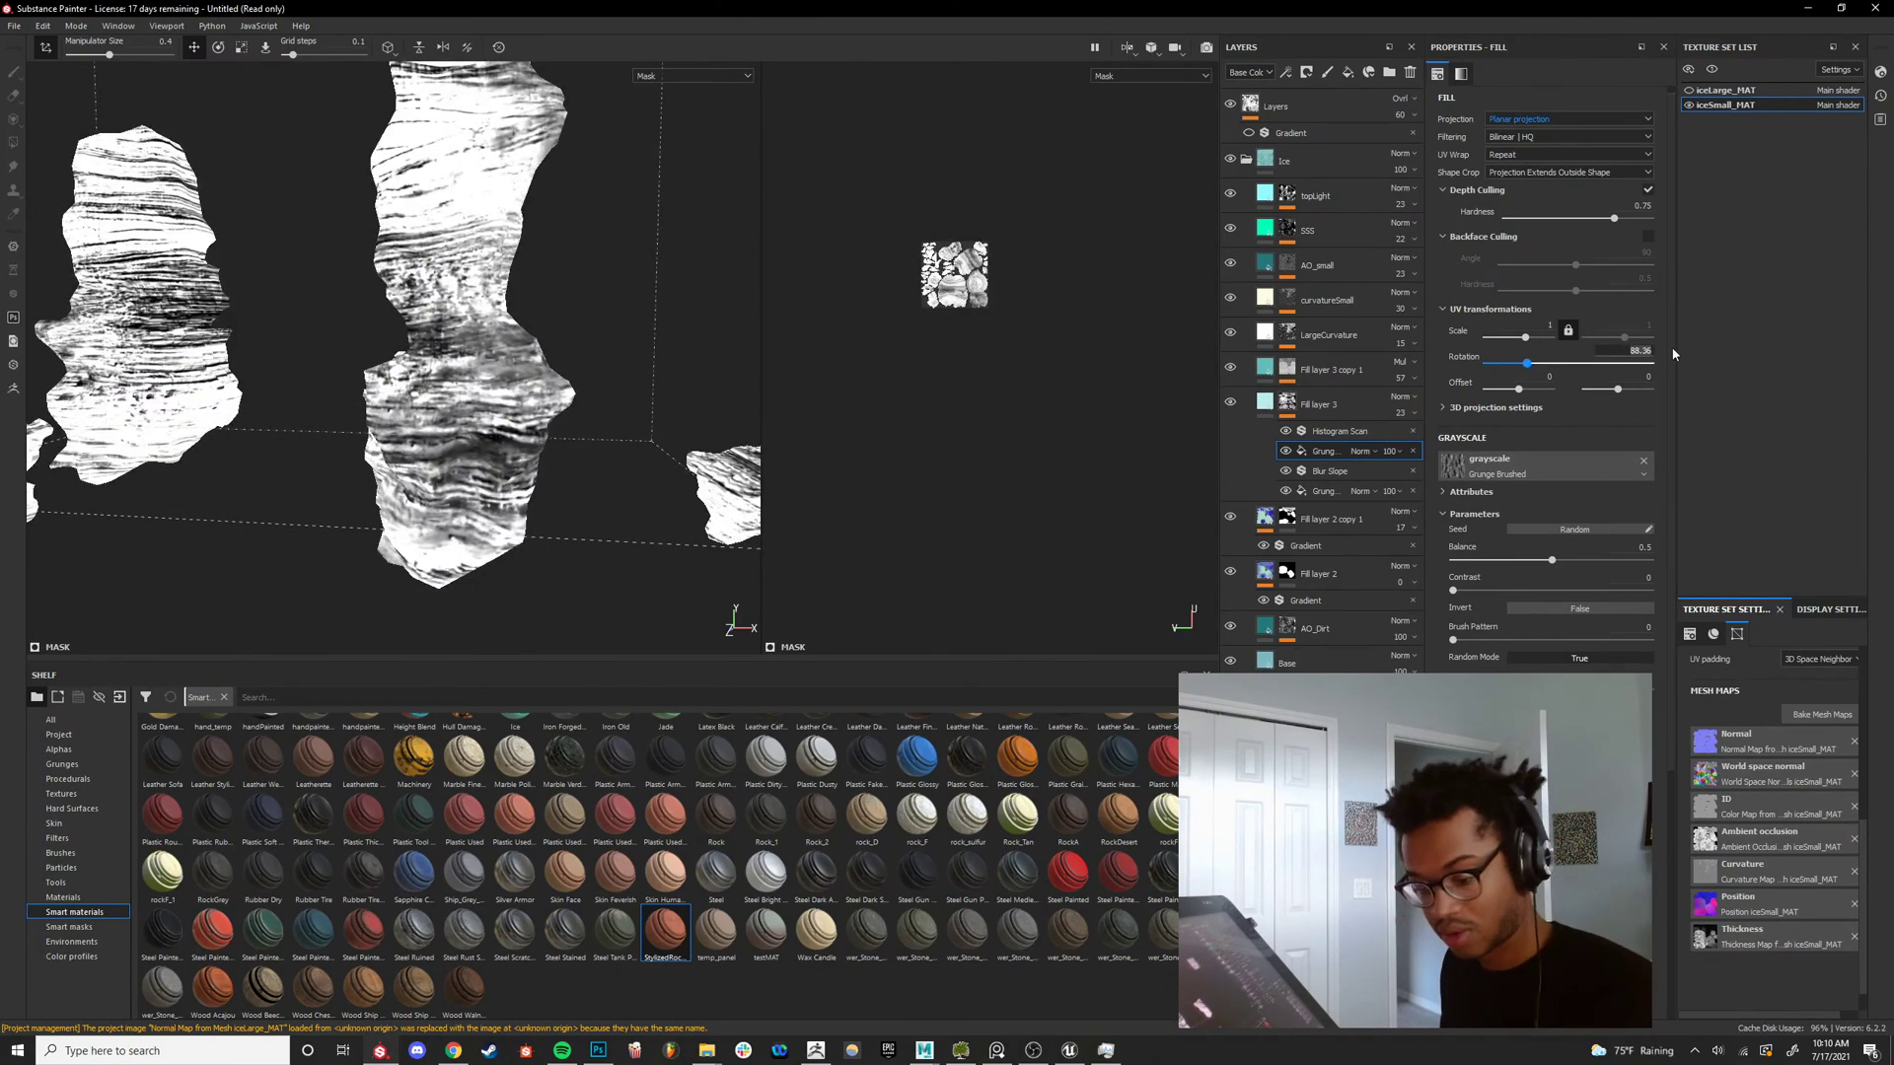
{"action": "type", "text": "90"}
{"action": "key", "text": "Return"}
Inspect the ice rocks in the material view and compare them with the mask of Fill layer 3.
{"action": "left_click_drag", "start_coordinate": [306, 337], "coordinate": [394, 347], "text": "alt"}
{"action": "key", "text": "m"}
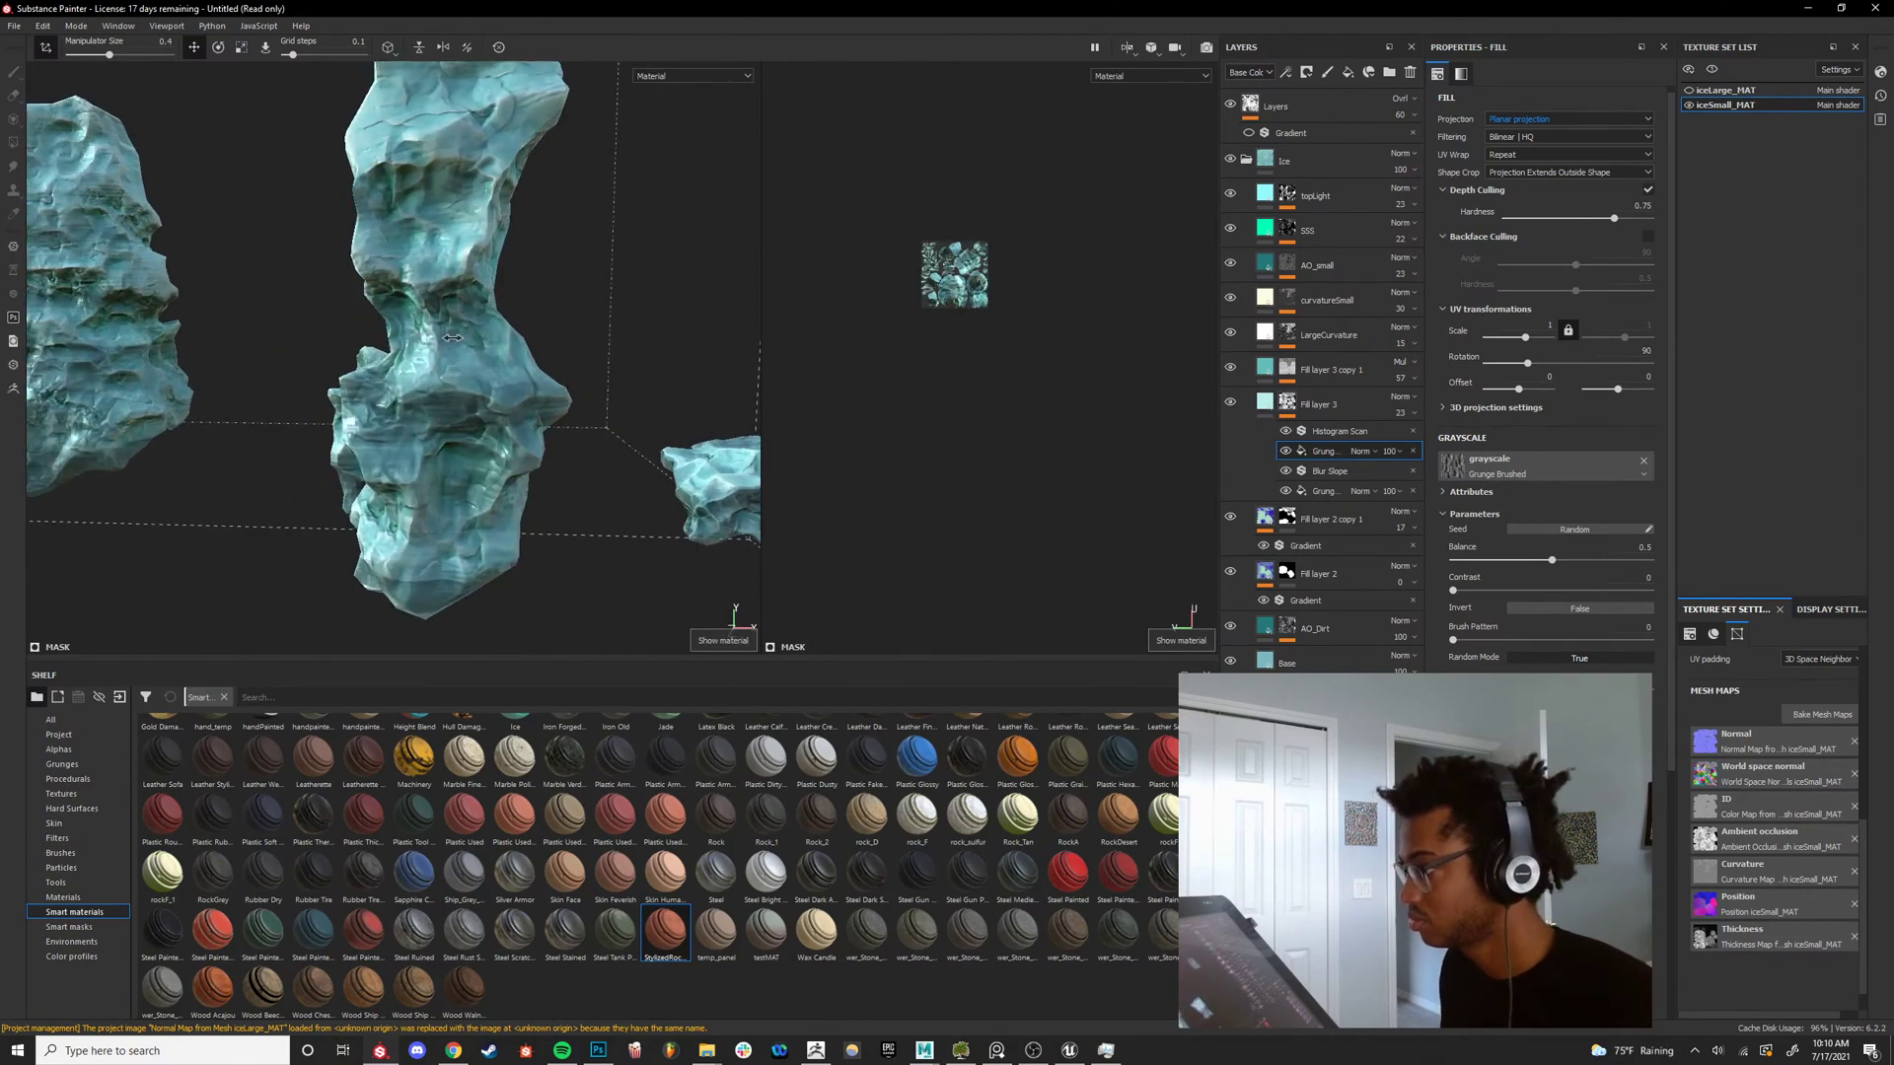
{"action": "mouse_move", "coordinate": [395, 347]}
{"action": "right_mouse_down", "text": "shift"}
{"action": "mouse_move", "coordinate": [364, 343]}
{"action": "mouse_move", "coordinate": [406, 379]}
{"action": "right_mouse_up", "text": "shift"}
{"action": "left_click_drag", "start_coordinate": [405, 378], "coordinate": [782, 470], "text": "alt"}
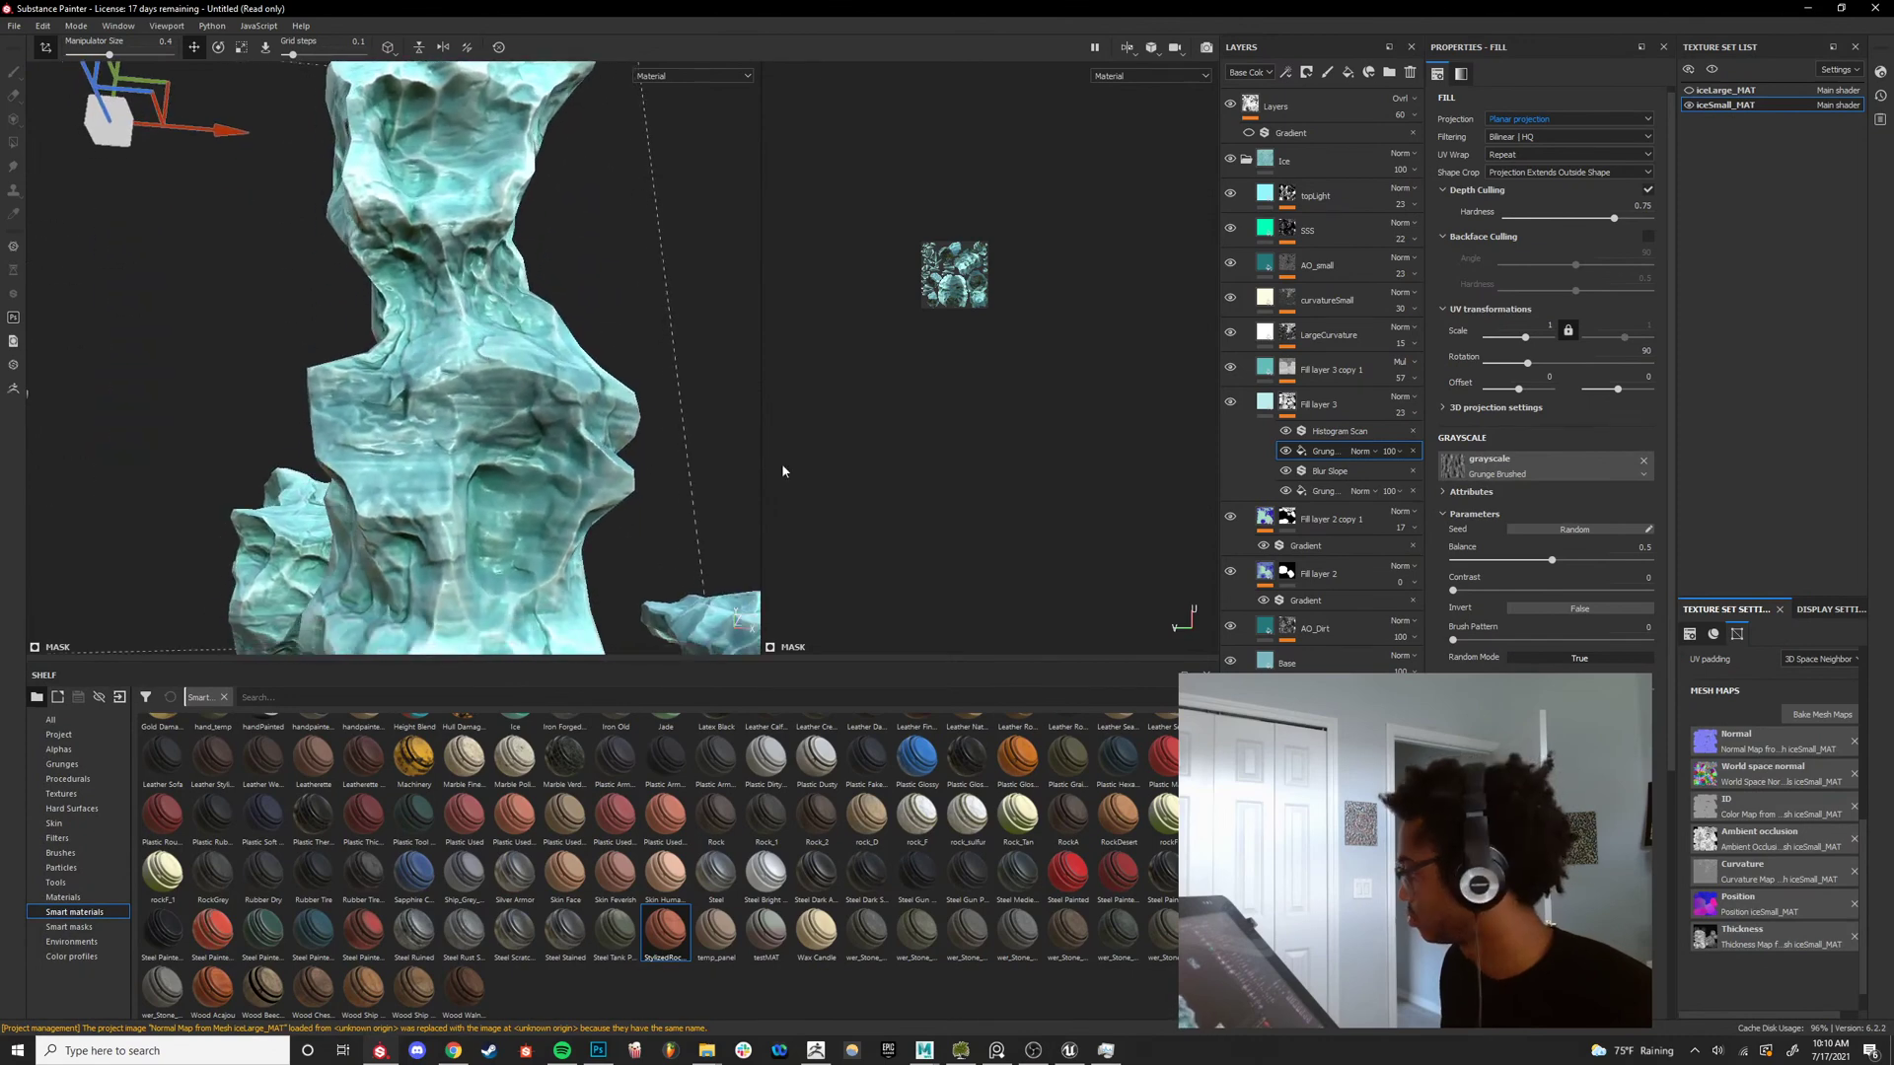
{"action": "left_click", "coordinate": [1287, 404]}
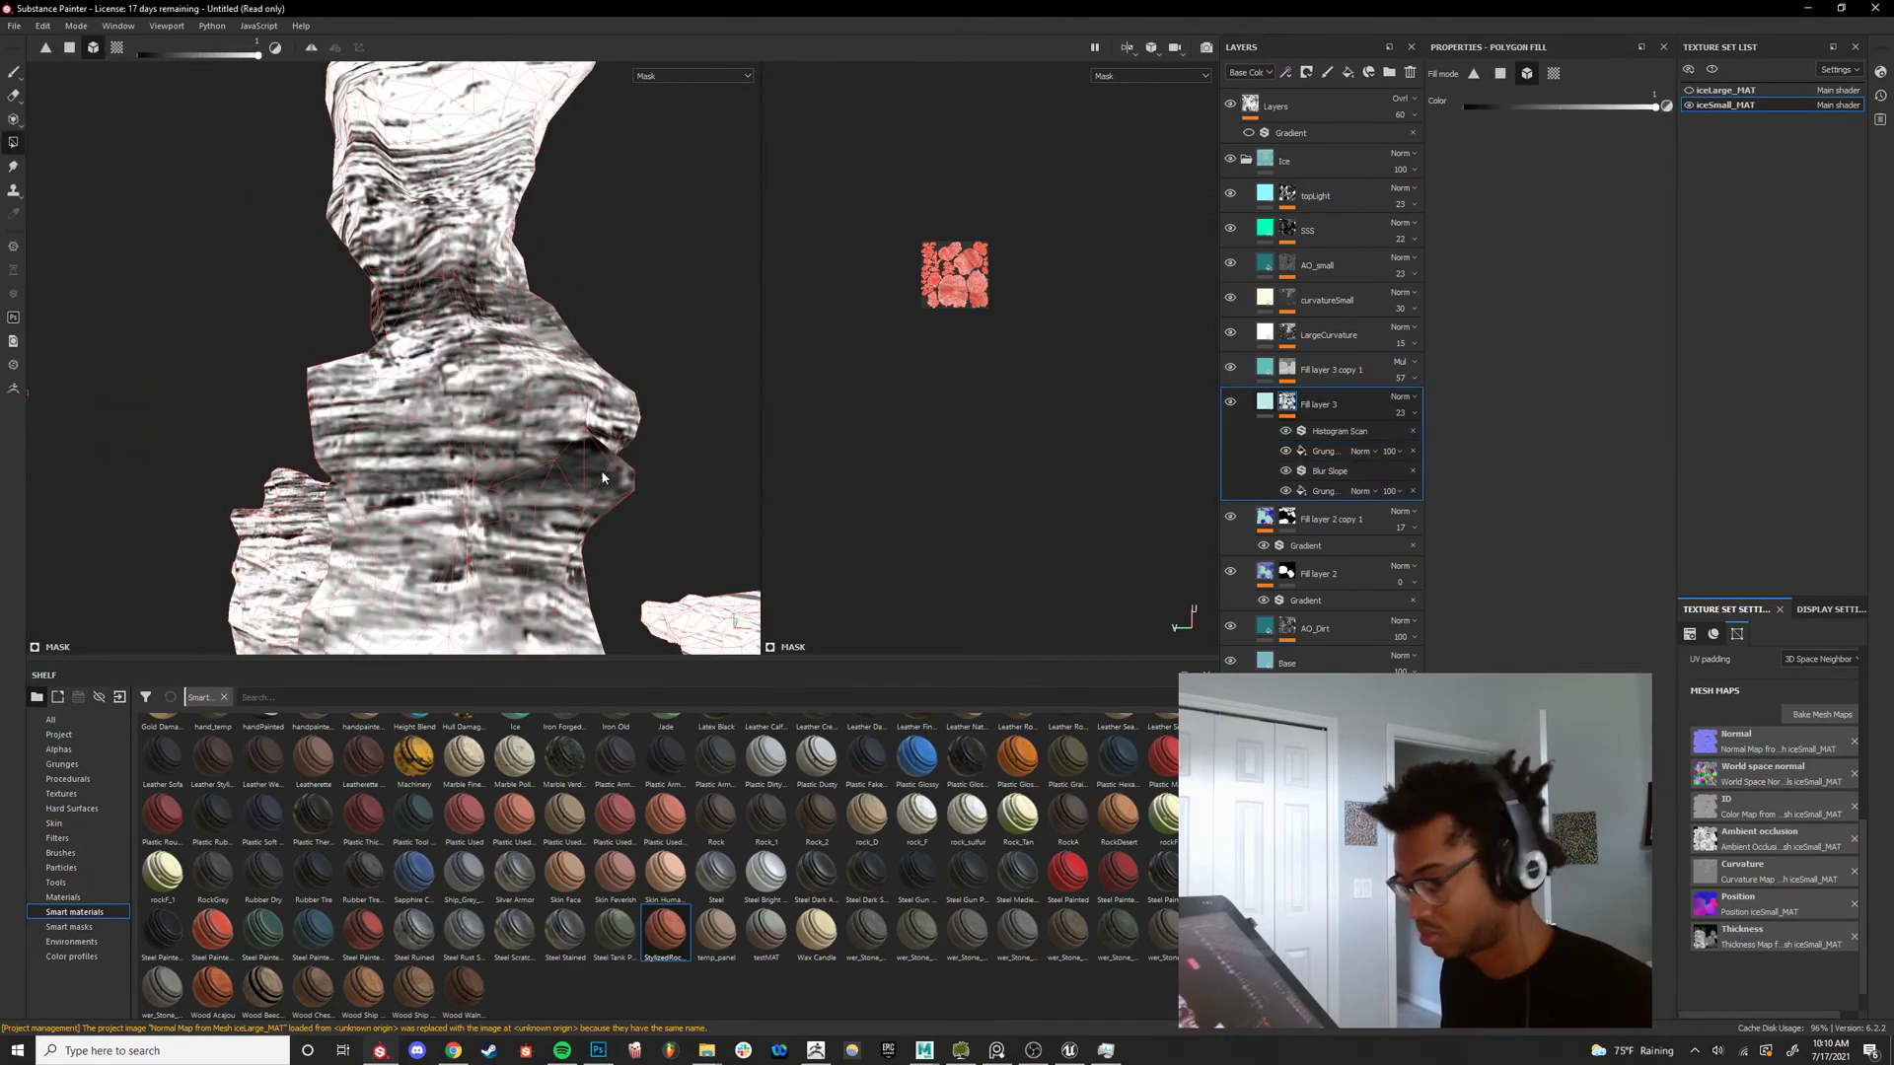
{"action": "key", "text": "m"}
{"action": "left_click_drag", "start_coordinate": [590, 472], "coordinate": [638, 501], "text": "alt"}
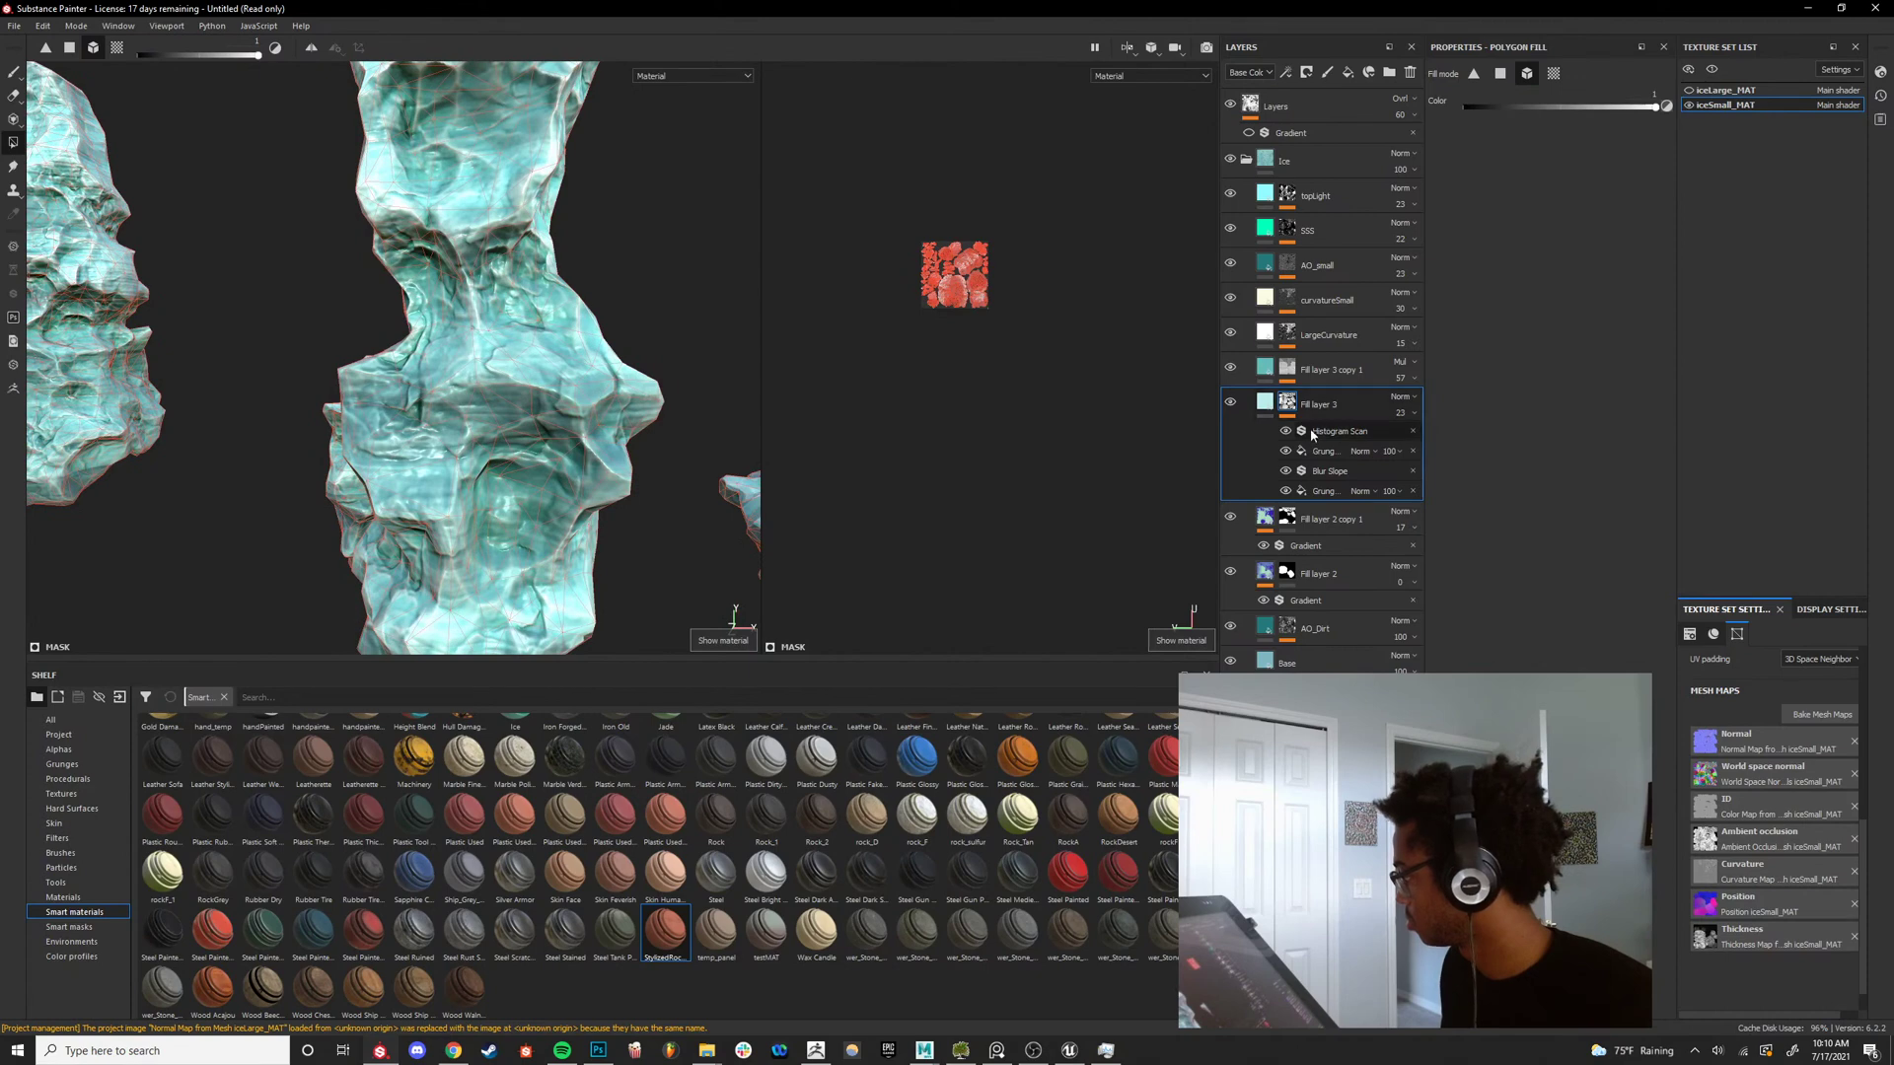
Compare the rock with Fill layer 3, its Histogram Scan and its Grunge Brushed fill switched off and on again.
{"action": "left_click", "coordinate": [1231, 403]}
{"action": "left_click", "coordinate": [1231, 402]}
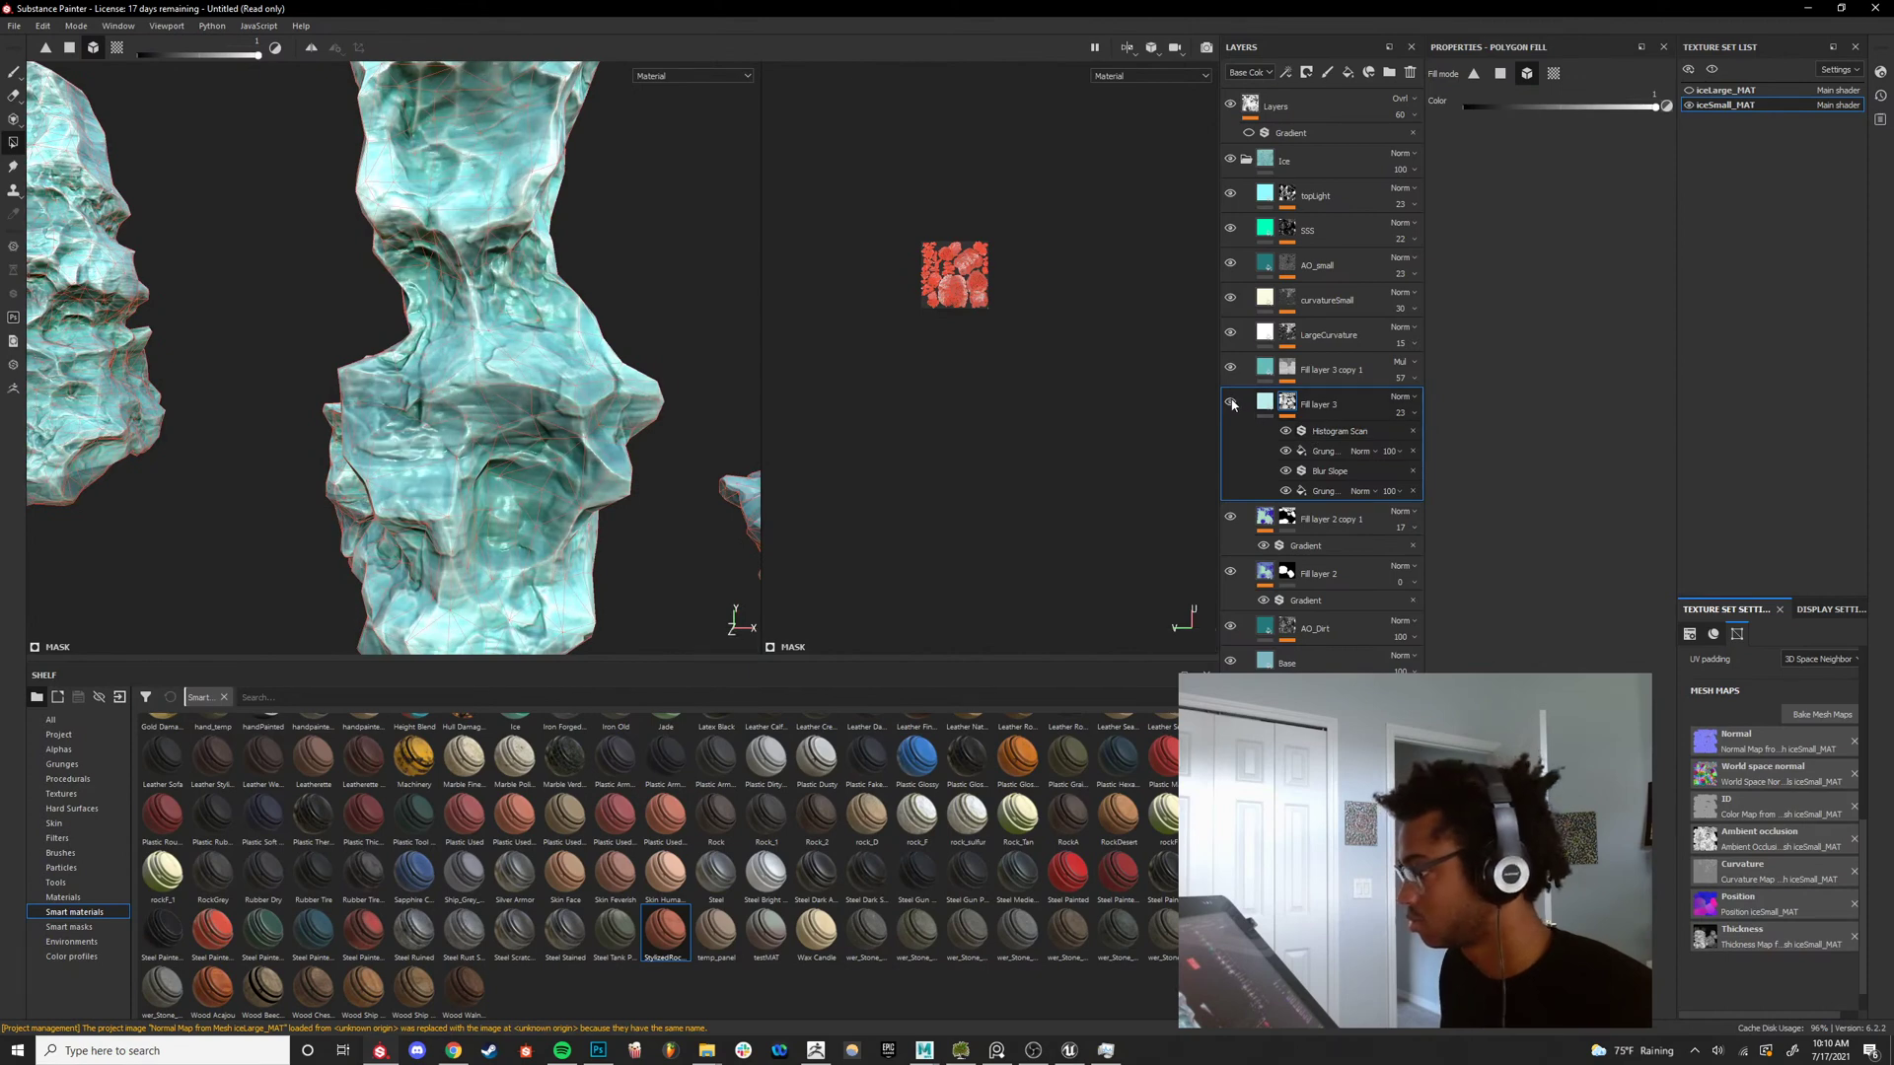
{"action": "left_click", "coordinate": [1286, 432]}
{"action": "left_click", "coordinate": [1285, 432]}
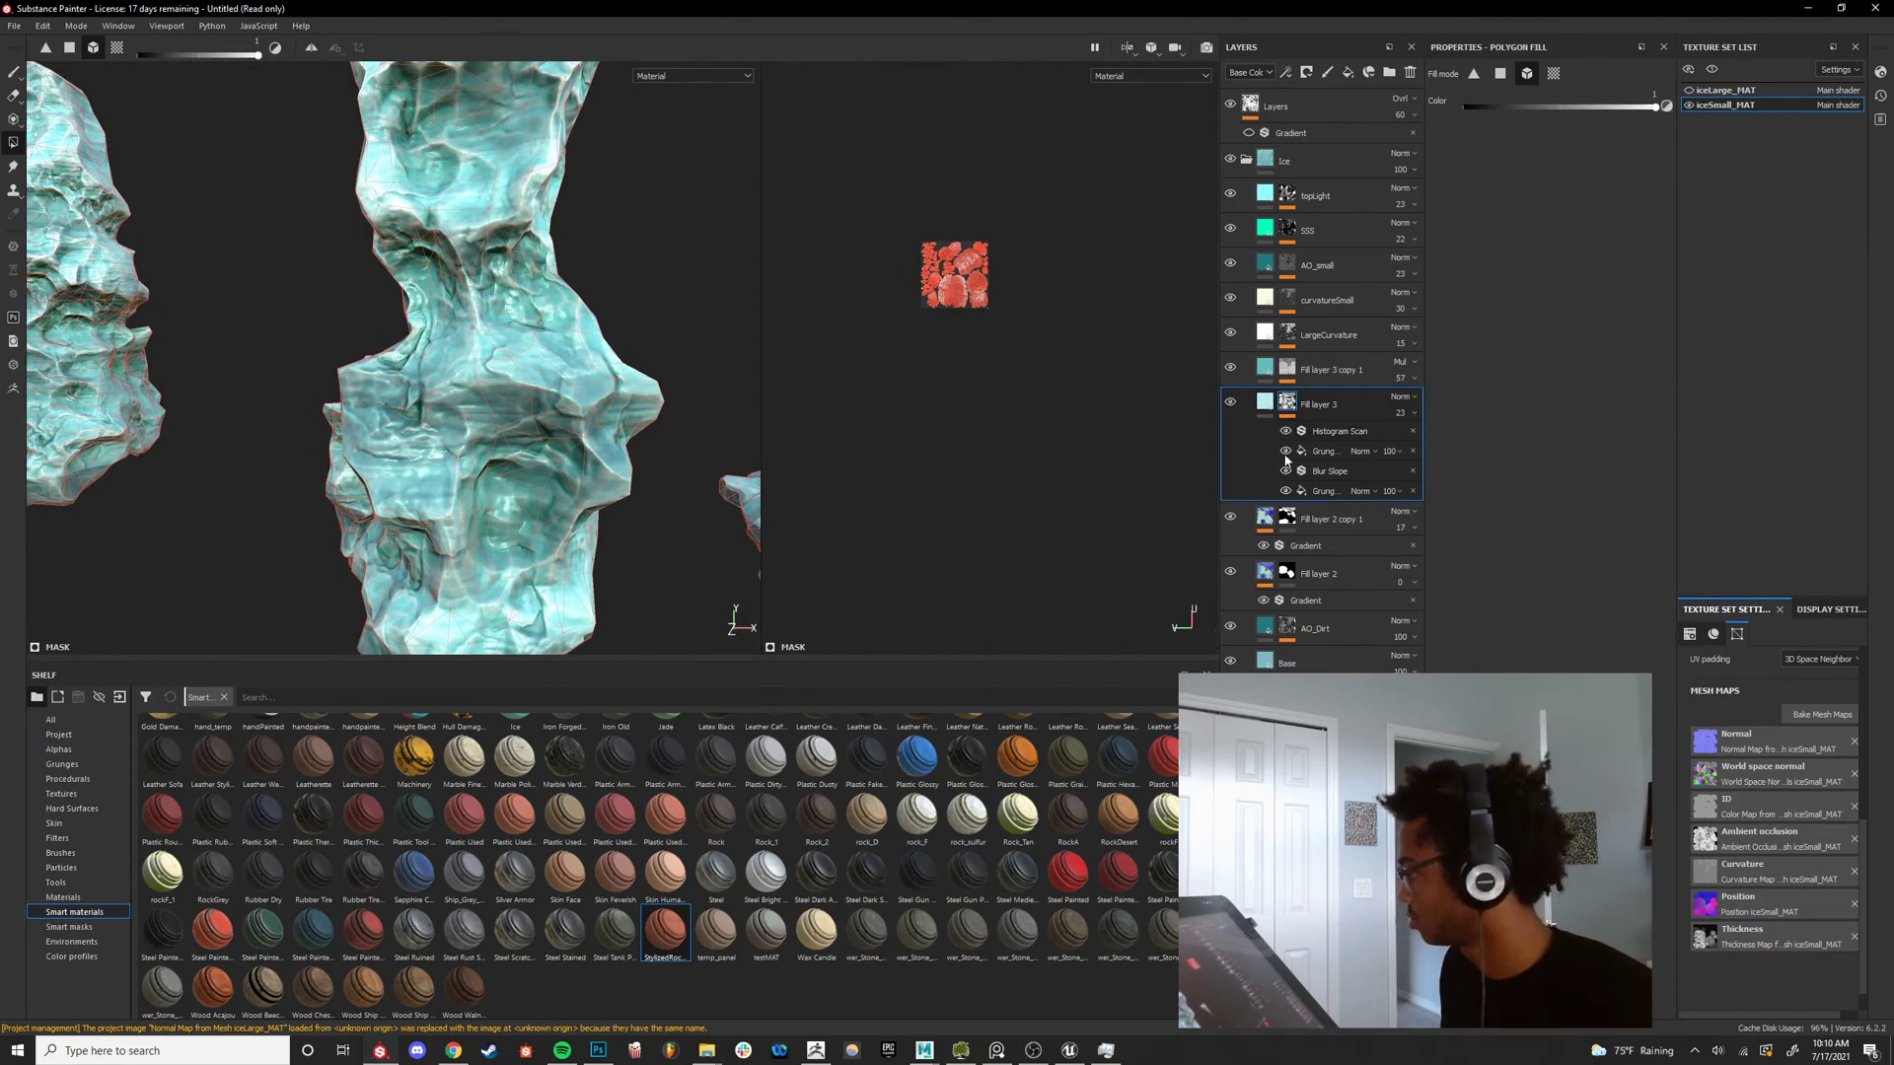
{"action": "left_click", "coordinate": [1284, 448]}
{"action": "left_click", "coordinate": [1285, 449]}
{"action": "left_click", "coordinate": [1285, 449]}
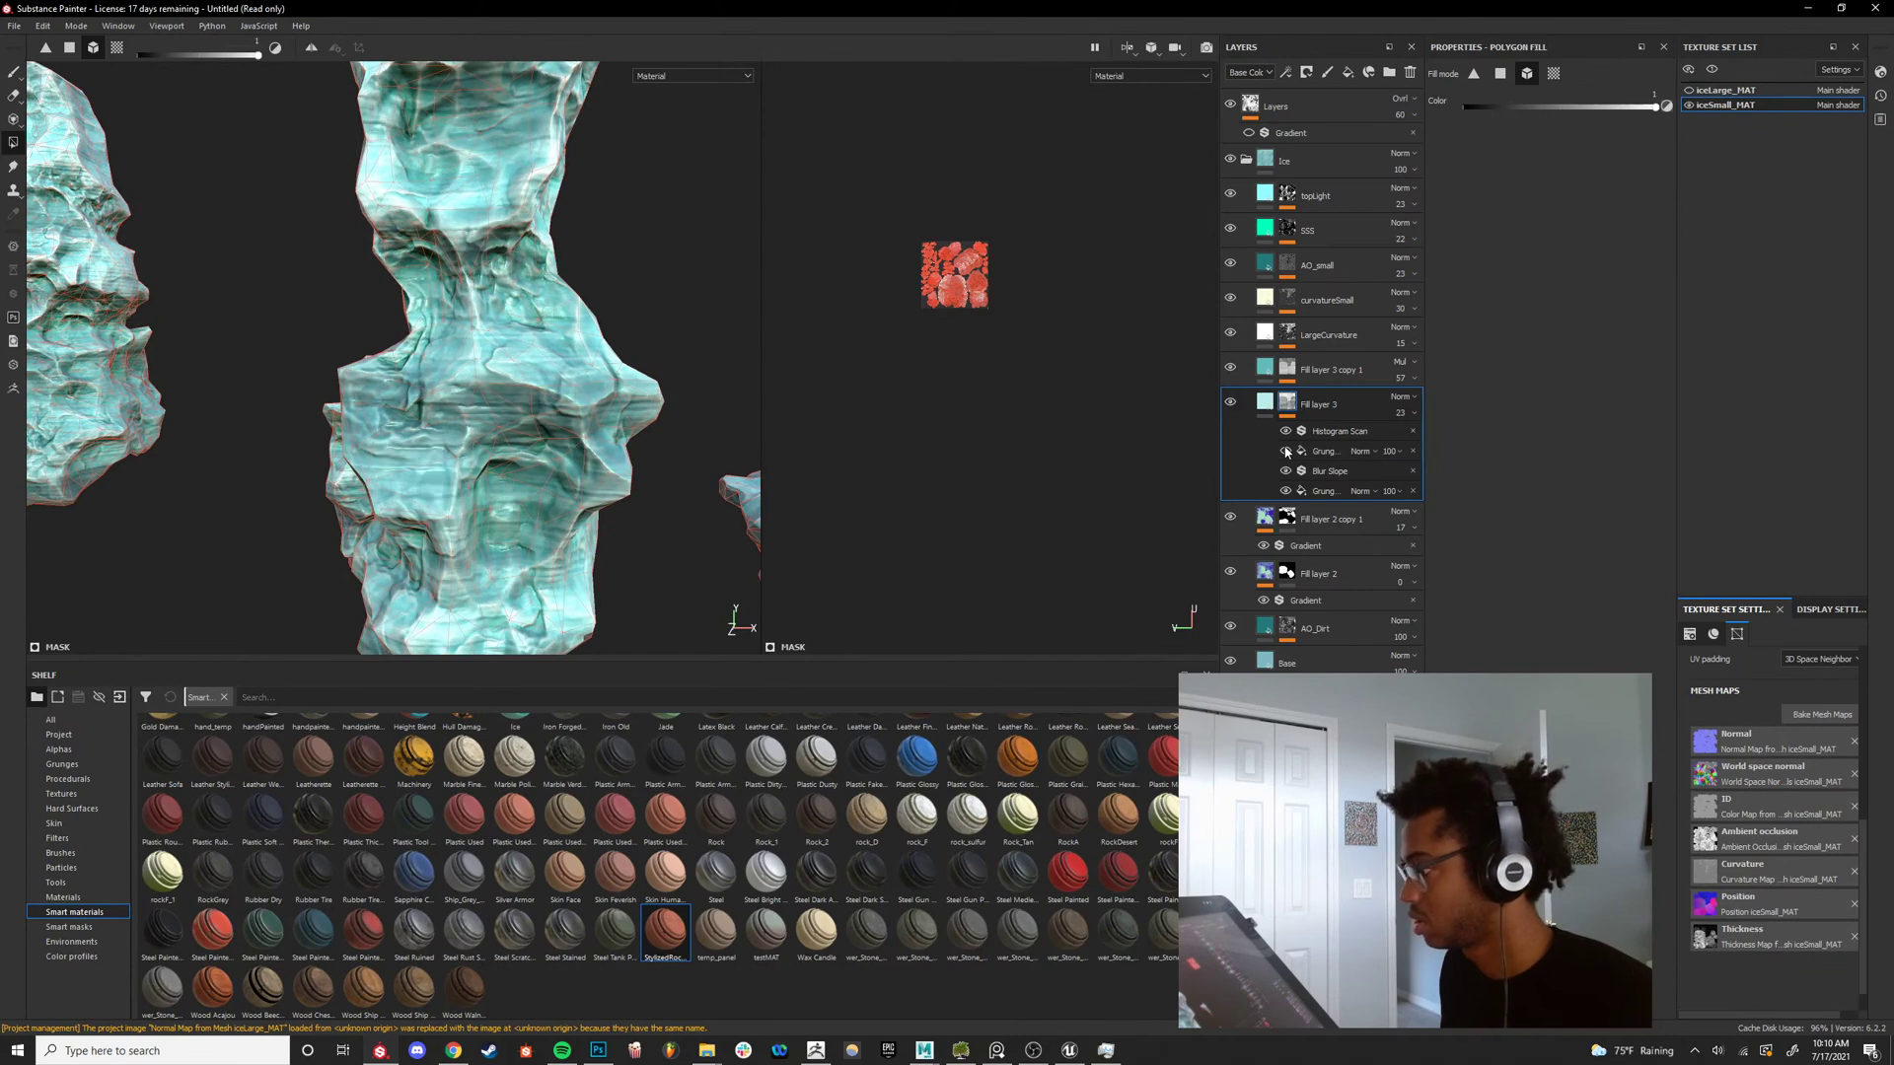
{"action": "right_click_drag", "start_coordinate": [588, 476], "coordinate": [632, 449], "text": "alt"}
{"action": "left_click_drag", "start_coordinate": [632, 453], "coordinate": [479, 469], "text": "alt"}
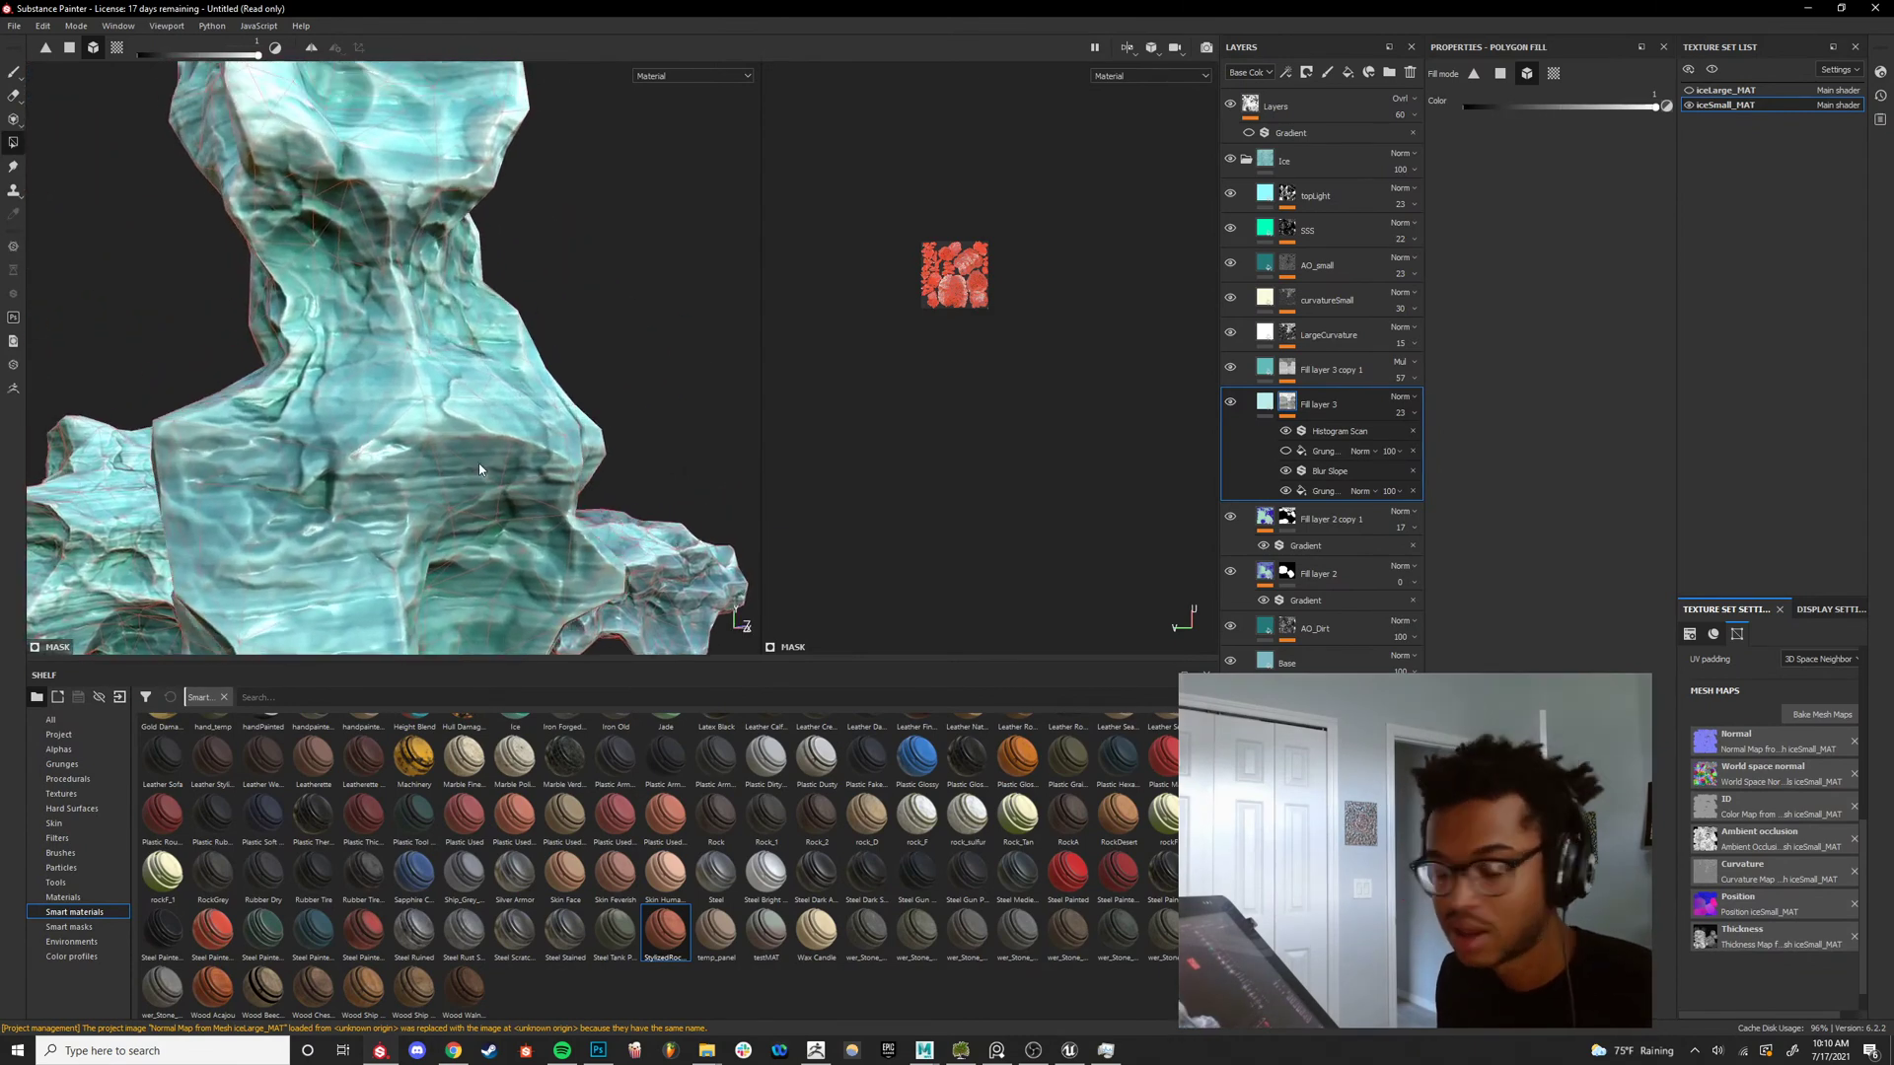
{"action": "left_click", "coordinate": [1285, 452]}
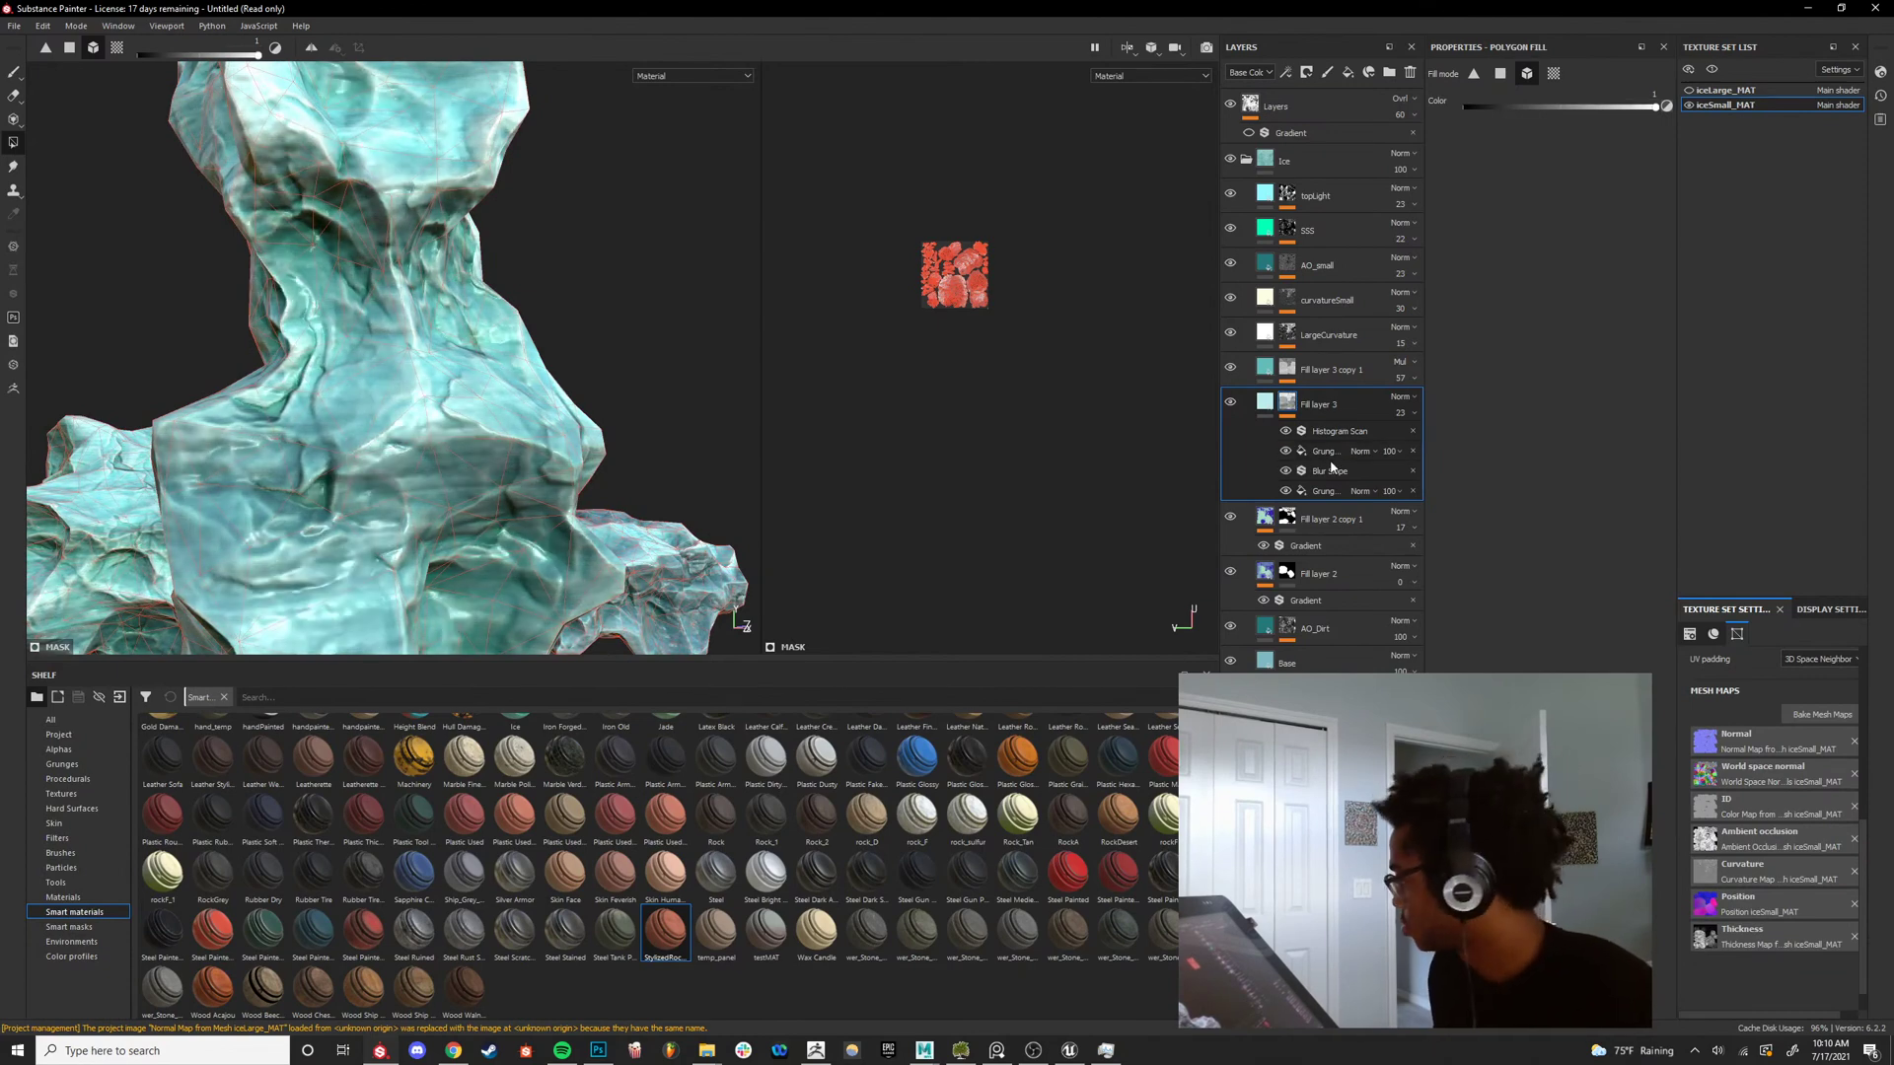
Move the Blur Slope filter above the Grunge Brushed fill in the mask of Fill layer 3.
{"action": "left_click", "coordinate": [1331, 471]}
{"action": "key", "text": "Delete"}
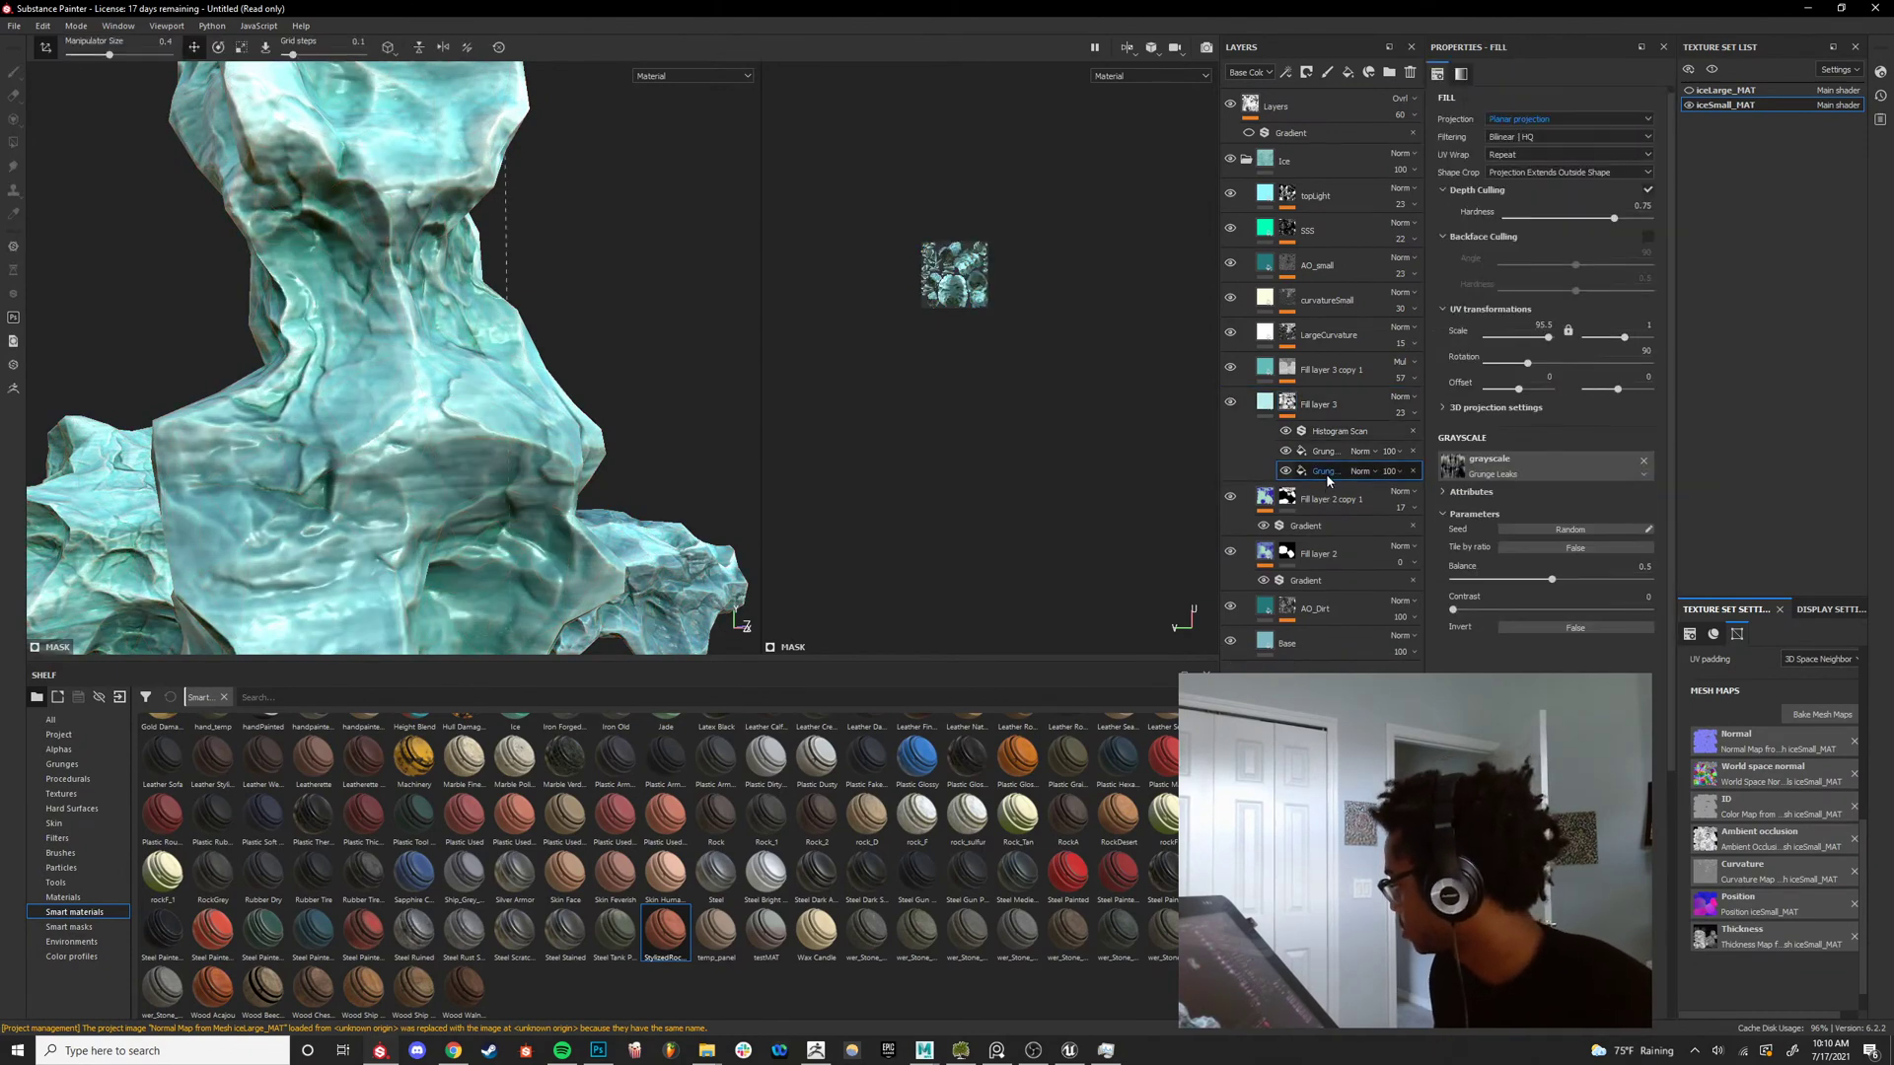
{"action": "key", "text": "ctrl+z"}
{"action": "left_click_drag", "start_coordinate": [1327, 474], "coordinate": [1330, 449]}
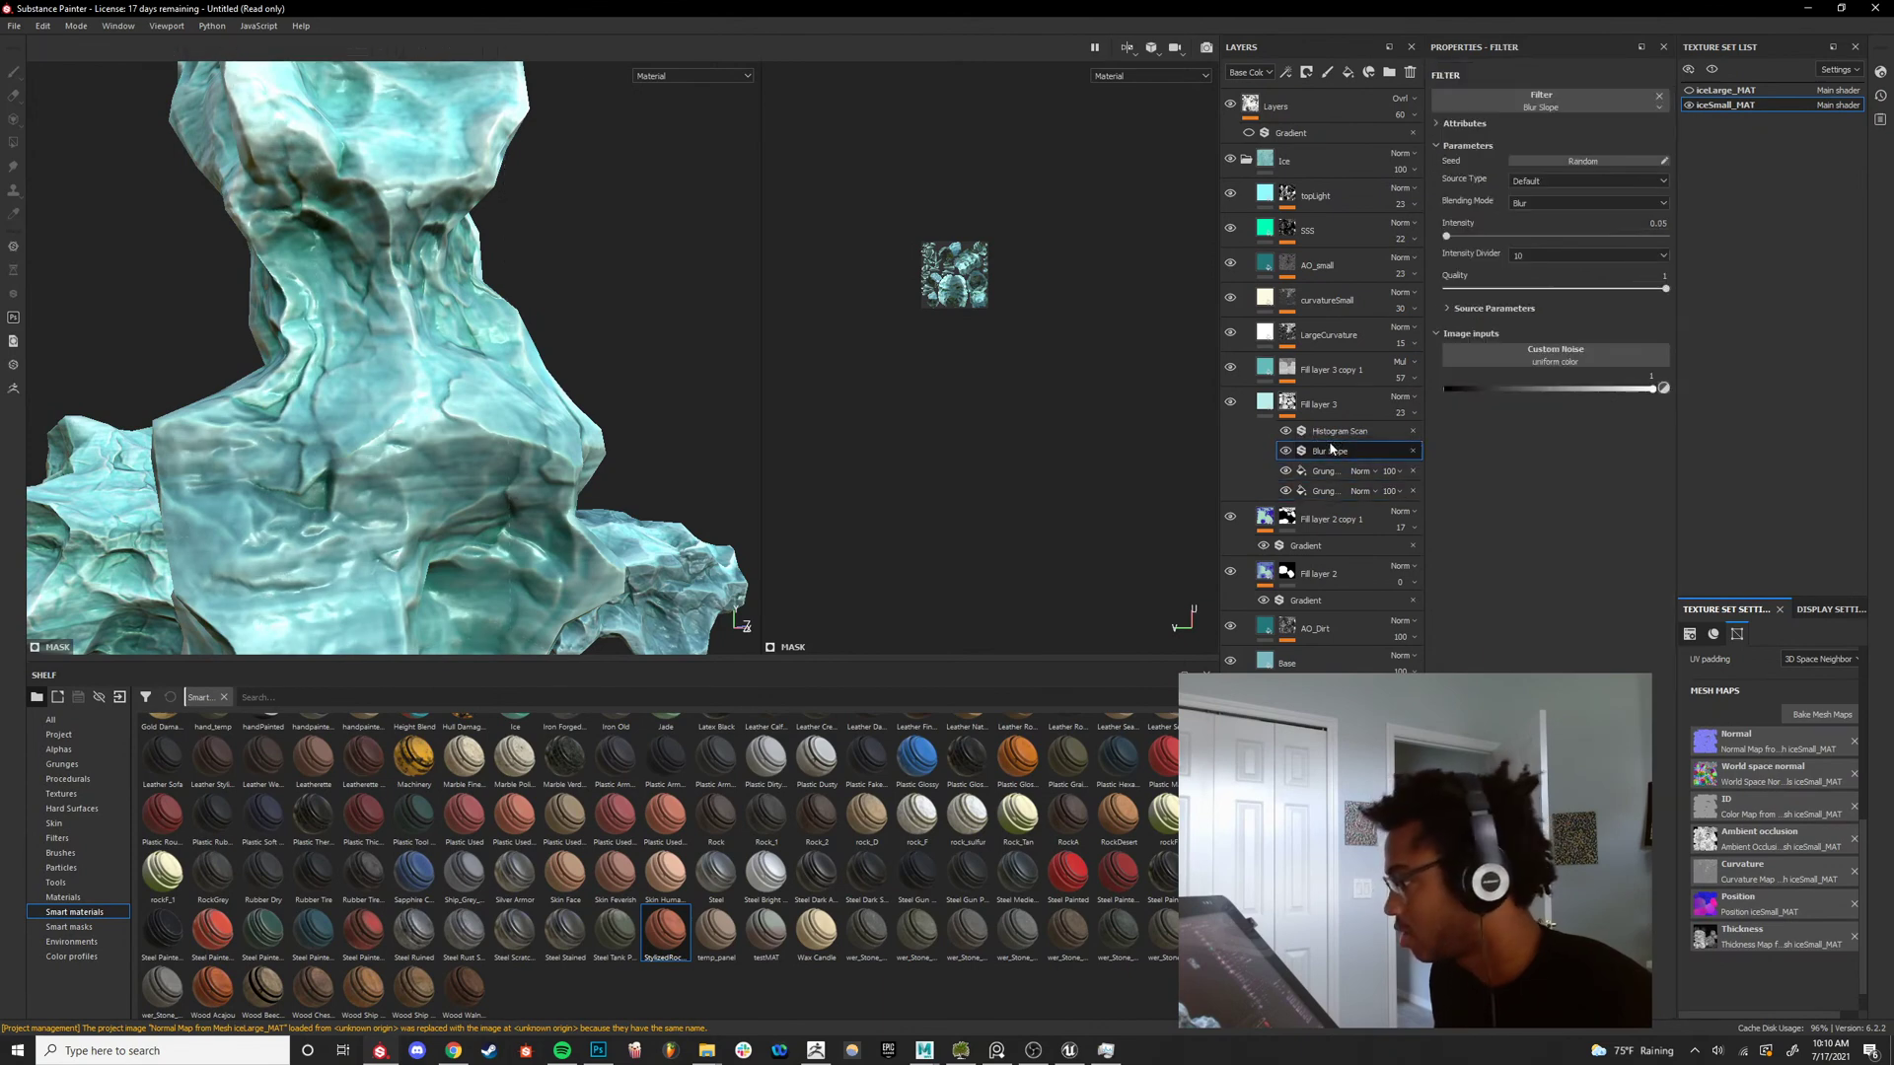
Delete the lower Grunge Leaks fill from the mask of Fill layer 3.
{"action": "scroll", "coordinate": [592, 385], "scroll_direction": "down", "scroll_amount": 4}
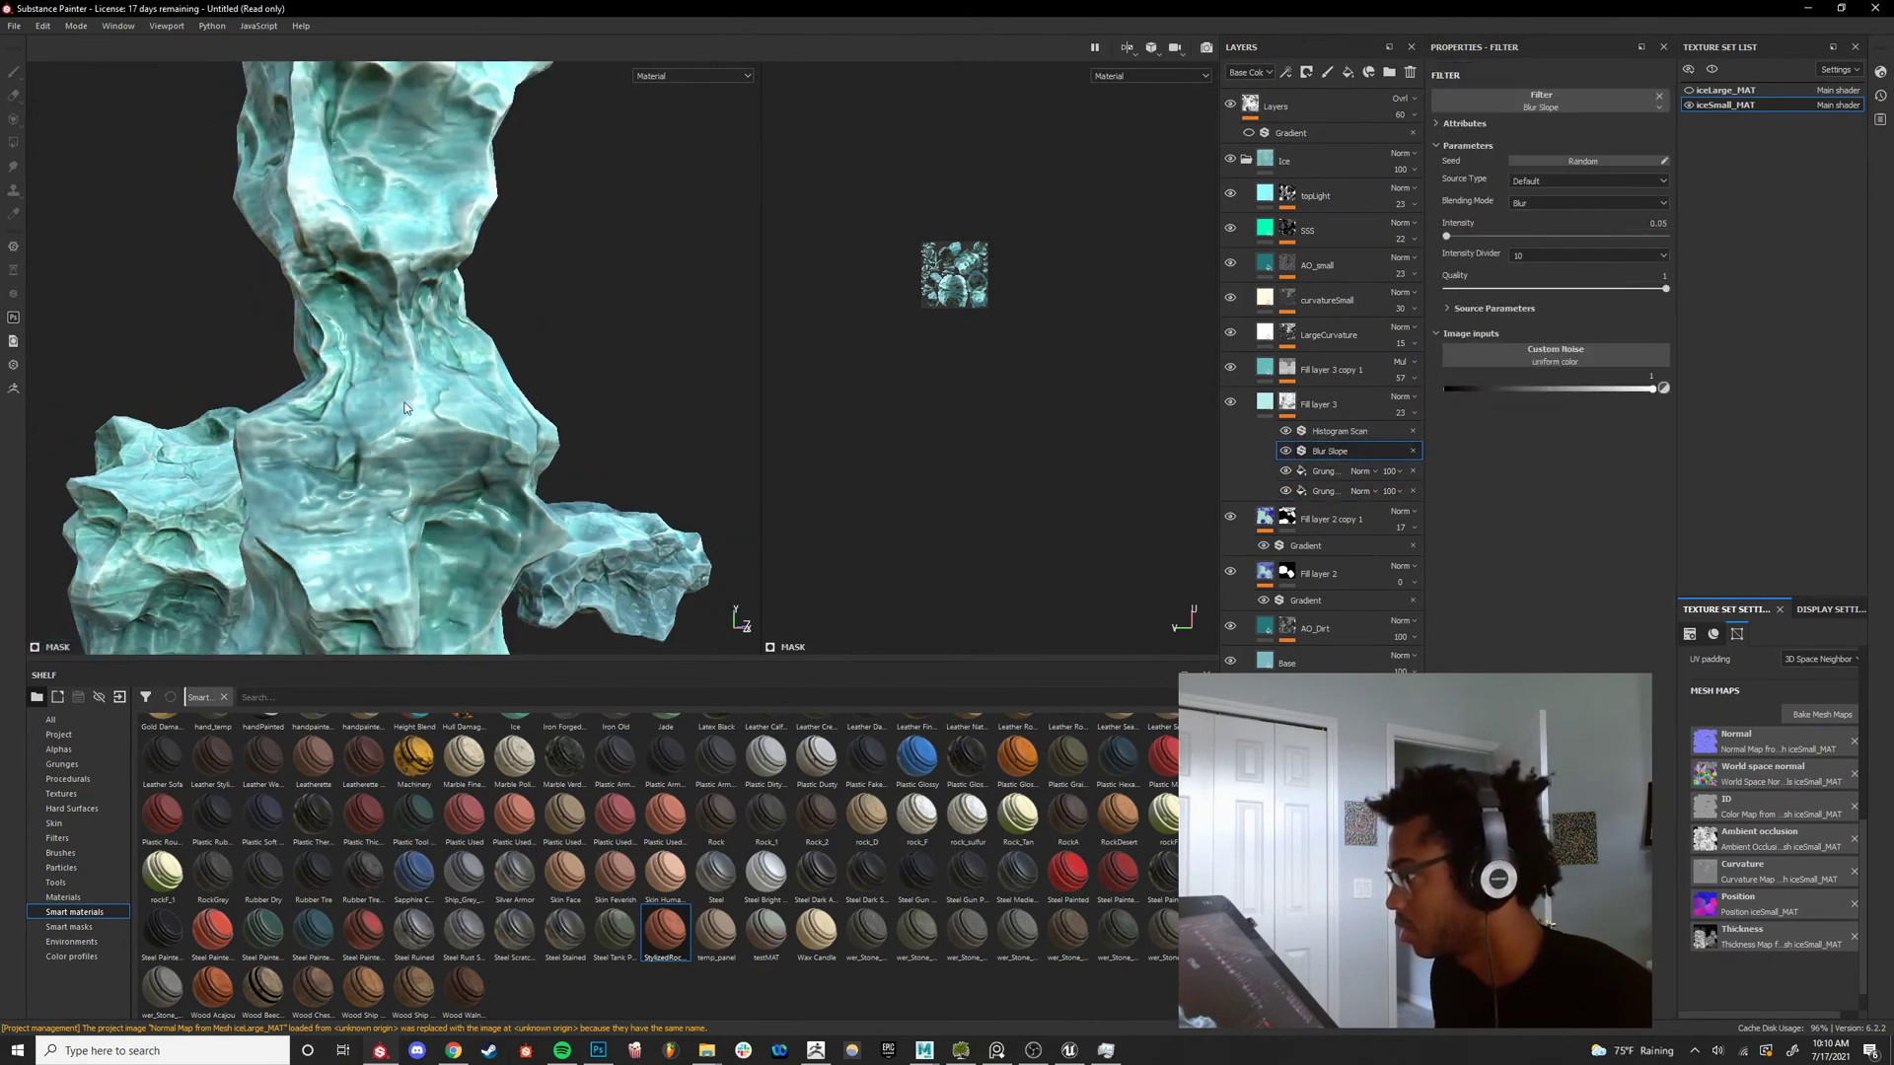
{"action": "left_click_drag", "start_coordinate": [592, 389], "coordinate": [503, 350], "text": "alt"}
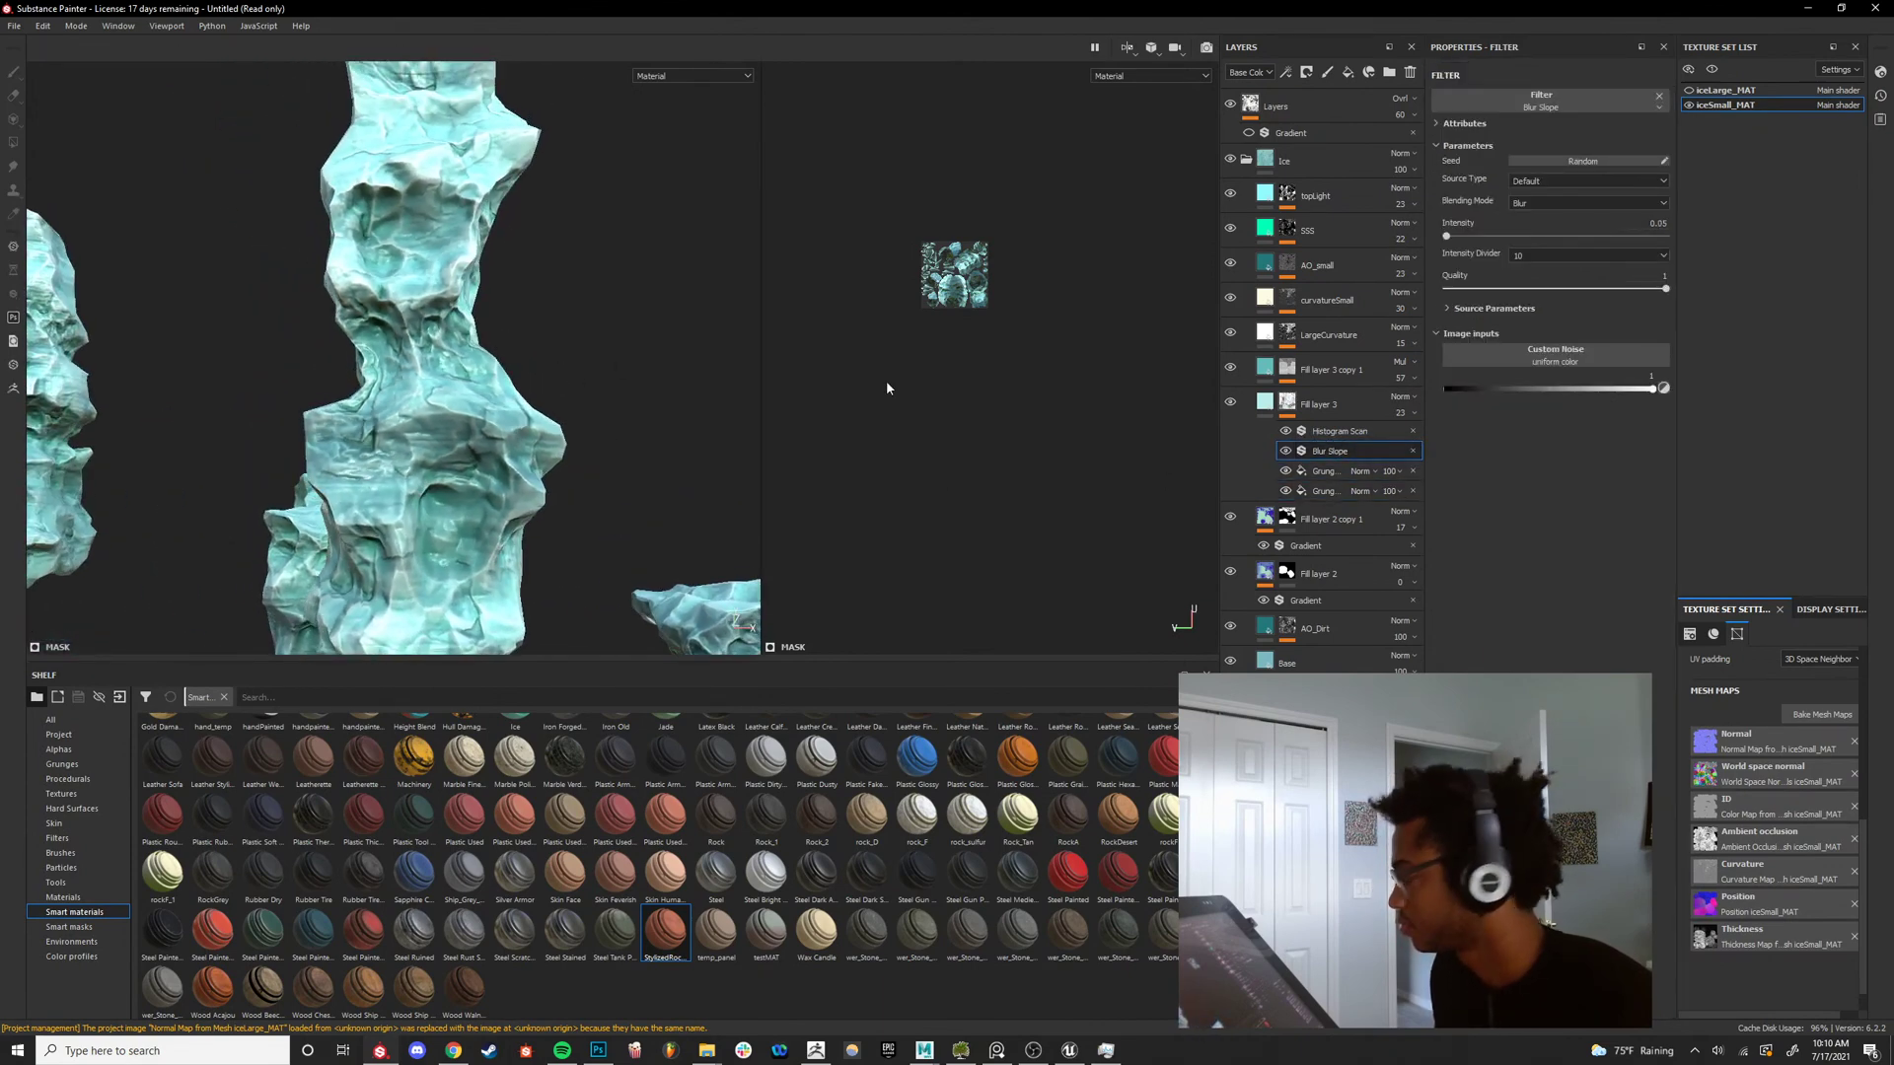
{"action": "left_click", "coordinate": [1307, 493]}
{"action": "key", "text": "Delete"}
Display the mask of Fill layer 3 and set its Histogram Scan to position 0.62 and contrast 0.65.
{"action": "left_click", "coordinate": [1282, 405], "text": "alt"}
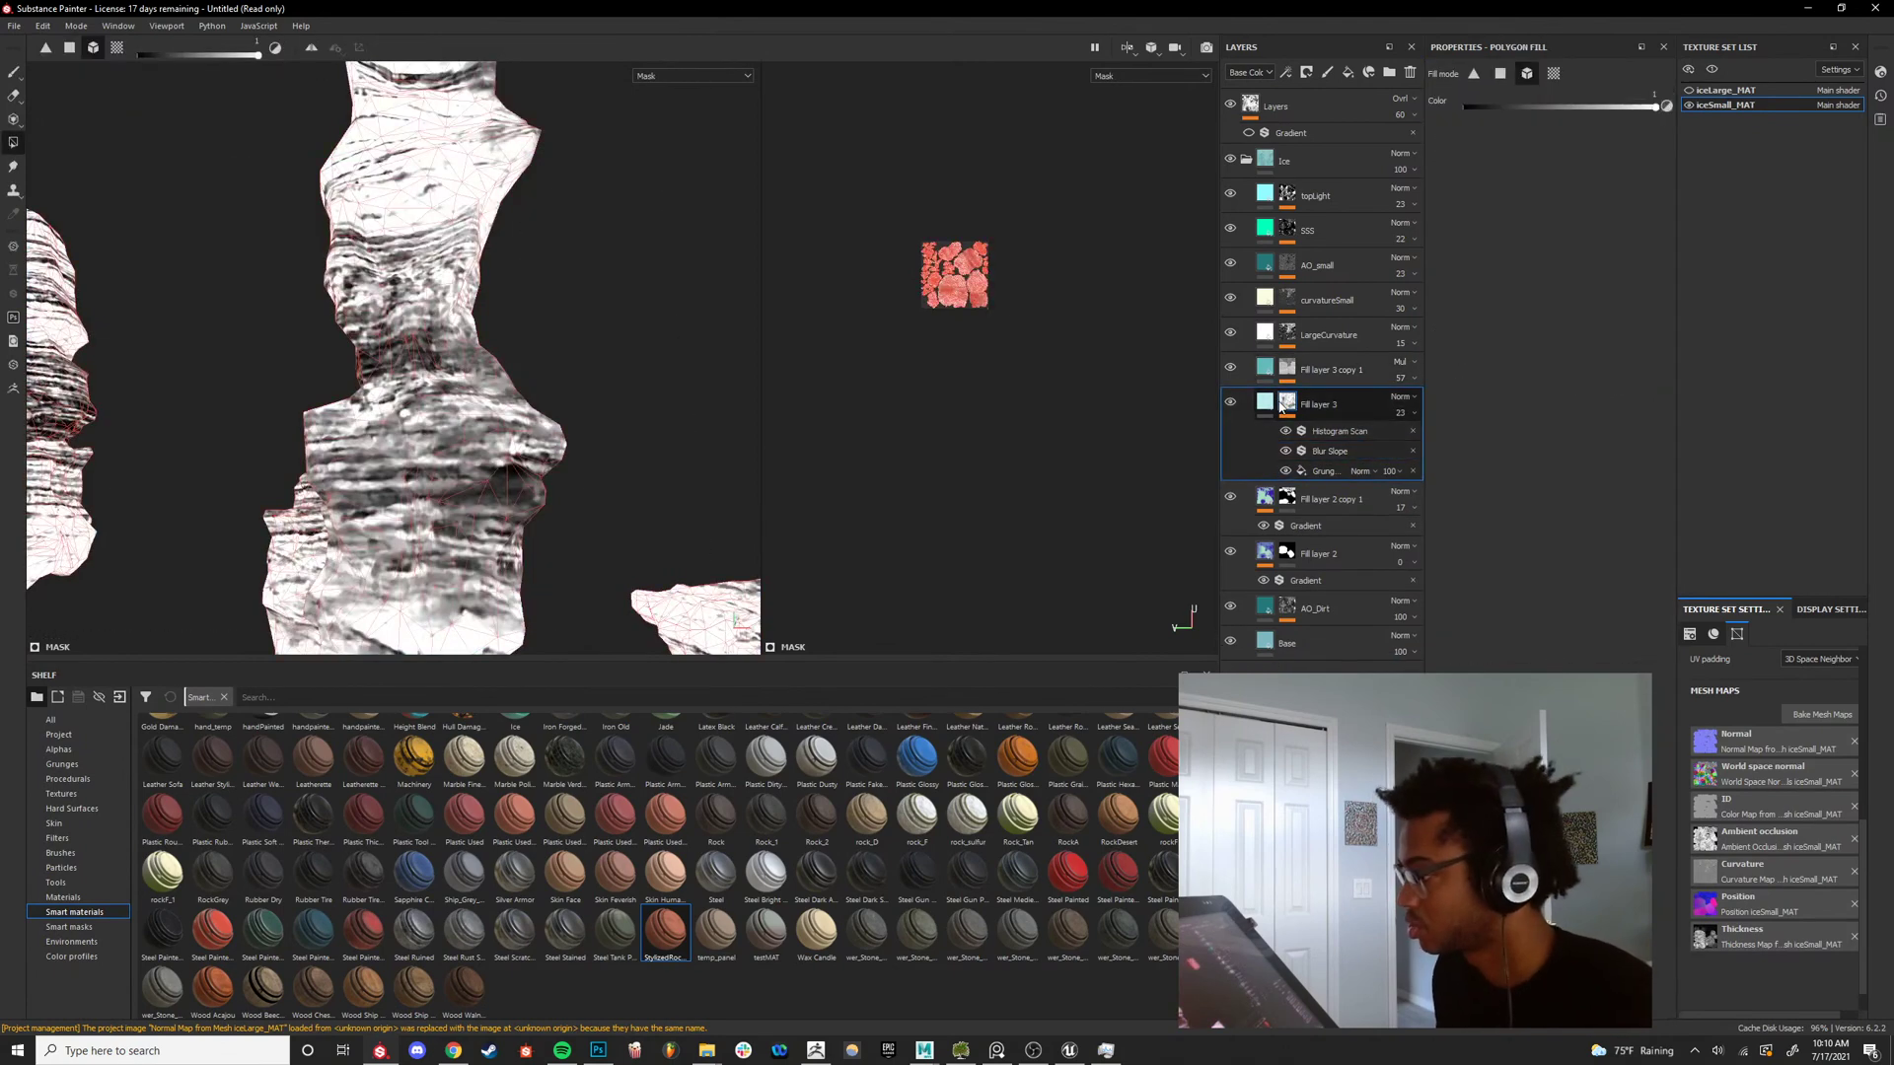
{"action": "left_click", "coordinate": [1337, 431]}
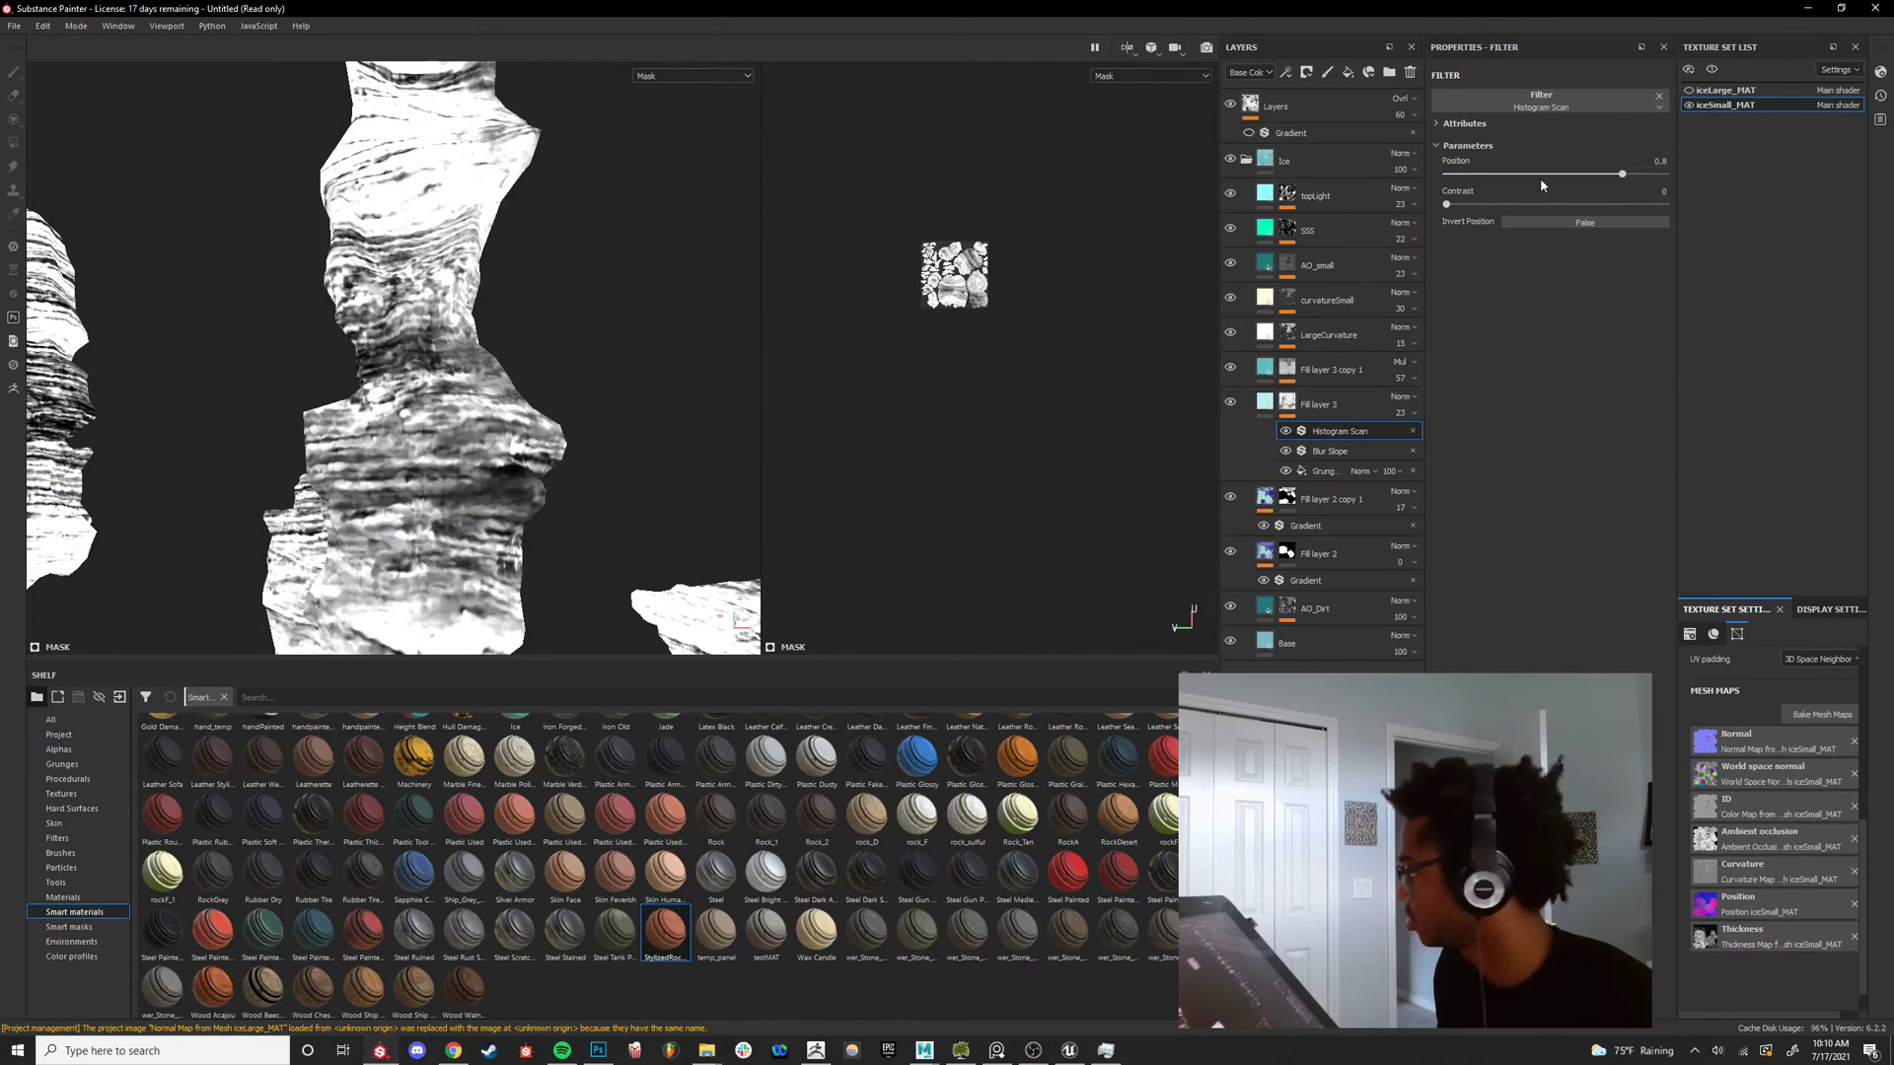
{"action": "left_click_drag", "start_coordinate": [1541, 177], "coordinate": [1589, 205]}
{"action": "left_click", "coordinate": [1581, 174]}
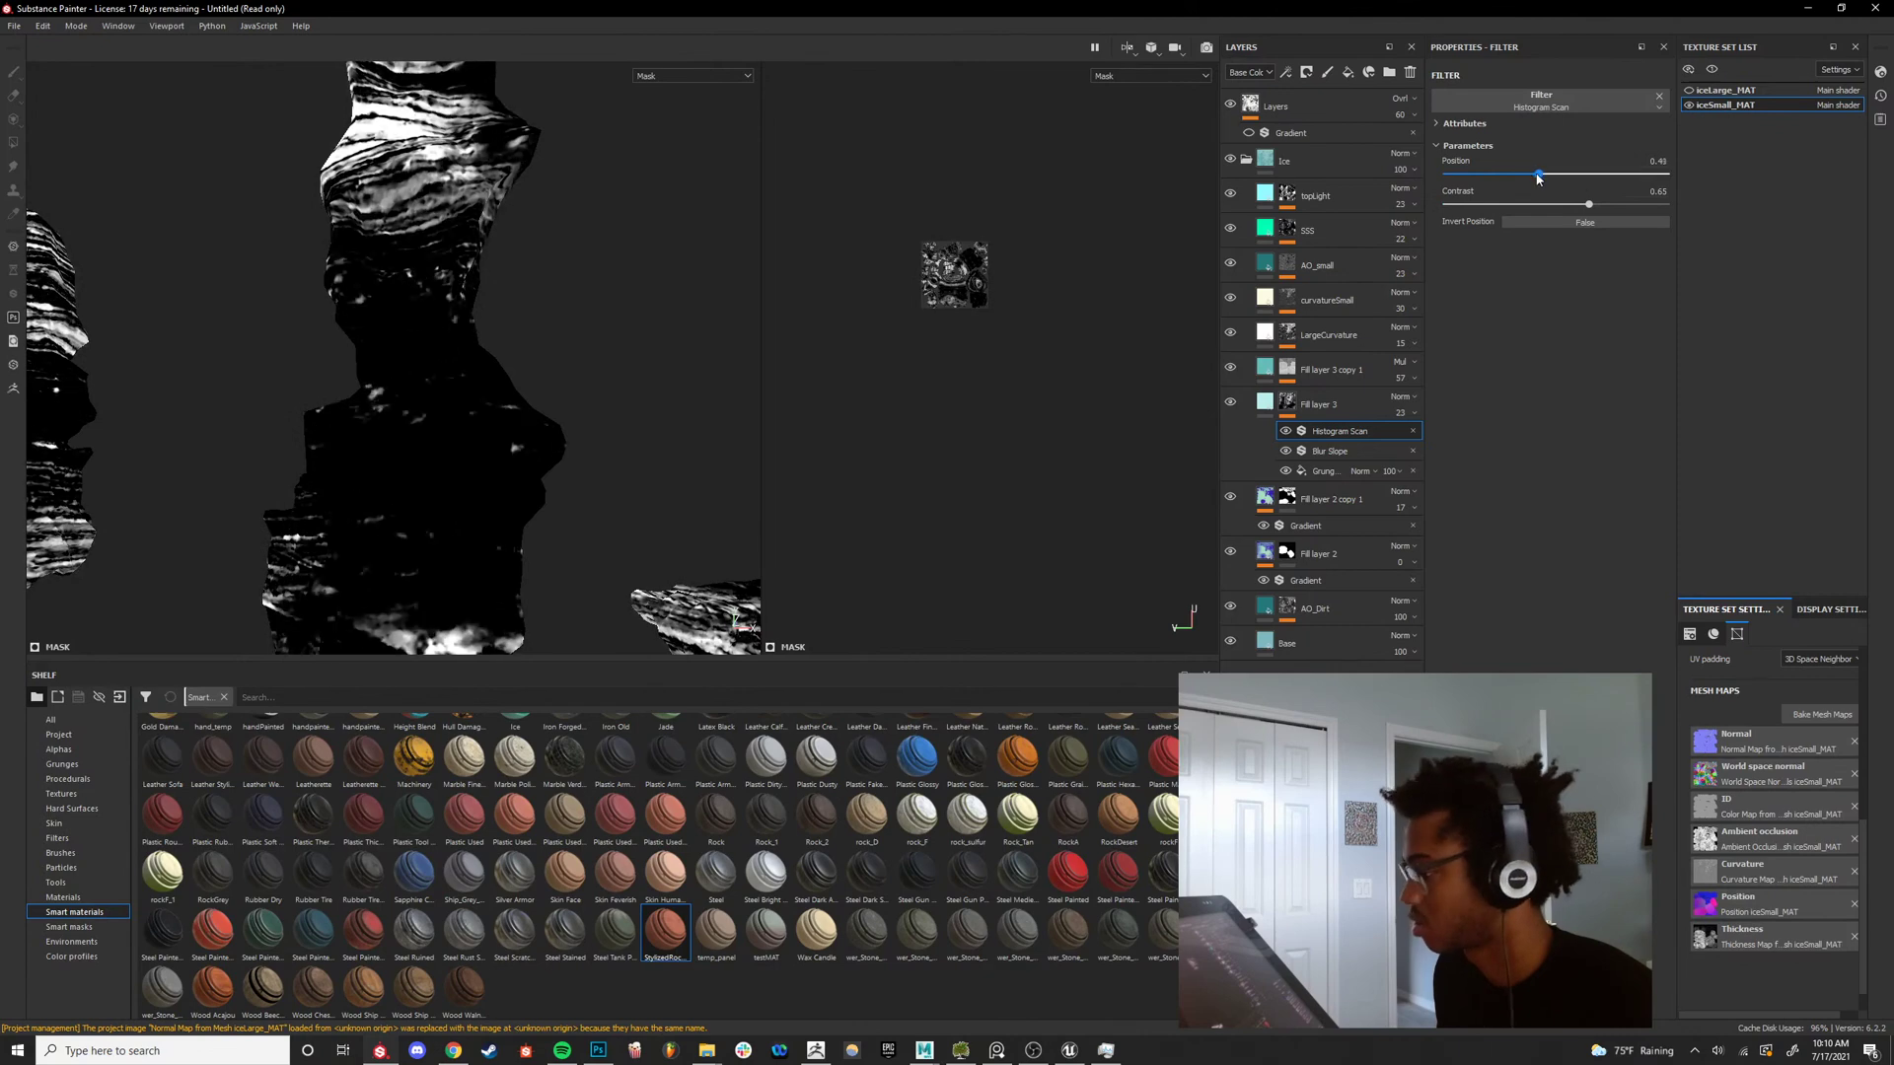
{"action": "scroll", "coordinate": [558, 461], "scroll_direction": "down", "scroll_amount": 4}
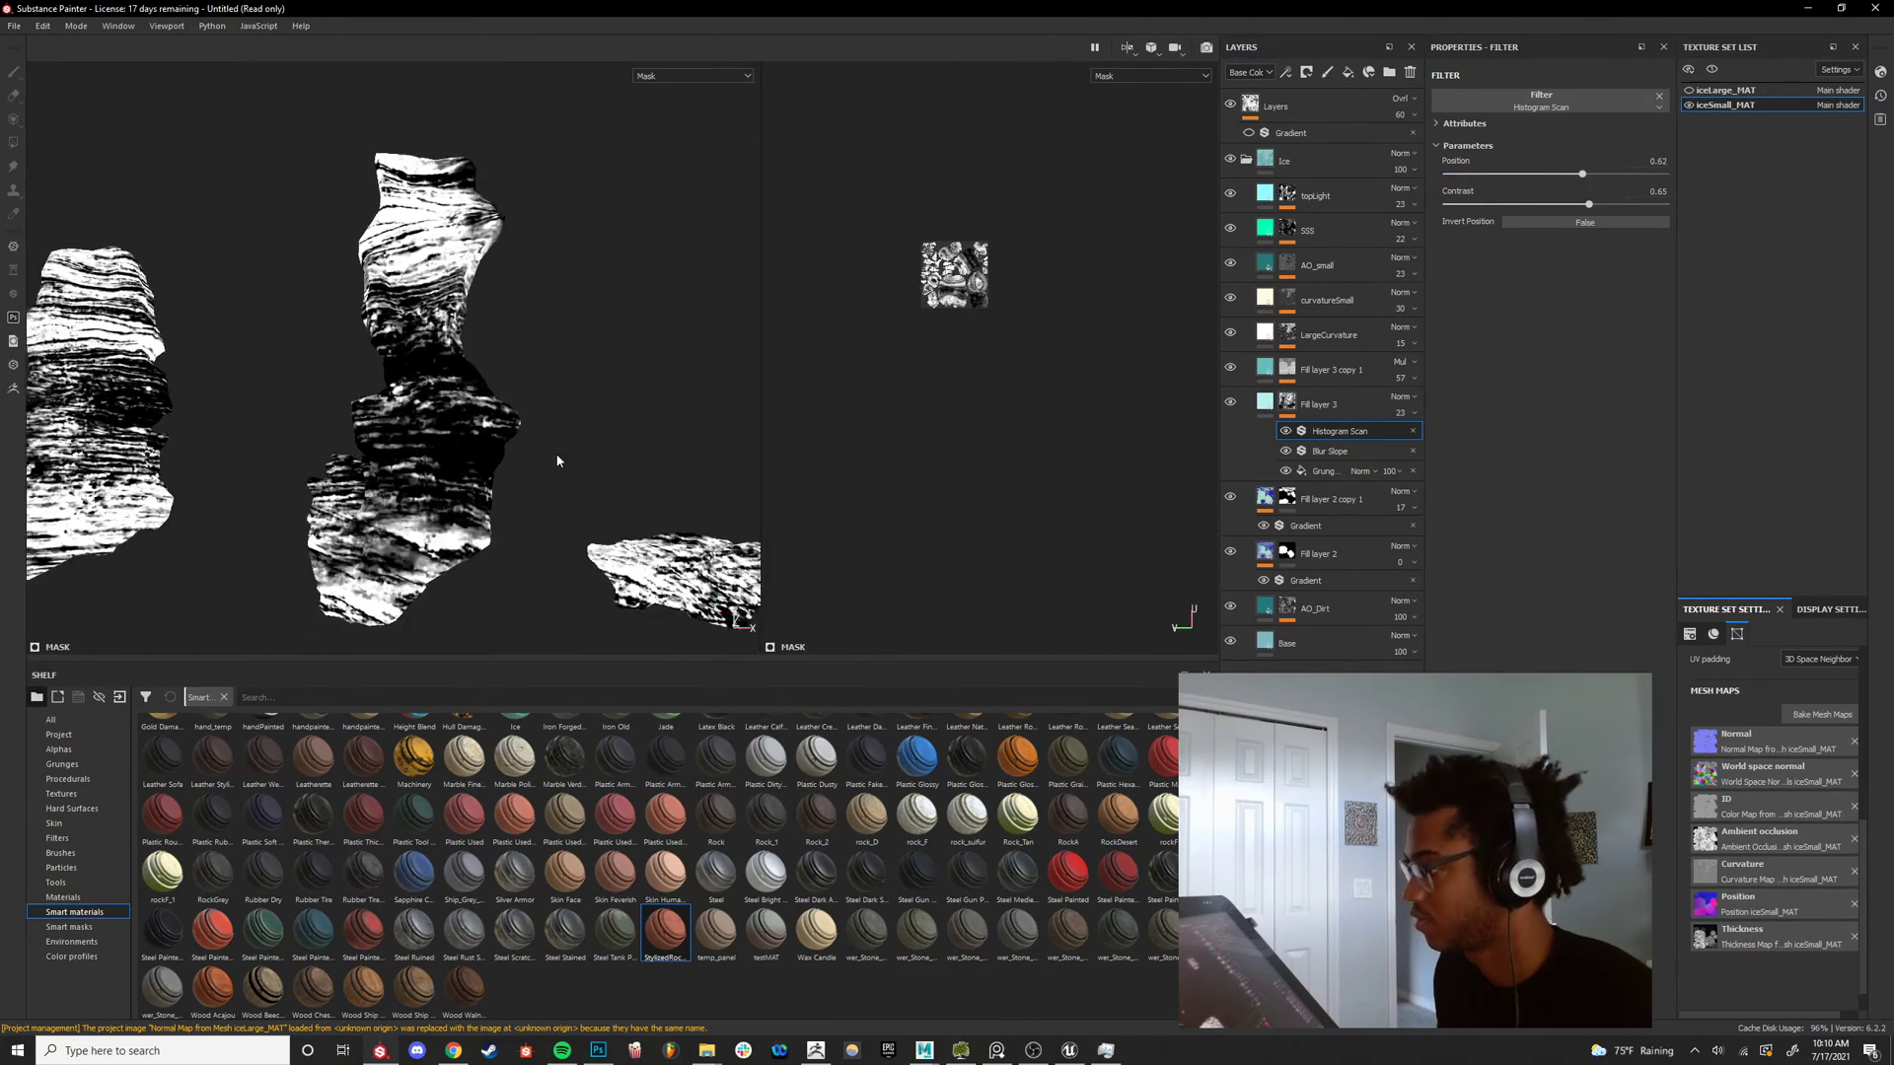
Examine the banding on the ice rocks from several angles and lighting directions in the material and base color views.
{"action": "left_click_drag", "start_coordinate": [558, 461], "coordinate": [529, 412], "text": "alt"}
{"action": "key", "text": "m"}
{"action": "scroll", "coordinate": [512, 451], "scroll_direction": "up", "scroll_amount": 4}
{"action": "right_click_drag", "start_coordinate": [528, 412], "coordinate": [333, 345], "text": "shift"}
{"action": "left_click_drag", "start_coordinate": [333, 345], "coordinate": [545, 464], "text": "alt"}
{"action": "right_click_drag", "start_coordinate": [544, 463], "coordinate": [420, 425], "text": "shift"}
{"action": "left_click_drag", "start_coordinate": [527, 408], "coordinate": [570, 521], "text": "alt"}
{"action": "key", "text": "c"}
{"action": "key", "text": "c"}
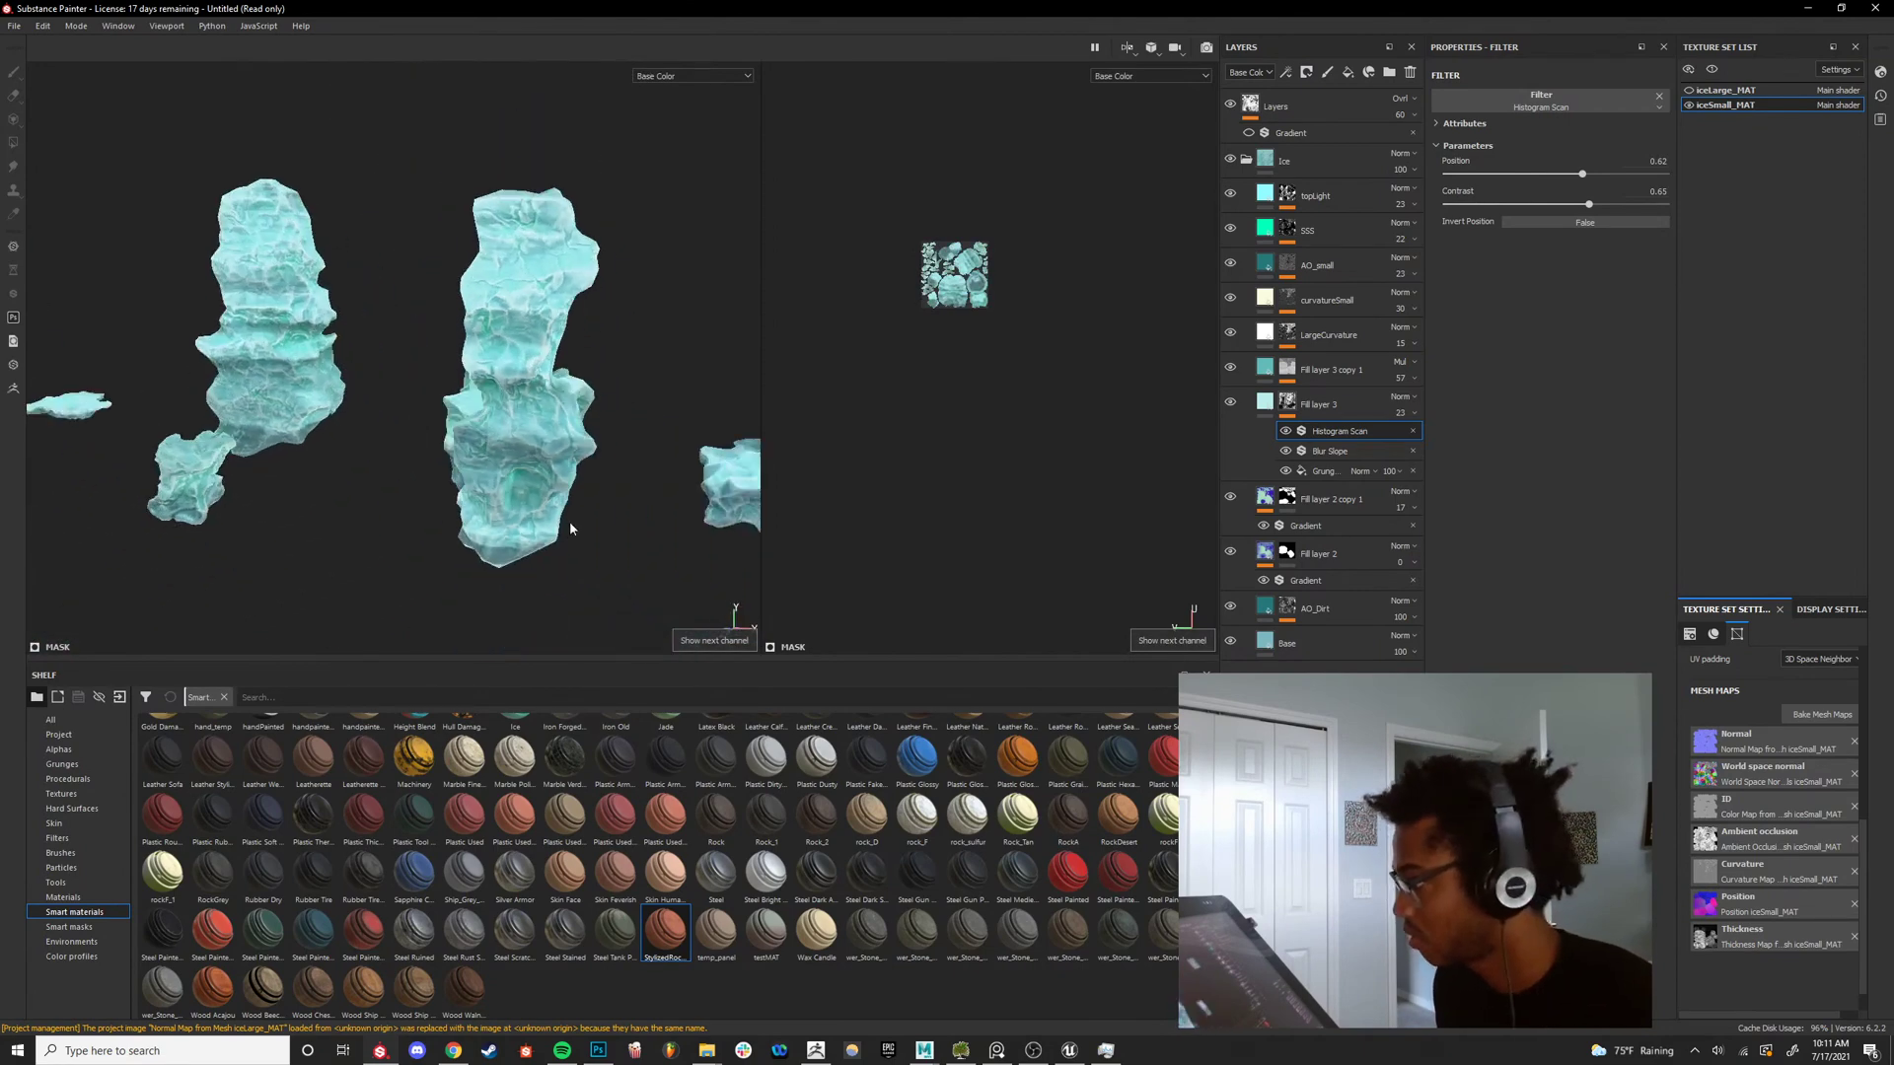
{"action": "right_click_drag", "start_coordinate": [570, 521], "coordinate": [513, 404], "text": "alt"}
{"action": "left_click_drag", "start_coordinate": [513, 405], "coordinate": [494, 386], "text": "alt"}
{"action": "key", "text": "m"}
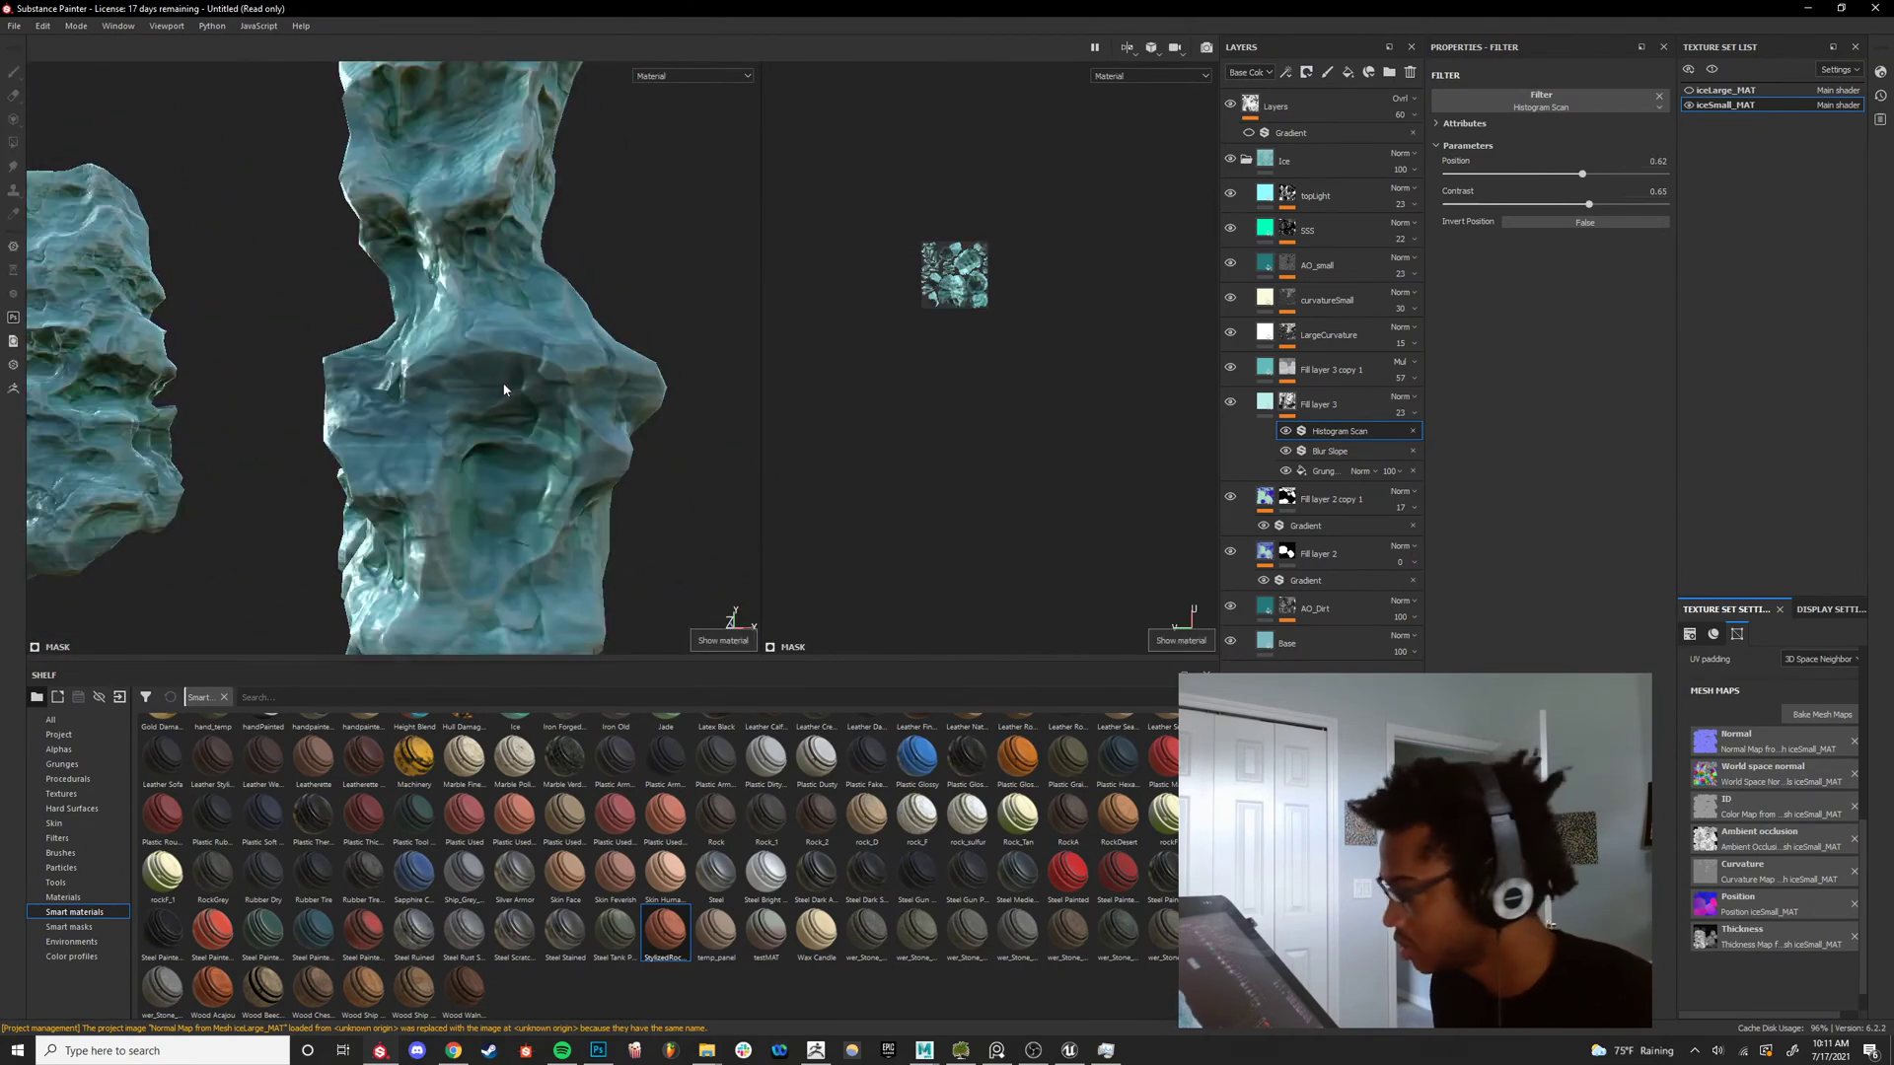
{"action": "right_click_drag", "start_coordinate": [502, 388], "coordinate": [472, 418], "text": "shift"}
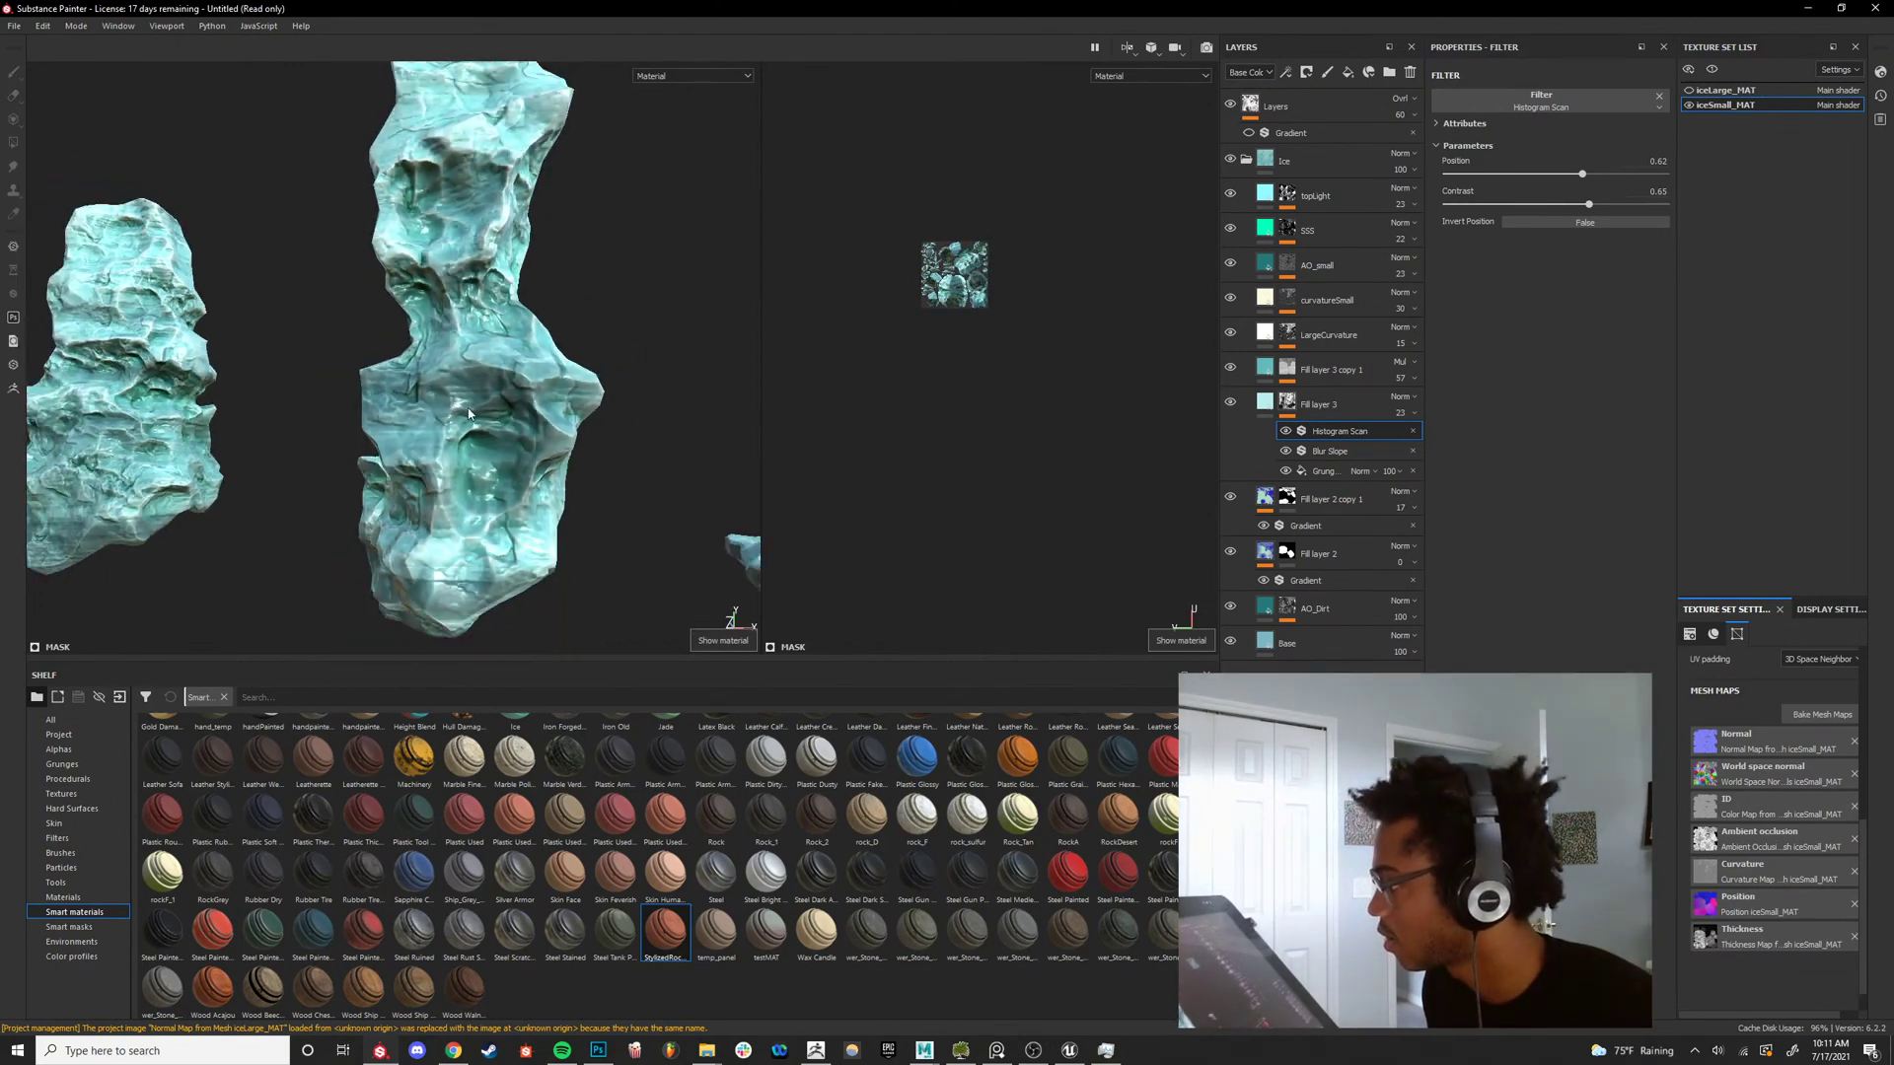
{"action": "key", "text": "c"}
{"action": "left_click_drag", "start_coordinate": [474, 418], "coordinate": [550, 422], "text": "alt"}
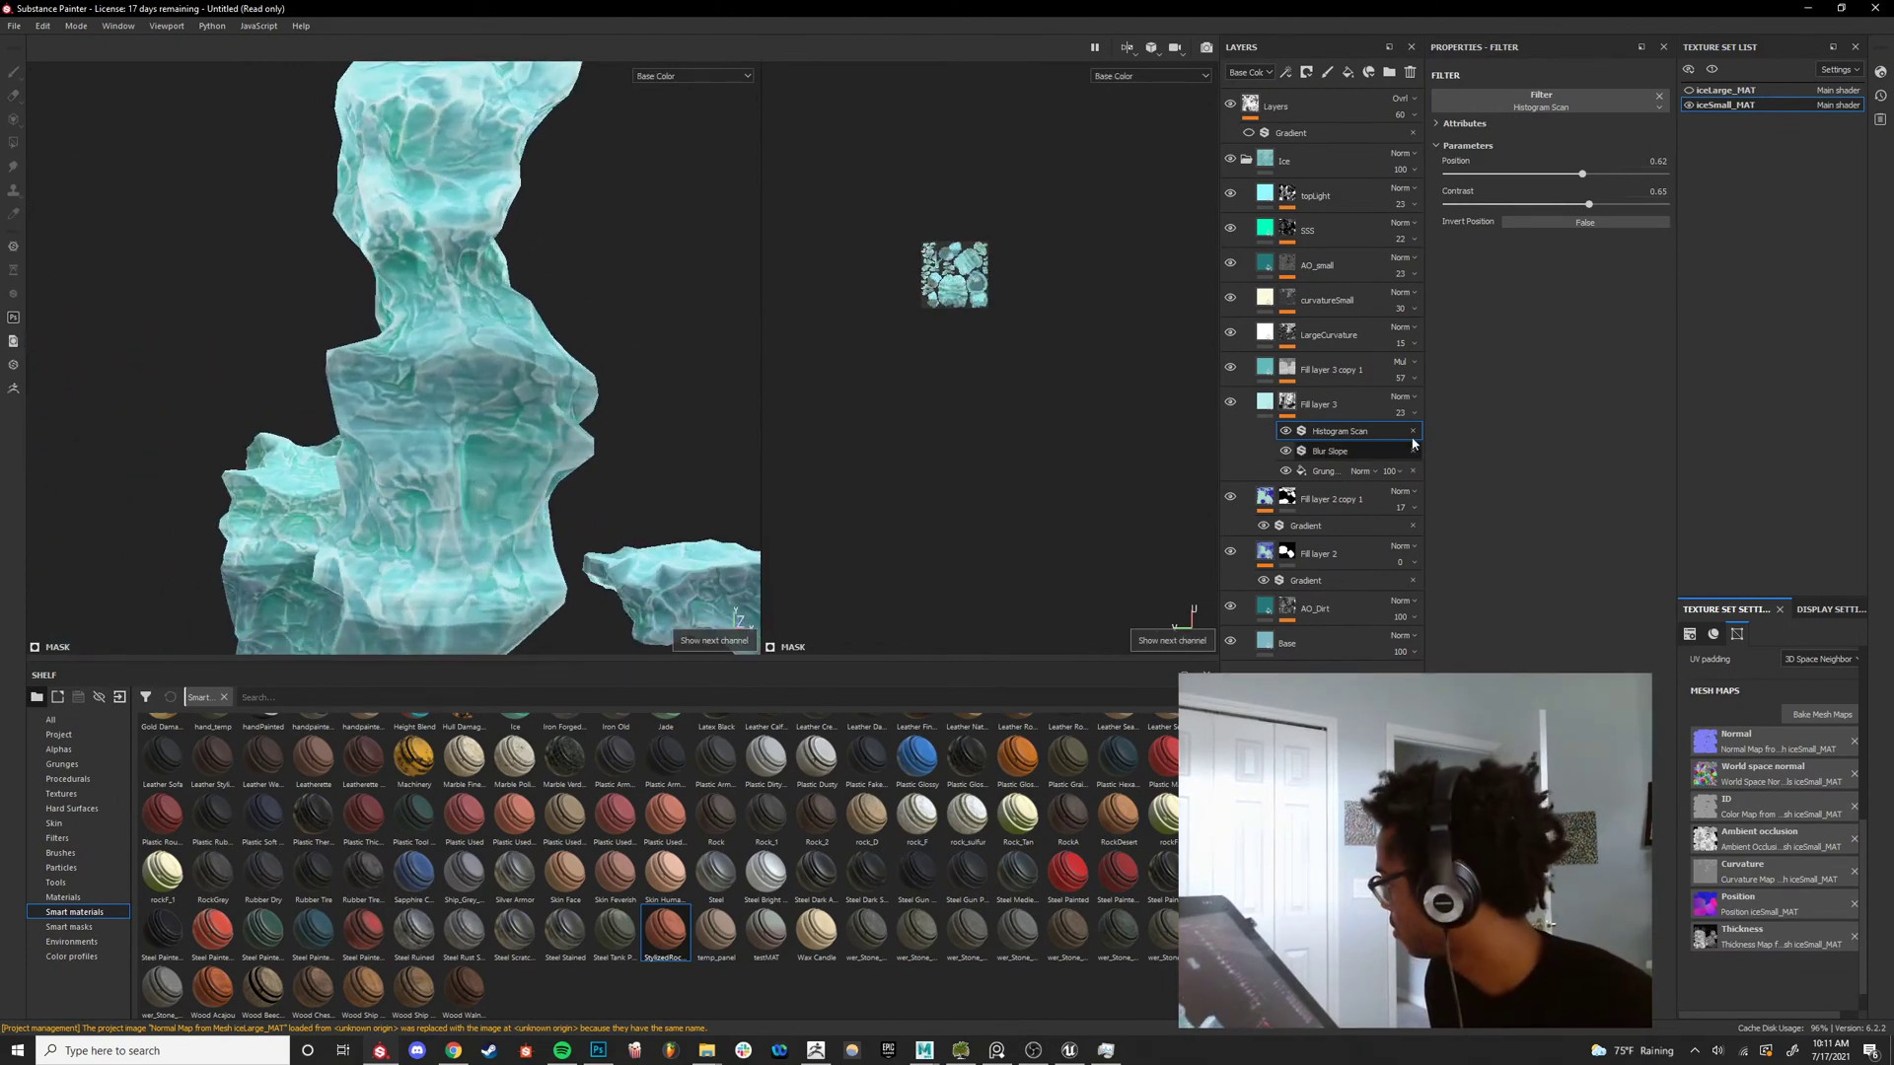
Compare the rock's color banding with Fill layer 3 copy 1 hidden and shown, leaving the layer visible.
{"action": "left_click", "coordinate": [1230, 368]}
{"action": "left_click", "coordinate": [1230, 368]}
{"action": "left_click", "coordinate": [1230, 368]}
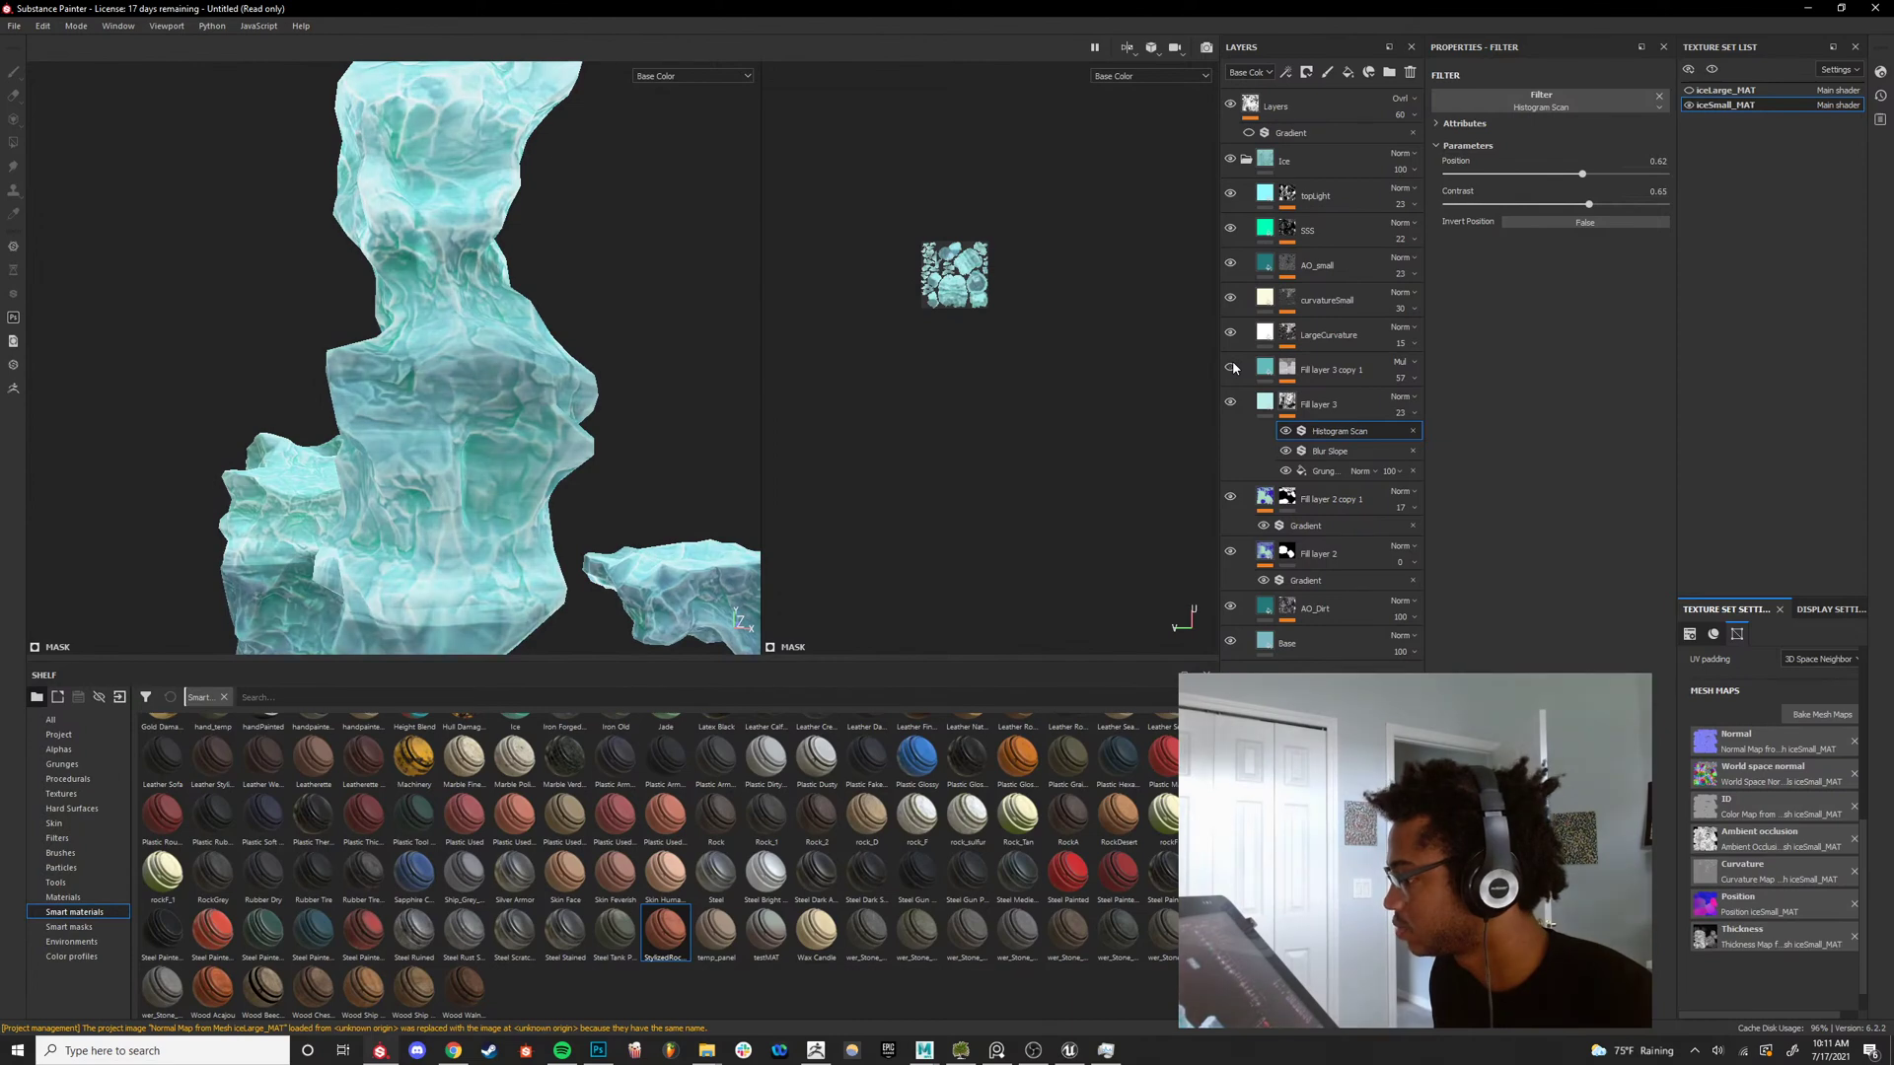
{"action": "left_click", "coordinate": [1230, 368]}
{"action": "left_click", "coordinate": [1230, 368]}
{"action": "left_click", "coordinate": [1231, 368]}
{"action": "left_click", "coordinate": [1230, 368]}
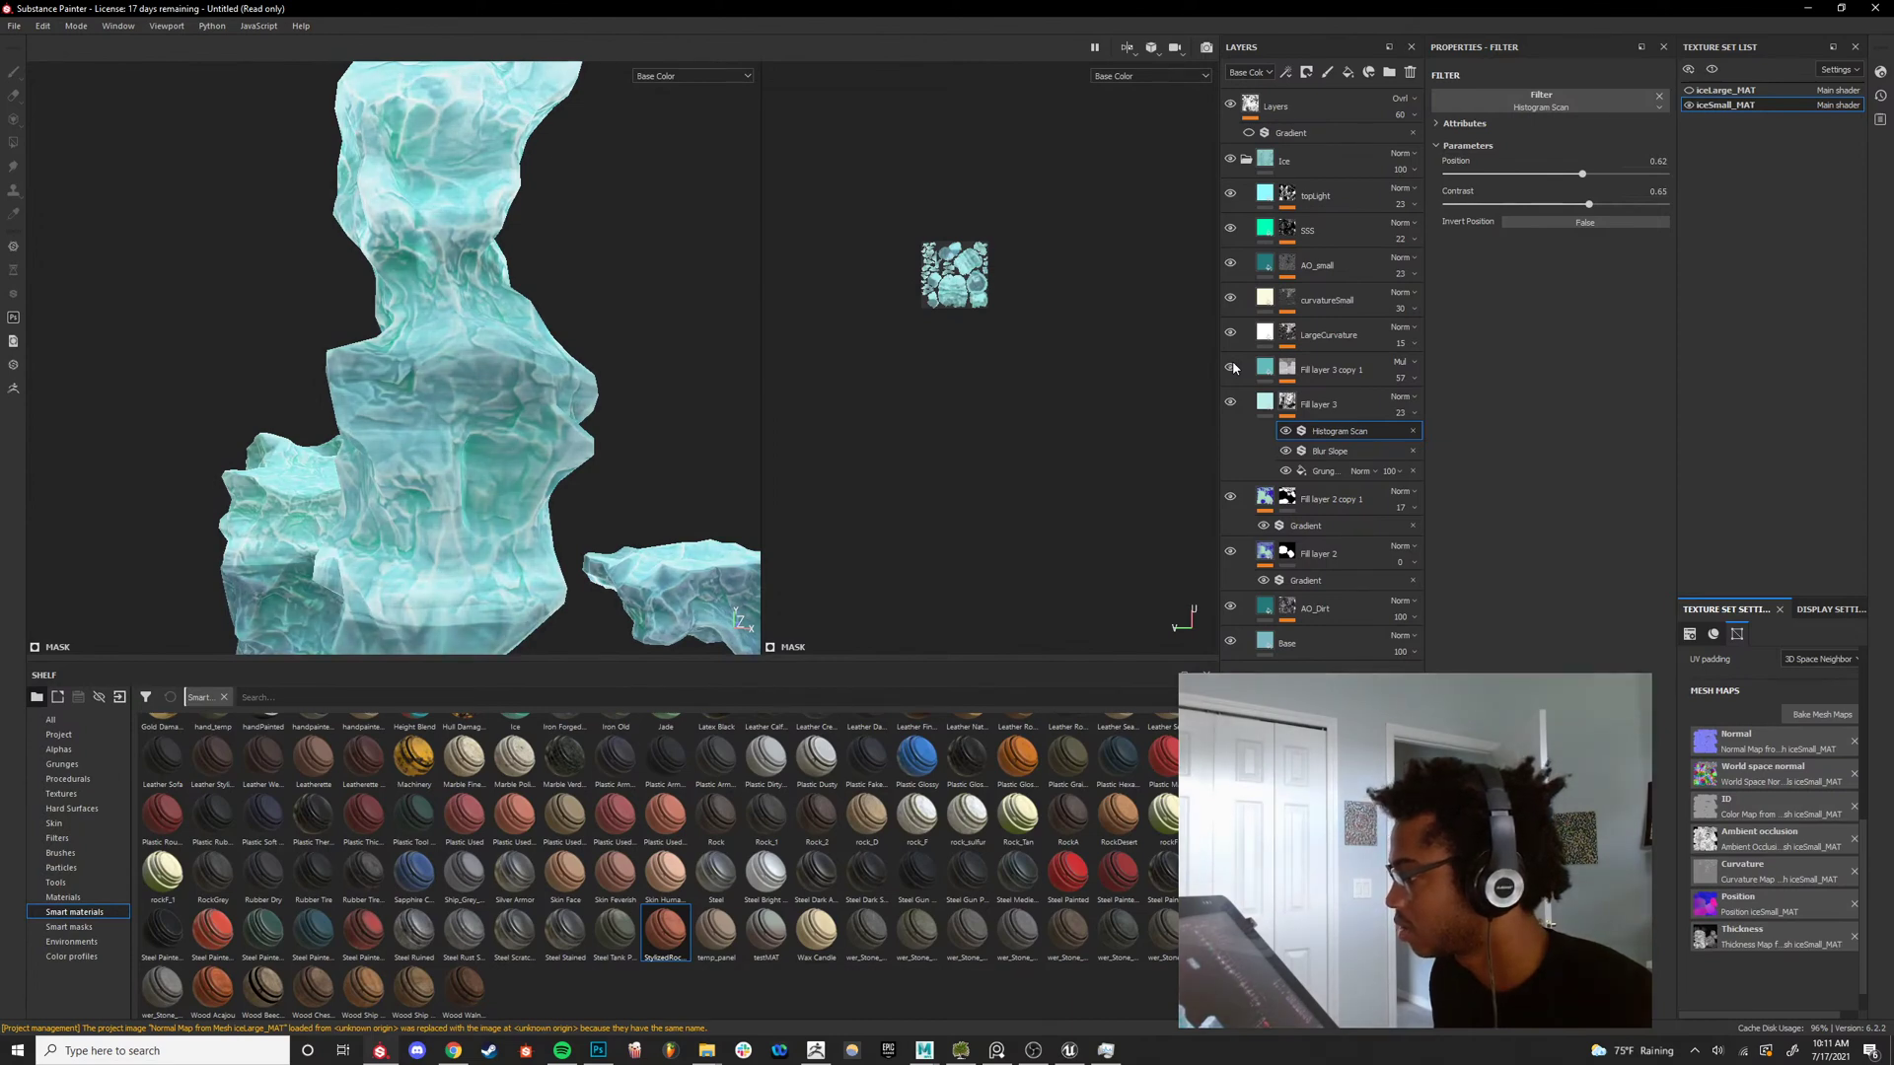
{"action": "left_click", "coordinate": [1230, 368]}
{"action": "left_click", "coordinate": [1230, 368]}
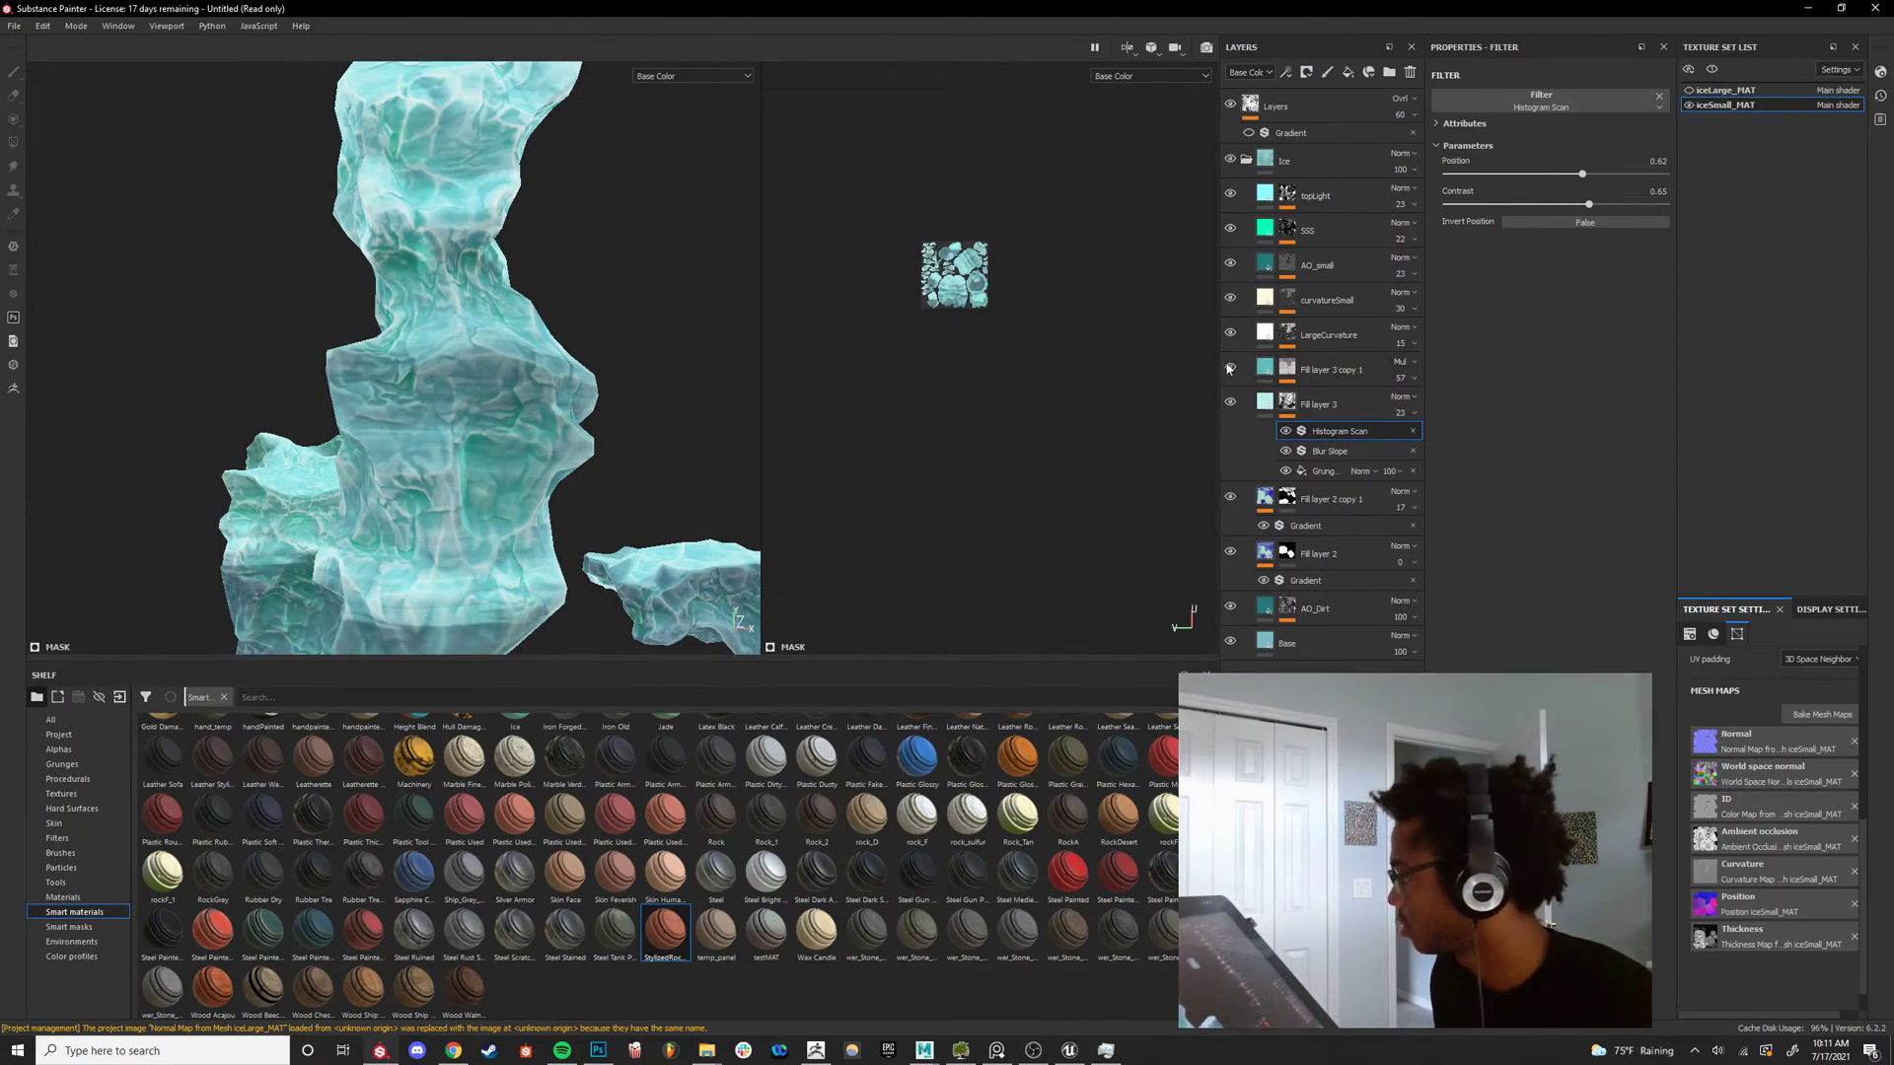
{"action": "key", "text": "m"}
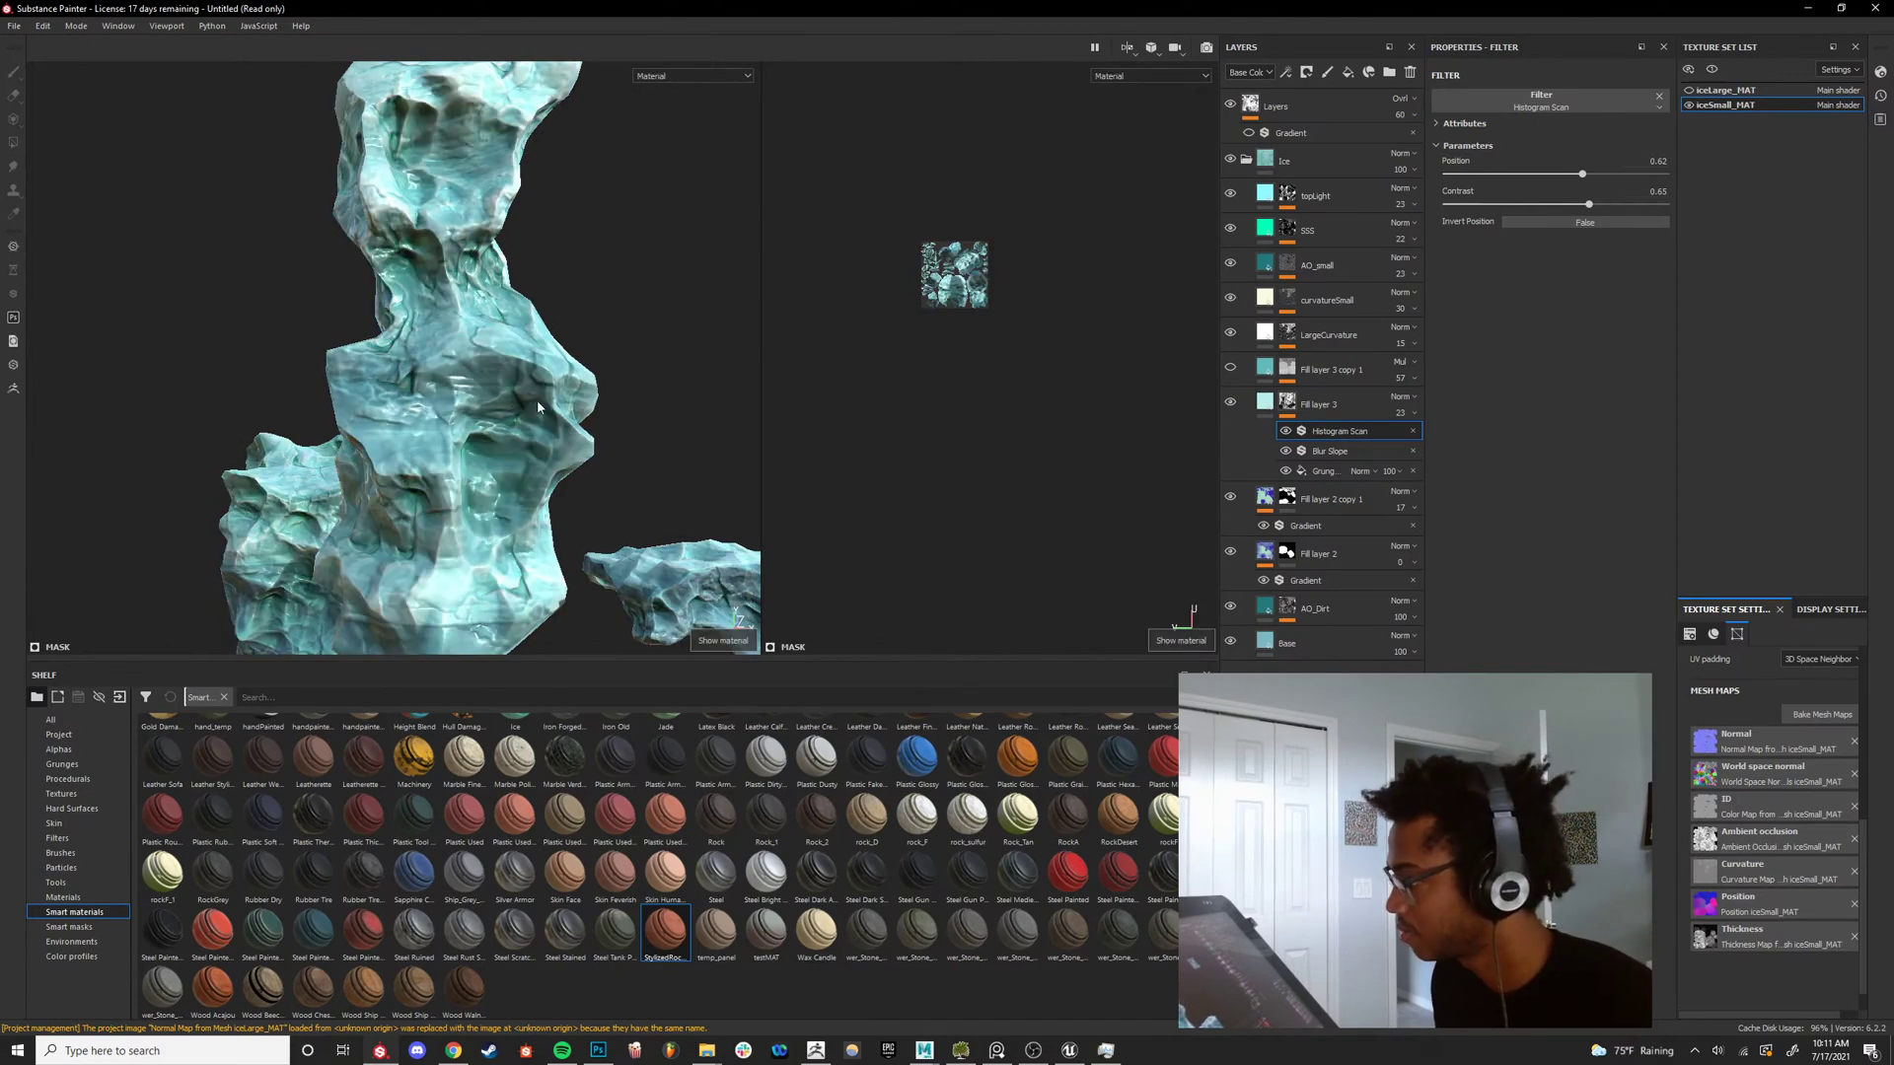
{"action": "key", "text": "m"}
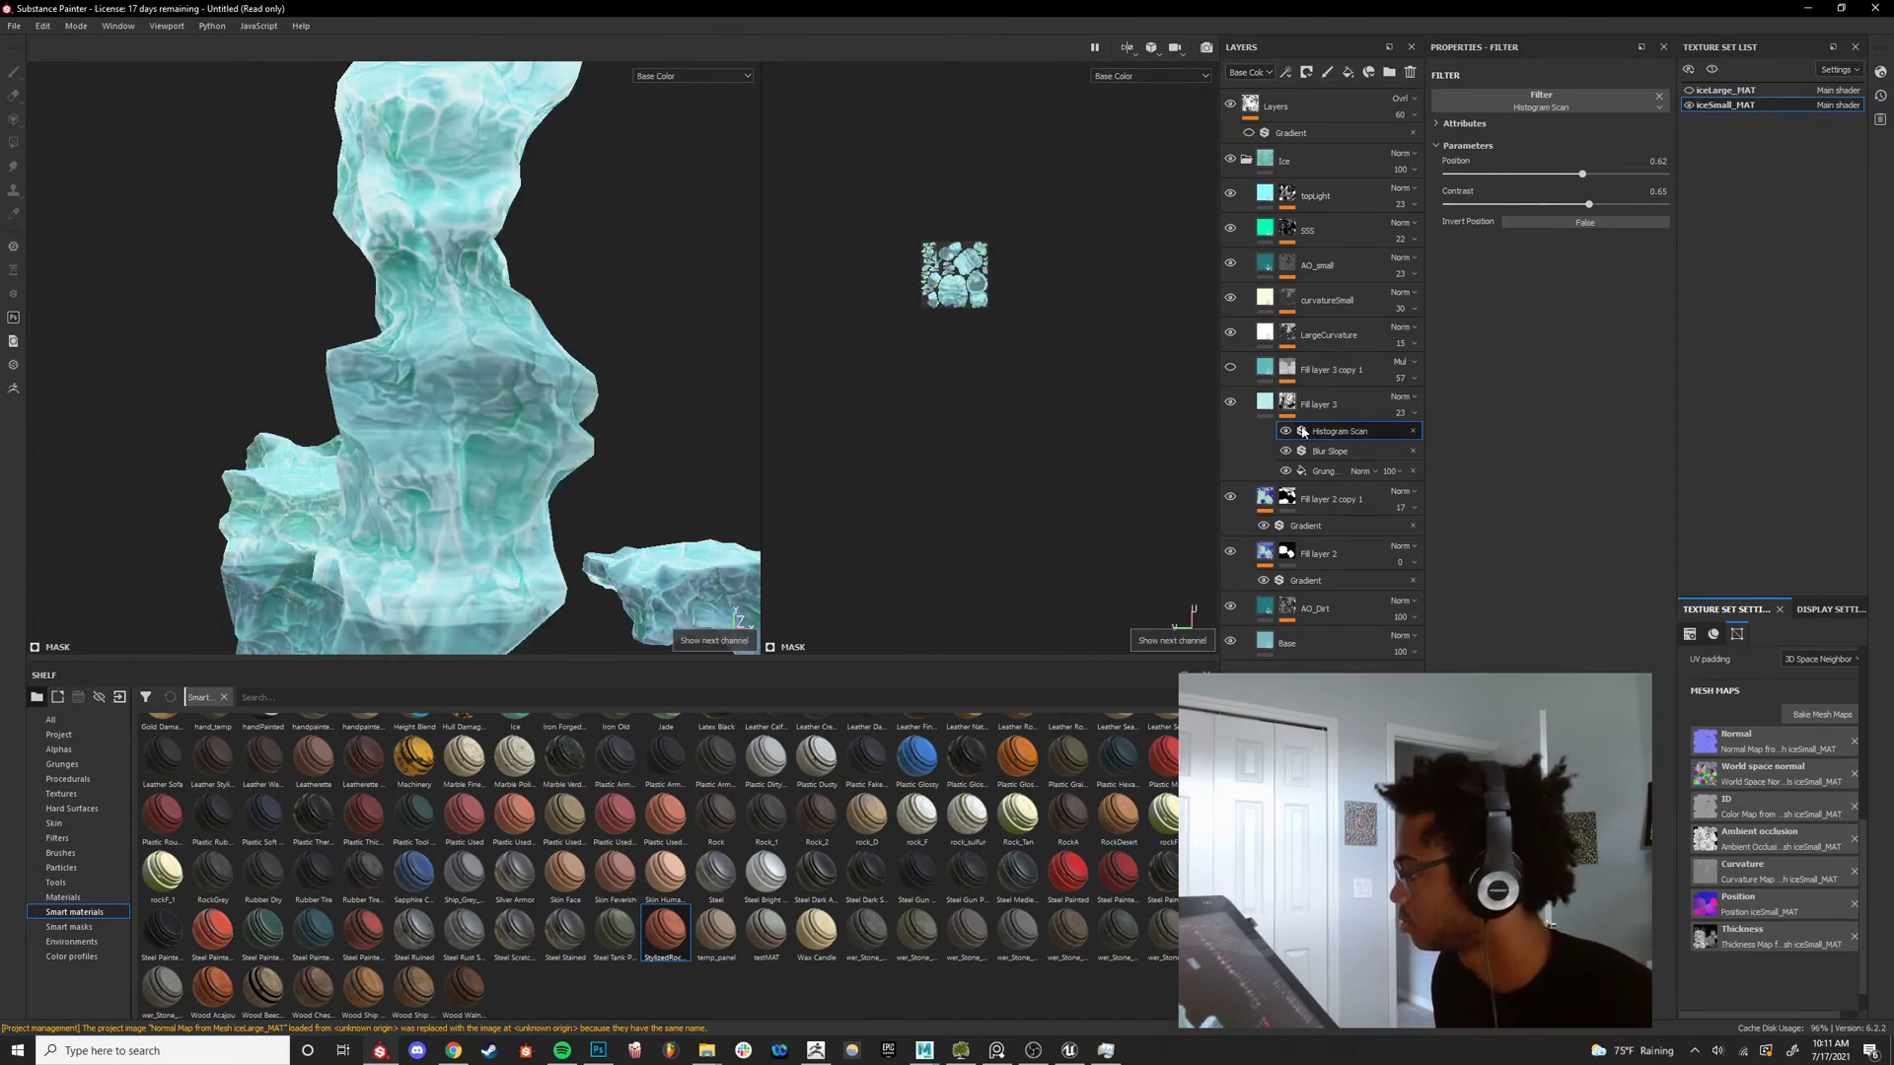
{"action": "left_click", "coordinate": [1230, 368]}
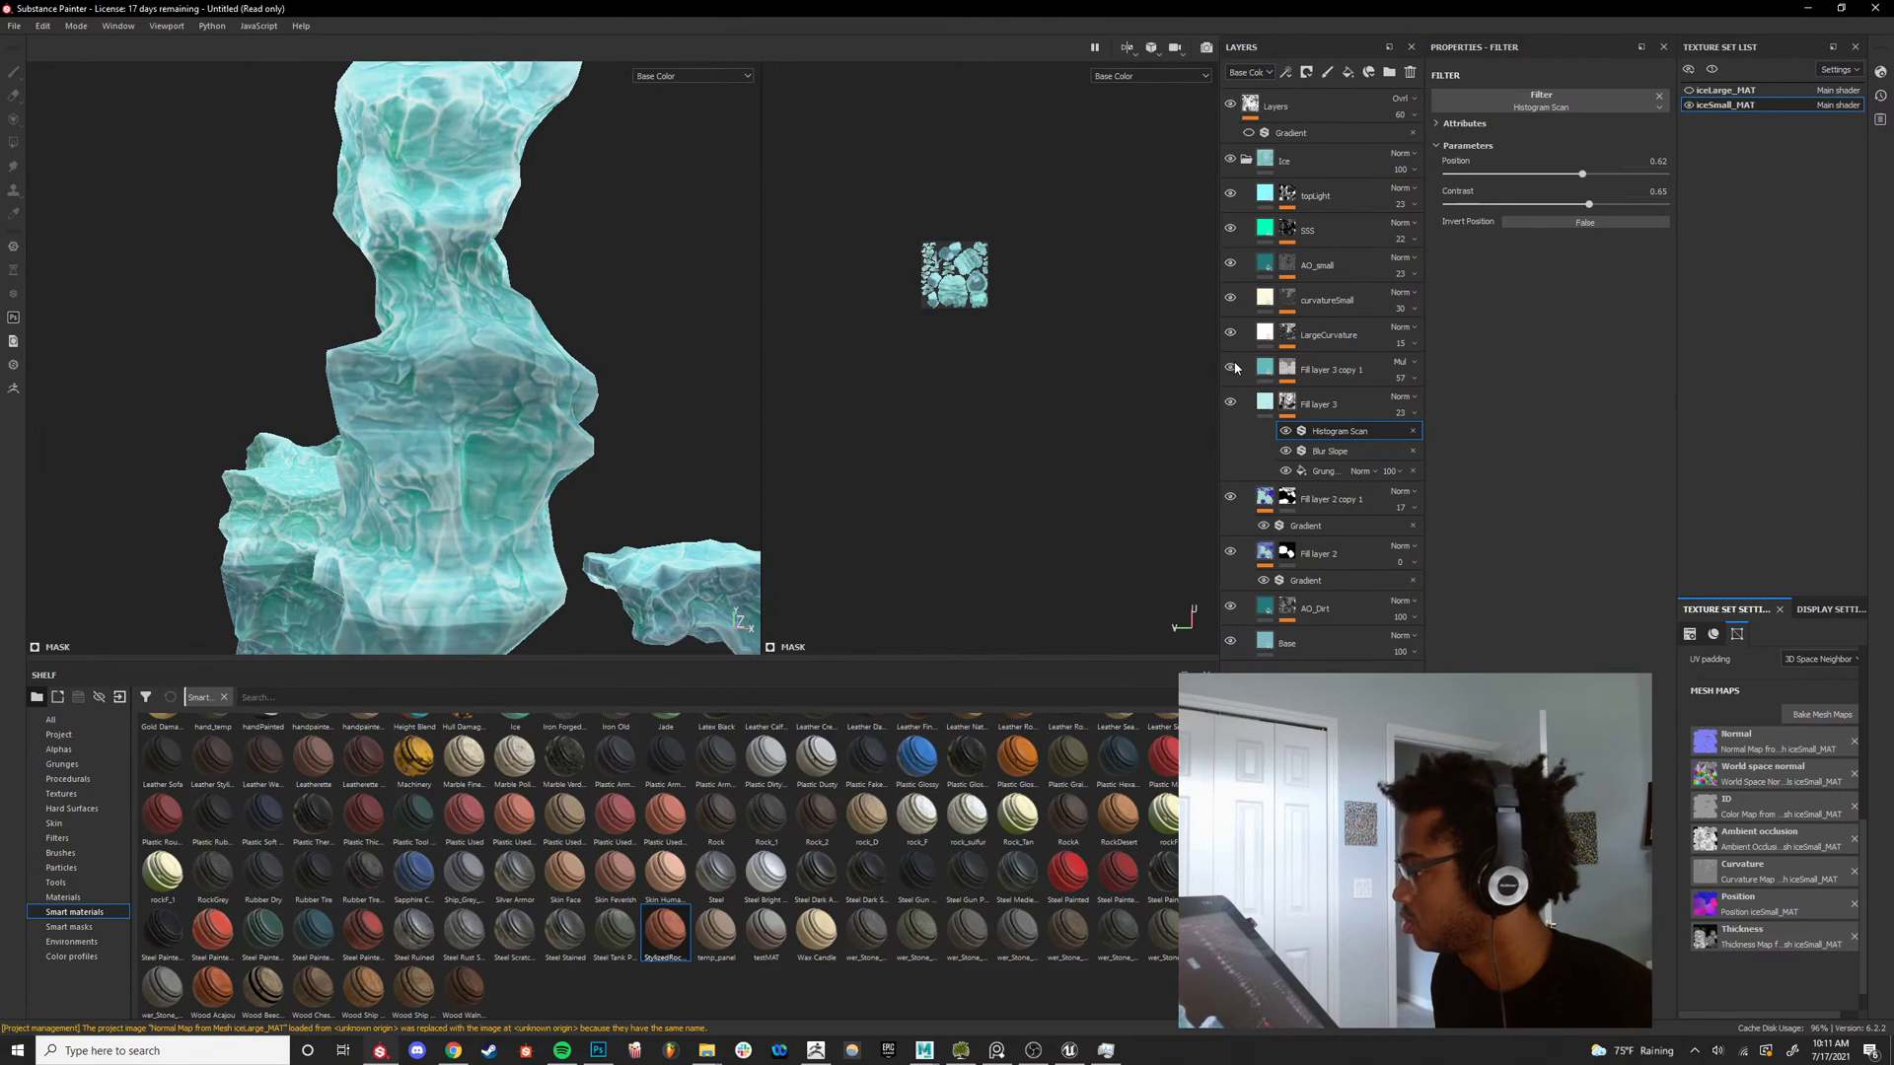
Add a Histogram Scan filter above the Levels in the mask of Fill layer 3 copy 1.
{"action": "left_click", "coordinate": [1300, 373]}
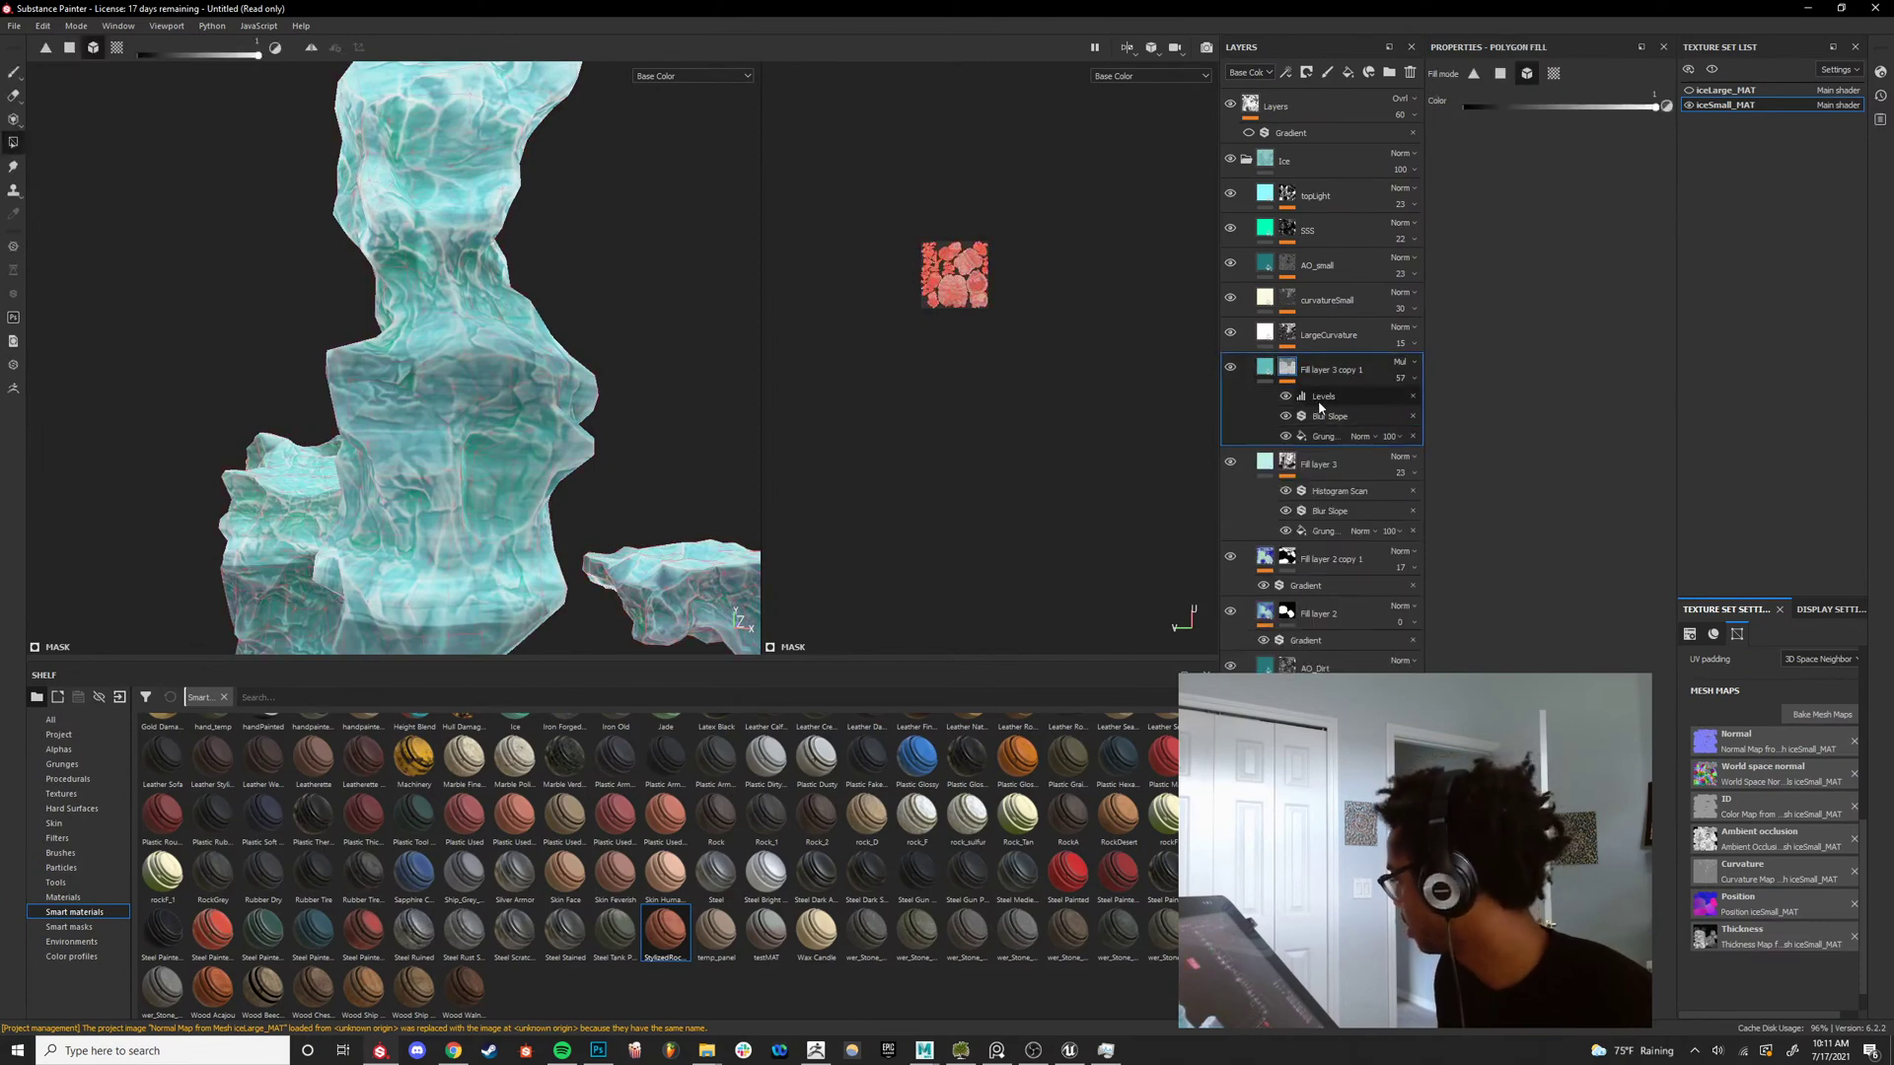
{"action": "left_click", "coordinate": [1320, 407]}
{"action": "right_click", "coordinate": [1320, 406]}
{"action": "left_click", "coordinate": [1379, 507]}
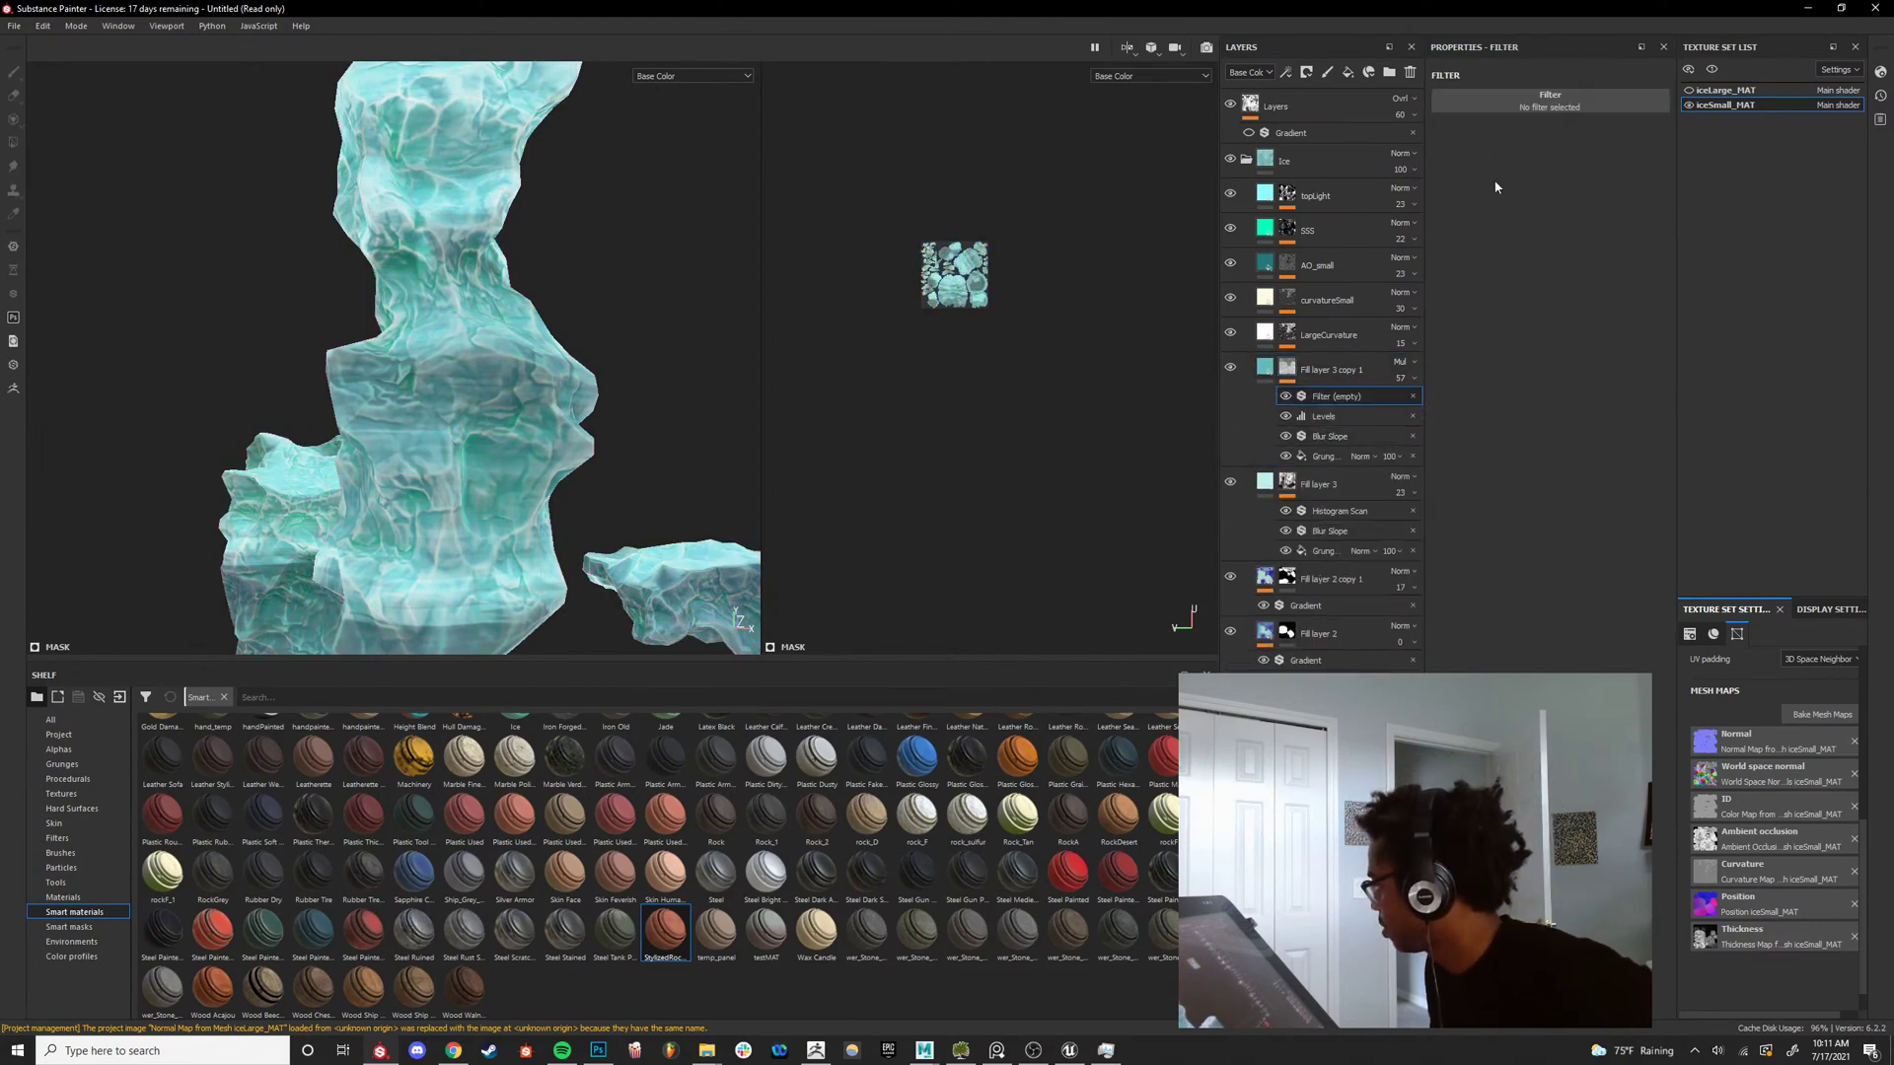
{"action": "left_click", "coordinate": [1512, 105]}
{"action": "left_click", "coordinate": [1532, 149]}
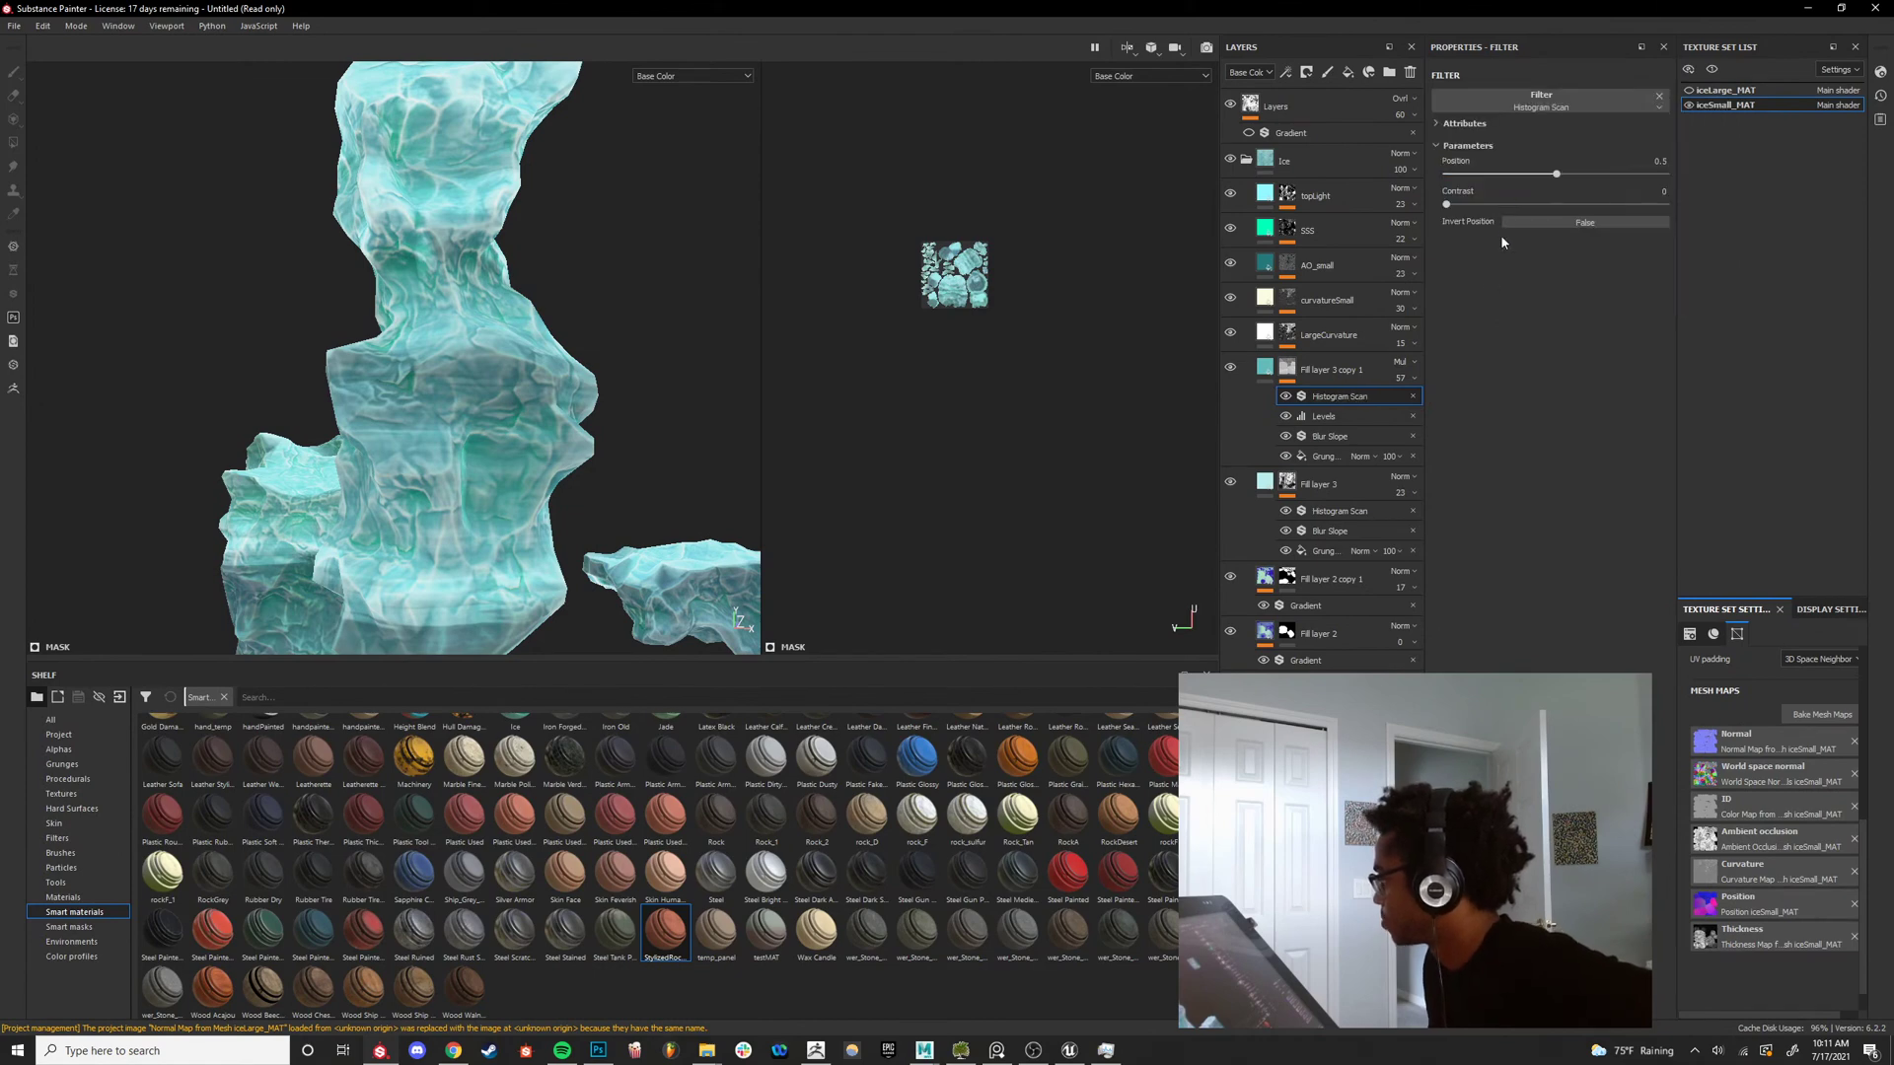
Display the mask of Fill layer 3 copy 1 and set its Histogram Scan to position 0.17 and contrast 0.24.
{"action": "left_click", "coordinate": [1288, 368], "text": "alt"}
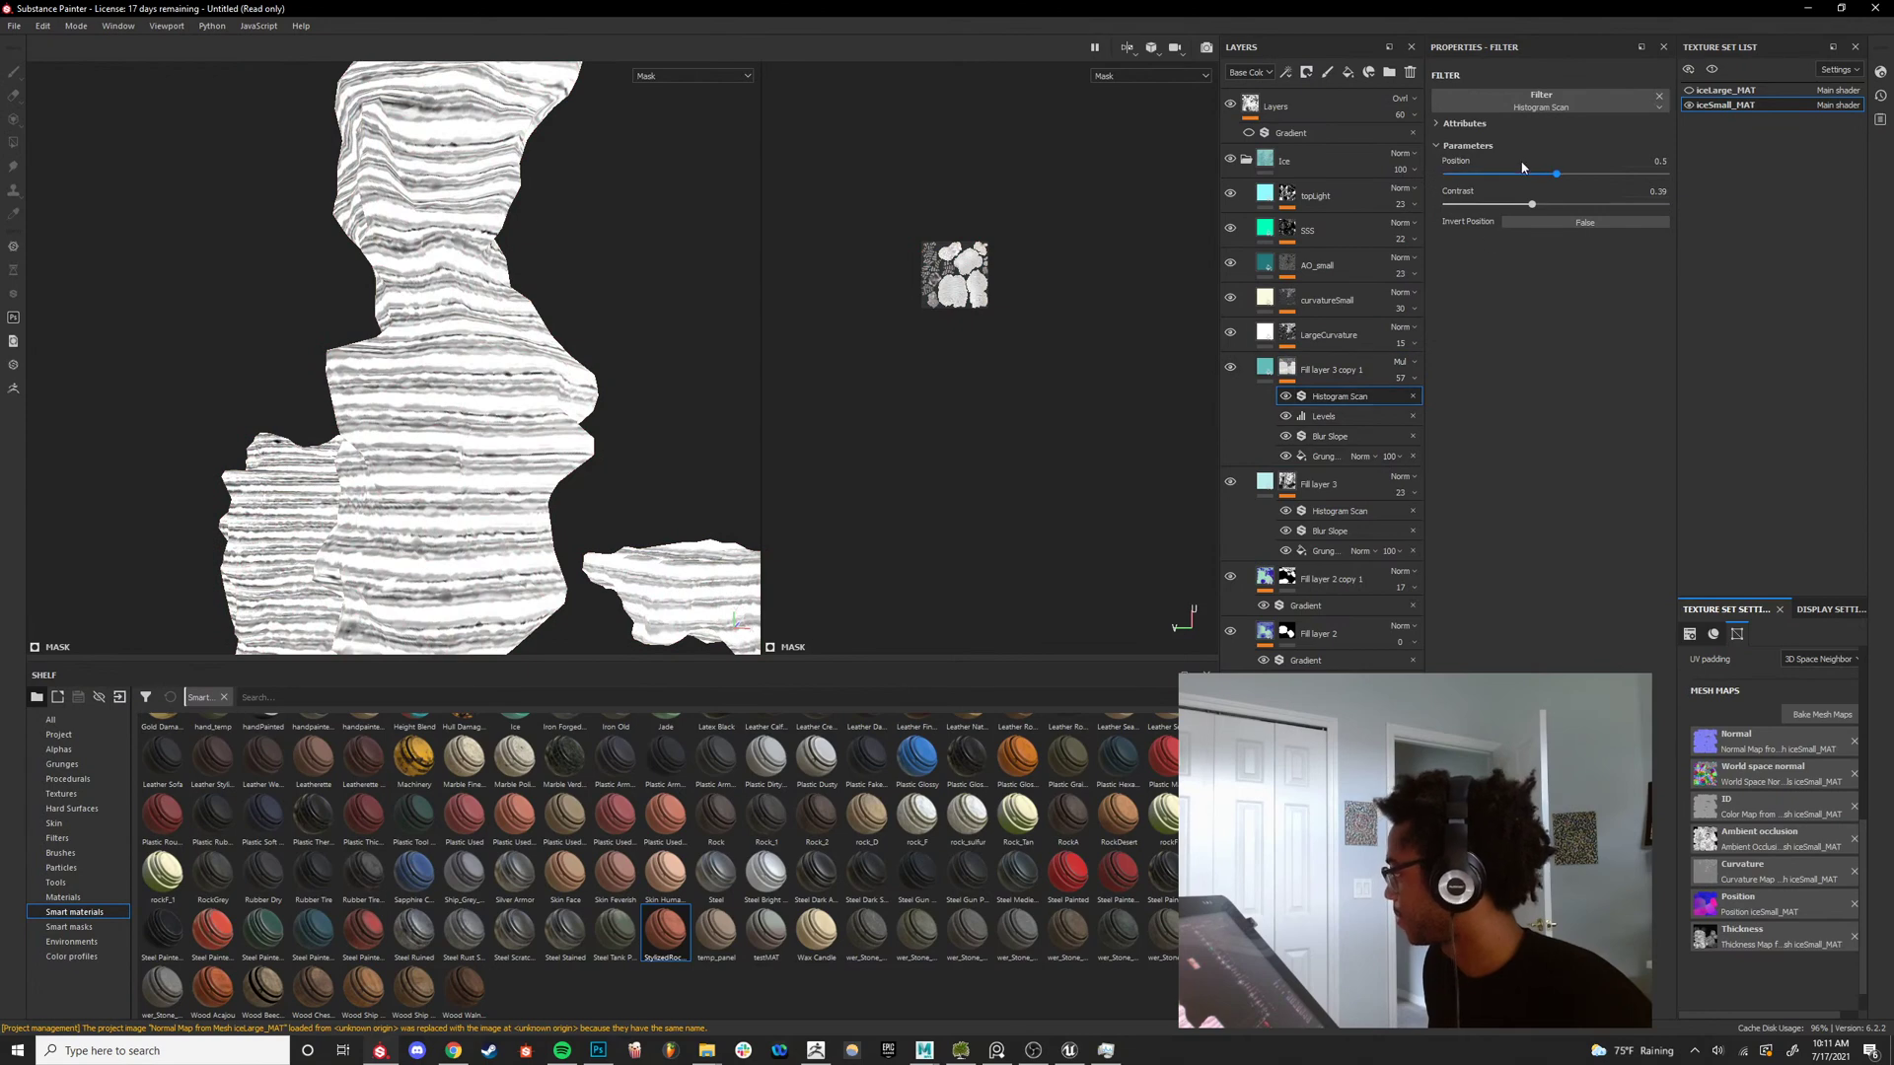
{"action": "left_click_drag", "start_coordinate": [1522, 168], "coordinate": [1499, 204]}
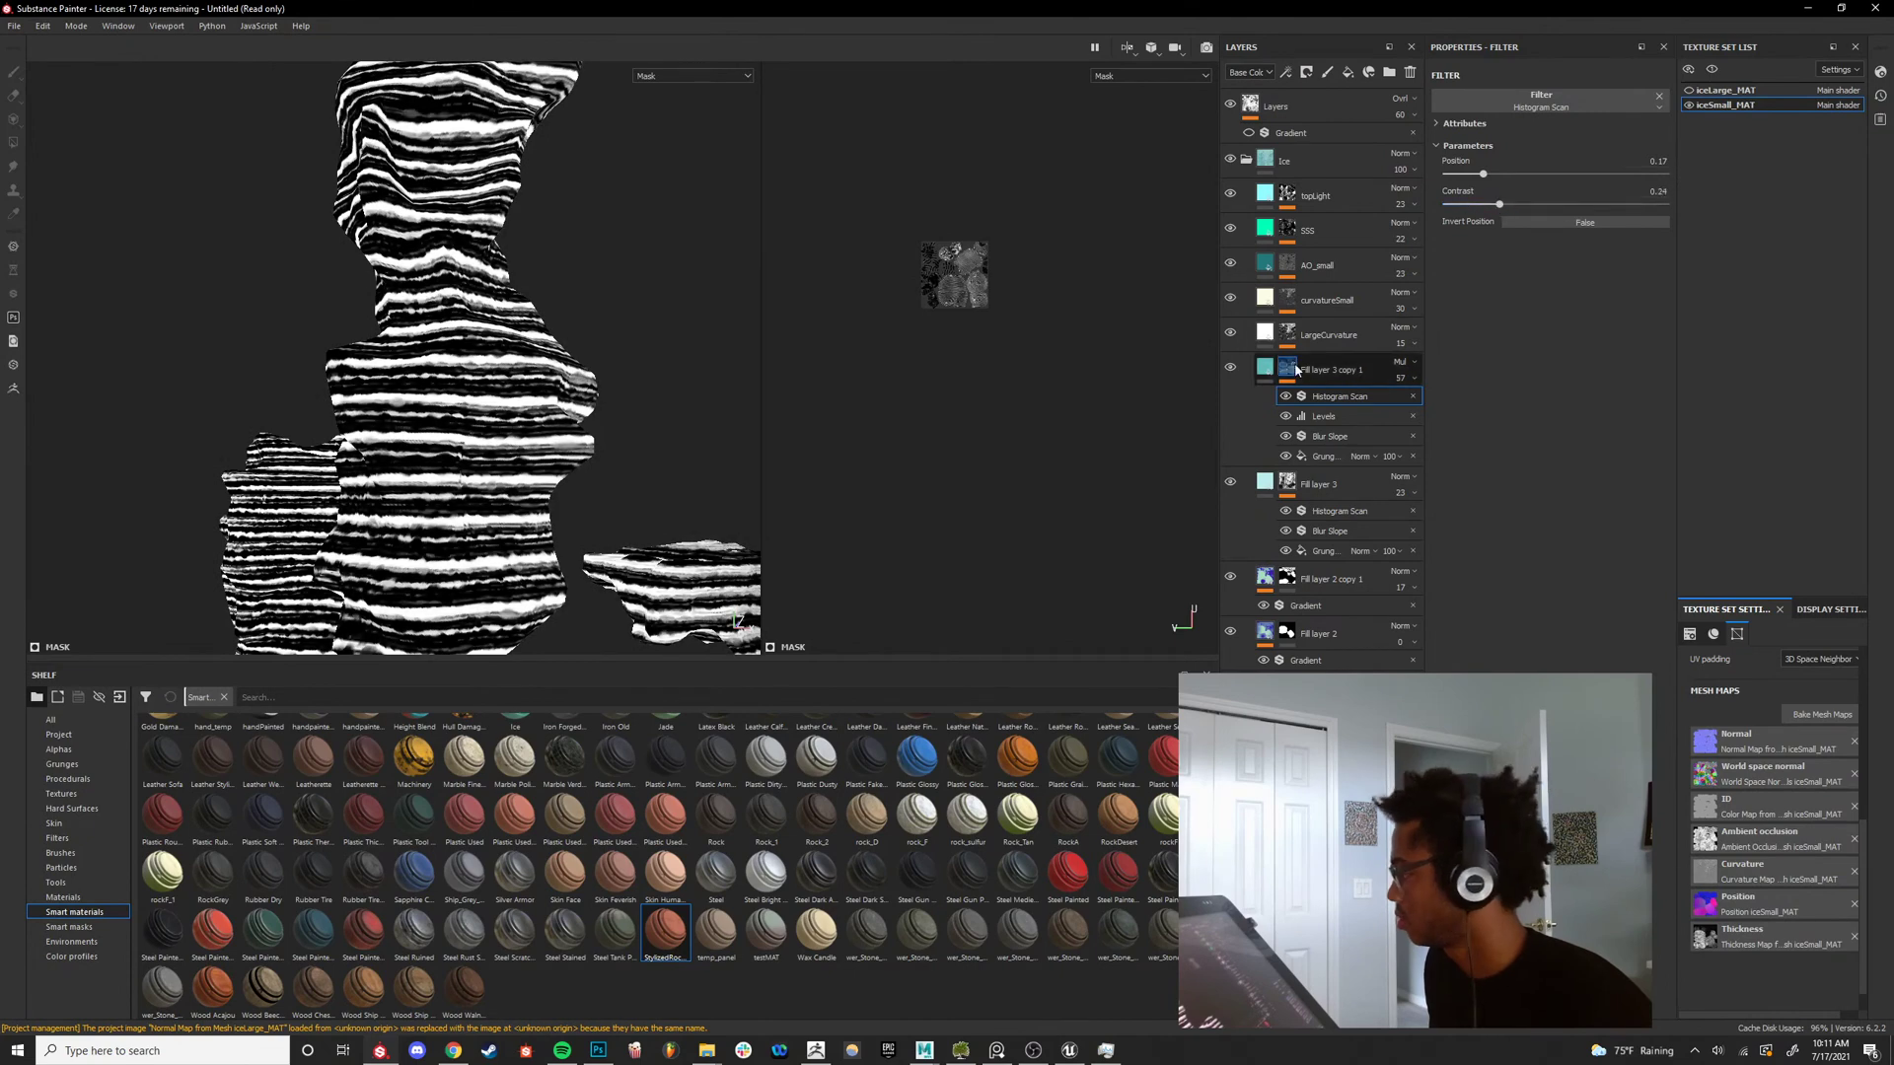
{"action": "left_click", "coordinate": [1259, 377]}
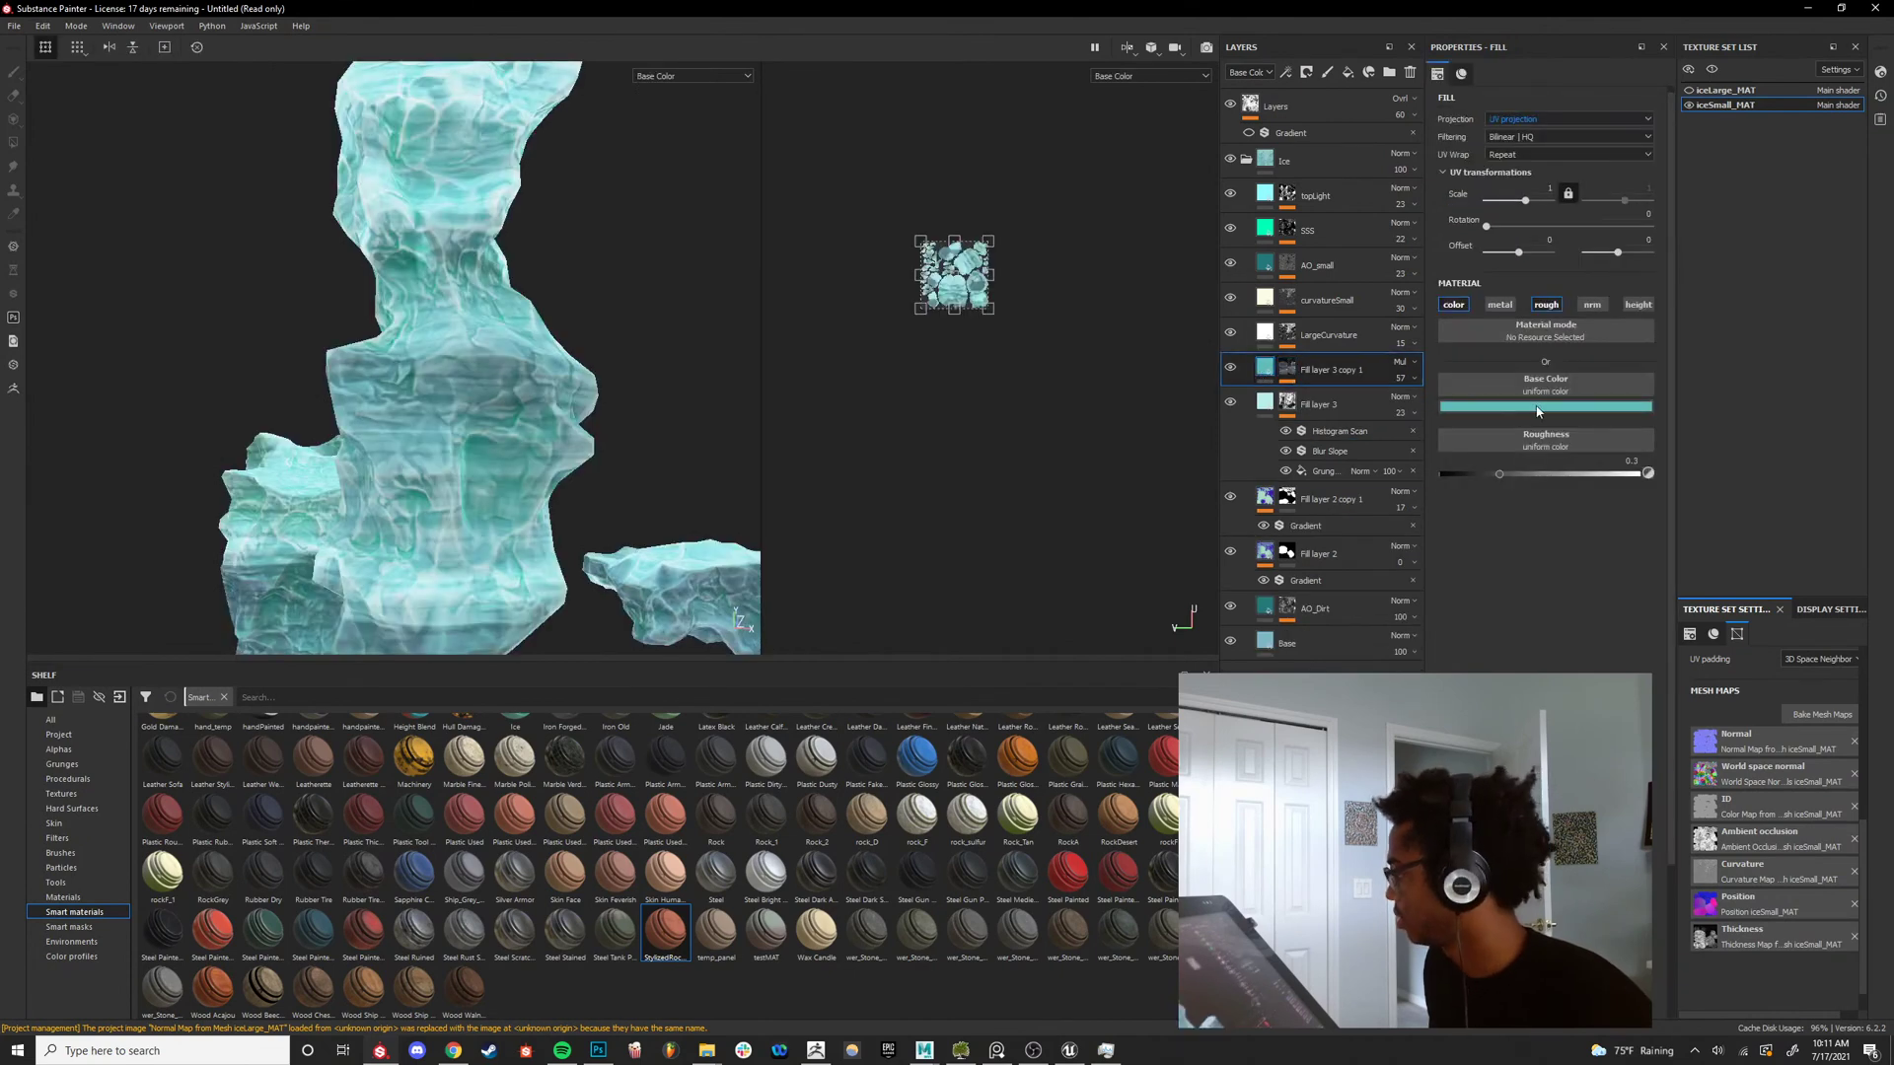
Compare the rocks with Fill layer 3 copy 1 hidden and shown, then set that layer's opacity to 36.
{"action": "left_click", "coordinate": [1230, 369]}
{"action": "left_click", "coordinate": [1230, 369]}
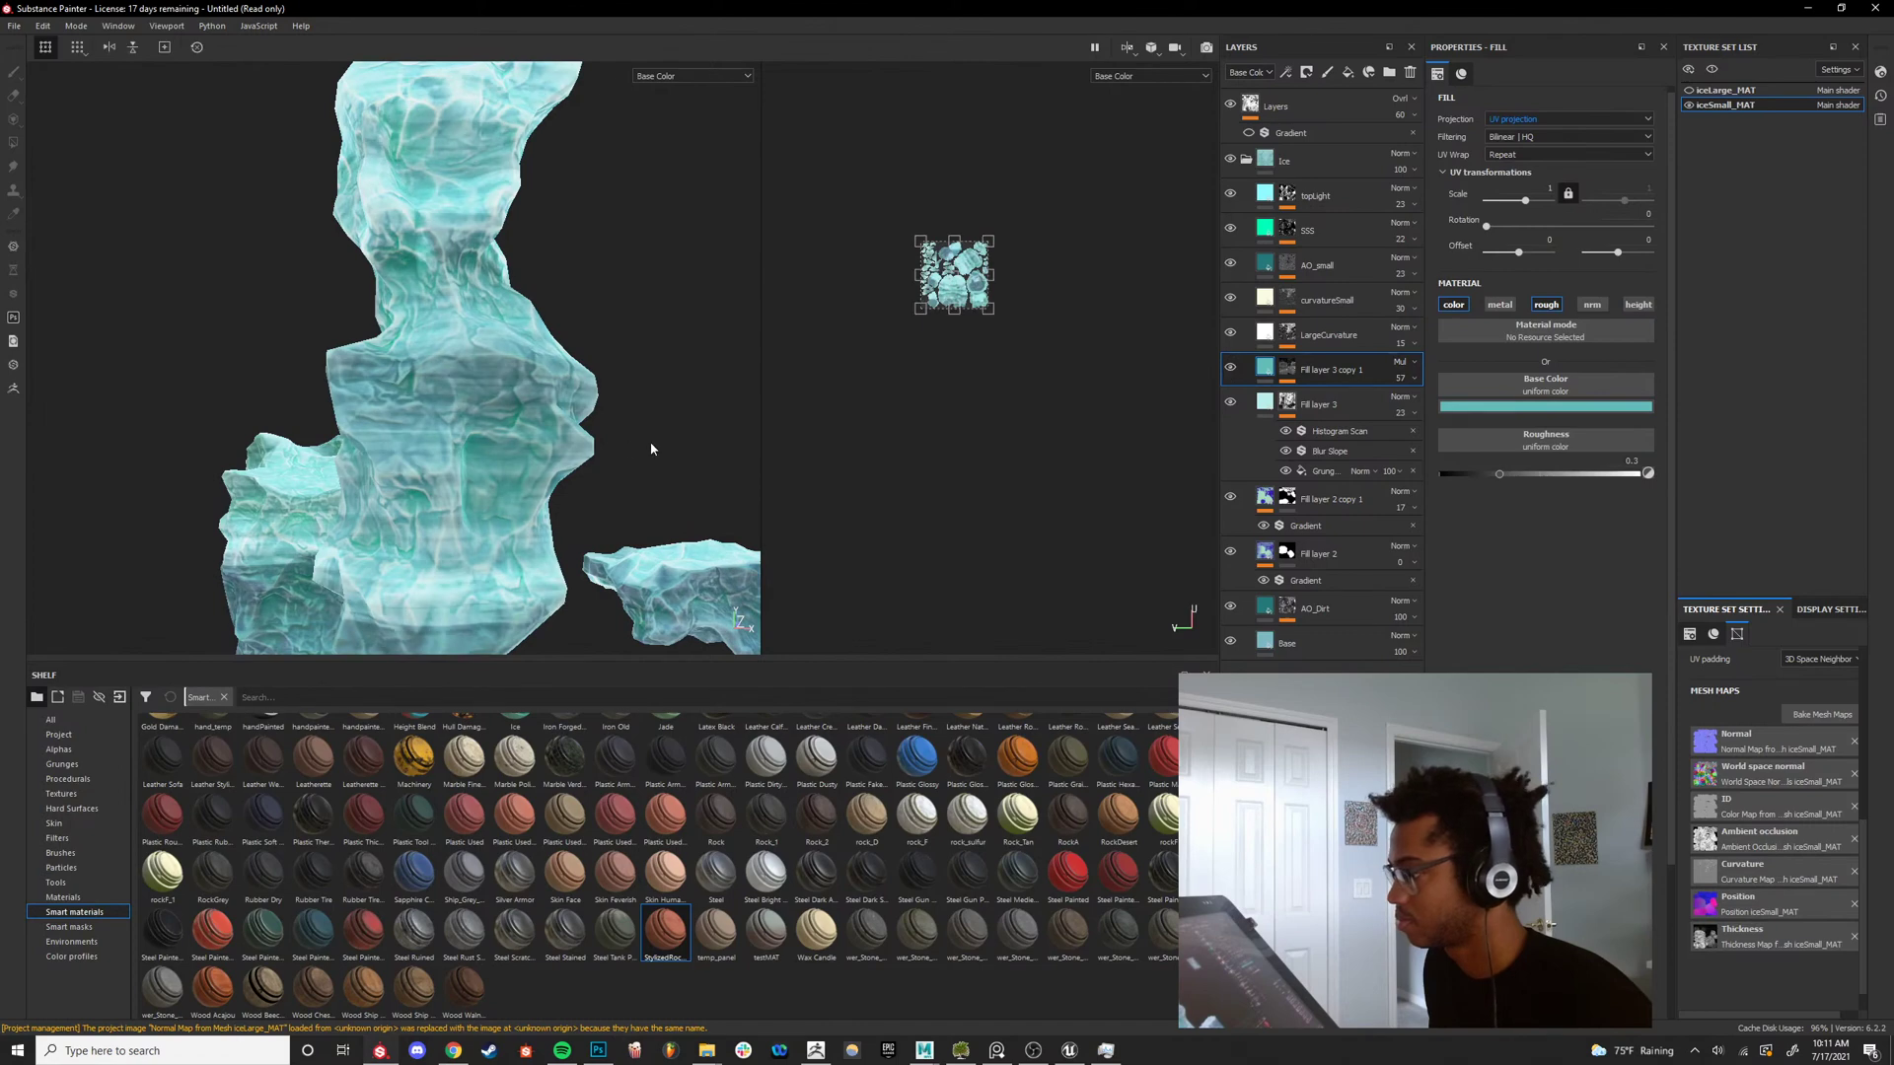
{"action": "left_click_drag", "start_coordinate": [651, 449], "coordinate": [443, 439], "text": "alt"}
{"action": "right_click_drag", "start_coordinate": [444, 439], "coordinate": [516, 424], "text": "alt"}
{"action": "mouse_move", "coordinate": [517, 424]}
{"action": "left_mouse_down", "text": "alt"}
{"action": "mouse_move", "coordinate": [505, 437]}
{"action": "mouse_move", "coordinate": [525, 446]}
{"action": "left_mouse_up", "text": "alt"}
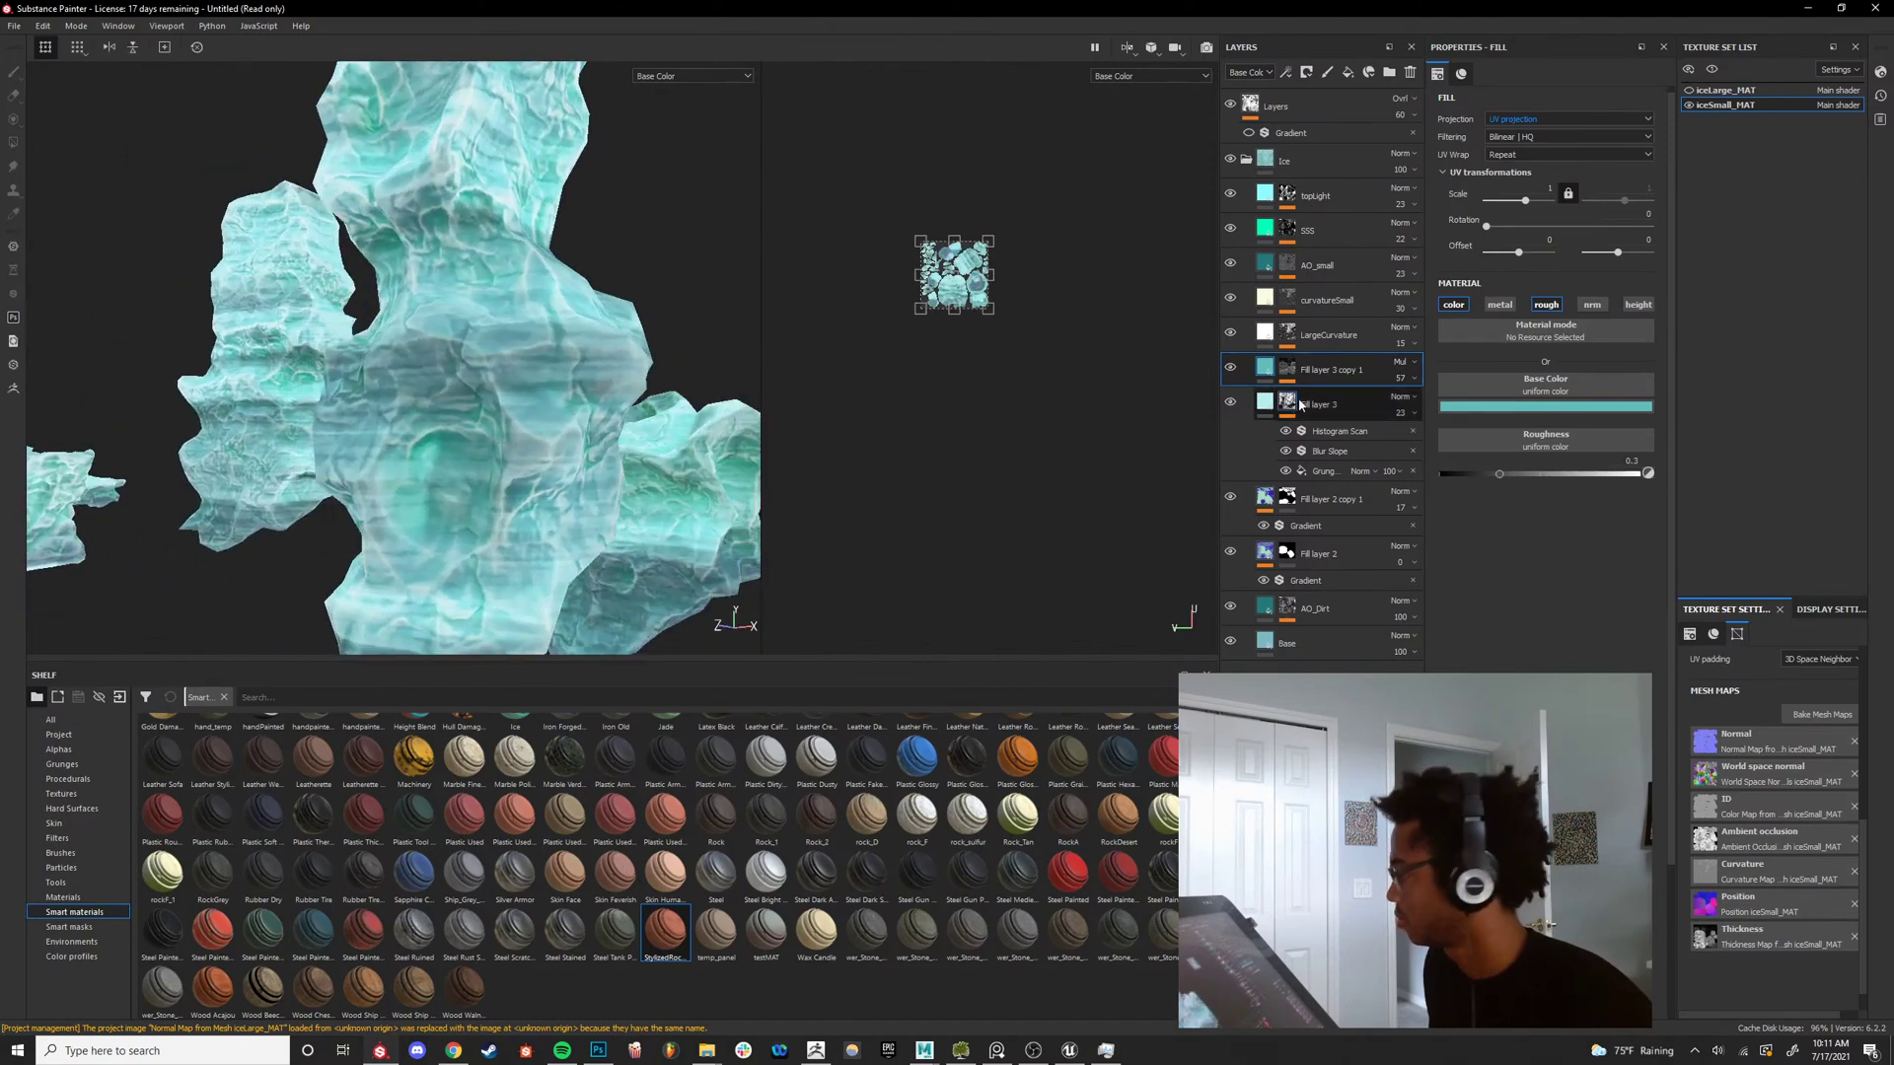
{"action": "left_click_drag", "start_coordinate": [1415, 412], "coordinate": [1416, 408]}
{"action": "left_click_drag", "start_coordinate": [499, 408], "coordinate": [537, 411], "text": "alt"}
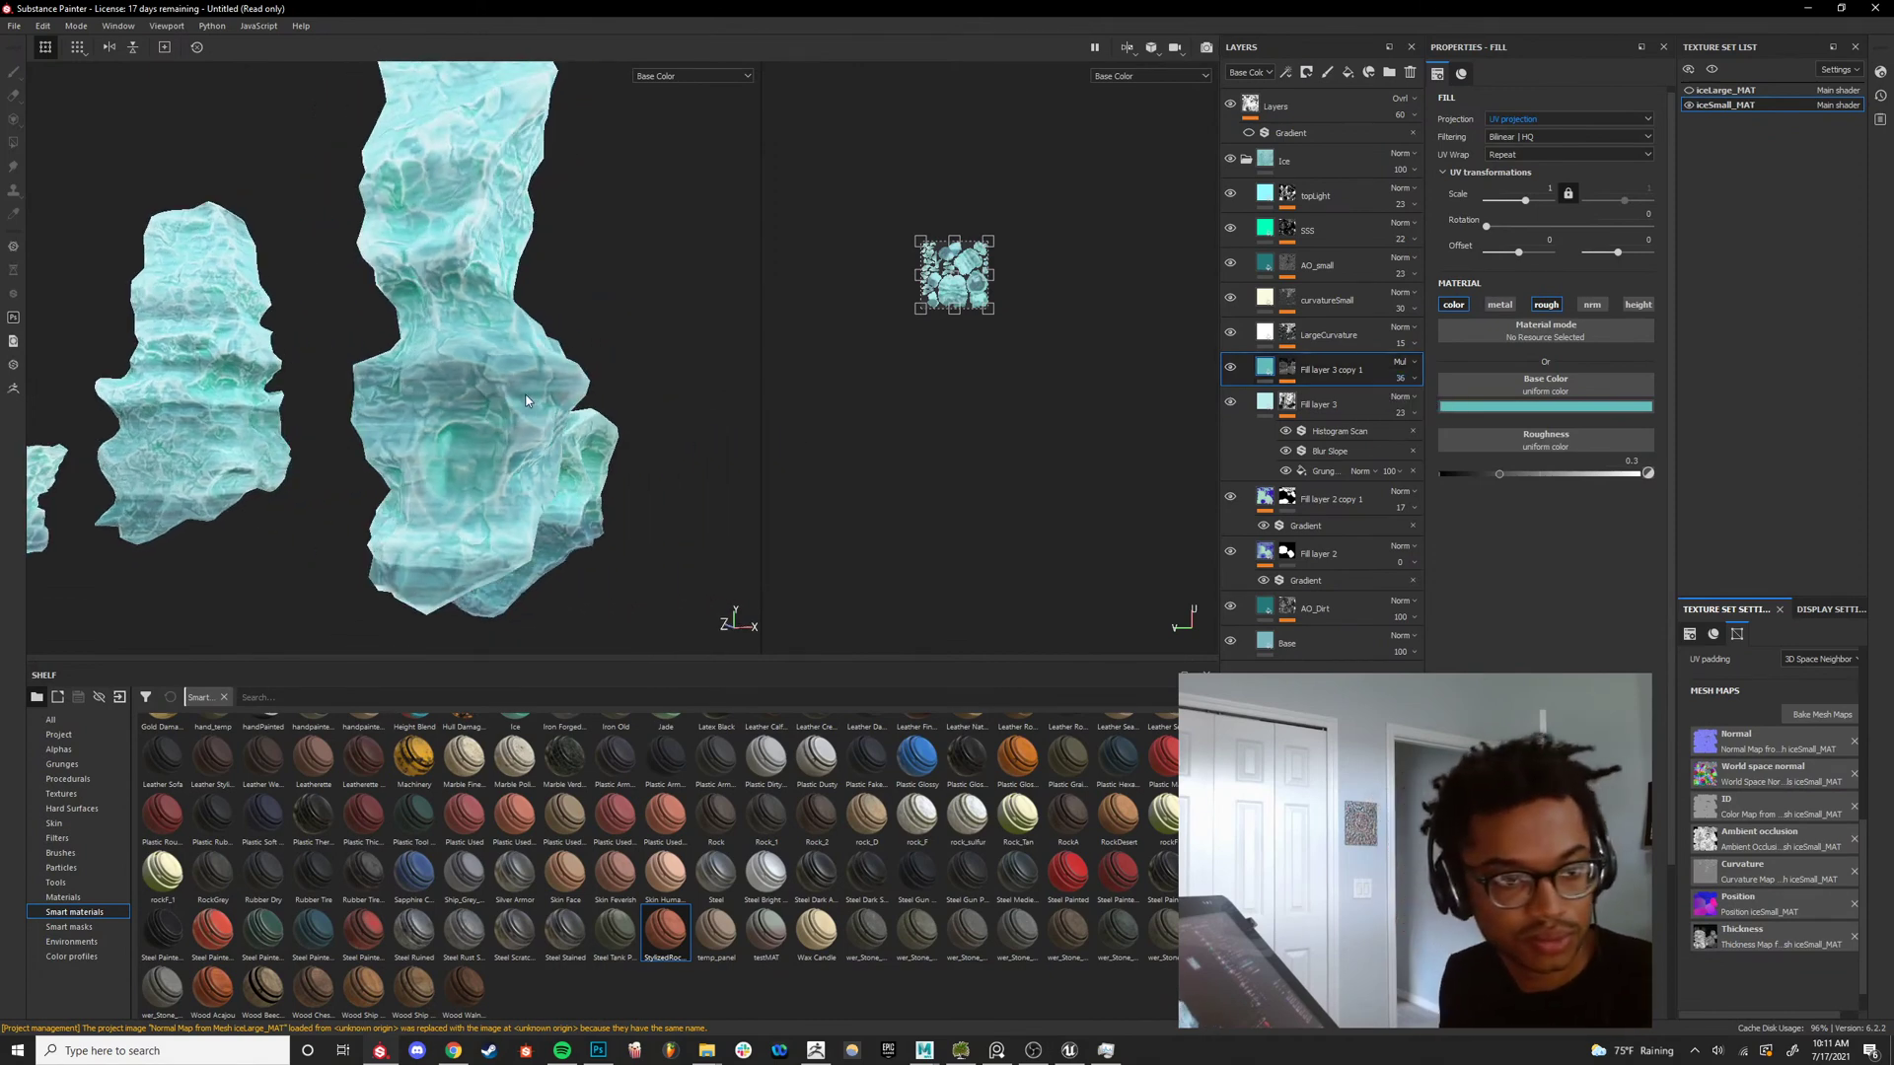
Examine the banding on the ice rocks in the material view from several angles and lighting directions.
{"action": "key", "text": "m"}
{"action": "scroll", "coordinate": [520, 385], "scroll_direction": "down", "scroll_amount": 3}
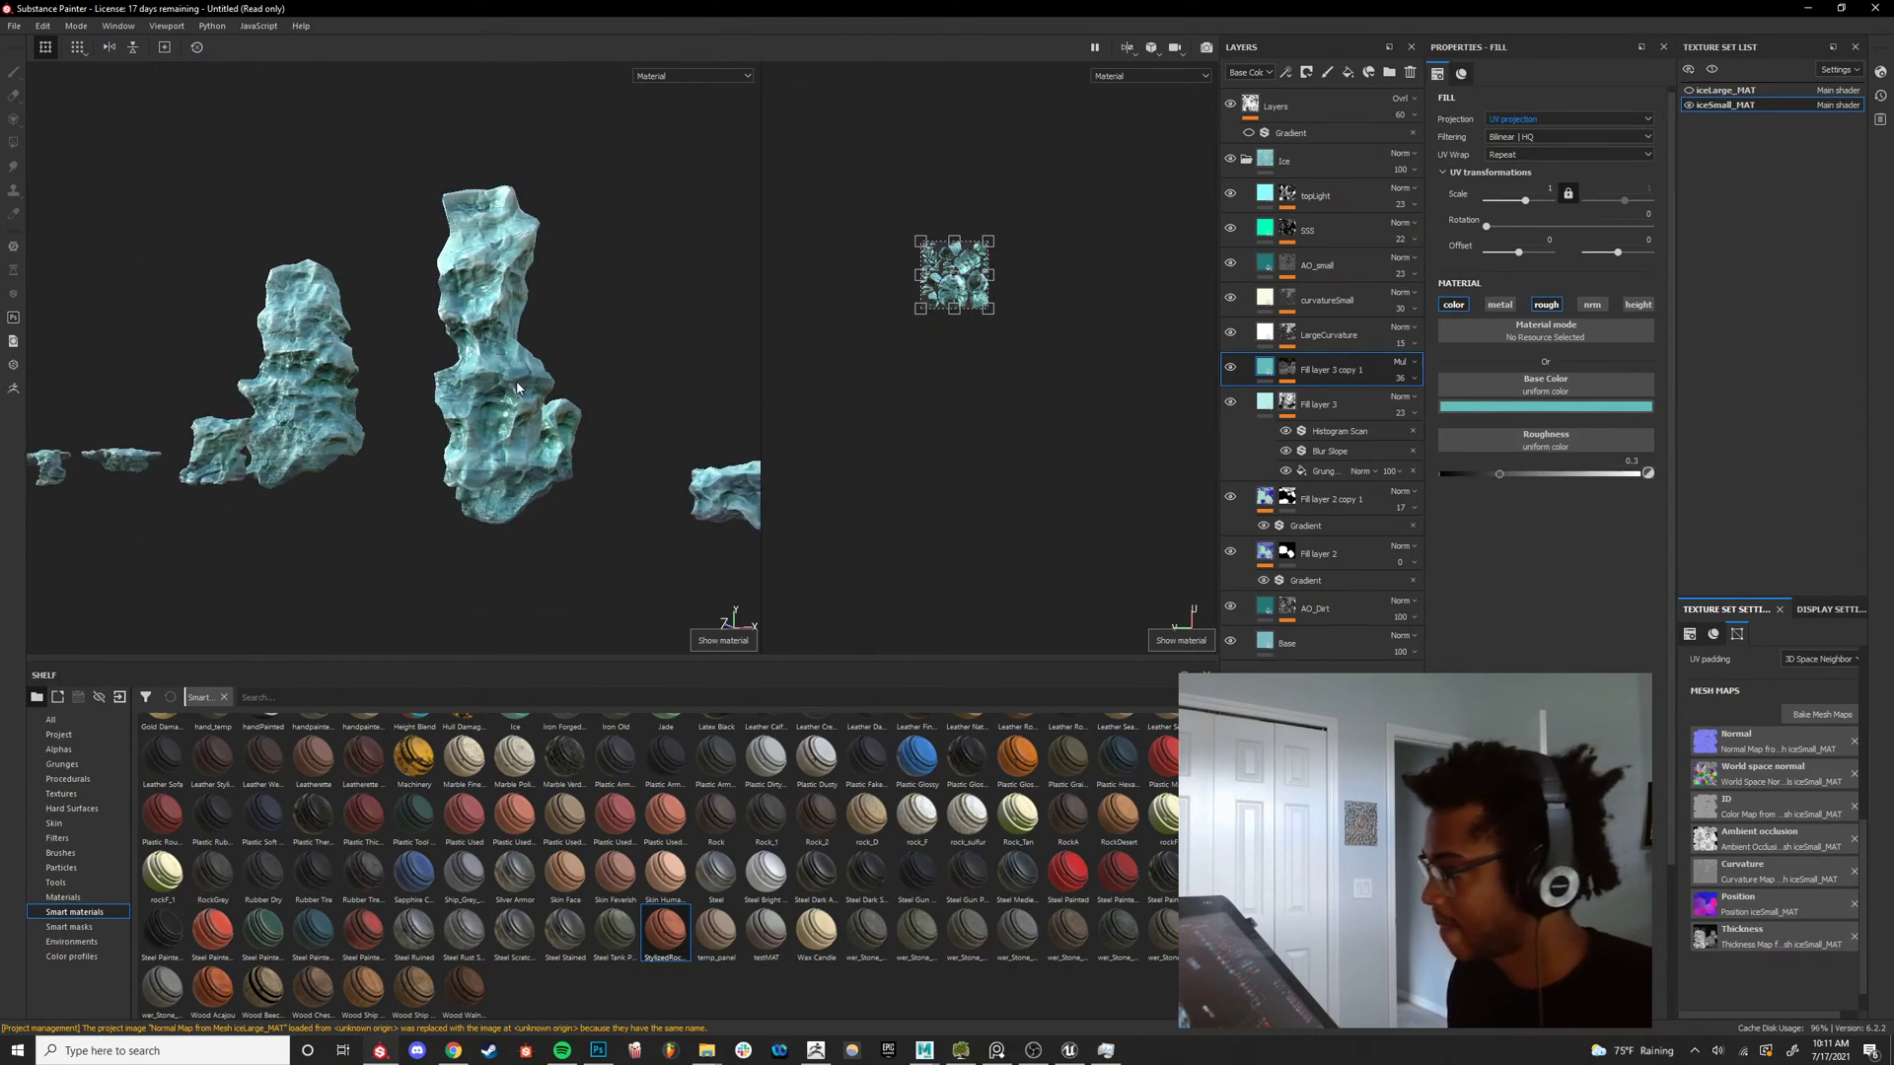
{"action": "scroll", "coordinate": [572, 392], "scroll_direction": "up", "scroll_amount": 5}
{"action": "left_click_drag", "start_coordinate": [517, 387], "coordinate": [631, 384], "text": "alt"}
{"action": "right_click_drag", "start_coordinate": [632, 385], "coordinate": [503, 379], "text": "shift"}
{"action": "left_click_drag", "start_coordinate": [503, 379], "coordinate": [507, 331], "text": "alt"}
{"action": "scroll", "coordinate": [538, 437], "scroll_direction": "down", "scroll_amount": 4}
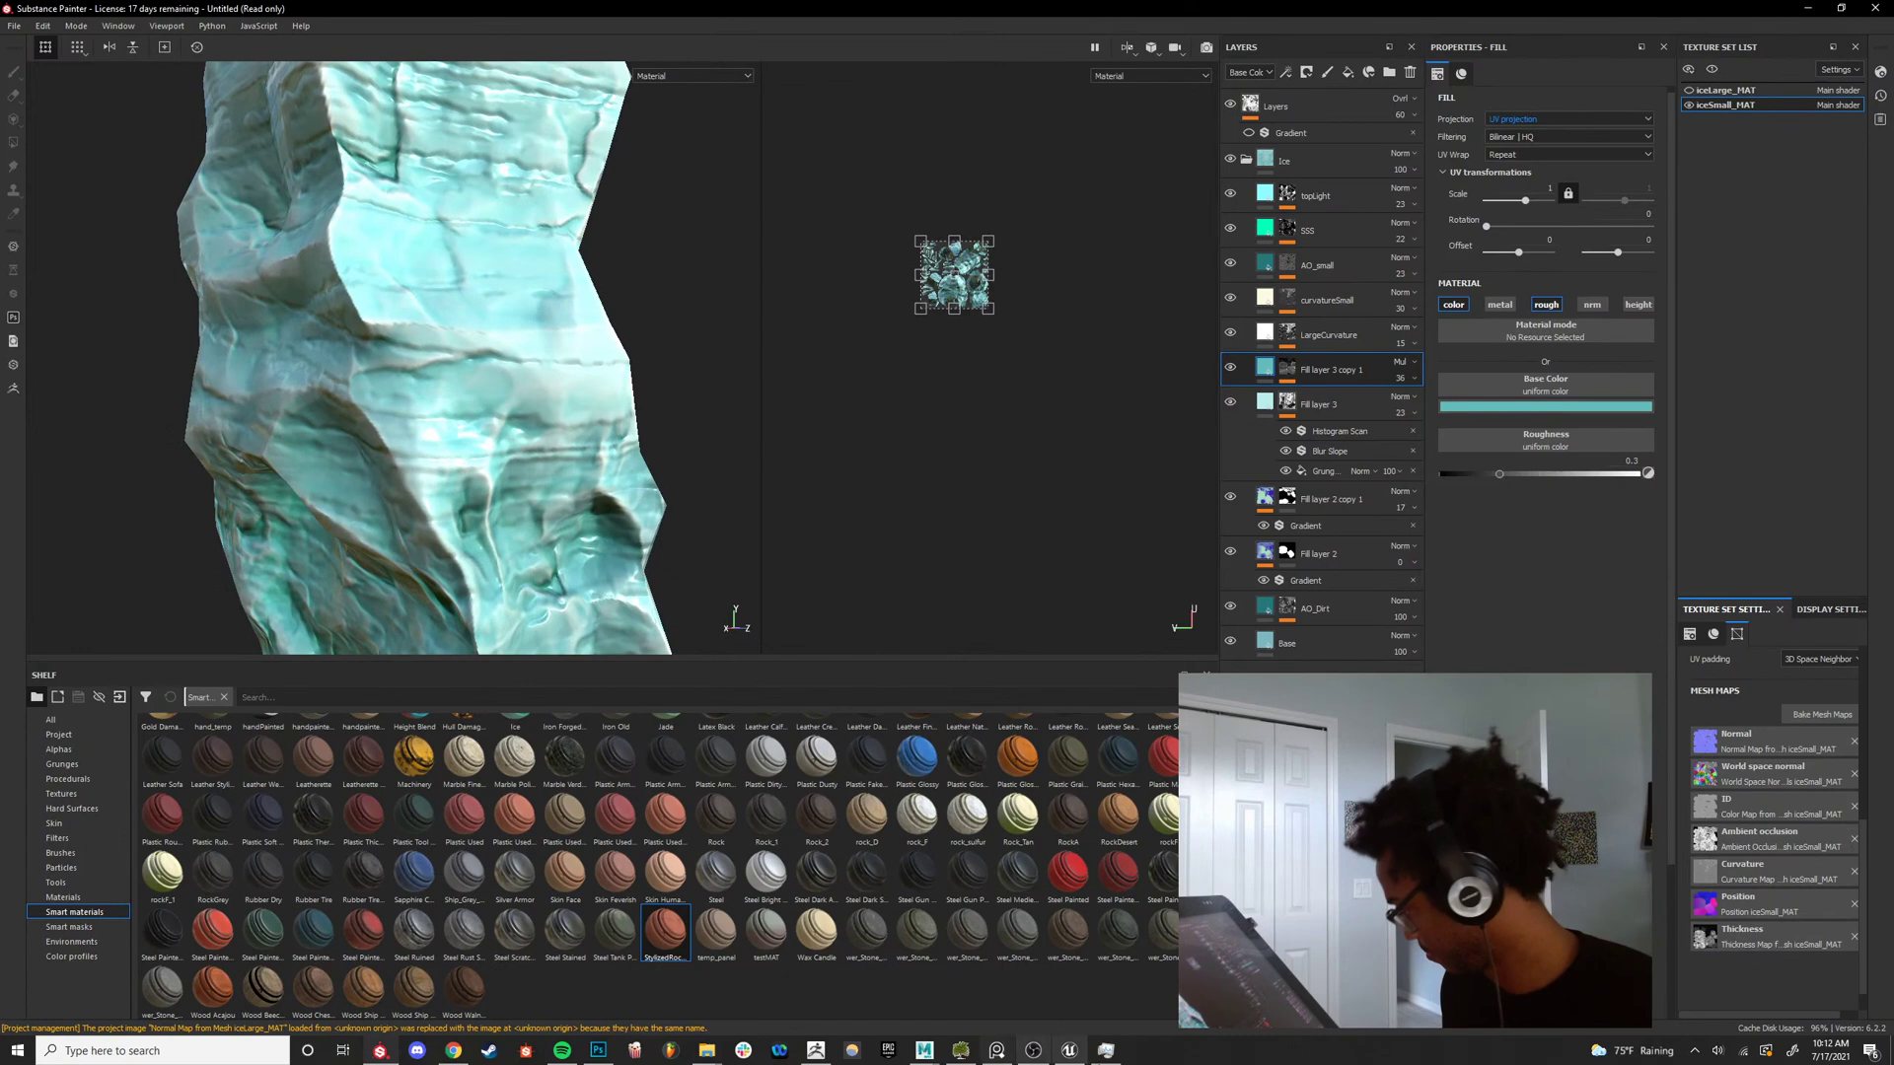
Compare the rock with the glacier reference photos, and check its base color with Fill layer 3 copy 1 hidden and shown.
{"action": "left_click", "coordinate": [997, 1050]}
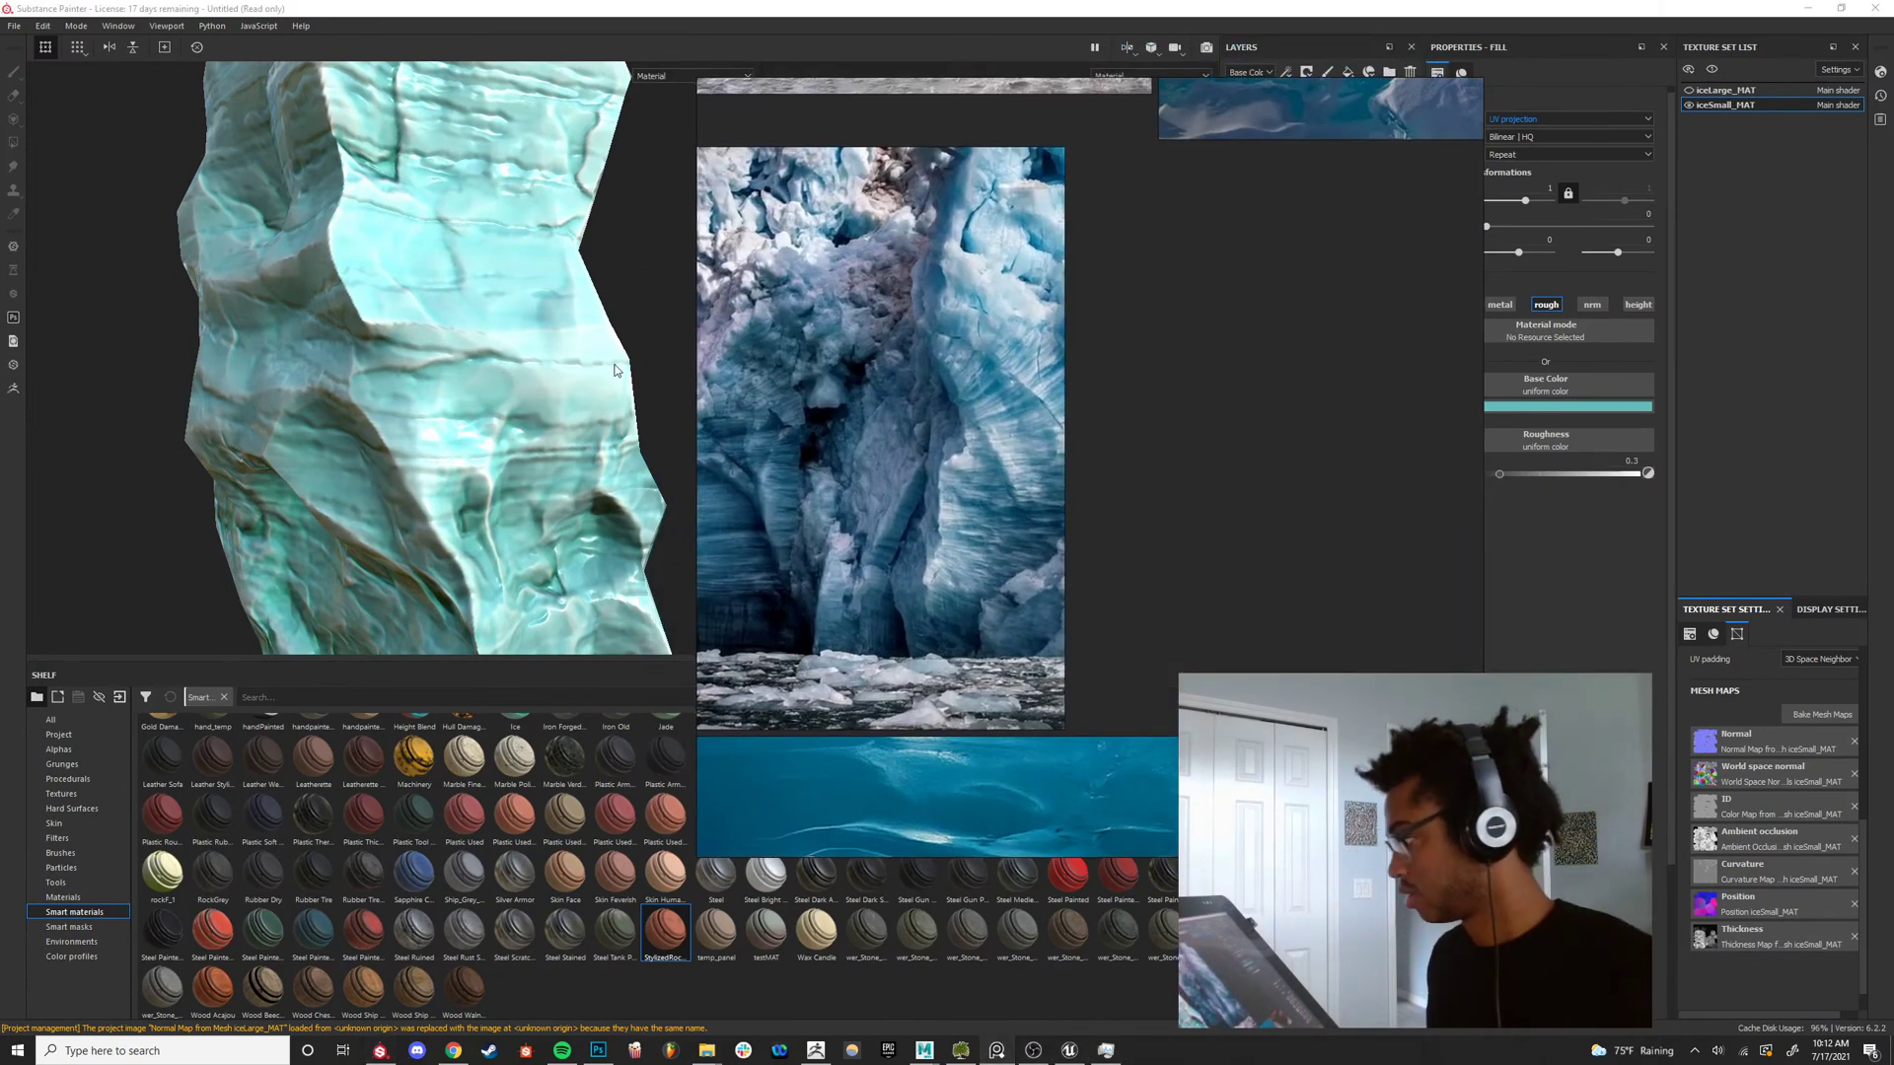
{"action": "middle_click_drag", "start_coordinate": [558, 327], "coordinate": [577, 375], "text": "alt"}
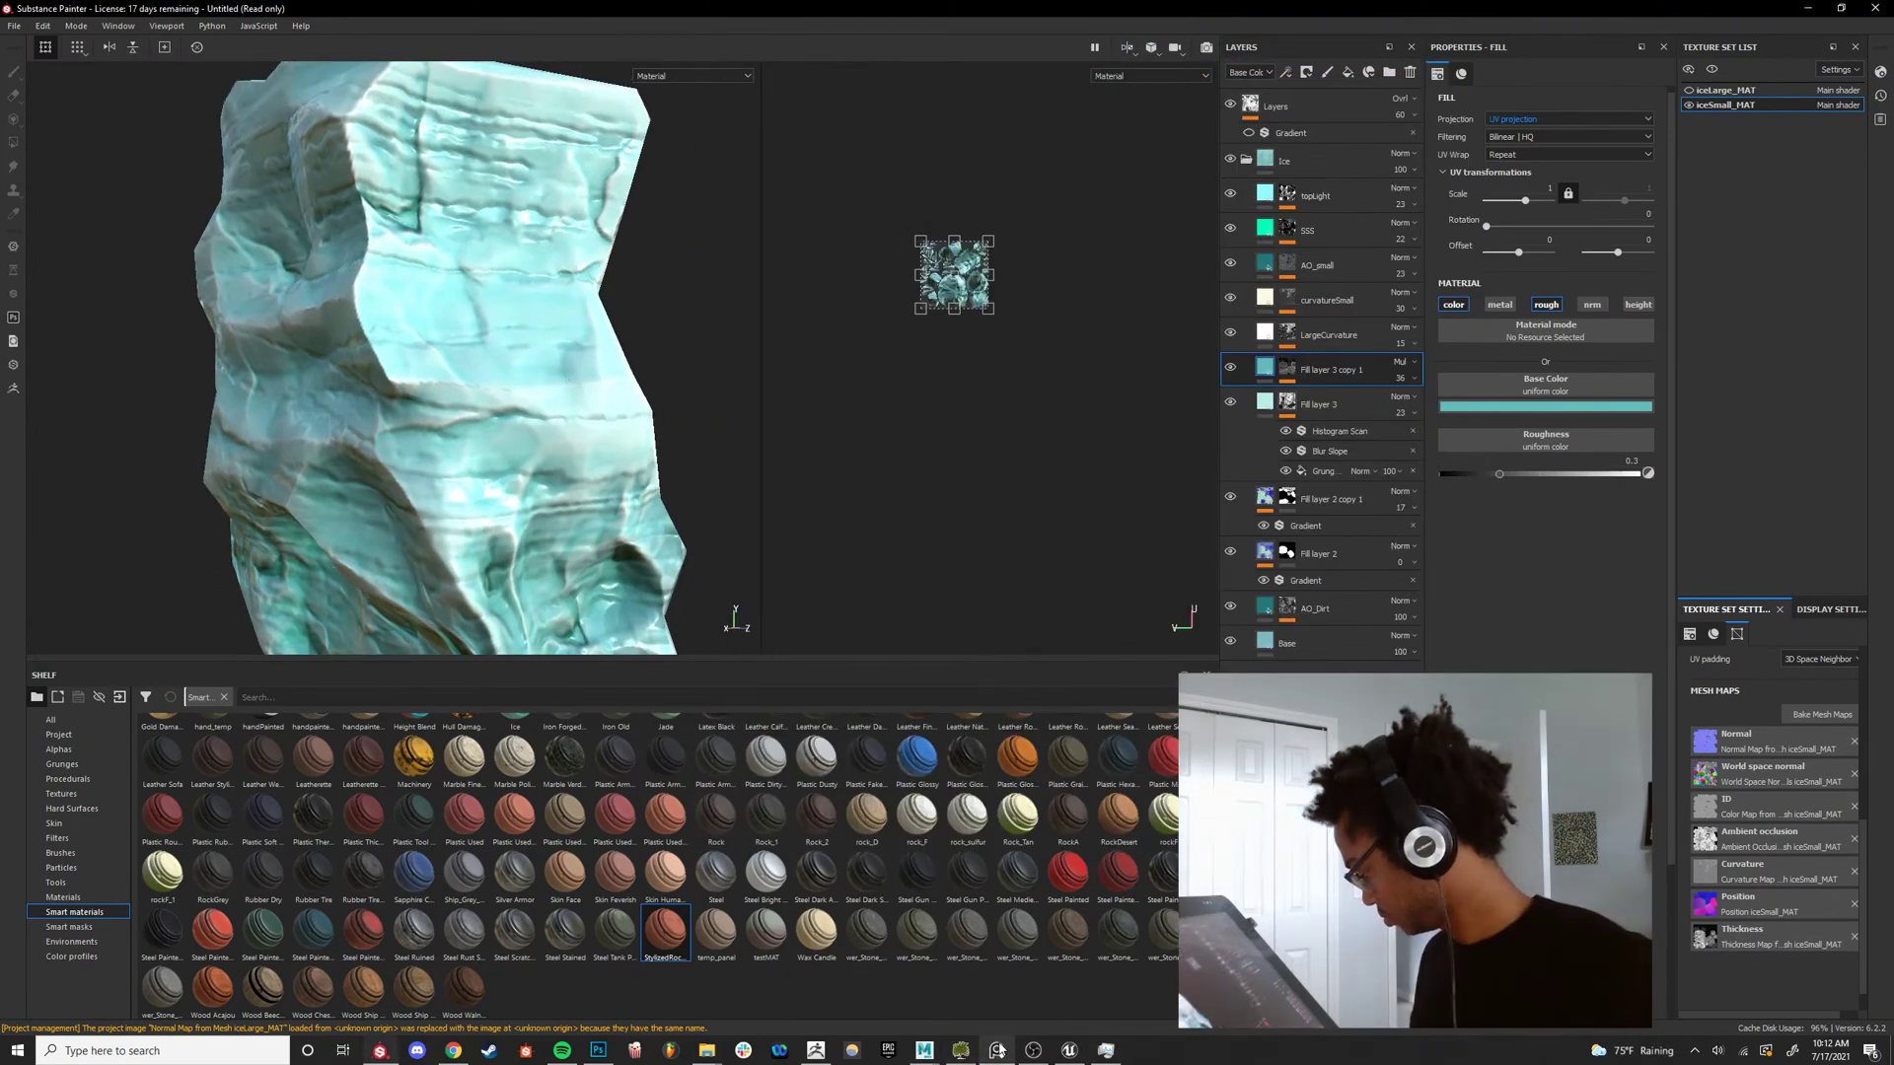
{"action": "left_click", "coordinate": [997, 1050]}
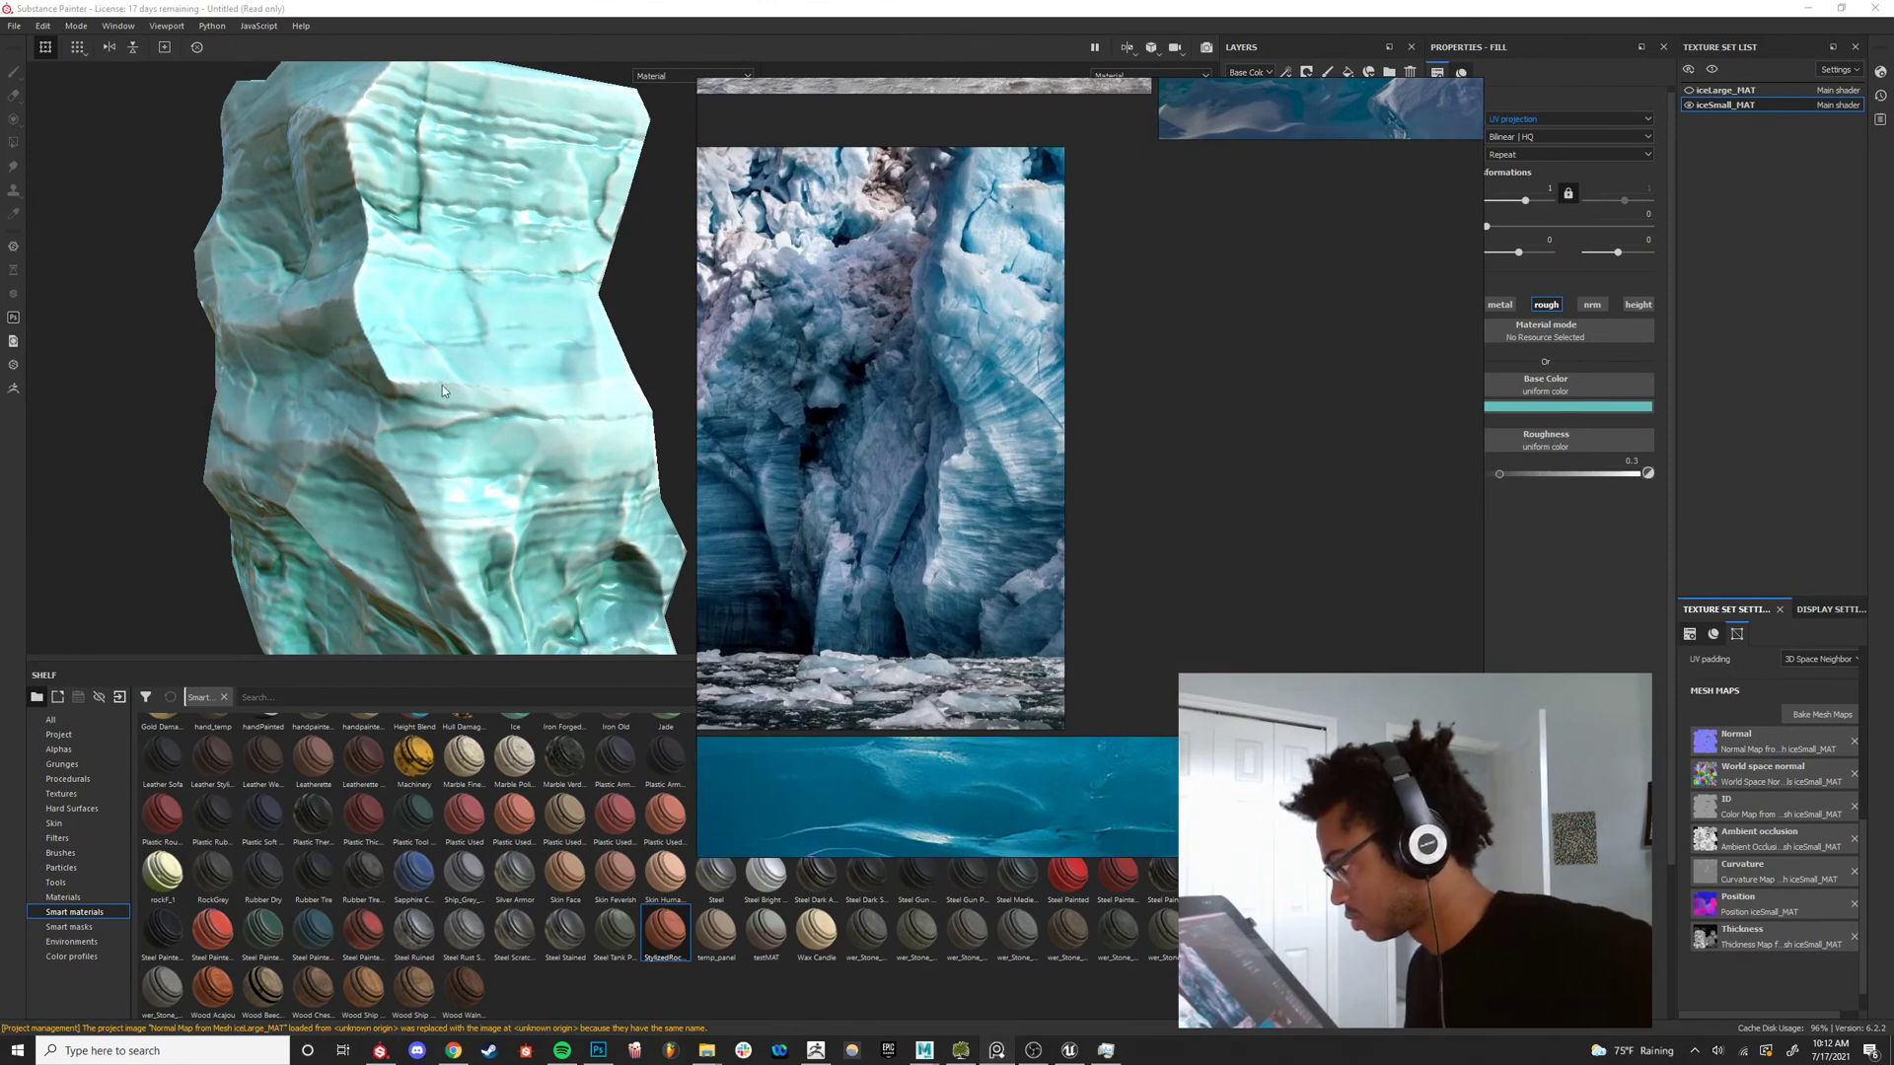
{"action": "left_click", "coordinate": [393, 350]}
{"action": "key", "text": "c"}
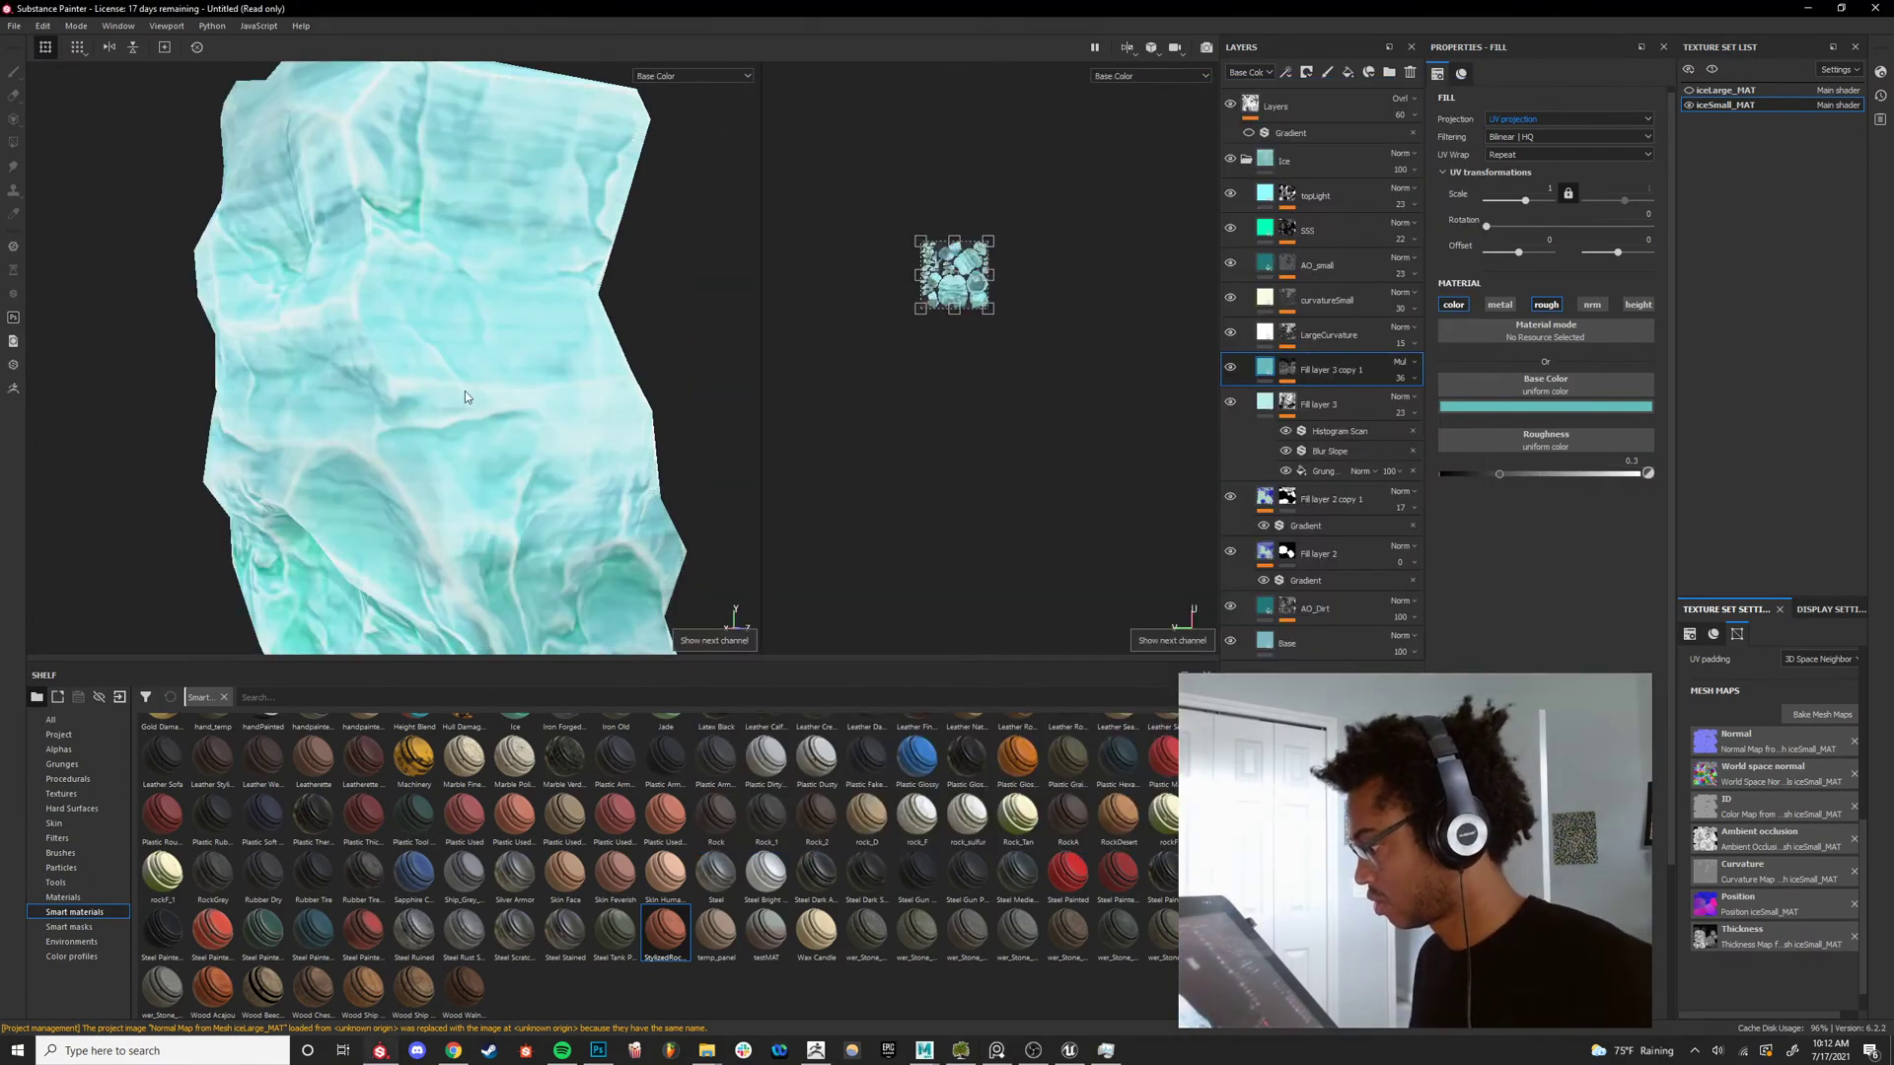
{"action": "left_click_drag", "start_coordinate": [465, 391], "coordinate": [503, 431], "text": "alt"}
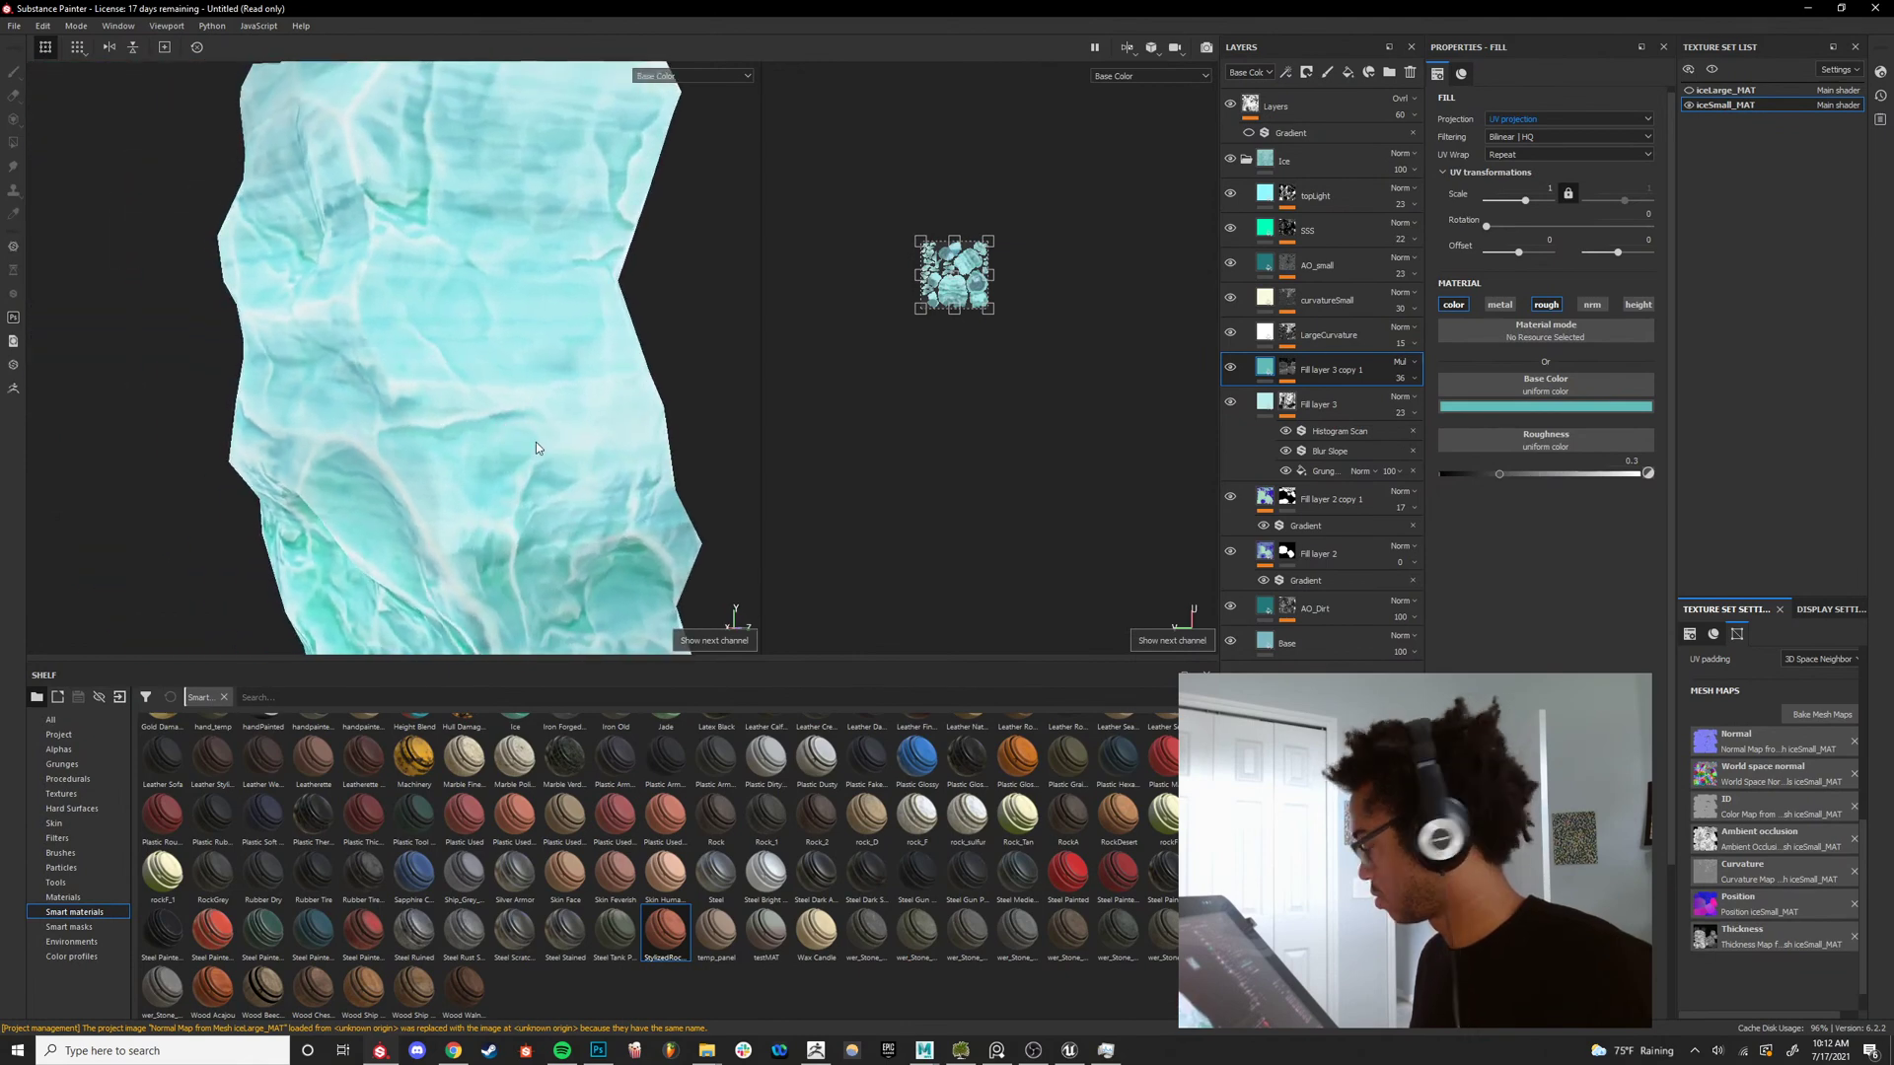
{"action": "left_click", "coordinate": [1229, 369]}
{"action": "left_click", "coordinate": [1229, 369]}
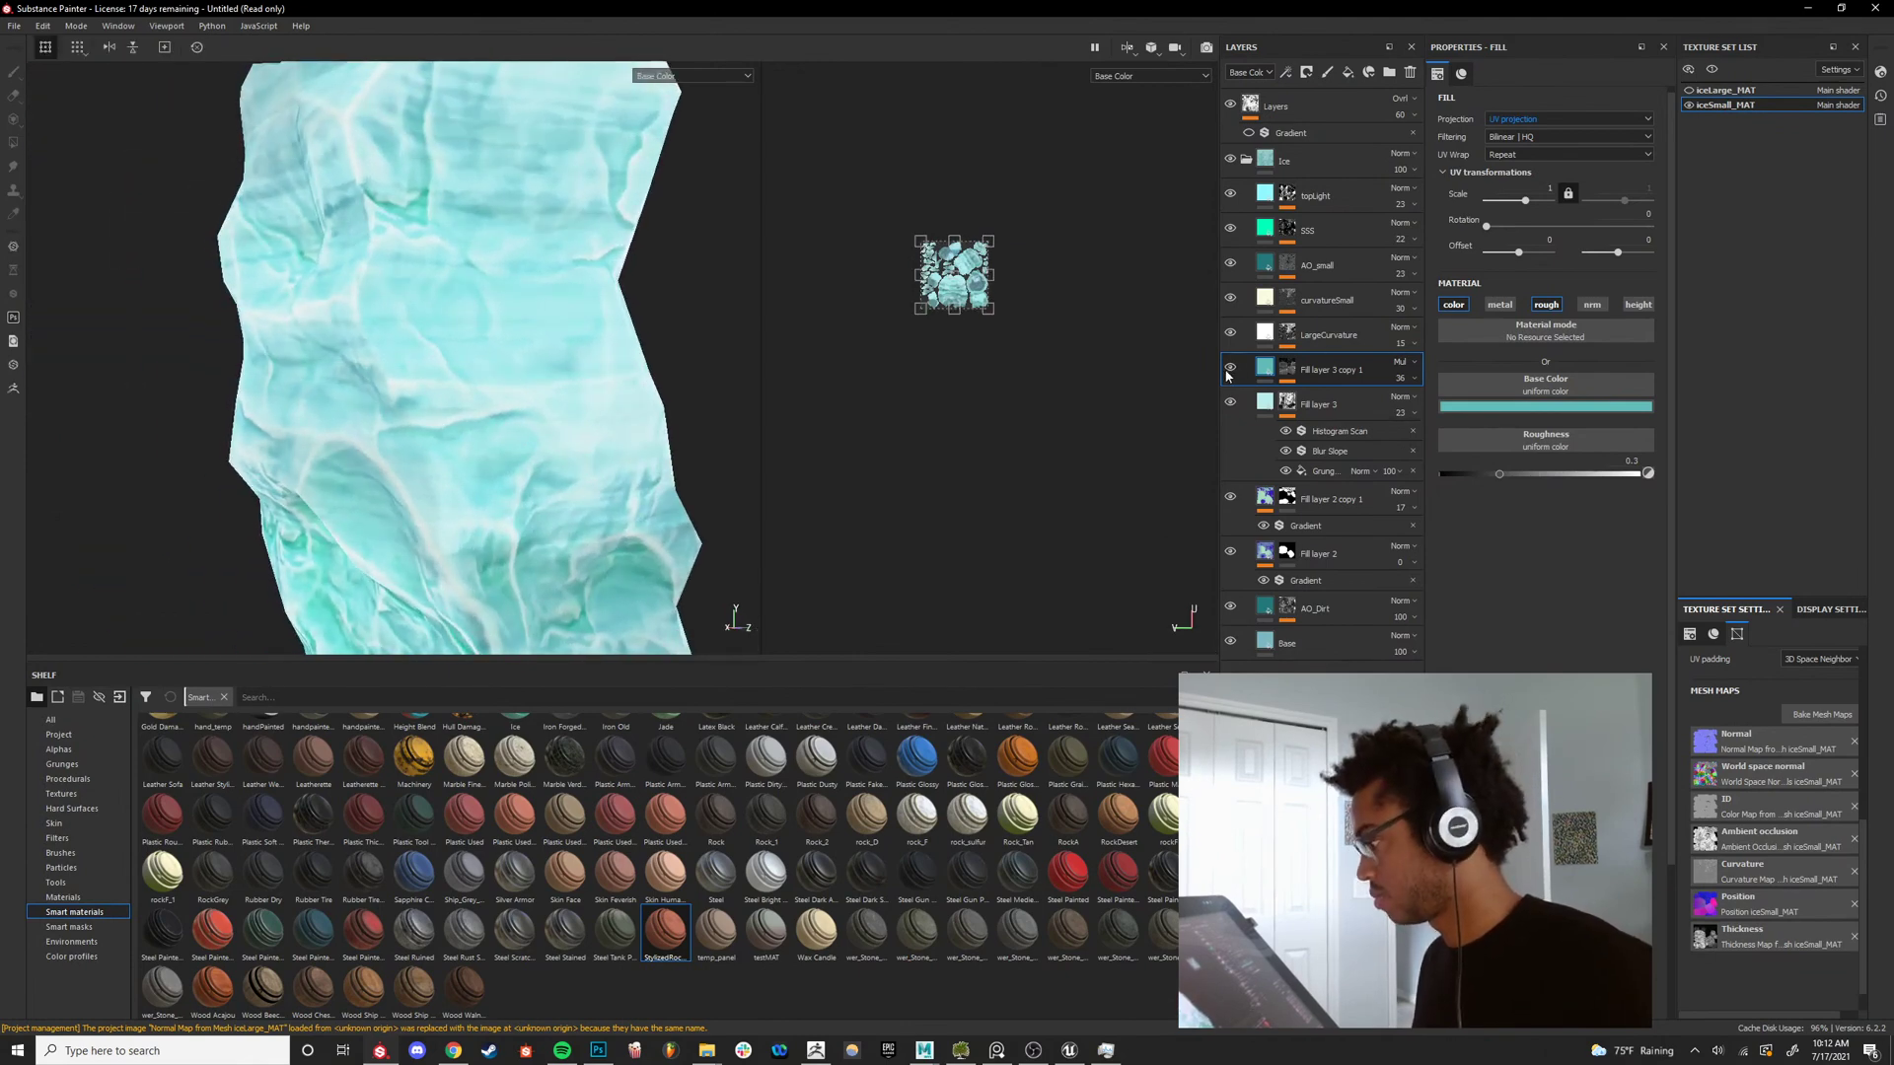
Duplicate Fill layer 3 copy 1 and display the mask of the duplicate, keeping its Levels effect enabled.
{"action": "key", "text": "ctrl+d"}
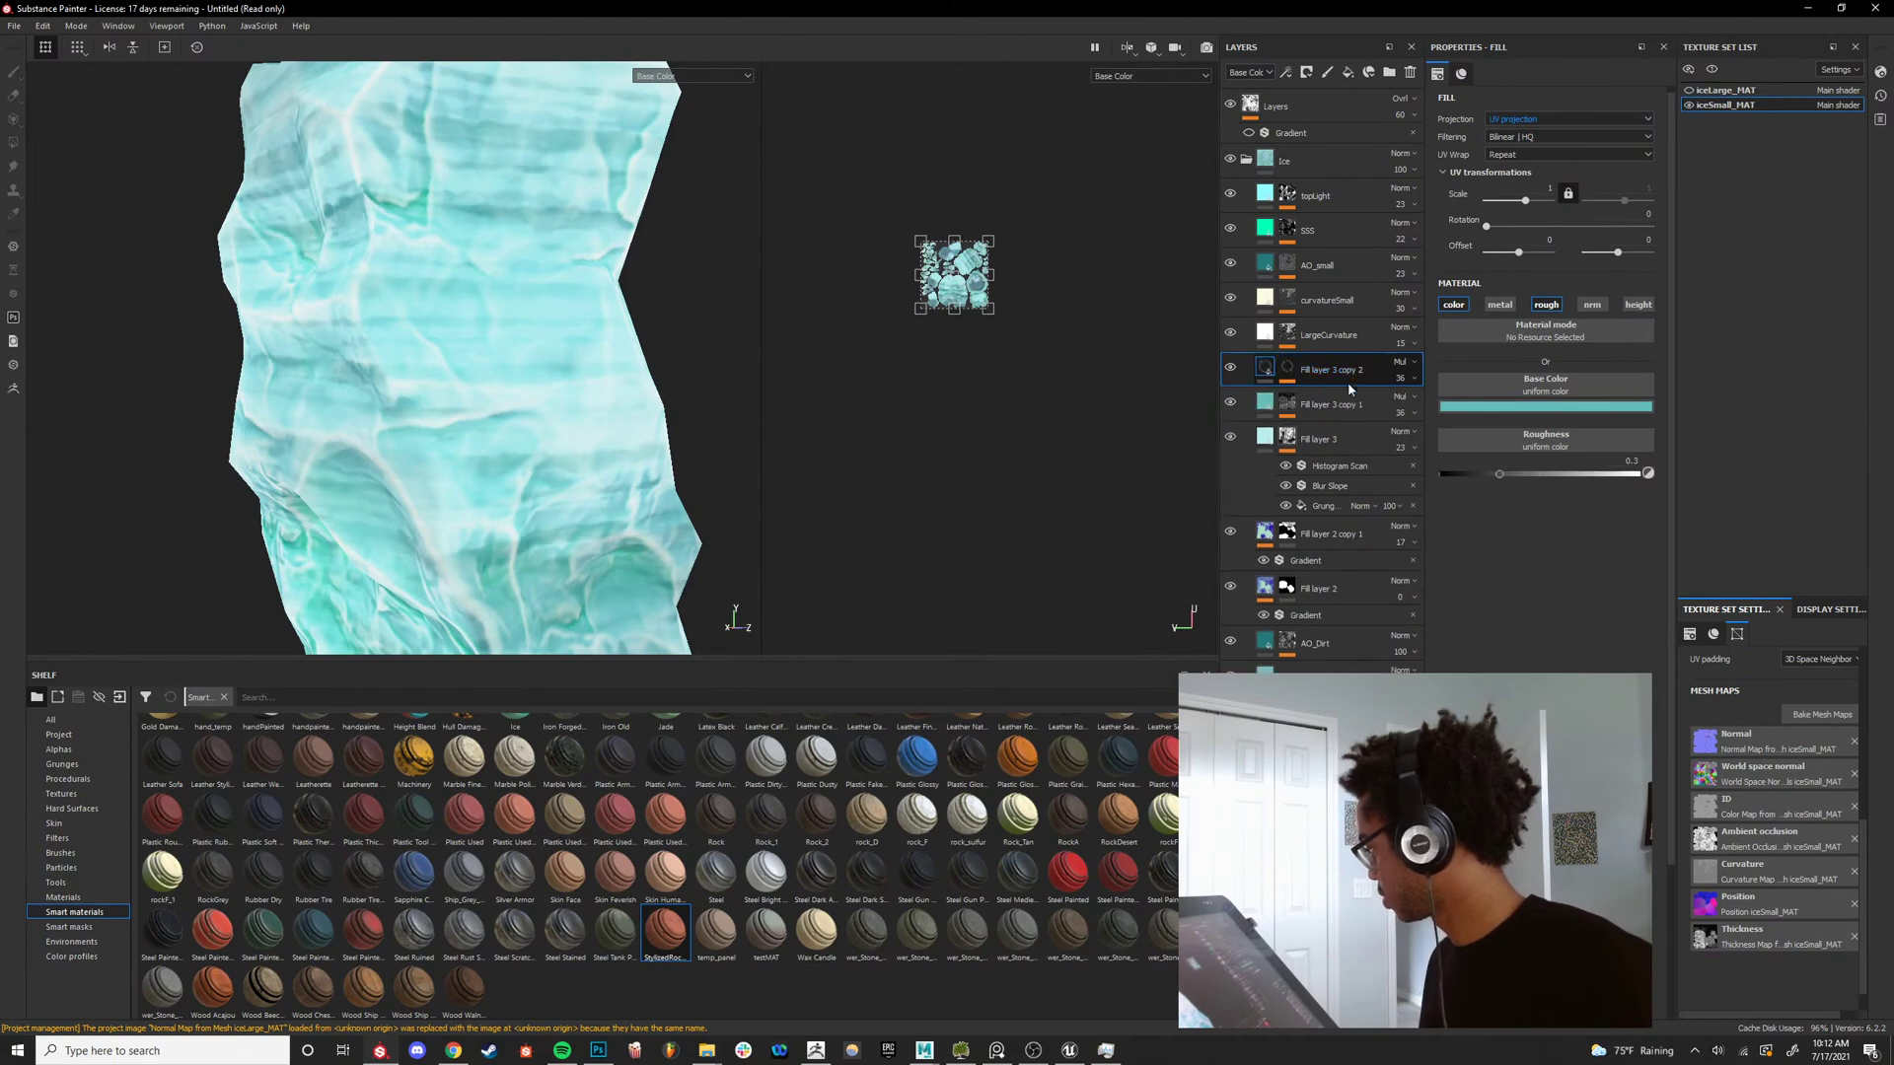
{"action": "left_click", "coordinate": [1285, 375]}
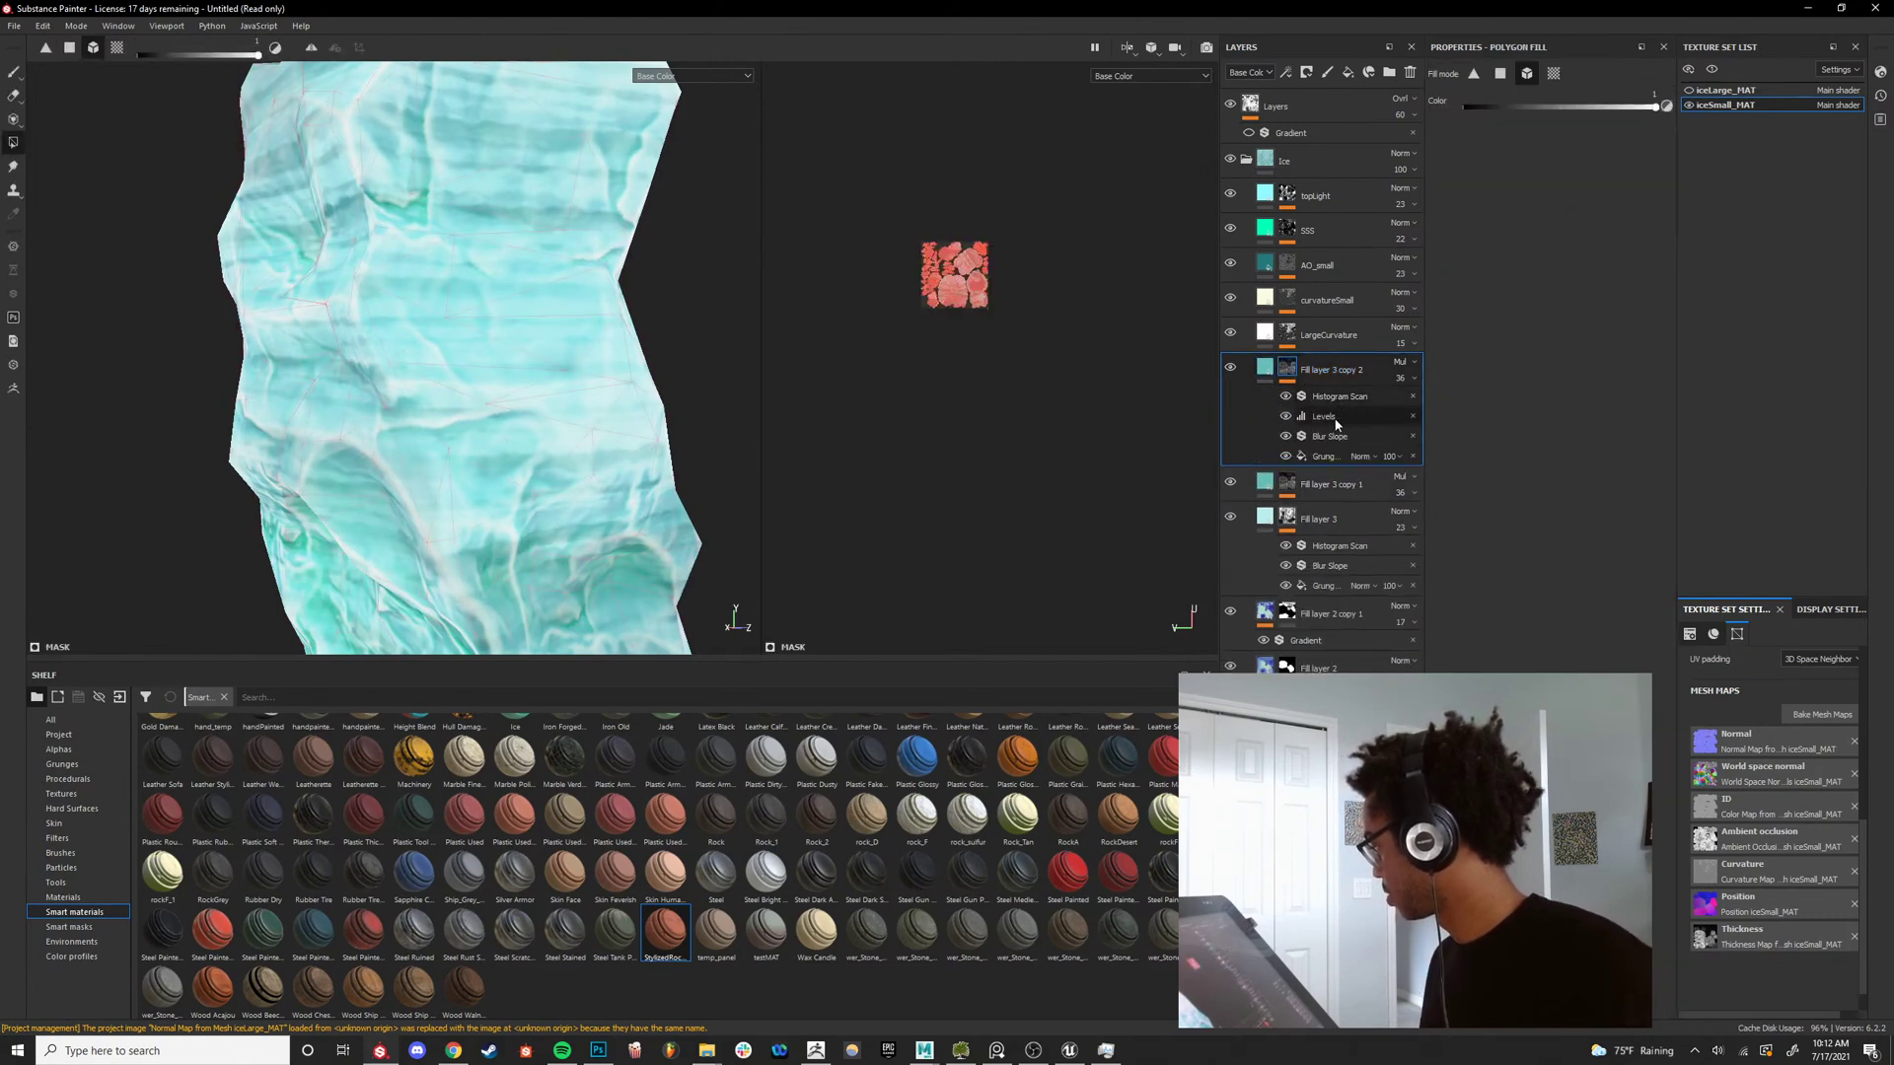
{"action": "left_click", "coordinate": [1285, 417]}
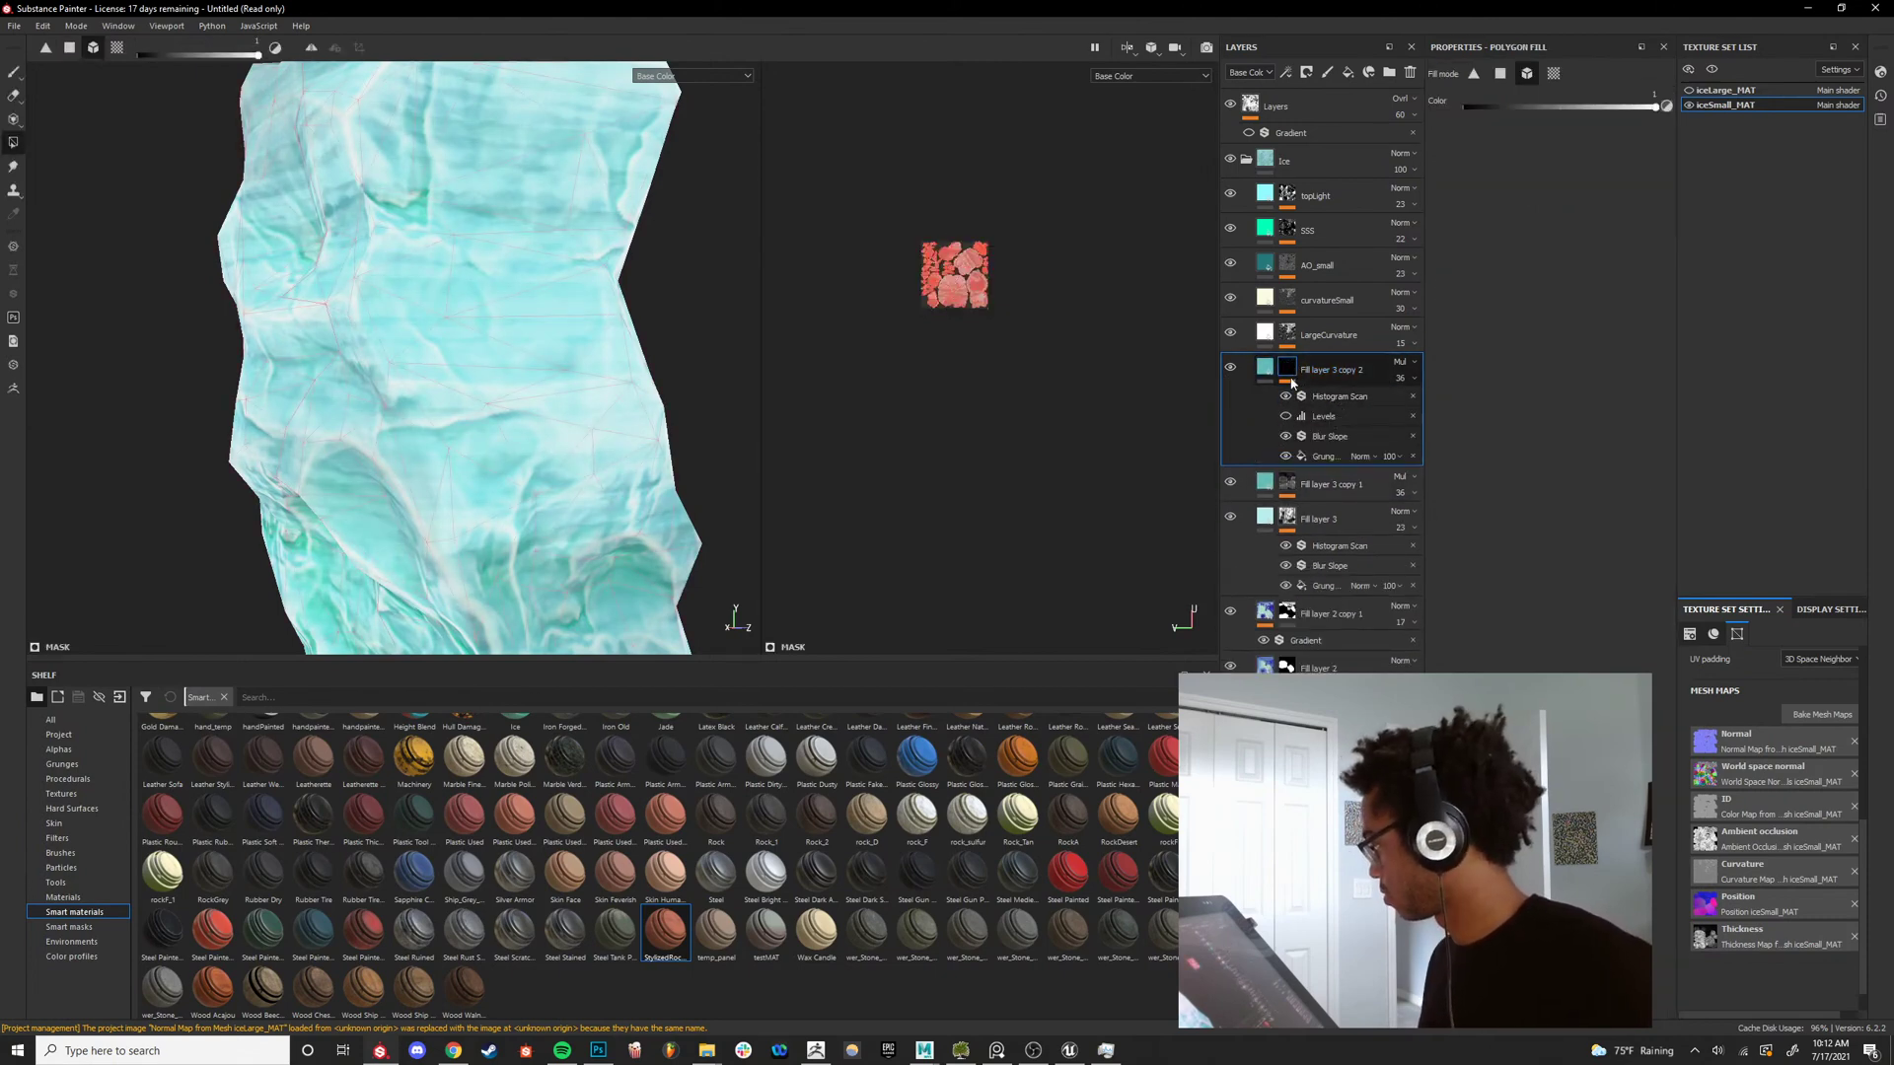
{"action": "left_click", "coordinate": [1289, 373], "text": "alt"}
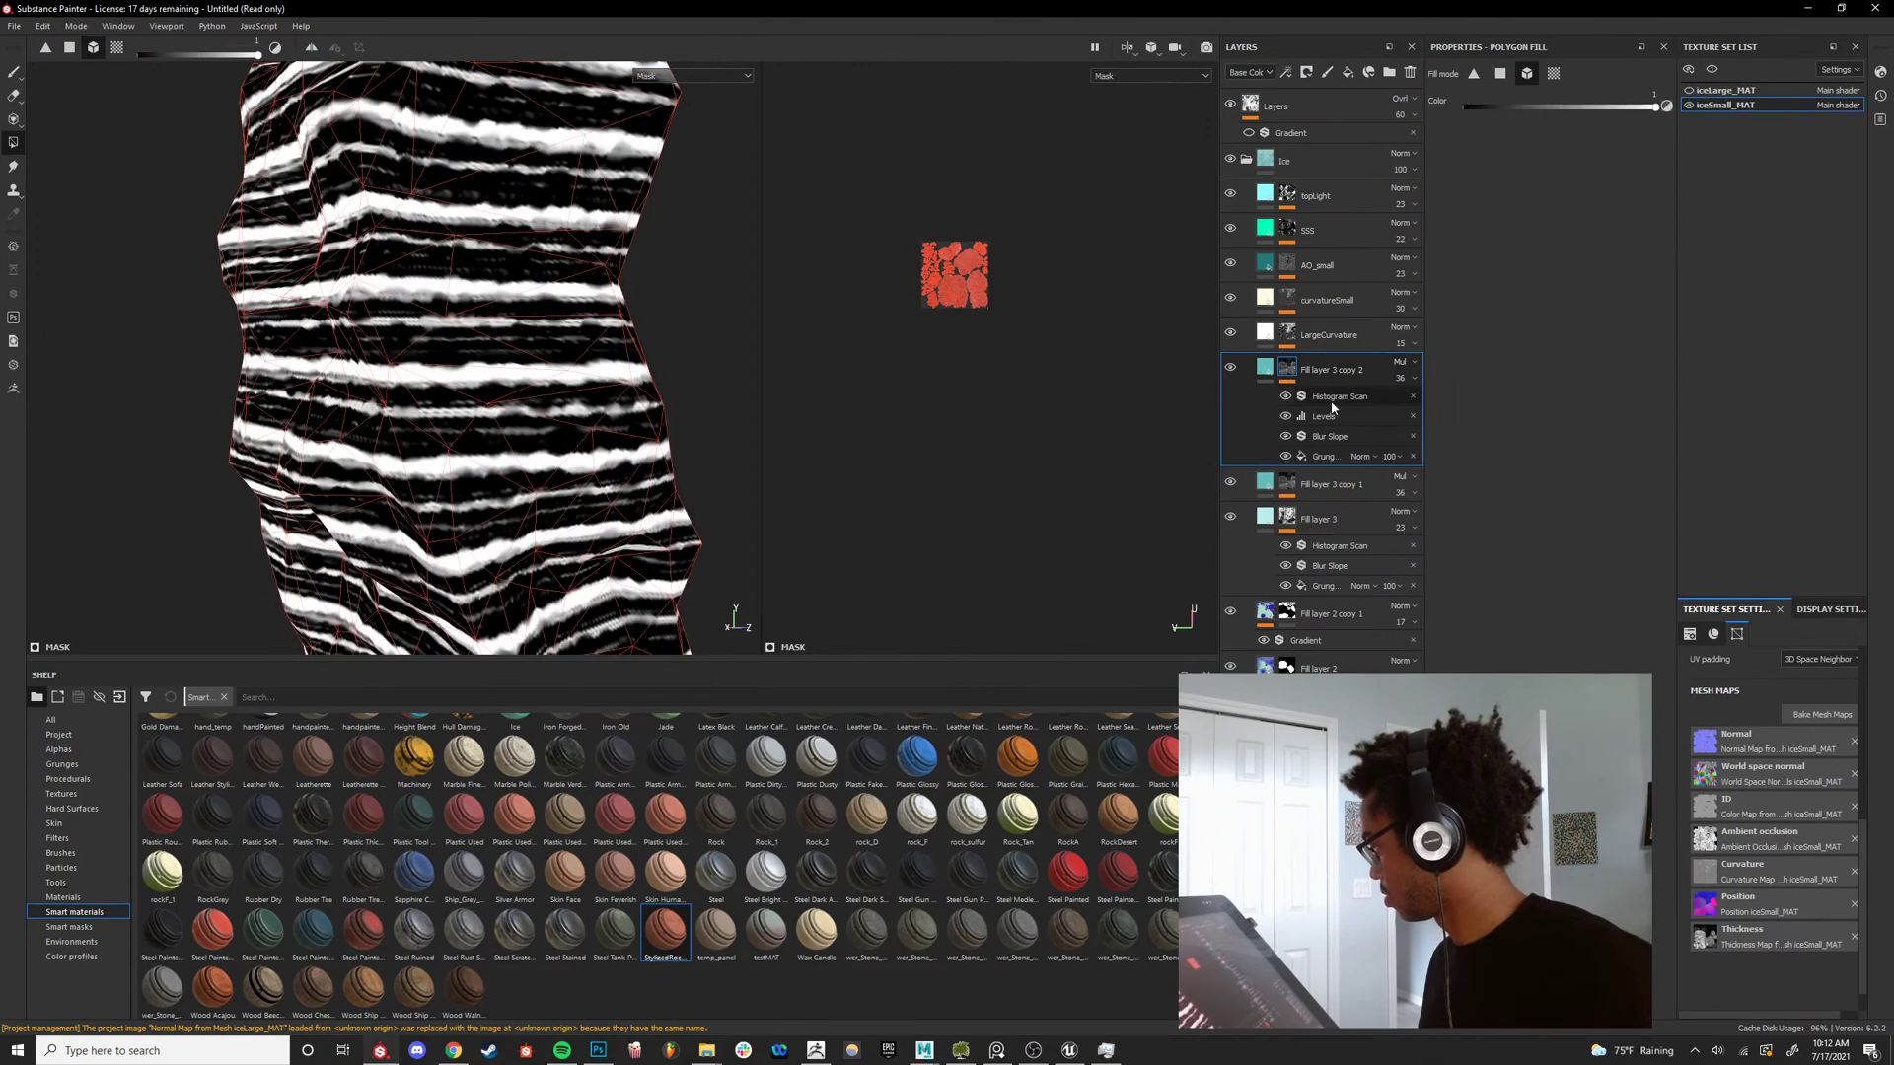
{"action": "left_click", "coordinate": [1338, 396]}
{"action": "right_click", "coordinate": [1337, 396]}
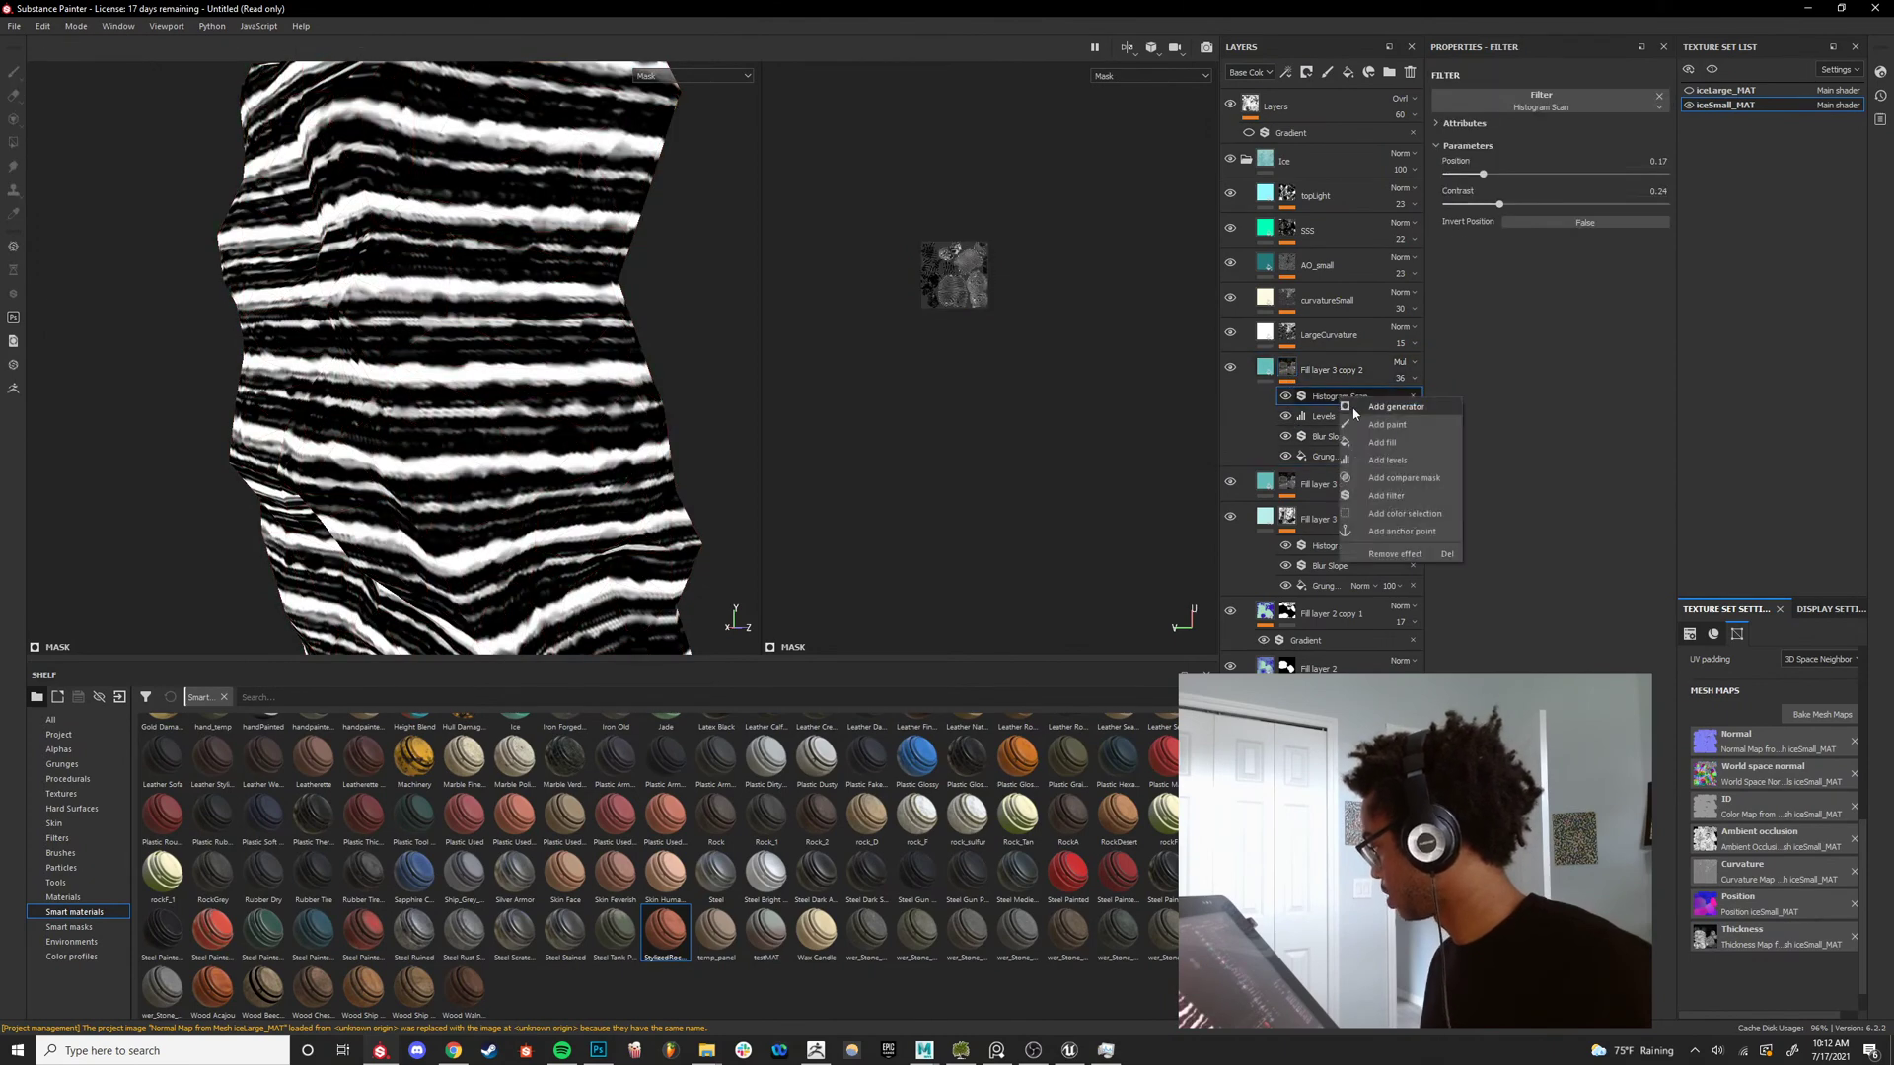
{"action": "left_click", "coordinate": [1400, 496]}
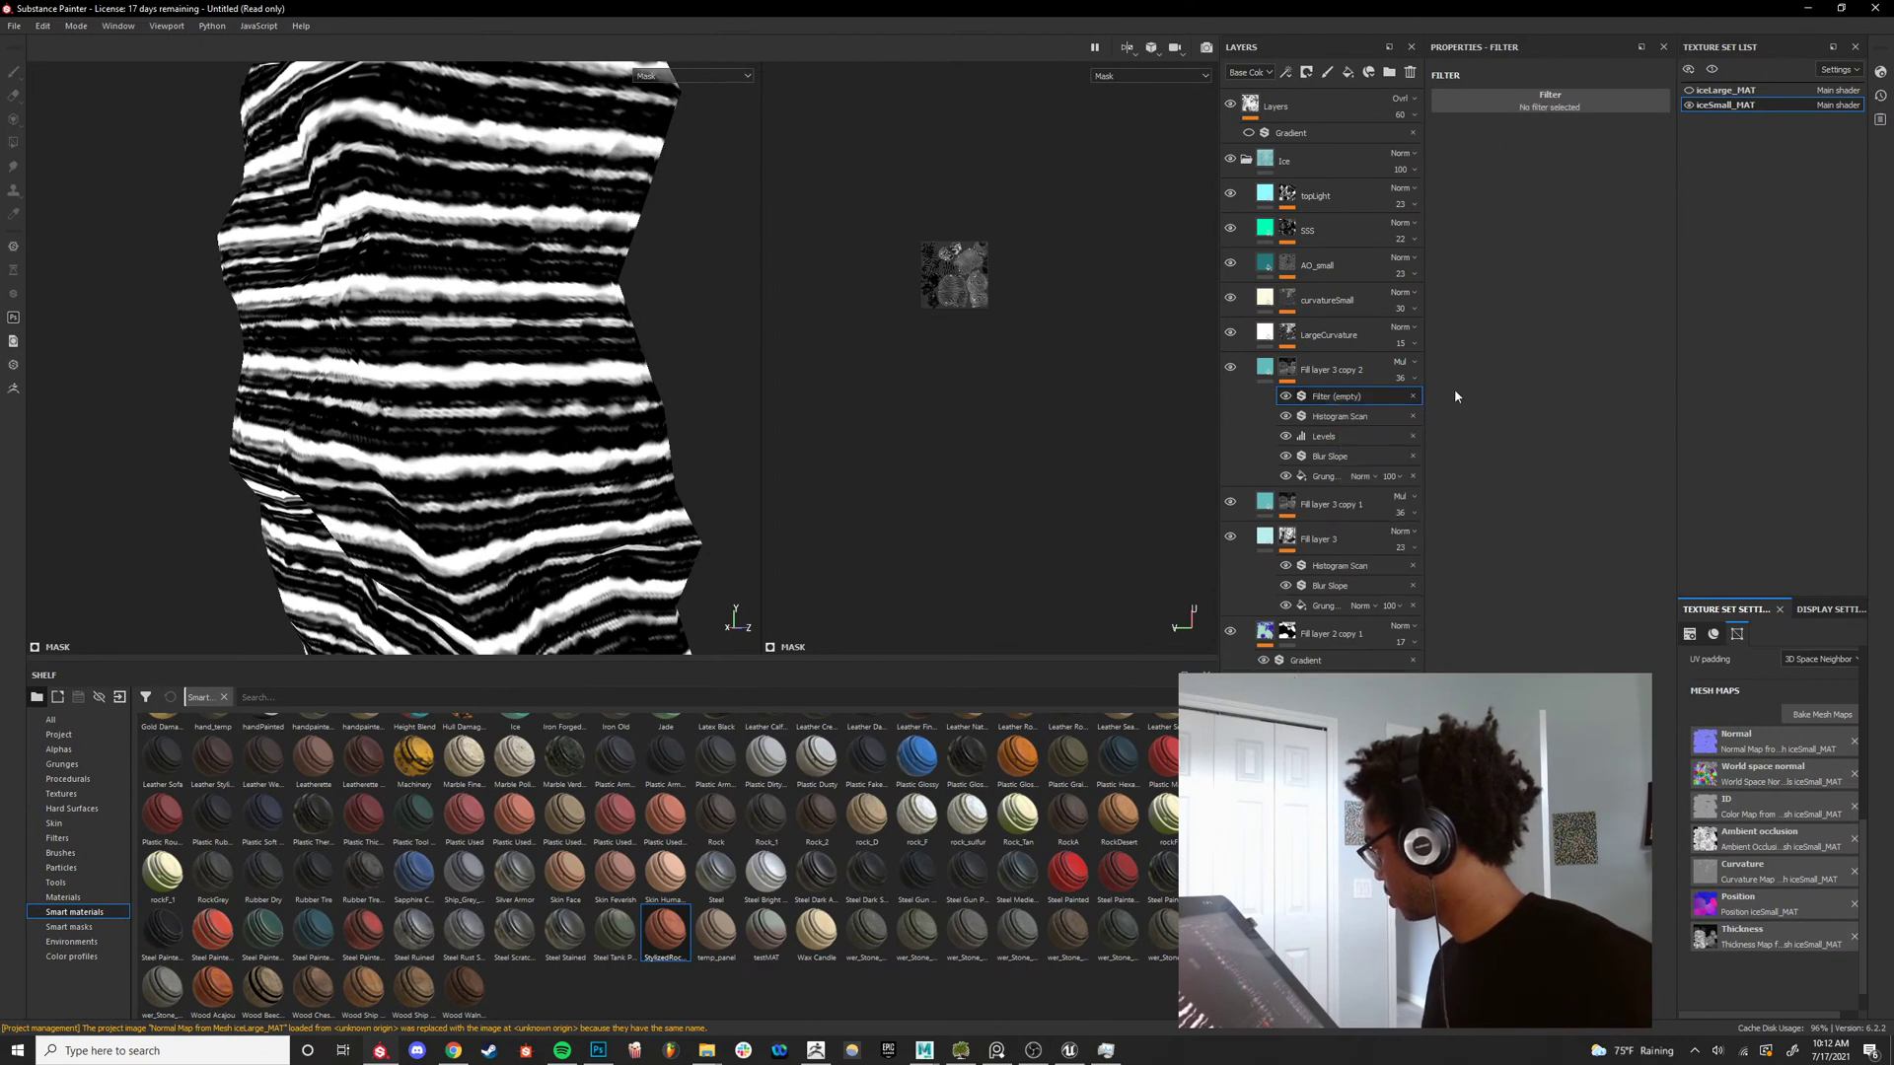
{"action": "key", "text": "ctrl+z"}
Add a Levels effect above the Histogram Scan in the mask of Fill layer 3 copy 2 and invert it.
{"action": "right_click", "coordinate": [1349, 400]}
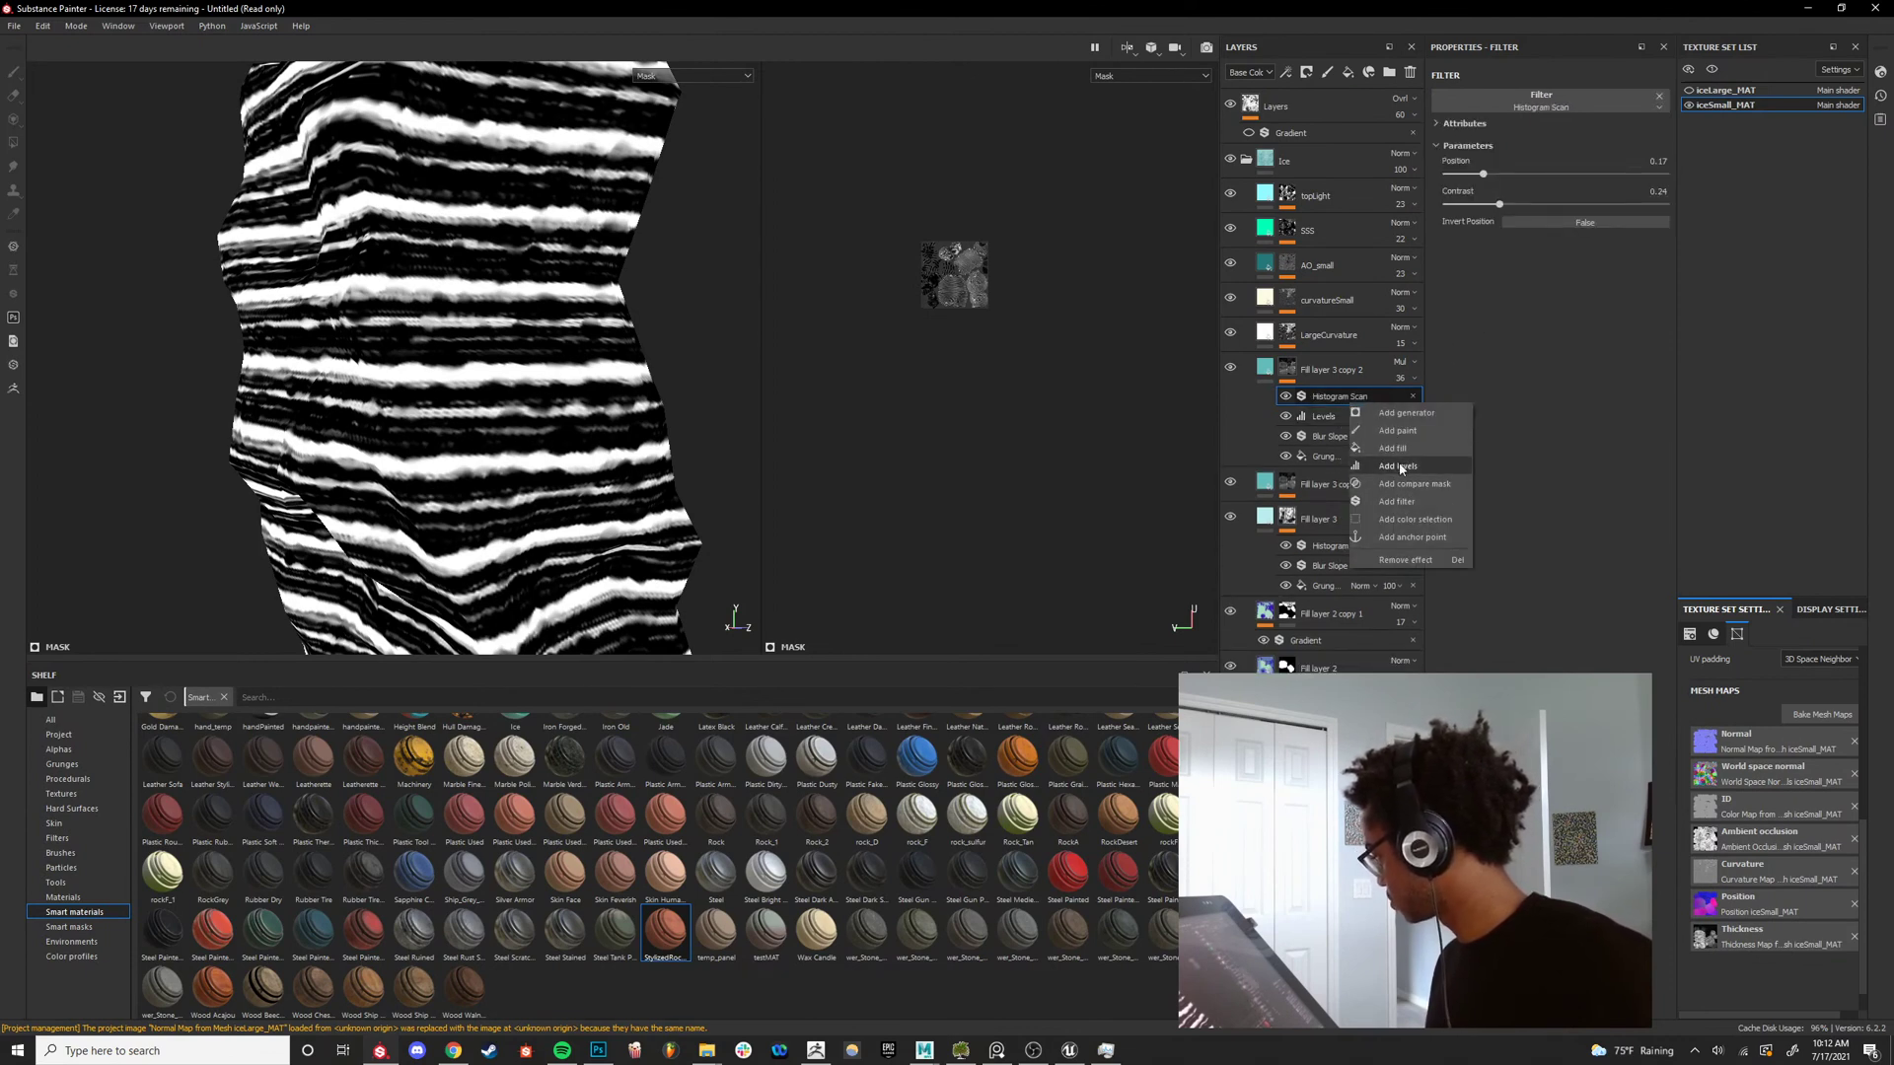
{"action": "left_click", "coordinate": [1400, 467]}
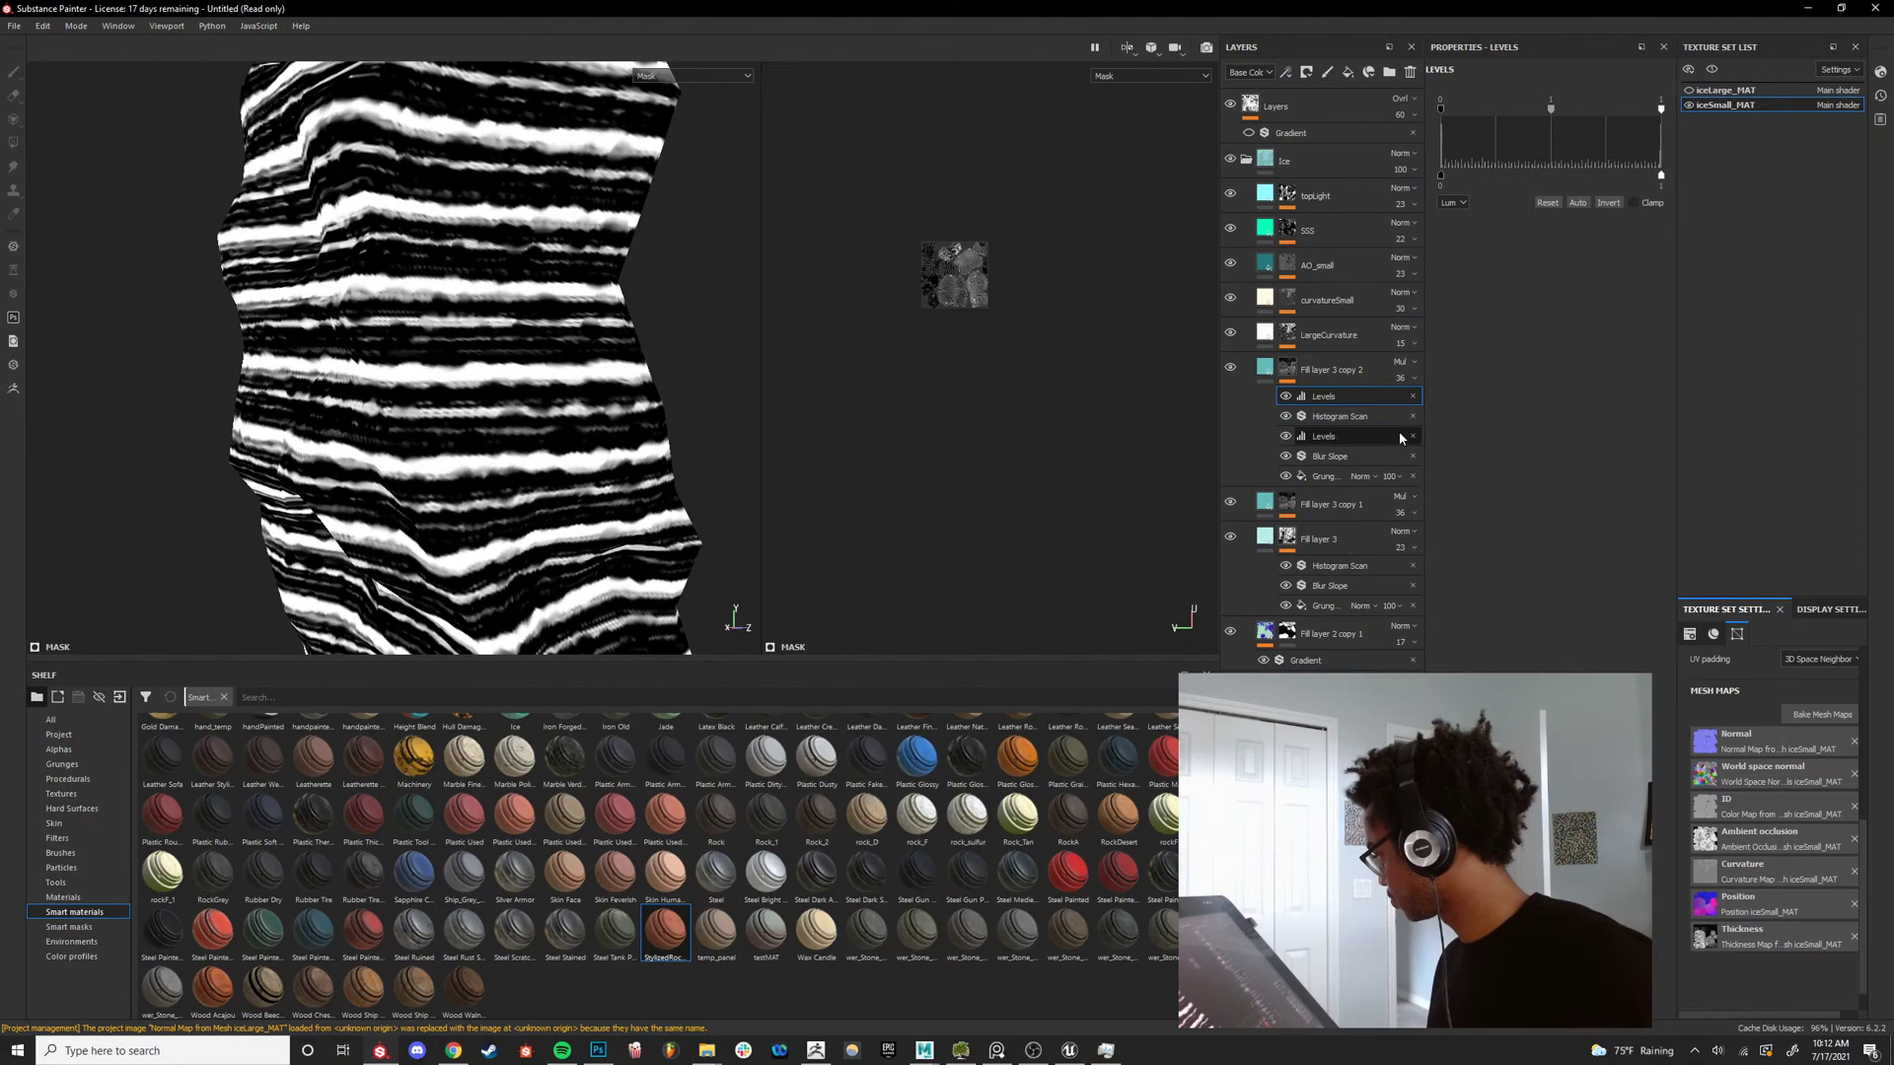
{"action": "left_click", "coordinate": [1615, 202]}
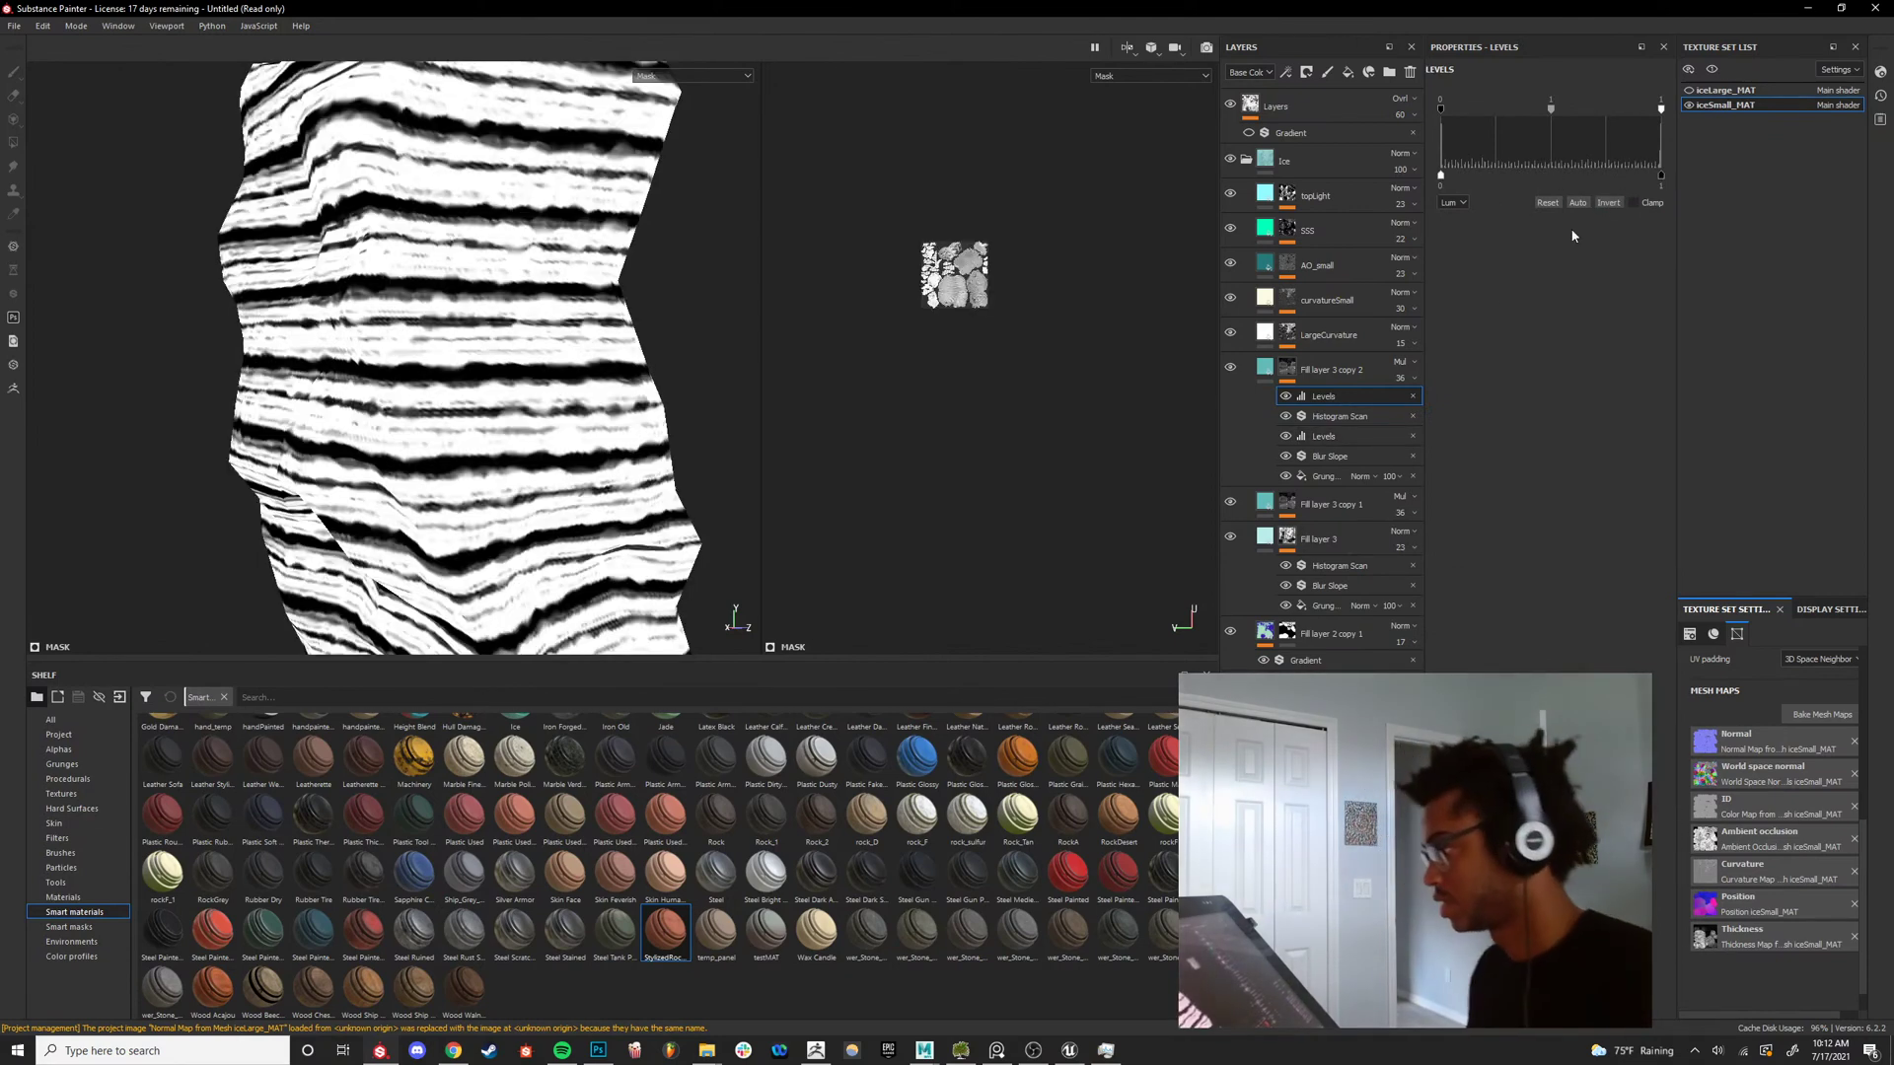
Set the base color of Fill layer 3 copy 2 to pure white.
{"action": "left_click", "coordinate": [1272, 373]}
{"action": "left_click", "coordinate": [1506, 415]}
{"action": "left_click_drag", "start_coordinate": [1524, 448], "coordinate": [1464, 407]}
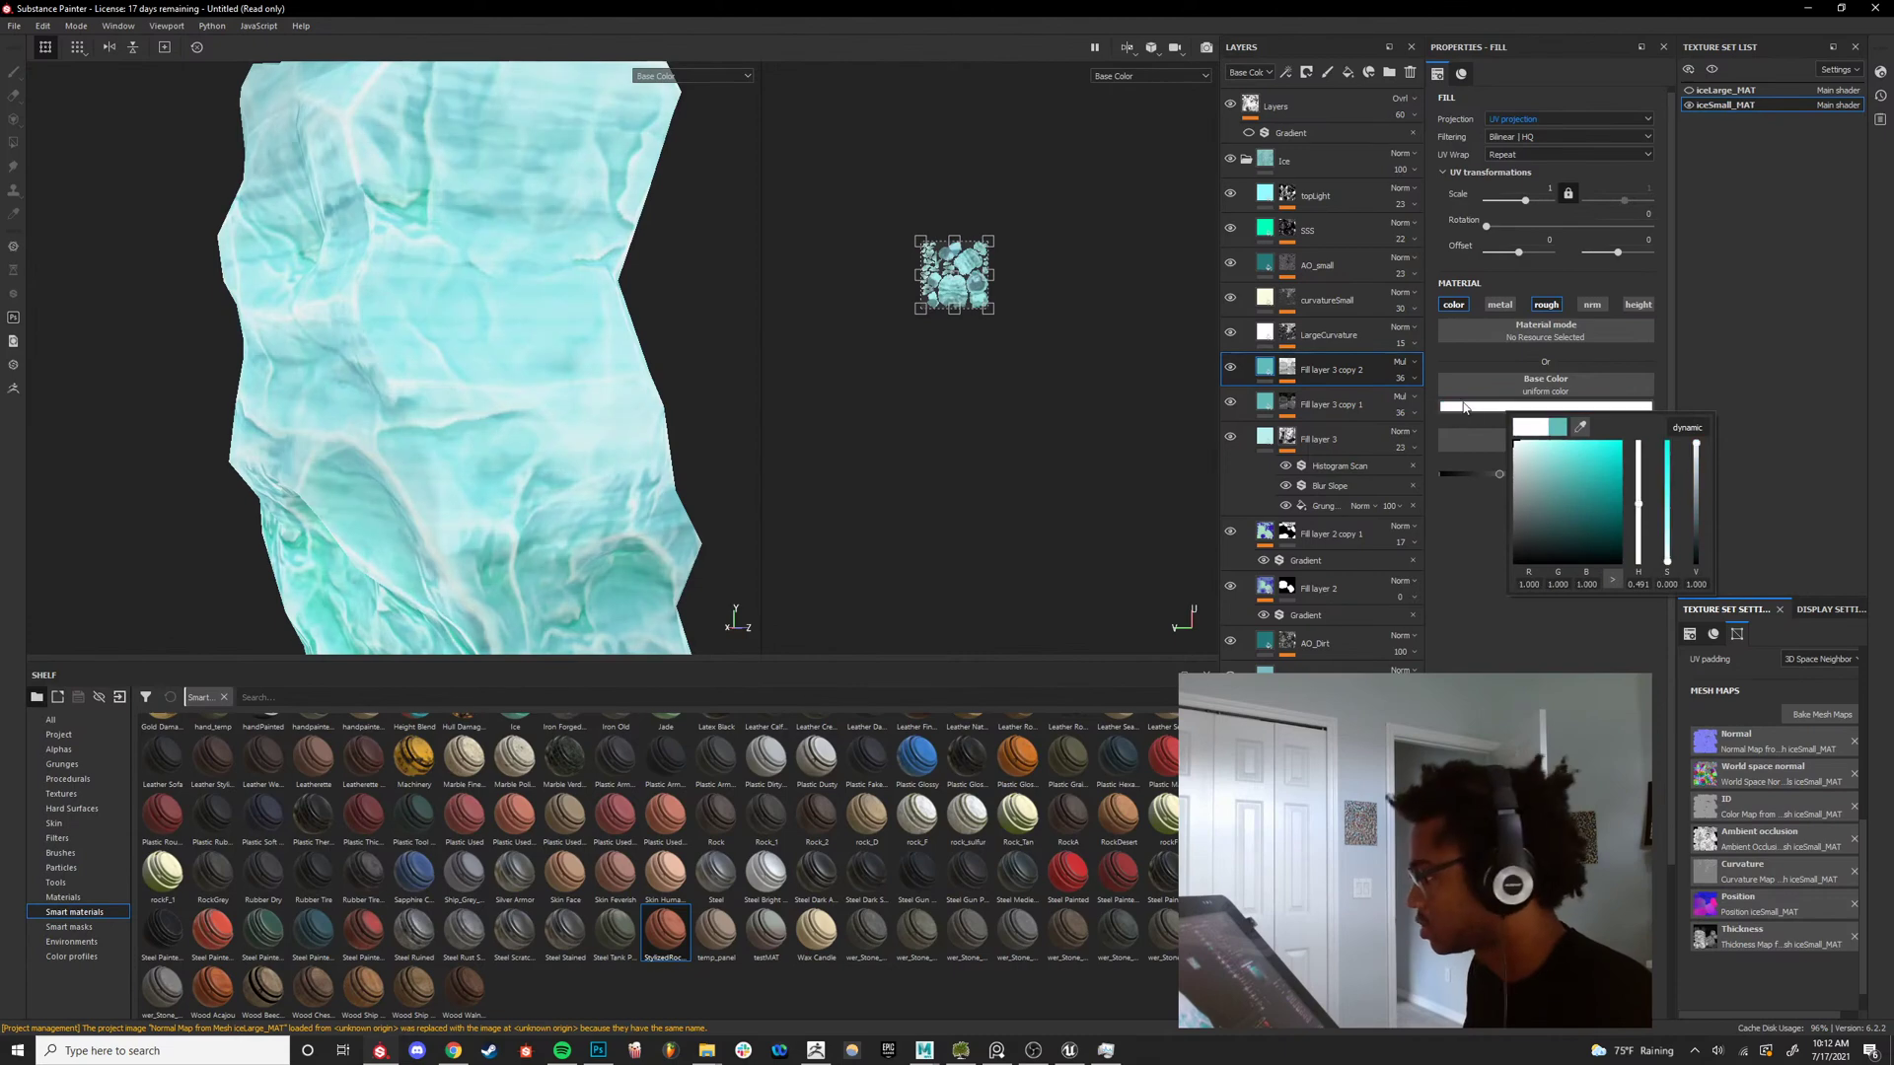
{"action": "left_click", "coordinate": [493, 362]}
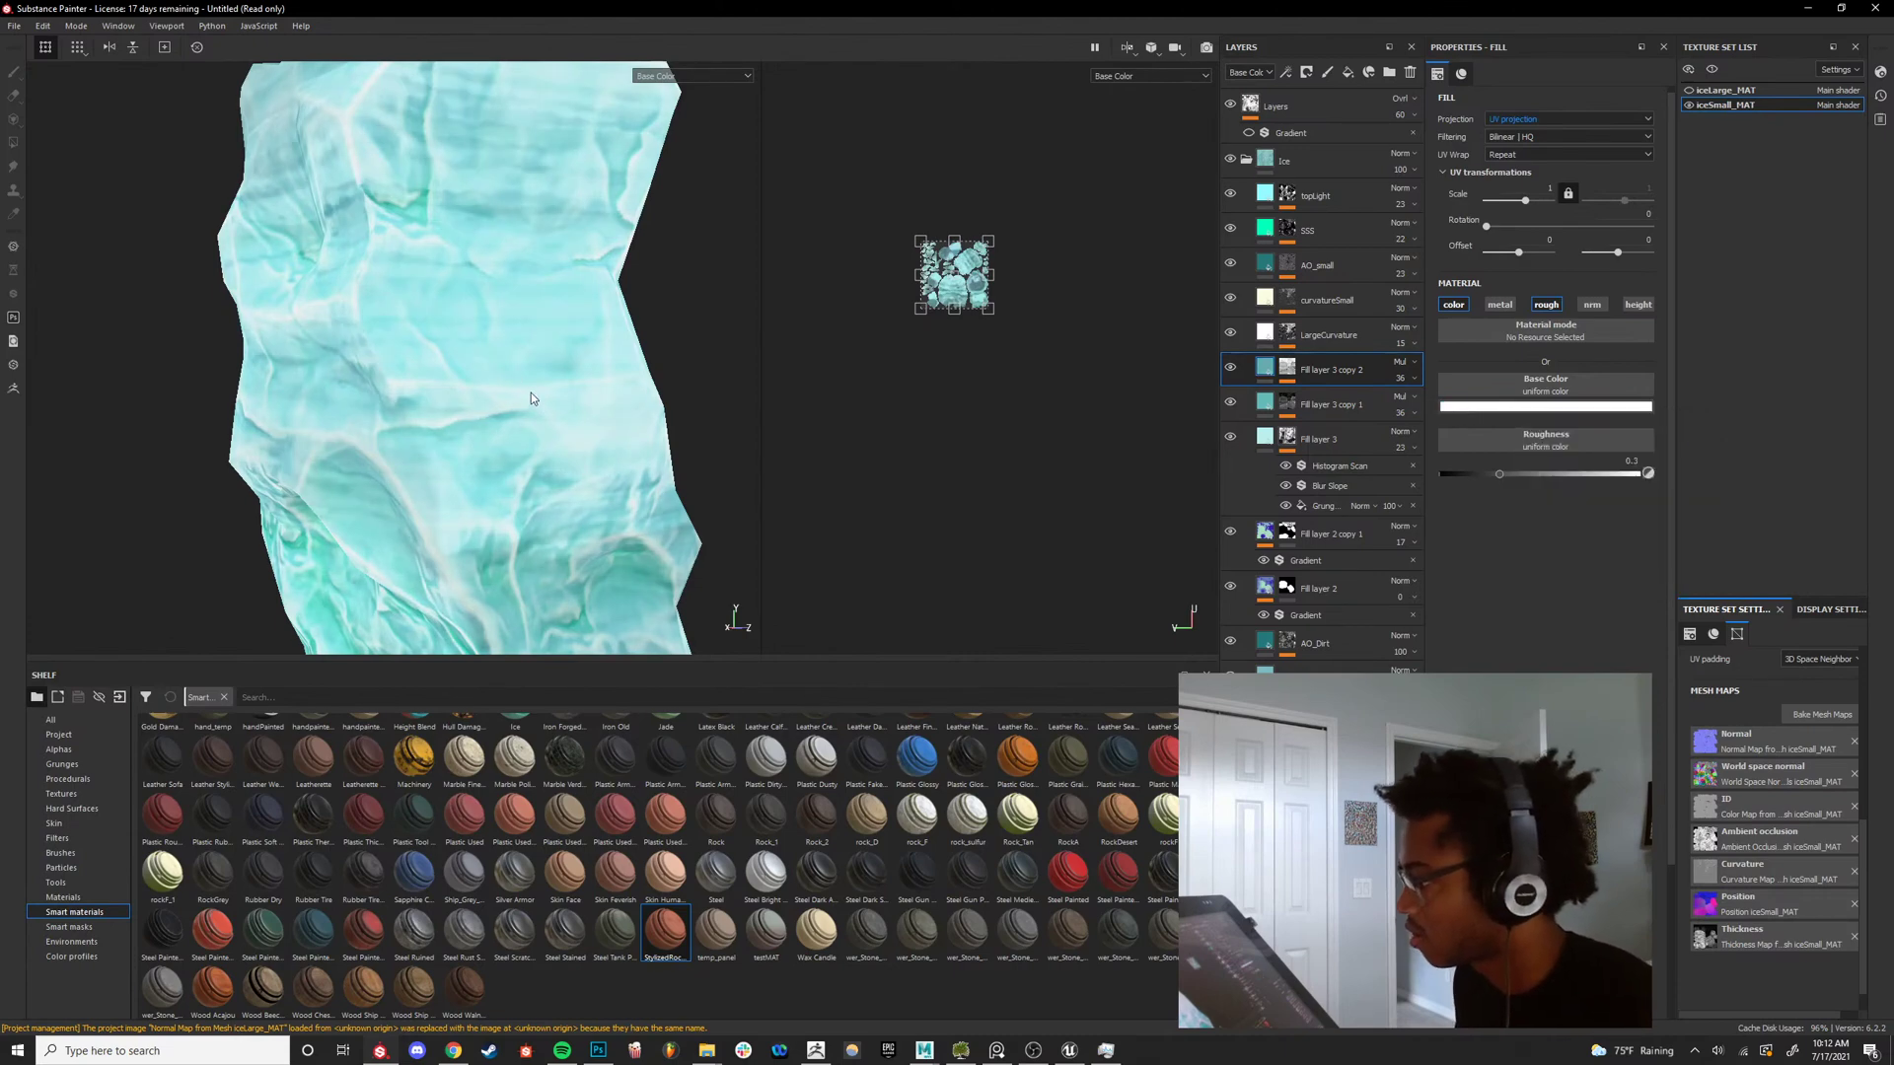
Change the blending mode of Fill layer 3 copy 2 to Normal and set its opacity to 44.
{"action": "left_click", "coordinate": [1402, 378]}
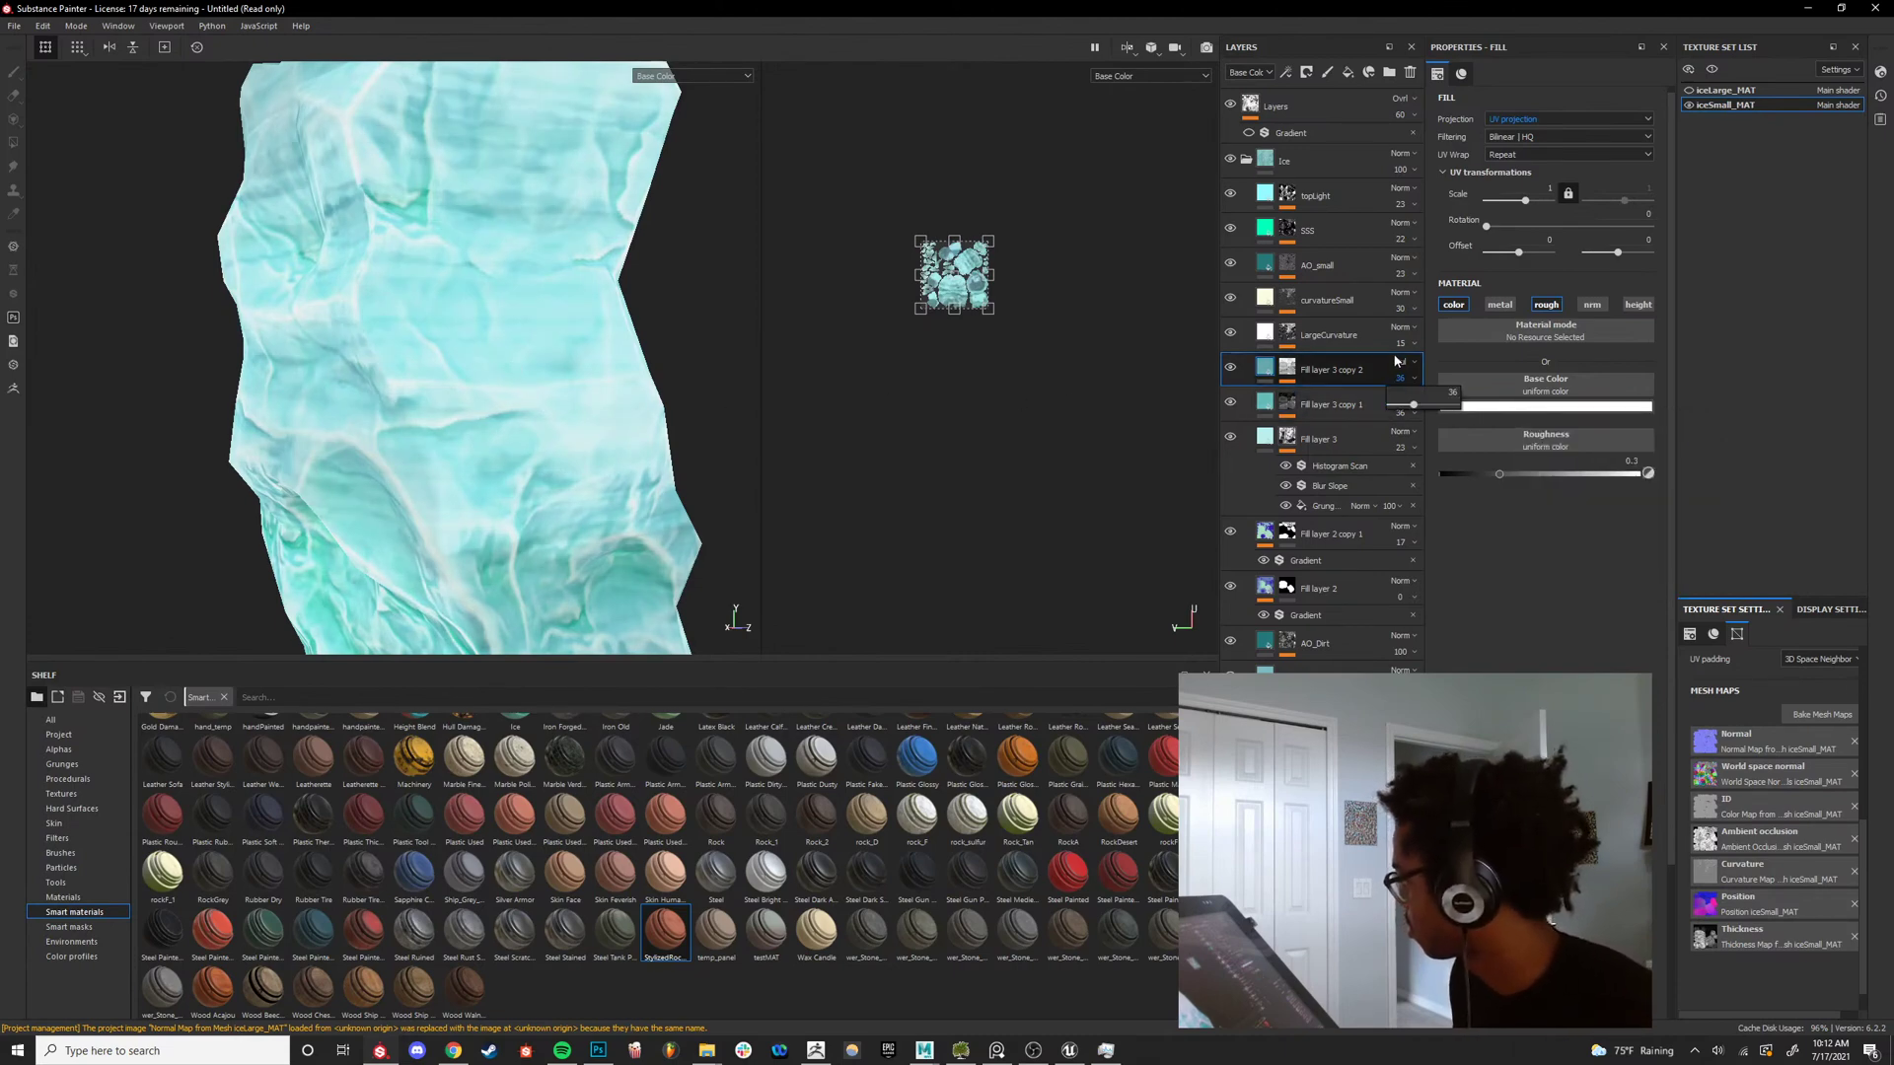
{"action": "left_click", "coordinate": [1396, 362]}
{"action": "left_click", "coordinate": [1397, 385]}
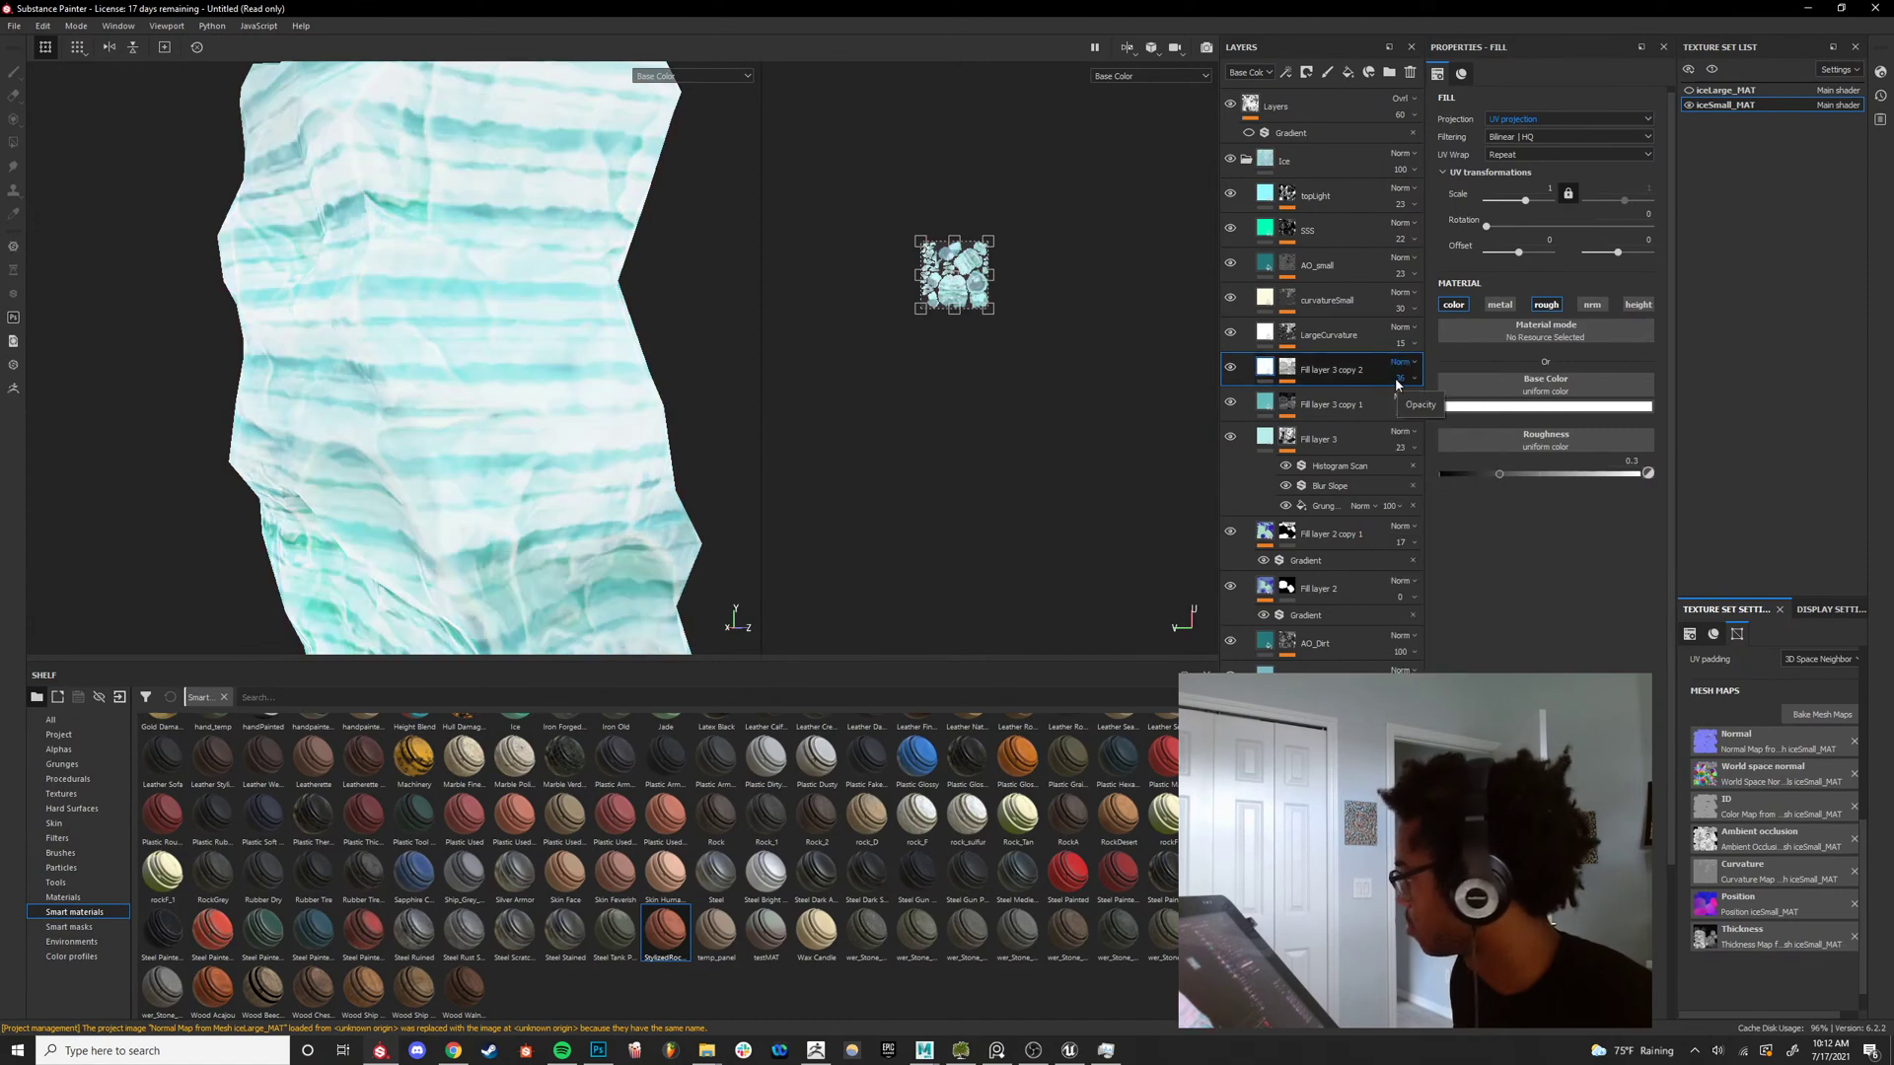
{"action": "left_click", "coordinate": [1397, 378]}
{"action": "mouse_move", "coordinate": [1413, 404]}
{"action": "left_mouse_down"}
{"action": "mouse_move", "coordinate": [1468, 397]}
{"action": "mouse_move", "coordinate": [1421, 402]}
{"action": "left_mouse_up"}
Review the rock's individual texture channels and examine the white banding in the base color view.
{"action": "middle_click_drag", "start_coordinate": [524, 475], "coordinate": [549, 481], "text": "alt"}
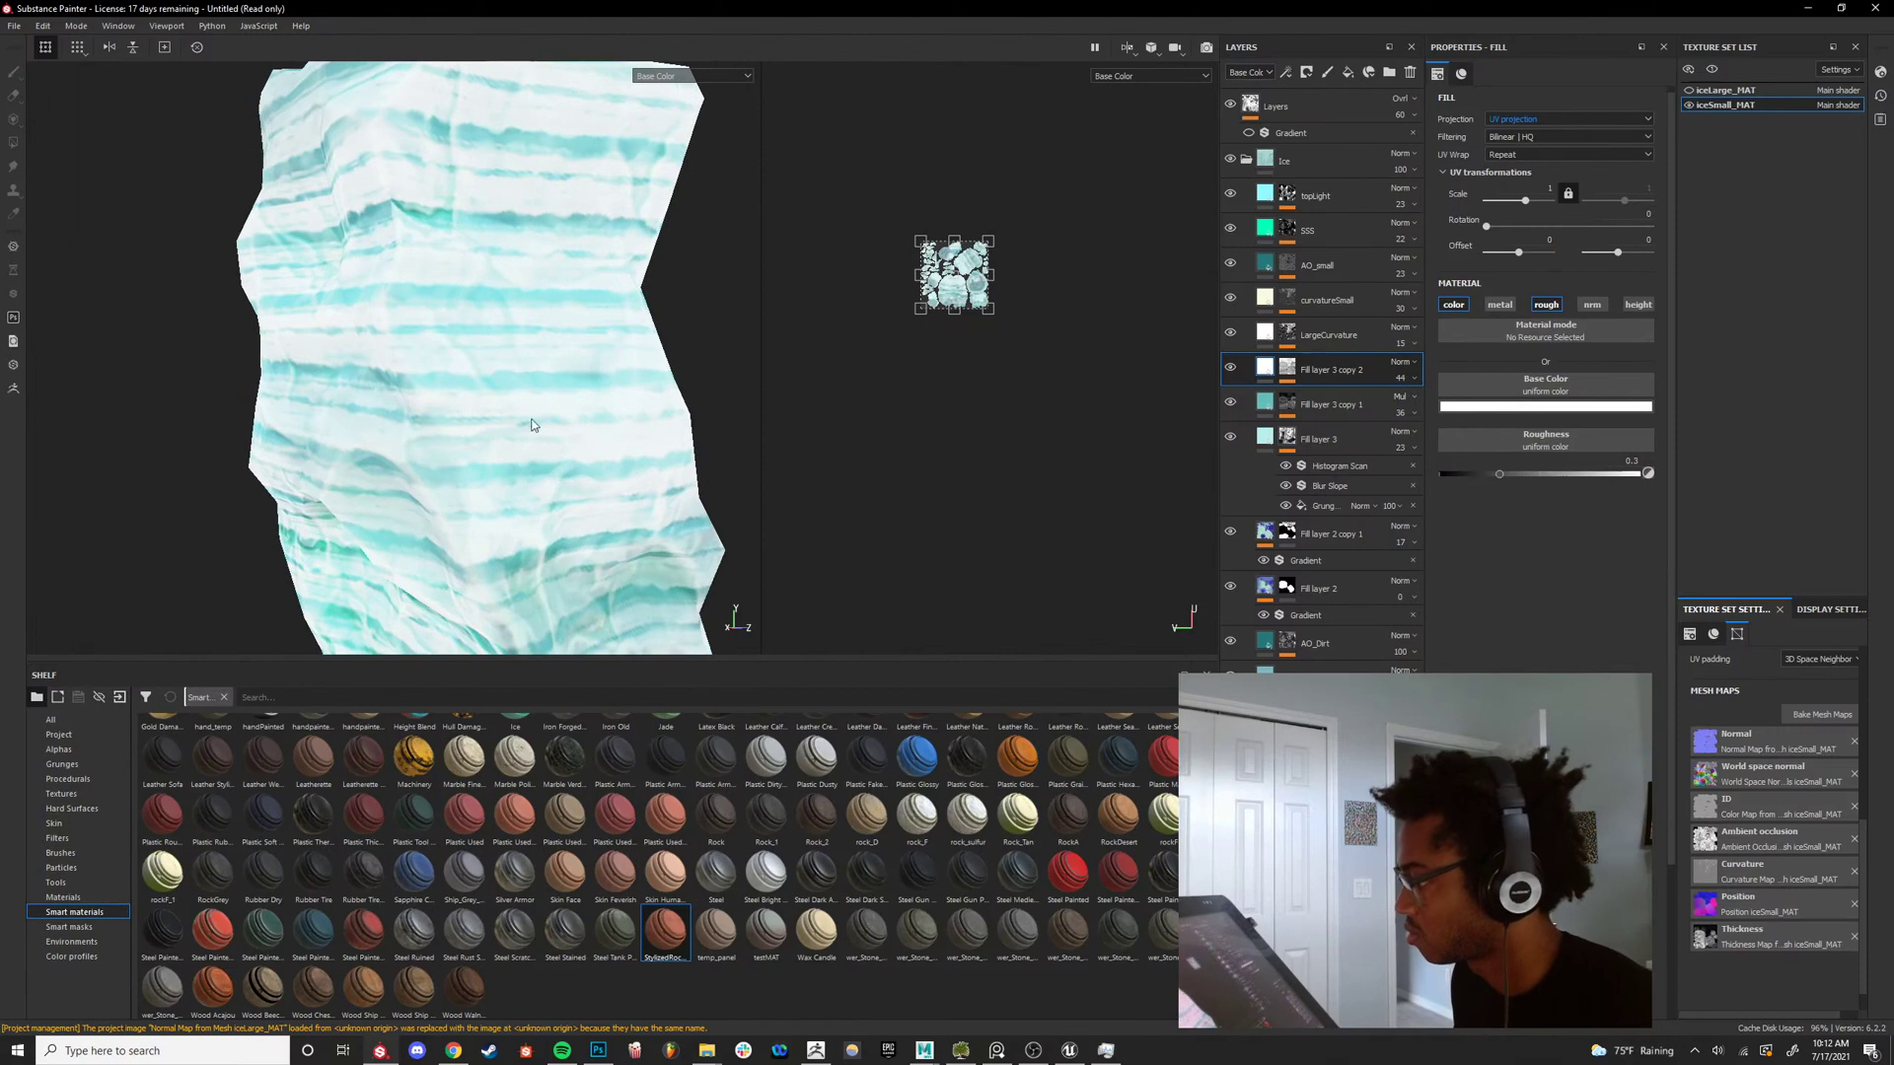
{"action": "key", "text": "c"}
{"action": "key", "text": "c"}
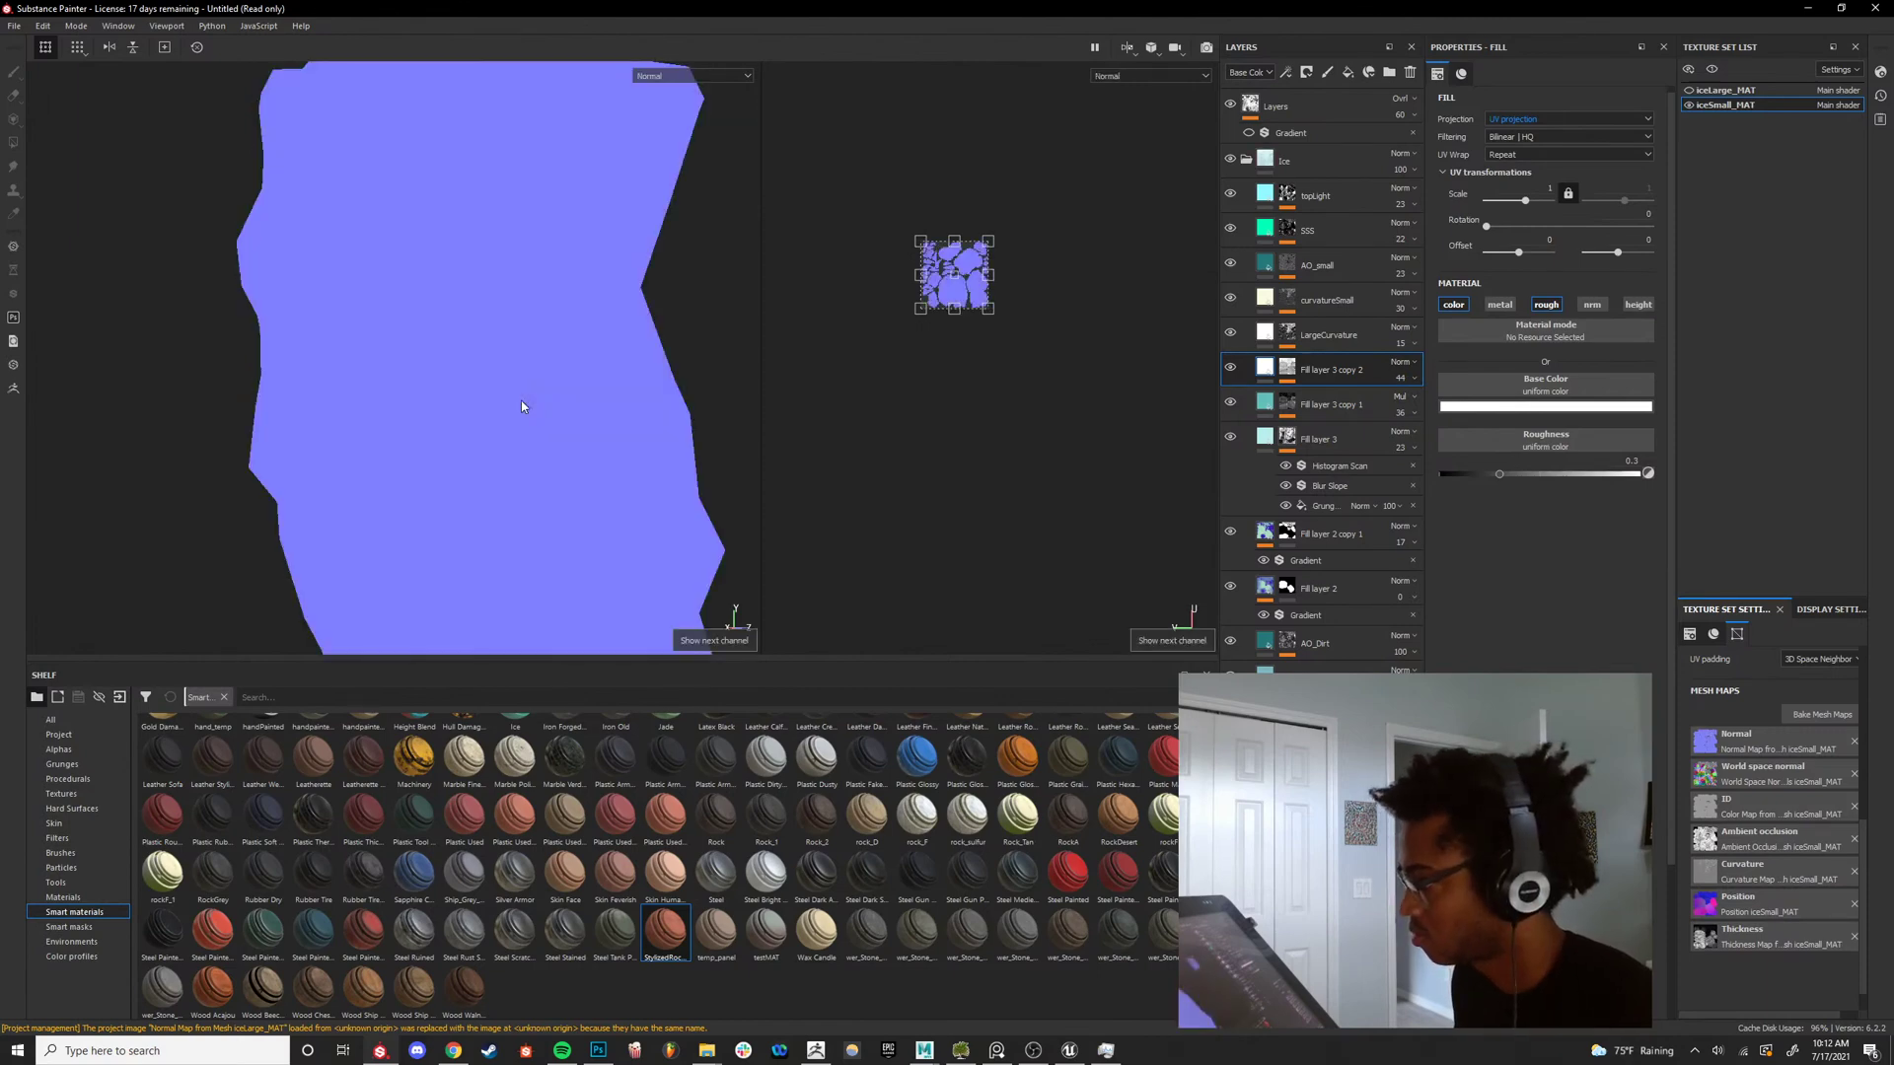
{"action": "key", "text": "c"}
{"action": "key", "text": "c"}
{"action": "key", "text": "c"}
{"action": "key", "text": "c"}
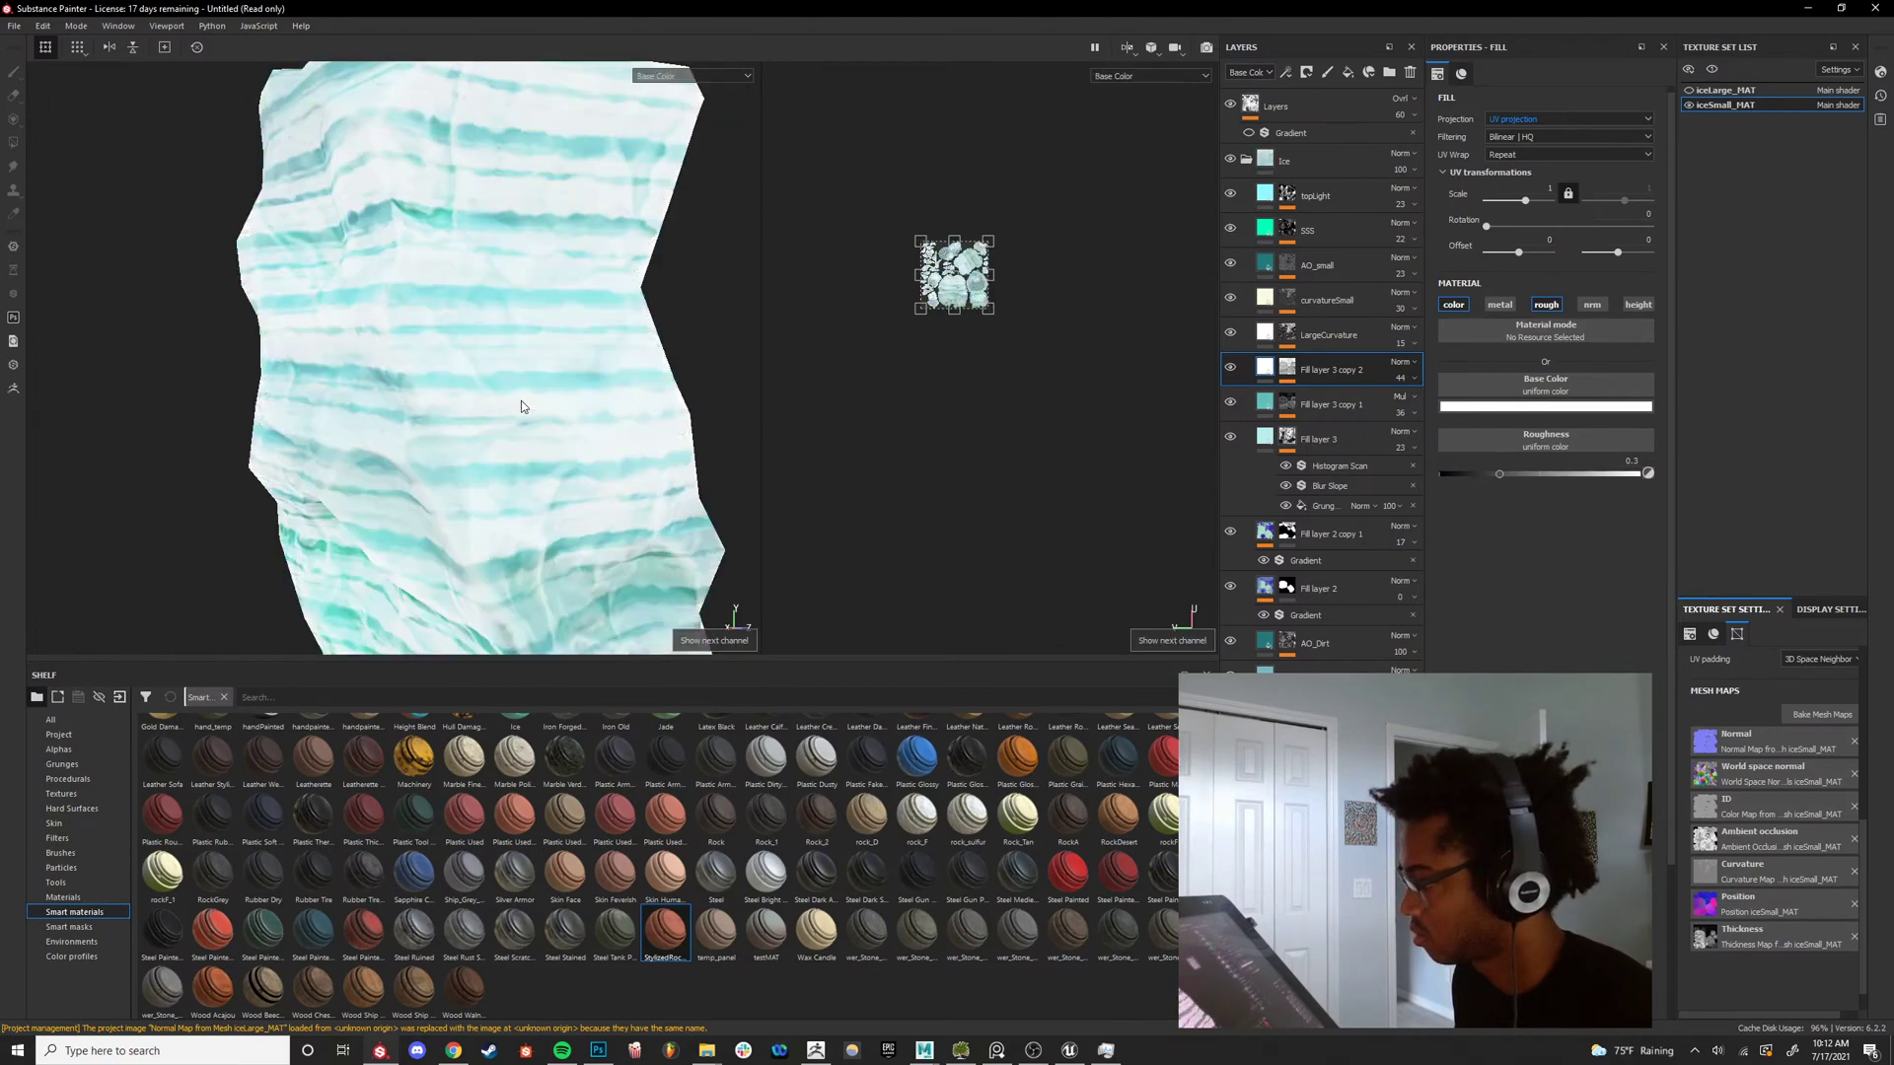
{"action": "left_click_drag", "start_coordinate": [527, 408], "coordinate": [739, 632], "text": "alt"}
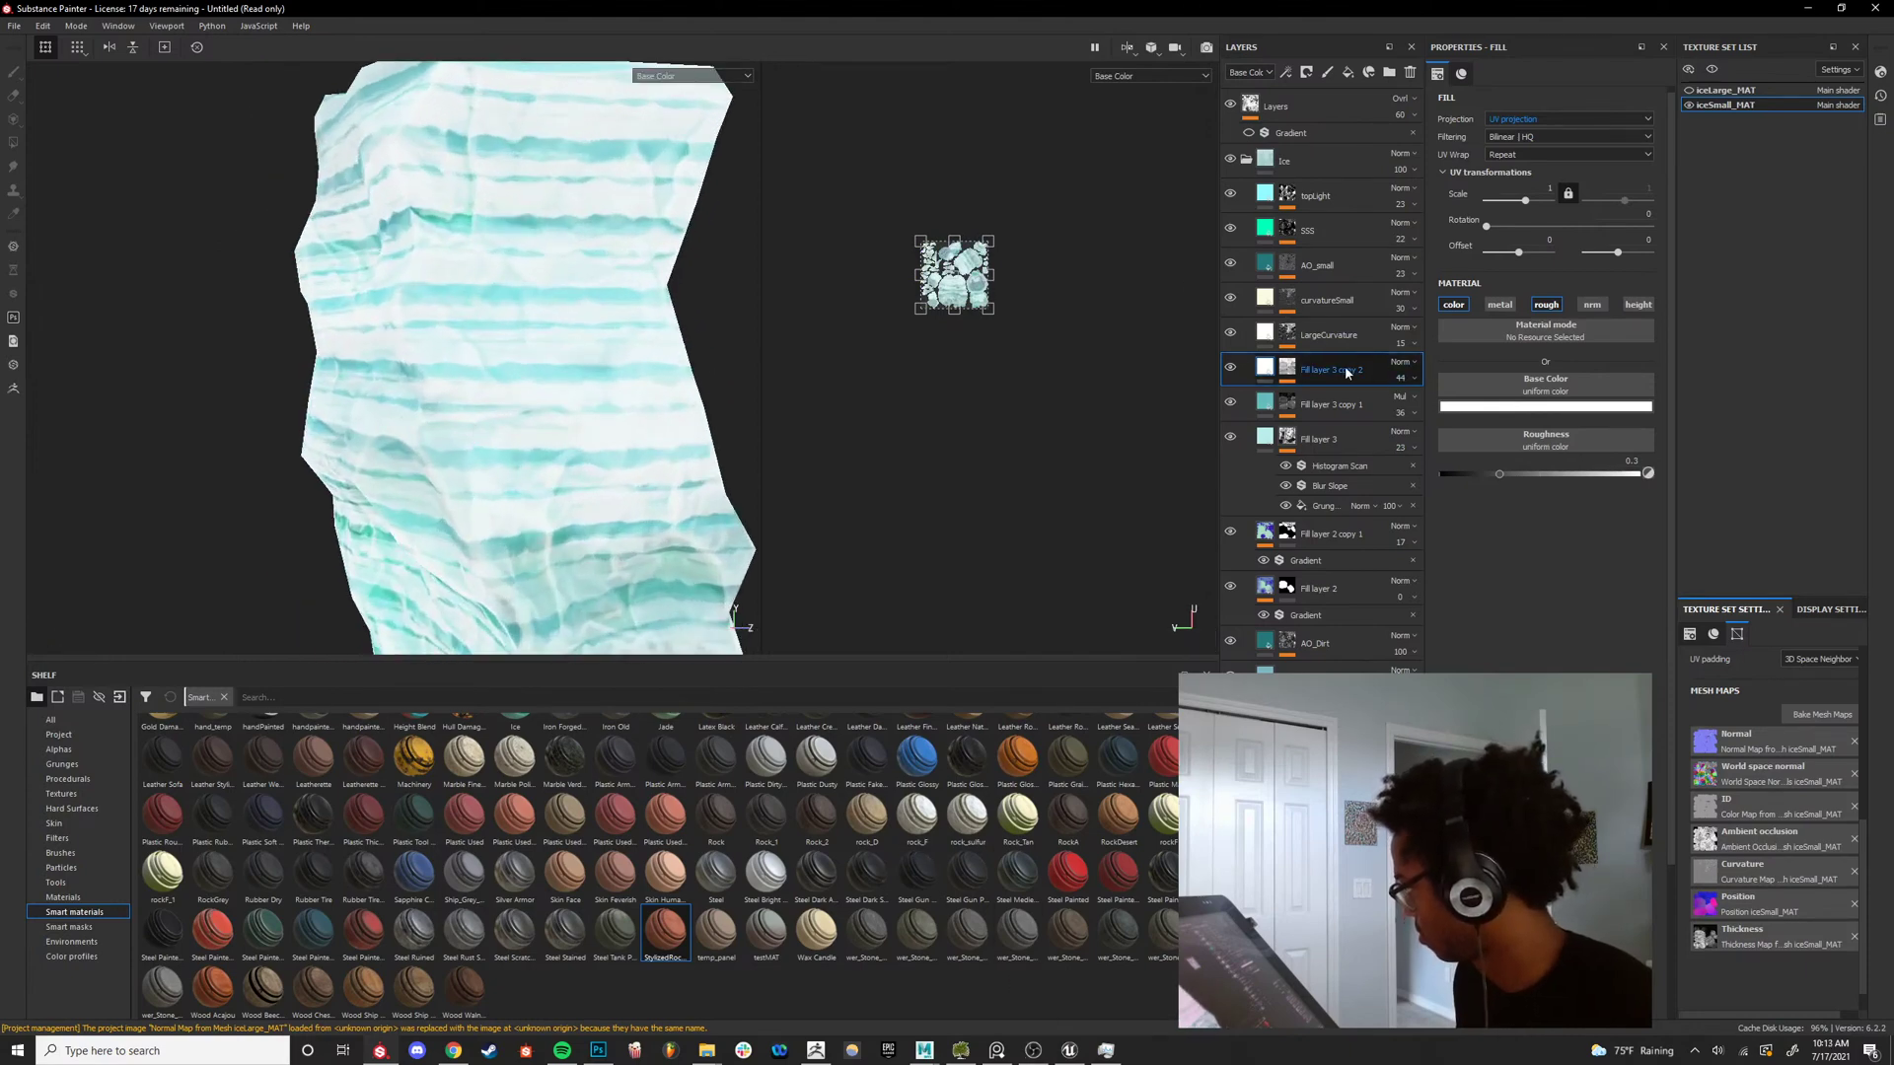
Show the mask effects of Fill layer 3 copy 2, then examine the banding in the glacier reference photo in the reference viewer.
{"action": "left_click", "coordinate": [1287, 367]}
{"action": "right_click", "coordinate": [1319, 402]}
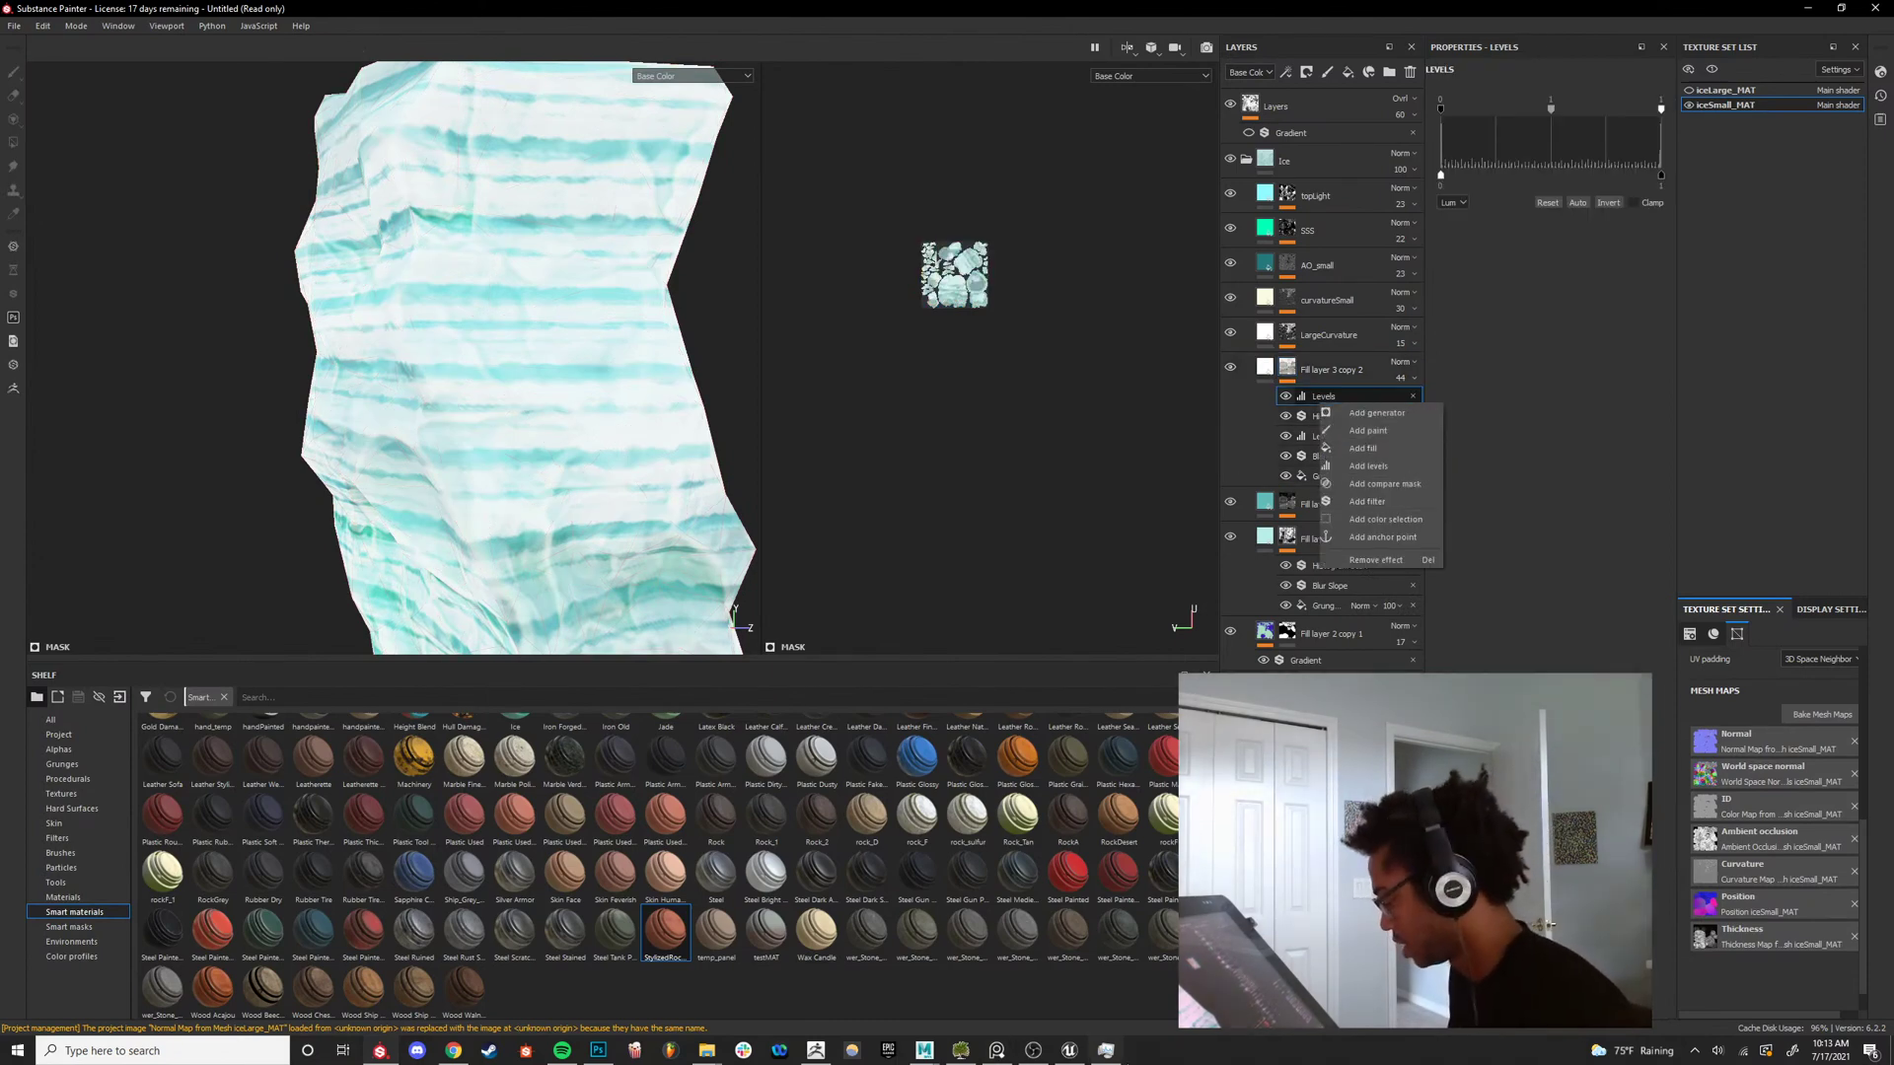
{"action": "left_click_drag", "start_coordinate": [1045, 1053], "coordinate": [1197, 1043]}
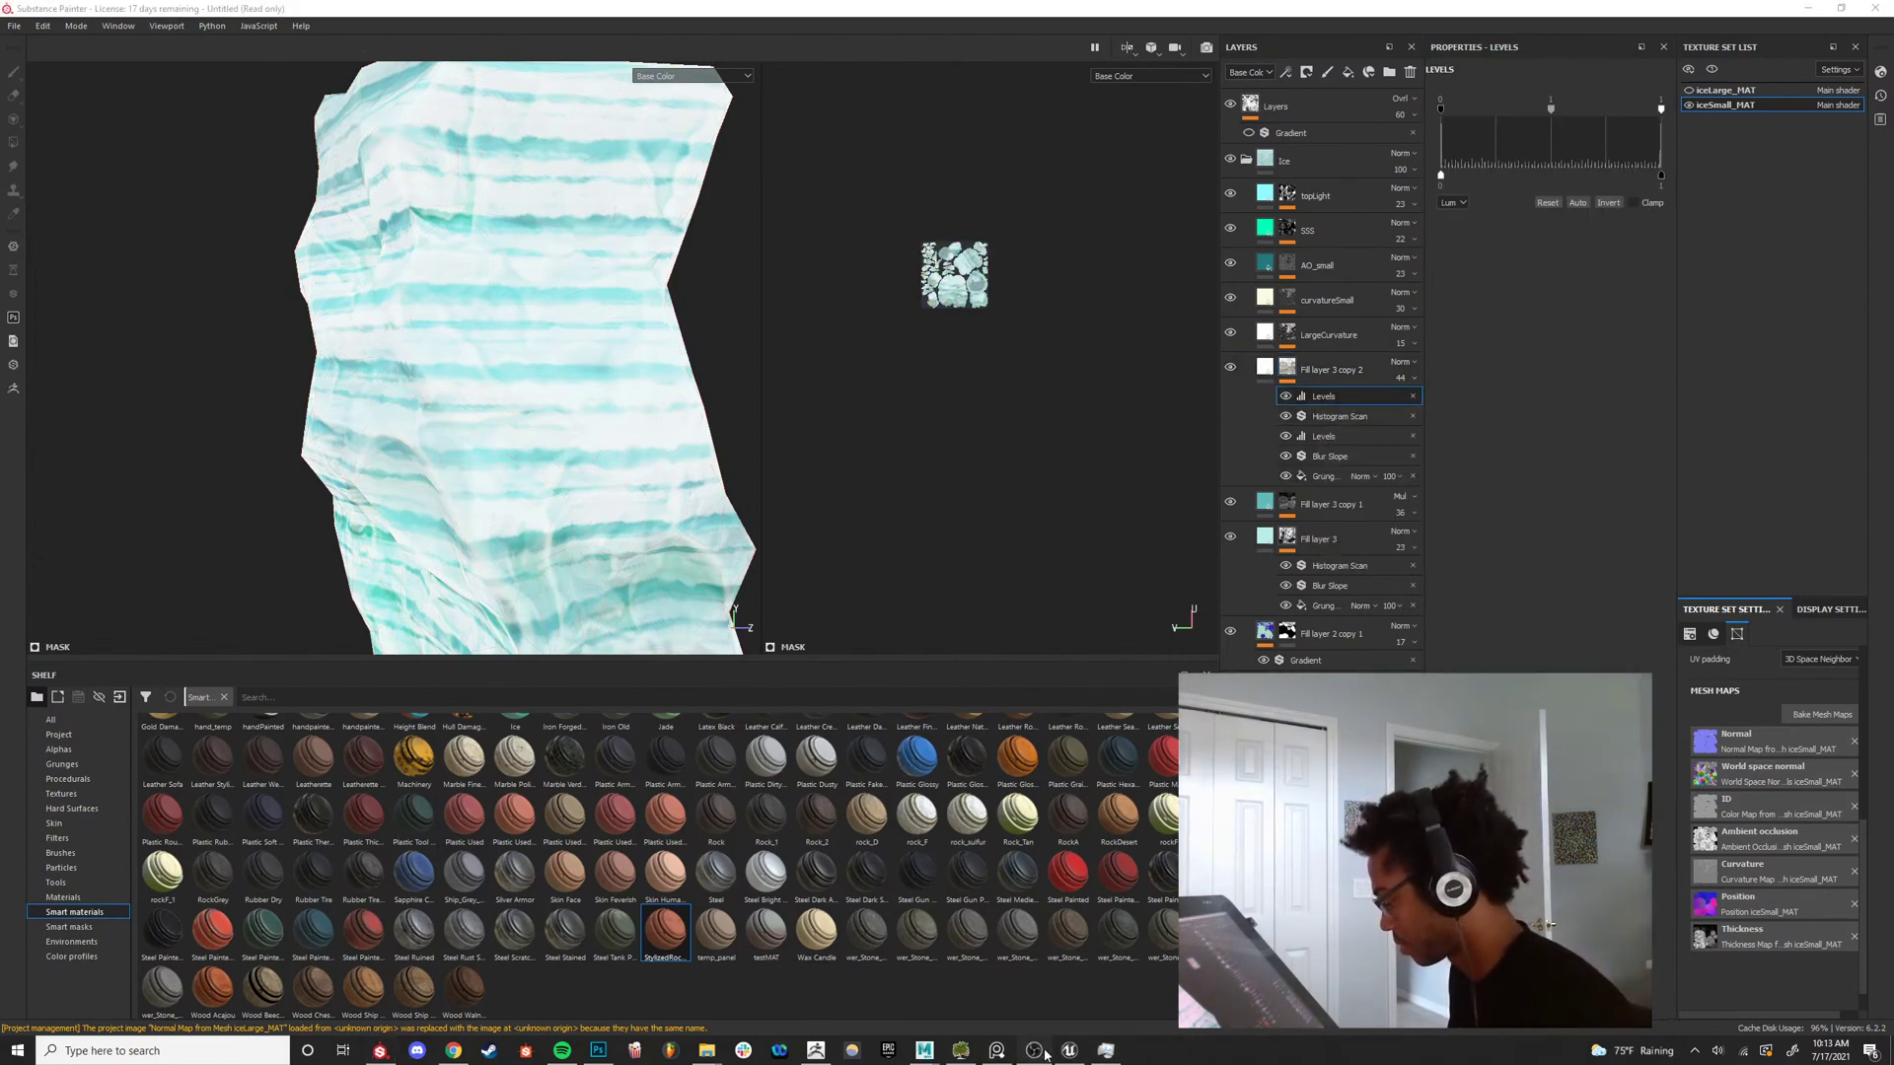
{"action": "left_click", "coordinate": [997, 1051]}
{"action": "scroll", "coordinate": [990, 569], "scroll_direction": "up", "scroll_amount": 6}
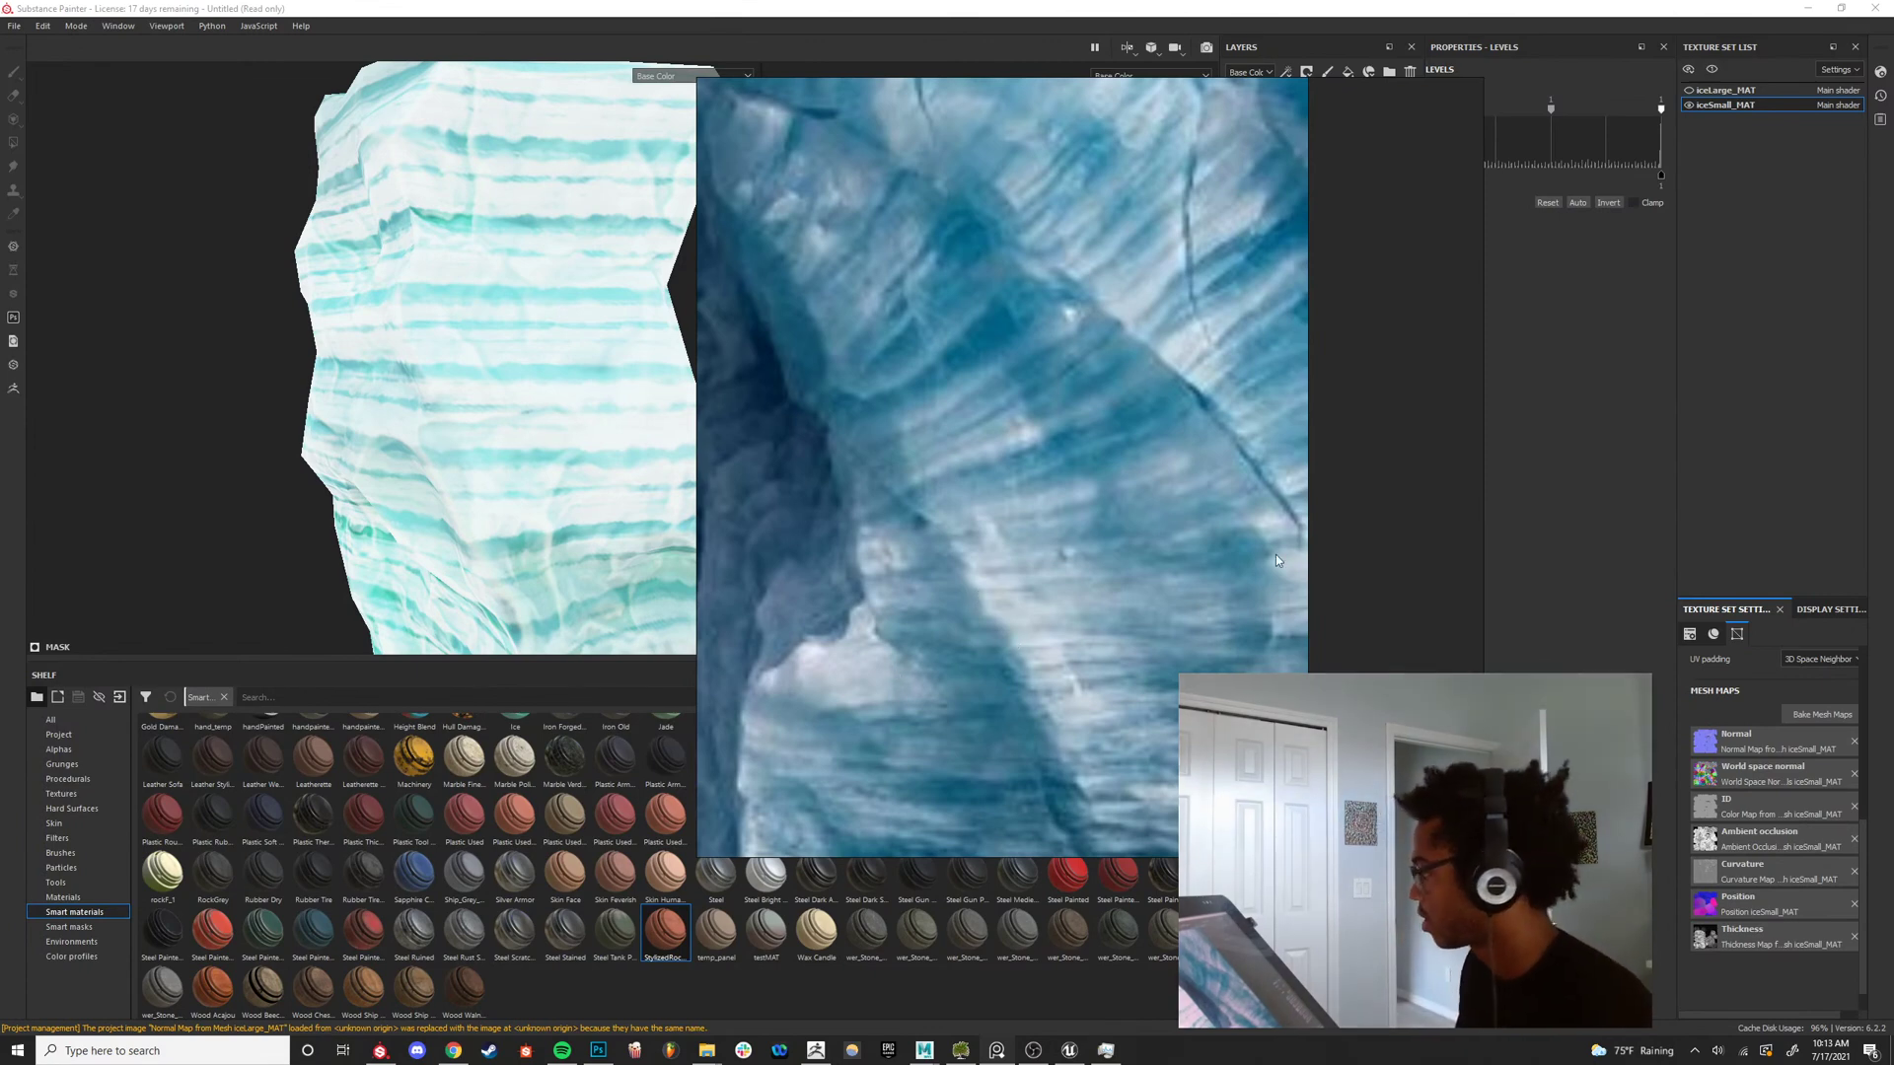
{"action": "scroll", "coordinate": [1134, 463], "scroll_direction": "down", "scroll_amount": 8}
{"action": "scroll", "coordinate": [1109, 474], "scroll_direction": "up", "scroll_amount": 4}
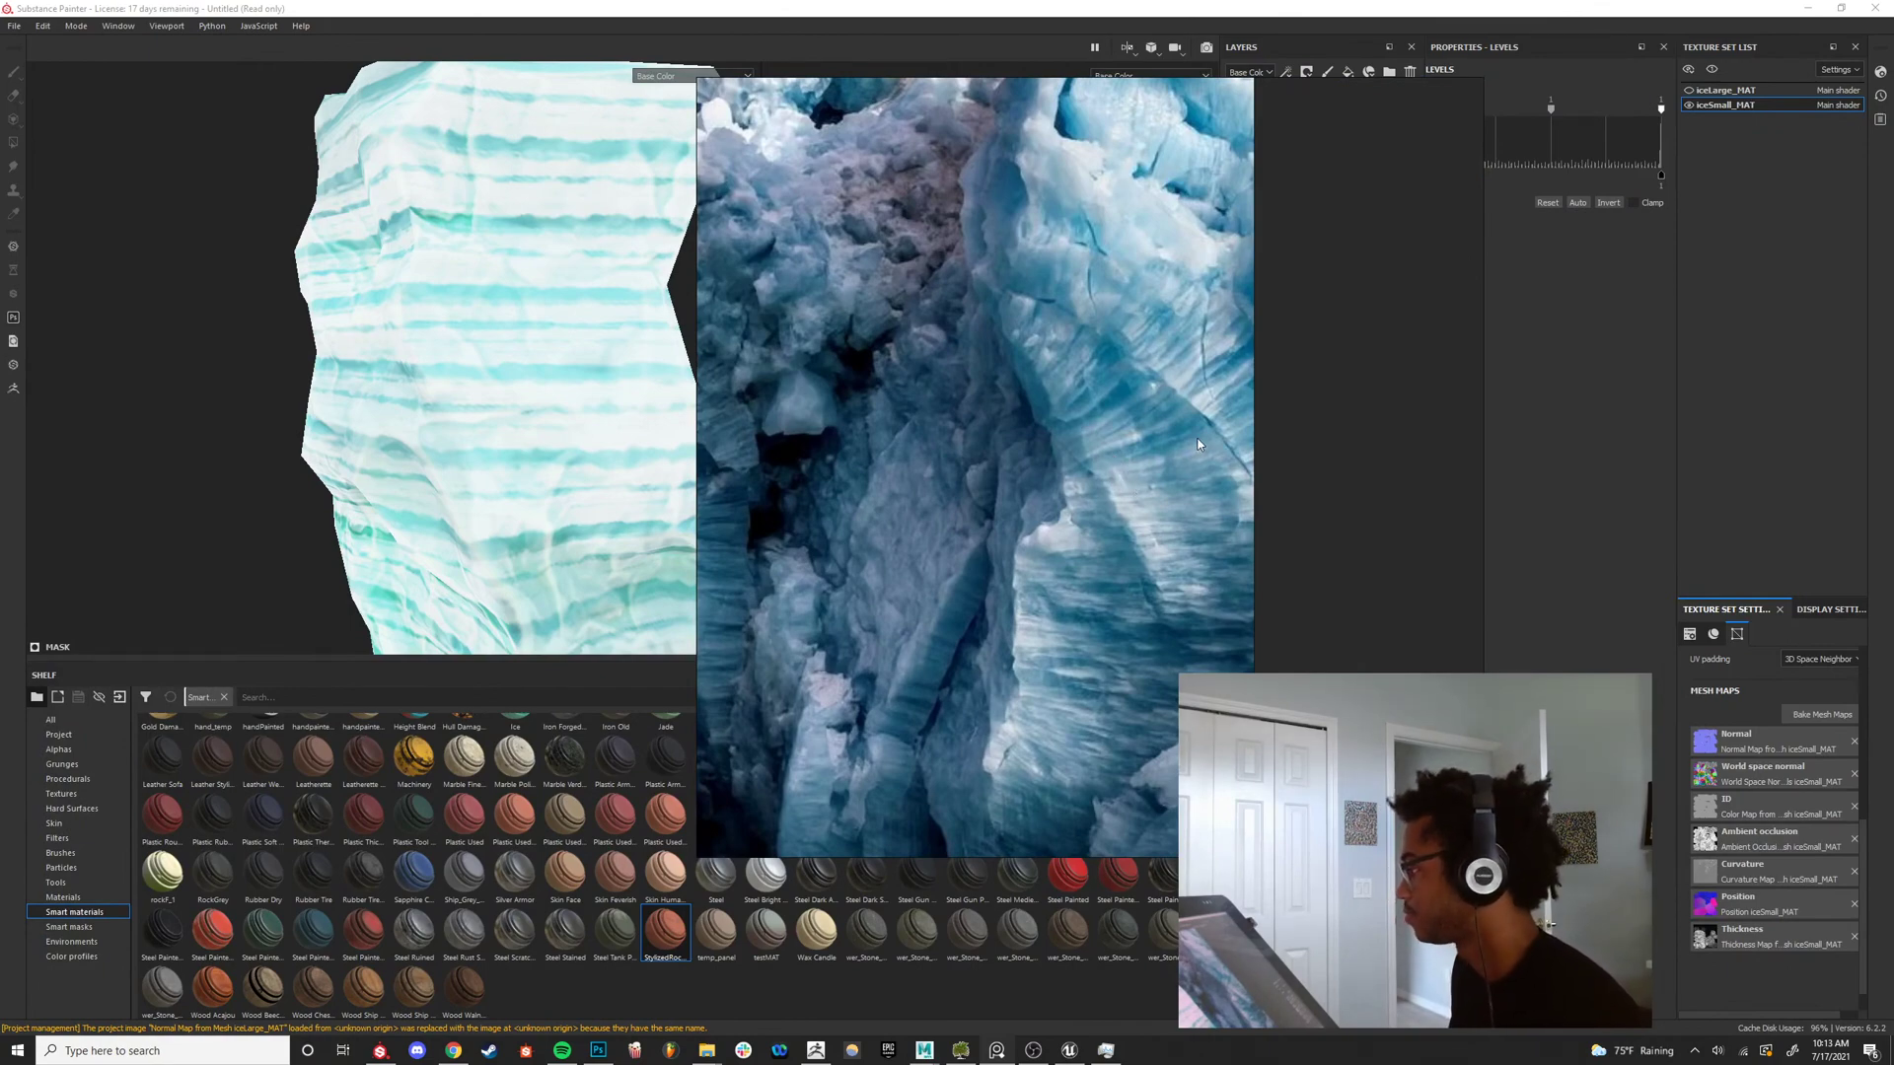
{"action": "scroll", "coordinate": [1144, 476], "scroll_direction": "down", "scroll_amount": 3}
{"action": "scroll", "coordinate": [1116, 510], "scroll_direction": "up", "scroll_amount": 1}
{"action": "scroll", "coordinate": [1115, 511], "scroll_direction": "up", "scroll_amount": 2}
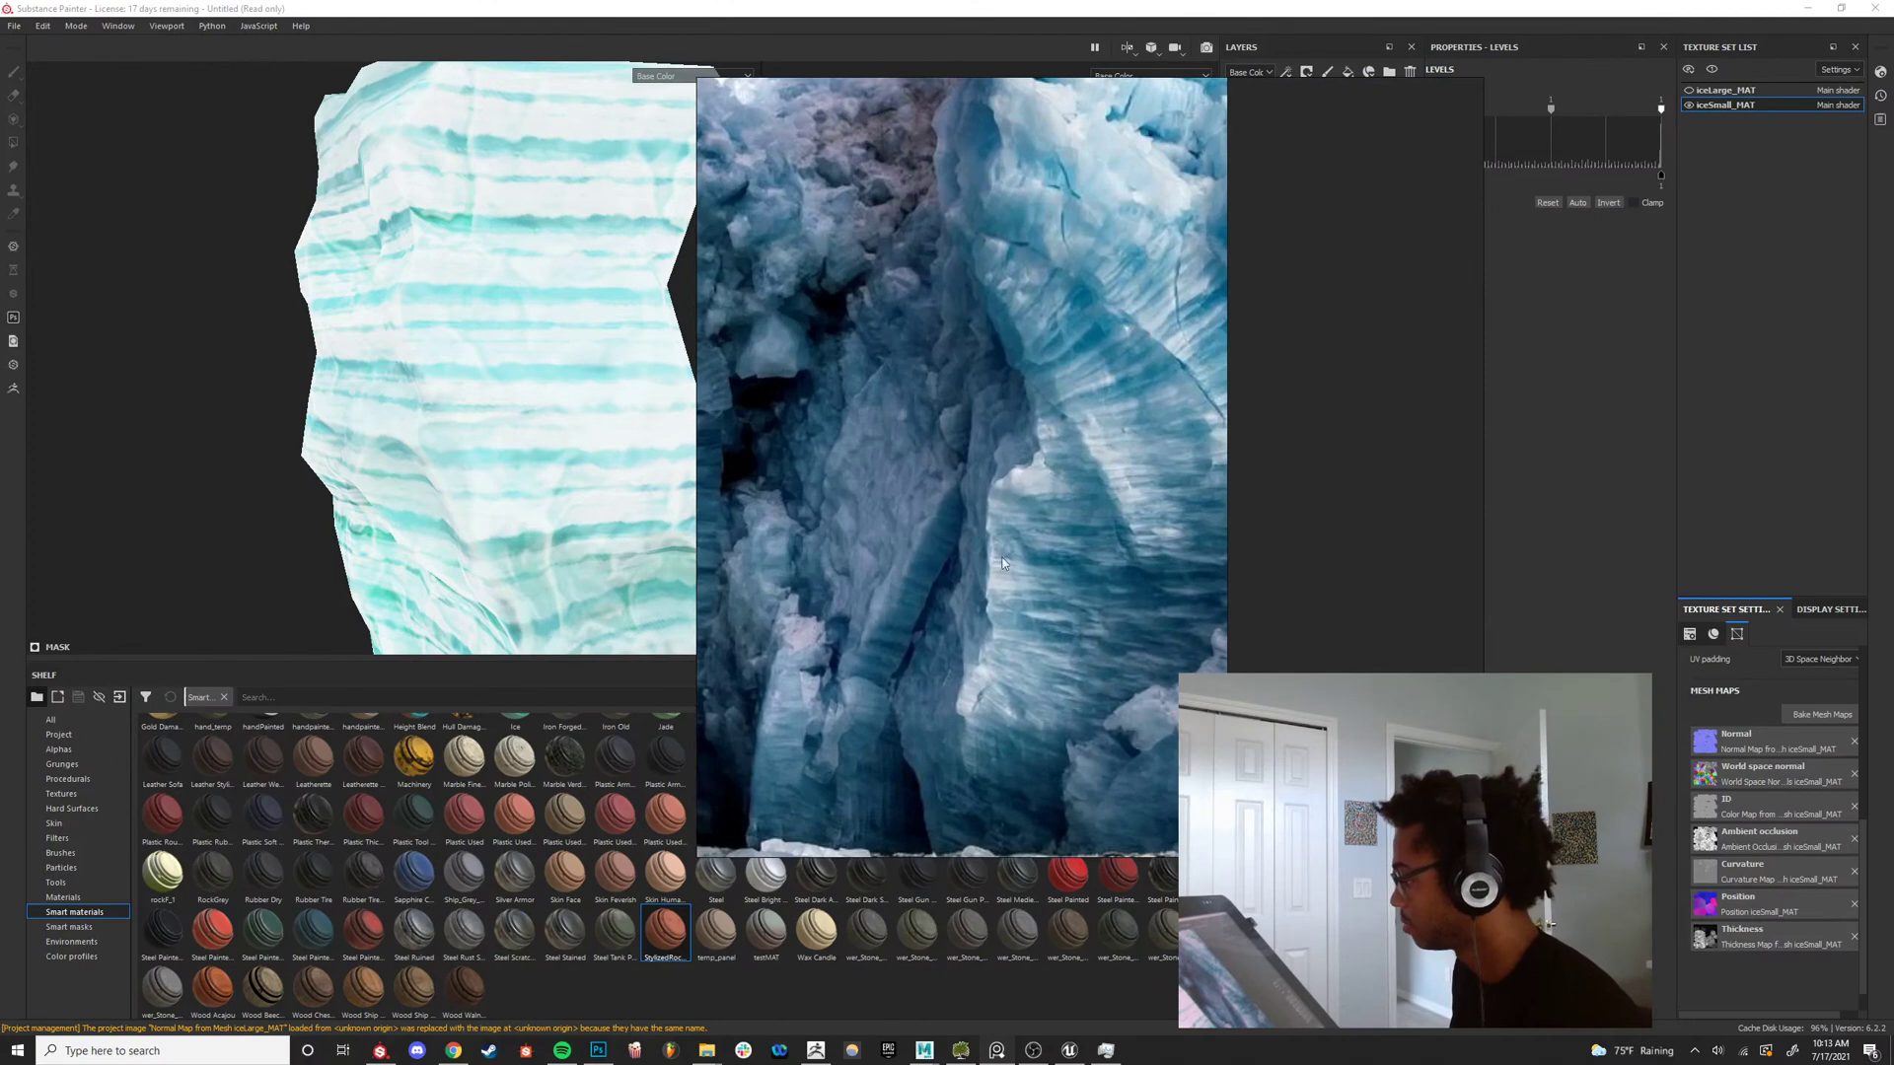
{"action": "left_click", "coordinate": [1501, 327]}
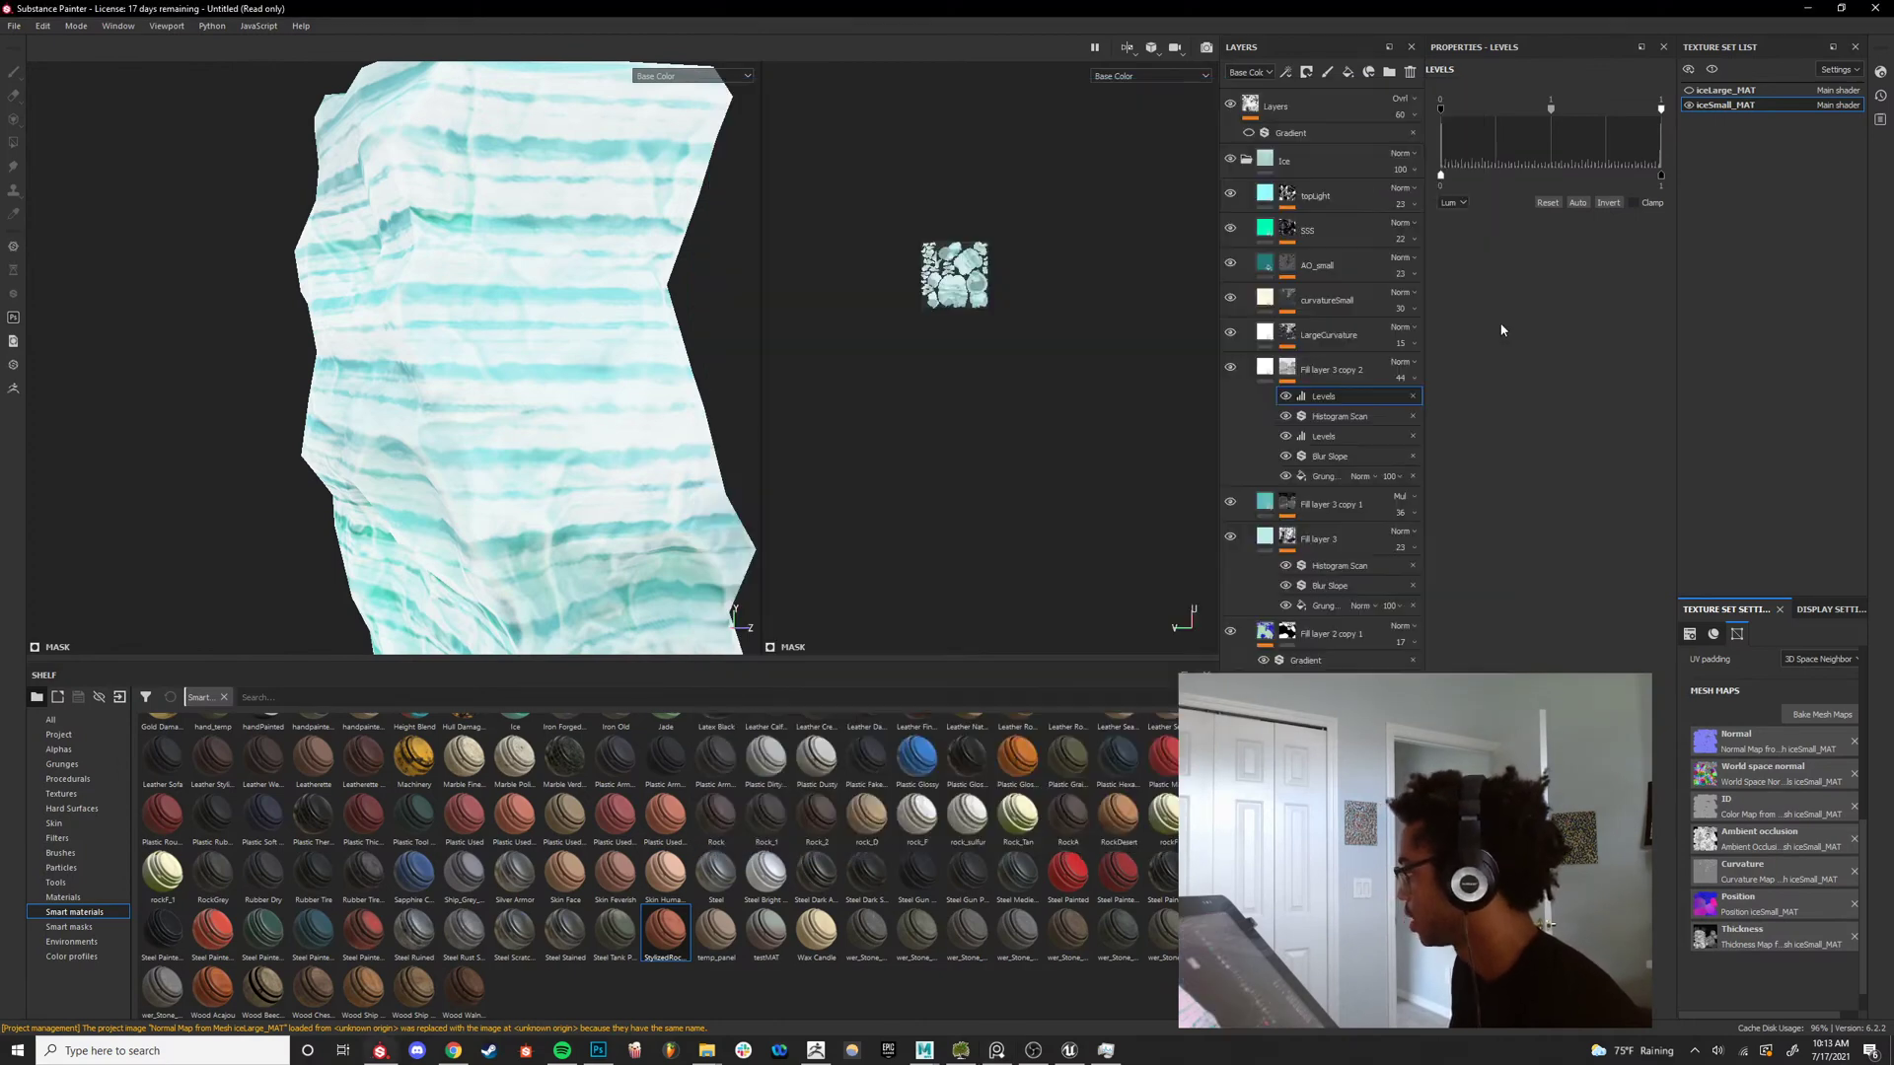
Add a fill above the Levels in the mask of Fill layer 3 copy 2 and assign the Curvature generator to it.
{"action": "right_click", "coordinate": [1333, 404]}
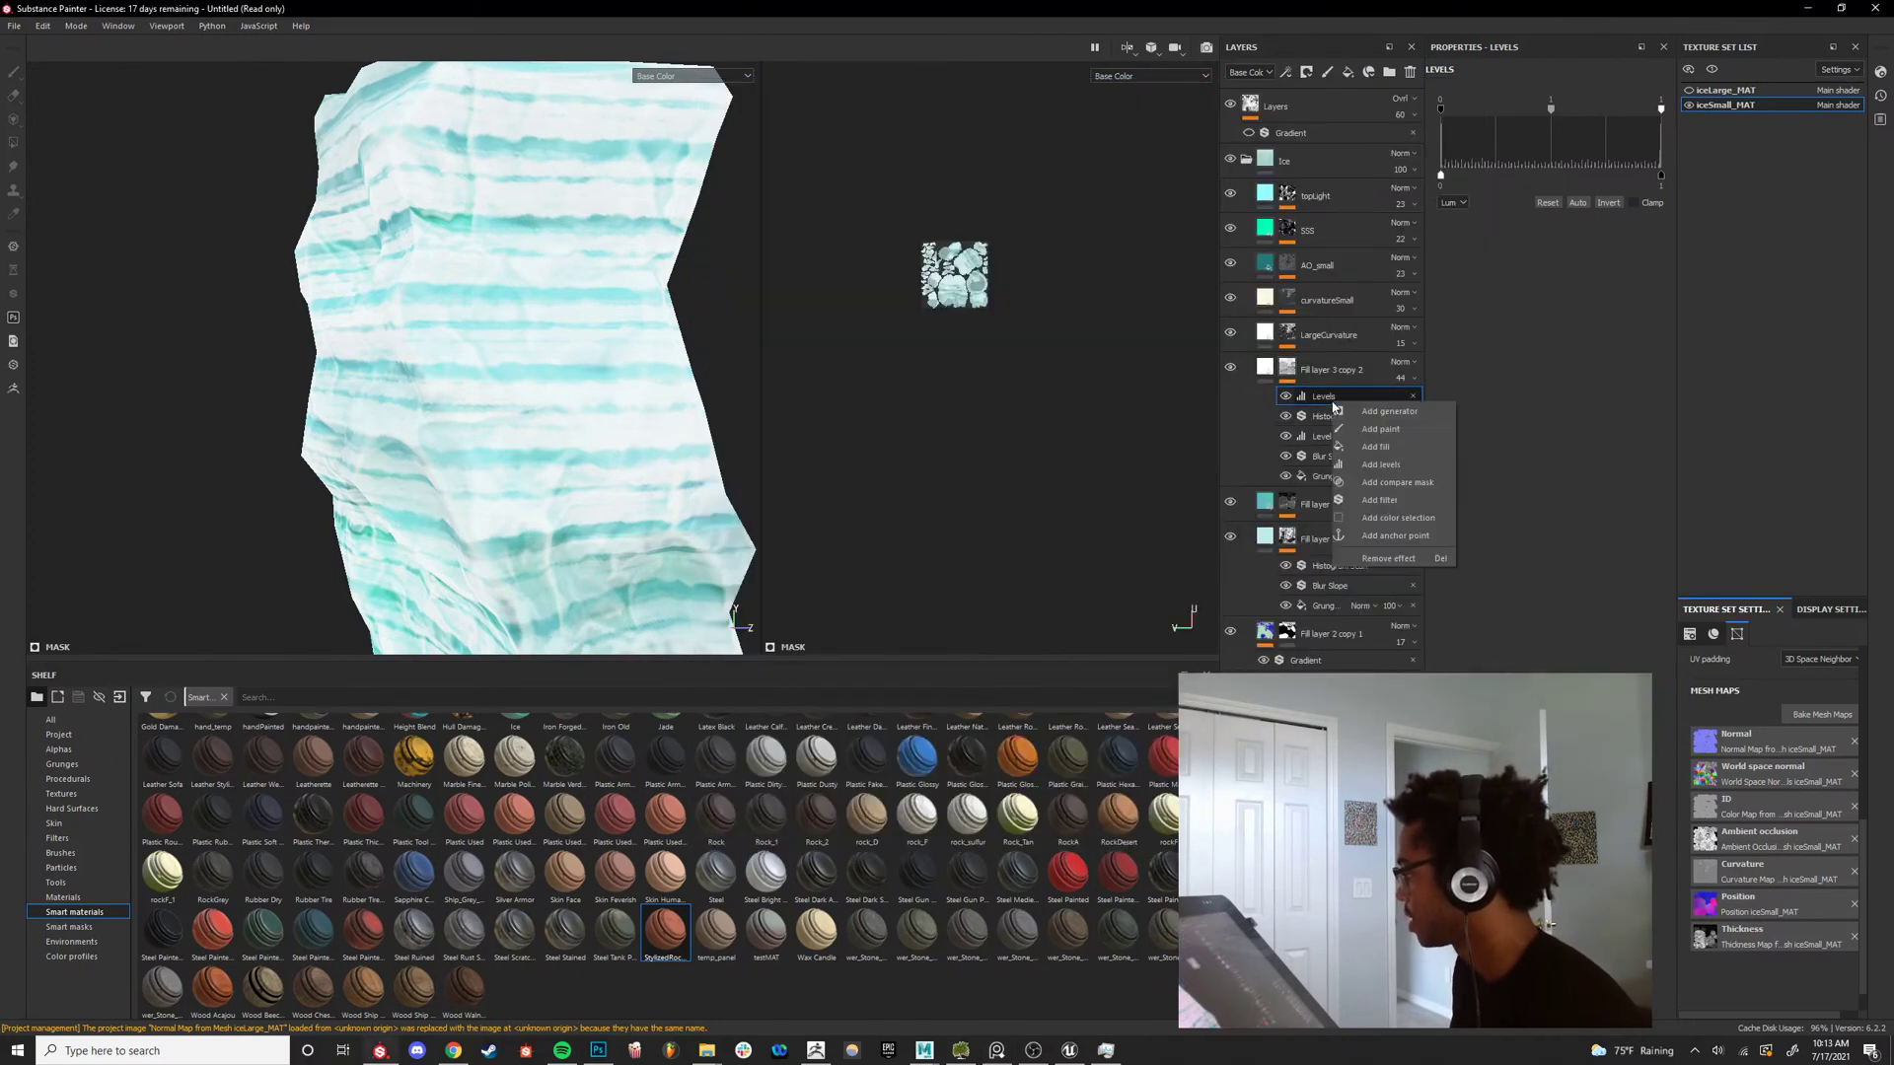
{"action": "left_click", "coordinate": [1367, 447]}
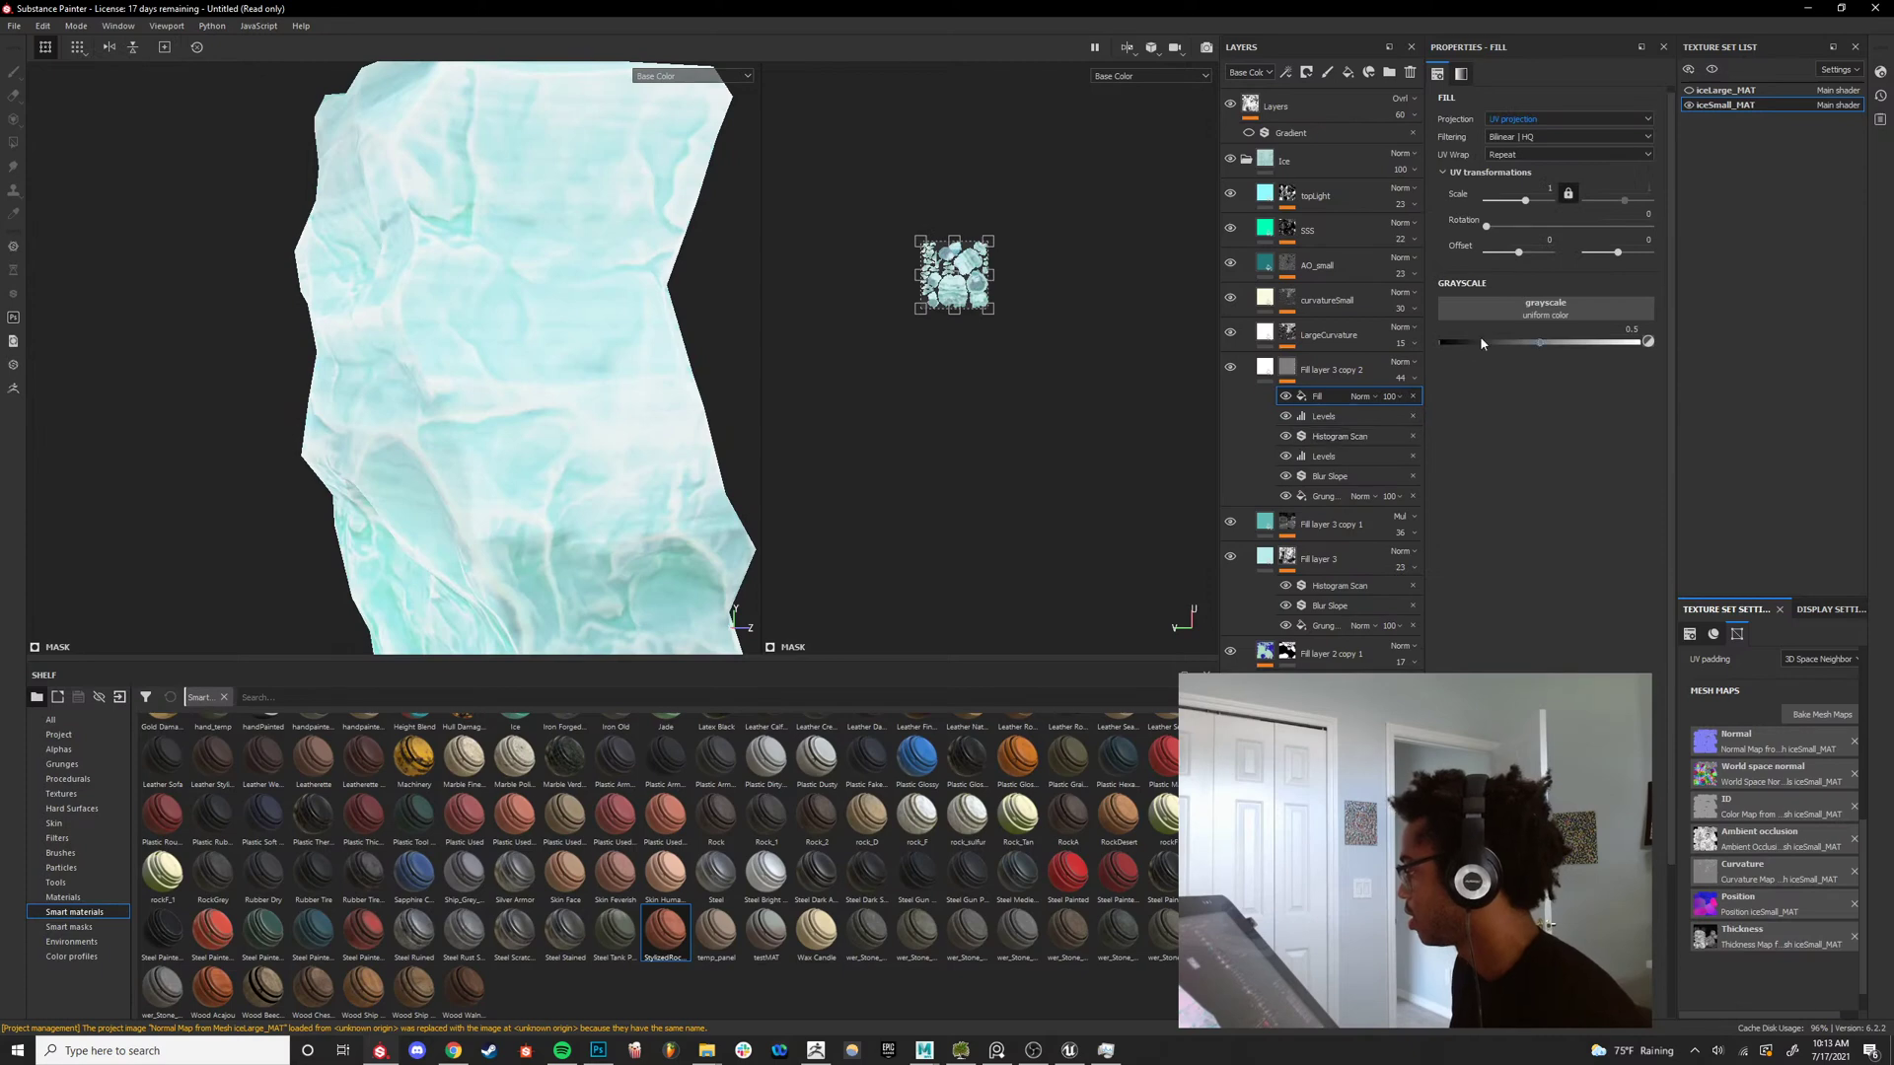
{"action": "left_click", "coordinate": [1494, 310]}
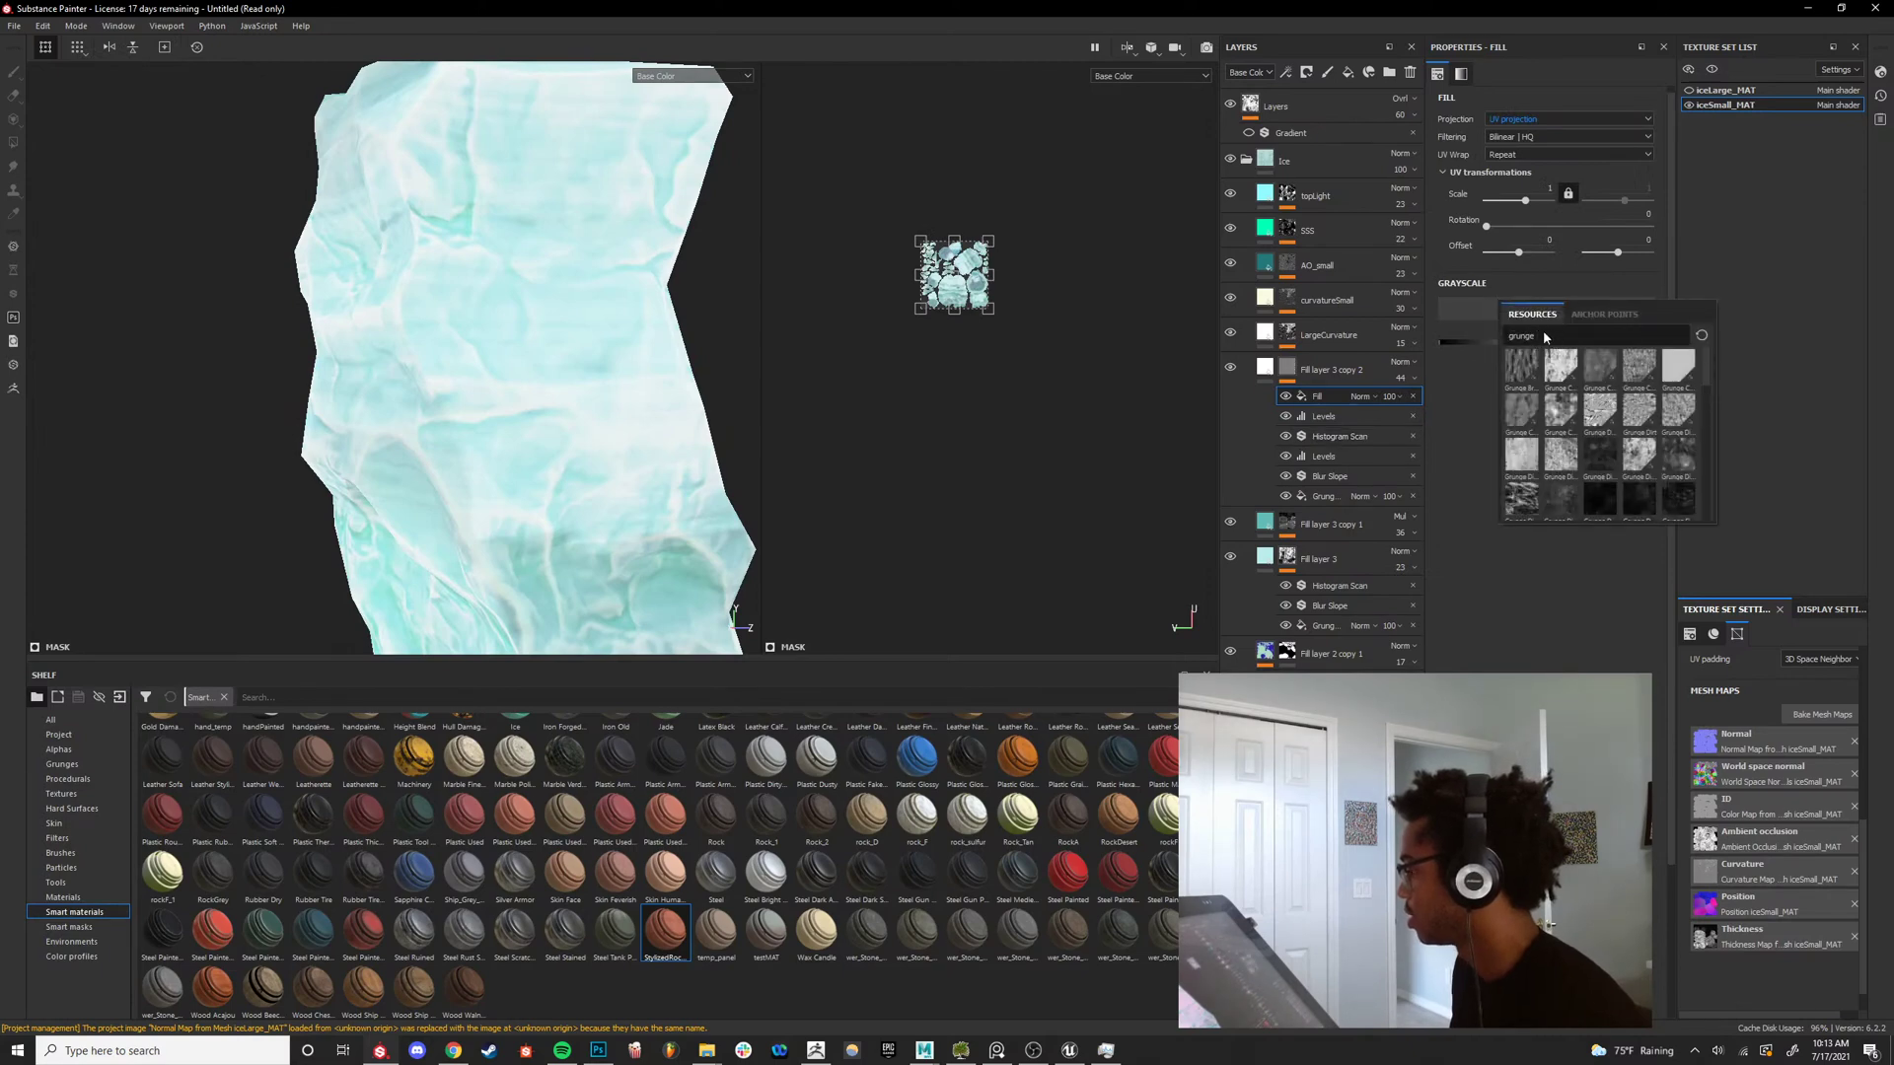
{"action": "key", "text": "ctrl+a"}
{"action": "type", "text": "curva"}
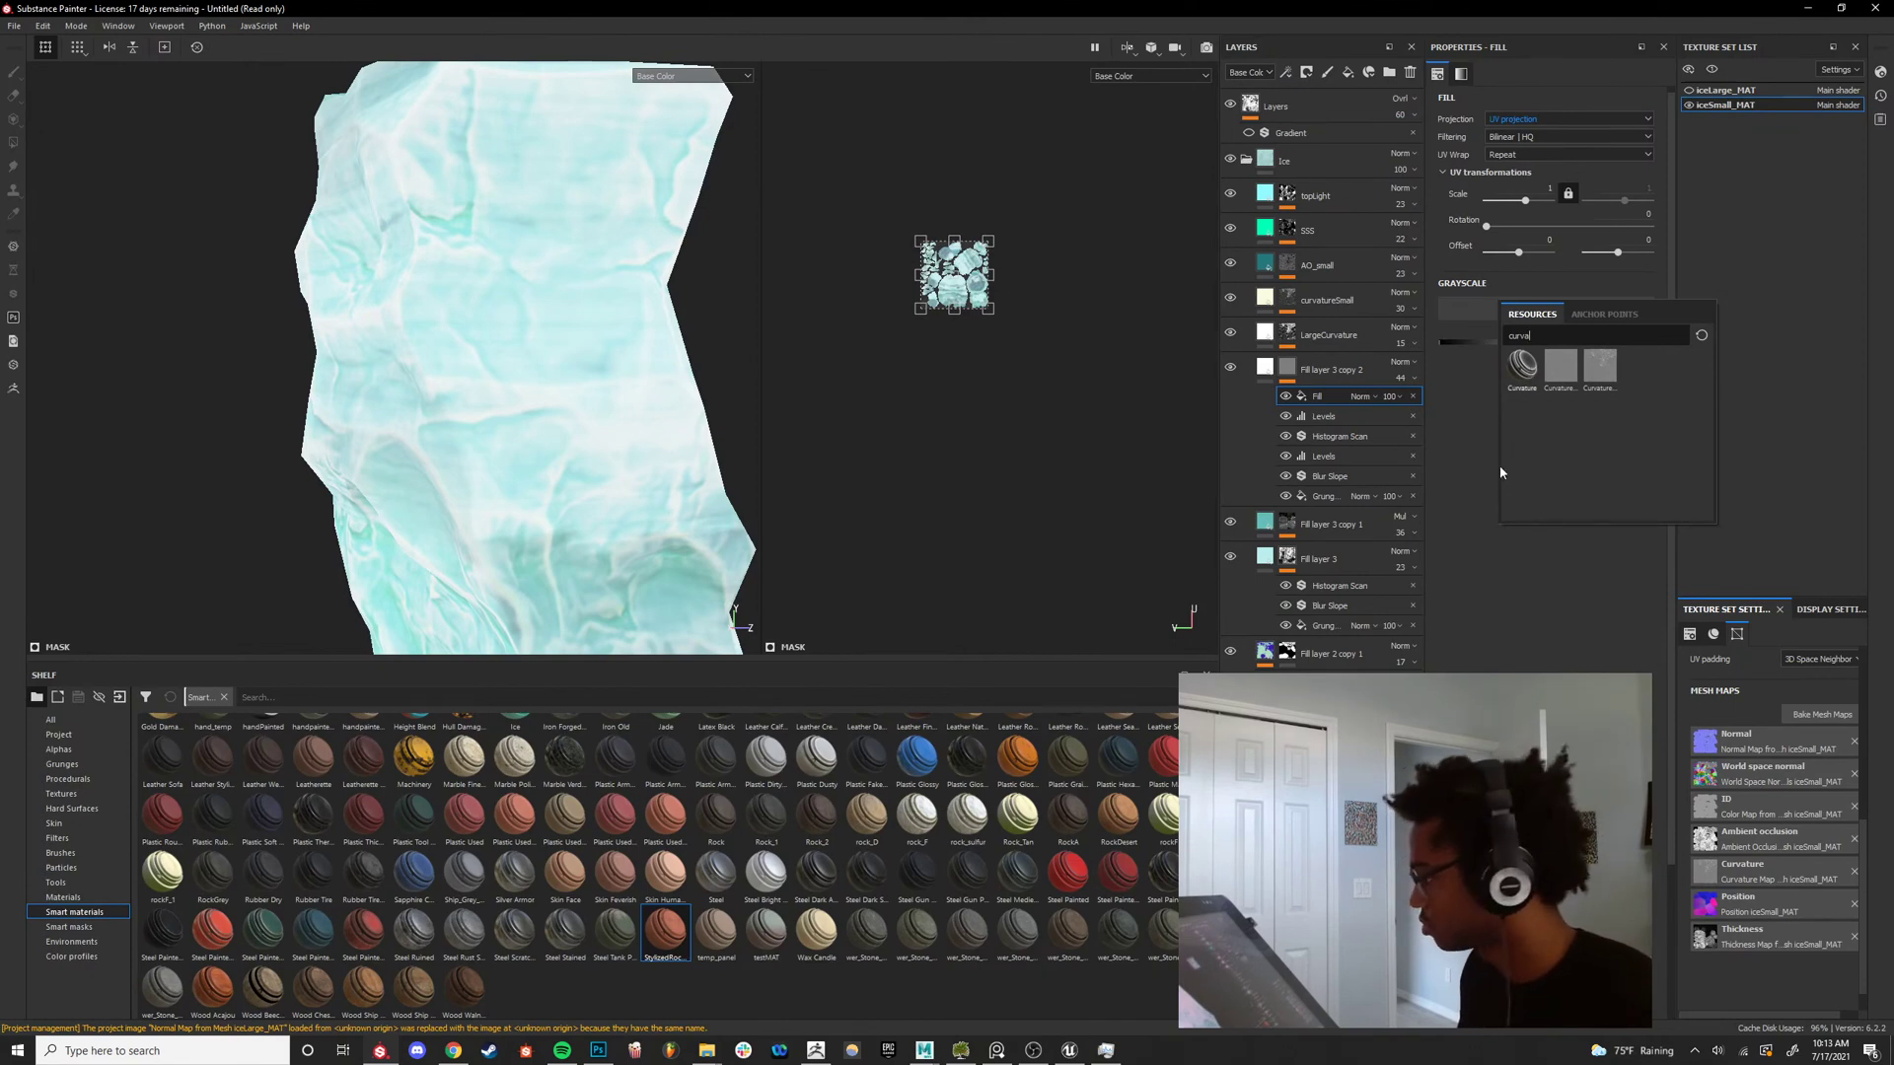
{"action": "left_click", "coordinate": [1522, 365]}
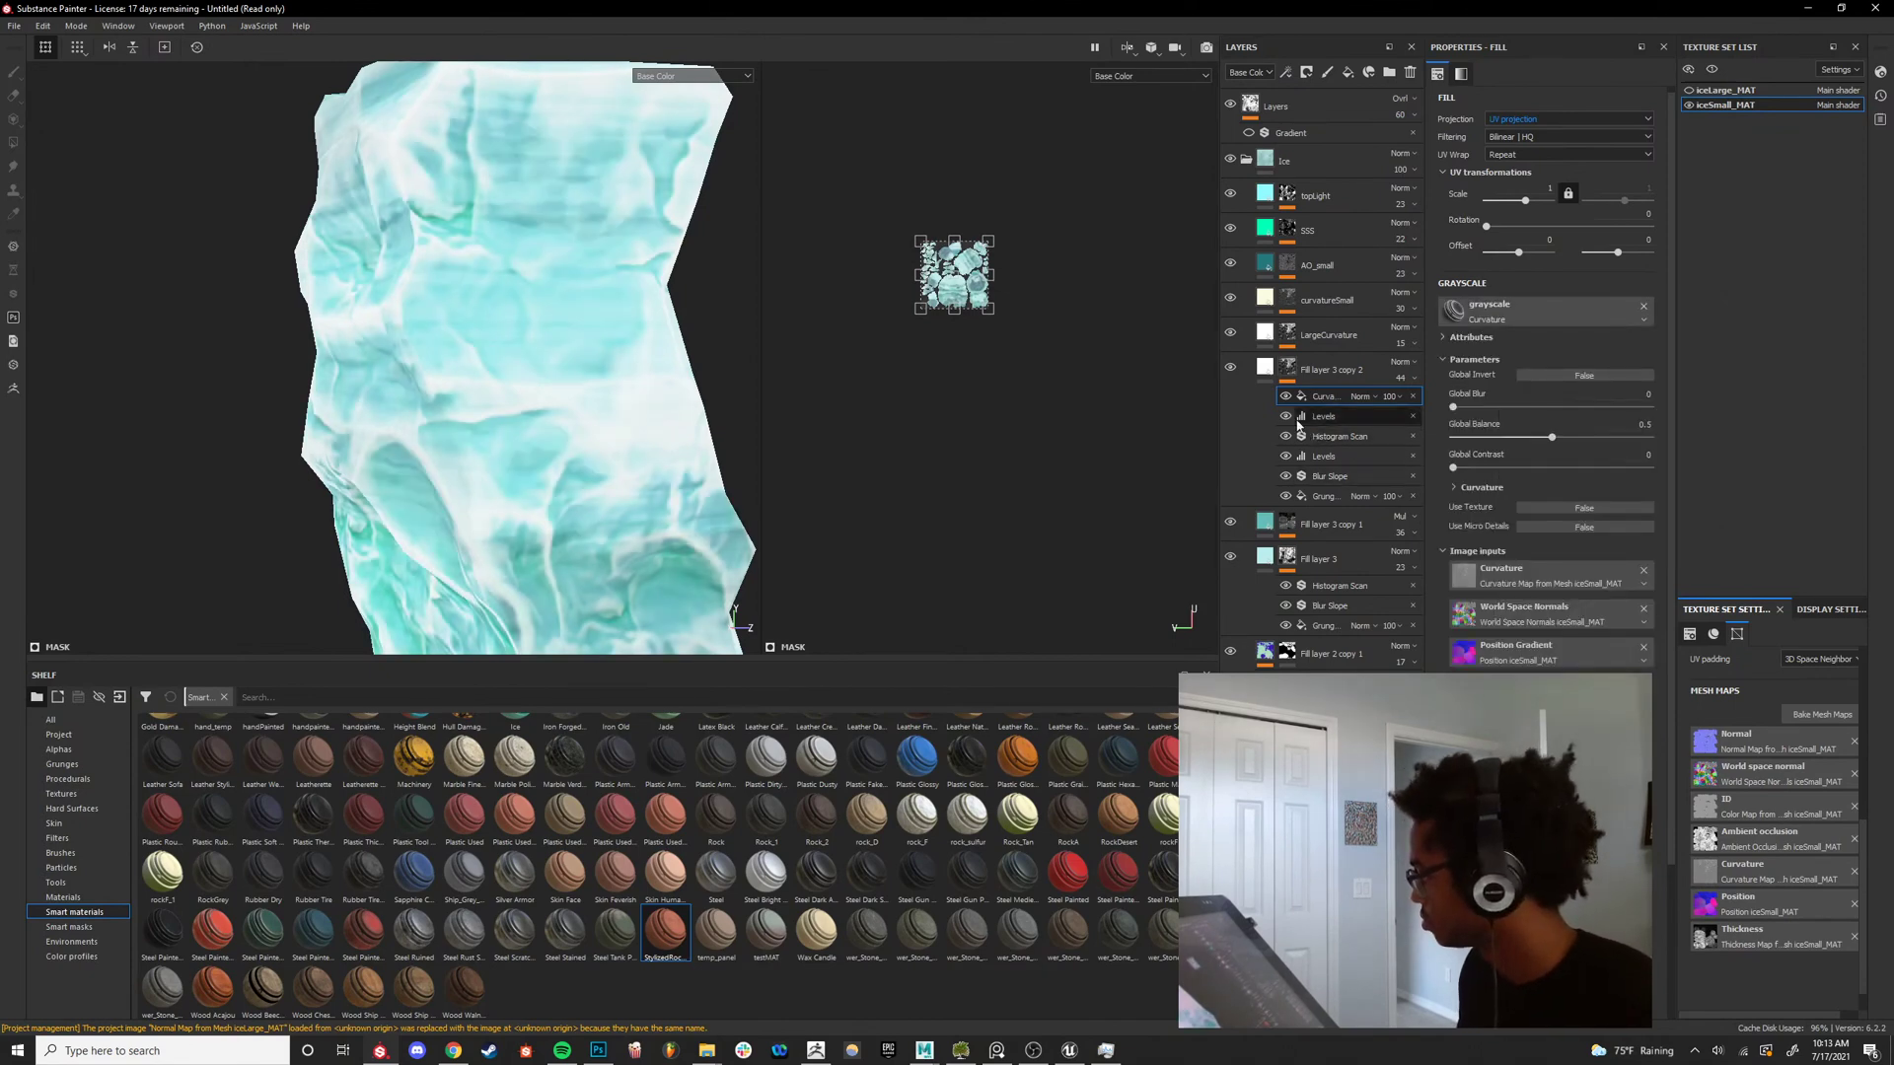
Set the Curvature fill's blending mode to Multiply and compare the rock with the effect off and on.
{"action": "left_click", "coordinate": [1284, 396]}
{"action": "left_click", "coordinate": [1285, 396]}
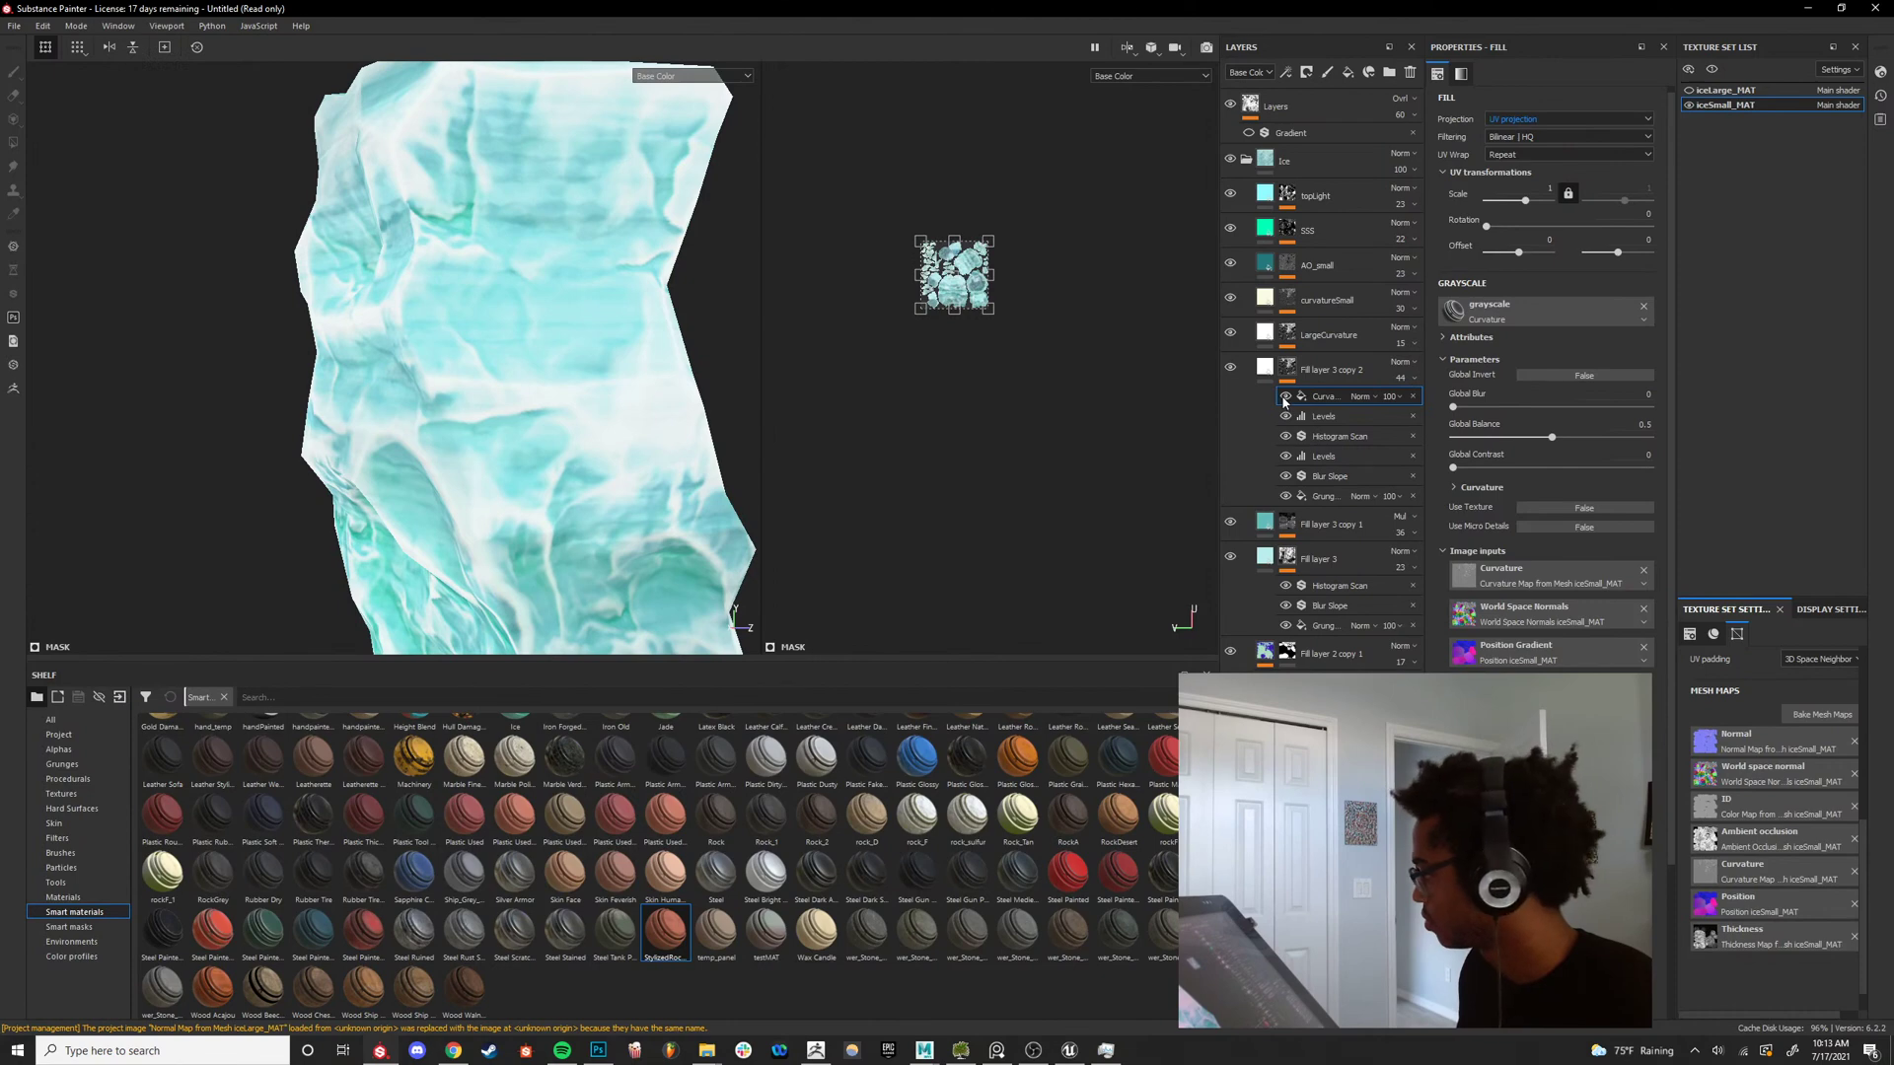
{"action": "left_click", "coordinate": [1361, 396]}
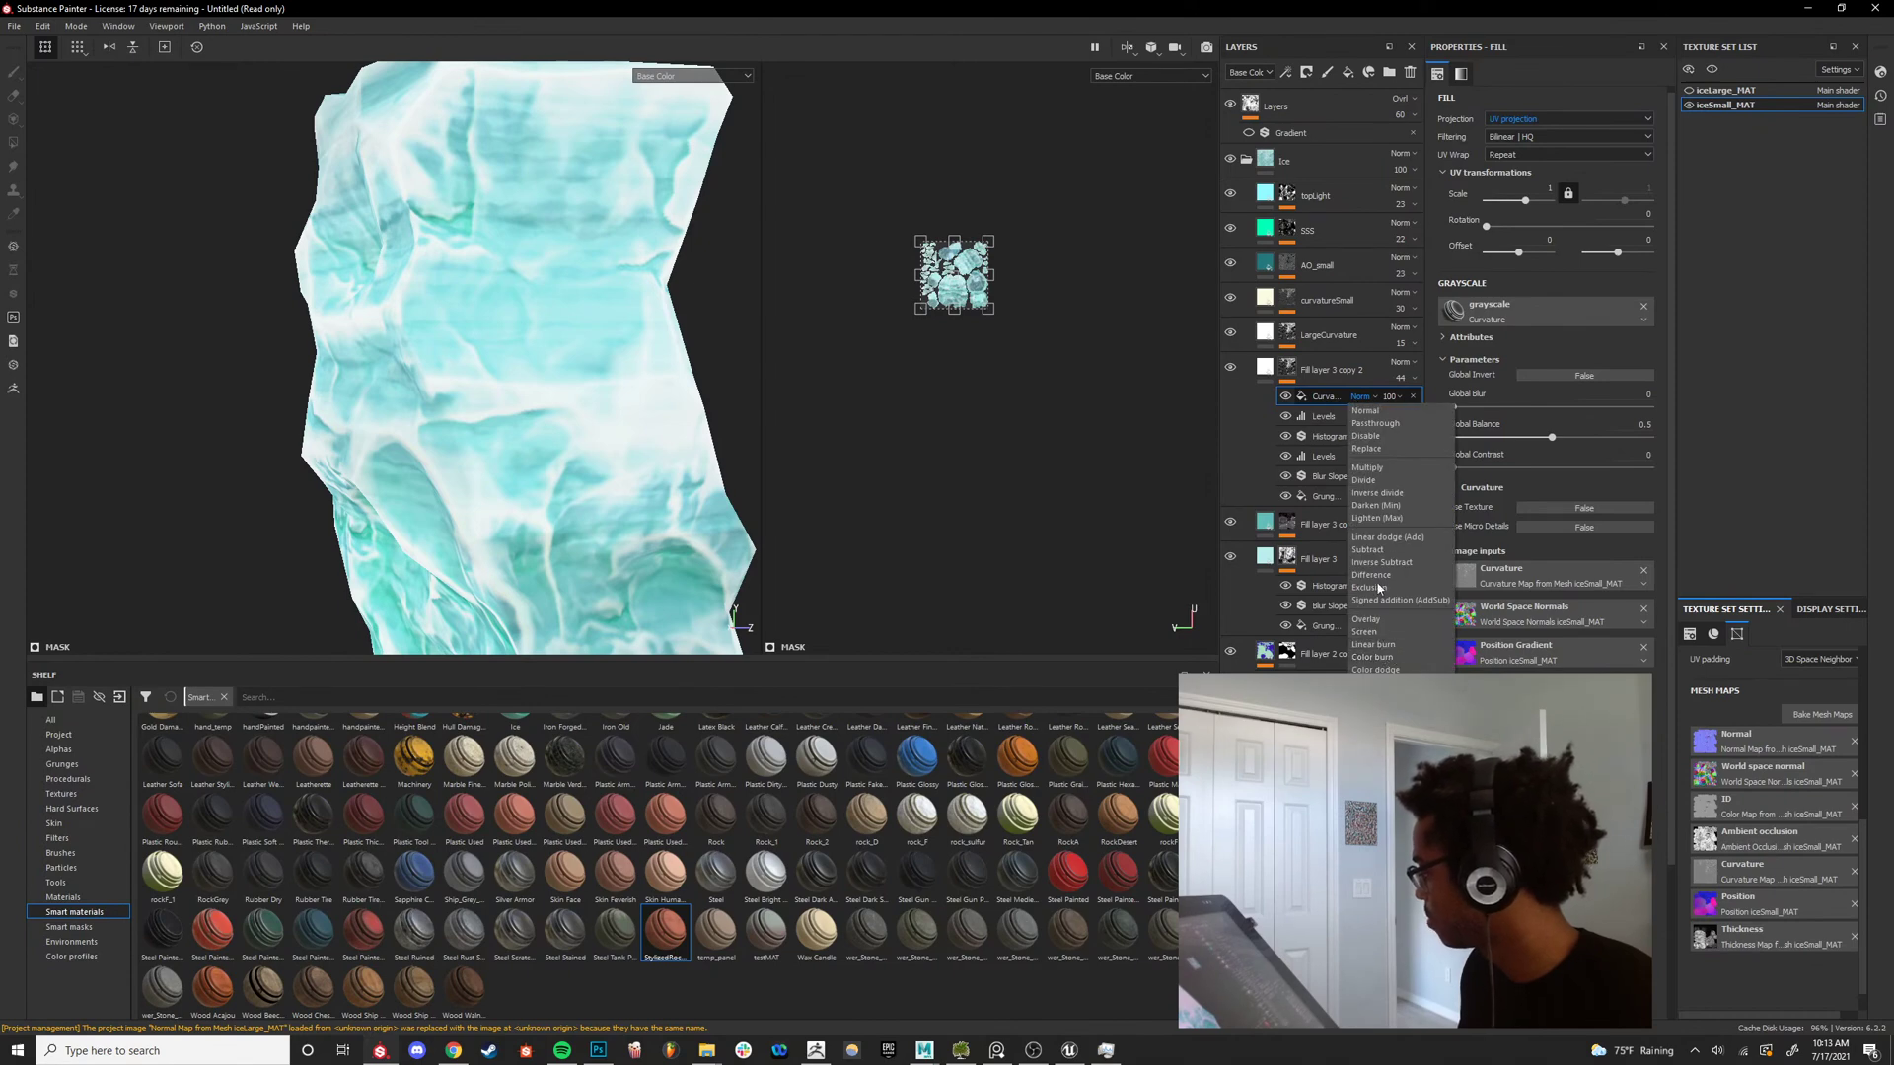
{"action": "left_click", "coordinate": [1375, 470]}
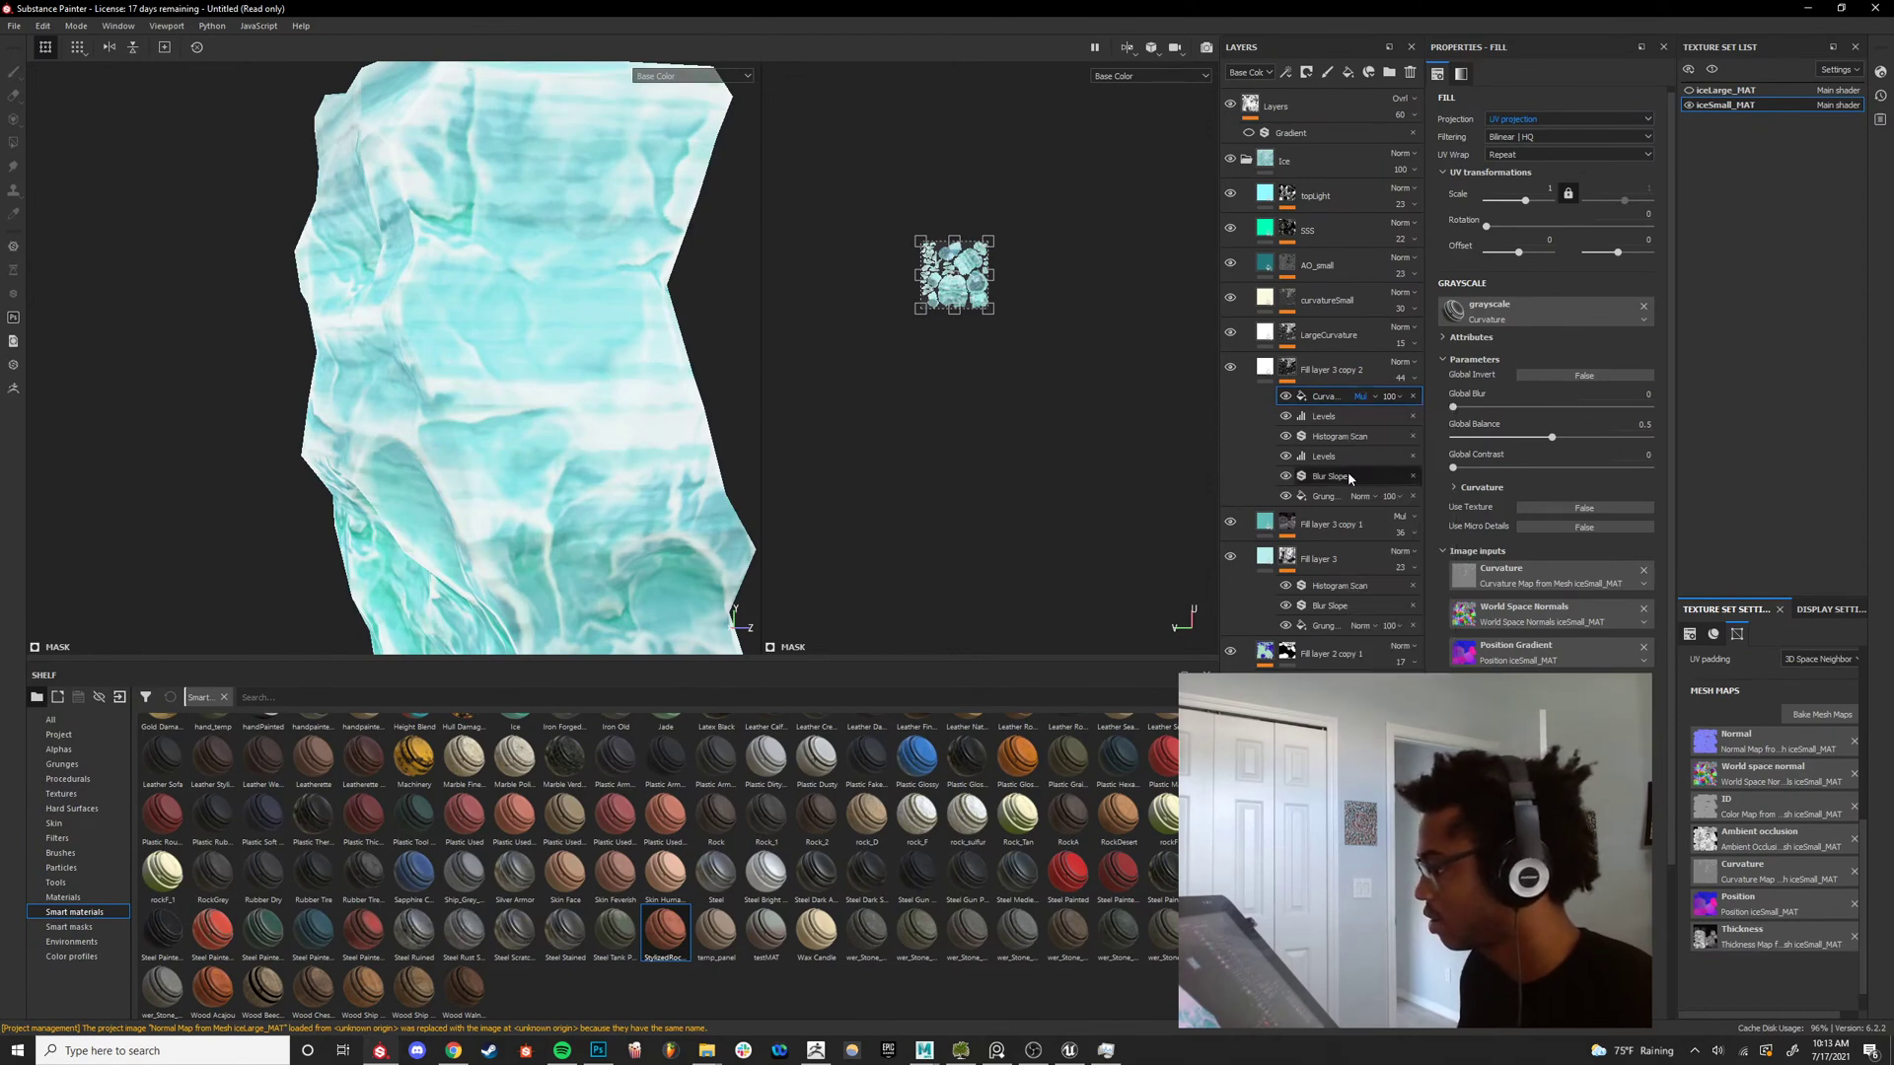
{"action": "left_click", "coordinate": [1285, 397]}
{"action": "left_click", "coordinate": [1285, 397]}
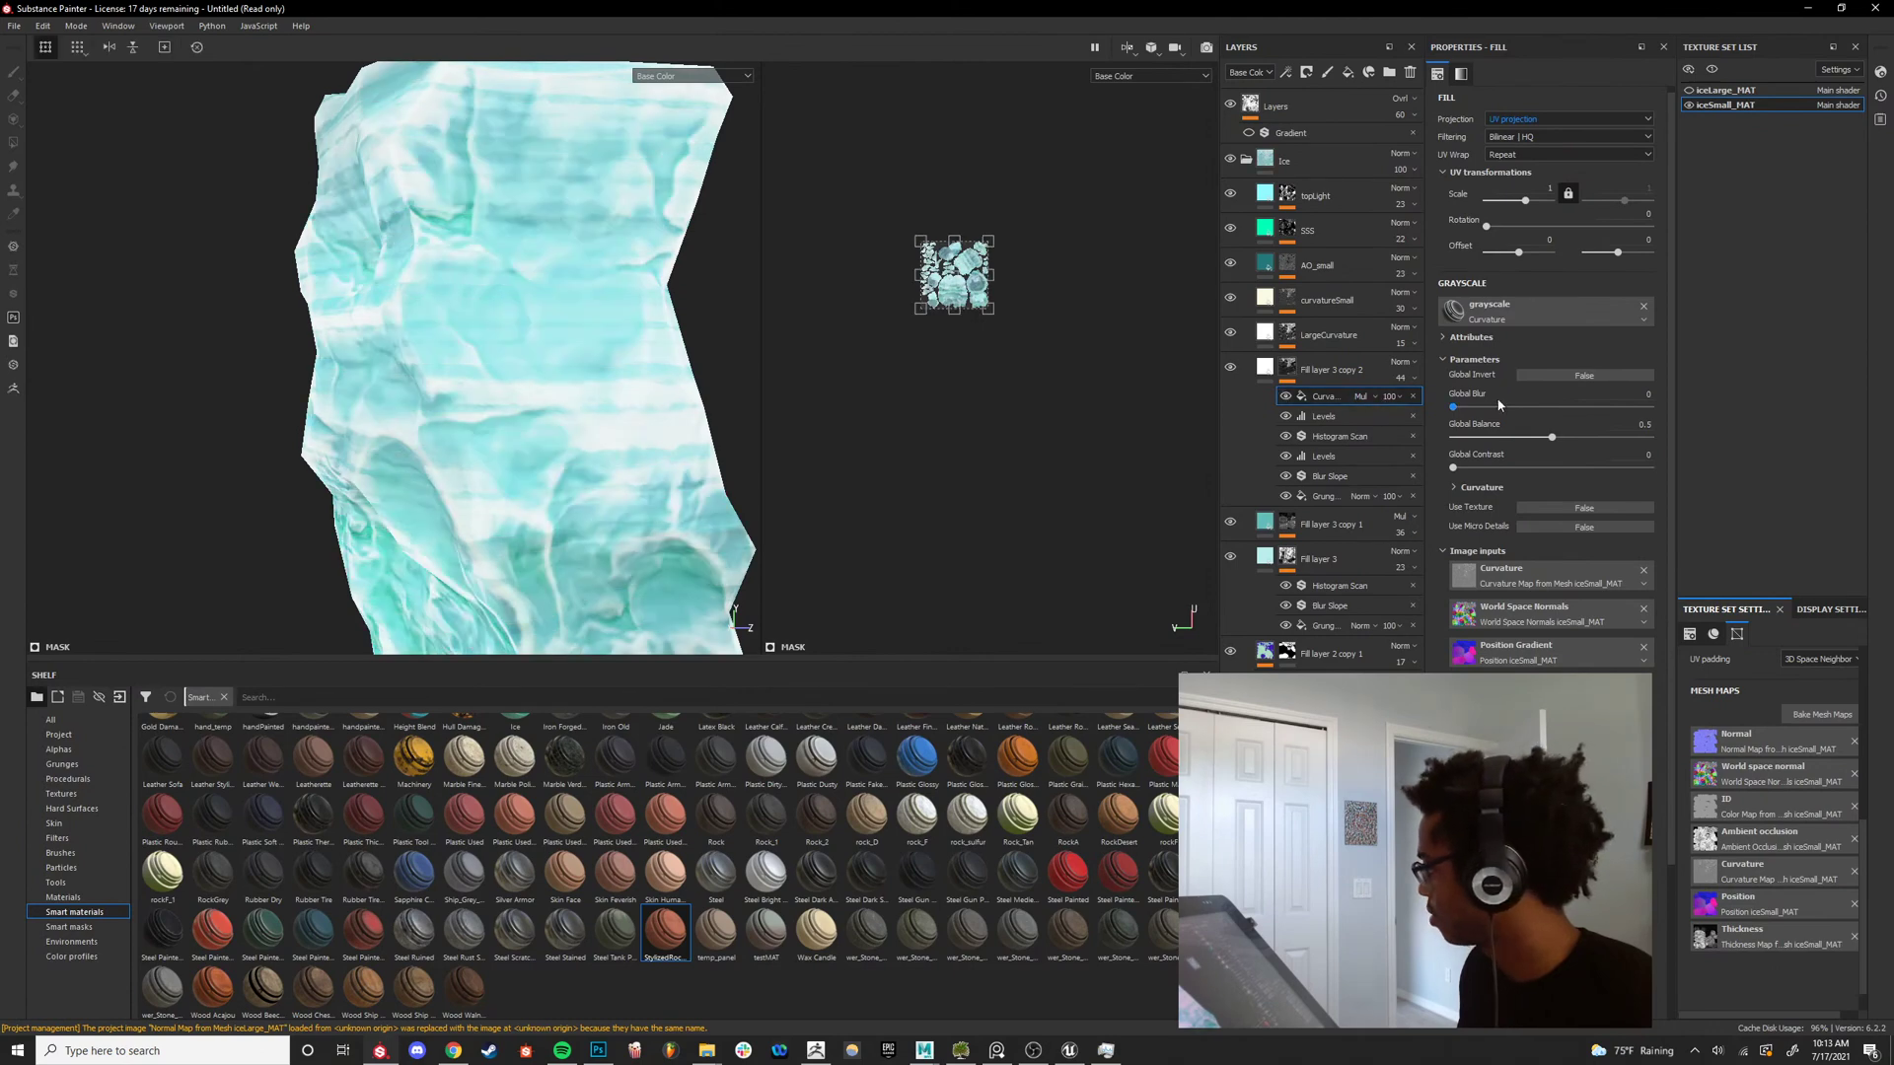
Set the Curvature fill's Global Balance to 0.7 and Global Contrast to 0.12.
{"action": "mouse_move", "coordinate": [1552, 437]}
{"action": "left_mouse_down"}
{"action": "mouse_move", "coordinate": [1623, 440]}
{"action": "mouse_move", "coordinate": [1477, 466]}
{"action": "mouse_move", "coordinate": [1545, 406]}
{"action": "mouse_move", "coordinate": [1449, 435]}
{"action": "left_mouse_up"}
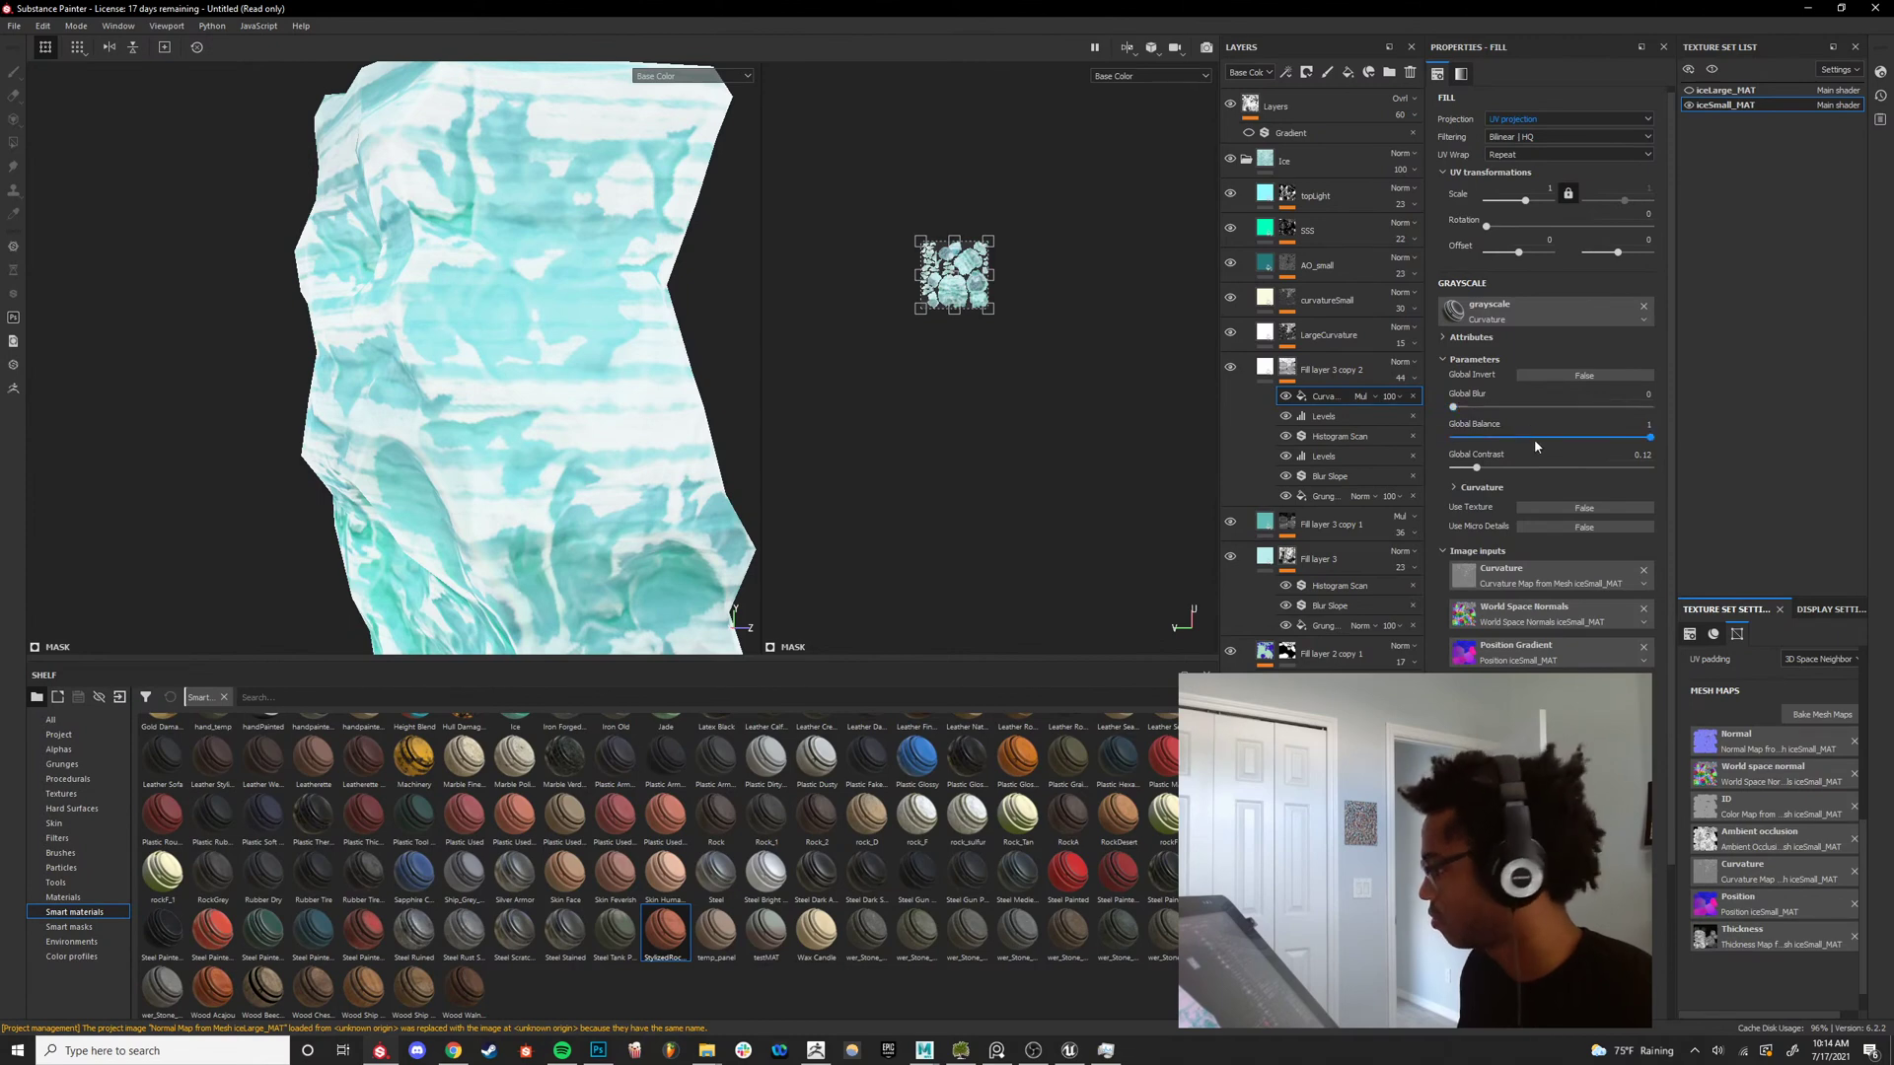
{"action": "left_click_drag", "start_coordinate": [1534, 440], "coordinate": [1586, 464]}
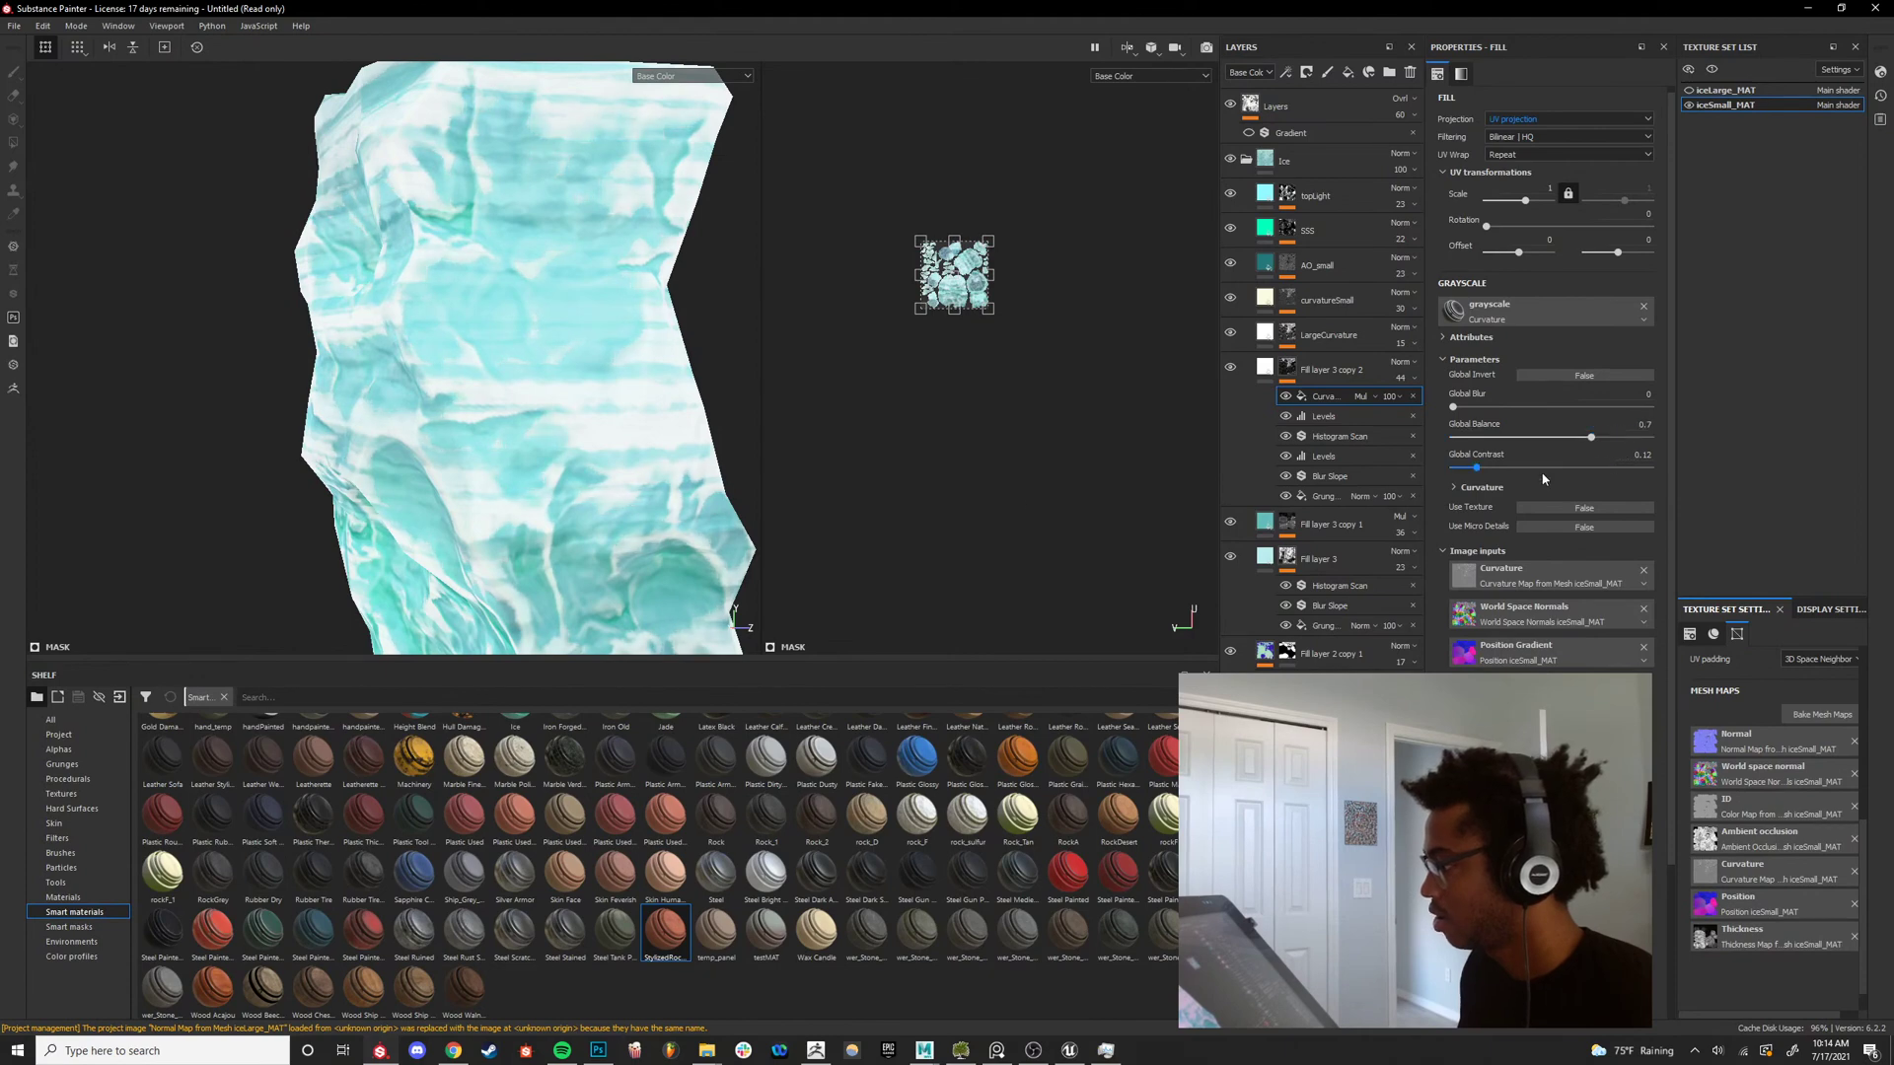
{"action": "right_click_drag", "start_coordinate": [631, 434], "coordinate": [484, 430], "text": "alt"}
{"action": "mouse_move", "coordinate": [484, 430]}
{"action": "left_mouse_down", "text": "alt"}
{"action": "mouse_move", "coordinate": [561, 412]}
{"action": "mouse_move", "coordinate": [516, 346]}
{"action": "mouse_move", "coordinate": [397, 343]}
{"action": "mouse_move", "coordinate": [476, 438]}
{"action": "mouse_move", "coordinate": [532, 463]}
{"action": "mouse_move", "coordinate": [507, 457]}
{"action": "mouse_move", "coordinate": [490, 489]}
{"action": "mouse_move", "coordinate": [494, 419]}
{"action": "left_mouse_up", "text": "alt"}
{"action": "scroll", "coordinate": [444, 450], "scroll_direction": "up", "scroll_amount": 5}
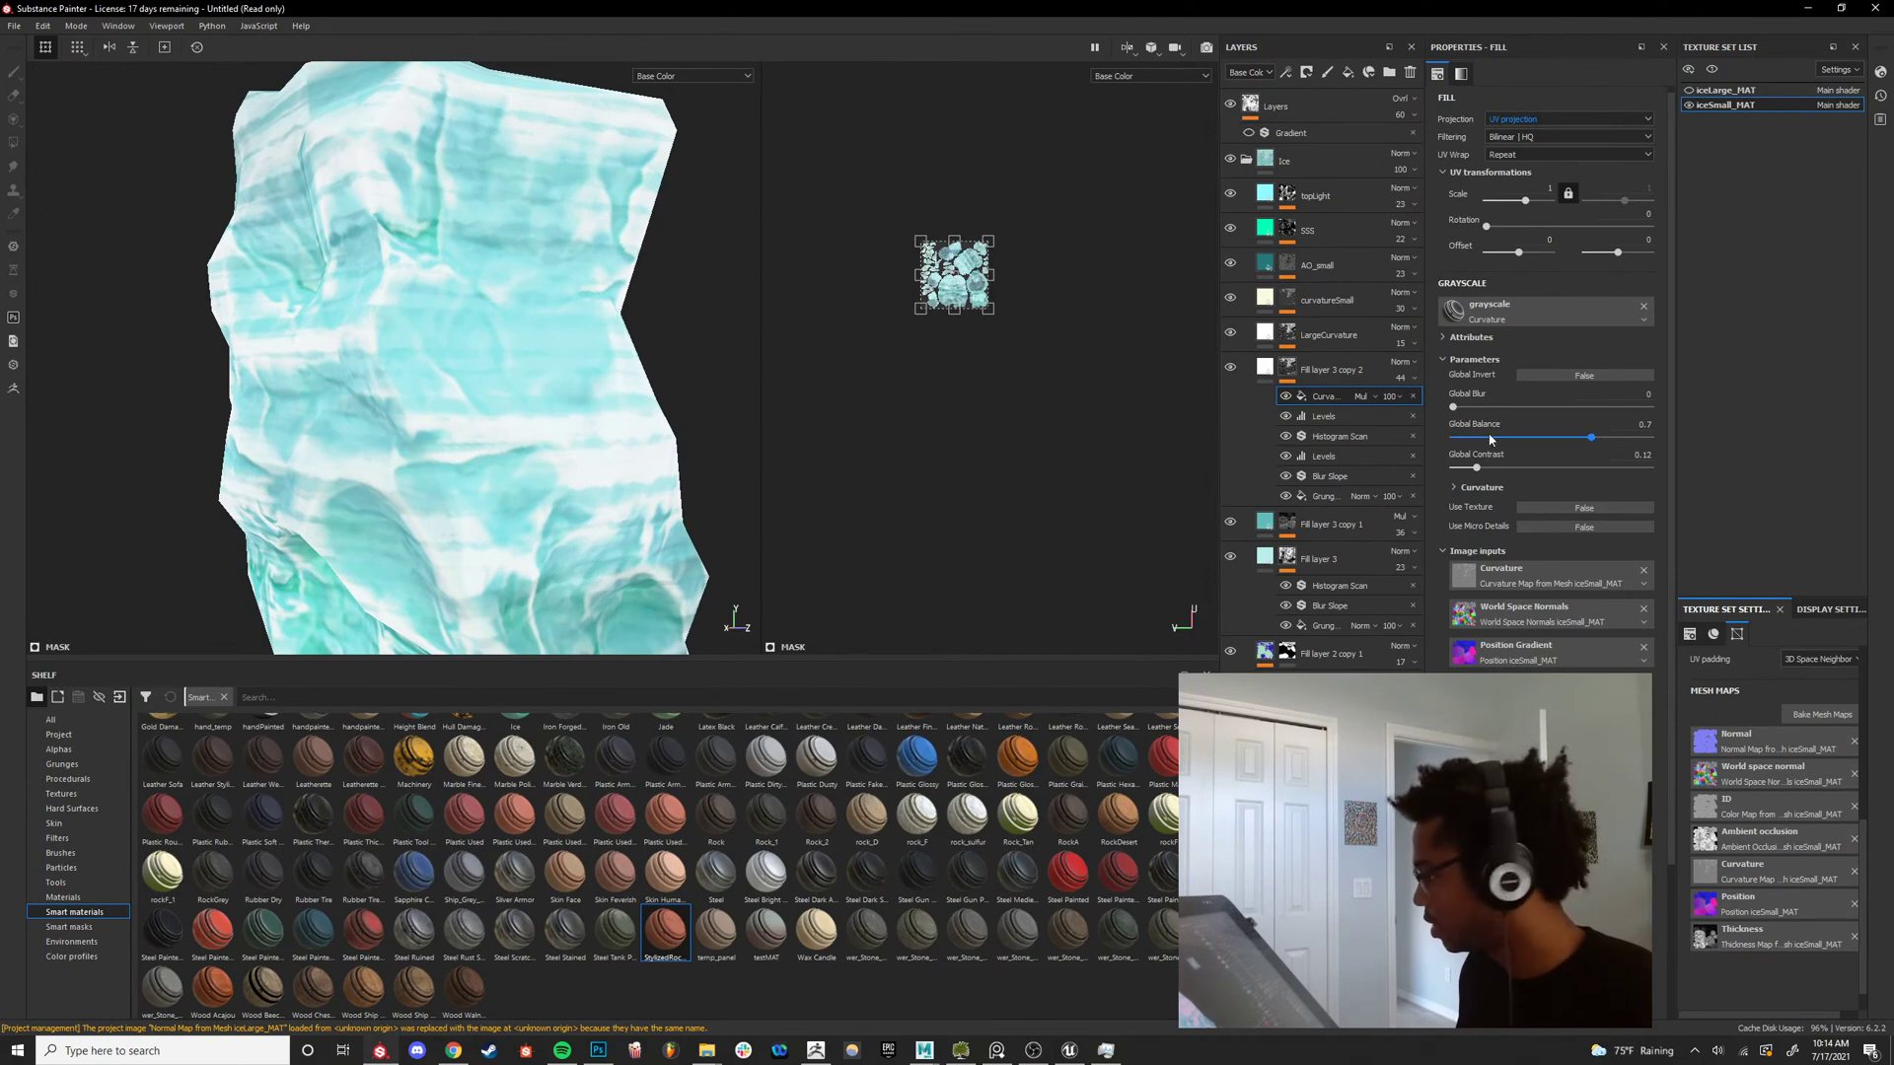
Set the Curvature fill's Global Contrast to 0, Global Balance to 0.87 and Global Blur to 0.97.
{"action": "left_click_drag", "start_coordinate": [1491, 439], "coordinate": [1654, 438]}
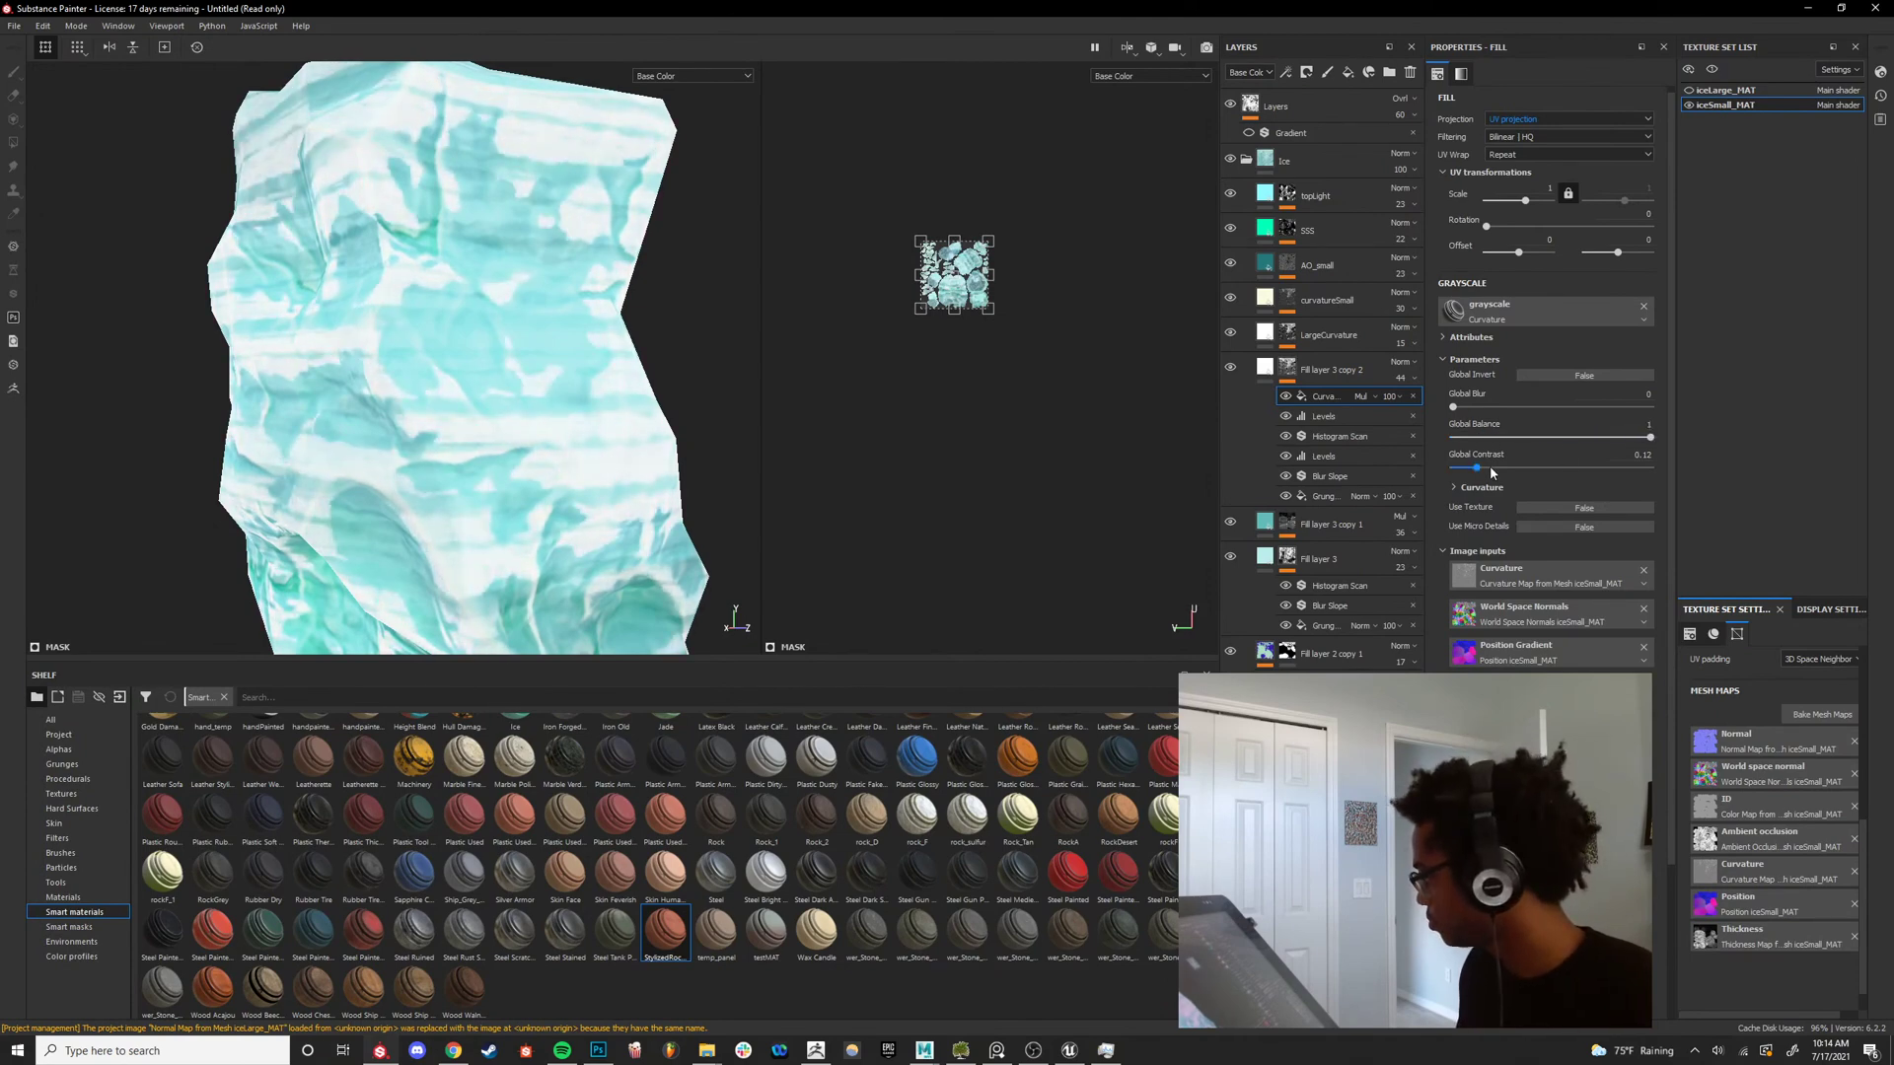
{"action": "left_click_drag", "start_coordinate": [1493, 472], "coordinate": [1459, 490]}
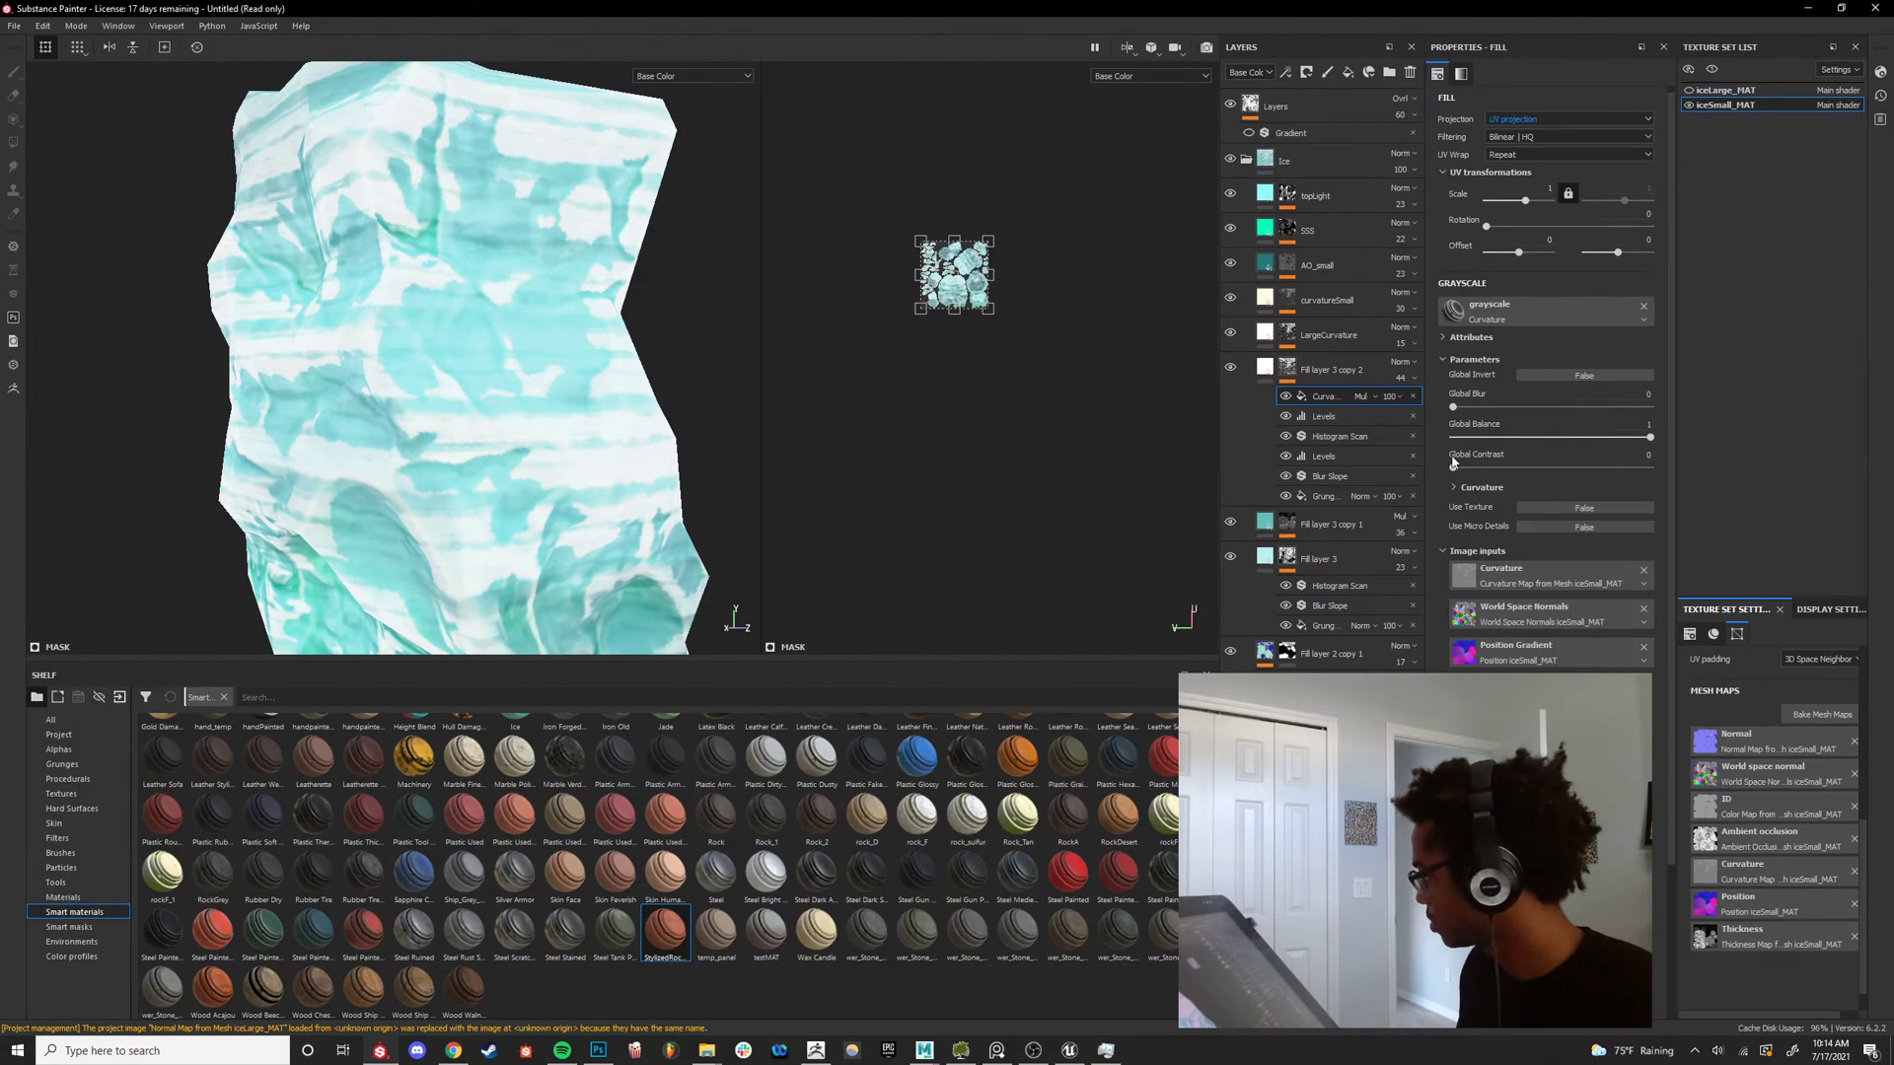
{"action": "left_click_drag", "start_coordinate": [1470, 411], "coordinate": [1441, 424]}
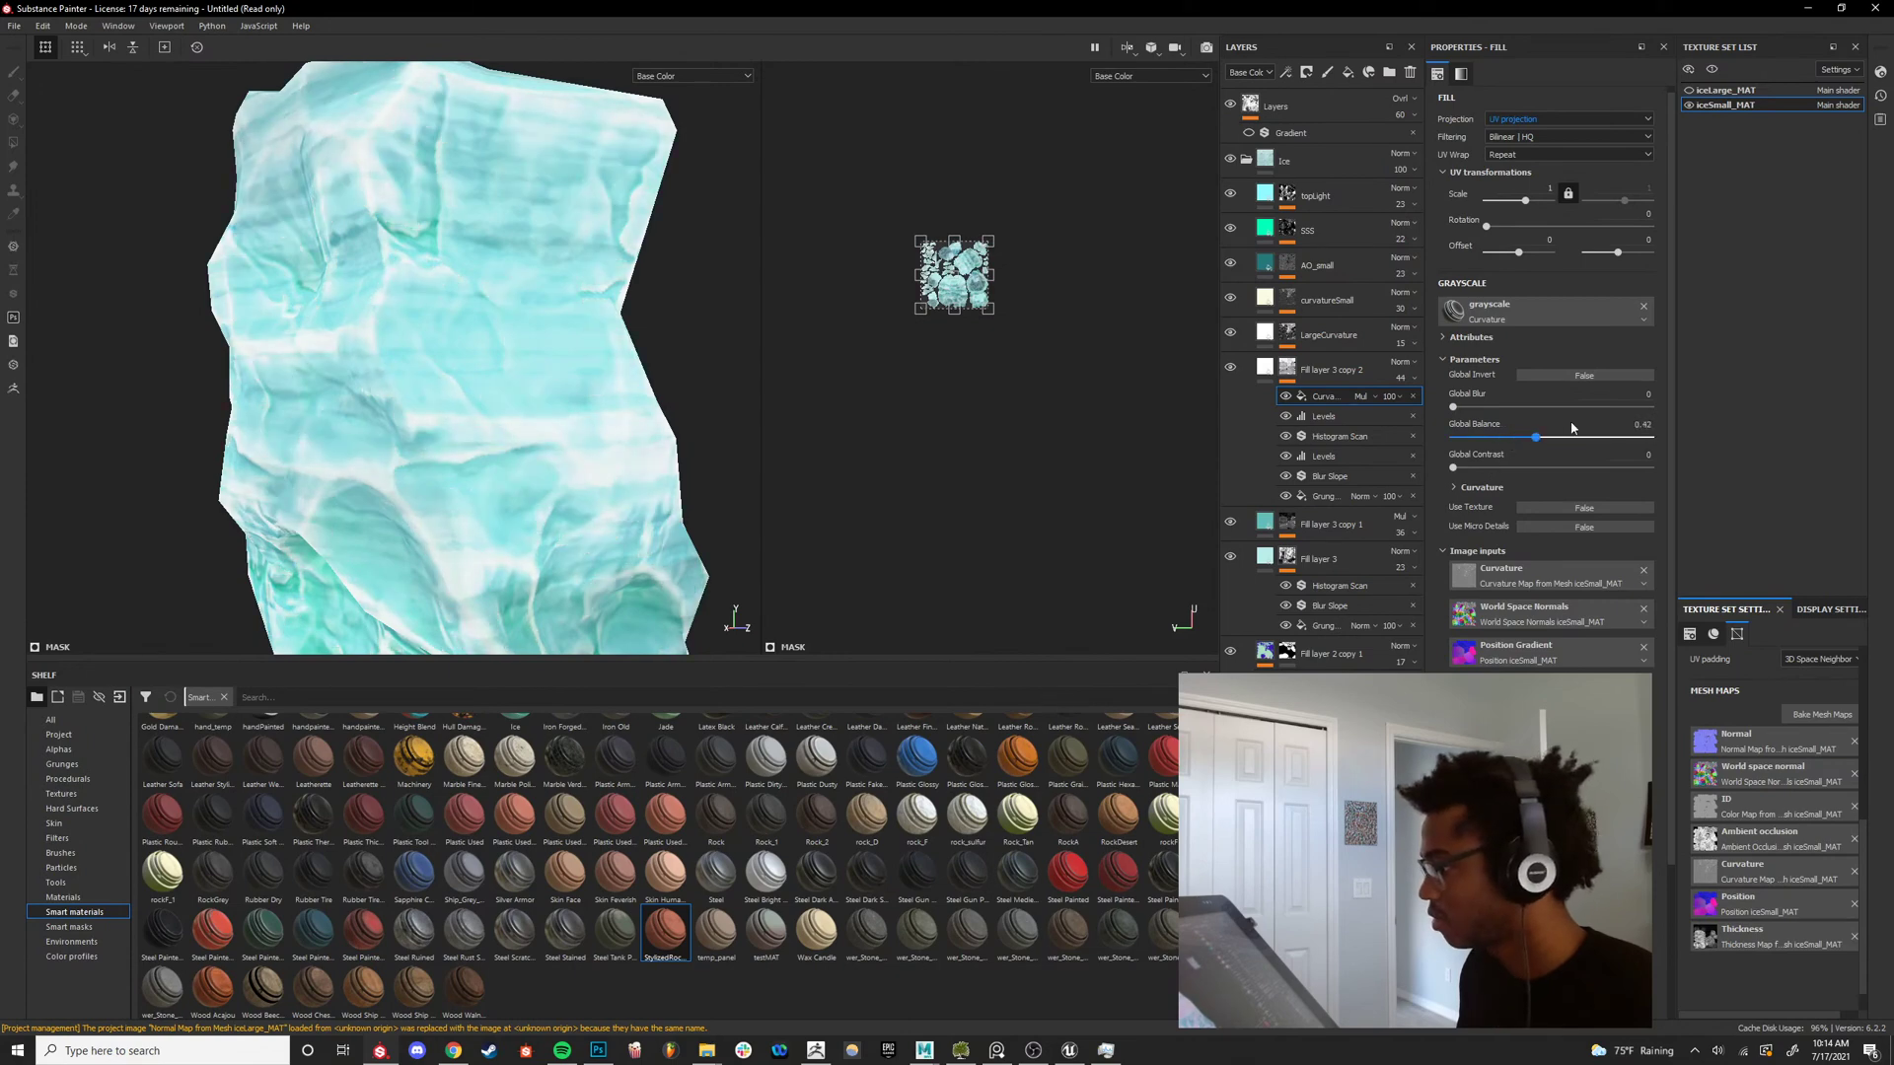
{"action": "left_click", "coordinate": [1629, 434]}
{"action": "left_click", "coordinate": [1624, 435]}
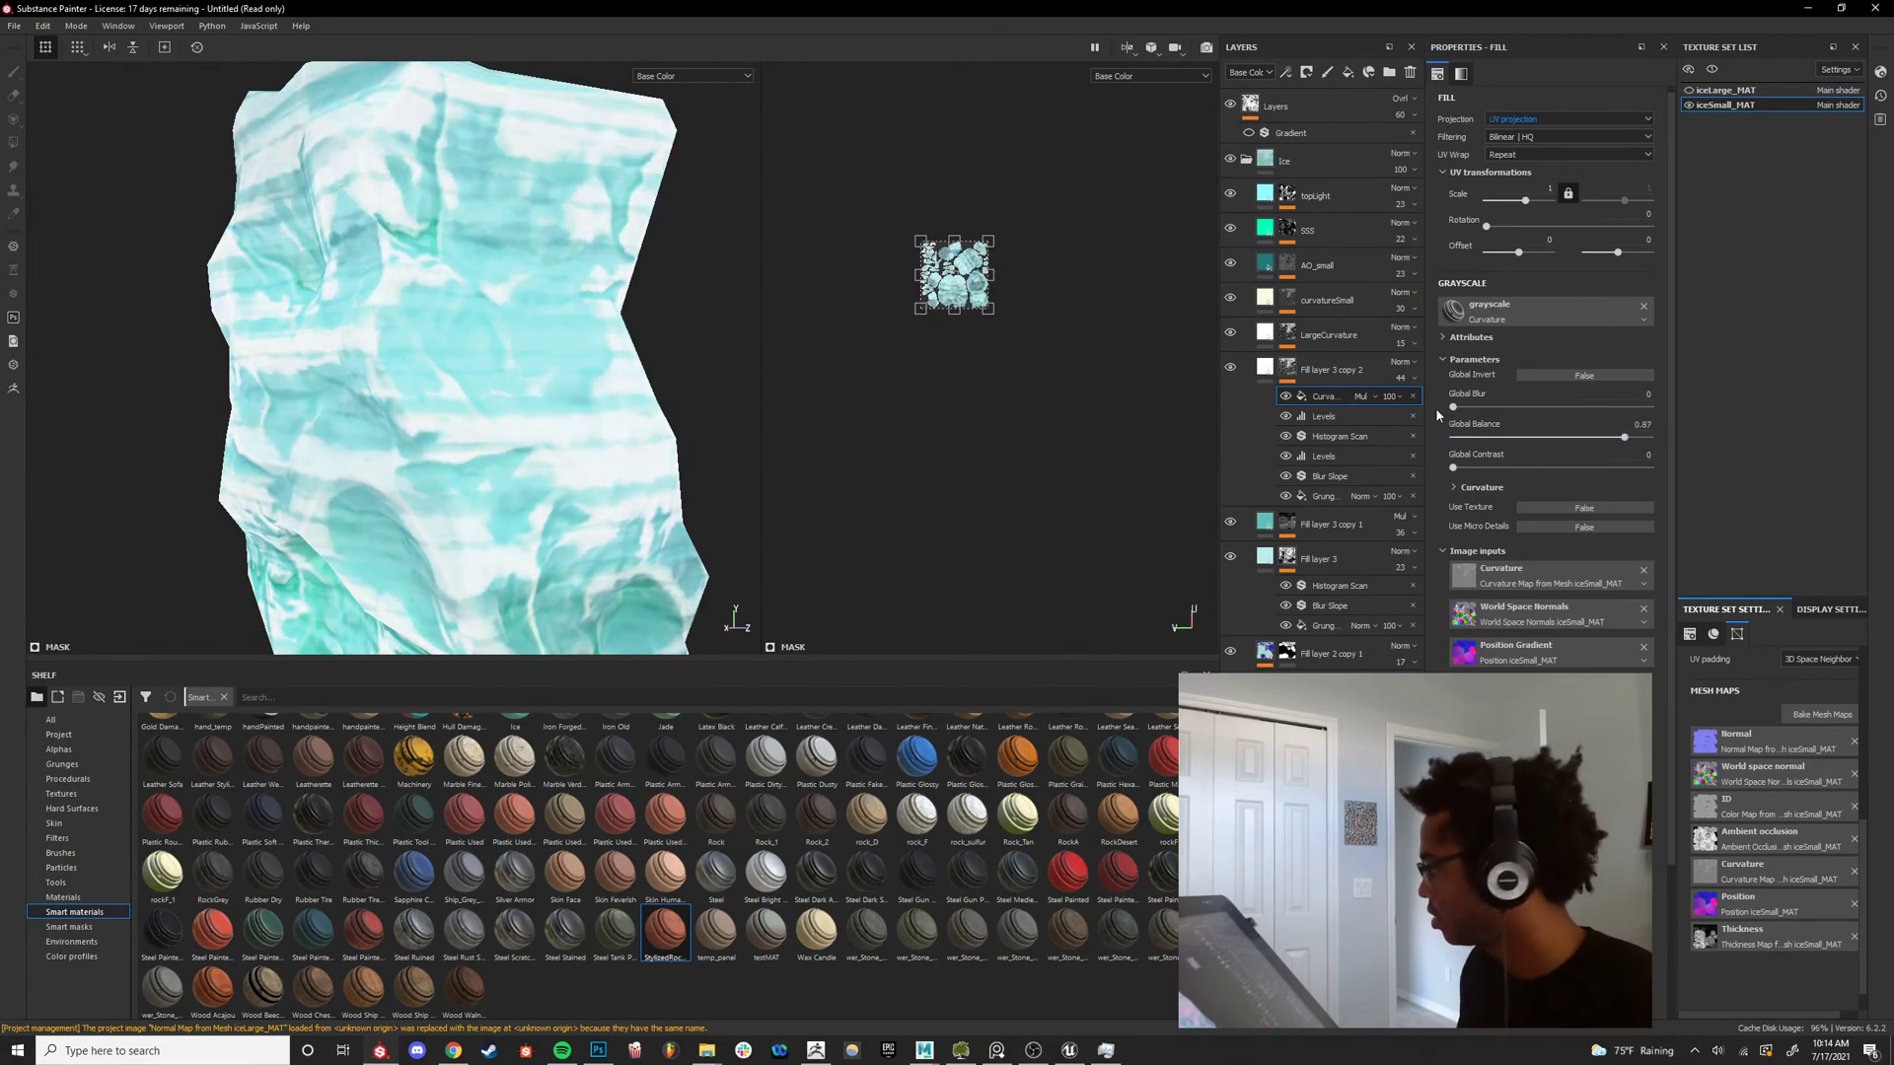
{"action": "mouse_move", "coordinate": [1480, 410]}
{"action": "left_mouse_down"}
{"action": "mouse_move", "coordinate": [1504, 408]}
{"action": "mouse_move", "coordinate": [1461, 425]}
{"action": "left_mouse_up"}
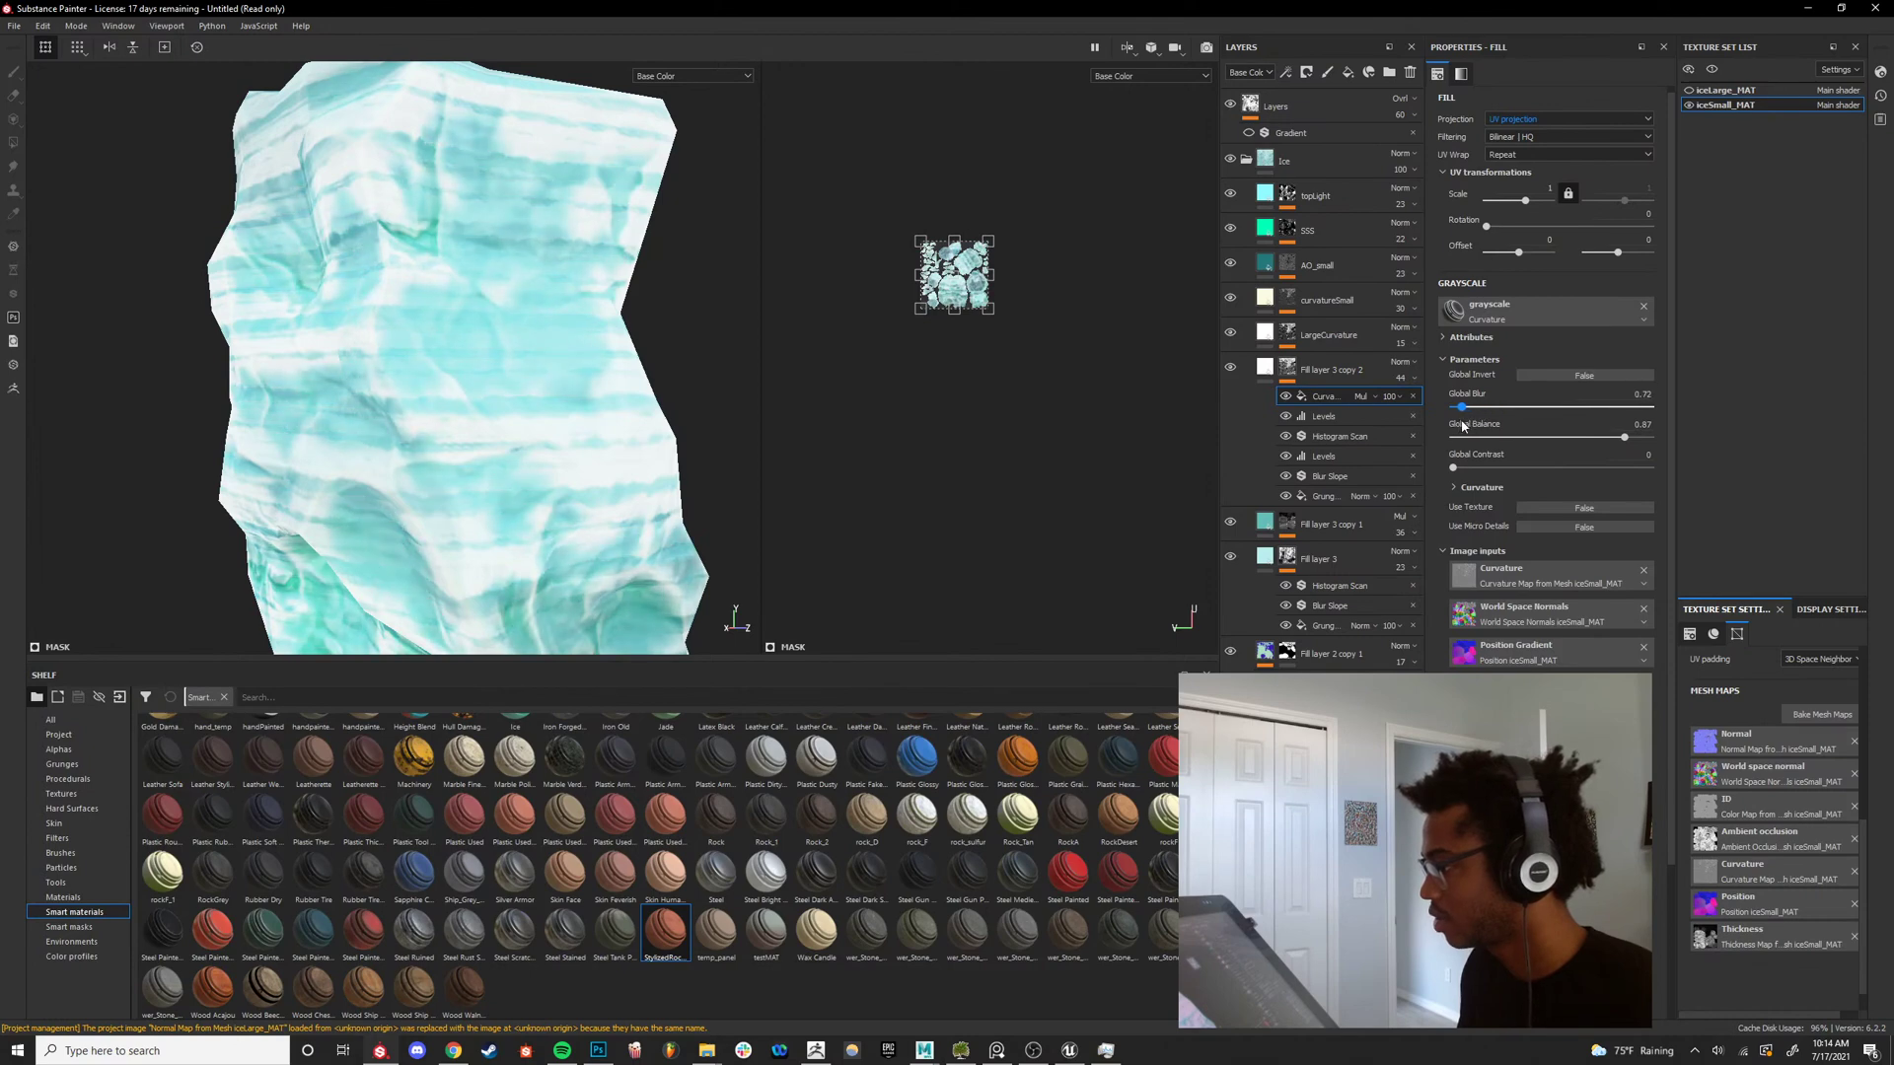
Examine the banding across the ice rocks from several angles, comparing them with Fill layer 3 copy 2 hidden and shown.
{"action": "right_click_drag", "start_coordinate": [428, 435], "coordinate": [475, 331], "text": "alt"}
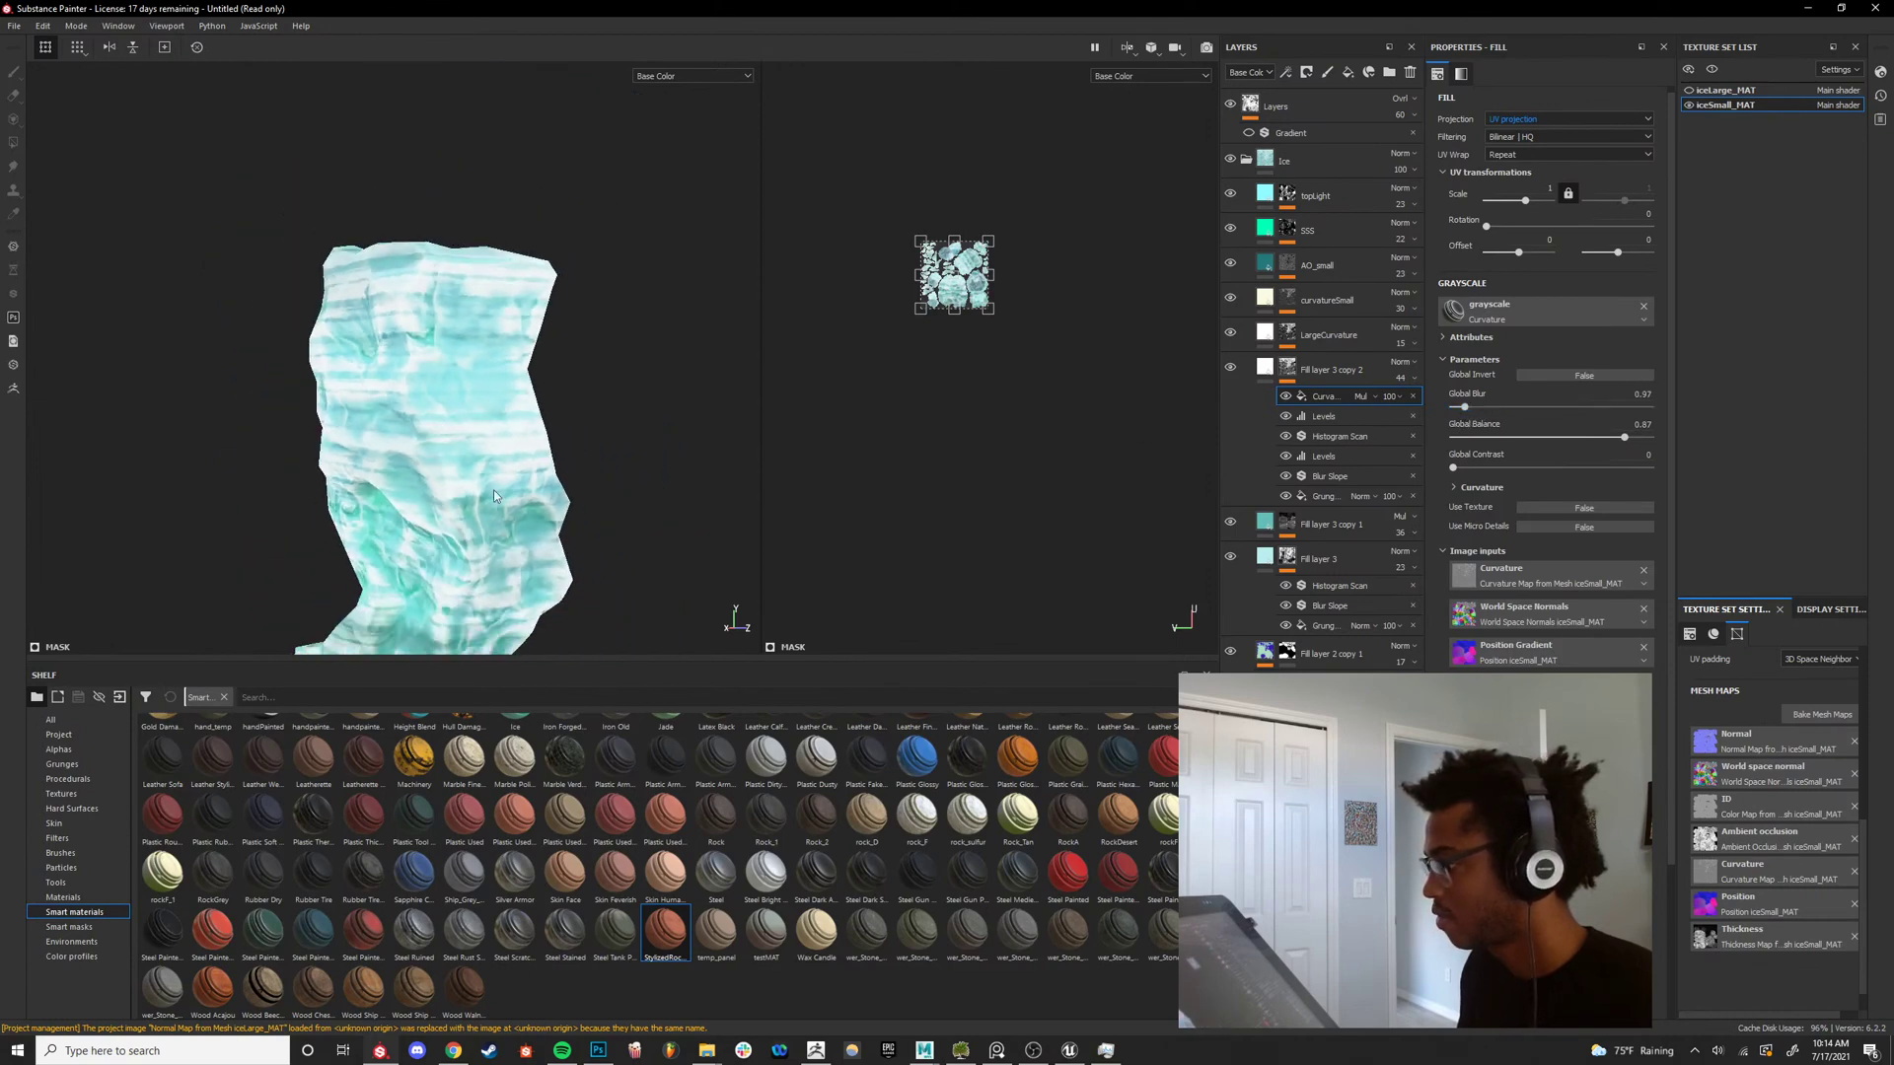
{"action": "left_click_drag", "start_coordinate": [476, 332], "coordinate": [546, 292], "text": "alt"}
{"action": "right_click_drag", "start_coordinate": [545, 293], "coordinate": [592, 372], "text": "alt"}
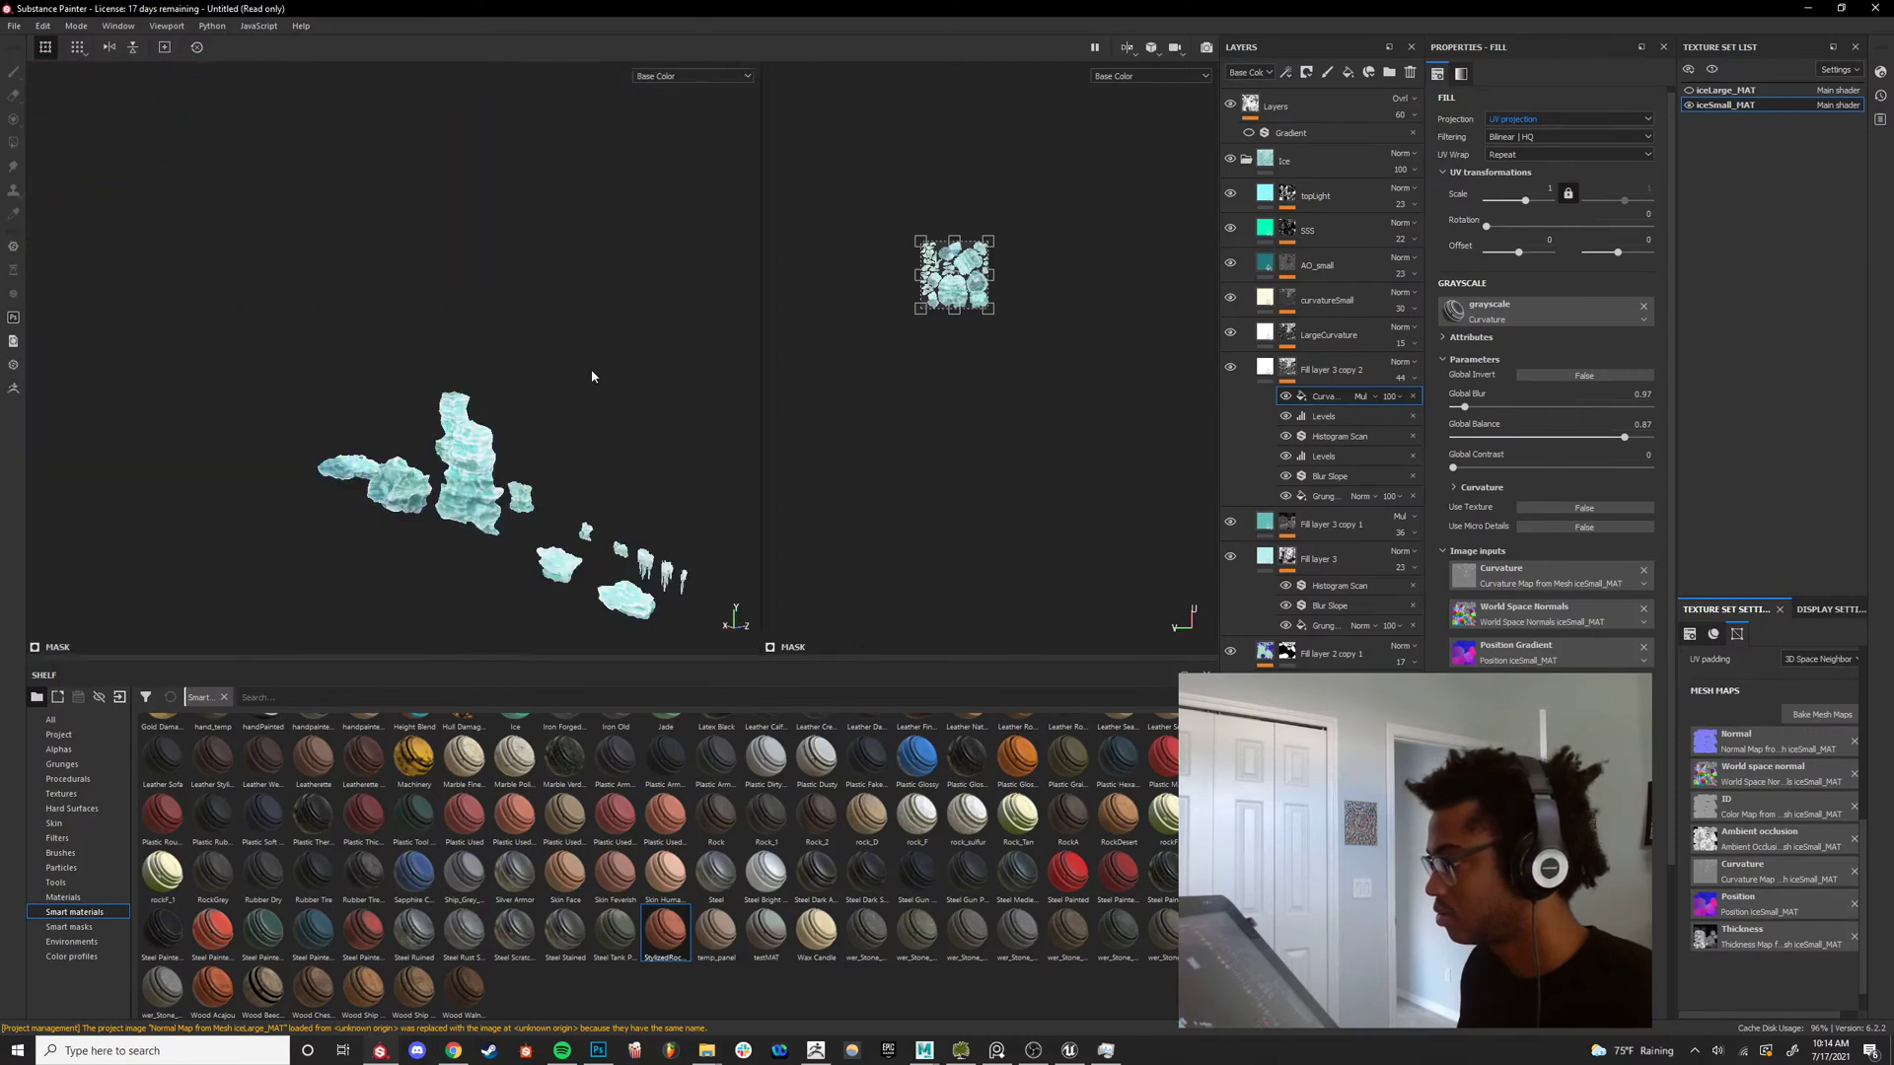
{"action": "left_click_drag", "start_coordinate": [592, 372], "coordinate": [655, 443], "text": "alt"}
{"action": "right_click_drag", "start_coordinate": [655, 444], "coordinate": [449, 483], "text": "alt"}
{"action": "middle_click_drag", "start_coordinate": [449, 483], "coordinate": [417, 370], "text": "alt"}
{"action": "right_click_drag", "start_coordinate": [417, 371], "coordinate": [404, 434], "text": "alt"}
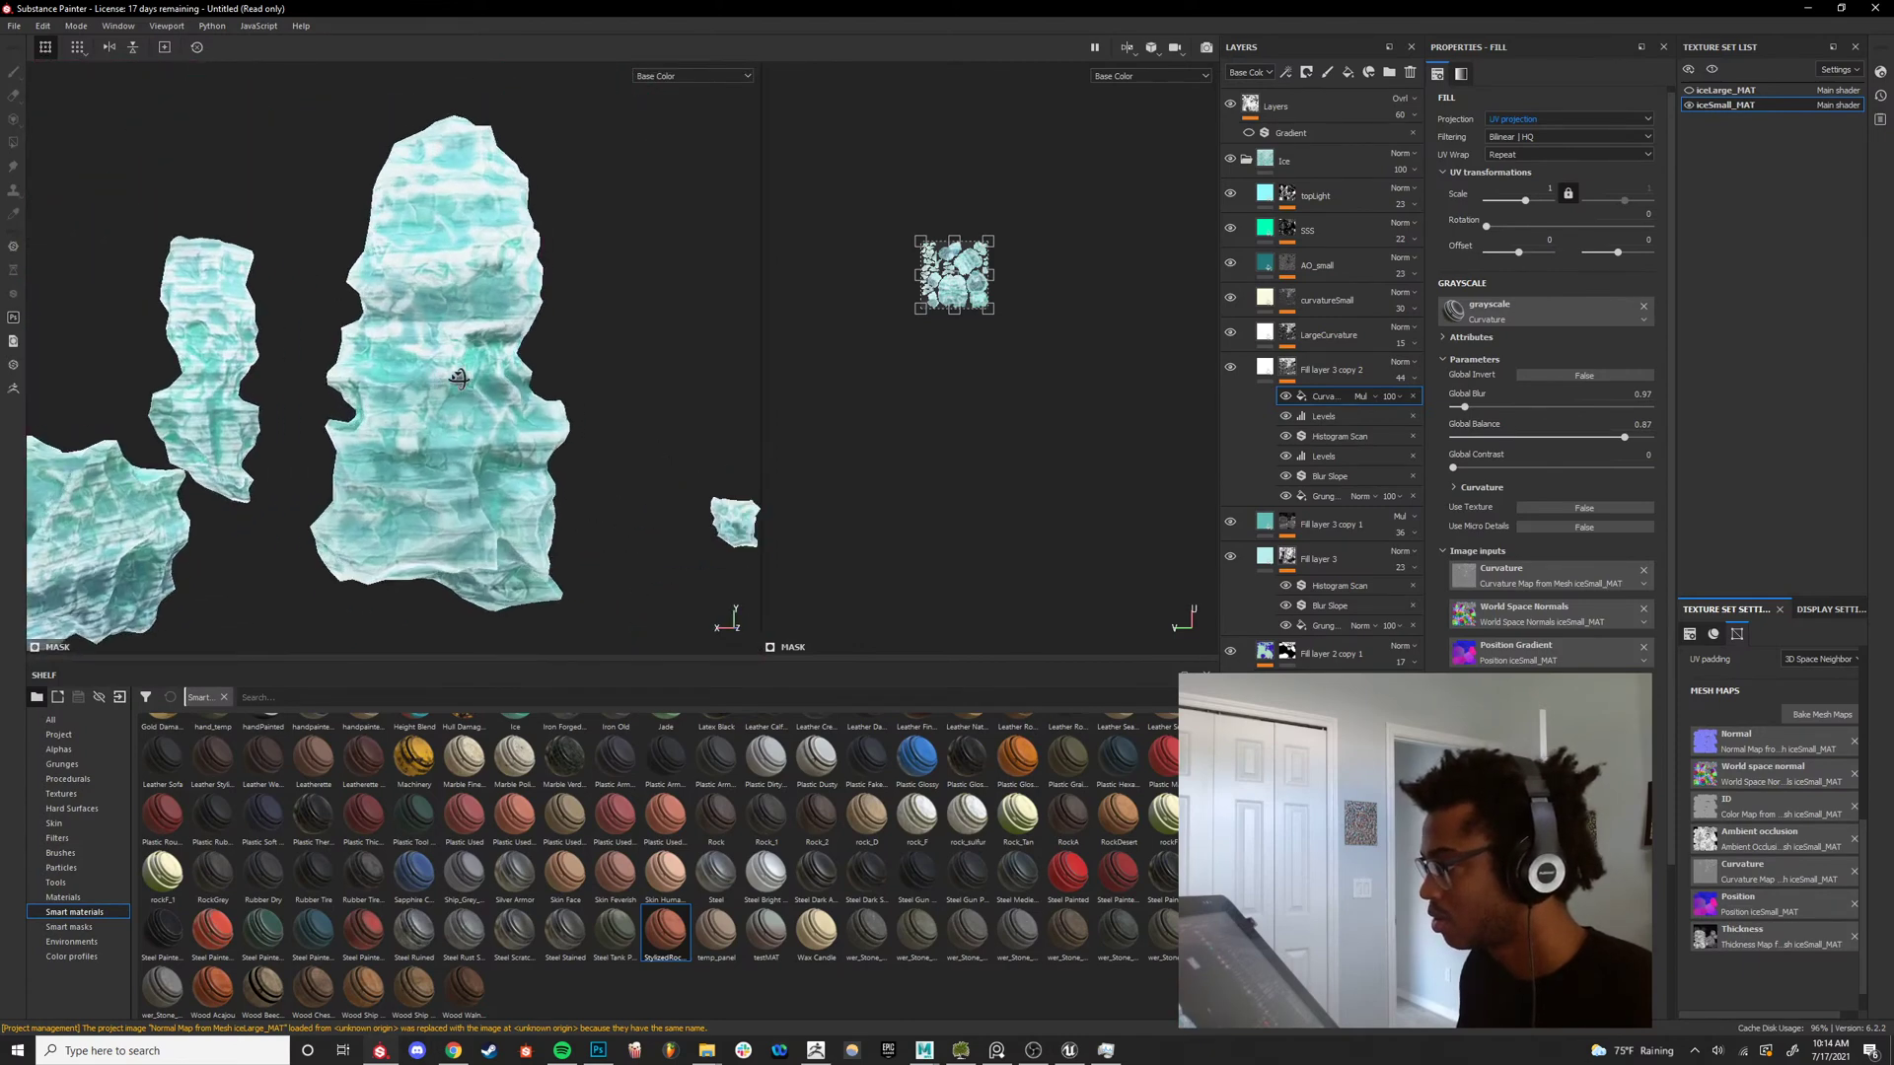
{"action": "left_click_drag", "start_coordinate": [404, 434], "coordinate": [496, 387], "text": "alt"}
{"action": "middle_click_drag", "start_coordinate": [496, 387], "coordinate": [508, 396], "text": "alt"}
{"action": "left_click_drag", "start_coordinate": [508, 395], "coordinate": [697, 444], "text": "alt"}
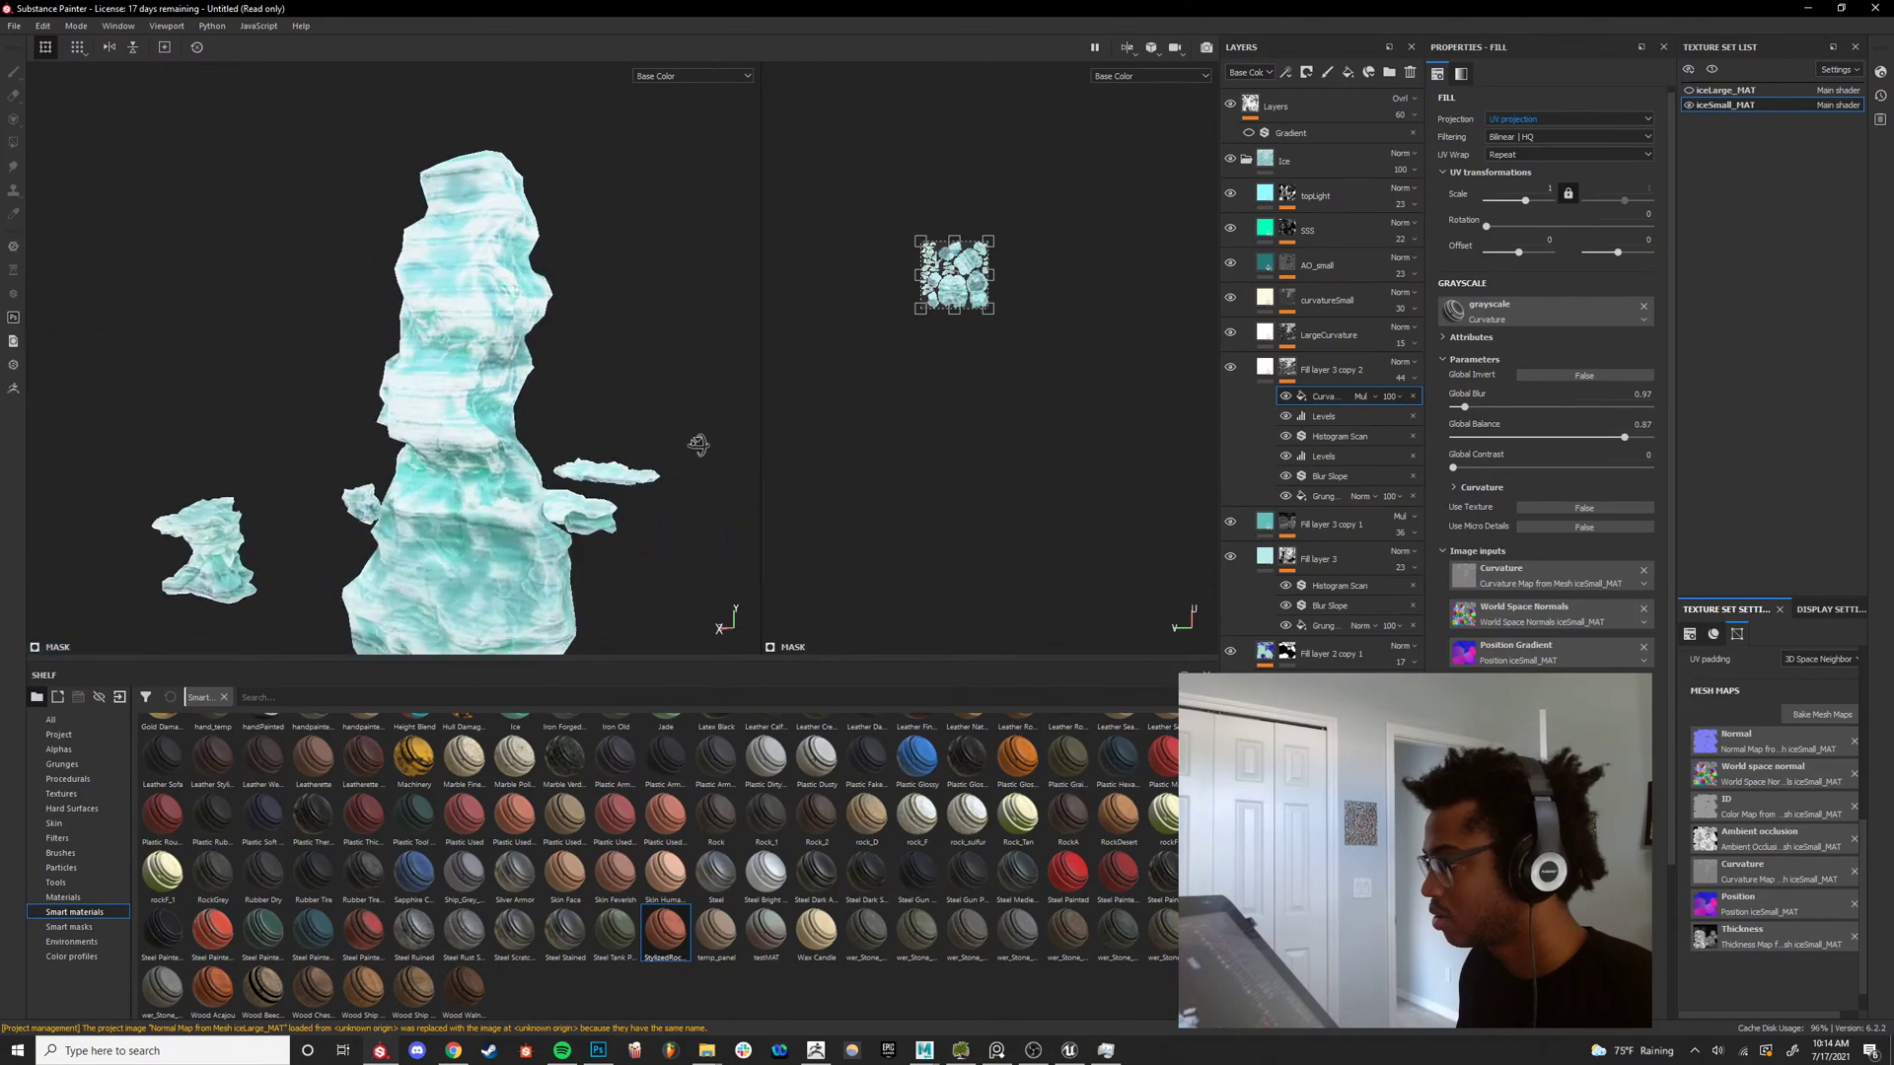
{"action": "left_click", "coordinate": [1231, 367]}
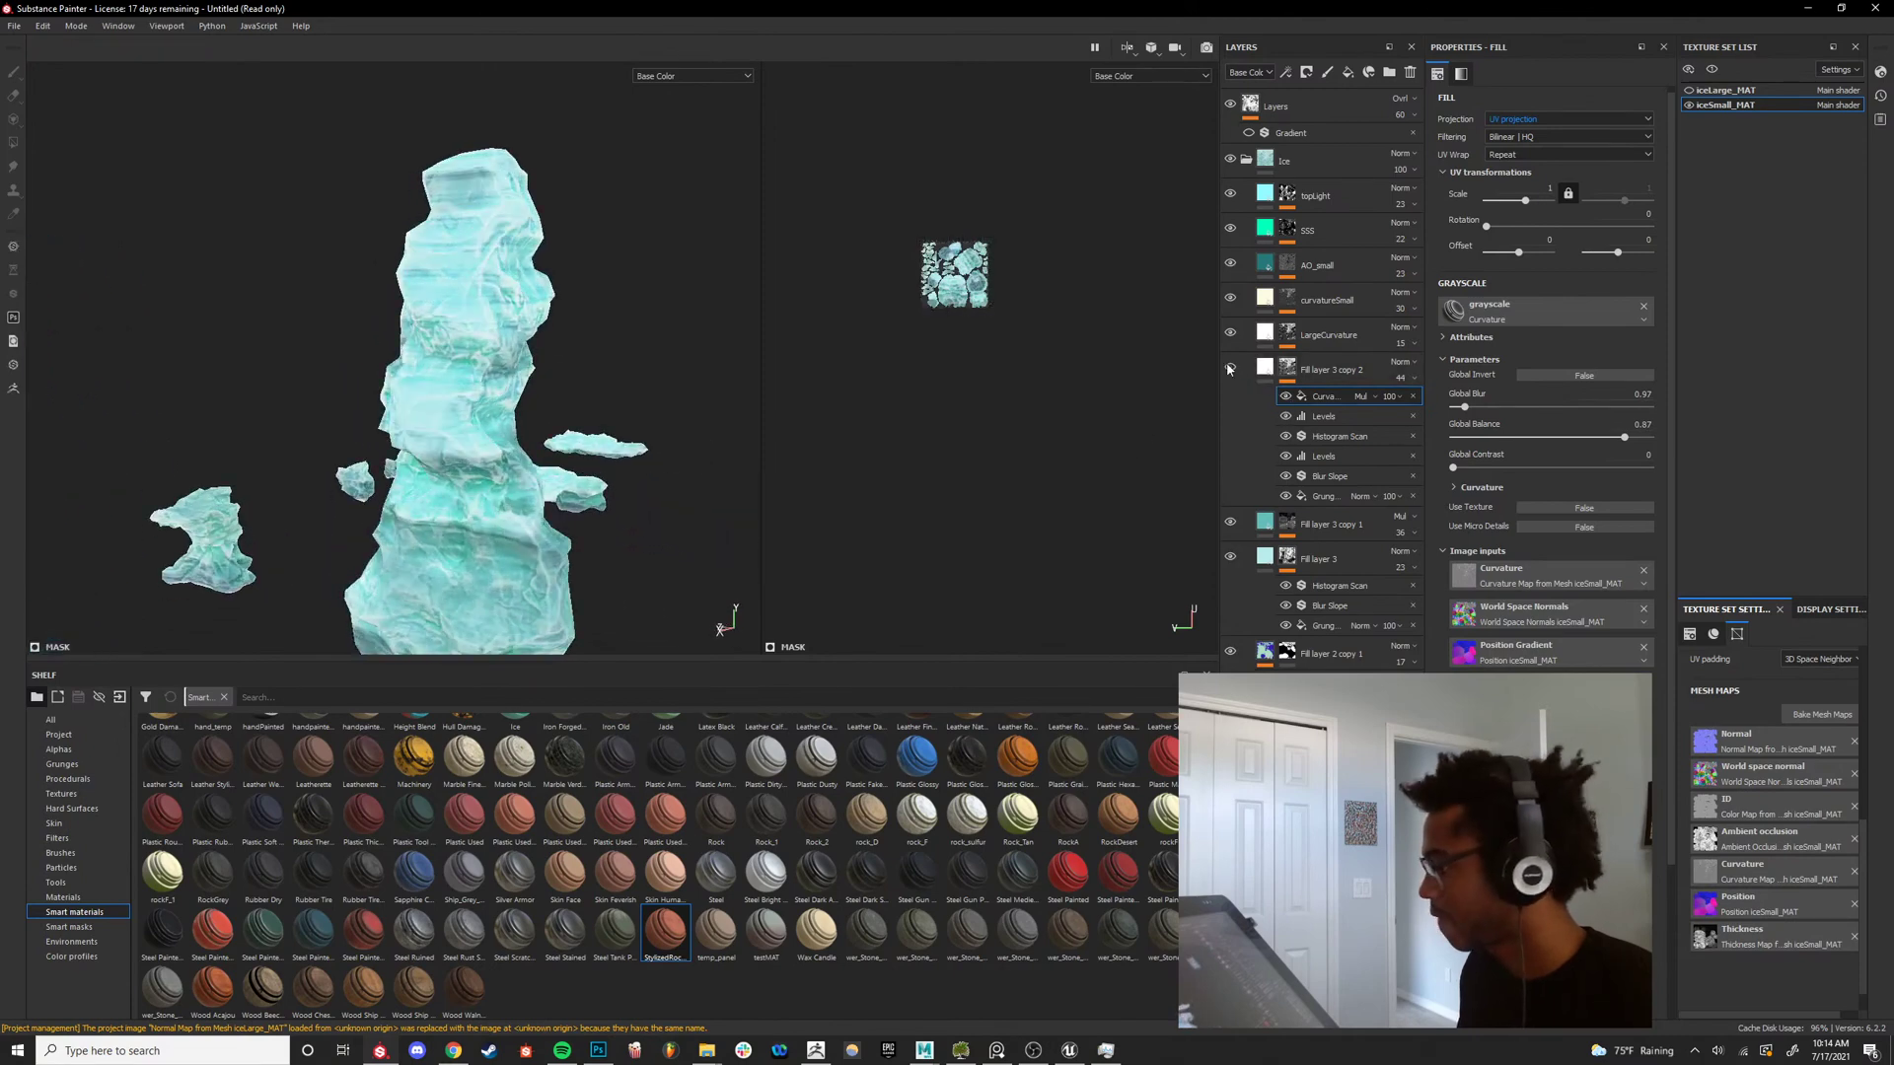
{"action": "left_click", "coordinate": [1231, 367]}
{"action": "scroll", "coordinate": [540, 512], "scroll_direction": "down", "scroll_amount": 1}
{"action": "left_click_drag", "start_coordinate": [541, 512], "coordinate": [389, 488], "text": "alt"}
{"action": "right_click_drag", "start_coordinate": [389, 488], "coordinate": [513, 459], "text": "alt"}
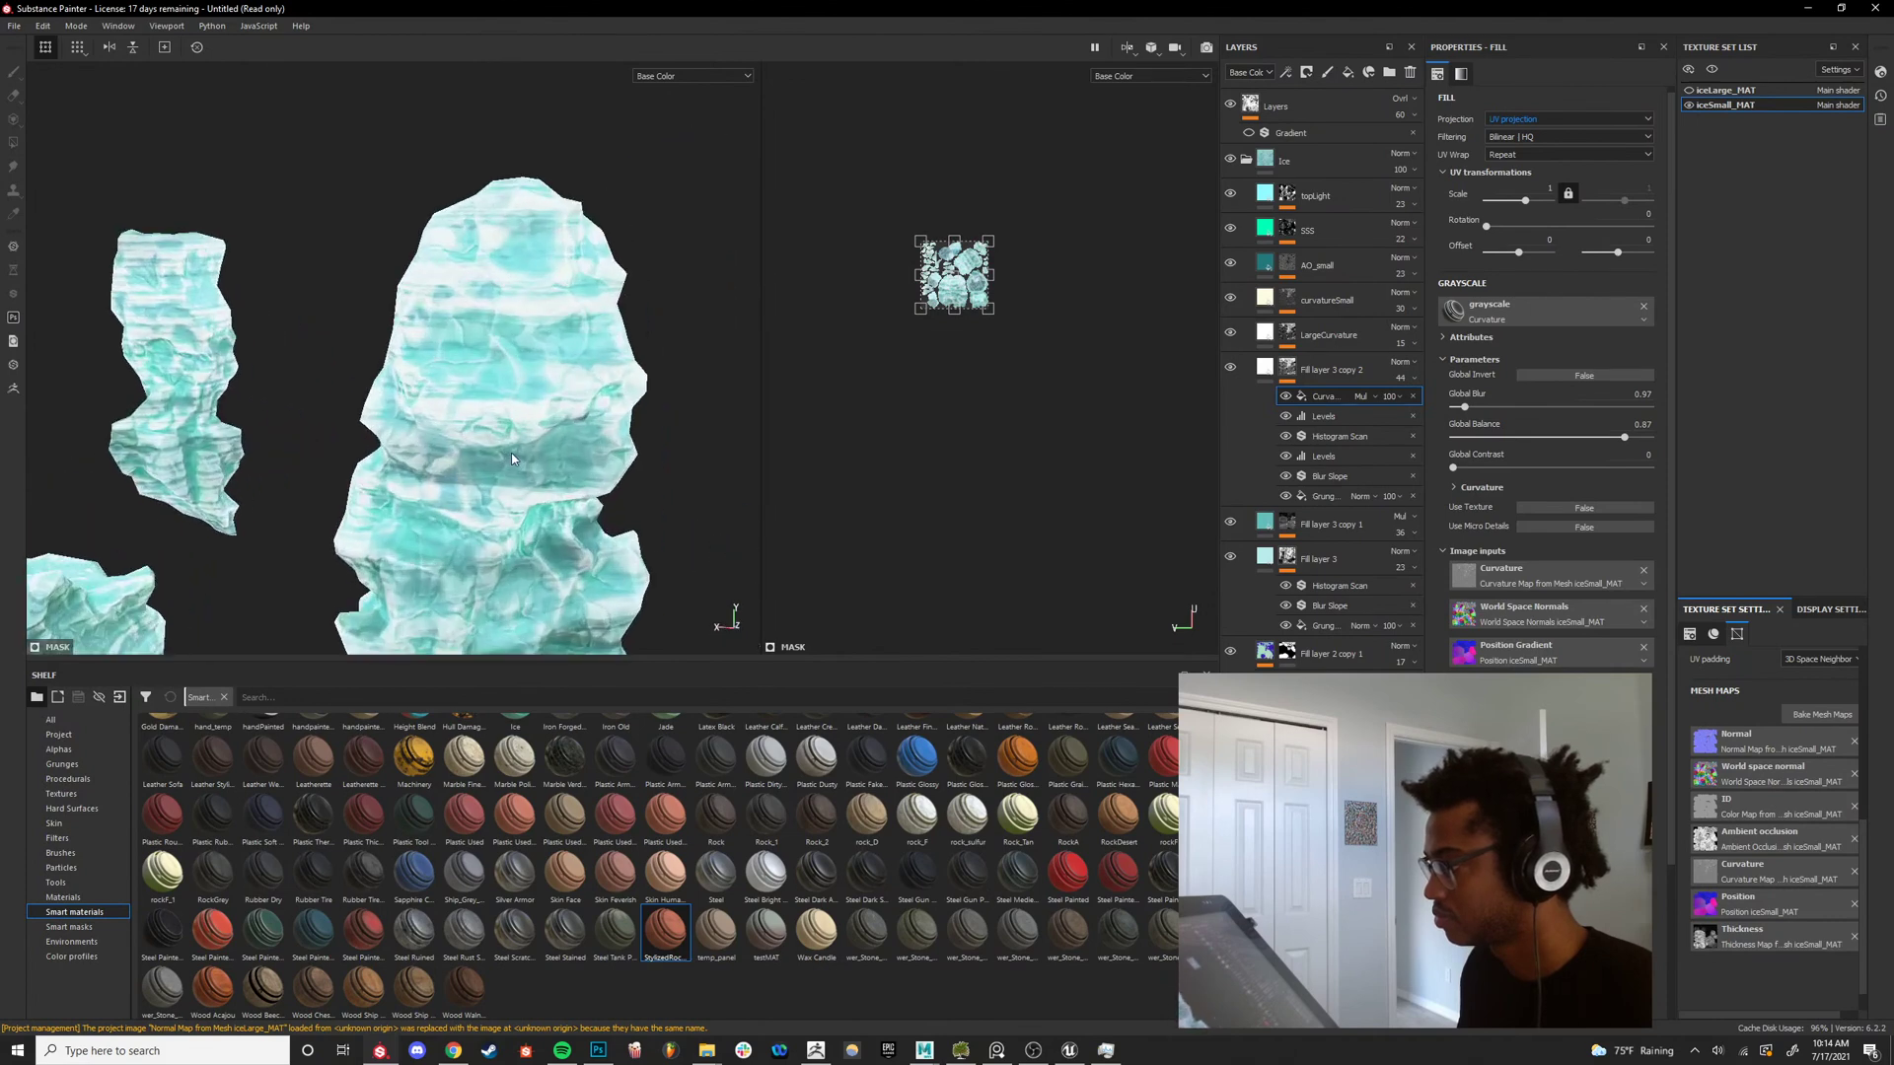
{"action": "left_click_drag", "start_coordinate": [513, 459], "coordinate": [640, 451], "text": "alt"}
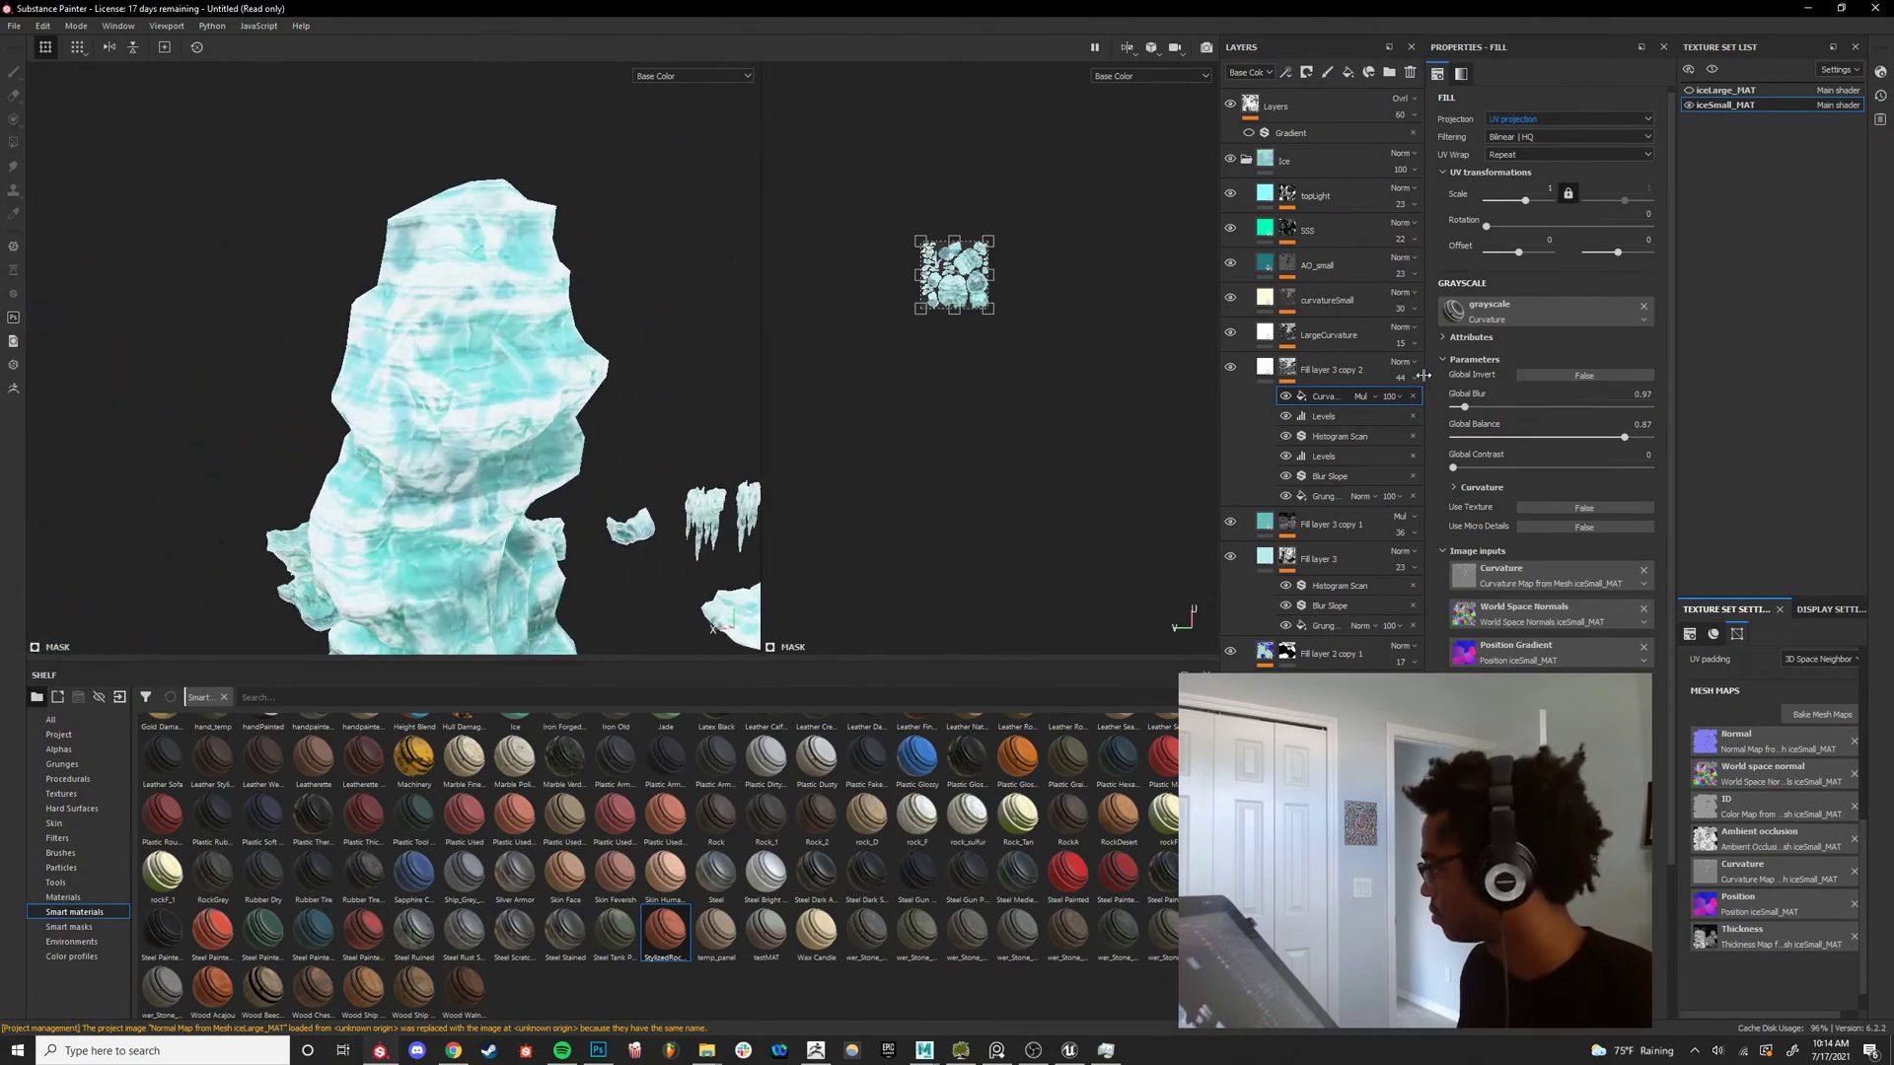
Lower the opacity of Fill layer 3 copy 2 to 16.
{"action": "mouse_move", "coordinate": [1422, 375]}
{"action": "left_mouse_down"}
{"action": "mouse_move", "coordinate": [1369, 407]}
{"action": "mouse_move", "coordinate": [1393, 403]}
{"action": "left_mouse_up"}
{"action": "mouse_move", "coordinate": [513, 453]}
{"action": "left_mouse_down", "text": "alt"}
{"action": "mouse_move", "coordinate": [181, 410]}
{"action": "mouse_move", "coordinate": [356, 341]}
{"action": "mouse_move", "coordinate": [513, 341]}
{"action": "mouse_move", "coordinate": [504, 438]}
{"action": "left_mouse_up", "text": "alt"}
{"action": "scroll", "coordinate": [504, 438], "scroll_direction": "up", "scroll_amount": 2}
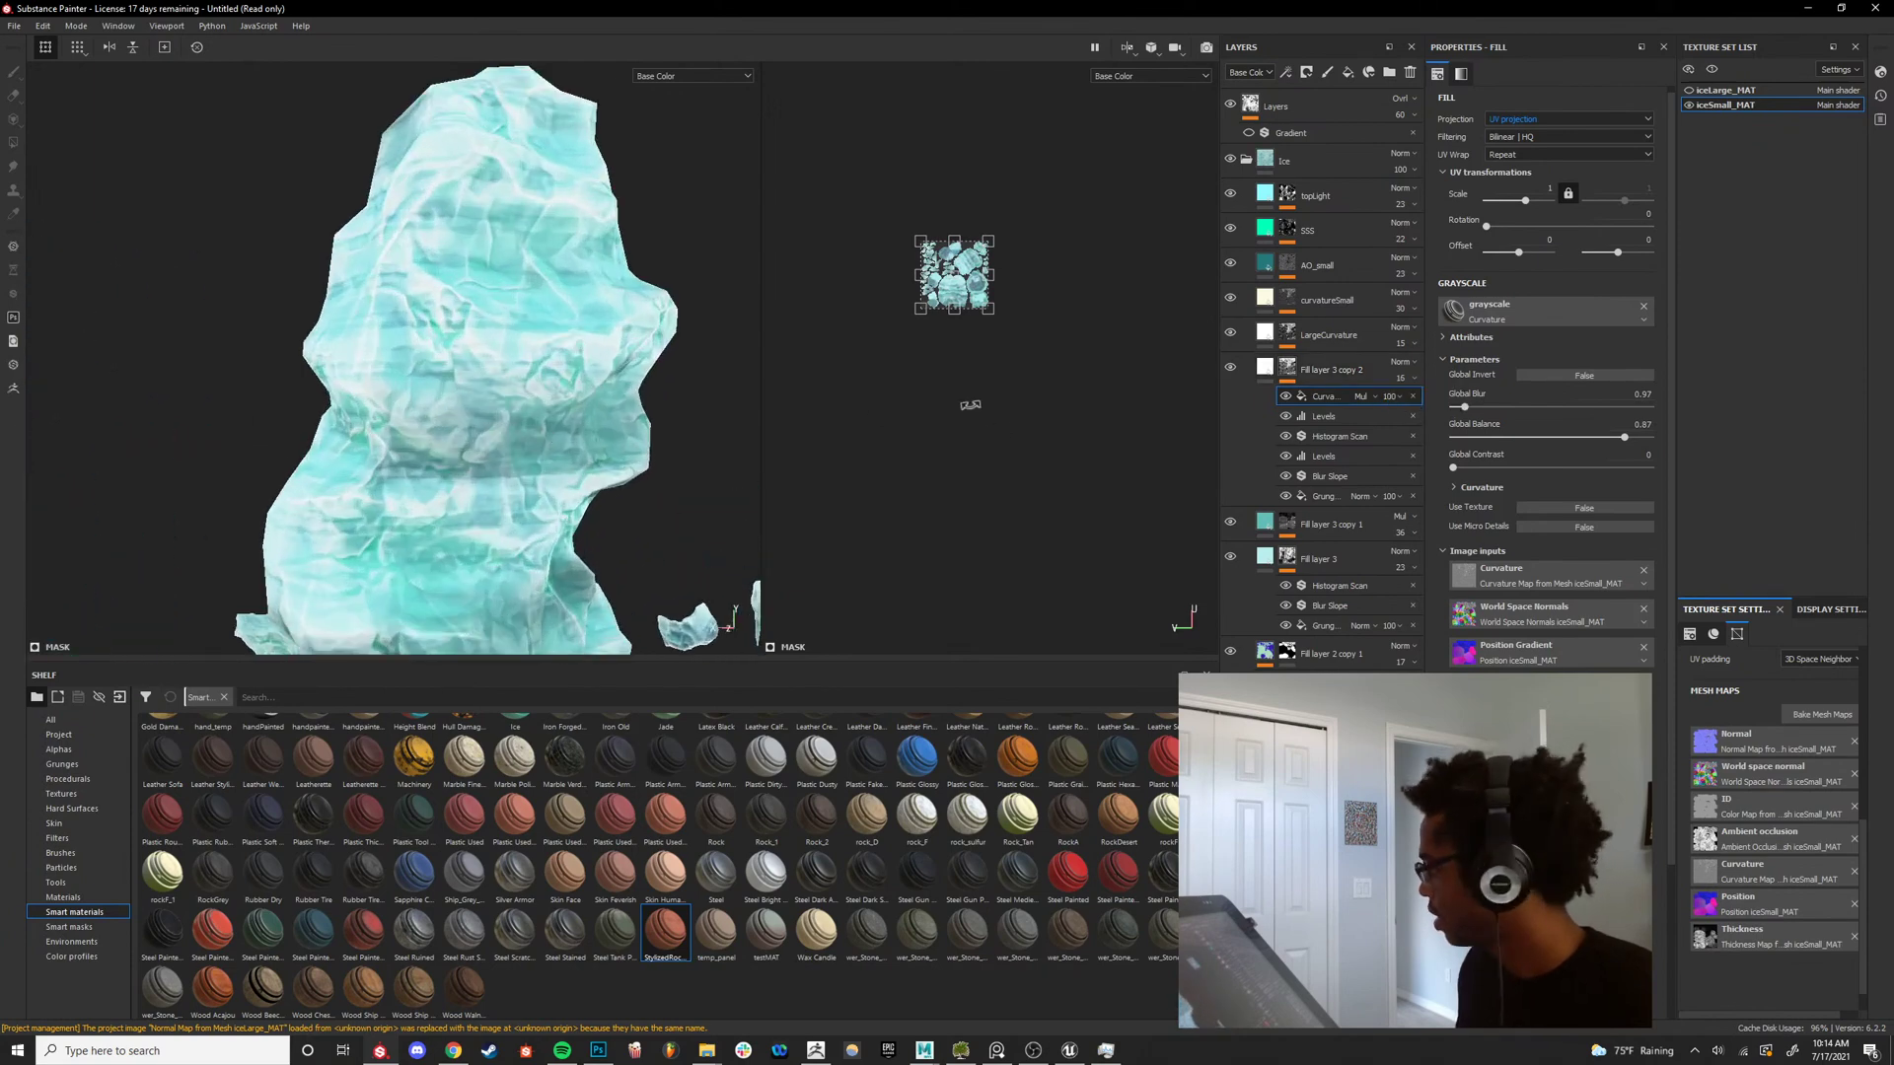
Display the mask of Fill layer 3 copy 2 on its own and delete its Curvature fill.
{"action": "left_click", "coordinate": [1289, 368], "text": "alt"}
{"action": "scroll", "coordinate": [776, 414], "scroll_direction": "down", "scroll_amount": 1}
{"action": "left_click_drag", "start_coordinate": [726, 428], "coordinate": [477, 427], "text": "alt"}
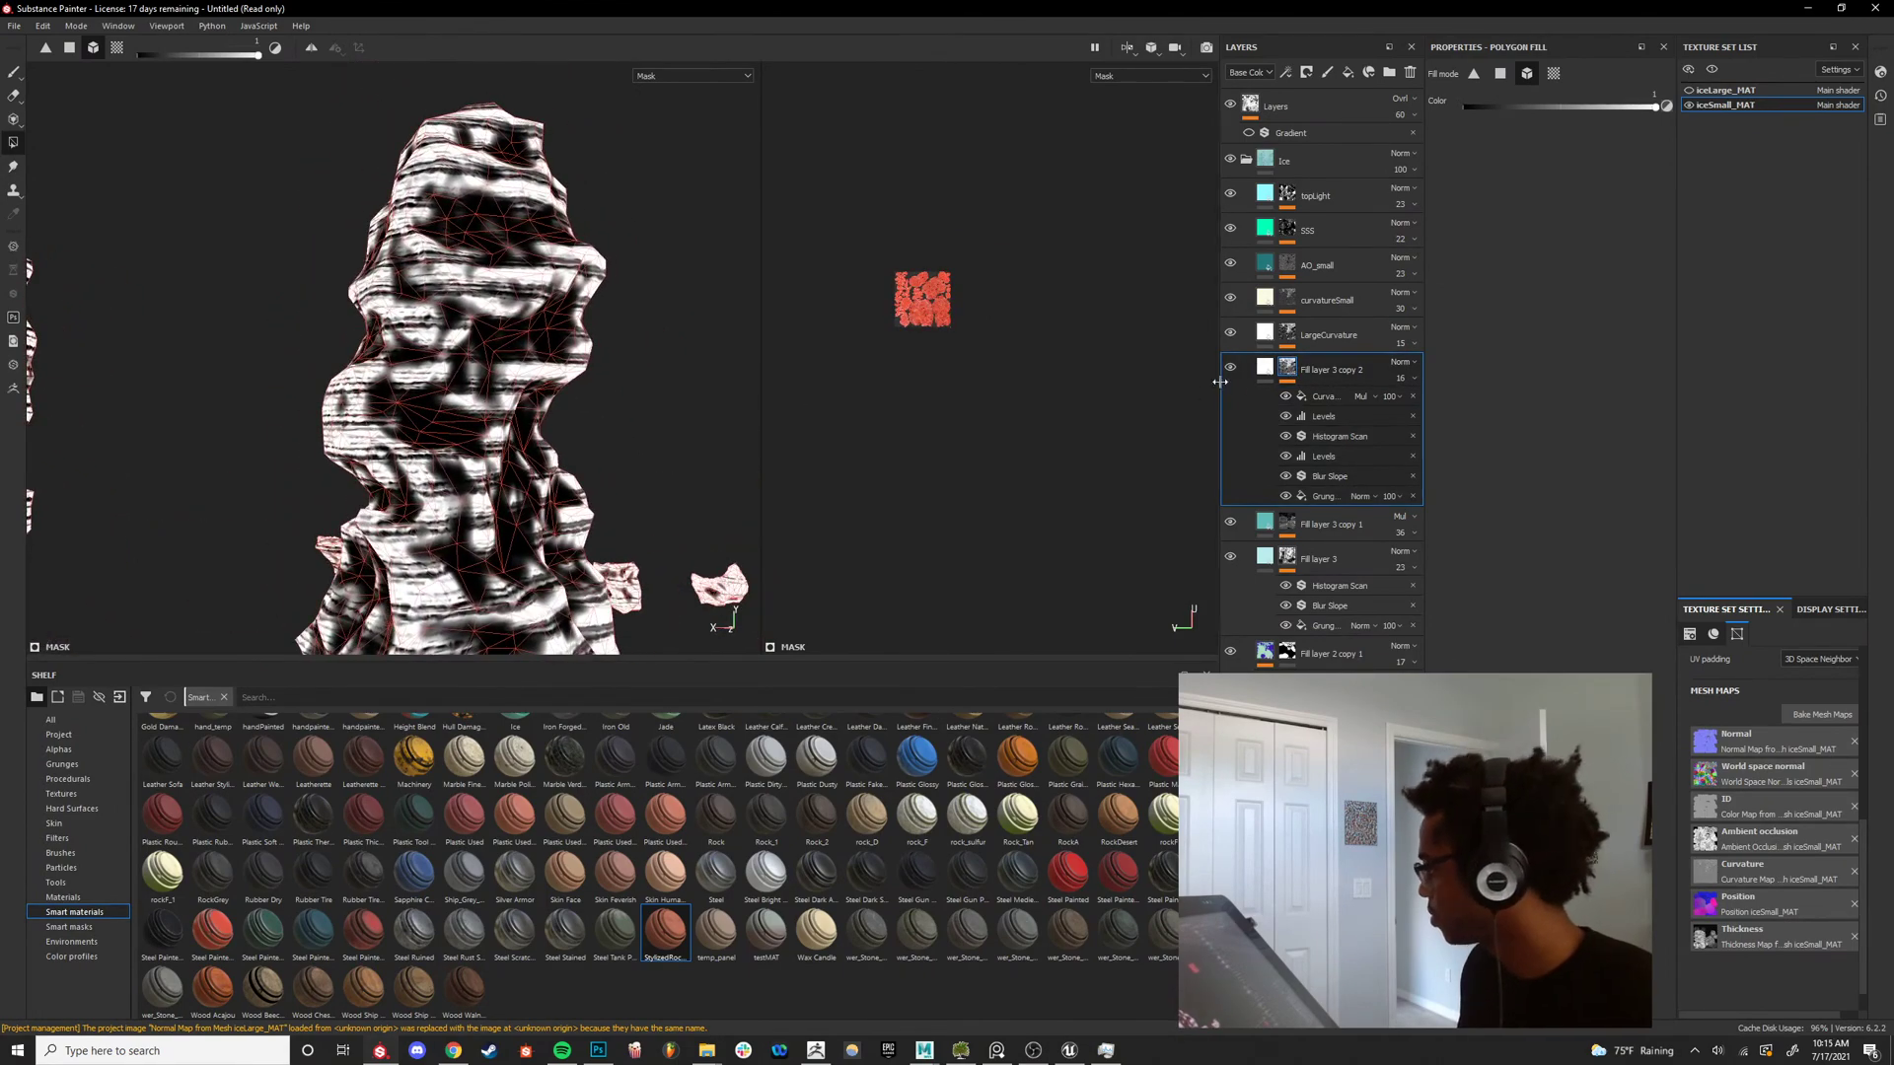
{"action": "left_click", "coordinate": [1321, 396]}
{"action": "key", "text": "Delete"}
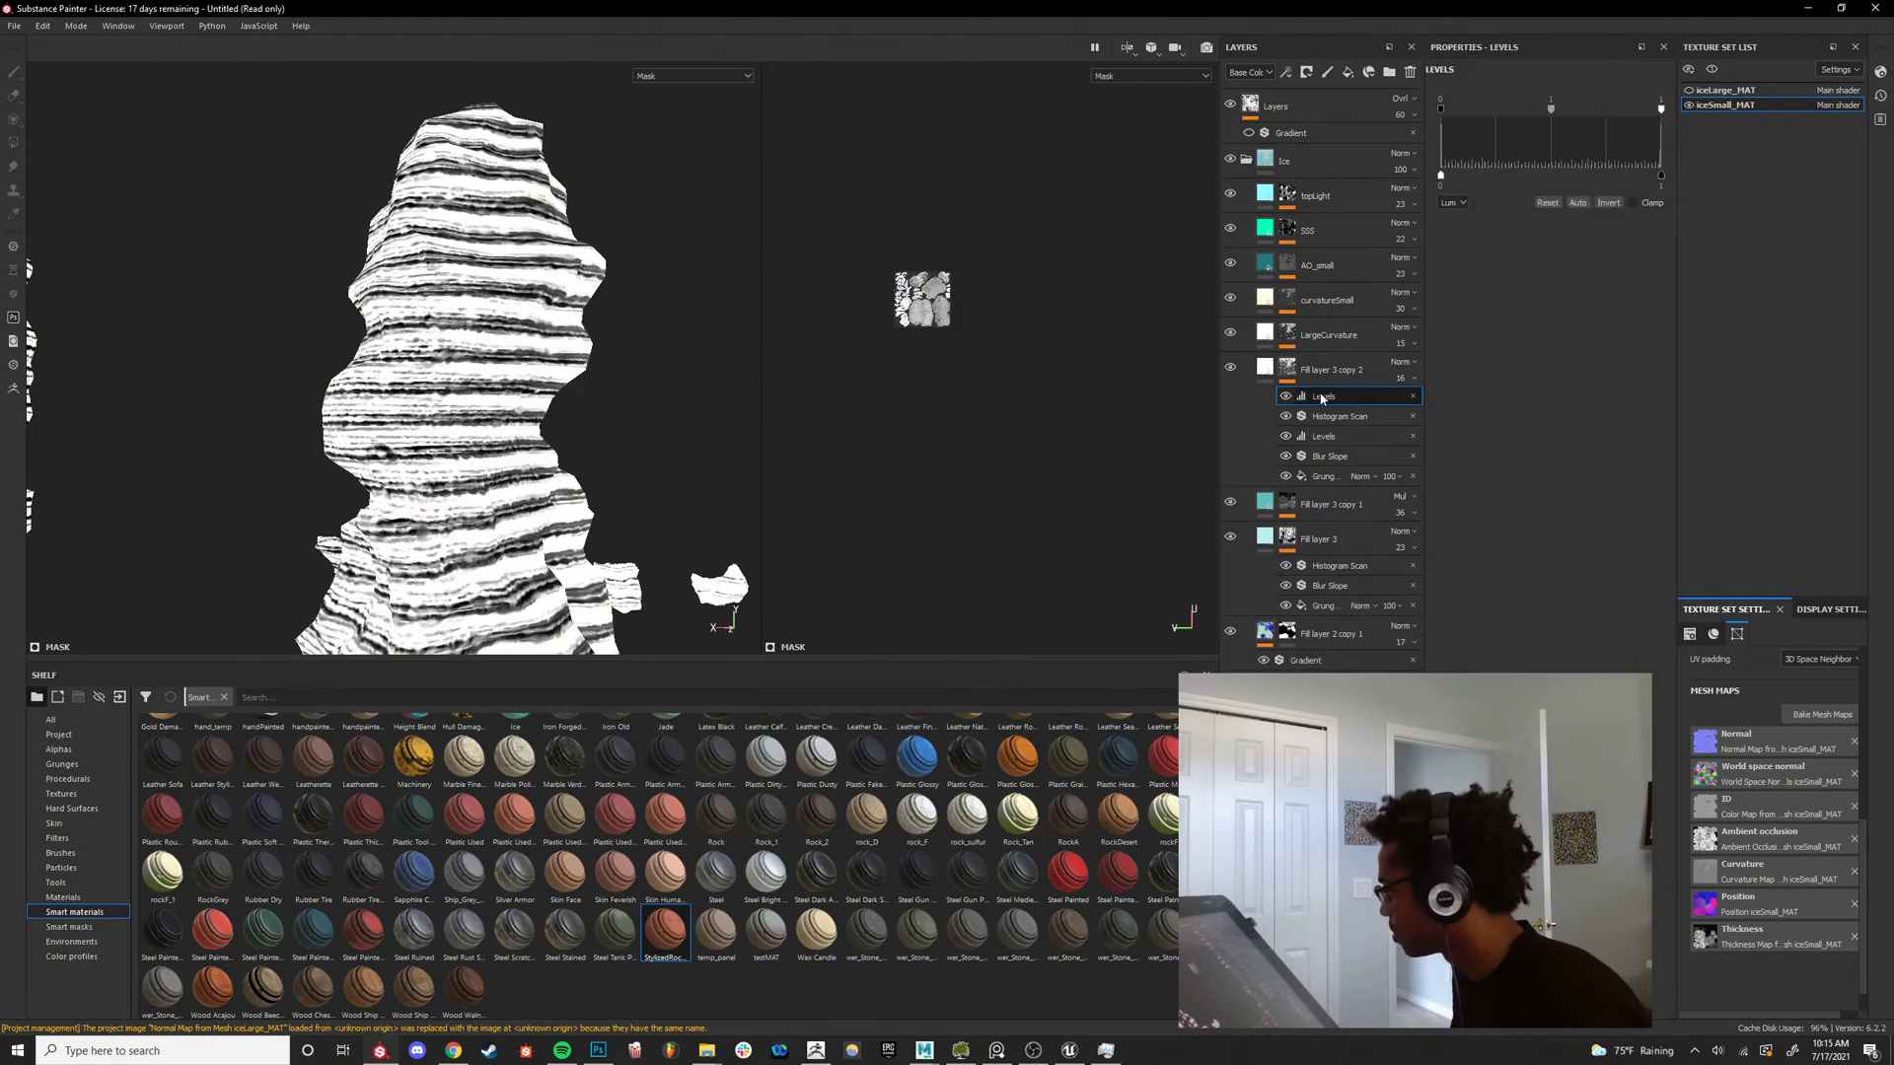
Add the scratched edges smart mask above the existing effects in Fill layer 3 copy 2's mask and delete its Sharpen filter.
{"action": "right_click", "coordinate": [1322, 397]}
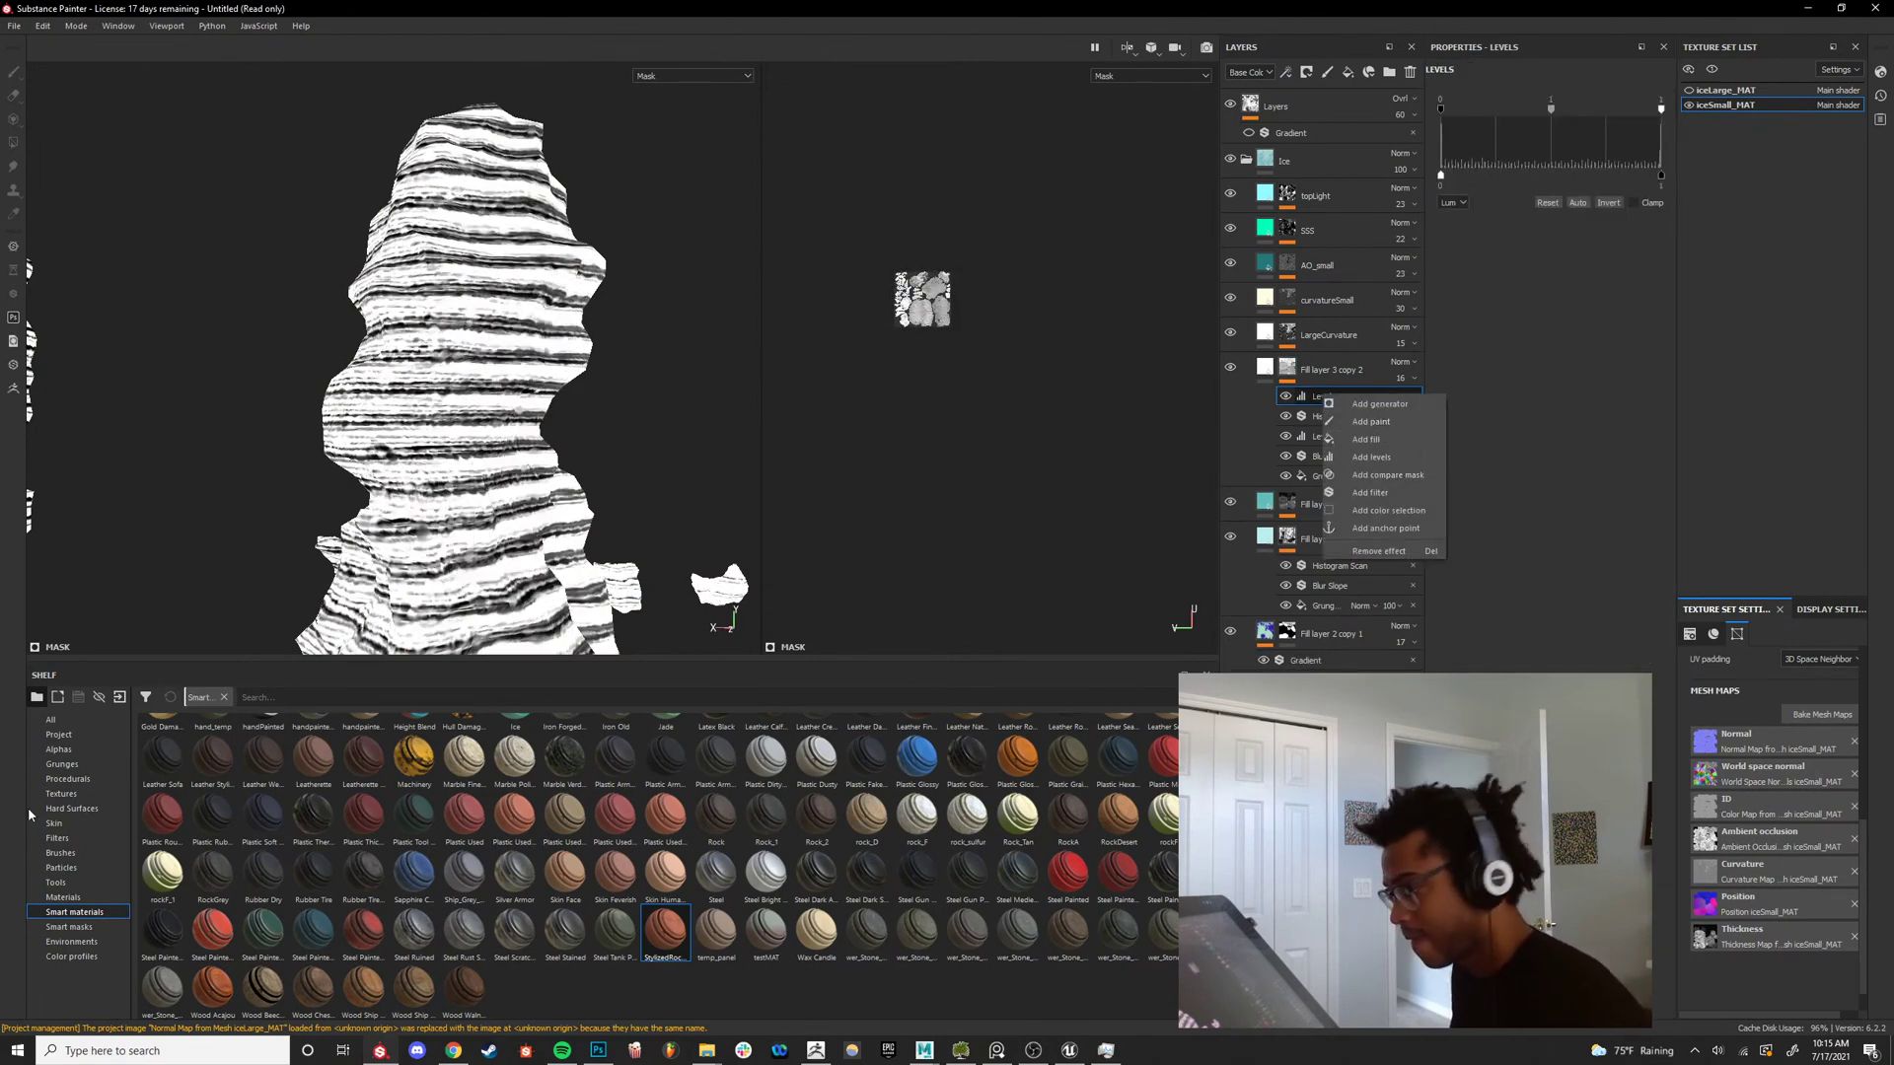
{"action": "left_click", "coordinate": [61, 927]}
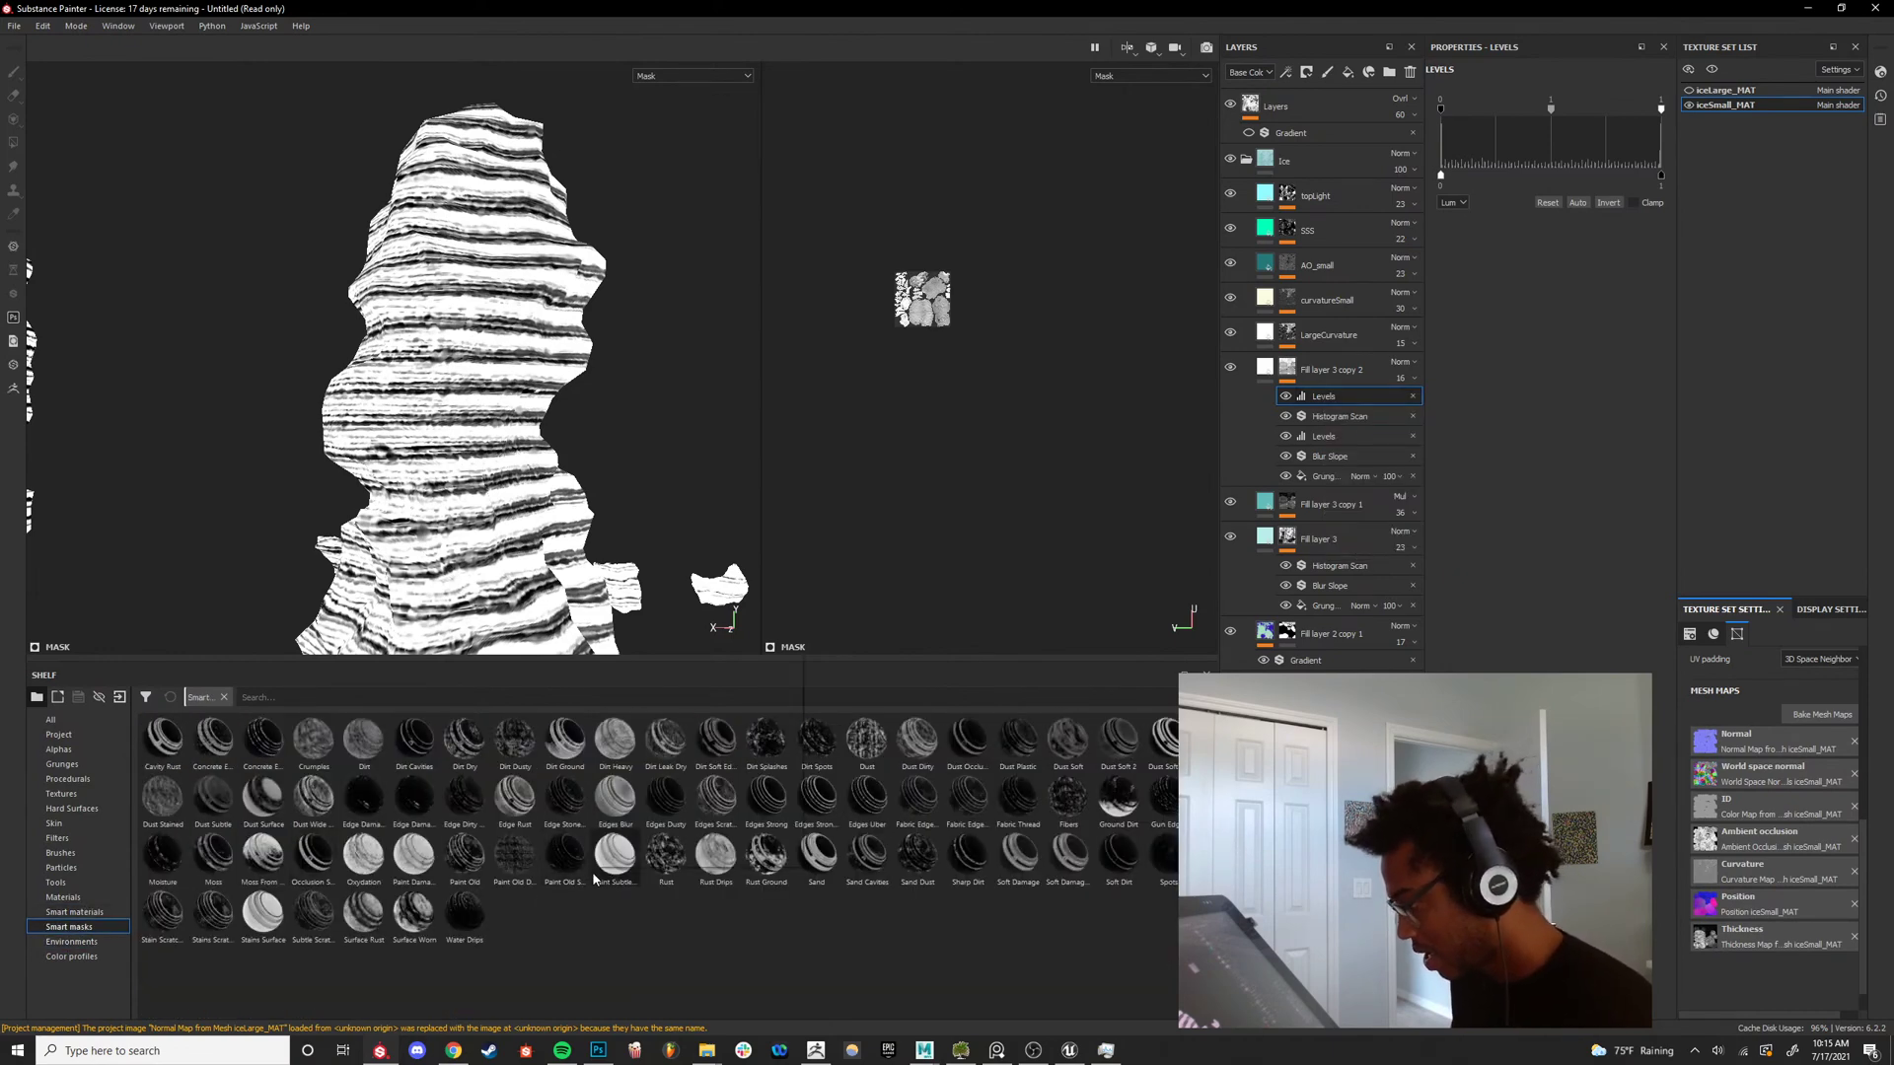
{"action": "mouse_move", "coordinate": [596, 879]}
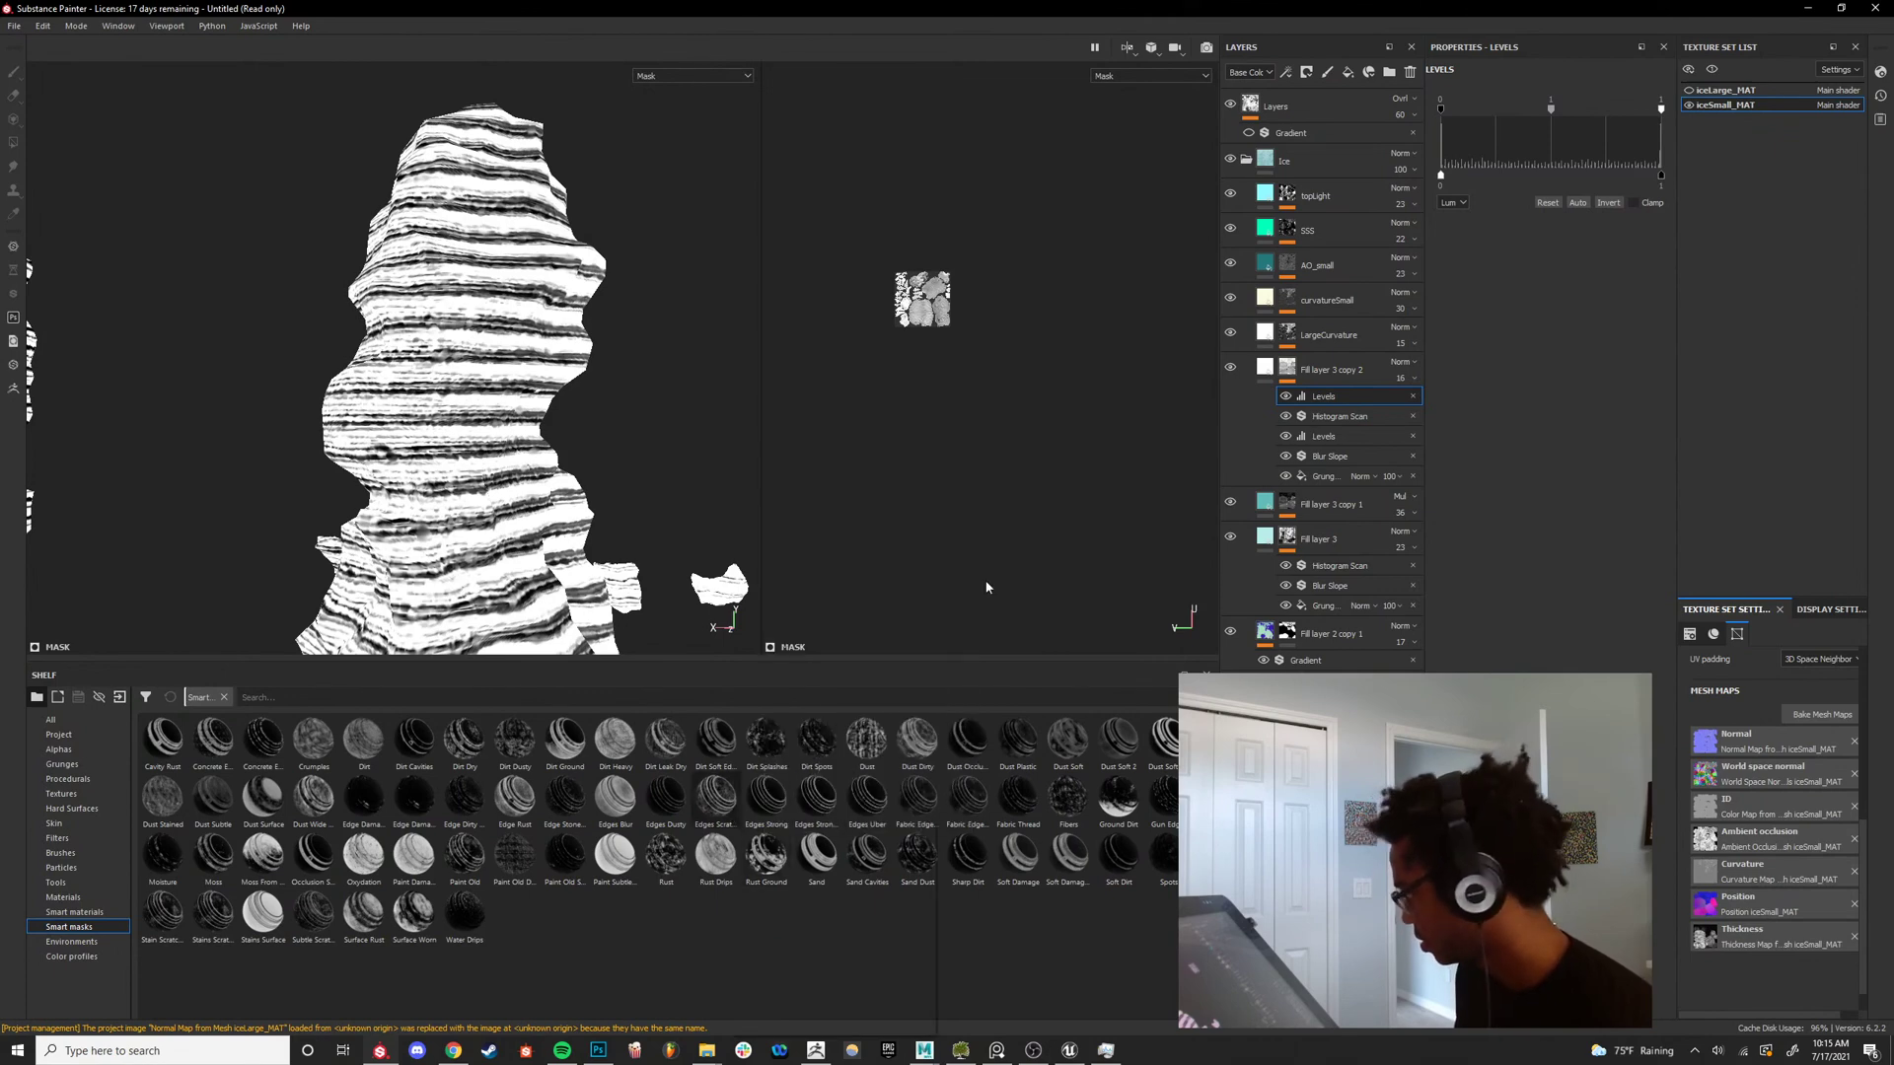
{"action": "left_click_drag", "start_coordinate": [716, 797], "coordinate": [1311, 393]}
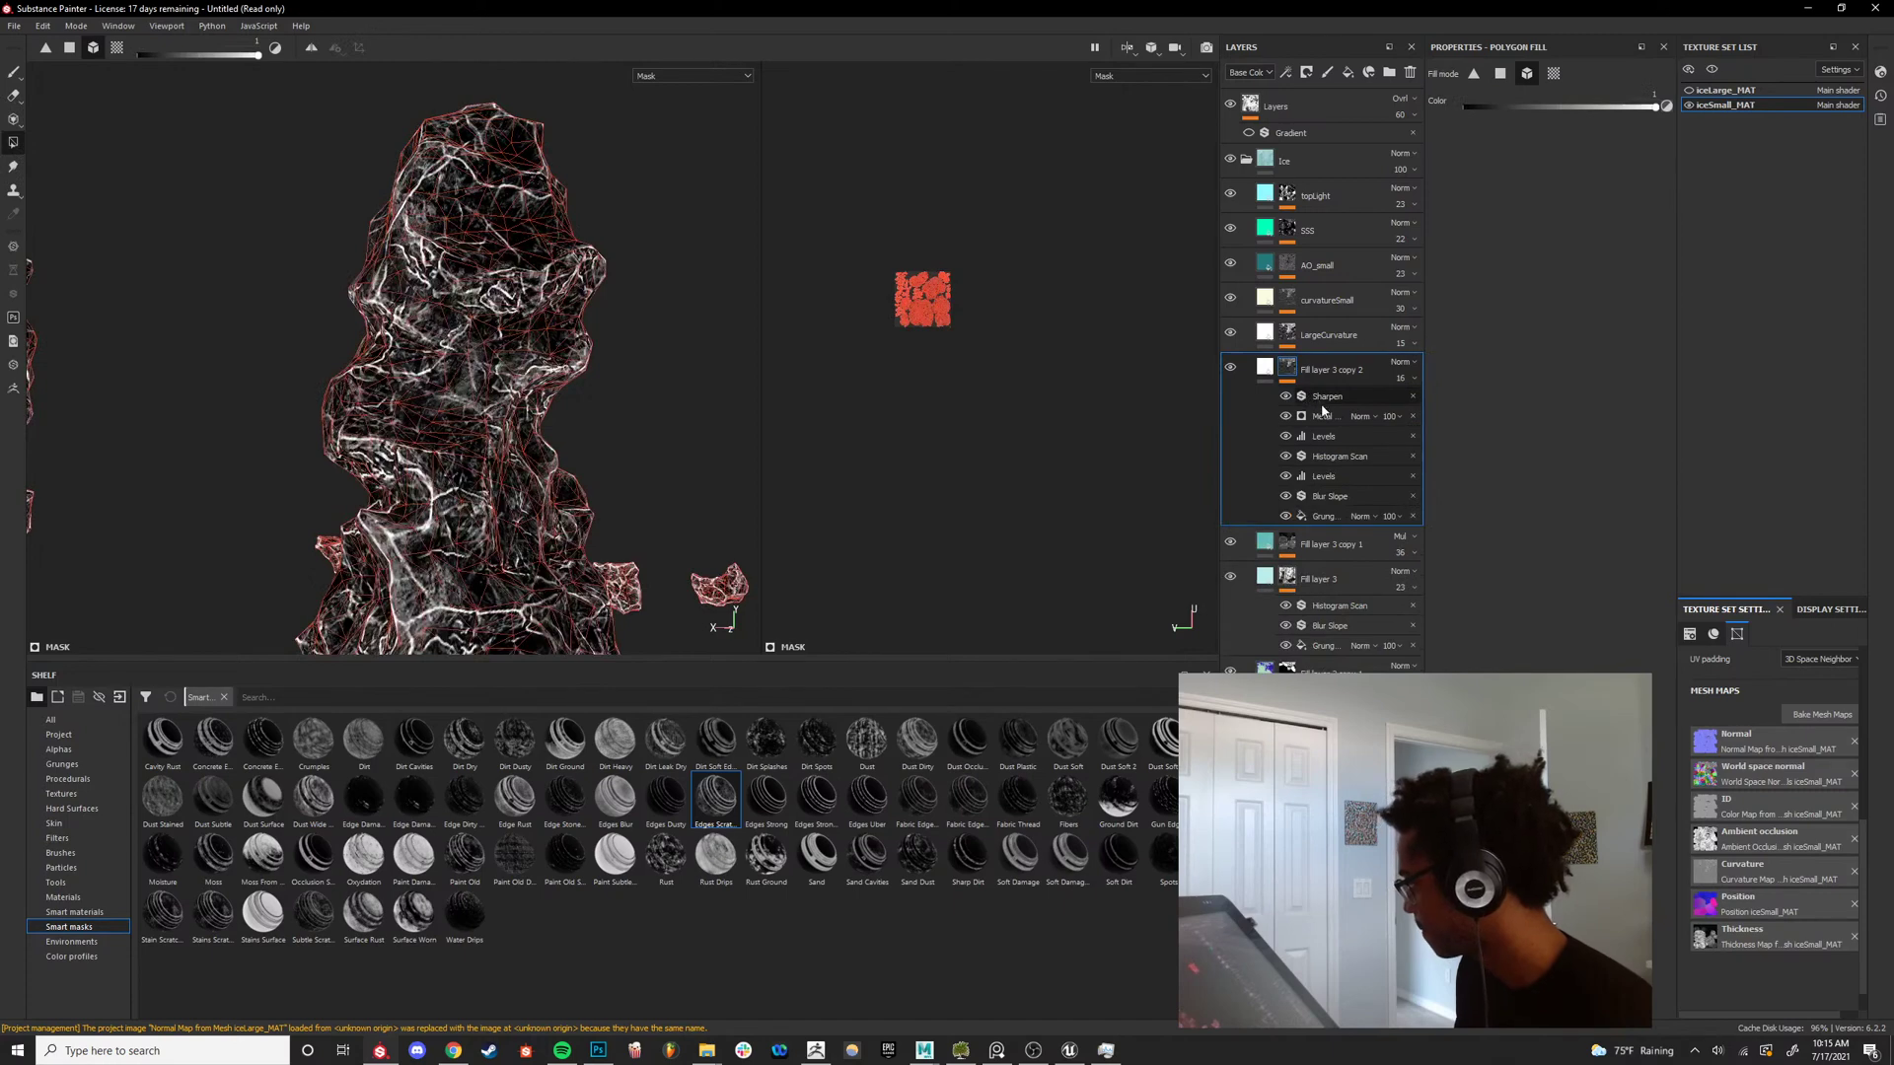
{"action": "left_click", "coordinate": [1326, 399]}
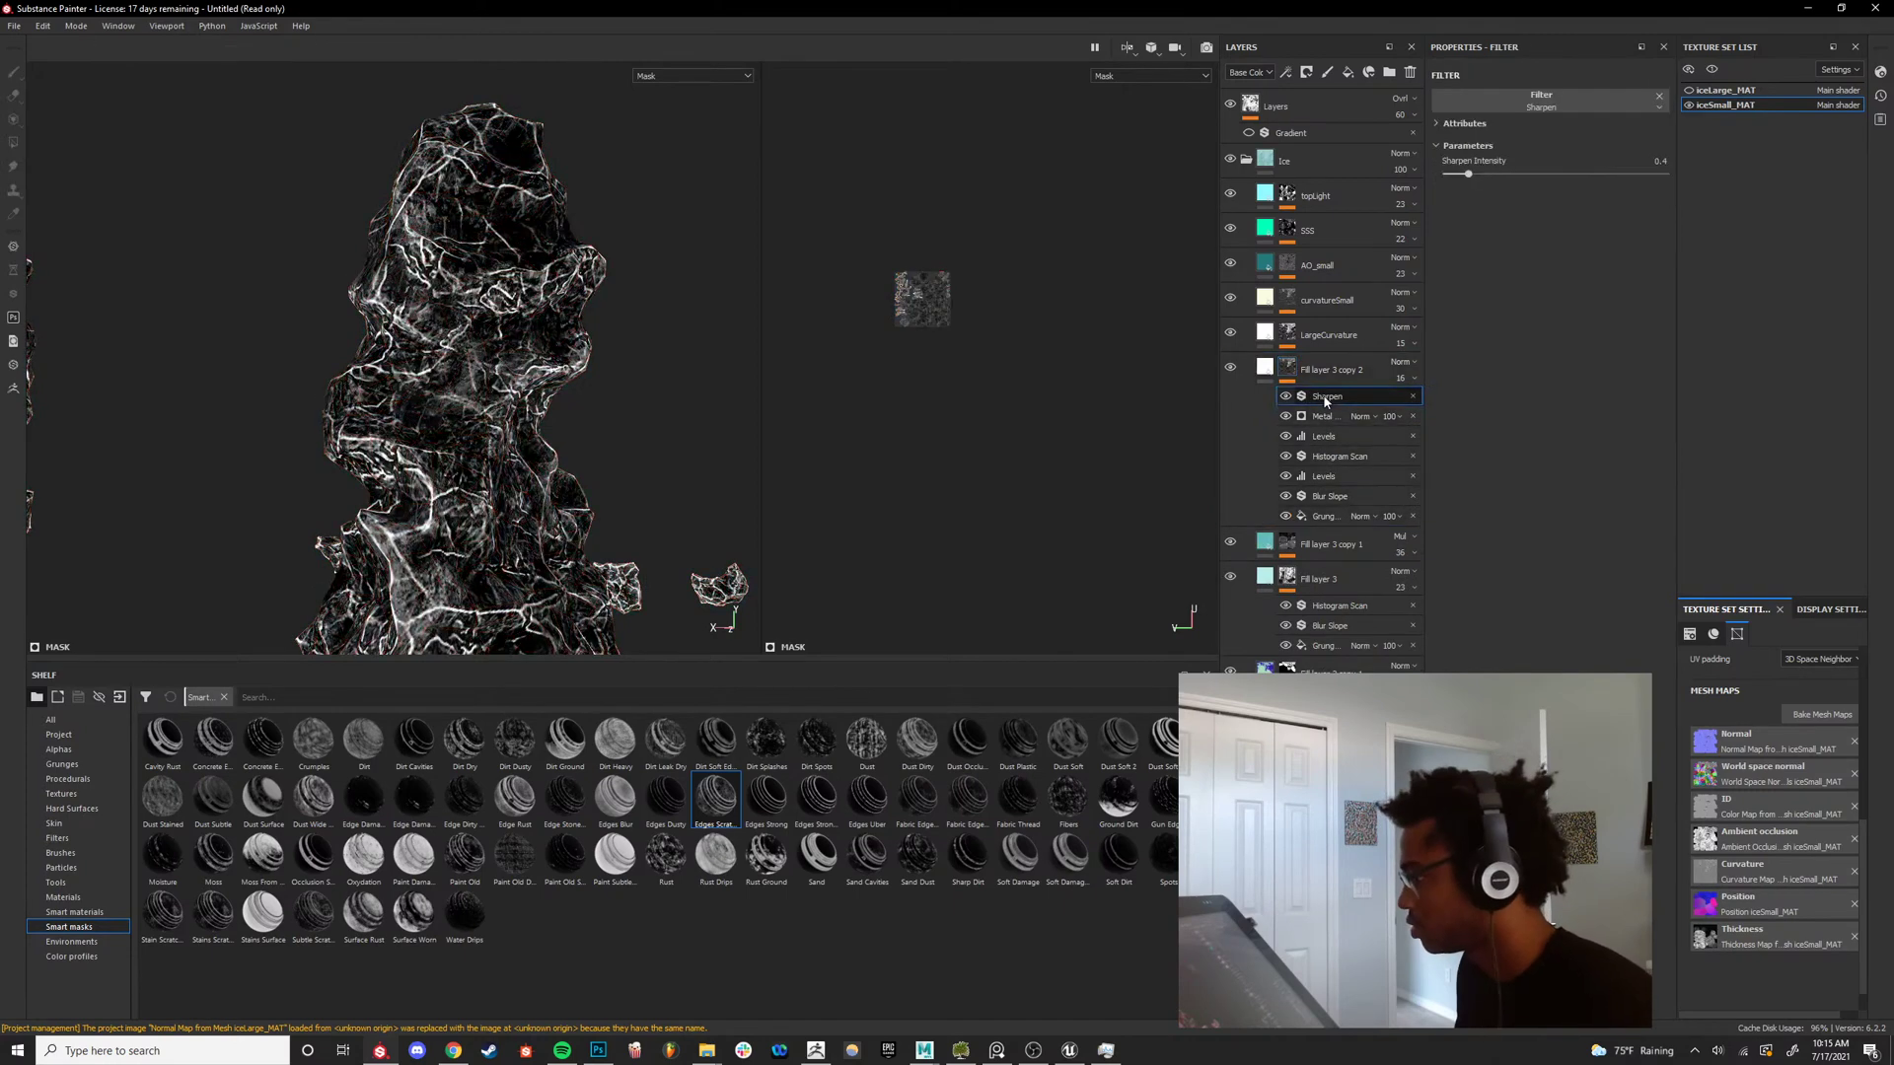
{"action": "key", "text": "Delete"}
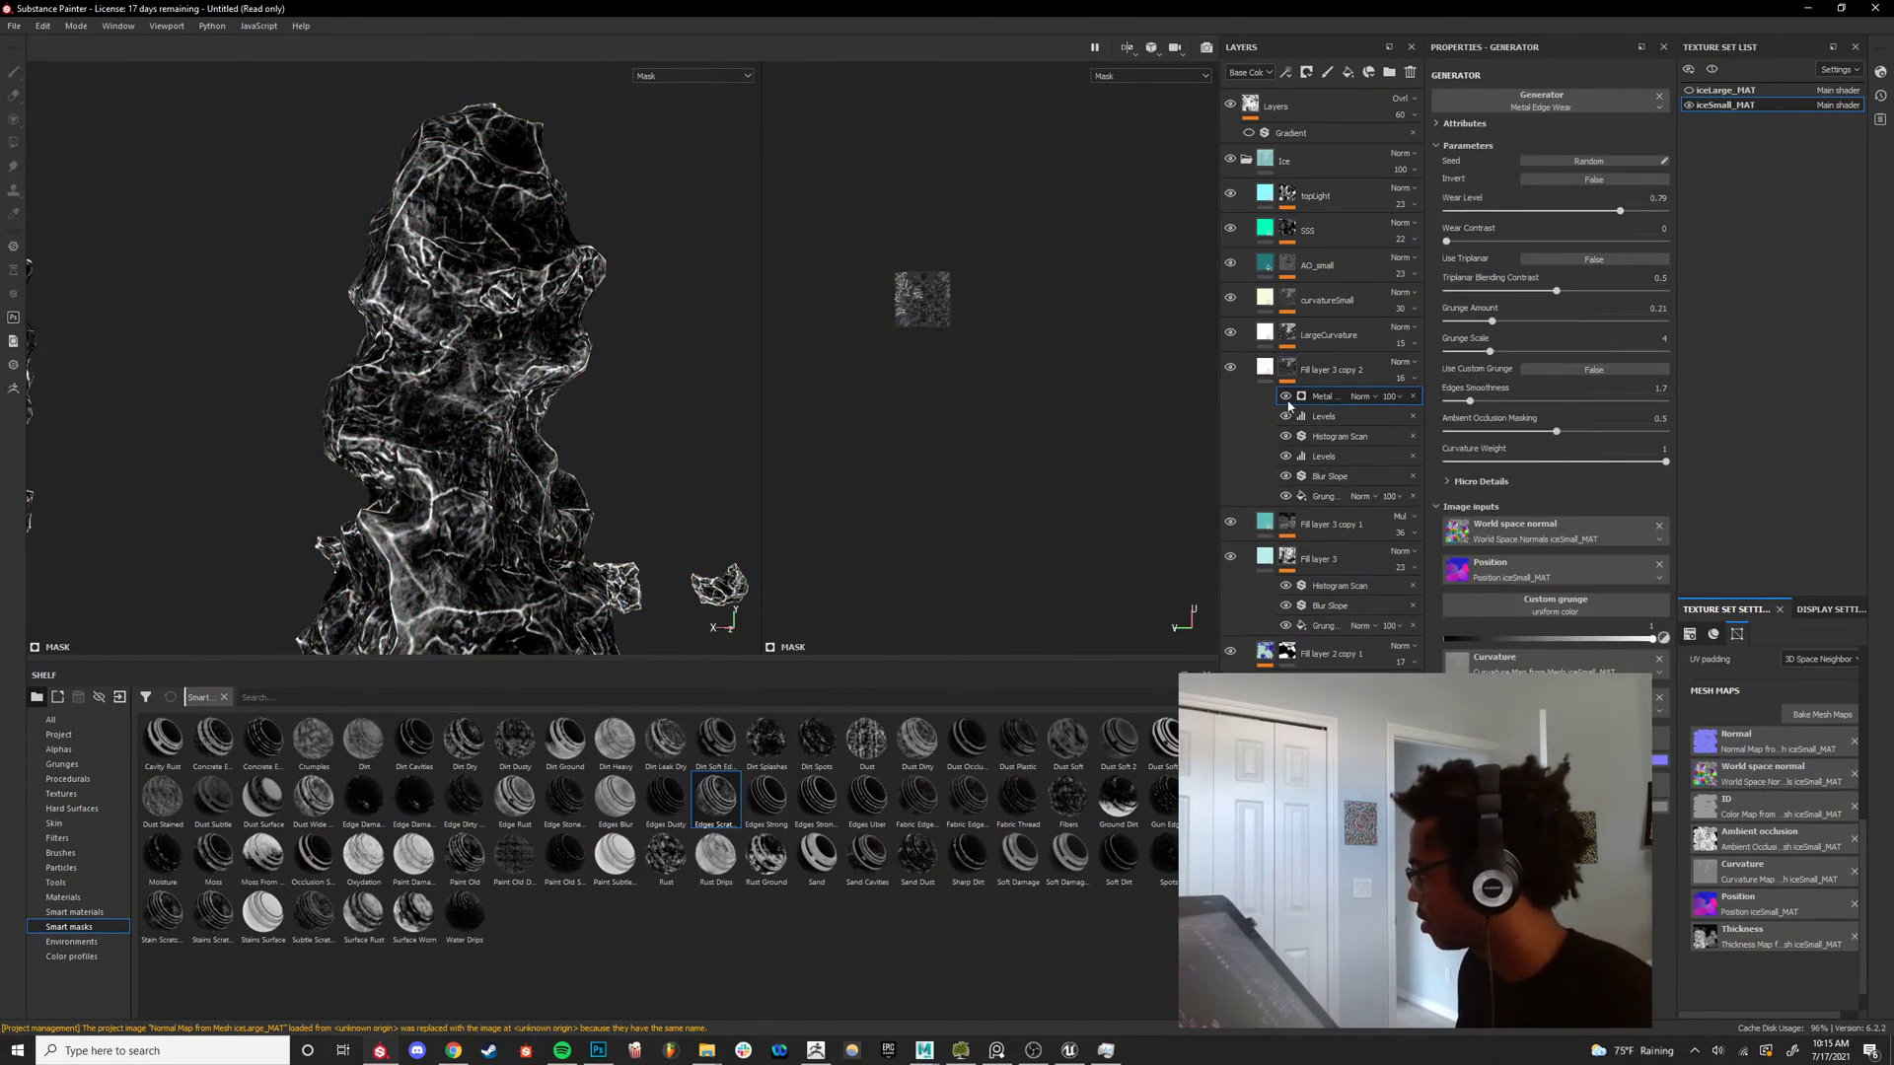
Set the Metal Edge Wear generator's Wear Level to 0.91 and its blending mode to Multiply.
{"action": "left_click", "coordinate": [1285, 396]}
{"action": "left_click", "coordinate": [1286, 397]}
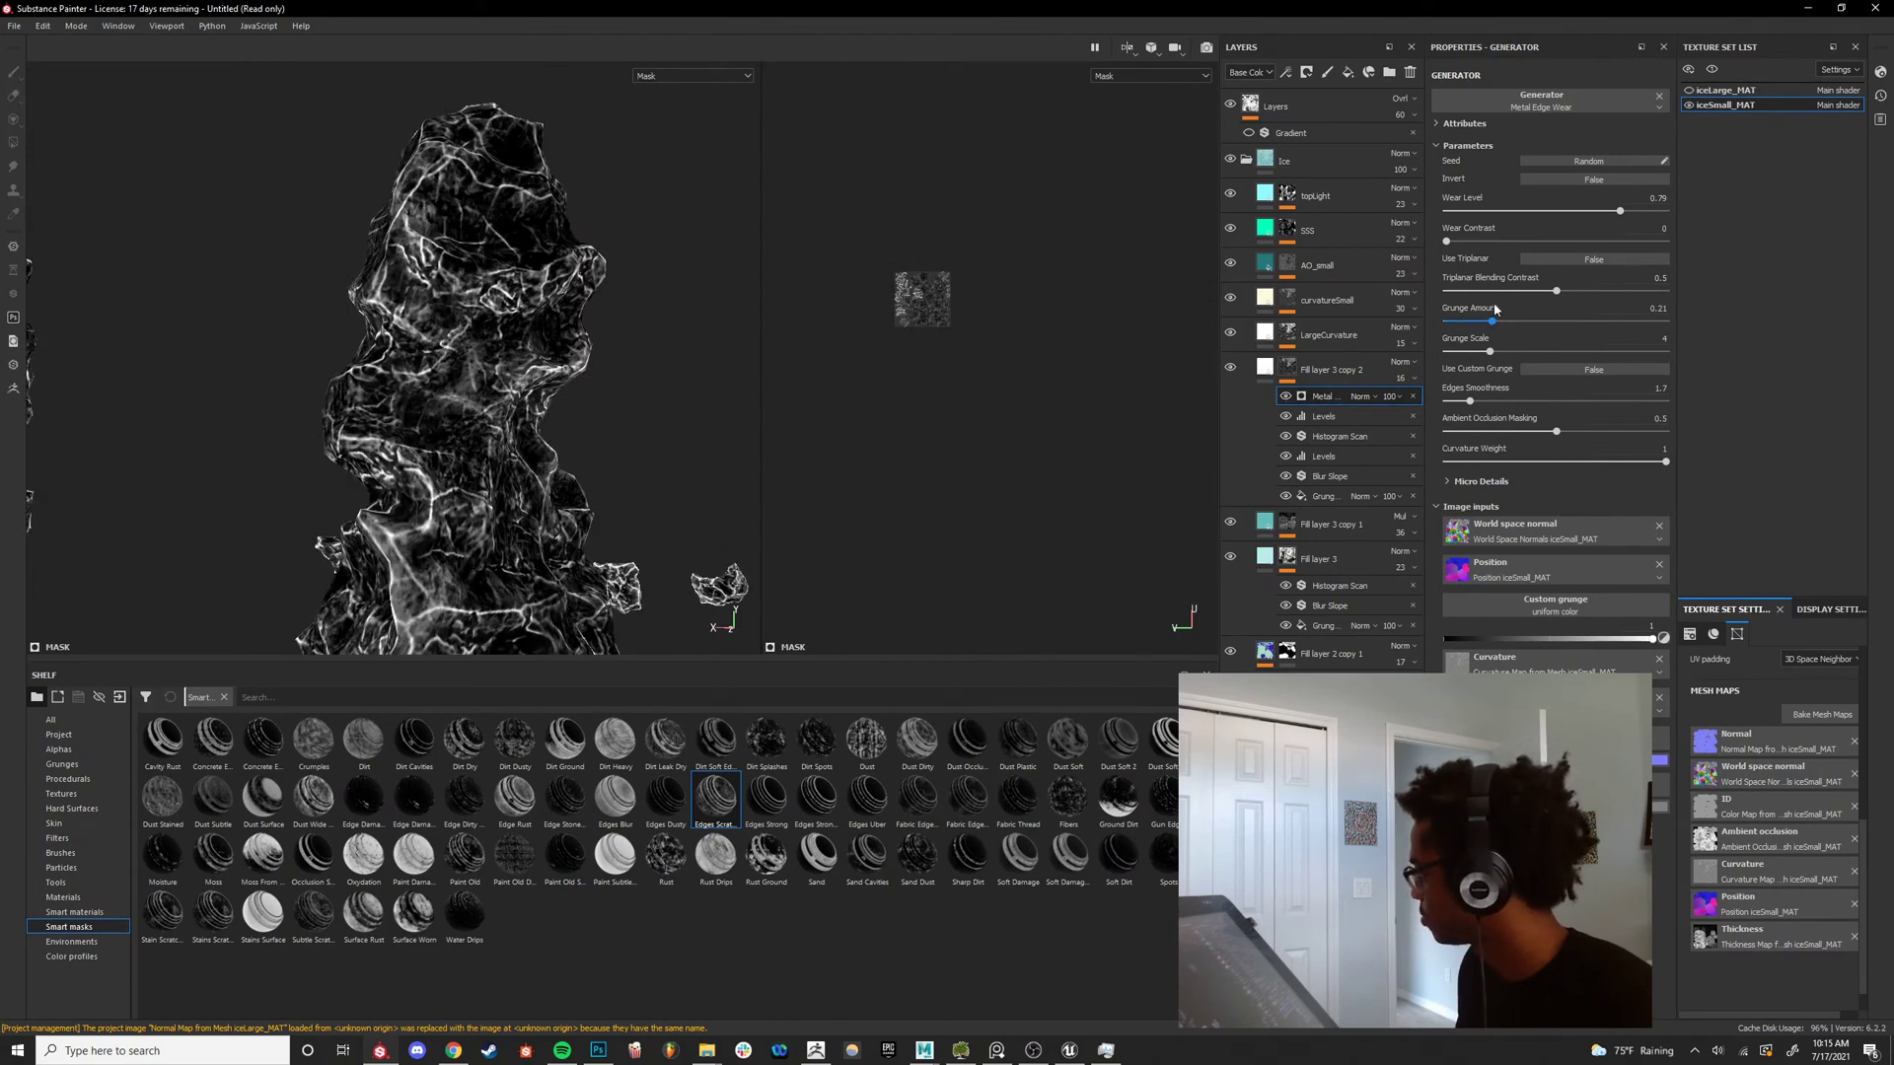
{"action": "left_click_drag", "start_coordinate": [1504, 211], "coordinate": [1644, 234]}
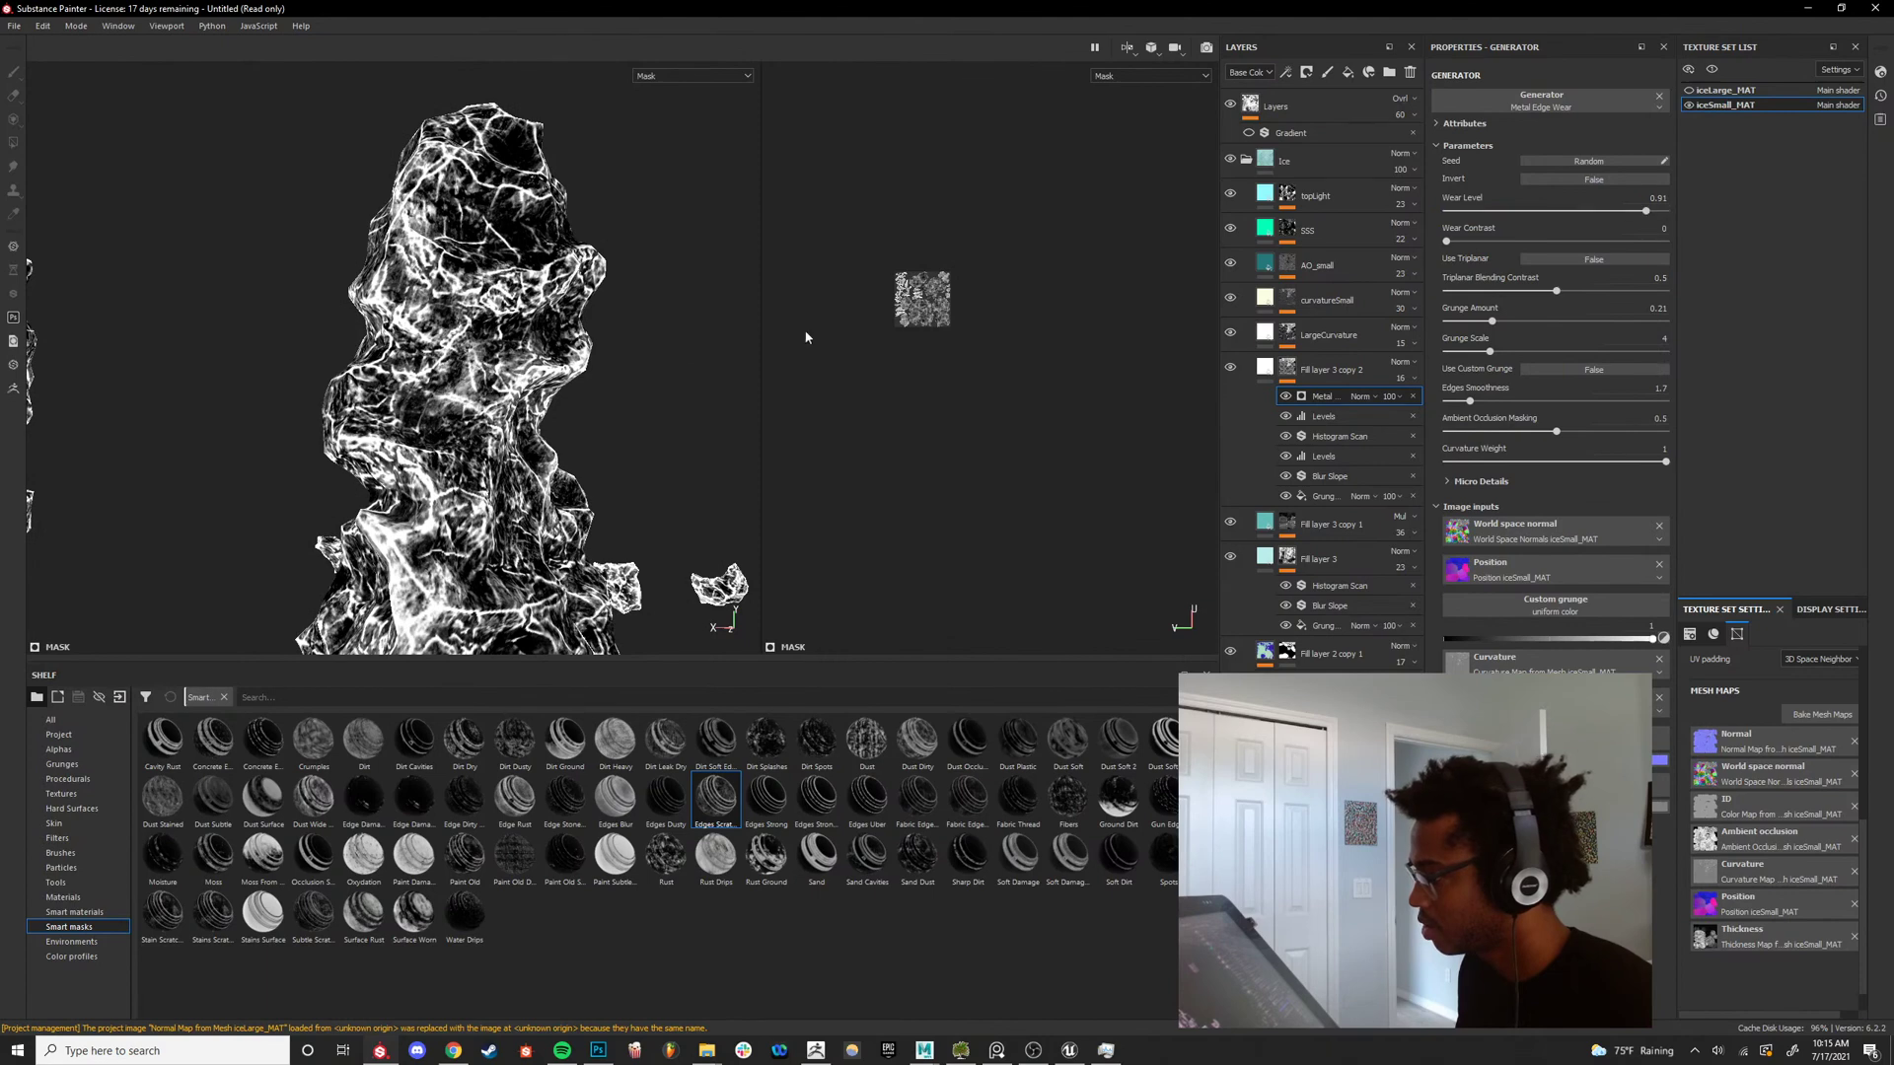
{"action": "left_click_drag", "start_coordinate": [533, 346], "coordinate": [676, 385], "text": "alt"}
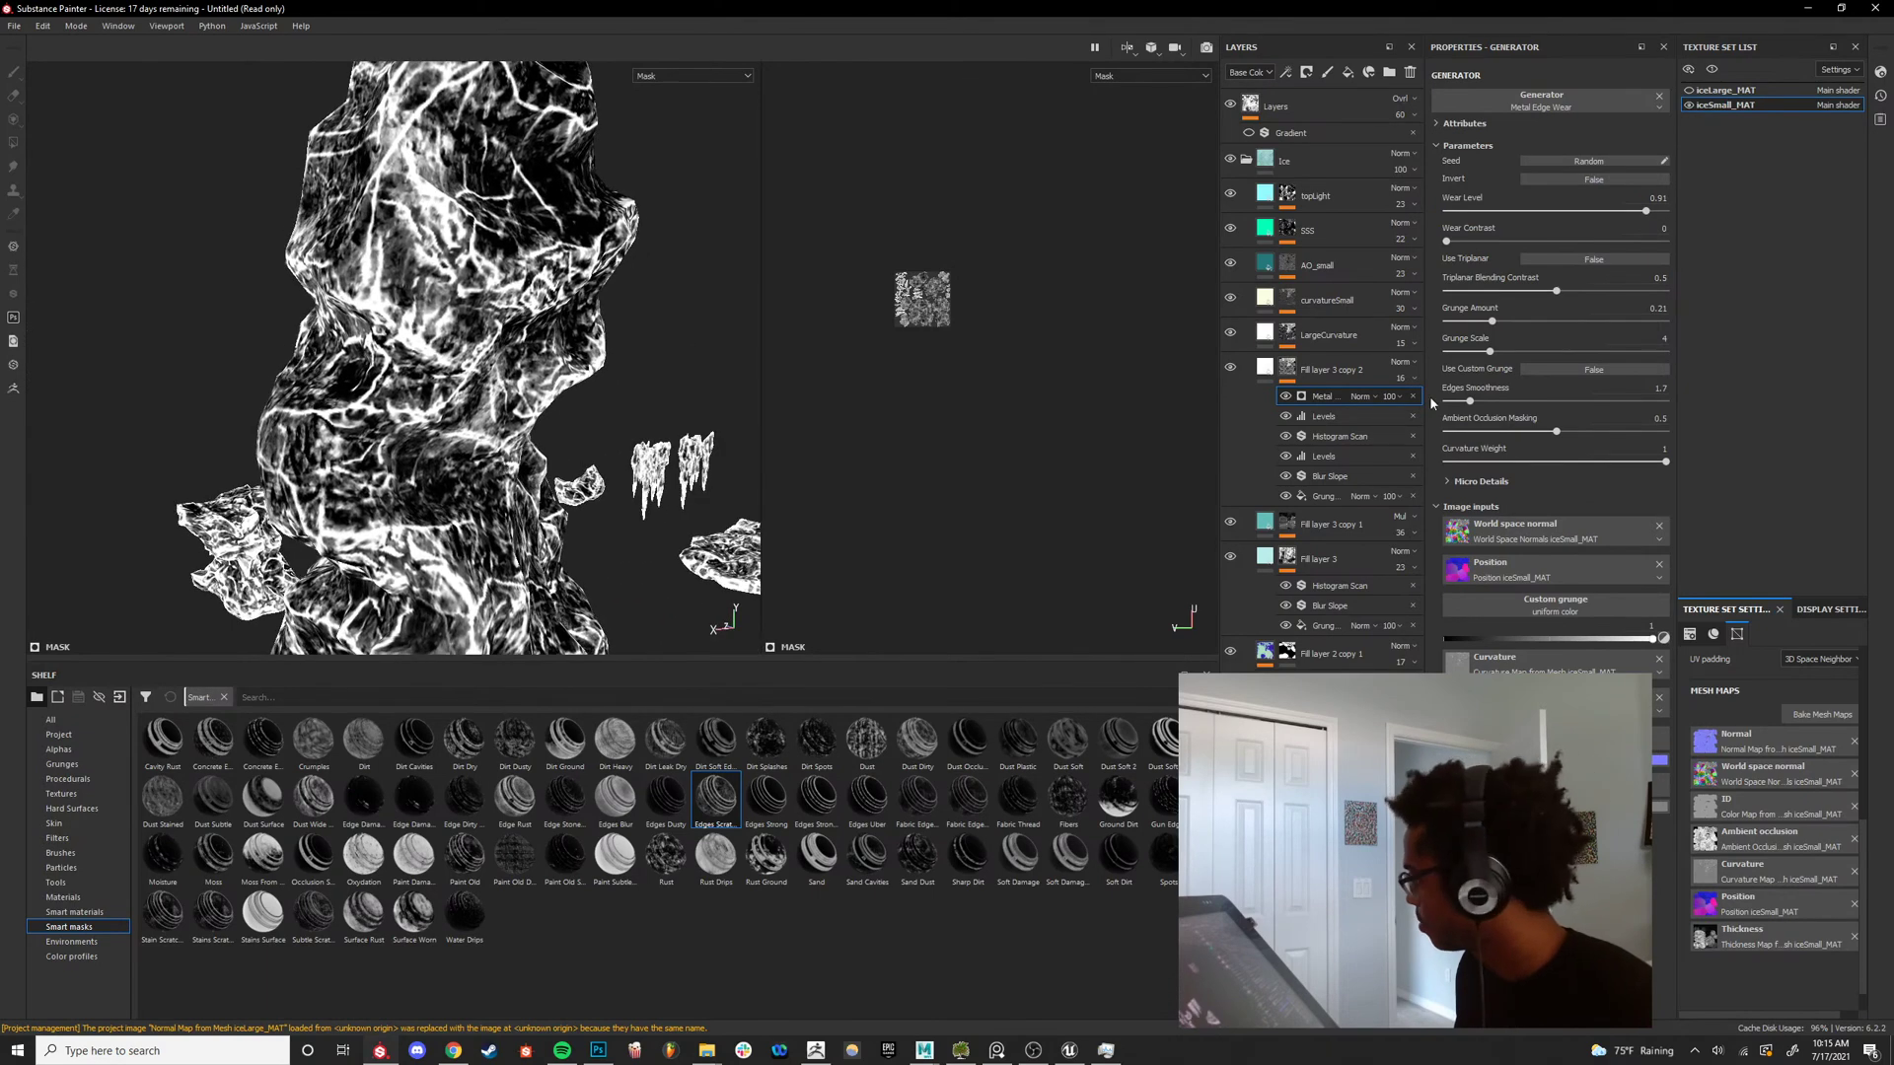
{"action": "left_click", "coordinate": [1370, 397]}
{"action": "left_click", "coordinate": [1373, 470]}
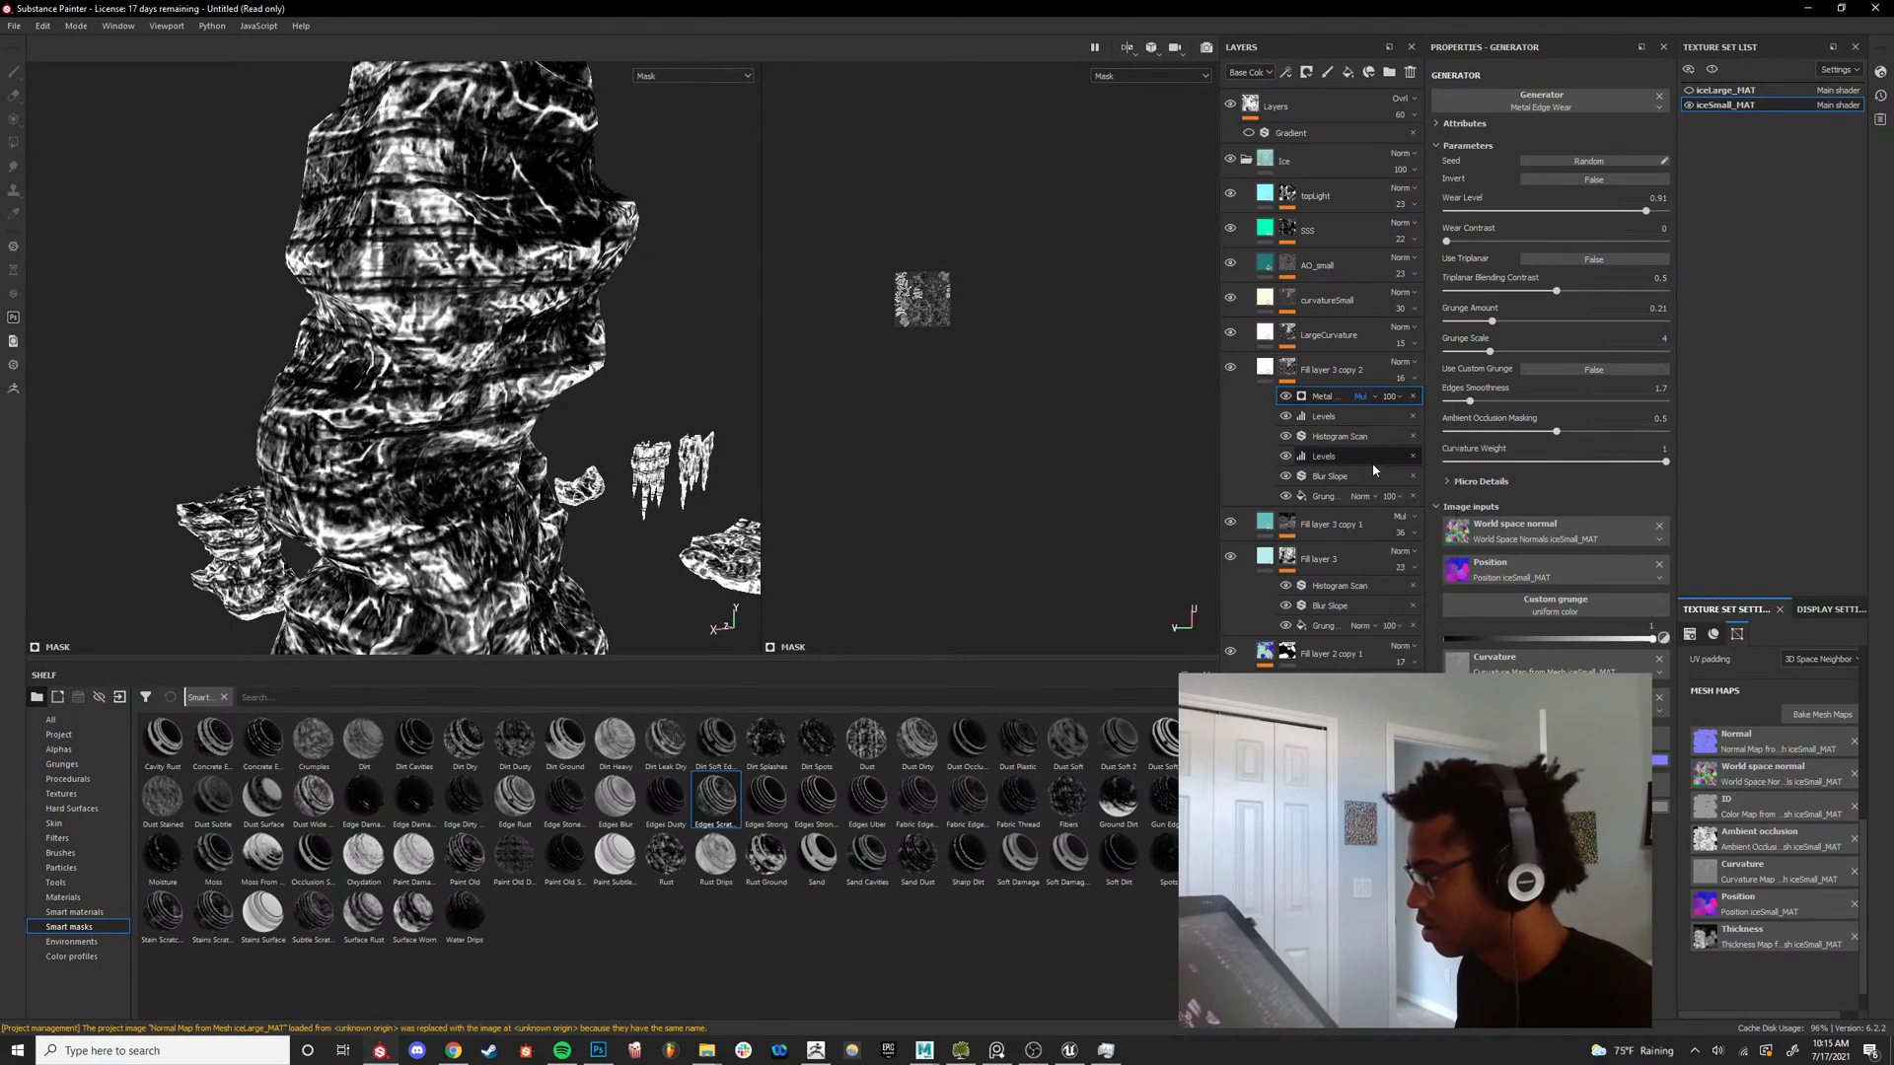
{"action": "left_click_drag", "start_coordinate": [414, 345], "coordinate": [690, 383], "text": "alt"}
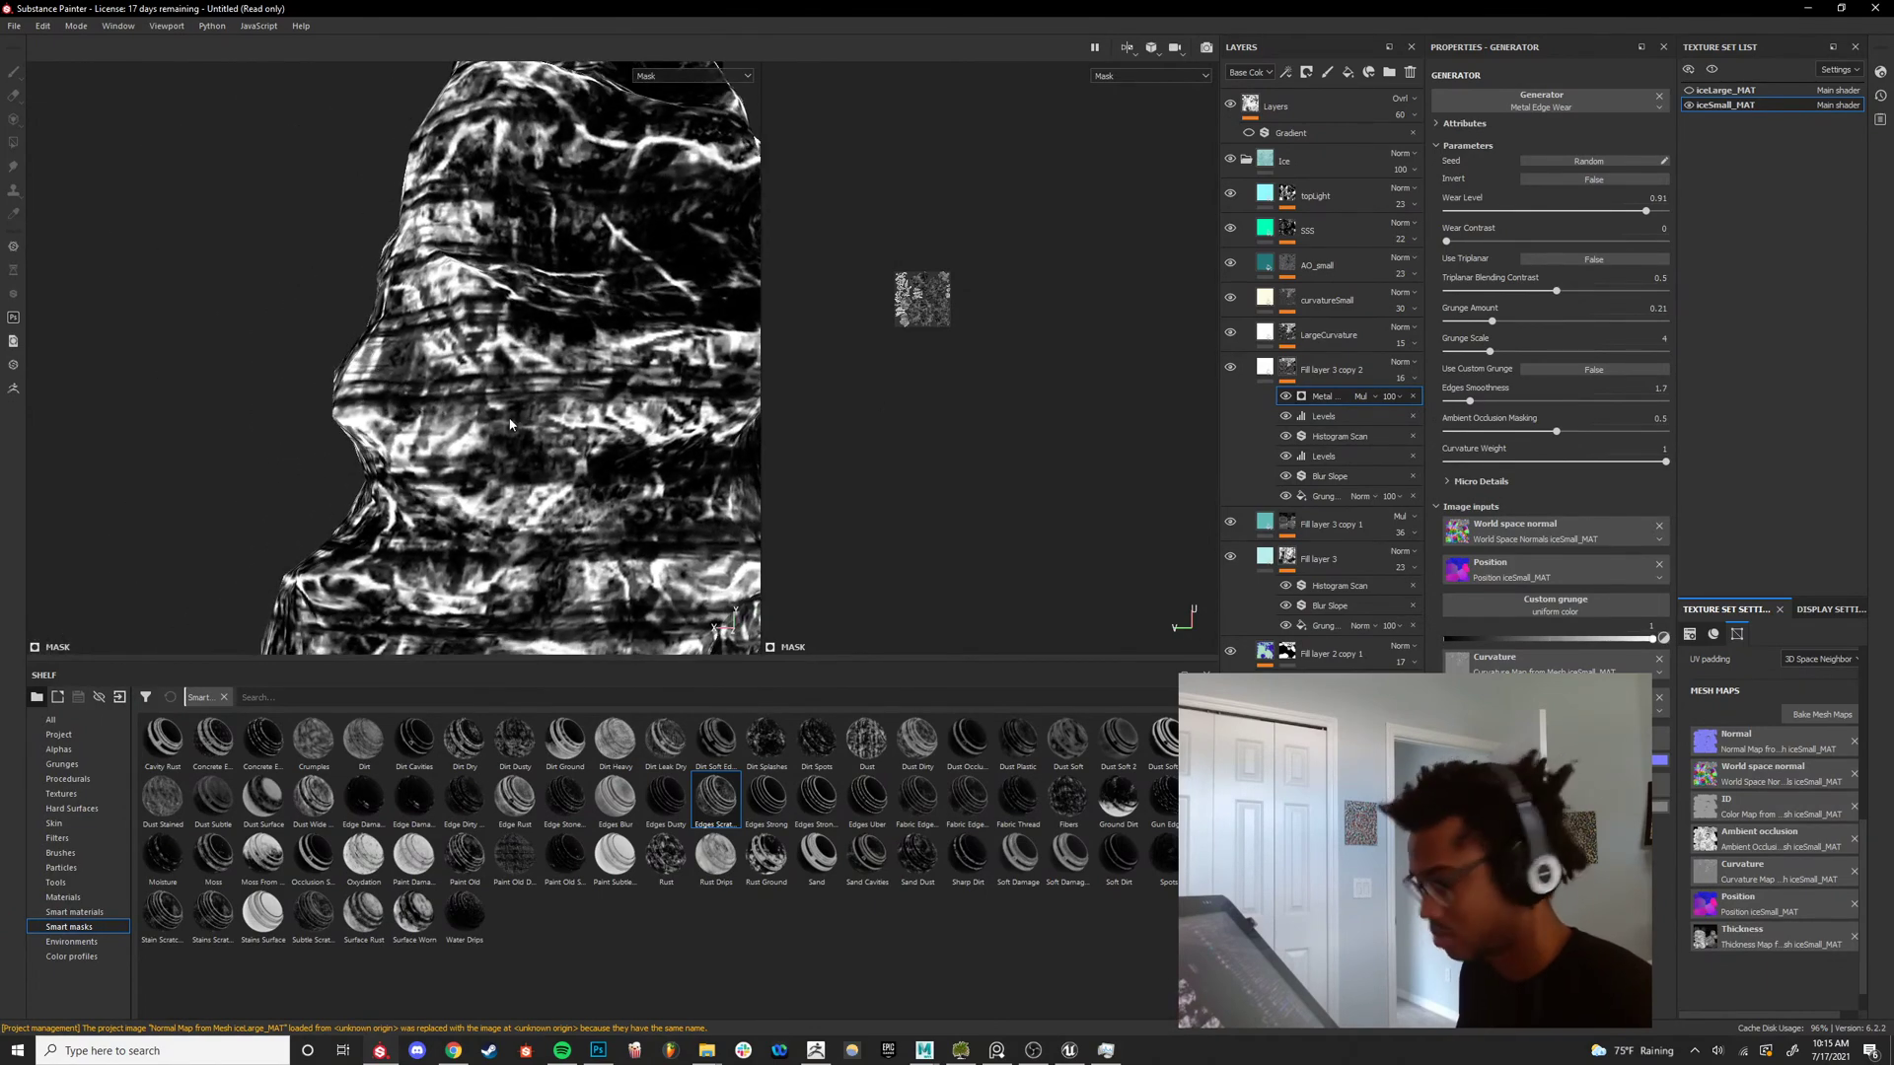
Examine the ice rocks in the full material view and through the individual texture channels.
{"action": "key", "text": "m"}
{"action": "scroll", "coordinate": [519, 414], "scroll_direction": "down", "scroll_amount": 3}
{"action": "key", "text": "c"}
{"action": "key", "text": "c"}
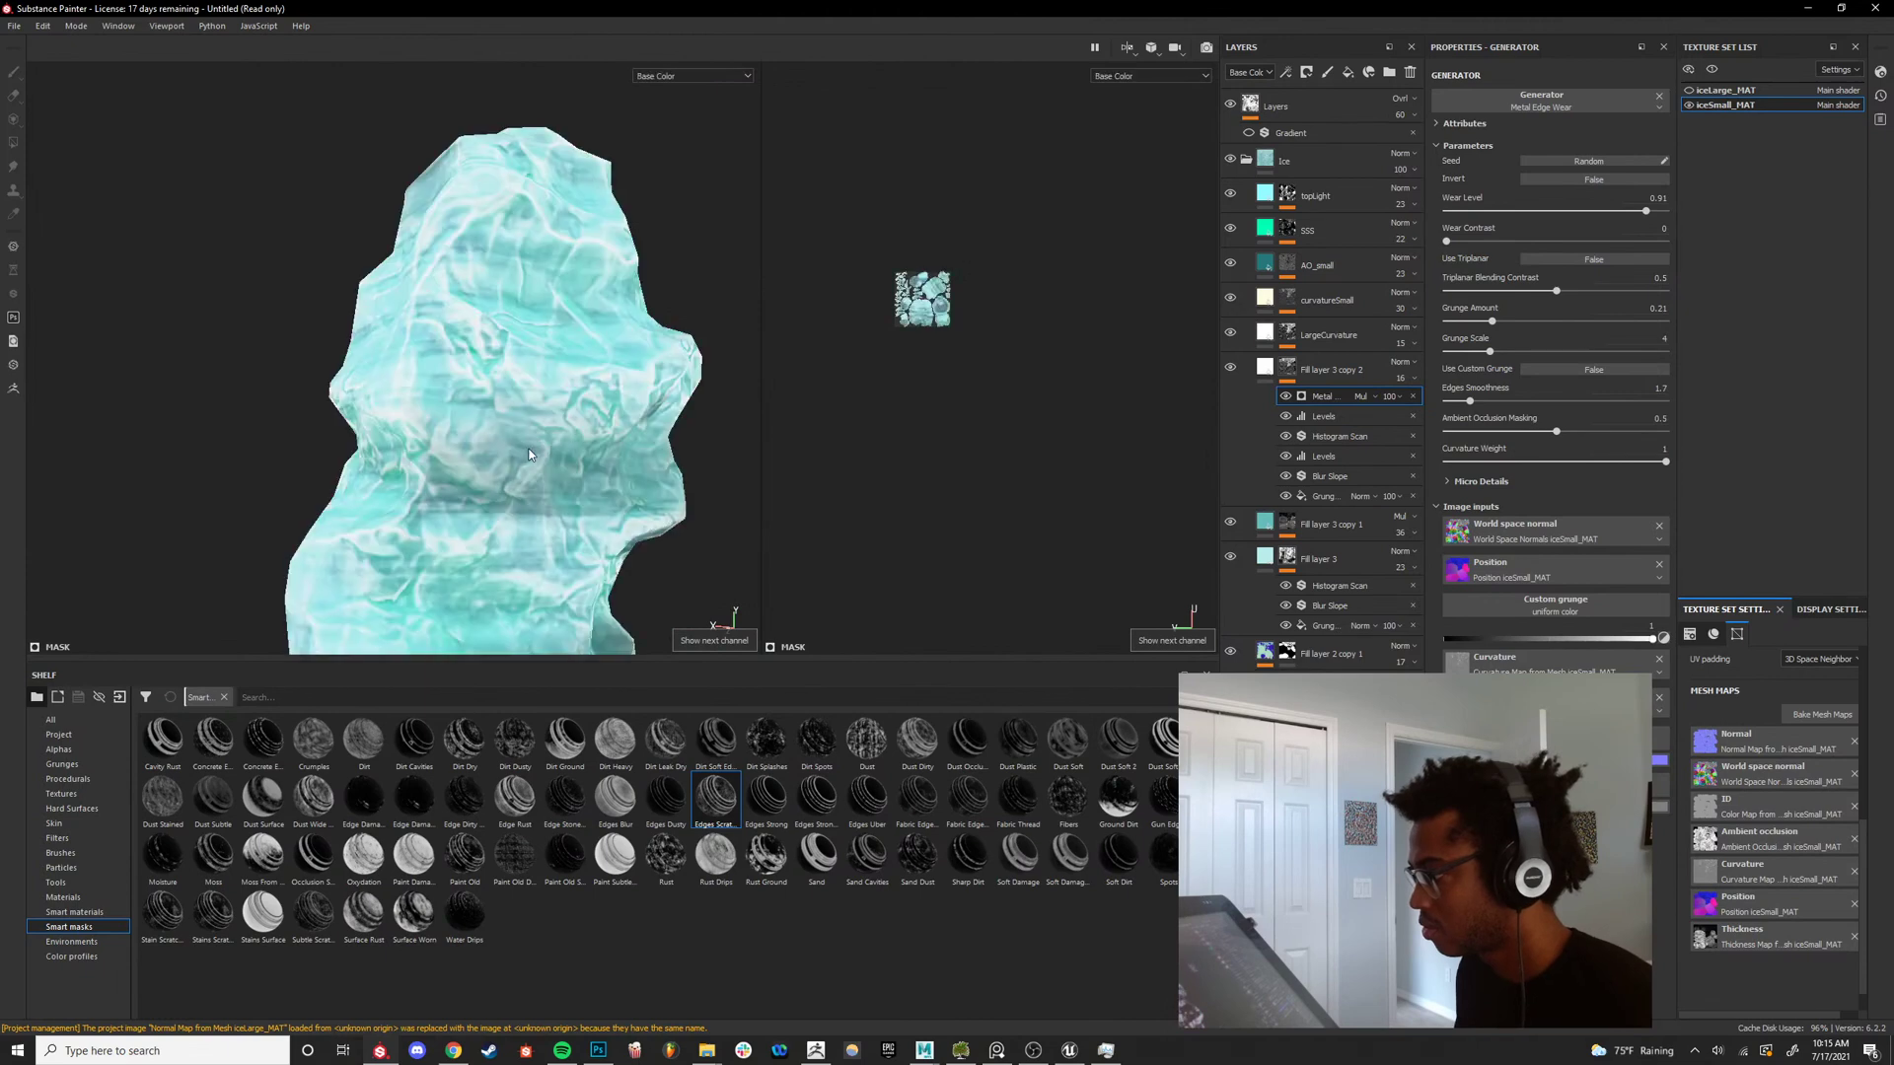
{"action": "key", "text": "c"}
{"action": "key", "text": "c"}
{"action": "key", "text": "m"}
{"action": "left_click_drag", "start_coordinate": [530, 455], "coordinate": [628, 471], "text": "alt"}
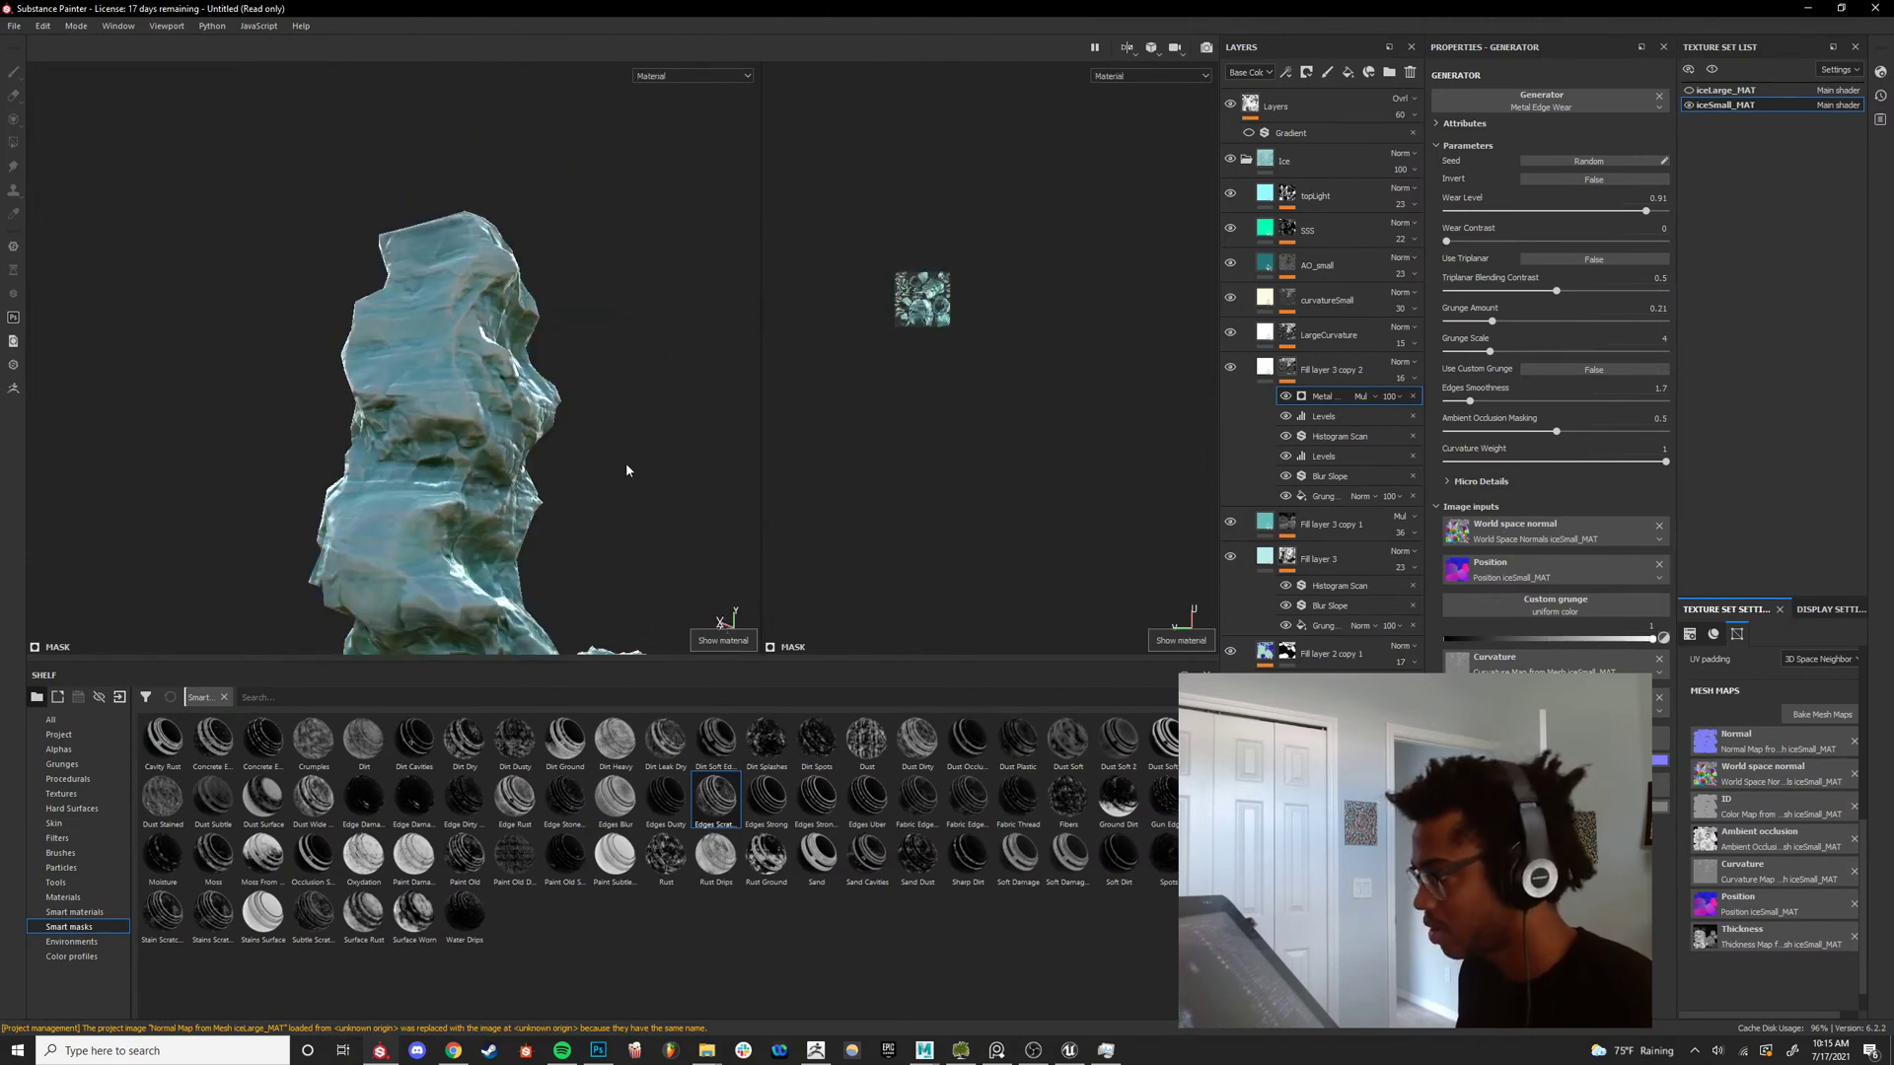
{"action": "key", "text": "c"}
{"action": "key", "text": "c"}
{"action": "key", "text": "c"}
{"action": "key", "text": "c"}
{"action": "key", "text": "c"}
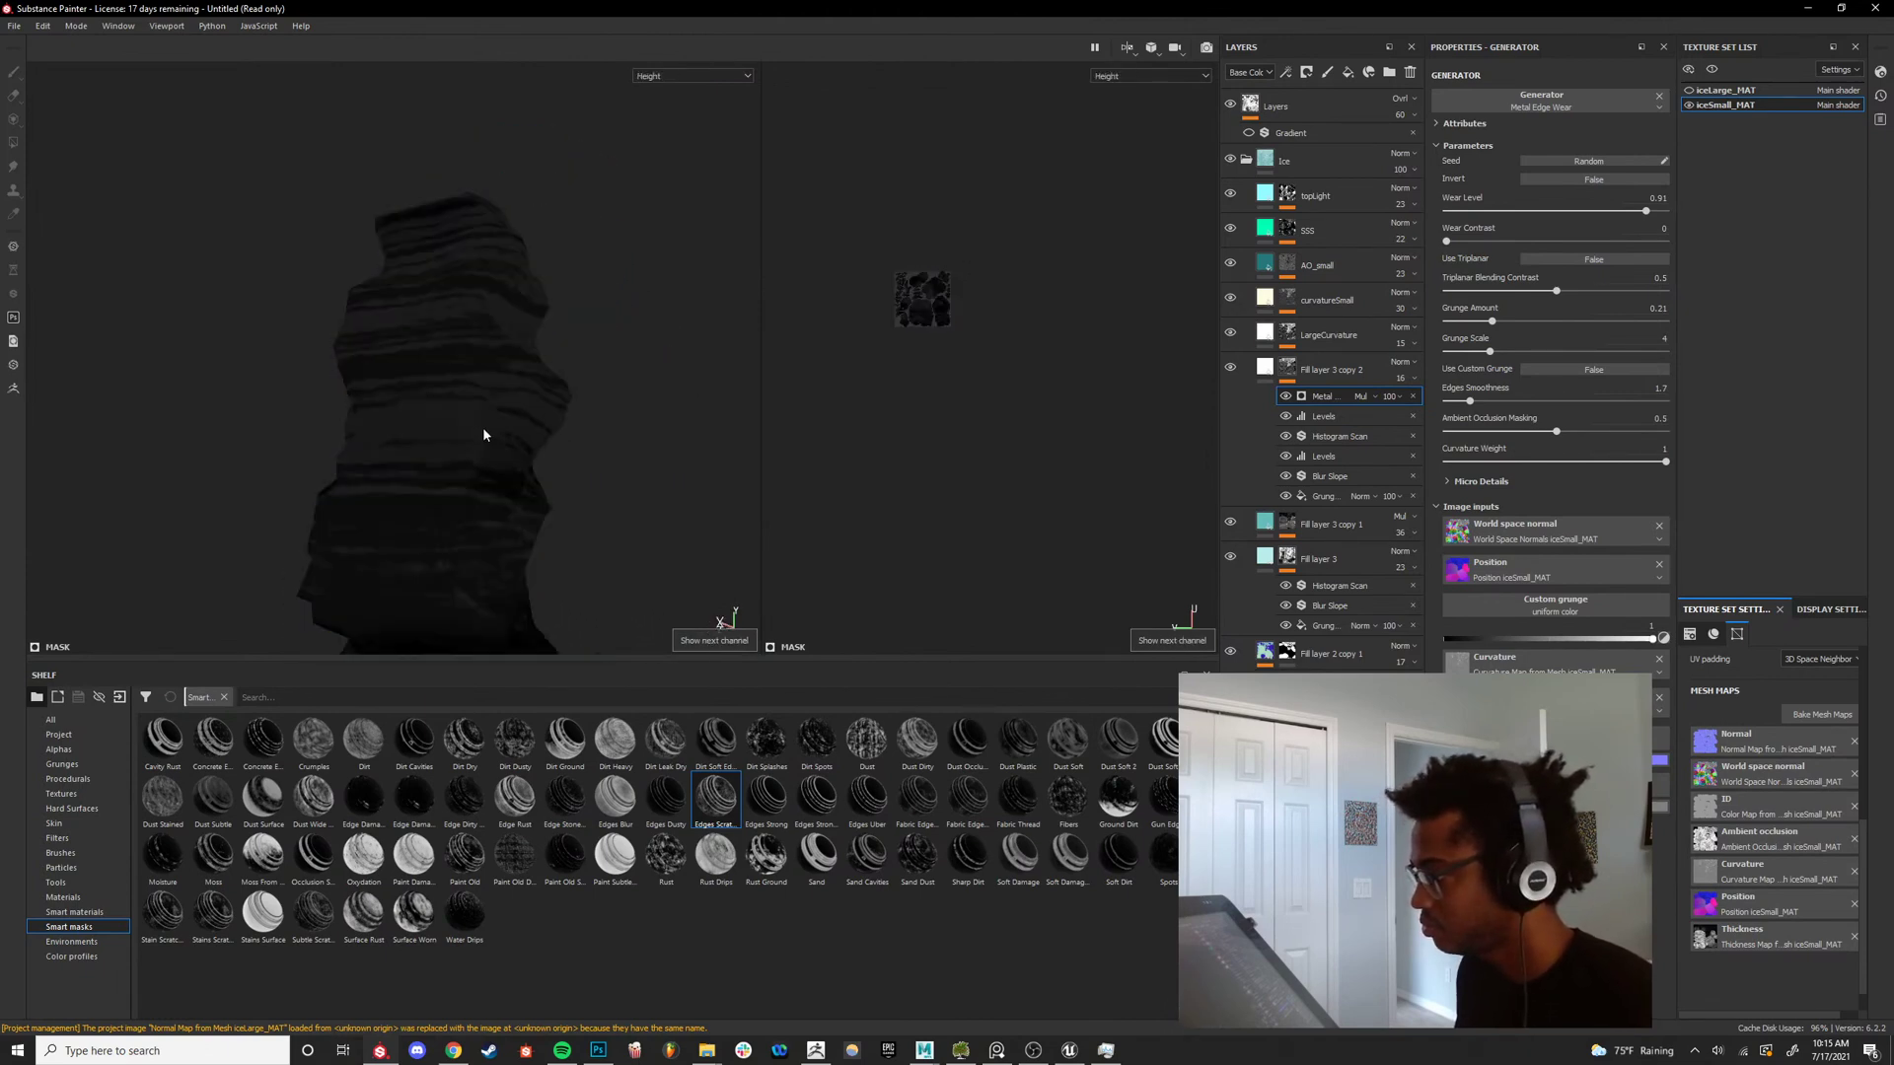
{"action": "key", "text": "c"}
{"action": "key", "text": "c"}
Examine the ice pillar's base color up close, comparing it with Metal Edge Wear hidden and shown.
{"action": "mouse_move", "coordinate": [483, 435]}
{"action": "left_mouse_down", "text": "alt"}
{"action": "mouse_move", "coordinate": [459, 464]}
{"action": "mouse_move", "coordinate": [533, 452]}
{"action": "mouse_move", "coordinate": [468, 444]}
{"action": "left_mouse_up", "text": "alt"}
{"action": "key", "text": "c"}
{"action": "right_click_drag", "start_coordinate": [468, 444], "coordinate": [575, 513], "text": "alt"}
{"action": "left_click_drag", "start_coordinate": [576, 513], "coordinate": [513, 335], "text": "alt"}
{"action": "right_click_drag", "start_coordinate": [512, 335], "coordinate": [592, 385], "text": "alt"}
{"action": "middle_click_drag", "start_coordinate": [592, 385], "coordinate": [552, 395], "text": "alt"}
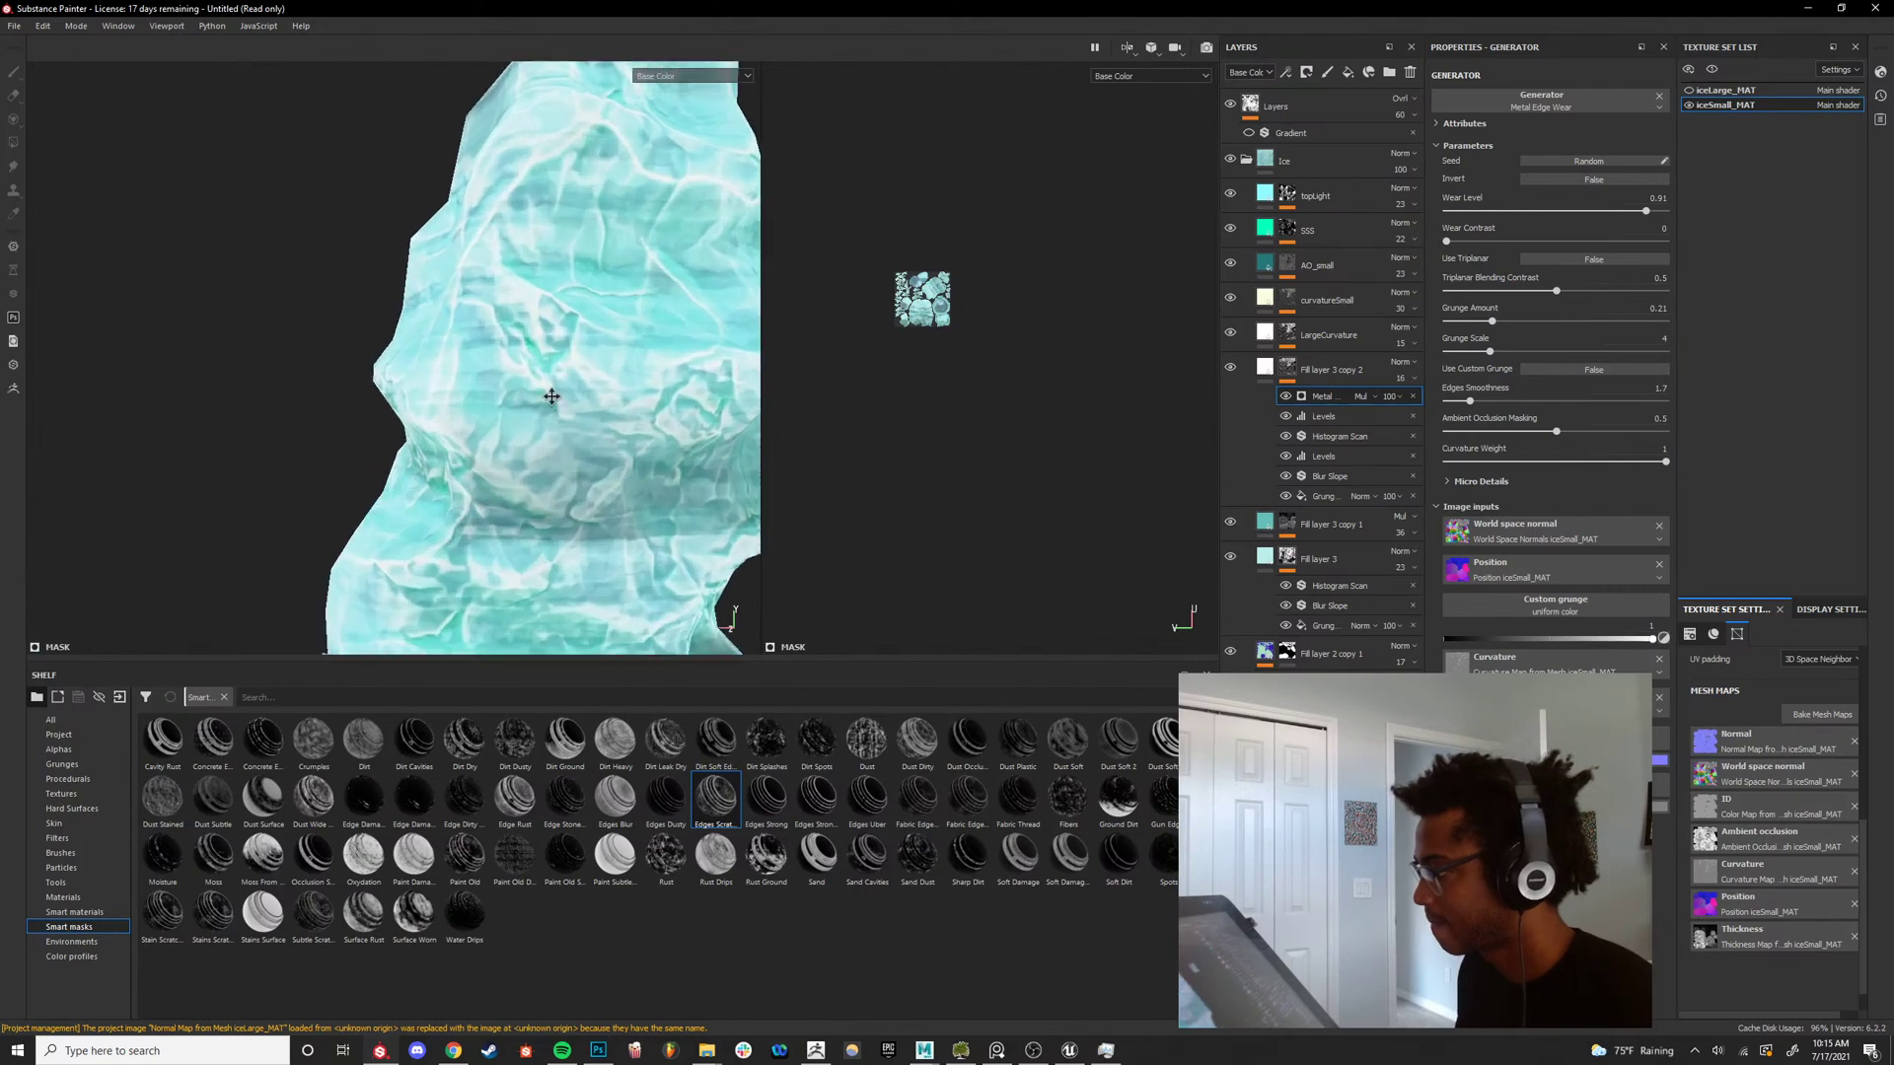
{"action": "left_click_drag", "start_coordinate": [552, 397], "coordinate": [631, 515], "text": "alt"}
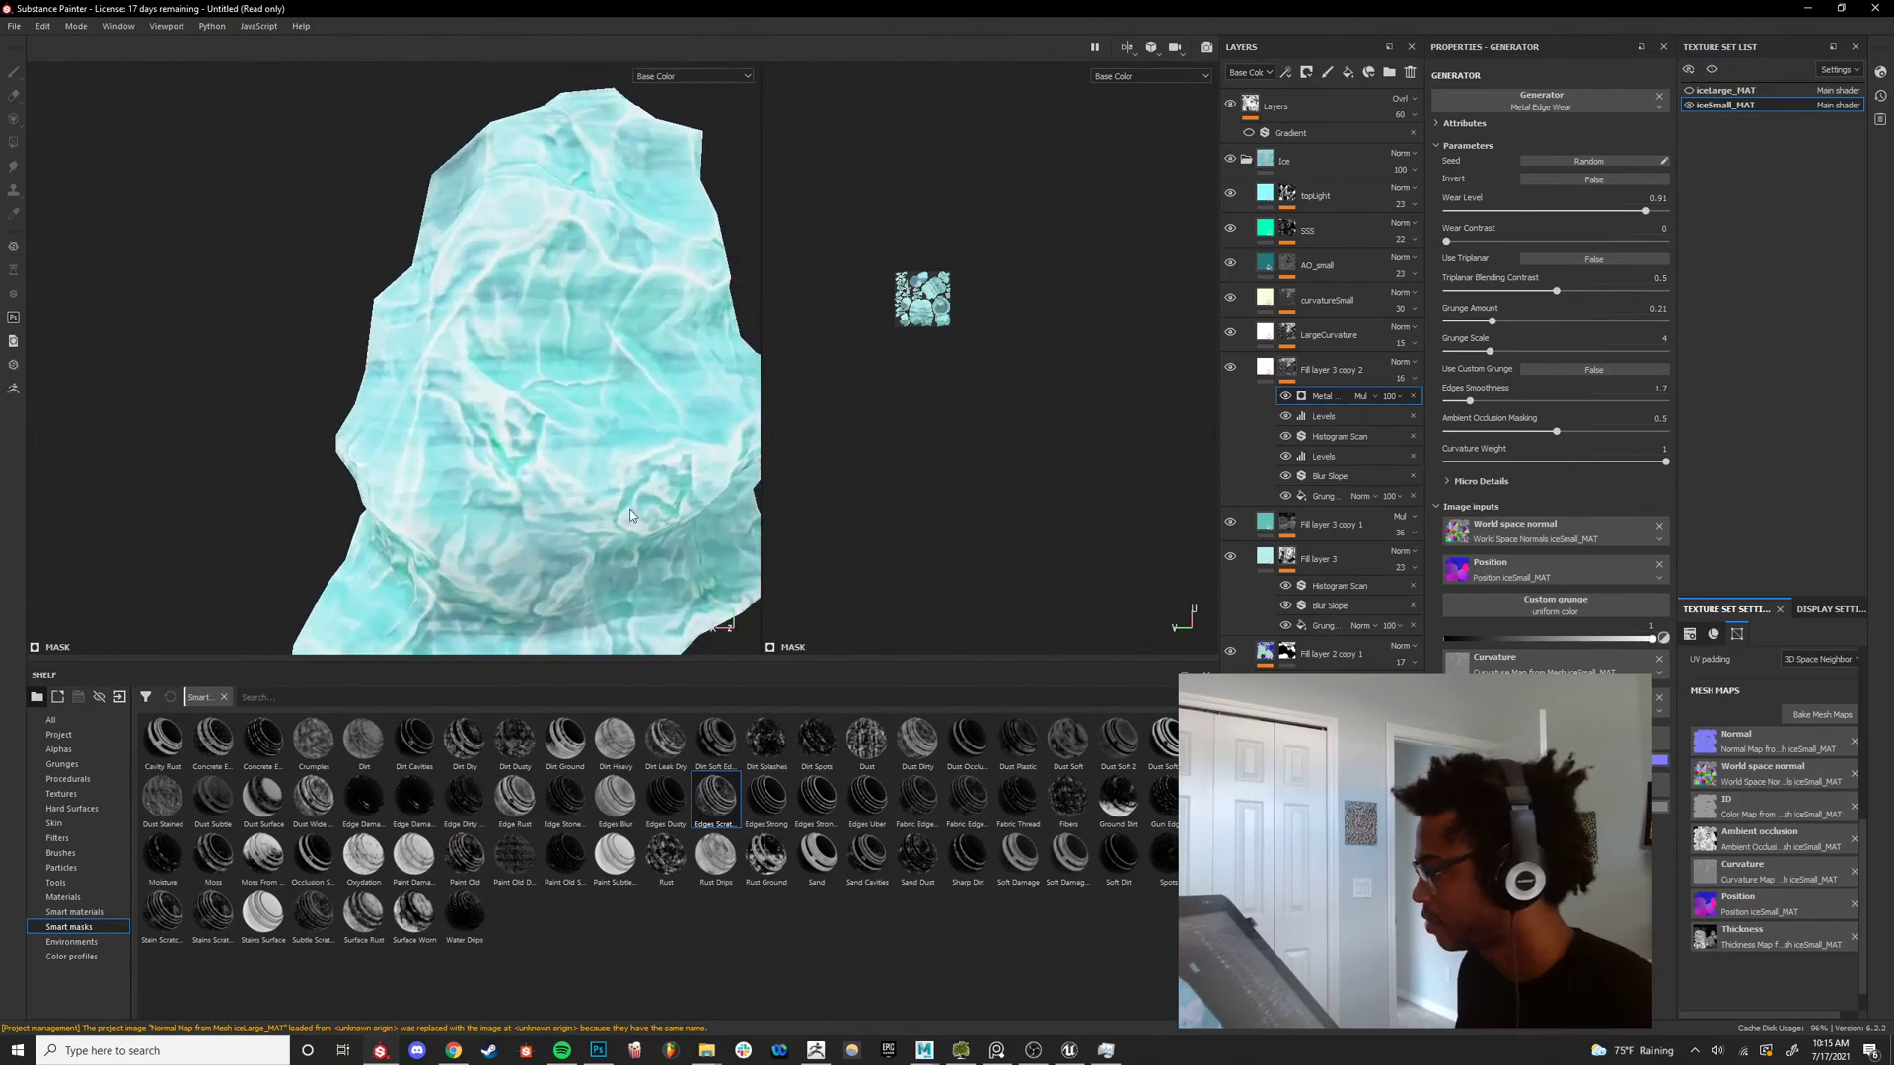
{"action": "left_click", "coordinate": [1286, 396]}
{"action": "left_click", "coordinate": [1286, 396]}
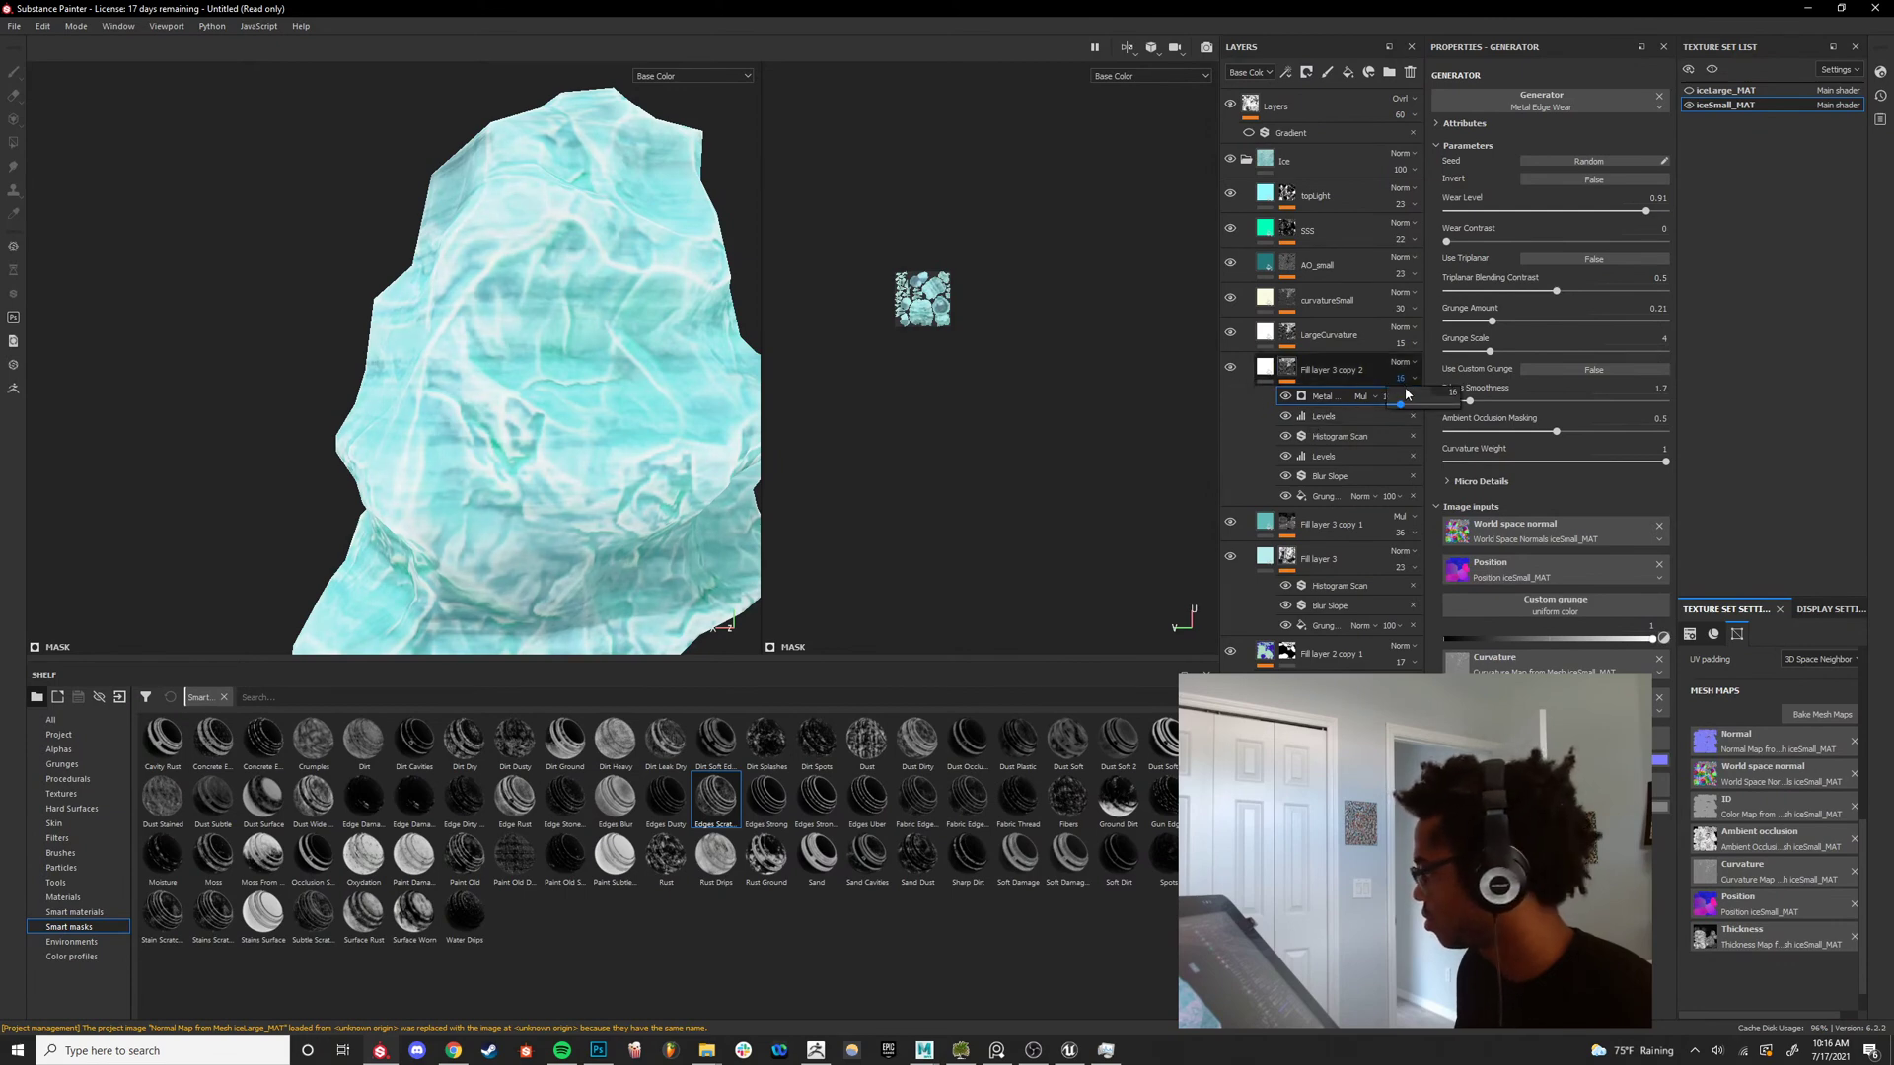
Raise the opacity of Fill layer 3 copy 2 to 100 and set Metal Edge Wear's Wear Level to 0.88.
{"action": "left_click_drag", "start_coordinate": [1406, 394], "coordinate": [1491, 418]}
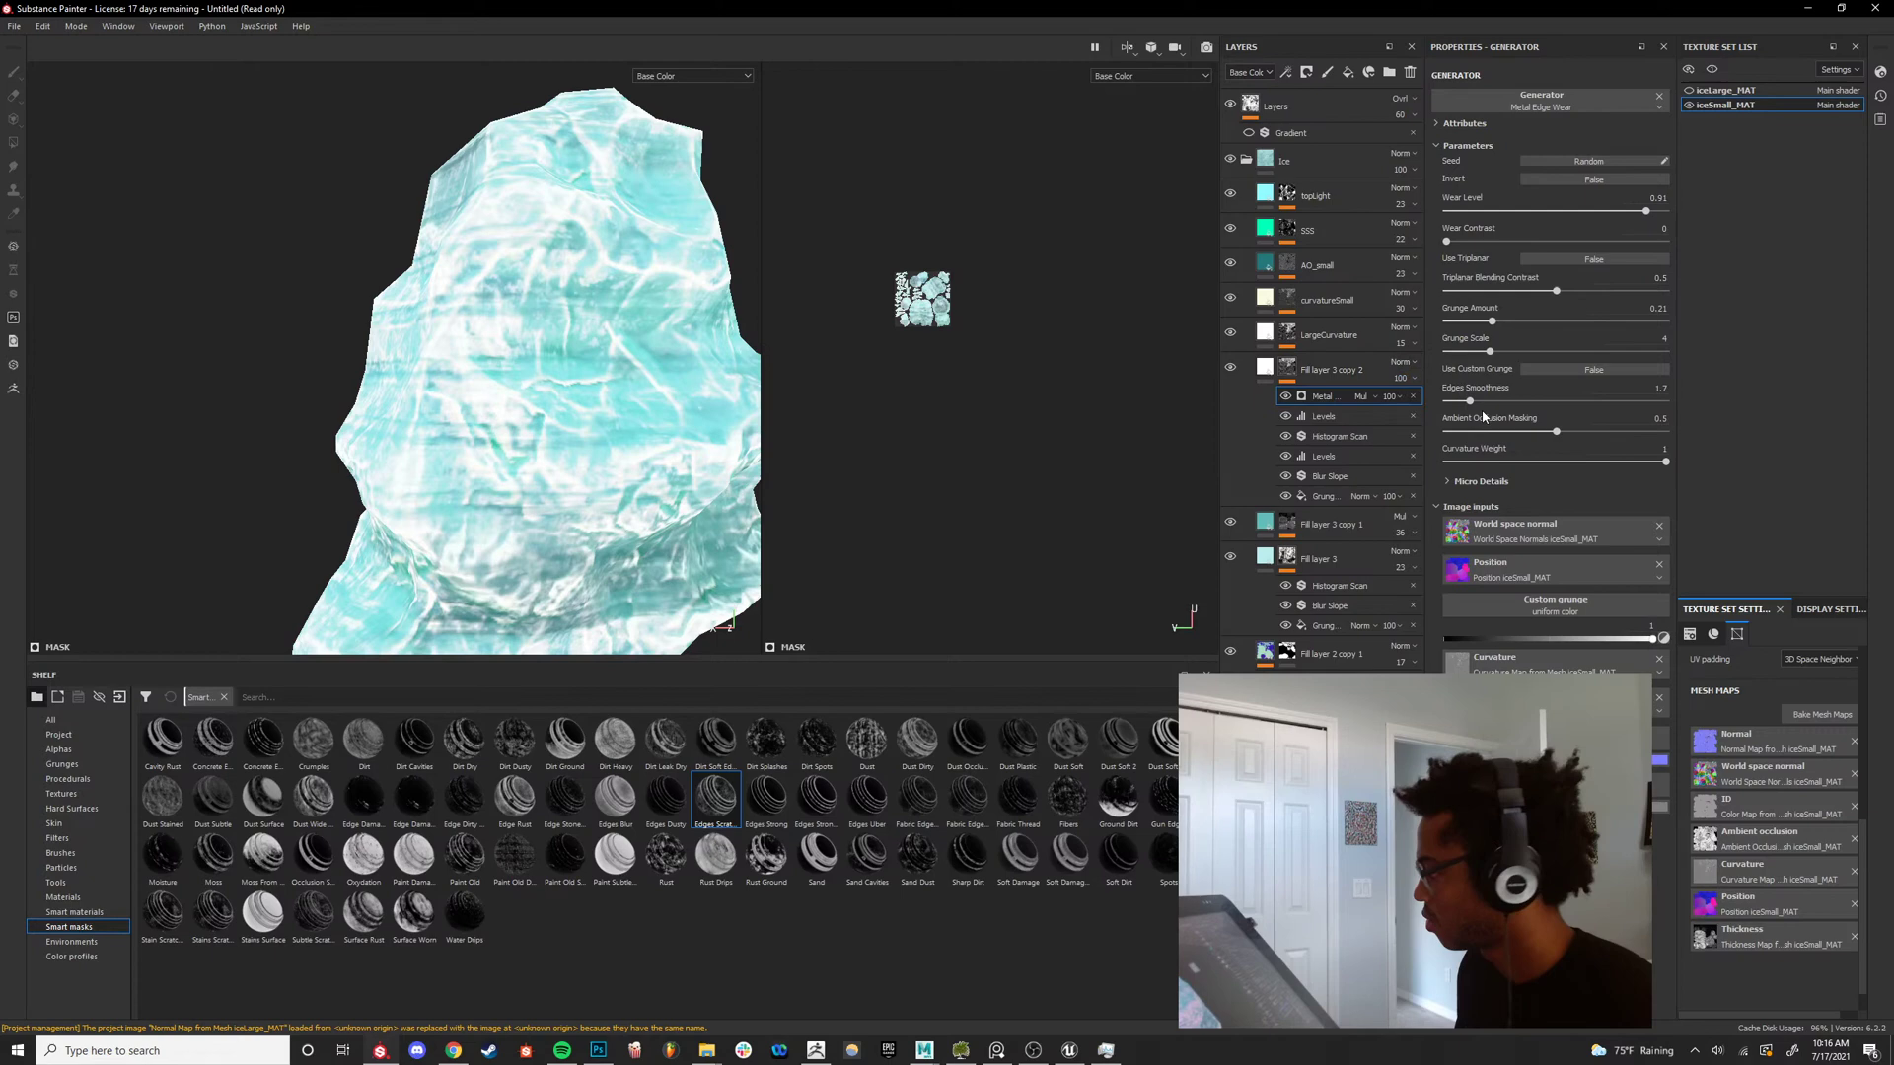
{"action": "left_click", "coordinate": [1329, 418]}
{"action": "left_click", "coordinate": [1342, 396]}
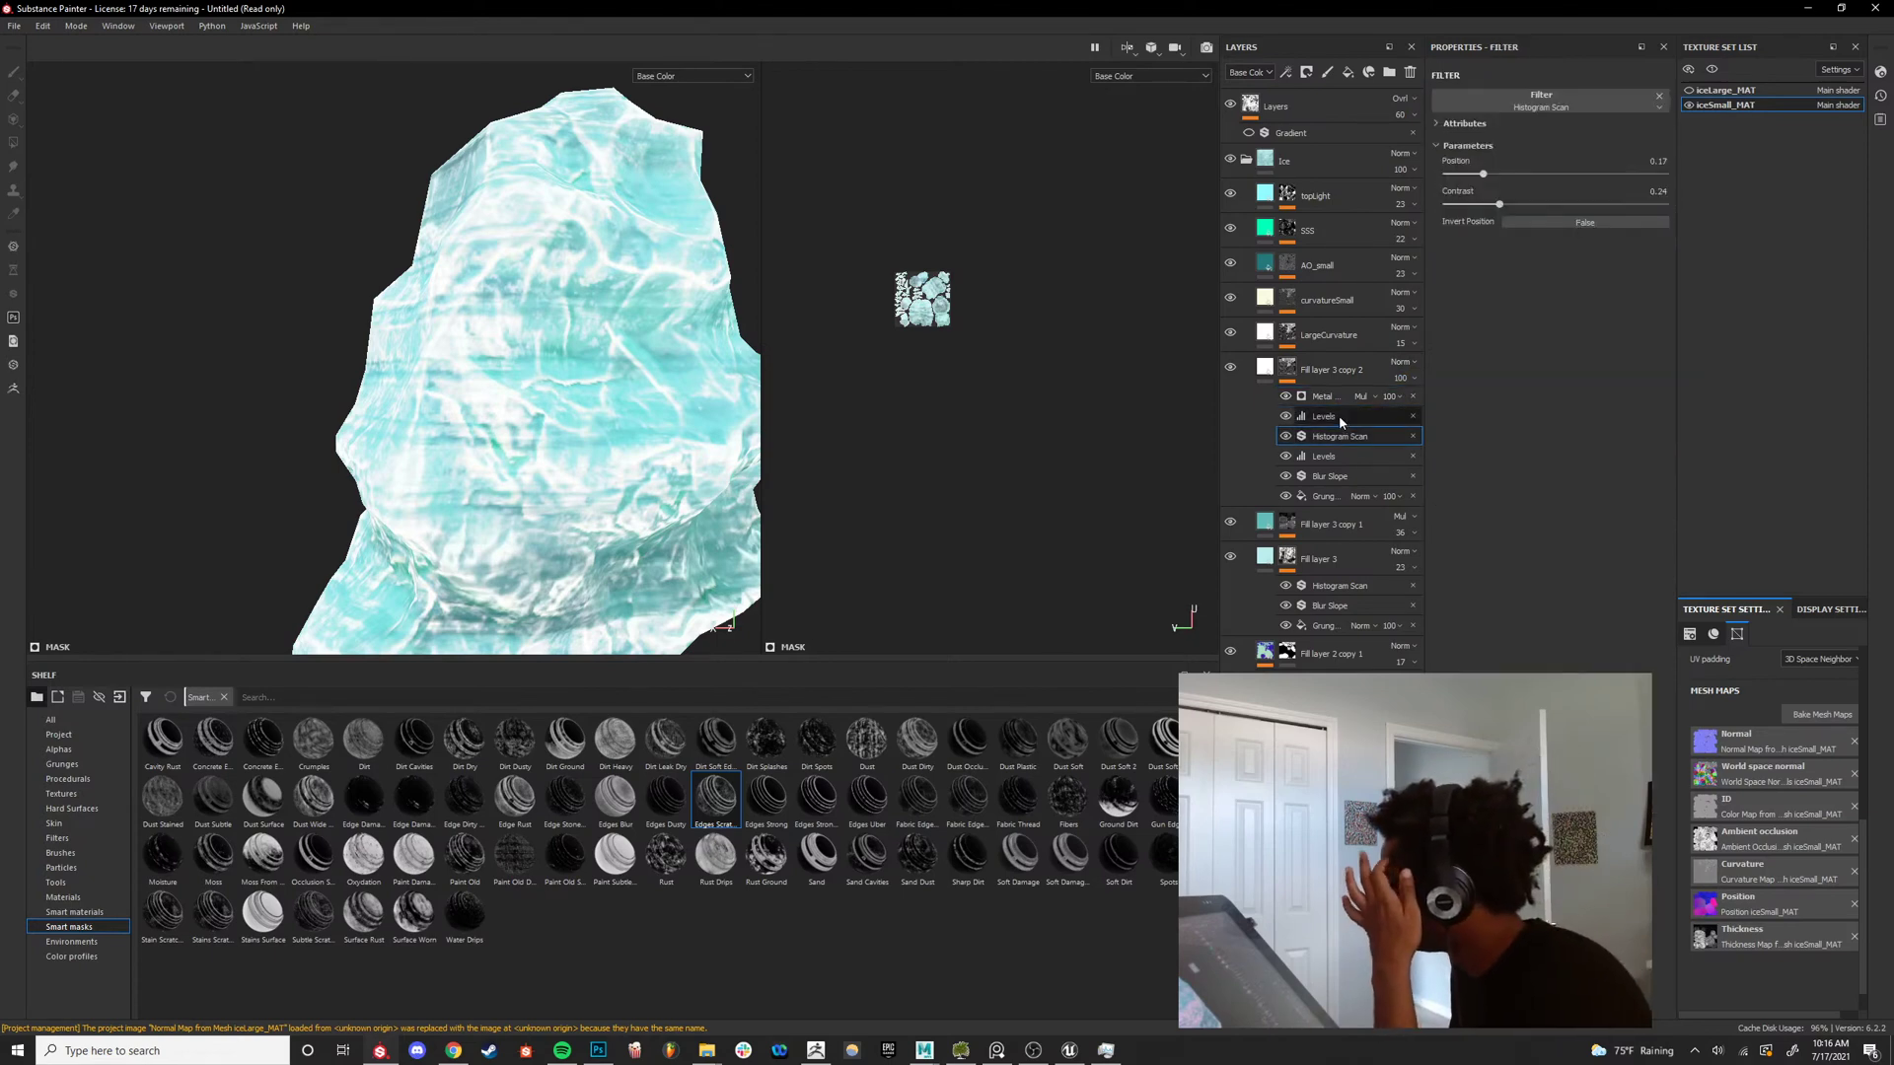
{"action": "left_click", "coordinate": [1514, 241]}
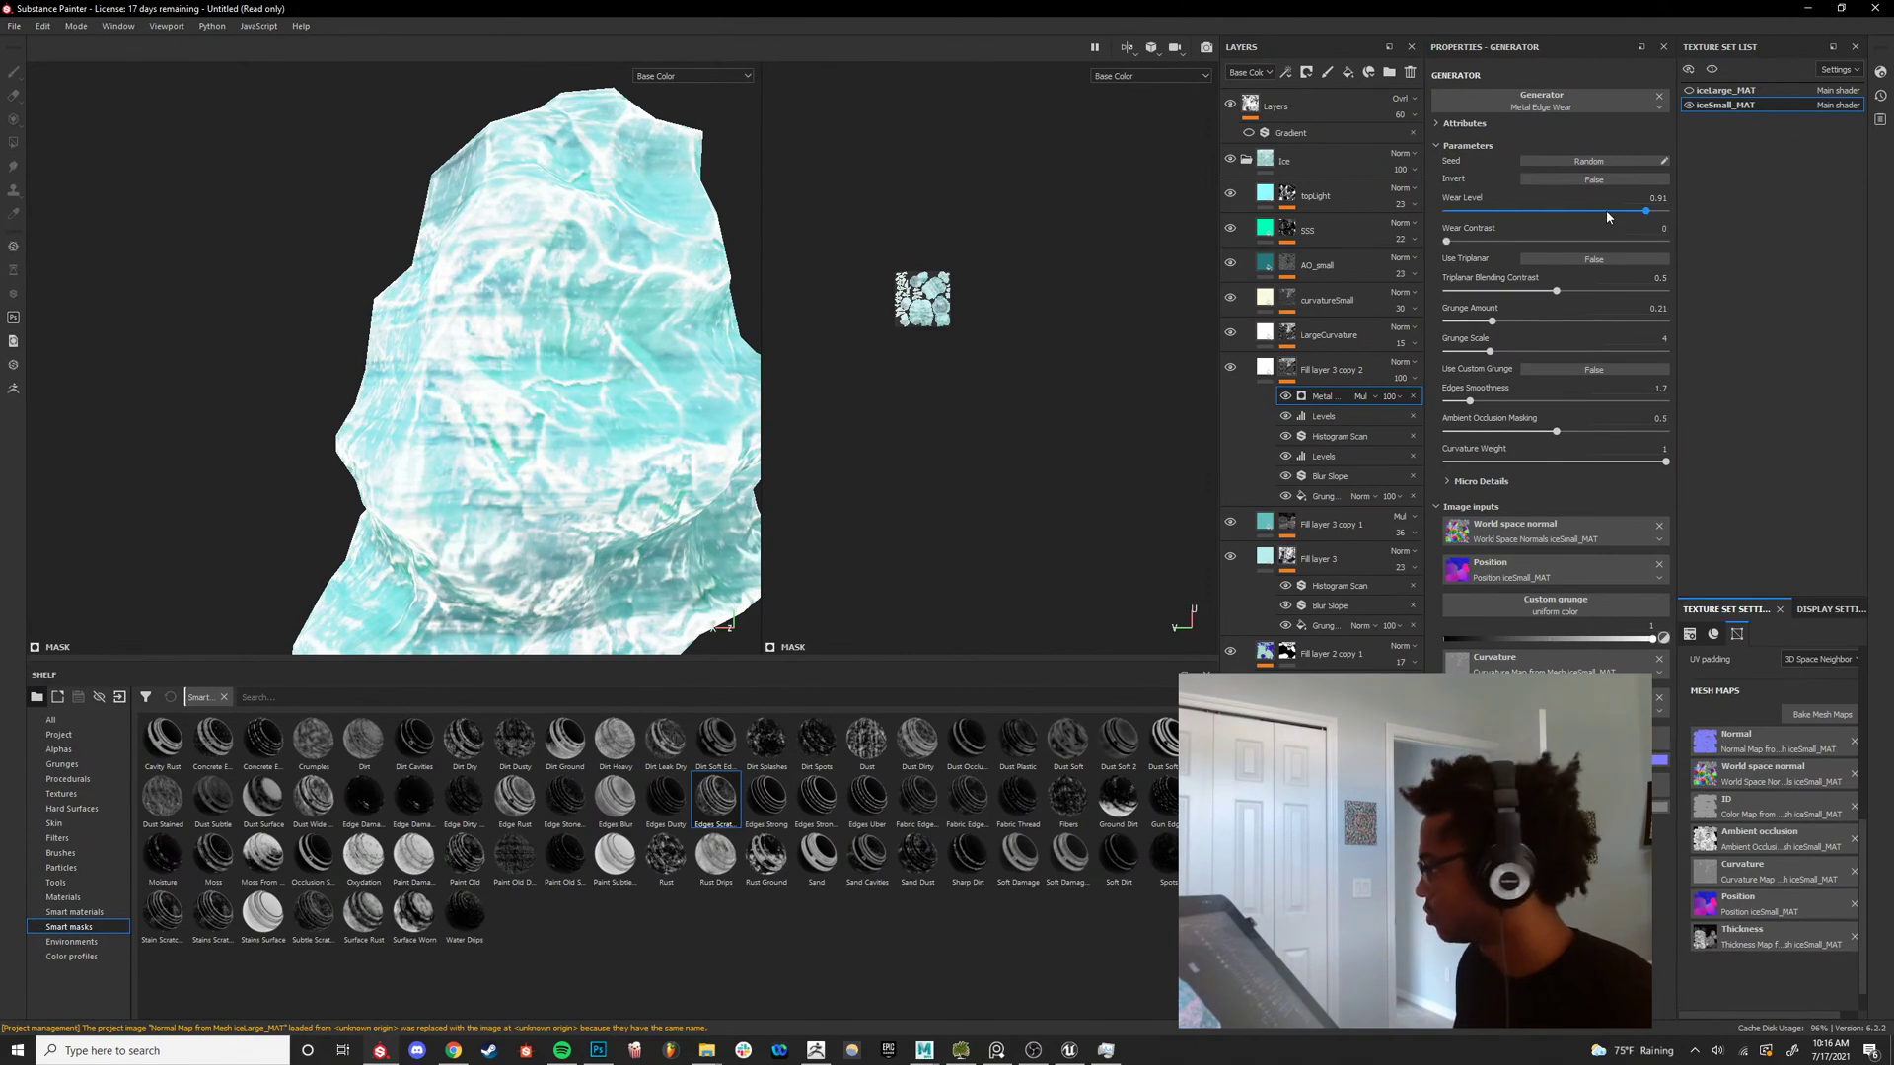
{"action": "mouse_move", "coordinate": [1607, 213]}
{"action": "left_mouse_down"}
{"action": "mouse_move", "coordinate": [1668, 211]}
{"action": "mouse_move", "coordinate": [1638, 223]}
{"action": "left_mouse_up"}
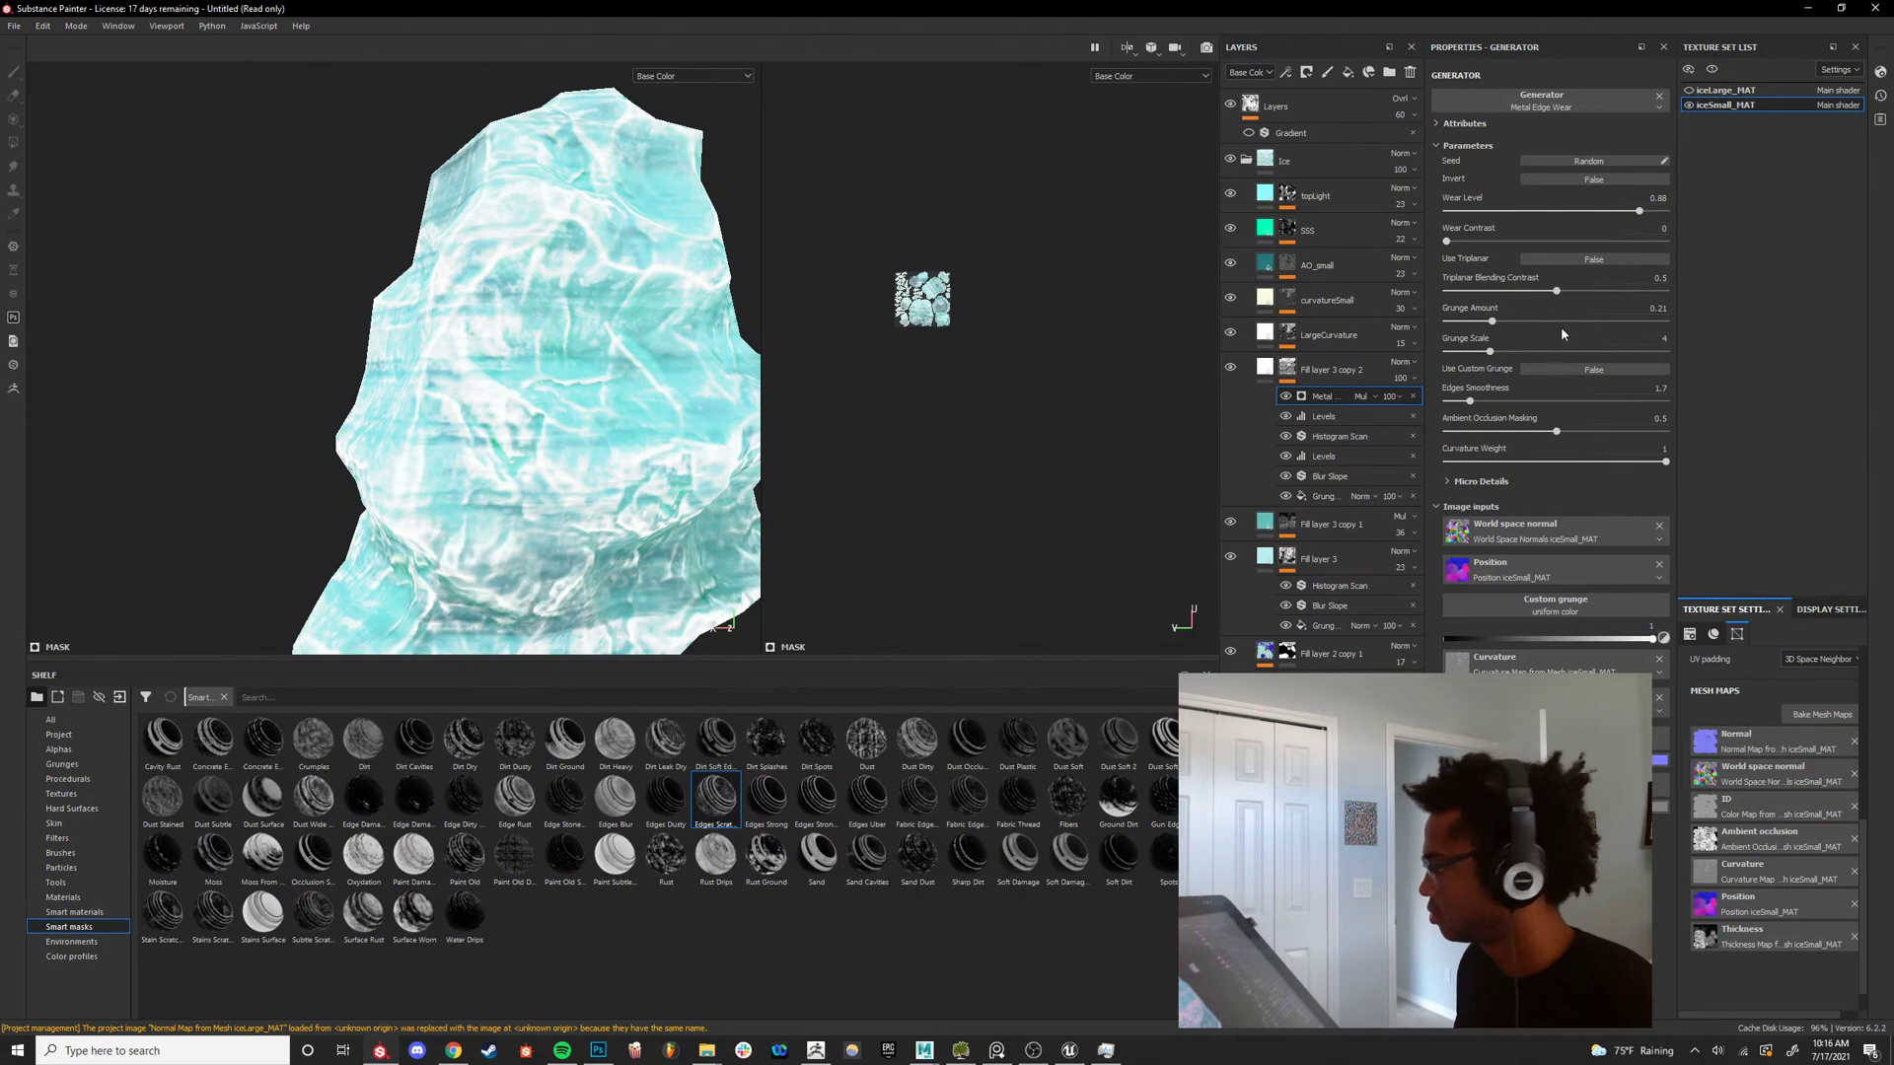
Try a Grunge Scale of 2 on Metal Edge Wear, undo it, and set the Wear Level to 0.79.
{"action": "left_click_drag", "start_coordinate": [1501, 323], "coordinate": [1446, 352]}
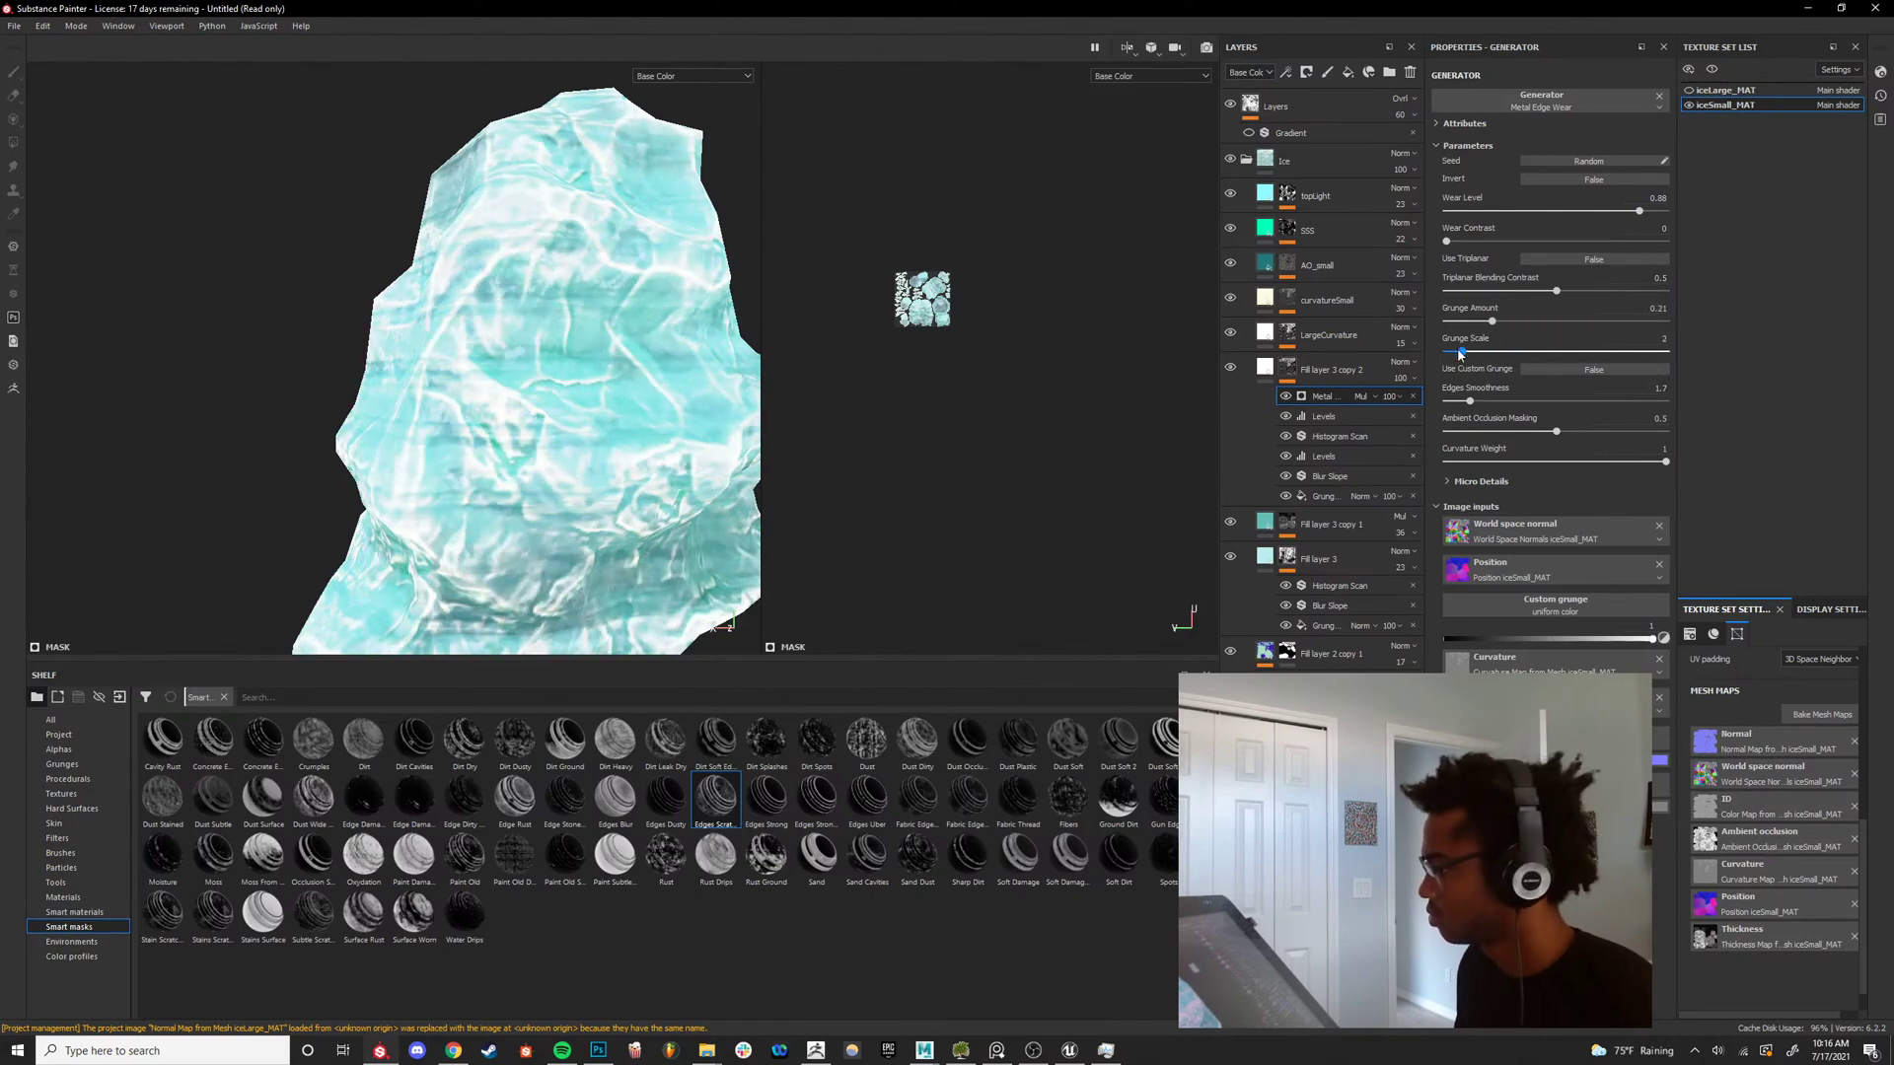
{"action": "key", "text": "ctrl+z"}
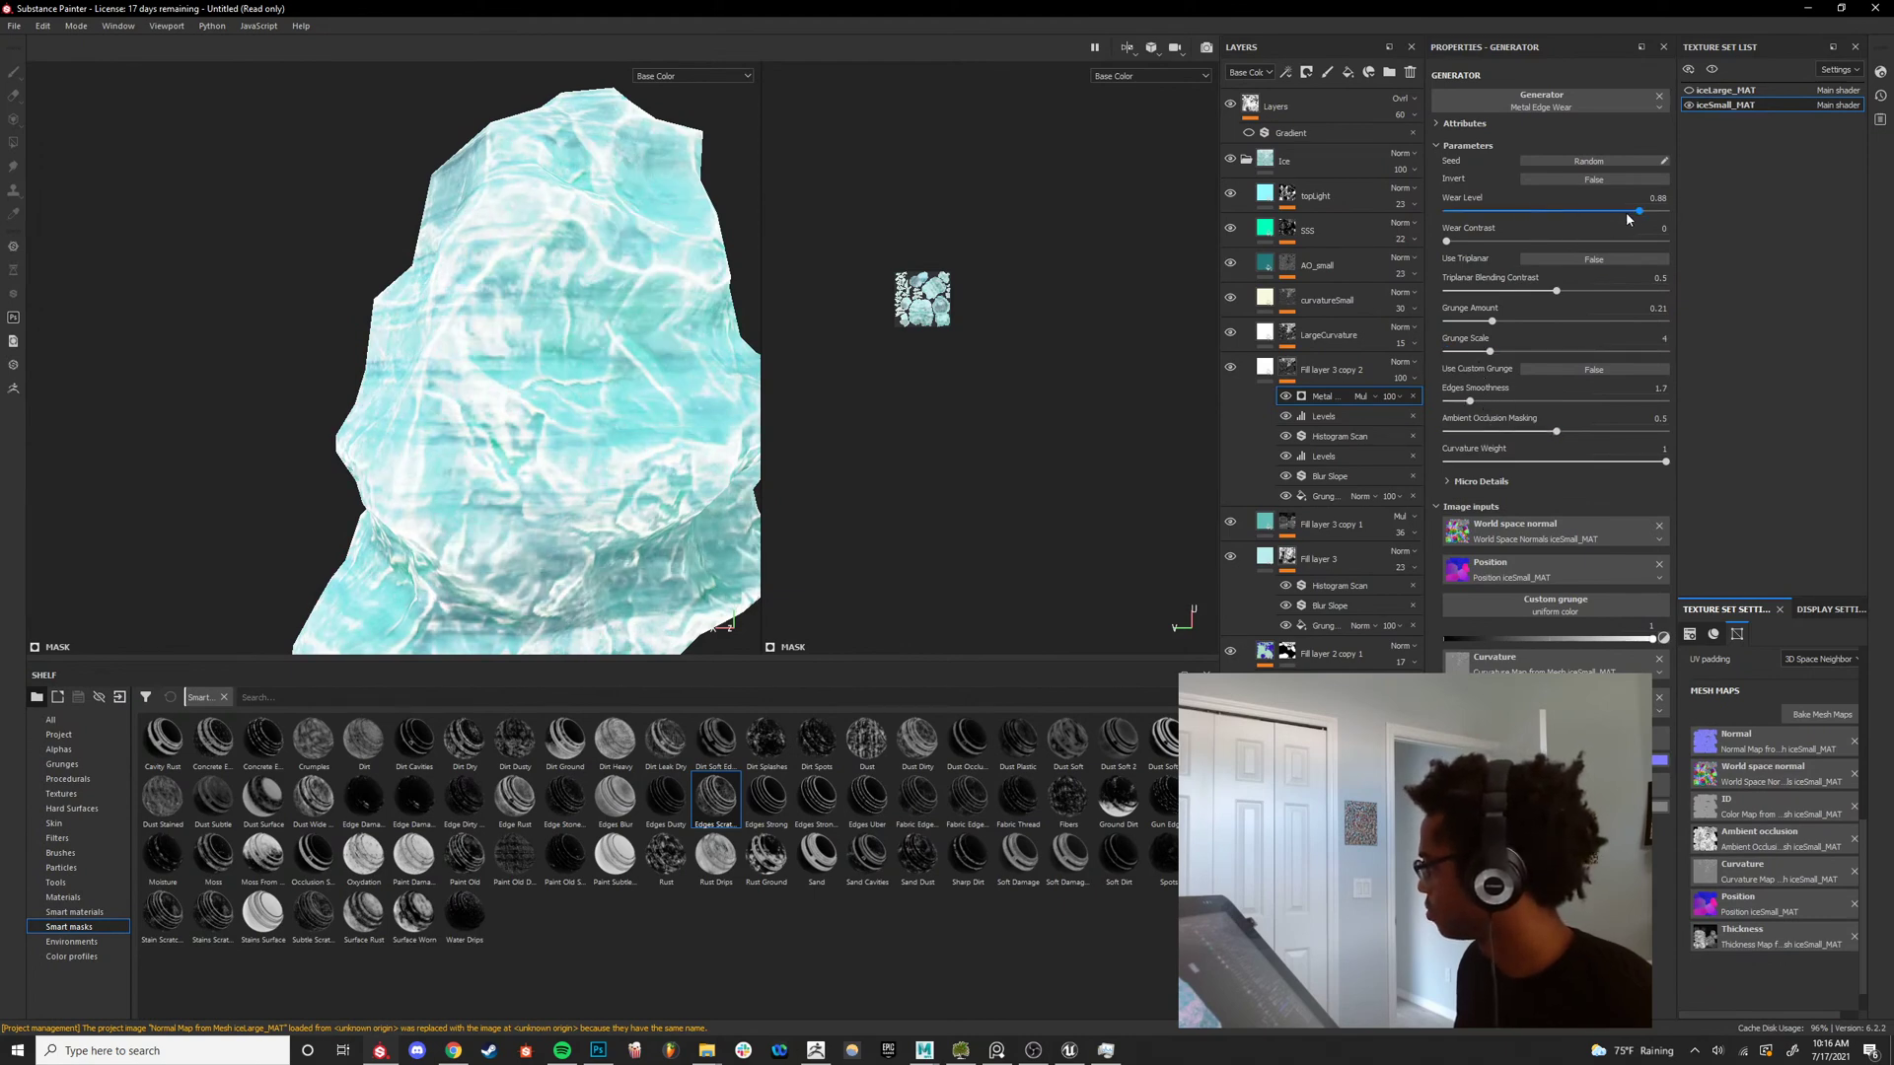
{"action": "mouse_move", "coordinate": [1626, 211]}
{"action": "left_mouse_down"}
{"action": "mouse_move", "coordinate": [1562, 213]}
{"action": "mouse_move", "coordinate": [1554, 241]}
{"action": "mouse_move", "coordinate": [1624, 229]}
{"action": "left_mouse_up"}
{"action": "right_click_drag", "start_coordinate": [631, 286], "coordinate": [524, 287], "text": "alt"}
{"action": "left_click_drag", "start_coordinate": [524, 287], "coordinate": [626, 296], "text": "alt"}
{"action": "right_click_drag", "start_coordinate": [626, 296], "coordinate": [561, 336], "text": "alt"}
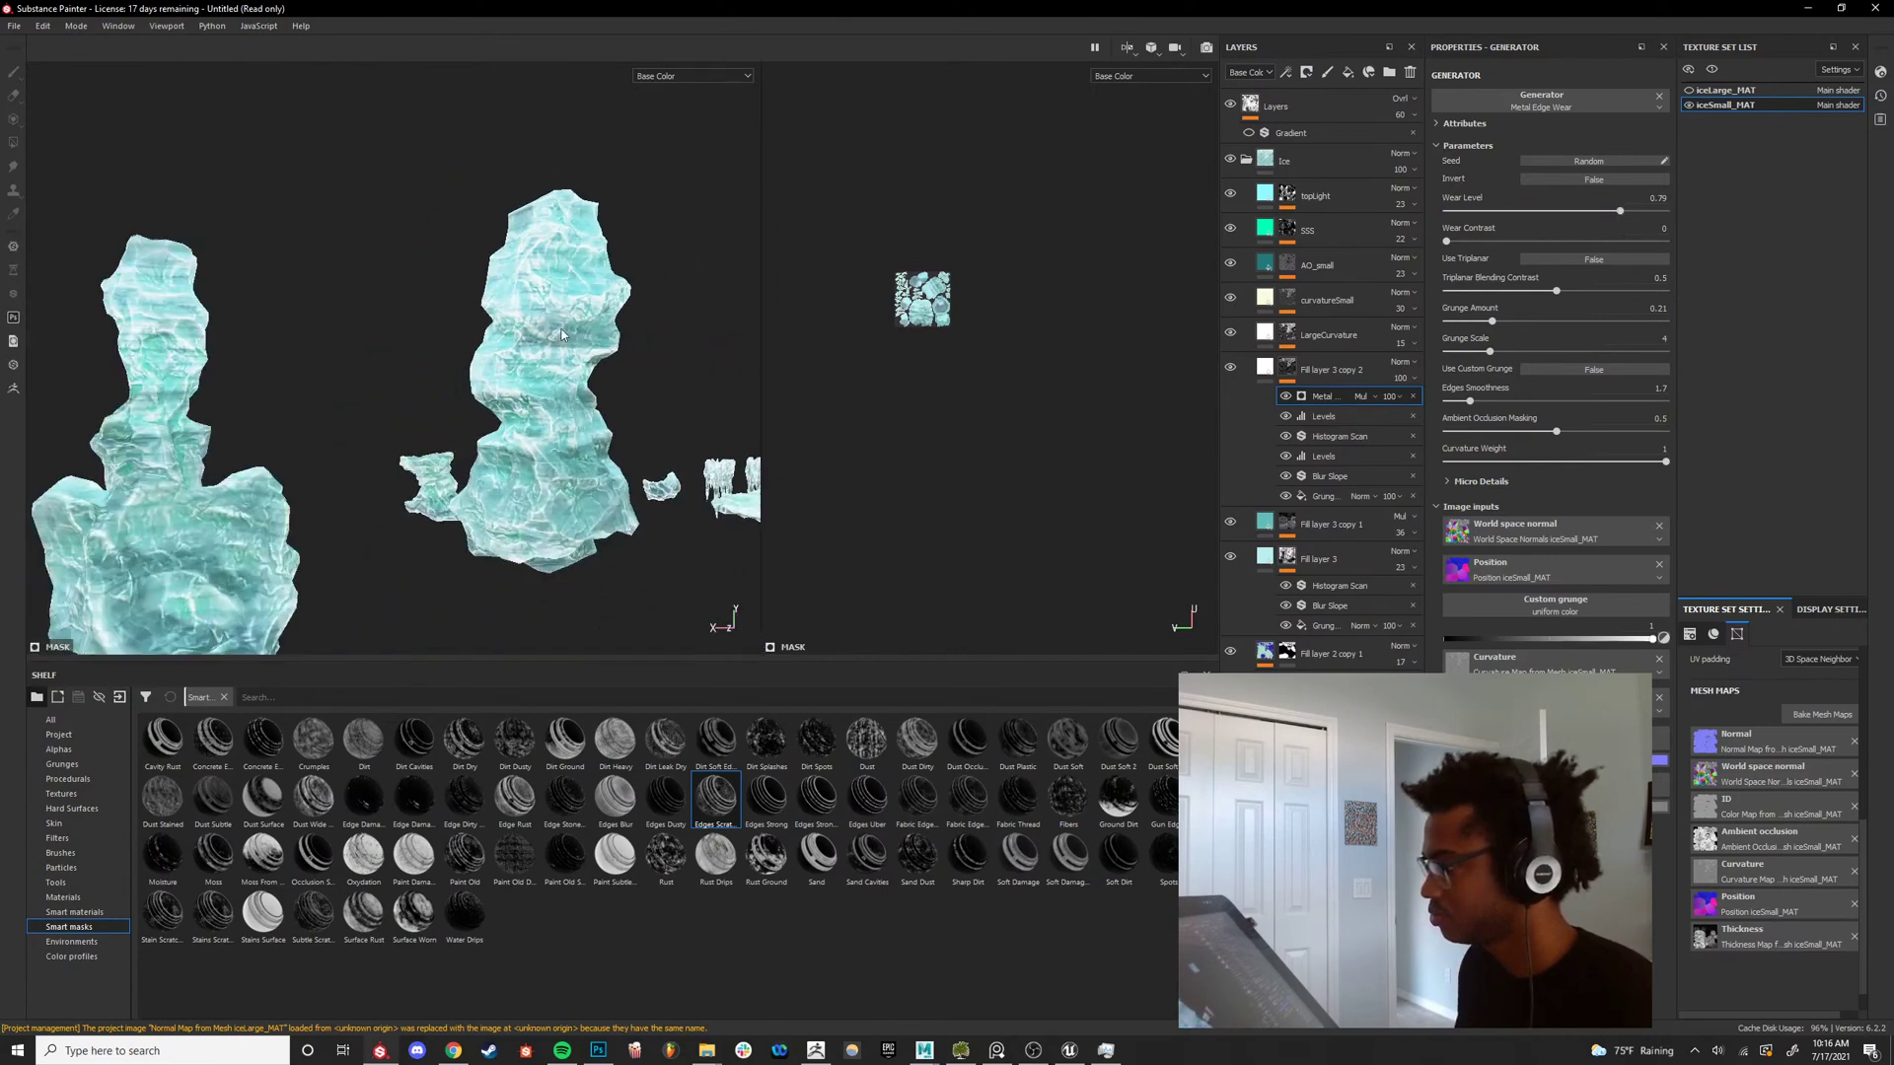
{"action": "left_click_drag", "start_coordinate": [561, 335], "coordinate": [1002, 402], "text": "alt"}
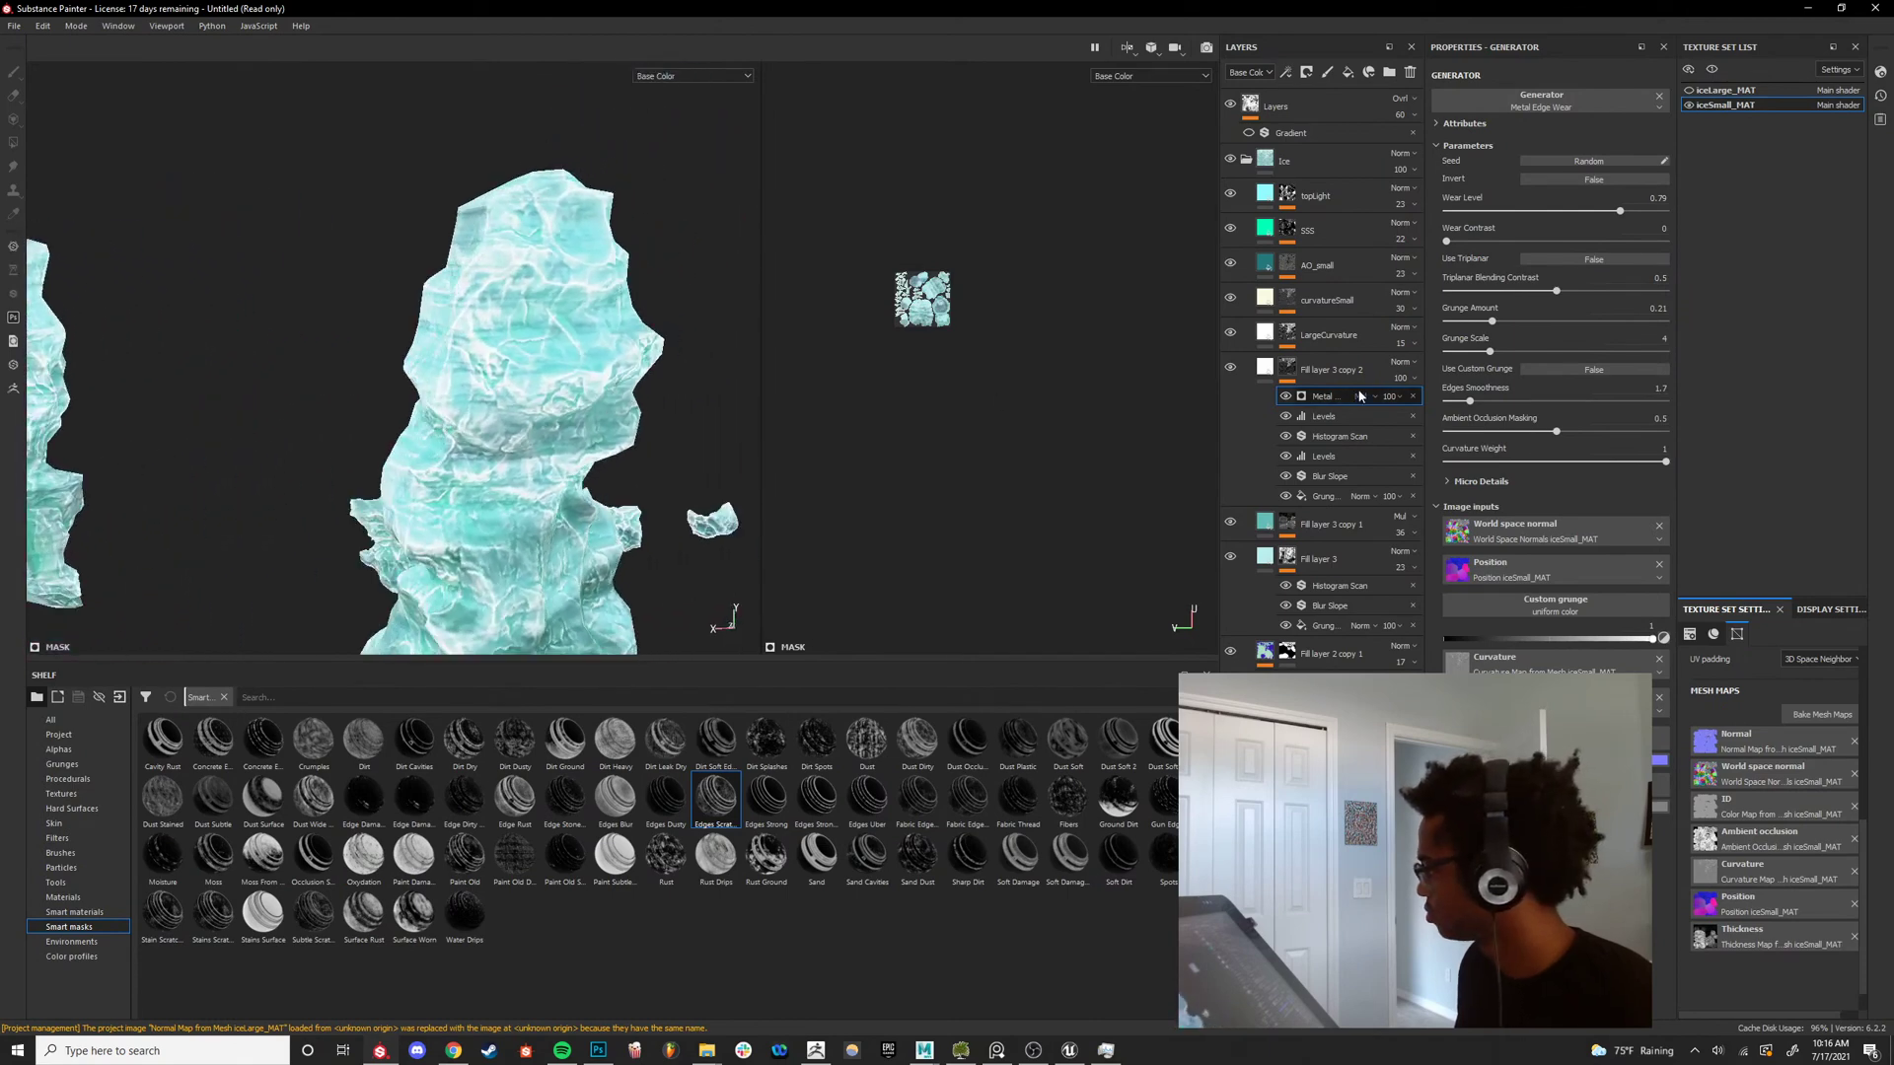
Lower the opacity of Fill layer 3 copy 2 to 35.
{"action": "left_click", "coordinate": [1412, 380]}
{"action": "mouse_move", "coordinate": [1417, 405]}
{"action": "left_mouse_down"}
{"action": "mouse_move", "coordinate": [1359, 405]}
{"action": "mouse_move", "coordinate": [1426, 404]}
{"action": "left_mouse_up"}
{"action": "scroll", "coordinate": [553, 326], "scroll_direction": "down", "scroll_amount": 3}
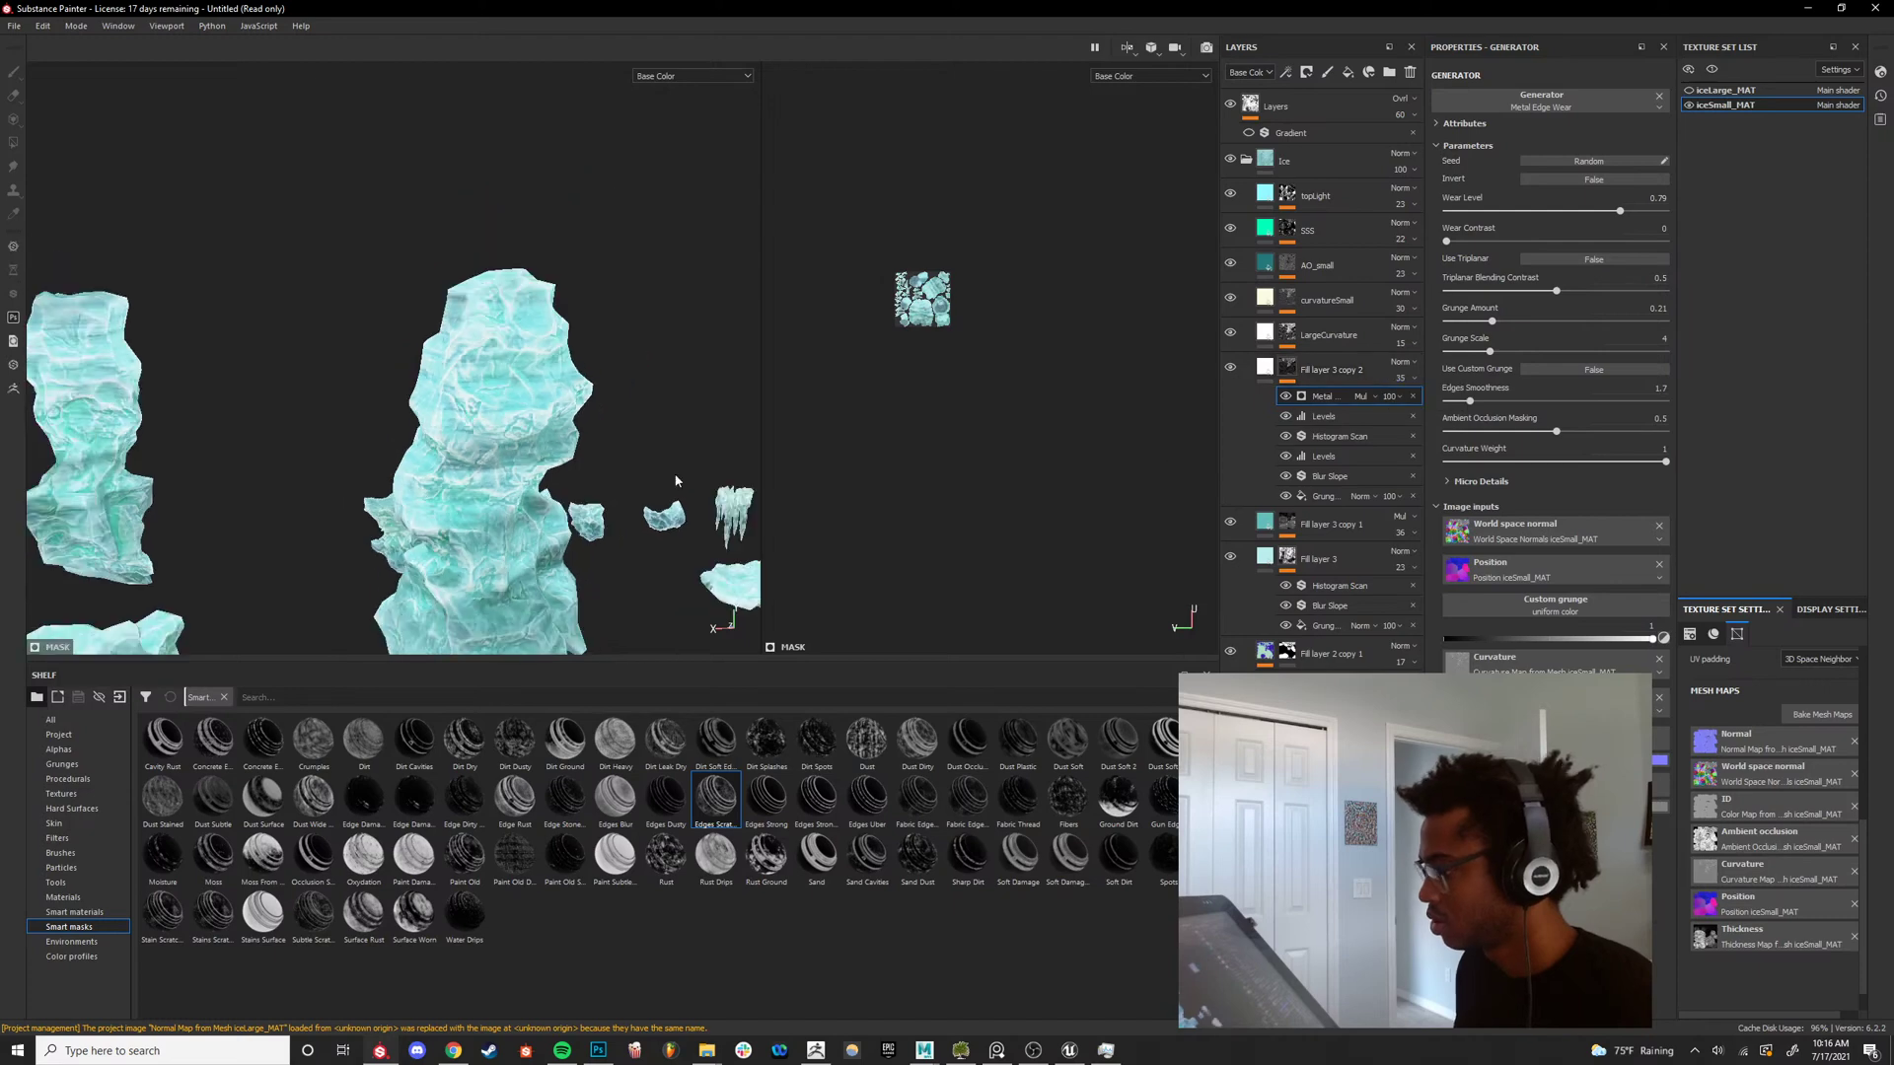
Examine the ice rocks in the full material view from several angles and distances, and return to the base color display.
{"action": "left_click_drag", "start_coordinate": [553, 306], "coordinate": [400, 468], "text": "alt"}
{"action": "key", "text": "m"}
{"action": "scroll", "coordinate": [478, 368], "scroll_direction": "up", "scroll_amount": 4}
{"action": "scroll", "coordinate": [529, 443], "scroll_direction": "down", "scroll_amount": 8}
{"action": "scroll", "coordinate": [331, 436], "scroll_direction": "up", "scroll_amount": 5}
{"action": "scroll", "coordinate": [424, 425], "scroll_direction": "up", "scroll_amount": 3}
{"action": "scroll", "coordinate": [325, 452], "scroll_direction": "down", "scroll_amount": 6}
{"action": "middle_click_drag", "start_coordinate": [400, 469], "coordinate": [547, 331], "text": "alt"}
{"action": "scroll", "coordinate": [533, 345], "scroll_direction": "up", "scroll_amount": 4}
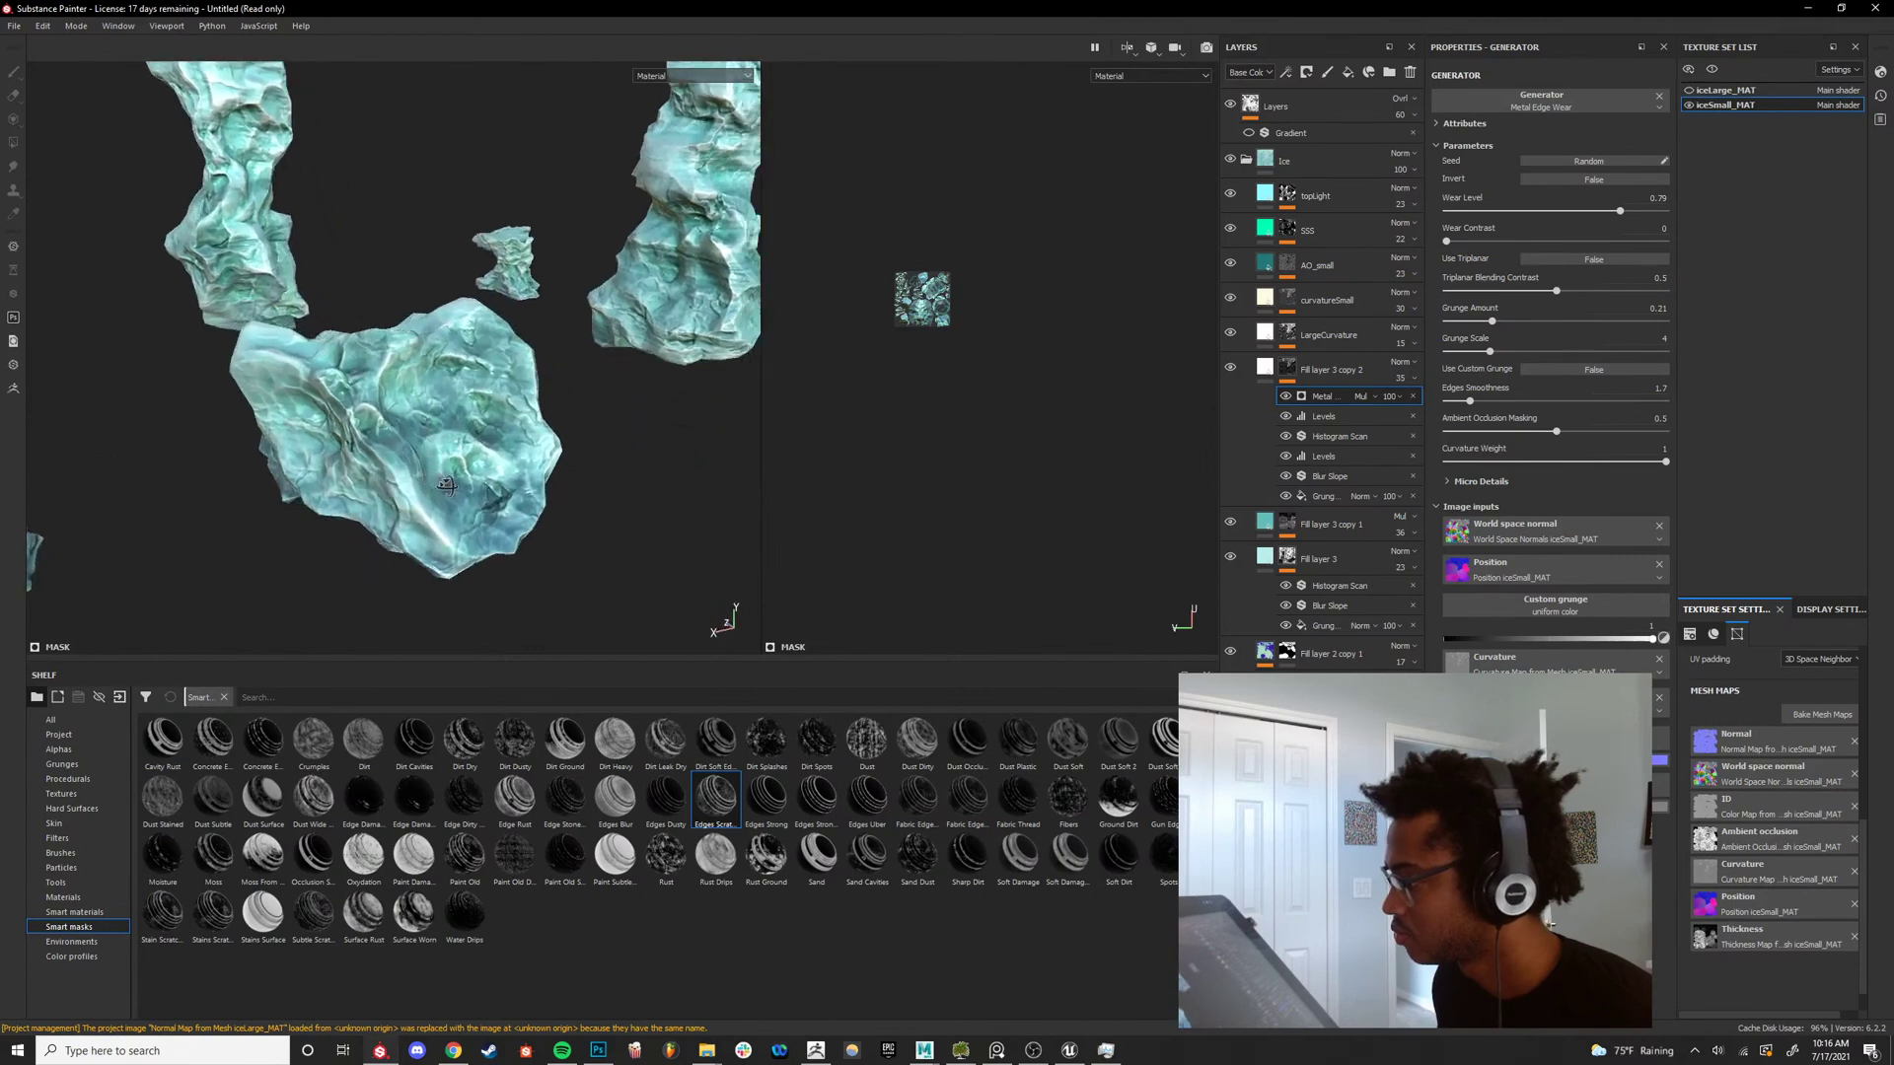
{"action": "left_click_drag", "start_coordinate": [325, 415], "coordinate": [567, 474], "text": "alt"}
{"action": "scroll", "coordinate": [458, 434], "scroll_direction": "down", "scroll_amount": 8}
{"action": "middle_click_drag", "start_coordinate": [570, 580], "coordinate": [537, 442], "text": "alt"}
{"action": "scroll", "coordinate": [538, 442], "scroll_direction": "up", "scroll_amount": 5}
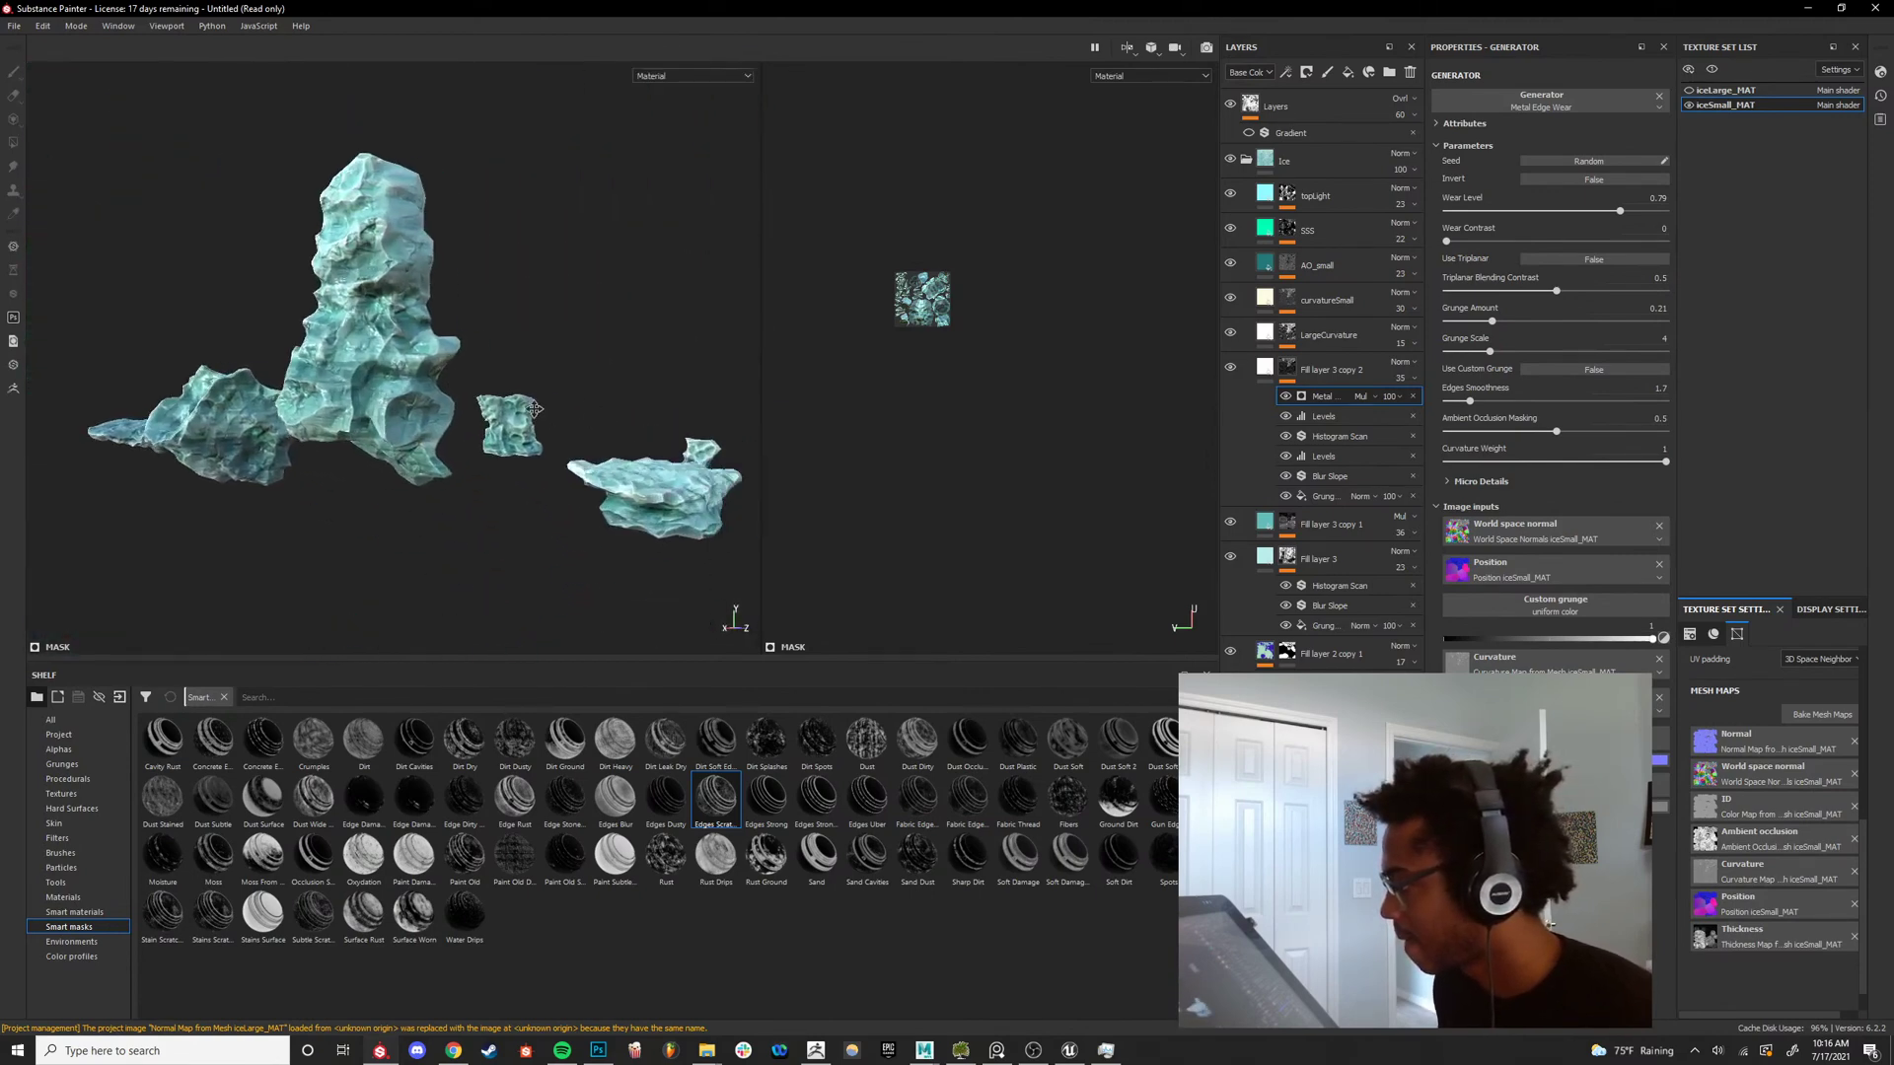
{"action": "middle_click_drag", "start_coordinate": [646, 473], "coordinate": [354, 403], "text": "alt"}
{"action": "scroll", "coordinate": [335, 387], "scroll_direction": "up", "scroll_amount": 2}
{"action": "right_click_drag", "start_coordinate": [354, 404], "coordinate": [440, 389], "text": "alt"}
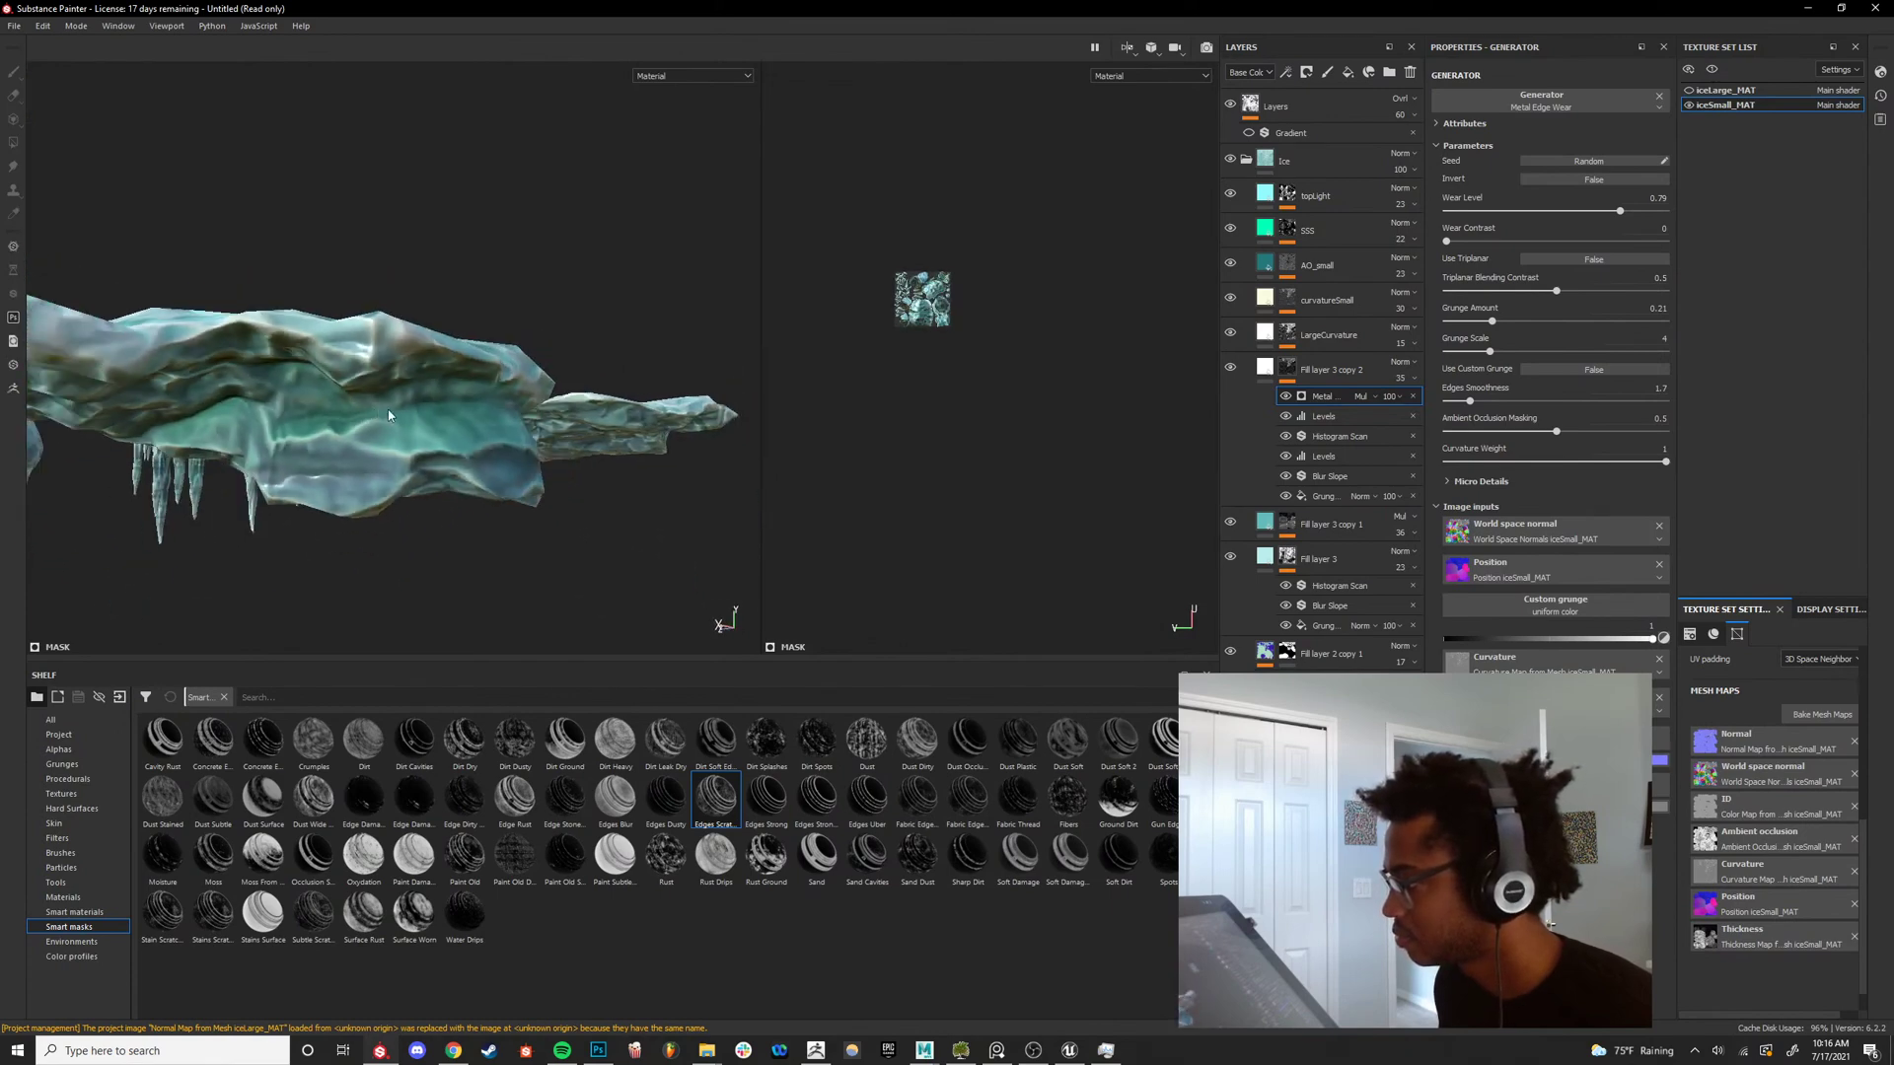
{"action": "key", "text": "c"}
{"action": "mouse_move", "coordinate": [440, 390]}
{"action": "left_mouse_down", "text": "alt"}
{"action": "mouse_move", "coordinate": [347, 496]}
{"action": "mouse_move", "coordinate": [401, 385]}
{"action": "mouse_move", "coordinate": [476, 430]}
{"action": "mouse_move", "coordinate": [449, 405]}
{"action": "left_mouse_up", "text": "alt"}
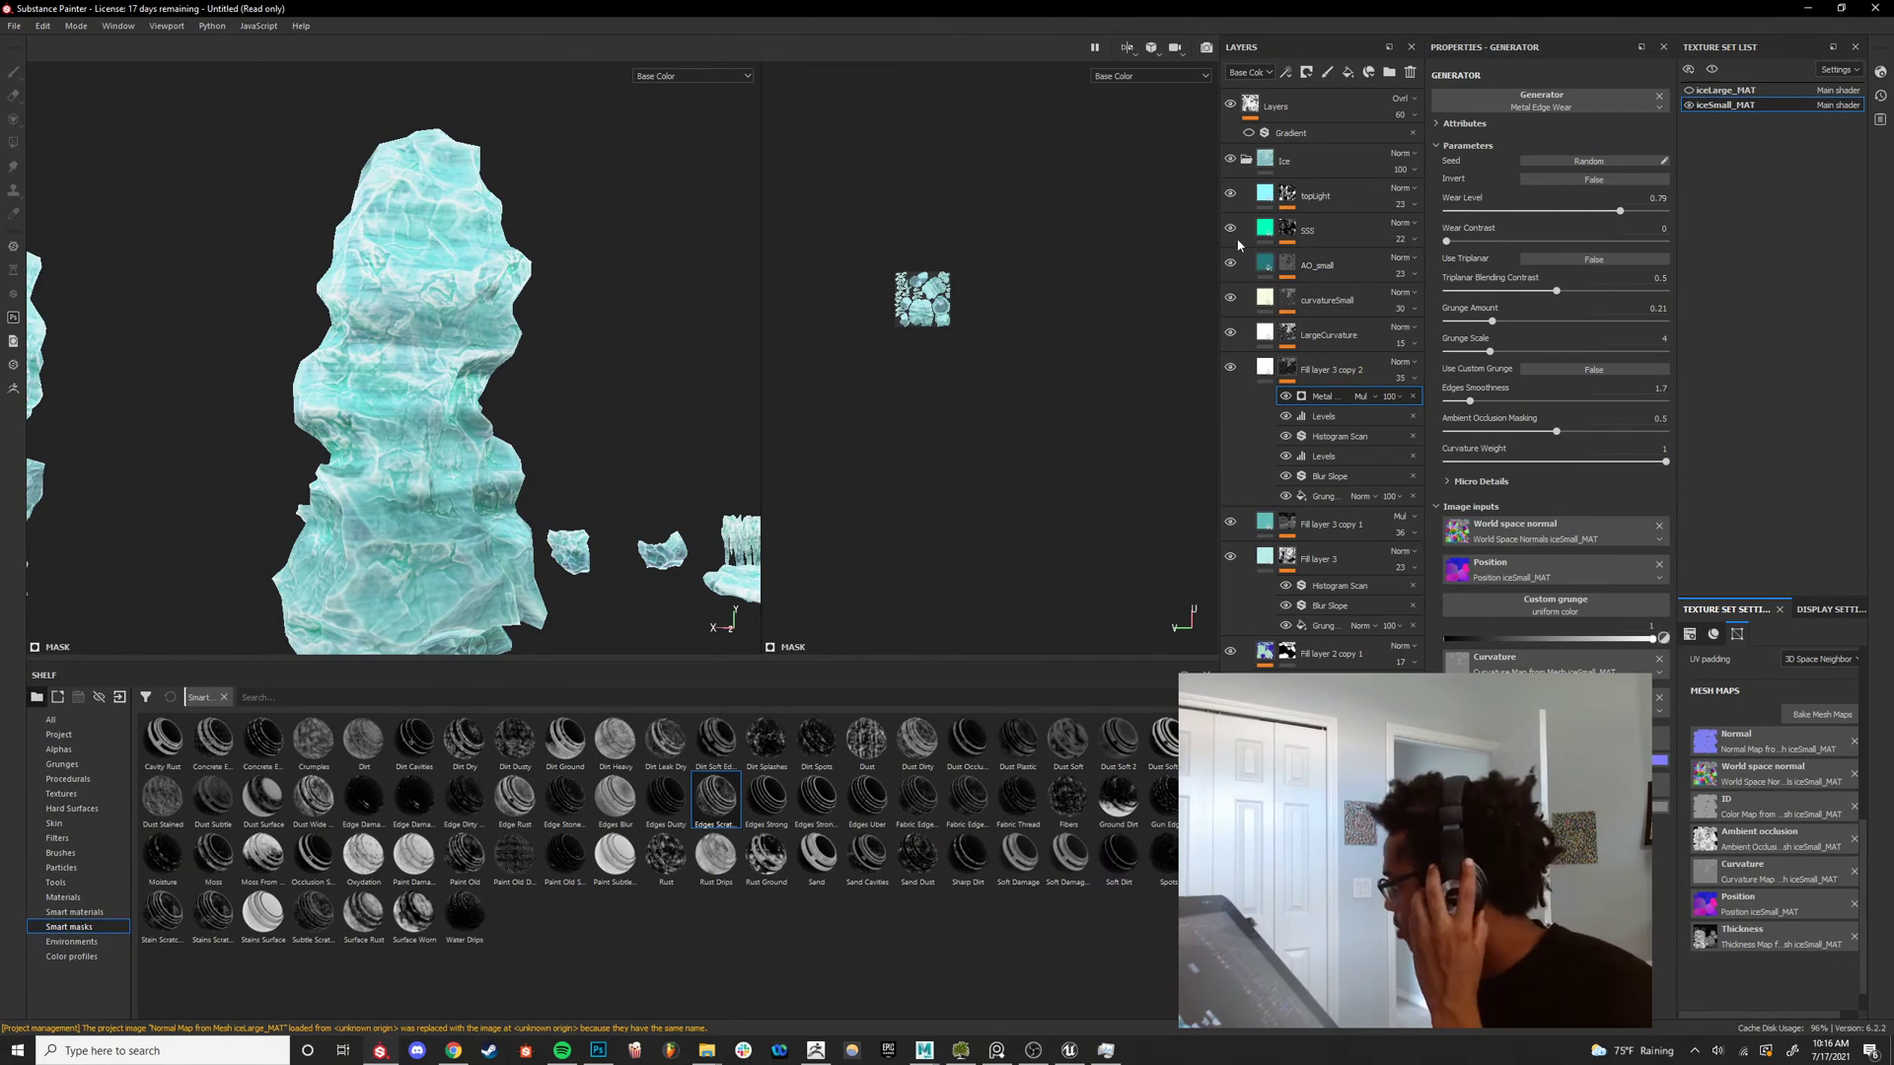
Compare the ice pillar with the topLight layer hidden and shown.
{"action": "left_click", "coordinate": [1234, 198]}
{"action": "left_click", "coordinate": [1233, 197]}
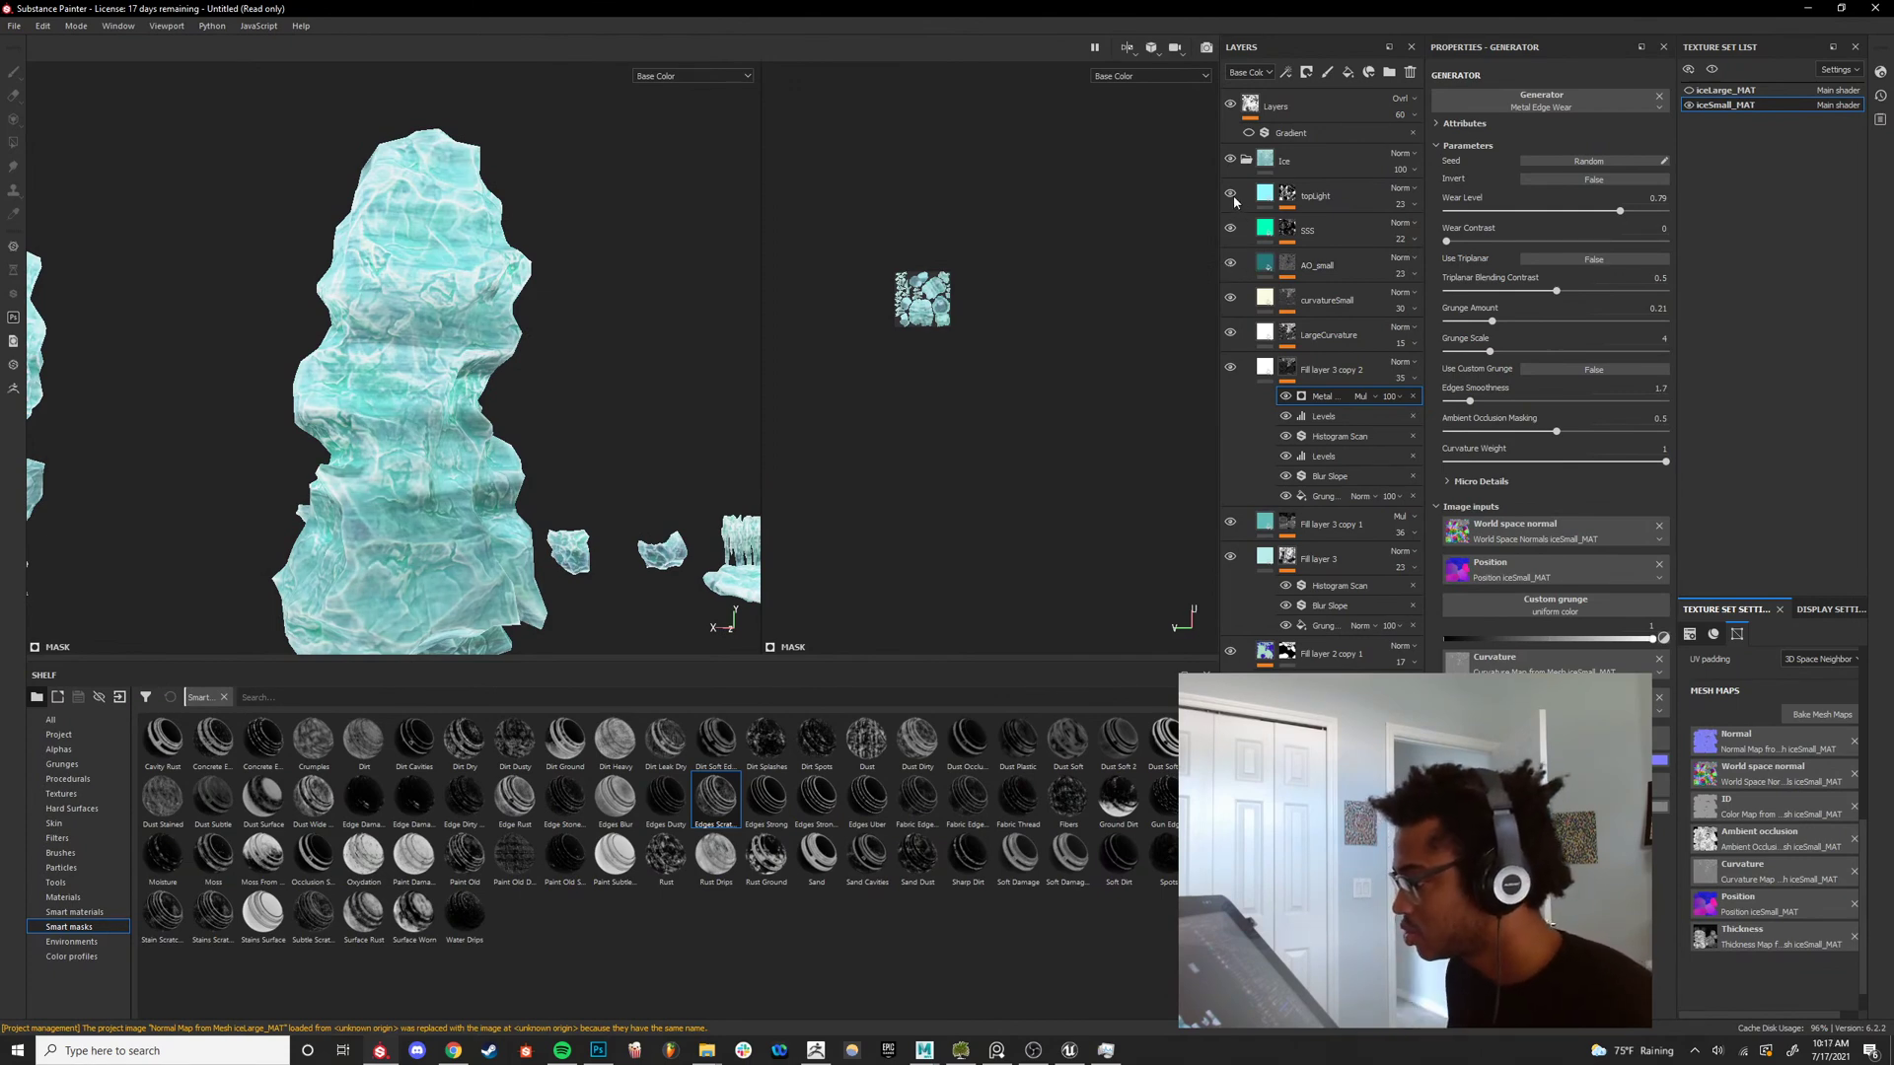
{"action": "left_click", "coordinate": [1231, 195]}
{"action": "left_click", "coordinate": [1231, 195]}
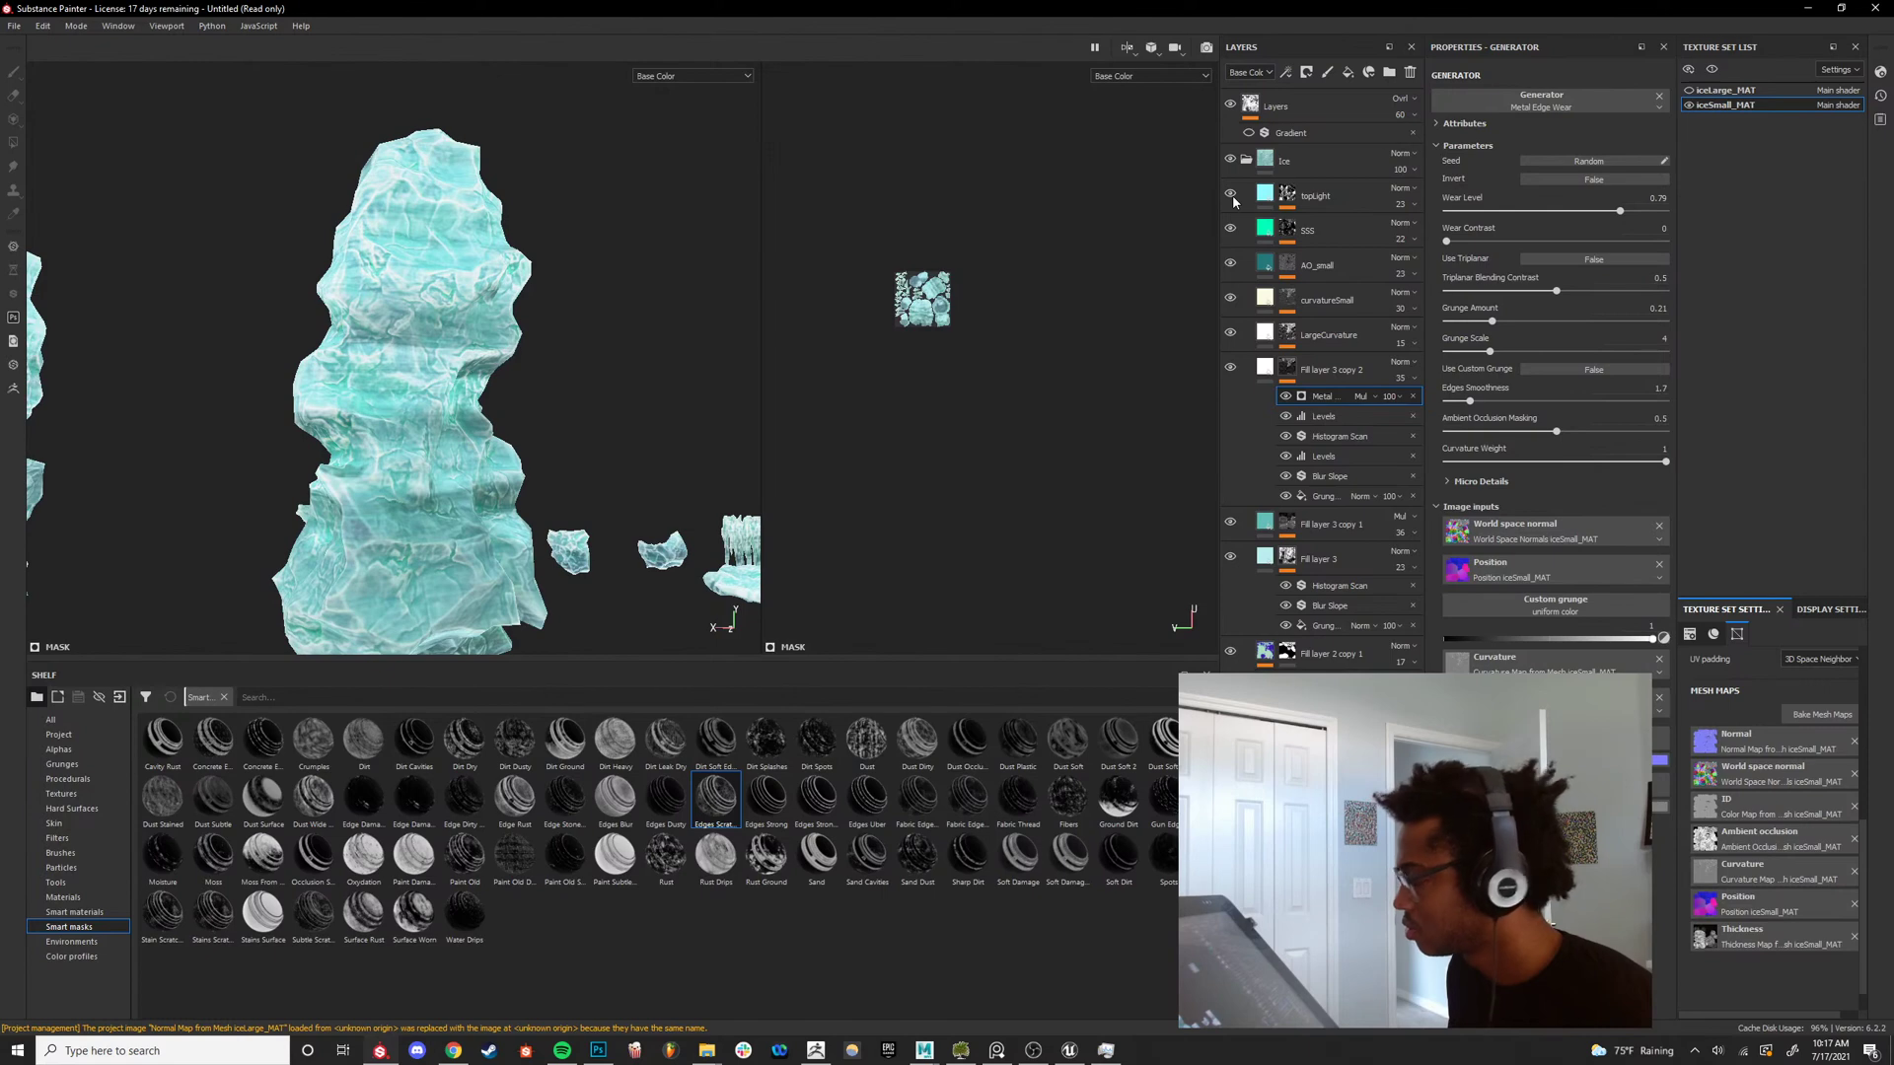
Display the topLight layer's mask on its own and set its Light generator's Highlight Level to 0.
{"action": "left_click", "coordinate": [1288, 199]}
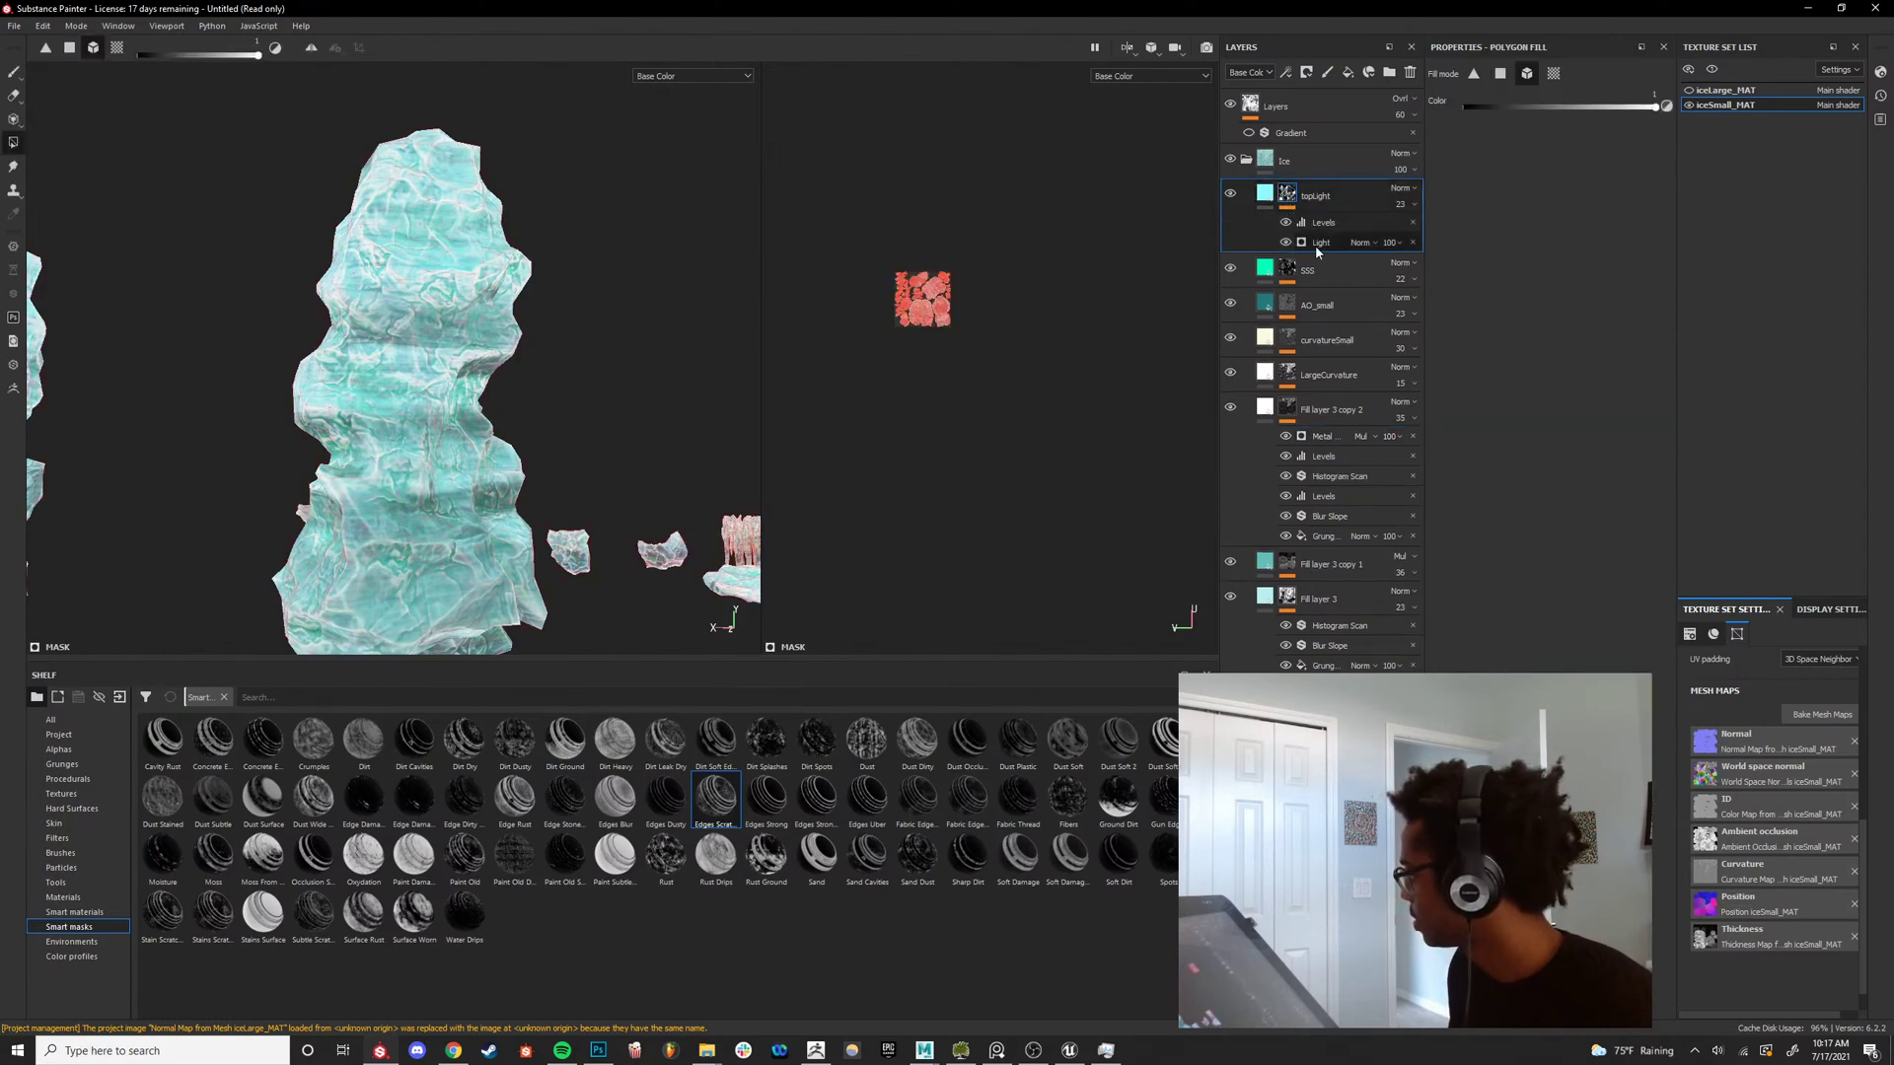
{"action": "left_click", "coordinate": [1316, 243]}
{"action": "left_click", "coordinate": [1287, 193], "text": "alt"}
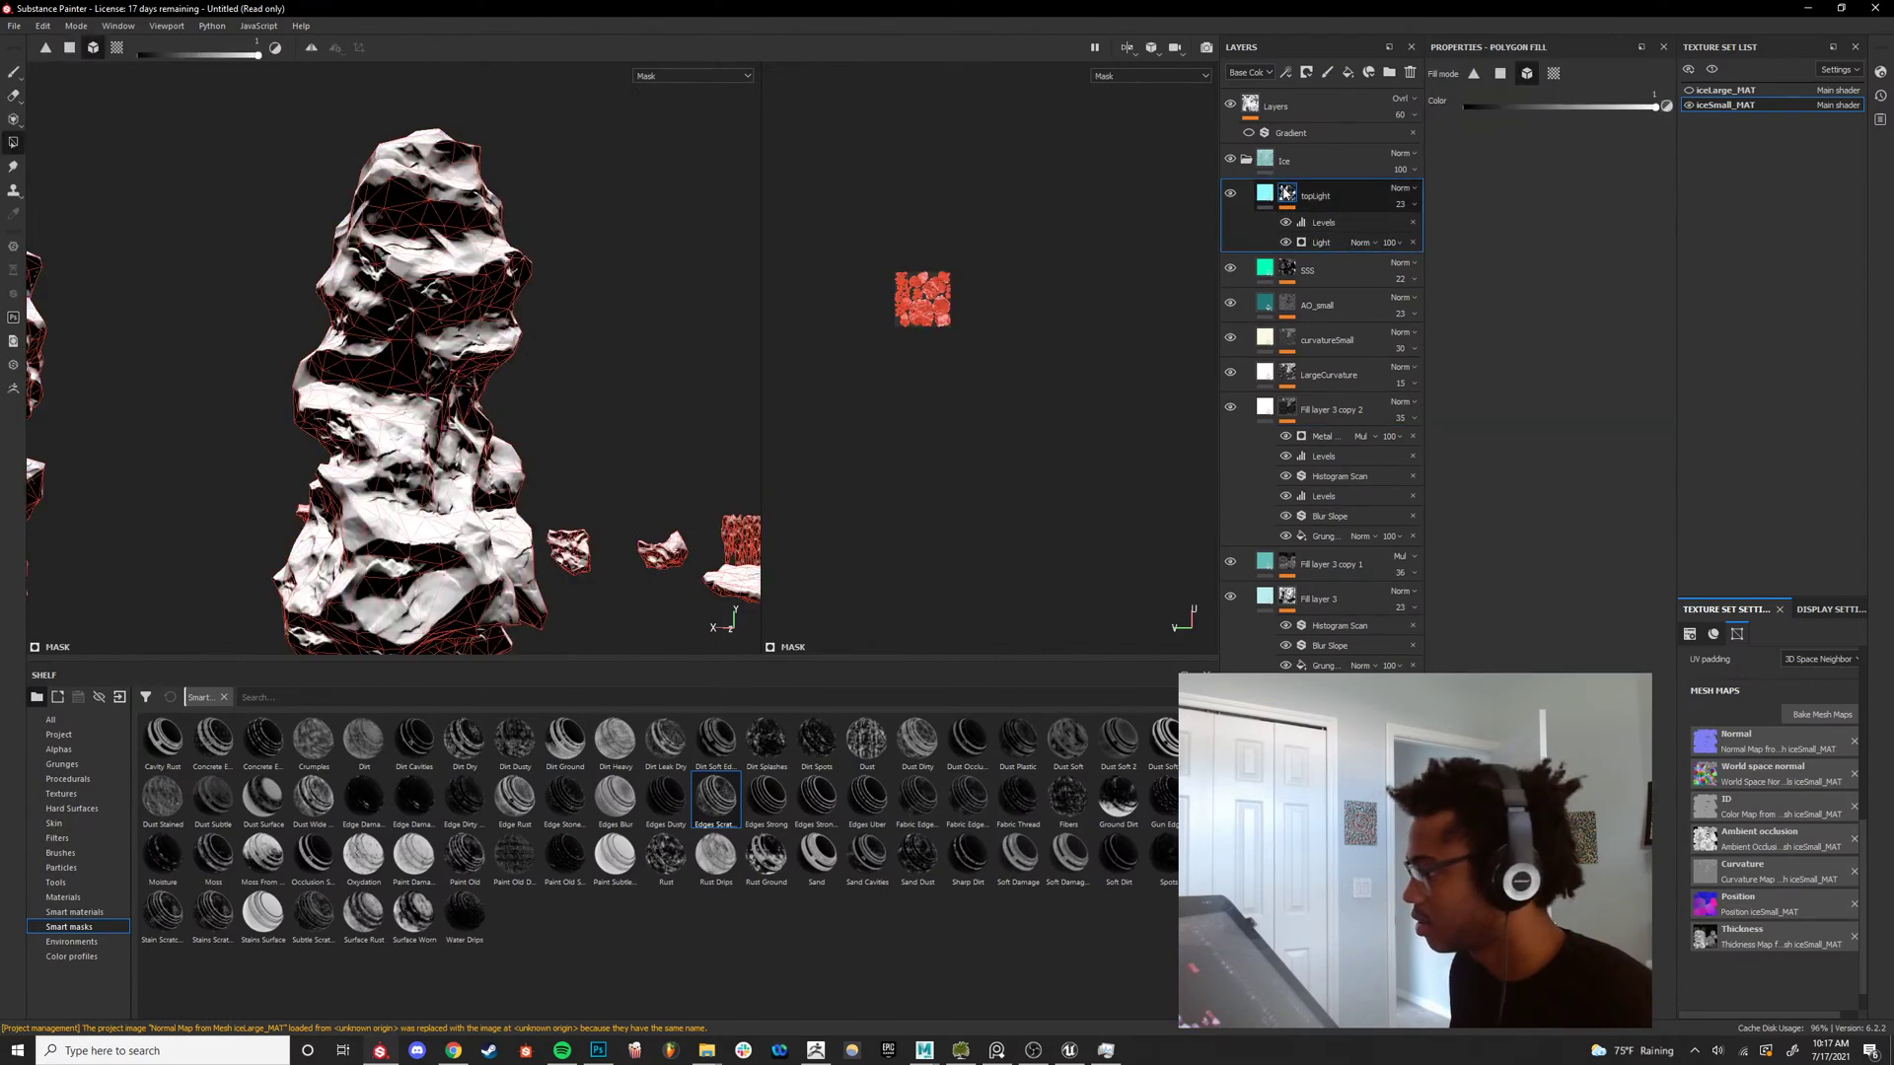
{"action": "left_click", "coordinate": [1320, 243]}
{"action": "left_click_drag", "start_coordinate": [1447, 327], "coordinate": [1413, 366]}
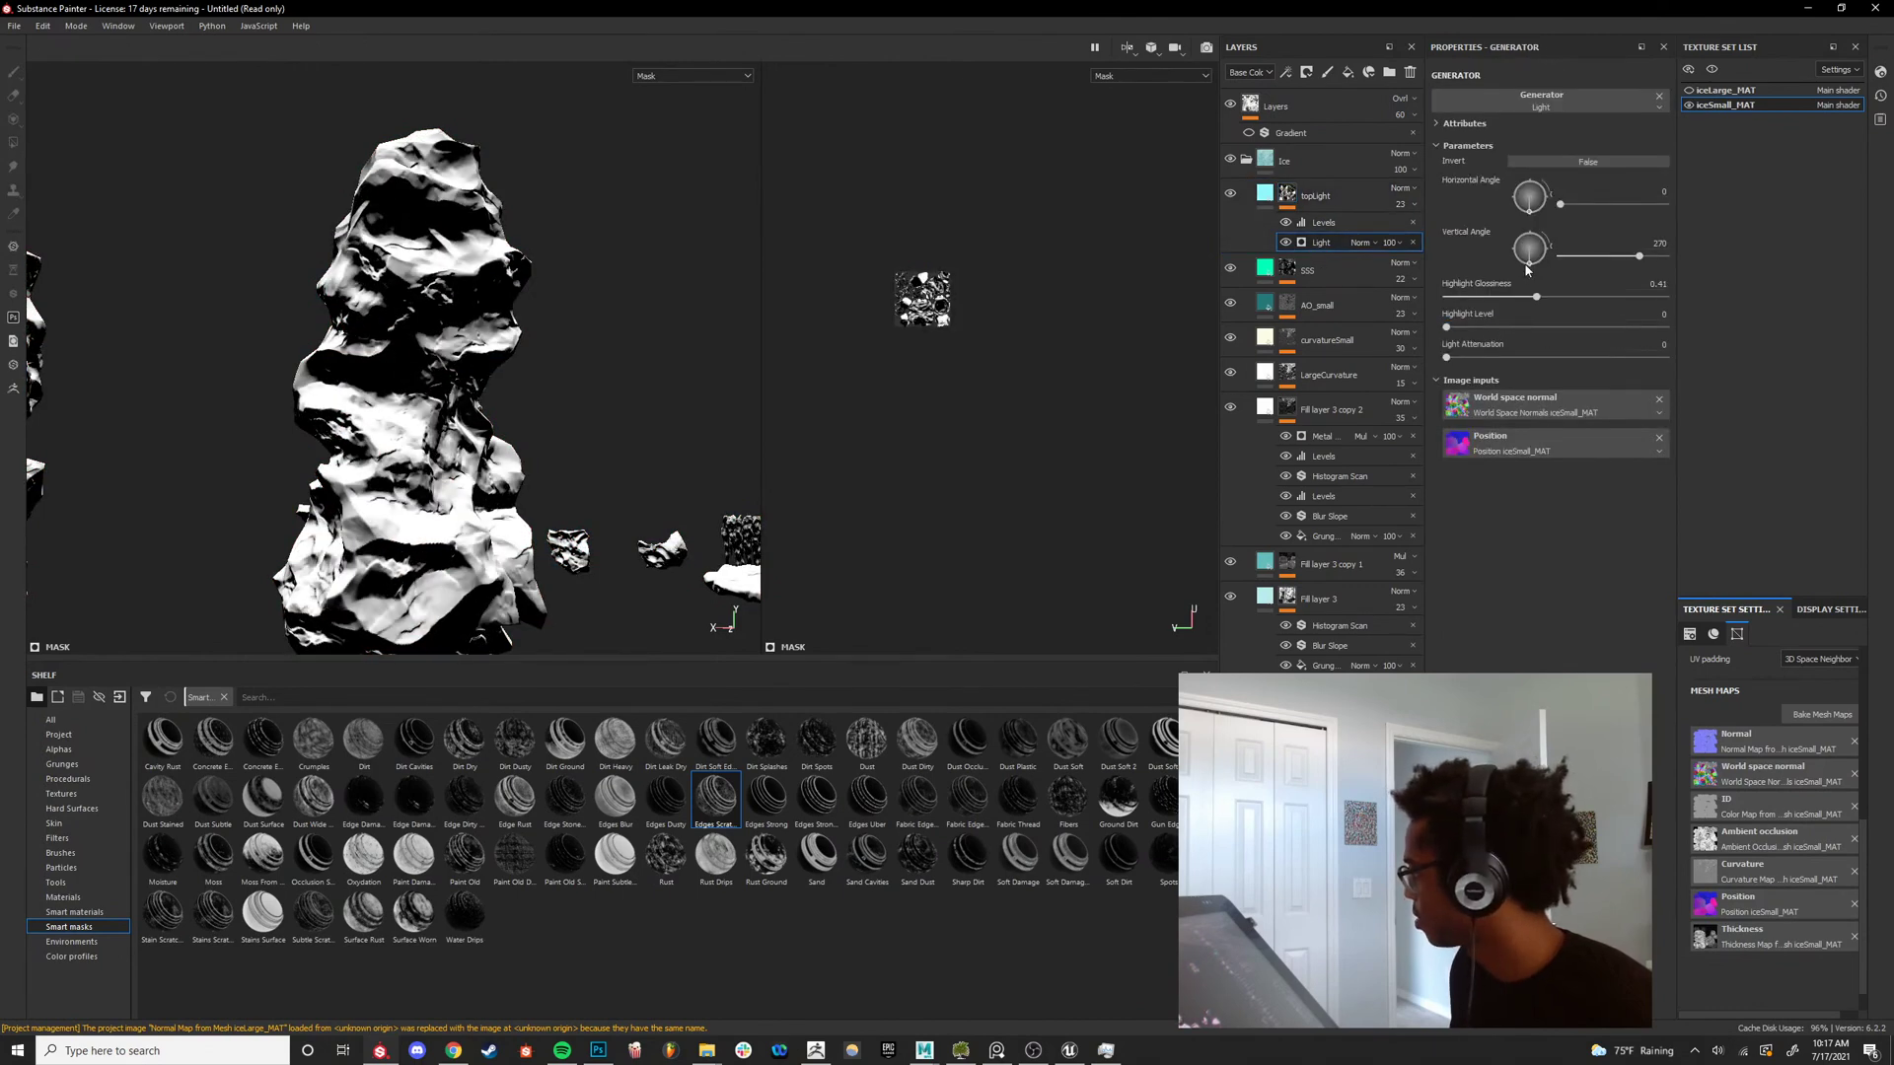
Set the topLight Light generator's Highlight Glossiness to 0.67 and Highlight Level to 0.36, keeping Light Attenuation at 0.
{"action": "left_click_drag", "start_coordinate": [1527, 290], "coordinate": [1597, 304]}
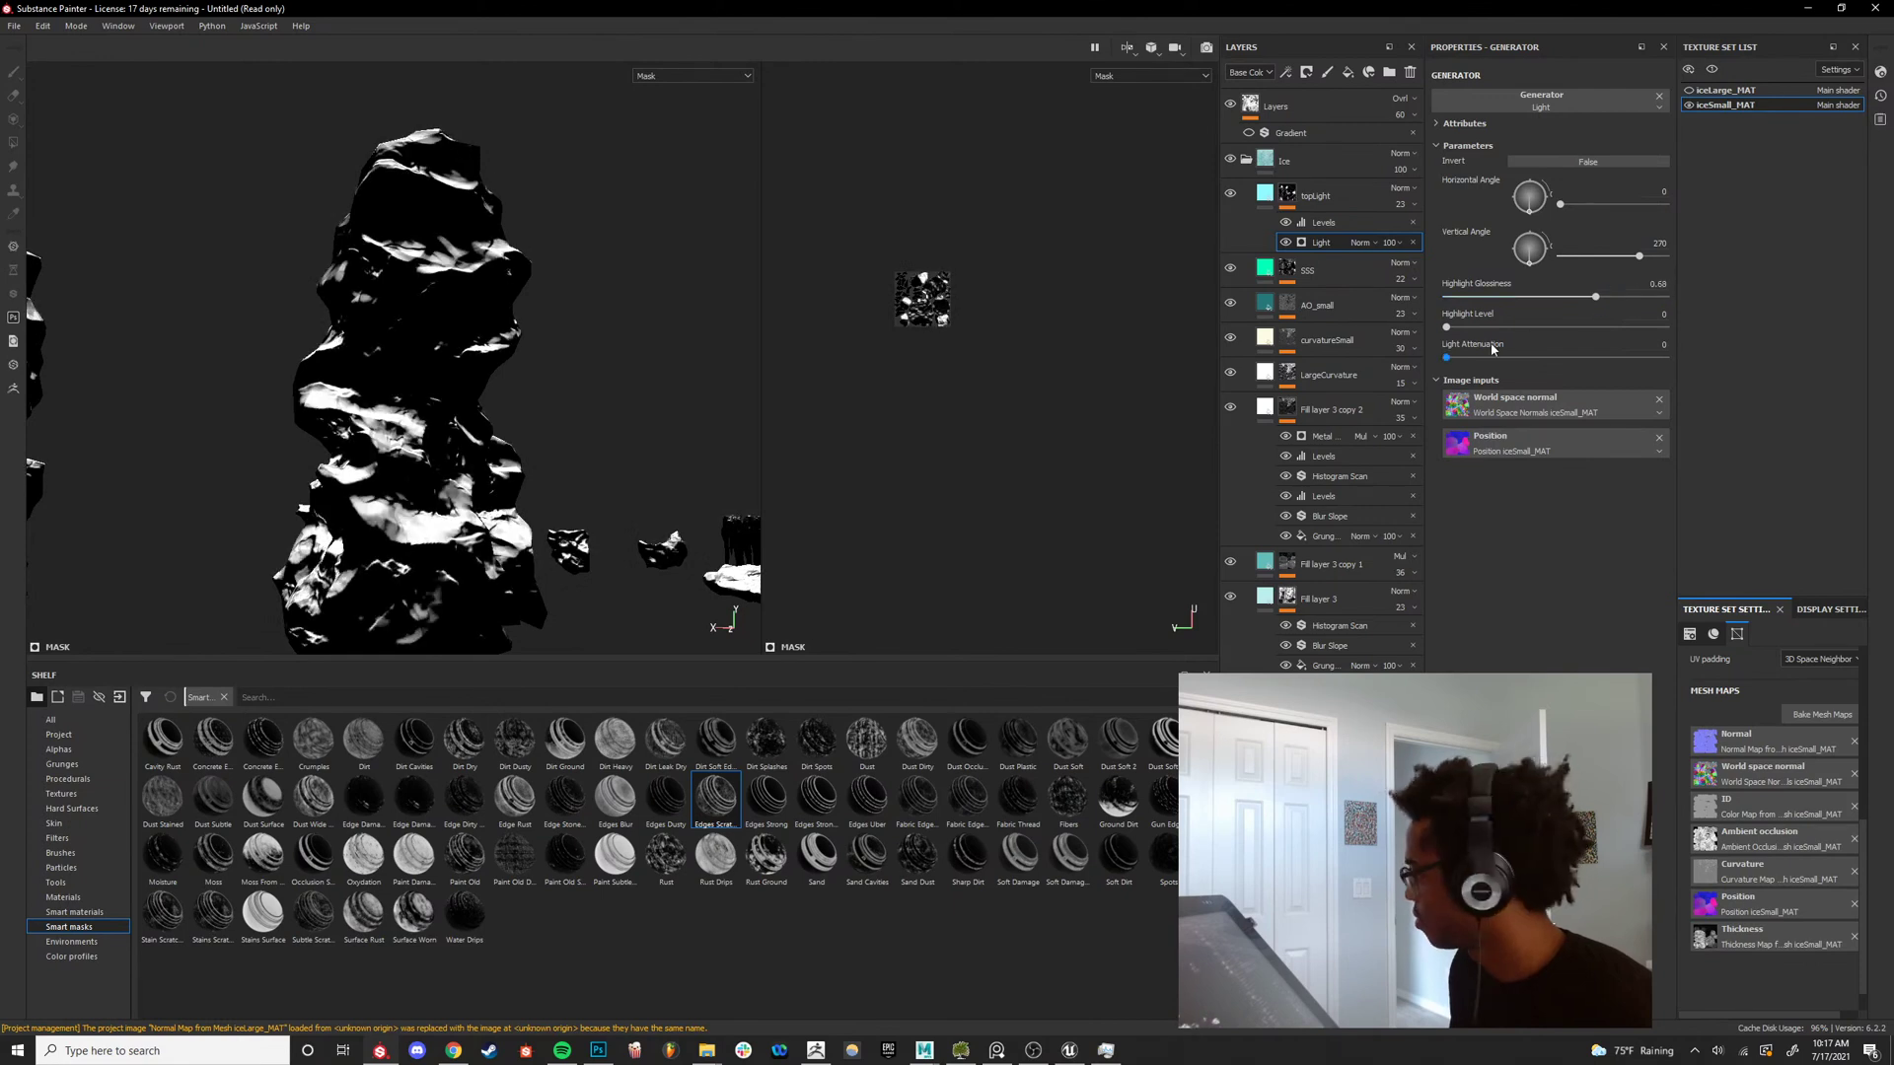
{"action": "left_click_drag", "start_coordinate": [1479, 358], "coordinate": [1358, 381]}
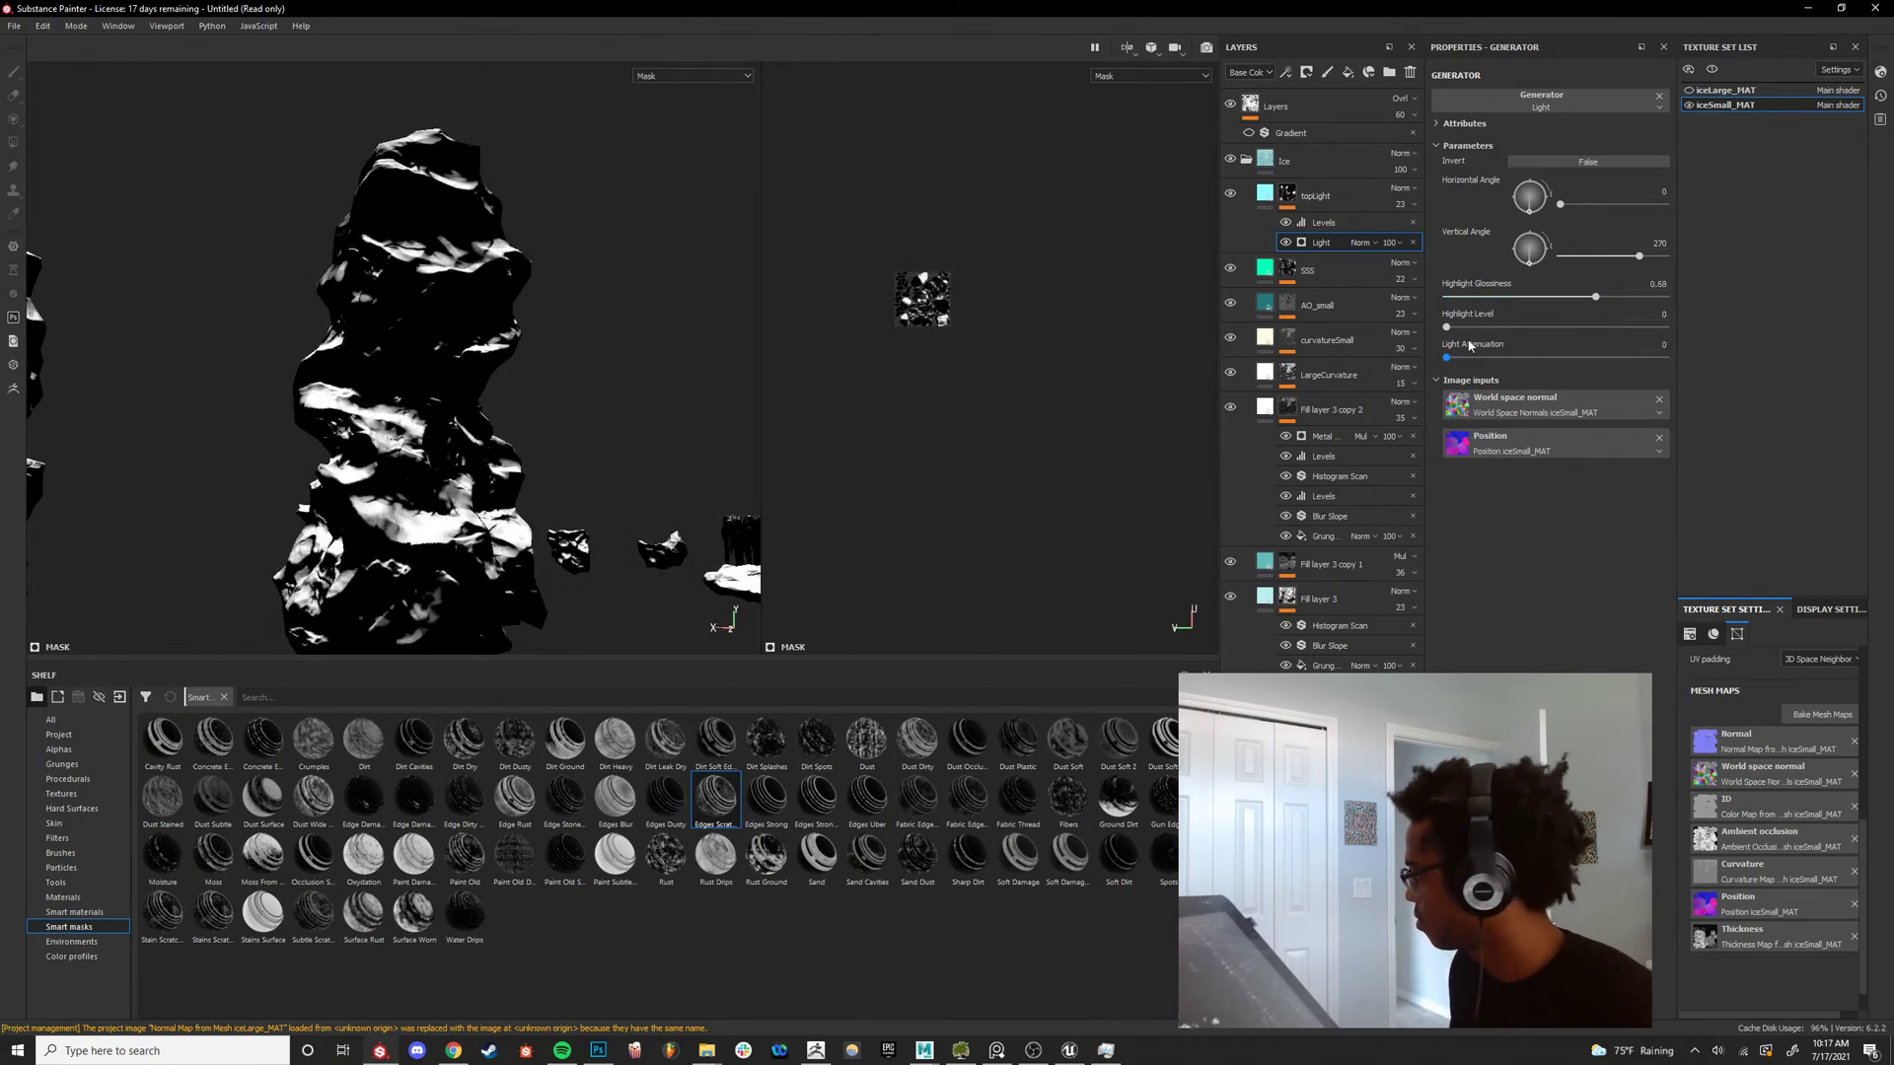
{"action": "left_click_drag", "start_coordinate": [1470, 327], "coordinate": [1526, 328]}
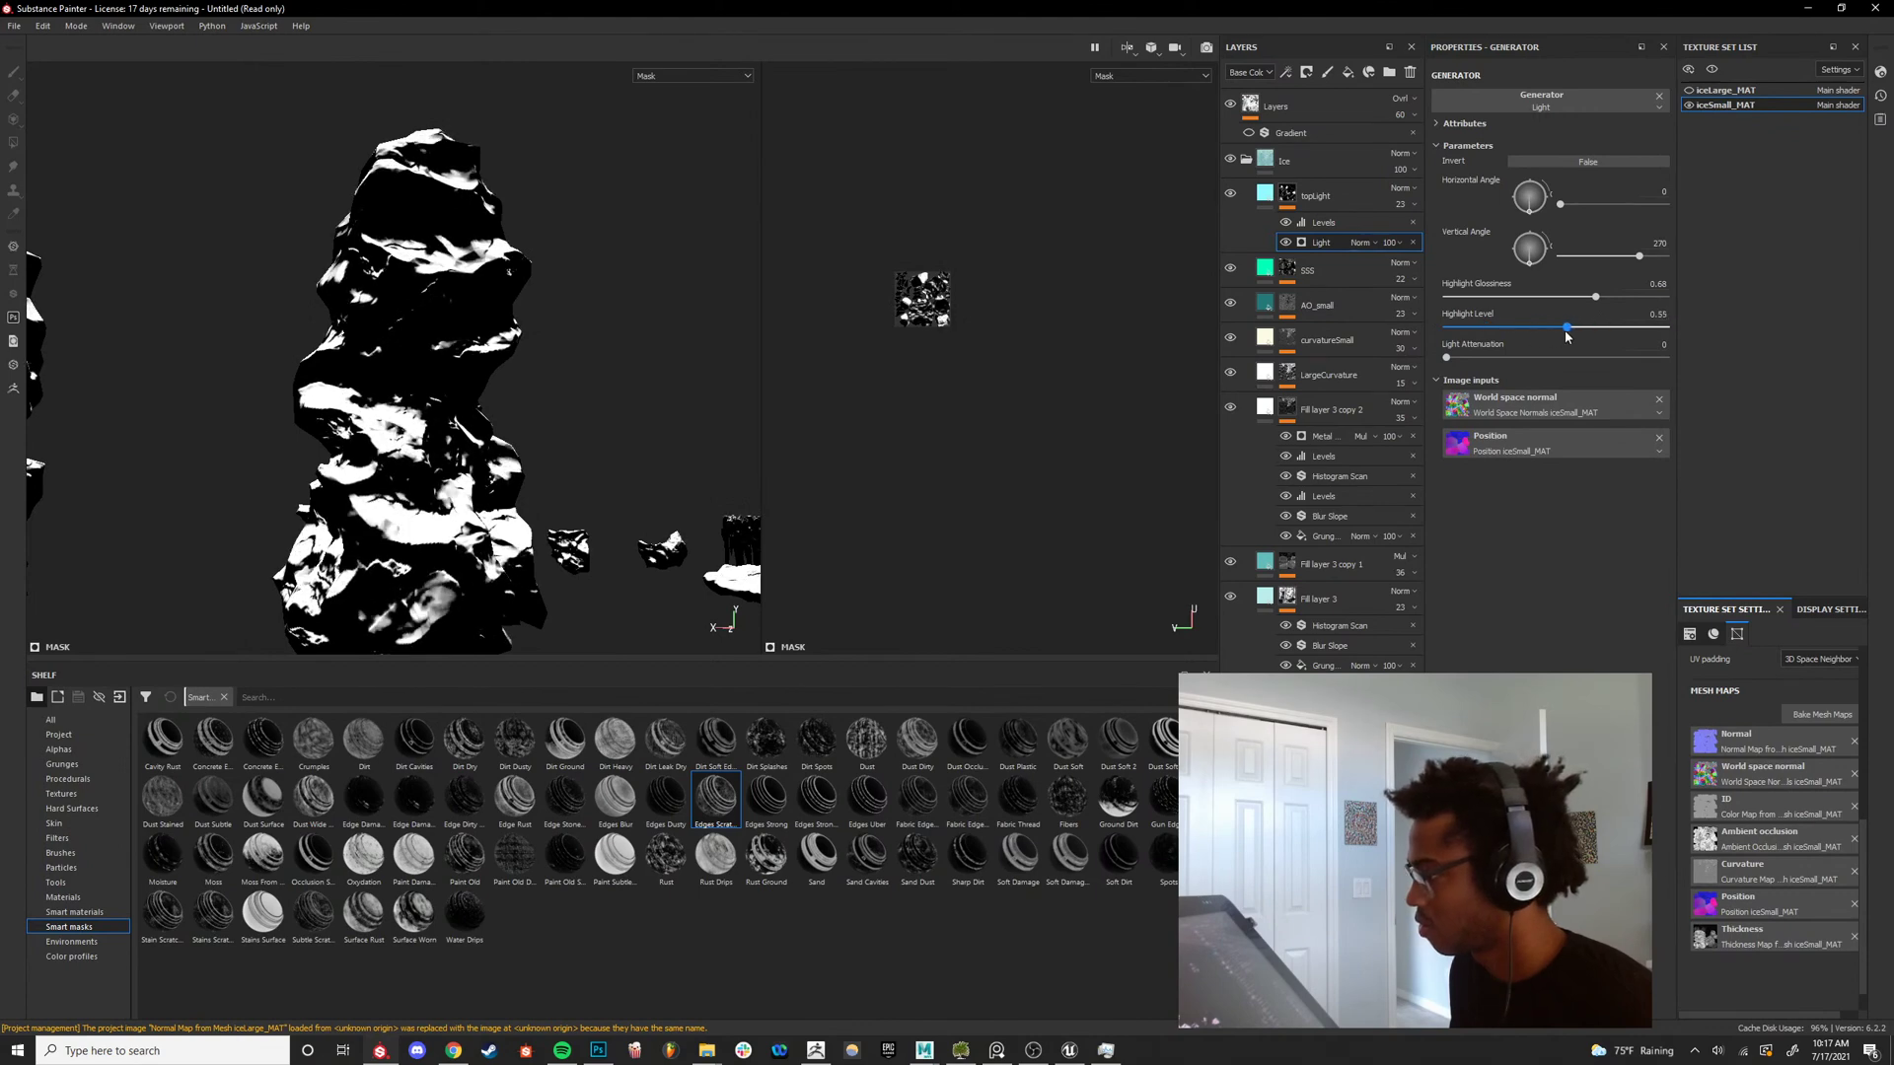
{"action": "left_click_drag", "start_coordinate": [395, 395], "coordinate": [581, 370], "text": "alt"}
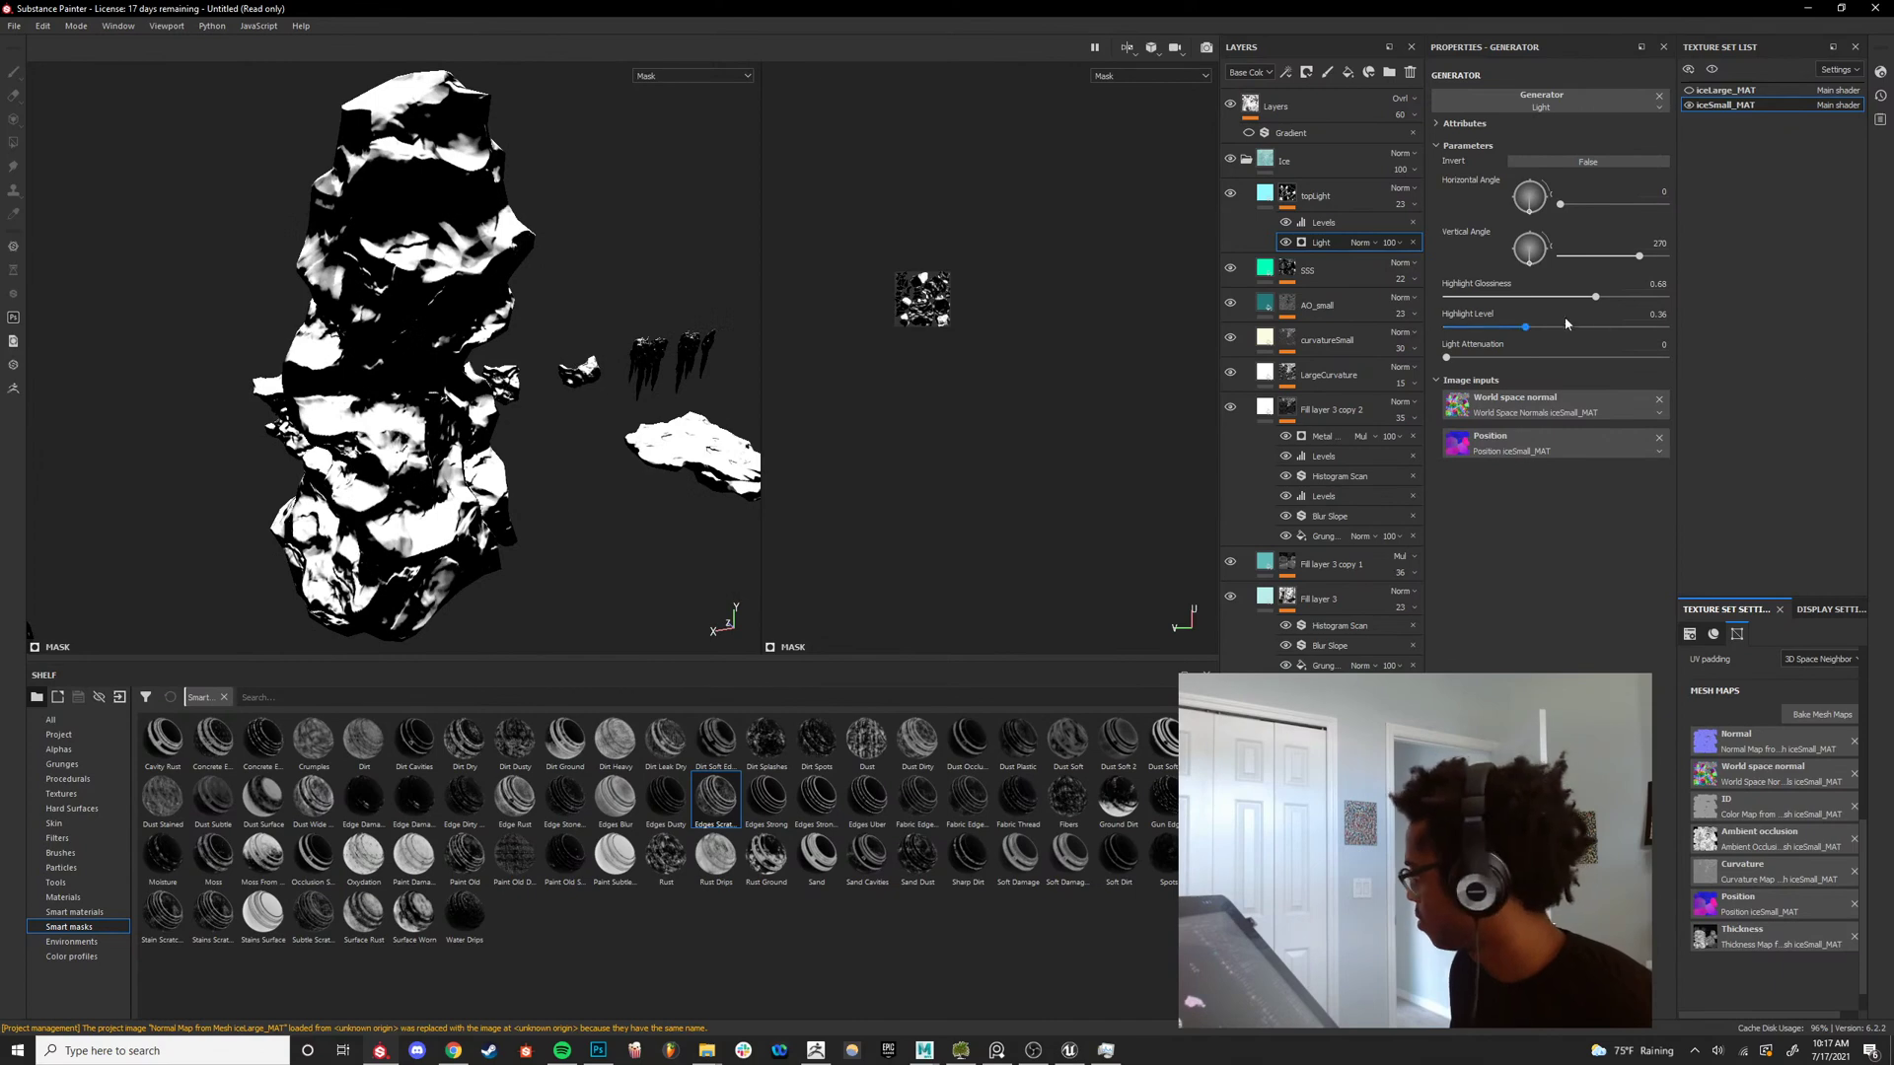
{"action": "left_click_drag", "start_coordinate": [1563, 298], "coordinate": [1594, 334]}
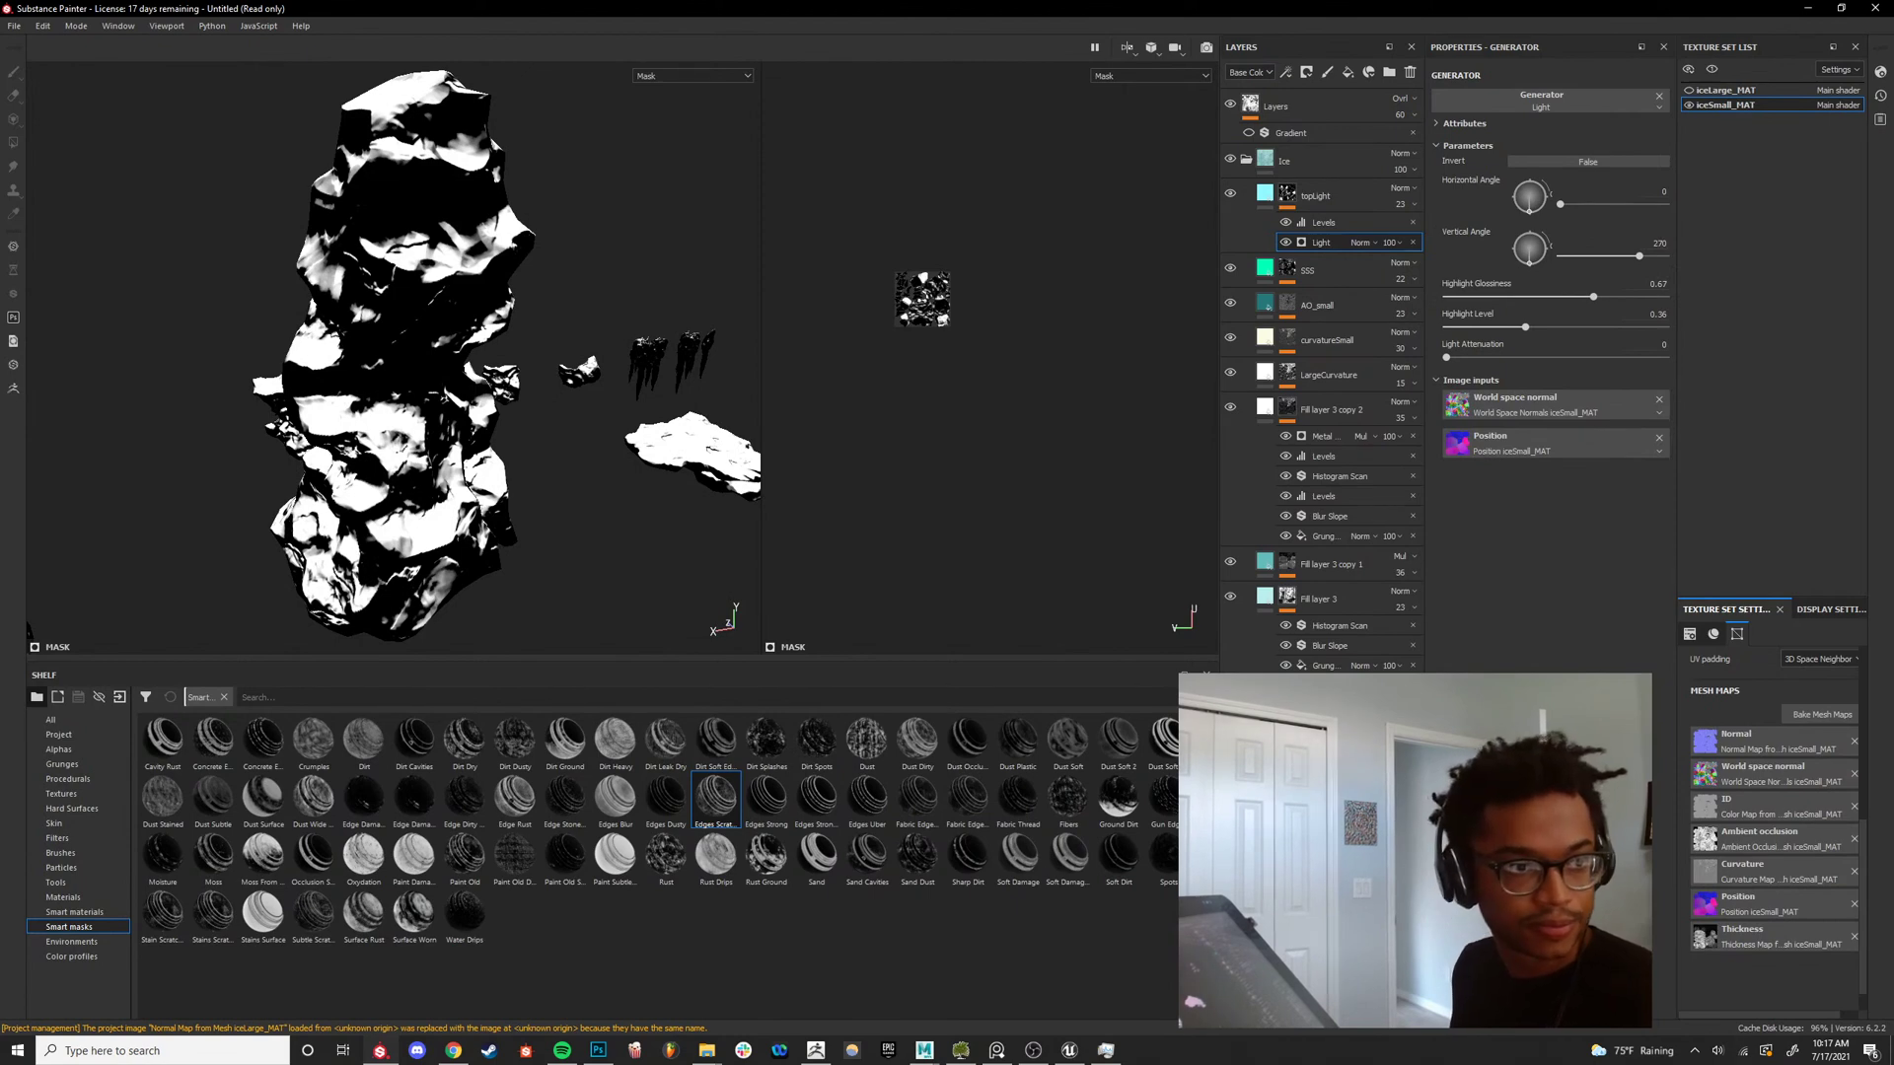
Inspect the adjusted topLight mask on the ice pillar and switch the display back to base color.
{"action": "key", "text": "alt+Tab"}
{"action": "mouse_move", "coordinate": [414, 488]}
{"action": "left_mouse_down", "text": "alt"}
{"action": "mouse_move", "coordinate": [449, 412]}
{"action": "mouse_move", "coordinate": [432, 420]}
{"action": "left_mouse_up", "text": "alt"}
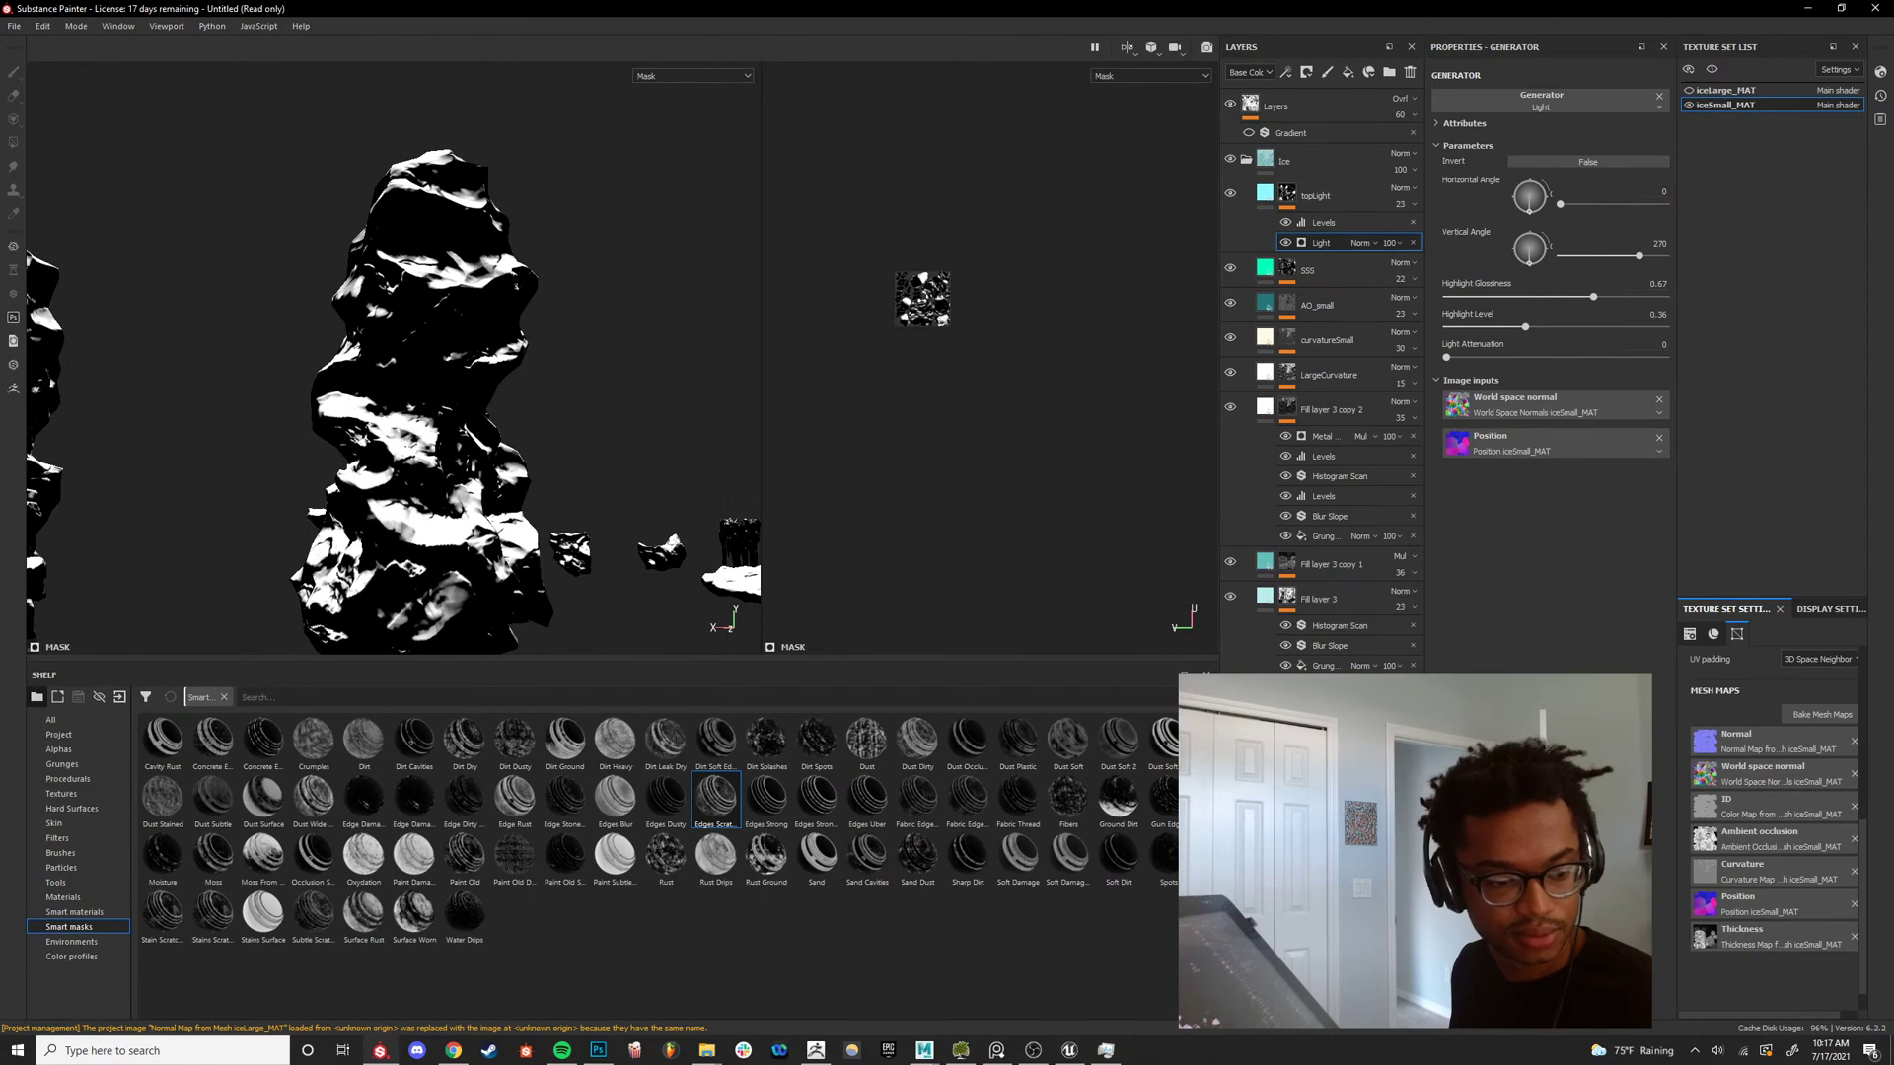
{"action": "left_click_drag", "start_coordinate": [612, 427], "coordinate": [539, 575], "text": "alt"}
{"action": "key", "text": "m"}
{"action": "key", "text": "m"}
{"action": "scroll", "coordinate": [404, 425], "scroll_direction": "down", "scroll_amount": 2}
{"action": "key", "text": "c"}
{"action": "scroll", "coordinate": [539, 575], "scroll_direction": "down", "scroll_amount": 3}
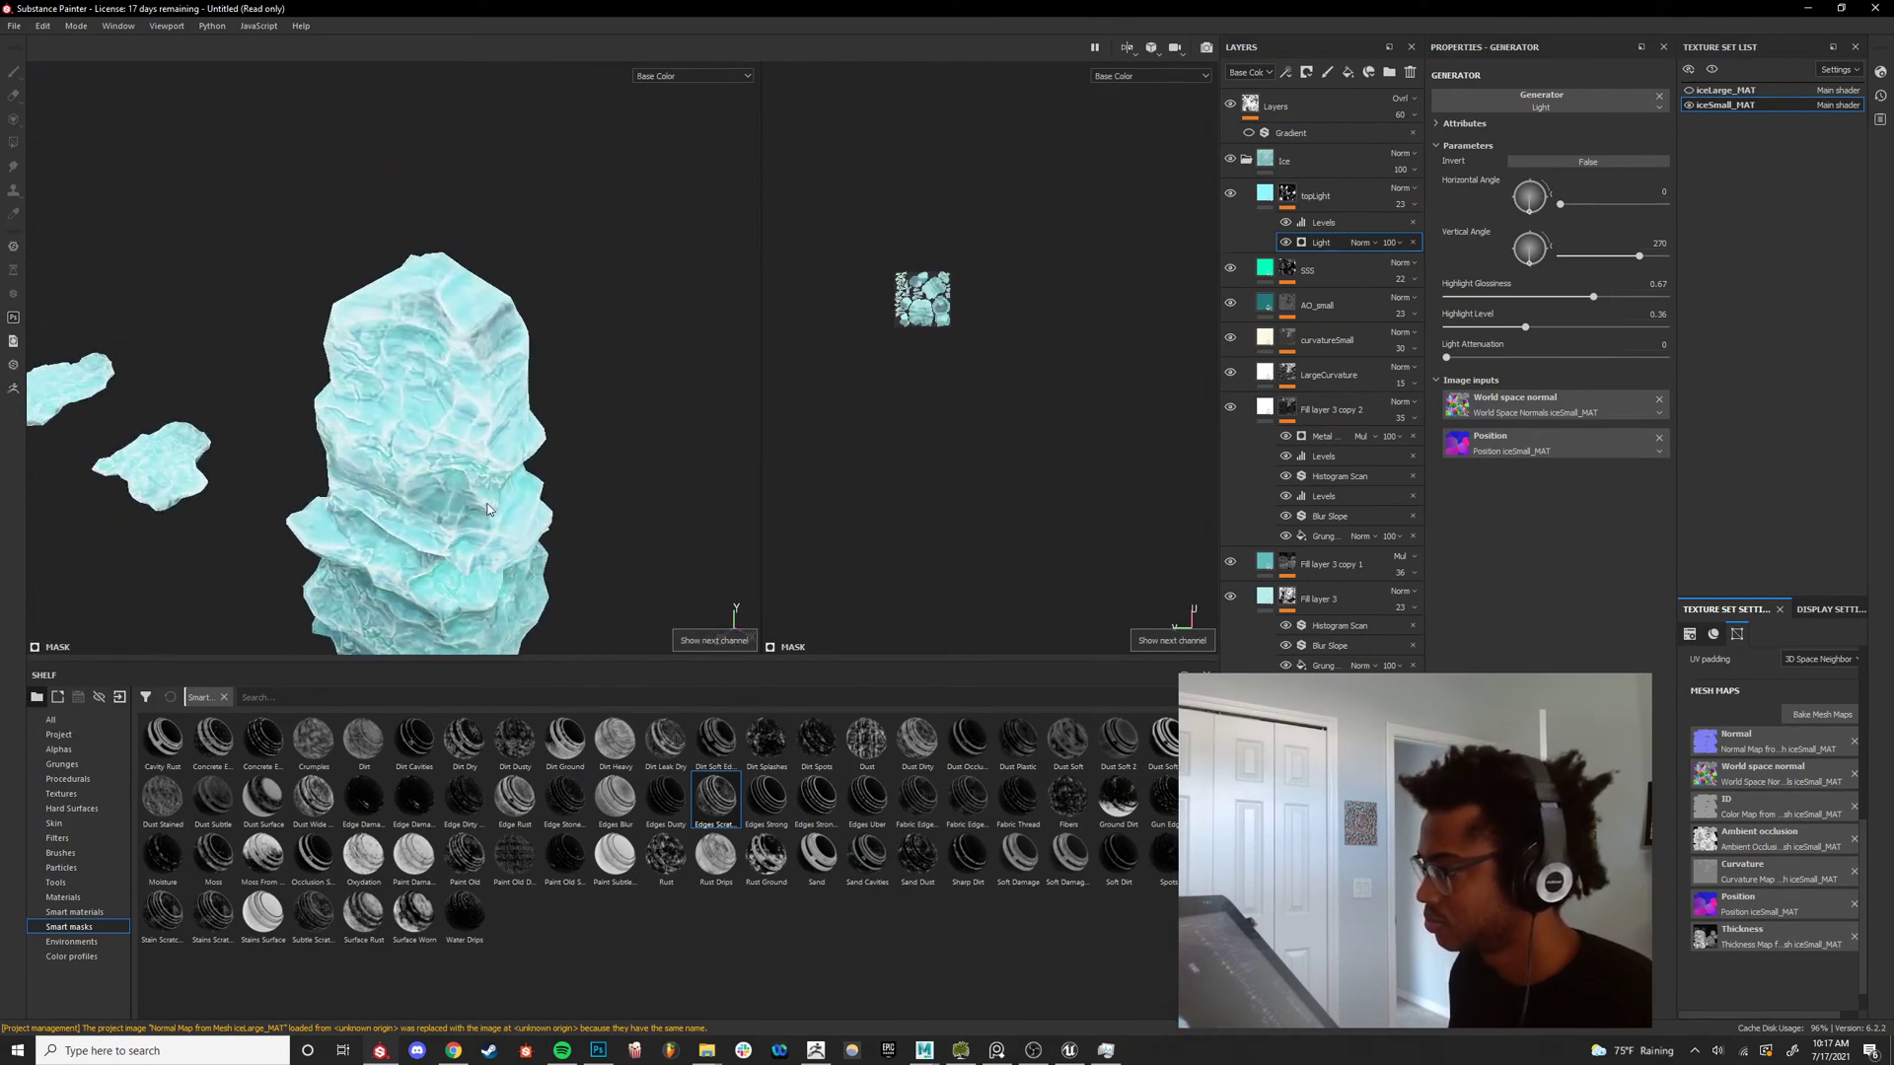
Move the SSS layer above the topLight layer in the Ice folder.
{"action": "left_click_drag", "start_coordinate": [501, 474], "coordinate": [472, 396], "text": "alt"}
{"action": "scroll", "coordinate": [491, 440], "scroll_direction": "up", "scroll_amount": 3}
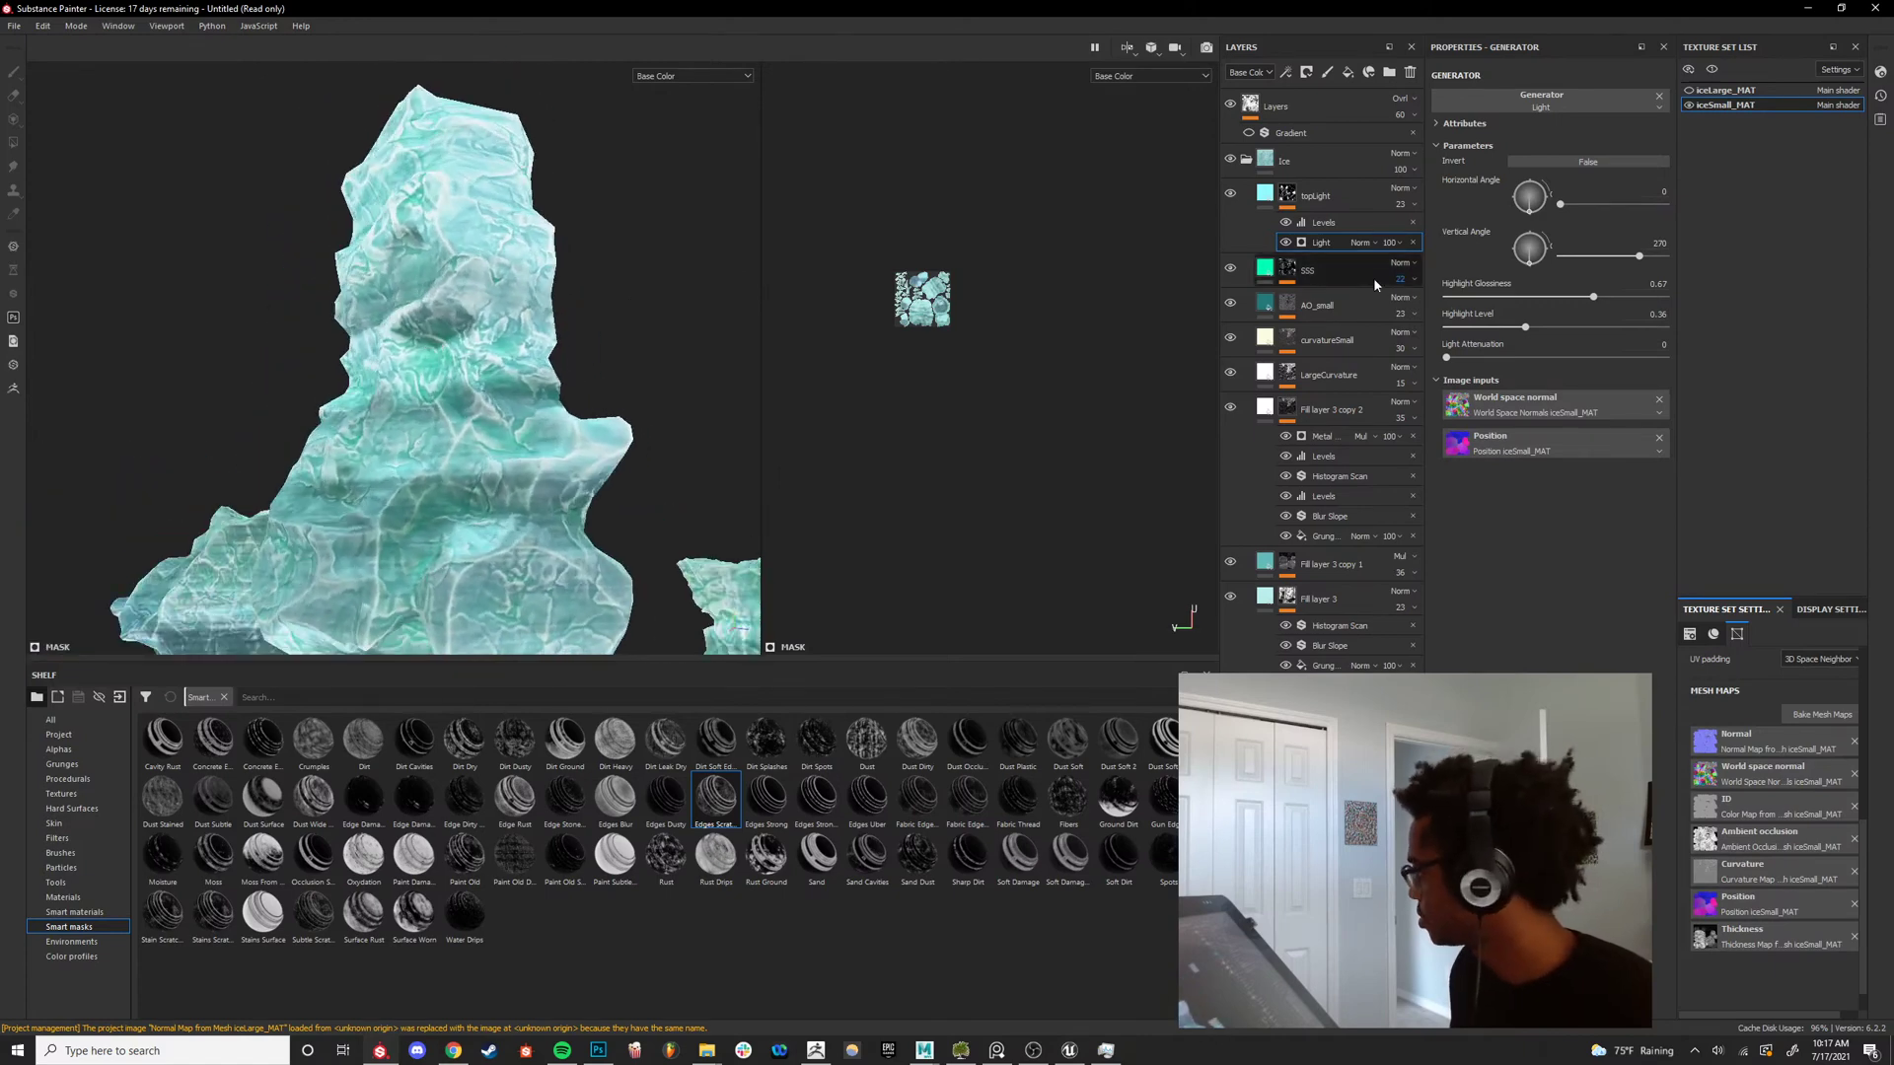
{"action": "left_click_drag", "start_coordinate": [1317, 279], "coordinate": [1338, 194]}
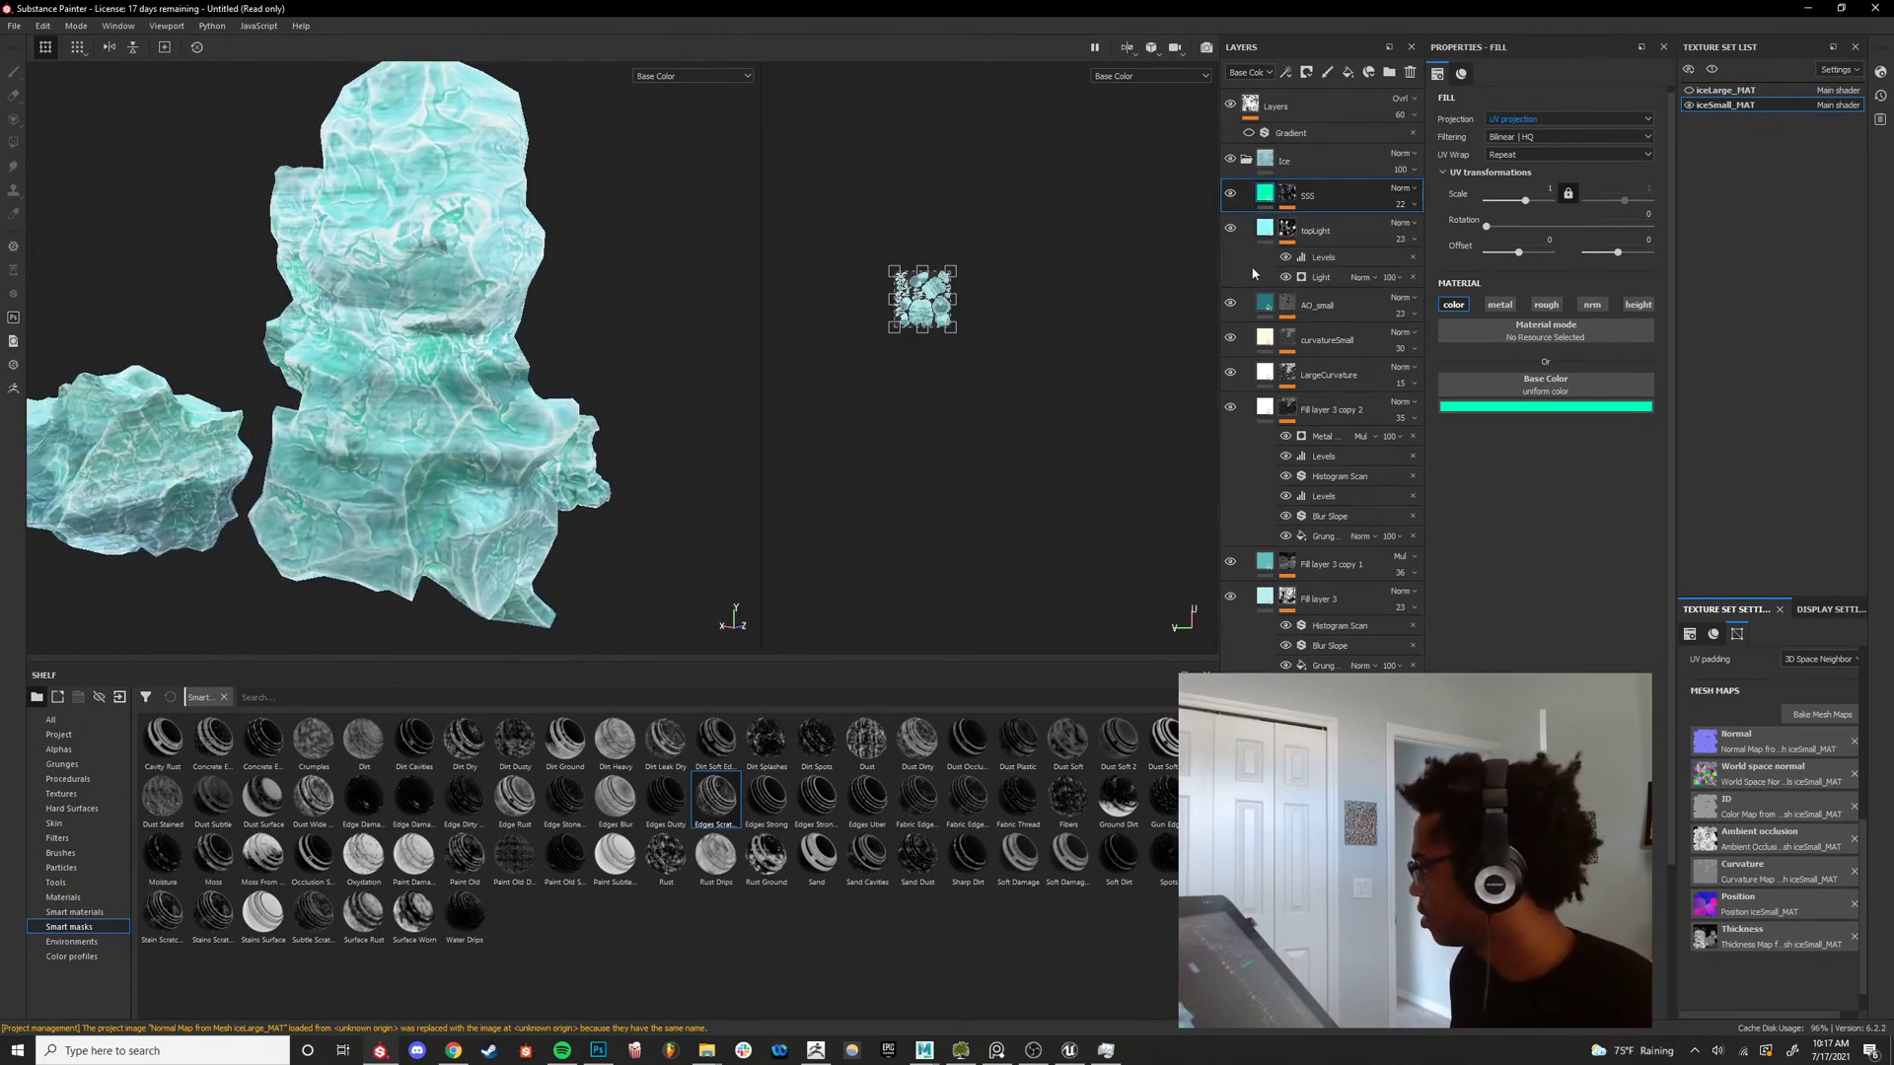
Compare the ice with the curvatureSmall layer hidden and shown, try a lower opacity for it, and undo that change.
{"action": "left_click", "coordinate": [1232, 338]}
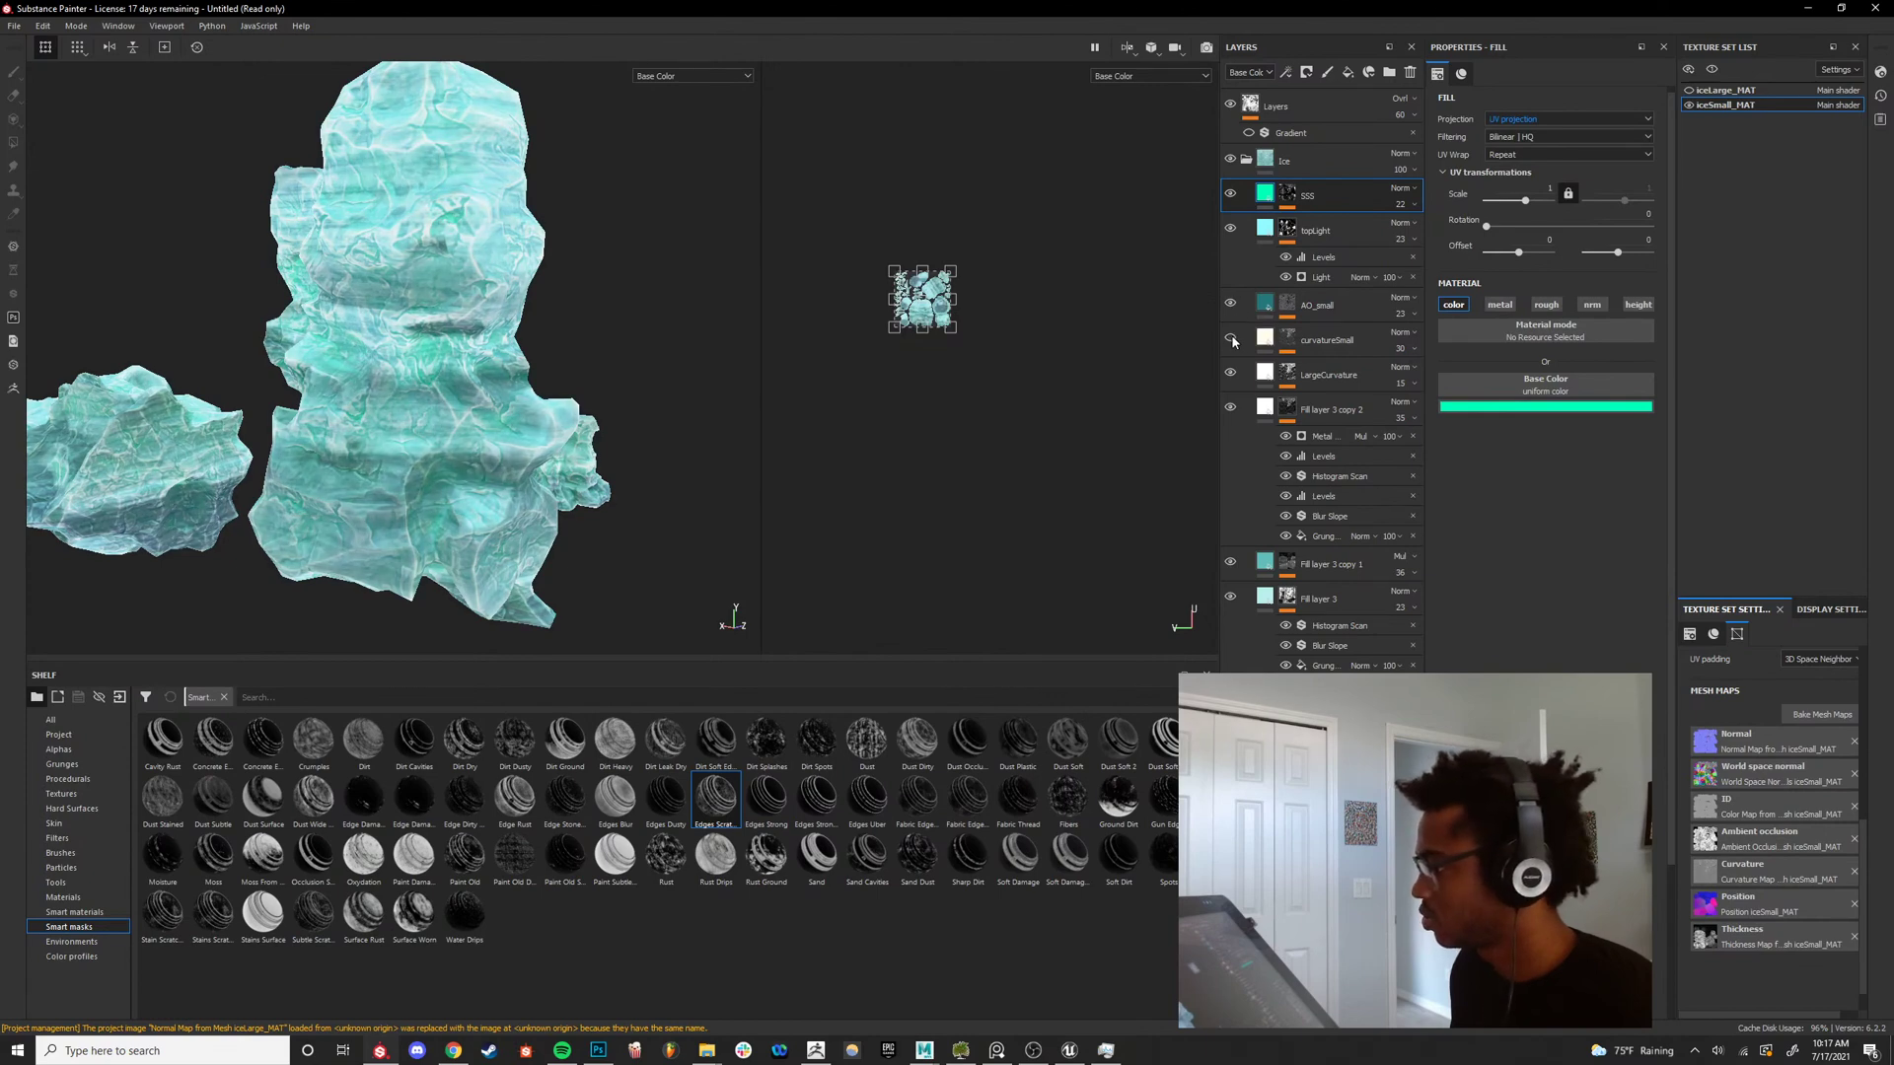
{"action": "left_click", "coordinate": [1232, 339]}
{"action": "left_click", "coordinate": [1332, 339]}
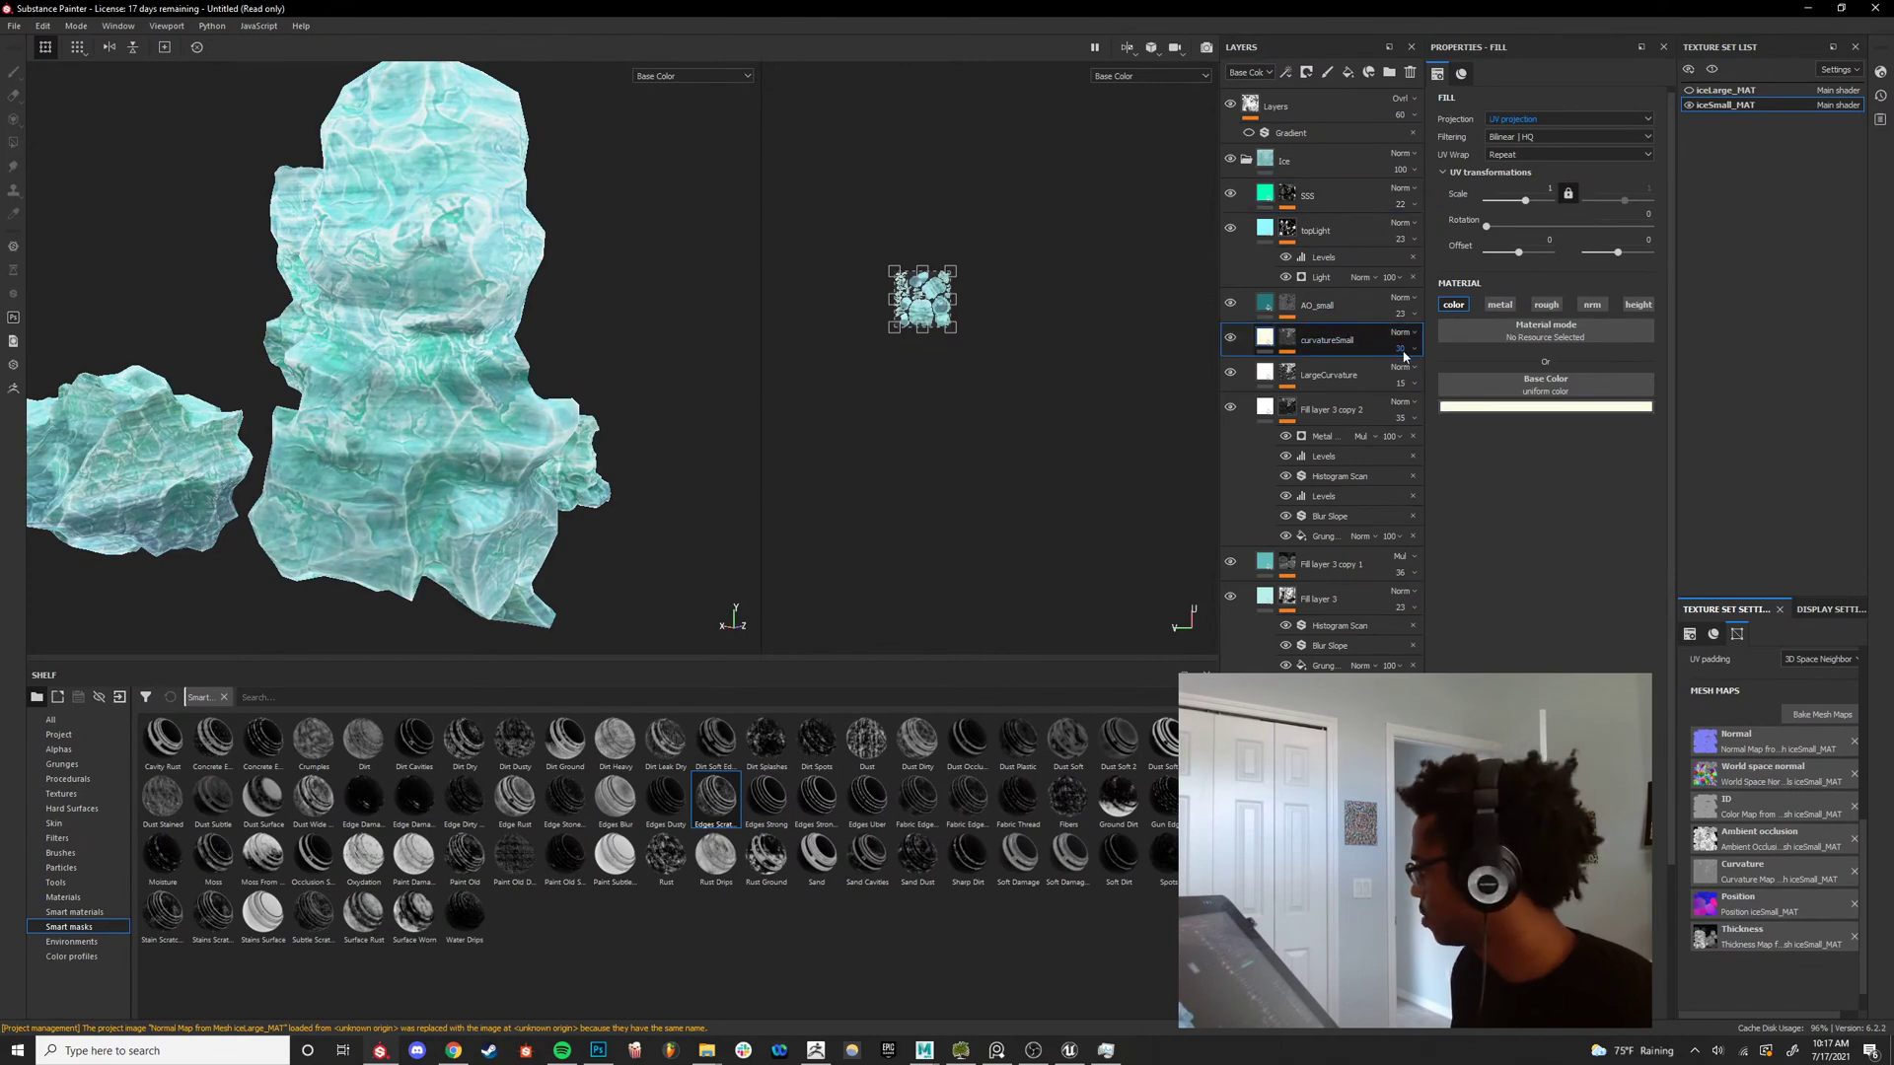
{"action": "left_click", "coordinate": [1401, 348]}
{"action": "left_click_drag", "start_coordinate": [1406, 375], "coordinate": [1399, 382]}
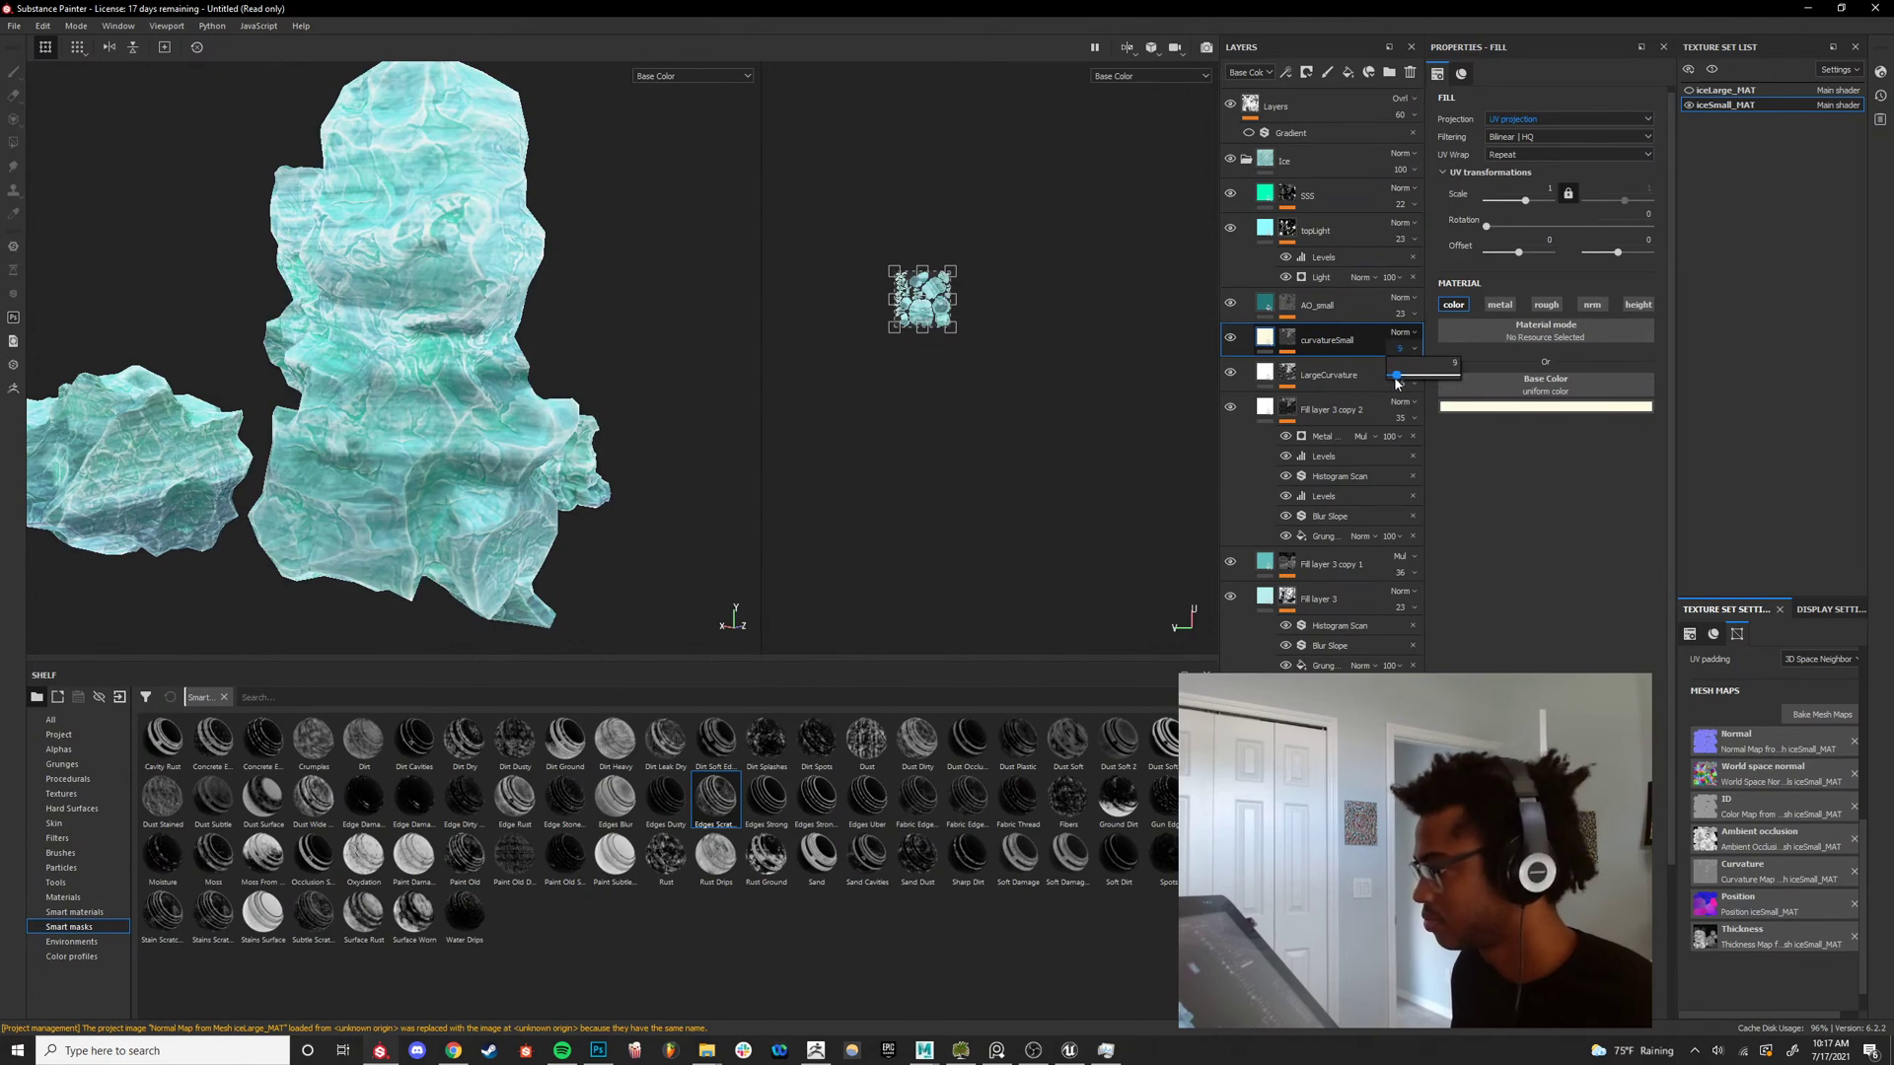
{"action": "left_click_drag", "start_coordinate": [592, 389], "coordinate": [651, 345], "text": "alt"}
{"action": "key", "text": "ctrl+z"}
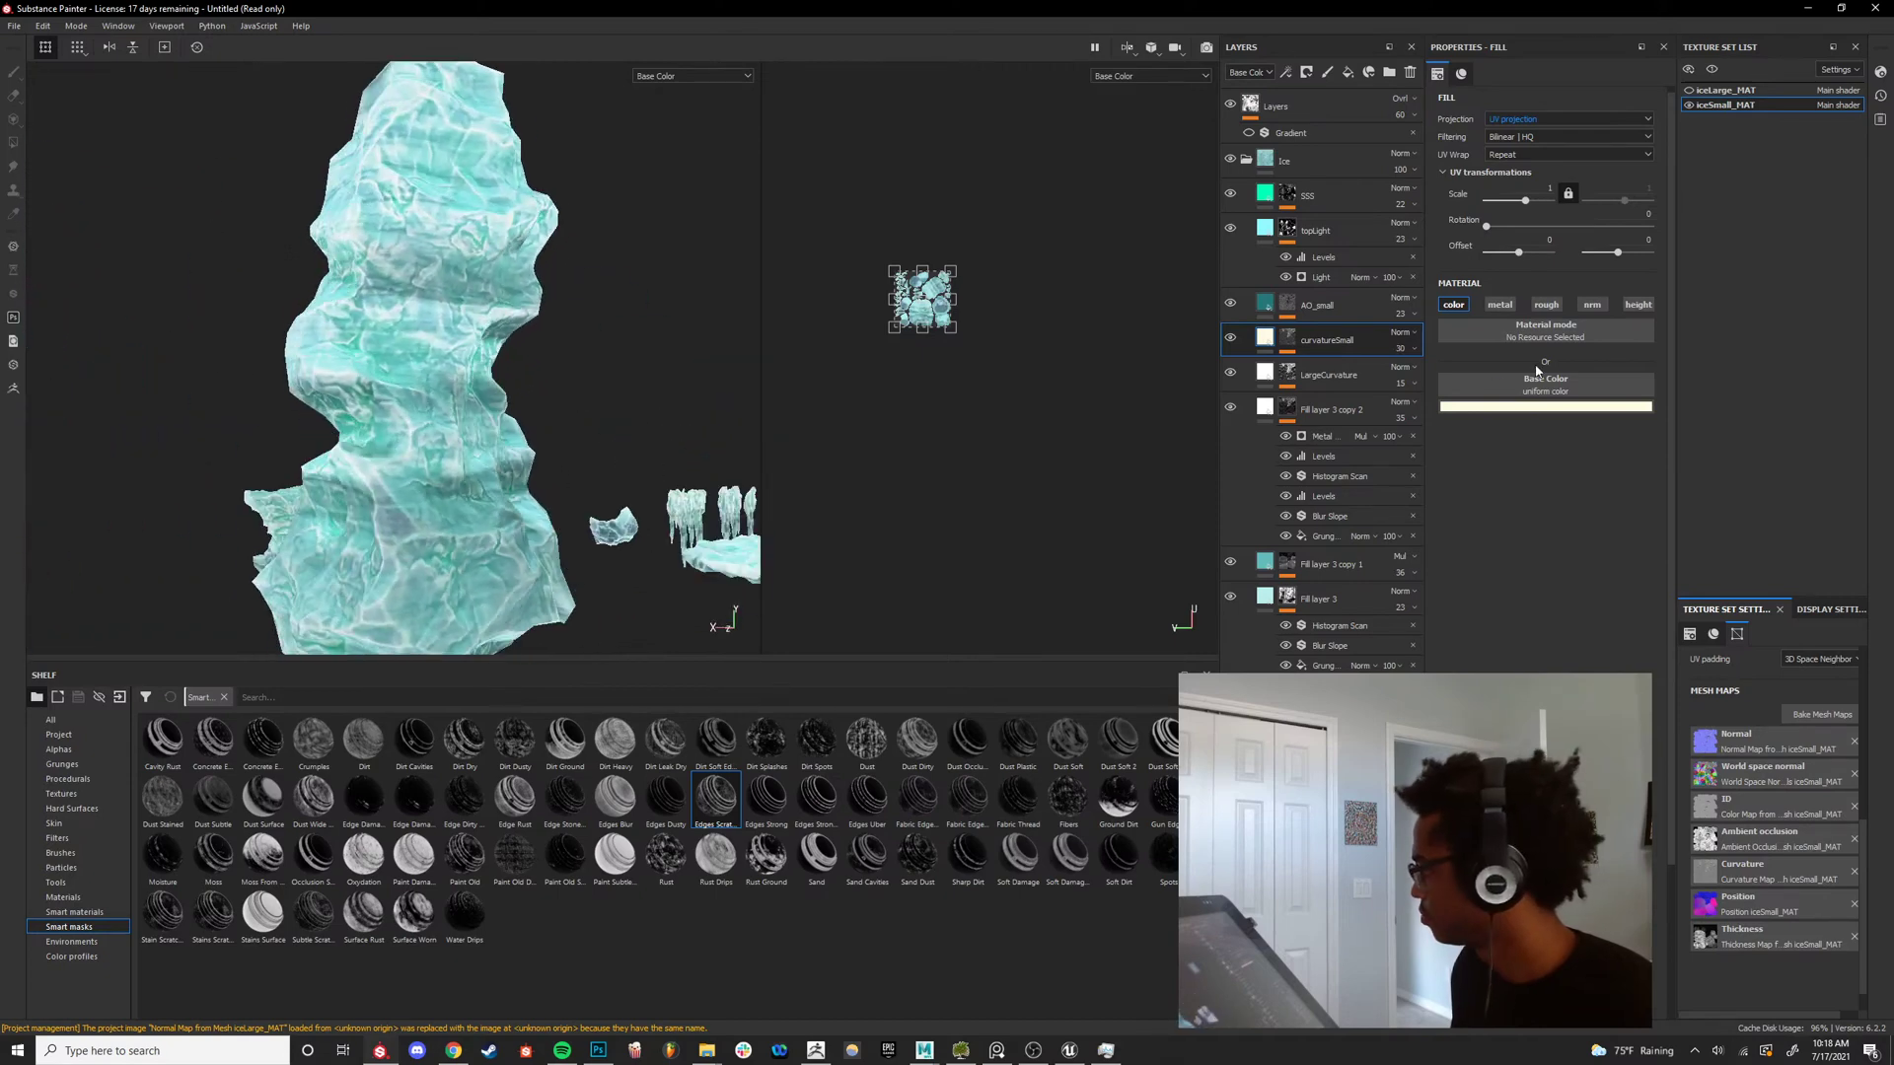
Set the curvatureSmall layer's opacity to 19 and check the ice pillar from another side.
{"action": "left_click", "coordinate": [1401, 348]}
{"action": "left_click_drag", "start_coordinate": [1409, 376], "coordinate": [1412, 379]}
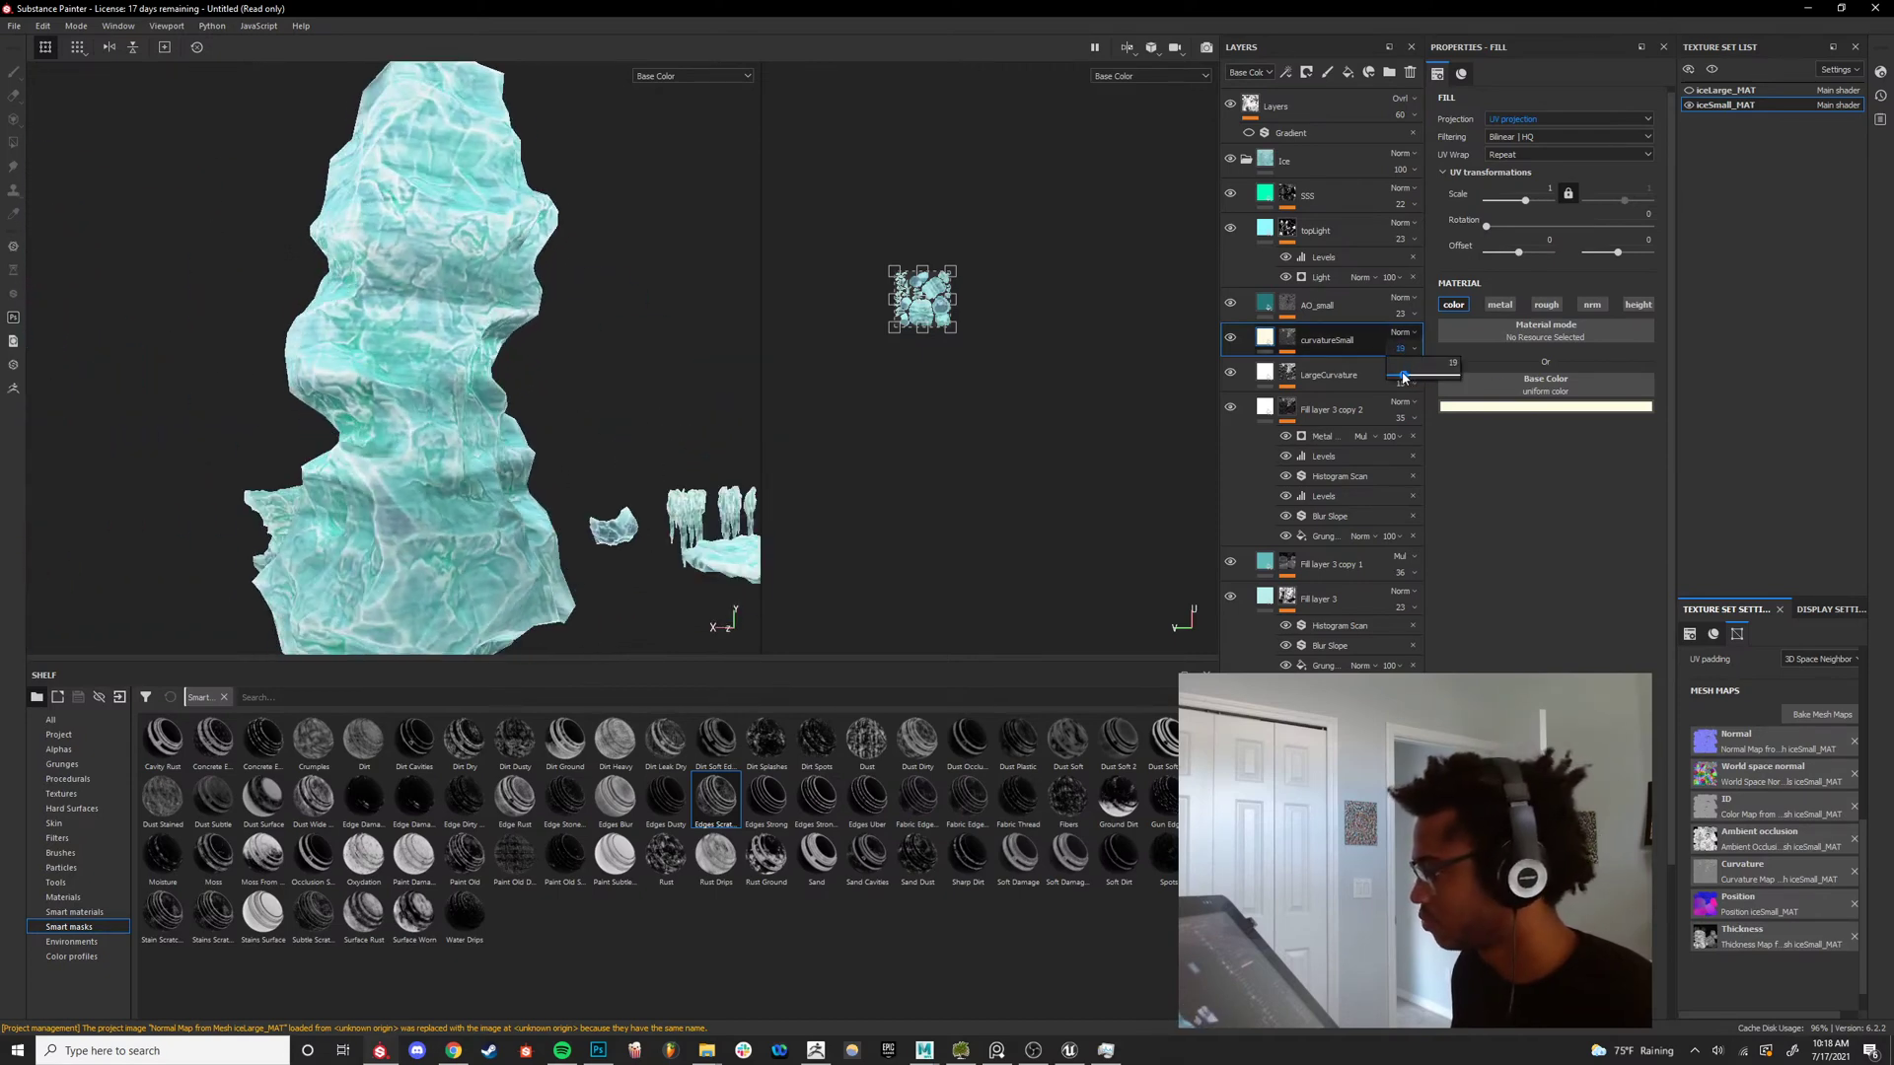
{"action": "left_click_drag", "start_coordinate": [651, 355], "coordinate": [390, 400], "text": "alt"}
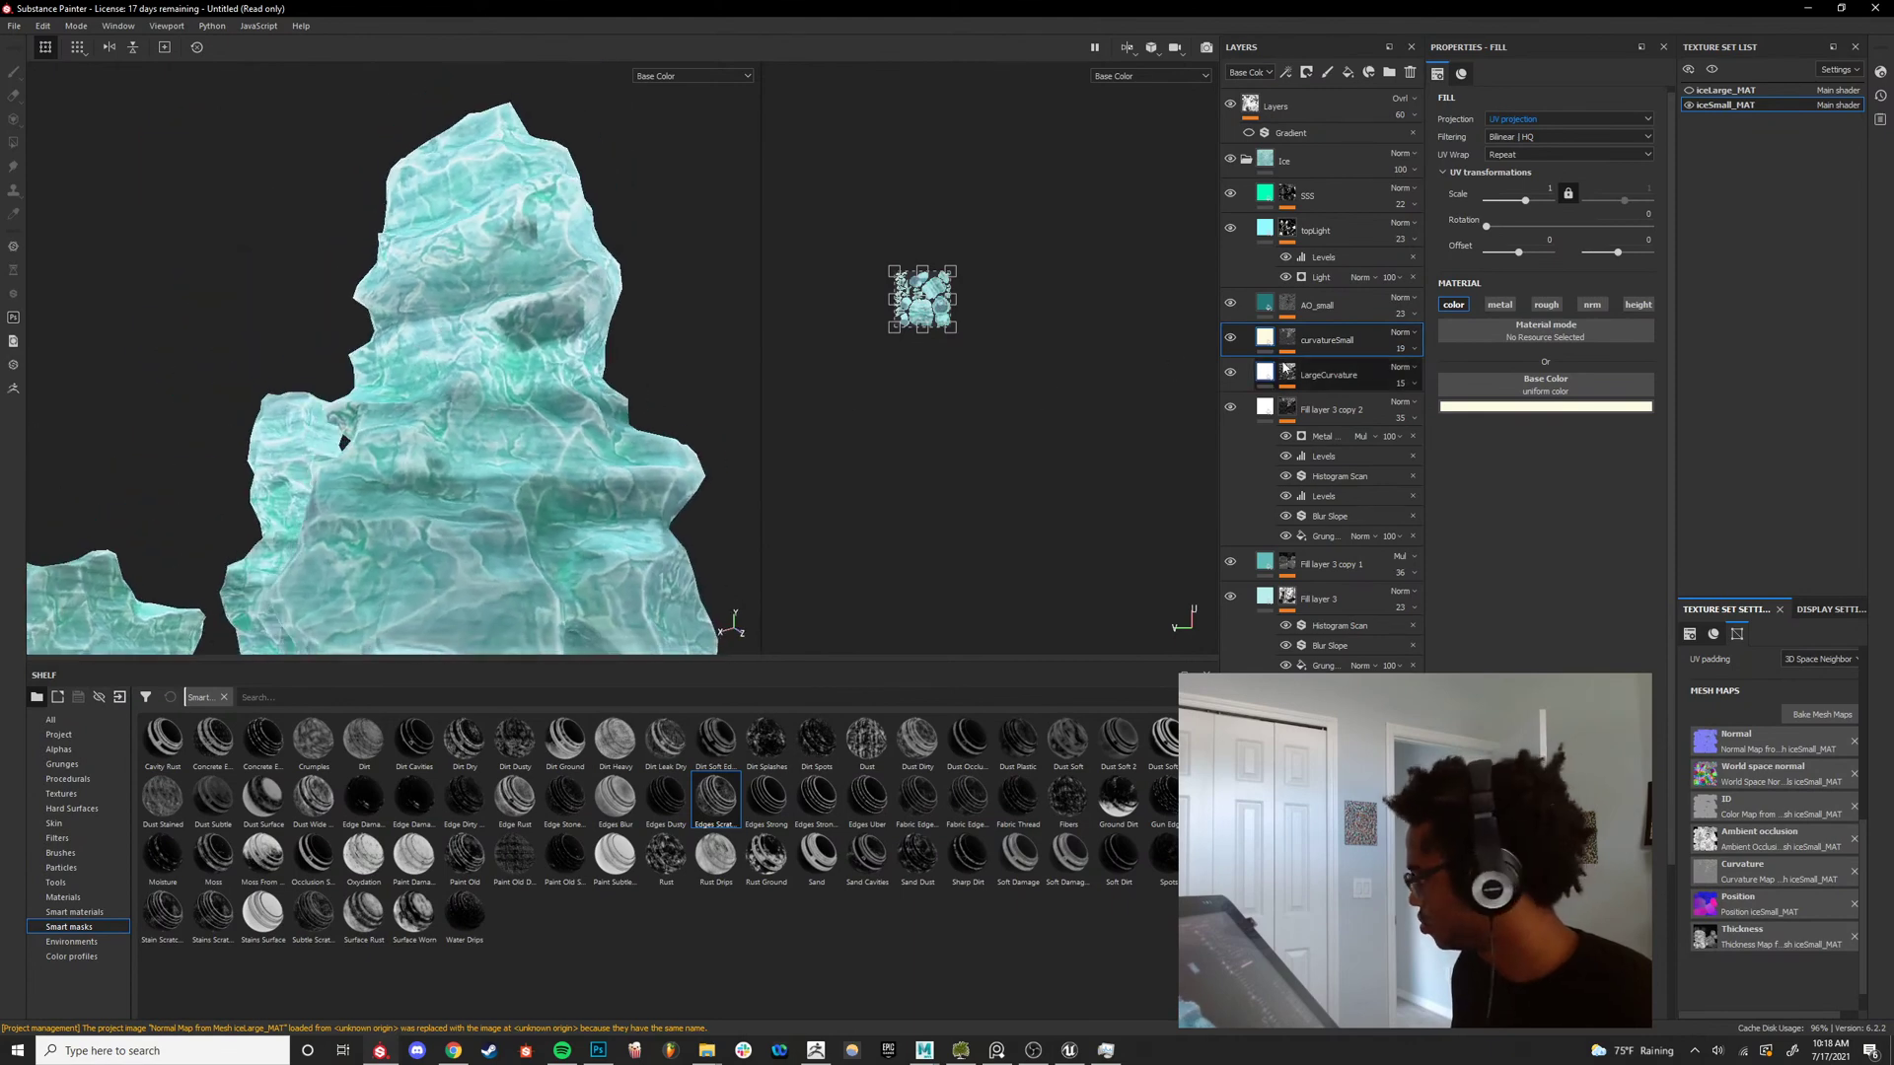
Expand the curvatureSmall mask's effects, select its Blur filter and display the mask on its own.
{"action": "left_click", "coordinate": [1287, 351]}
{"action": "left_click", "coordinate": [1338, 368]}
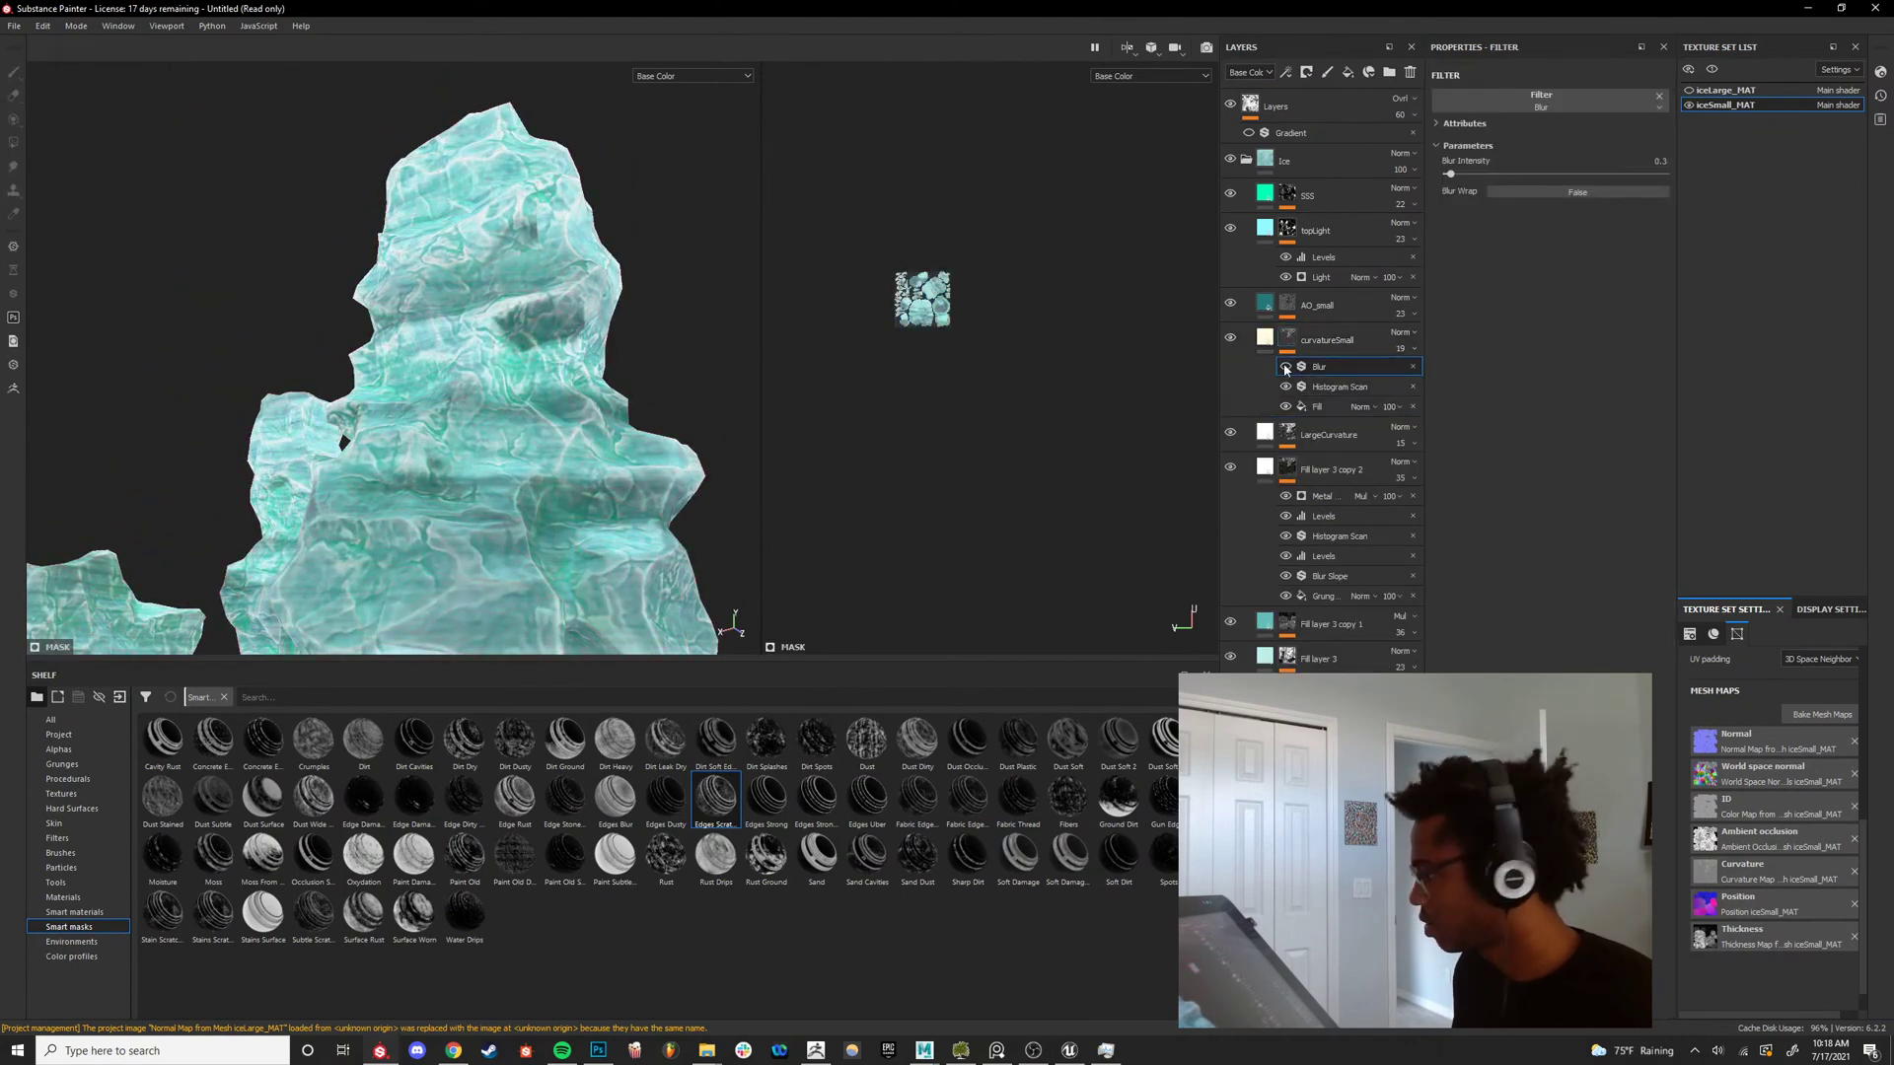
{"action": "key", "text": "c"}
{"action": "key", "text": "c"}
{"action": "key", "text": "c"}
{"action": "key", "text": "c"}
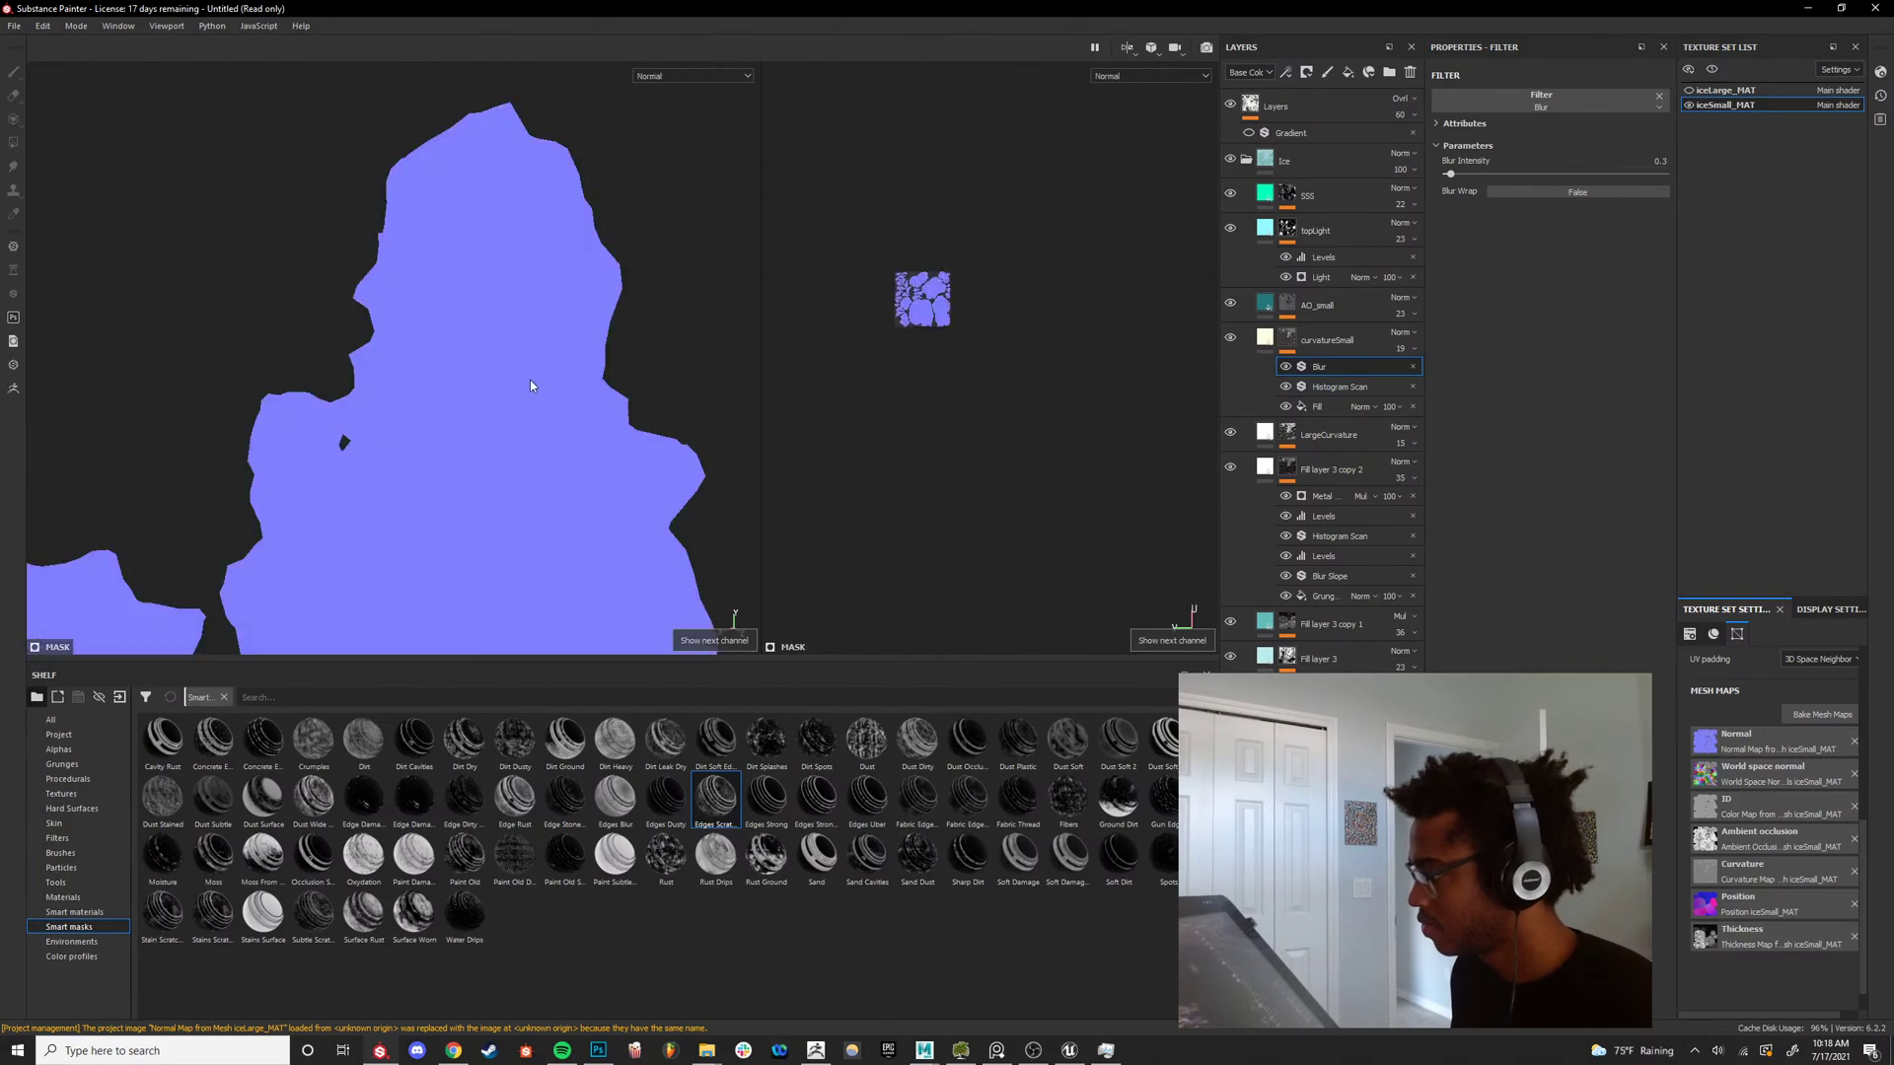
{"action": "key", "text": "c"}
Set the Blur Intensity of the curvatureSmall mask's Blur filter to 0.16.
{"action": "left_click_drag", "start_coordinate": [525, 382], "coordinate": [582, 380], "text": "alt"}
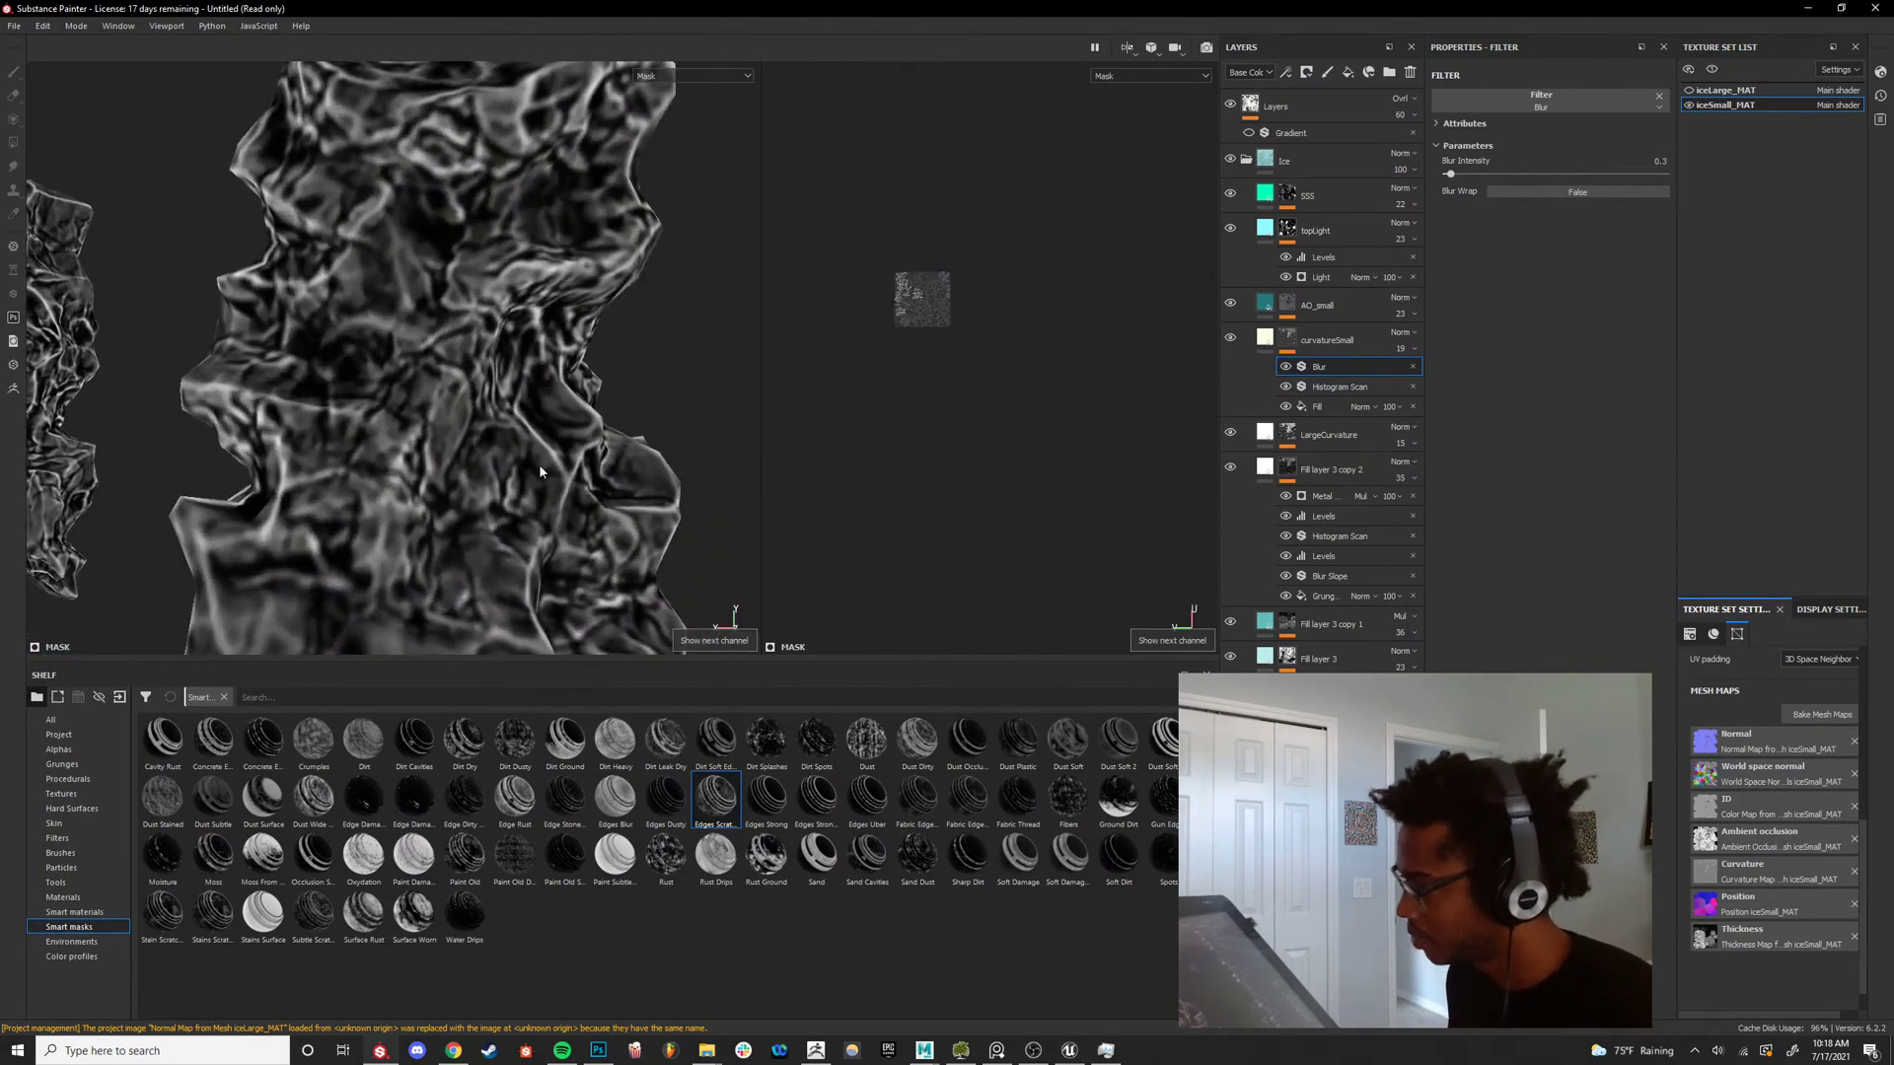
{"action": "right_click_drag", "start_coordinate": [582, 380], "coordinate": [671, 384], "text": "alt"}
{"action": "left_click_drag", "start_coordinate": [671, 384], "coordinate": [710, 382], "text": "alt"}
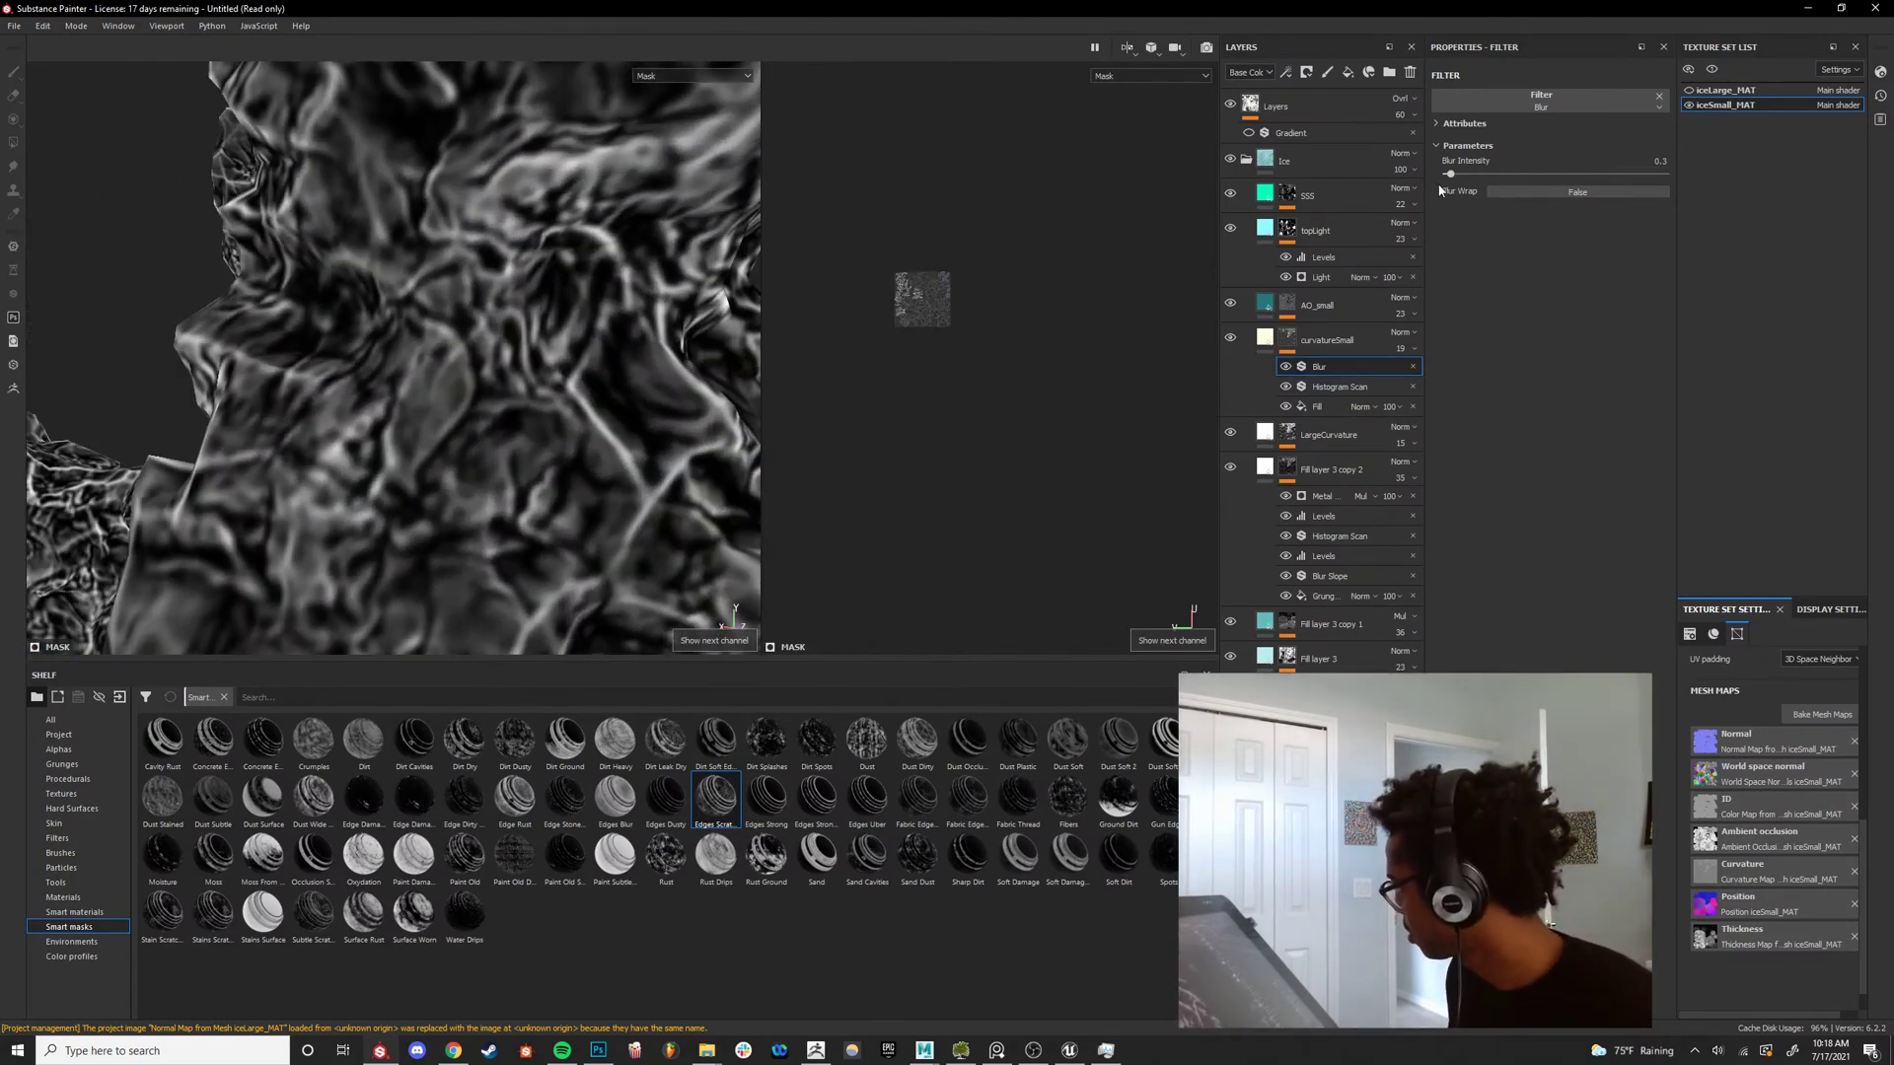
{"action": "left_click_drag", "start_coordinate": [1449, 174], "coordinate": [1440, 177]}
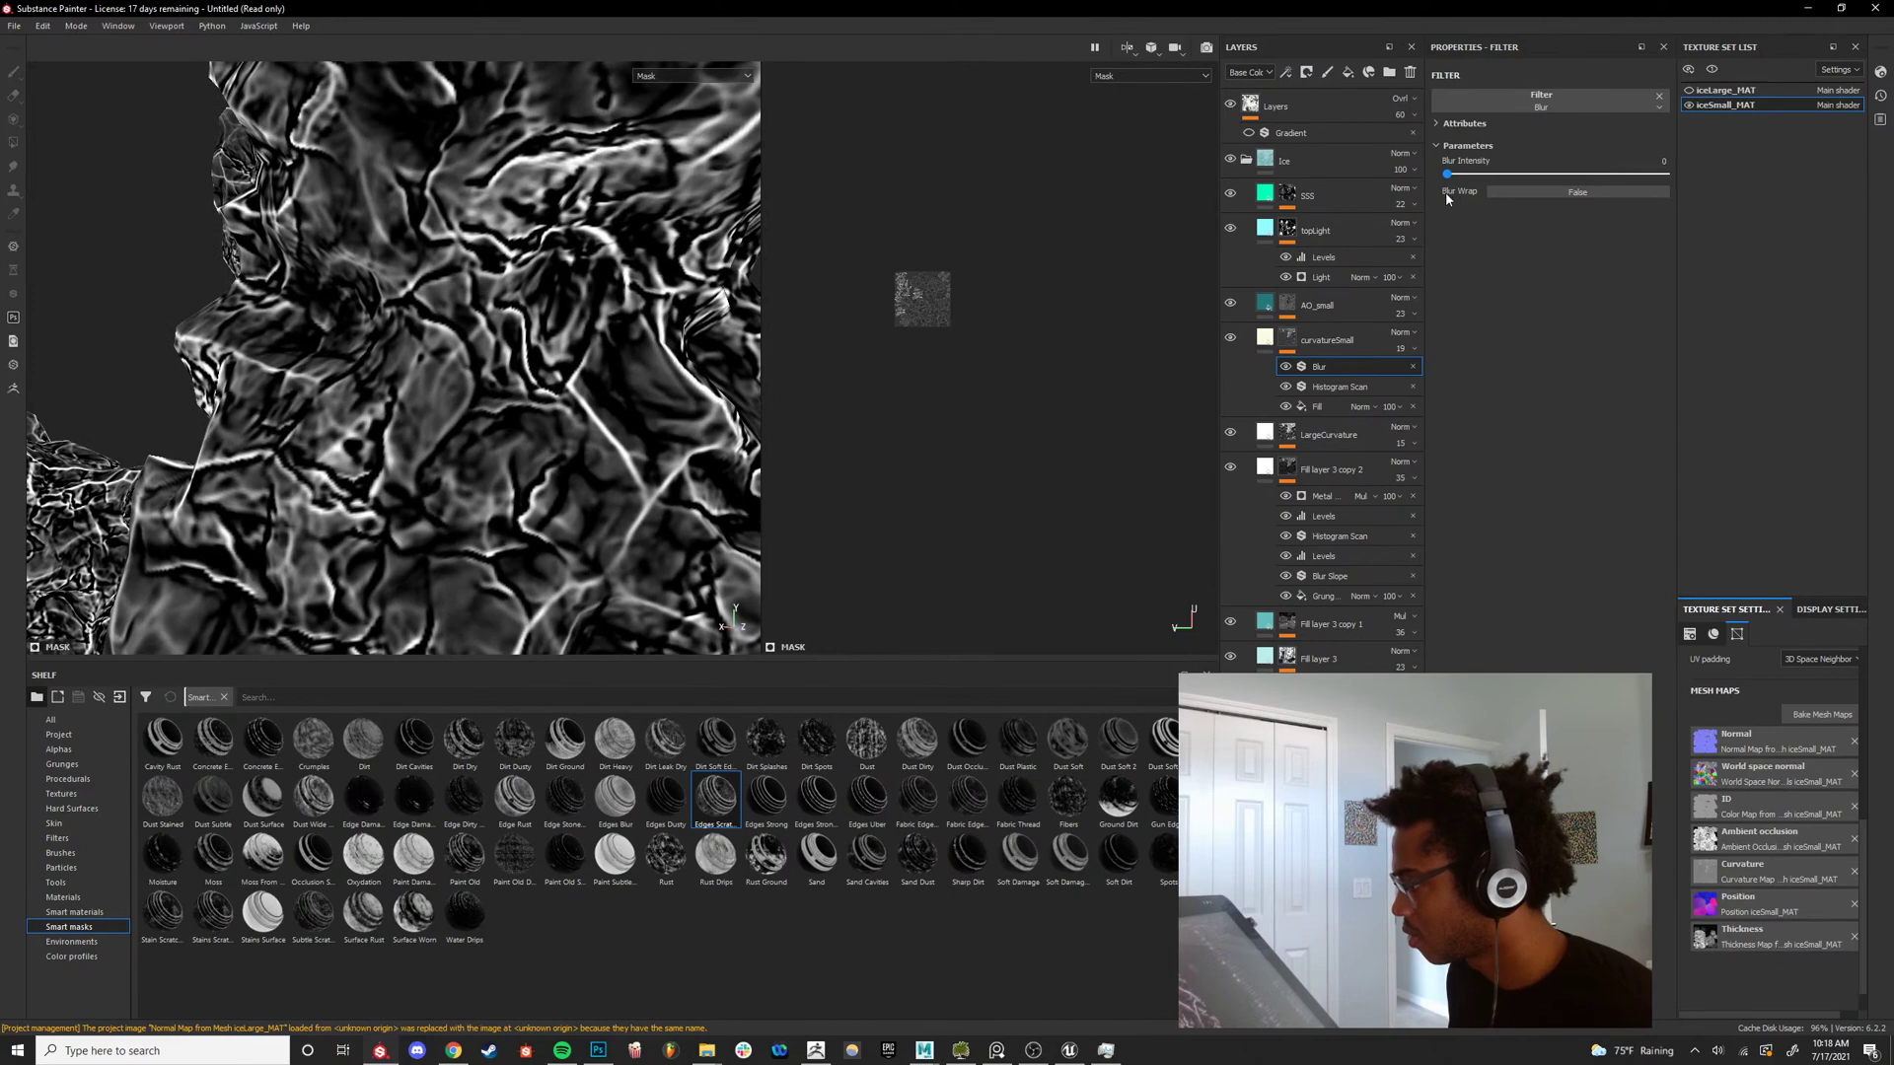
{"action": "left_click_drag", "start_coordinate": [1446, 194], "coordinate": [1447, 195]}
{"action": "right_click_drag", "start_coordinate": [671, 326], "coordinate": [592, 311], "text": "alt"}
{"action": "left_click_drag", "start_coordinate": [592, 310], "coordinate": [573, 309], "text": "alt"}
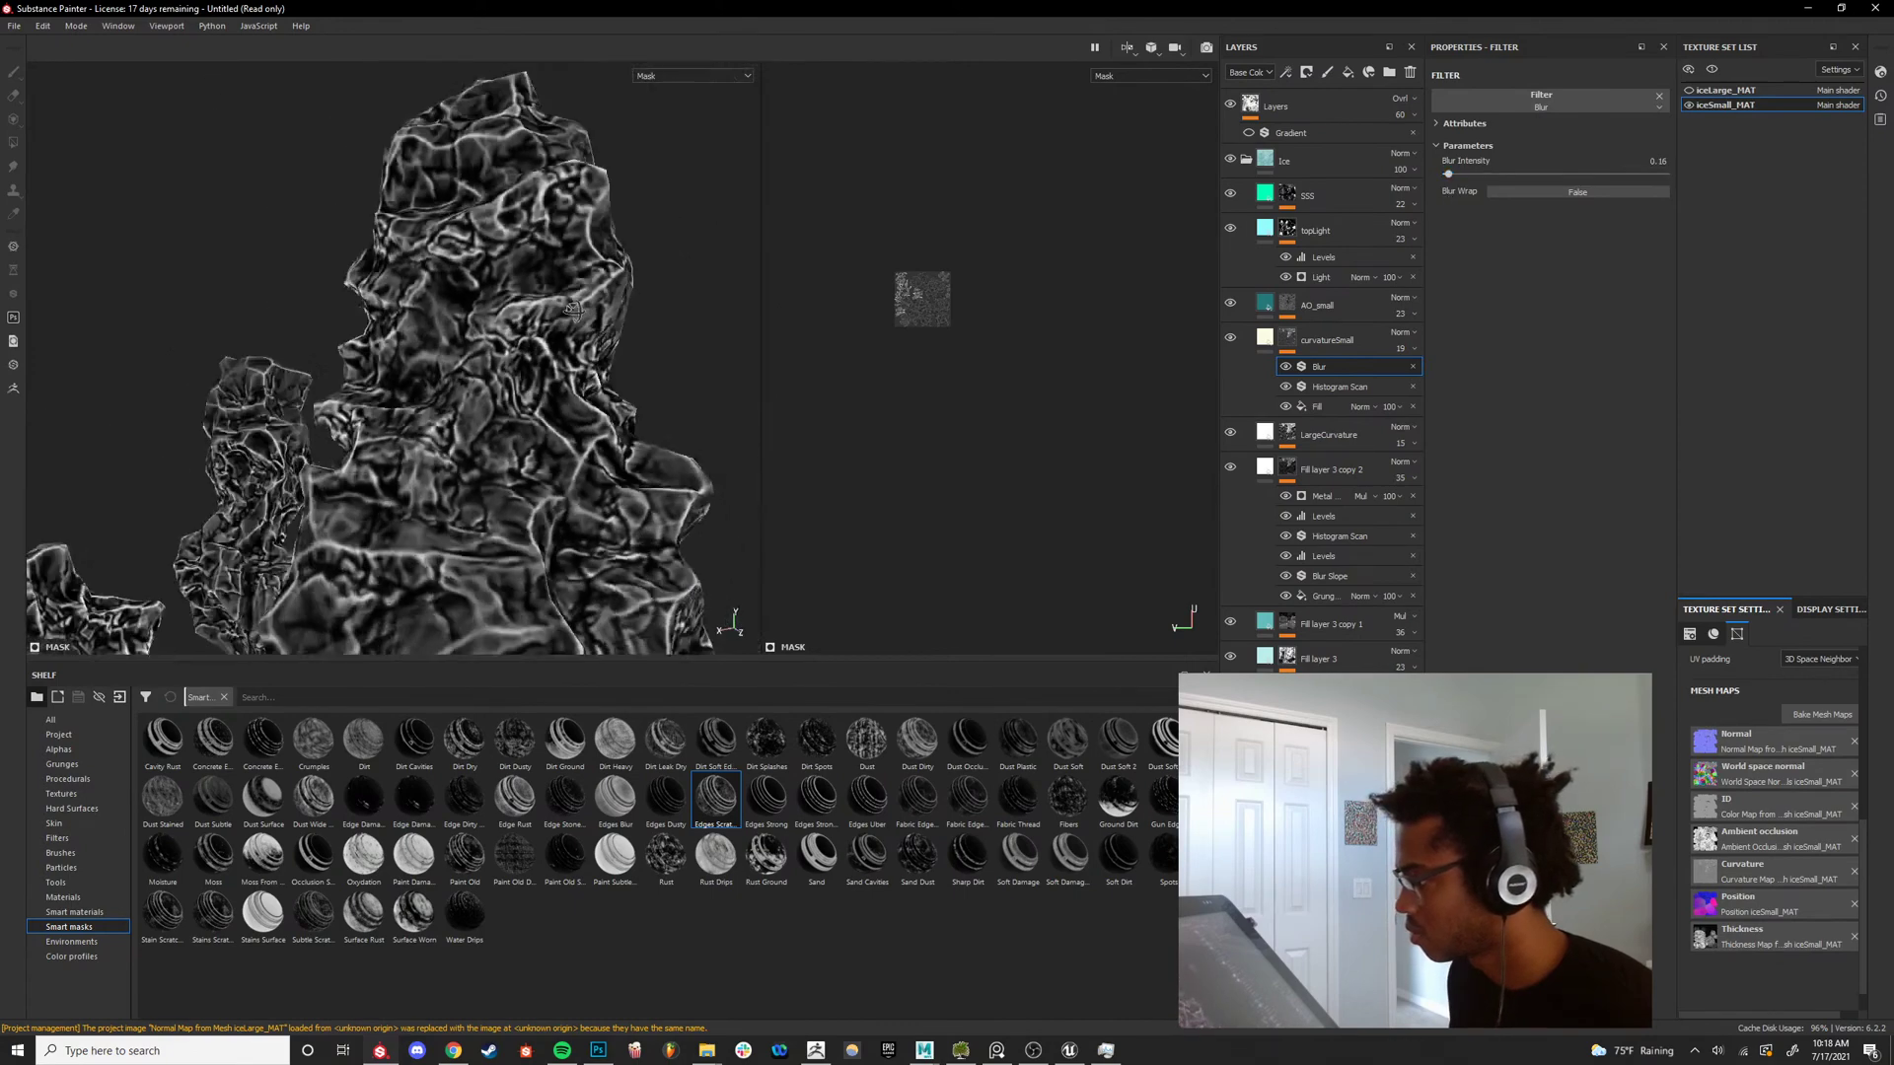
Examine the sharper curvature lines in the full material view and in the base color display.
{"action": "scroll", "coordinate": [572, 310], "scroll_direction": "up", "scroll_amount": 6}
{"action": "key", "text": "m"}
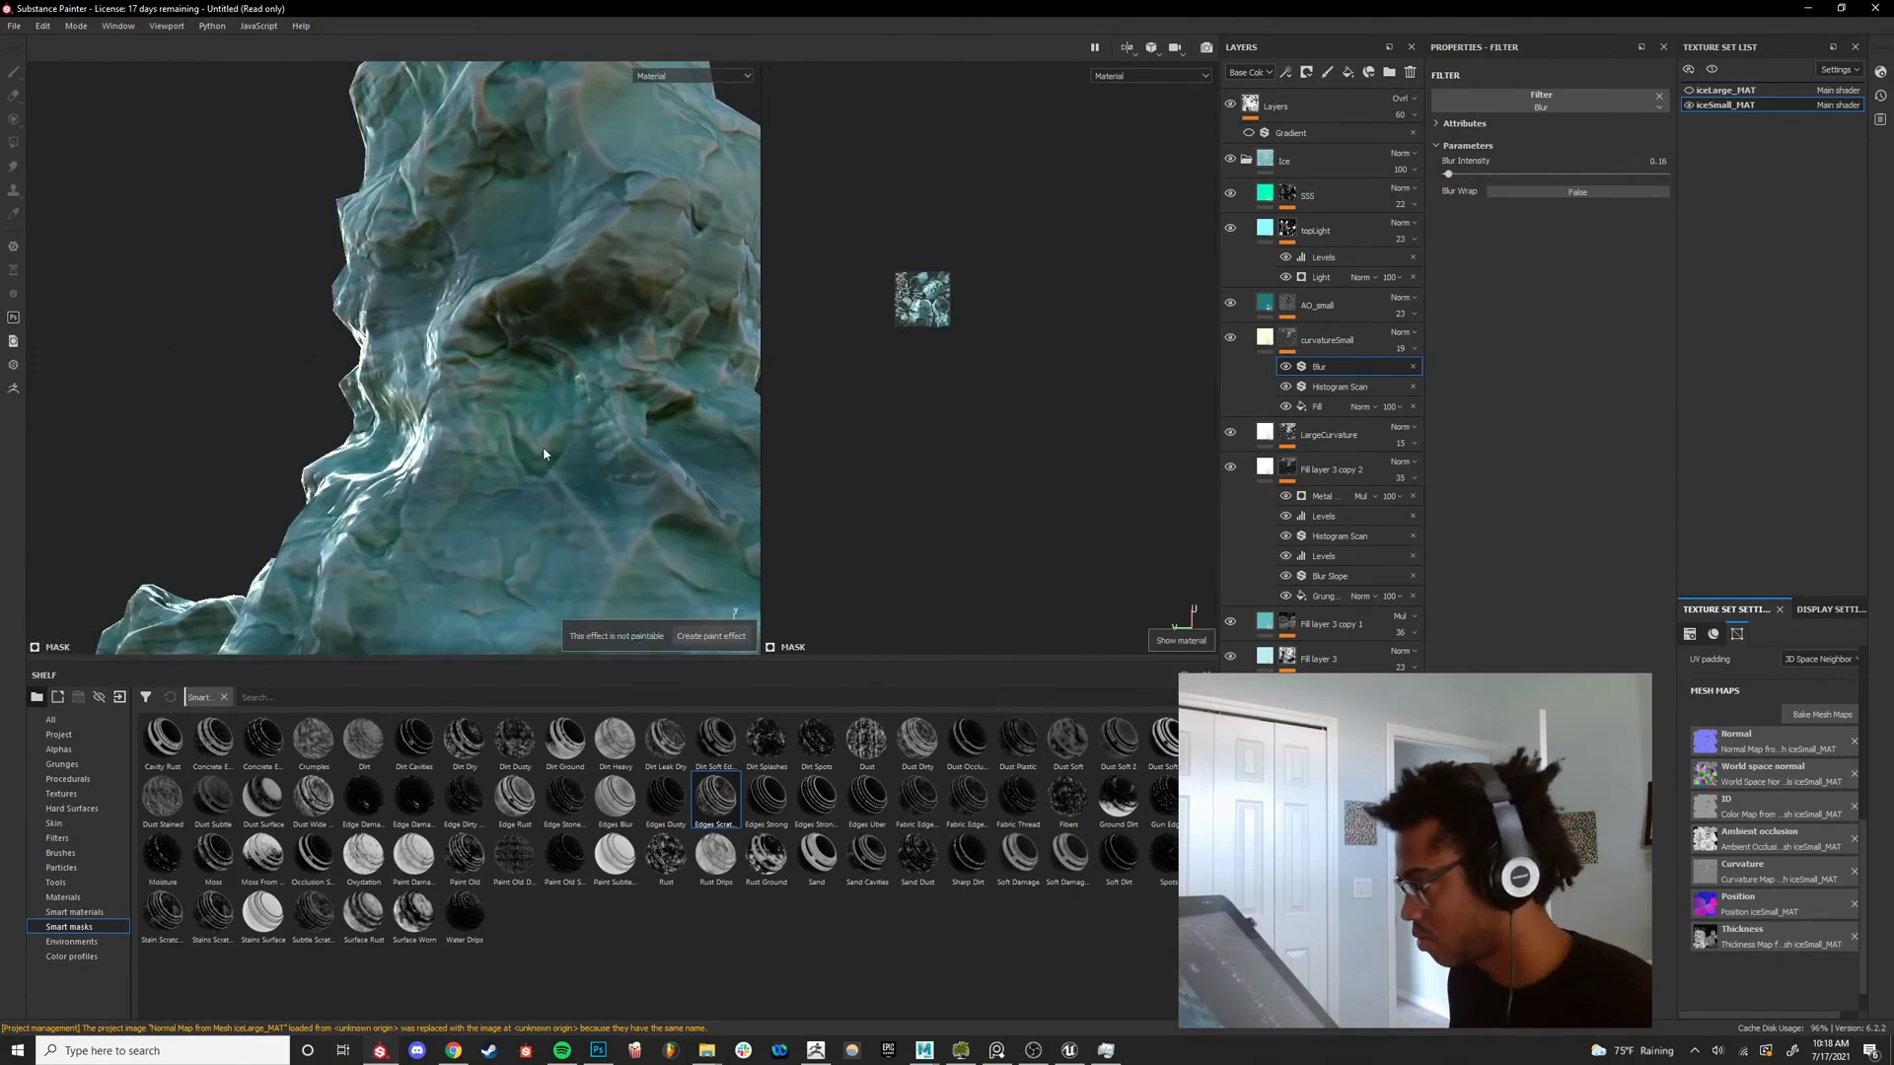
{"action": "key", "text": "c"}
{"action": "key", "text": "c"}
{"action": "right_click_drag", "start_coordinate": [493, 436], "coordinate": [350, 477], "text": "alt"}
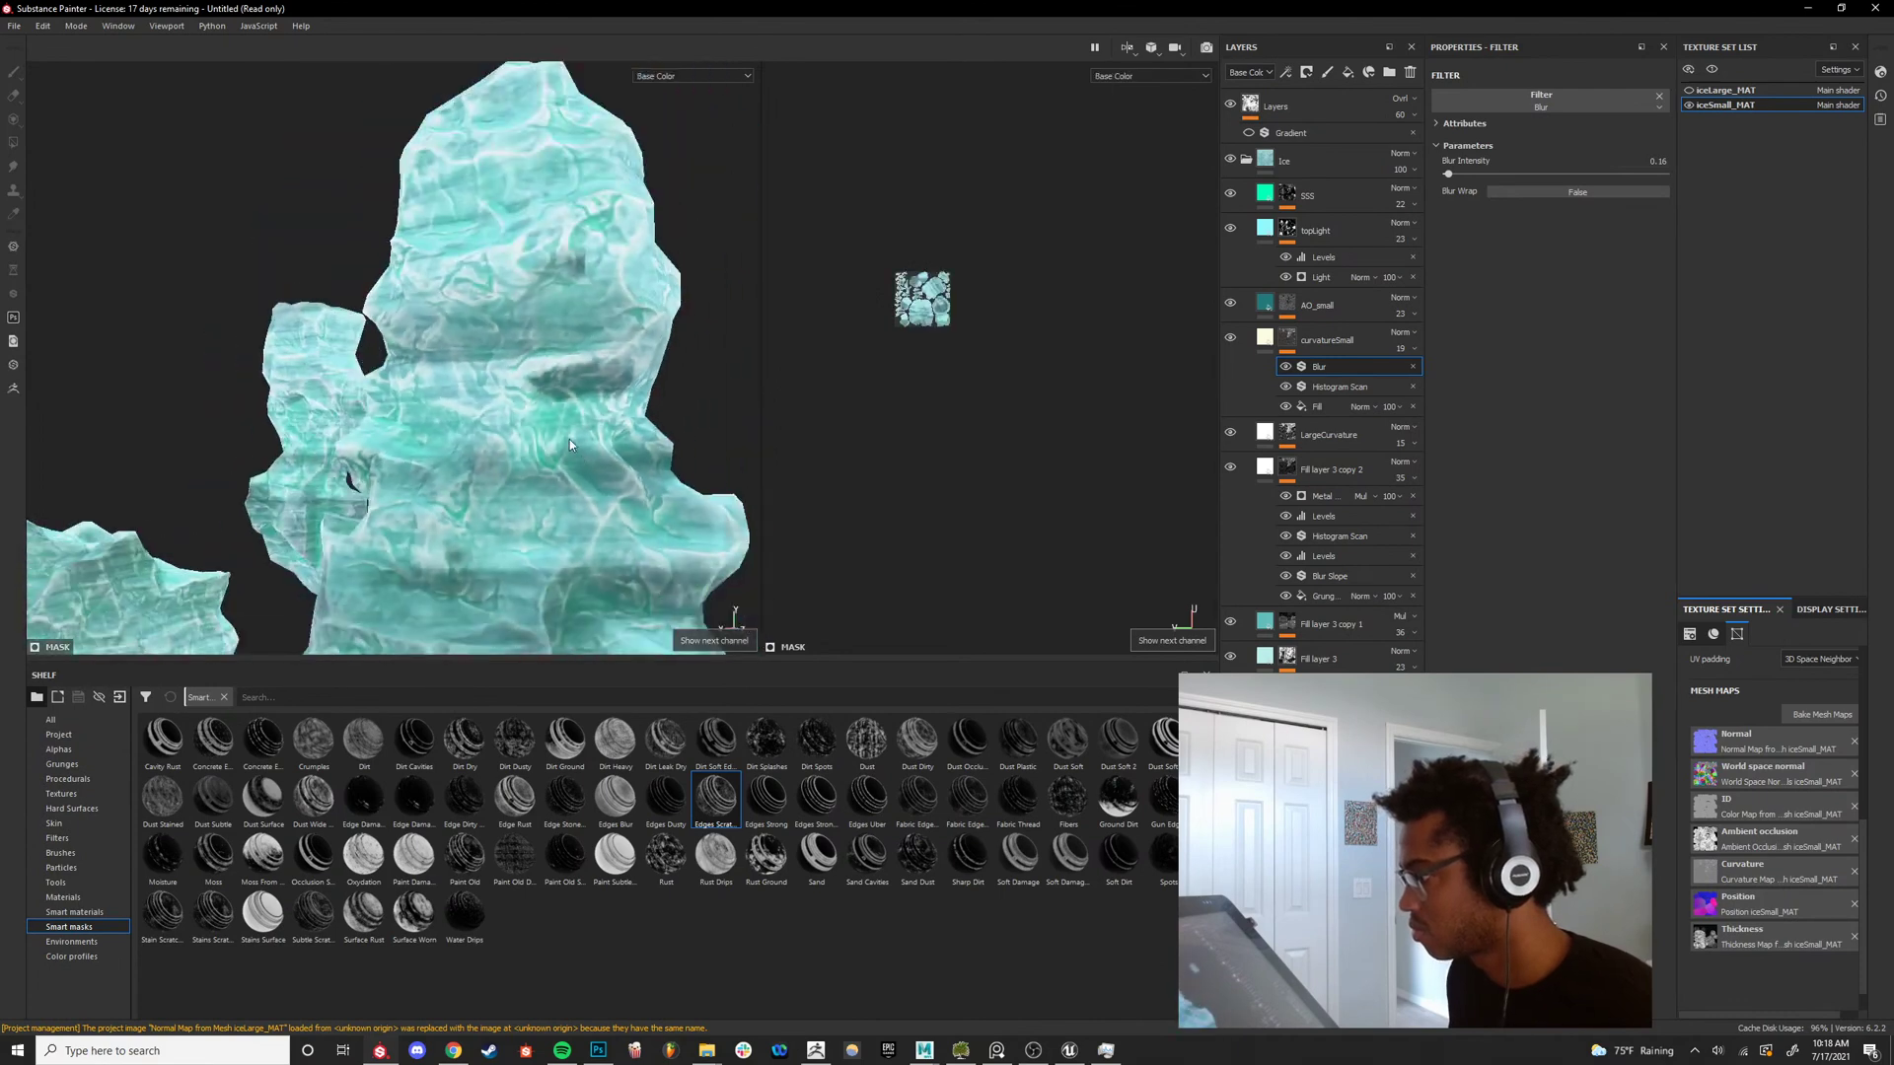
{"action": "left_click_drag", "start_coordinate": [350, 478], "coordinate": [456, 470], "text": "alt"}
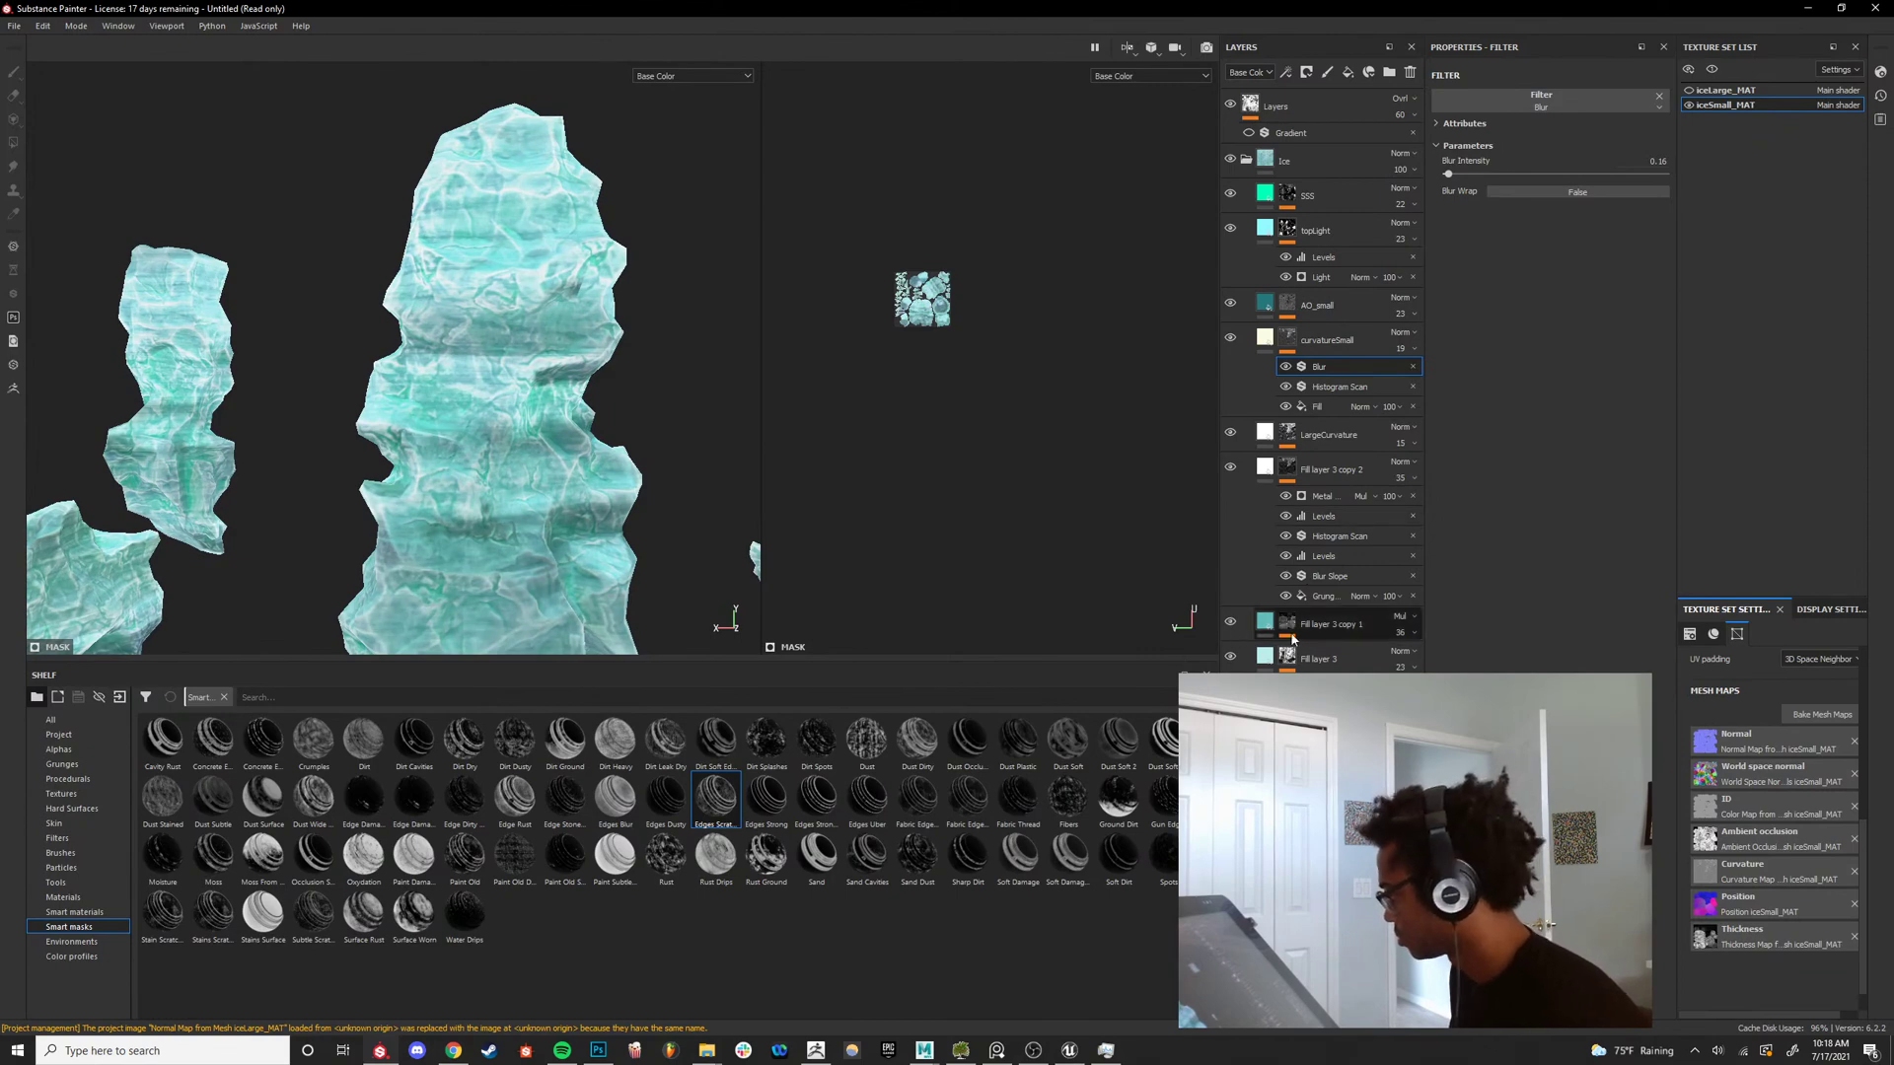
Group Fill layer 3 and Fill layer 3 copy 1 into a folder and hide that folder.
{"action": "left_click", "coordinate": [1319, 658]}
{"action": "left_click", "coordinate": [1316, 626], "text": "shift"}
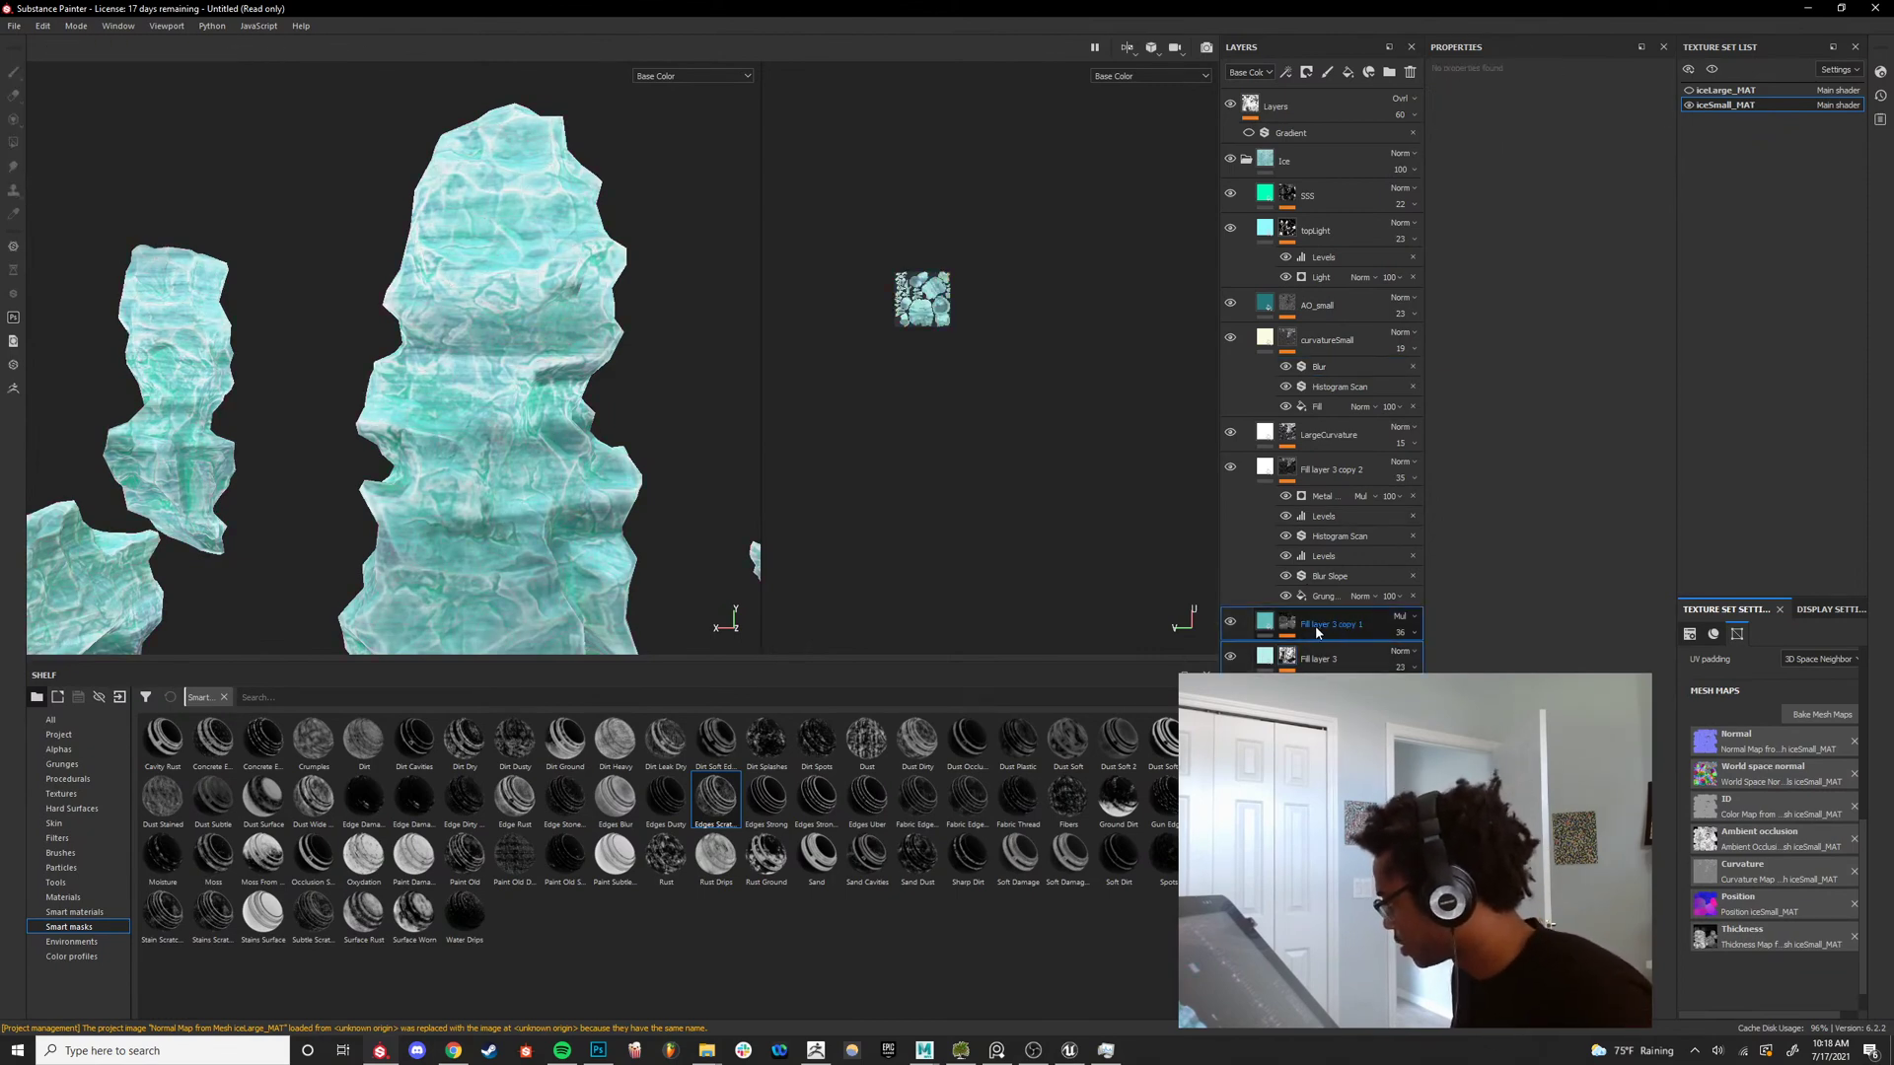
{"action": "key", "text": "ctrl+g"}
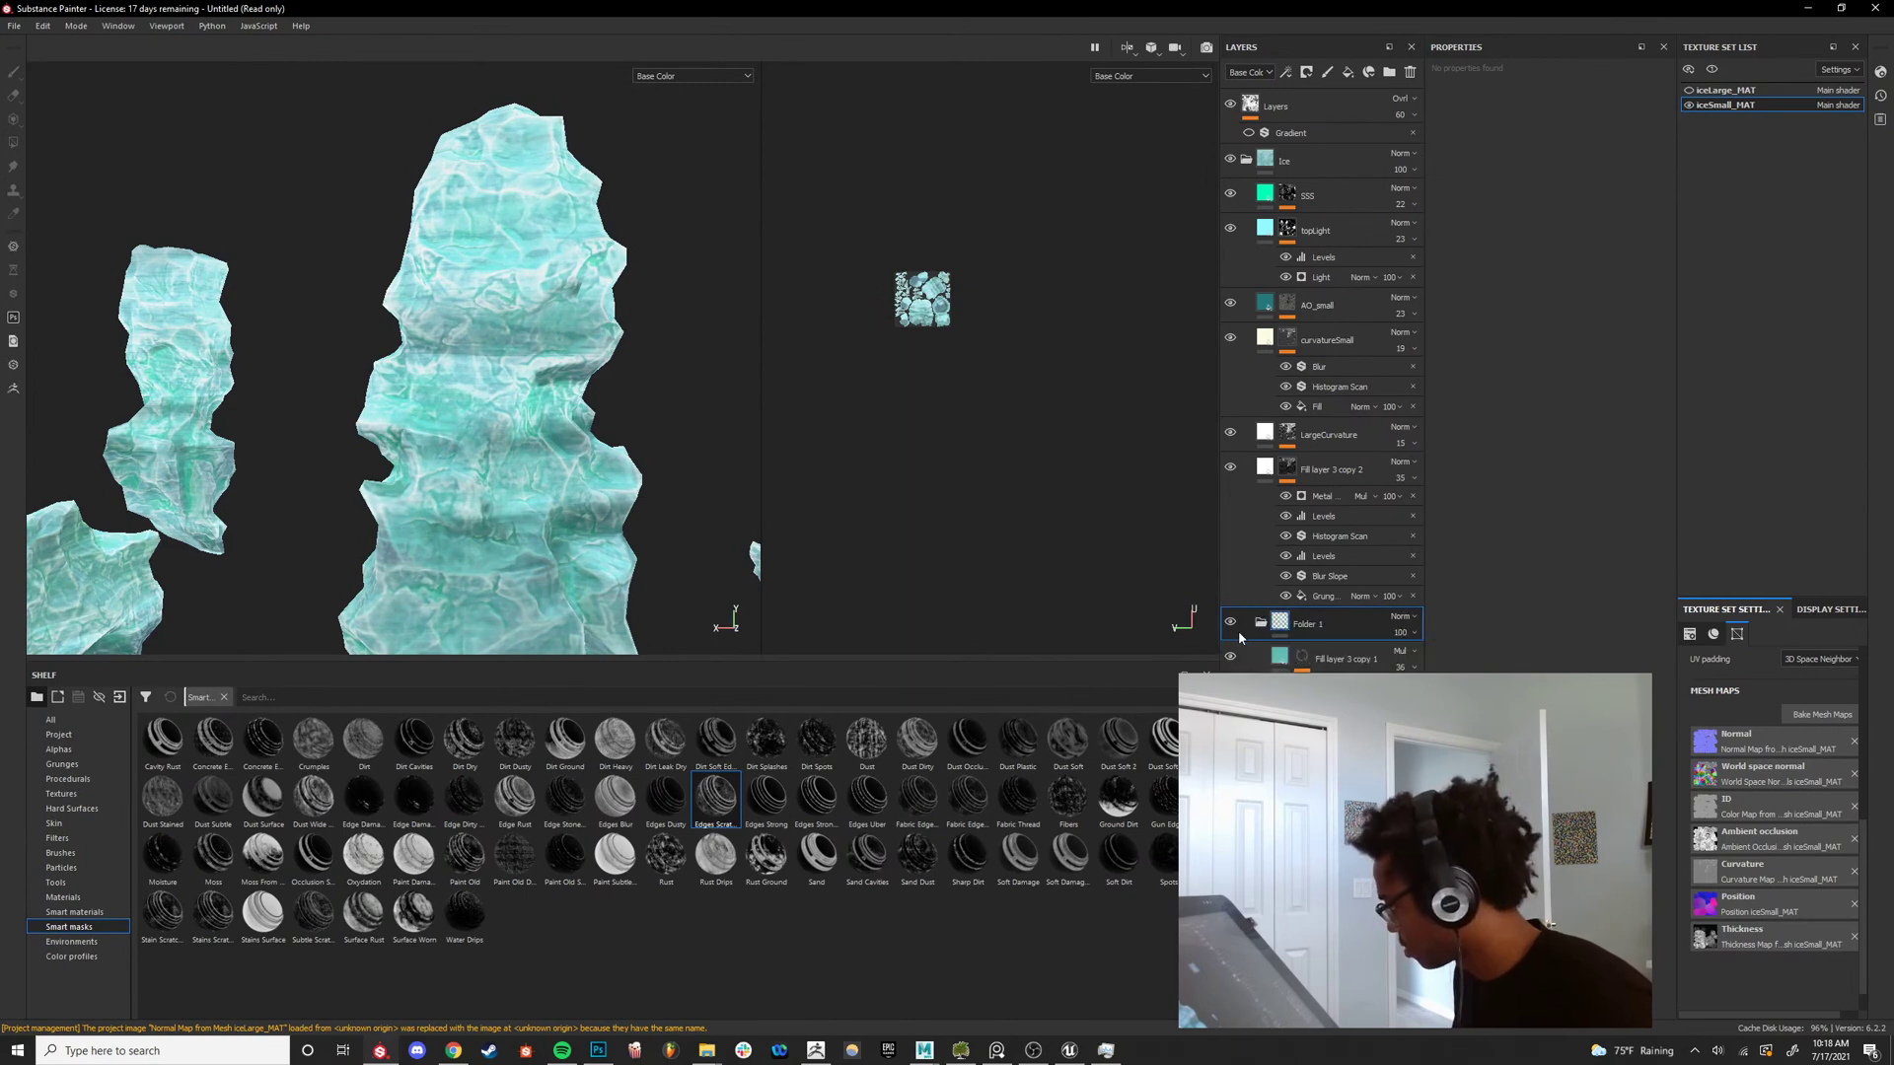
{"action": "left_click", "coordinate": [1232, 626]}
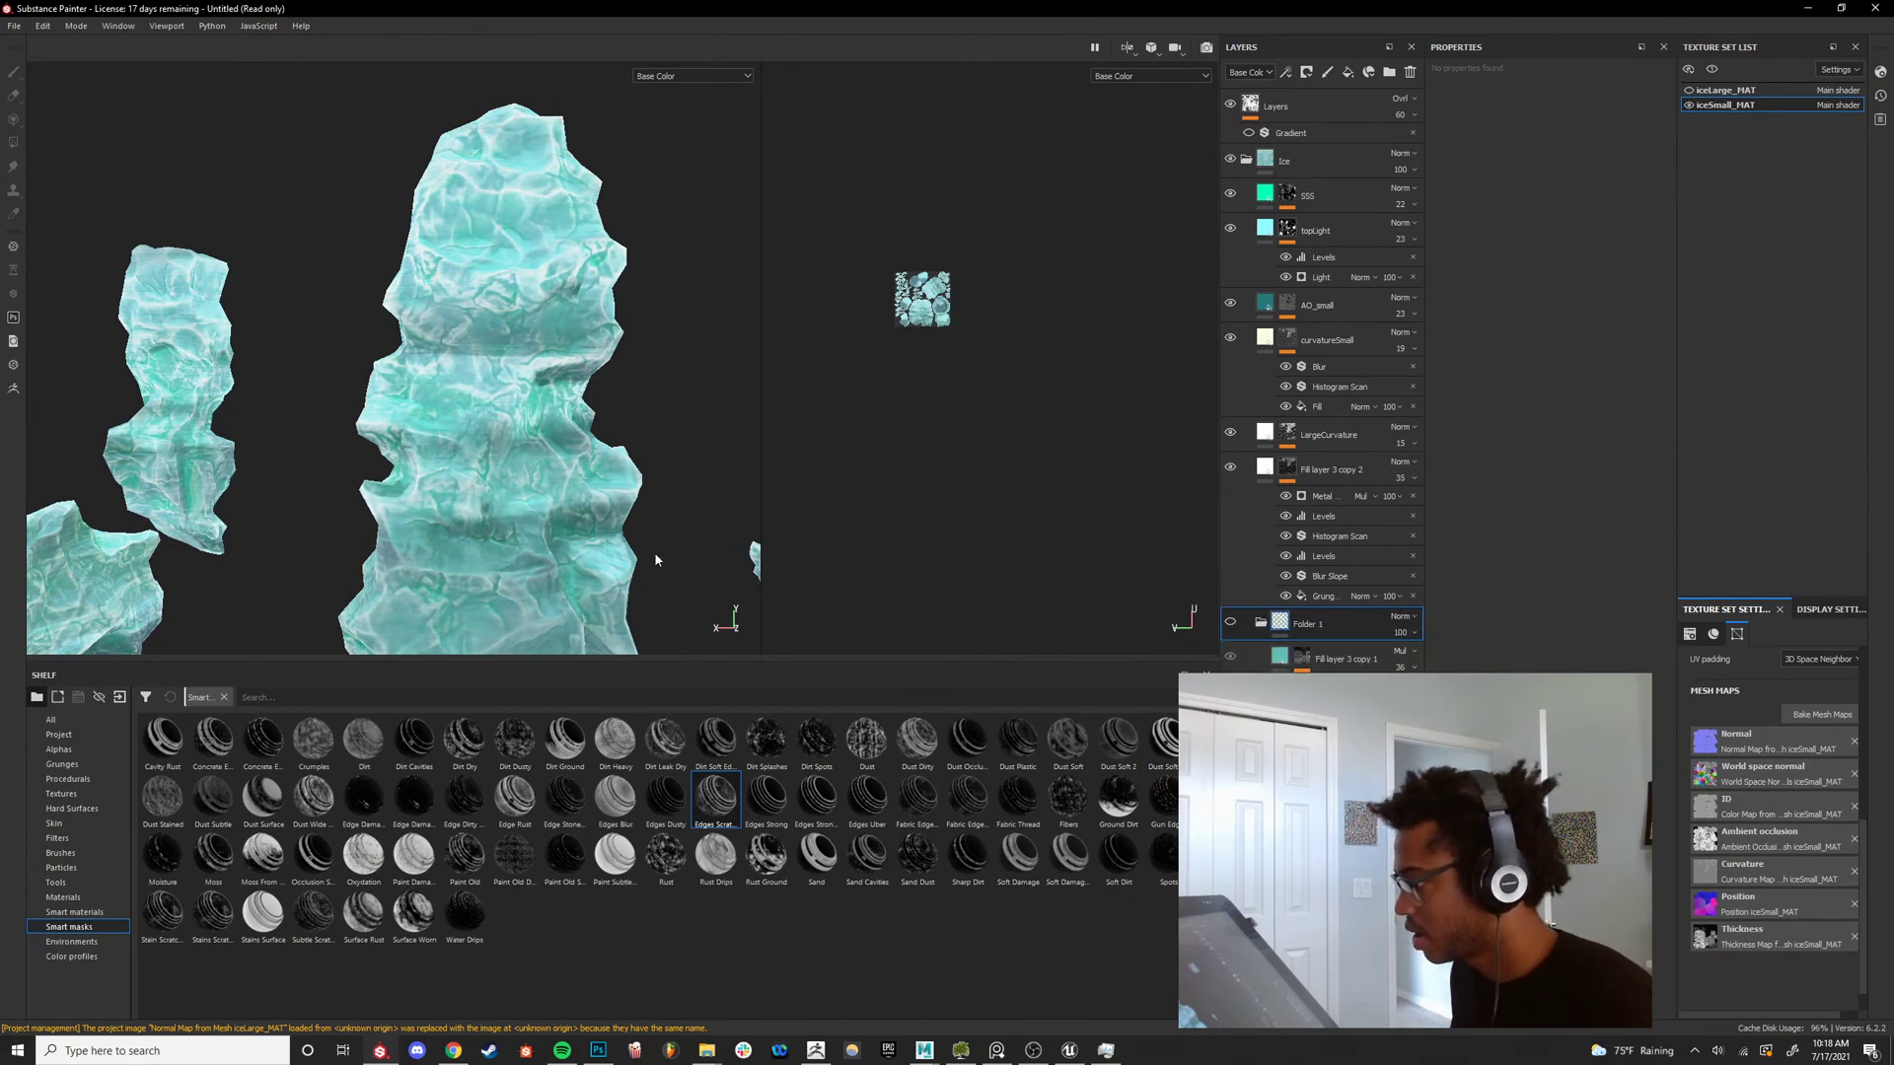
{"action": "scroll", "coordinate": [656, 561], "scroll_direction": "down", "scroll_amount": 4}
{"action": "left_click_drag", "start_coordinate": [656, 560], "coordinate": [434, 543], "text": "alt"}
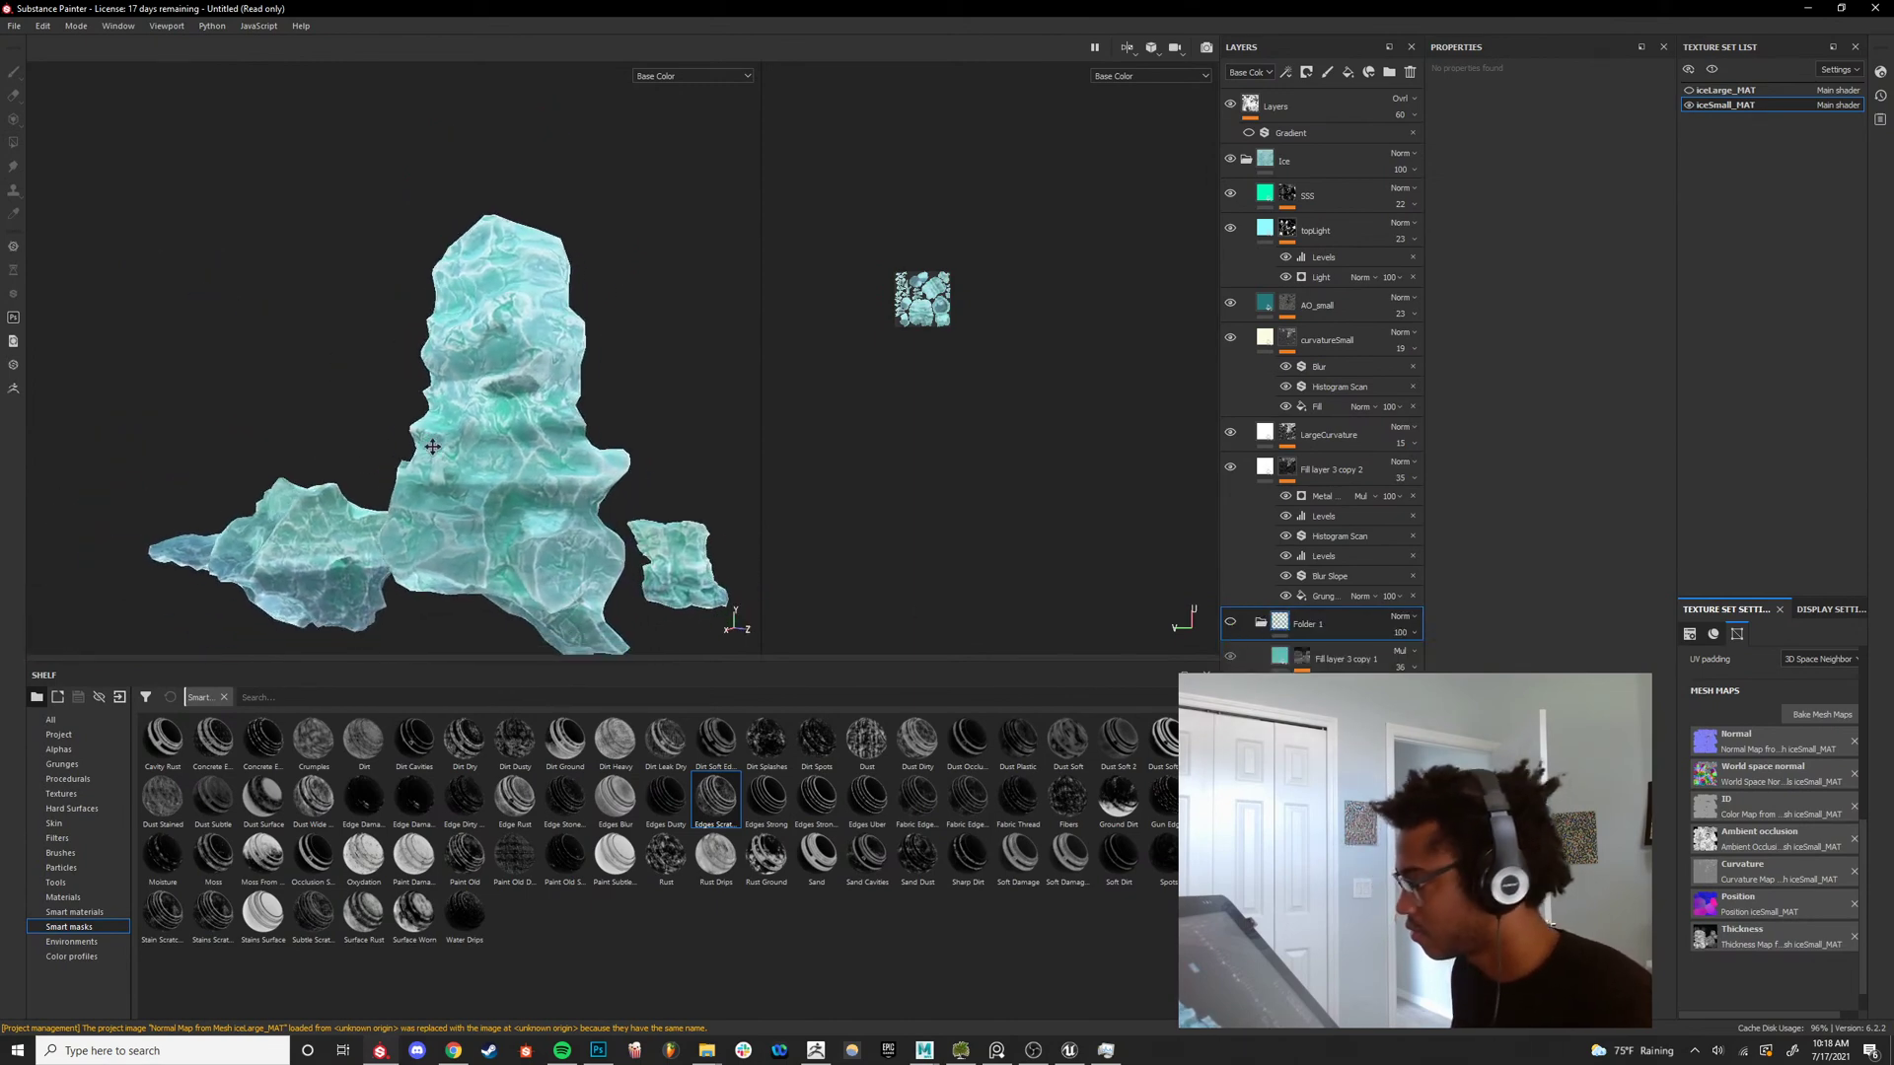
Hide the topLight and SSS layers and examine the ice pillar without them from several angles.
{"action": "left_click", "coordinate": [1230, 229]}
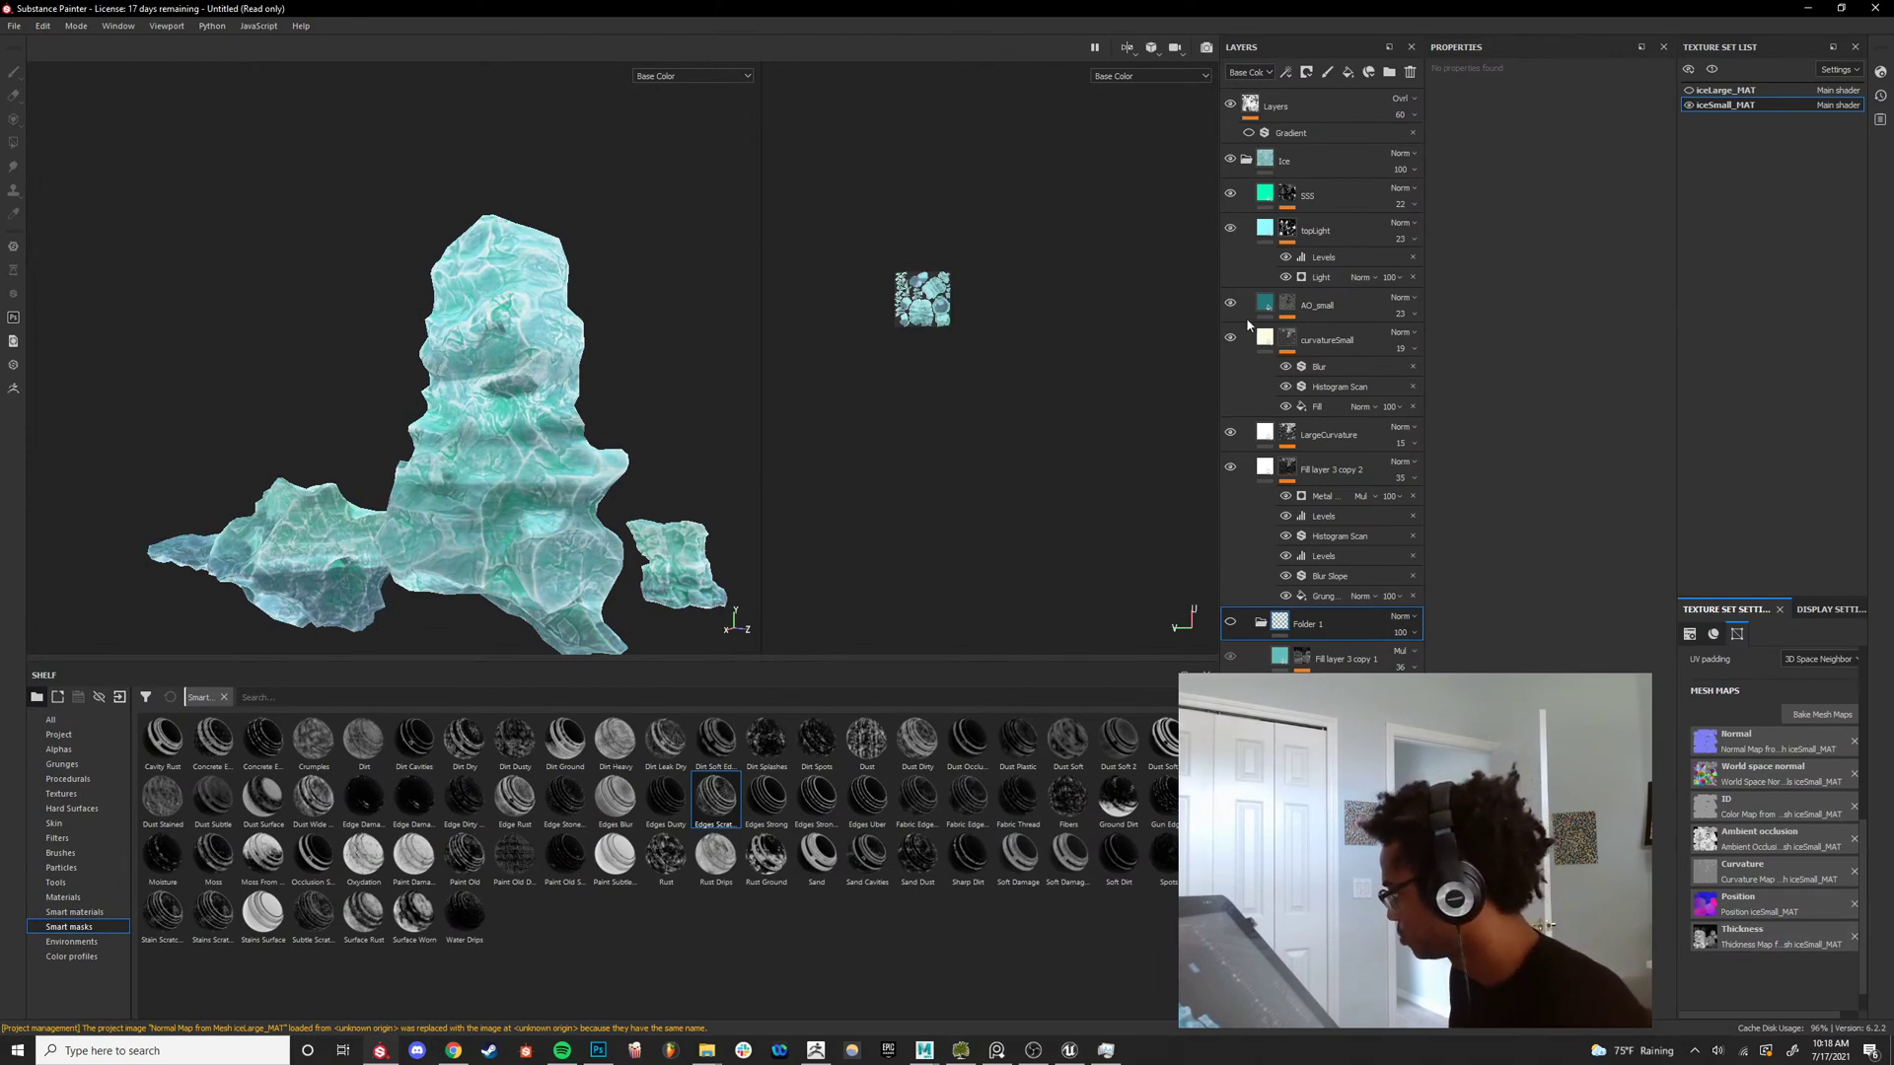
{"action": "left_click", "coordinate": [1230, 194]}
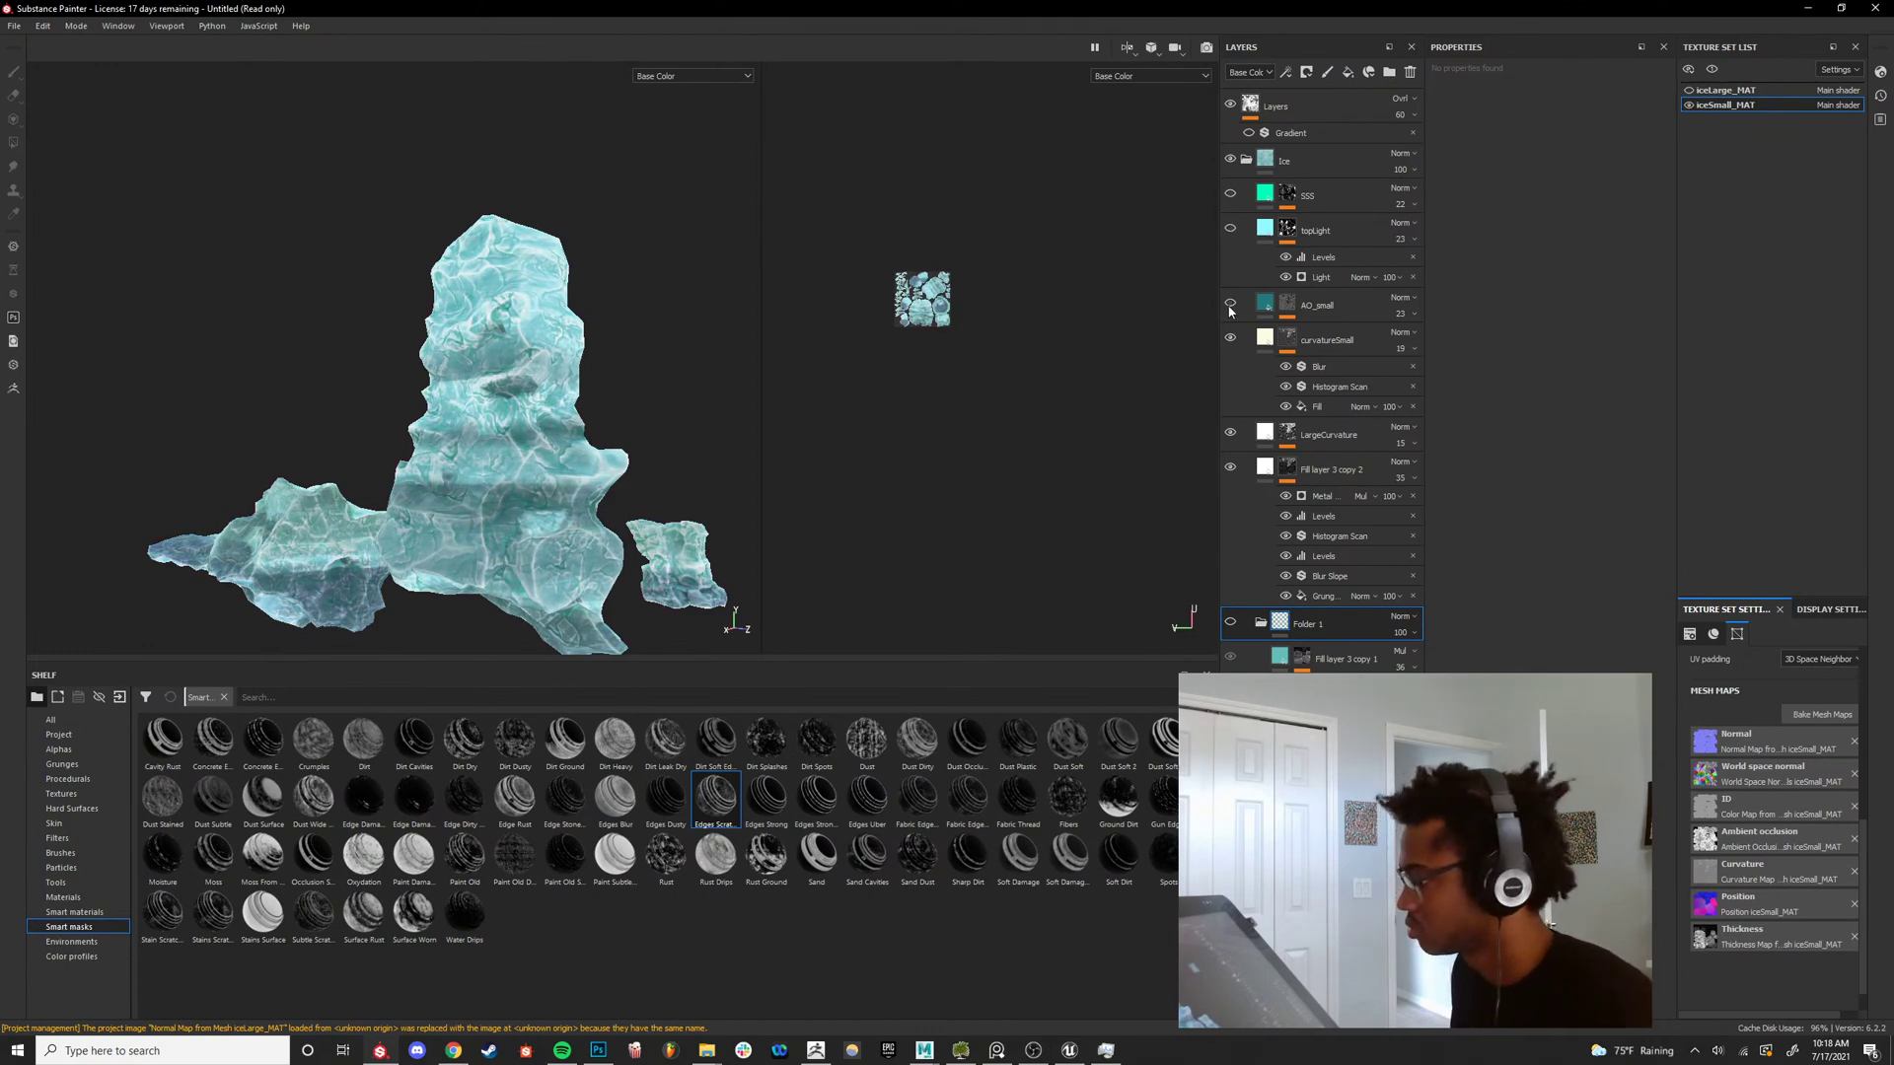
{"action": "left_click_drag", "start_coordinate": [632, 416], "coordinate": [695, 430], "text": "alt"}
{"action": "left_click_drag", "start_coordinate": [493, 461], "coordinate": [671, 494], "text": "alt"}
{"action": "right_click_drag", "start_coordinate": [671, 494], "coordinate": [1065, 347], "text": "alt"}
{"action": "middle_click_drag", "start_coordinate": [1066, 347], "coordinate": [1125, 439], "text": "alt"}
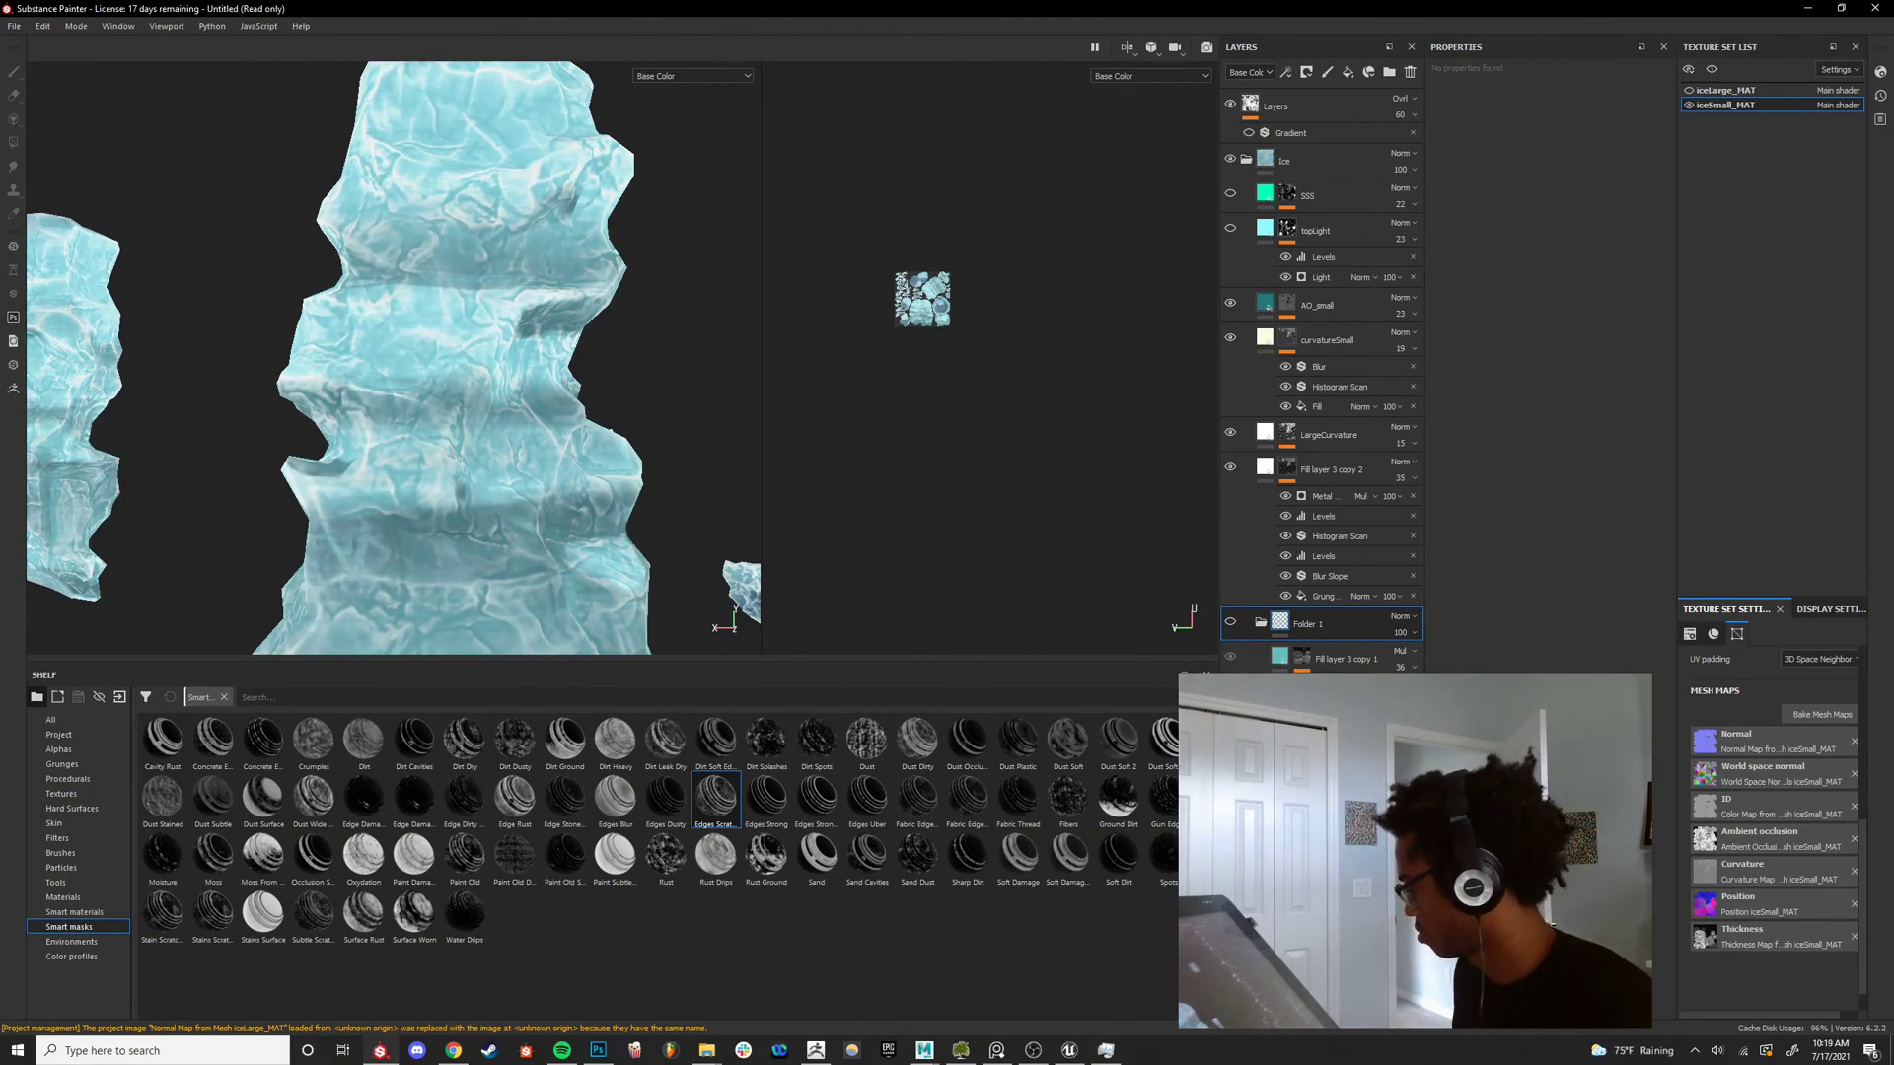
Adjust the dark teal fill layer's base color to hue 0.507, saturation 0.667 and value 0.170.
{"action": "left_click", "coordinate": [1332, 730]}
{"action": "left_click", "coordinate": [1513, 404]}
{"action": "mouse_move", "coordinate": [1584, 500]}
{"action": "left_mouse_down"}
{"action": "mouse_move", "coordinate": [1593, 517]}
{"action": "mouse_move", "coordinate": [1560, 500]}
{"action": "left_mouse_up"}
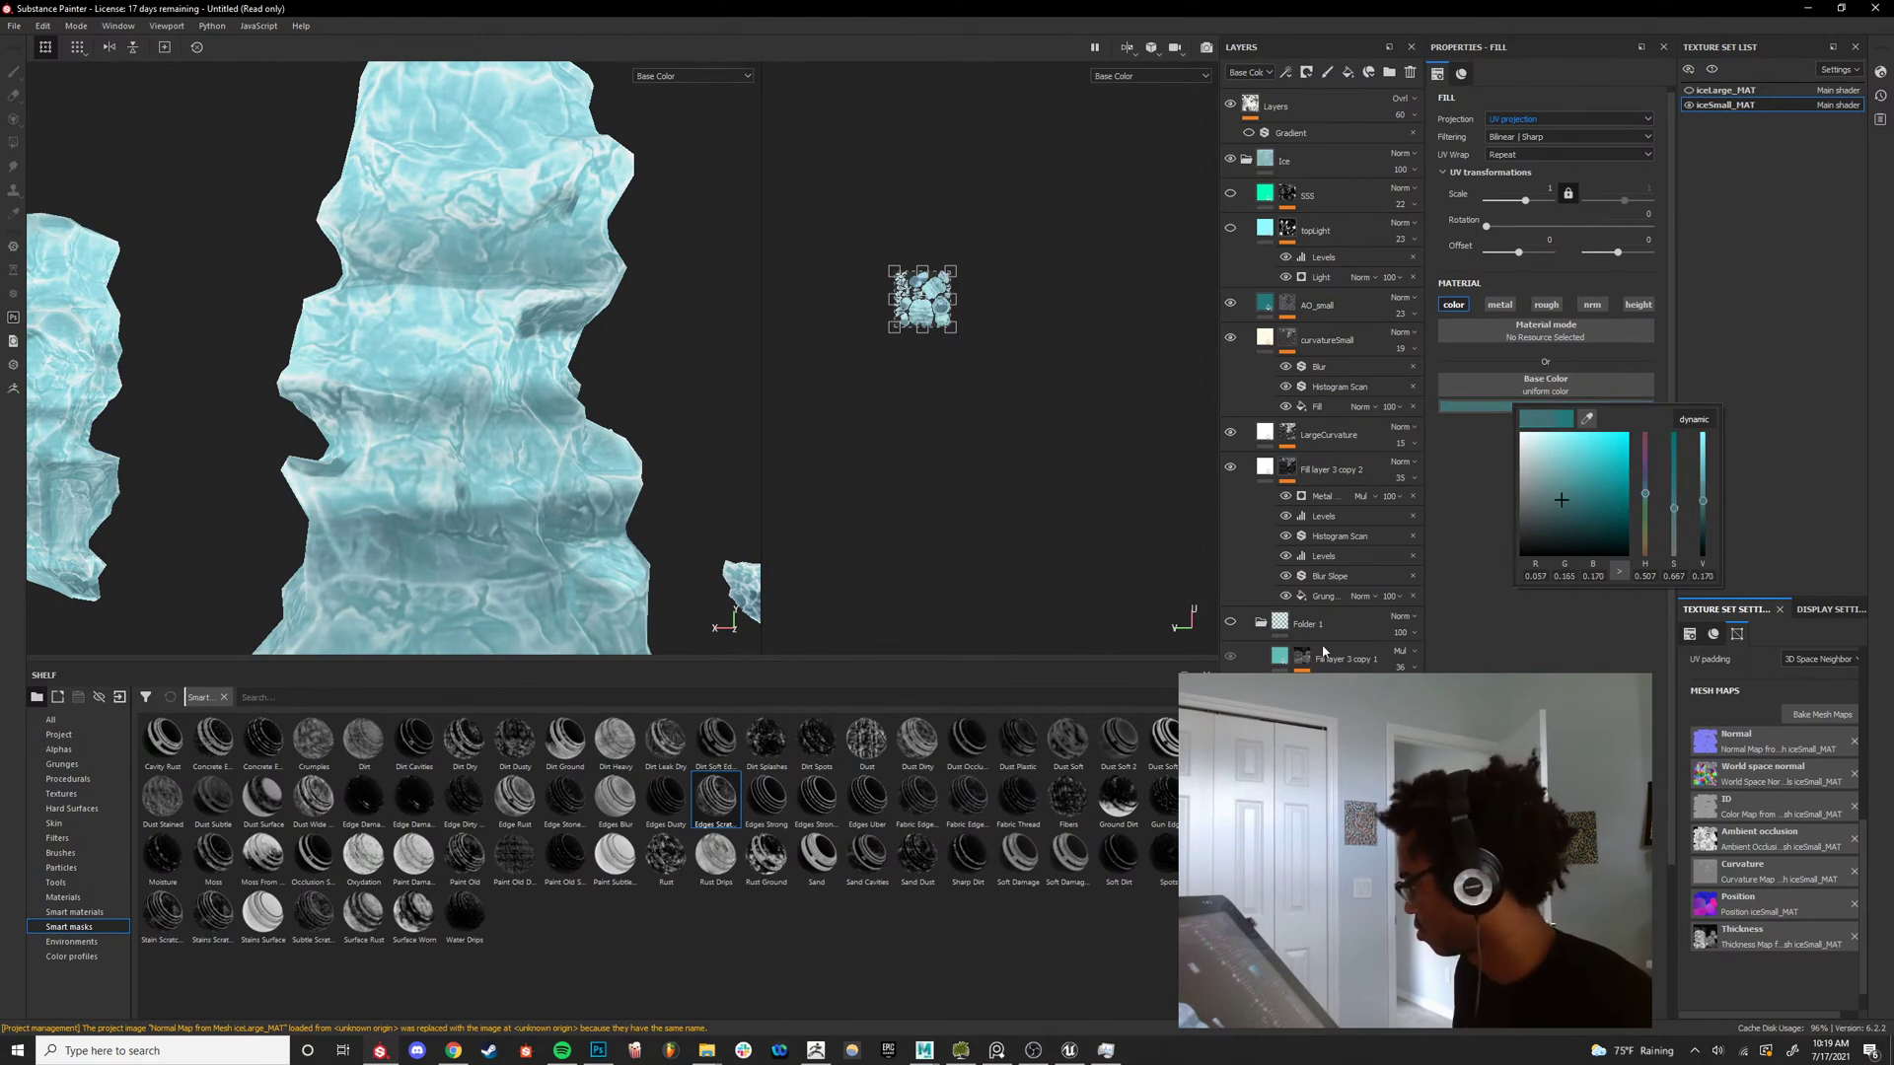
Collapse Folder 1 and hide the Fill layer 3 copy 2, LargeCurvature and curvatureSmall layers.
{"action": "left_click", "coordinate": [1341, 706]}
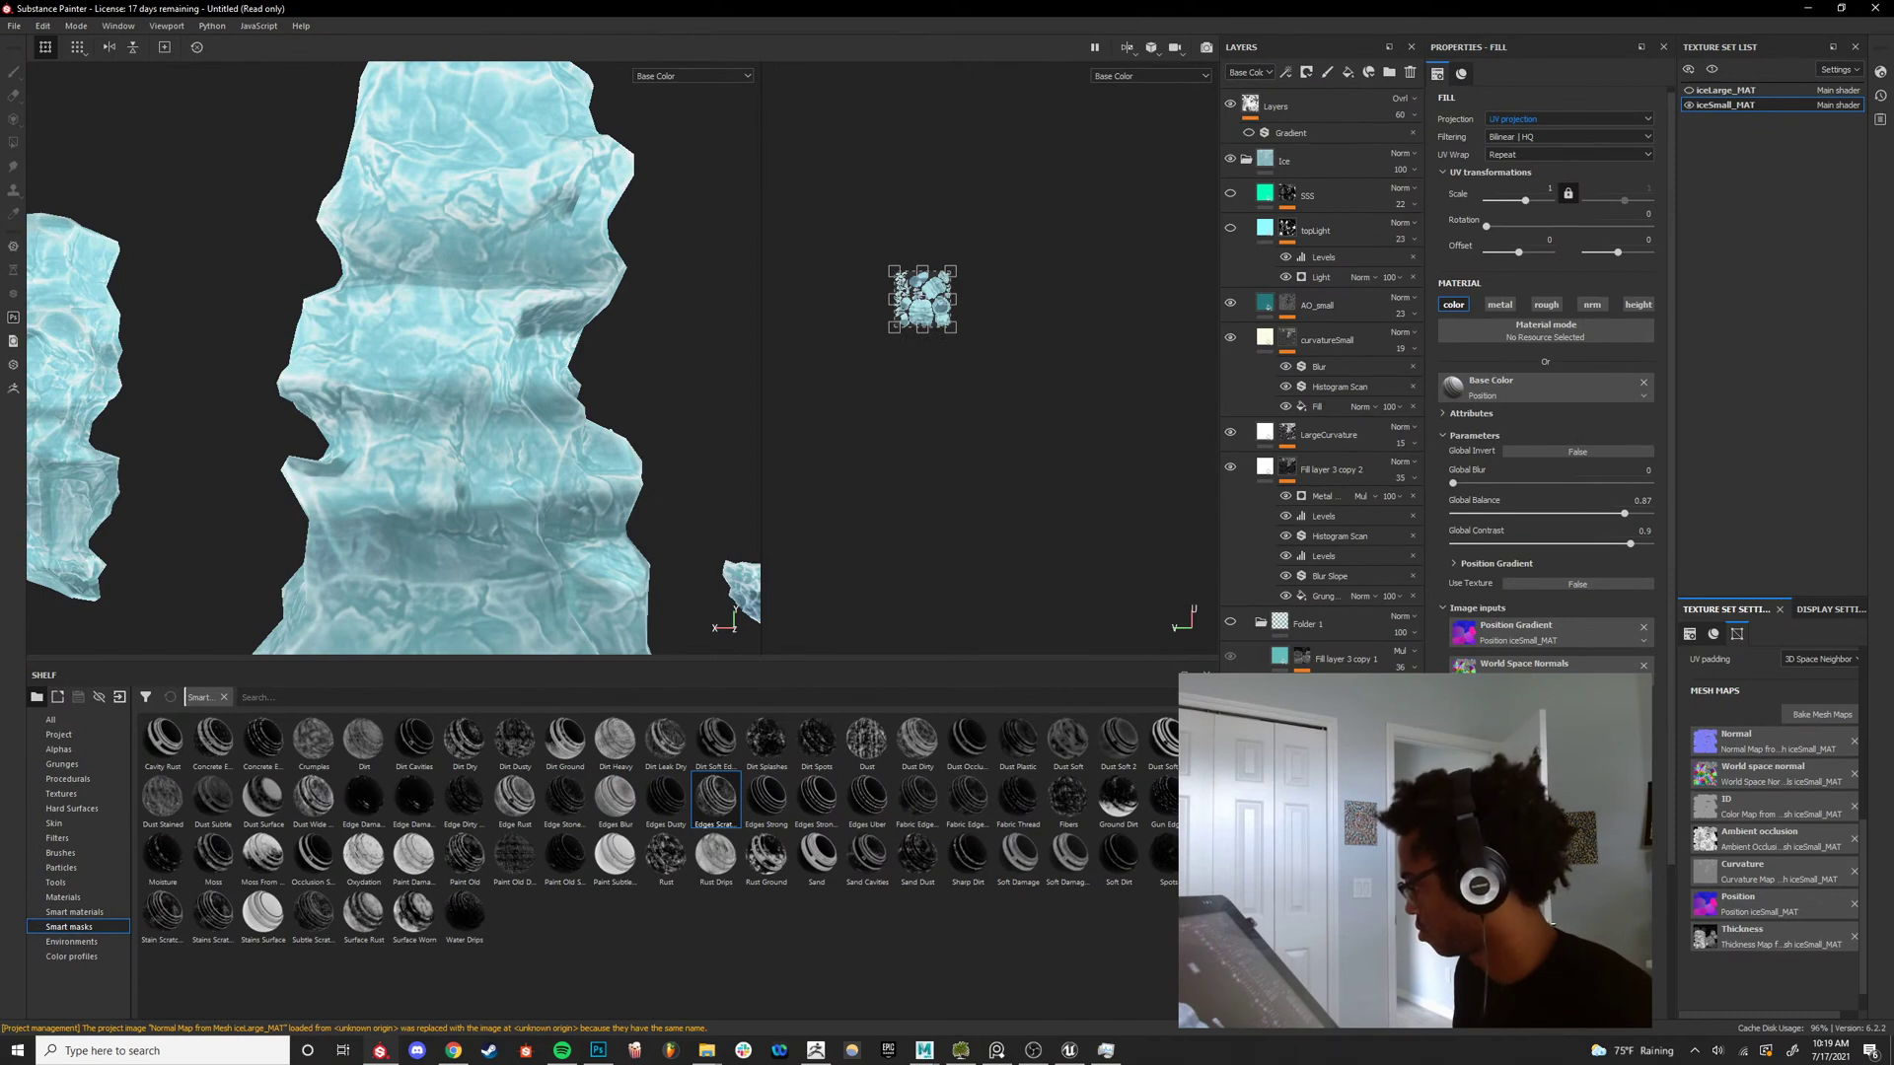
{"action": "left_click", "coordinate": [1333, 740]}
{"action": "left_click", "coordinate": [1263, 623]}
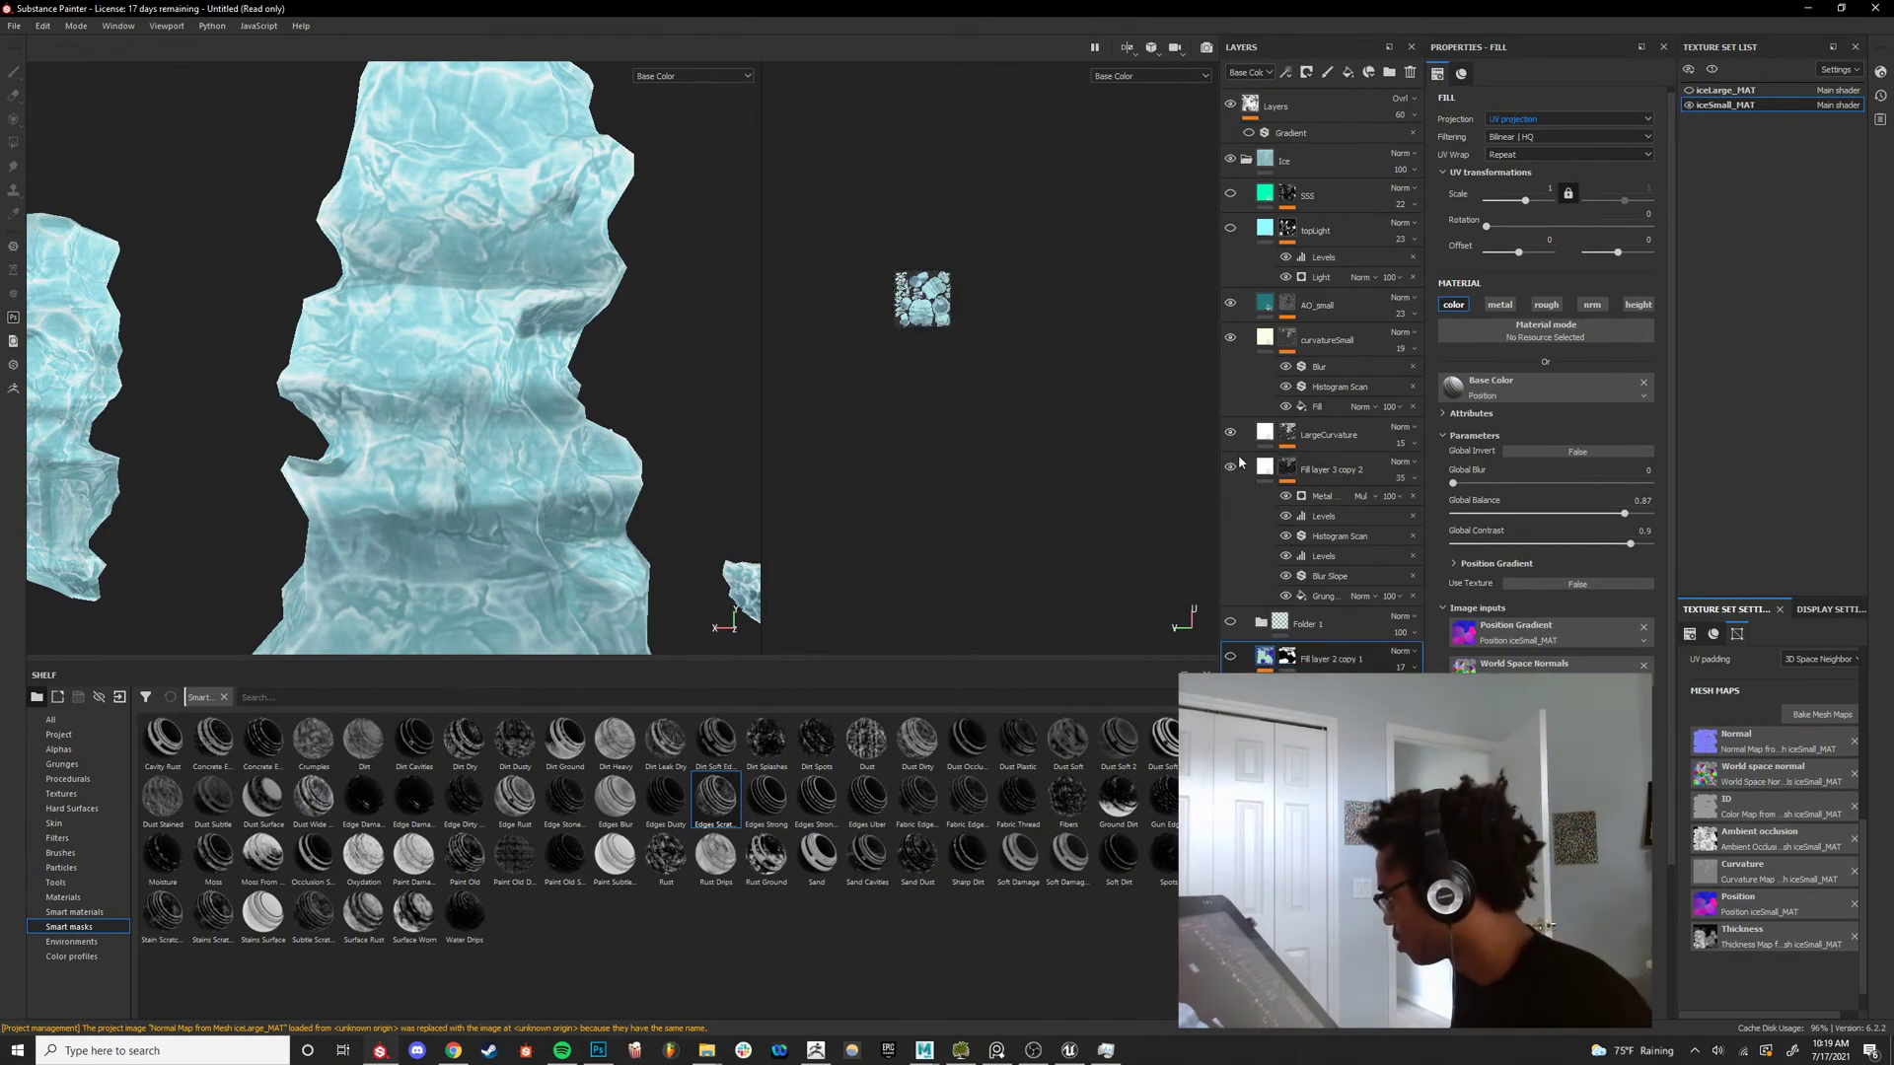
{"action": "left_click", "coordinate": [1230, 467]}
{"action": "left_click", "coordinate": [1230, 432]}
{"action": "left_click", "coordinate": [1229, 339]}
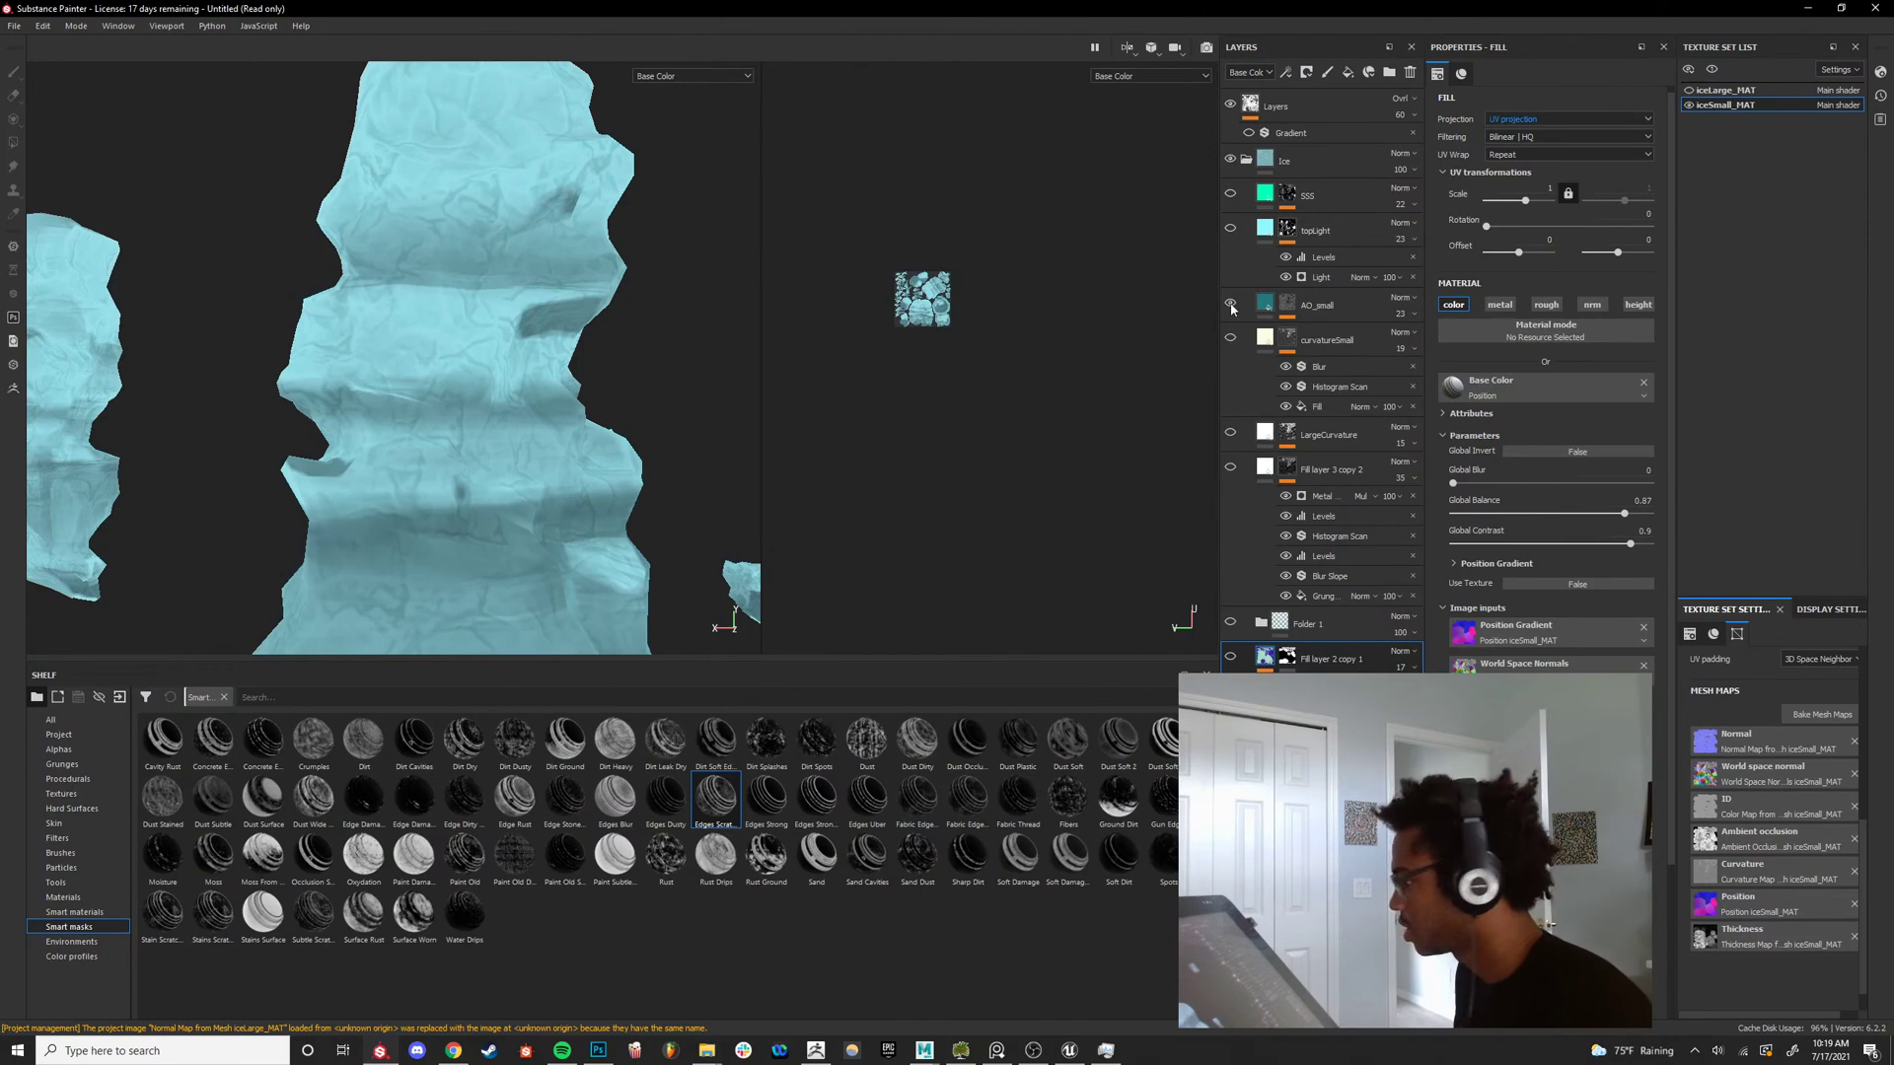
Hide the AO_small layer and compare the ice rocks with the overlay layer named Layers shown and hidden.
{"action": "left_click", "coordinate": [1230, 305]}
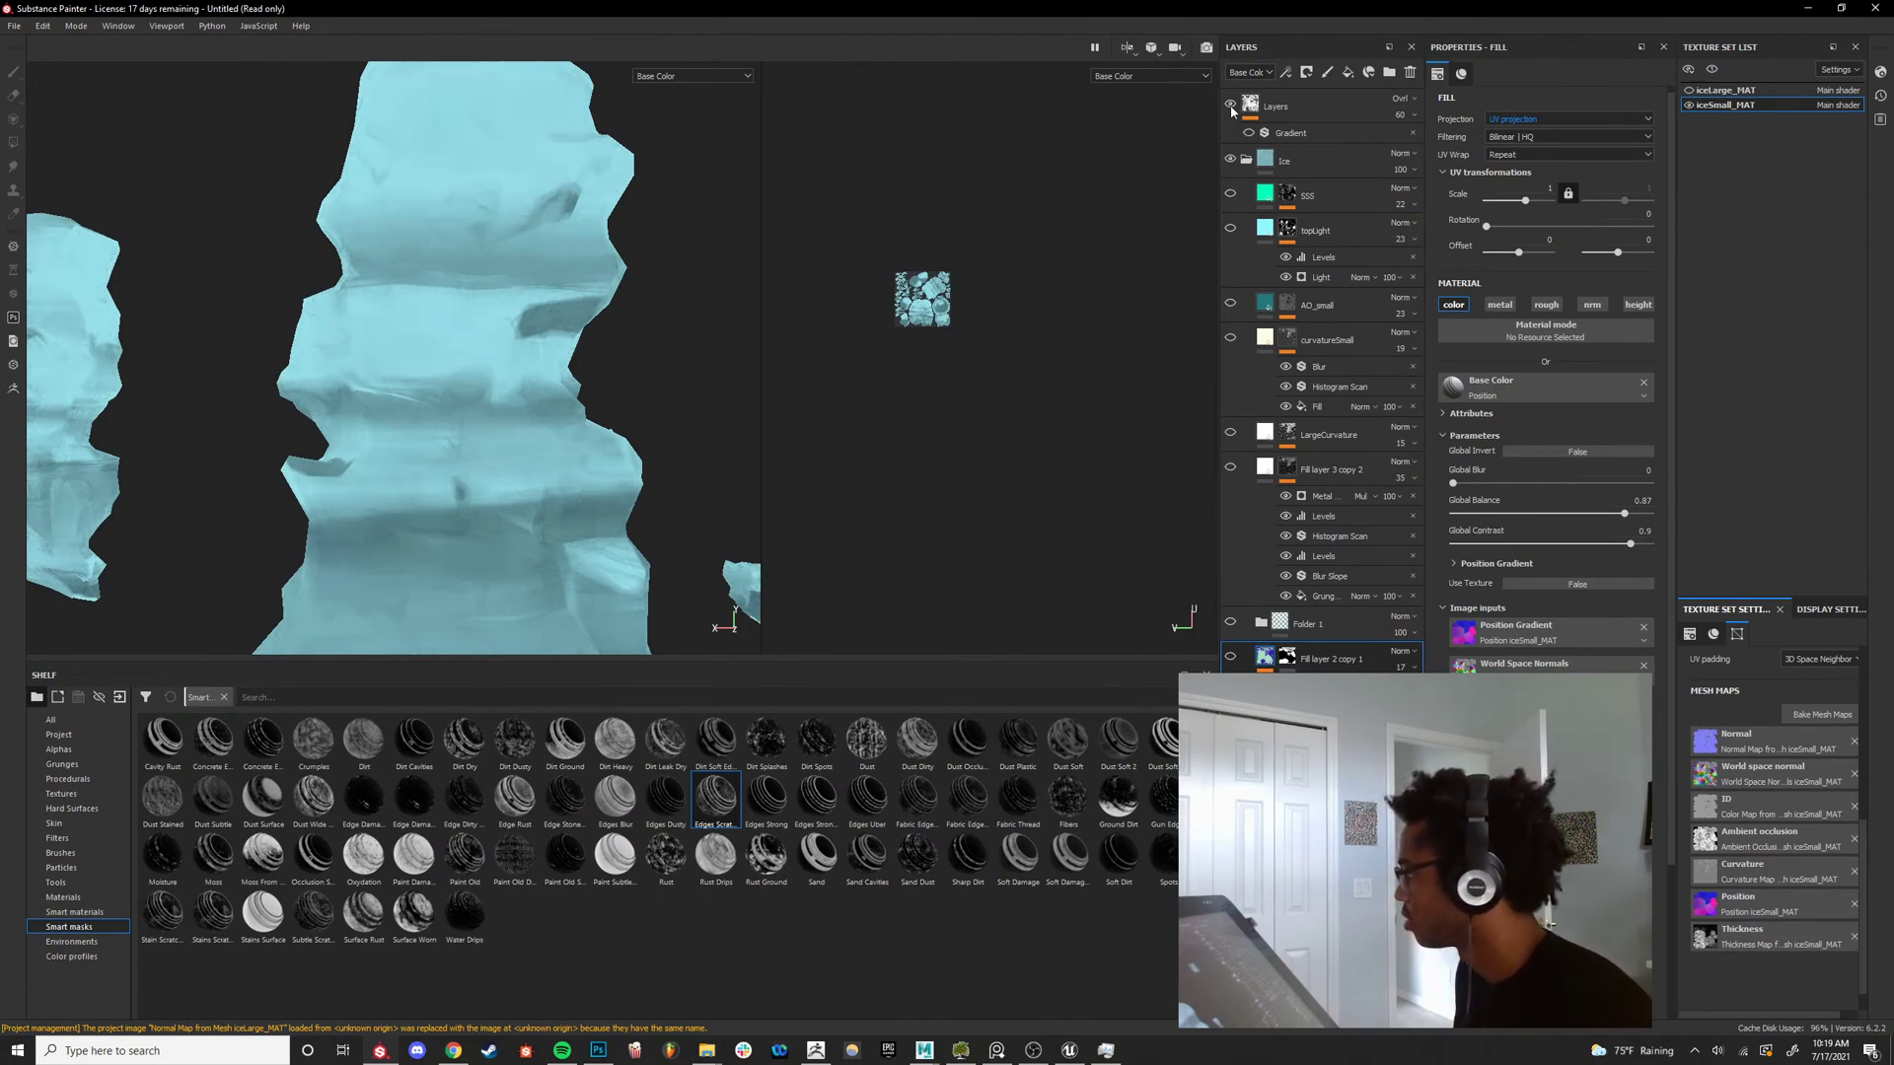
{"action": "left_click", "coordinate": [1231, 106]}
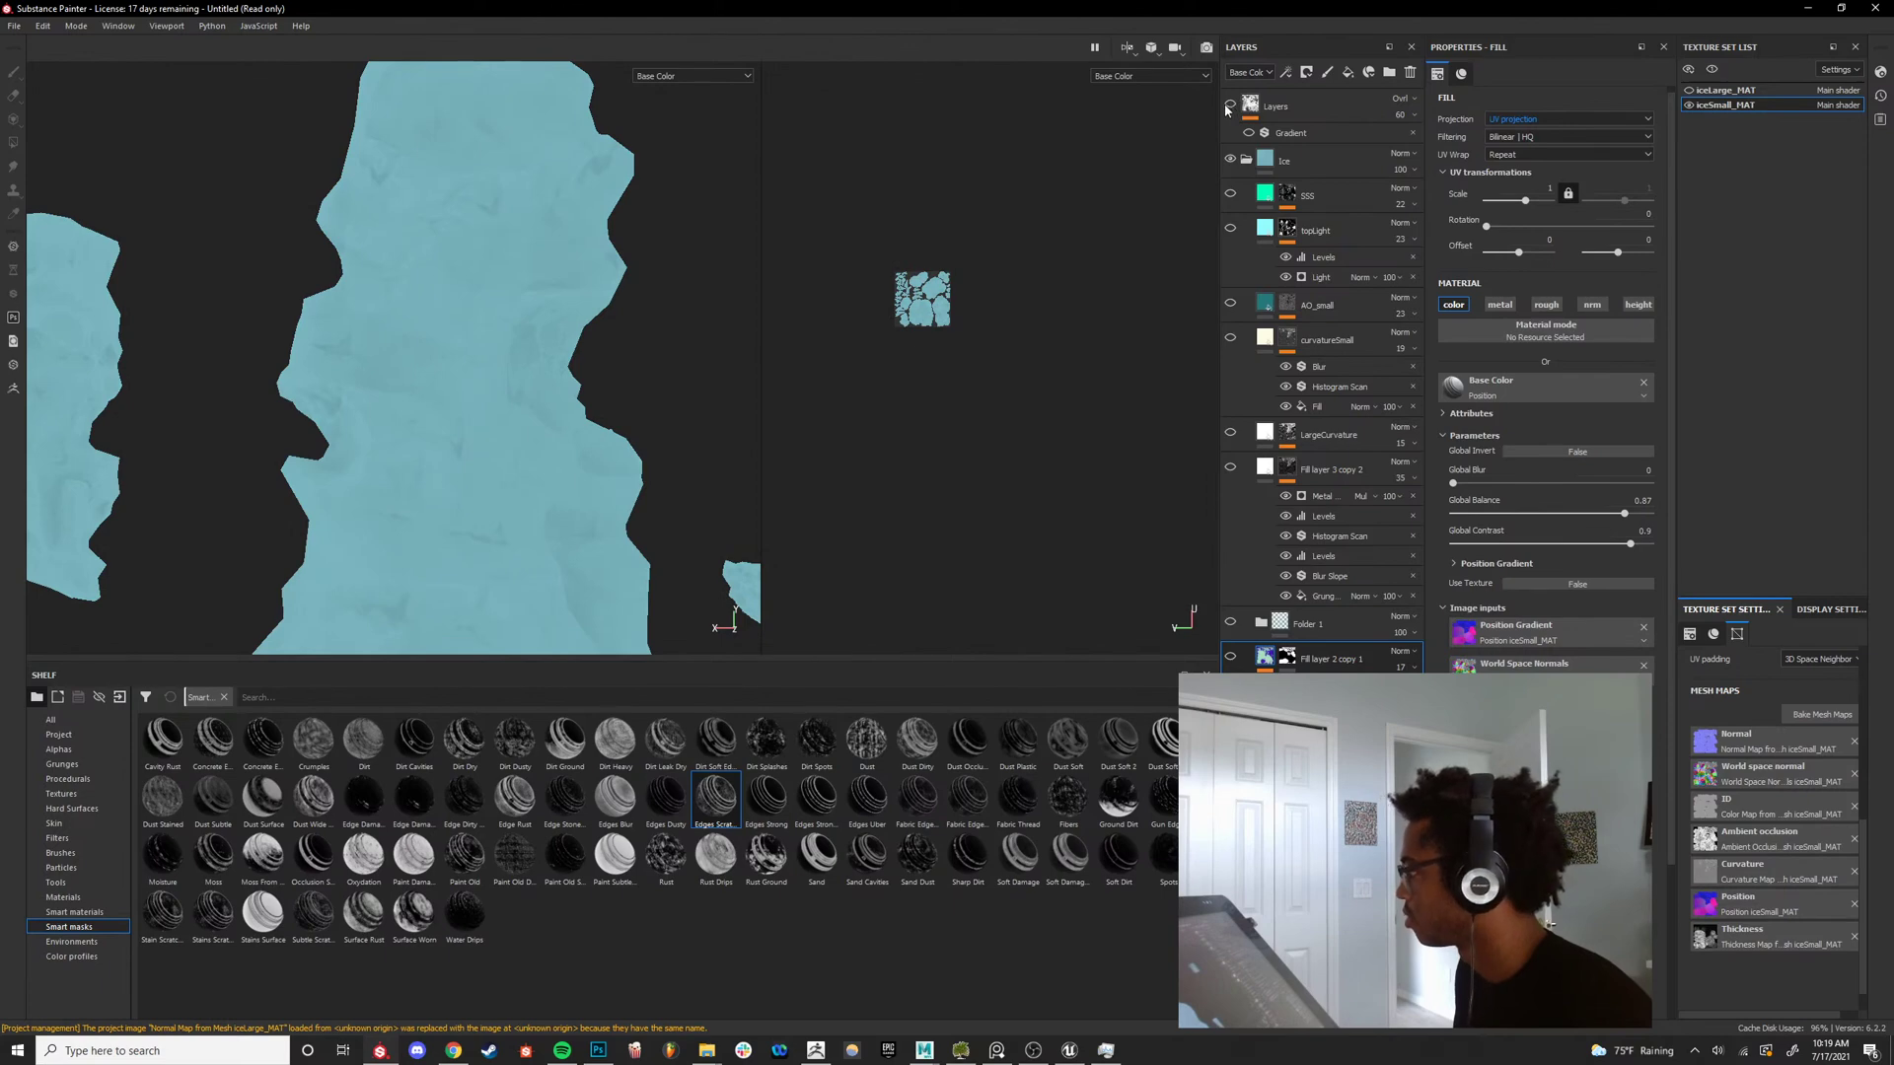
{"action": "left_click", "coordinate": [1230, 107]}
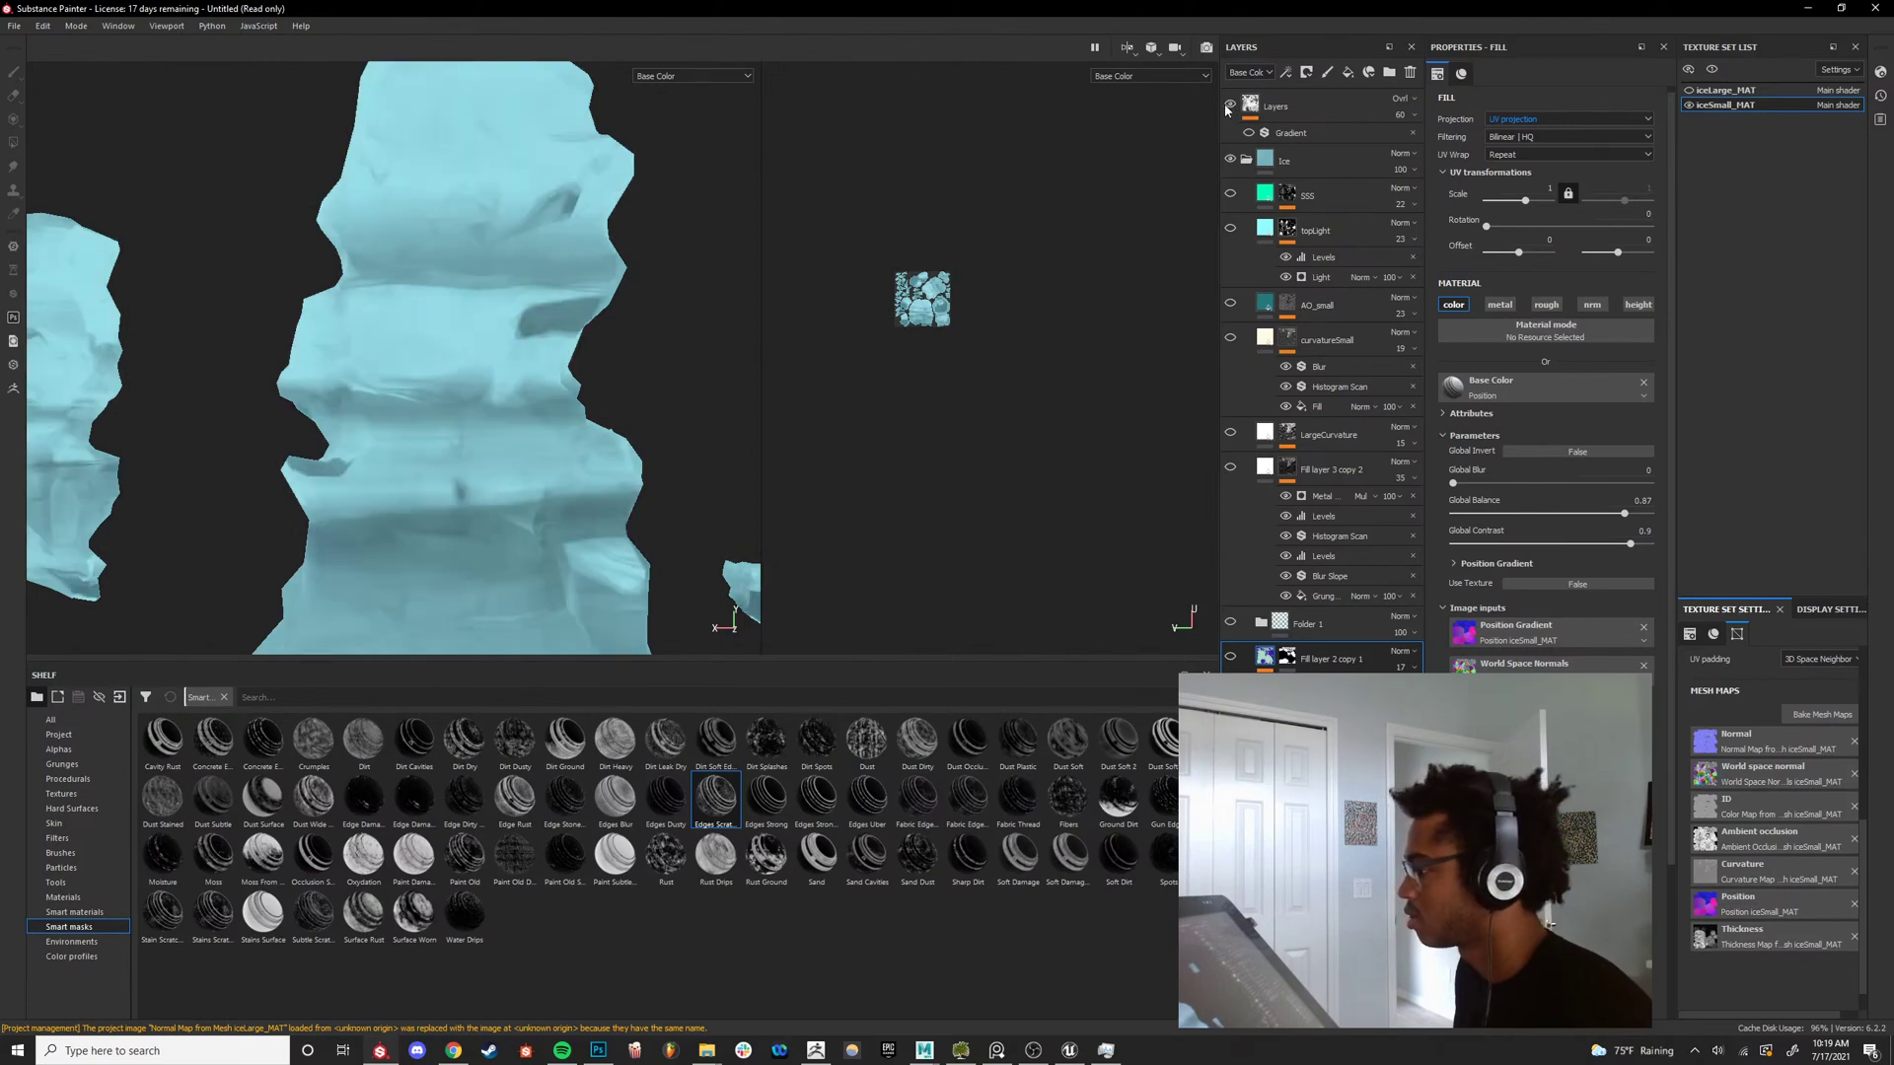
{"action": "left_click", "coordinate": [1226, 108]}
{"action": "left_click", "coordinate": [1226, 107]}
{"action": "scroll", "coordinate": [379, 511], "scroll_direction": "down", "scroll_amount": 5}
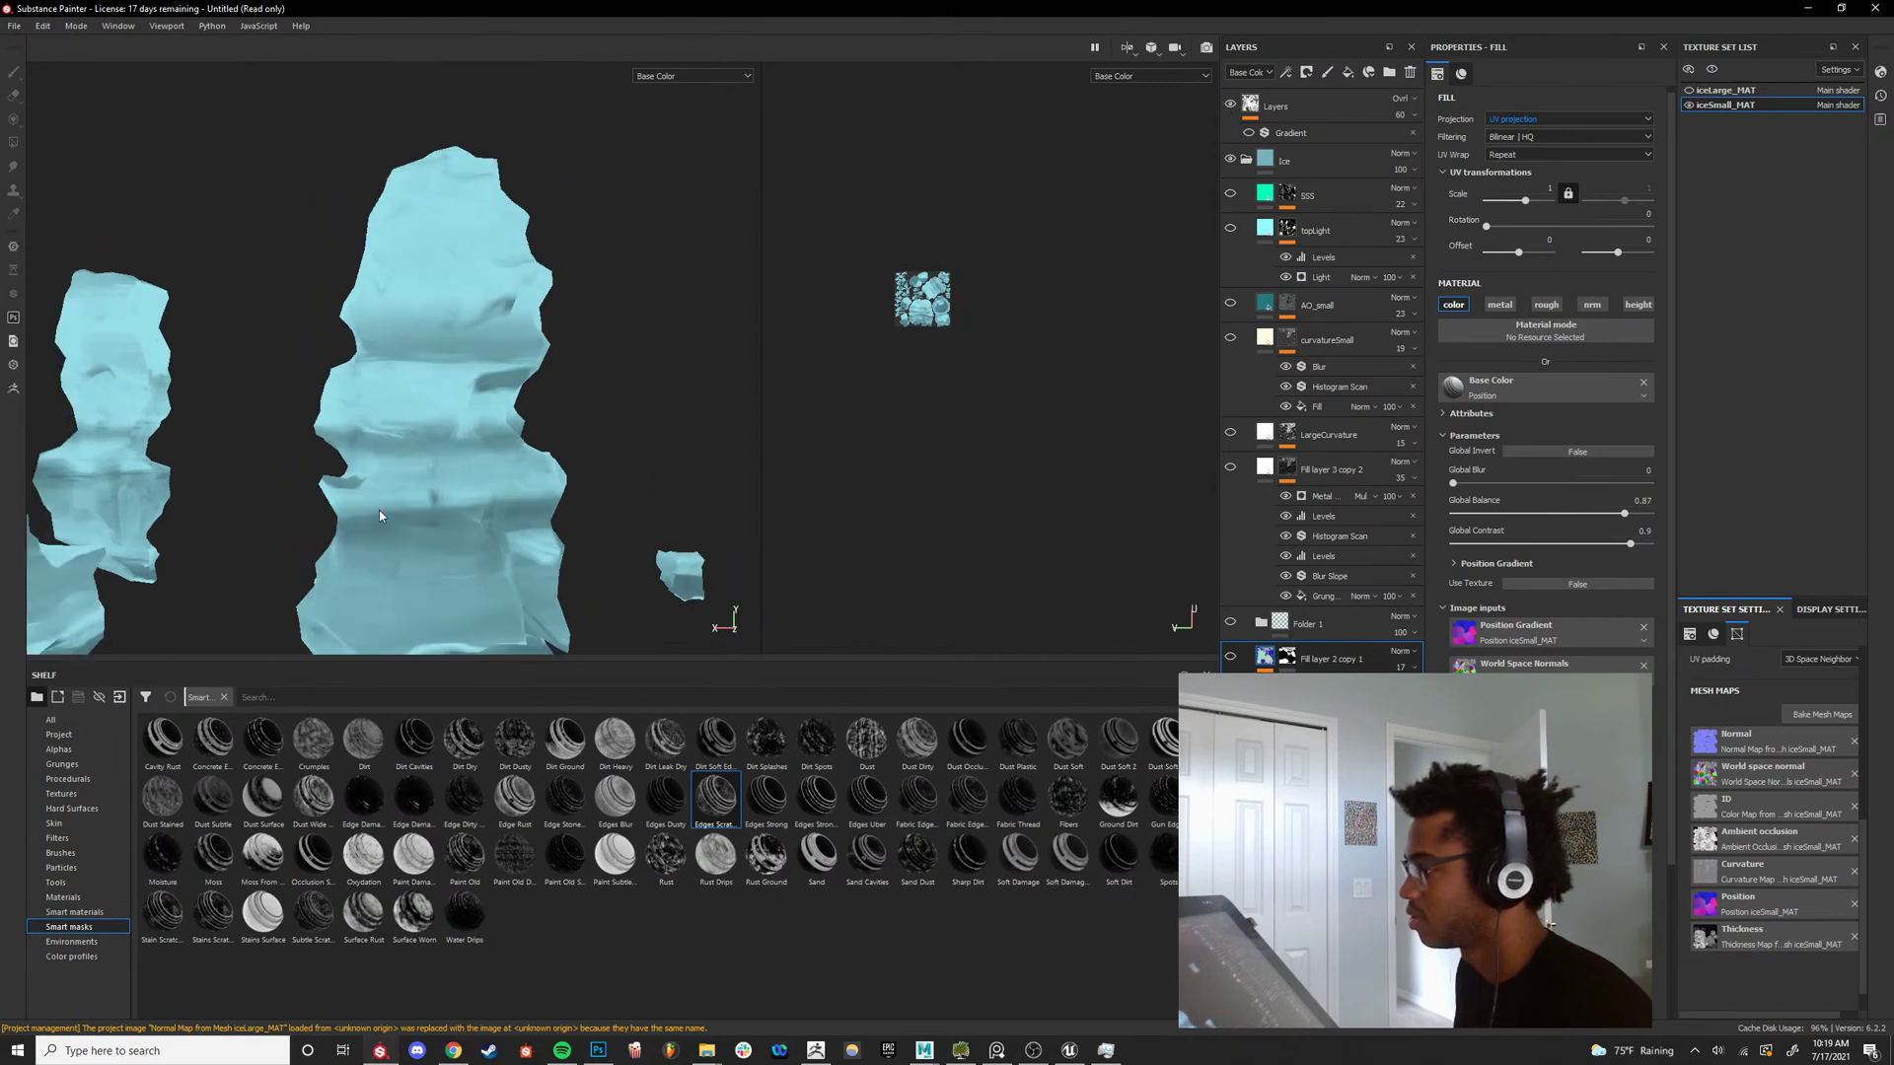
{"action": "scroll", "coordinate": [379, 511], "scroll_direction": "up", "scroll_amount": 2}
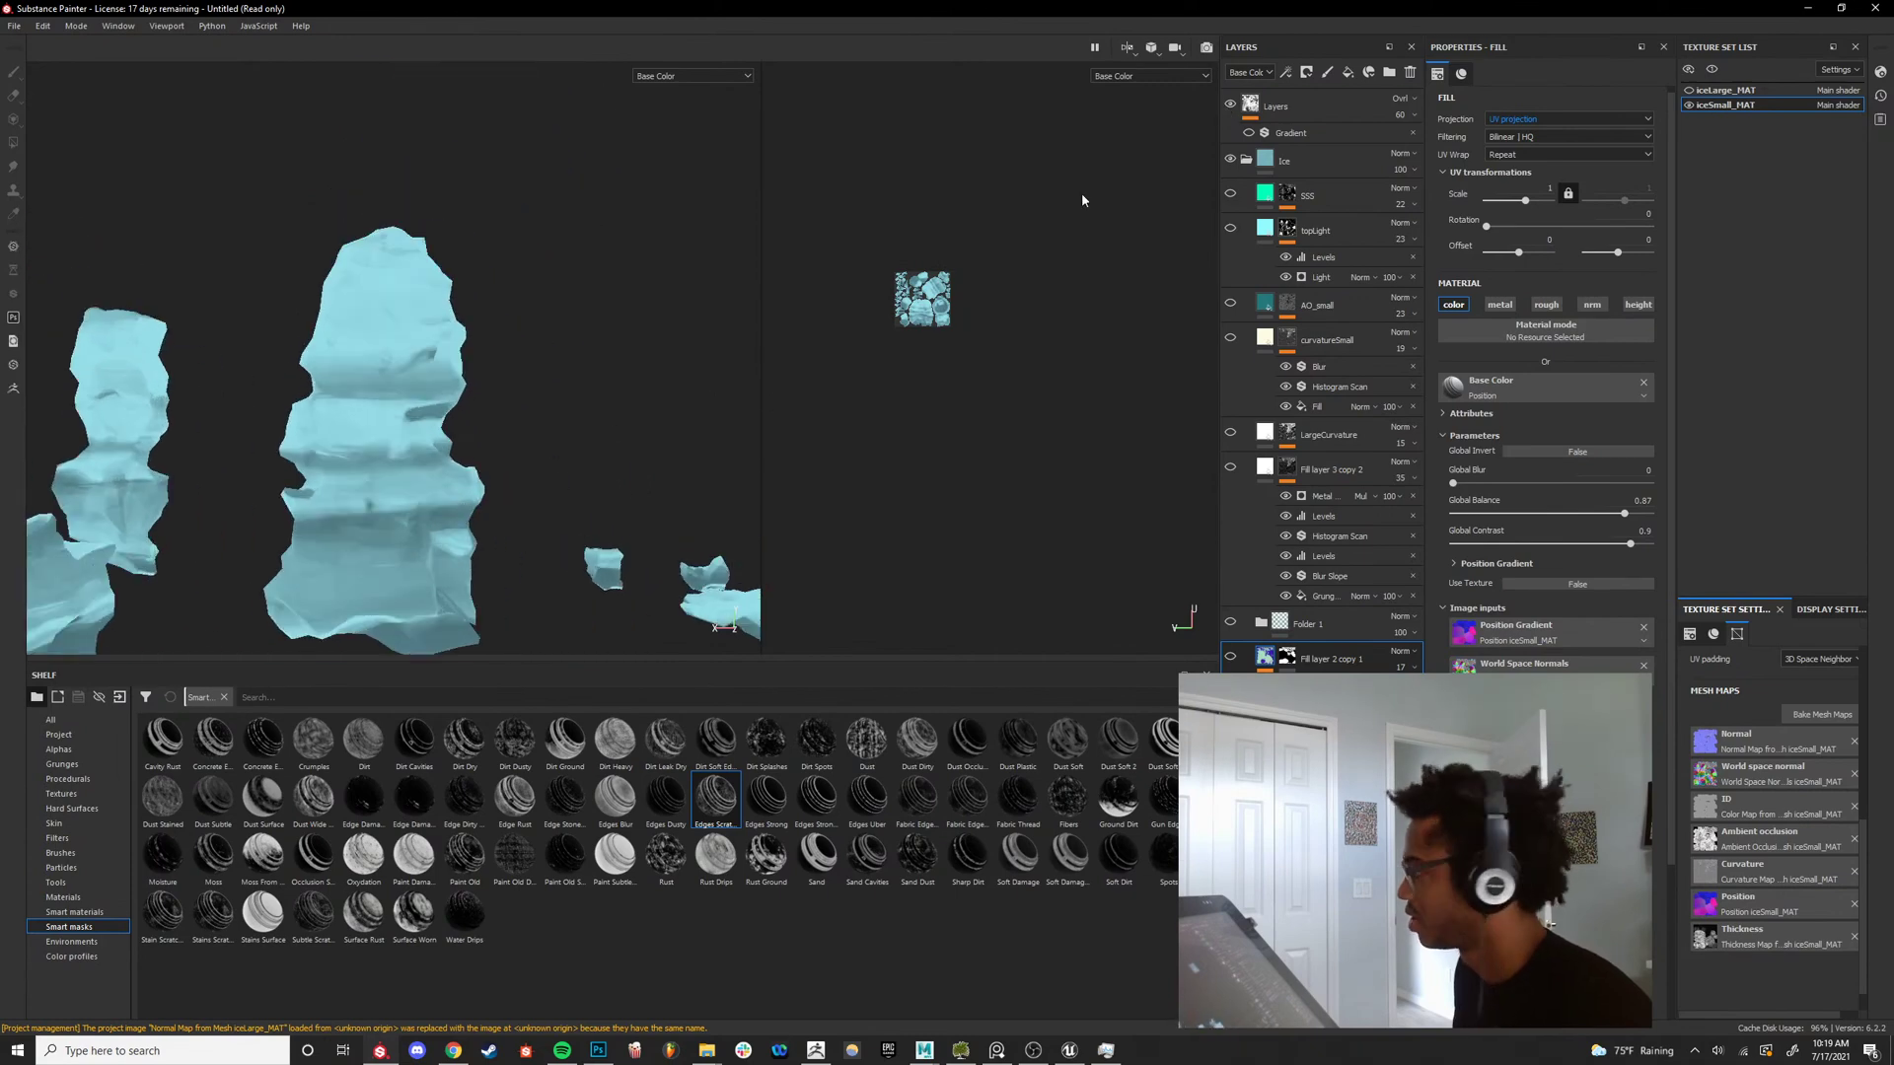
{"action": "left_click", "coordinate": [1231, 105]}
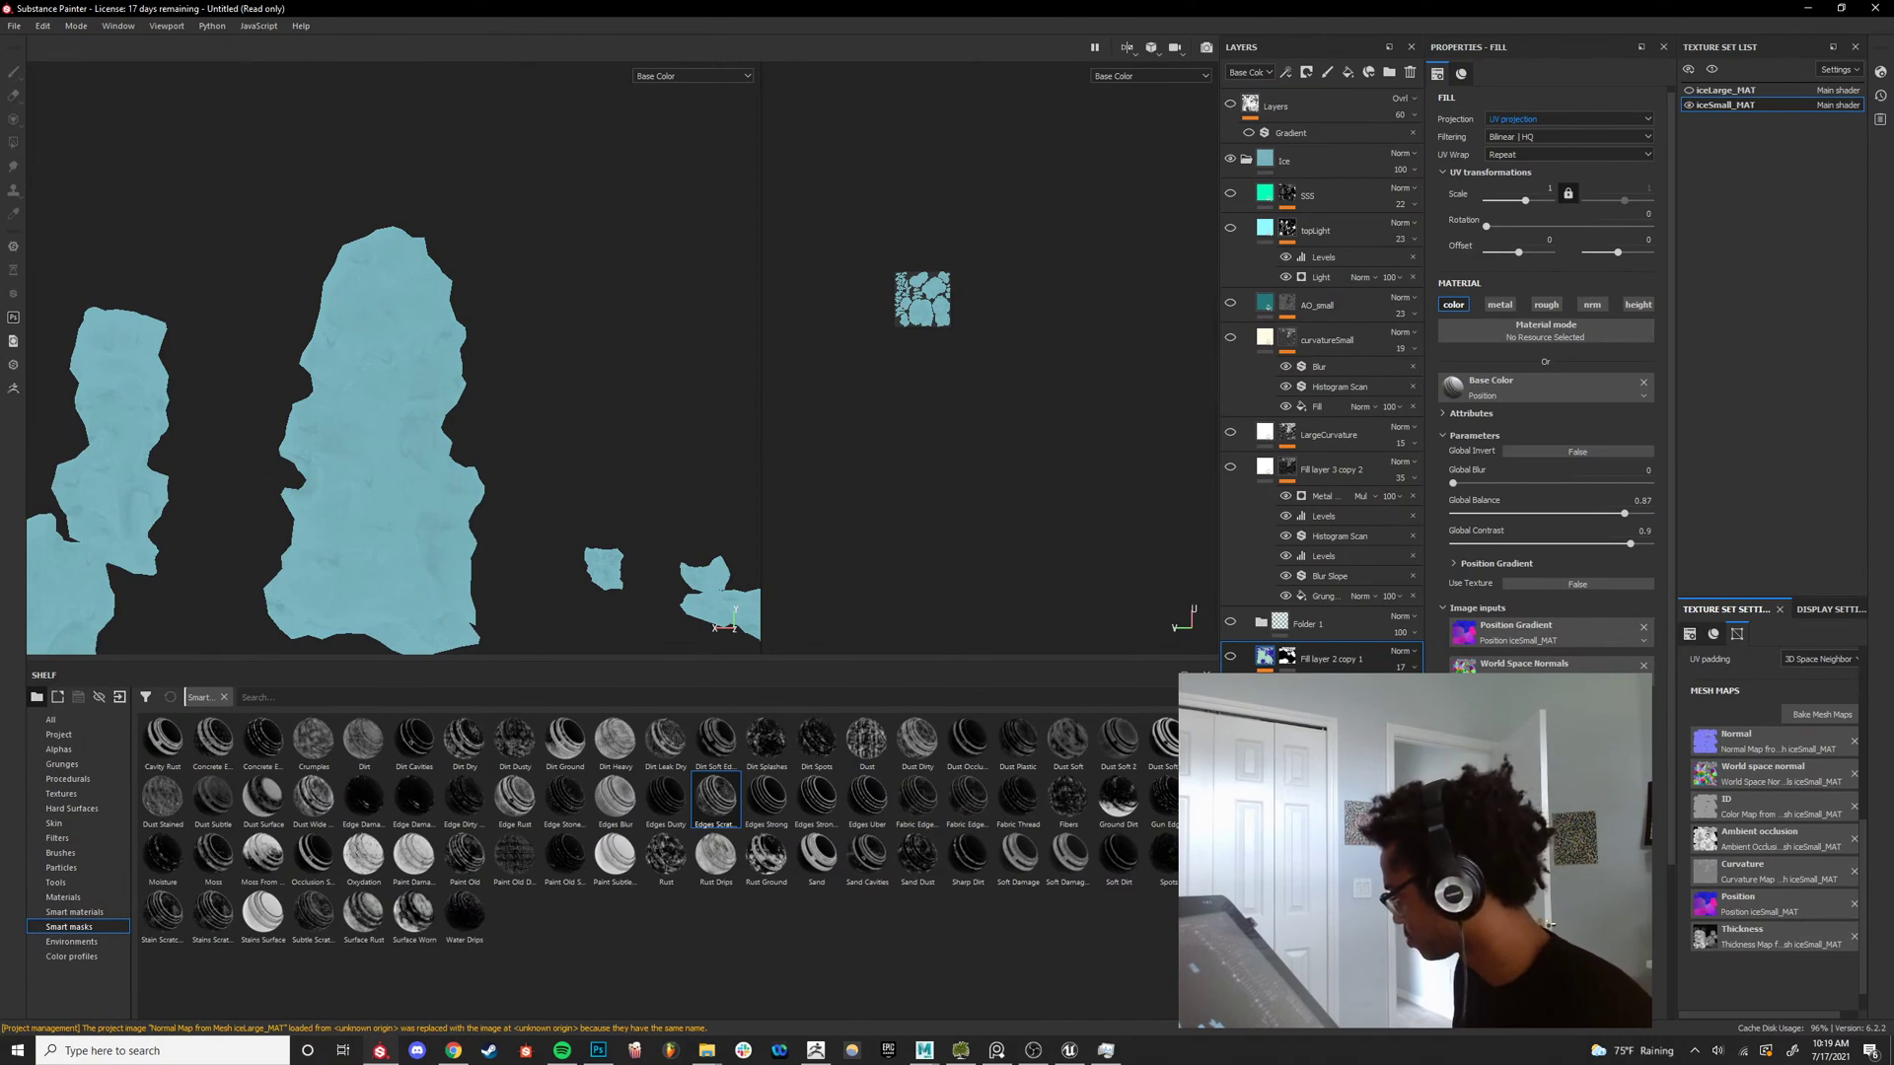
Show Fill layer 2 copy 1, Folder 1, Fill layer 3 copy 2, LargeCurvature, curvatureSmall, AO_small, topLight and SSS.
{"action": "left_click", "coordinate": [1231, 657]}
{"action": "left_click", "coordinate": [1231, 623]}
{"action": "left_click", "coordinate": [1233, 468]}
{"action": "left_click", "coordinate": [1233, 434]}
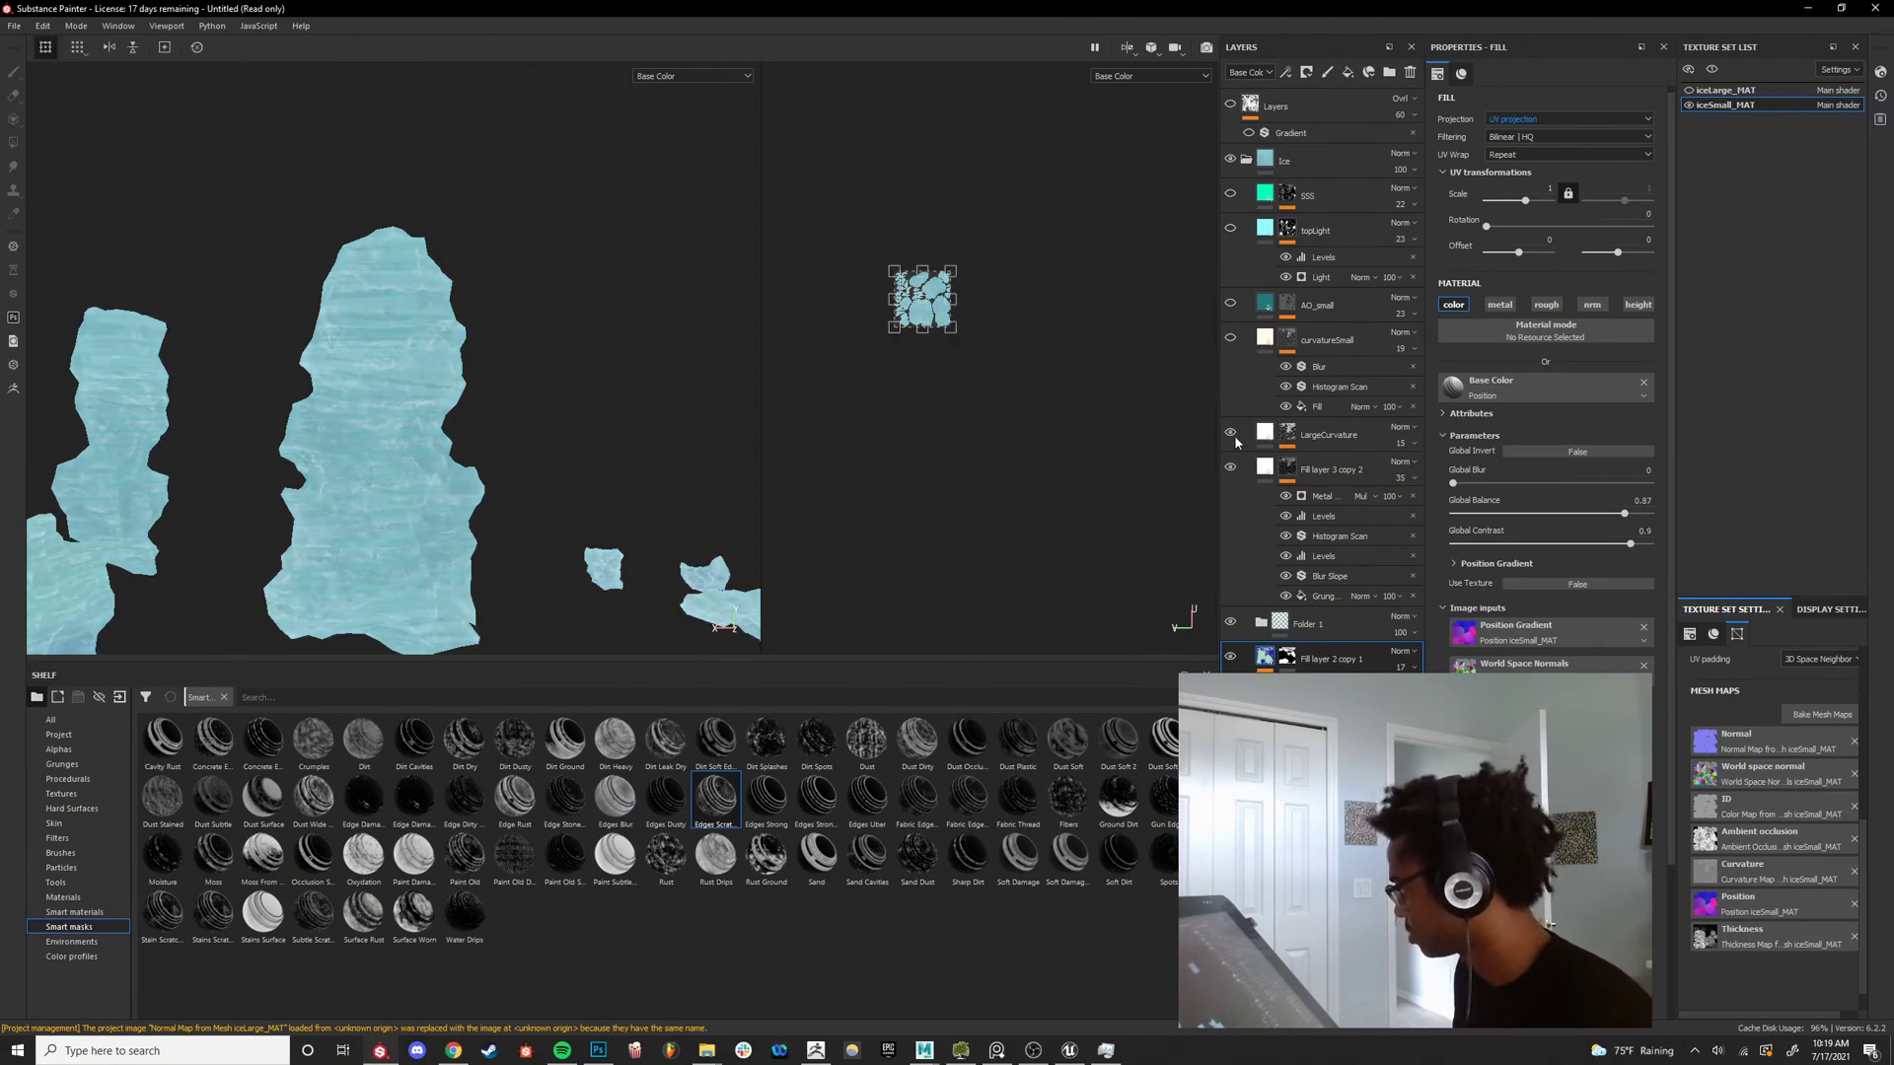
{"action": "left_click", "coordinate": [1231, 229]}
{"action": "left_click_drag", "start_coordinate": [577, 476], "coordinate": [245, 431], "text": "alt"}
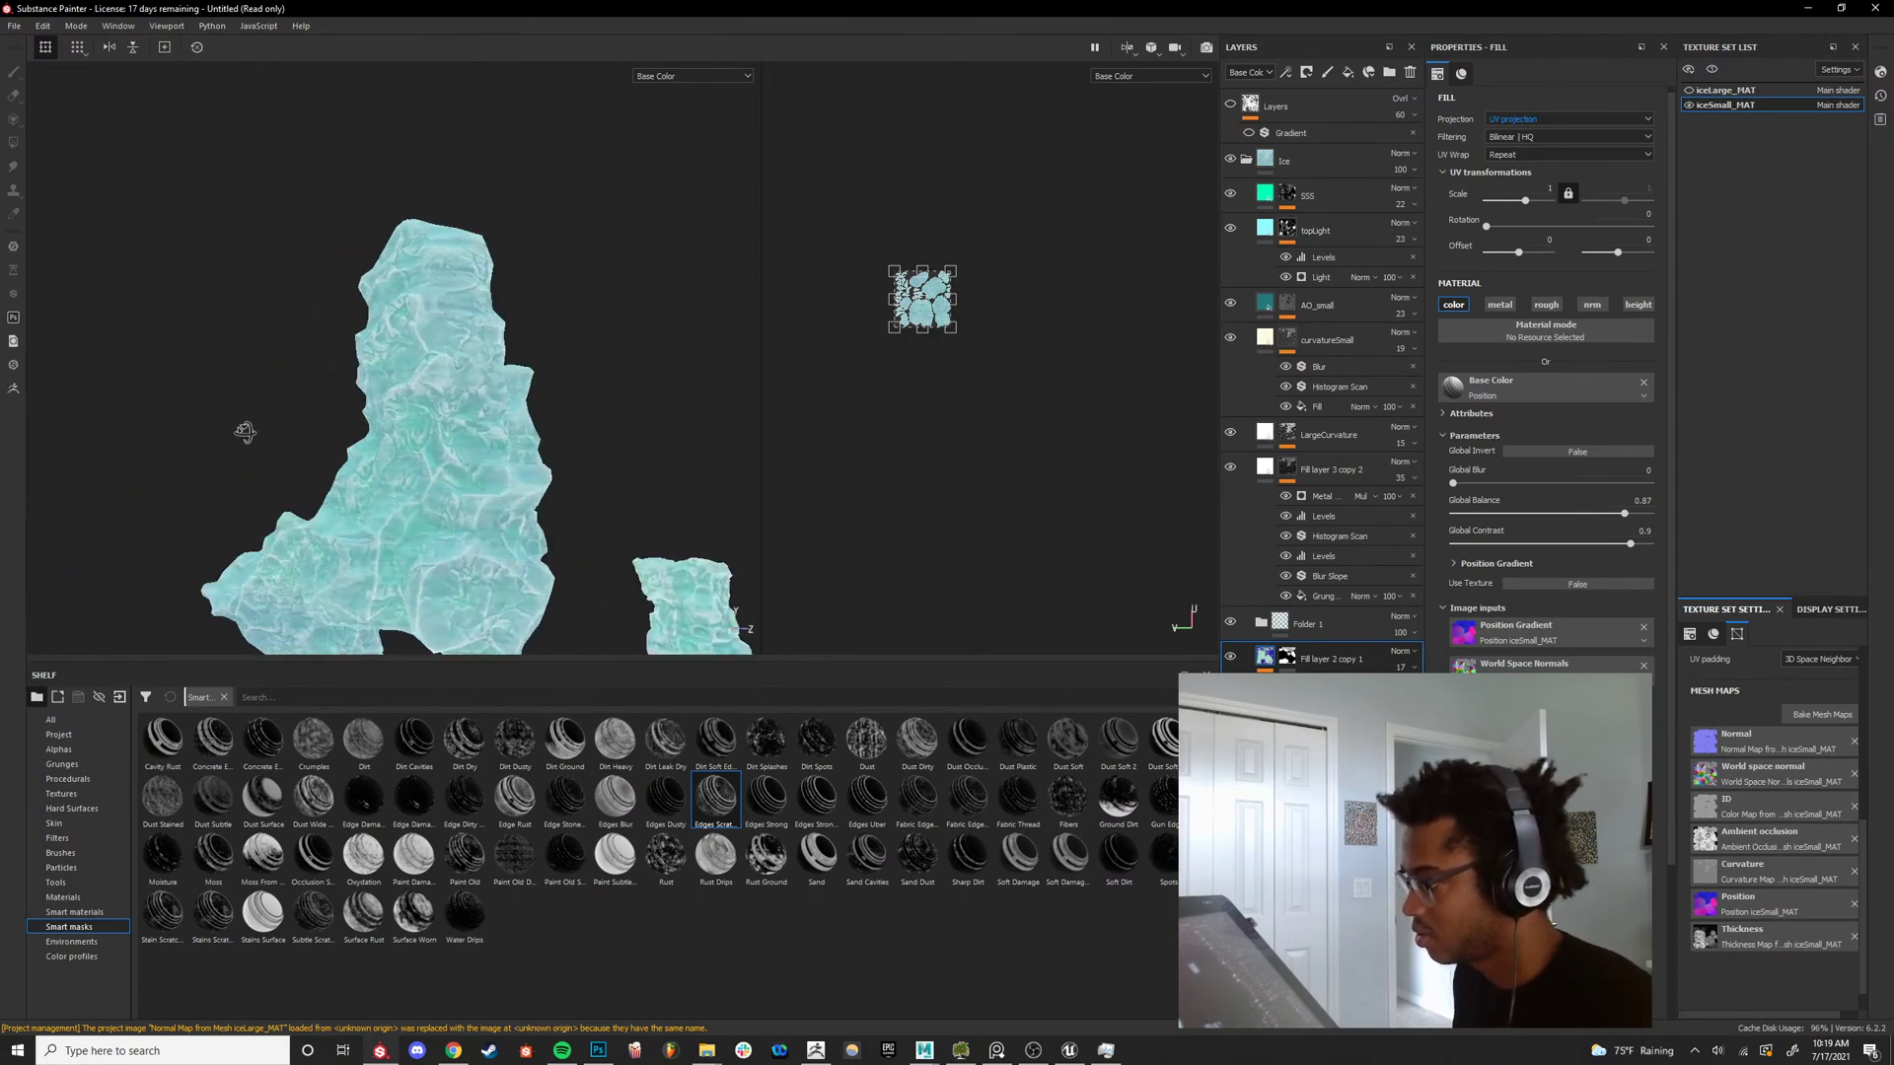
{"action": "right_click_drag", "start_coordinate": [246, 431], "coordinate": [435, 414], "text": "alt"}
{"action": "left_click_drag", "start_coordinate": [434, 414], "coordinate": [804, 391], "text": "alt"}
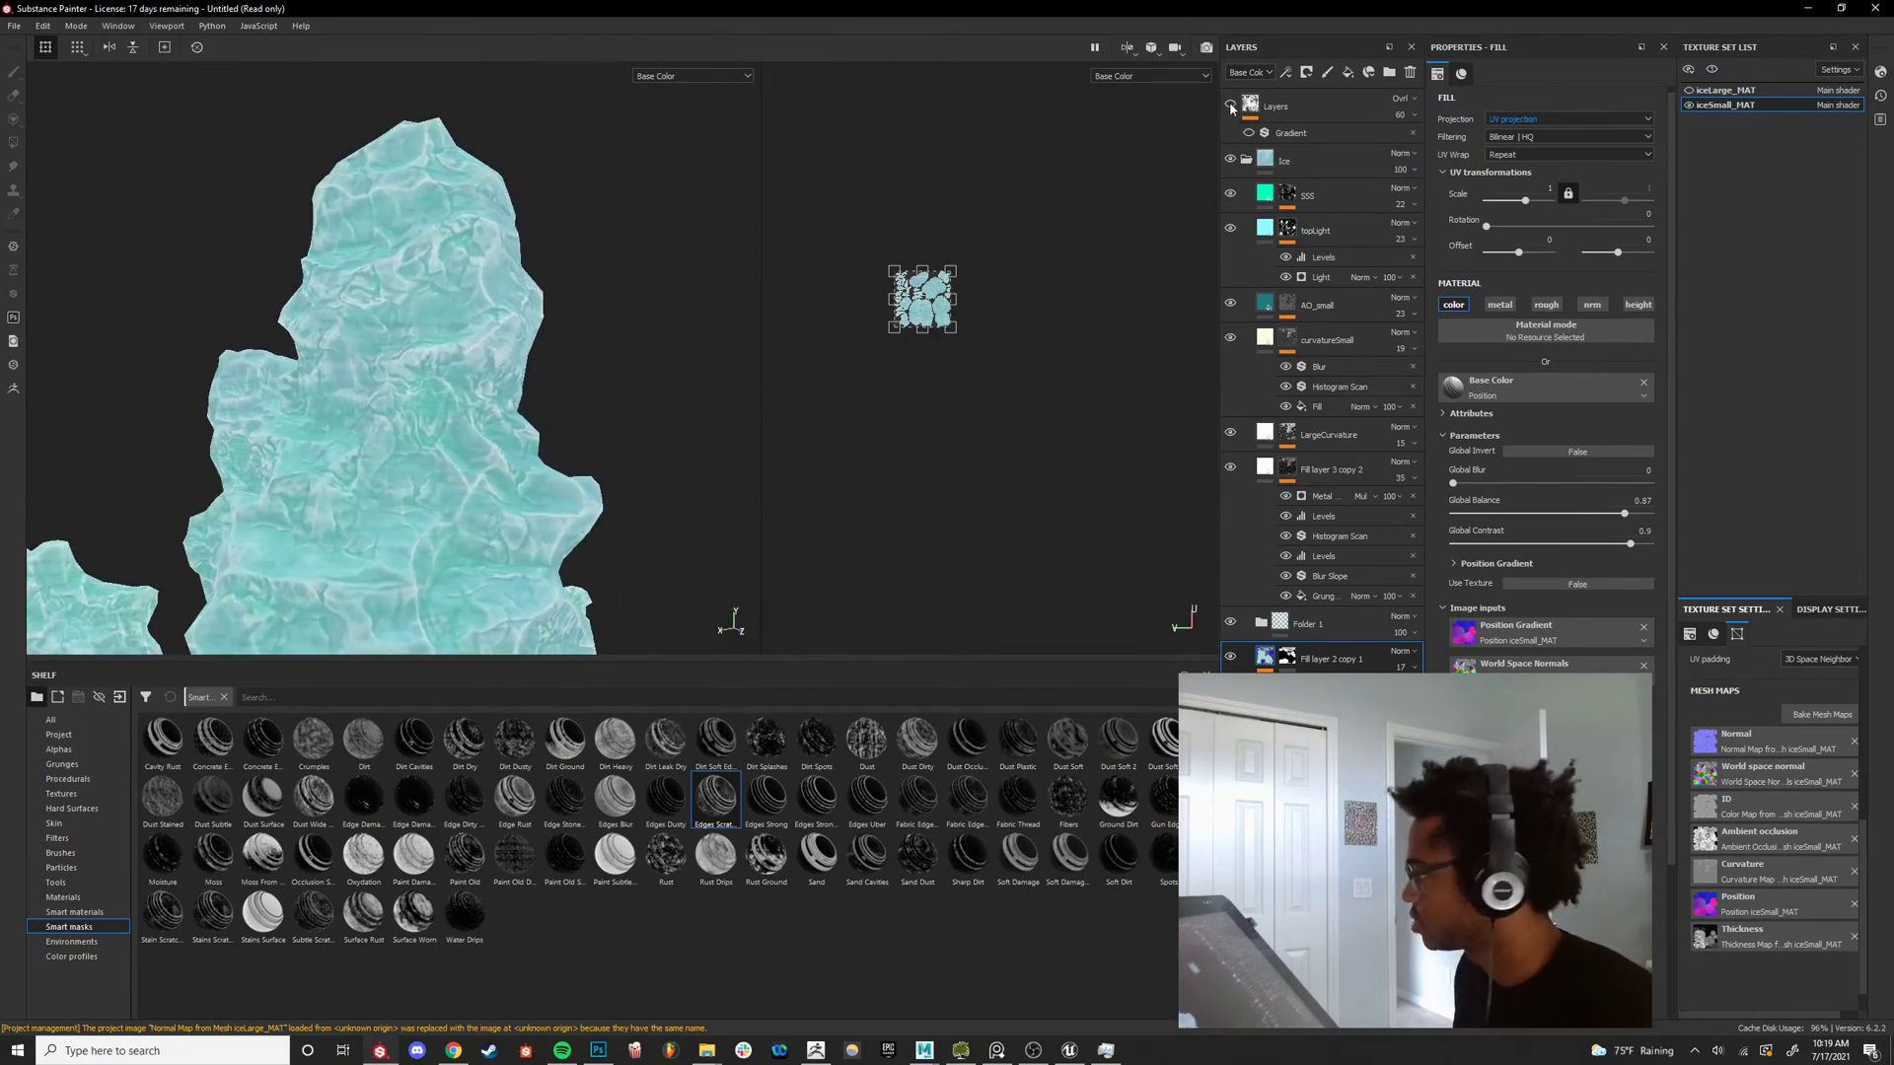
Compare the ice with and without the overlay layer named Layers above the Ice folder, and delete that layer.
{"action": "left_click", "coordinate": [1231, 104]}
{"action": "left_click_drag", "start_coordinate": [643, 417], "coordinate": [888, 463], "text": "alt"}
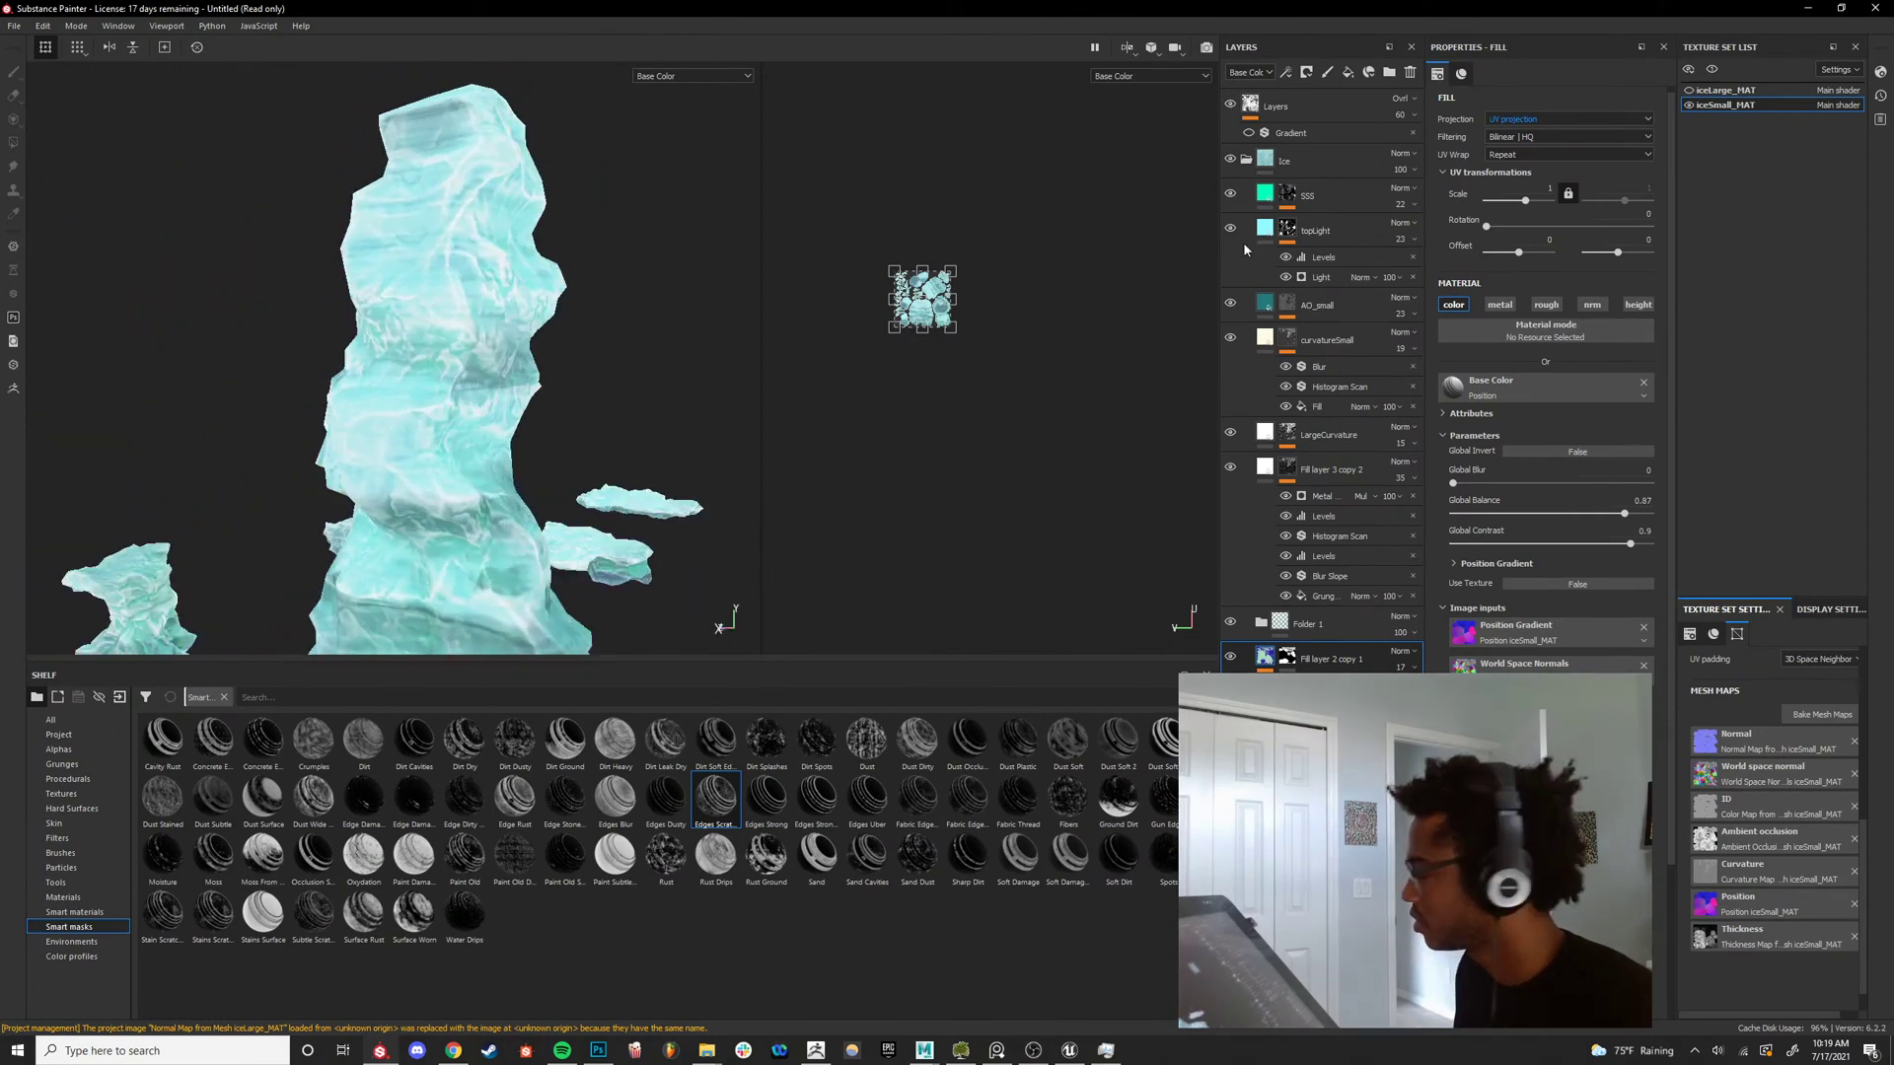
{"action": "left_click", "coordinate": [1231, 105]}
{"action": "left_click", "coordinate": [1401, 116]}
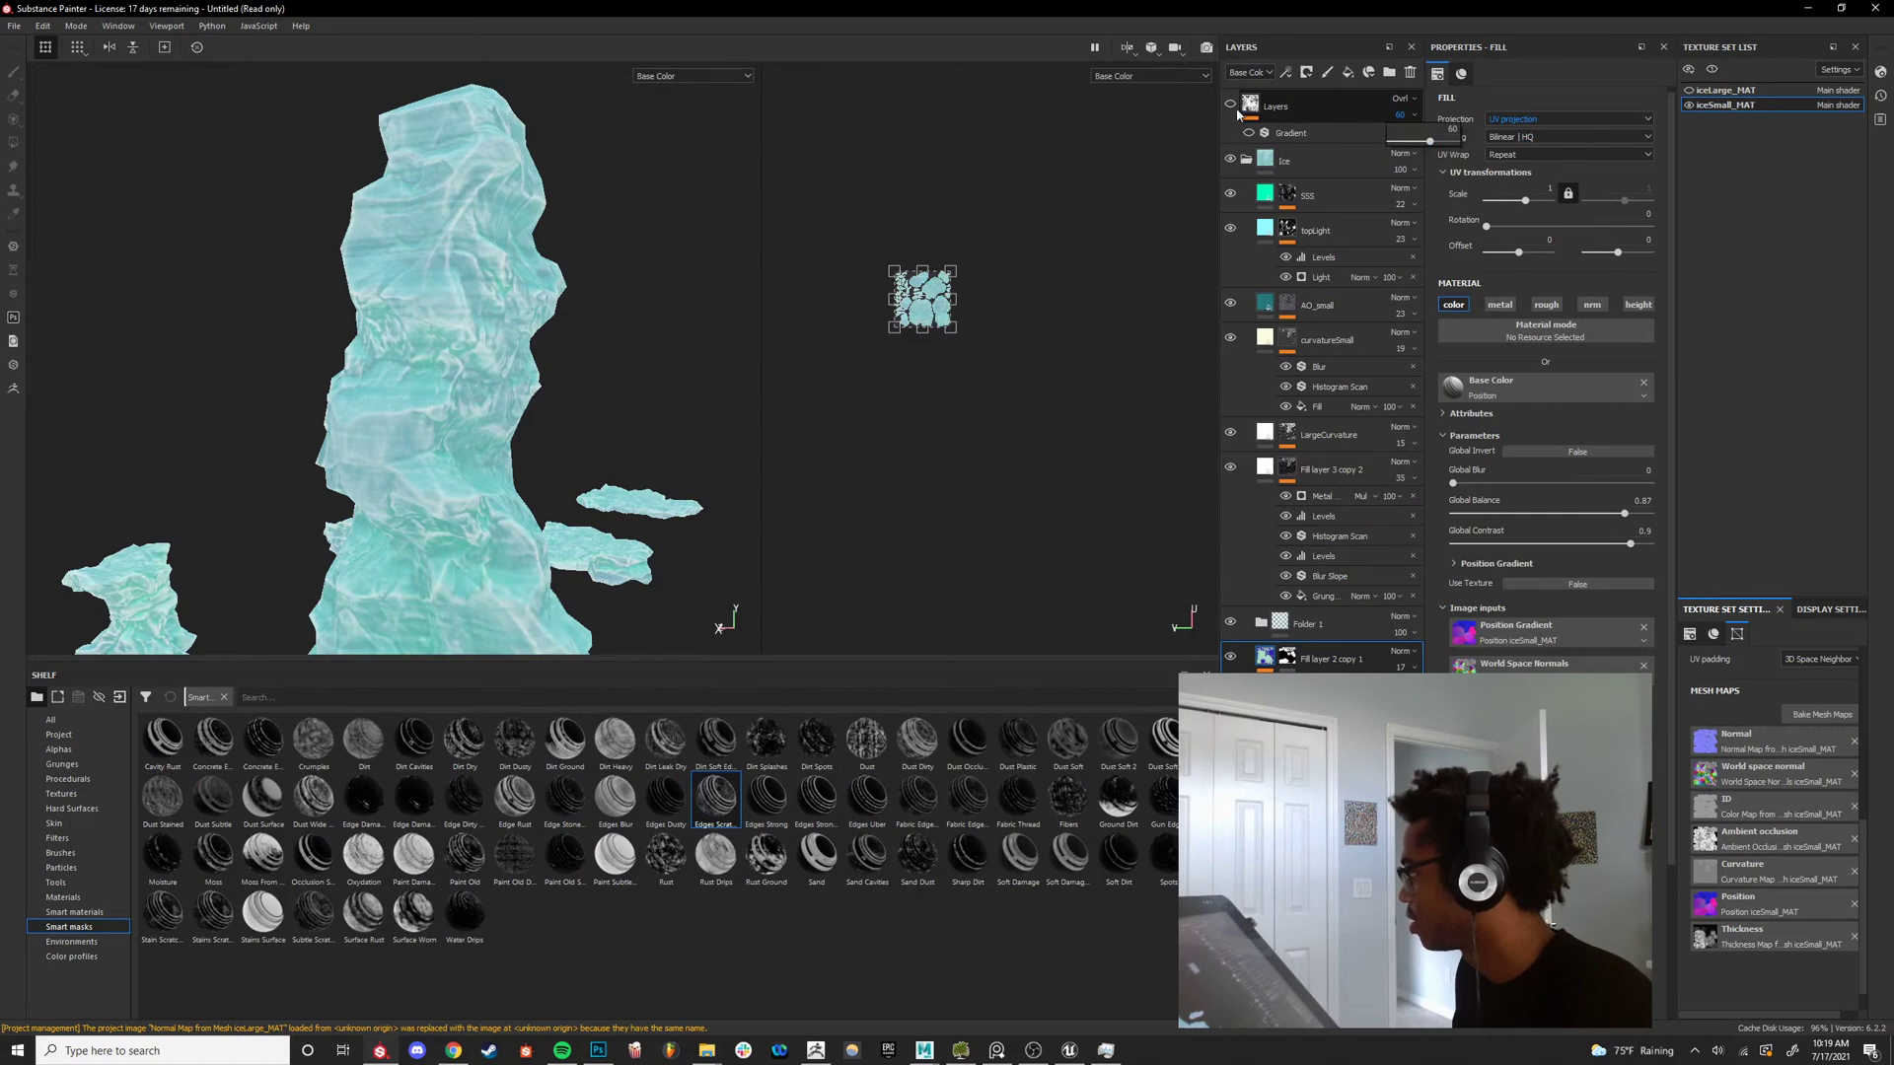
{"action": "left_click", "coordinate": [1284, 111]}
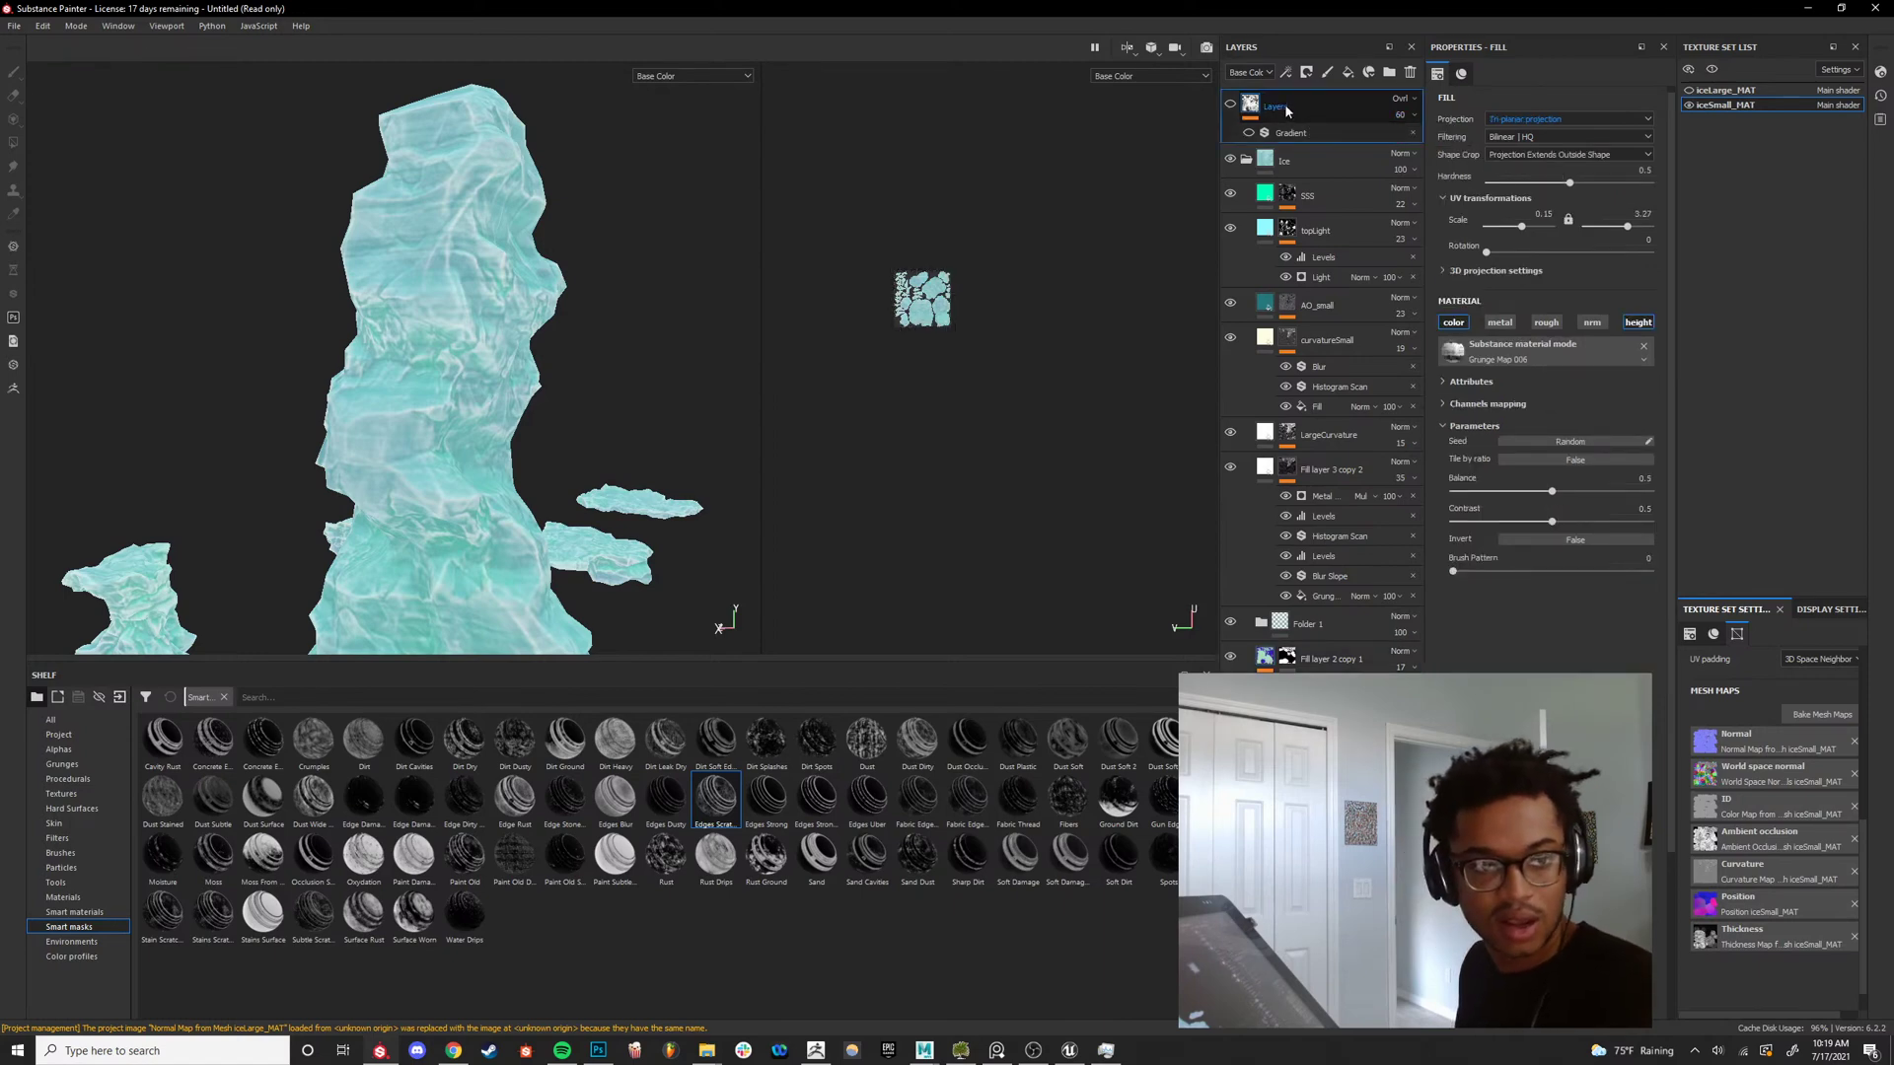
{"action": "key", "text": "Delete"}
{"action": "left_click", "coordinate": [1229, 105]}
{"action": "left_click", "coordinate": [1229, 106]}
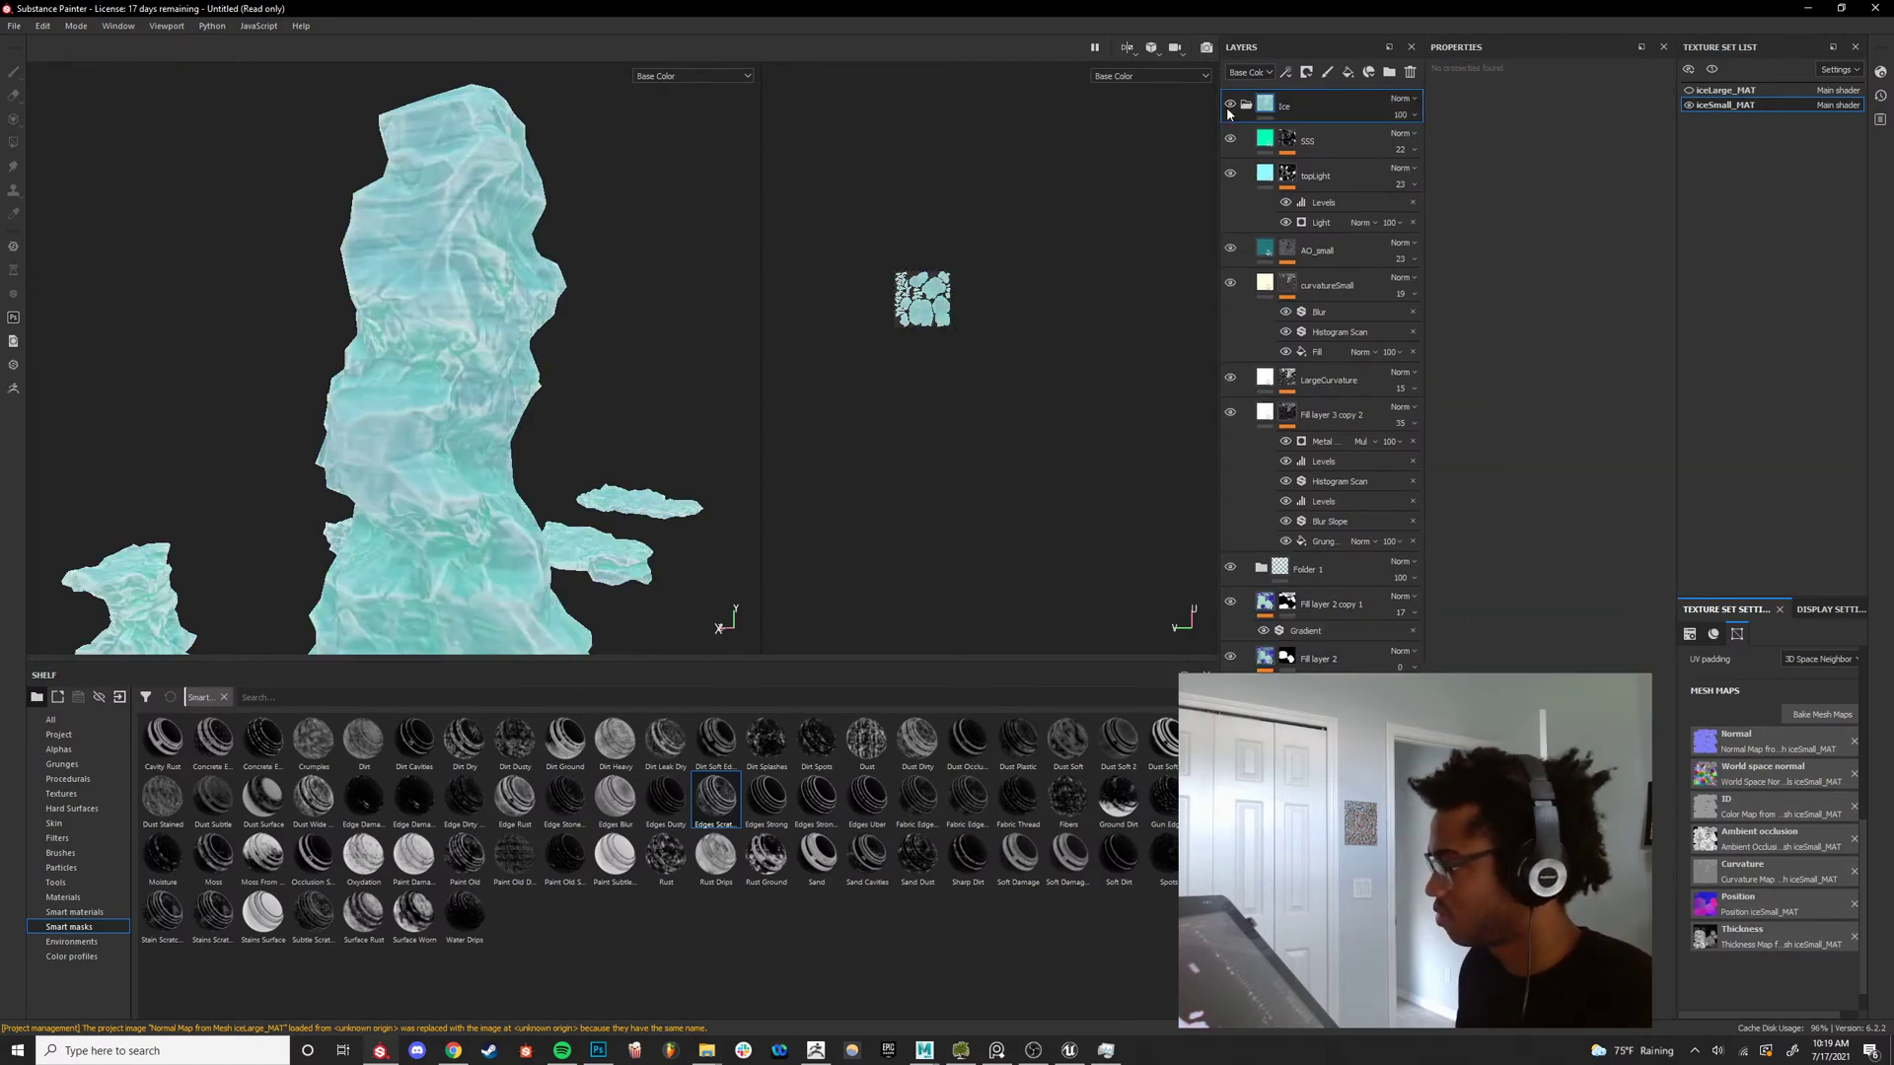
Raise the curvatureSmall layer's opacity to 38.
{"action": "left_click_drag", "start_coordinate": [567, 444], "coordinate": [472, 456], "text": "alt"}
{"action": "middle_click_drag", "start_coordinate": [488, 448], "coordinate": [513, 298], "text": "alt"}
{"action": "left_click_drag", "start_coordinate": [512, 298], "coordinate": [509, 507], "text": "alt"}
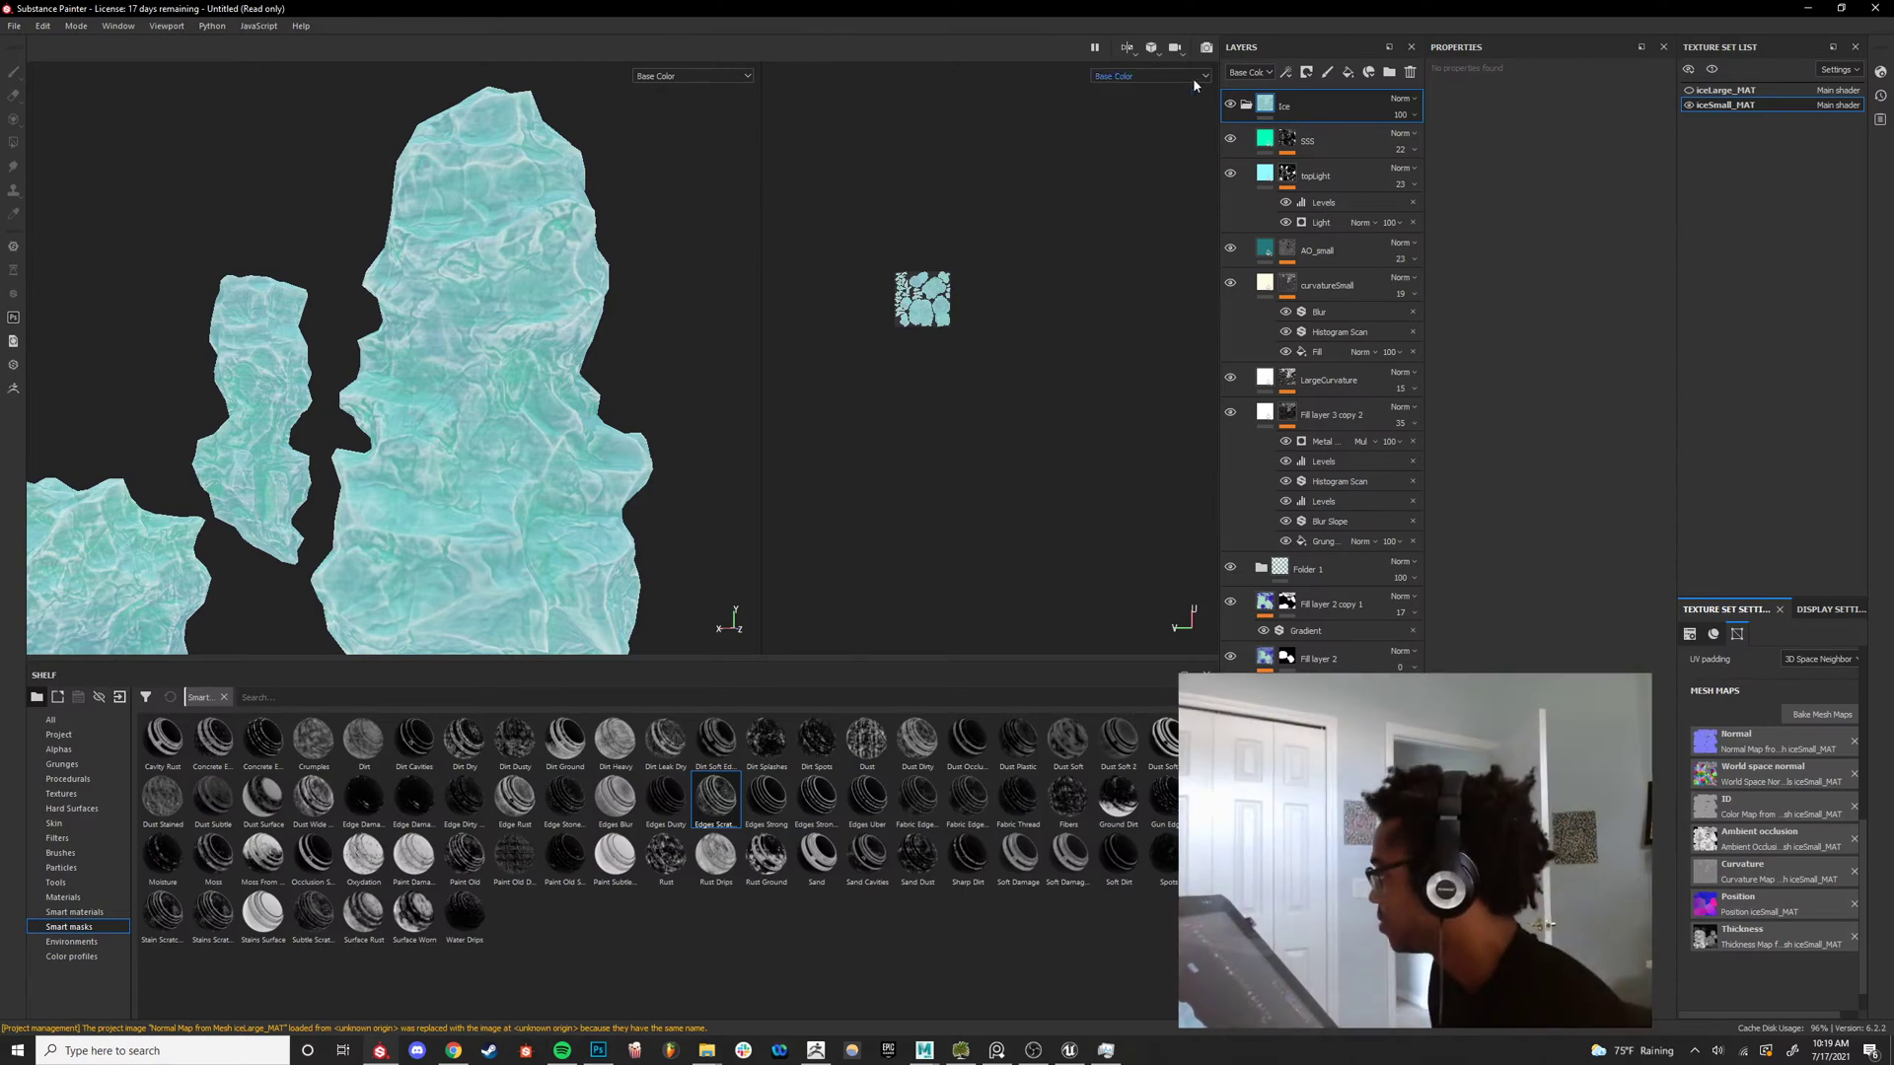
{"action": "left_click_drag", "start_coordinate": [395, 449], "coordinate": [543, 404], "text": "alt"}
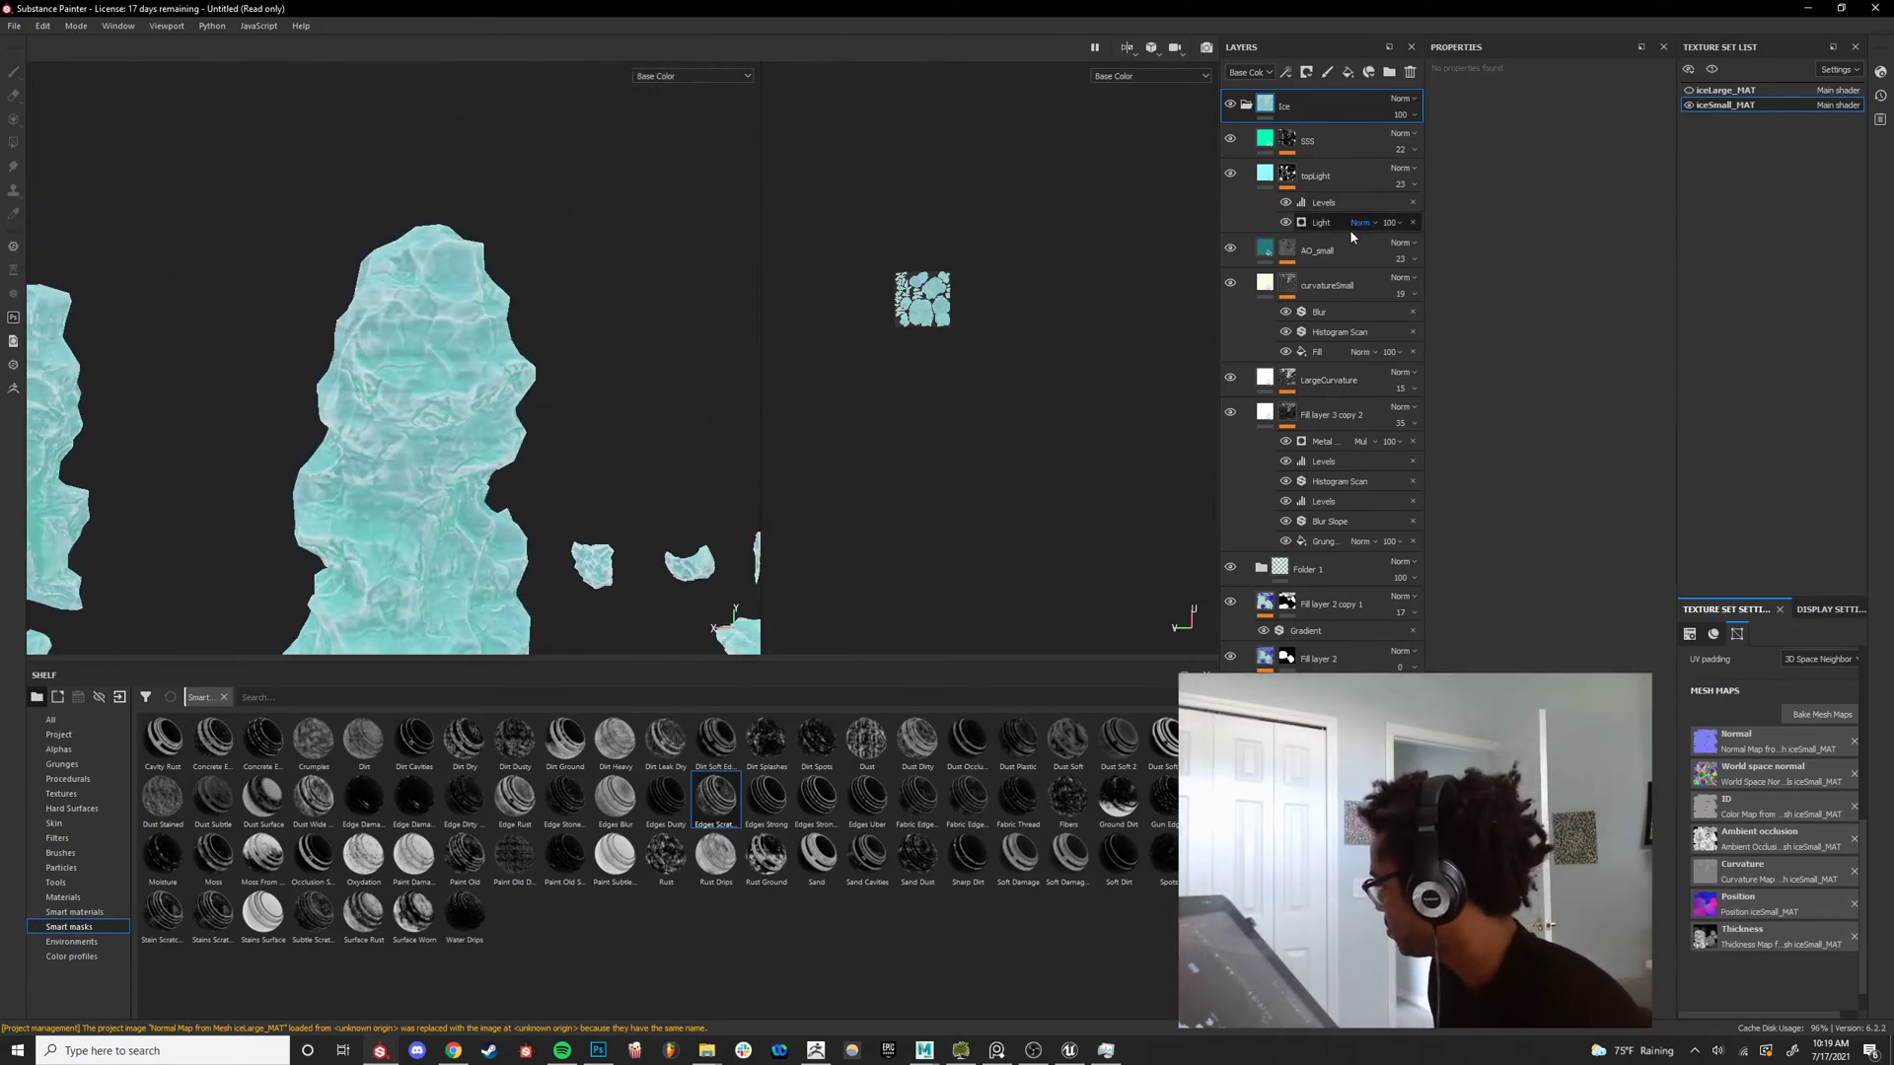
{"action": "left_click", "coordinate": [1378, 262]}
{"action": "left_click", "coordinate": [1354, 288]}
{"action": "left_click", "coordinate": [1399, 294]}
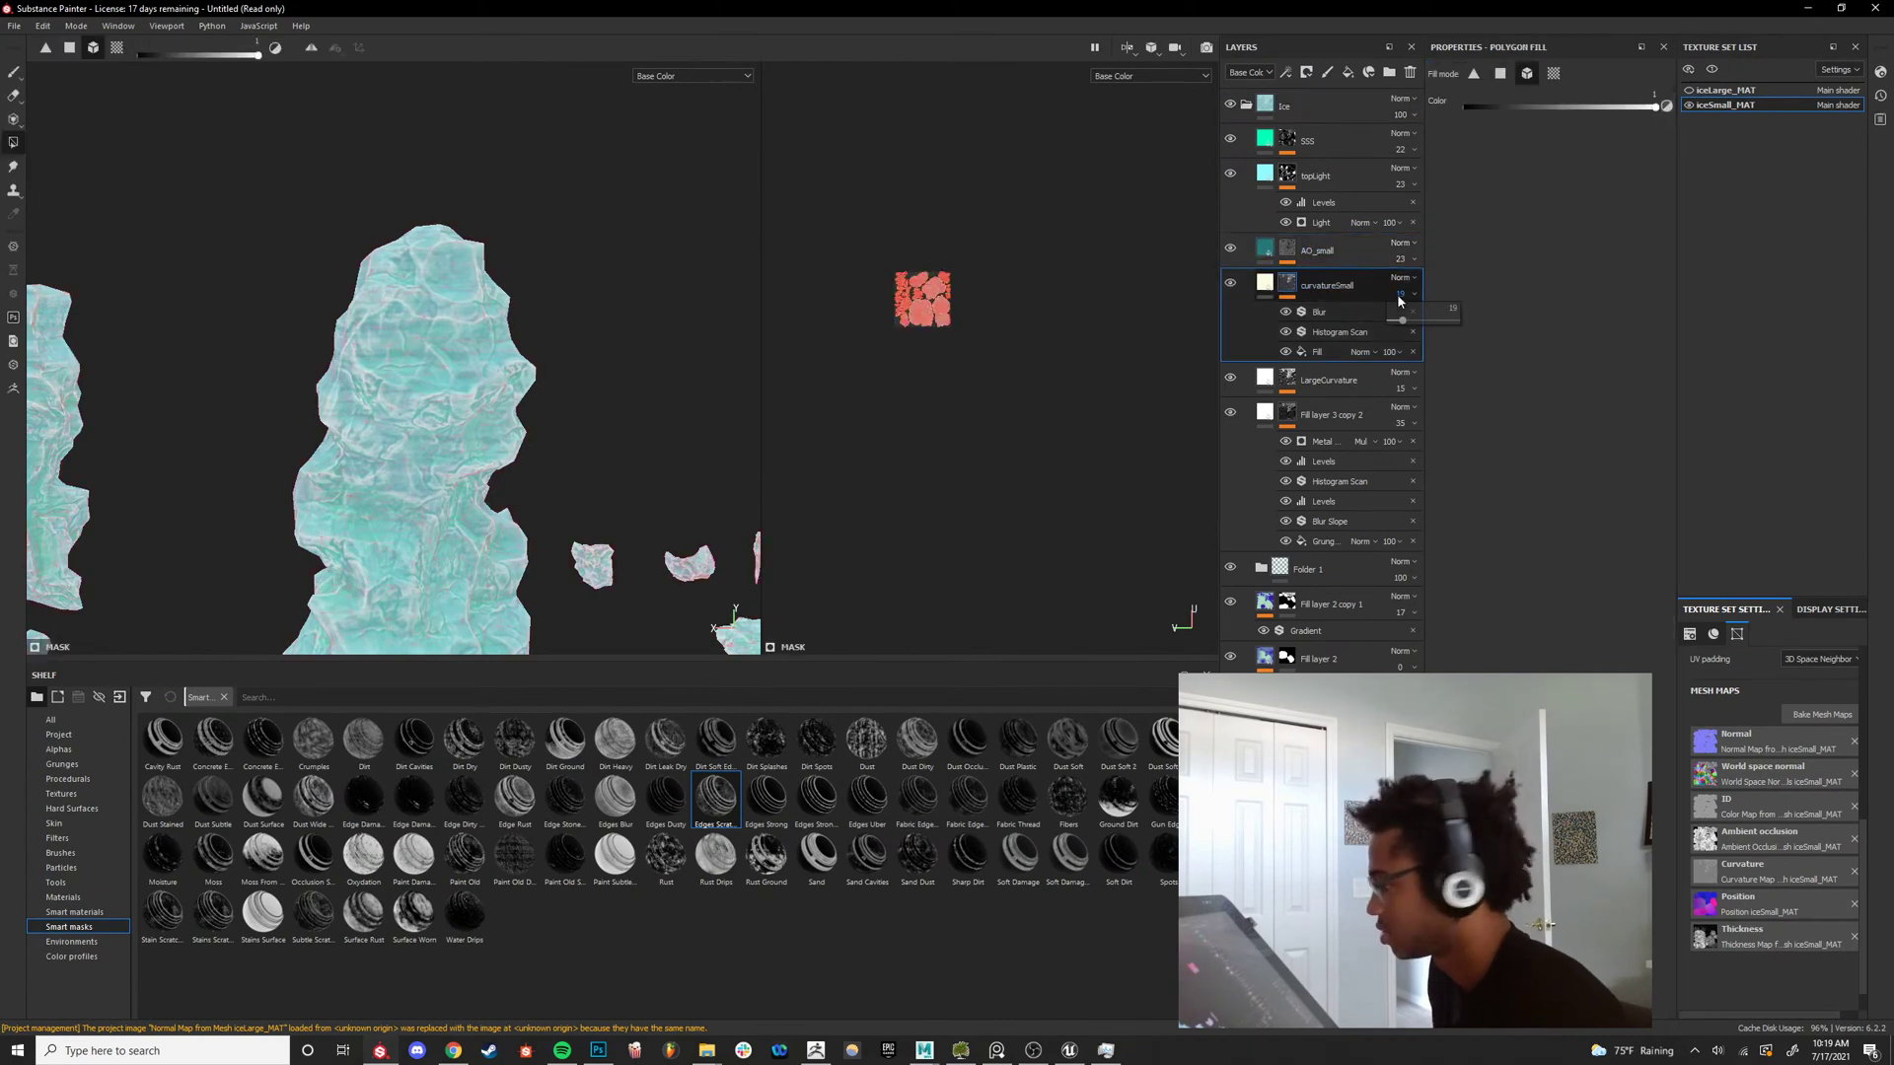
{"action": "left_click_drag", "start_coordinate": [1408, 326], "coordinate": [1417, 324]}
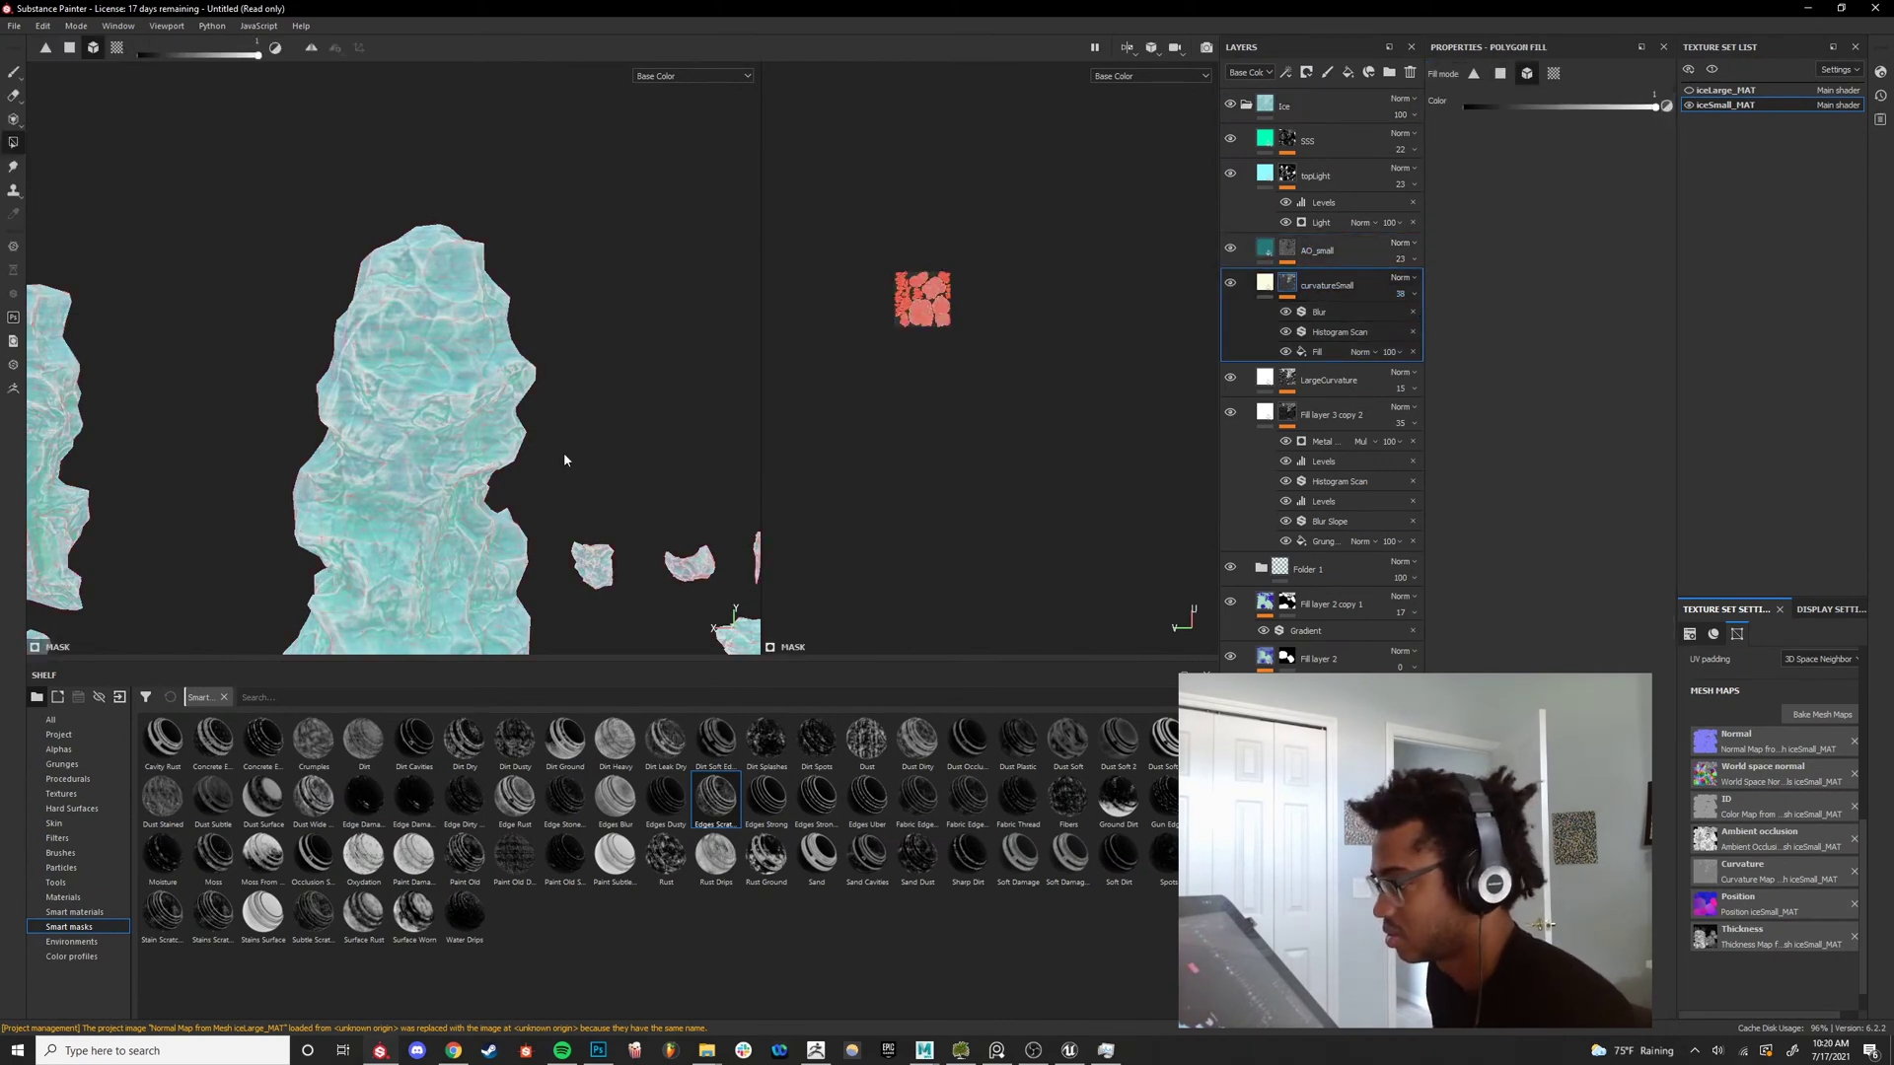
Examine the stronger small-curvature edges on the ice pillar in material and base color views, up close and from afar.
{"action": "left_click_drag", "start_coordinate": [345, 471], "coordinate": [519, 379], "text": "alt"}
{"action": "key", "text": "m"}
{"action": "scroll", "coordinate": [511, 379], "scroll_direction": "up", "scroll_amount": 1}
{"action": "right_click_drag", "start_coordinate": [511, 379], "coordinate": [434, 396], "text": "shift"}
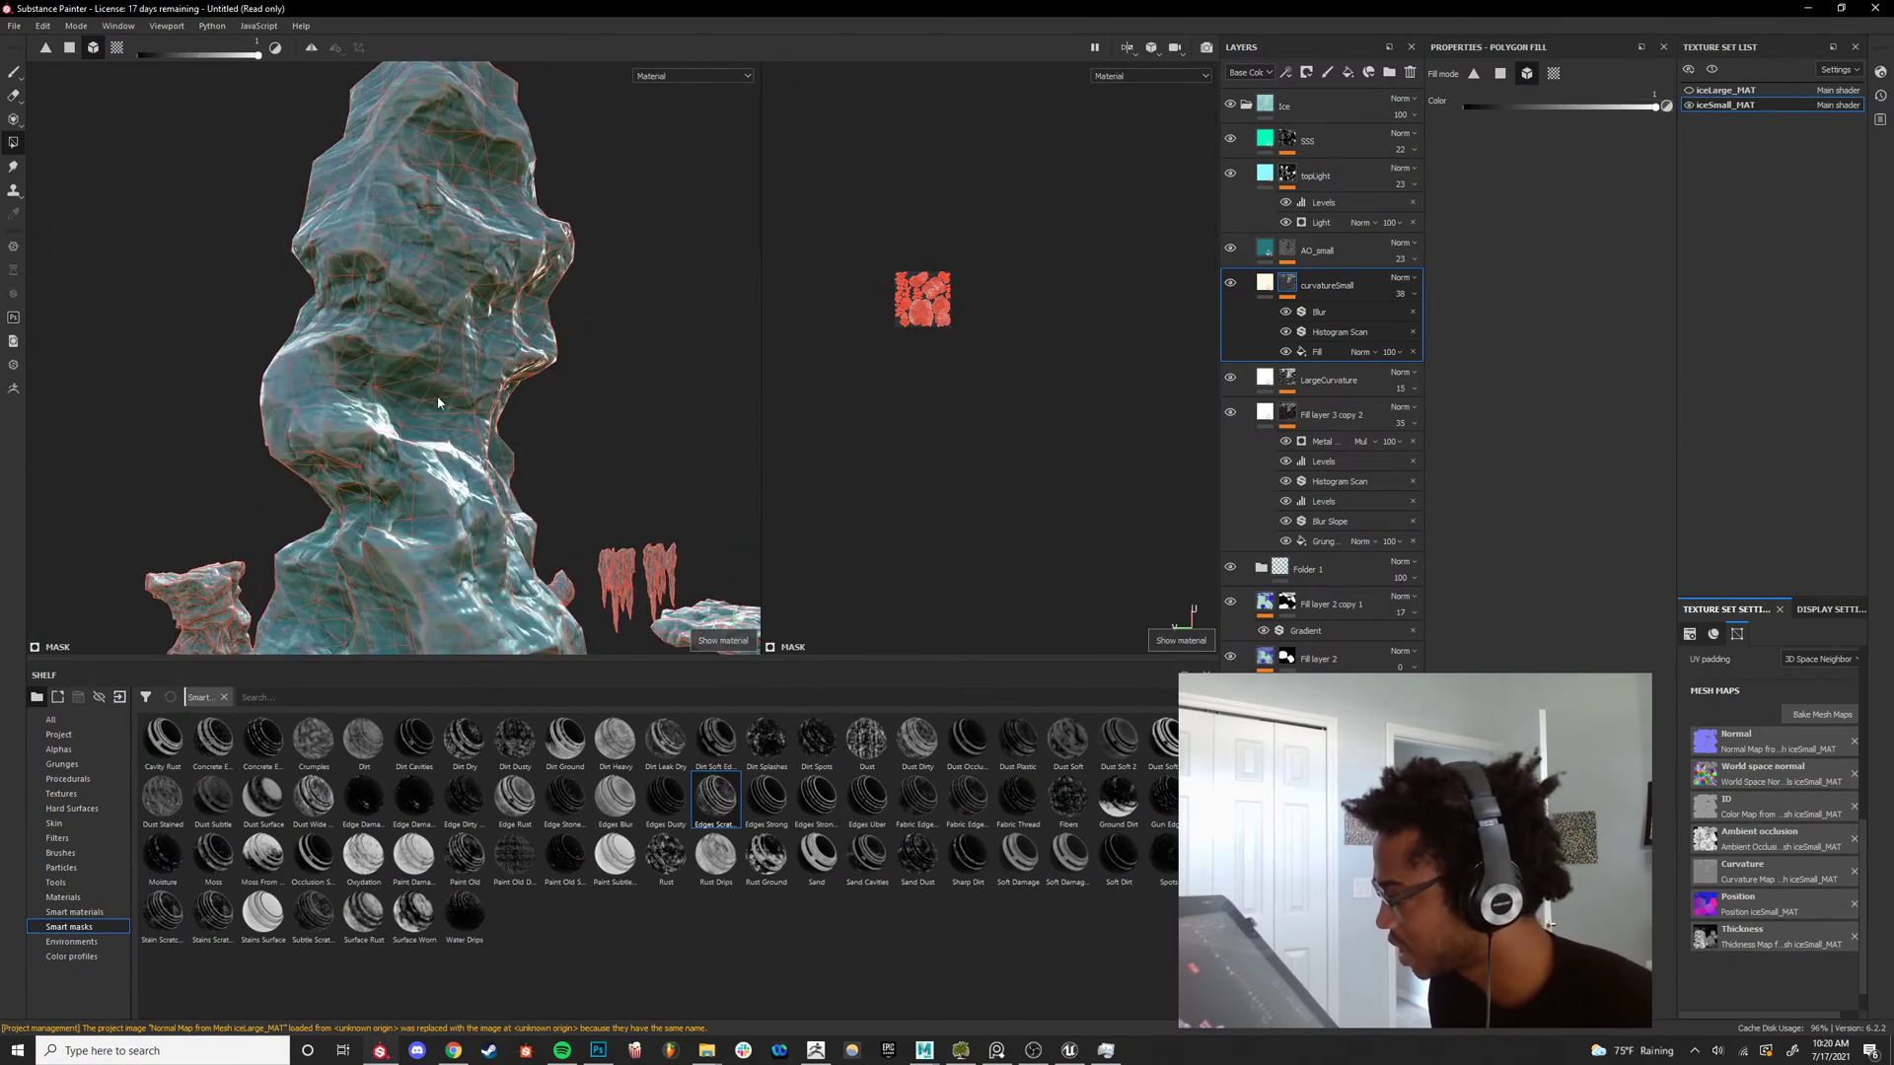
{"action": "key", "text": "c"}
{"action": "scroll", "coordinate": [461, 457], "scroll_direction": "down", "scroll_amount": 4}
{"action": "left_click_drag", "start_coordinate": [460, 458], "coordinate": [605, 494], "text": "alt"}
{"action": "scroll", "coordinate": [427, 493], "scroll_direction": "up", "scroll_amount": 6}
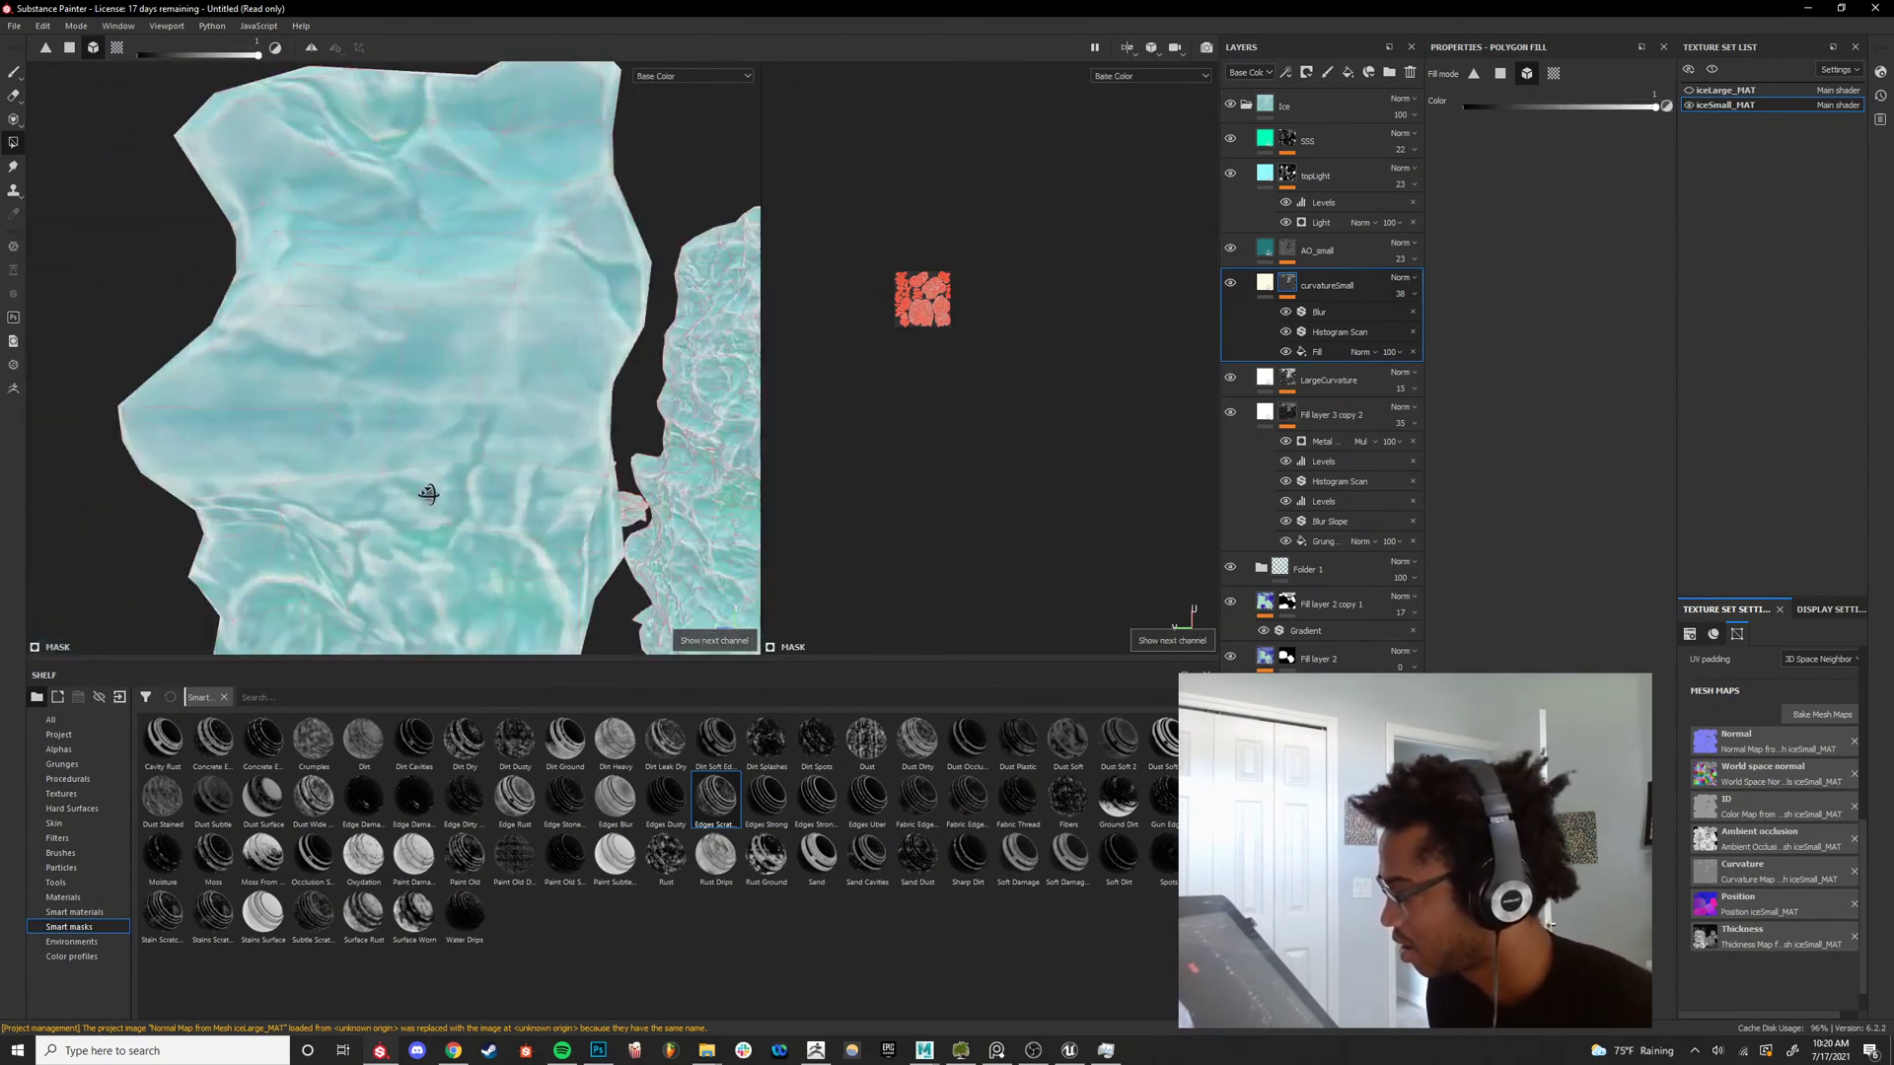
{"action": "left_click_drag", "start_coordinate": [427, 494], "coordinate": [393, 477], "text": "alt"}
{"action": "scroll", "coordinate": [394, 480], "scroll_direction": "down", "scroll_amount": 8}
{"action": "scroll", "coordinate": [413, 472], "scroll_direction": "up", "scroll_amount": 3}
{"action": "middle_click_drag", "start_coordinate": [412, 472], "coordinate": [430, 317], "text": "alt"}
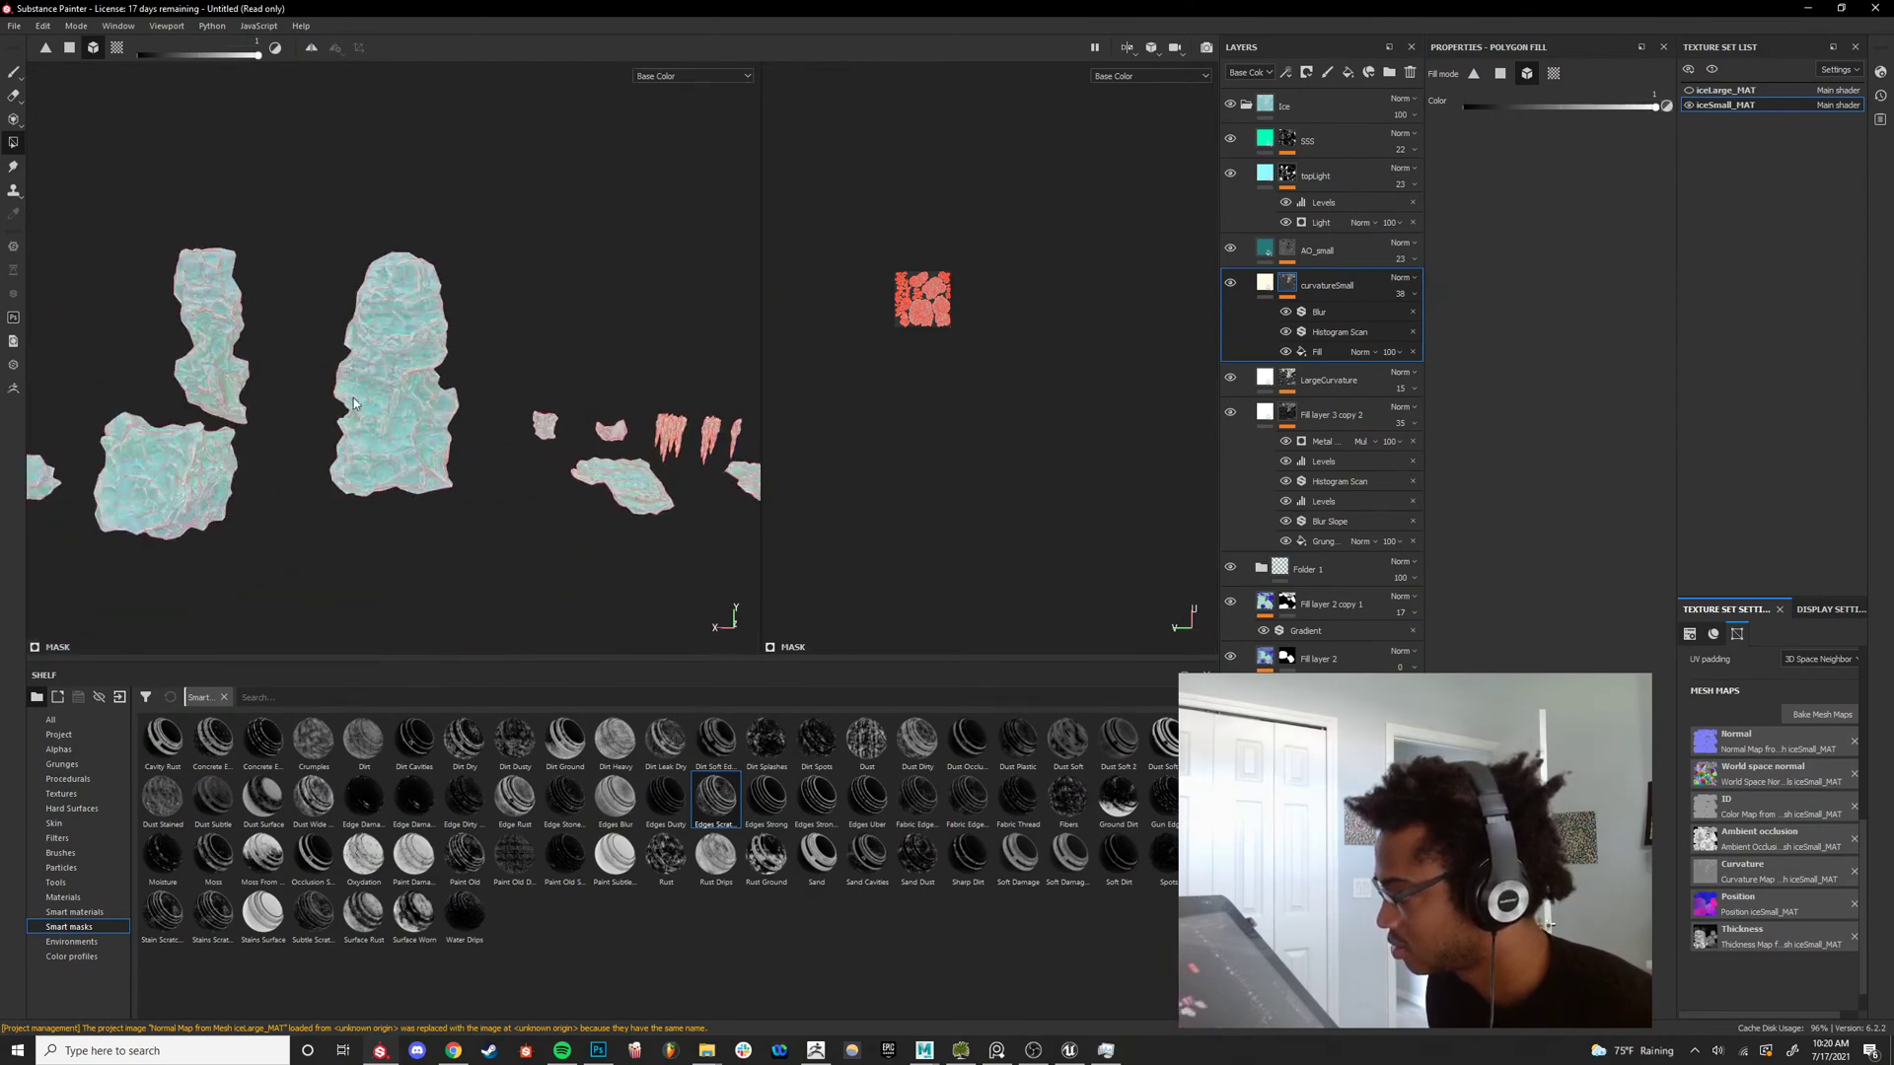
{"action": "scroll", "coordinate": [430, 318], "scroll_direction": "up", "scroll_amount": 4}
{"action": "left_click_drag", "start_coordinate": [430, 321], "coordinate": [452, 394], "text": "alt"}
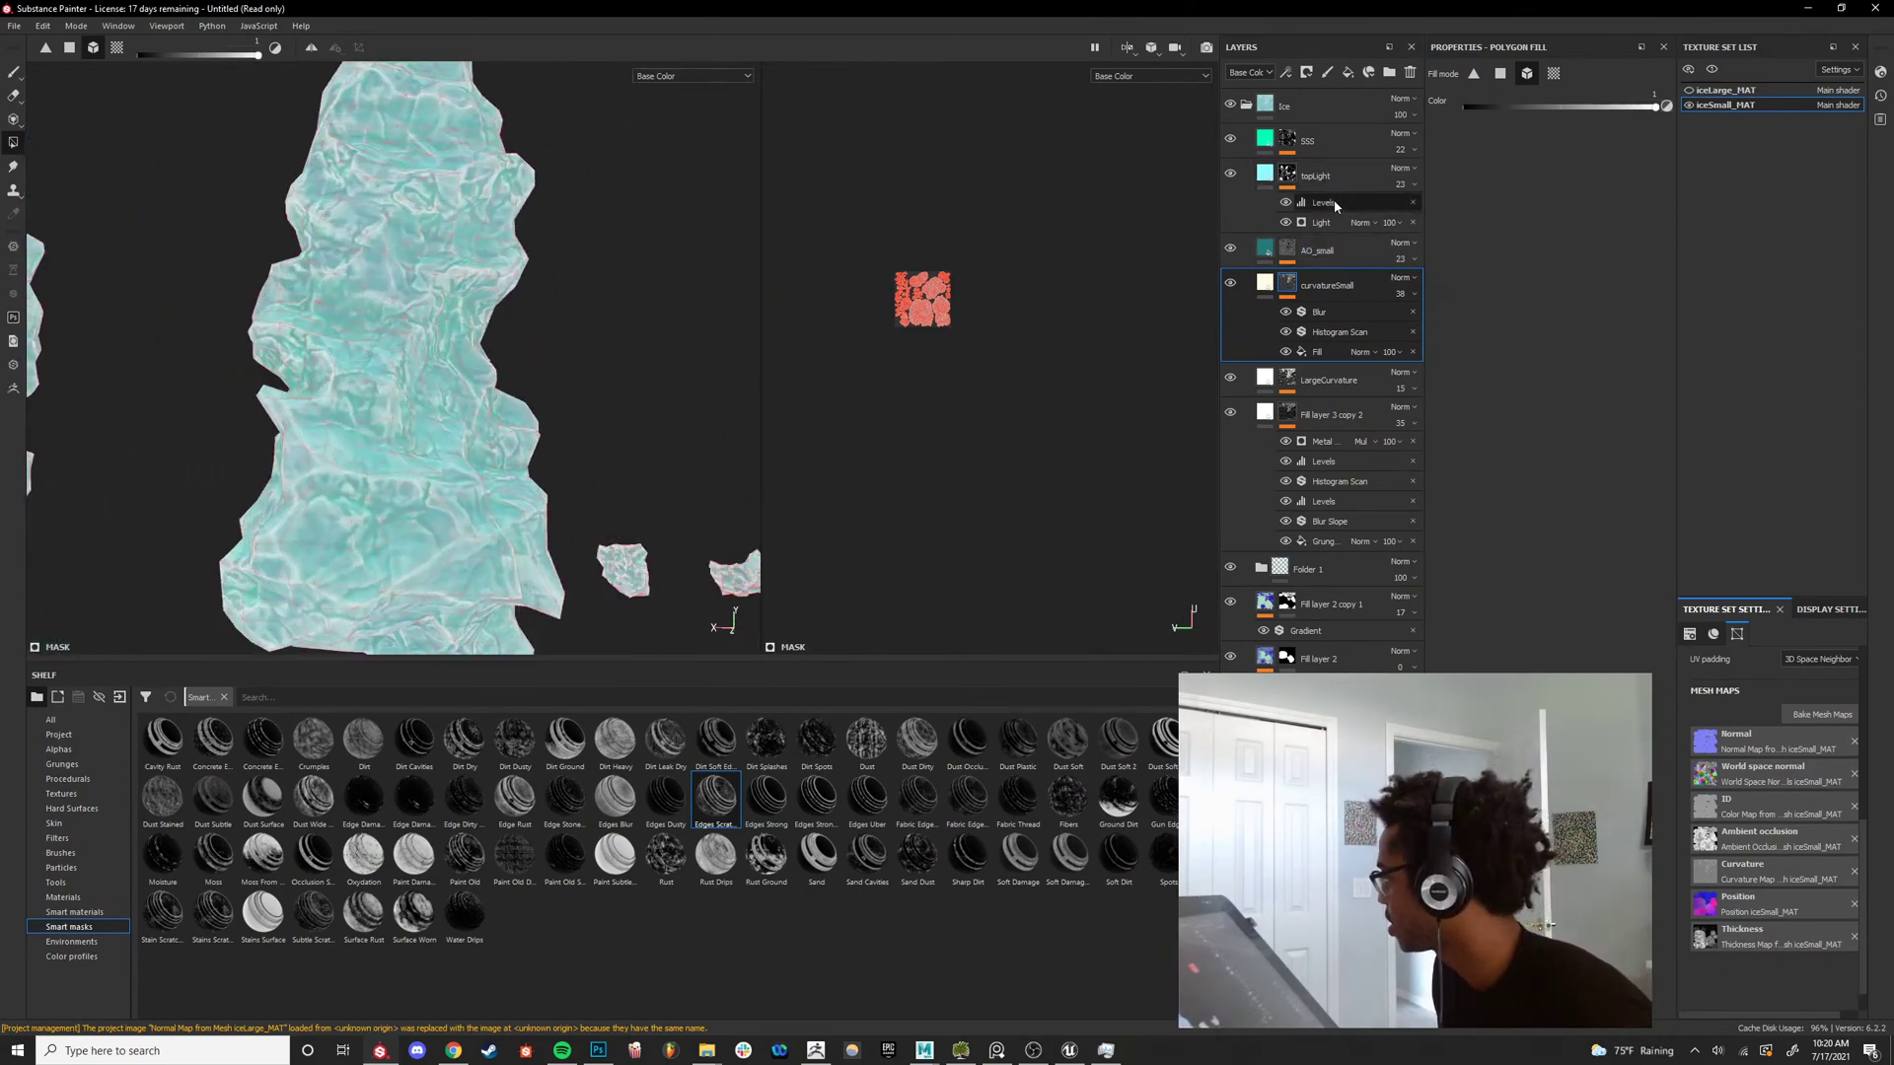
Raise the topLight layer's opacity to 53 and collapse its mask effects.
{"action": "left_click", "coordinate": [1403, 203]}
{"action": "left_click", "coordinate": [1400, 183]}
{"action": "left_click_drag", "start_coordinate": [1405, 211], "coordinate": [1426, 219]}
{"action": "left_click_drag", "start_coordinate": [693, 393], "coordinate": [444, 456], "text": "alt"}
Change the topLight layer's base color to a paler cyan, about hue 0.509, saturation 0.45 and value 0.86.
{"action": "left_click", "coordinate": [1266, 174]}
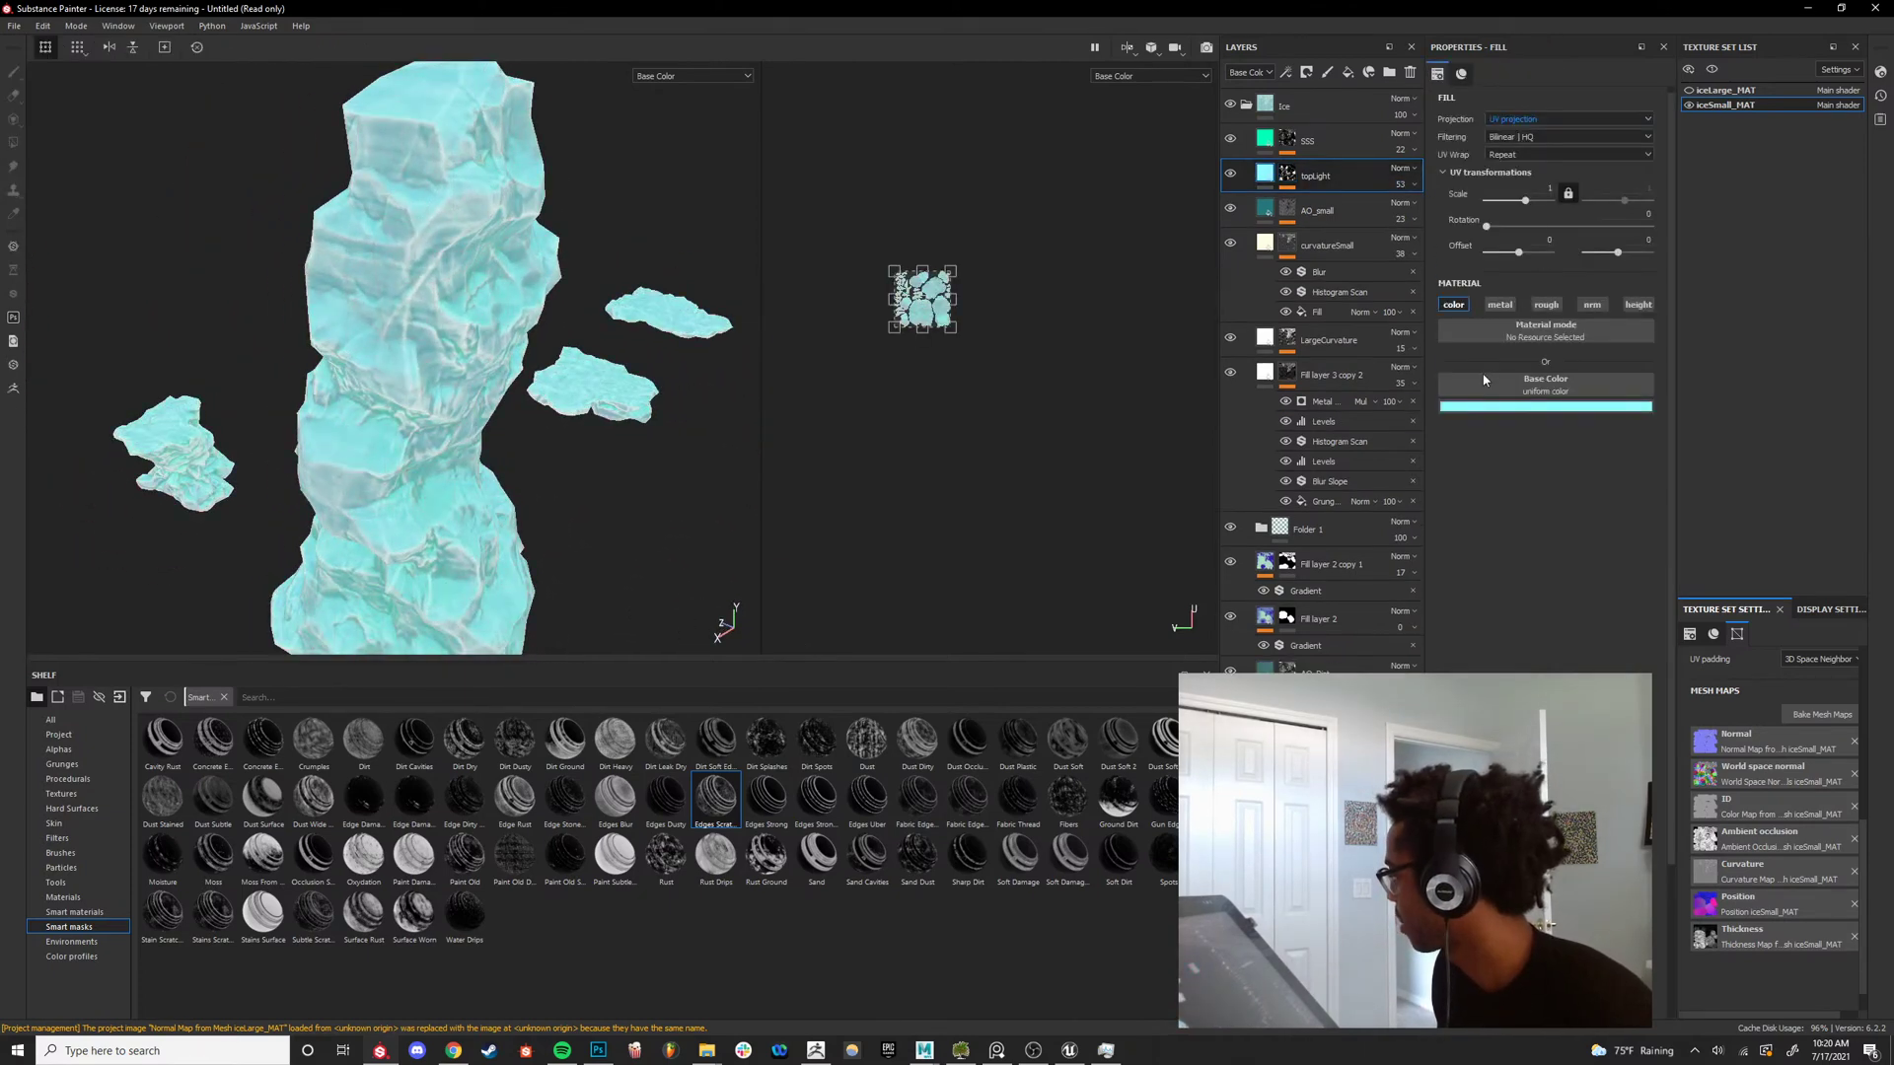
{"action": "left_click", "coordinate": [1500, 406]}
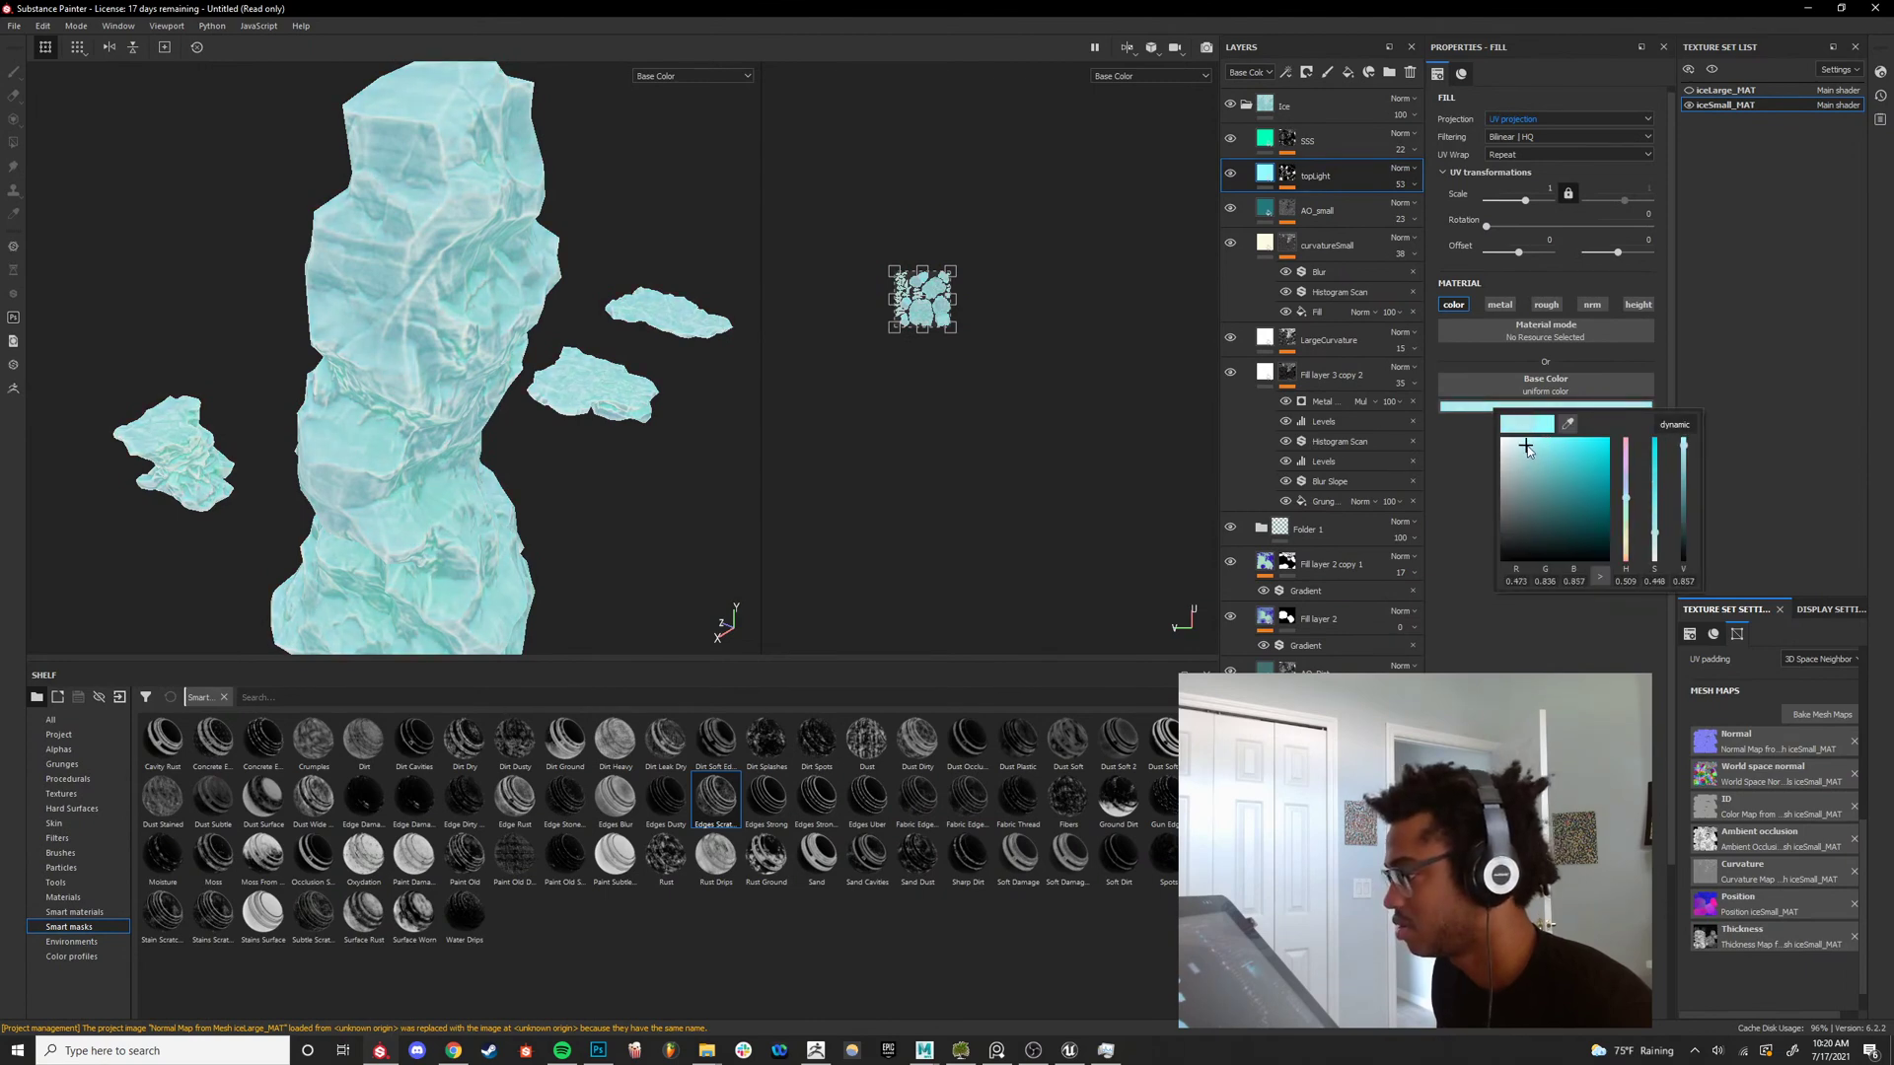
{"action": "left_click", "coordinate": [1531, 446]}
Inspect the top lighting on the ice rocks in base color and material views under rotated environment light.
{"action": "left_click_drag", "start_coordinate": [533, 399], "coordinate": [424, 462], "text": "alt"}
{"action": "key", "text": "m"}
{"action": "right_click_drag", "start_coordinate": [425, 461], "coordinate": [459, 473], "text": "shift"}
{"action": "key", "text": "c"}
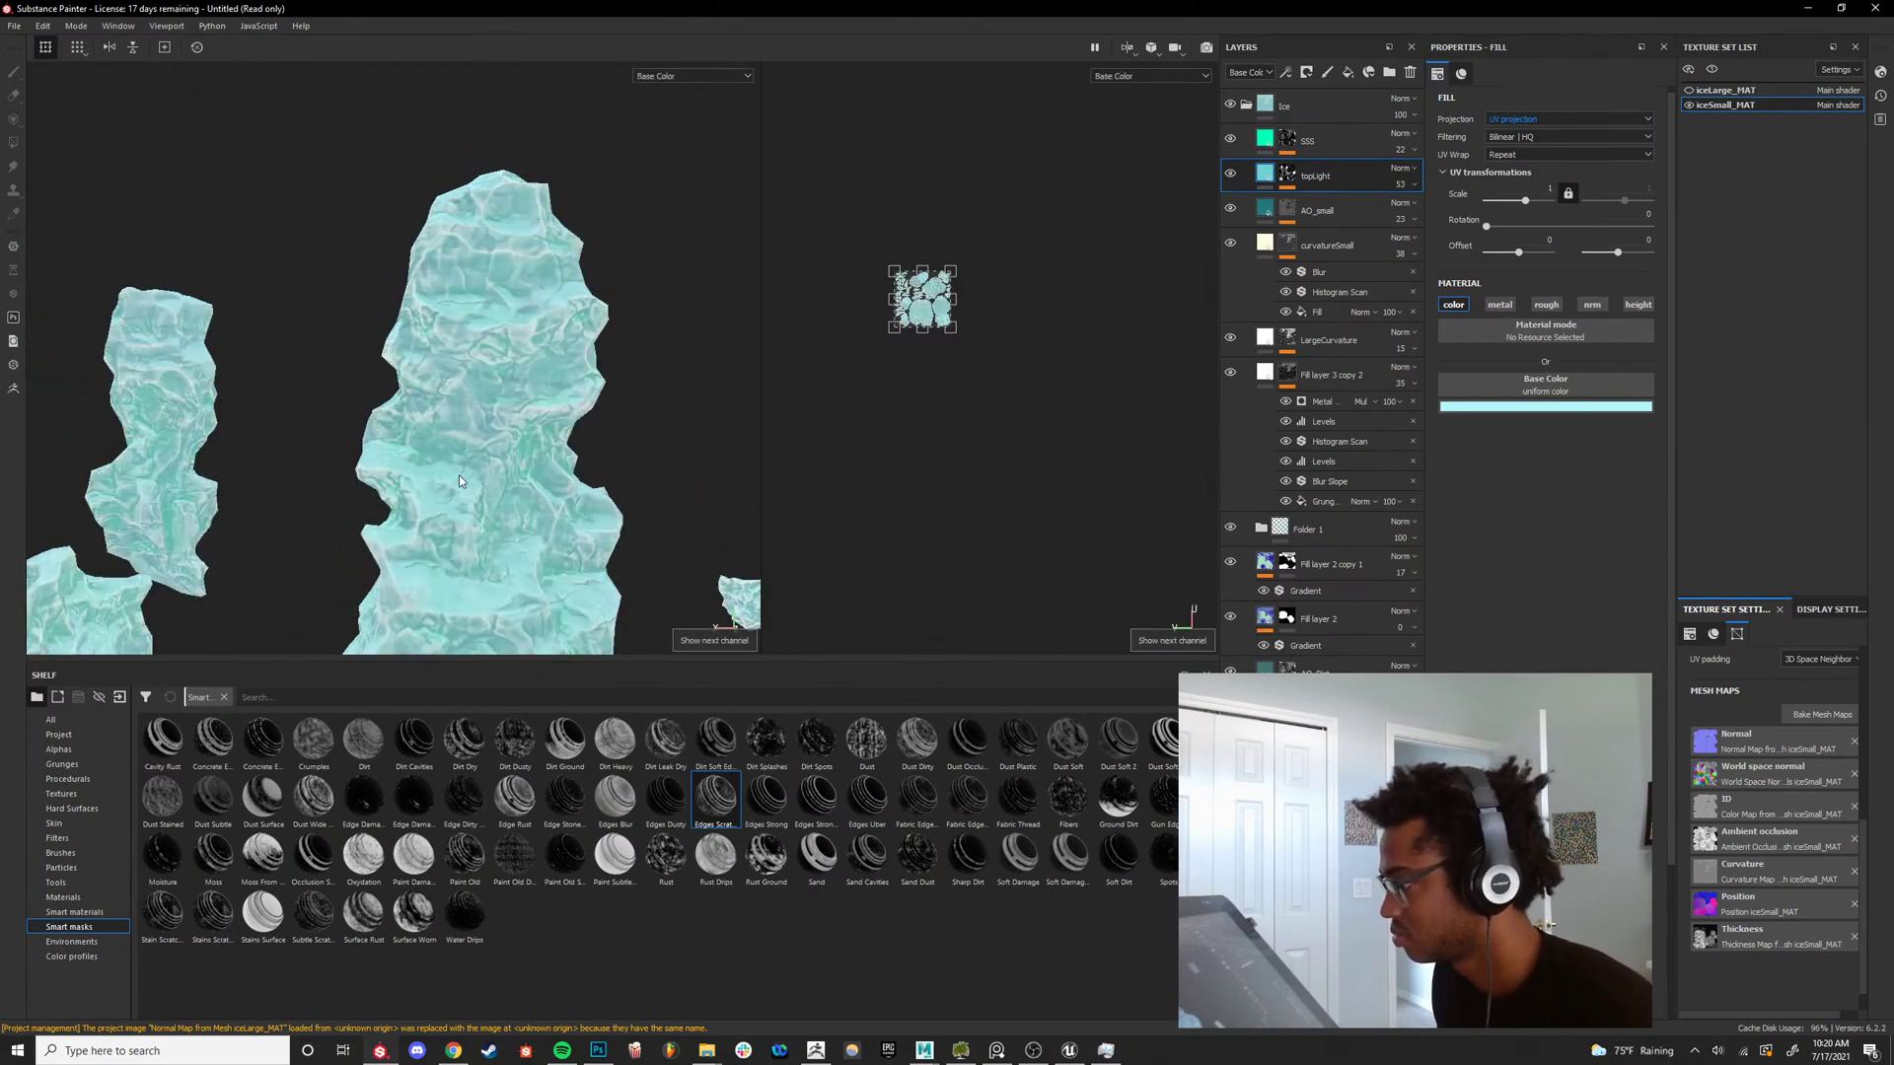
{"action": "scroll", "coordinate": [458, 473], "scroll_direction": "up", "scroll_amount": 2}
{"action": "left_click_drag", "start_coordinate": [459, 476], "coordinate": [414, 385], "text": "alt"}
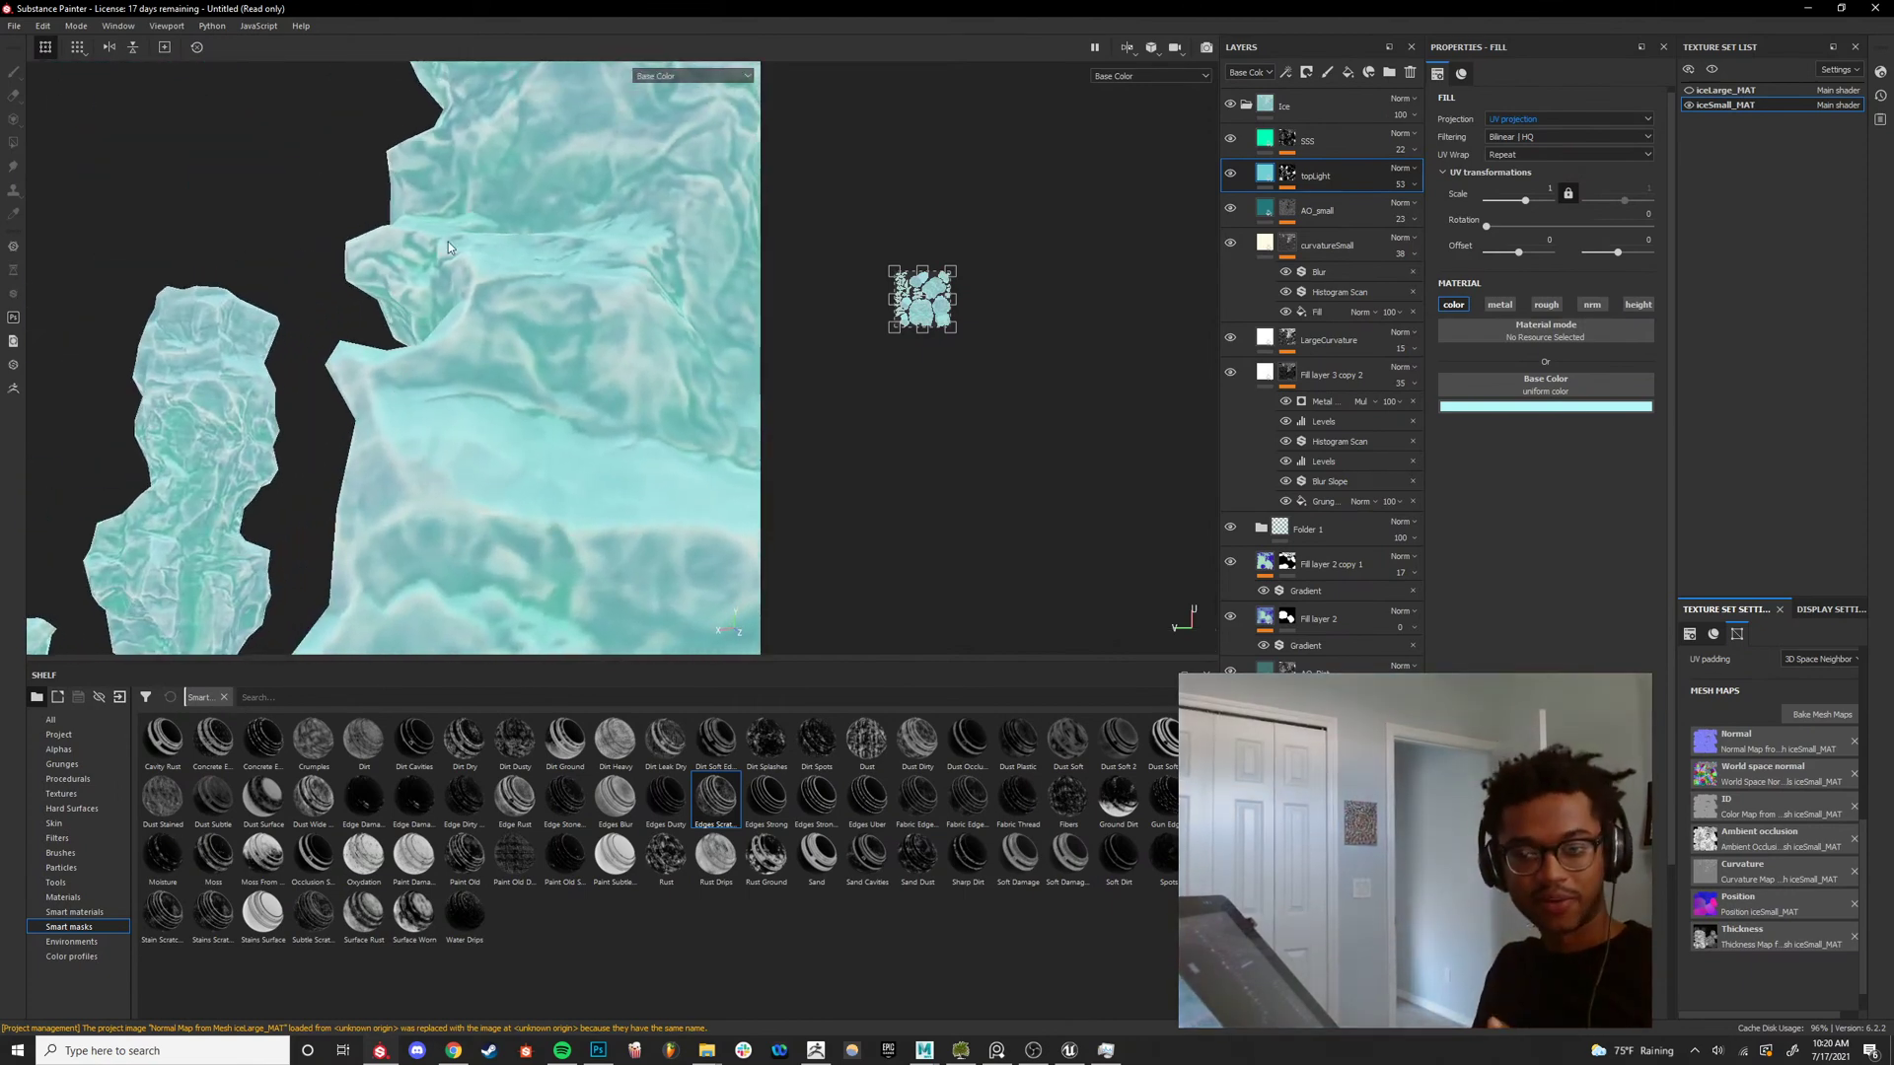
{"action": "left_click_drag", "start_coordinate": [446, 252], "coordinate": [570, 444], "text": "alt"}
{"action": "scroll", "coordinate": [499, 257], "scroll_direction": "up", "scroll_amount": 3}
{"action": "key", "text": "f"}
{"action": "scroll", "coordinate": [419, 415], "scroll_direction": "up", "scroll_amount": 4}
{"action": "left_click_drag", "start_coordinate": [418, 415], "coordinate": [488, 480], "text": "alt"}
{"action": "scroll", "coordinate": [394, 493], "scroll_direction": "up", "scroll_amount": 4}
{"action": "key", "text": "m"}
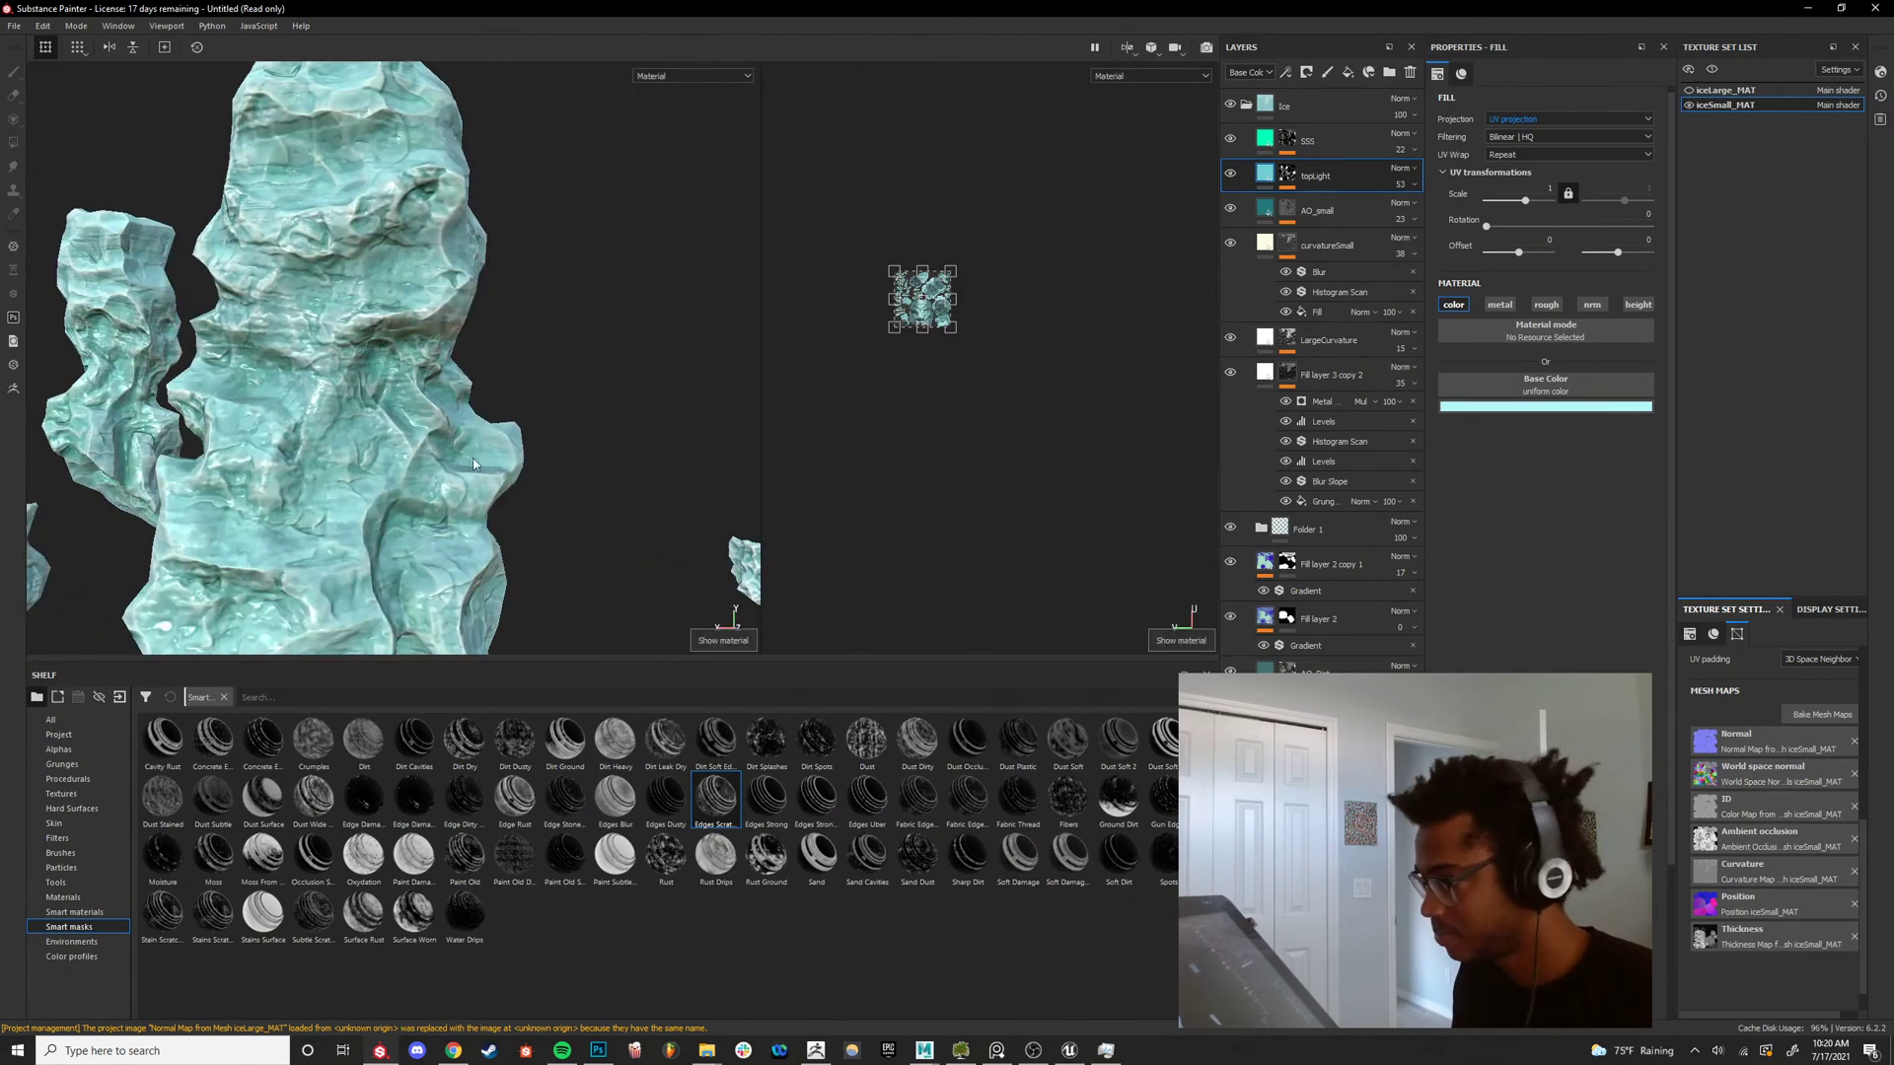
{"action": "right_click_drag", "start_coordinate": [471, 457], "coordinate": [377, 444], "text": "shift"}
{"action": "scroll", "coordinate": [335, 449], "scroll_direction": "down", "scroll_amount": 5}
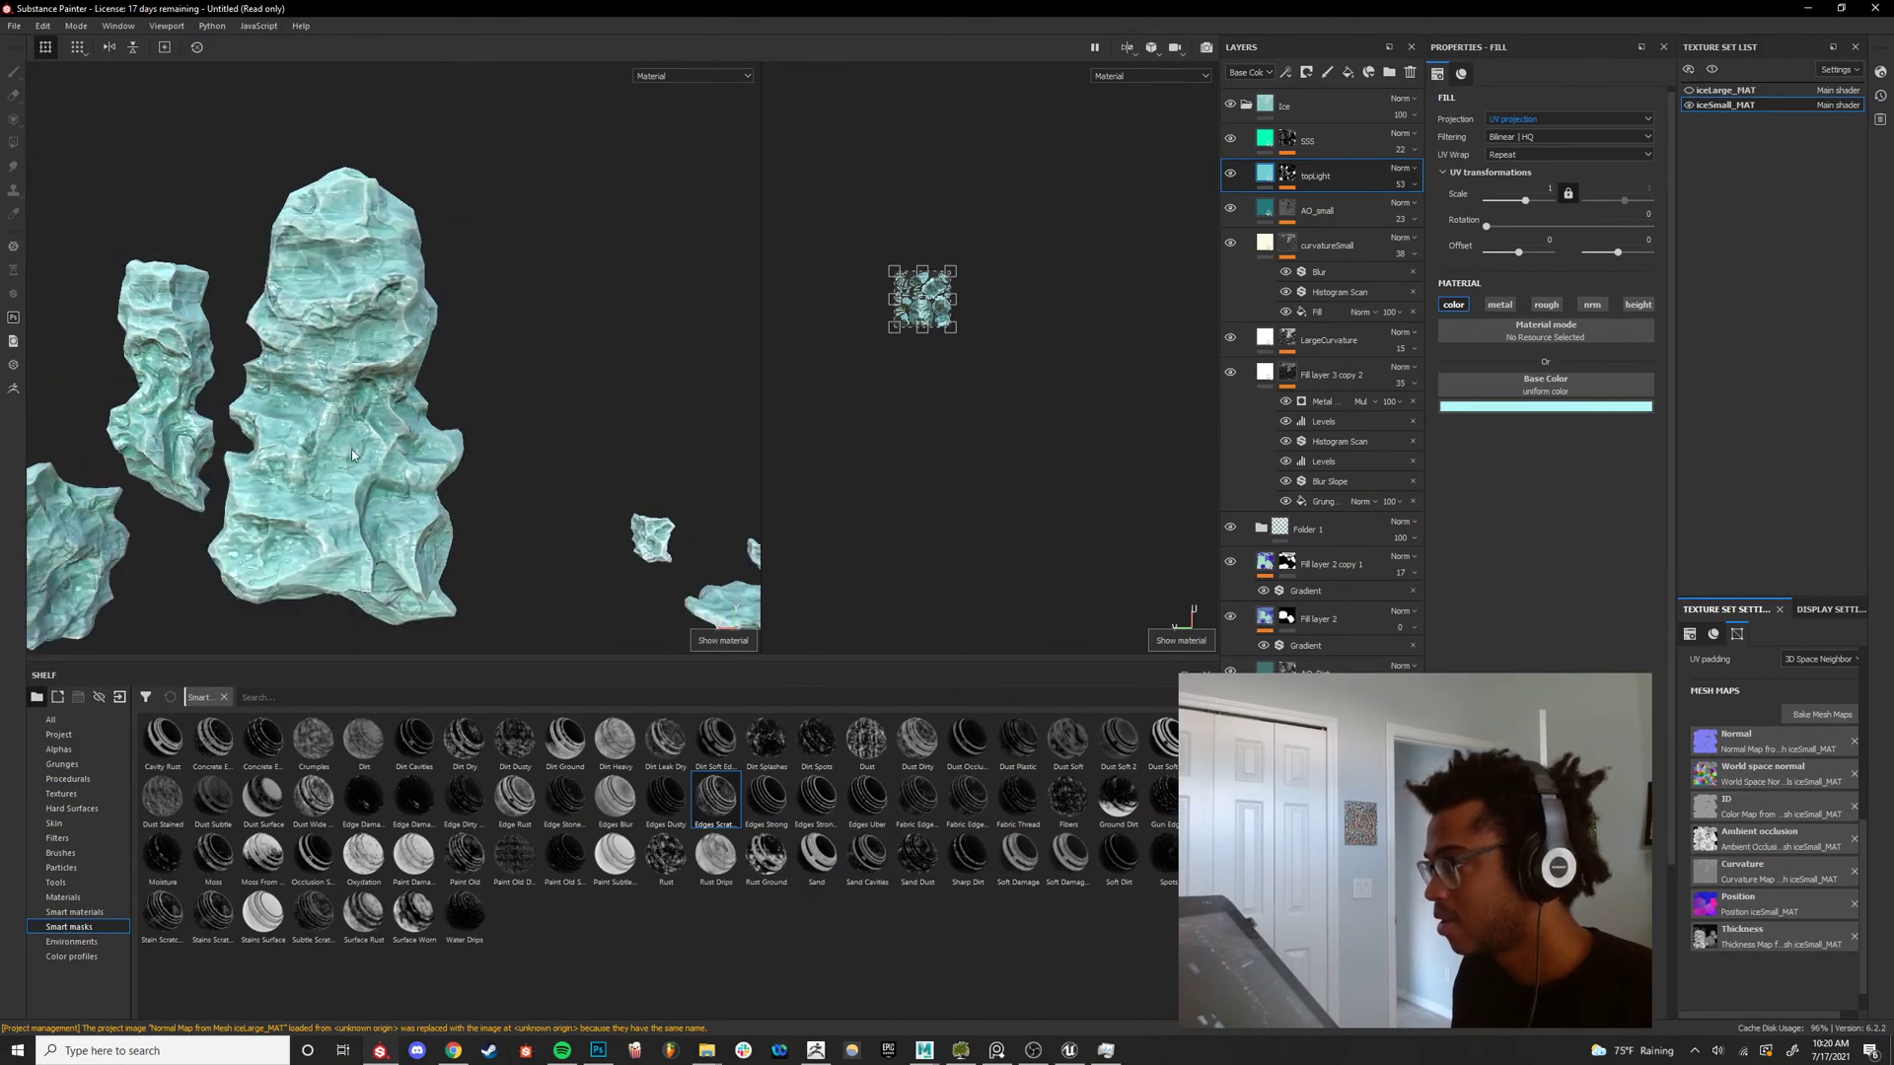
{"action": "scroll", "coordinate": [397, 456], "scroll_direction": "up", "scroll_amount": 5}
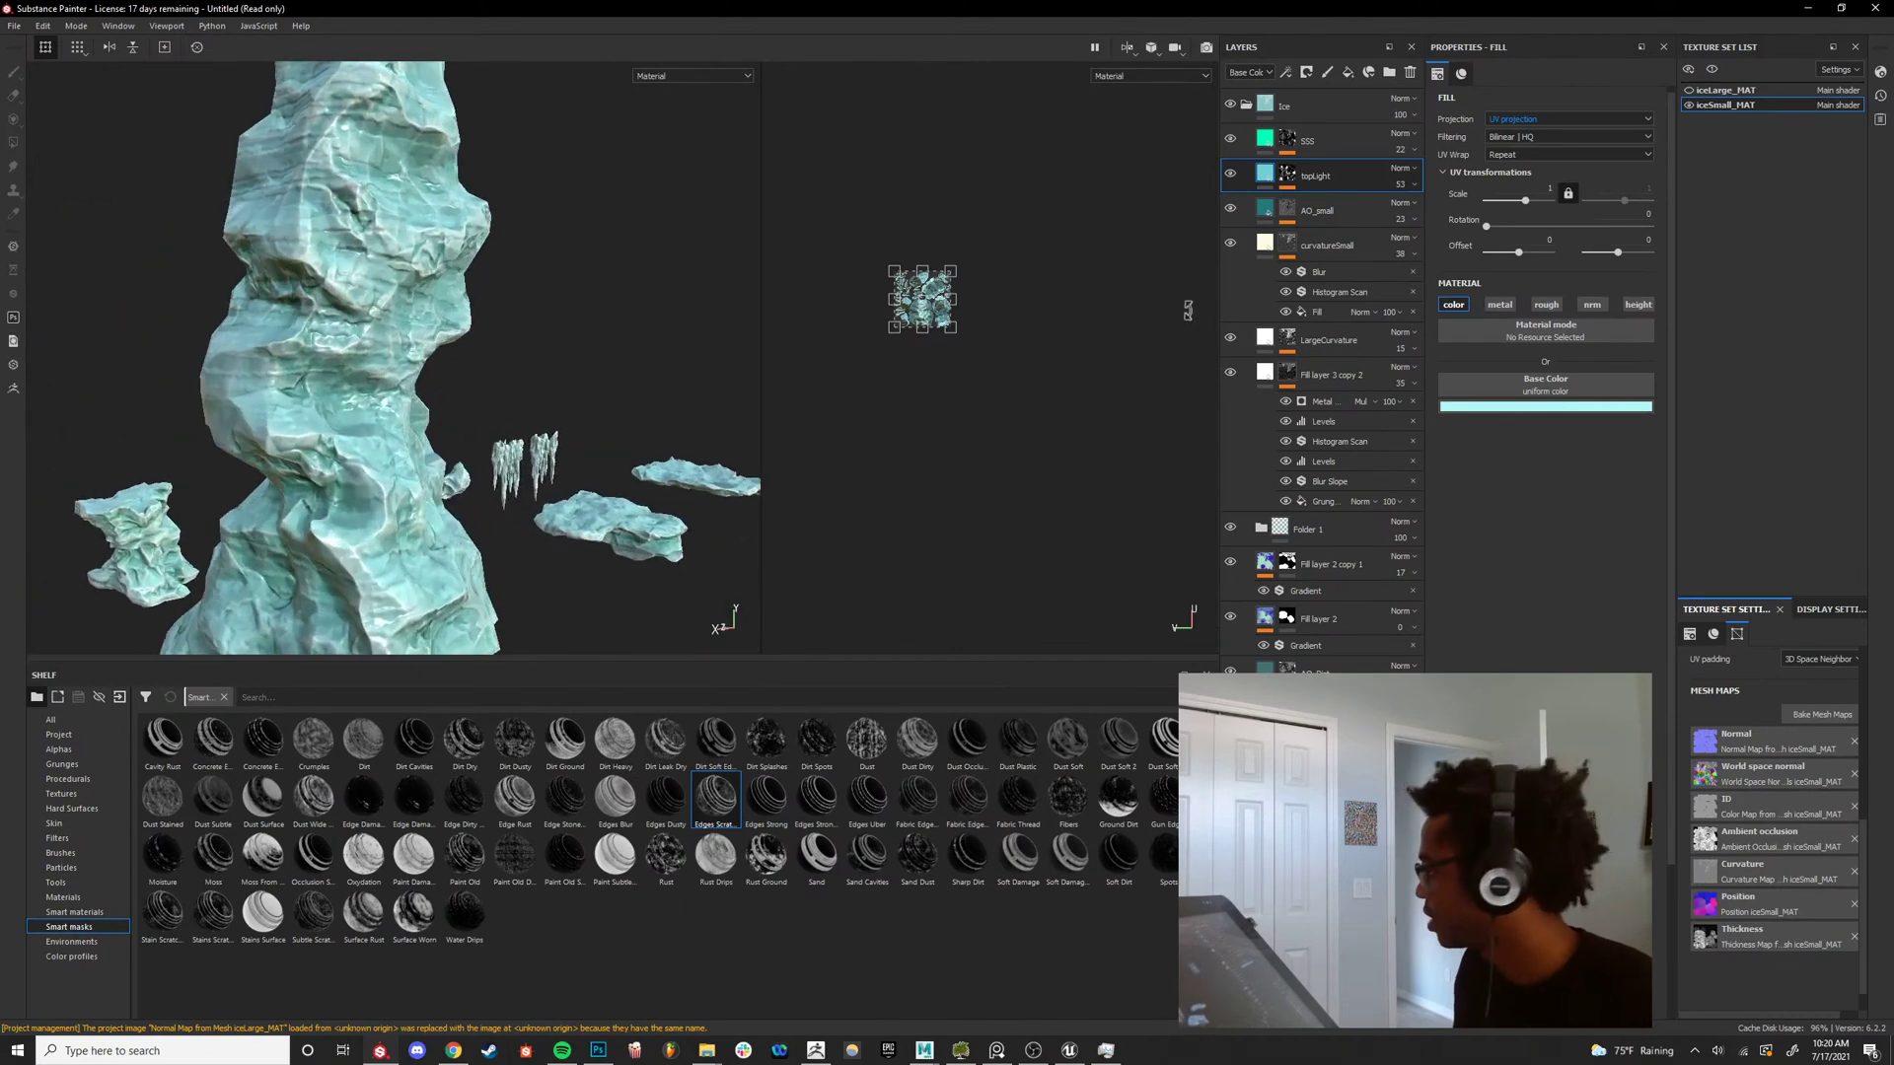
Move Fill layer 3 copy 2 into Folder 1 as its uppermost layer and rename the folder Layers.
{"action": "left_click", "coordinate": [1330, 340]}
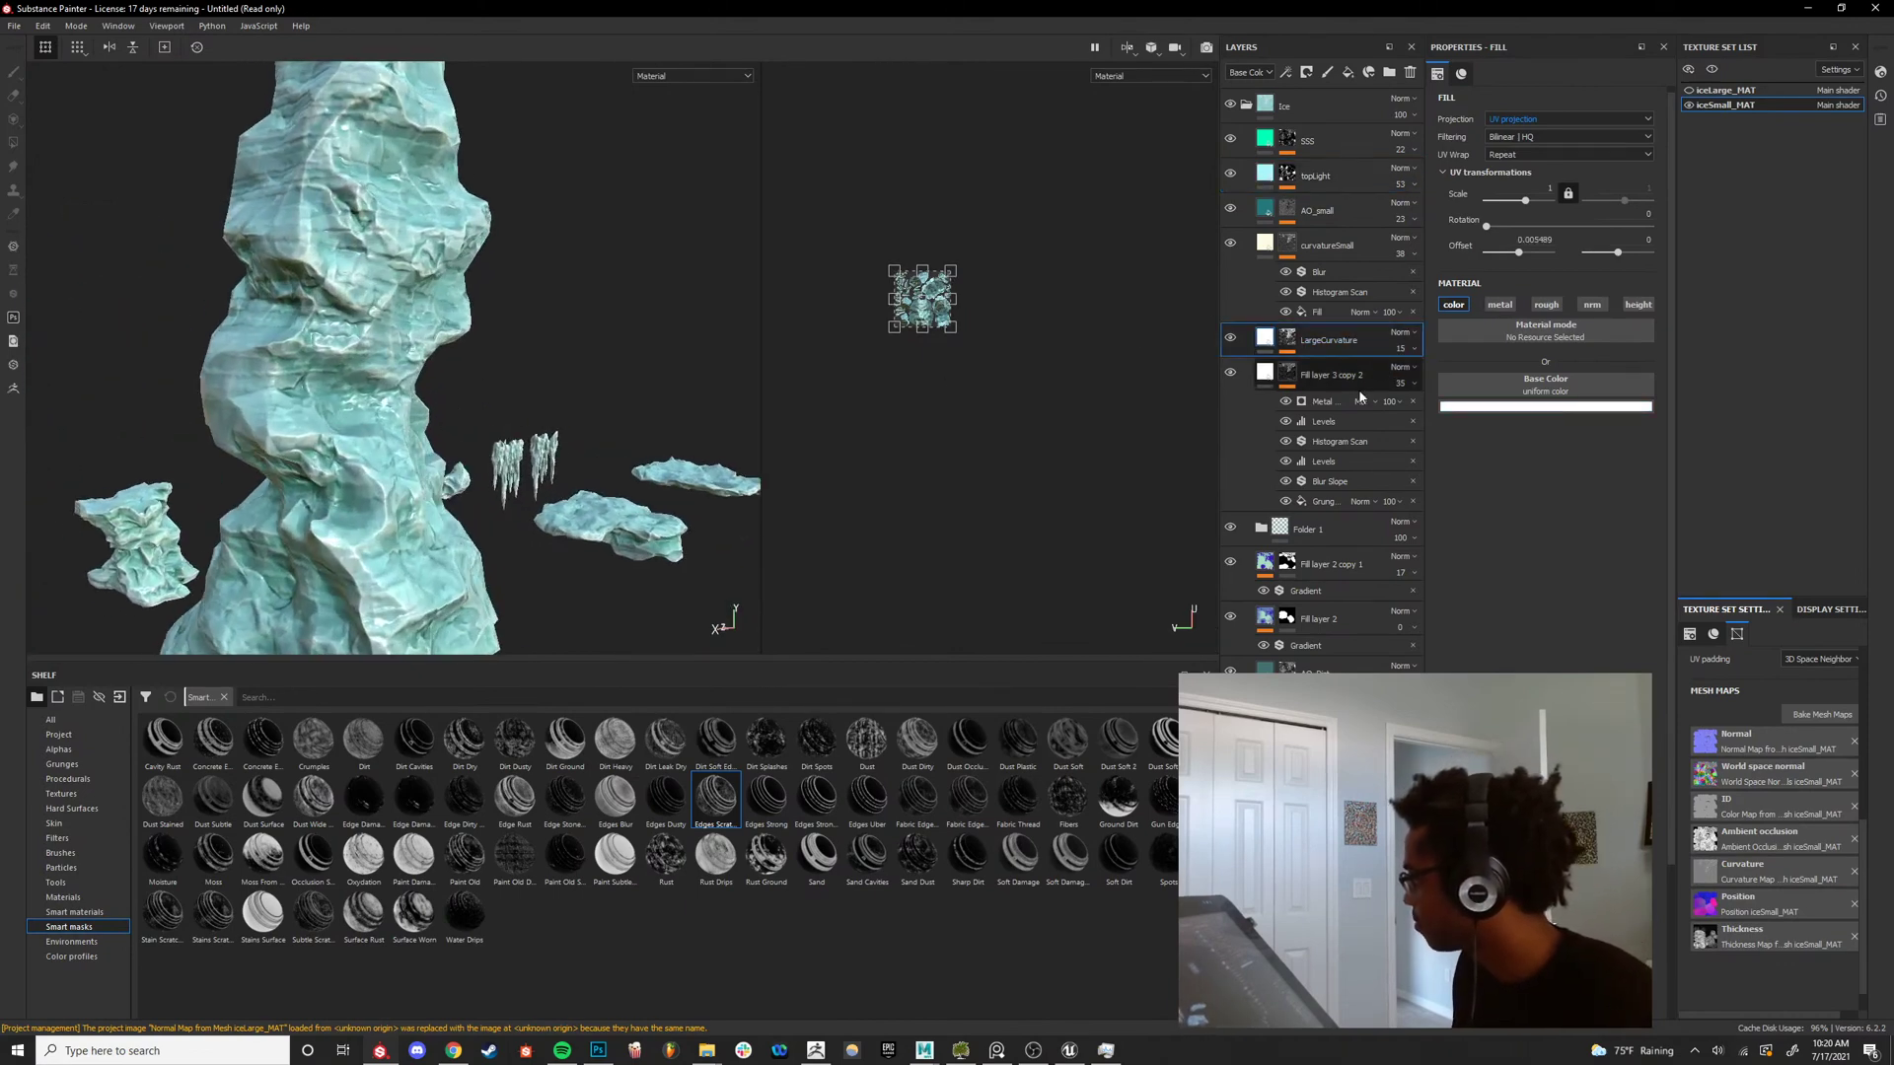
{"action": "left_click", "coordinate": [1289, 374]}
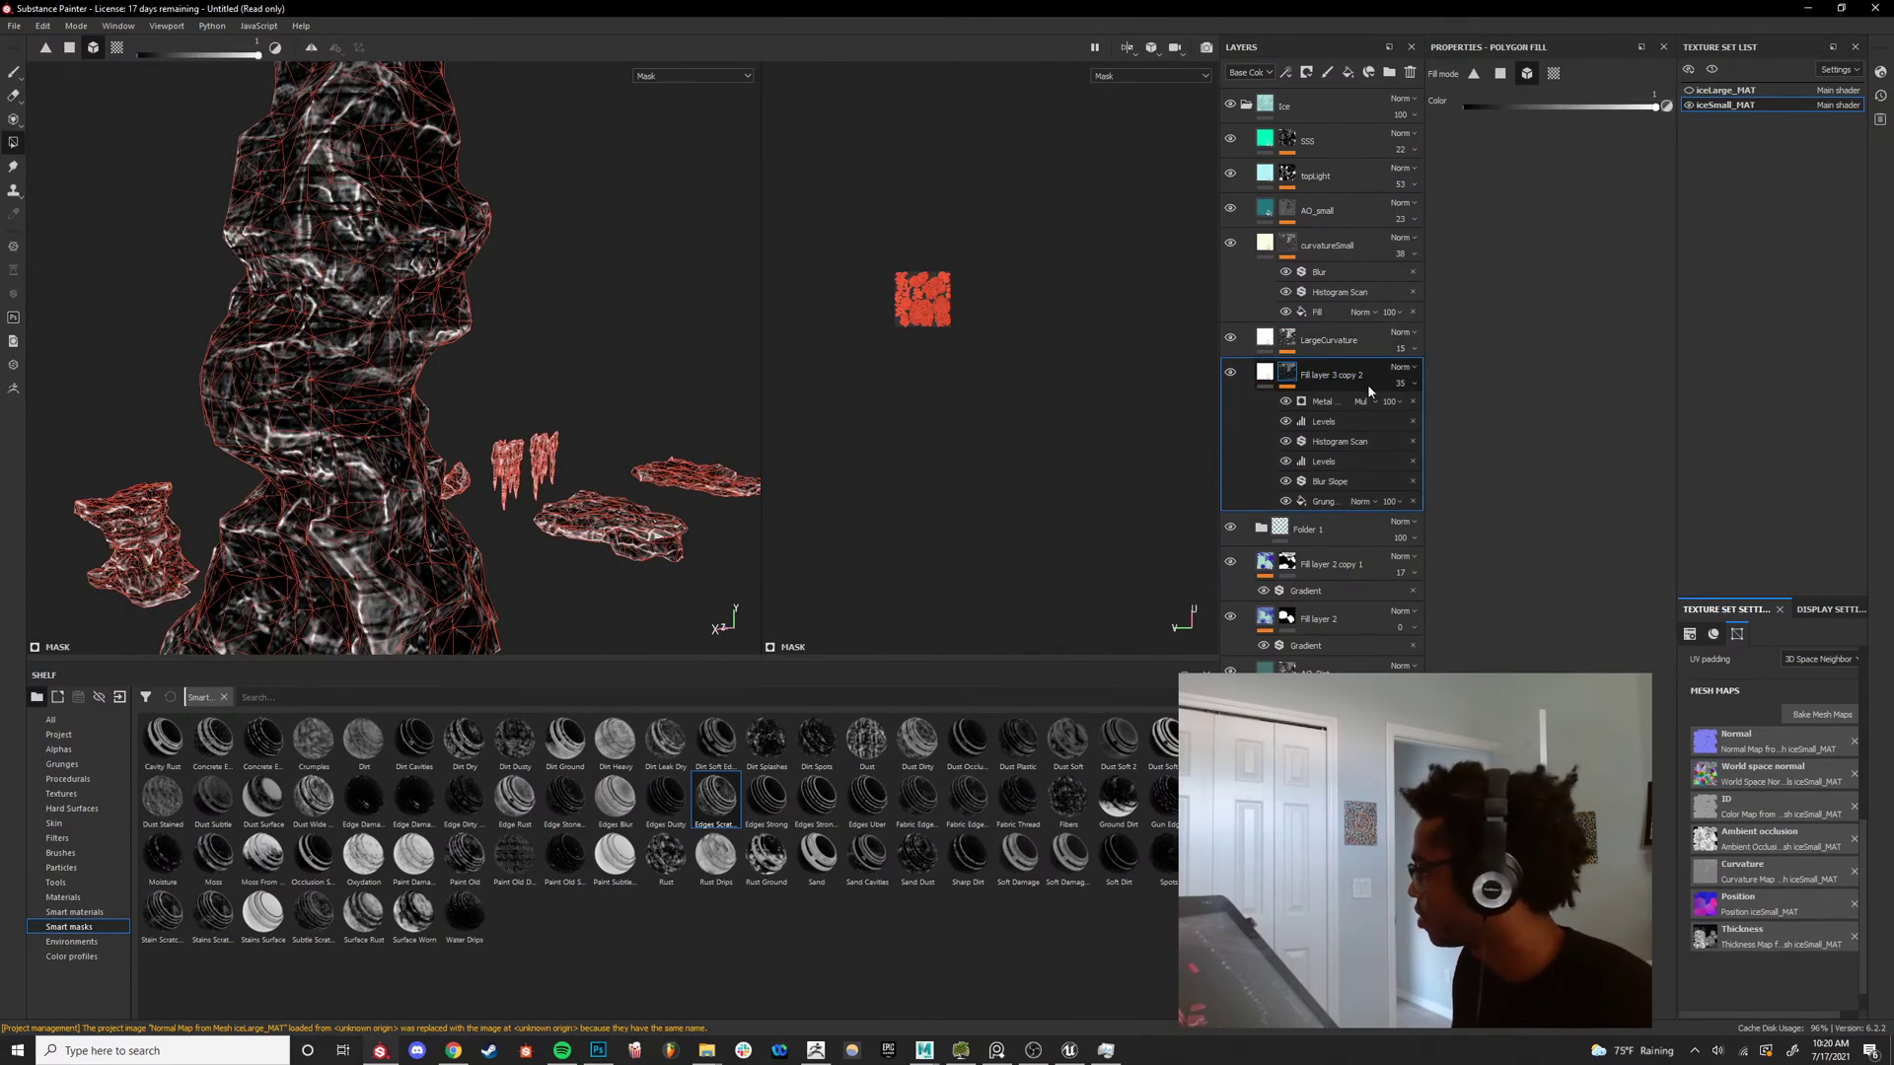
{"action": "left_click", "coordinate": [1263, 530]}
{"action": "left_click_drag", "start_coordinate": [1335, 372], "coordinate": [1331, 533]}
{"action": "double_click", "coordinate": [1307, 375]}
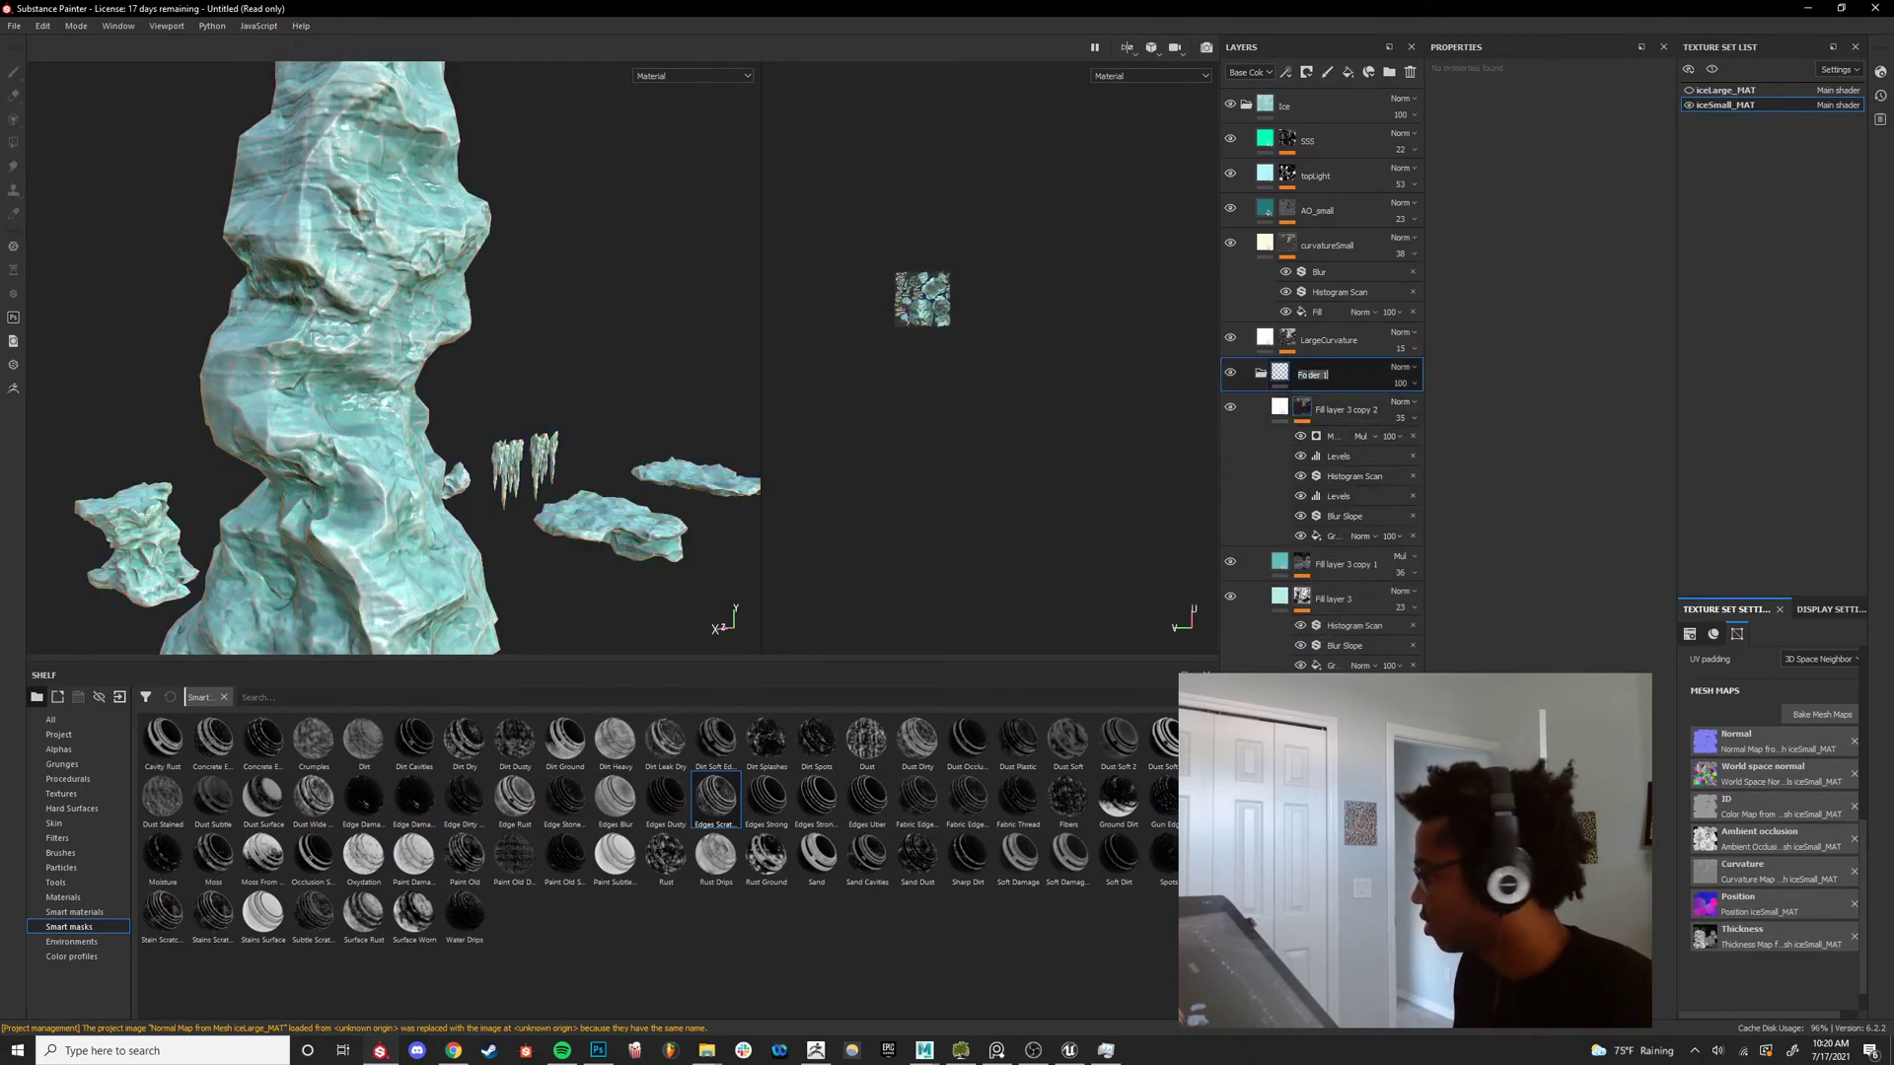
{"action": "type", "text": "Layers"}
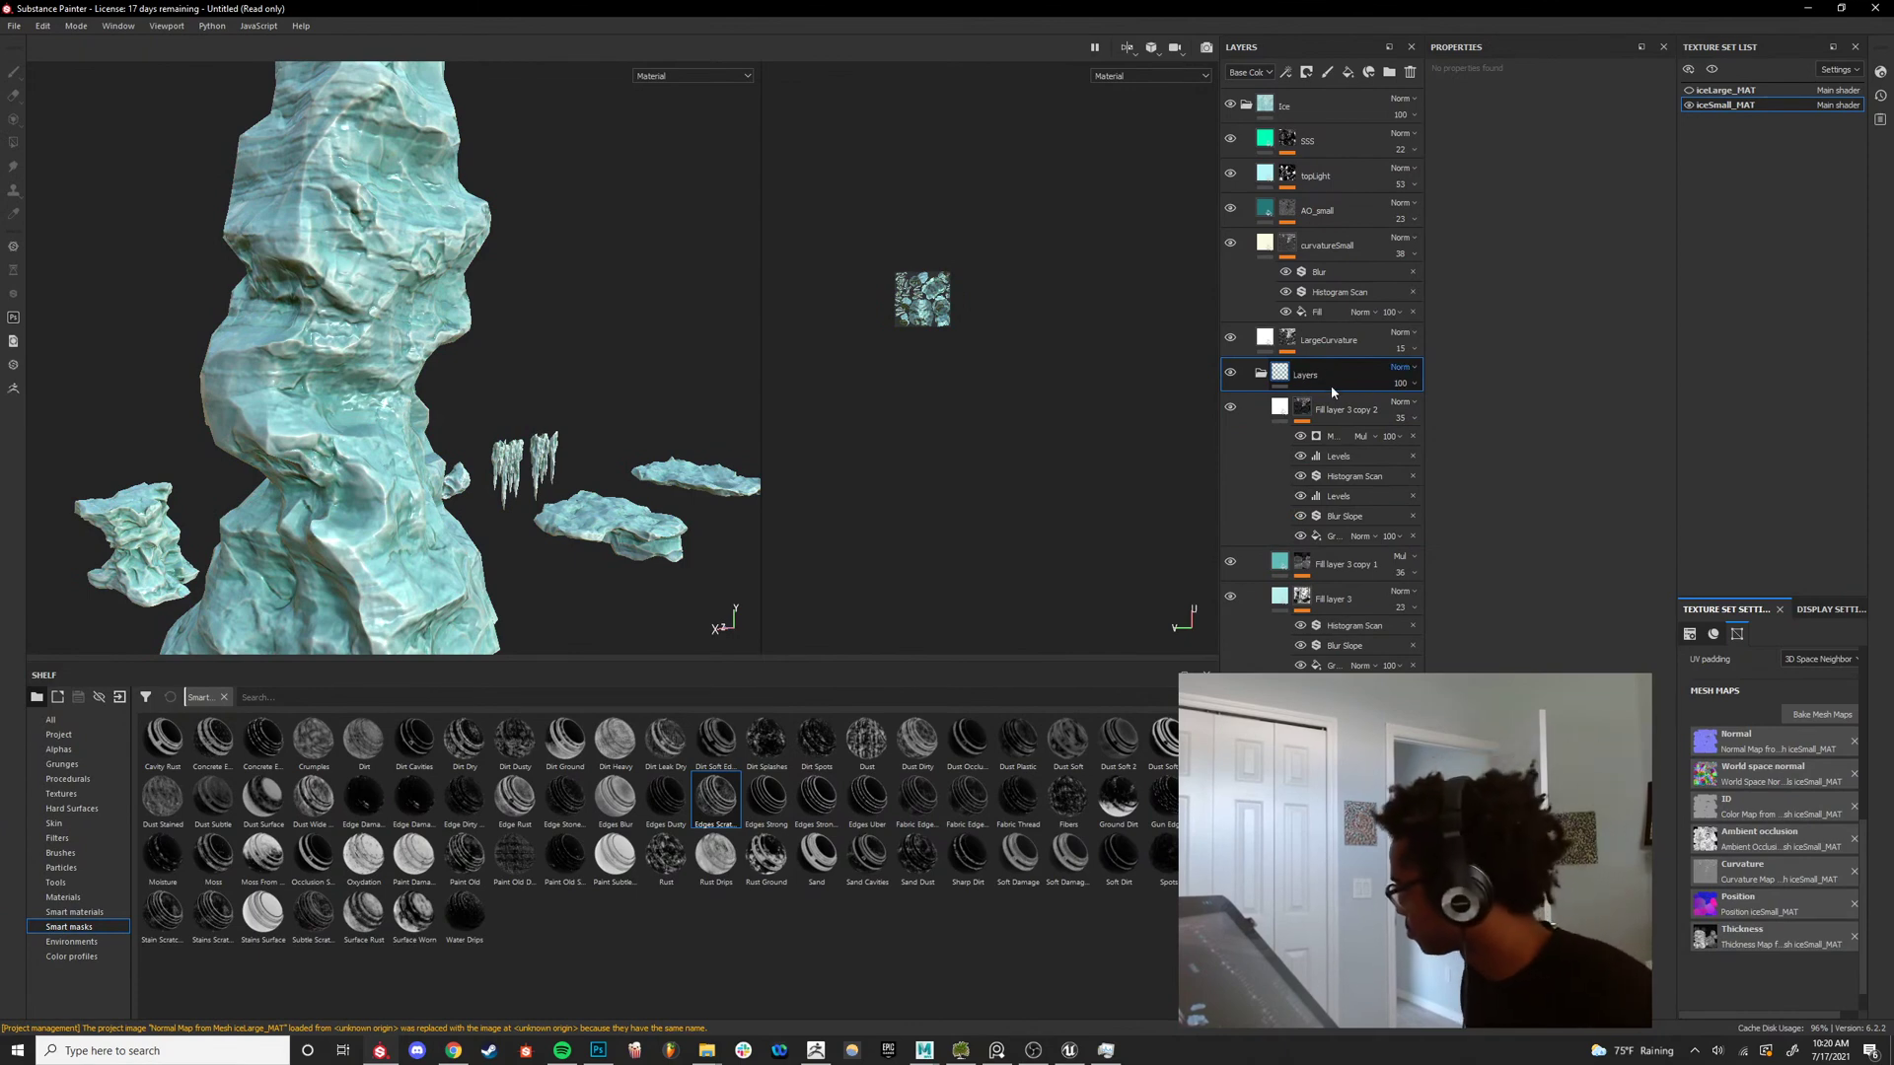
Raise the opacity of Fill layer 3 copy 2 to 74 and check the result on the pillar in base color.
{"action": "left_click", "coordinate": [1345, 406]}
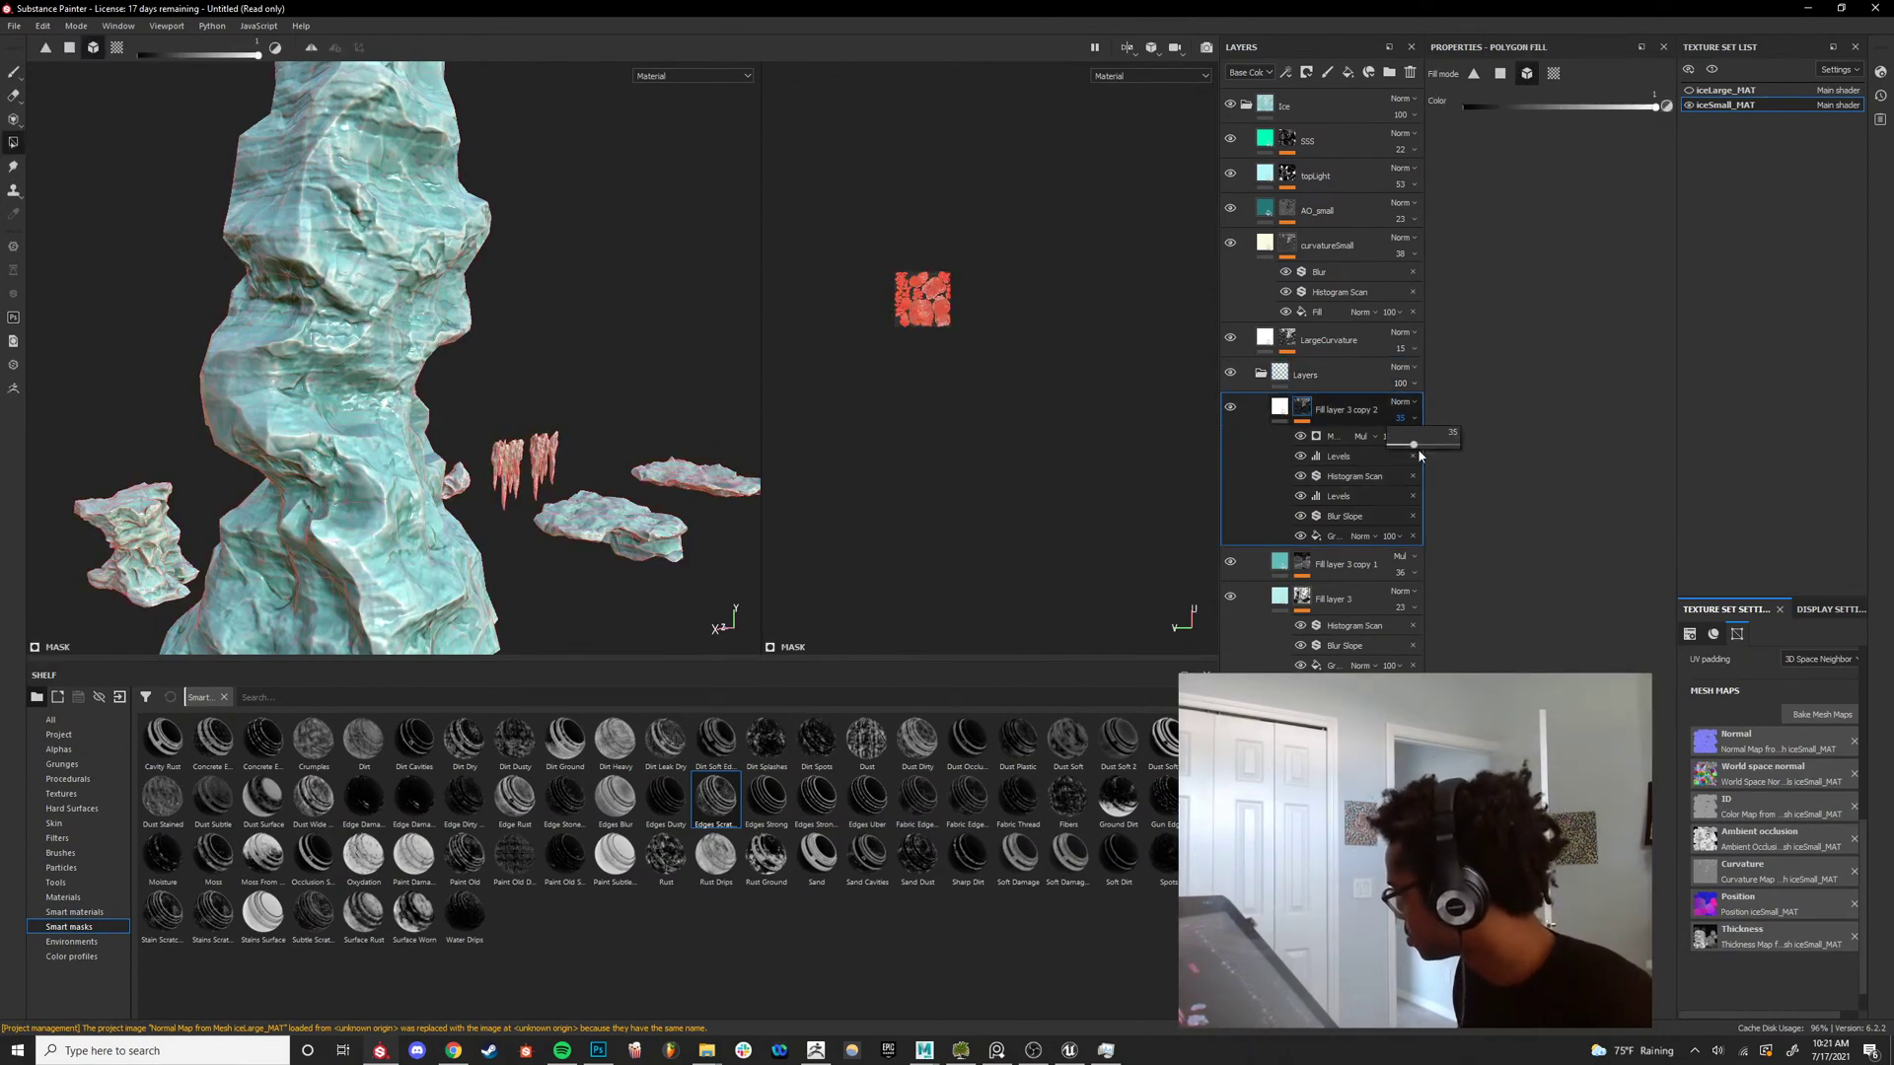
{"action": "left_click_drag", "start_coordinate": [1419, 450], "coordinate": [1443, 442]}
{"action": "key", "text": "c"}
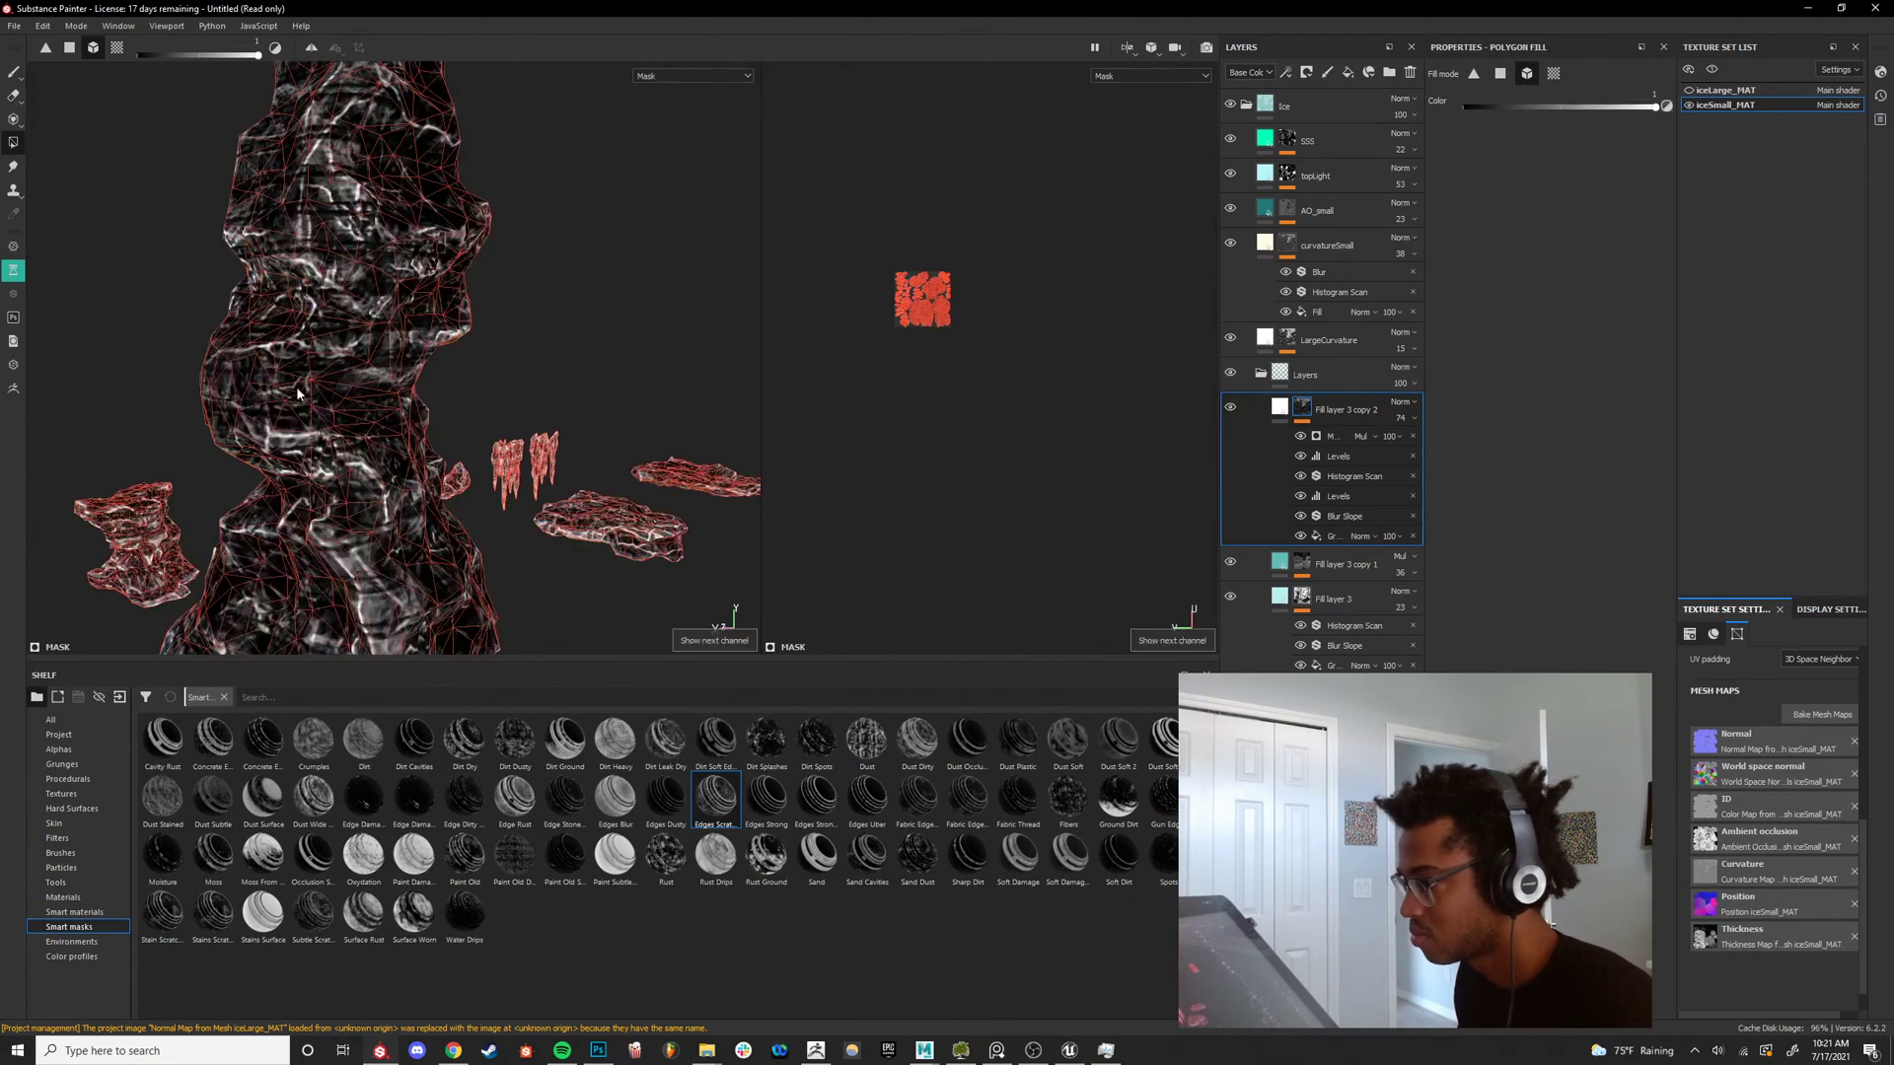
{"action": "key", "text": "c"}
{"action": "left_click_drag", "start_coordinate": [346, 418], "coordinate": [425, 444], "text": "alt"}
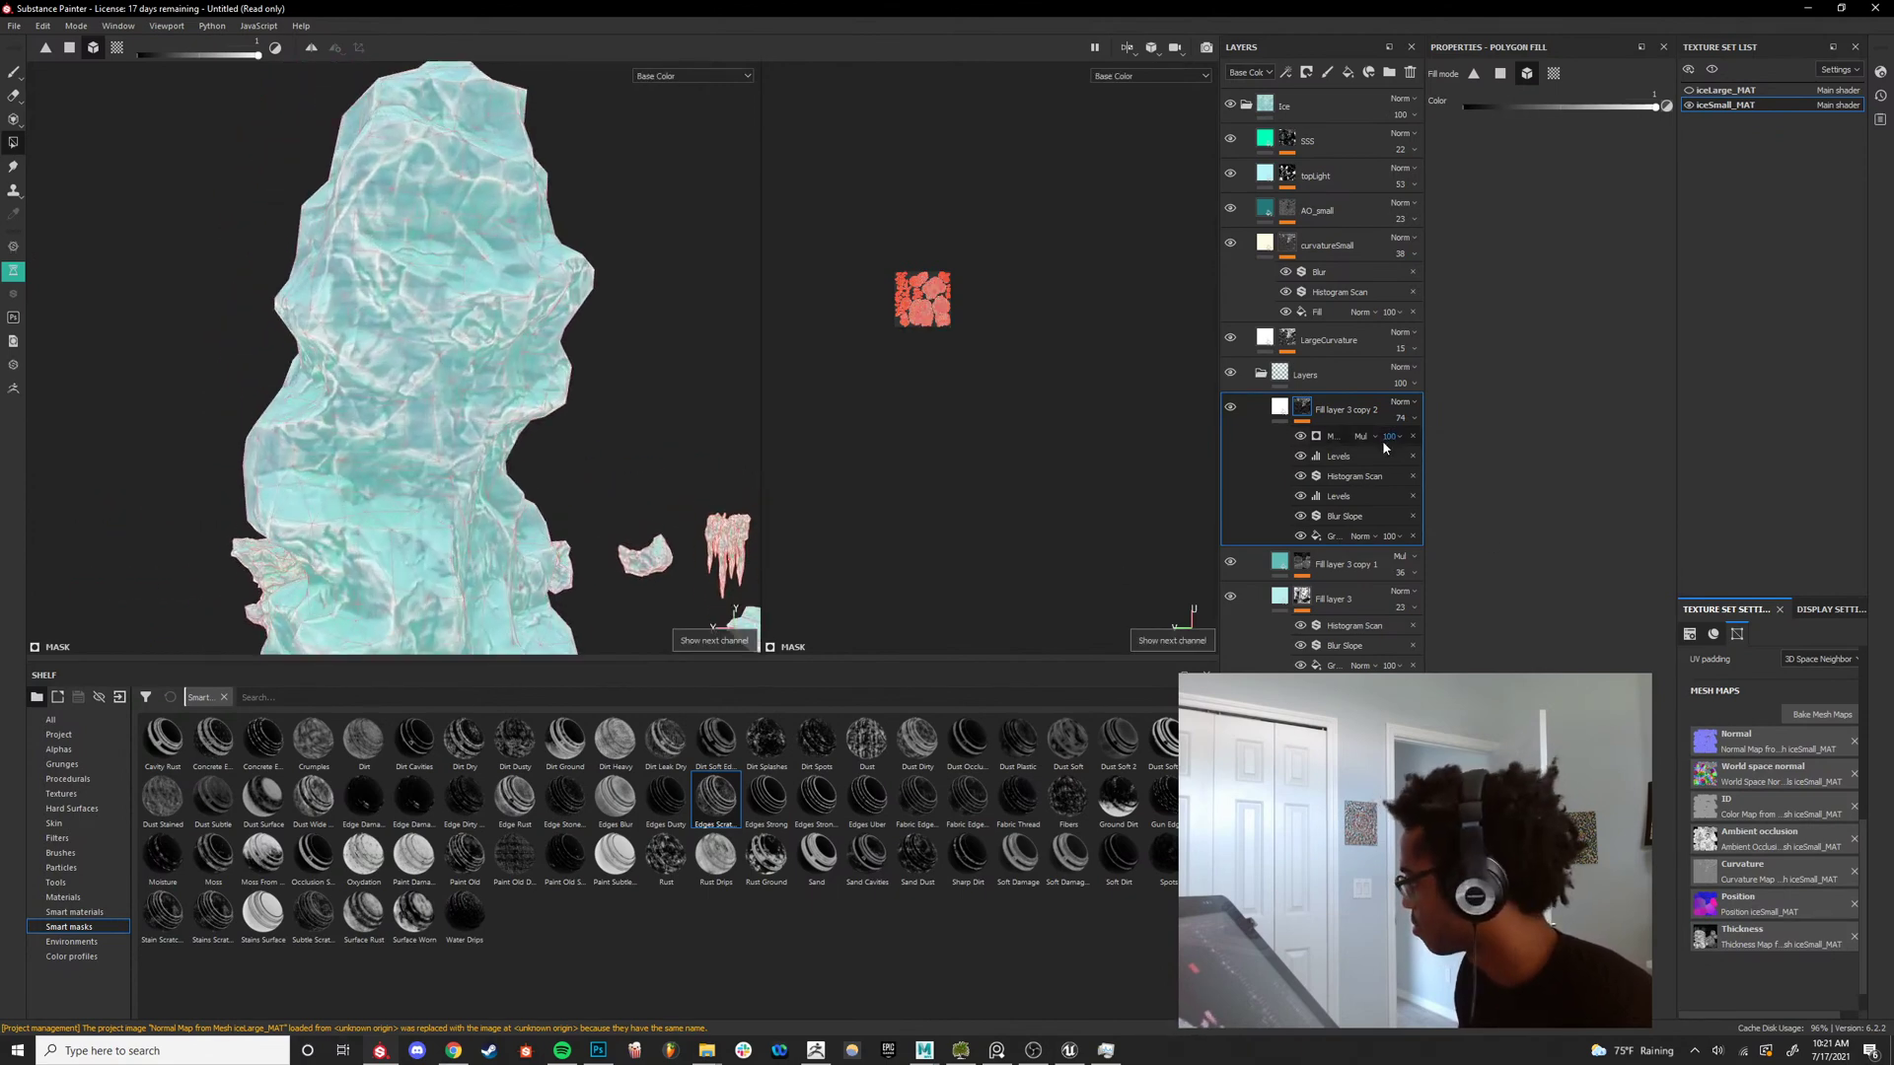
Raise the opacity of Fill layer 3 copy 2 to 78 and check the pillar with the Paint tool active.
{"action": "left_click", "coordinate": [1401, 418]}
{"action": "left_click_drag", "start_coordinate": [1426, 444], "coordinate": [1423, 440]}
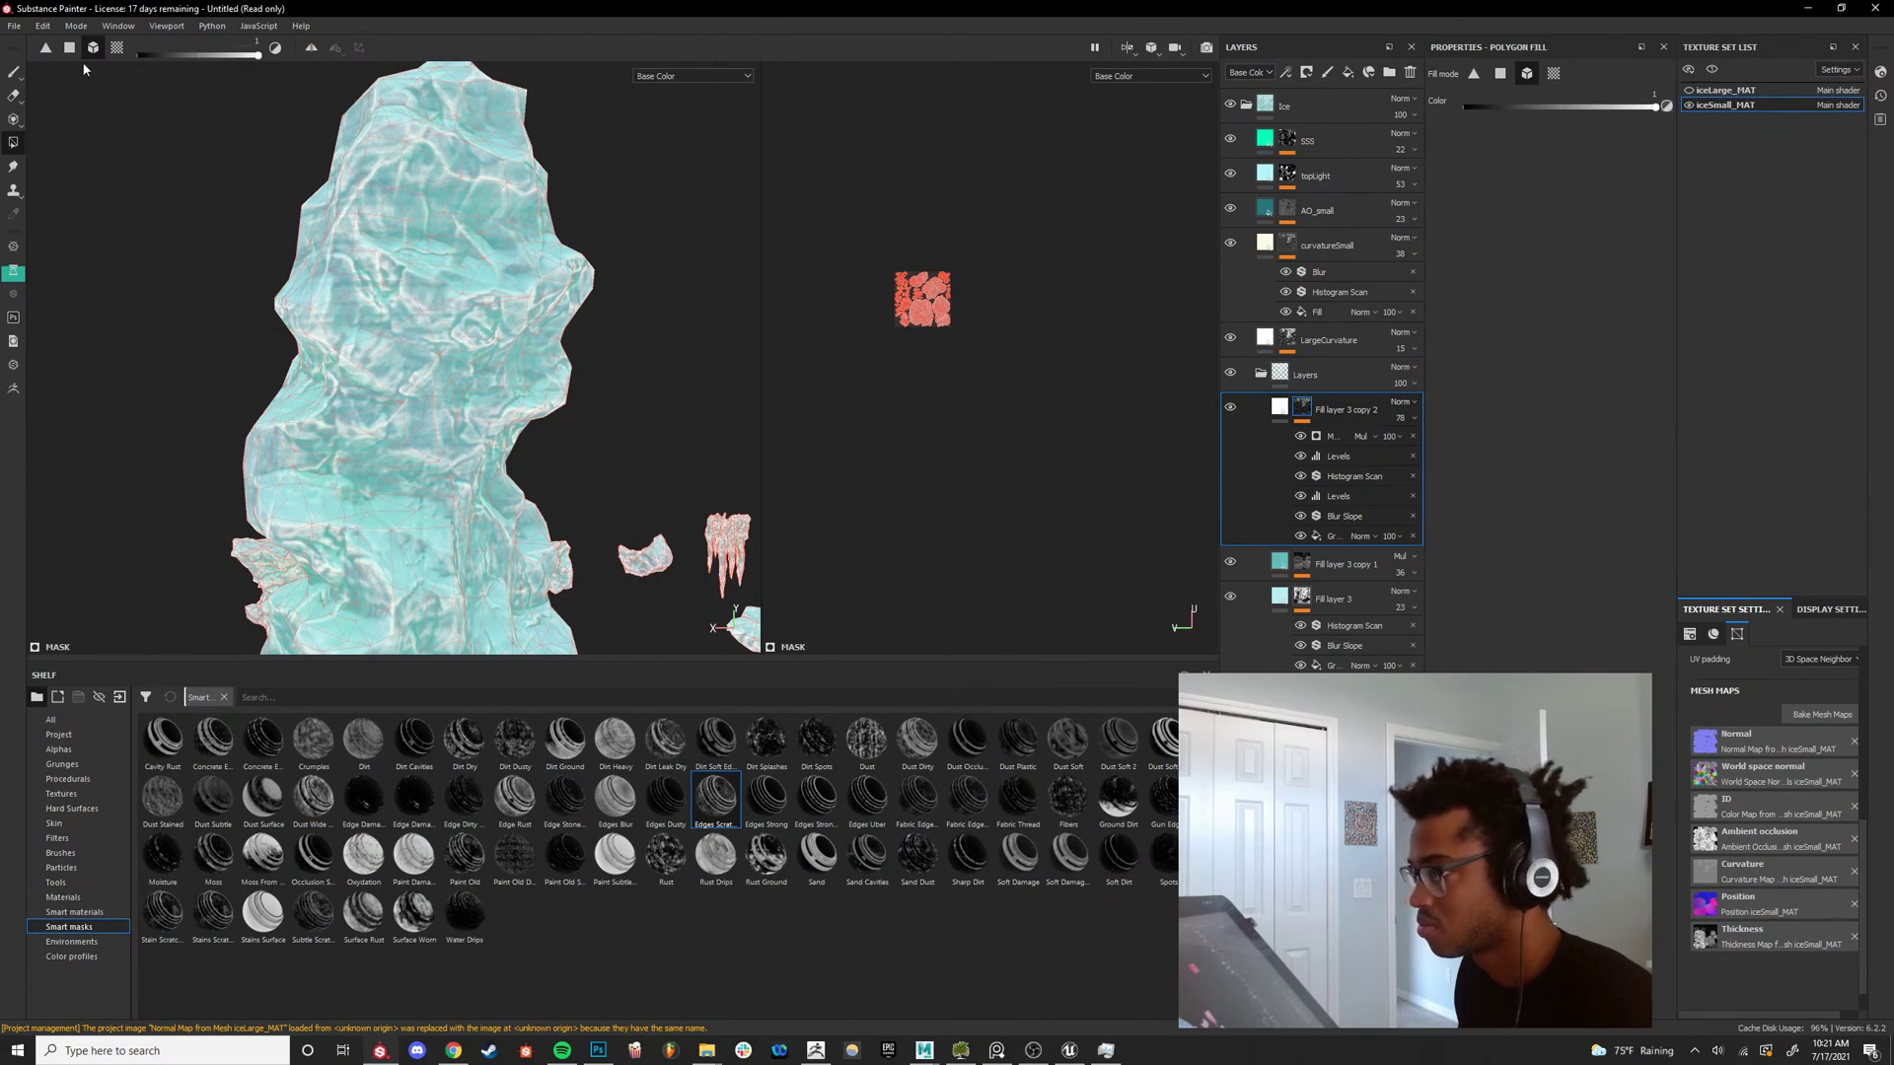
{"action": "left_click", "coordinate": [13, 71]}
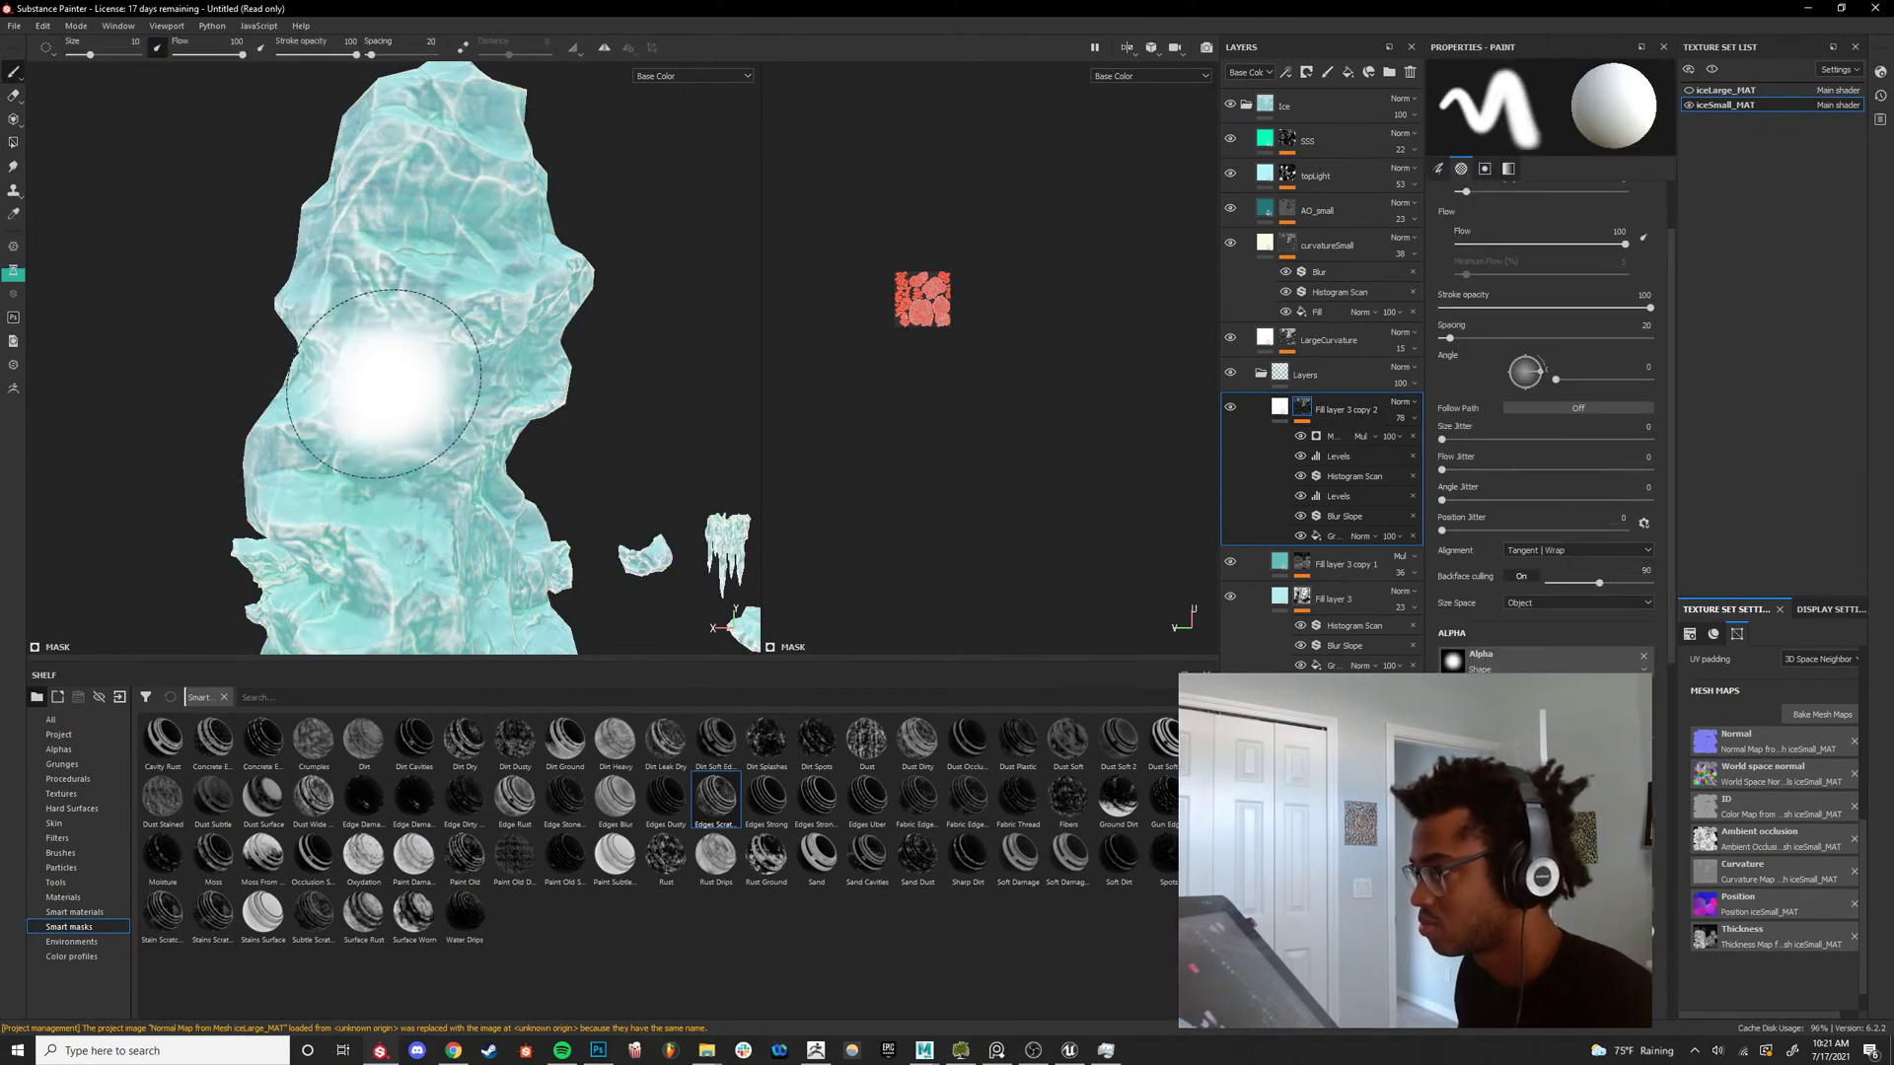
{"action": "left_click_drag", "start_coordinate": [425, 351], "coordinate": [474, 361], "text": "alt"}
{"action": "right_click_drag", "start_coordinate": [493, 362], "coordinate": [415, 362], "text": "ctrl"}
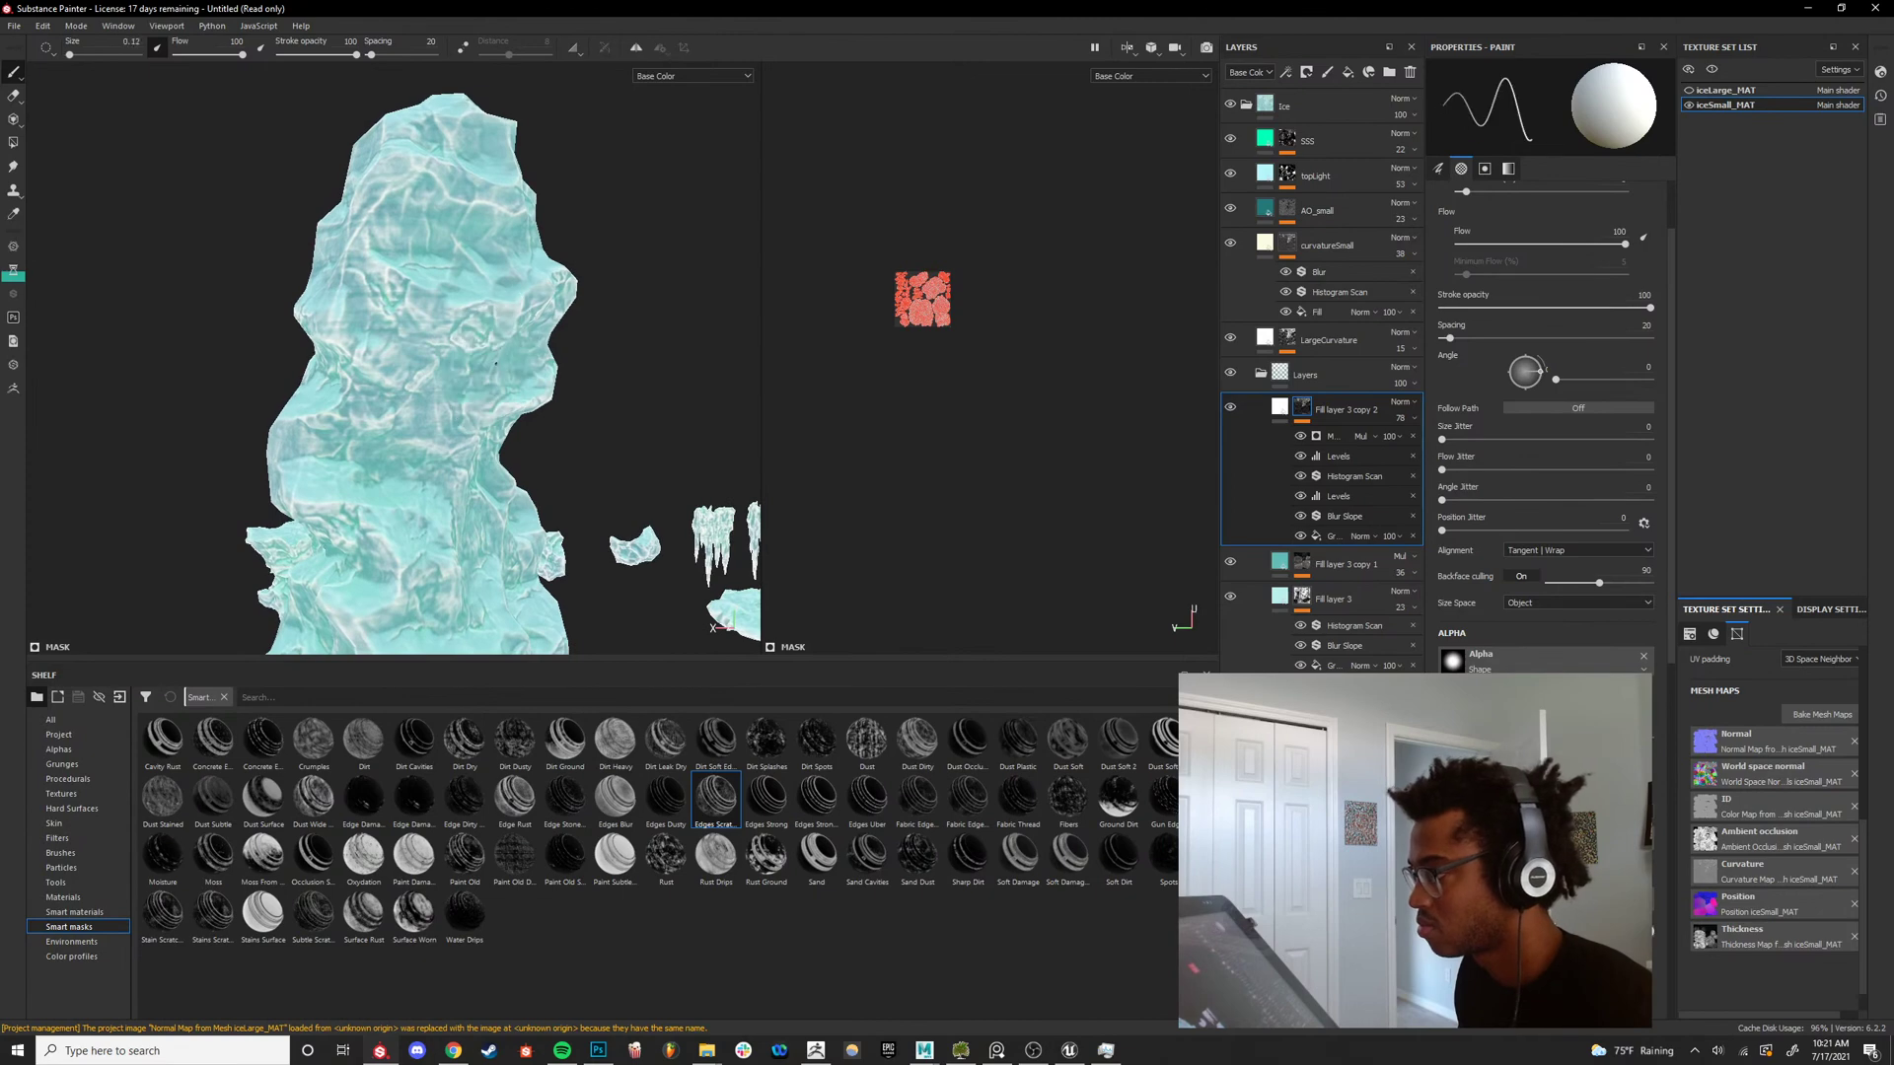
{"action": "left_click_drag", "start_coordinate": [425, 362], "coordinate": [592, 389], "text": "alt"}
{"action": "left_click_drag", "start_coordinate": [493, 345], "coordinate": [514, 461], "text": "alt"}
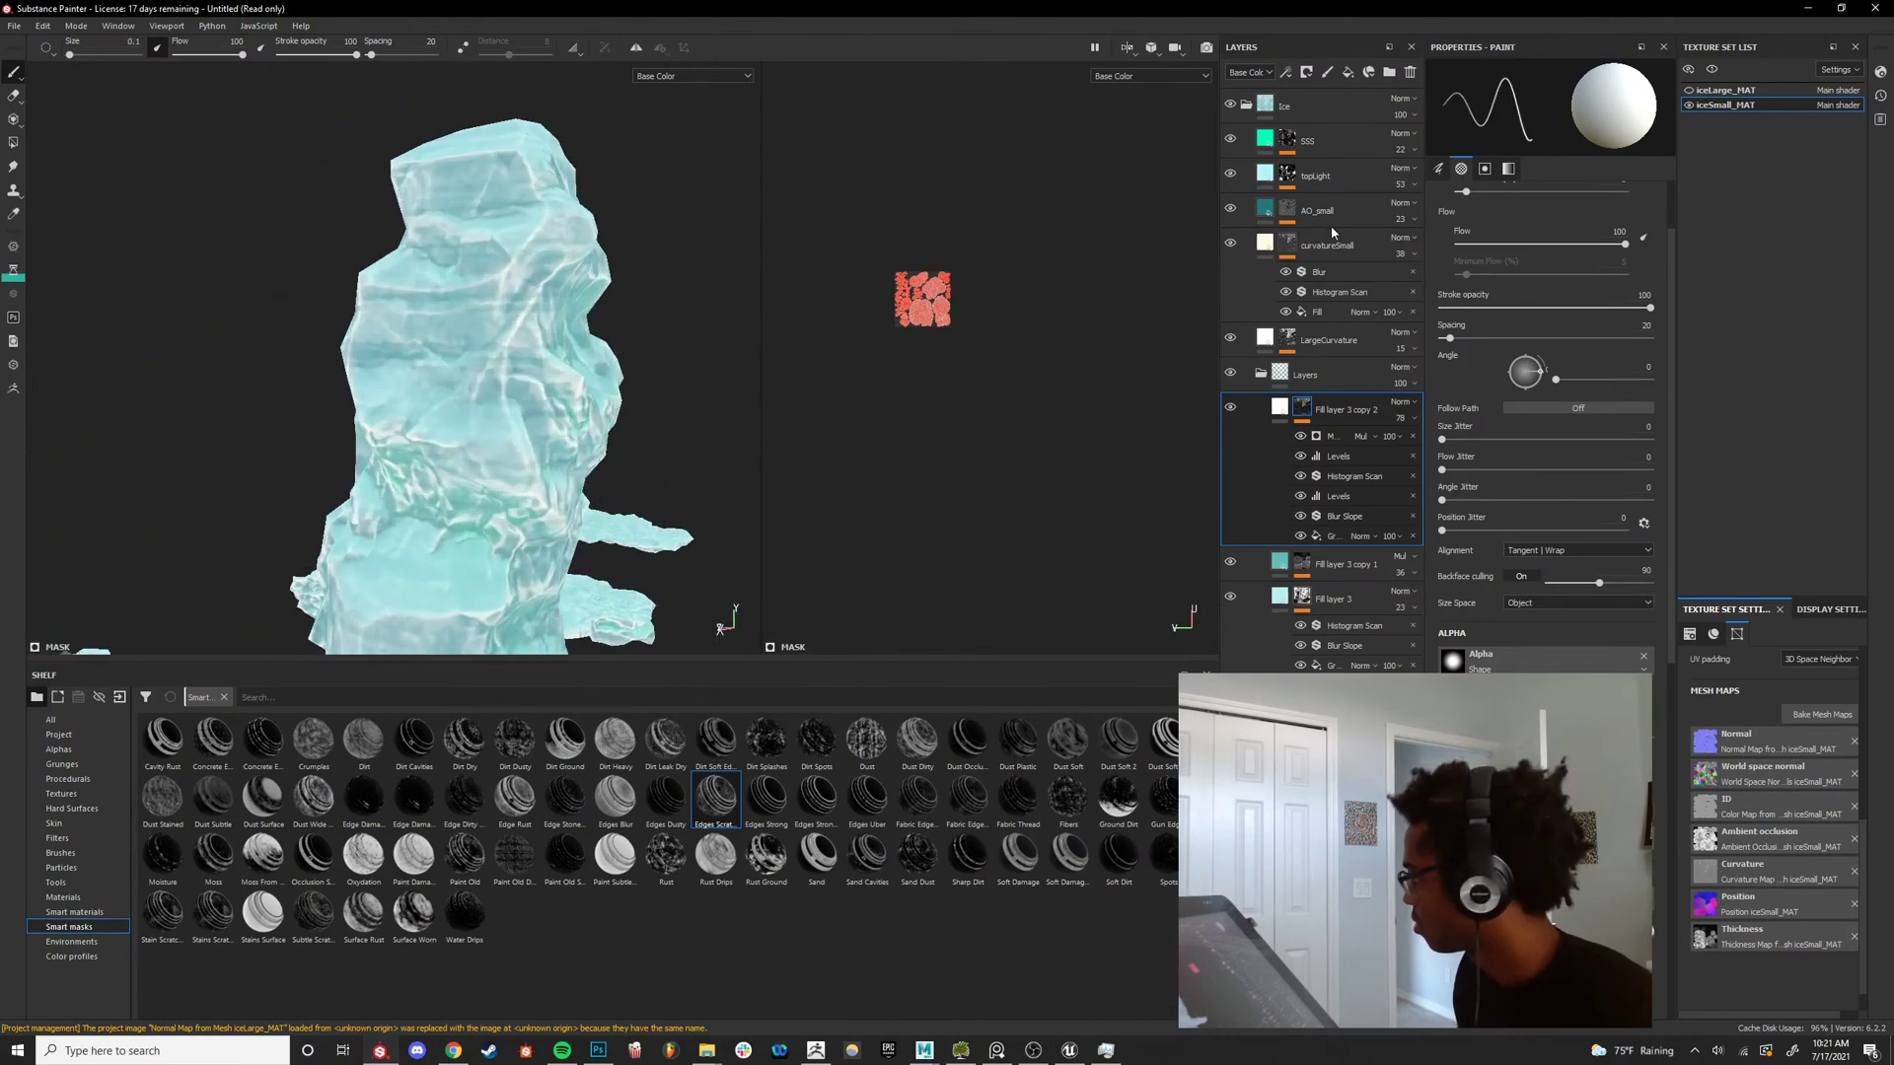
Lower the opacity of the topLight layer to 40 and check the base color on the ice rocks.
{"action": "left_click", "coordinate": [1231, 175]}
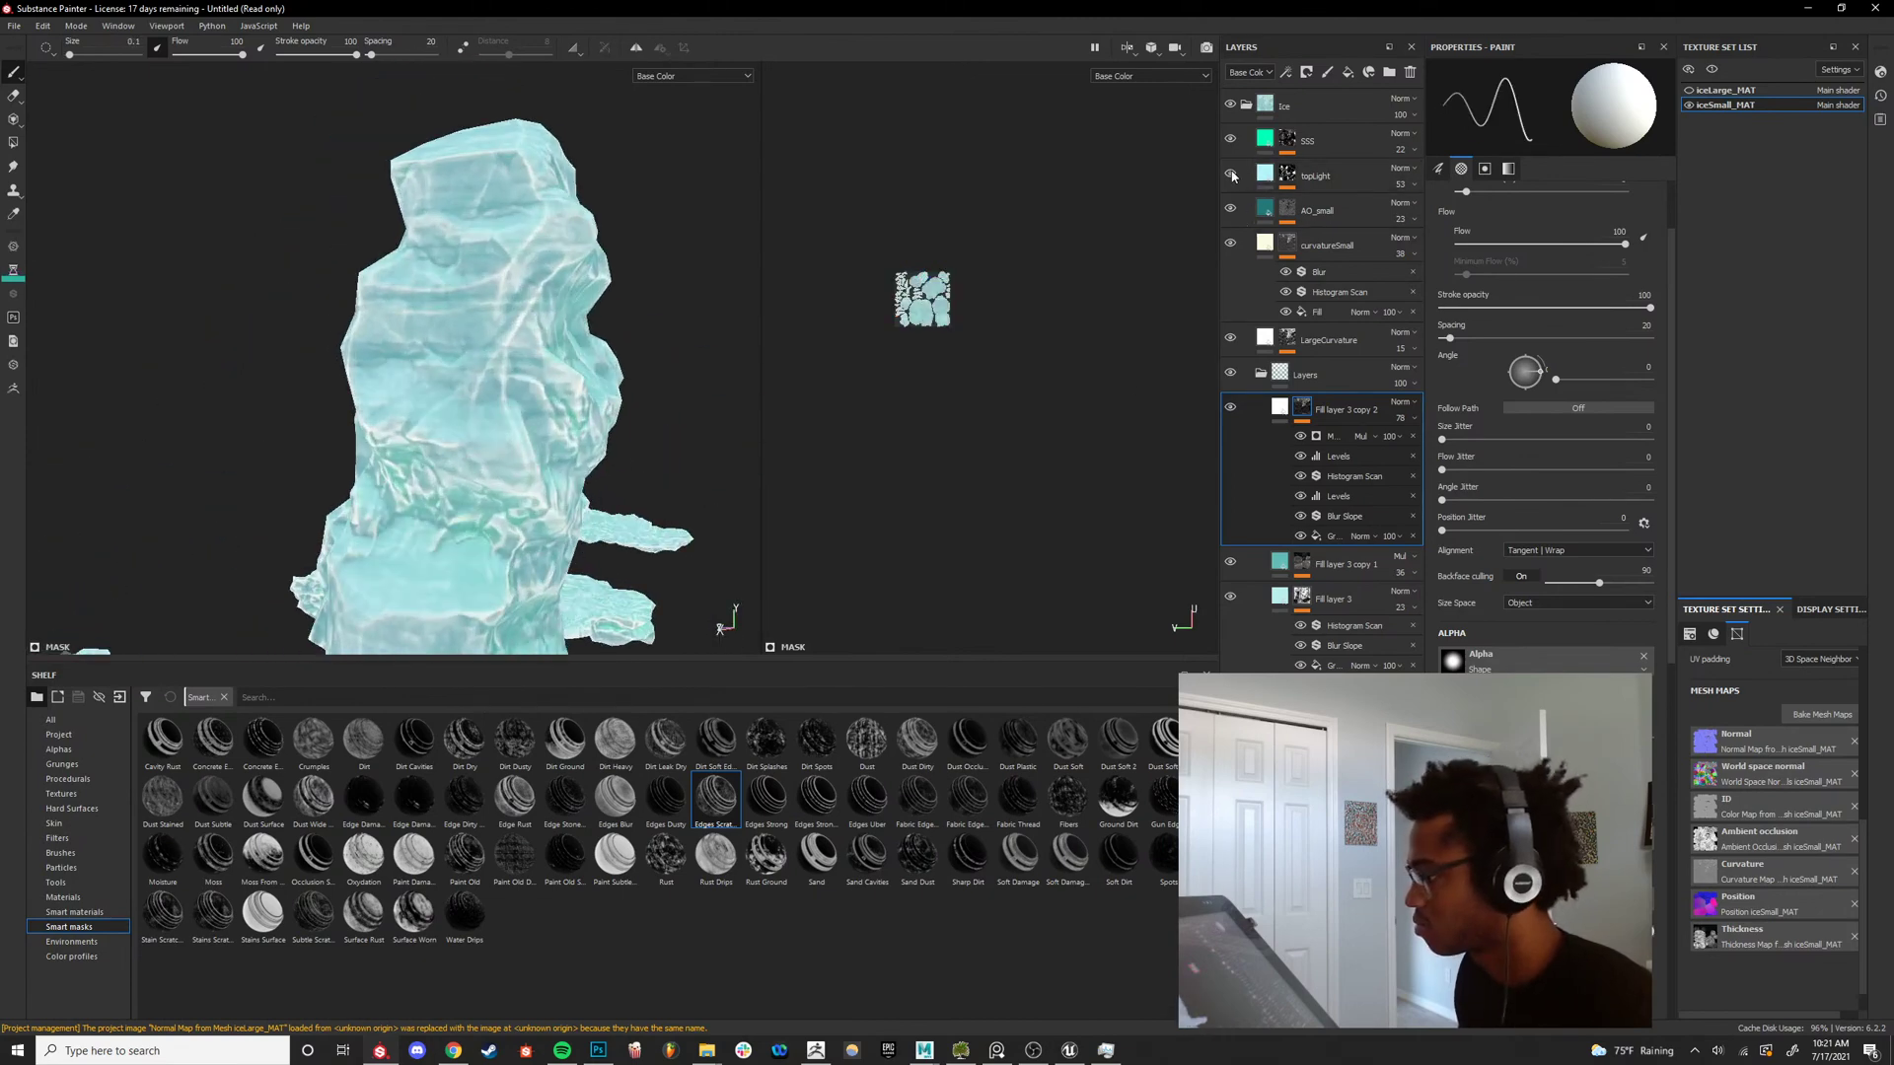
{"action": "left_click", "coordinate": [1340, 176]}
{"action": "left_click", "coordinate": [1400, 187]}
{"action": "left_click_drag", "start_coordinate": [1423, 212], "coordinate": [1421, 221]}
{"action": "left_click_drag", "start_coordinate": [631, 405], "coordinate": [364, 450], "text": "alt"}
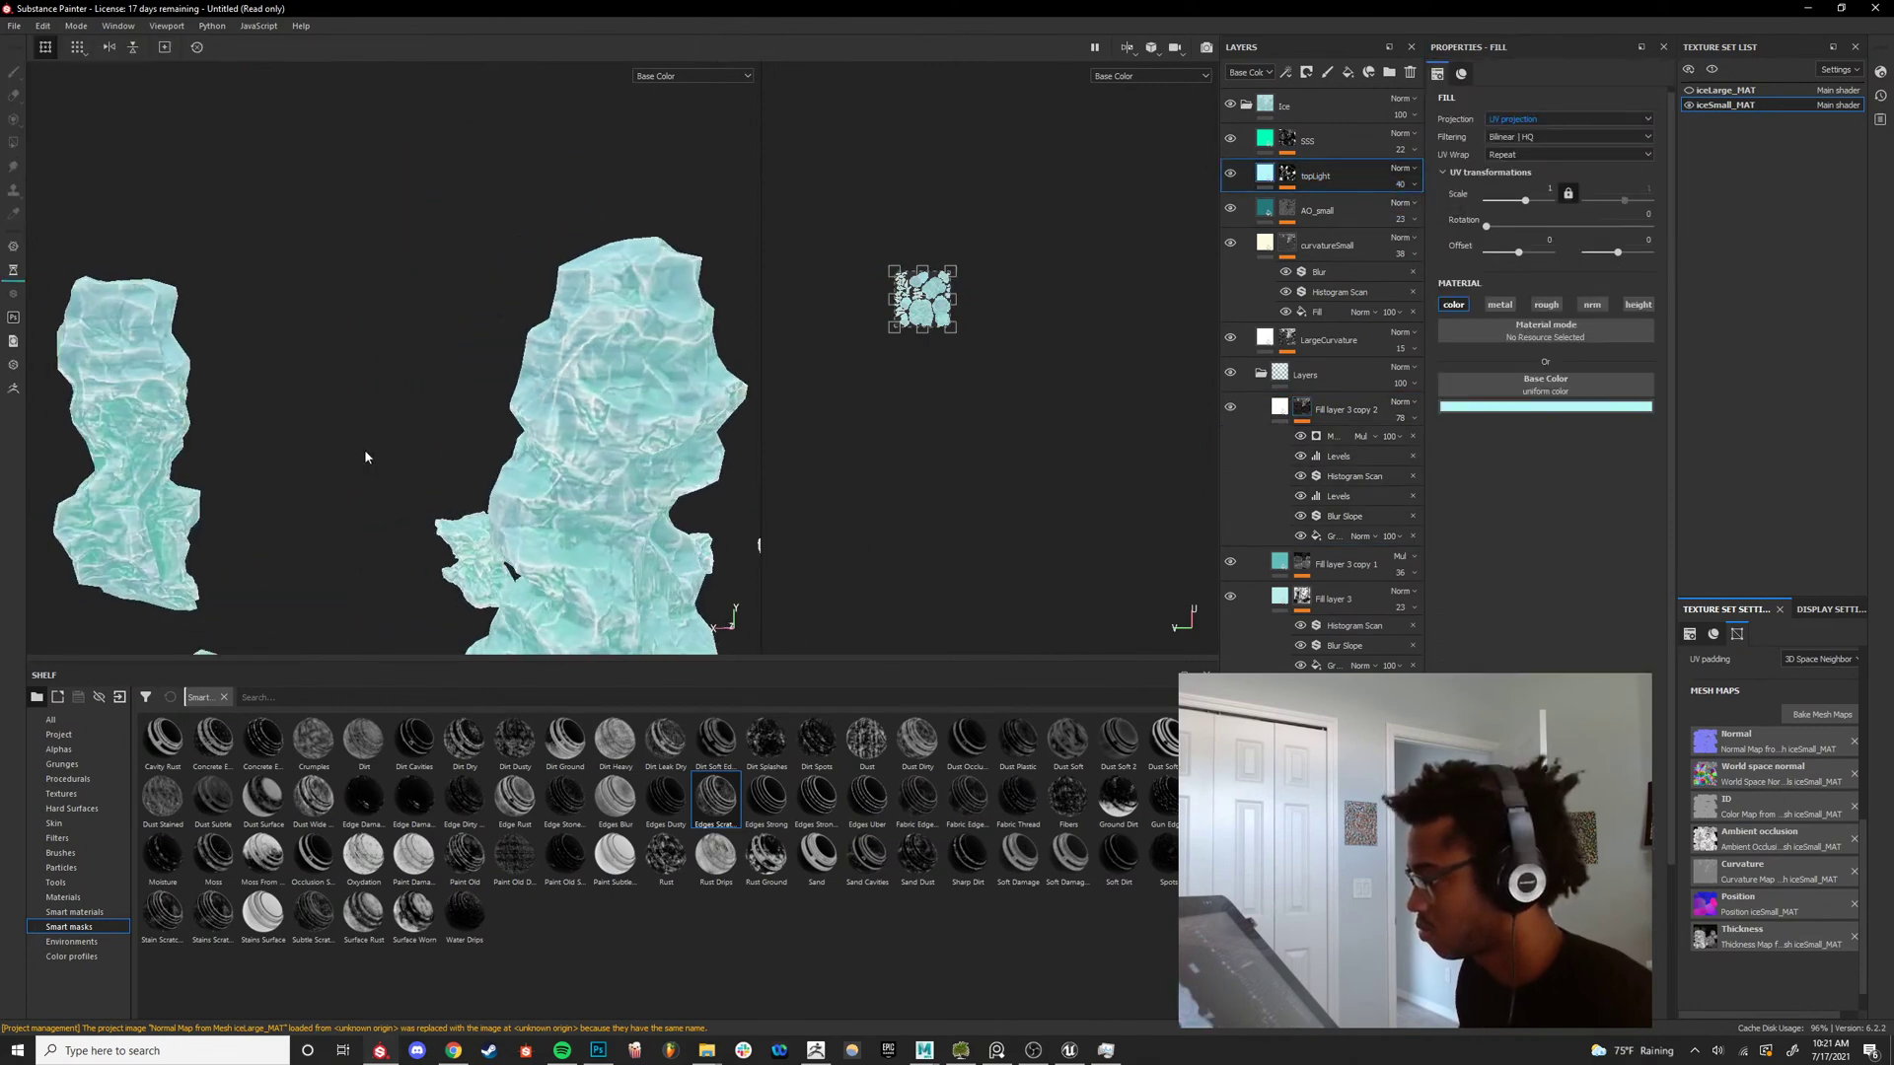
Save the untitled project under the name ice.
{"action": "key", "text": "ctrl+s"}
{"action": "left_click_drag", "start_coordinate": [570, 446], "coordinate": [770, 444], "text": "alt"}
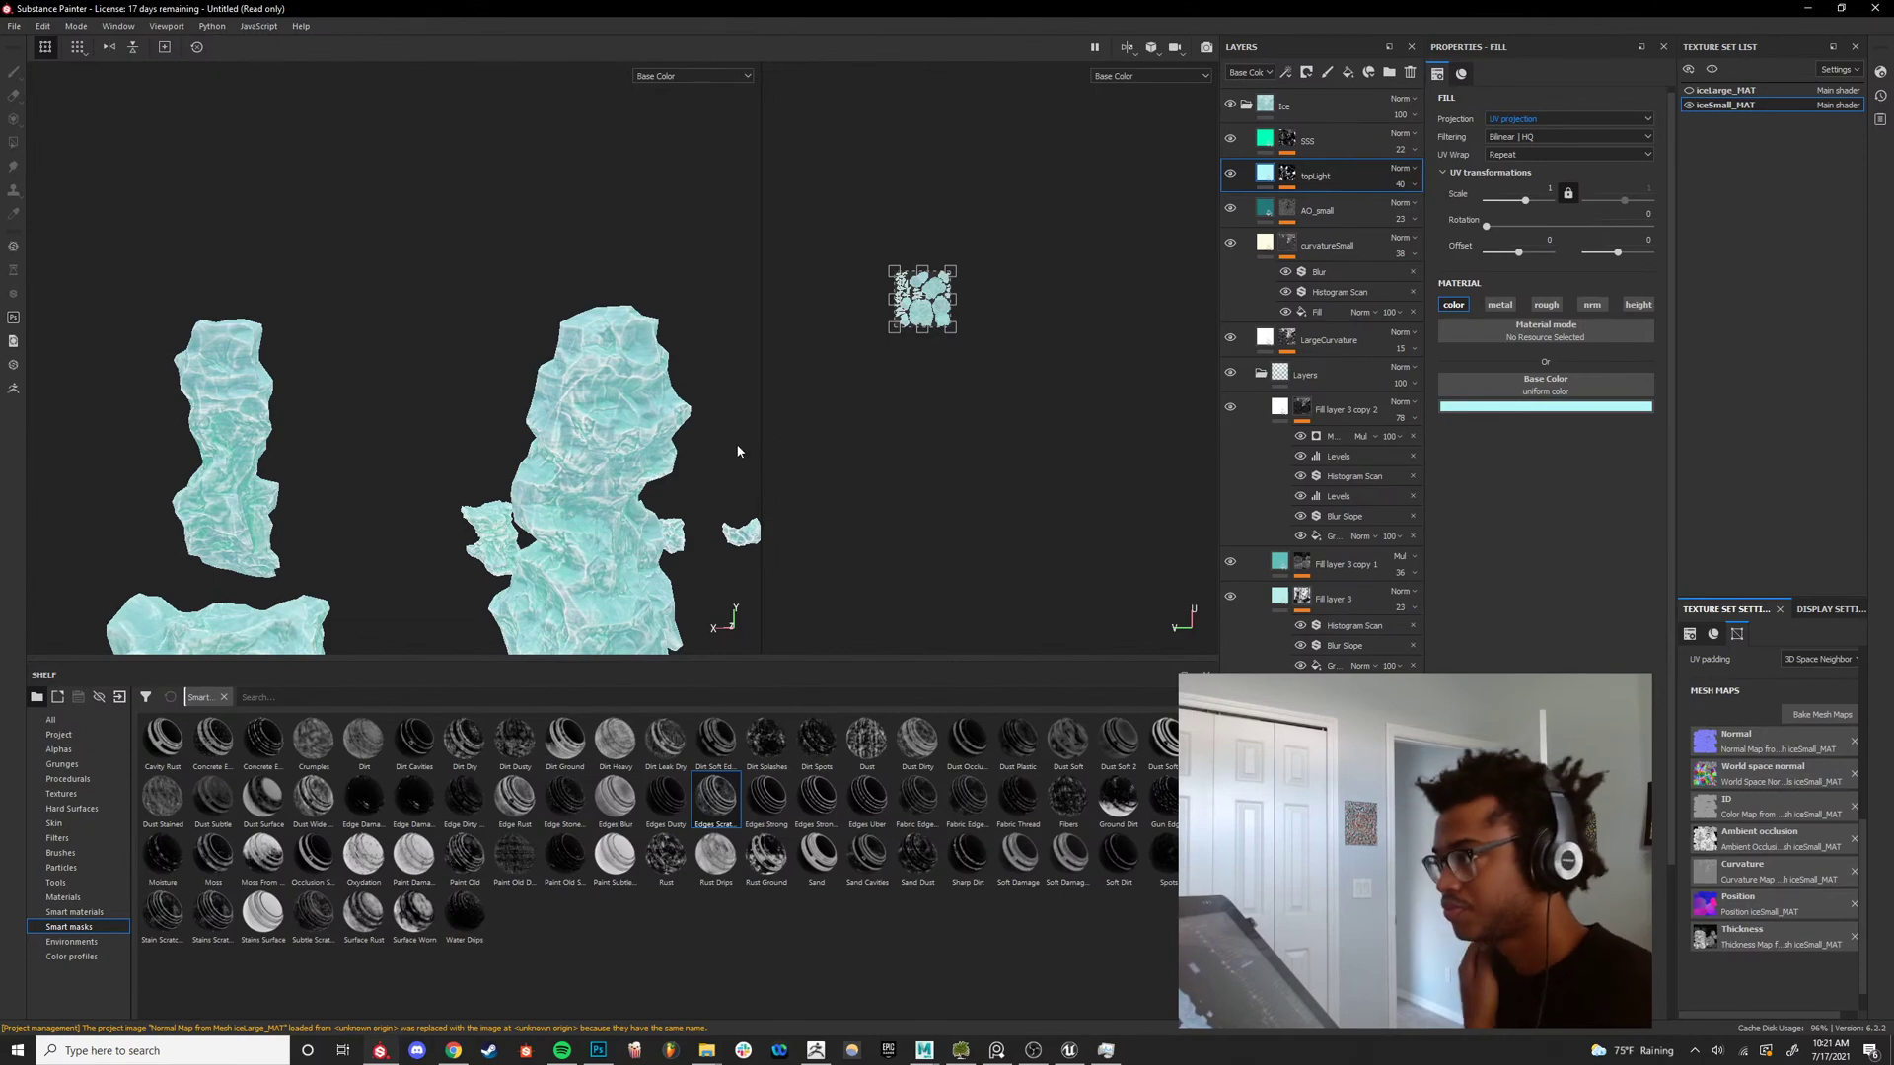
{"action": "left_click", "coordinate": [15, 27]}
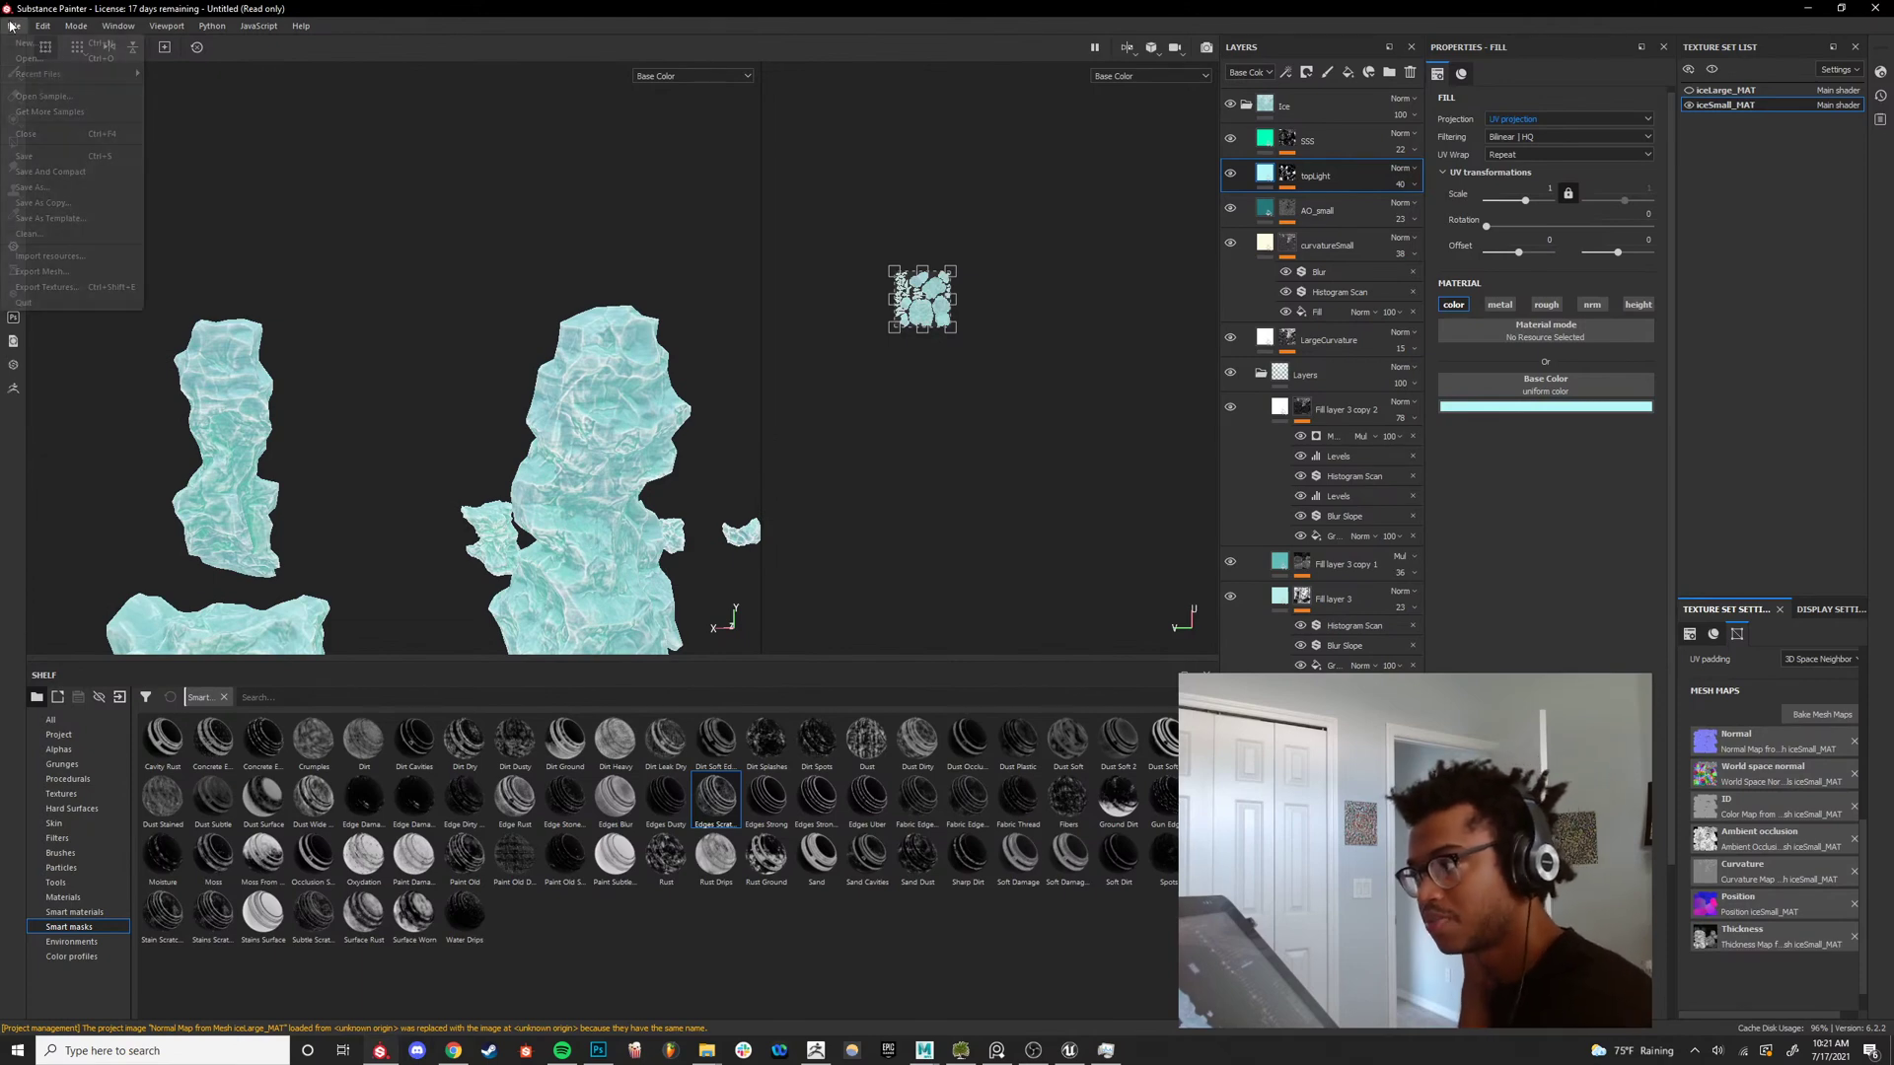
{"action": "left_click", "coordinate": [32, 185]}
{"action": "left_click_drag", "start_coordinate": [398, 34], "coordinate": [0, 69]}
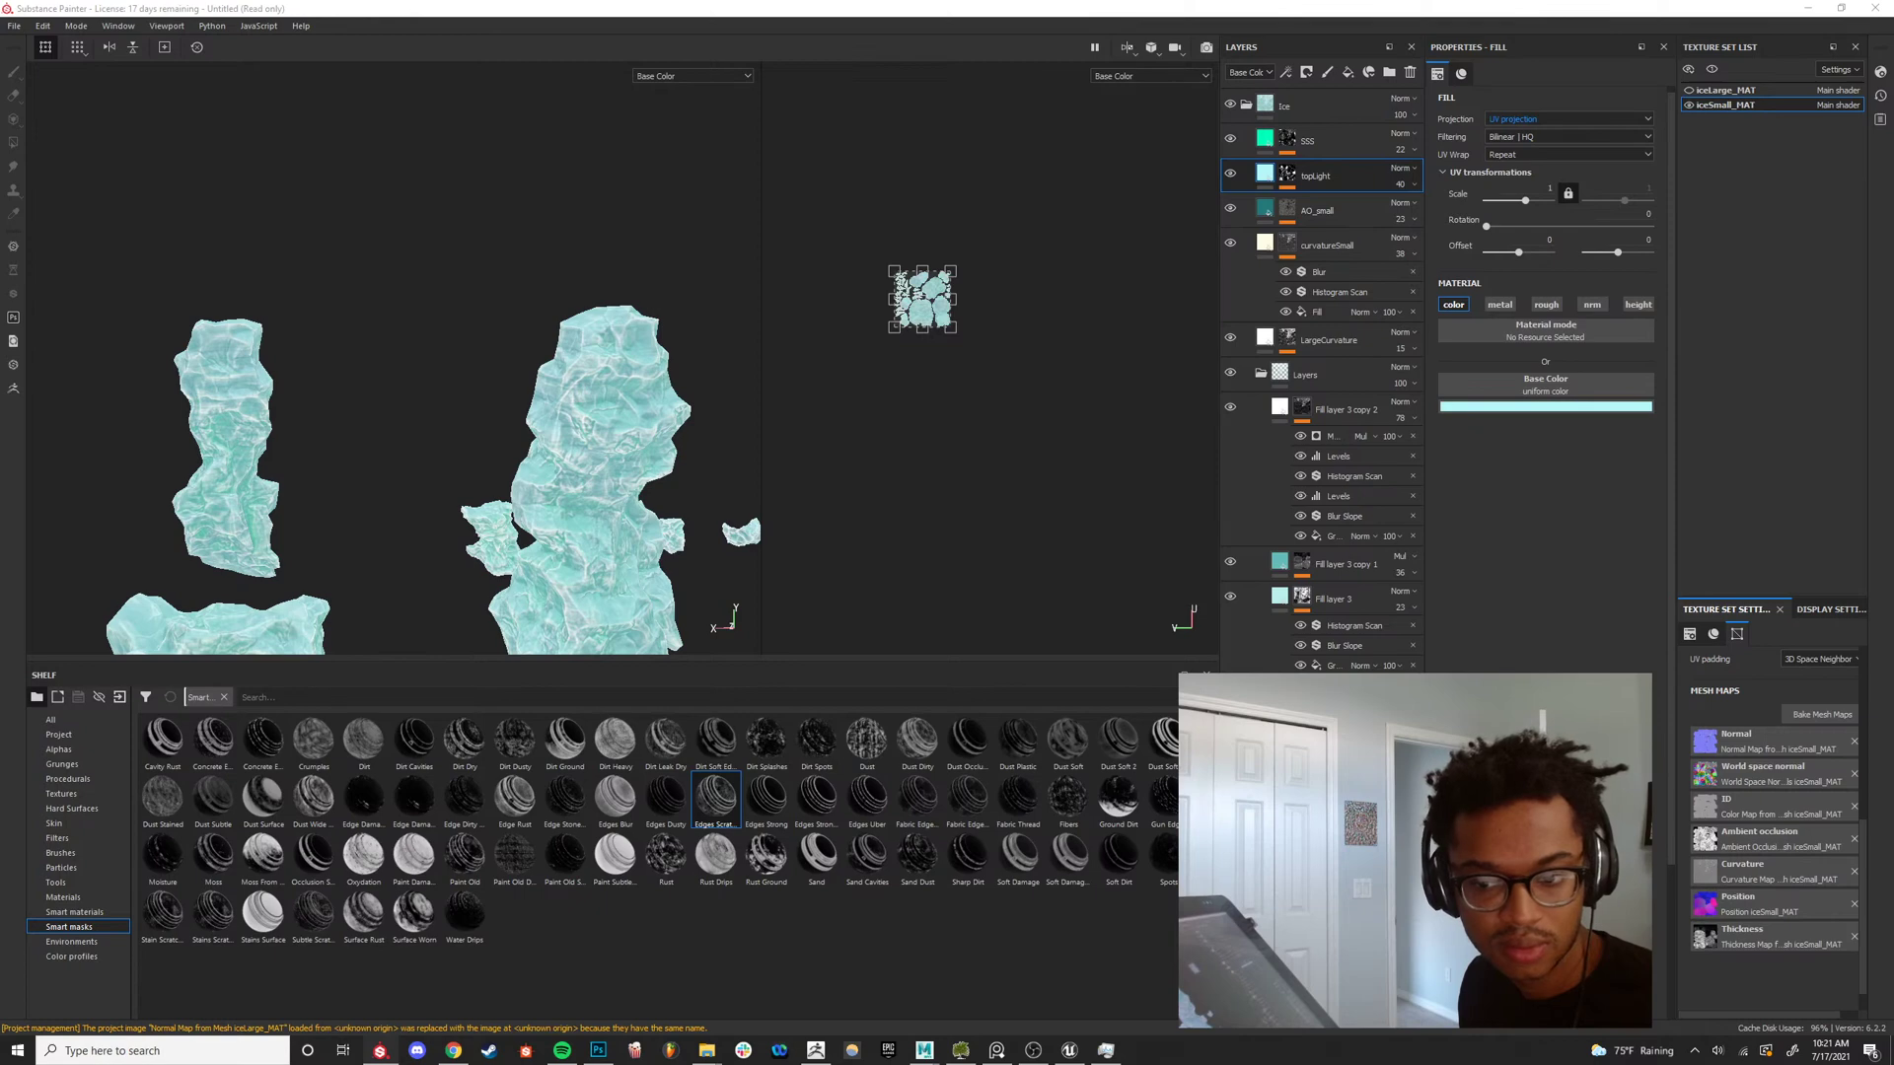
{"action": "key", "text": "ctrl+s"}
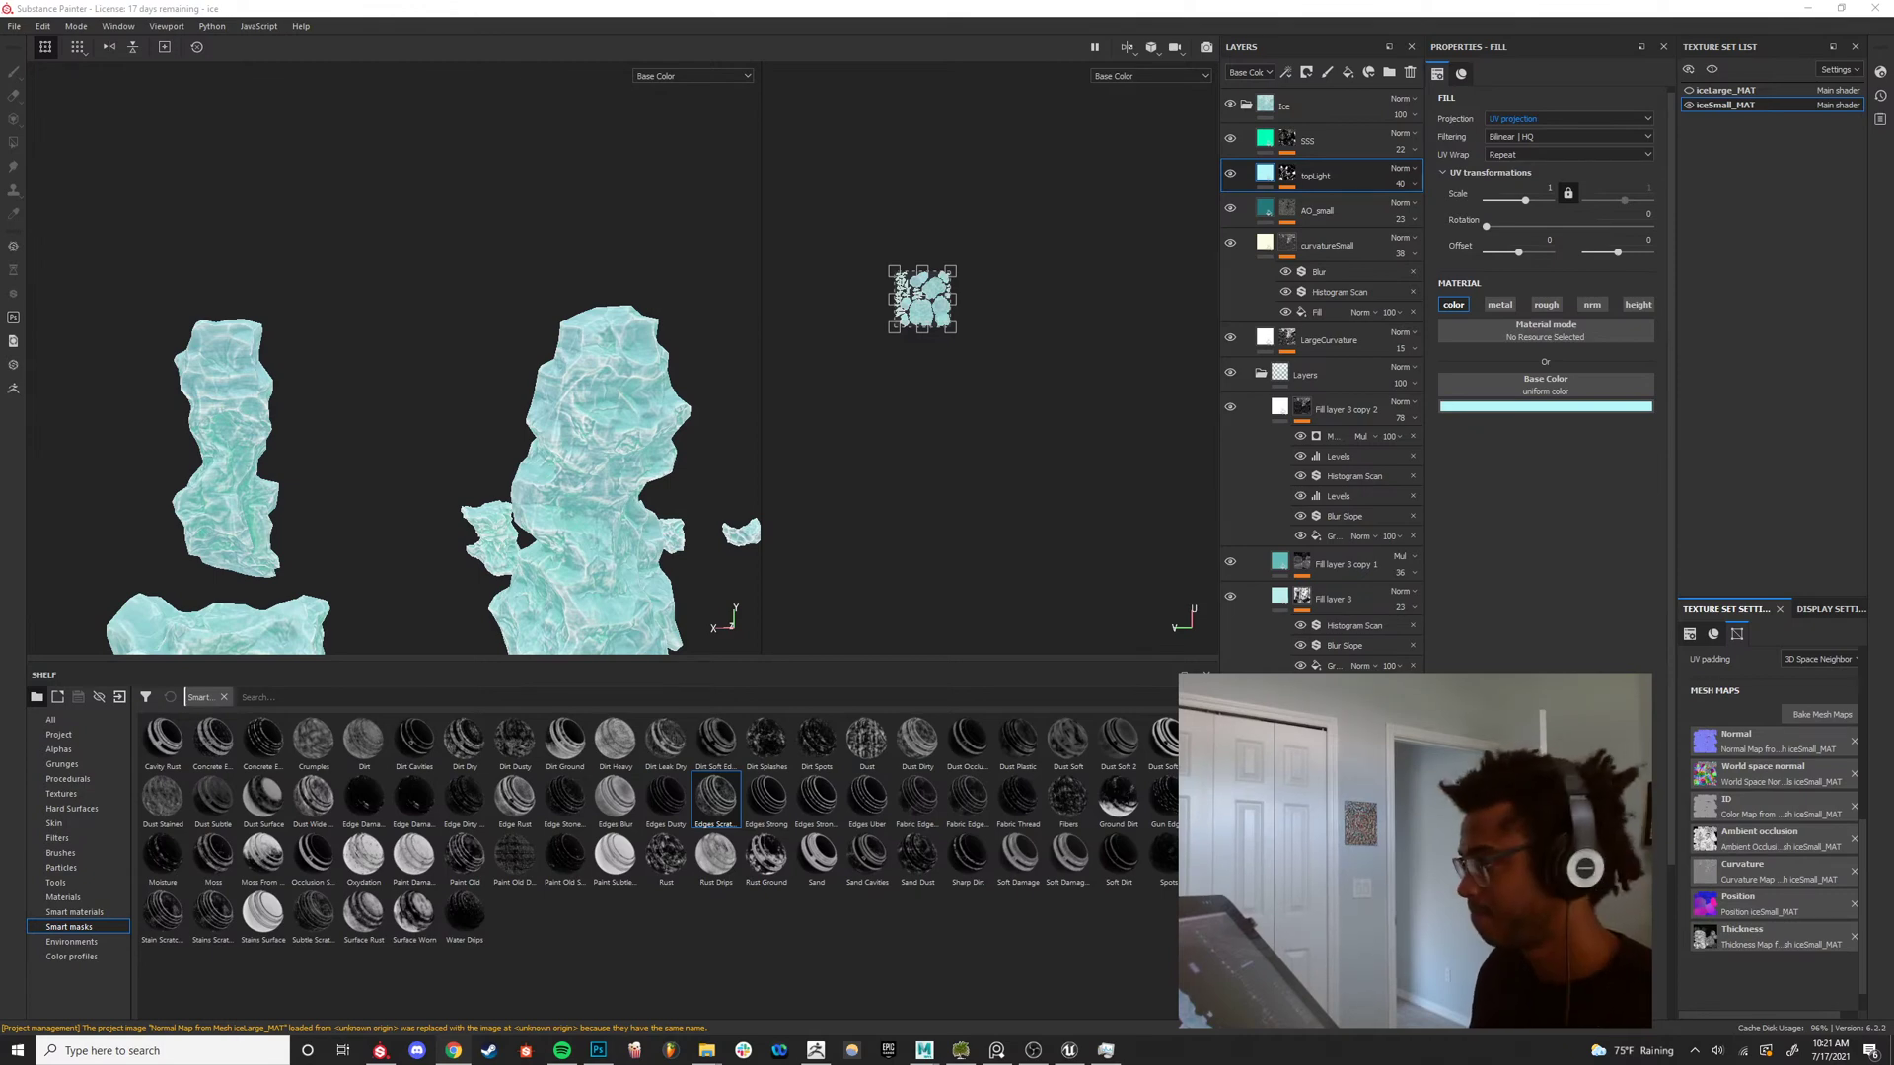
Inspect the ice rocks in material view under rotated environment light and compare them with the glacier reference photo.
{"action": "left_click_drag", "start_coordinate": [681, 365], "coordinate": [570, 461], "text": "alt"}
{"action": "key", "text": "m"}
{"action": "scroll", "coordinate": [654, 458], "scroll_direction": "up", "scroll_amount": 6}
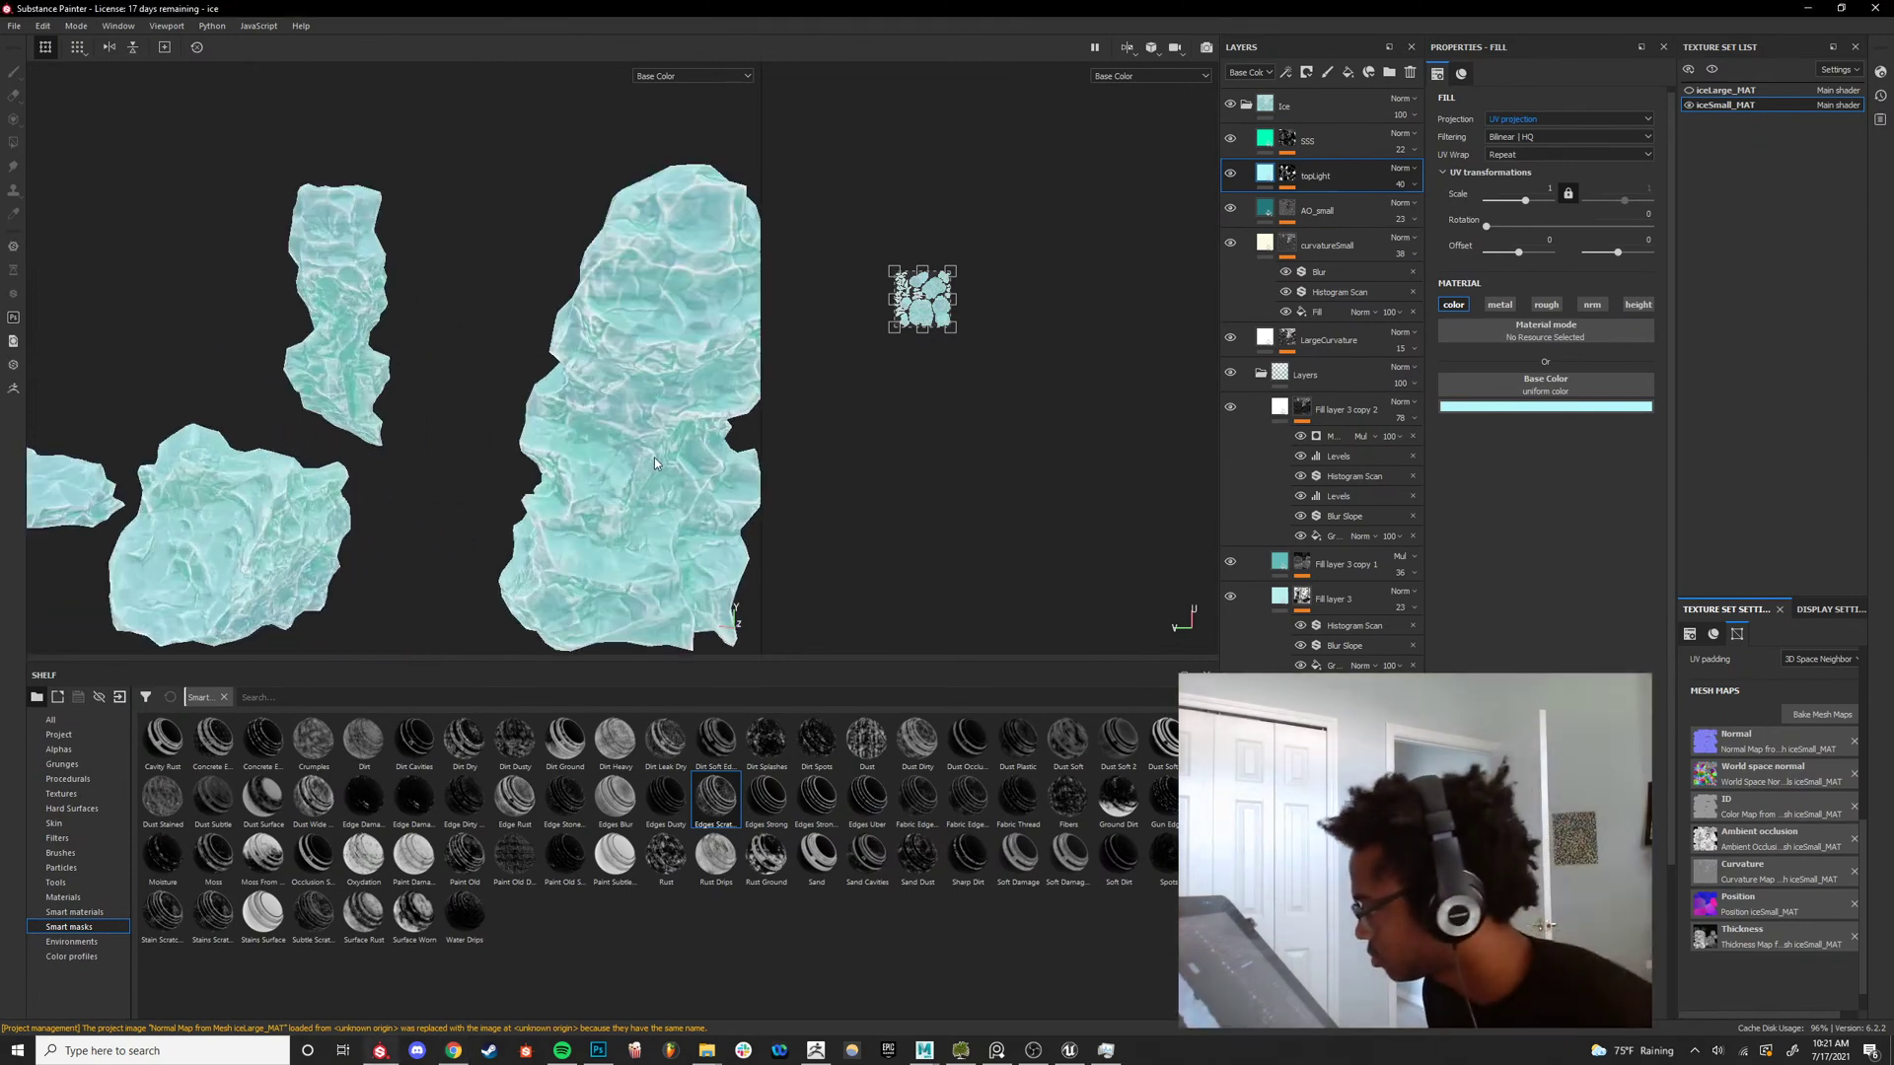
{"action": "right_click_drag", "start_coordinate": [631, 441], "coordinate": [538, 448], "text": "shift"}
{"action": "scroll", "coordinate": [537, 447], "scroll_direction": "down", "scroll_amount": 5}
{"action": "left_click_drag", "start_coordinate": [538, 452], "coordinate": [380, 380], "text": "alt"}
{"action": "scroll", "coordinate": [582, 467], "scroll_direction": "up", "scroll_amount": 4}
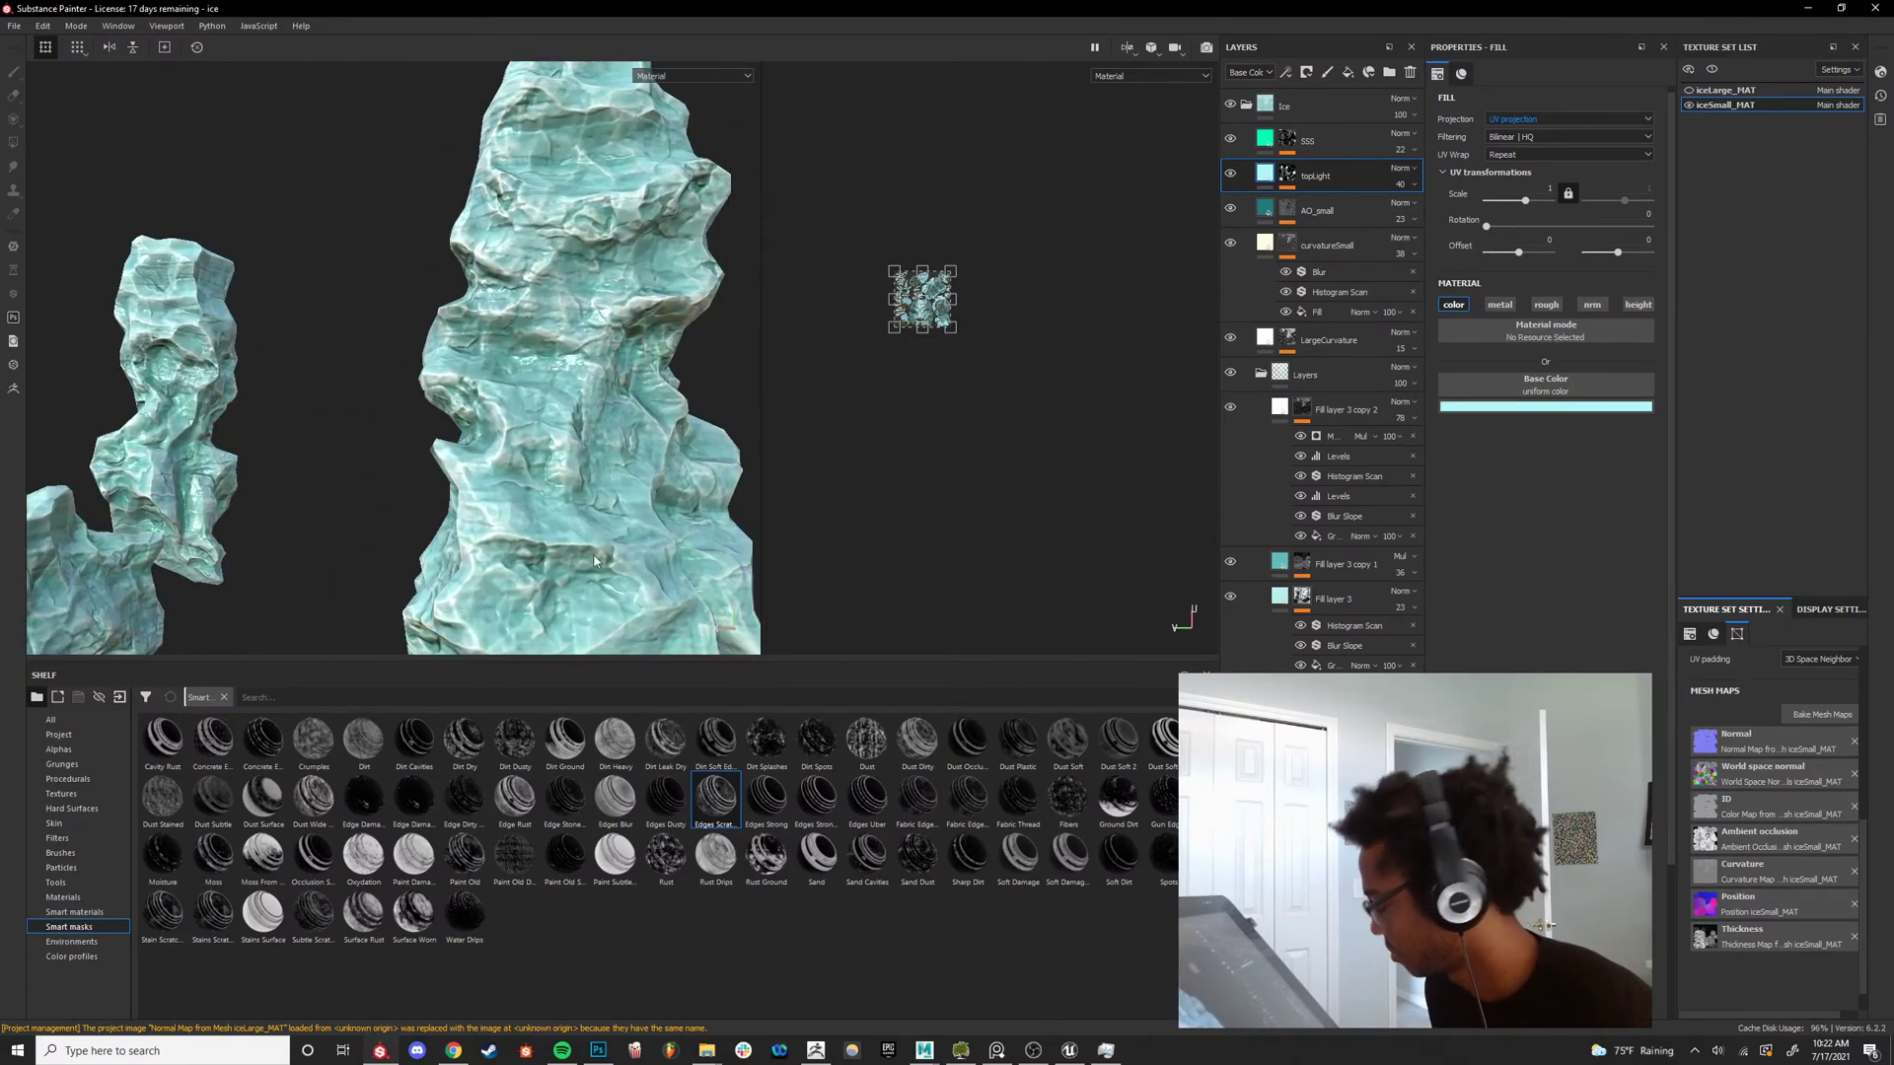
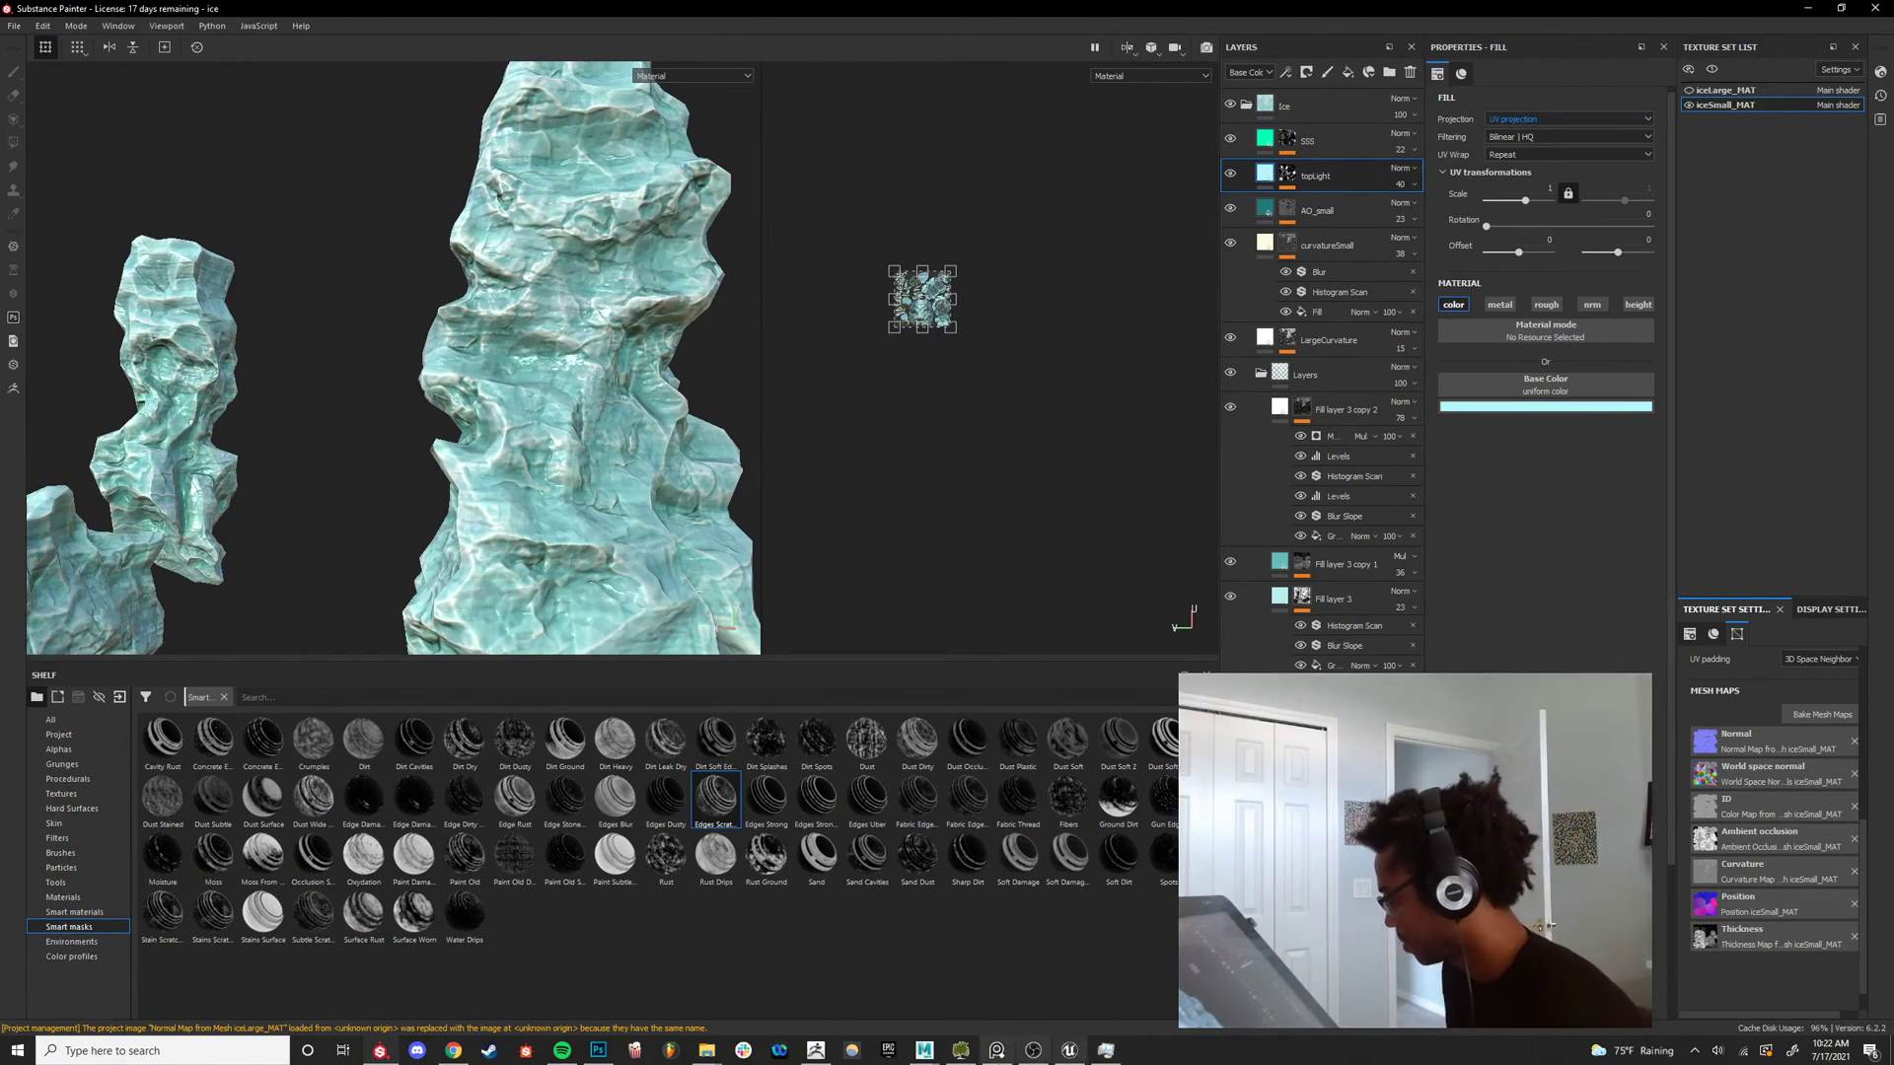
{"action": "left_click", "coordinate": [960, 1050]}
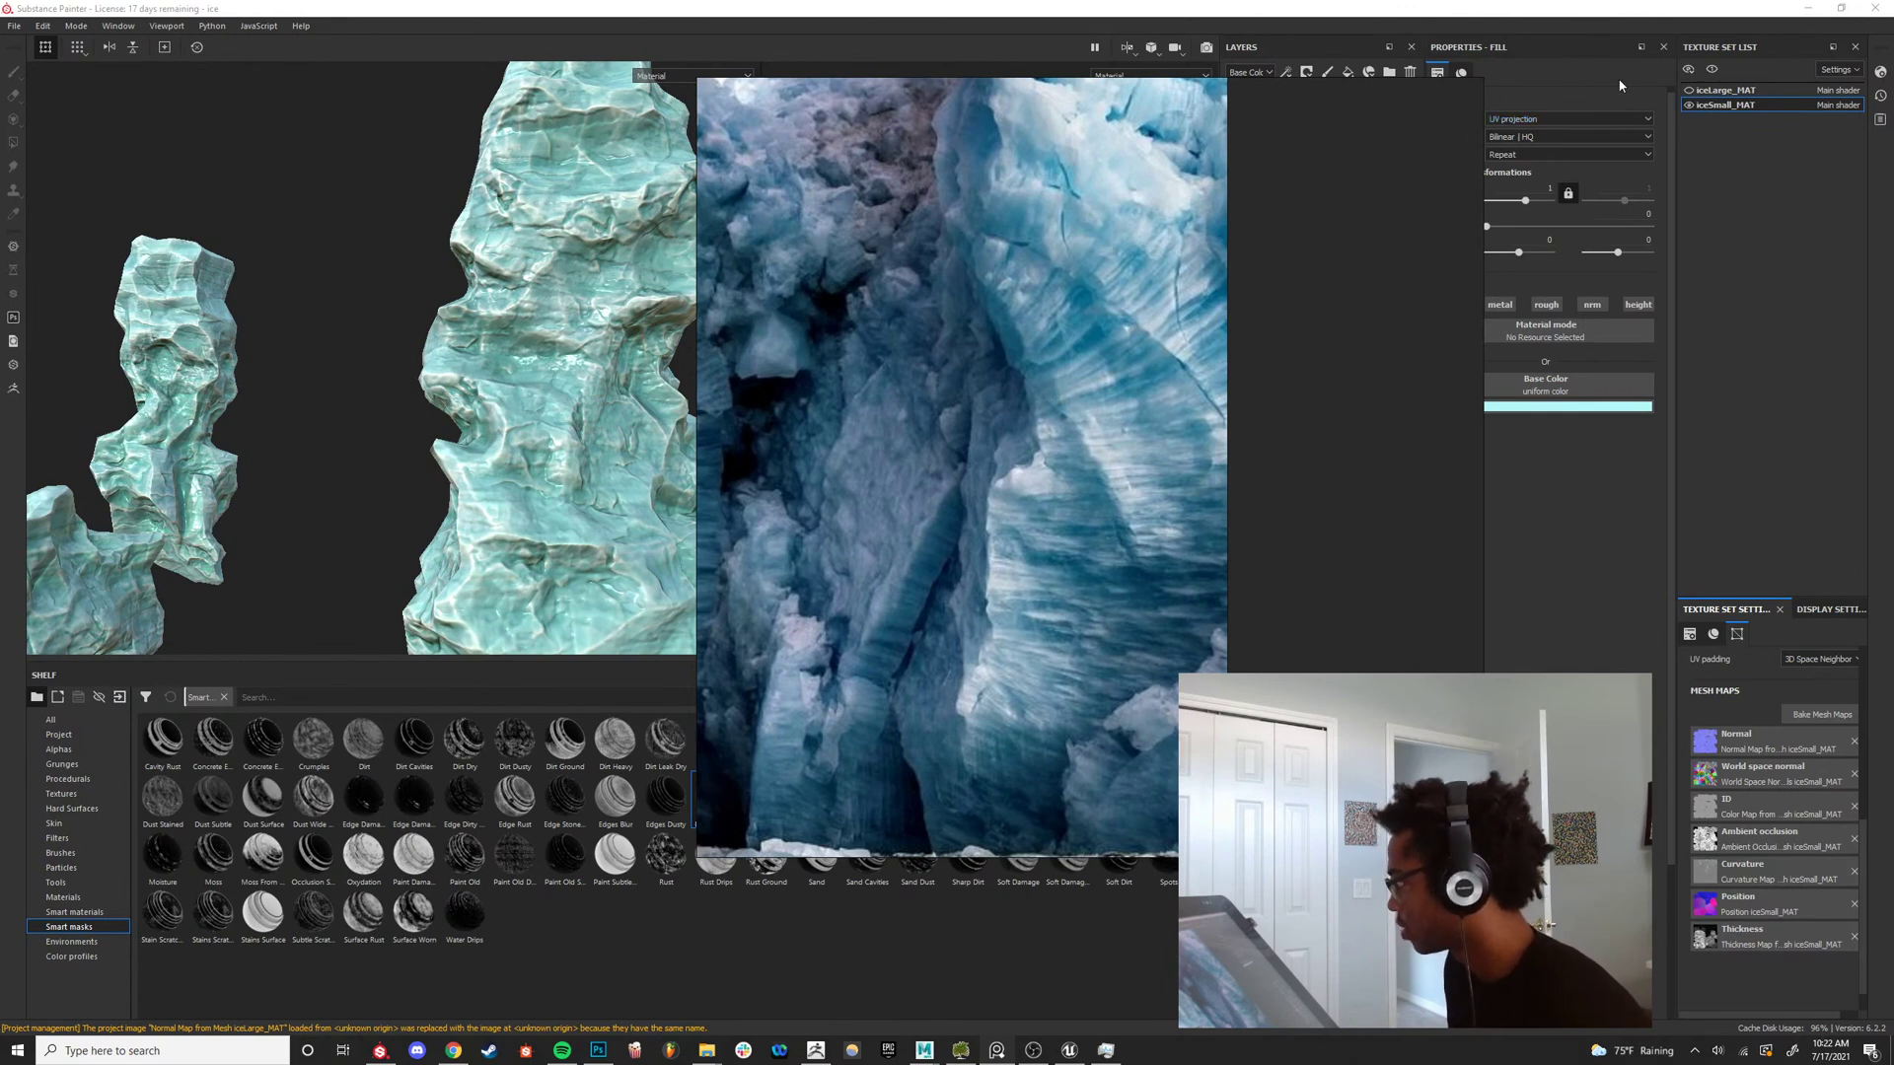
{"action": "left_click", "coordinate": [543, 321]}
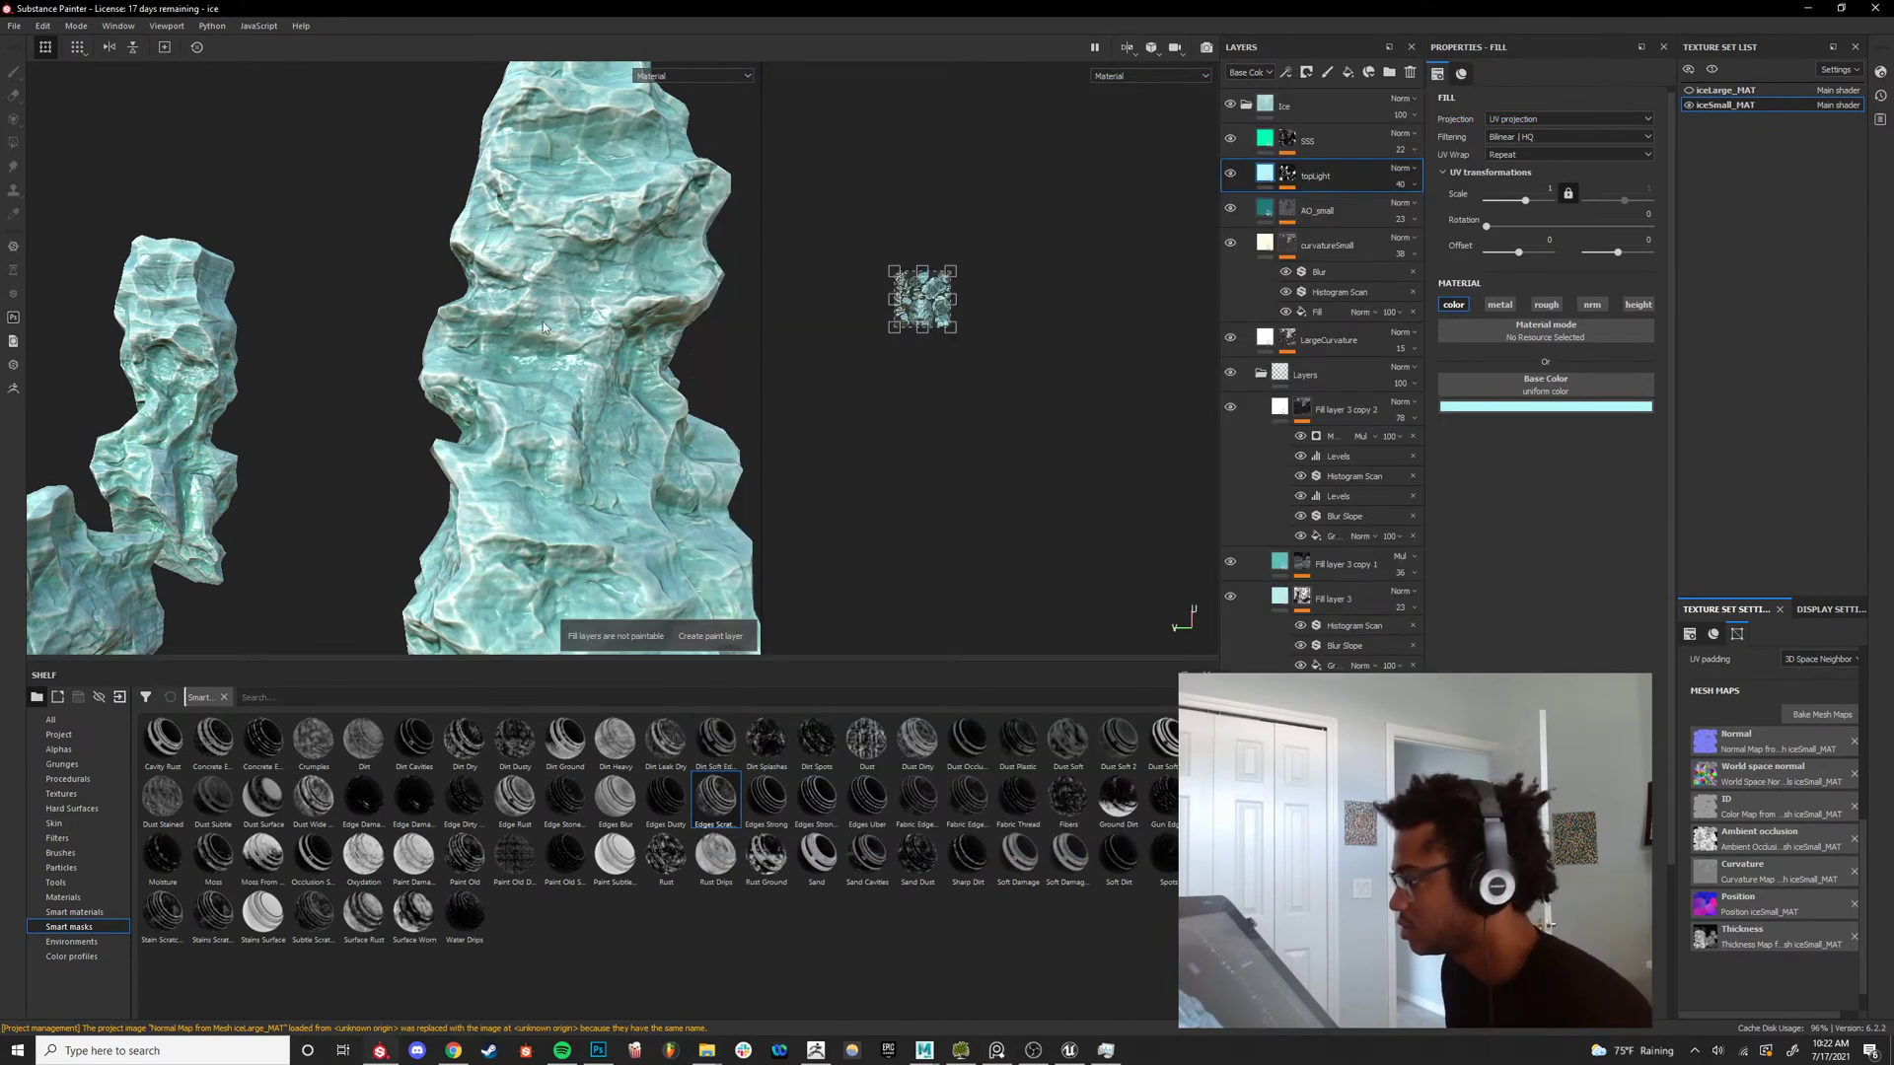
Toggle the visibility of Fill layer 3 to compare the pillar with and without it.
{"action": "left_click", "coordinate": [1361, 568]}
{"action": "left_click", "coordinate": [1231, 596]}
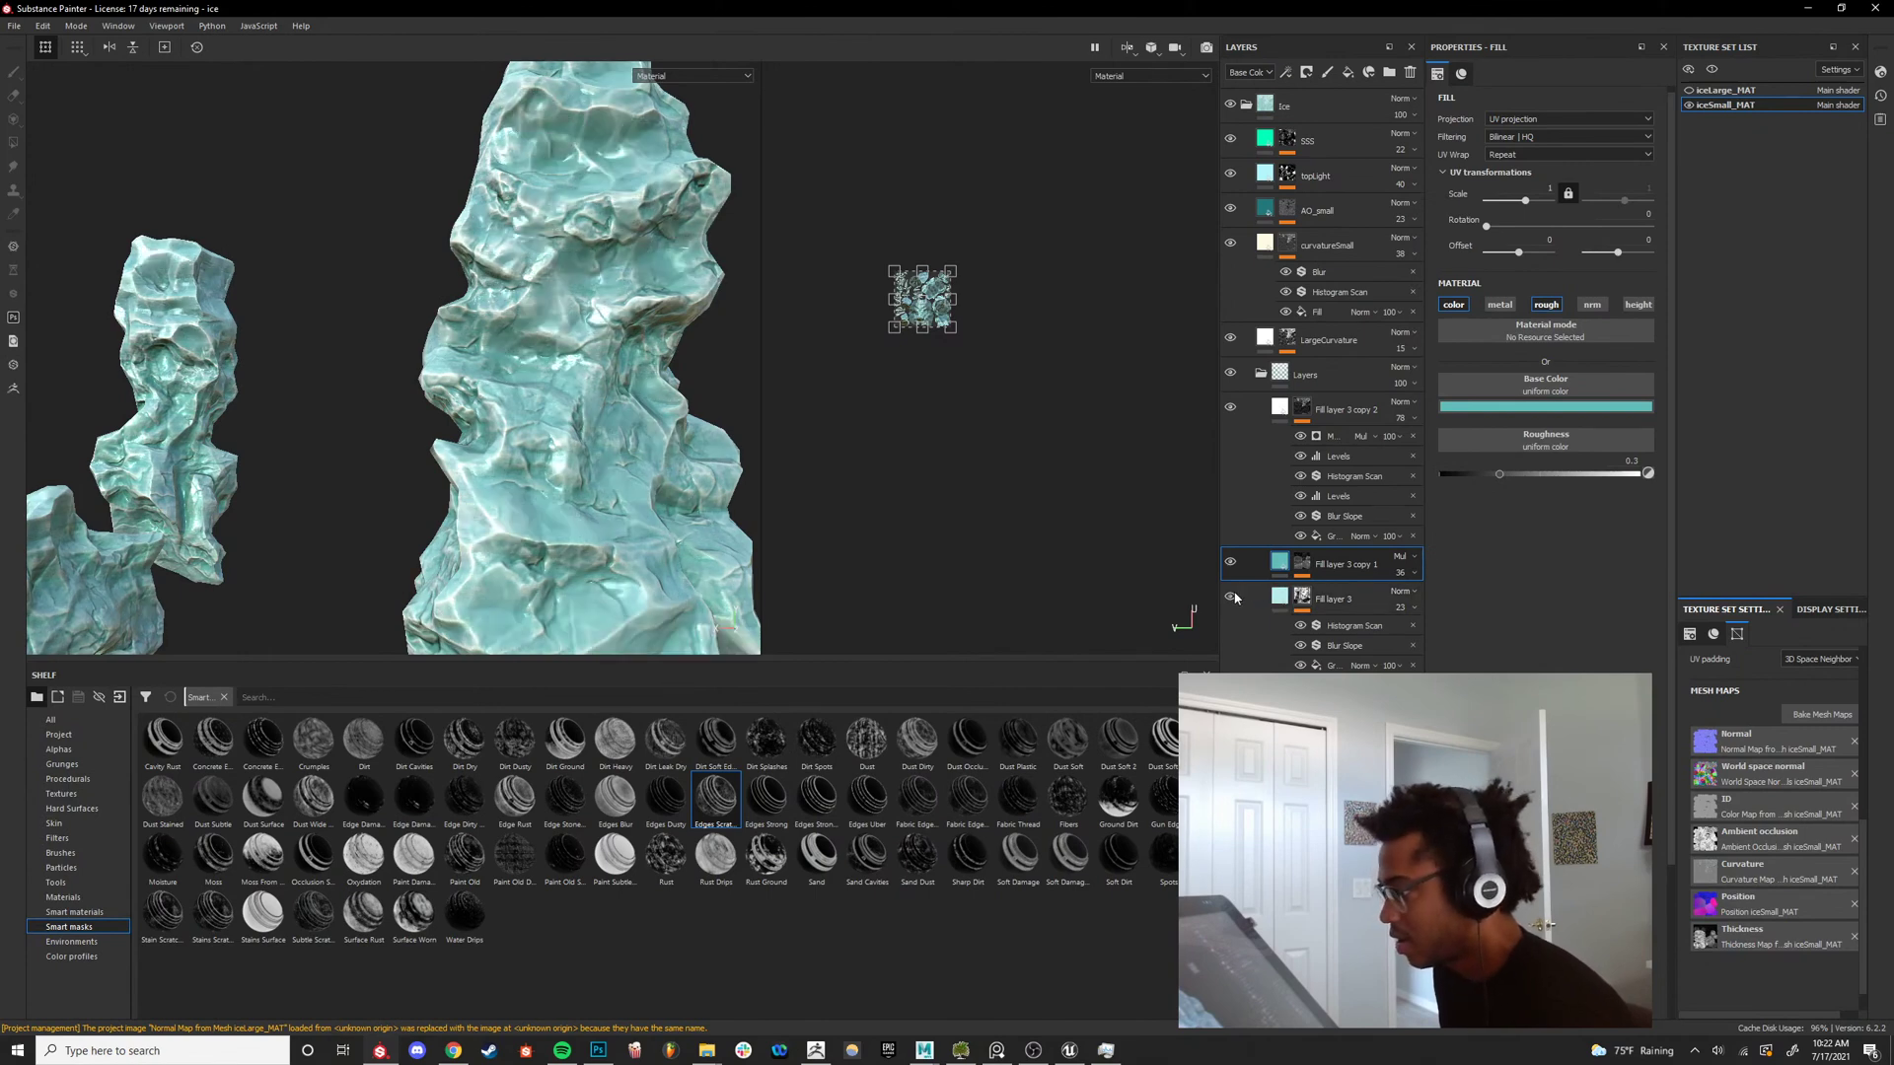
{"action": "left_click", "coordinate": [1235, 598]}
{"action": "left_click", "coordinate": [1235, 597]}
{"action": "left_click", "coordinate": [1235, 598]}
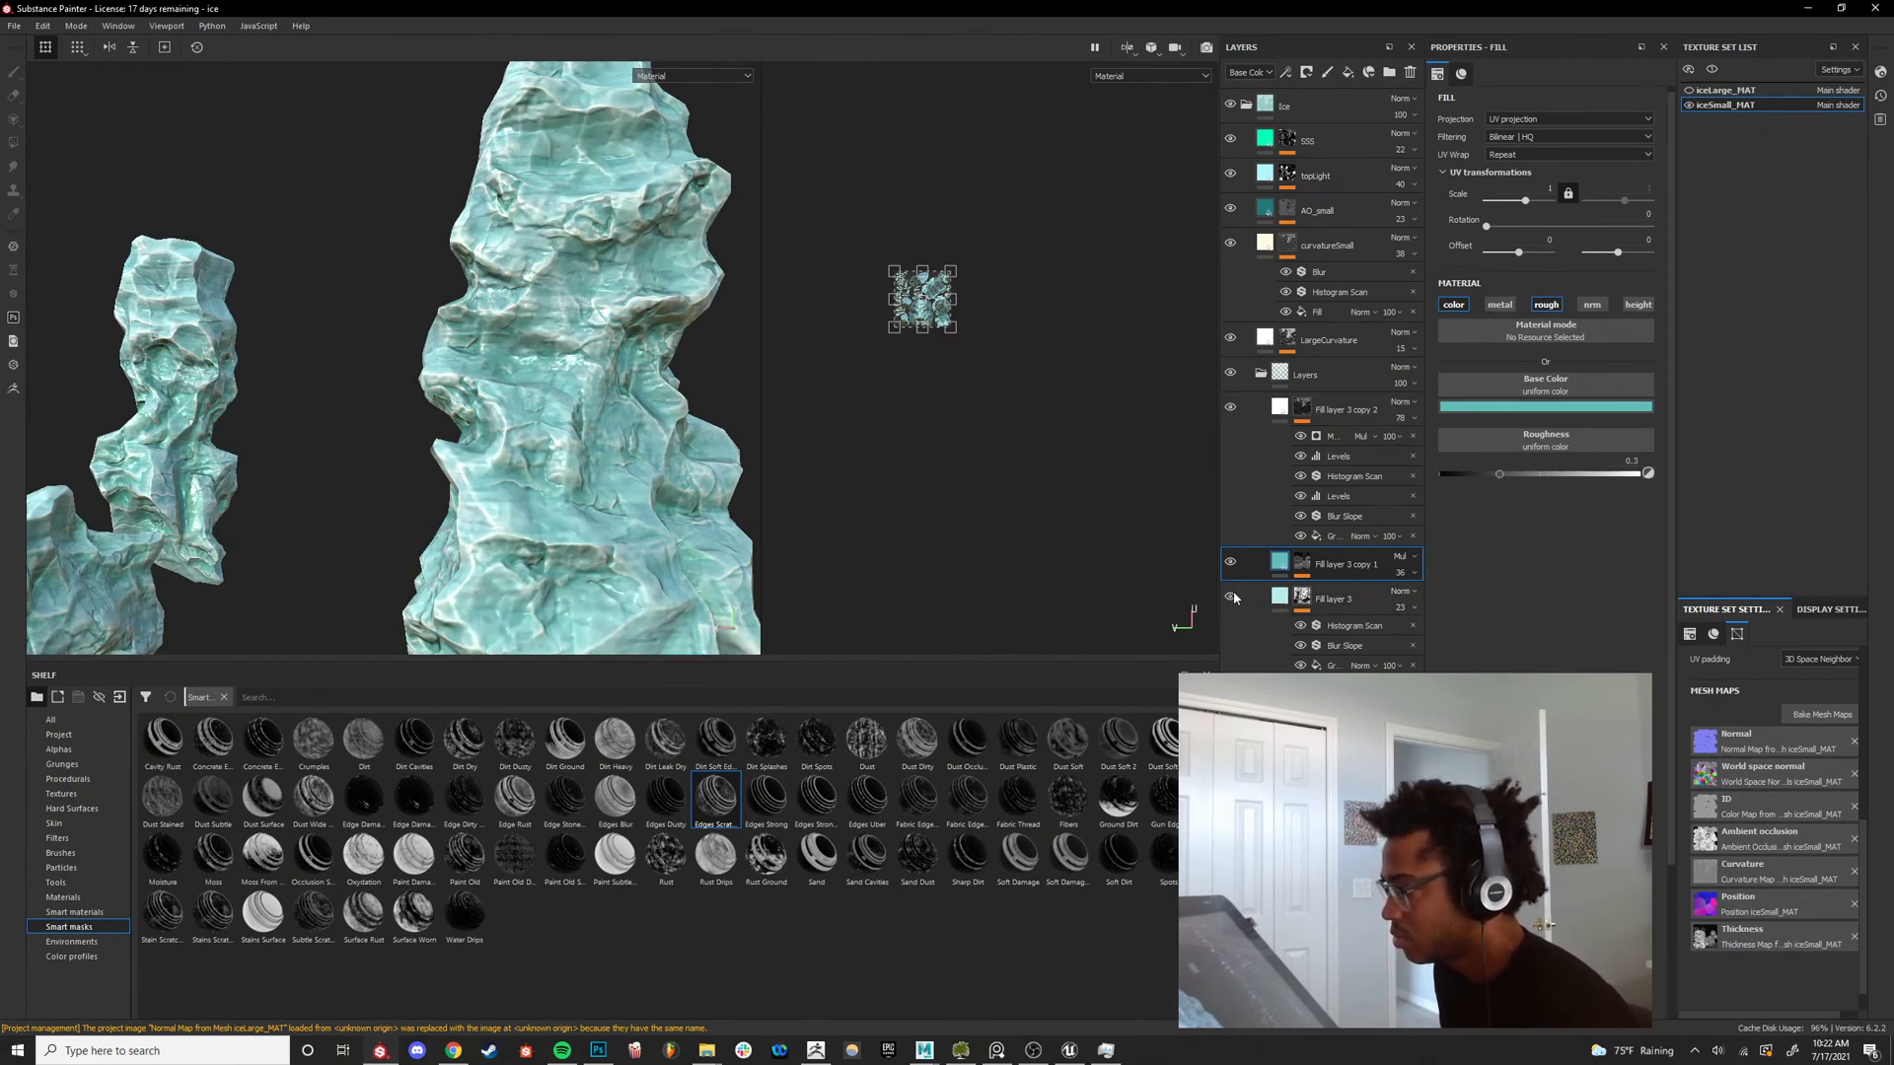
{"action": "left_click", "coordinate": [1231, 596]}
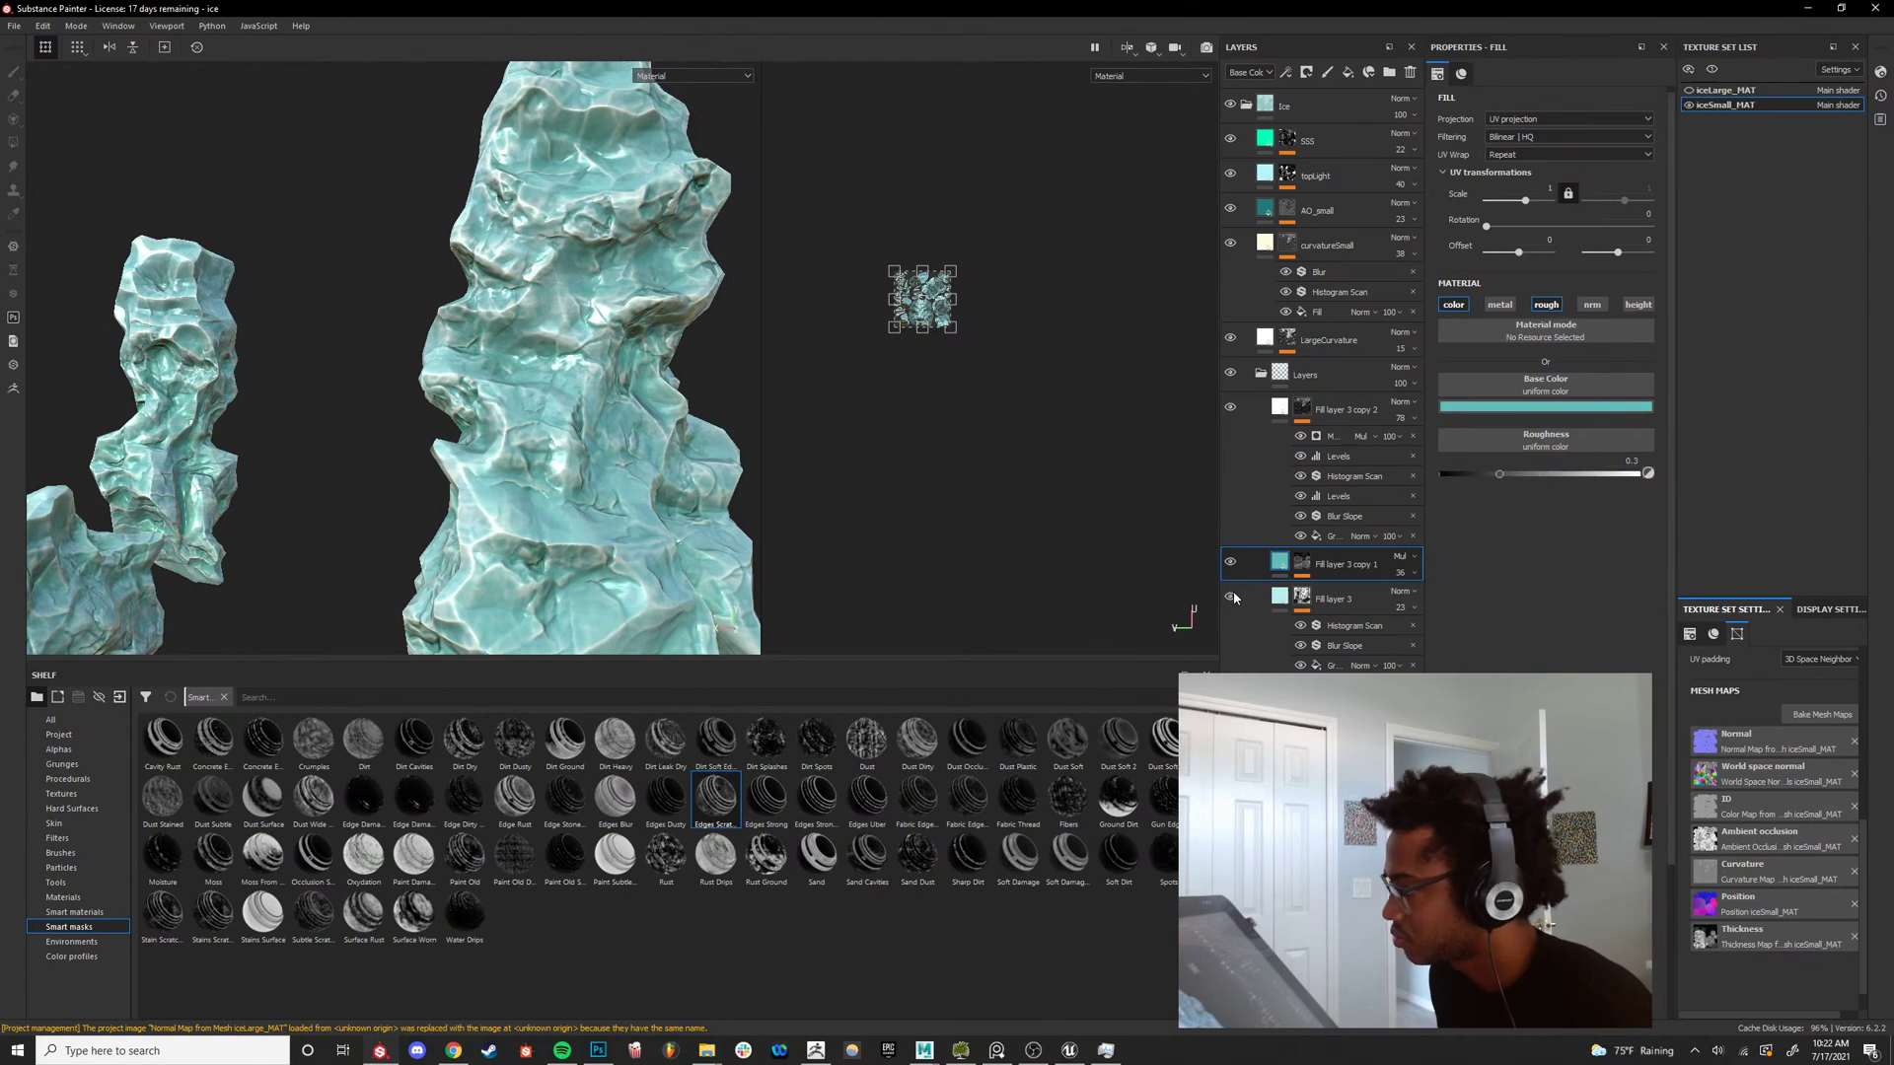
{"action": "left_click", "coordinate": [1231, 596]}
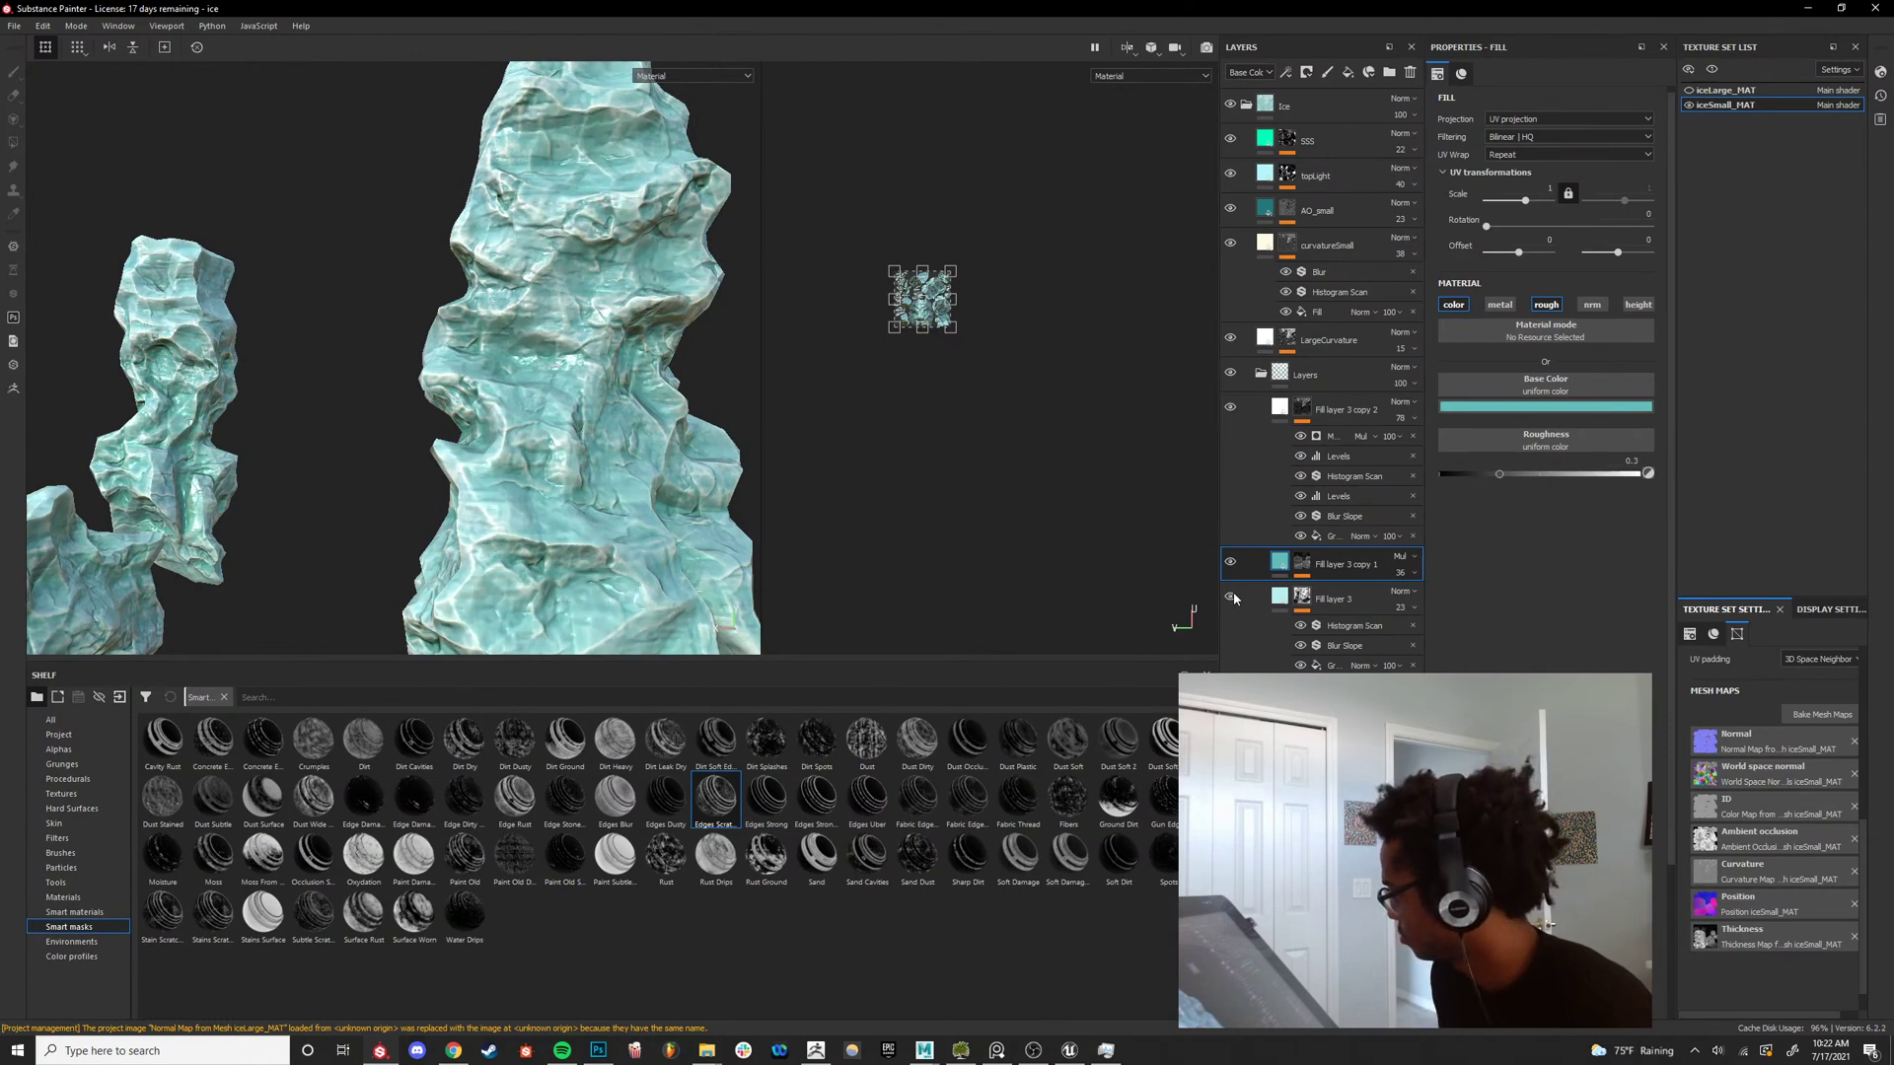
Compare the ice rocks in the base color and other channel views with the full material view.
{"action": "key", "text": "c"}
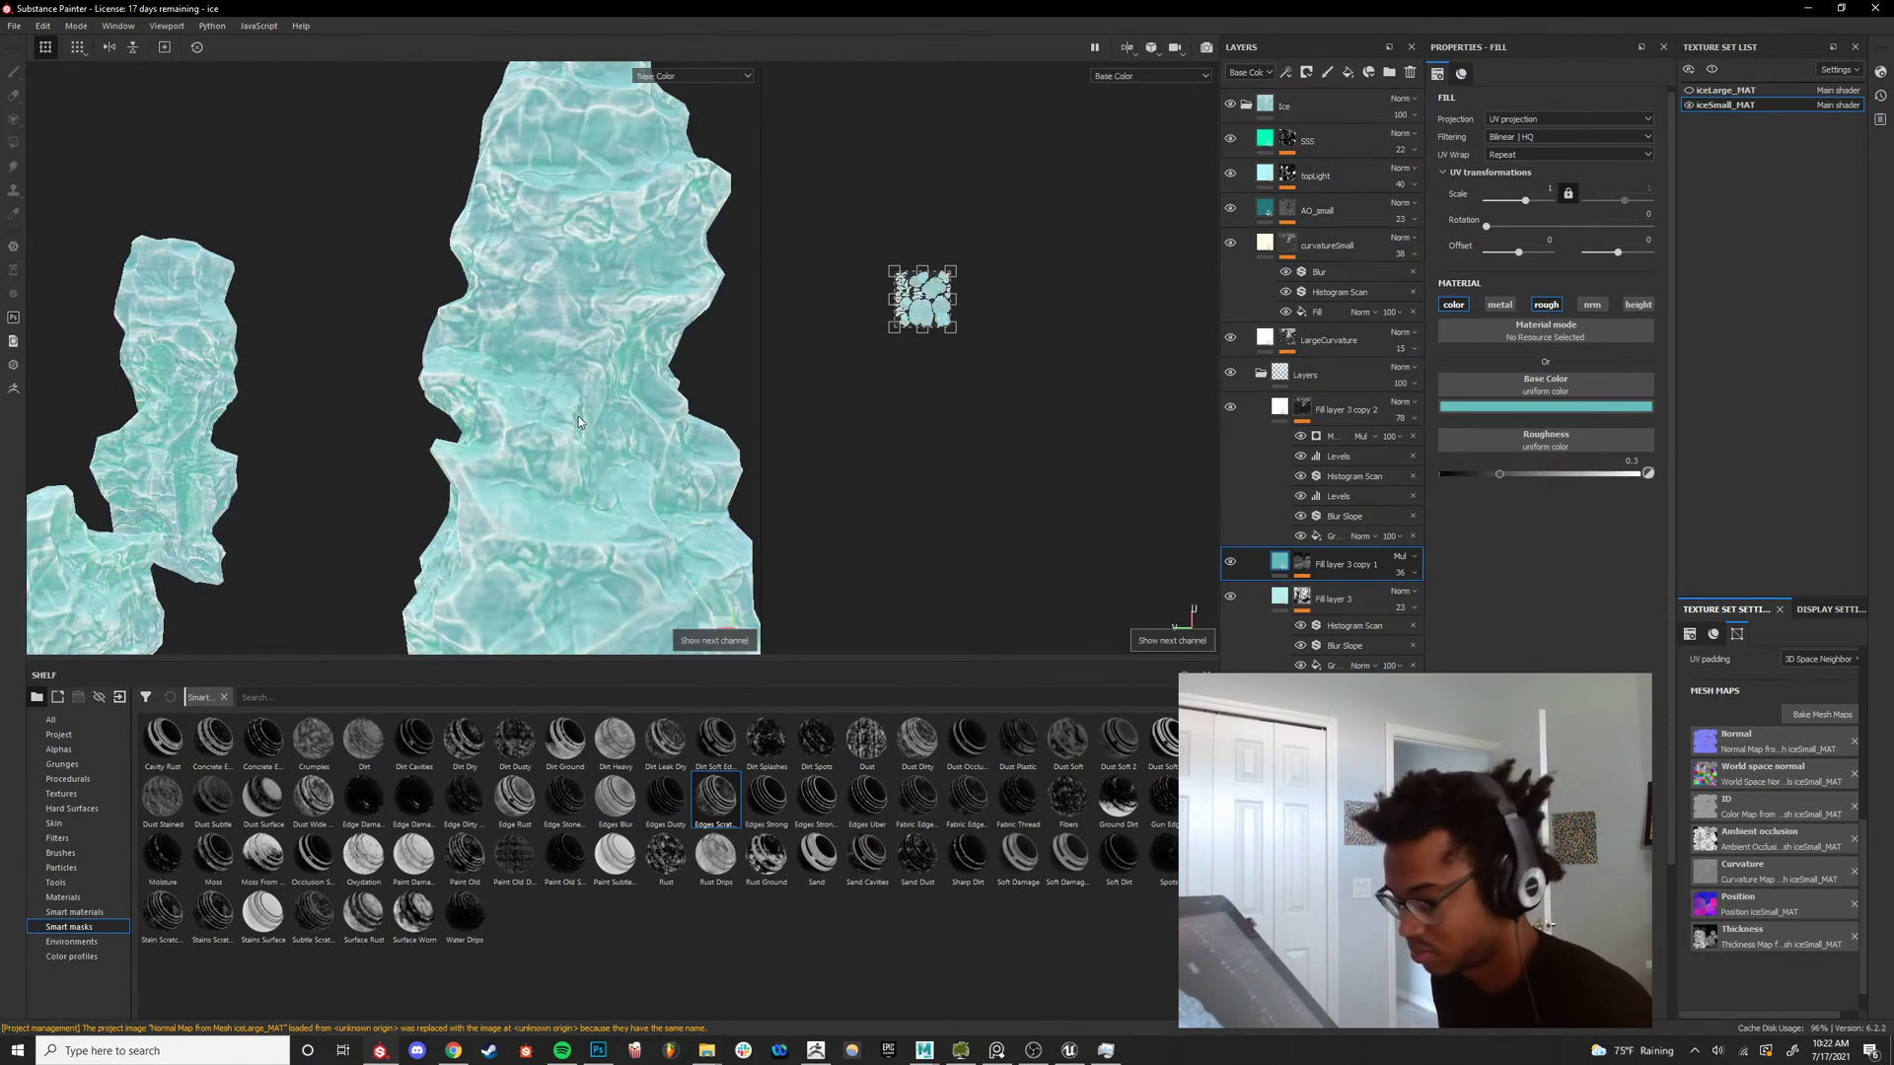
{"action": "key", "text": "c"}
{"action": "key", "text": "c"}
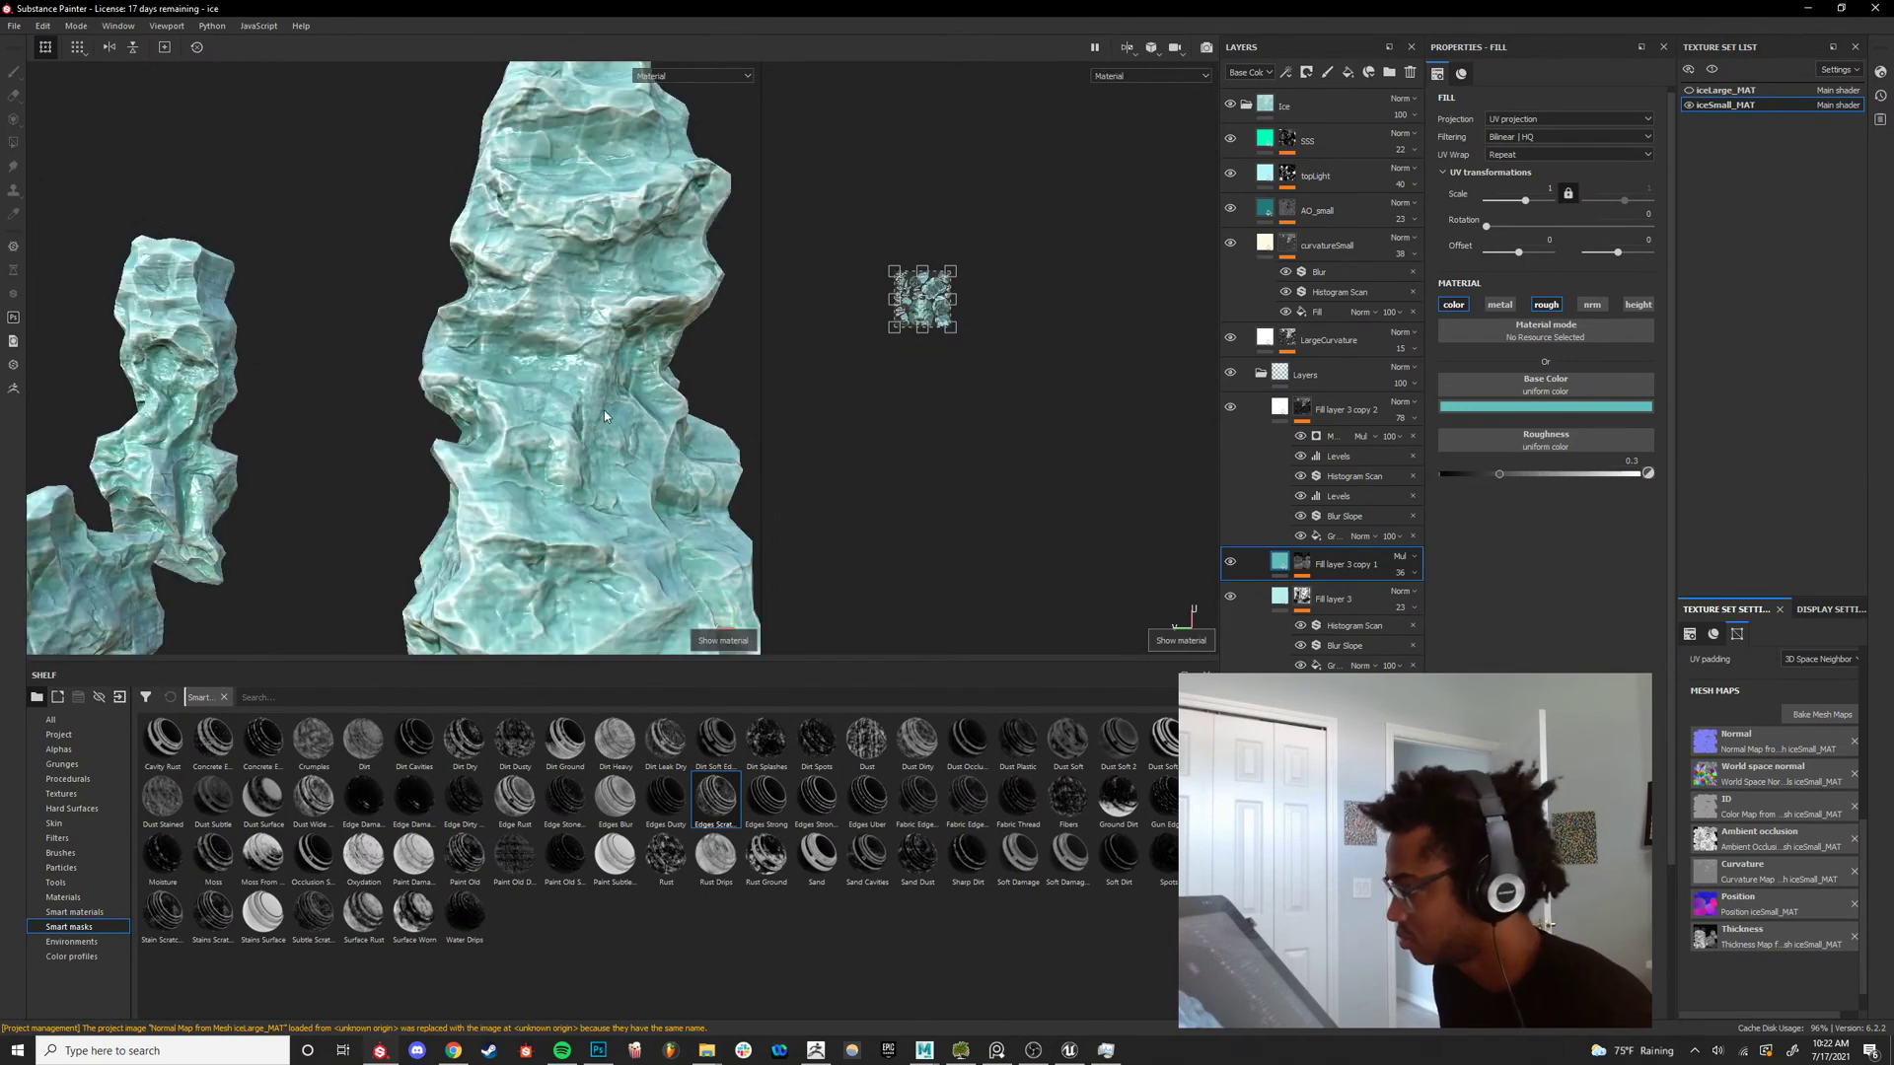
{"action": "key", "text": "c"}
{"action": "key", "text": "c"}
{"action": "key", "text": "m"}
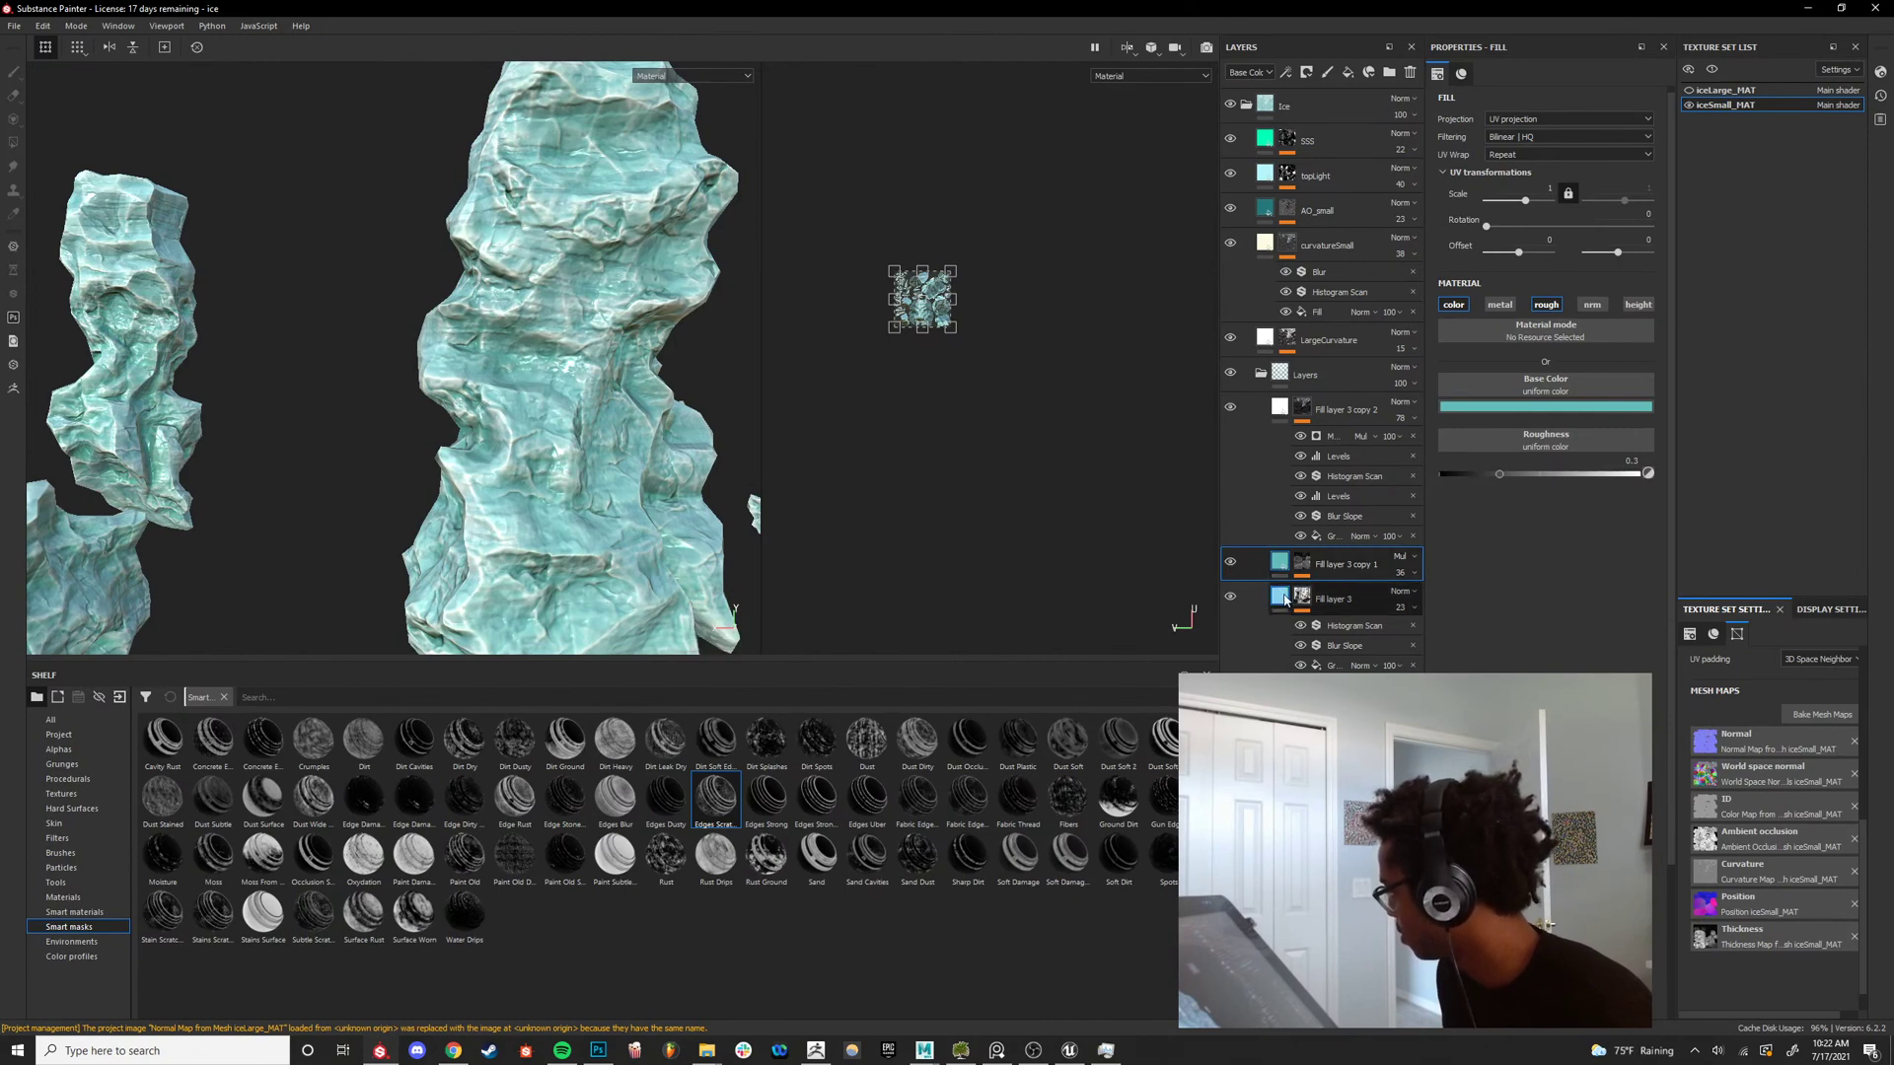
Set the height of Fill layer 3 to about 0.04 and display the combined normal, height and mesh channel.
{"action": "left_click", "coordinate": [1285, 598]}
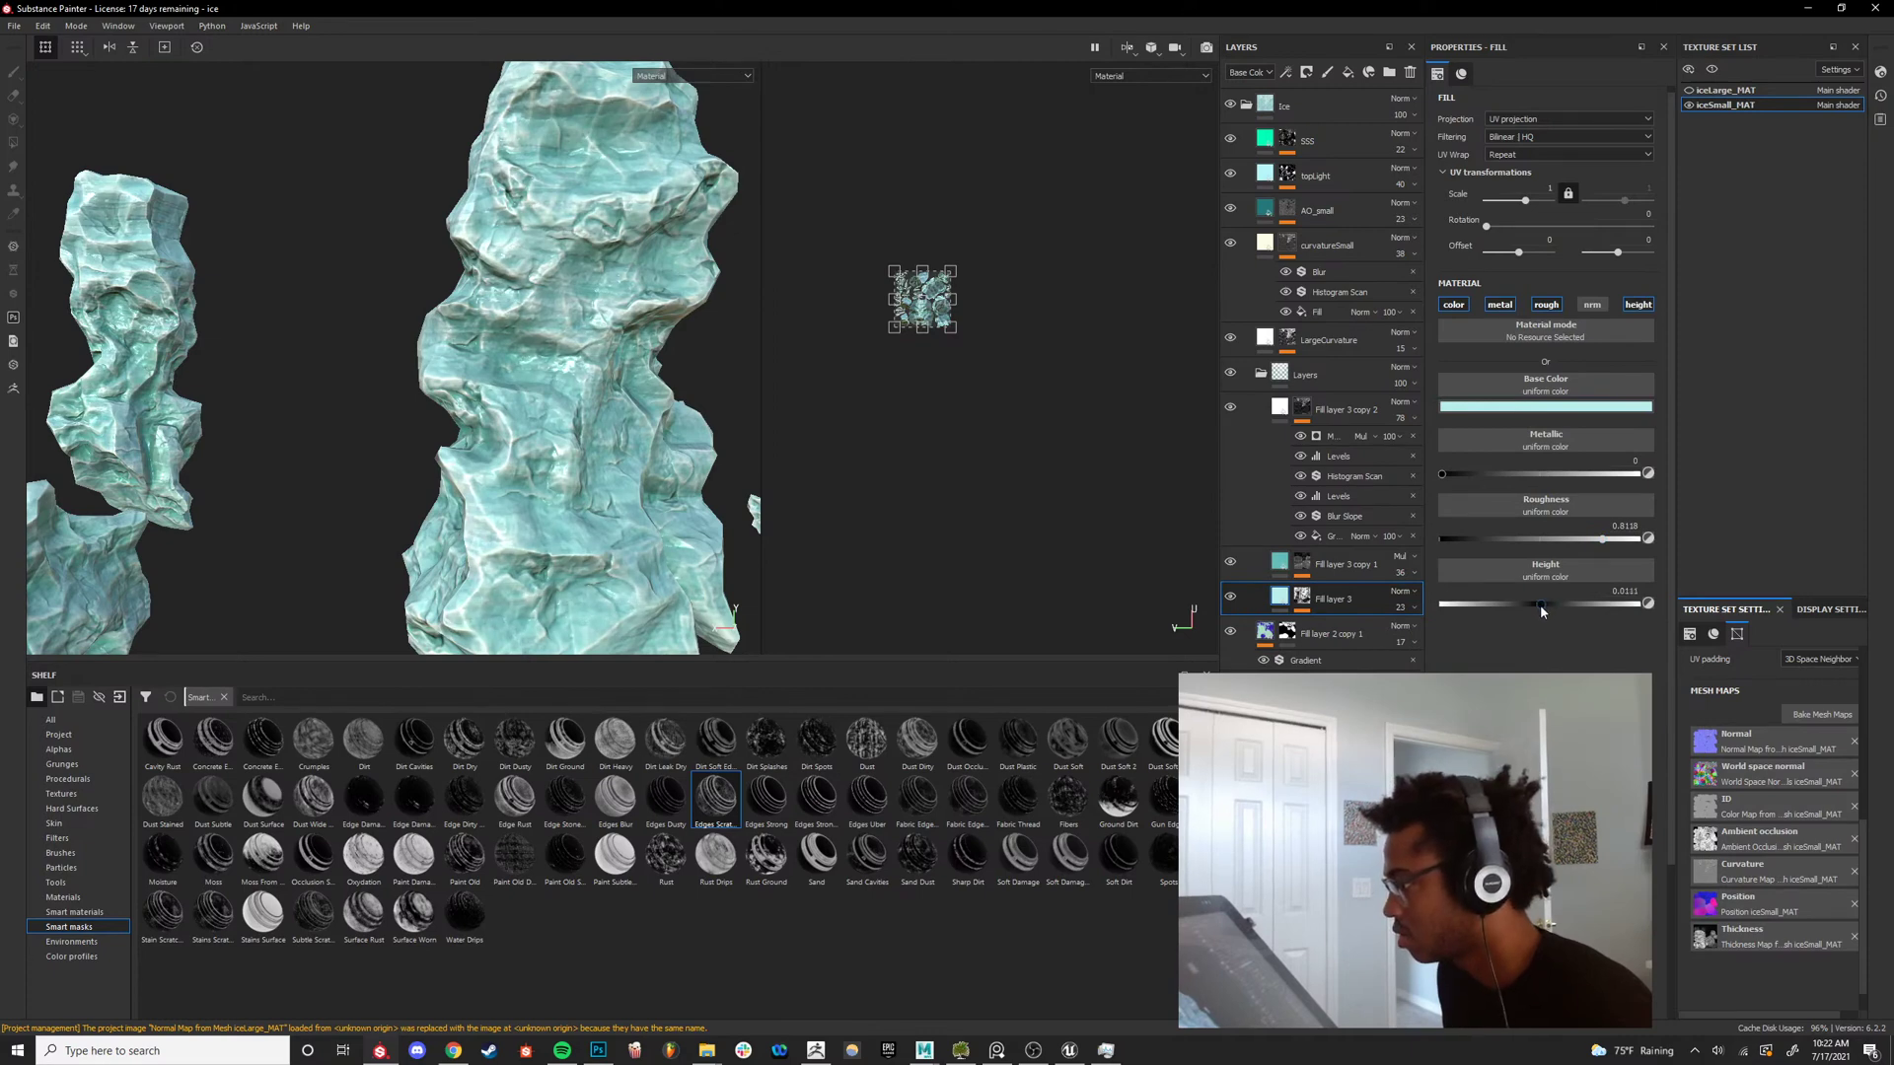
{"action": "left_click_drag", "start_coordinate": [1544, 611], "coordinate": [1543, 616]}
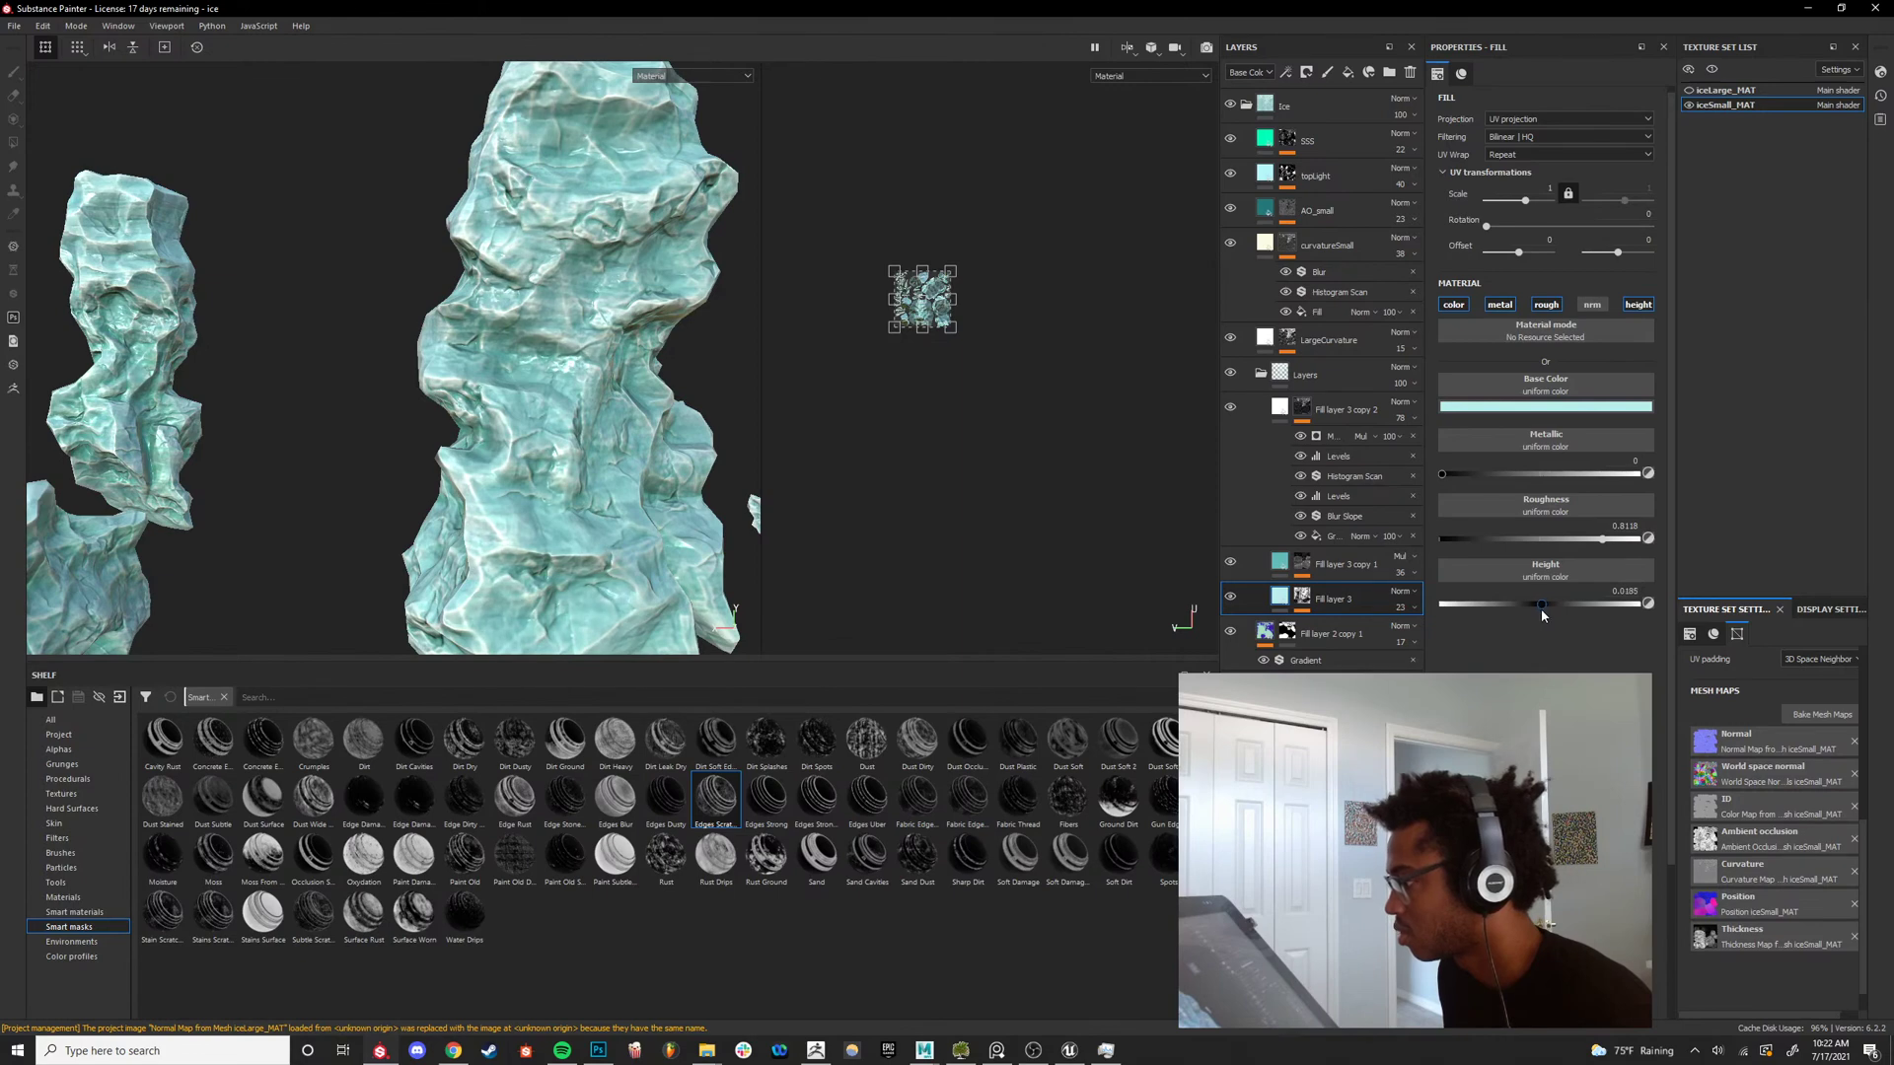
{"action": "left_click_drag", "start_coordinate": [631, 384], "coordinate": [774, 474], "text": "alt"}
{"action": "key", "text": "c"}
{"action": "key", "text": "c"}
Examine the surface relief of the ice rocks in the normal view and in material view under rotated light.
{"action": "right_click_drag", "start_coordinate": [774, 474], "coordinate": [562, 503], "text": "alt"}
{"action": "left_click_drag", "start_coordinate": [562, 503], "coordinate": [365, 483], "text": "alt"}
{"action": "right_click_drag", "start_coordinate": [365, 483], "coordinate": [381, 501], "text": "alt"}
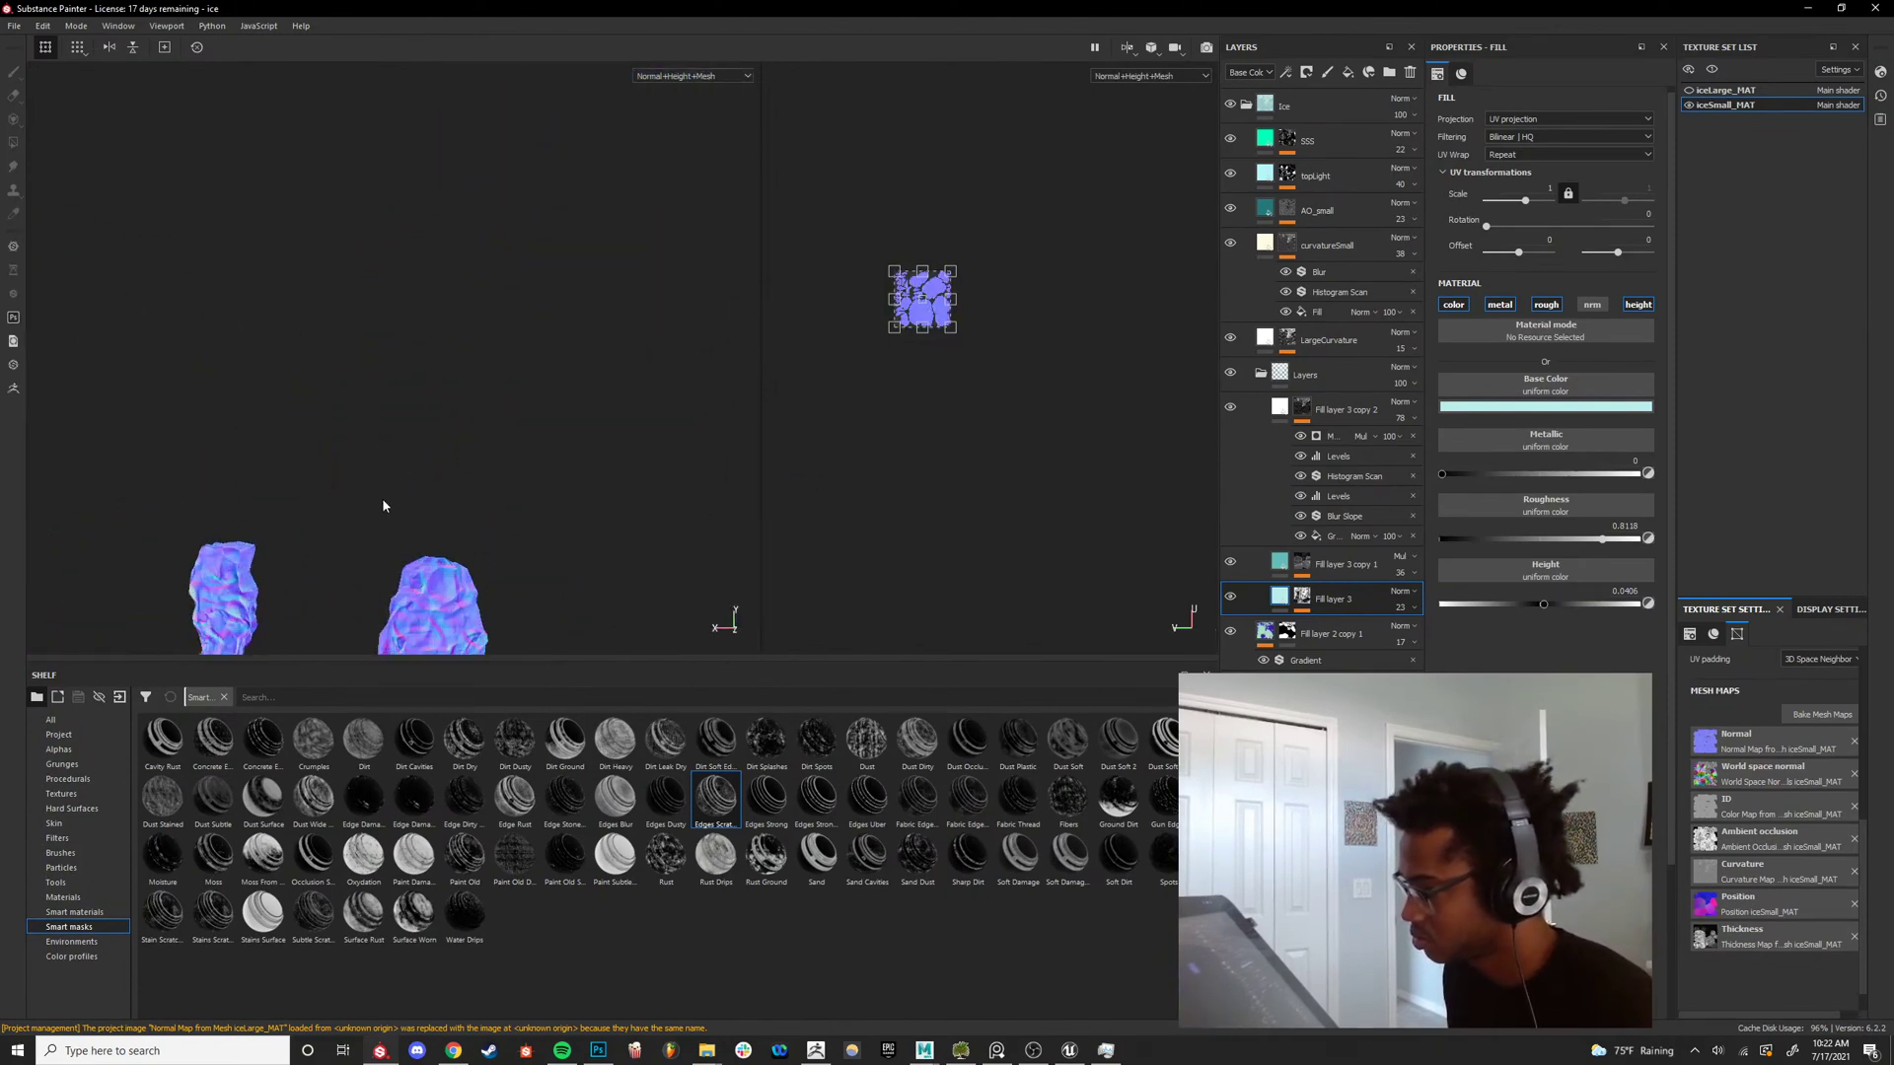
{"action": "middle_click_drag", "start_coordinate": [382, 501], "coordinate": [446, 321], "text": "alt"}
{"action": "right_click_drag", "start_coordinate": [446, 320], "coordinate": [582, 370], "text": "alt"}
{"action": "left_click_drag", "start_coordinate": [582, 370], "coordinate": [554, 462], "text": "alt"}
{"action": "key", "text": "m"}
{"action": "mouse_move", "coordinate": [488, 407]}
{"action": "right_mouse_down", "text": "shift"}
{"action": "mouse_move", "coordinate": [404, 404]}
{"action": "mouse_move", "coordinate": [471, 412]}
{"action": "right_mouse_up", "text": "shift"}
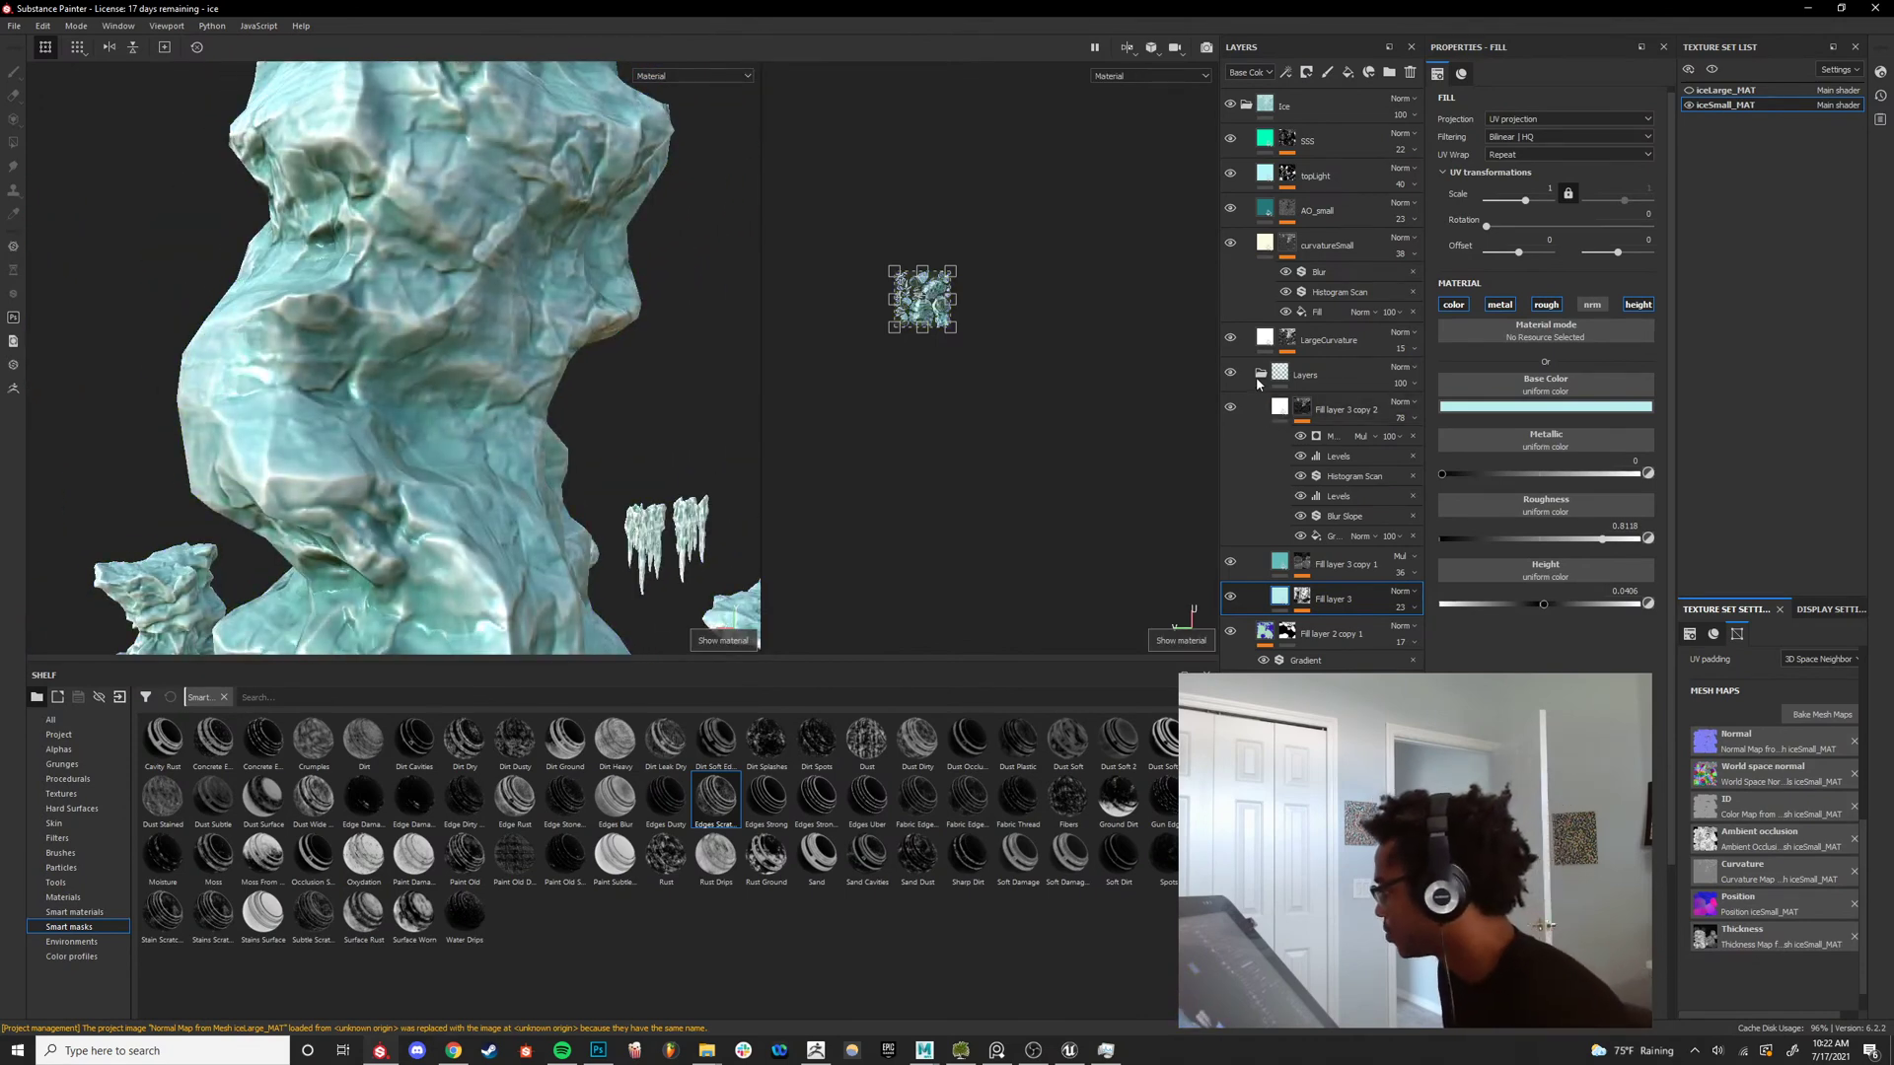
Collapse and hide the Layers folder, and check the mask of the LargeCurvature layer.
{"action": "left_click", "coordinate": [1255, 376]}
{"action": "left_click", "coordinate": [1230, 374]}
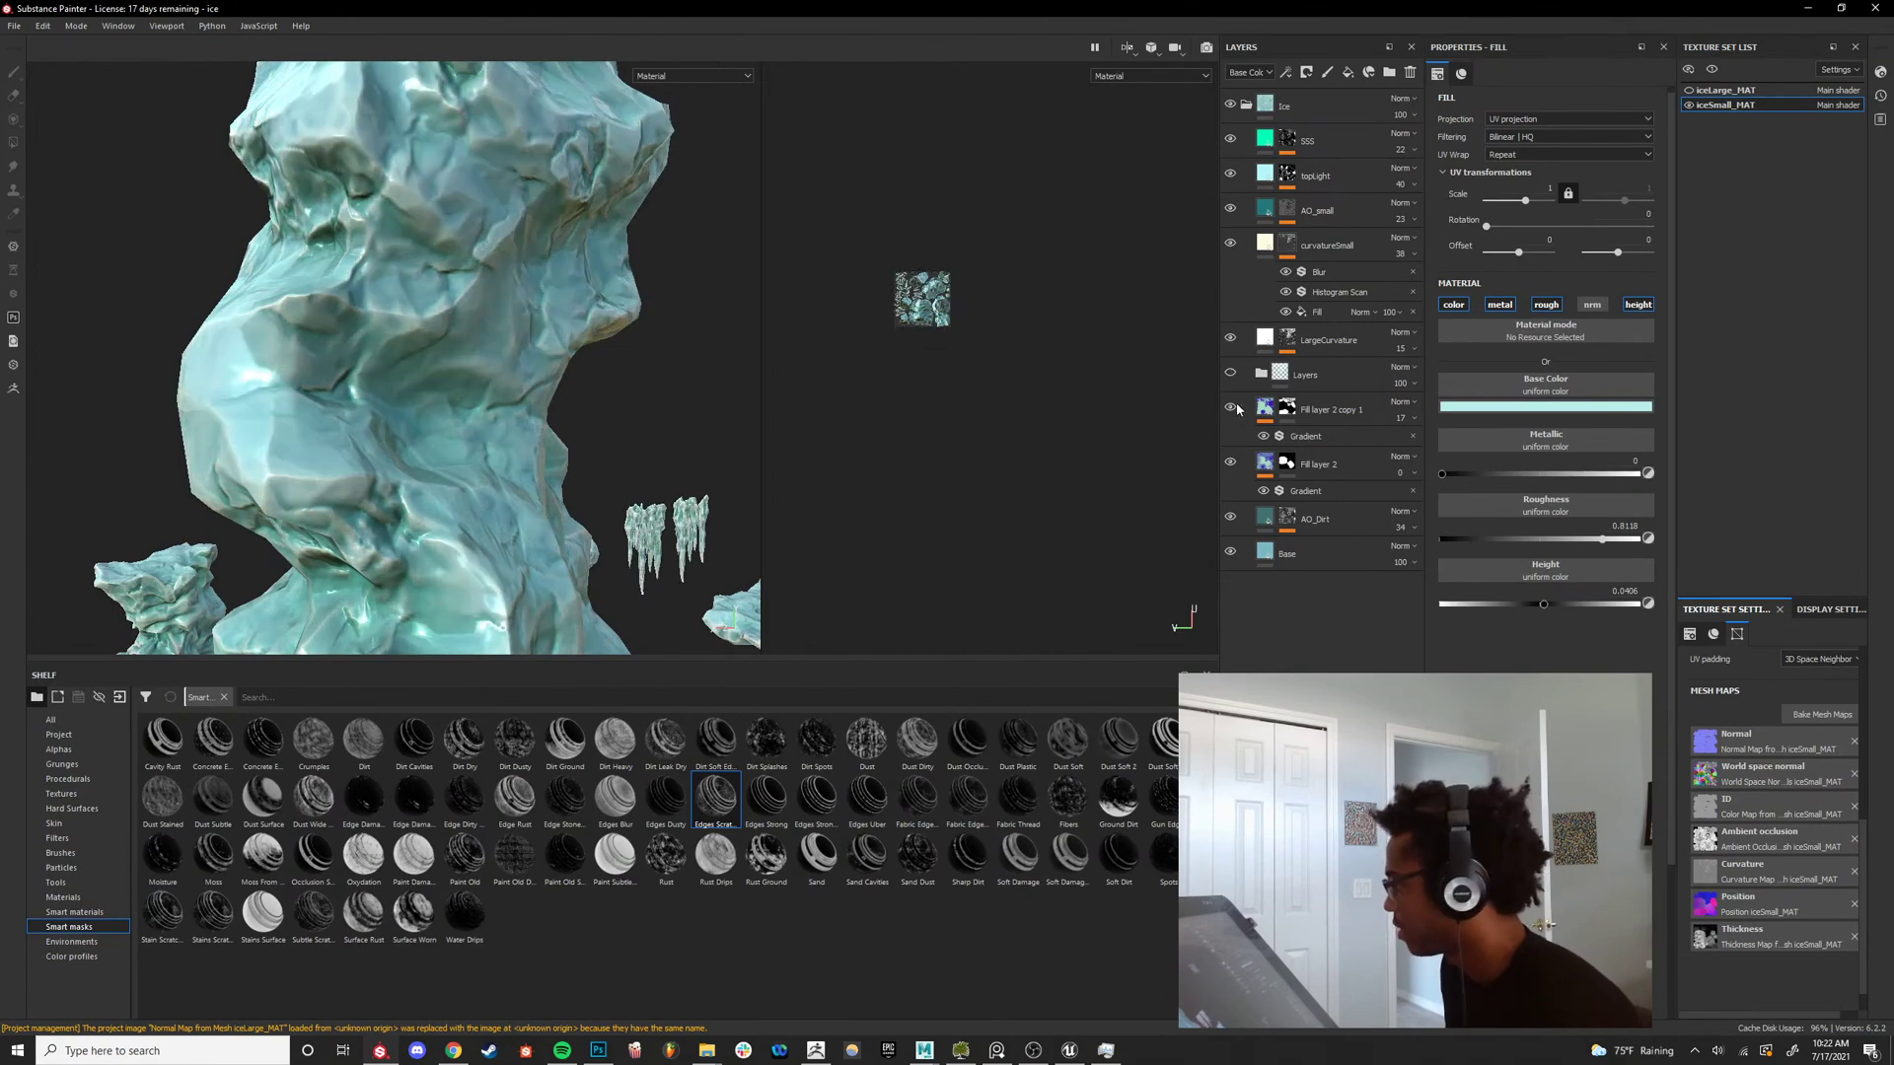
{"action": "left_click", "coordinate": [1230, 373]}
{"action": "left_click", "coordinate": [1230, 374]}
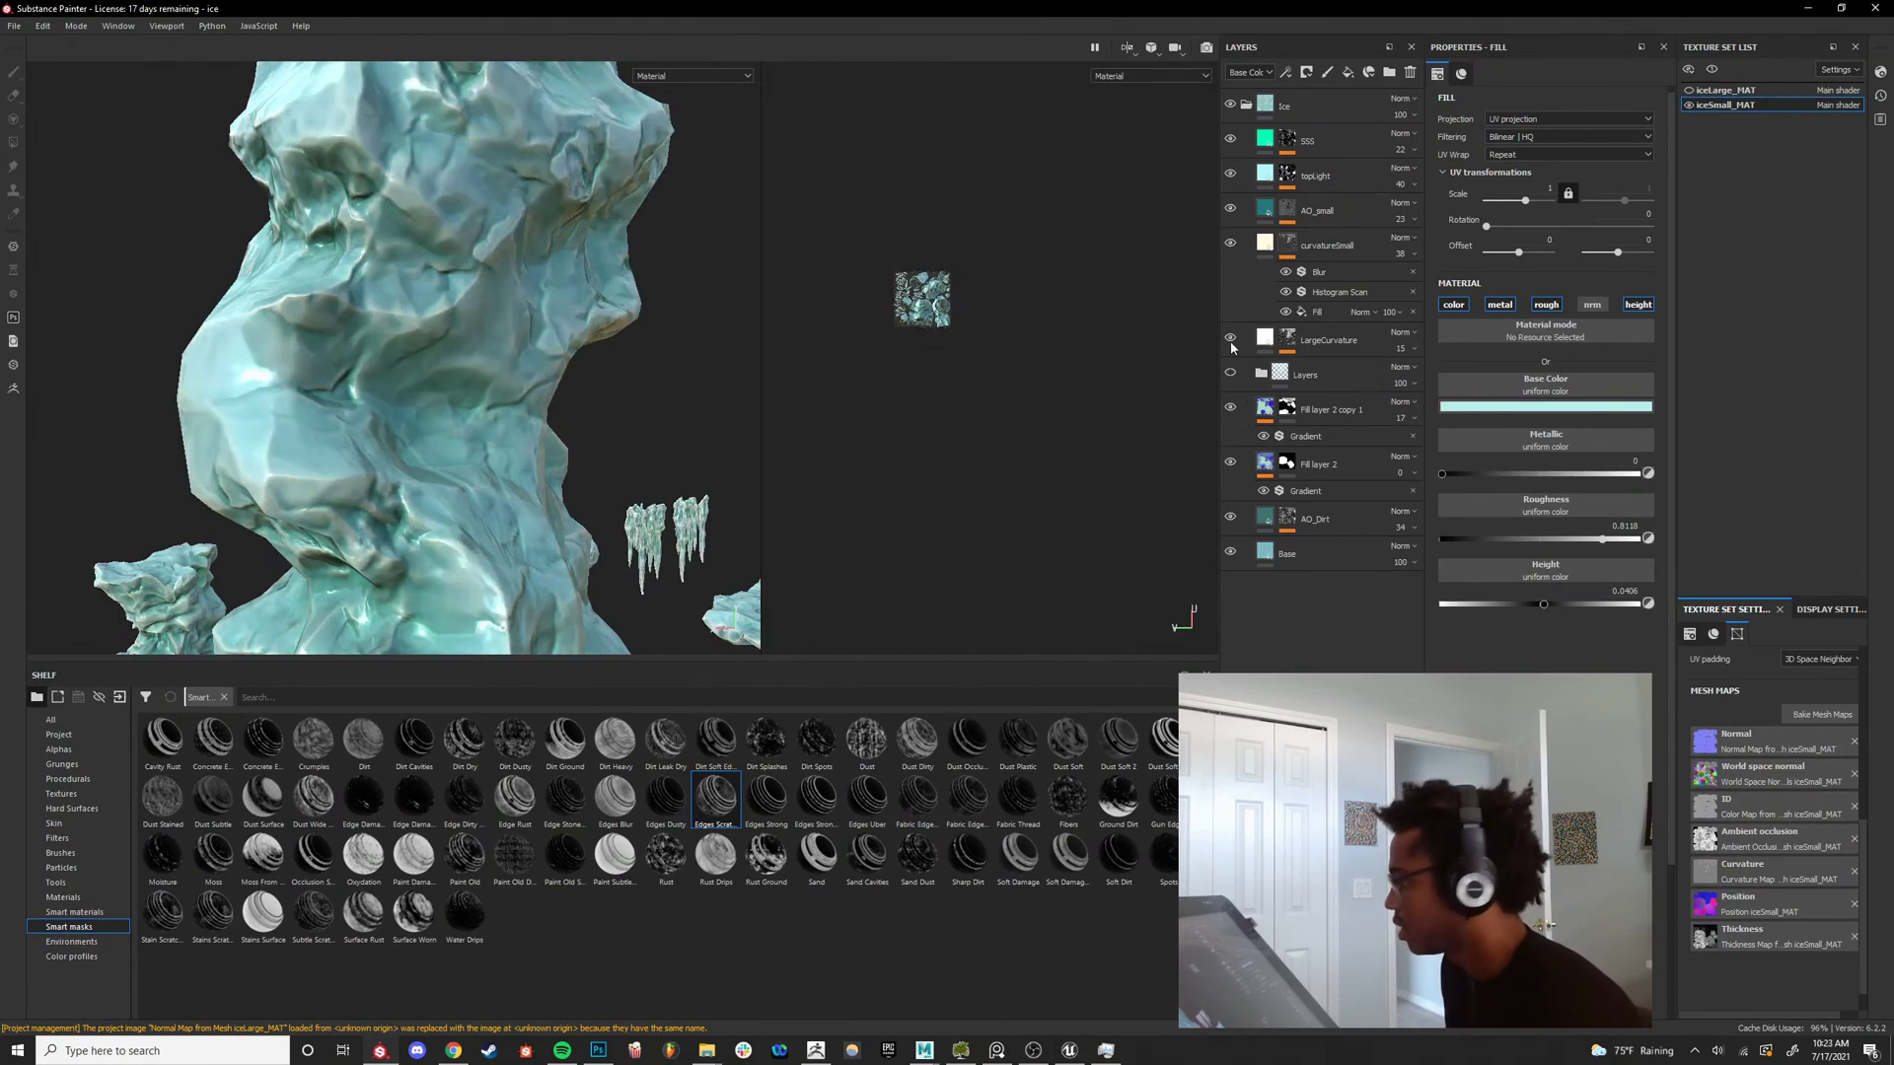
{"action": "left_click", "coordinate": [1287, 339], "text": "alt"}
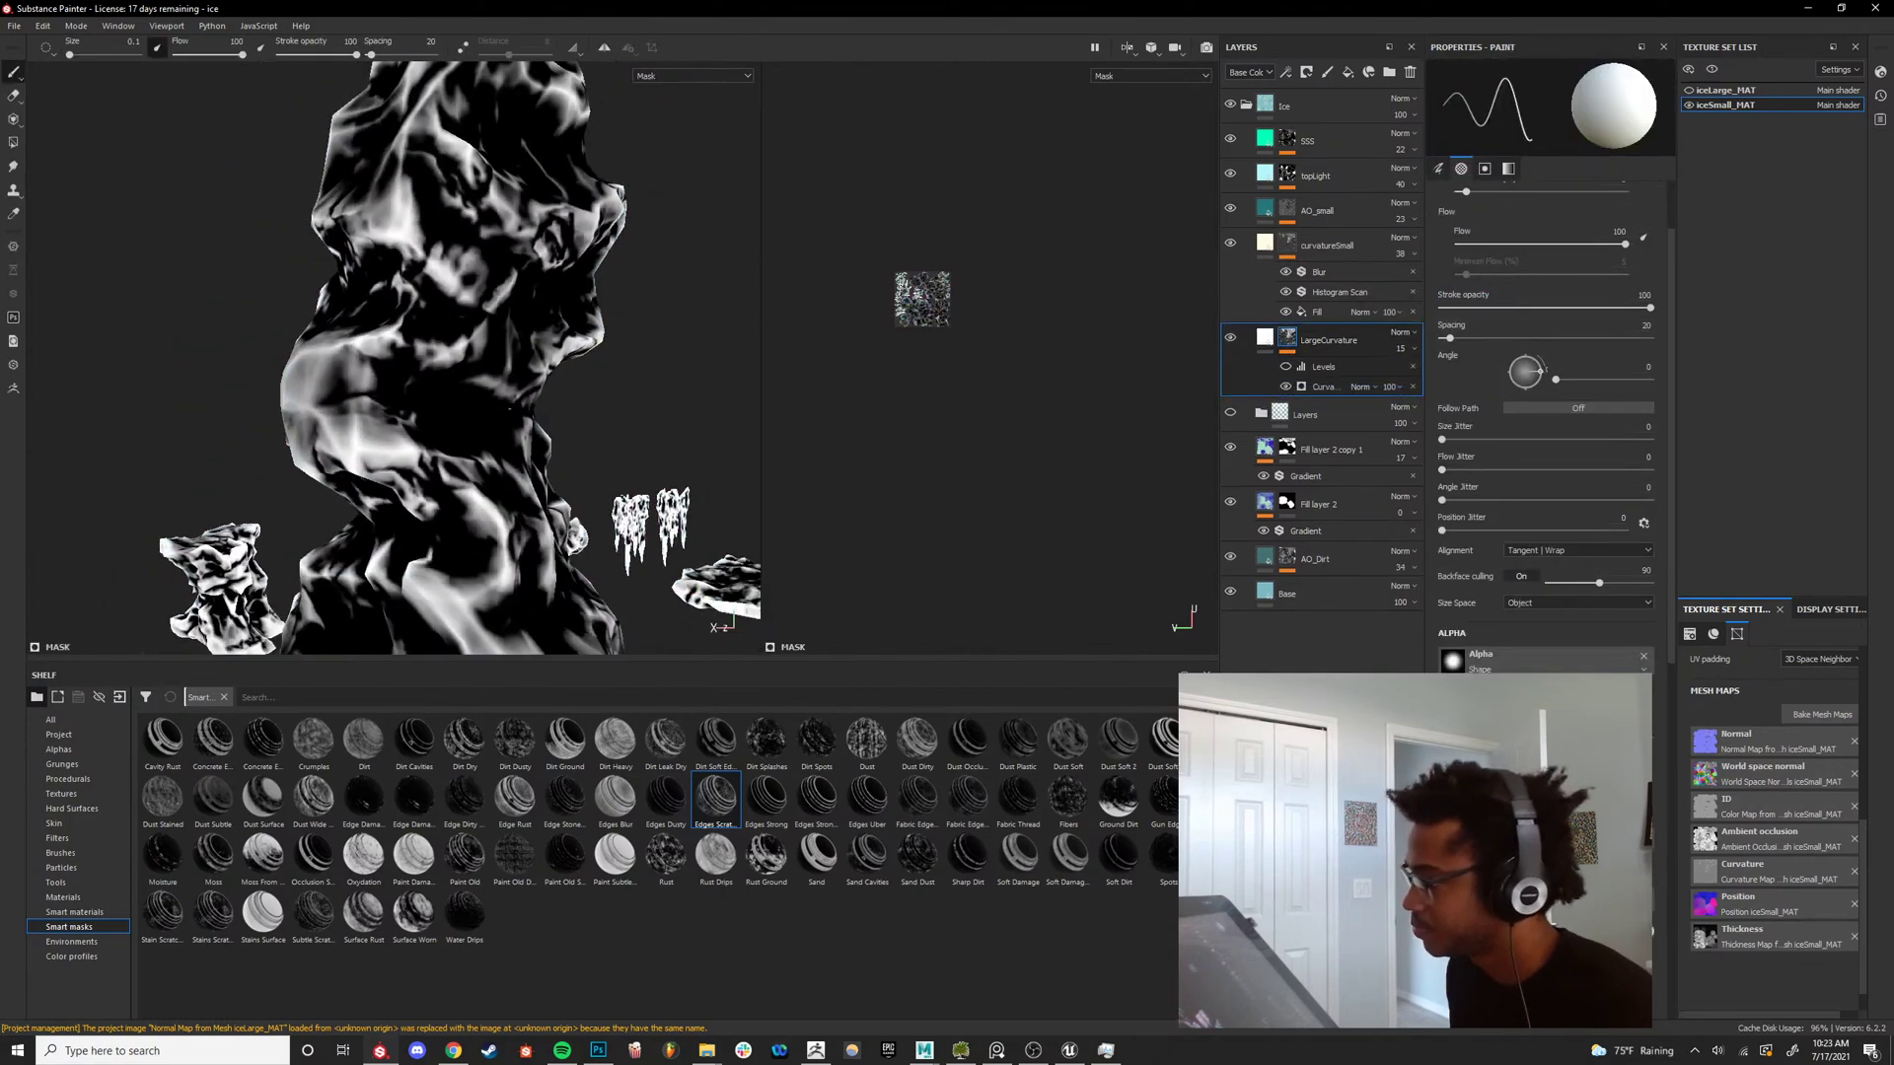
{"action": "key", "text": "m"}
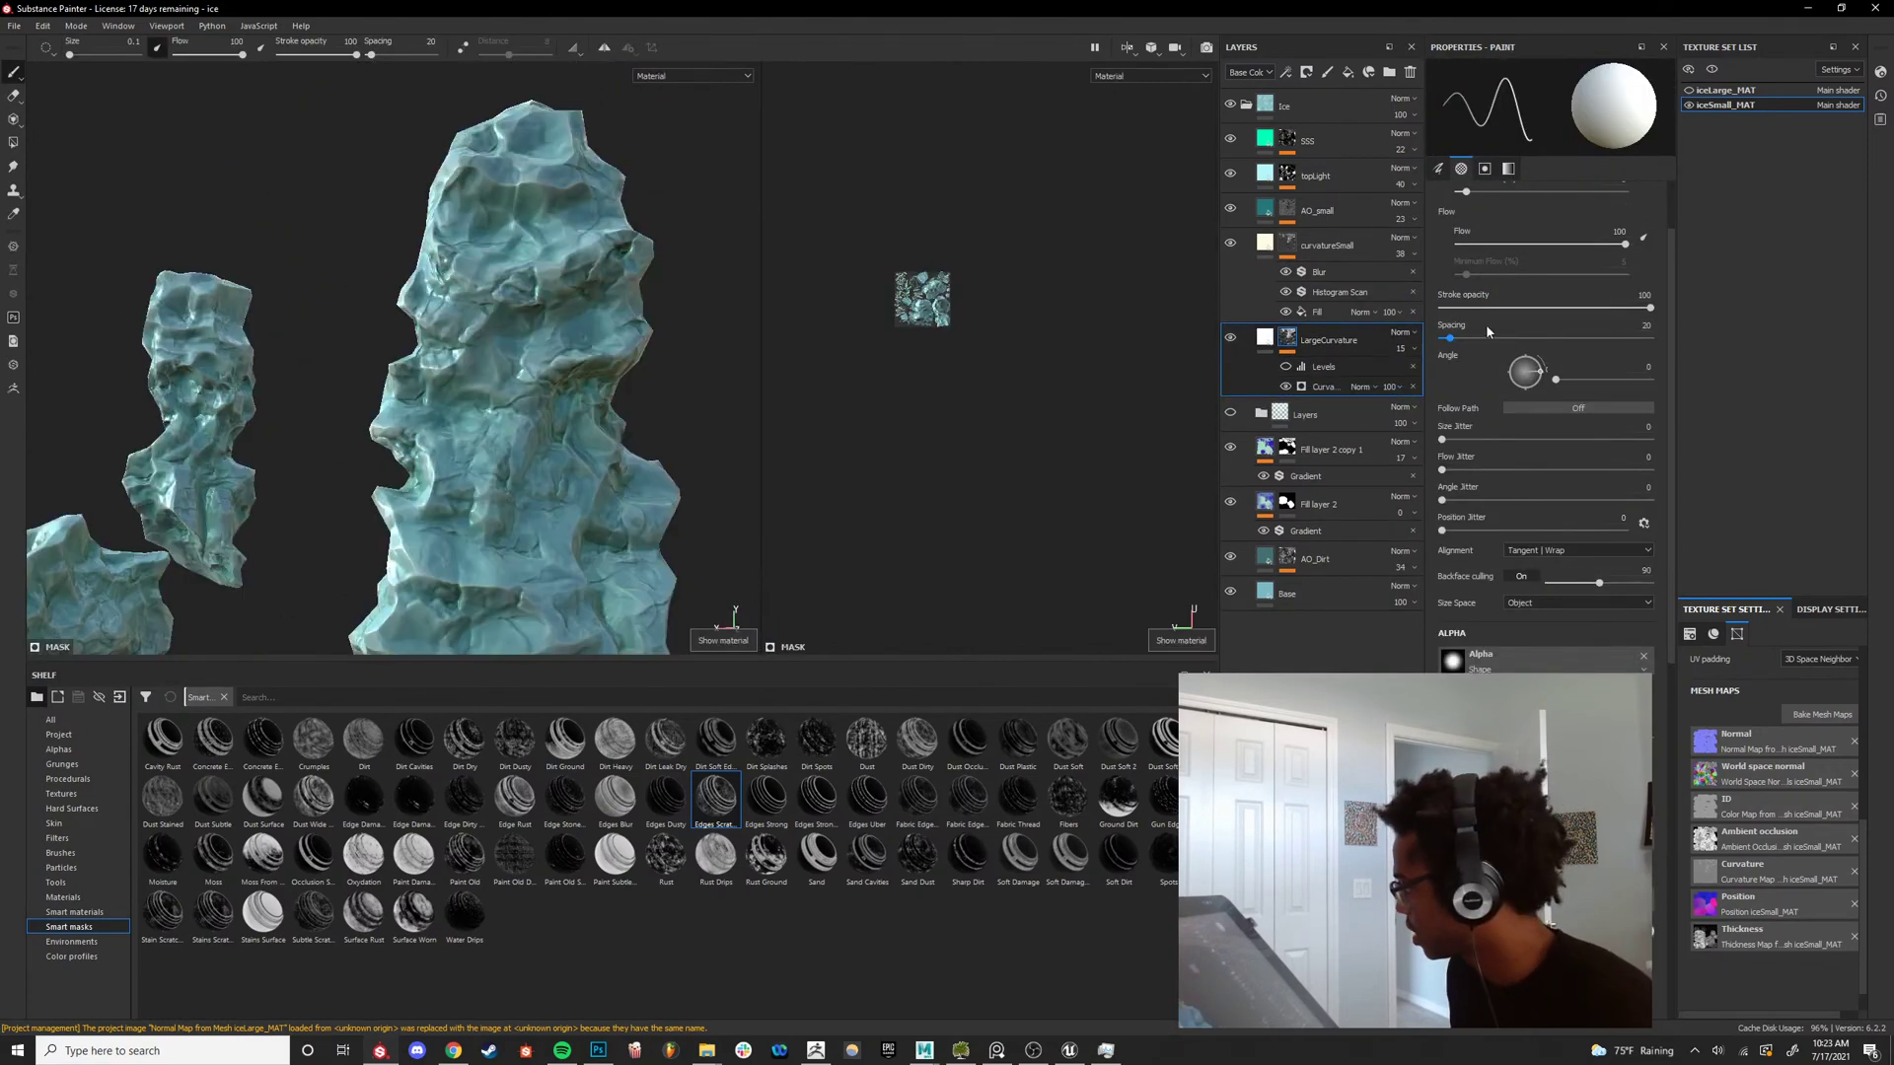
Enable the roughness and metallic channels on the LargeCurvature layer, with roughness at 1 and metallic at 0.
{"action": "left_click", "coordinate": [1265, 338]}
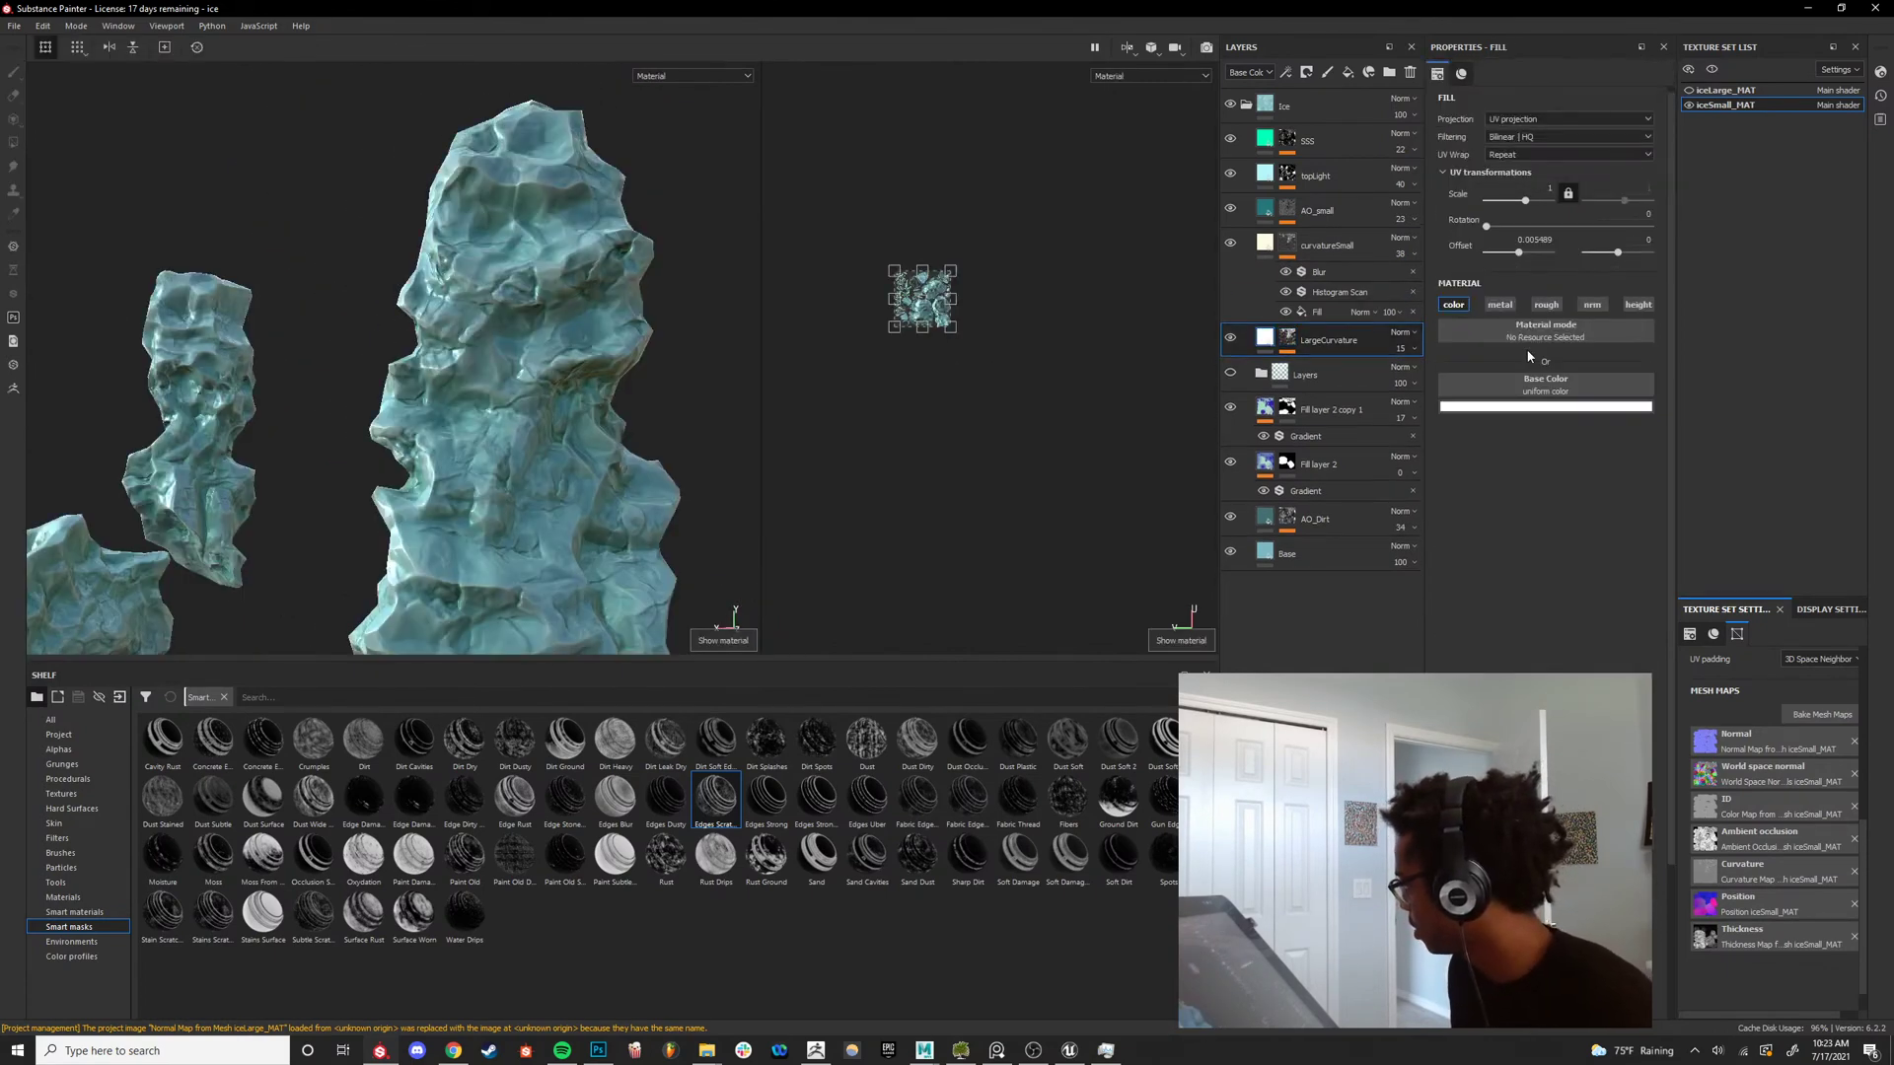
{"action": "left_click", "coordinate": [1554, 305]}
{"action": "left_click_drag", "start_coordinate": [1554, 475], "coordinate": [1764, 452]}
{"action": "right_click_drag", "start_coordinate": [443, 345], "coordinate": [493, 335], "text": "alt"}
{"action": "left_click_drag", "start_coordinate": [474, 331], "coordinate": [557, 314], "text": "alt"}
{"action": "right_click_drag", "start_coordinate": [556, 314], "coordinate": [432, 339], "text": "shift"}
{"action": "left_click_drag", "start_coordinate": [426, 303], "coordinate": [345, 254], "text": "alt"}
{"action": "left_click", "coordinate": [1499, 305]}
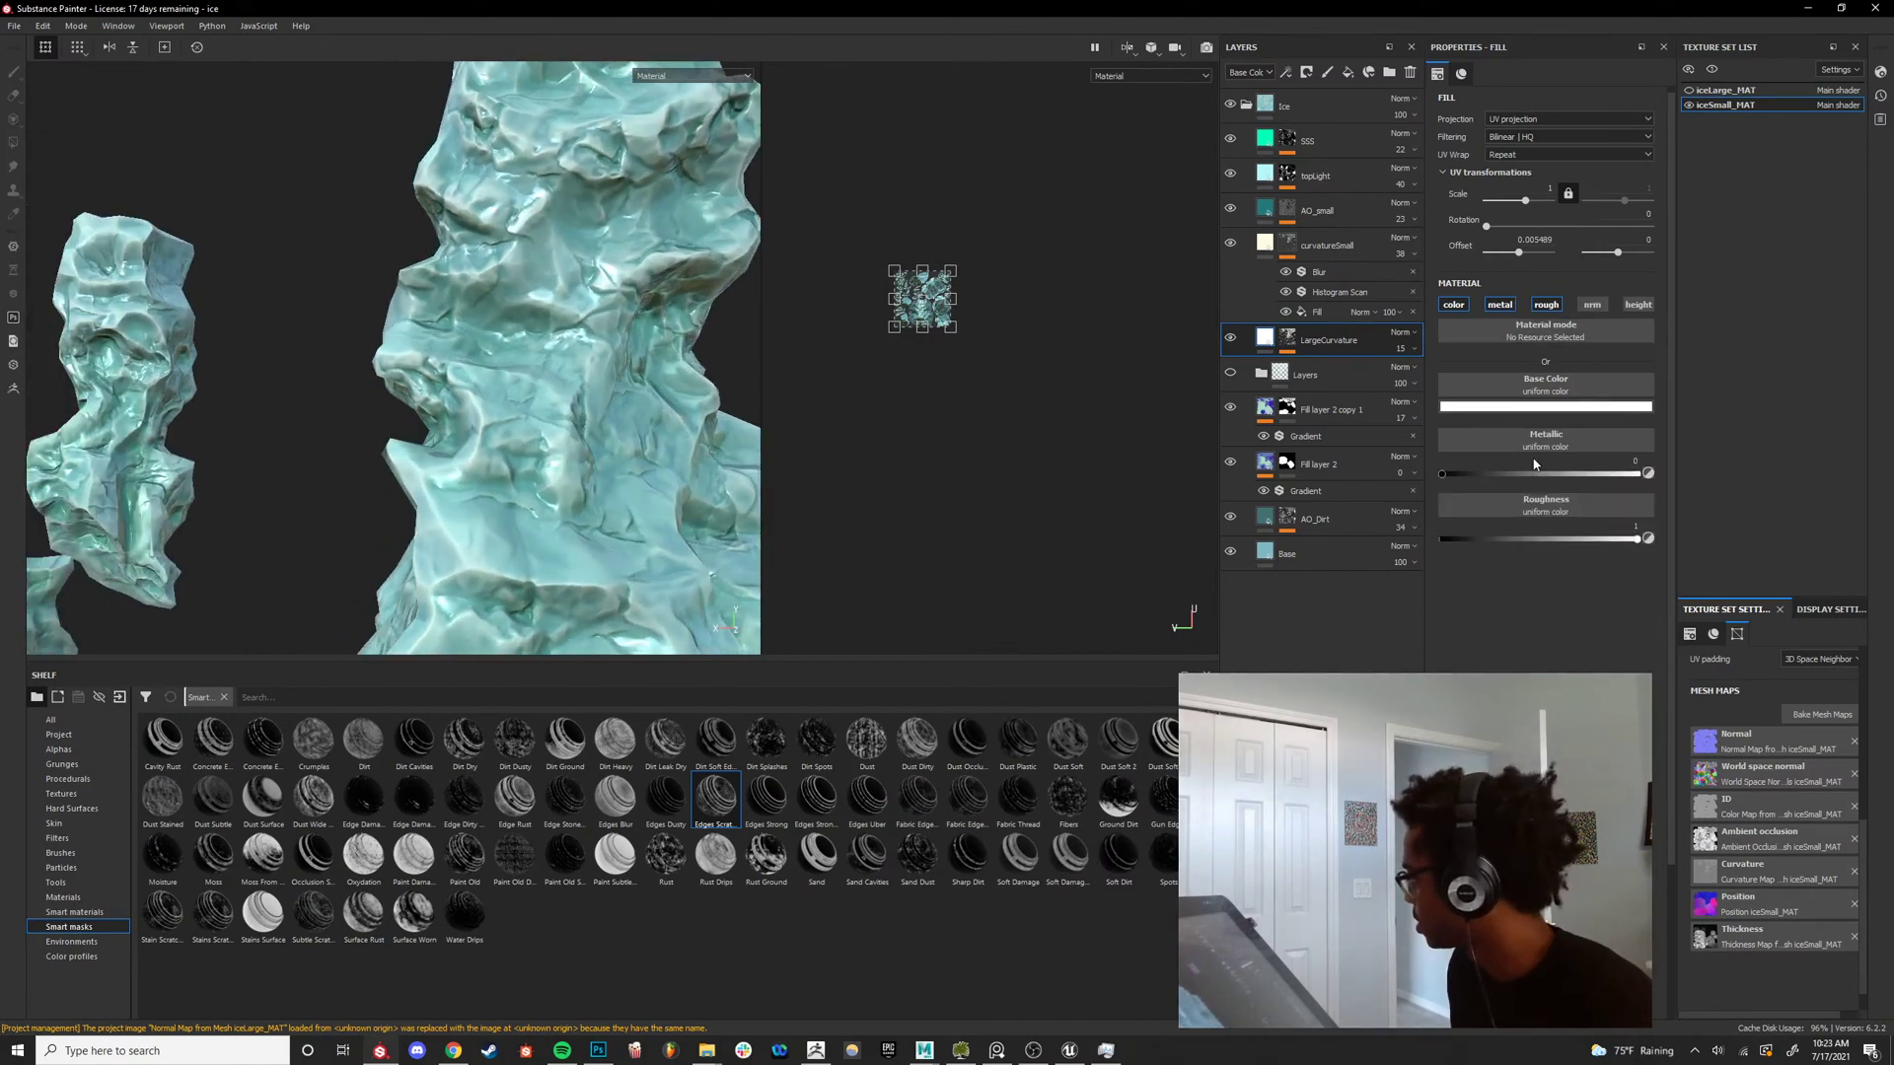
{"action": "left_click_drag", "start_coordinate": [1443, 475], "coordinate": [1393, 489]}
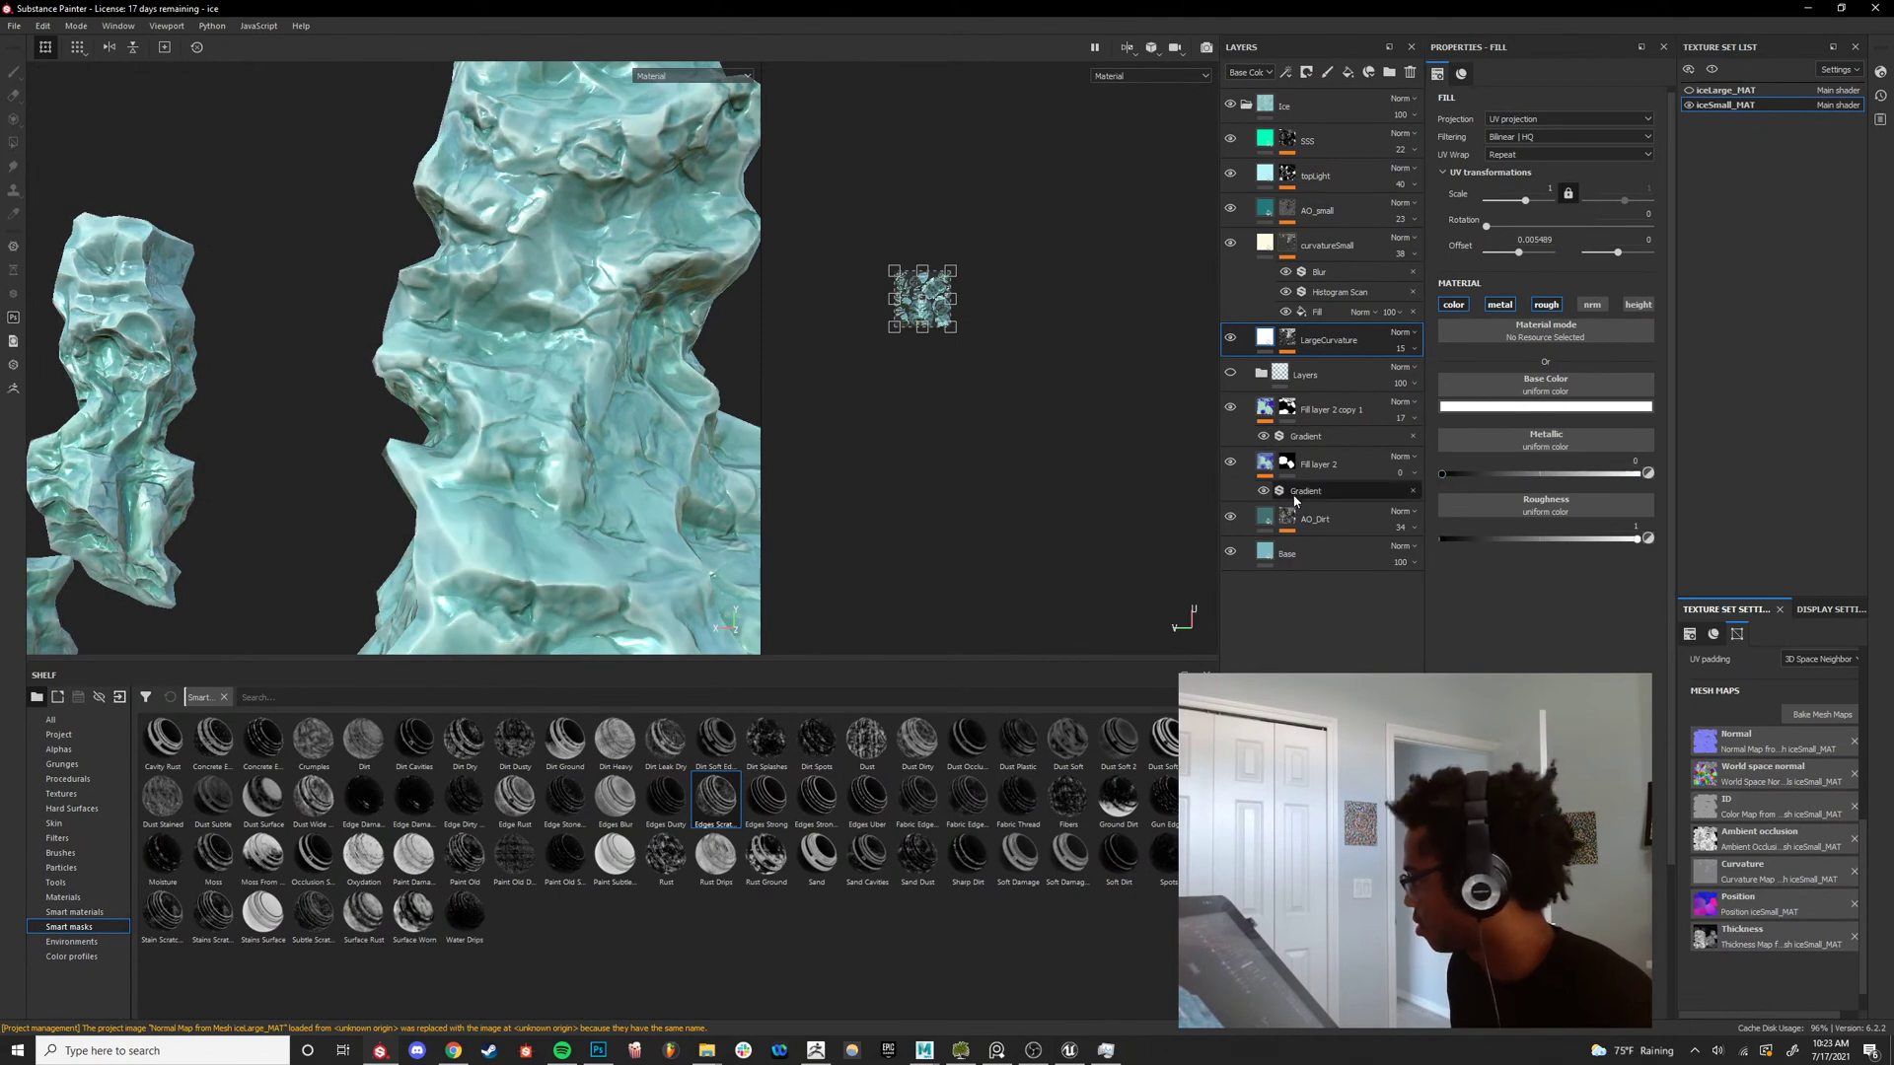
Raise the roughness of the Base layer to about 0.21.
{"action": "left_click", "coordinate": [1270, 553]}
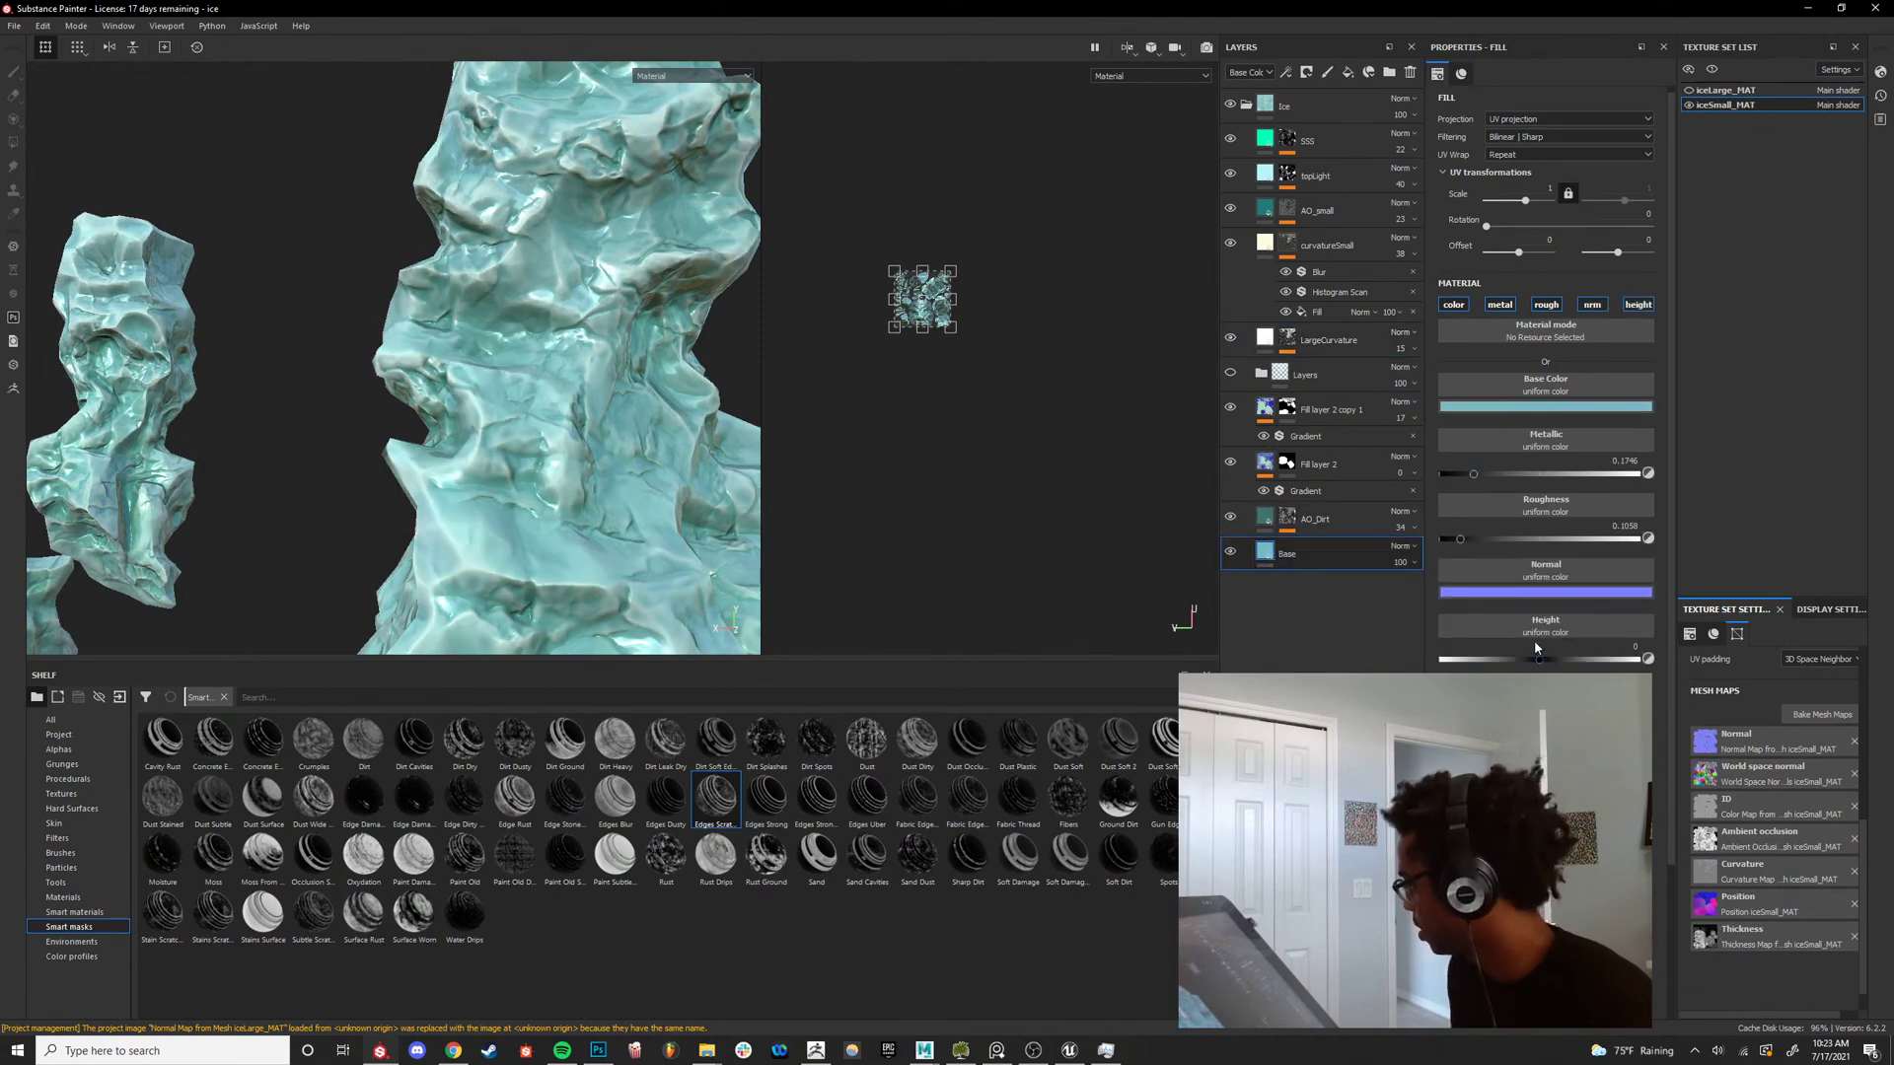
{"action": "left_click_drag", "start_coordinate": [1474, 539], "coordinate": [1509, 548]}
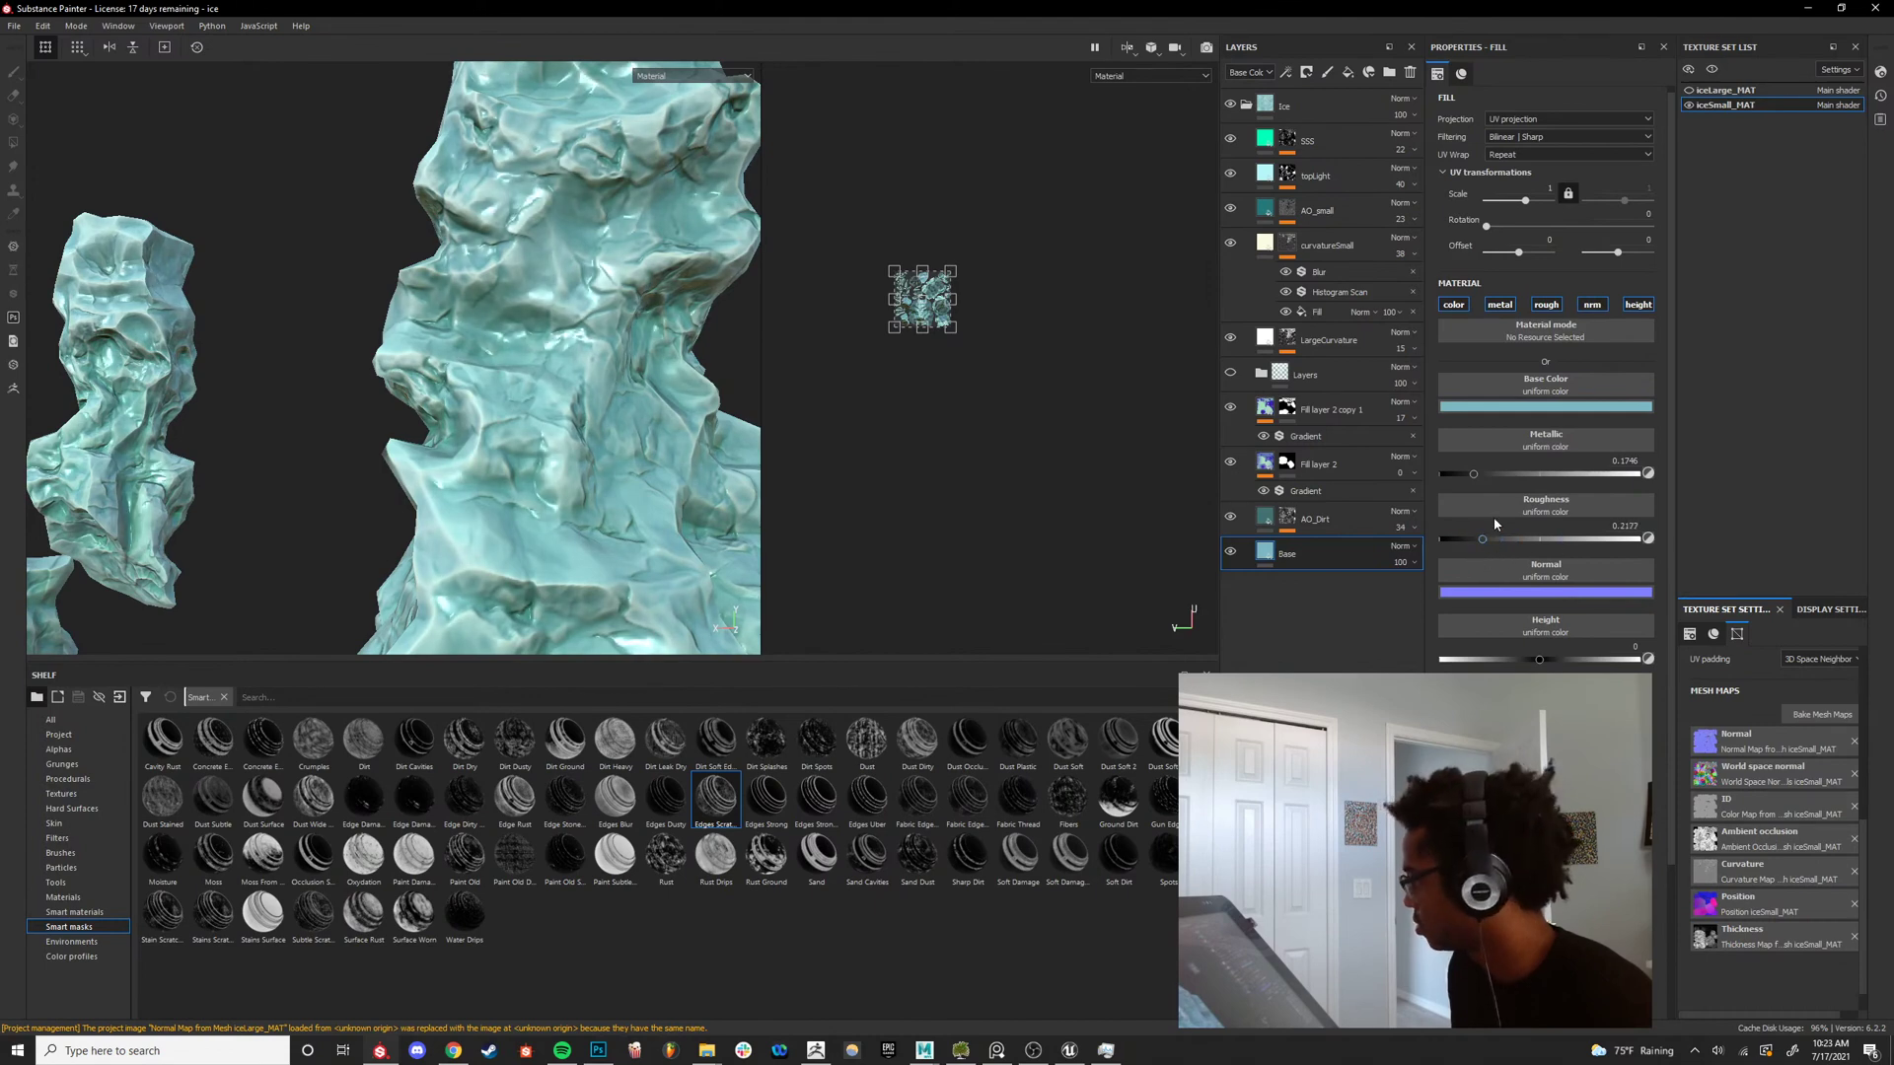
Lower the metallic value of the Base layer to about 0.01 and compare the roughness channel with the material view.
{"action": "left_click", "coordinate": [1472, 474]}
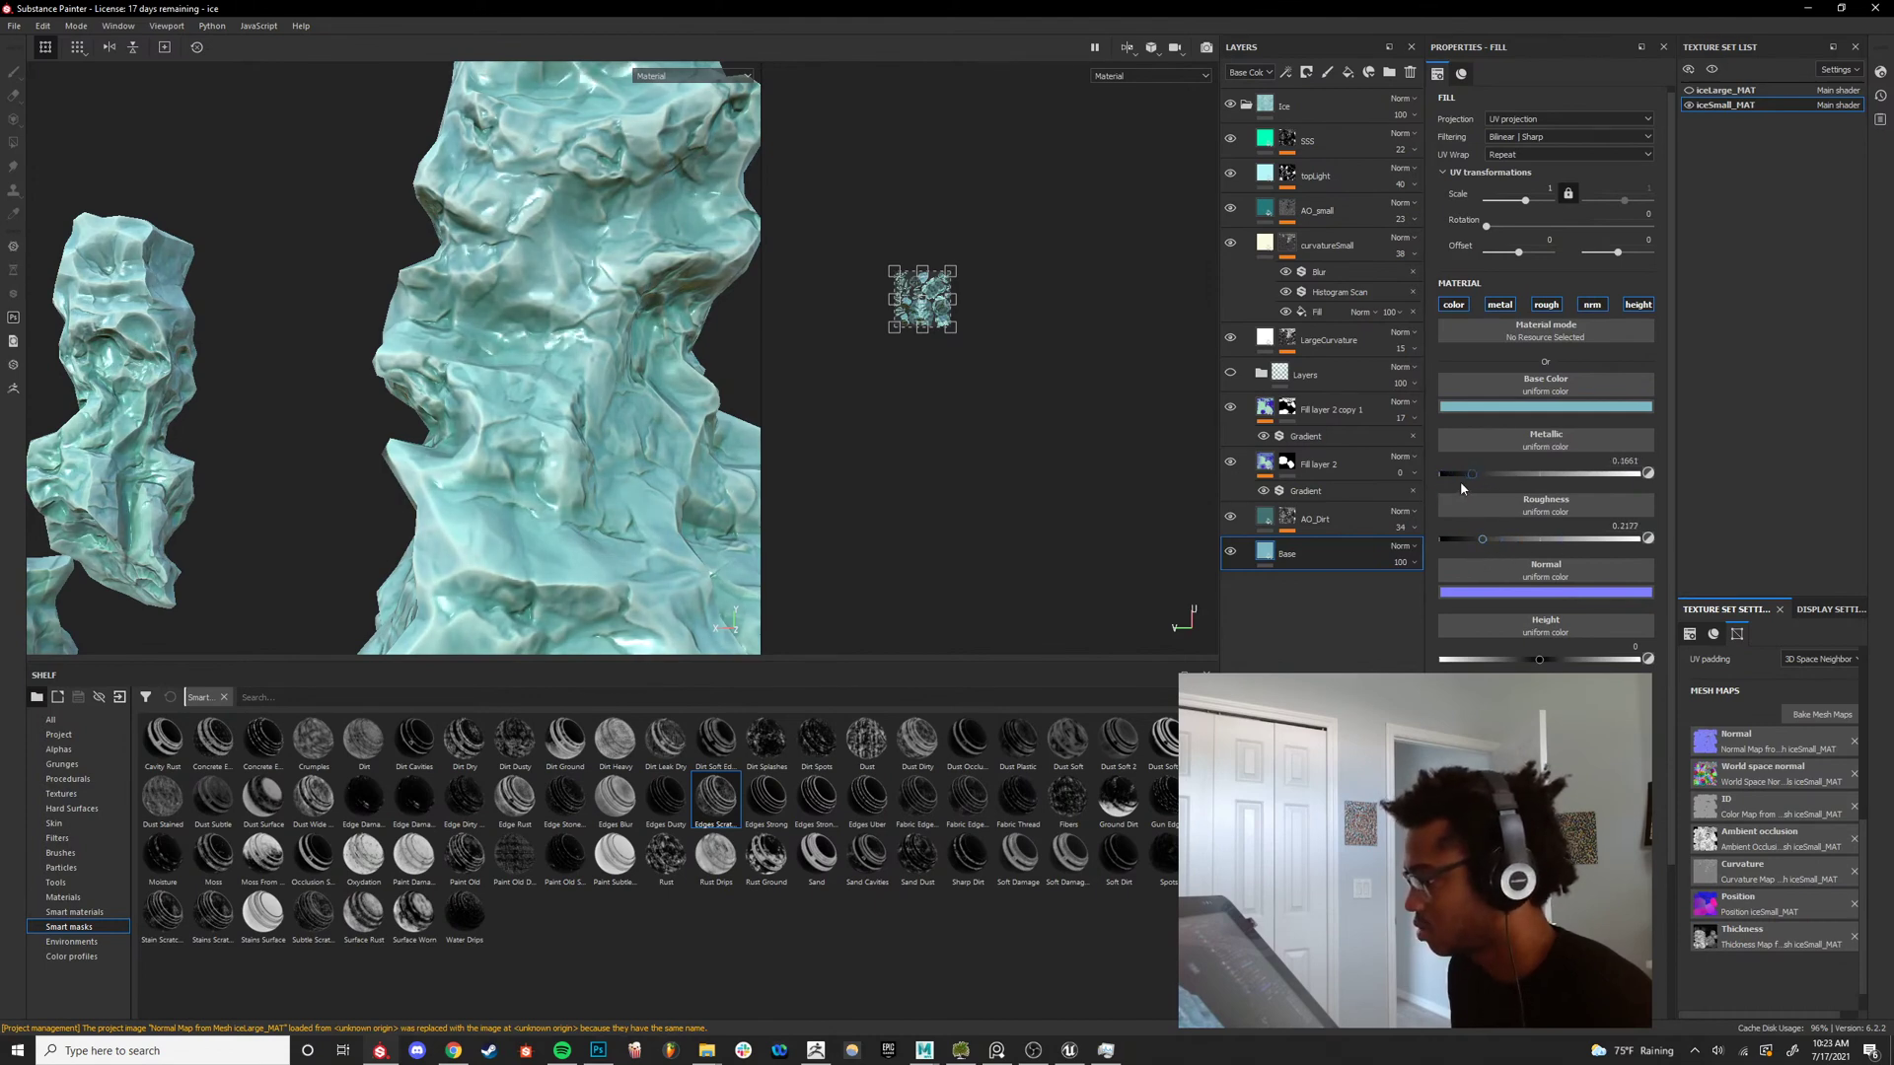
{"action": "left_click_drag", "start_coordinate": [1470, 473], "coordinate": [1399, 498]}
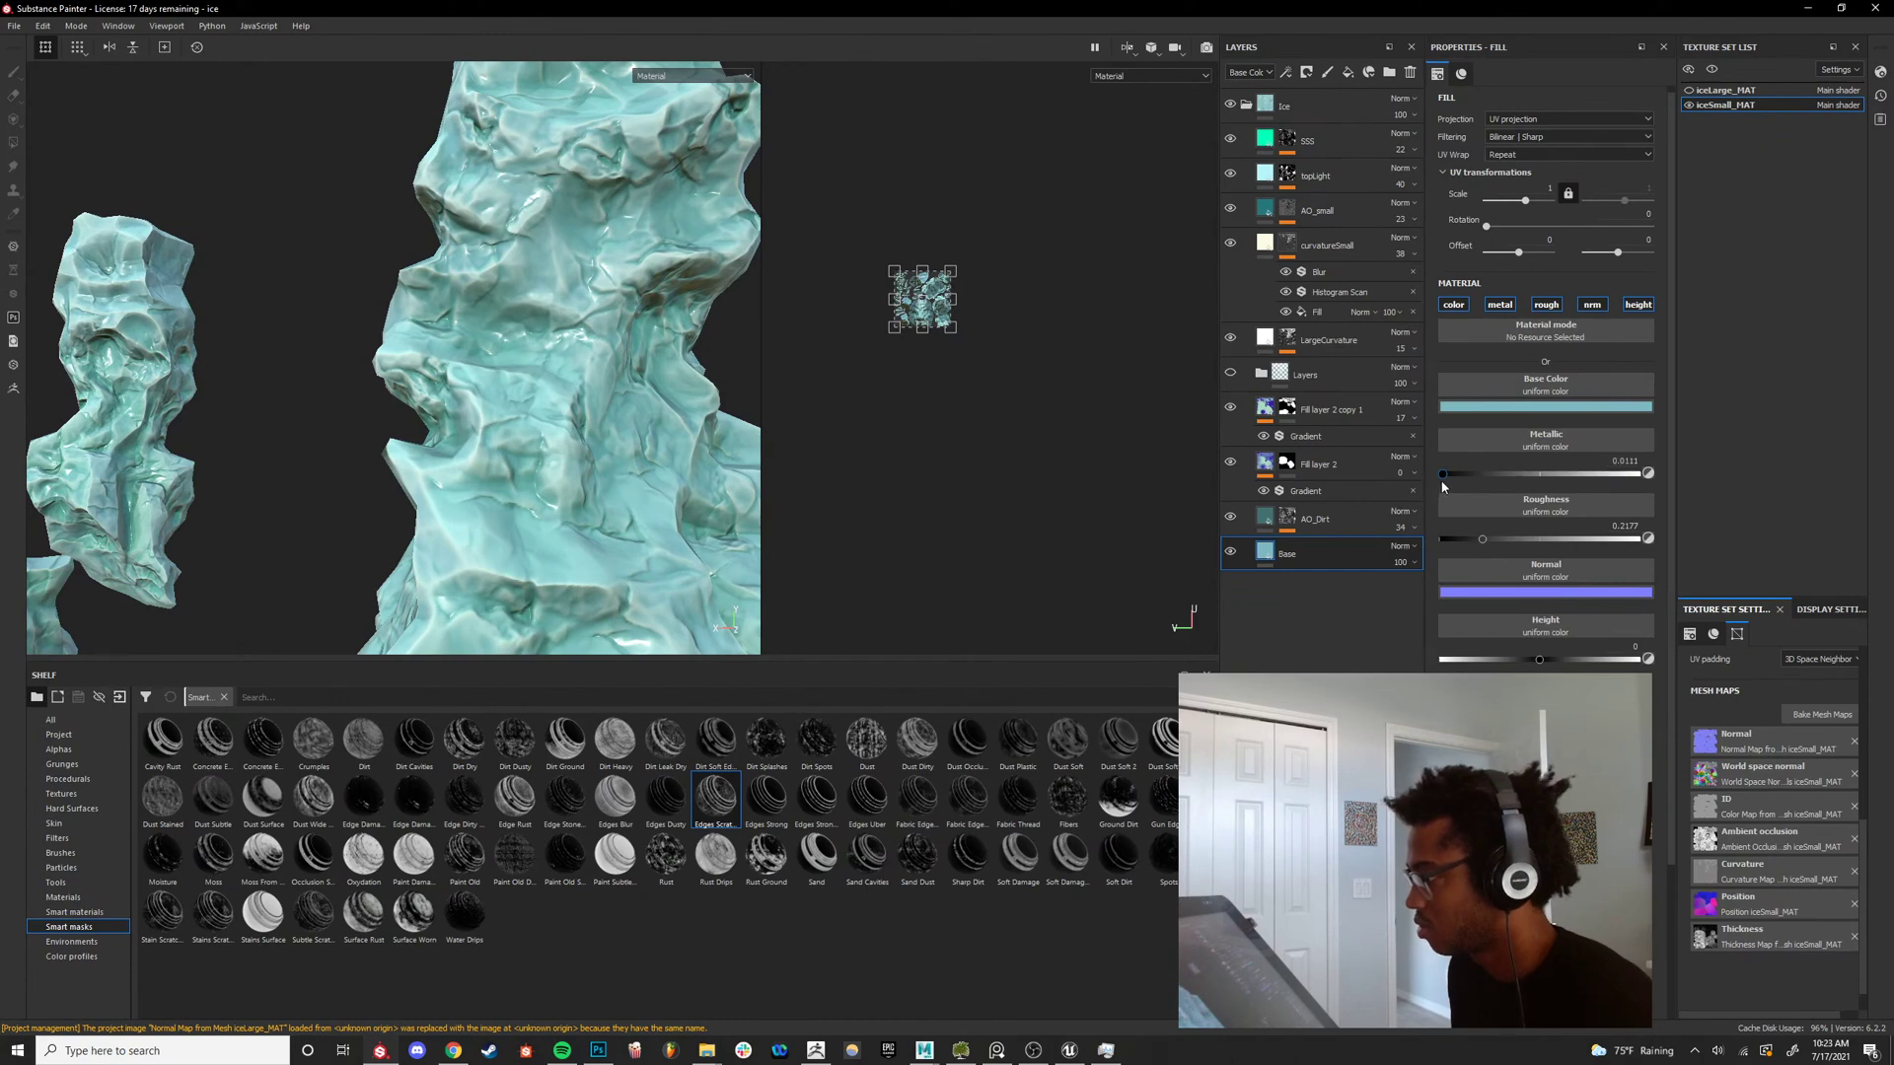
{"action": "scroll", "coordinate": [666, 411], "scroll_direction": "down", "scroll_amount": 4}
{"action": "left_click_drag", "start_coordinate": [666, 411], "coordinate": [486, 427], "text": "alt"}
{"action": "key", "text": "c"}
{"action": "key", "text": "c"}
{"action": "key", "text": "c"}
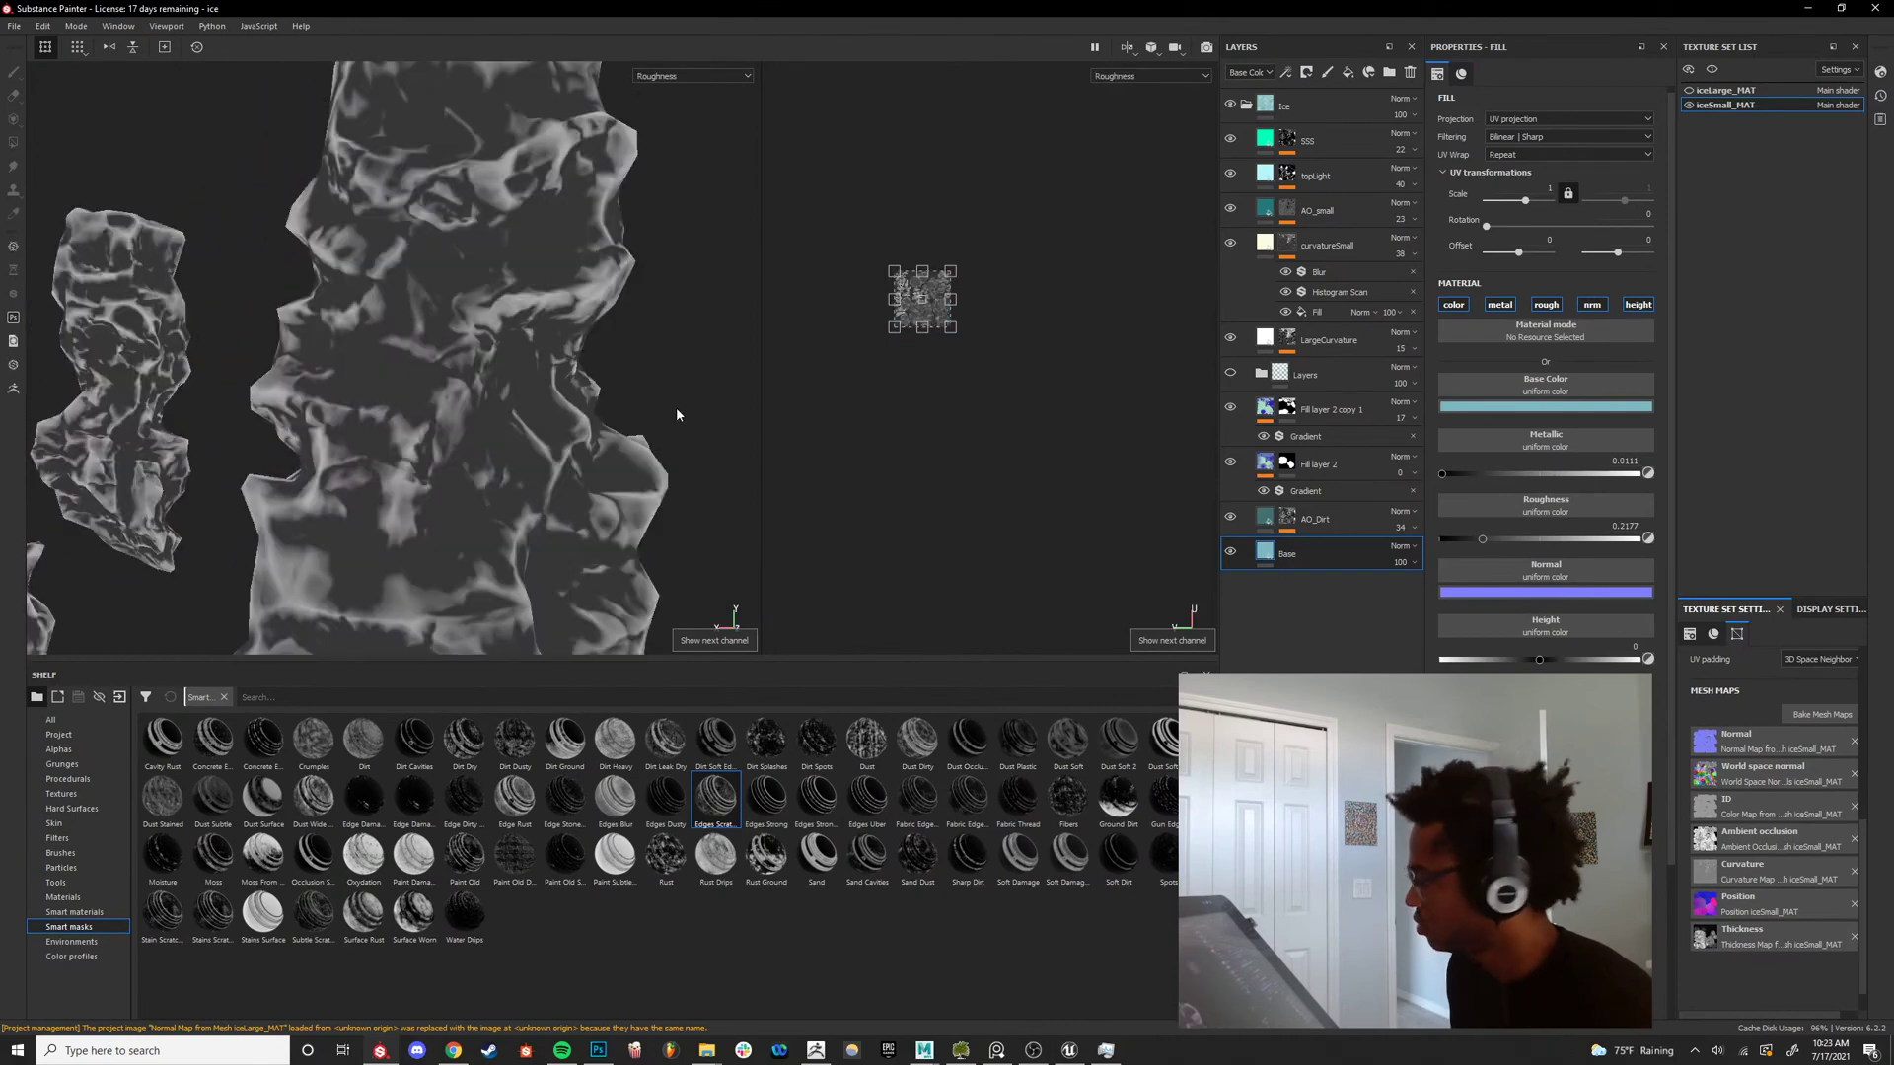
{"action": "key", "text": "m"}
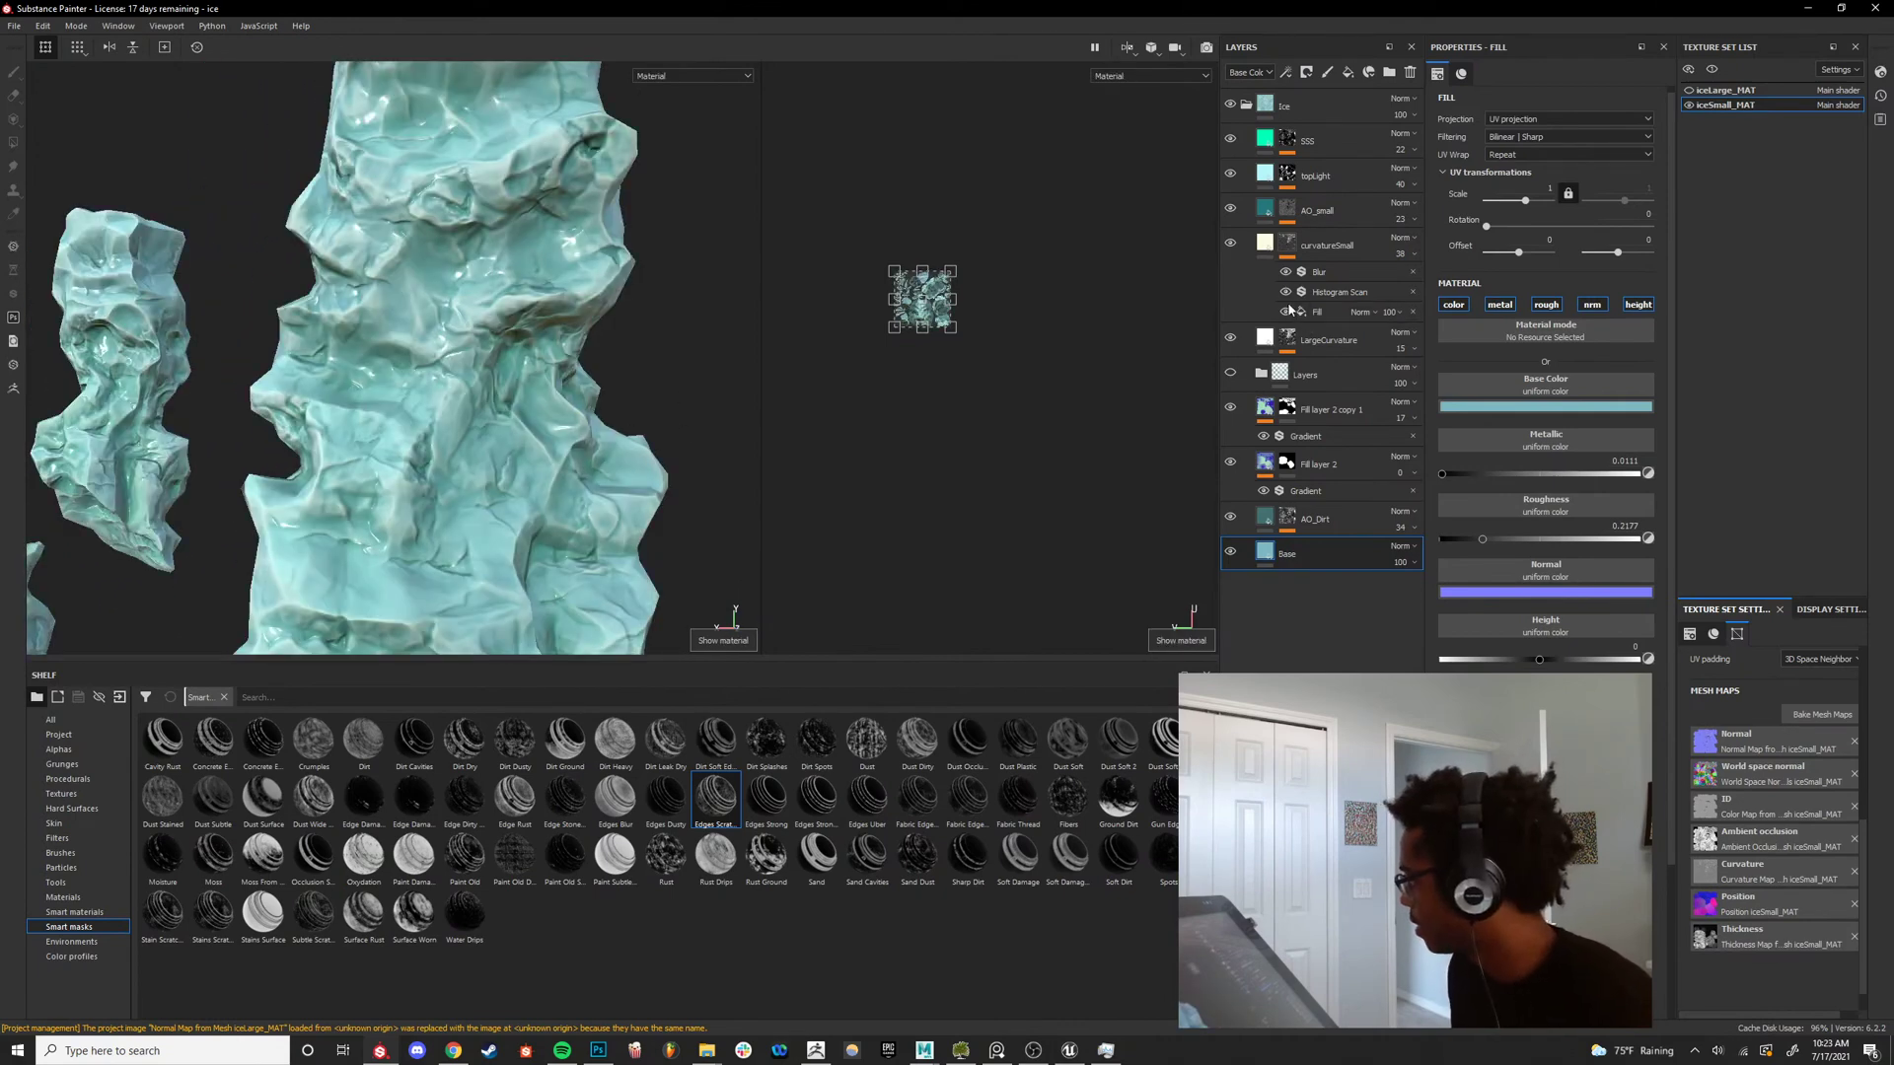
Enable the roughness channel on the curvatureSmall layer with roughness at 1, checking it in the roughness view.
{"action": "key", "text": "c"}
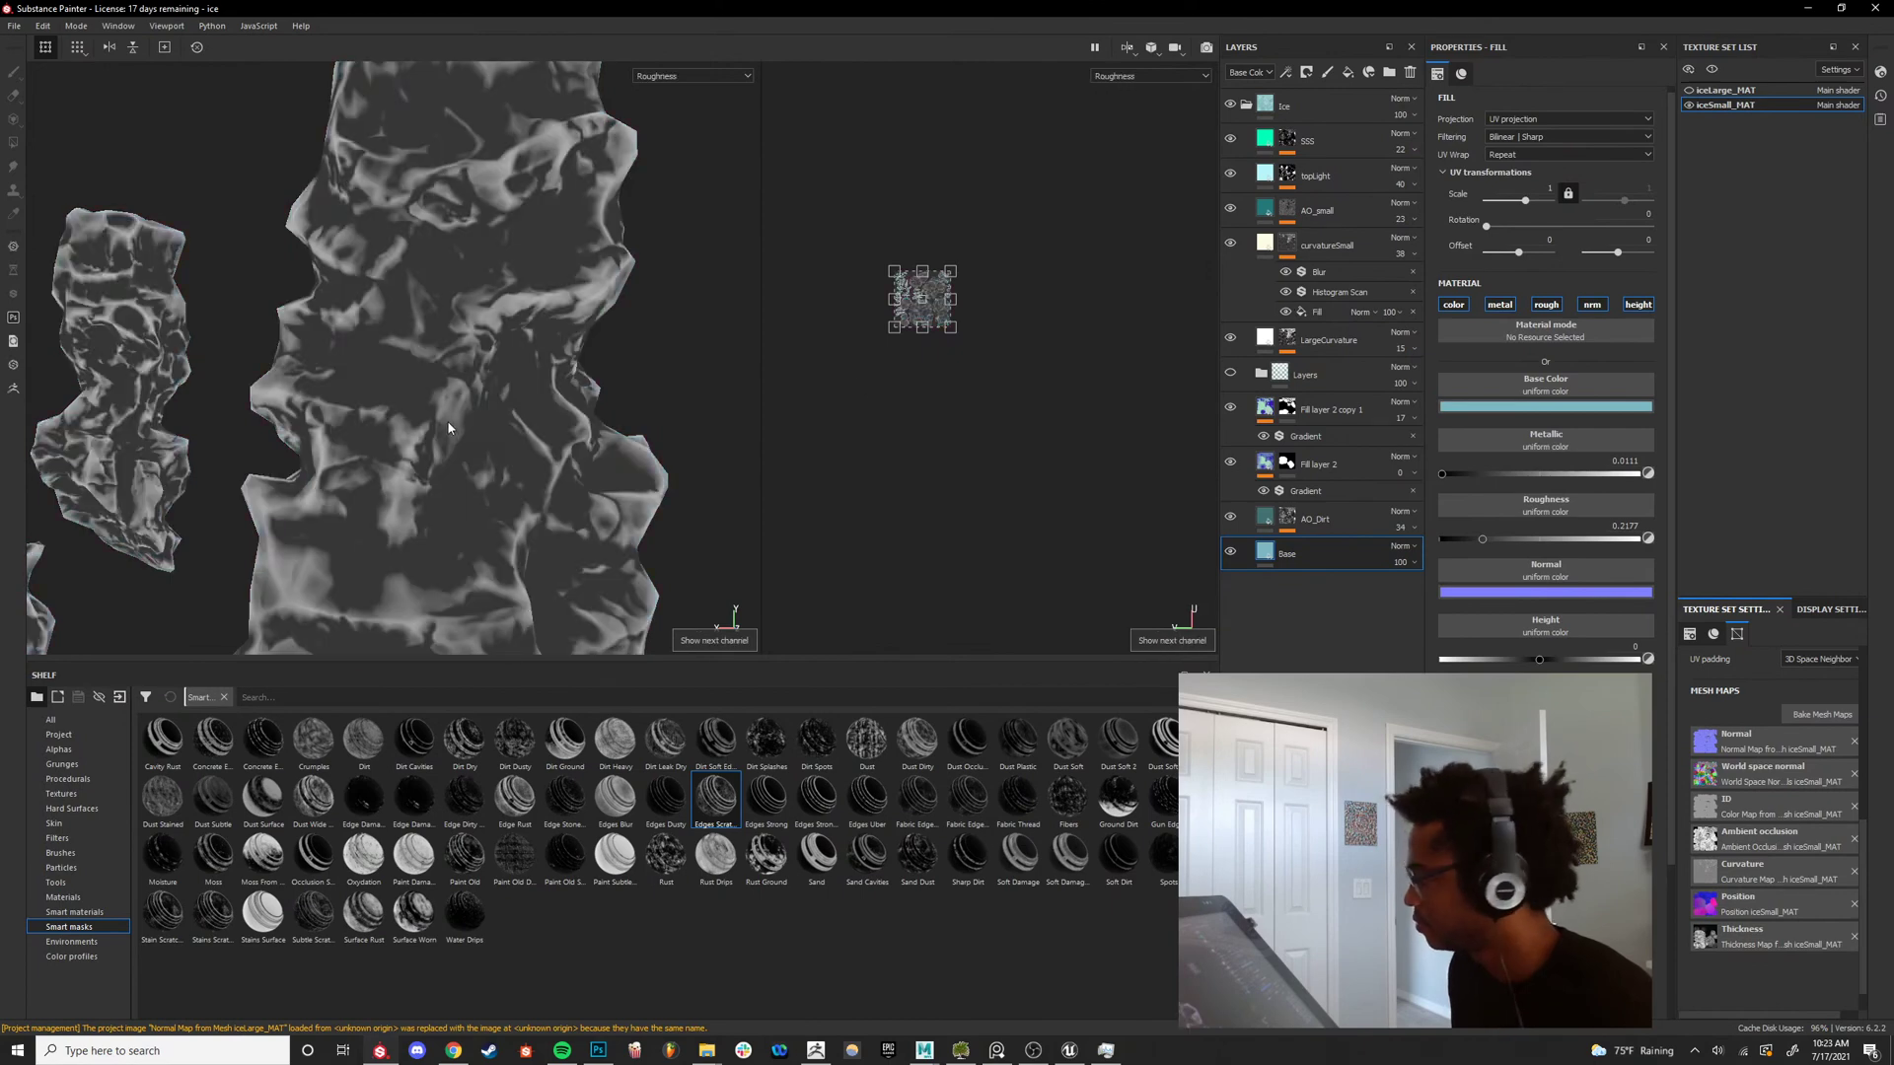
{"action": "left_click", "coordinate": [1269, 248]}
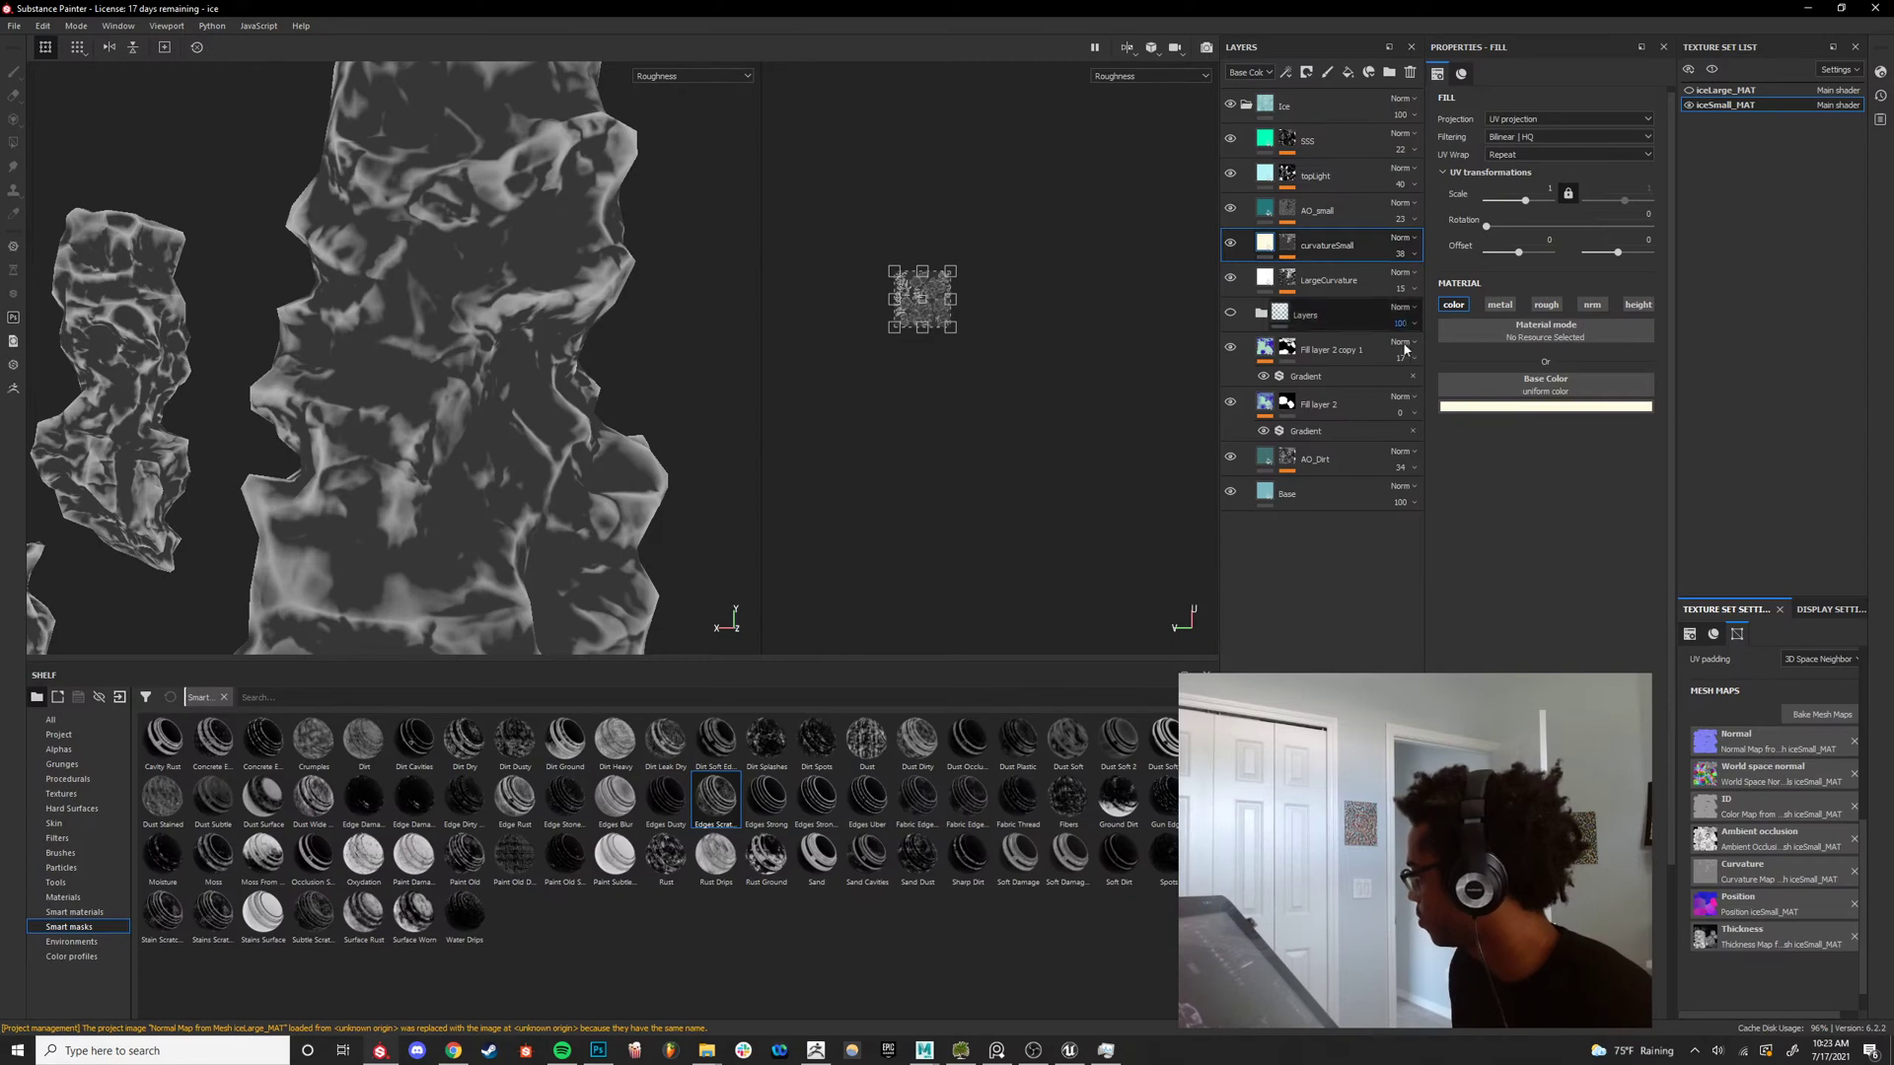
{"action": "left_click", "coordinate": [1287, 249]}
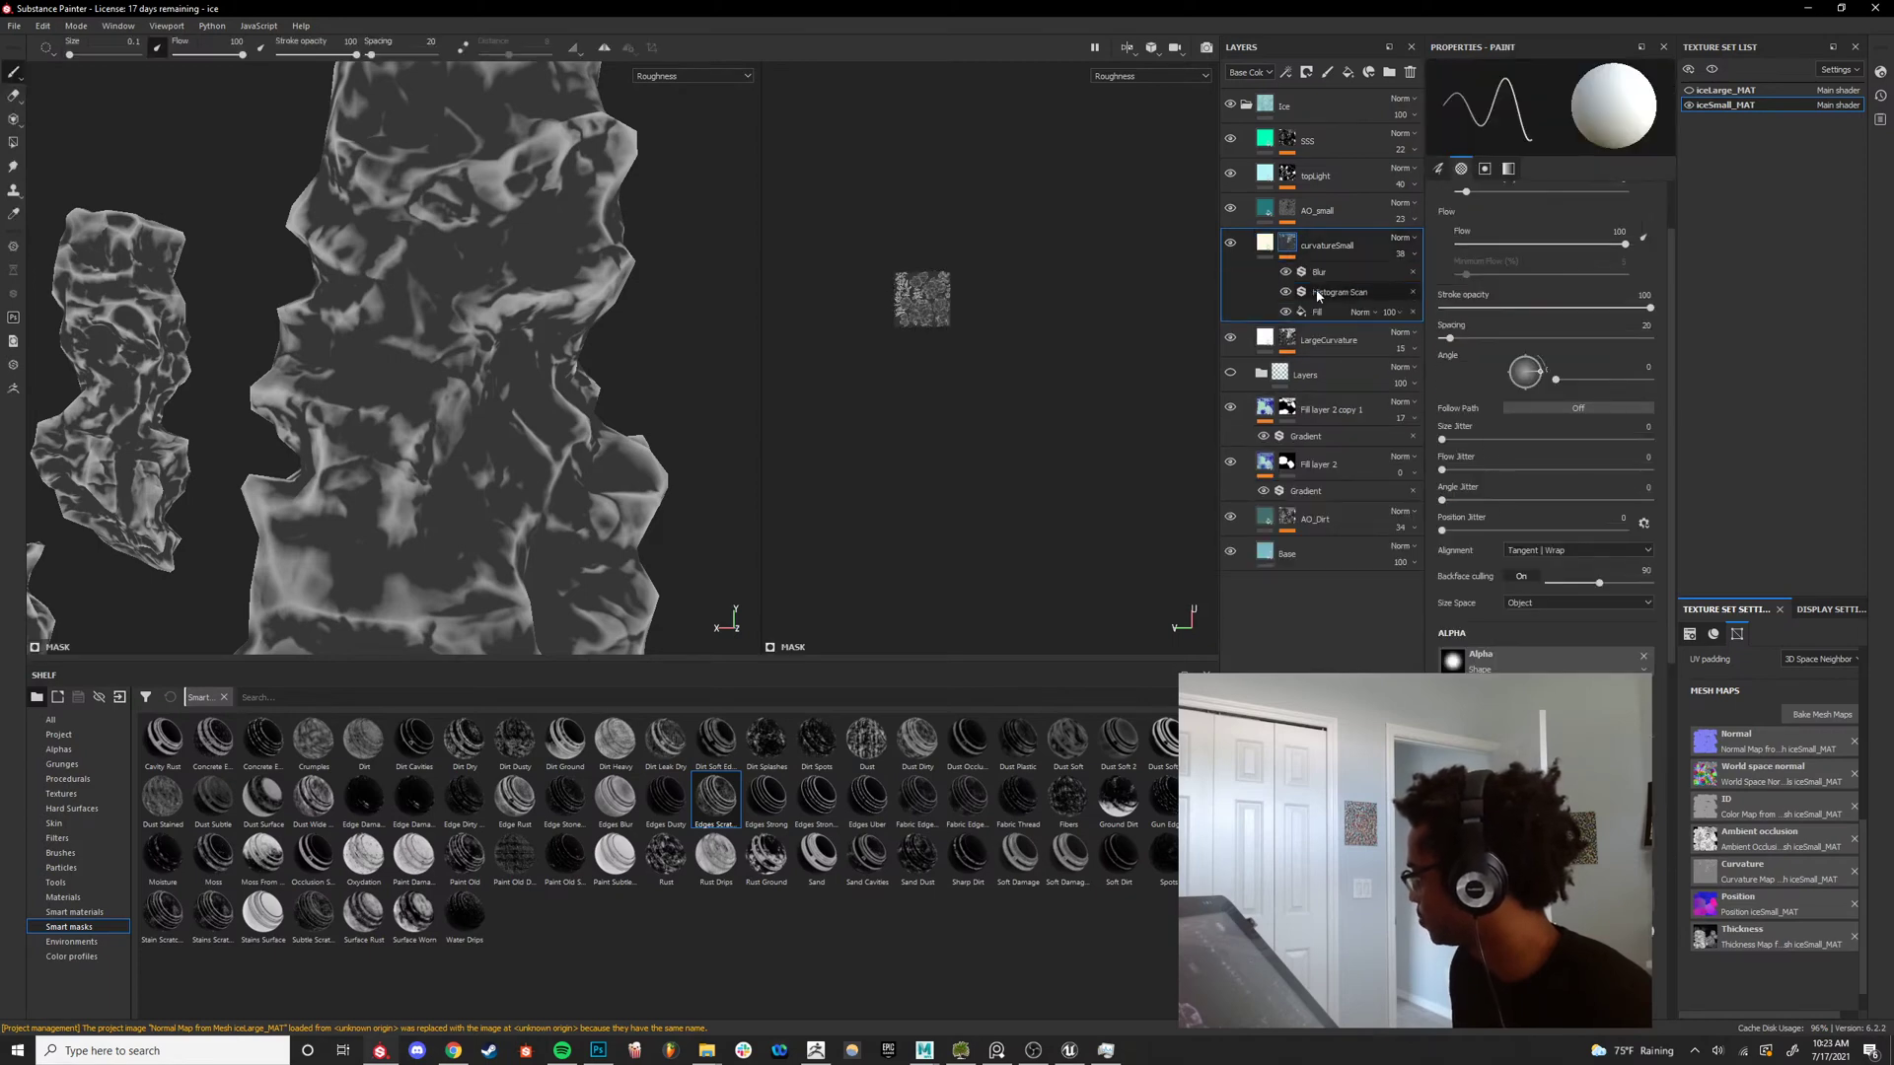
{"action": "left_click", "coordinate": [1269, 245]}
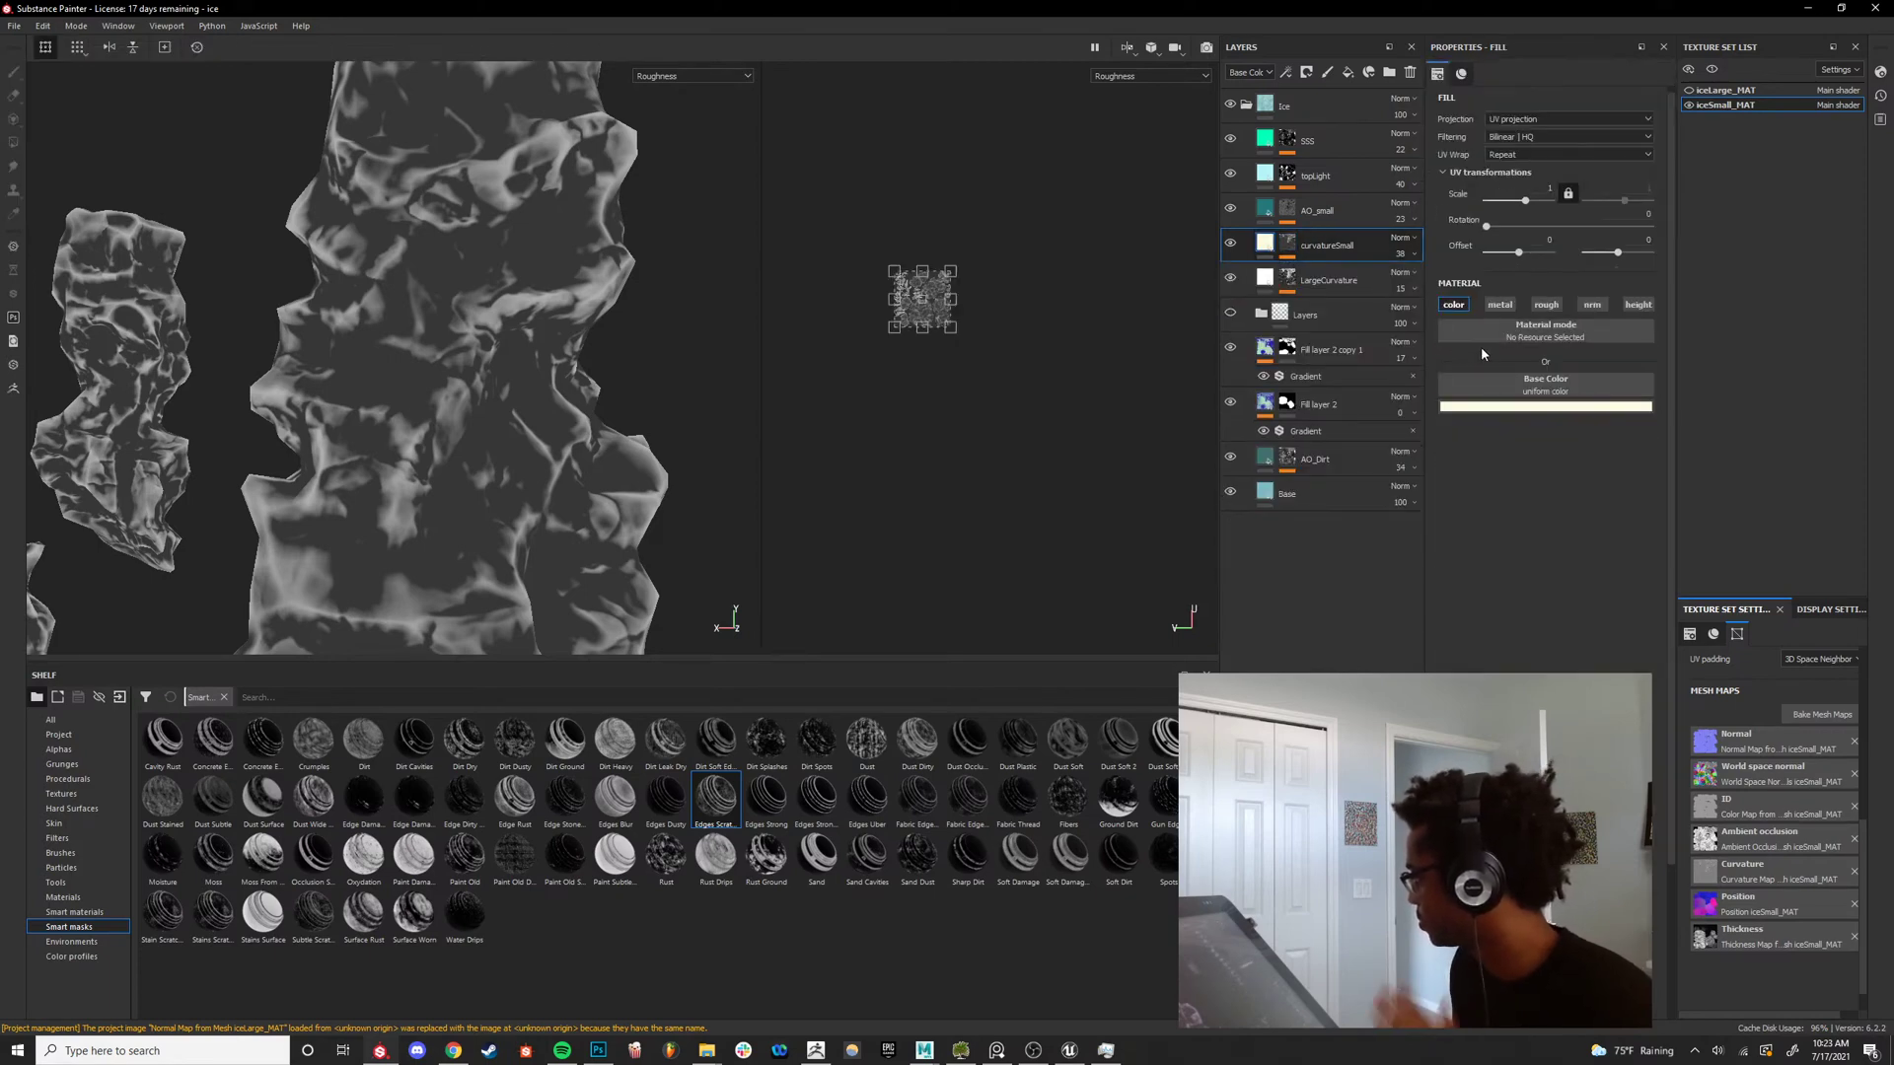
{"action": "left_click", "coordinate": [1546, 306]}
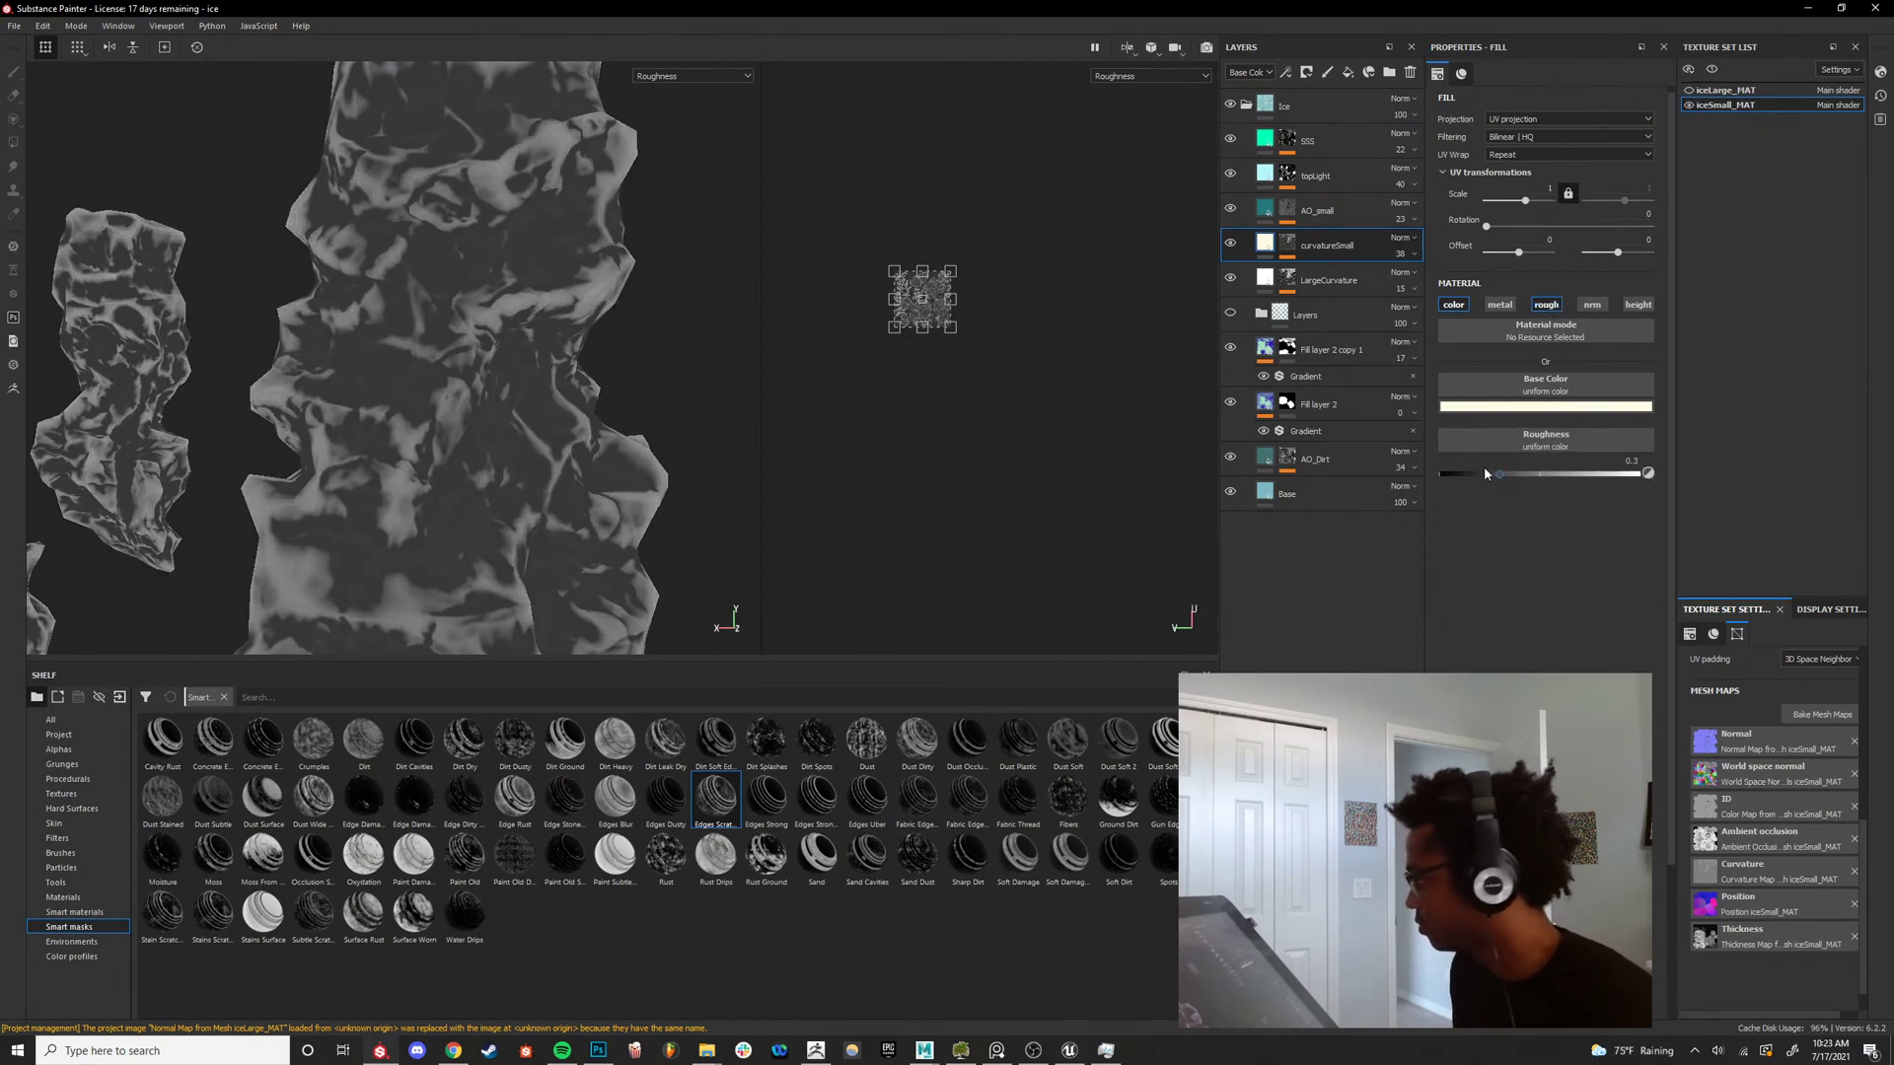
{"action": "left_click_drag", "start_coordinate": [1487, 473], "coordinate": [1665, 477]}
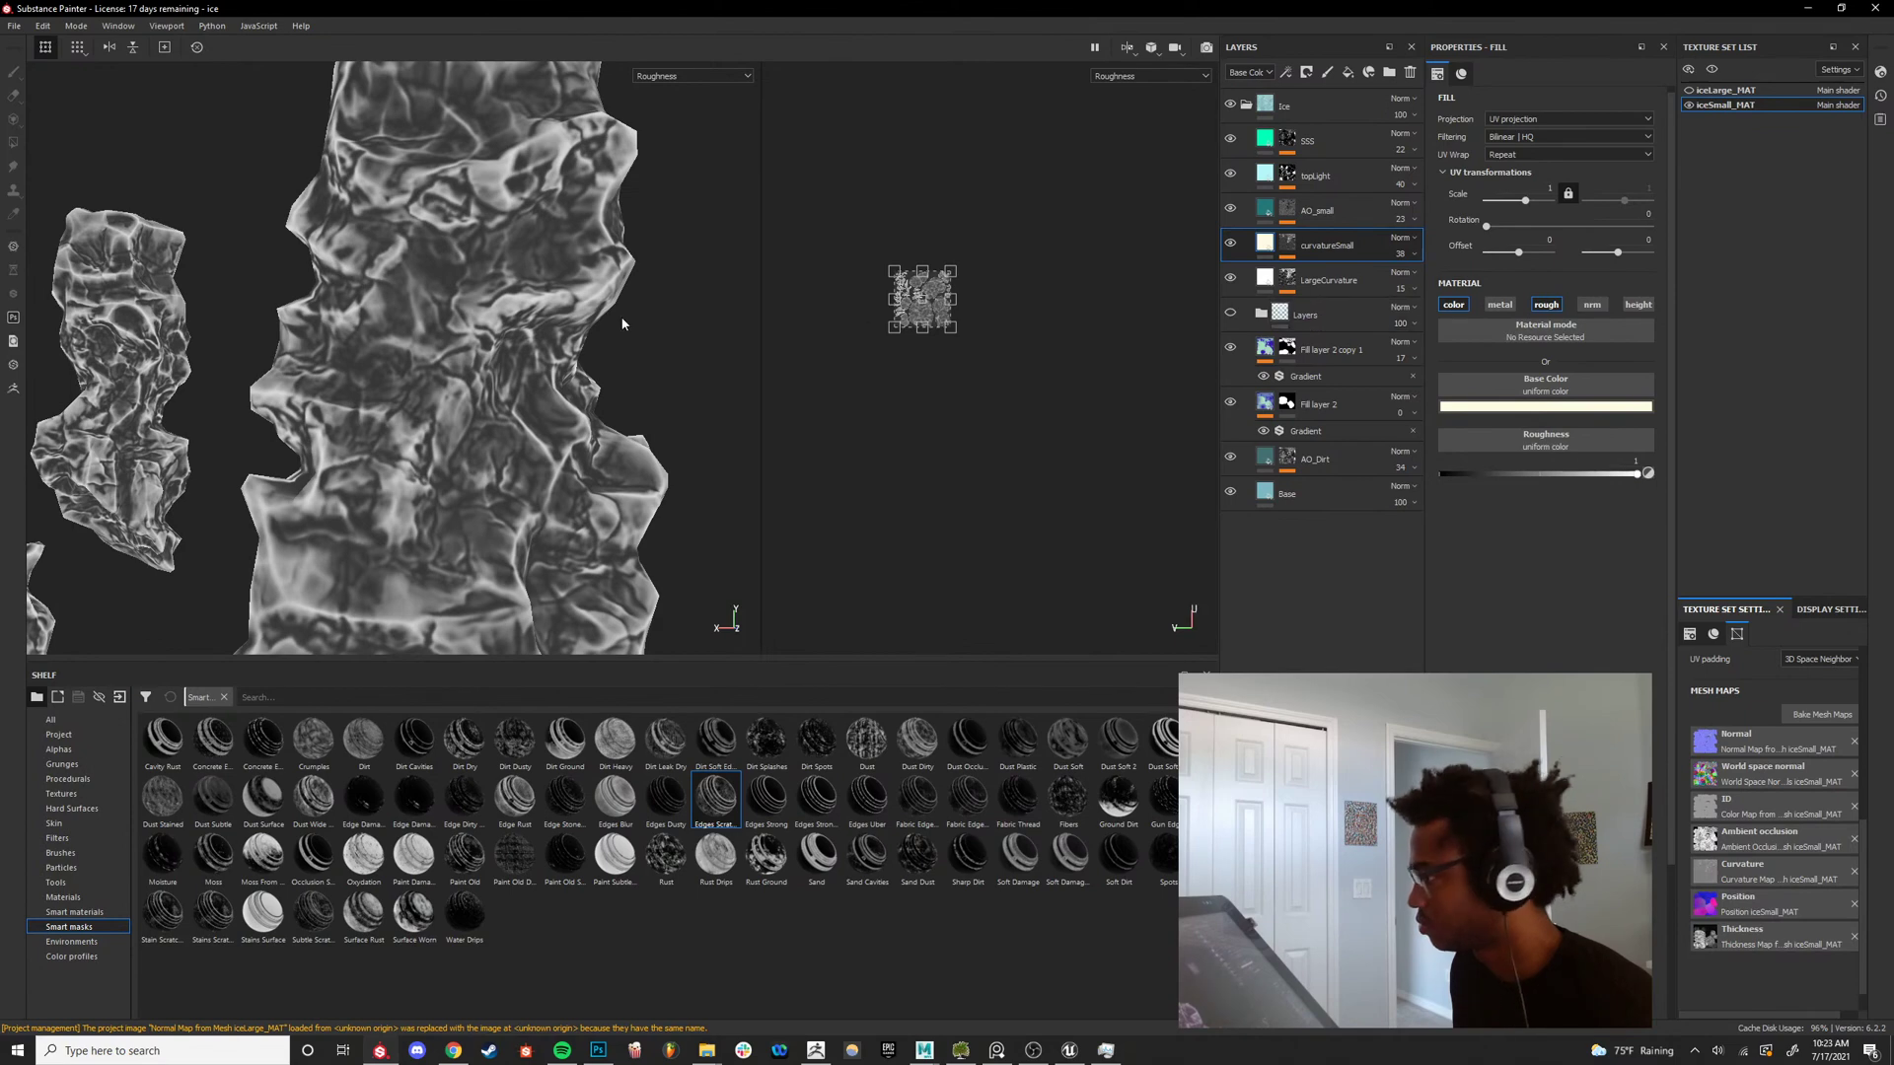
{"action": "left_click_drag", "start_coordinate": [622, 323], "coordinate": [676, 387], "text": "alt"}
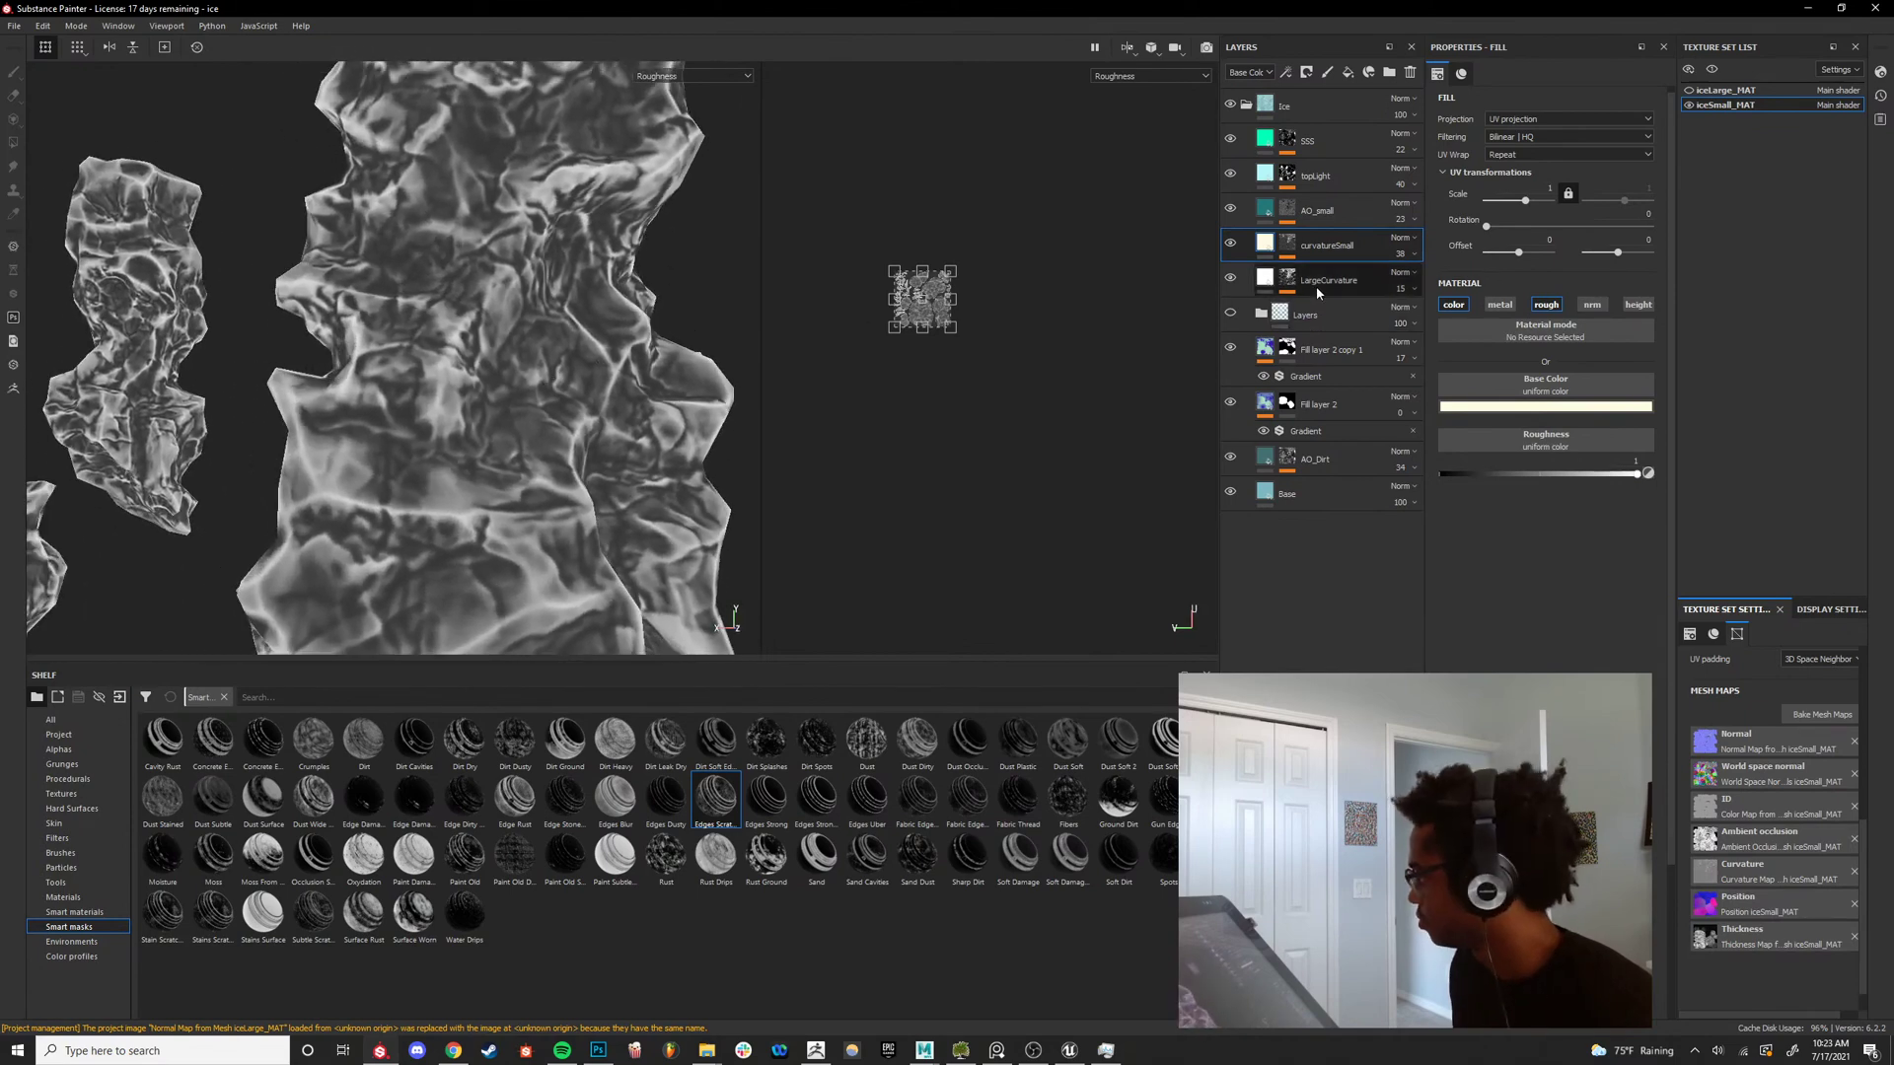
Keep the LargeCurvature layer's roughness at 1 and check the ice in material view under rotated light.
{"action": "left_click", "coordinate": [1288, 281]}
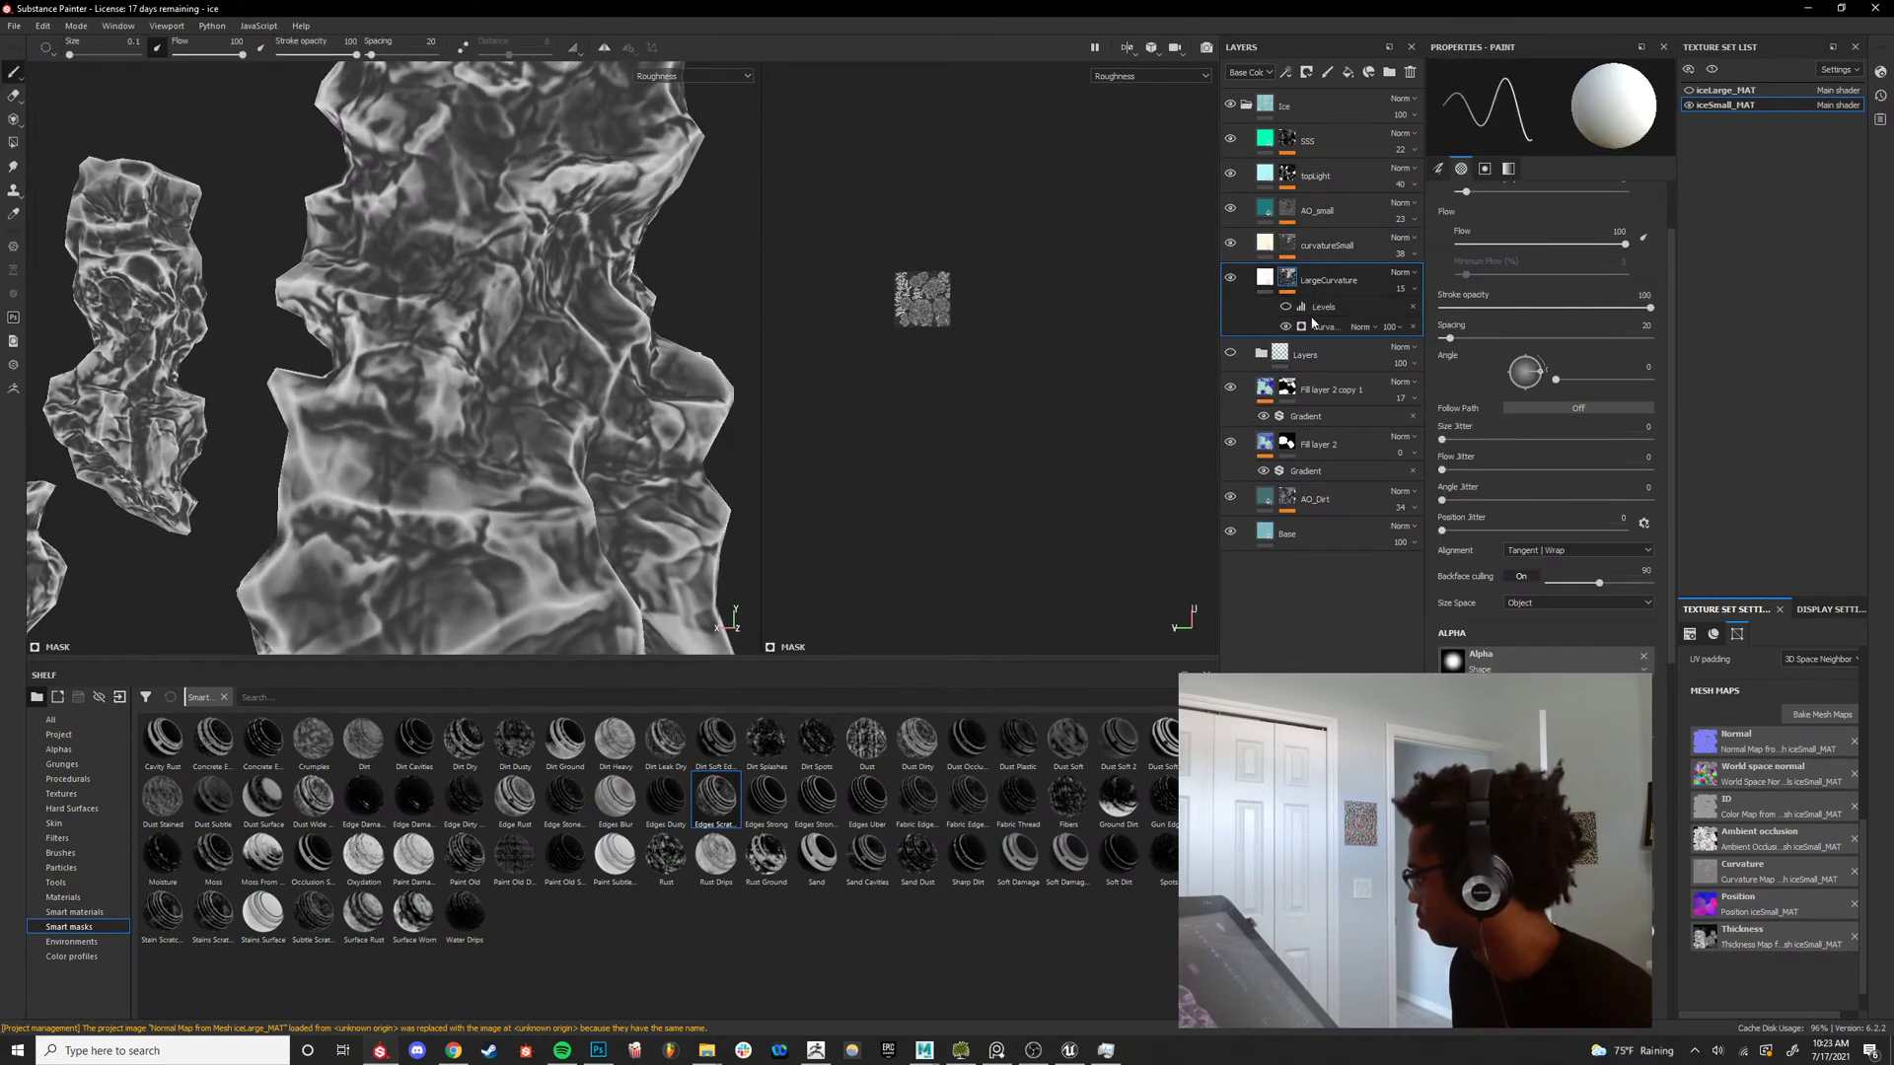
{"action": "left_click", "coordinate": [1267, 280]}
{"action": "mouse_move", "coordinate": [1634, 540]}
{"action": "left_mouse_down"}
{"action": "mouse_move", "coordinate": [1600, 541]}
{"action": "mouse_move", "coordinate": [1641, 541]}
{"action": "left_mouse_up"}
{"action": "mouse_move", "coordinate": [399, 389]}
{"action": "left_mouse_down", "text": "alt"}
{"action": "mouse_move", "coordinate": [483, 416]}
{"action": "mouse_move", "coordinate": [513, 386]}
{"action": "mouse_move", "coordinate": [476, 392]}
{"action": "left_mouse_up", "text": "alt"}
{"action": "key", "text": "m"}
{"action": "right_click_drag", "start_coordinate": [477, 392], "coordinate": [435, 394], "text": "shift"}
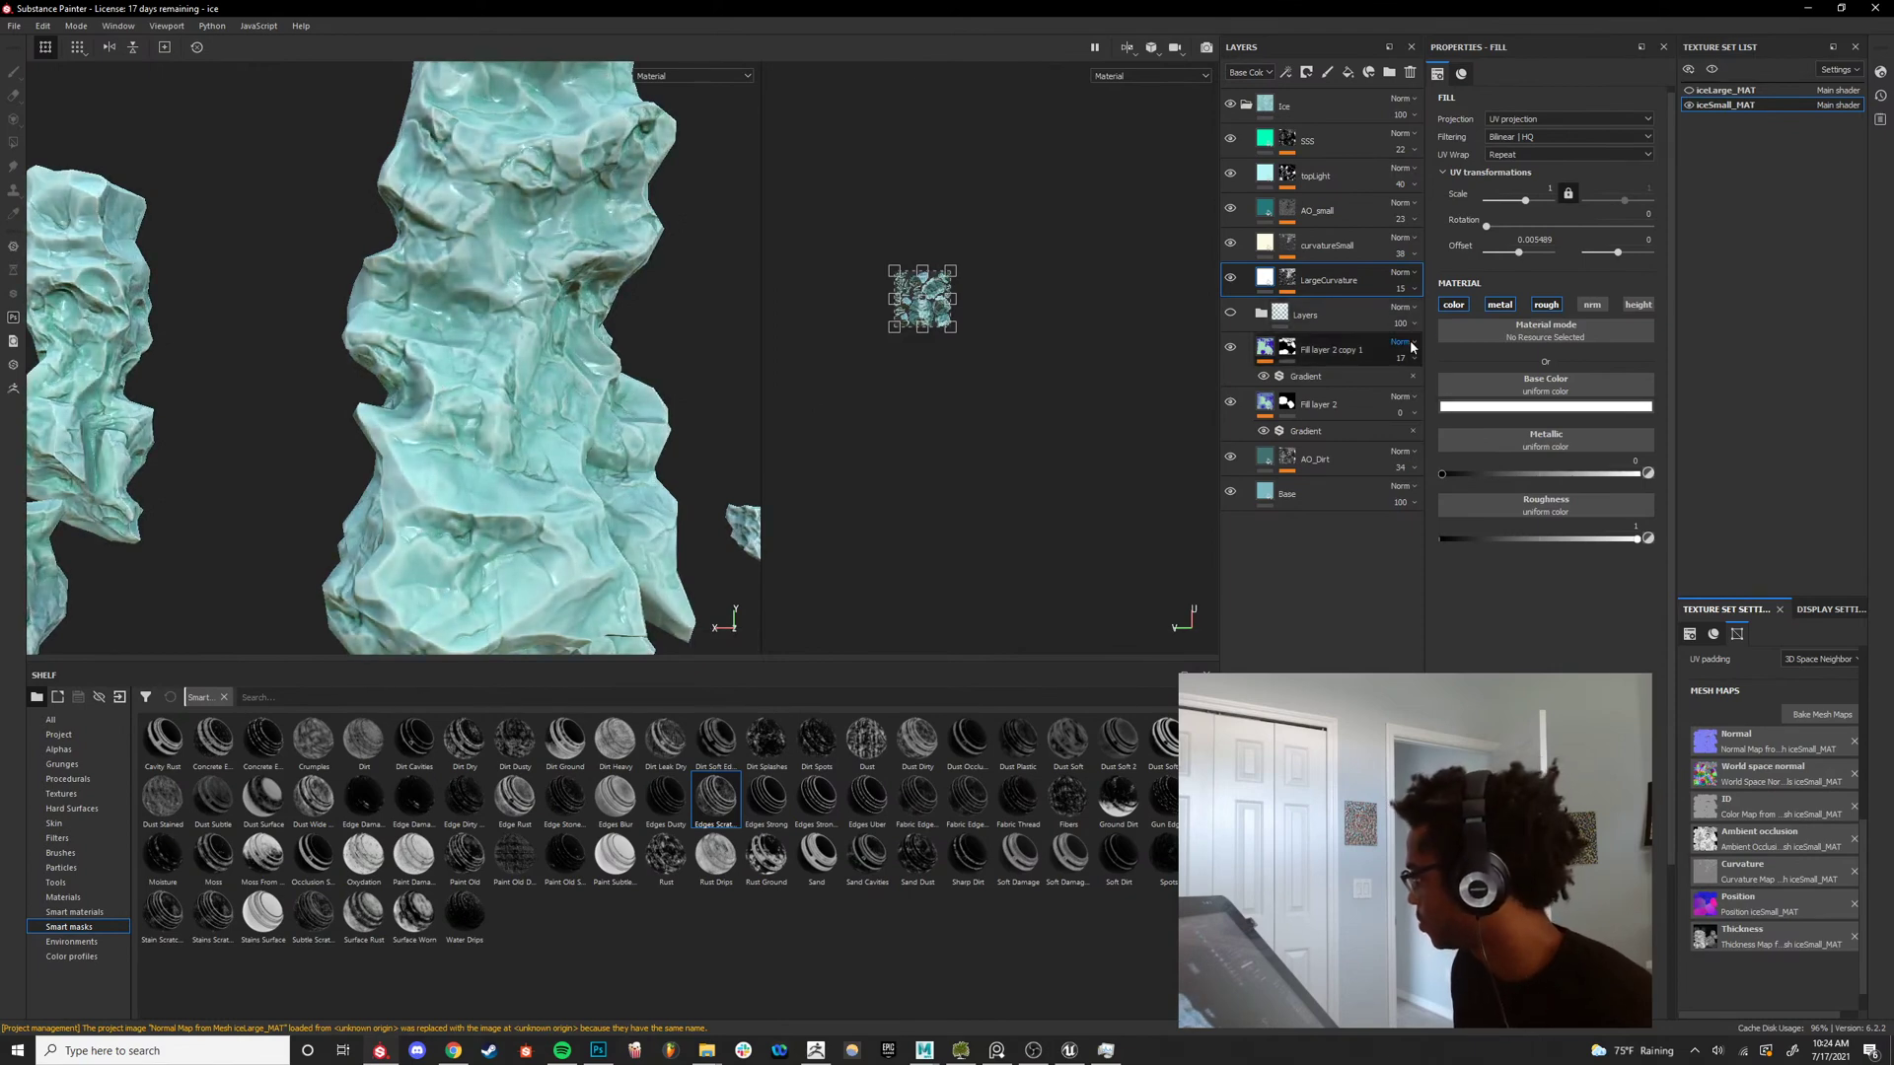
Try opacities of about 41 and 75 on the LargeCurvature layer, comparing the roughness, base color and material views.
{"action": "left_click_drag", "start_coordinate": [1407, 314], "coordinate": [1417, 320]}
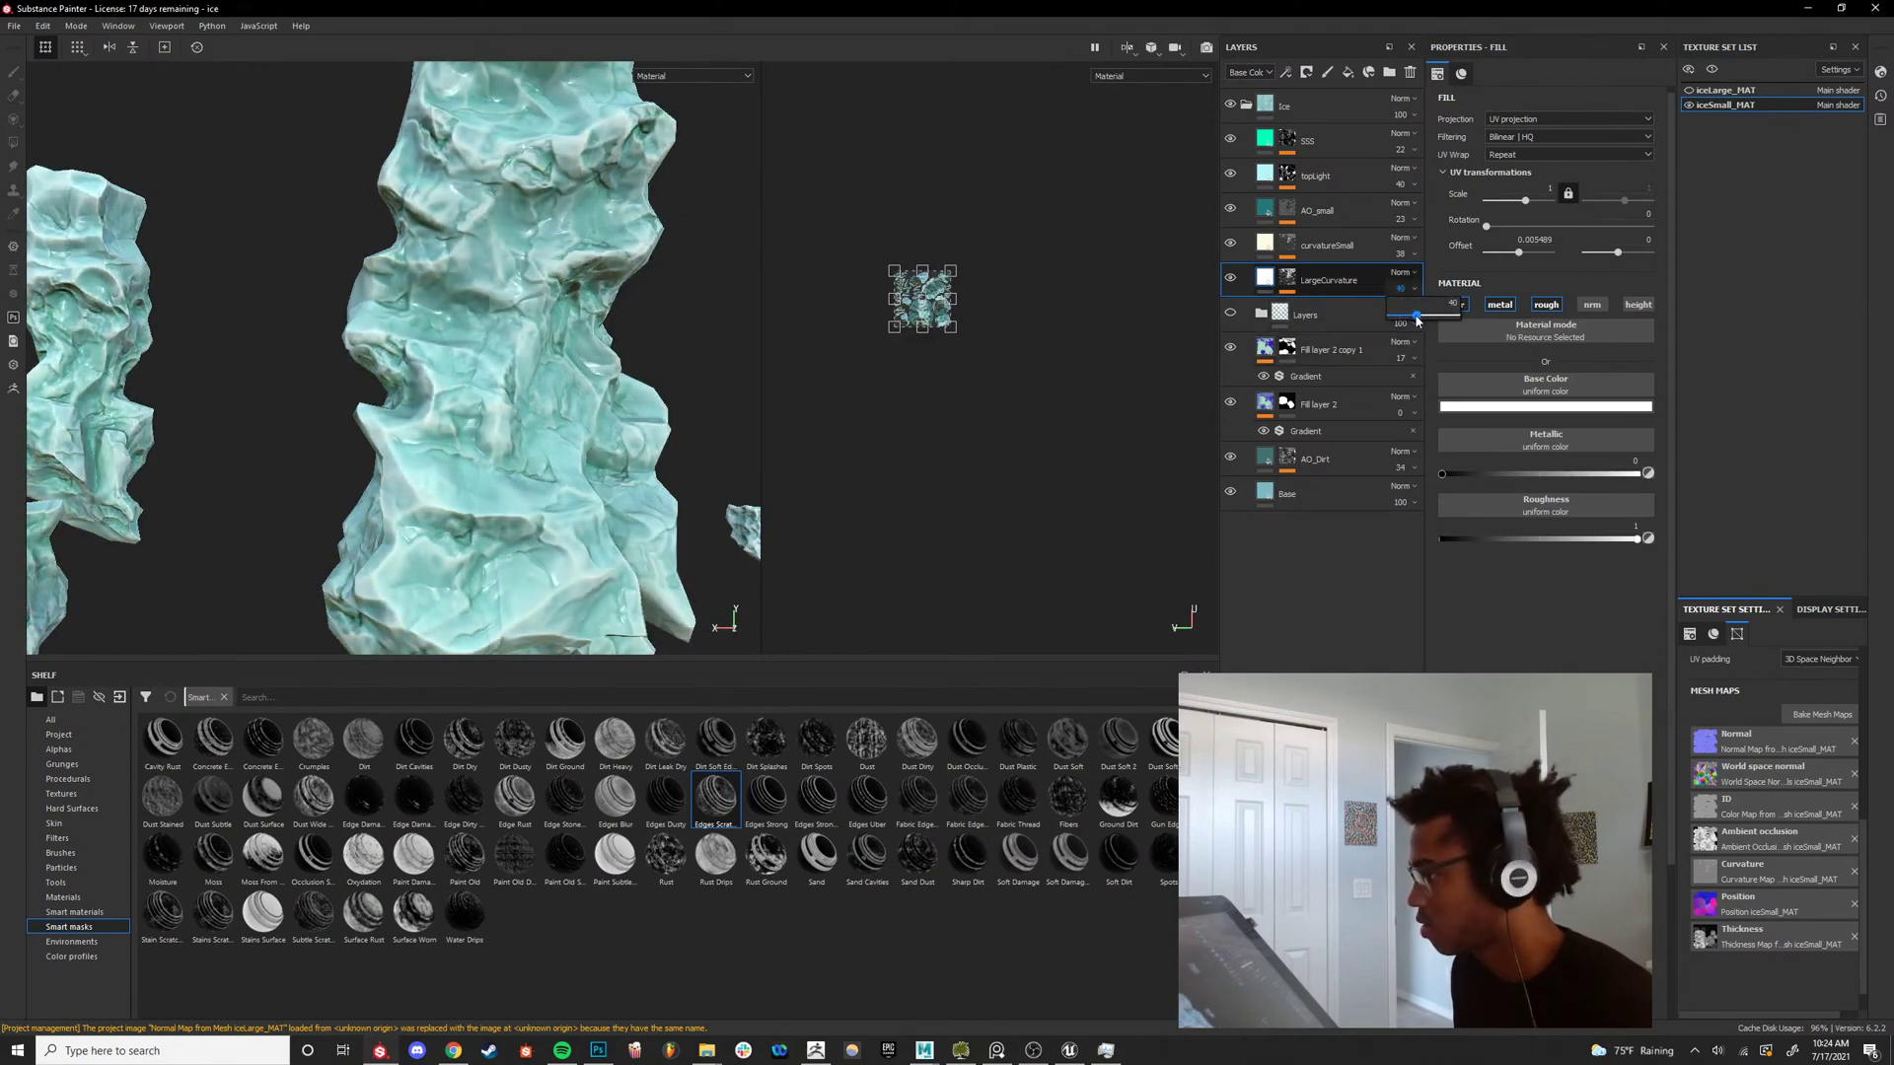
{"action": "key", "text": "c"}
{"action": "key", "text": "c"}
{"action": "key", "text": "c"}
{"action": "key", "text": "c"}
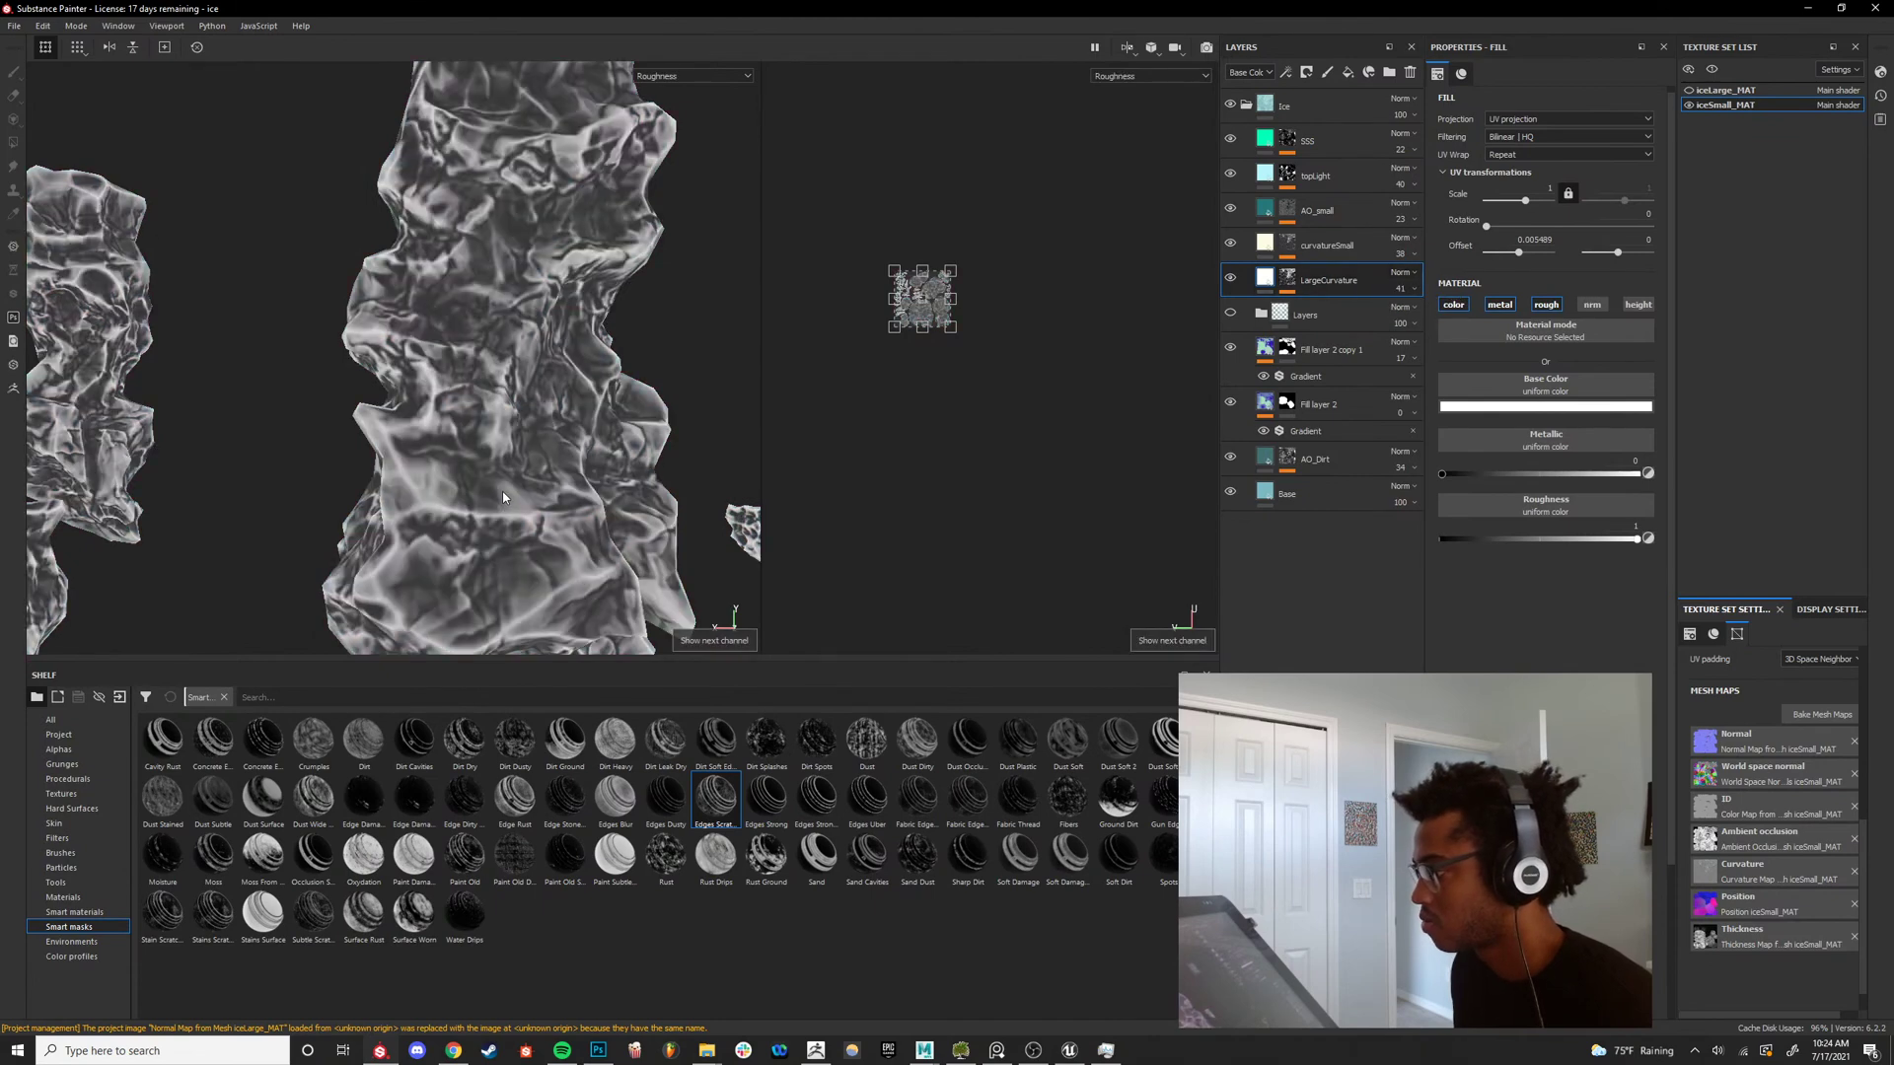
{"action": "key", "text": "c"}
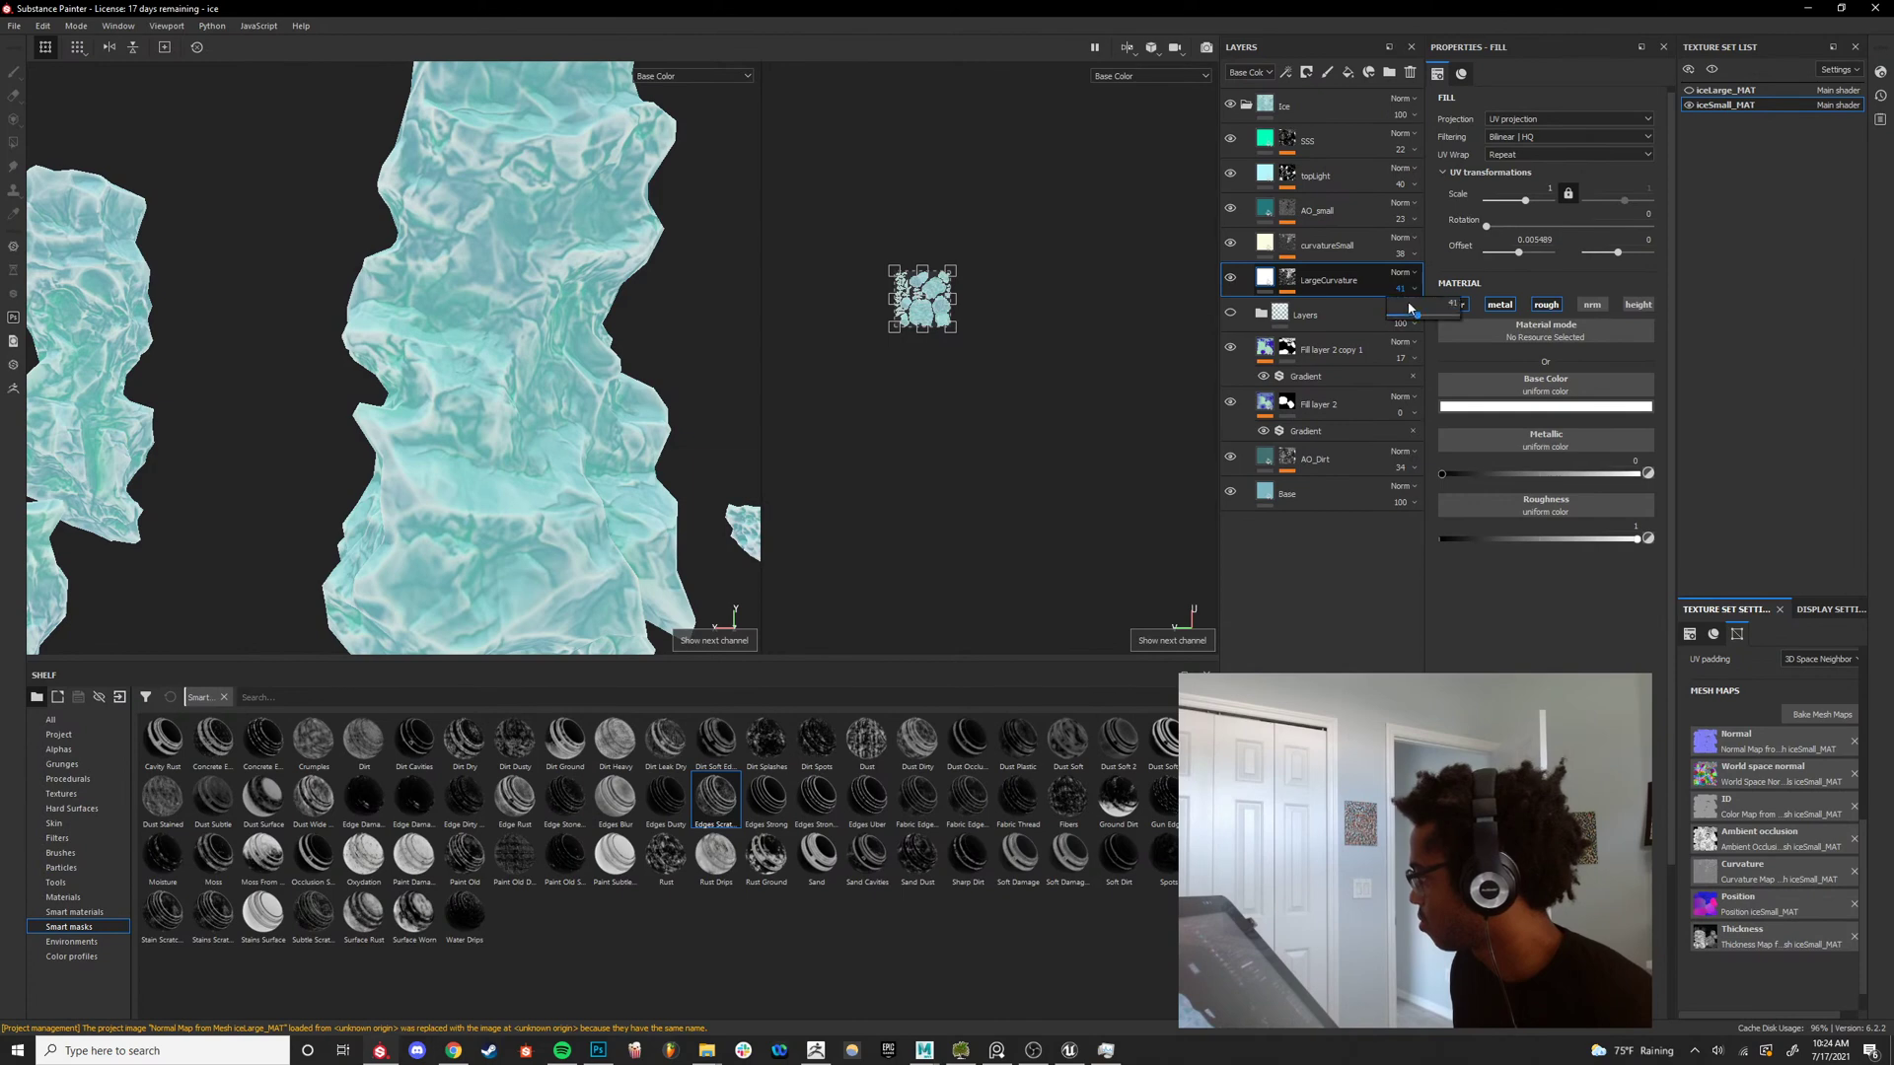
{"action": "left_click_drag", "start_coordinate": [1409, 309], "coordinate": [1432, 320]}
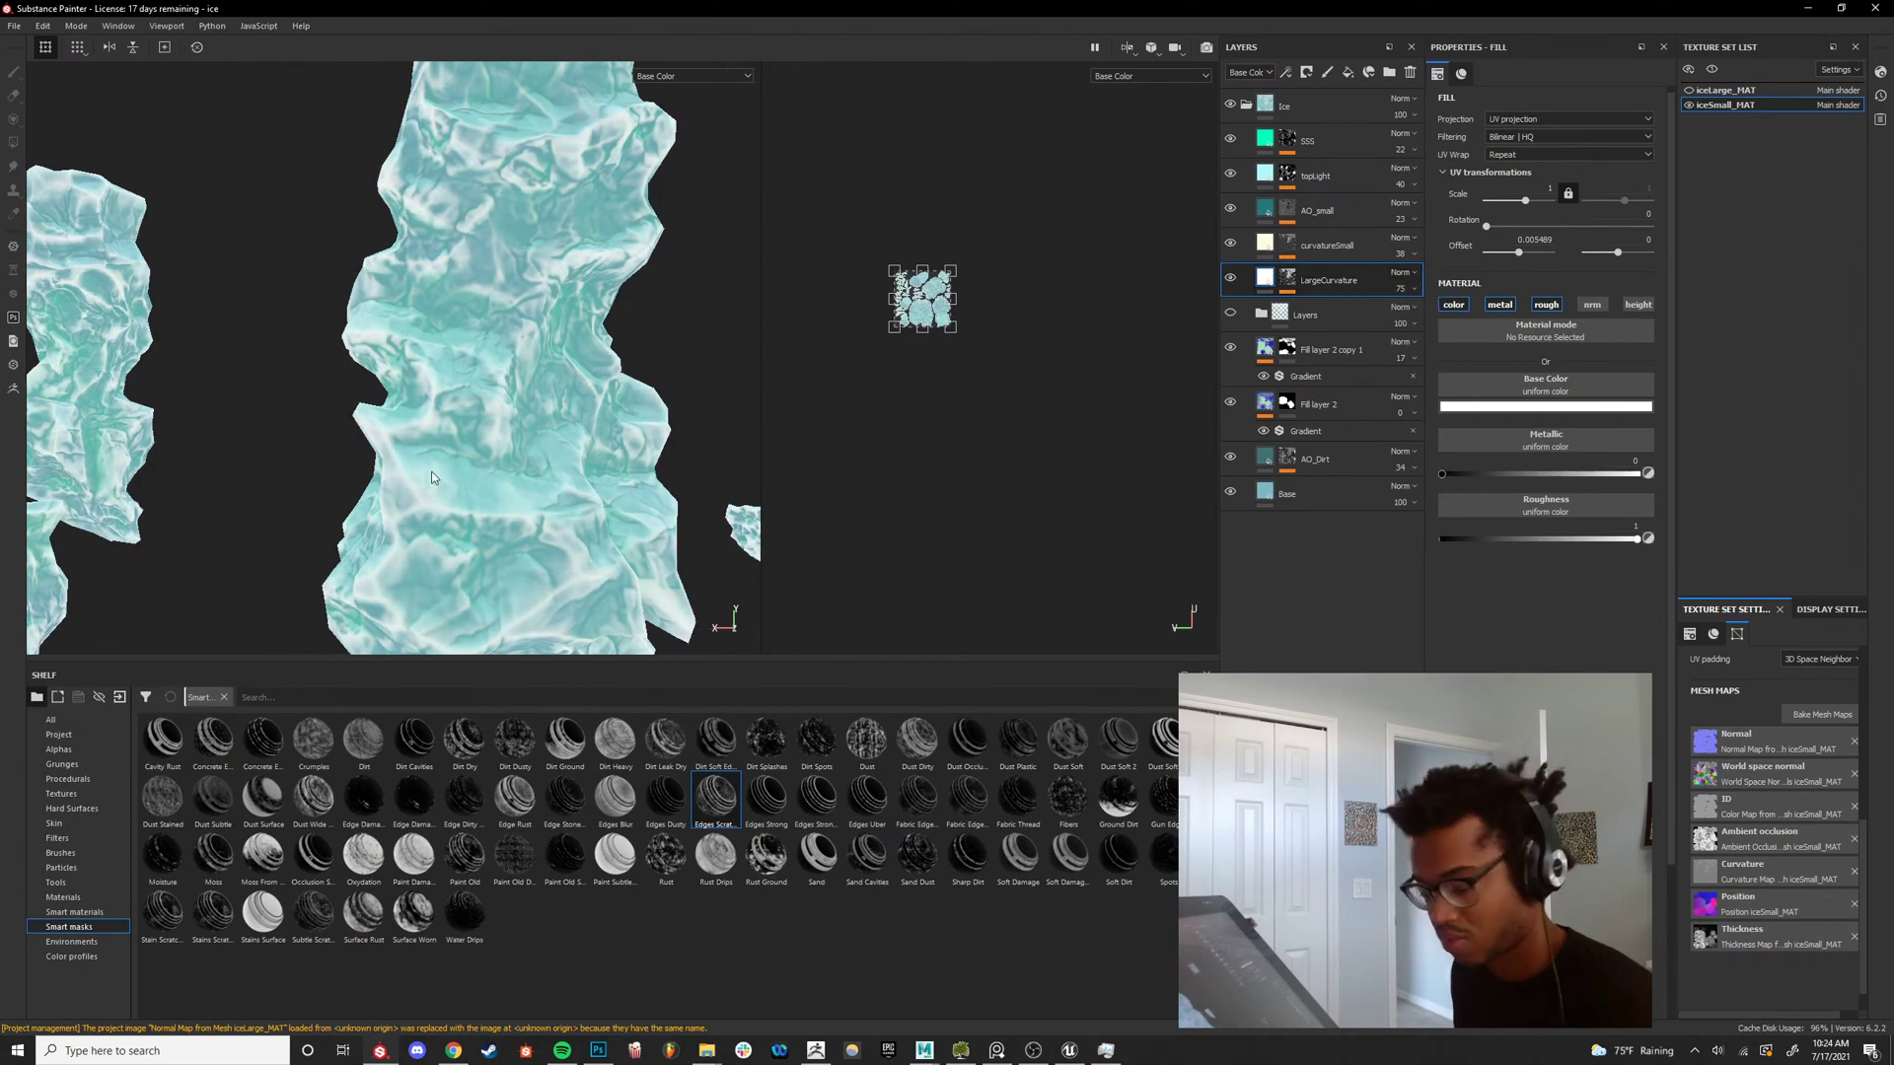
{"action": "key", "text": "m"}
{"action": "left_click_drag", "start_coordinate": [1180, 360], "coordinate": [1046, 400]}
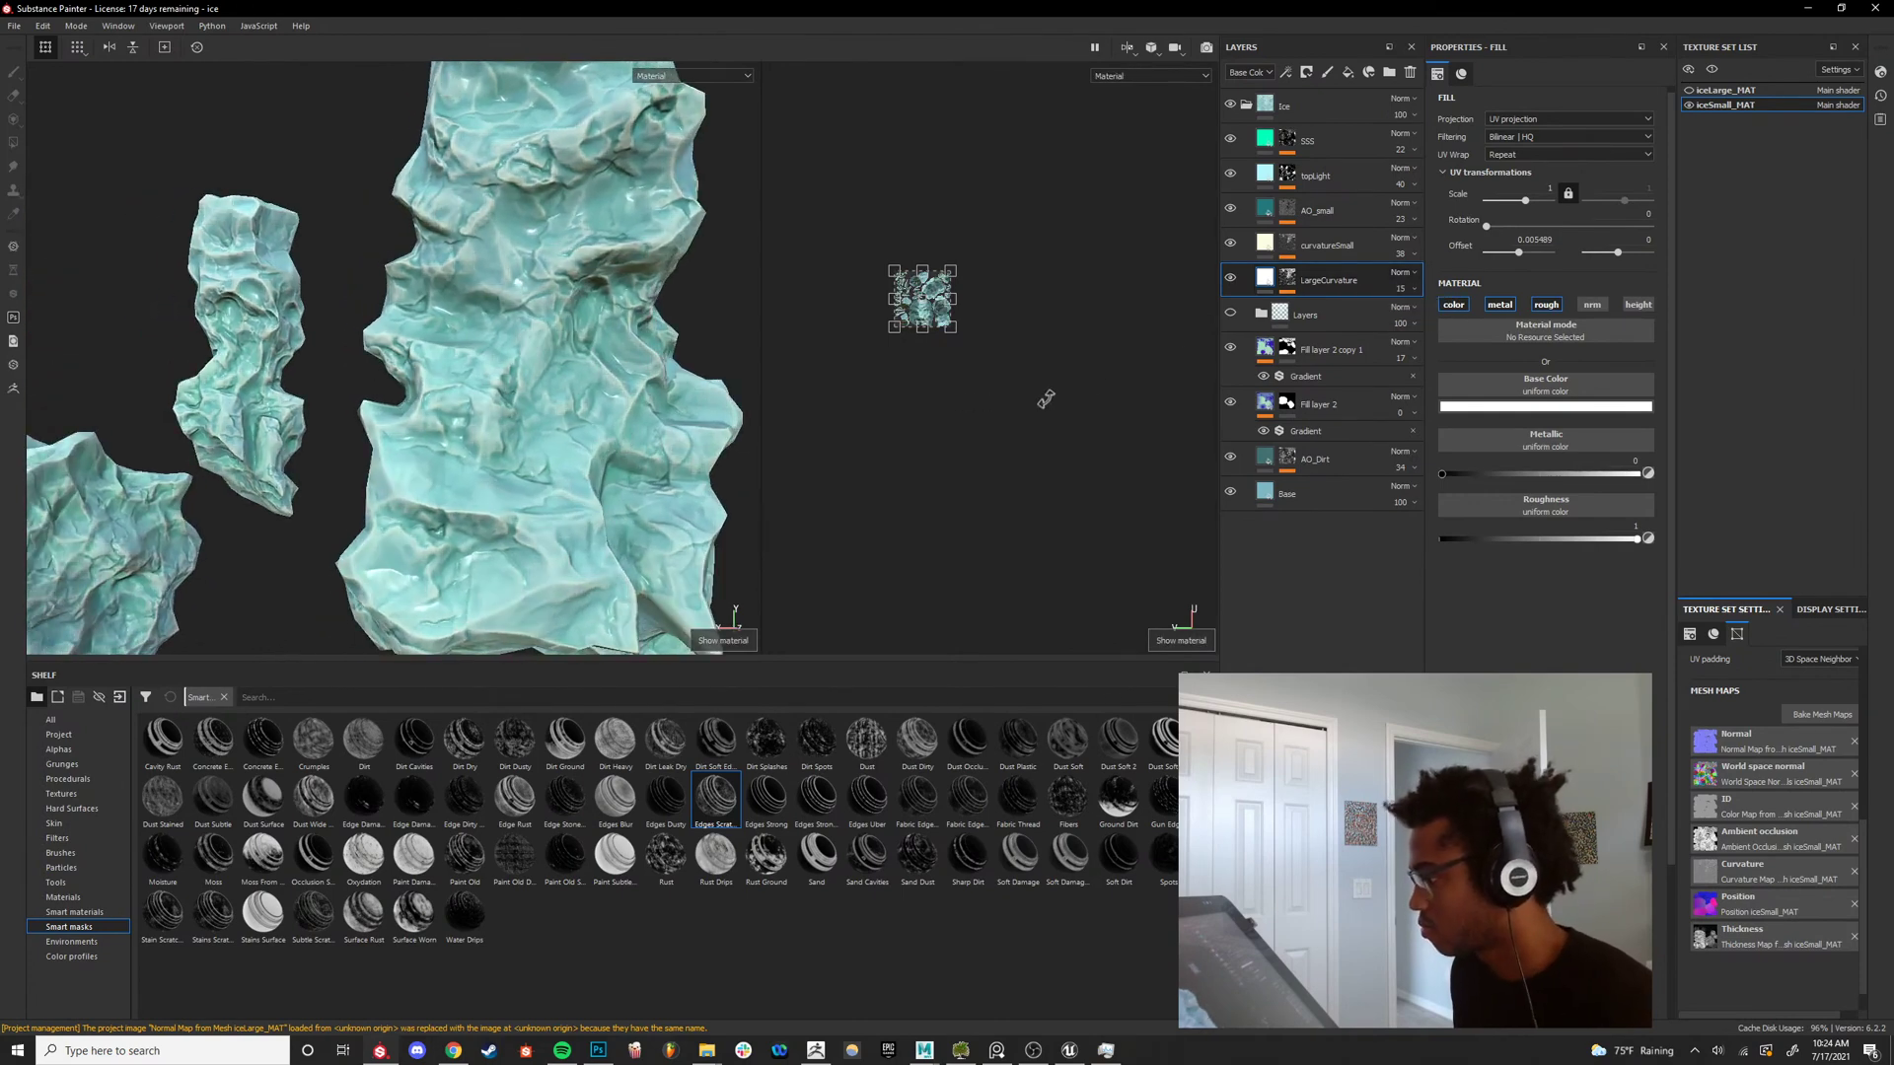
Set the opacity of the LargeCurvature layer to 40 and the curvatureSmall layer to 53.
{"action": "left_click", "coordinate": [1401, 290]}
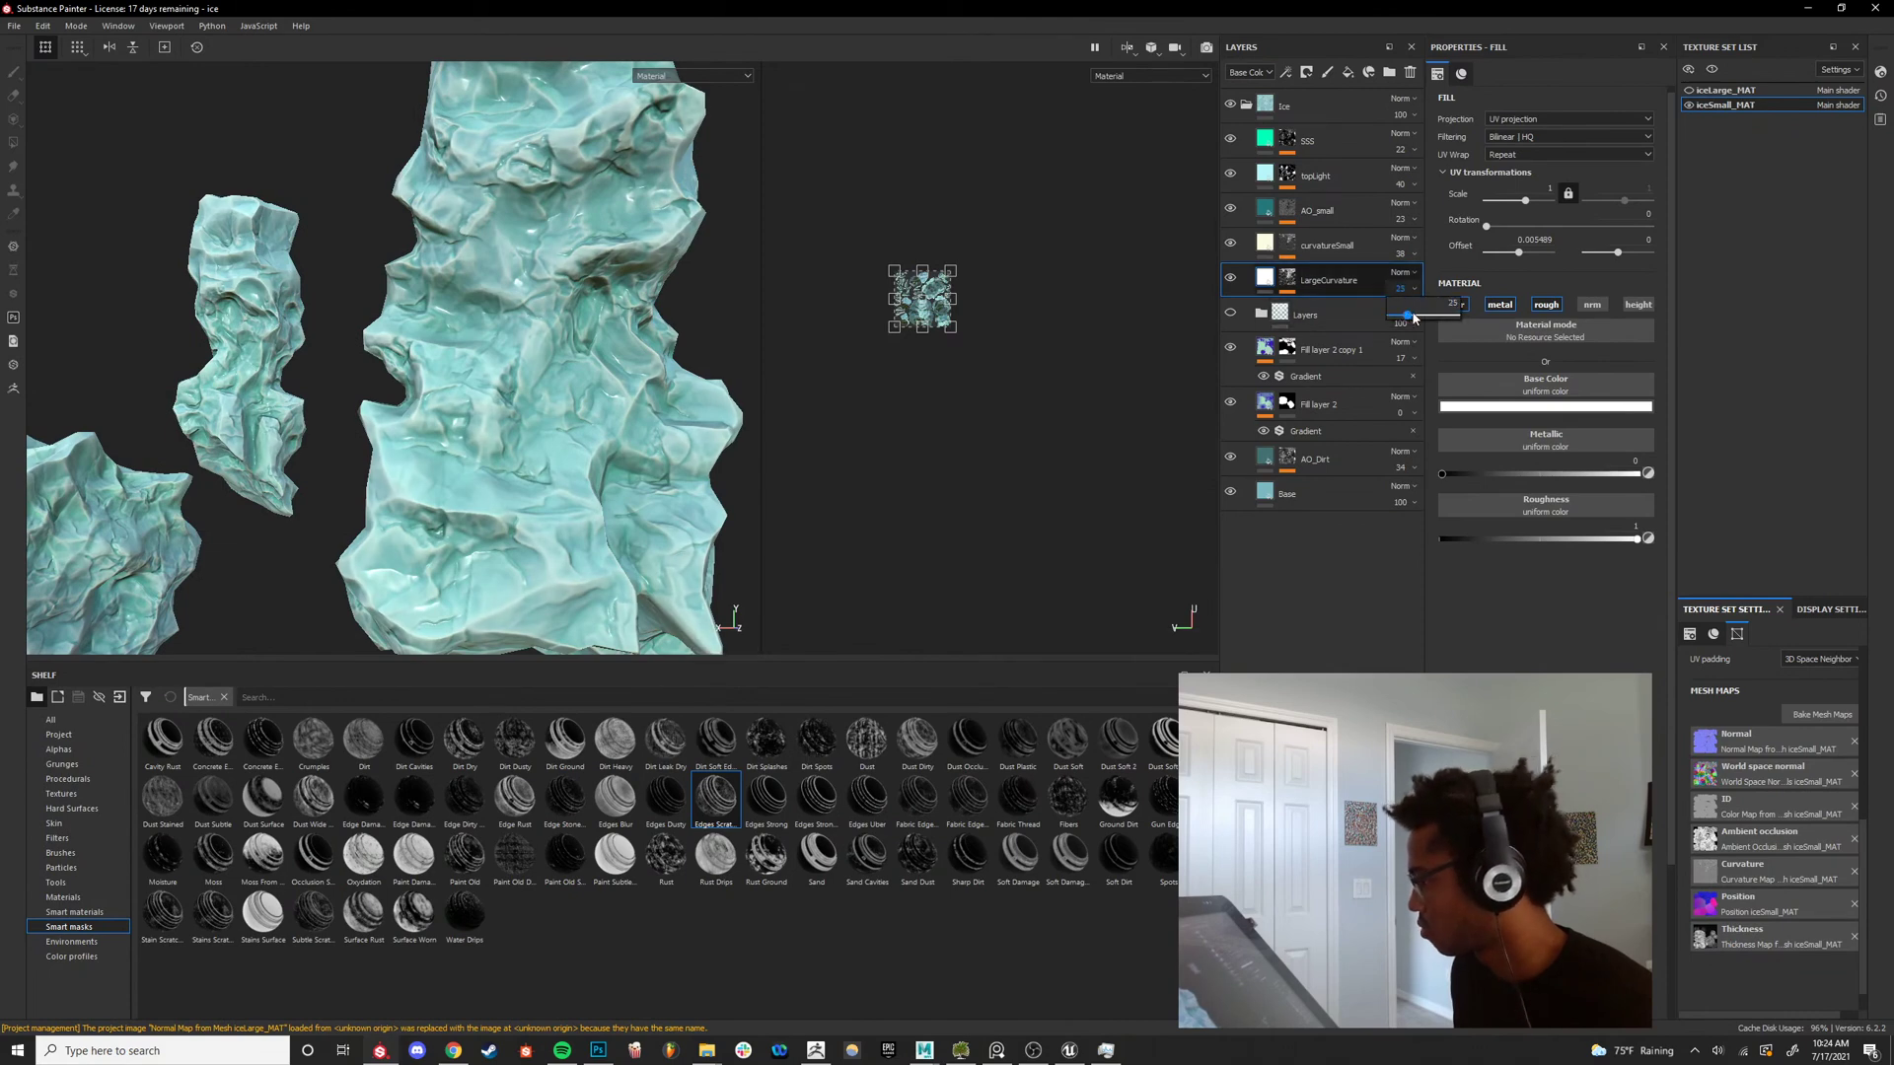
{"action": "left_click_drag", "start_coordinate": [1413, 318], "coordinate": [1421, 317]}
{"action": "left_click", "coordinate": [1386, 257]}
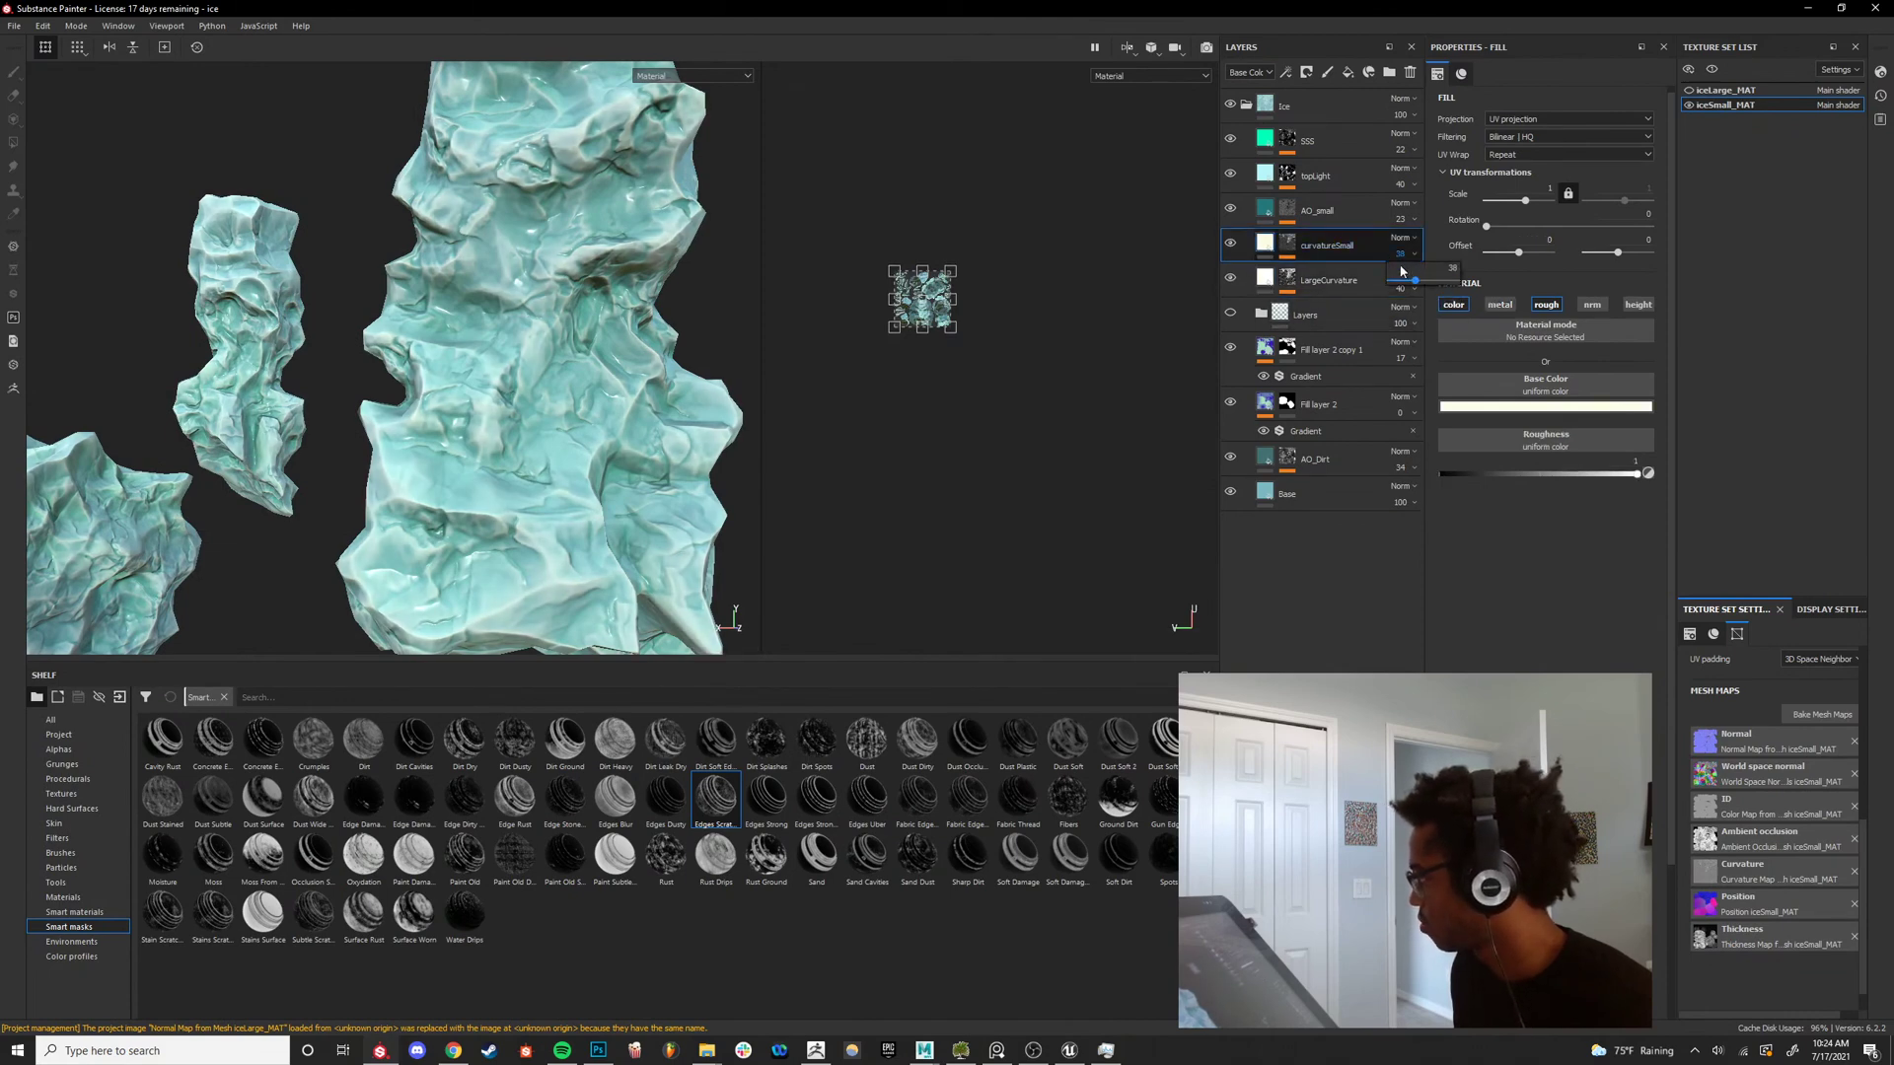
Examine the ice rocks from several angles in the material and base color views under rotated light.
{"action": "scroll", "coordinate": [594, 512], "scroll_direction": "down", "scroll_amount": 6}
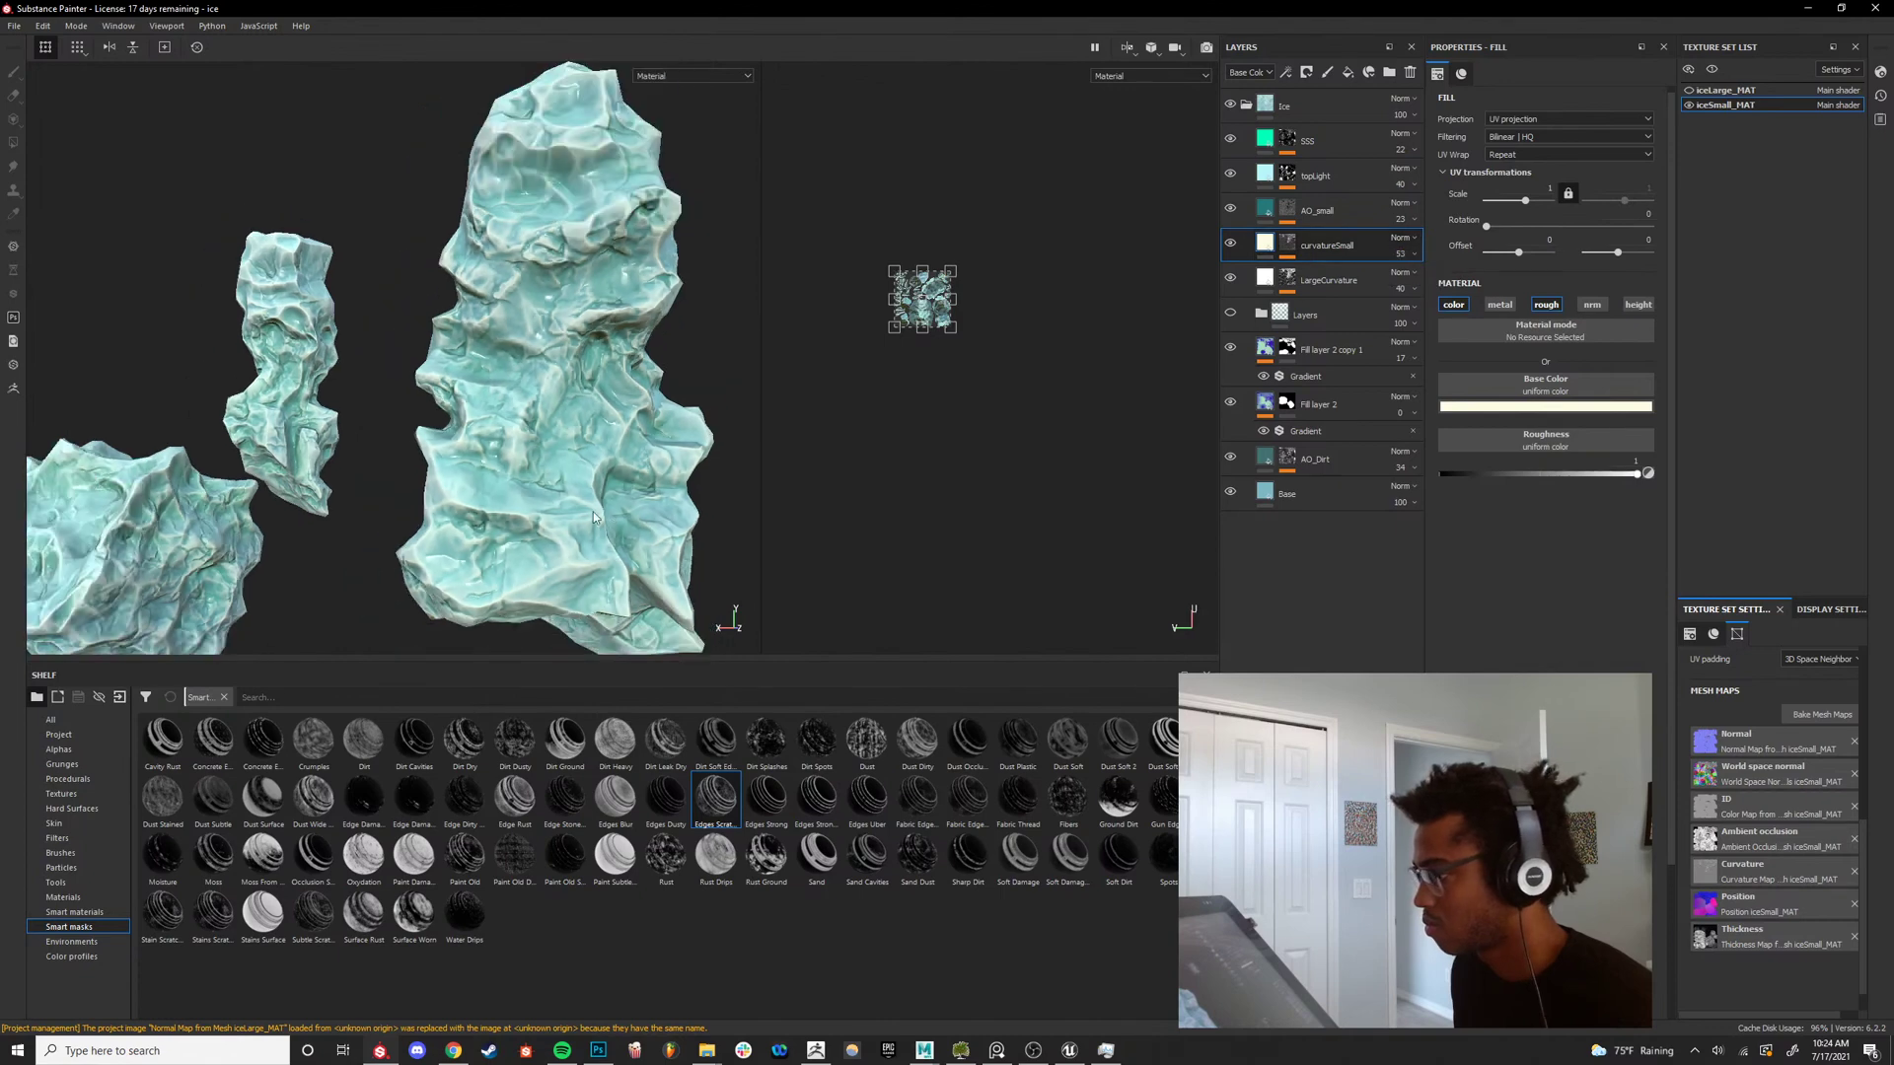
{"action": "scroll", "coordinate": [531, 421], "scroll_direction": "up", "scroll_amount": 5}
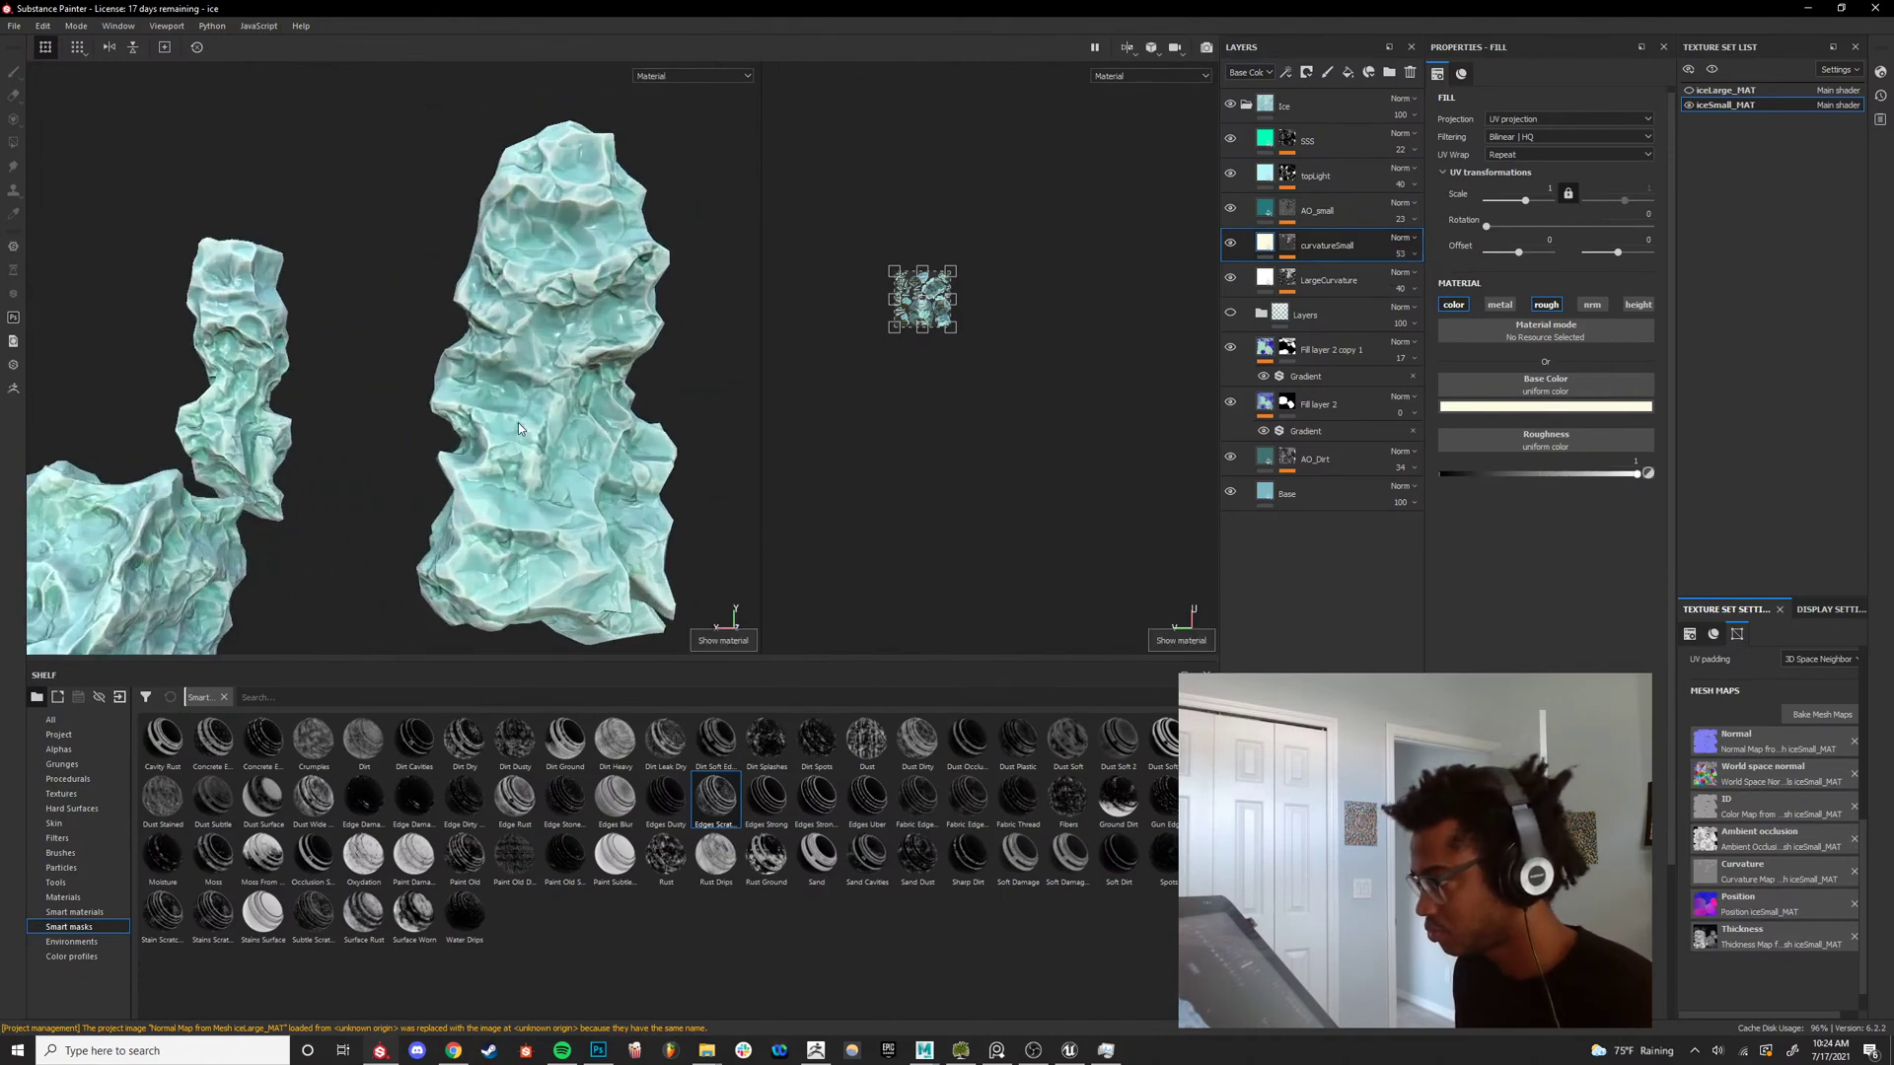
{"action": "key", "text": "c"}
{"action": "scroll", "coordinate": [493, 428], "scroll_direction": "up", "scroll_amount": 2}
{"action": "key", "text": "m"}
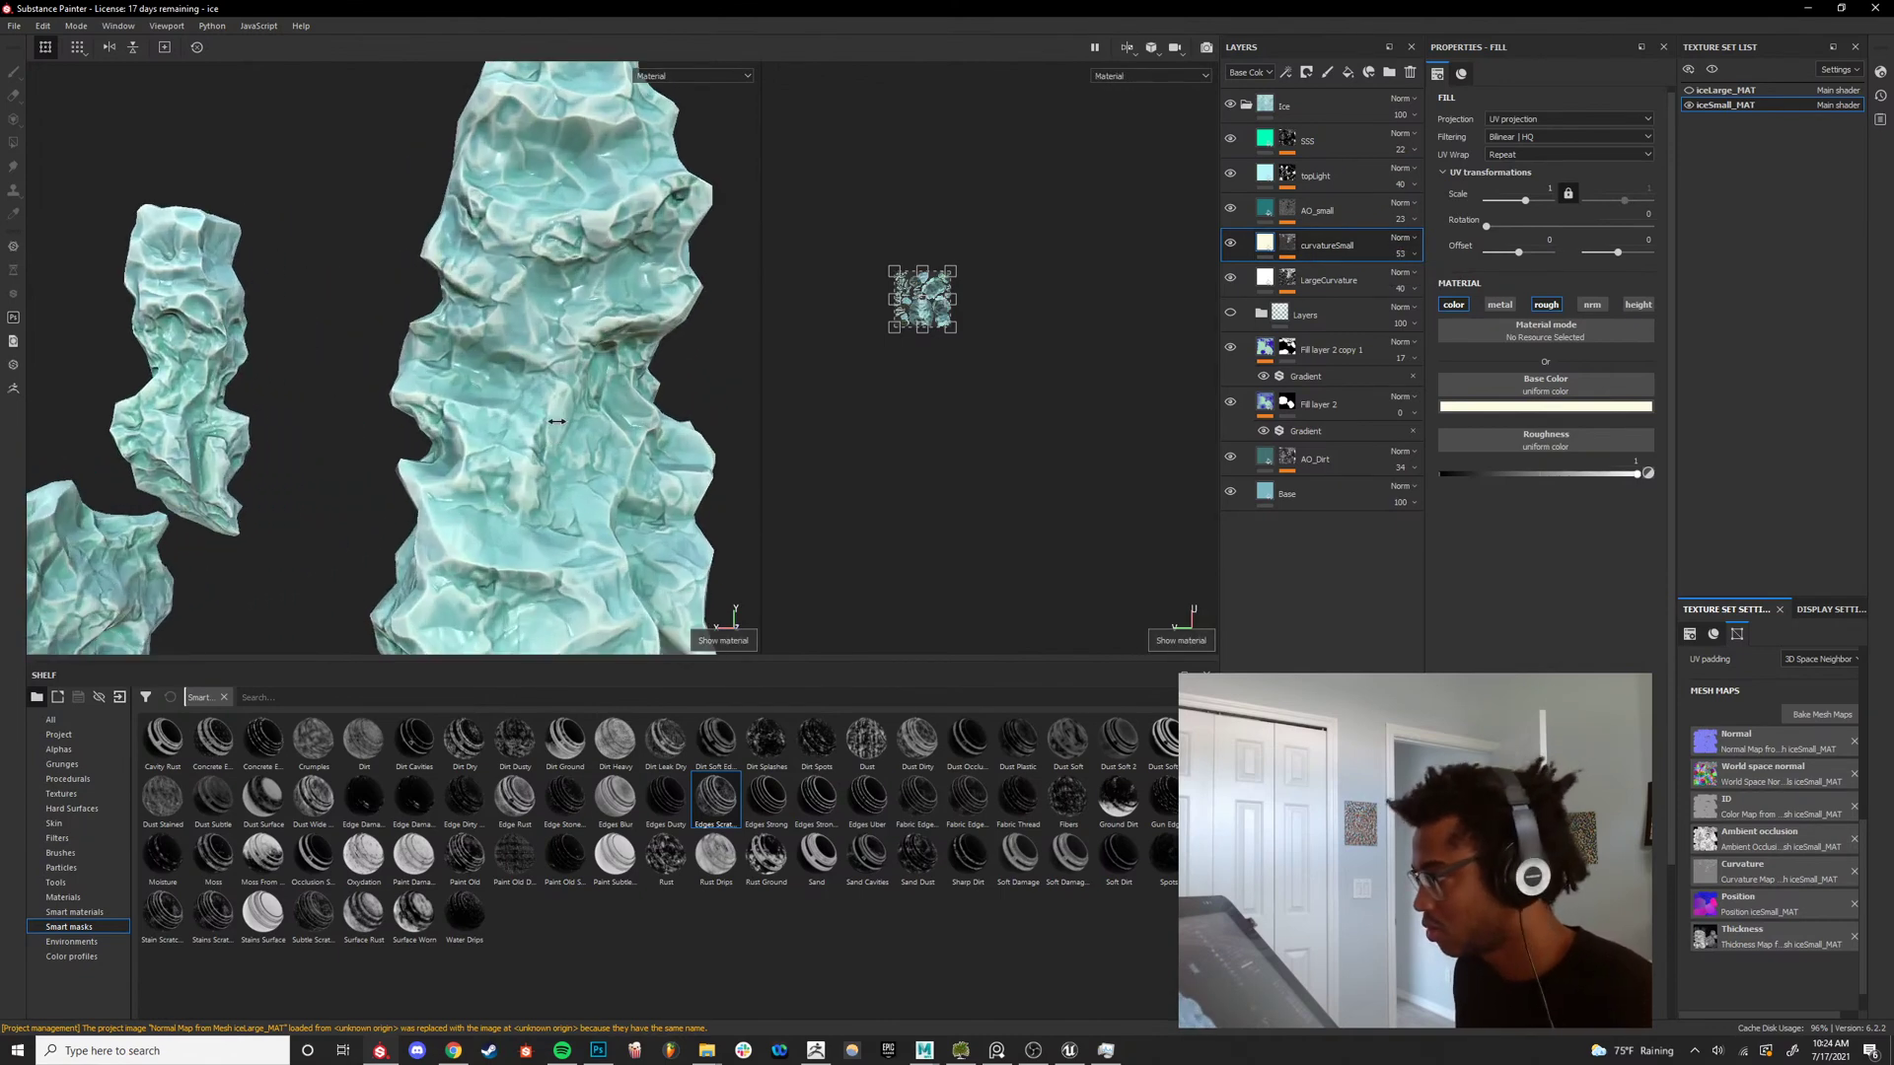
{"action": "left_click_drag", "start_coordinate": [436, 420], "coordinate": [483, 464], "text": "alt"}
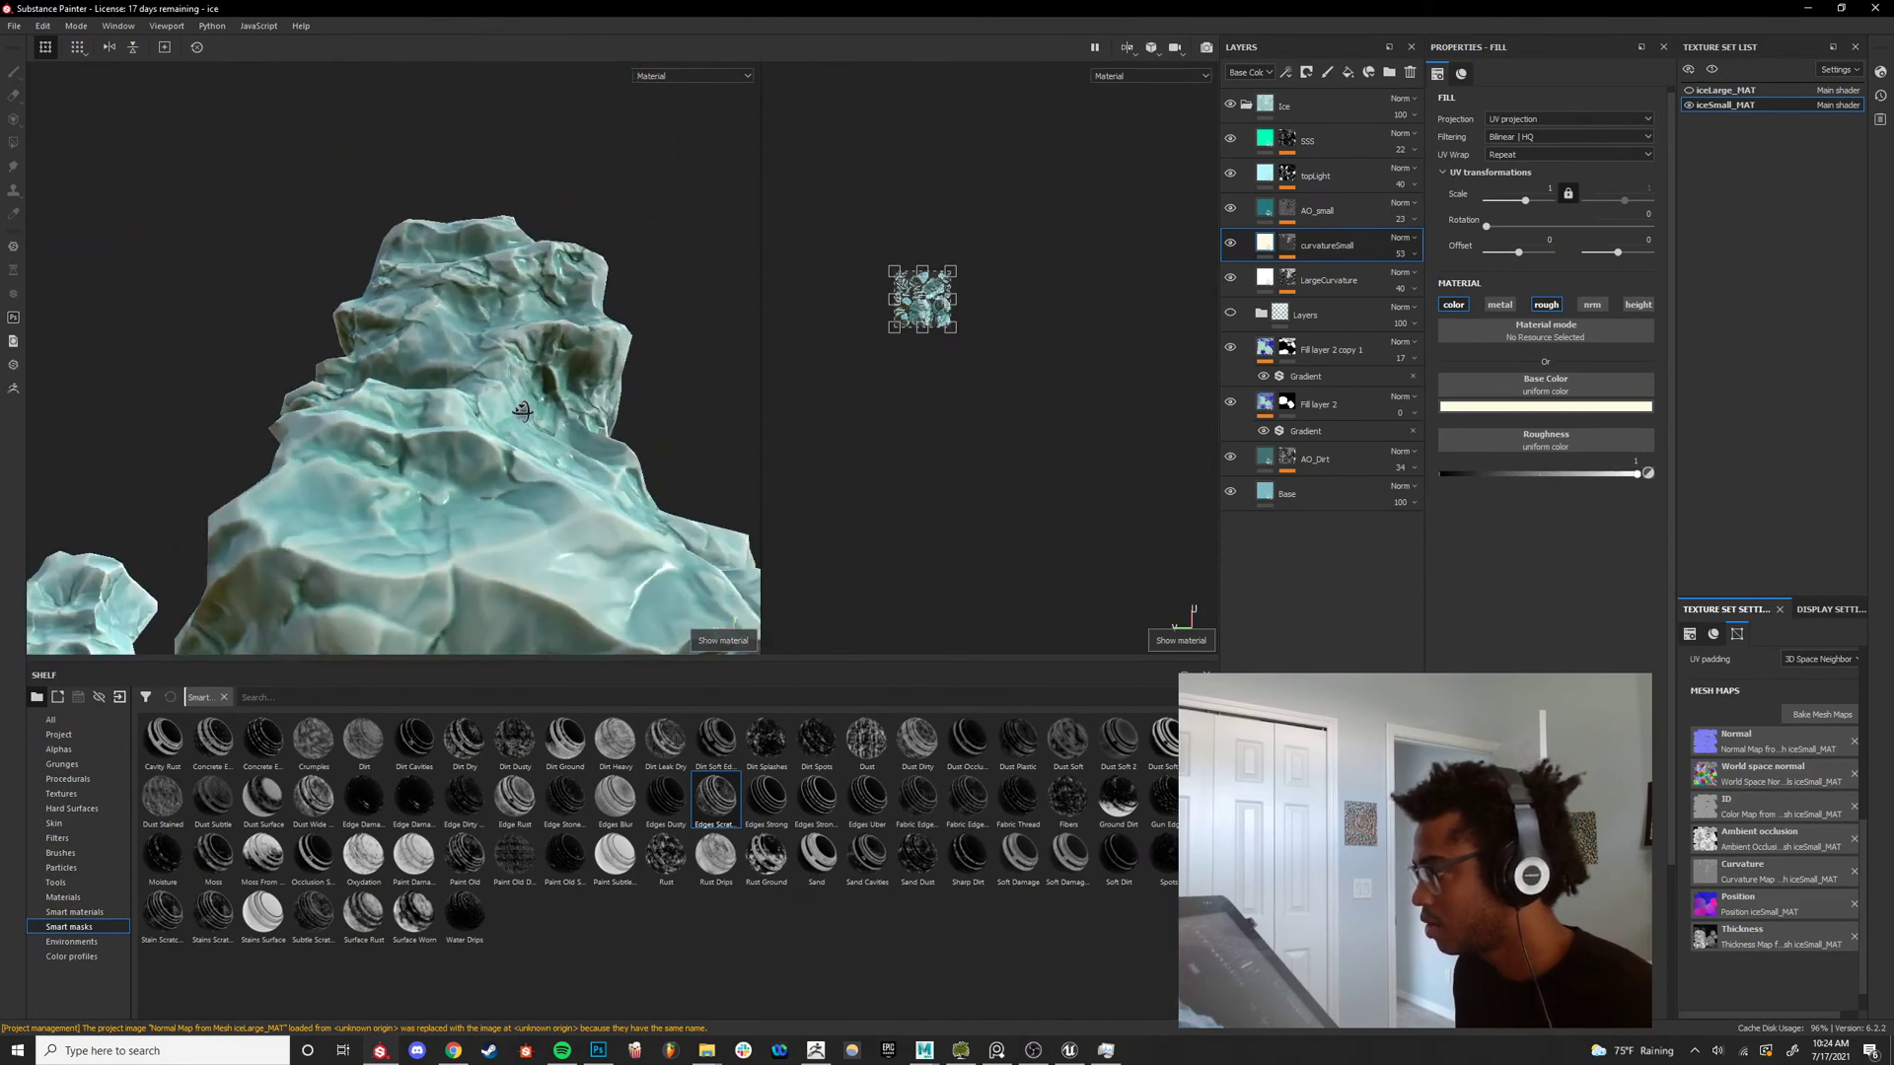
{"action": "right_click_drag", "start_coordinate": [483, 444], "coordinate": [483, 403], "text": "shift"}
{"action": "left_click_drag", "start_coordinate": [474, 402], "coordinate": [468, 355], "text": "alt"}
{"action": "mouse_move", "coordinate": [468, 355]}
{"action": "right_mouse_down", "text": "shift"}
{"action": "mouse_move", "coordinate": [429, 367]}
{"action": "mouse_move", "coordinate": [485, 375]}
{"action": "right_mouse_up", "text": "shift"}
{"action": "mouse_move", "coordinate": [485, 375]}
{"action": "left_mouse_down", "text": "alt"}
{"action": "mouse_move", "coordinate": [540, 439]}
{"action": "mouse_move", "coordinate": [484, 403]}
{"action": "left_mouse_up", "text": "alt"}
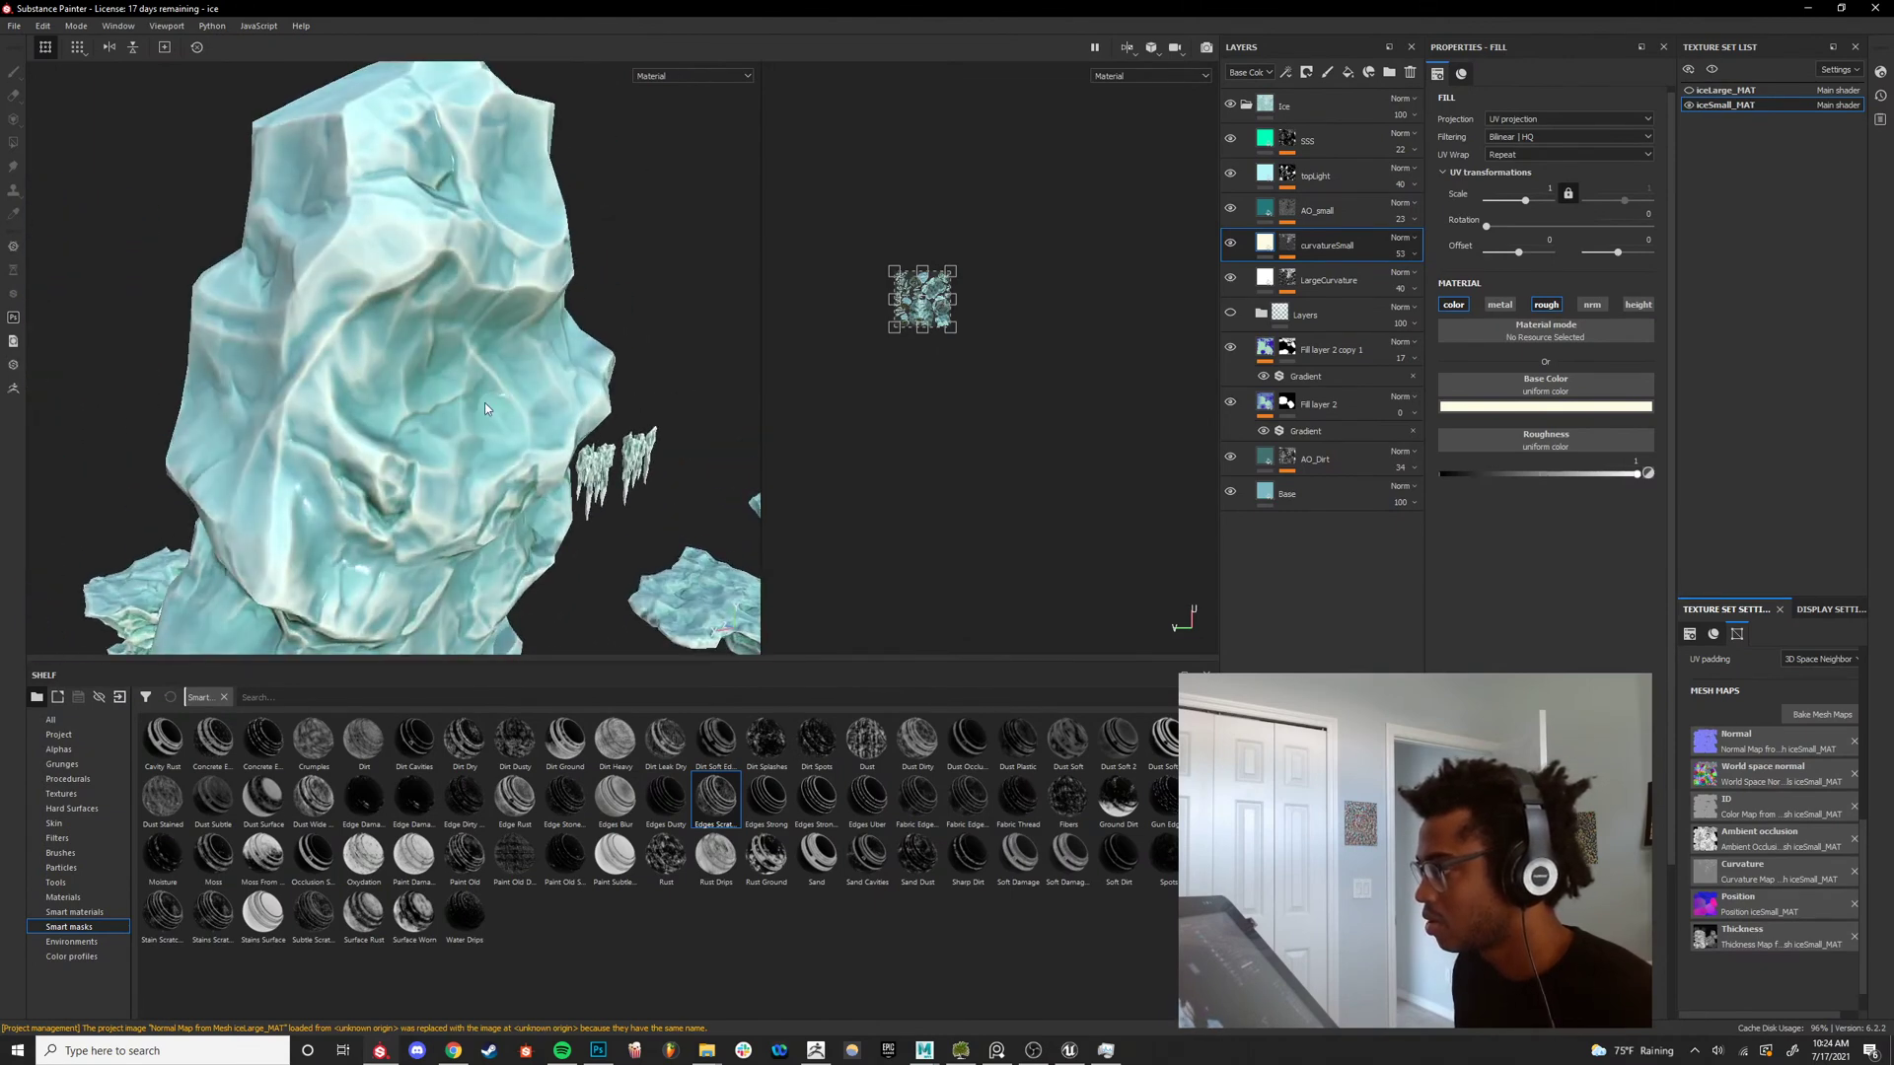
{"action": "right_click_drag", "start_coordinate": [483, 403], "coordinate": [410, 403], "text": "alt"}
{"action": "left_click_drag", "start_coordinate": [409, 404], "coordinate": [467, 434], "text": "alt"}
{"action": "middle_click_drag", "start_coordinate": [468, 434], "coordinate": [471, 321], "text": "alt"}
{"action": "left_click_drag", "start_coordinate": [472, 322], "coordinate": [549, 389], "text": "alt"}
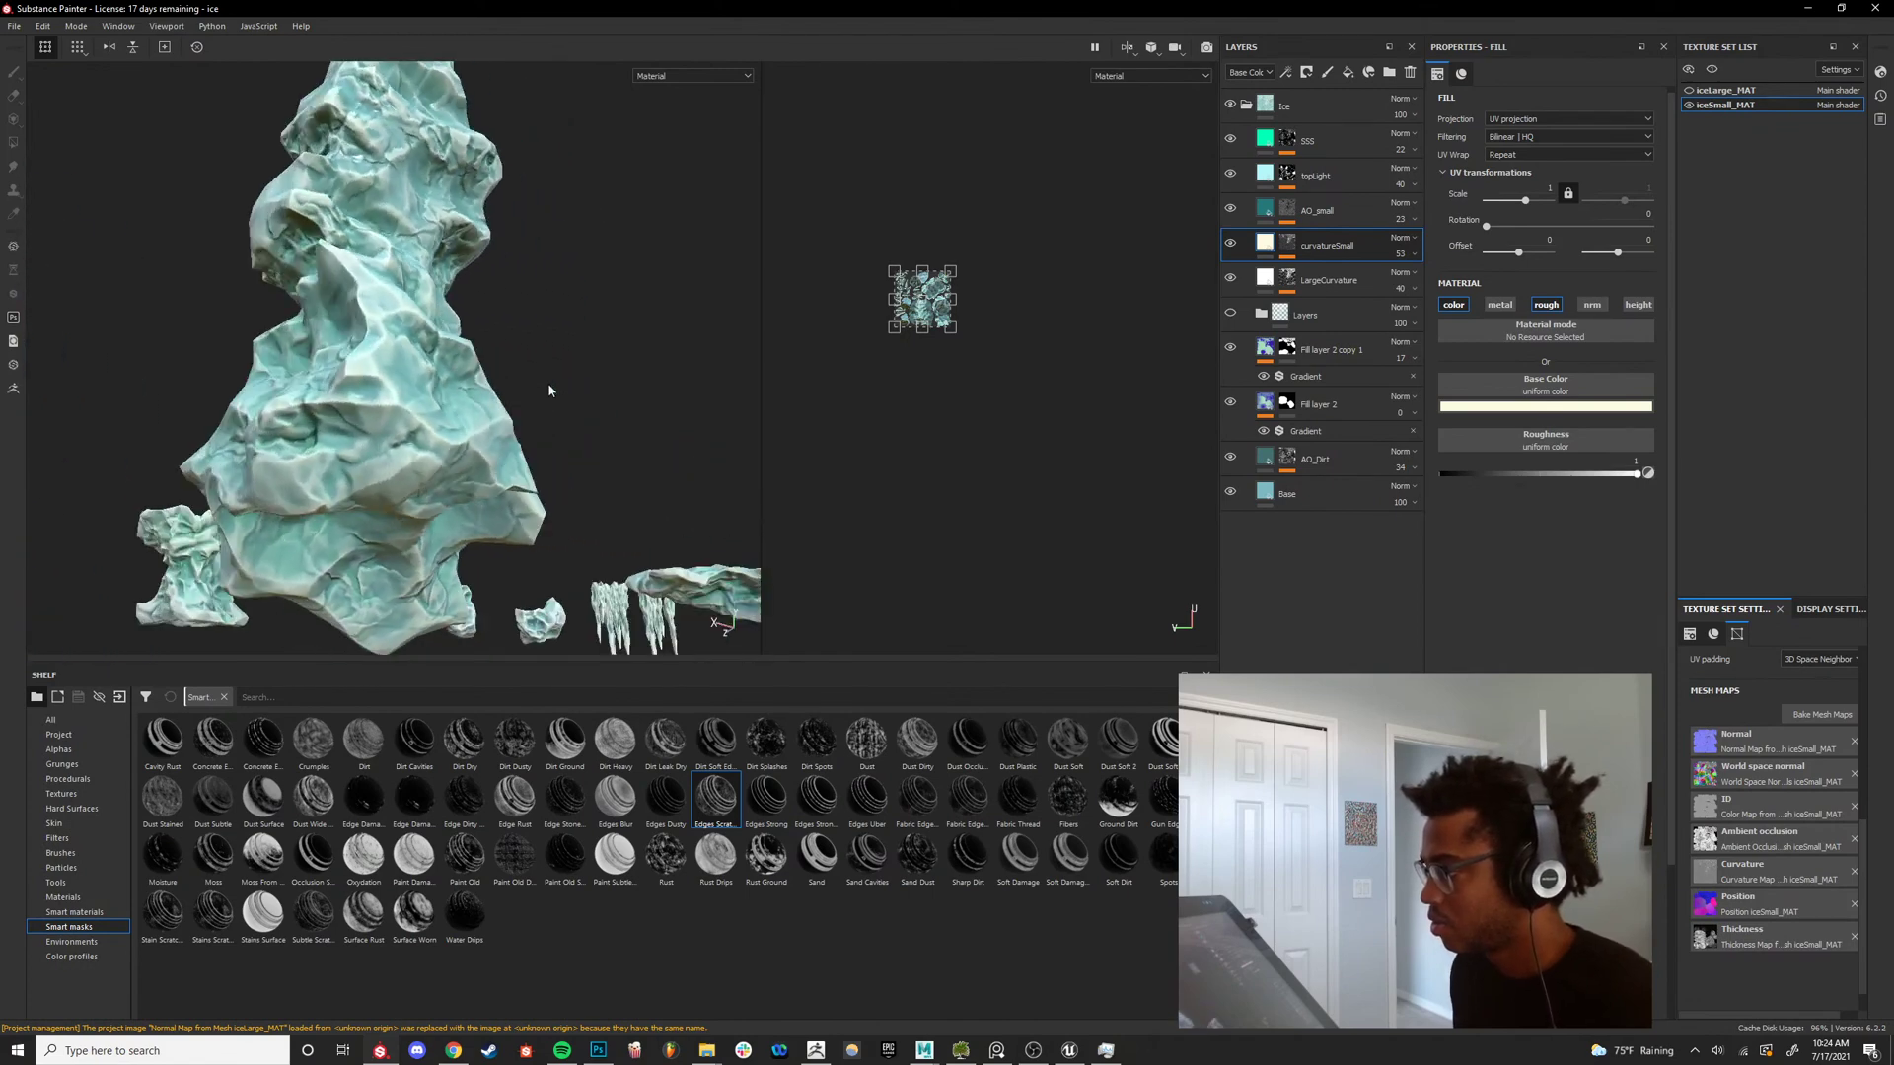
{"action": "right_click_drag", "start_coordinate": [550, 388], "coordinate": [488, 394], "text": "shift"}
{"action": "left_click_drag", "start_coordinate": [489, 395], "coordinate": [558, 445], "text": "alt"}
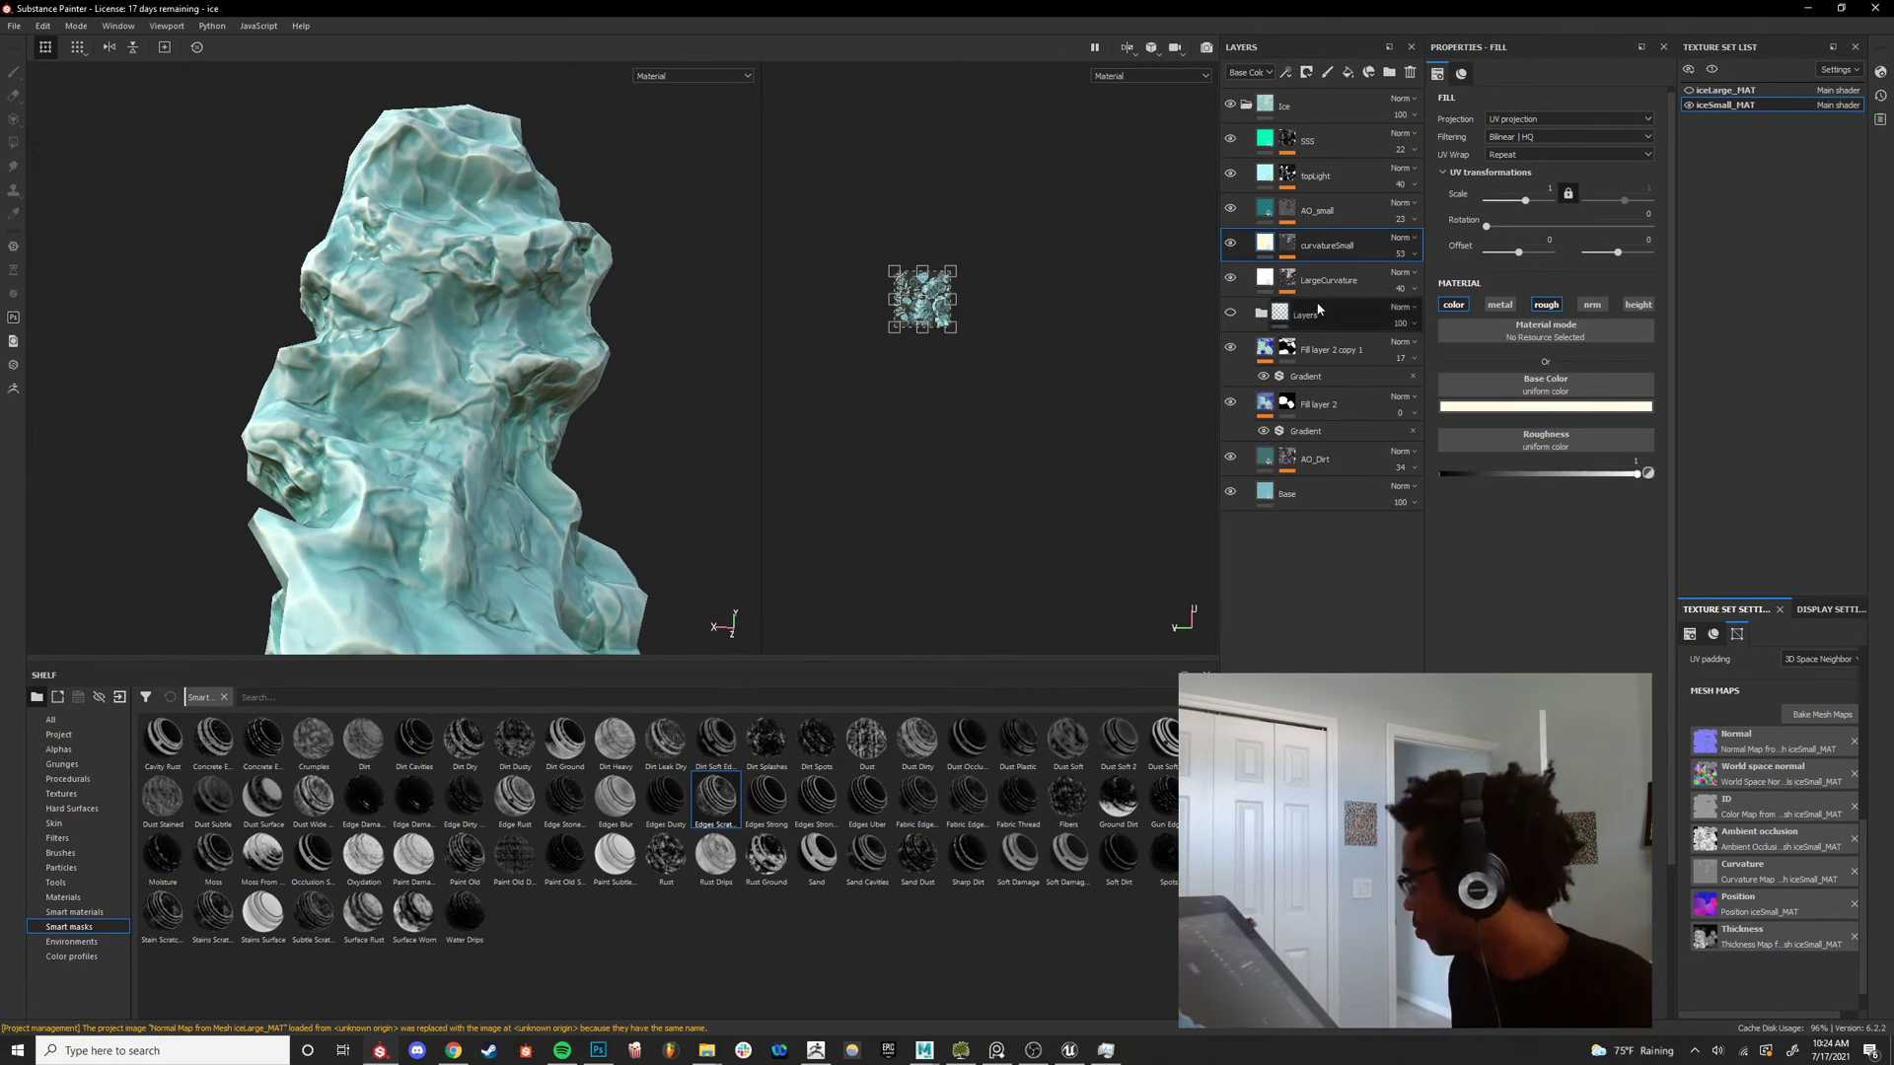
{"action": "left_click_drag", "start_coordinate": [473, 458], "coordinate": [741, 493], "text": "alt"}
{"action": "mouse_move", "coordinate": [434, 415]}
{"action": "right_mouse_down", "text": "alt"}
{"action": "mouse_move", "coordinate": [527, 394]}
{"action": "mouse_move", "coordinate": [407, 395]}
{"action": "right_mouse_up", "text": "alt"}
{"action": "key", "text": "c"}
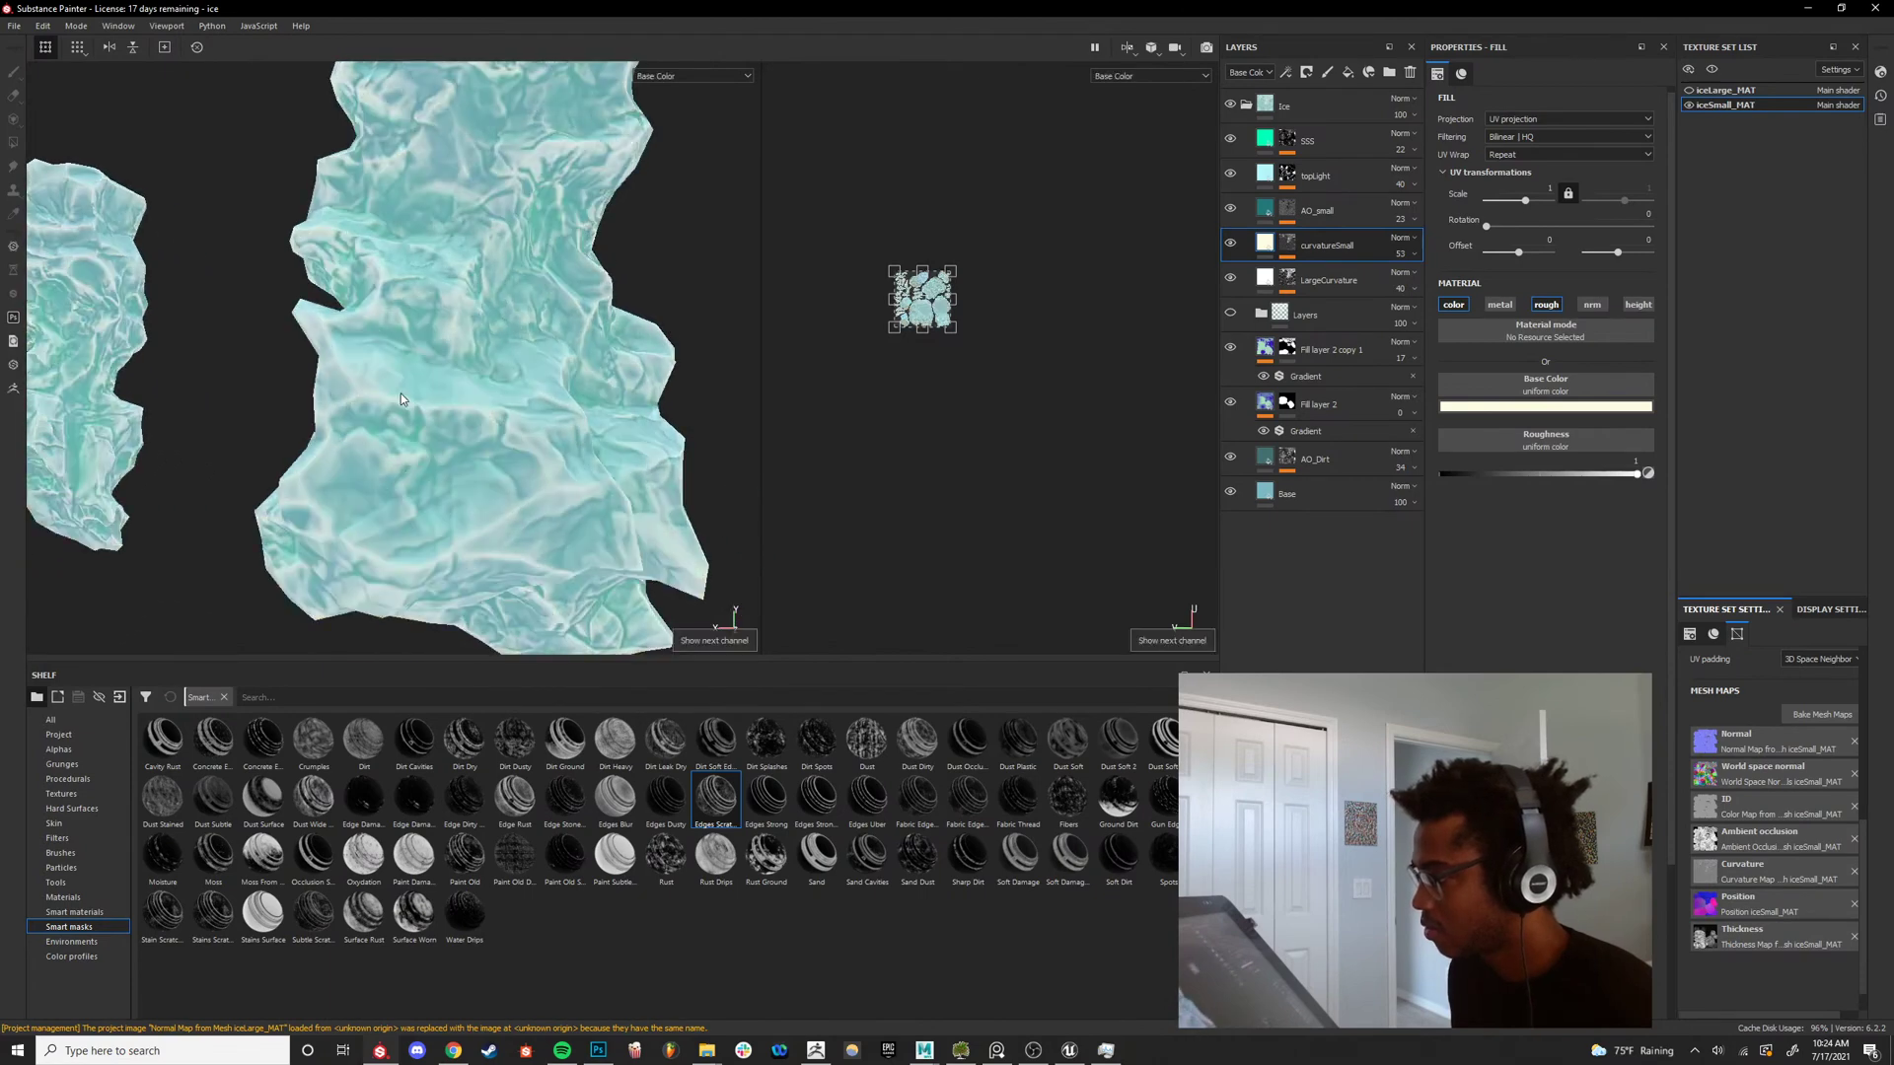
{"action": "key", "text": "m"}
Show the Layers folder and compare the ice rocks with and without it under rotated light.
{"action": "left_click", "coordinate": [1232, 316]}
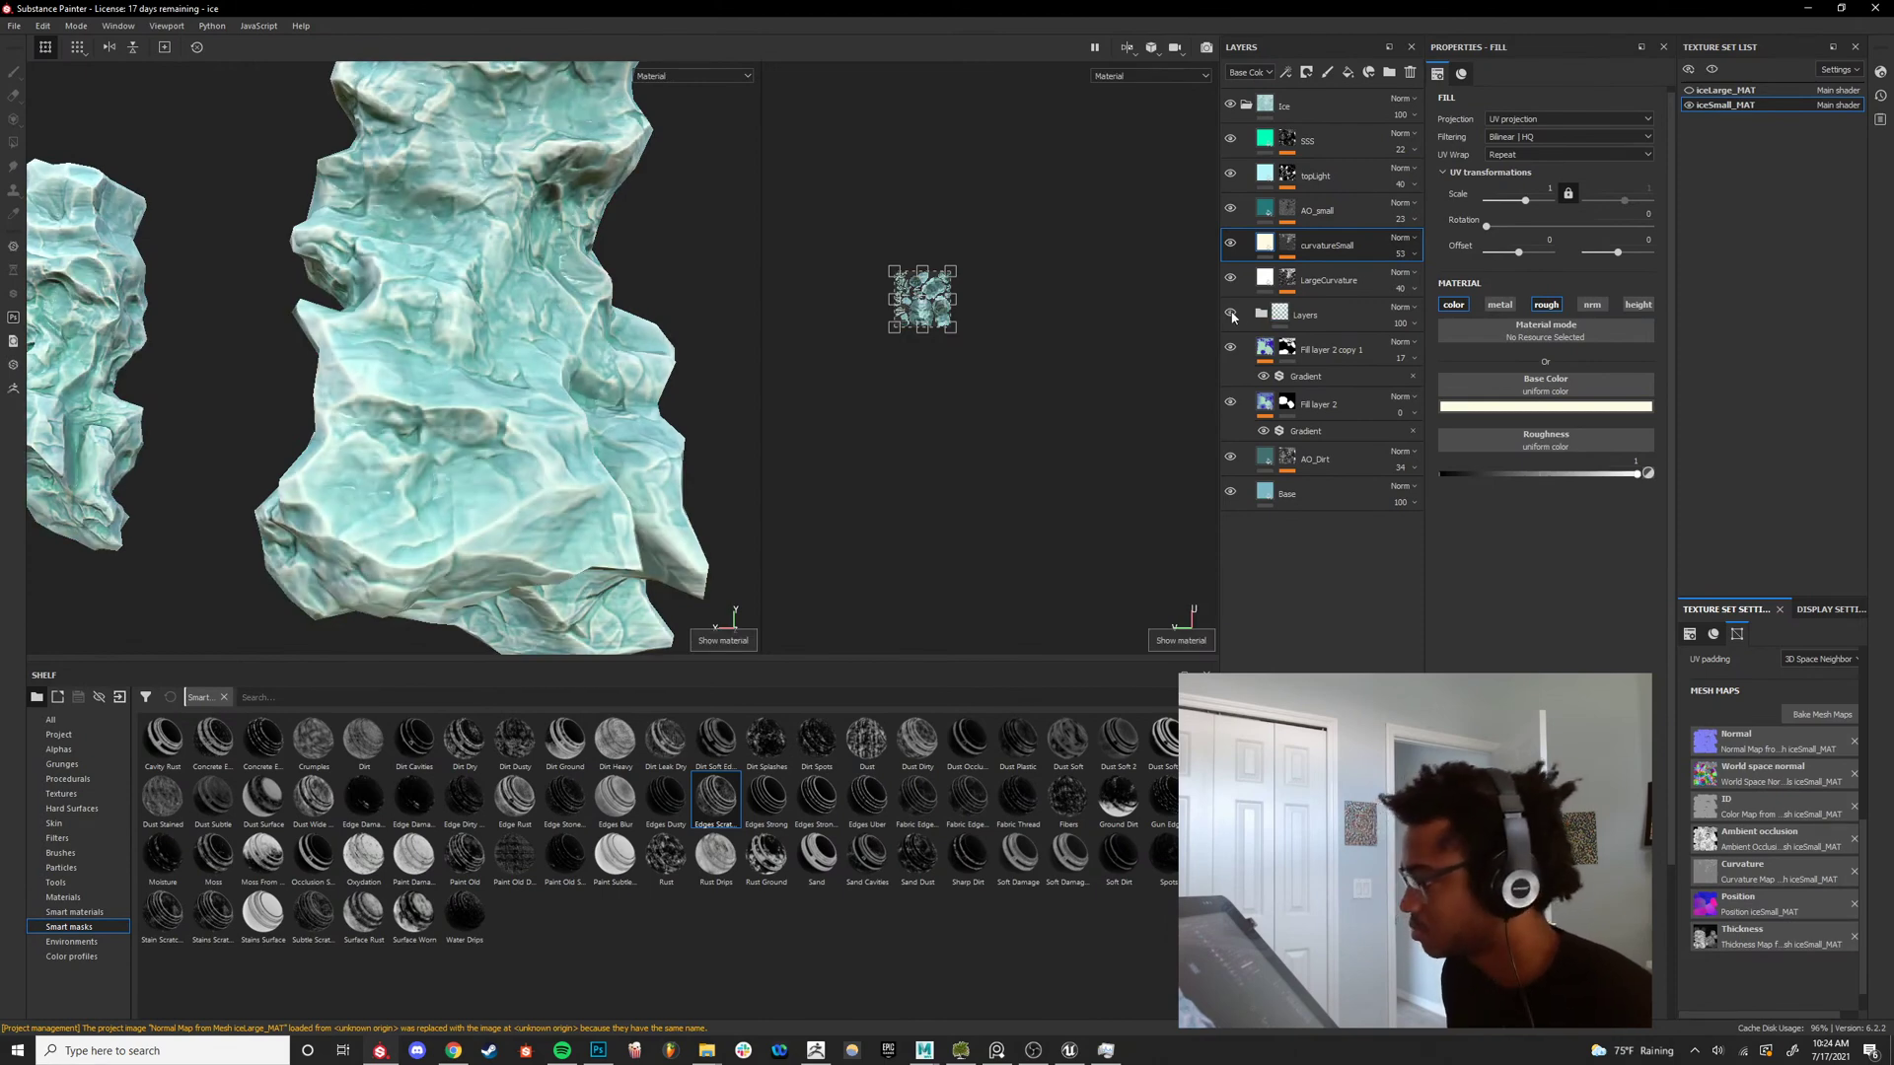
{"action": "right_click_drag", "start_coordinate": [632, 384], "coordinate": [474, 375], "text": "alt"}
{"action": "left_click_drag", "start_coordinate": [434, 365], "coordinate": [513, 370], "text": "alt"}
{"action": "right_click_drag", "start_coordinate": [434, 374], "coordinate": [543, 365], "text": "alt"}
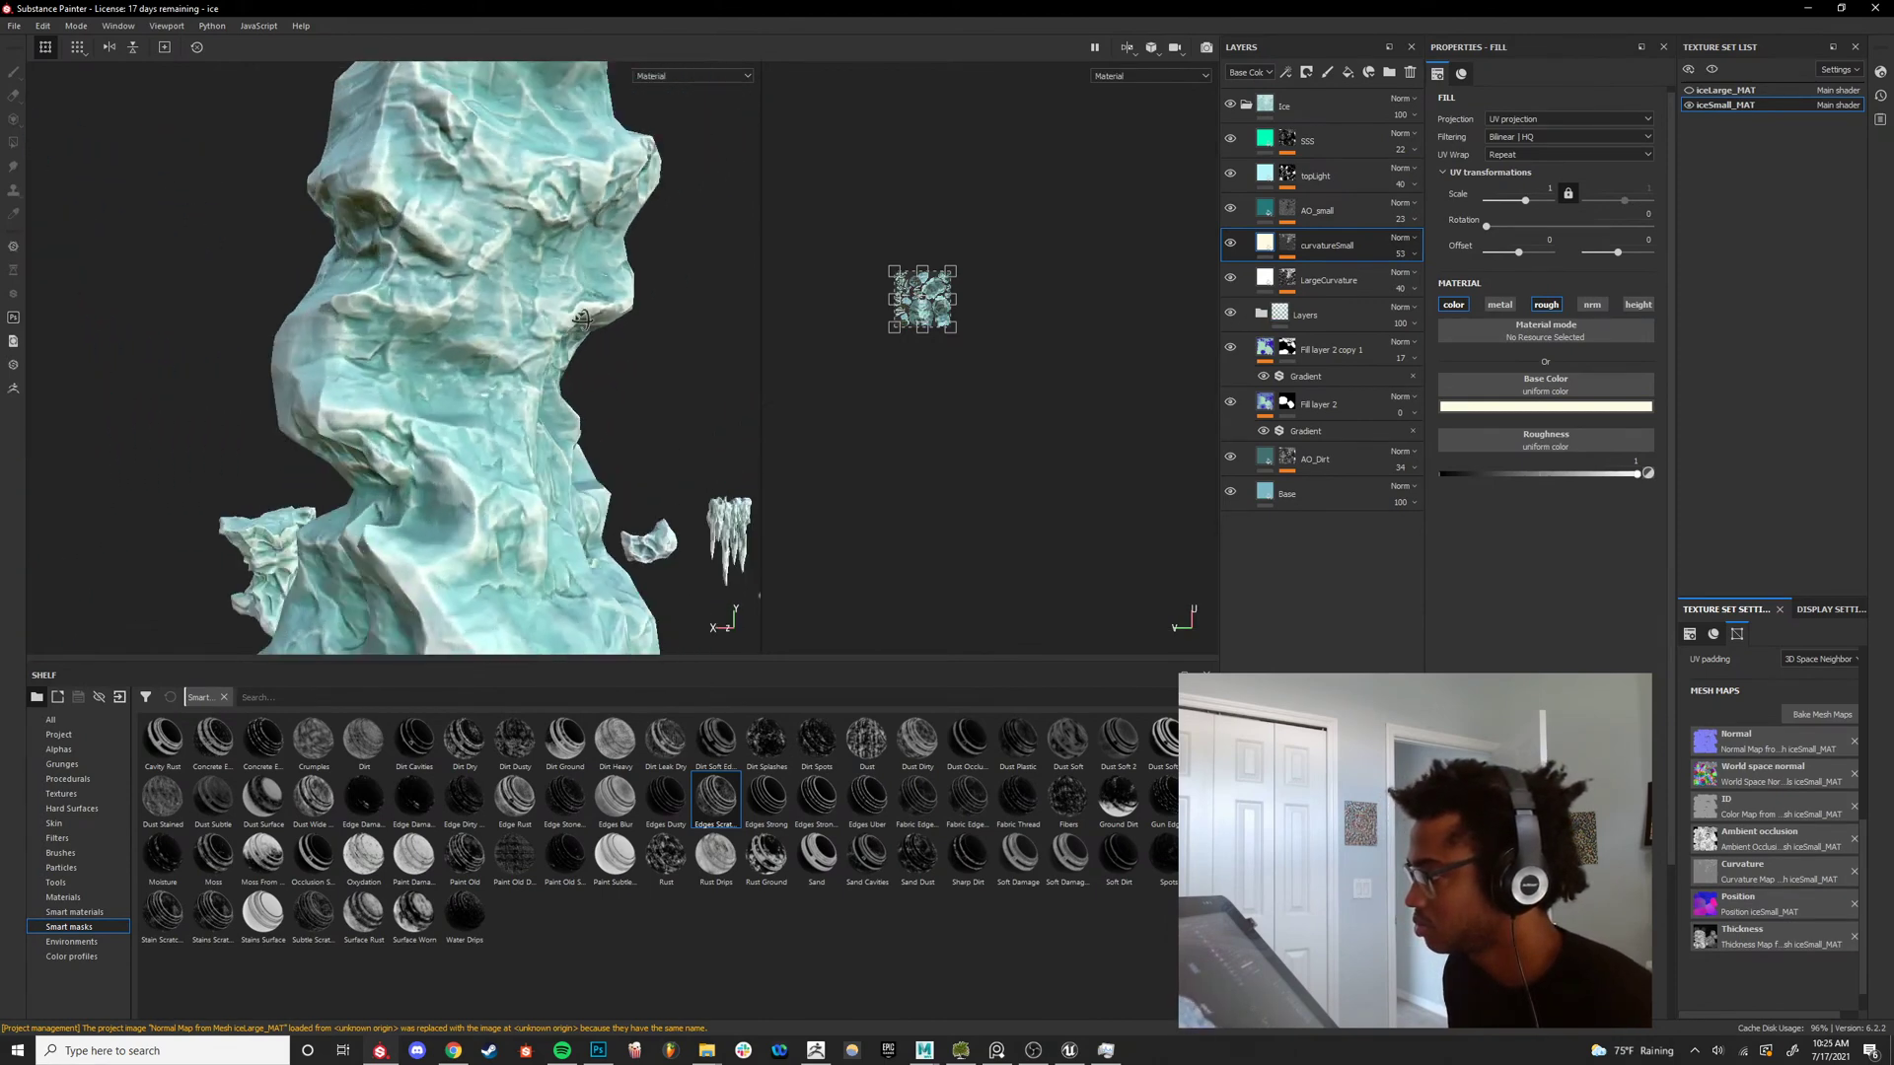
{"action": "left_click_drag", "start_coordinate": [533, 345], "coordinate": [578, 372], "text": "alt"}
{"action": "right_click_drag", "start_coordinate": [580, 372], "coordinate": [749, 365], "text": "shift"}
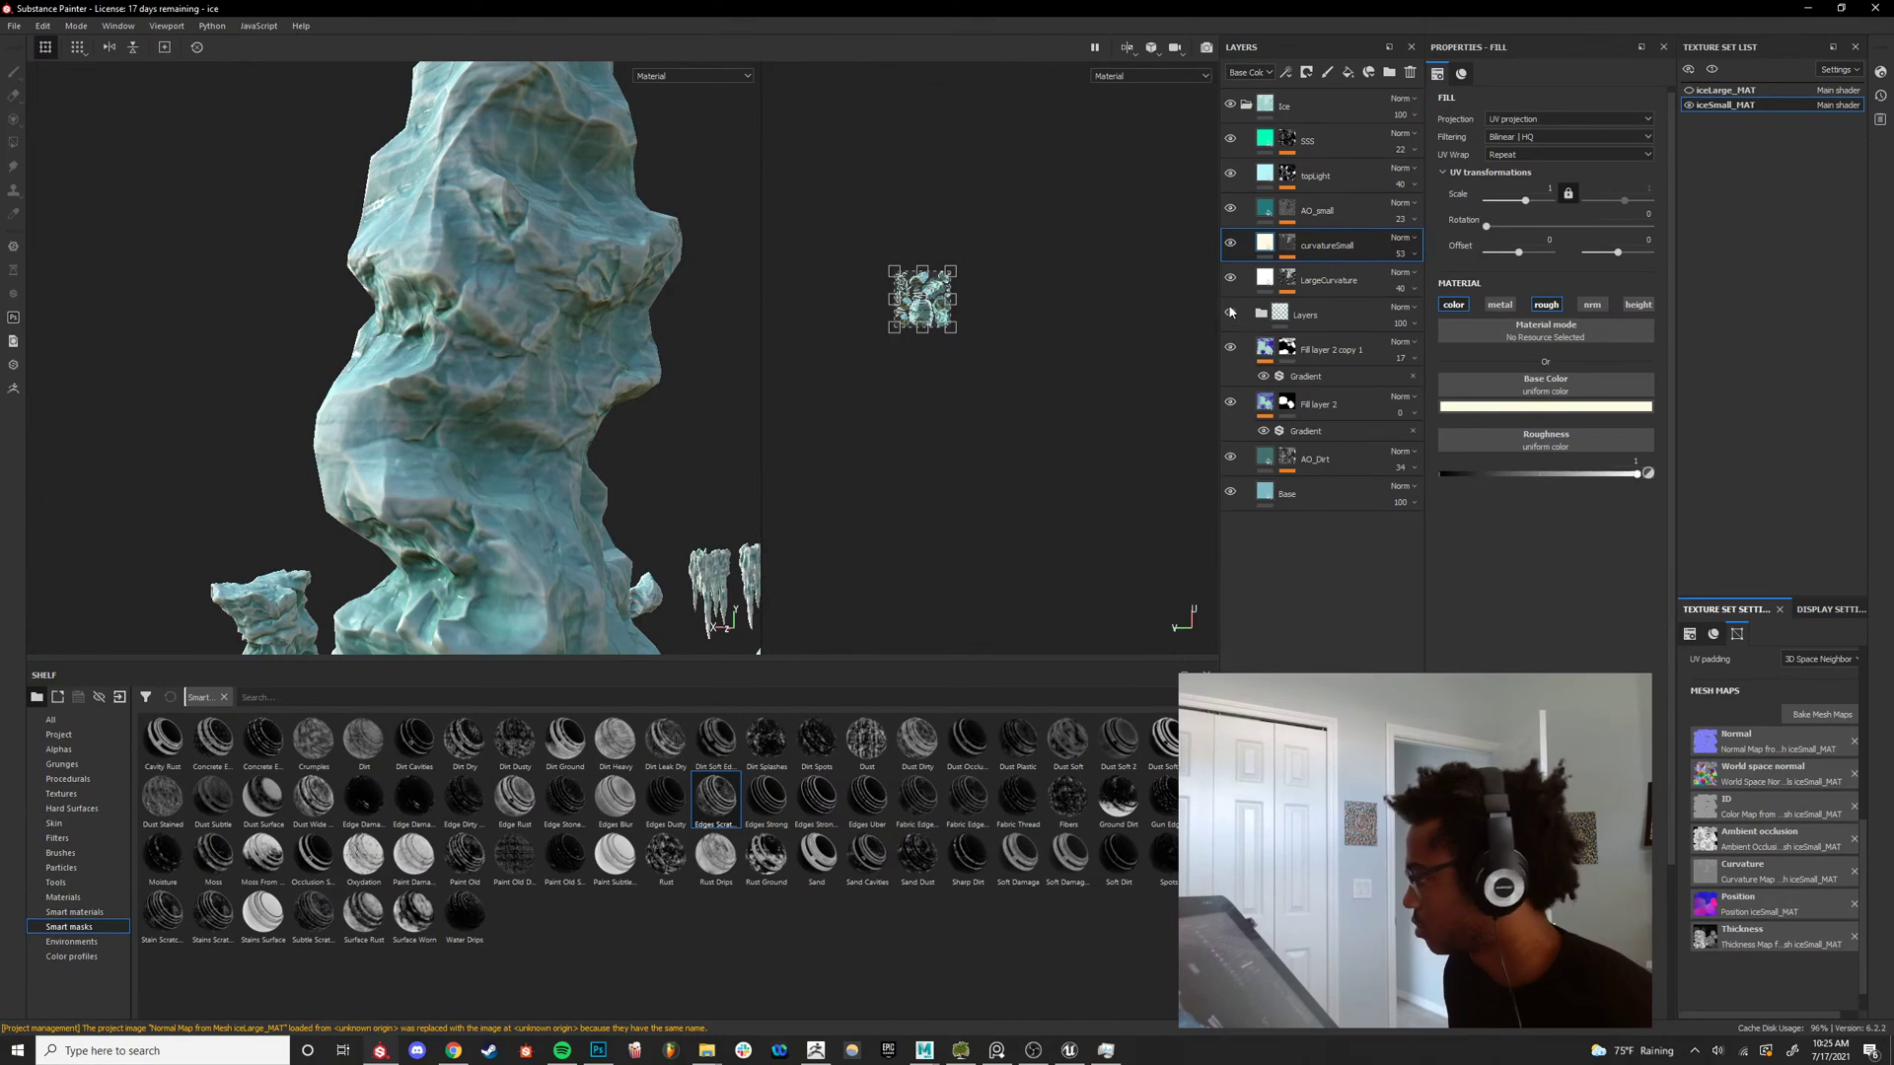
{"action": "left_click", "coordinate": [1231, 313]}
{"action": "left_click", "coordinate": [1231, 312]}
{"action": "right_click_drag", "start_coordinate": [553, 432], "coordinate": [596, 428], "text": "shift"}
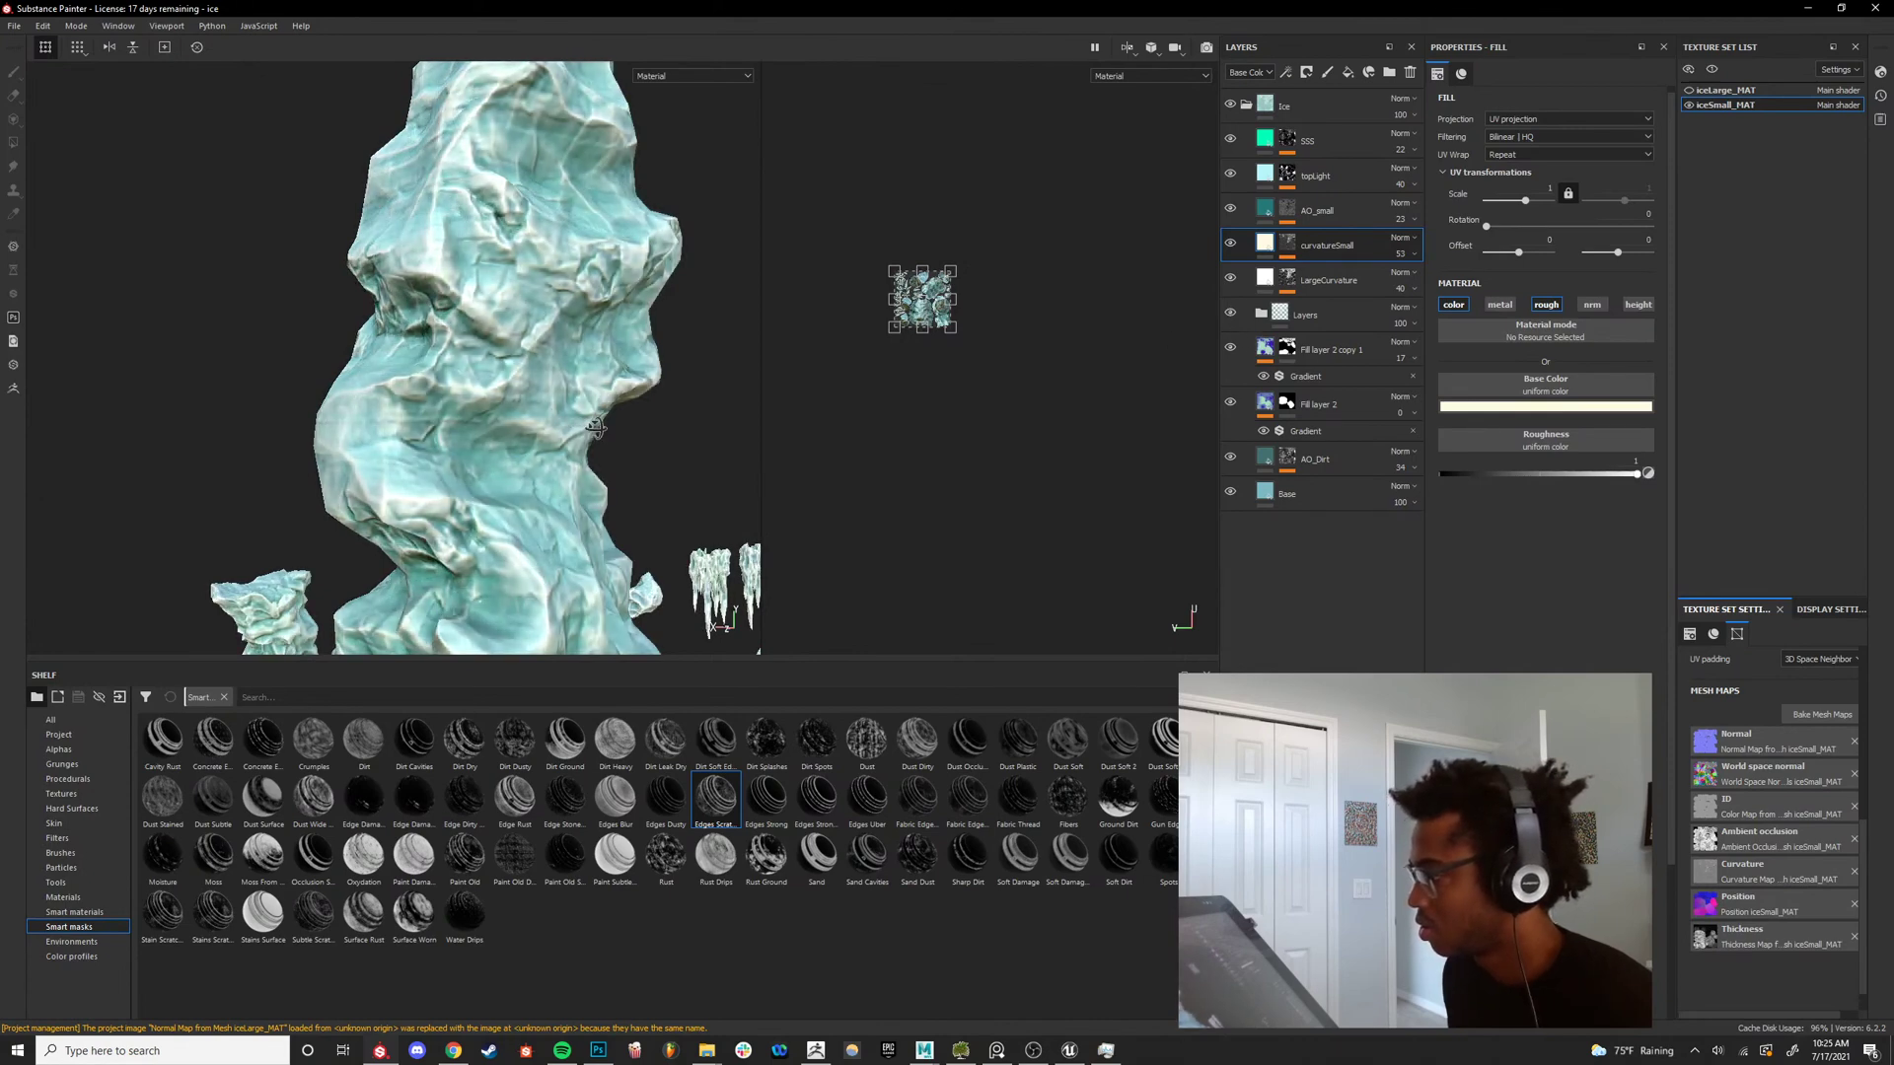
{"action": "left_click_drag", "start_coordinate": [596, 428], "coordinate": [551, 426], "text": "alt"}
Expand the Layers folder, select Fill layer 3 and display the roughness channel on the ice rocks.
{"action": "left_click", "coordinate": [1267, 313]}
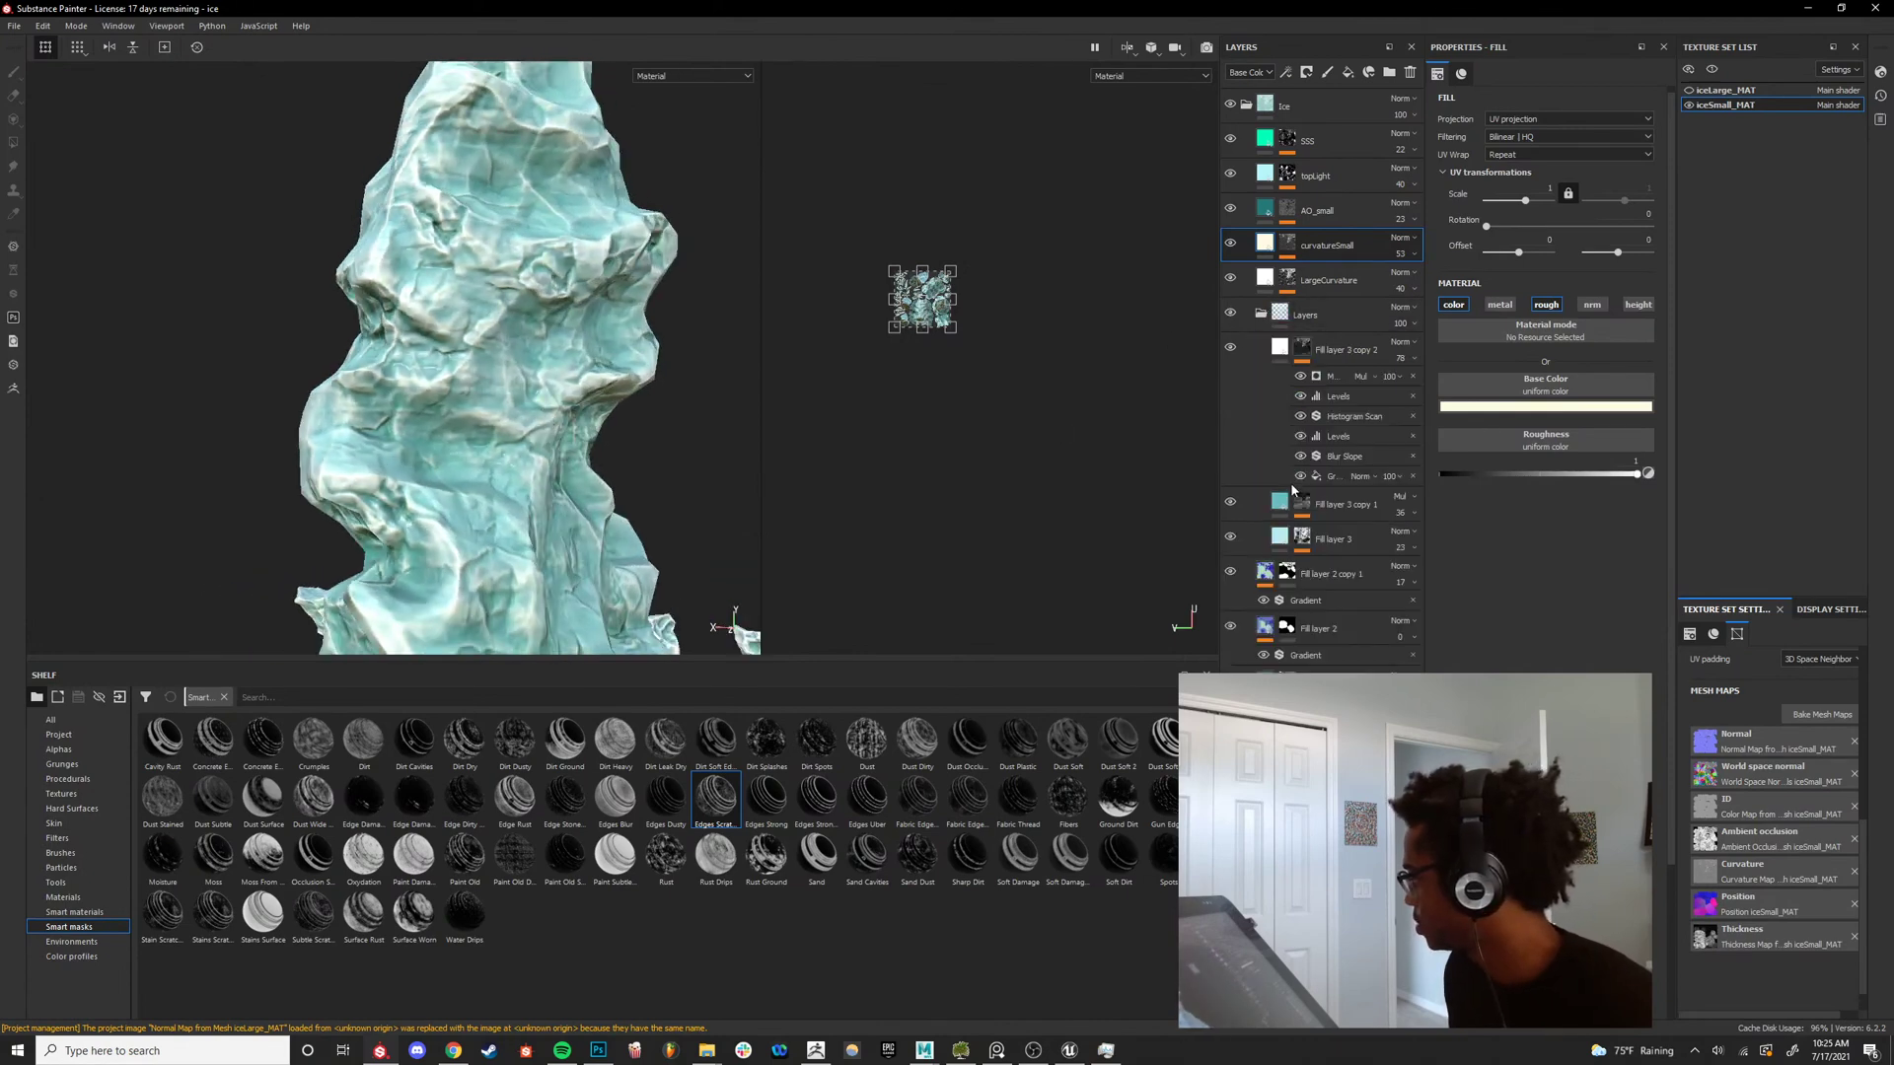
{"action": "left_click", "coordinate": [1285, 533]}
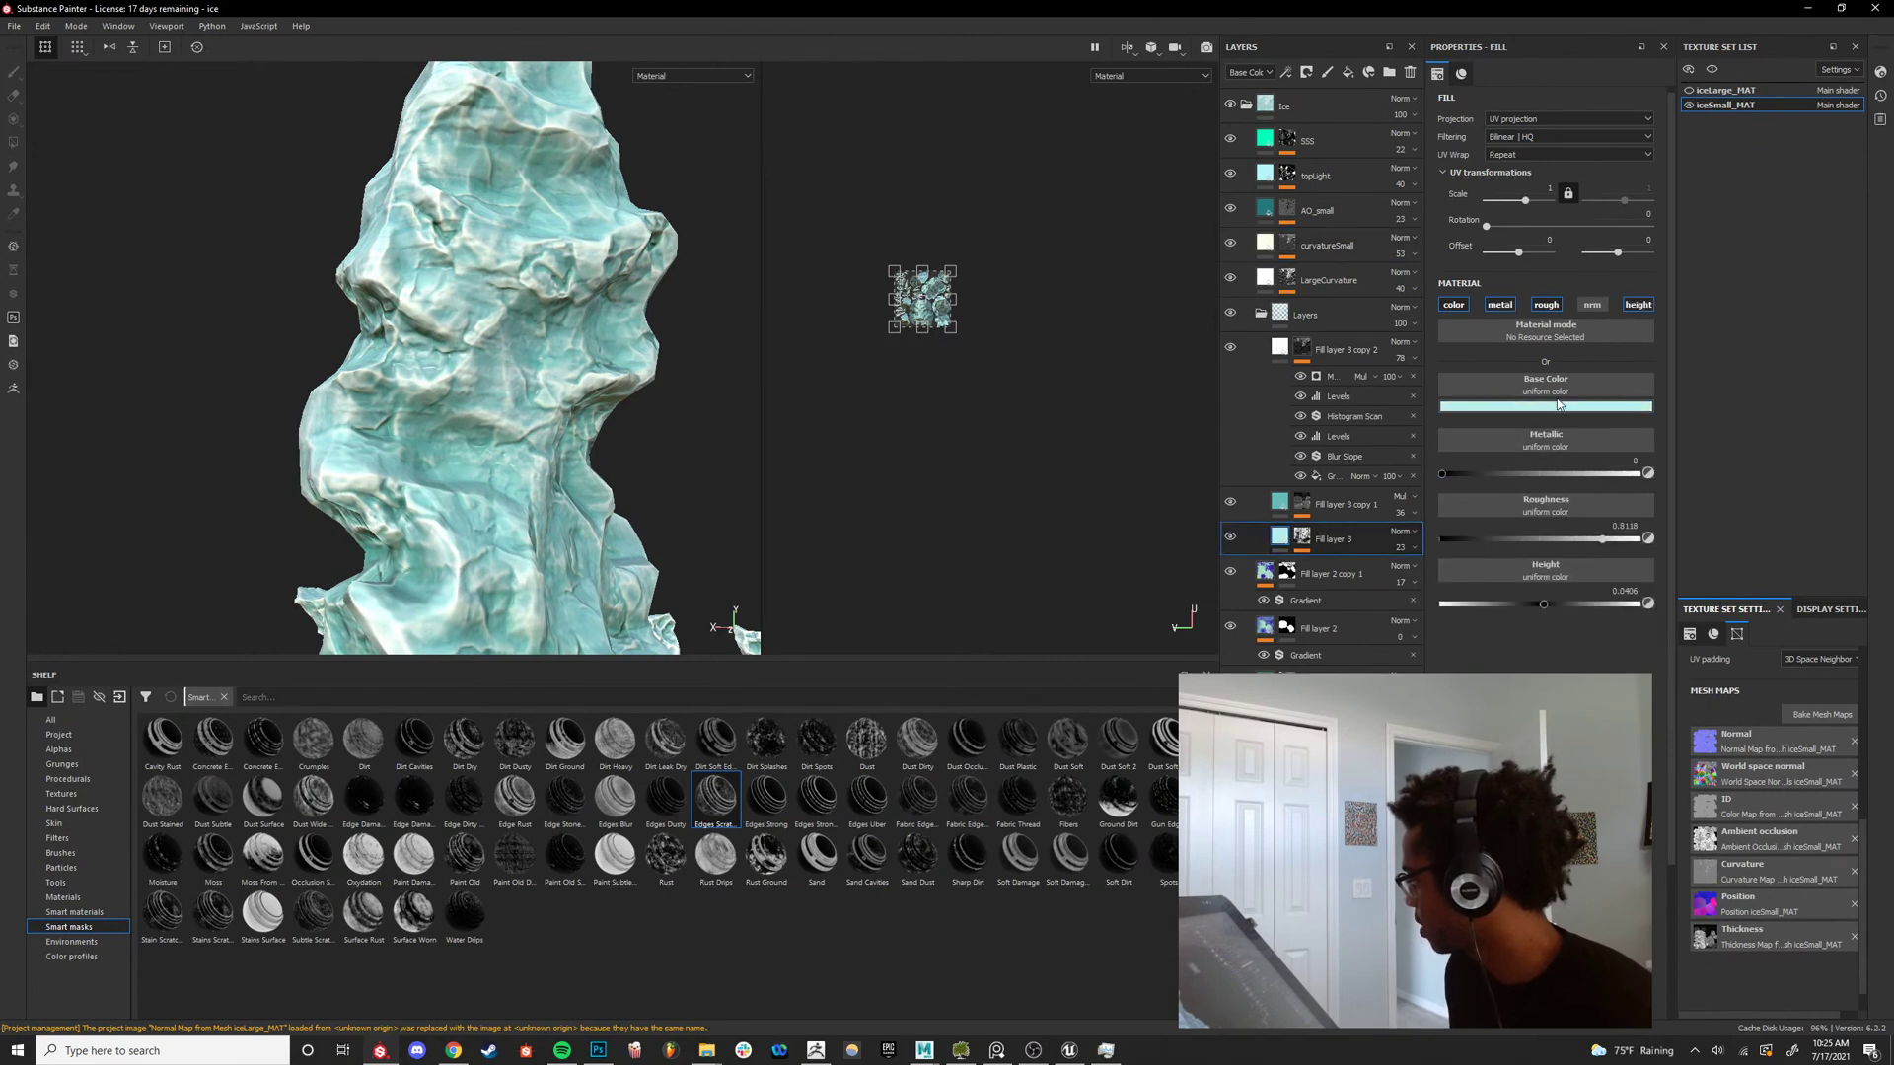
{"action": "key", "text": "c"}
{"action": "key", "text": "c"}
{"action": "key", "text": "c"}
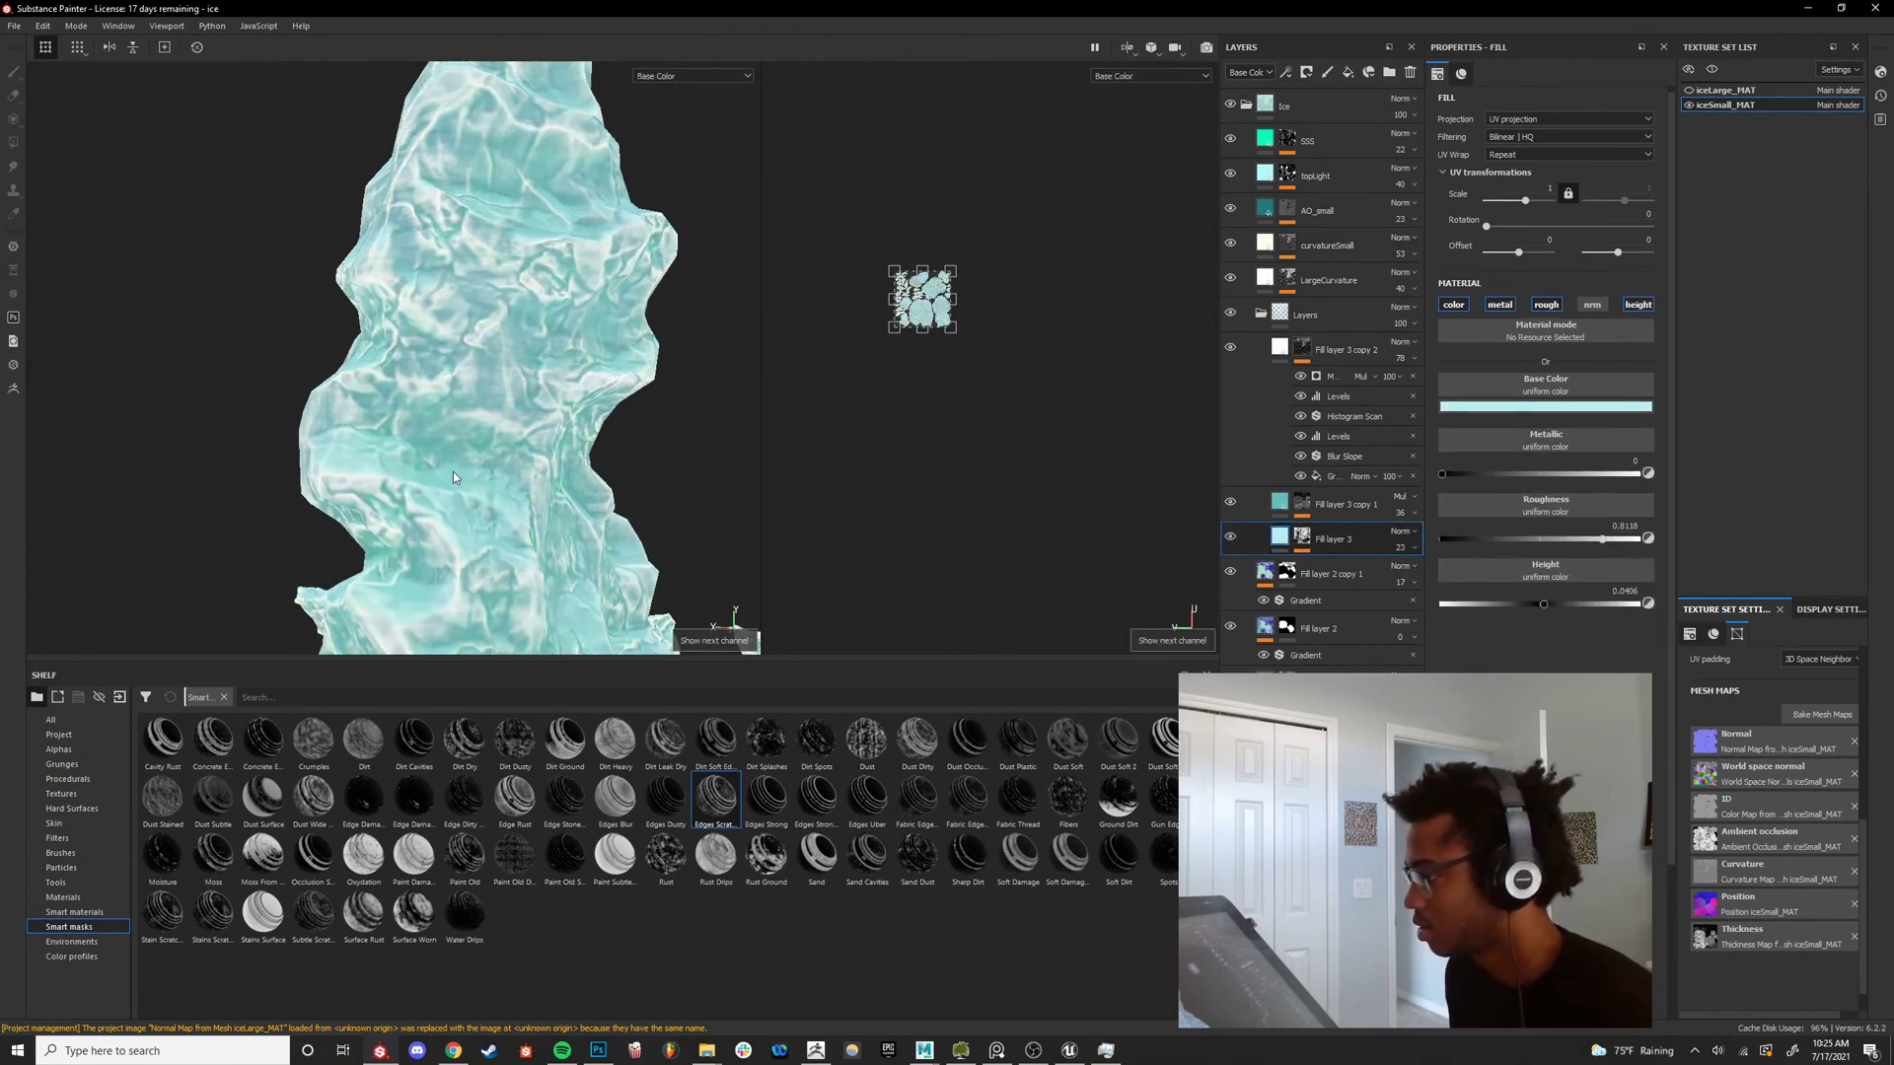
{"action": "key", "text": "c"}
{"action": "key", "text": "c"}
{"action": "key", "text": "c"}
{"action": "key", "text": "c"}
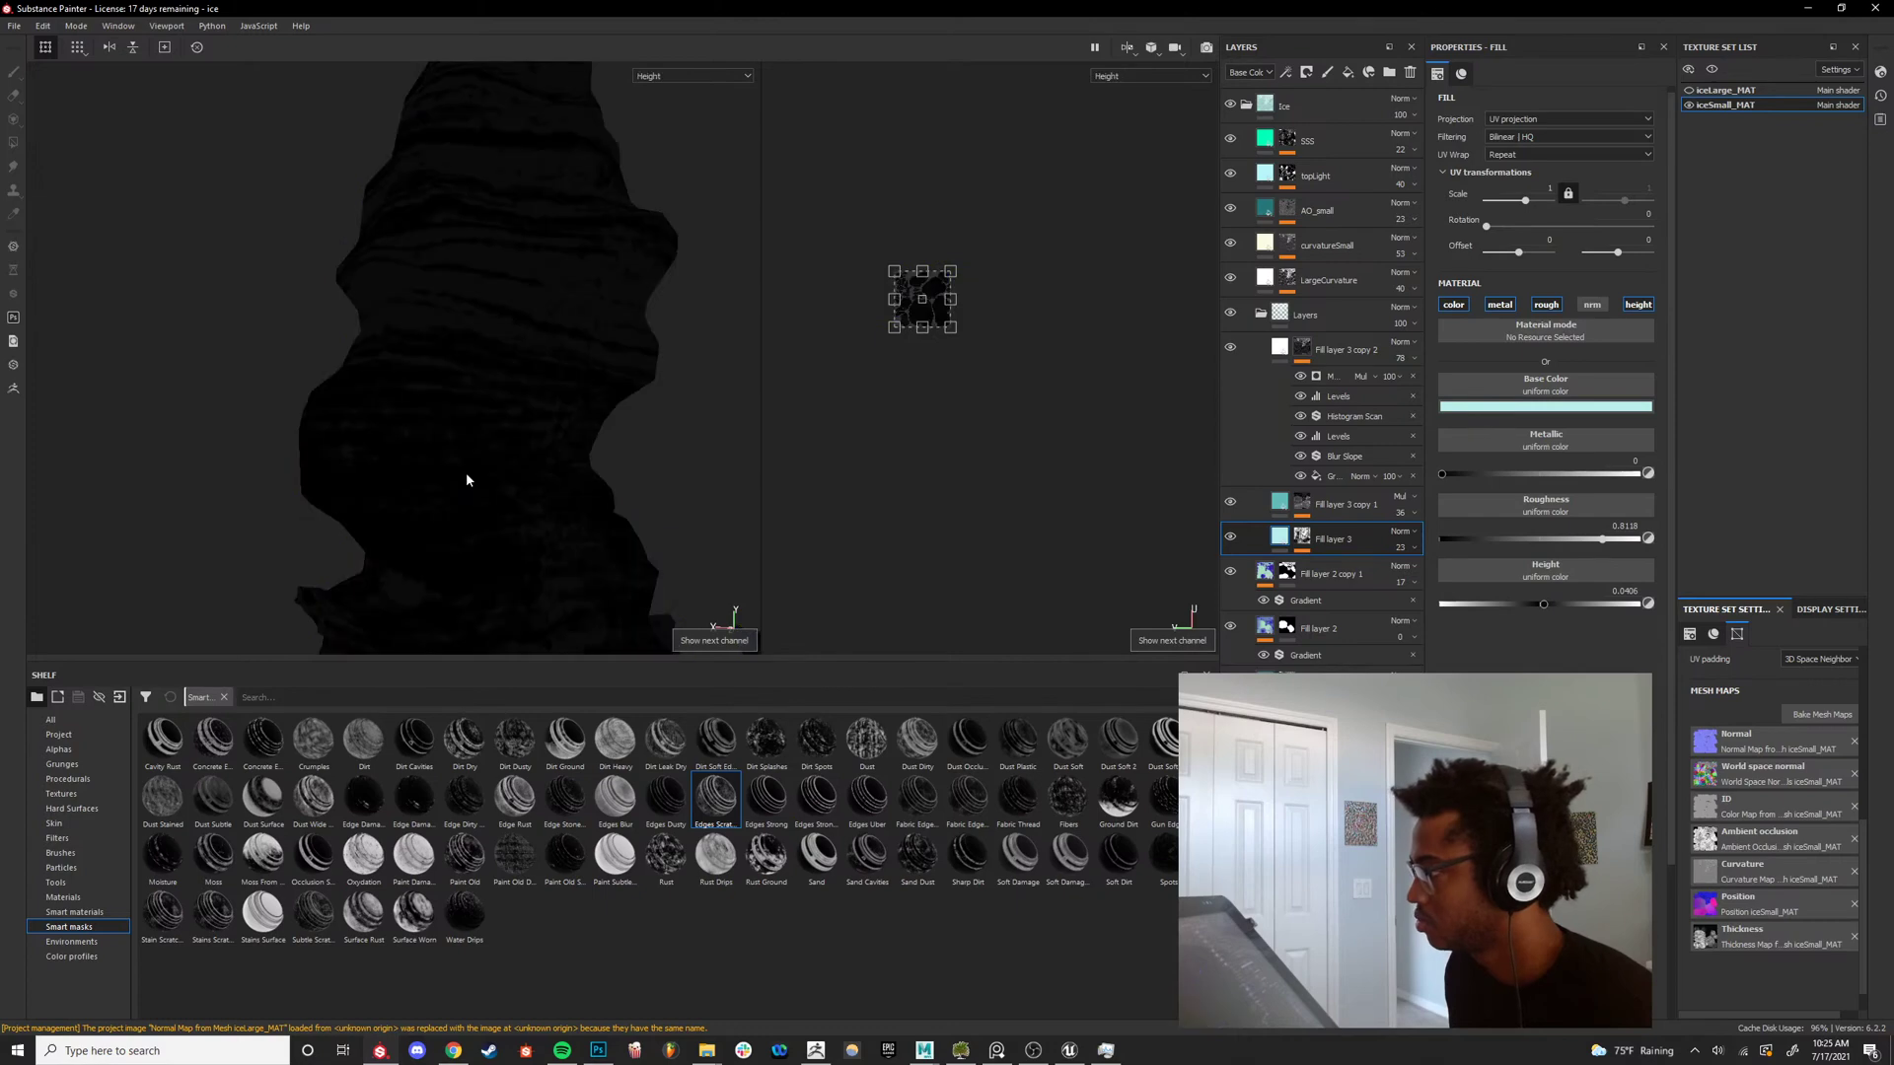
{"action": "key", "text": "c"}
{"action": "key", "text": "c"}
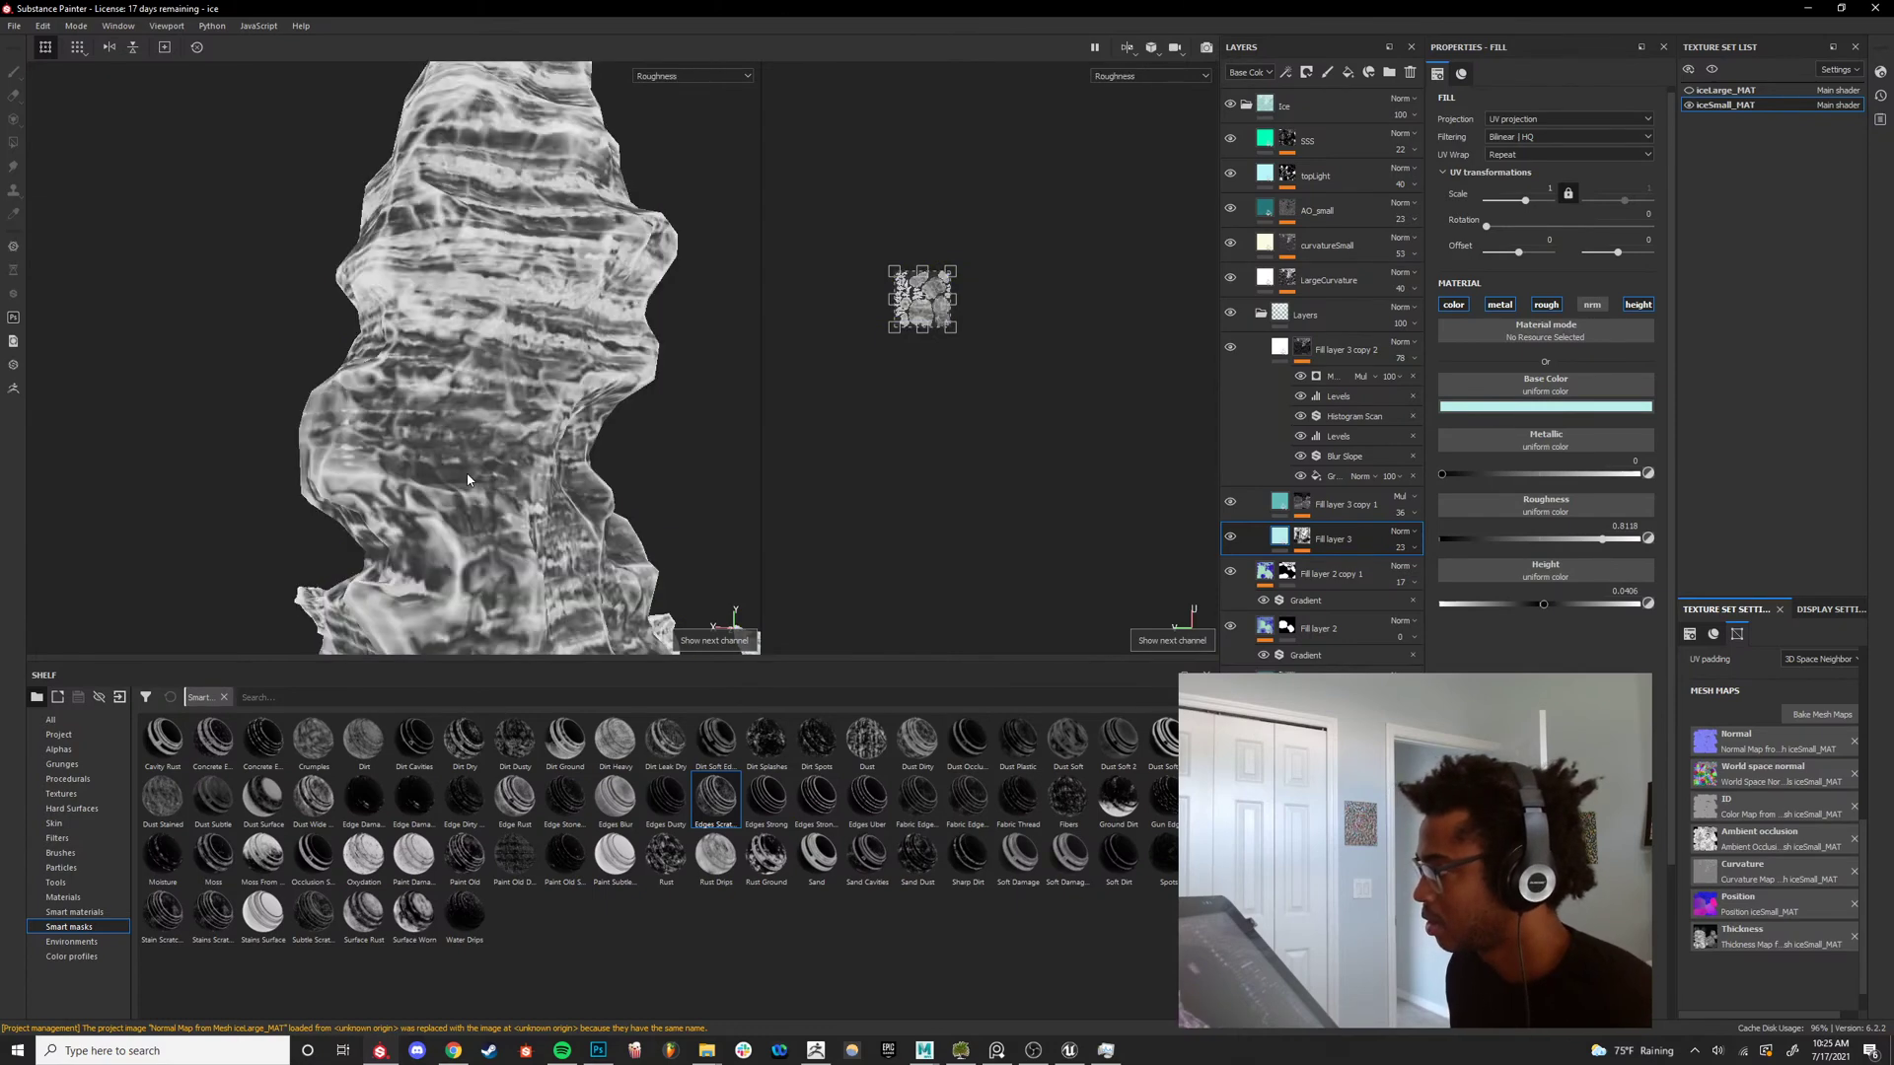
Try a roughness of 1 on Fill layer 3 and check the ice rocks from another angle.
{"action": "left_click_drag", "start_coordinate": [1597, 543], "coordinate": [1718, 522]}
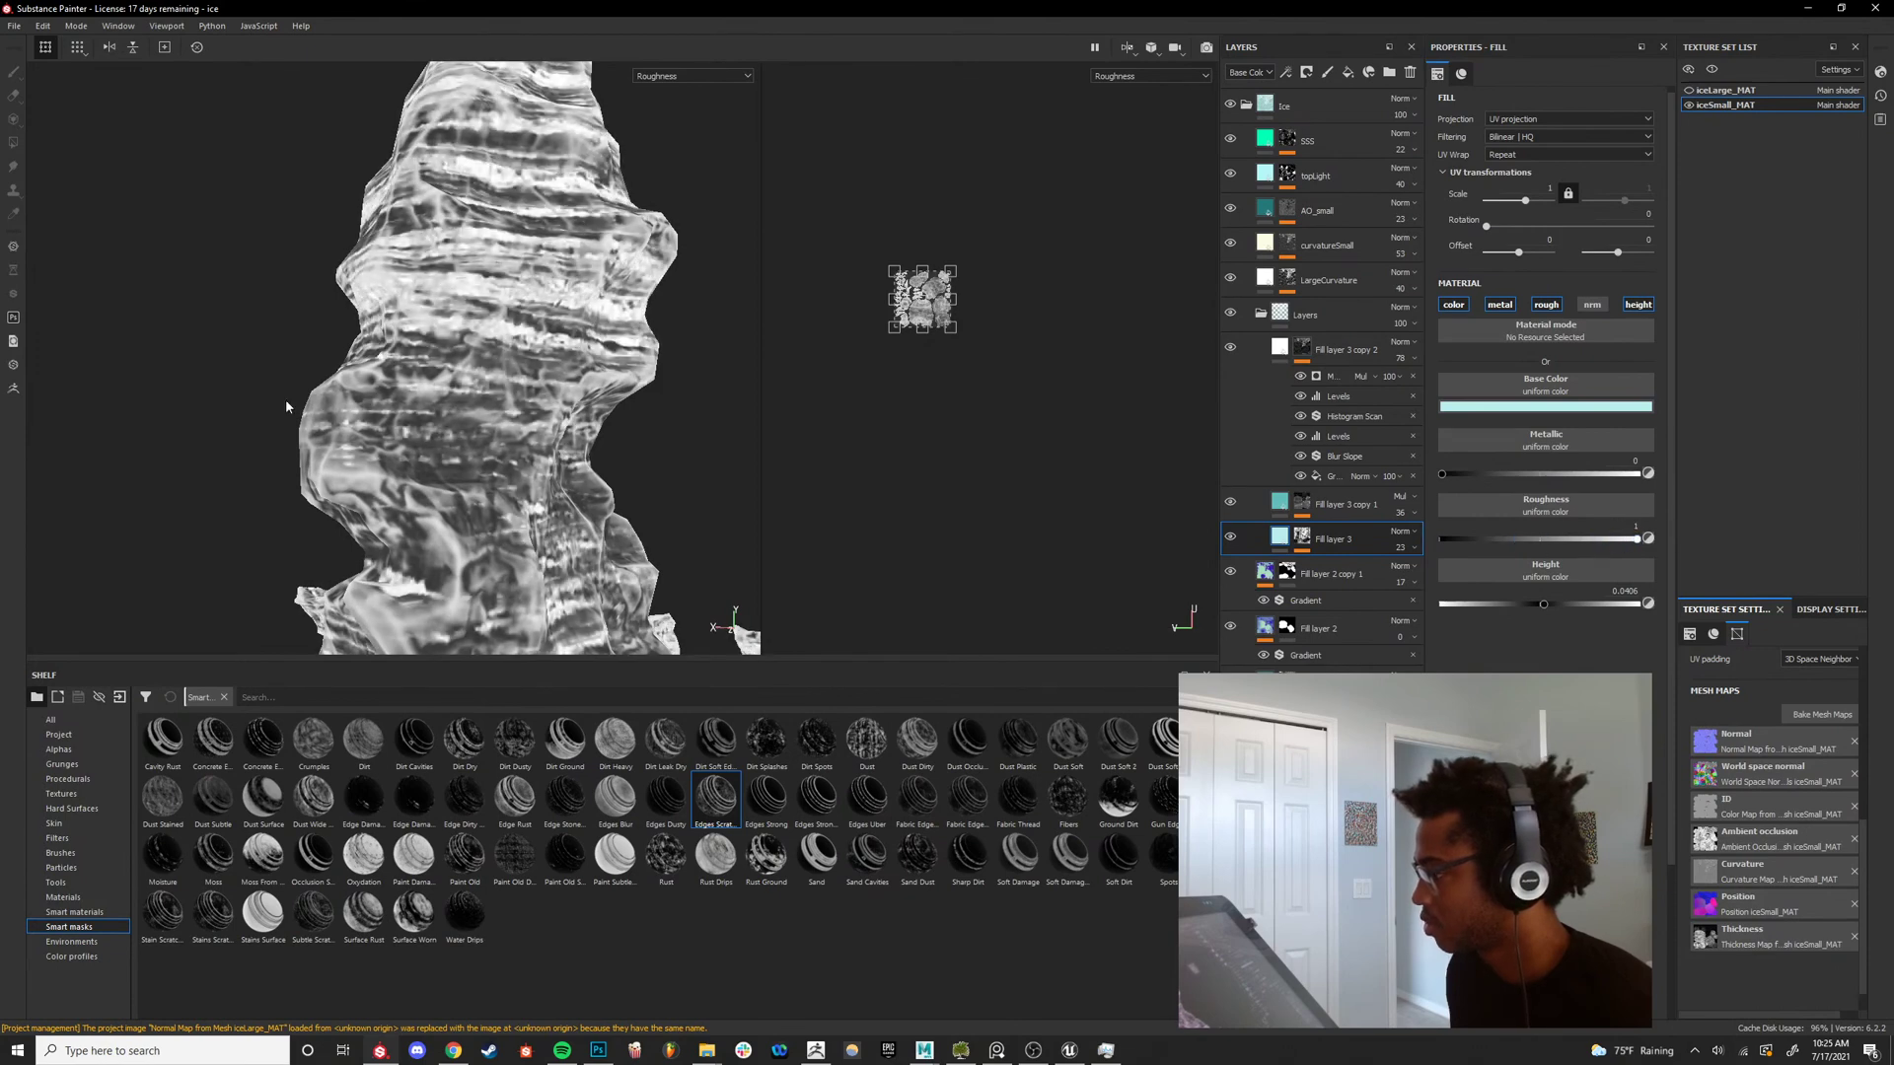
{"action": "left_click_drag", "start_coordinate": [286, 406], "coordinate": [514, 429], "text": "alt"}
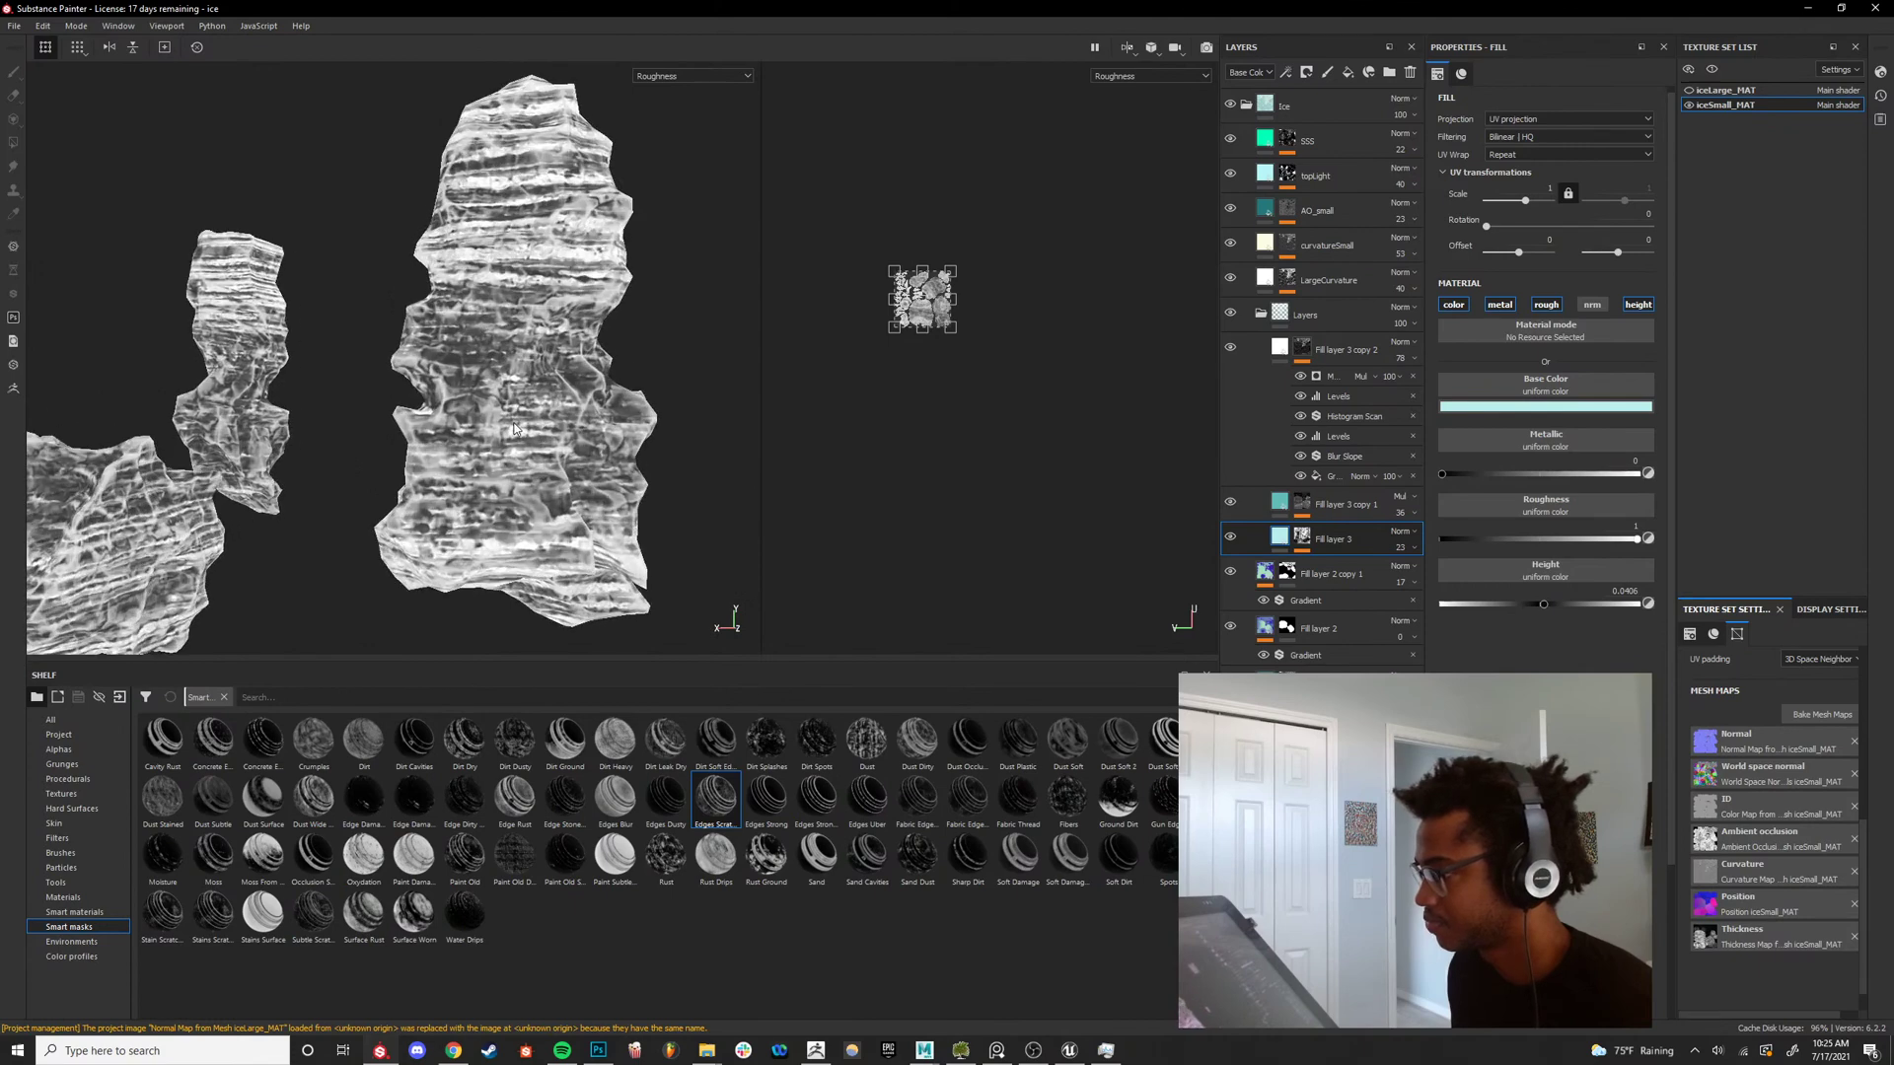
{"action": "right_click_drag", "start_coordinate": [514, 429], "coordinate": [529, 423], "text": "alt"}
{"action": "middle_click_drag", "start_coordinate": [530, 424], "coordinate": [547, 450], "text": "alt"}
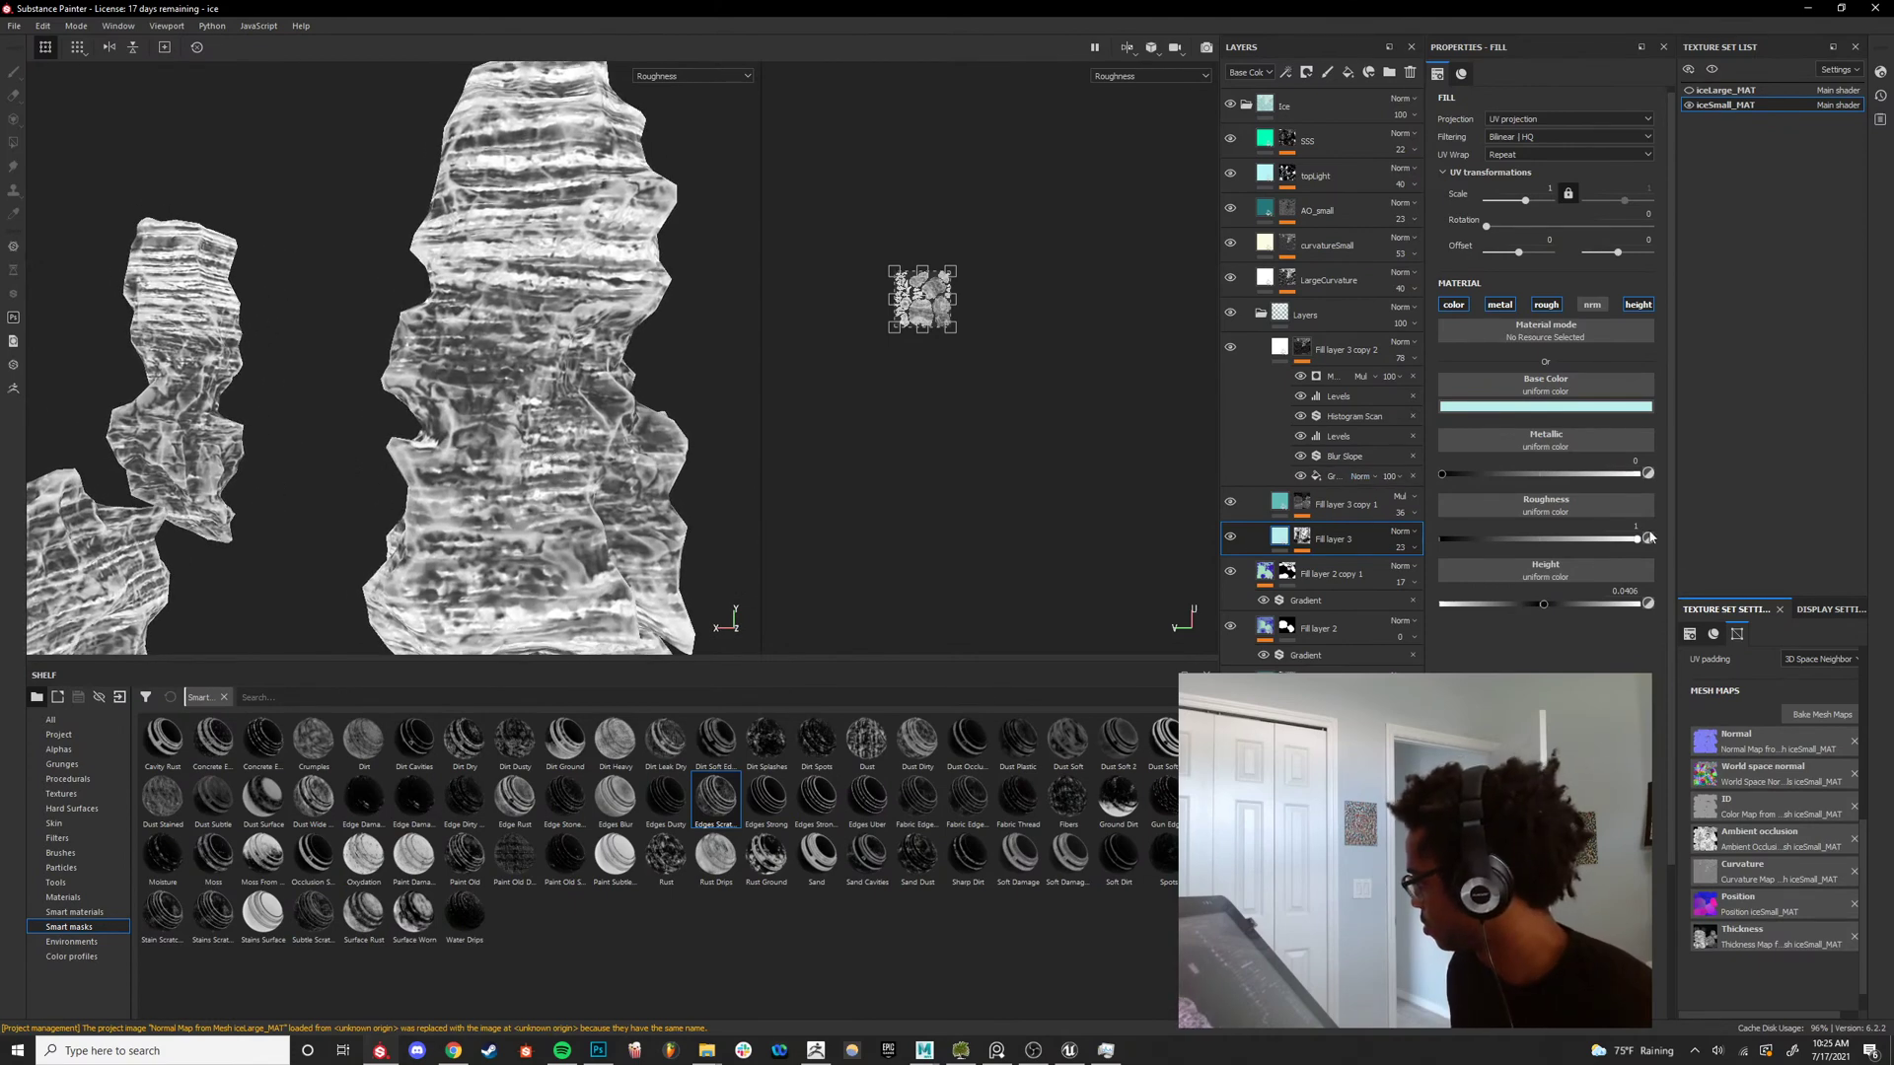
Set the roughness of Fill layer 3 to about 0.51 and return to the material view.
{"action": "left_click_drag", "start_coordinate": [1617, 540], "coordinate": [1568, 516]}
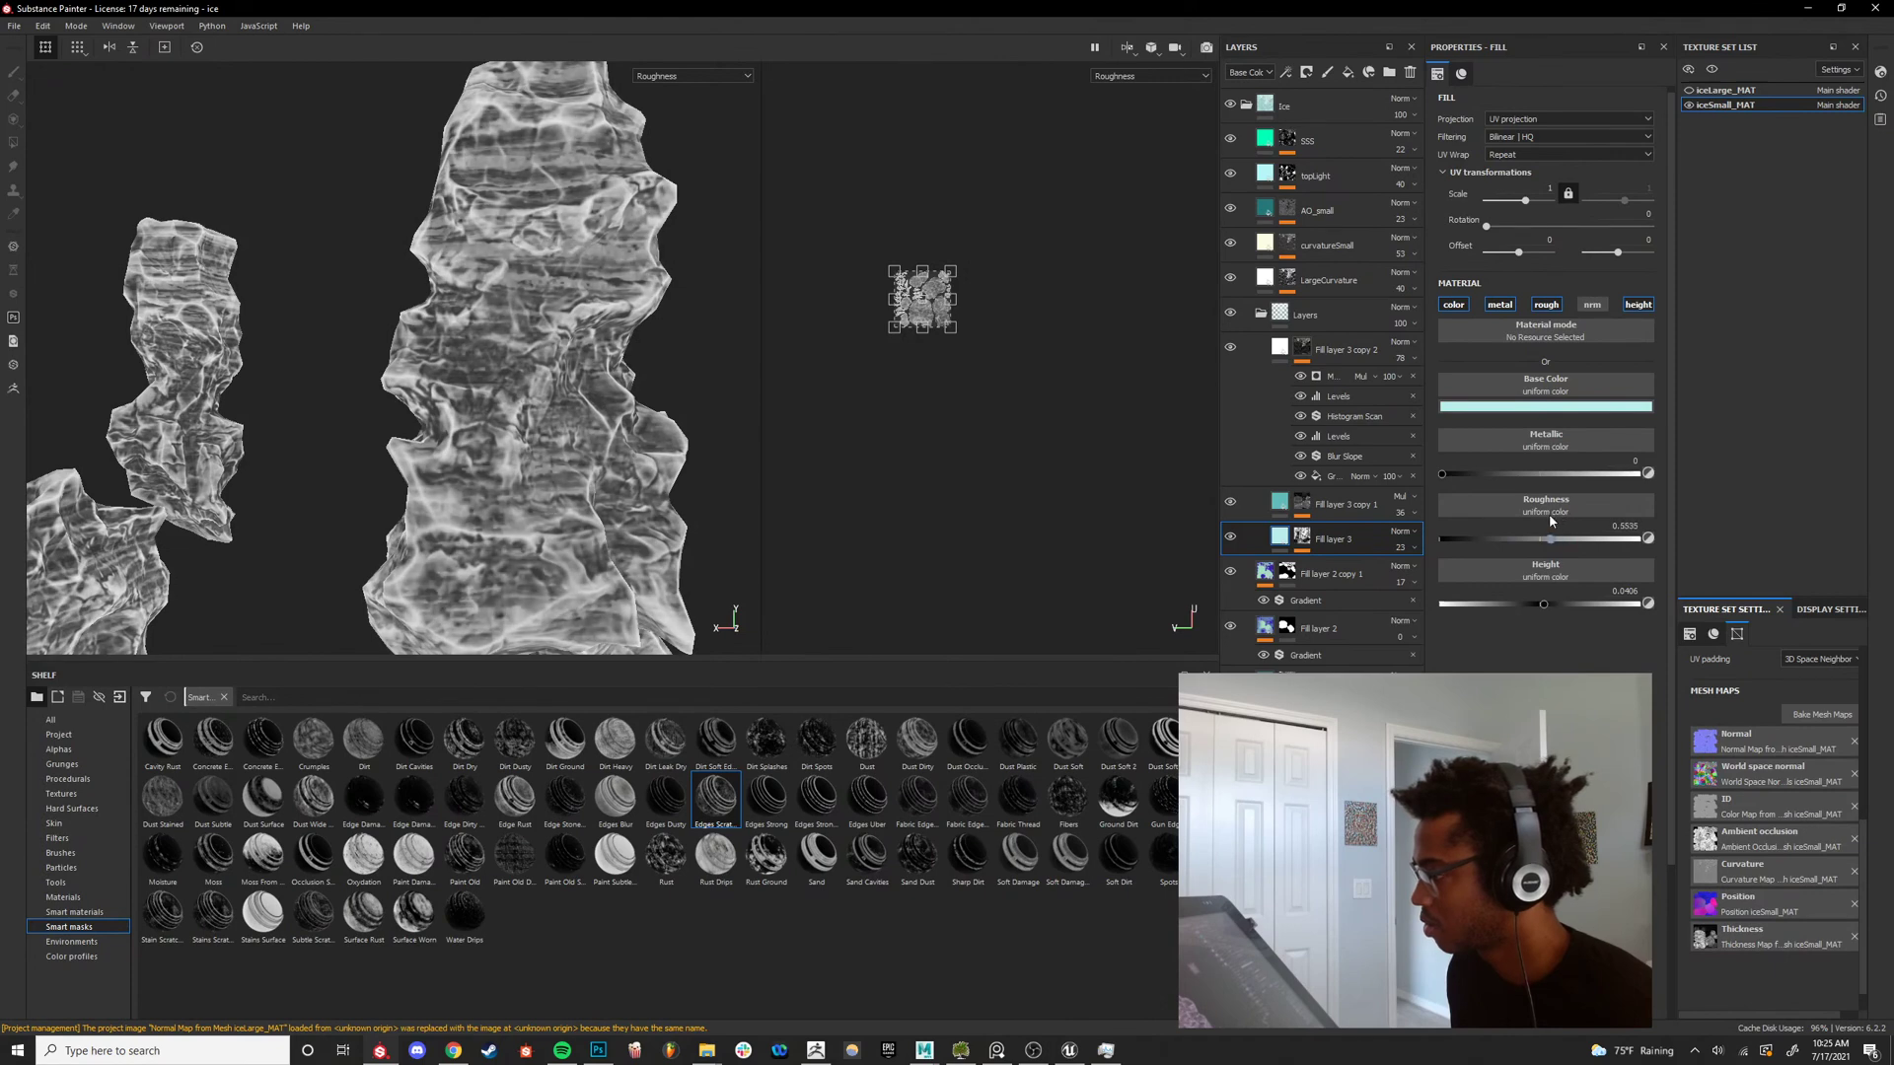
{"action": "left_click_drag", "start_coordinate": [574, 380], "coordinate": [564, 289], "text": "alt"}
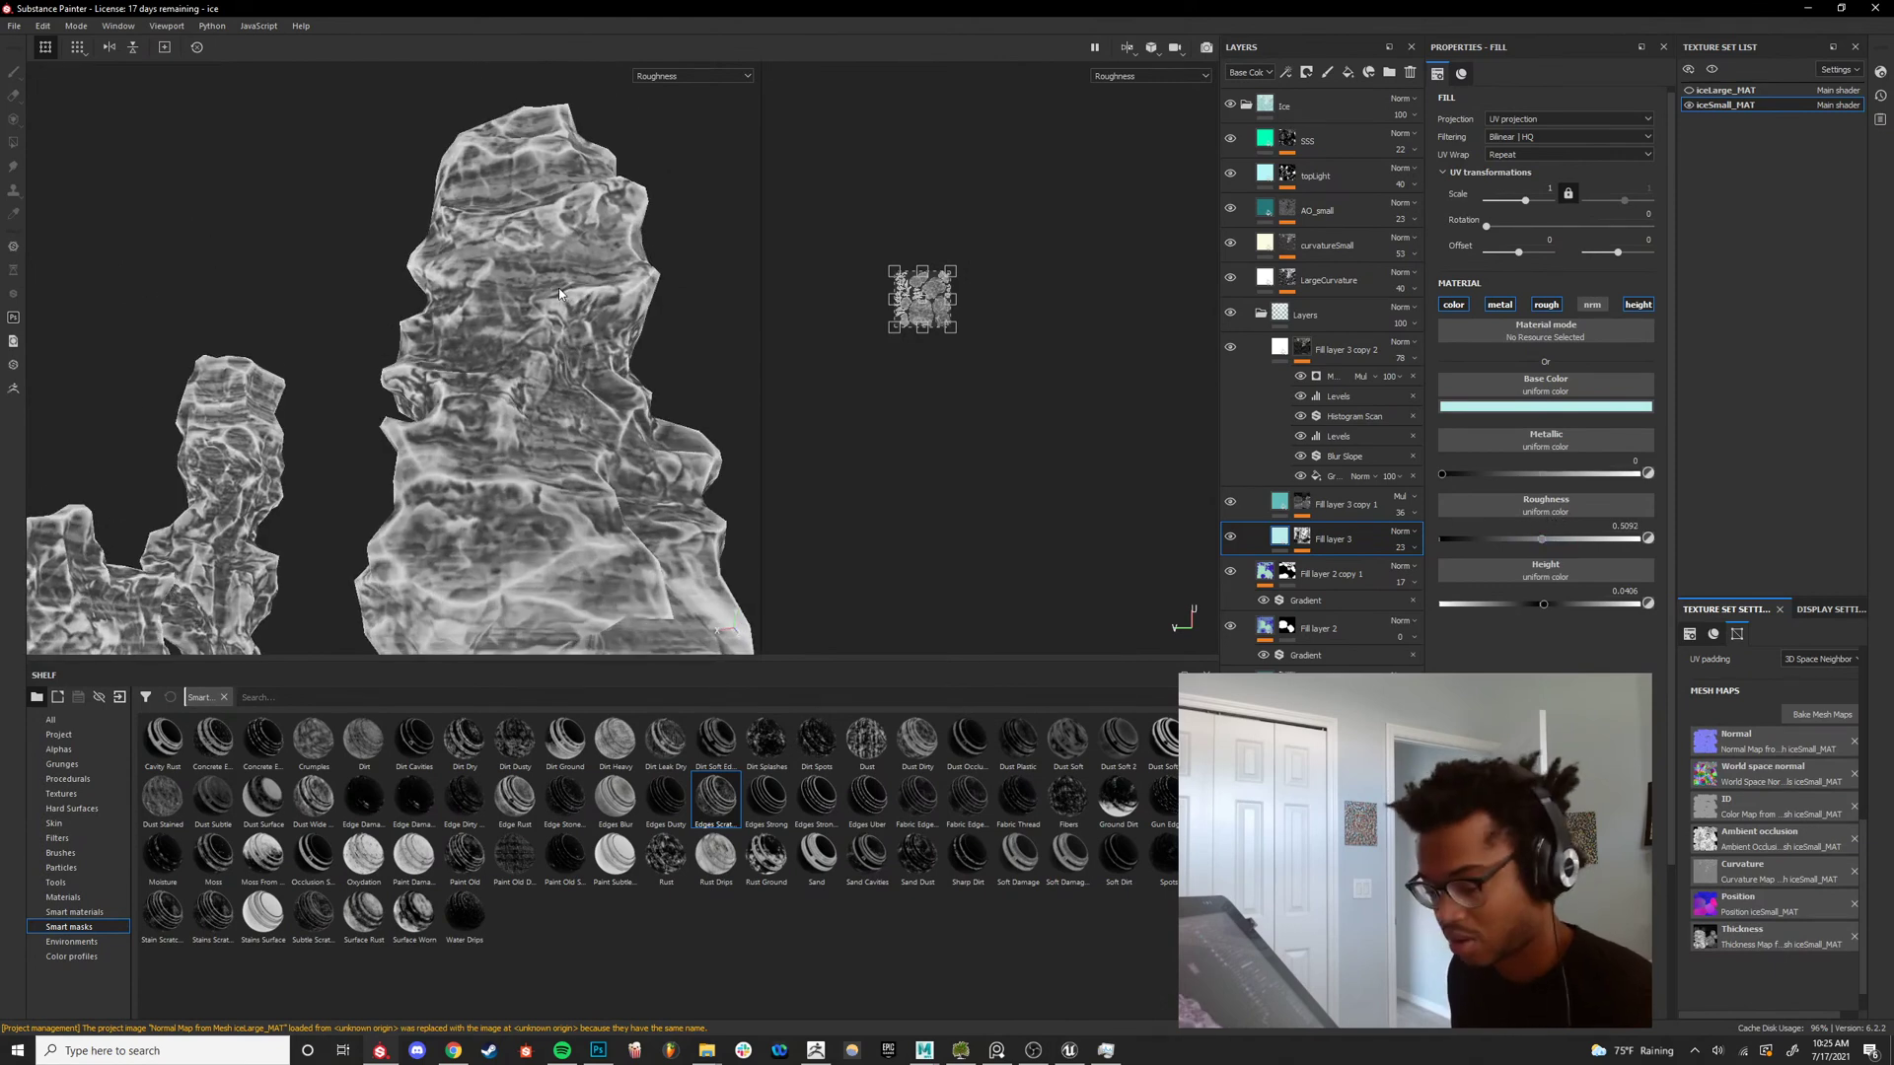
{"action": "key", "text": "m"}
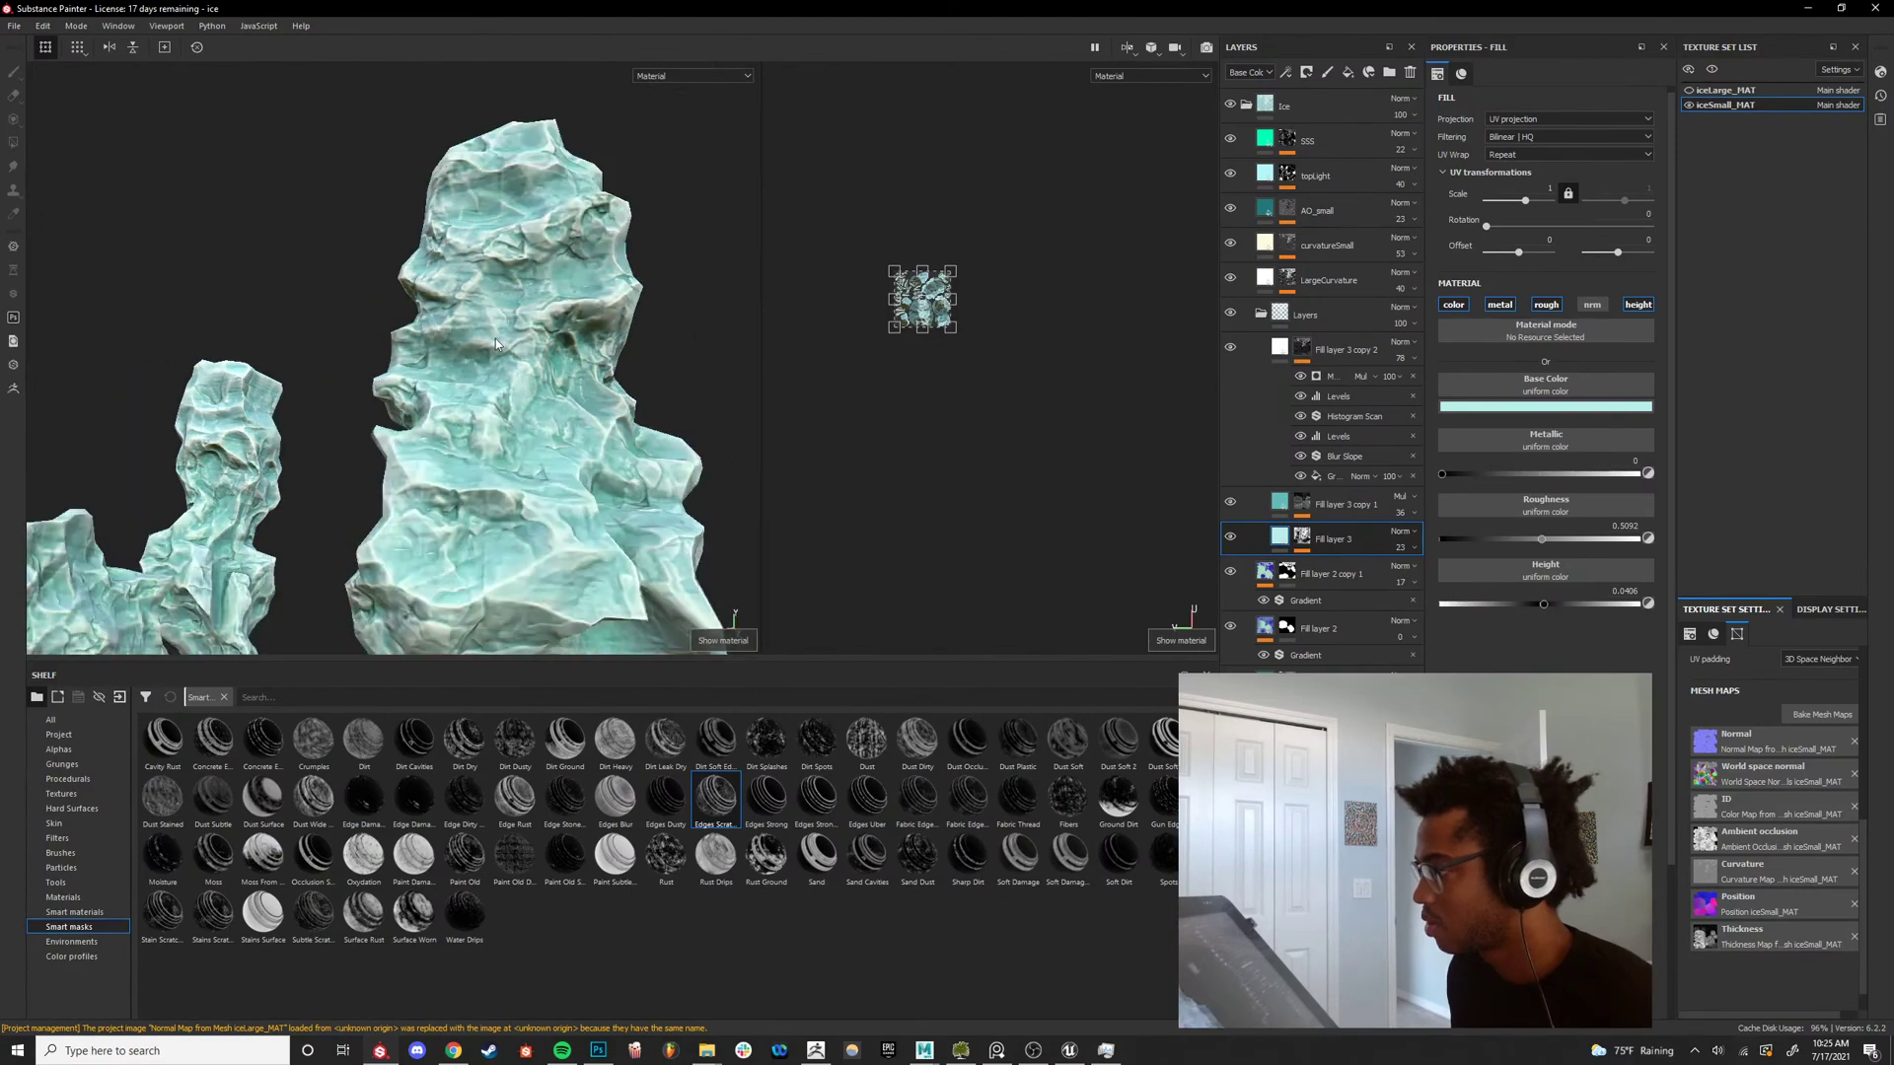
Inspect the ice rocks' material from several angles, both close up and from farther away.
{"action": "left_click_drag", "start_coordinate": [495, 339], "coordinate": [685, 467], "text": "alt"}
{"action": "left_click_drag", "start_coordinate": [618, 411], "coordinate": [397, 398], "text": "alt"}
{"action": "right_click_drag", "start_coordinate": [397, 398], "coordinate": [296, 394], "text": "alt"}
{"action": "left_click_drag", "start_coordinate": [335, 464], "coordinate": [429, 442], "text": "alt"}
{"action": "right_click_drag", "start_coordinate": [428, 443], "coordinate": [523, 434], "text": "alt"}
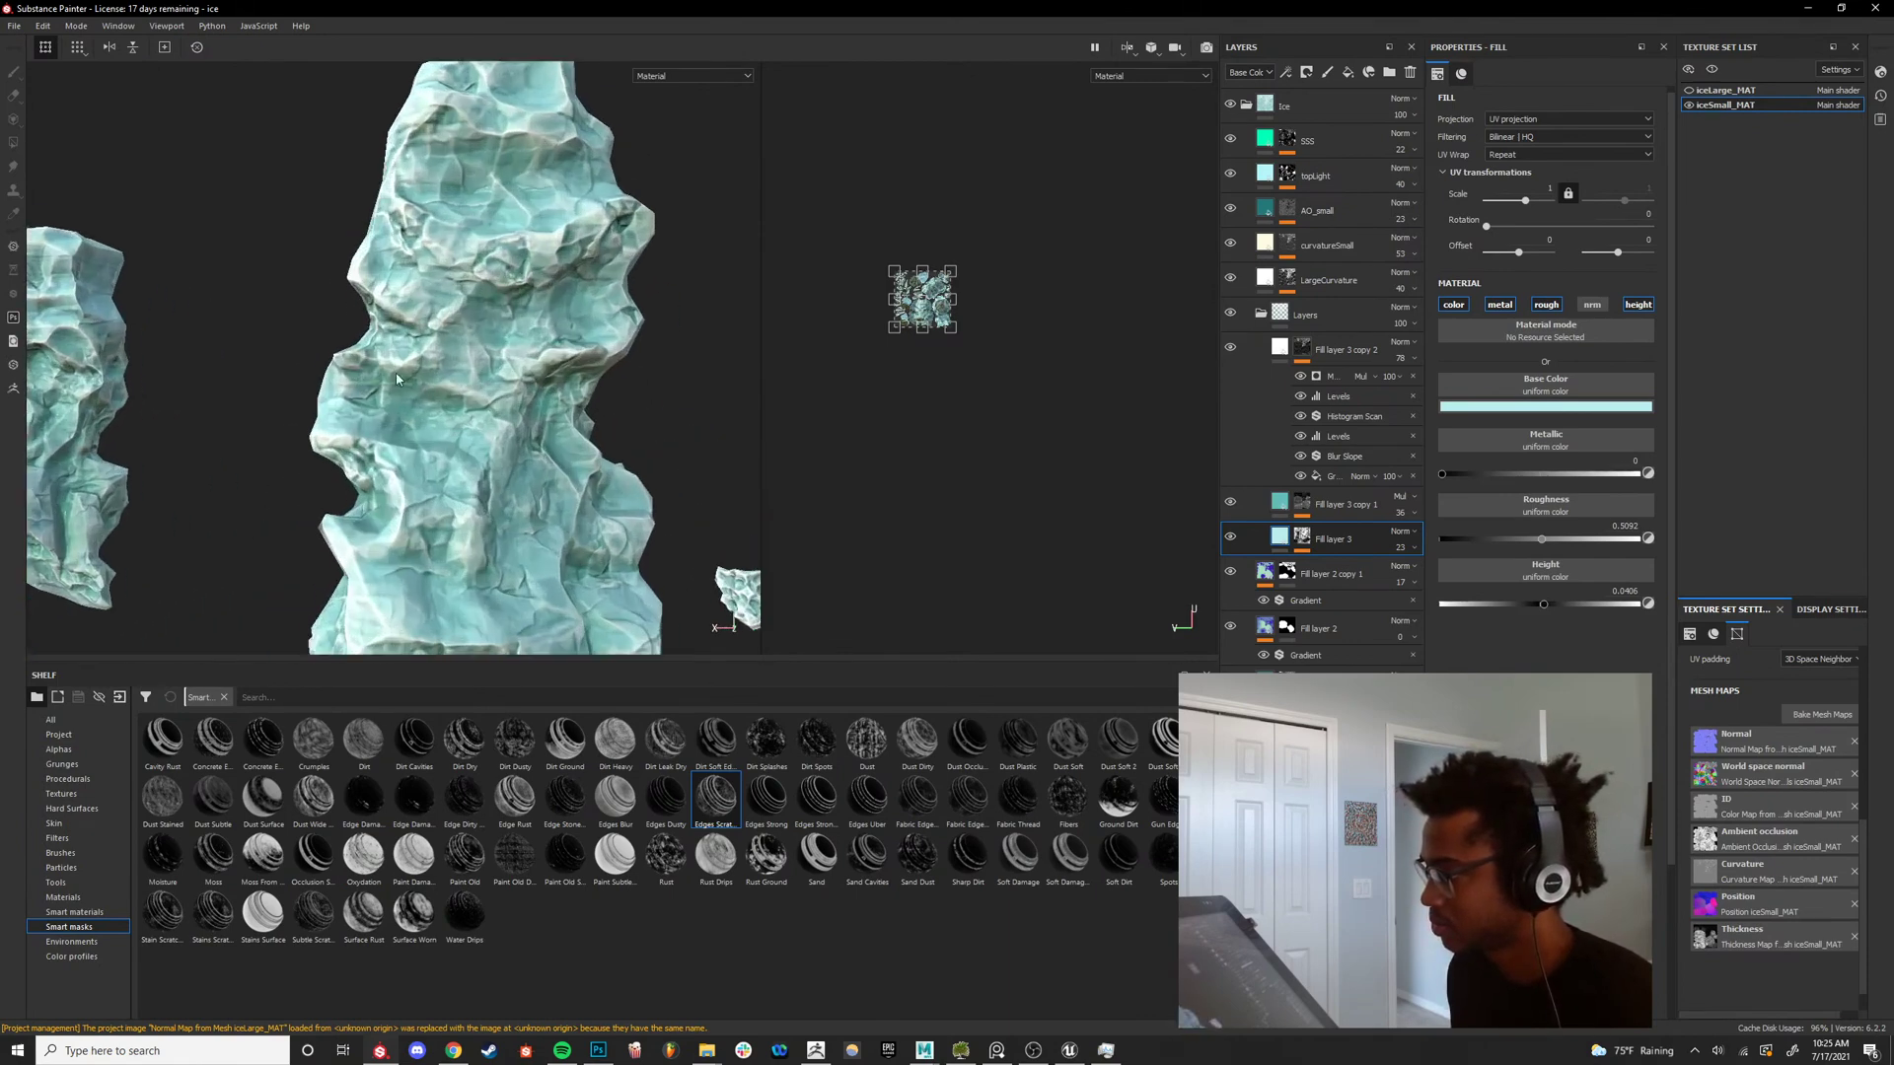
{"action": "left_click_drag", "start_coordinate": [523, 434], "coordinate": [434, 434], "text": "alt"}
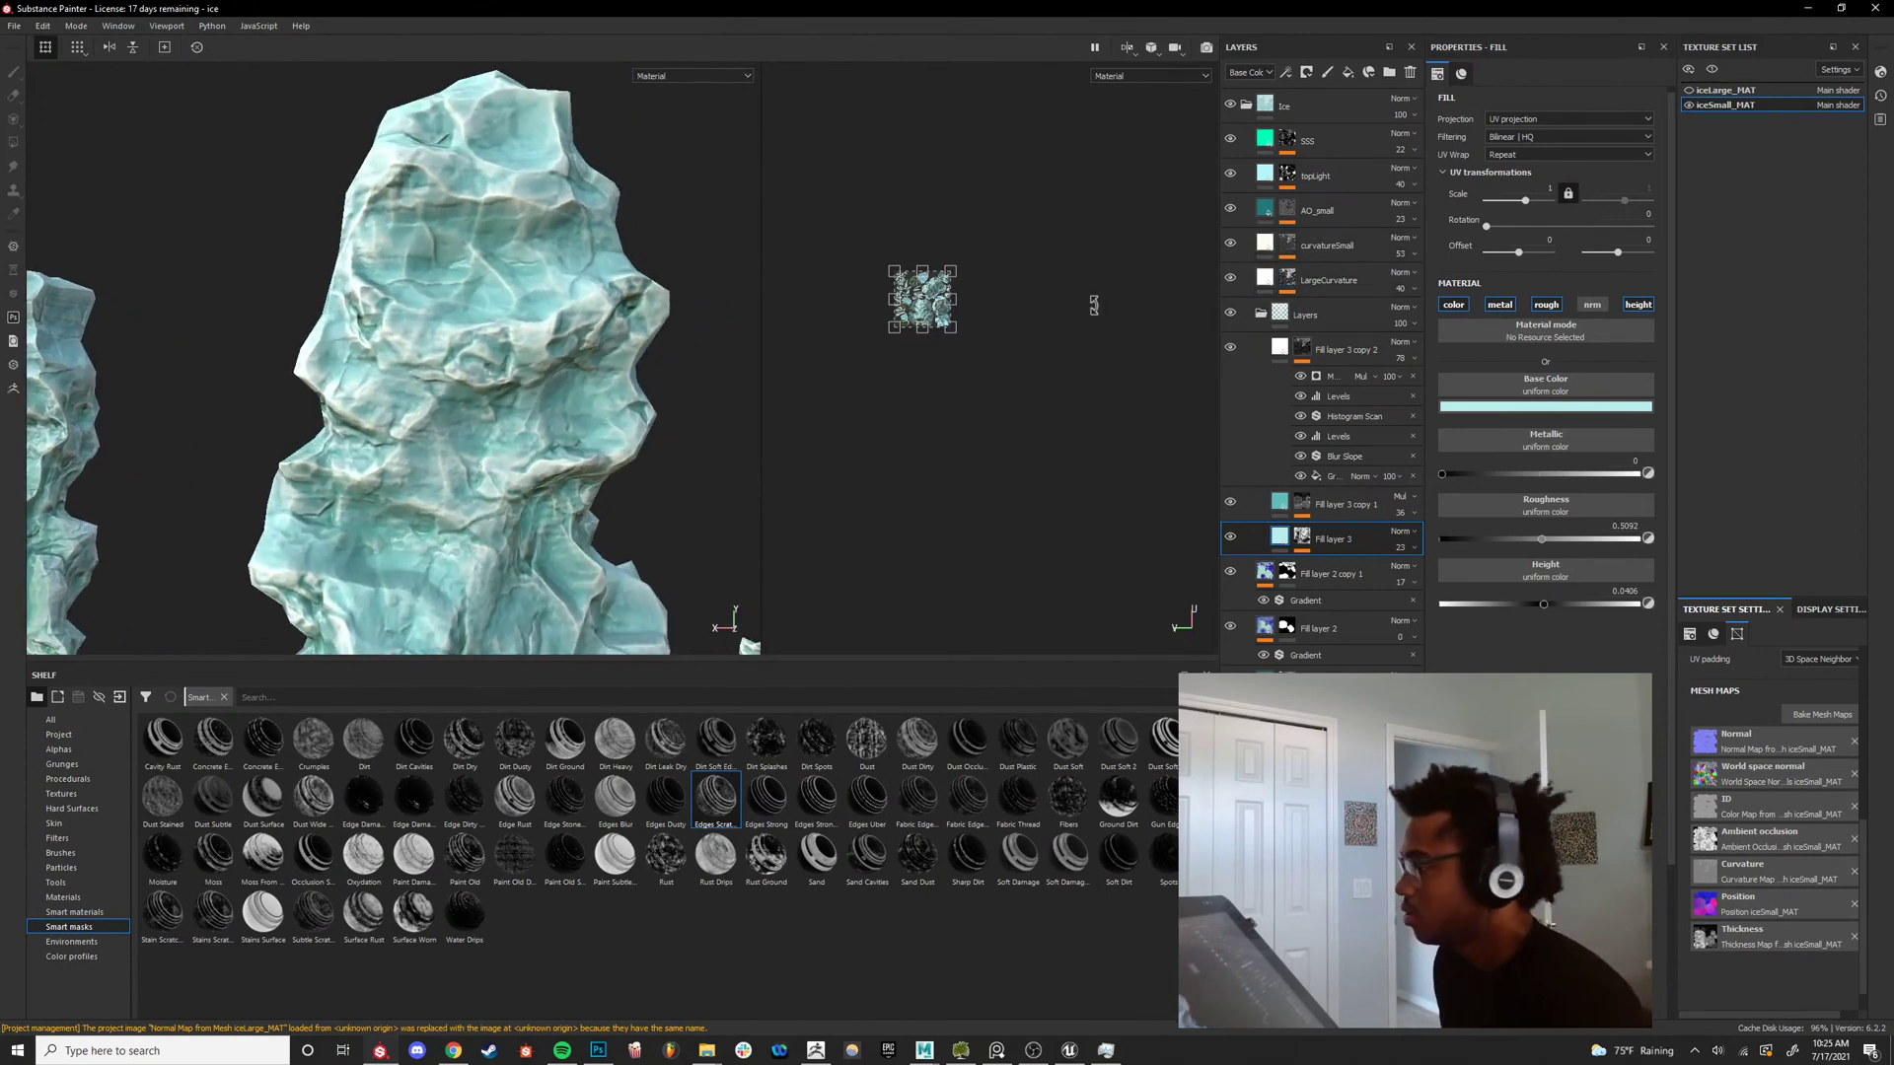
{"action": "scroll", "coordinate": [560, 504], "scroll_direction": "down", "scroll_amount": 3}
Switch to the reference image board and examine the glacier and ice photos, including the deep blue ice close up.
{"action": "left_click", "coordinate": [998, 1049]}
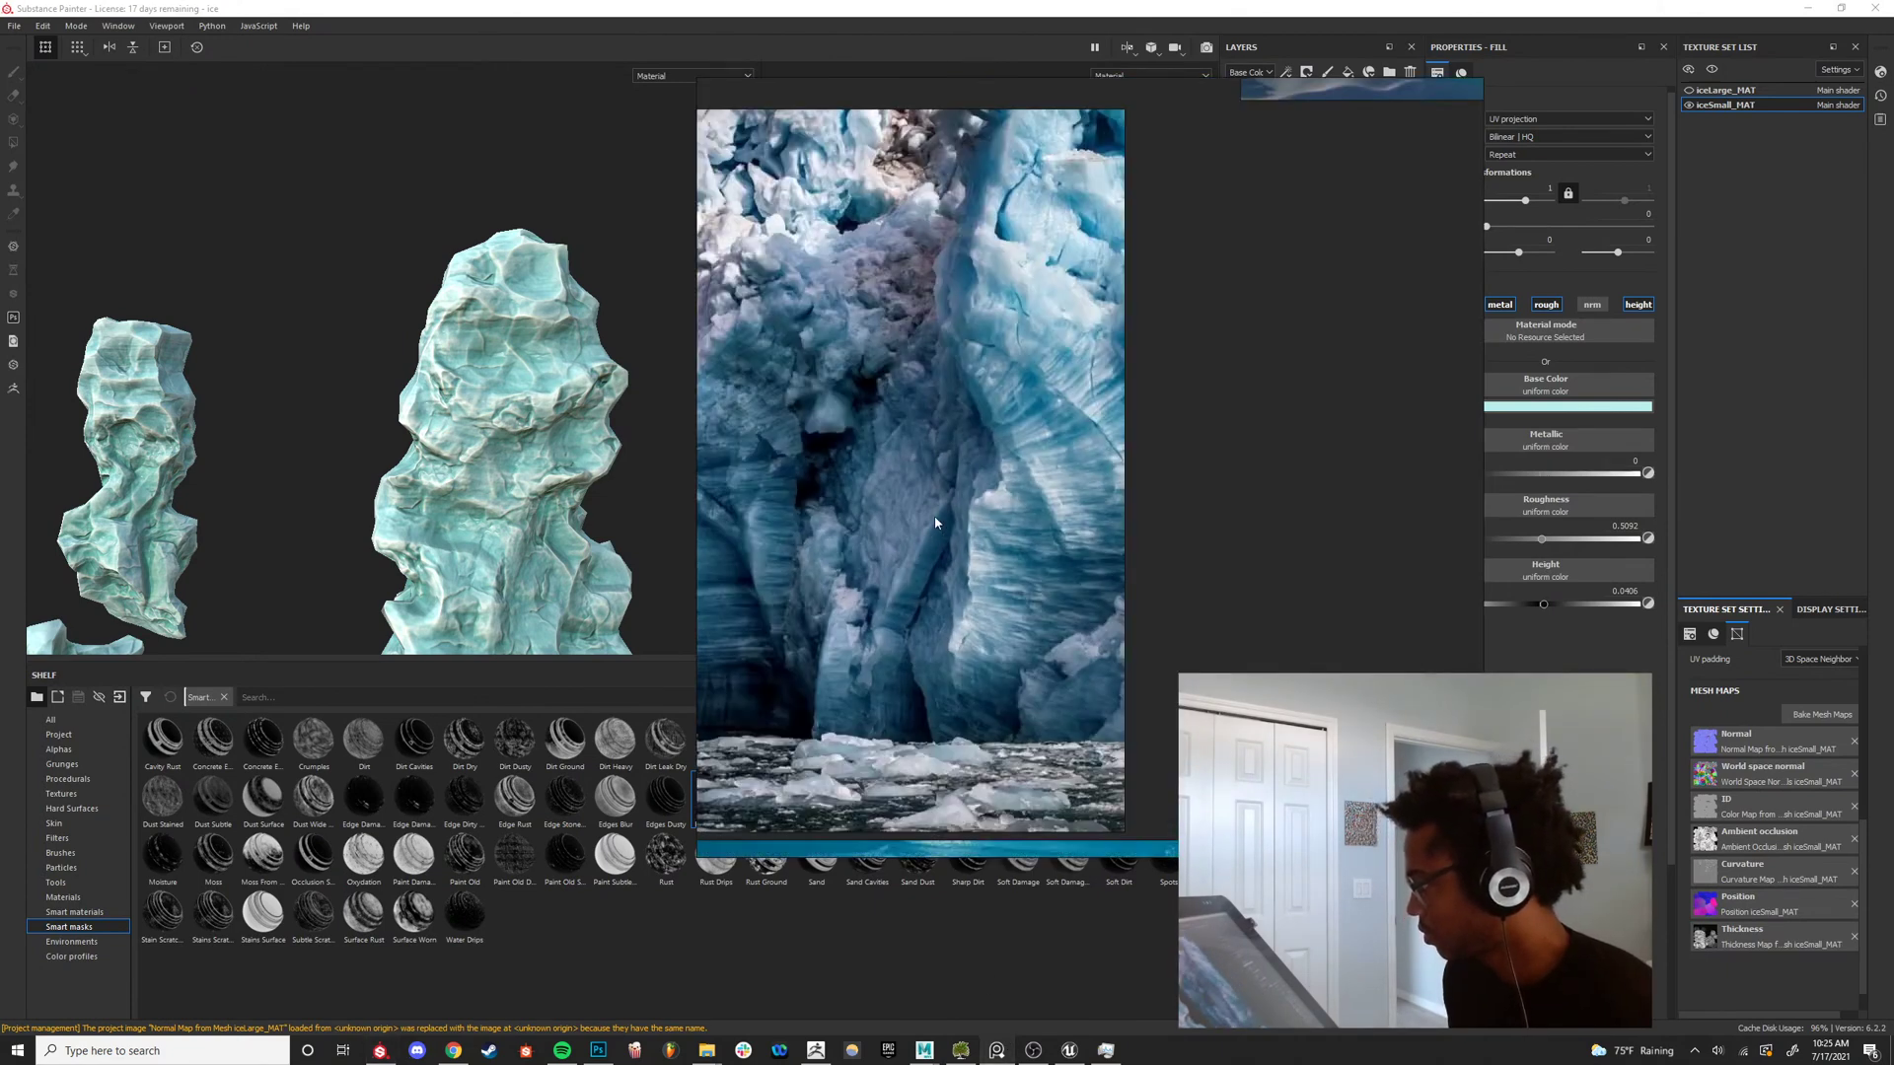
{"action": "scroll", "coordinate": [936, 523], "scroll_direction": "down", "scroll_amount": 3}
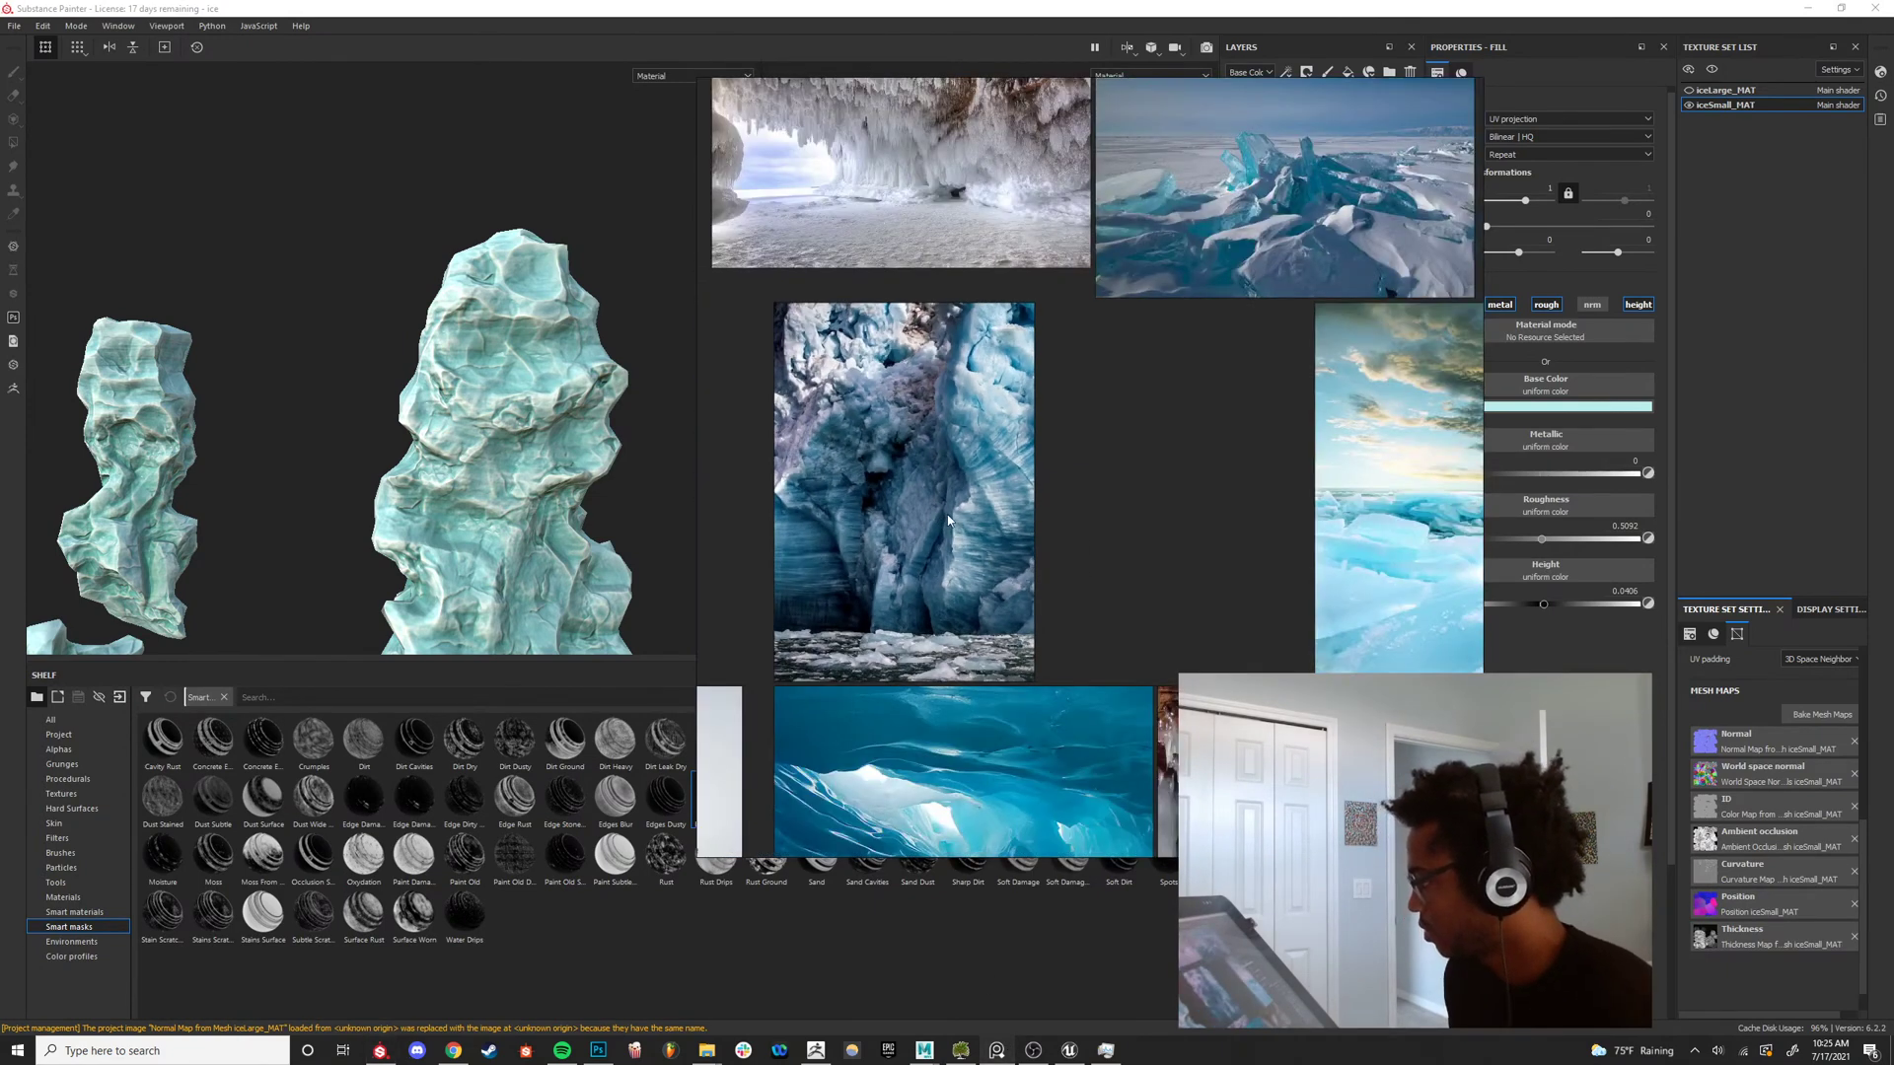
{"action": "scroll", "coordinate": [948, 520], "scroll_direction": "down", "scroll_amount": 5}
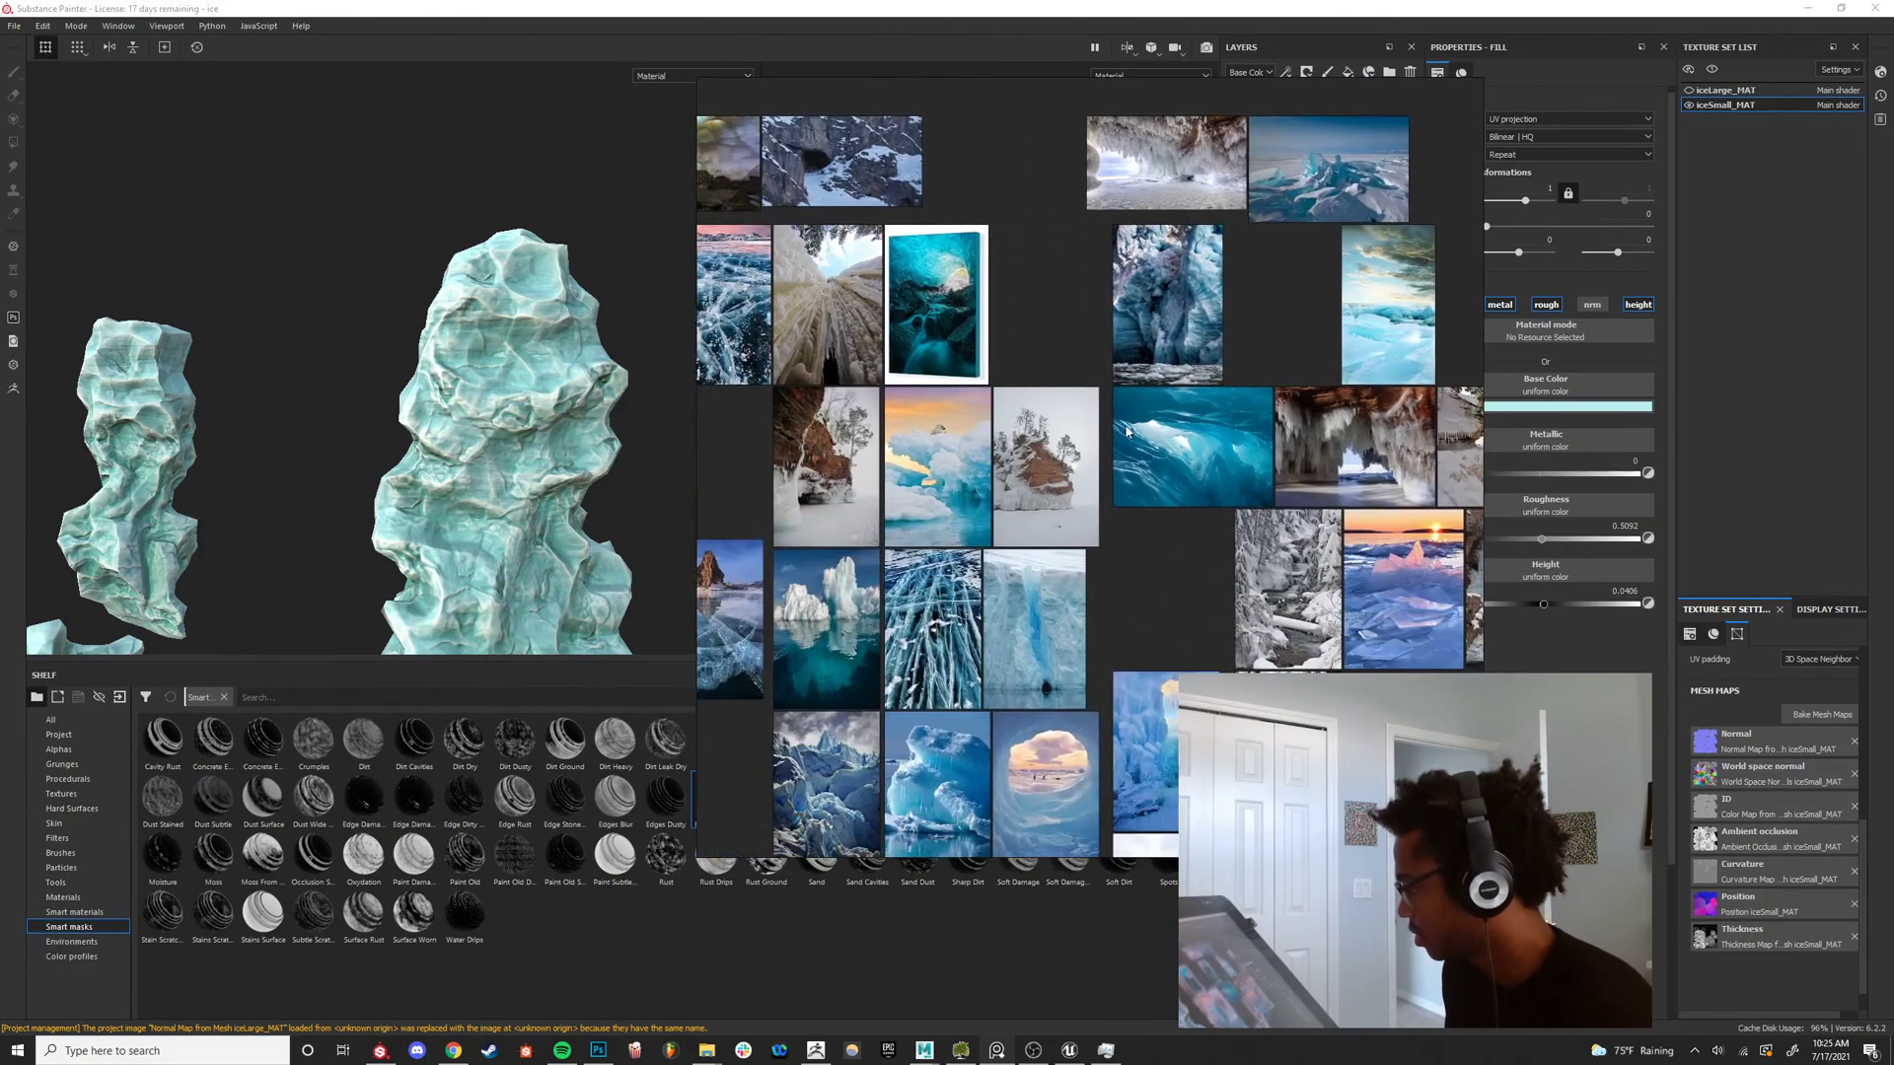
{"action": "middle_click_drag", "start_coordinate": [967, 745], "coordinate": [1055, 589]}
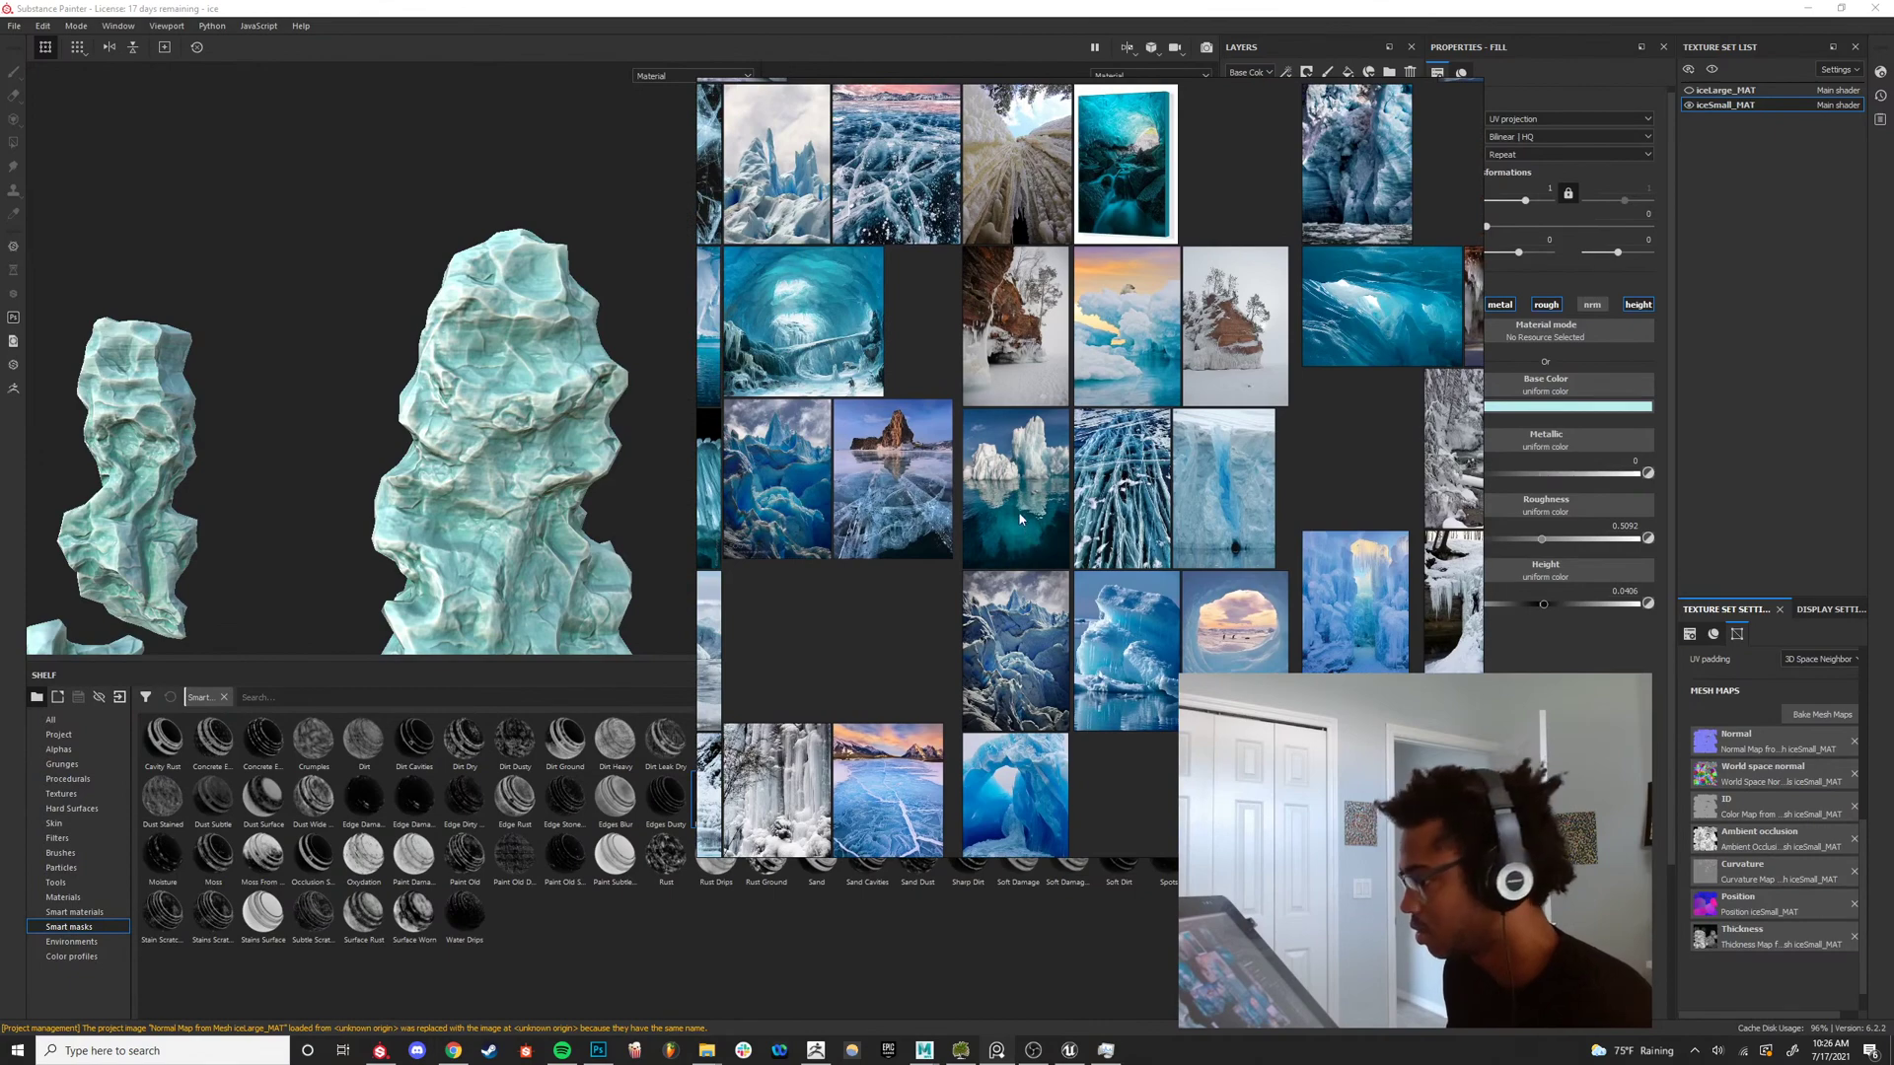
{"action": "scroll", "coordinate": [1031, 342], "scroll_direction": "up", "scroll_amount": 5}
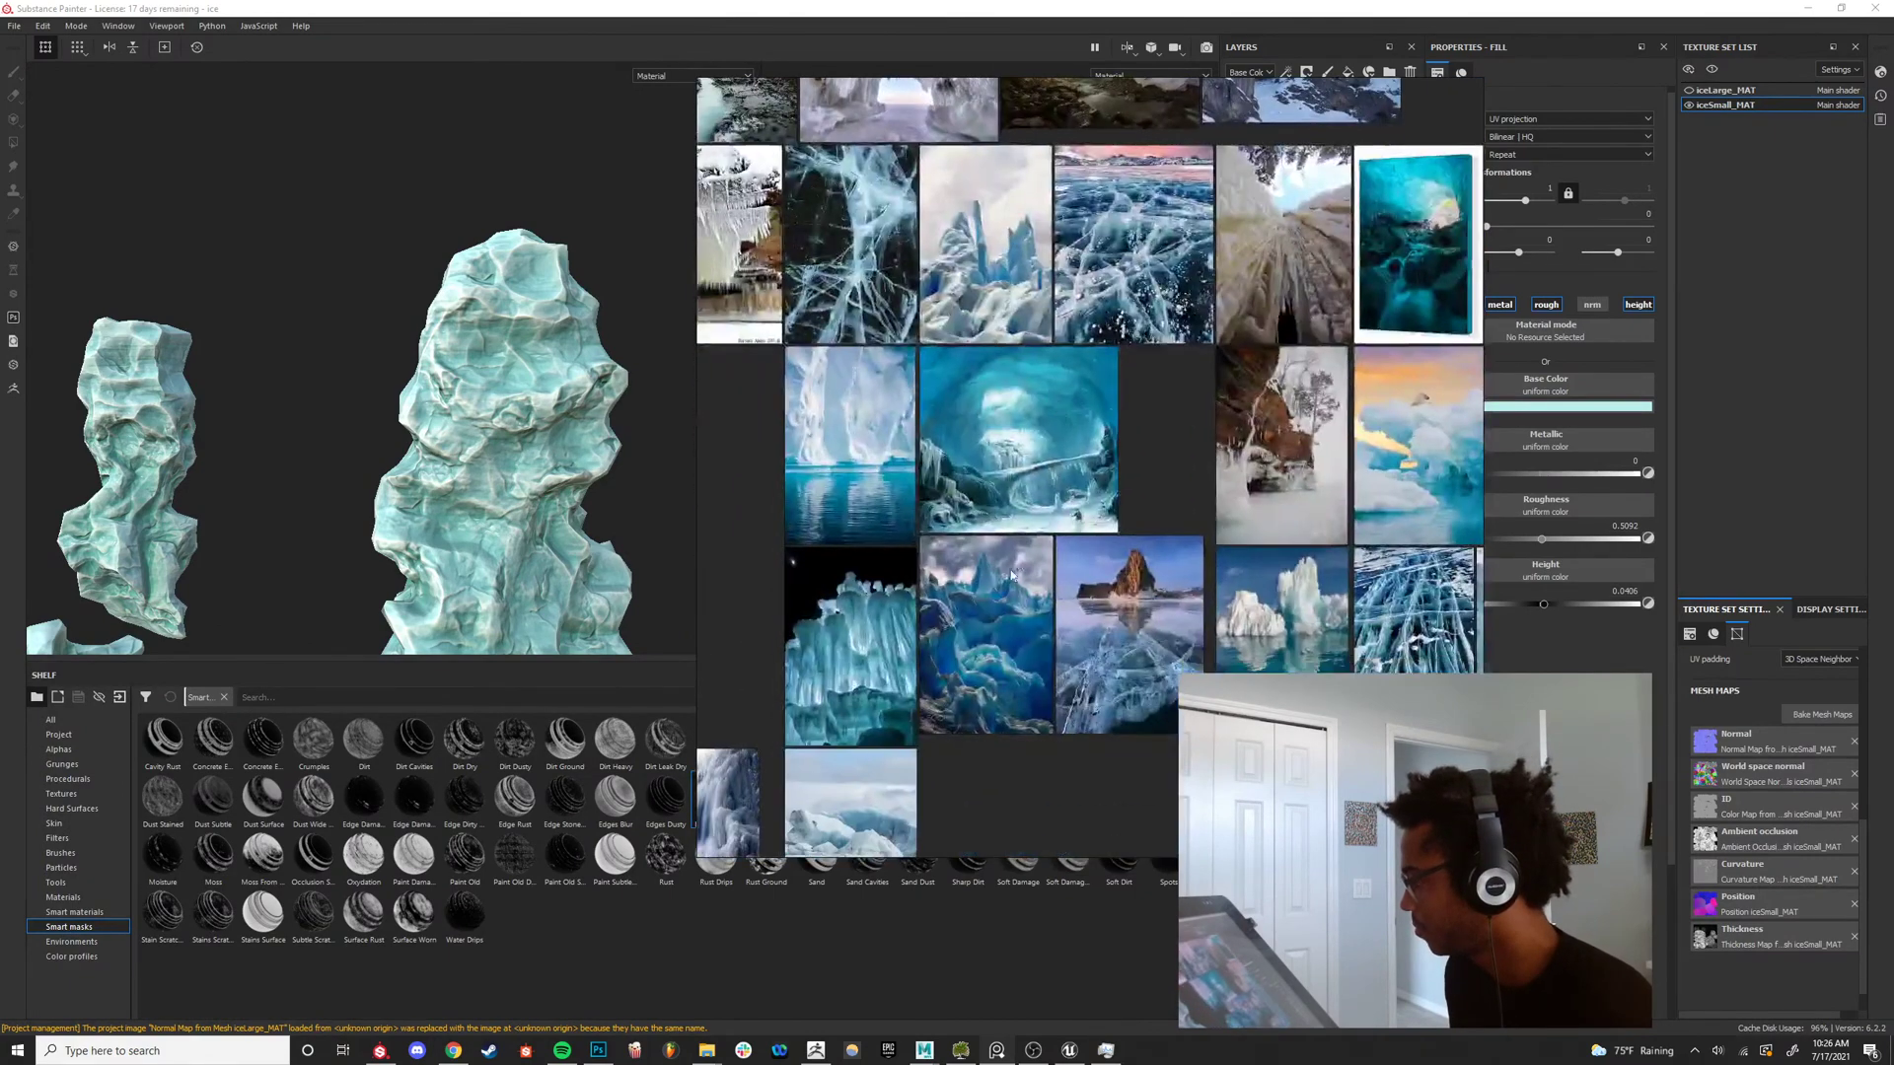
{"action": "scroll", "coordinate": [1016, 421], "scroll_direction": "up", "scroll_amount": 6}
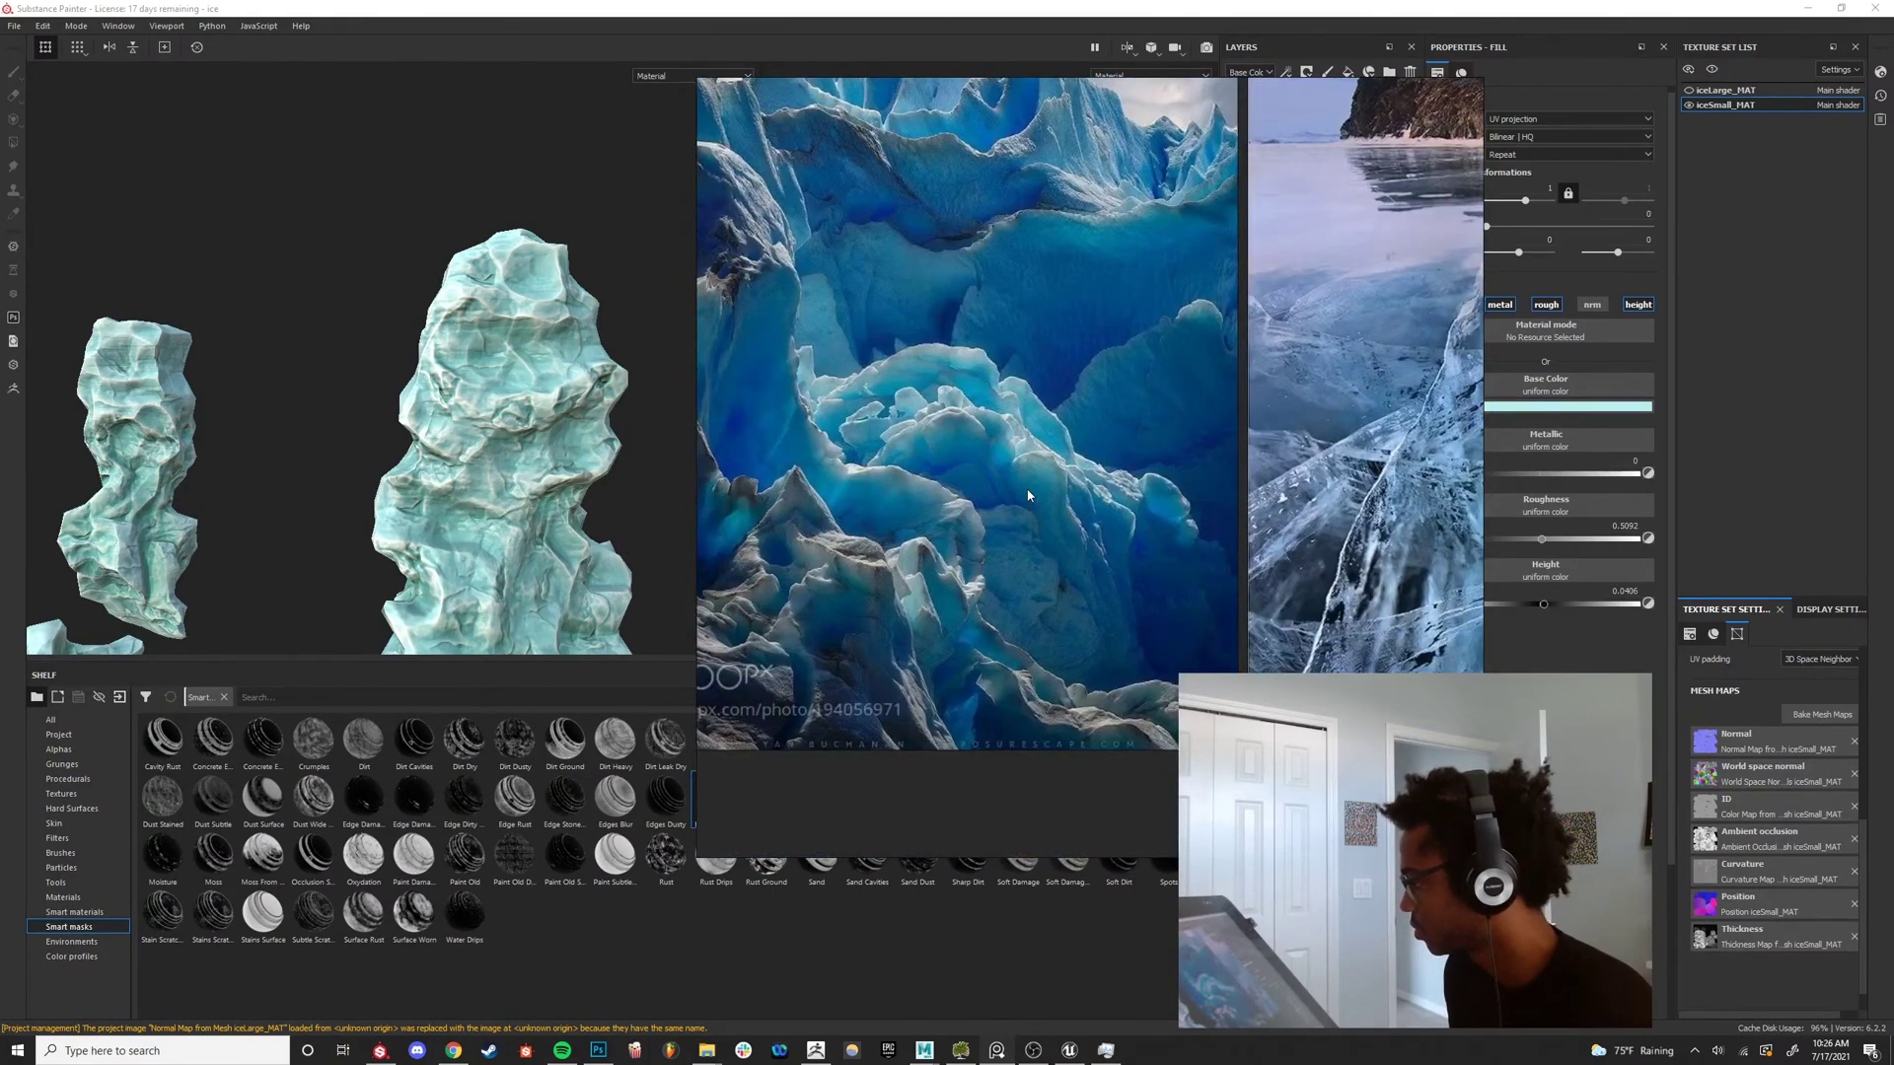
Browse the reference board and examine the ice and glacier photos for color variation and surface detail.
{"action": "scroll", "coordinate": [1020, 497], "scroll_direction": "down", "scroll_amount": 8}
{"action": "scroll", "coordinate": [1298, 542], "scroll_direction": "up", "scroll_amount": 4}
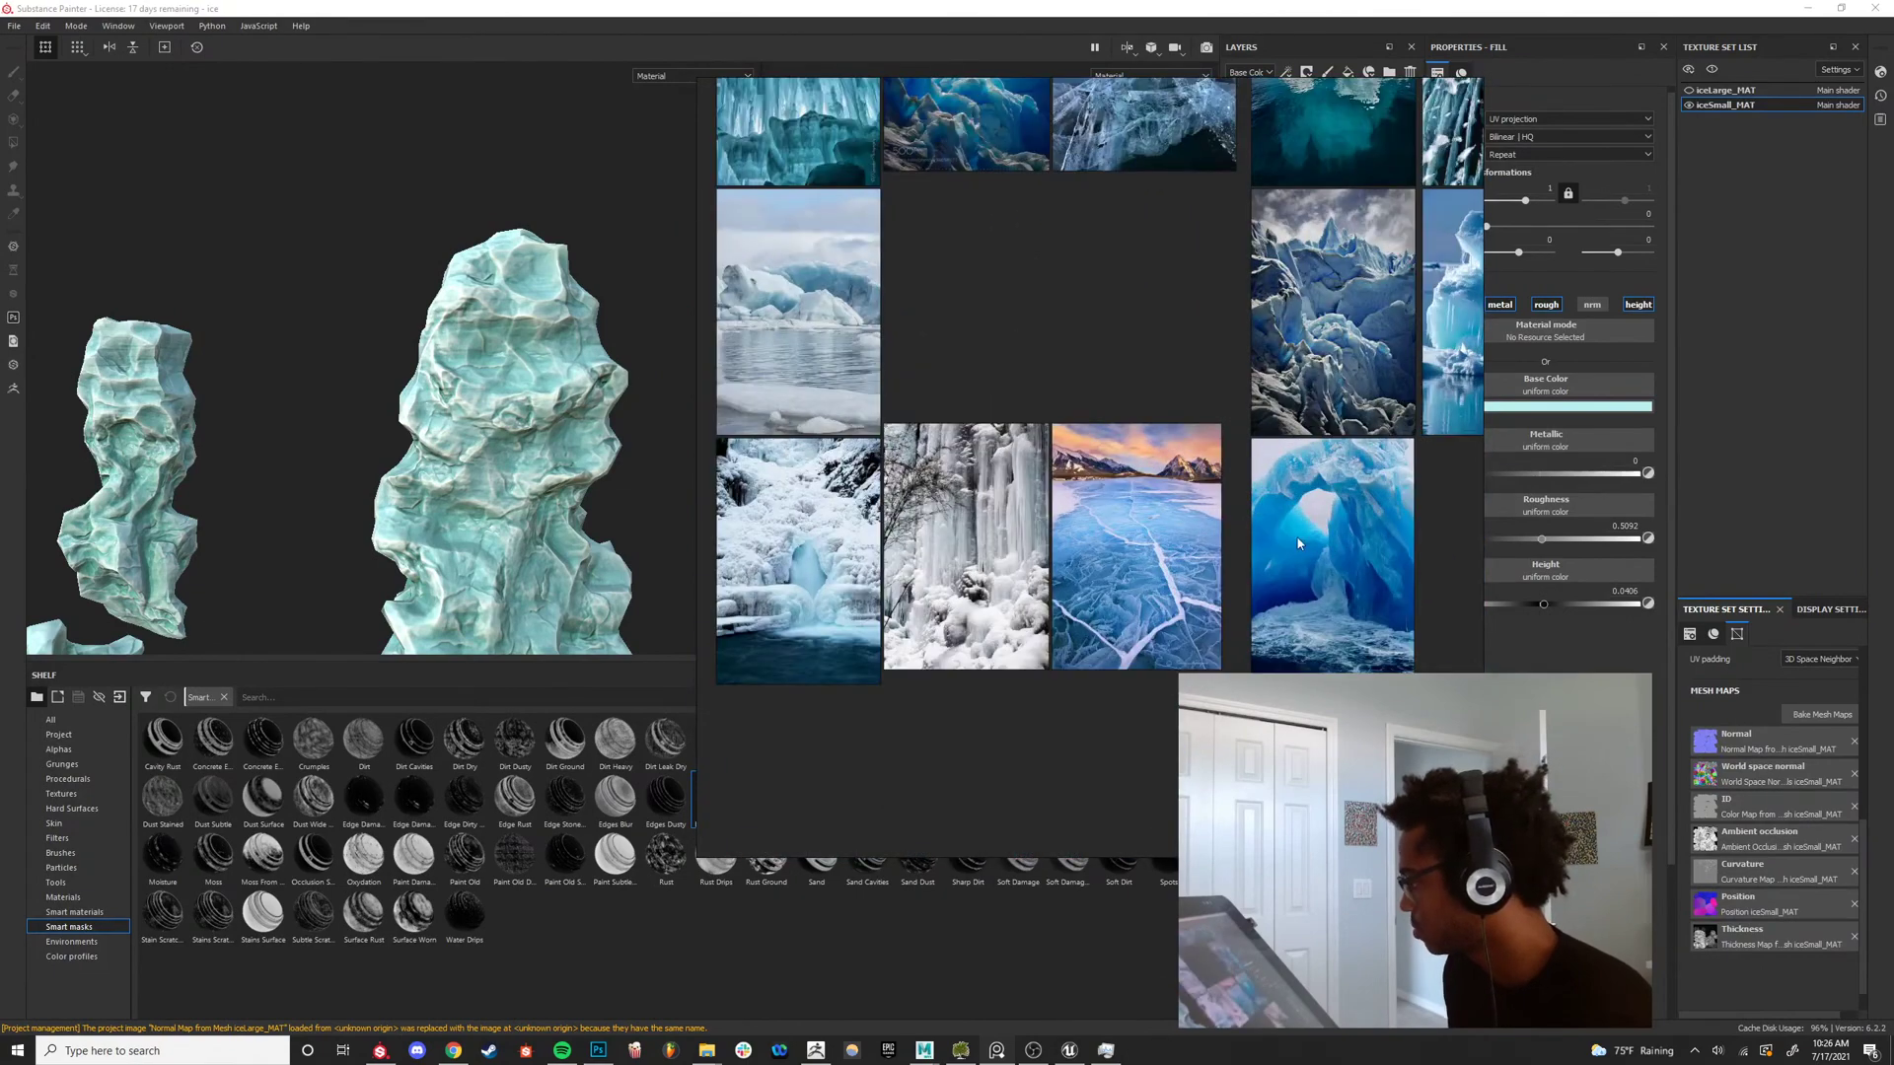
{"action": "middle_click_drag", "start_coordinate": [1323, 526], "coordinate": [1181, 405]}
{"action": "scroll", "coordinate": [1427, 382], "scroll_direction": "down", "scroll_amount": 2}
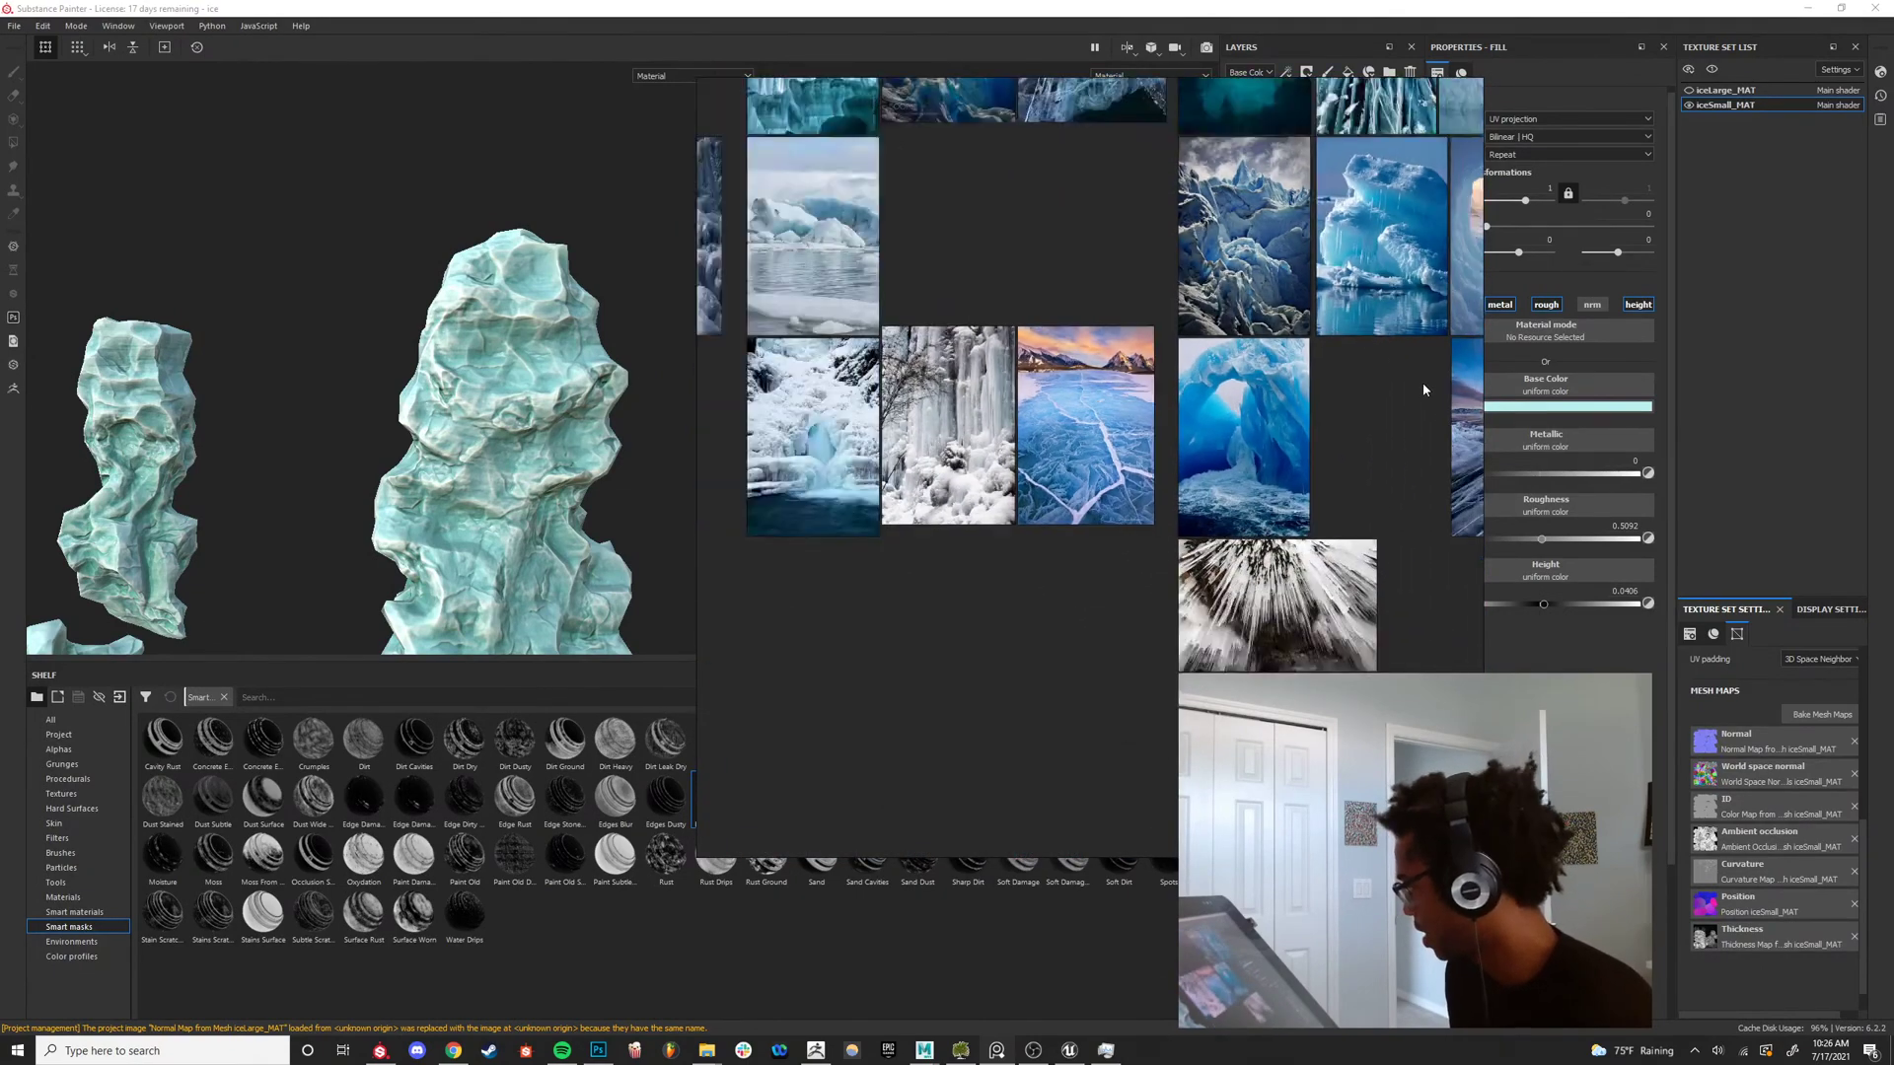
{"action": "middle_click_drag", "start_coordinate": [1338, 360], "coordinate": [939, 571]}
{"action": "middle_click_drag", "start_coordinate": [1211, 649], "coordinate": [996, 336]}
{"action": "scroll", "coordinate": [1041, 505], "scroll_direction": "up", "scroll_amount": 8}
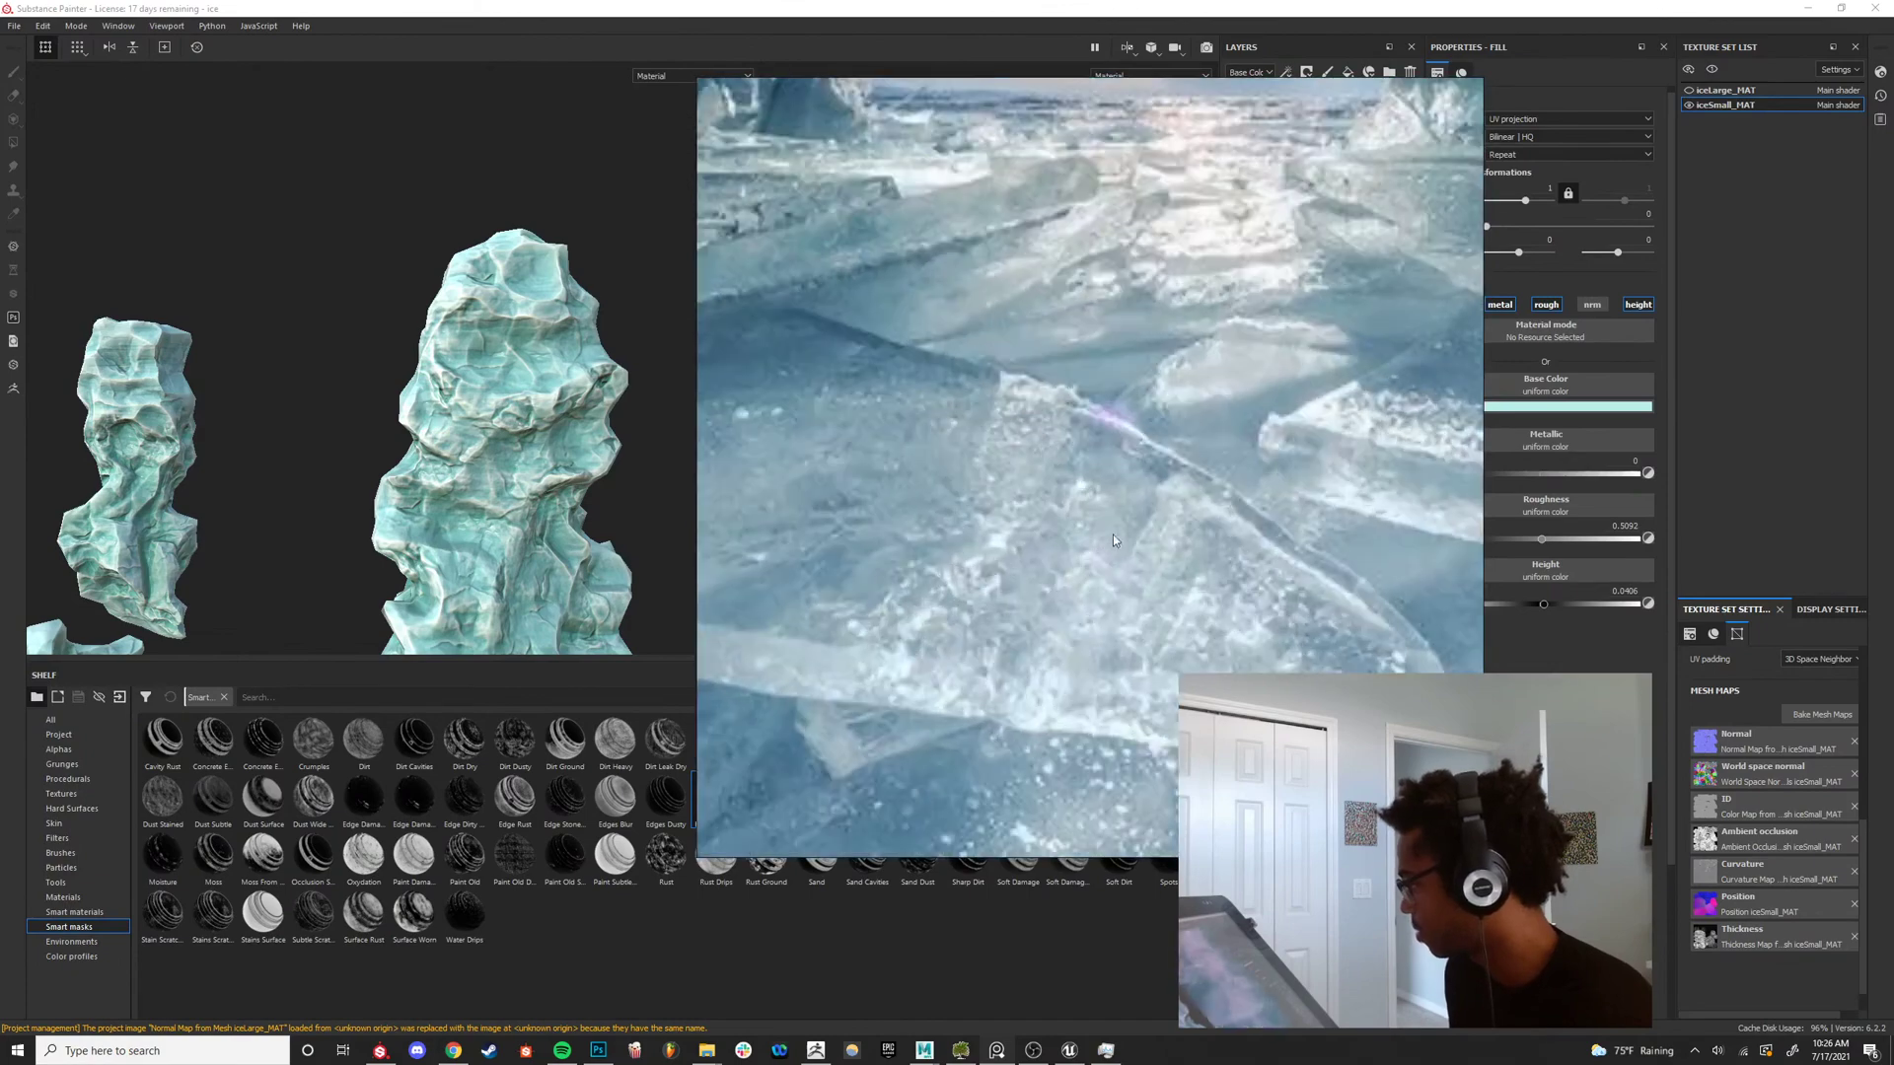
{"action": "middle_click_drag", "start_coordinate": [1113, 535], "coordinate": [1026, 475]}
{"action": "scroll", "coordinate": [1016, 483], "scroll_direction": "down", "scroll_amount": 3}
{"action": "middle_click_drag", "start_coordinate": [996, 599], "coordinate": [959, 511]}
{"action": "scroll", "coordinate": [959, 515], "scroll_direction": "up", "scroll_amount": 2}
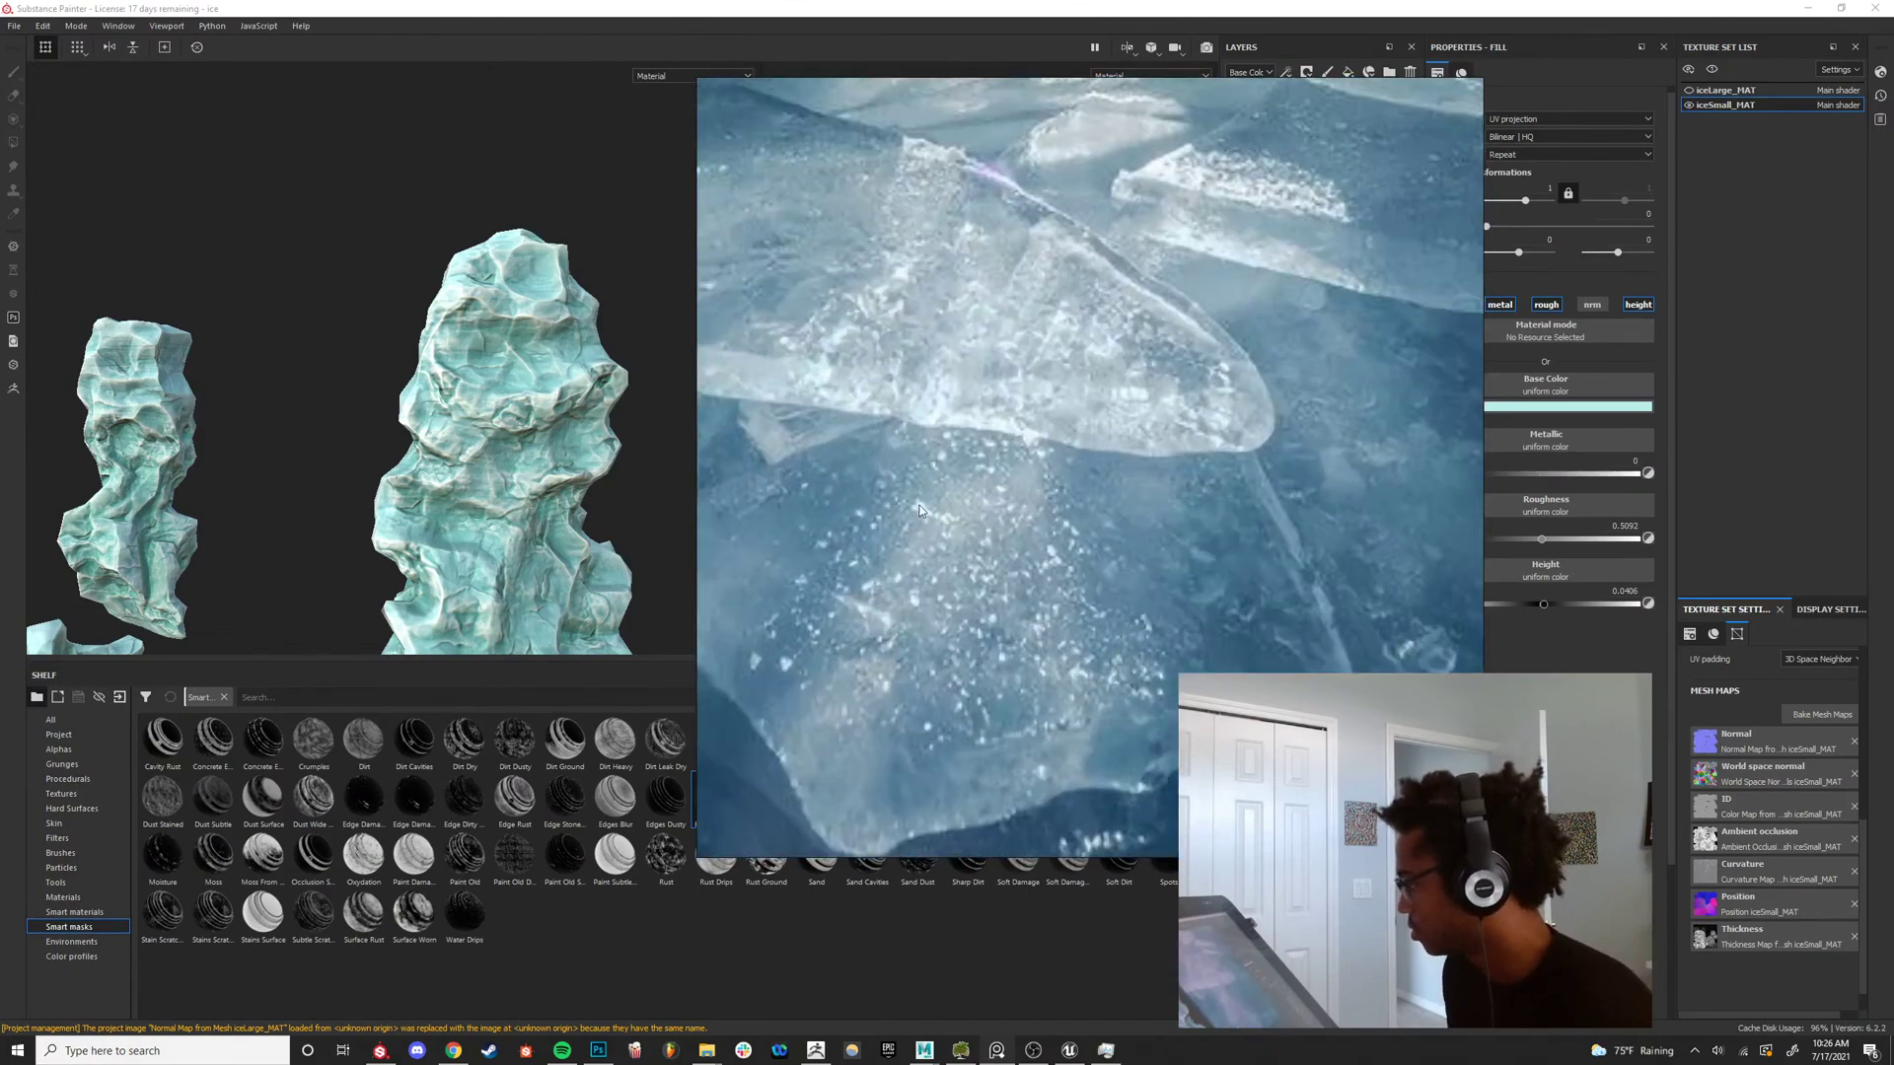
{"action": "scroll", "coordinate": [919, 505], "scroll_direction": "down", "scroll_amount": 8}
{"action": "scroll", "coordinate": [1192, 221], "scroll_direction": "down", "scroll_amount": 1}
{"action": "middle_click_drag", "start_coordinate": [1192, 221], "coordinate": [1163, 553]}
{"action": "middle_click_drag", "start_coordinate": [1369, 173], "coordinate": [802, 609]}
{"action": "middle_click_drag", "start_coordinate": [1378, 545], "coordinate": [1105, 525]}
{"action": "scroll", "coordinate": [1132, 483], "scroll_direction": "up", "scroll_amount": 3}
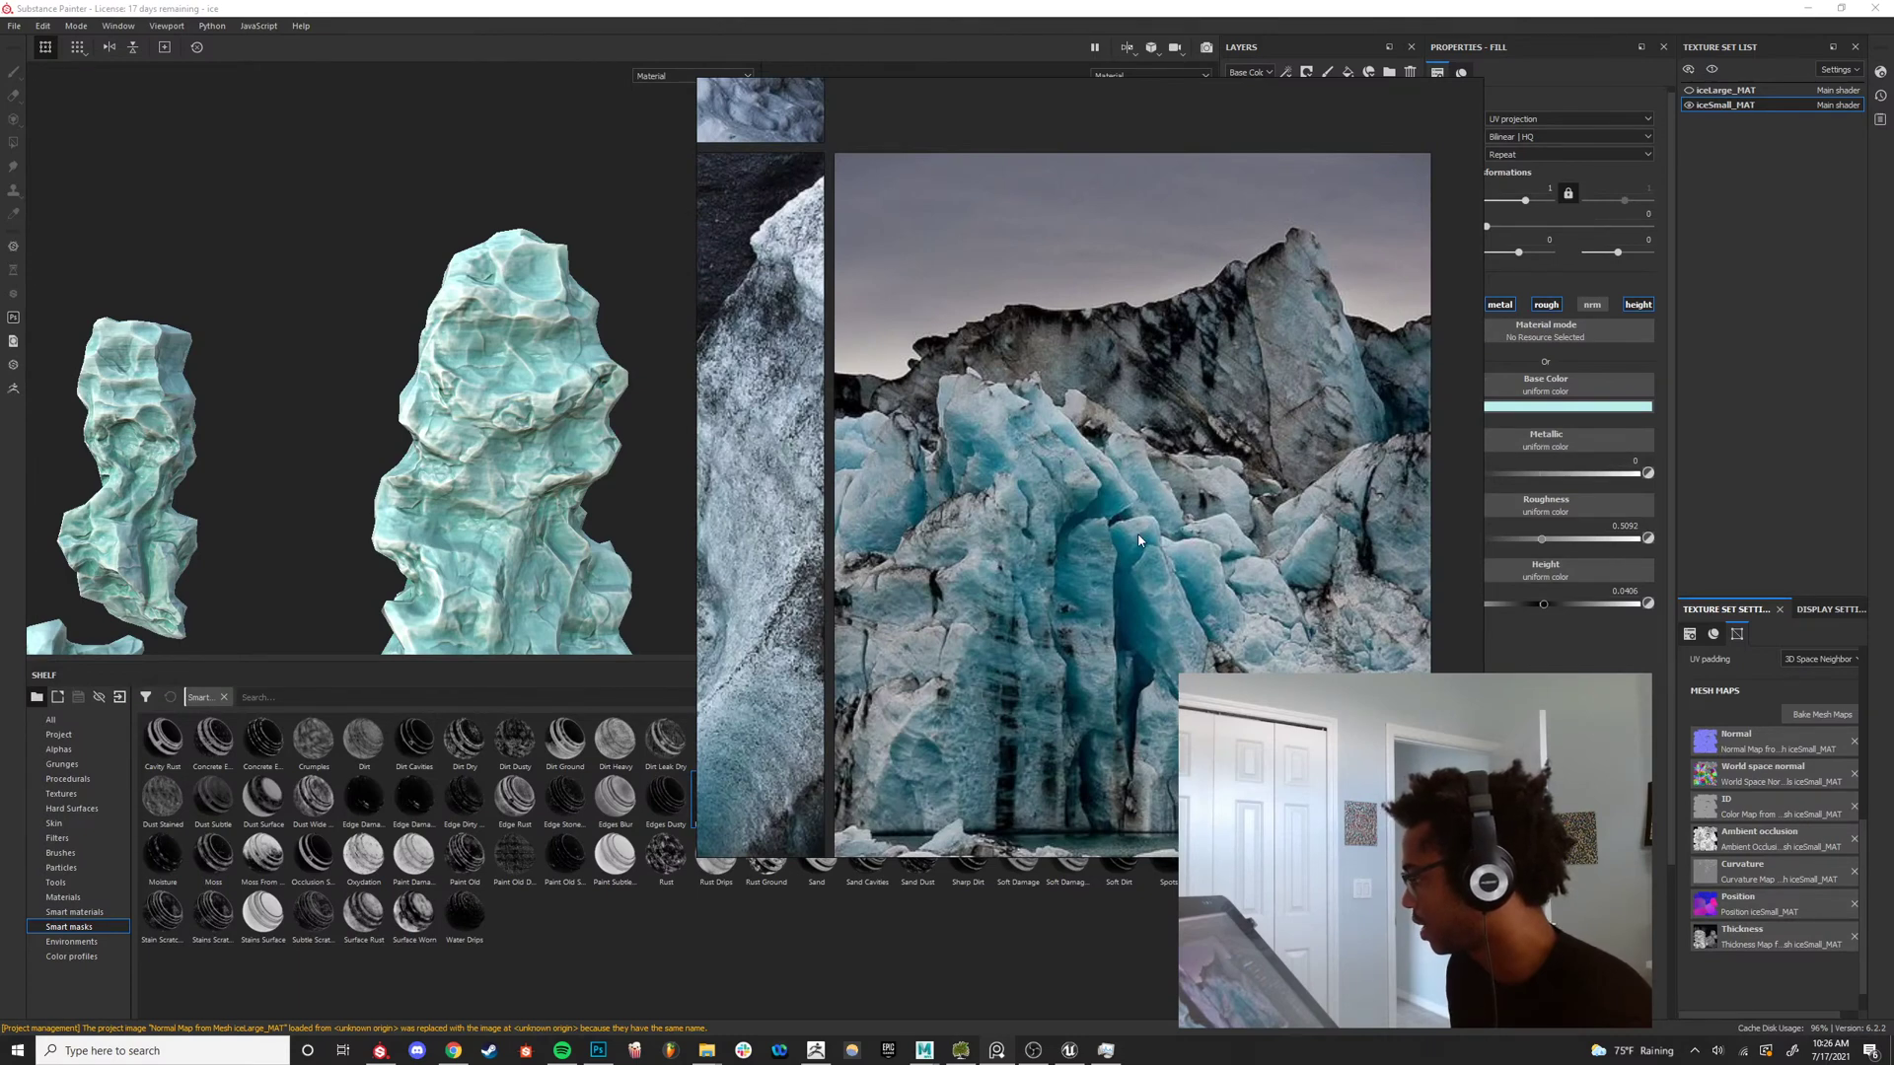
Return to Substance Painter and inspect the ice pillar in the single-channel, mask and full material displays.
{"action": "left_click", "coordinate": [641, 217]}
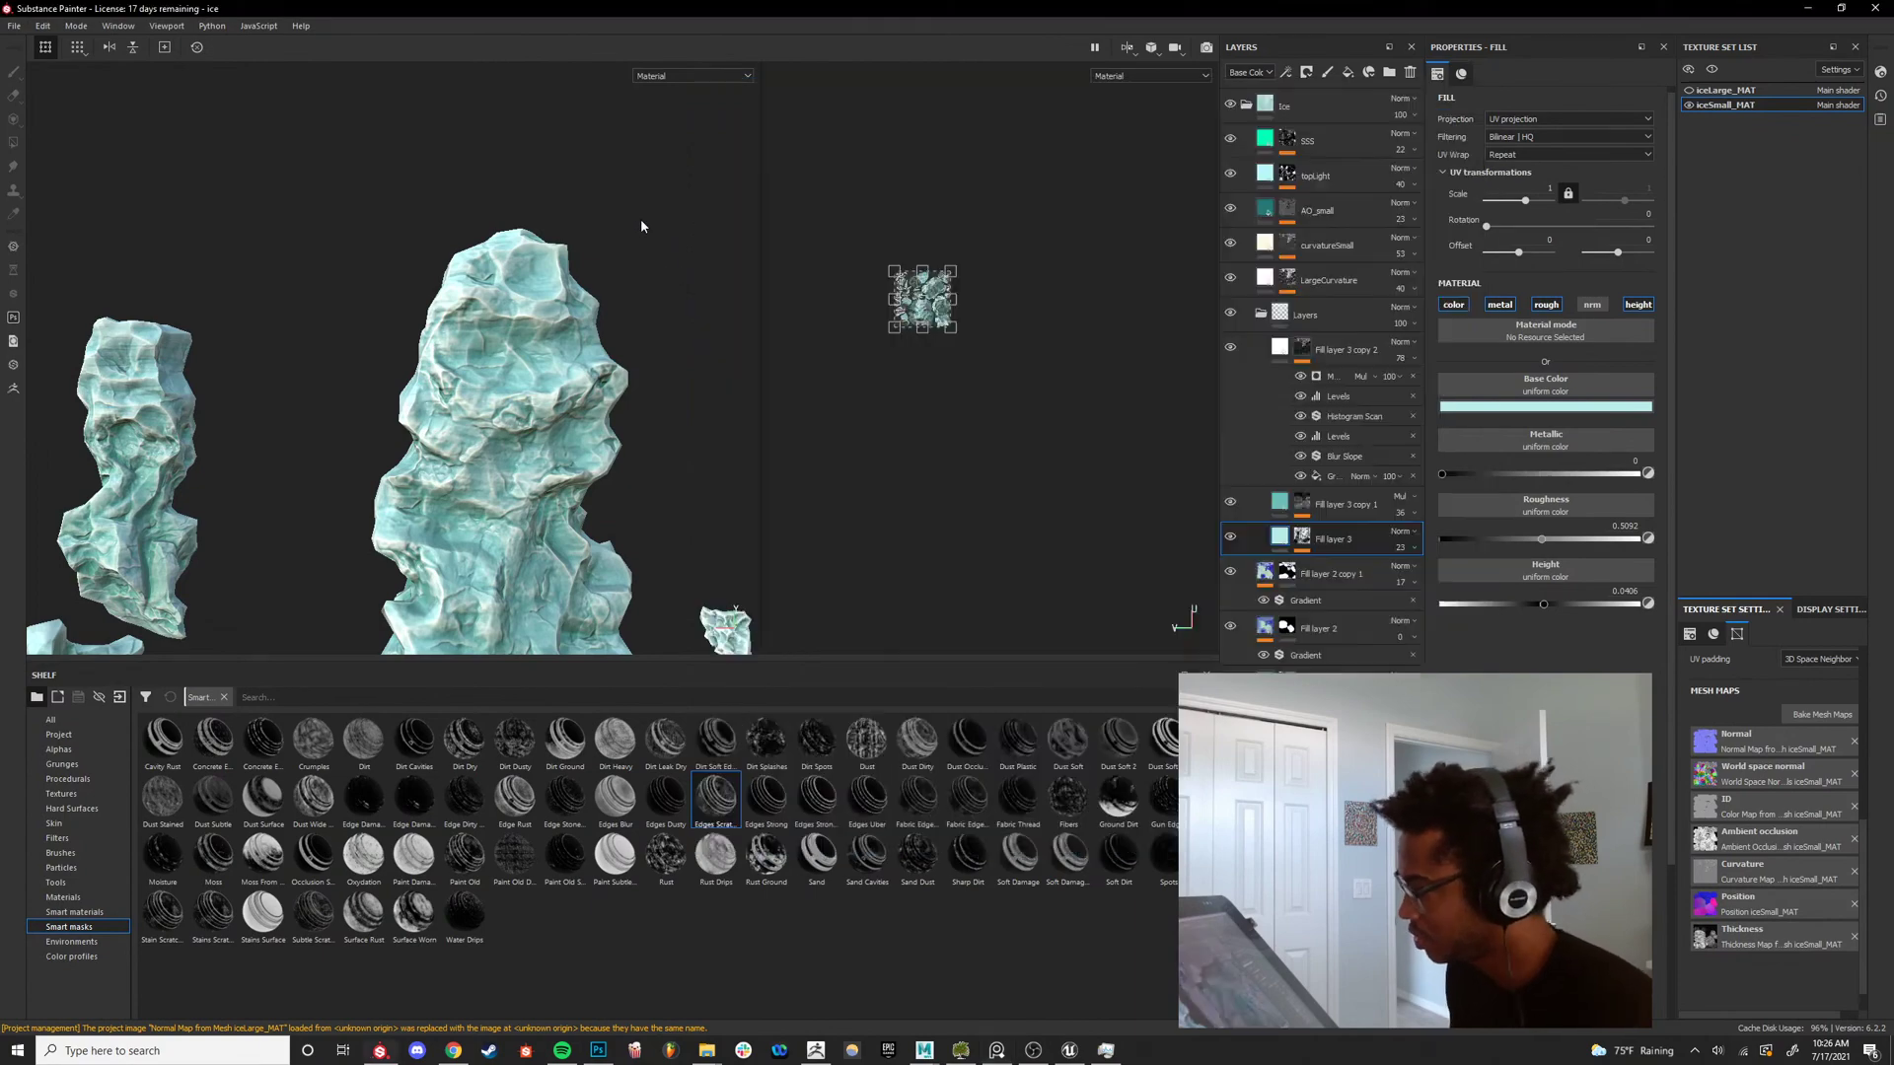
{"action": "left_click_drag", "start_coordinate": [619, 422], "coordinate": [556, 367], "text": "alt"}
{"action": "scroll", "coordinate": [554, 380], "scroll_direction": "up", "scroll_amount": 3}
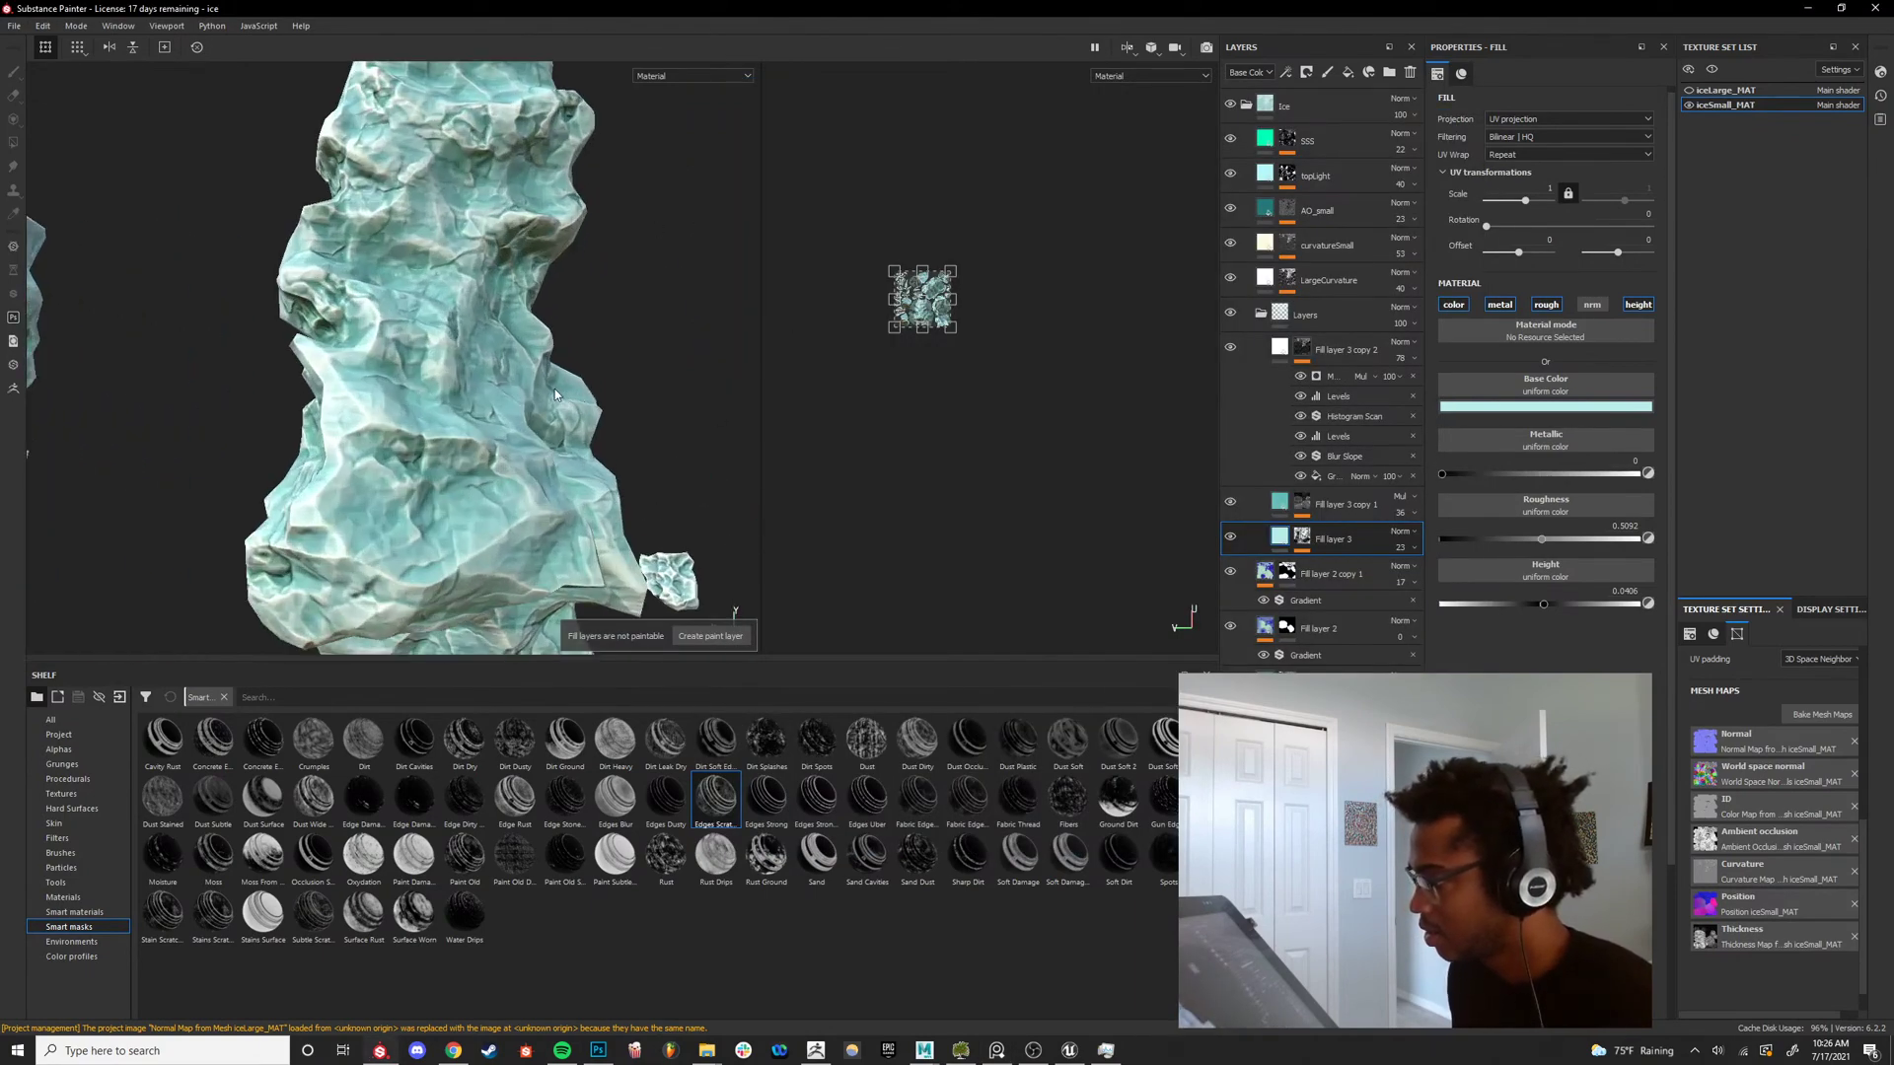
{"action": "key", "text": "c"}
{"action": "key", "text": "c"}
{"action": "key", "text": "c"}
{"action": "key", "text": "m"}
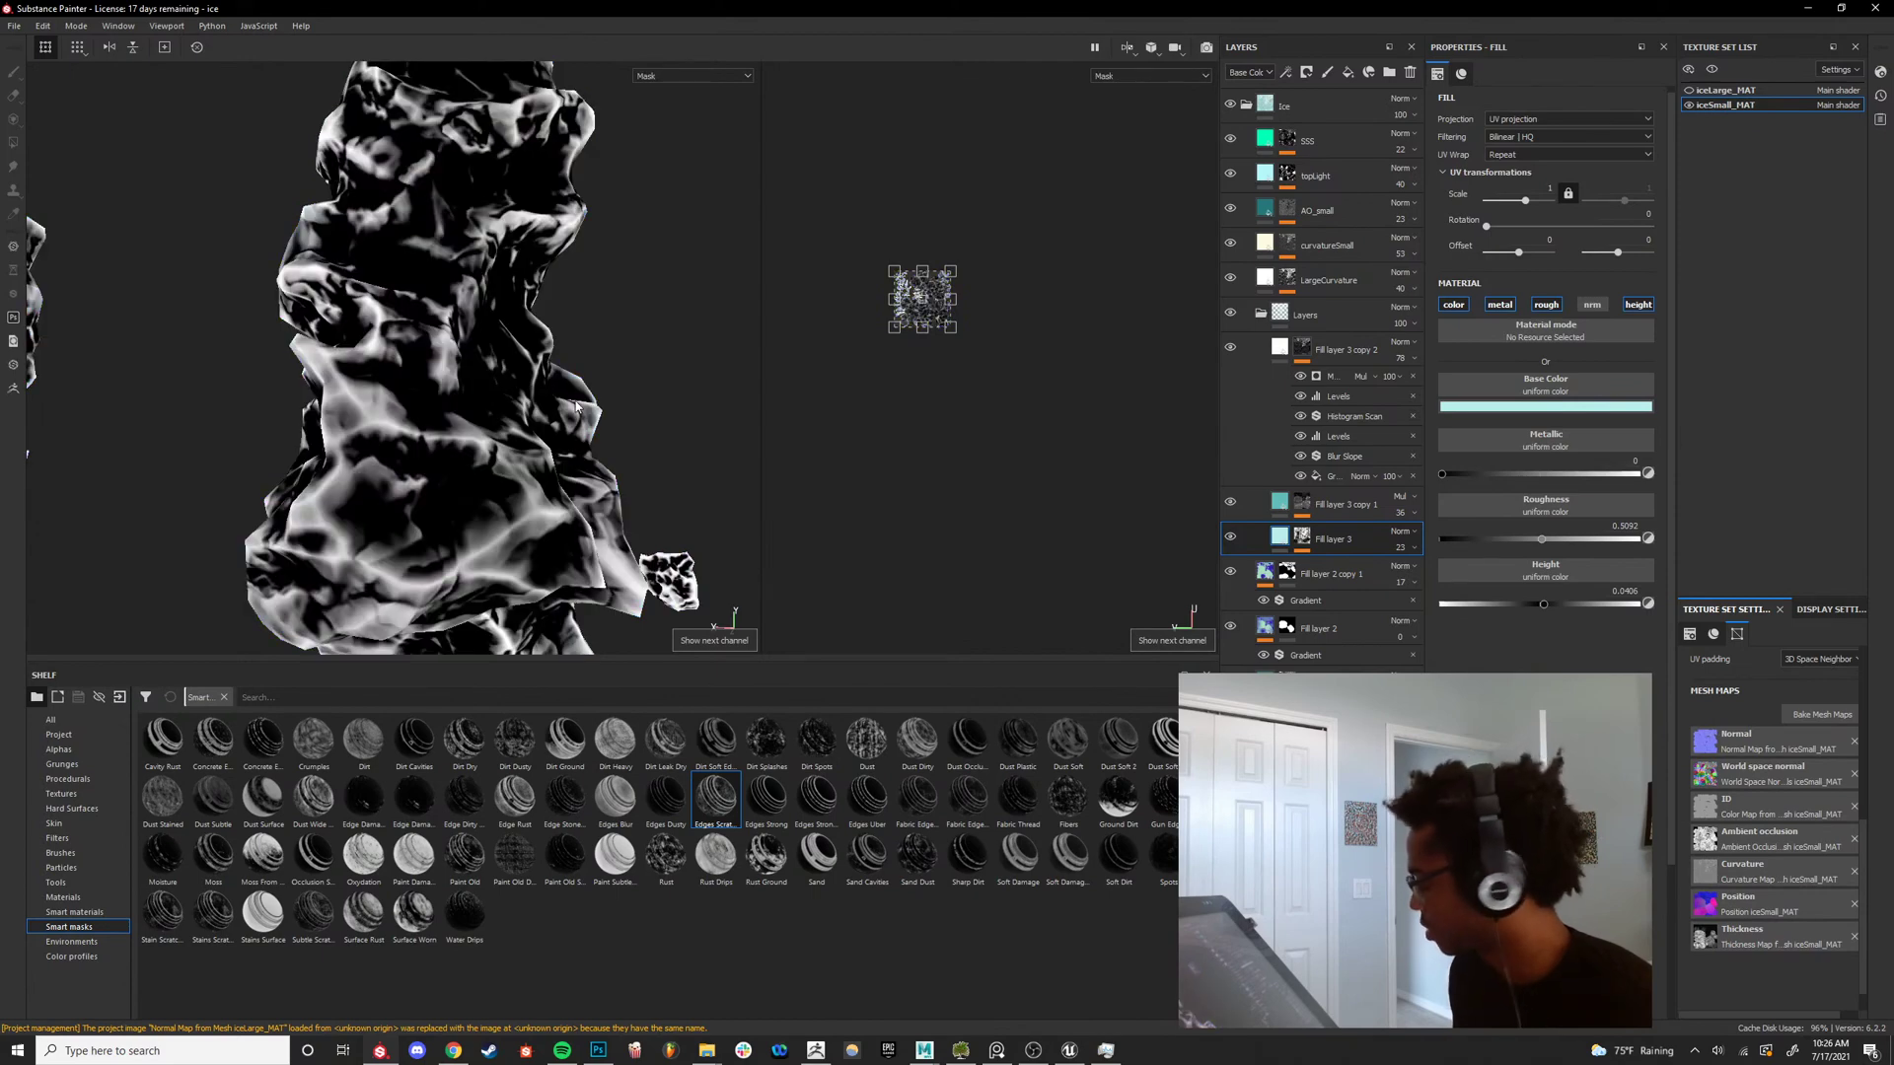
{"action": "key", "text": "m"}
{"action": "left_click_drag", "start_coordinate": [588, 410], "coordinate": [653, 466], "text": "alt"}
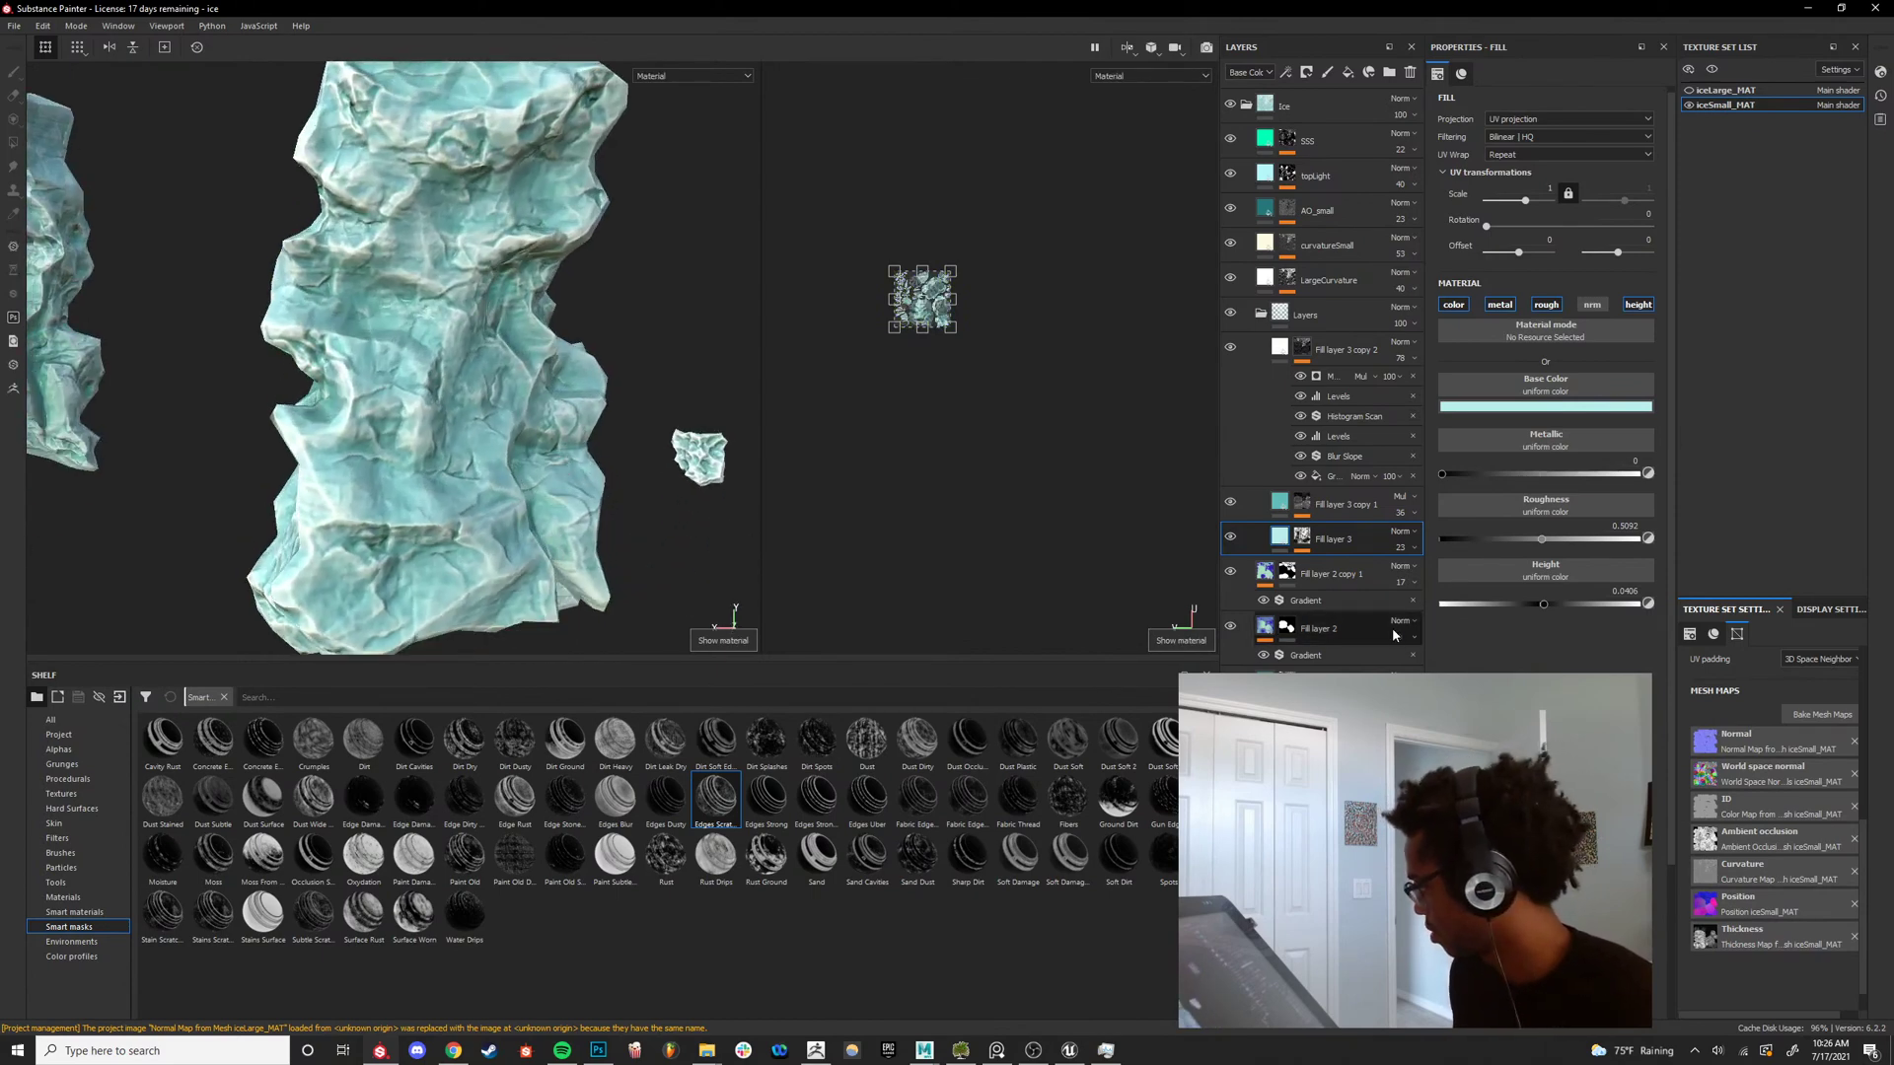
Set the opacity of Fill layer 2 to 35, judging the gradient in the base color display.
{"action": "left_click_drag", "start_coordinate": [1408, 651], "coordinate": [1422, 651]}
{"action": "scroll", "coordinate": [523, 424], "scroll_direction": "down", "scroll_amount": 4}
{"action": "mouse_move", "coordinate": [532, 426]}
{"action": "left_mouse_down", "text": "alt"}
{"action": "mouse_move", "coordinate": [479, 424]}
{"action": "mouse_move", "coordinate": [516, 404]}
{"action": "left_mouse_up", "text": "alt"}
{"action": "scroll", "coordinate": [477, 424], "scroll_direction": "up", "scroll_amount": 3}
{"action": "key", "text": "m"}
{"action": "key", "text": "m"}
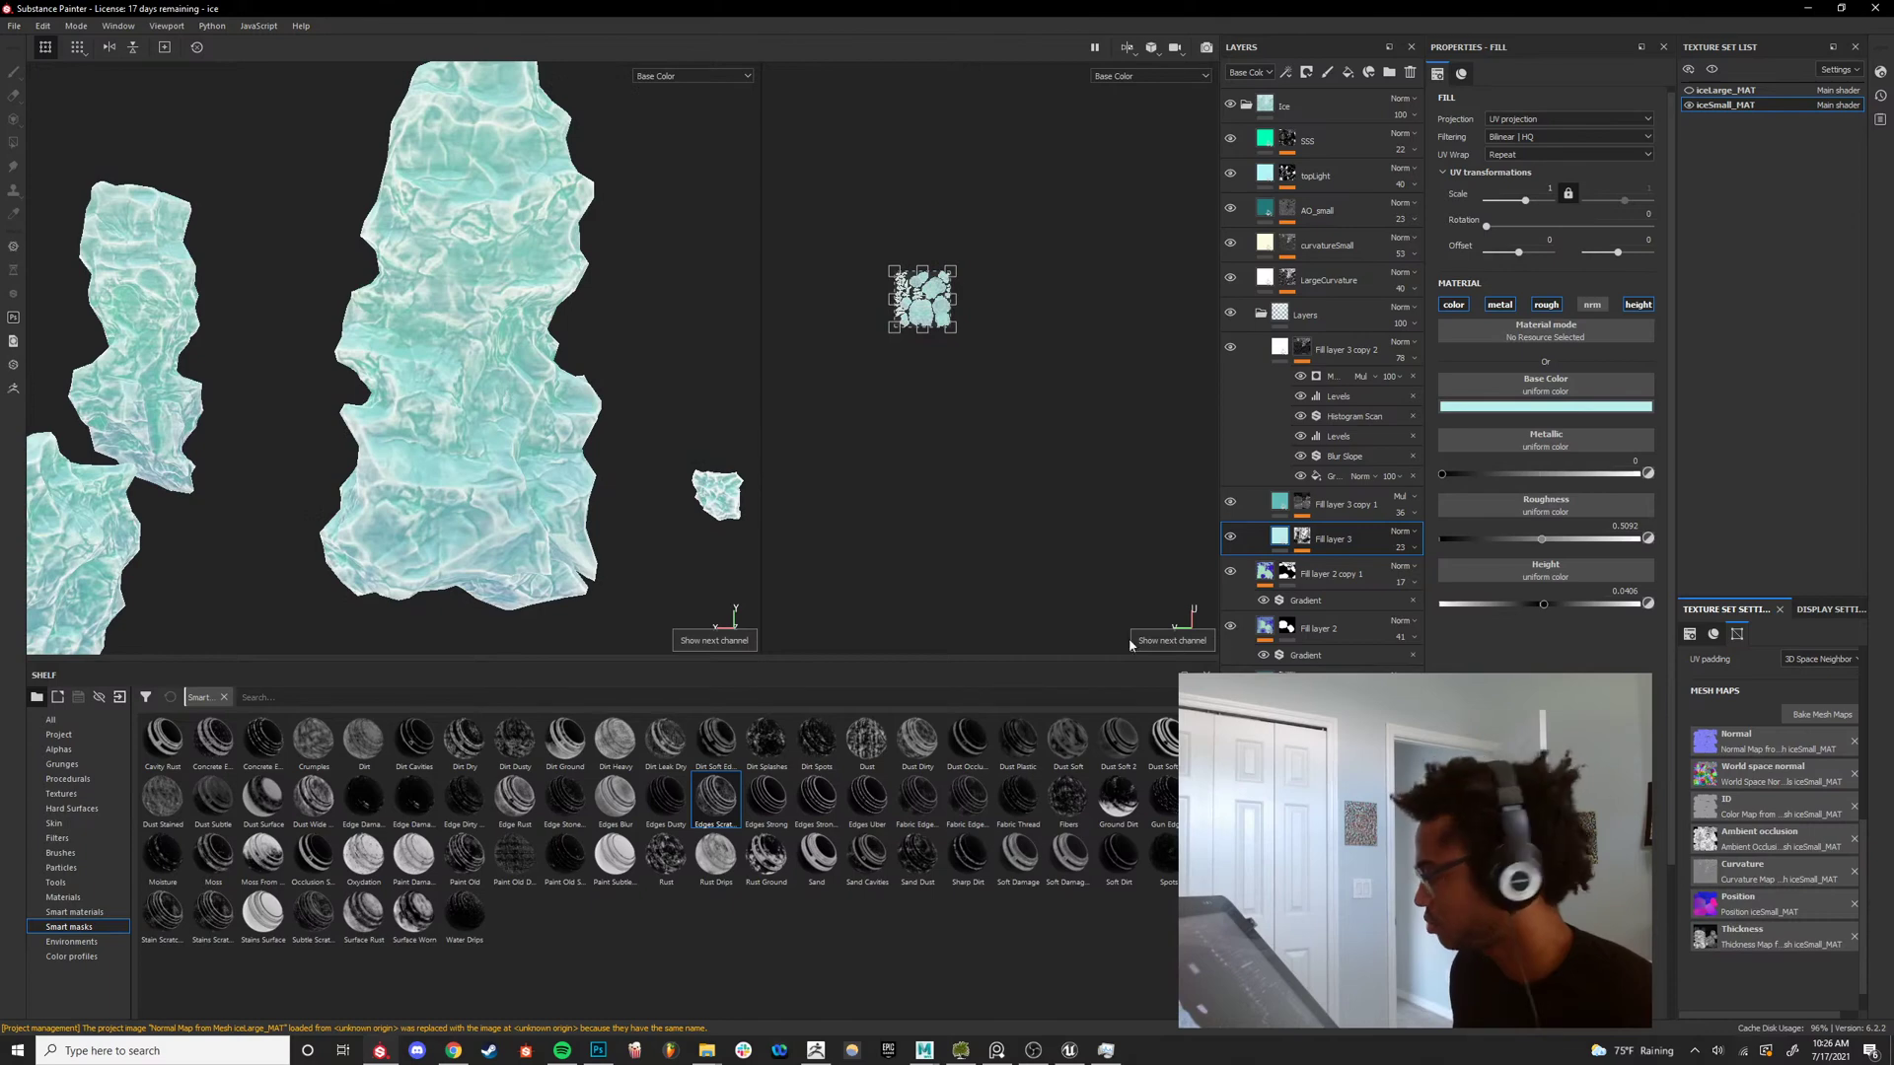
{"action": "mouse_move", "coordinate": [1417, 665]}
{"action": "left_mouse_down"}
{"action": "mouse_move", "coordinate": [1436, 664]}
{"action": "mouse_move", "coordinate": [1412, 664]}
{"action": "left_mouse_up"}
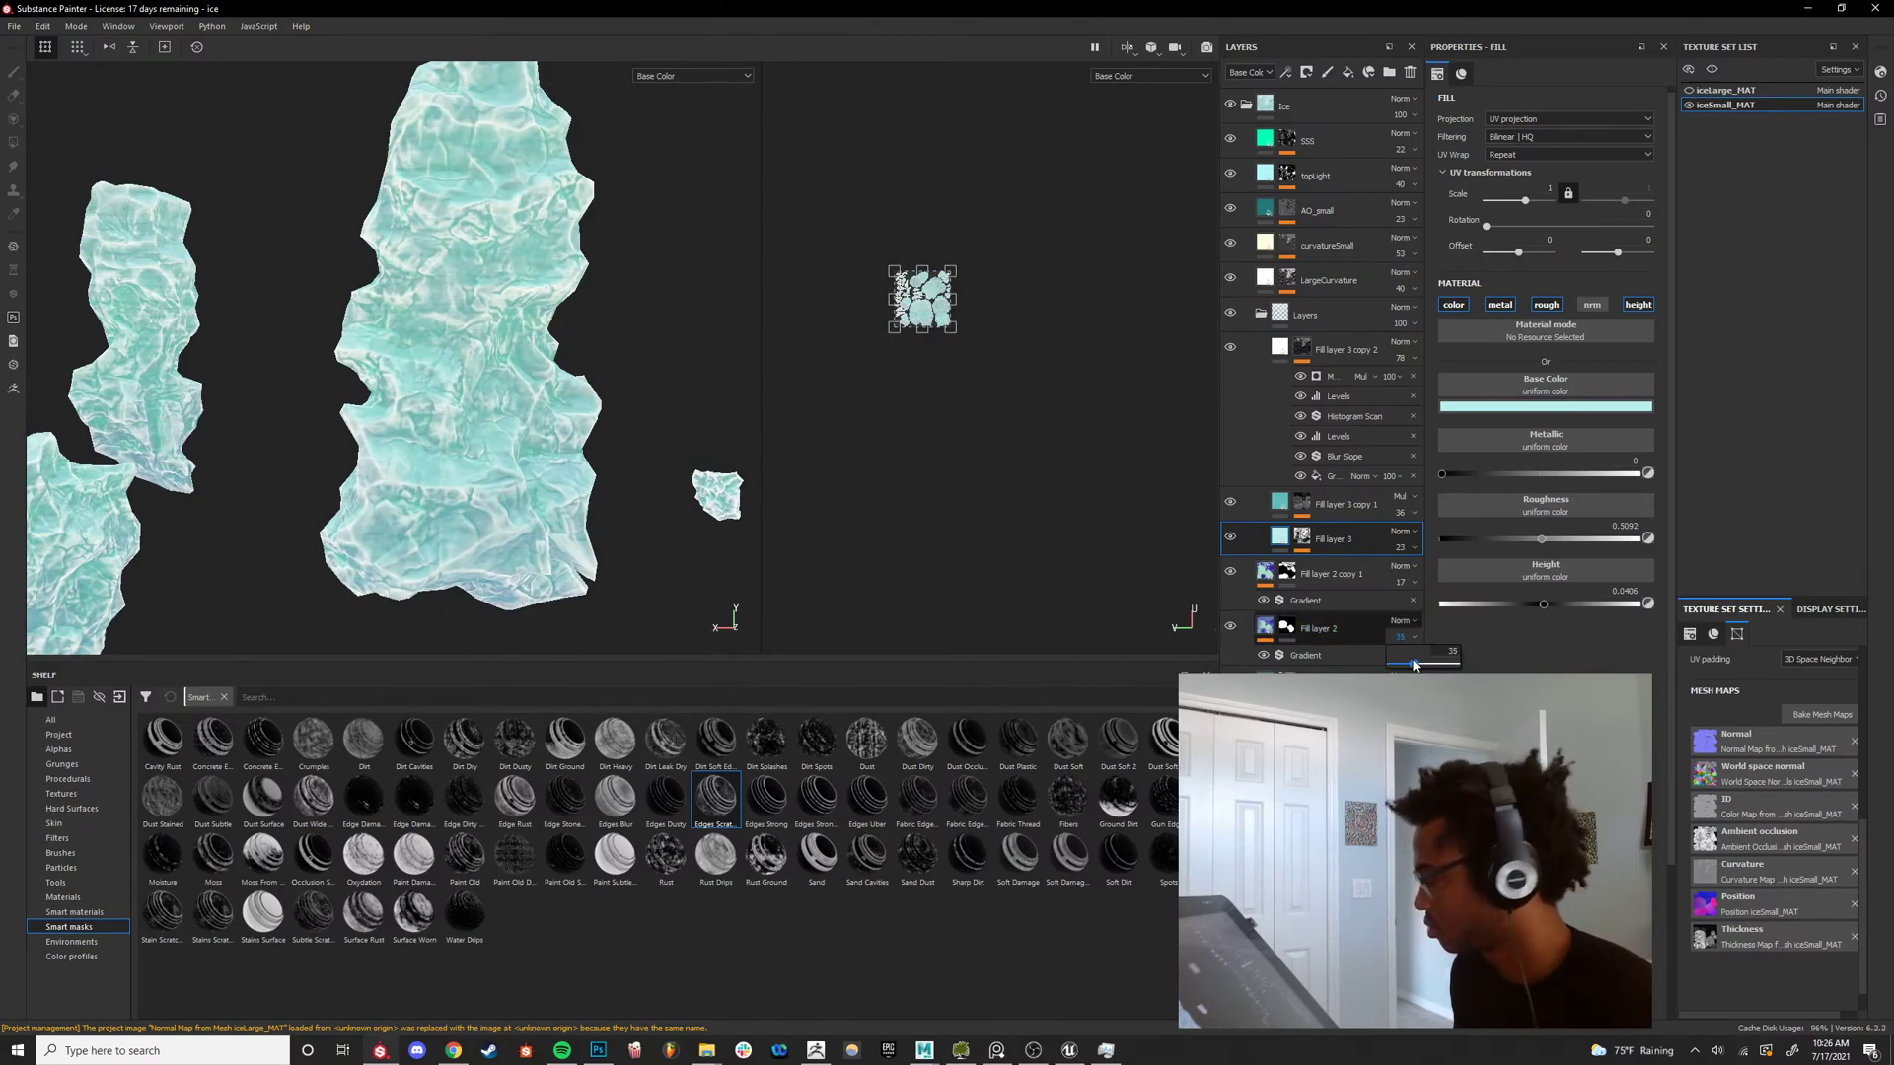
Shift the Base layer's base color toward blue by setting its hue to 0.569.
{"action": "left_click", "coordinate": [1275, 634]}
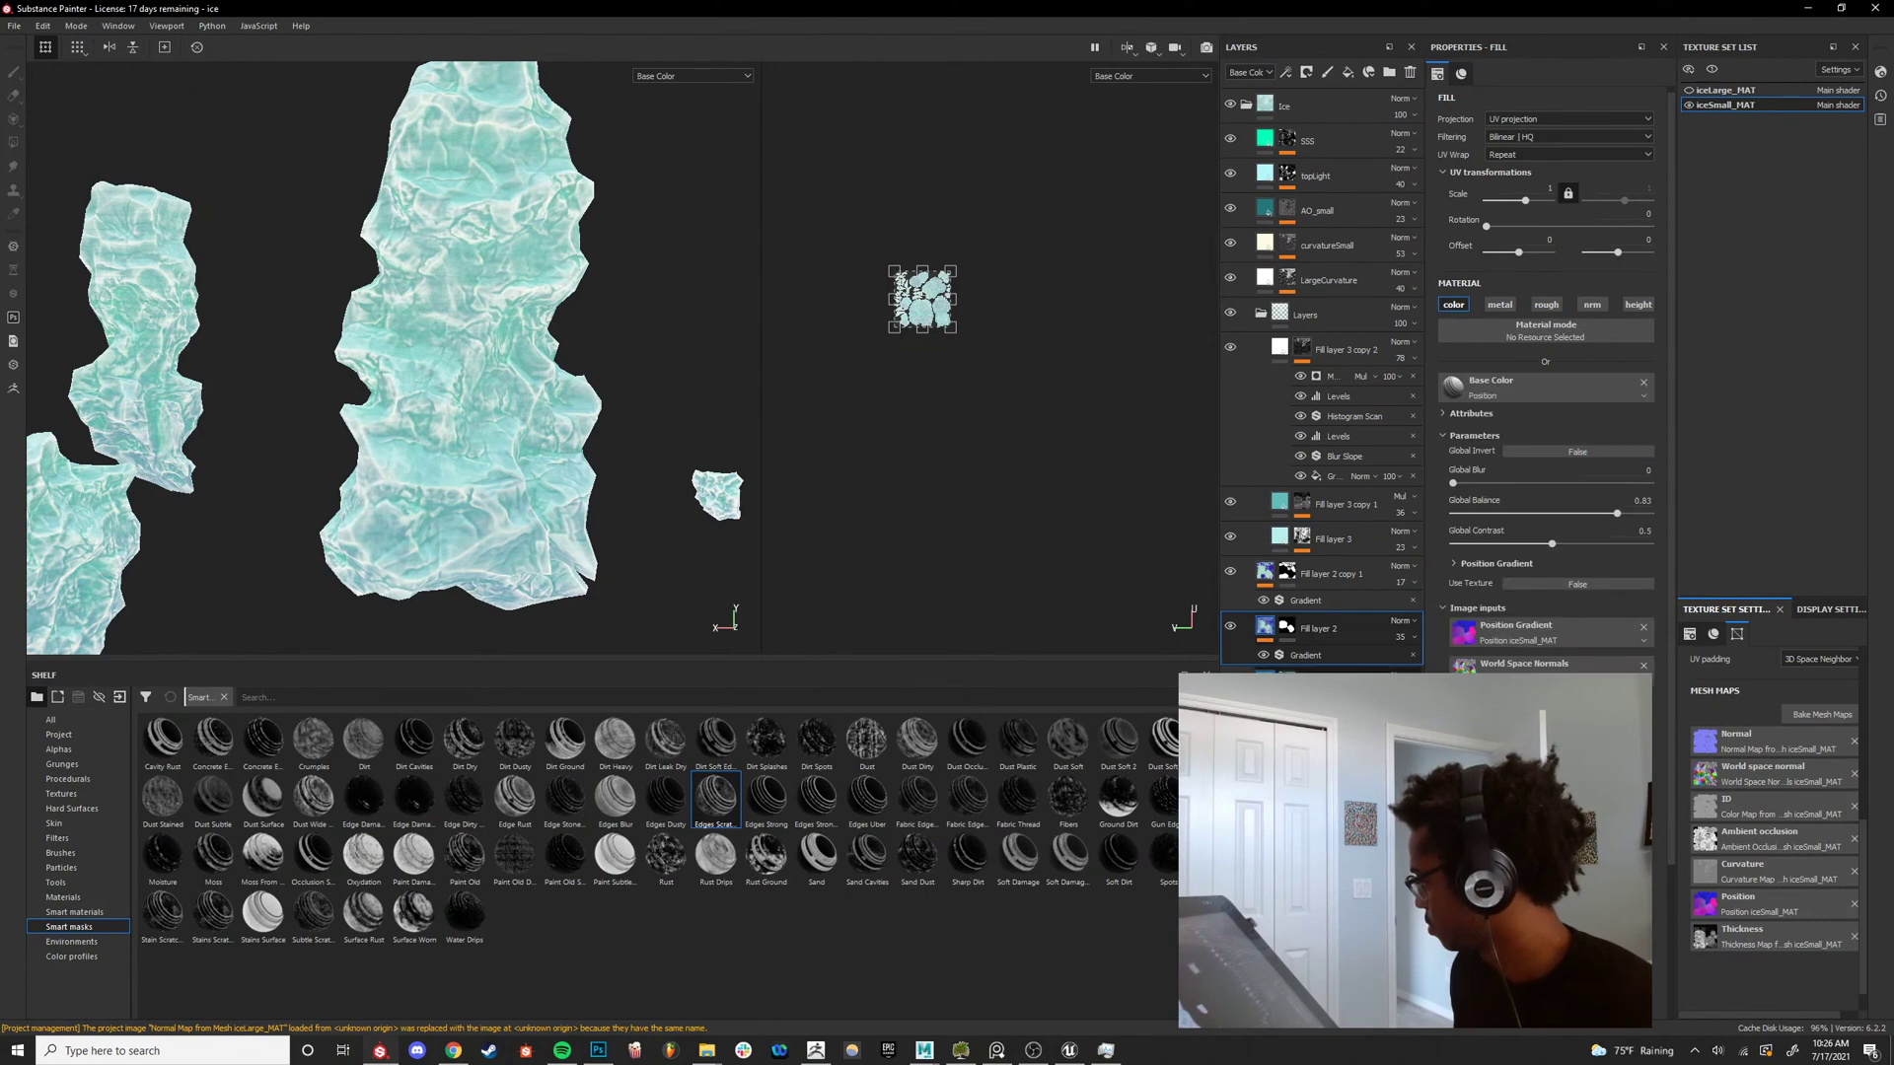
{"action": "left_click", "coordinate": [1300, 684]}
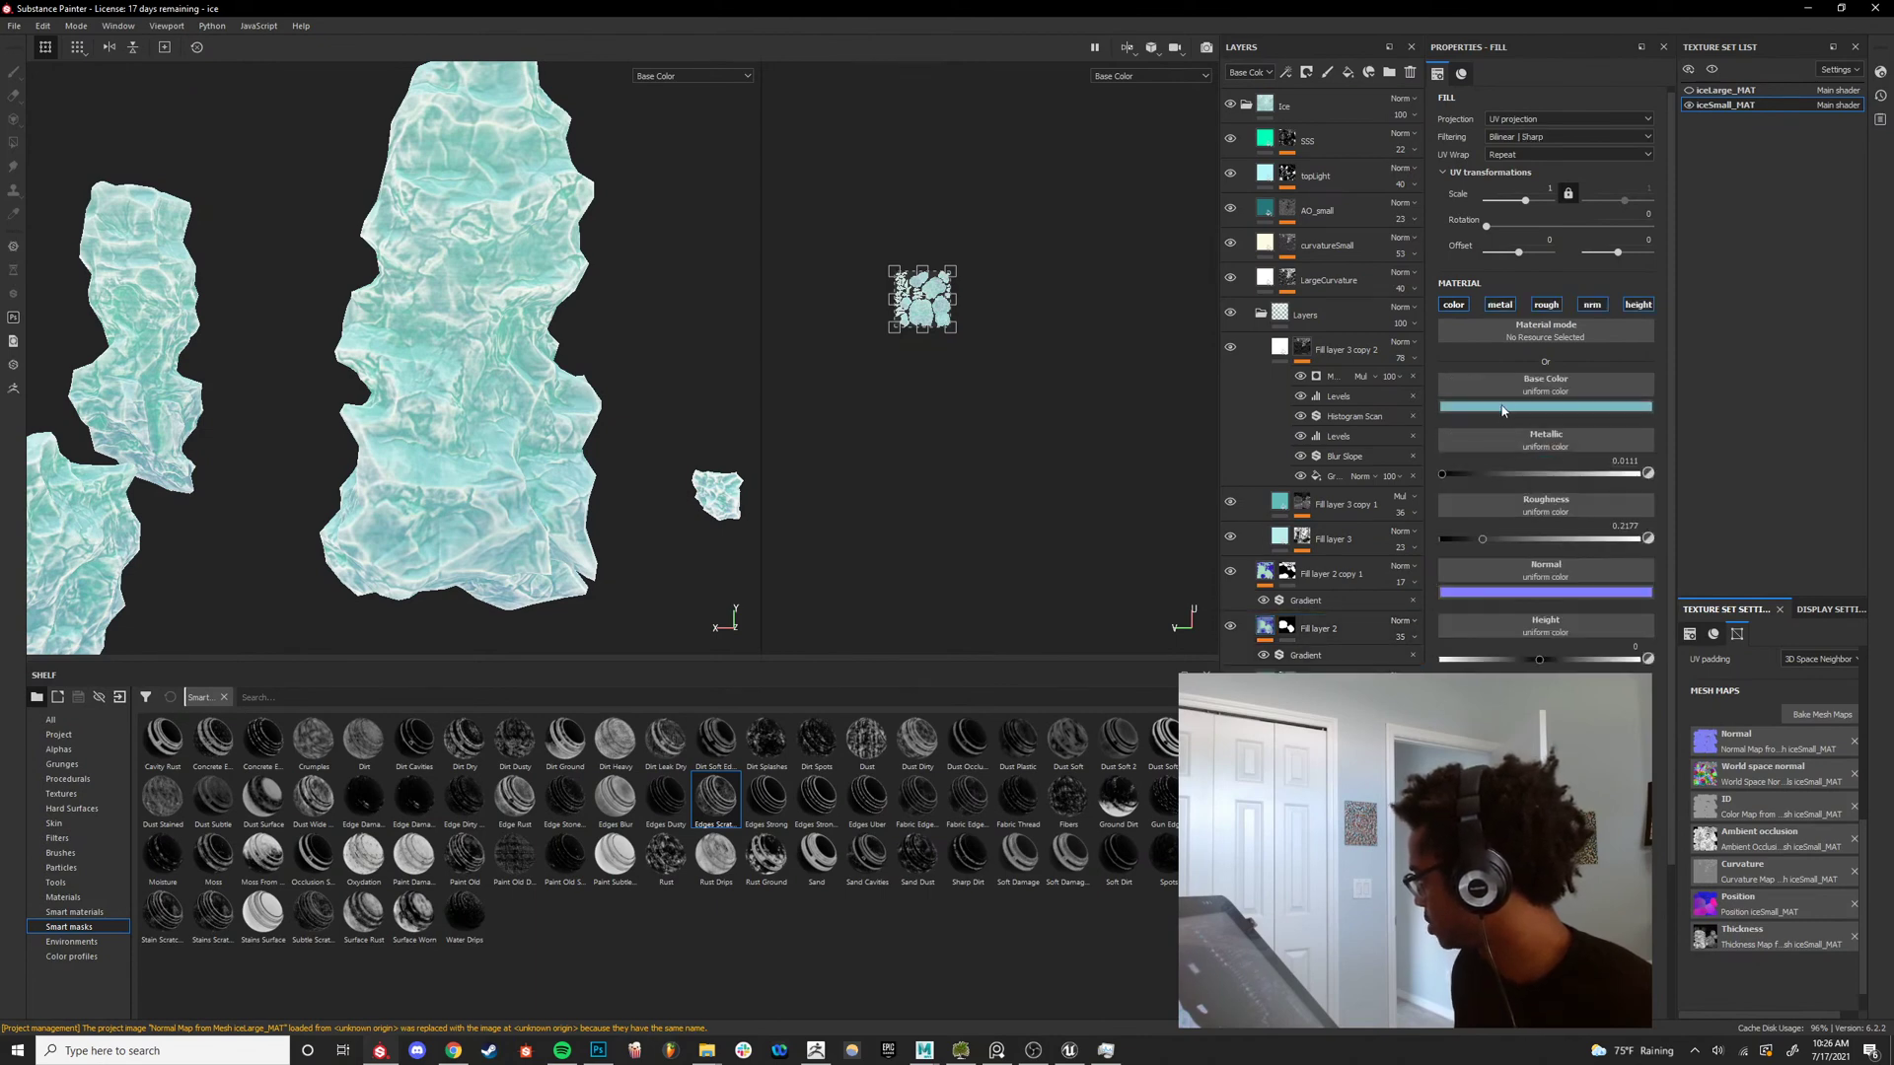
{"action": "left_click", "coordinate": [1543, 406]}
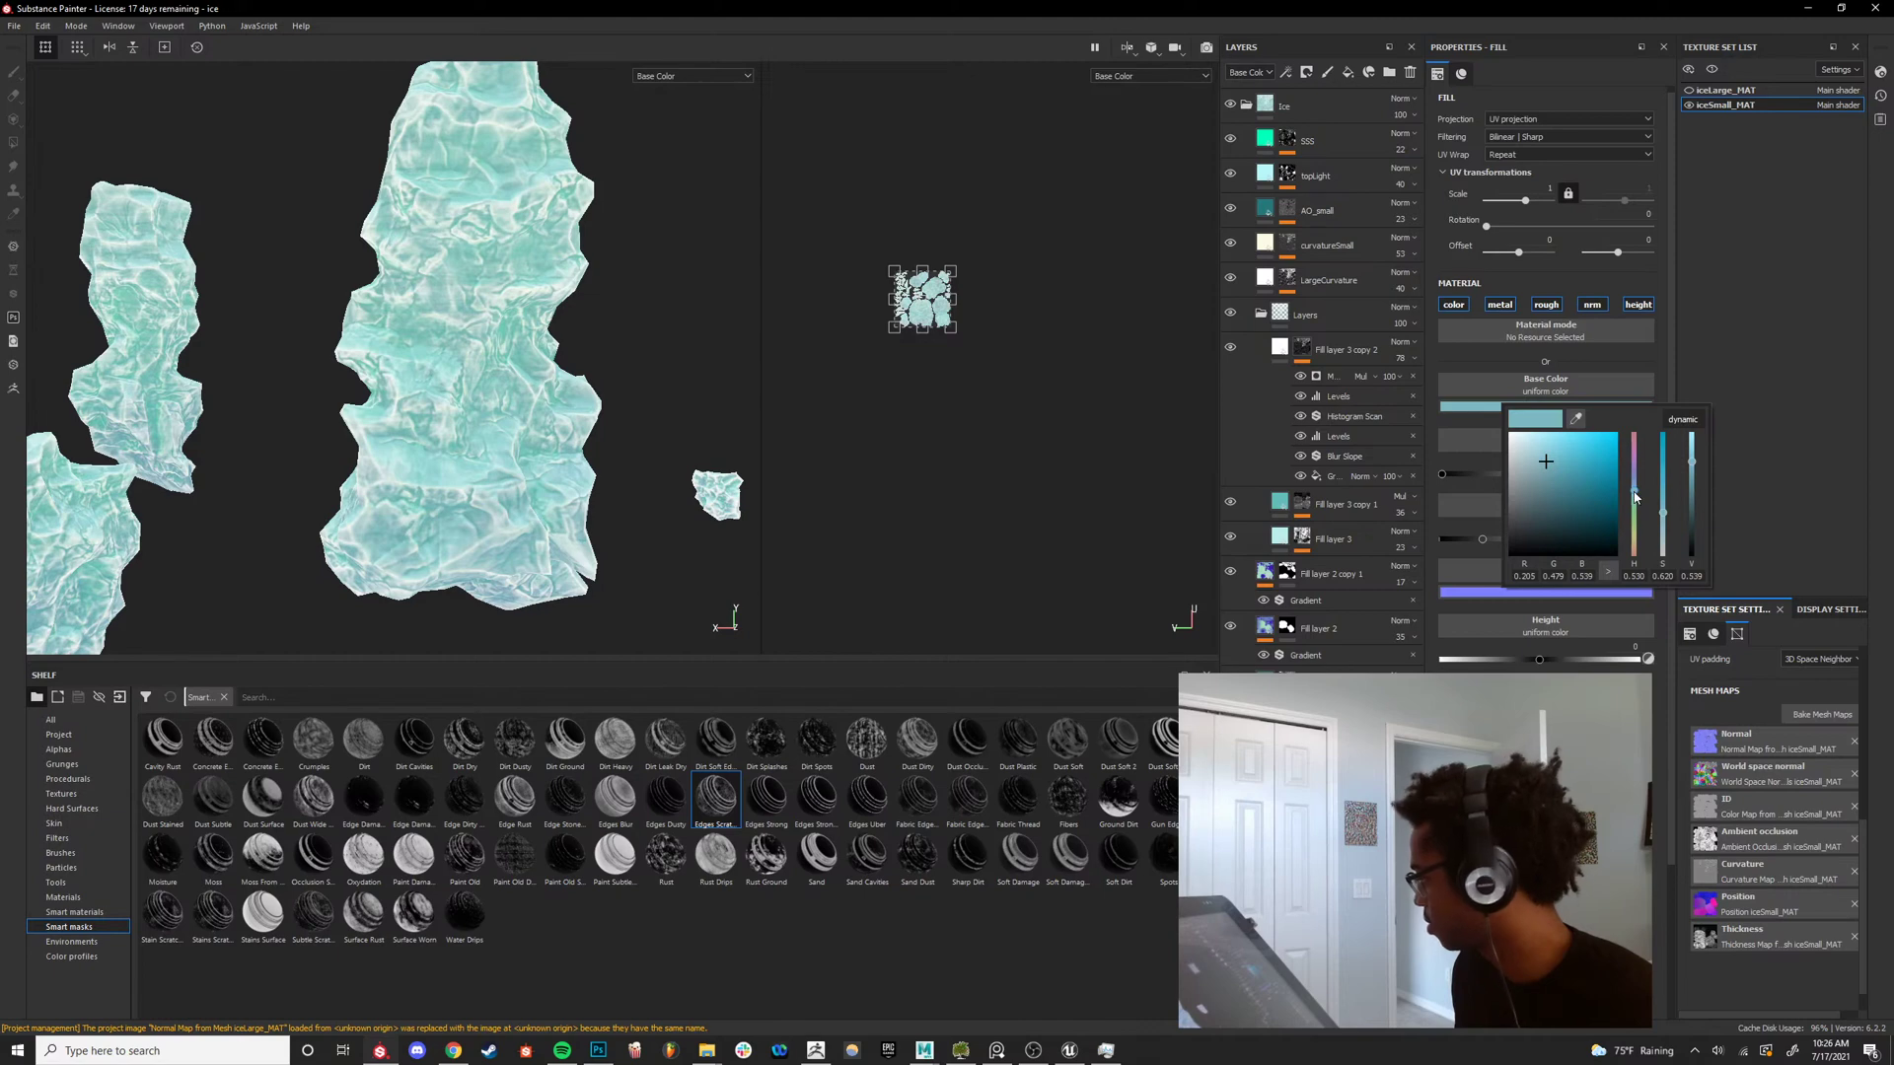
{"action": "left_click_drag", "start_coordinate": [1635, 496], "coordinate": [1632, 490]}
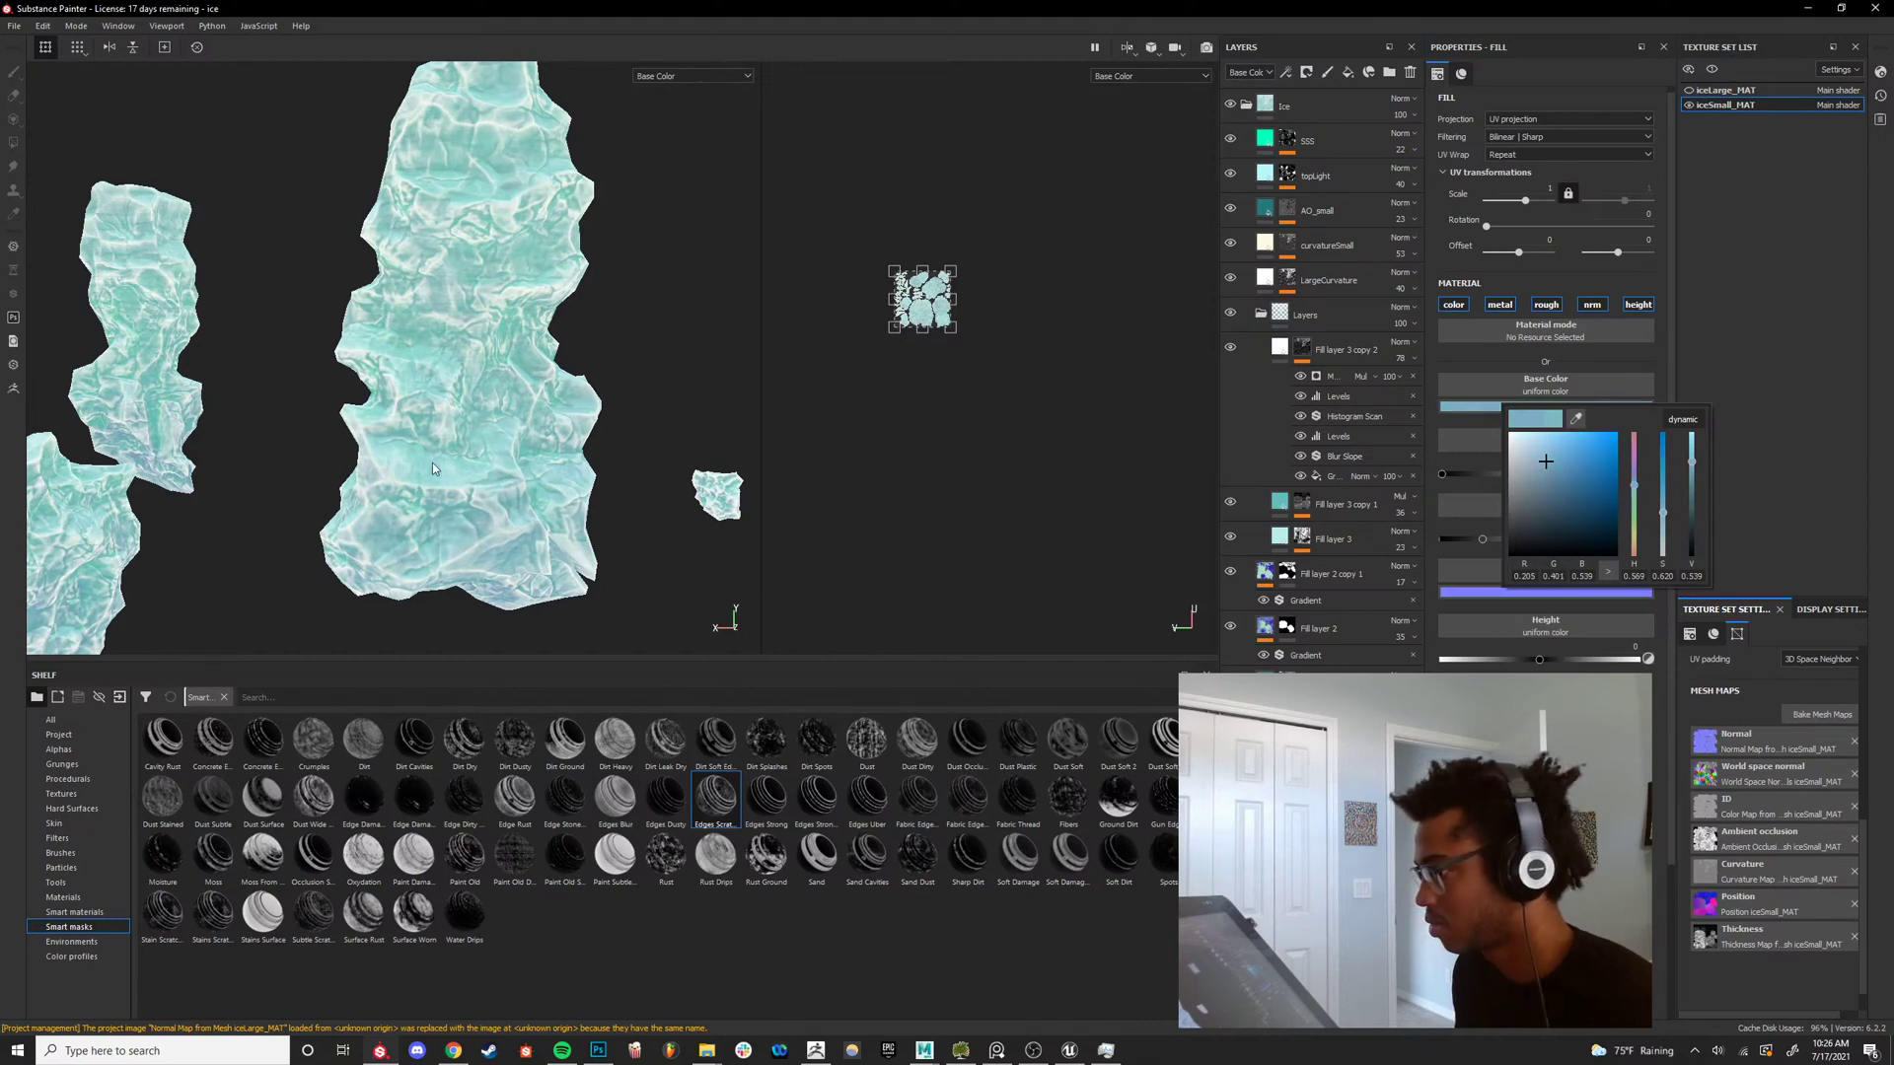
Set Fill layer 3's base color to a more saturated cyan with saturation 0.616 and value 0.973, and collapse the Layers folder.
{"action": "left_click", "coordinate": [1334, 538]}
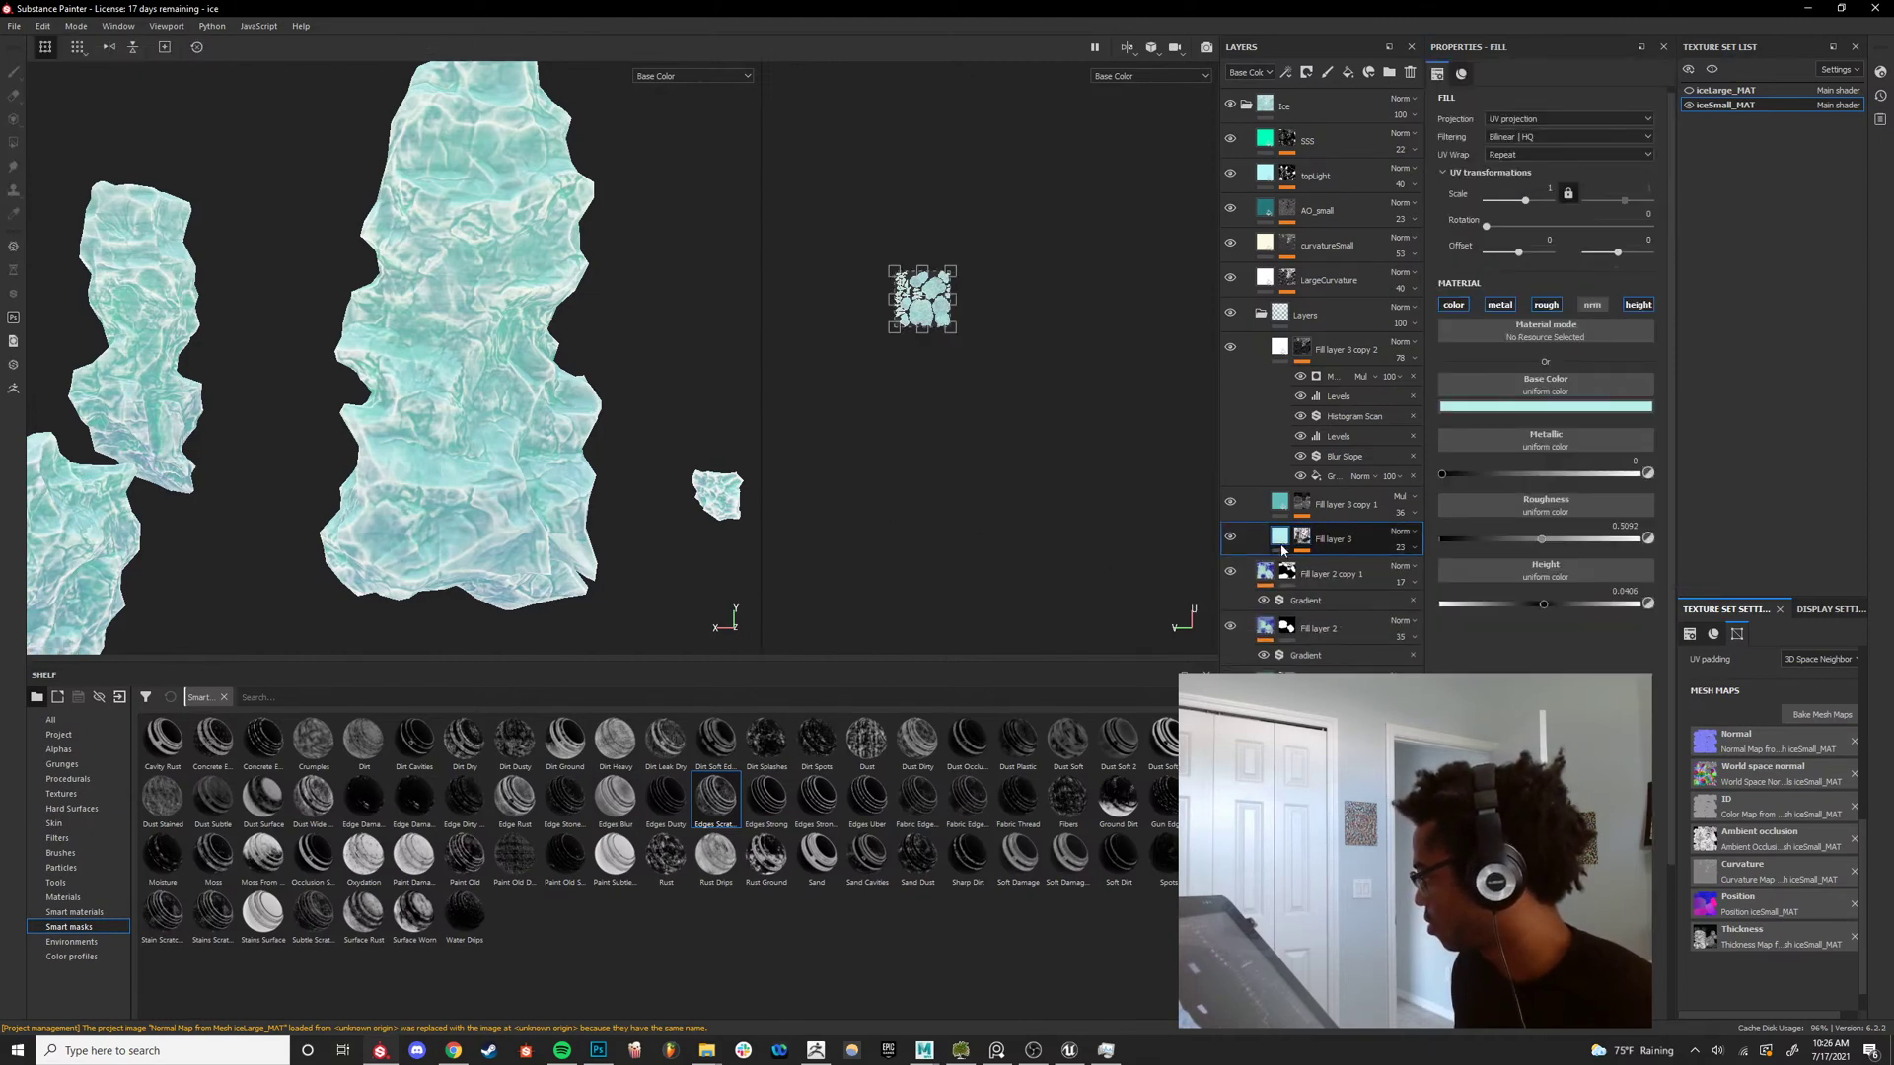
{"action": "left_click", "coordinate": [1562, 406]}
{"action": "mouse_move", "coordinate": [1584, 458]}
{"action": "left_mouse_down"}
{"action": "mouse_move", "coordinate": [1560, 418]}
{"action": "mouse_move", "coordinate": [1568, 434]}
{"action": "left_mouse_up"}
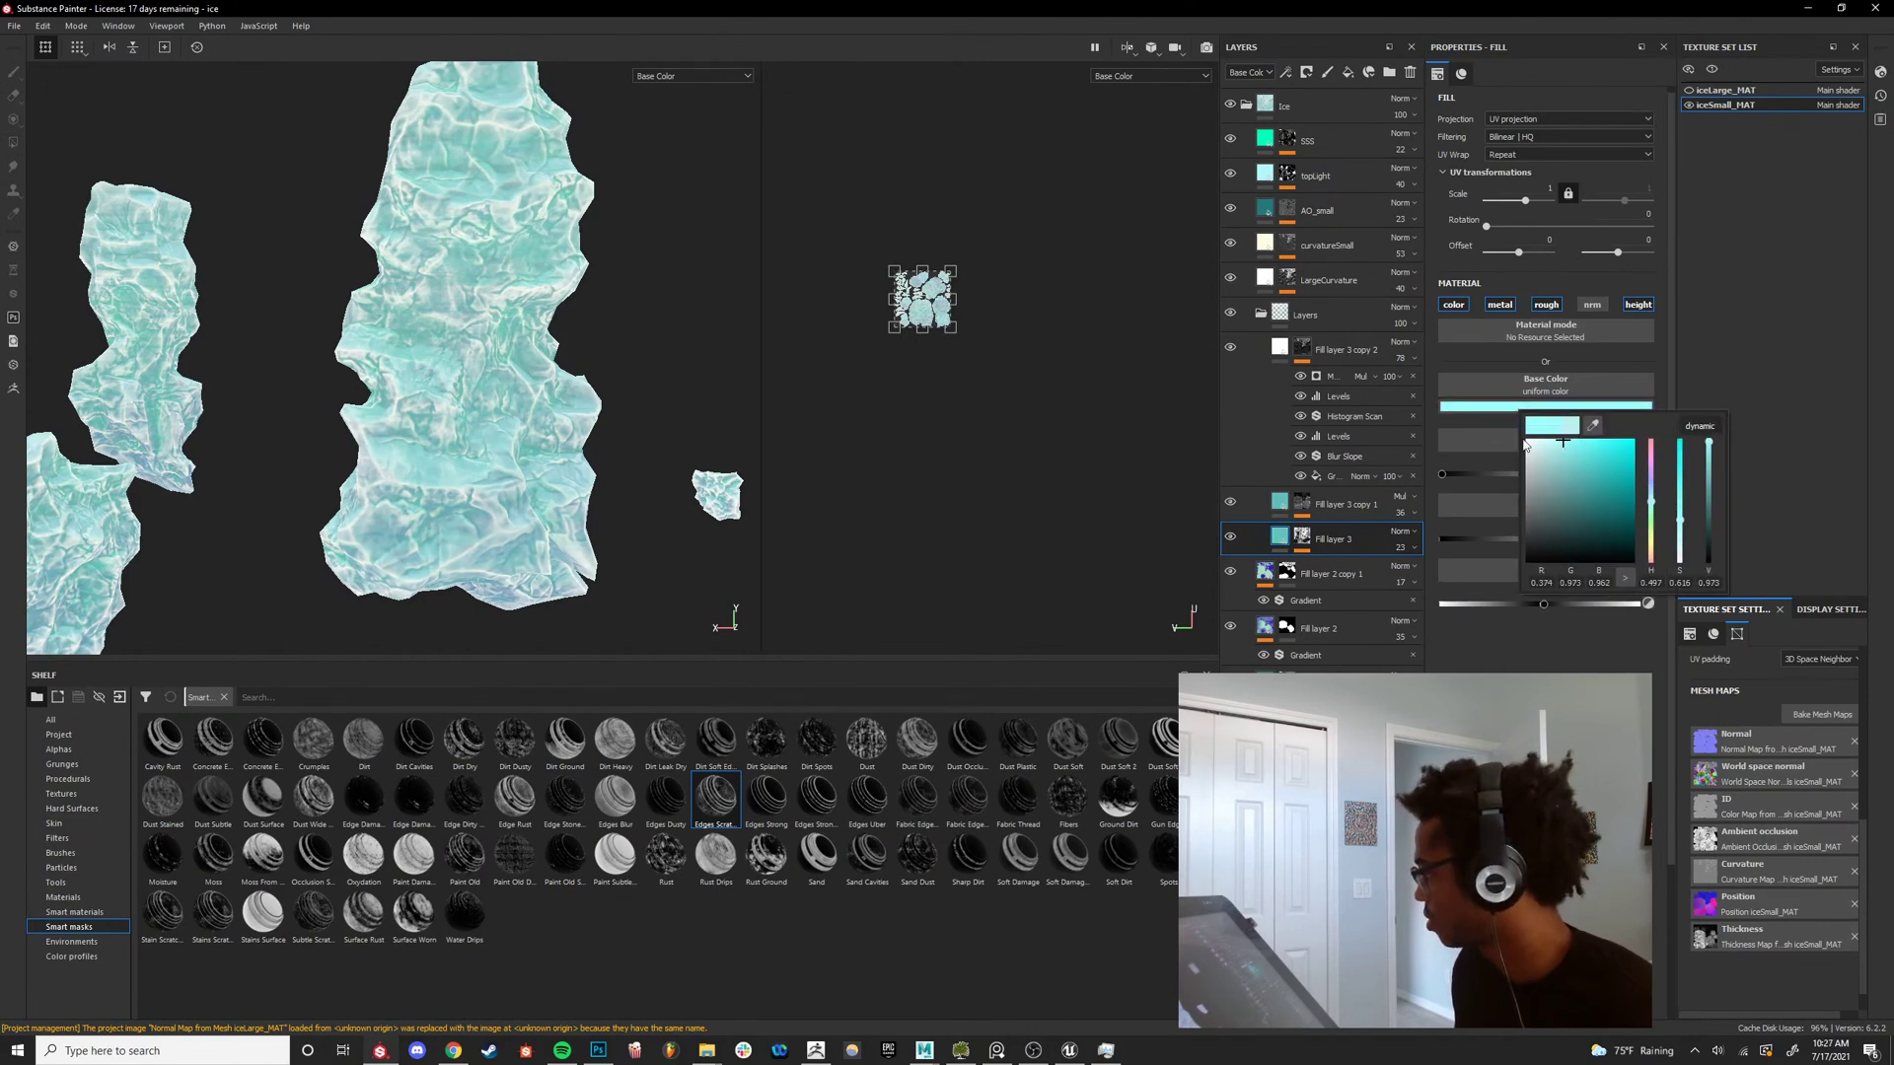
{"action": "left_click", "coordinate": [1259, 313]}
Slightly desaturate the SSS layer's green base color to saturation 0.963 and raise the layer's opacity to 39.
{"action": "left_click", "coordinate": [1266, 143]}
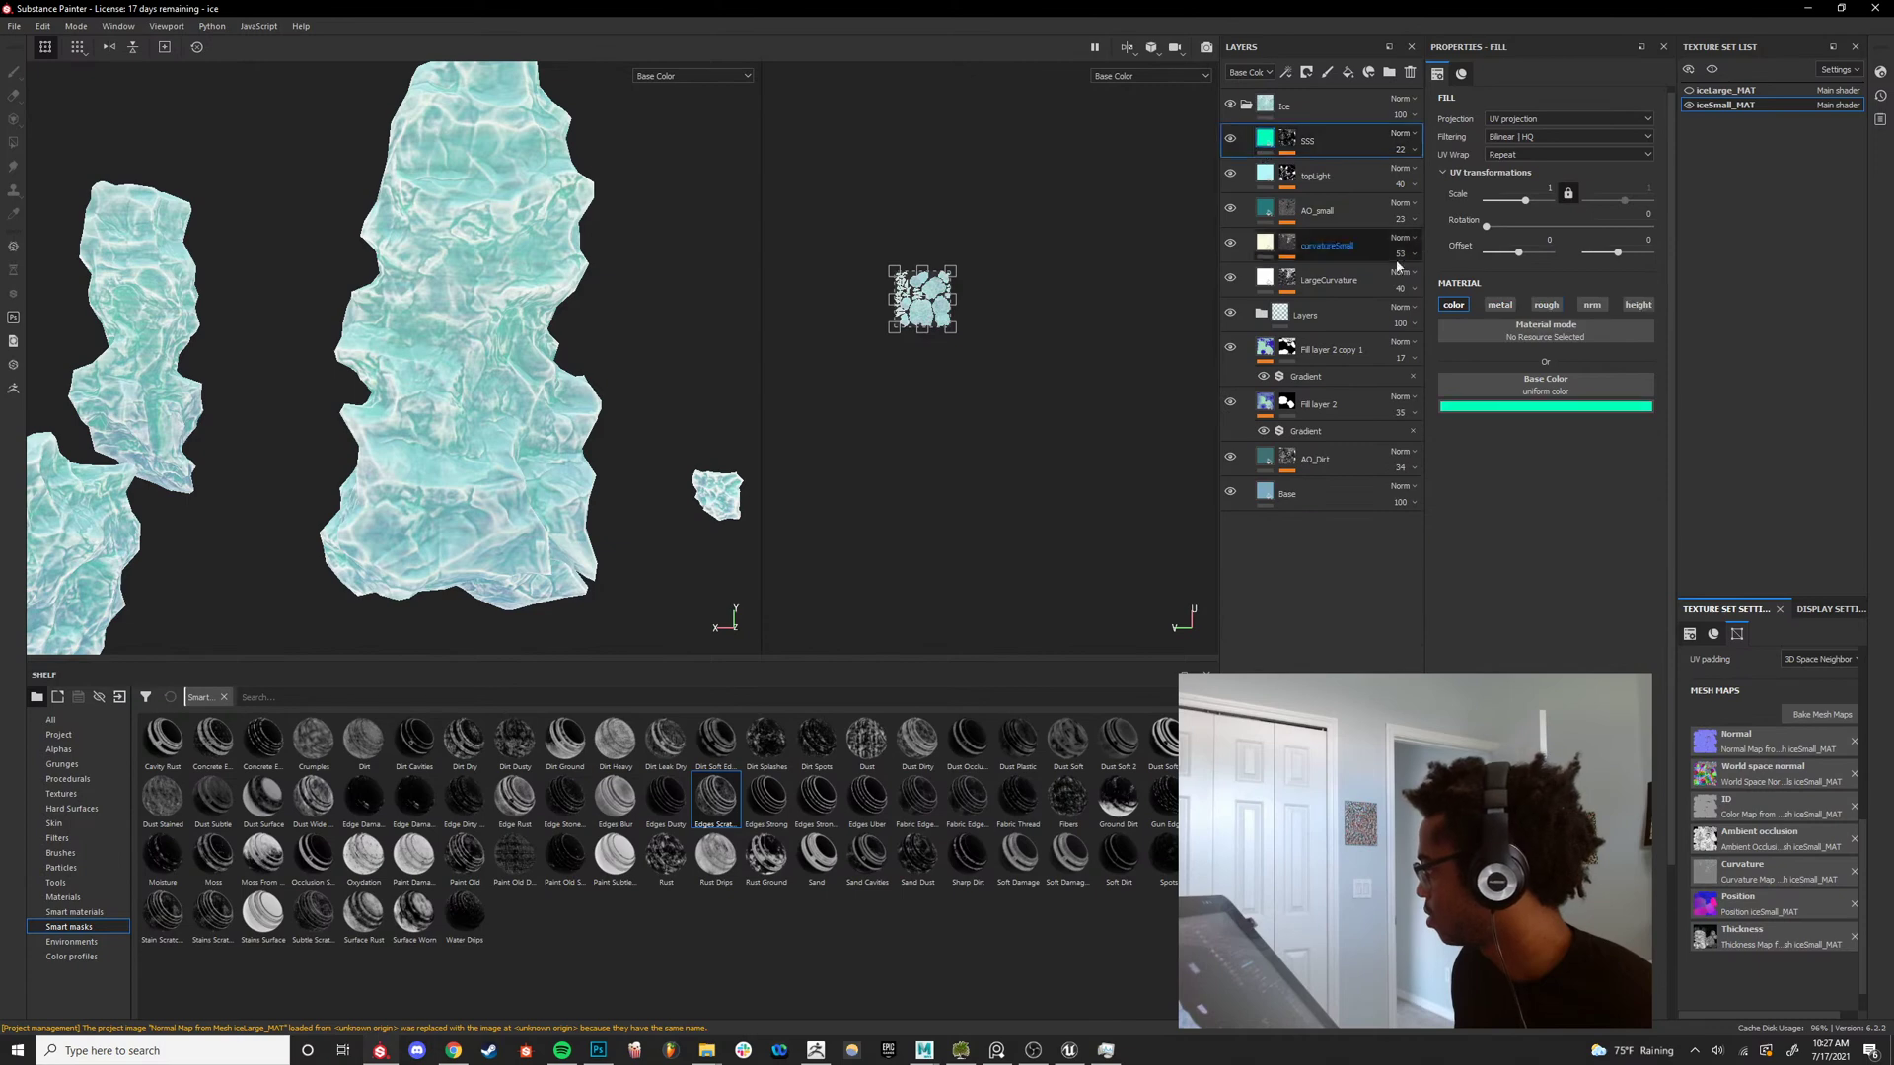
{"action": "left_click", "coordinate": [1532, 408]}
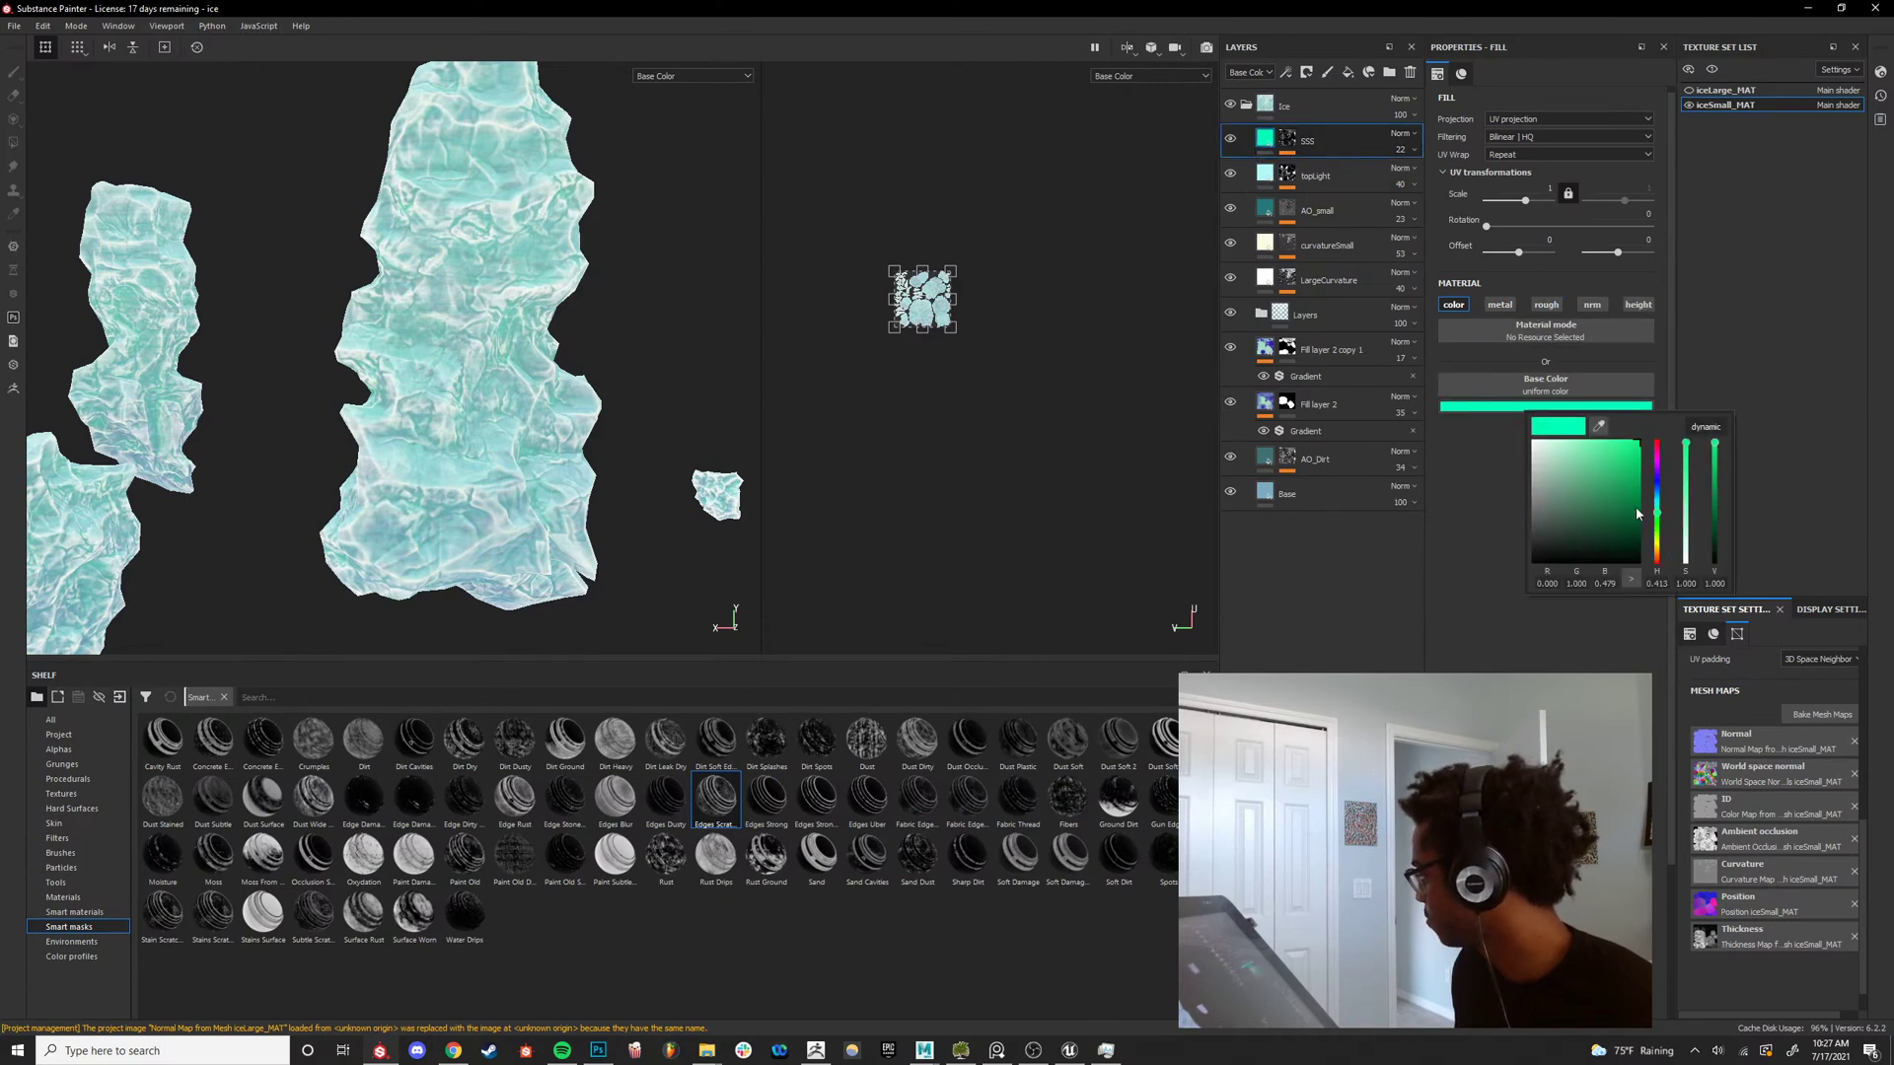
{"action": "mouse_move", "coordinate": [1601, 463]}
{"action": "left_mouse_down"}
{"action": "mouse_move", "coordinate": [1590, 493]}
{"action": "mouse_move", "coordinate": [1618, 431]}
{"action": "left_mouse_up"}
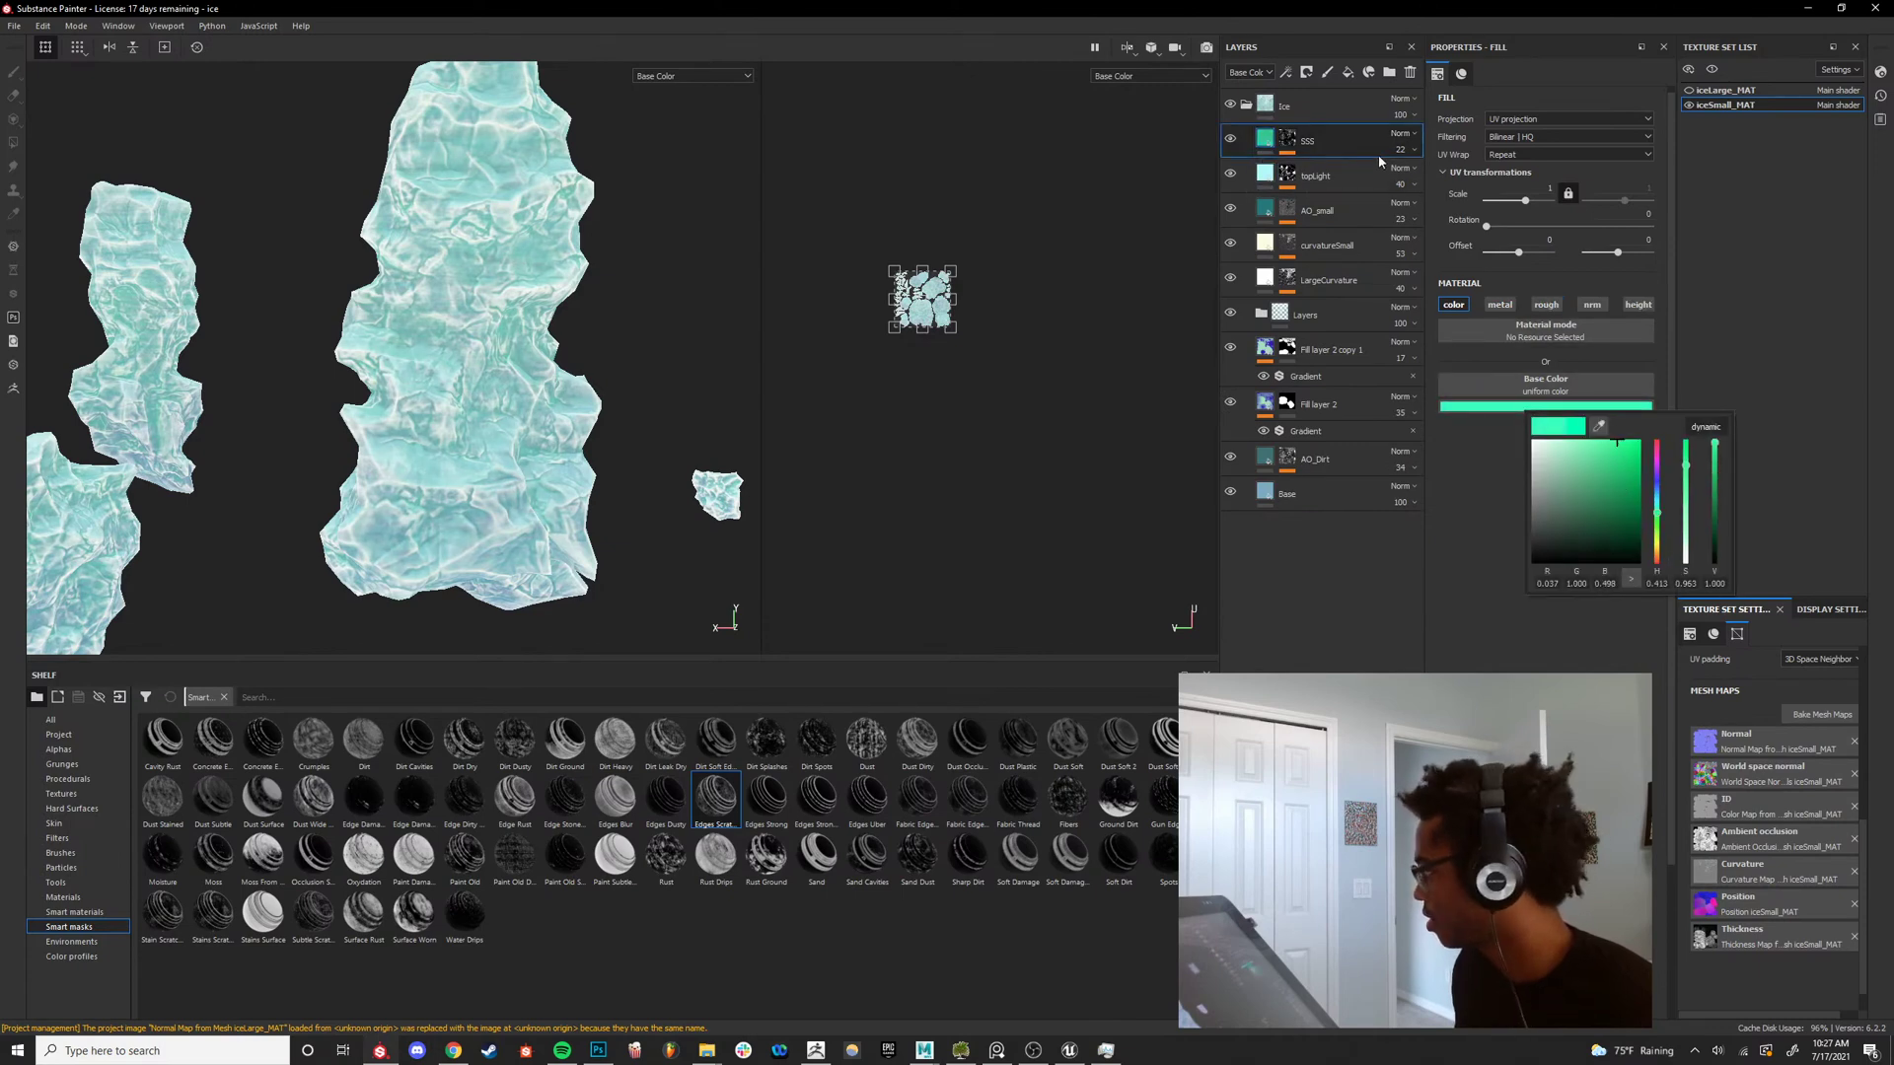
{"action": "left_click", "coordinate": [1404, 151]}
{"action": "left_click_drag", "start_coordinate": [1405, 177], "coordinate": [1426, 179]}
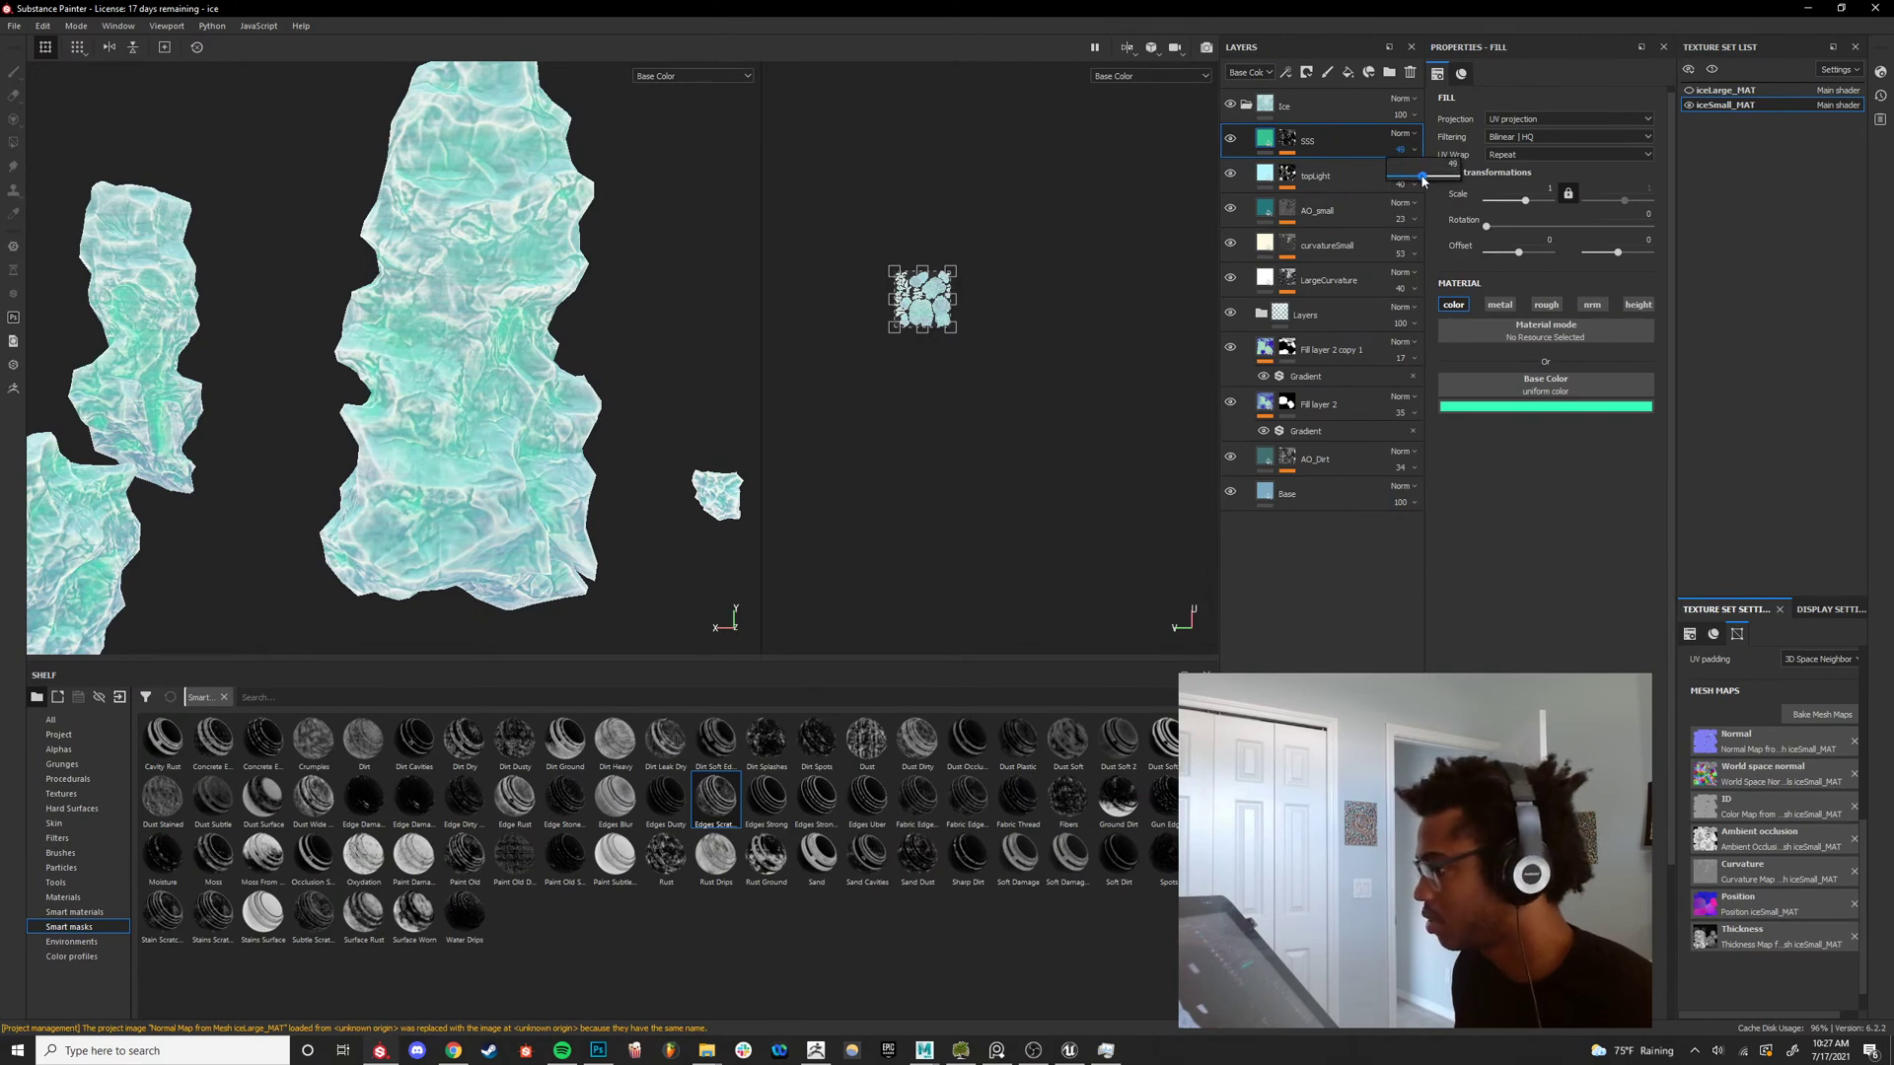
Inspect the recolored ice pillar from several angles in the base color and full material displays.
{"action": "scroll", "coordinate": [444, 434], "scroll_direction": "down", "scroll_amount": 3}
{"action": "mouse_move", "coordinate": [444, 434]}
{"action": "left_mouse_down", "text": "alt"}
{"action": "mouse_move", "coordinate": [670, 483]}
{"action": "mouse_move", "coordinate": [534, 490]}
{"action": "mouse_move", "coordinate": [428, 452]}
{"action": "left_mouse_up", "text": "alt"}
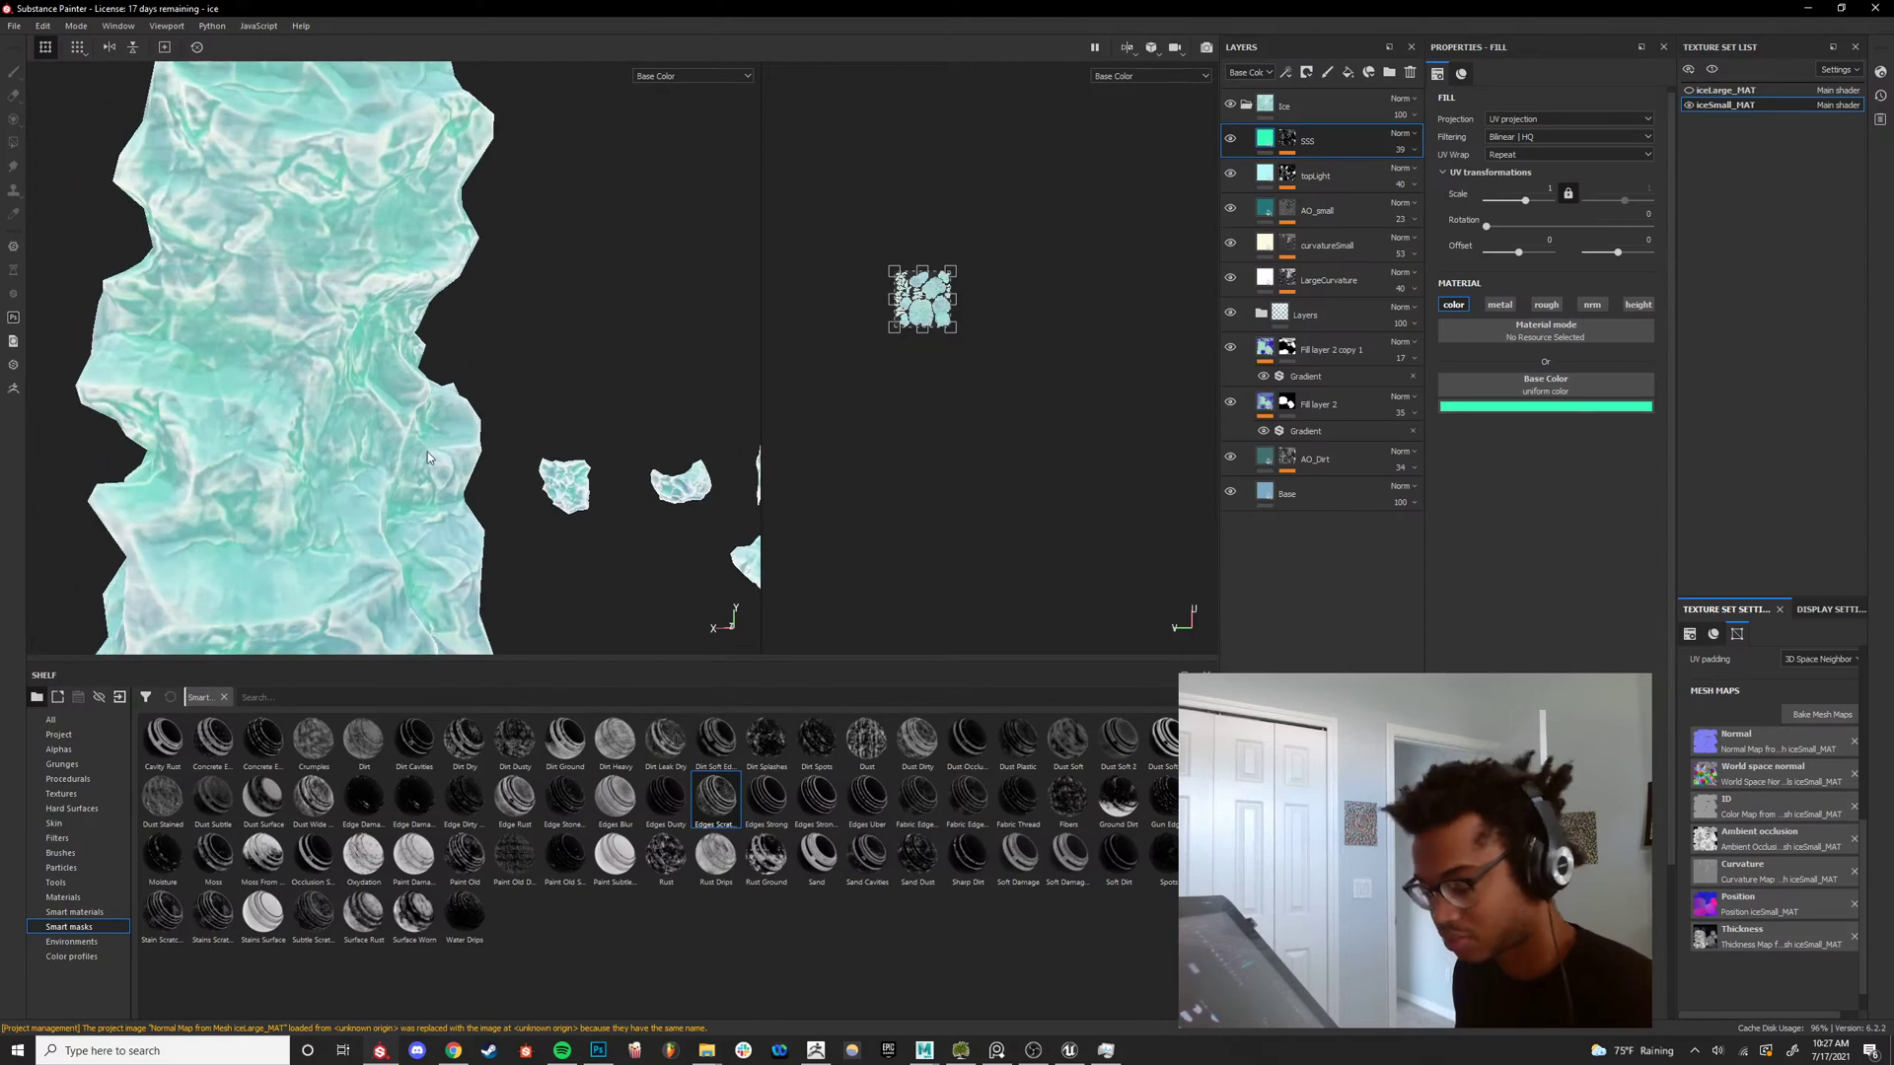
{"action": "key", "text": "m"}
{"action": "scroll", "coordinate": [378, 400], "scroll_direction": "up", "scroll_amount": 1}
{"action": "scroll", "coordinate": [379, 400], "scroll_direction": "down", "scroll_amount": 3}
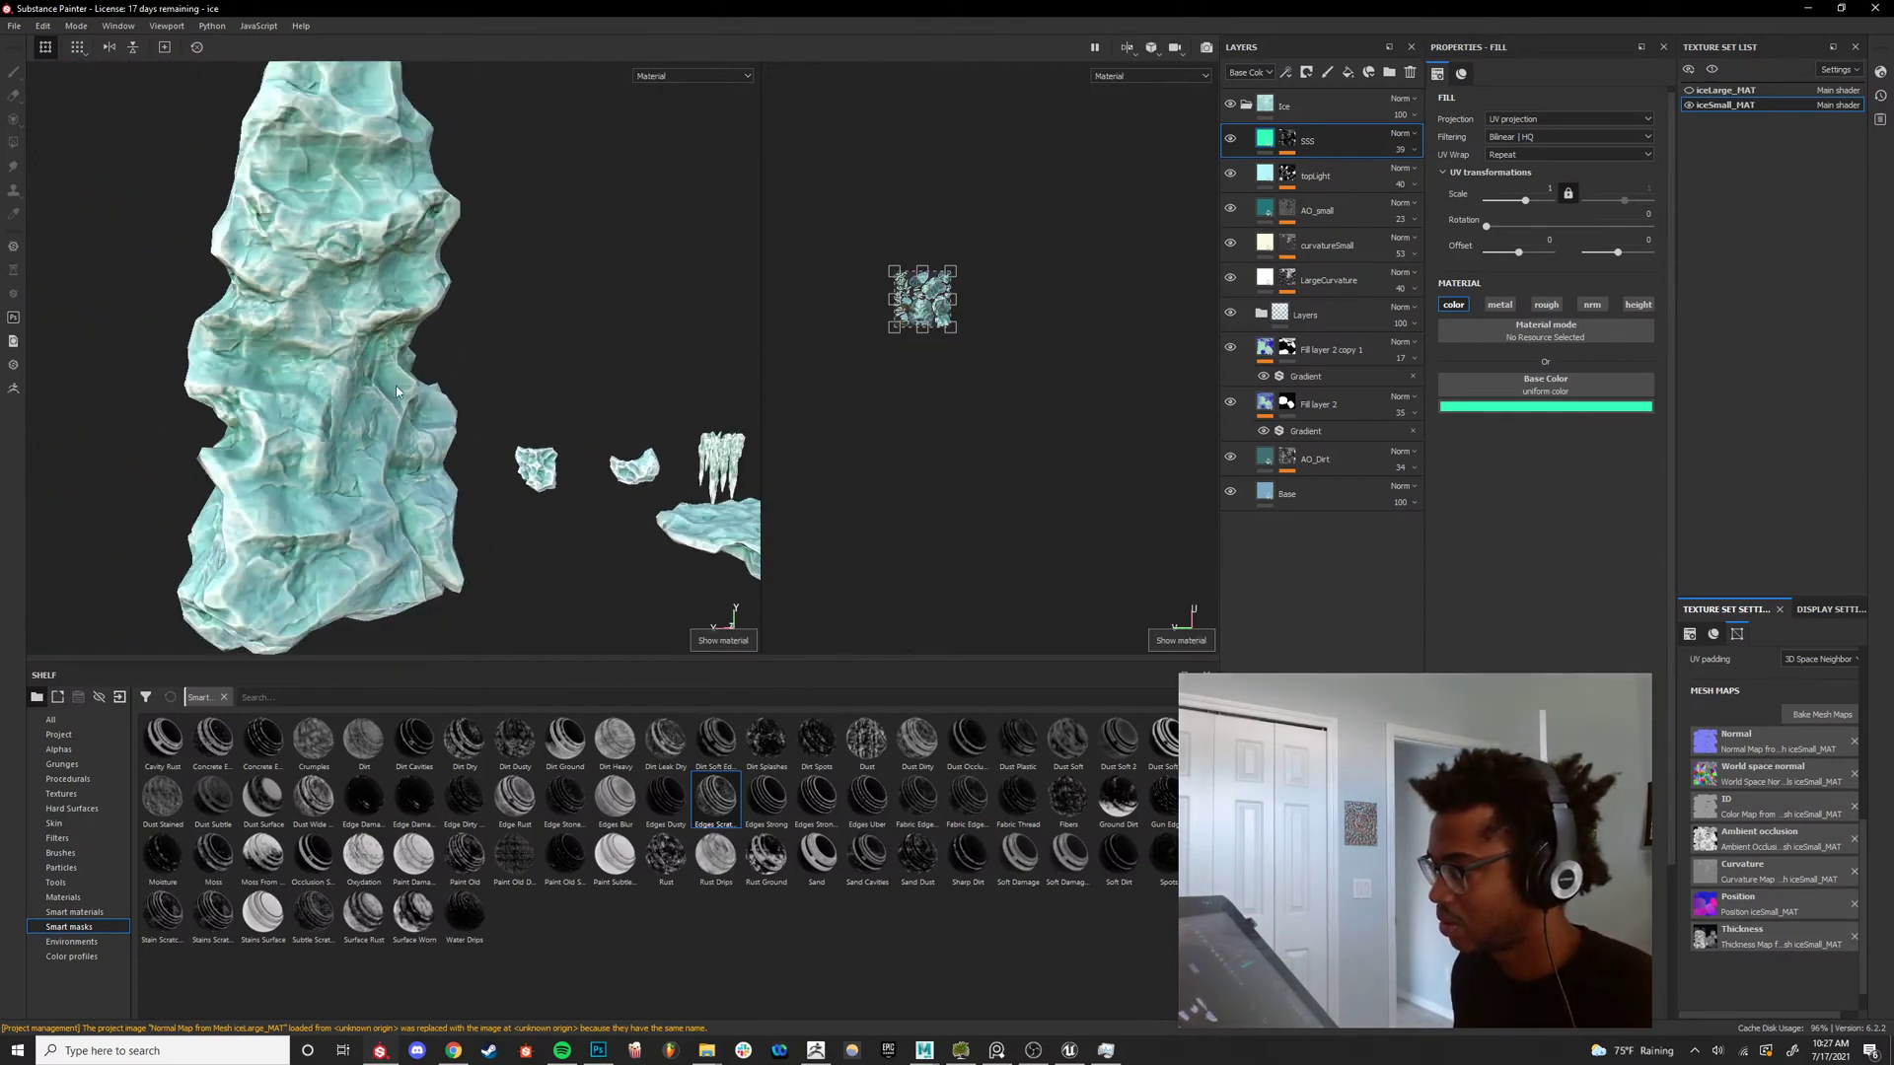
{"action": "mouse_move", "coordinate": [324, 386]}
{"action": "left_mouse_down", "text": "alt"}
{"action": "mouse_move", "coordinate": [379, 405]}
{"action": "mouse_move", "coordinate": [592, 338]}
{"action": "mouse_move", "coordinate": [394, 369]}
{"action": "mouse_move", "coordinate": [427, 347]}
{"action": "mouse_move", "coordinate": [468, 478]}
{"action": "mouse_move", "coordinate": [458, 446]}
{"action": "mouse_move", "coordinate": [432, 454]}
{"action": "mouse_move", "coordinate": [352, 385]}
{"action": "left_mouse_up", "text": "alt"}
{"action": "scroll", "coordinate": [441, 405], "scroll_direction": "down", "scroll_amount": 3}
{"action": "scroll", "coordinate": [457, 444], "scroll_direction": "up", "scroll_amount": 6}
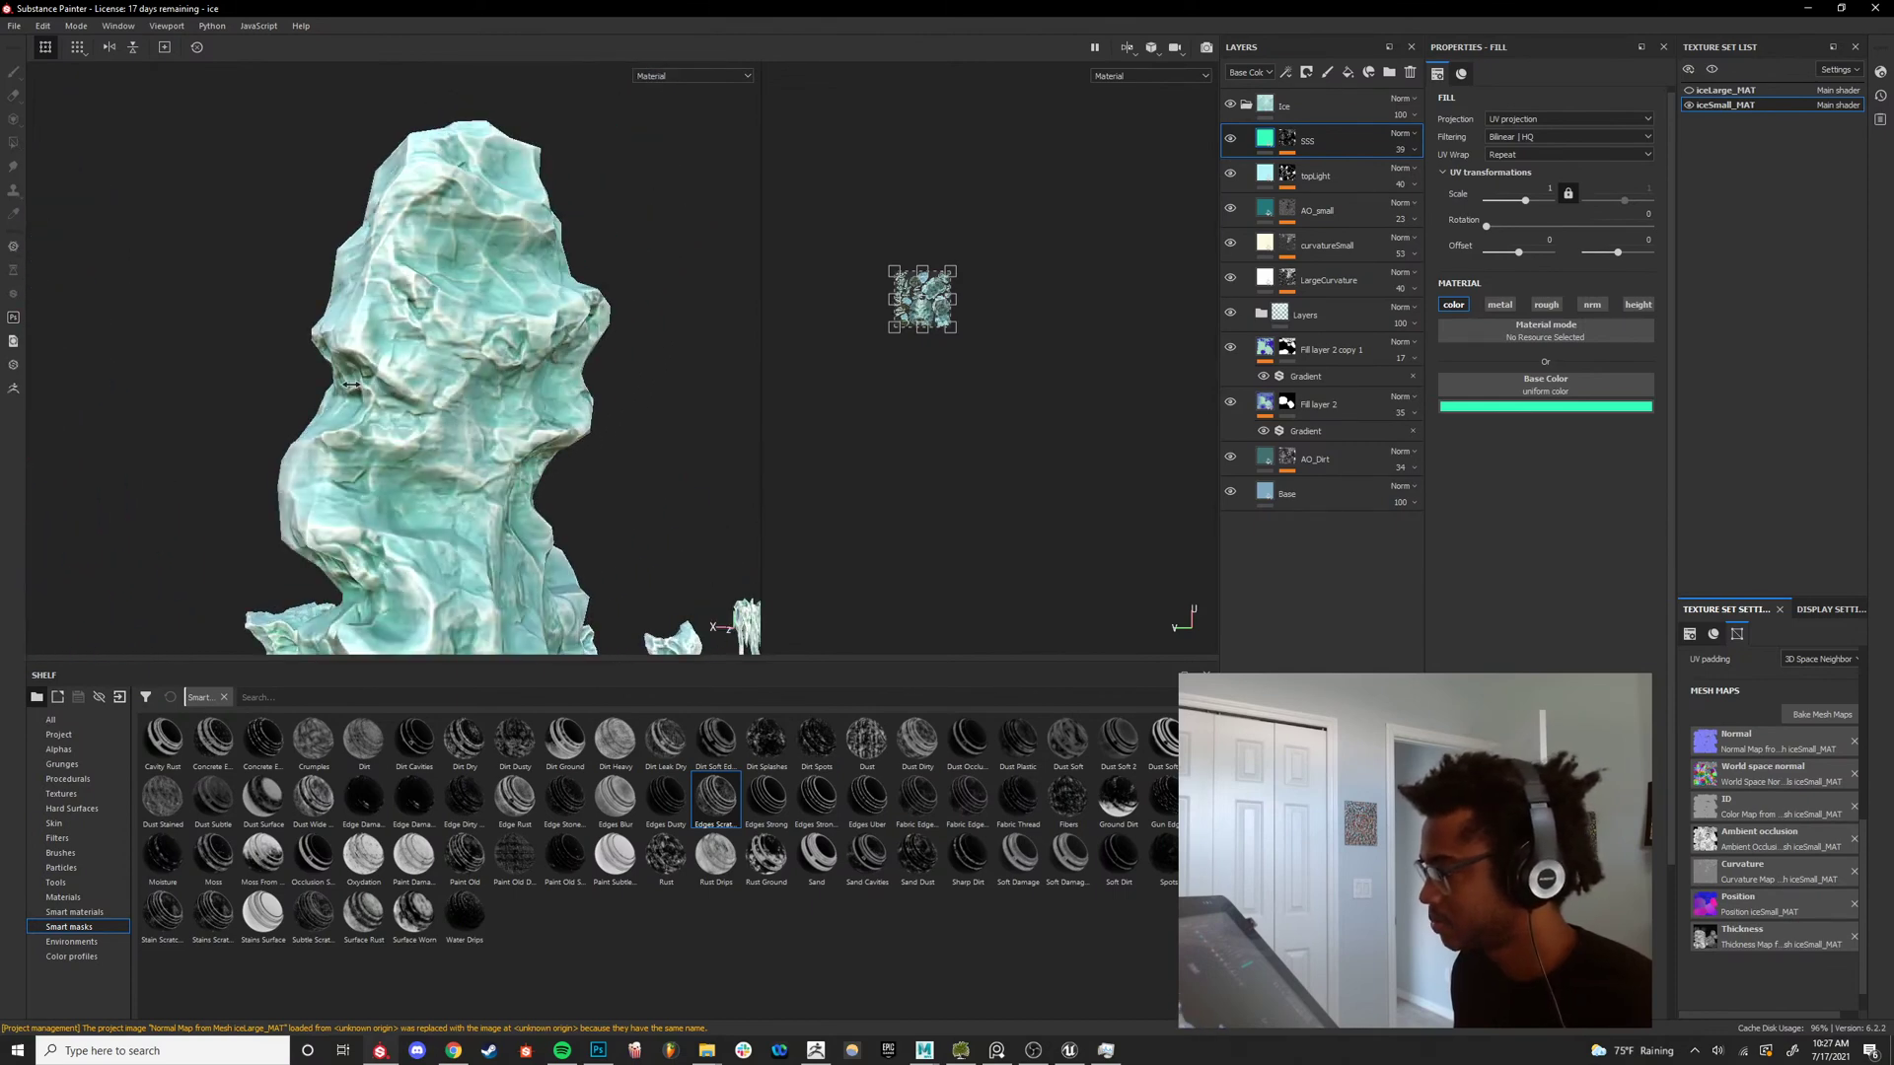
Show only the base color, duplicate the topLight layer and place the copy directly below the original.
{"action": "key", "text": "c"}
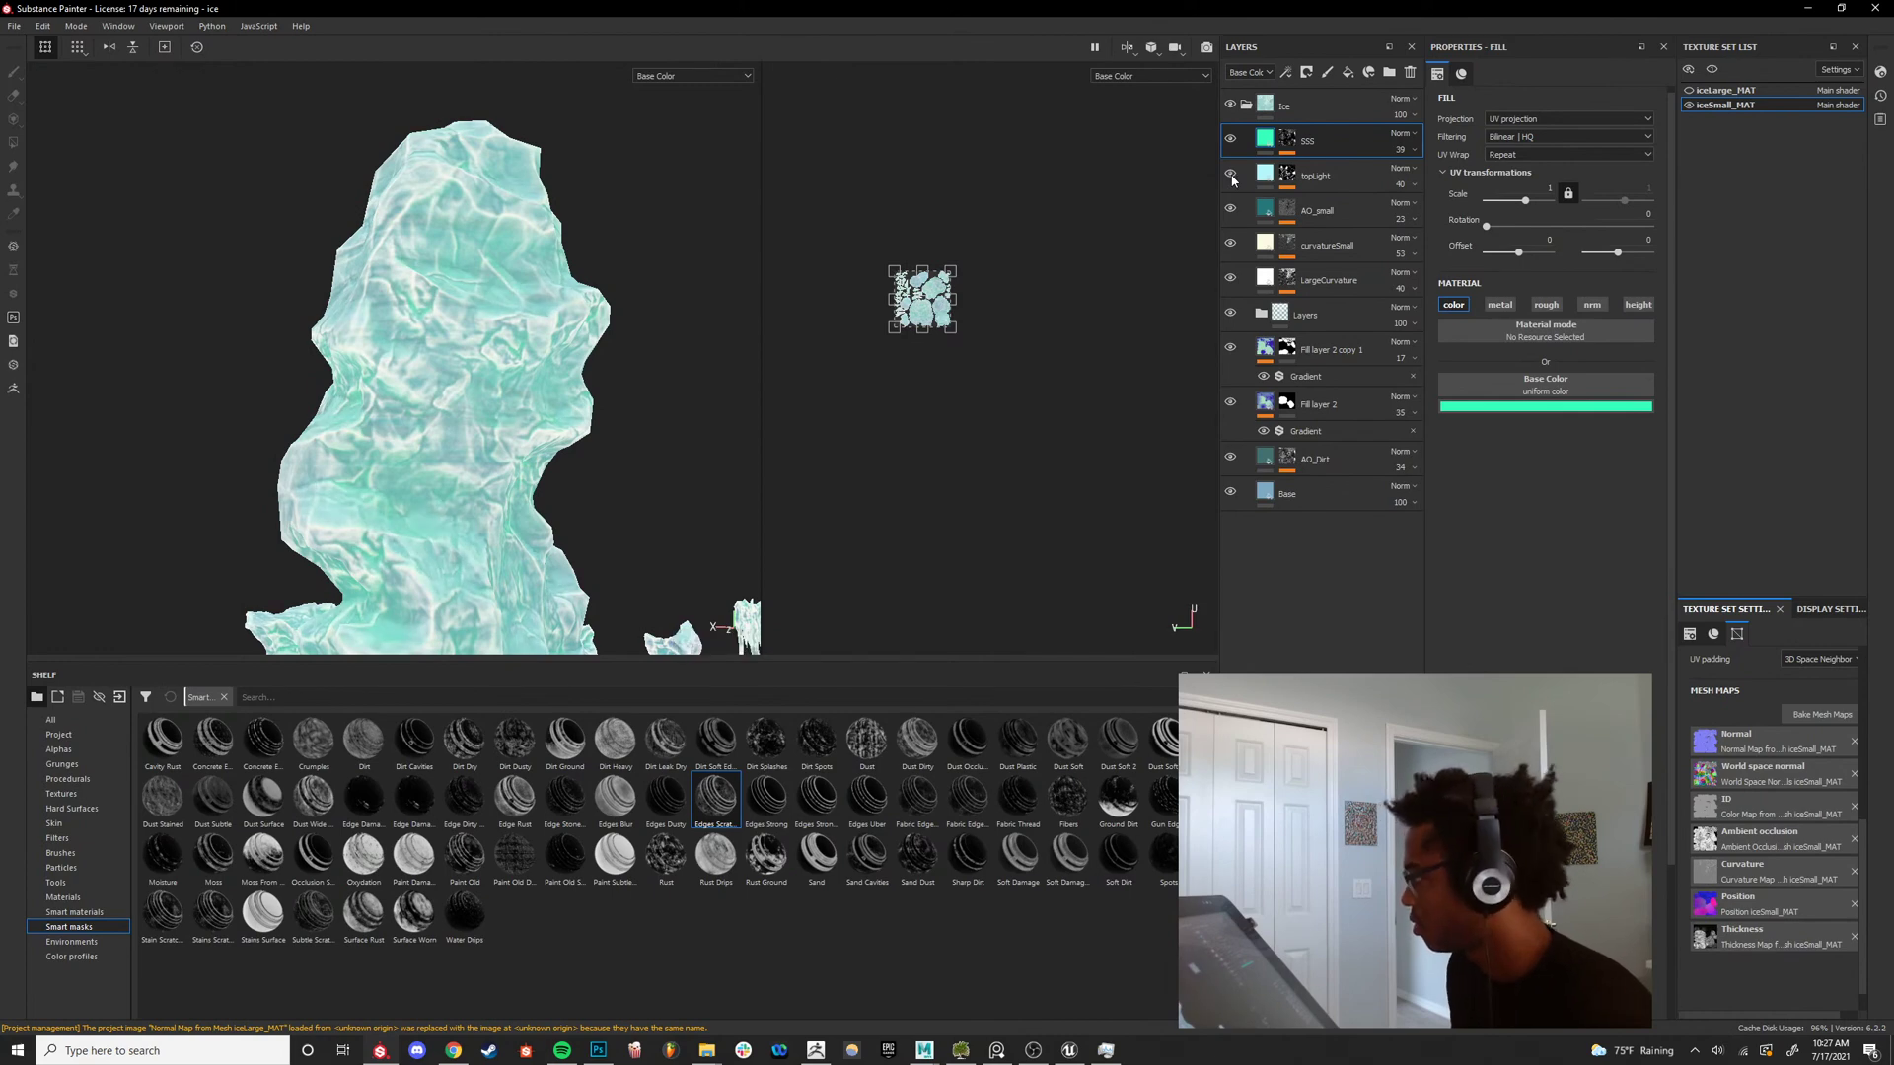
{"action": "left_click", "coordinate": [1328, 178]}
{"action": "key", "text": "ctrl+d"}
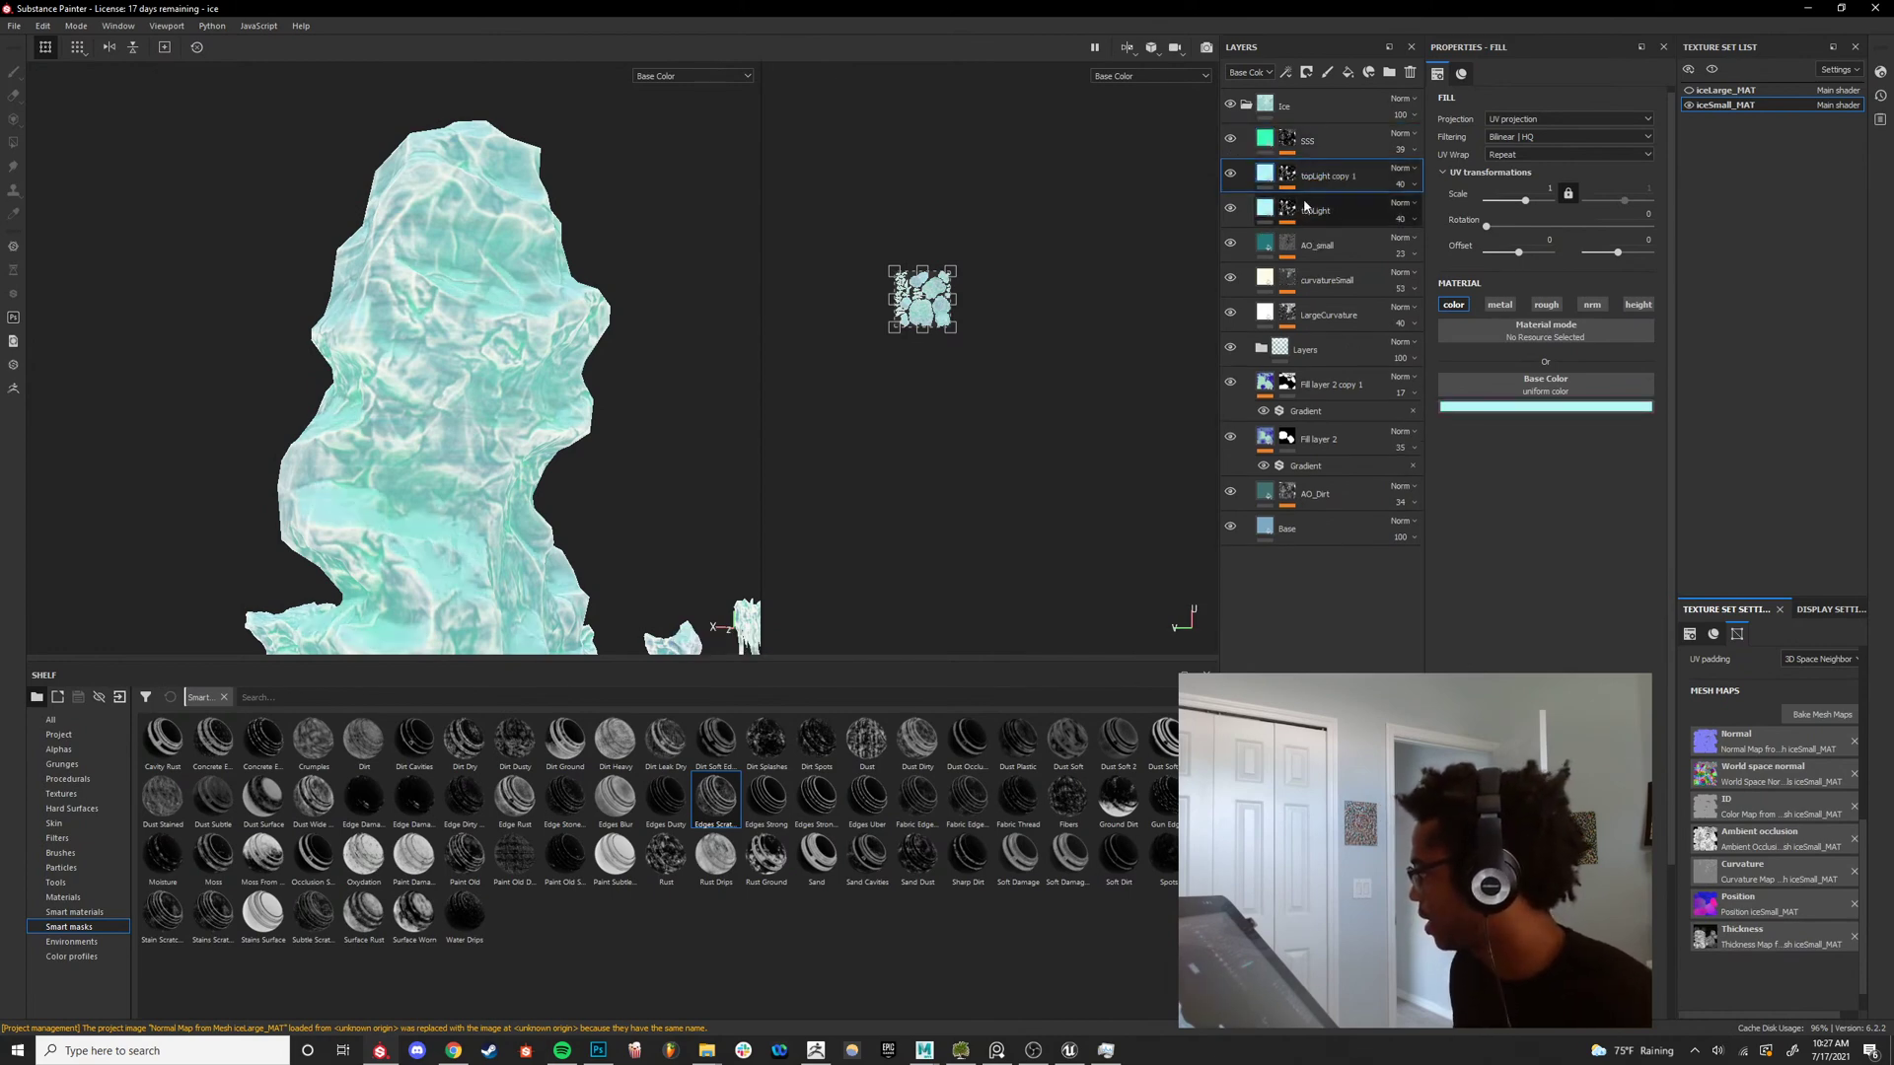
{"action": "left_click_drag", "start_coordinate": [1316, 181], "coordinate": [1327, 238]}
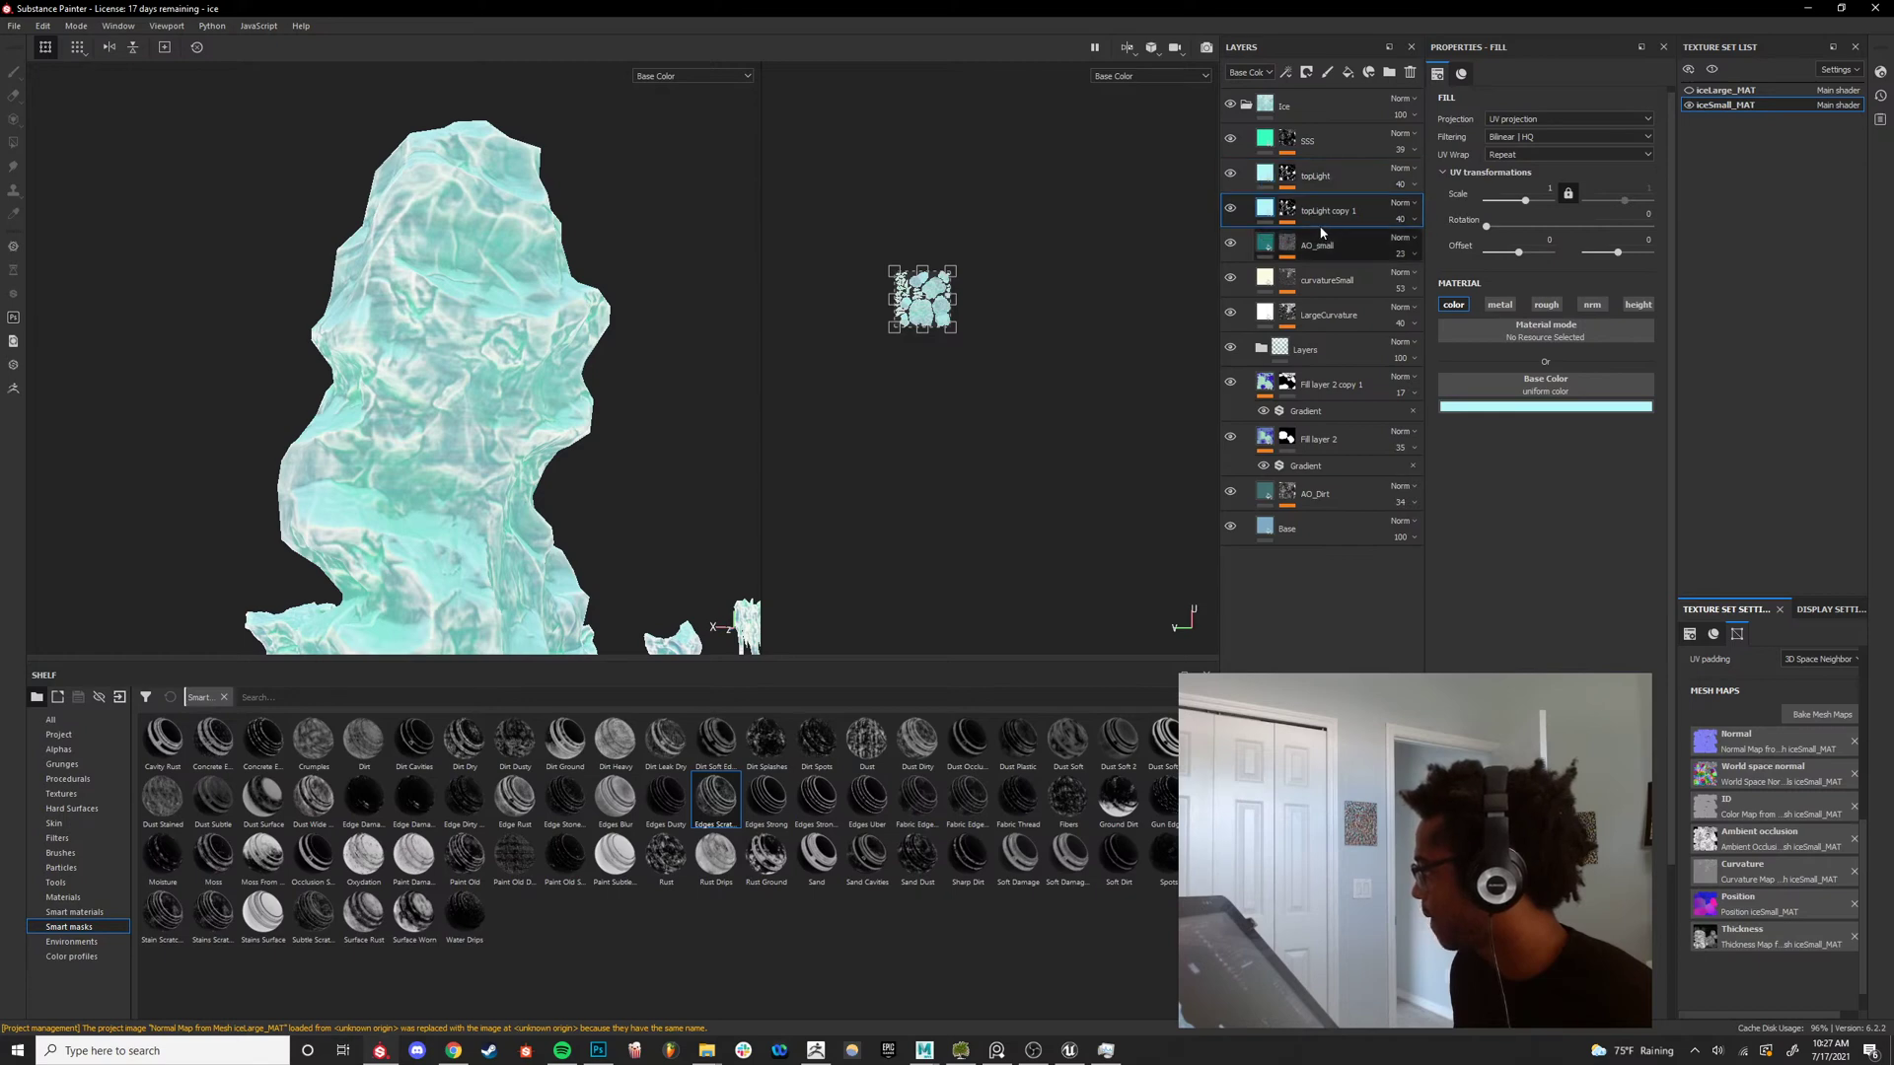
Rotate the horizontal light angle of the Light generator in the topLight copy 1 mask.
{"action": "left_click", "coordinate": [1338, 259]}
{"action": "left_click", "coordinate": [1339, 261]}
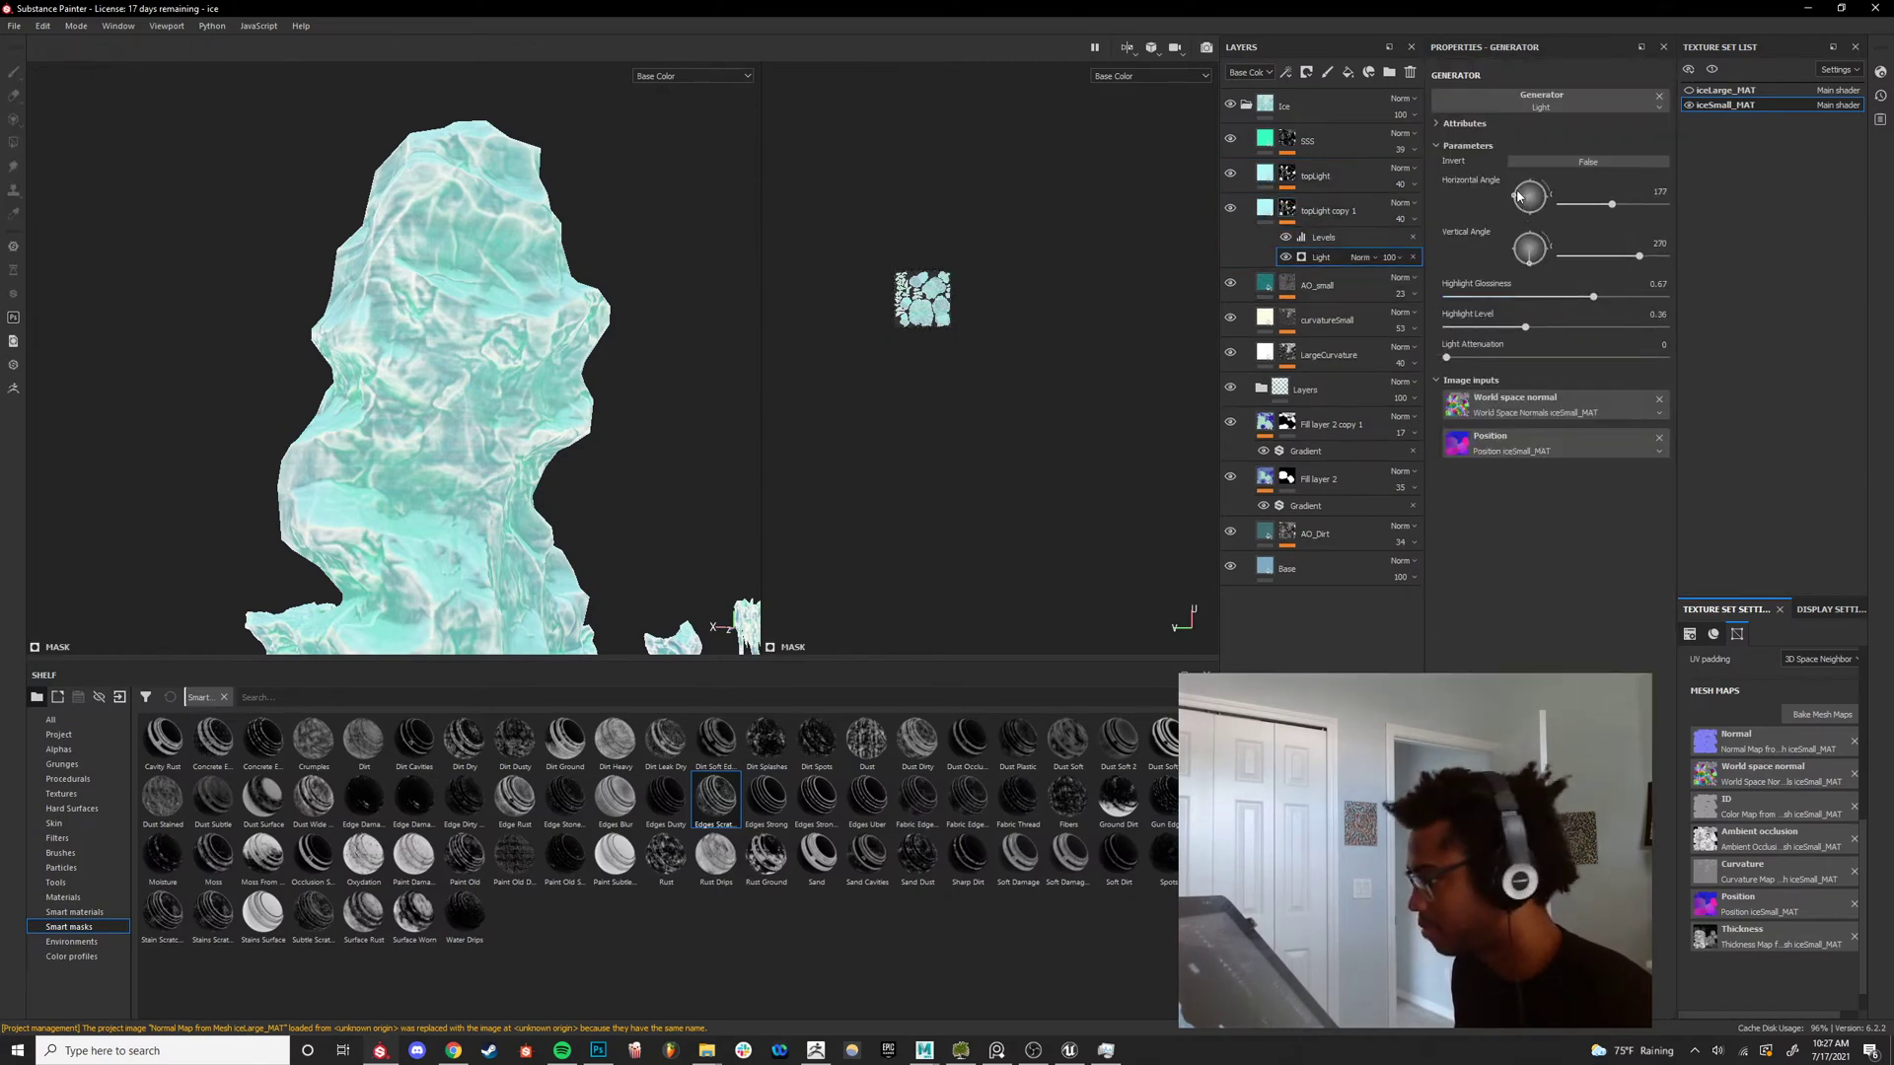
{"action": "mouse_move", "coordinate": [1527, 194]}
{"action": "left_mouse_down"}
{"action": "mouse_move", "coordinate": [1521, 259]}
{"action": "mouse_move", "coordinate": [1531, 230]}
{"action": "left_mouse_up"}
{"action": "left_click_drag", "start_coordinate": [400, 444], "coordinate": [487, 306], "text": "alt"}
Try a pure red base color on topLight copy 1 to reveal where its mask applies.
{"action": "left_click", "coordinate": [1265, 207]}
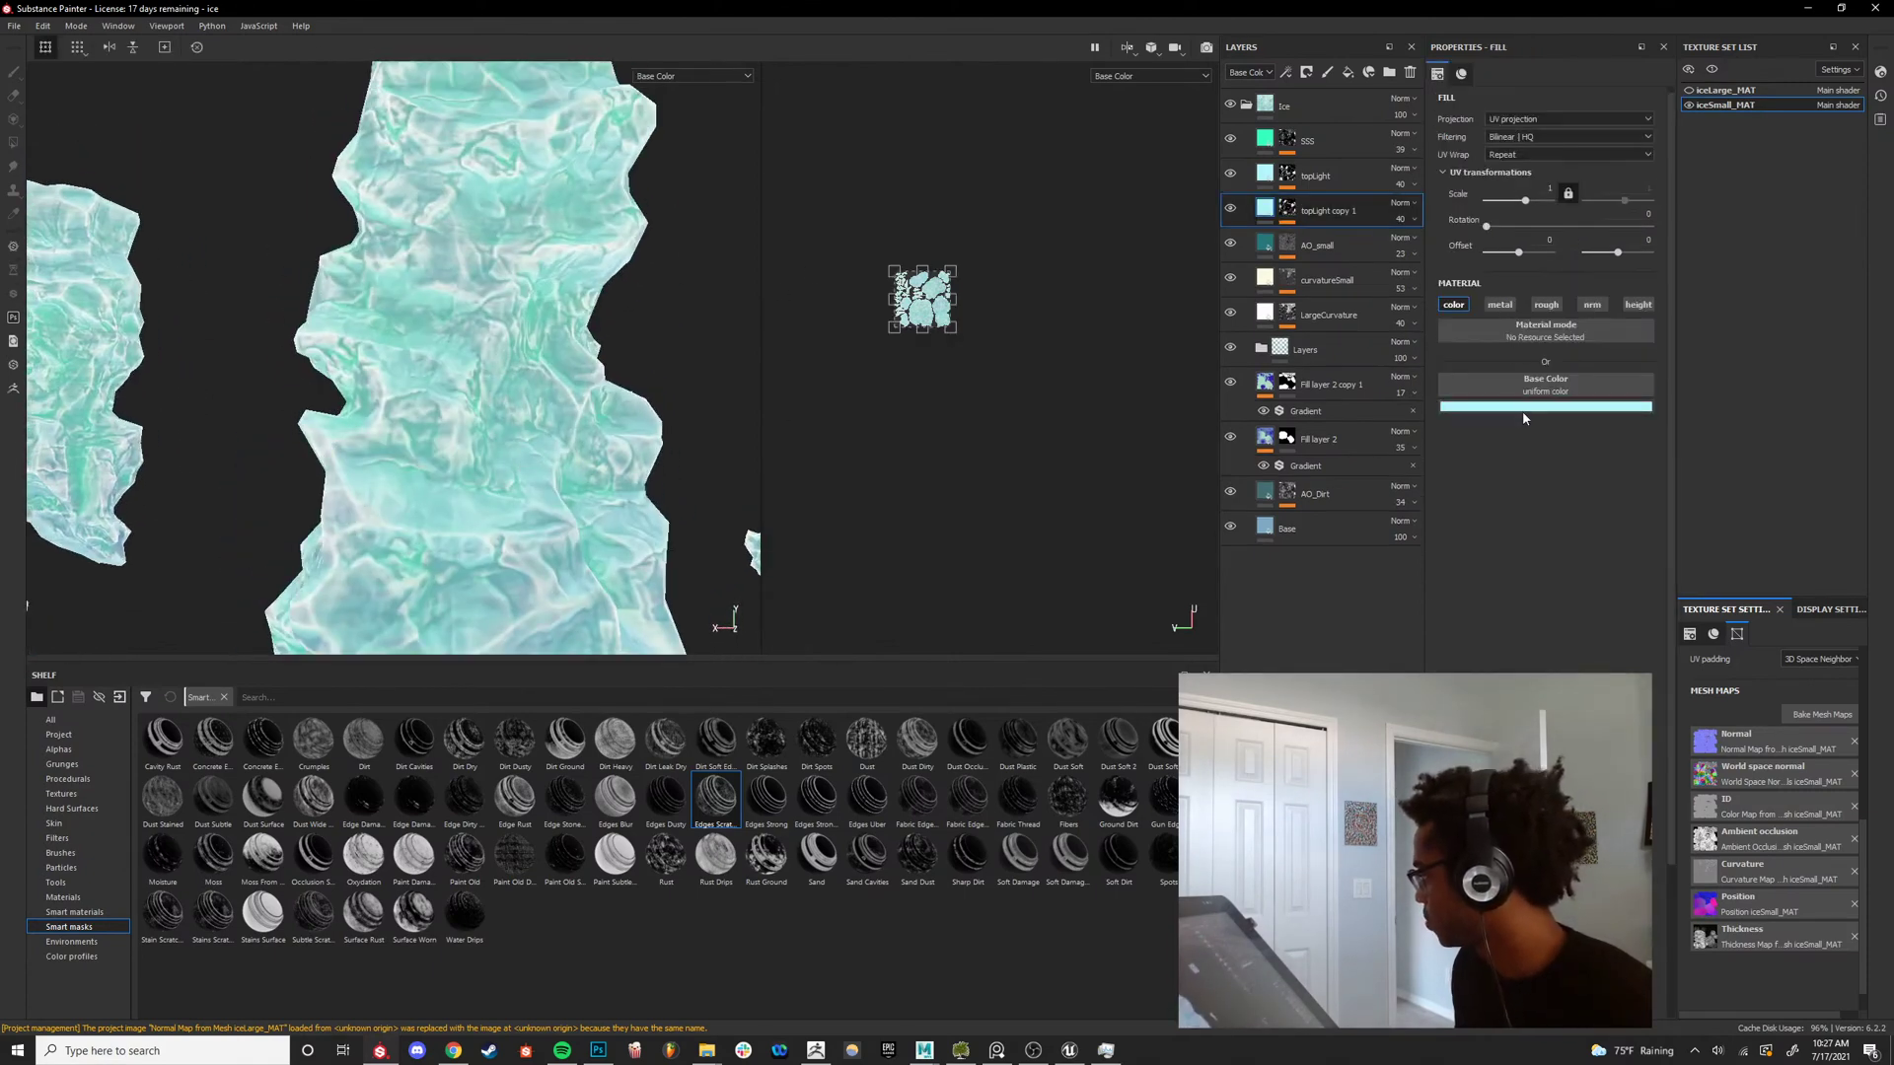
{"action": "left_click", "coordinate": [1524, 419]}
{"action": "left_click_drag", "start_coordinate": [1588, 457], "coordinate": [1657, 416]}
{"action": "left_click_drag", "start_coordinate": [1657, 551], "coordinate": [1654, 567]}
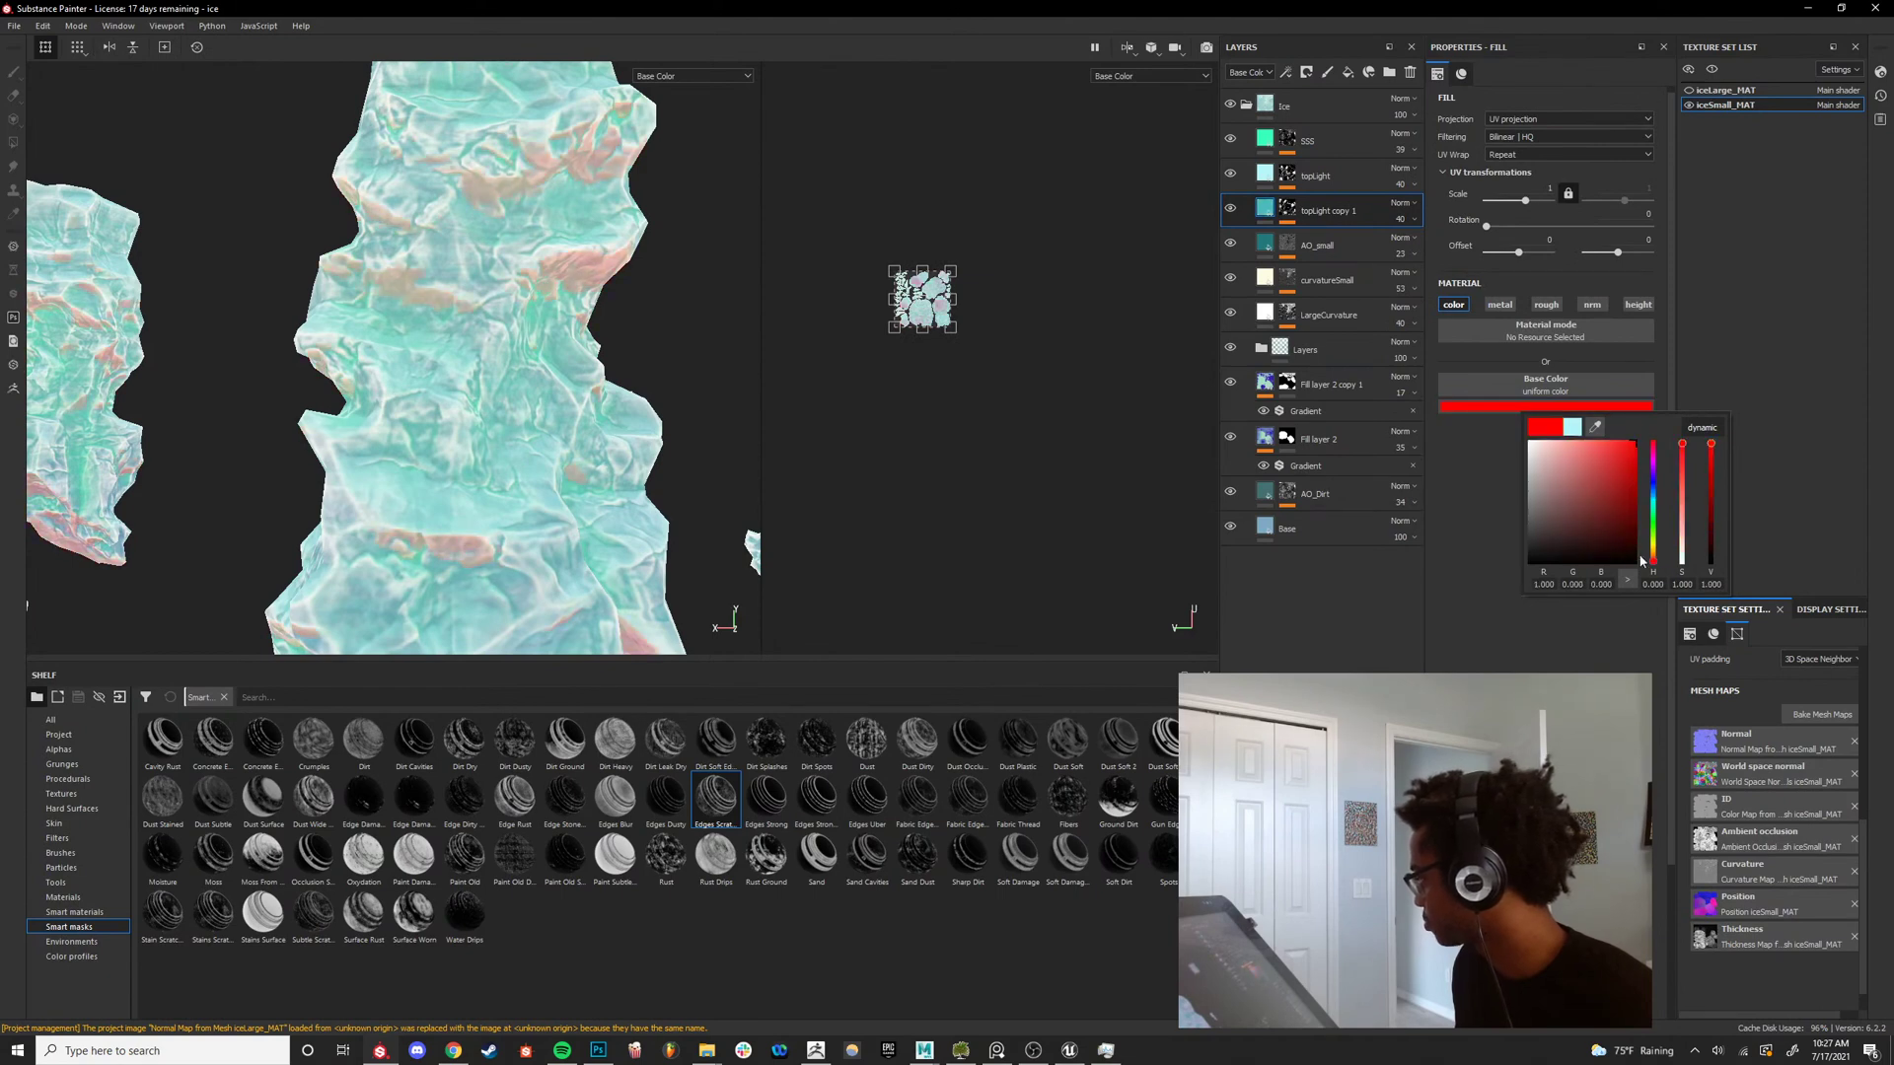
{"action": "mouse_move", "coordinate": [500, 312]}
{"action": "left_mouse_down", "text": "alt"}
{"action": "mouse_move", "coordinate": [492, 416]}
{"action": "mouse_move", "coordinate": [697, 374]}
{"action": "left_mouse_up", "text": "alt"}
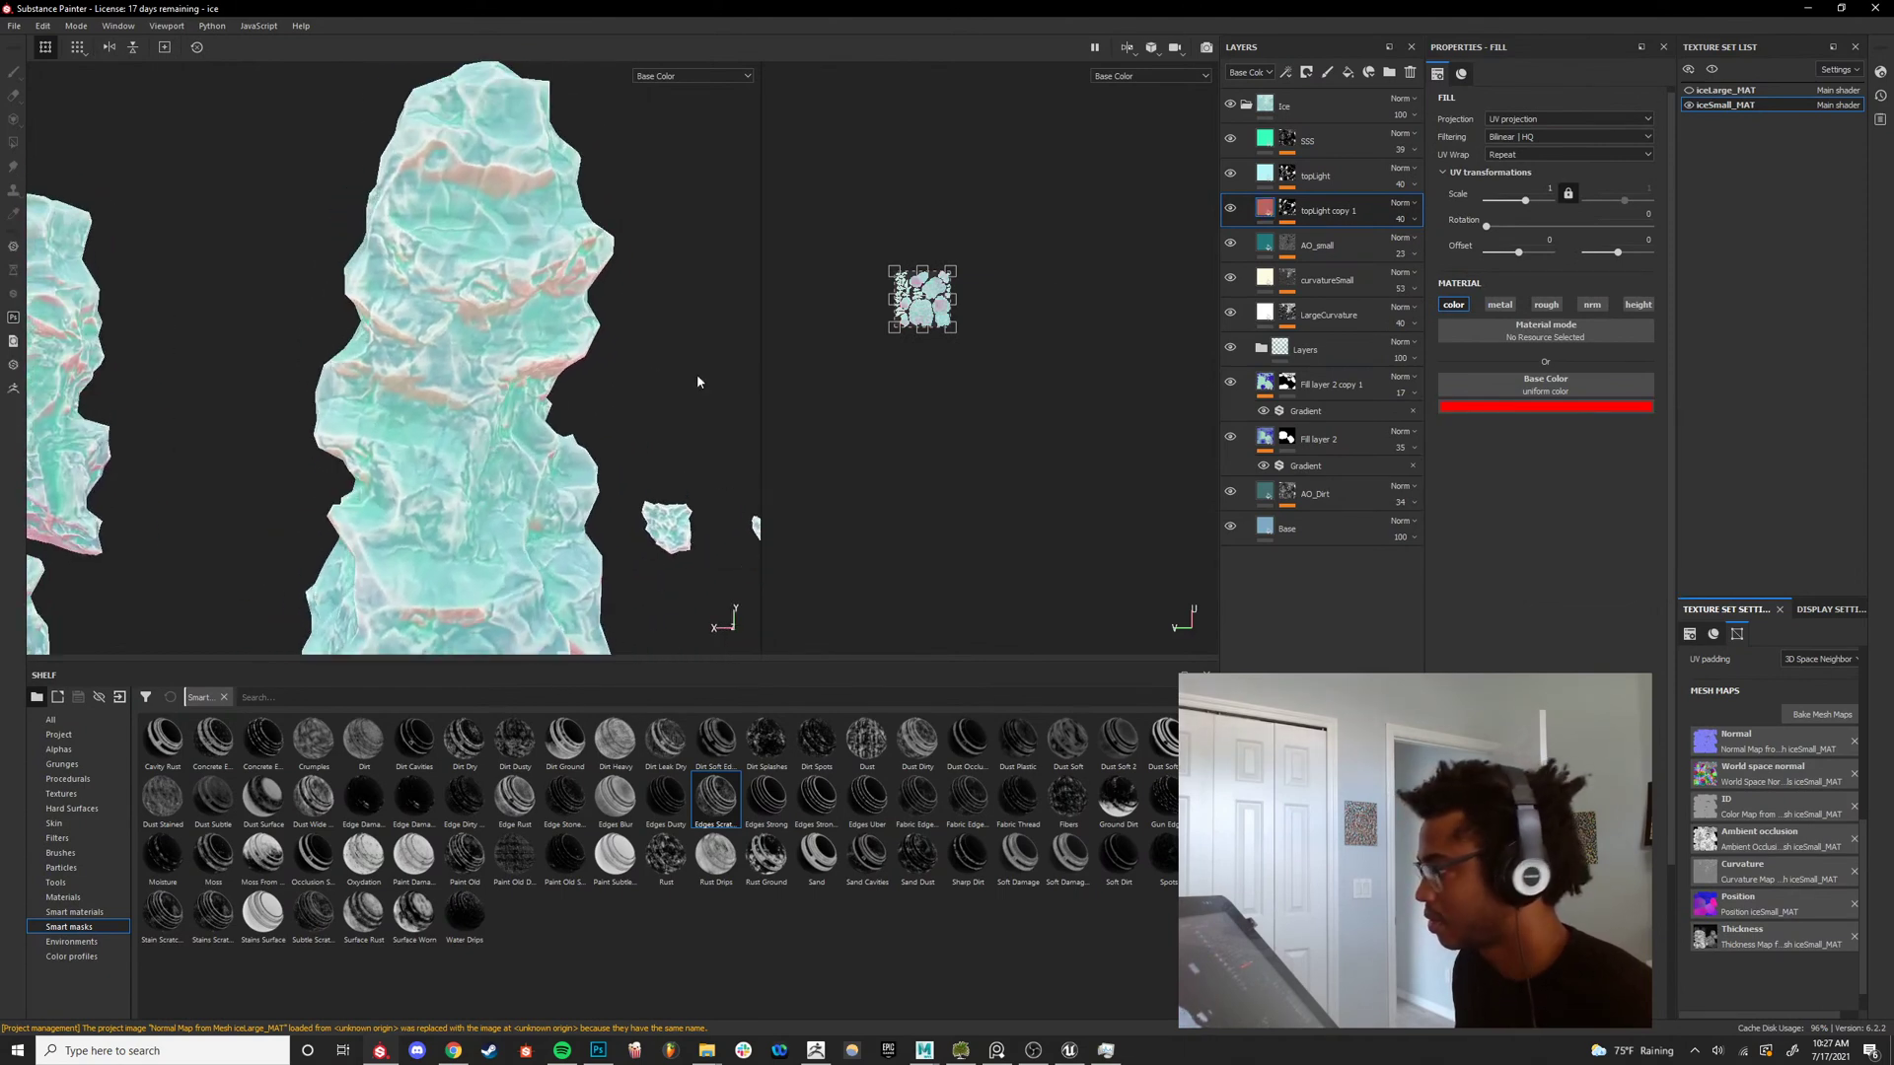
Isolate the topLight copy 1 mask in the viewport and set its Light generator's vertical angle to 91.
{"action": "left_click", "coordinate": [1286, 213]}
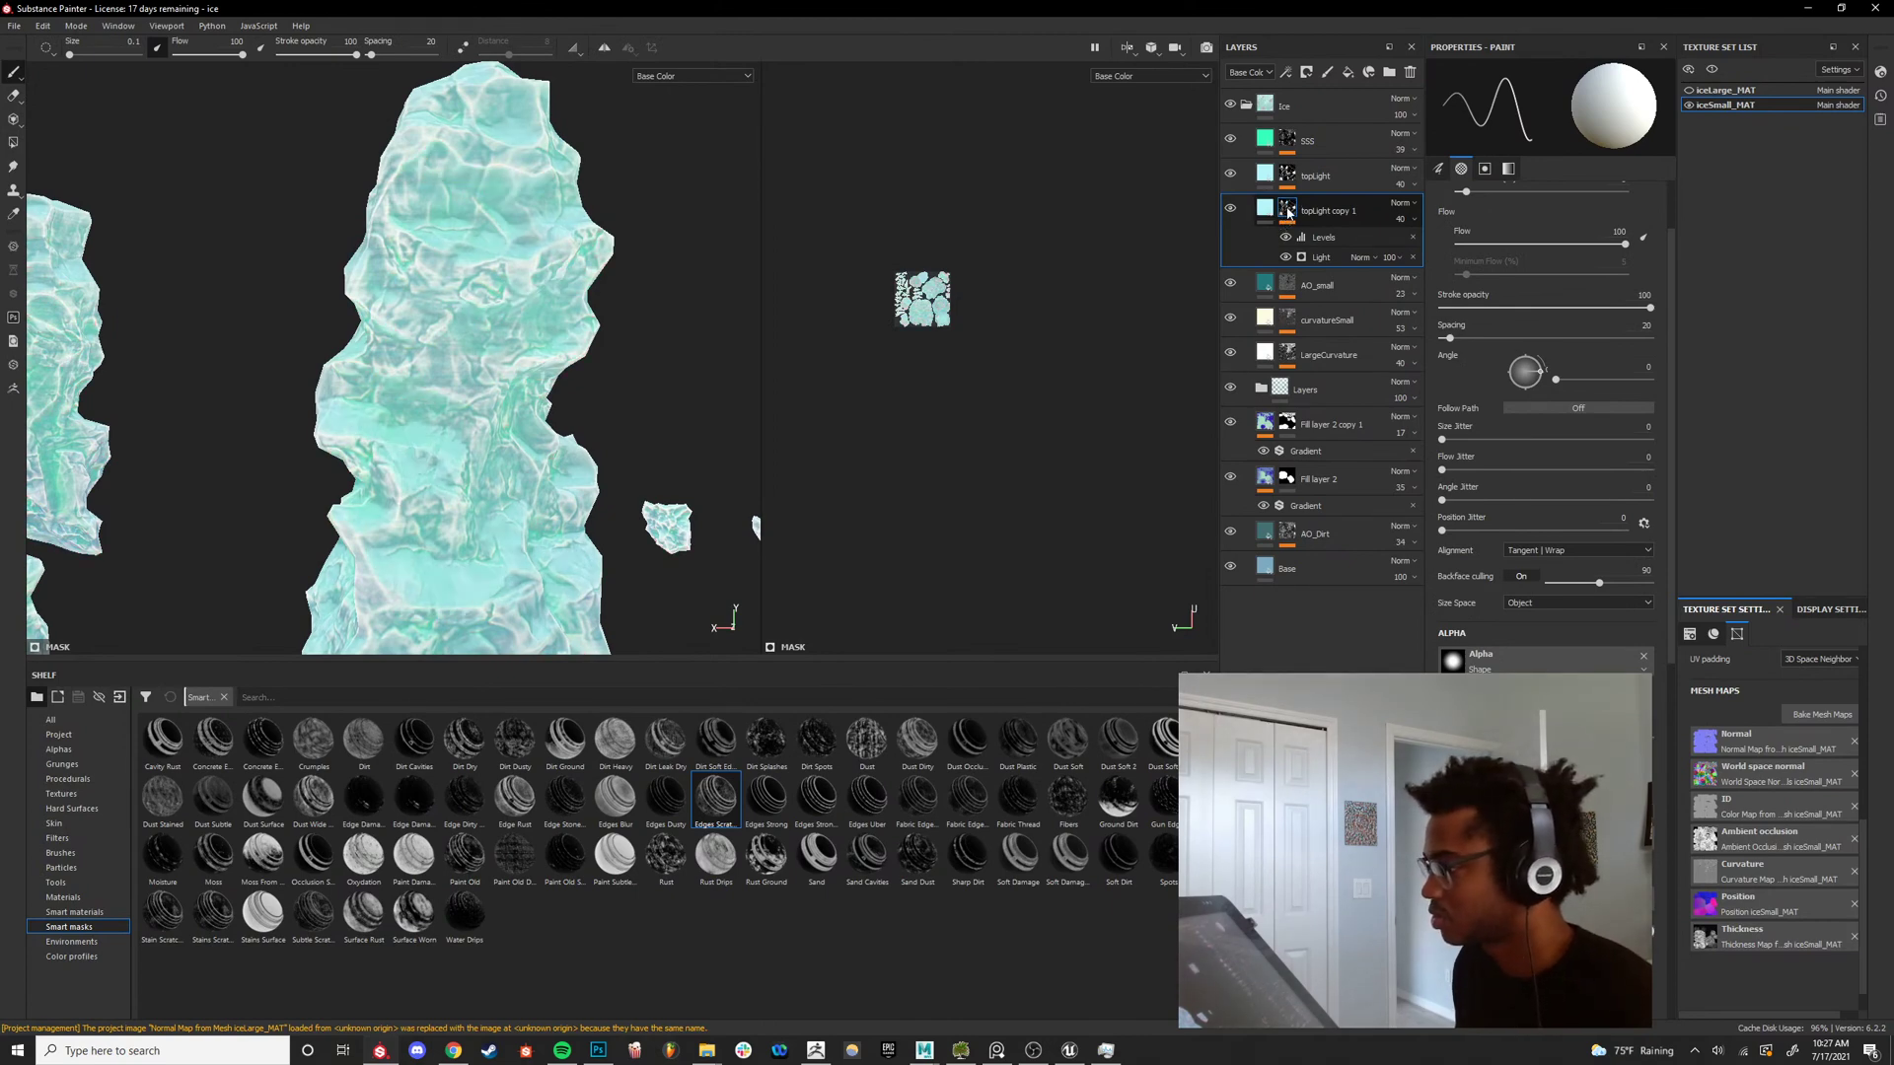
{"action": "left_click", "coordinate": [1288, 213], "text": "alt"}
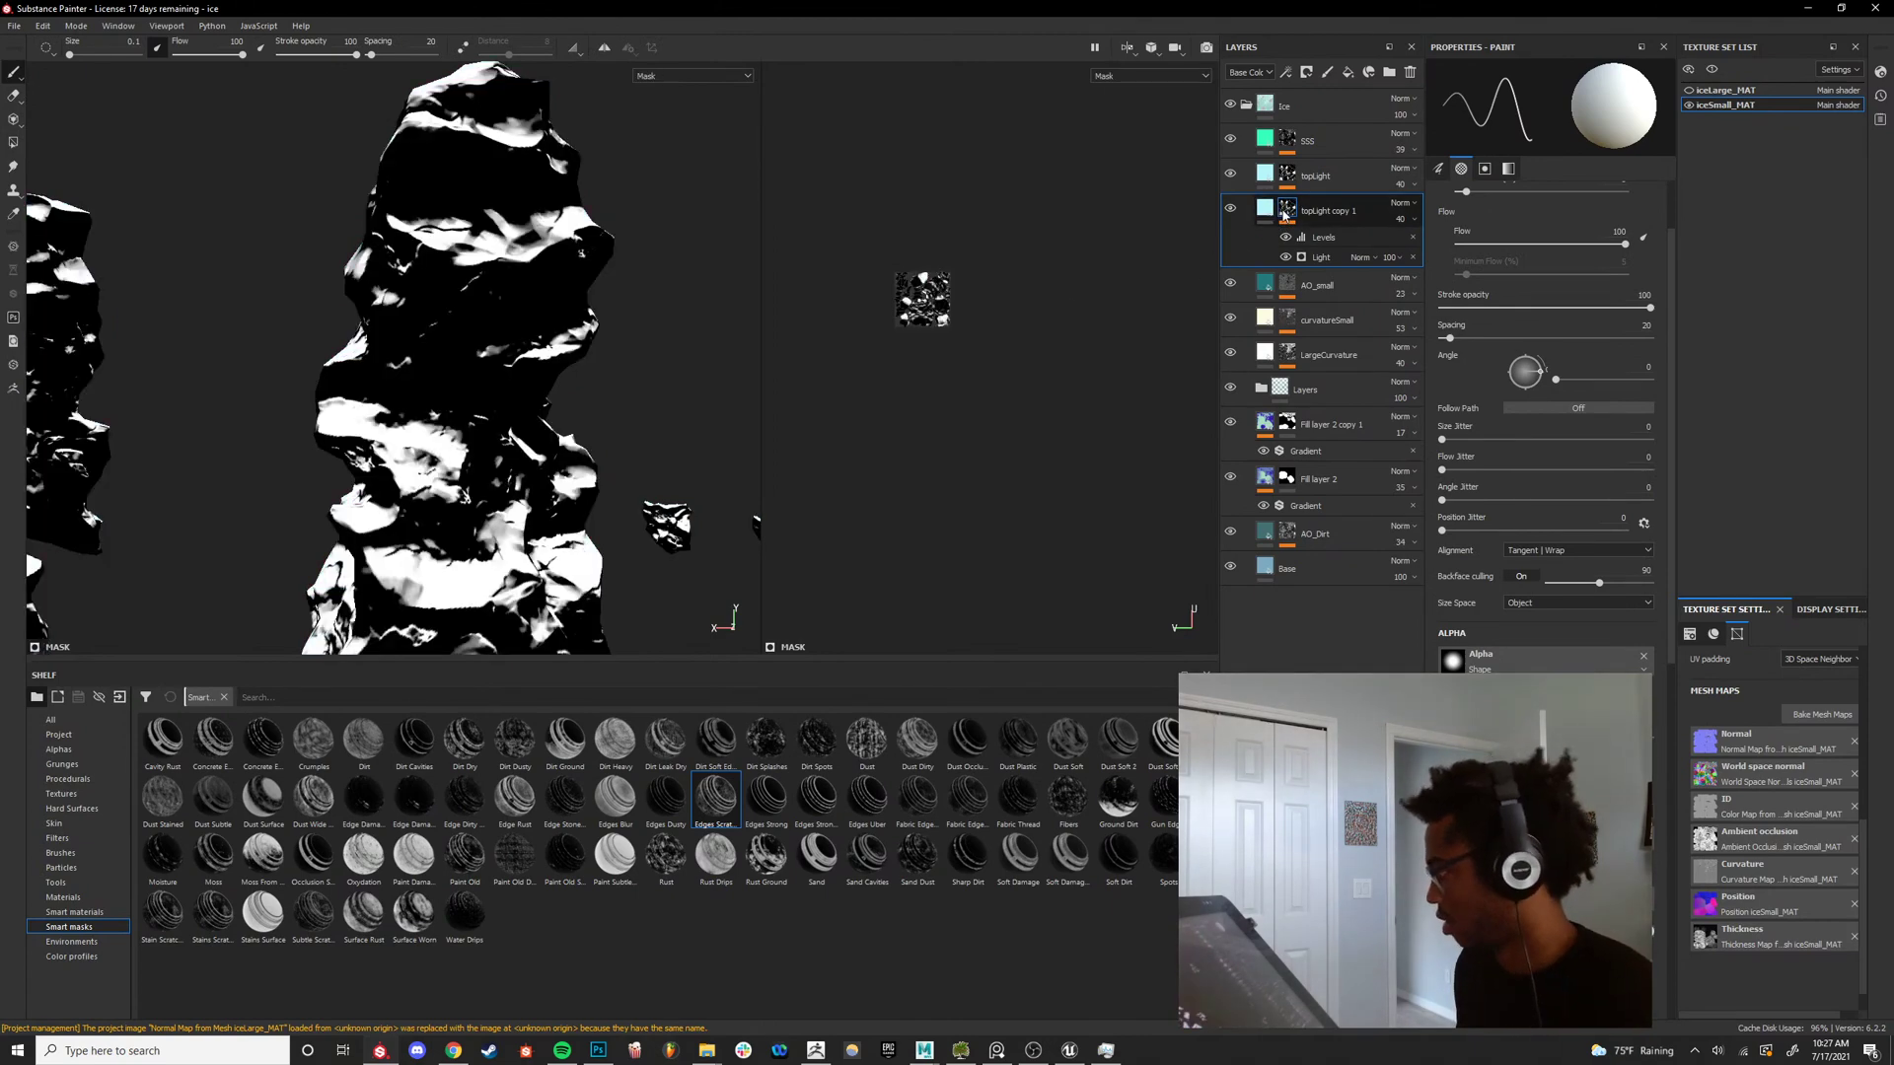
{"action": "left_click", "coordinate": [1321, 258]}
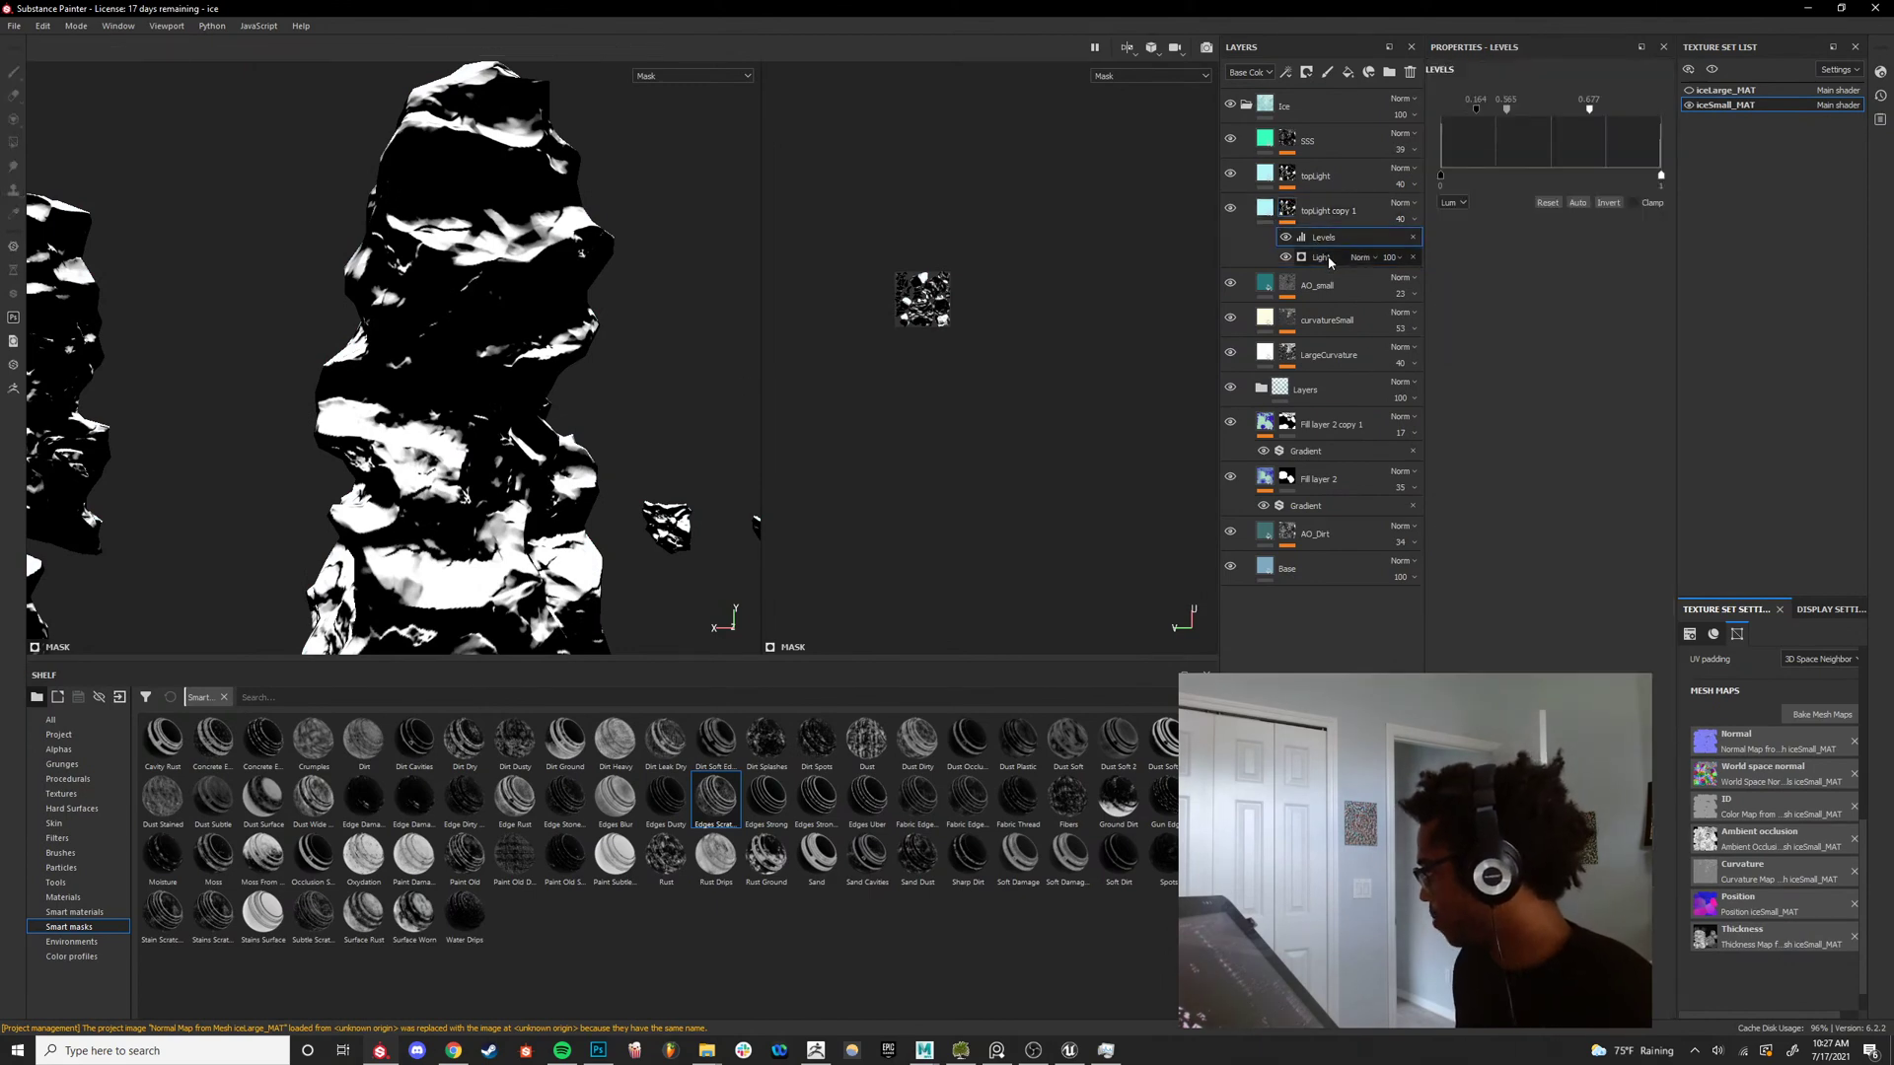
{"action": "left_click_drag", "start_coordinate": [1528, 264], "coordinate": [1534, 219]}
{"action": "left_click_drag", "start_coordinate": [456, 478], "coordinate": [473, 447], "text": "alt"}
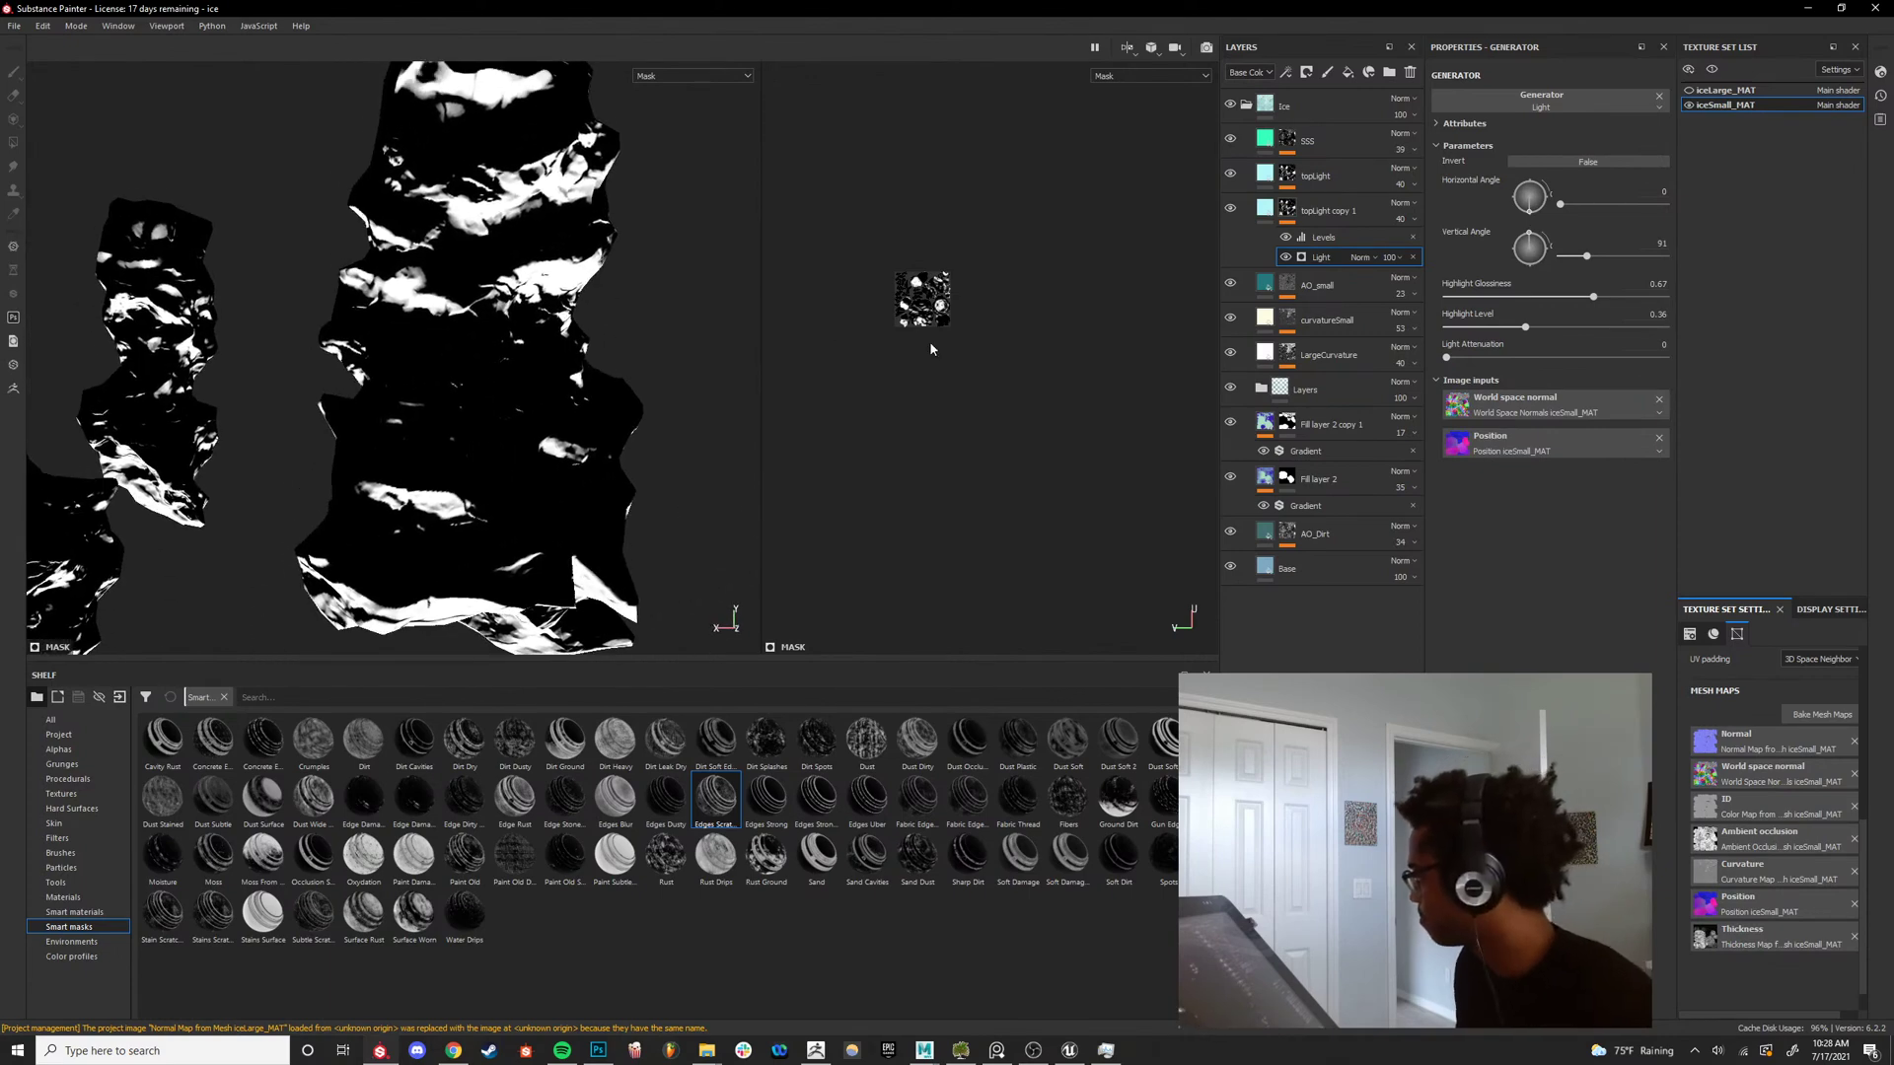
Adjust the topLight copy 1 Light generator to highlight glossiness 0.41, highlight level 0 and light attenuation 0.01.
{"action": "left_click_drag", "start_coordinate": [1593, 296], "coordinate": [1507, 299]}
{"action": "mouse_move", "coordinate": [1446, 357]}
{"action": "left_mouse_down"}
{"action": "mouse_move", "coordinate": [1756, 353]}
{"action": "mouse_move", "coordinate": [1448, 380]}
{"action": "left_mouse_up"}
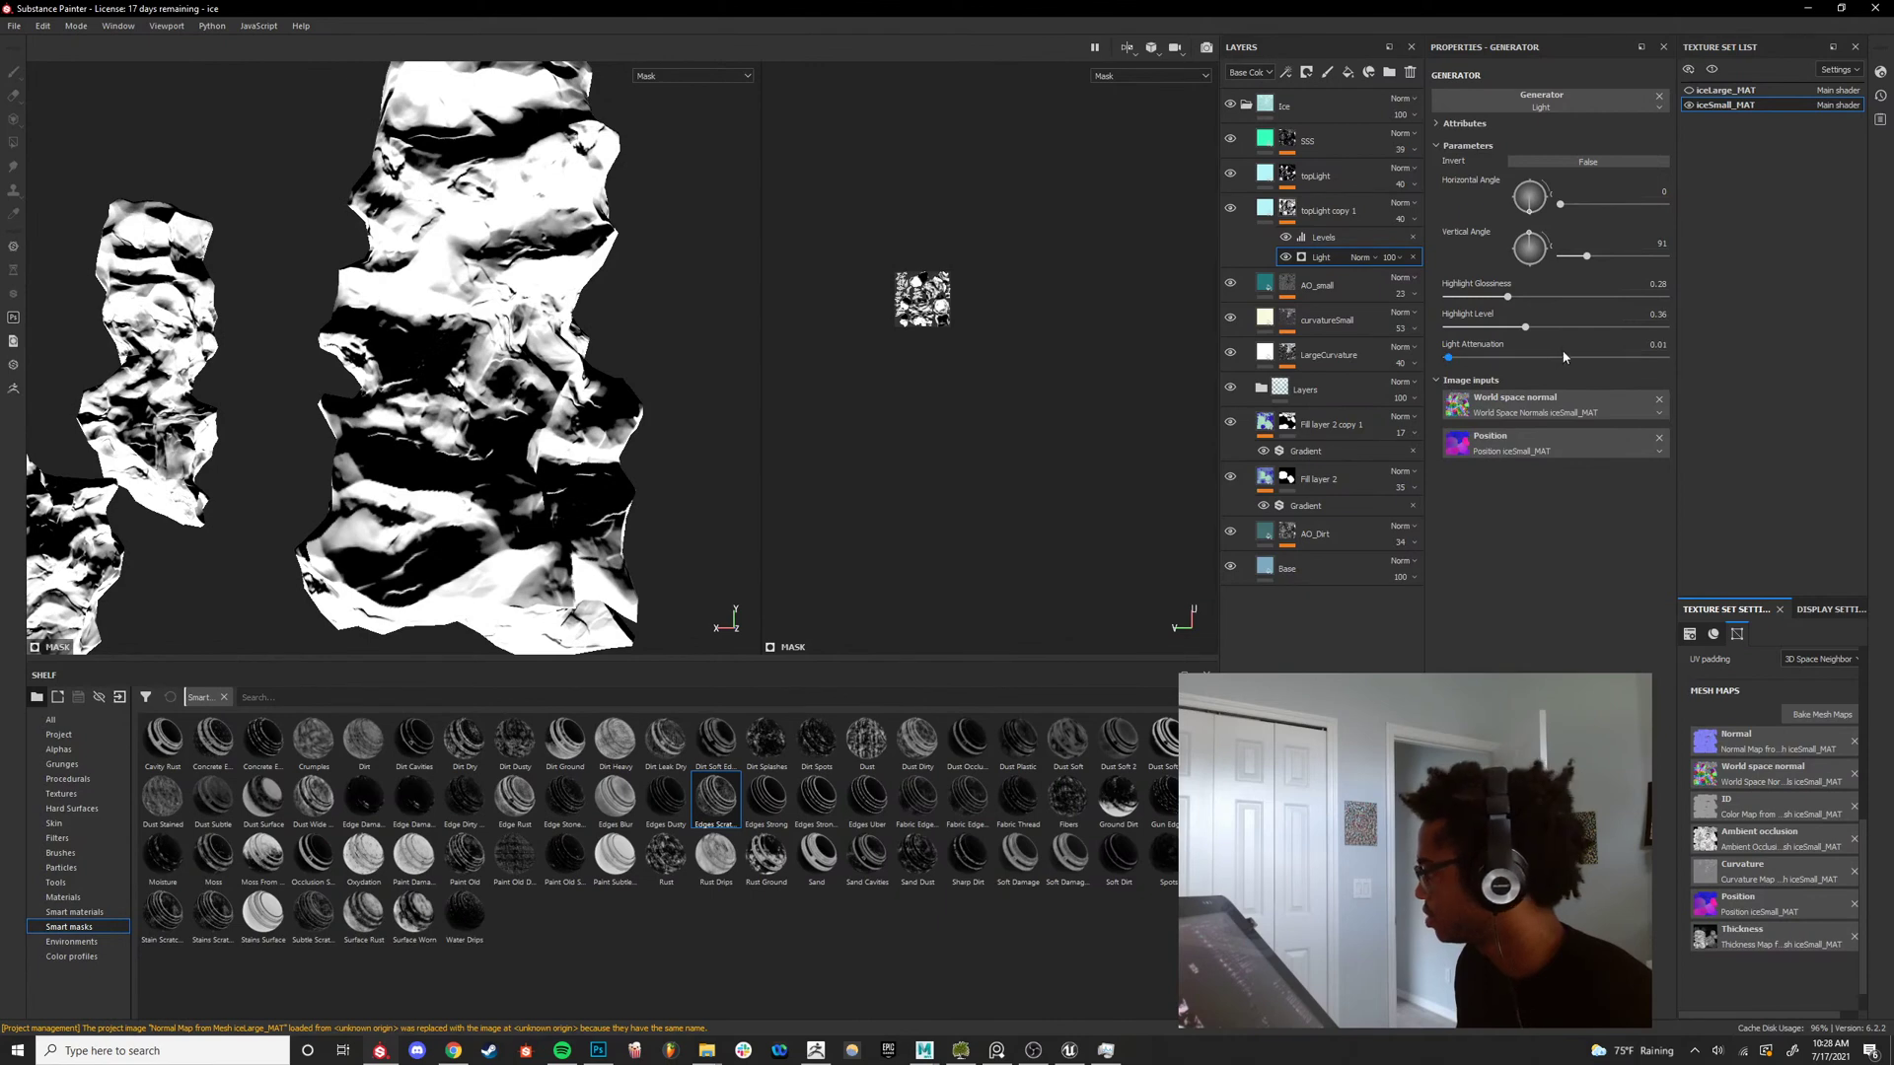
{"action": "left_click_drag", "start_coordinate": [1529, 328], "coordinate": [1428, 352]}
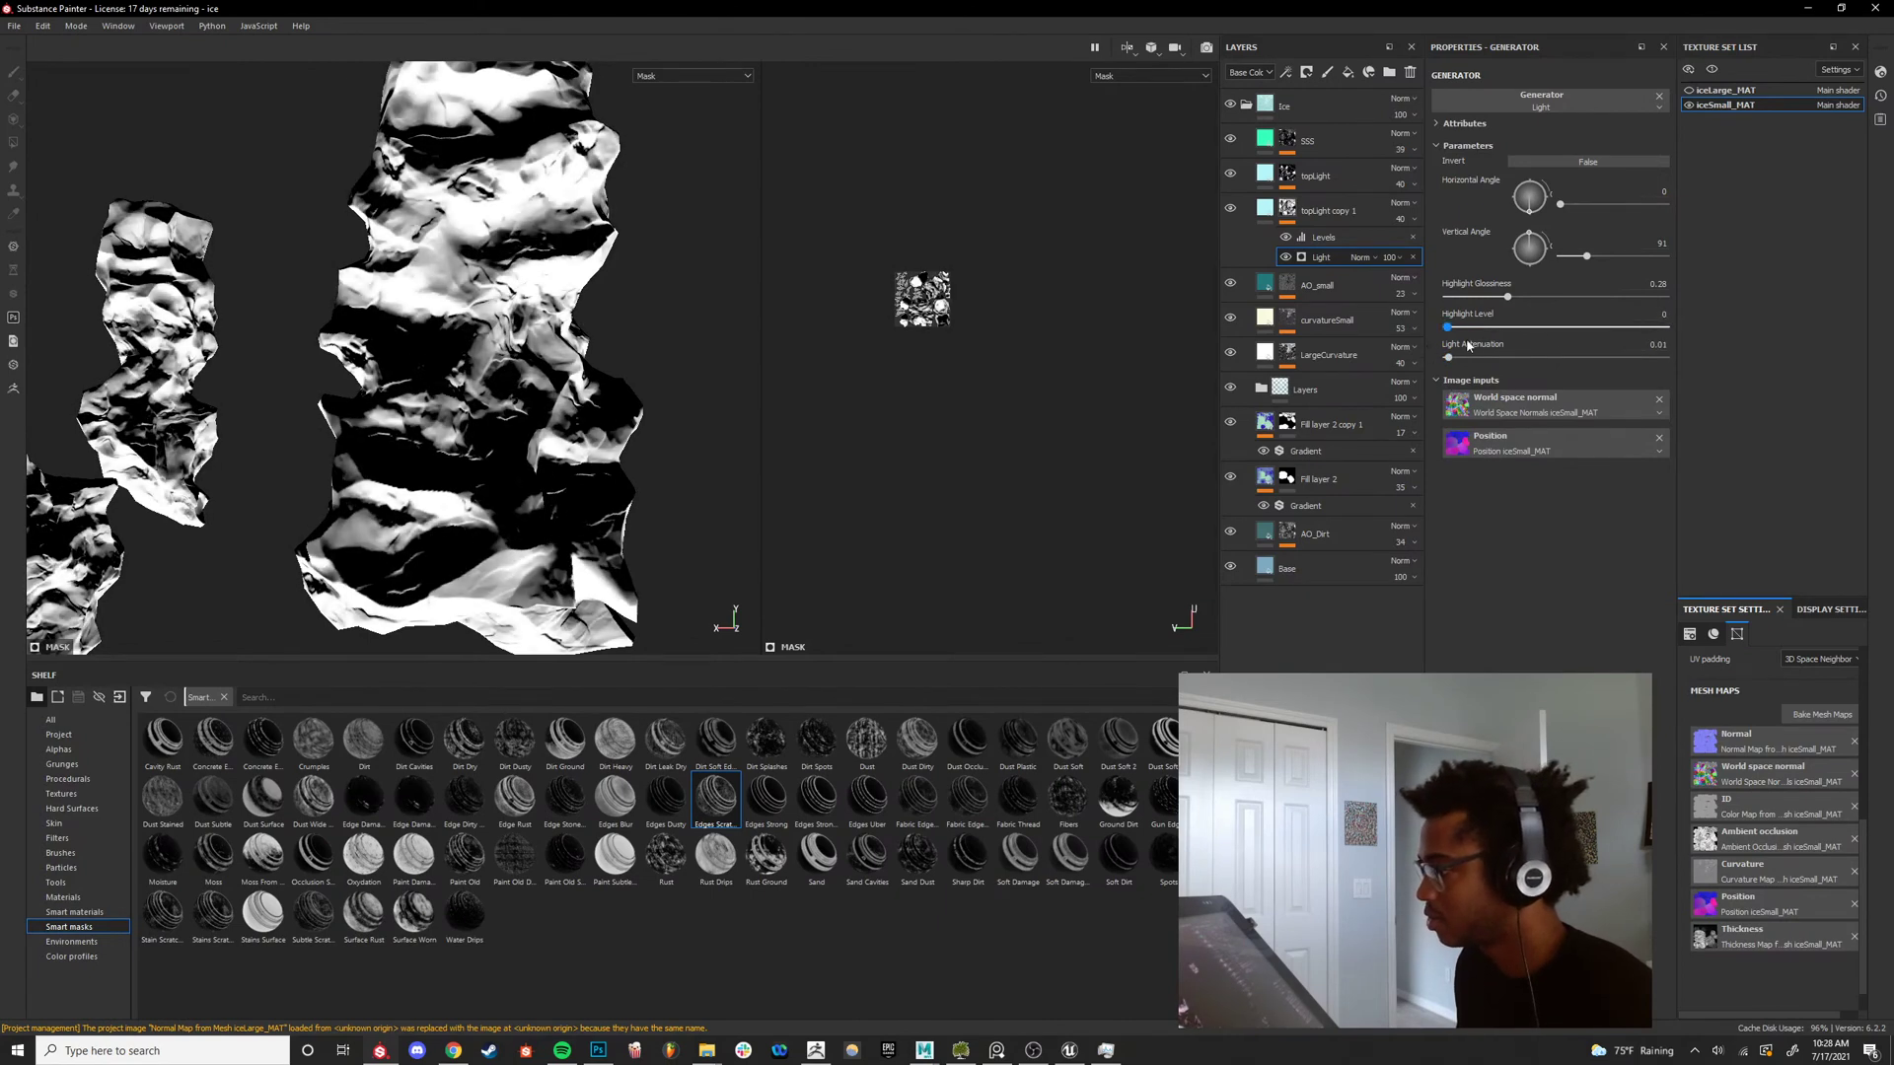
{"action": "mouse_move", "coordinate": [1509, 298]}
{"action": "left_mouse_down"}
{"action": "mouse_move", "coordinate": [1450, 298]}
{"action": "mouse_move", "coordinate": [1555, 298]}
{"action": "mouse_move", "coordinate": [1537, 299]}
{"action": "left_mouse_up"}
Set the Light generator's horizontal angle to 284 and its highlight glossiness to 0.14.
{"action": "right_click_drag", "start_coordinate": [744, 400], "coordinate": [524, 393], "text": "alt"}
{"action": "mouse_move", "coordinate": [523, 393]}
{"action": "left_mouse_down", "text": "alt"}
{"action": "mouse_move", "coordinate": [559, 389]}
{"action": "mouse_move", "coordinate": [542, 213]}
{"action": "mouse_move", "coordinate": [520, 398]}
{"action": "left_mouse_up", "text": "alt"}
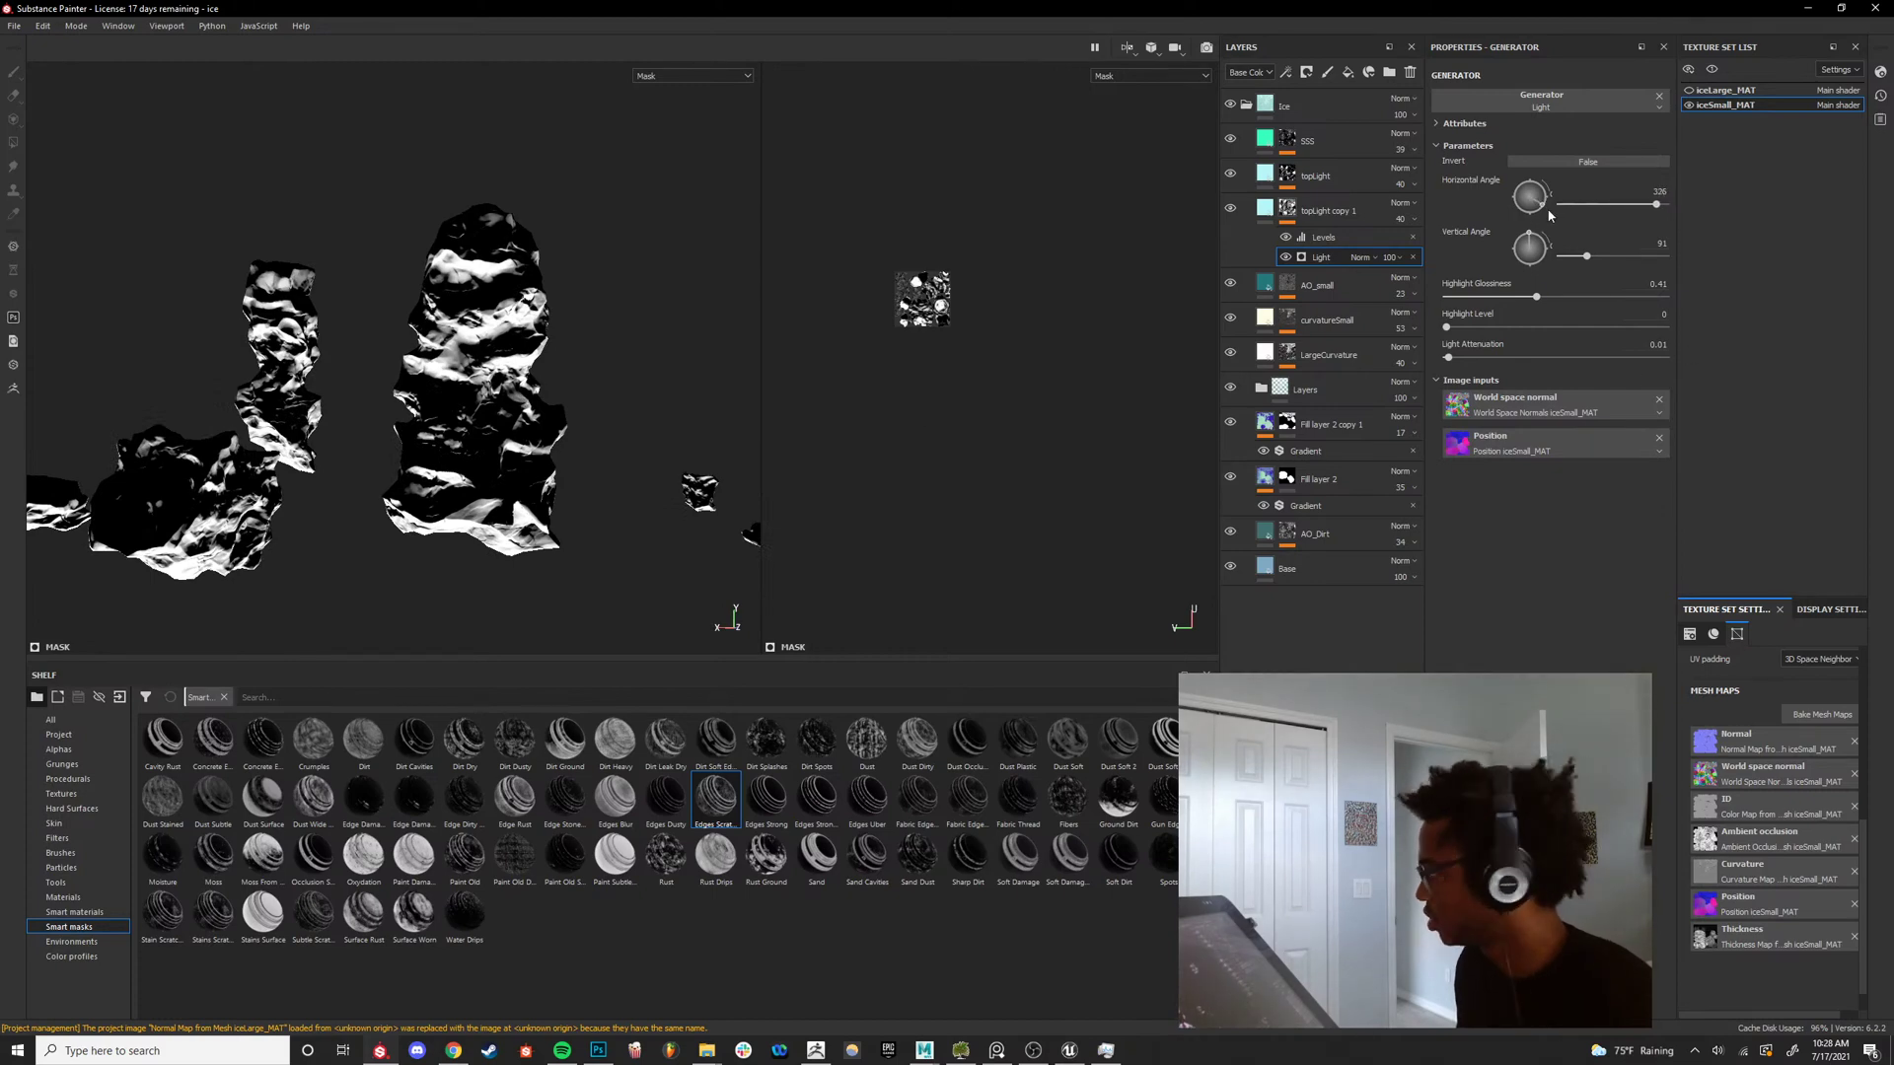
{"action": "left_click_drag", "start_coordinate": [1537, 242], "coordinate": [1527, 249]}
{"action": "key", "text": "ctrl+z"}
{"action": "mouse_move", "coordinate": [528, 434]}
{"action": "left_mouse_down", "text": "alt"}
{"action": "mouse_move", "coordinate": [537, 261]}
{"action": "mouse_move", "coordinate": [498, 434]}
{"action": "left_mouse_up", "text": "alt"}
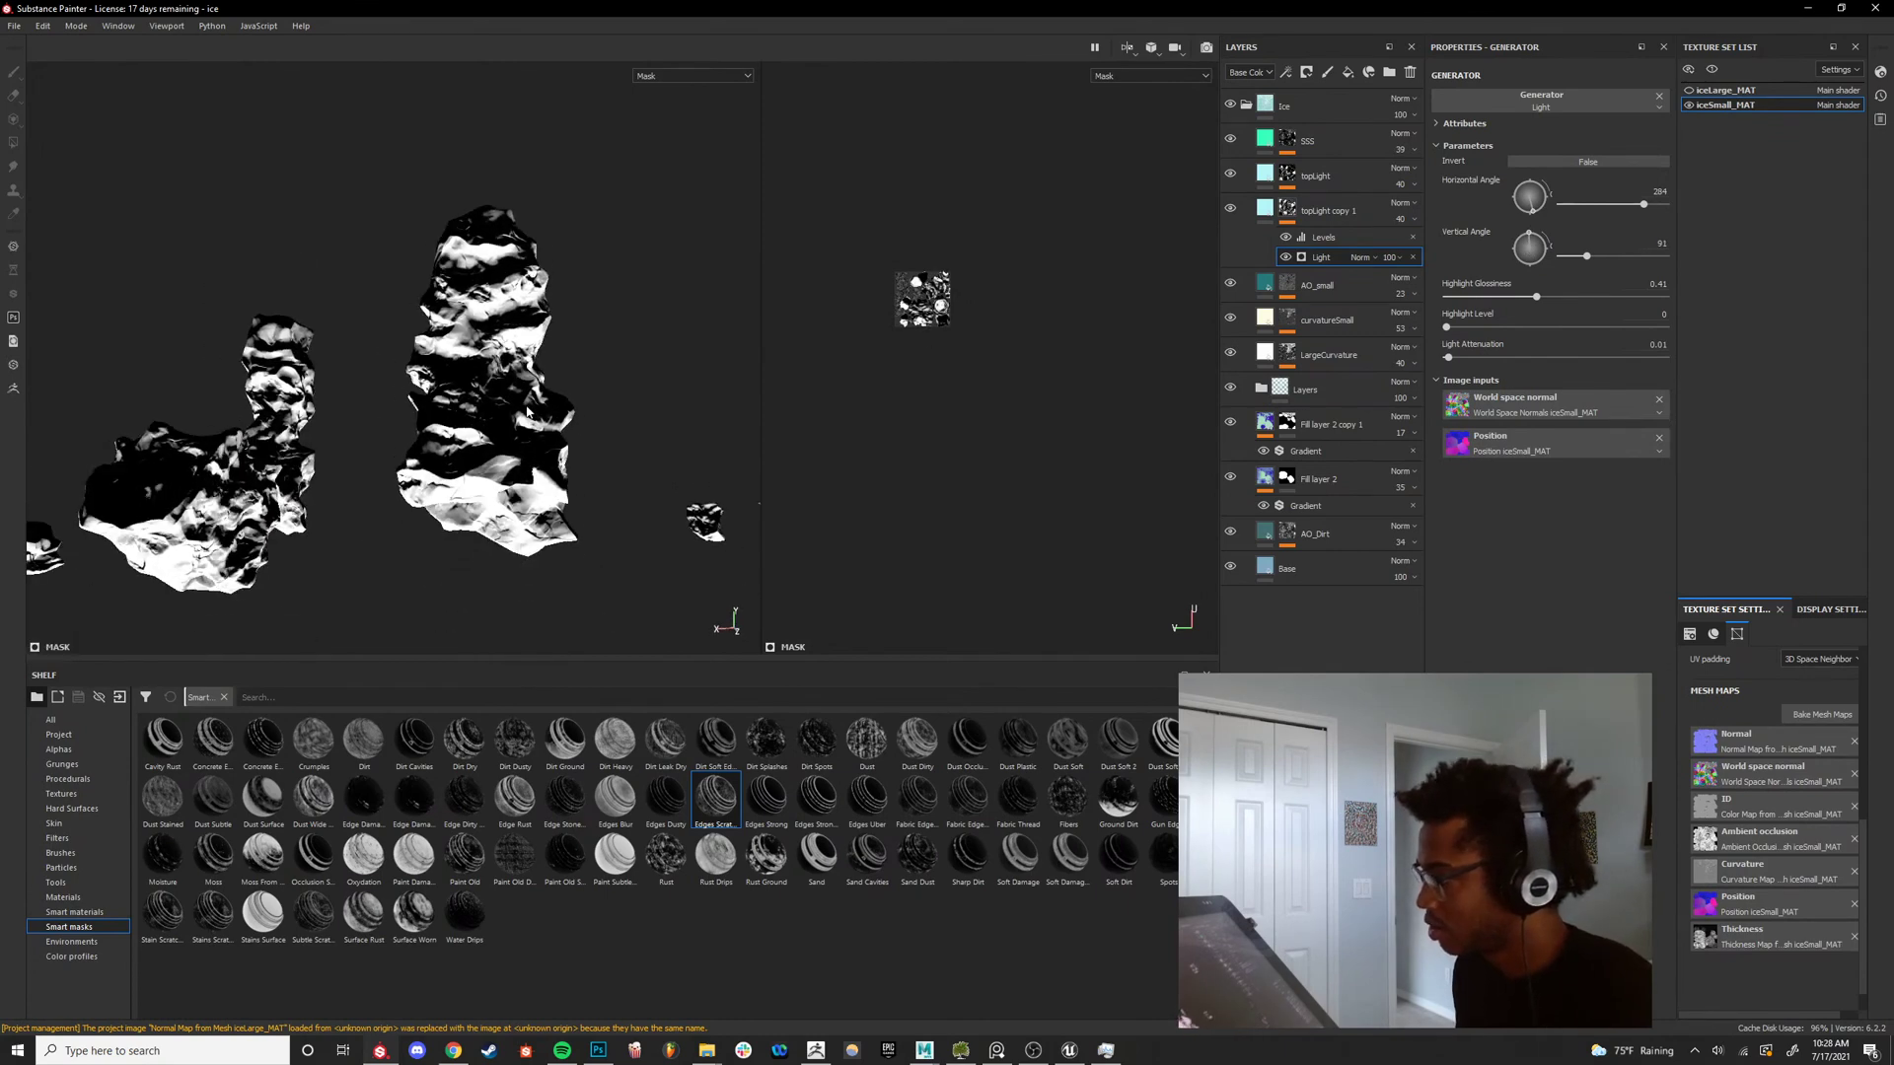
{"action": "right_click_drag", "start_coordinate": [474, 444], "coordinate": [543, 457], "text": "alt"}
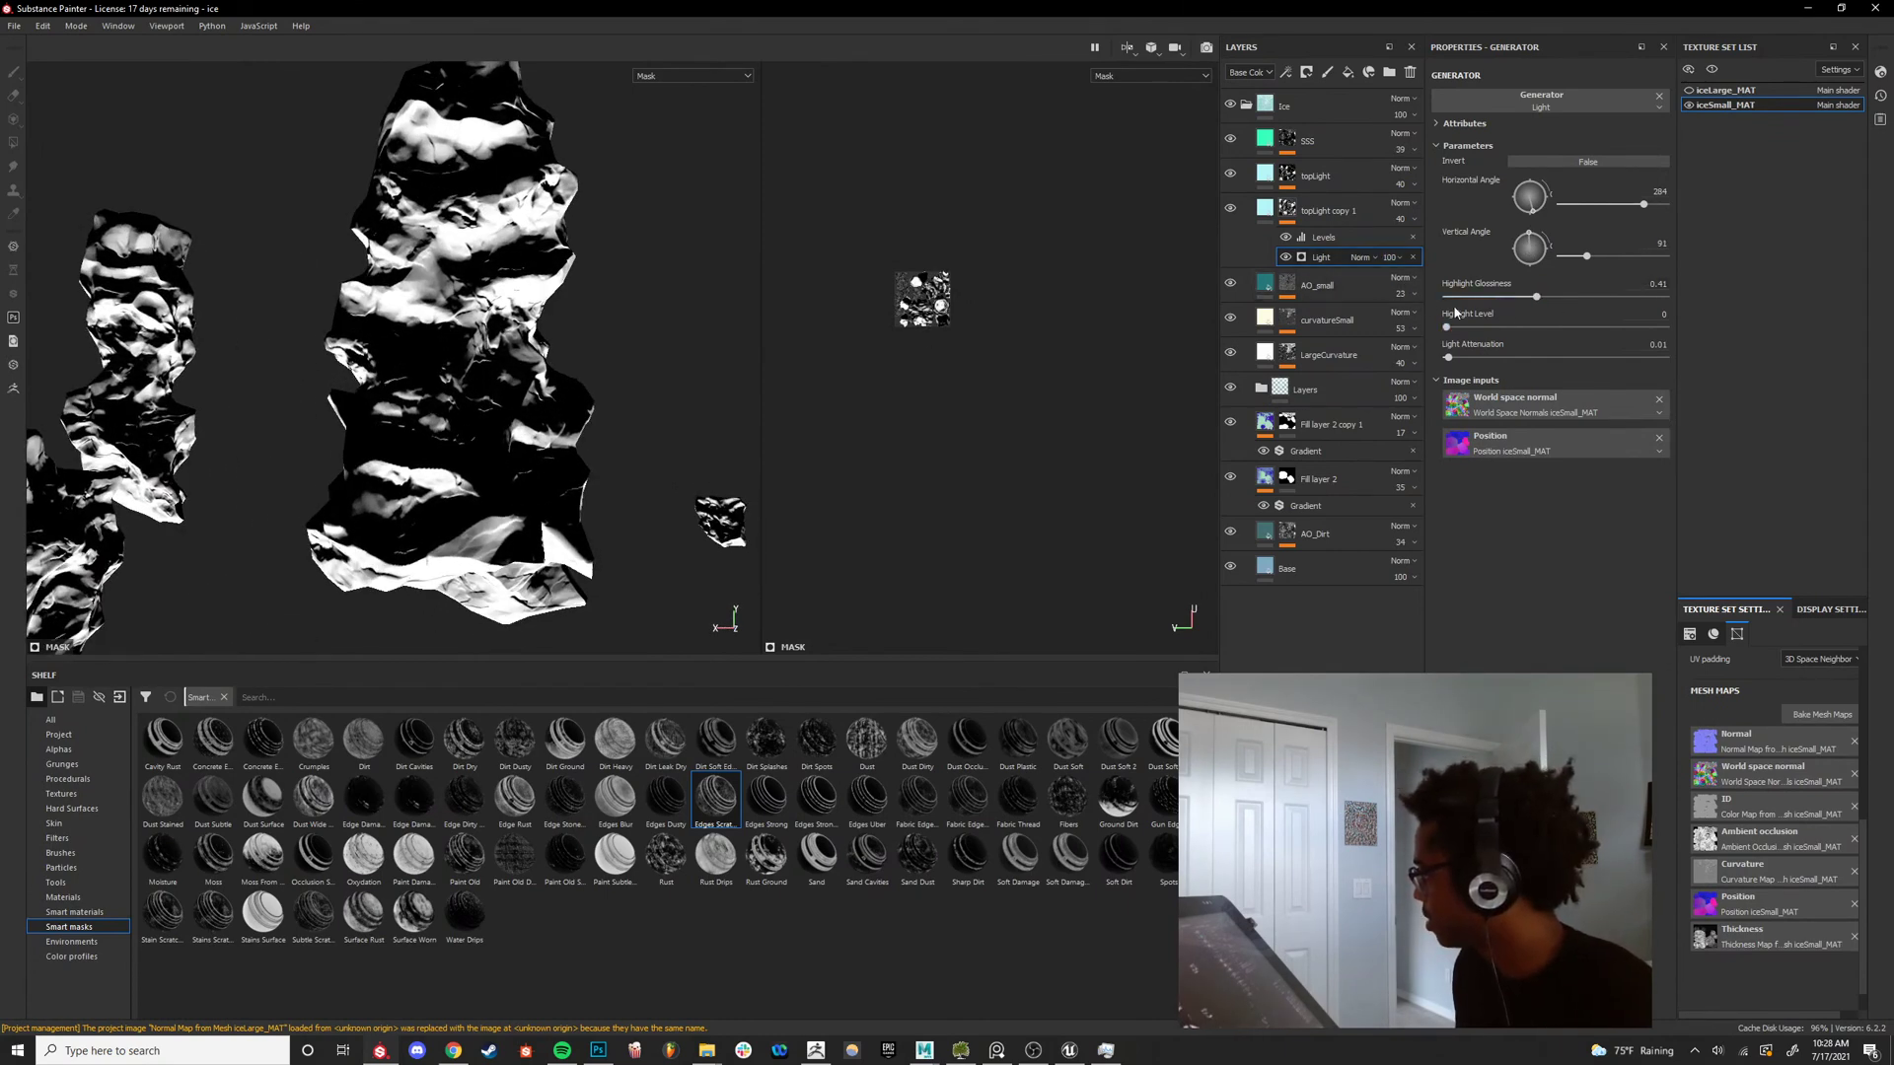
{"action": "left_click_drag", "start_coordinate": [1506, 298], "coordinate": [1476, 298]}
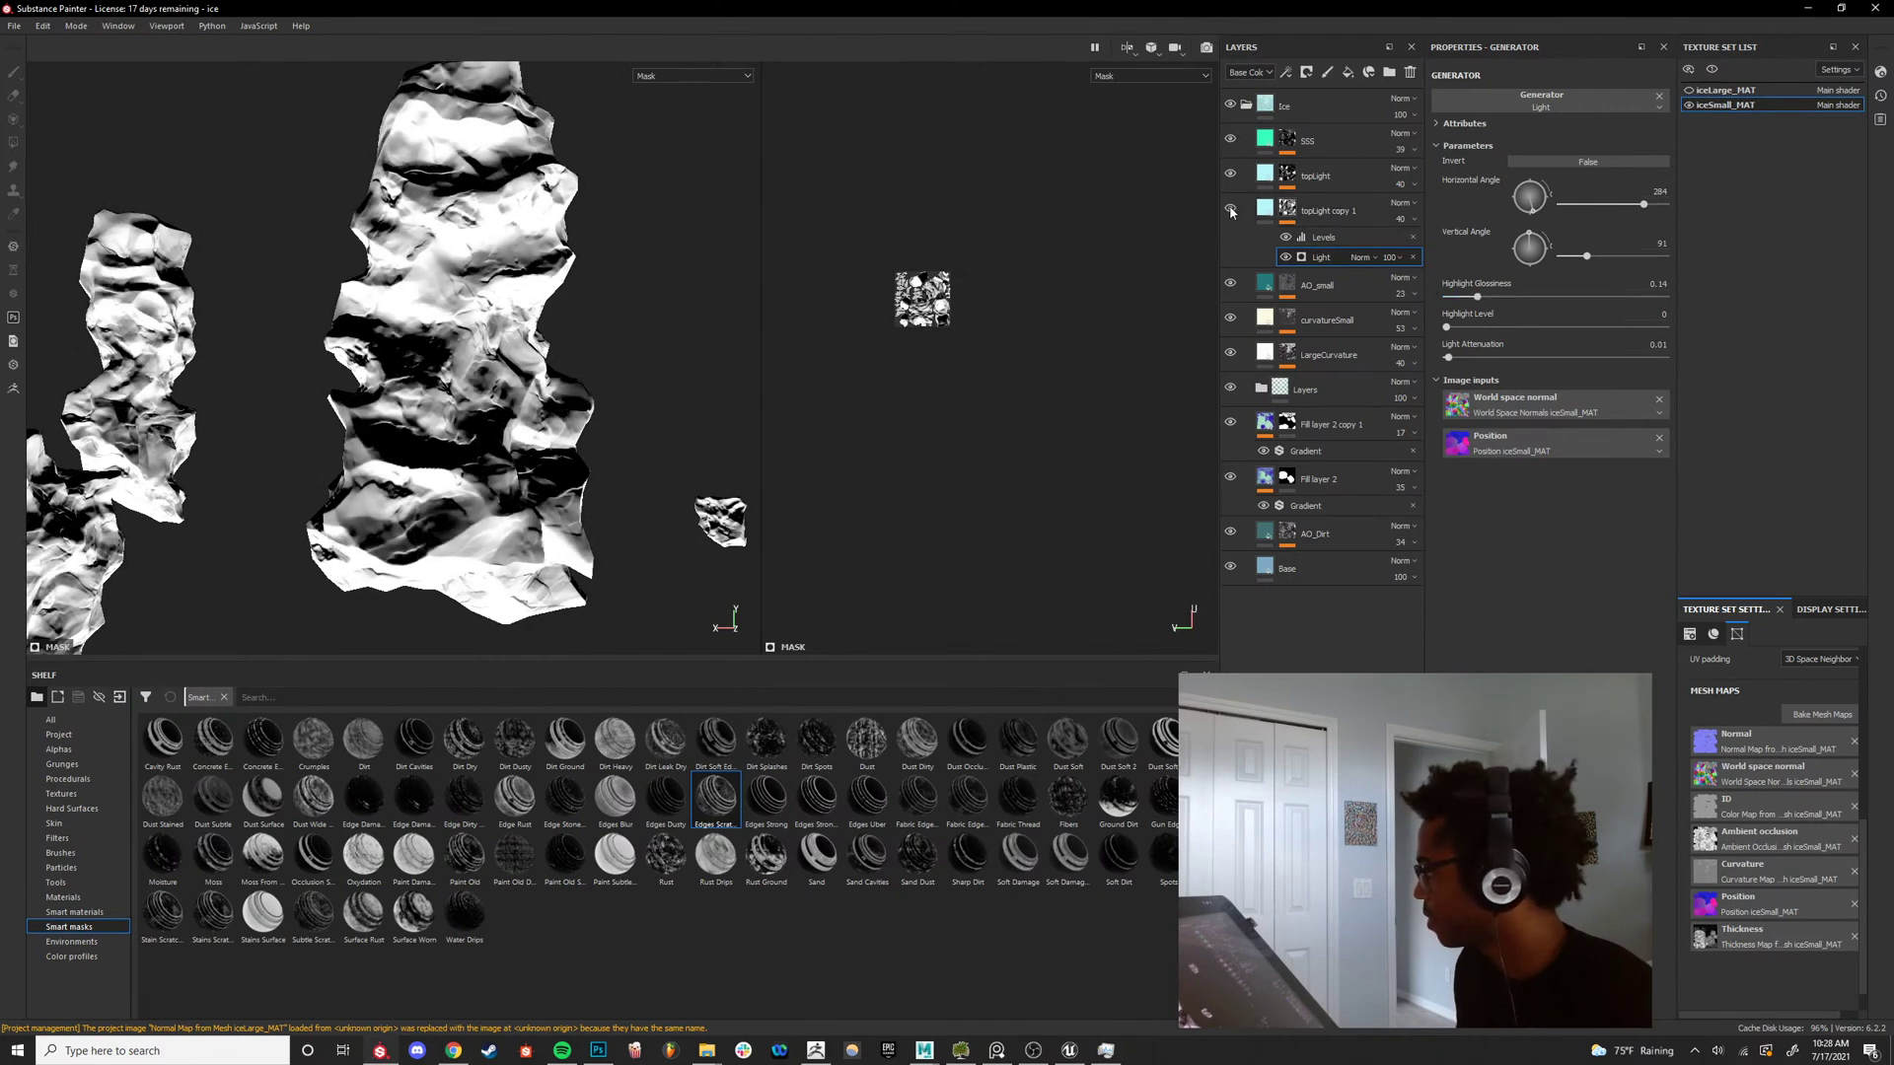
Return to the base color view and set topLight copy 1's color to saturated blue (RGB 0.000, 0.286, 0.749).
{"action": "left_click", "coordinate": [1266, 210]}
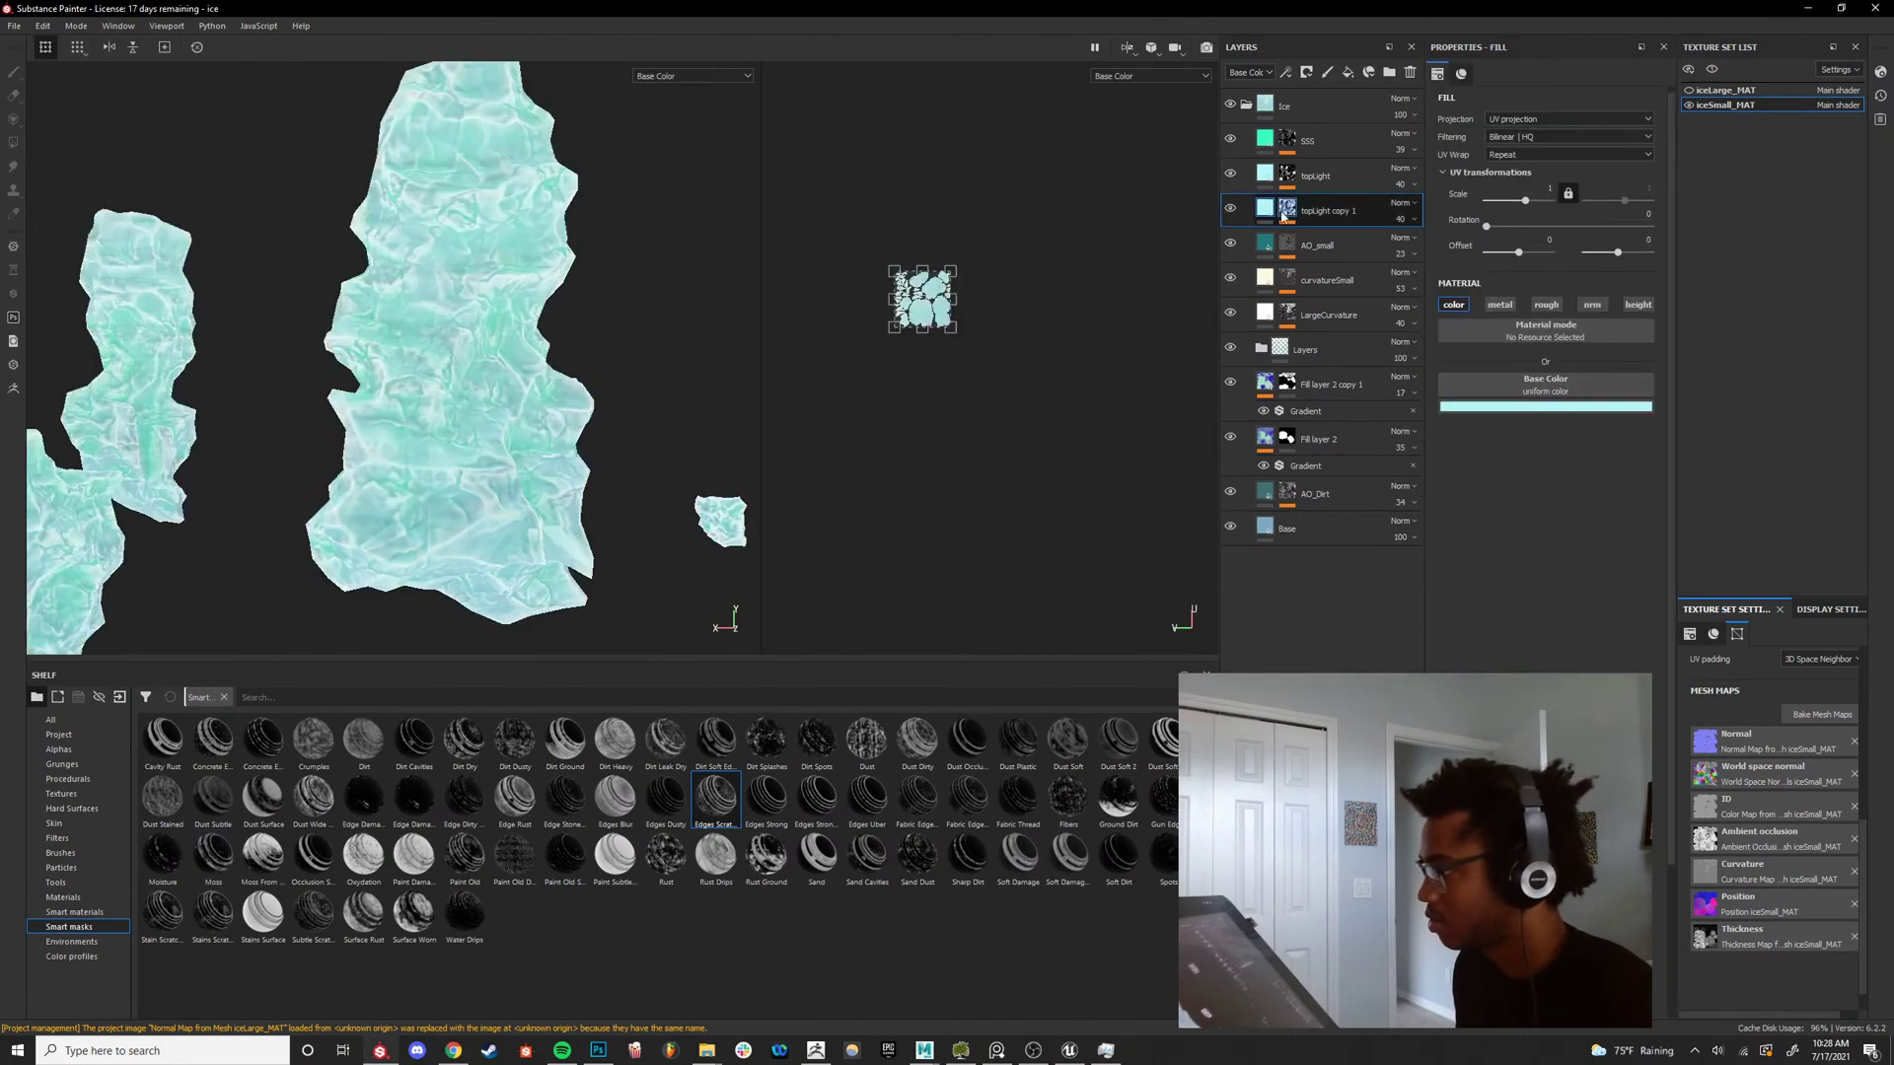
{"action": "left_click_drag", "start_coordinate": [518, 440], "coordinate": [456, 486], "text": "alt"}
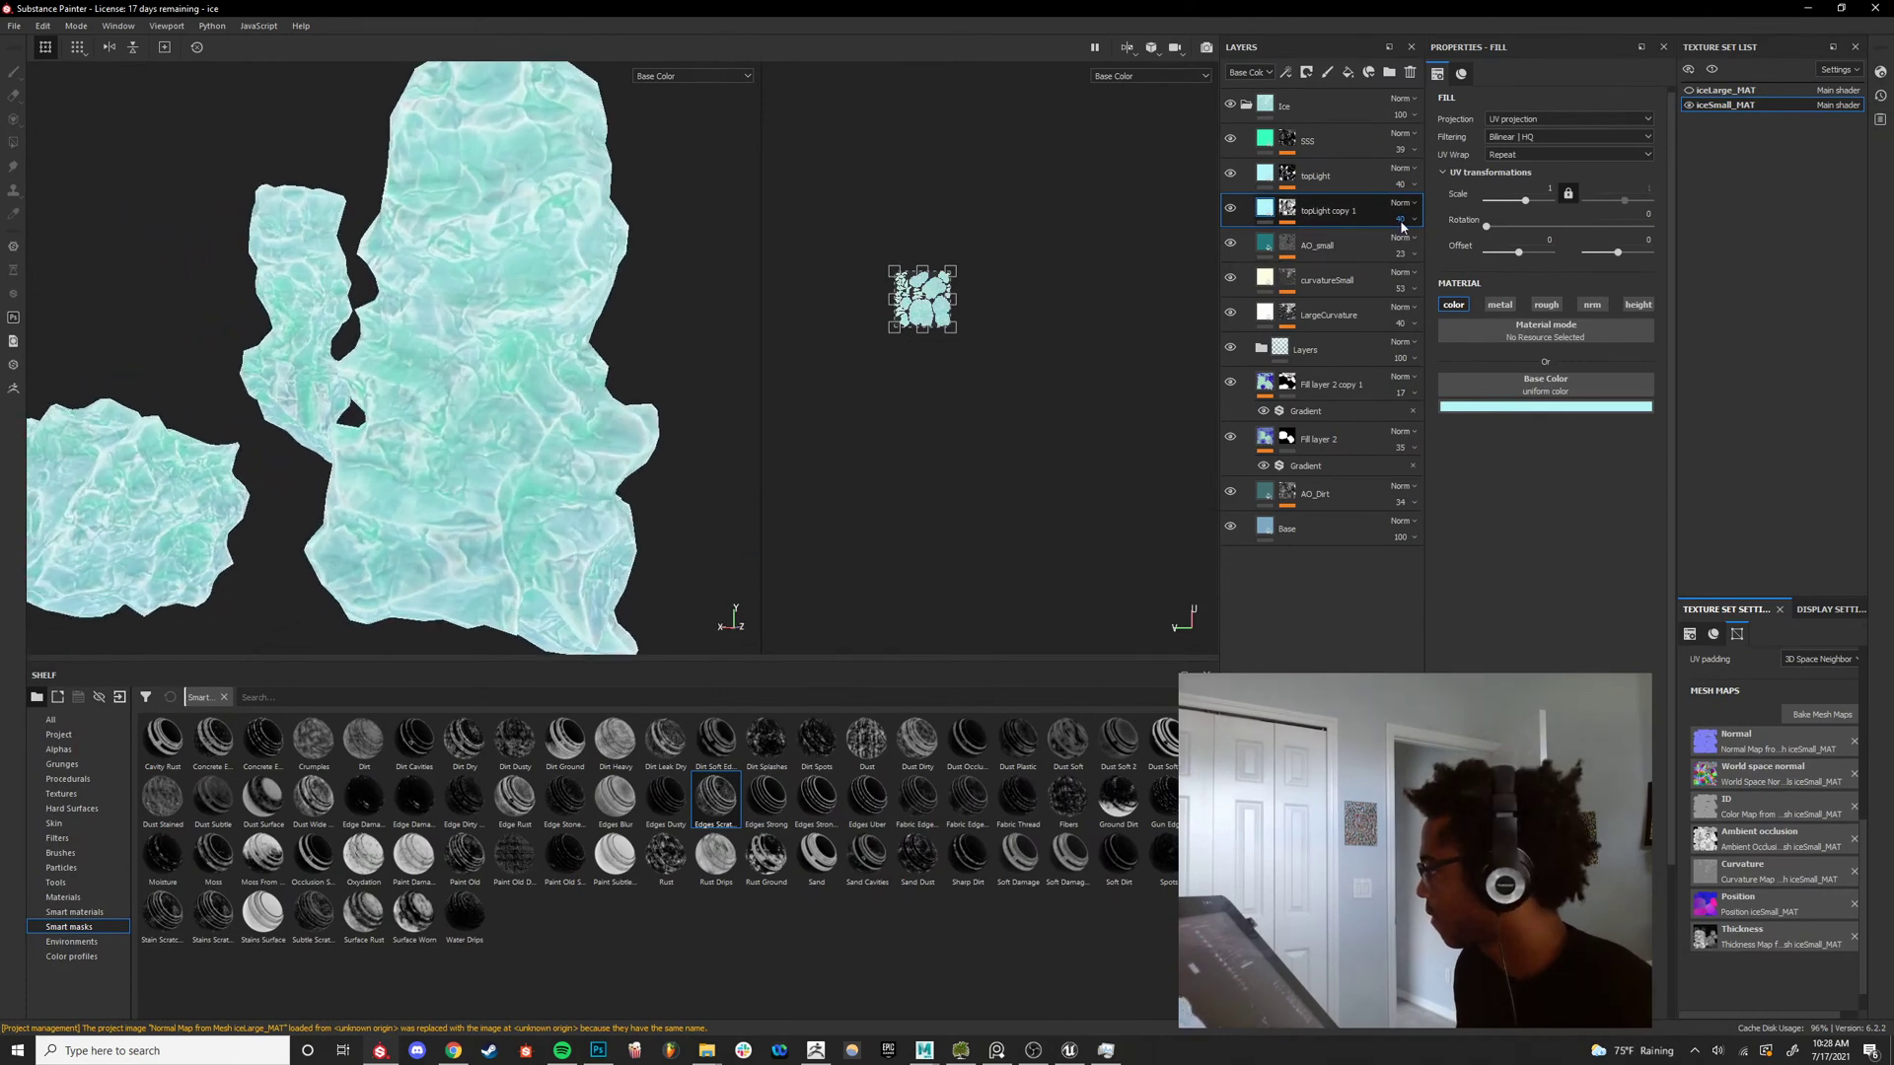
{"action": "left_click", "coordinate": [1230, 210]}
{"action": "left_click", "coordinate": [1230, 210]}
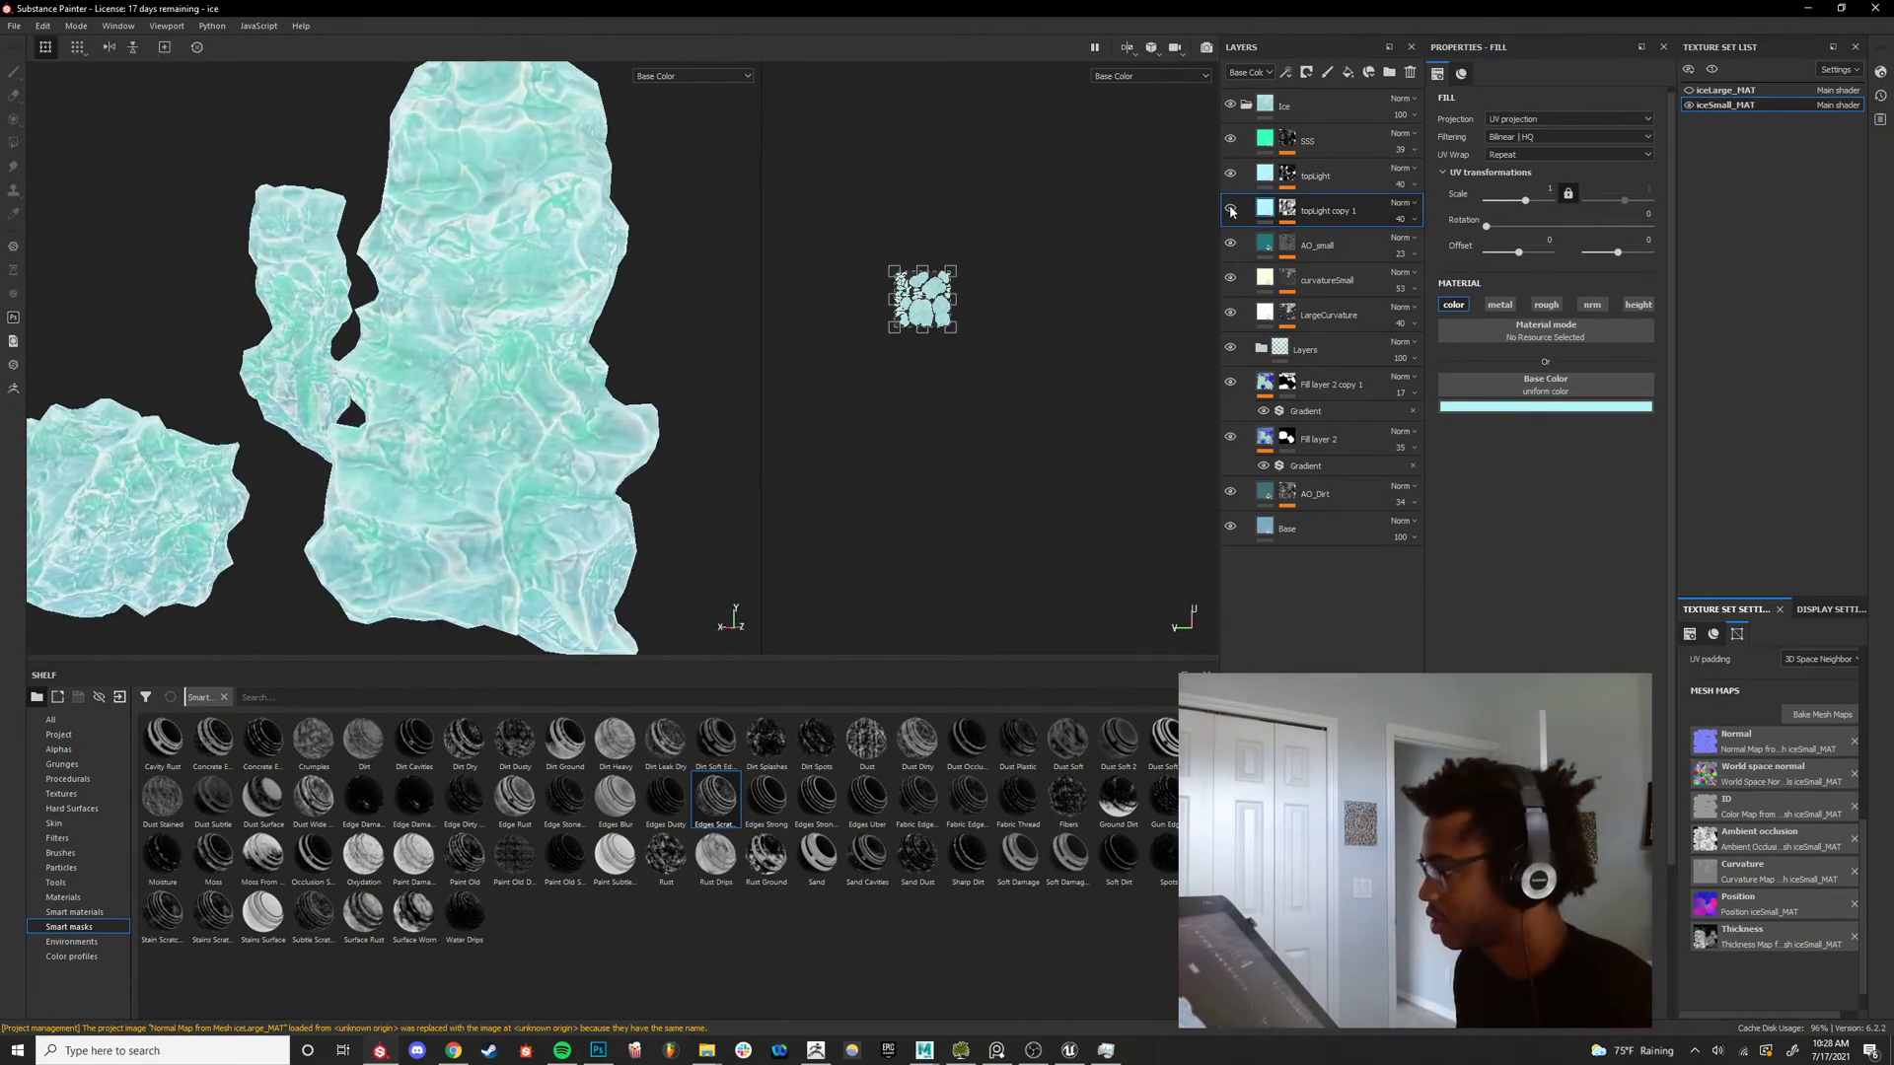
{"action": "left_click", "coordinate": [1287, 211]}
{"action": "left_click", "coordinate": [1508, 408]}
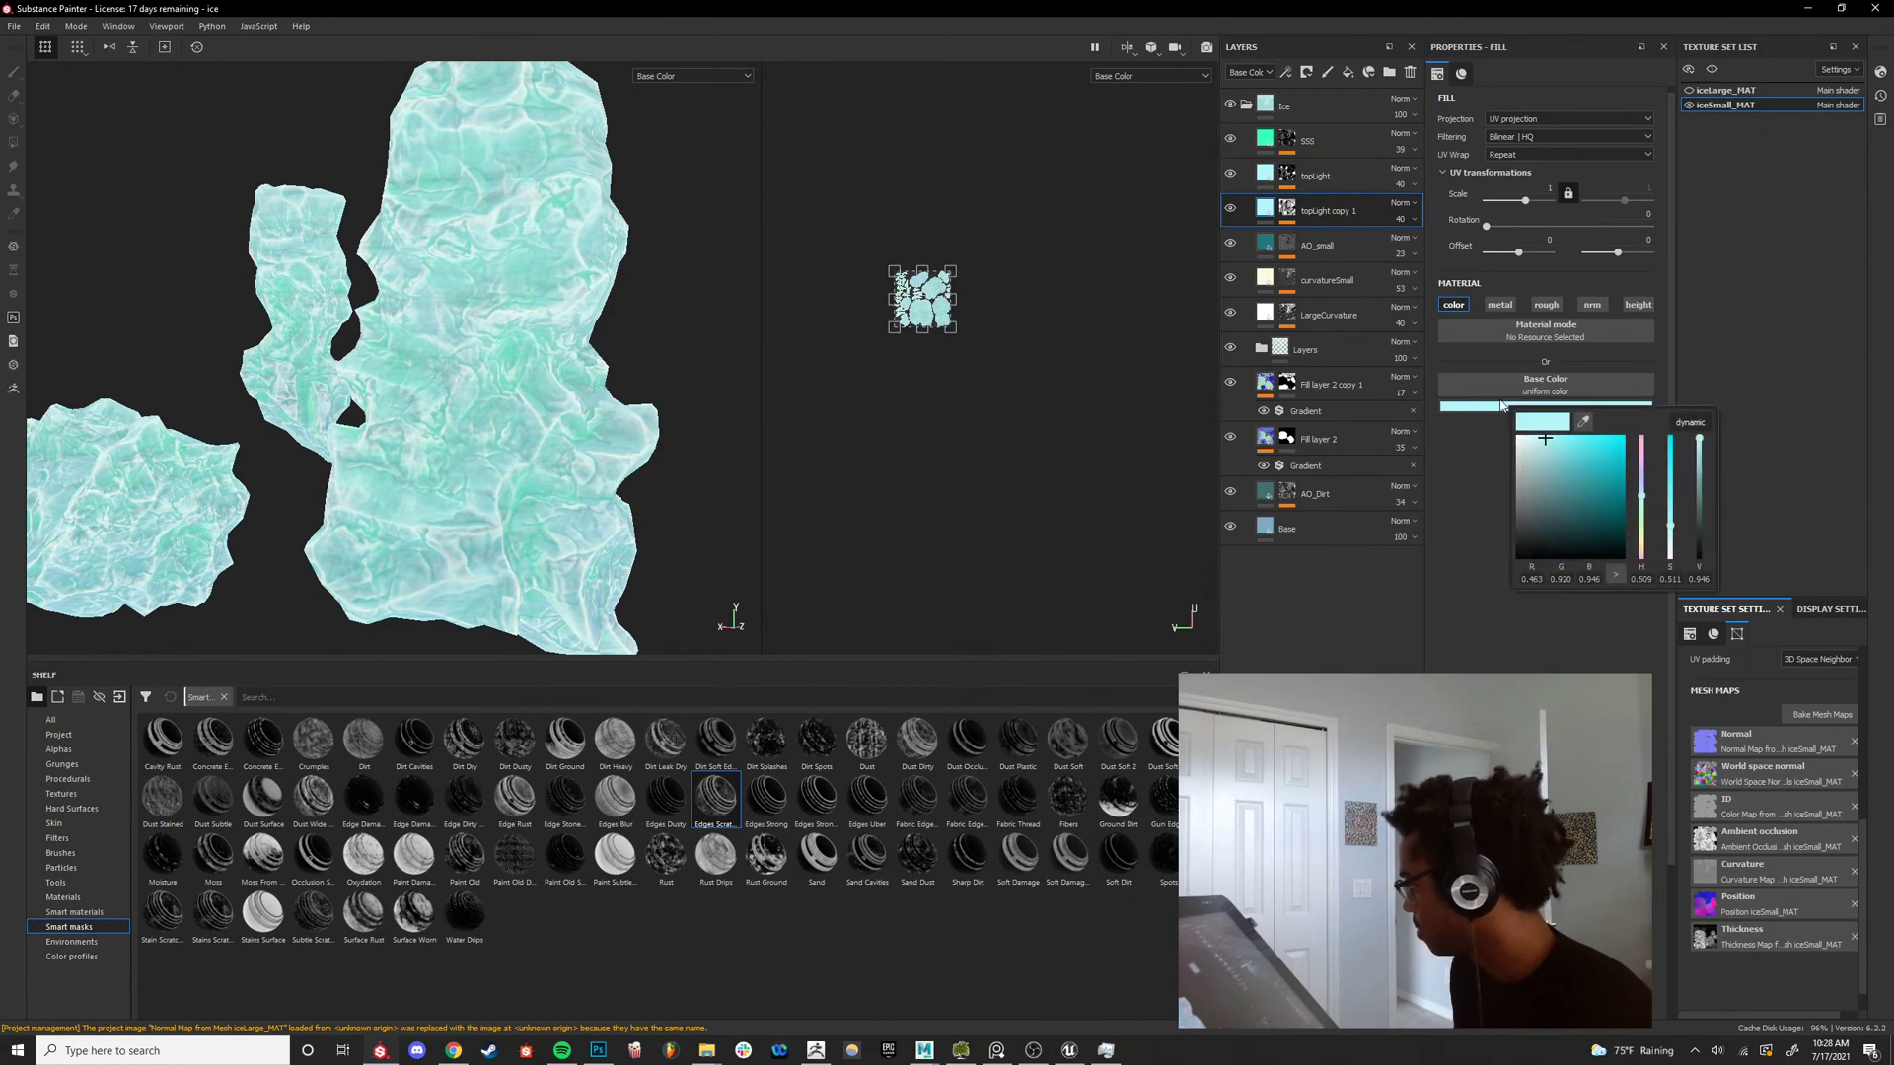
{"action": "mouse_move", "coordinate": [1643, 498]}
{"action": "left_mouse_down"}
{"action": "mouse_move", "coordinate": [1605, 480]}
{"action": "mouse_move", "coordinate": [1582, 514]}
{"action": "mouse_move", "coordinate": [1614, 454]}
{"action": "mouse_move", "coordinate": [1635, 455]}
{"action": "mouse_move", "coordinate": [1644, 493]}
{"action": "left_mouse_up"}
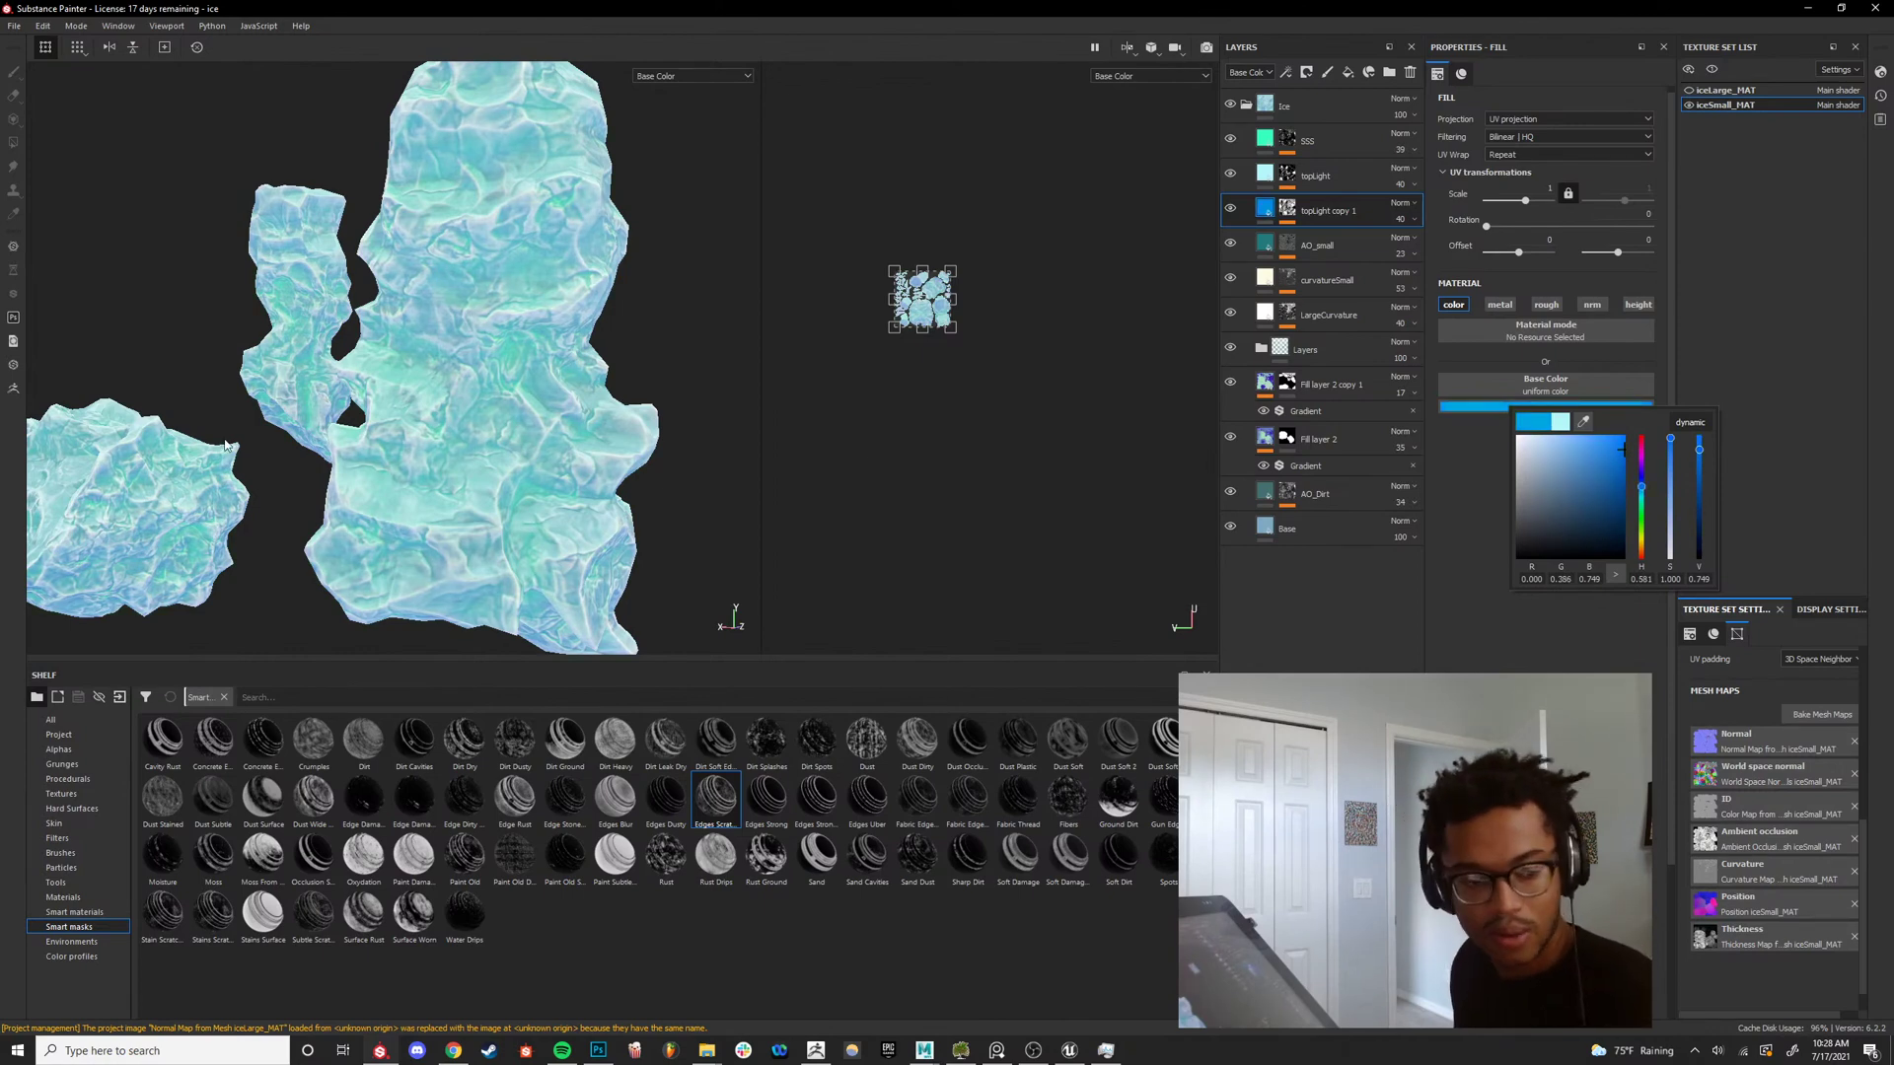
Examine the blue-tinted ice pieces from several angles in both the full material and base color views.
{"action": "middle_click_drag", "start_coordinate": [581, 109], "coordinate": [545, 299], "text": "alt"}
{"action": "left_click_drag", "start_coordinate": [546, 299], "coordinate": [395, 336], "text": "alt"}
{"action": "scroll", "coordinate": [474, 395], "scroll_direction": "down", "scroll_amount": 4}
{"action": "left_click_drag", "start_coordinate": [474, 395], "coordinate": [643, 418], "text": "alt"}
{"action": "scroll", "coordinate": [410, 368], "scroll_direction": "up", "scroll_amount": 3}
{"action": "scroll", "coordinate": [509, 453], "scroll_direction": "up", "scroll_amount": 2}
{"action": "key", "text": "m"}
{"action": "scroll", "coordinate": [495, 412], "scroll_direction": "up", "scroll_amount": 3}
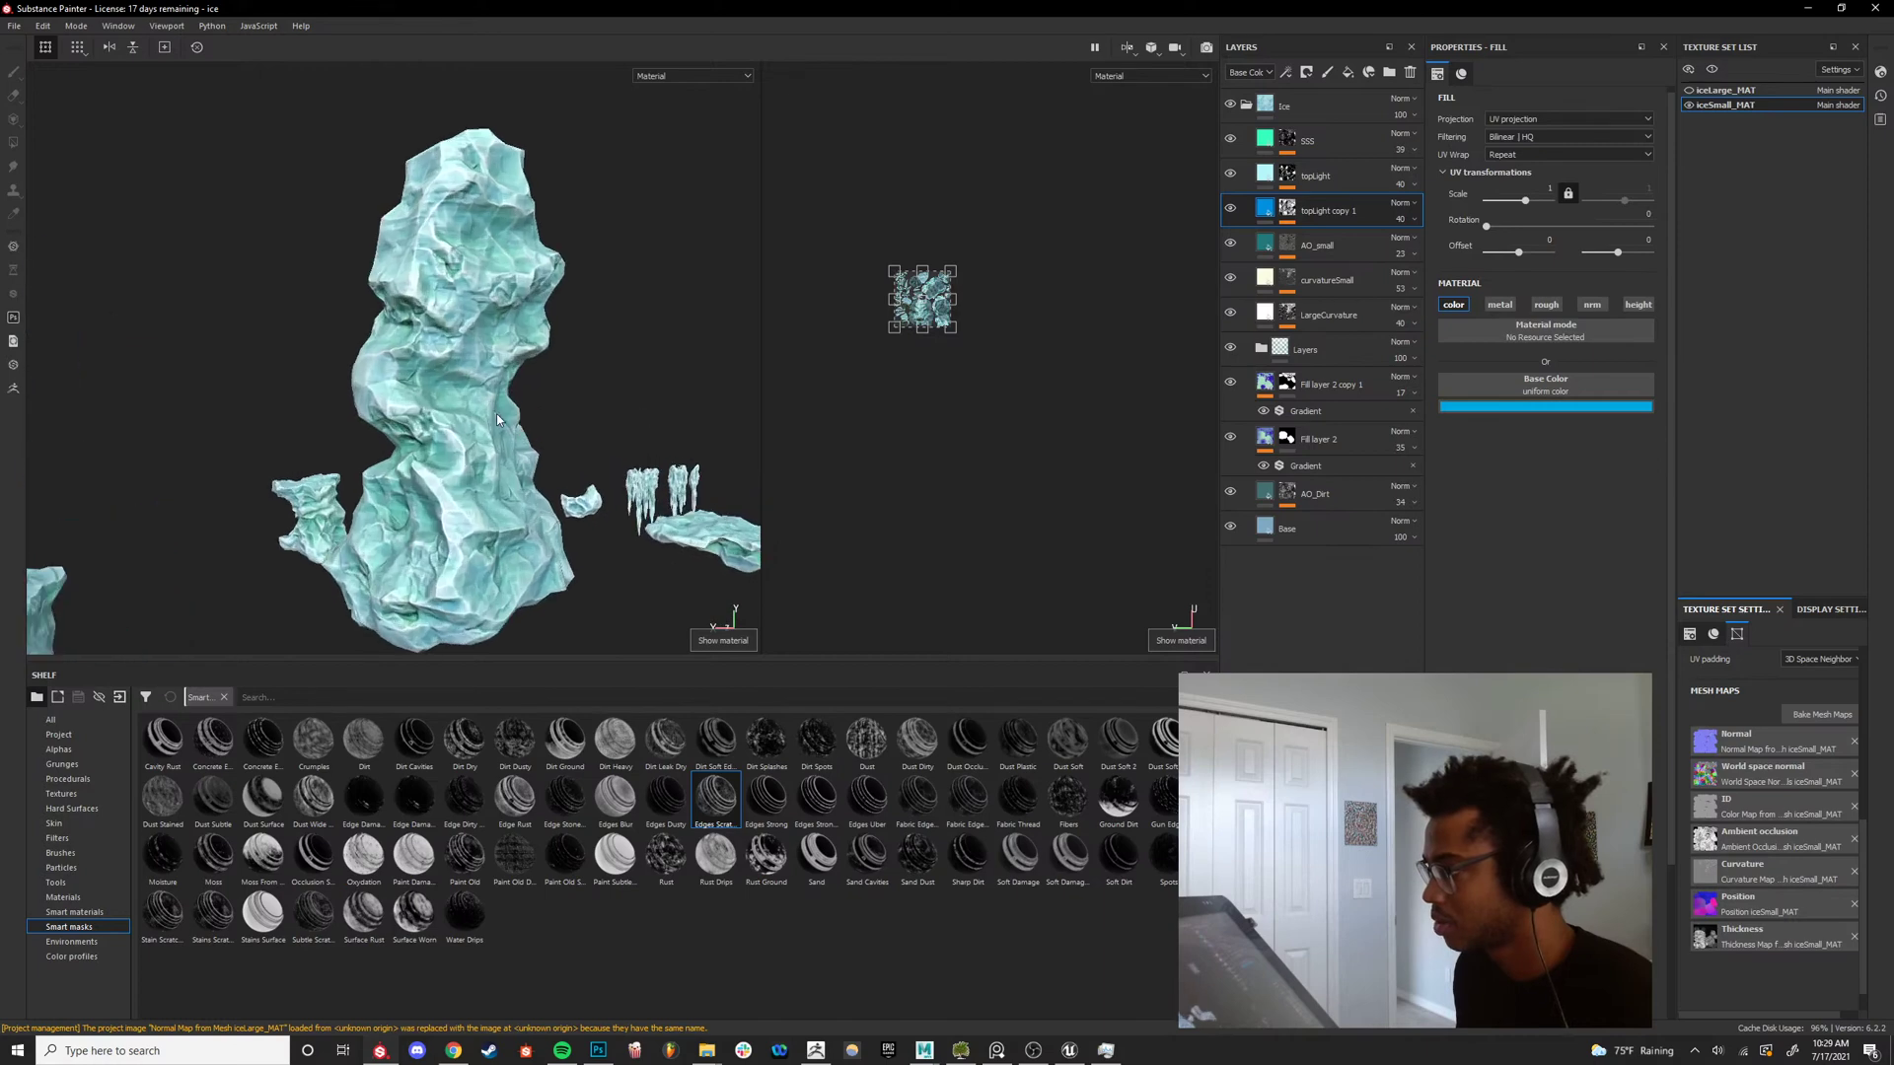
{"action": "key", "text": "c"}
{"action": "mouse_move", "coordinate": [495, 413]}
{"action": "left_mouse_down", "text": "alt"}
{"action": "mouse_move", "coordinate": [446, 396]}
{"action": "mouse_move", "coordinate": [513, 424]}
{"action": "left_mouse_up", "text": "alt"}
{"action": "scroll", "coordinate": [480, 413], "scroll_direction": "up", "scroll_amount": 3}
Toggle topLight copy 1 off and on to compare the ice pillar with and without the blue tint.
{"action": "left_click", "coordinate": [1231, 210]}
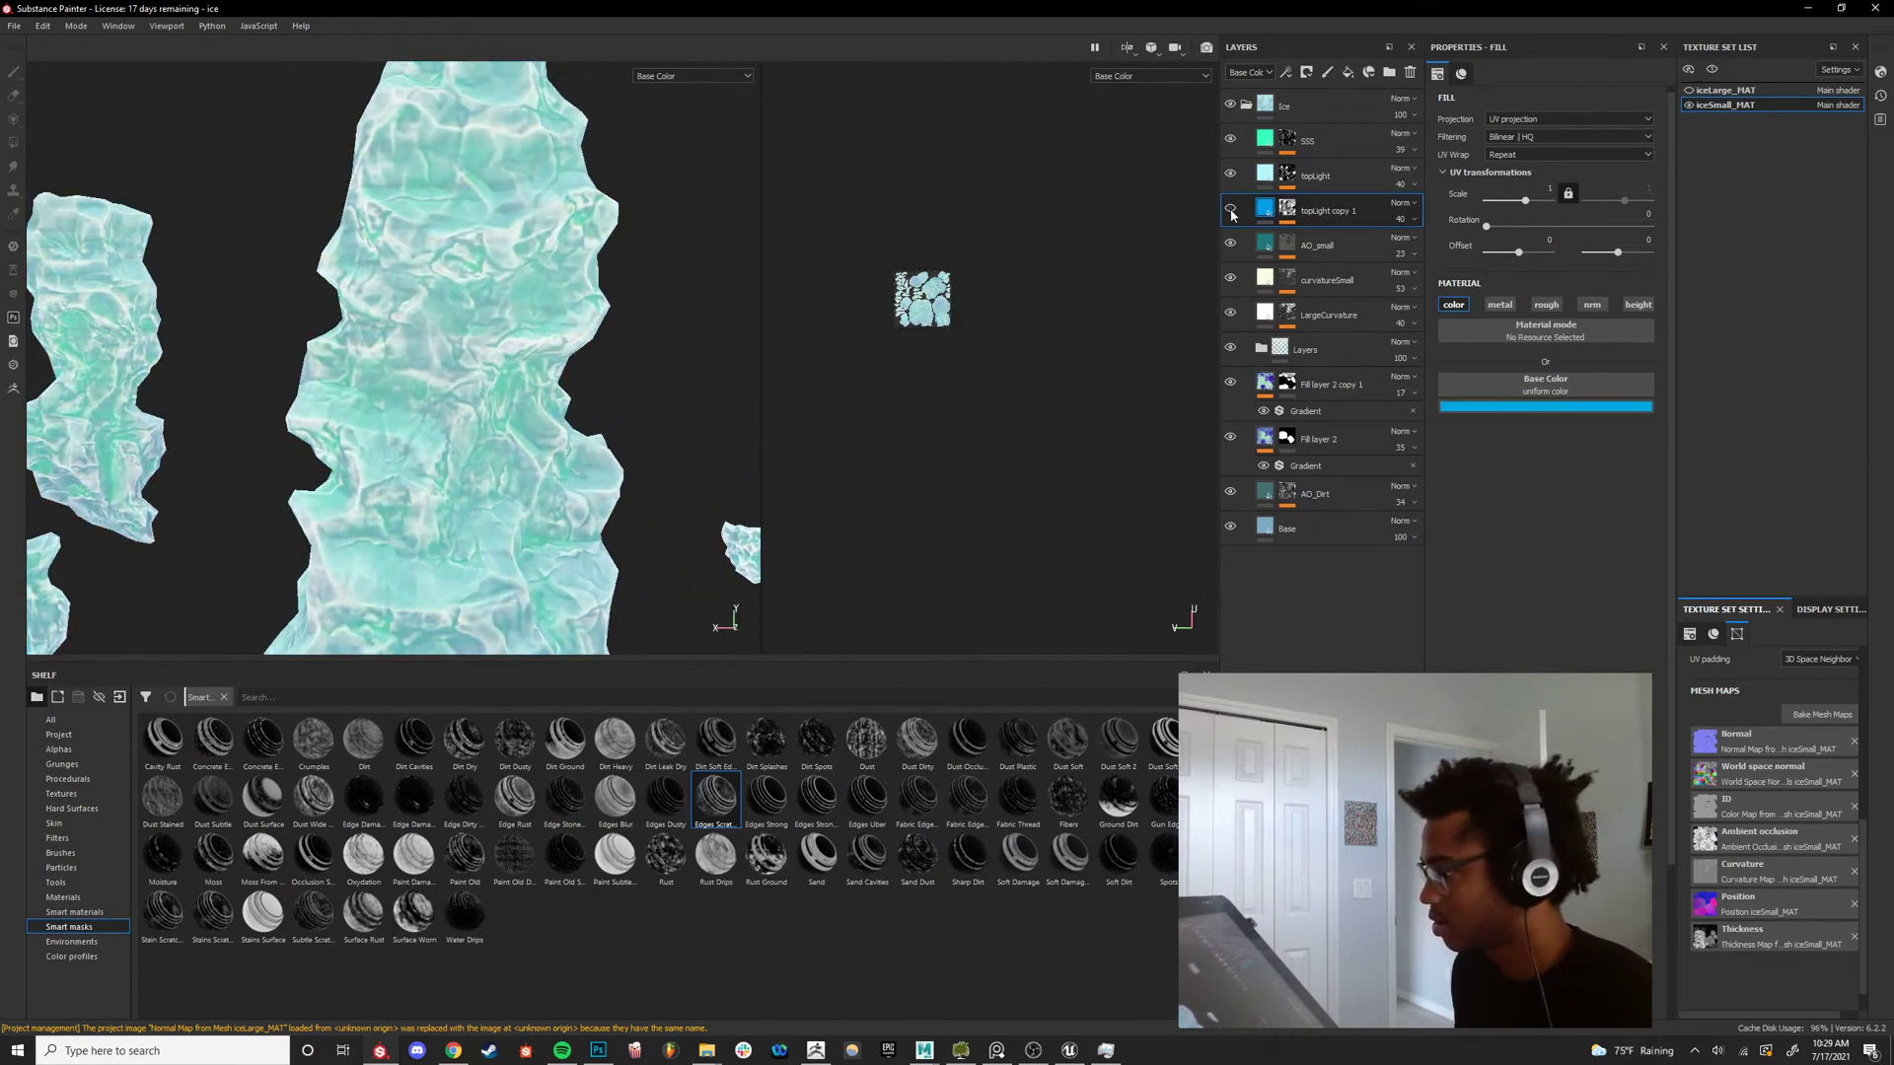
{"action": "left_click", "coordinate": [1231, 210]}
{"action": "left_click", "coordinate": [1231, 210]}
{"action": "left_click", "coordinate": [1231, 210]}
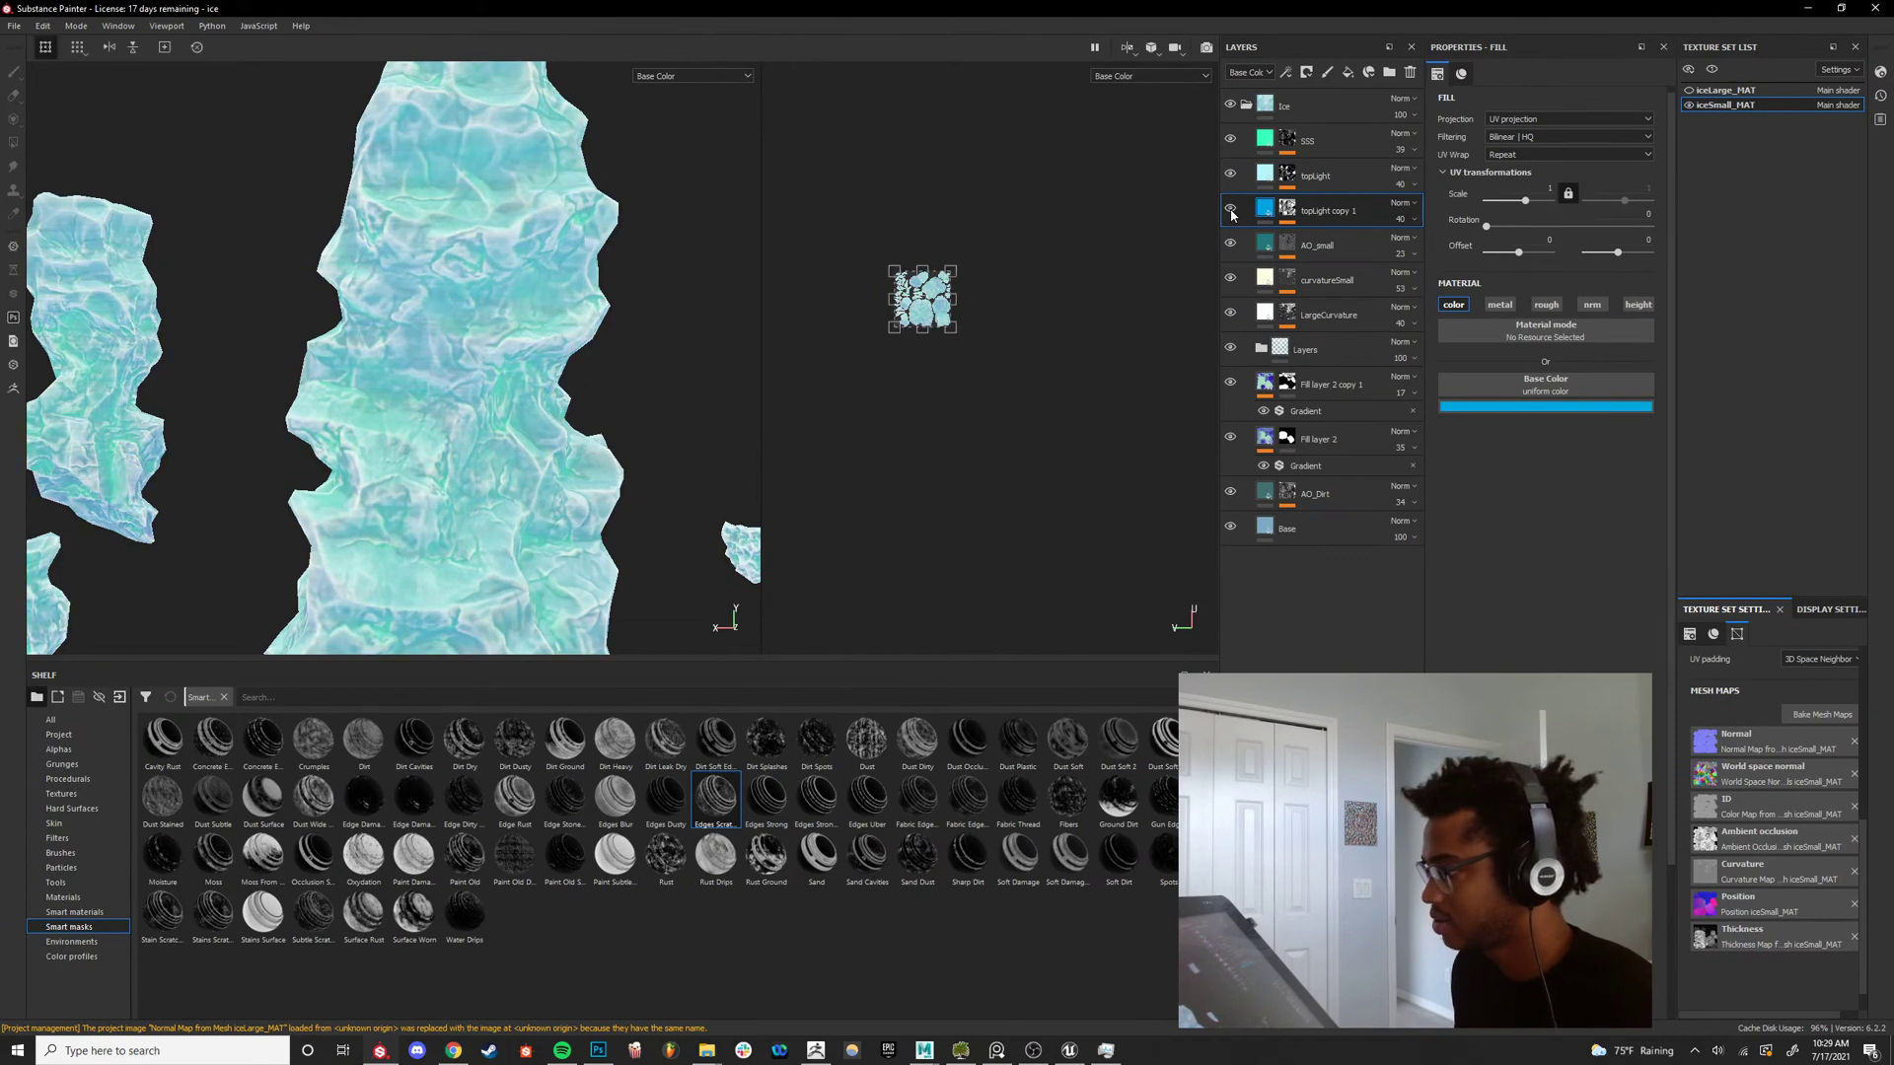
{"action": "left_click", "coordinate": [1231, 210]}
{"action": "left_click", "coordinate": [1231, 210]}
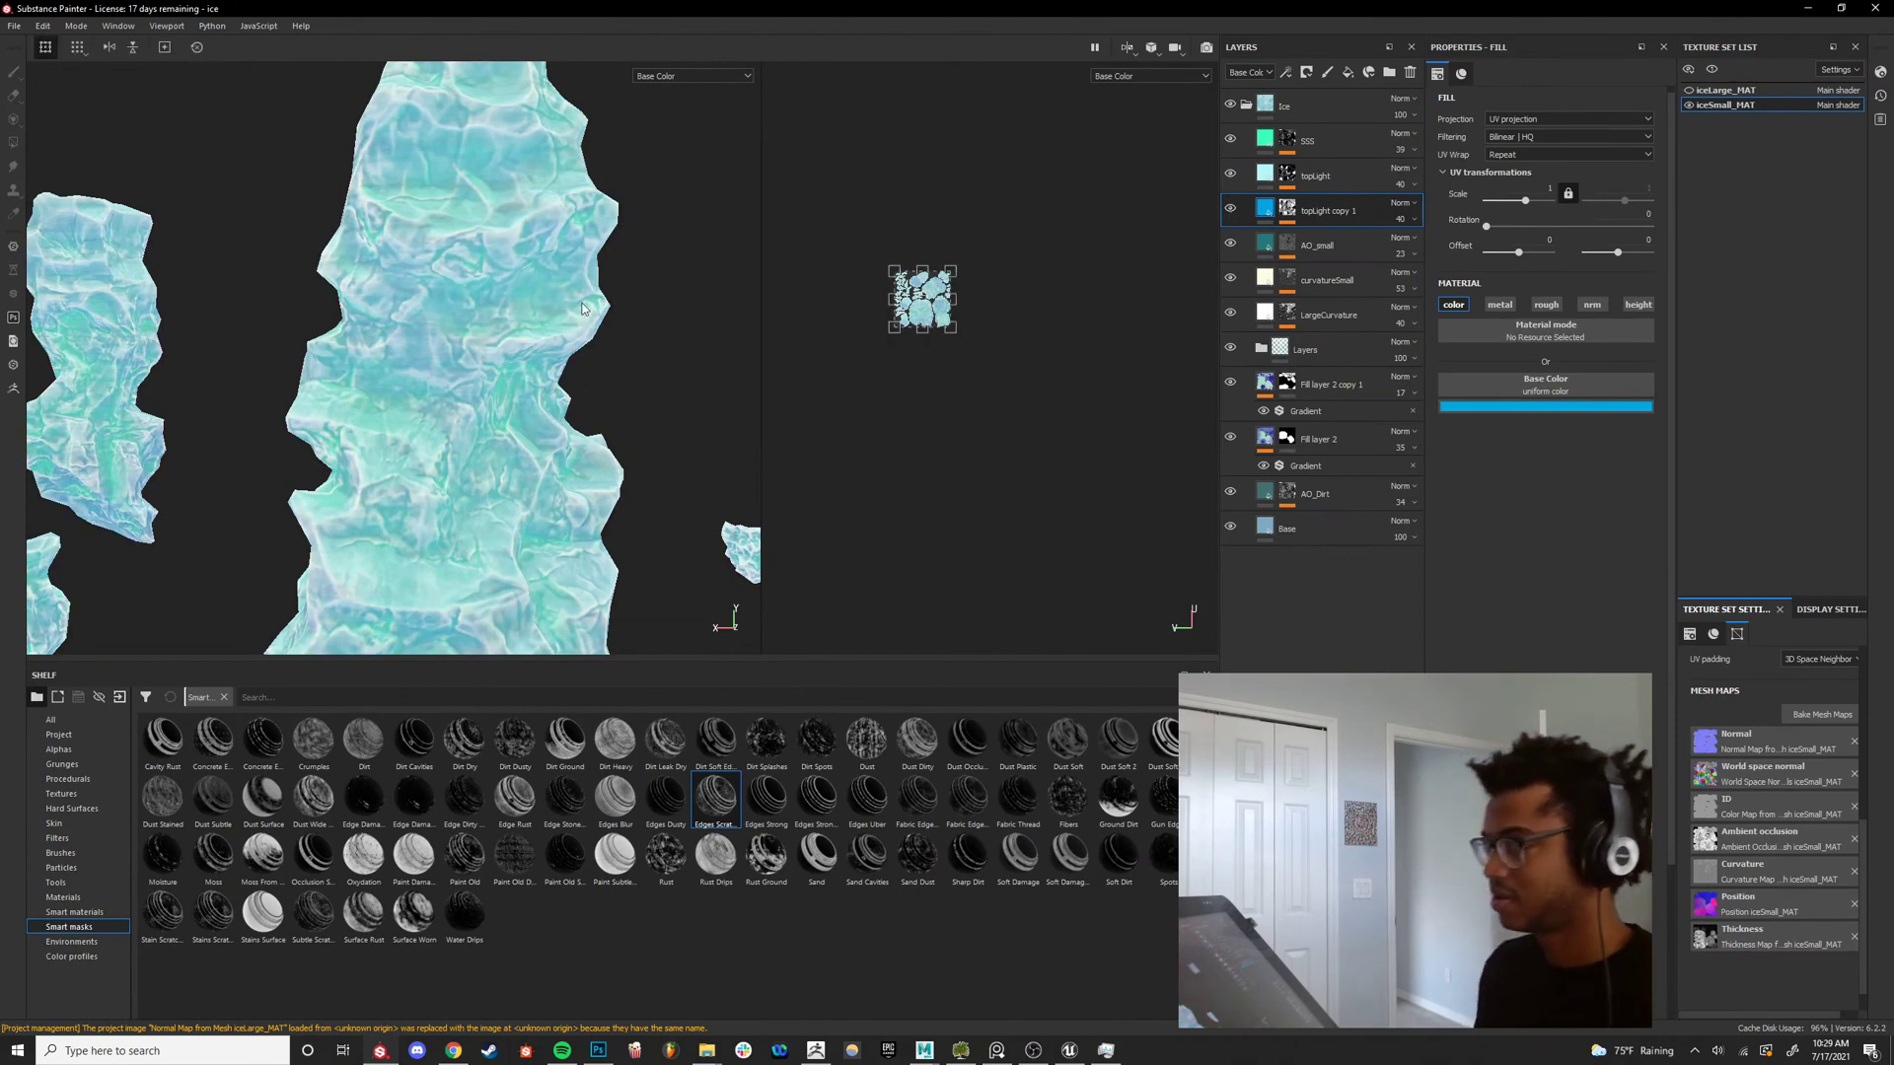
{"action": "scroll", "coordinate": [472, 347], "scroll_direction": "down", "scroll_amount": 3}
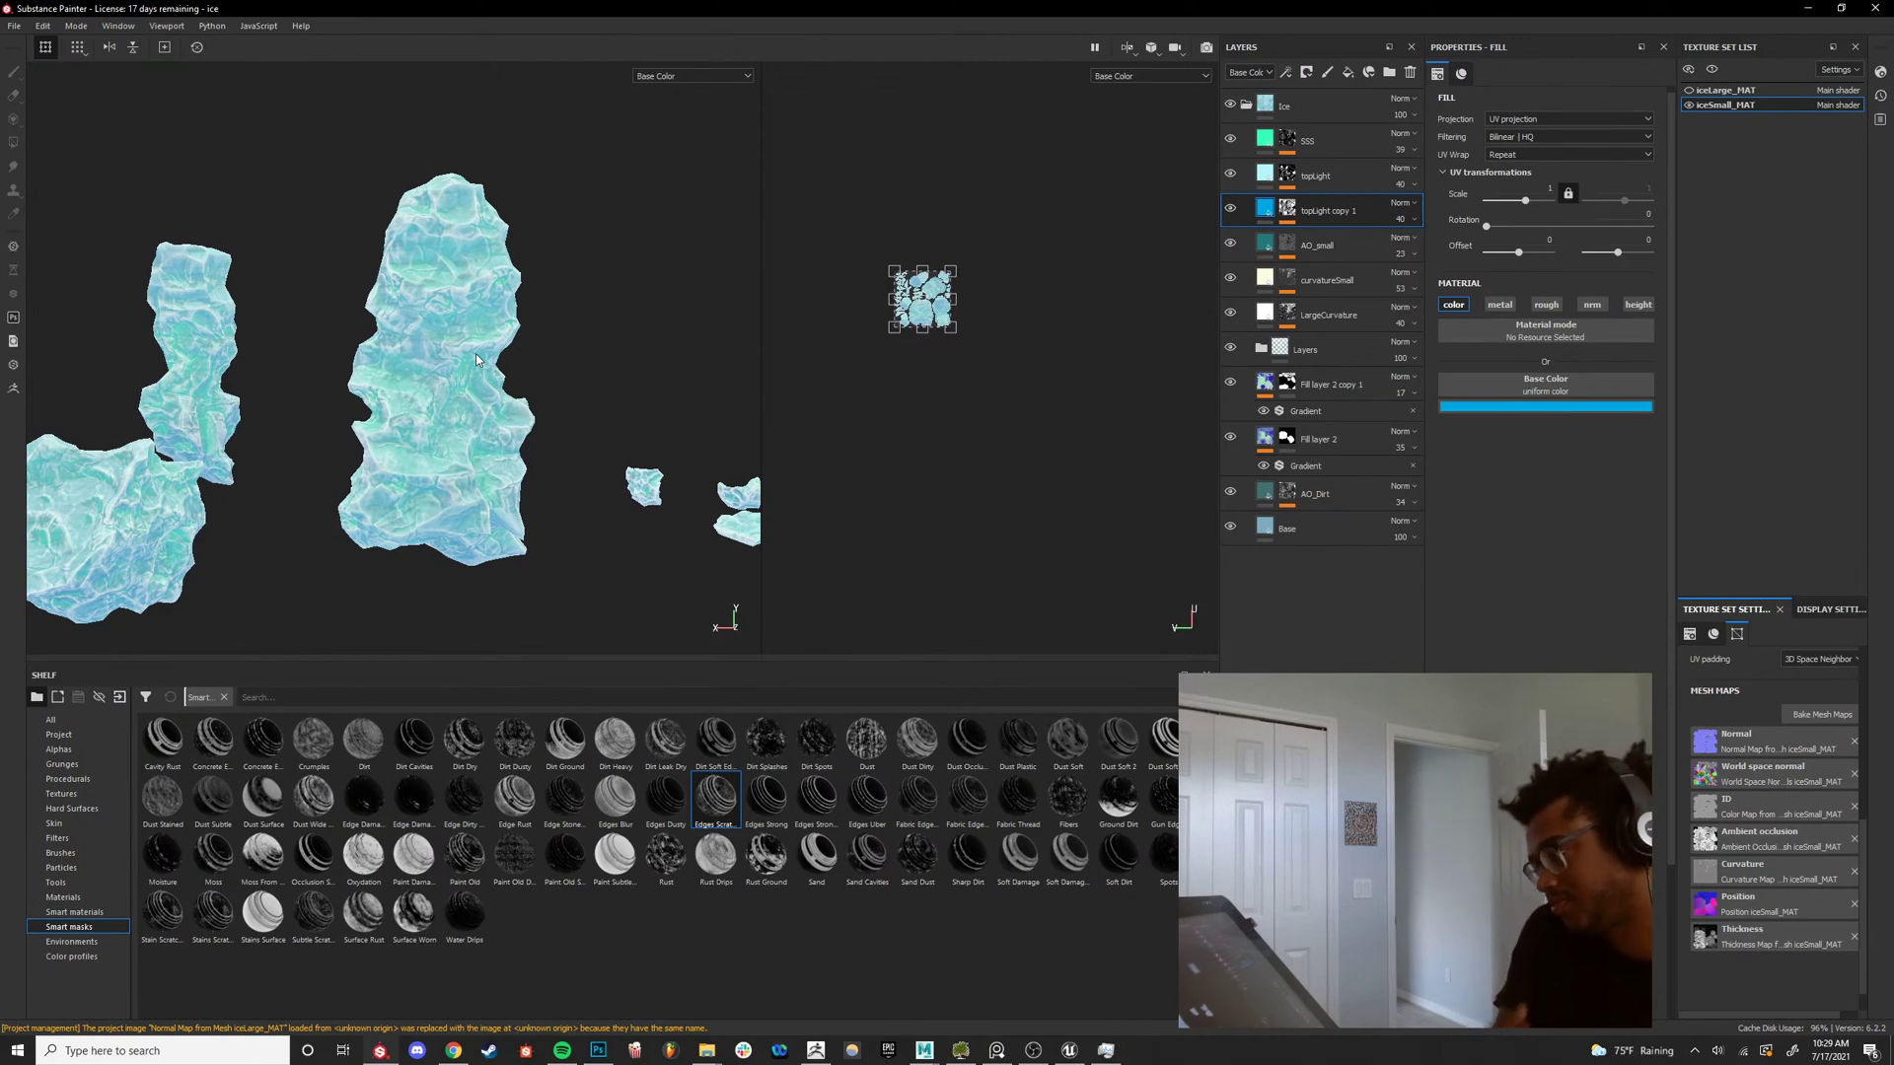
{"action": "left_click", "coordinate": [1229, 209]}
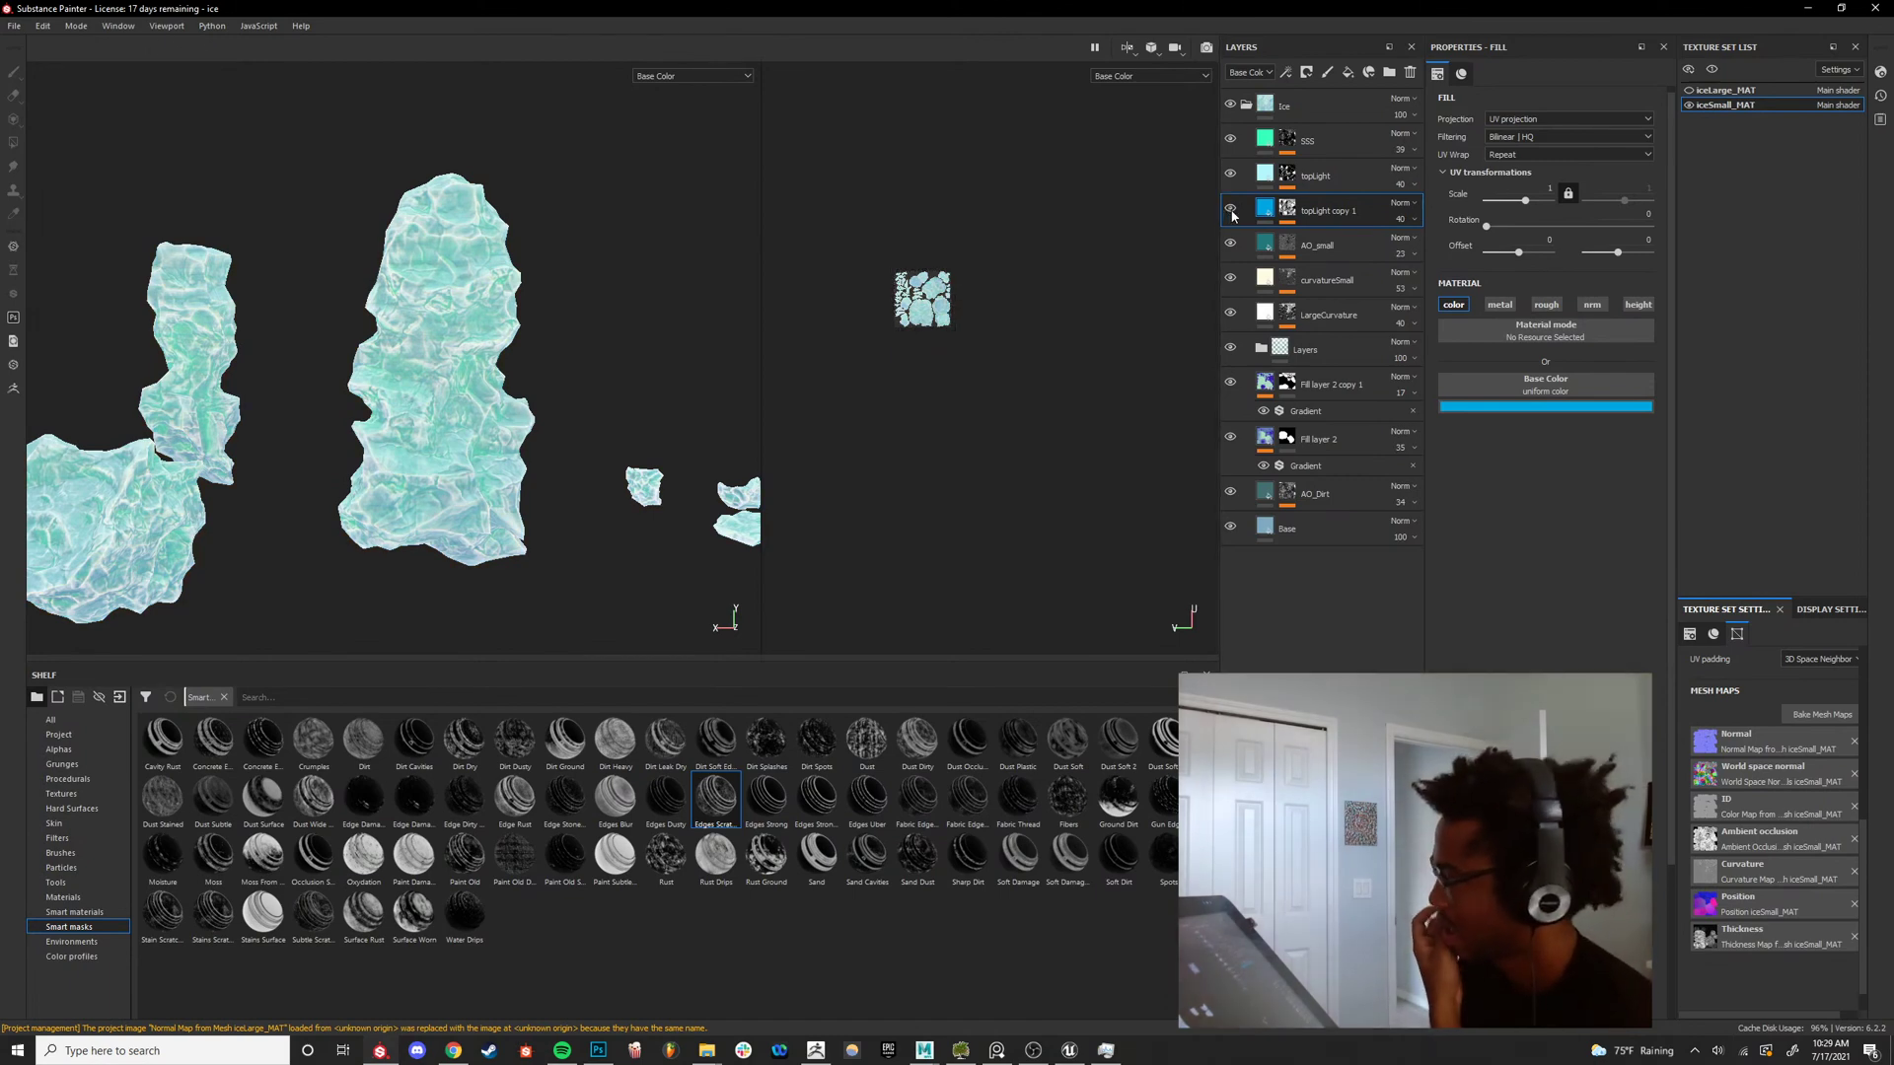
{"action": "left_click", "coordinate": [1231, 213]}
Check topLight copy 1's effect from other angles and raise its opacity to about 48.
{"action": "right_click_drag", "start_coordinate": [635, 353], "coordinate": [635, 511], "text": "alt"}
{"action": "left_click_drag", "start_coordinate": [634, 512], "coordinate": [513, 375], "text": "alt"}
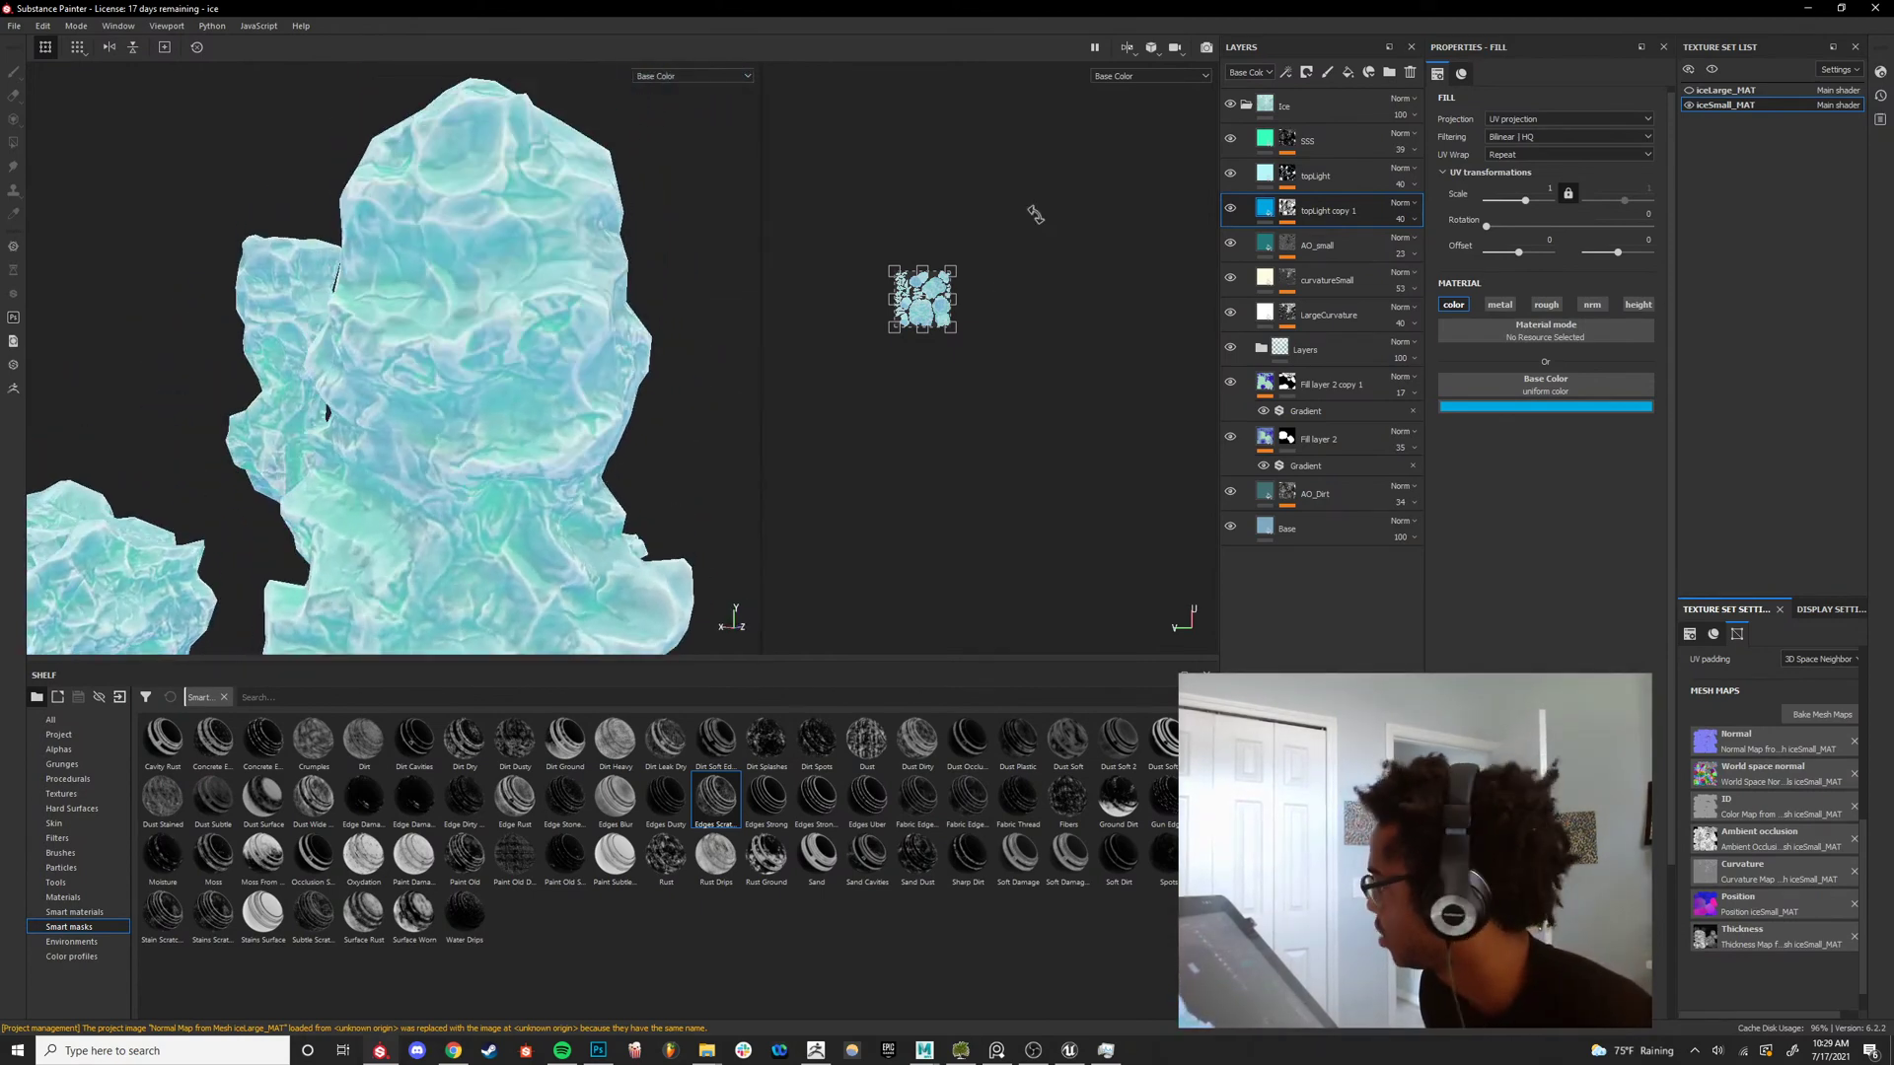
{"action": "left_click", "coordinate": [1230, 210]}
{"action": "left_click", "coordinate": [1230, 211]}
{"action": "left_click_drag", "start_coordinate": [597, 434], "coordinate": [552, 355], "text": "alt"}
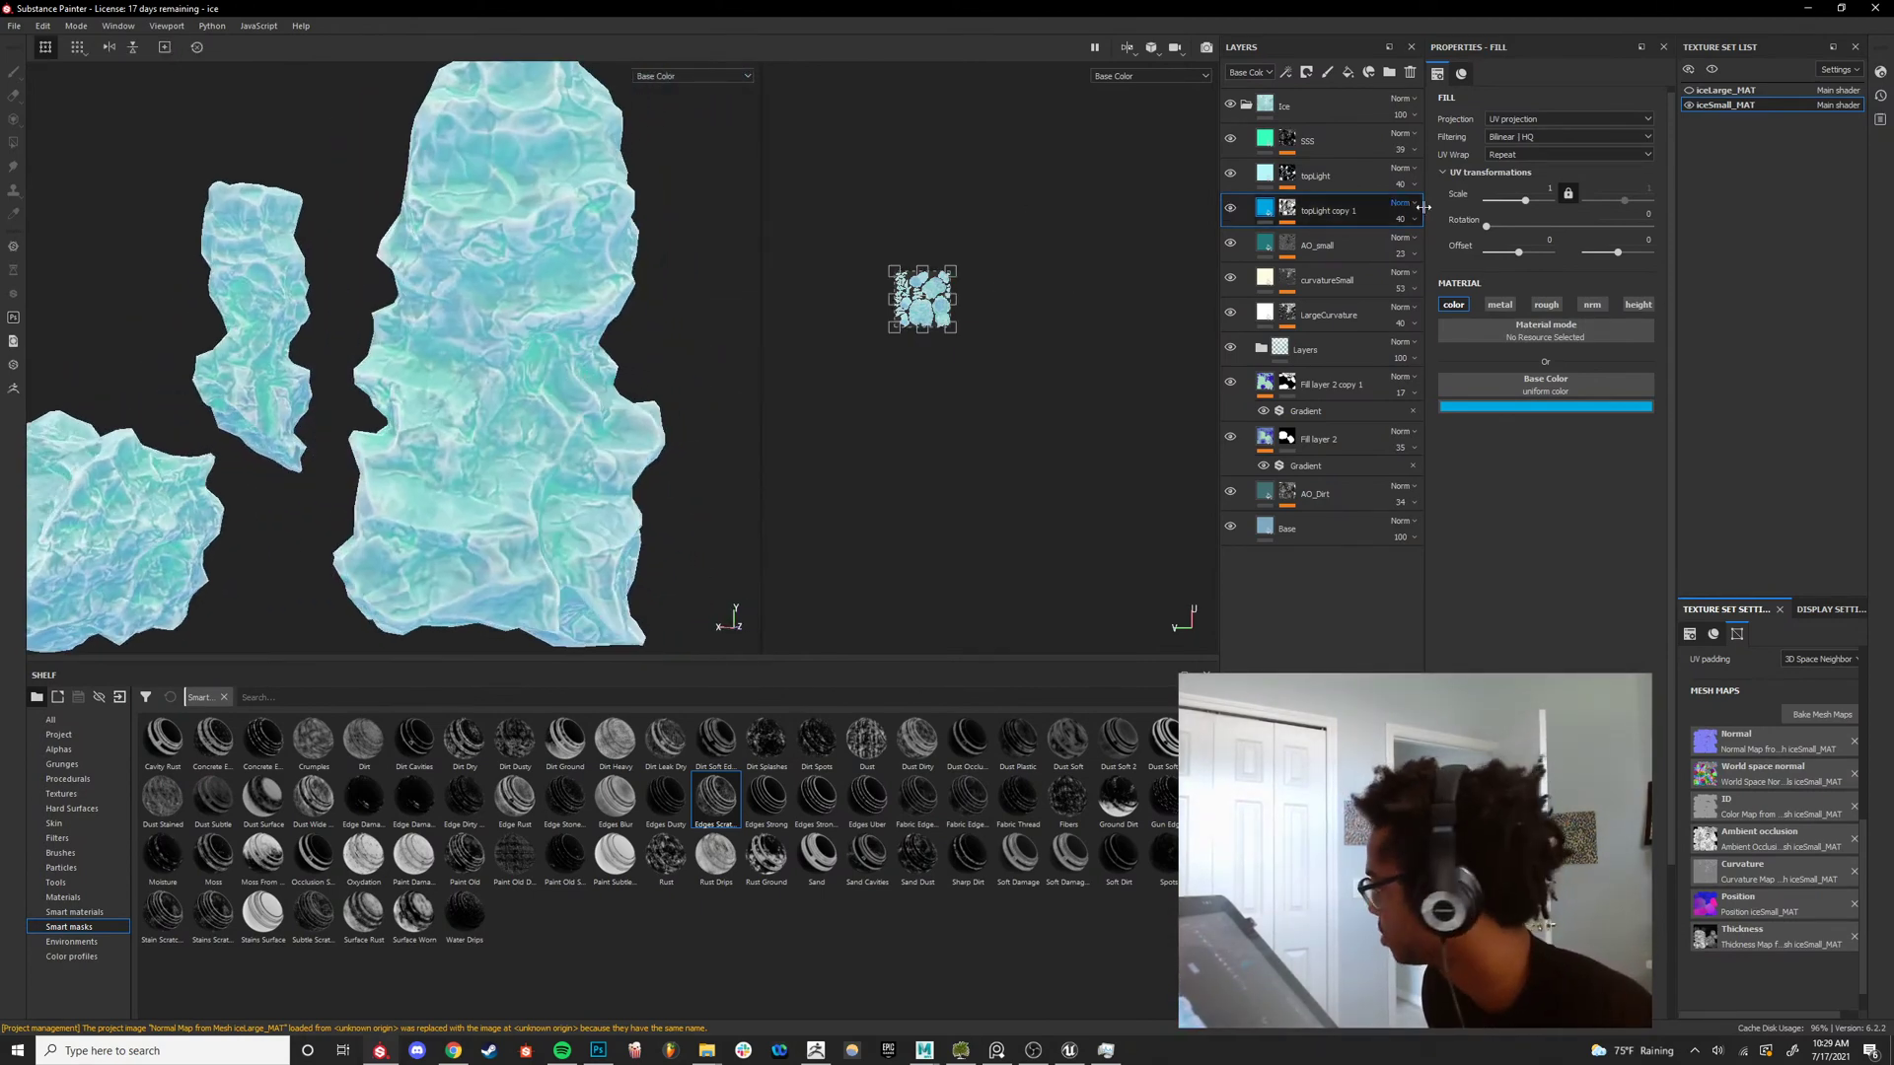
{"action": "left_click_drag", "start_coordinate": [1393, 221], "coordinate": [1438, 248]}
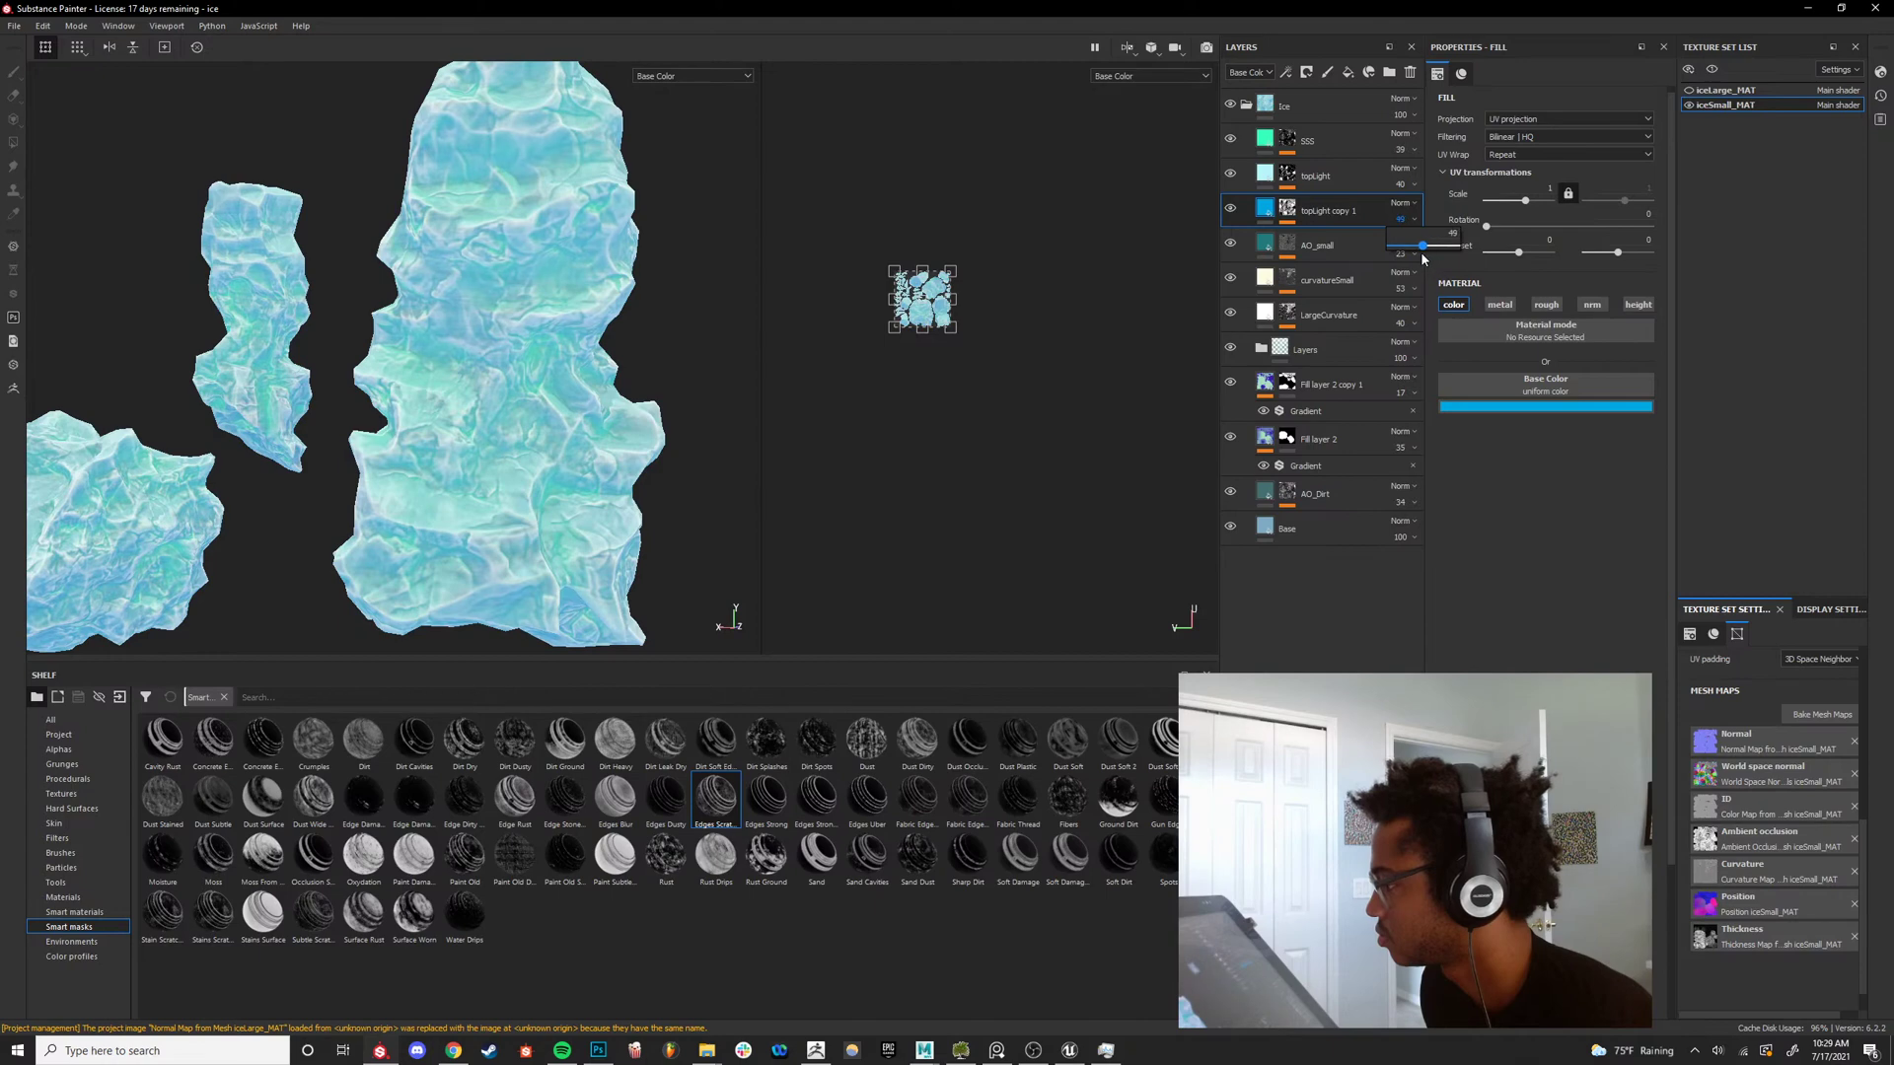
{"action": "left_click_drag", "start_coordinate": [1423, 259], "coordinate": [1422, 257]}
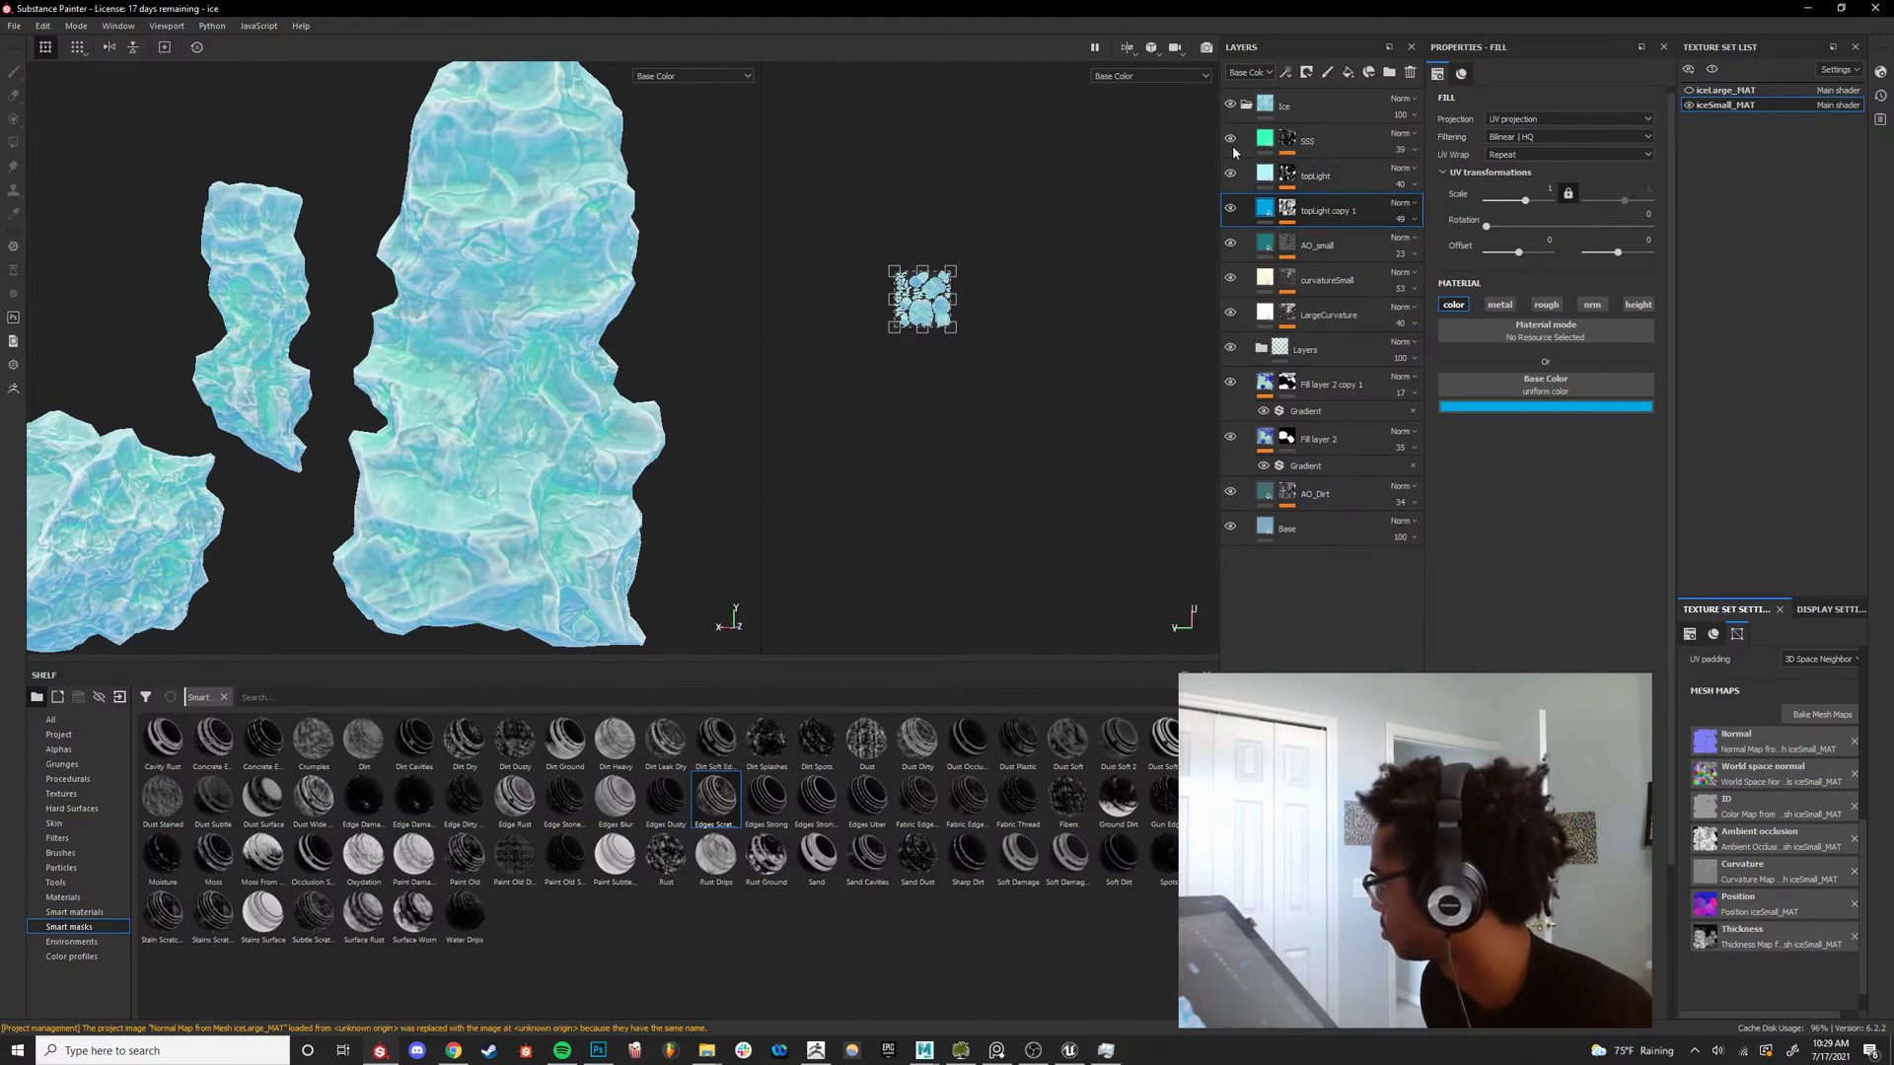
Change the SSS layer's blend mode to Color Dodge and set its opacity to 75.
{"action": "left_click", "coordinate": [1270, 145]}
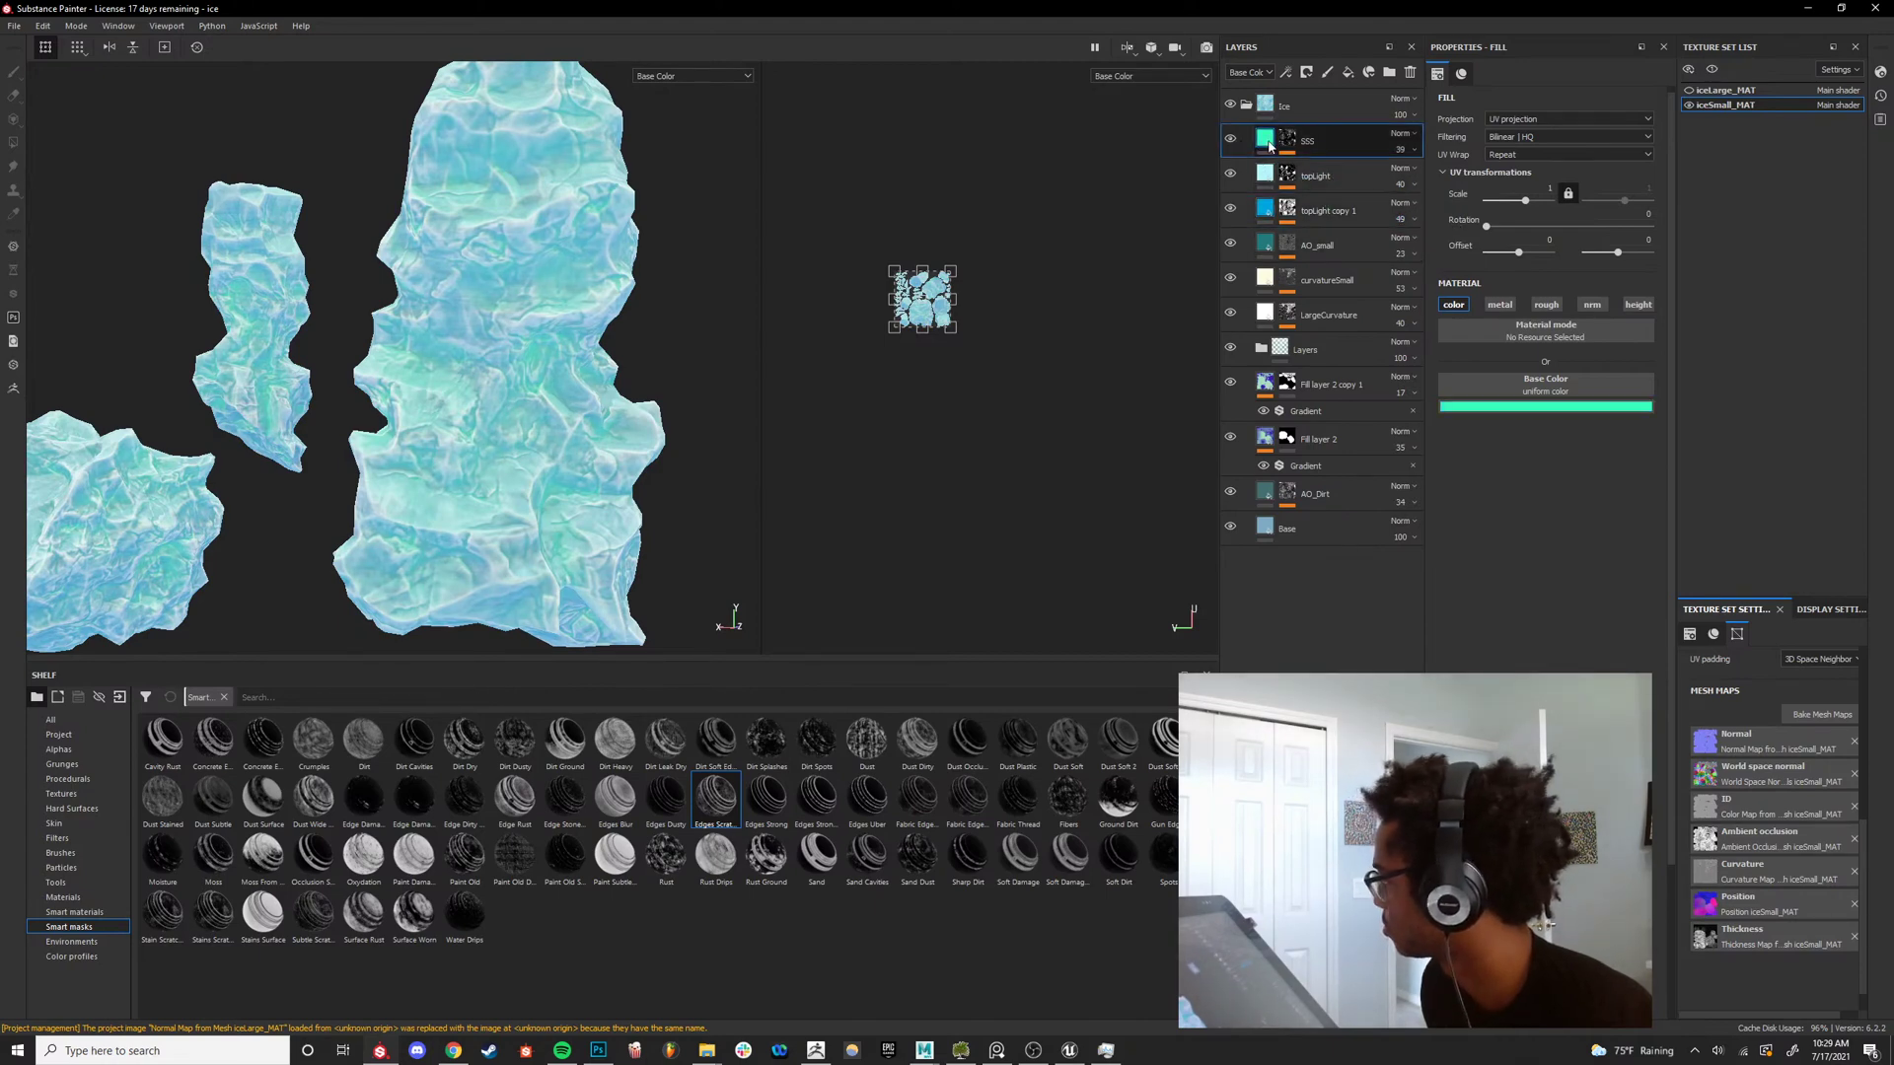
{"action": "left_click", "coordinate": [1401, 149]}
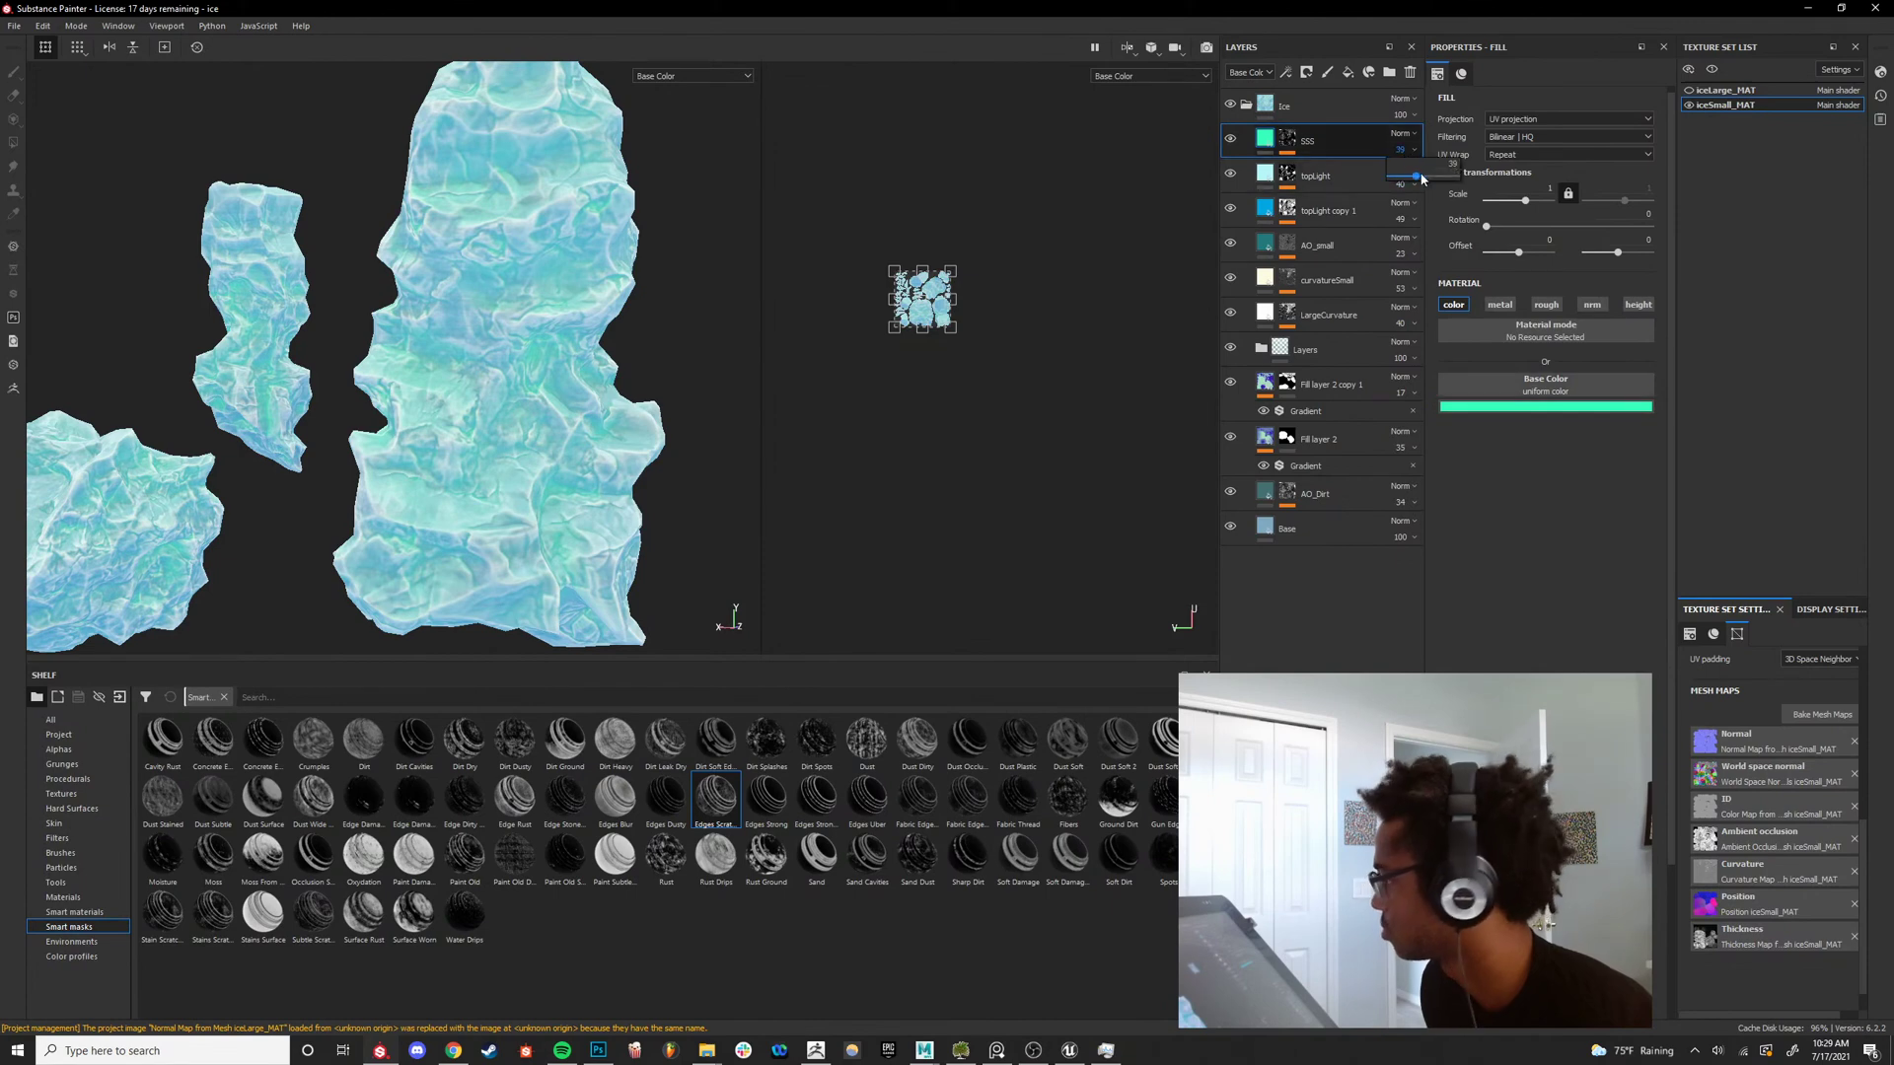
{"action": "left_click_drag", "start_coordinate": [1418, 177], "coordinate": [1447, 178]}
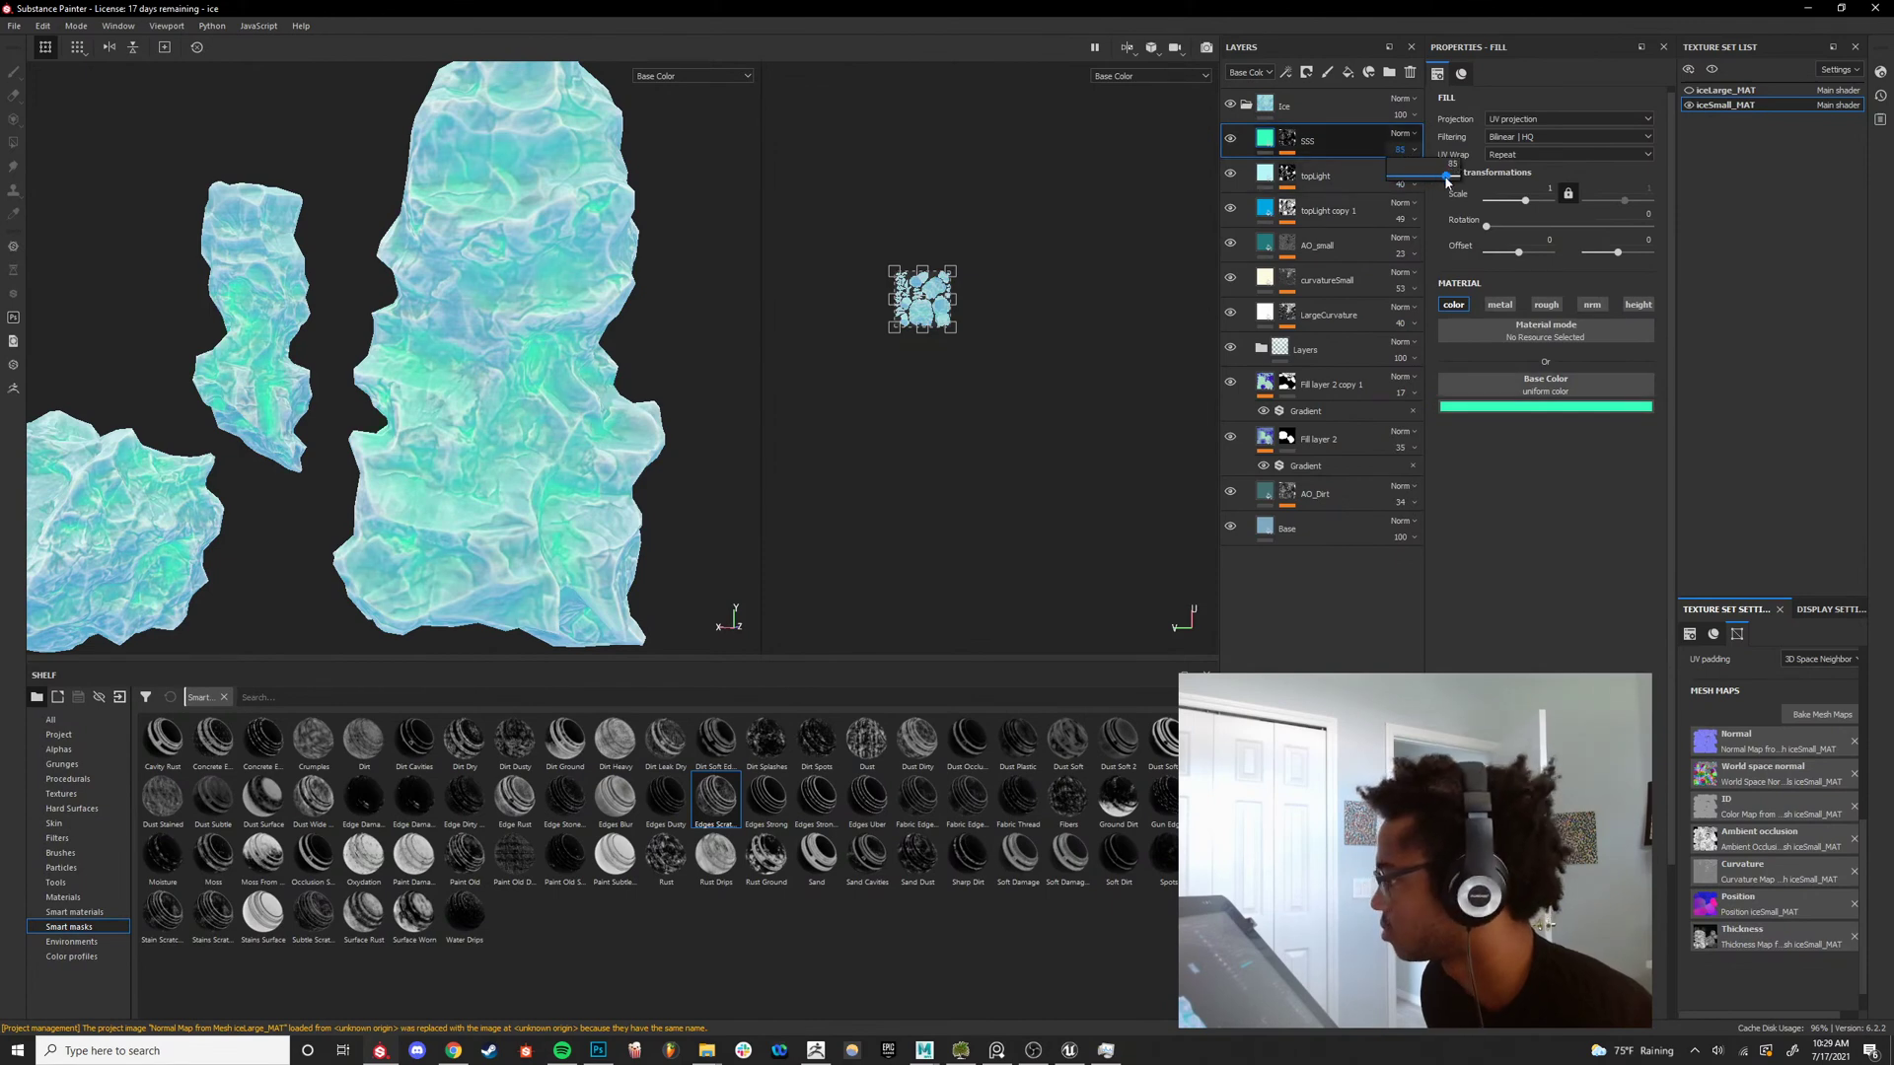
{"action": "left_click", "coordinate": [1401, 134]}
{"action": "left_click", "coordinate": [1436, 412]}
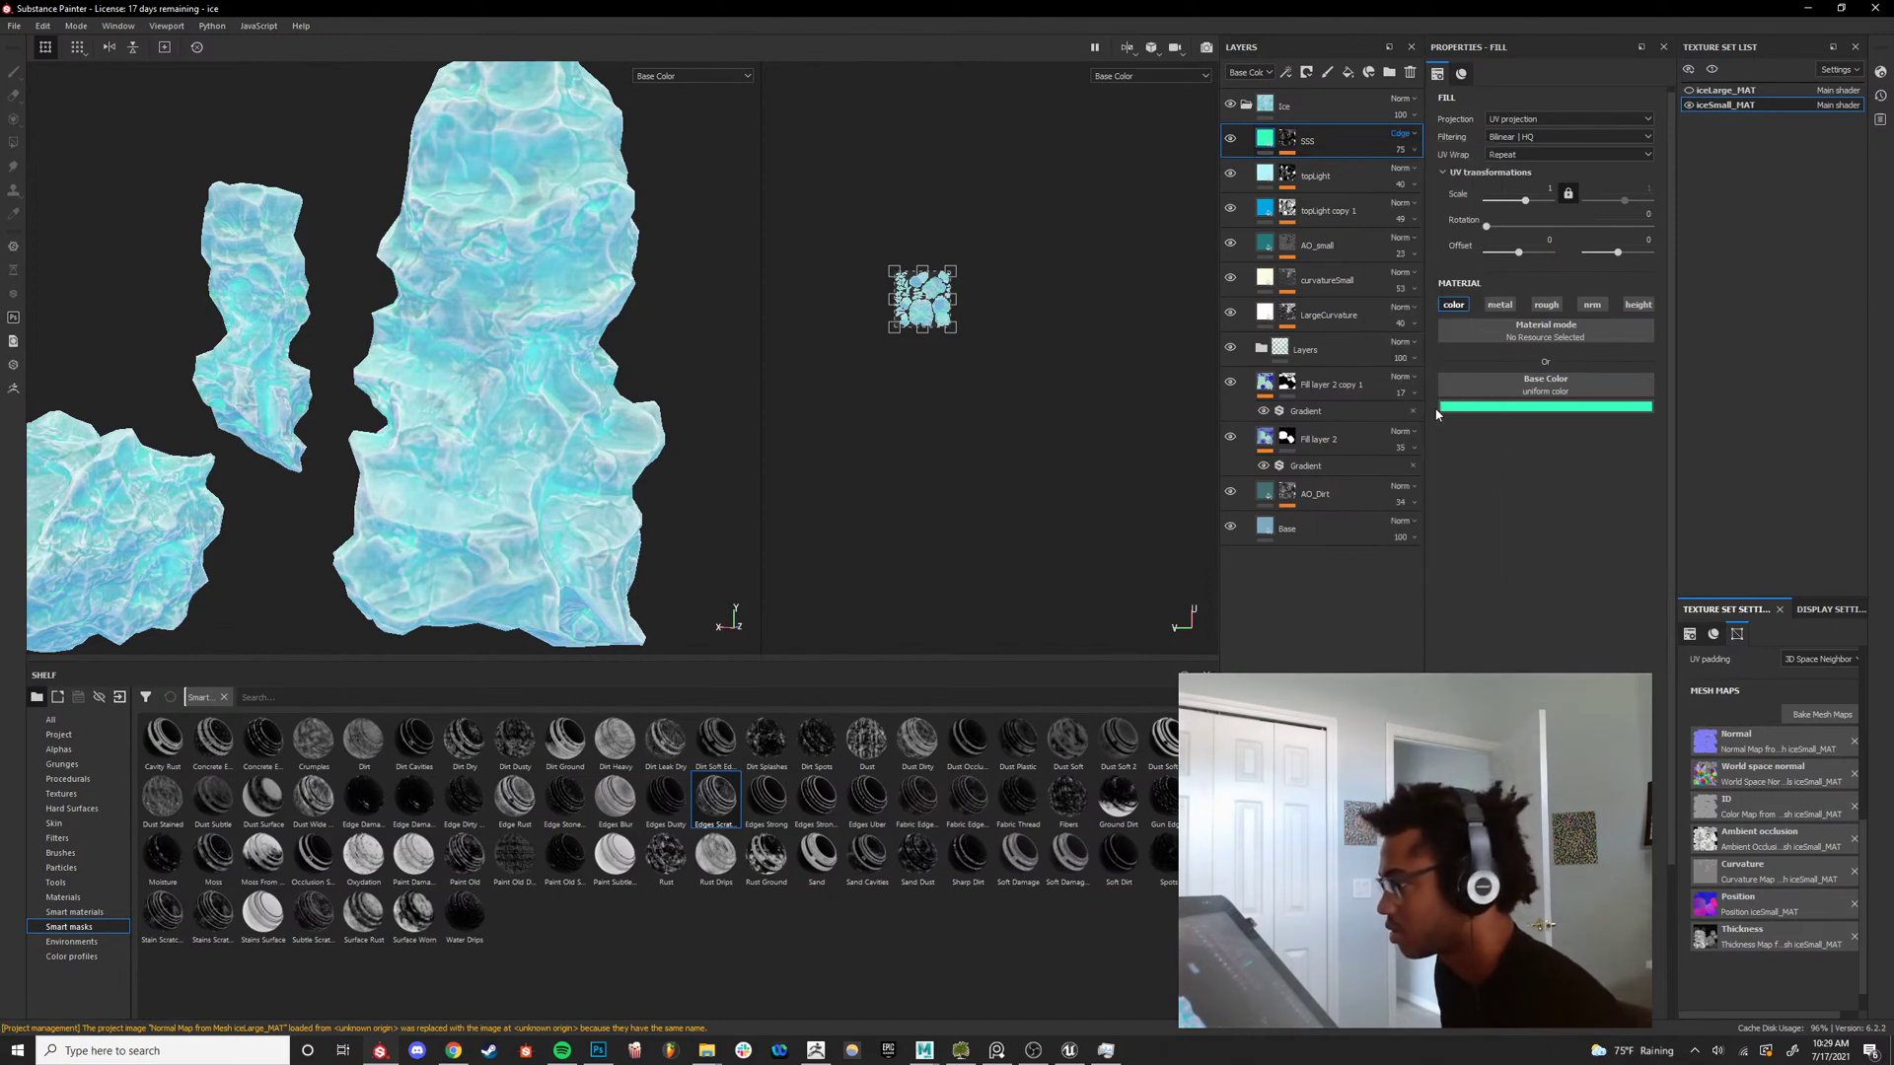
Make the SSS layer's base color a more saturated green, raise its opacity to 100 and compare it on and off.
{"action": "left_click", "coordinate": [1523, 407]}
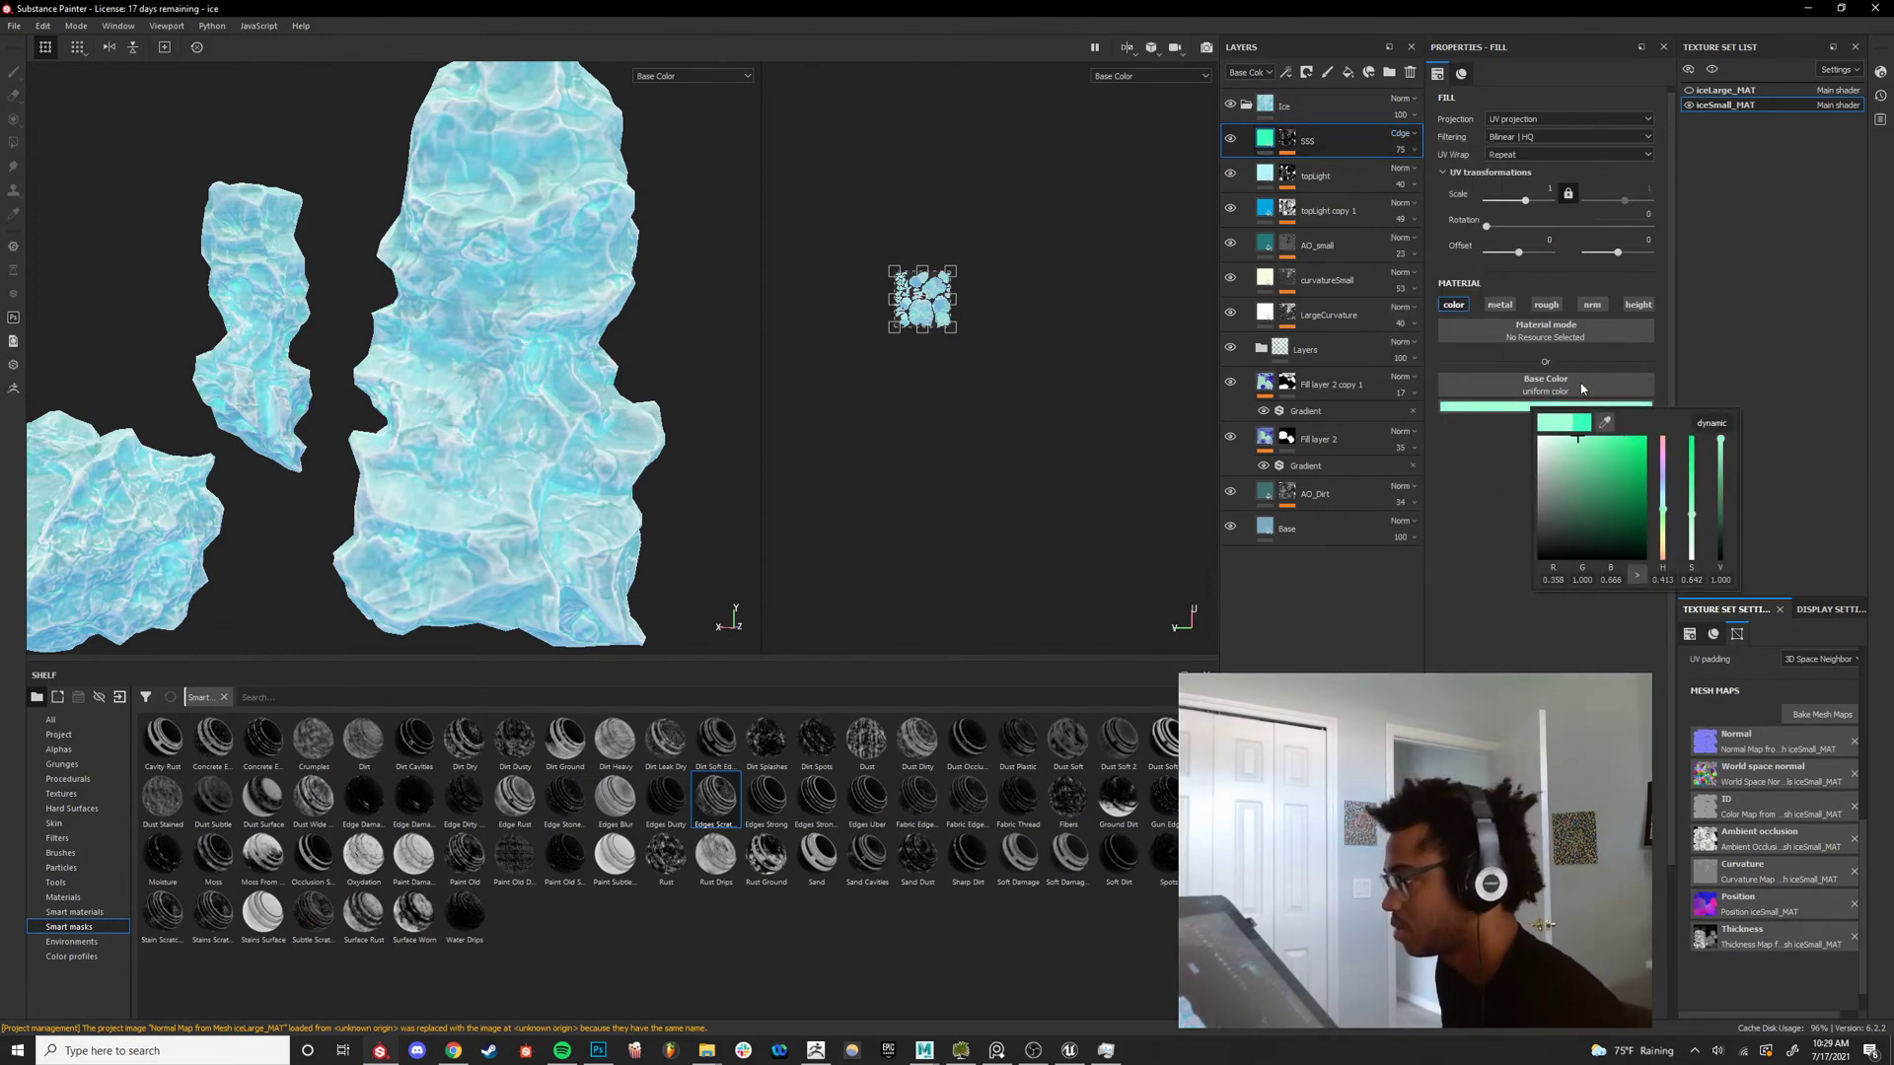
{"action": "left_click", "coordinate": [1402, 149]}
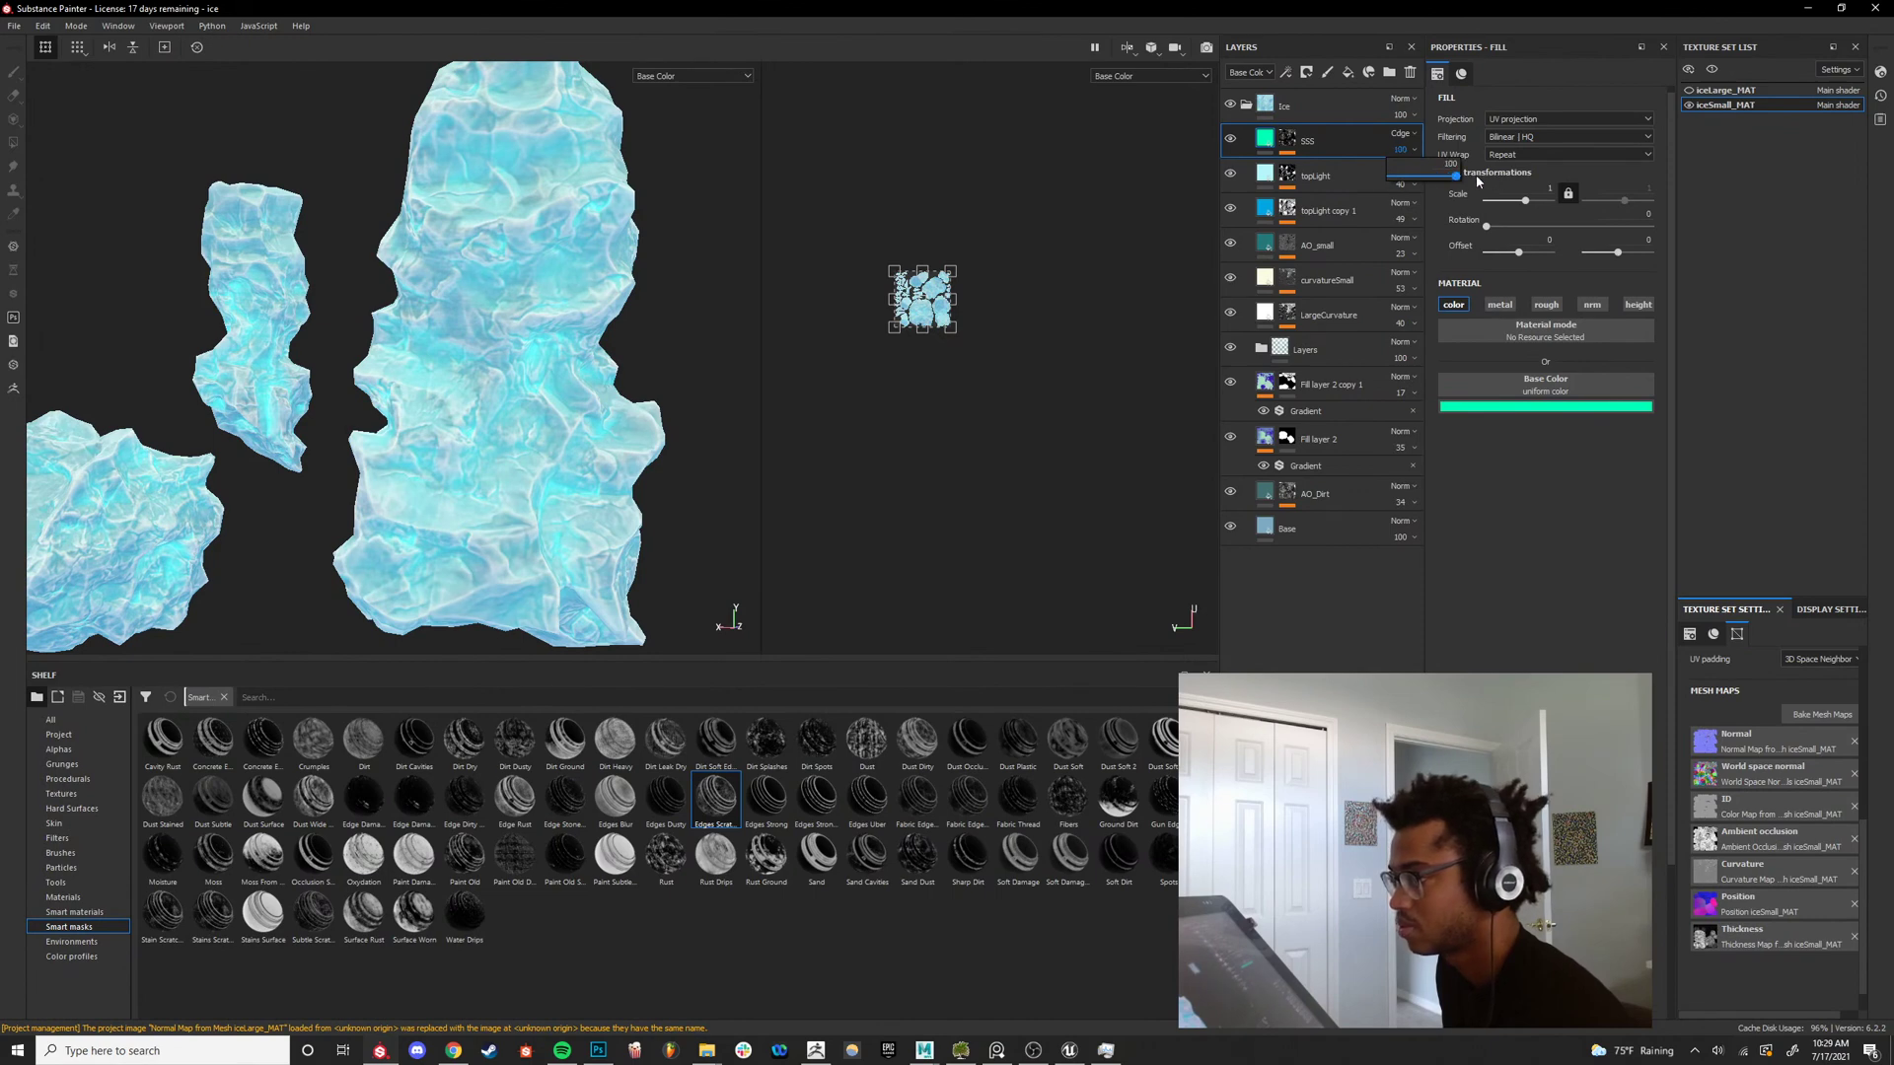
{"action": "scroll", "coordinate": [559, 393], "scroll_direction": "down", "scroll_amount": 5}
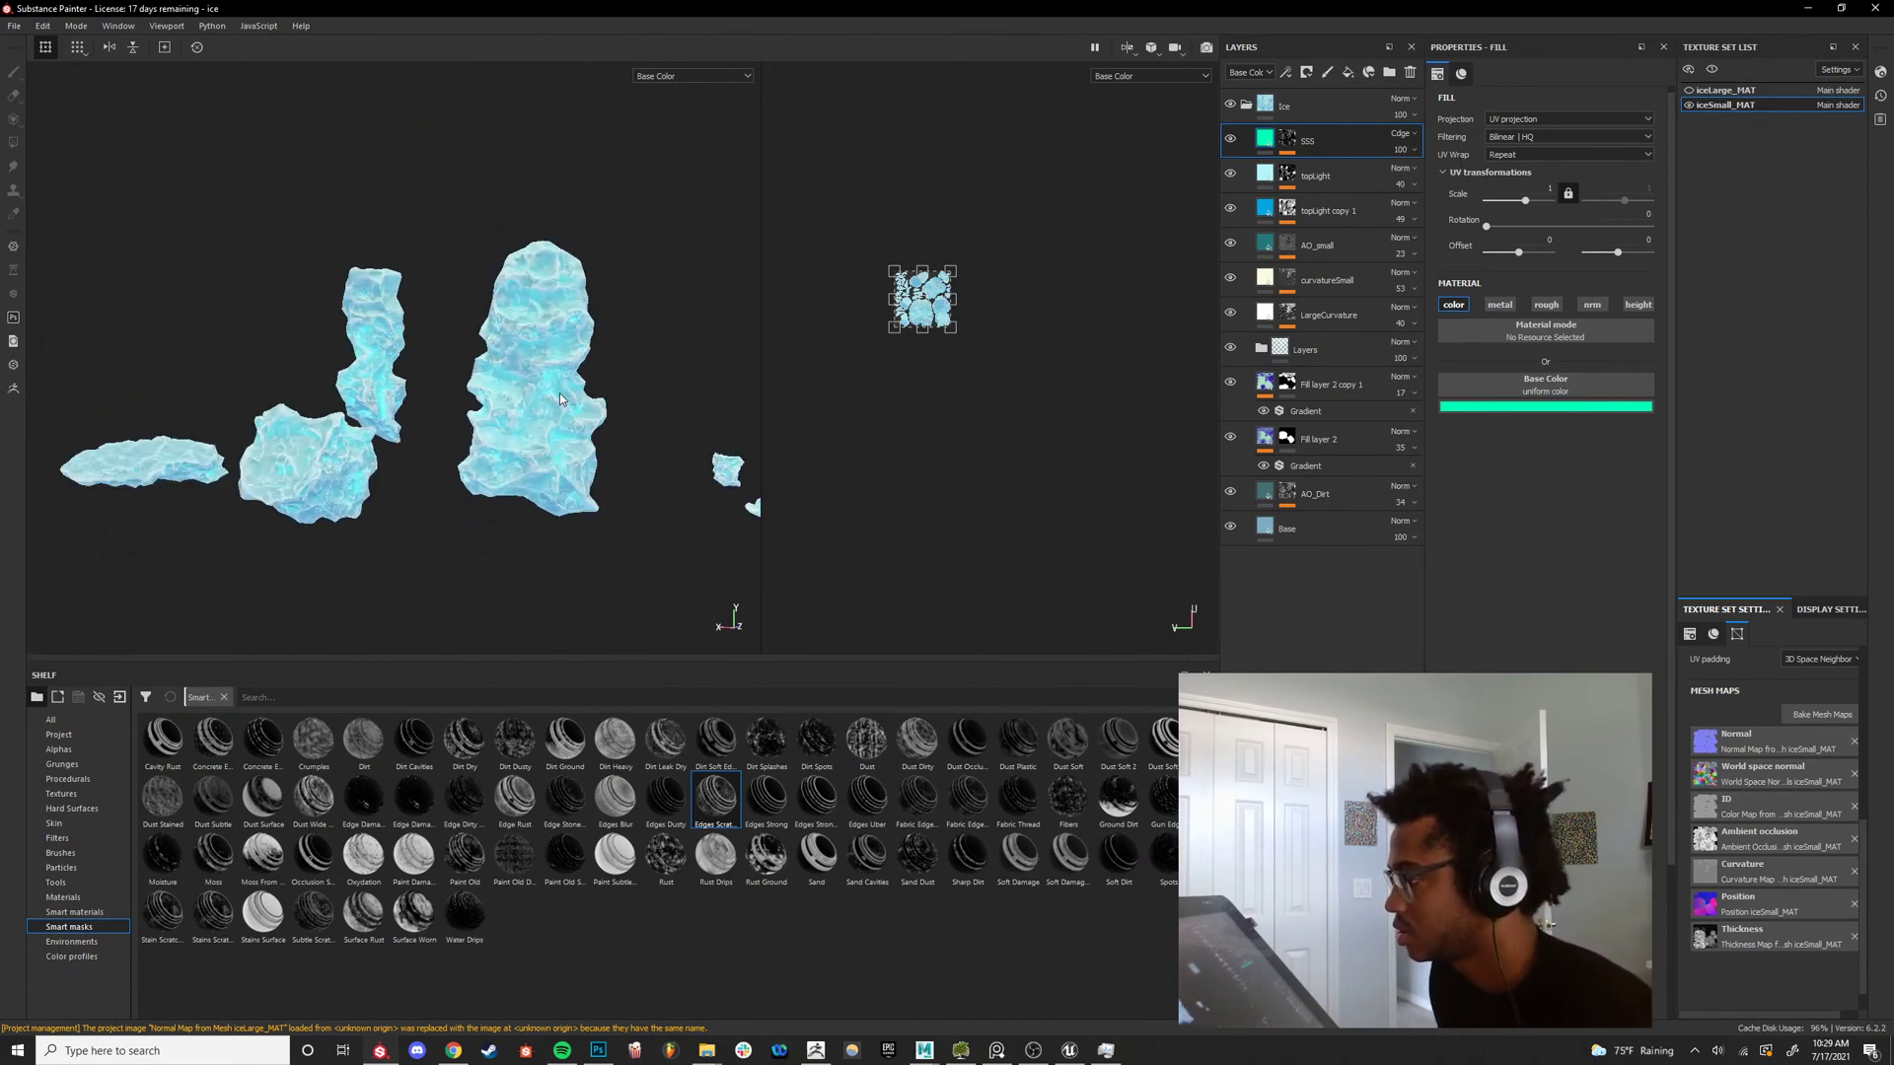
{"action": "left_click_drag", "start_coordinate": [559, 392], "coordinate": [626, 272], "text": "alt"}
{"action": "scroll", "coordinate": [632, 365], "scroll_direction": "up", "scroll_amount": 5}
{"action": "mouse_move", "coordinate": [689, 369]}
{"action": "left_mouse_down", "text": "alt"}
{"action": "mouse_move", "coordinate": [443, 389]}
{"action": "mouse_move", "coordinate": [579, 427]}
{"action": "mouse_move", "coordinate": [599, 463]}
{"action": "mouse_move", "coordinate": [697, 371]}
{"action": "left_mouse_up", "text": "alt"}
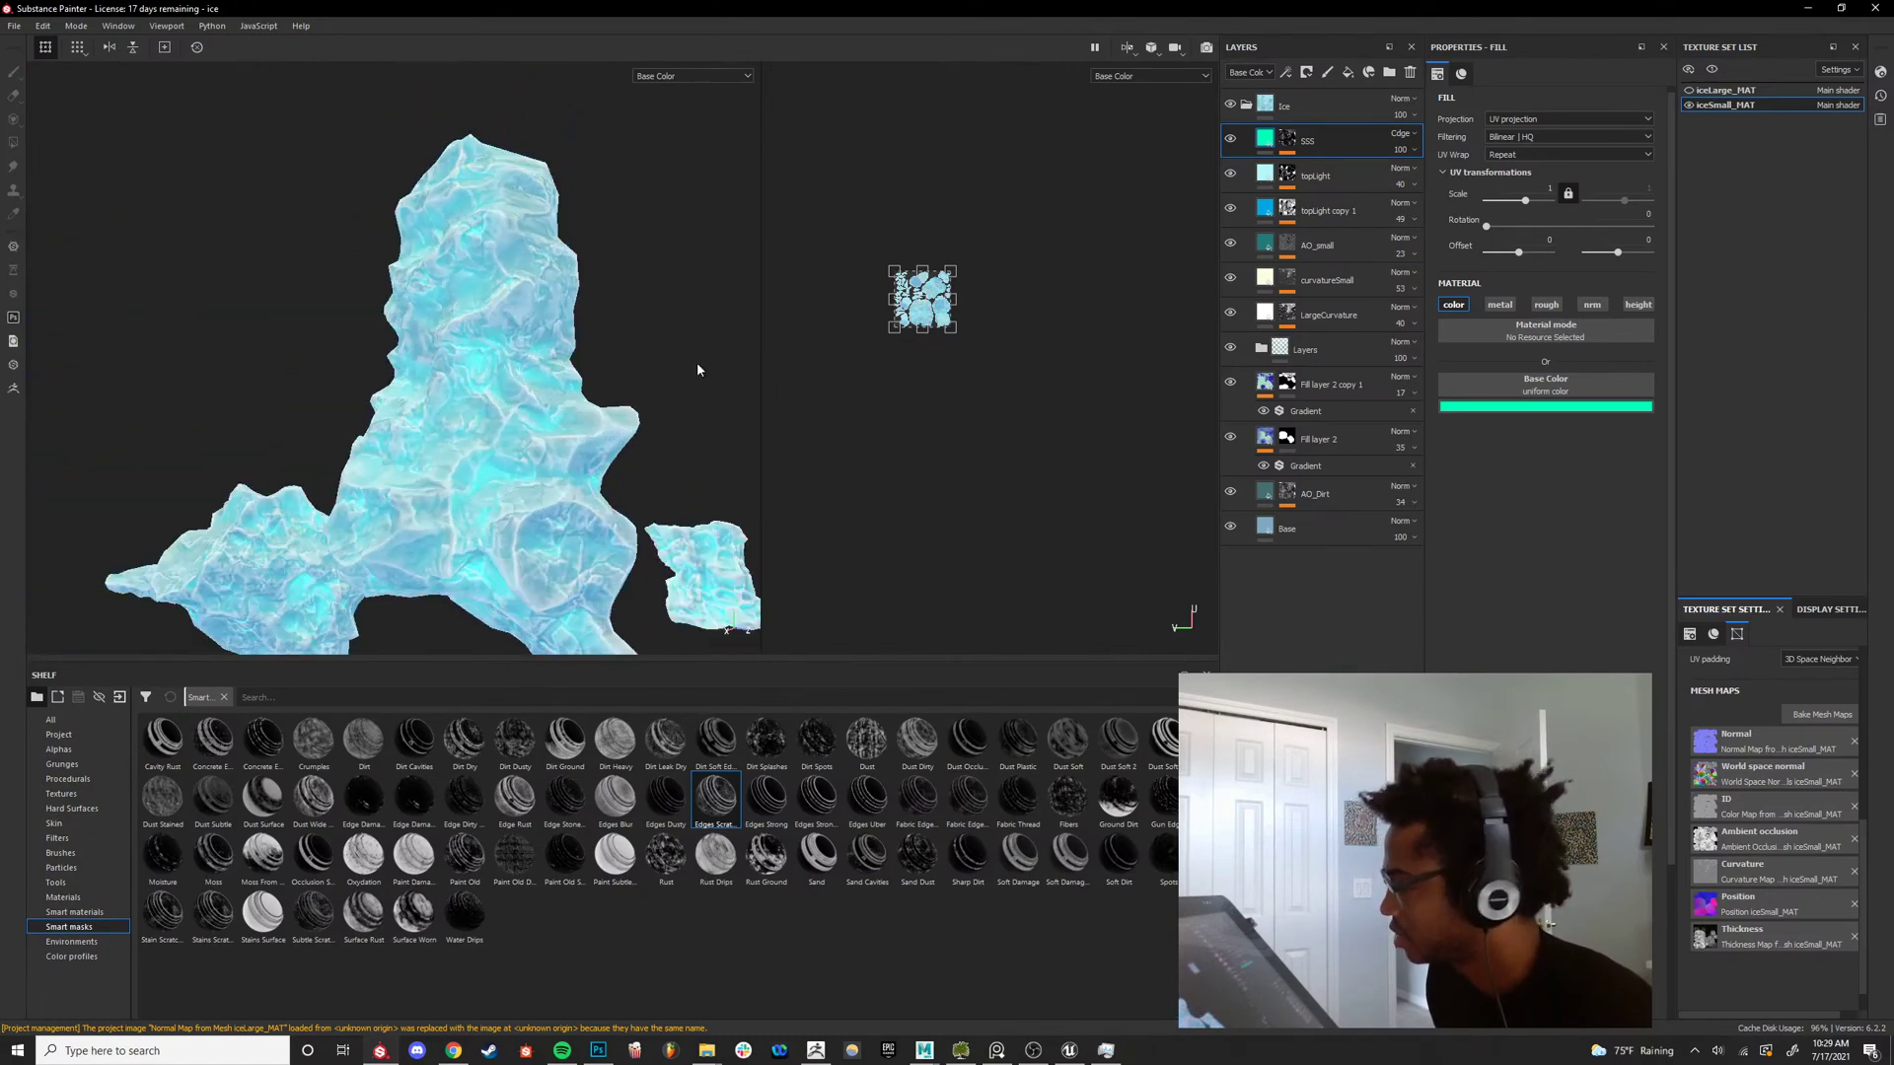
{"action": "left_click", "coordinate": [1231, 139]}
{"action": "left_click", "coordinate": [1231, 140]}
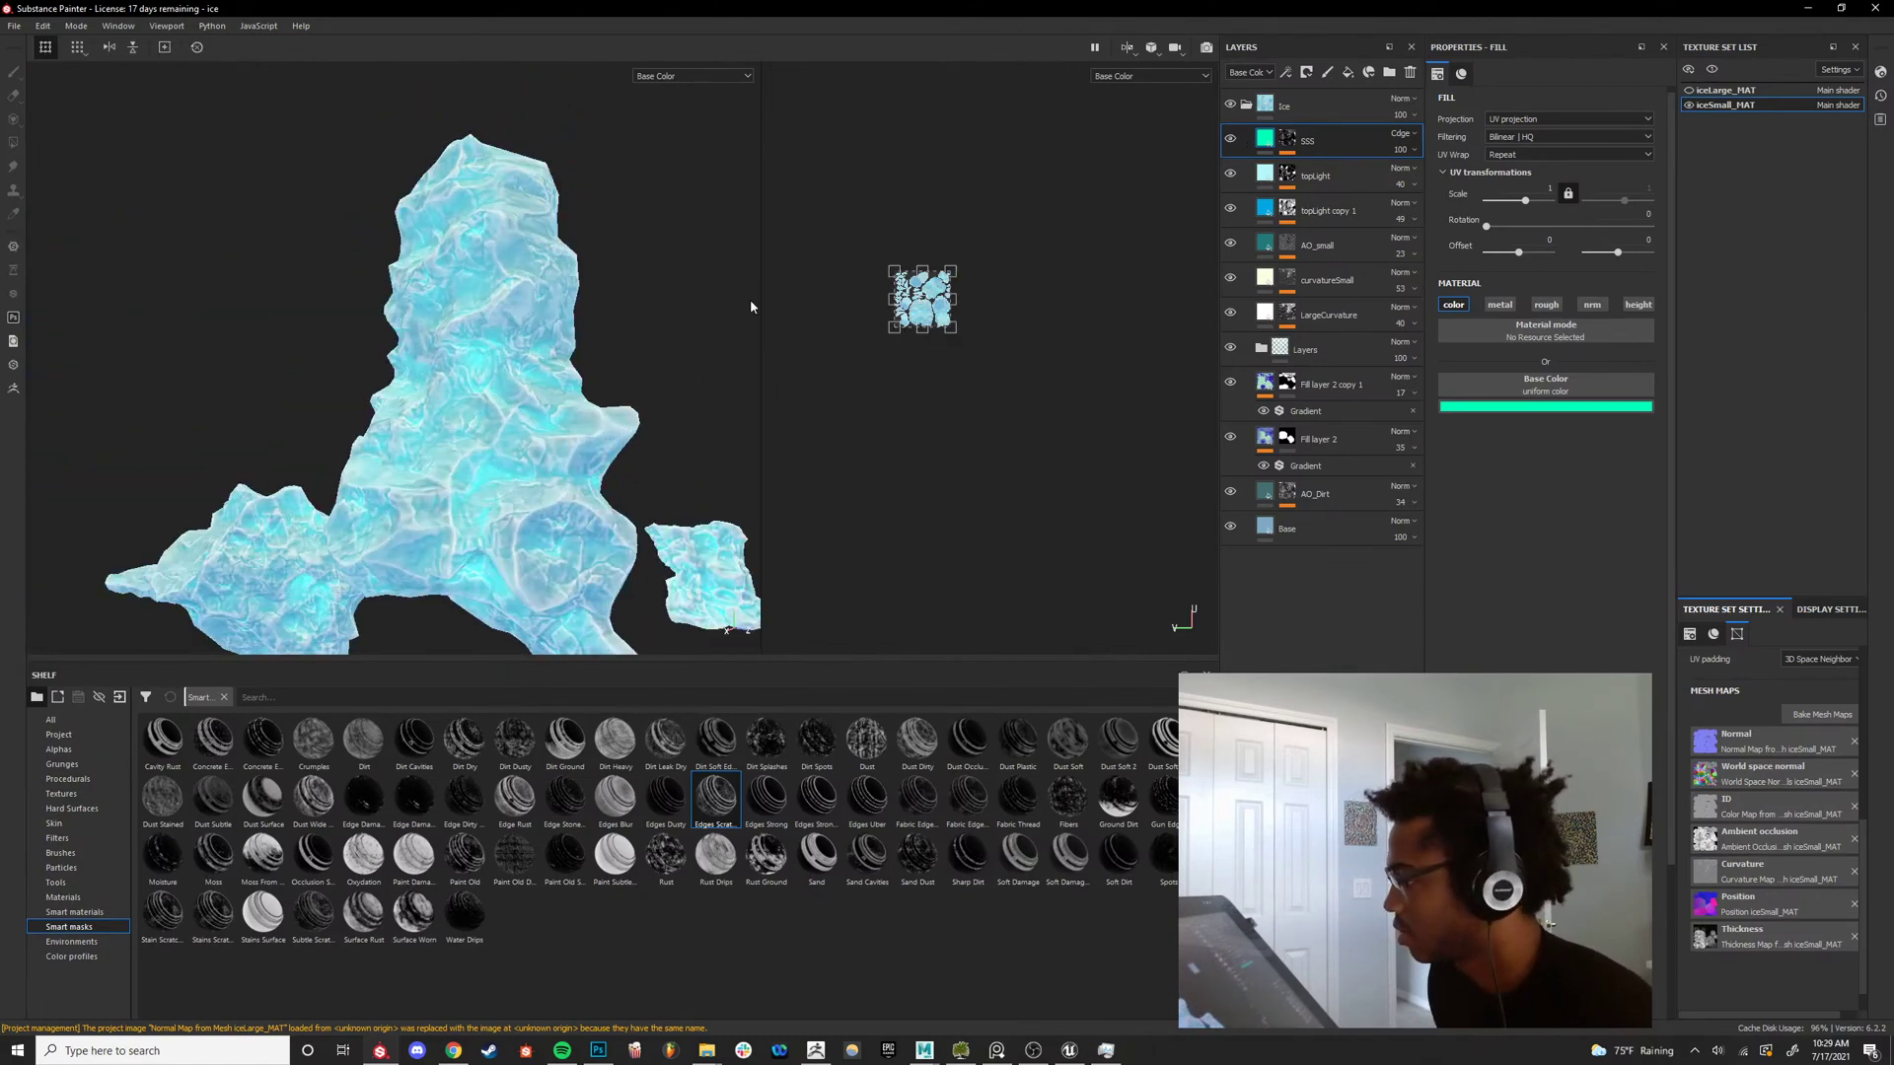
Examine the ice pieces up close and as a whole set to judge the SSS glow in base color.
{"action": "left_click_drag", "start_coordinate": [753, 304], "coordinate": [594, 353], "text": "alt"}
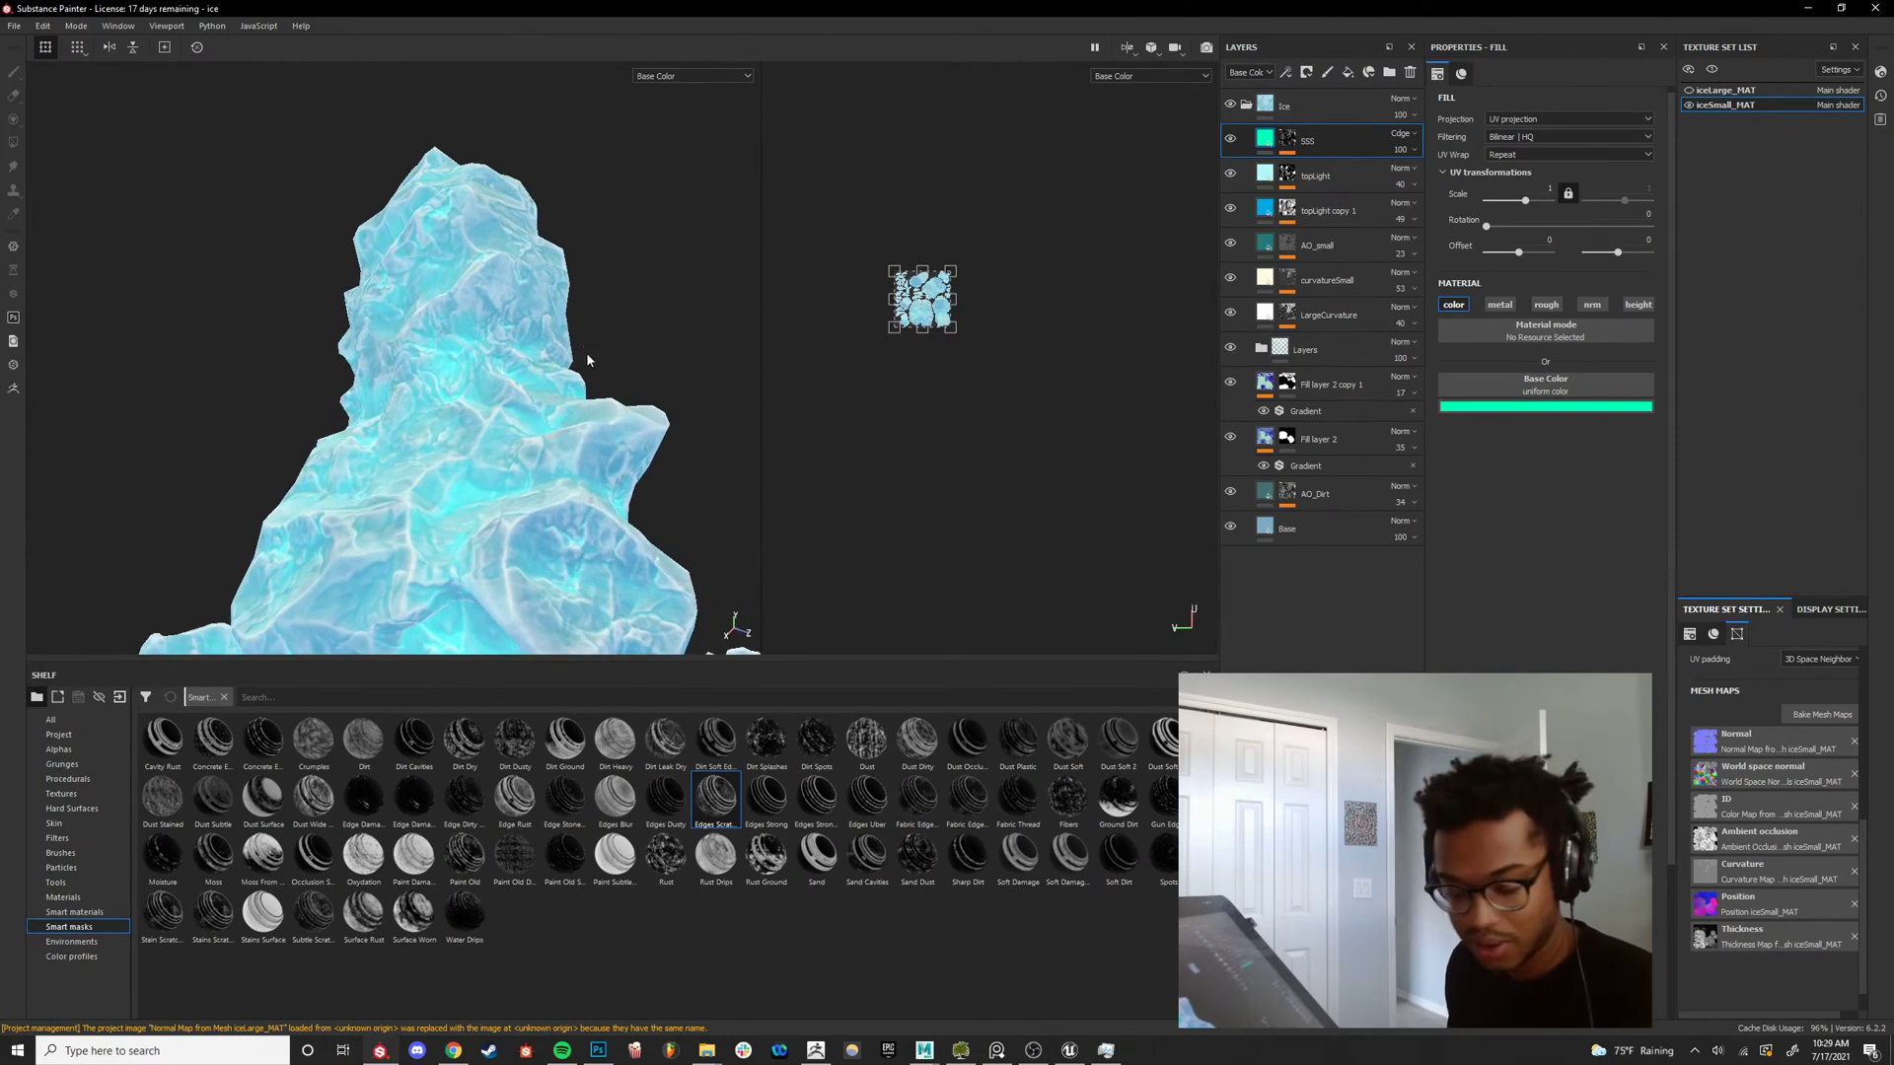
{"action": "mouse_move", "coordinate": [586, 365]}
{"action": "left_mouse_down", "text": "alt"}
{"action": "mouse_move", "coordinate": [594, 495]}
{"action": "mouse_move", "coordinate": [511, 426]}
{"action": "mouse_move", "coordinate": [554, 401]}
{"action": "mouse_move", "coordinate": [597, 473]}
{"action": "mouse_move", "coordinate": [570, 412]}
{"action": "mouse_move", "coordinate": [621, 393]}
{"action": "mouse_move", "coordinate": [524, 322]}
{"action": "mouse_move", "coordinate": [477, 406]}
{"action": "mouse_move", "coordinate": [539, 459]}
{"action": "mouse_move", "coordinate": [411, 428]}
{"action": "mouse_move", "coordinate": [477, 455]}
{"action": "mouse_move", "coordinate": [351, 503]}
{"action": "left_mouse_up", "text": "alt"}
{"action": "key", "text": "m"}
{"action": "key", "text": "c"}
{"action": "key", "text": "f"}
{"action": "right_click_drag", "start_coordinate": [351, 503], "coordinate": [444, 553], "text": "alt"}
{"action": "middle_click_drag", "start_coordinate": [444, 552], "coordinate": [474, 305], "text": "alt"}
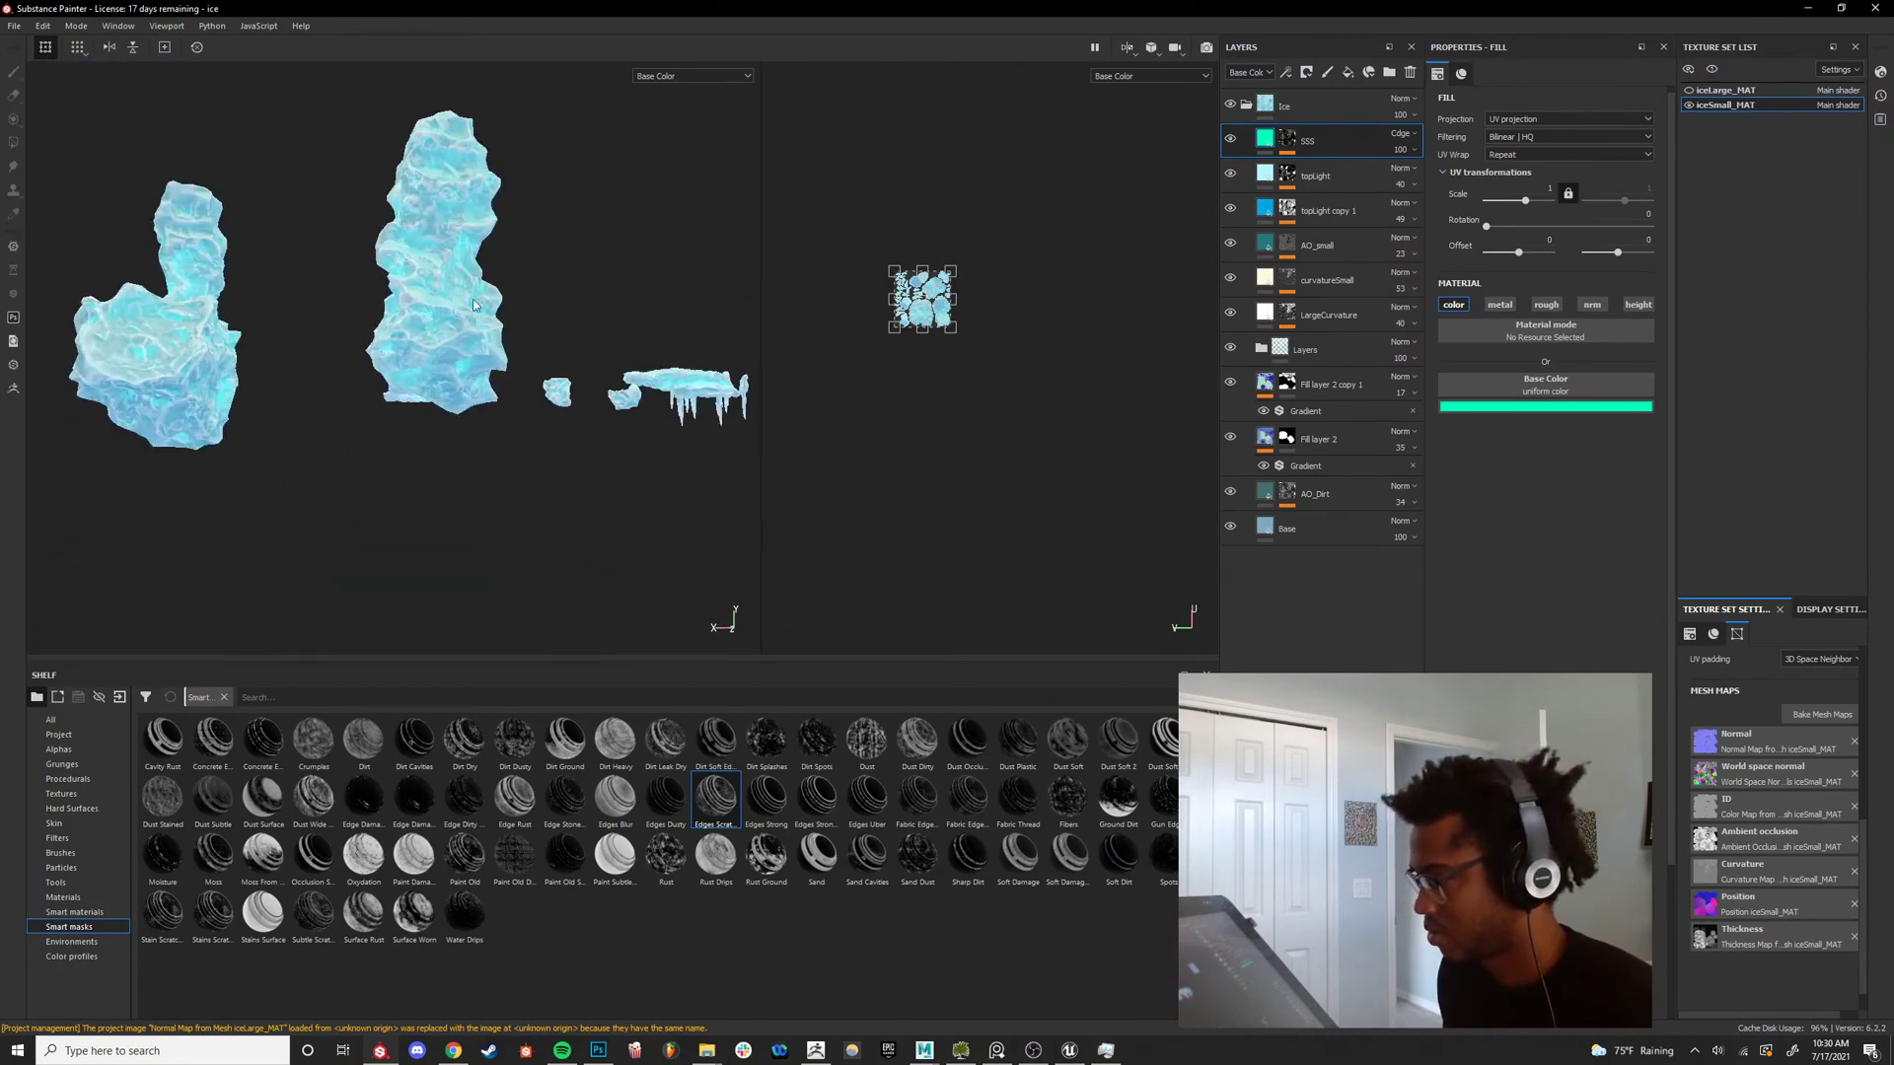
{"action": "right_click_drag", "start_coordinate": [474, 305], "coordinate": [538, 331], "text": "alt"}
{"action": "left_click_drag", "start_coordinate": [538, 330], "coordinate": [473, 321], "text": "alt"}
{"action": "middle_click_drag", "start_coordinate": [474, 322], "coordinate": [458, 479], "text": "alt"}
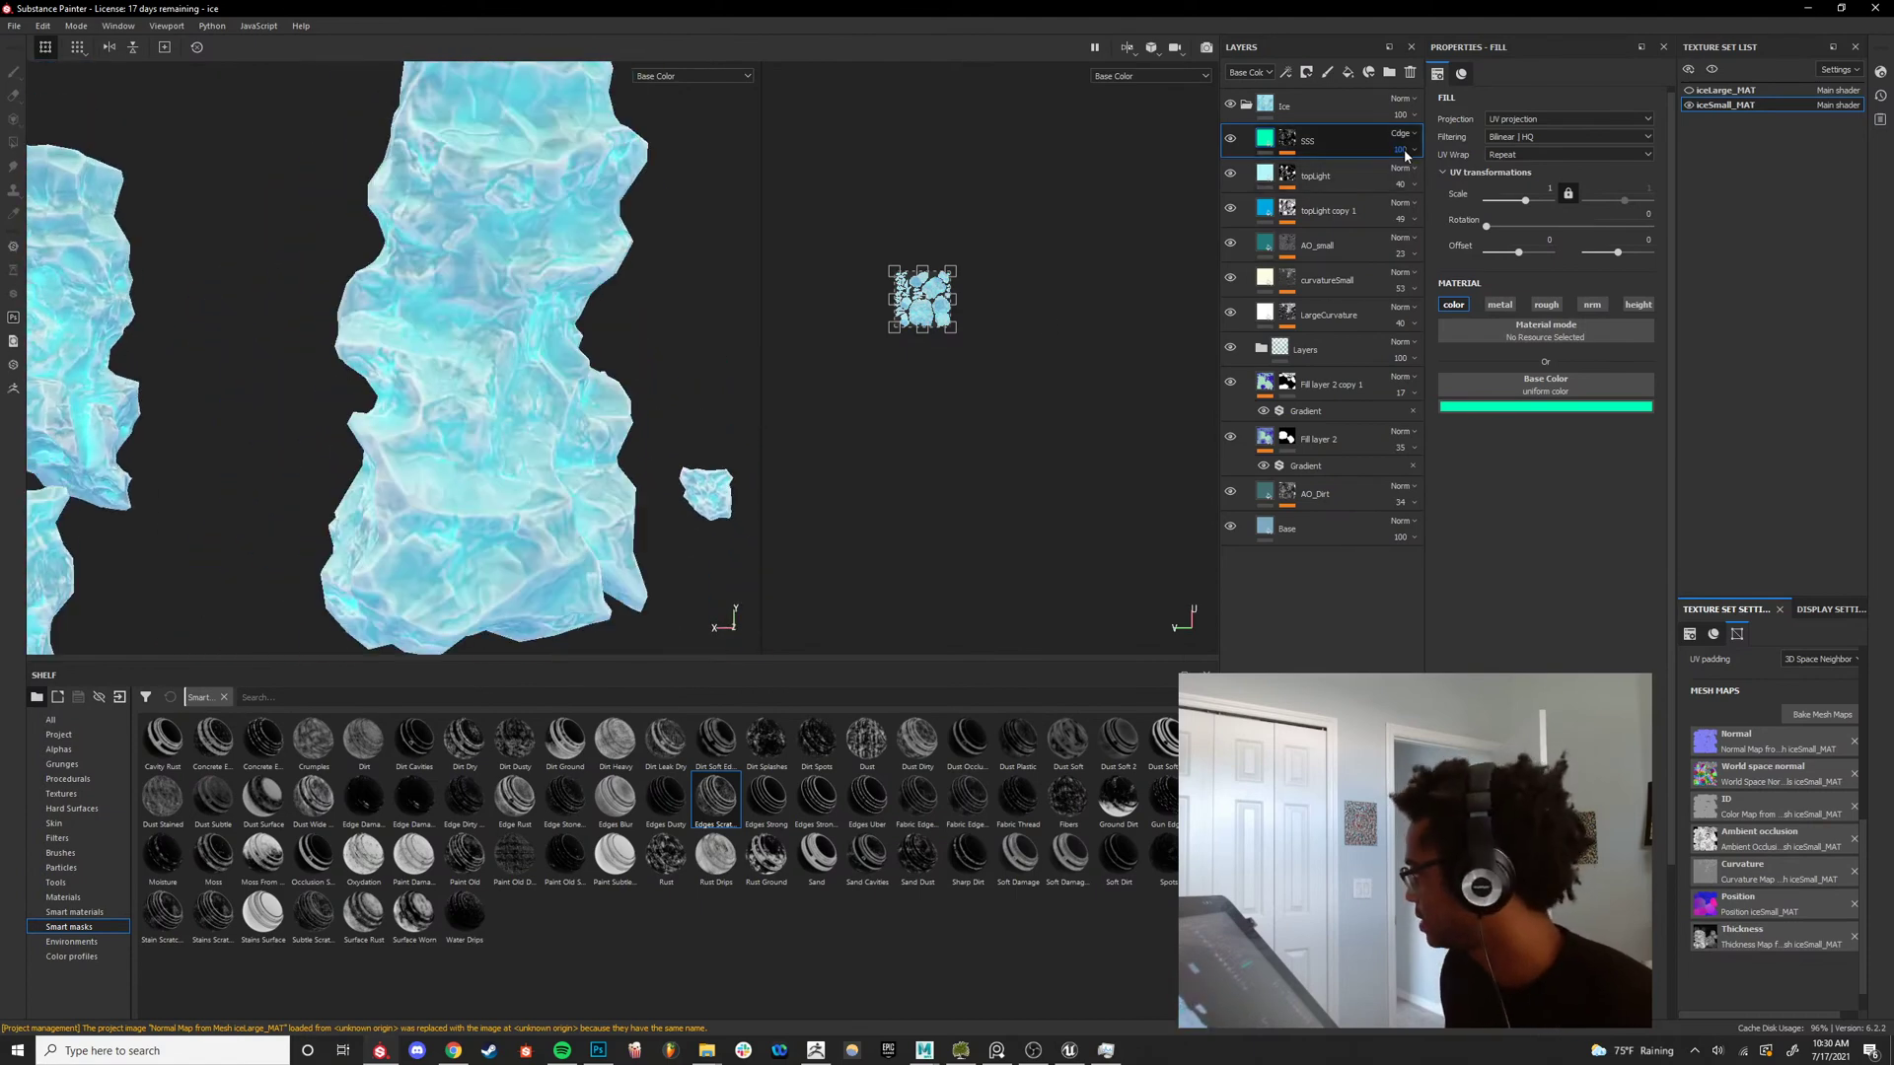
Try duplicating the SSS layer to intensify the glow, and undo the duplication.
{"action": "key", "text": "ctrl+d"}
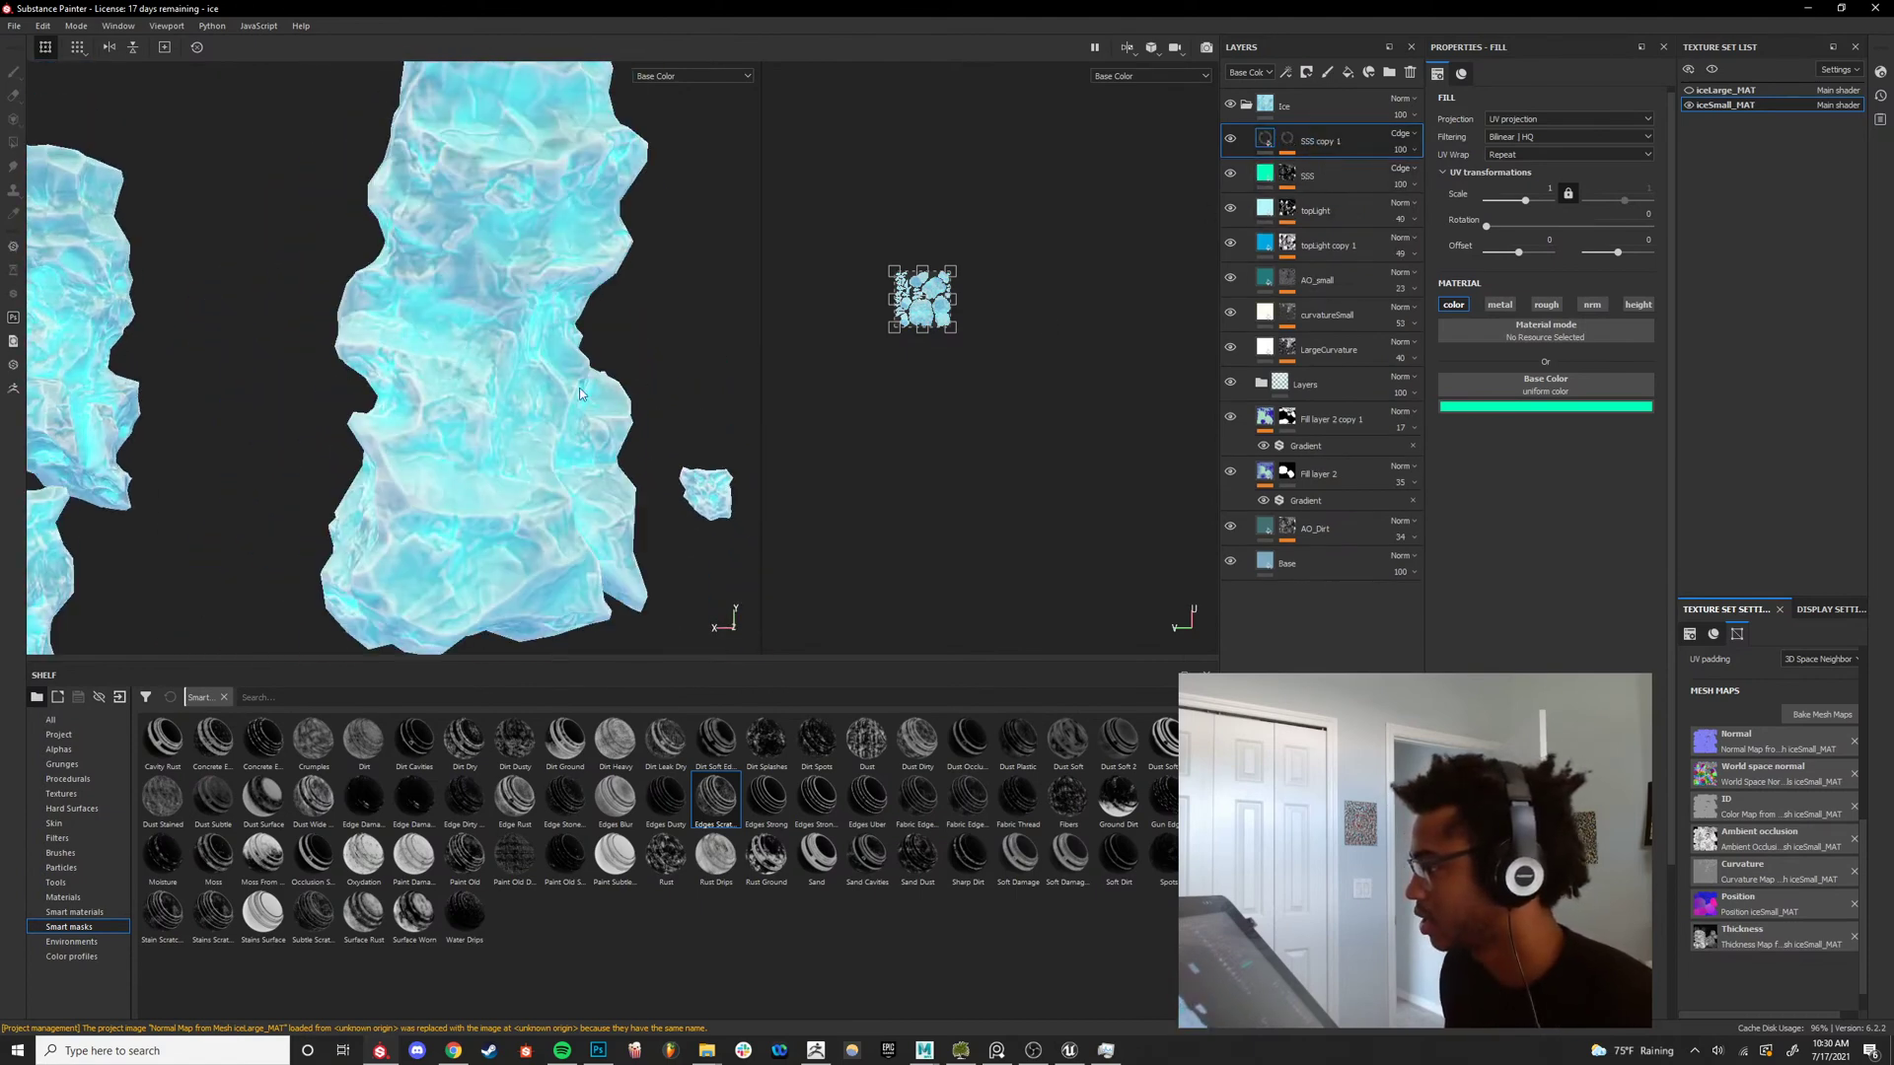
{"action": "right_click_drag", "start_coordinate": [579, 391], "coordinate": [522, 379], "text": "alt"}
{"action": "left_click_drag", "start_coordinate": [522, 379], "coordinate": [495, 324], "text": "alt"}
{"action": "key", "text": "ctrl+z"}
{"action": "right_click_drag", "start_coordinate": [495, 324], "coordinate": [486, 393], "text": "alt"}
{"action": "left_click_drag", "start_coordinate": [486, 393], "coordinate": [525, 406], "text": "alt"}
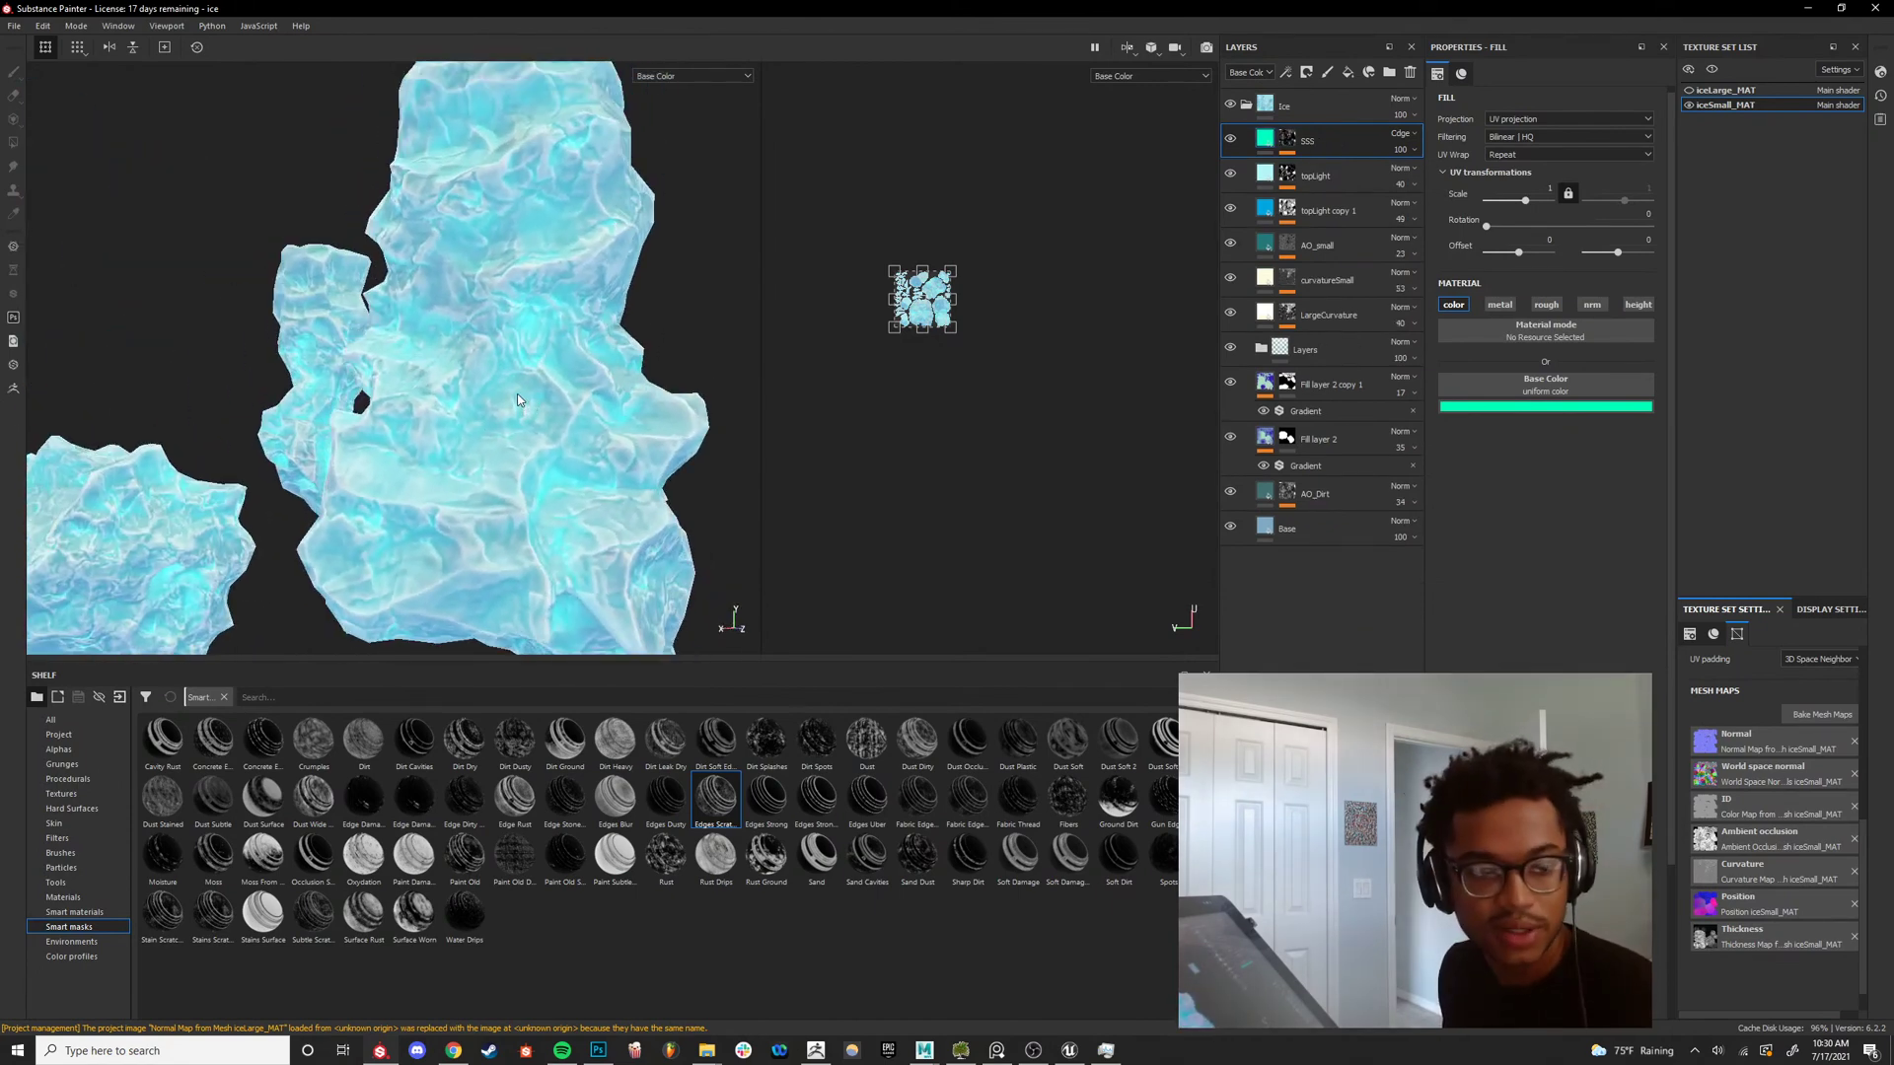
Compare the ice with the SSS layer on and off, and examine its glow from several angles in base color and lit material views.
{"action": "left_click_drag", "start_coordinate": [787, 379], "coordinate": [563, 450], "text": "alt"}
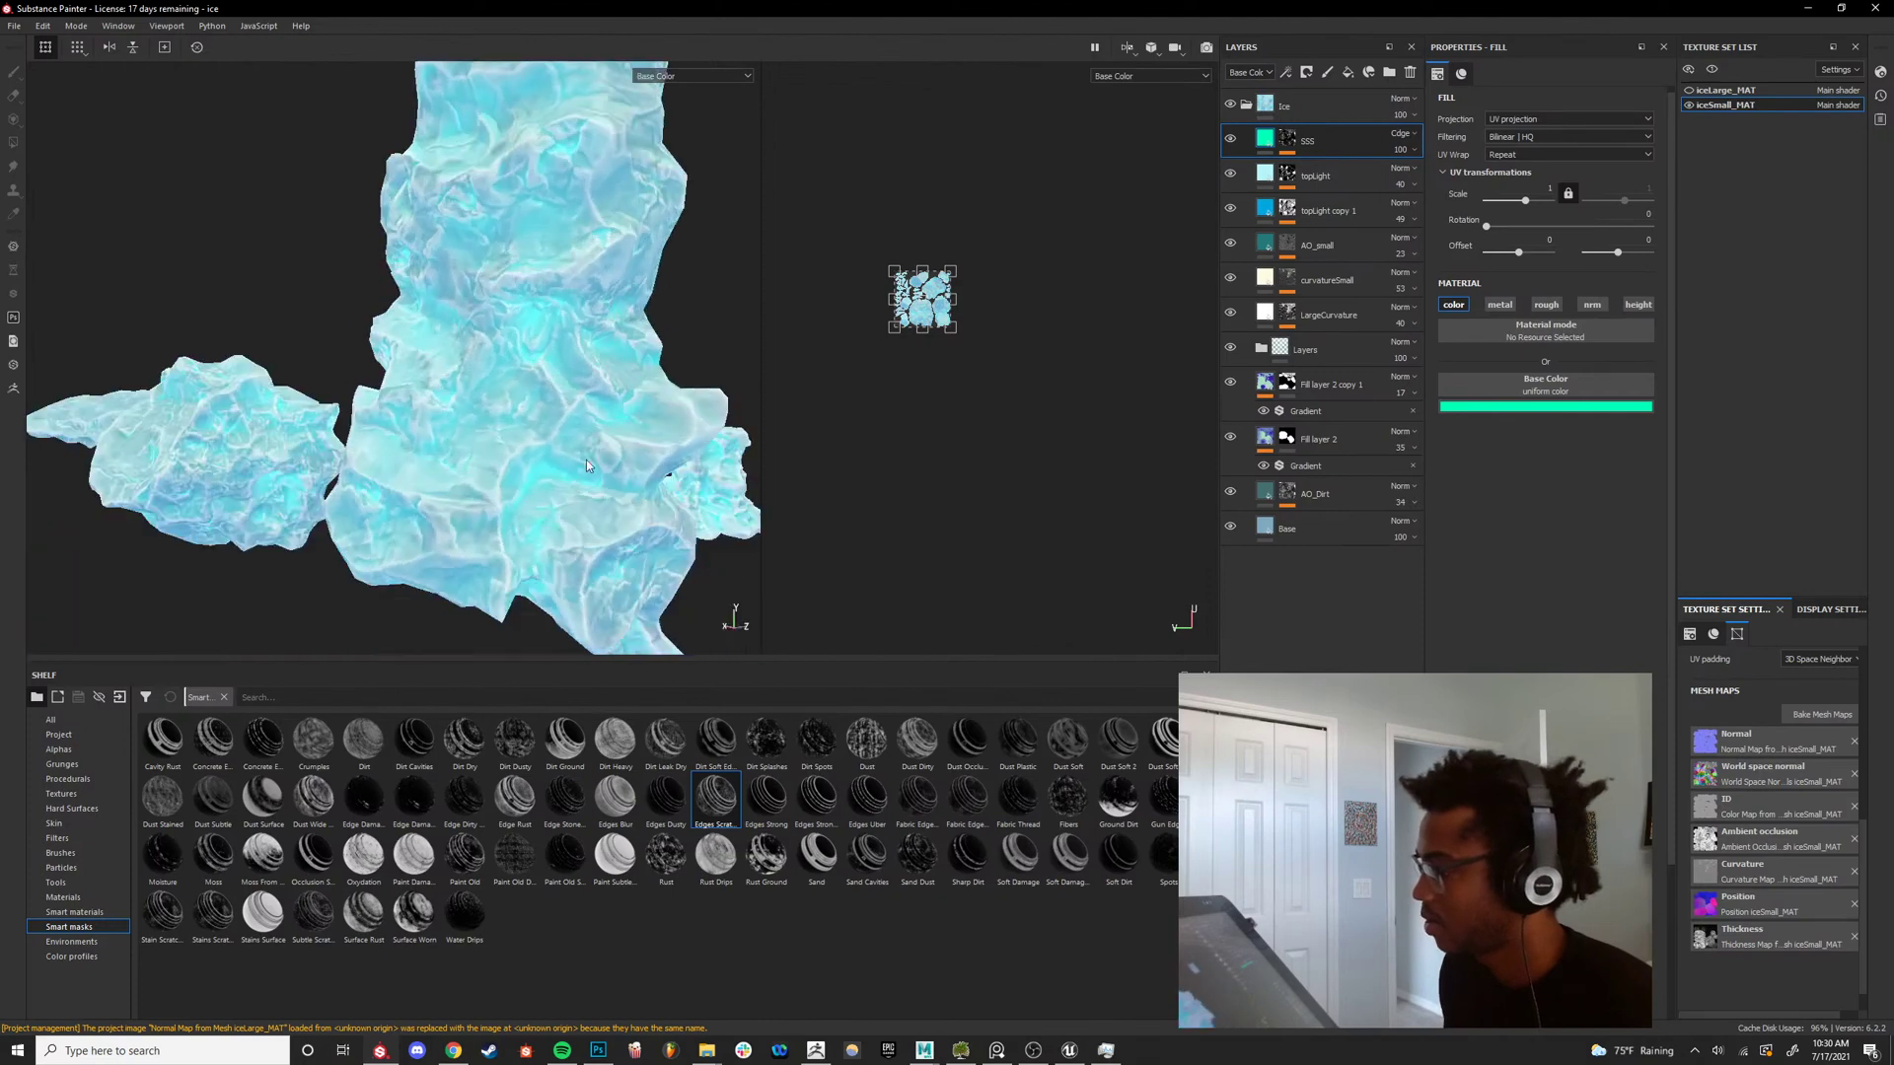
{"action": "right_click_drag", "start_coordinate": [563, 450], "coordinate": [563, 375], "text": "alt"}
{"action": "left_click_drag", "start_coordinate": [560, 376], "coordinate": [679, 408], "text": "alt"}
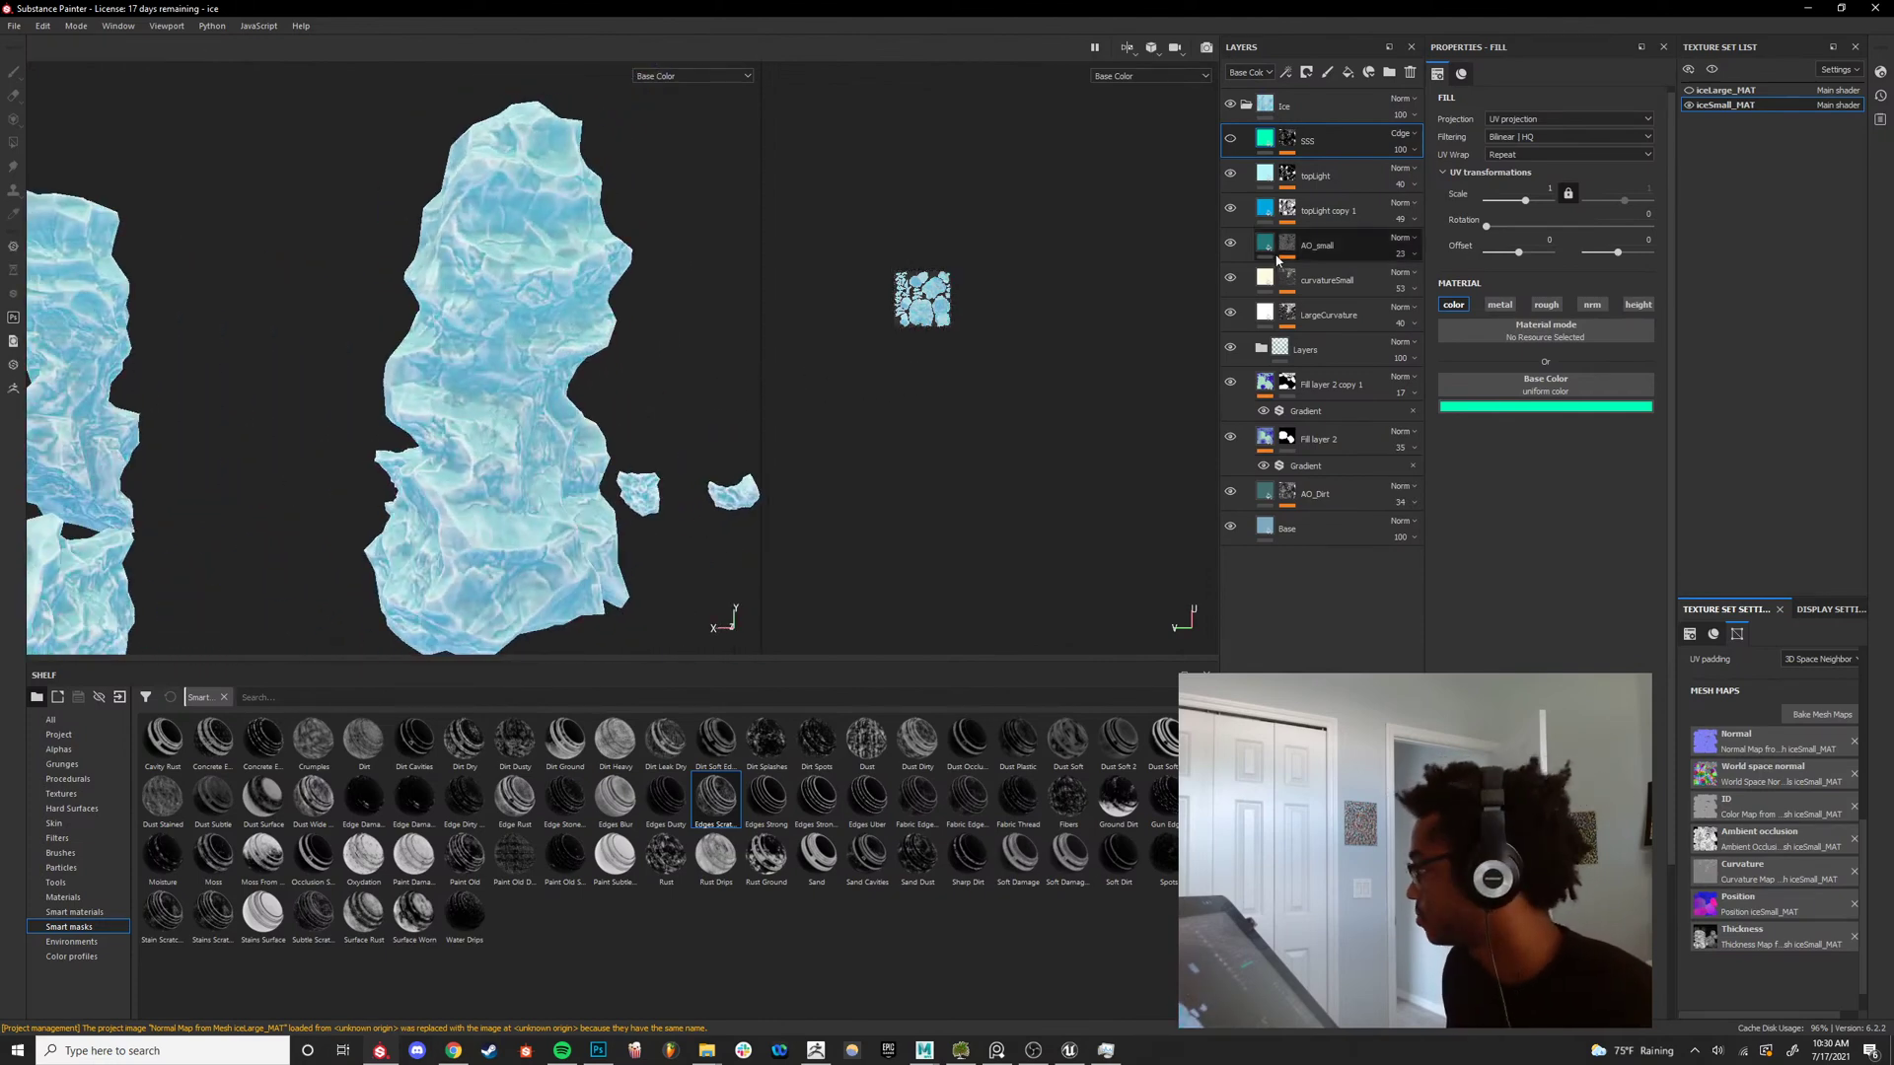
{"action": "left_click", "coordinate": [1231, 142]}
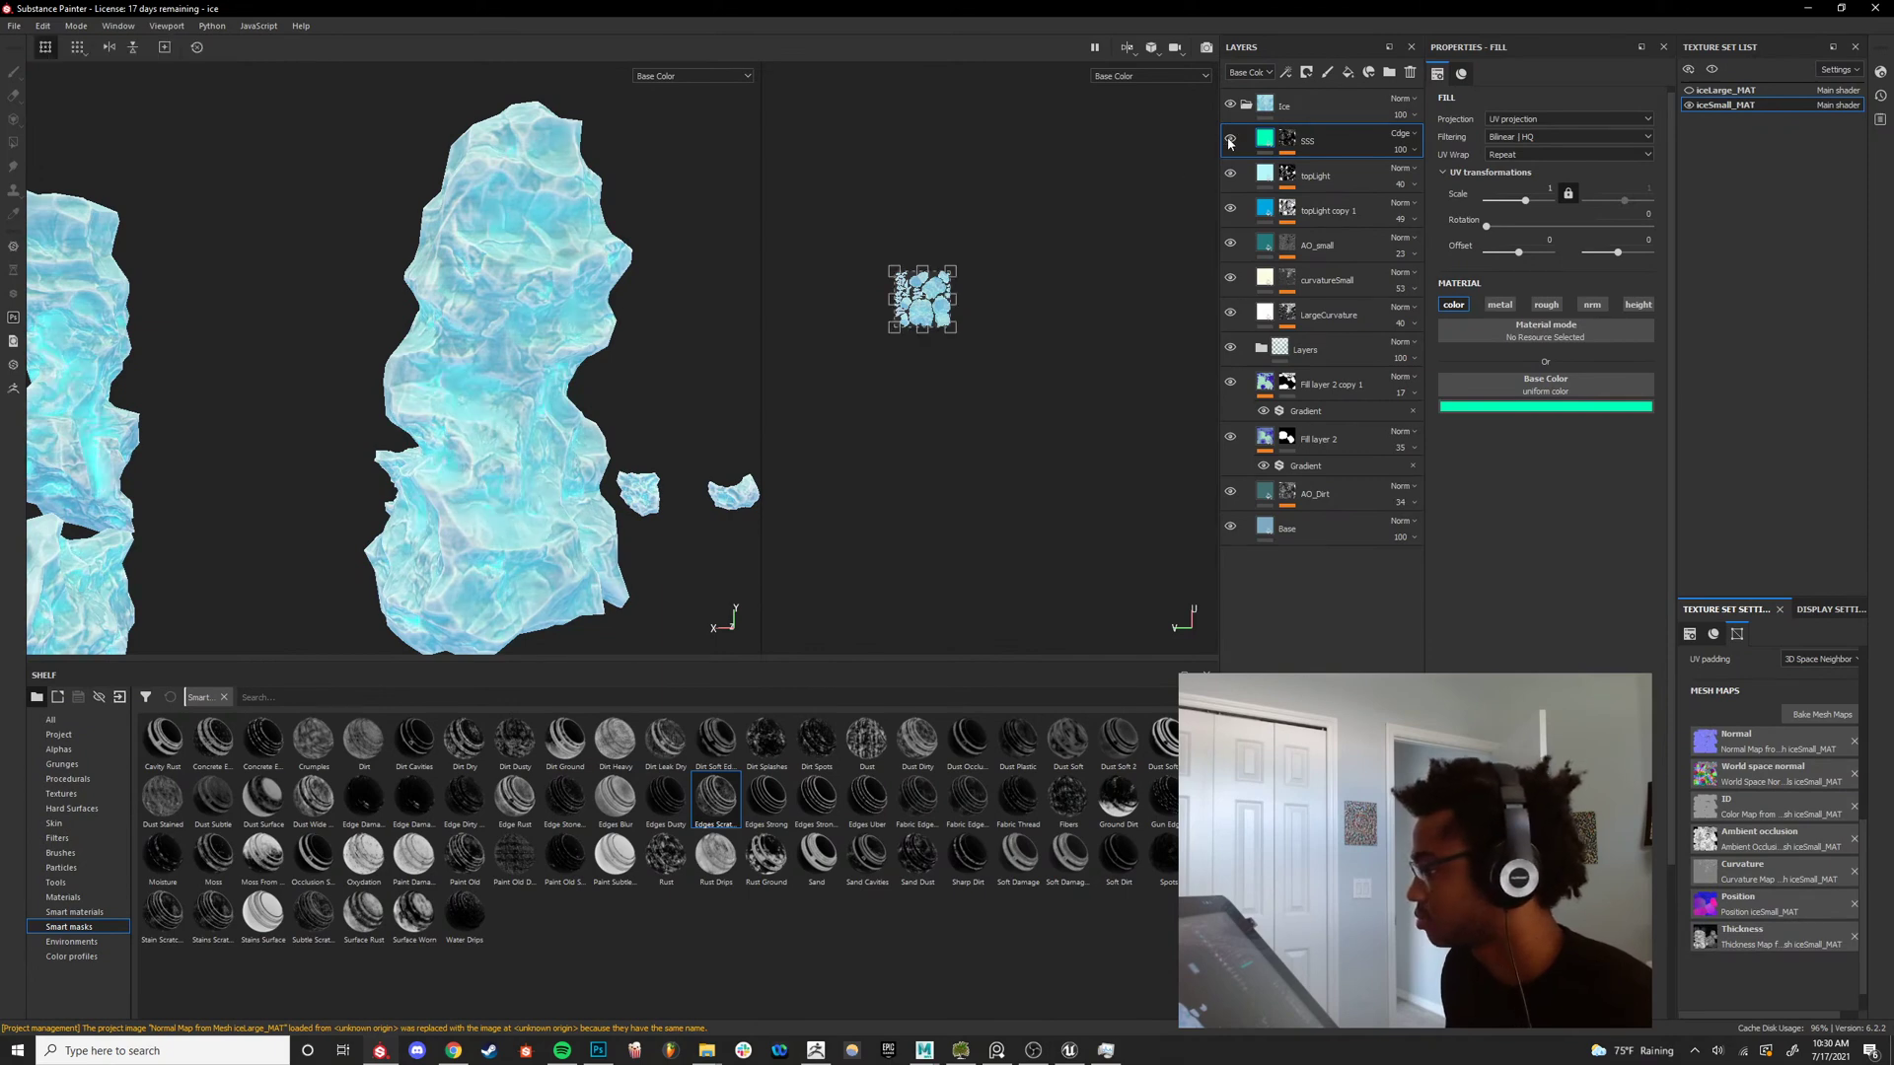
{"action": "left_click_drag", "start_coordinate": [701, 334], "coordinate": [553, 353], "text": "alt"}
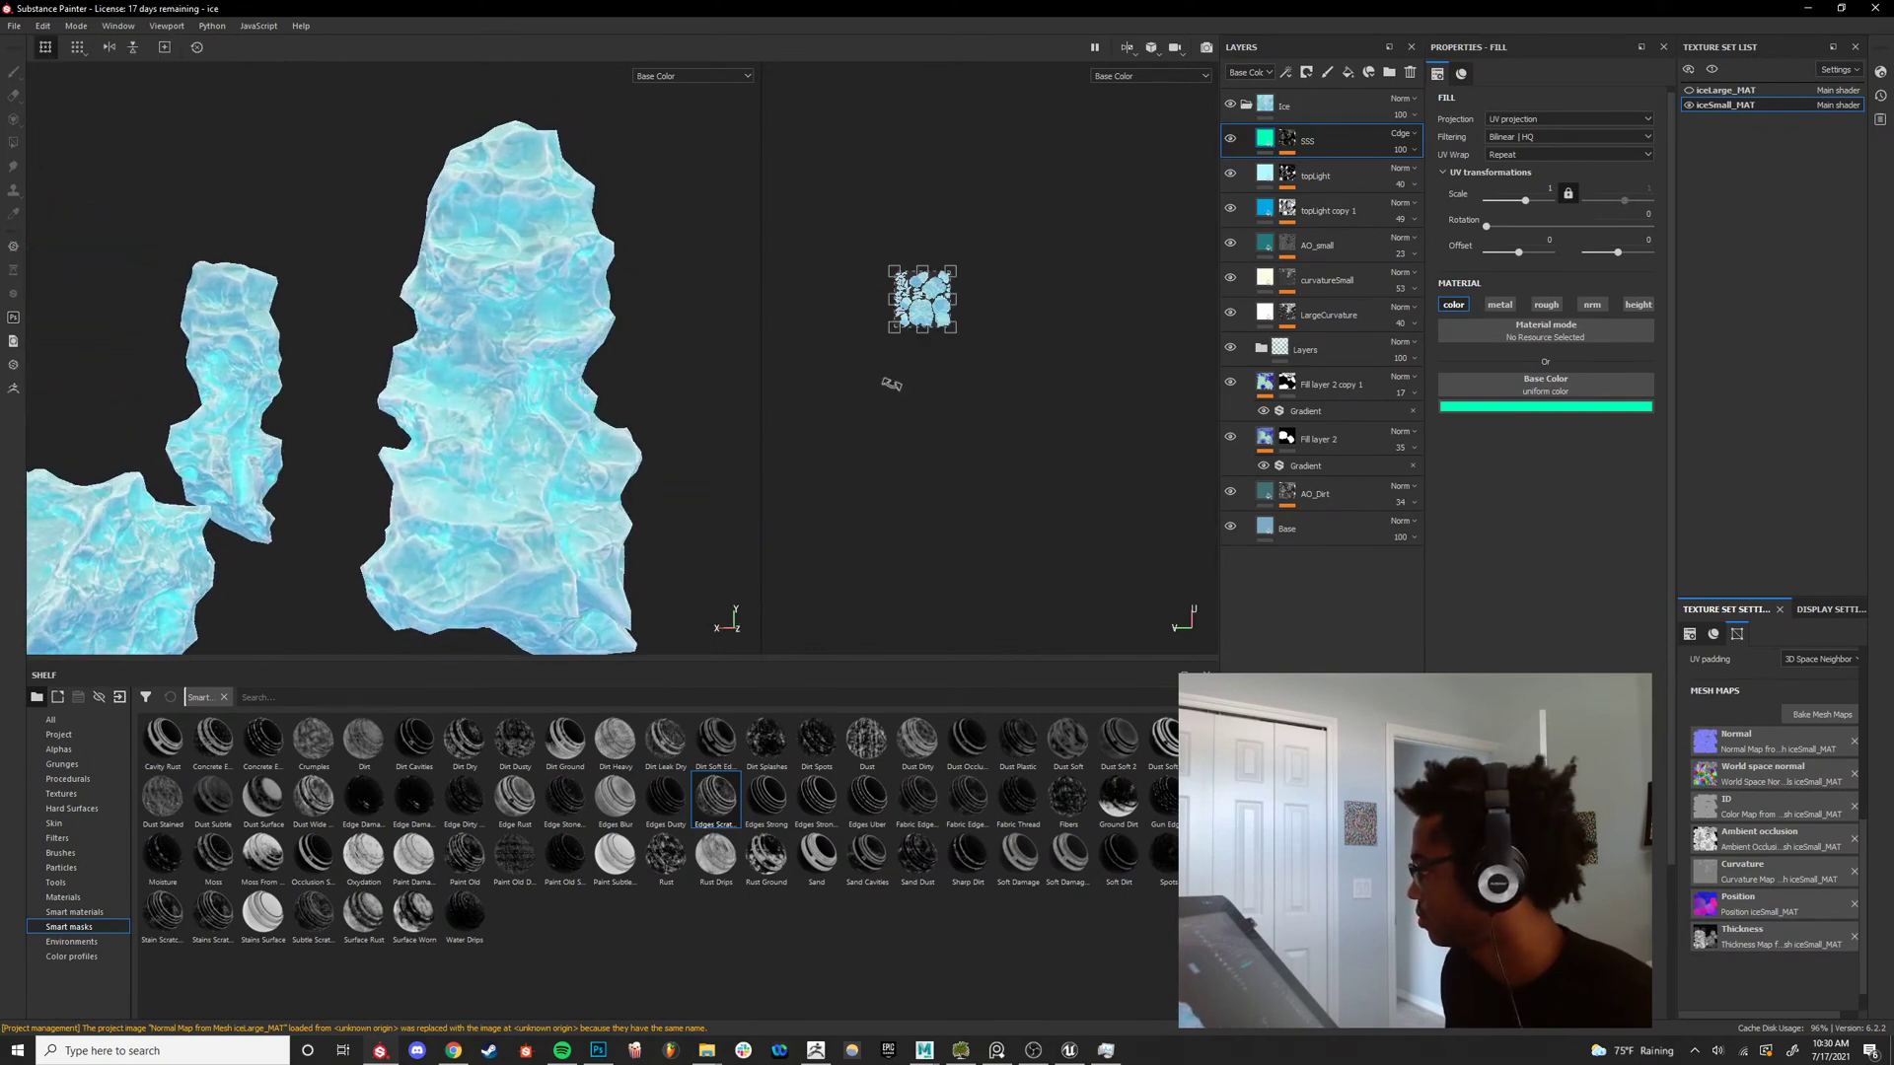
{"action": "left_click", "coordinate": [1513, 407]}
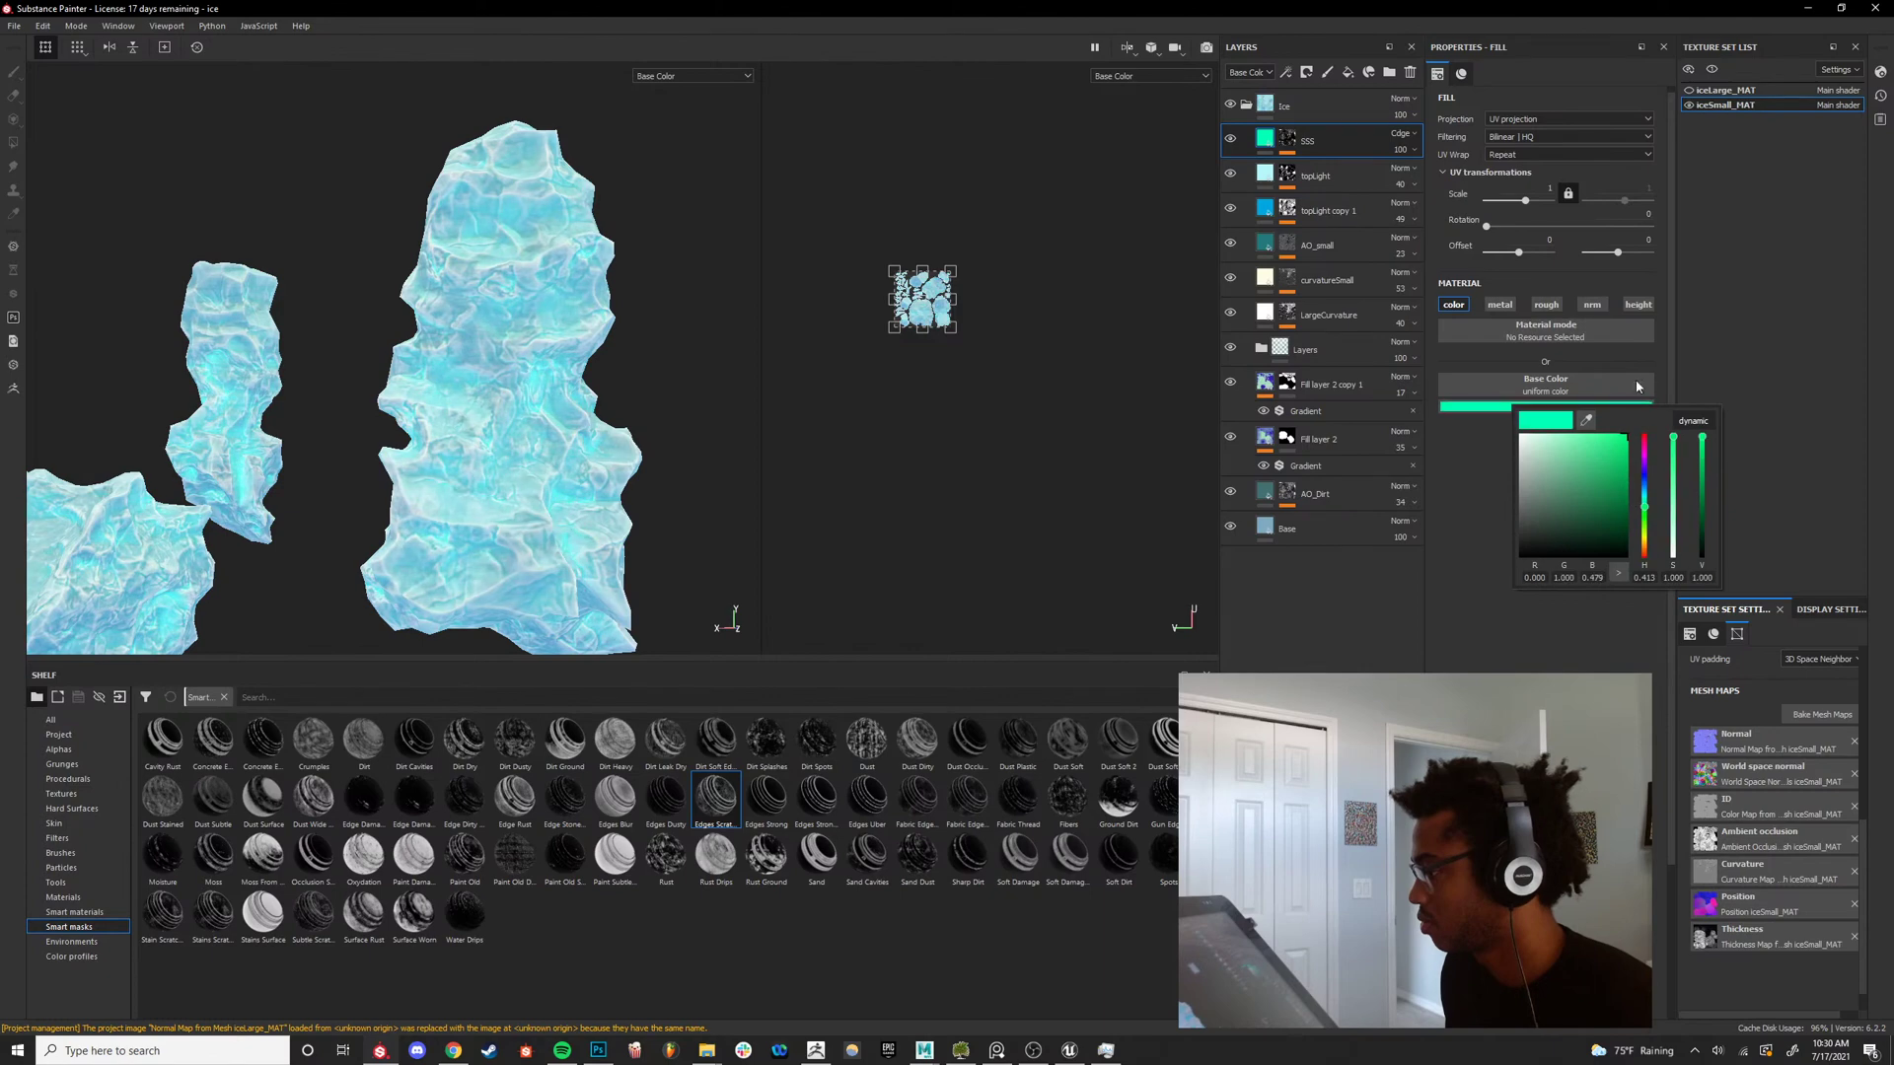
{"action": "mouse_move", "coordinate": [779, 435]}
{"action": "left_mouse_down", "text": "alt"}
{"action": "mouse_move", "coordinate": [608, 446]}
{"action": "mouse_move", "coordinate": [525, 379]}
{"action": "mouse_move", "coordinate": [577, 334]}
{"action": "mouse_move", "coordinate": [570, 415]}
{"action": "mouse_move", "coordinate": [483, 427]}
{"action": "left_mouse_up", "text": "alt"}
{"action": "key", "text": "m"}
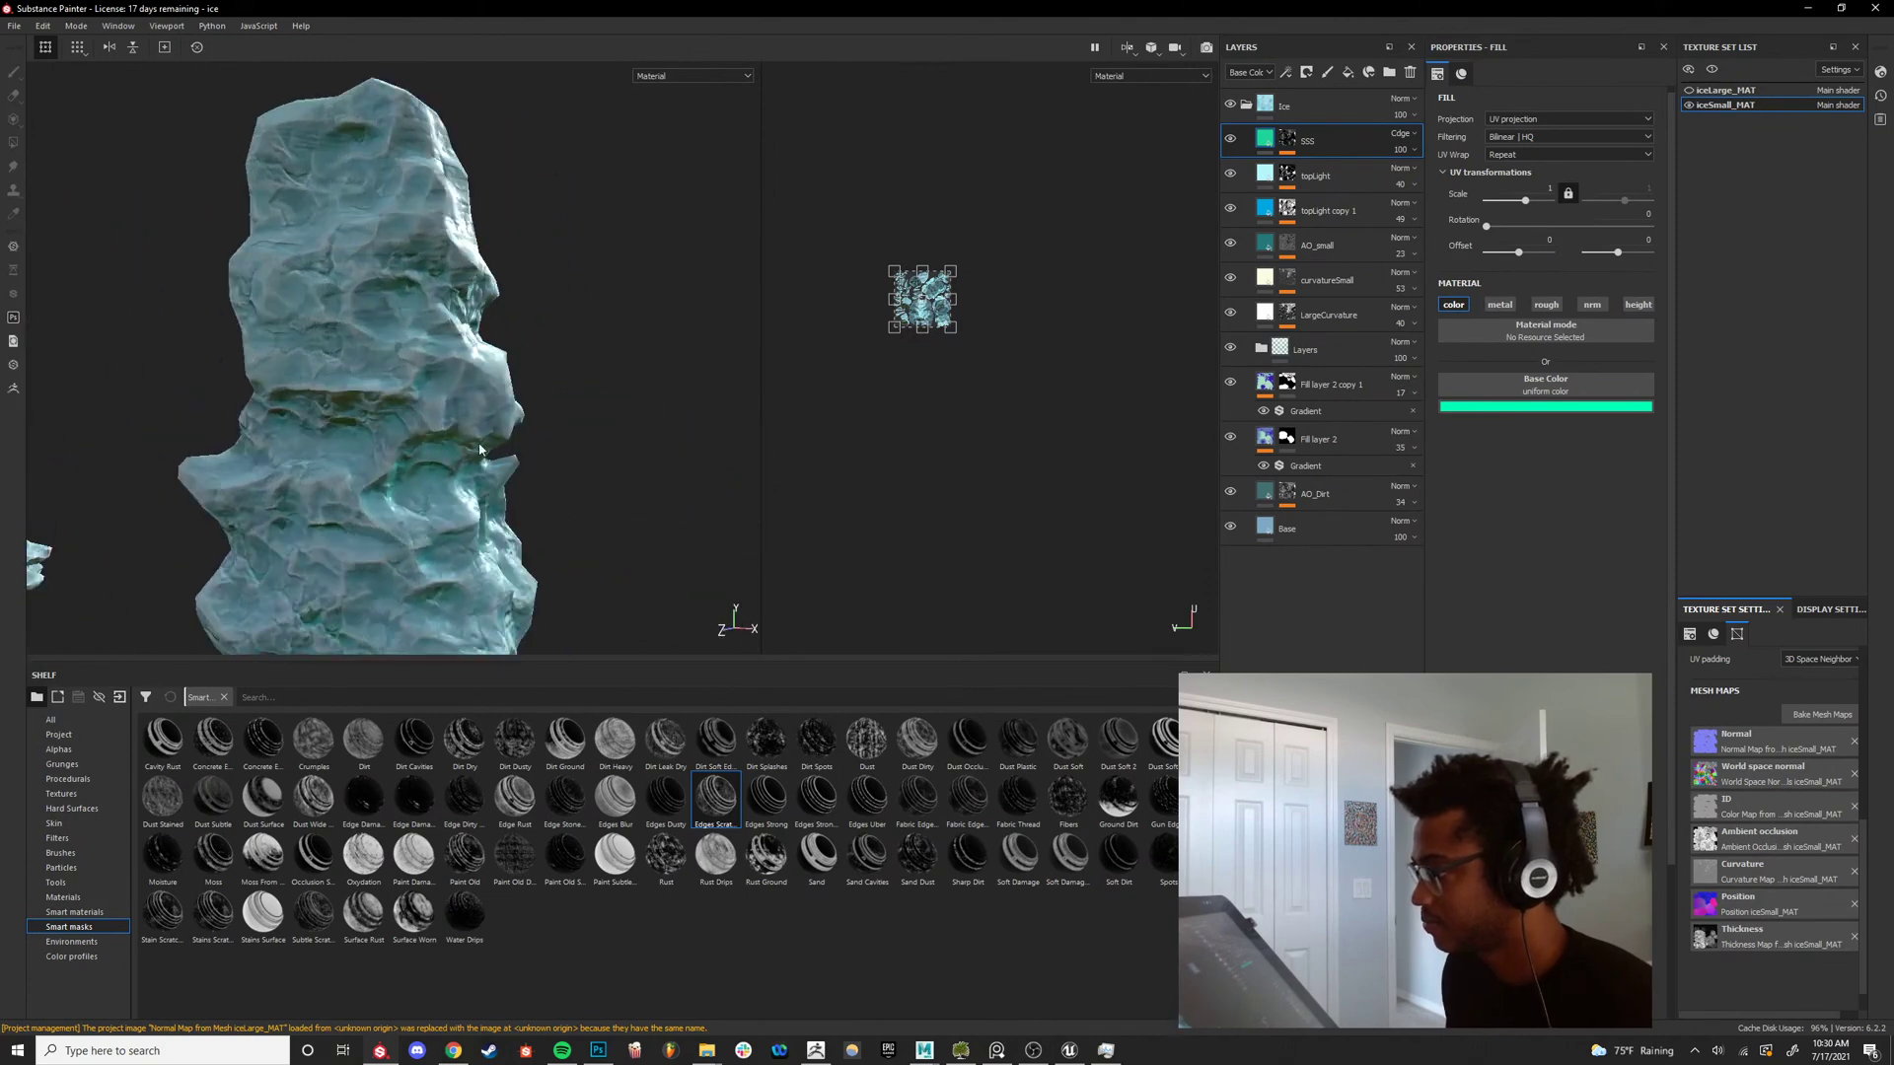
{"action": "right_click_drag", "start_coordinate": [484, 426], "coordinate": [419, 434], "text": "shift"}
{"action": "left_click_drag", "start_coordinate": [419, 434], "coordinate": [565, 480], "text": "alt"}
{"action": "key", "text": "c"}
{"action": "key", "text": "m"}
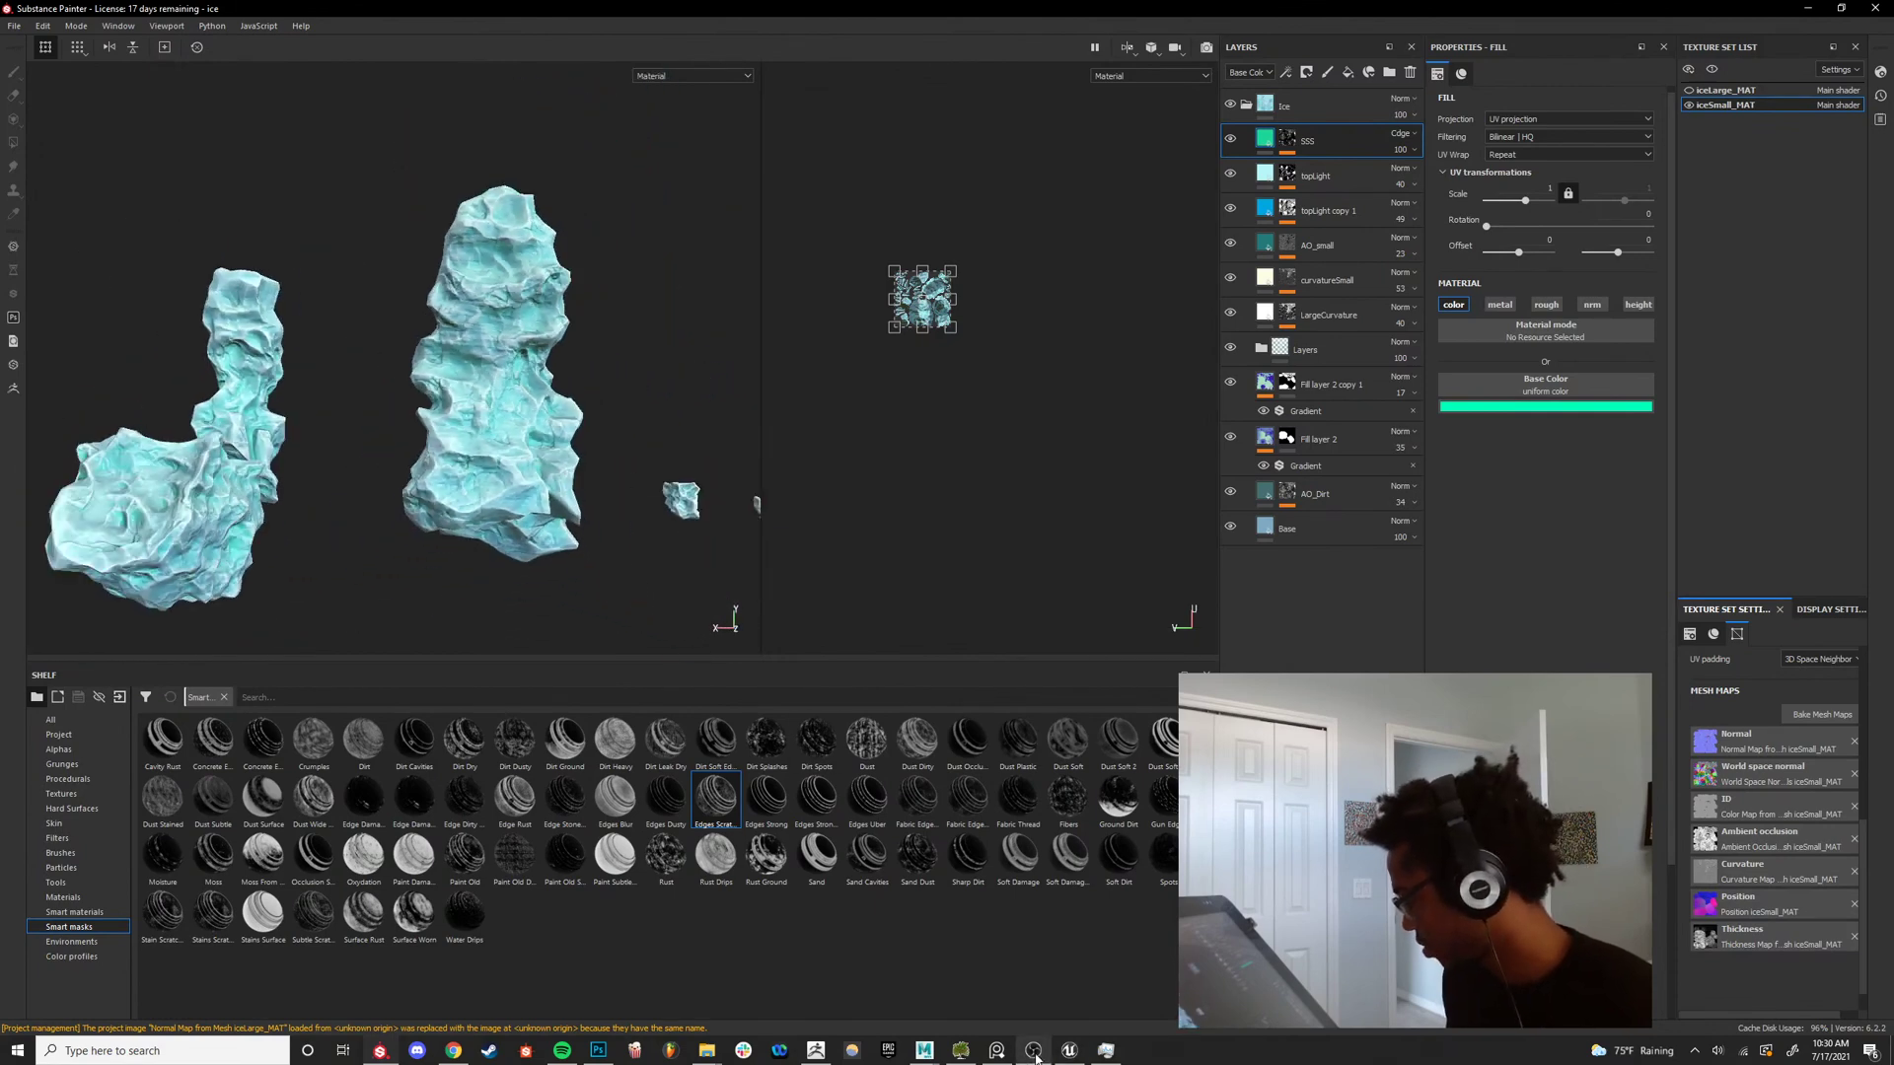
Check the glacier reference photos, then shift the SSS layer's base color to a cyan-blue with hue 0.551 and inspect it on the ice.
{"action": "mouse_move", "coordinate": [997, 1051]}
{"action": "left_click", "coordinate": [999, 977]}
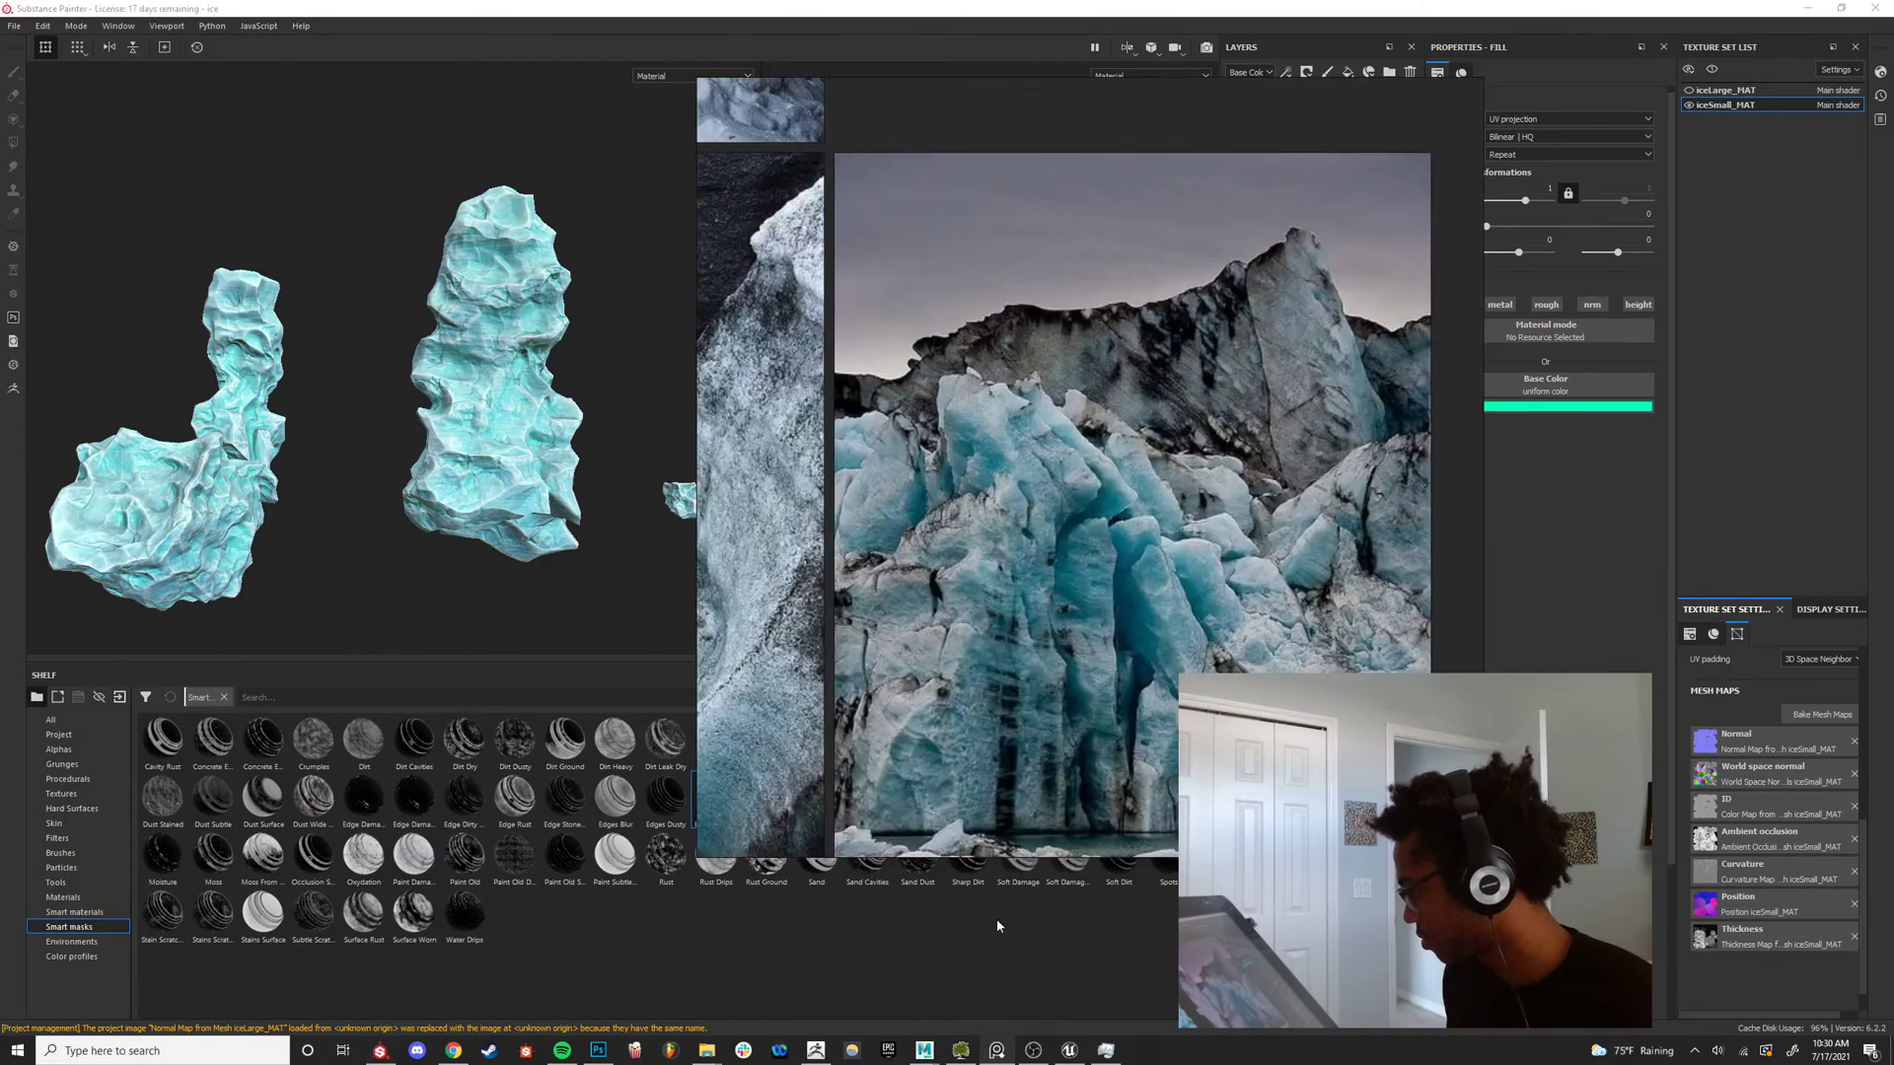
{"action": "scroll", "coordinate": [1011, 661], "scroll_direction": "down", "scroll_amount": 6}
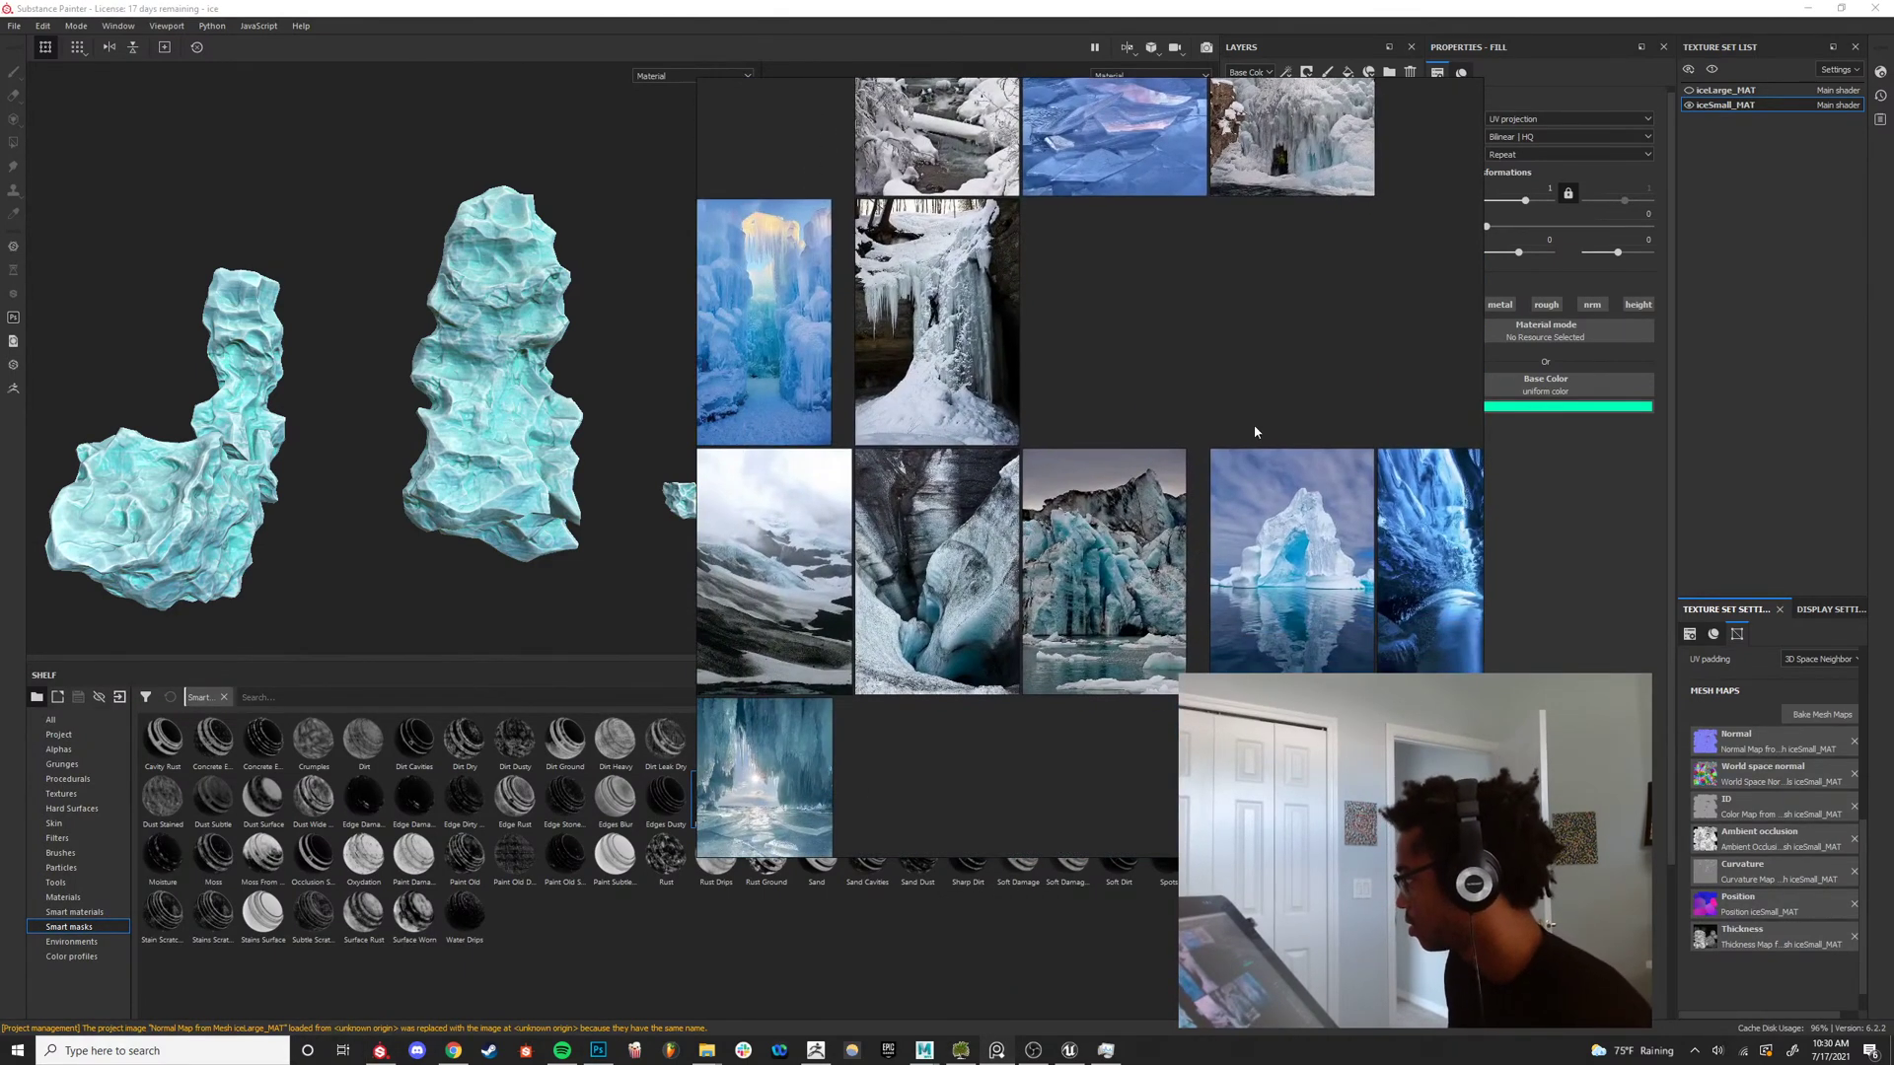
{"action": "right_click_drag", "start_coordinate": [1253, 424], "coordinate": [1115, 543]}
{"action": "left_click", "coordinate": [1484, 407]}
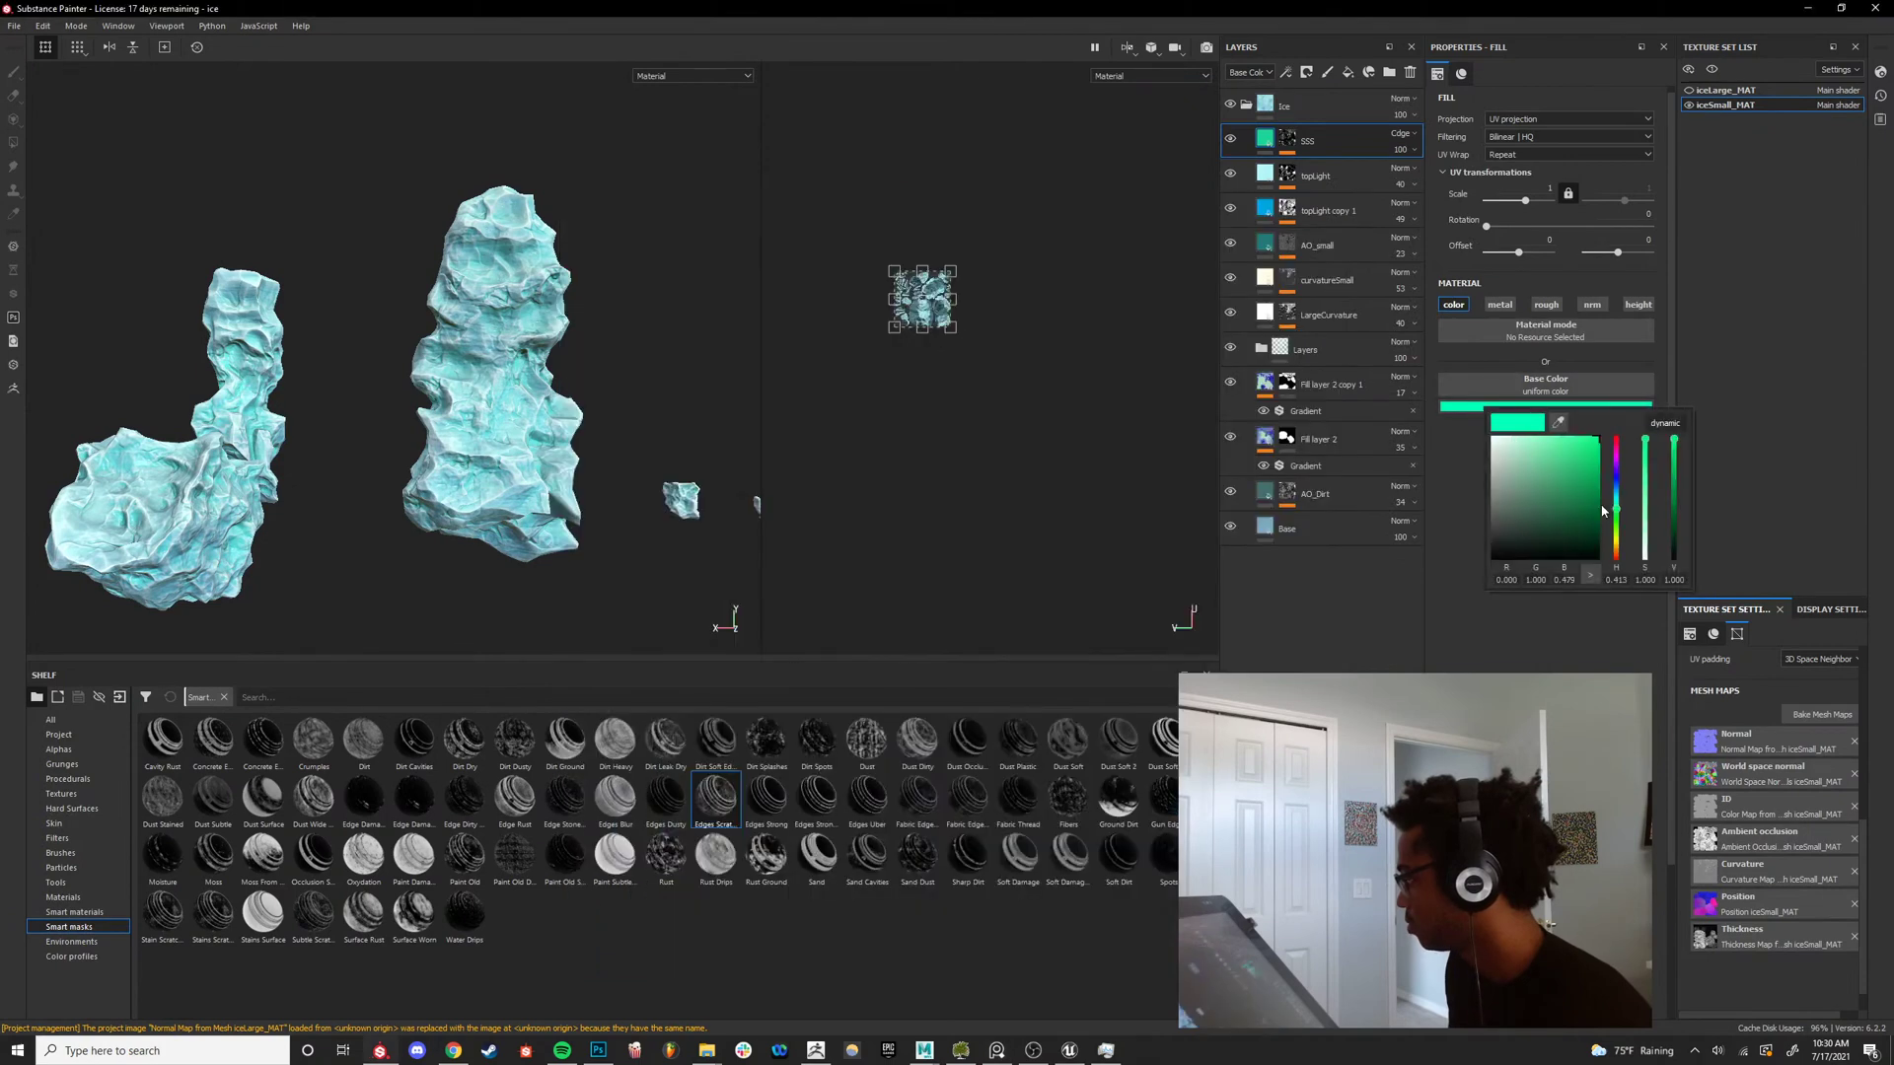
{"action": "left_click_drag", "start_coordinate": [1617, 511], "coordinate": [1623, 496]}
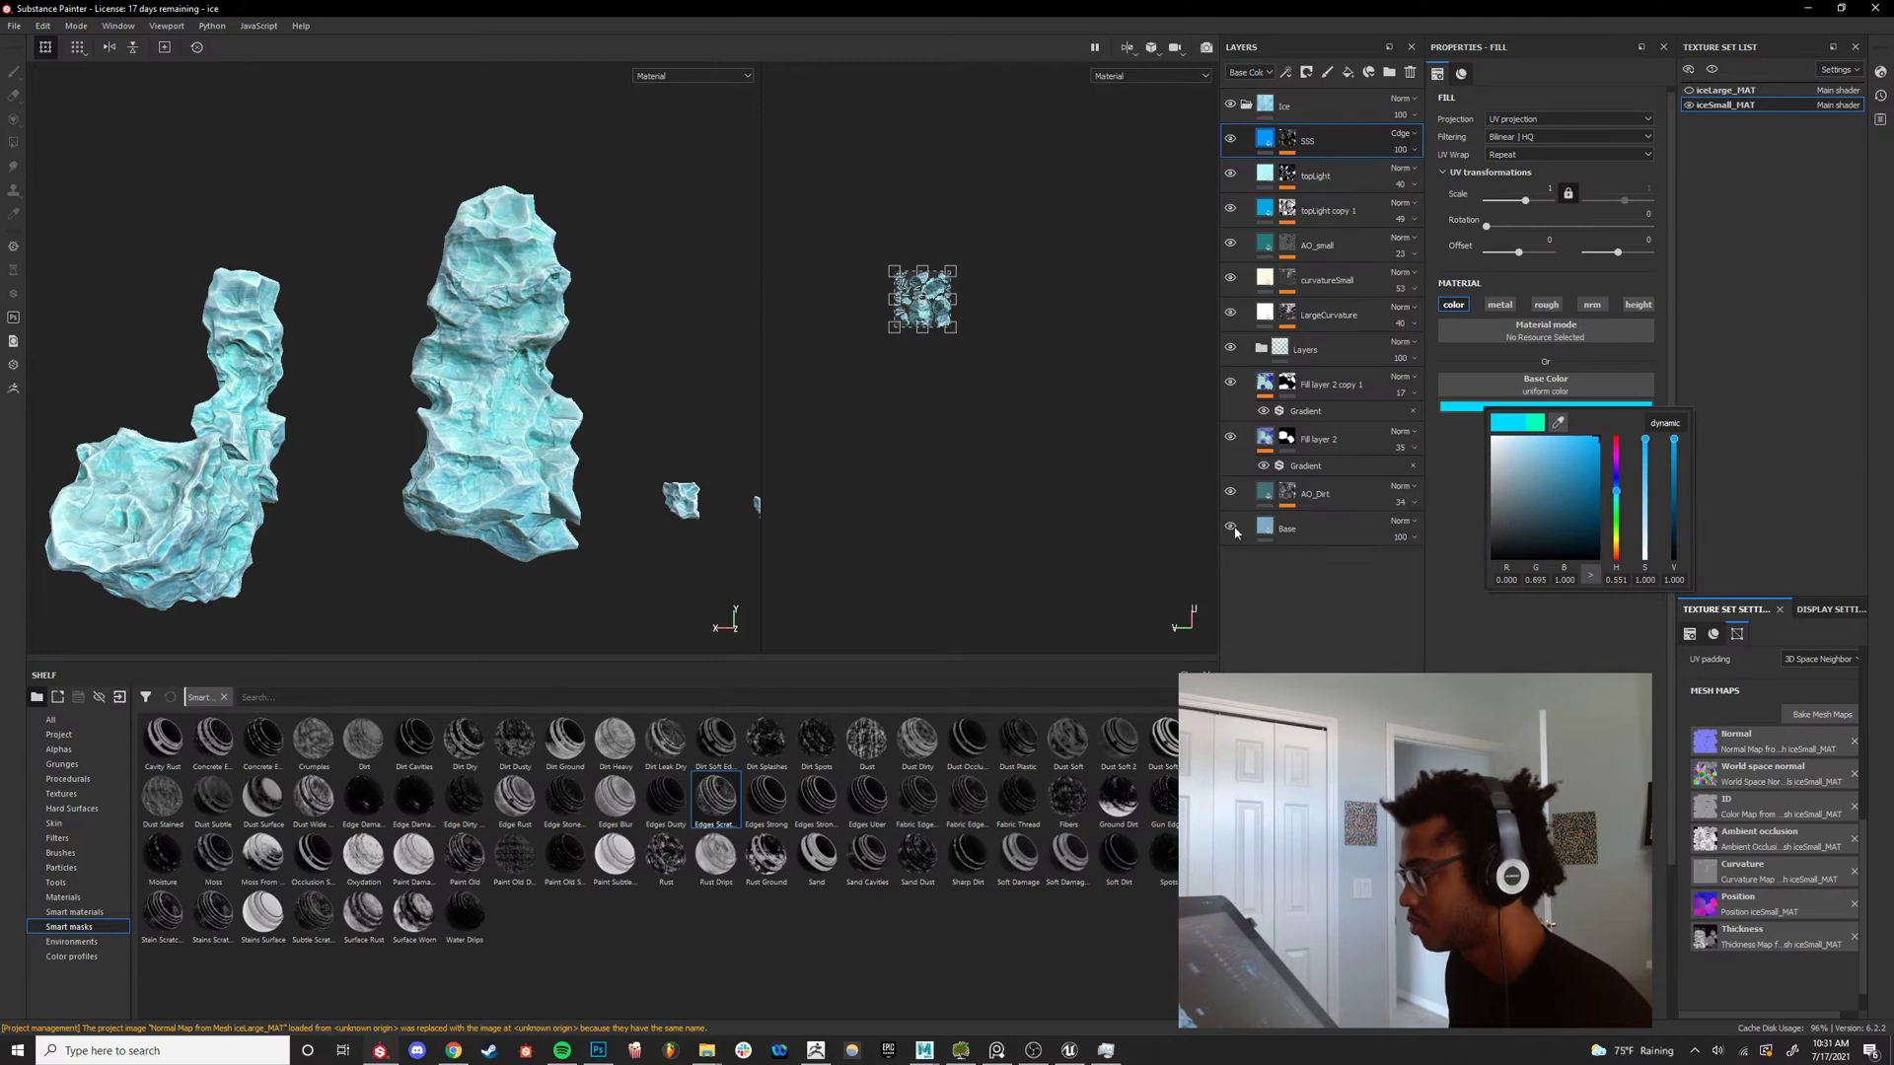
{"action": "left_click", "coordinate": [549, 367]}
{"action": "scroll", "coordinate": [550, 395], "scroll_direction": "up", "scroll_amount": 5}
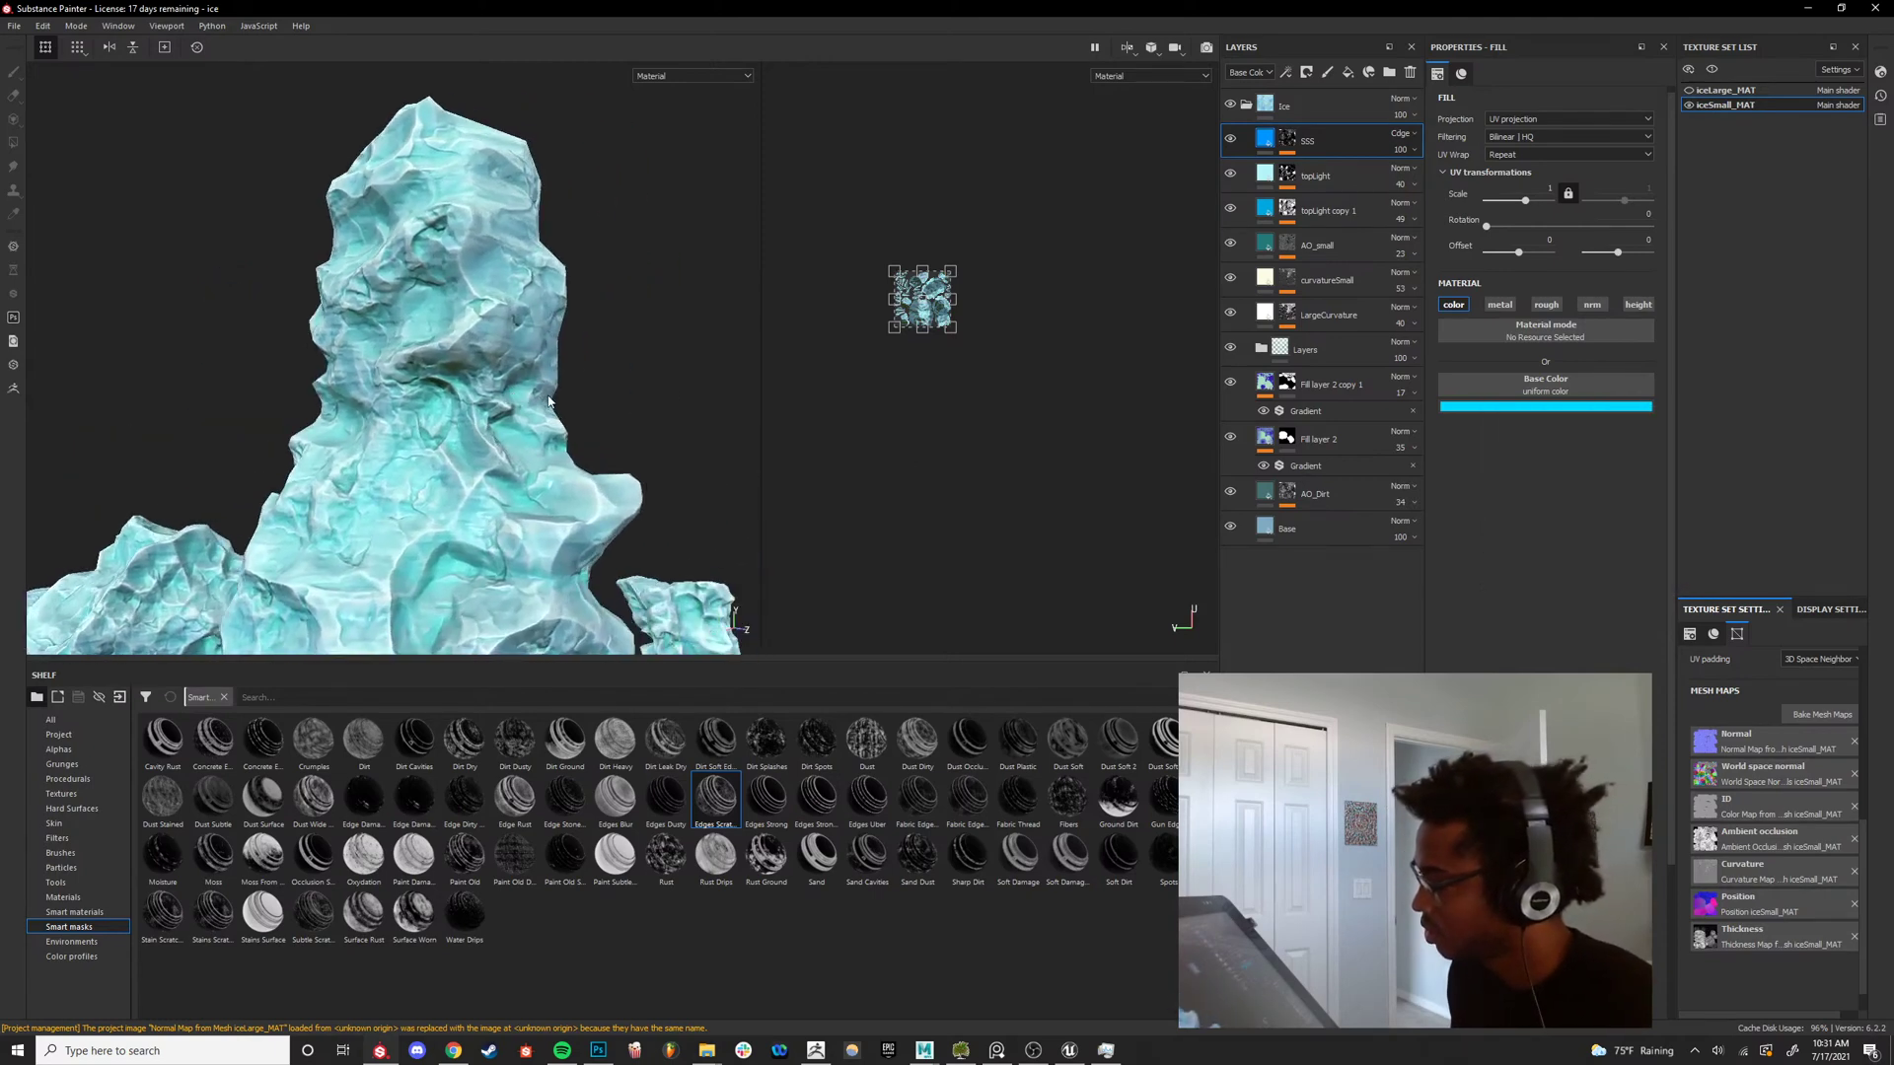
{"action": "right_click_drag", "start_coordinate": [550, 402], "coordinate": [465, 399], "text": "shift"}
{"action": "key", "text": "c"}
{"action": "left_click_drag", "start_coordinate": [465, 398], "coordinate": [580, 509], "text": "alt"}
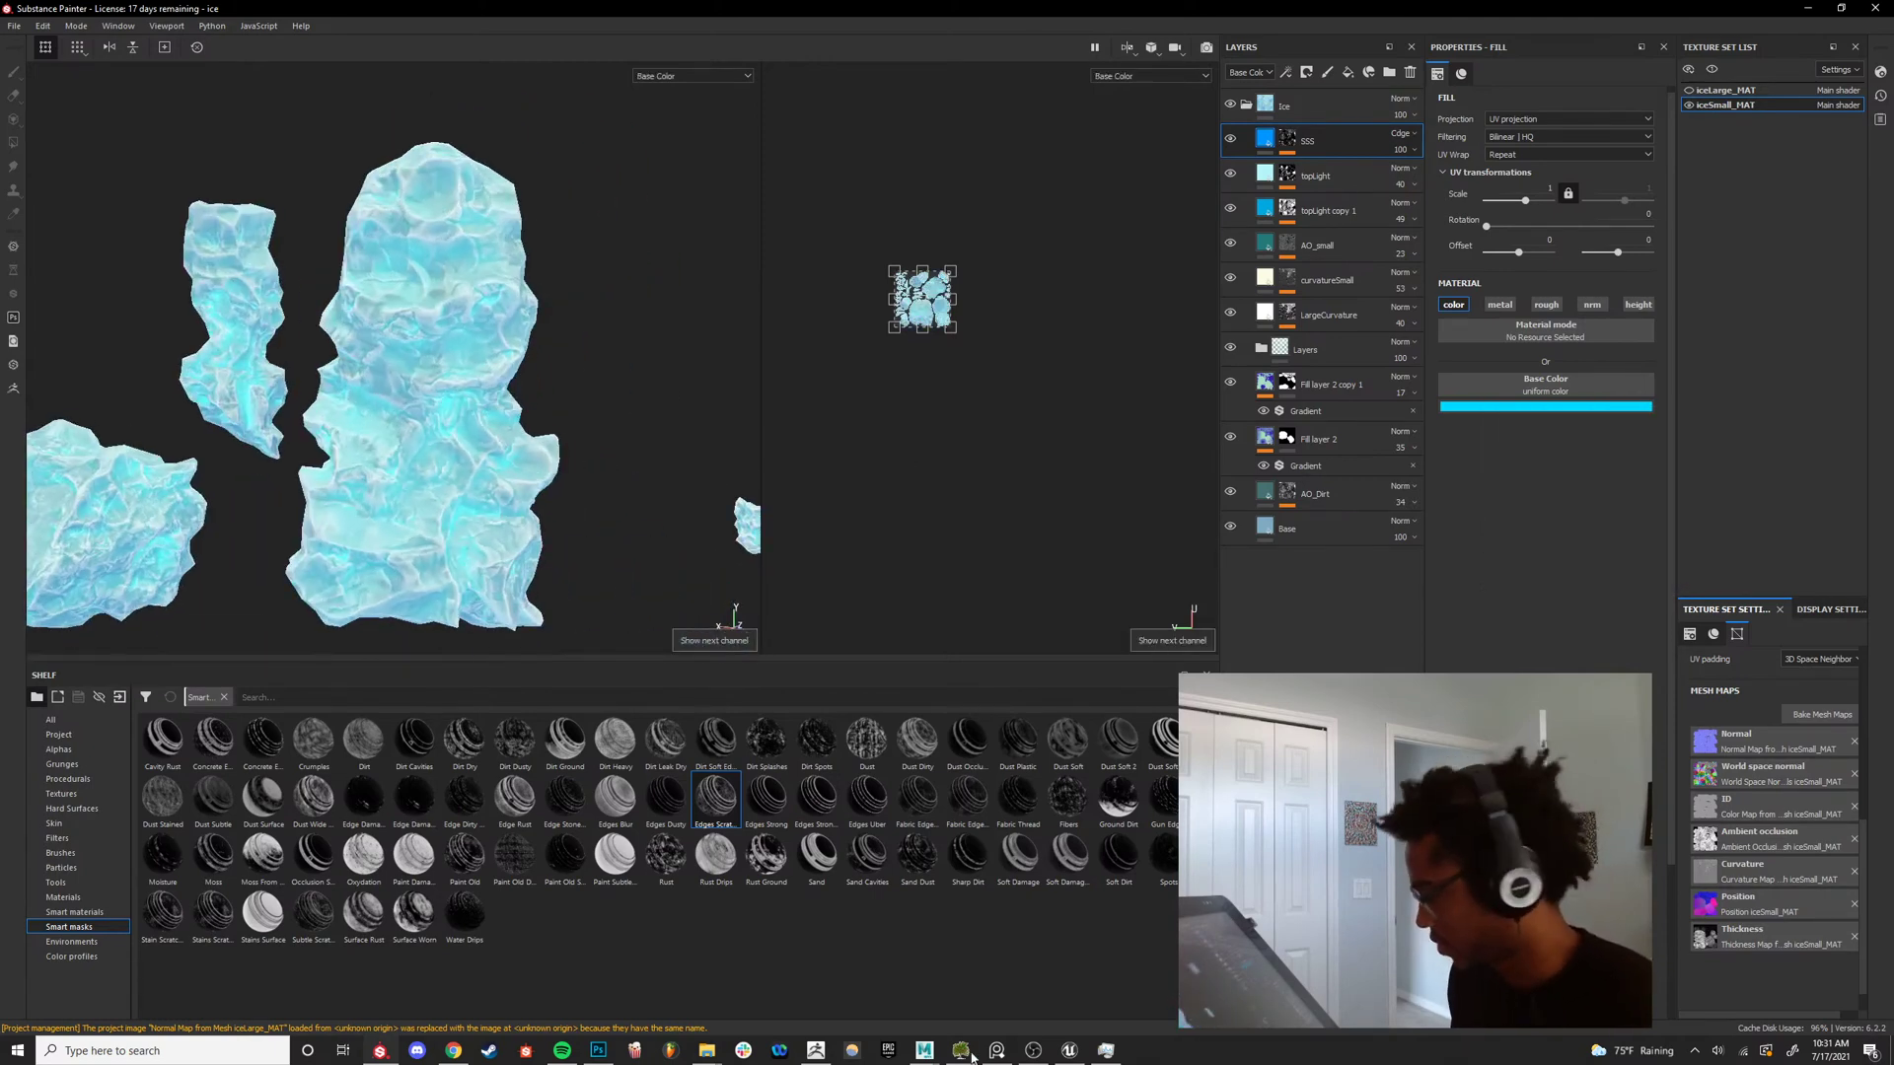
Switch to the reference board and examine the blue ice formation photo with the glowing arch up close for its color transitions.
{"action": "mouse_move", "coordinate": [998, 1054]}
{"action": "left_click", "coordinate": [990, 975]}
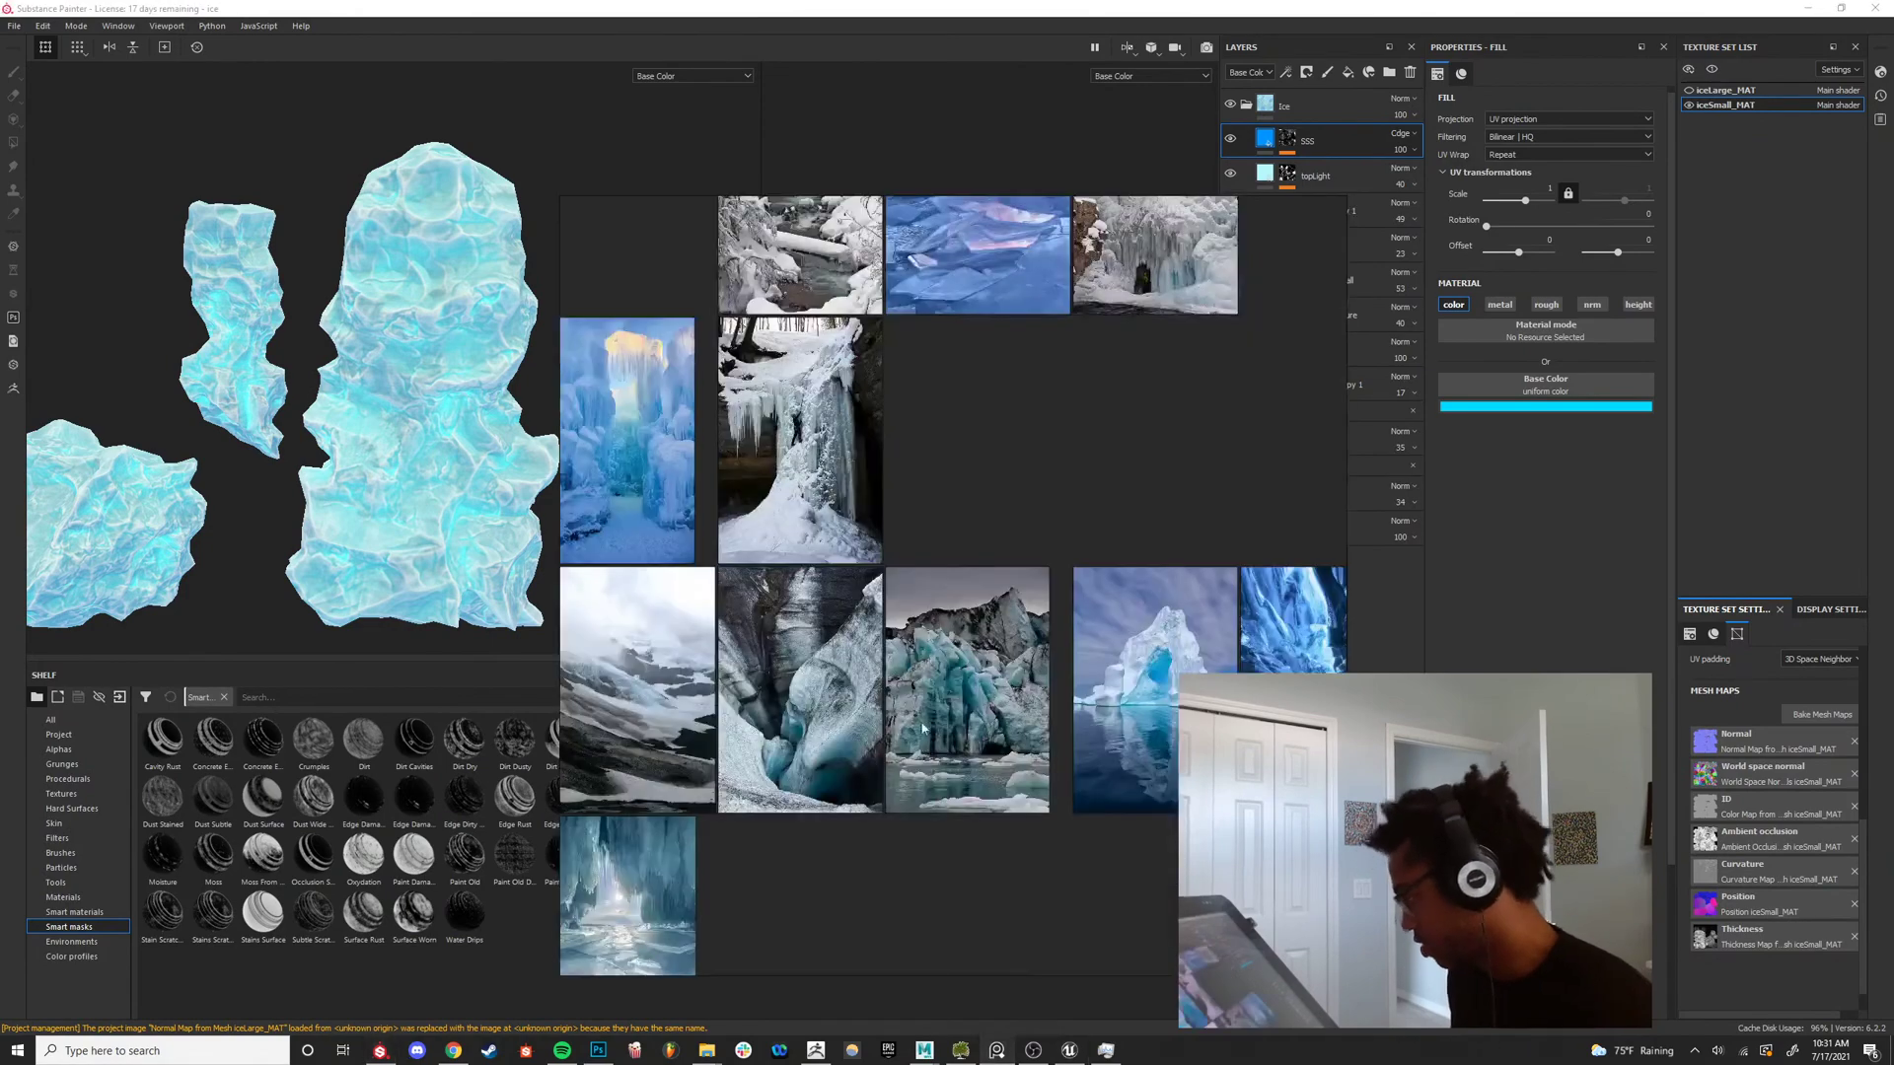
{"action": "scroll", "coordinate": [937, 572], "scroll_direction": "down", "scroll_amount": 2}
{"action": "middle_click_drag", "start_coordinate": [960, 487], "coordinate": [1181, 526]}
{"action": "scroll", "coordinate": [965, 523], "scroll_direction": "up", "scroll_amount": 8}
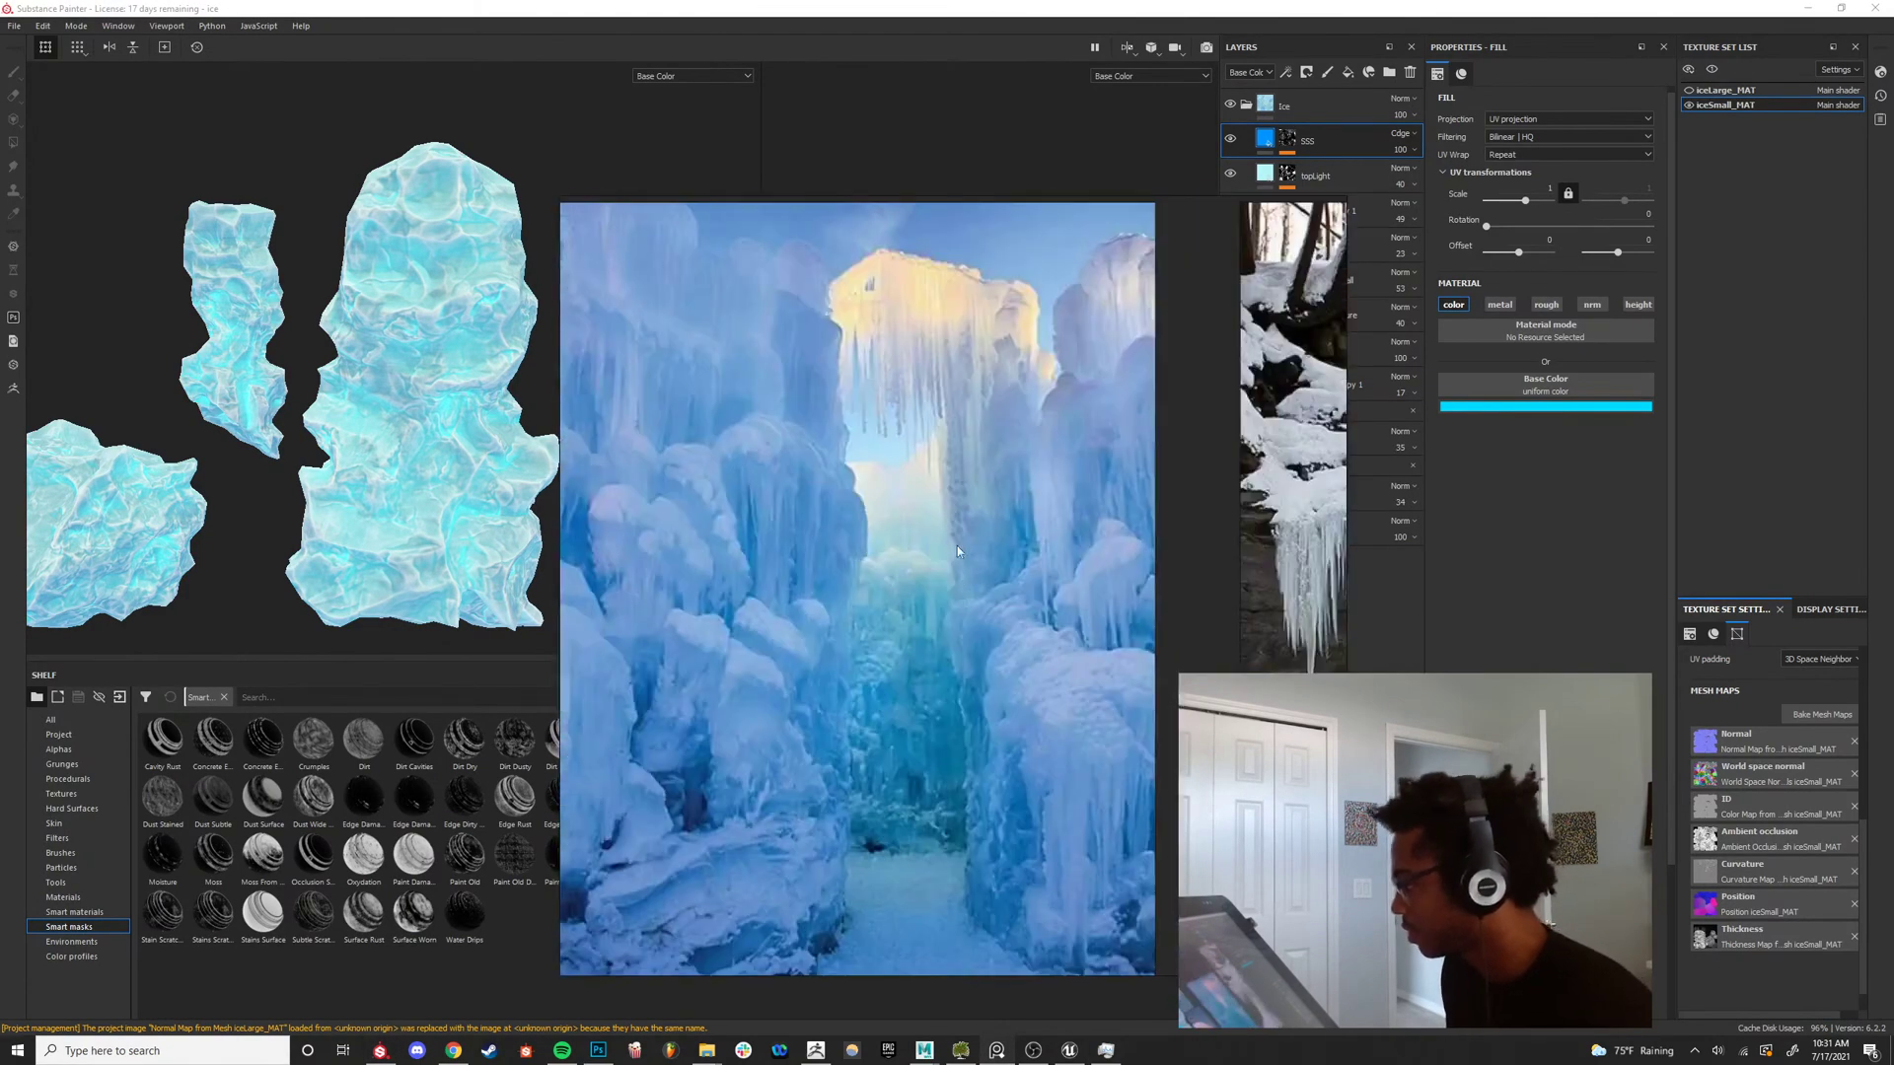
{"action": "scroll", "coordinate": [957, 546], "scroll_direction": "up", "scroll_amount": 2}
{"action": "scroll", "coordinate": [937, 473], "scroll_direction": "down", "scroll_amount": 6}
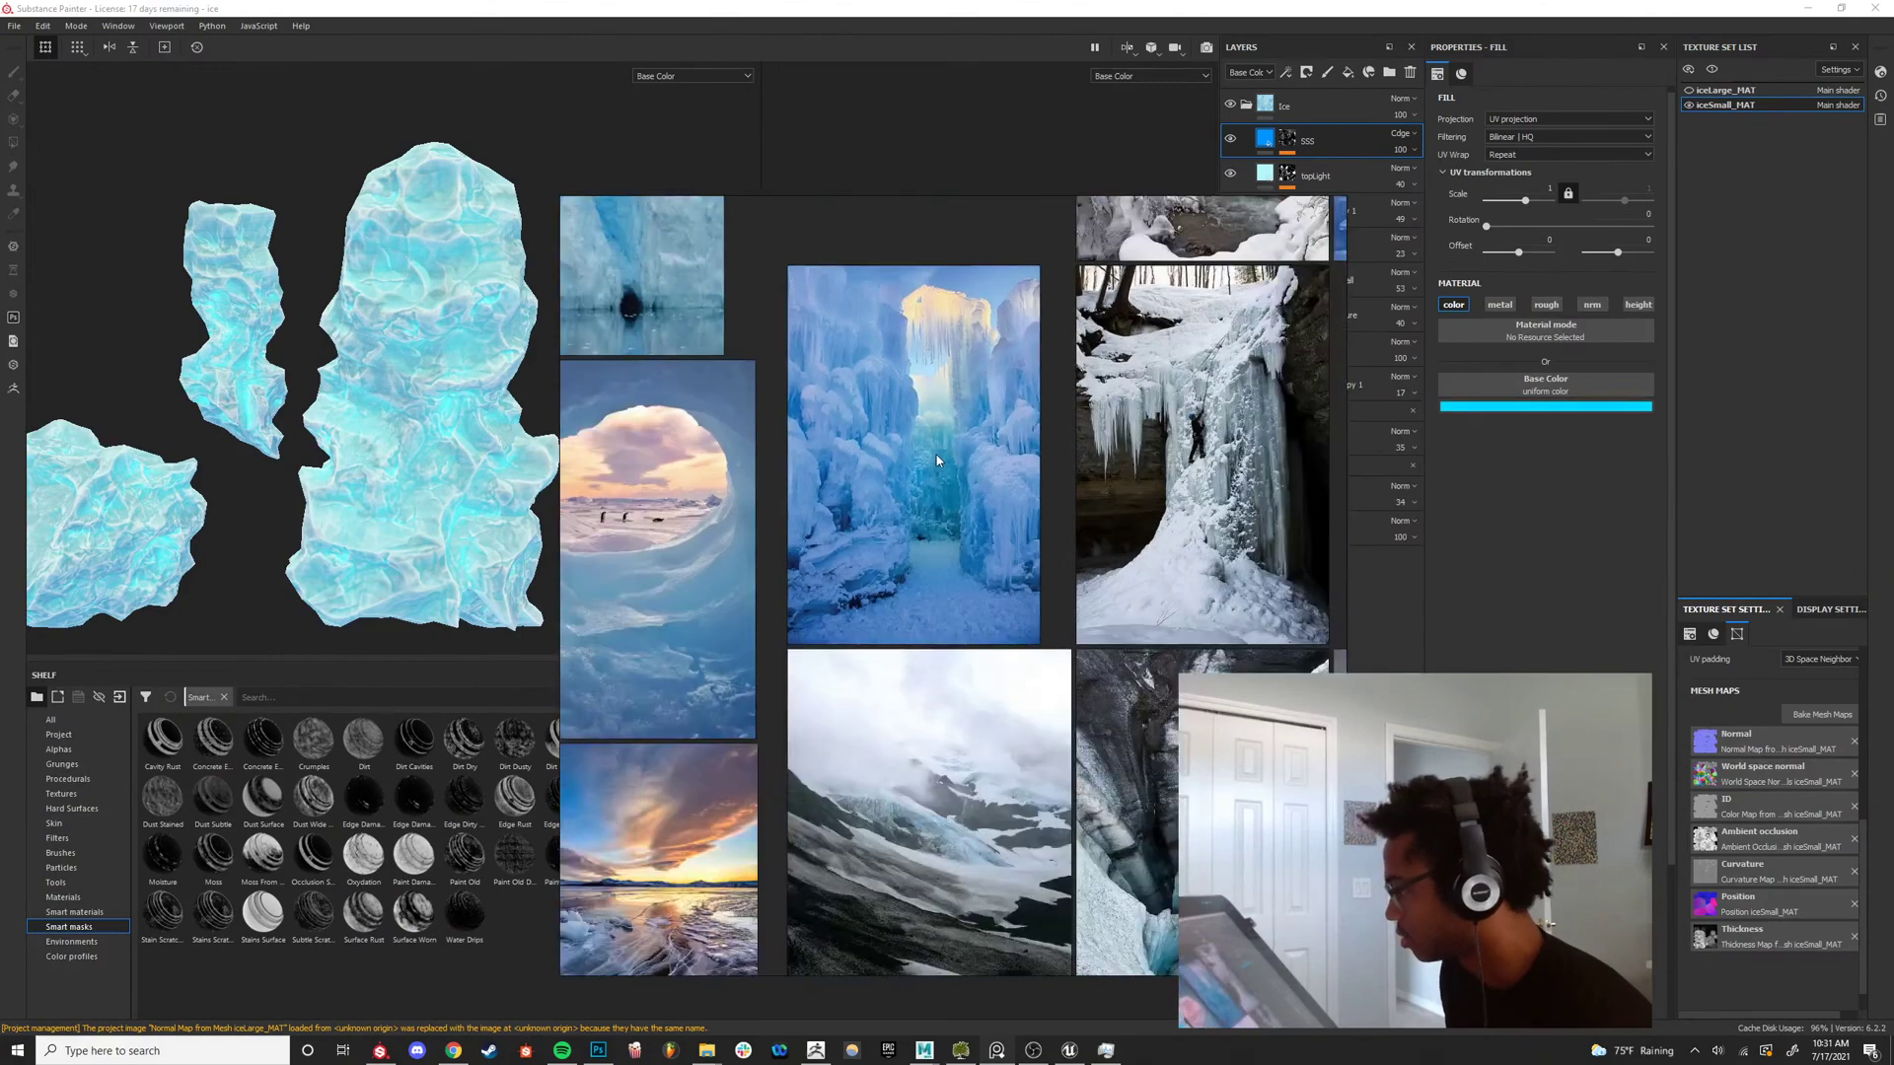
{"action": "middle_click_drag", "start_coordinate": [937, 453], "coordinate": [963, 582]}
{"action": "scroll", "coordinate": [962, 582], "scroll_direction": "up", "scroll_amount": 4}
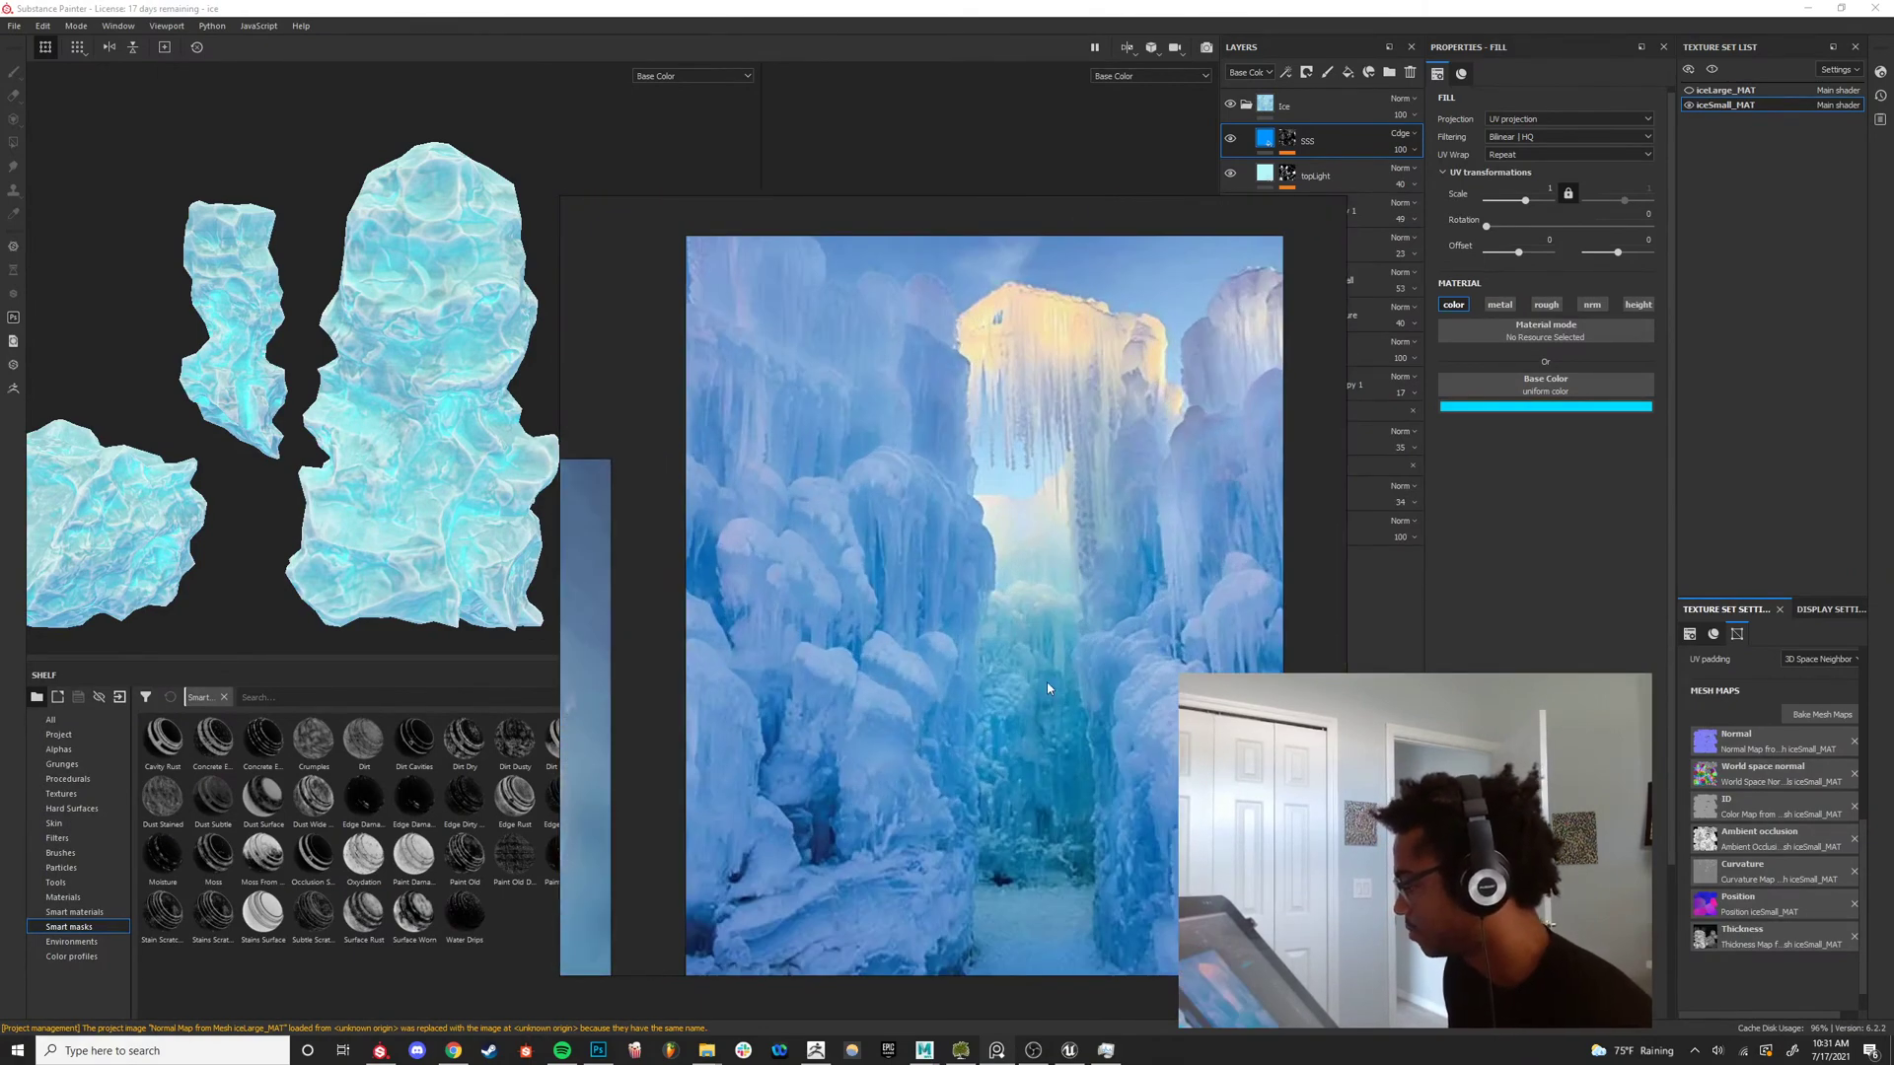
{"action": "scroll", "coordinate": [1048, 688], "scroll_direction": "down", "scroll_amount": 4}
Examine the photo of white icebergs above teal water up close for how the ice color shifts.
{"action": "middle_click_drag", "start_coordinate": [1047, 688], "coordinate": [1003, 434]}
{"action": "middle_click_drag", "start_coordinate": [912, 486], "coordinate": [1009, 534]}
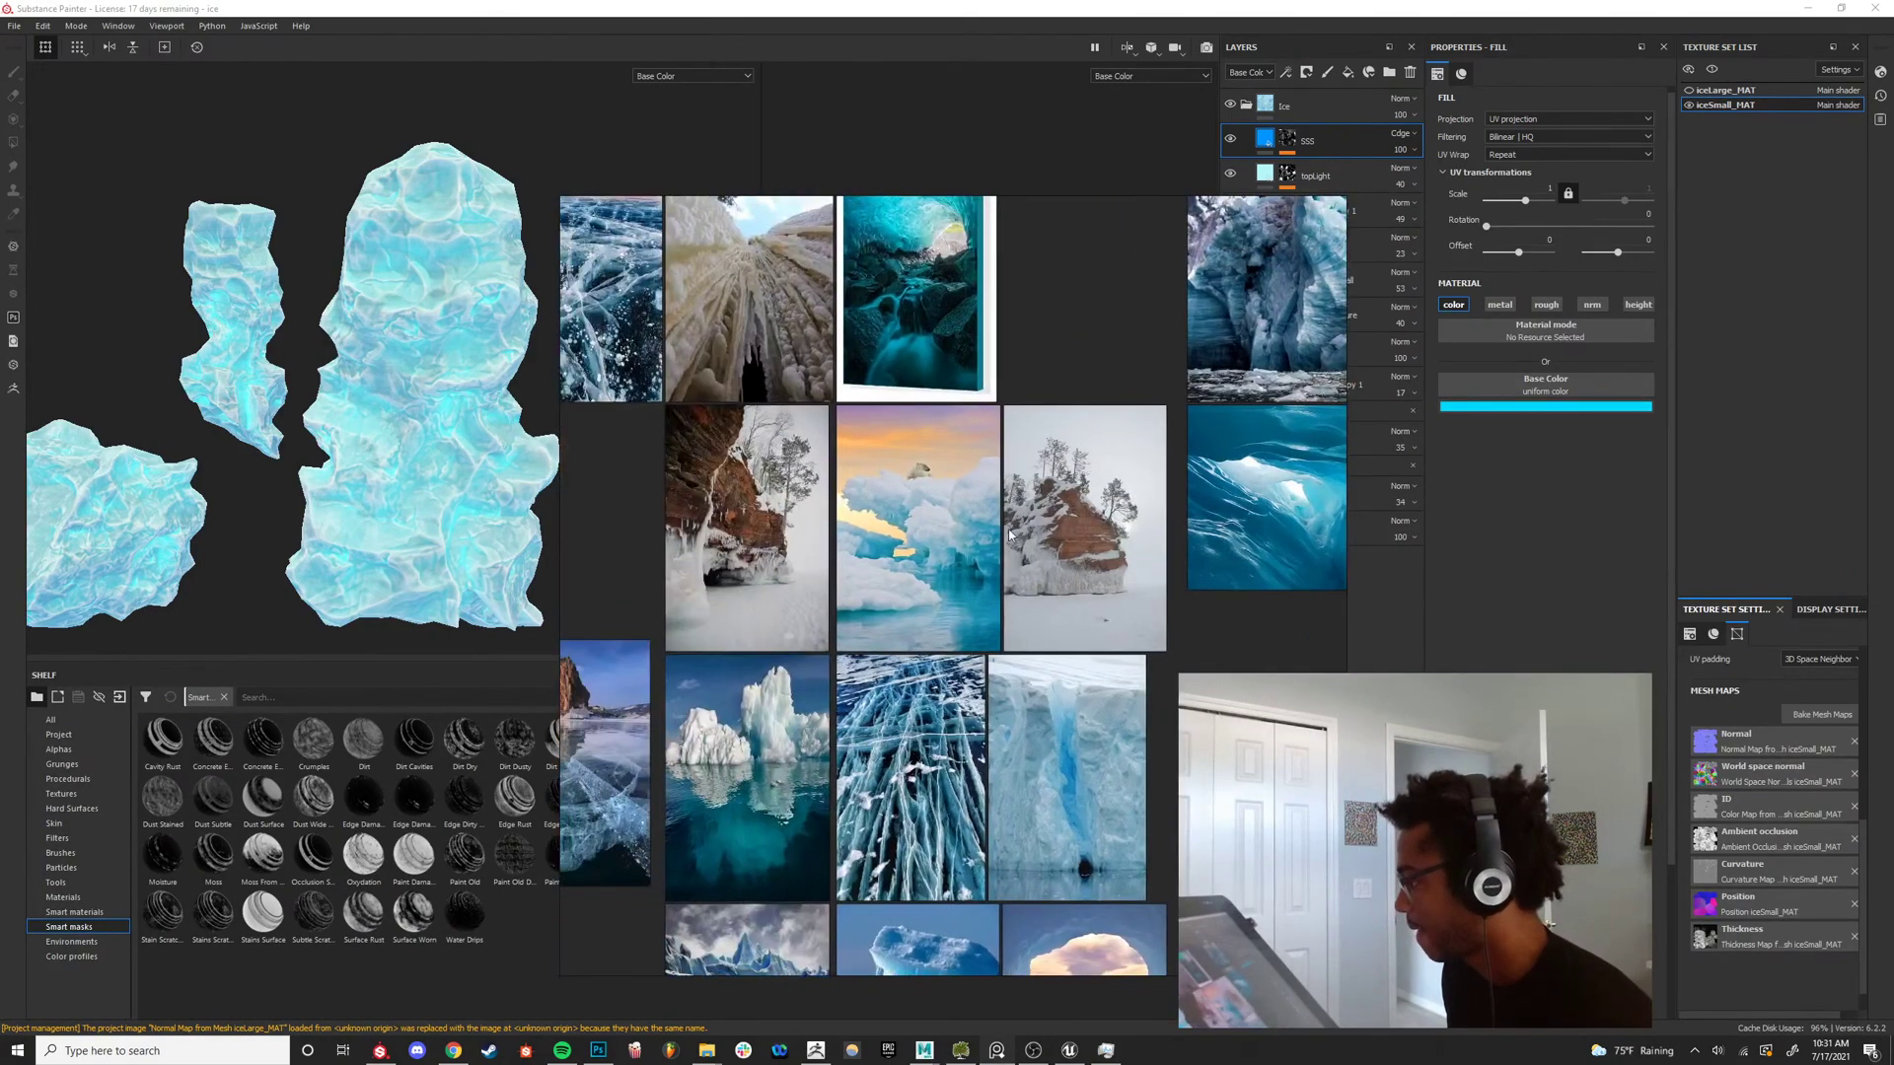
{"action": "scroll", "coordinate": [938, 553], "scroll_direction": "down", "scroll_amount": 1}
{"action": "middle_click_drag", "start_coordinate": [784, 735], "coordinate": [872, 554]}
{"action": "scroll", "coordinate": [872, 554], "scroll_direction": "up", "scroll_amount": 4}
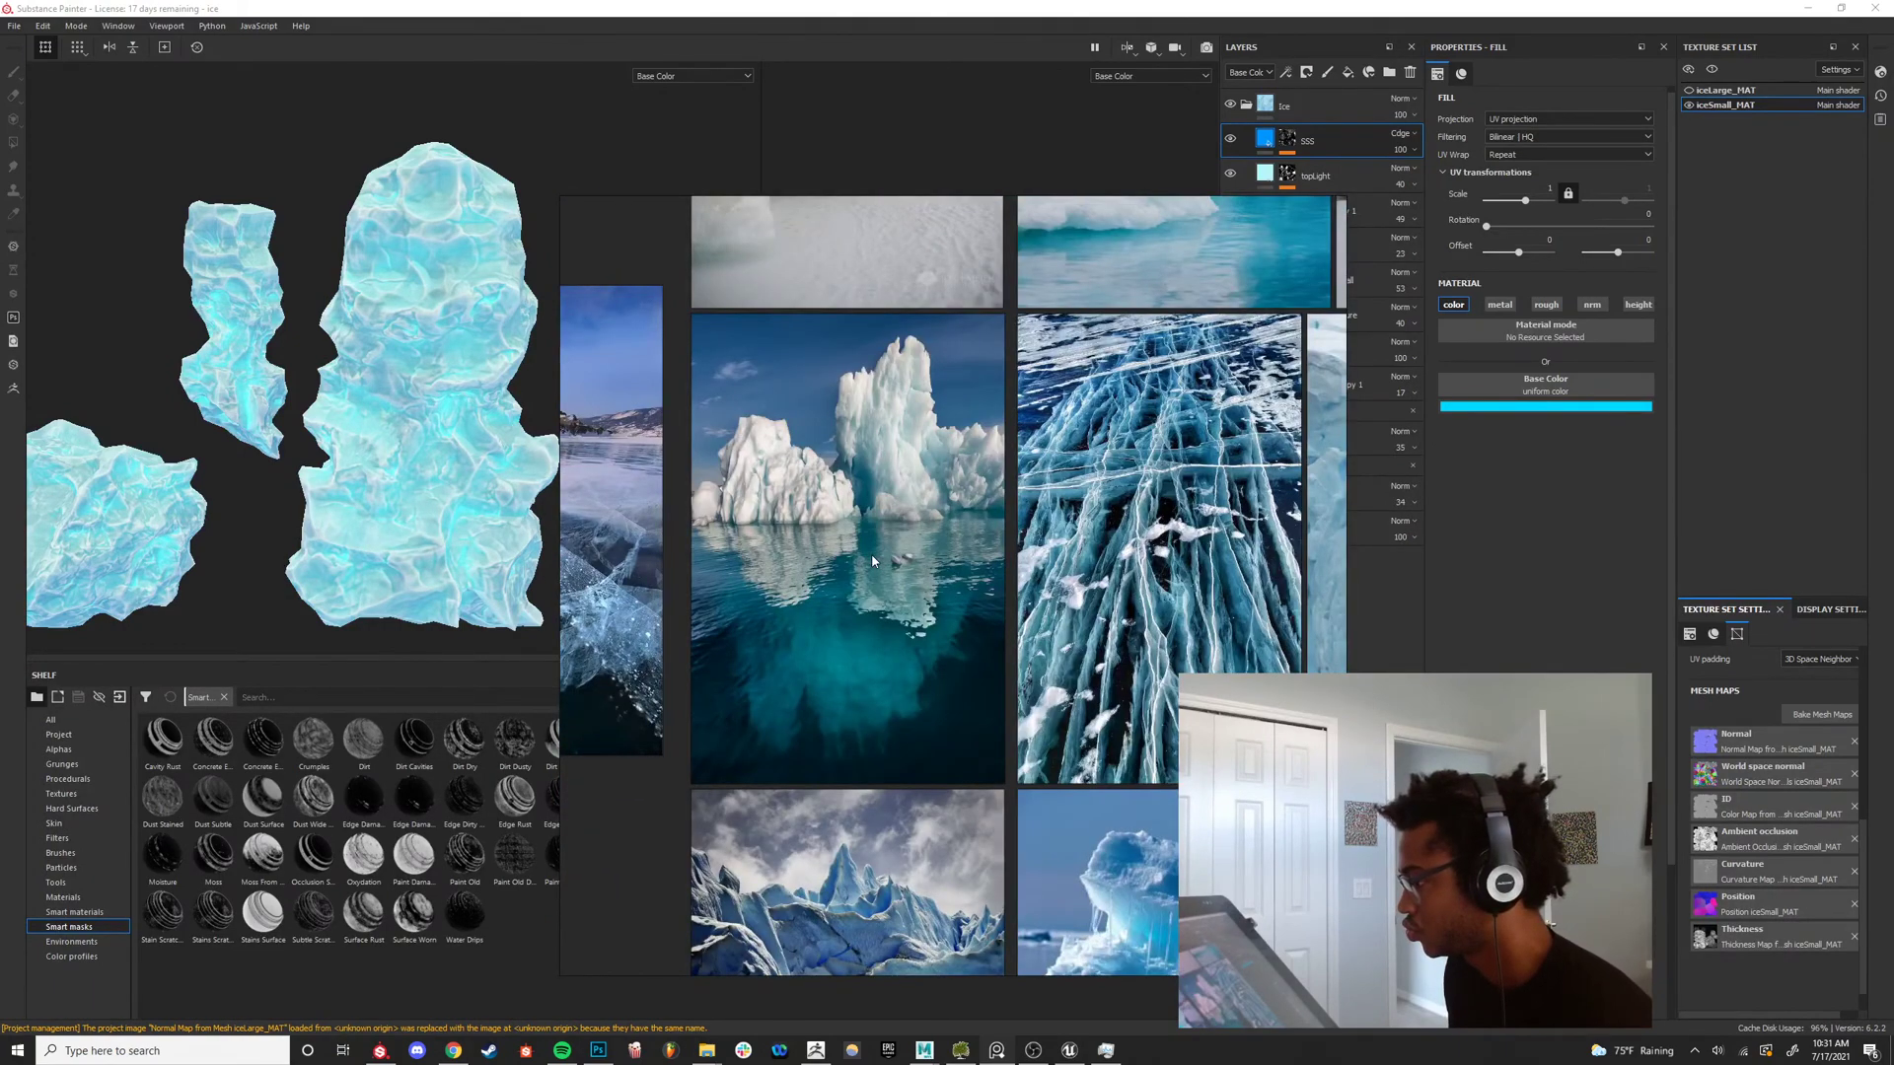
{"action": "scroll", "coordinate": [872, 559], "scroll_direction": "down", "scroll_amount": 2}
{"action": "scroll", "coordinate": [861, 542], "scroll_direction": "up", "scroll_amount": 4}
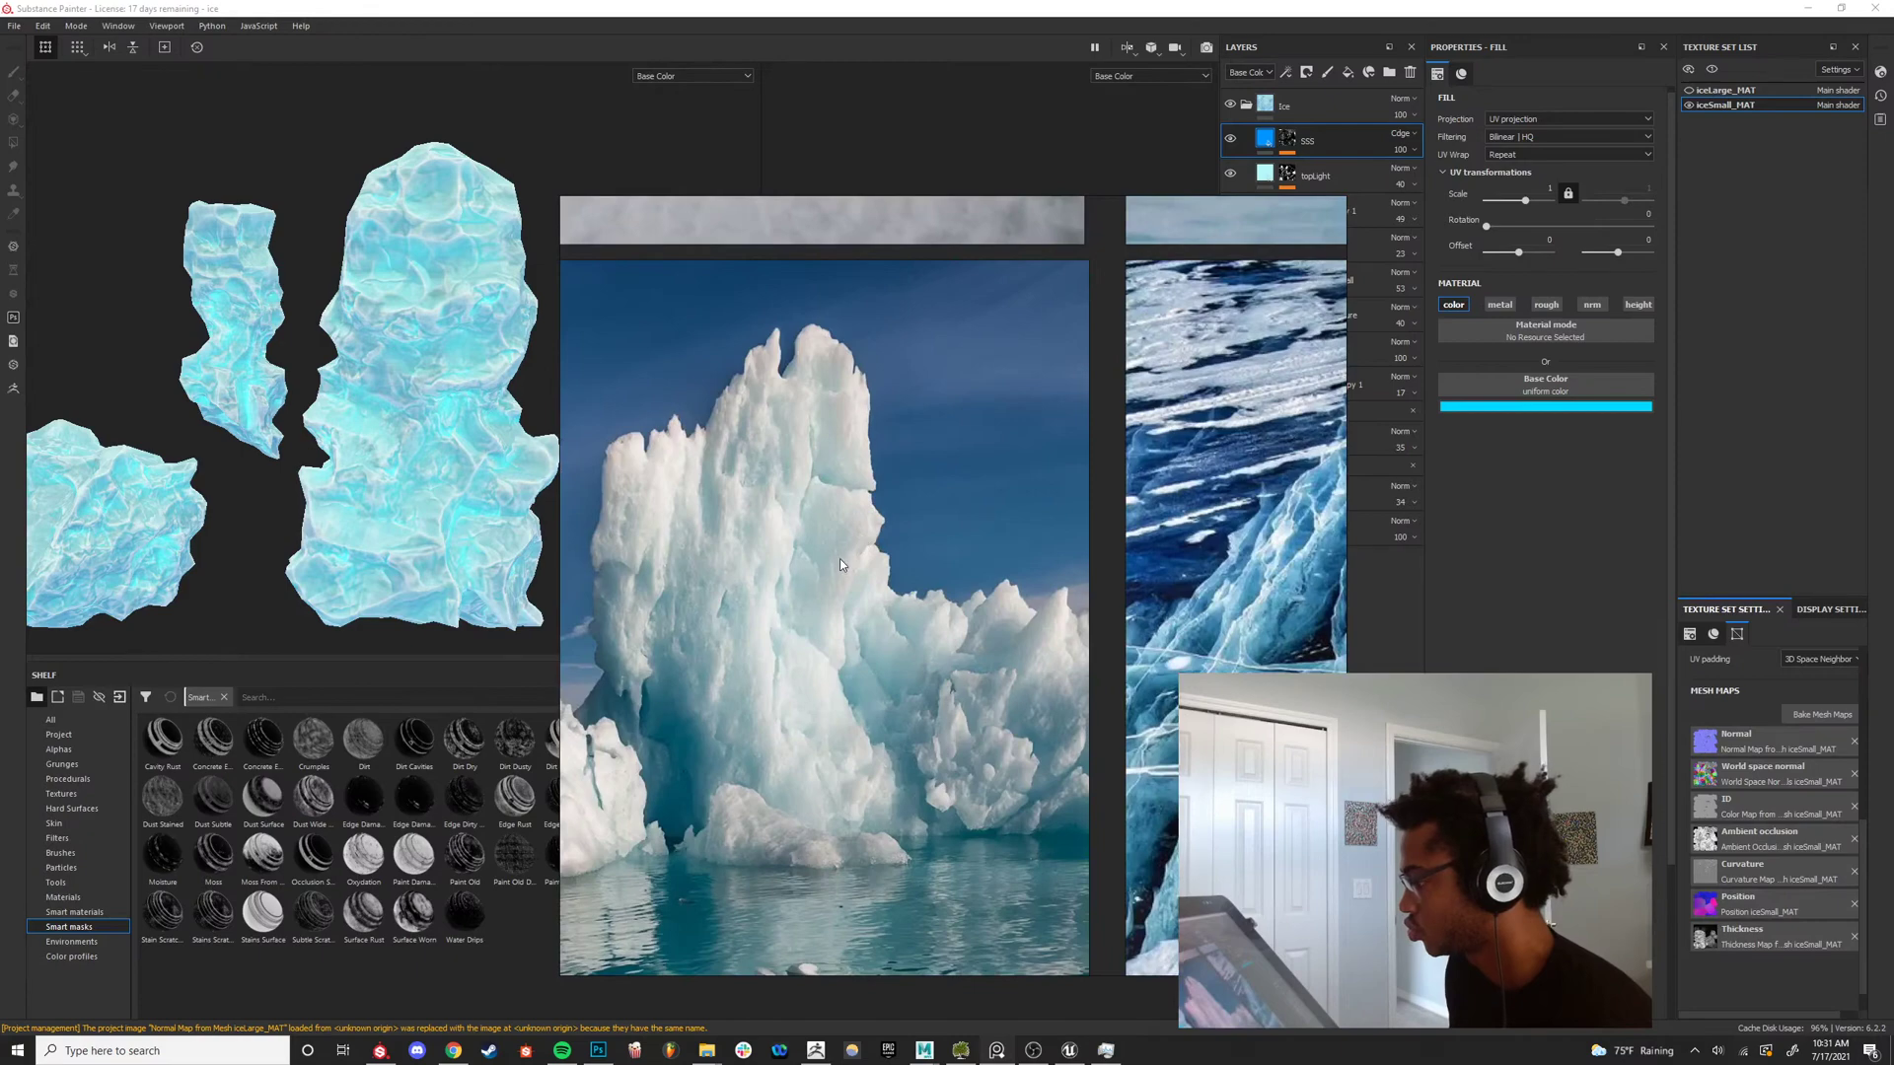
{"action": "scroll", "coordinate": [844, 540], "scroll_direction": "down", "scroll_amount": 3}
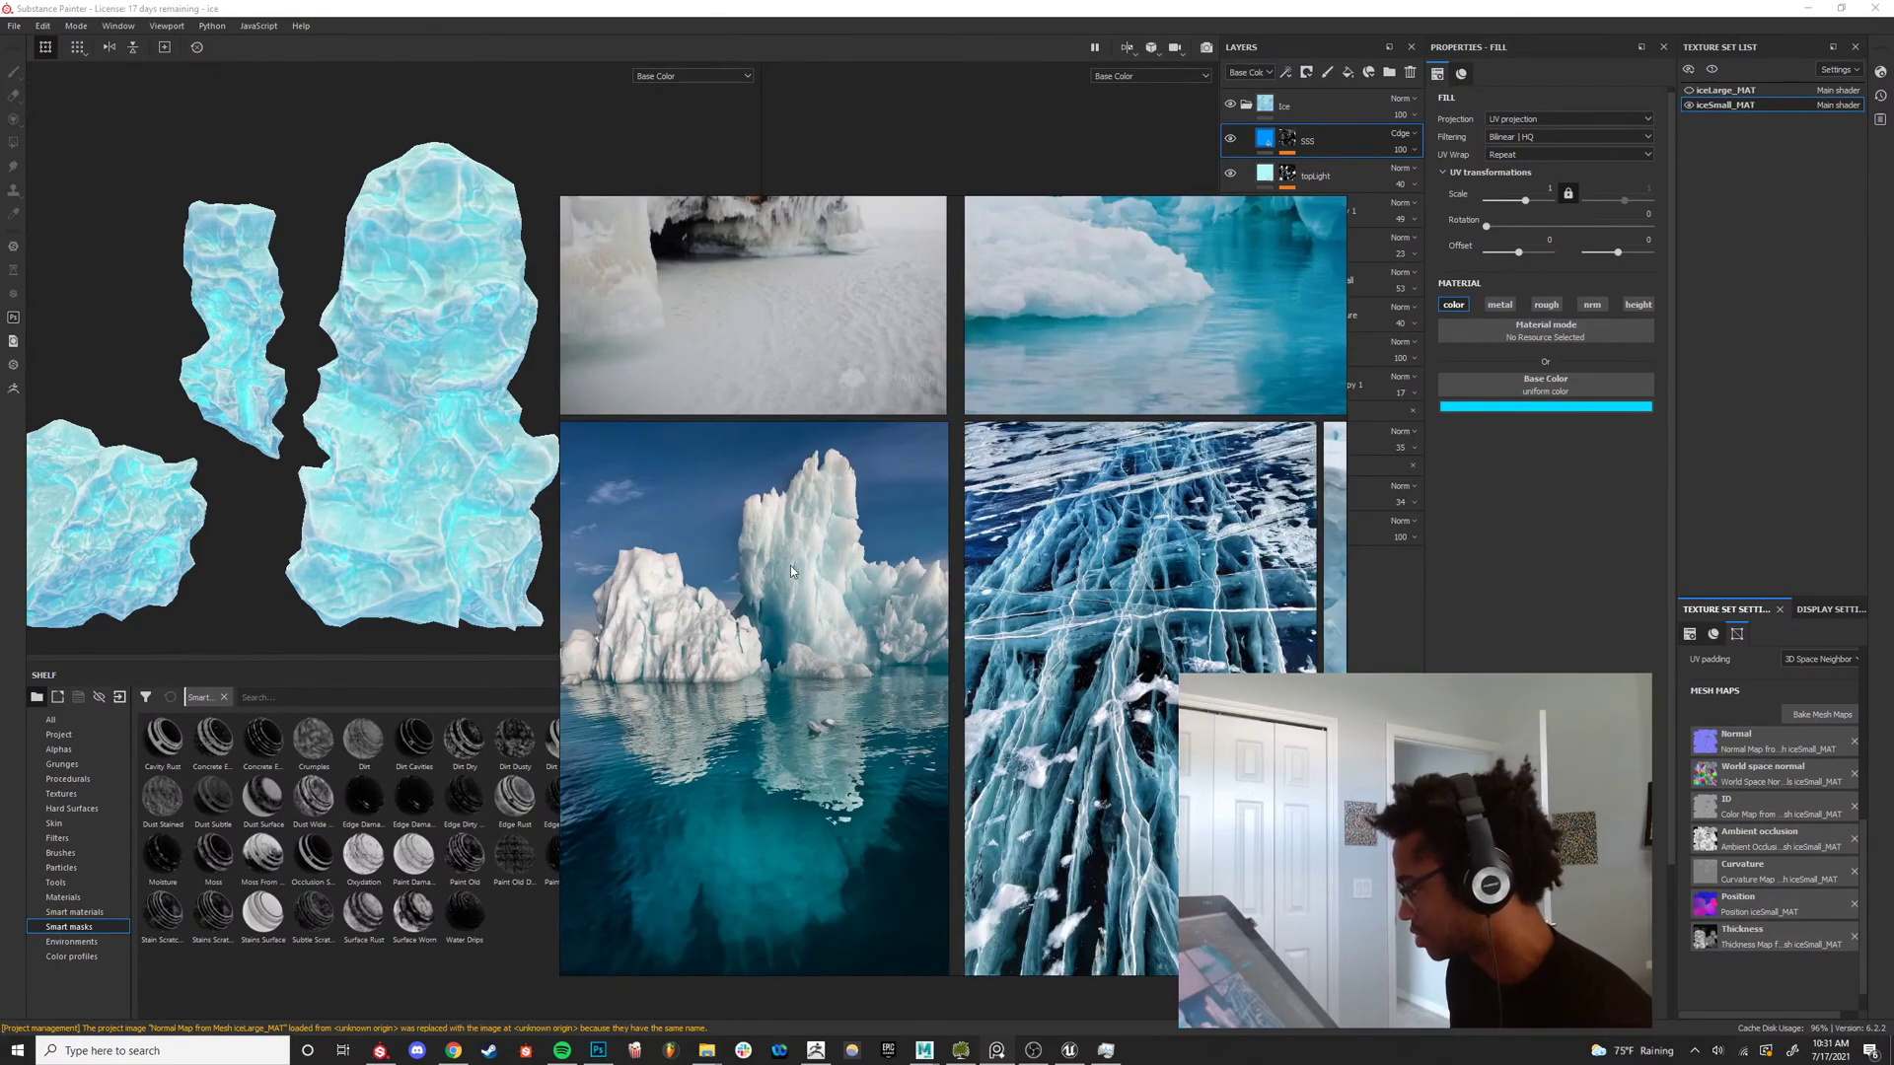
{"action": "middle_click_drag", "start_coordinate": [790, 565], "coordinate": [960, 659]}
{"action": "scroll", "coordinate": [918, 566], "scroll_direction": "down", "scroll_amount": 2}
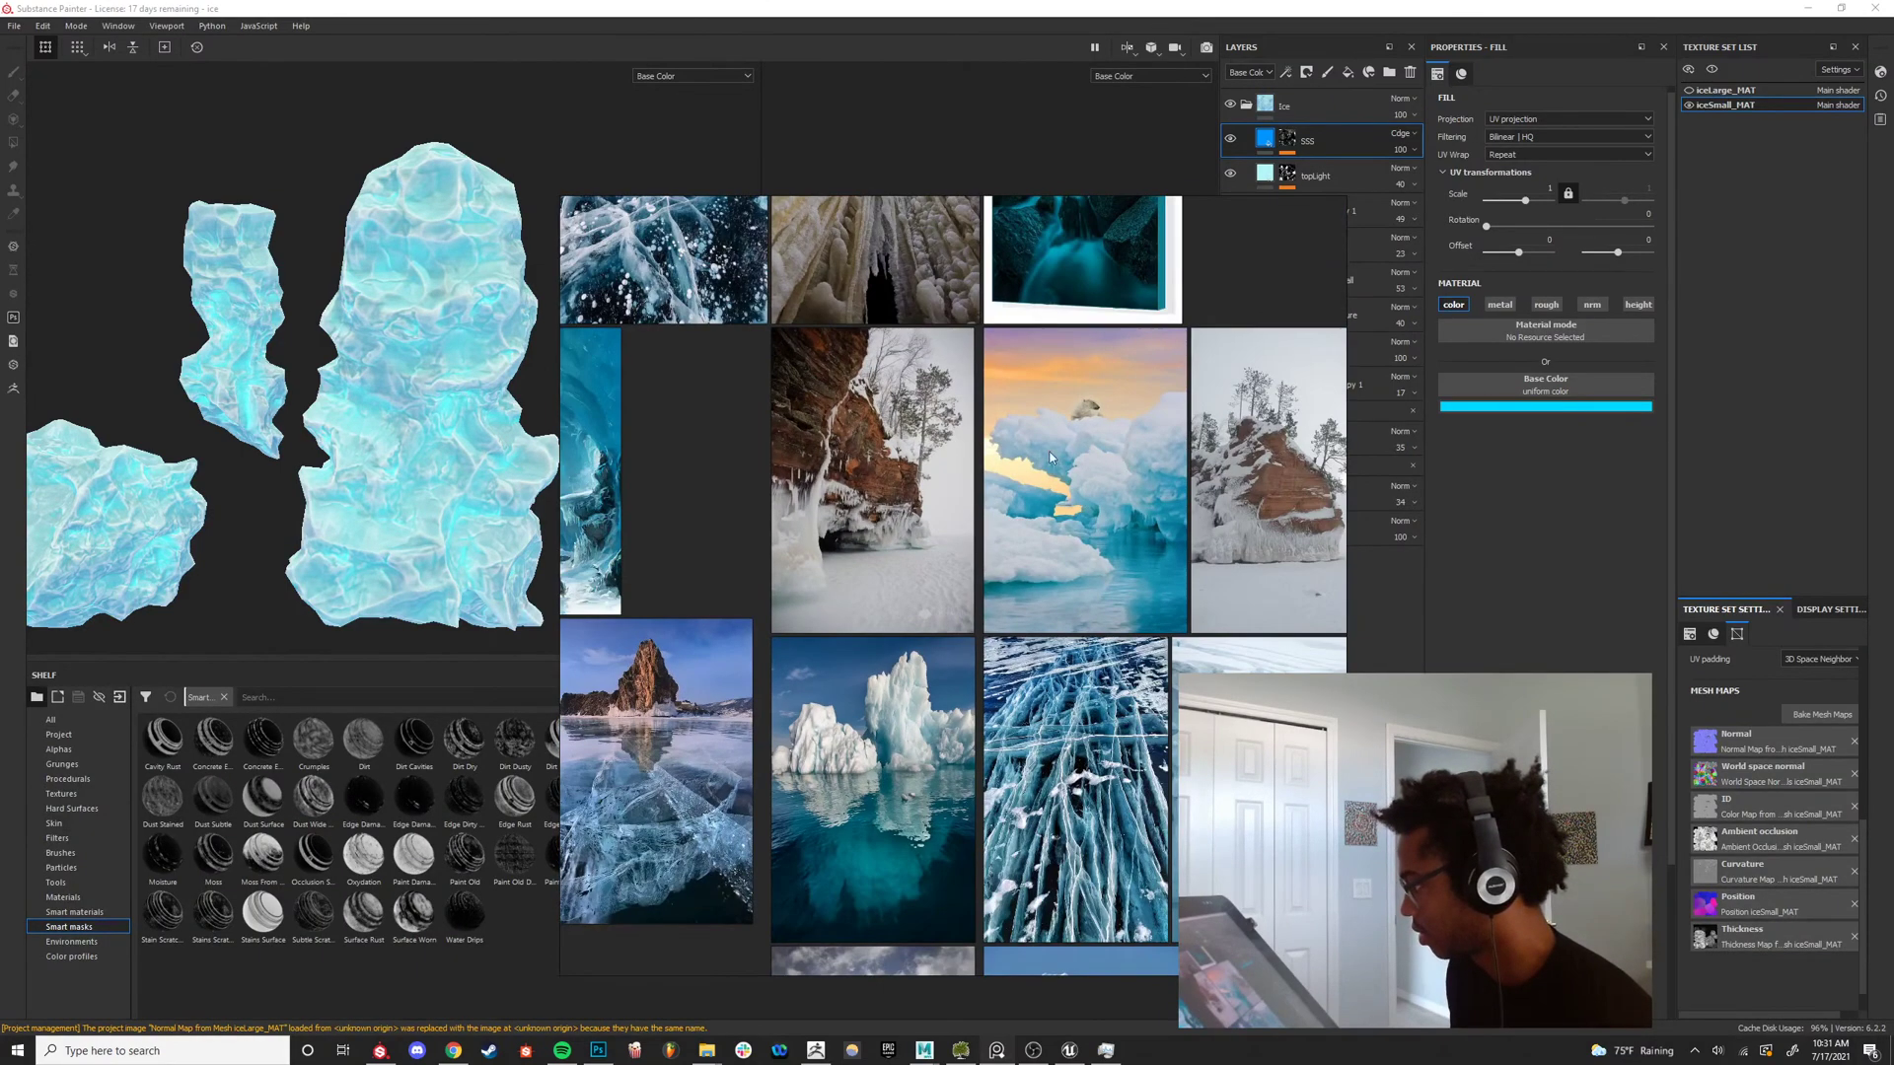
Look across the reference board to the separate group of glacier and ice cave photos and study their blue and teal tones.
{"action": "scroll", "coordinate": [1034, 447], "scroll_direction": "down", "scroll_amount": 1}
{"action": "middle_click_drag", "start_coordinate": [1033, 446], "coordinate": [1105, 548]}
{"action": "scroll", "coordinate": [972, 611], "scroll_direction": "down", "scroll_amount": 2}
{"action": "mouse_move", "coordinate": [740, 808]}
{"action": "middle_mouse_down"}
{"action": "mouse_move", "coordinate": [792, 610]}
{"action": "mouse_move", "coordinate": [863, 630]}
{"action": "mouse_move", "coordinate": [973, 606]}
{"action": "middle_mouse_up"}
{"action": "middle_click_drag", "start_coordinate": [1094, 746], "coordinate": [1017, 617]}
{"action": "middle_click_drag", "start_coordinate": [949, 637], "coordinate": [1027, 666]}
{"action": "middle_click_drag", "start_coordinate": [838, 671], "coordinate": [860, 671]}
{"action": "scroll", "coordinate": [860, 671], "scroll_direction": "down", "scroll_amount": 3}
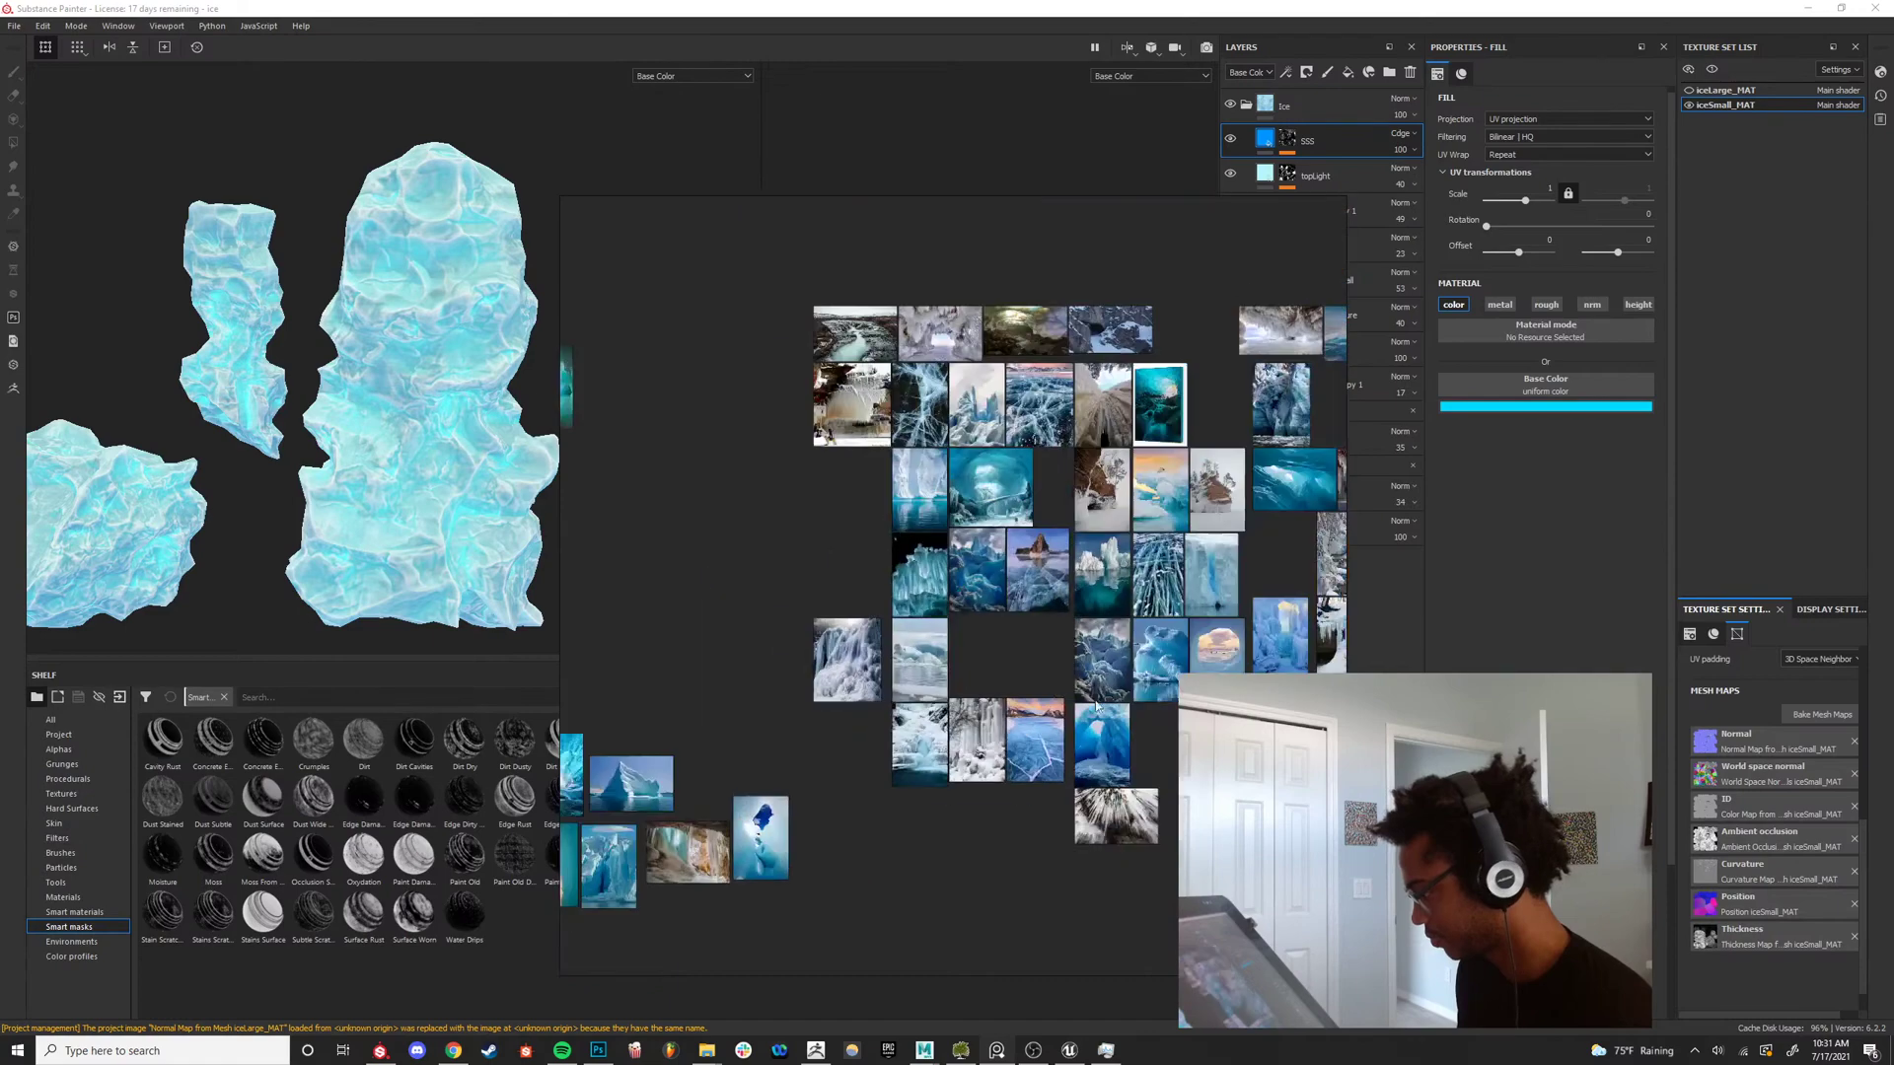
{"action": "scroll", "coordinate": [694, 833], "scroll_direction": "up", "scroll_amount": 2}
{"action": "middle_click_drag", "start_coordinate": [694, 833], "coordinate": [935, 646]}
{"action": "scroll", "coordinate": [883, 661], "scroll_direction": "up", "scroll_amount": 3}
{"action": "scroll", "coordinate": [760, 865], "scroll_direction": "up", "scroll_amount": 3}
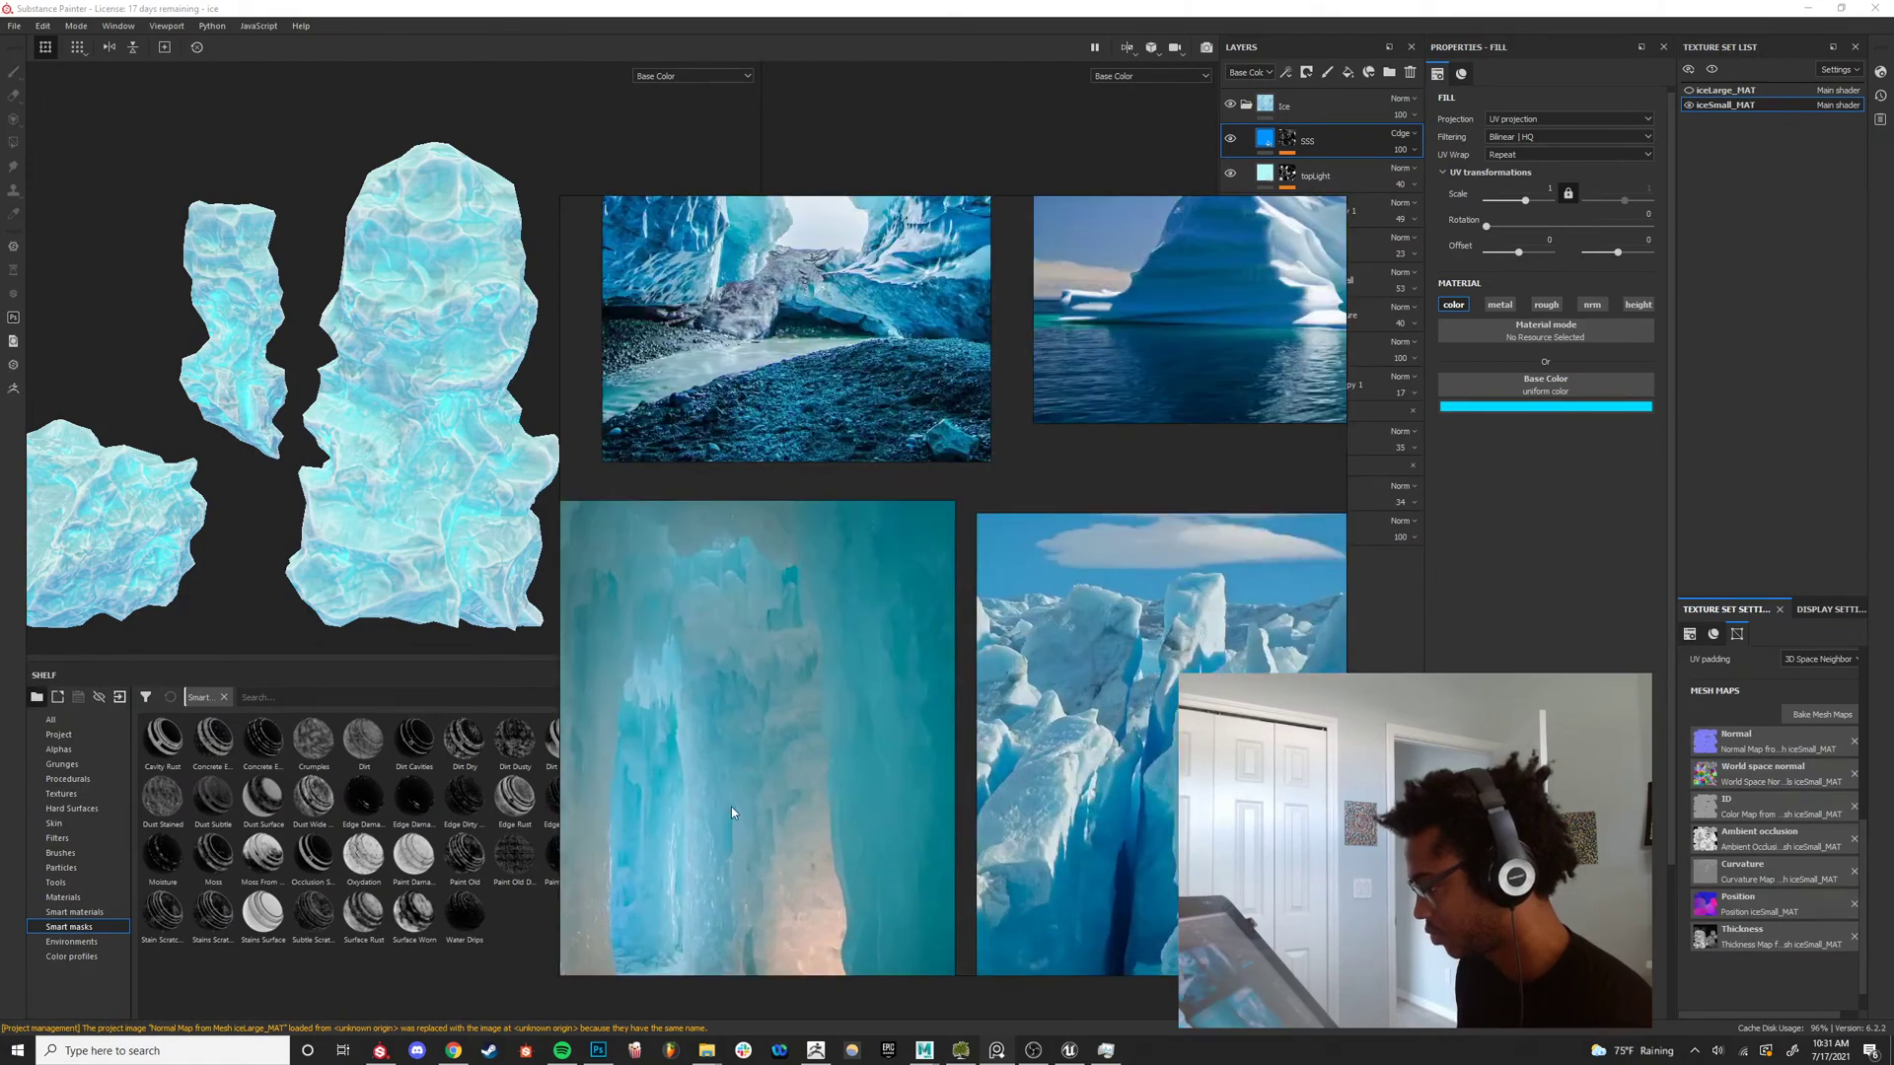
{"action": "scroll", "coordinate": [754, 844], "scroll_direction": "down", "scroll_amount": 2}
{"action": "middle_click_drag", "start_coordinate": [759, 848], "coordinate": [813, 596]}
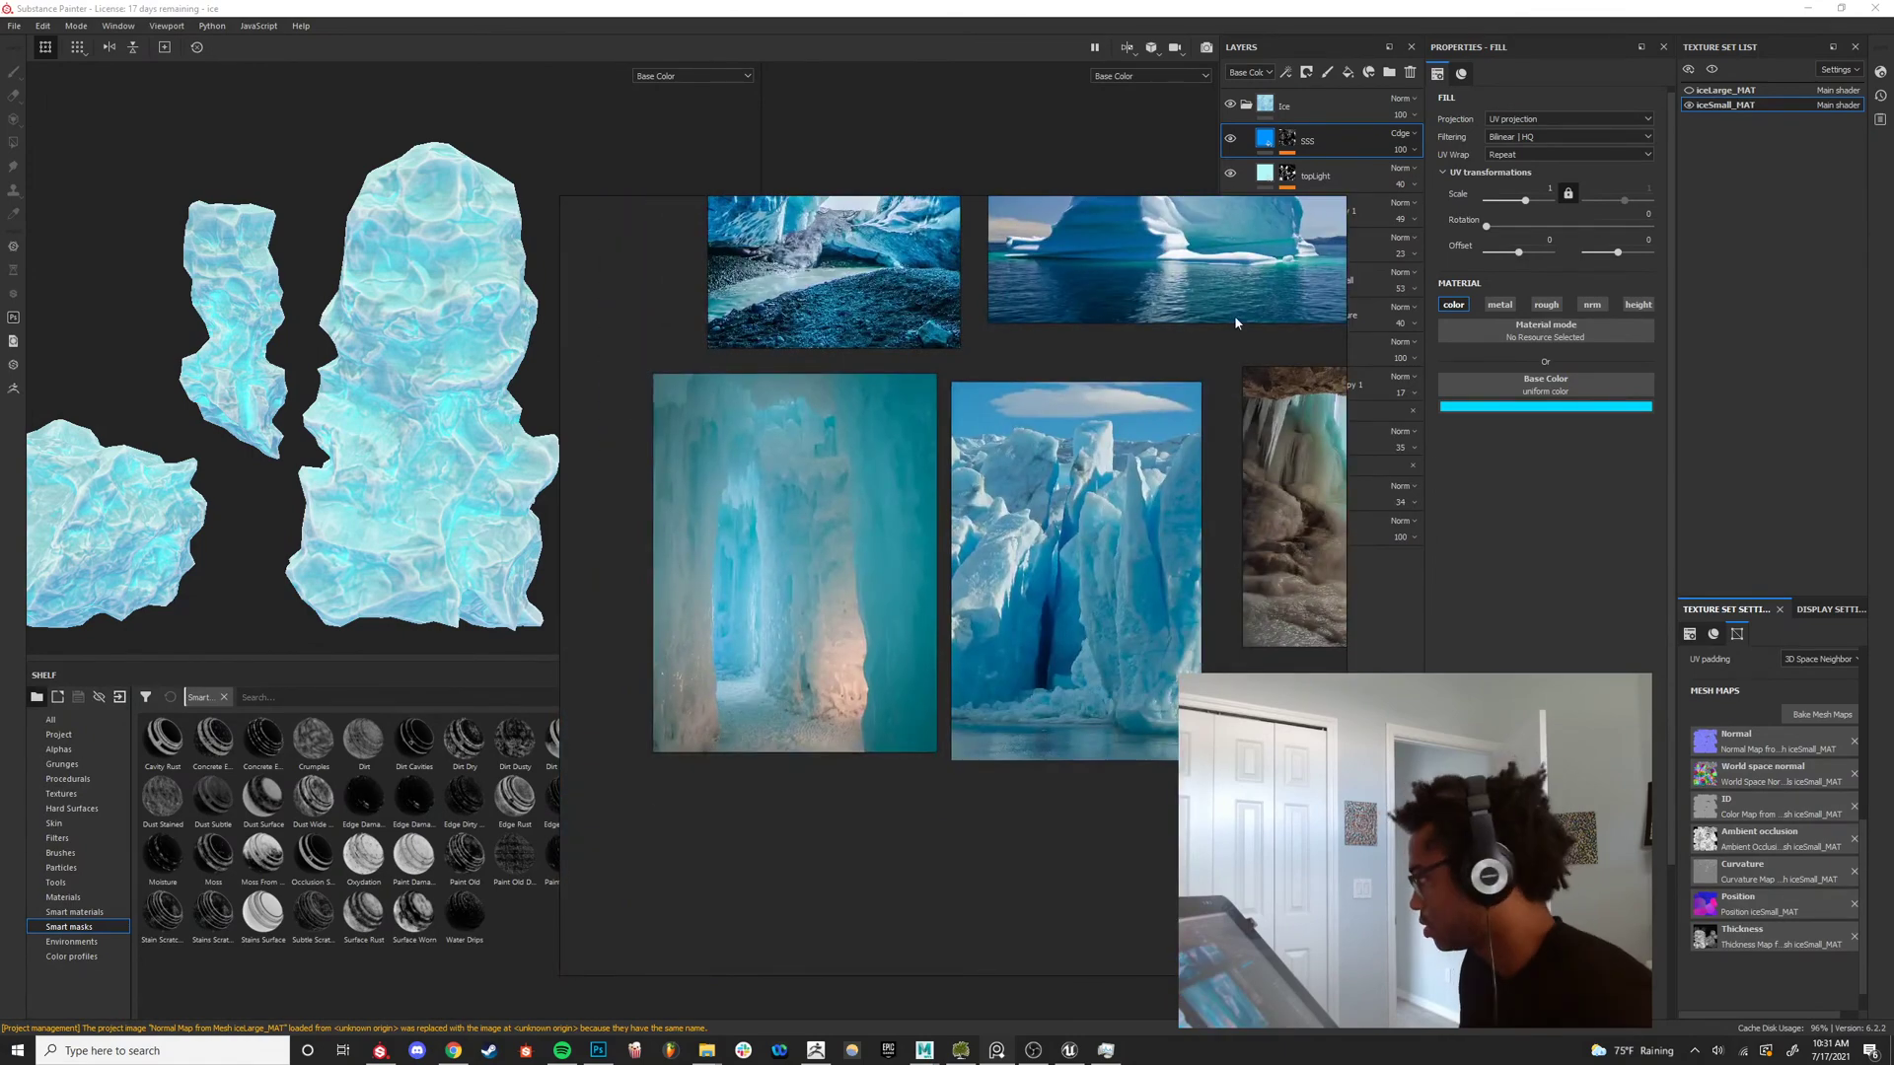
{"action": "middle_click_drag", "start_coordinate": [1244, 541], "coordinate": [837, 570]}
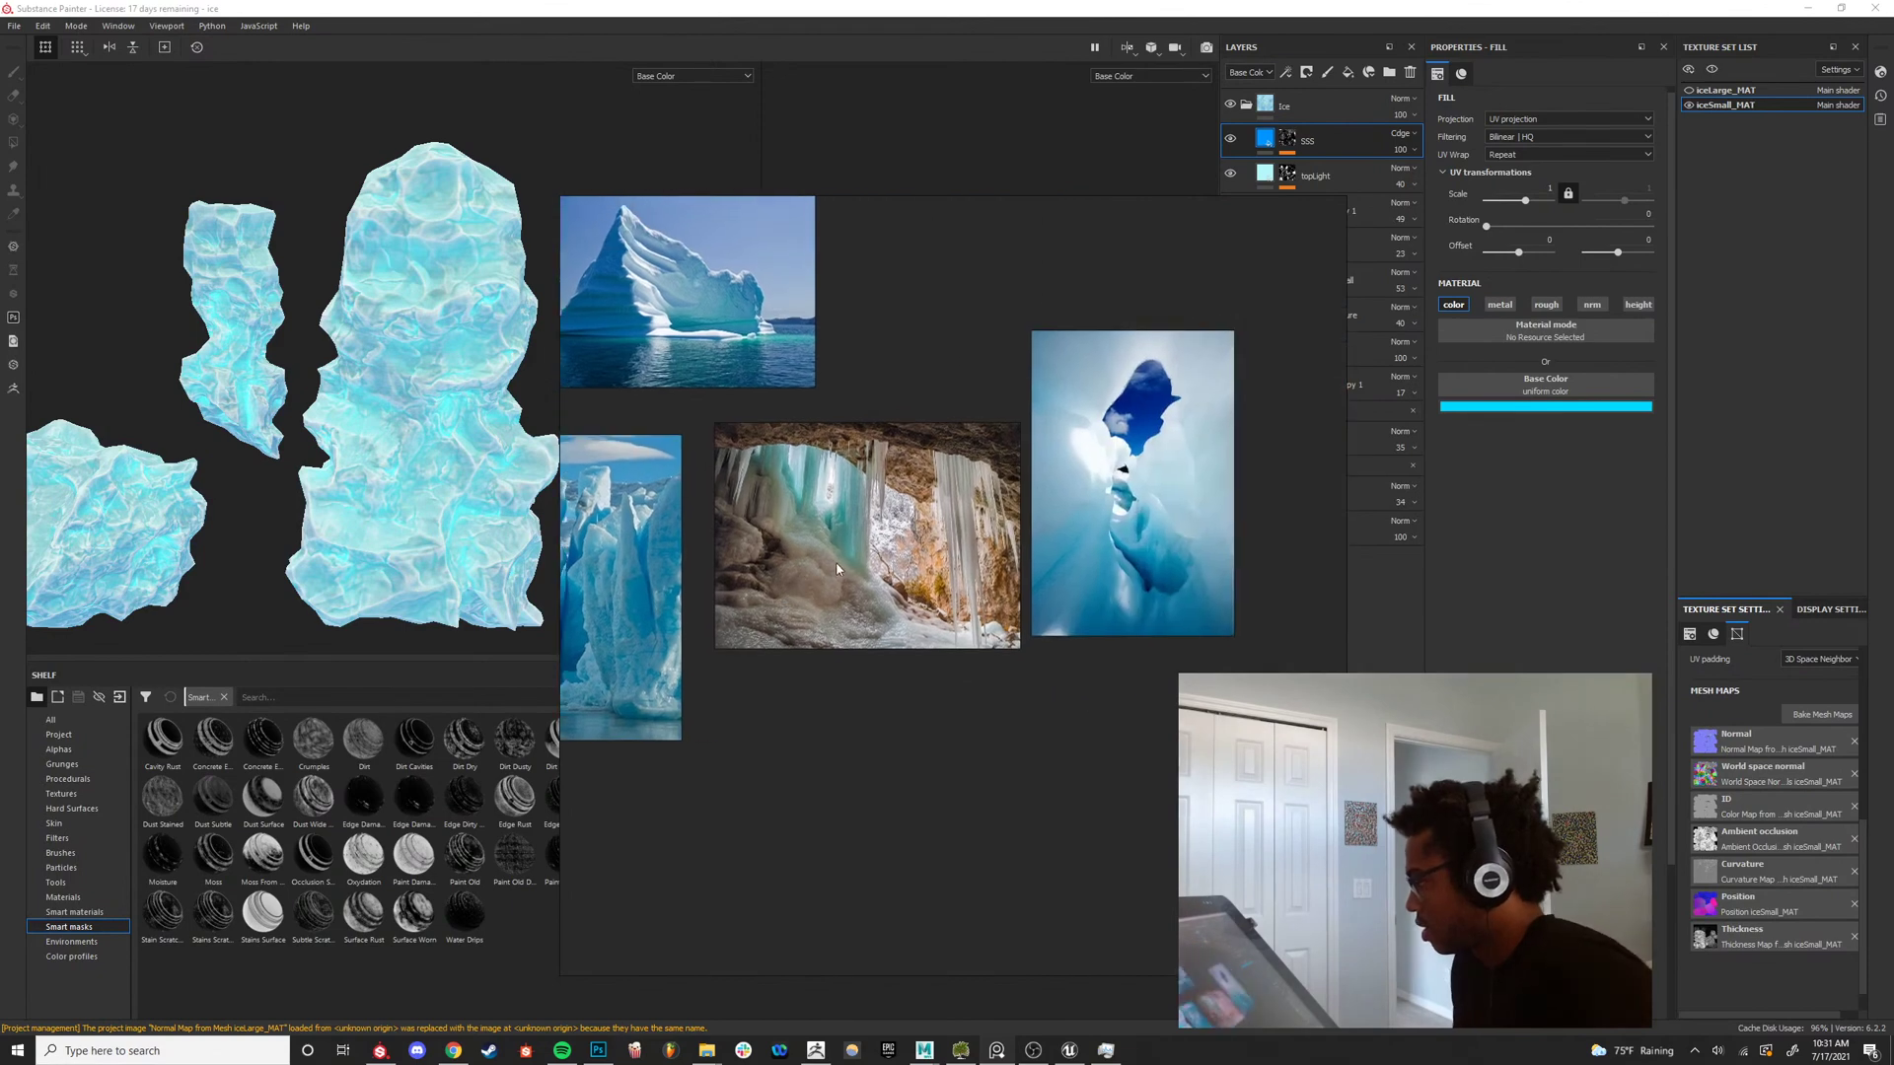
Survey the remaining iceberg and frozen waterfall references, and move the reference board off the model view.
{"action": "scroll", "coordinate": [1034, 527], "scroll_direction": "down", "scroll_amount": 2}
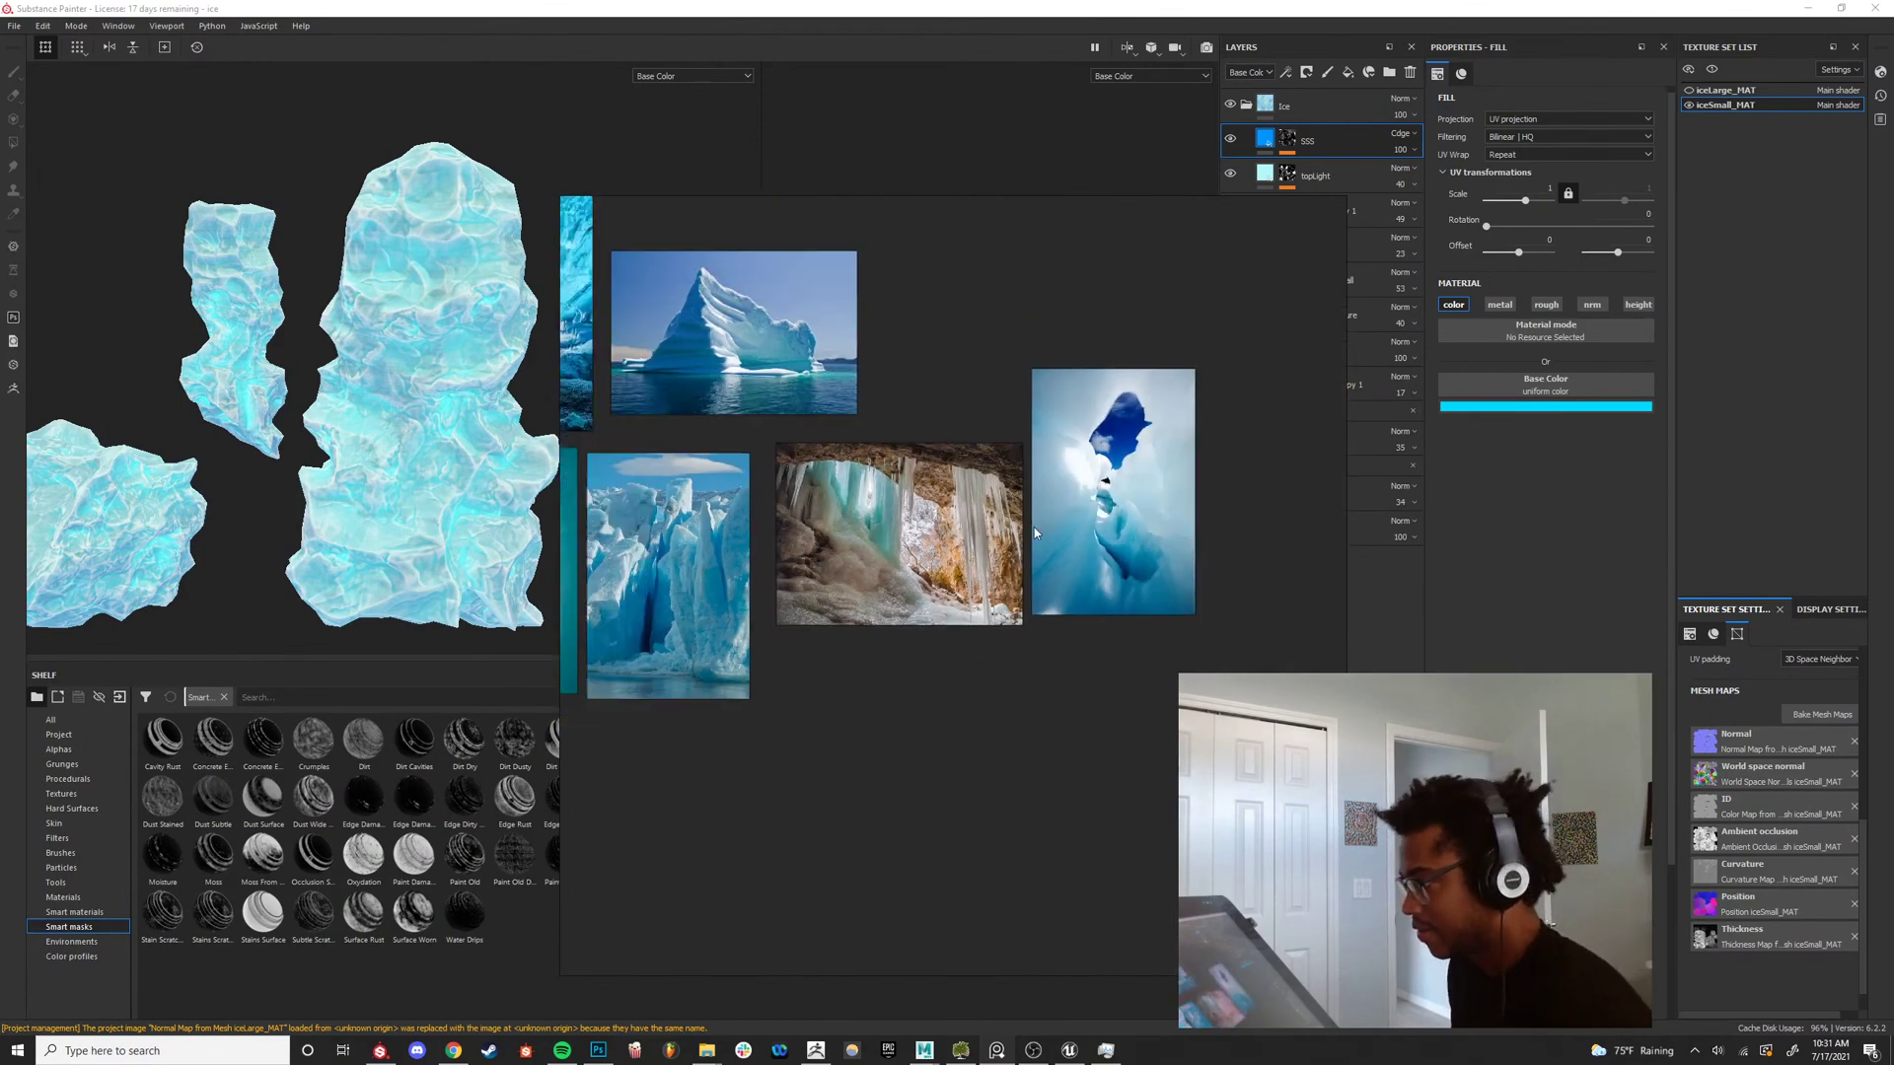
{"action": "scroll", "coordinate": [1182, 525], "scroll_direction": "down", "scroll_amount": 2}
{"action": "middle_click_drag", "start_coordinate": [1245, 493], "coordinate": [984, 600]}
{"action": "middle_click_drag", "start_coordinate": [1155, 529], "coordinate": [984, 600]}
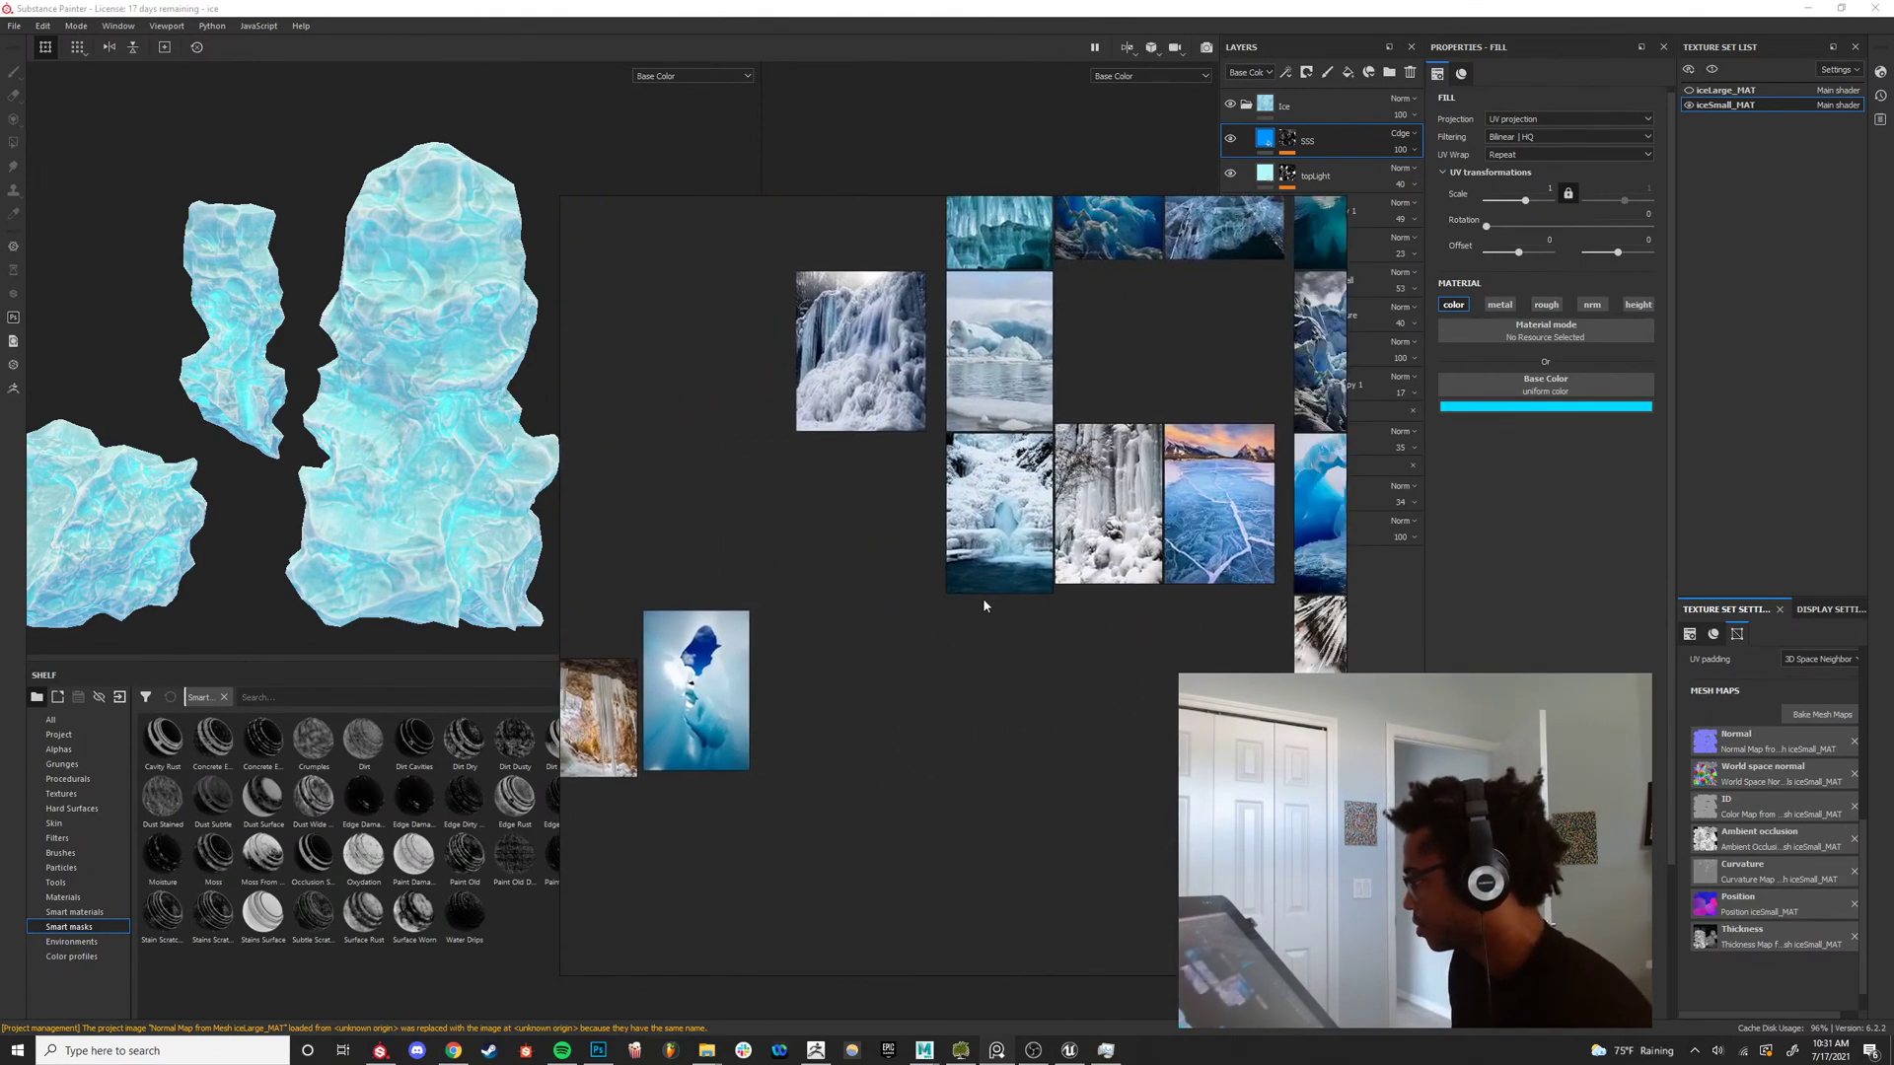
{"action": "middle_click_drag", "start_coordinate": [1174, 582], "coordinate": [870, 620]}
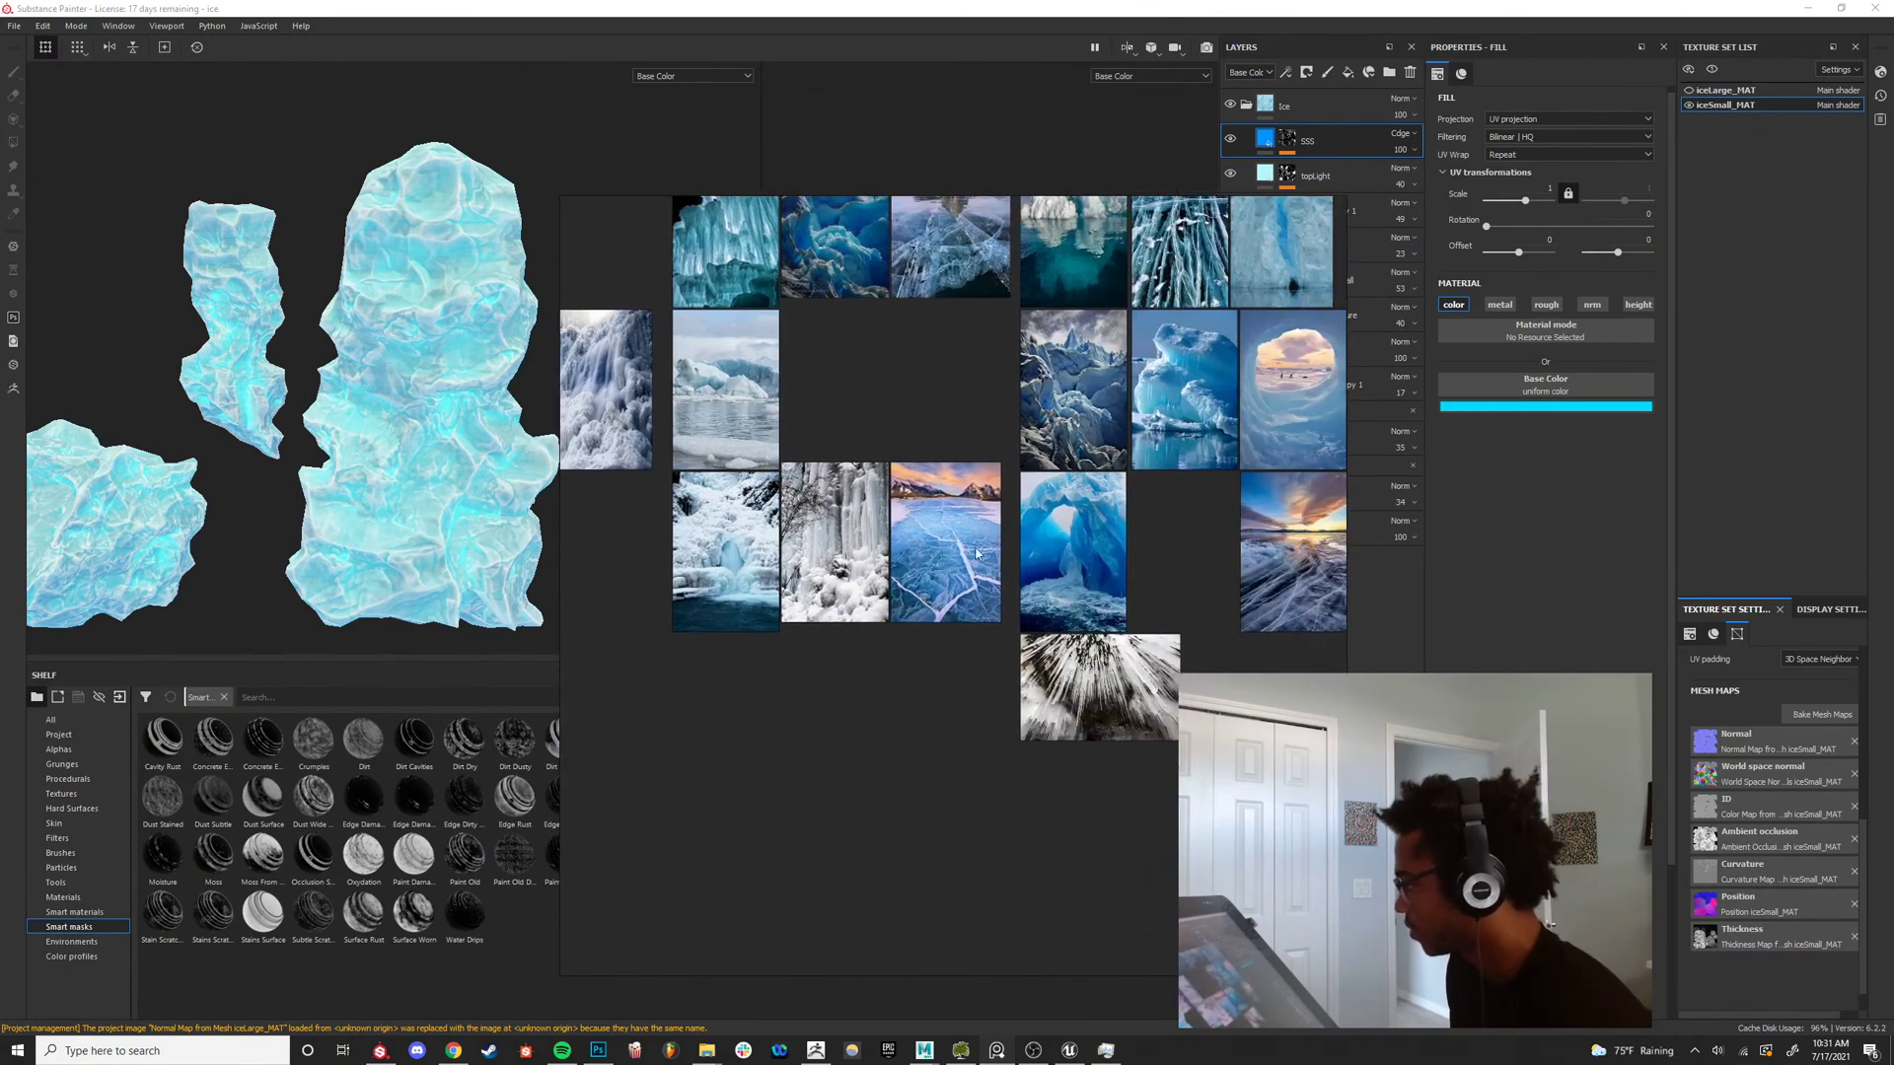
{"action": "scroll", "coordinate": [978, 553], "scroll_direction": "down", "scroll_amount": 2}
{"action": "middle_click_drag", "start_coordinate": [1121, 509], "coordinate": [898, 620]}
{"action": "scroll", "coordinate": [1048, 547], "scroll_direction": "down", "scroll_amount": 1}
{"action": "middle_click_drag", "start_coordinate": [1048, 547], "coordinate": [942, 655]}
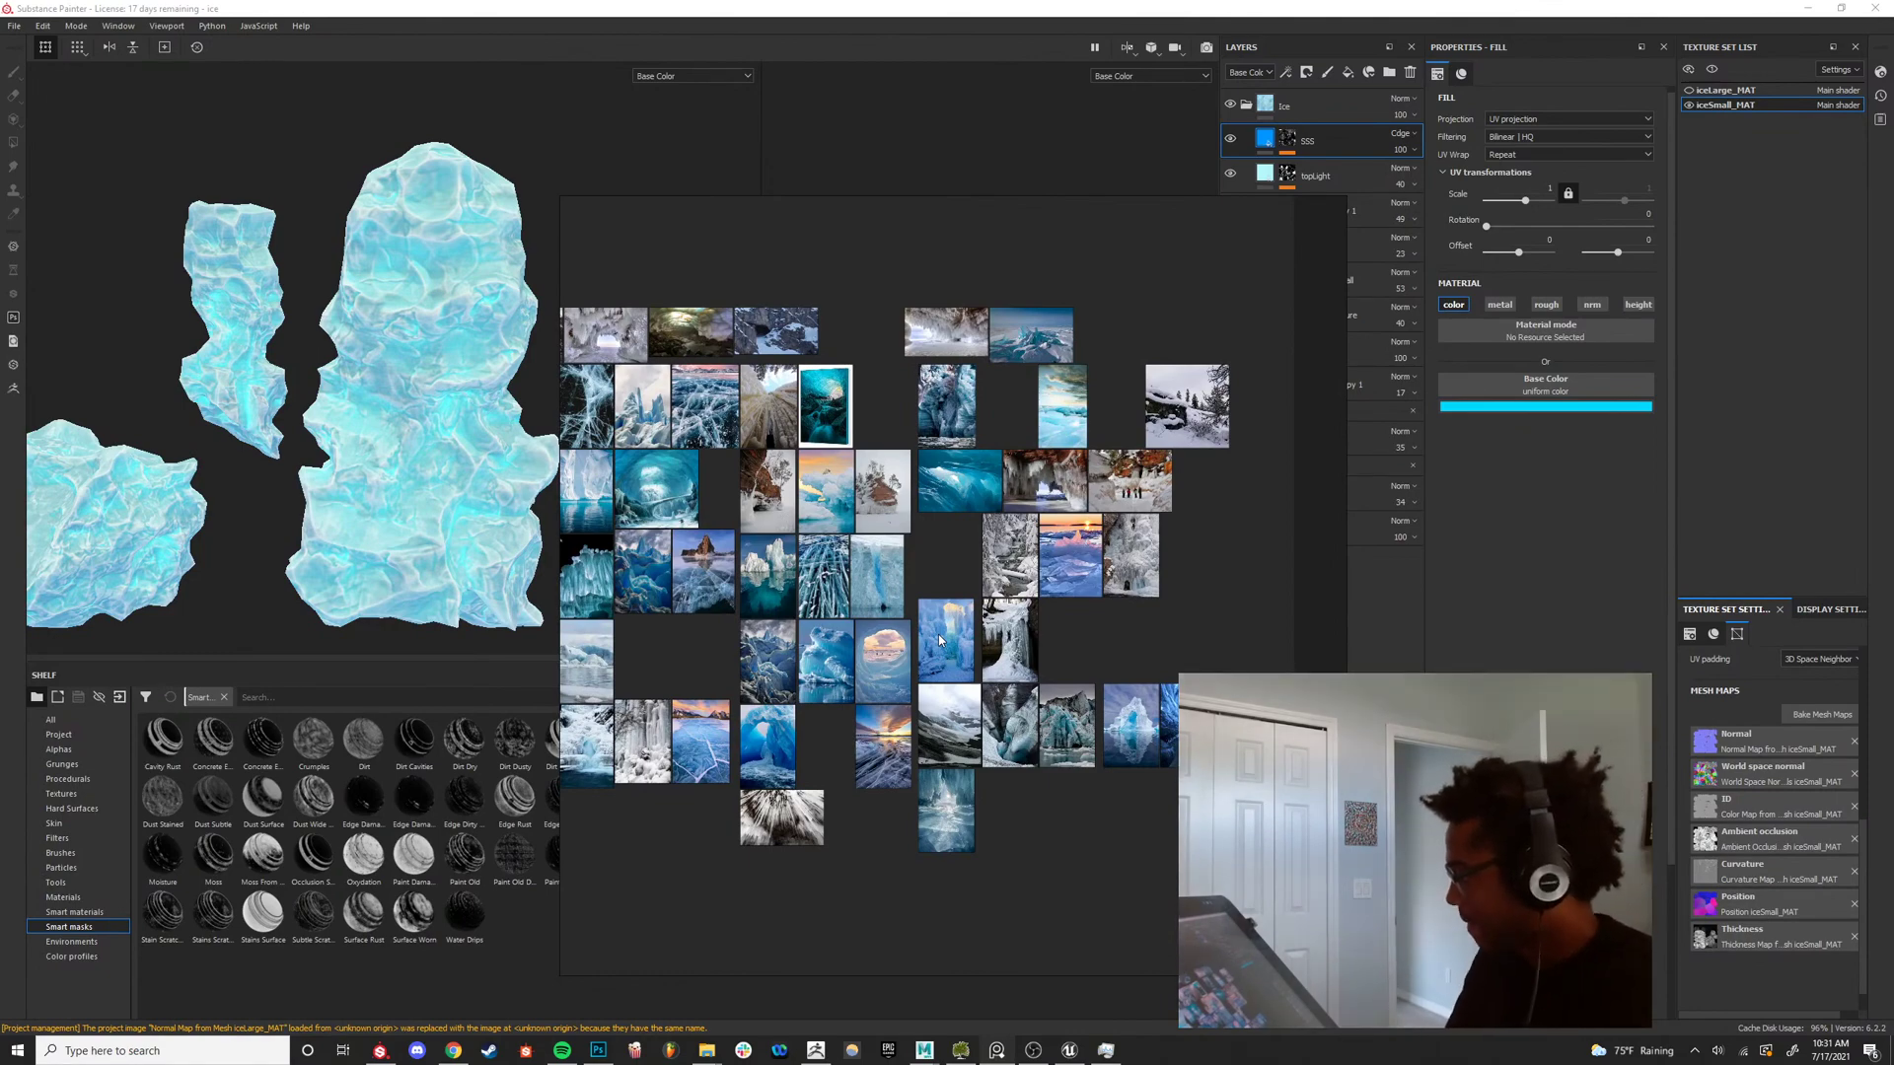
{"action": "scroll", "coordinate": [863, 435], "scroll_direction": "up", "scroll_amount": 5}
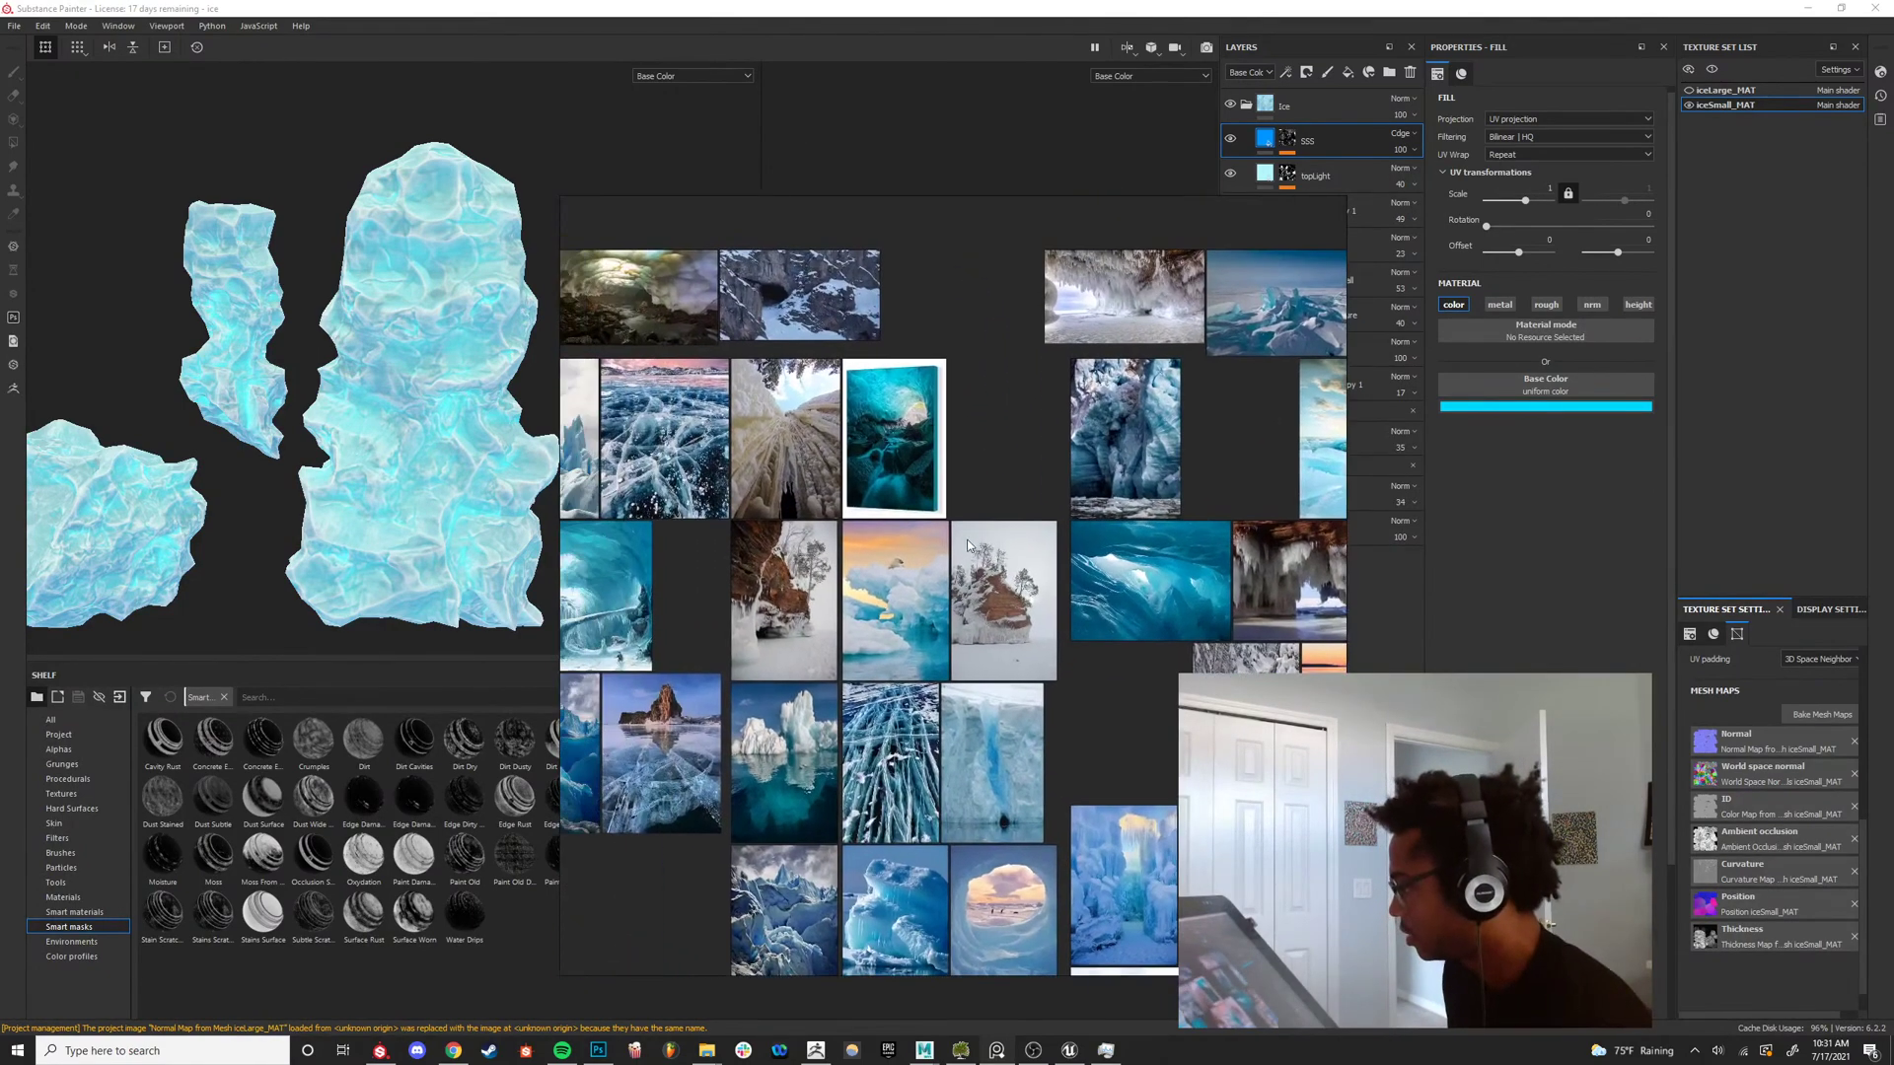
{"action": "right_click_drag", "start_coordinate": [1214, 280], "coordinate": [876, 655]}
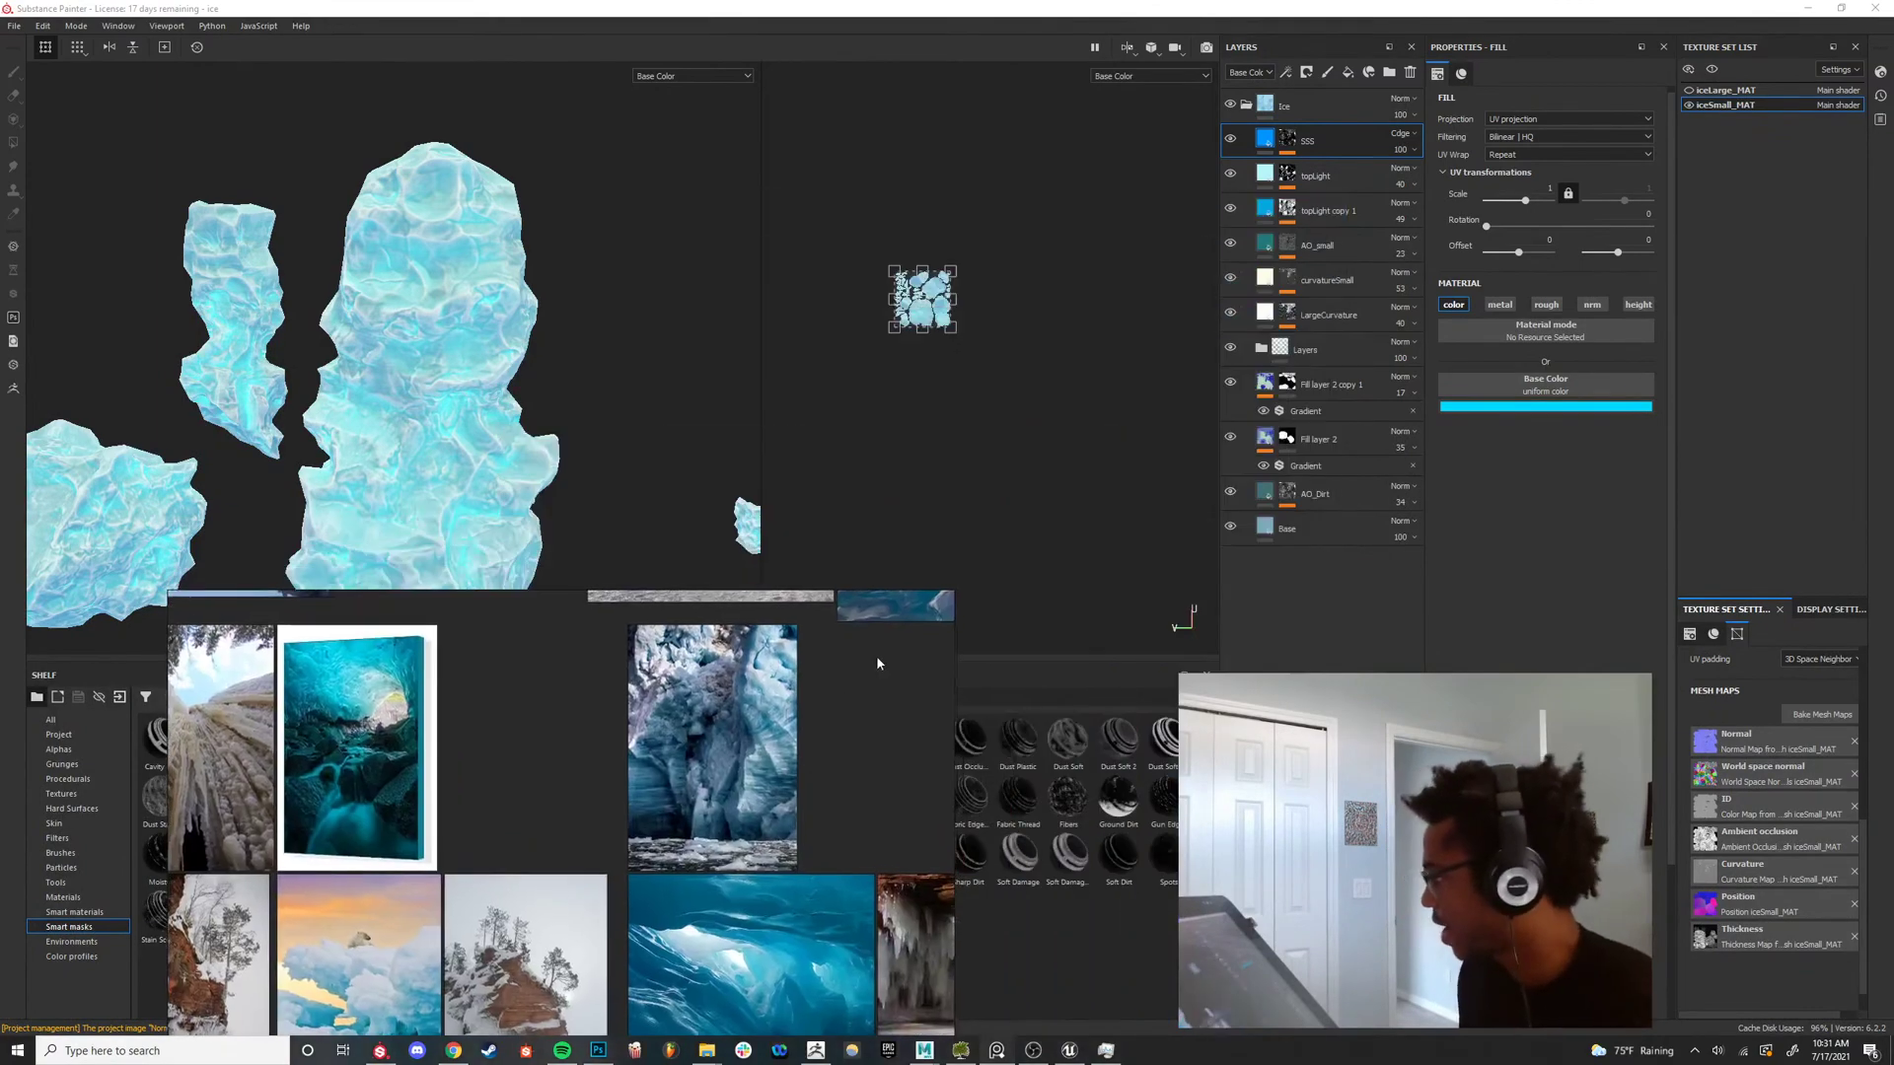
Examine the whole ice set and the tall piece up close in base color and in lit material view to judge the blue SSS color.
{"action": "left_click", "coordinate": [608, 332]}
{"action": "mouse_move", "coordinate": [608, 332]}
{"action": "left_mouse_down", "text": "alt"}
{"action": "mouse_move", "coordinate": [460, 448]}
{"action": "mouse_move", "coordinate": [618, 381]}
{"action": "mouse_move", "coordinate": [583, 414]}
{"action": "left_mouse_up", "text": "alt"}
{"action": "key", "text": "f"}
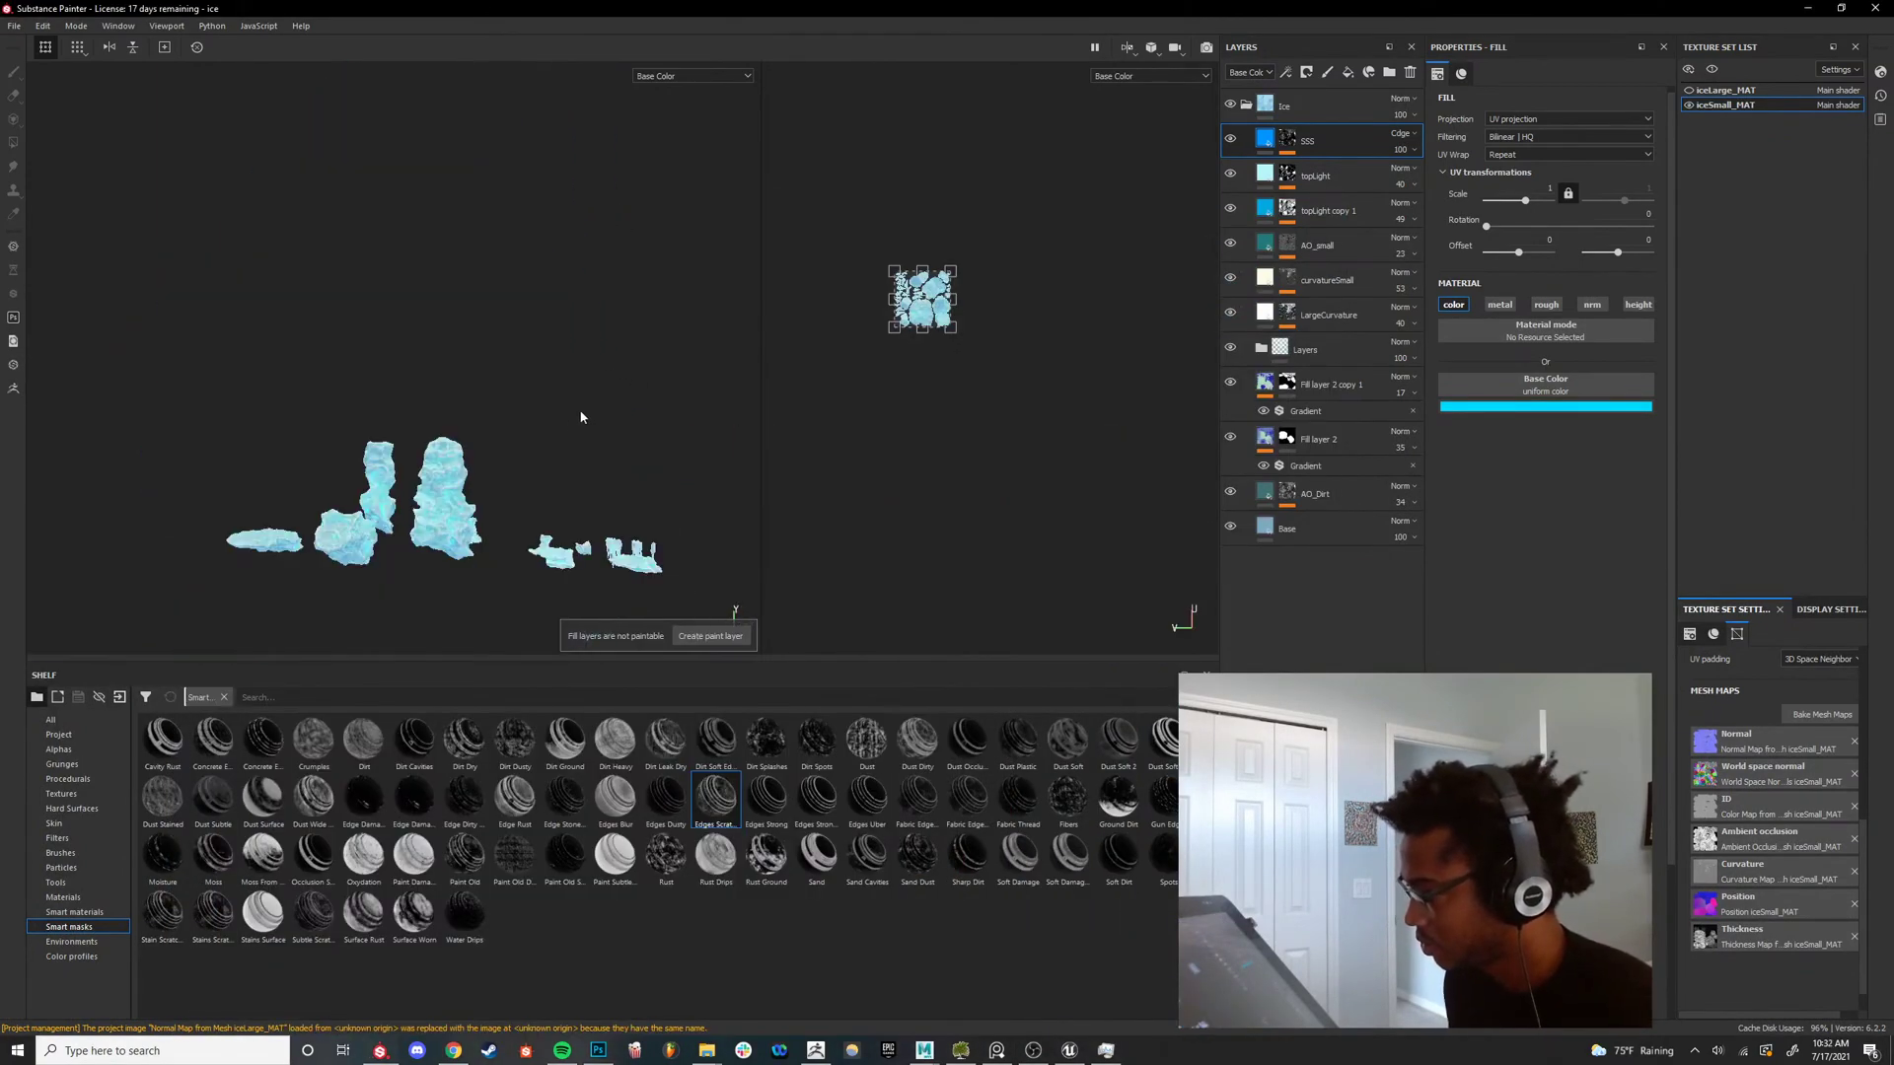
{"action": "scroll", "coordinate": [583, 414], "scroll_direction": "up", "scroll_amount": 2}
{"action": "middle_click_drag", "start_coordinate": [583, 415], "coordinate": [627, 222], "text": "alt"}
{"action": "scroll", "coordinate": [588, 320], "scroll_direction": "up", "scroll_amount": 6}
{"action": "middle_click_drag", "start_coordinate": [587, 320], "coordinate": [538, 339], "text": "alt"}
{"action": "left_click_drag", "start_coordinate": [538, 338], "coordinate": [606, 257], "text": "alt"}
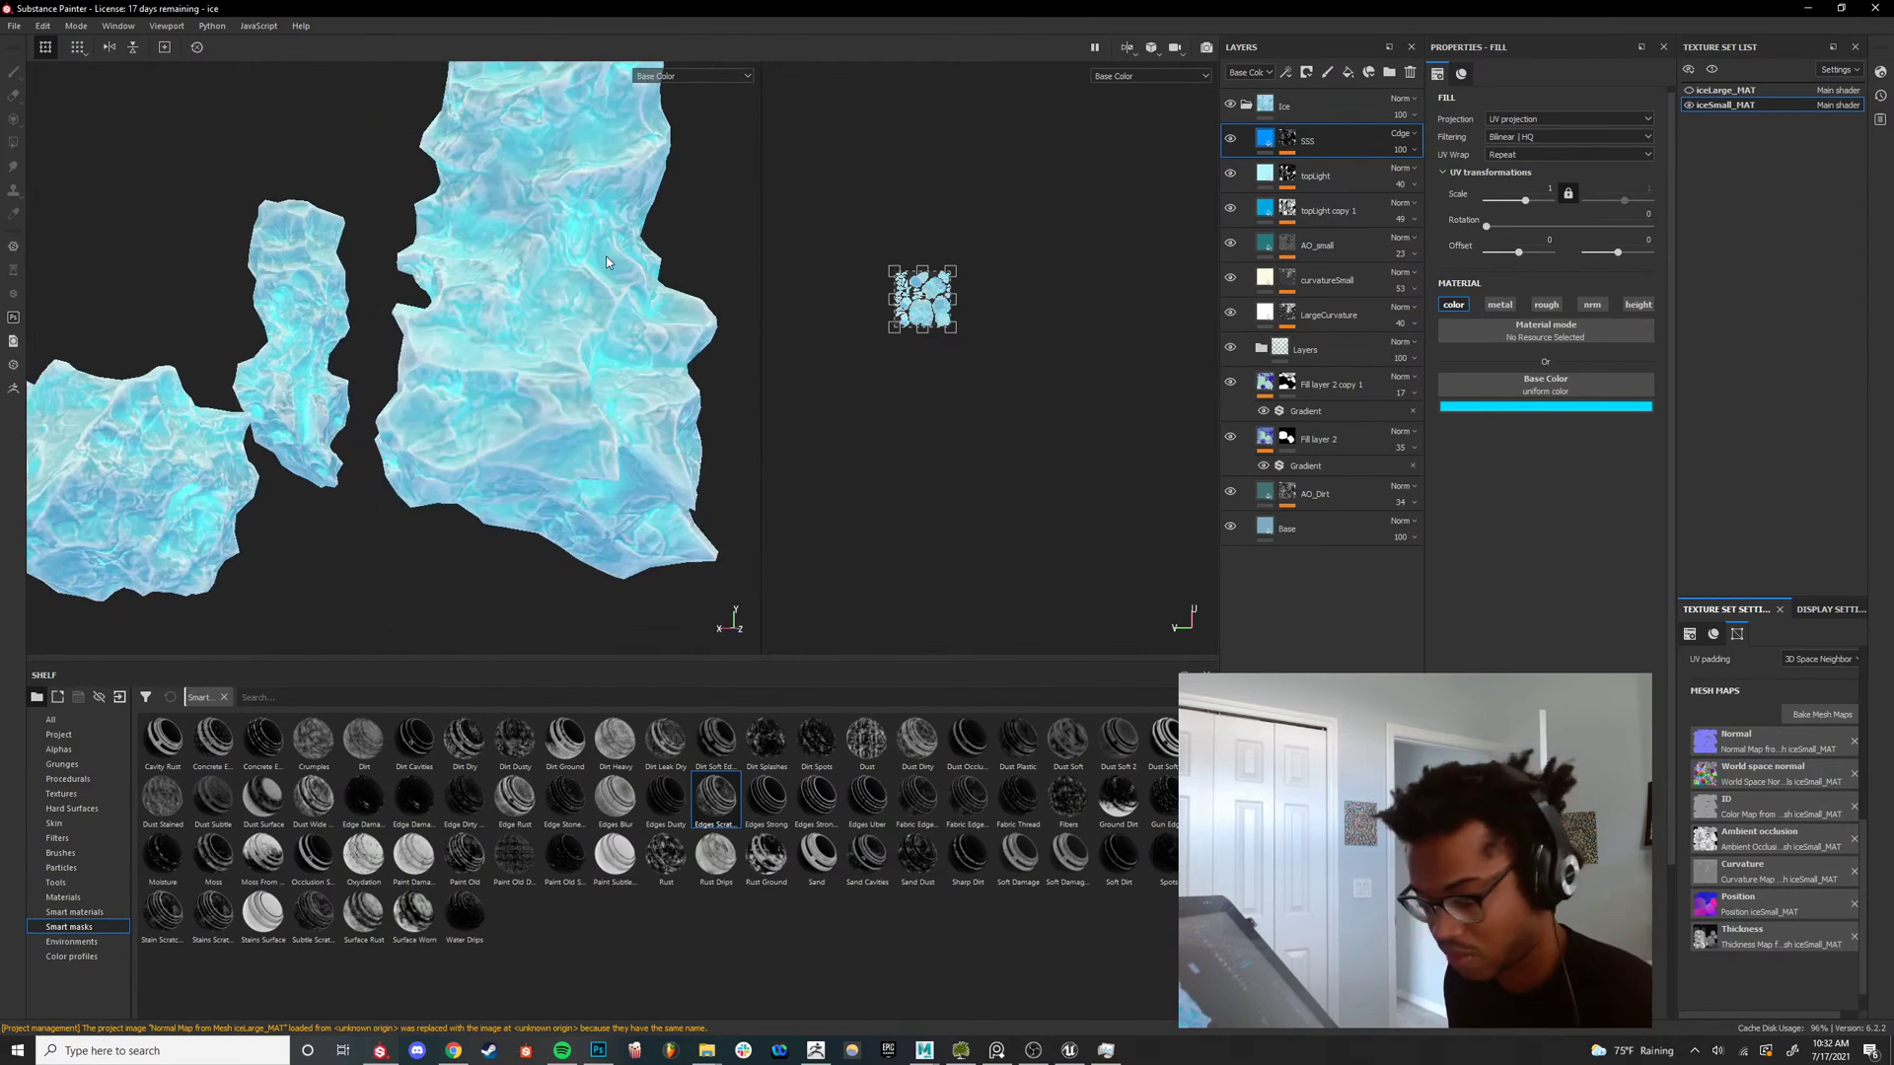
{"action": "key", "text": "m"}
{"action": "right_click_drag", "start_coordinate": [606, 256], "coordinate": [572, 340], "text": "shift"}
{"action": "left_click_drag", "start_coordinate": [572, 340], "coordinate": [538, 430], "text": "alt"}
{"action": "middle_click_drag", "start_coordinate": [538, 430], "coordinate": [502, 490], "text": "alt"}
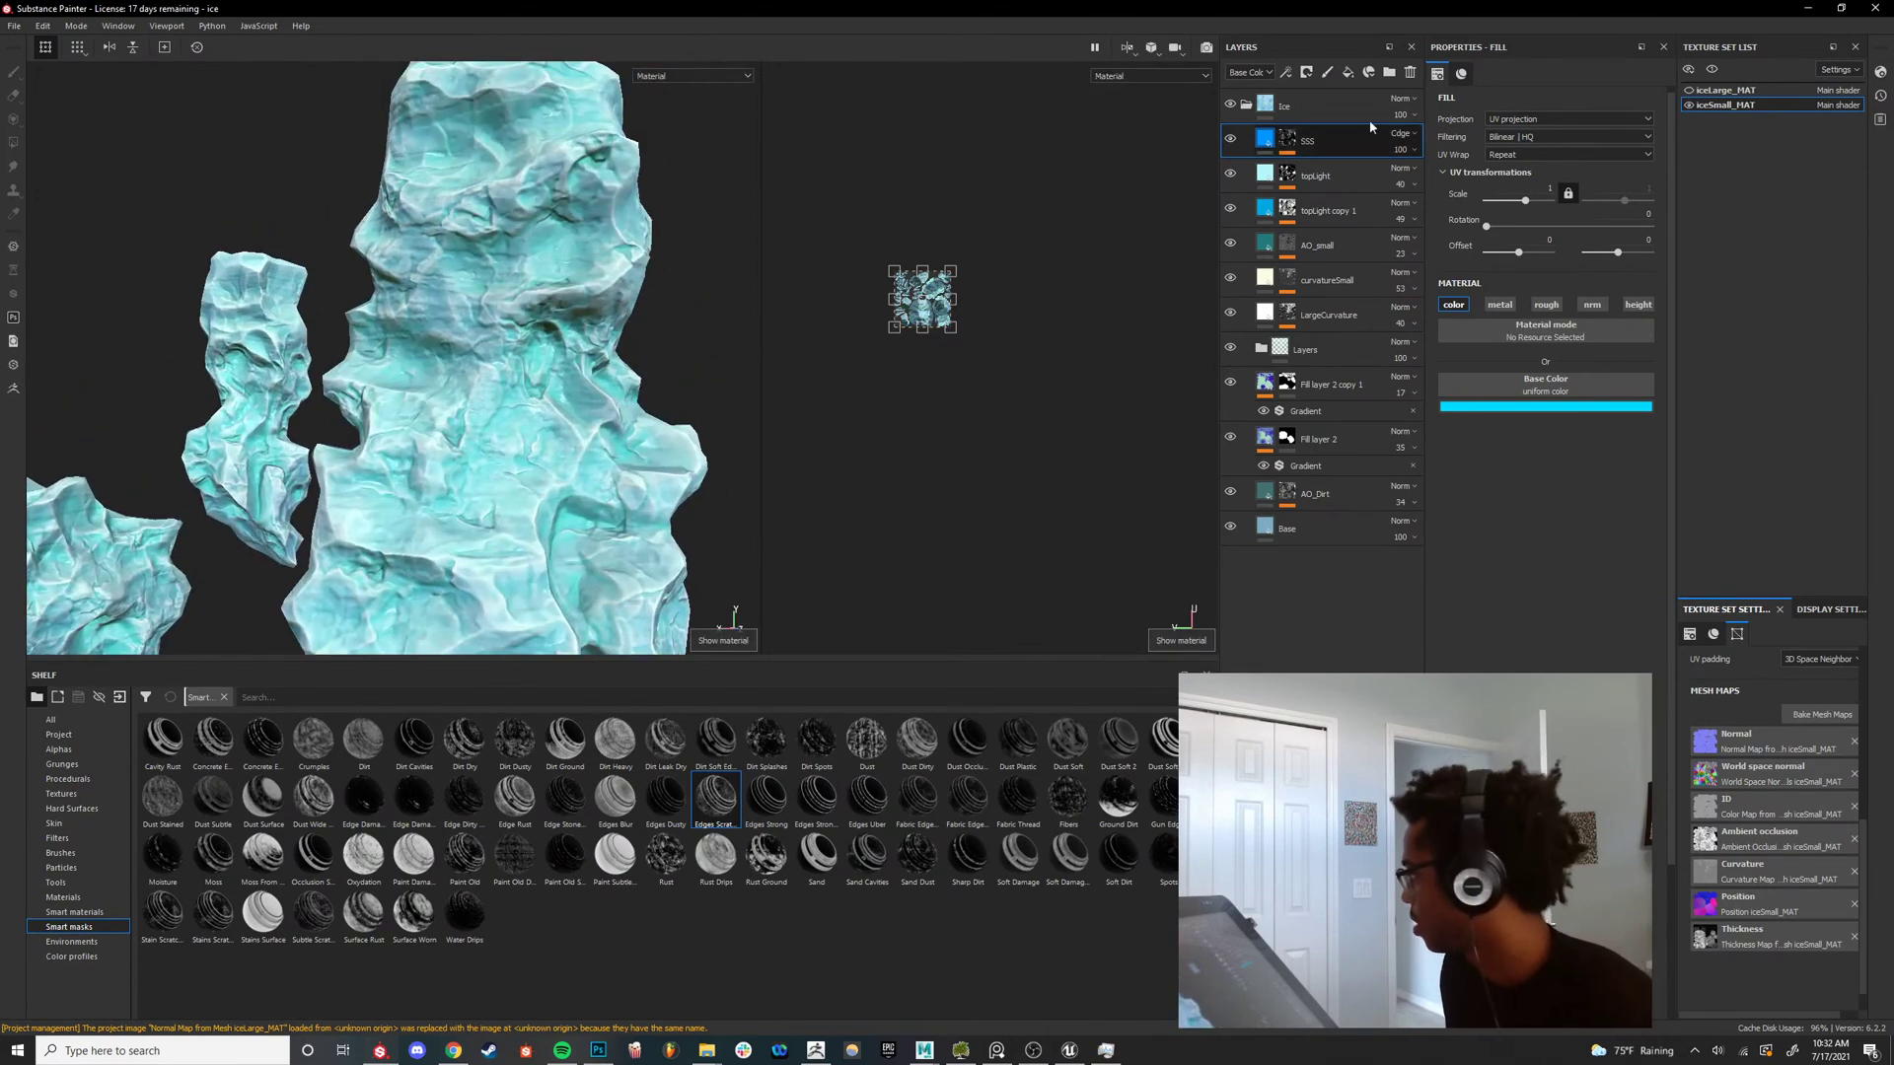
Save the project with the current iceSmall_MAT layers.
{"action": "left_click", "coordinate": [14, 26]}
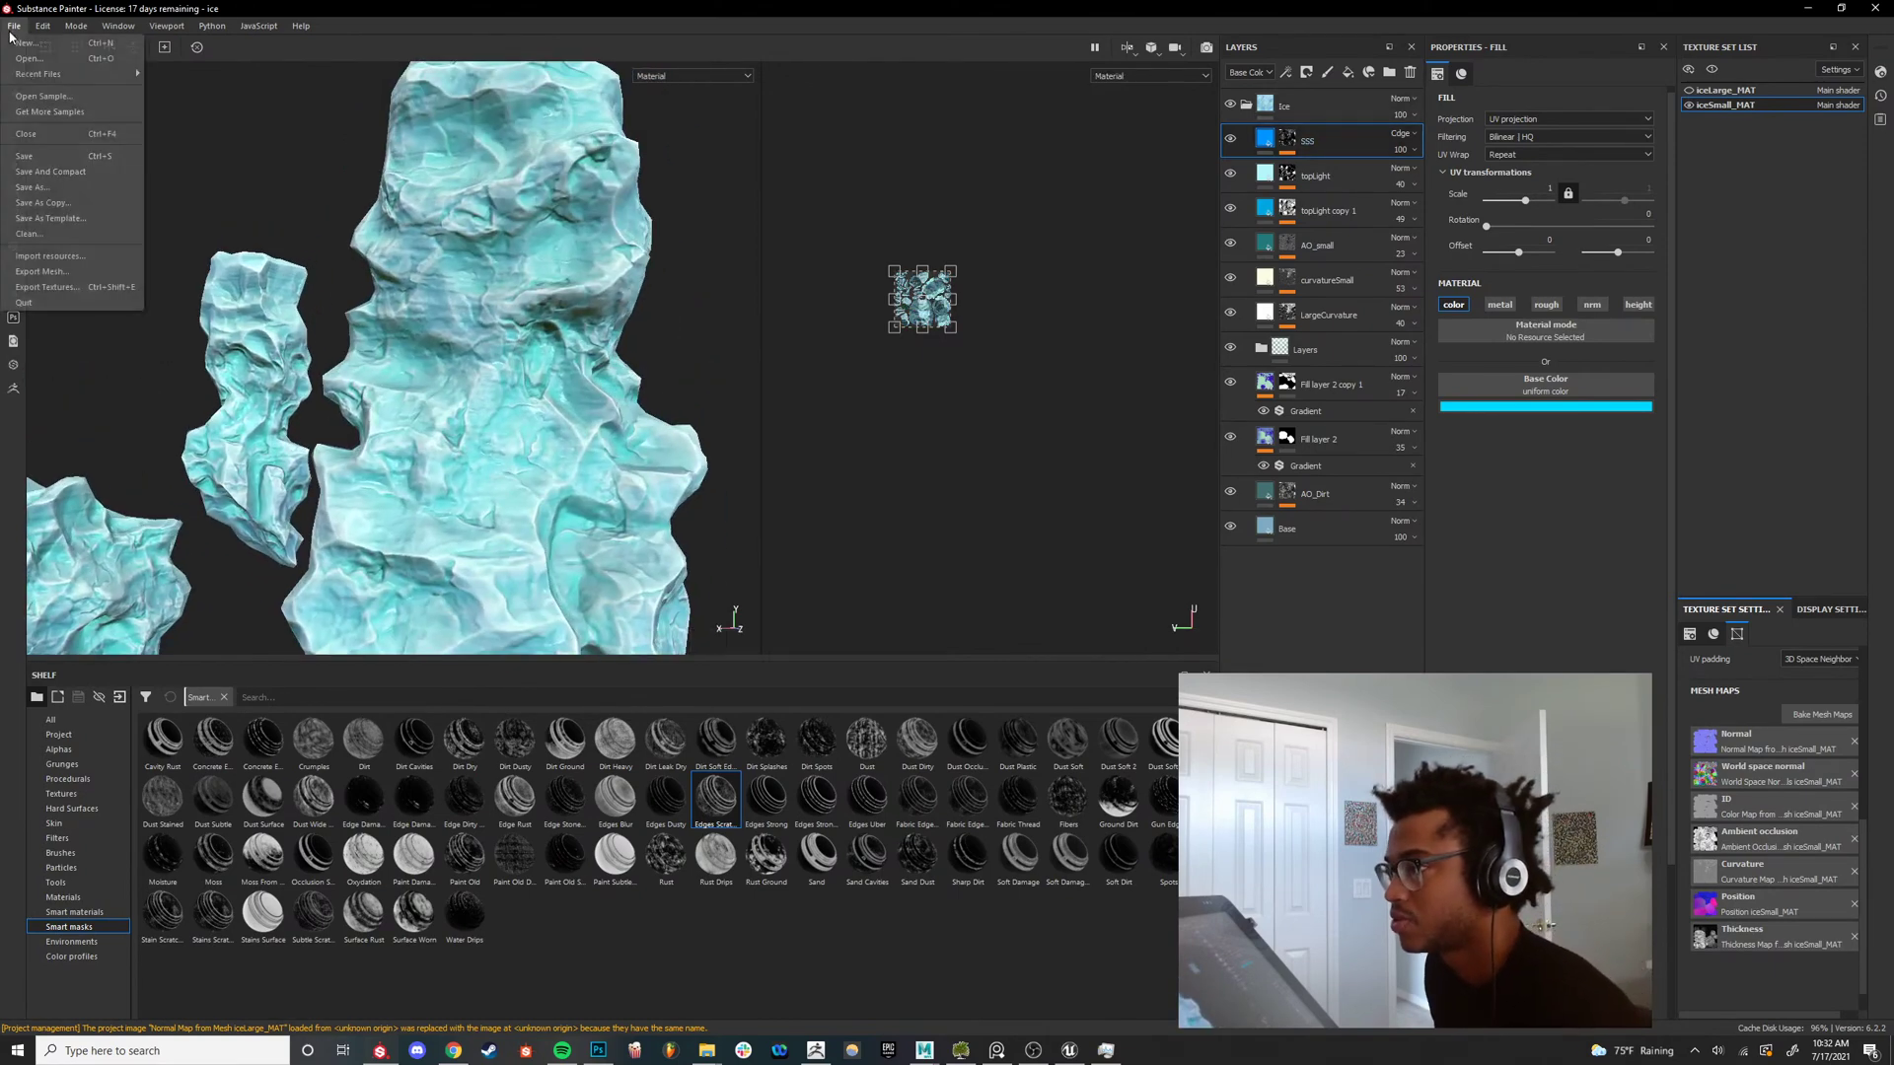
{"action": "left_click", "coordinate": [25, 157]}
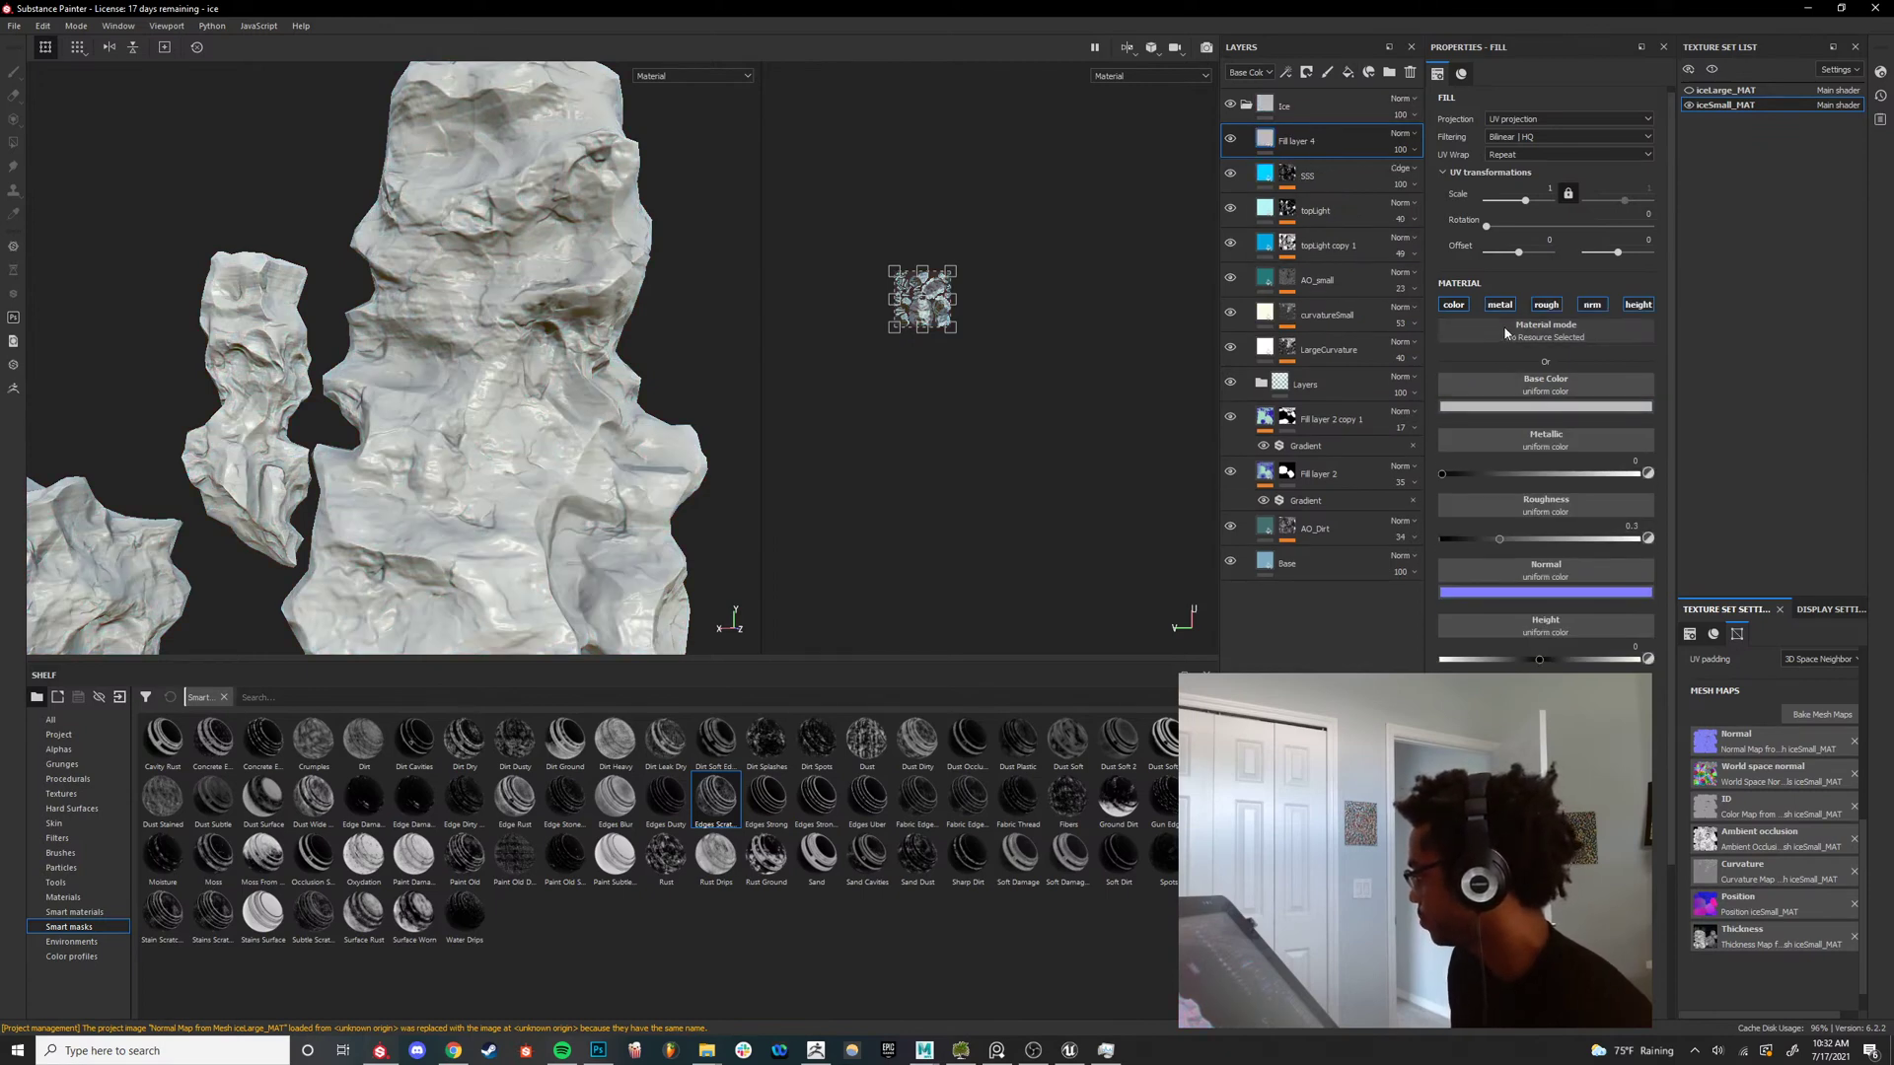
Give the new fill layer above SSS a pure red base color and a black mask.
{"action": "left_click", "coordinate": [1489, 407]}
{"action": "left_click_drag", "start_coordinate": [1559, 473], "coordinate": [1691, 279]}
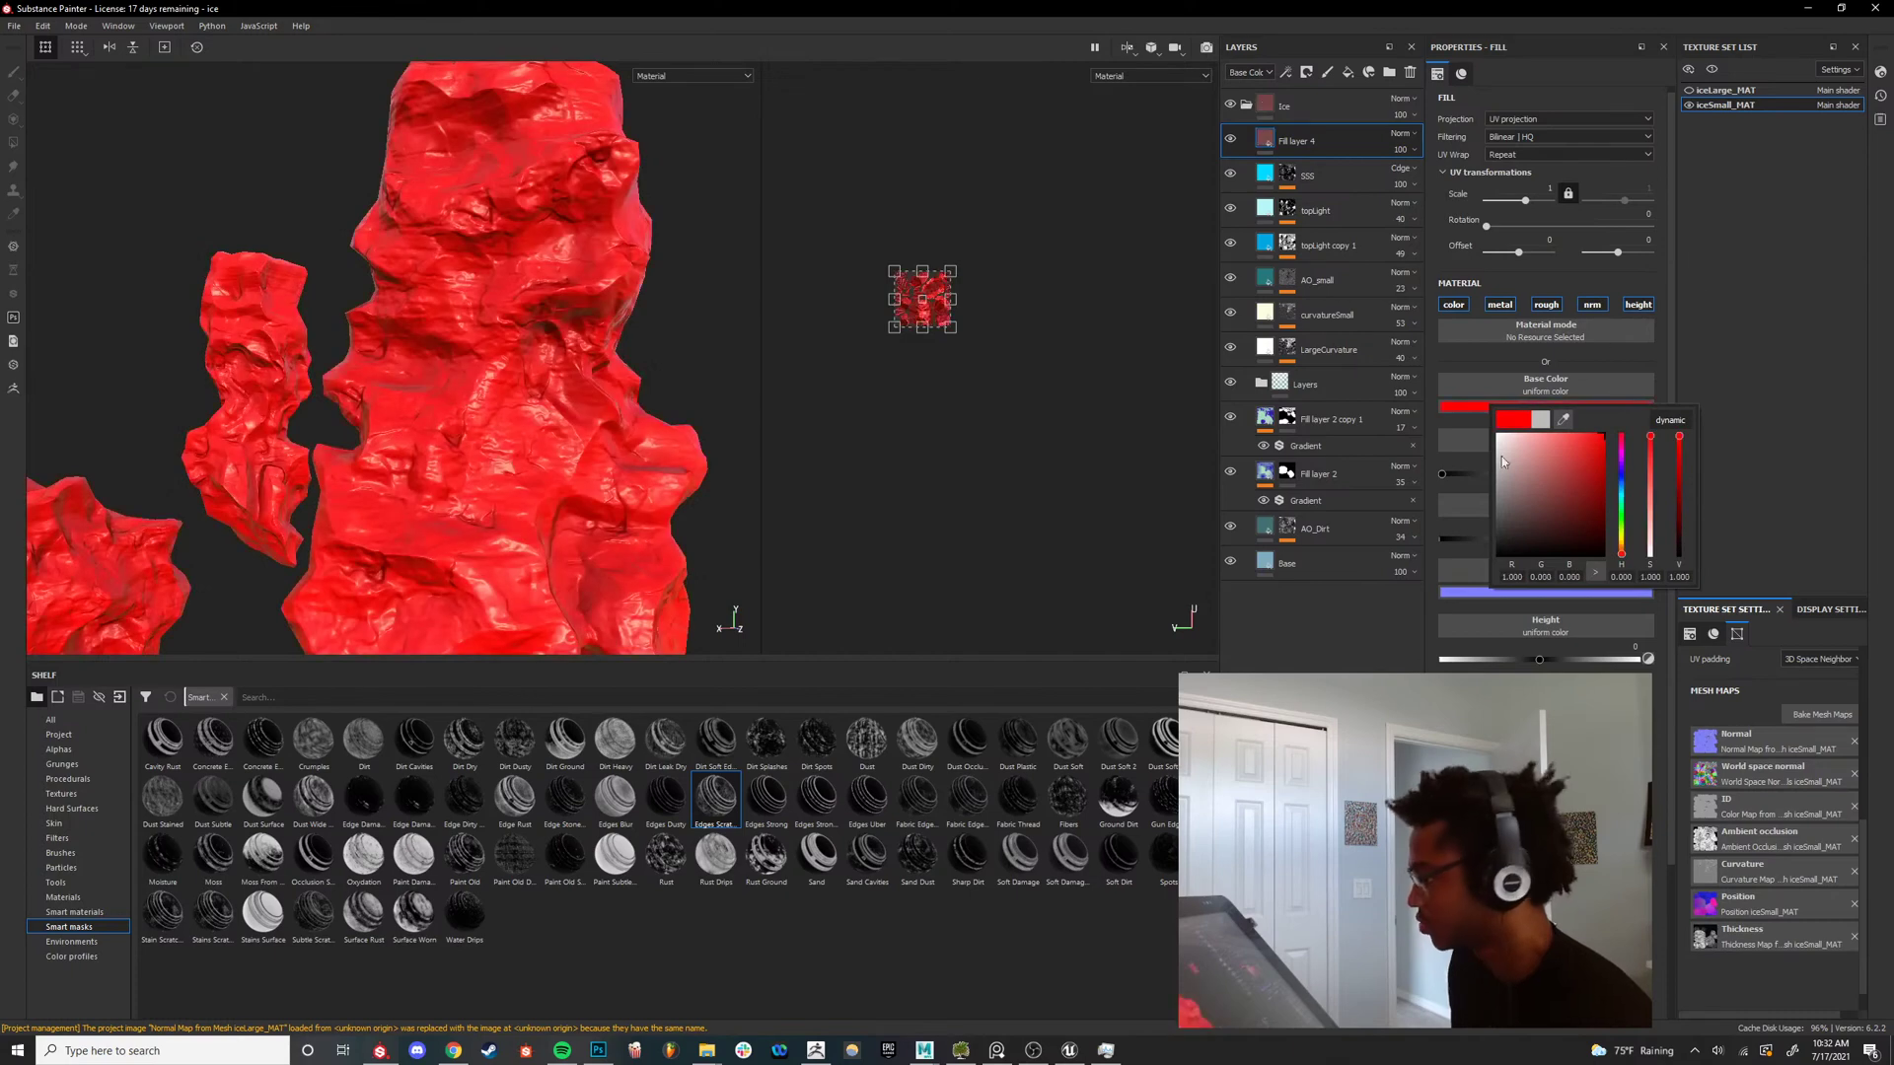
{"action": "left_click", "coordinate": [1307, 72]}
{"action": "left_click", "coordinate": [1379, 87]}
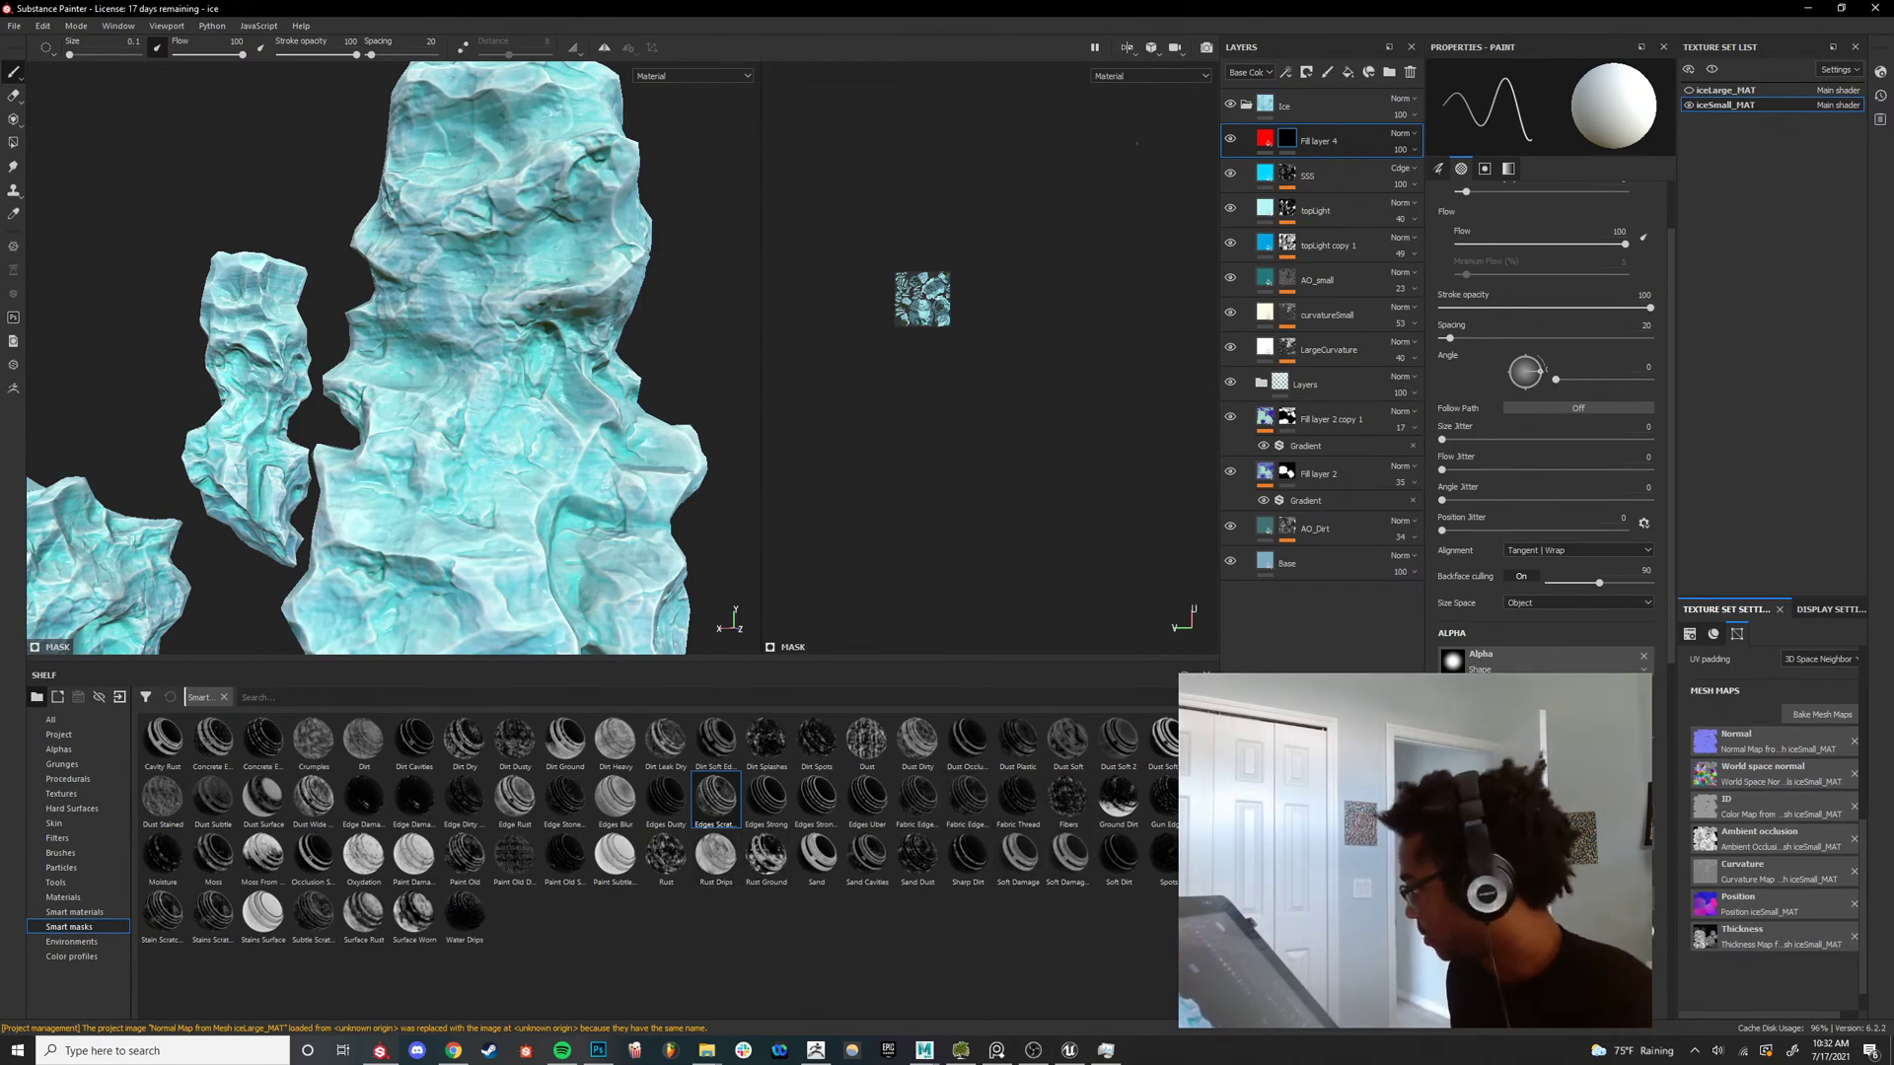
Add a fill effect to the red layer's black mask and assign it the Grunge Concrete Burnt texture.
{"action": "right_click", "coordinate": [1288, 140]}
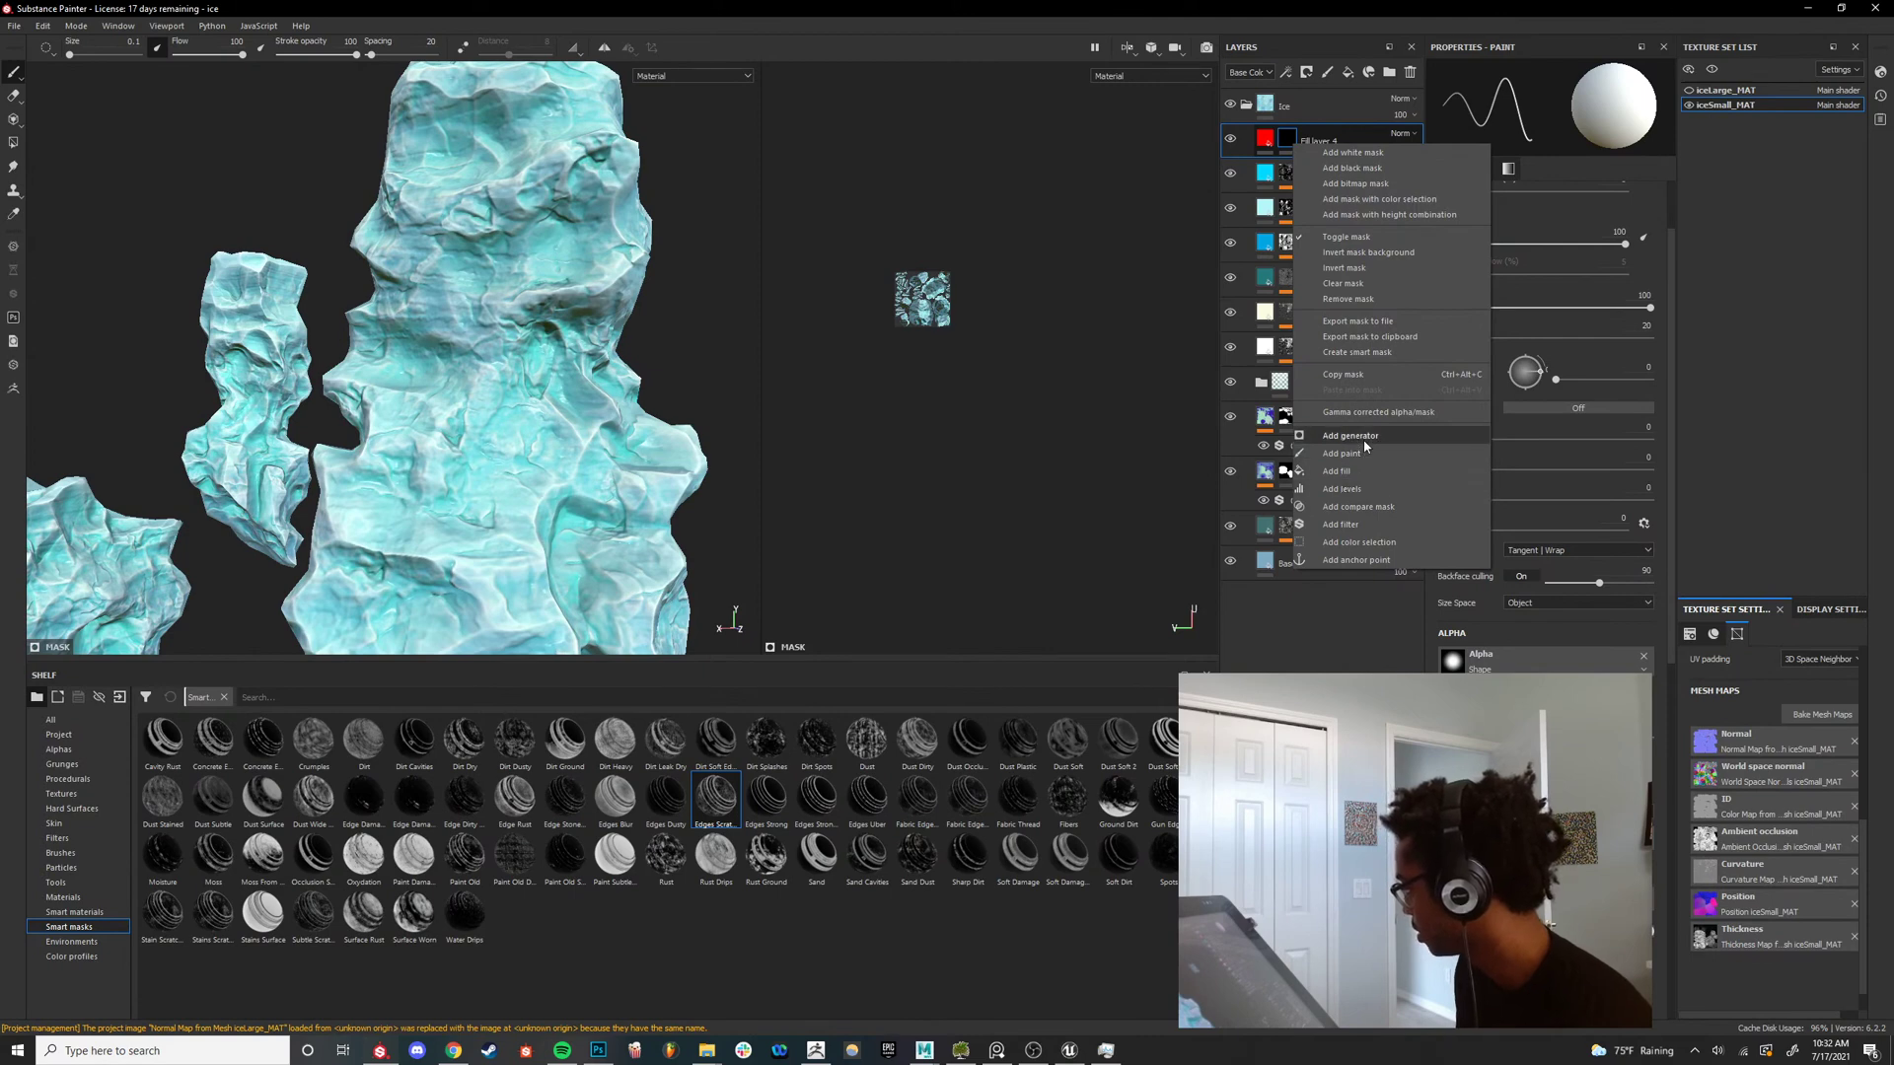
{"action": "left_click", "coordinate": [1363, 473]}
{"action": "left_click", "coordinate": [1535, 322]}
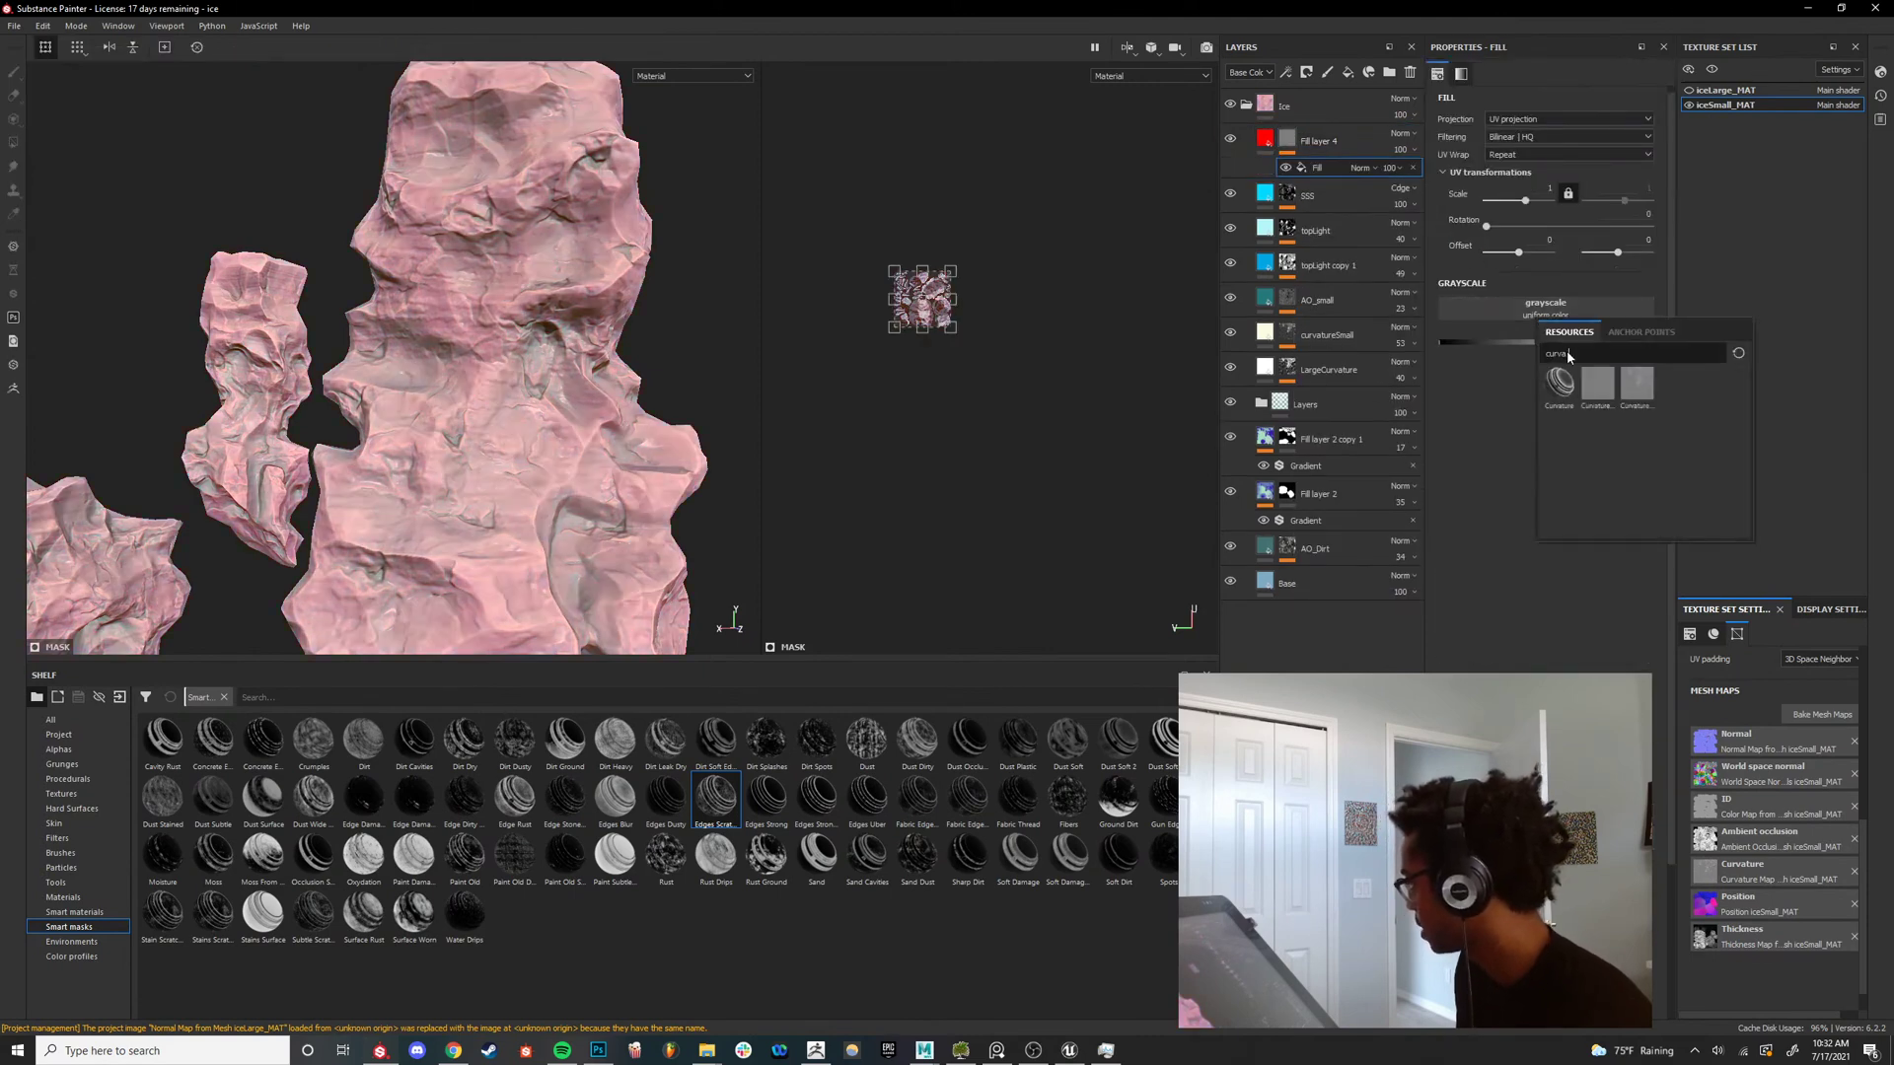
{"action": "key", "text": "BackSpace"}
{"action": "key", "text": "BackSpace"}
{"action": "key", "text": "BackSpace"}
{"action": "key", "text": "BackSpace"}
{"action": "key", "text": "BackSpace"}
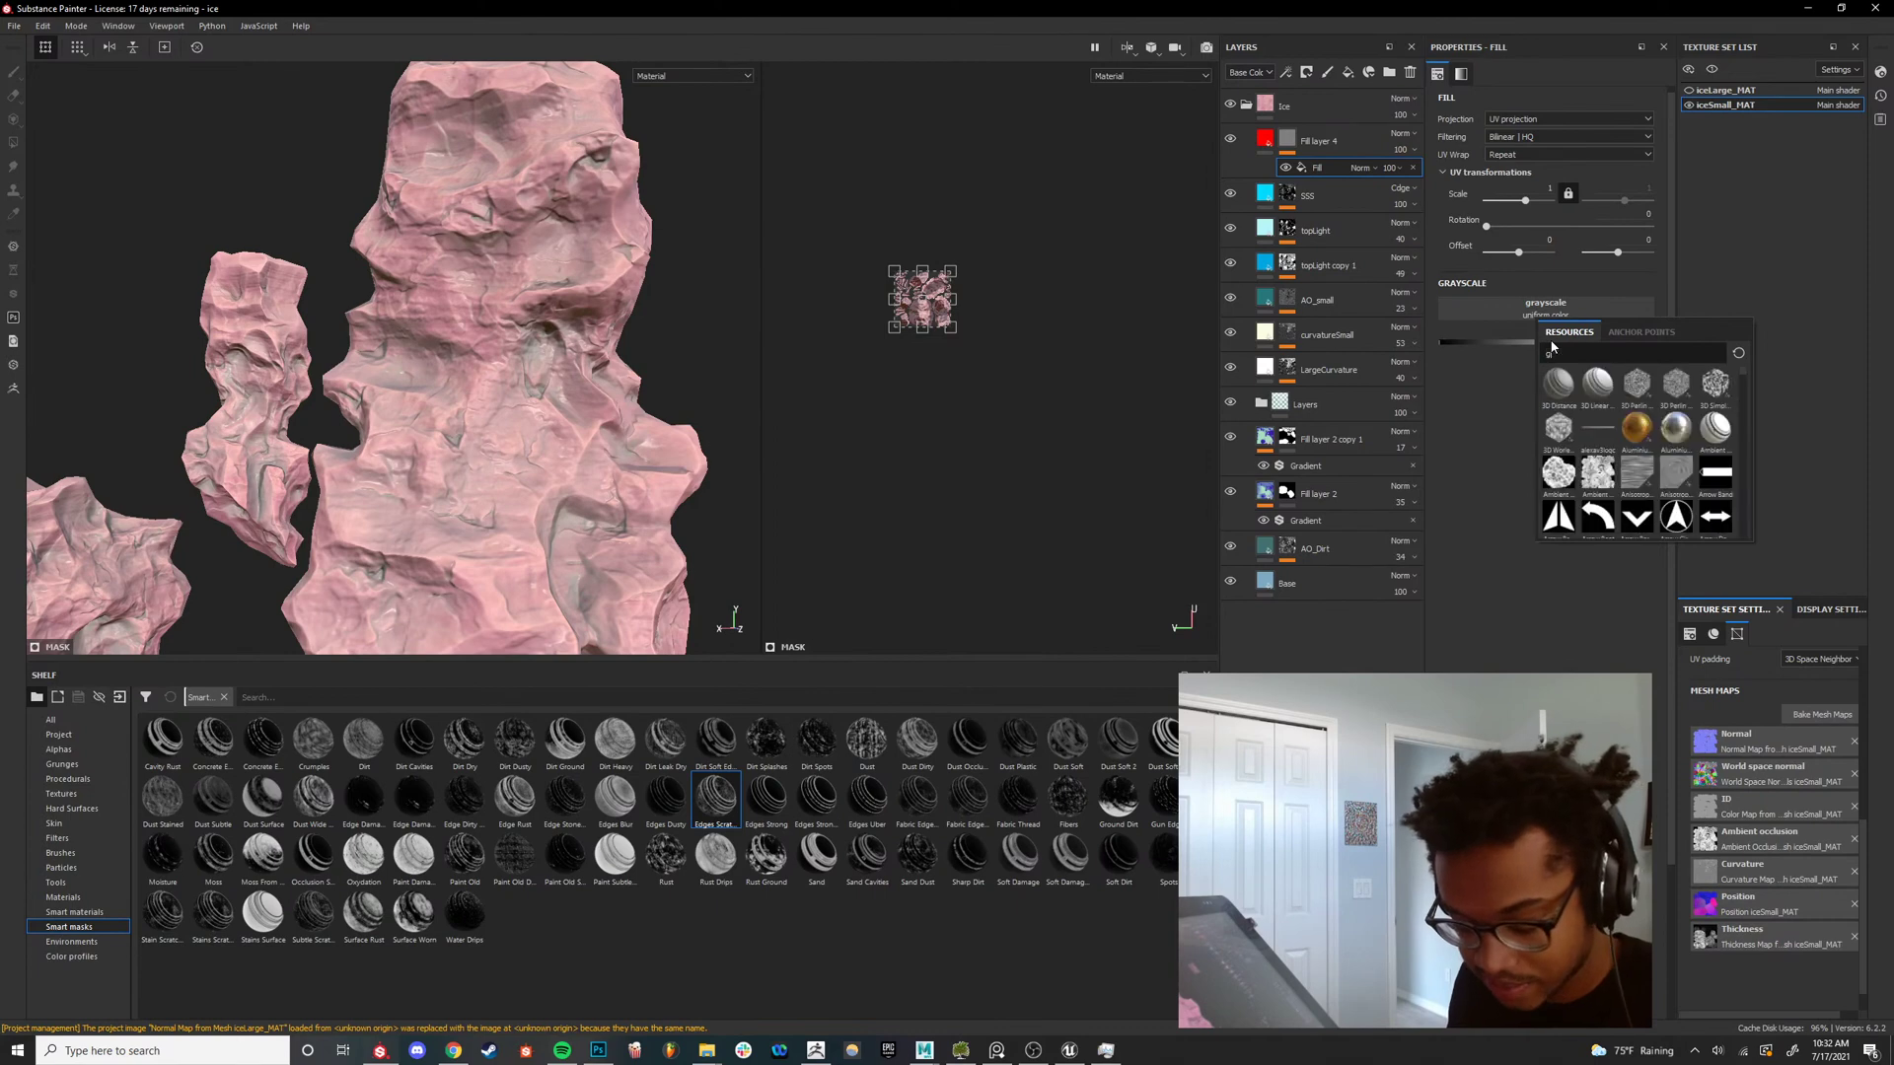
{"action": "type", "text": "grunge"}
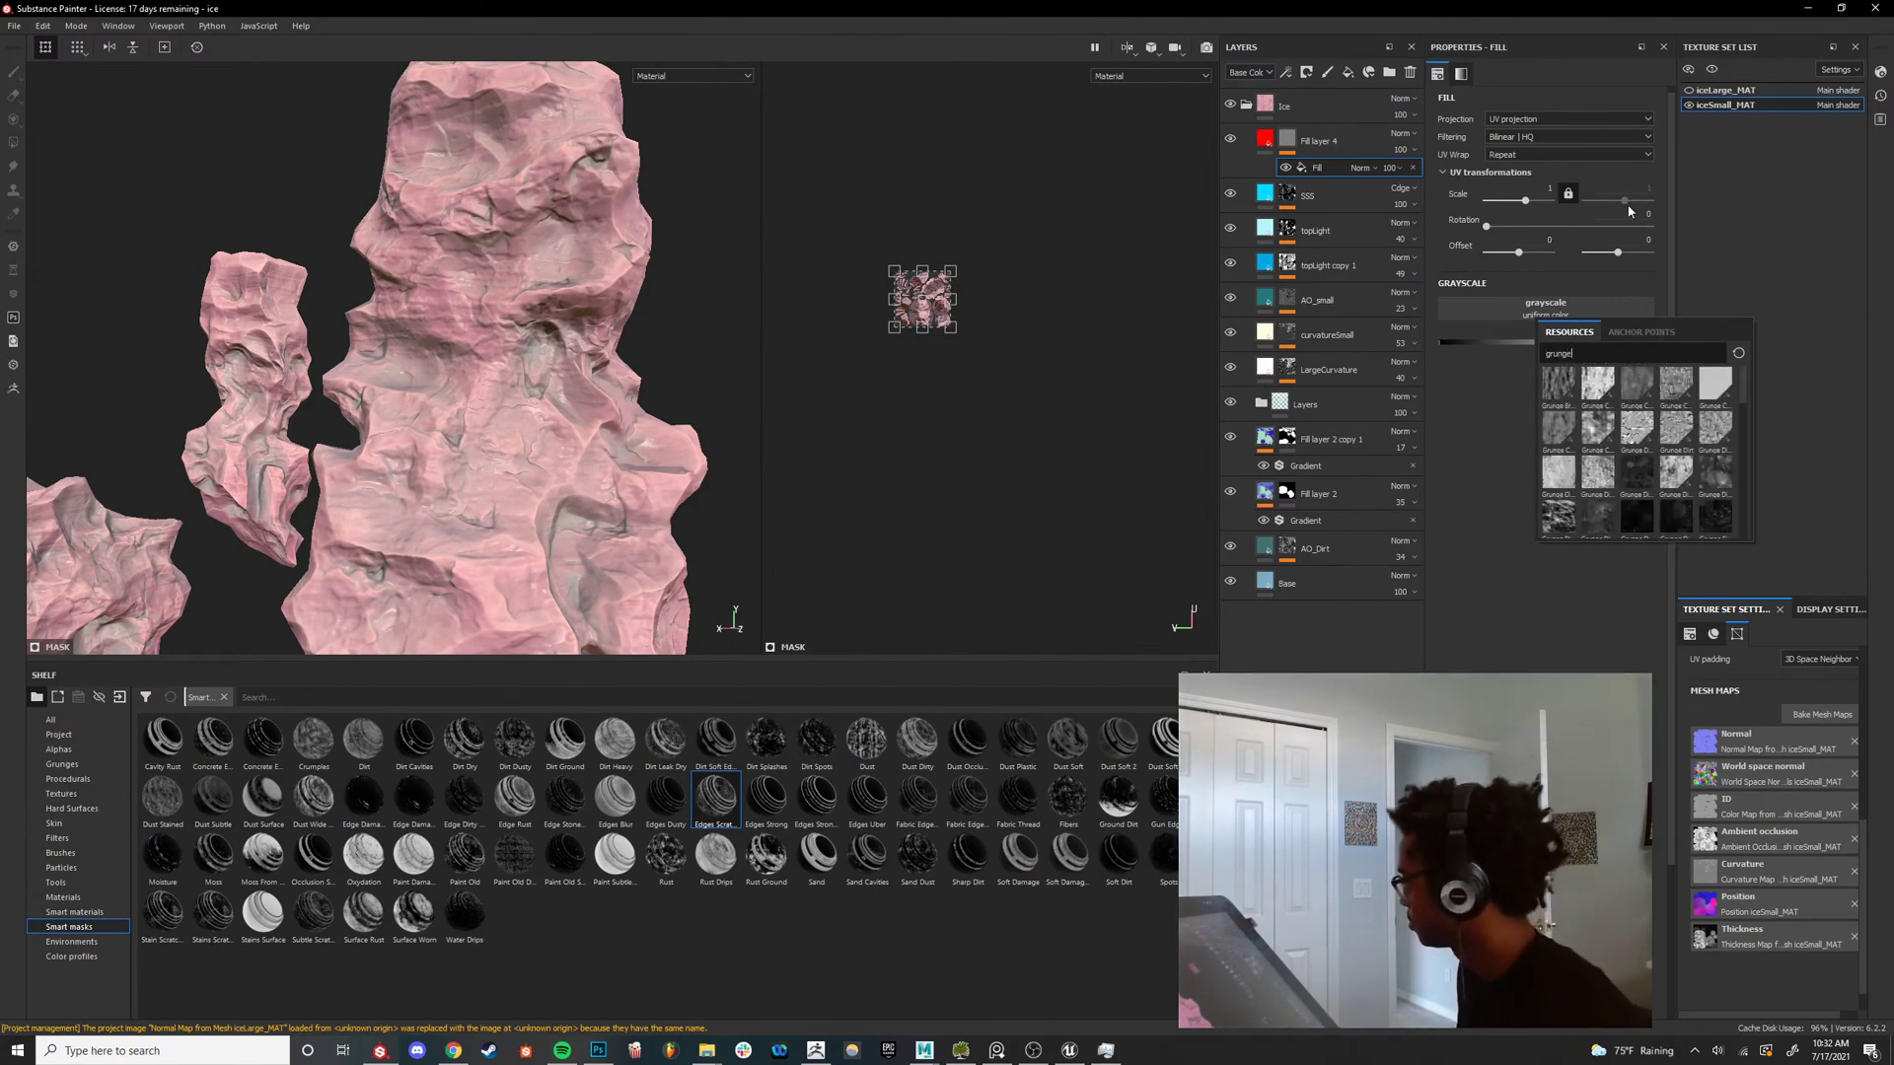
{"action": "left_click", "coordinate": [1683, 383]}
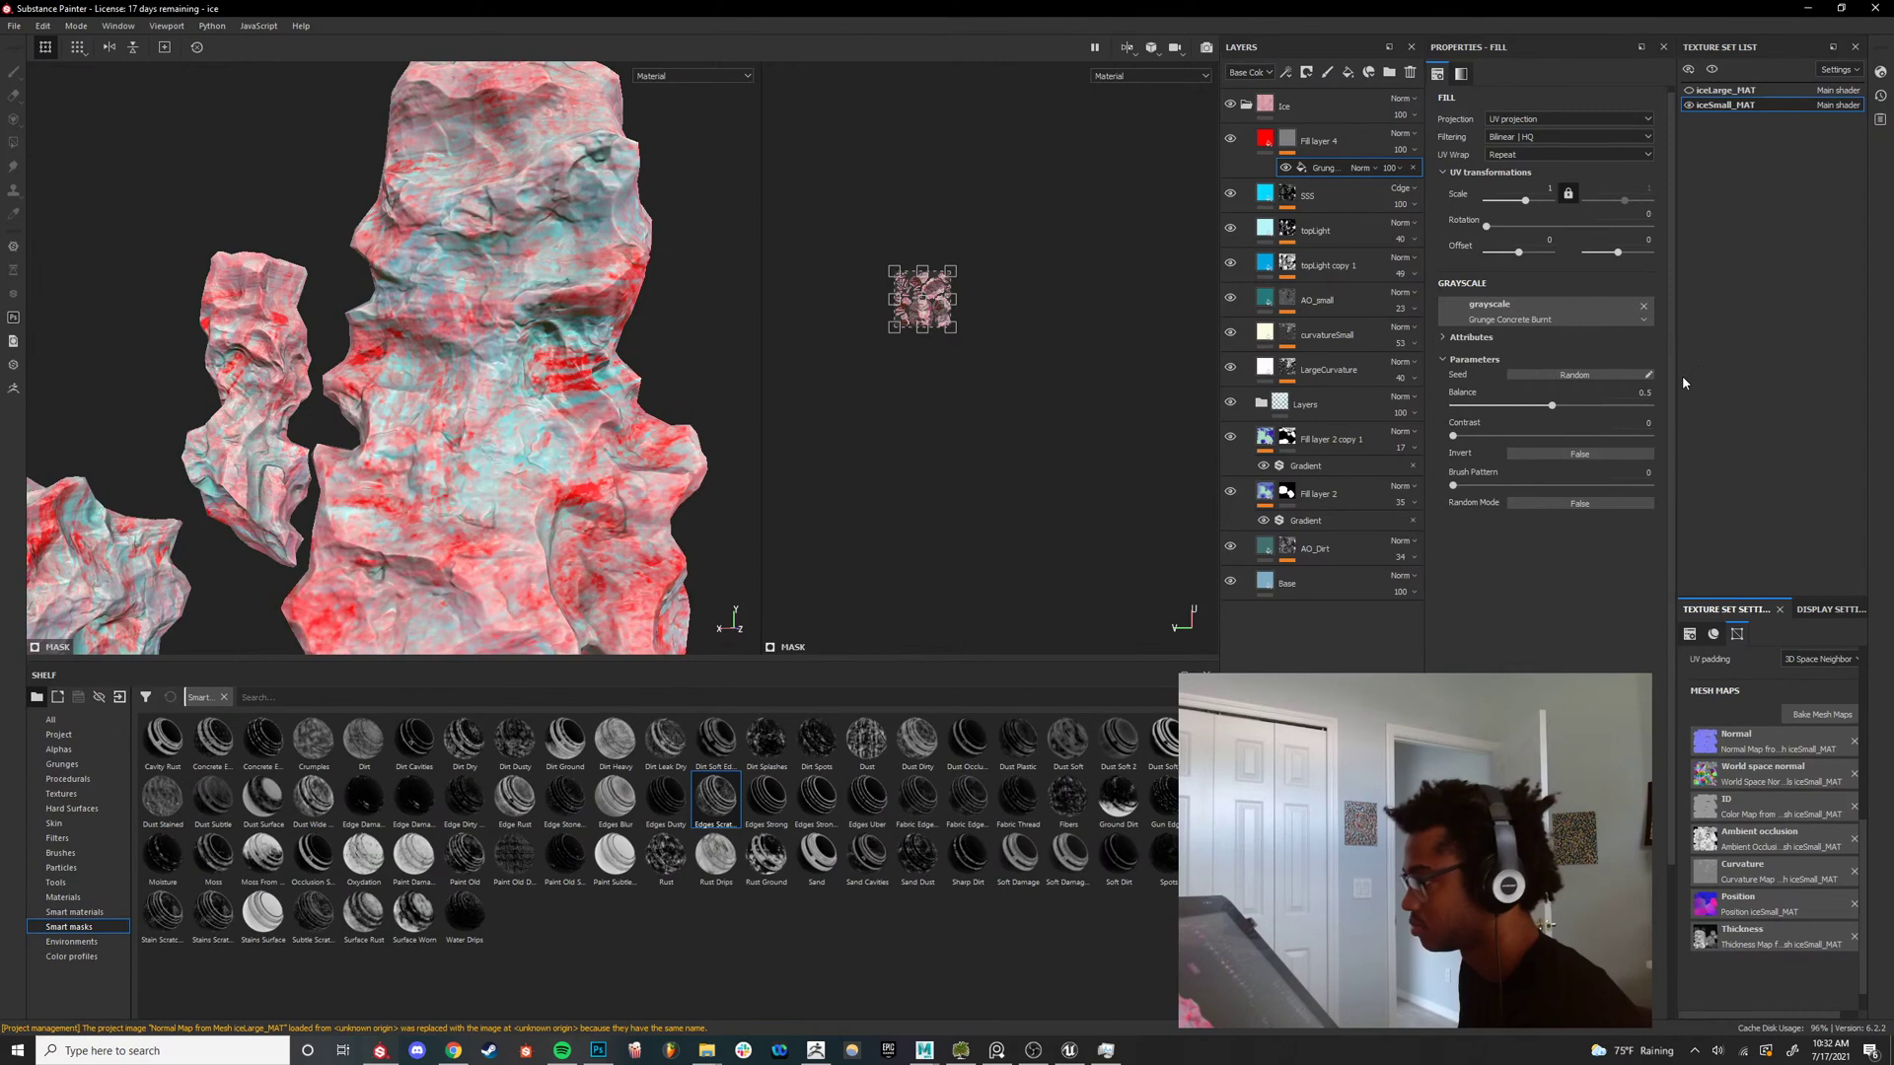
Try Grunge Dirt Large, Grunge Concrete Burnt again and Grunge Splashes Dusty as the red layer's mask texture.
{"action": "left_click", "coordinate": [1535, 324]}
{"action": "left_click", "coordinate": [1602, 479]}
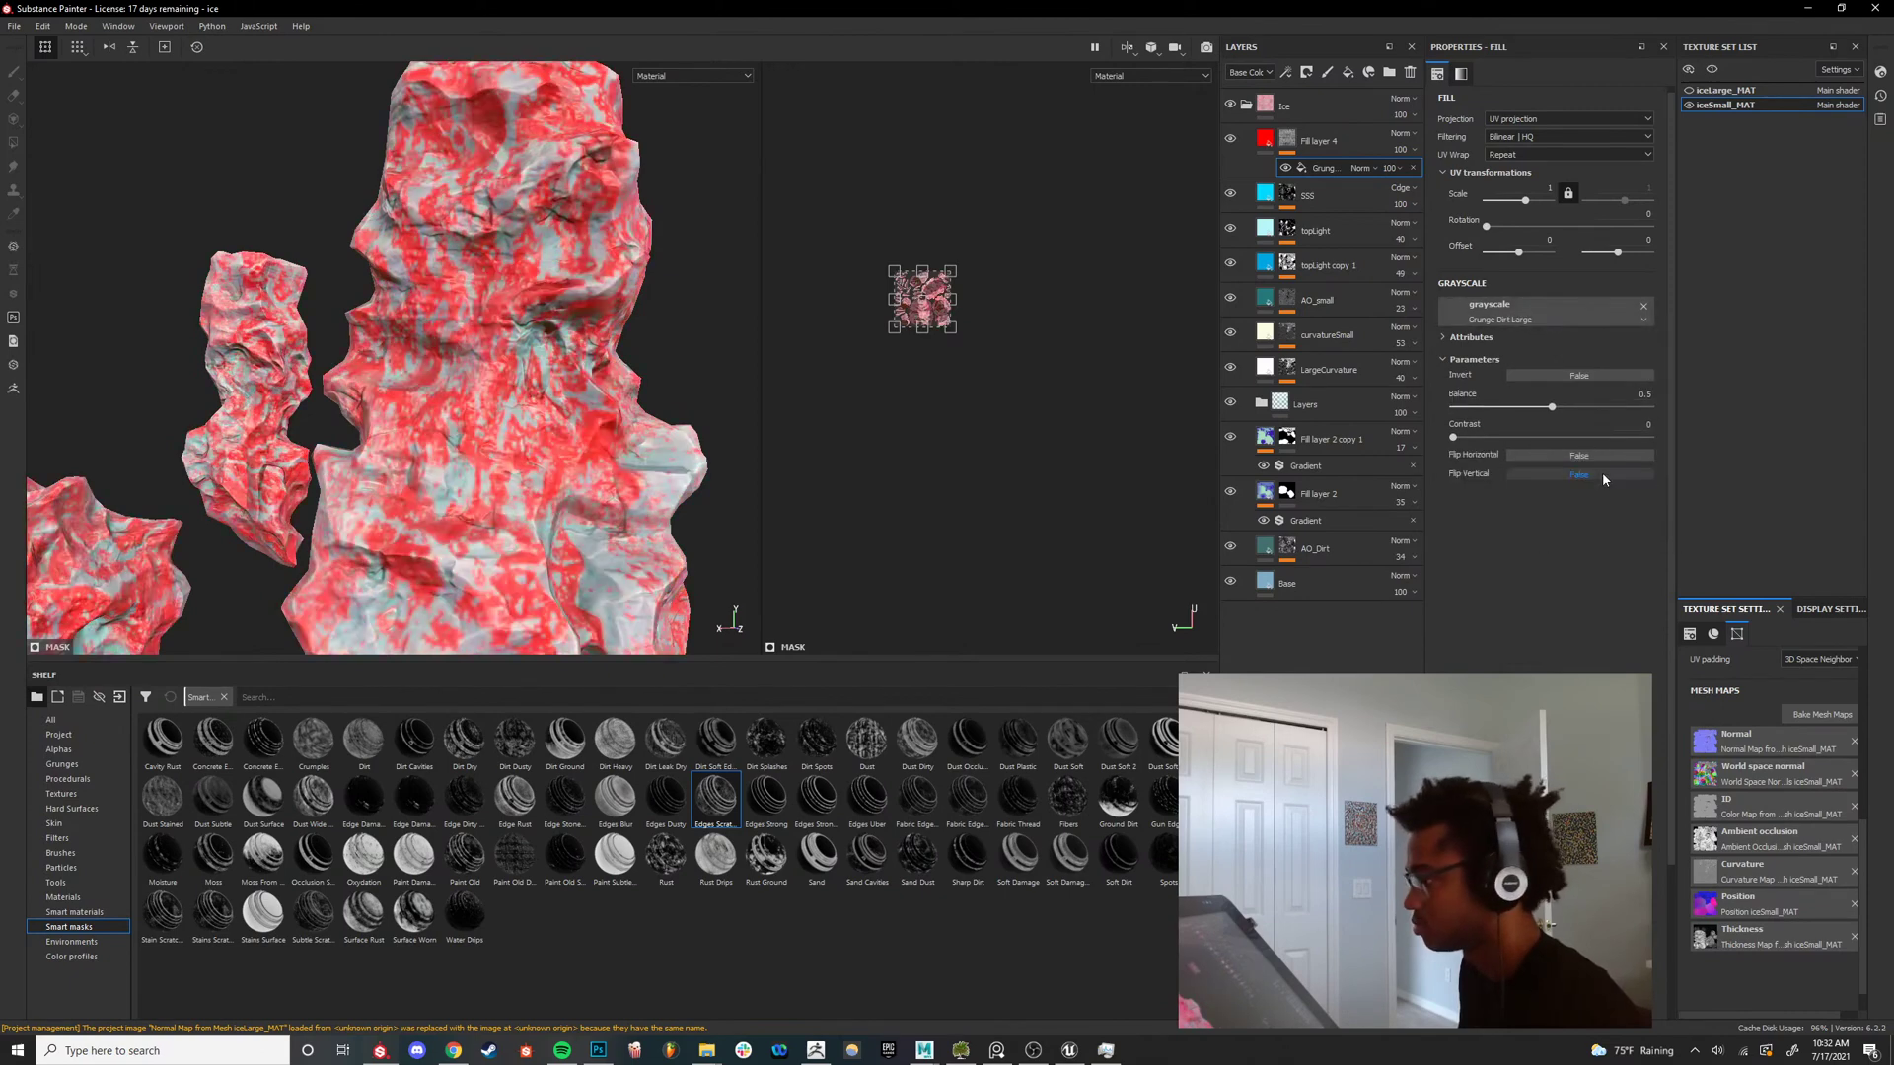
{"action": "left_click", "coordinate": [1544, 306]}
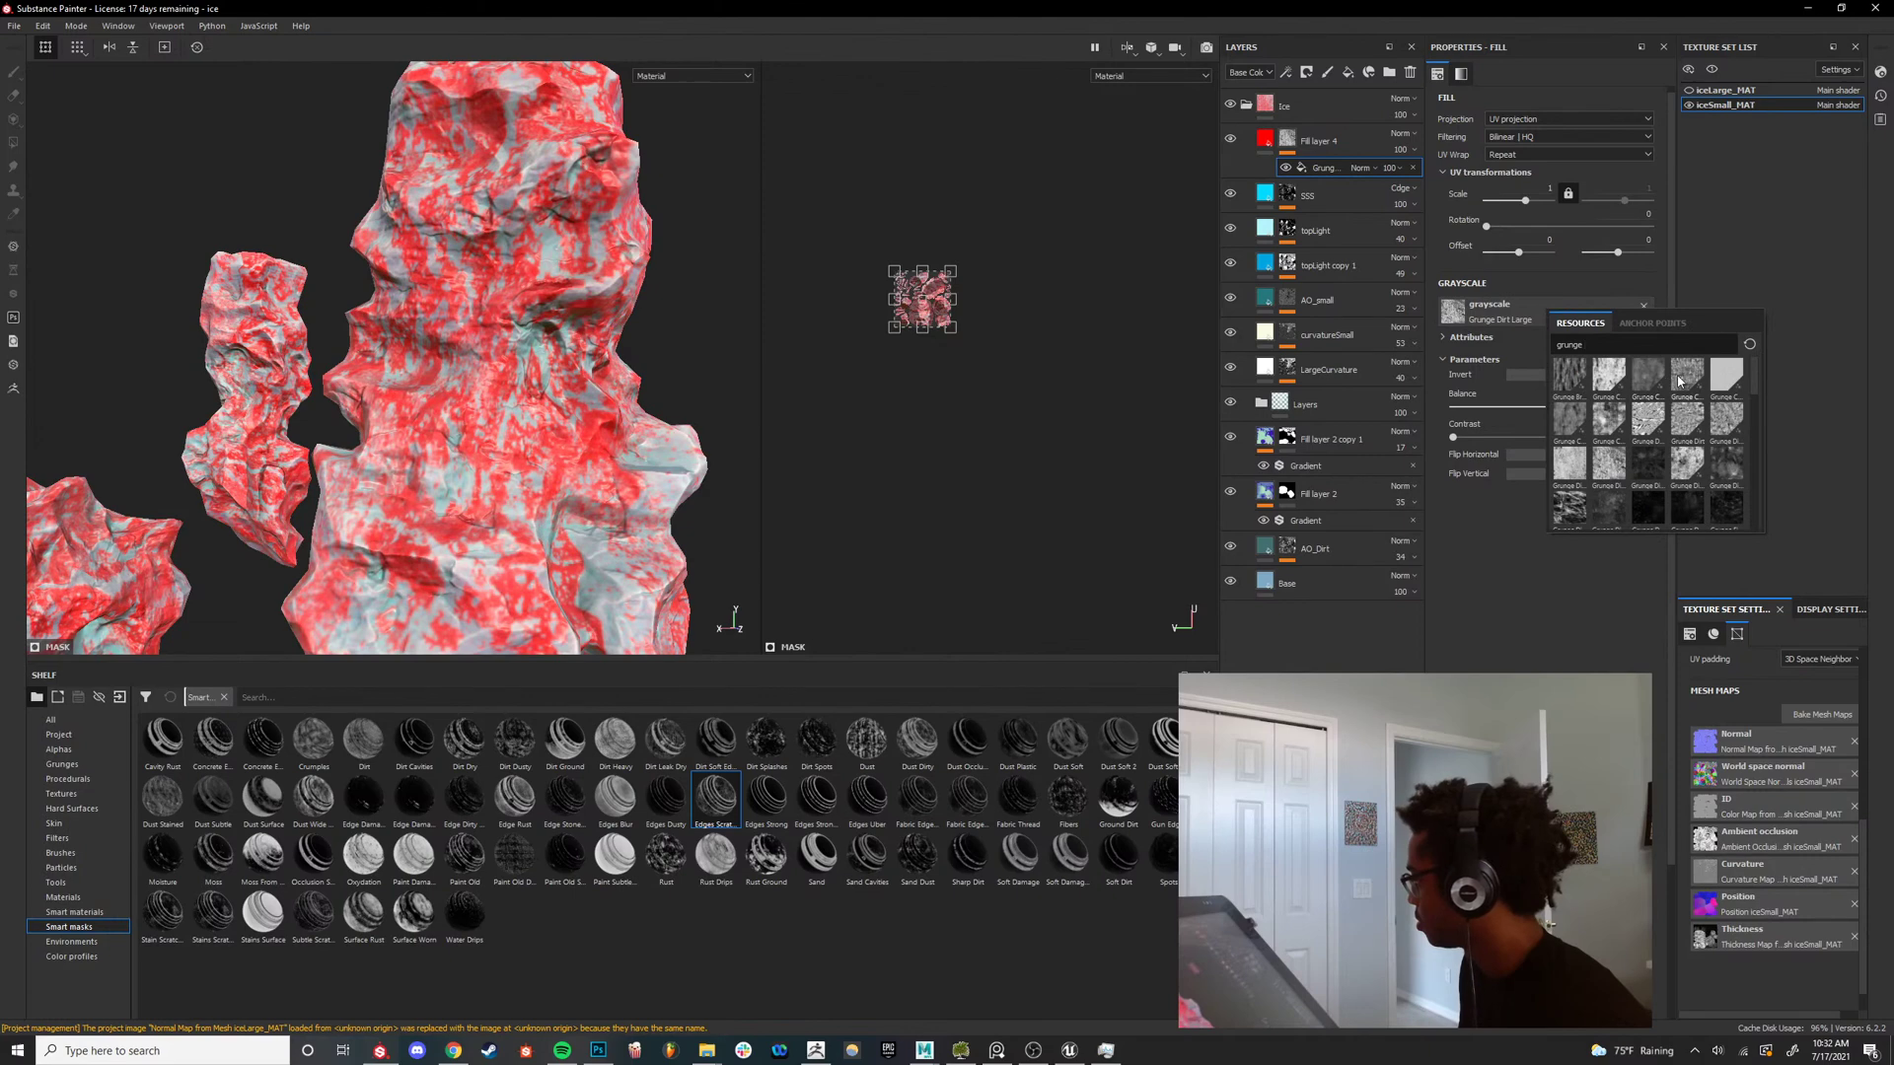
{"action": "left_click", "coordinate": [1680, 382]}
{"action": "left_click", "coordinate": [1568, 313]}
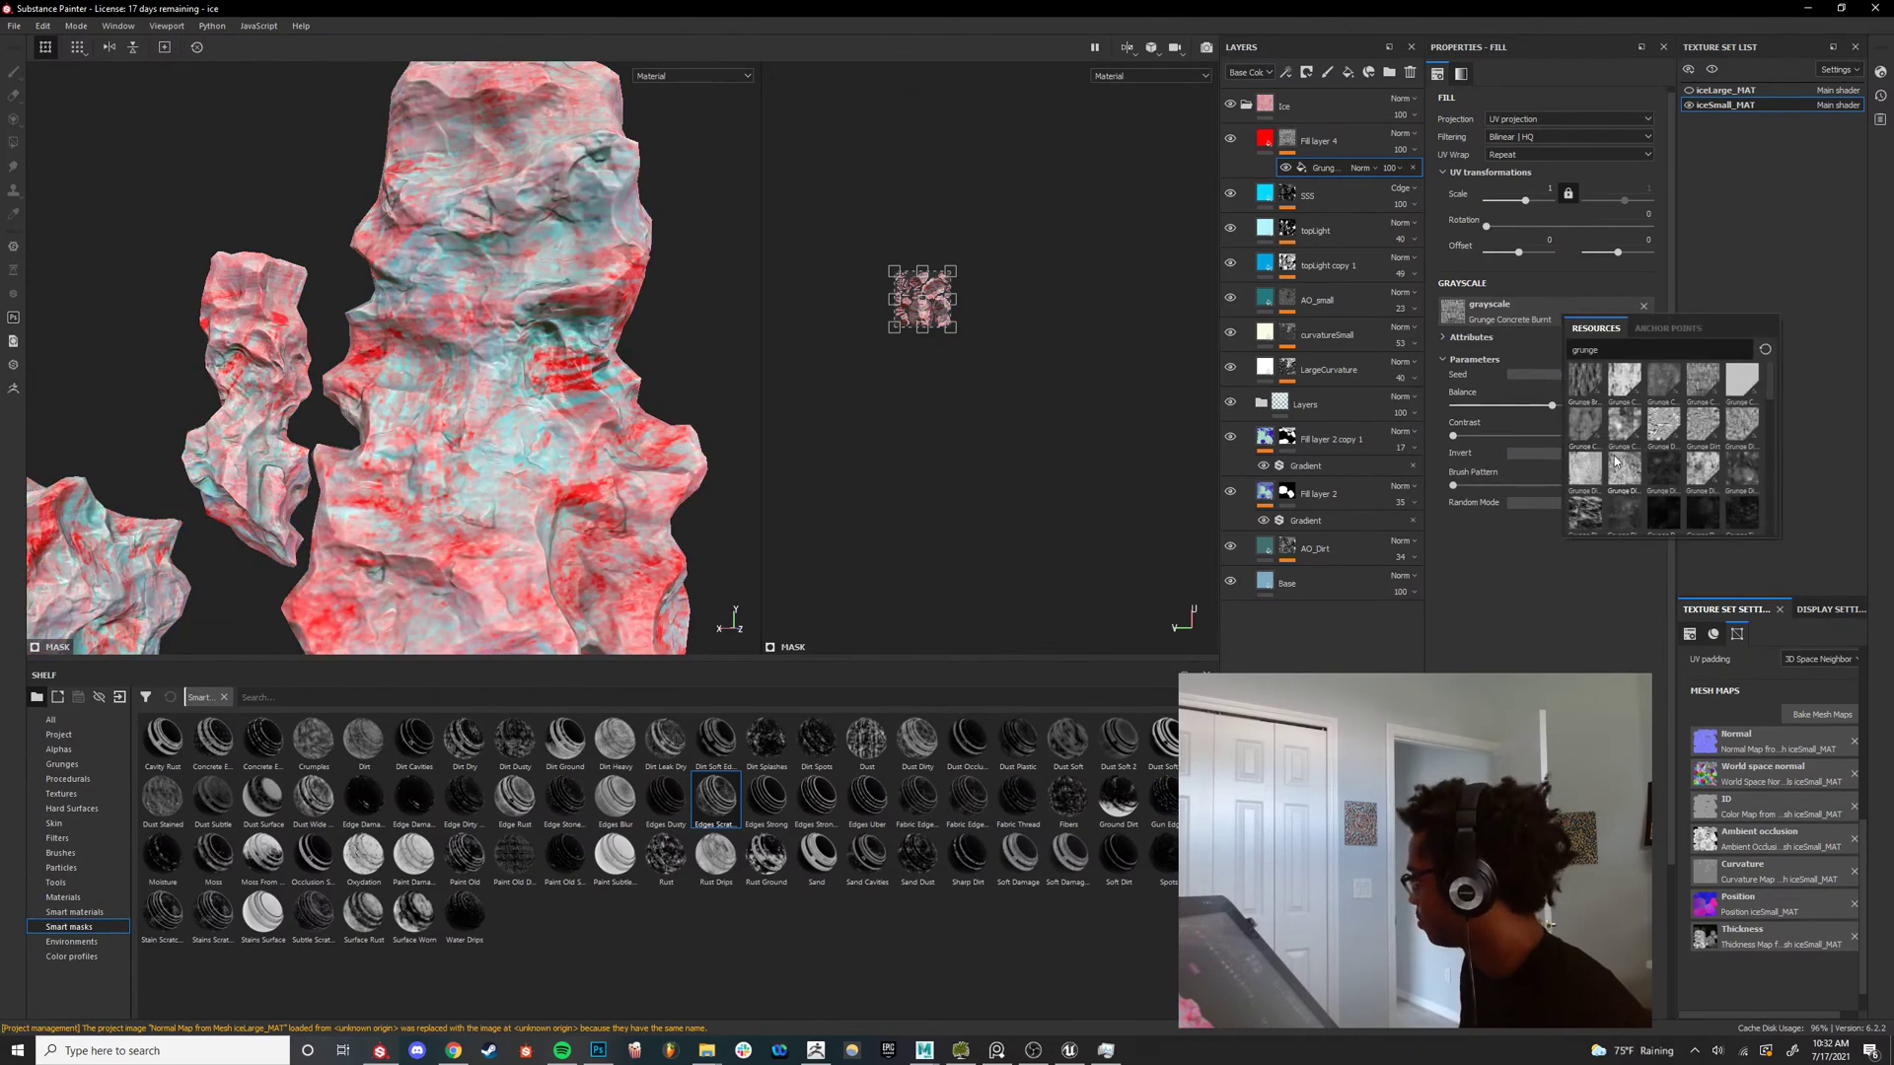
{"action": "type", "text": "dot"}
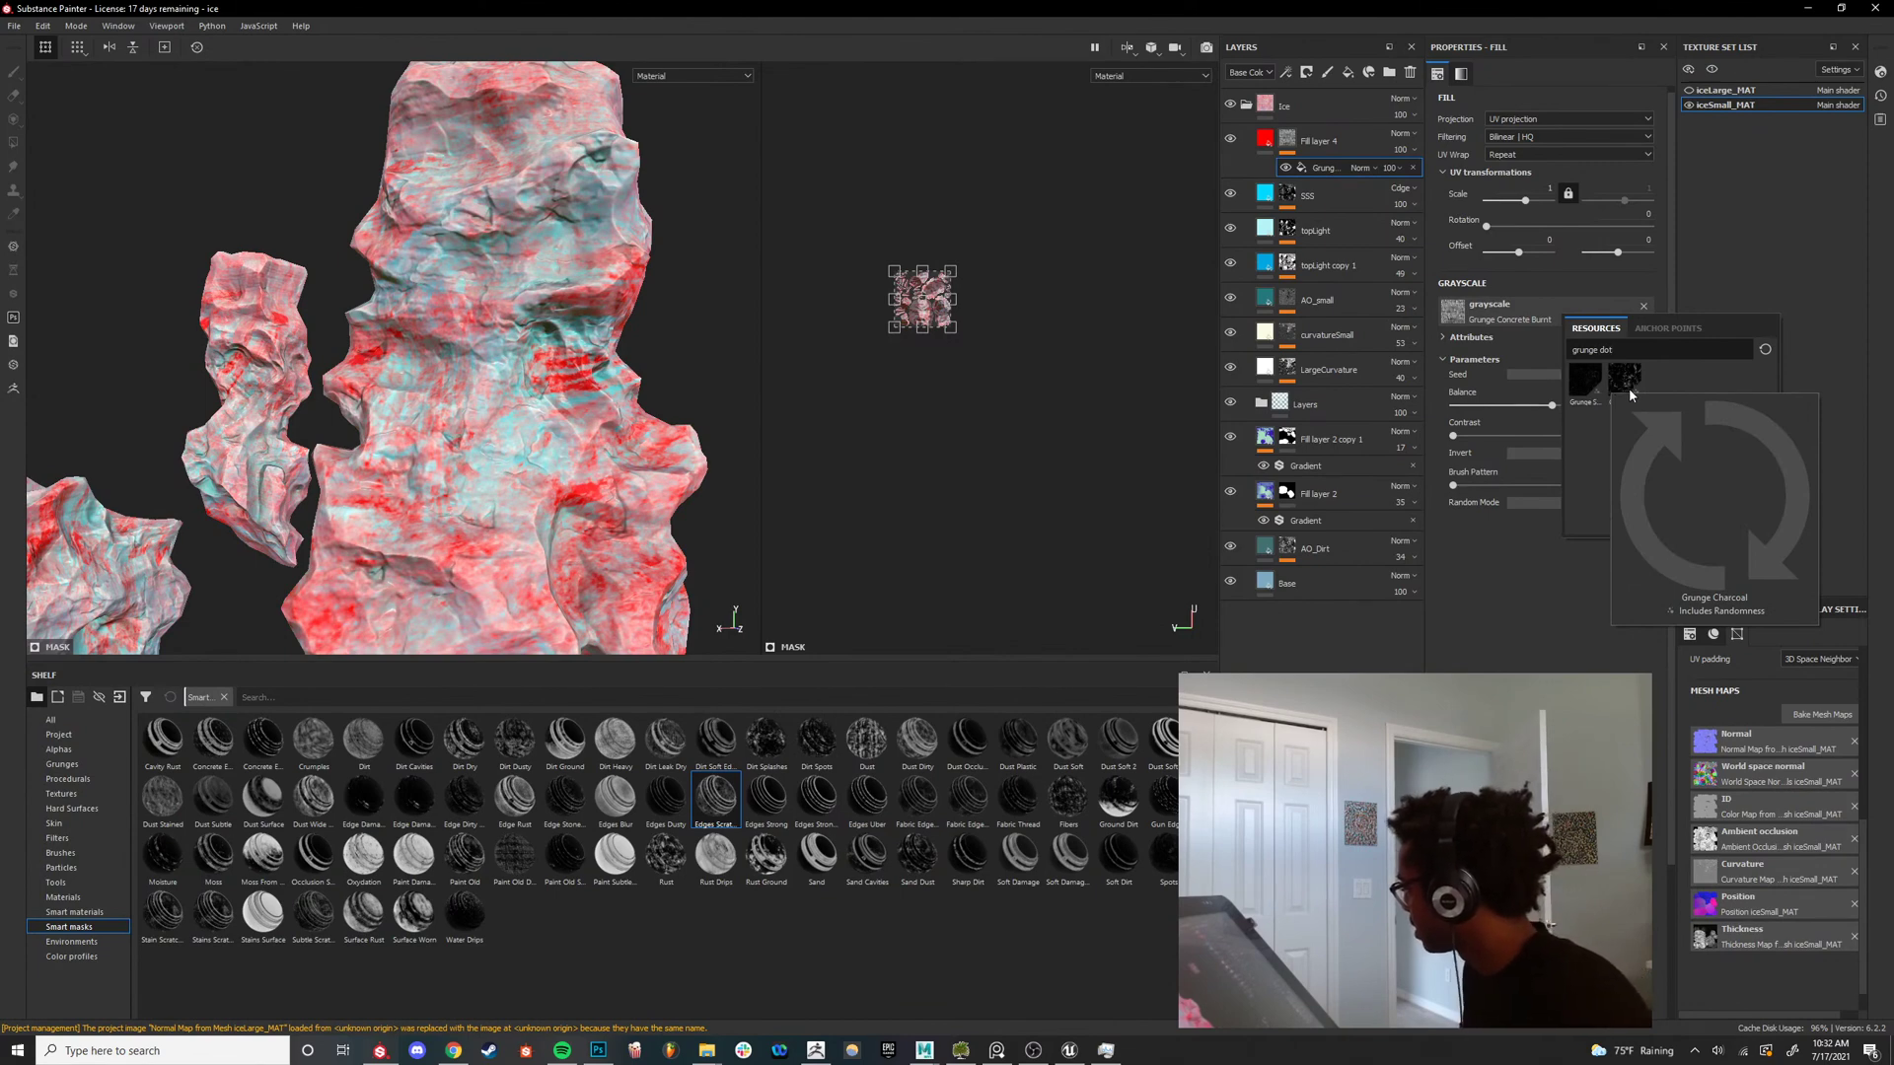
{"action": "left_click", "coordinate": [1628, 389]}
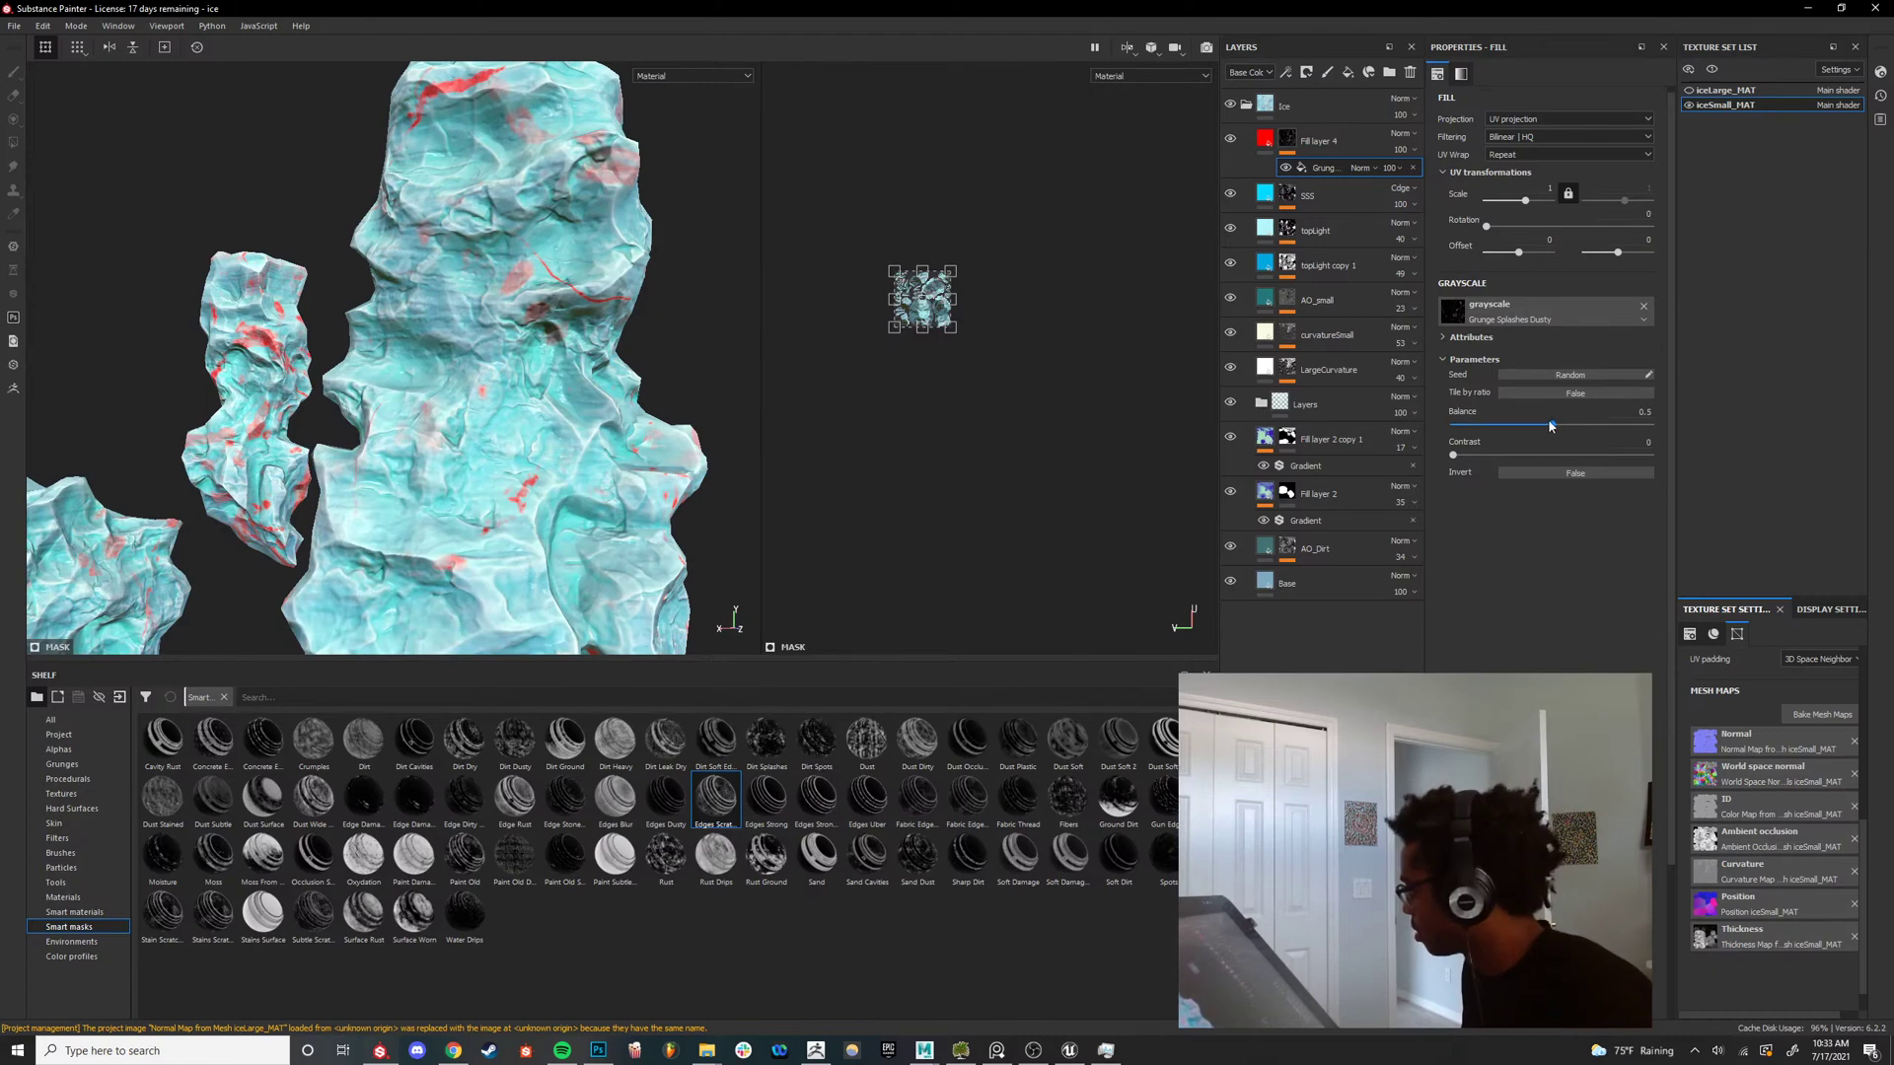
Try Grunge Shavings in the red layer's mask at a UV scale of 39.26, viewing the mask alone on the model.
{"action": "left_click_drag", "start_coordinate": [1522, 205], "coordinate": [1540, 203]}
{"action": "left_click", "coordinate": [1547, 311]}
{"action": "type", "text": "grunge dot"}
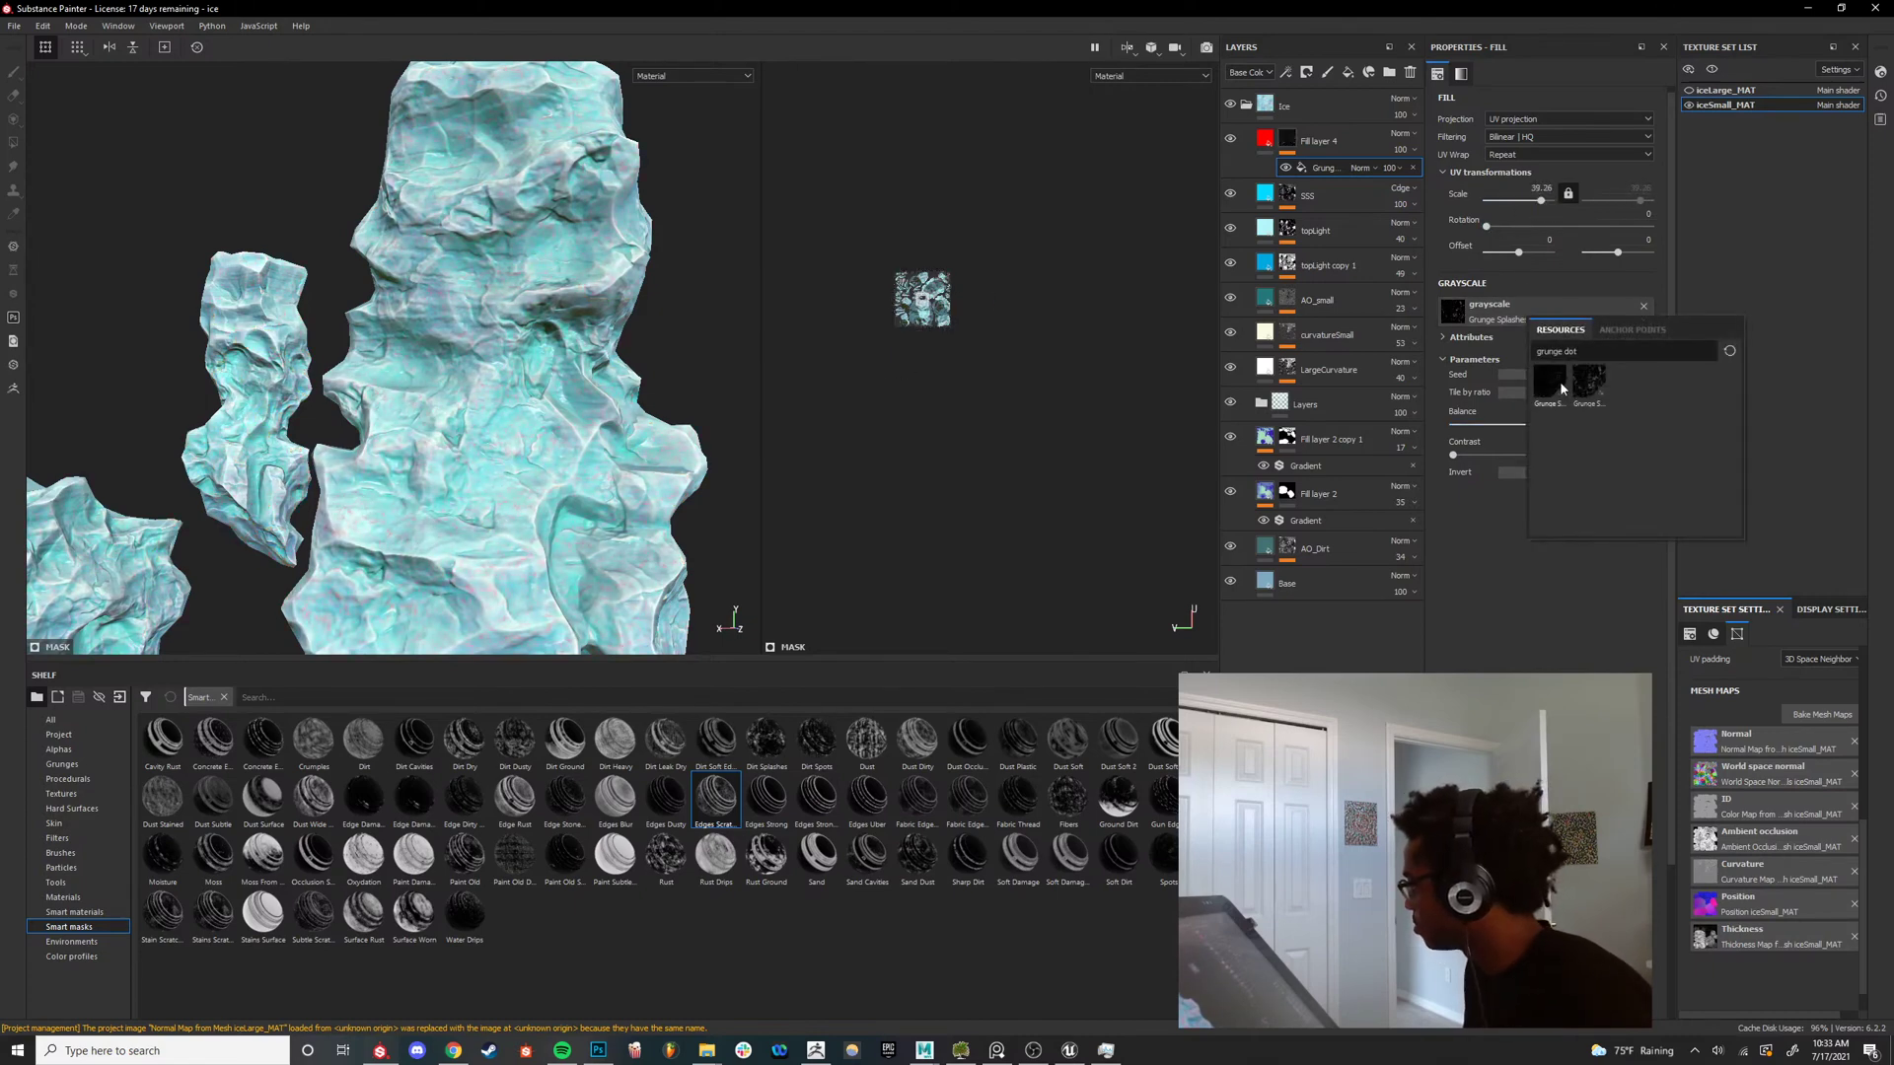
{"action": "left_click", "coordinate": [1561, 387]}
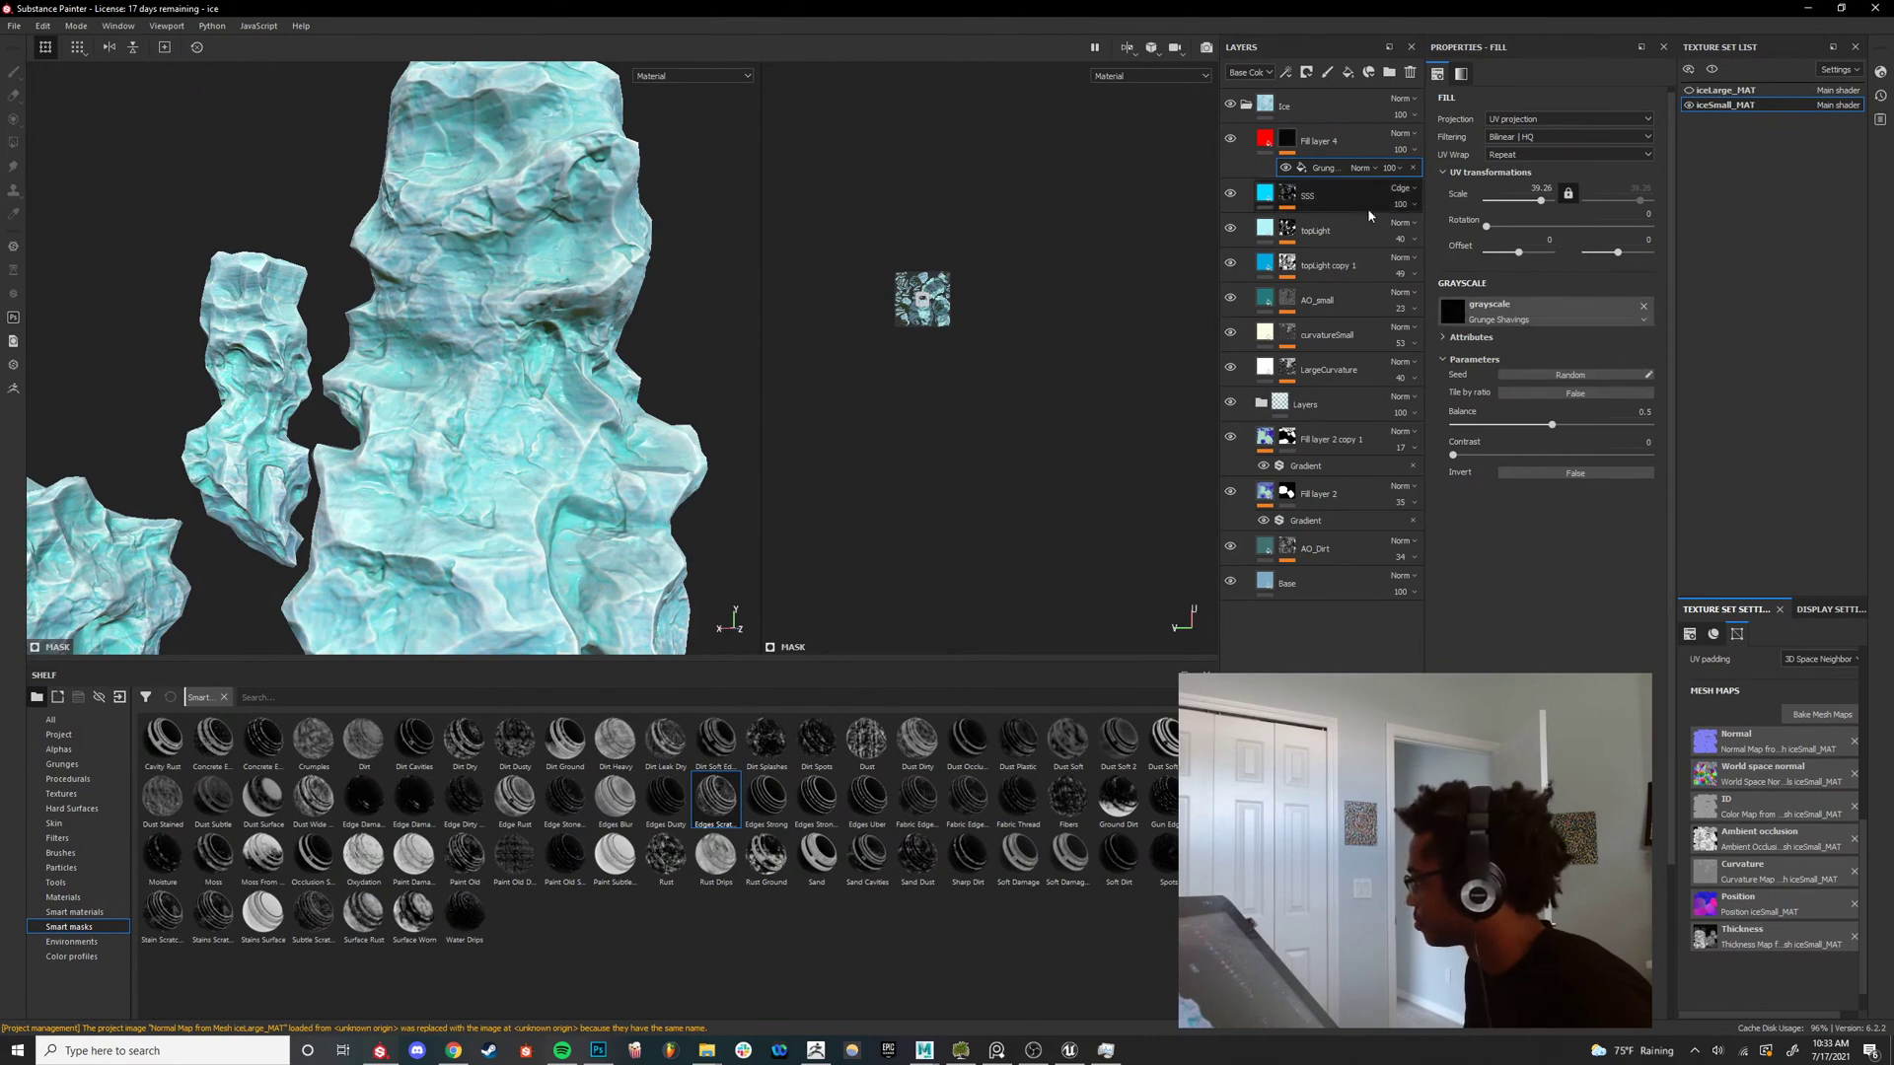
{"action": "left_click", "coordinate": [1286, 141]}
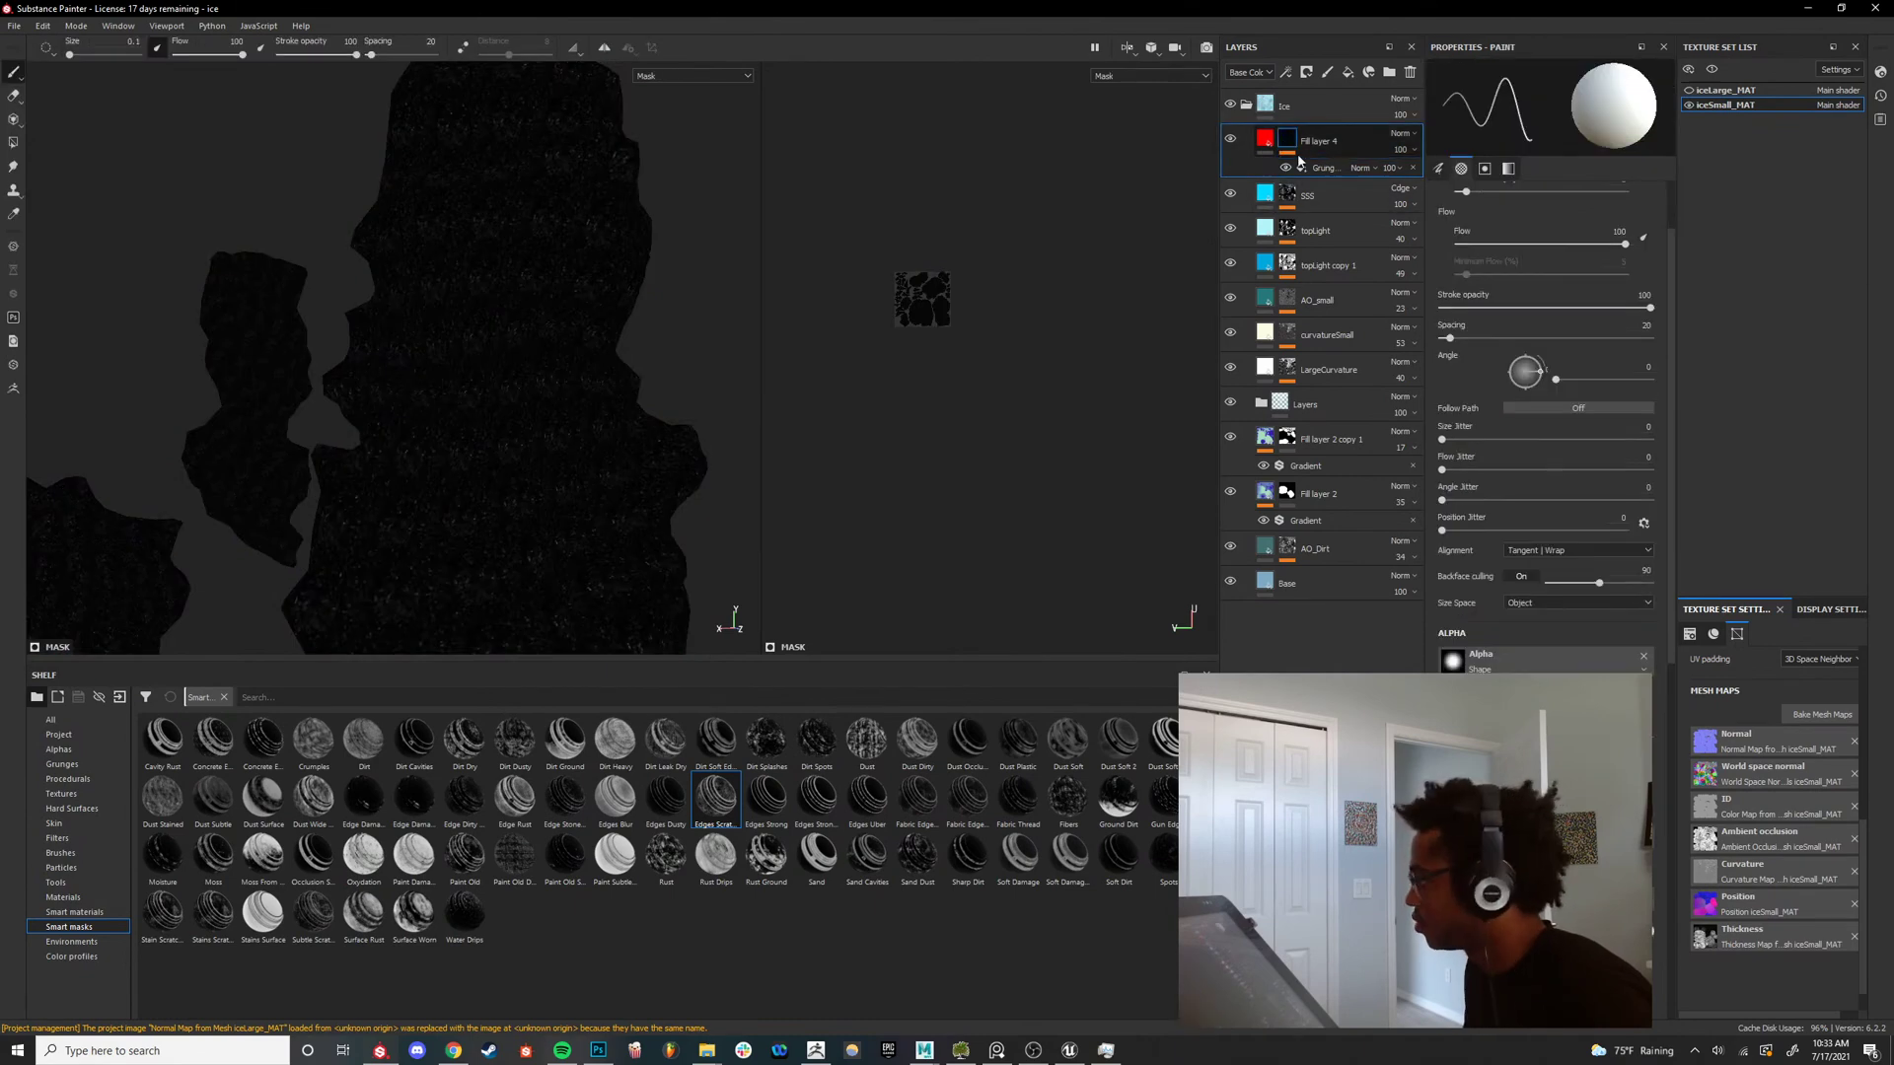
{"action": "left_click", "coordinate": [1300, 166]}
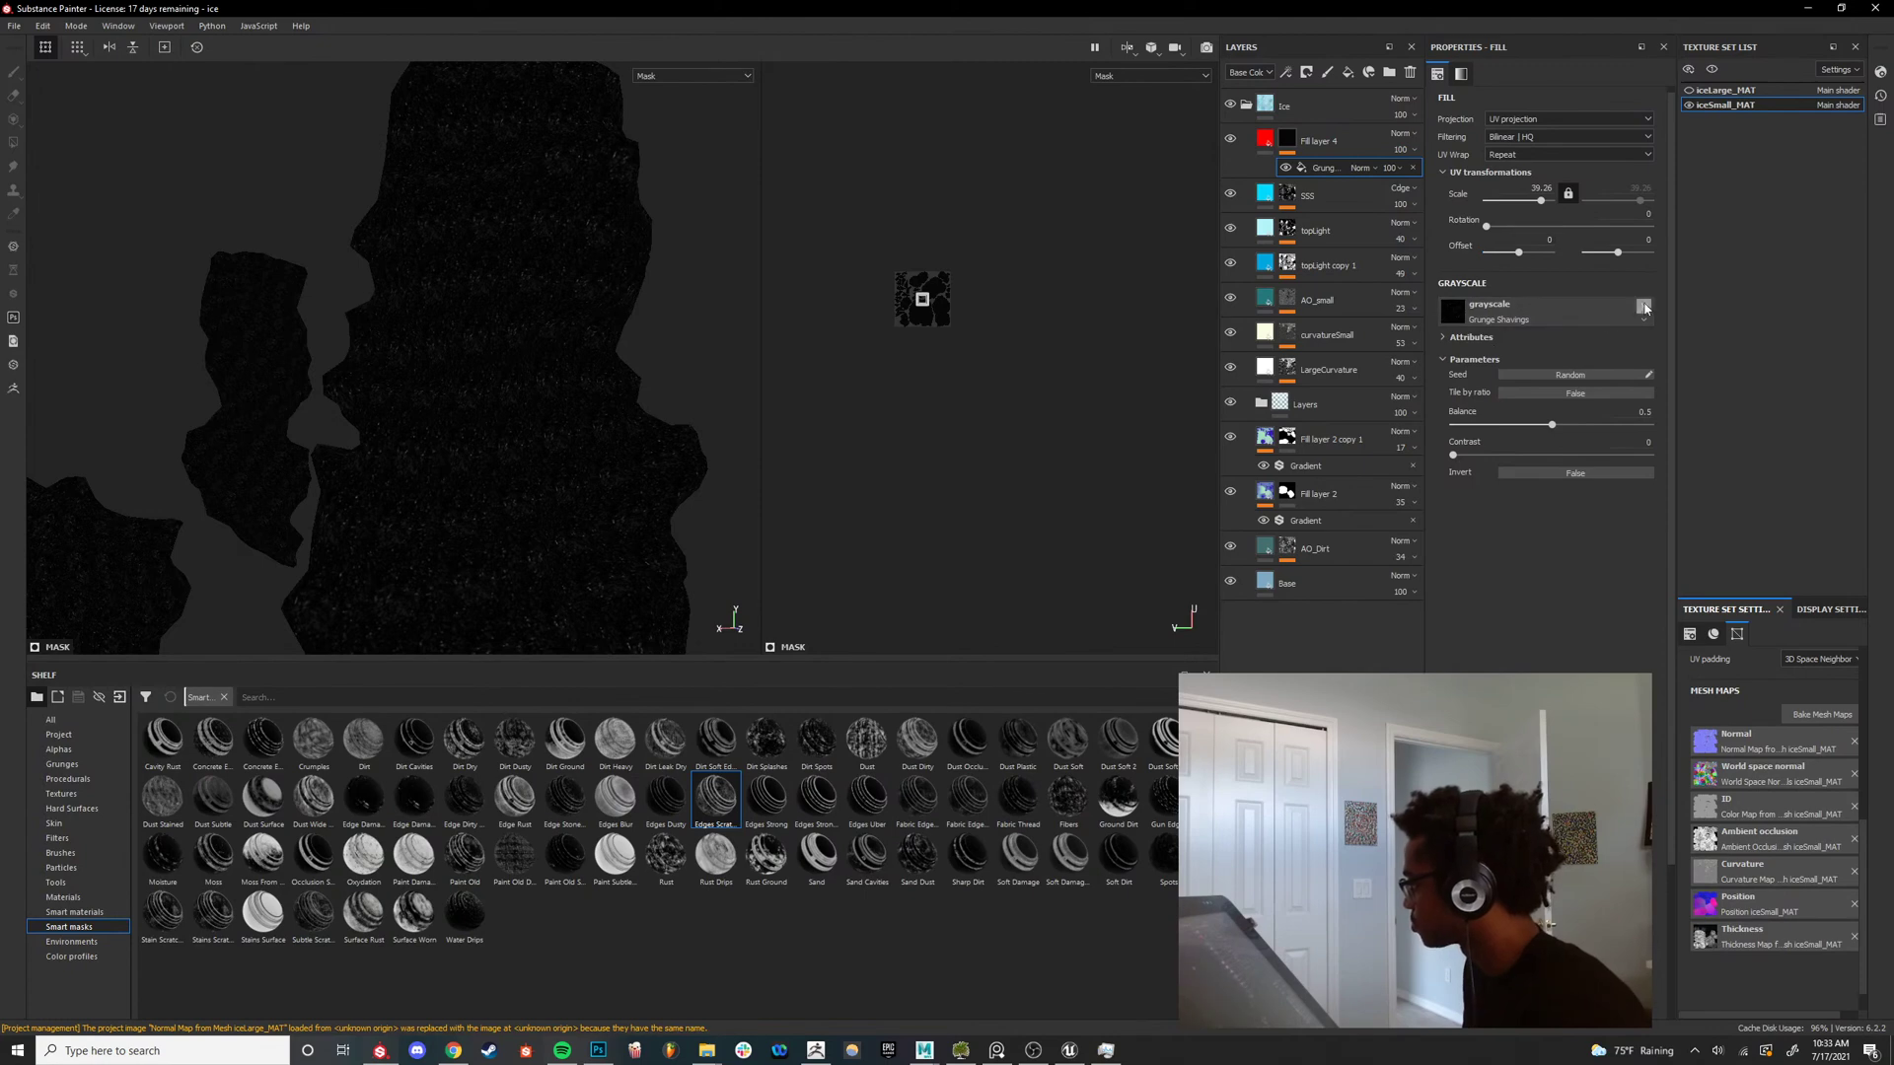
Replace the red layer's mask texture with Grunge Spots.
{"action": "left_click", "coordinate": [1590, 314]}
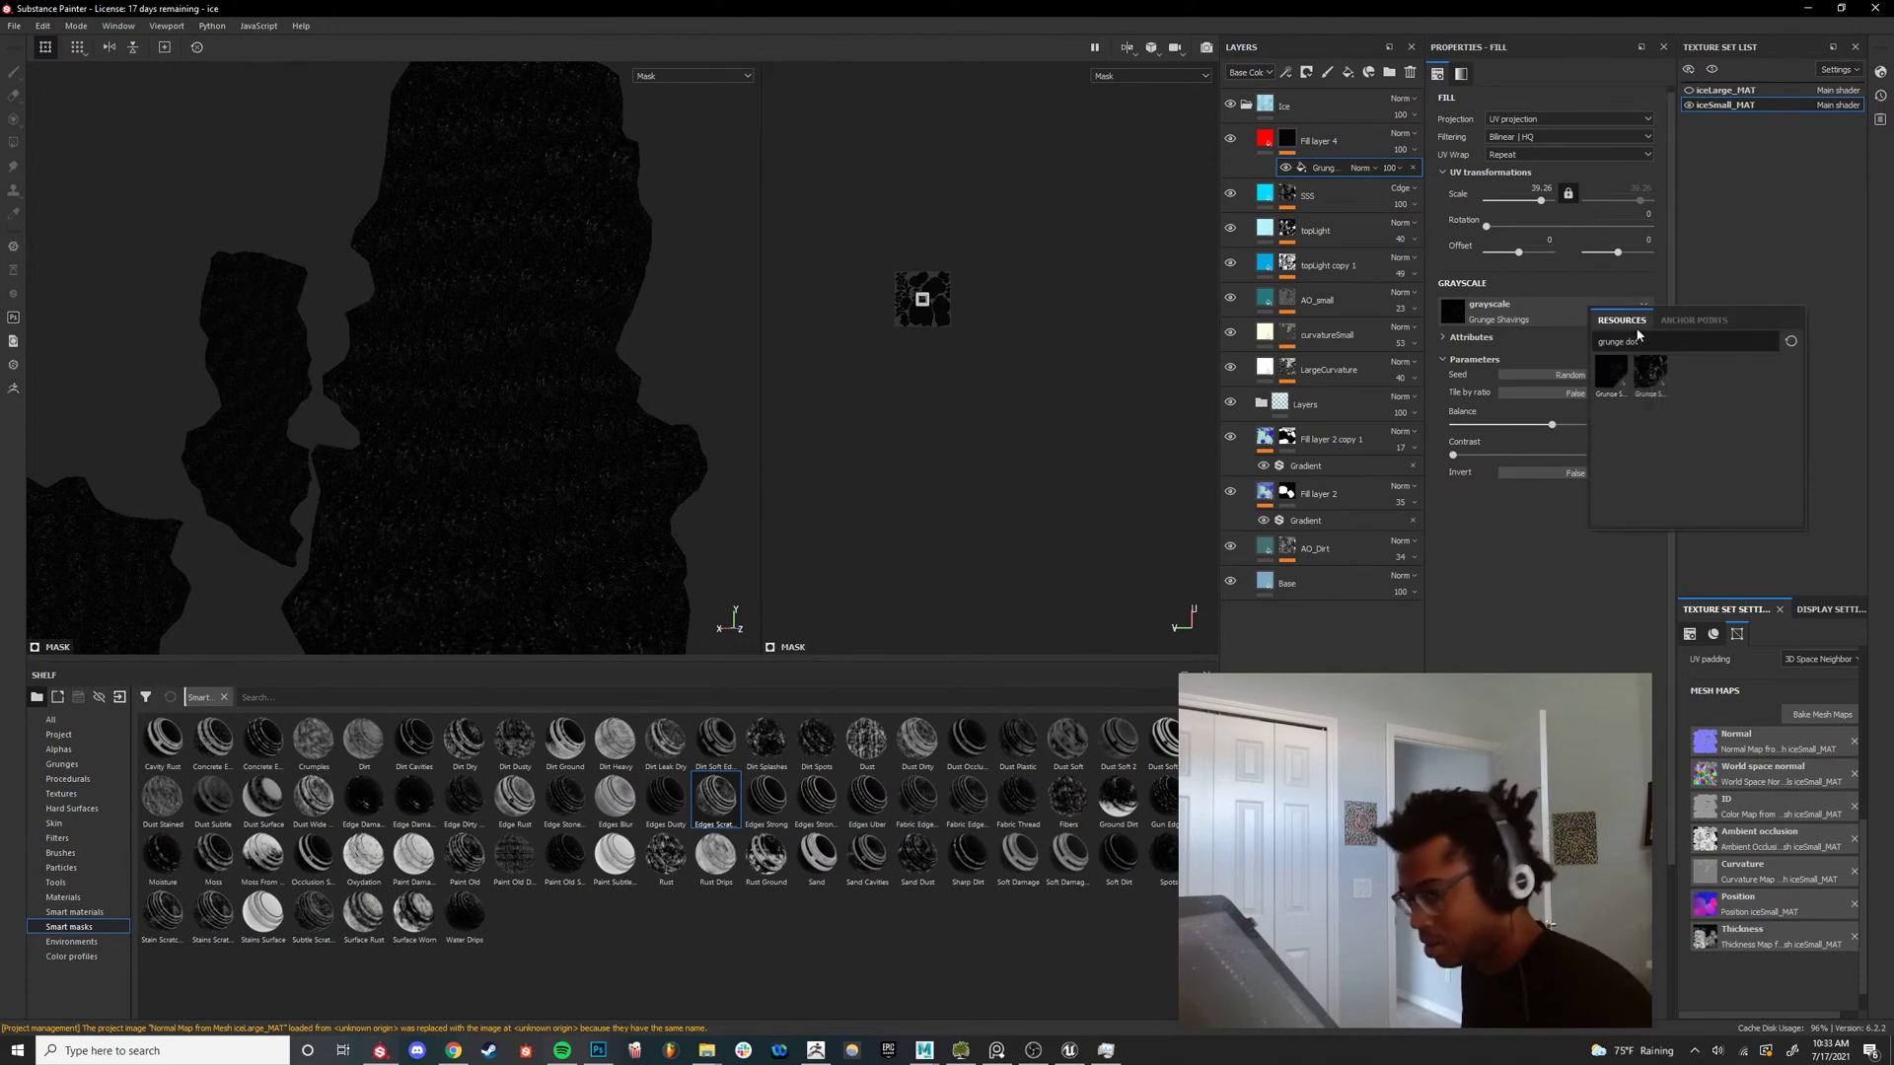
{"action": "key", "text": "BackSpace"}
{"action": "key", "text": "BackSpace"}
{"action": "type", "text": "spot"}
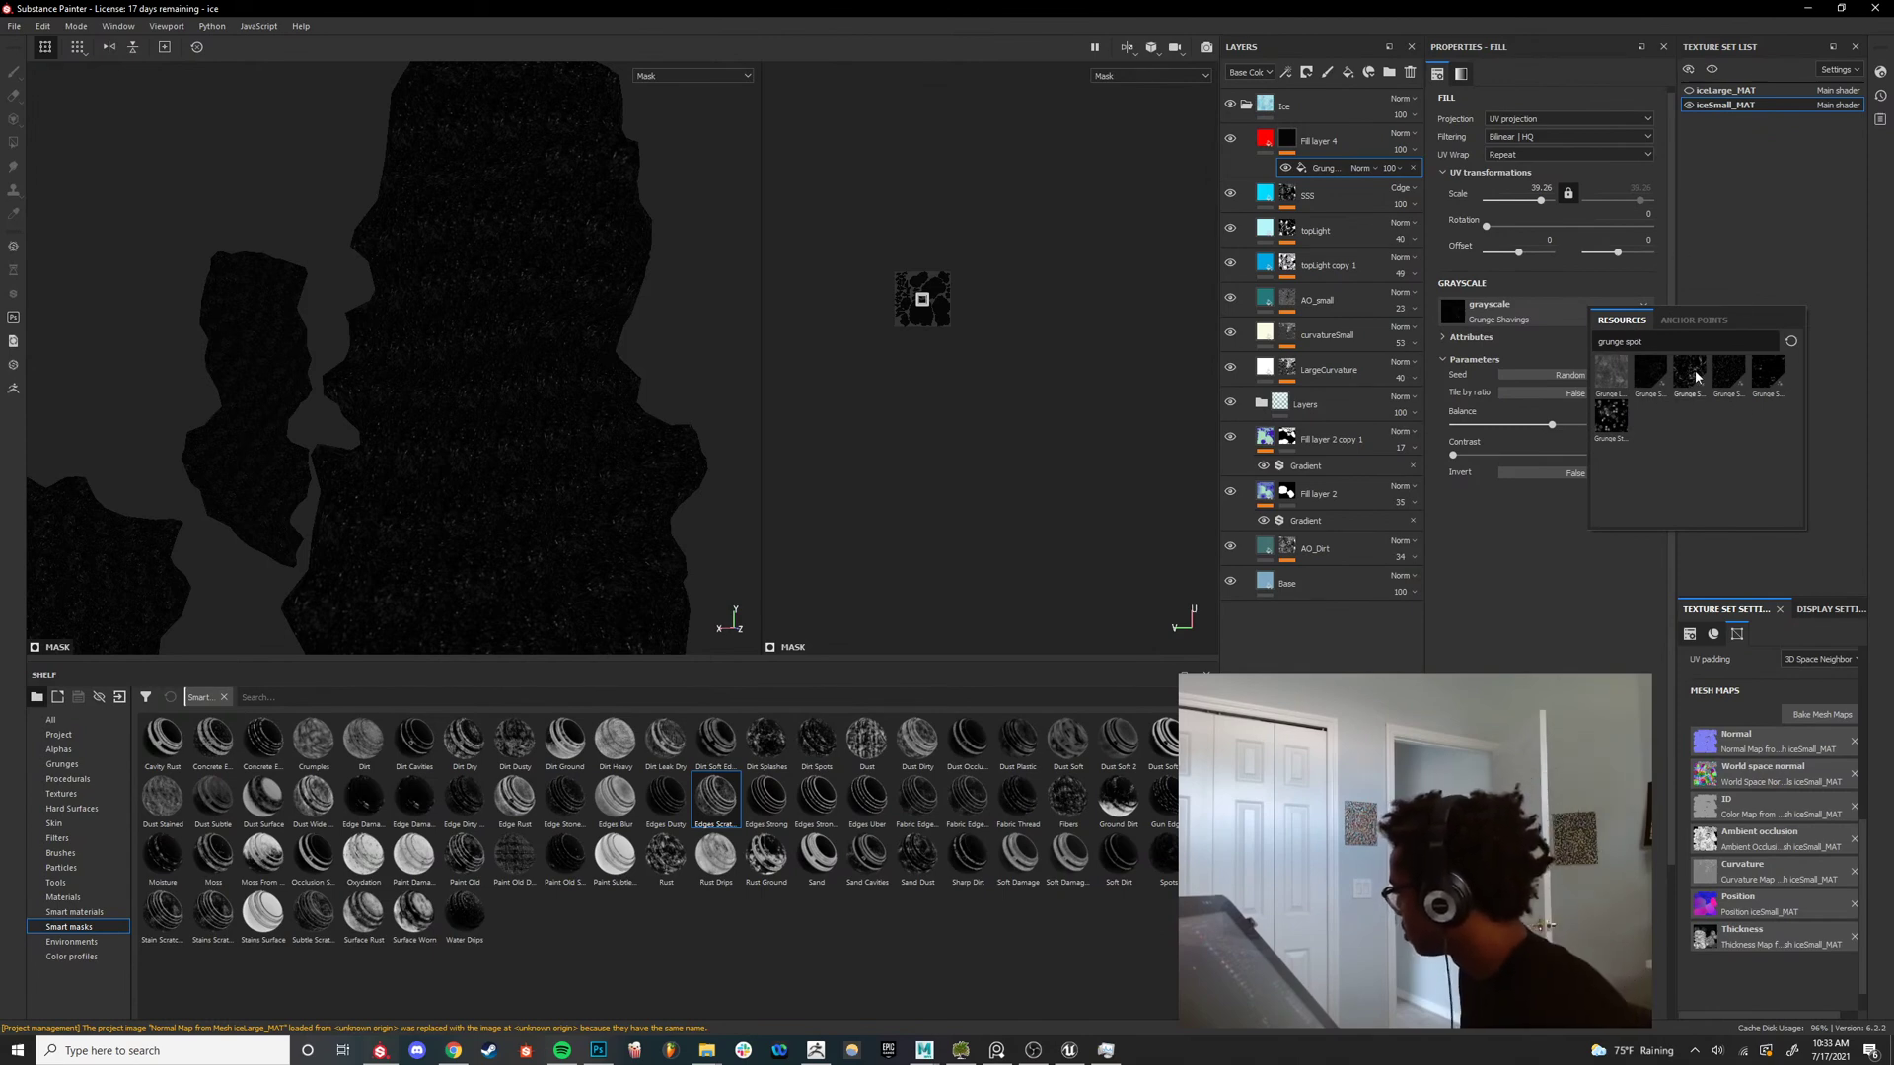
{"action": "mouse_move", "coordinate": [1736, 380]}
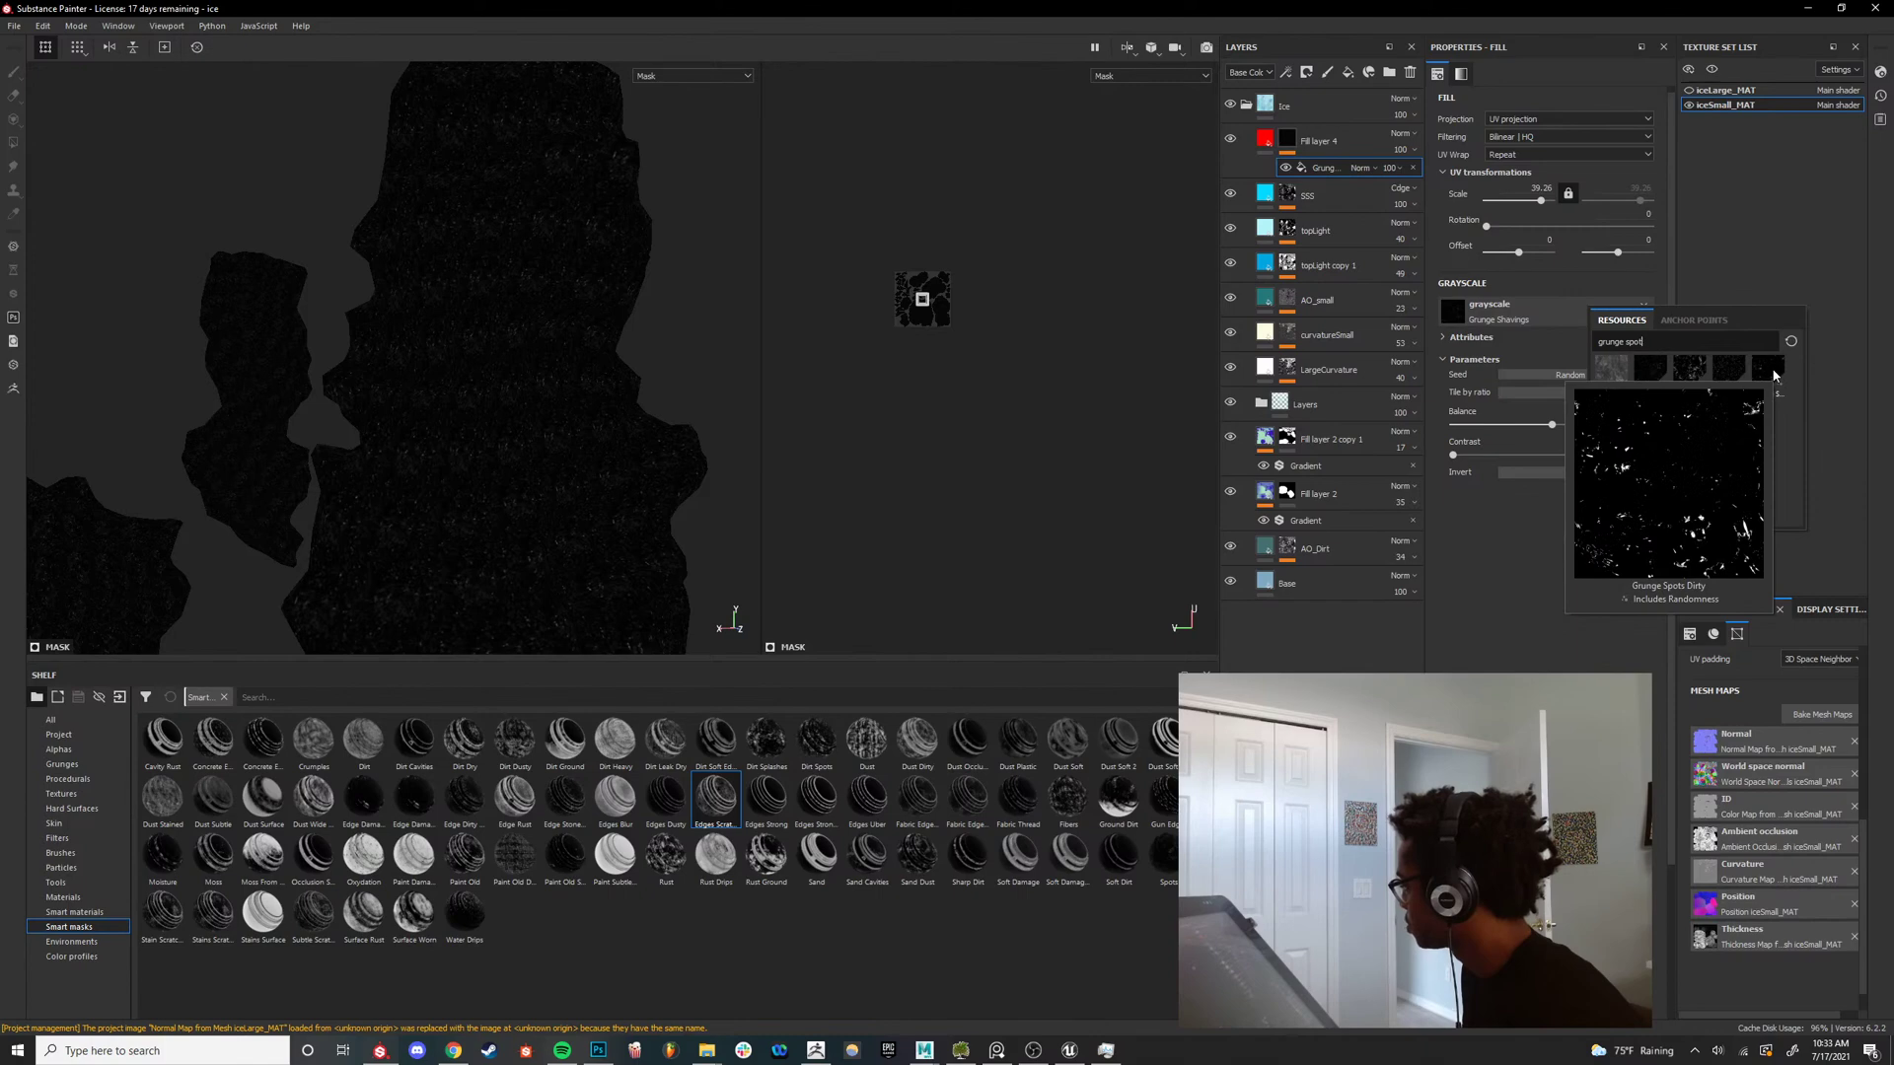
{"action": "left_click", "coordinate": [1731, 369]}
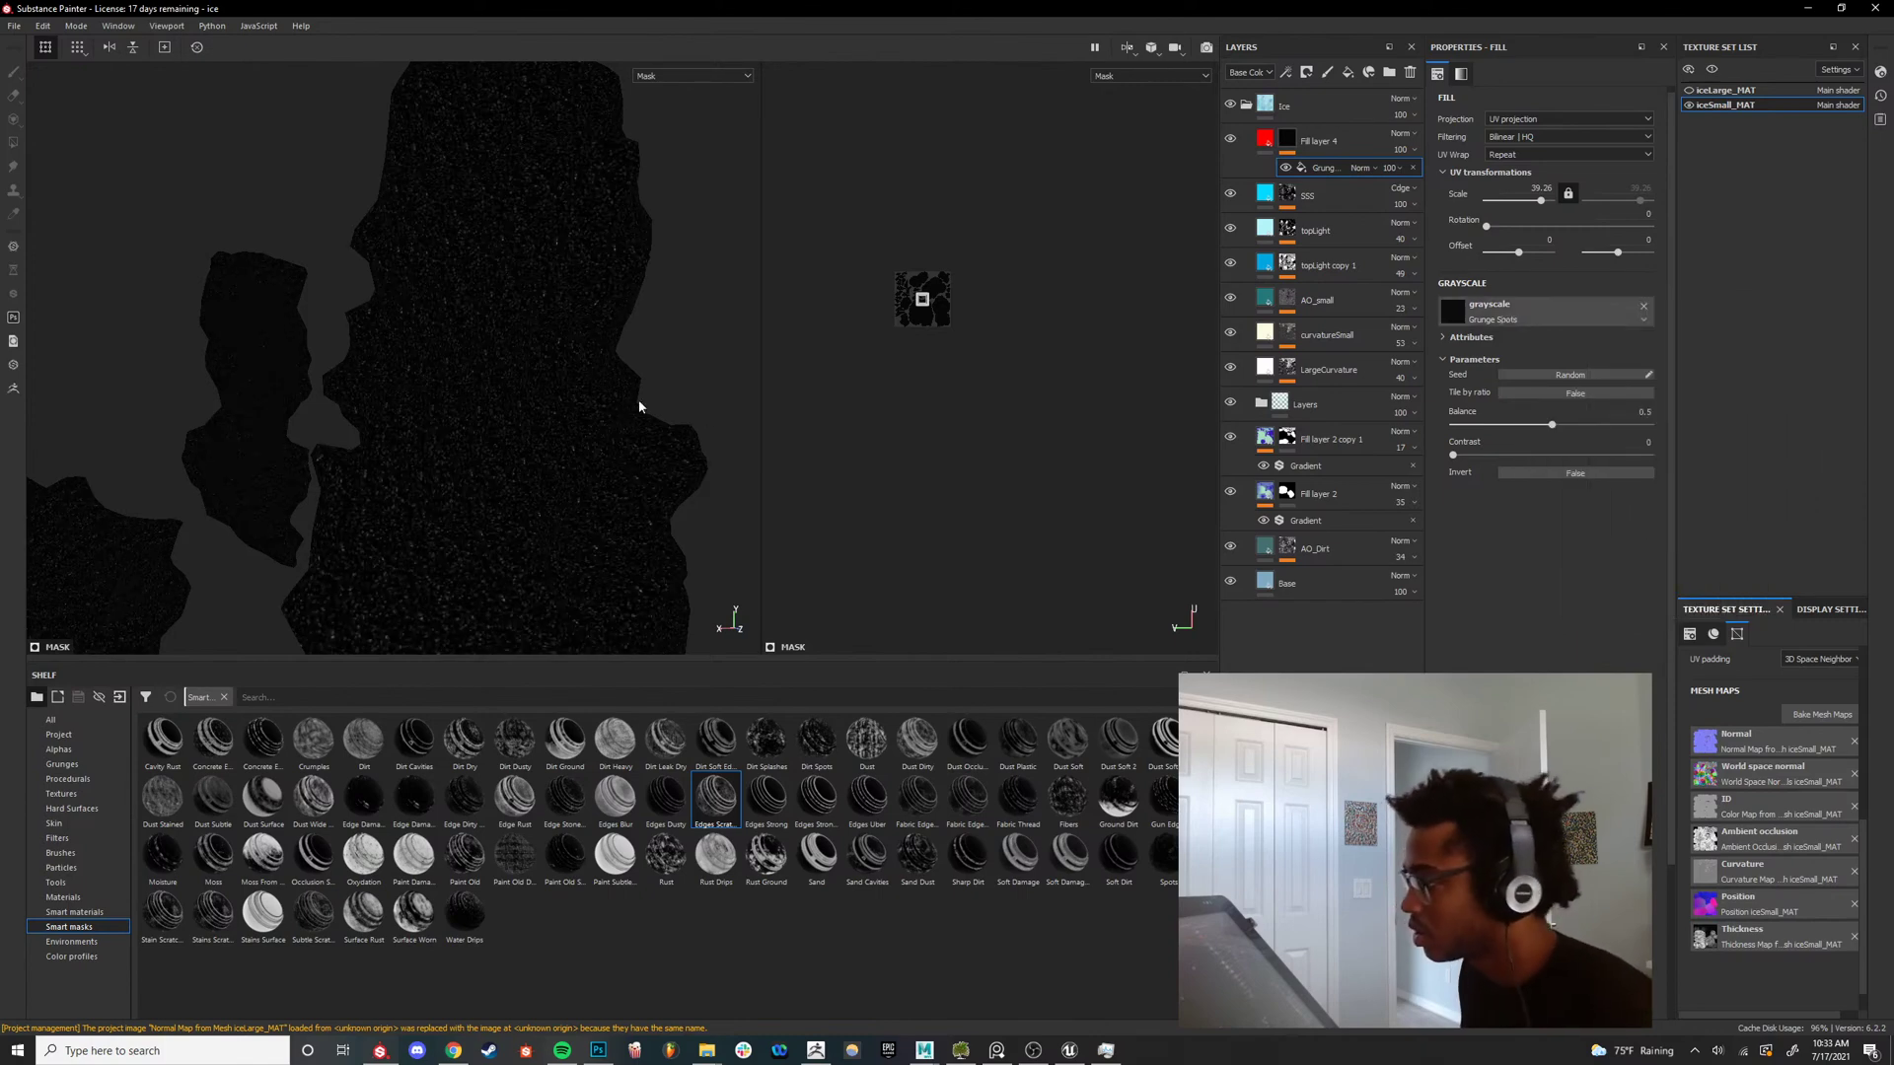
Set the Grunge Spots balance to 1 and UV scale to about 9.3, and check the speckles in material view.
{"action": "left_click_drag", "start_coordinate": [638, 405], "coordinate": [499, 473], "text": "alt"}
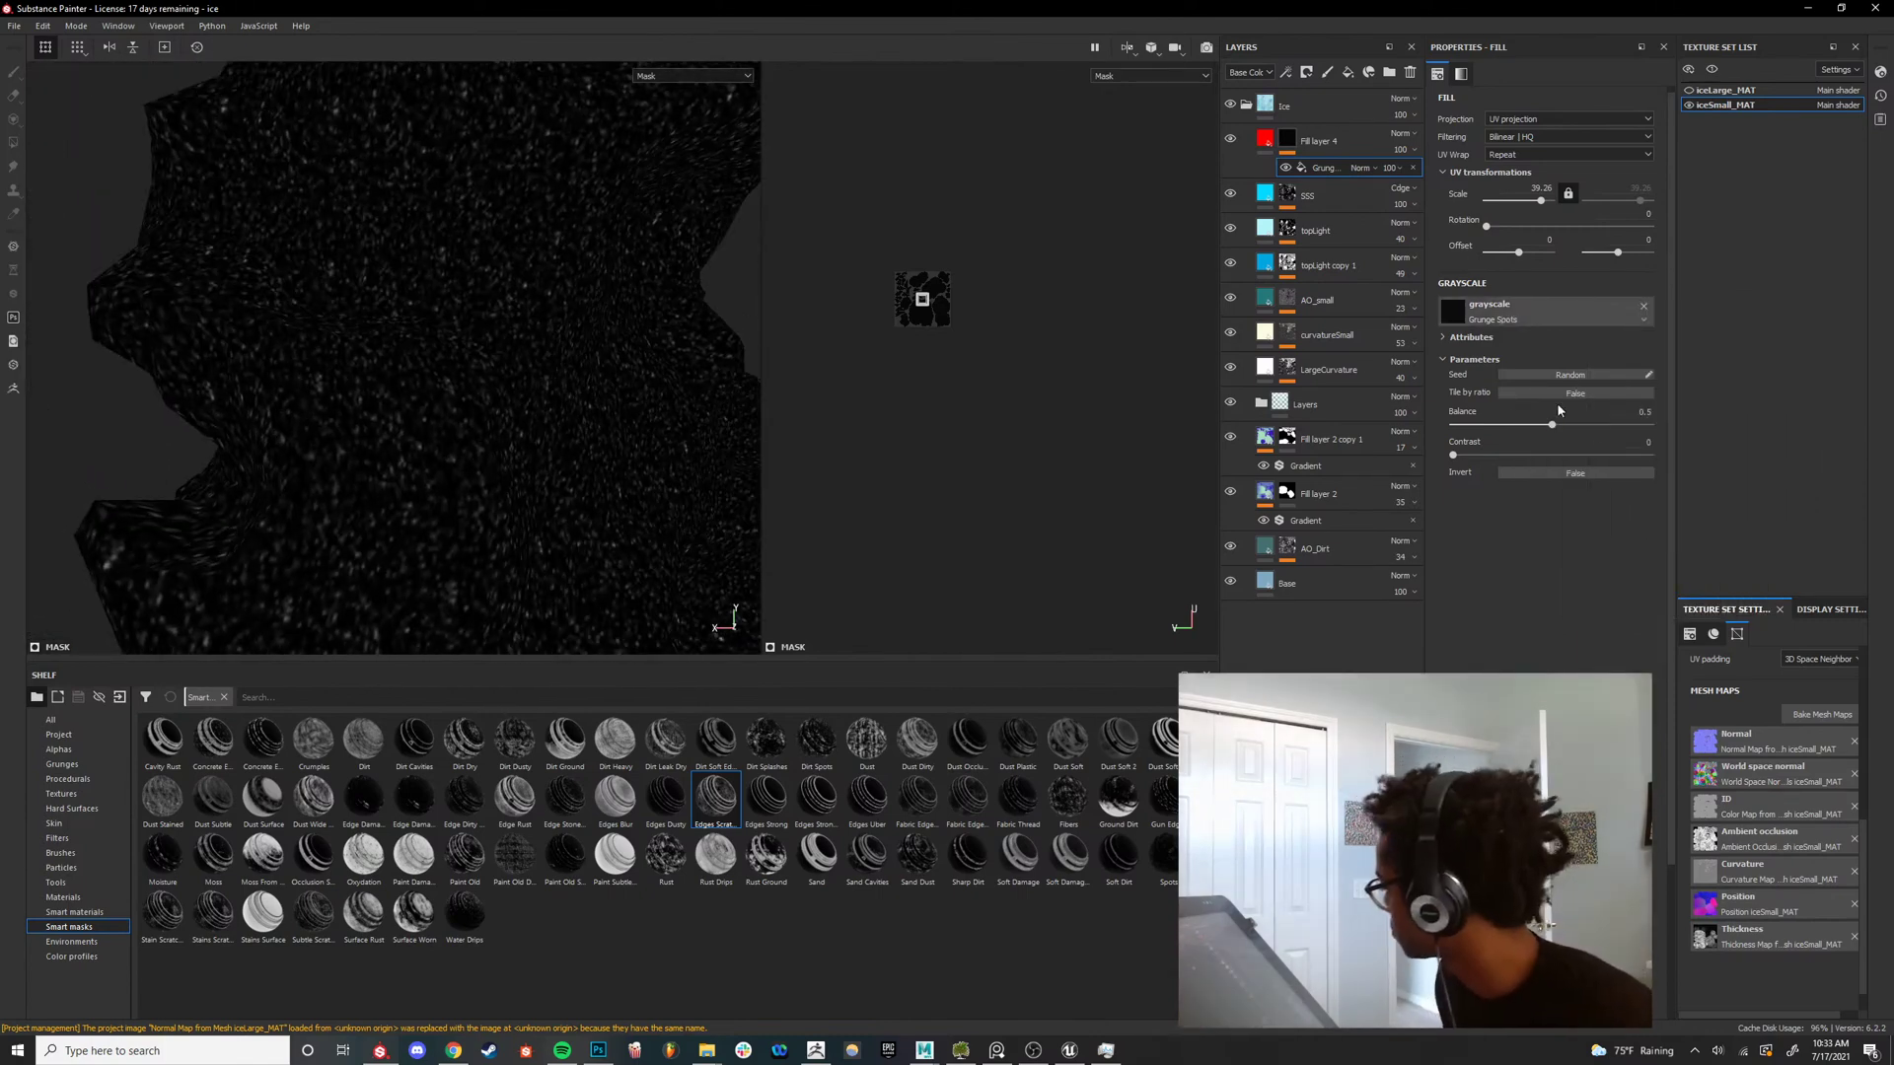
{"action": "left_click_drag", "start_coordinate": [1489, 424], "coordinate": [1667, 424]}
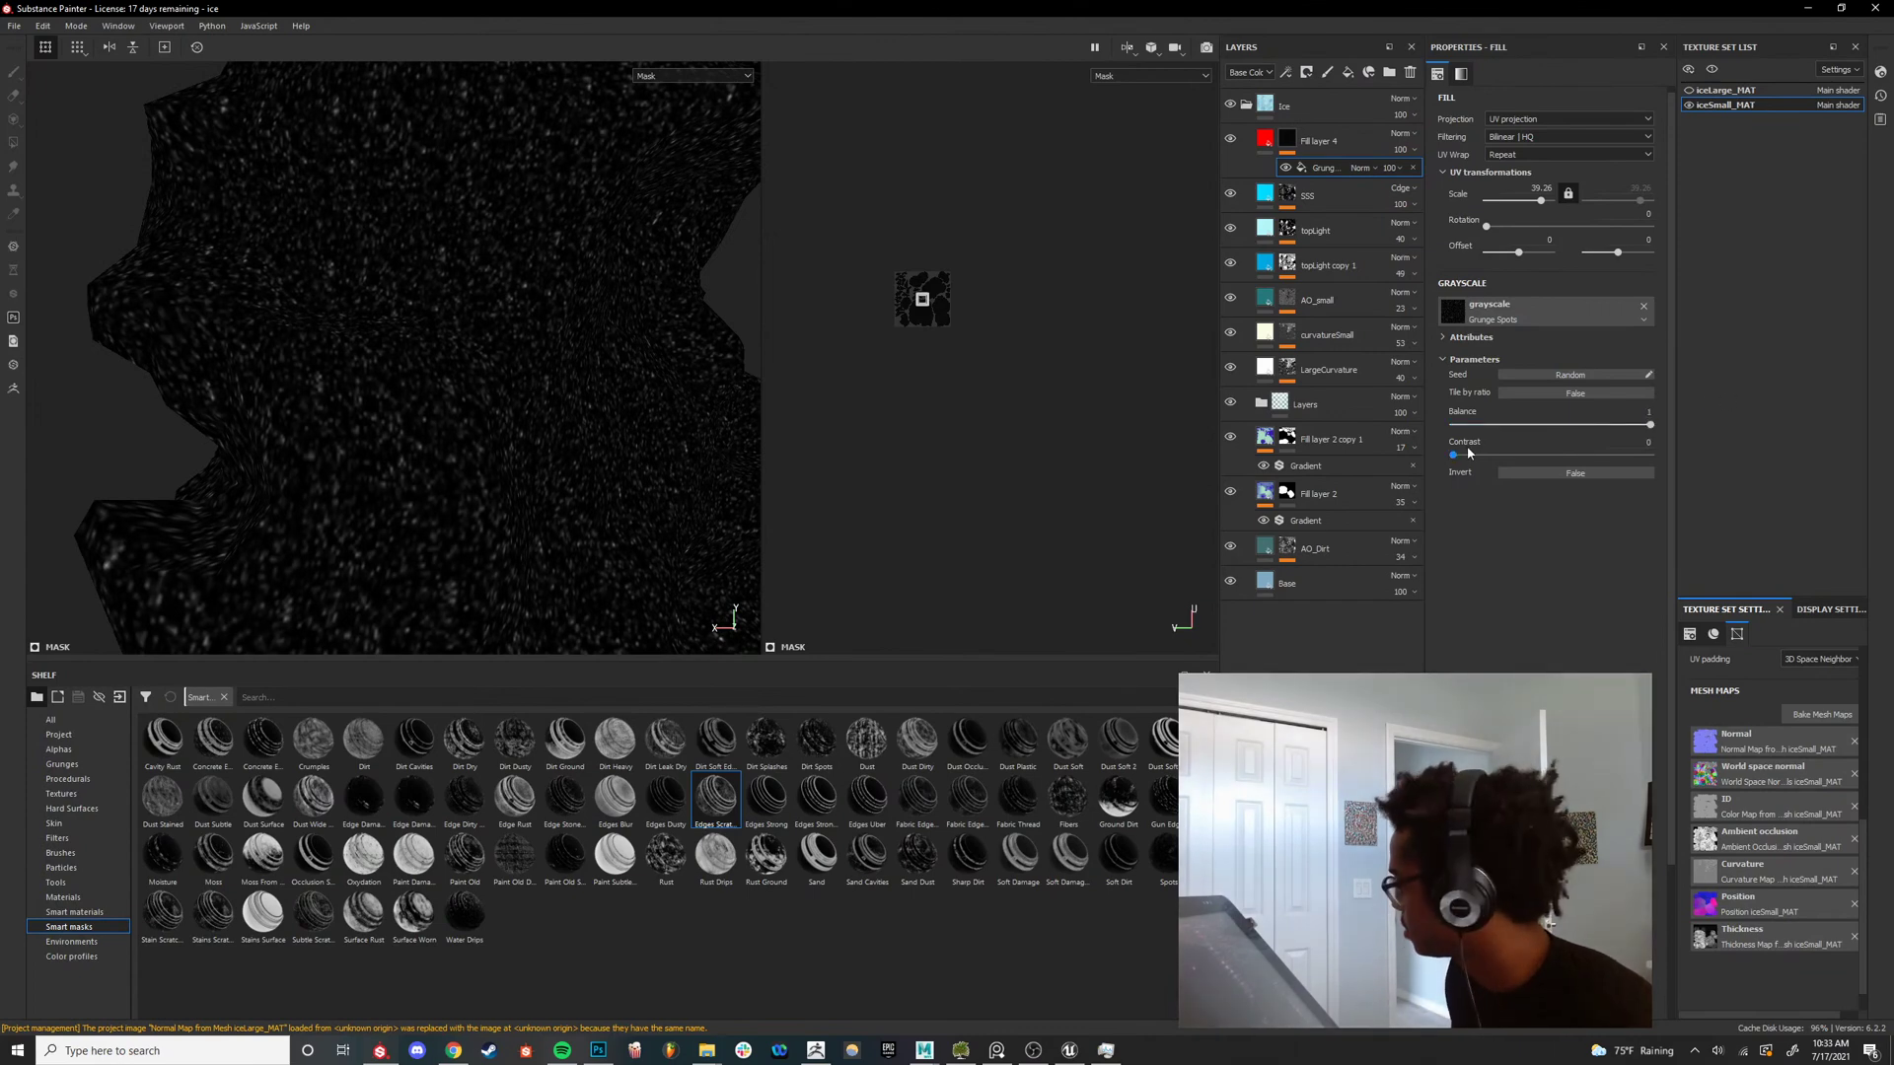
{"action": "left_click_drag", "start_coordinate": [1525, 202], "coordinate": [1533, 206]}
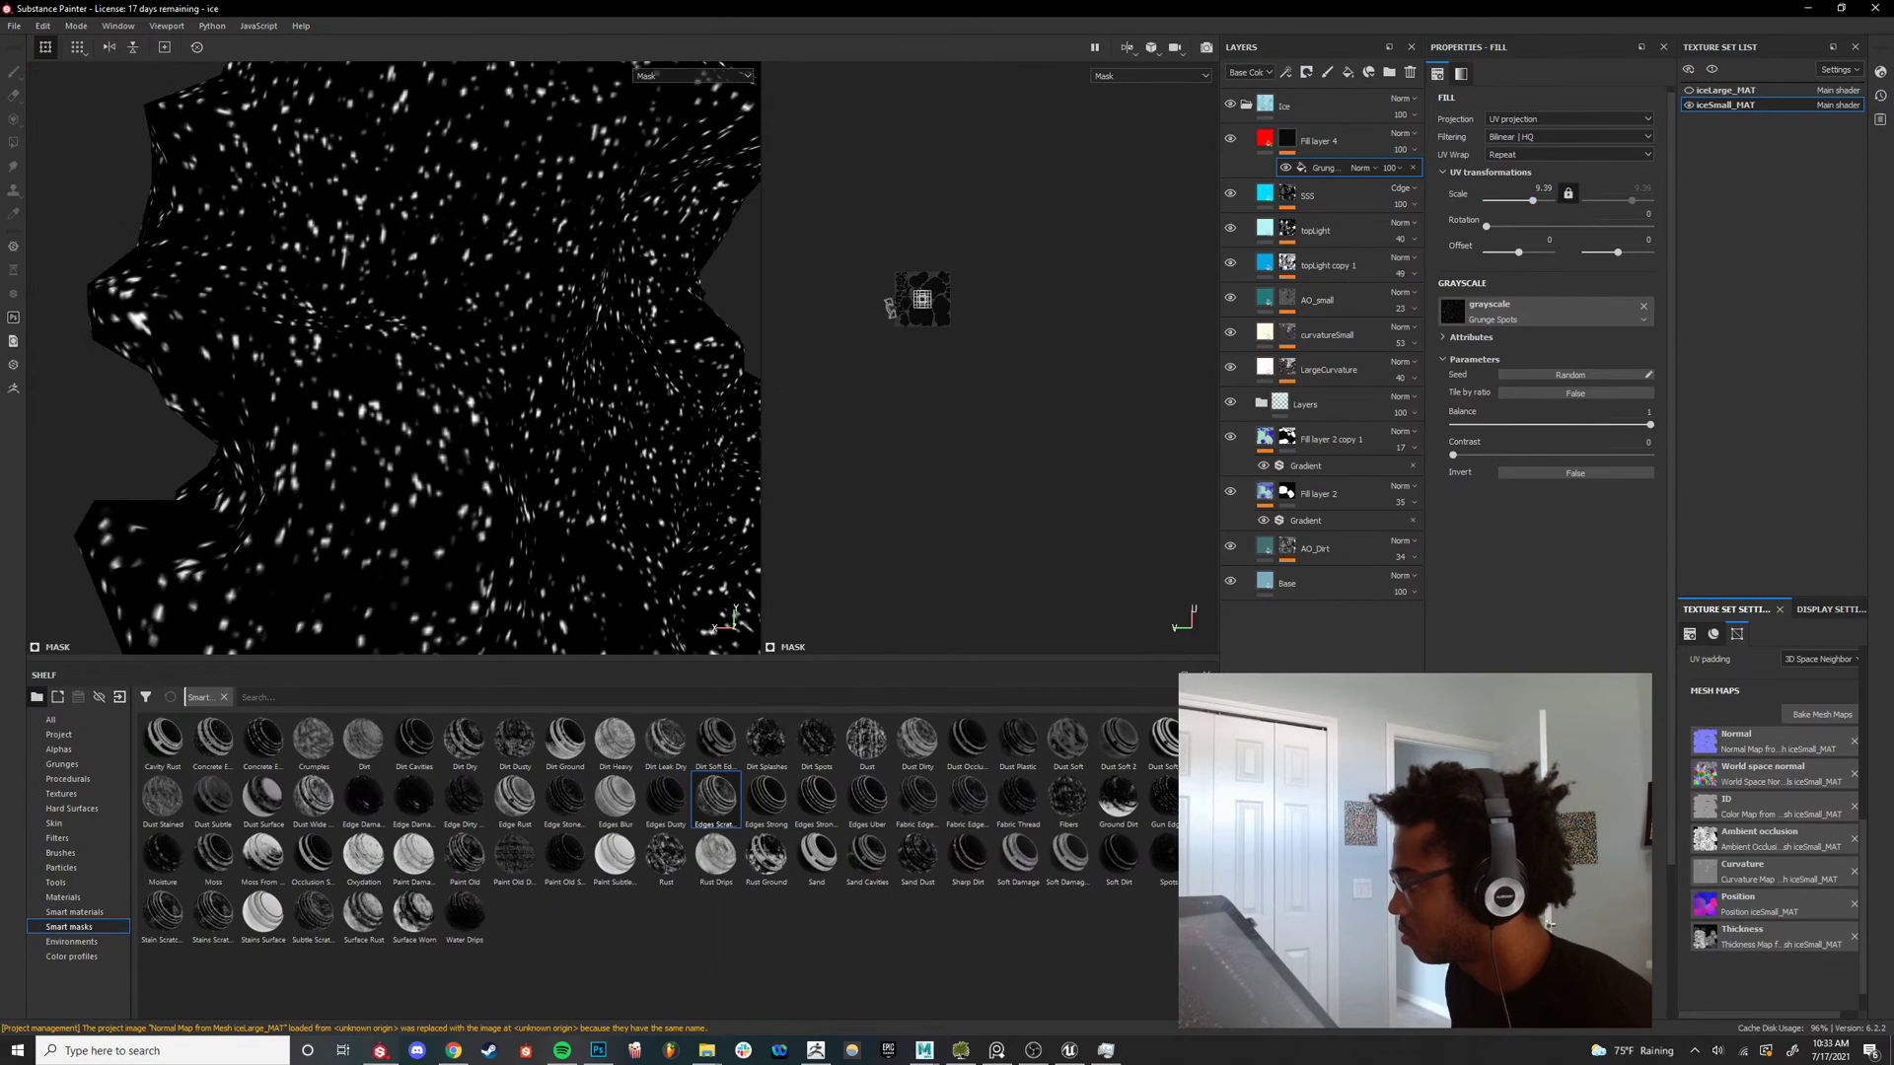
{"action": "scroll", "coordinate": [483, 488], "scroll_direction": "down", "scroll_amount": 10}
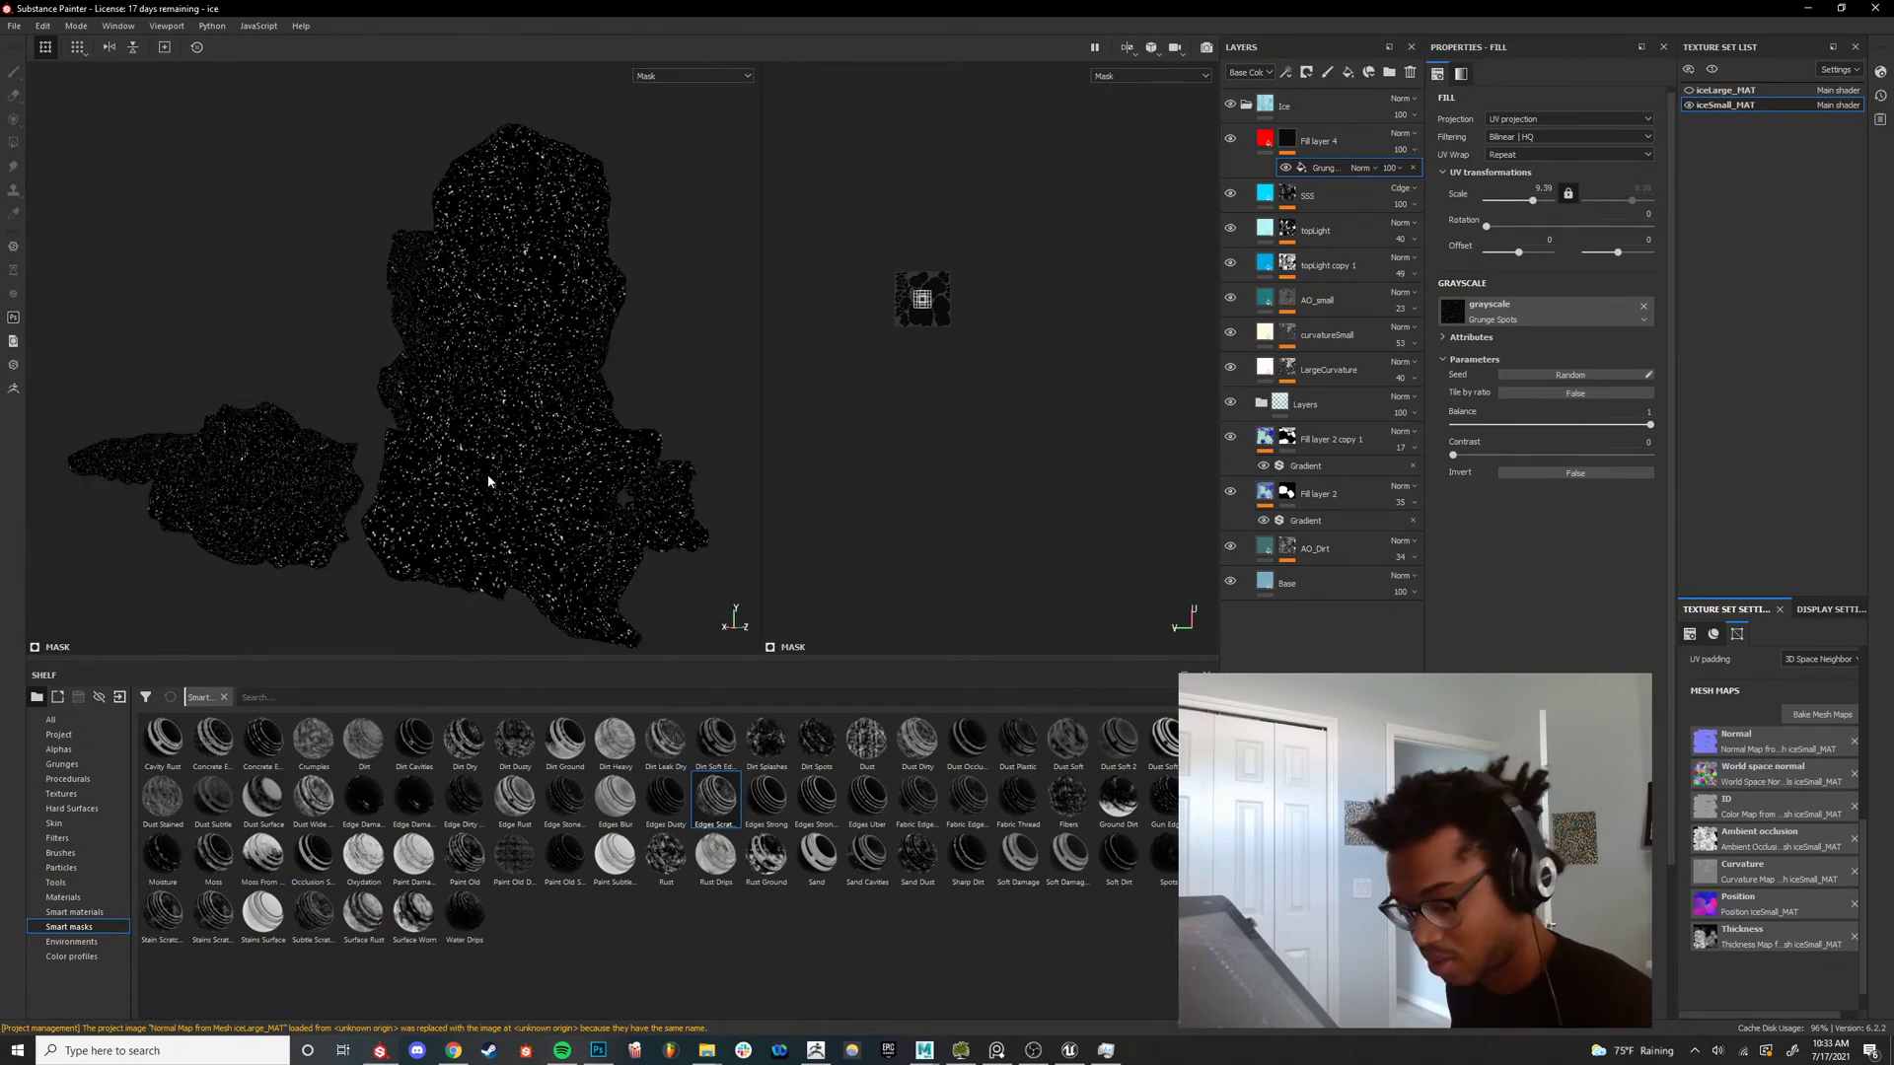
{"action": "key", "text": "m"}
{"action": "scroll", "coordinate": [489, 481], "scroll_direction": "up", "scroll_amount": 10}
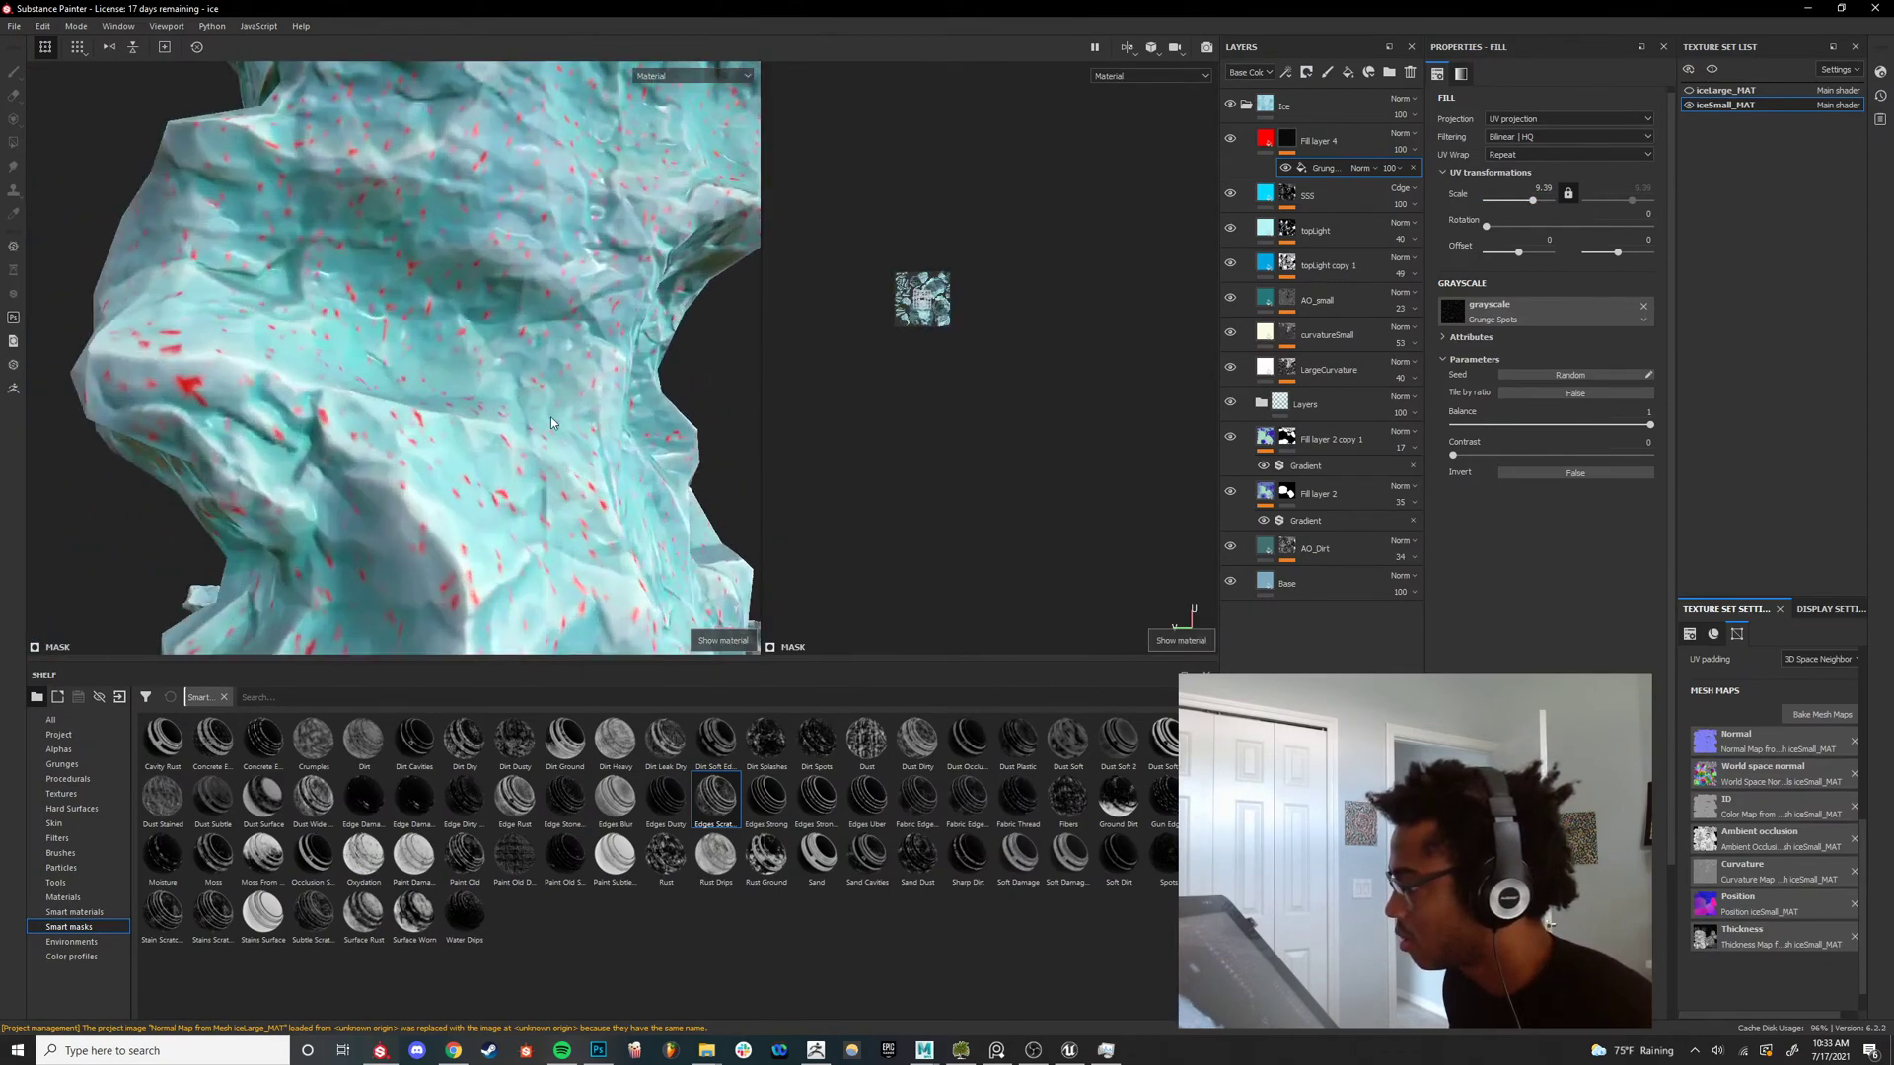
{"action": "left_click_drag", "start_coordinate": [586, 393], "coordinate": [475, 474], "text": "alt"}
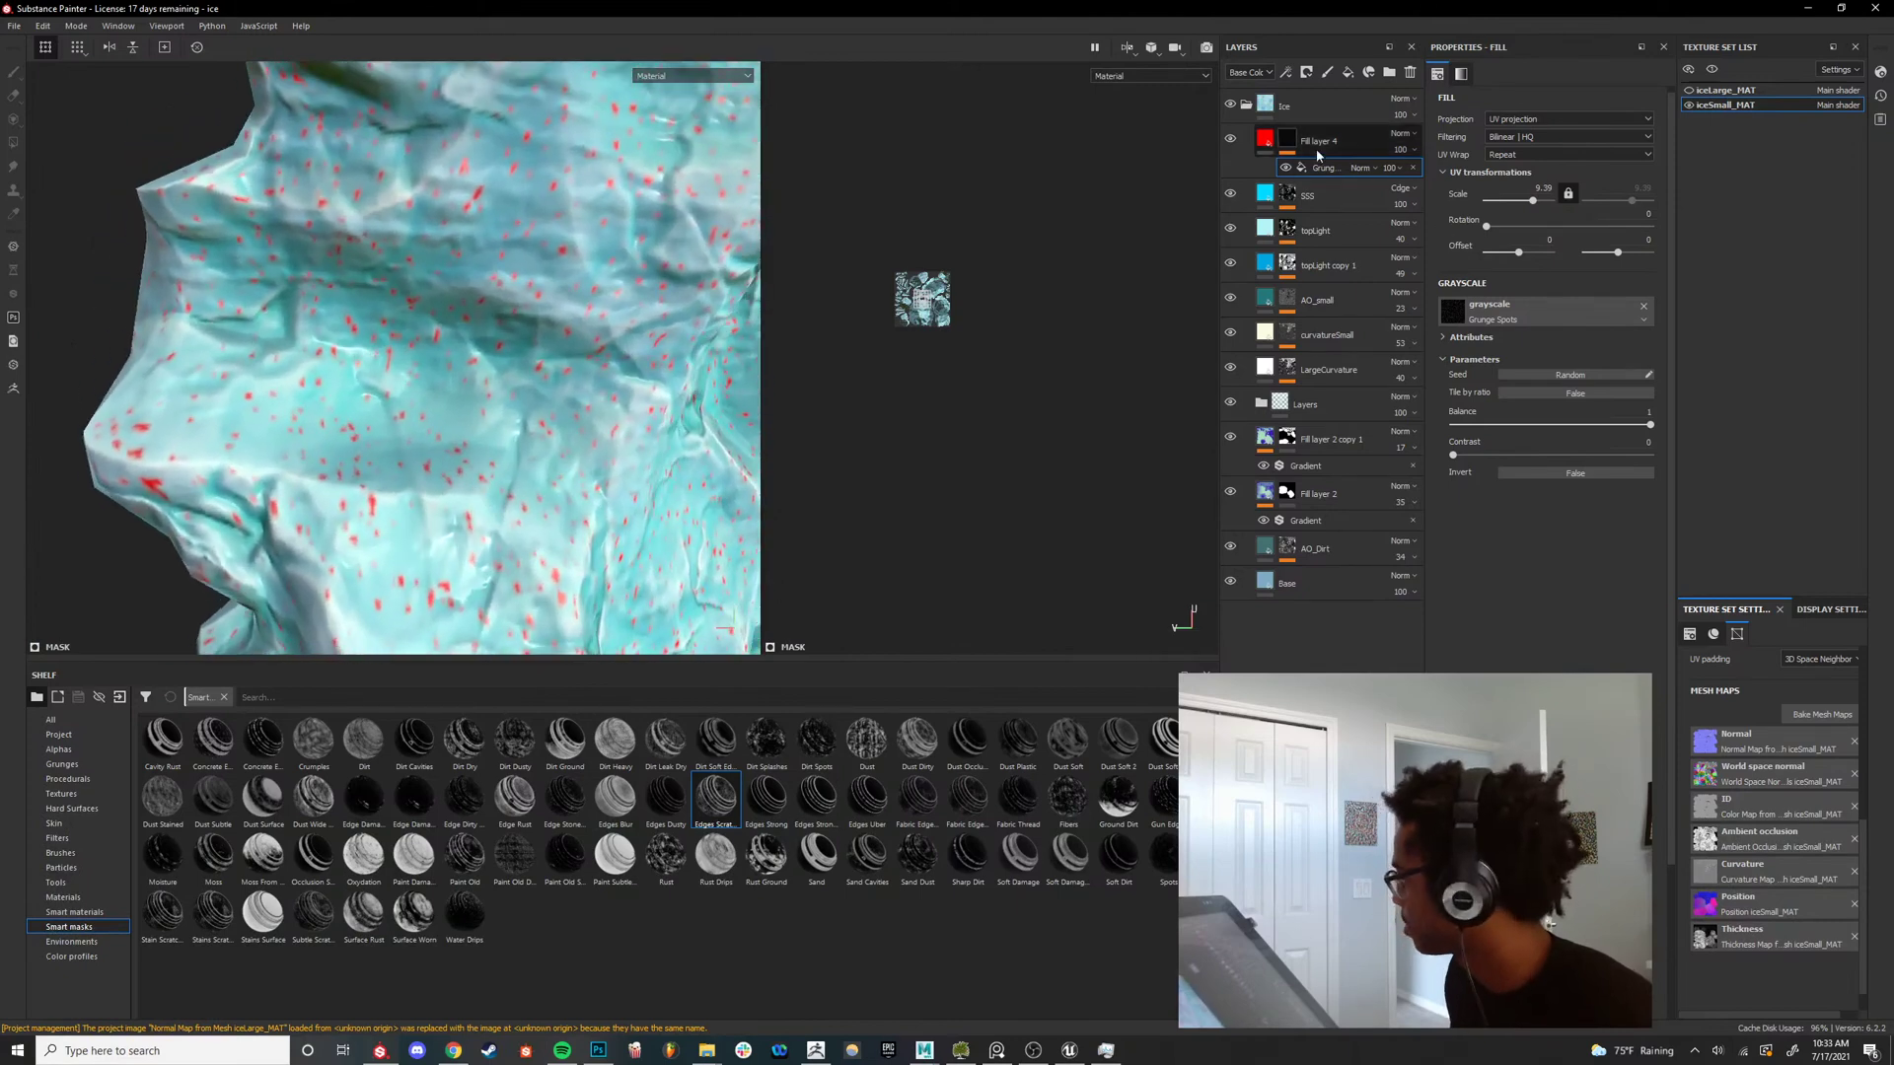
Change the speckle layer's base color to pure white and lower its opacity to 34.
{"action": "left_click", "coordinate": [1273, 141]}
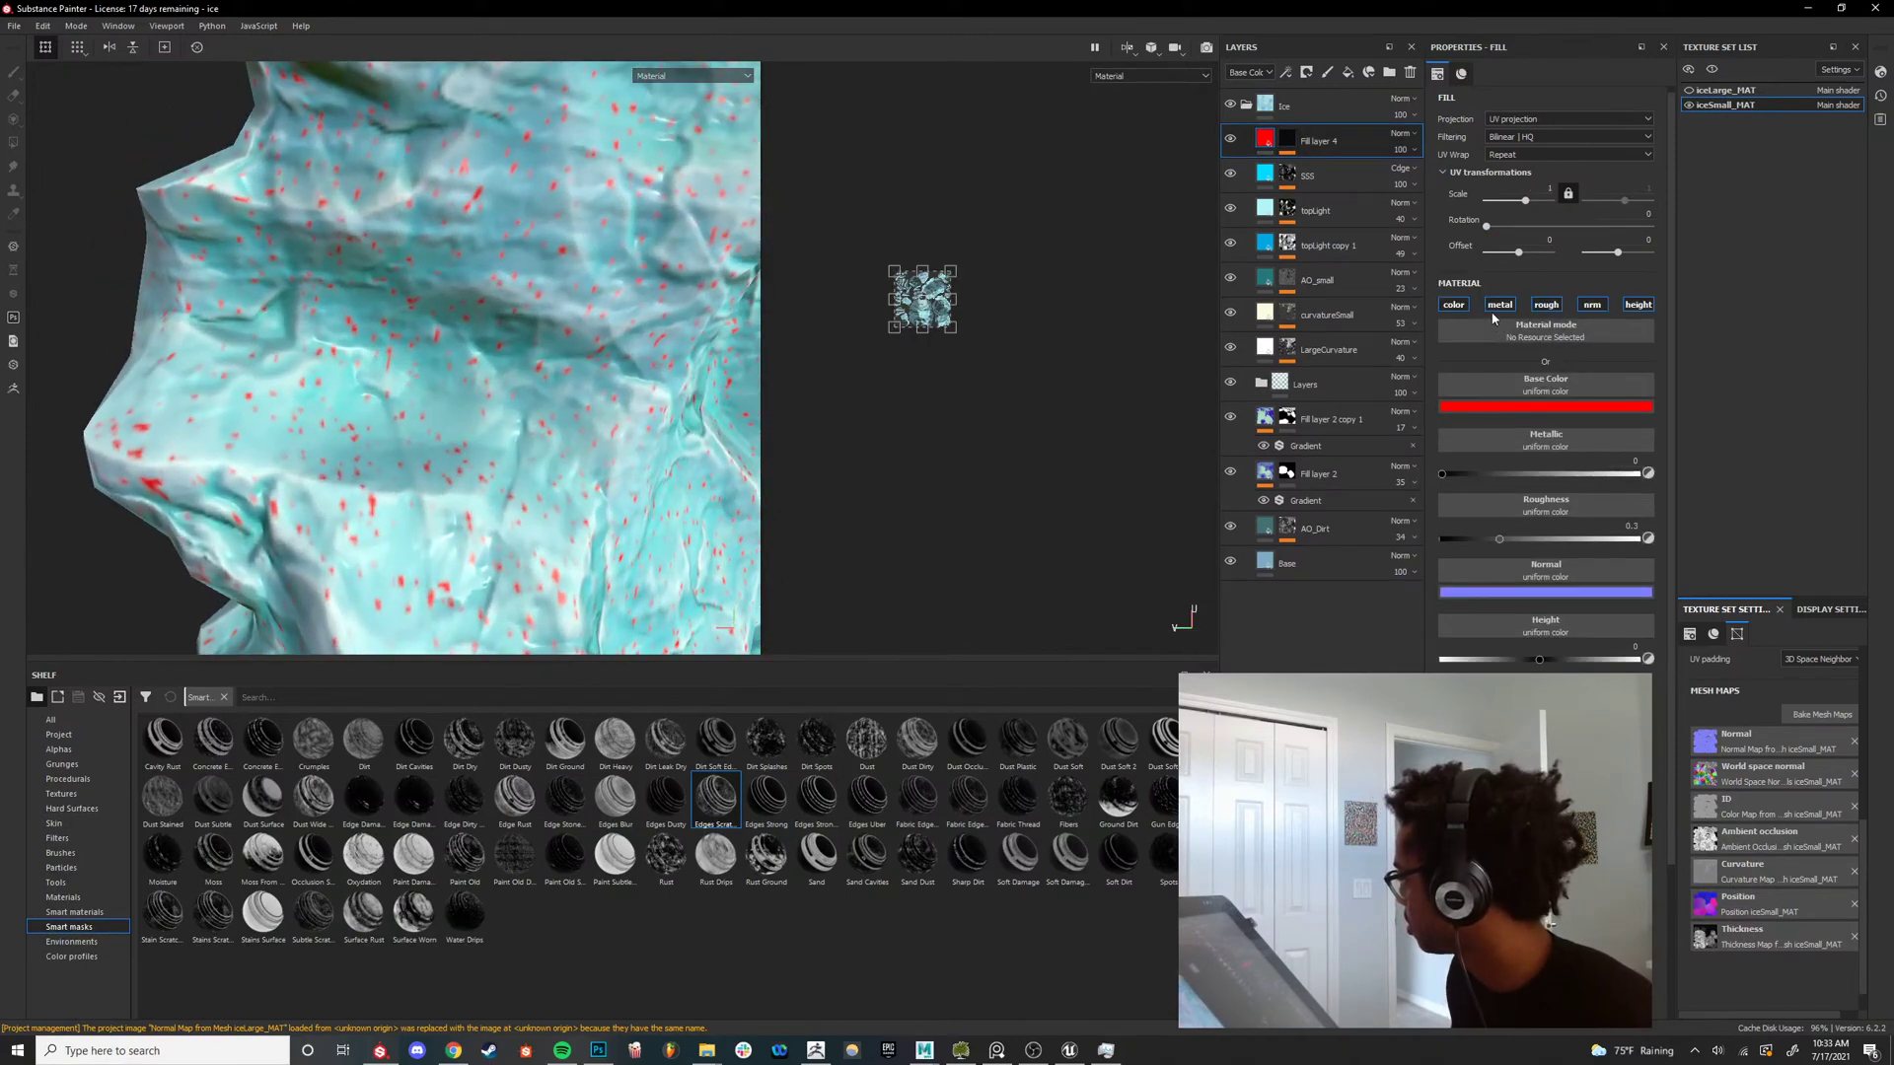
{"action": "left_click", "coordinate": [1496, 405]}
{"action": "left_click_drag", "start_coordinate": [1549, 463], "coordinate": [1477, 391]}
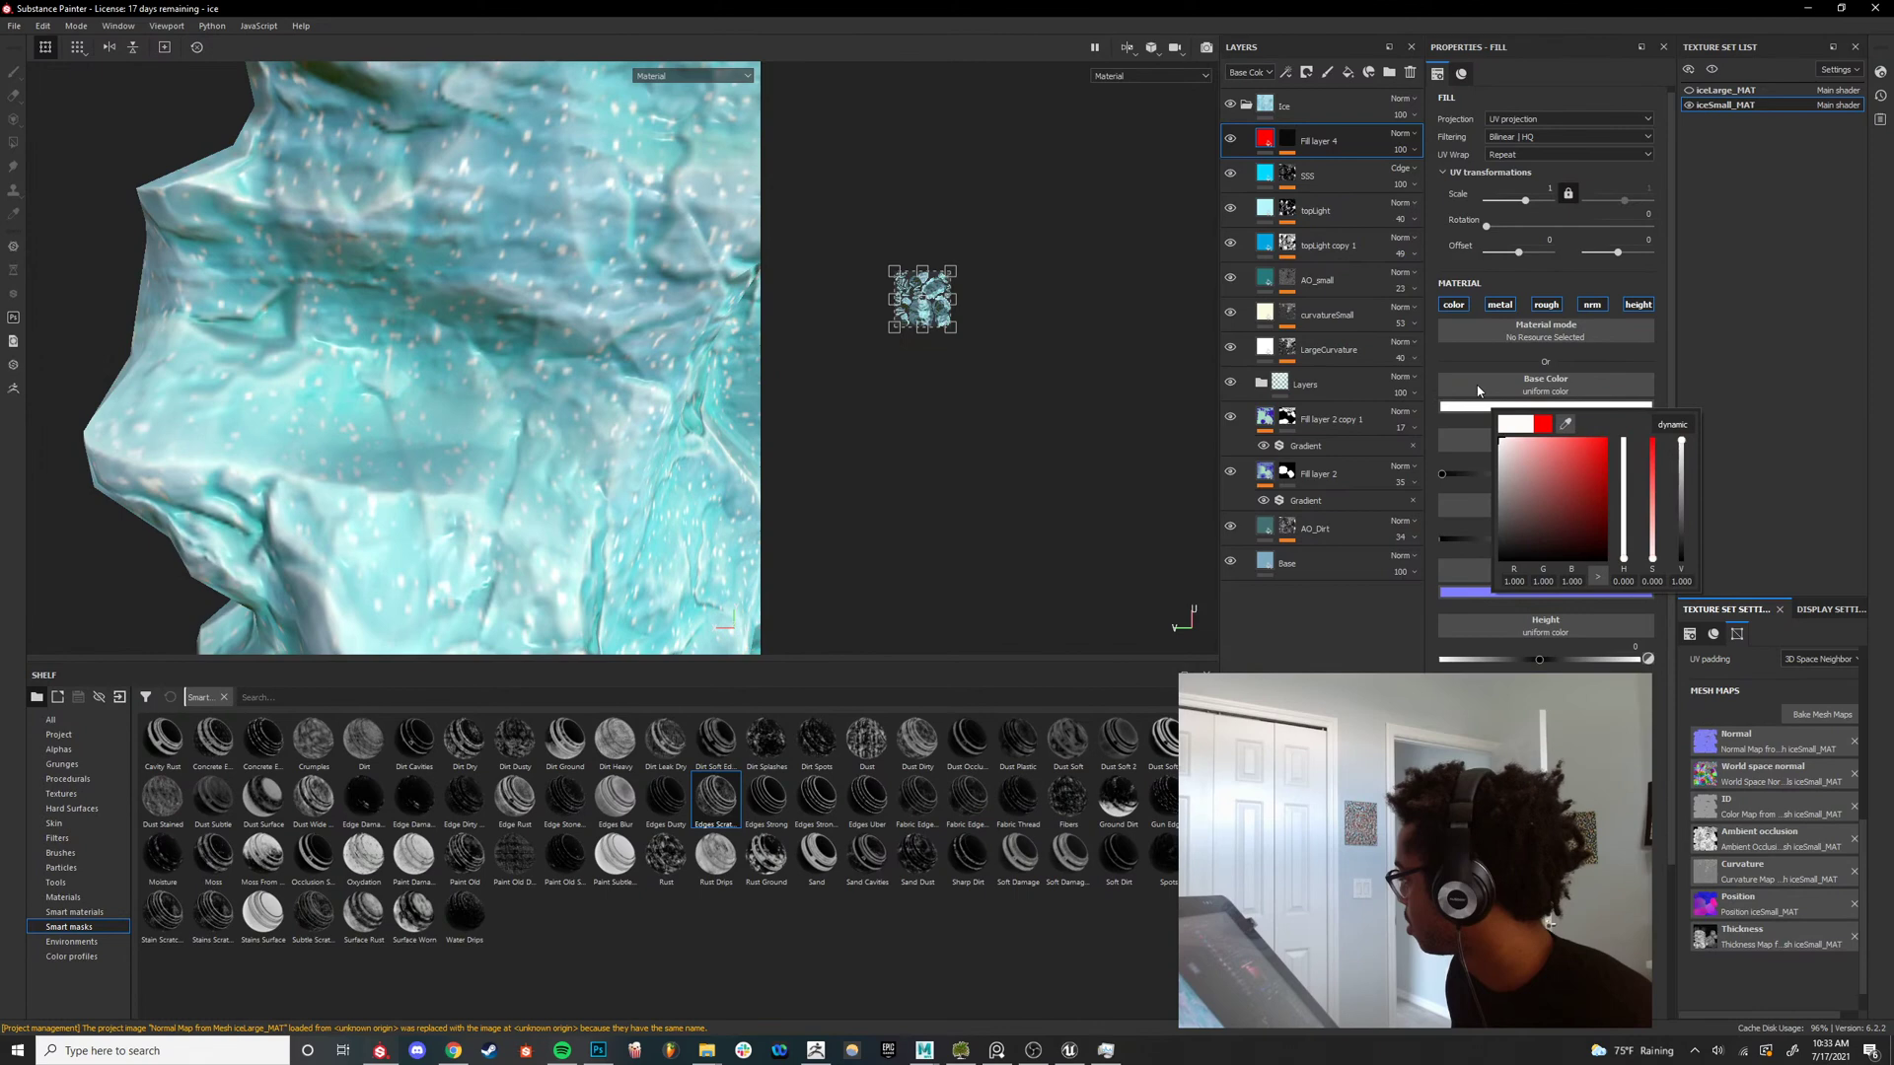
{"action": "left_click", "coordinate": [1413, 151]}
{"action": "left_click_drag", "start_coordinate": [1424, 177], "coordinate": [1393, 198]}
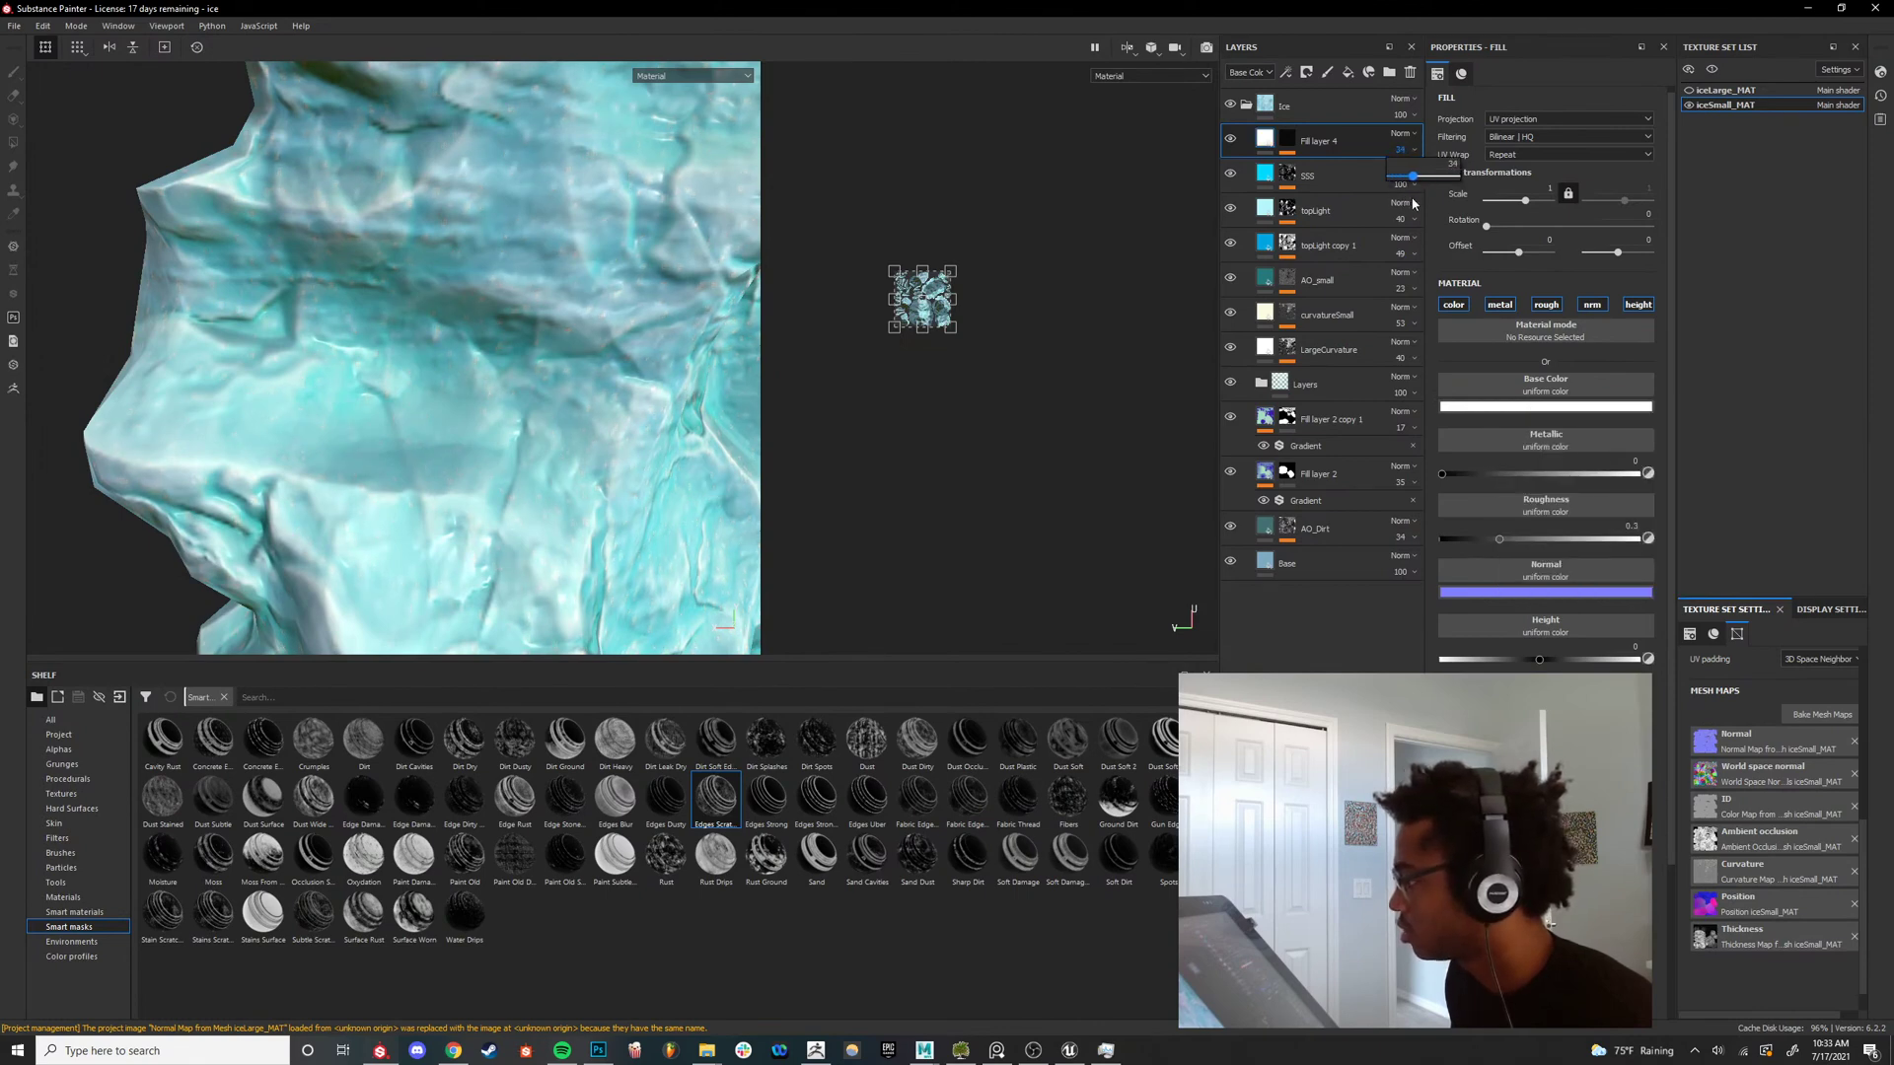
Inspect the white speckles in base color view and reduce the layer's opacity to 11.
{"action": "key", "text": "c"}
{"action": "key", "text": "c"}
{"action": "left_click_drag", "start_coordinate": [517, 422], "coordinate": [459, 534], "text": "alt"}
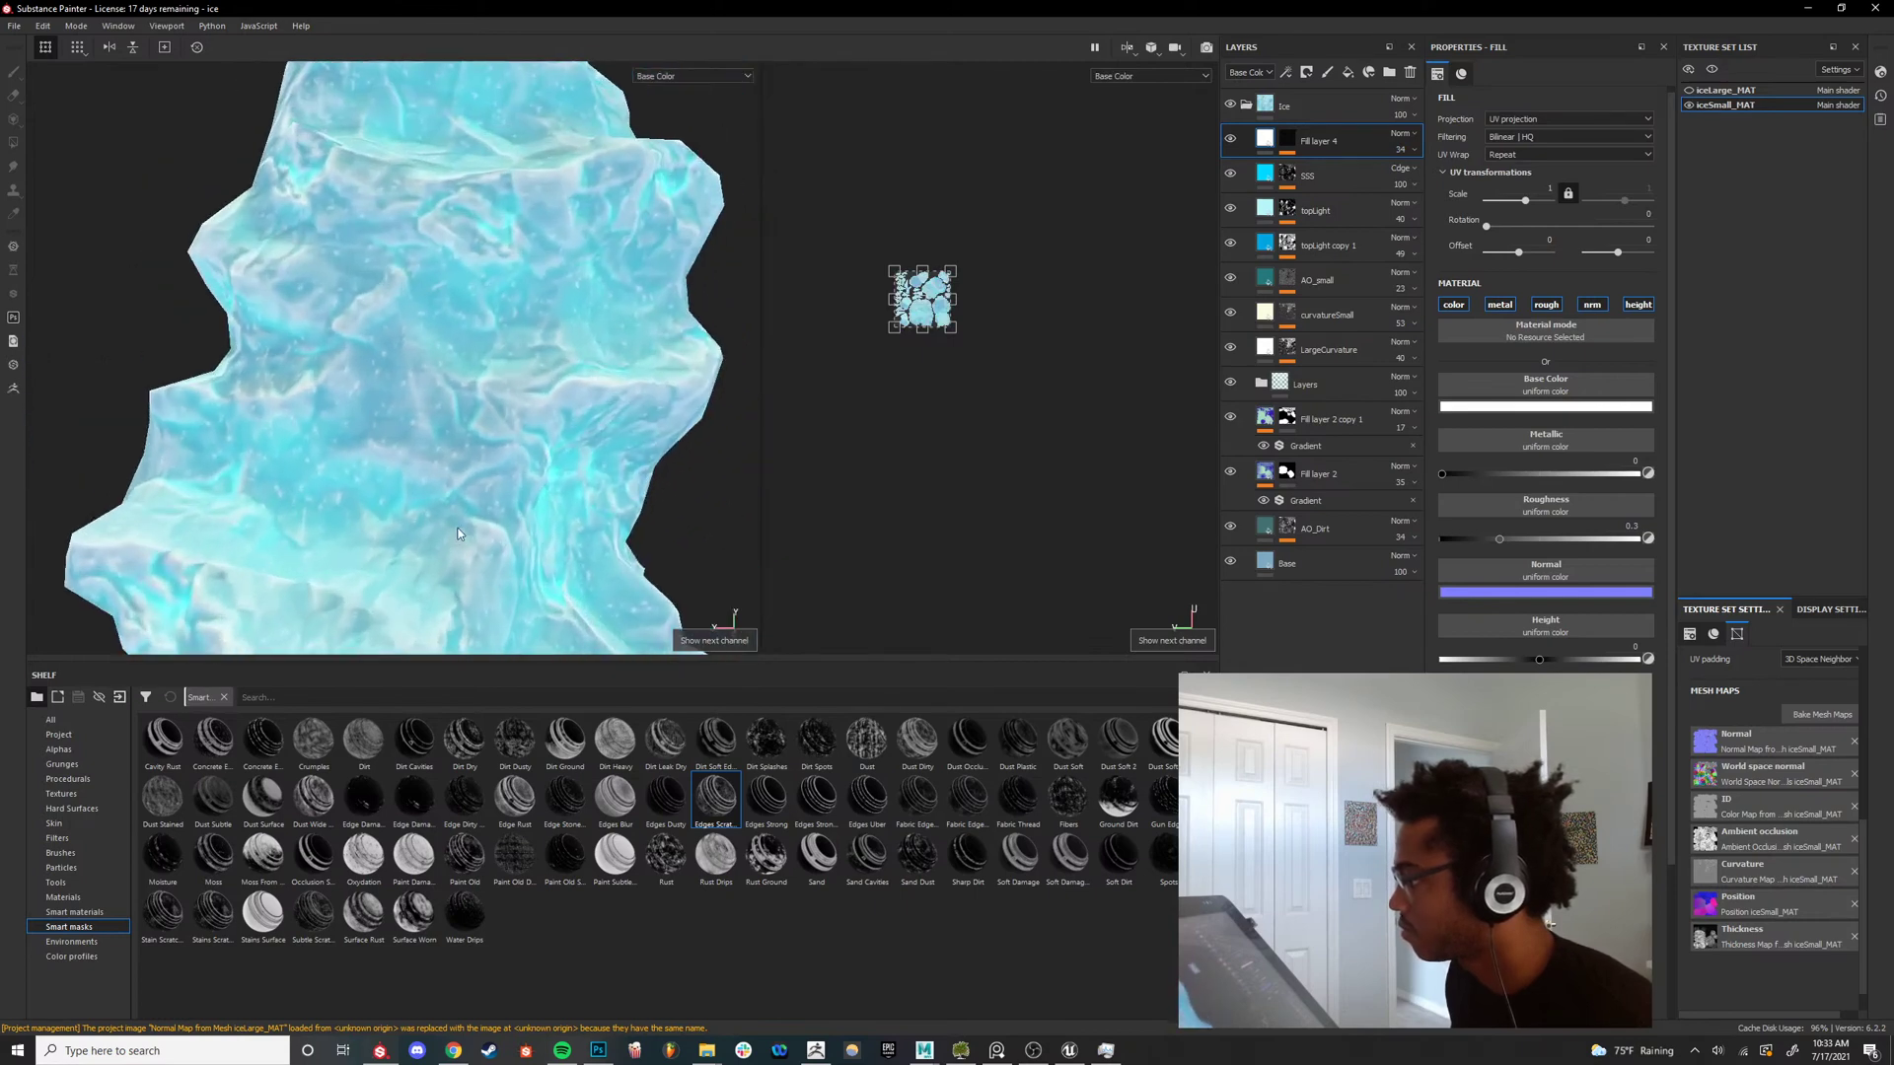
{"action": "right_click_drag", "start_coordinate": [459, 534], "coordinate": [730, 442], "text": "alt"}
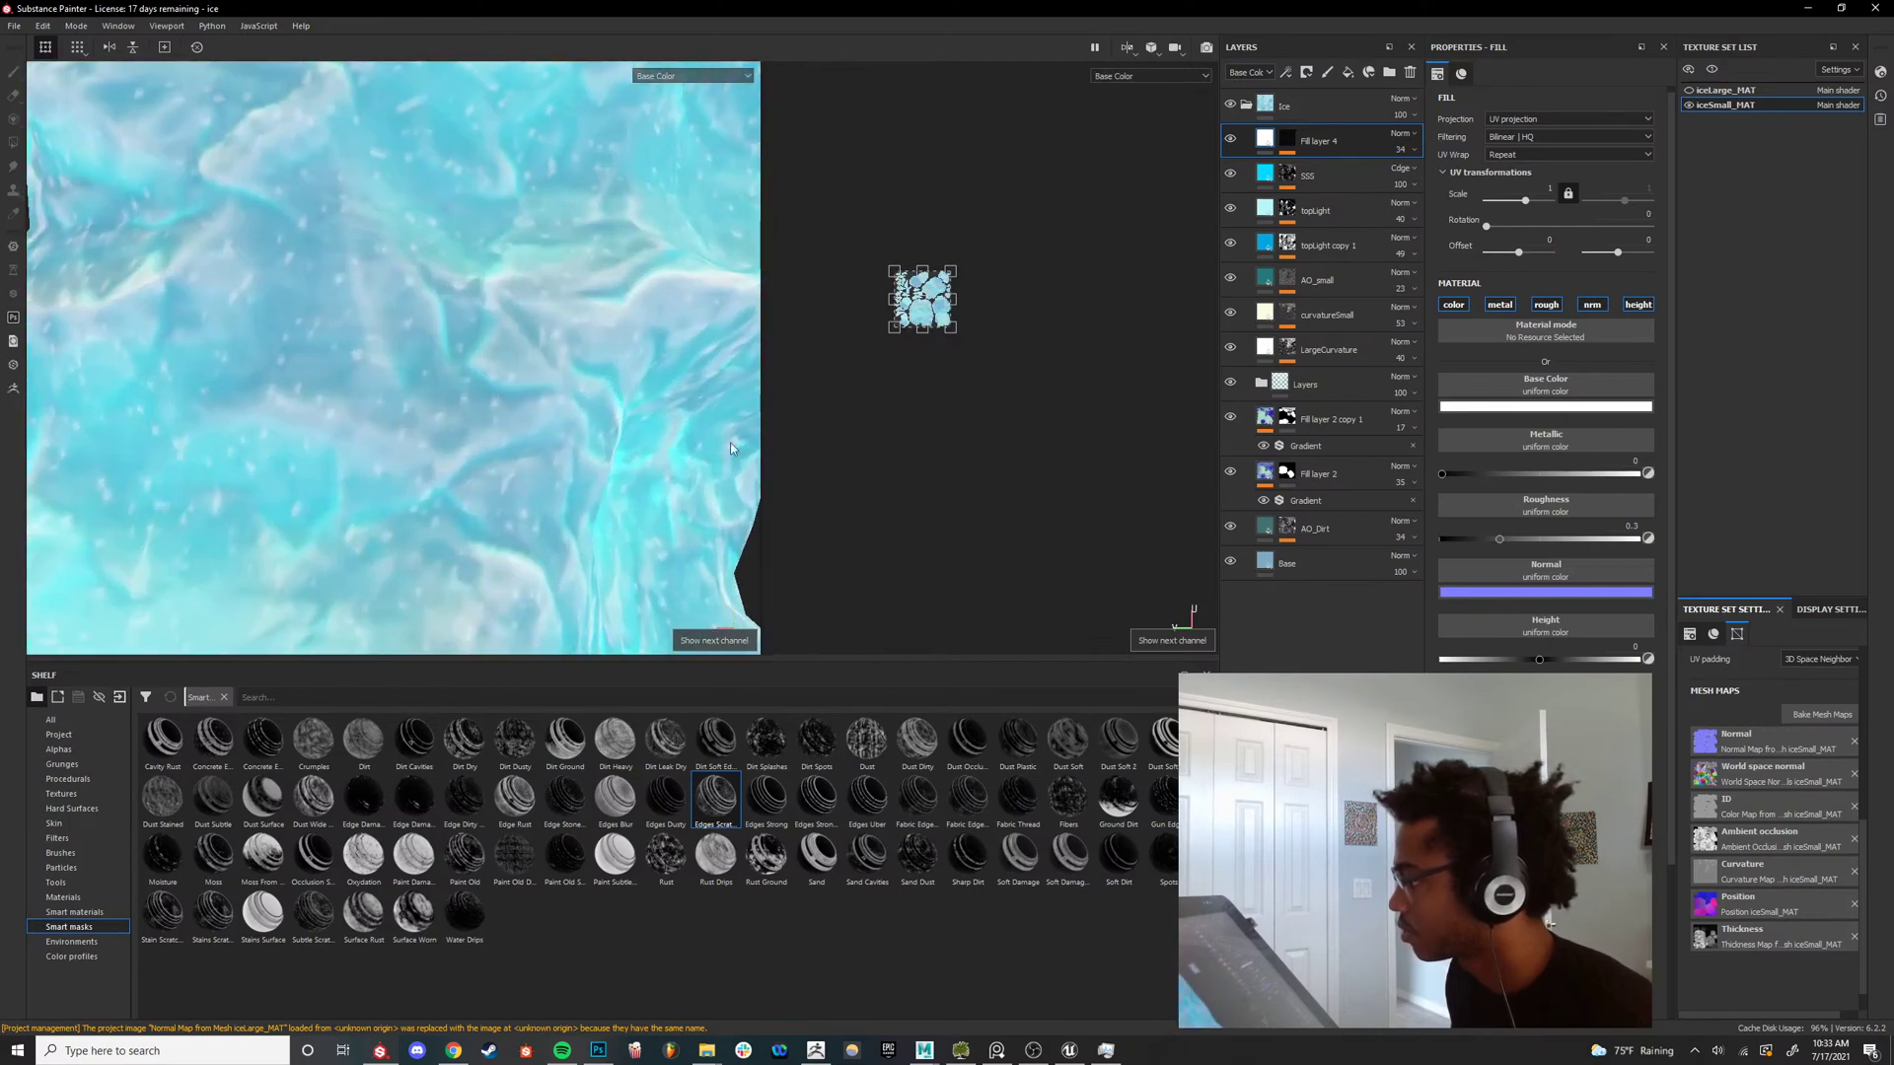
{"action": "left_click", "coordinate": [1409, 158]}
{"action": "left_click_drag", "start_coordinate": [1414, 177], "coordinate": [1395, 187]}
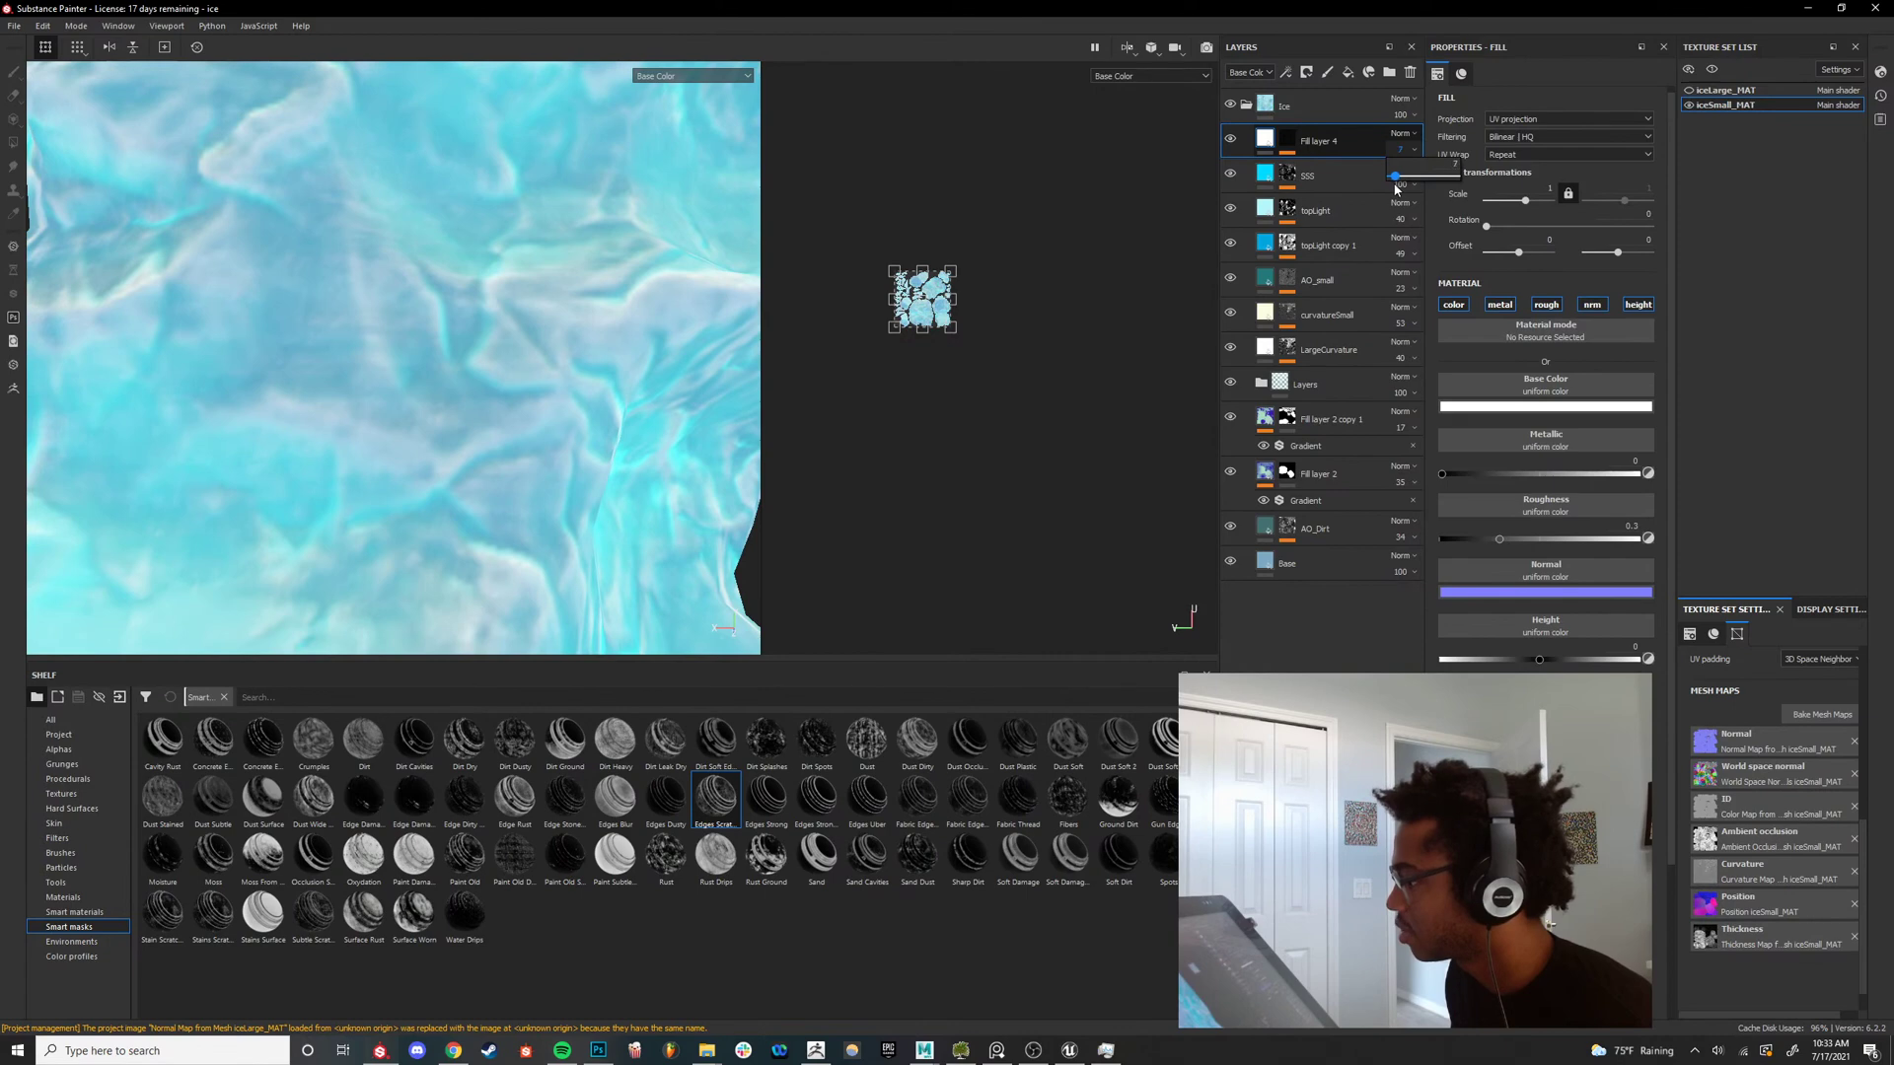
{"action": "left_click_drag", "start_coordinate": [582, 434], "coordinate": [517, 465], "text": "alt"}
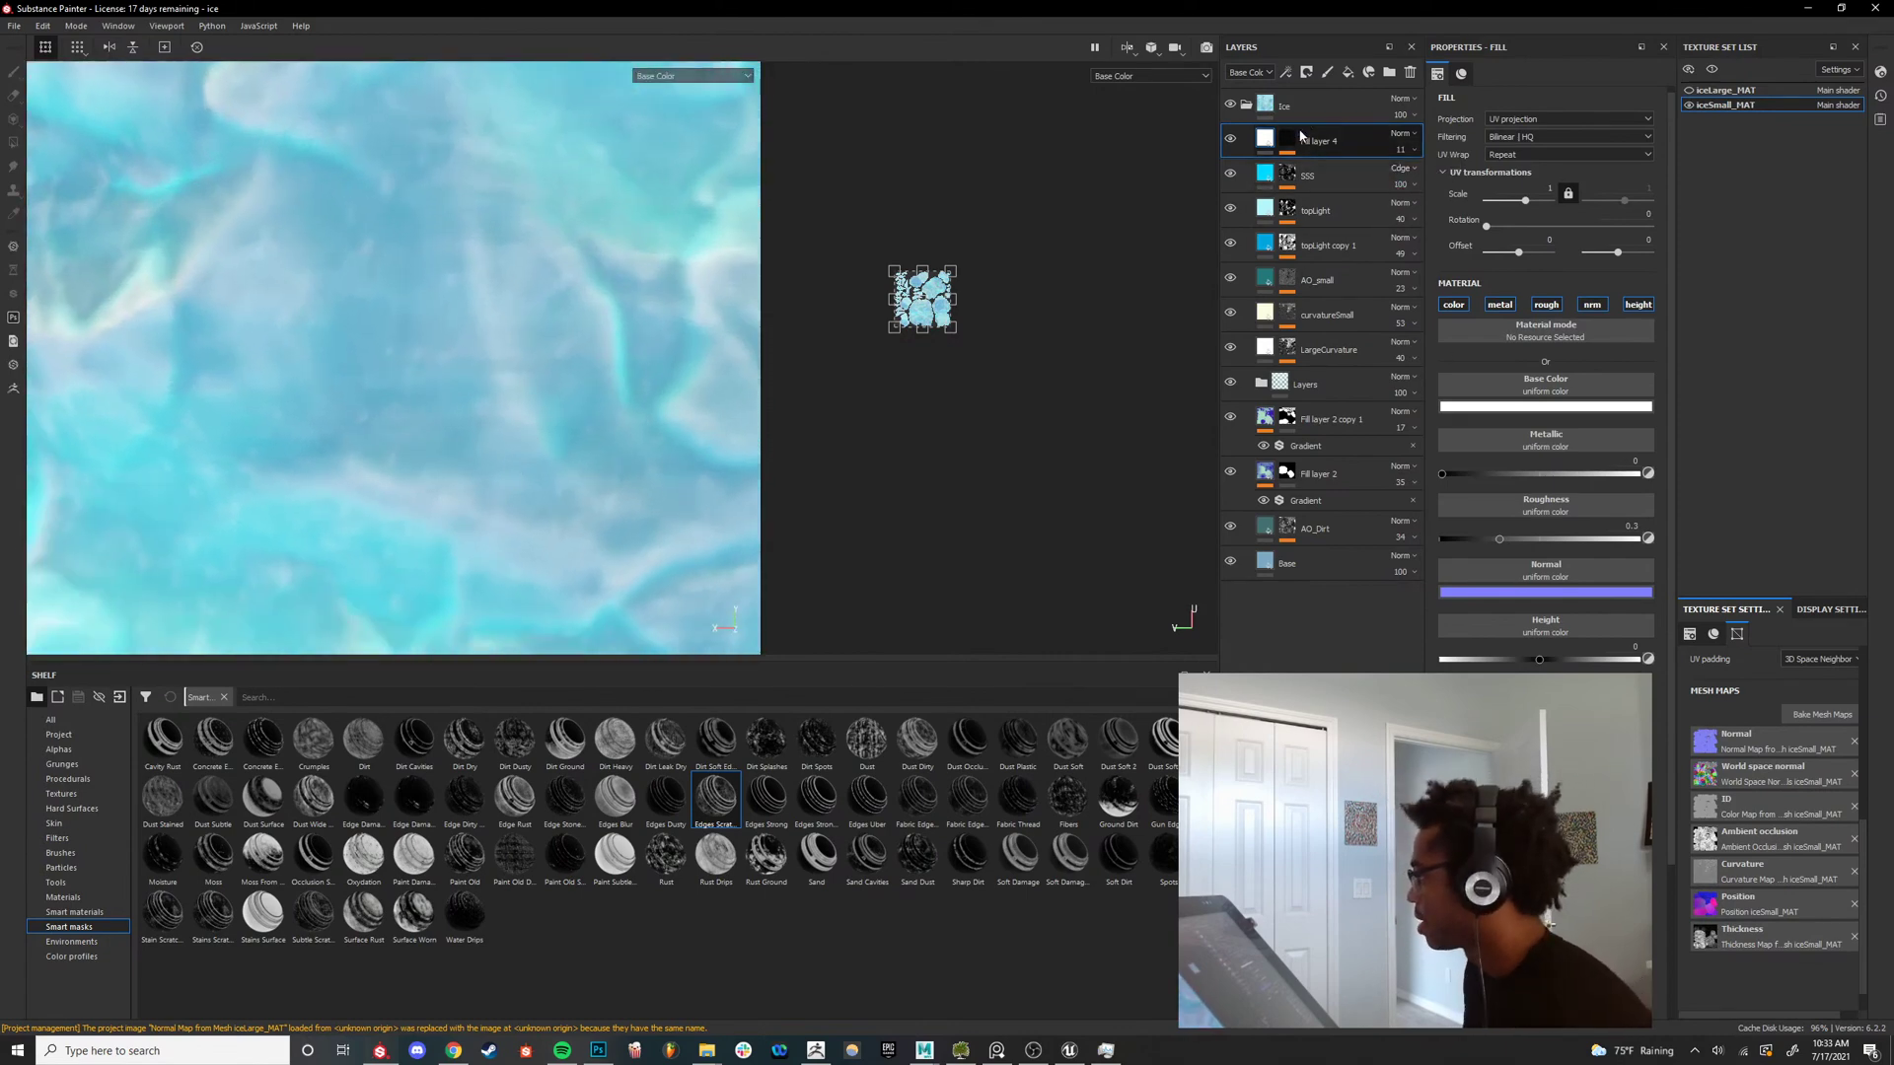
Turn off the metal, normal and height channels on the white speckle layer and display the full material.
{"action": "left_click", "coordinate": [1507, 304]}
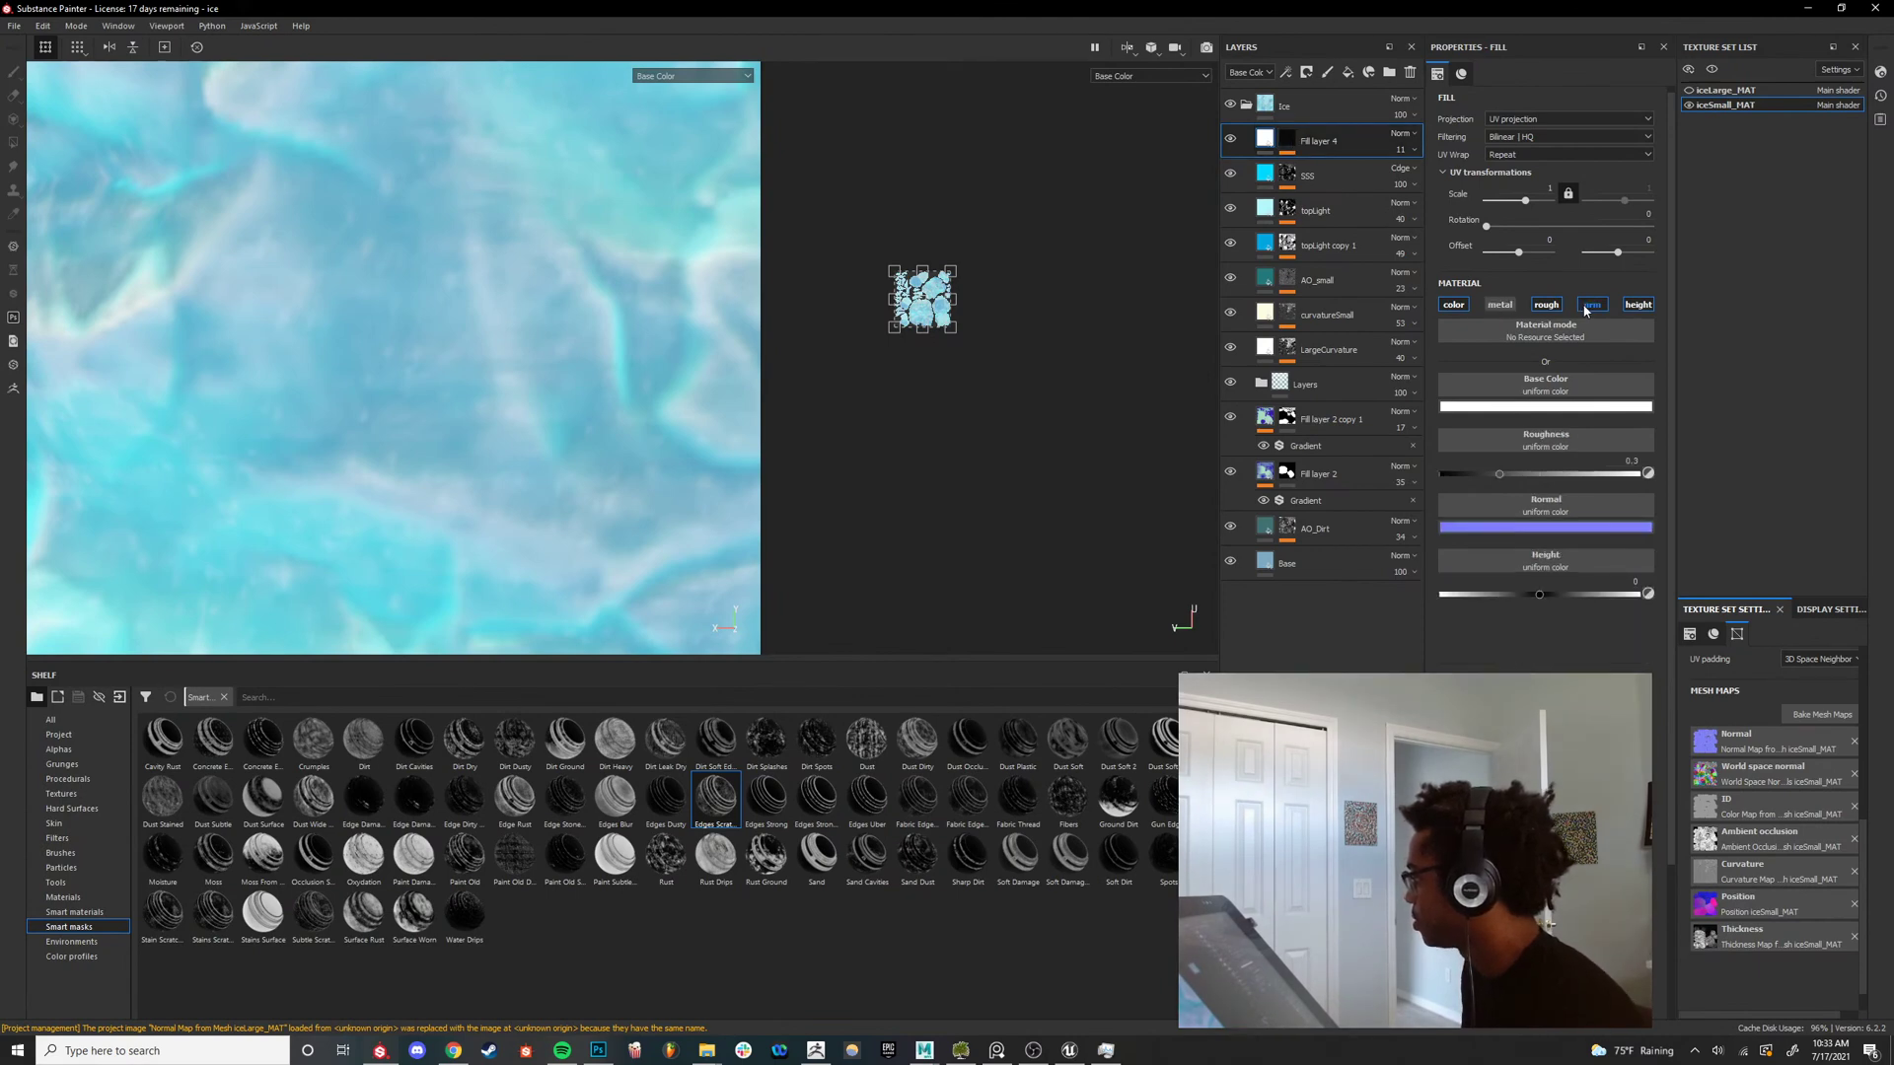
{"action": "left_click", "coordinate": [1592, 305]}
{"action": "left_click", "coordinate": [1638, 305]}
{"action": "key", "text": "m"}
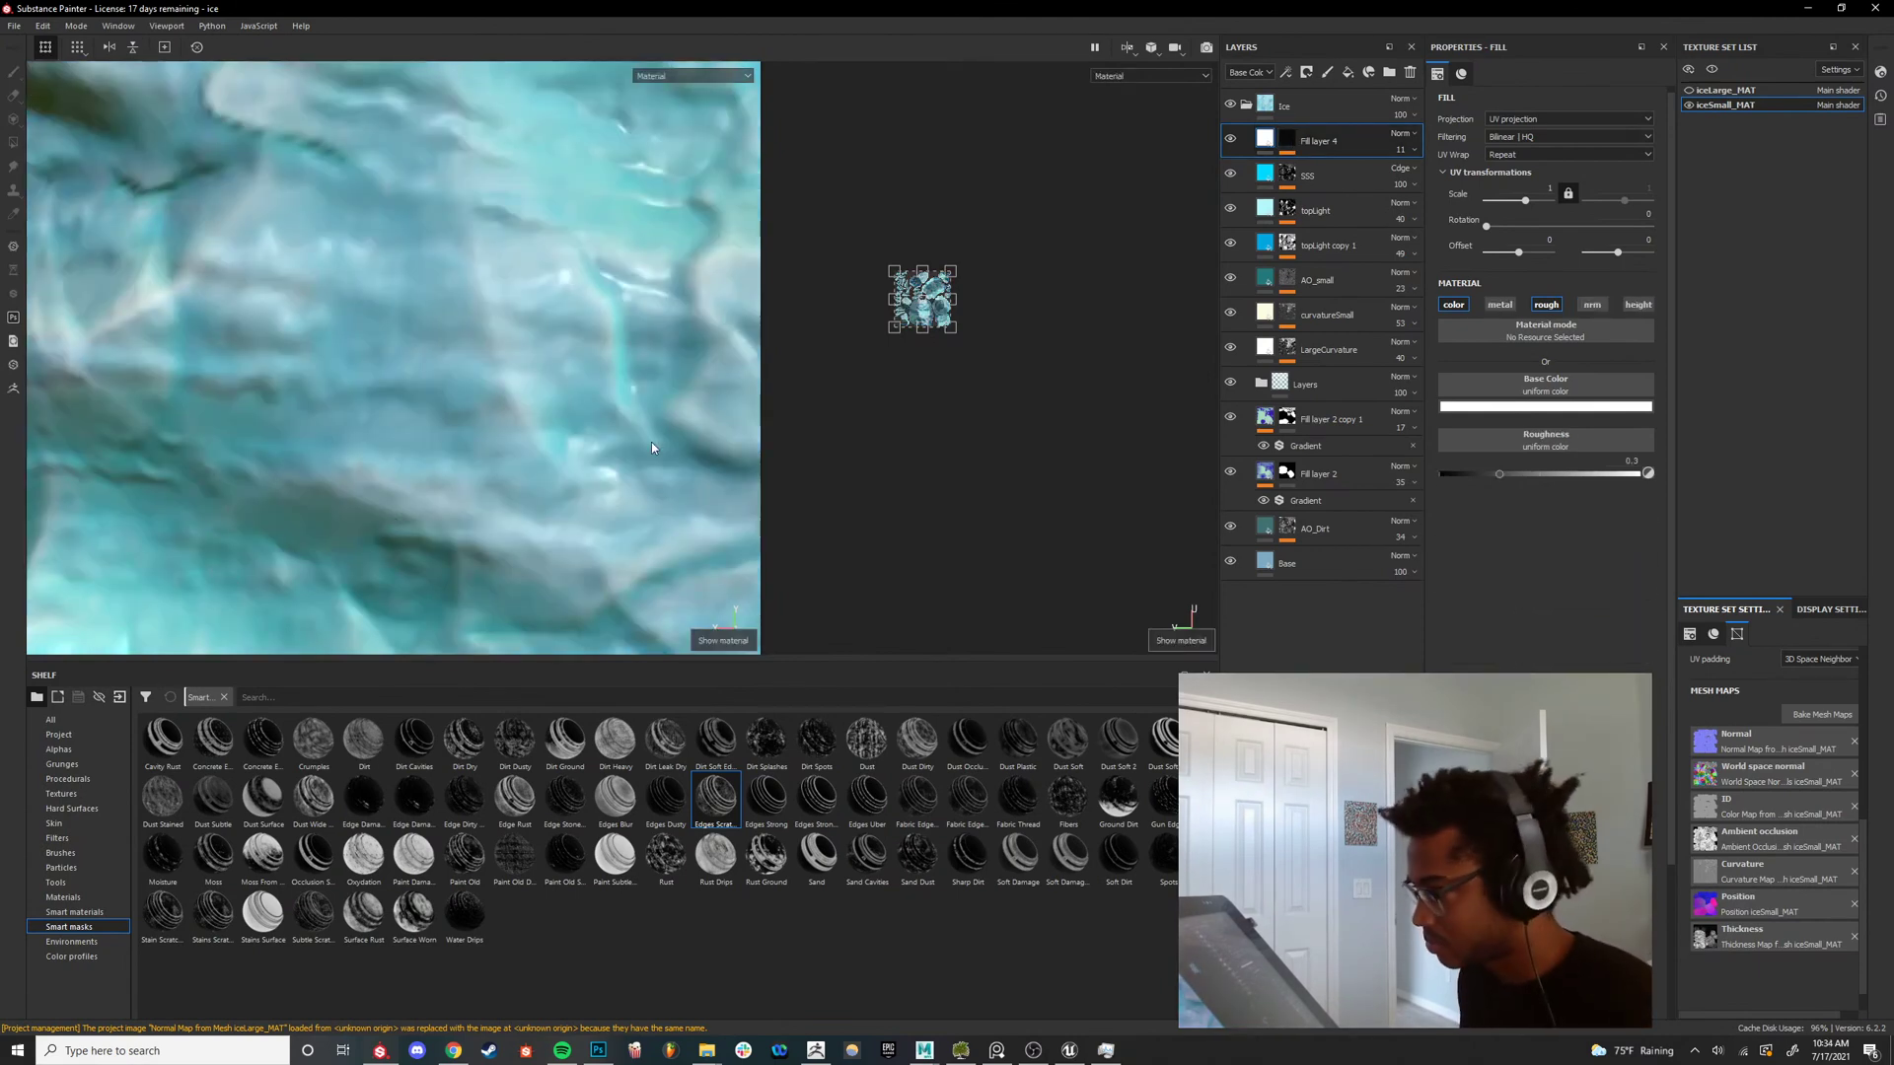
Try a roughness of 1 on the speckle layer and inspect the ice surface from several angles.
{"action": "left_click_drag", "start_coordinate": [1503, 472], "coordinate": [1645, 474]}
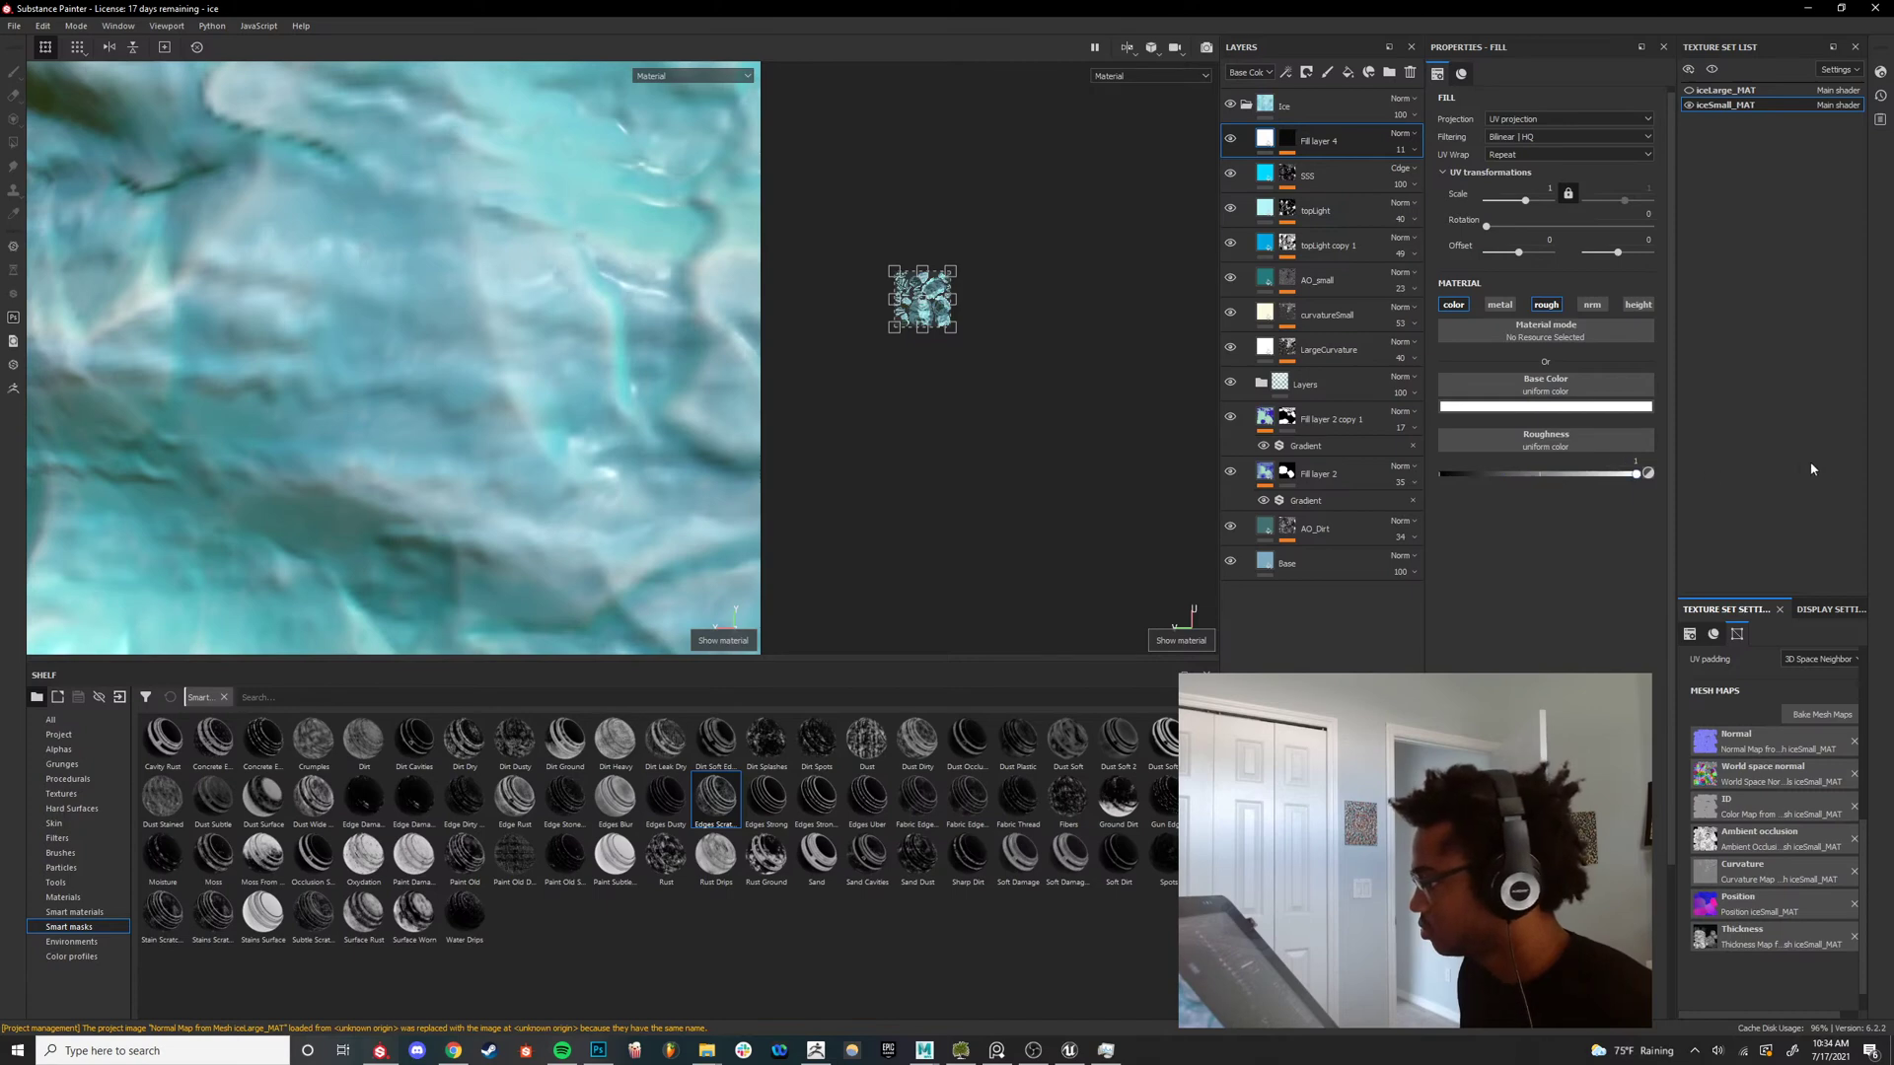
{"action": "left_click_drag", "start_coordinate": [579, 424], "coordinate": [463, 442], "text": "alt"}
{"action": "right_click_drag", "start_coordinate": [493, 395], "coordinate": [392, 382], "text": "shift"}
{"action": "left_click_drag", "start_coordinate": [393, 382], "coordinate": [498, 450], "text": "alt"}
{"action": "right_click_drag", "start_coordinate": [497, 450], "coordinate": [409, 400], "text": "alt"}
{"action": "mouse_move", "coordinate": [409, 399]}
{"action": "left_mouse_down", "text": "alt"}
{"action": "mouse_move", "coordinate": [499, 504]}
{"action": "mouse_move", "coordinate": [474, 449]}
{"action": "left_mouse_up", "text": "alt"}
{"action": "mouse_move", "coordinate": [473, 449]}
{"action": "right_mouse_down", "text": "alt"}
{"action": "mouse_move", "coordinate": [591, 455]}
{"action": "mouse_move", "coordinate": [443, 418]}
{"action": "right_mouse_up", "text": "alt"}
Set the speckle layer's roughness to 0 using the roughness channel view, and return to the full material.
{"action": "key", "text": "c"}
{"action": "key", "text": "c"}
{"action": "key", "text": "c"}
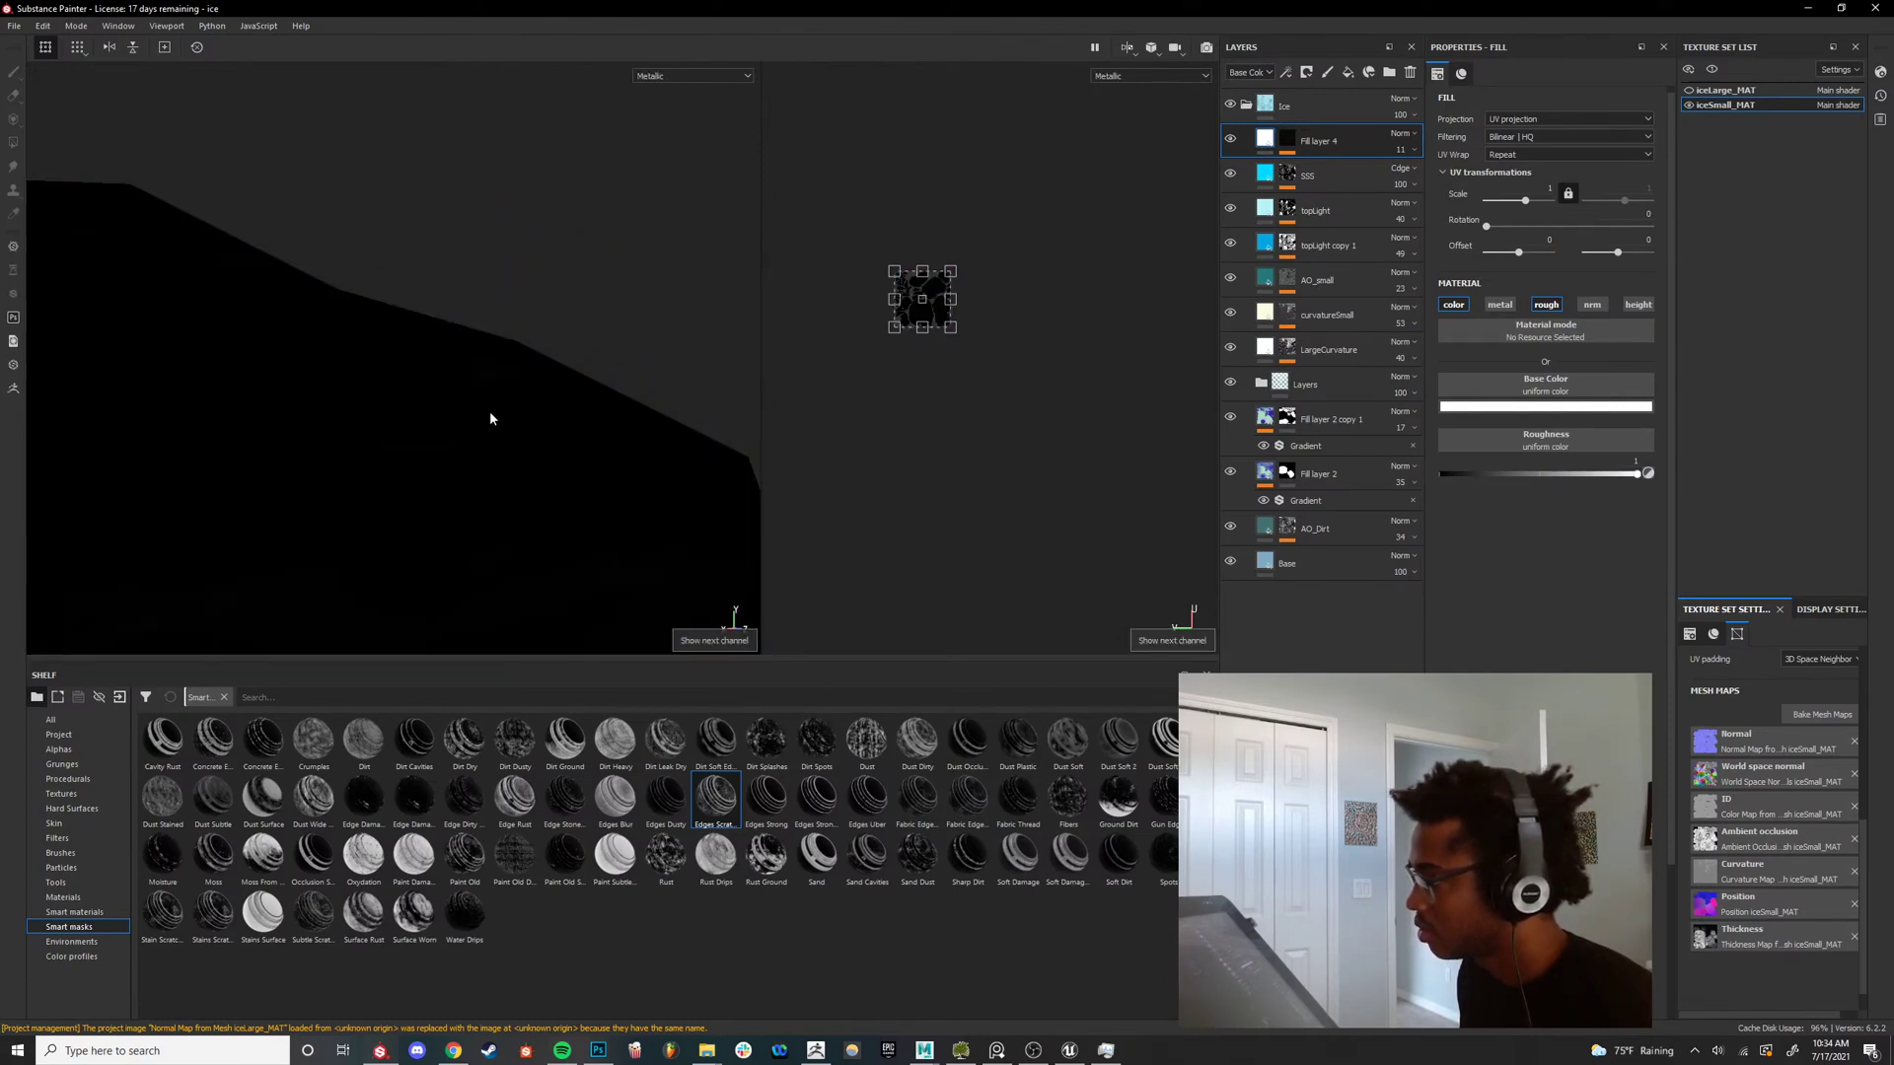
{"action": "left_click_drag", "start_coordinate": [1592, 474], "coordinate": [1231, 479]}
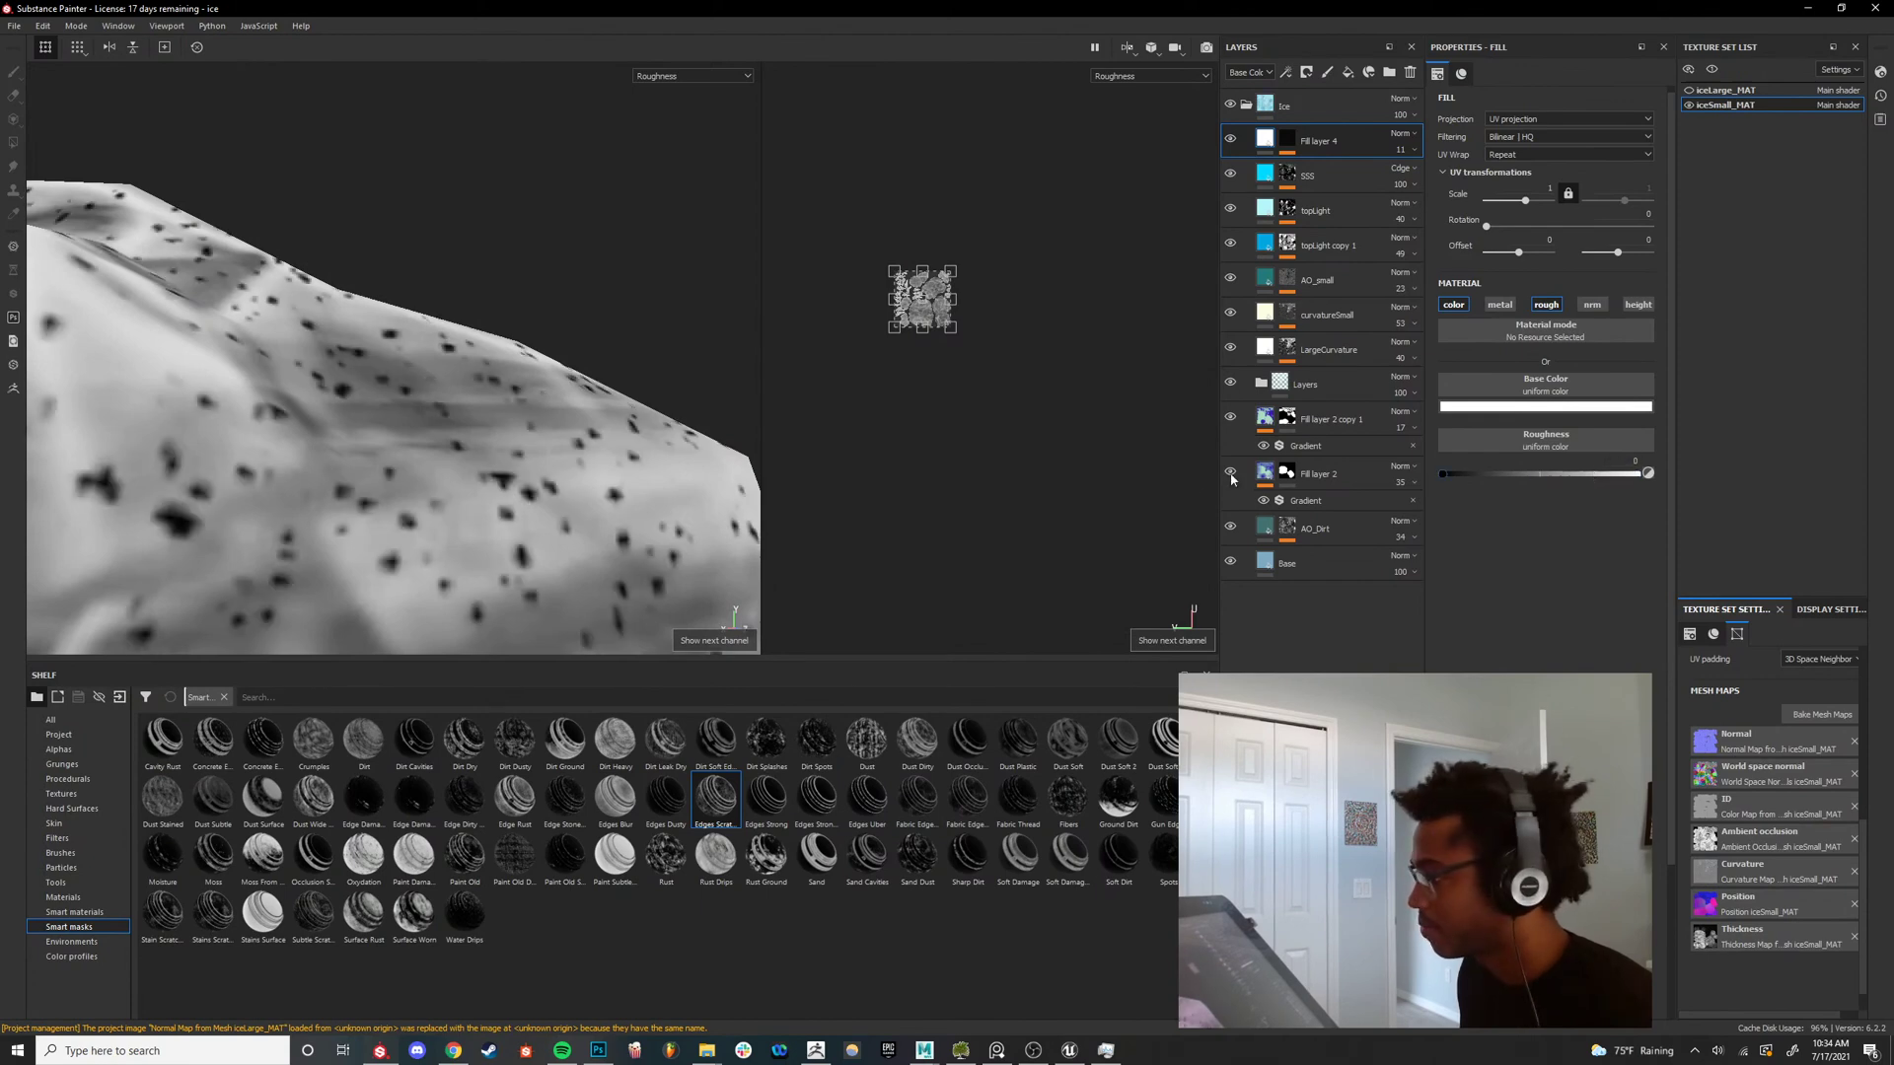
{"action": "key", "text": "m"}
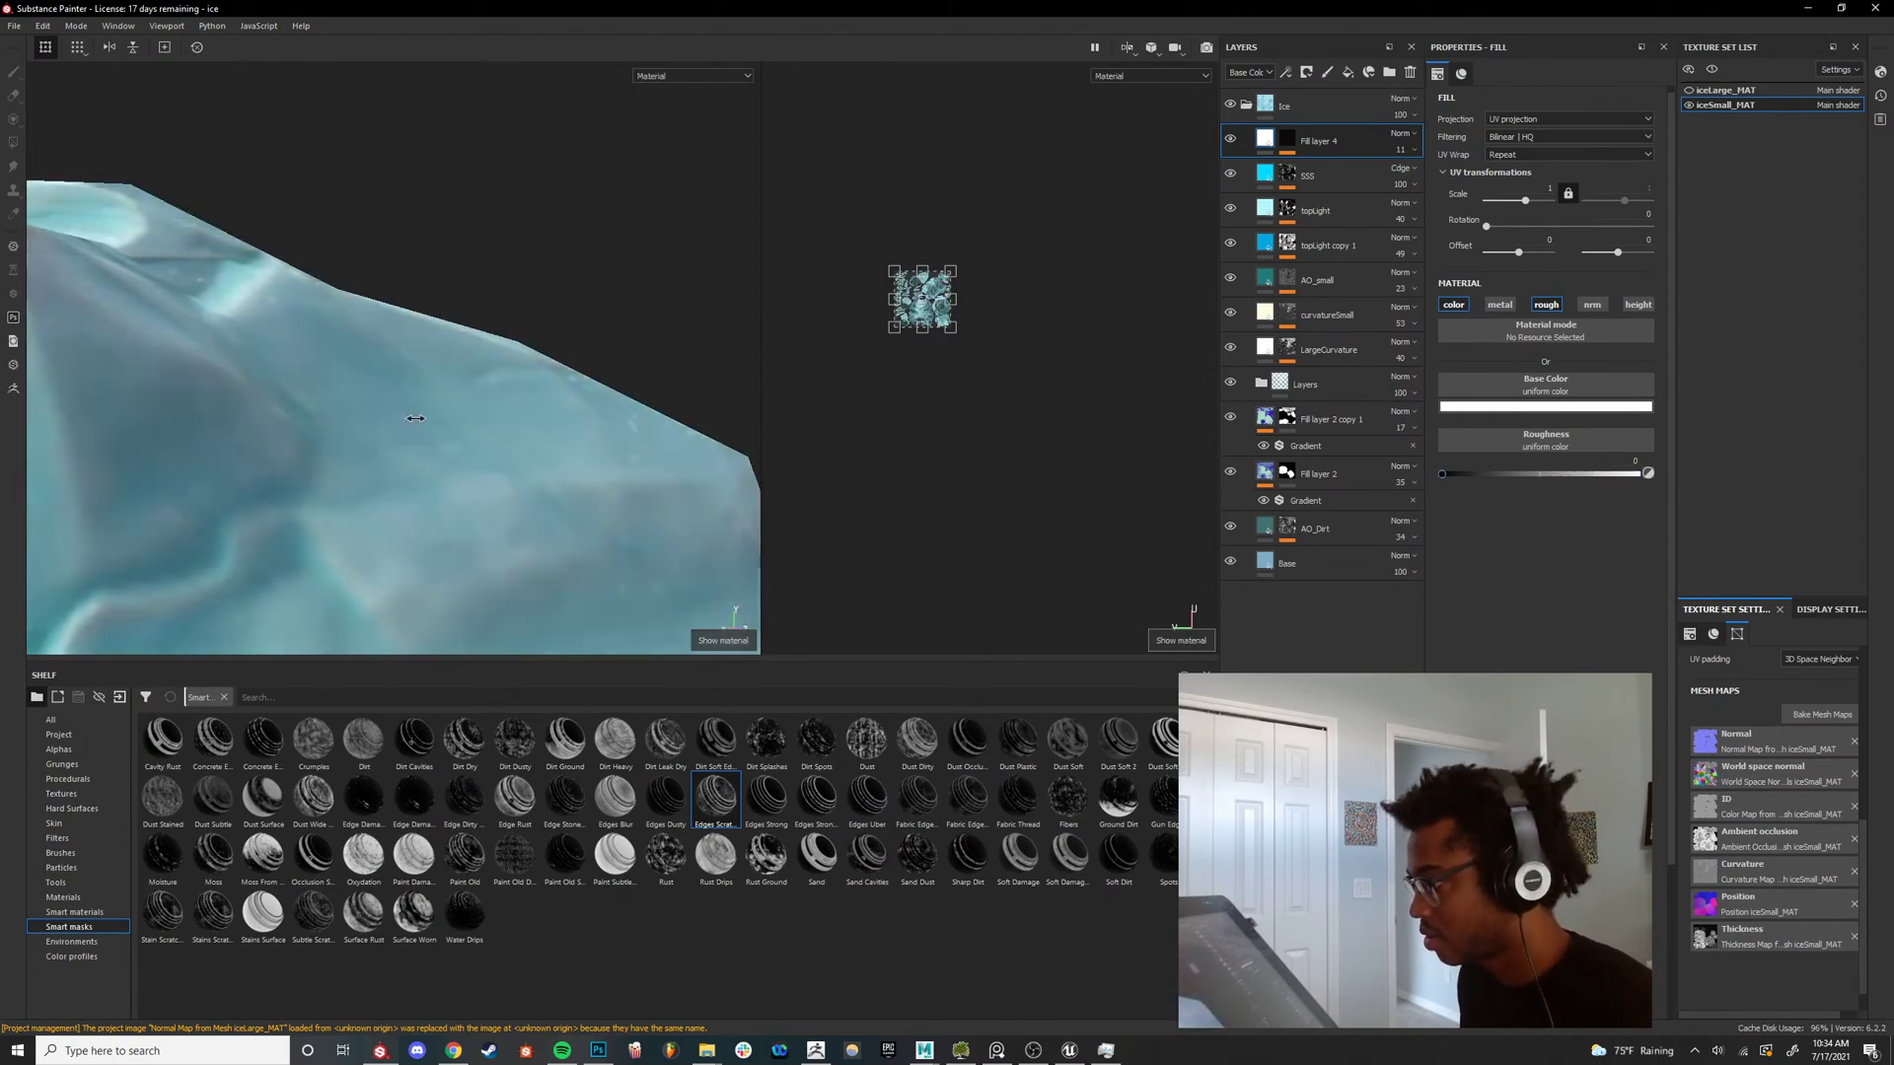
Examine how the glossy speckles catch the light across the ice chunks, both close up and from a distance.
{"action": "right_click_drag", "start_coordinate": [357, 403], "coordinate": [388, 436], "text": "shift"}
{"action": "middle_click_drag", "start_coordinate": [387, 436], "coordinate": [431, 347], "text": "alt"}
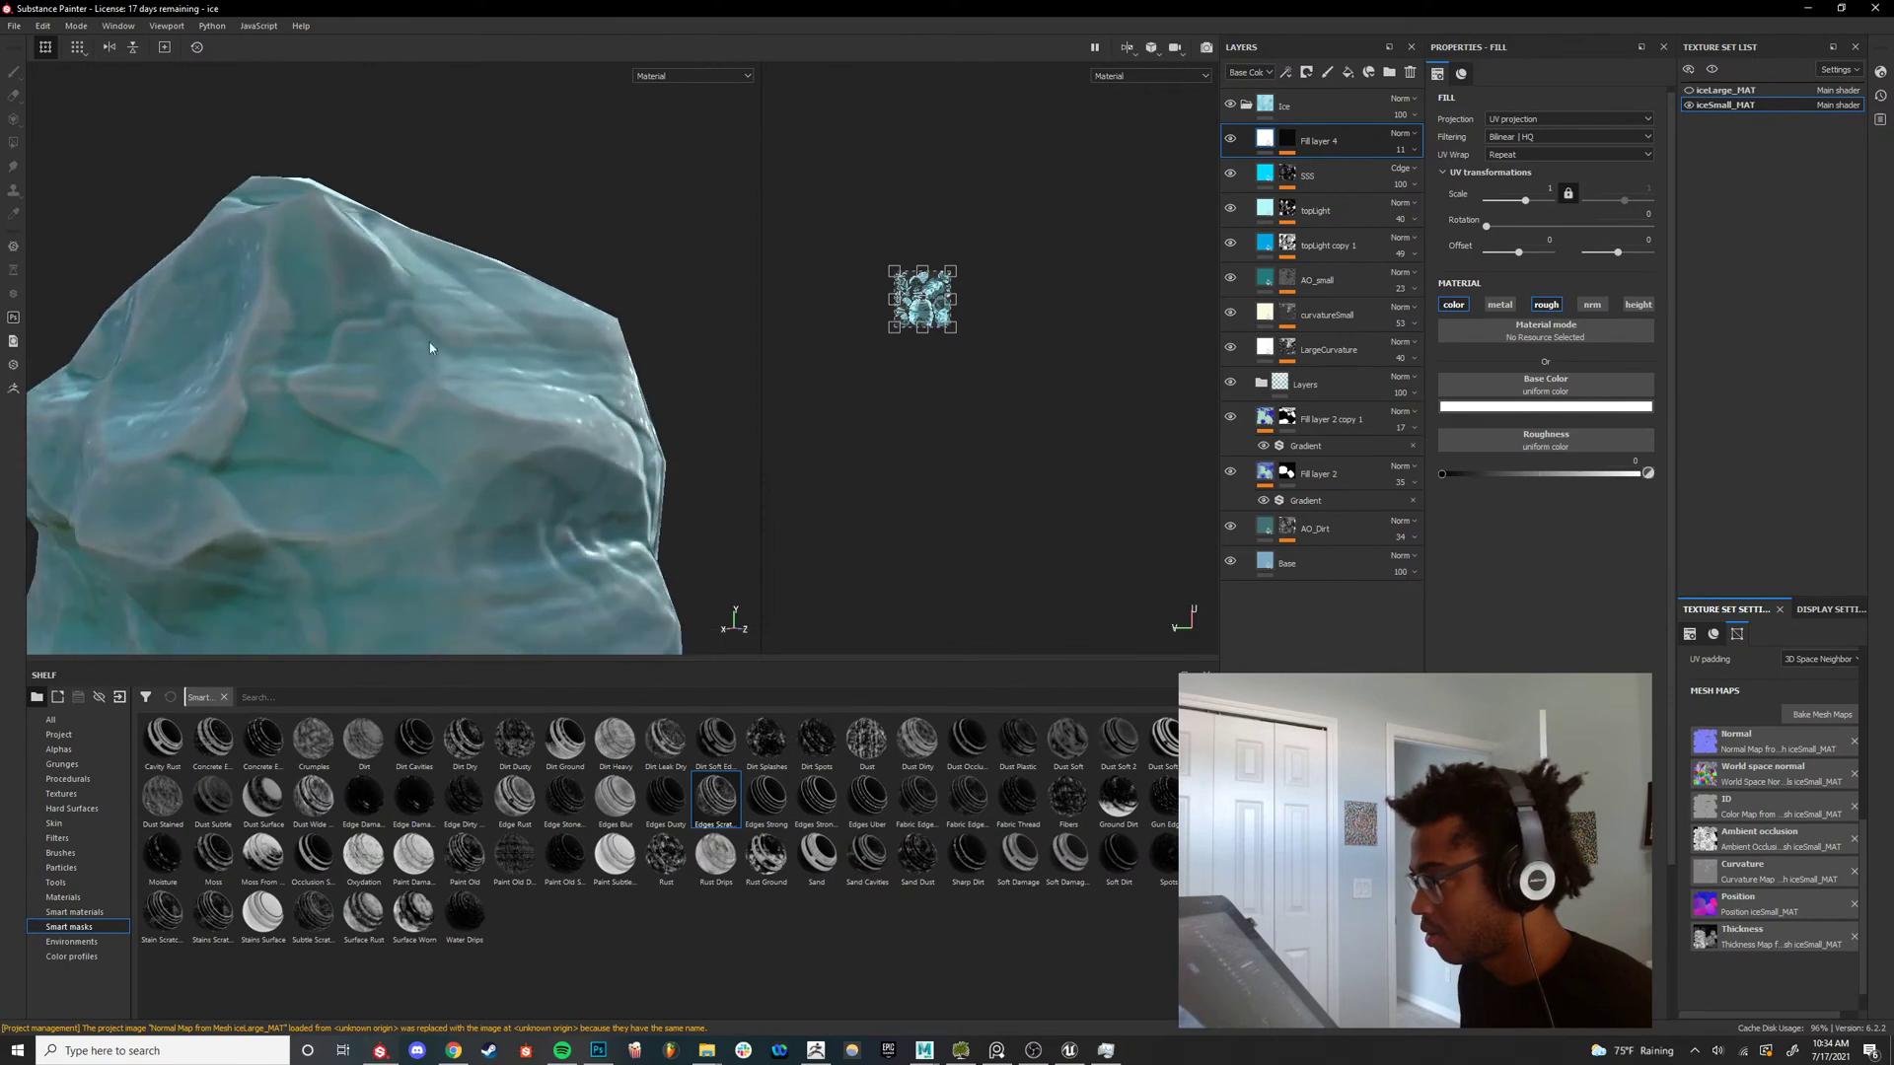
{"action": "right_click_drag", "start_coordinate": [431, 347], "coordinate": [332, 350], "text": "shift"}
{"action": "left_click_drag", "start_coordinate": [332, 350], "coordinate": [428, 305], "text": "alt"}
{"action": "right_click_drag", "start_coordinate": [428, 304], "coordinate": [568, 451], "text": "shift"}
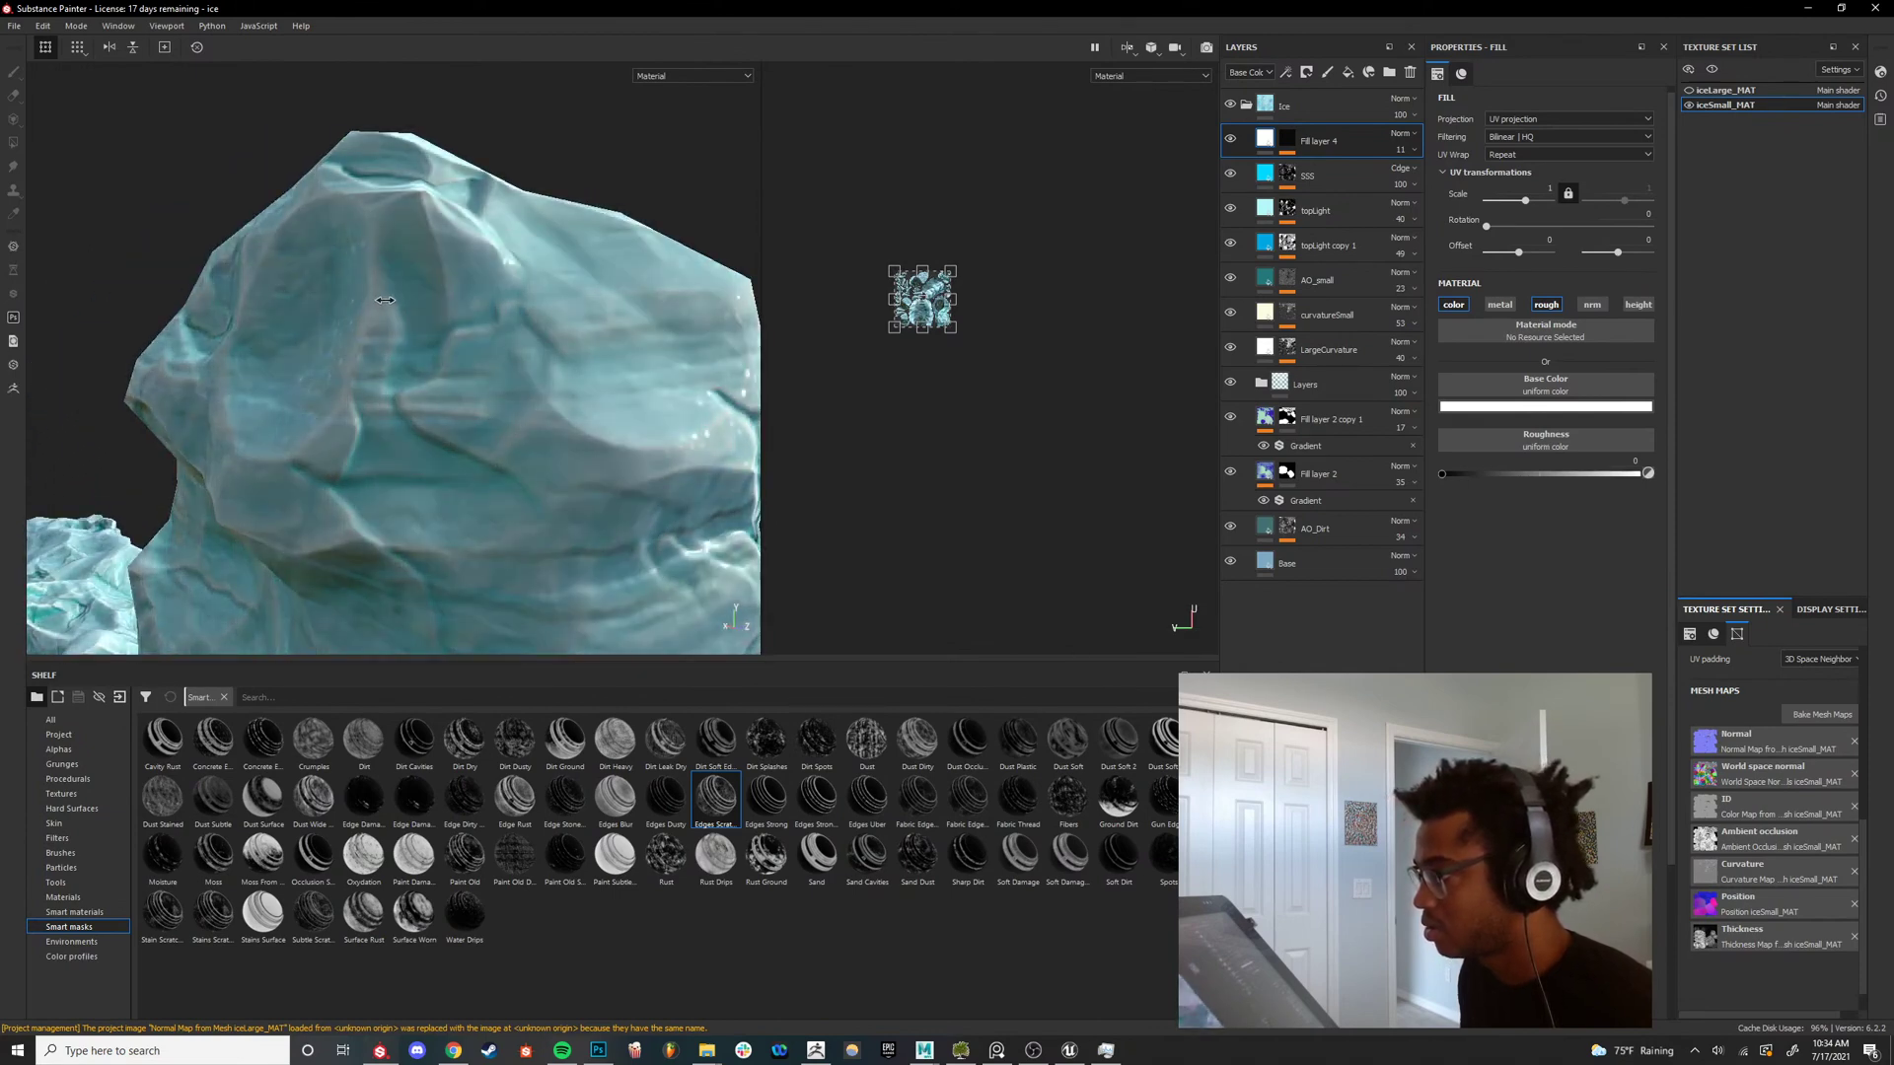
{"action": "middle_click_drag", "start_coordinate": [568, 450], "coordinate": [552, 421], "text": "alt"}
{"action": "right_click_drag", "start_coordinate": [552, 421], "coordinate": [549, 337], "text": "alt"}
{"action": "left_click_drag", "start_coordinate": [550, 338], "coordinate": [518, 367], "text": "alt"}
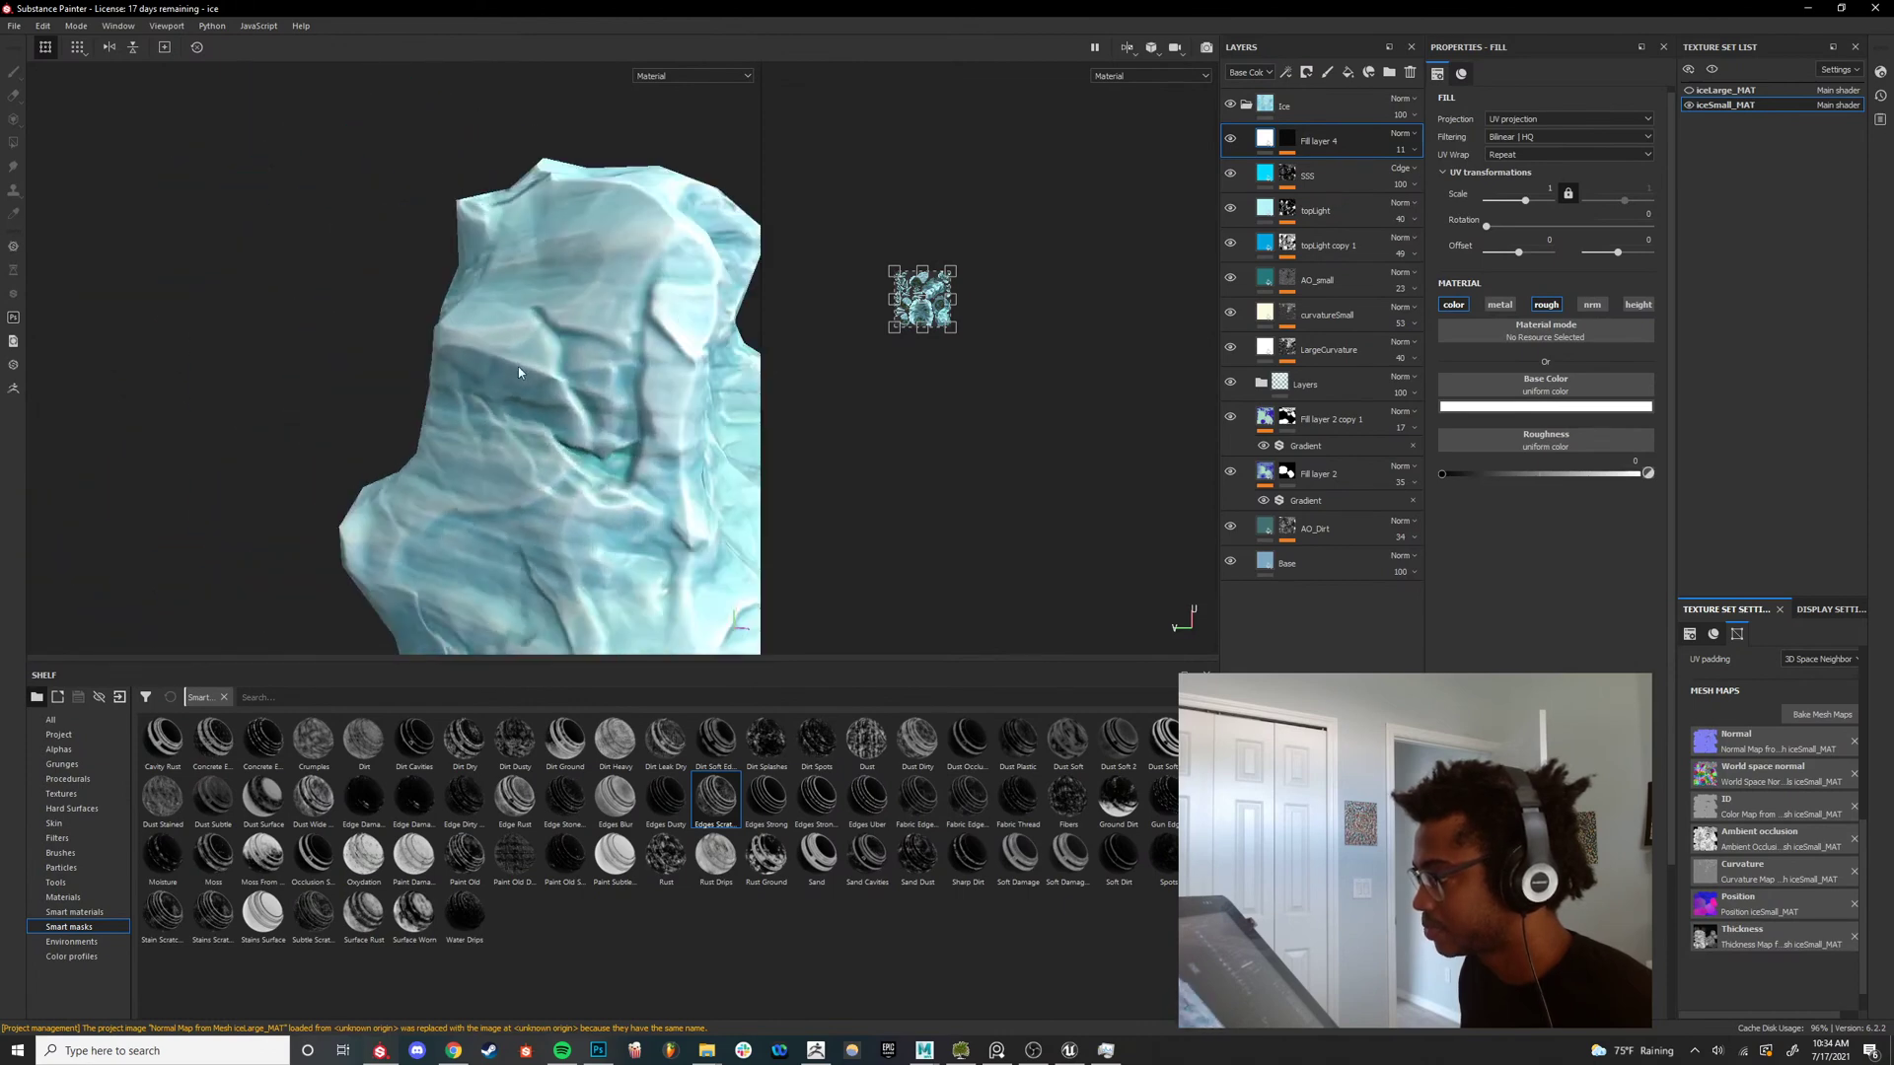
{"action": "right_click_drag", "start_coordinate": [518, 367], "coordinate": [465, 367], "text": "alt"}
{"action": "middle_click_drag", "start_coordinate": [466, 367], "coordinate": [541, 462], "text": "alt"}
{"action": "left_click_drag", "start_coordinate": [540, 463], "coordinate": [460, 454], "text": "alt"}
{"action": "right_click_drag", "start_coordinate": [460, 454], "coordinate": [547, 462], "text": "alt"}
{"action": "middle_click_drag", "start_coordinate": [543, 465], "coordinate": [513, 477], "text": "alt"}
{"action": "left_click_drag", "start_coordinate": [514, 476], "coordinate": [532, 494], "text": "alt"}
{"action": "middle_click_drag", "start_coordinate": [533, 495], "coordinate": [546, 461], "text": "alt"}
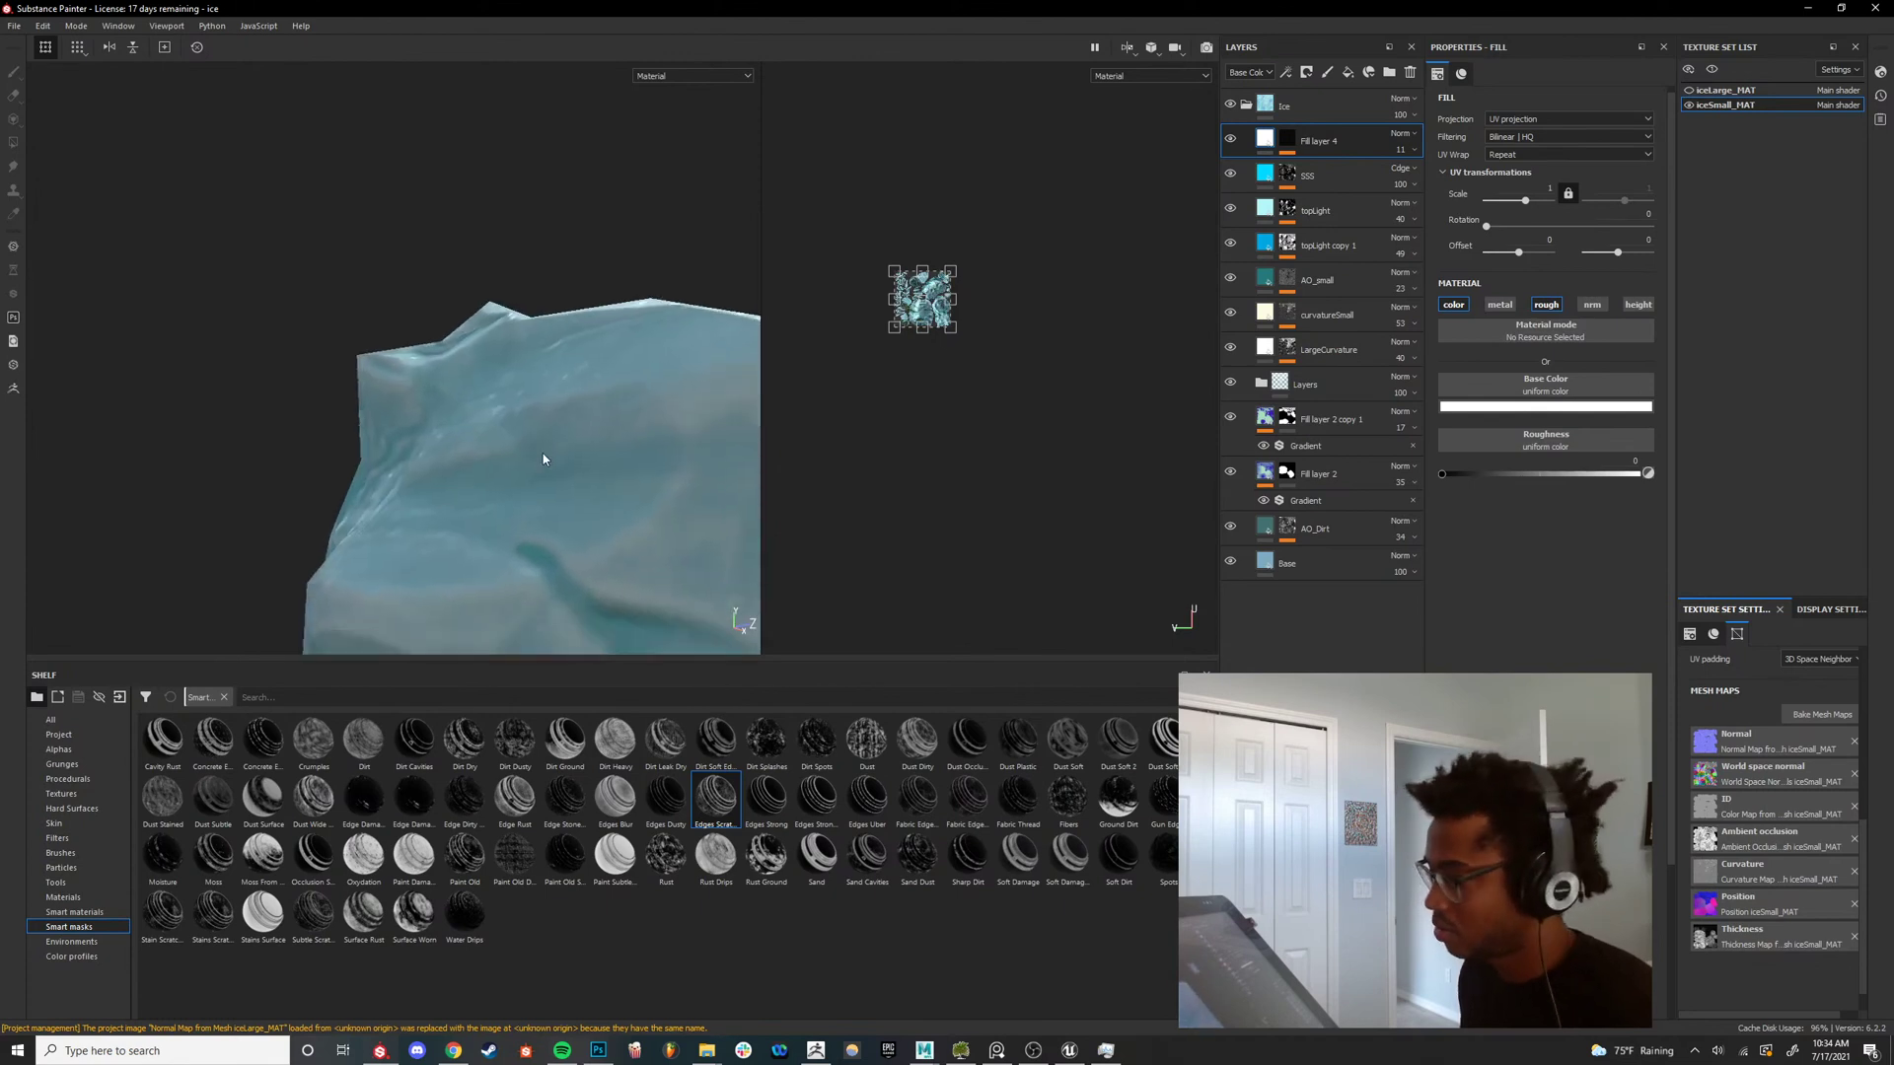
{"action": "mouse_move", "coordinate": [545, 461]}
{"action": "right_mouse_down", "text": "shift"}
{"action": "mouse_move", "coordinate": [428, 428]}
{"action": "mouse_move", "coordinate": [525, 447]}
{"action": "right_mouse_up", "text": "shift"}
{"action": "left_click_drag", "start_coordinate": [524, 446], "coordinate": [564, 421], "text": "alt"}
{"action": "right_click_drag", "start_coordinate": [564, 420], "coordinate": [504, 416], "text": "shift"}
{"action": "left_click_drag", "start_coordinate": [504, 415], "coordinate": [470, 465], "text": "alt"}
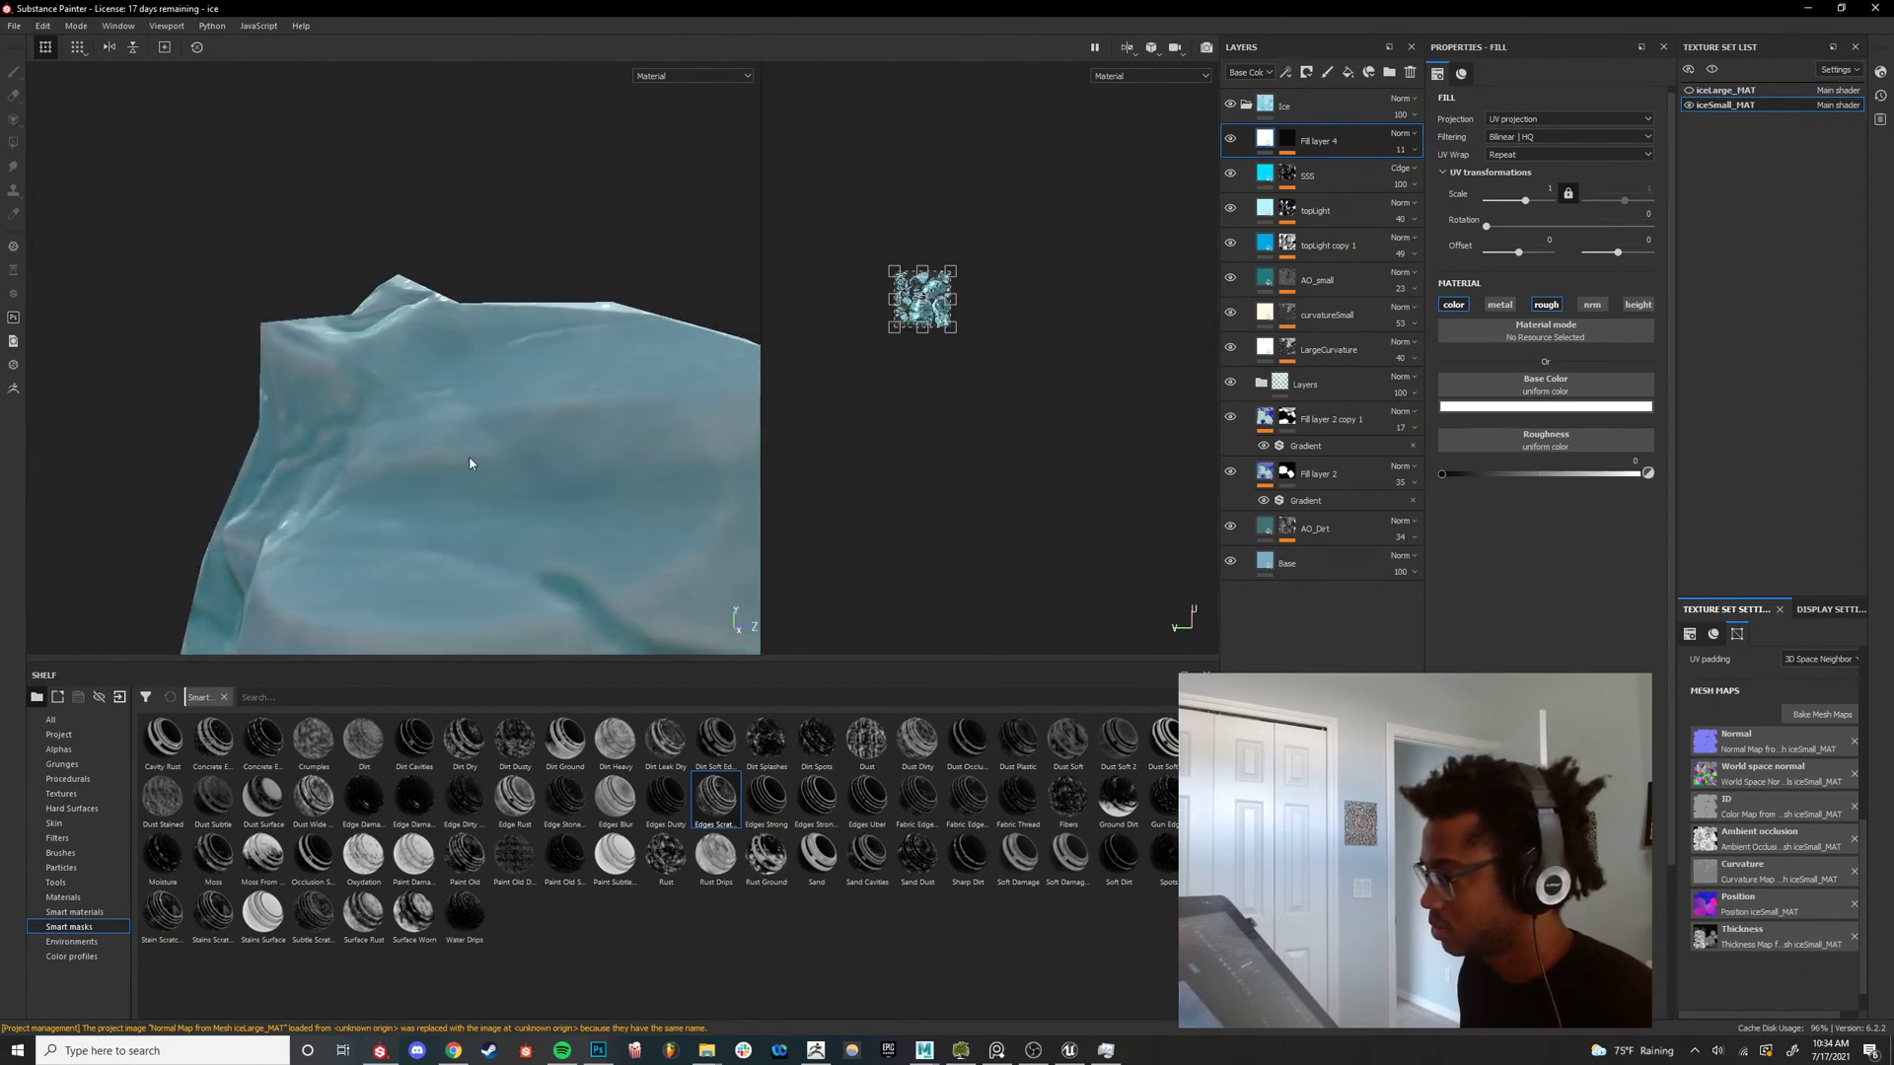
{"action": "right_click_drag", "start_coordinate": [469, 465], "coordinate": [454, 444], "text": "alt"}
{"action": "middle_click_drag", "start_coordinate": [454, 444], "coordinate": [459, 459], "text": "alt"}
{"action": "right_click_drag", "start_coordinate": [459, 459], "coordinate": [494, 435], "text": "alt"}
{"action": "left_click_drag", "start_coordinate": [495, 440], "coordinate": [520, 450], "text": "alt"}
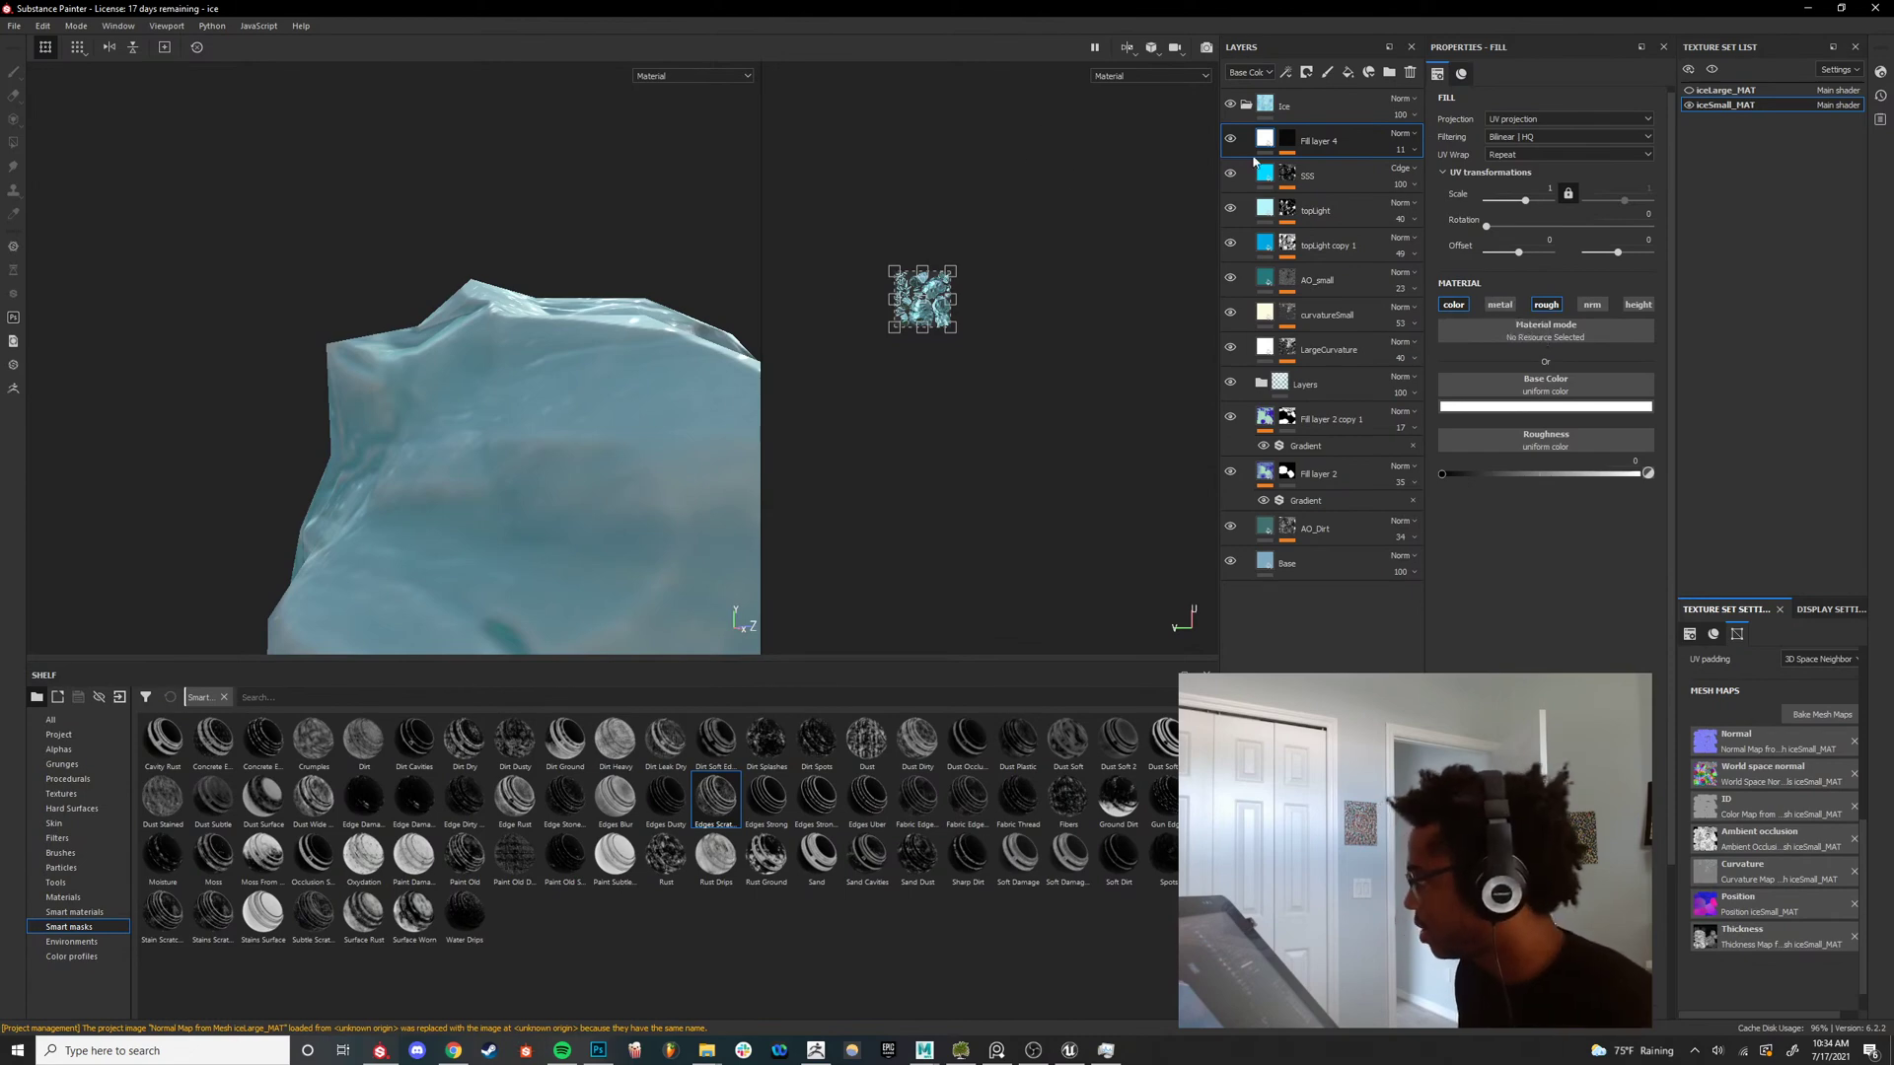
Isolate the speckle layer's mask and set the UV scale of its Grunge Spots fill to about 11.04.
{"action": "left_click", "coordinate": [1287, 141], "text": "alt"}
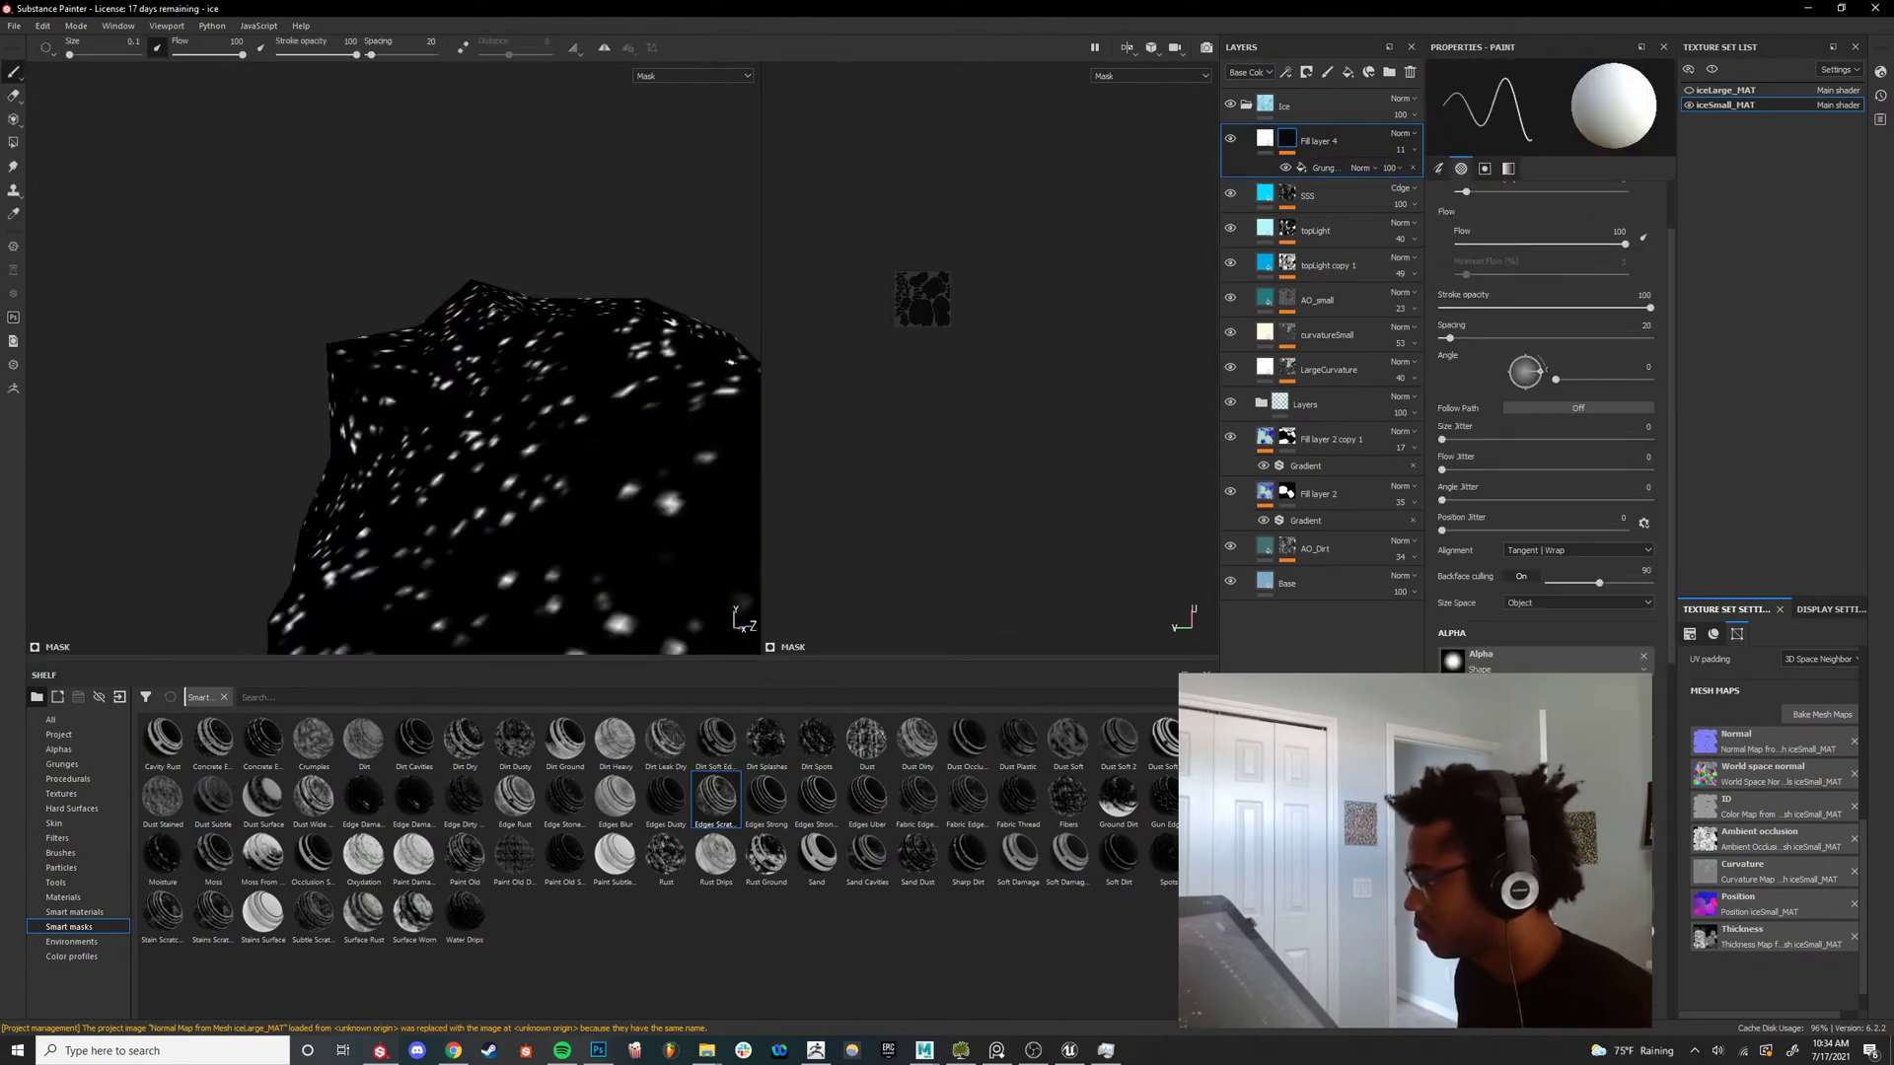
{"action": "left_click", "coordinate": [1467, 339]}
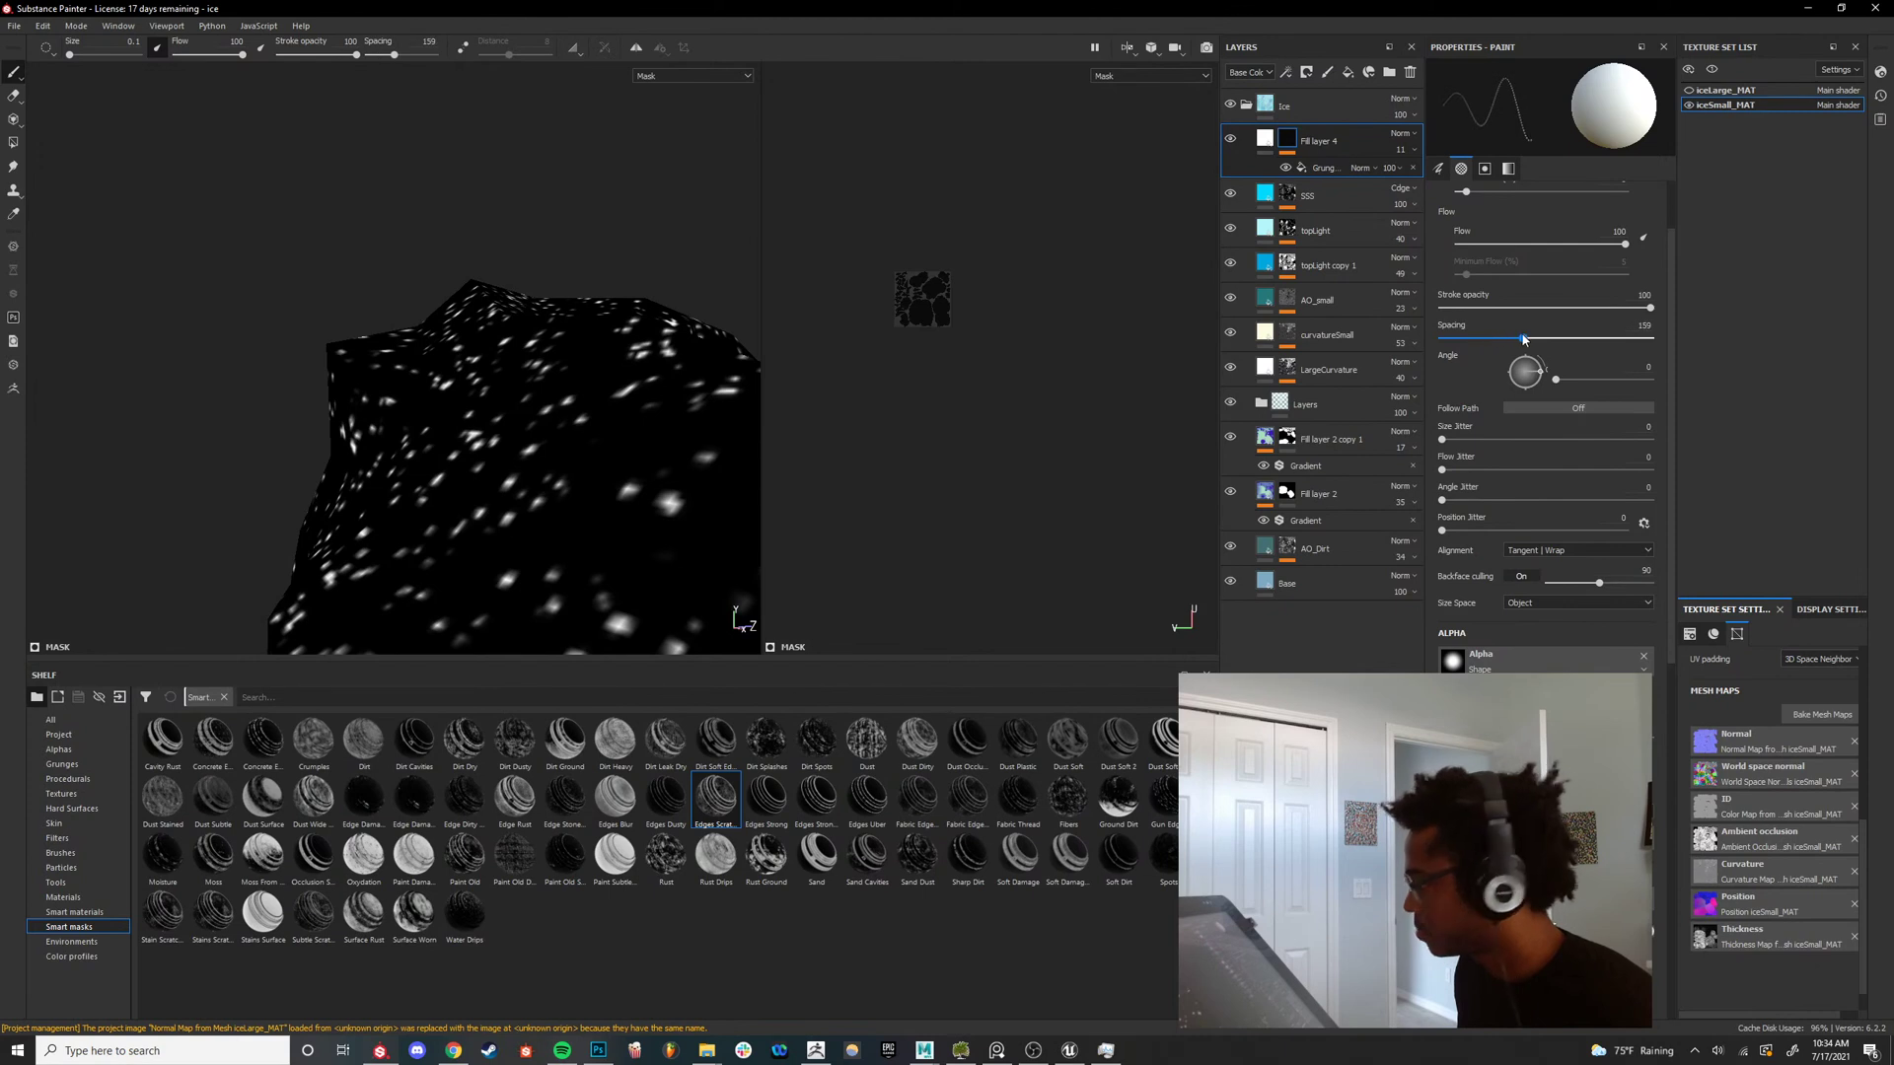
{"action": "left_click", "coordinate": [1325, 168]}
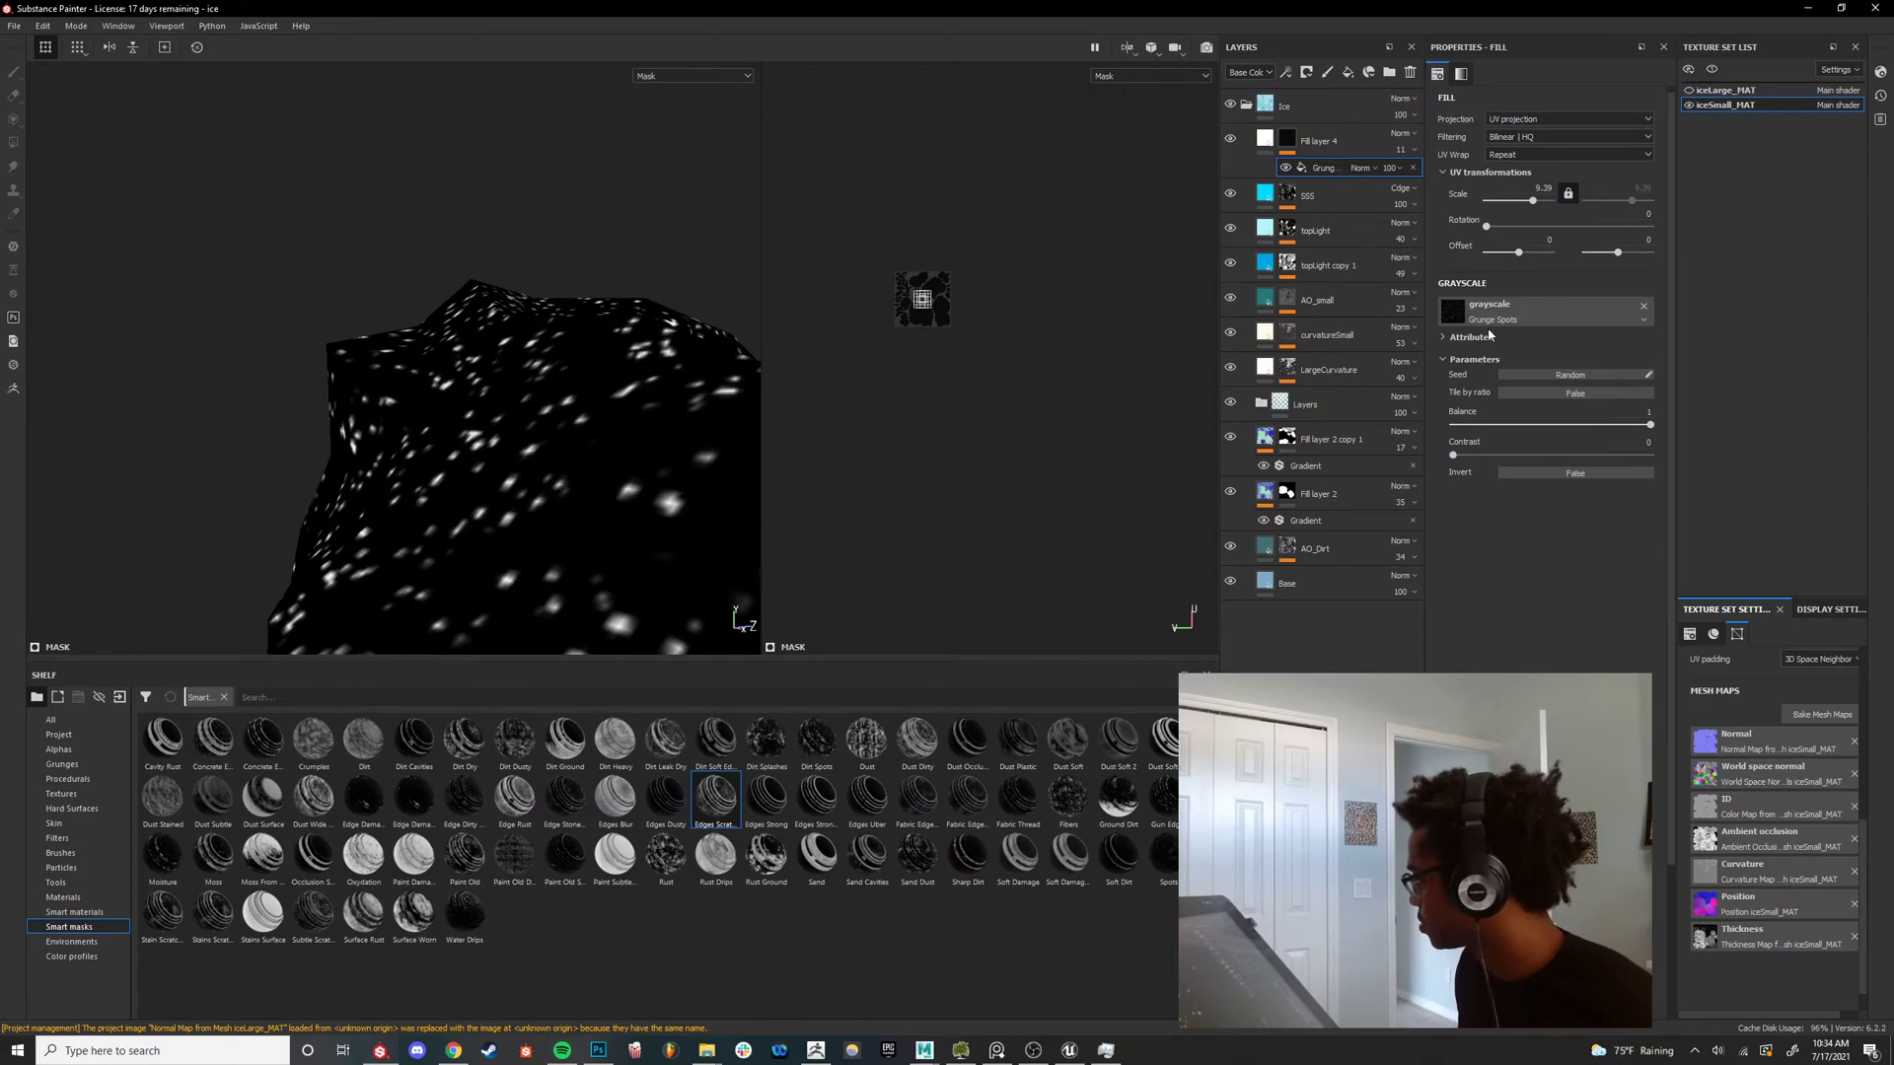
{"action": "left_click_drag", "start_coordinate": [1530, 209], "coordinate": [1534, 209]}
{"action": "scroll", "coordinate": [329, 444], "scroll_direction": "down", "scroll_amount": 5}
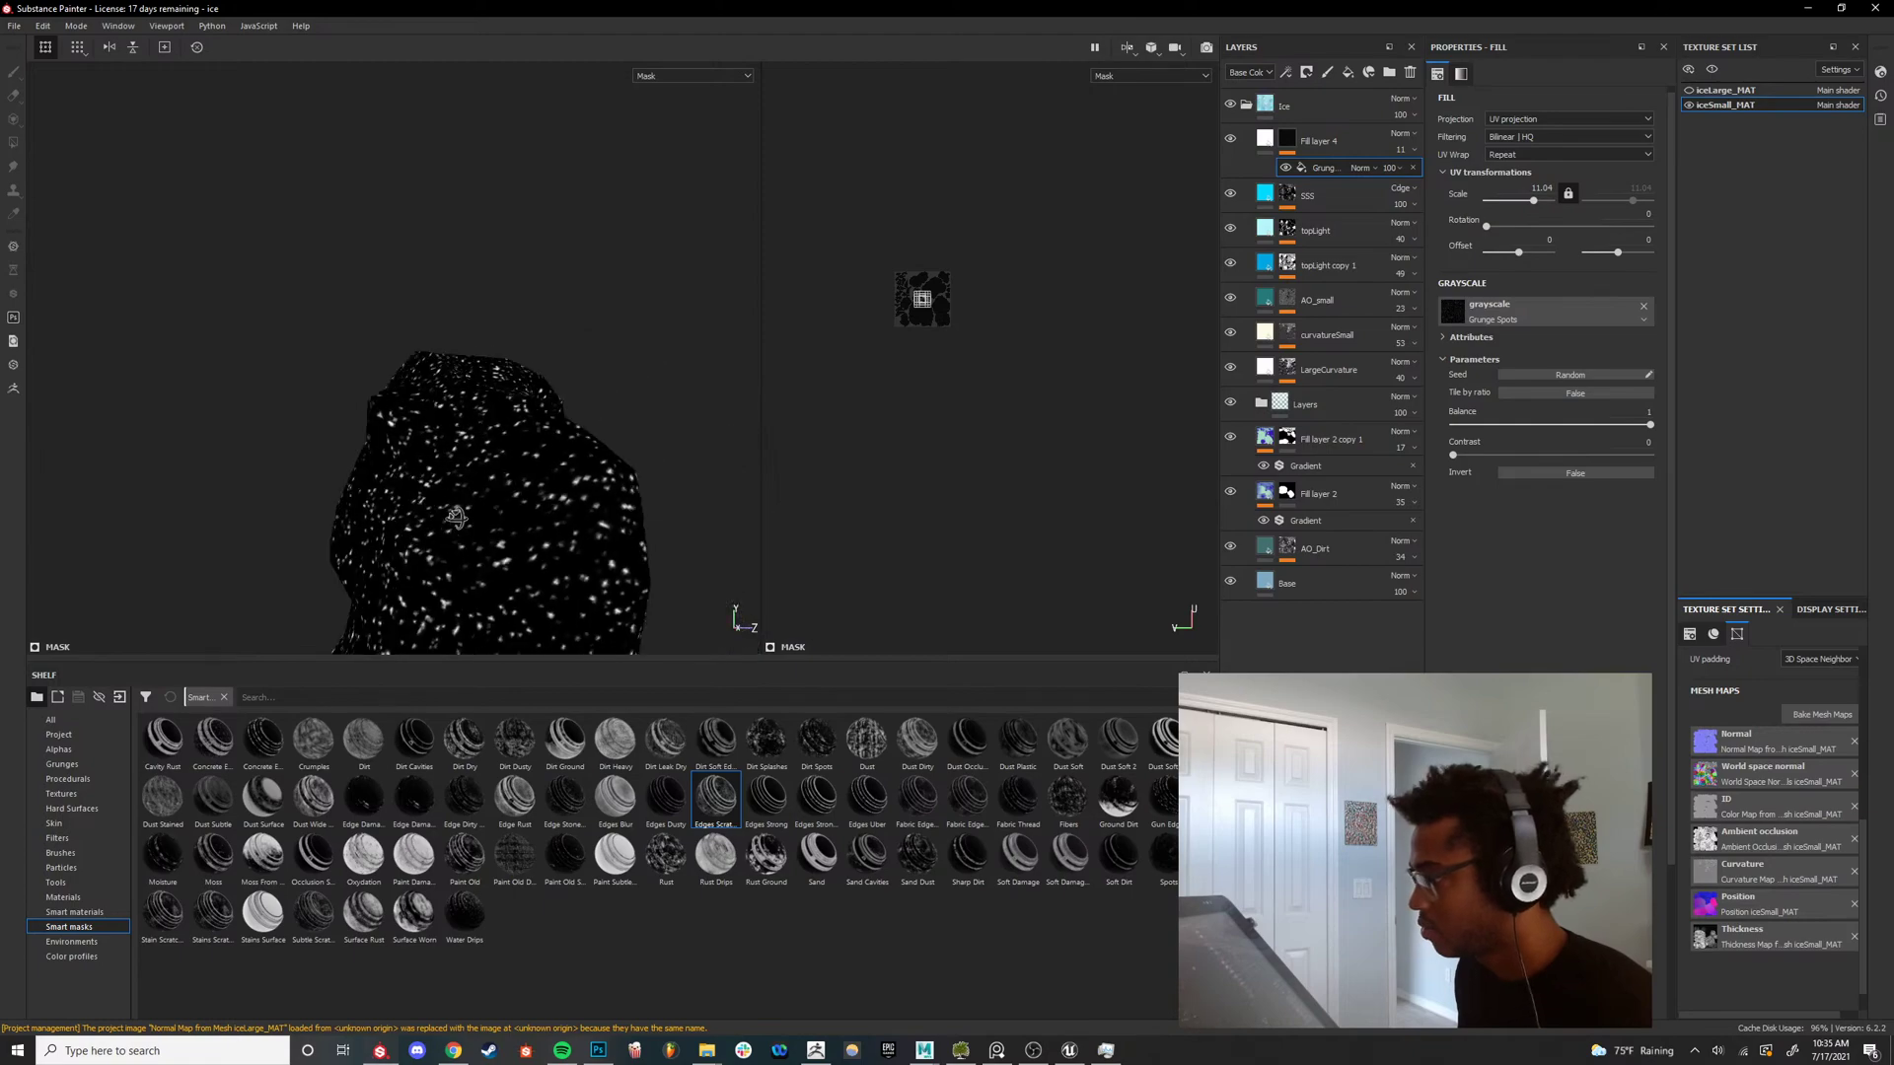
{"action": "left_click_drag", "start_coordinate": [456, 516], "coordinate": [824, 286], "text": "alt"}
{"action": "scroll", "coordinate": [920, 299], "scroll_direction": "up", "scroll_amount": 10}
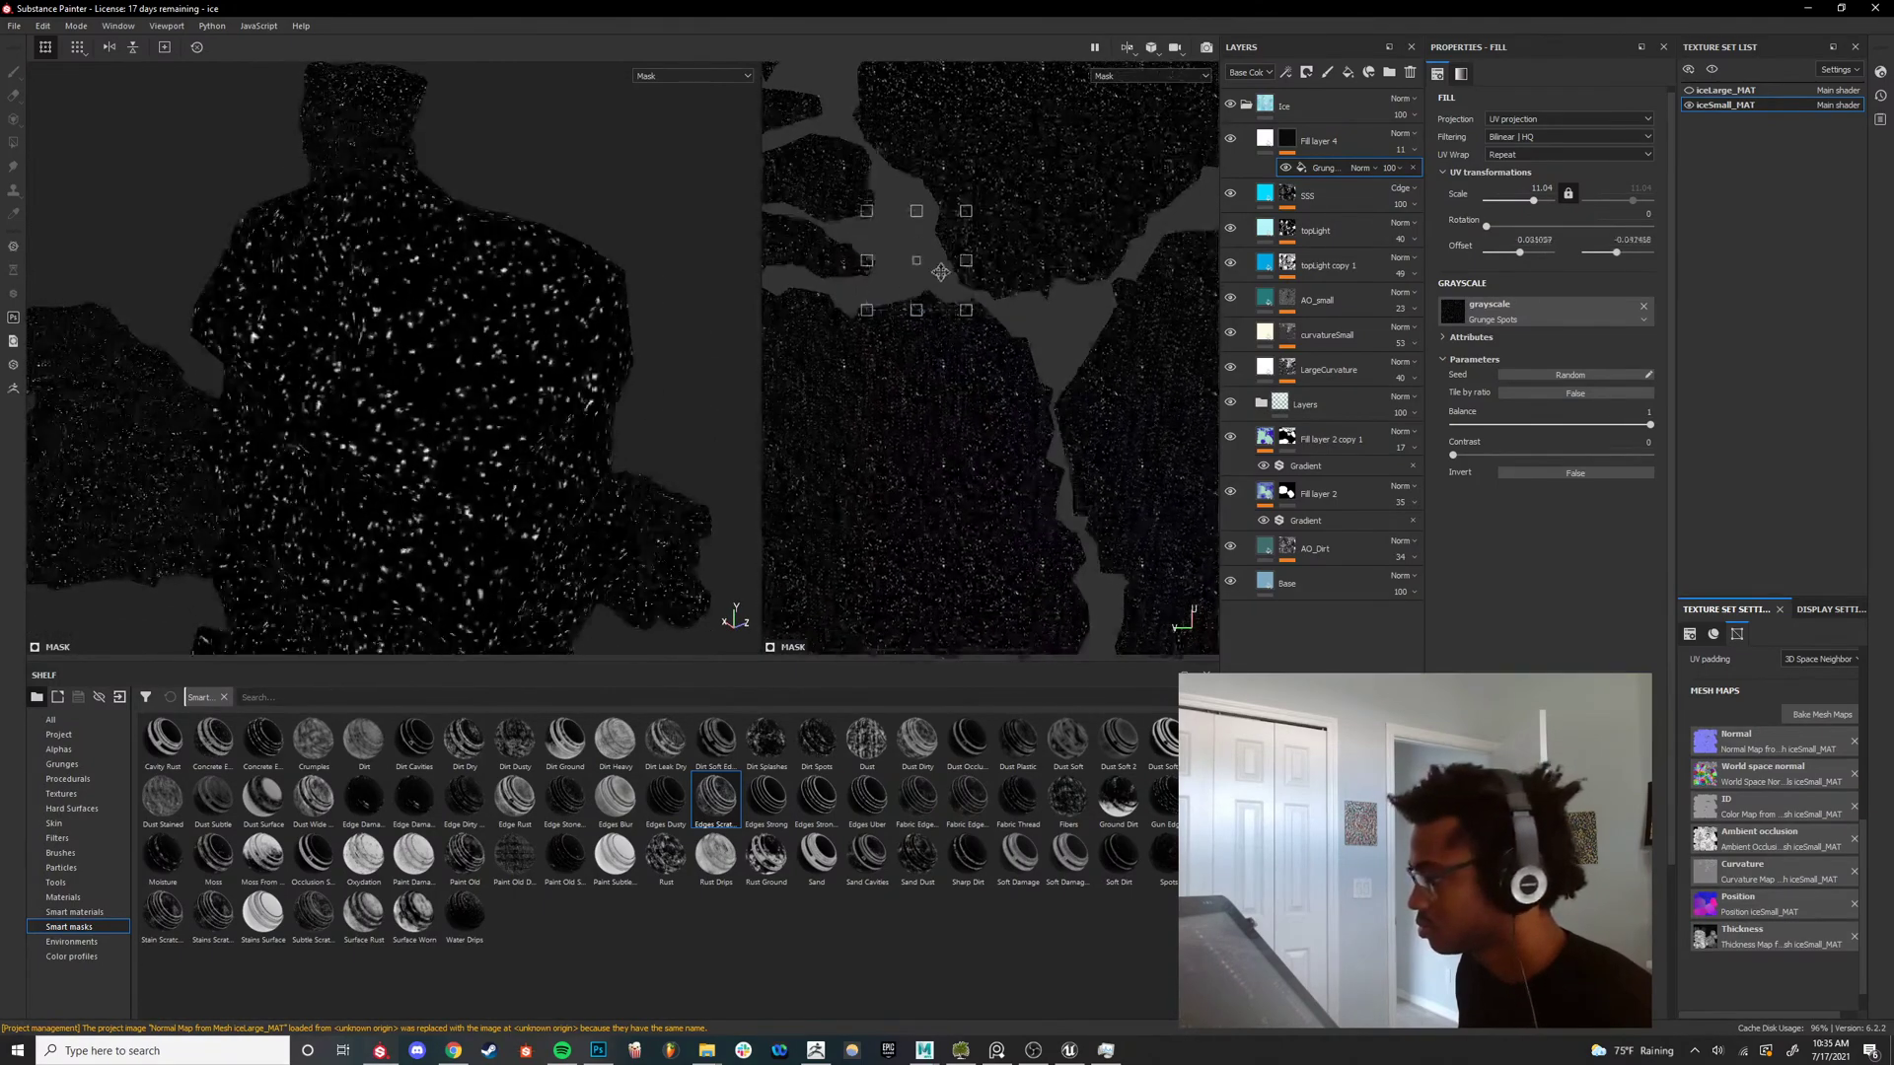
Try adding a filter to the speckle mask and searching for a histogram filter, and delete the empty filter.
{"action": "right_click", "coordinate": [1323, 173]}
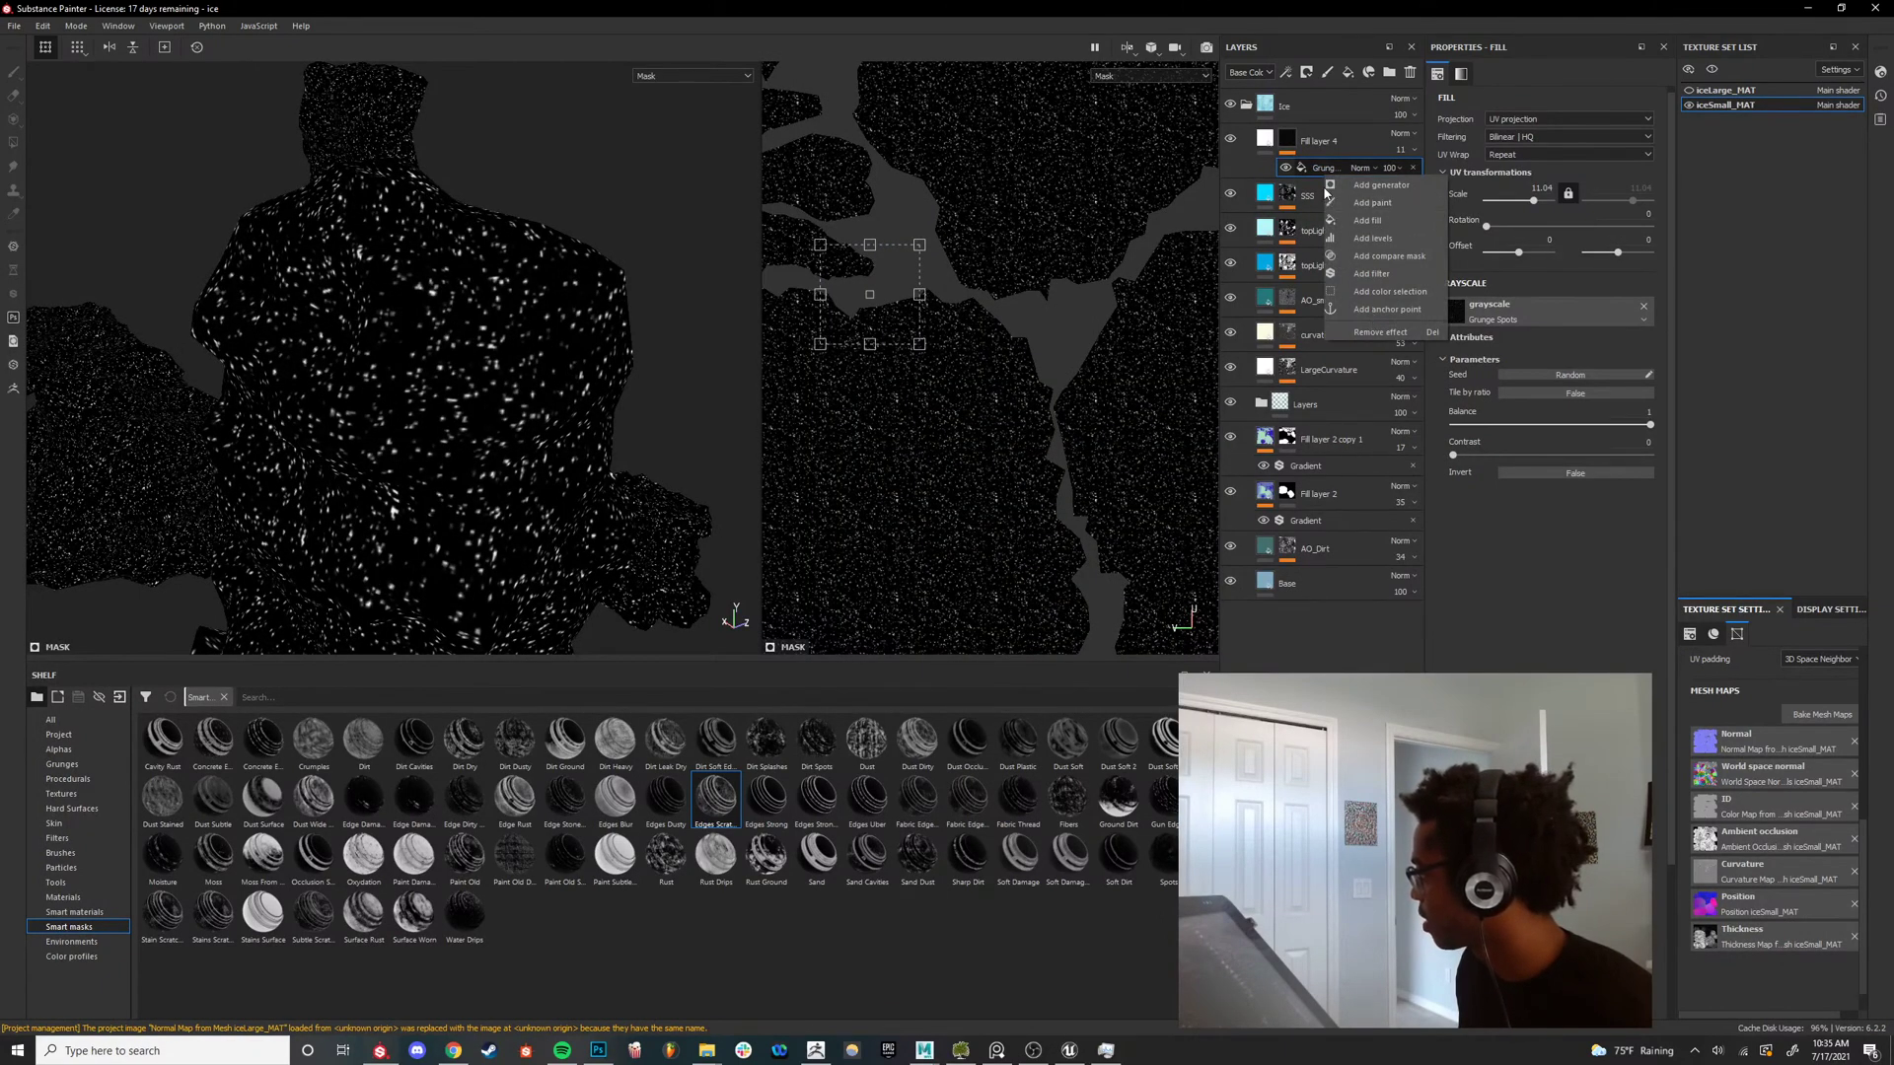
{"action": "right_click", "coordinate": [1311, 169]}
{"action": "right_click", "coordinate": [1311, 170]}
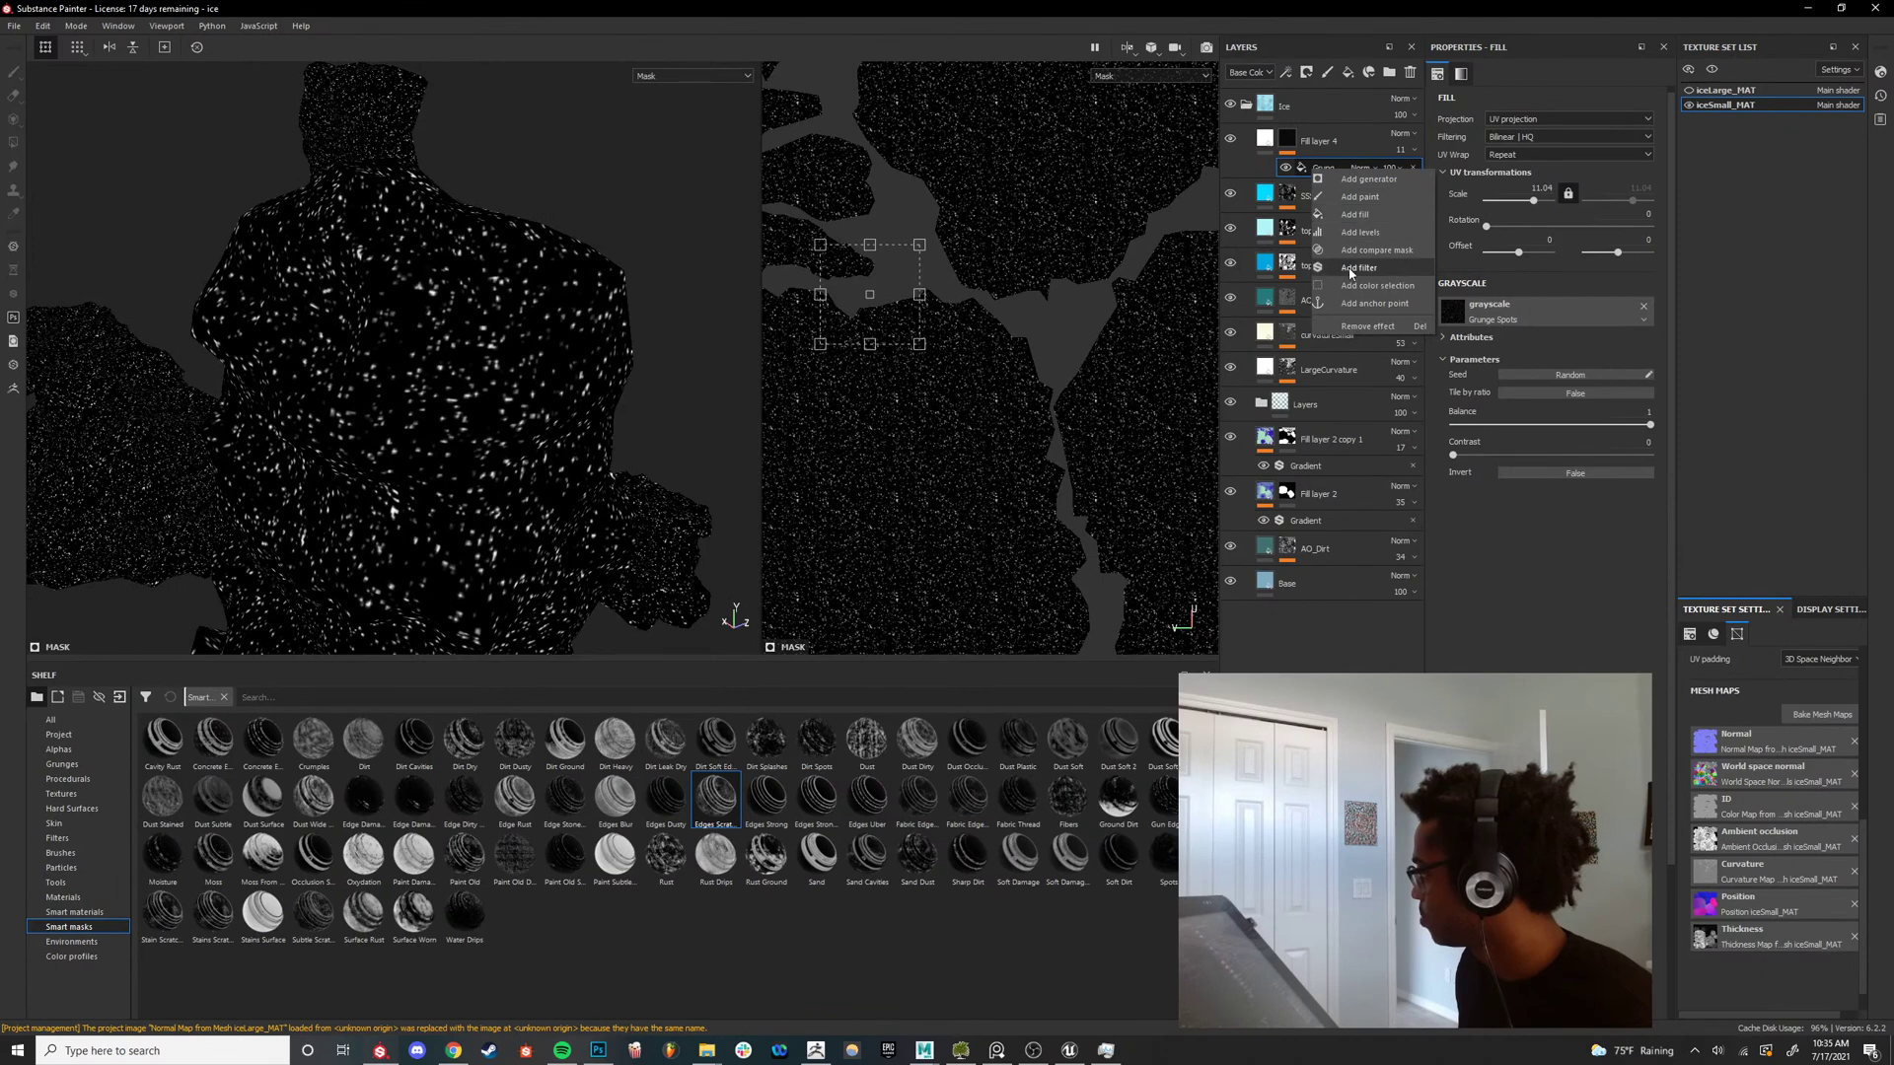
{"action": "left_click", "coordinate": [1322, 170]}
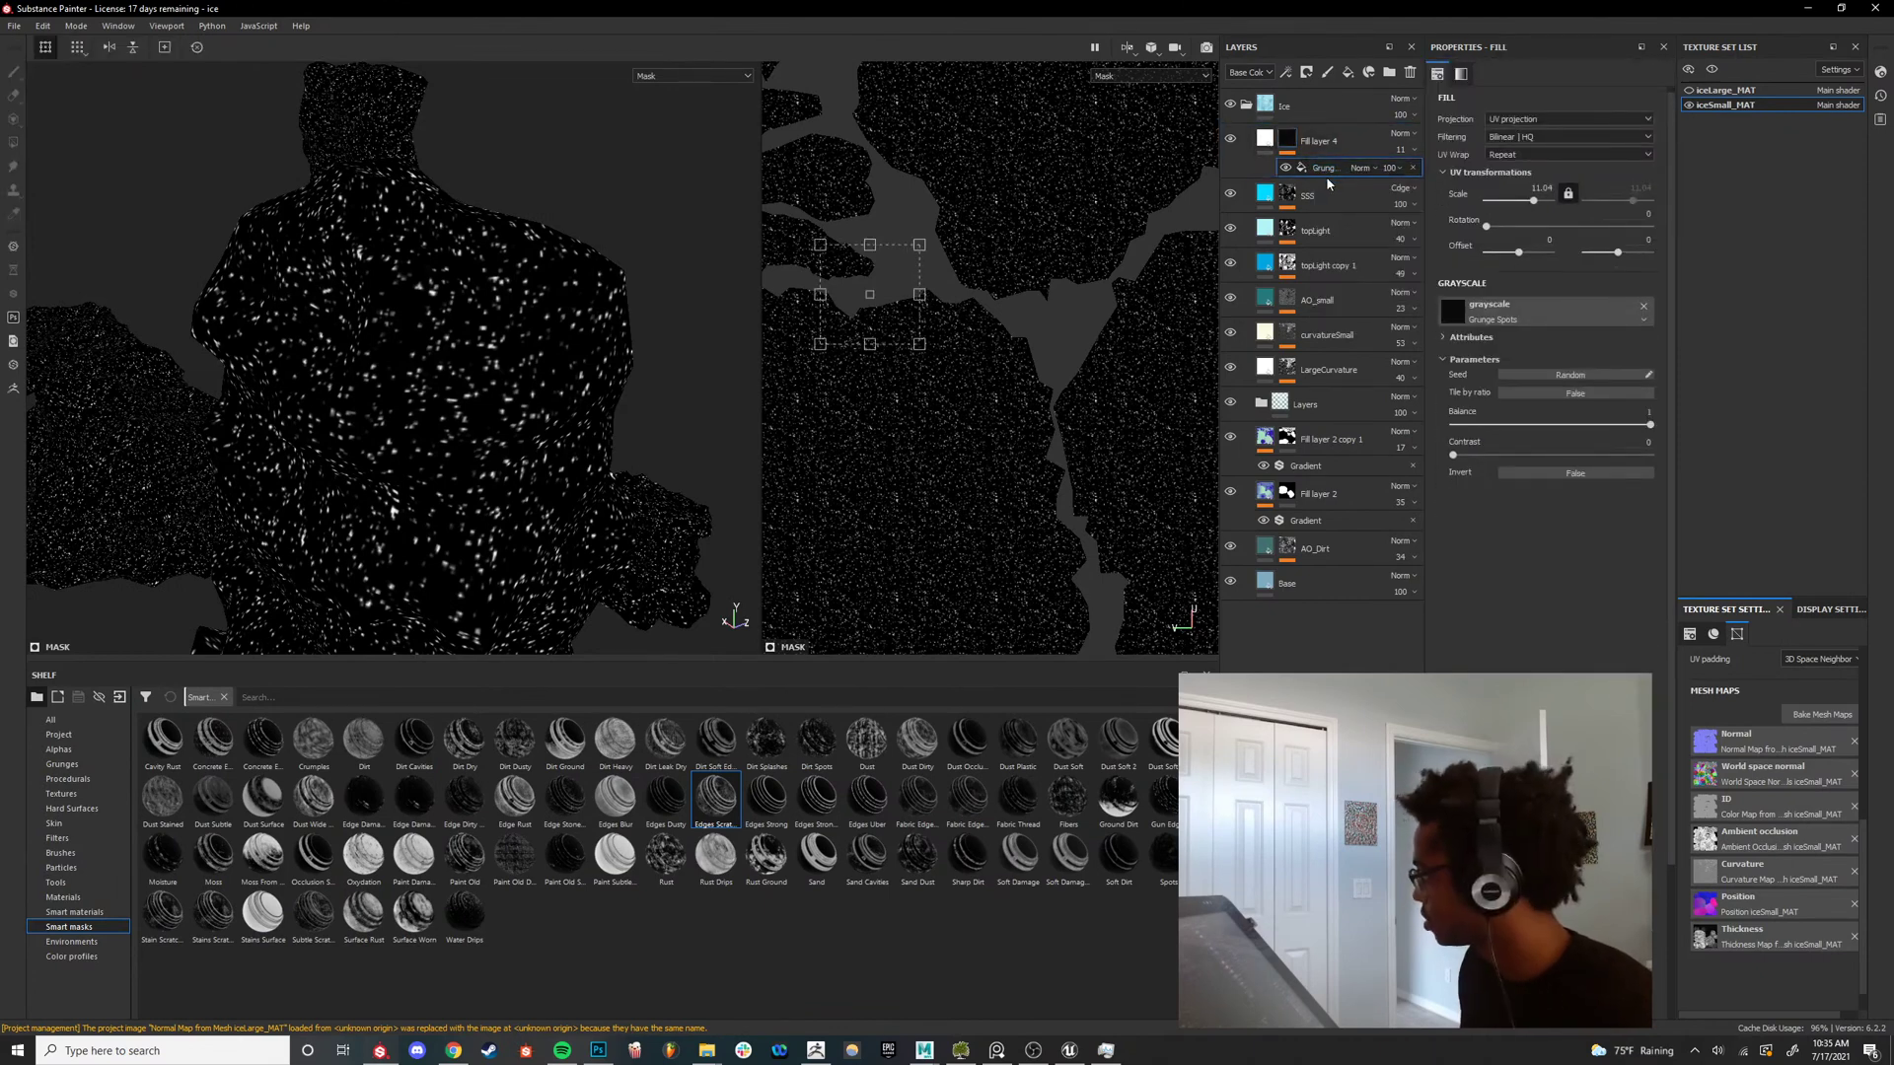
{"action": "right_click", "coordinate": [1323, 170]}
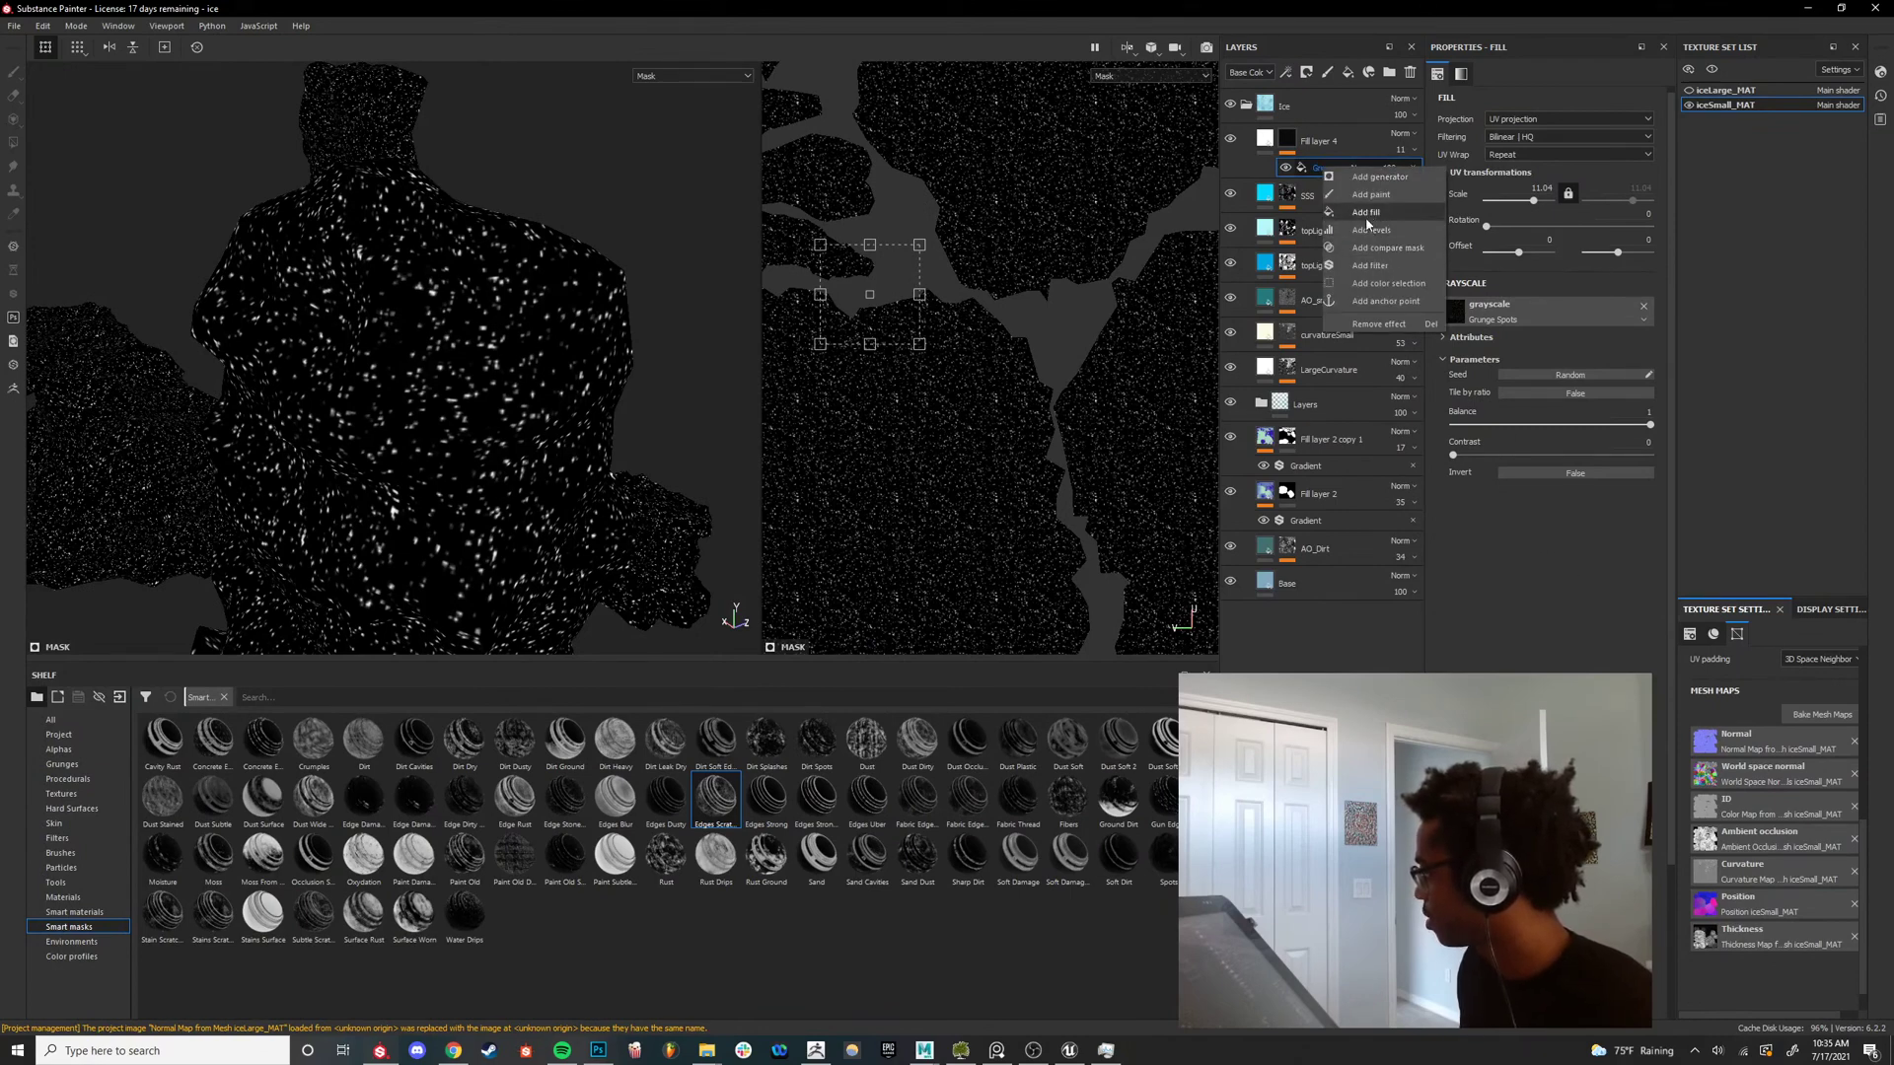
{"action": "left_click", "coordinate": [1370, 265]}
{"action": "left_click", "coordinate": [1550, 99]}
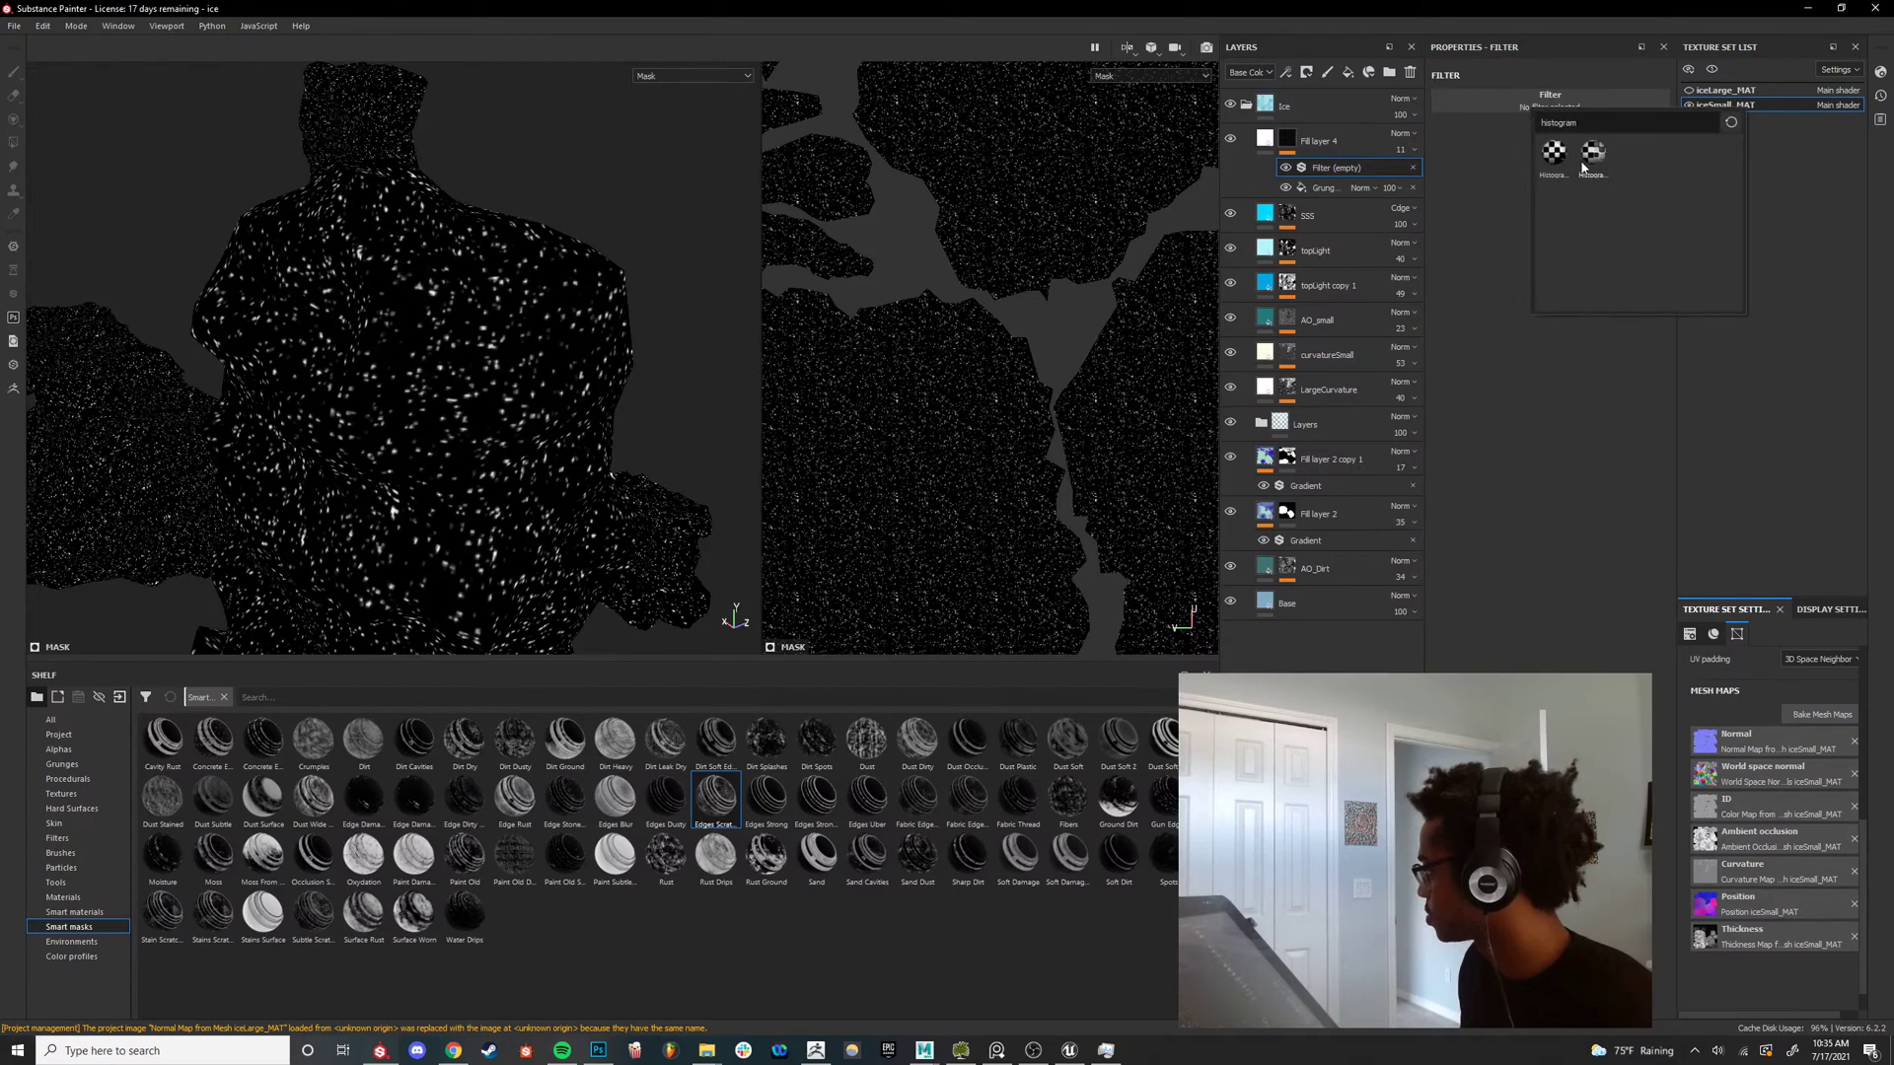
{"action": "left_click", "coordinate": [1399, 242]}
{"action": "left_click", "coordinate": [1322, 171]}
{"action": "key", "text": "Delete"}
Add a second fill effect above Grunge Spots in the speckle layer's mask.
{"action": "right_click", "coordinate": [1313, 169]}
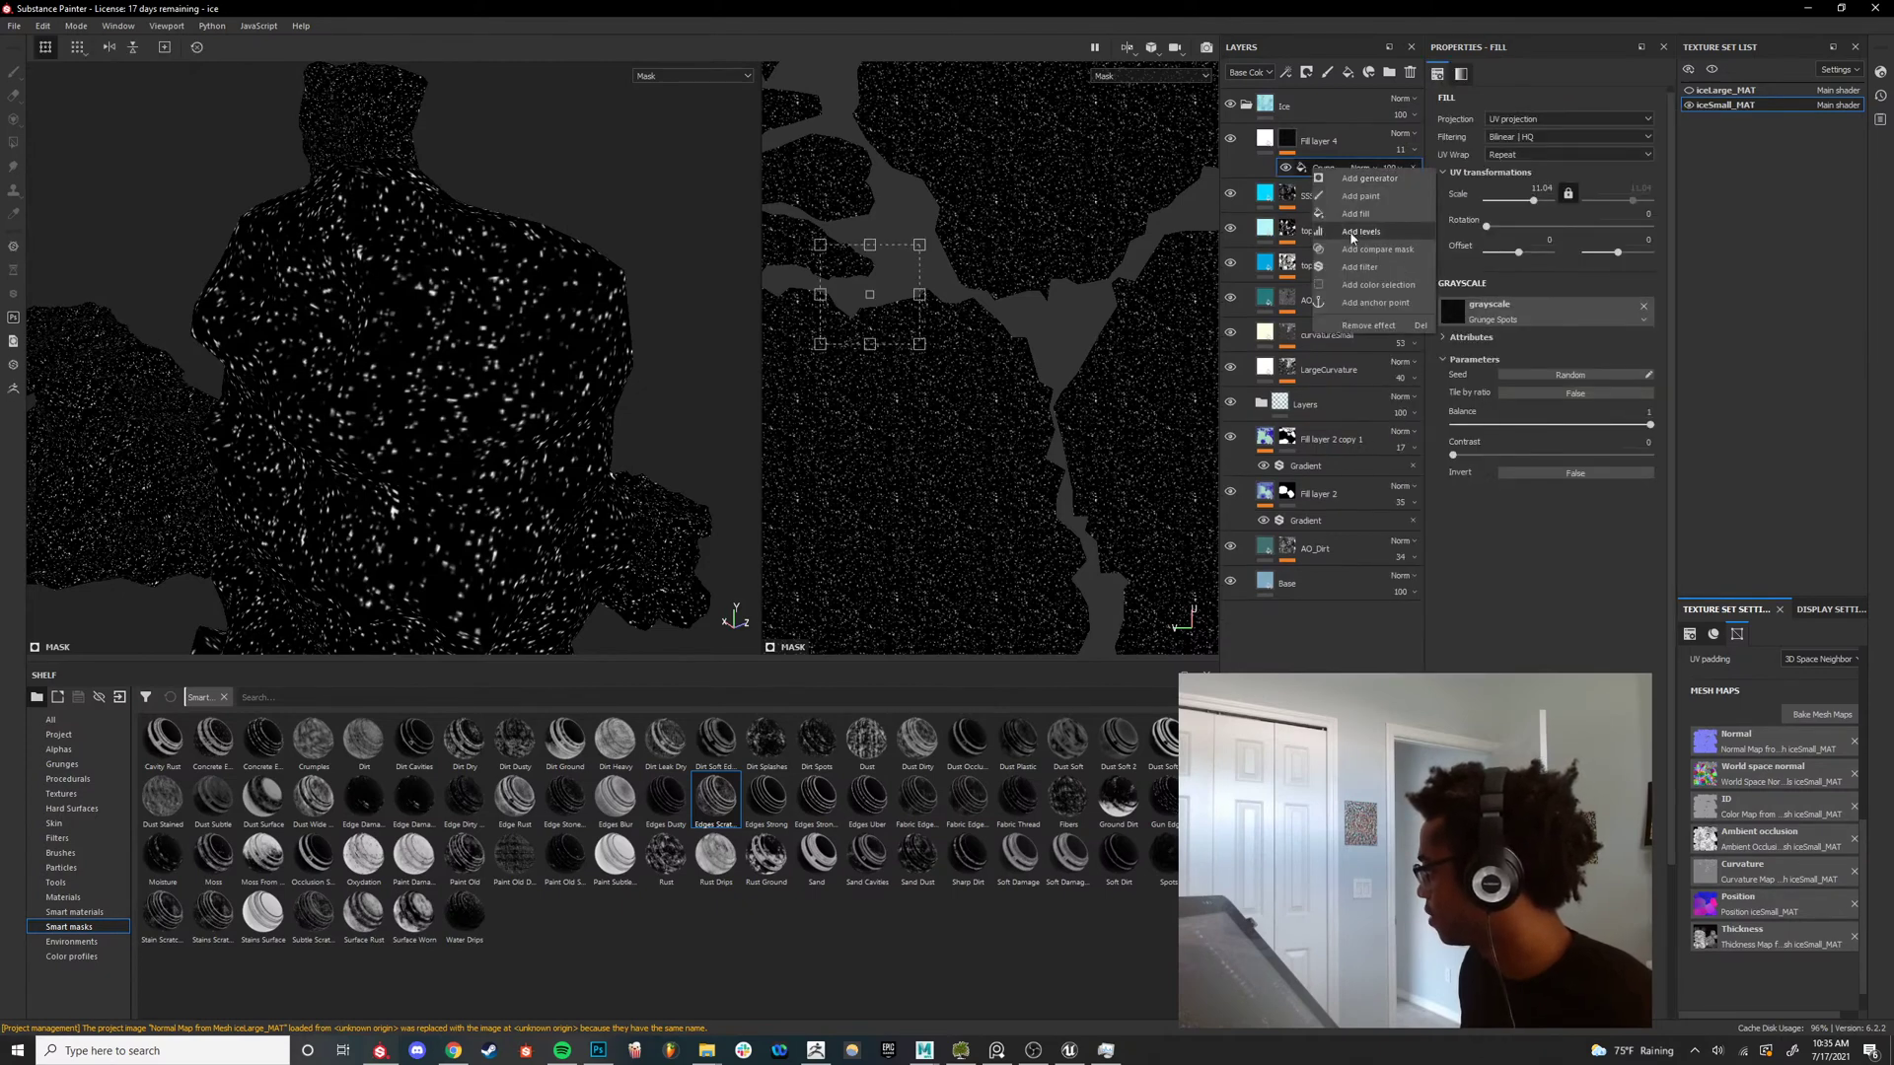
{"action": "left_click", "coordinate": [1358, 213]}
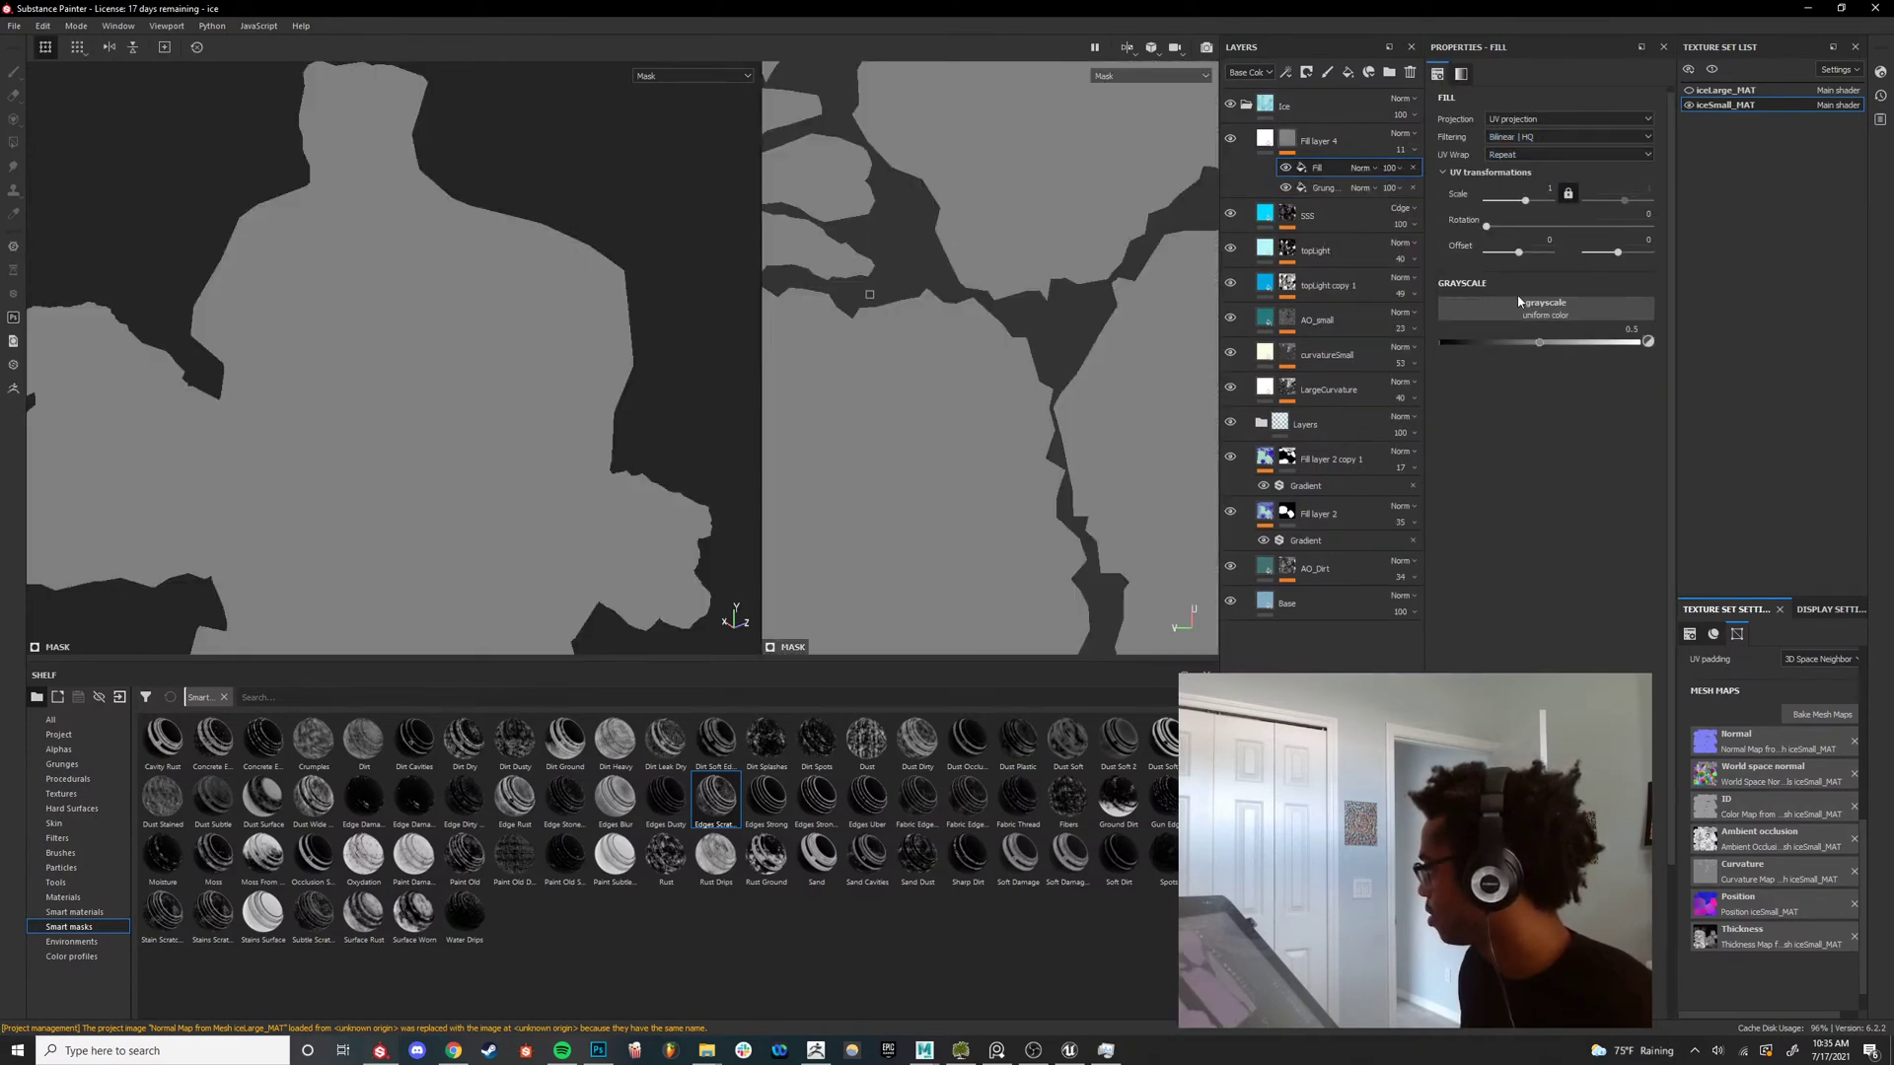
Try Grunge Spots Dirty as the second fill's grayscale texture and undo it.
{"action": "left_click", "coordinate": [1576, 311]}
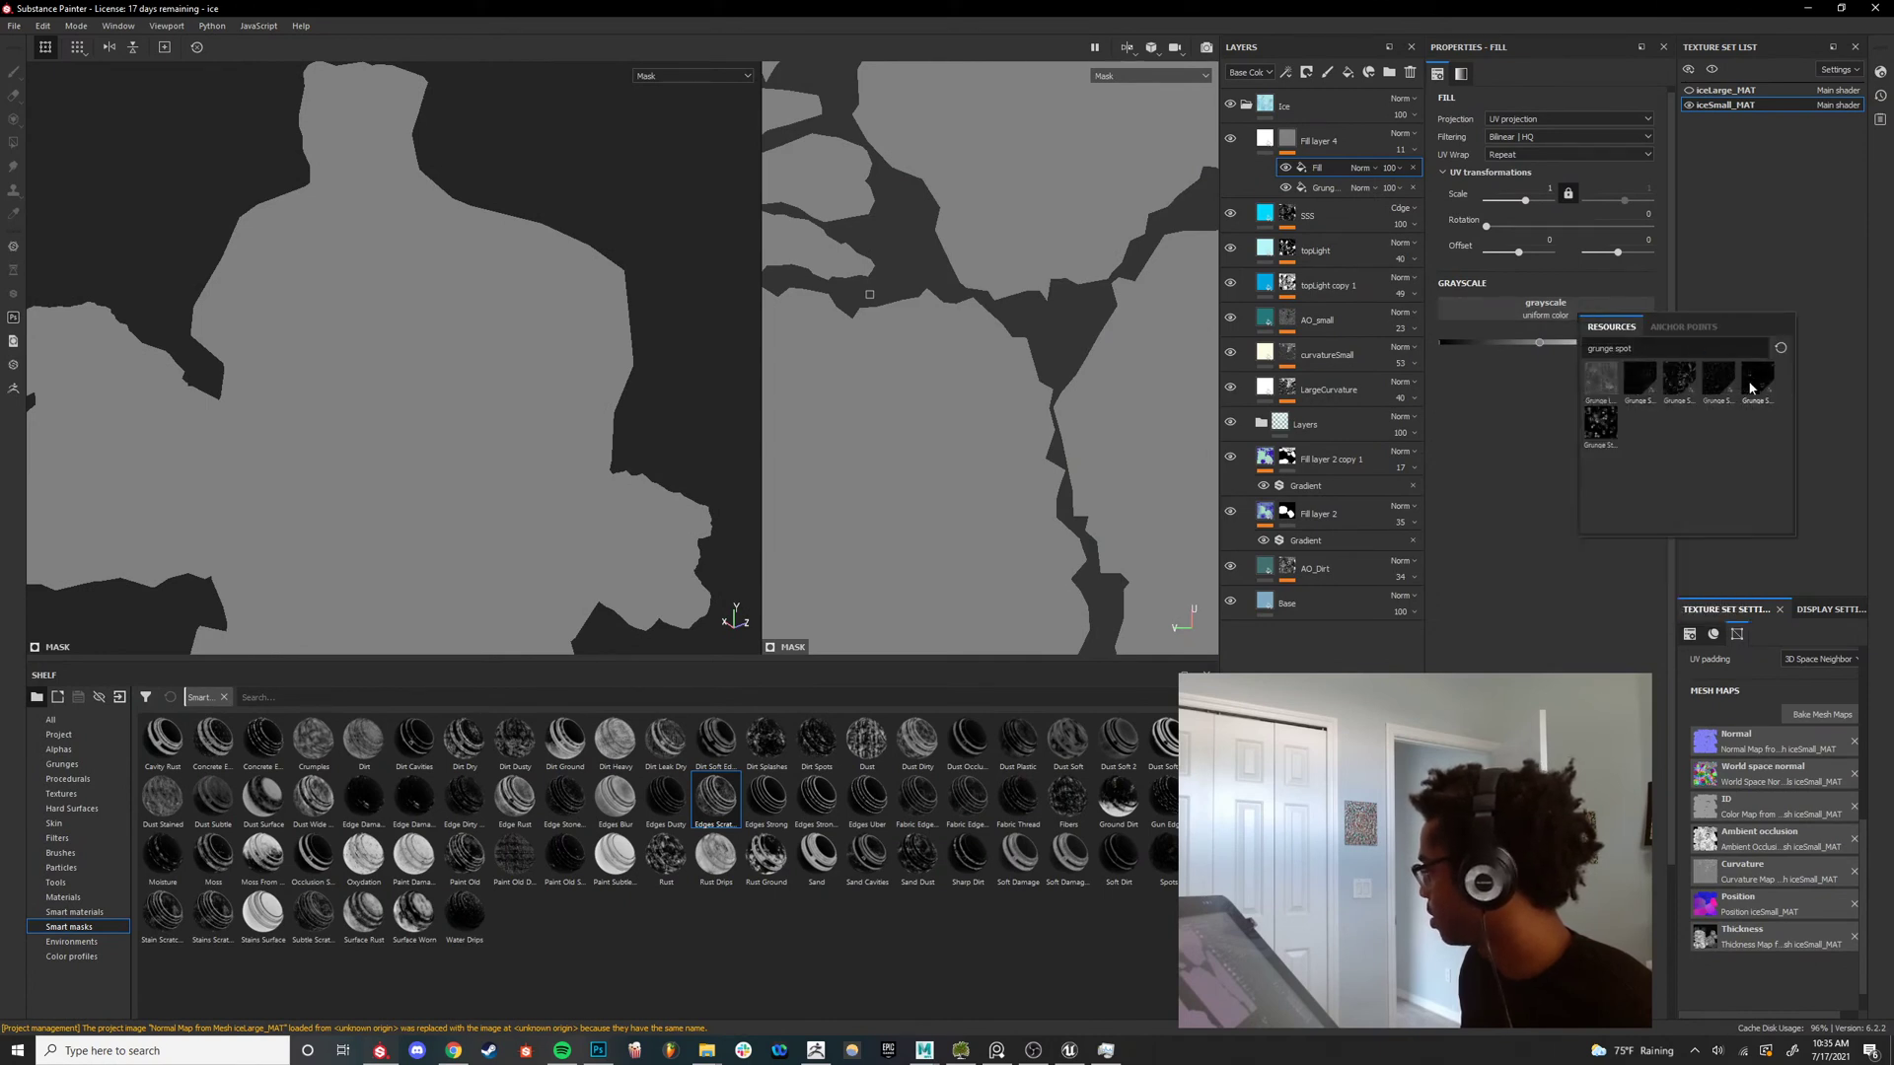
{"action": "left_click", "coordinate": [1751, 383]}
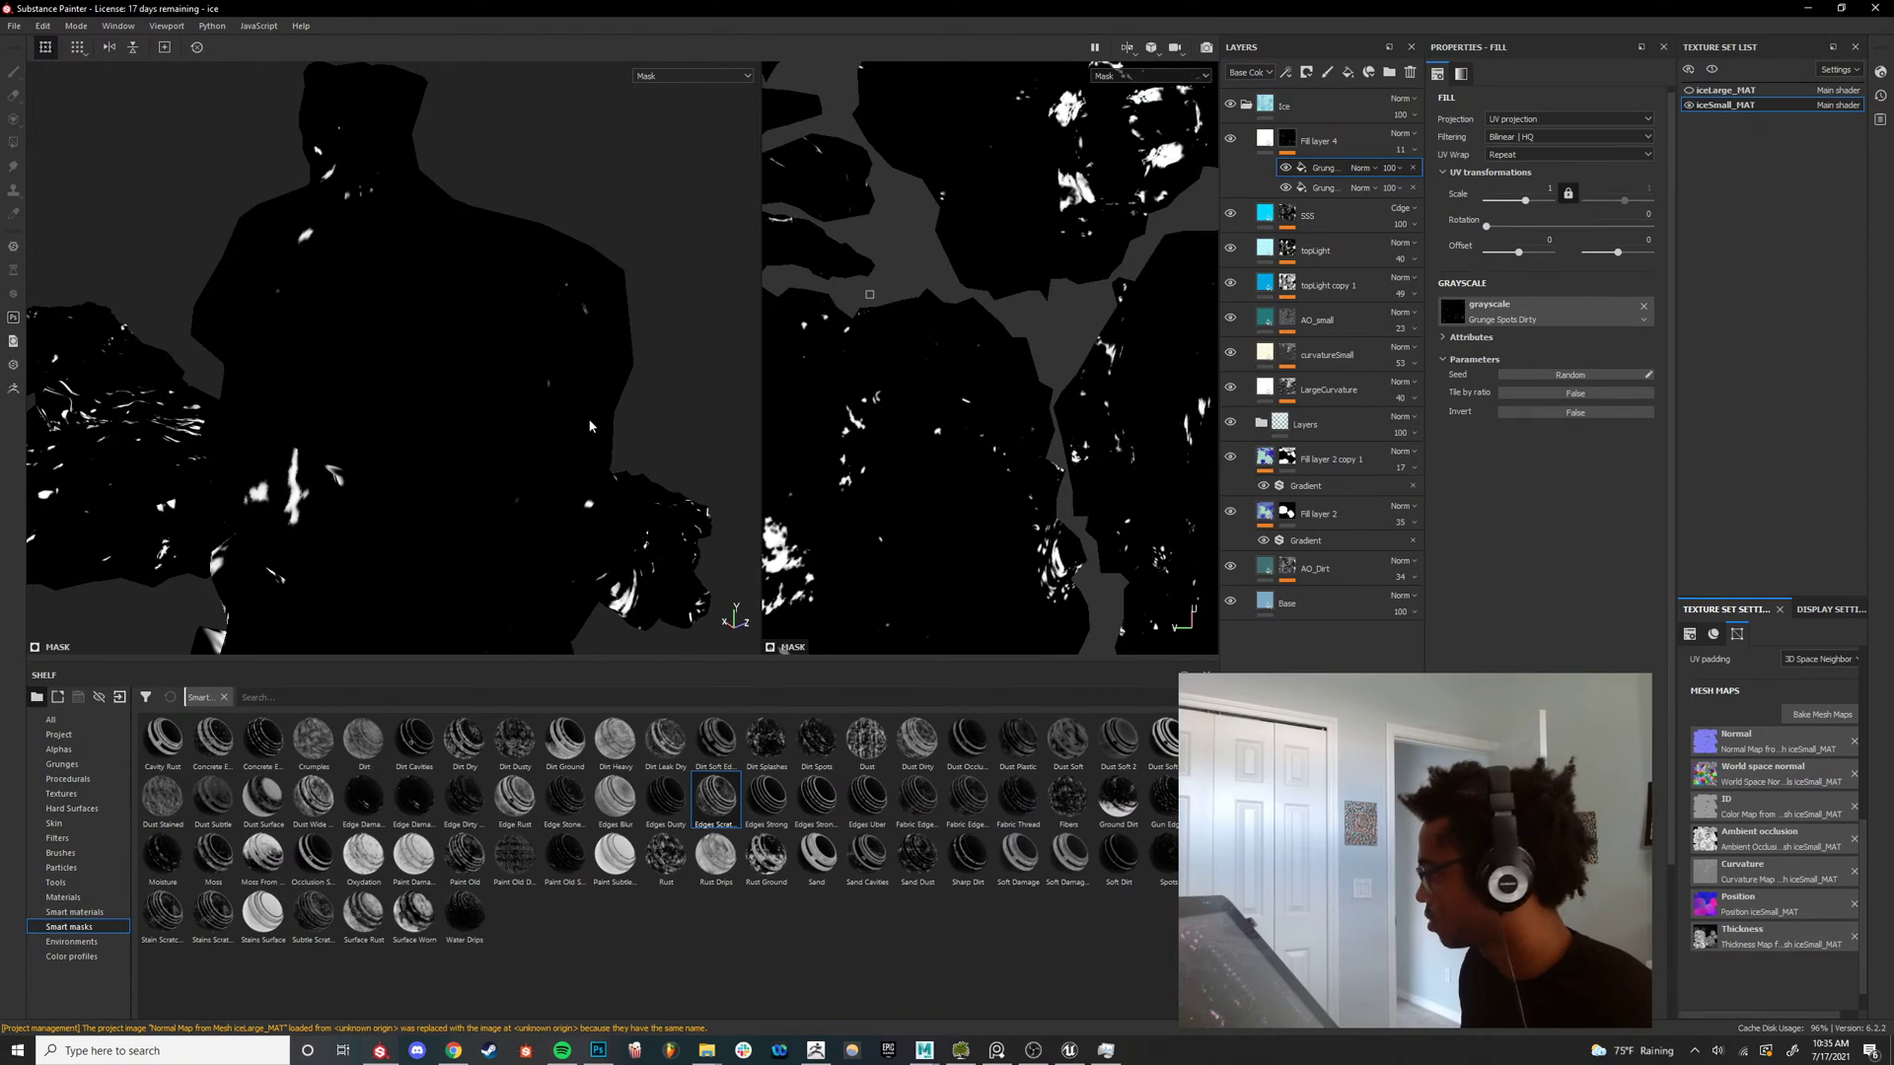
{"action": "scroll", "coordinate": [978, 306], "scroll_direction": "down", "scroll_amount": 5}
{"action": "key", "text": "ctrl+z"}
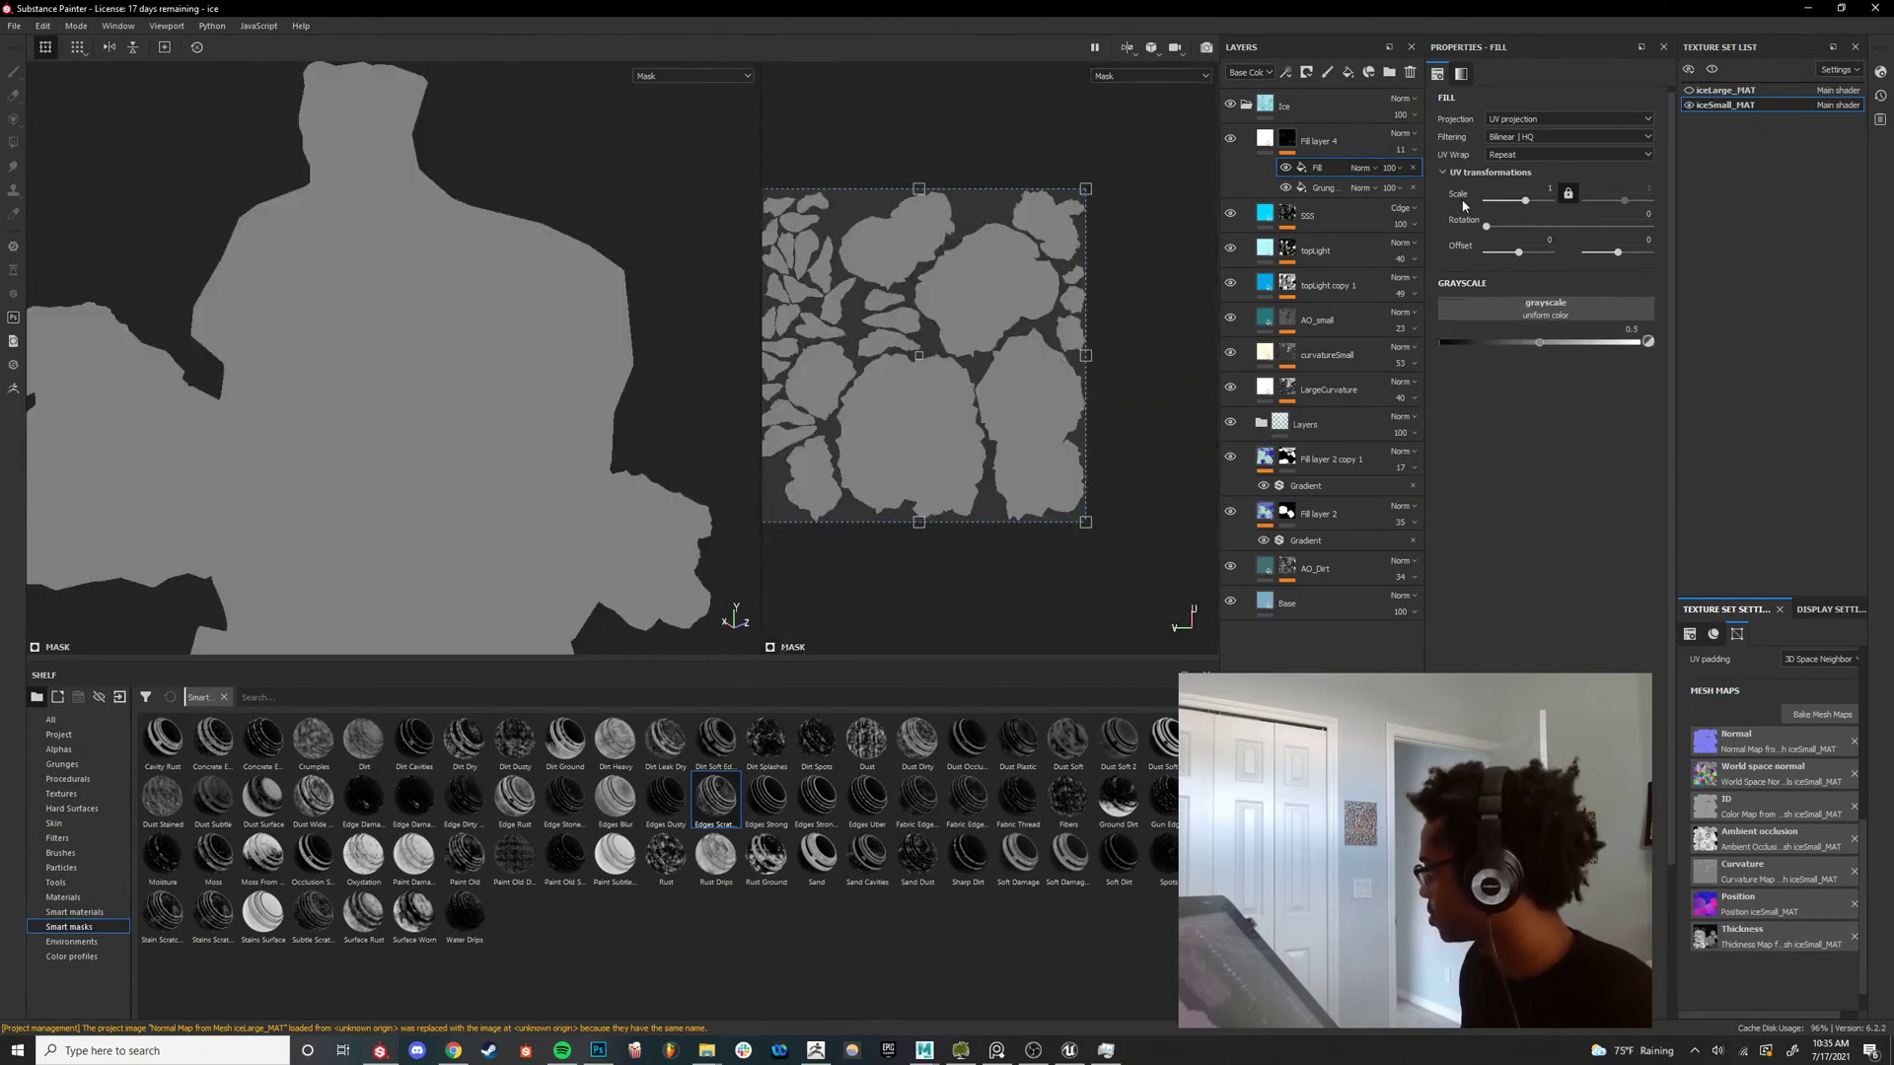
Assign the Grunge Spots texture to the second mask fill and set its UV scale to about 7.91.
{"action": "left_click", "coordinate": [1600, 311]}
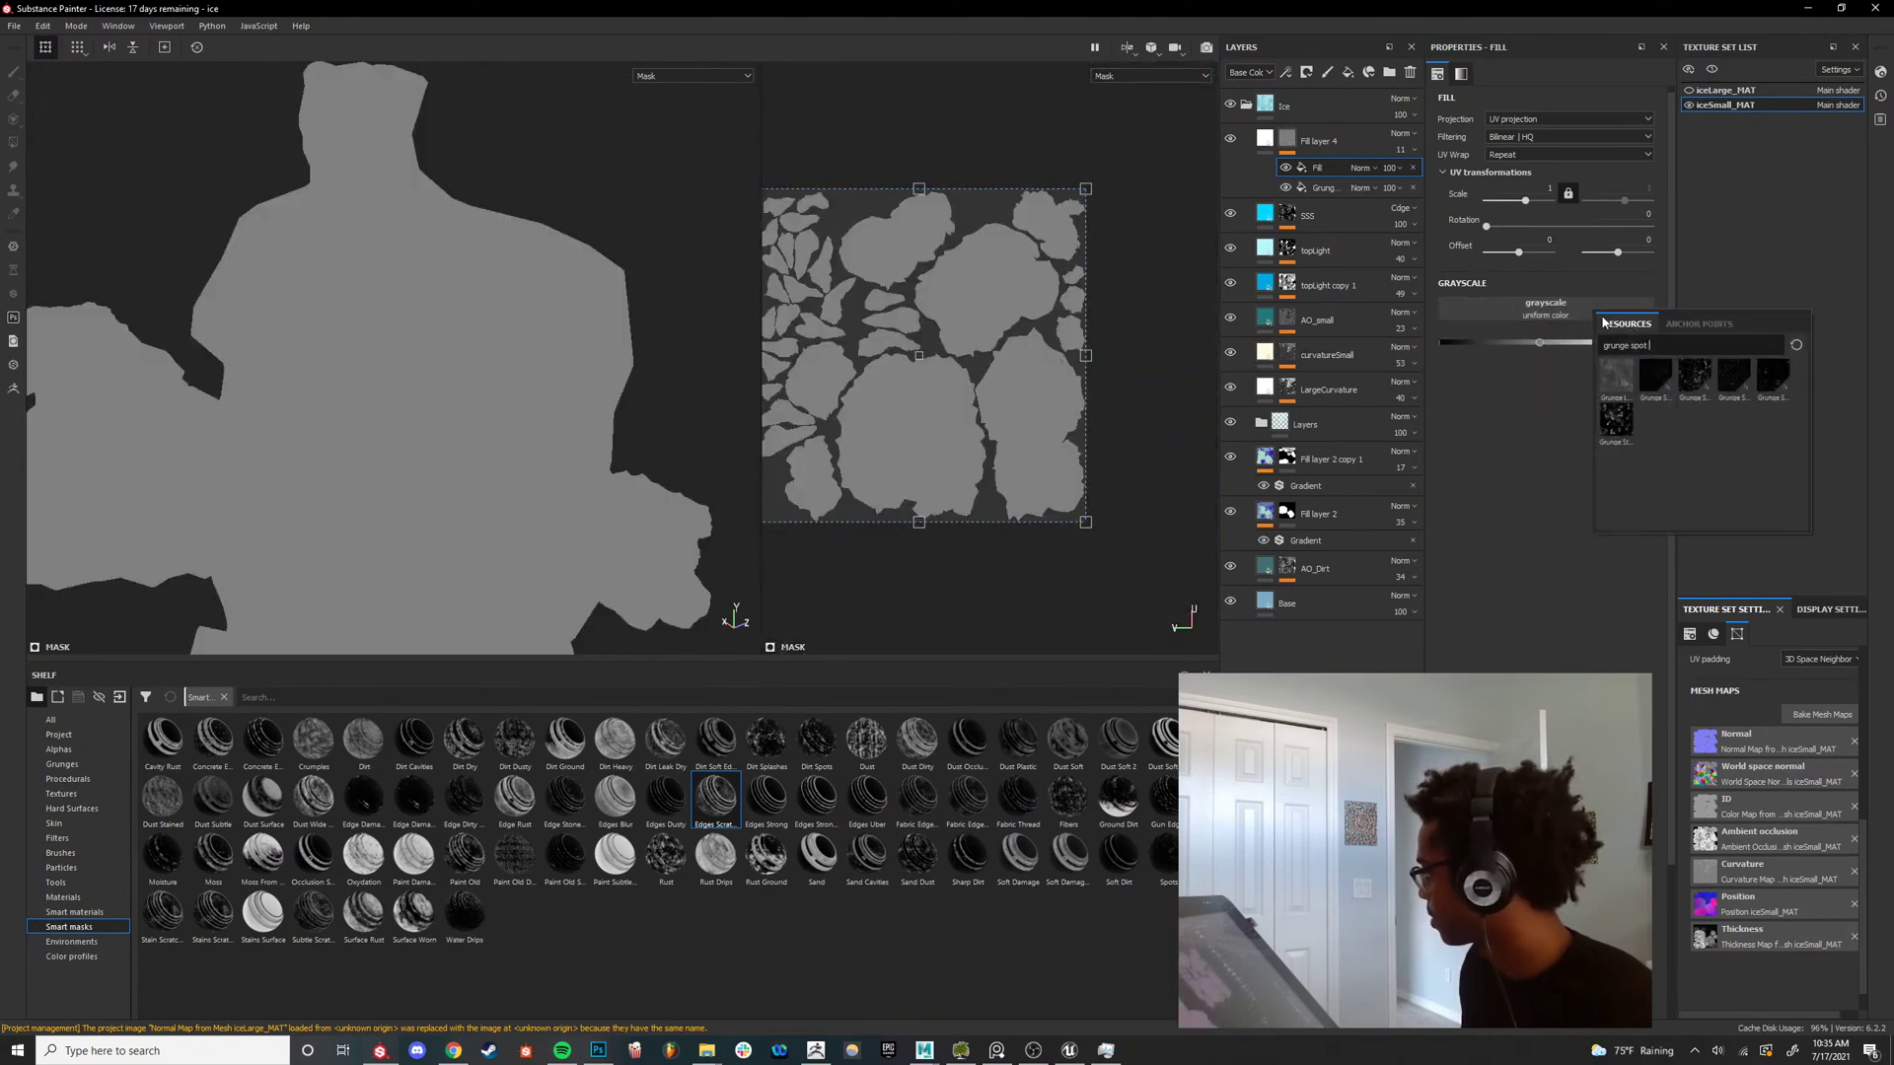
{"action": "left_click", "coordinate": [1734, 380]}
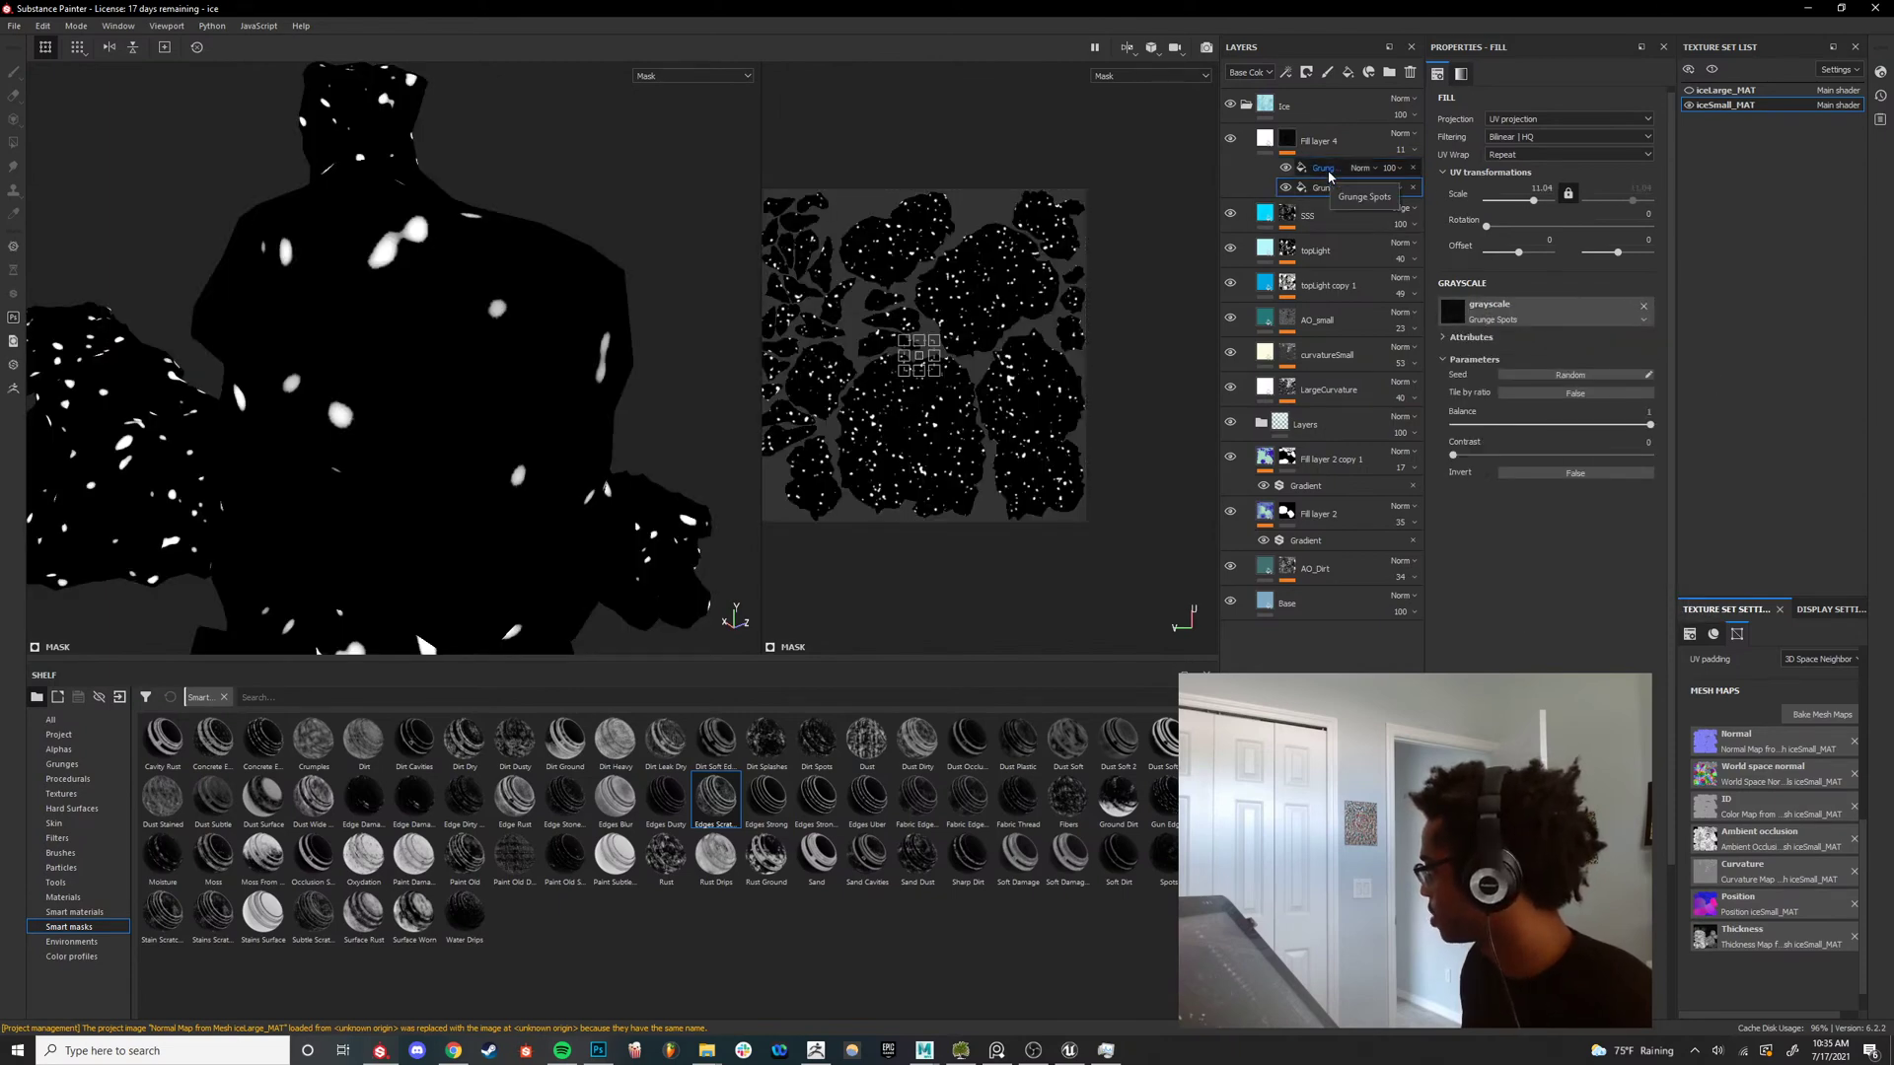
{"action": "mouse_move", "coordinate": [1525, 201]}
{"action": "left_mouse_down"}
{"action": "mouse_move", "coordinate": [1553, 202]}
{"action": "mouse_move", "coordinate": [1532, 202]}
{"action": "left_mouse_up"}
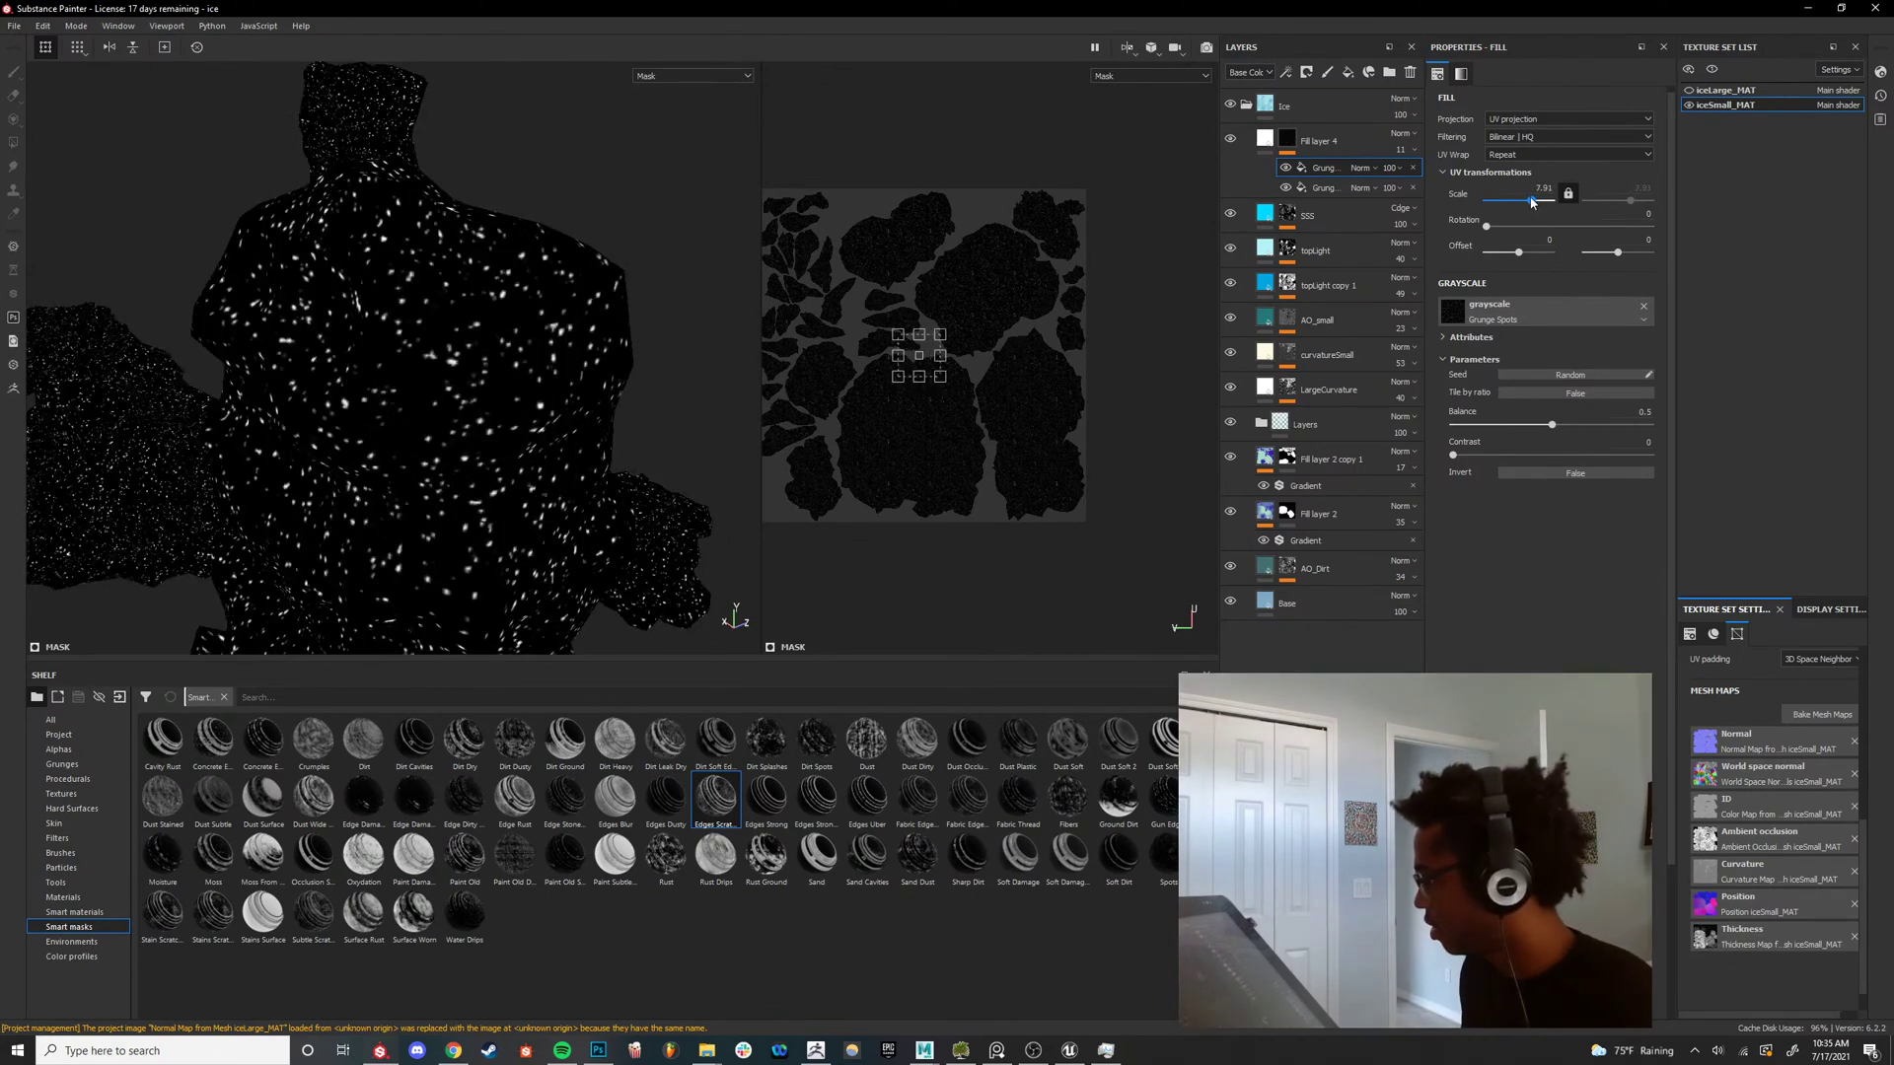
{"action": "scroll", "coordinate": [921, 365], "scroll_direction": "up", "scroll_amount": 10}
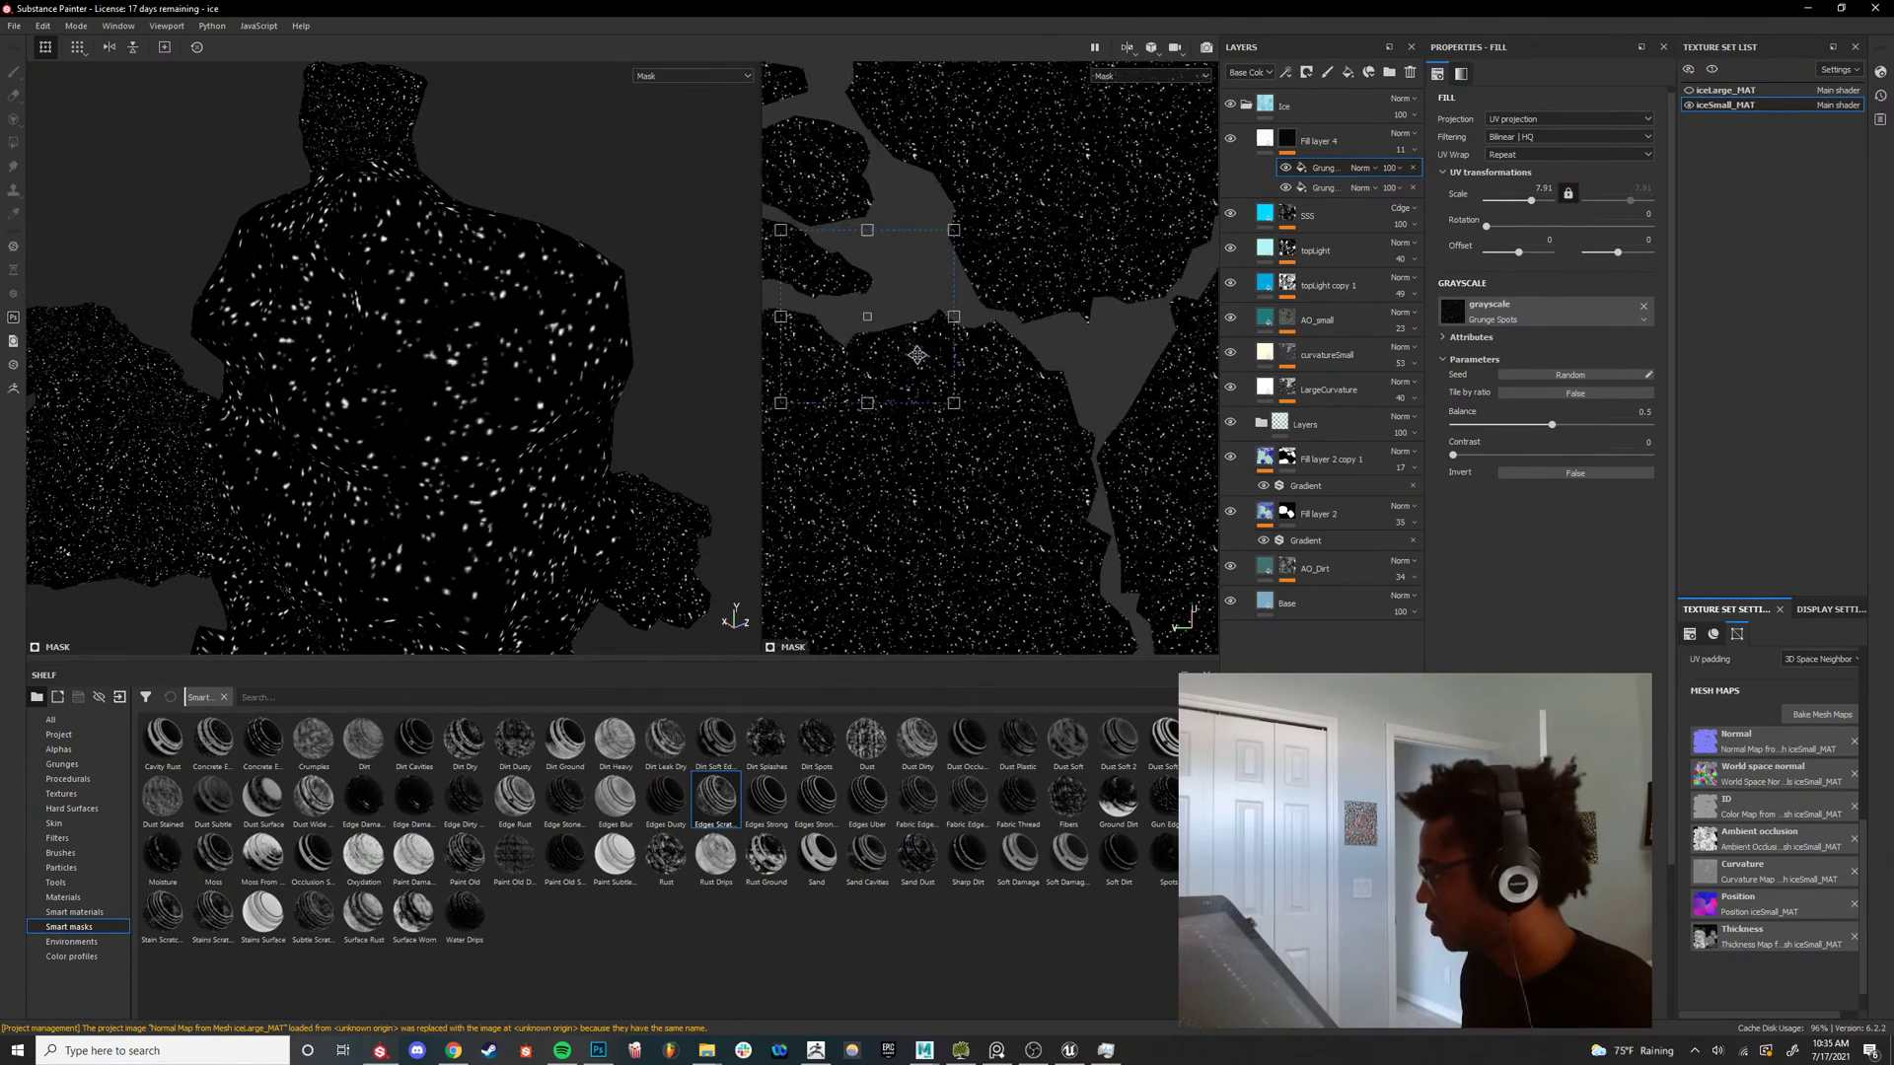
Set the upper Grunge Spots fill's blending mode to Screen and its horizontal UV offset to 0.16.
{"action": "left_click", "coordinate": [1362, 169]}
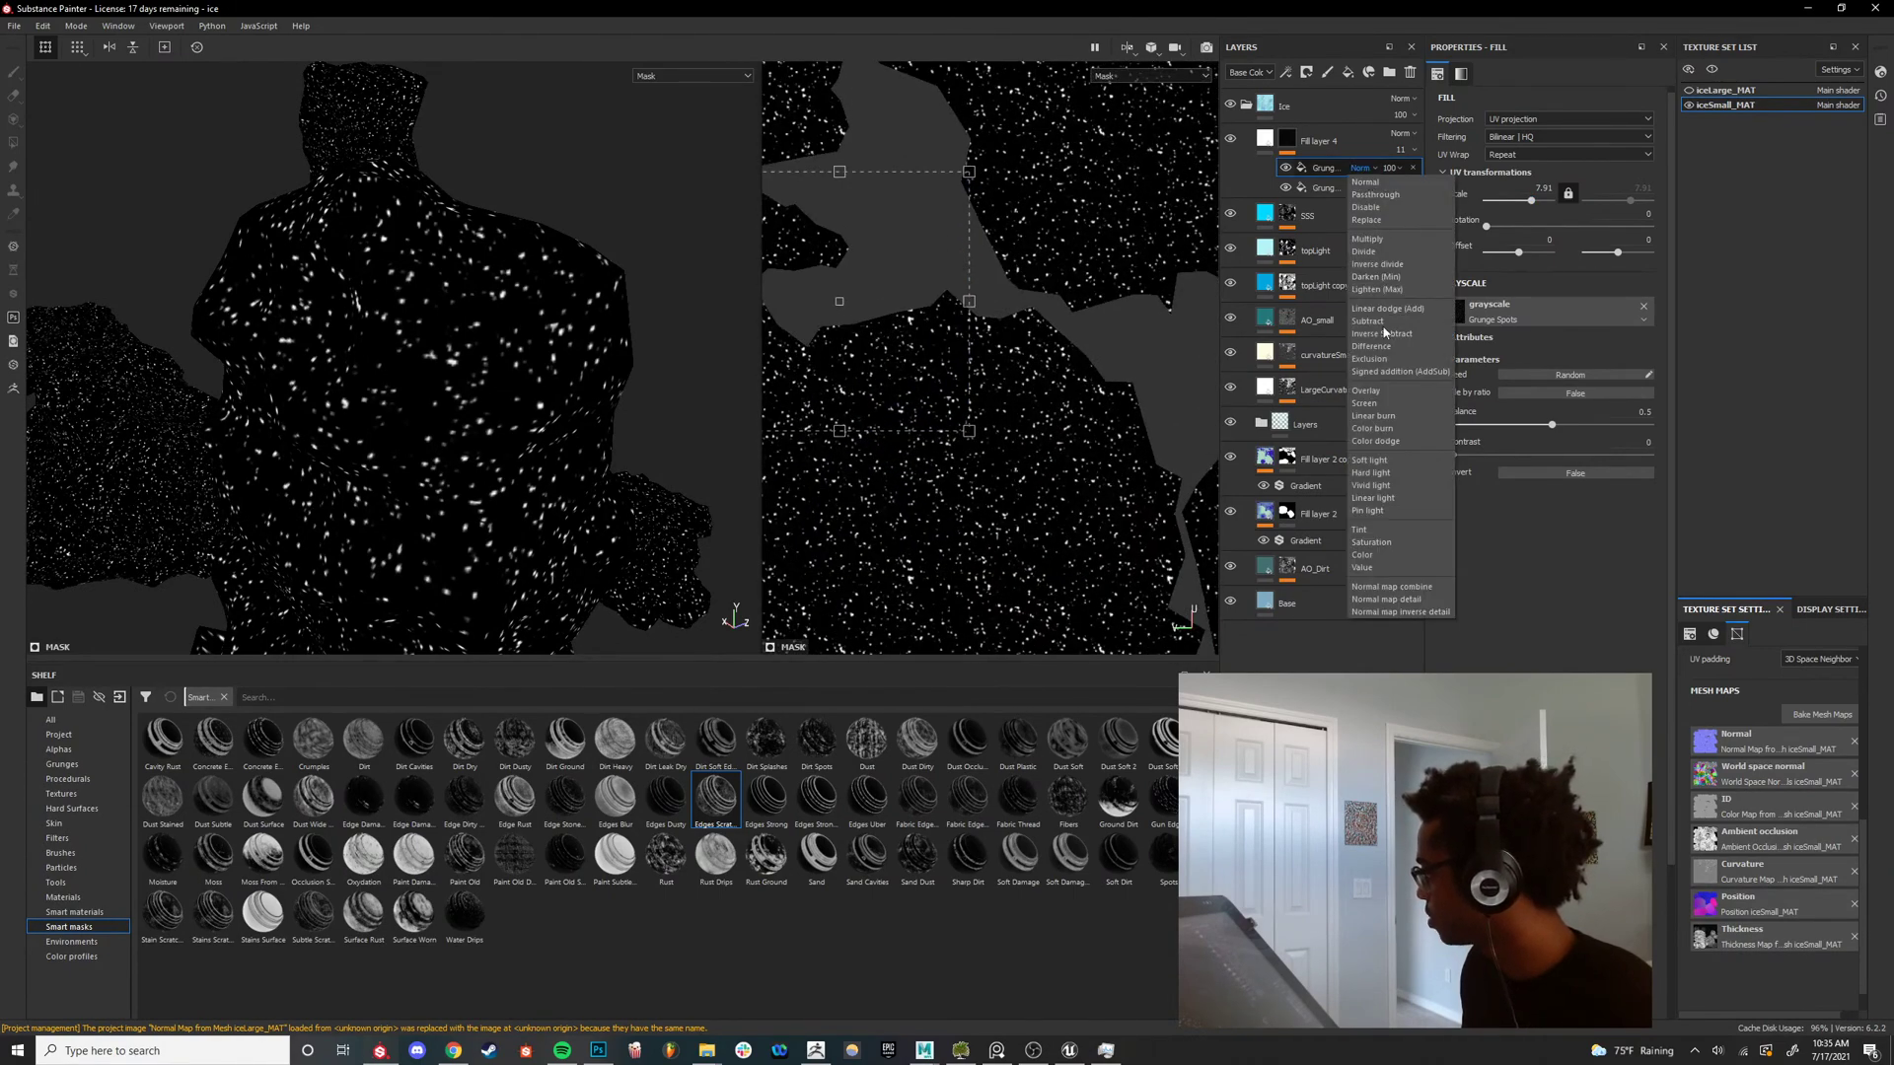
{"action": "left_click", "coordinate": [1379, 405]}
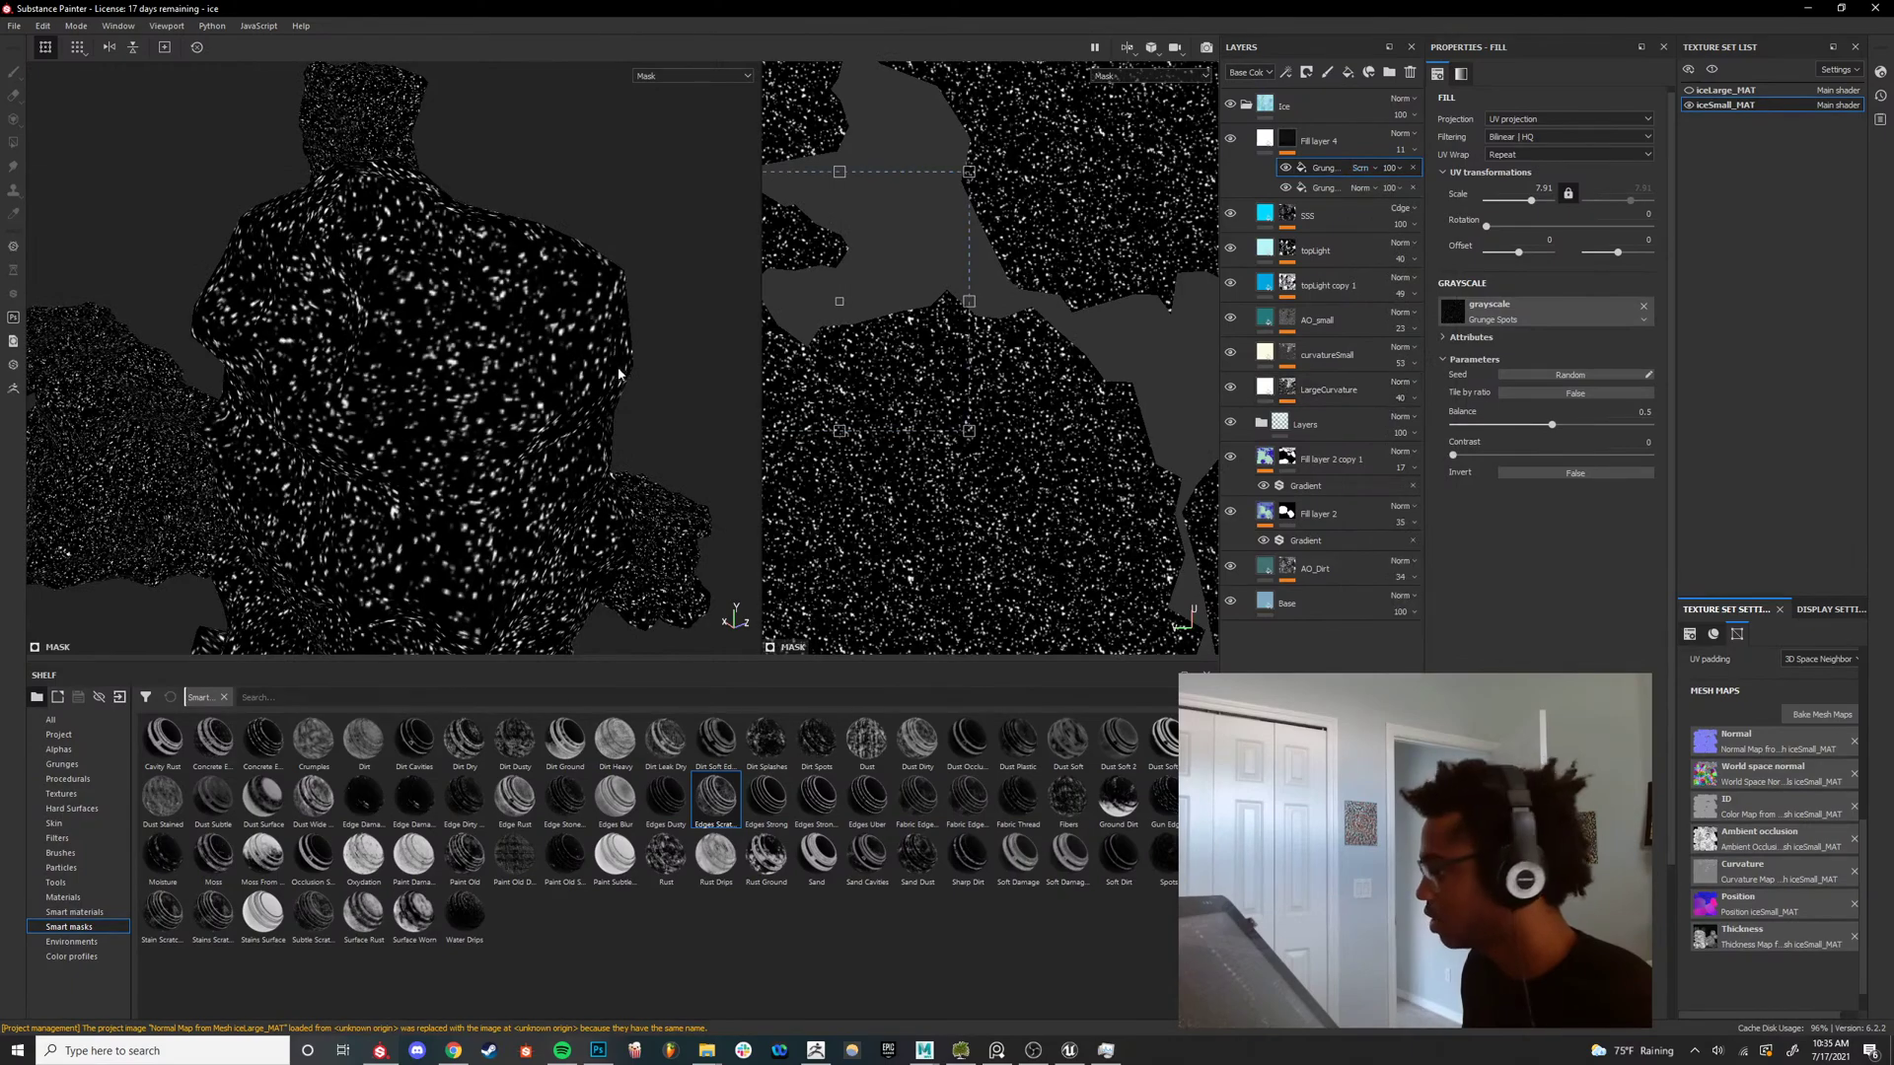
{"action": "scroll", "coordinate": [621, 375], "scroll_direction": "up", "scroll_amount": 4}
{"action": "left_click_drag", "start_coordinate": [922, 336], "coordinate": [919, 338]}
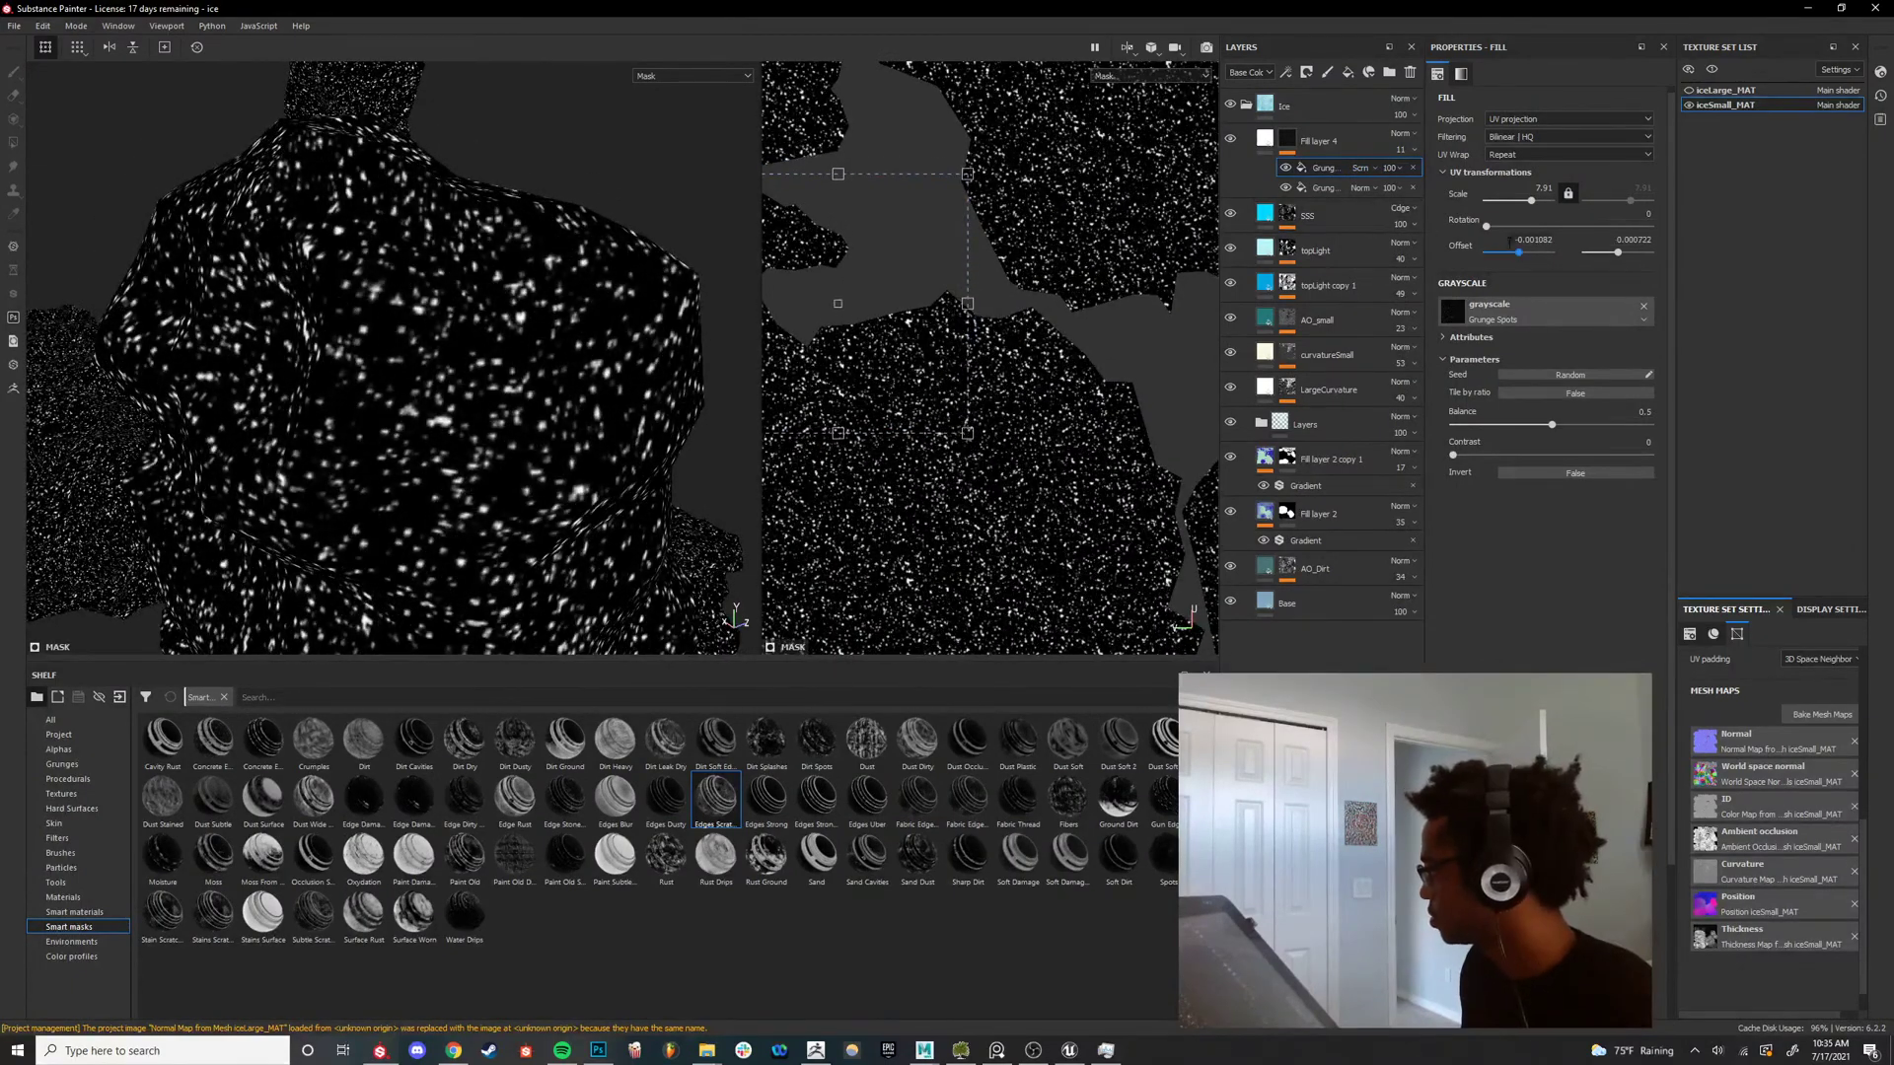
{"action": "left_click", "coordinate": [1524, 254]}
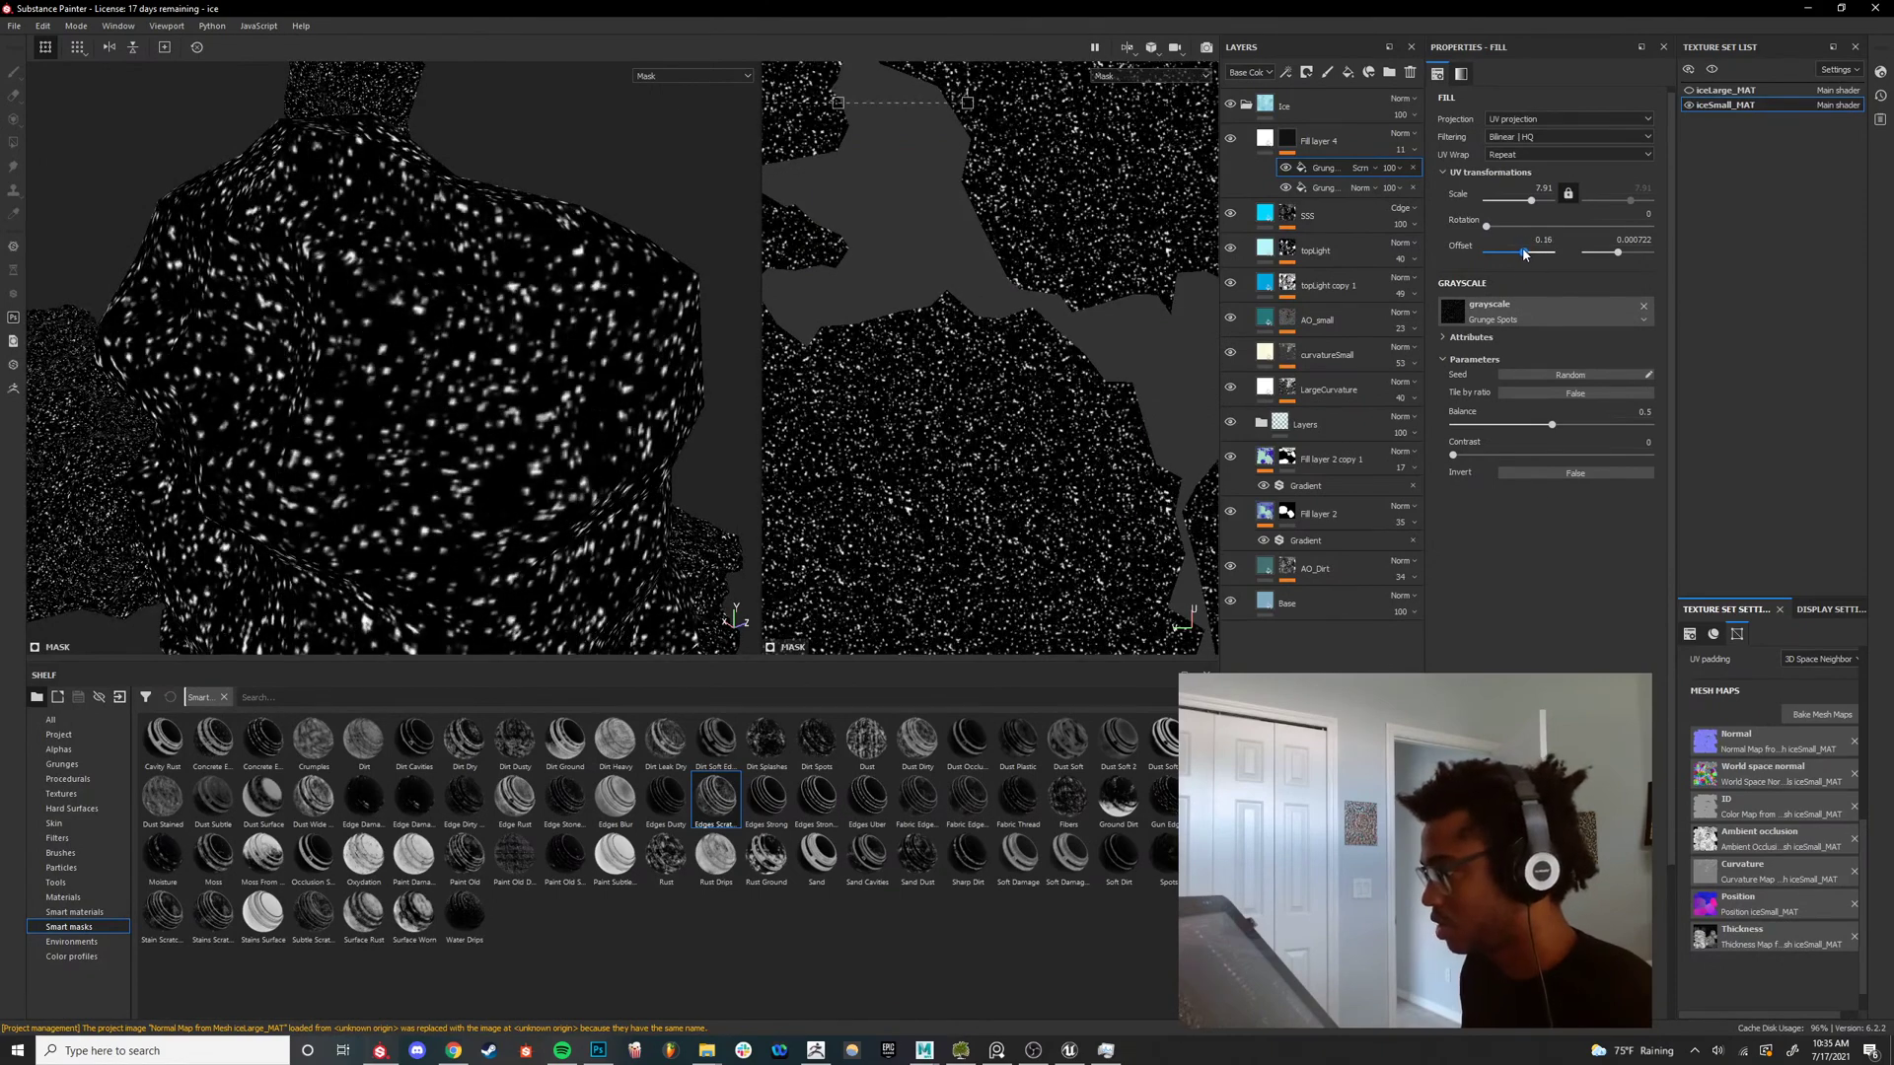
Add a Blur Slope filter above the two Grunge Spots fills in the Fill layer 4 mask.
{"action": "right_click", "coordinate": [1321, 170]}
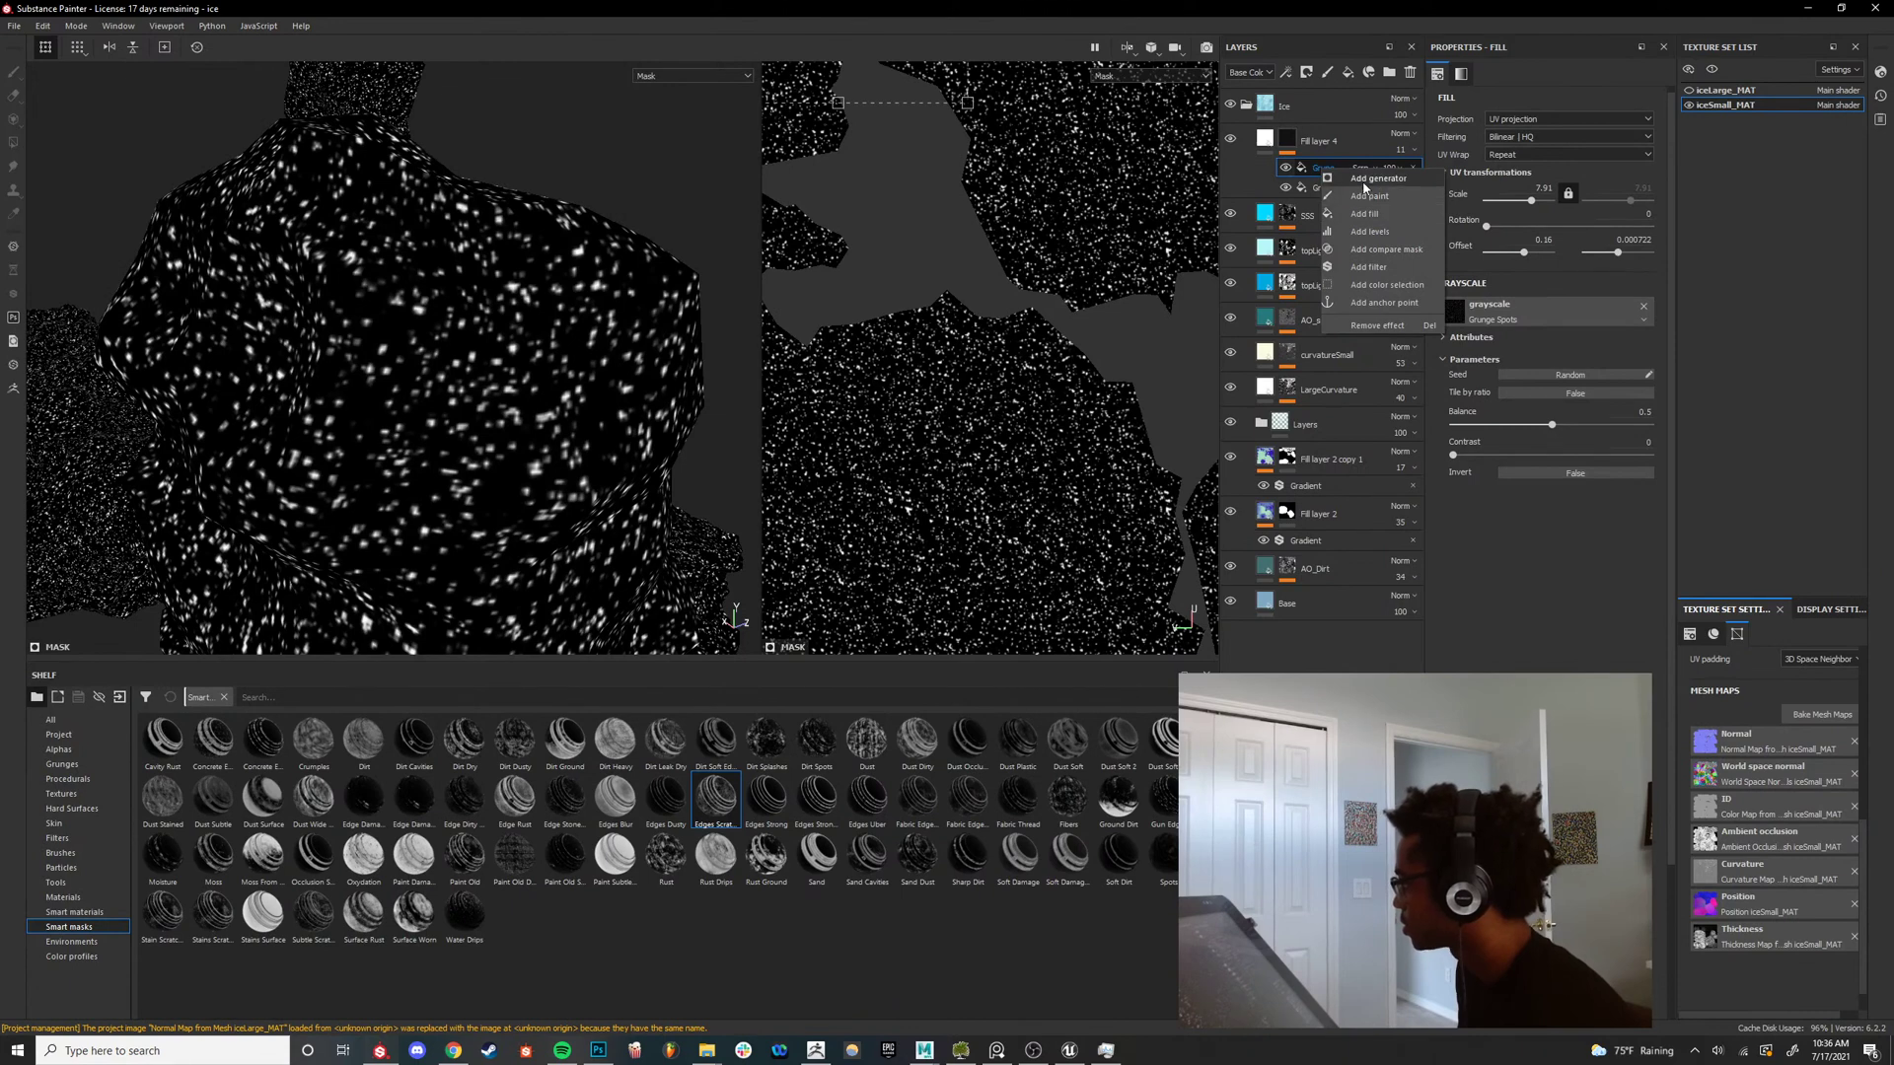
{"action": "left_click", "coordinate": [1371, 267]}
{"action": "left_click", "coordinate": [1582, 99]}
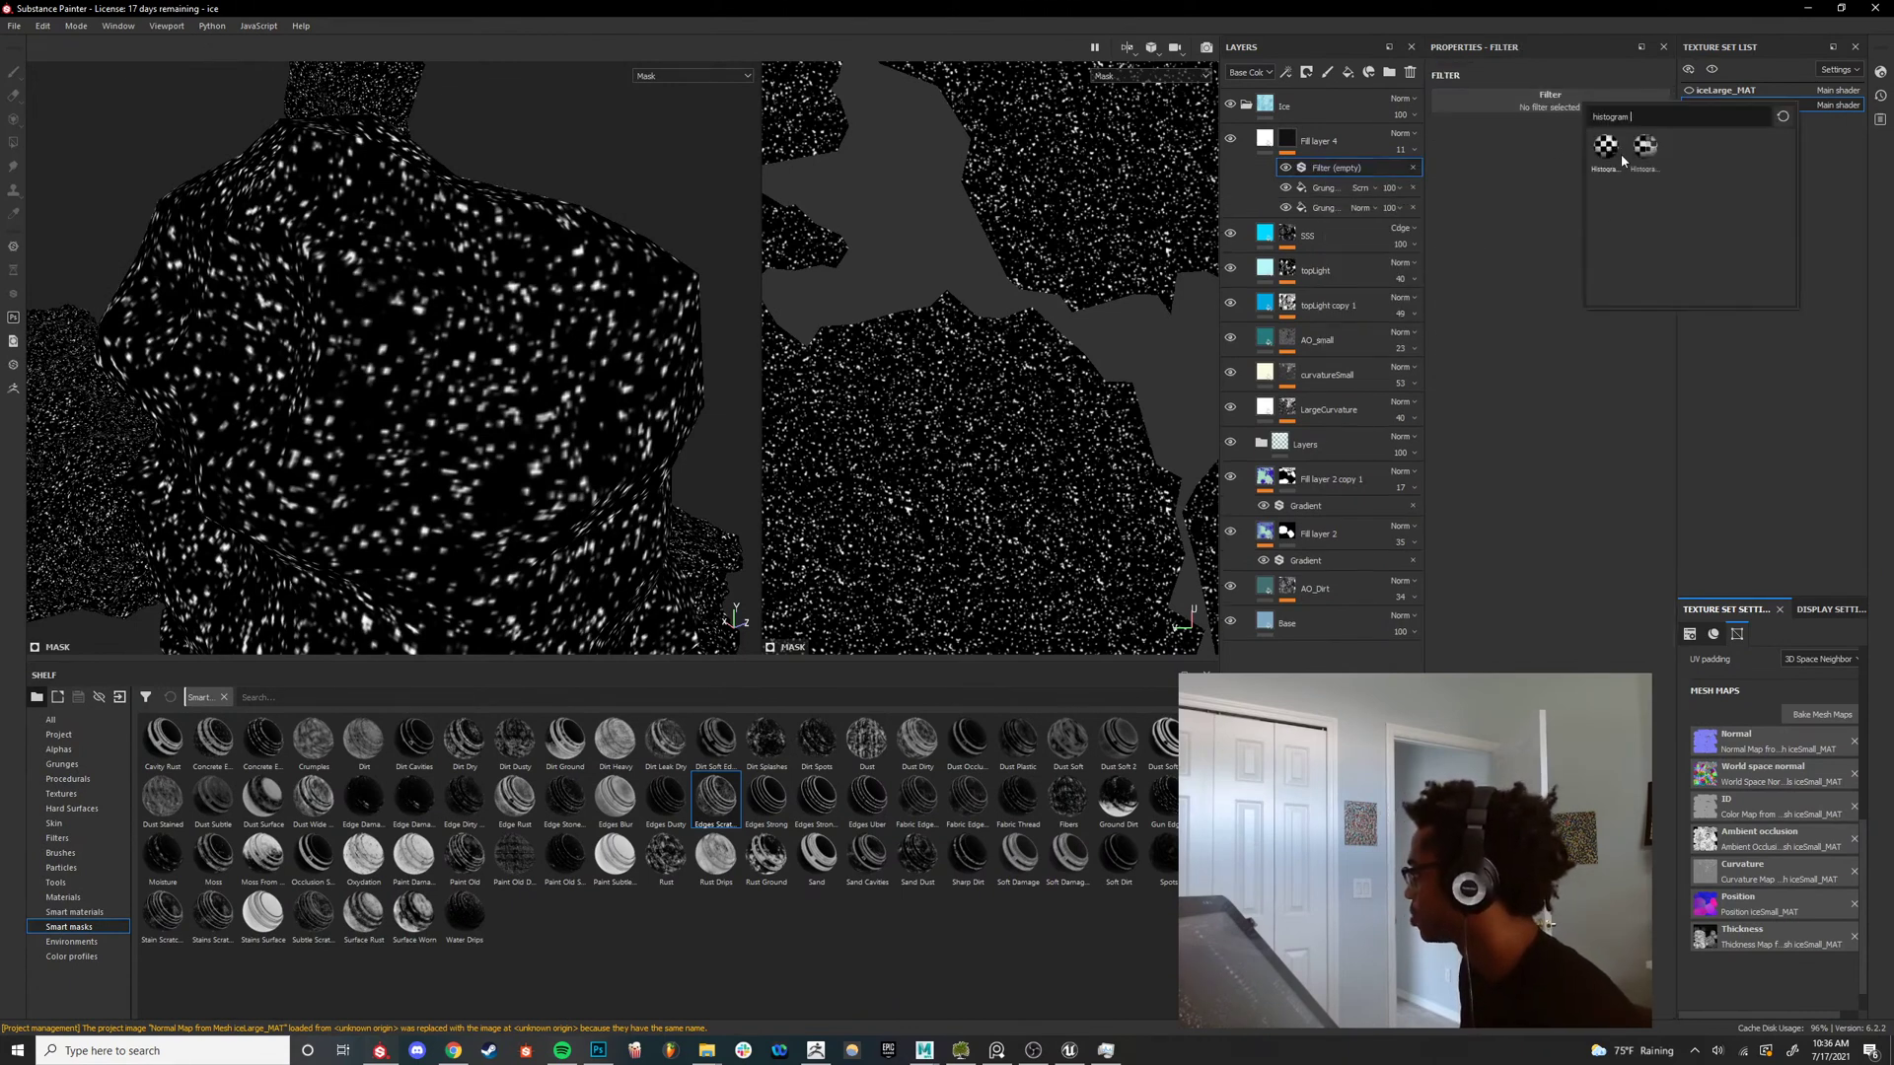
{"action": "type", "text": "blur"}
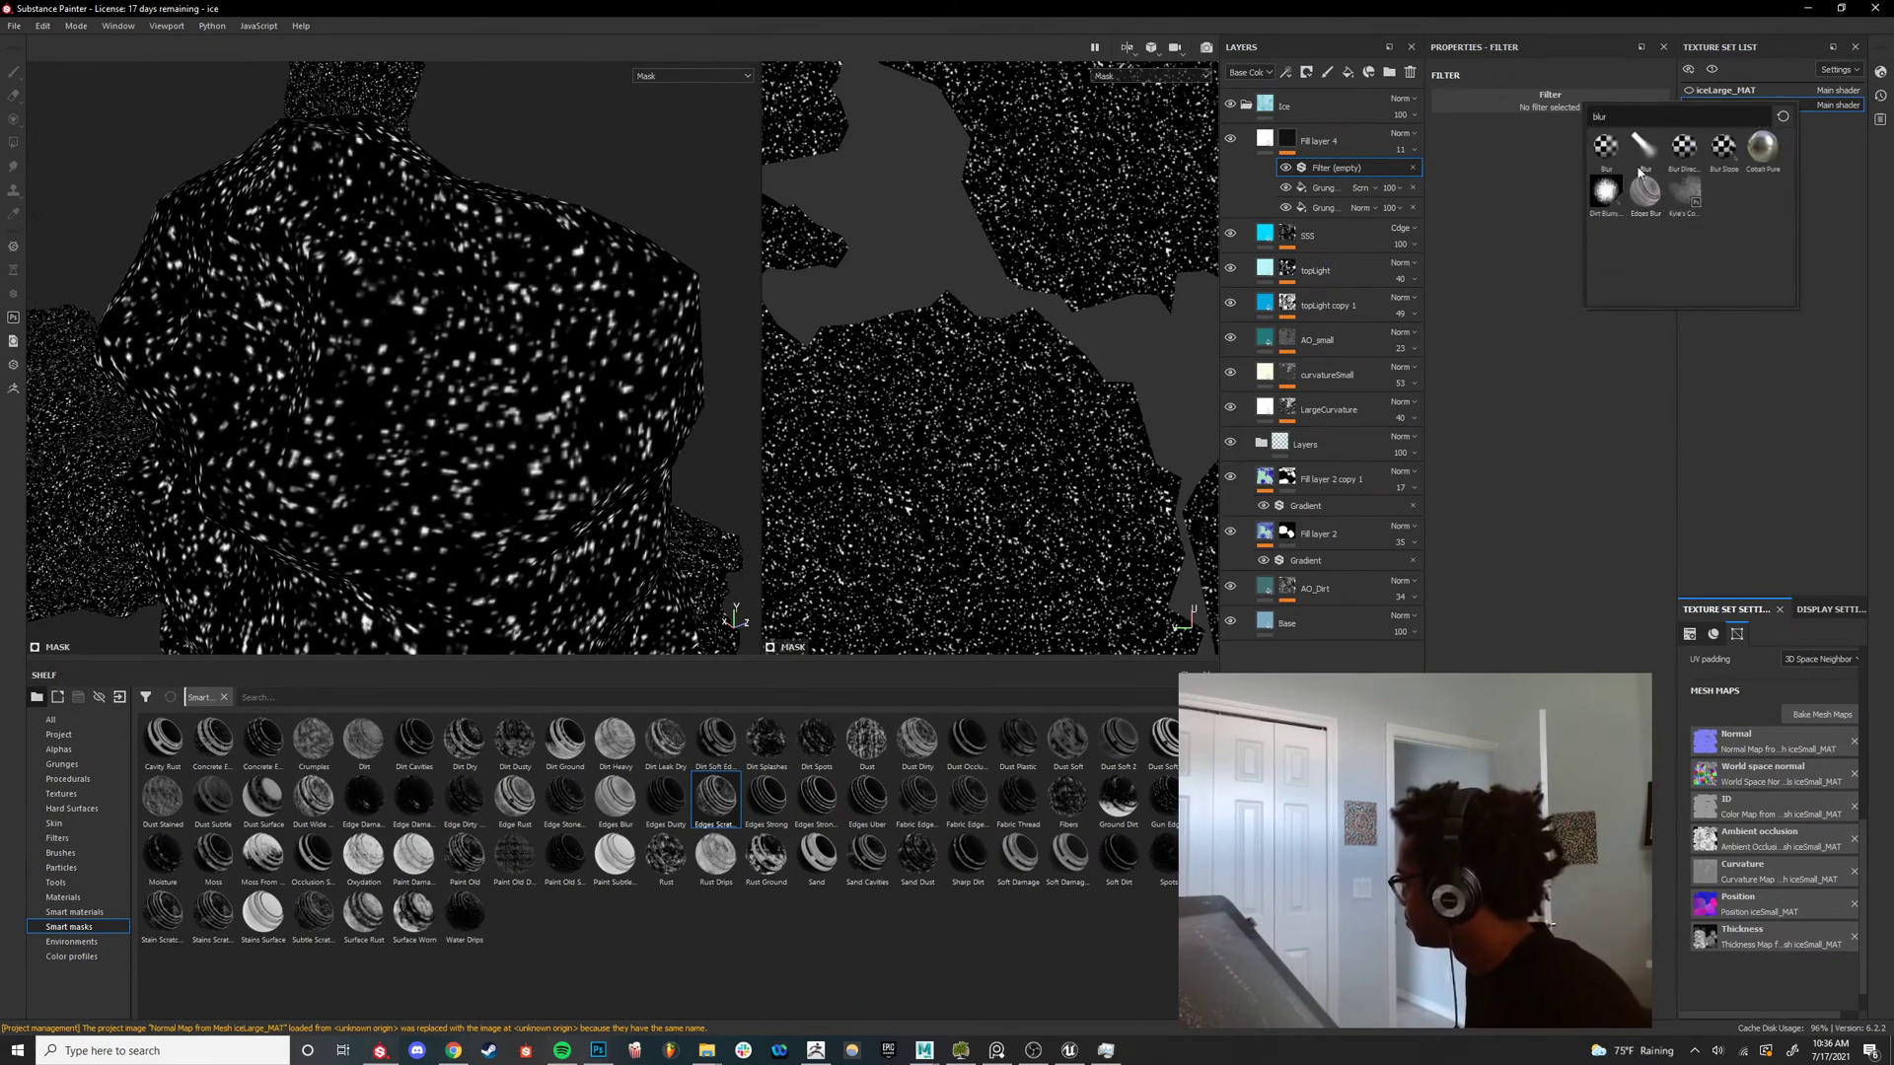
{"action": "left_click", "coordinate": [1723, 148]}
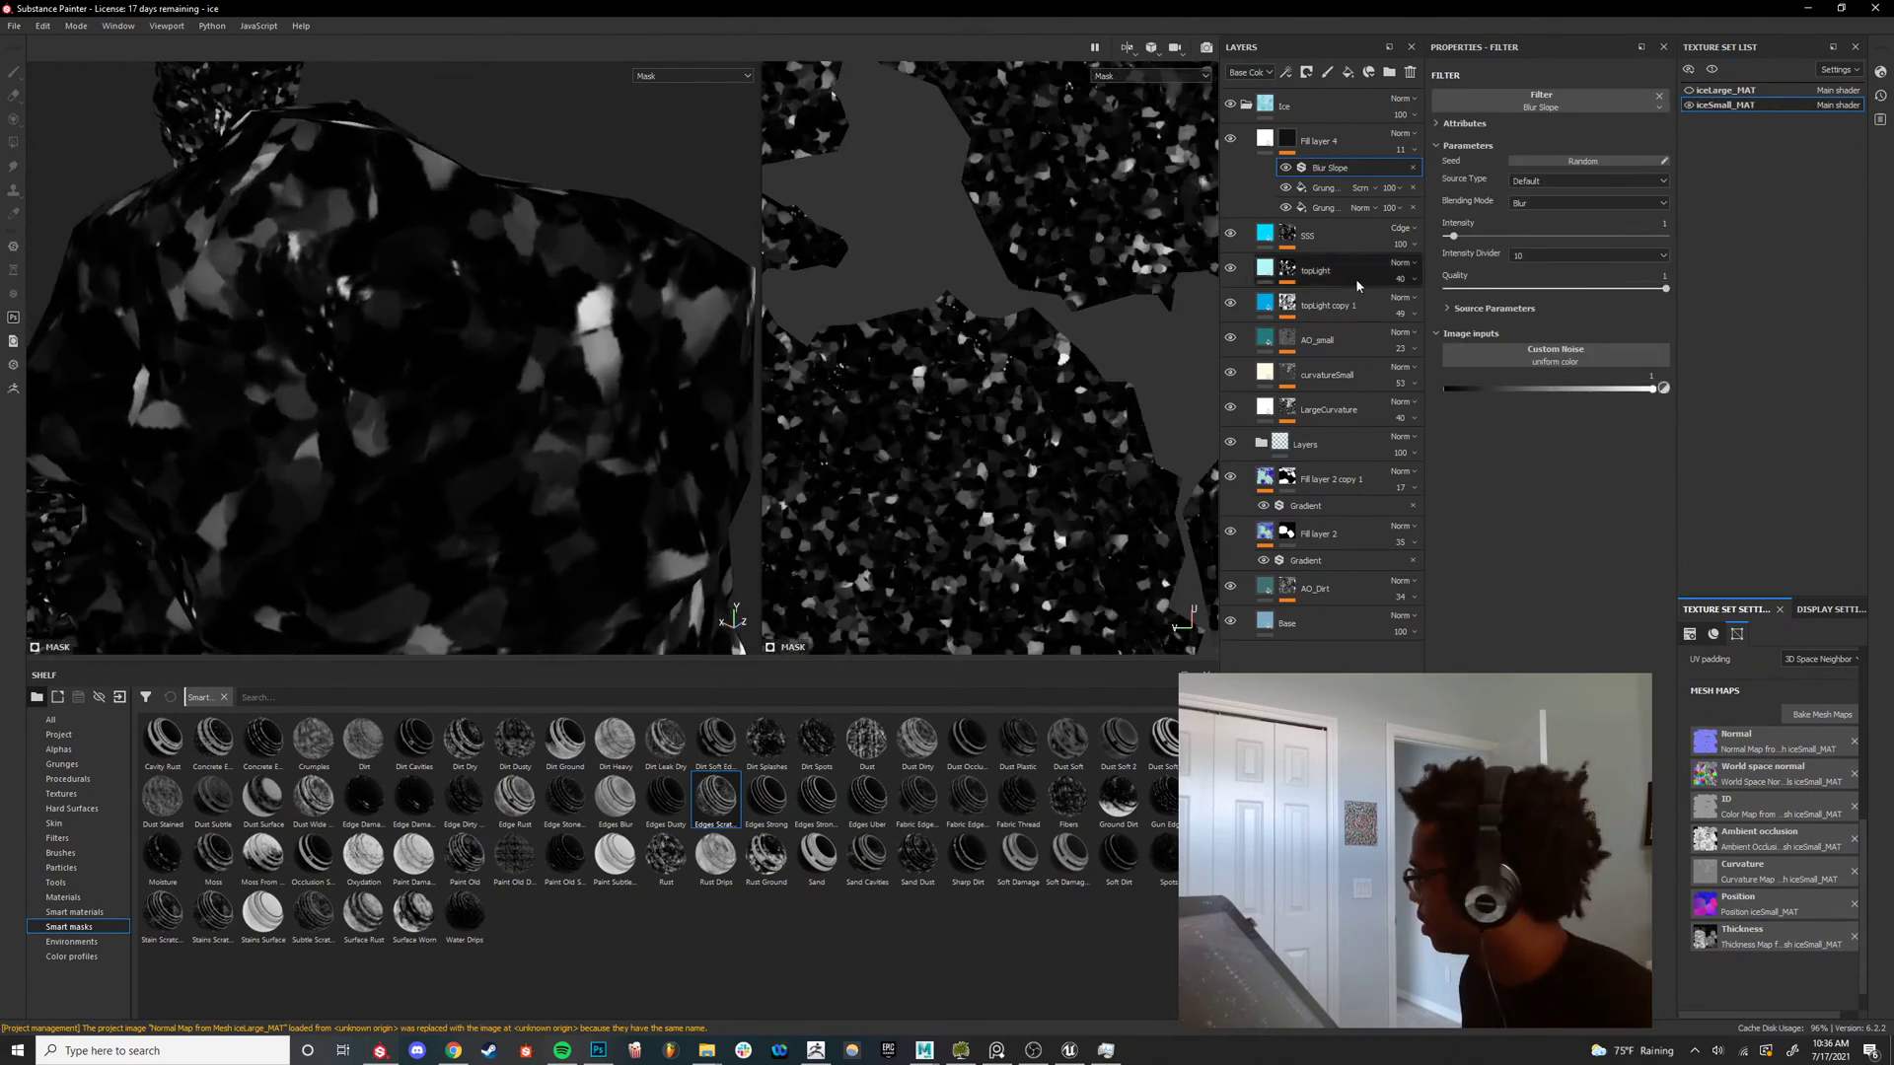
Set the Blur Slope filter's intensity to 0.01.
{"action": "left_click_drag", "start_coordinate": [1458, 239], "coordinate": [1447, 255]}
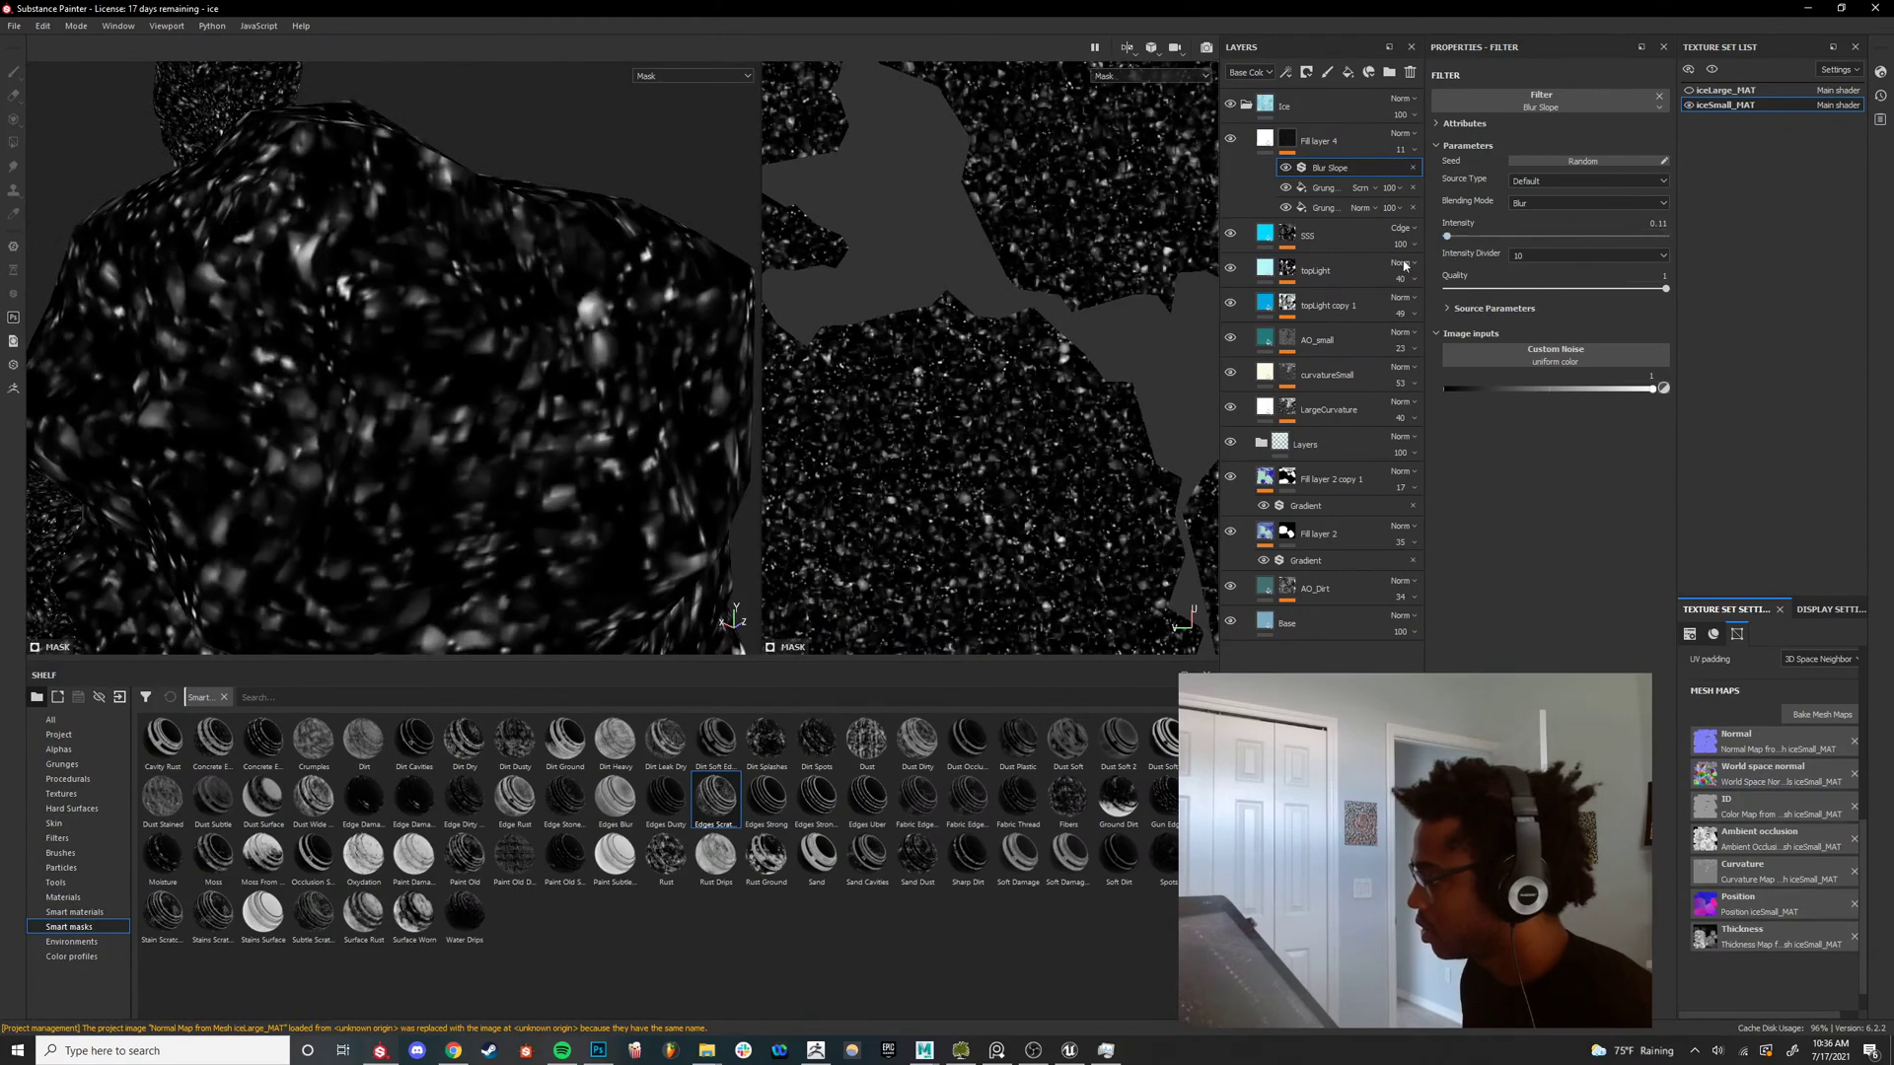
{"action": "left_click_drag", "start_coordinate": [463, 331], "coordinate": [622, 402], "text": "alt"}
{"action": "scroll", "coordinate": [592, 419], "scroll_direction": "up", "scroll_amount": 4}
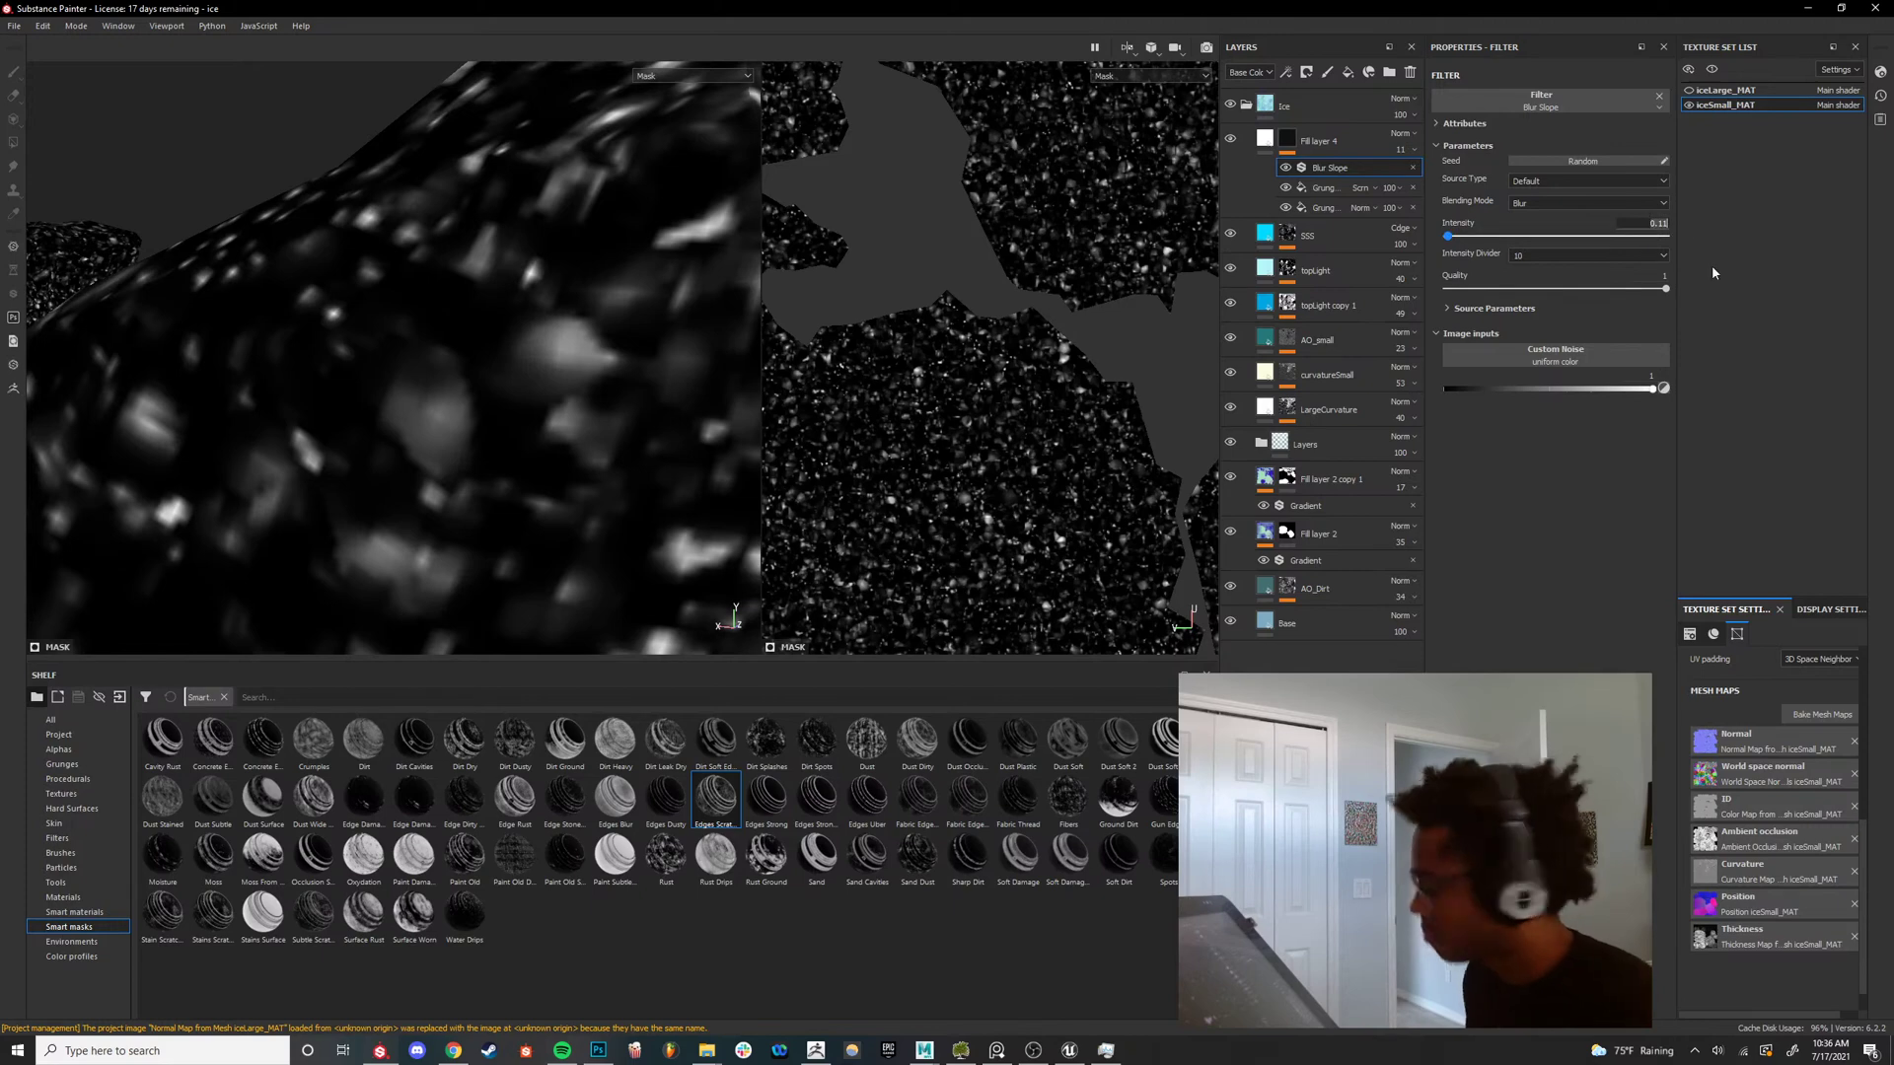
{"action": "type", "text": "0.01"}
{"action": "key", "text": "Return"}
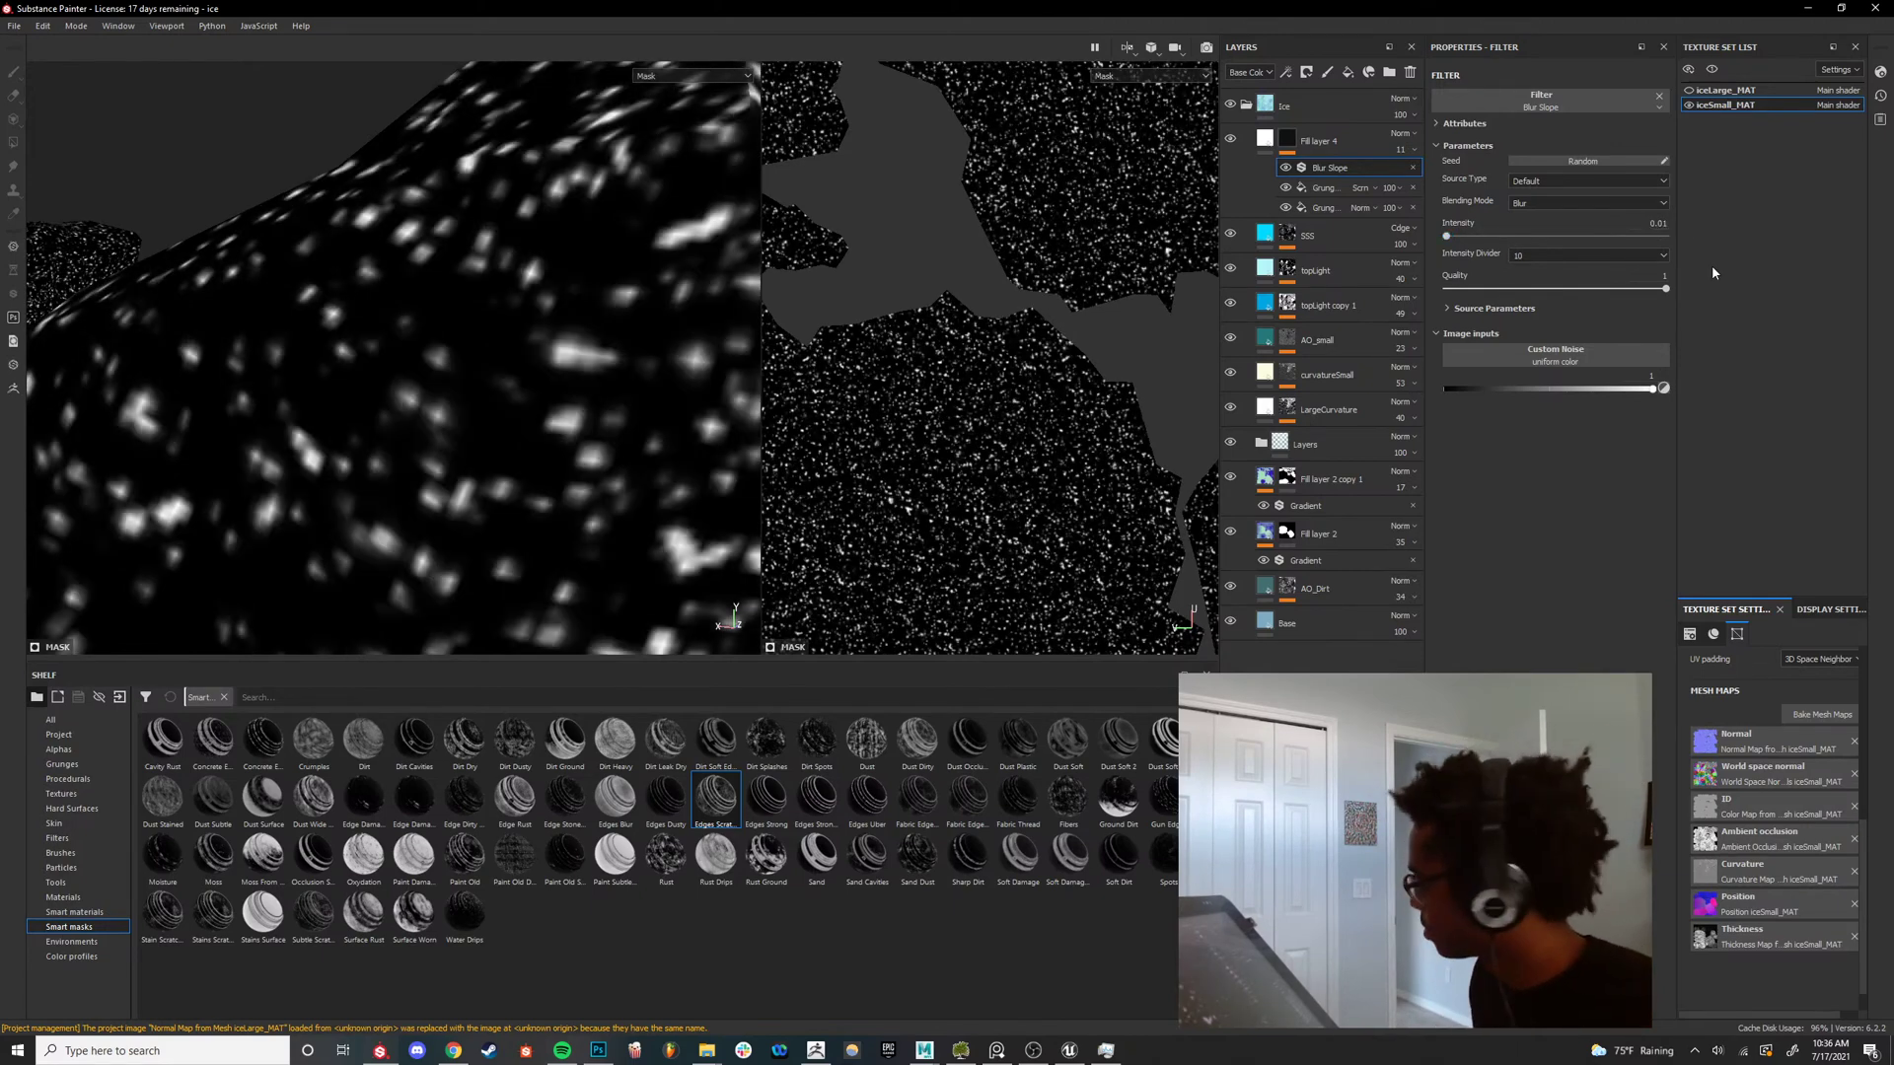
Compare the speckle mask with the Blur Slope filter off and on, and test its quality setting, ending at 1.
{"action": "left_click", "coordinate": [1285, 169]}
{"action": "left_click", "coordinate": [1284, 168]}
{"action": "left_click", "coordinate": [1284, 168]}
{"action": "left_click", "coordinate": [1284, 169]}
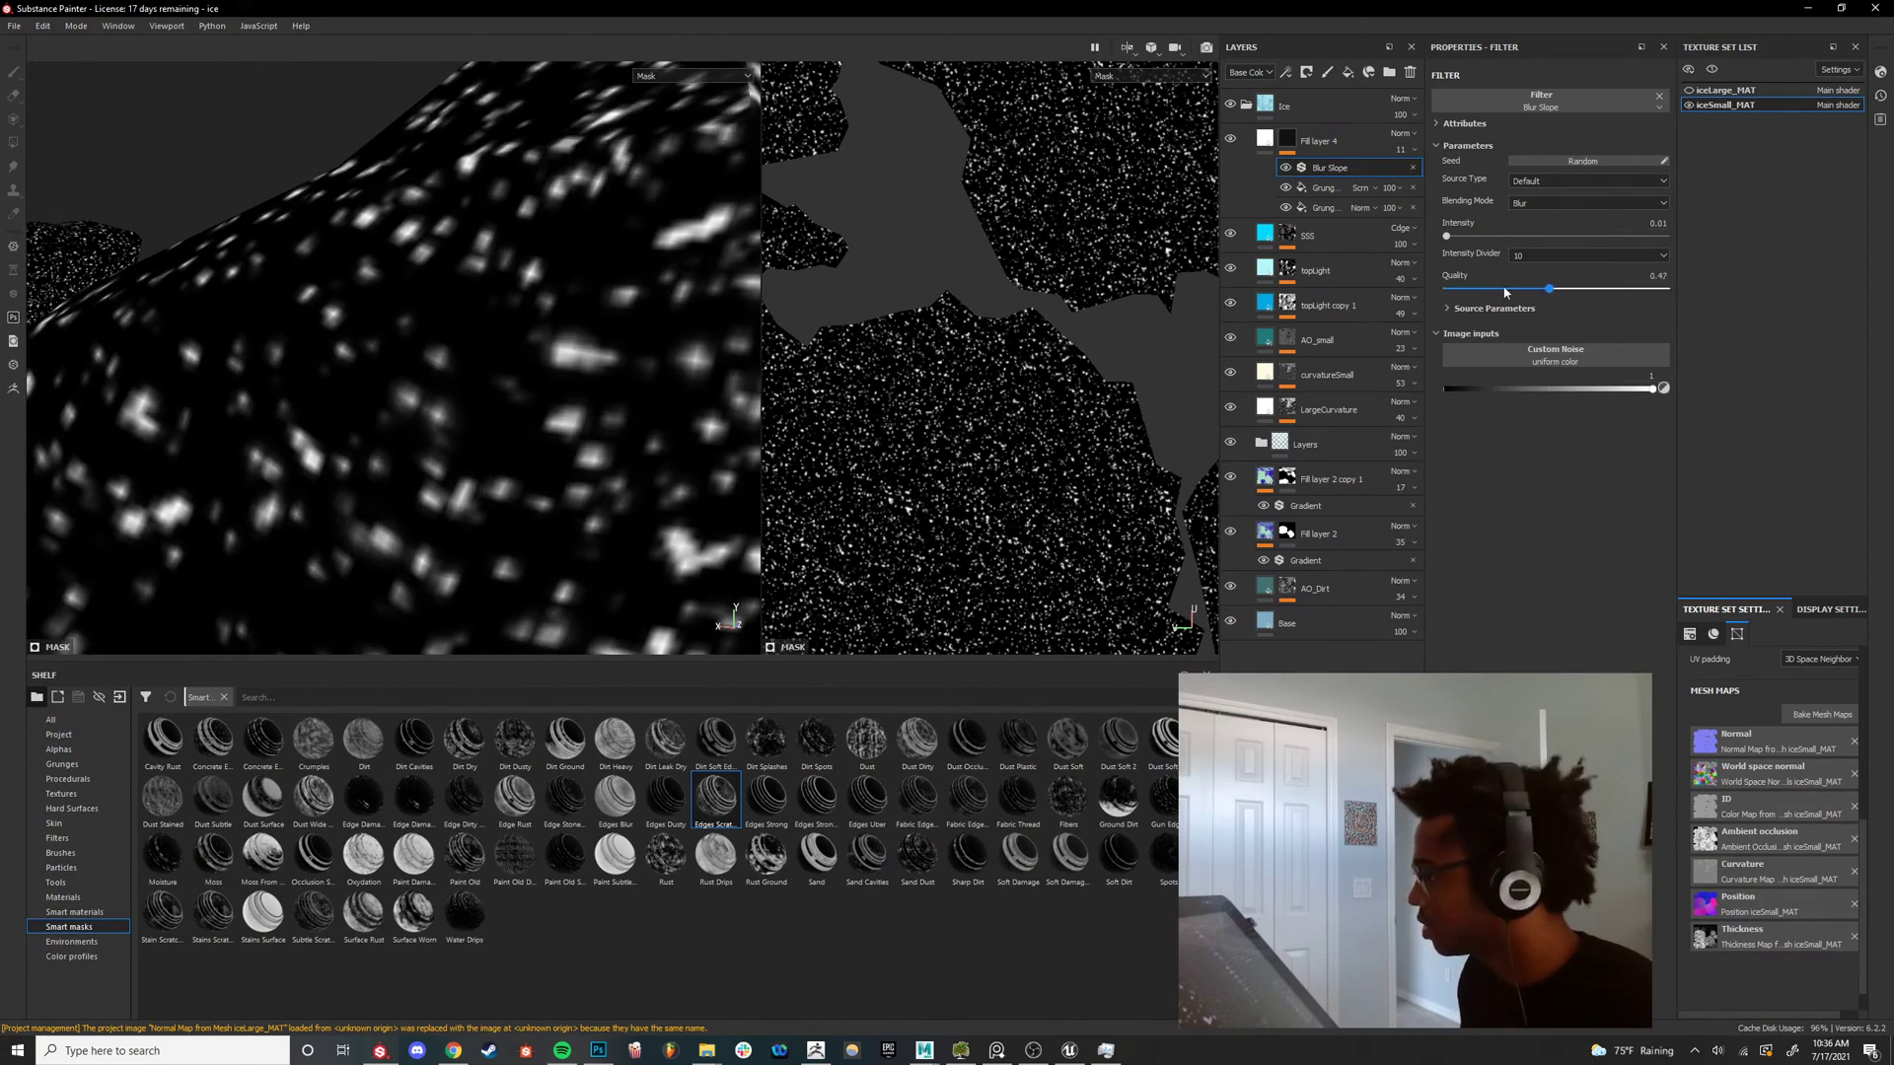
{"action": "left_click_drag", "start_coordinate": [1505, 289], "coordinate": [1665, 289]}
Examine the speckles on the ice surfaces in material view from several angles while rotating the environment lighting.
{"action": "mouse_move", "coordinate": [478, 453]}
{"action": "left_mouse_down", "text": "alt"}
{"action": "mouse_move", "coordinate": [495, 403]}
{"action": "mouse_move", "coordinate": [527, 435]}
{"action": "mouse_move", "coordinate": [543, 359]}
{"action": "mouse_move", "coordinate": [509, 541]}
{"action": "mouse_move", "coordinate": [601, 358]}
{"action": "left_mouse_up", "text": "alt"}
{"action": "key", "text": "m"}
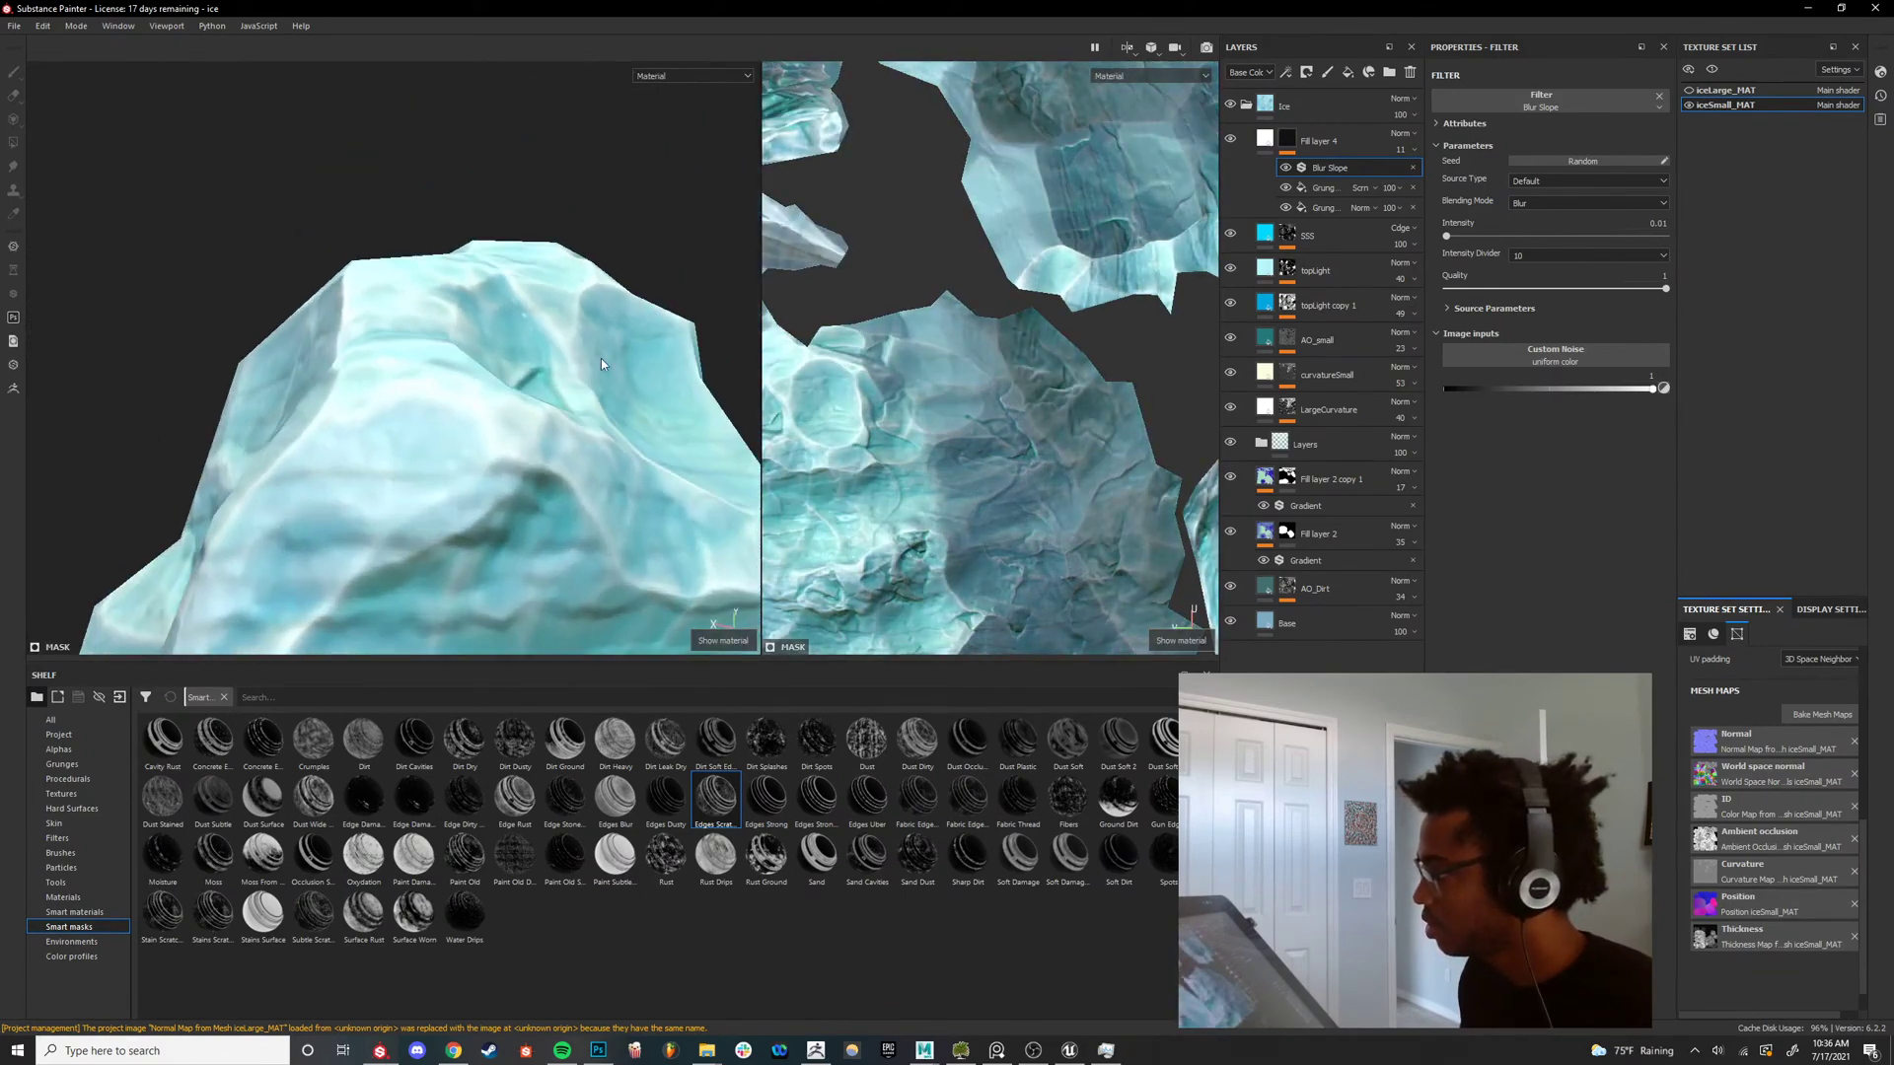
{"action": "mouse_move", "coordinate": [601, 358]}
{"action": "right_mouse_down", "text": "alt"}
{"action": "mouse_move", "coordinate": [558, 453]}
{"action": "mouse_move", "coordinate": [582, 449]}
{"action": "right_mouse_up", "text": "alt"}
{"action": "mouse_move", "coordinate": [582, 449]}
{"action": "right_mouse_down", "text": "shift"}
{"action": "mouse_move", "coordinate": [478, 446]}
{"action": "mouse_move", "coordinate": [520, 449]}
{"action": "right_mouse_up", "text": "shift"}
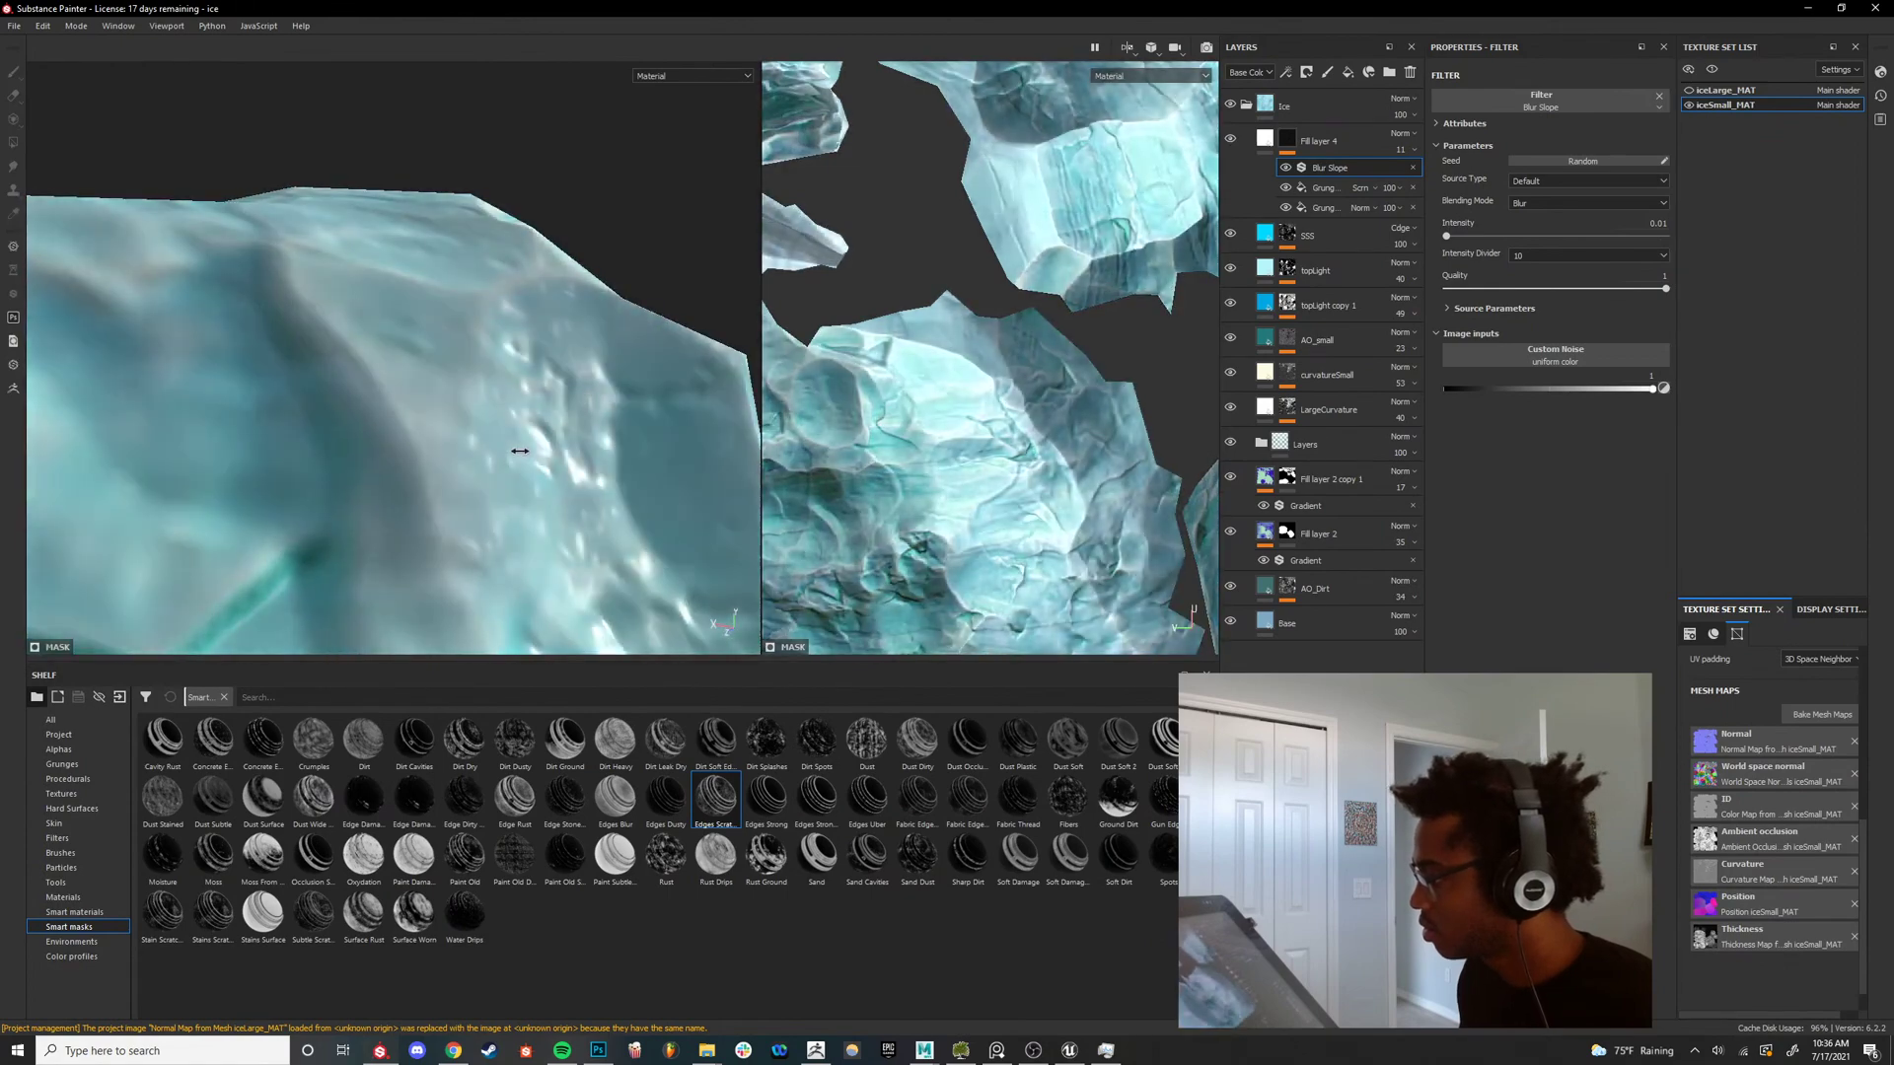
{"action": "left_click_drag", "start_coordinate": [520, 449], "coordinate": [432, 501], "text": "alt"}
{"action": "right_click_drag", "start_coordinate": [432, 501], "coordinate": [394, 489], "text": "alt"}
{"action": "left_click_drag", "start_coordinate": [394, 488], "coordinate": [449, 500], "text": "alt"}
{"action": "right_click_drag", "start_coordinate": [449, 500], "coordinate": [588, 570], "text": "alt"}
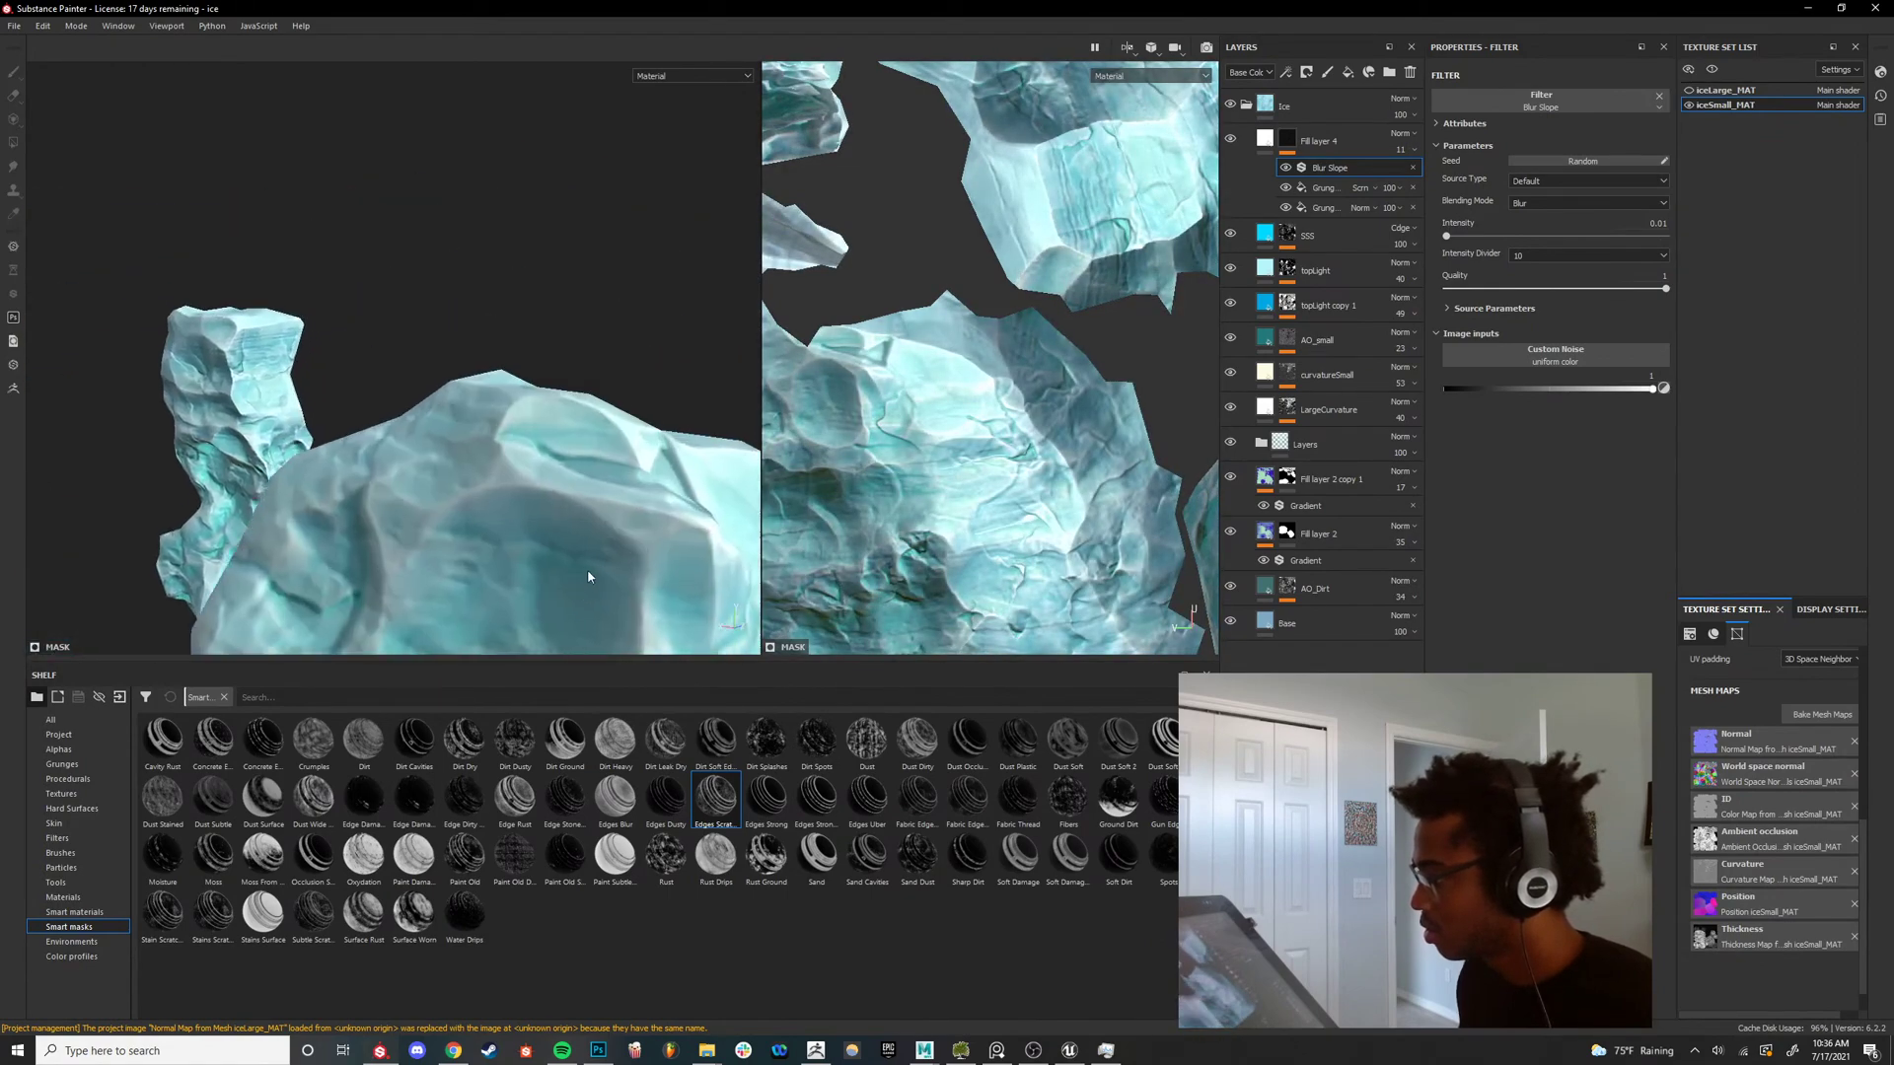
{"action": "left_click_drag", "start_coordinate": [588, 570], "coordinate": [543, 370], "text": "alt"}
{"action": "right_click_drag", "start_coordinate": [542, 370], "coordinate": [592, 414], "text": "alt"}
{"action": "mouse_move", "coordinate": [592, 415]}
{"action": "right_mouse_down", "text": "shift"}
{"action": "mouse_move", "coordinate": [542, 414]}
{"action": "mouse_move", "coordinate": [562, 411]}
{"action": "right_mouse_up", "text": "shift"}
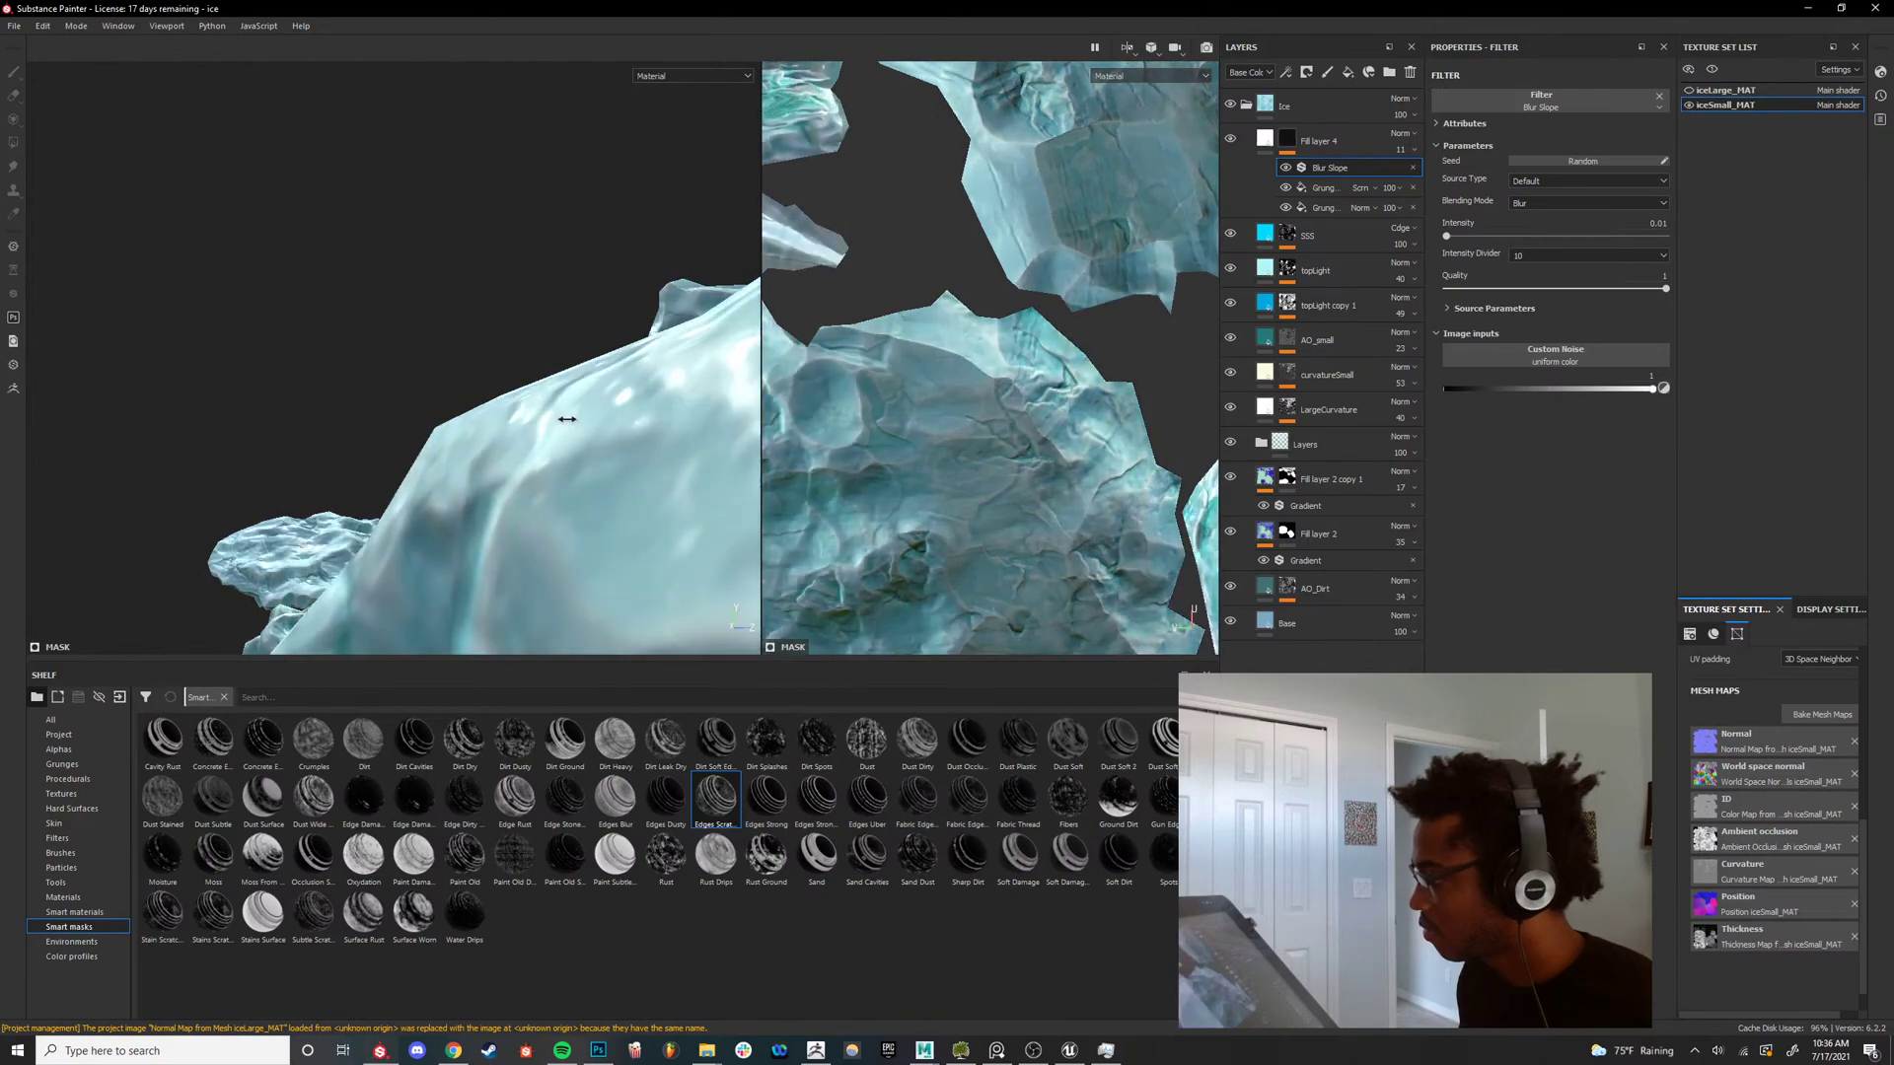
{"action": "left_click_drag", "start_coordinate": [562, 411], "coordinate": [604, 354], "text": "alt"}
{"action": "right_click_drag", "start_coordinate": [604, 353], "coordinate": [501, 385], "text": "shift"}
{"action": "middle_click_drag", "start_coordinate": [569, 443], "coordinate": [577, 390], "text": "alt"}
{"action": "left_click_drag", "start_coordinate": [577, 390], "coordinate": [675, 360], "text": "alt"}
{"action": "right_click_drag", "start_coordinate": [676, 360], "coordinate": [528, 355], "text": "shift"}
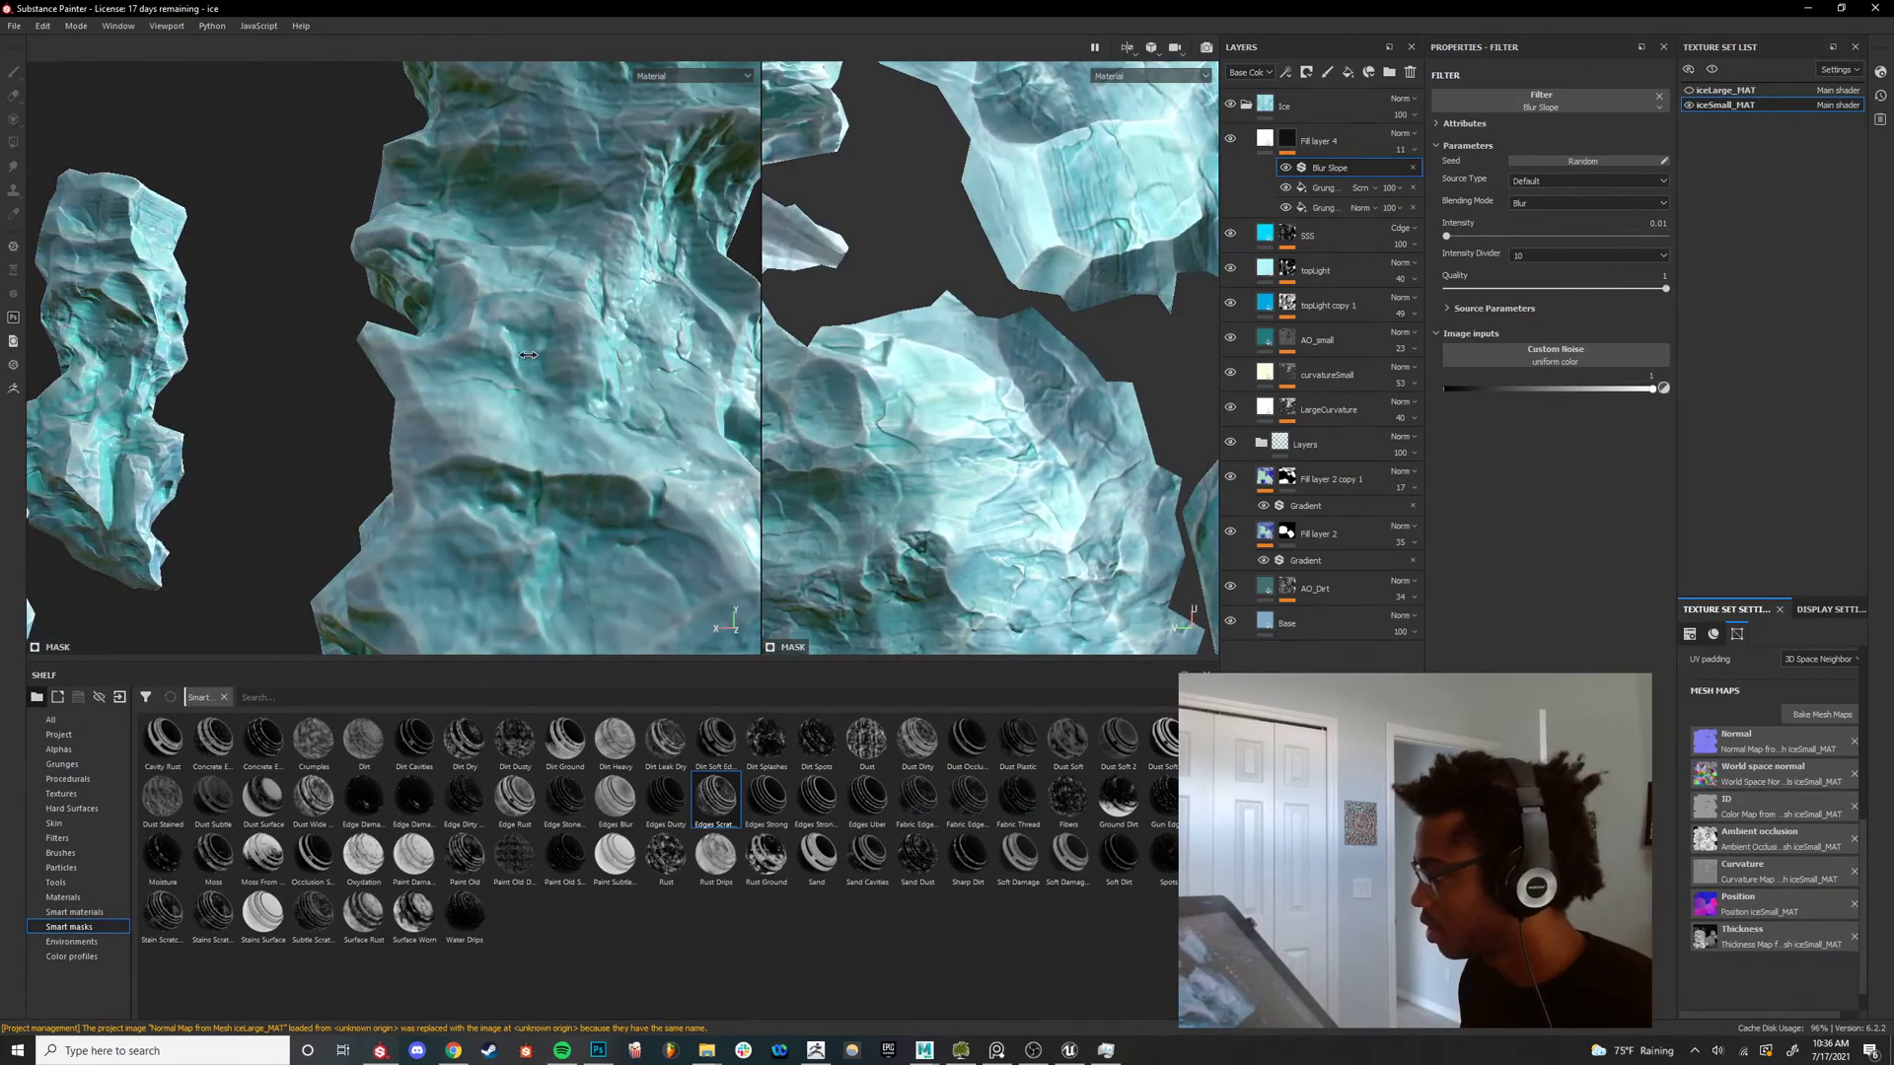
{"action": "left_click_drag", "start_coordinate": [569, 367], "coordinate": [537, 409], "text": "alt"}
{"action": "right_click_drag", "start_coordinate": [537, 409], "coordinate": [528, 439], "text": "alt"}
{"action": "left_click_drag", "start_coordinate": [528, 439], "coordinate": [552, 424], "text": "alt"}
{"action": "right_click_drag", "start_coordinate": [553, 424], "coordinate": [451, 394], "text": "shift"}
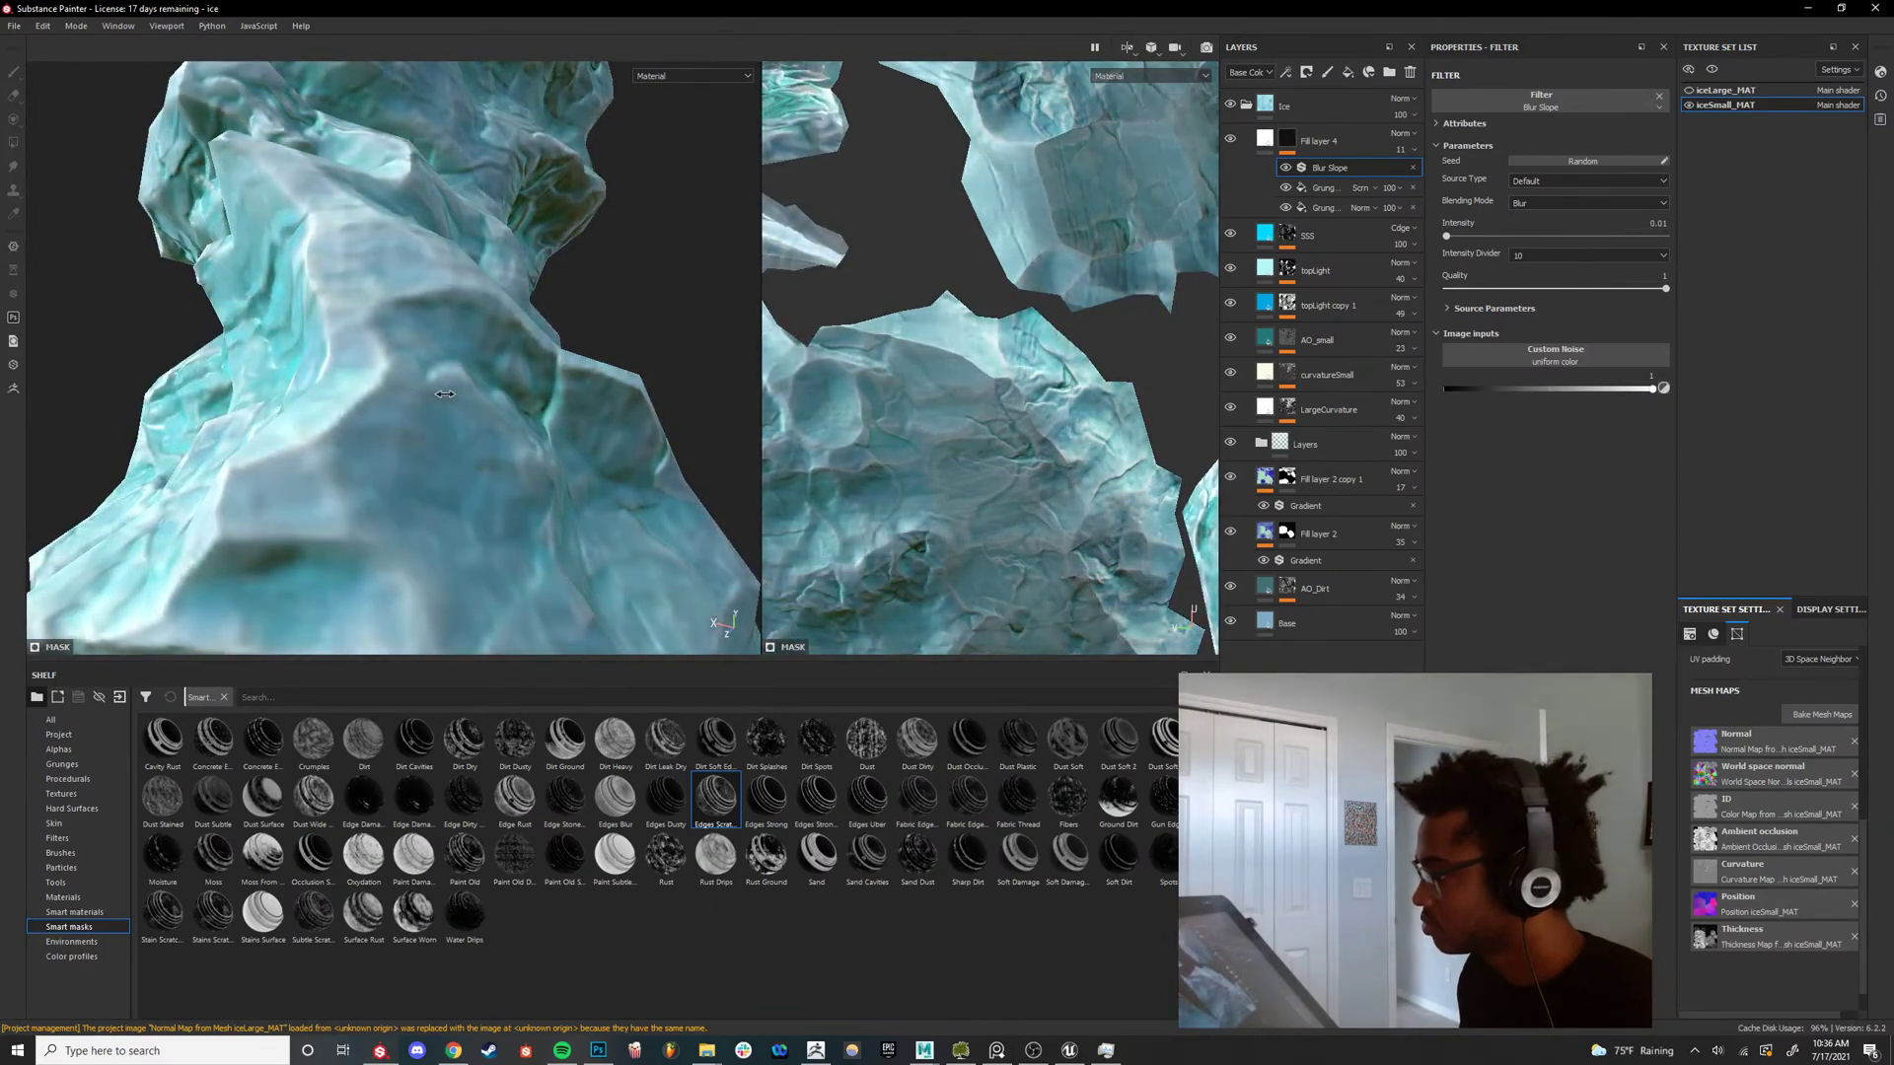
Inspect the speckles in the roughness channel and review the ice pieces in material view under different lighting directions.
{"action": "key", "text": "c"}
{"action": "key", "text": "c"}
{"action": "key", "text": "c"}
{"action": "key", "text": "c"}
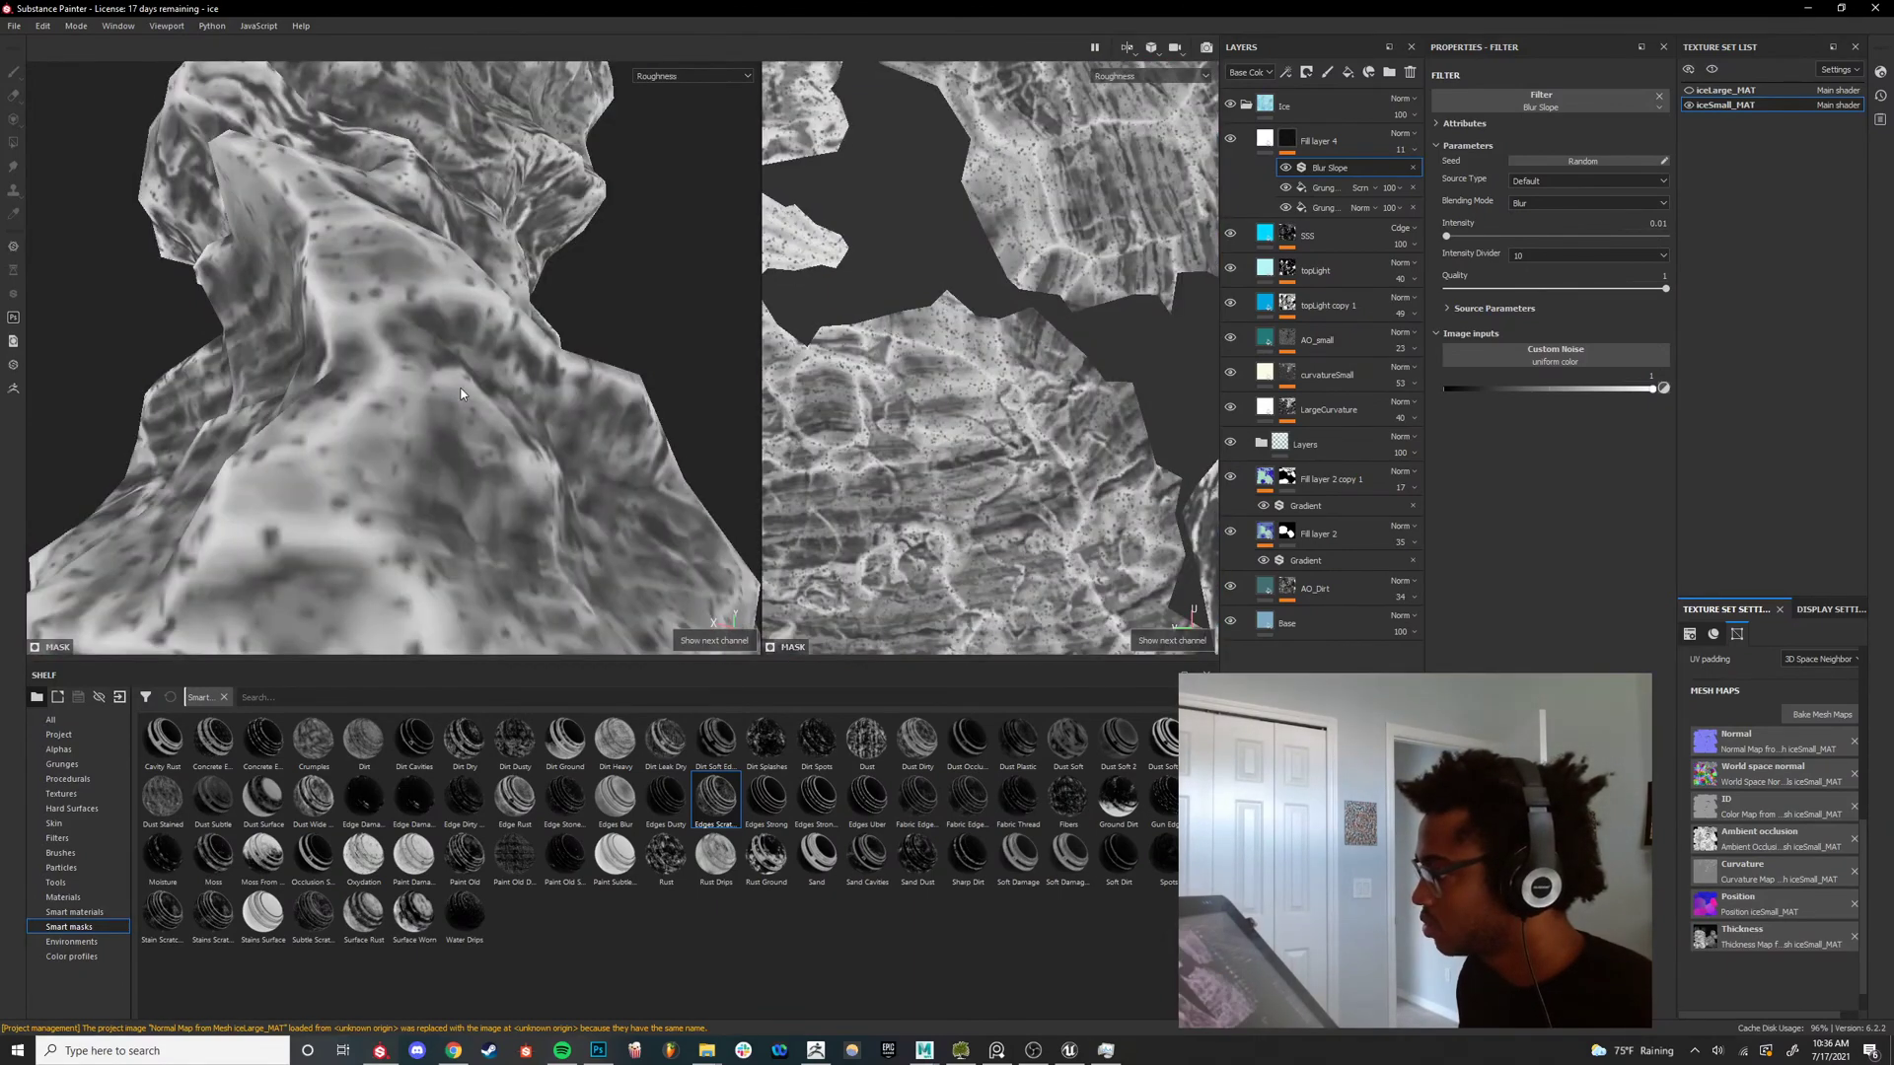
{"action": "left_click_drag", "start_coordinate": [460, 394], "coordinate": [534, 342], "text": "alt"}
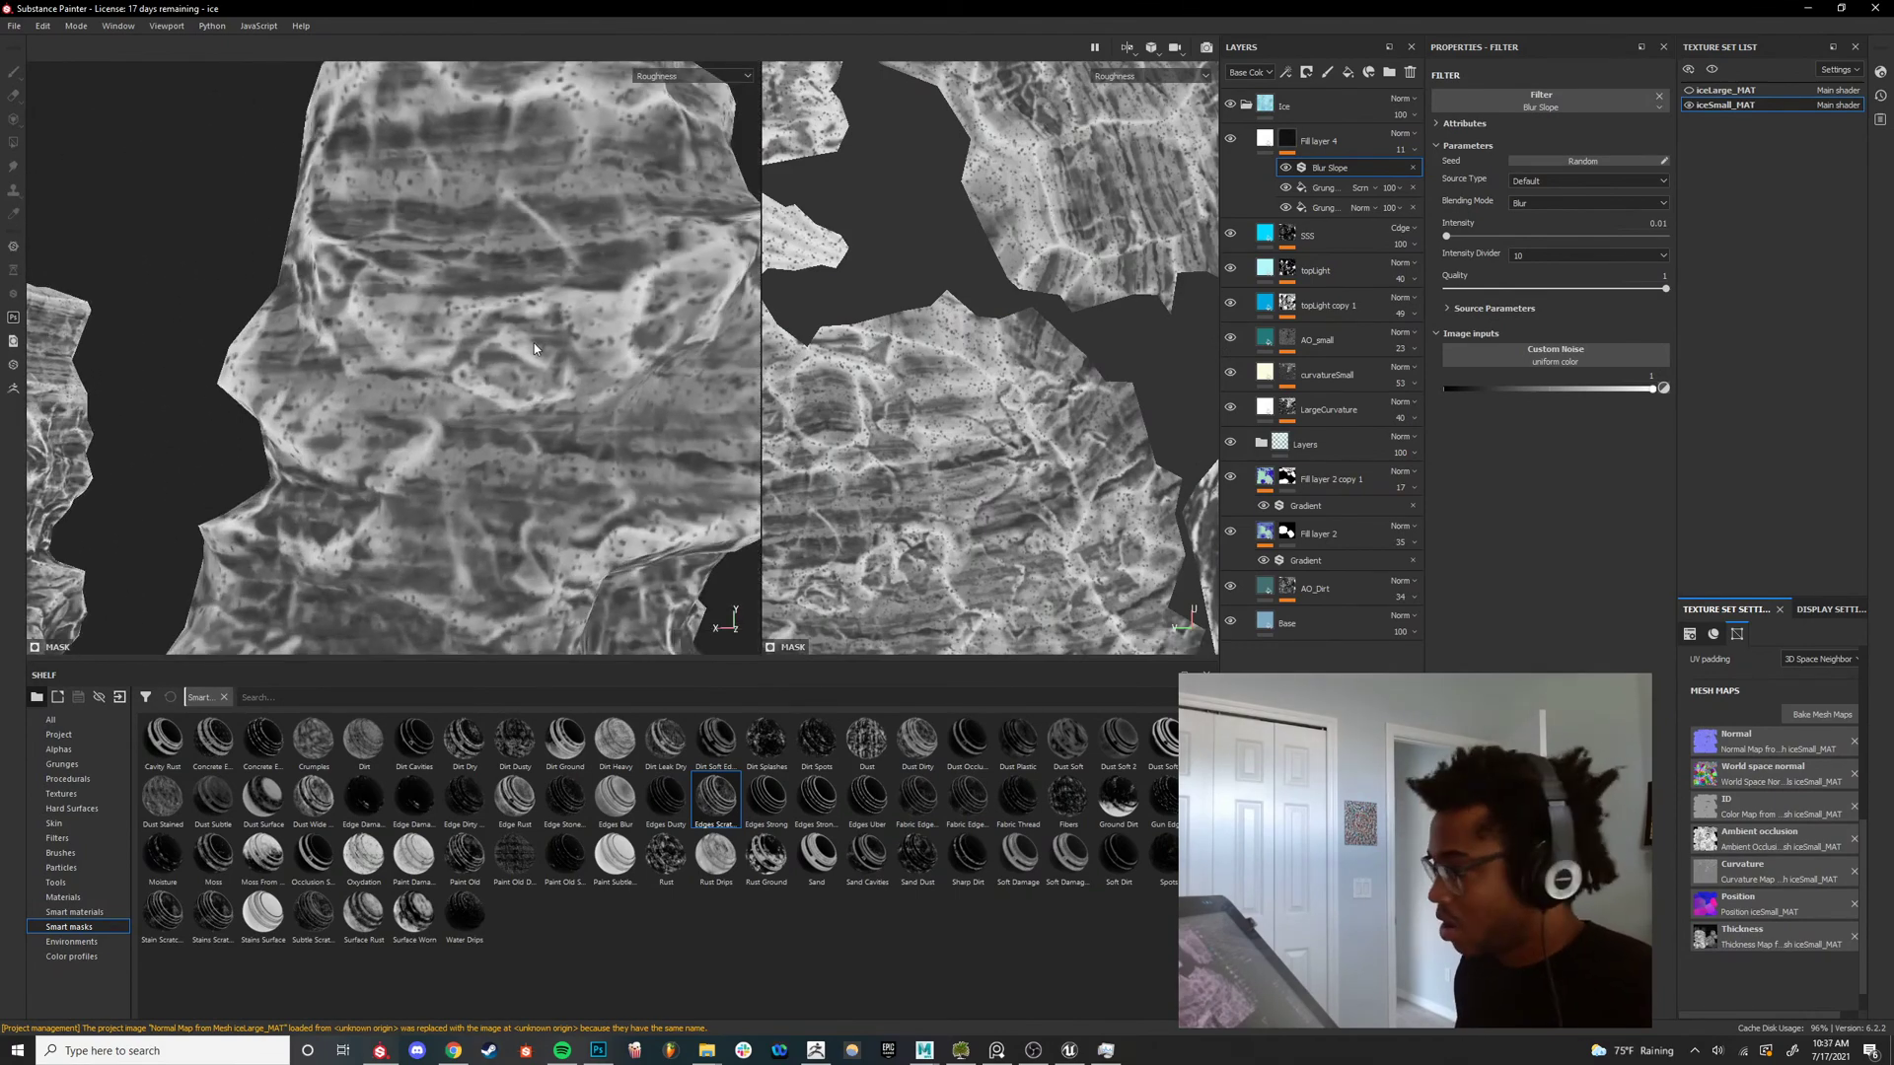
{"action": "key", "text": "m"}
{"action": "mouse_move", "coordinate": [533, 347]}
{"action": "left_mouse_down", "text": "alt"}
{"action": "mouse_move", "coordinate": [500, 374]}
{"action": "mouse_move", "coordinate": [476, 353]}
{"action": "left_mouse_up", "text": "alt"}
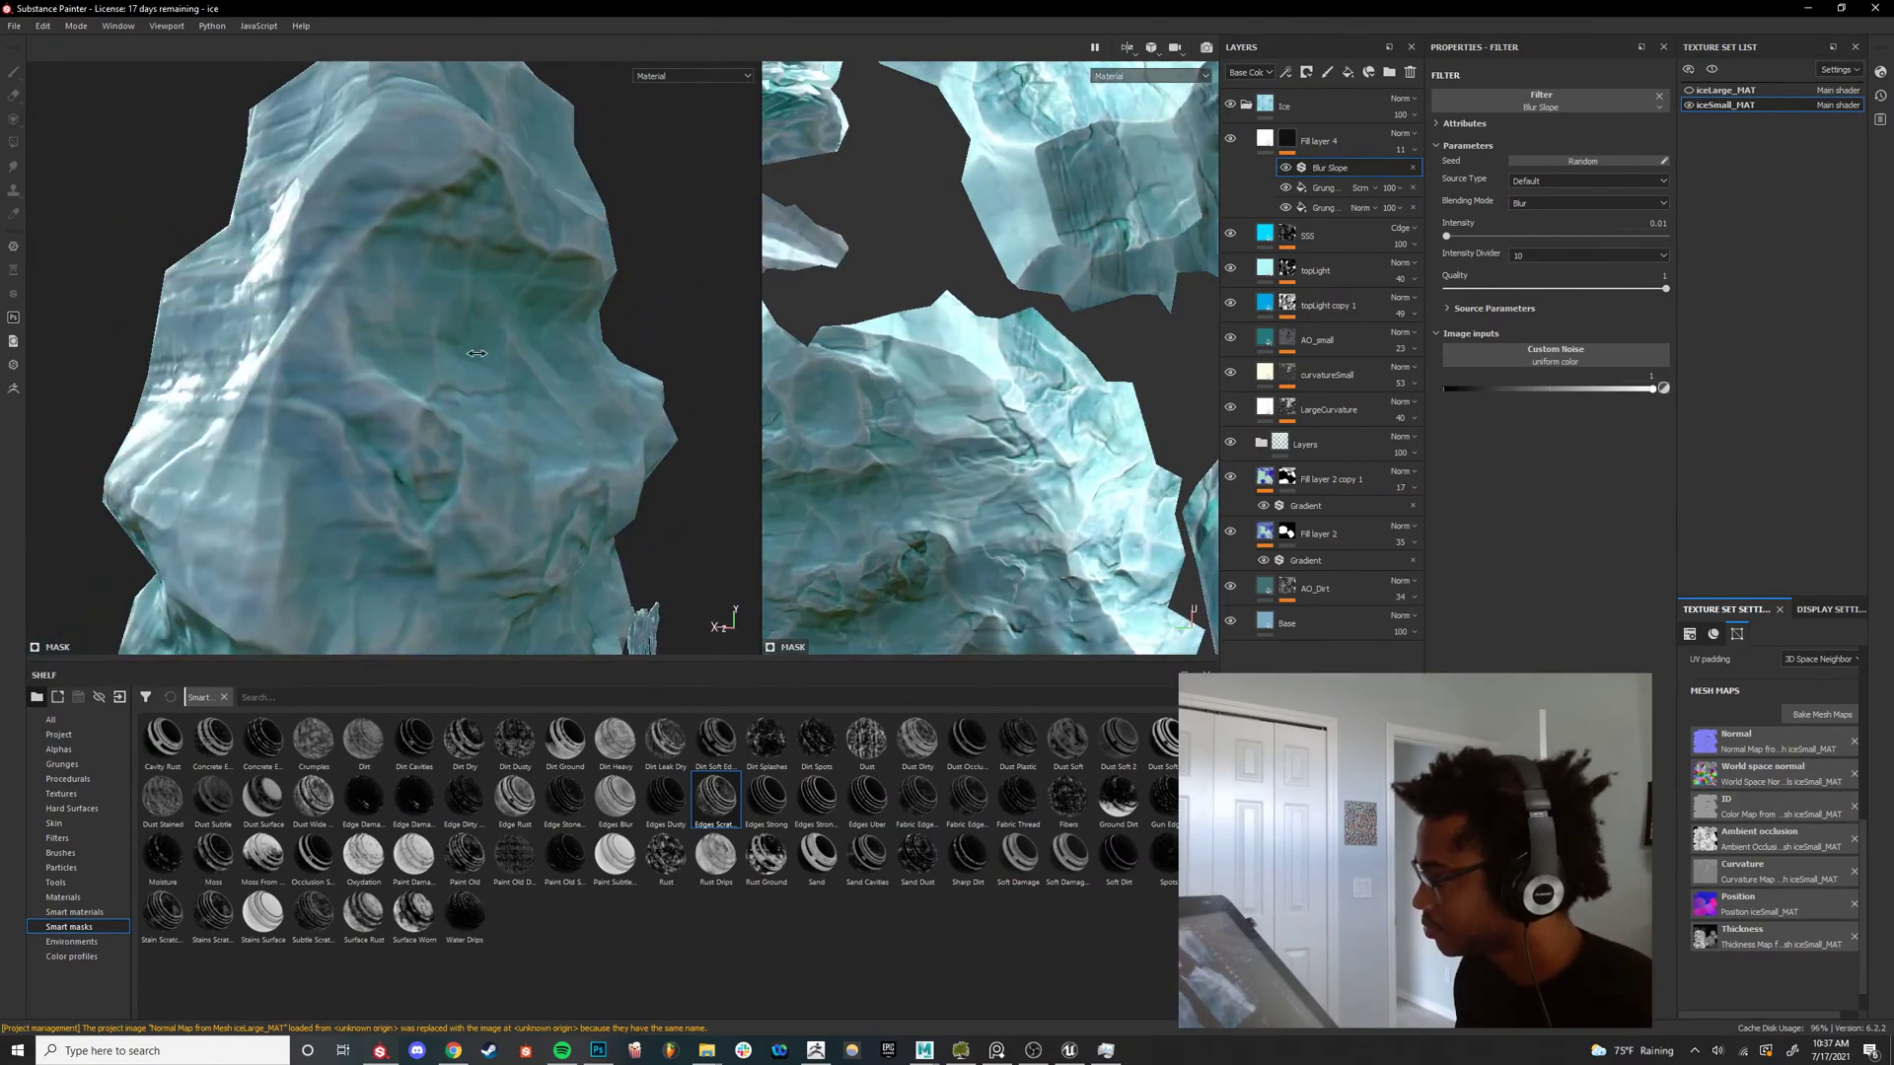
{"action": "right_click_drag", "start_coordinate": [476, 354], "coordinate": [424, 355], "text": "shift"}
{"action": "left_click_drag", "start_coordinate": [424, 355], "coordinate": [473, 348], "text": "alt"}
{"action": "middle_click_drag", "start_coordinate": [474, 347], "coordinate": [422, 242], "text": "alt"}
{"action": "right_click_drag", "start_coordinate": [422, 241], "coordinate": [494, 267], "text": "shift"}
{"action": "right_click_drag", "start_coordinate": [493, 266], "coordinate": [424, 325], "text": "alt"}
{"action": "left_click_drag", "start_coordinate": [425, 325], "coordinate": [558, 424], "text": "alt"}
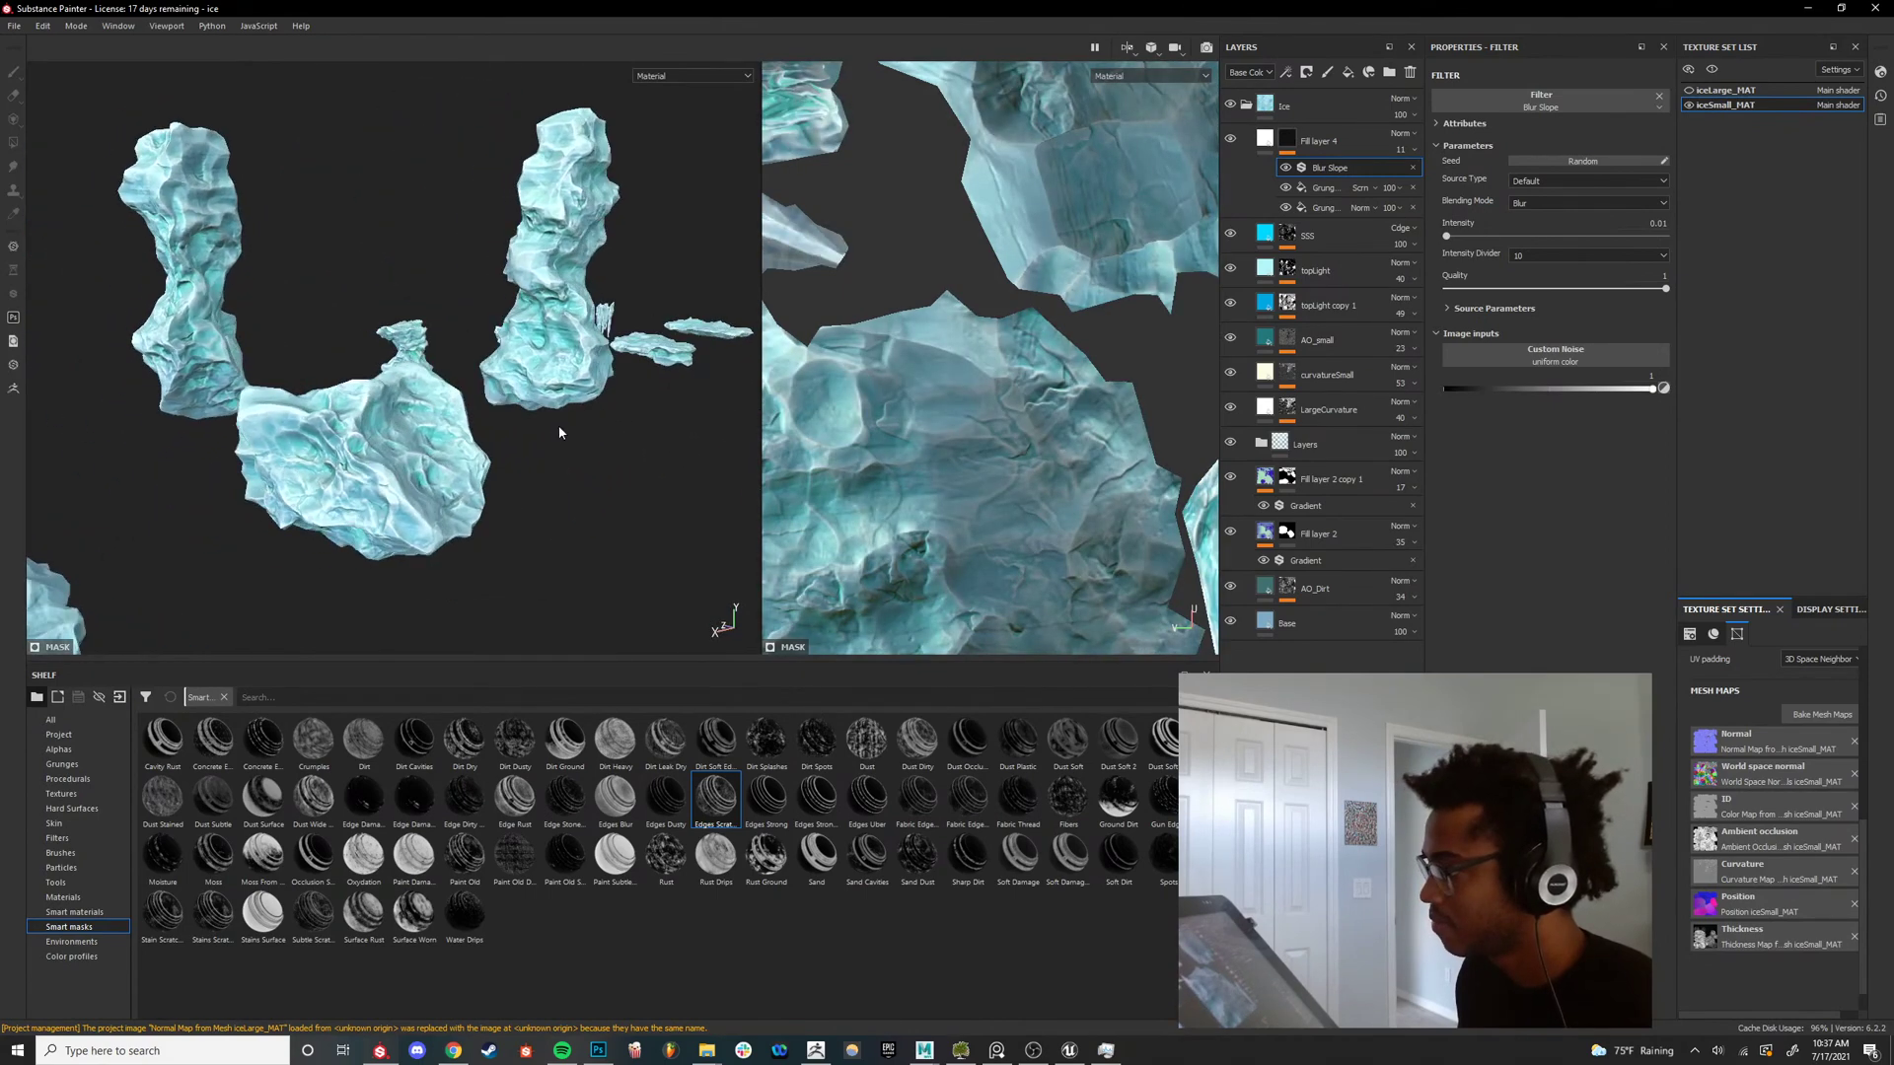
Cycle through the remaining channels to Base Color and examine the coloring of the ice pillar.
{"action": "key", "text": "c"}
{"action": "key", "text": "c"}
{"action": "key", "text": "c"}
{"action": "key", "text": "c"}
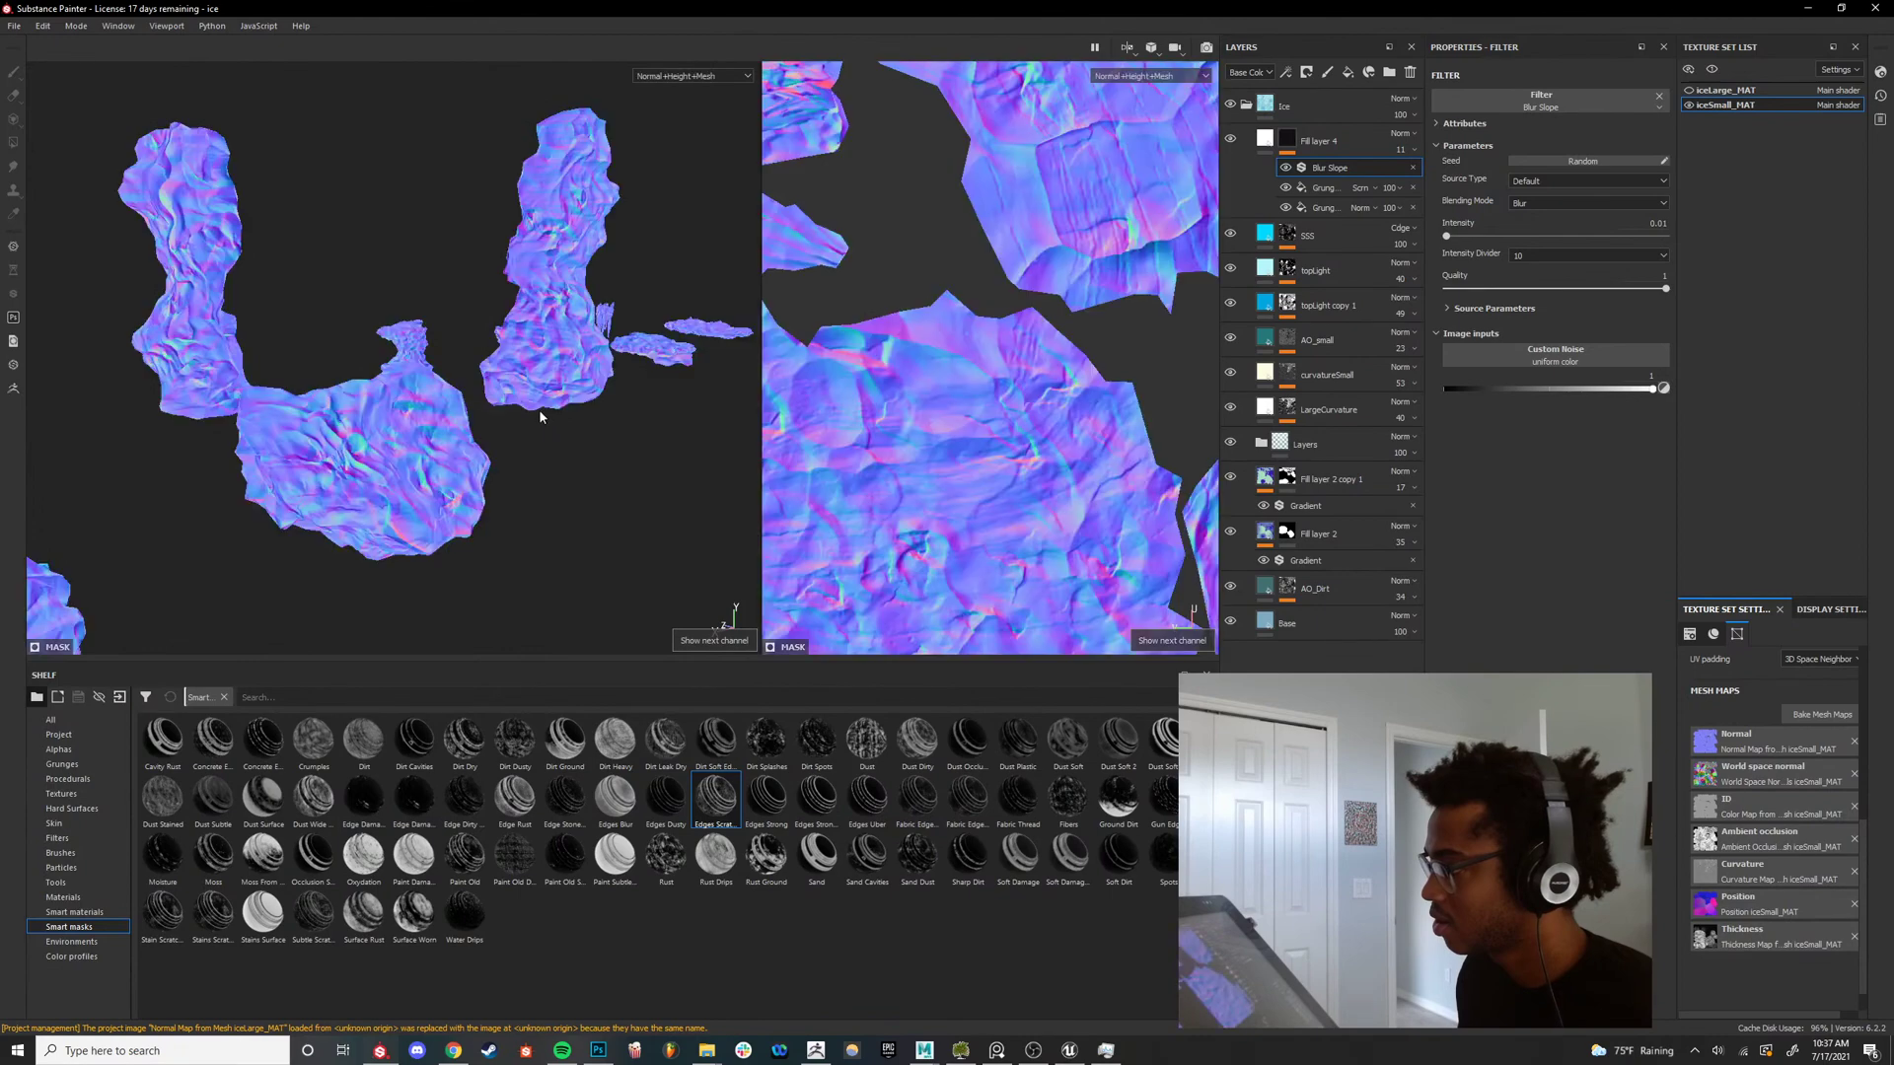
{"action": "key", "text": "c"}
{"action": "left_click_drag", "start_coordinate": [537, 412], "coordinate": [582, 414], "text": "alt"}
{"action": "right_click_drag", "start_coordinate": [582, 415], "coordinate": [651, 434], "text": "alt"}
{"action": "left_click_drag", "start_coordinate": [651, 434], "coordinate": [597, 450], "text": "alt"}
{"action": "right_click_drag", "start_coordinate": [595, 450], "coordinate": [603, 457], "text": "alt"}
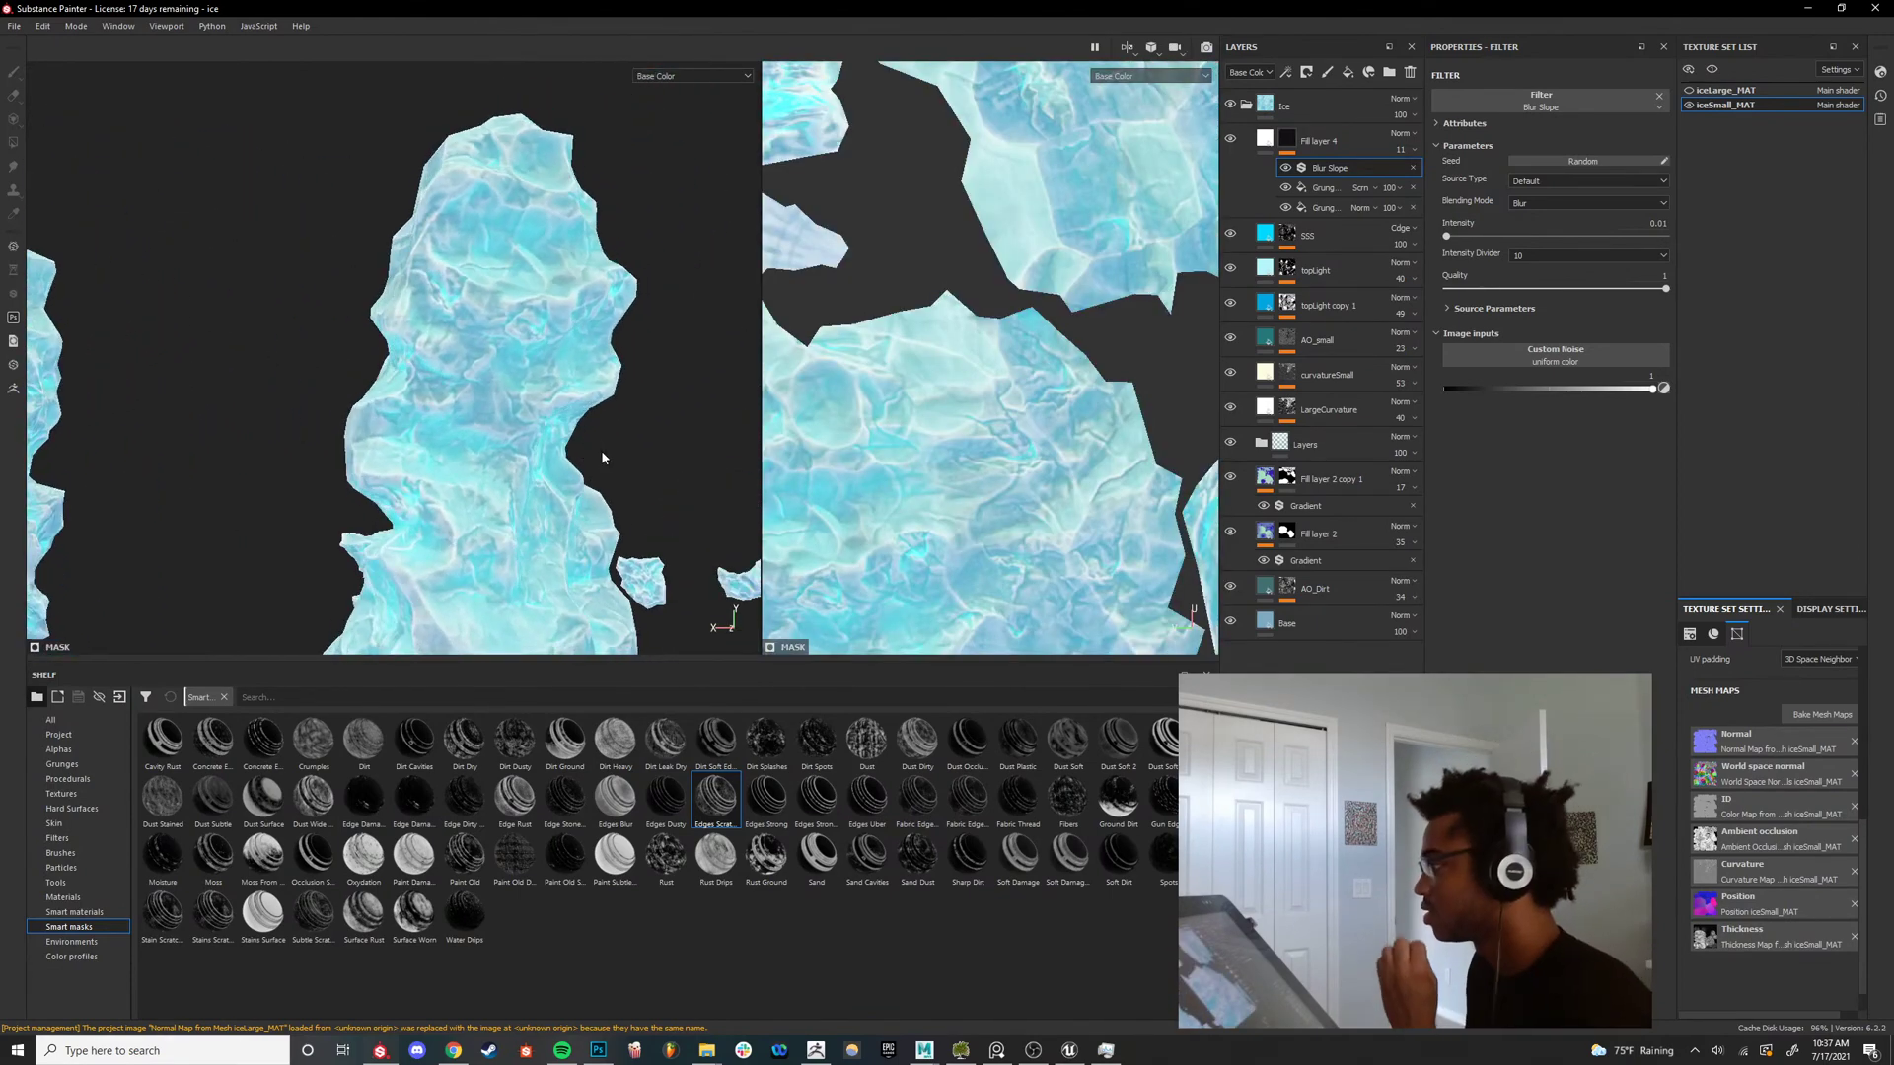
Copy the LargeCurvature layer and paste the copy above Fill layer 4.
{"action": "left_click", "coordinate": [1337, 135]}
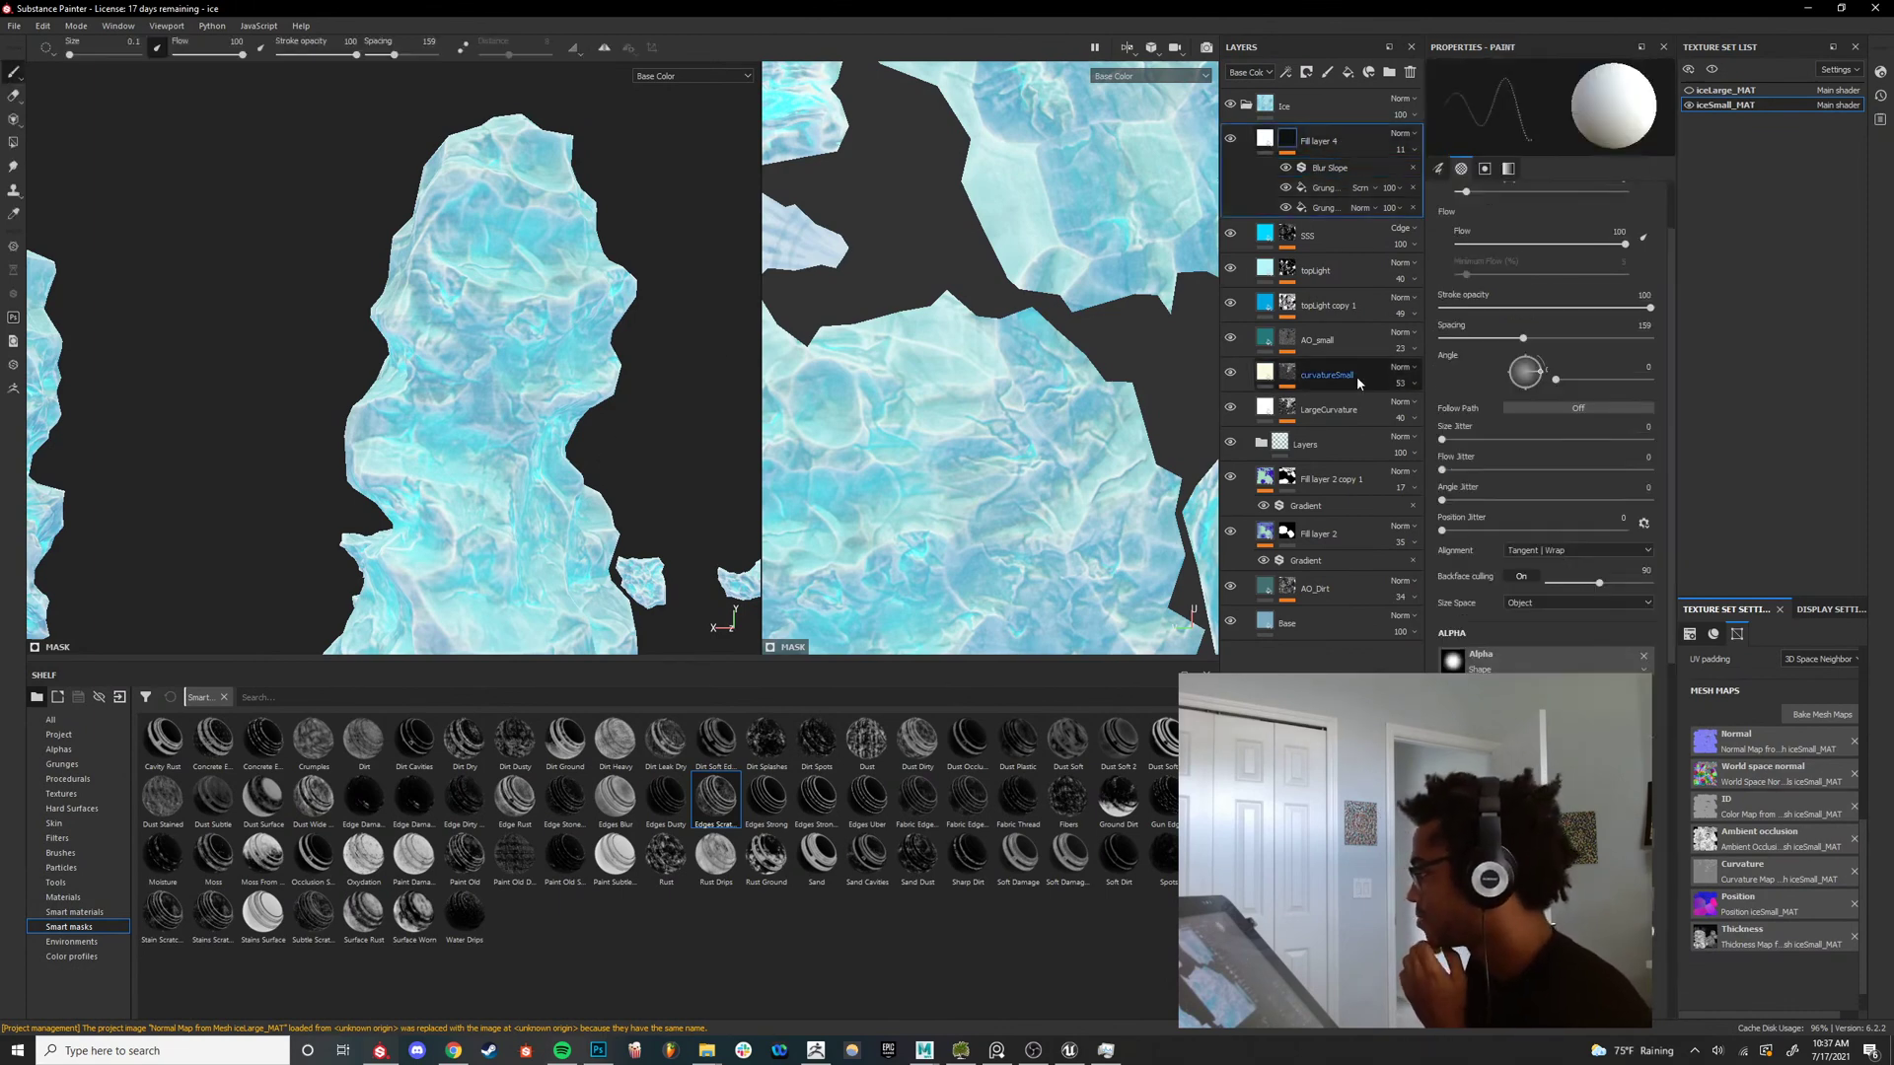
{"action": "left_click", "coordinate": [1347, 412]}
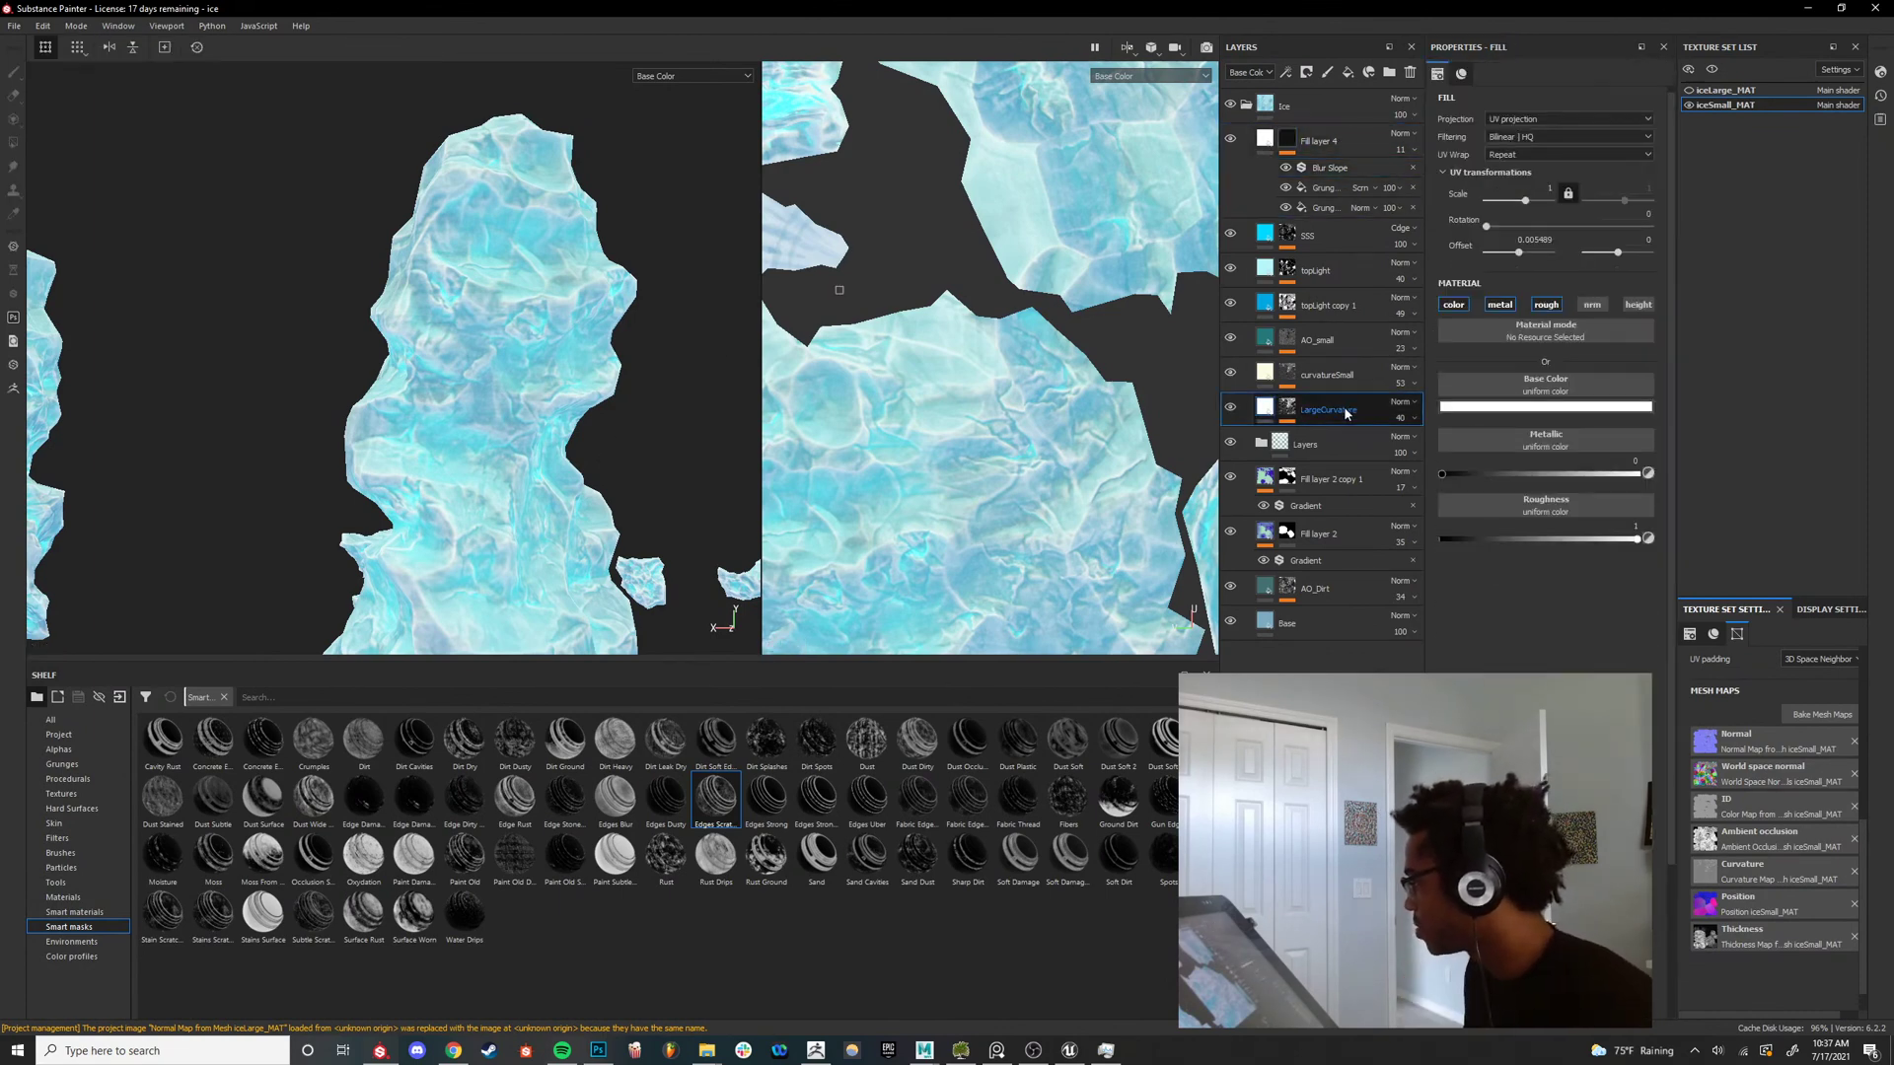
{"action": "left_click", "coordinate": [1347, 138]}
{"action": "key", "text": "ctrl+v"}
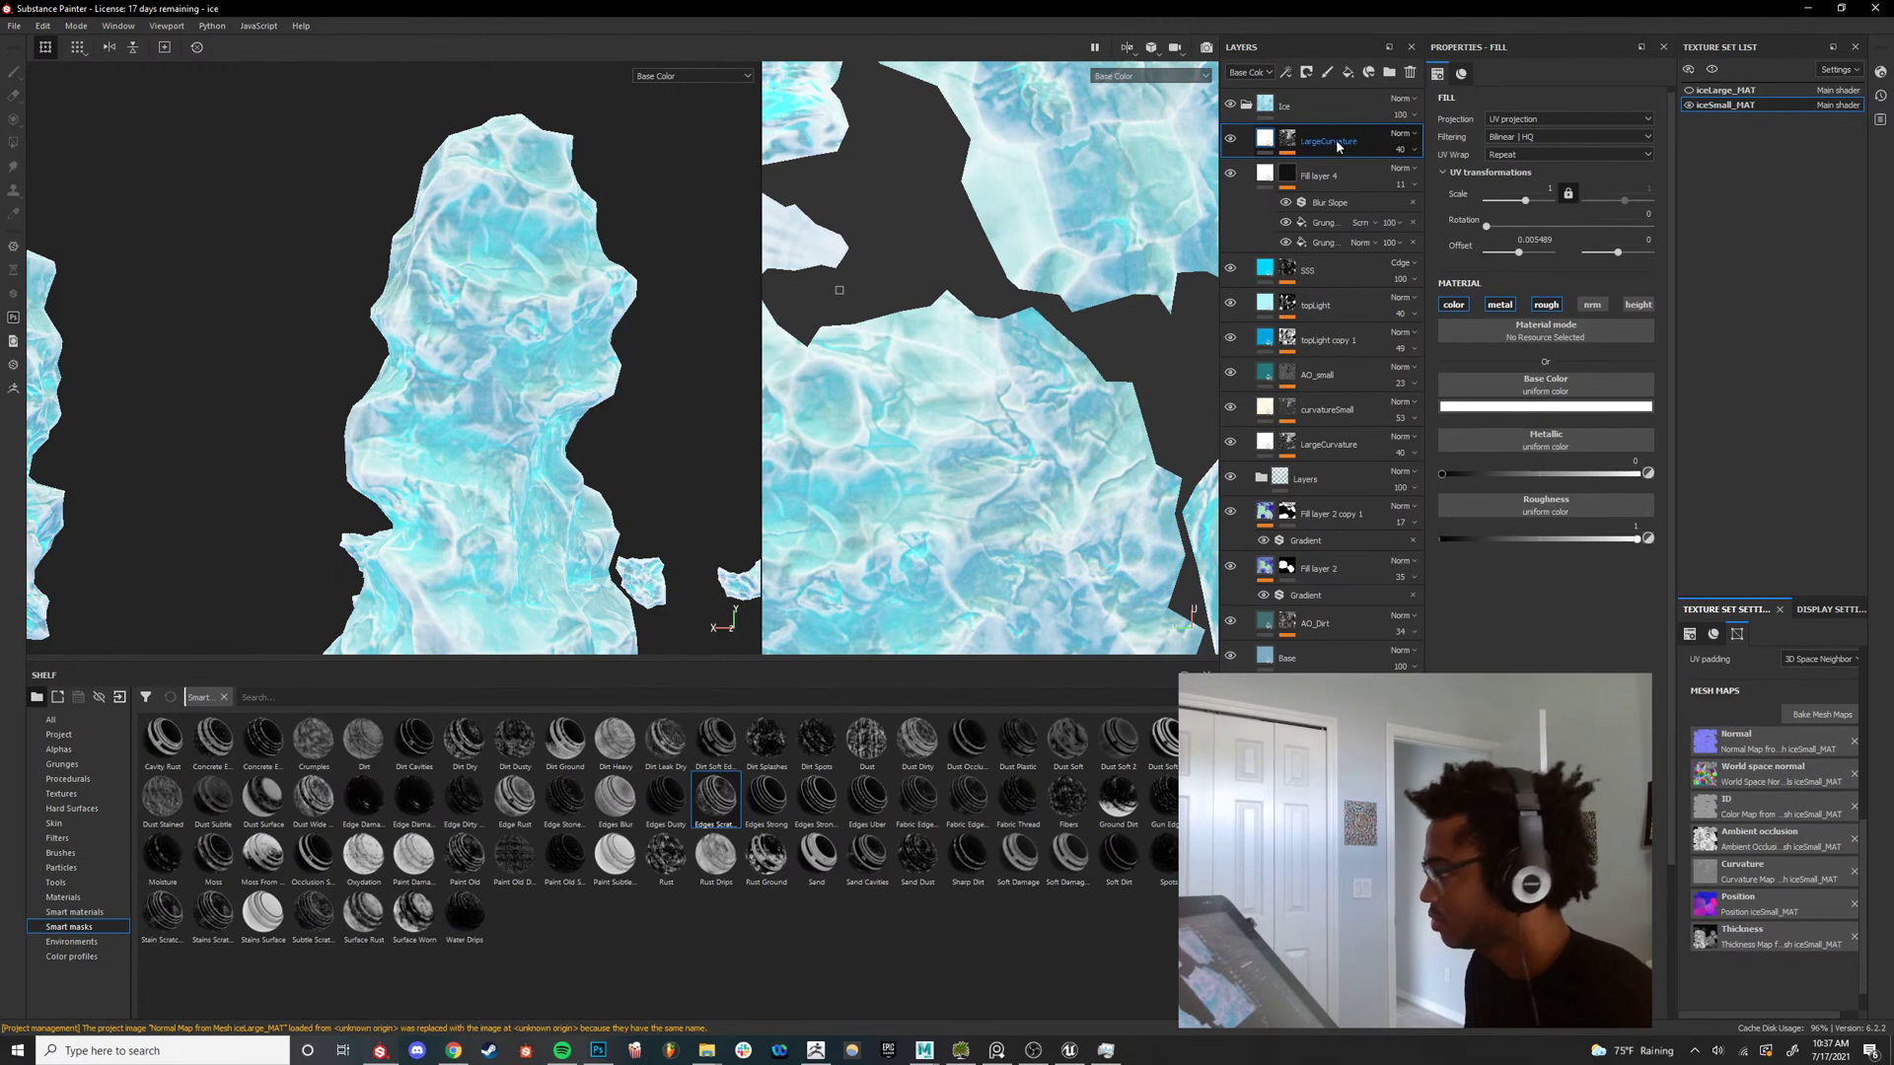
Replace the LargeCurvature copy's mask with a black mask and apply an edges smart mask from the shelf to it.
{"action": "right_click", "coordinate": [1277, 144]}
{"action": "left_click", "coordinate": [1289, 140]}
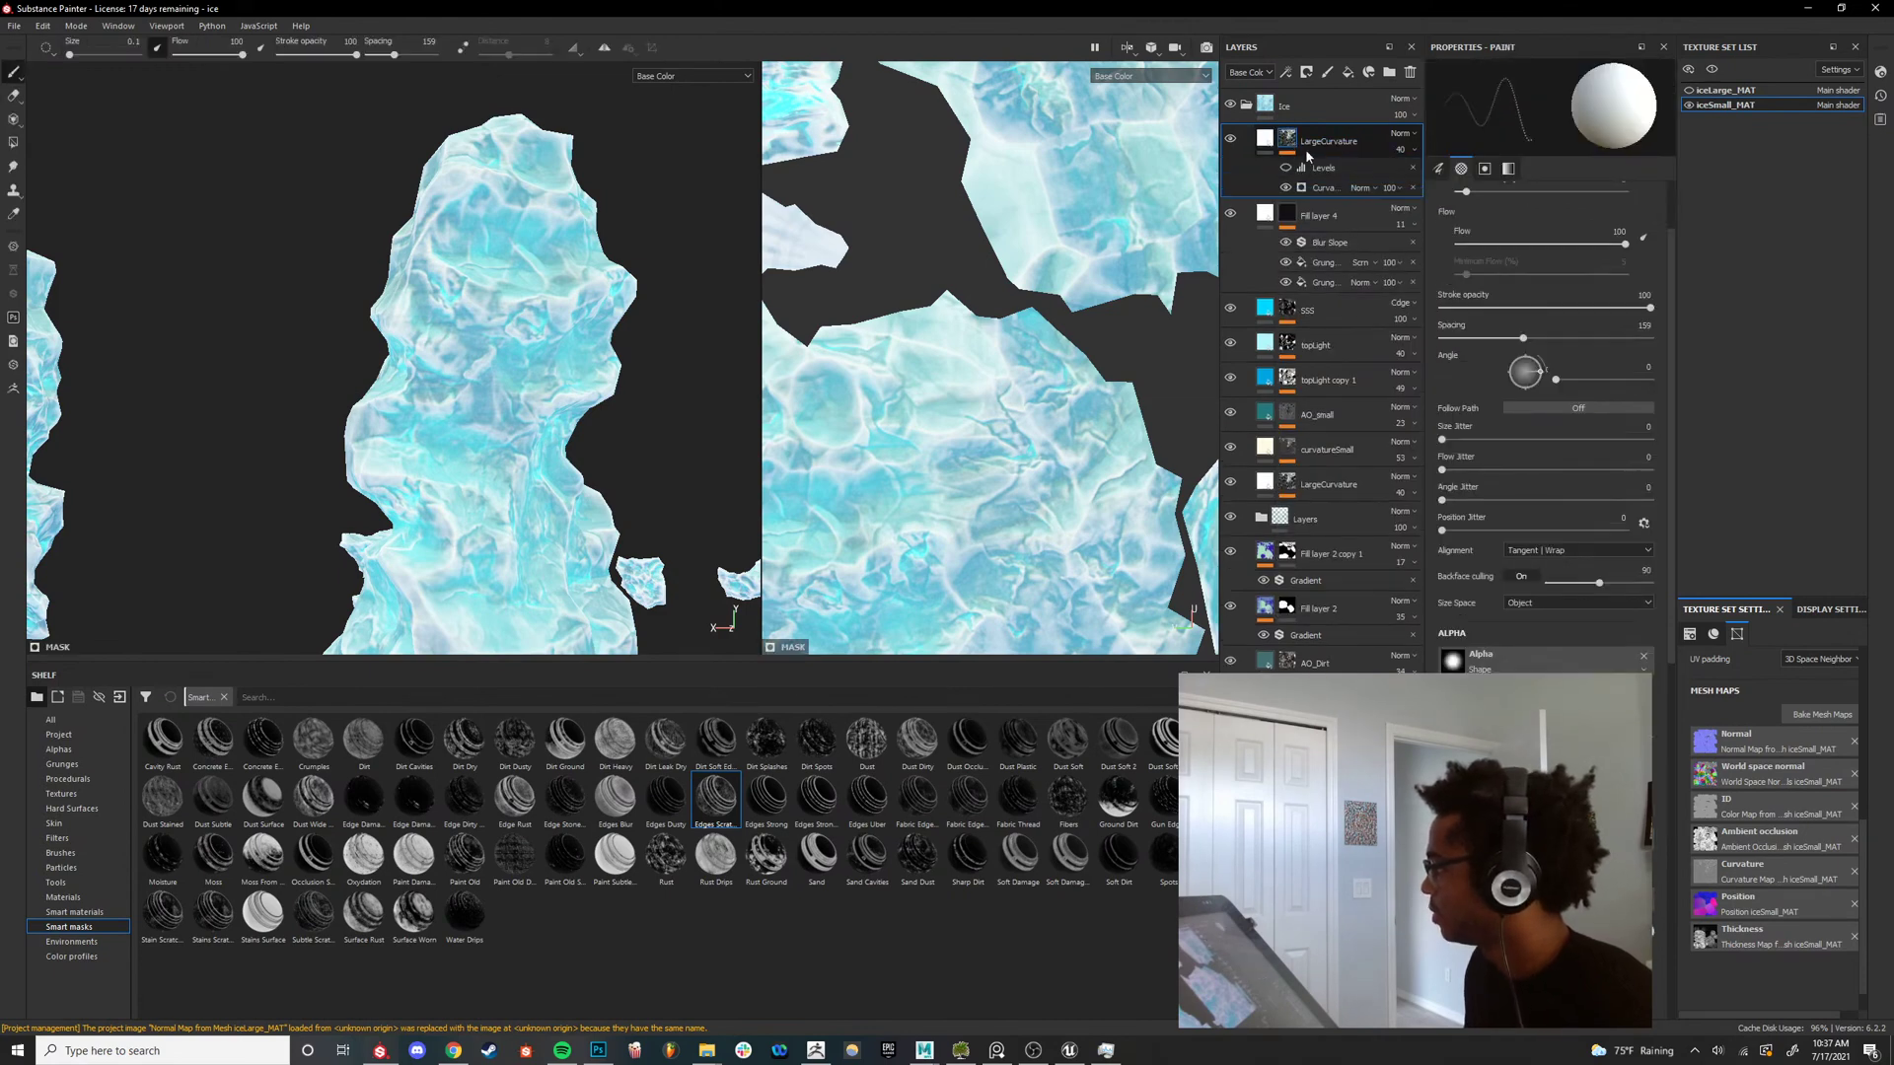
{"action": "right_click", "coordinate": [1294, 141]}
{"action": "left_click", "coordinate": [1304, 147]}
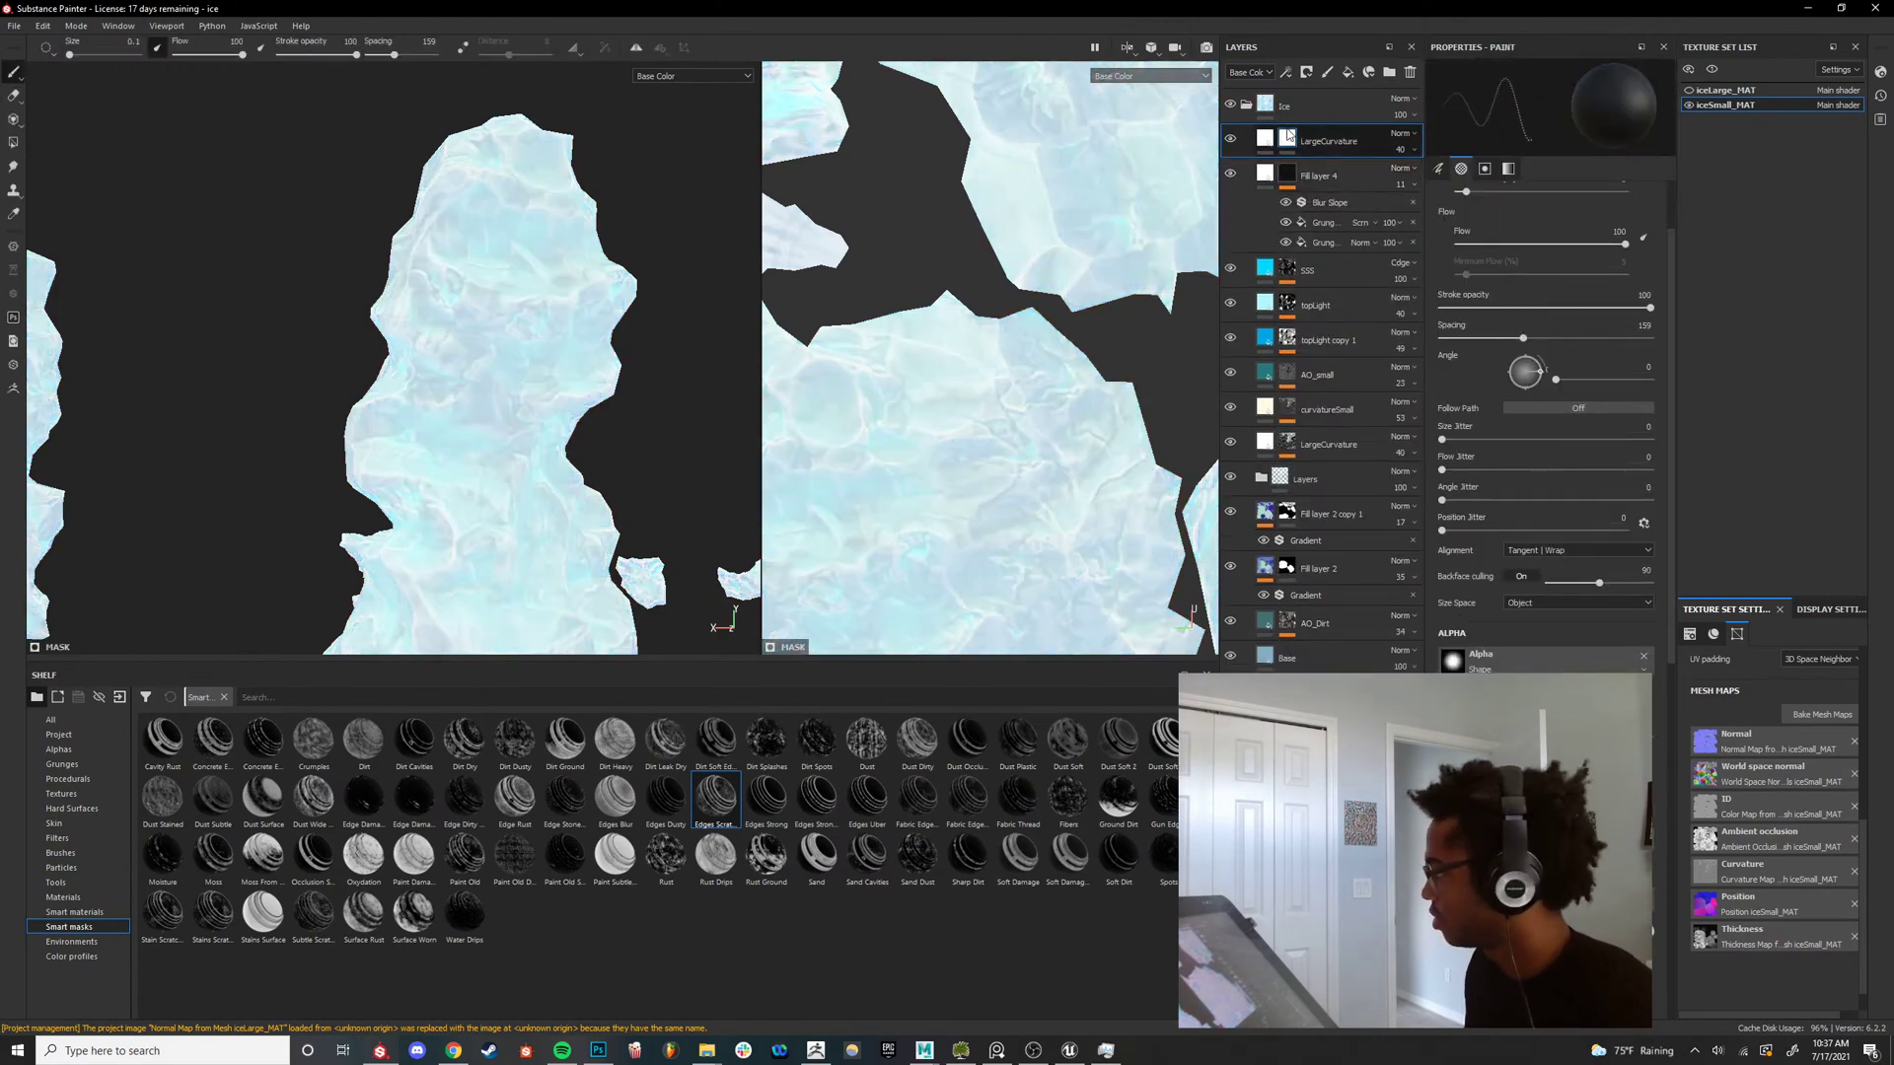
{"action": "right_click", "coordinate": [1292, 151]}
{"action": "left_click", "coordinate": [1345, 167]}
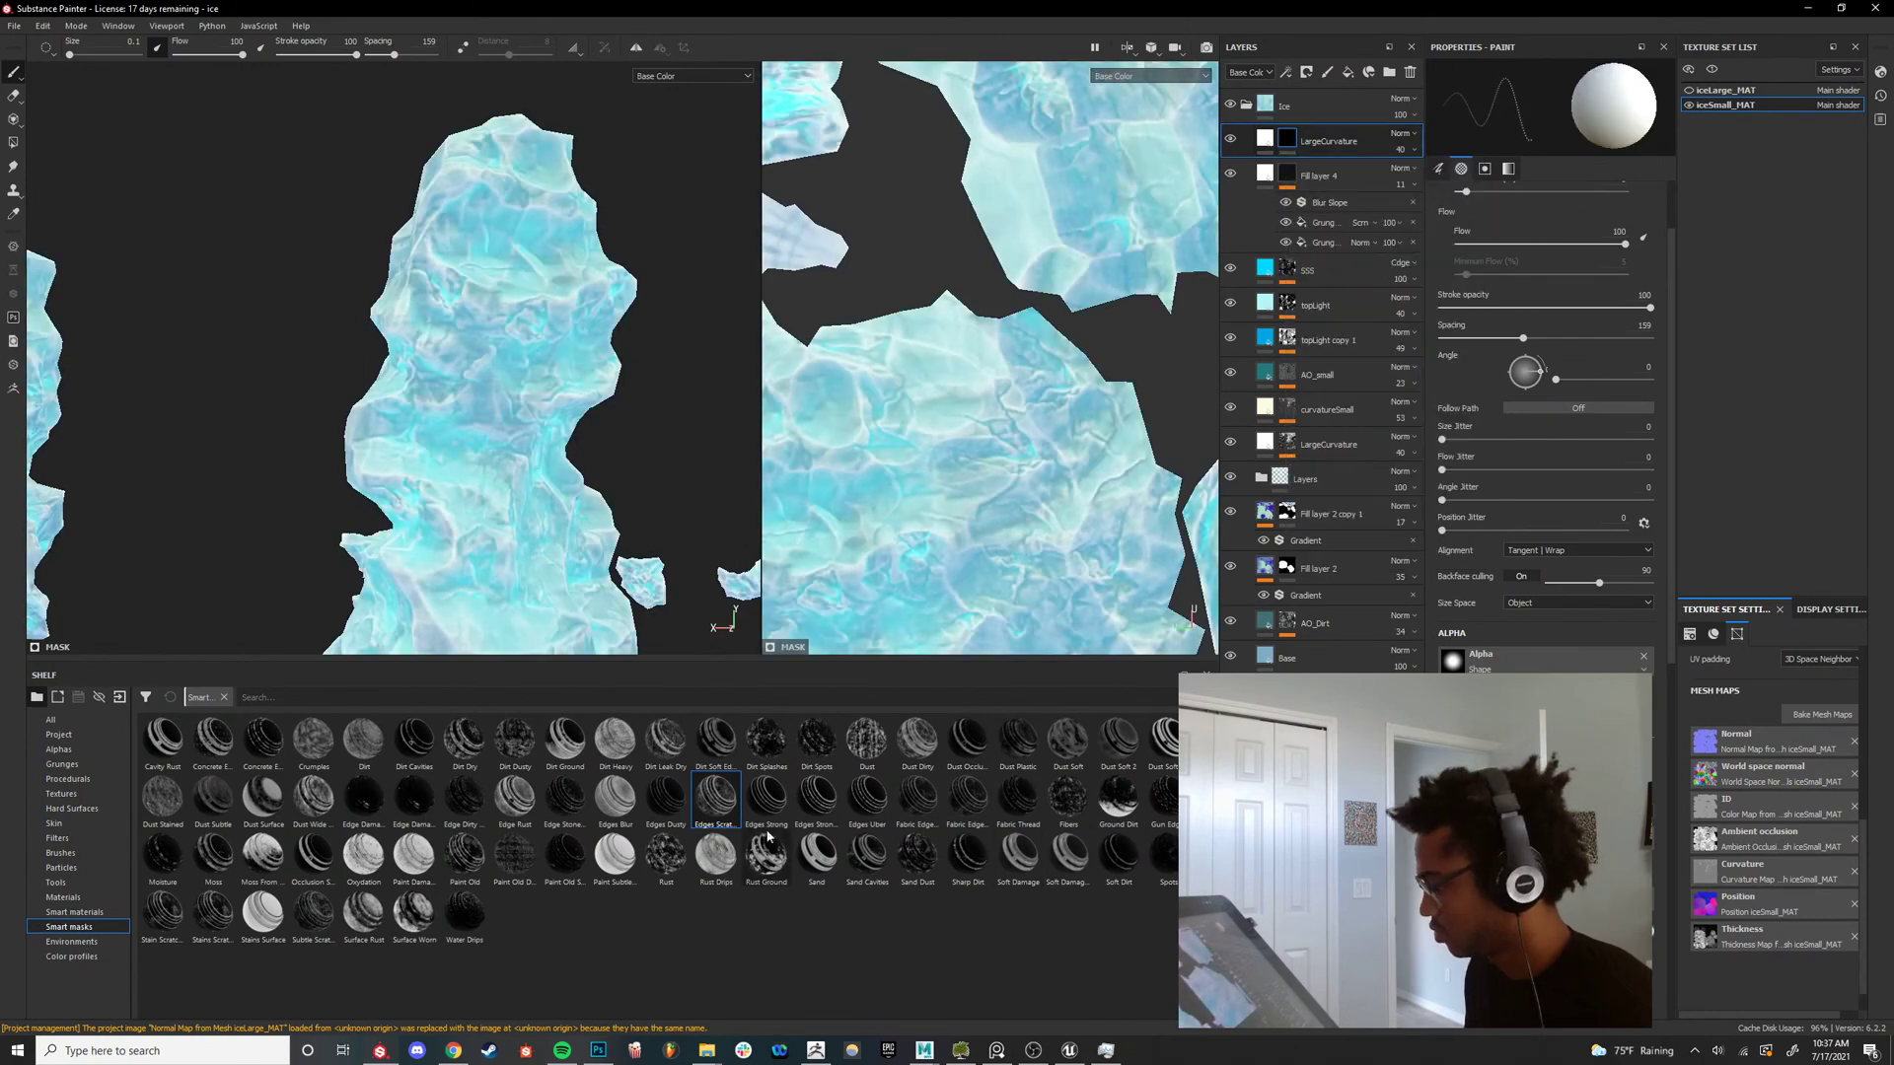
{"action": "left_click_drag", "start_coordinate": [1294, 170], "coordinate": [1287, 141]}
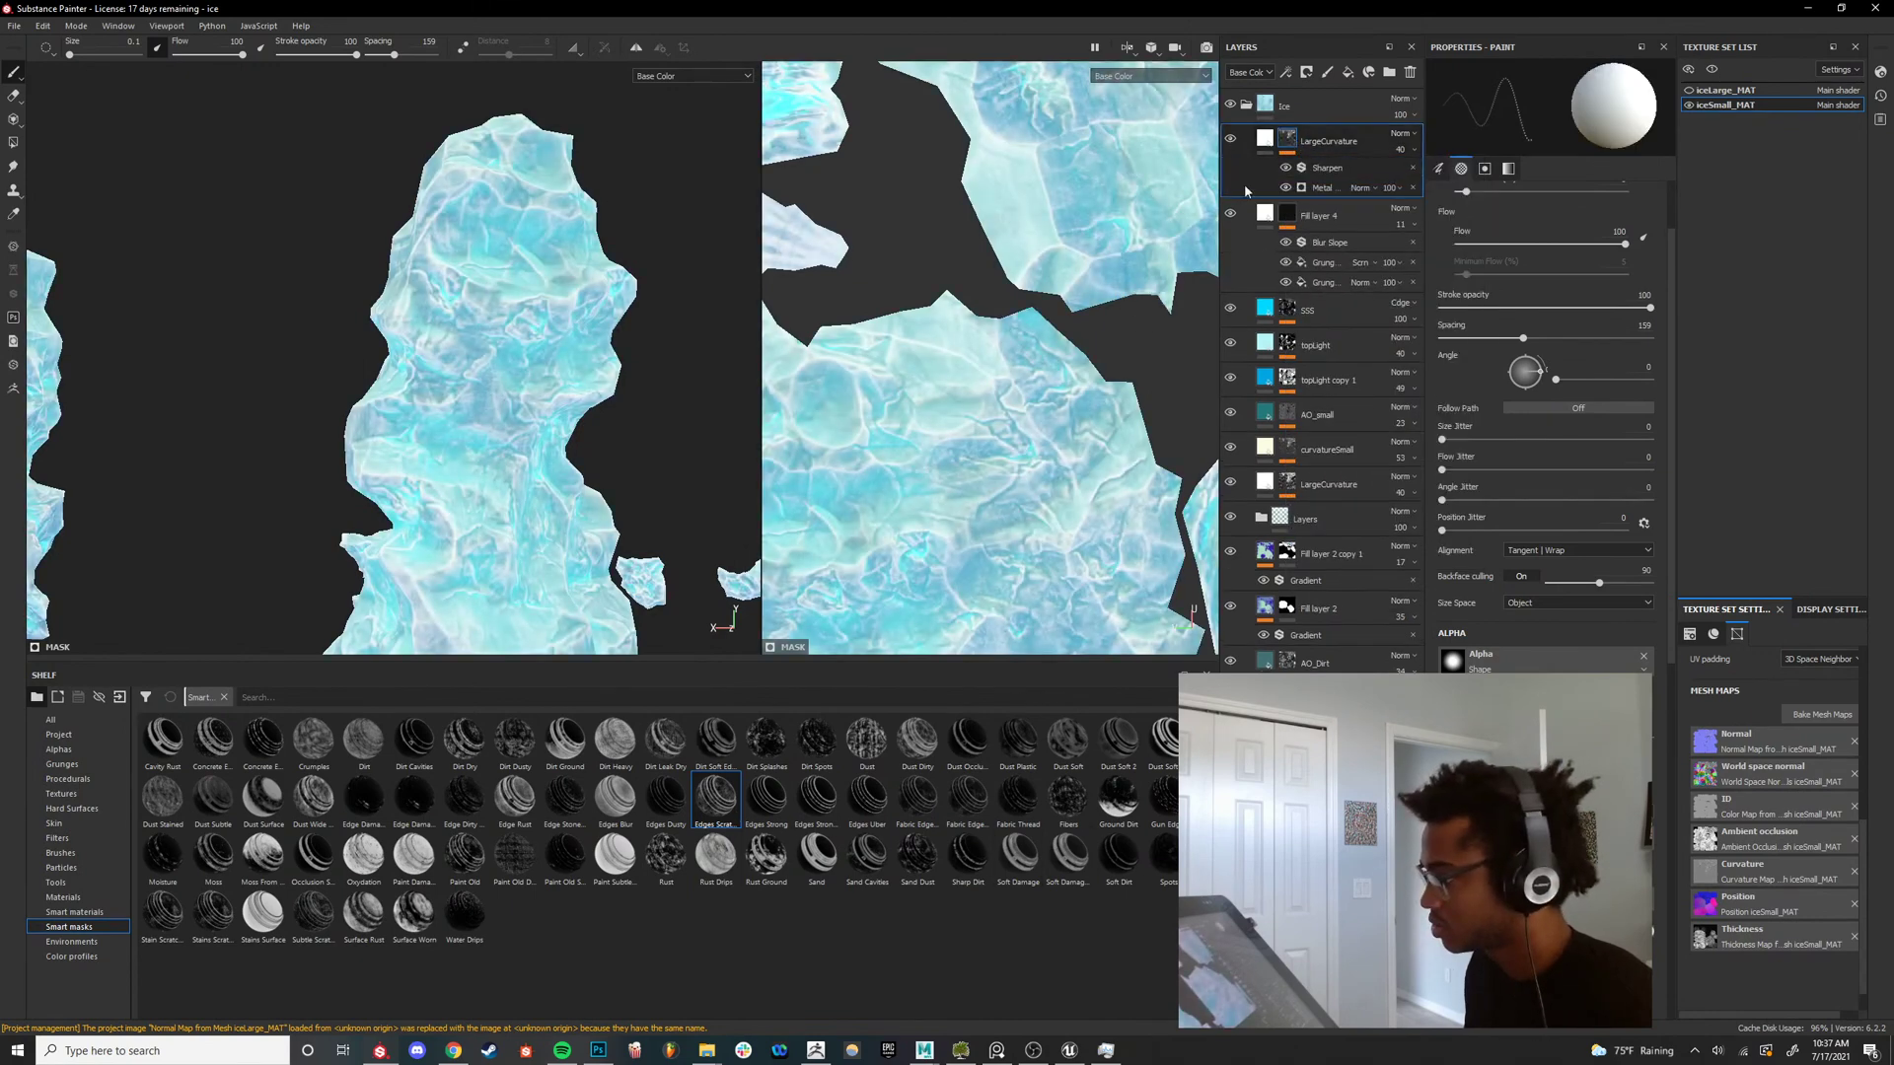
Check the new edge highlights on the ice in material view and in the individual channels, ending on Base Color.
{"action": "left_click_drag", "start_coordinate": [550, 439], "coordinate": [549, 403], "text": "alt"}
{"action": "right_click_drag", "start_coordinate": [549, 402], "coordinate": [549, 365], "text": "alt"}
{"action": "key", "text": "c"}
{"action": "key", "text": "m"}
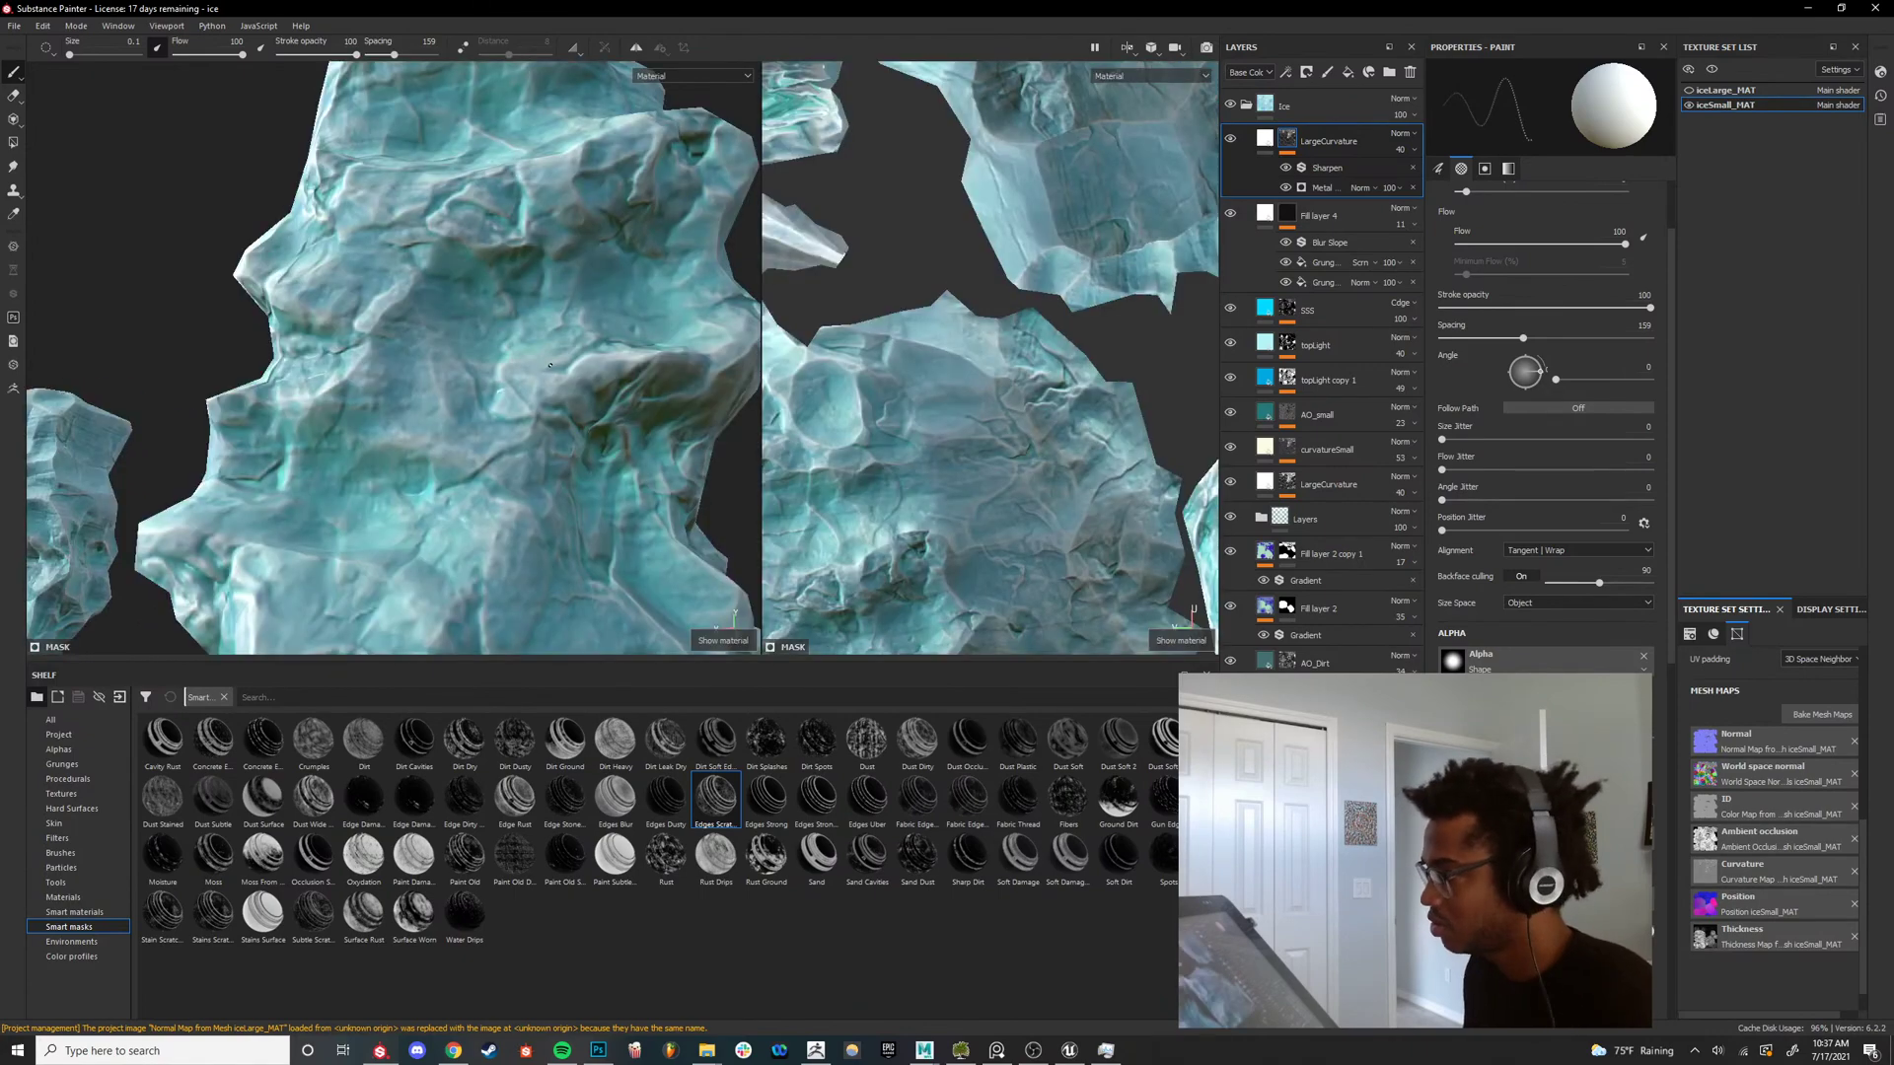
{"action": "key", "text": "m"}
{"action": "key", "text": "c"}
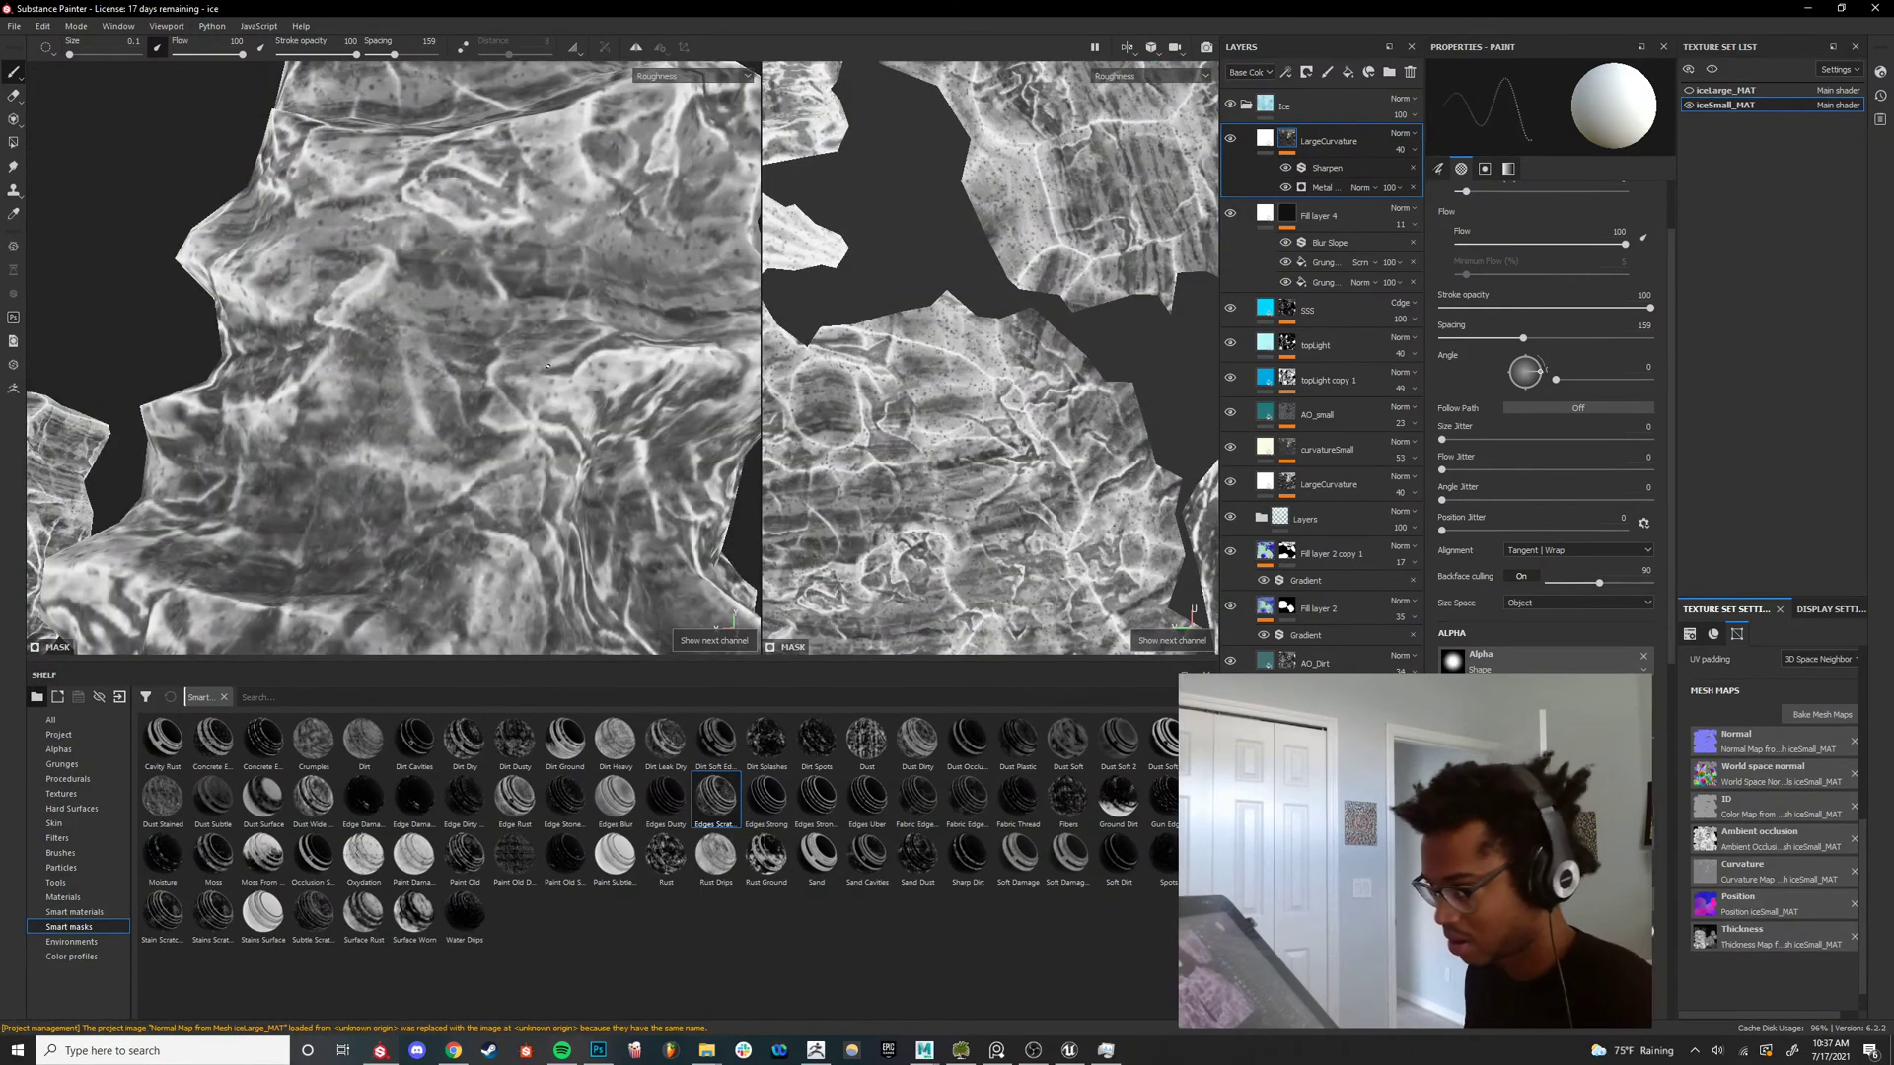
{"action": "key", "text": "m"}
{"action": "key", "text": "m"}
{"action": "key", "text": "c"}
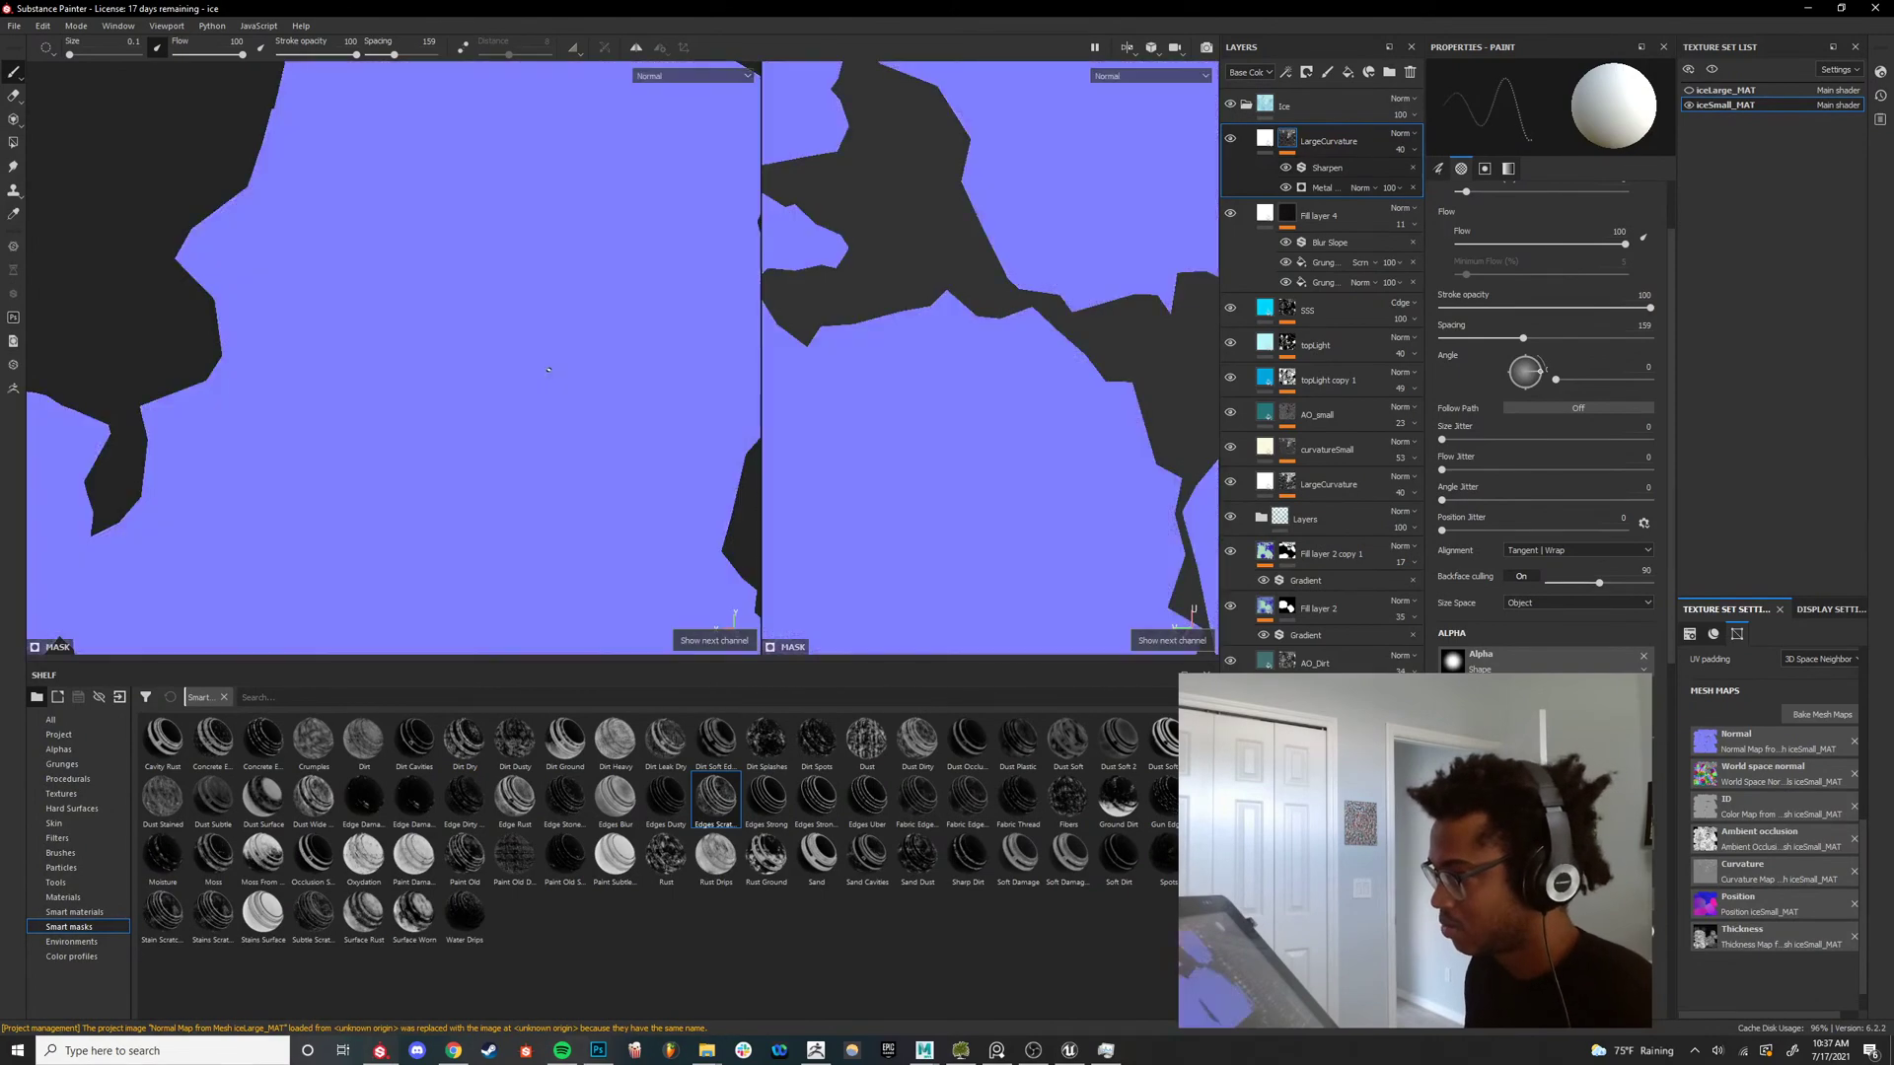
{"action": "key", "text": "c"}
{"action": "key", "text": "c"}
{"action": "key", "text": "c"}
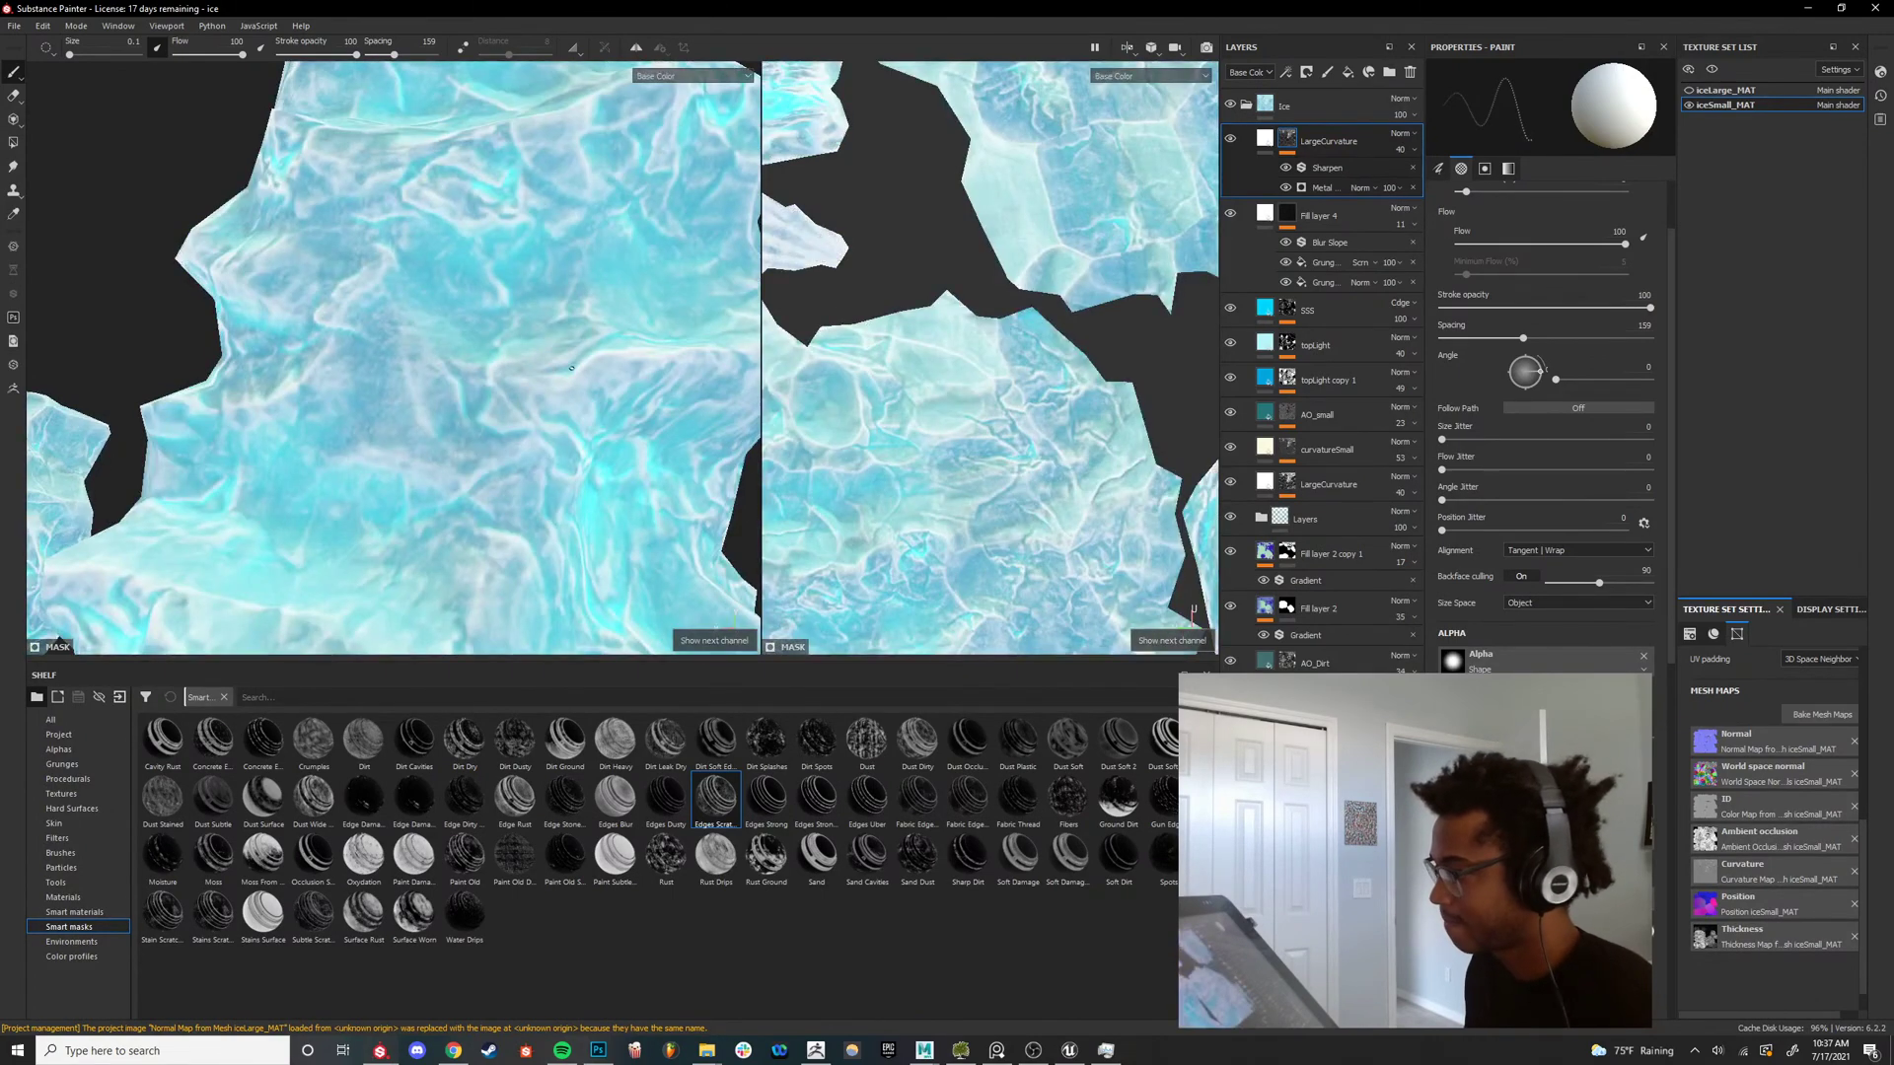
Compare the ice's base color with the top LargeCurvature layer hidden and shown, viewing the pillar from several angles.
{"action": "left_click", "coordinate": [1227, 141]}
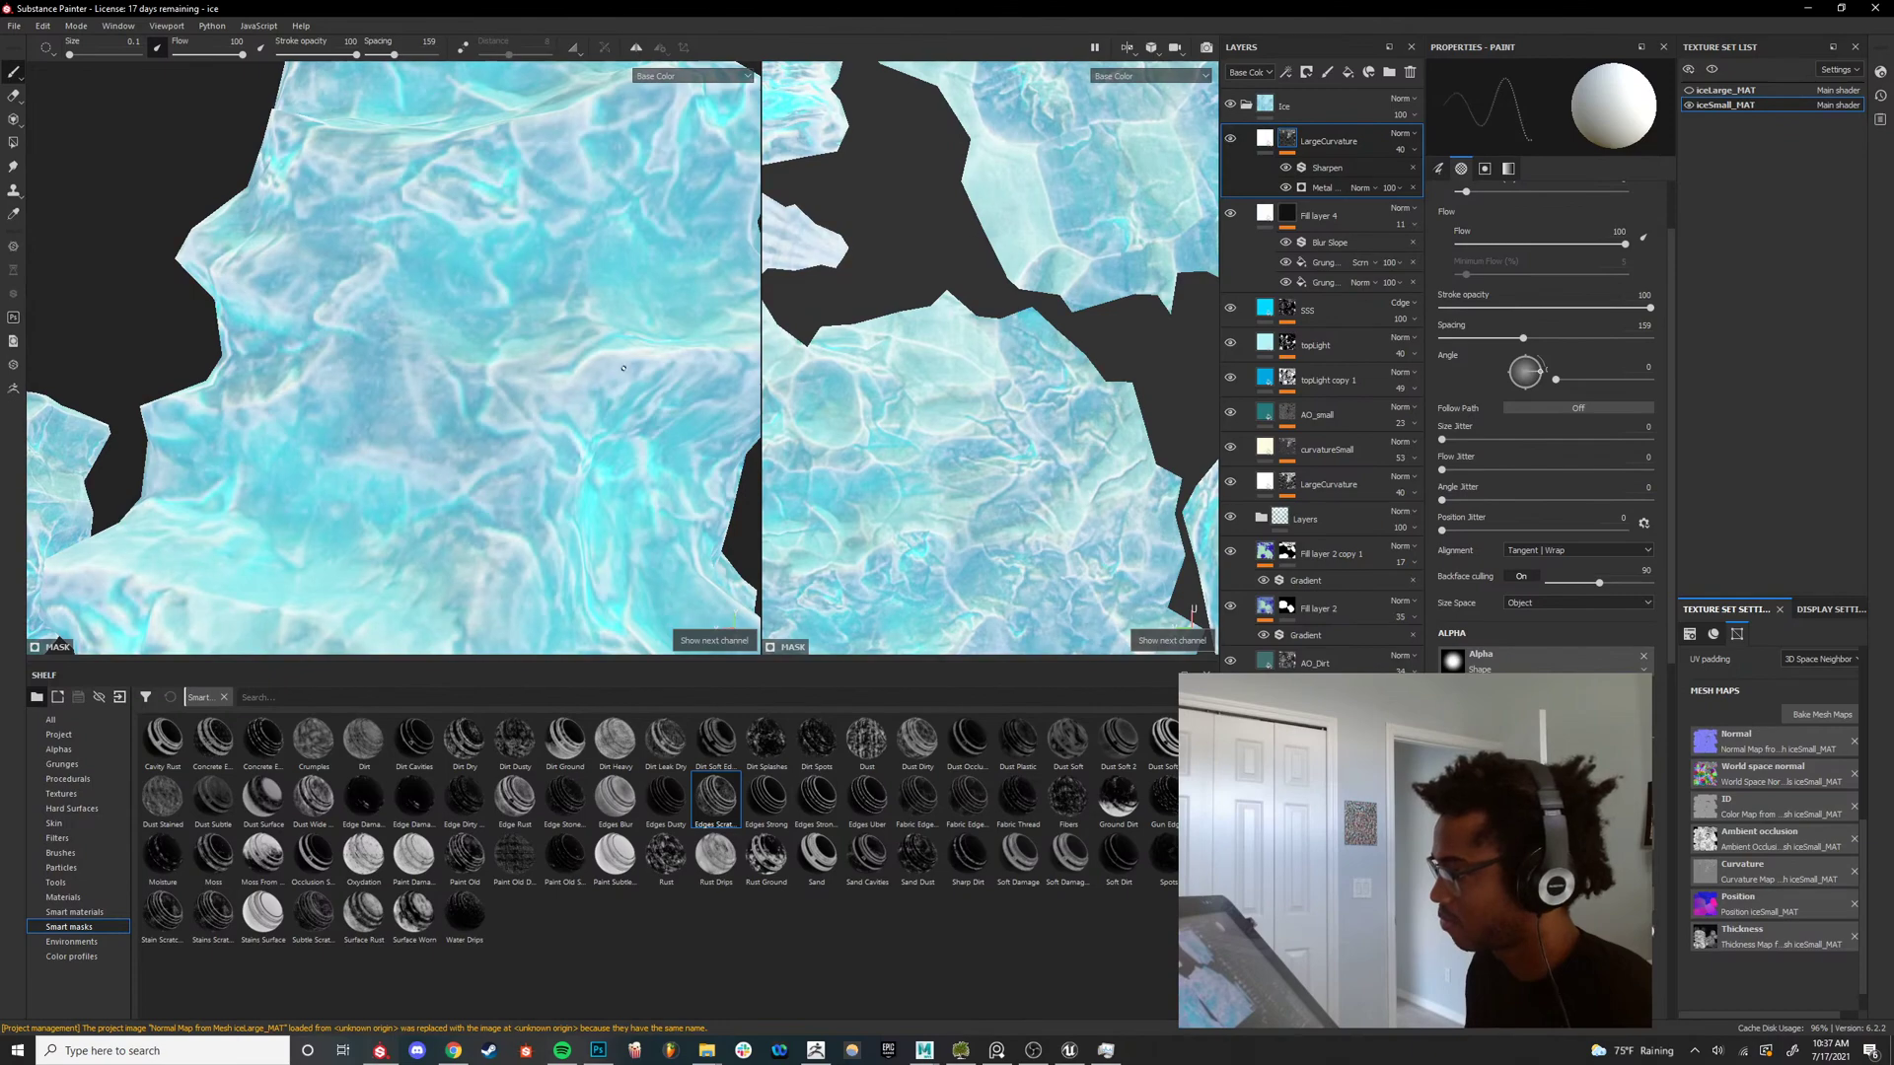
{"action": "right_click_drag", "start_coordinate": [553, 335], "coordinate": [563, 461], "text": "alt"}
{"action": "left_click_drag", "start_coordinate": [562, 461], "coordinate": [572, 434], "text": "alt"}
{"action": "right_click_drag", "start_coordinate": [572, 434], "coordinate": [565, 327], "text": "alt"}
{"action": "mouse_move", "coordinate": [565, 327]}
{"action": "left_mouse_down", "text": "alt"}
{"action": "mouse_move", "coordinate": [625, 443]}
{"action": "mouse_move", "coordinate": [577, 349]}
{"action": "left_mouse_up", "text": "alt"}
{"action": "right_click_drag", "start_coordinate": [577, 349], "coordinate": [580, 315], "text": "alt"}
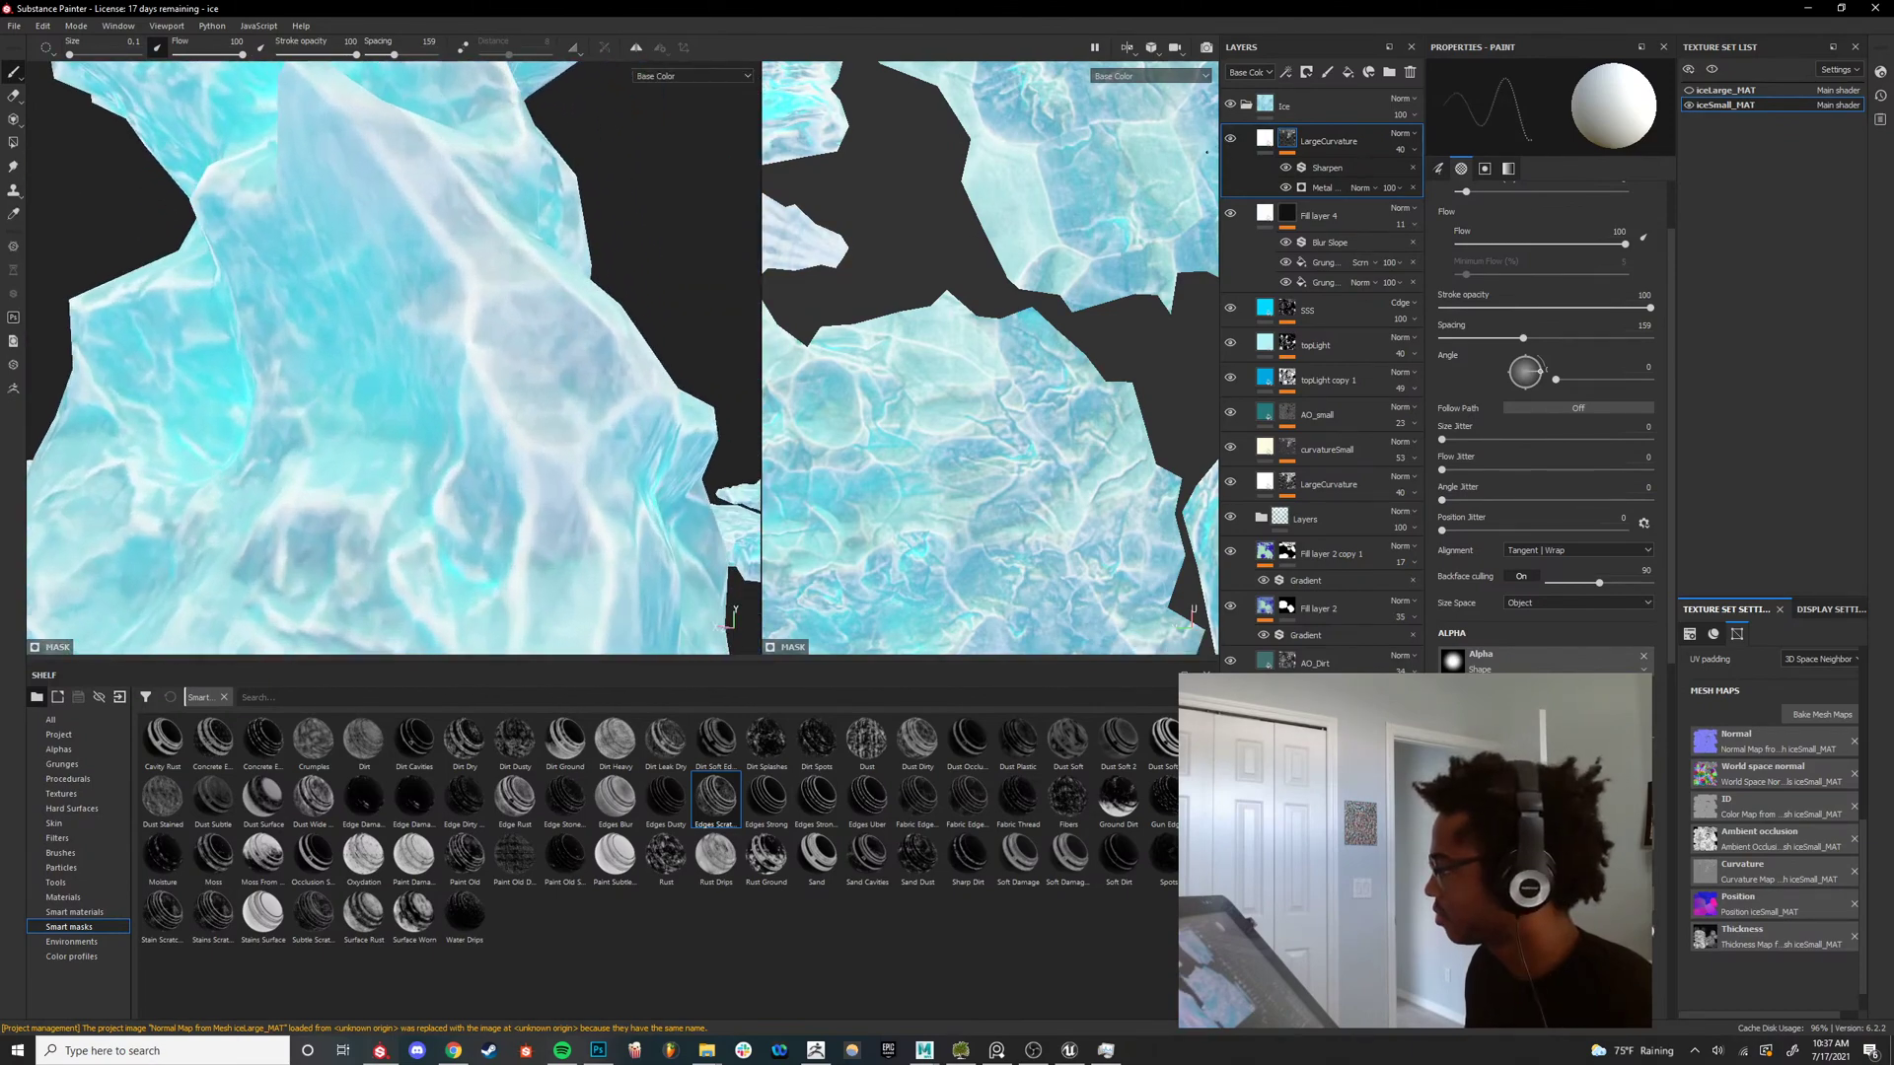
{"action": "left_click", "coordinate": [1230, 139]}
{"action": "left_click", "coordinate": [1231, 143]}
{"action": "left_click", "coordinate": [1230, 143]}
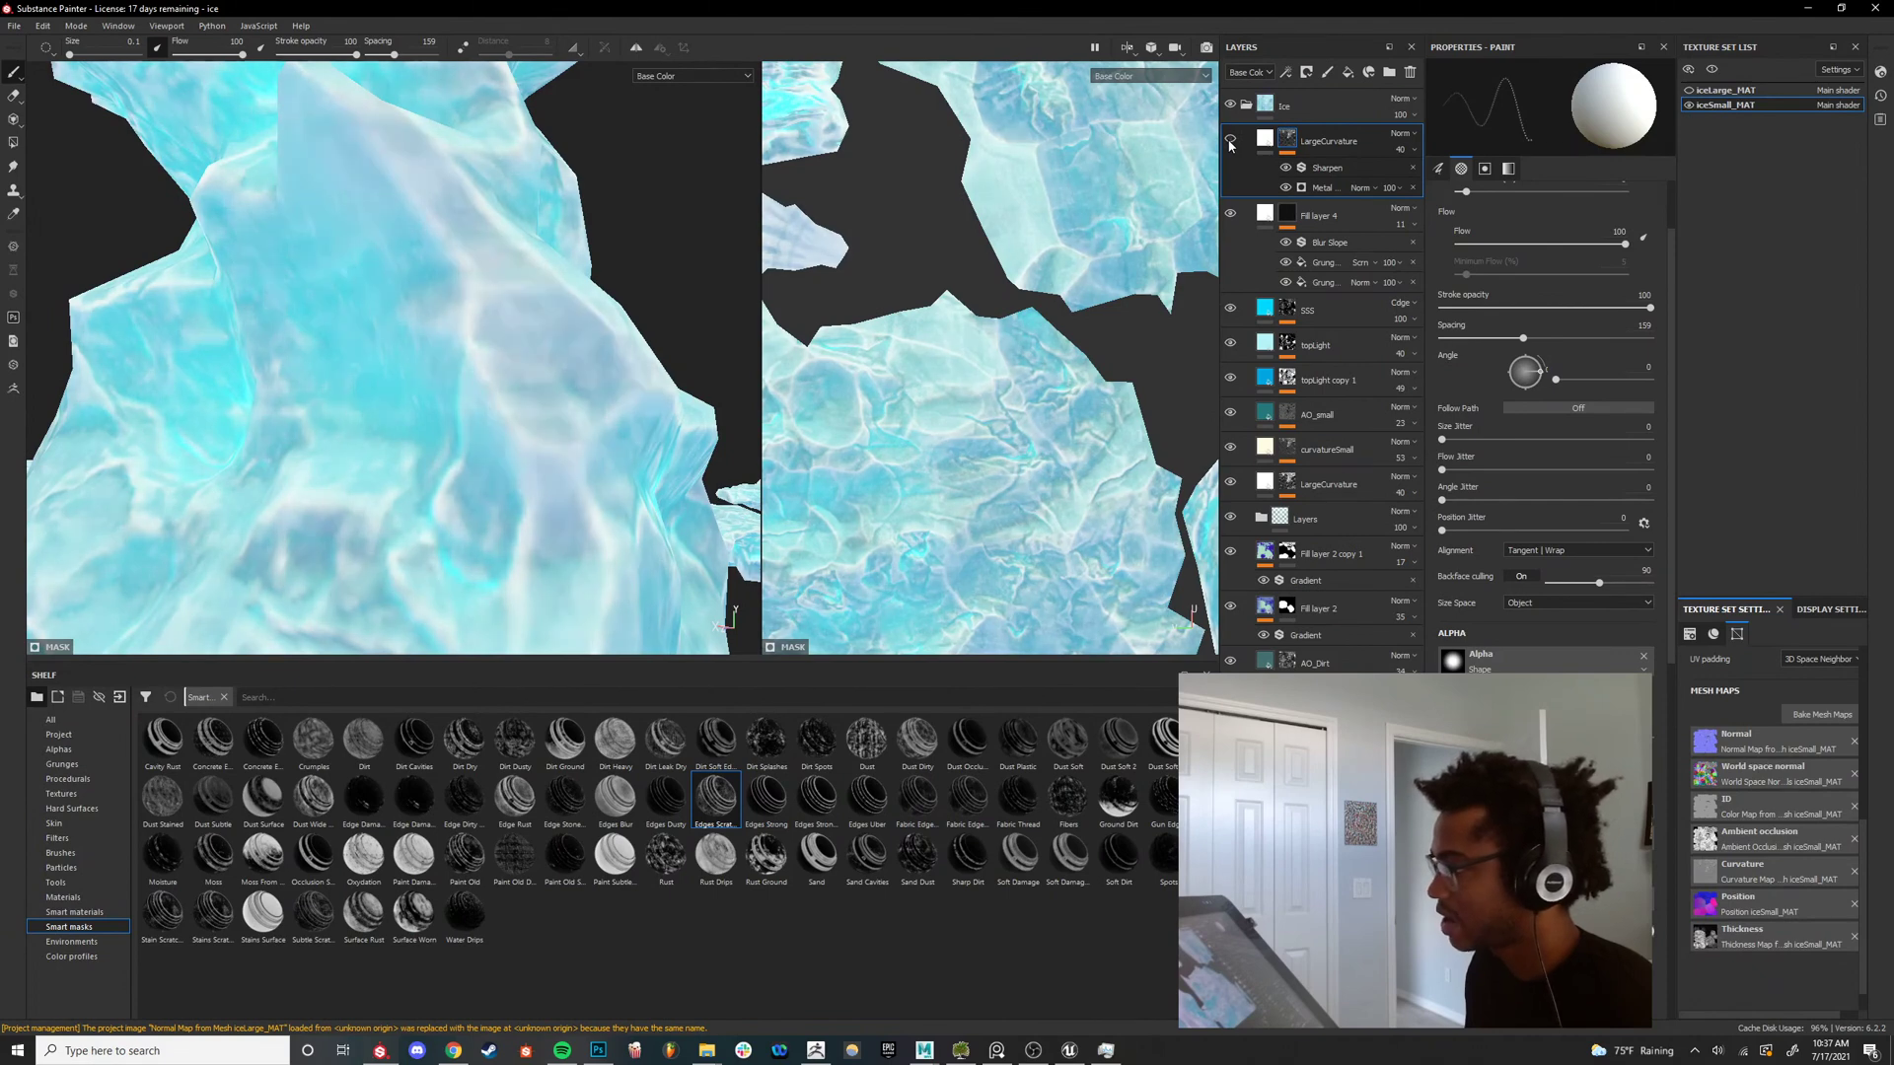
{"action": "left_click", "coordinate": [1230, 143]}
{"action": "right_click_drag", "start_coordinate": [580, 383], "coordinate": [562, 387], "text": "alt"}
{"action": "left_click_drag", "start_coordinate": [562, 386], "coordinate": [676, 444], "text": "alt"}
{"action": "scroll", "coordinate": [677, 444], "scroll_direction": "up", "scroll_amount": 3}
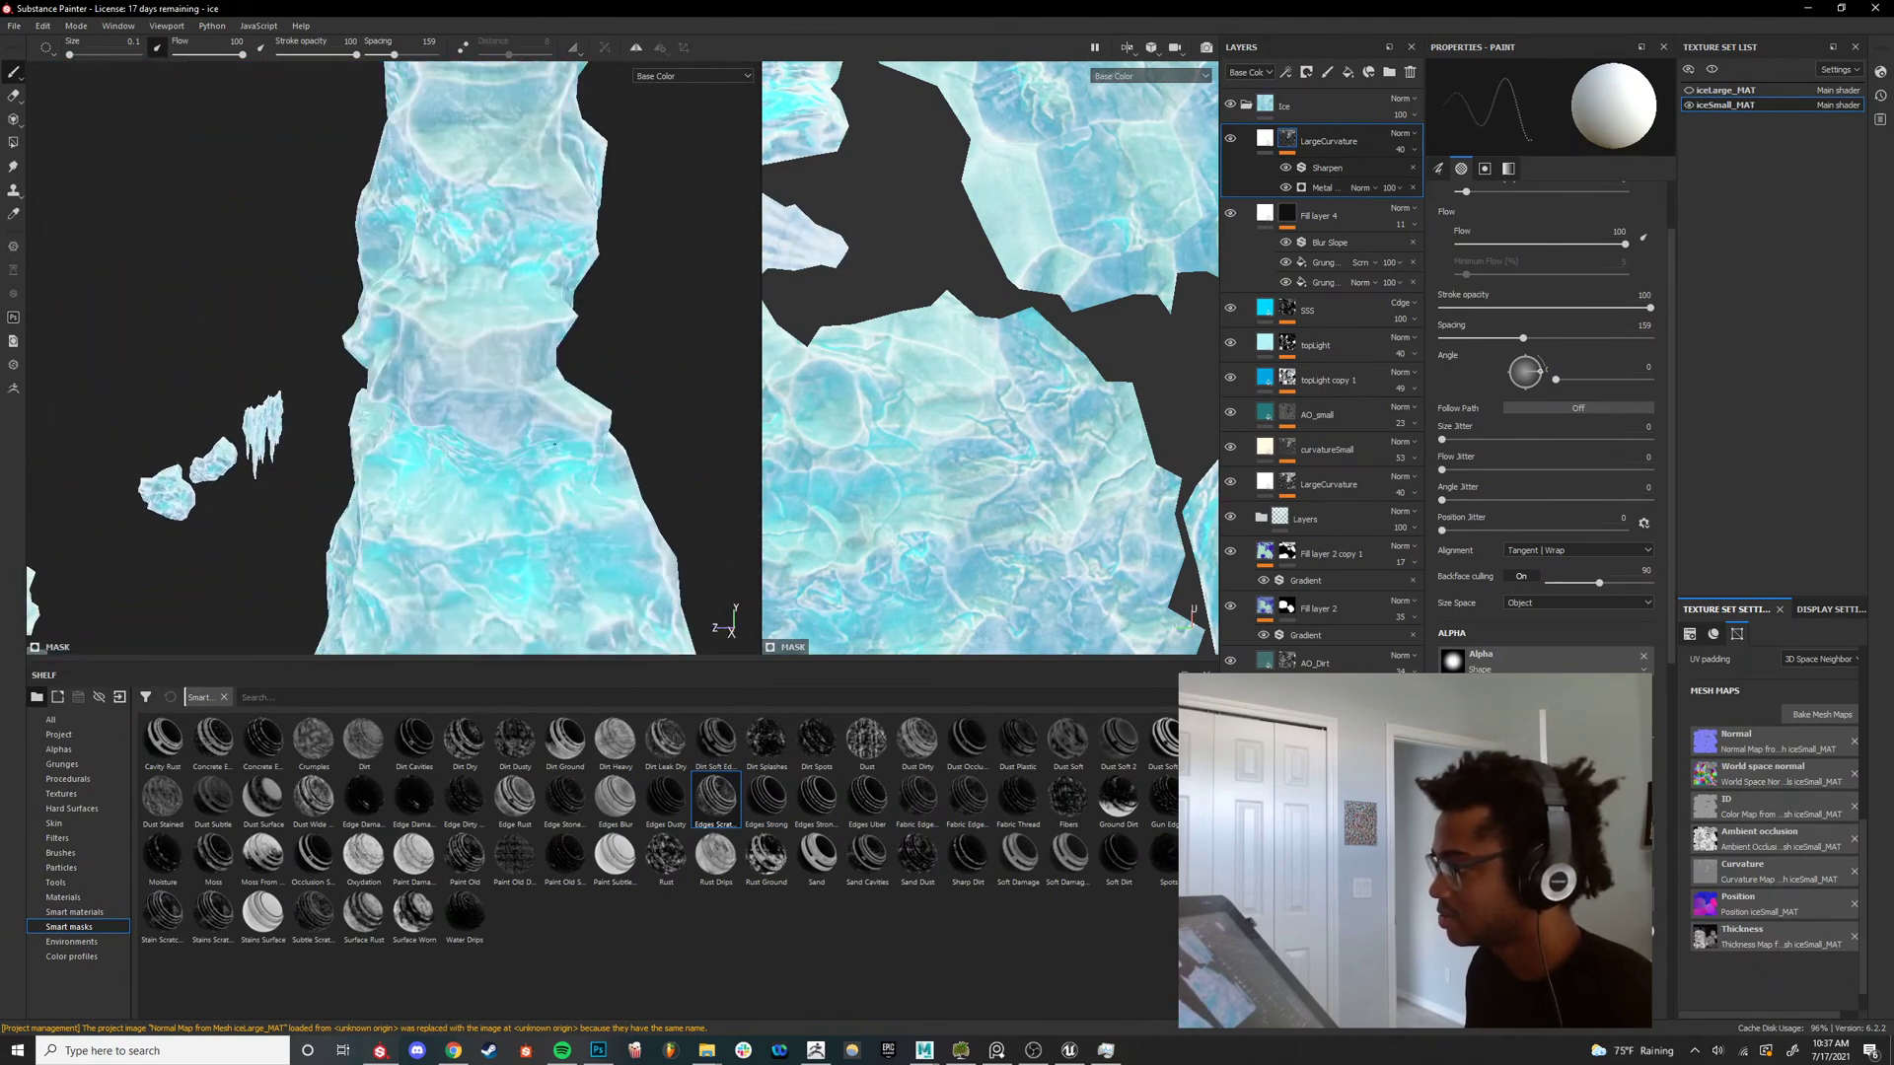
Compare the ice in material view with the top LargeCurvature layer hidden and shown, from close up and from a distance.
{"action": "left_click_drag", "start_coordinate": [493, 395], "coordinate": [651, 389], "text": "alt"}
{"action": "key", "text": "m"}
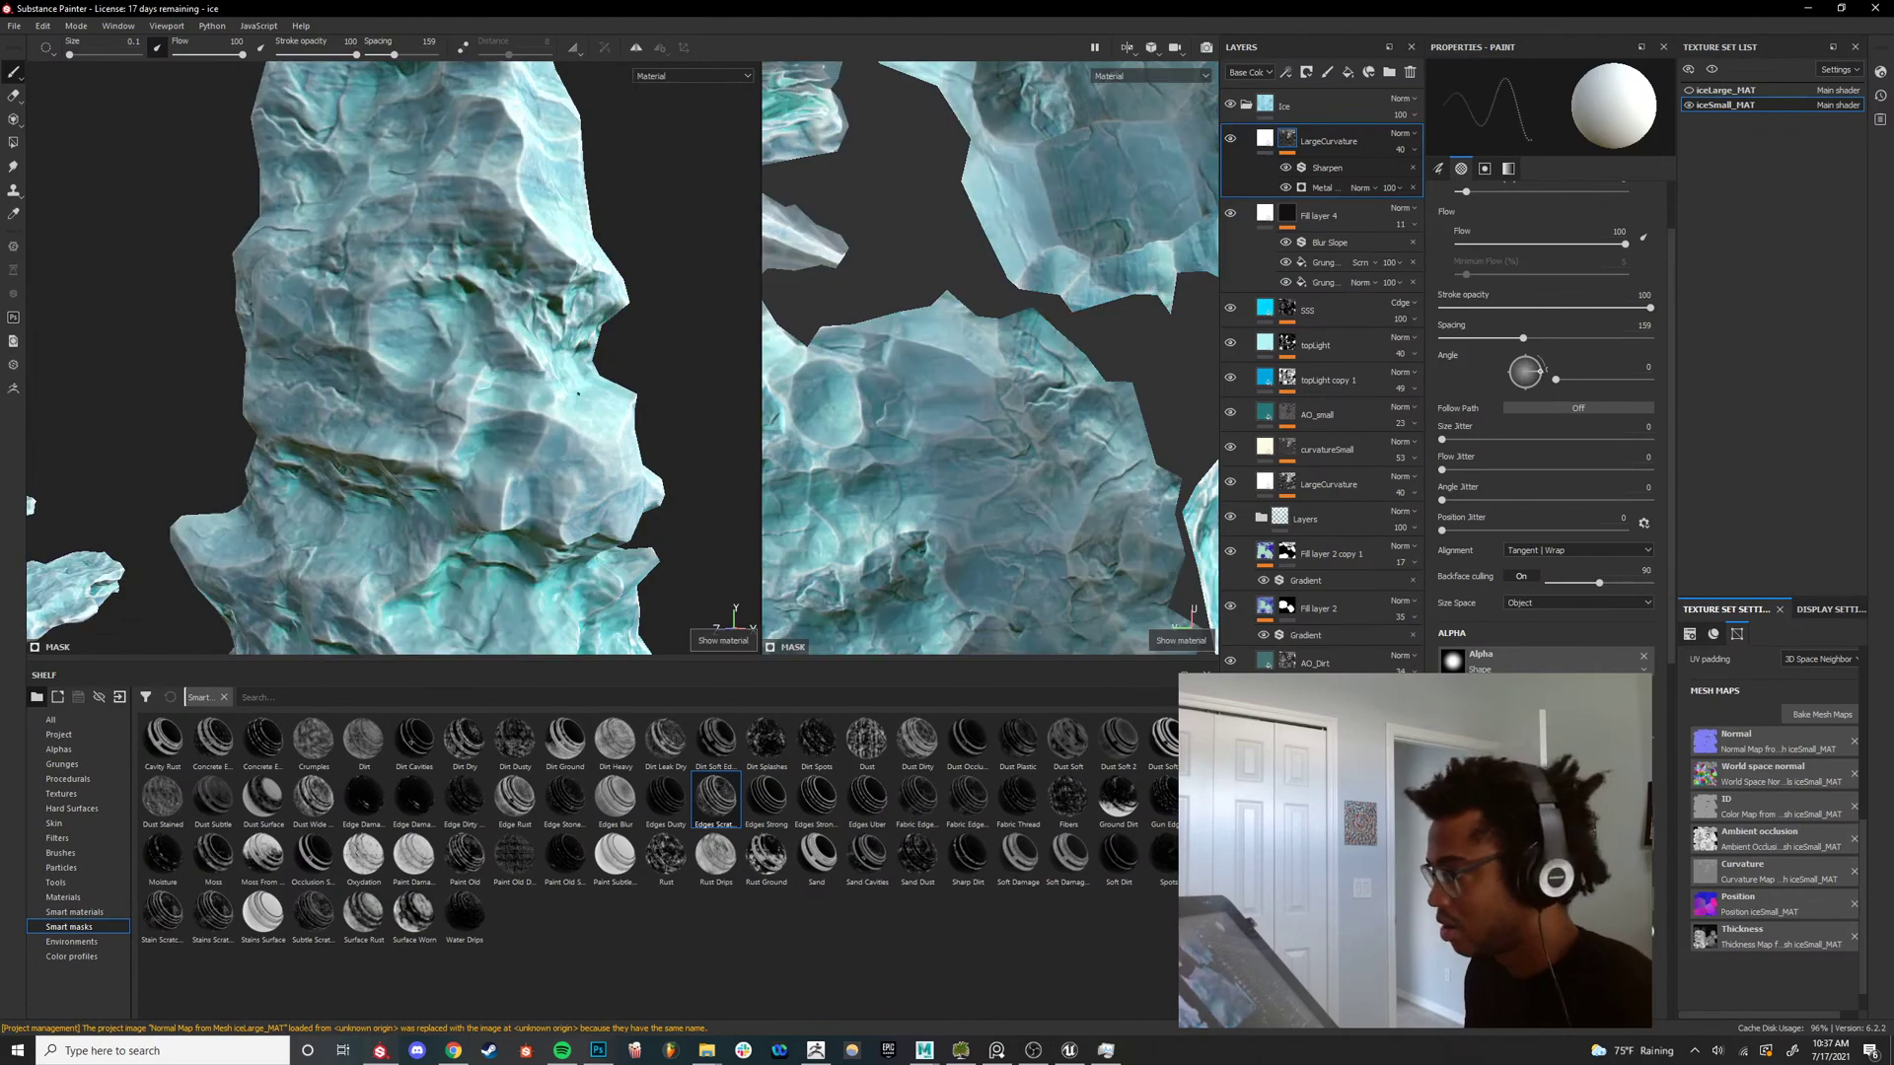
{"action": "scroll", "coordinate": [546, 402], "scroll_direction": "down", "scroll_amount": 4}
{"action": "left_click_drag", "start_coordinate": [546, 405], "coordinate": [670, 413], "text": "alt"}
{"action": "right_click_drag", "start_coordinate": [474, 424], "coordinate": [533, 434], "text": "alt"}
{"action": "left_click_drag", "start_coordinate": [503, 464], "coordinate": [552, 434], "text": "alt"}
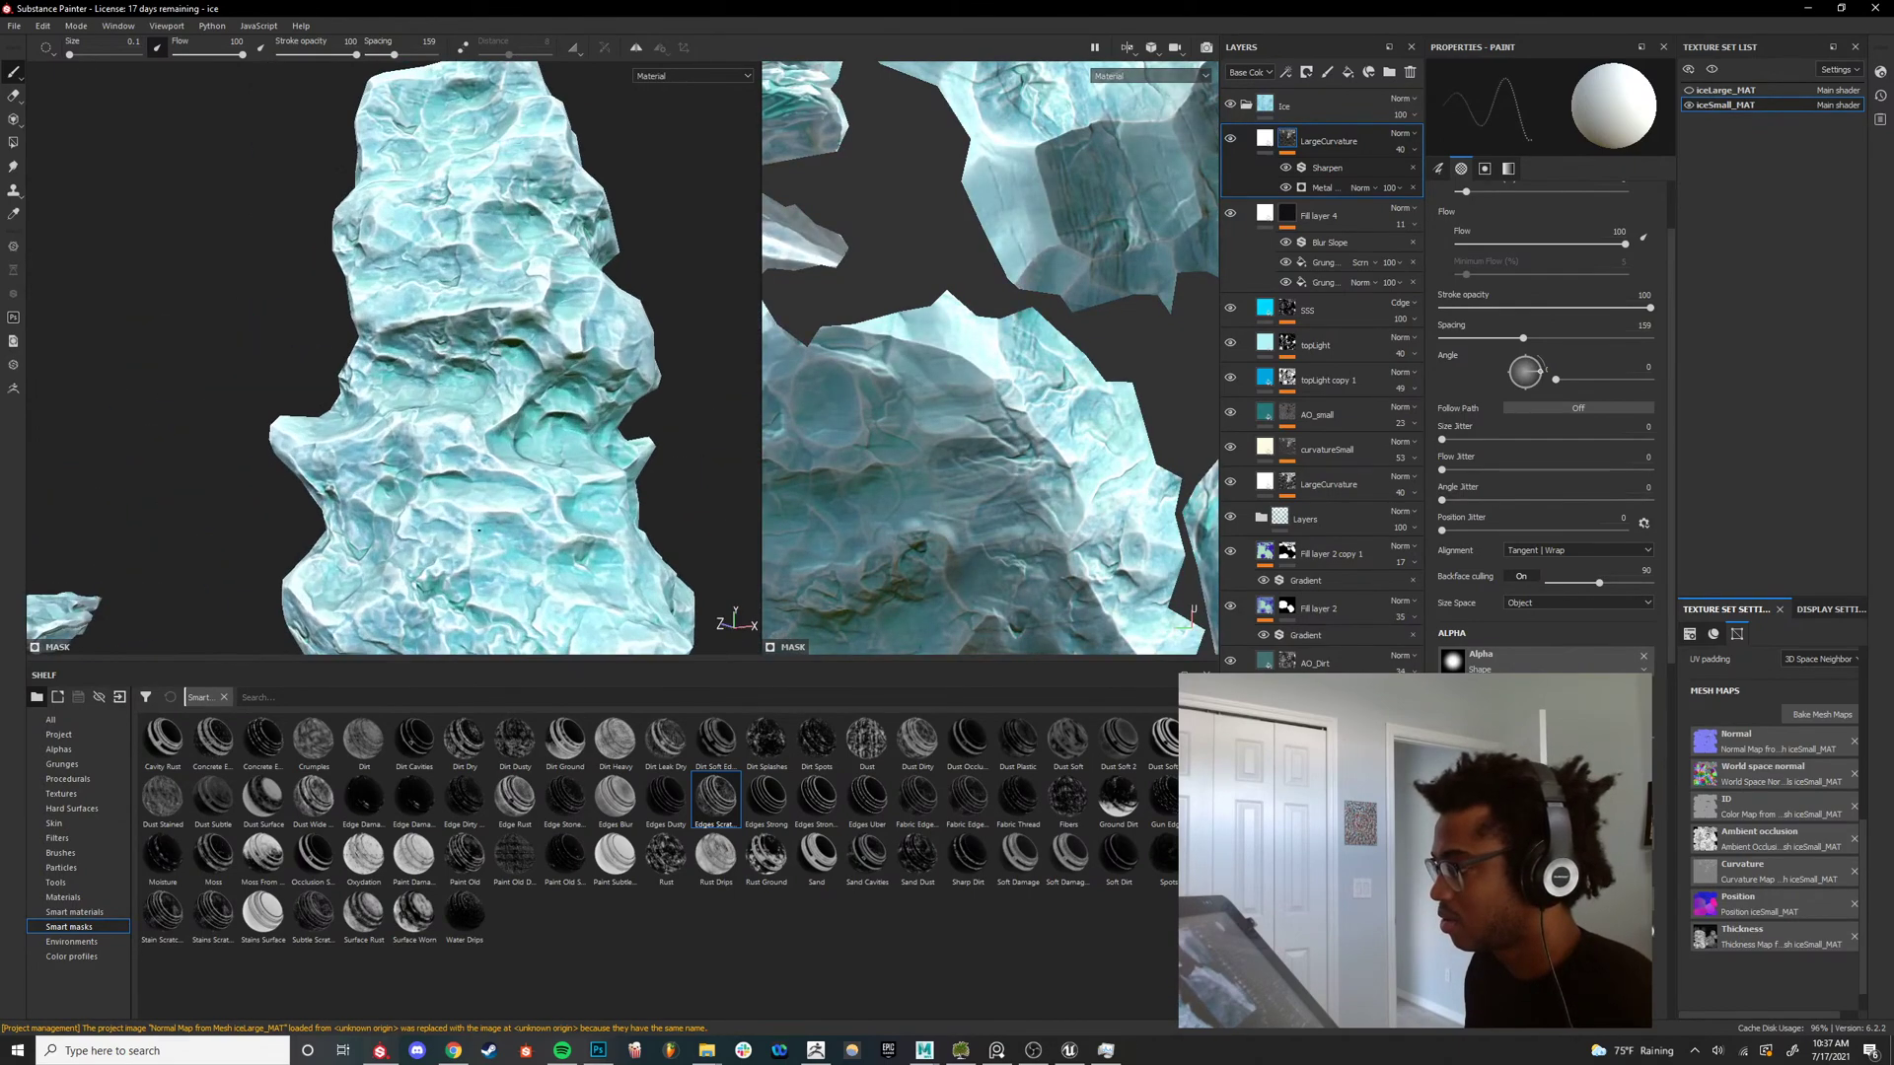
{"action": "right_click_drag", "start_coordinate": [493, 414], "coordinate": [543, 424], "text": "alt"}
{"action": "left_click_drag", "start_coordinate": [542, 424], "coordinate": [602, 414], "text": "alt"}
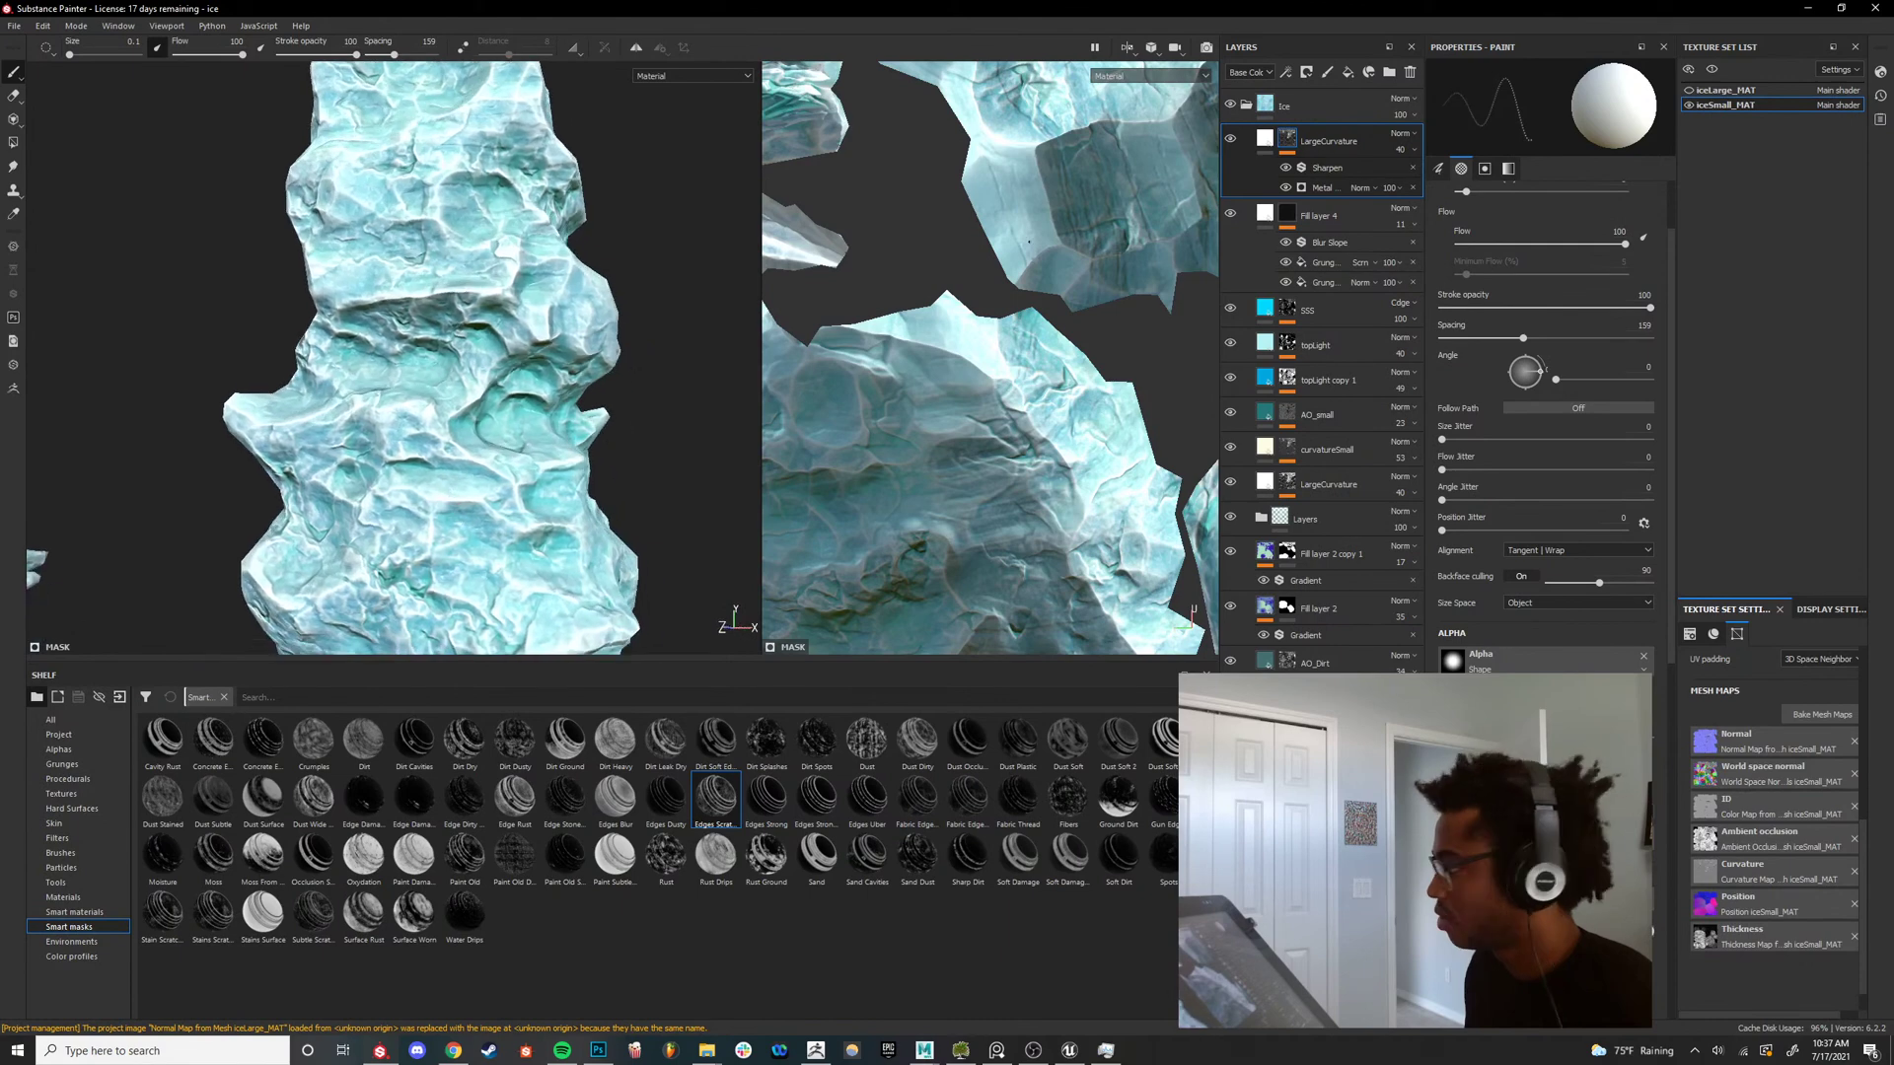
{"action": "left_click", "coordinate": [1229, 138]}
{"action": "left_click", "coordinate": [1229, 138]}
{"action": "left_click", "coordinate": [1229, 139]}
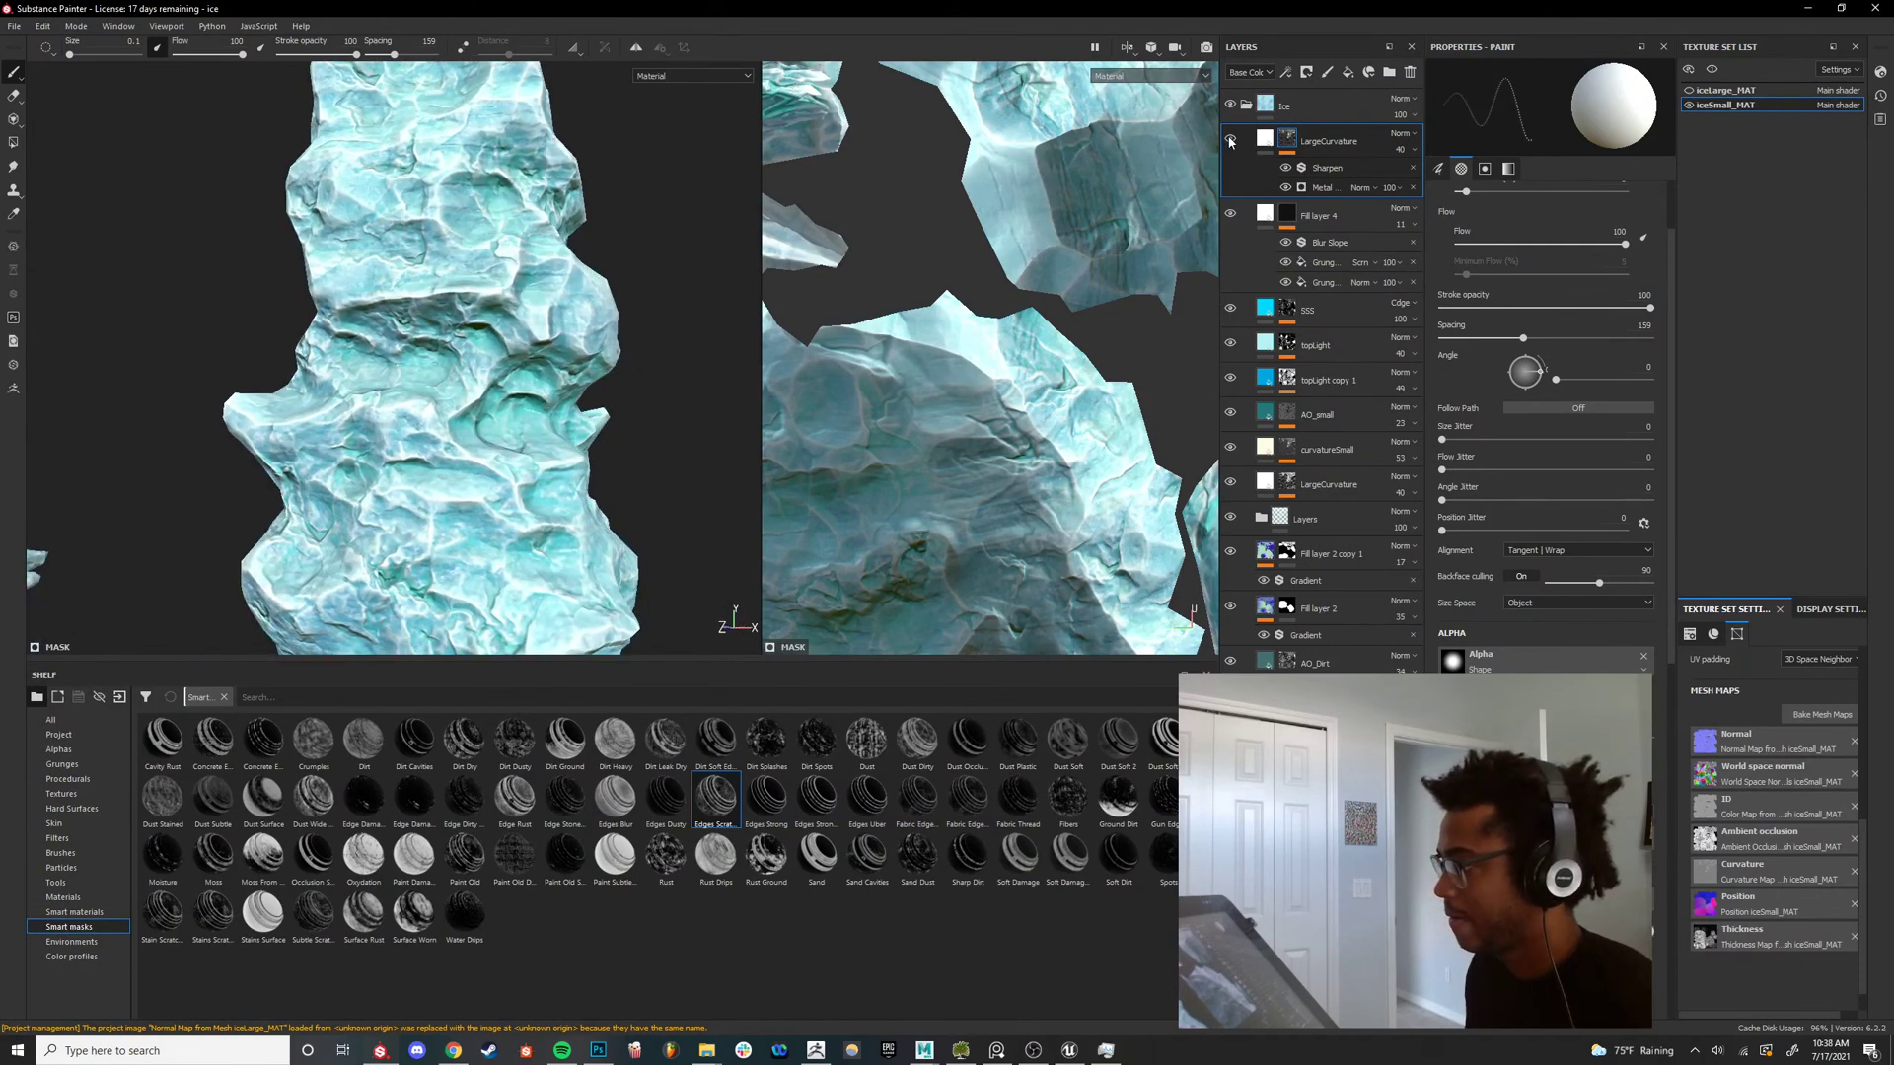
{"action": "left_click", "coordinate": [1229, 139]}
{"action": "right_click_drag", "start_coordinate": [552, 454], "coordinate": [422, 498], "text": "alt"}
{"action": "left_click_drag", "start_coordinate": [422, 498], "coordinate": [350, 464], "text": "alt"}
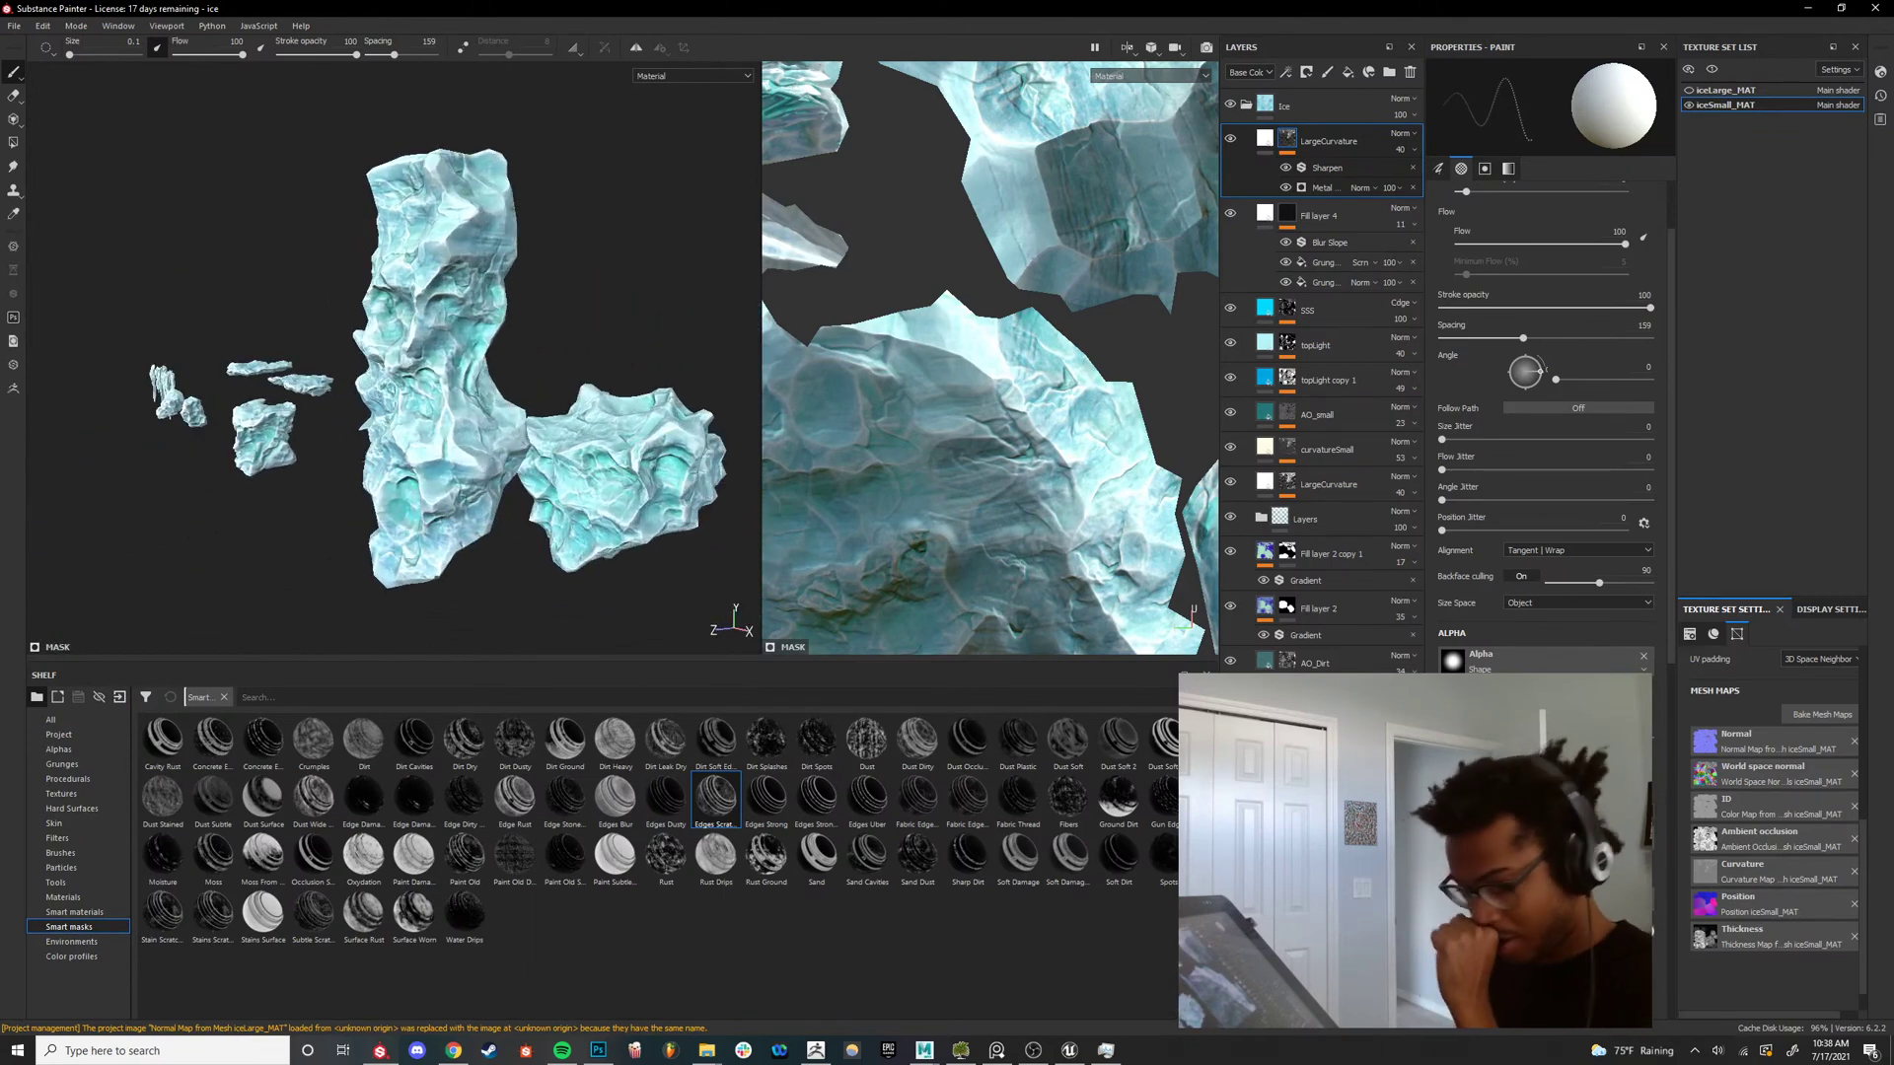
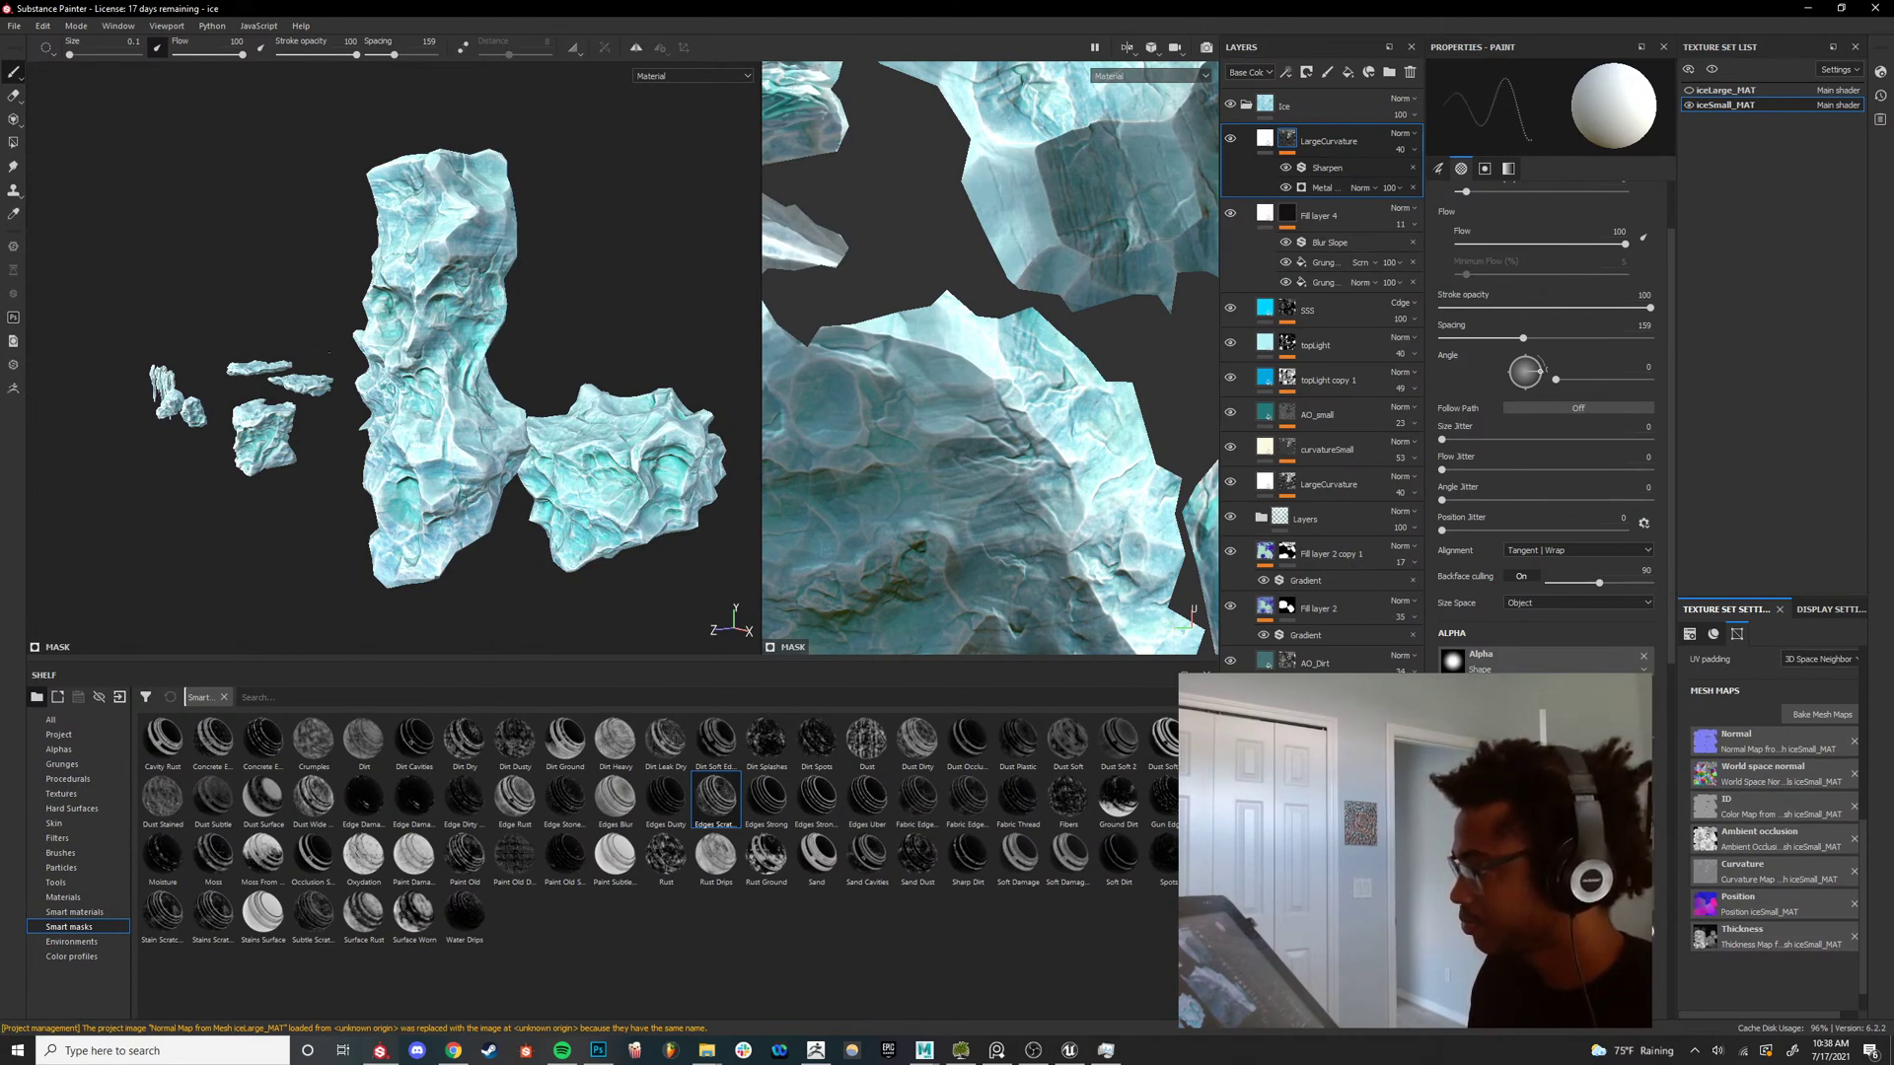
Inspect the ice pillars in the base color channel and lower the top LargeCurvature layer's opacity to 33.
{"action": "left_click_drag", "start_coordinate": [330, 352], "coordinate": [532, 357], "text": "alt"}
{"action": "right_click_drag", "start_coordinate": [395, 355], "coordinate": [463, 346], "text": "alt"}
{"action": "left_click_drag", "start_coordinate": [464, 345], "coordinate": [444, 315], "text": "alt"}
{"action": "middle_click_drag", "start_coordinate": [444, 237], "coordinate": [386, 408], "text": "alt"}
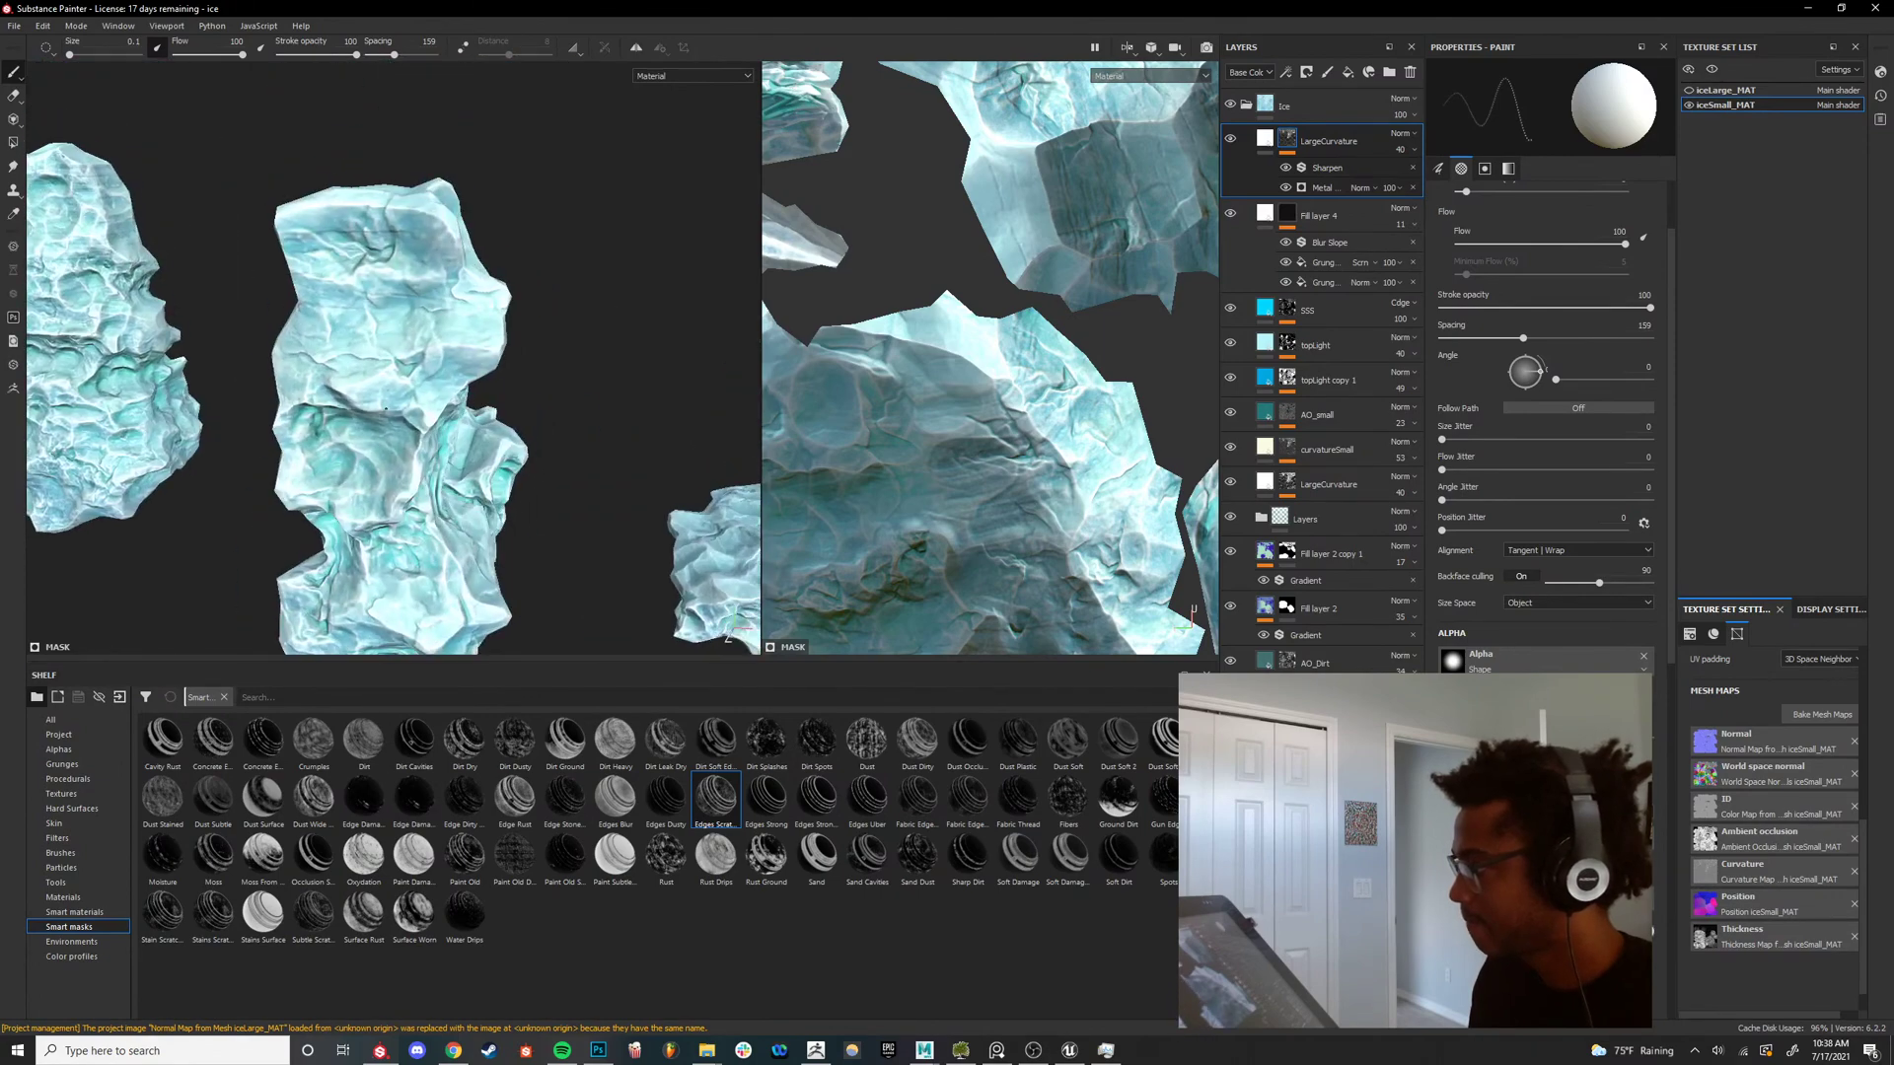
{"action": "key", "text": "c"}
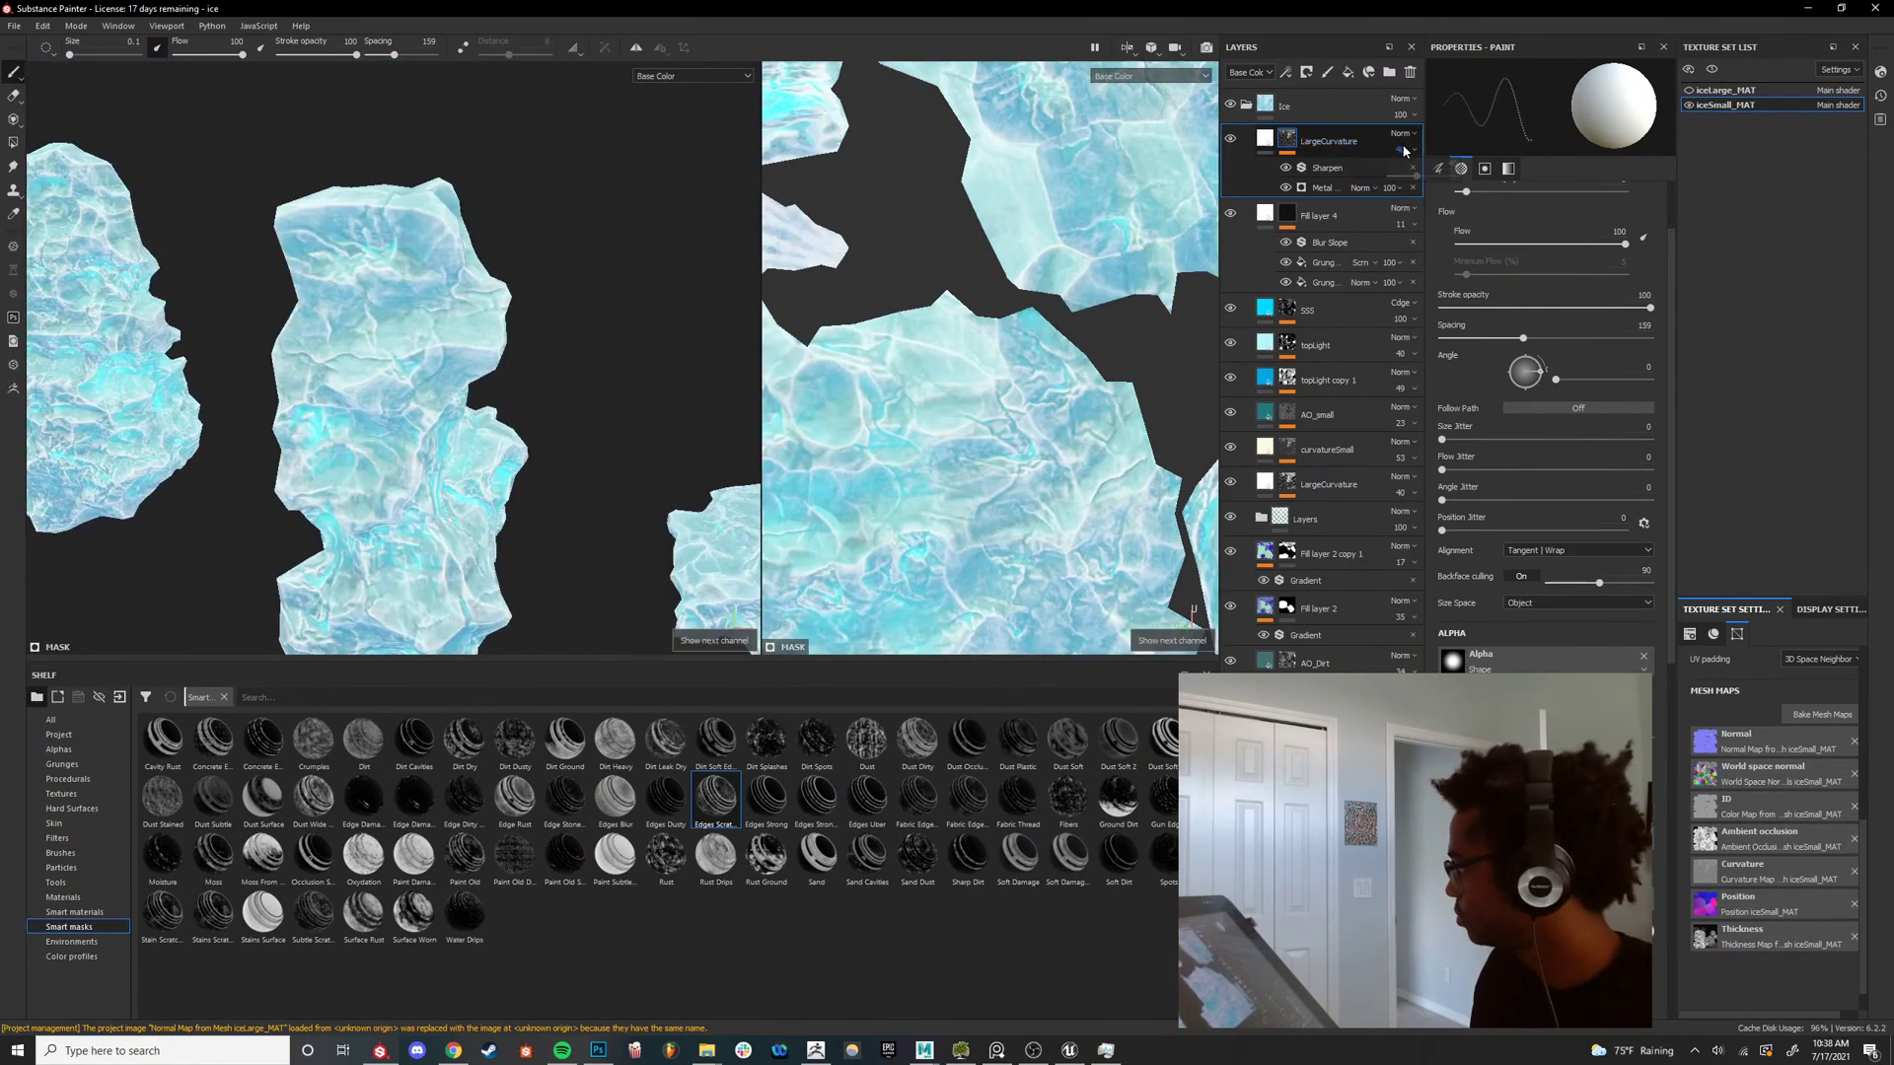
{"action": "left_click_drag", "start_coordinate": [1415, 177], "coordinate": [1409, 178]}
{"action": "middle_click_drag", "start_coordinate": [453, 513], "coordinate": [506, 397], "text": "alt"}
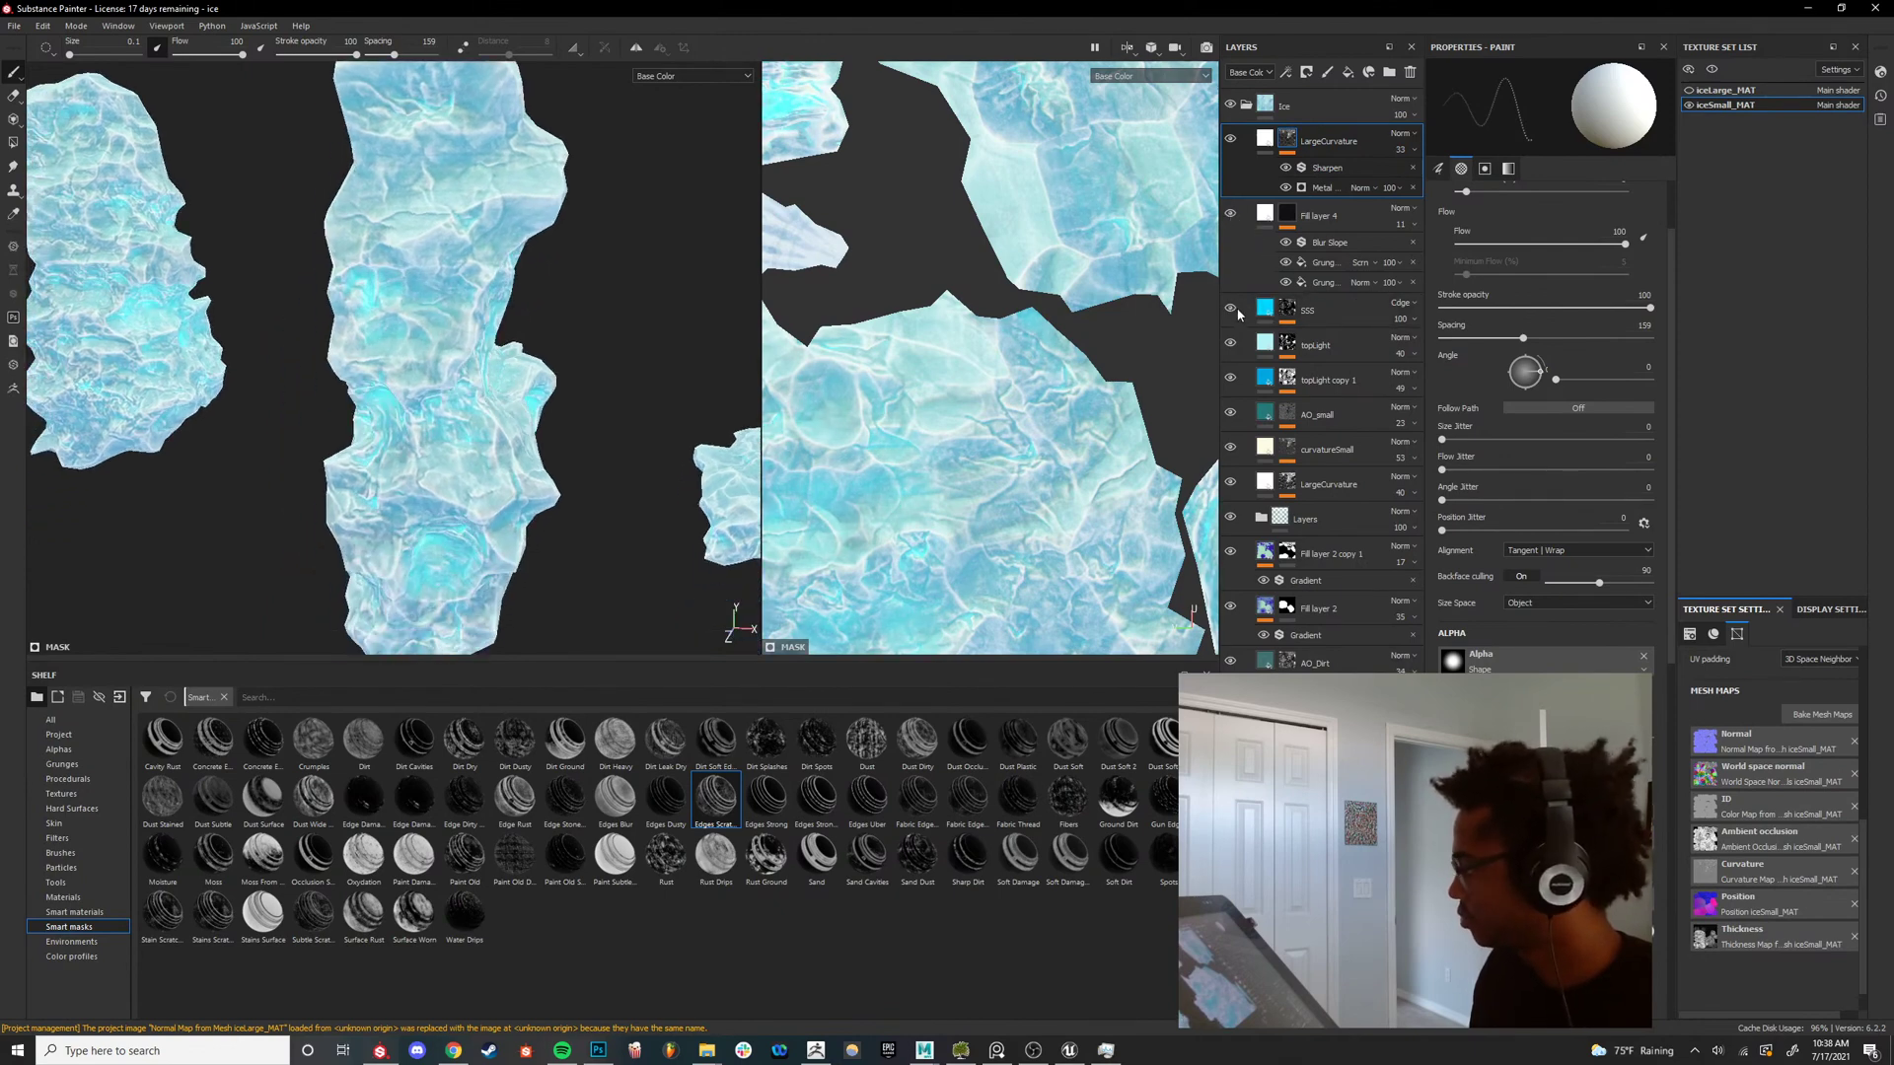
Compare the base color with the top LargeCurvature layer hidden and shown, and reduce its opacity to 22.
{"action": "left_click_drag", "start_coordinate": [481, 415], "coordinate": [517, 404], "text": "alt"}
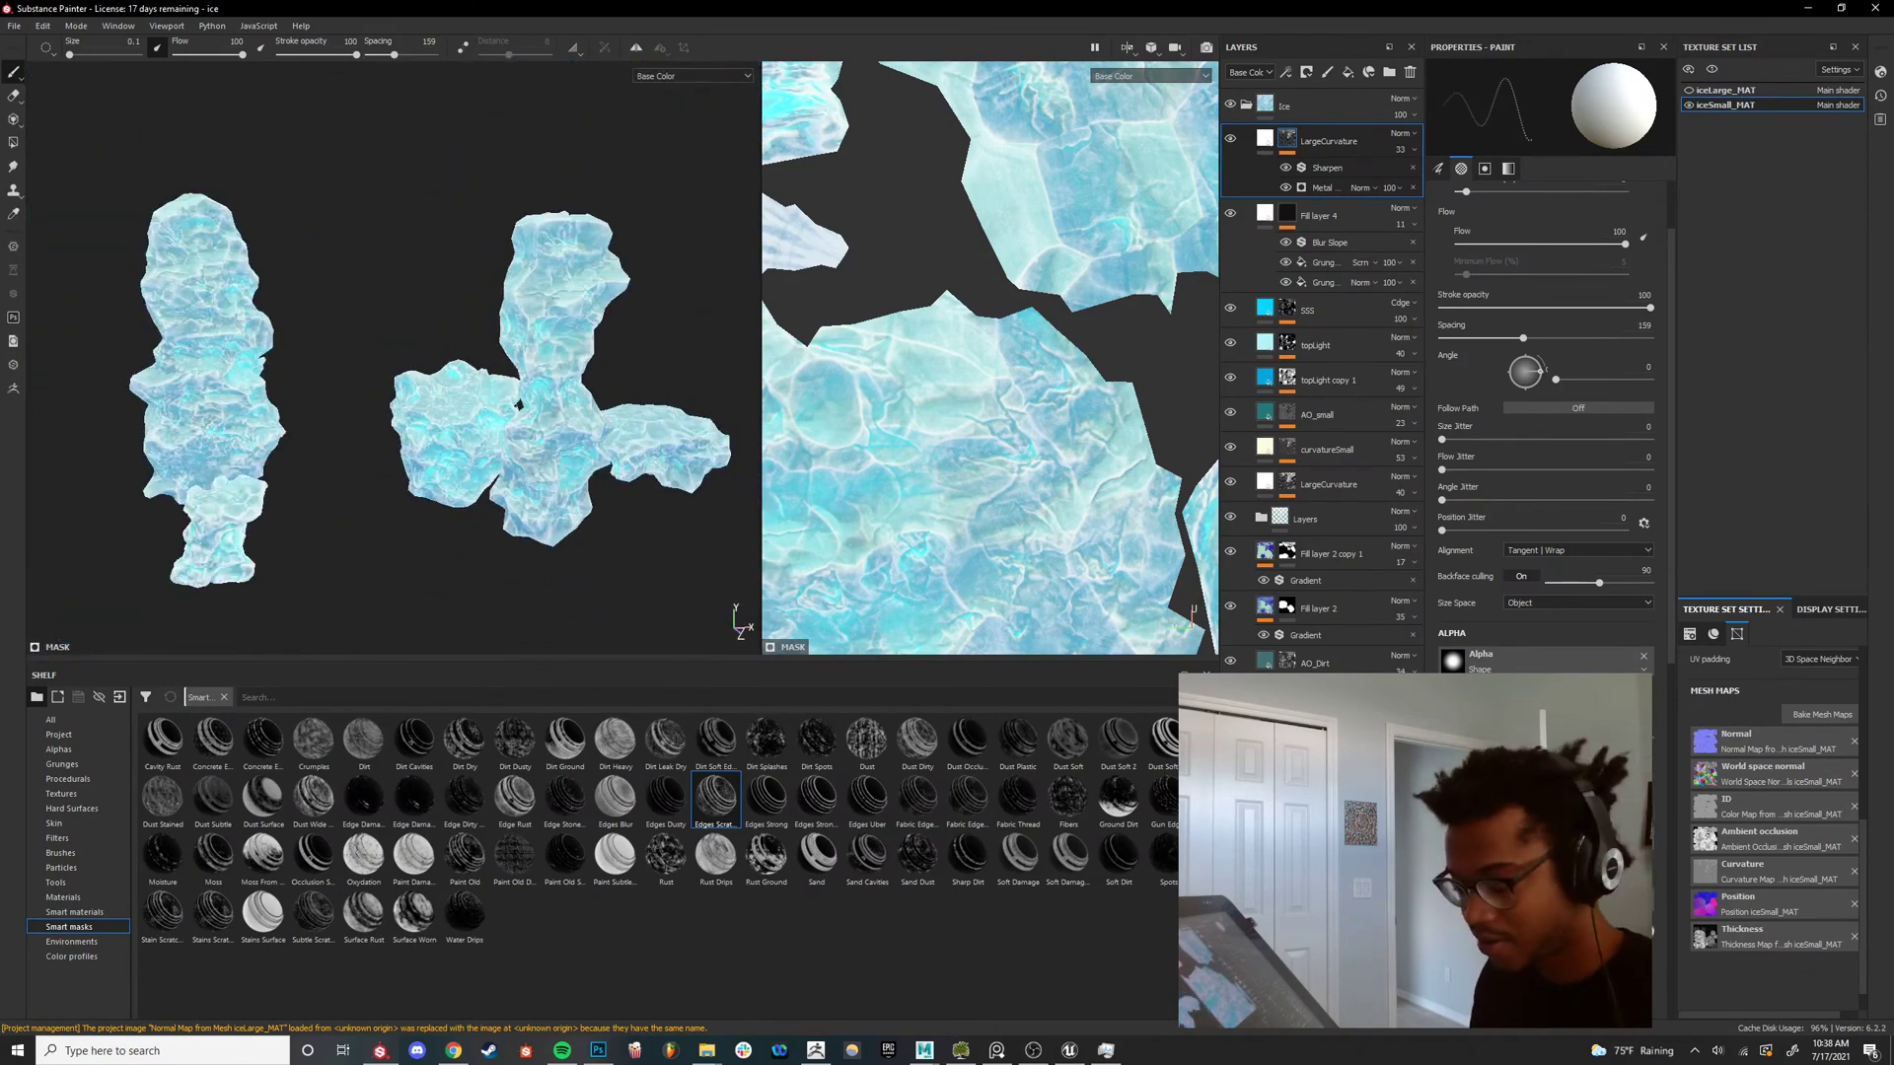
{"action": "scroll", "coordinate": [519, 405], "scroll_direction": "up", "scroll_amount": 2}
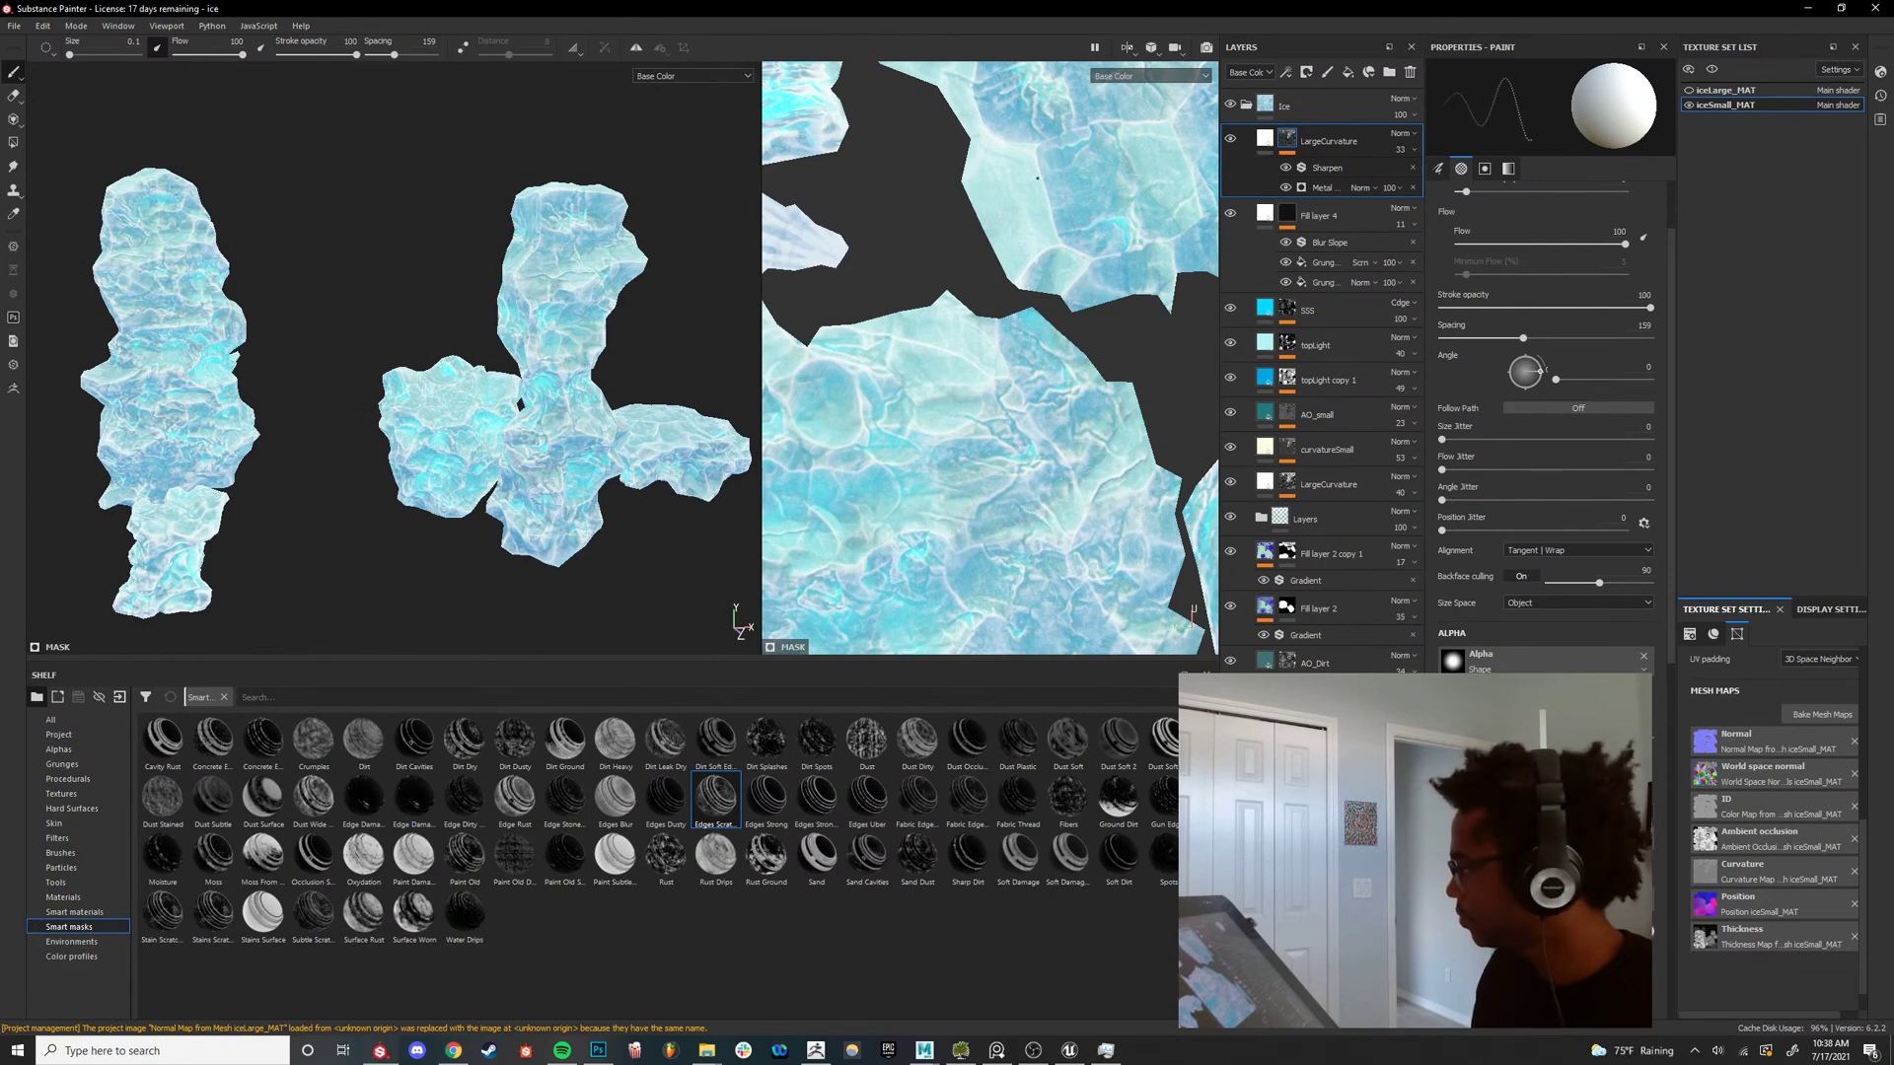
{"action": "left_click", "coordinate": [1231, 140]}
{"action": "left_click", "coordinate": [1232, 140]}
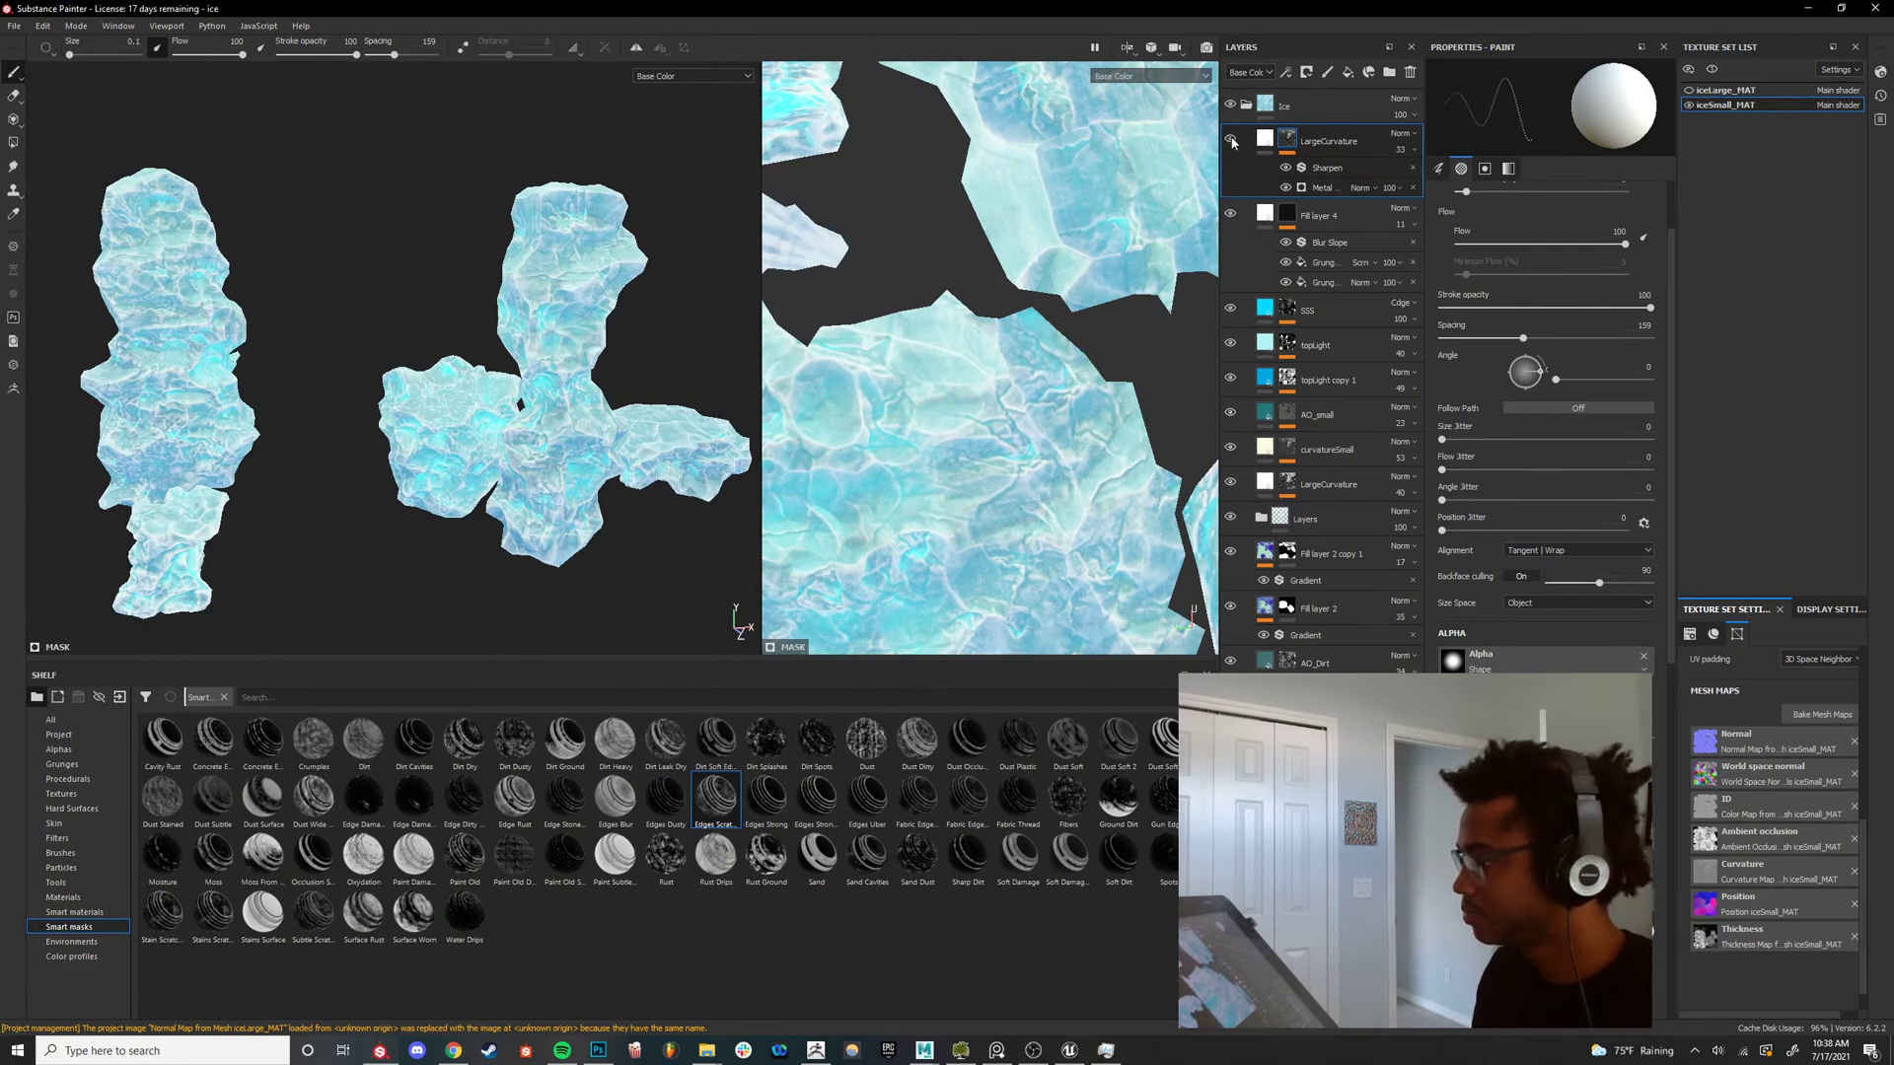
{"action": "left_click", "coordinate": [1231, 140]}
{"action": "left_click", "coordinate": [1231, 140]}
{"action": "scroll", "coordinate": [557, 369], "scroll_direction": "up", "scroll_amount": 5}
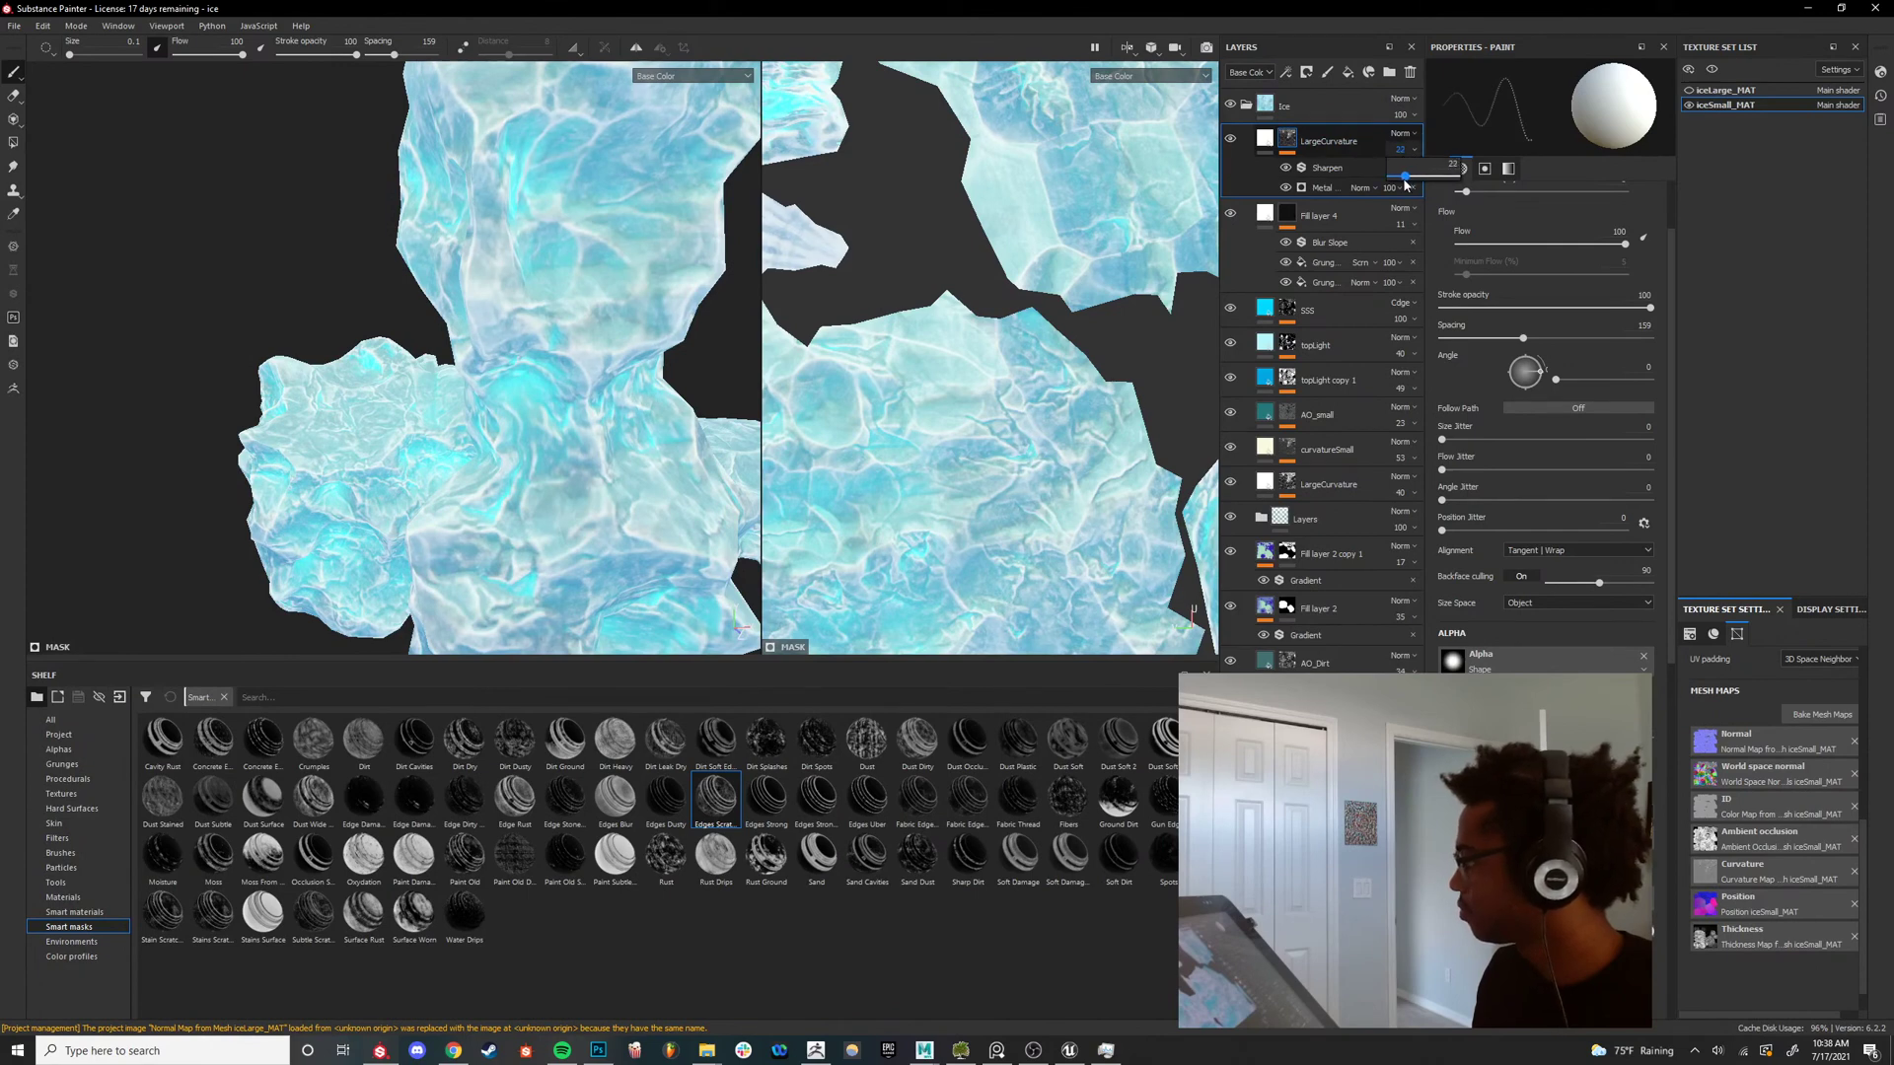
Move the topLight and topLight copy 1 layers above the top LargeCurvature layer and check the ice pieces.
{"action": "left_click", "coordinate": [1323, 343]}
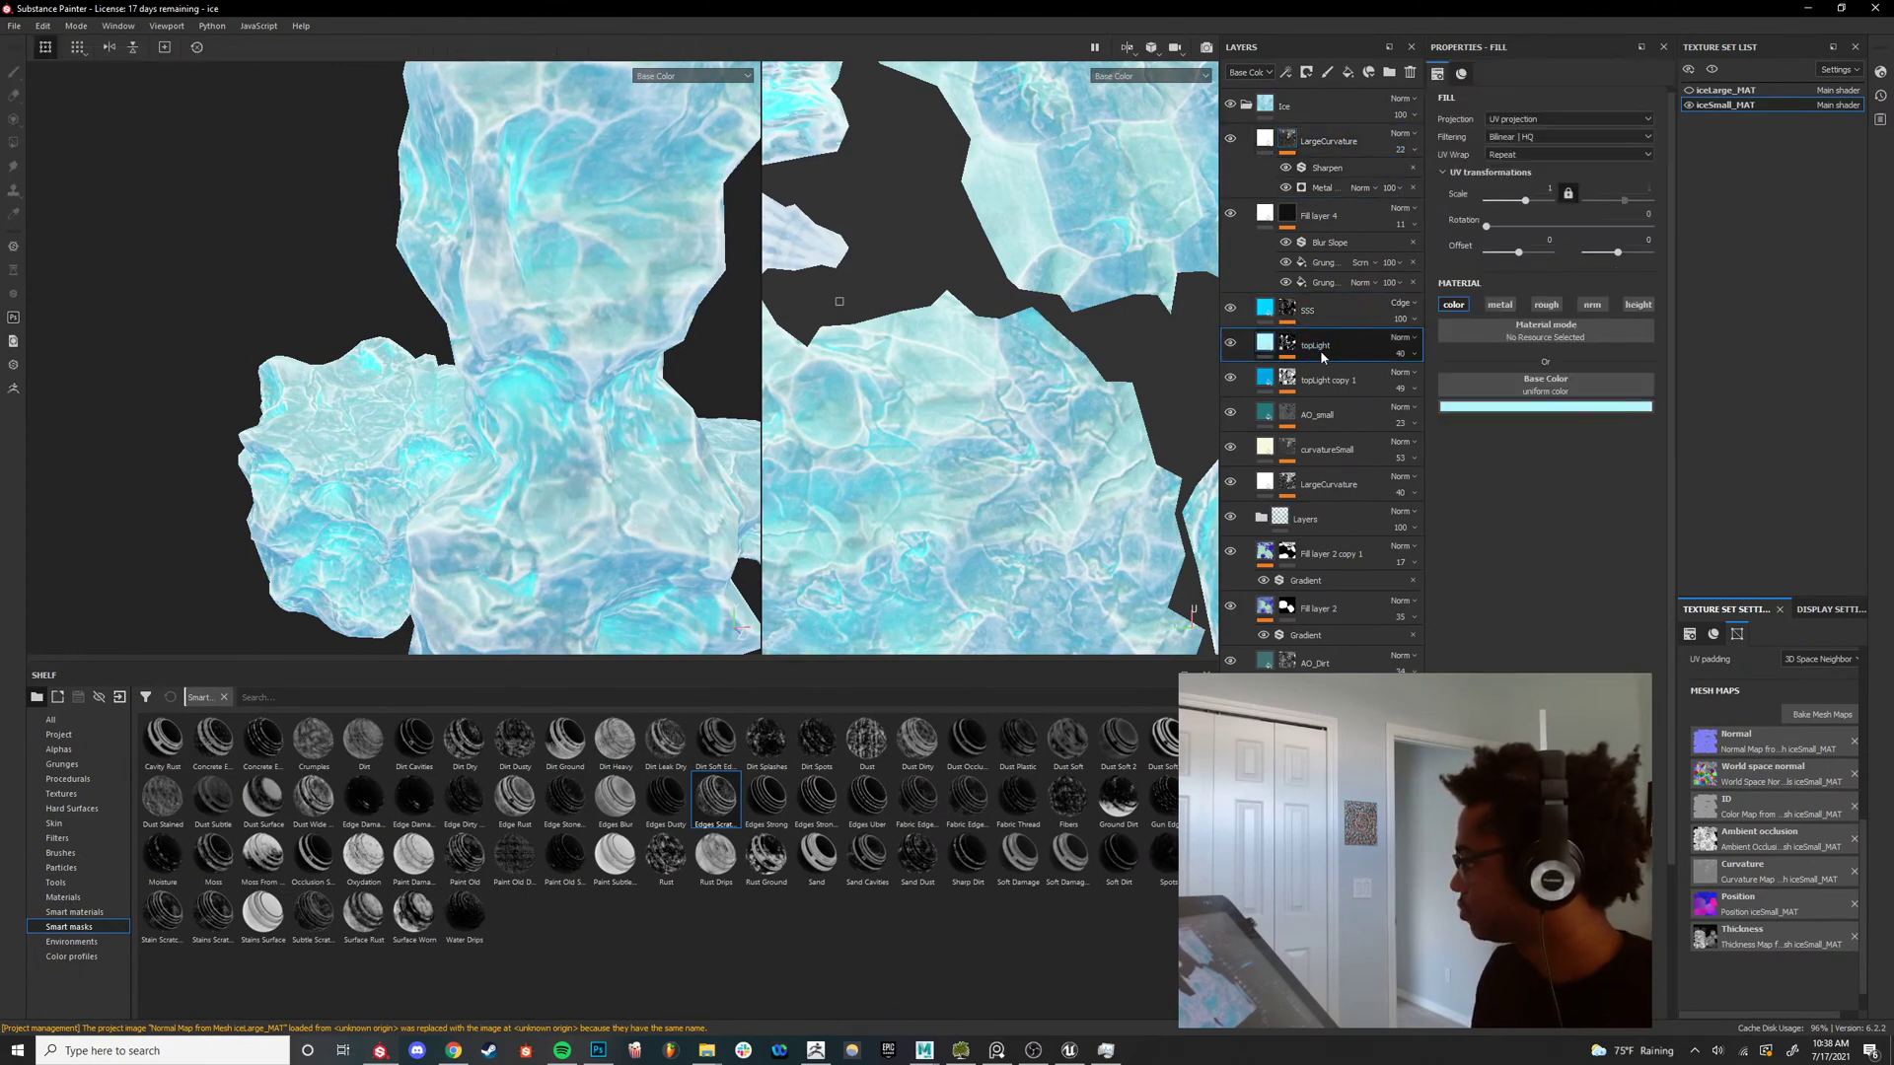
{"action": "left_click_drag", "start_coordinate": [1328, 347], "coordinate": [1312, 138]}
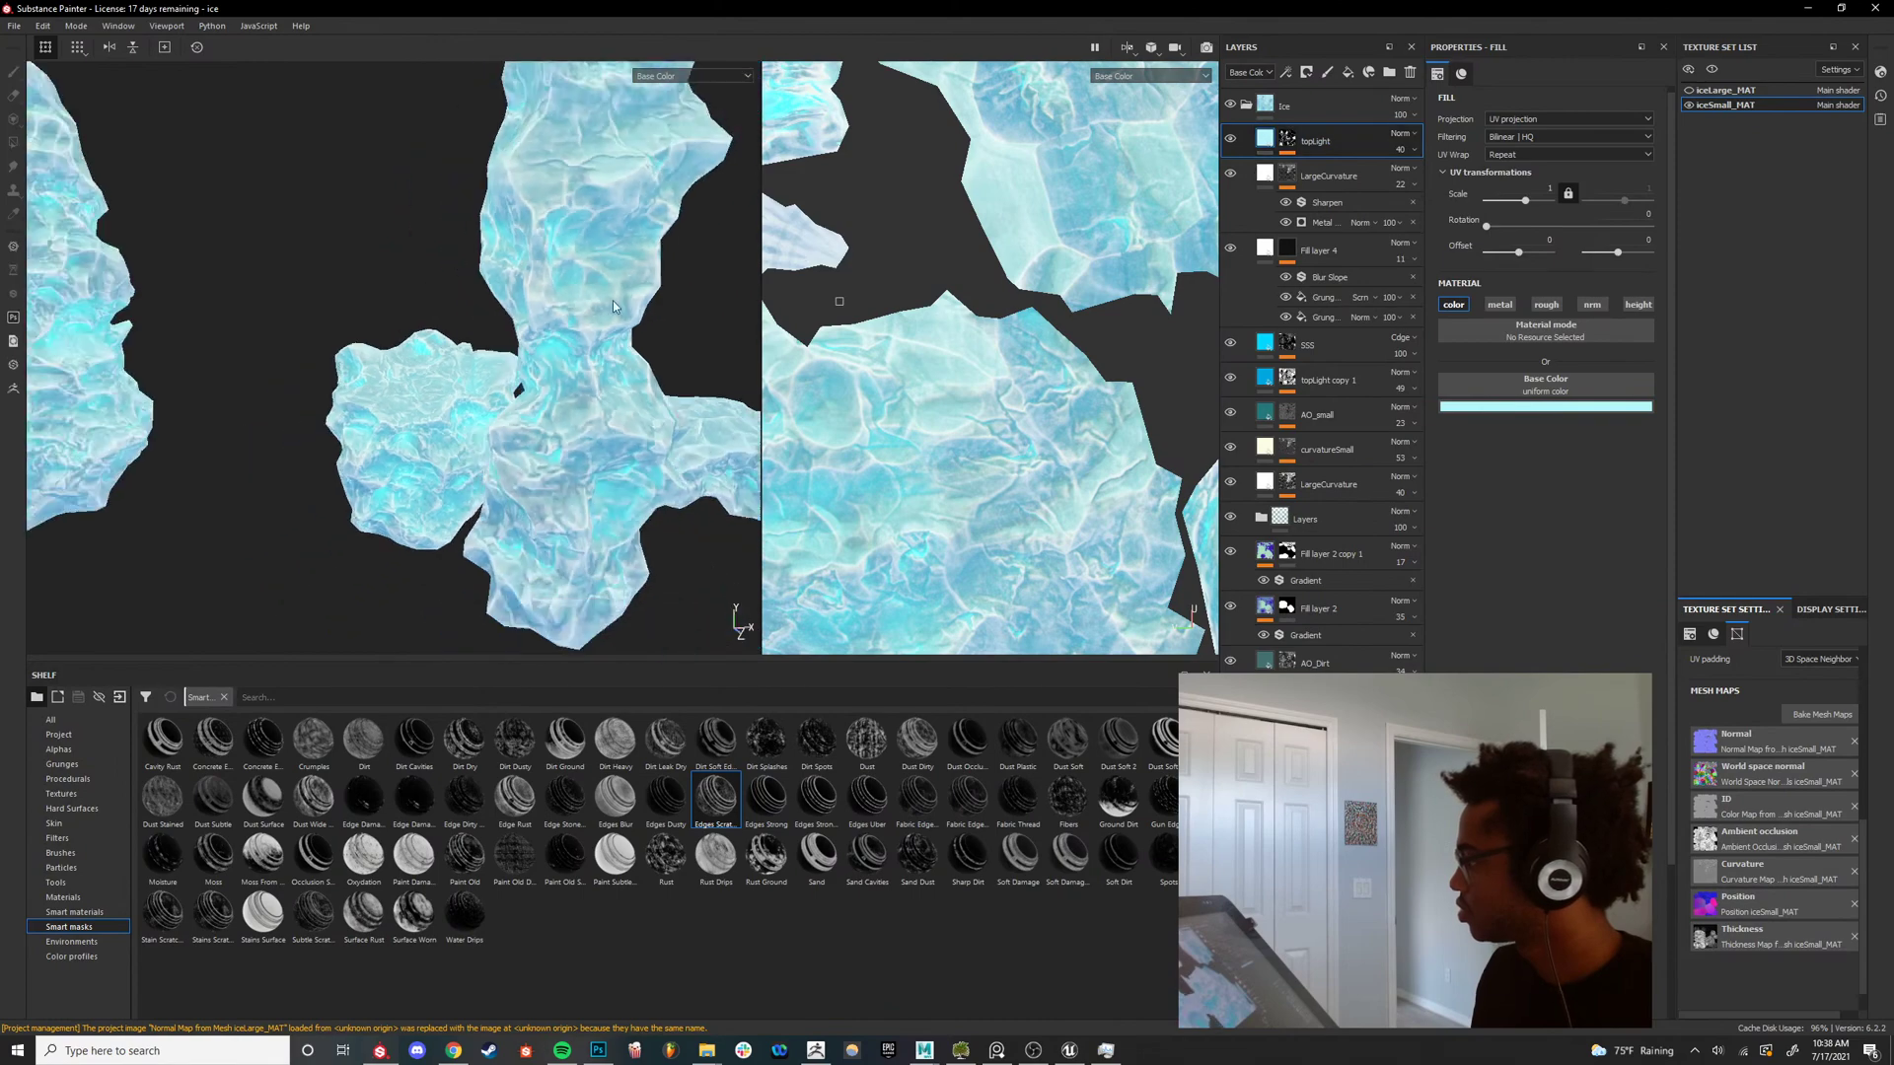
{"action": "left_click_drag", "start_coordinate": [1327, 378], "coordinate": [1366, 163]}
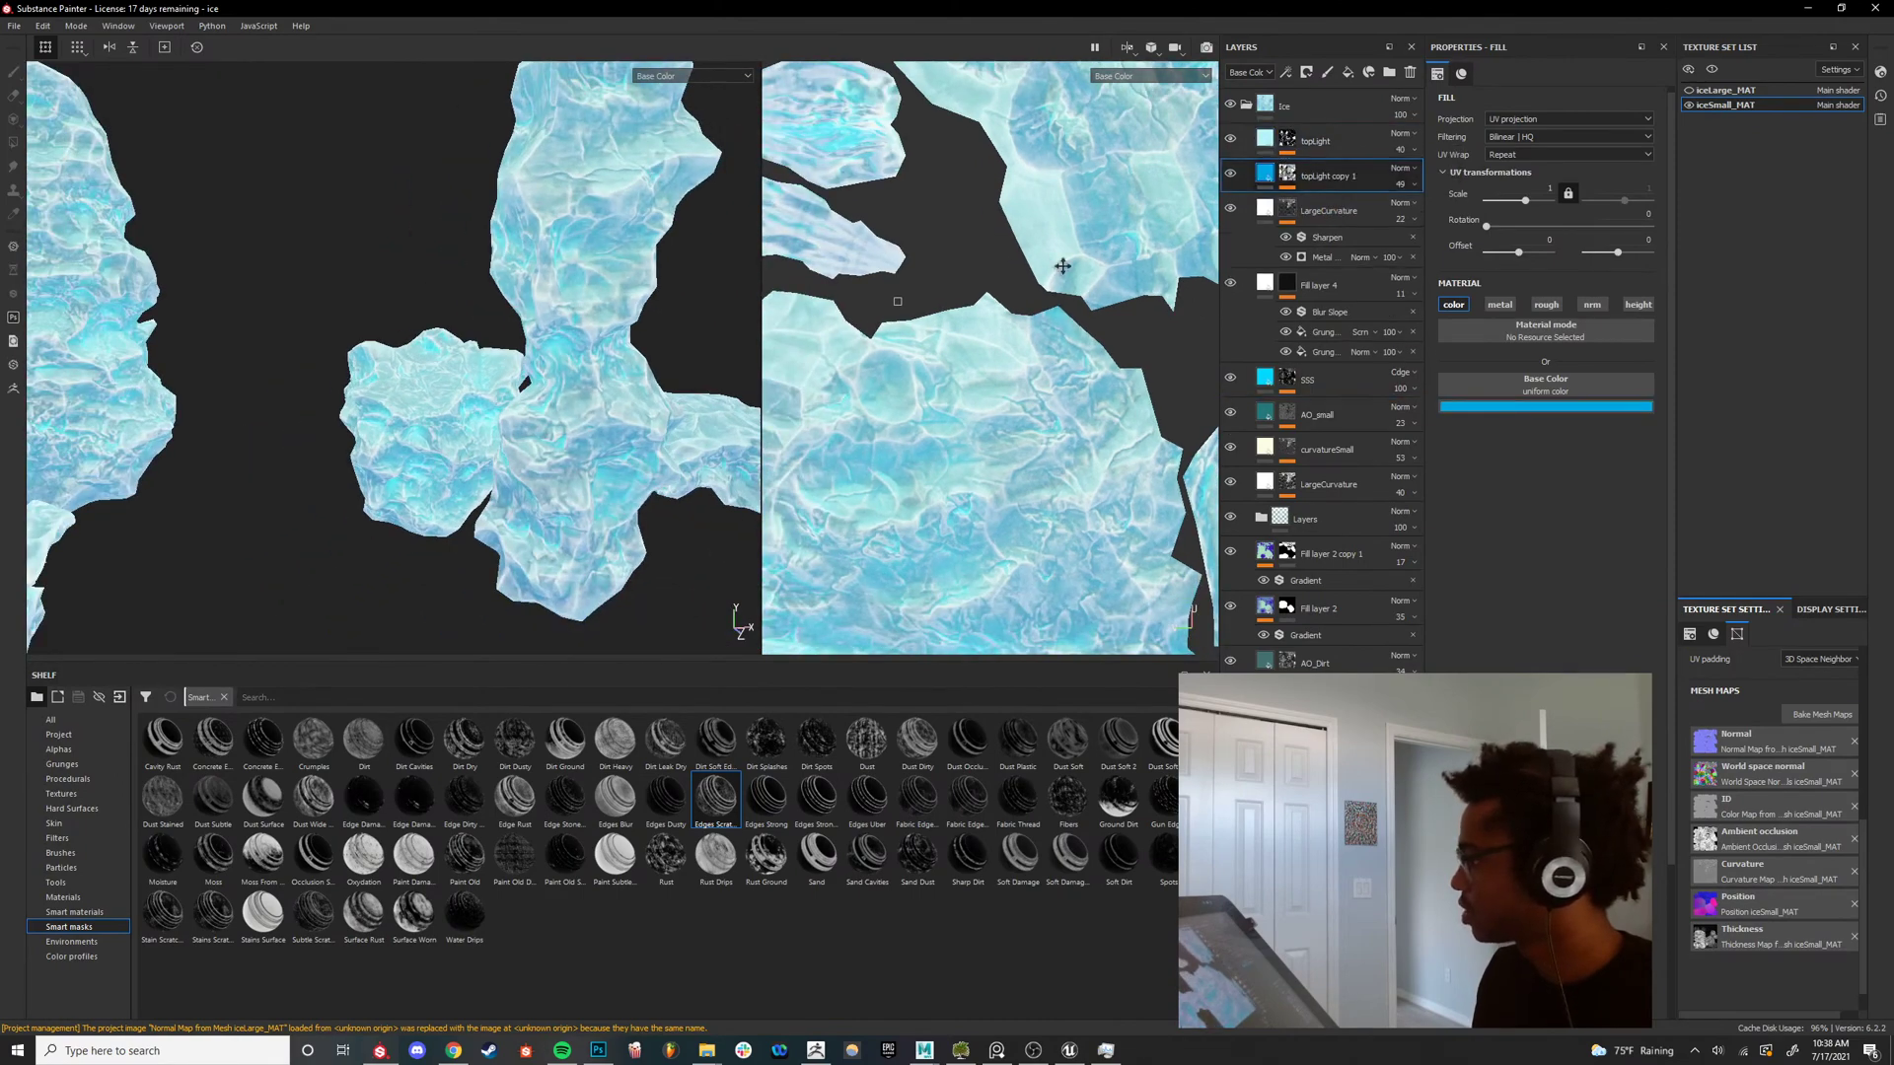
{"action": "left_click_drag", "start_coordinate": [618, 415], "coordinate": [637, 413], "text": "alt"}
{"action": "right_click_drag", "start_coordinate": [636, 412], "coordinate": [641, 370], "text": "alt"}
{"action": "left_click_drag", "start_coordinate": [641, 370], "coordinate": [612, 333], "text": "alt"}
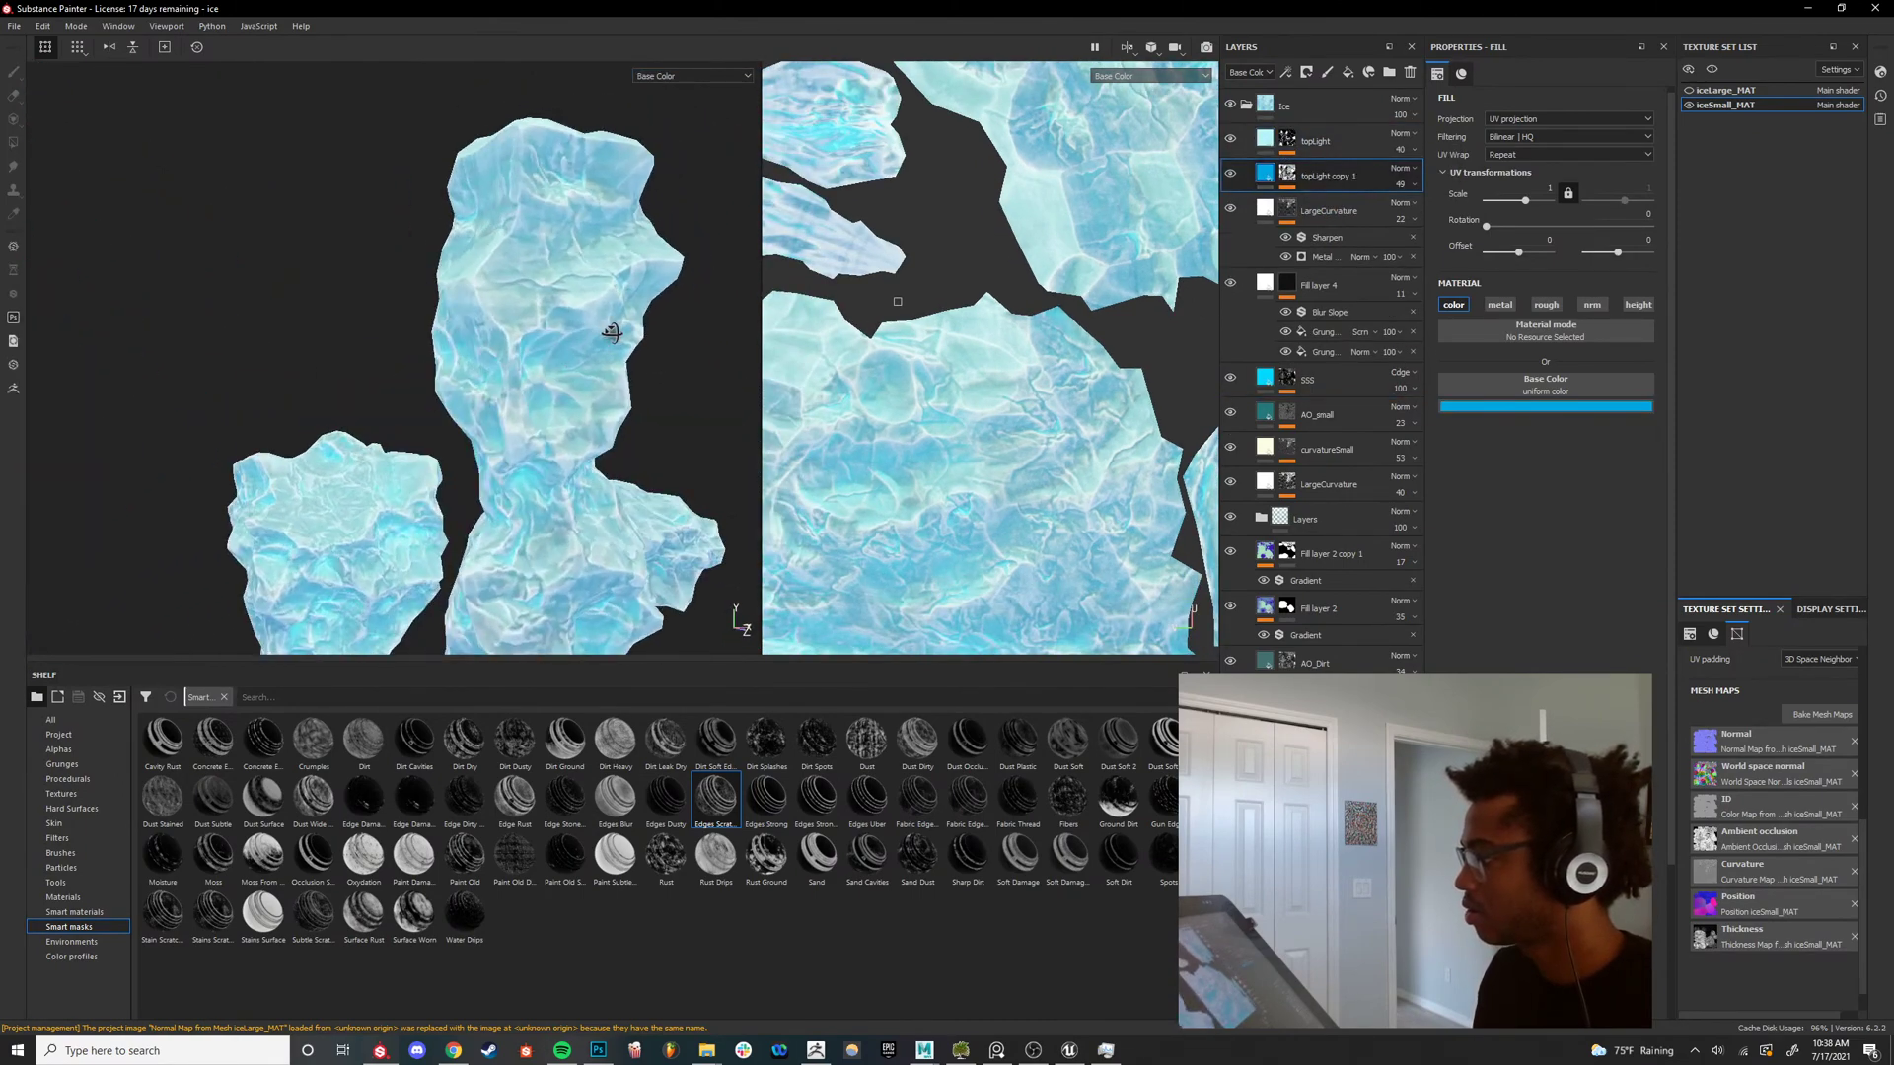
Raise the upper LargeCurvature layer's opacity to 39 and check it in material and base color views under a rotated light.
{"action": "left_click", "coordinate": [1405, 225]}
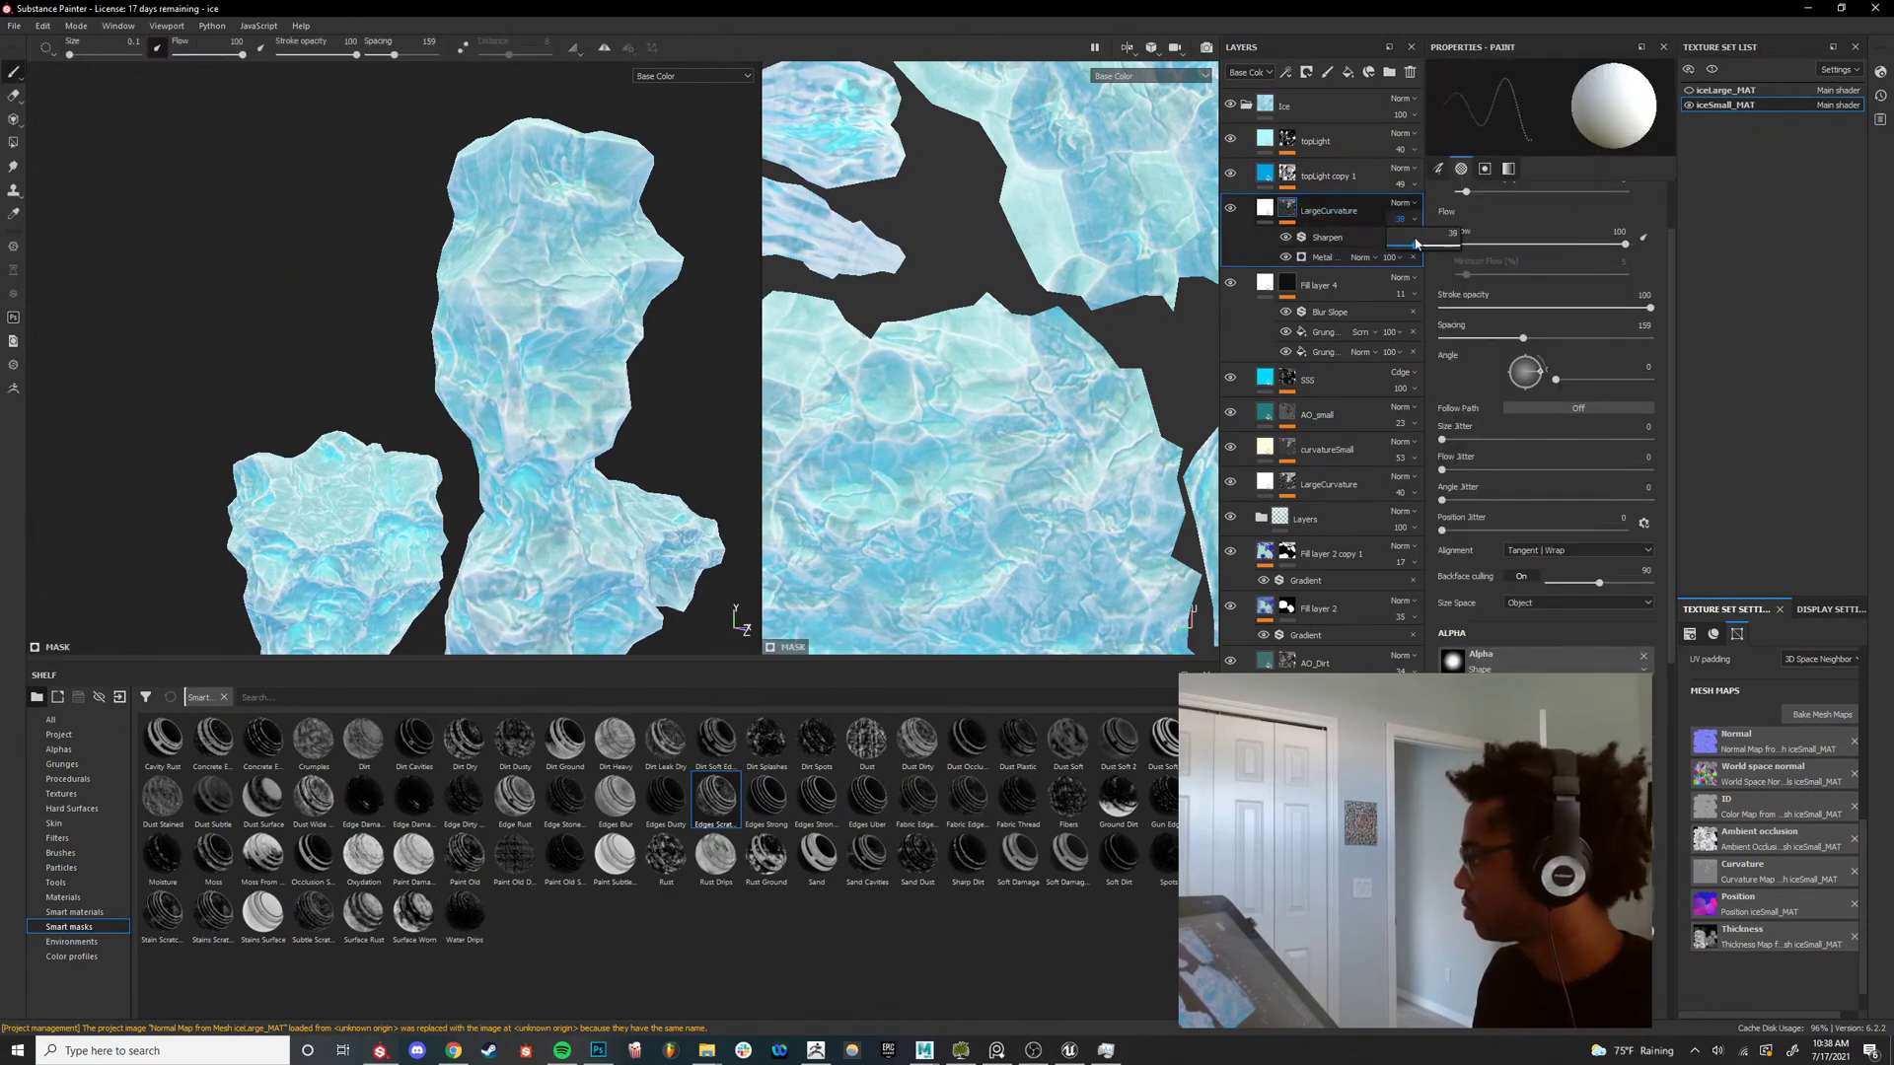
{"action": "left_click_drag", "start_coordinate": [1415, 244], "coordinate": [1417, 243]}
{"action": "left_click_drag", "start_coordinate": [631, 360], "coordinate": [473, 357], "text": "alt"}
{"action": "right_click_drag", "start_coordinate": [474, 357], "coordinate": [495, 324], "text": "alt"}
{"action": "left_click_drag", "start_coordinate": [495, 324], "coordinate": [468, 323], "text": "alt"}
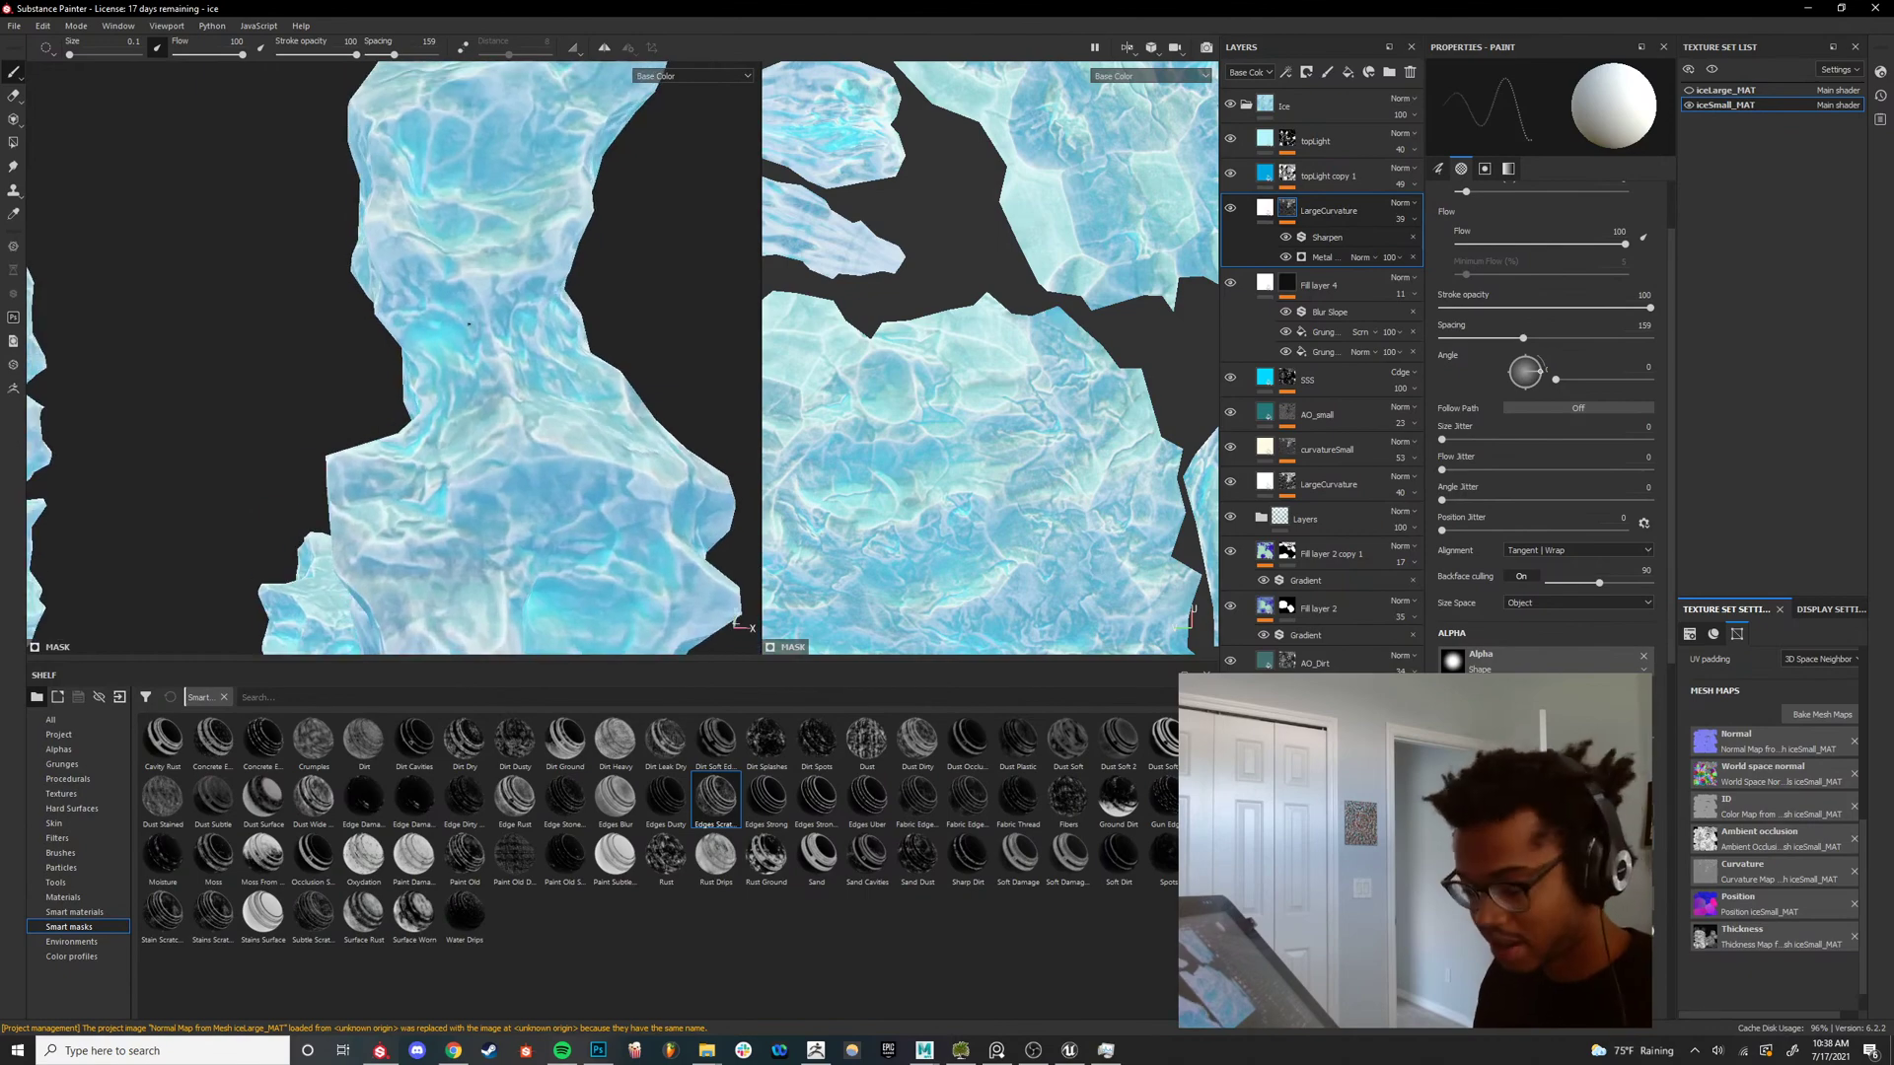
{"action": "key", "text": "m"}
{"action": "right_click_drag", "start_coordinate": [538, 308], "coordinate": [466, 310], "text": "shift"}
{"action": "key", "text": "c"}
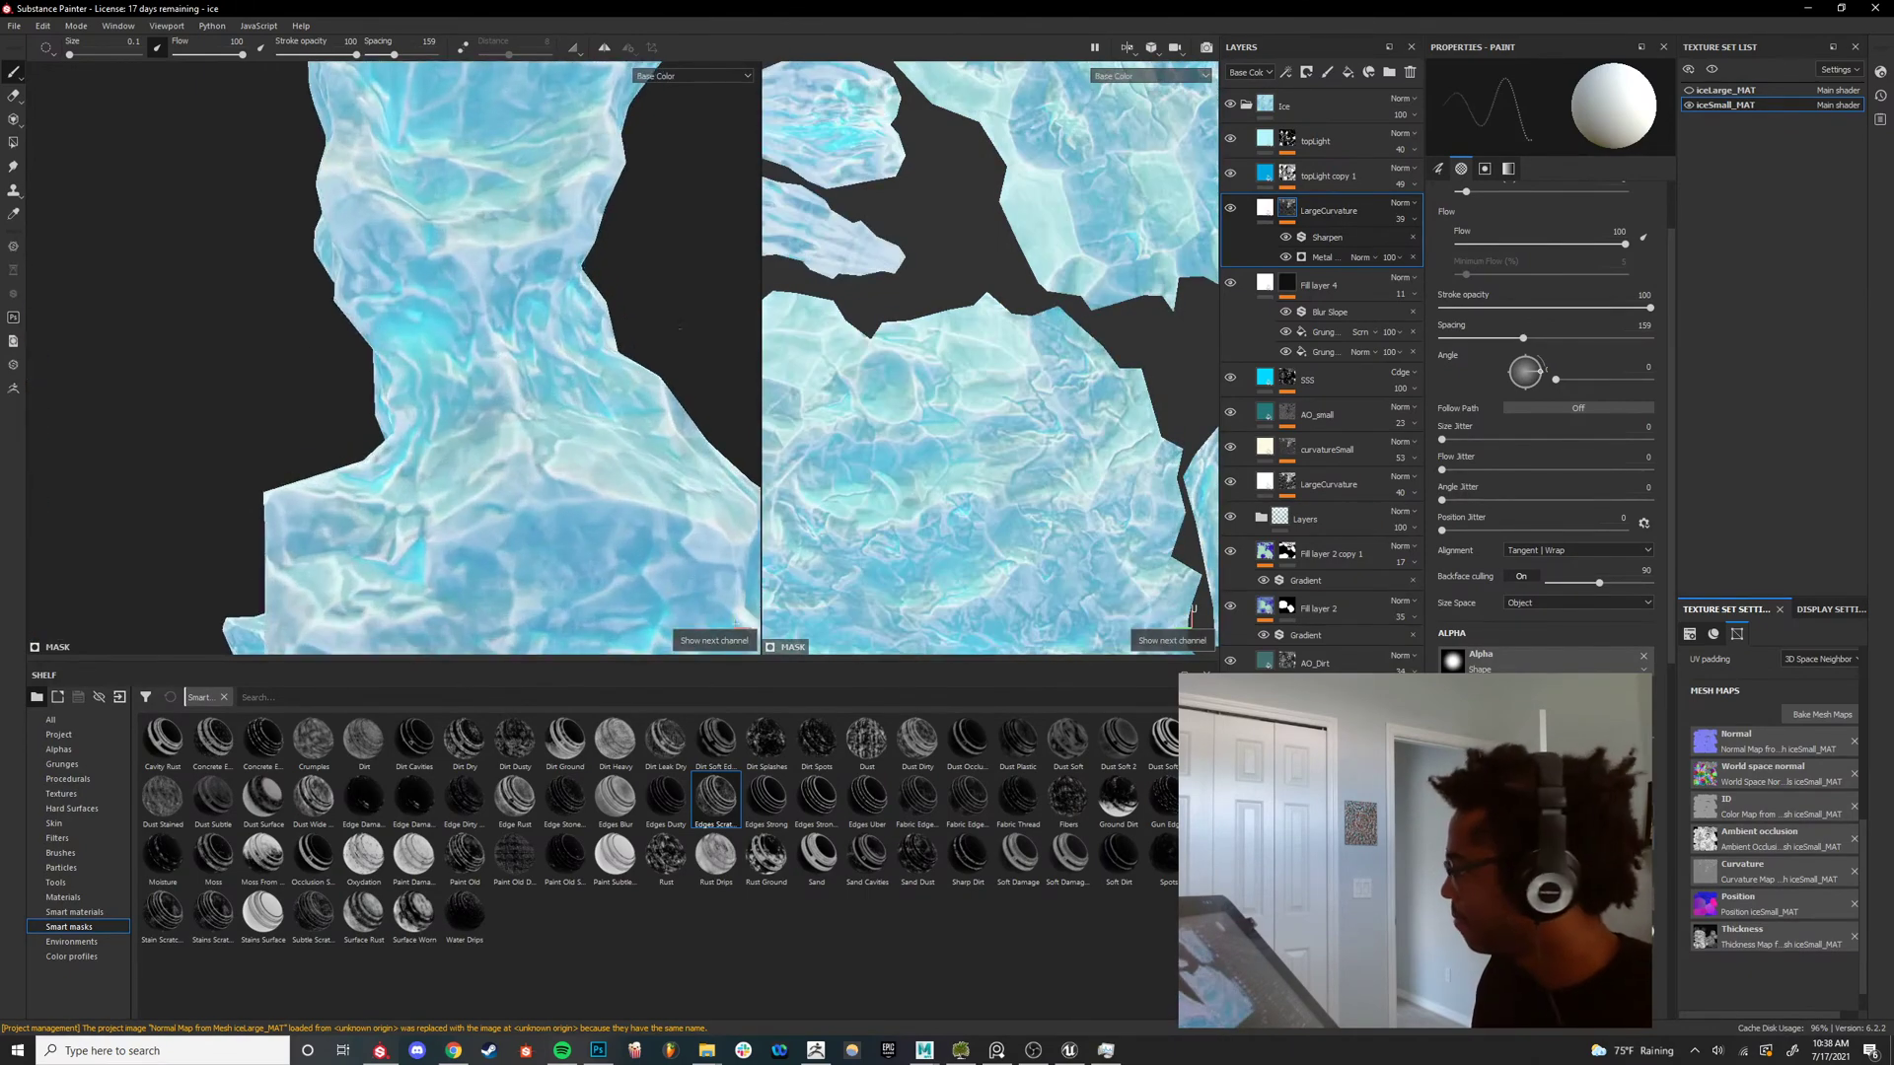
Preview the upper LargeCurvature layer's mask, and try a height of 0.2103 on its fill, checking the channels and material.
{"action": "left_click", "coordinate": [1285, 211], "text": "alt"}
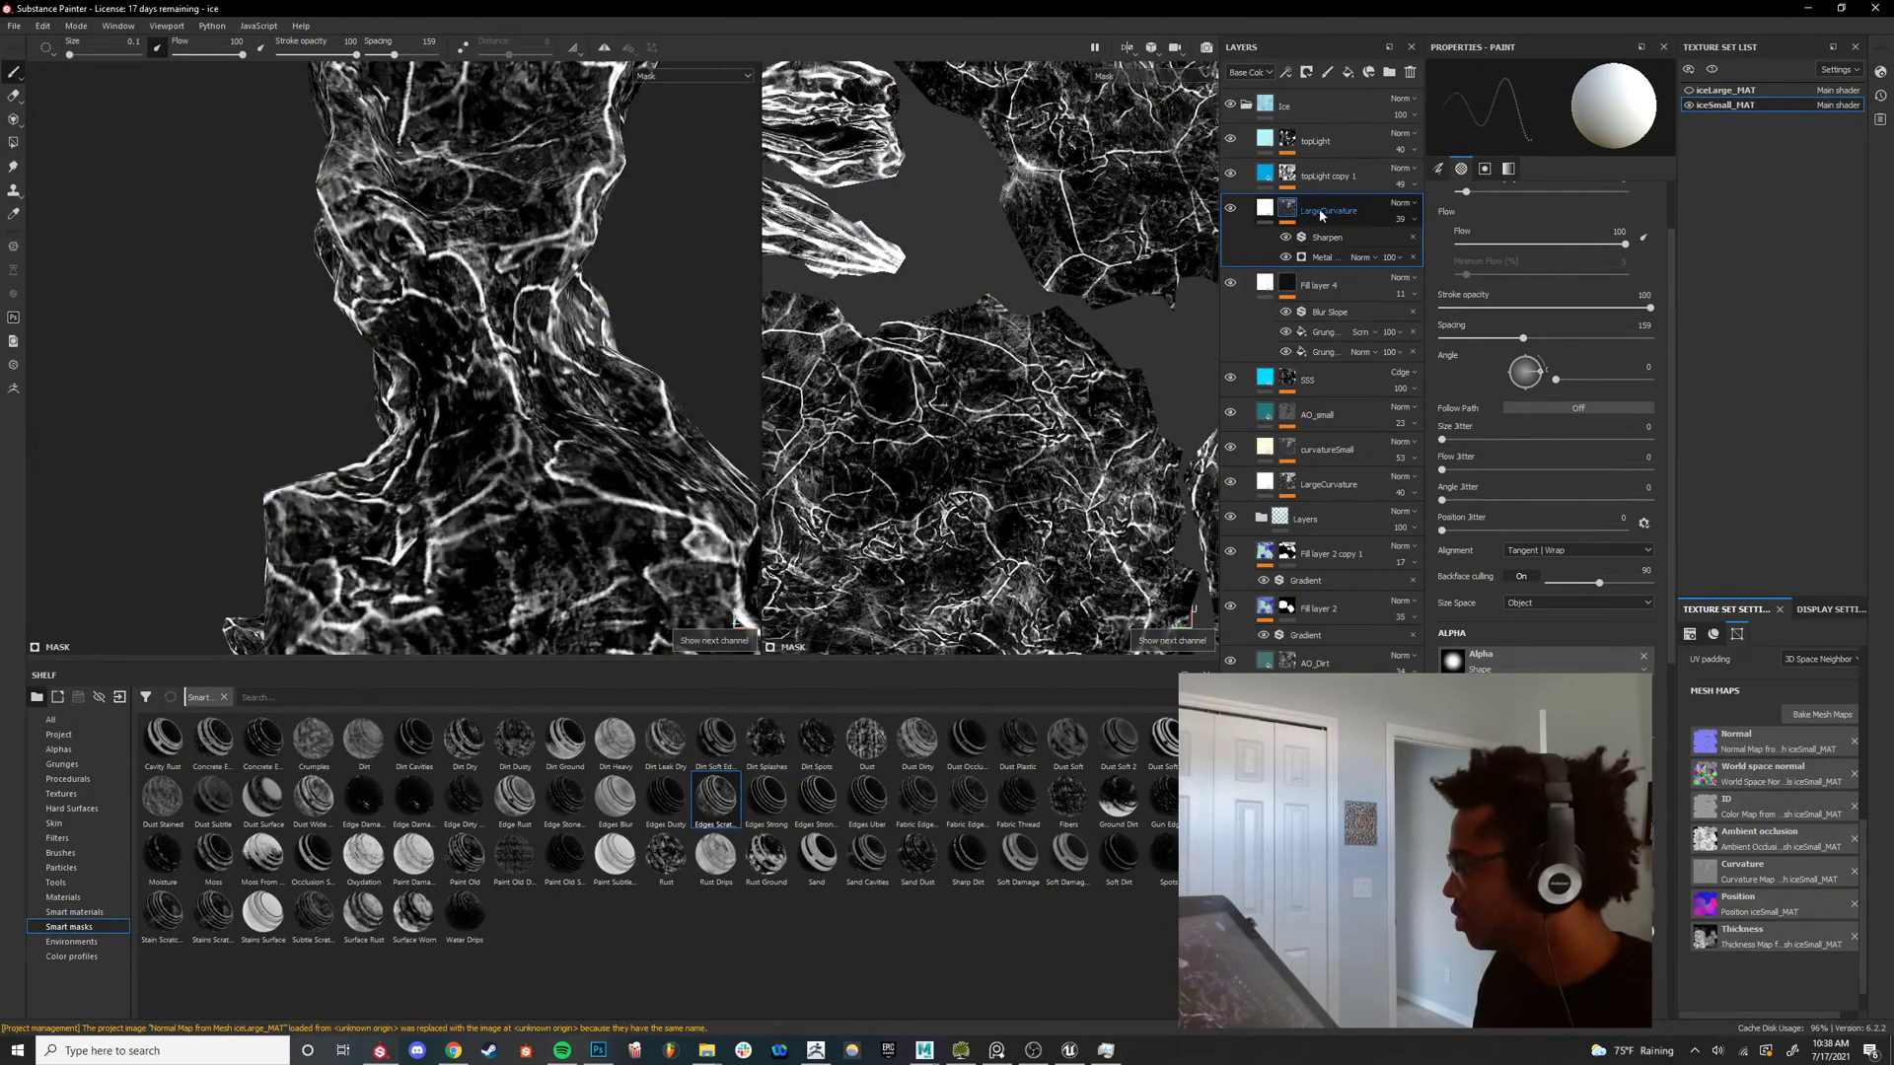
{"action": "left_click", "coordinate": [1267, 213]}
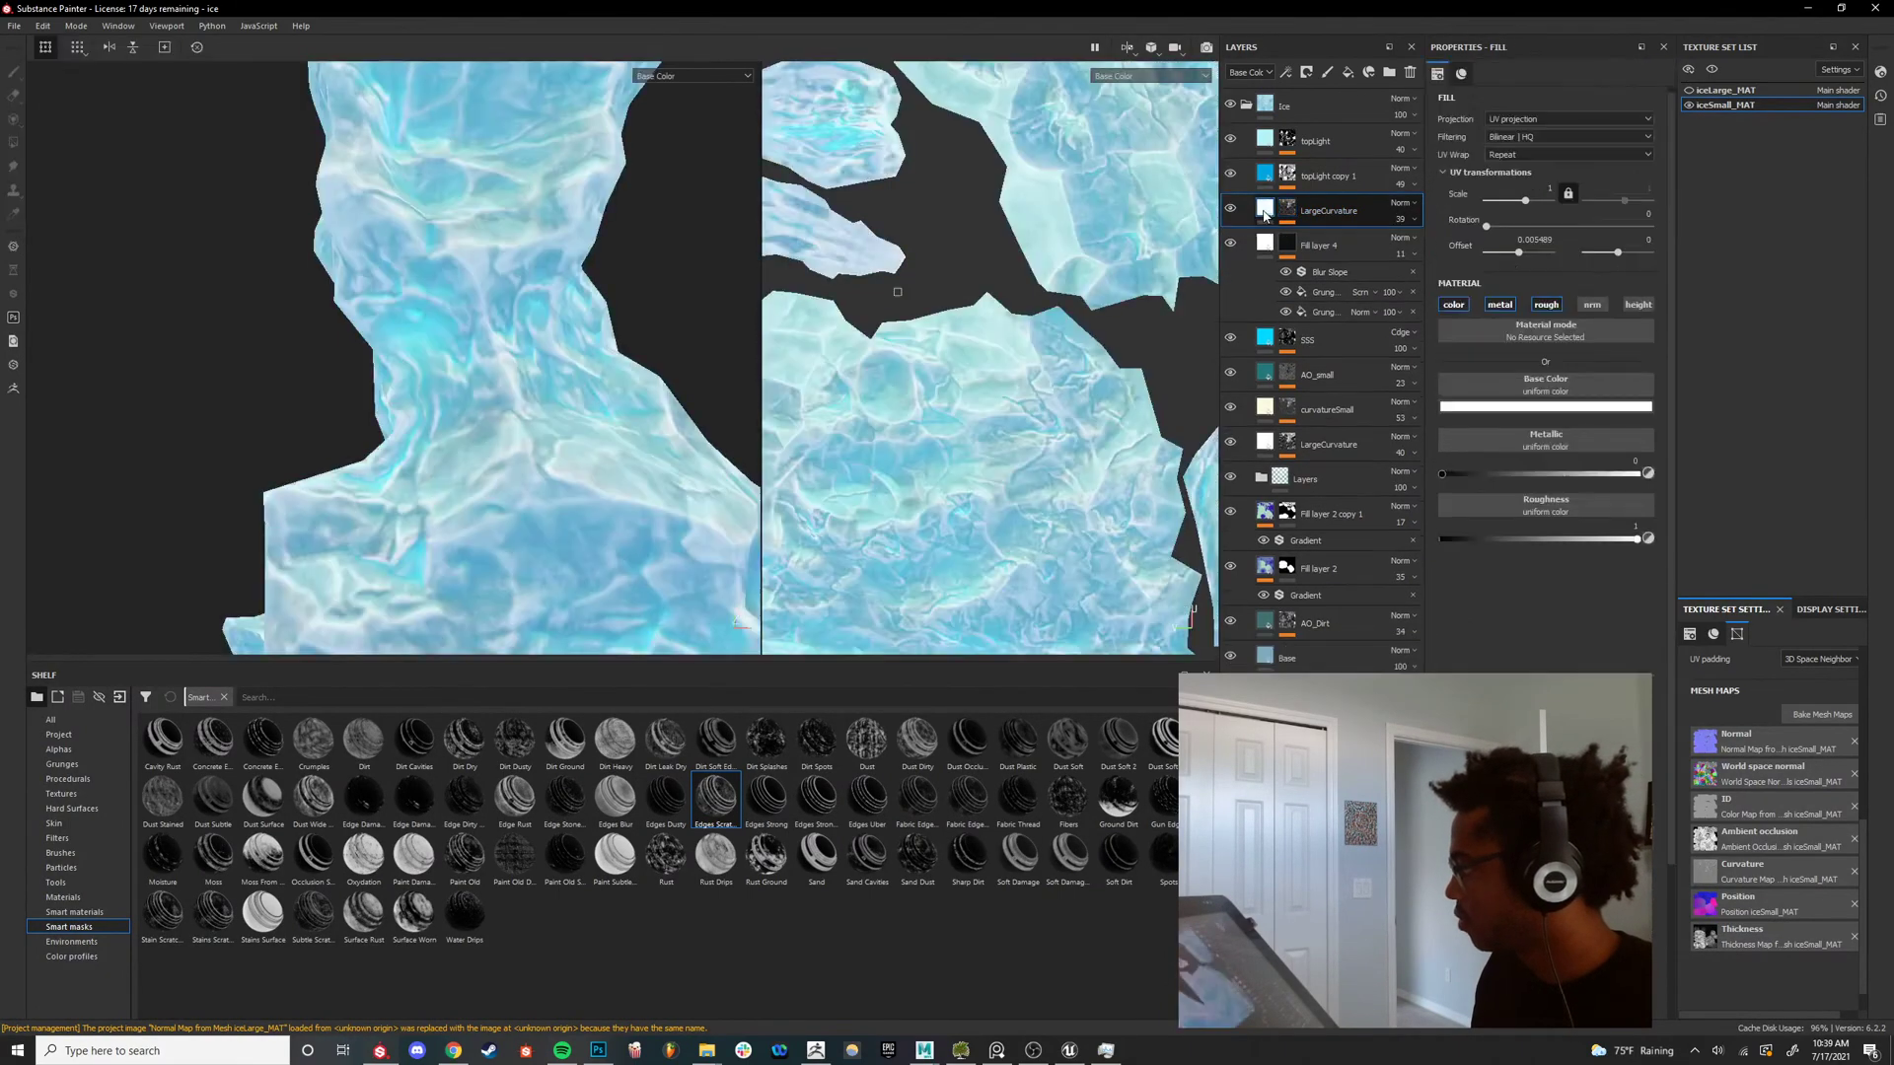
{"action": "left_click", "coordinate": [1639, 305]}
{"action": "left_click_drag", "start_coordinate": [1537, 602], "coordinate": [1575, 594]}
{"action": "key", "text": "c"}
{"action": "key", "text": "c"}
{"action": "key", "text": "c"}
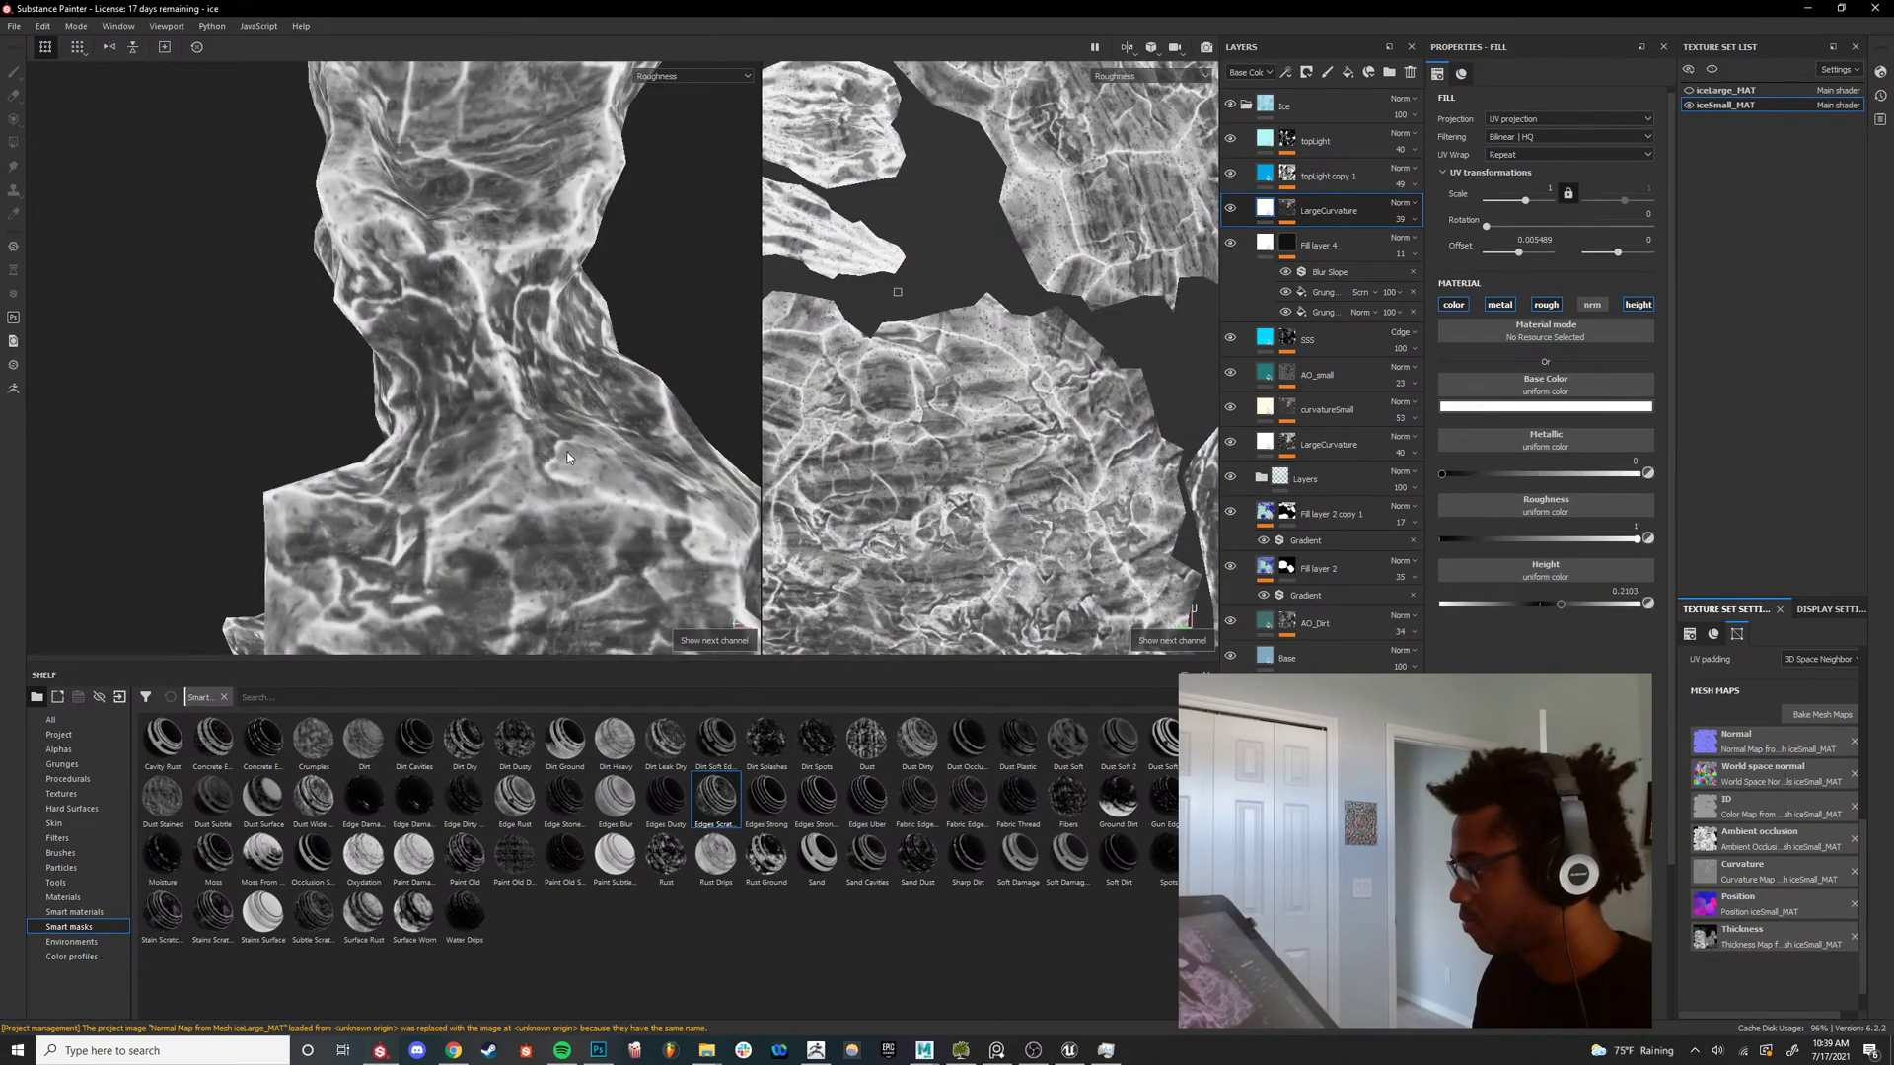
{"action": "key", "text": "m"}
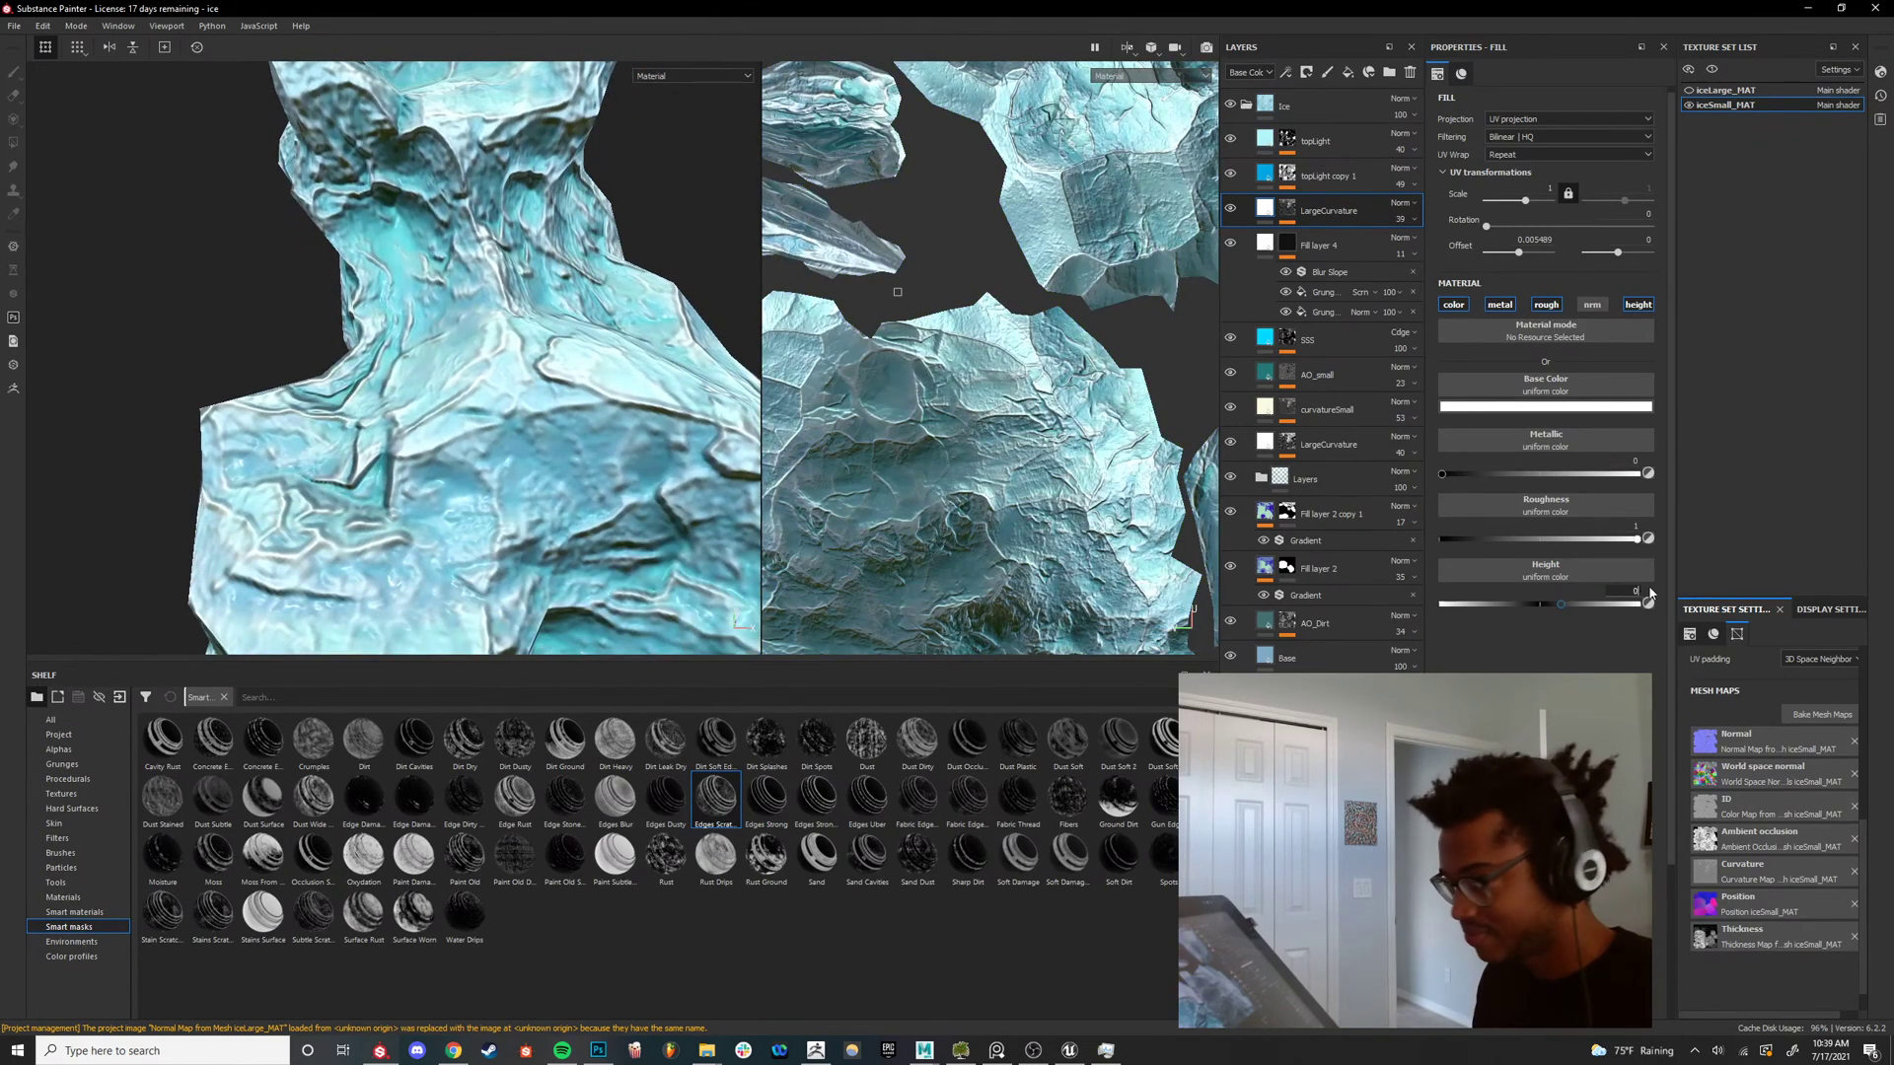
Try a subtler height of 0.0480 on the upper LargeCurvature layer, compare with height off, and leave its height channel disabled.
{"action": "key", "text": "ctrl+z"}
{"action": "left_click_drag", "start_coordinate": [1535, 607], "coordinate": [1542, 606]}
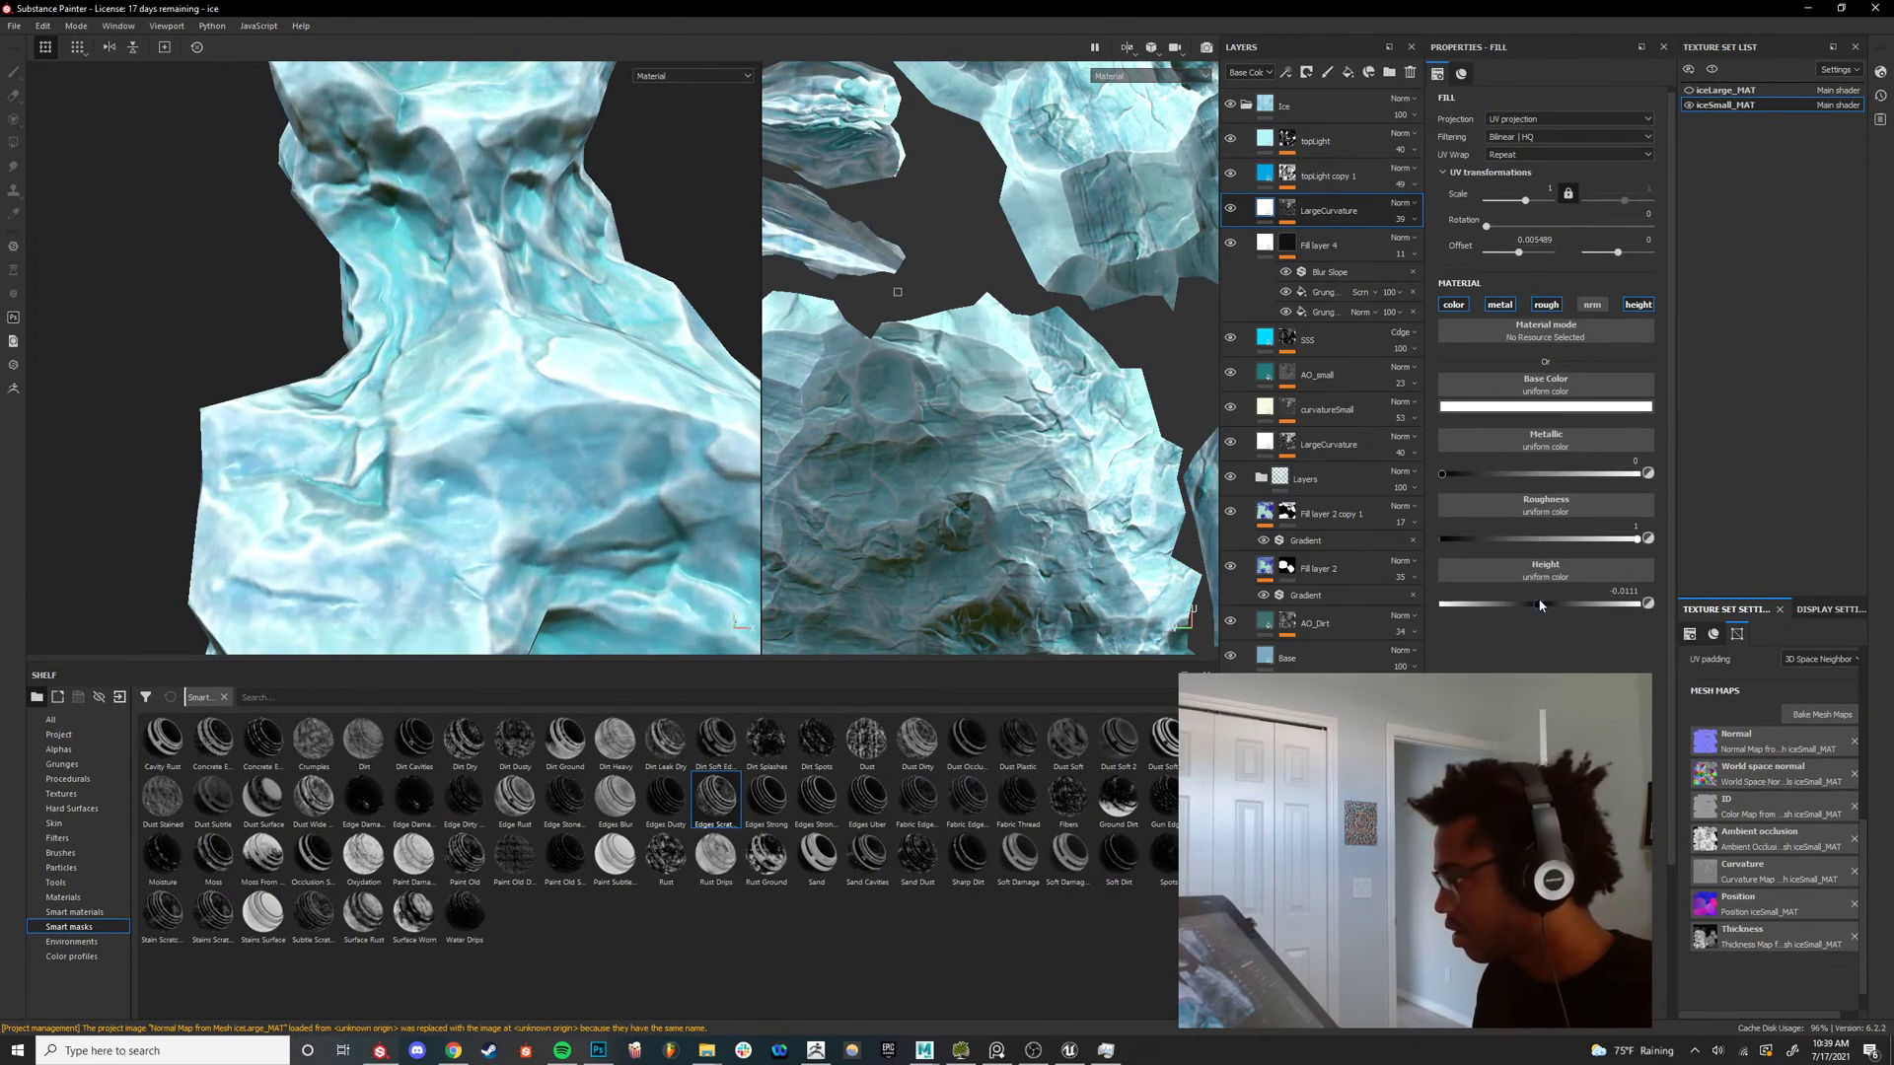
{"action": "left_click_drag", "start_coordinate": [1545, 610], "coordinate": [1545, 606]}
{"action": "scroll", "coordinate": [493, 300], "scroll_direction": "down", "scroll_amount": 3}
{"action": "left_click_drag", "start_coordinate": [572, 298], "coordinate": [653, 467], "text": "alt"}
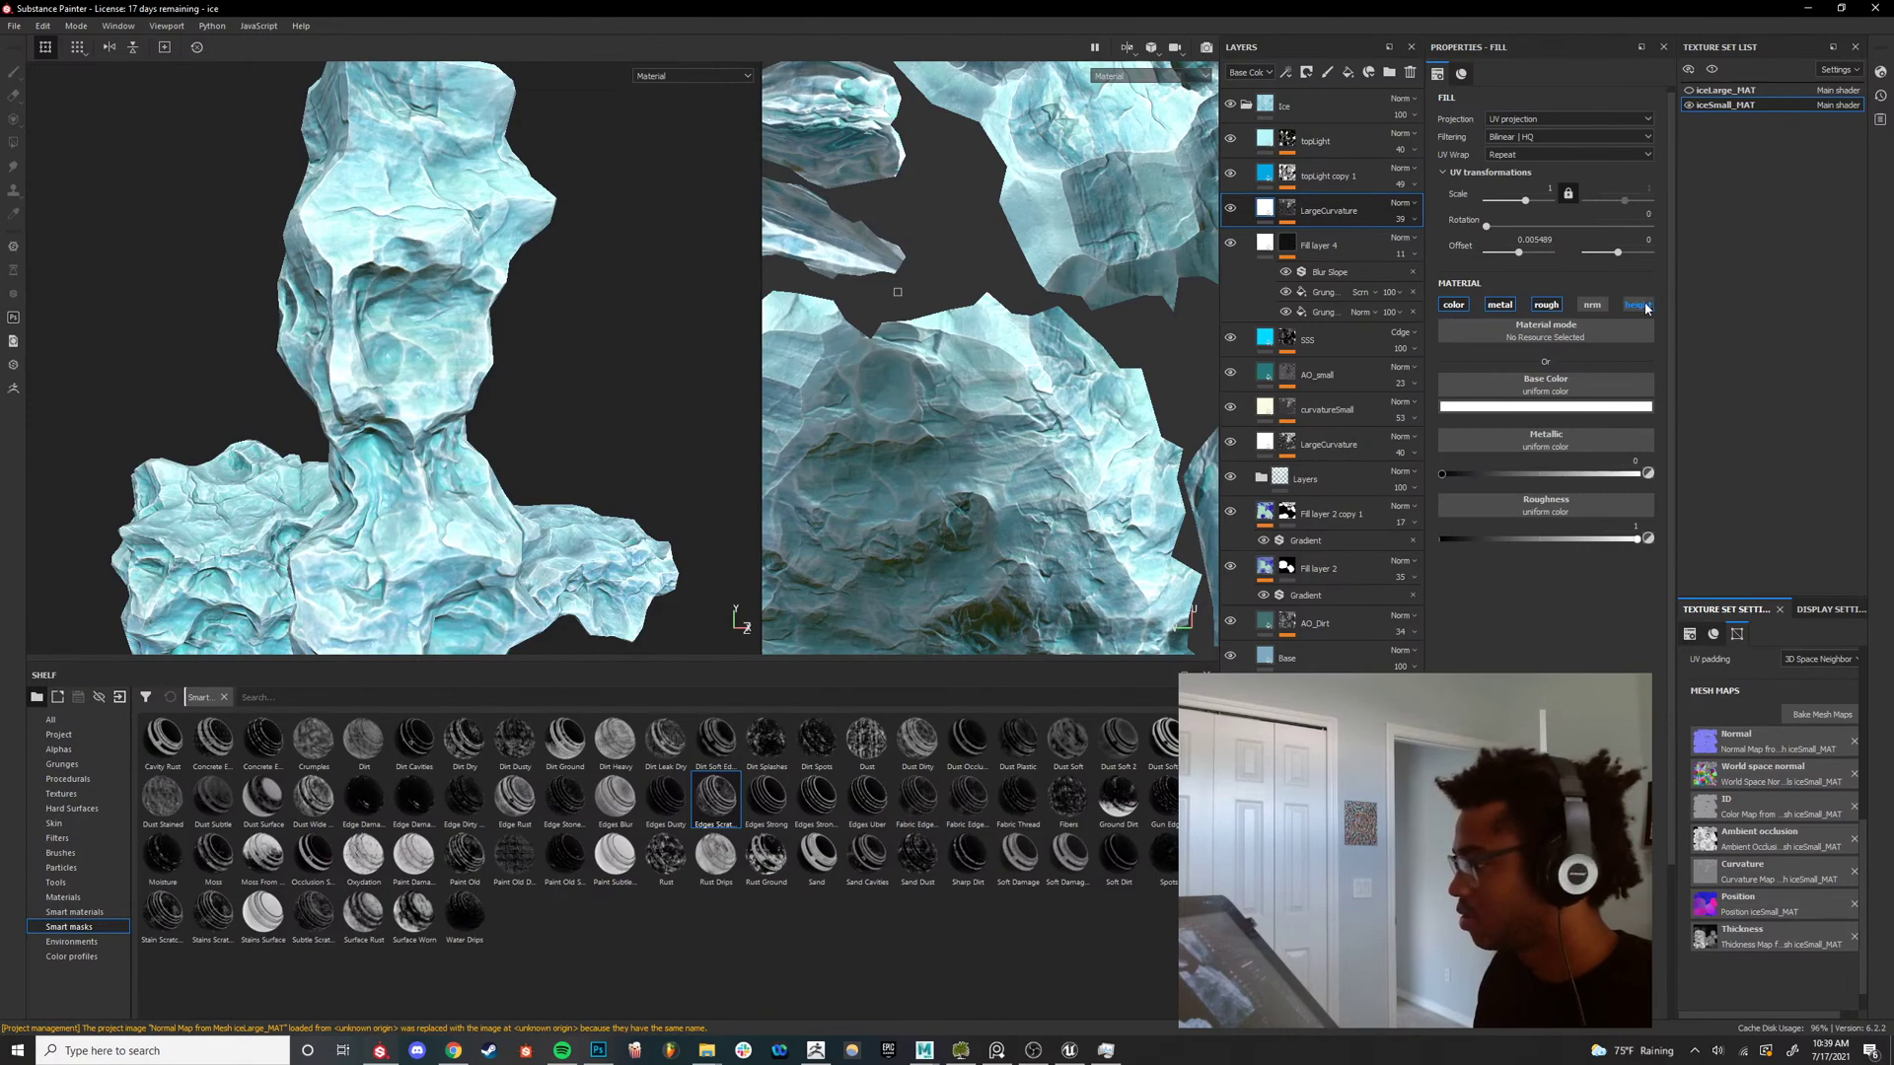
{"action": "left_click_drag", "start_coordinate": [508, 414], "coordinate": [613, 409], "text": "alt"}
{"action": "scroll", "coordinate": [404, 459], "scroll_direction": "down", "scroll_amount": 3}
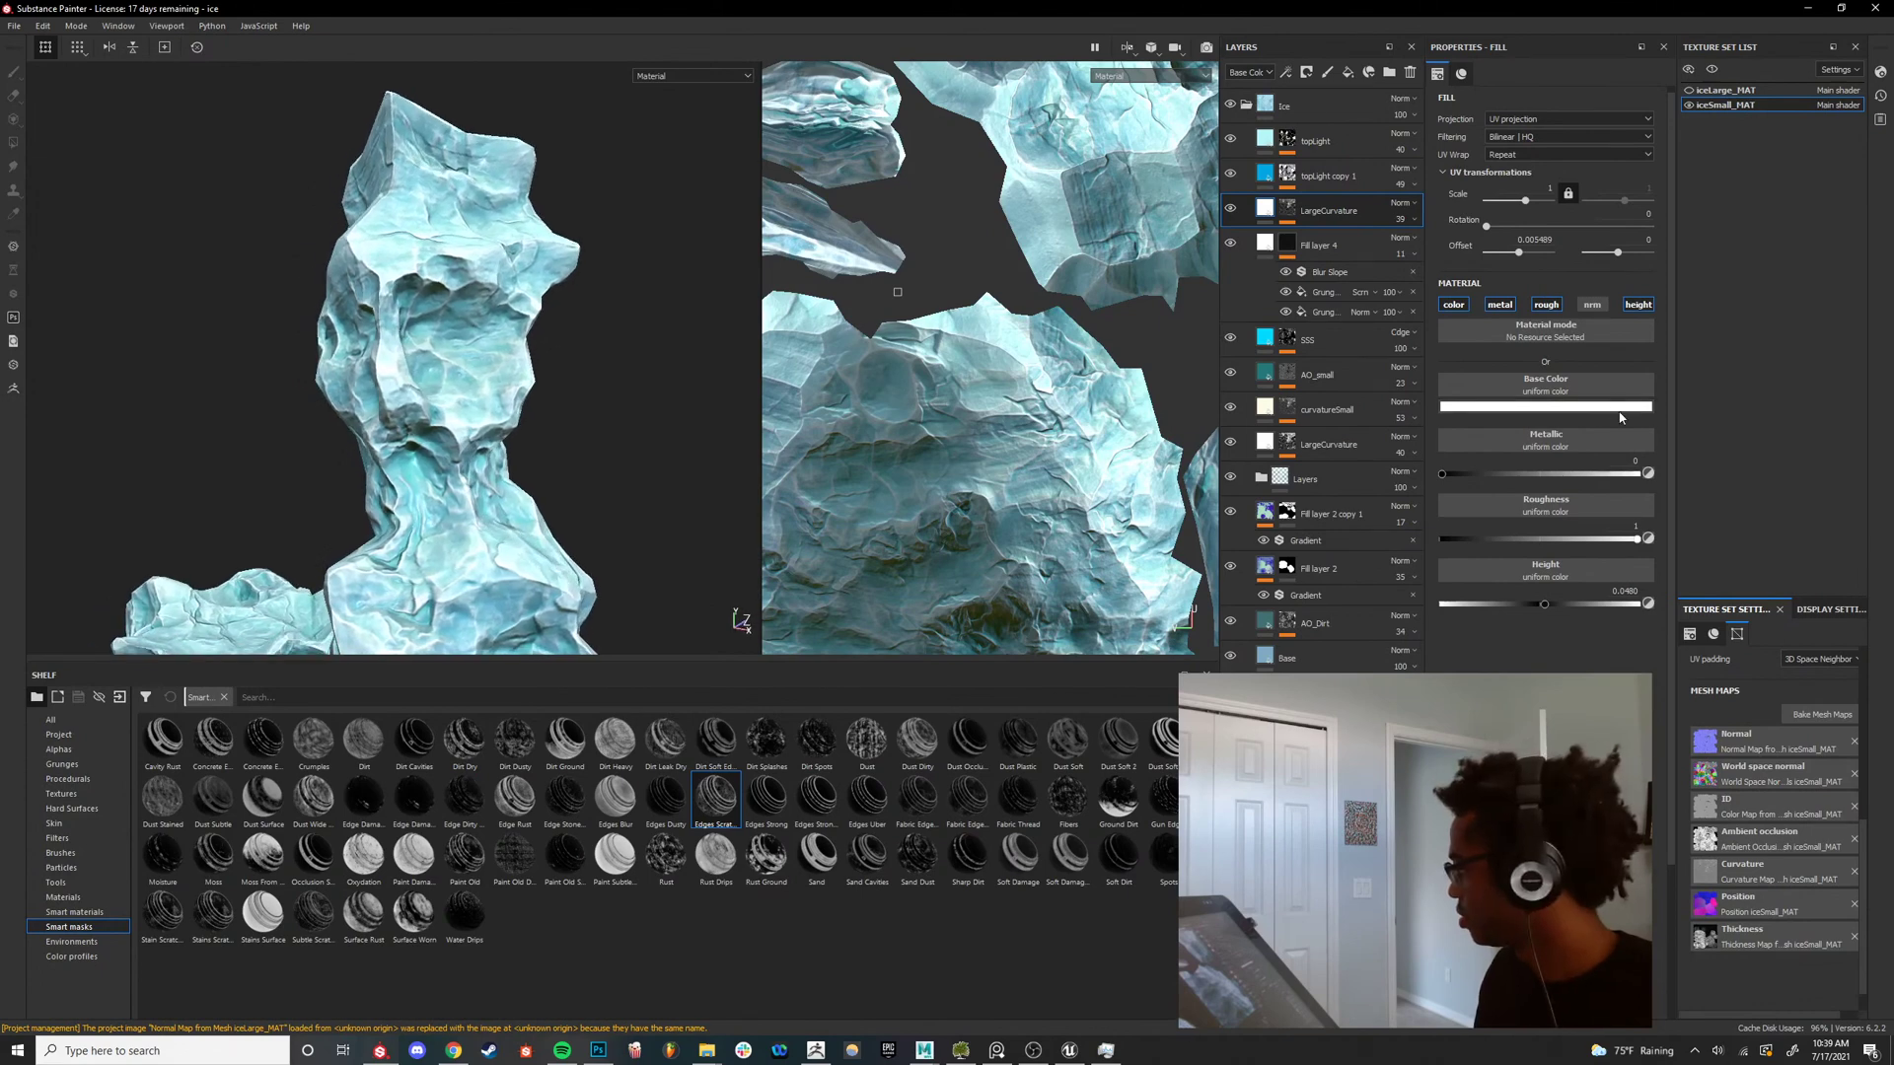
{"action": "key", "text": "ctrl+z"}
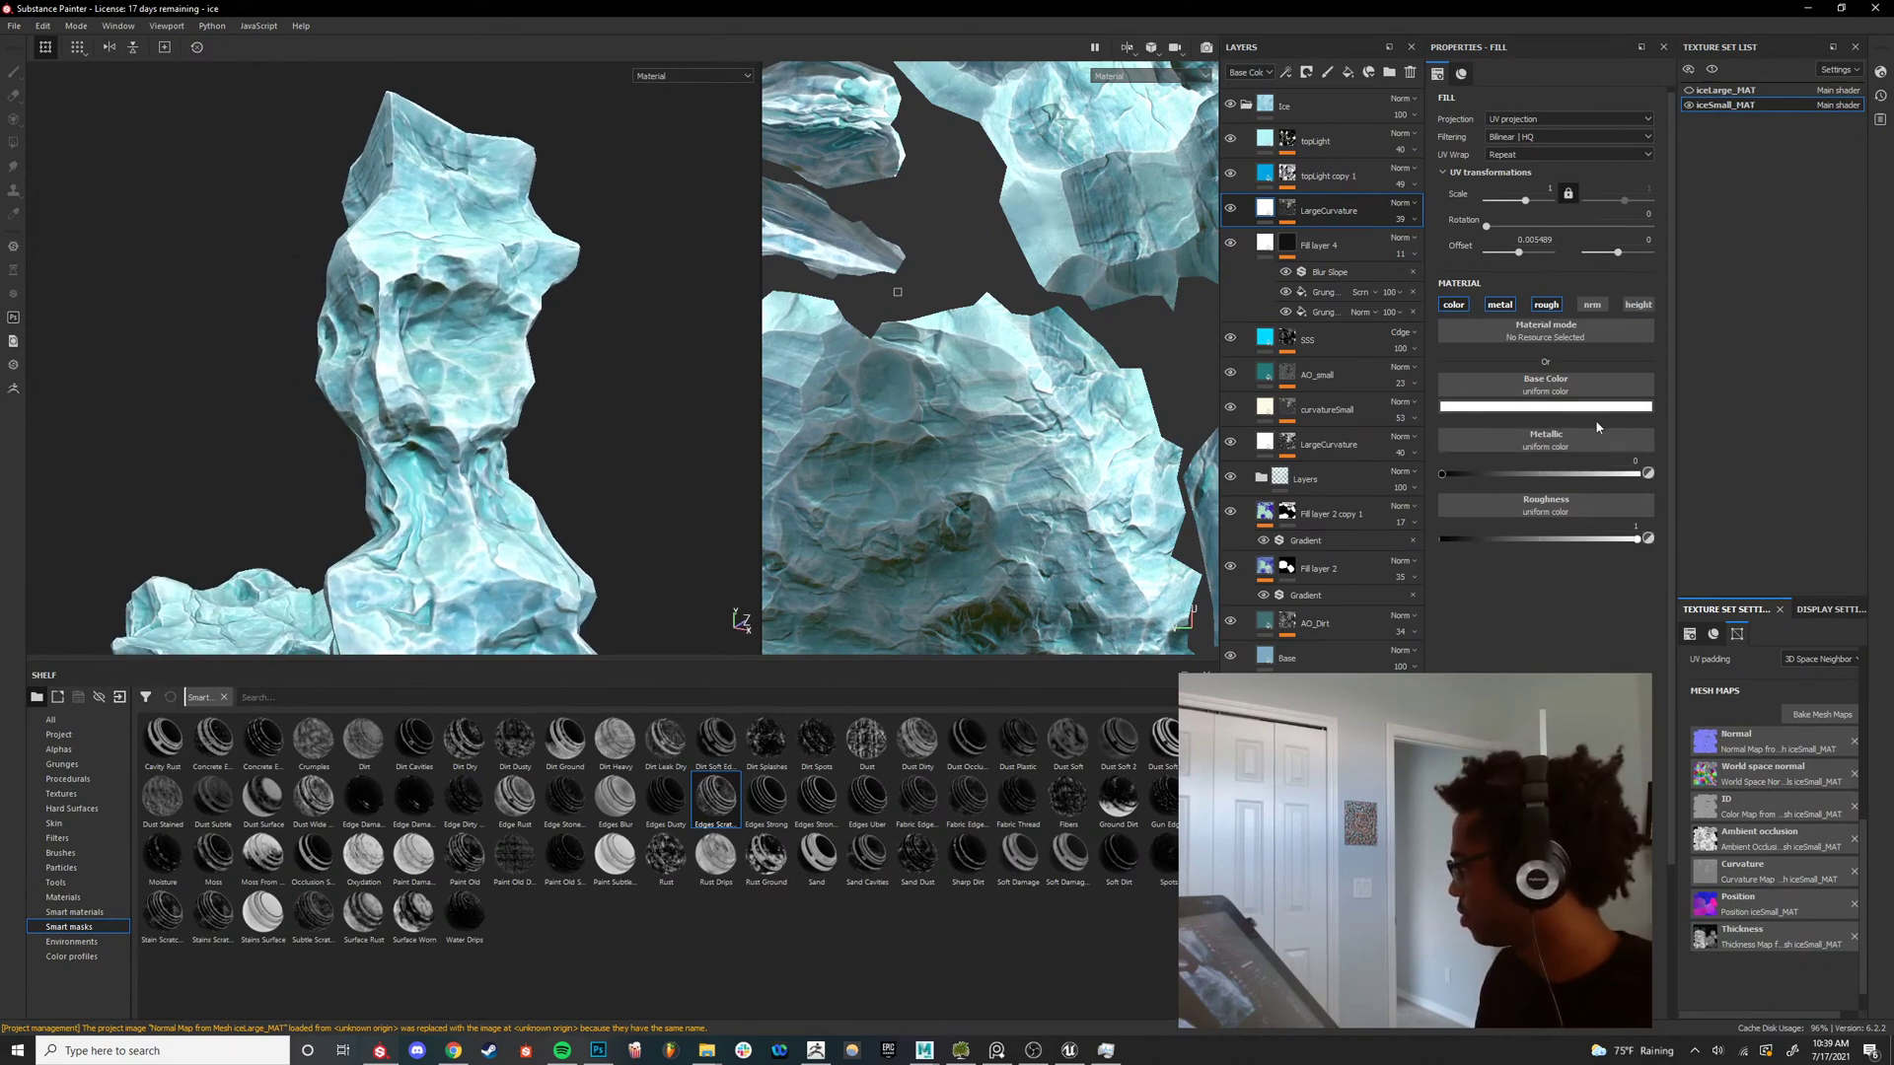
Enable the height channel on Fill layer 4 and set its height to -0.0554.
{"action": "left_click", "coordinate": [1328, 245]}
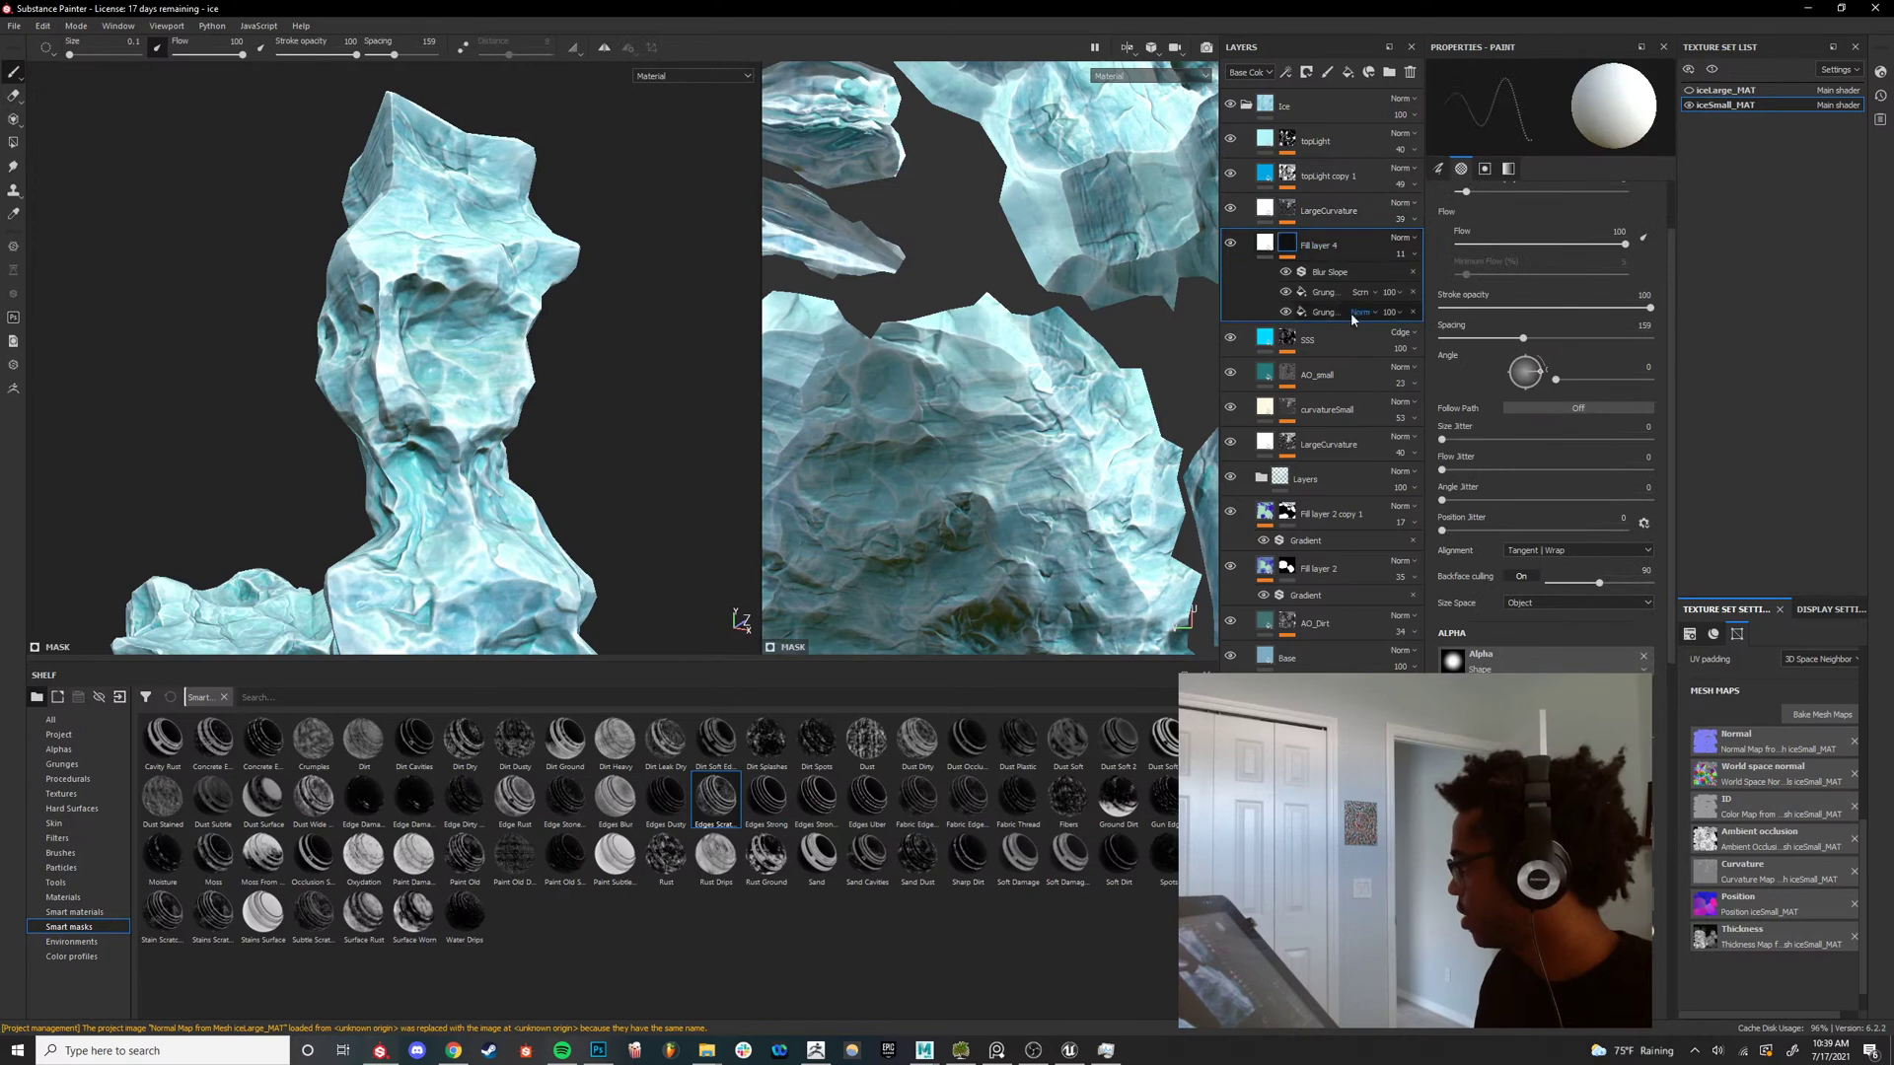
{"action": "left_click", "coordinate": [1267, 243]}
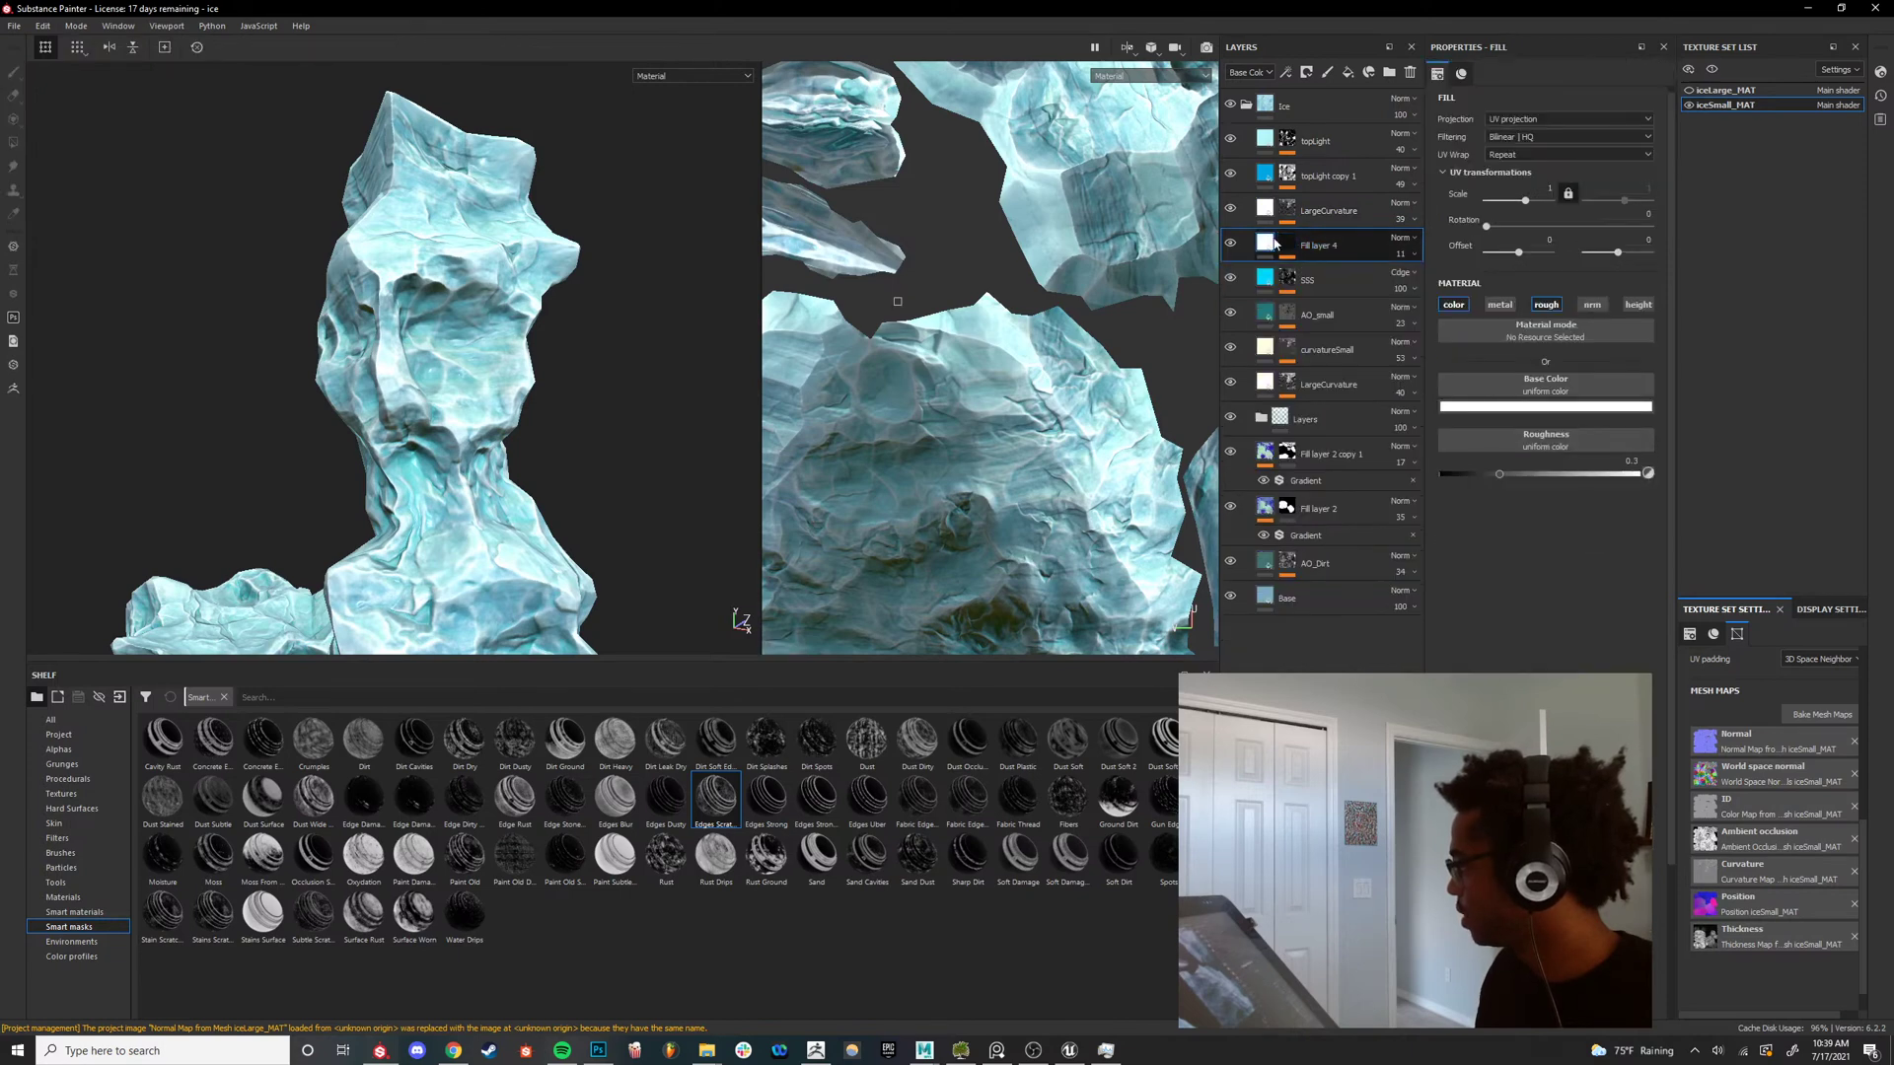
{"action": "left_click", "coordinate": [1636, 305]}
{"action": "scroll", "coordinate": [600, 402], "scroll_direction": "up", "scroll_amount": 8}
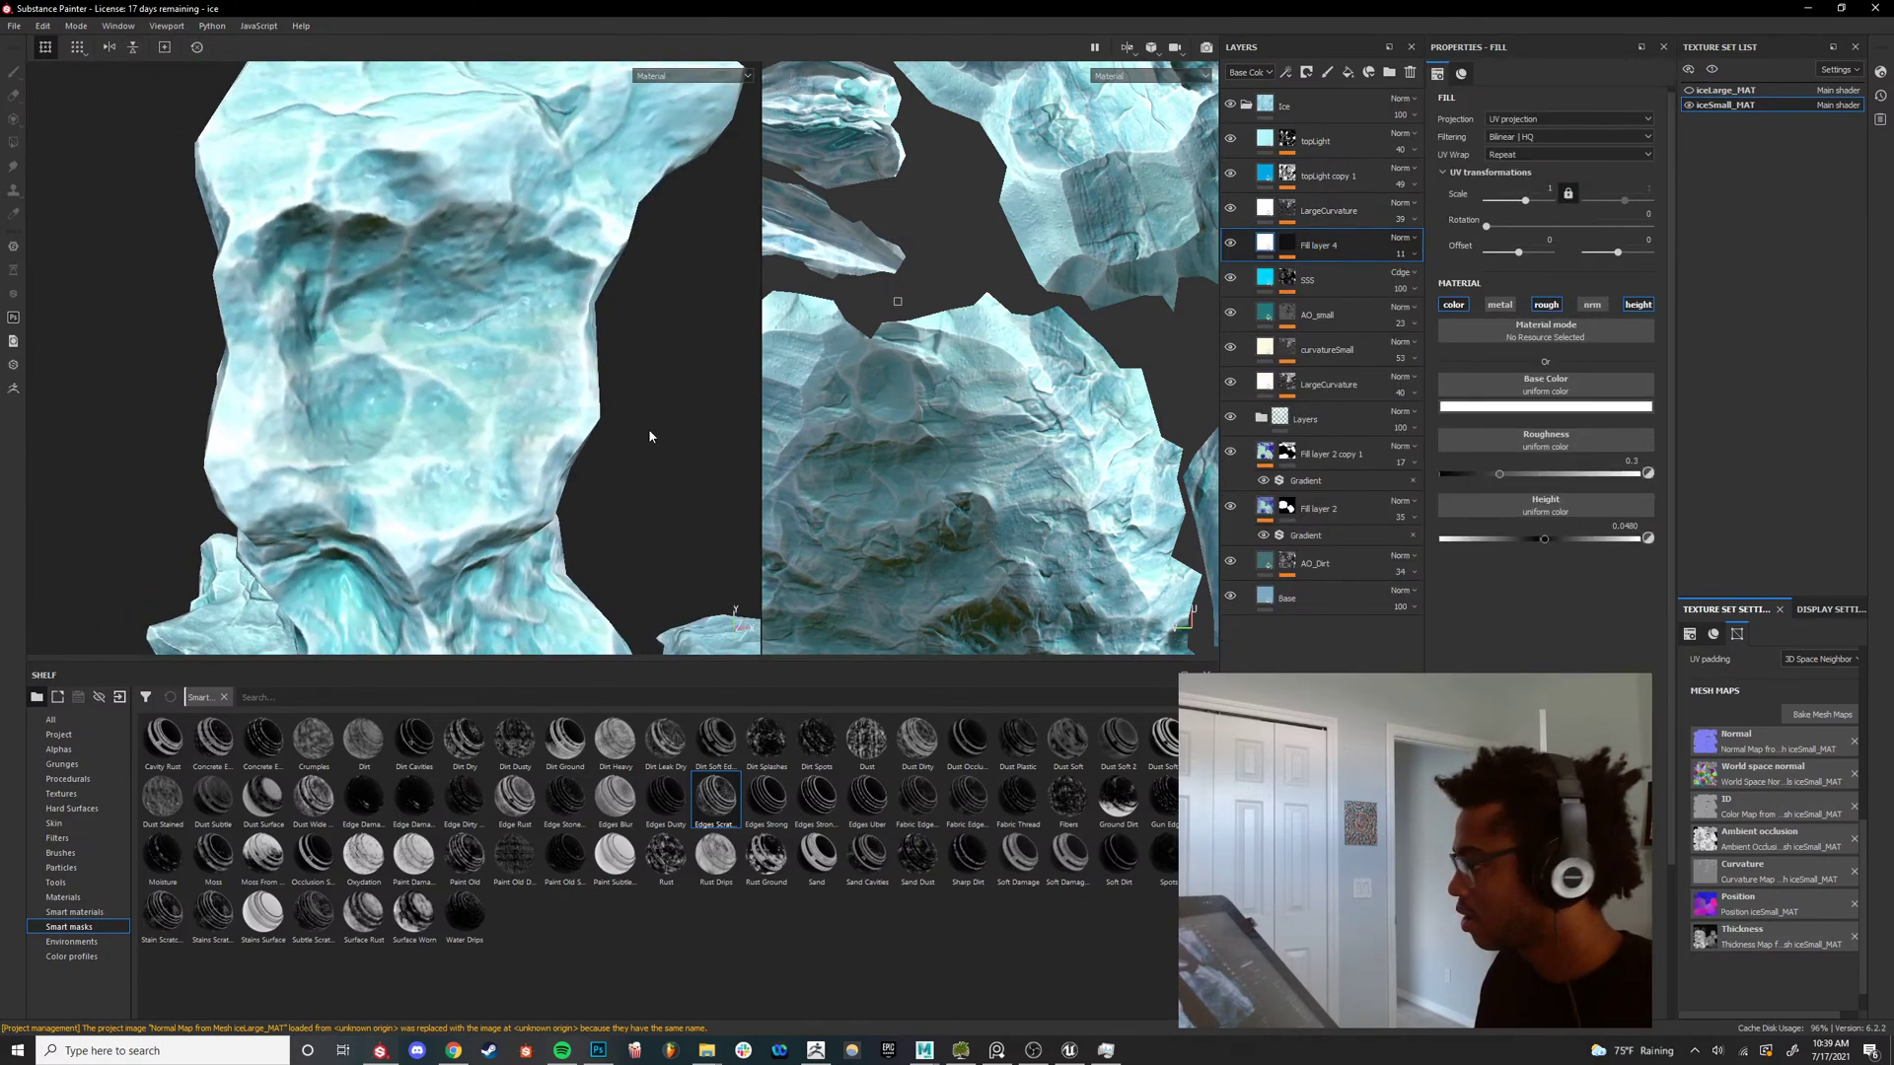
{"action": "left_click", "coordinate": [1549, 540]}
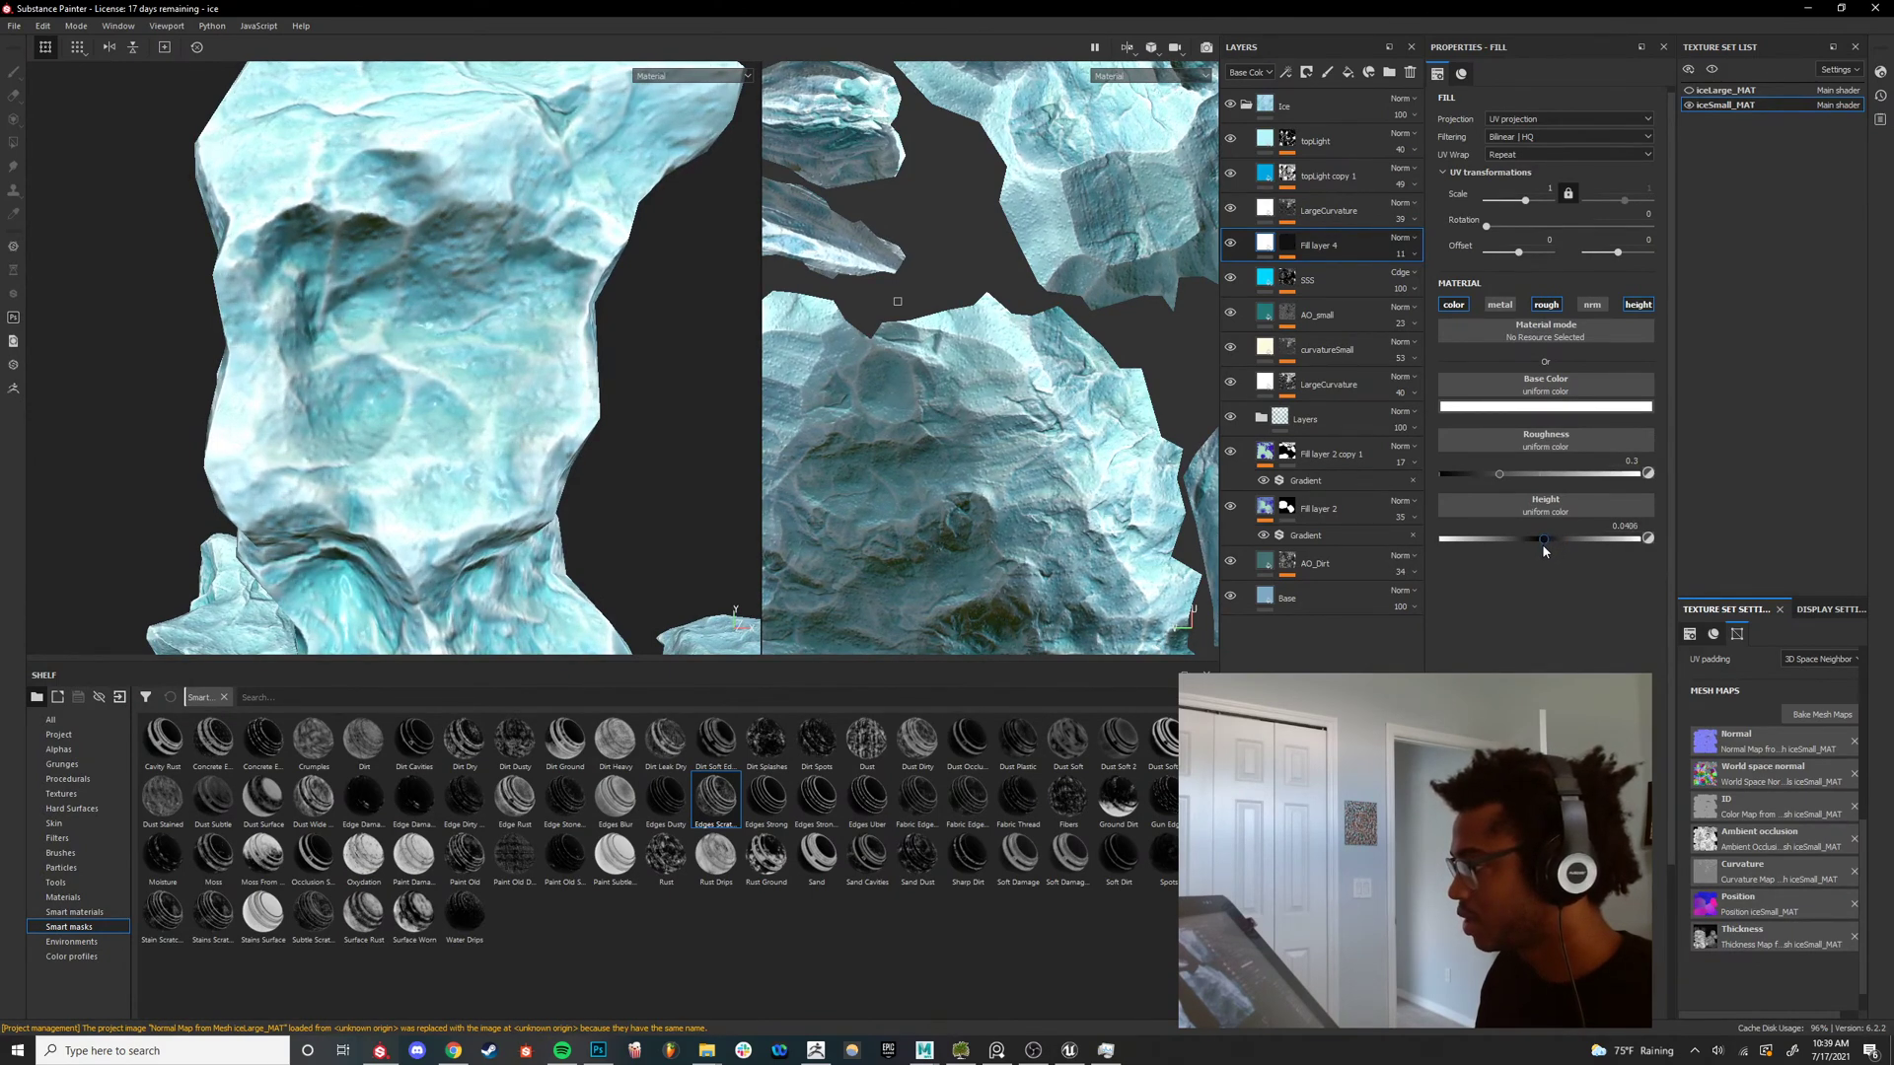
{"action": "left_click_drag", "start_coordinate": [1544, 552], "coordinate": [1539, 553]}
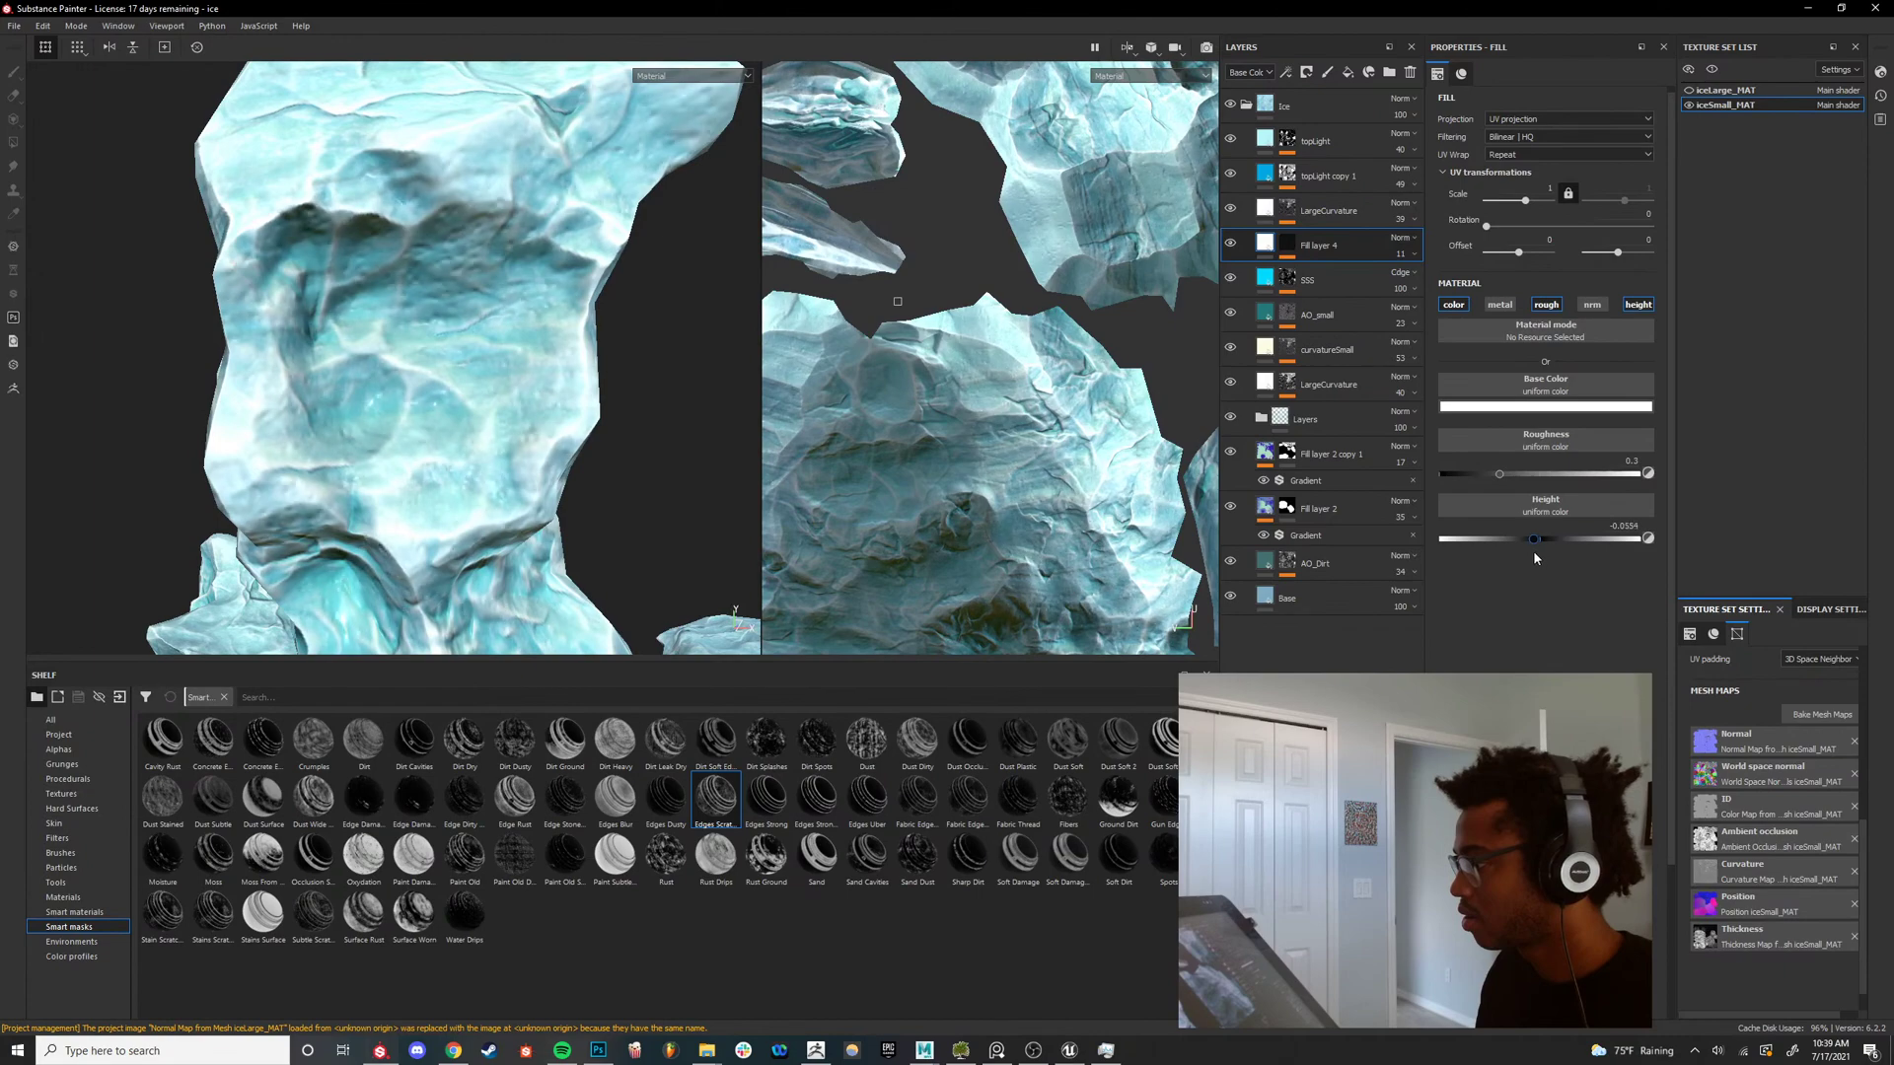
Examine Fill layer 4's height detail on the ice pieces from several angles, distances and light directions.
{"action": "left_click_drag", "start_coordinate": [647, 369], "coordinate": [541, 326], "text": "alt"}
{"action": "scroll", "coordinate": [540, 326], "scroll_direction": "up", "scroll_amount": 2}
{"action": "right_click_drag", "start_coordinate": [540, 326], "coordinate": [413, 350], "text": "shift"}
{"action": "scroll", "coordinate": [460, 365], "scroll_direction": "down", "scroll_amount": 4}
{"action": "left_click_drag", "start_coordinate": [460, 365], "coordinate": [493, 286], "text": "alt"}
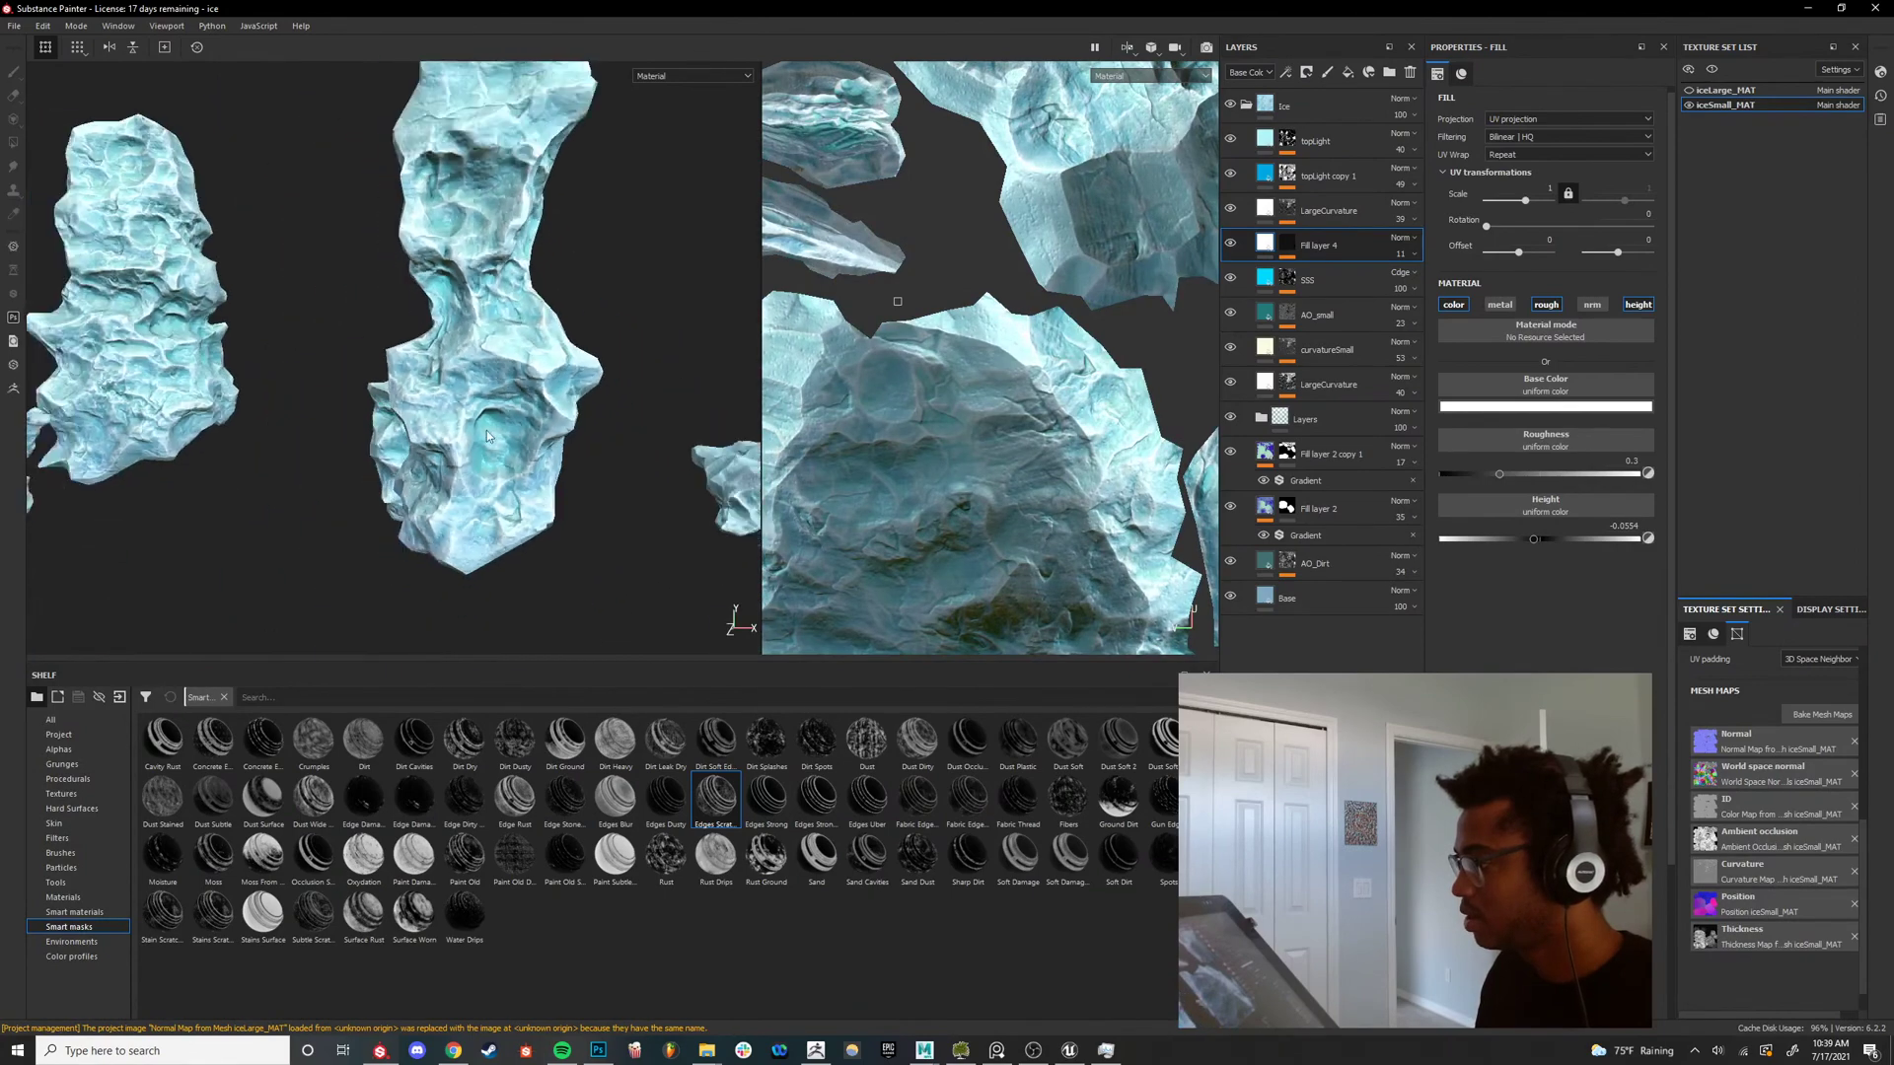
{"action": "scroll", "coordinate": [499, 326], "scroll_direction": "down", "scroll_amount": 1}
{"action": "scroll", "coordinate": [503, 365], "scroll_direction": "up", "scroll_amount": 3}
{"action": "left_click_drag", "start_coordinate": [503, 365], "coordinate": [586, 426], "text": "alt"}
{"action": "scroll", "coordinate": [533, 392], "scroll_direction": "up", "scroll_amount": 2}
{"action": "left_click_drag", "start_coordinate": [473, 373], "coordinate": [472, 373], "text": "alt"}
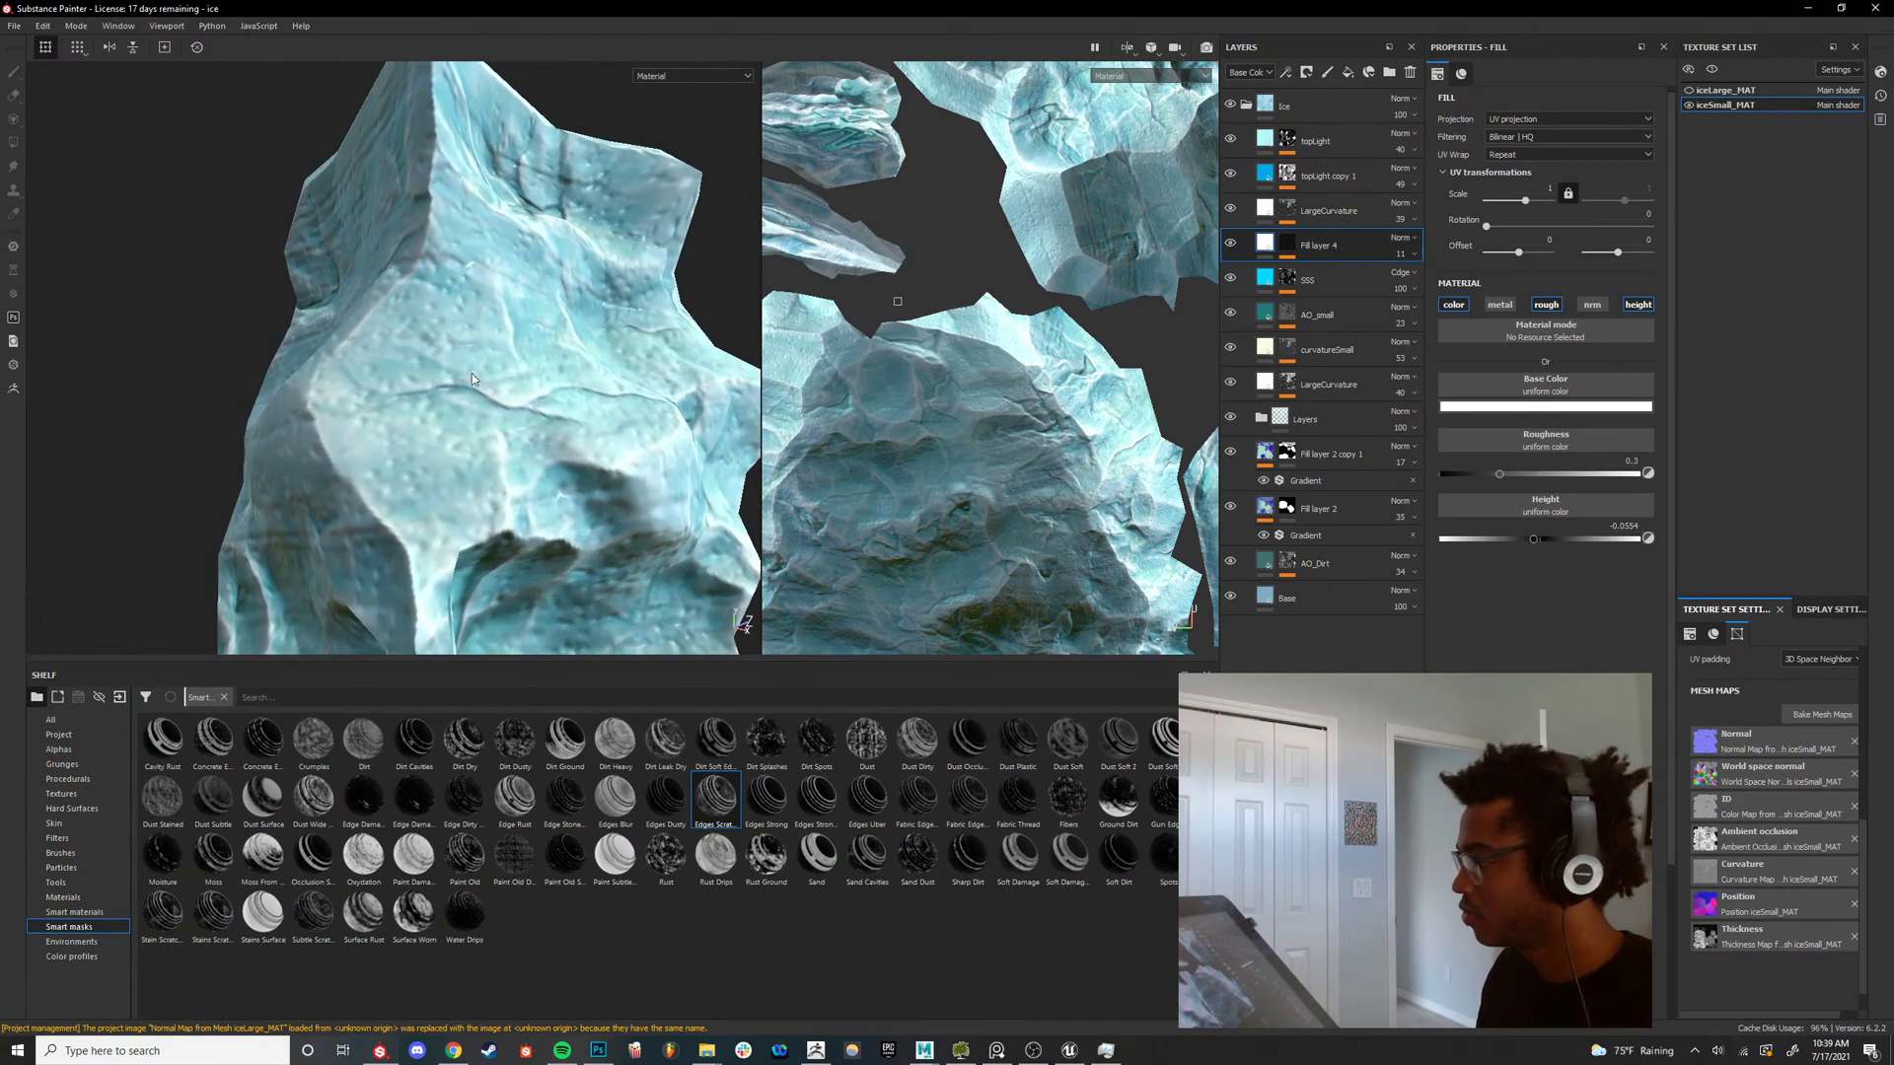
Undo the height setting and the enabled height channel on Fill layer 4.
{"action": "key", "text": "ctrl+z"}
{"action": "key", "text": "ctrl+z"}
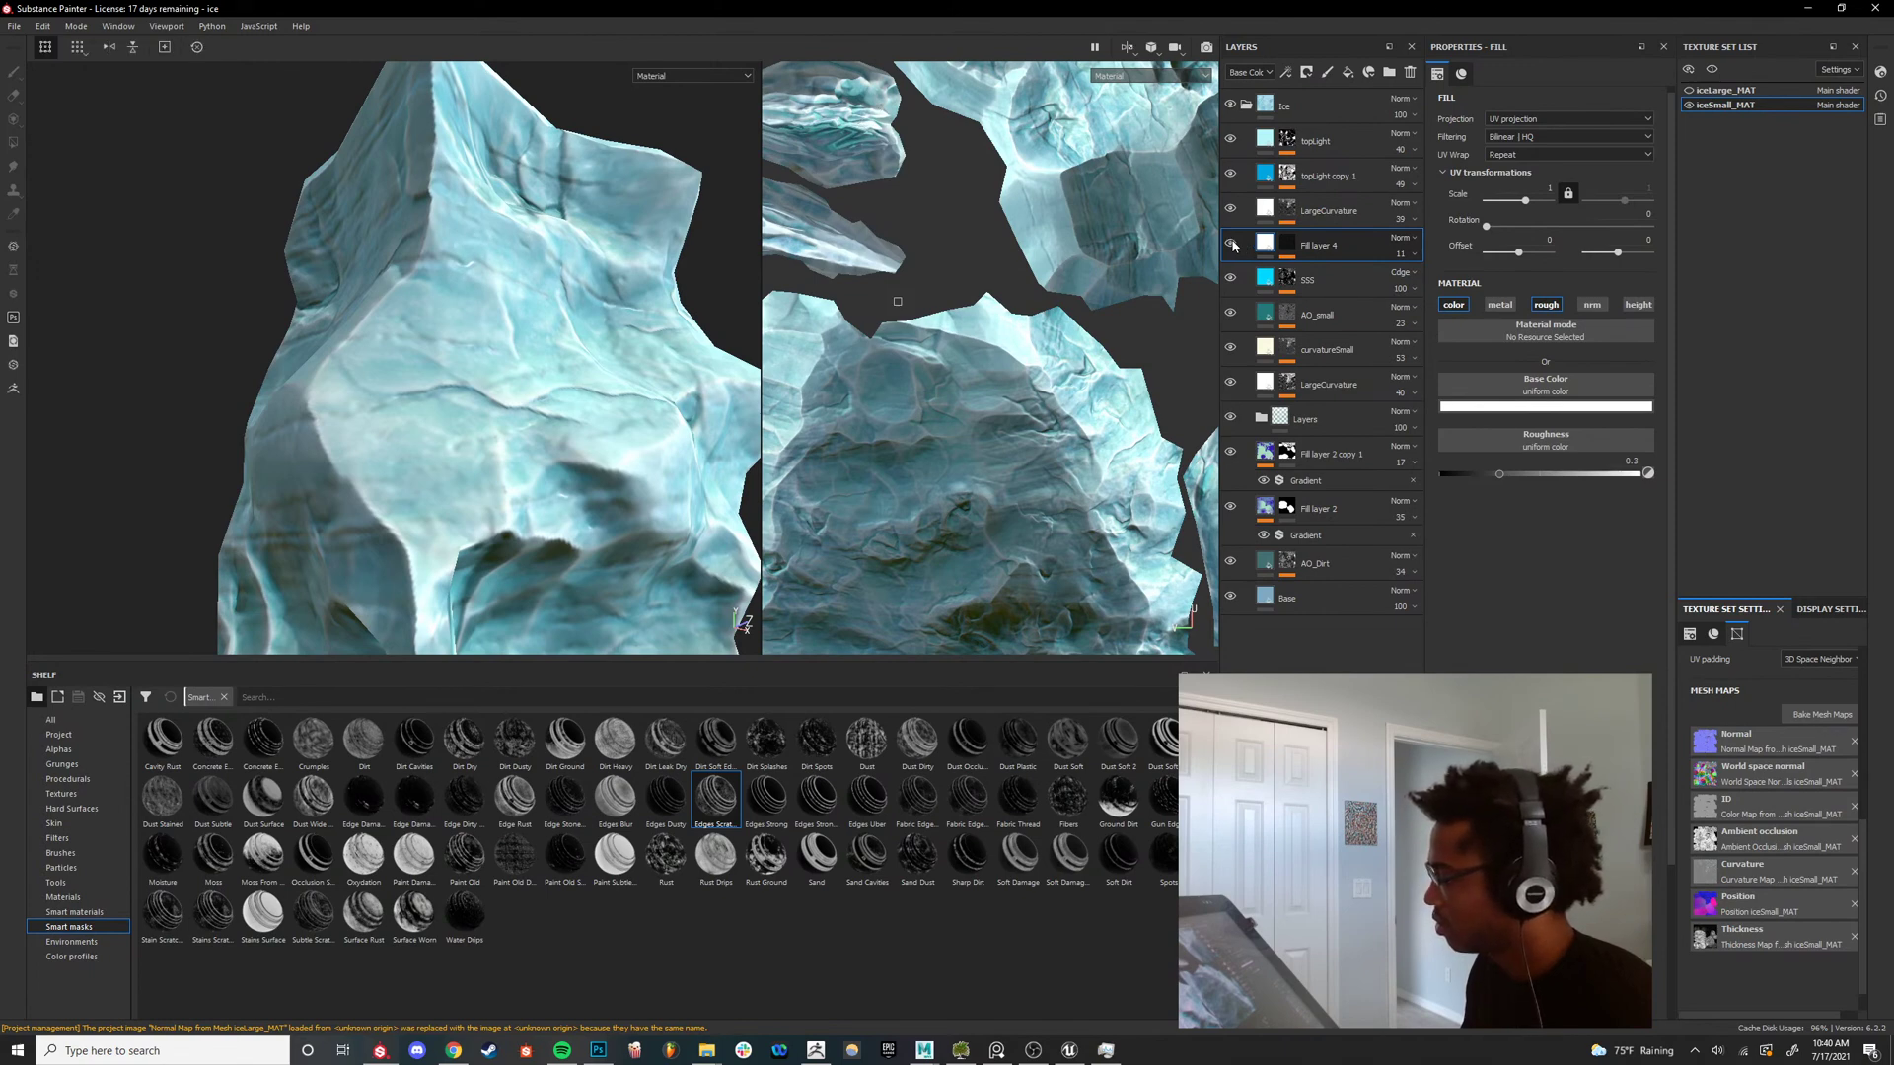
Search the smart materials for "ice" and add the Ice smart material at the top of the layer stack.
{"action": "left_click", "coordinate": [74, 911]}
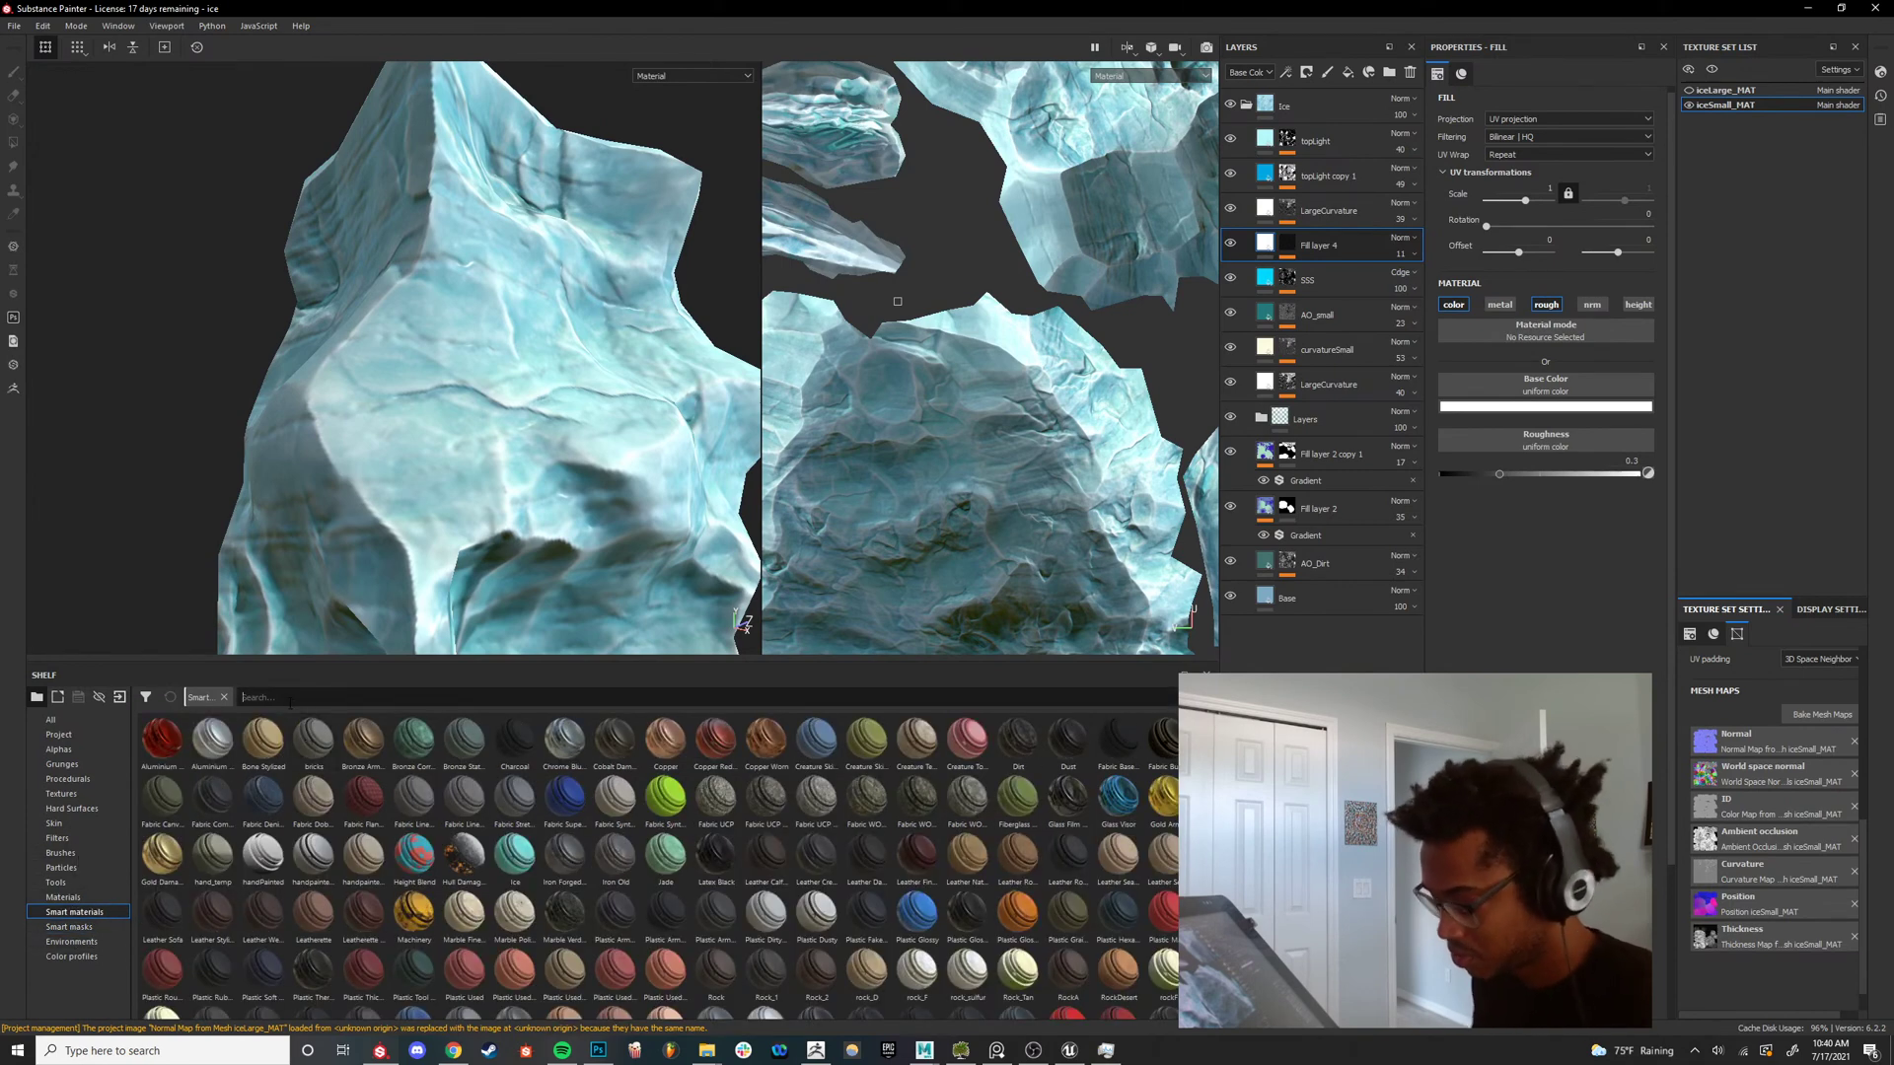
{"action": "type", "text": "ice"}
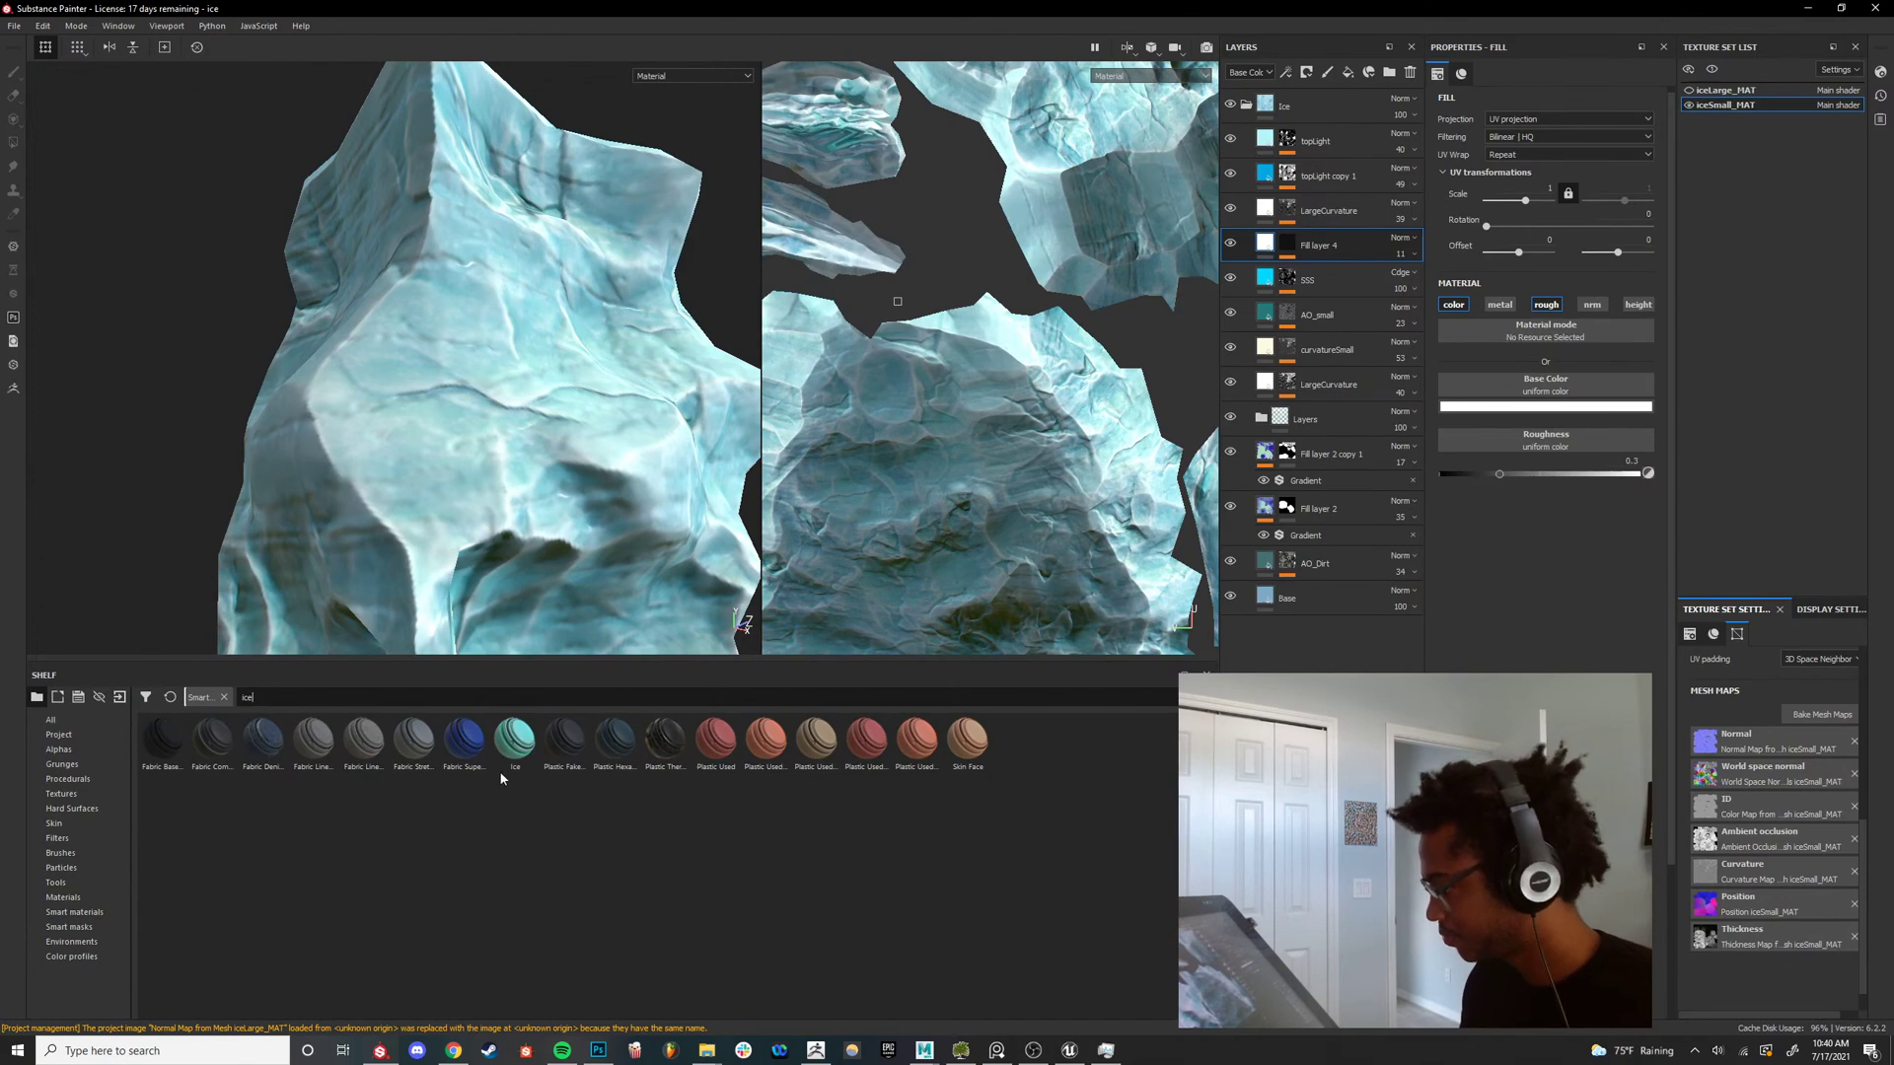
{"action": "left_click_drag", "start_coordinate": [512, 747], "coordinate": [1256, 109]}
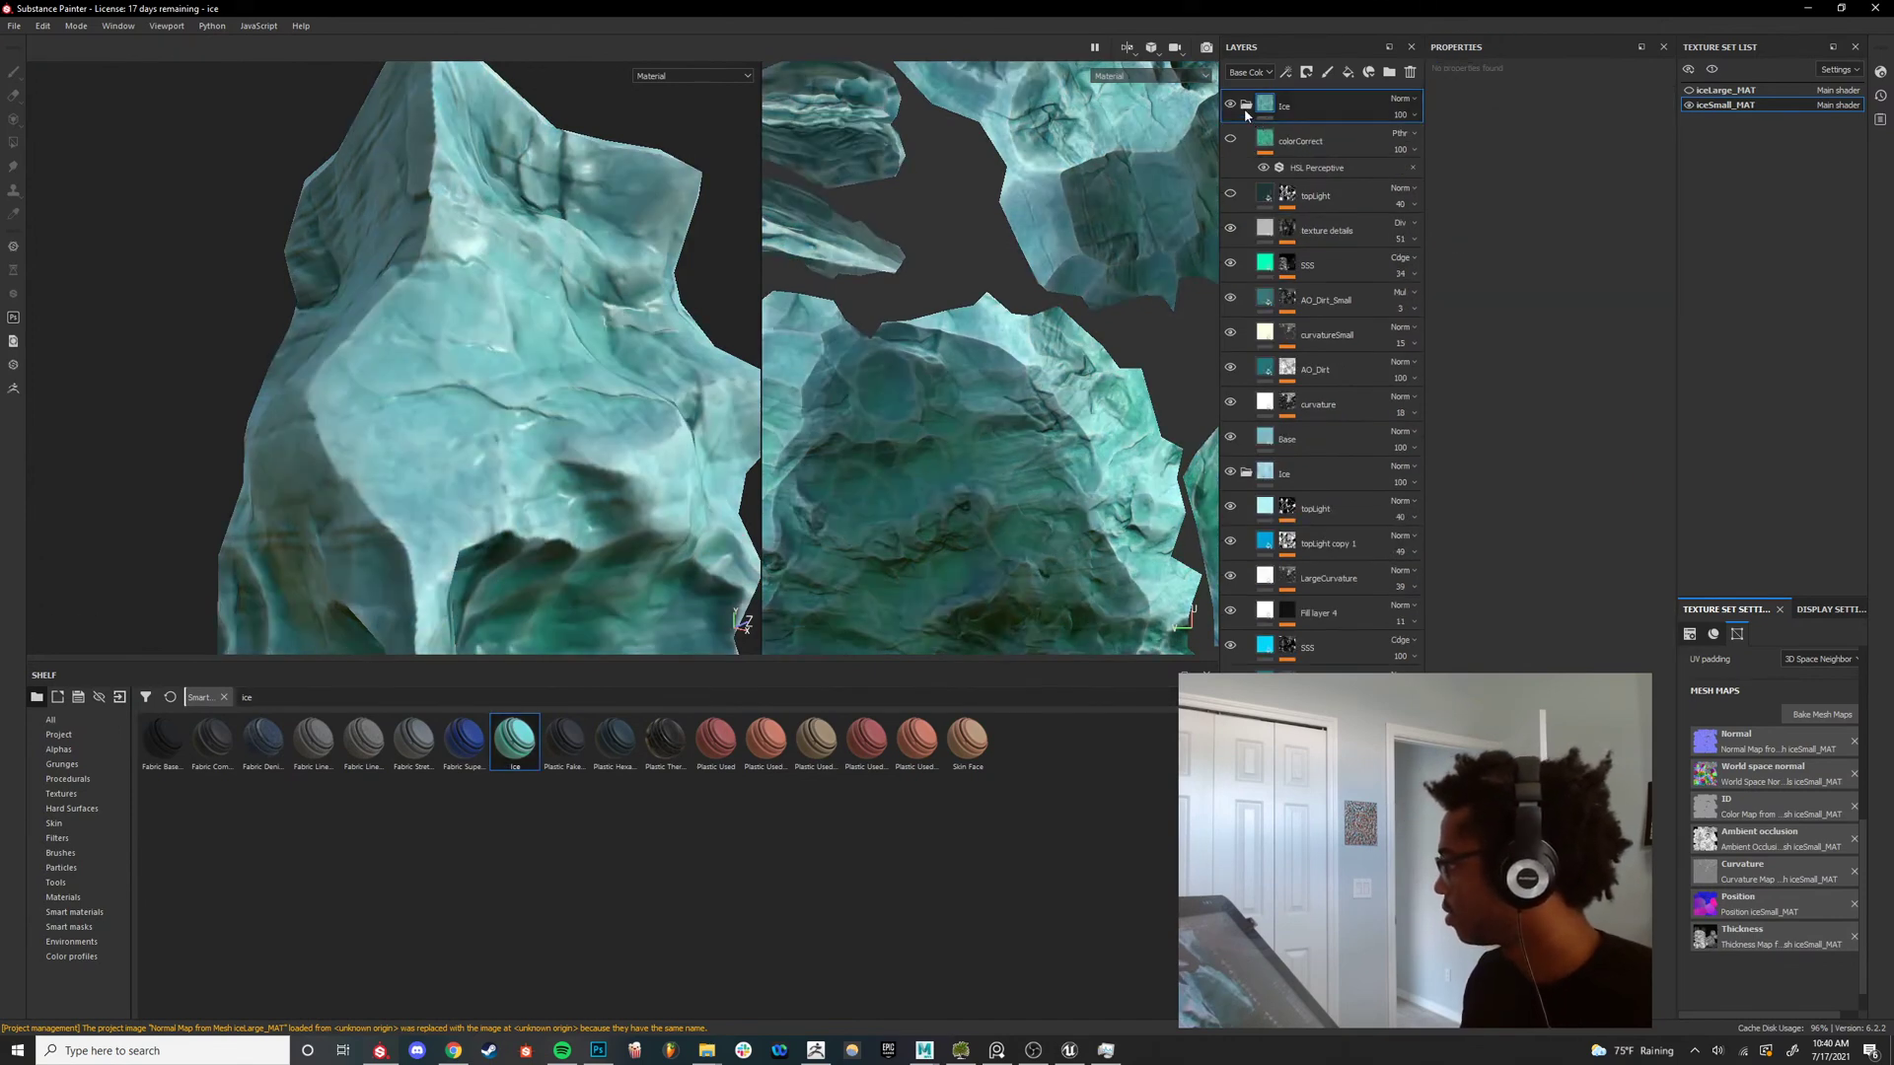
Move the texture details layer out above the newly added Ice folder and delete that folder.
{"action": "left_click_drag", "start_coordinate": [1322, 230], "coordinate": [1322, 123]}
{"action": "left_click", "coordinate": [1310, 137]}
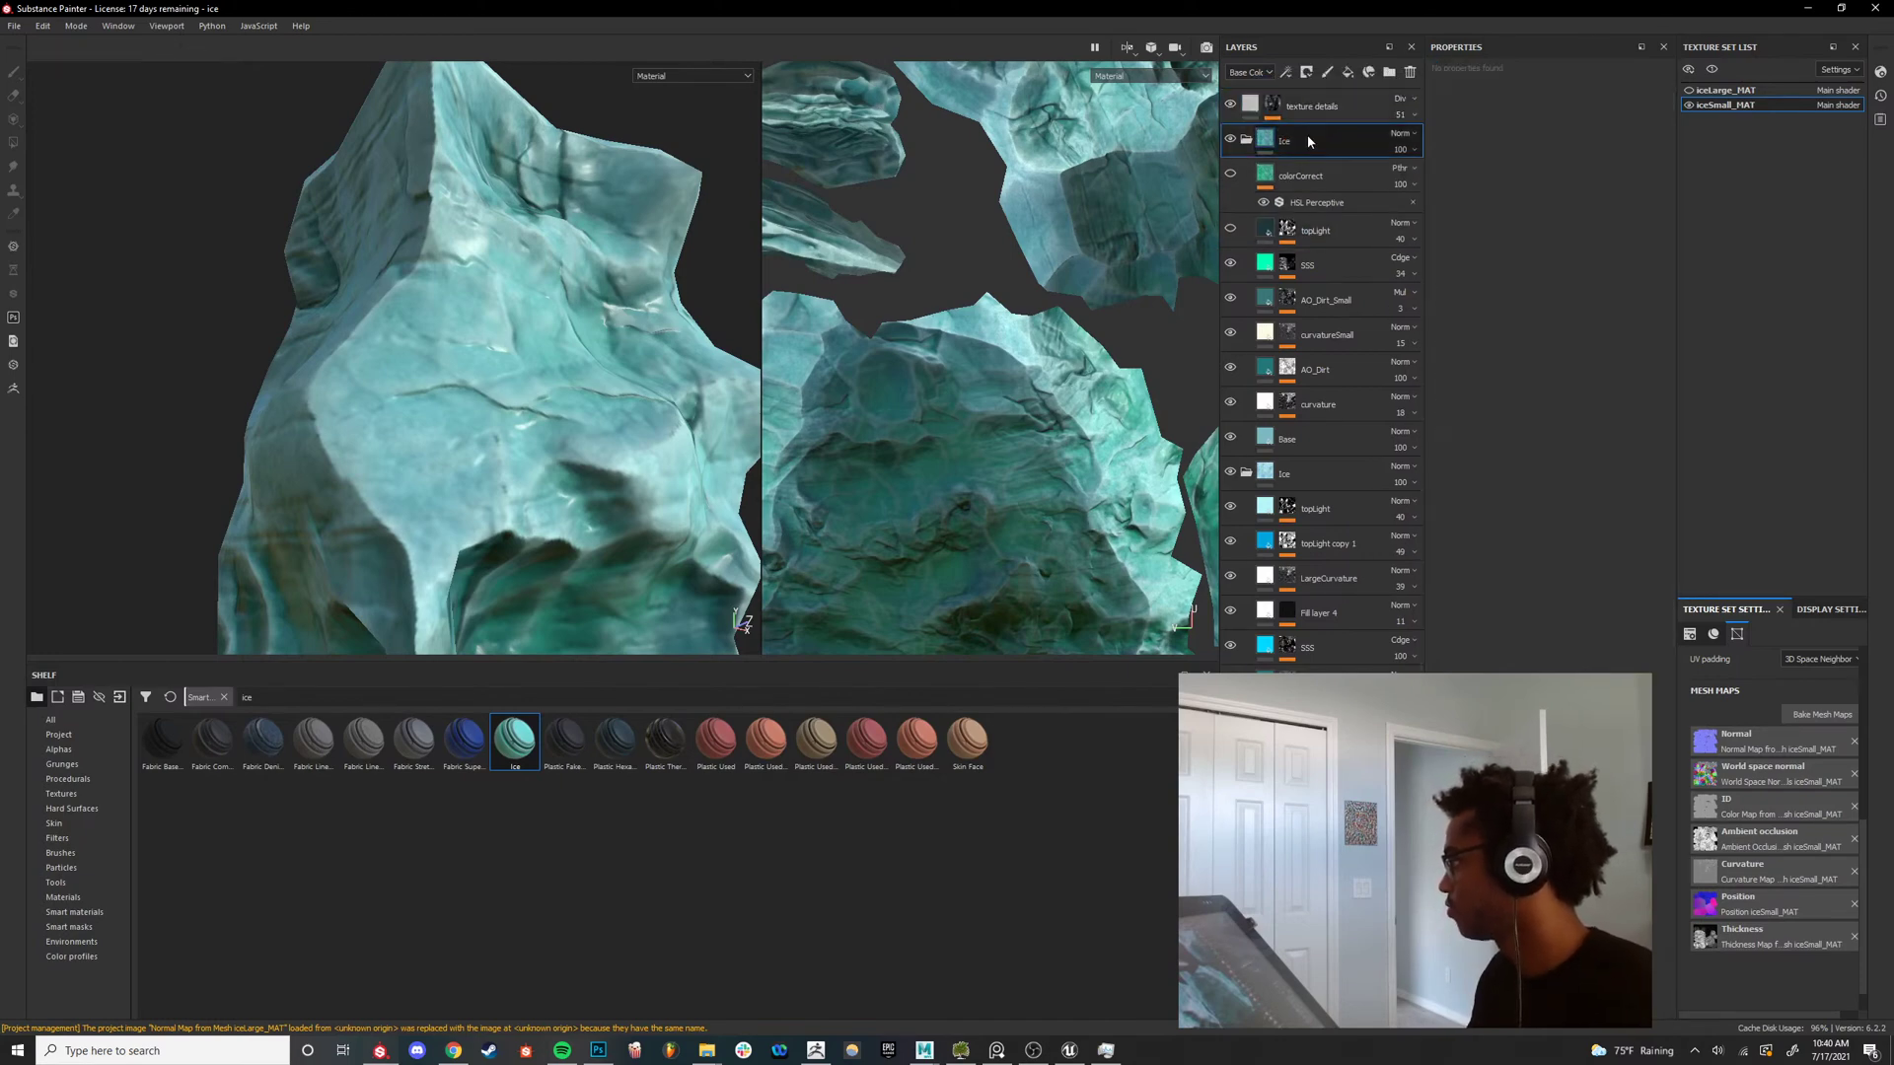
Preview the texture details layer's mask on the ice and return to the material view.
{"action": "left_click", "coordinate": [1271, 109]}
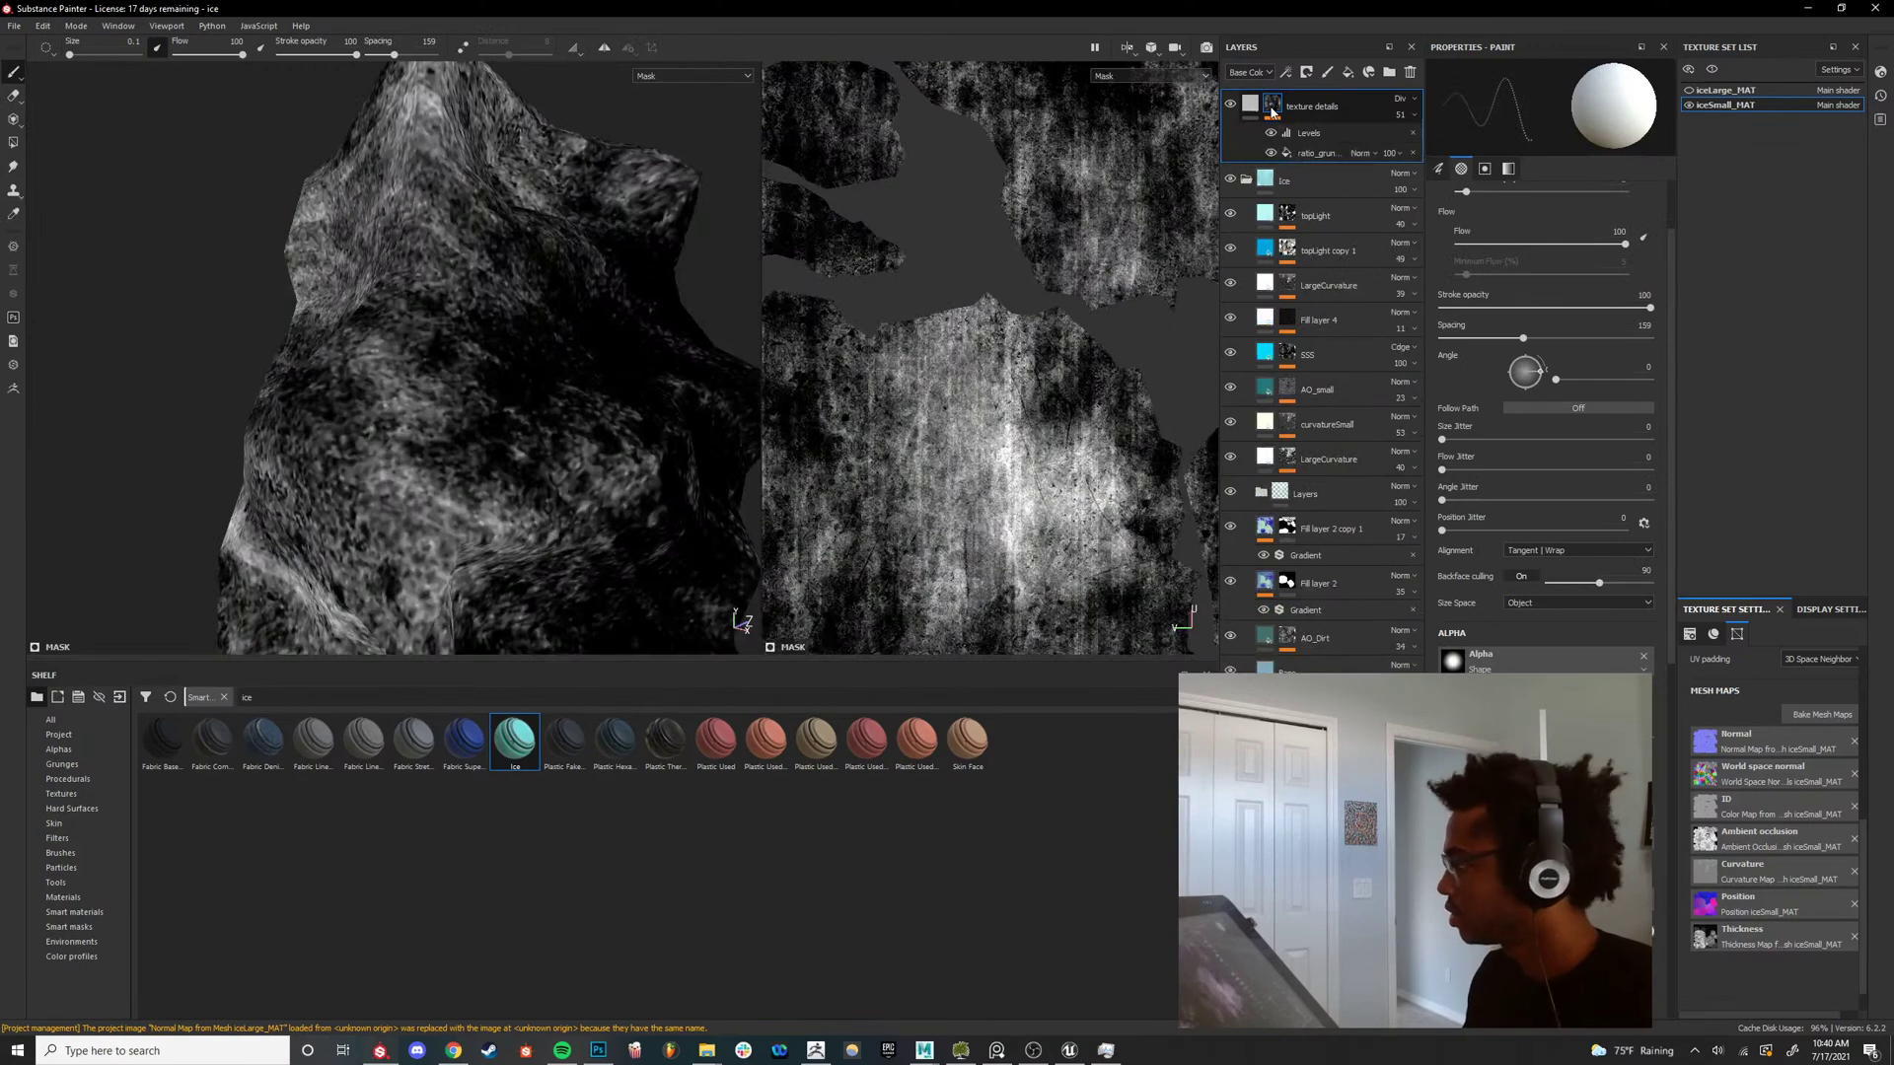
{"action": "left_click_drag", "start_coordinate": [705, 409], "coordinate": [553, 336], "text": "alt"}
{"action": "key", "text": "m"}
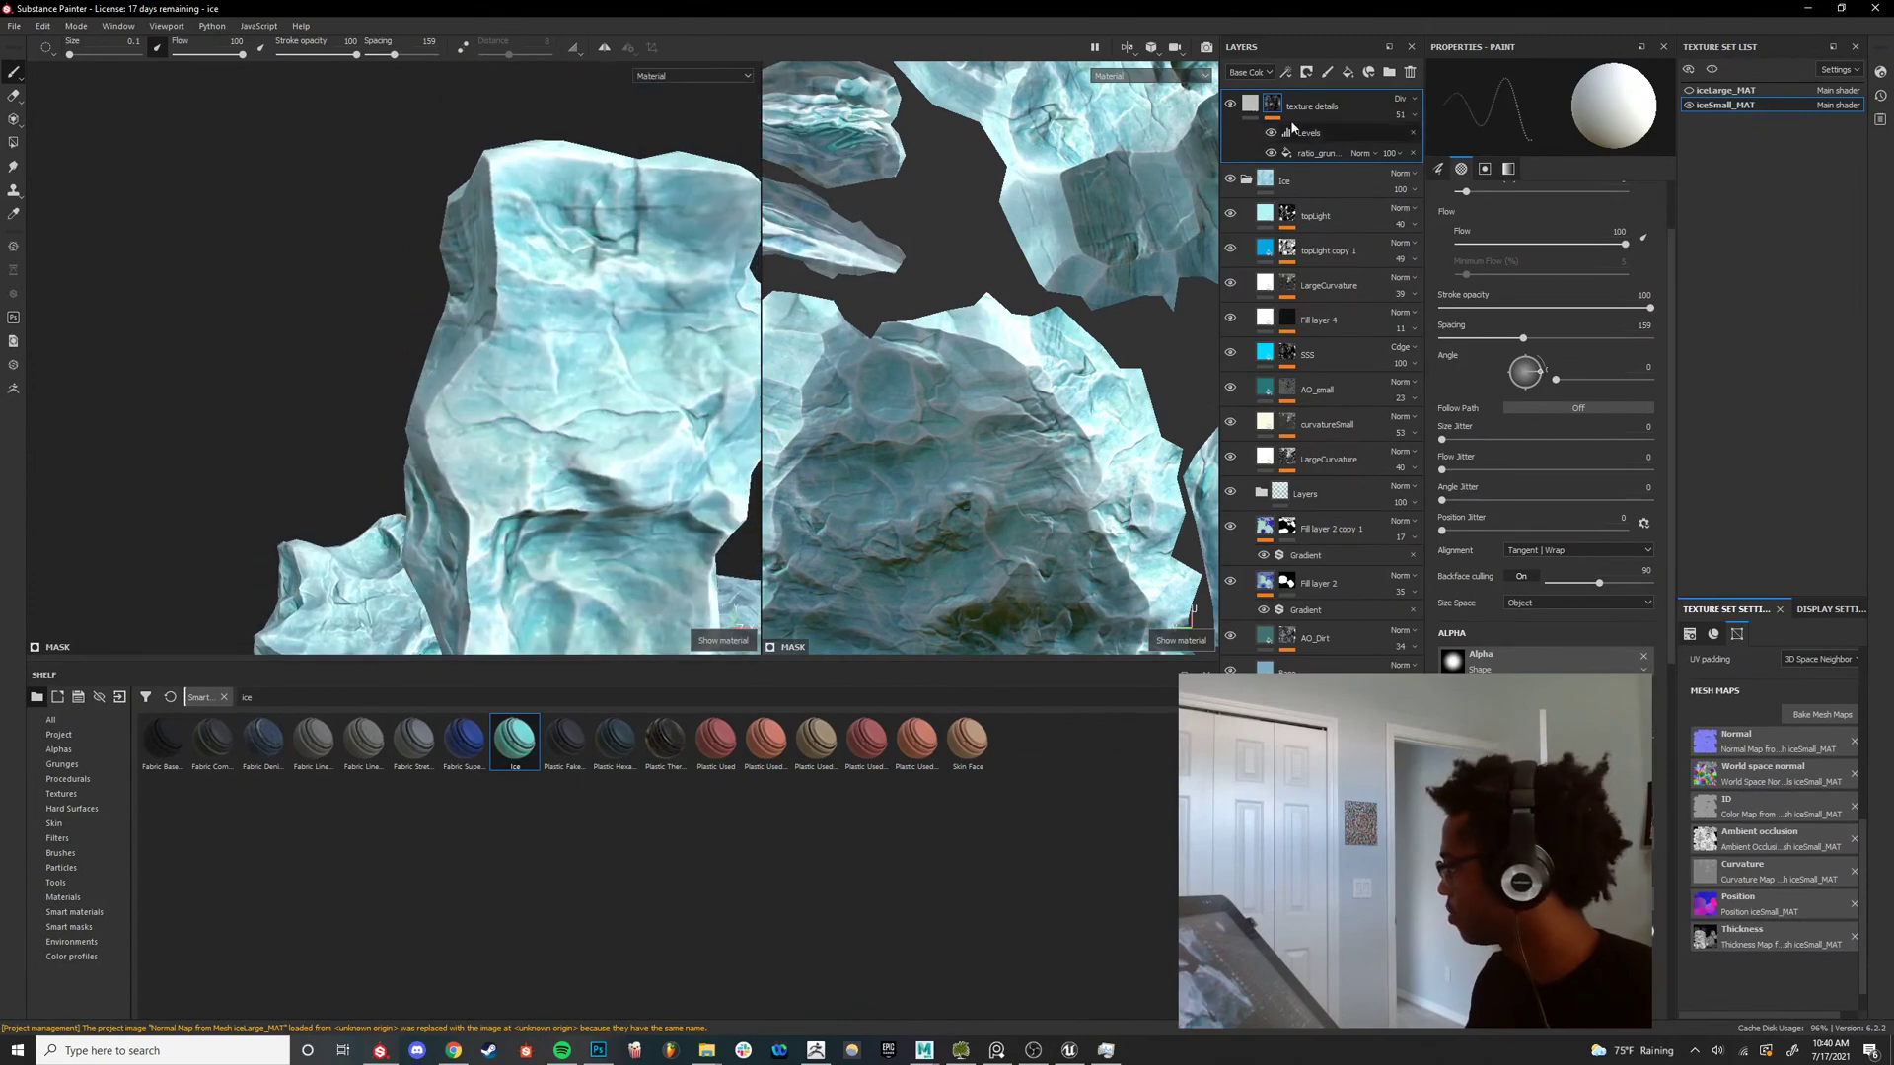
Limit the texture details fill to the height channel only and set its height to -0.0923.
{"action": "left_click", "coordinate": [1252, 105]}
{"action": "left_click", "coordinate": [1456, 305]}
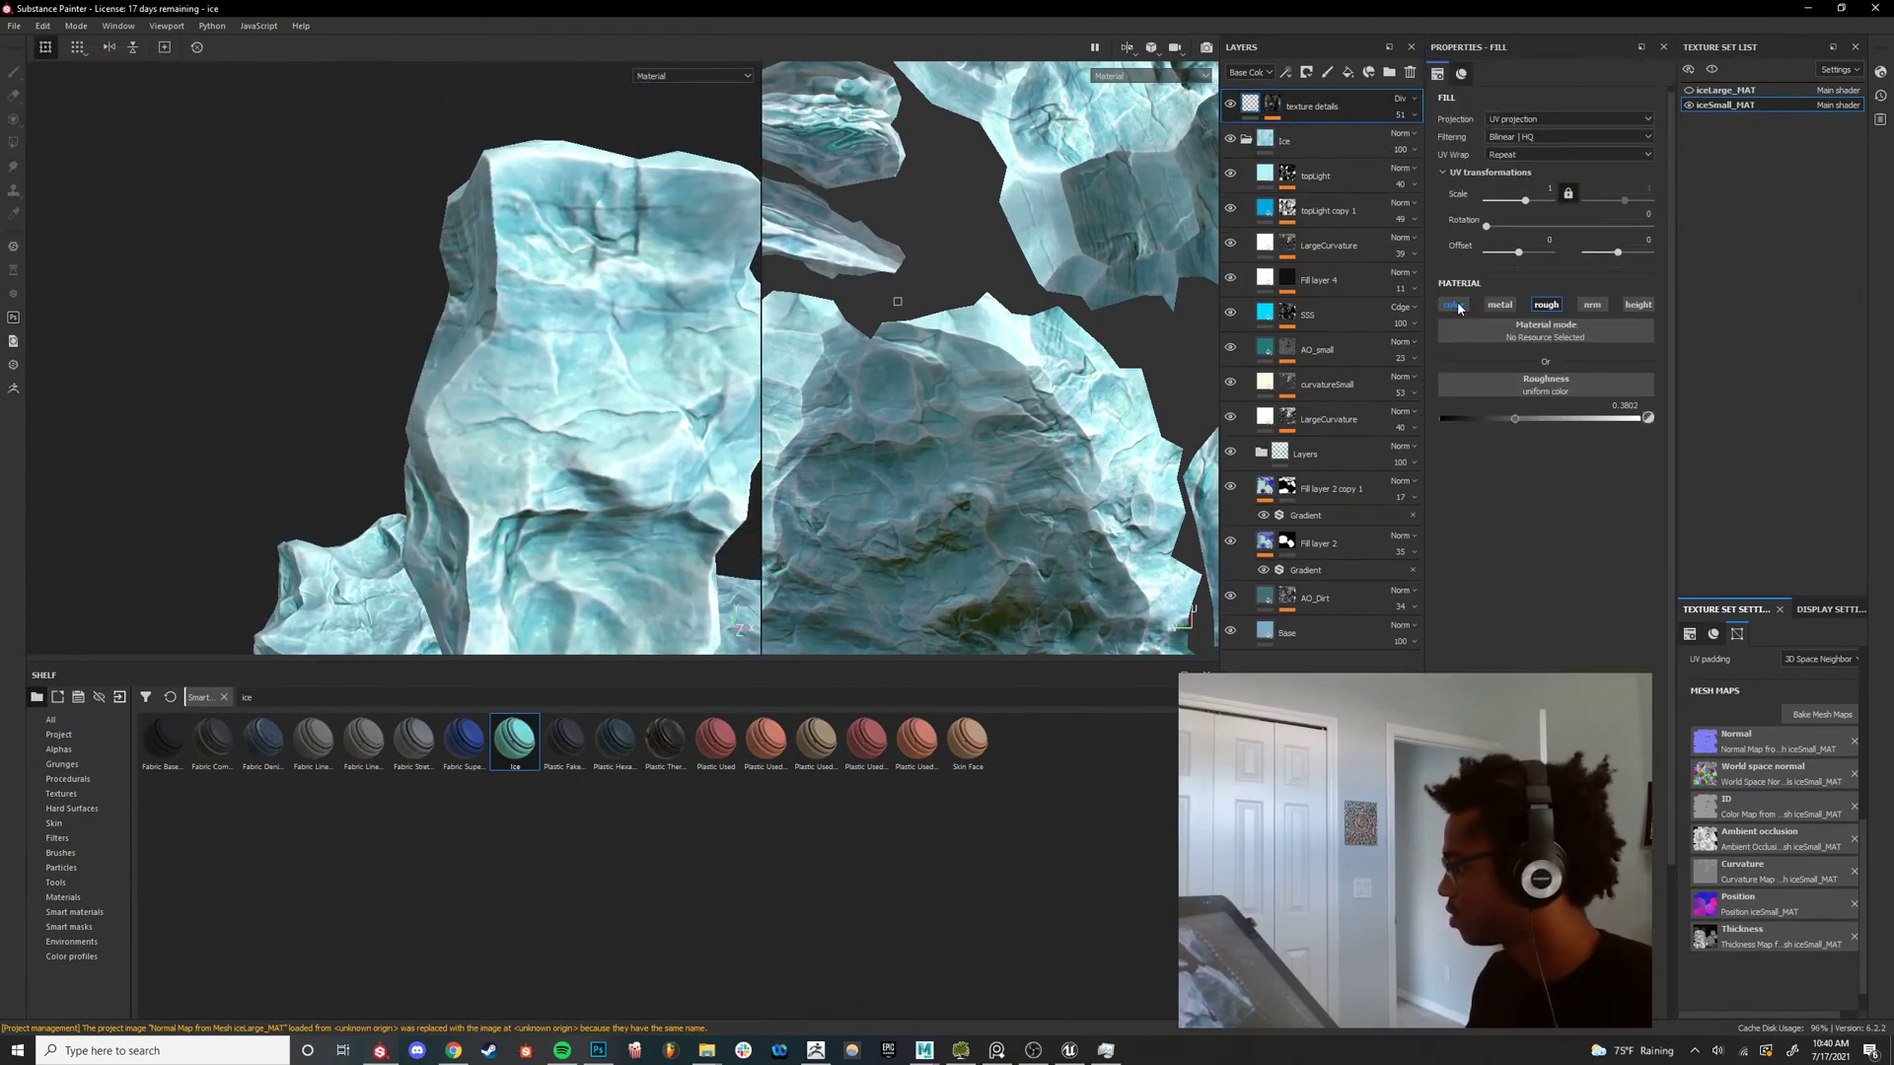
{"action": "left_click", "coordinate": [1546, 305]}
{"action": "left_click", "coordinate": [1638, 305]}
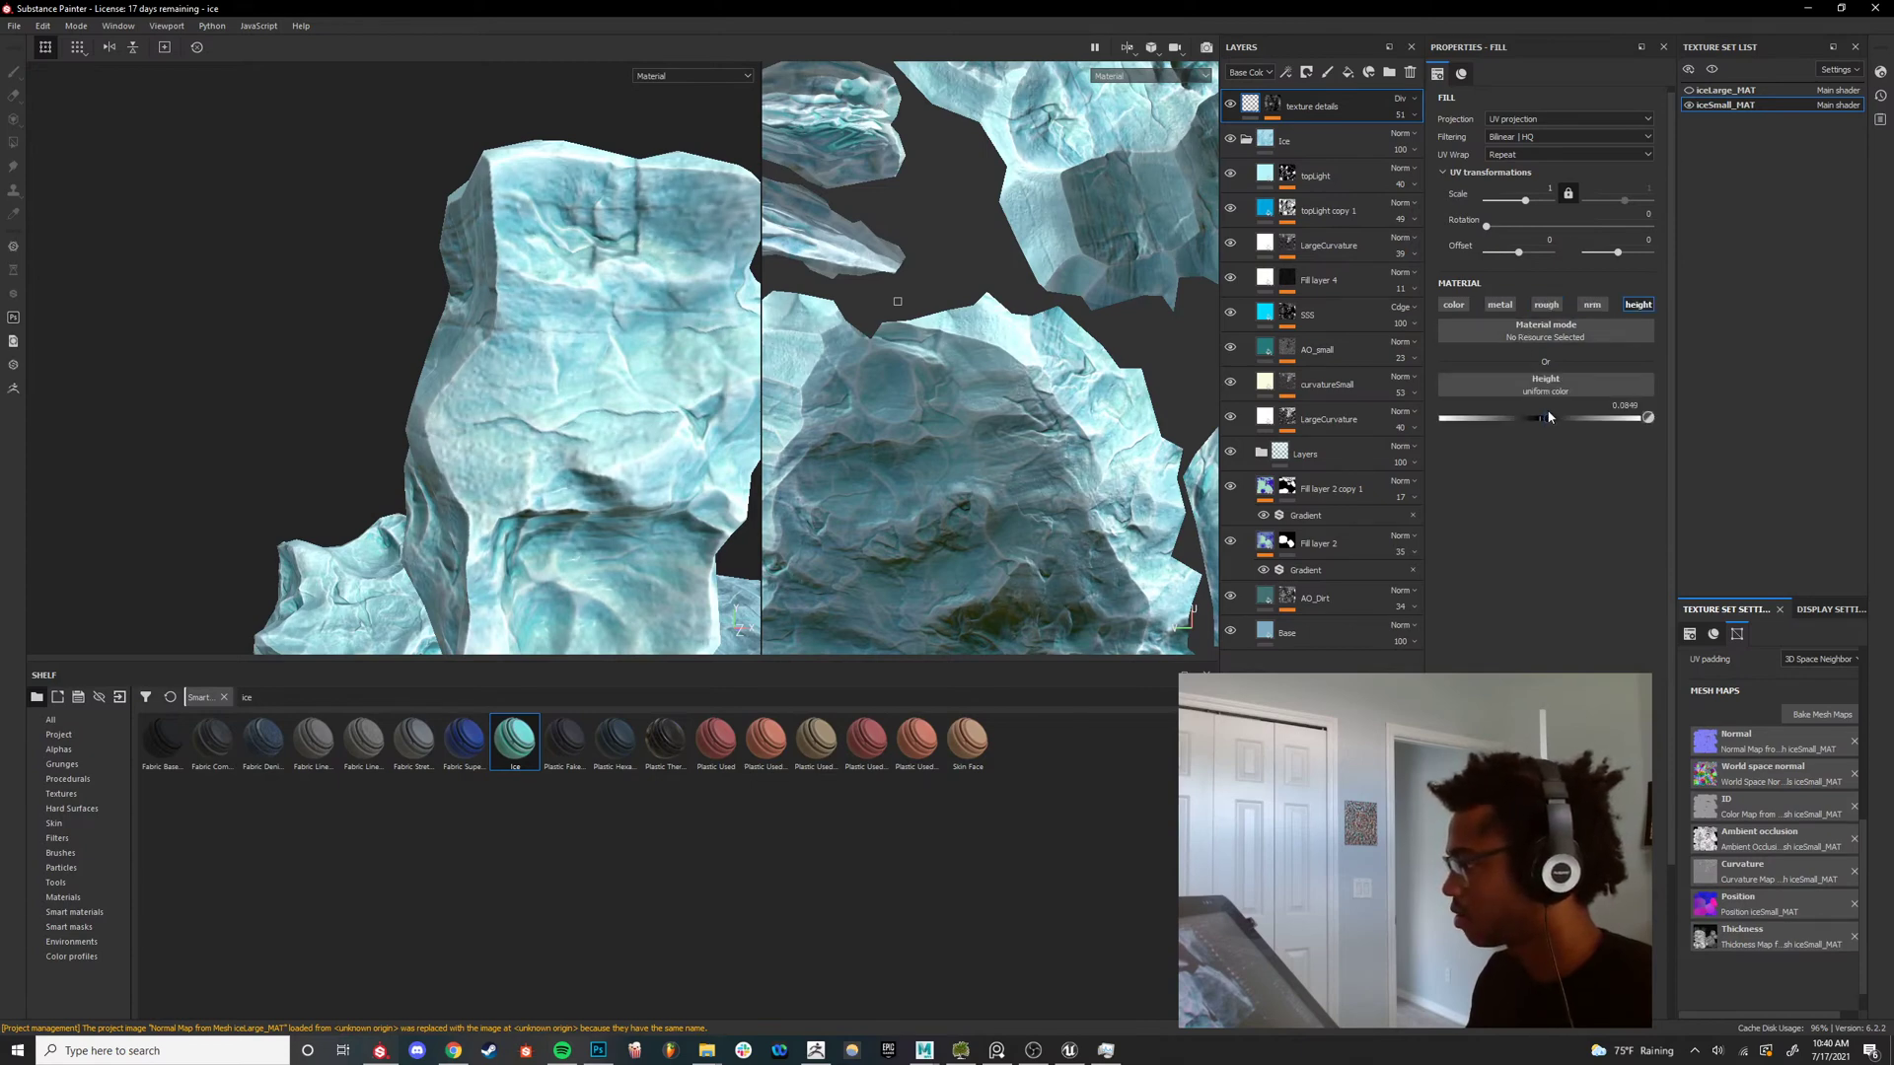
{"action": "left_click_drag", "start_coordinate": [737, 356], "coordinate": [552, 409], "text": "alt"}
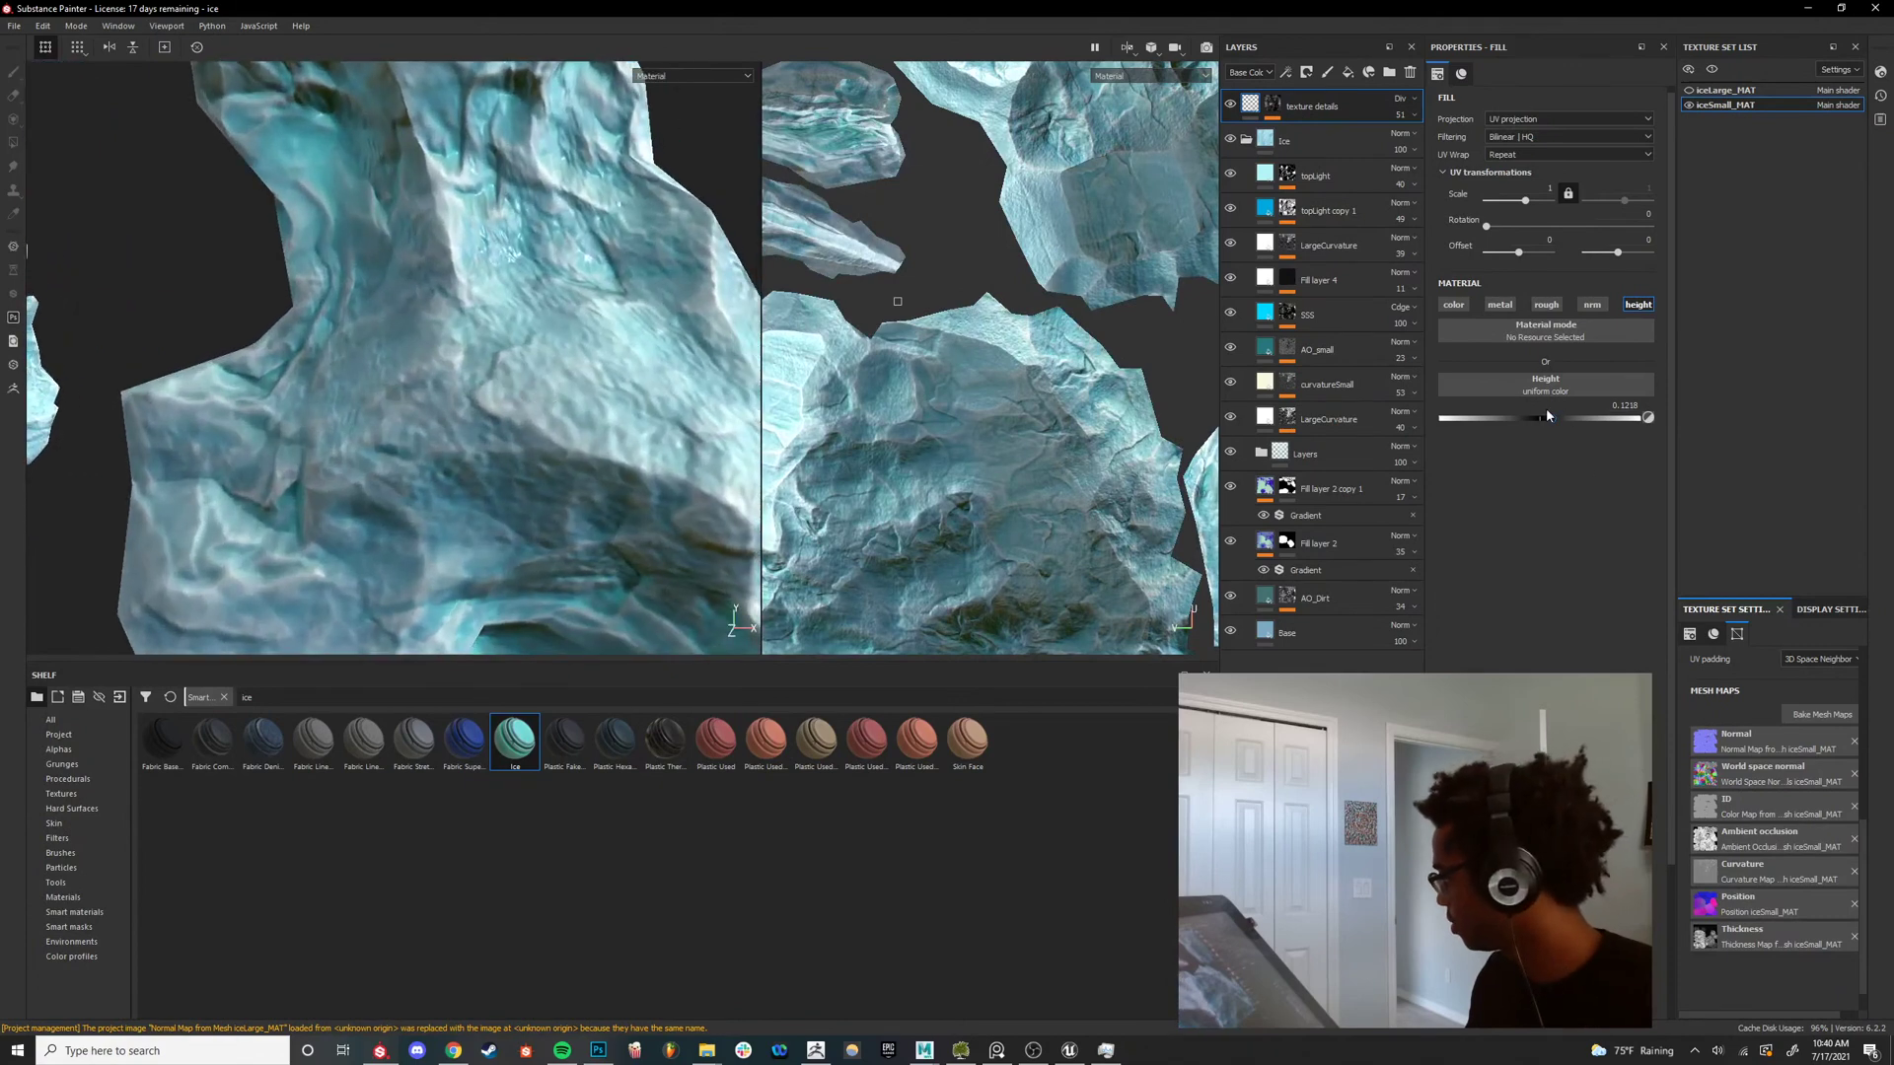
{"action": "left_click_drag", "start_coordinate": [1556, 418], "coordinate": [1531, 426]}
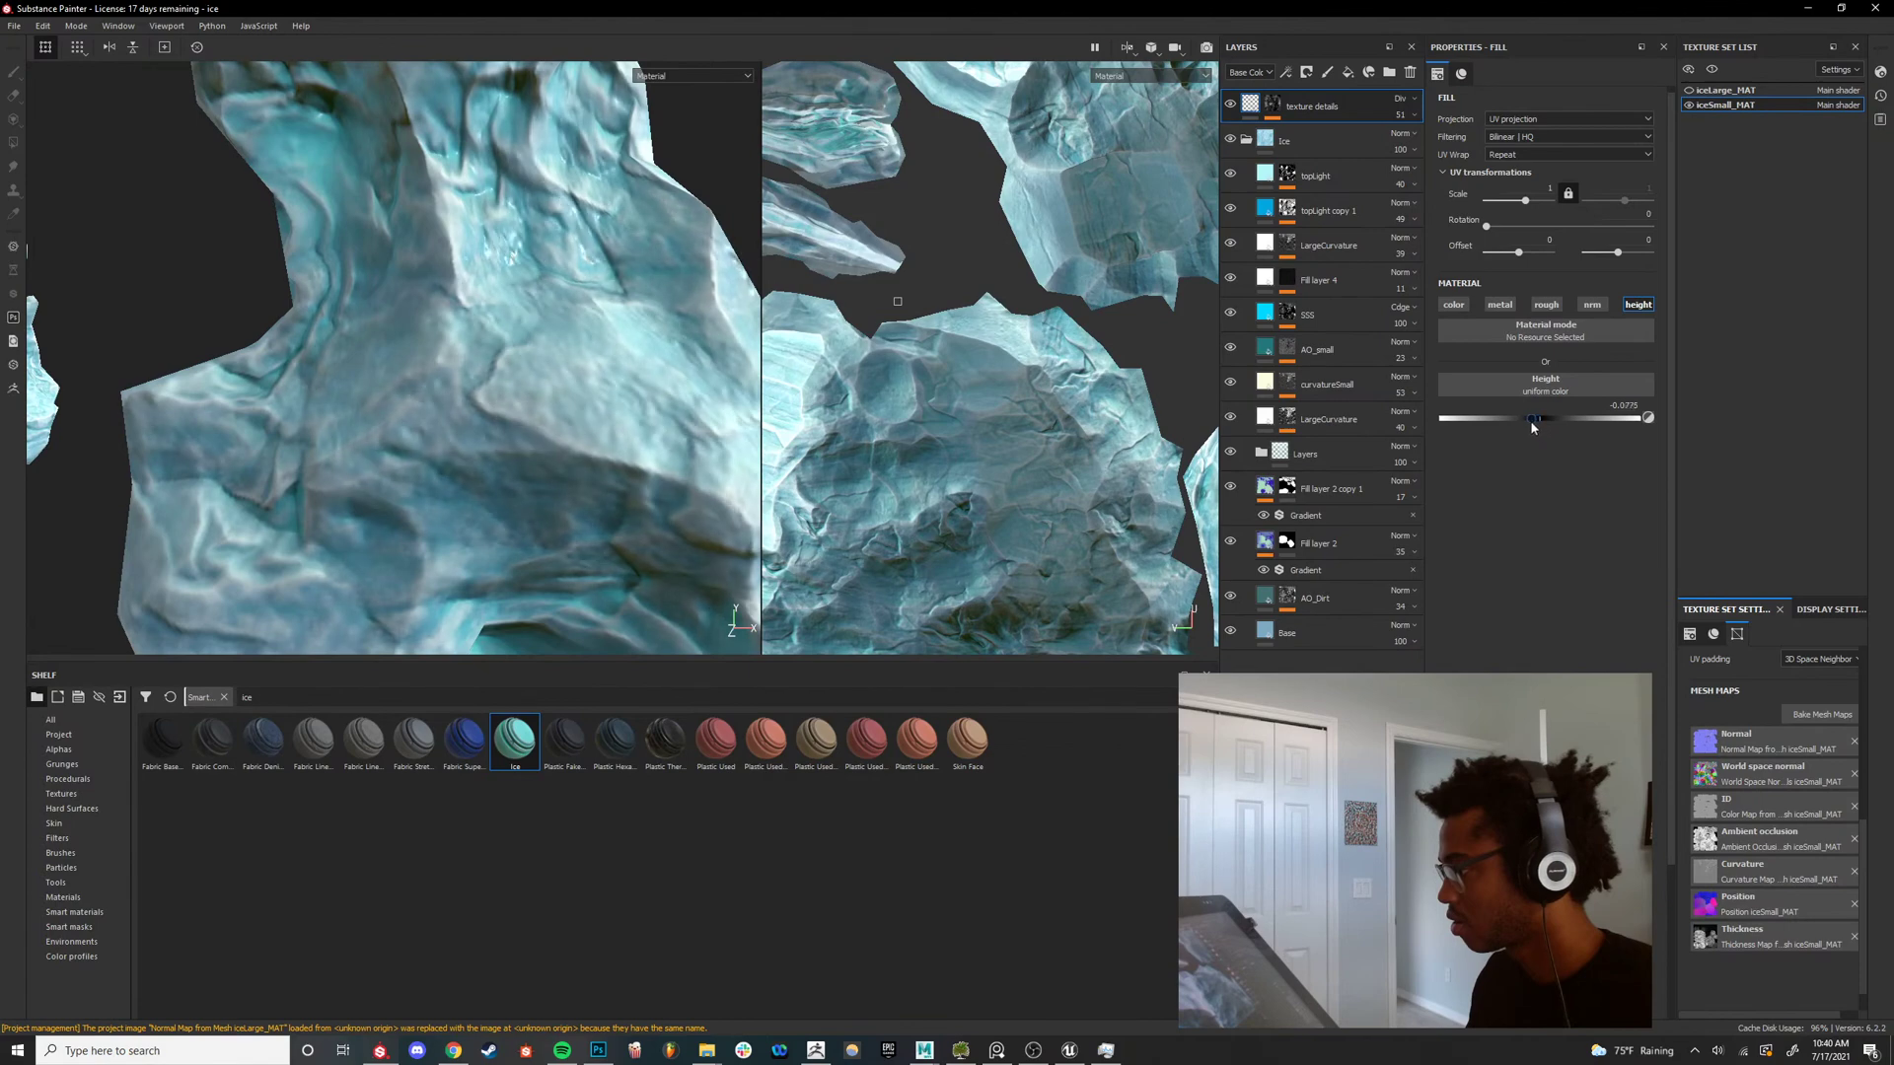
Examine the texture details height on all the ice pieces from several angles, distances and light directions.
{"action": "scroll", "coordinate": [495, 363], "scroll_direction": "down", "scroll_amount": 4}
{"action": "mouse_move", "coordinate": [495, 363]}
{"action": "left_mouse_down", "text": "alt"}
{"action": "mouse_move", "coordinate": [537, 365]}
{"action": "mouse_move", "coordinate": [513, 365]}
{"action": "left_mouse_up", "text": "alt"}
{"action": "scroll", "coordinate": [517, 367], "scroll_direction": "down", "scroll_amount": 3}
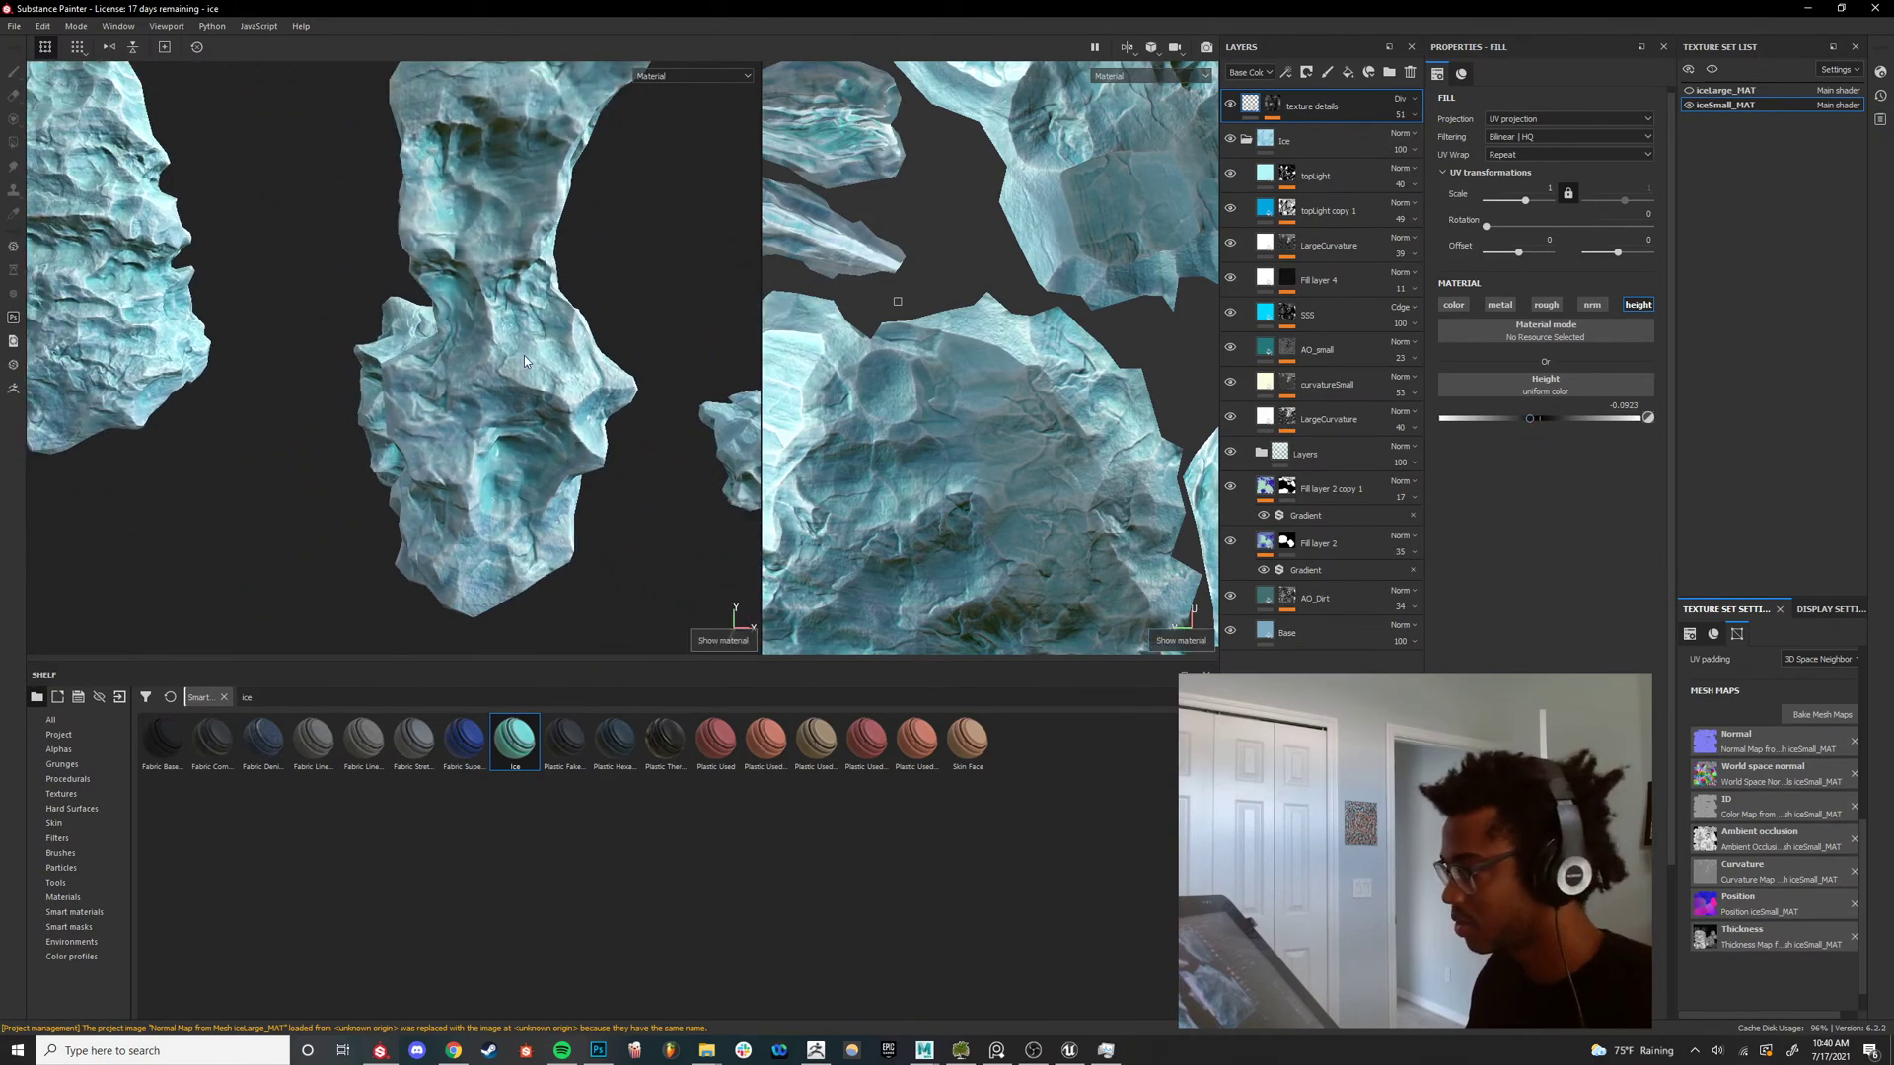
{"action": "key", "text": "c"}
{"action": "key", "text": "m"}
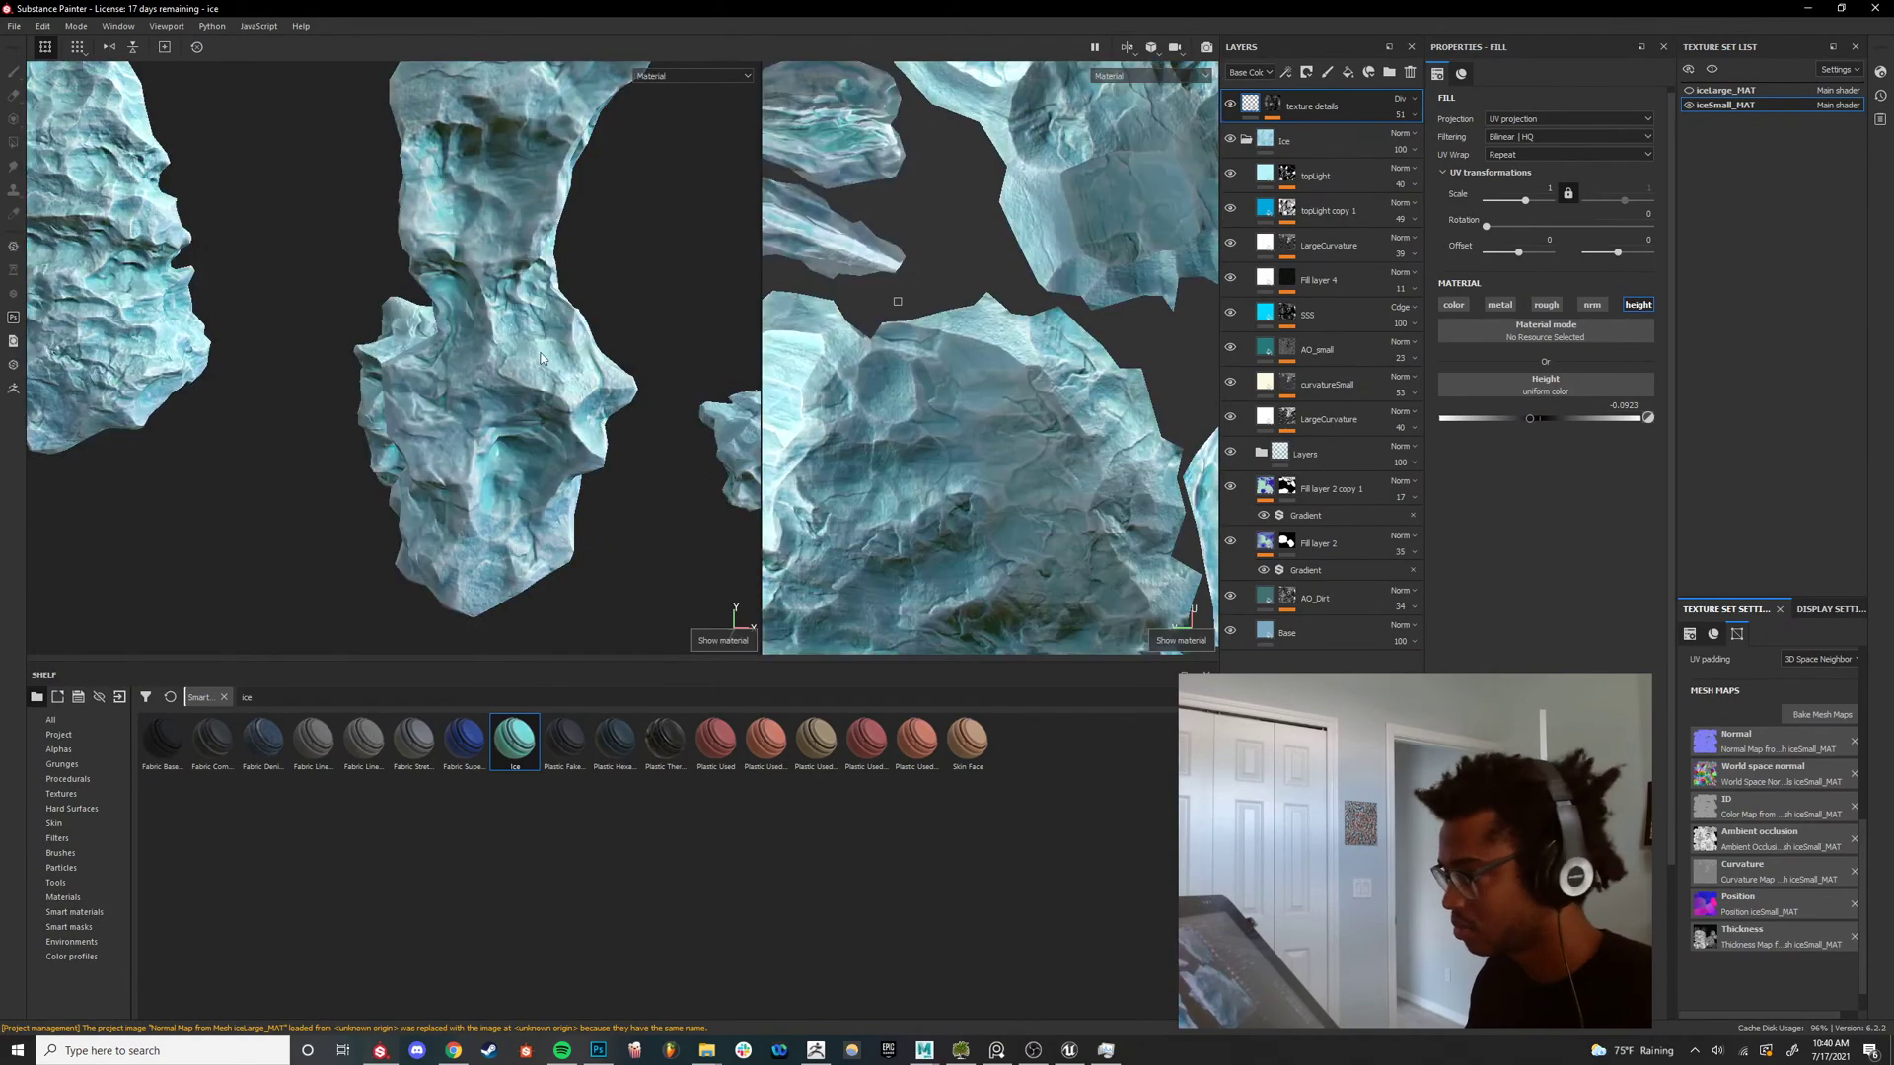
{"action": "left_click_drag", "start_coordinate": [523, 350], "coordinate": [625, 329], "text": "alt"}
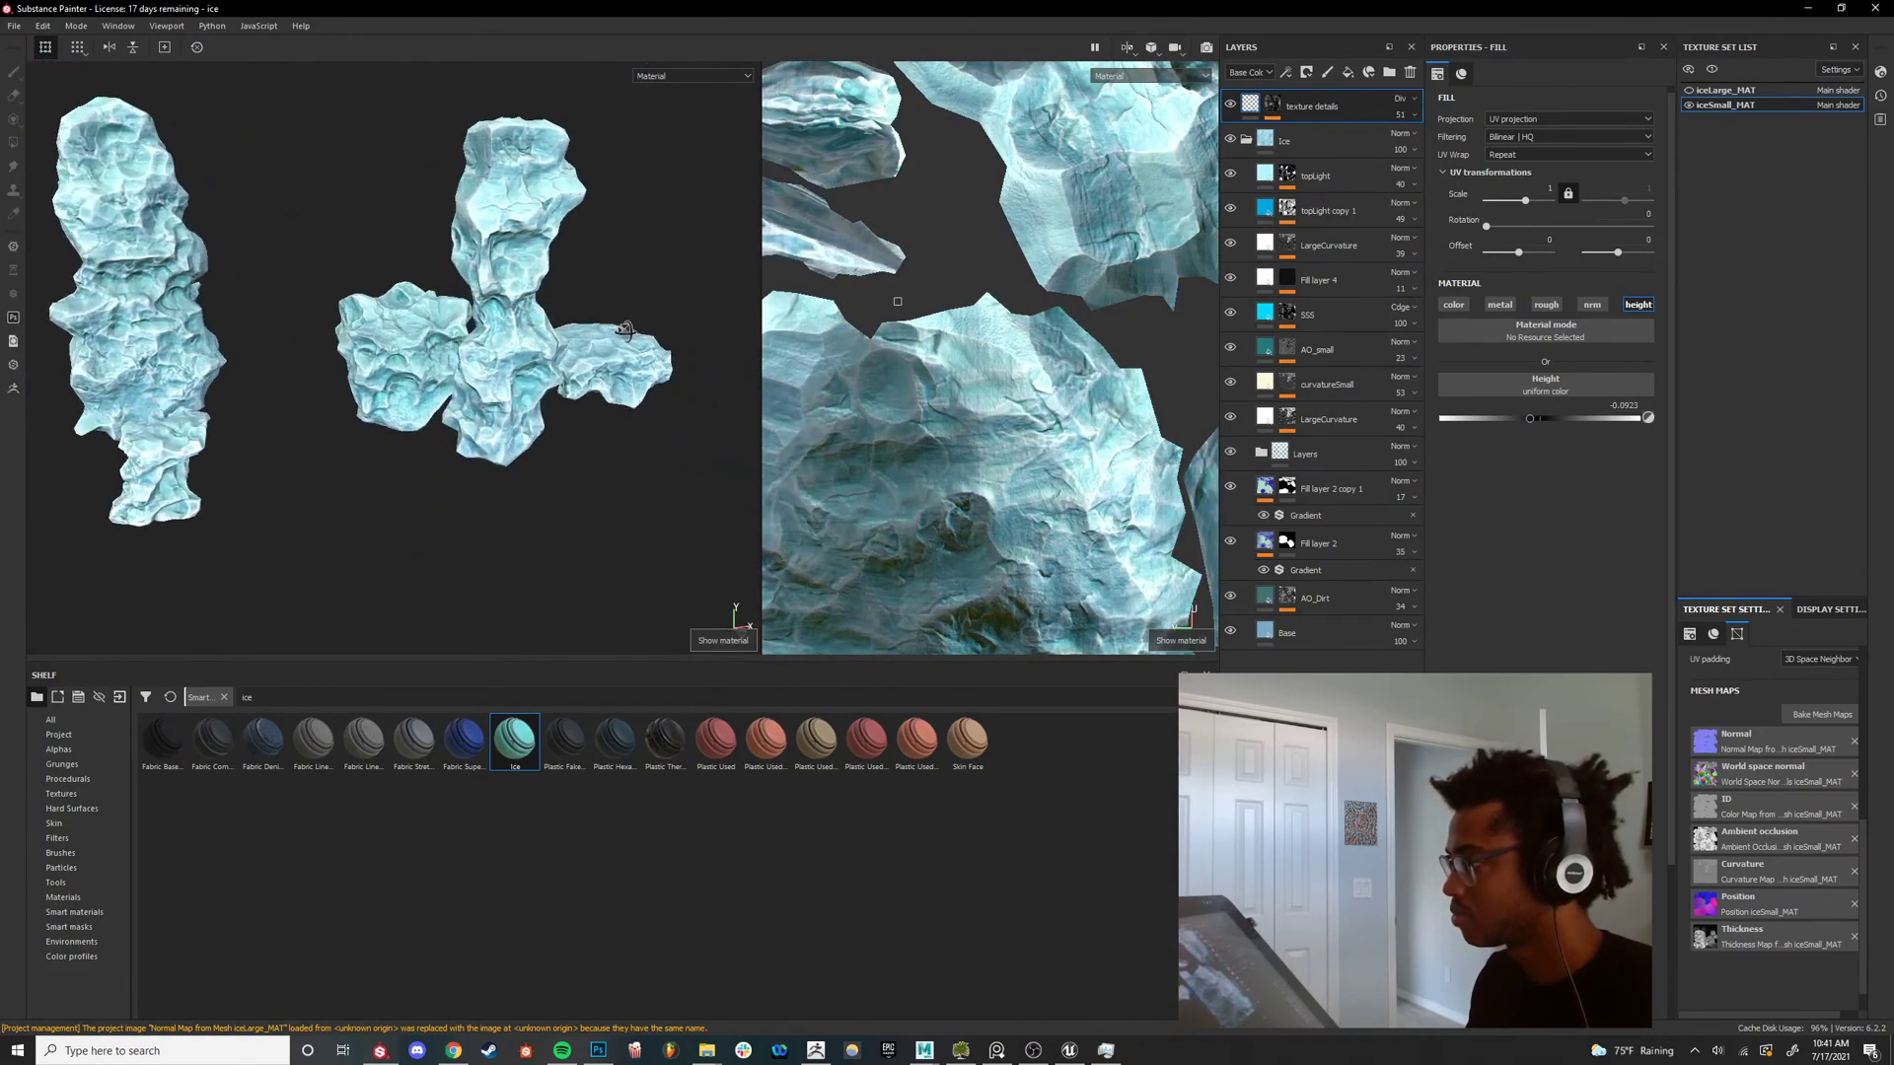
{"action": "scroll", "coordinate": [534, 209], "scroll_direction": "up", "scroll_amount": 5}
{"action": "left_click_drag", "start_coordinate": [490, 204], "coordinate": [481, 219], "text": "alt"}
{"action": "middle_click_drag", "start_coordinate": [482, 219], "coordinate": [476, 344], "text": "alt"}
{"action": "left_click_drag", "start_coordinate": [475, 344], "coordinate": [491, 306], "text": "alt"}
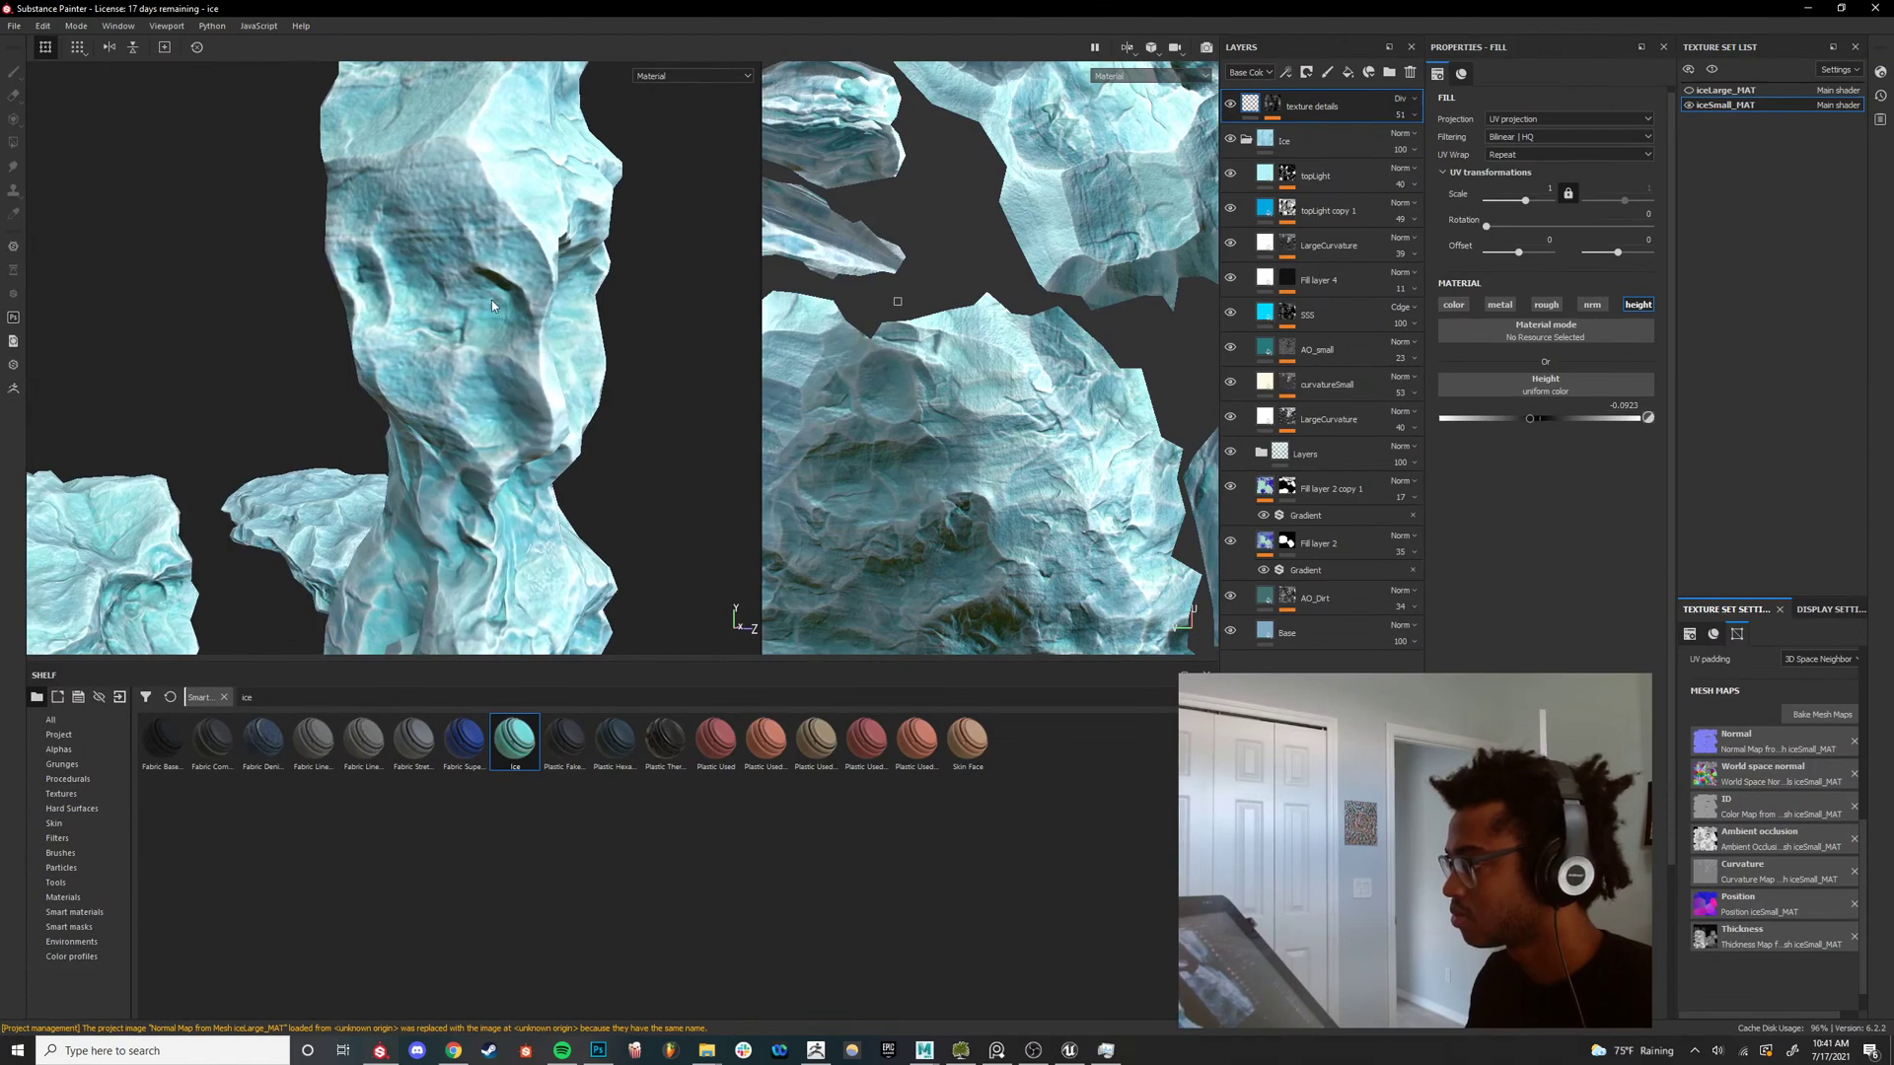
{"action": "right_click_drag", "start_coordinate": [571, 256], "coordinate": [554, 262], "text": "shift"}
{"action": "scroll", "coordinate": [554, 262], "scroll_direction": "down", "scroll_amount": 5}
{"action": "left_click_drag", "start_coordinate": [554, 262], "coordinate": [725, 347], "text": "alt"}
{"action": "scroll", "coordinate": [533, 283], "scroll_direction": "up", "scroll_amount": 4}
{"action": "scroll", "coordinate": [725, 346], "scroll_direction": "up", "scroll_amount": 4}
{"action": "scroll", "coordinate": [371, 406], "scroll_direction": "down", "scroll_amount": 4}
{"action": "left_click_drag", "start_coordinate": [371, 406], "coordinate": [561, 506], "text": "alt"}
{"action": "right_click_drag", "start_coordinate": [560, 506], "coordinate": [440, 456], "text": "shift"}
{"action": "scroll", "coordinate": [440, 455], "scroll_direction": "down", "scroll_amount": 5}
{"action": "left_click_drag", "start_coordinate": [440, 456], "coordinate": [434, 414], "text": "alt"}
{"action": "middle_click_drag", "start_coordinate": [434, 414], "coordinate": [249, 309], "text": "alt"}
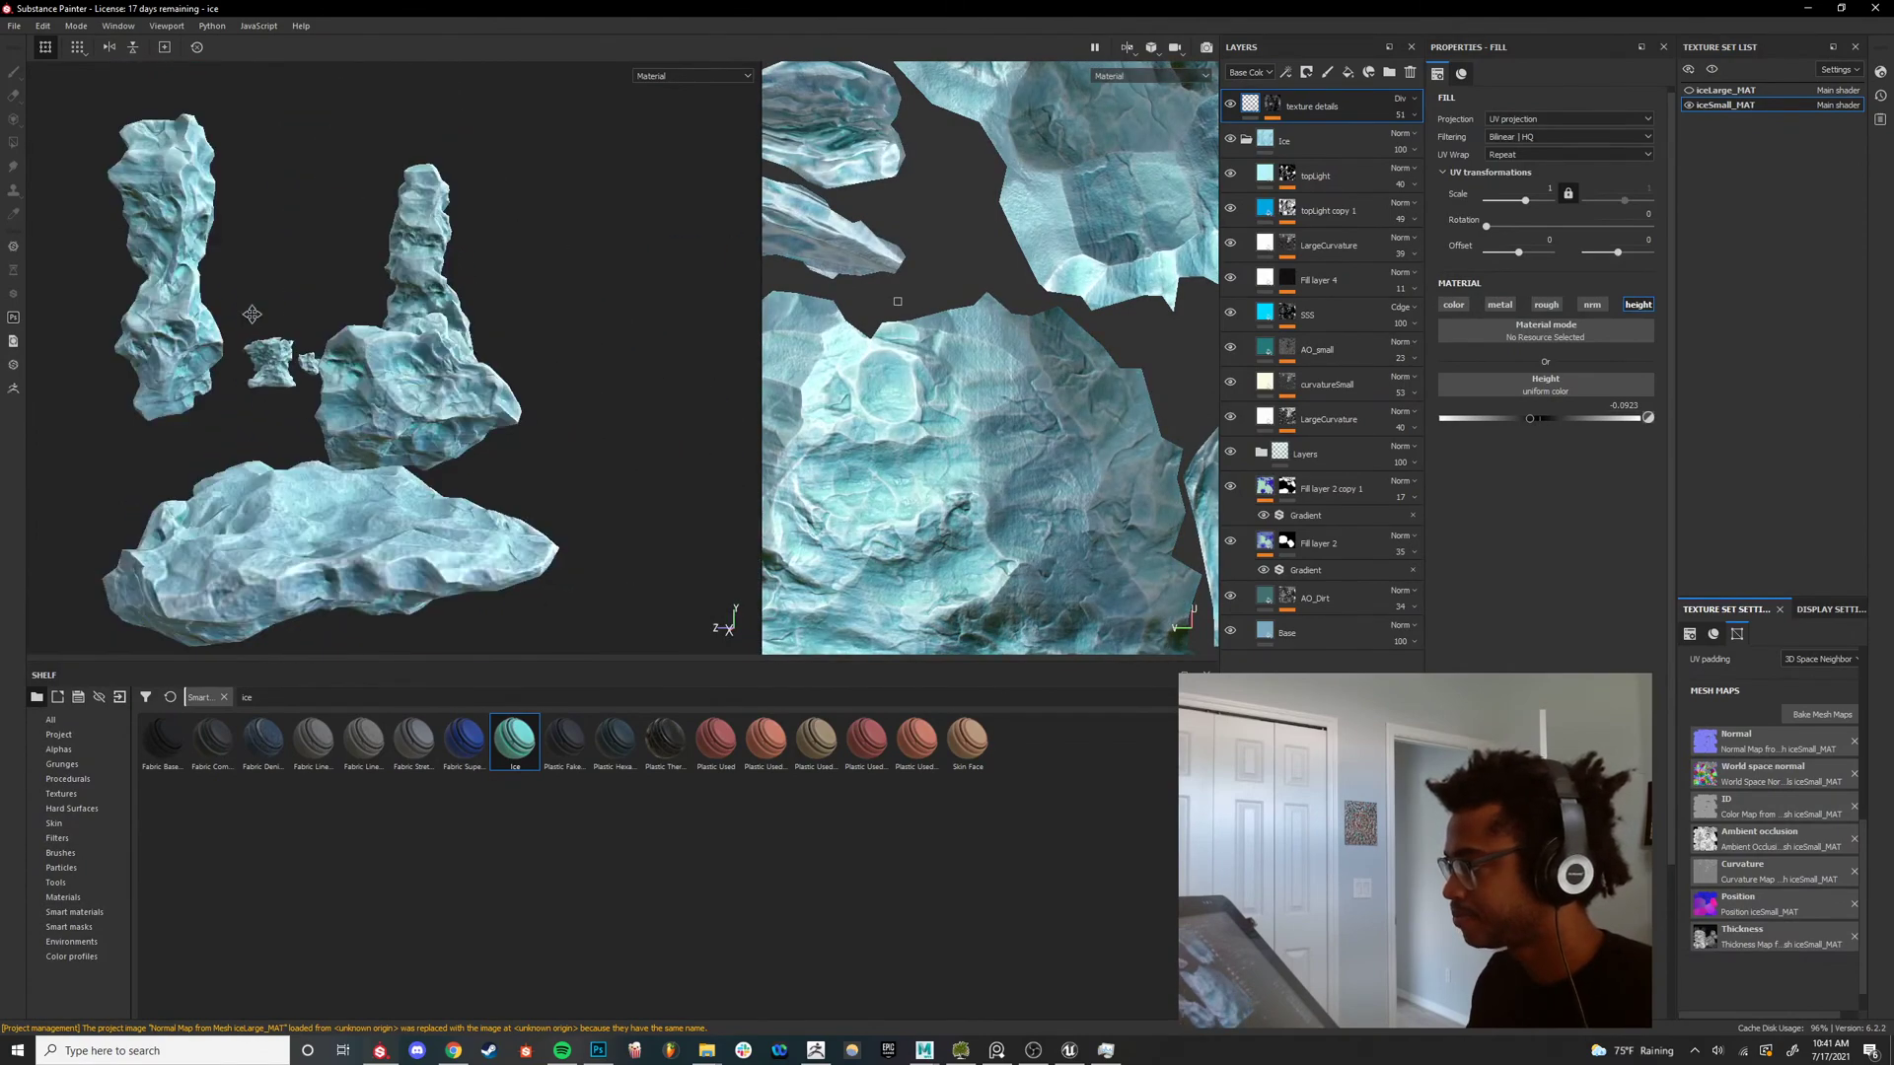
{"action": "left_click_drag", "start_coordinate": [250, 309], "coordinate": [331, 330], "text": "alt"}
{"action": "scroll", "coordinate": [331, 330], "scroll_direction": "up", "scroll_amount": 3}
{"action": "right_click_drag", "start_coordinate": [332, 330], "coordinate": [474, 335], "text": "shift"}
{"action": "scroll", "coordinate": [417, 377], "scroll_direction": "up", "scroll_amount": 3}
{"action": "left_click_drag", "start_coordinate": [474, 336], "coordinate": [514, 557], "text": "alt"}
{"action": "scroll", "coordinate": [365, 227], "scroll_direction": "up", "scroll_amount": 3}
{"action": "scroll", "coordinate": [450, 357], "scroll_direction": "down", "scroll_amount": 4}
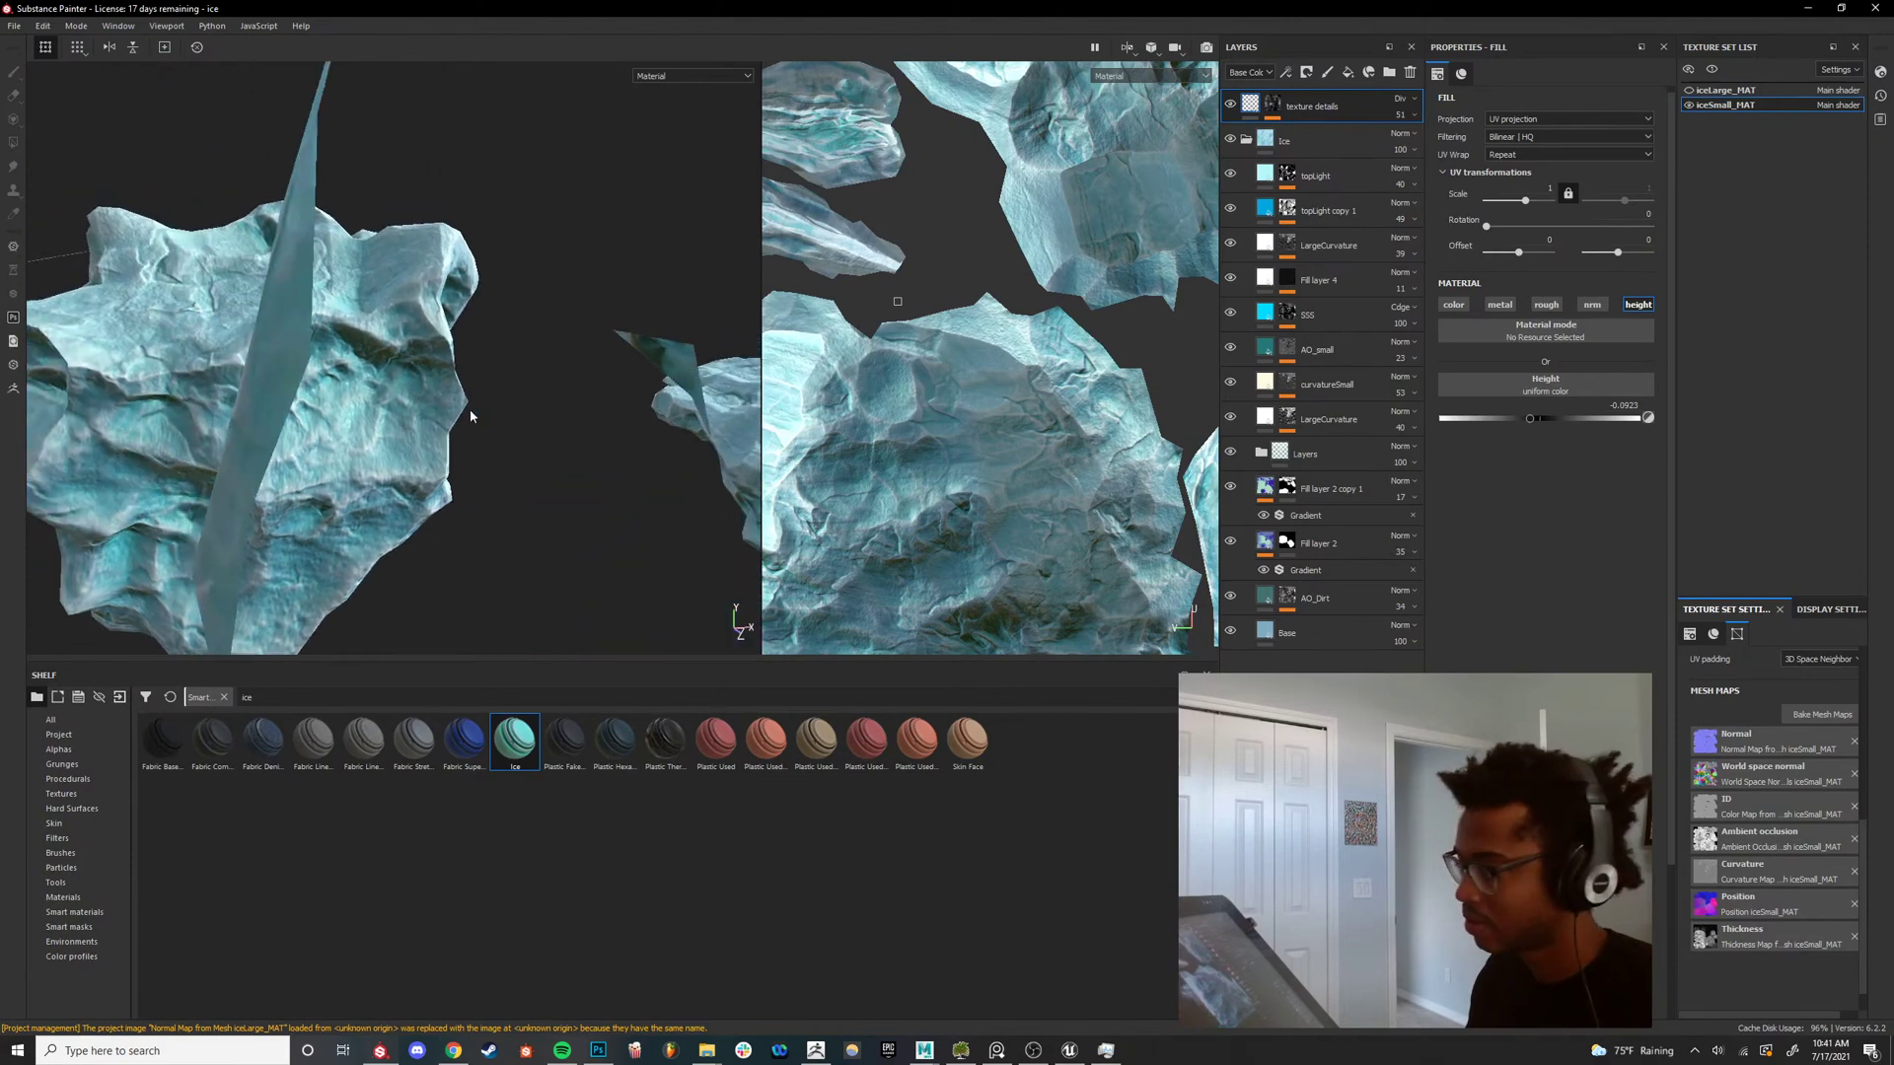
{"action": "key", "text": "f"}
{"action": "left_click_drag", "start_coordinate": [442, 414], "coordinate": [524, 211], "text": "ctrl+alt"}
{"action": "scroll", "coordinate": [469, 367], "scroll_direction": "up", "scroll_amount": 5}
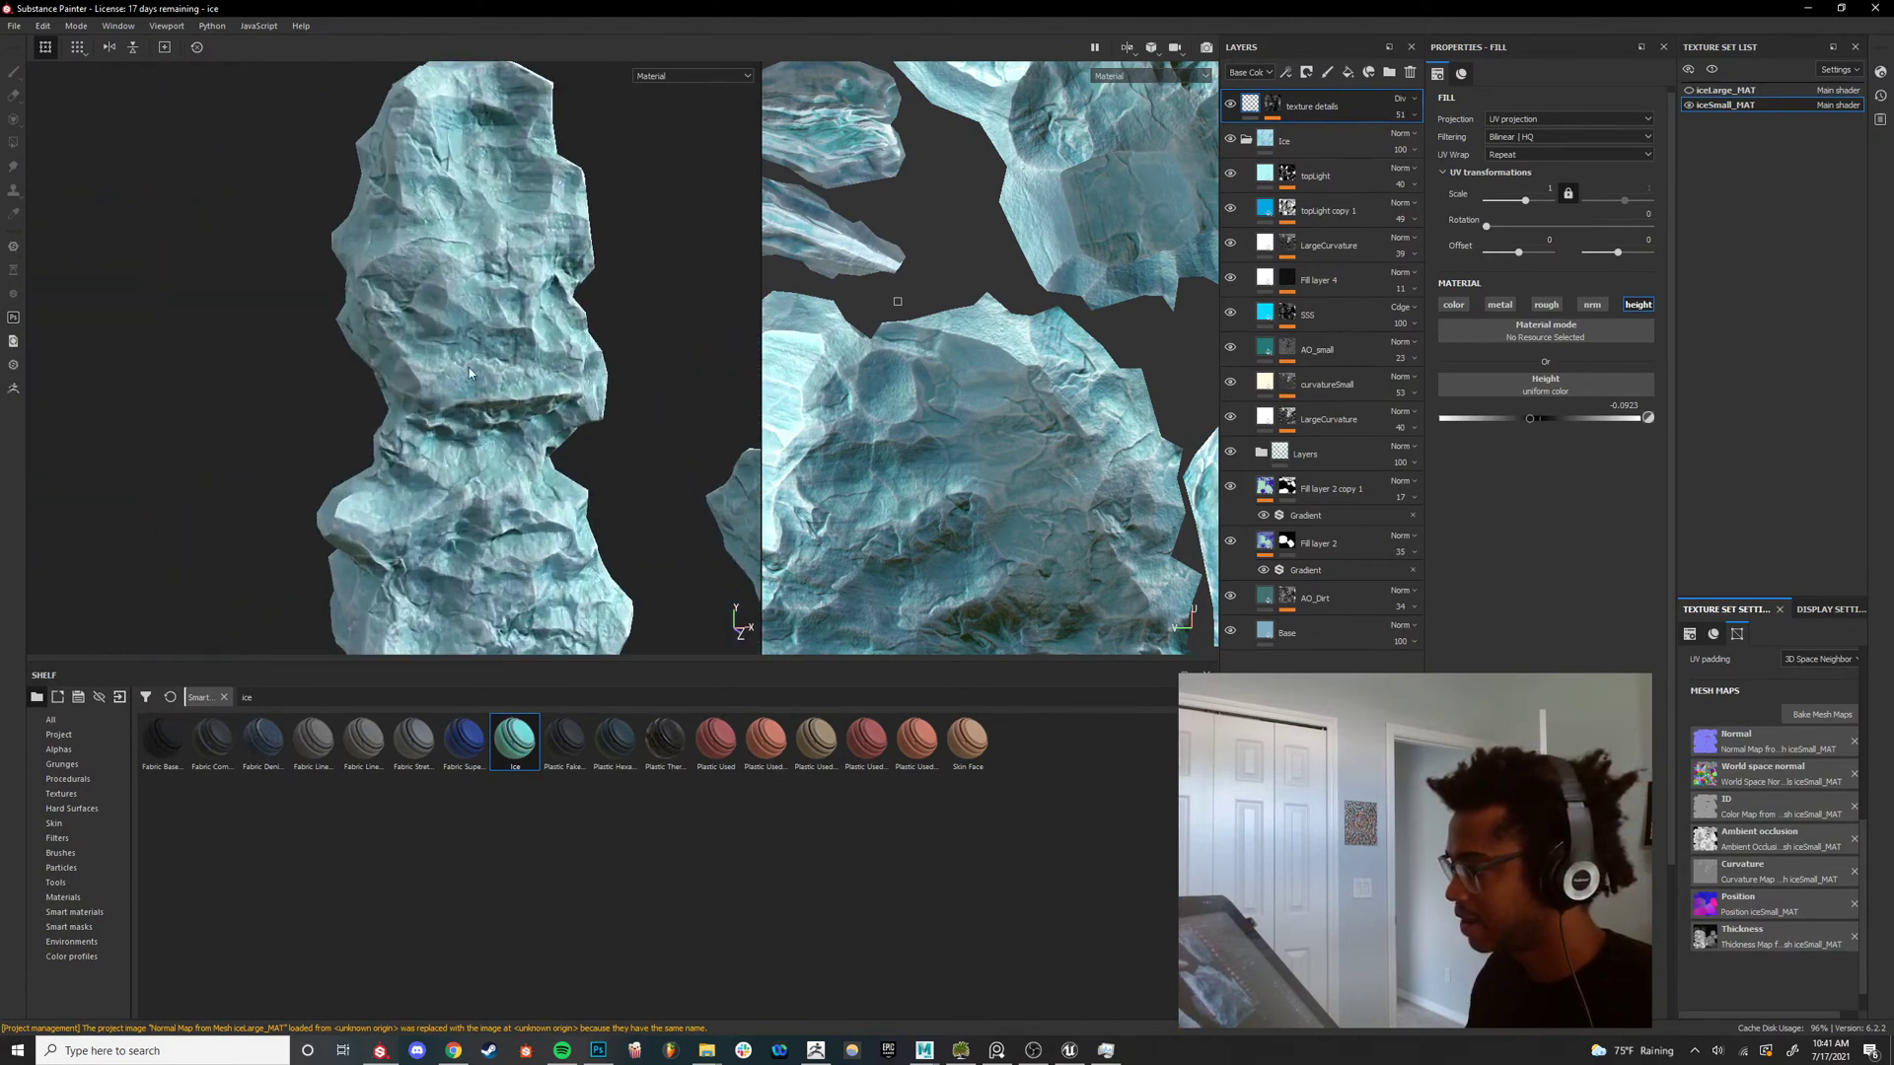
{"action": "left_click_drag", "start_coordinate": [470, 367], "coordinate": [564, 405], "text": "alt"}
{"action": "left_click_drag", "start_coordinate": [564, 404], "coordinate": [493, 424], "text": "ctrl+alt"}
{"action": "scroll", "coordinate": [493, 425], "scroll_direction": "up", "scroll_amount": 4}
{"action": "right_click_drag", "start_coordinate": [474, 341], "coordinate": [542, 336], "text": "shift"}
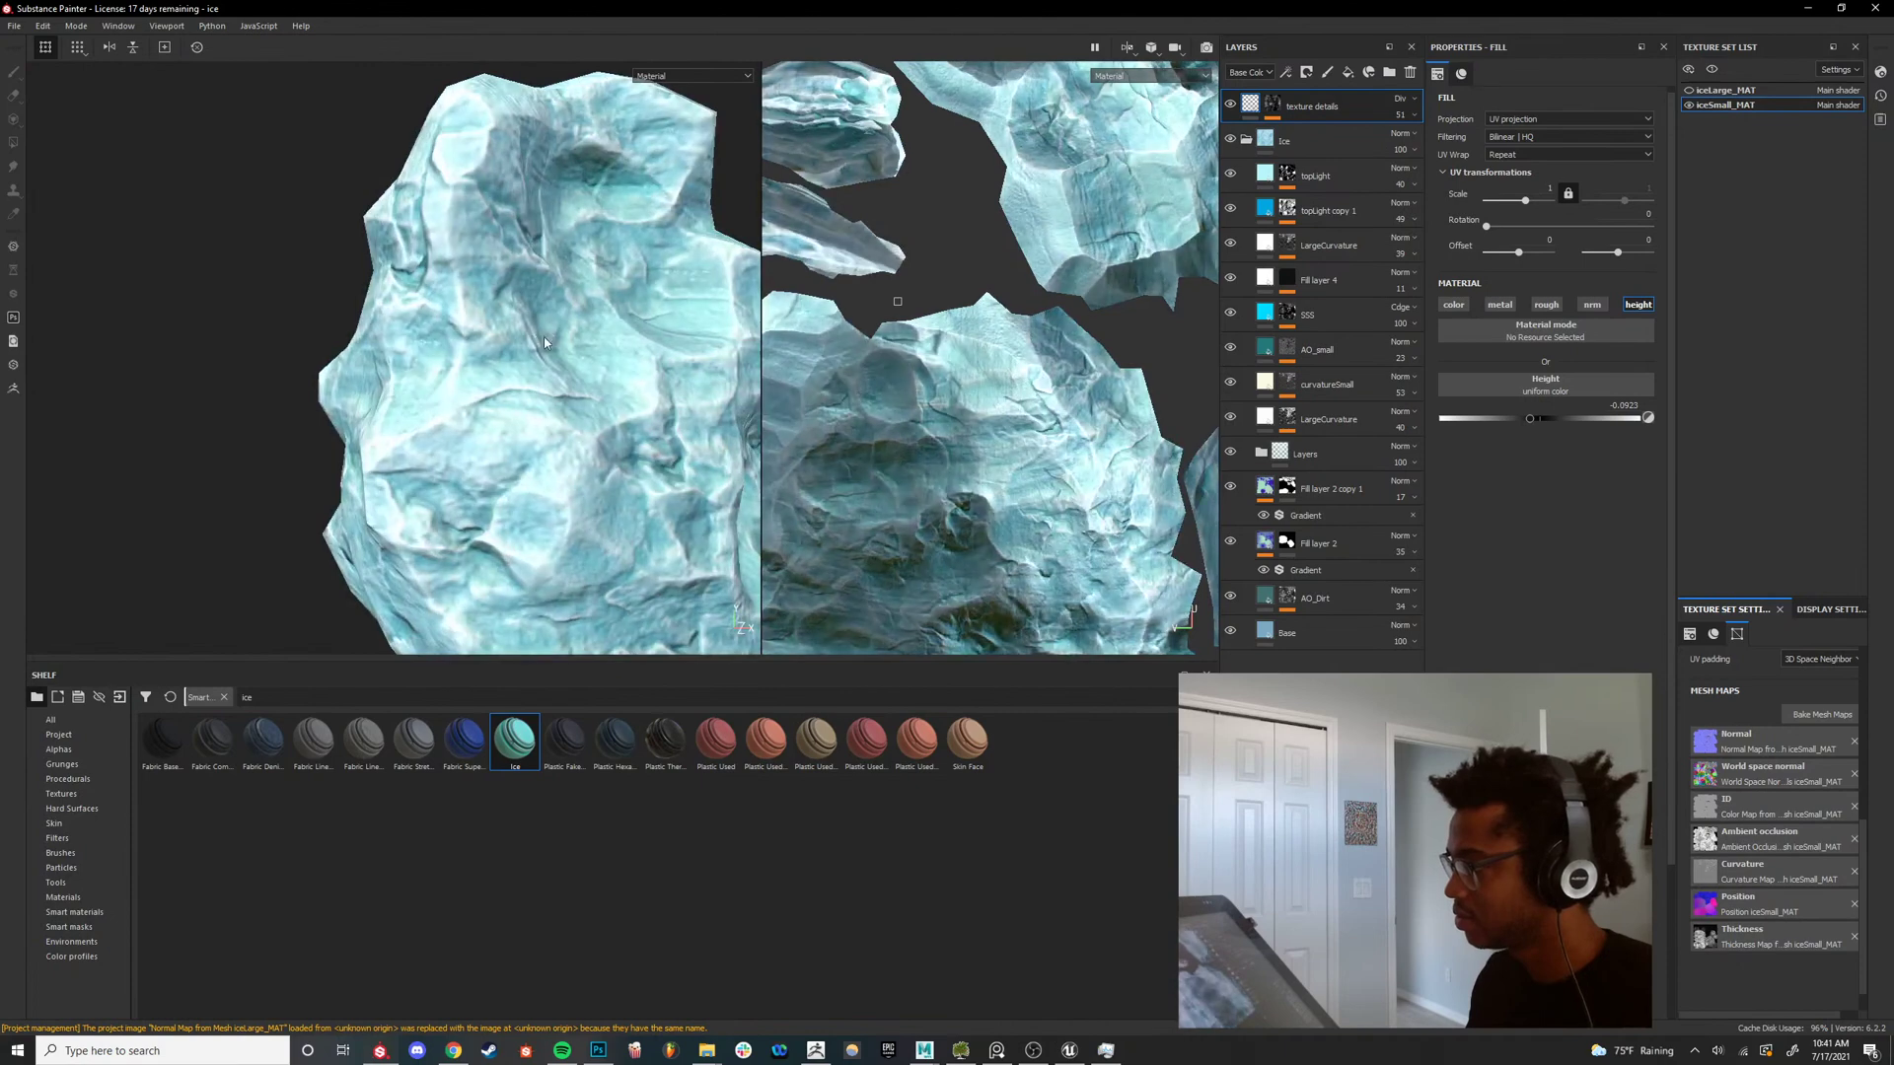
{"action": "scroll", "coordinate": [542, 335], "scroll_direction": "down", "scroll_amount": 4}
{"action": "left_click_drag", "start_coordinate": [543, 335], "coordinate": [505, 370], "text": "alt"}
{"action": "middle_click_drag", "start_coordinate": [505, 371], "coordinate": [461, 74], "text": "alt"}
{"action": "left_click_drag", "start_coordinate": [493, 325], "coordinate": [345, 375], "text": "alt"}
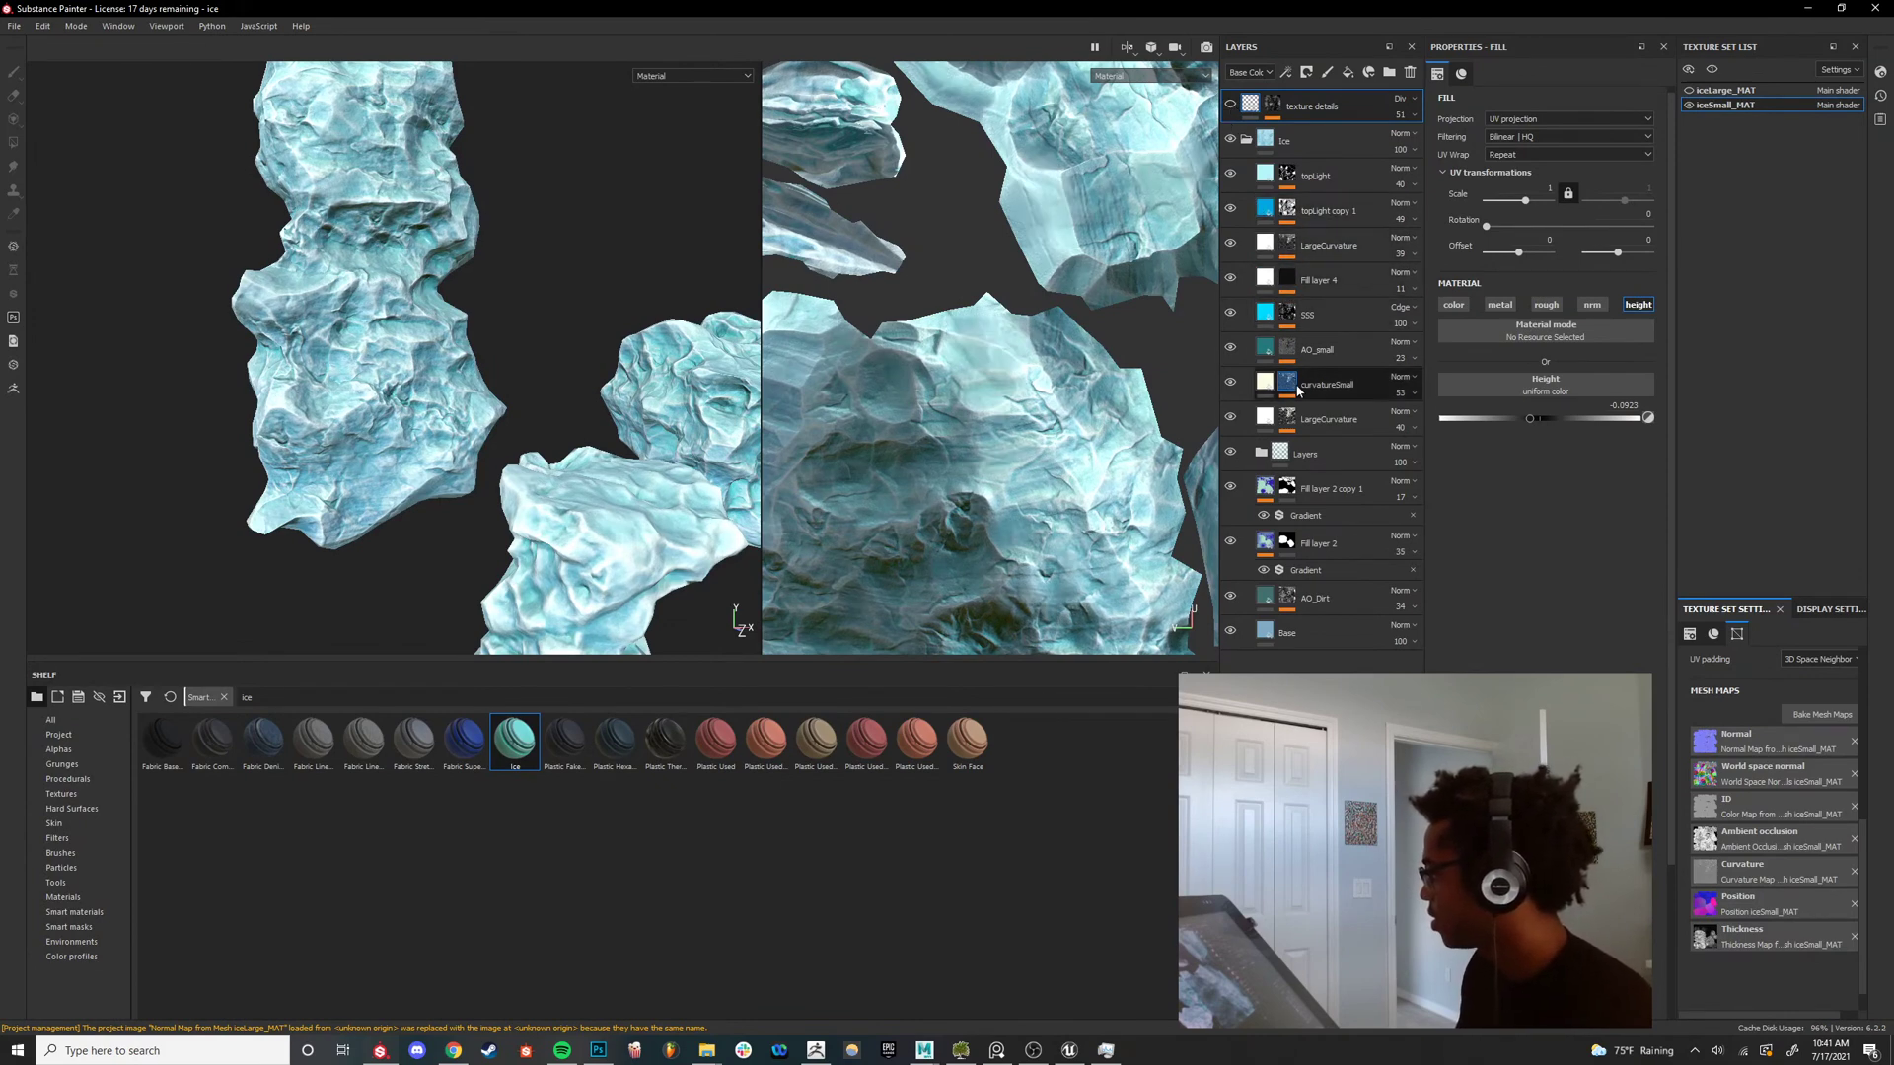
Compare the ice with the lower LargeCurvature layer hidden and shown.
{"action": "left_click", "coordinate": [1283, 417]}
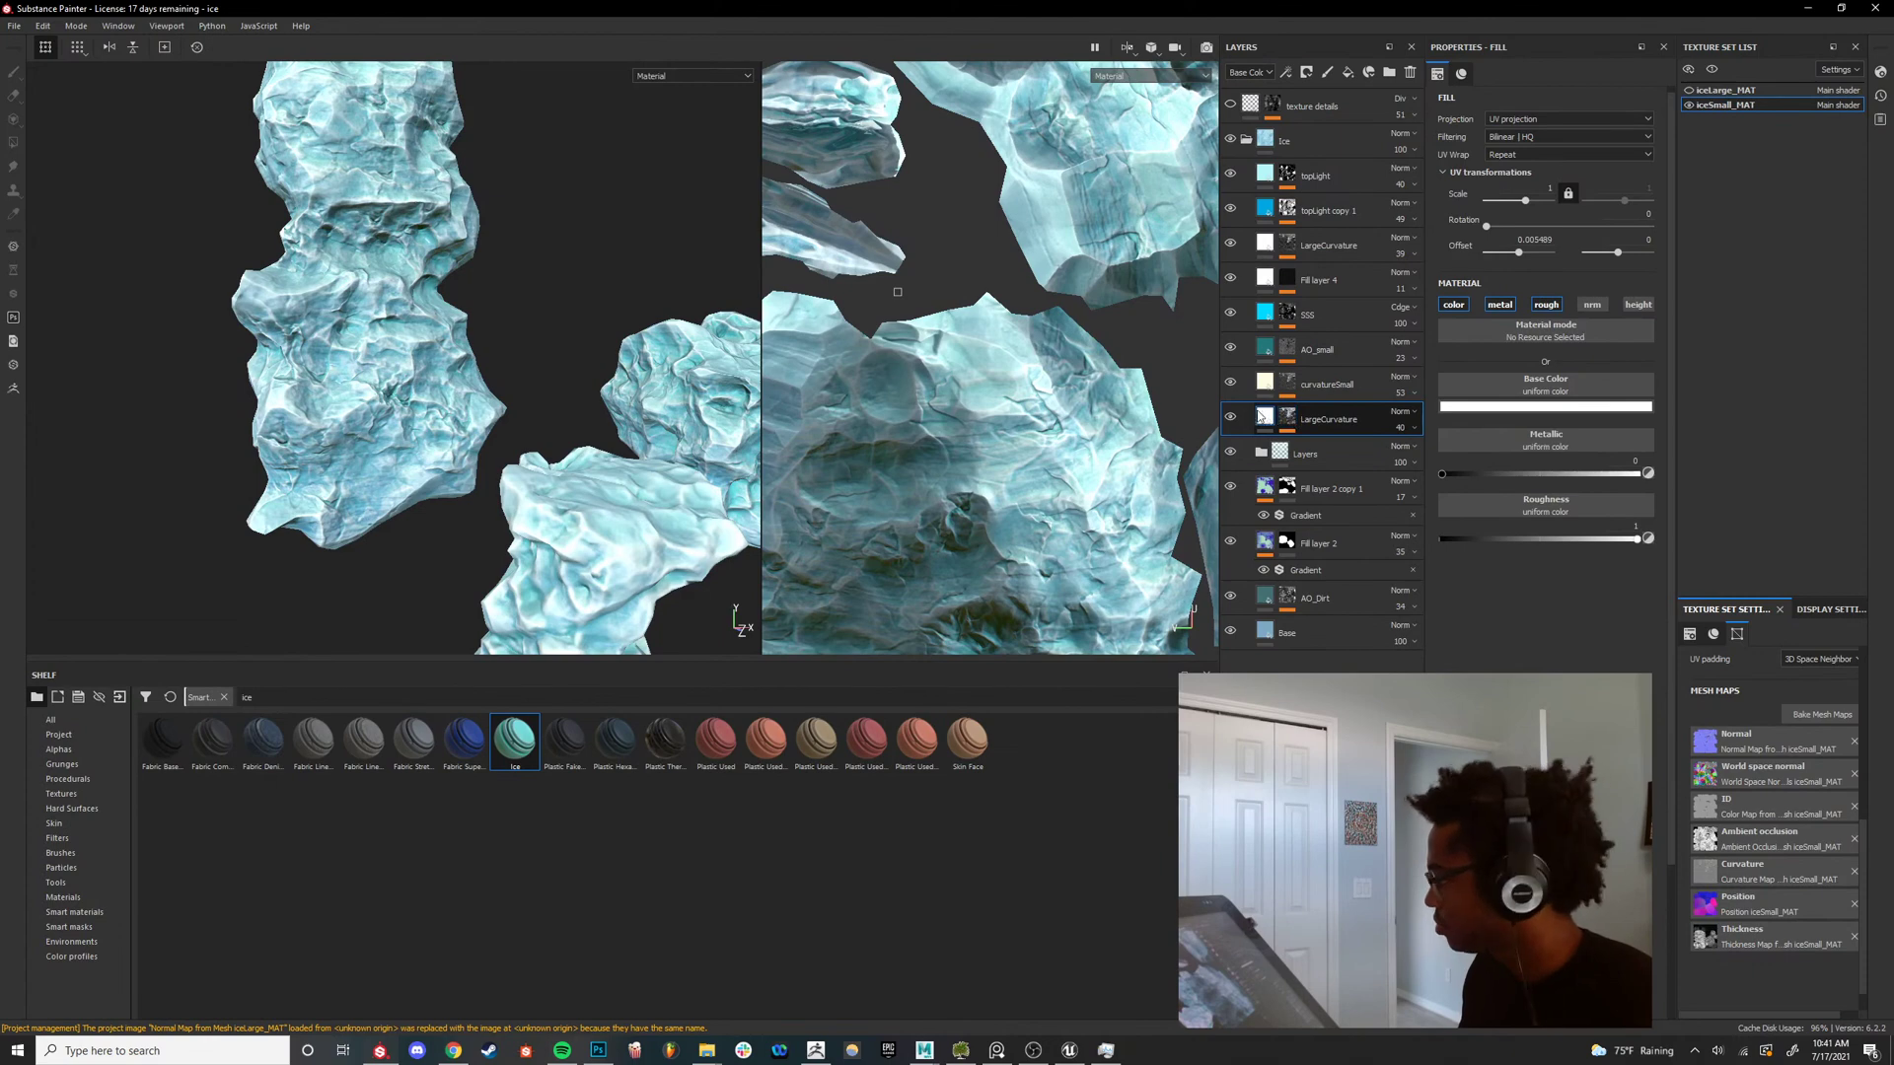
{"action": "left_click", "coordinate": [1229, 416]}
{"action": "left_click", "coordinate": [1229, 416]}
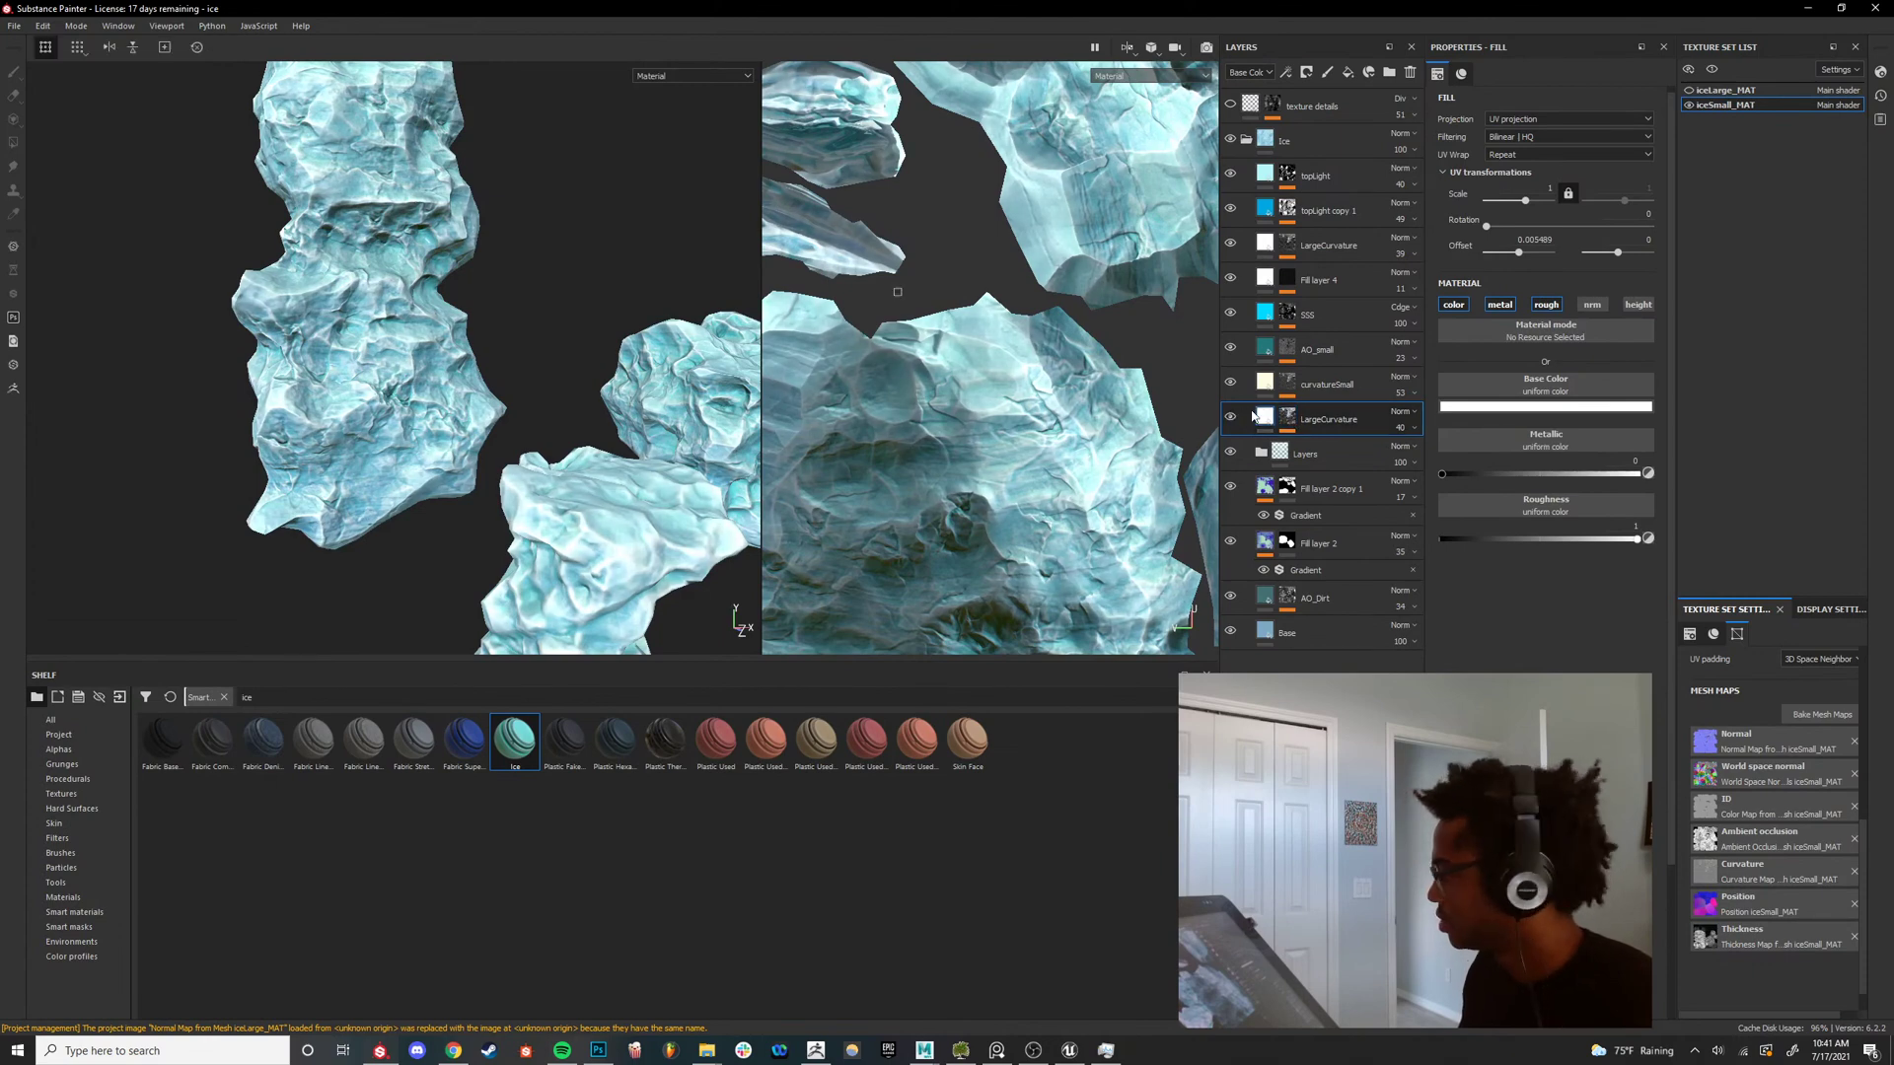
Preview the lower LargeCurvature layer's mask and copy it.
{"action": "left_click", "coordinate": [1288, 416], "text": "alt"}
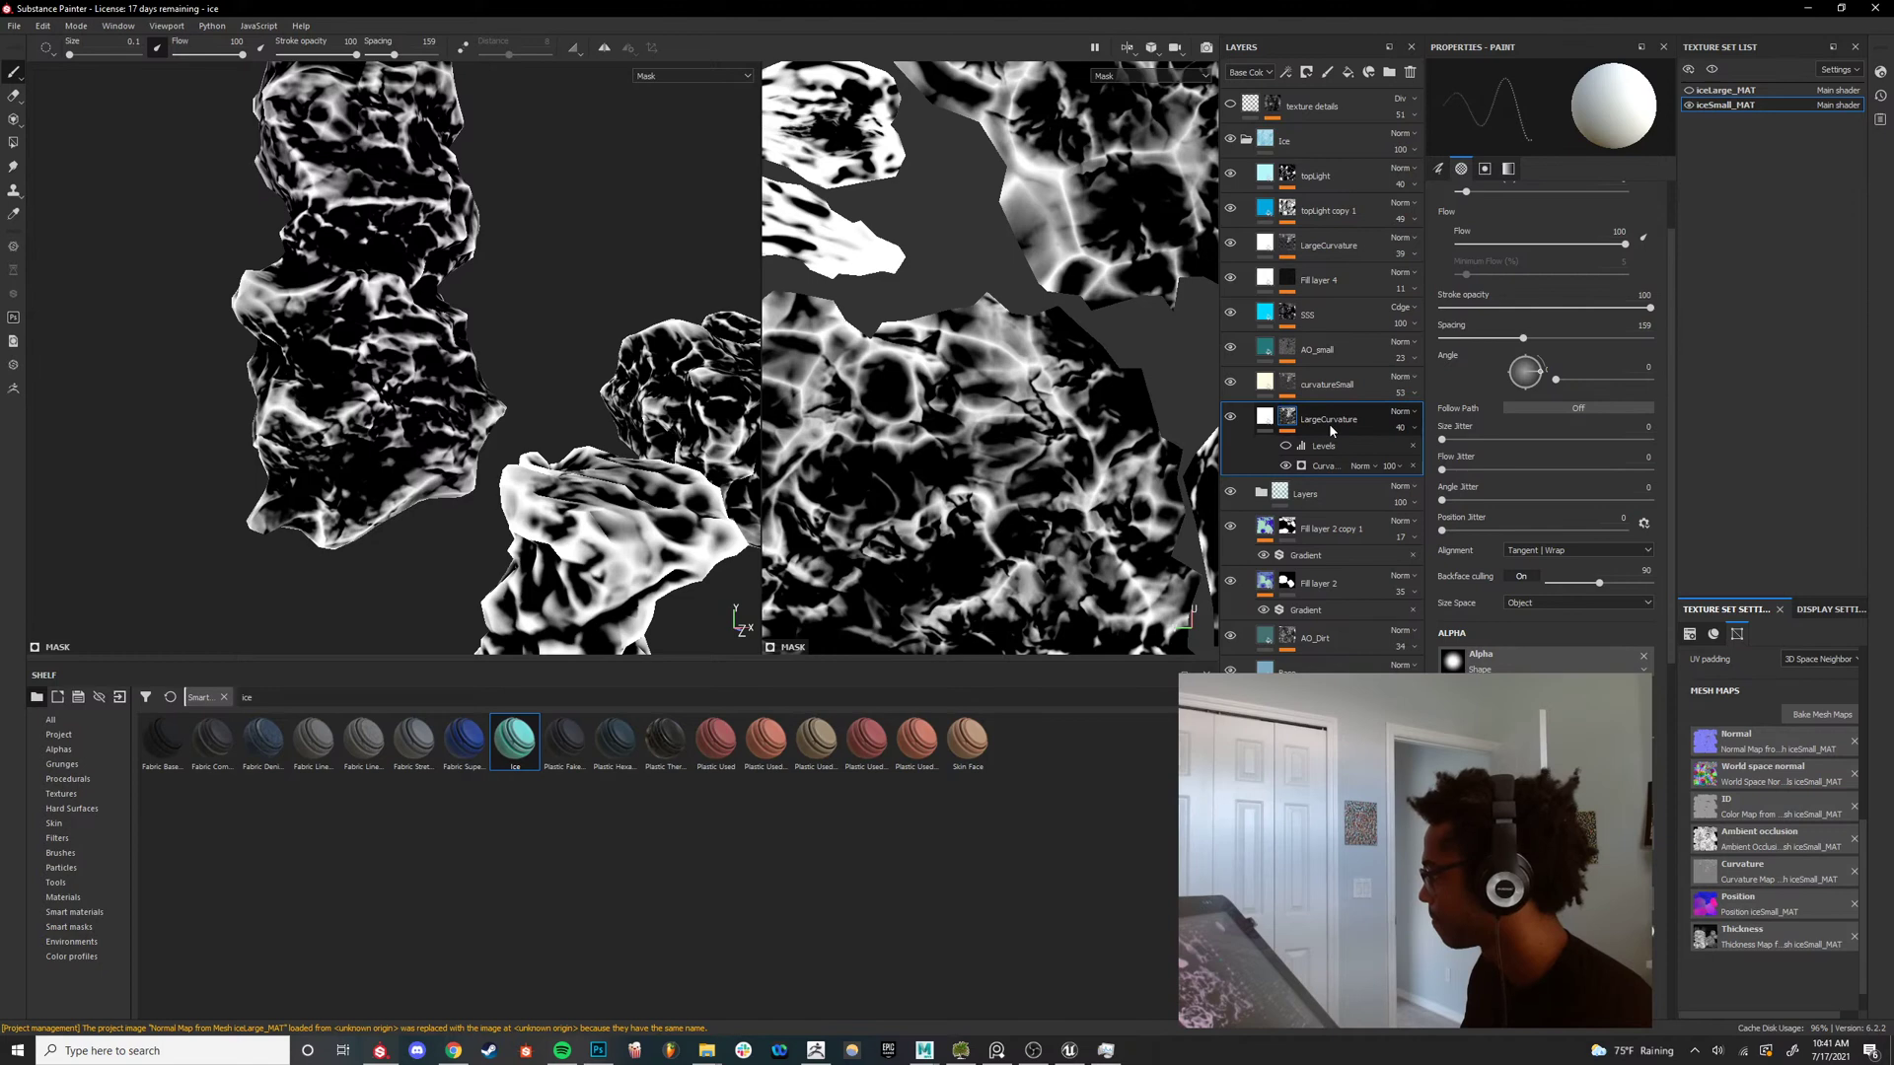
{"action": "right_click", "coordinate": [1290, 415]}
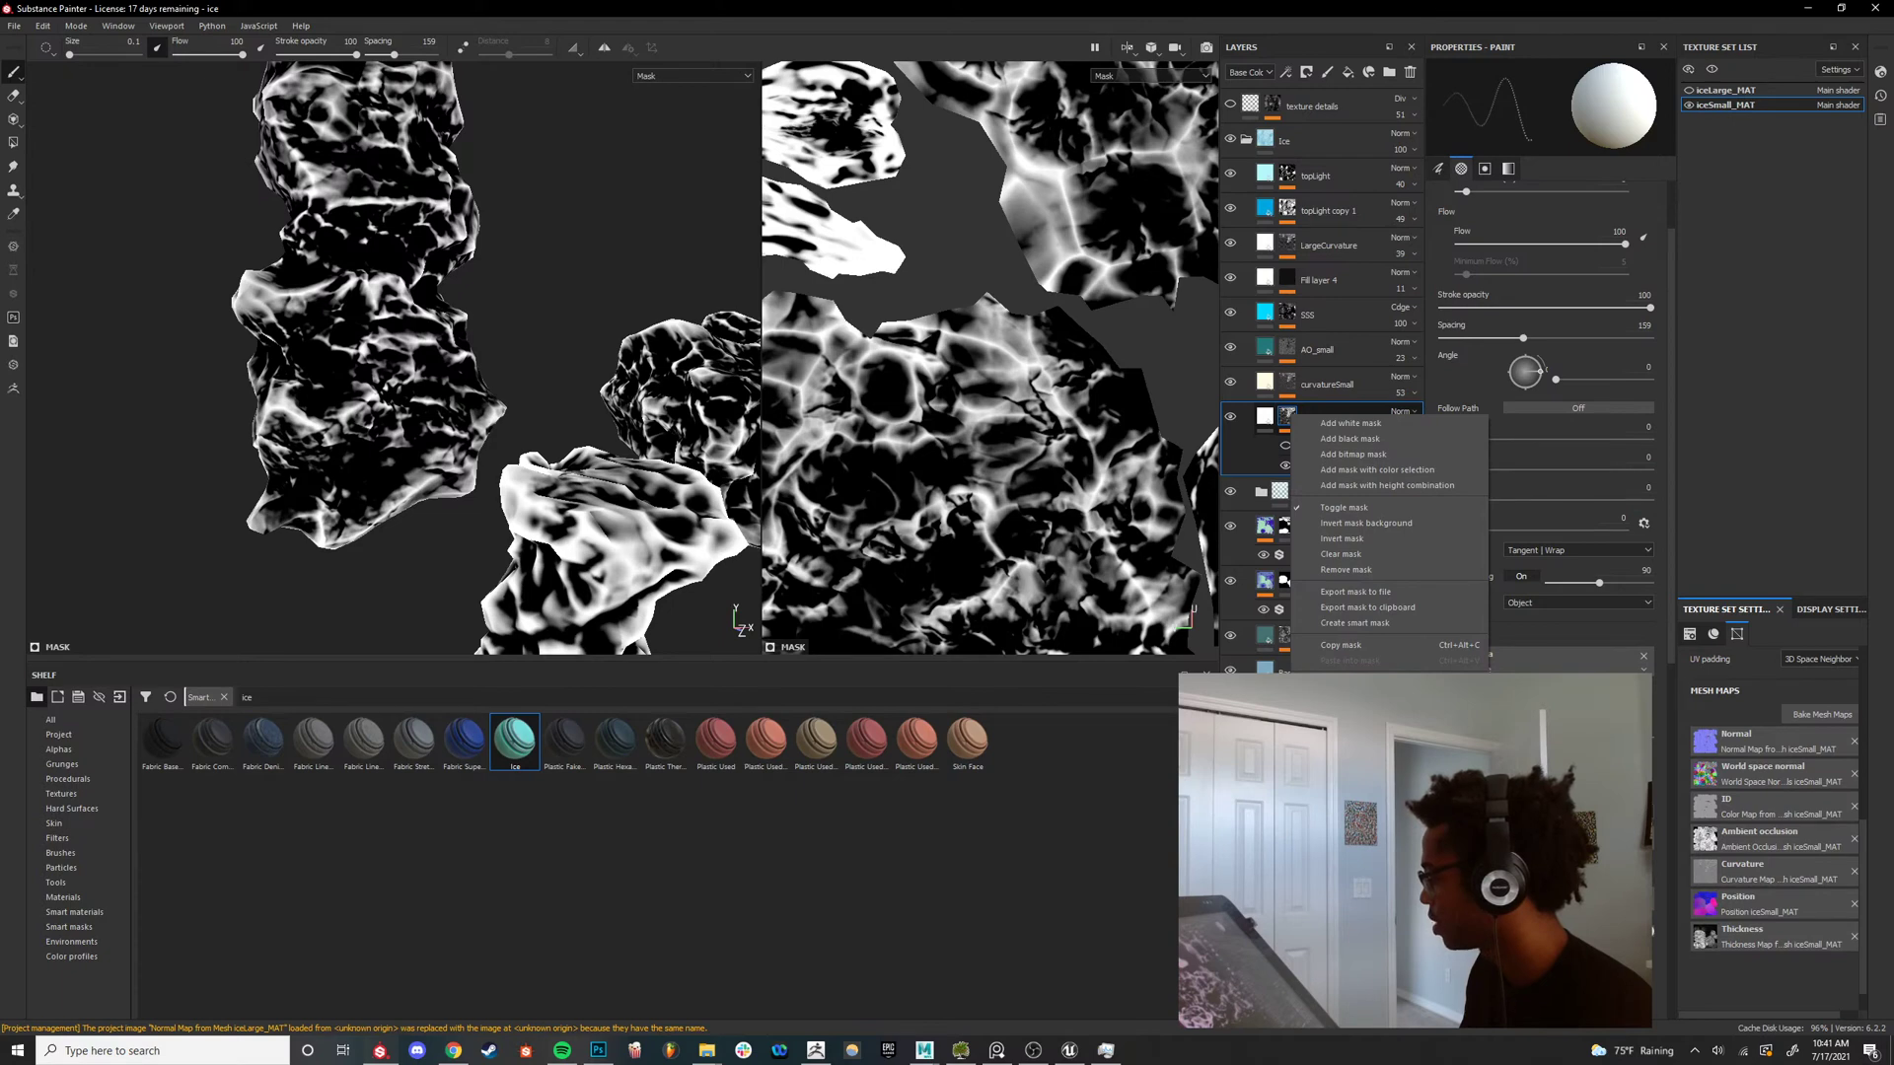
{"action": "left_click", "coordinate": [1348, 644]}
Show the texture details layer again and inspect its relief on the ice close up under different lighting.
{"action": "left_click", "coordinate": [1340, 104]}
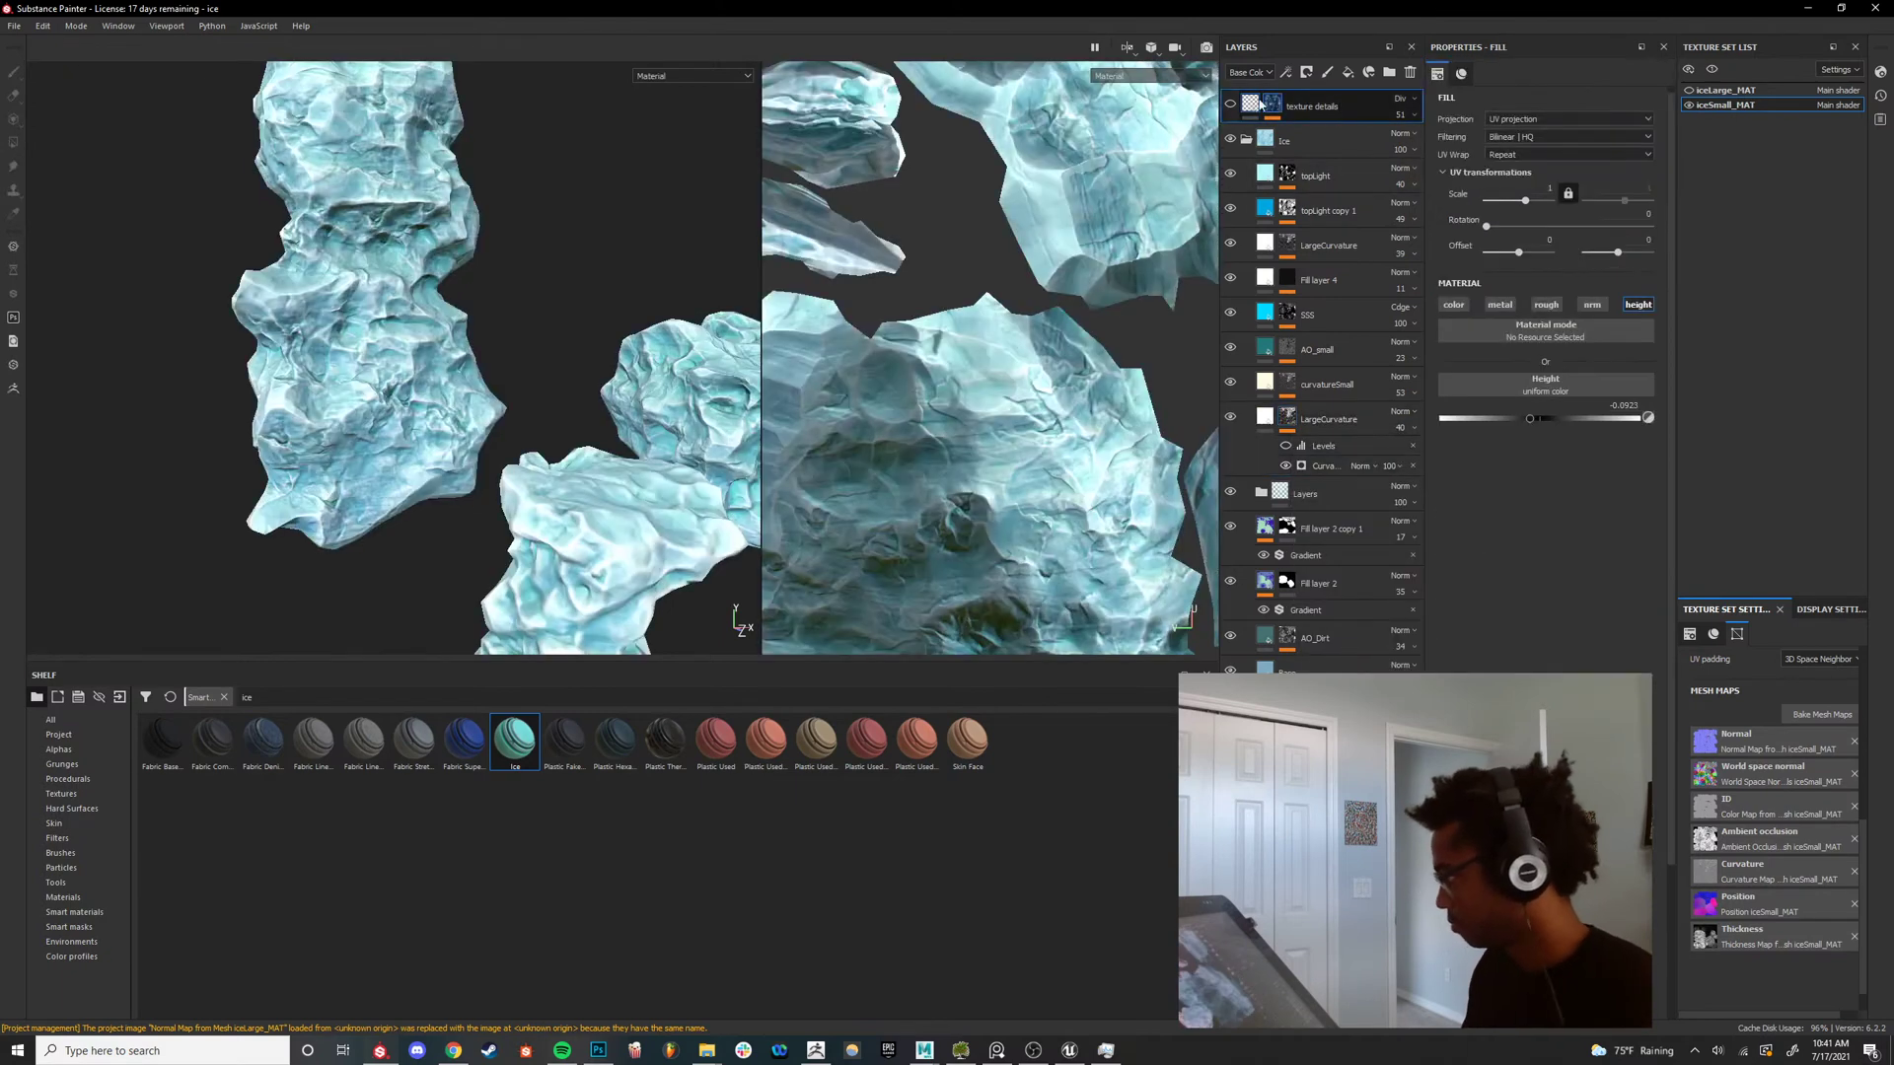
{"action": "scroll", "coordinate": [536, 380], "scroll_direction": "up", "scroll_amount": 10}
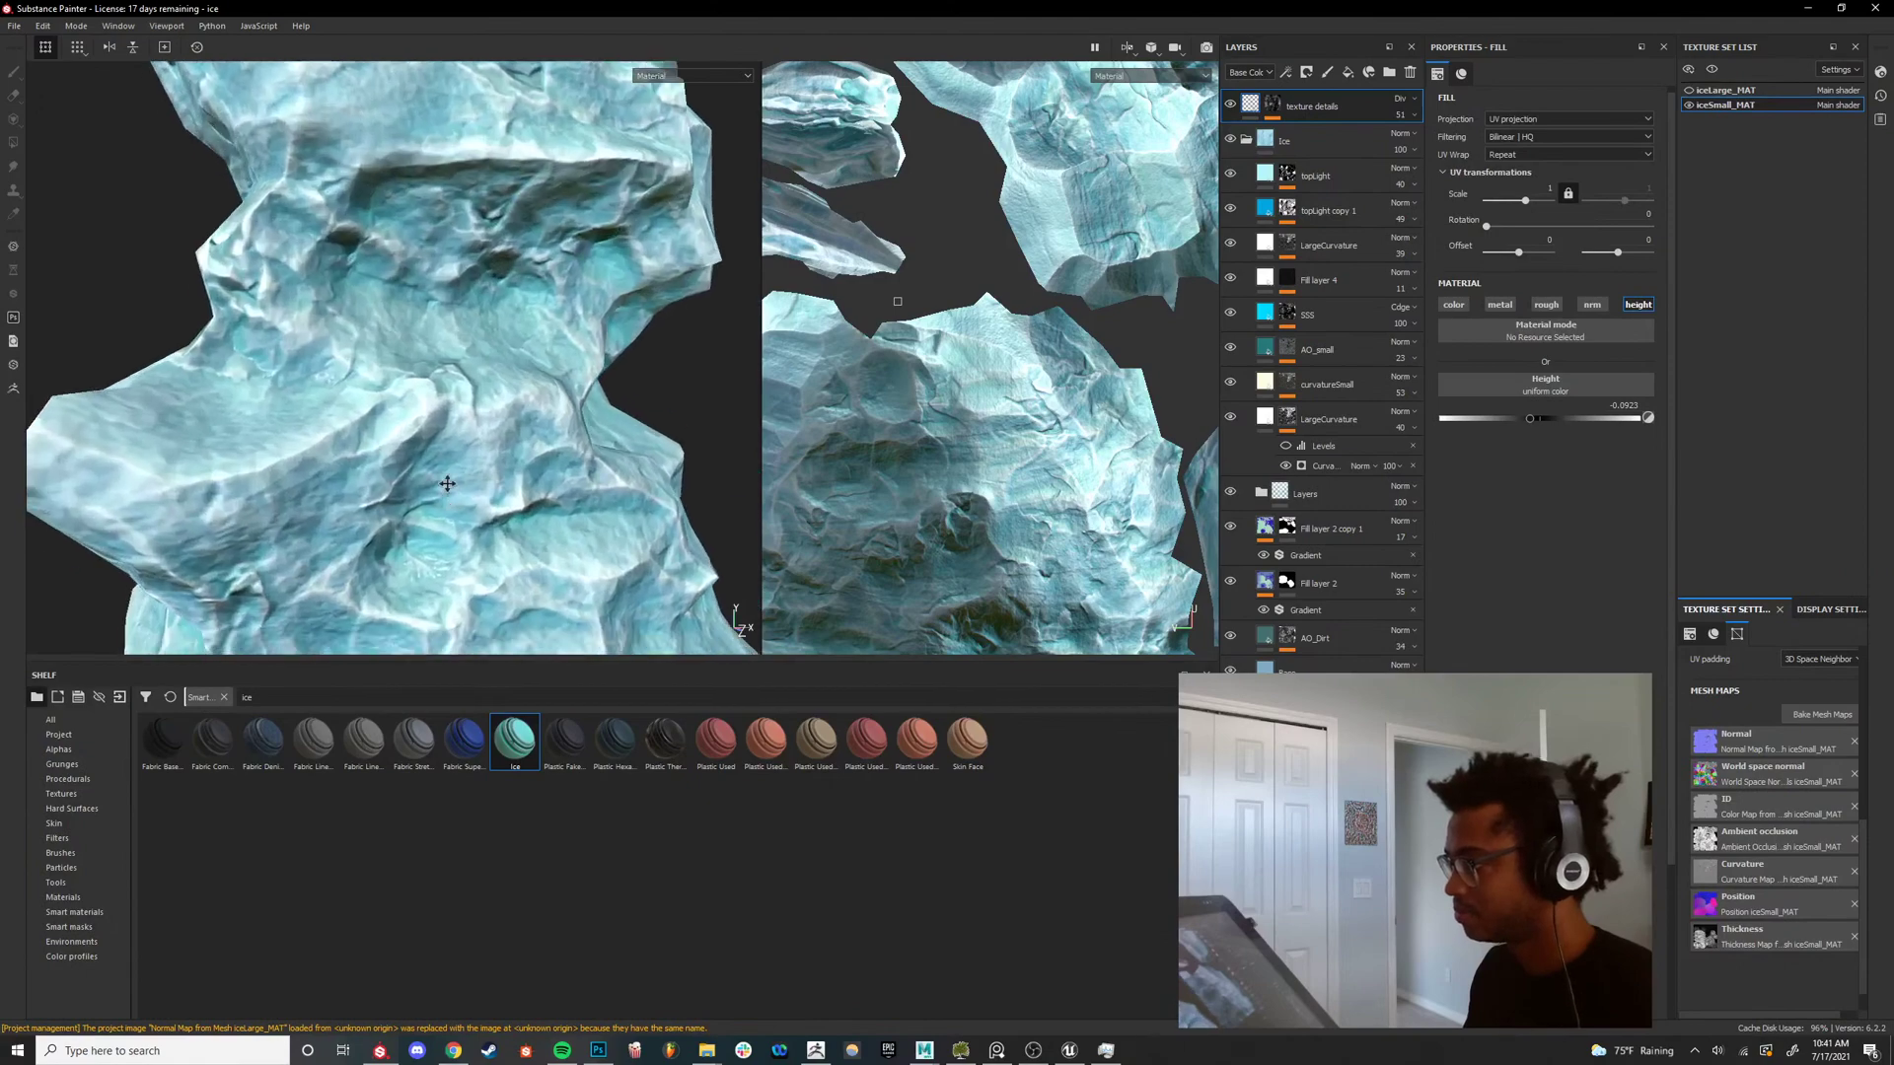
{"action": "left_click_drag", "start_coordinate": [566, 411], "coordinate": [513, 365], "text": "alt"}
{"action": "right_click_drag", "start_coordinate": [513, 365], "coordinate": [462, 404], "text": "shift"}
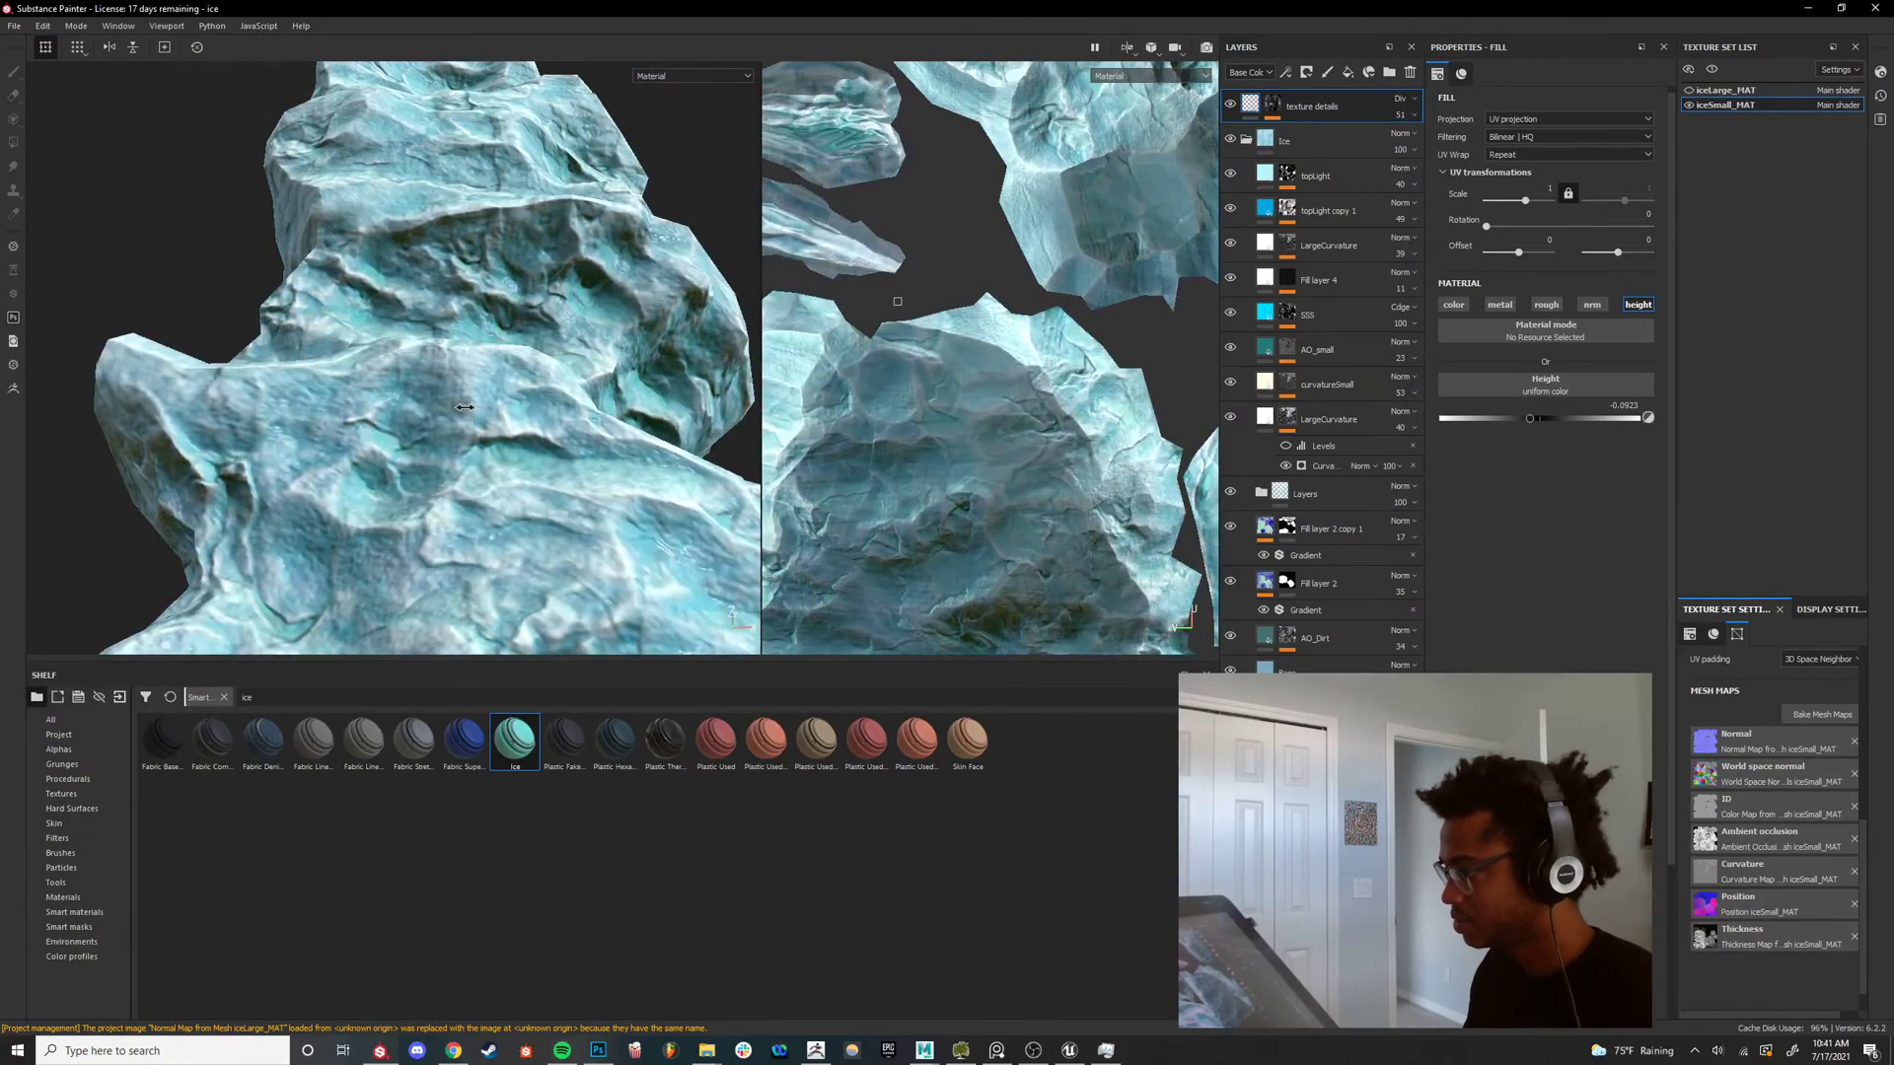
Group the texture details layer into a folder and paste the copied LargeCurvature mask onto the folder's new black mask.
{"action": "key", "text": "ctrl+g"}
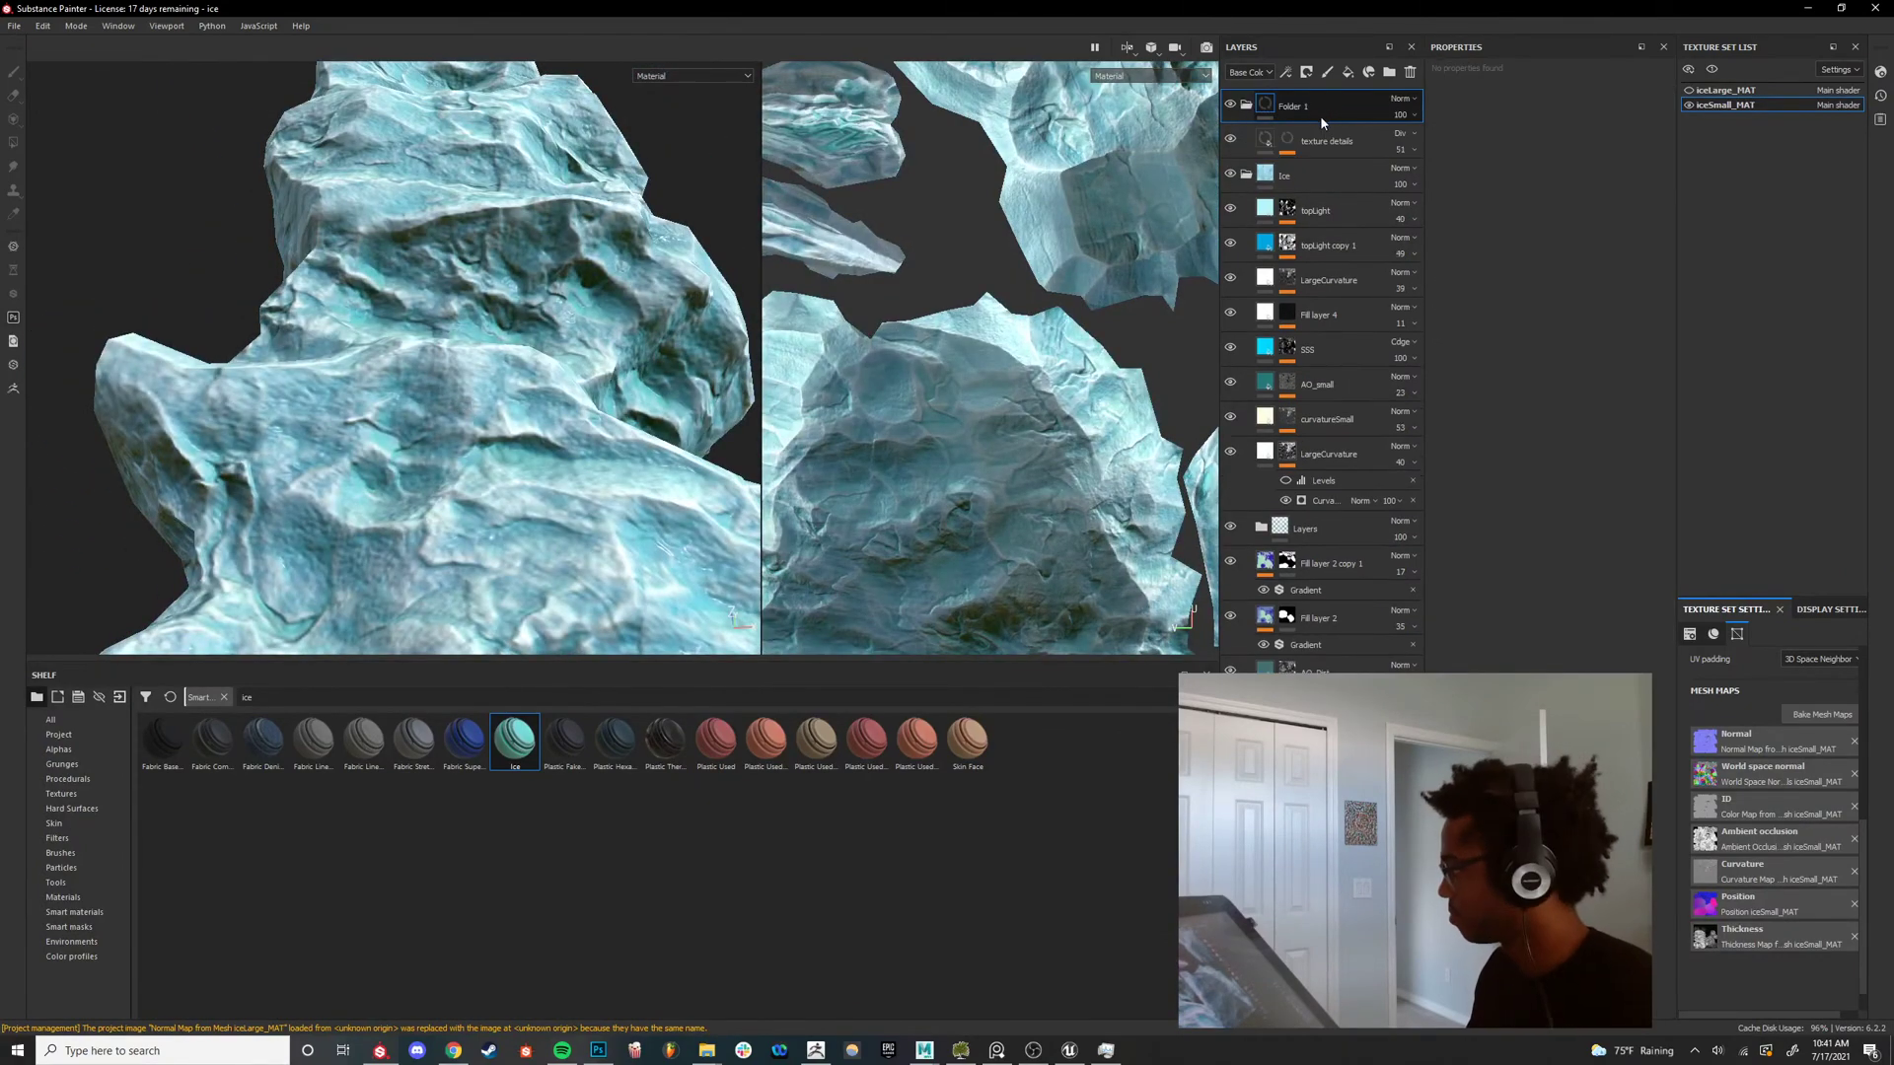
{"action": "left_click", "coordinate": [1306, 72]}
{"action": "left_click", "coordinate": [1323, 109]}
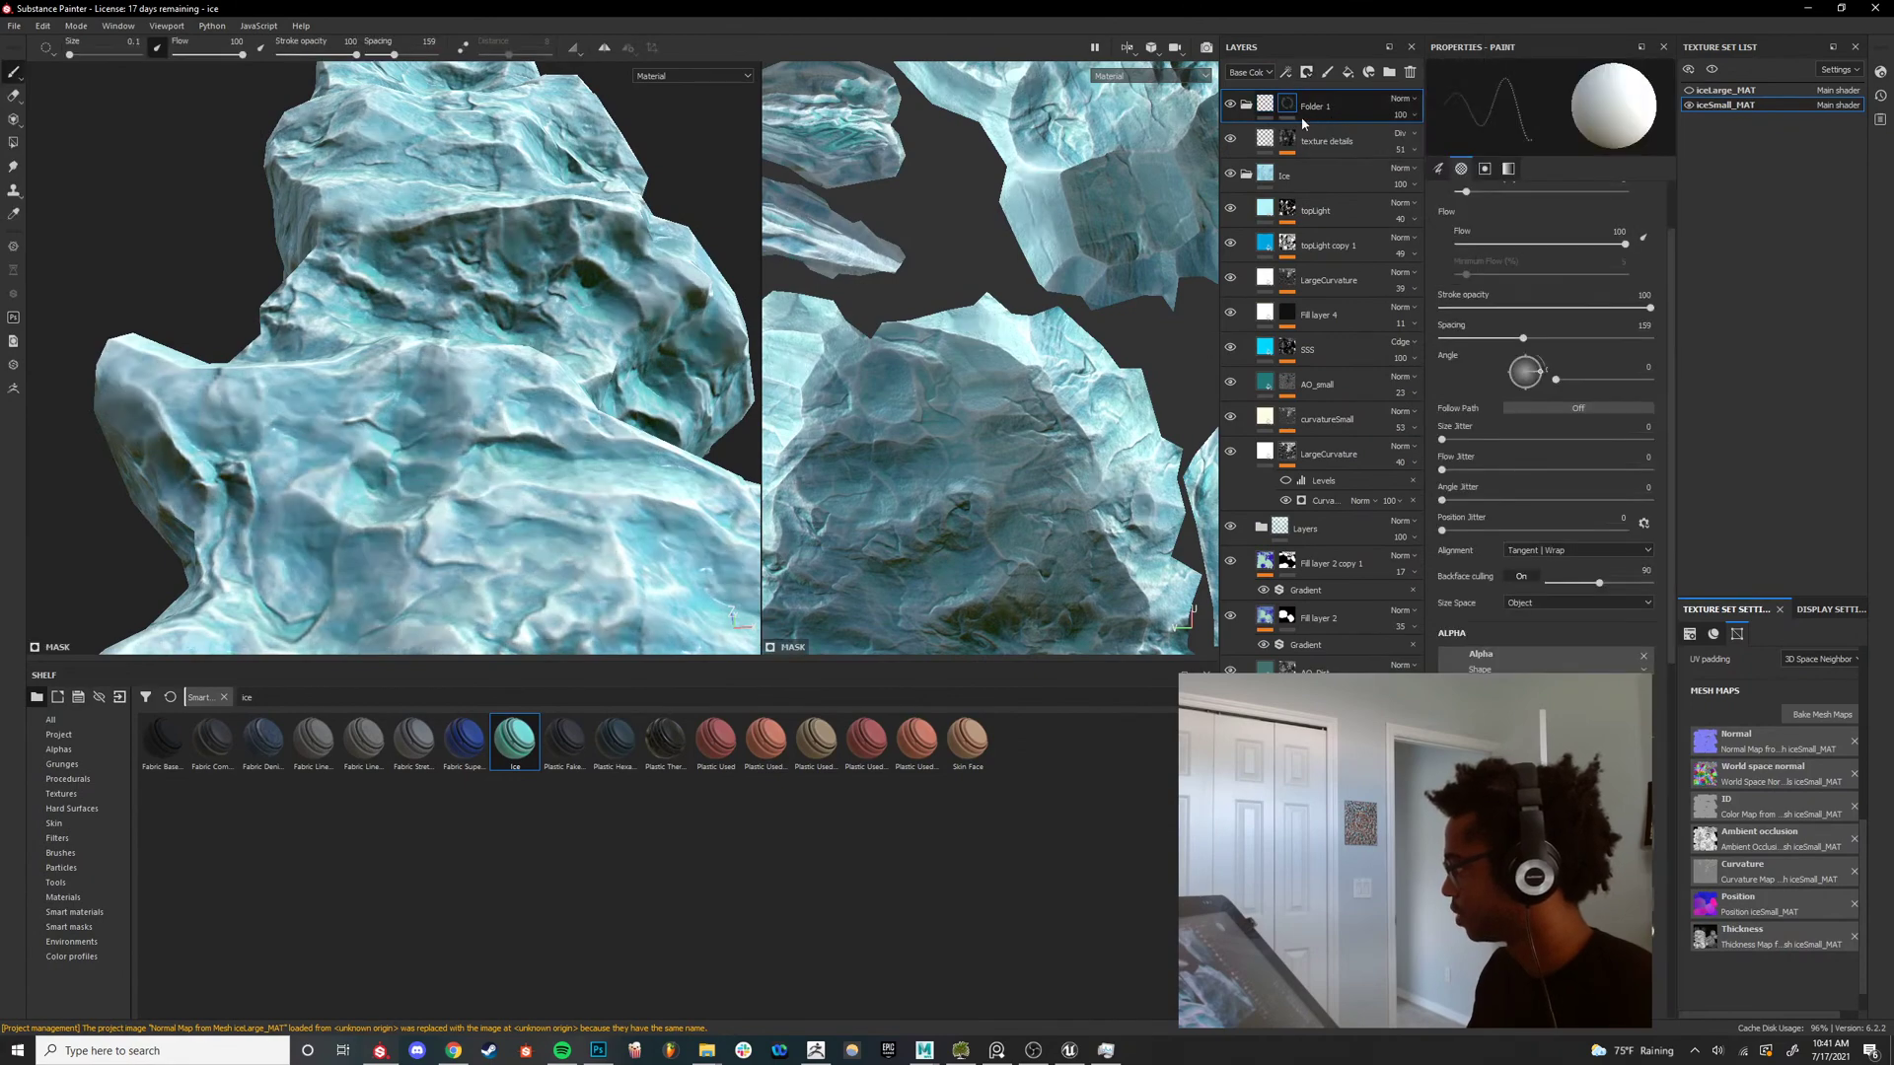
{"action": "right_click", "coordinate": [1286, 104]}
{"action": "left_click", "coordinate": [1344, 354]}
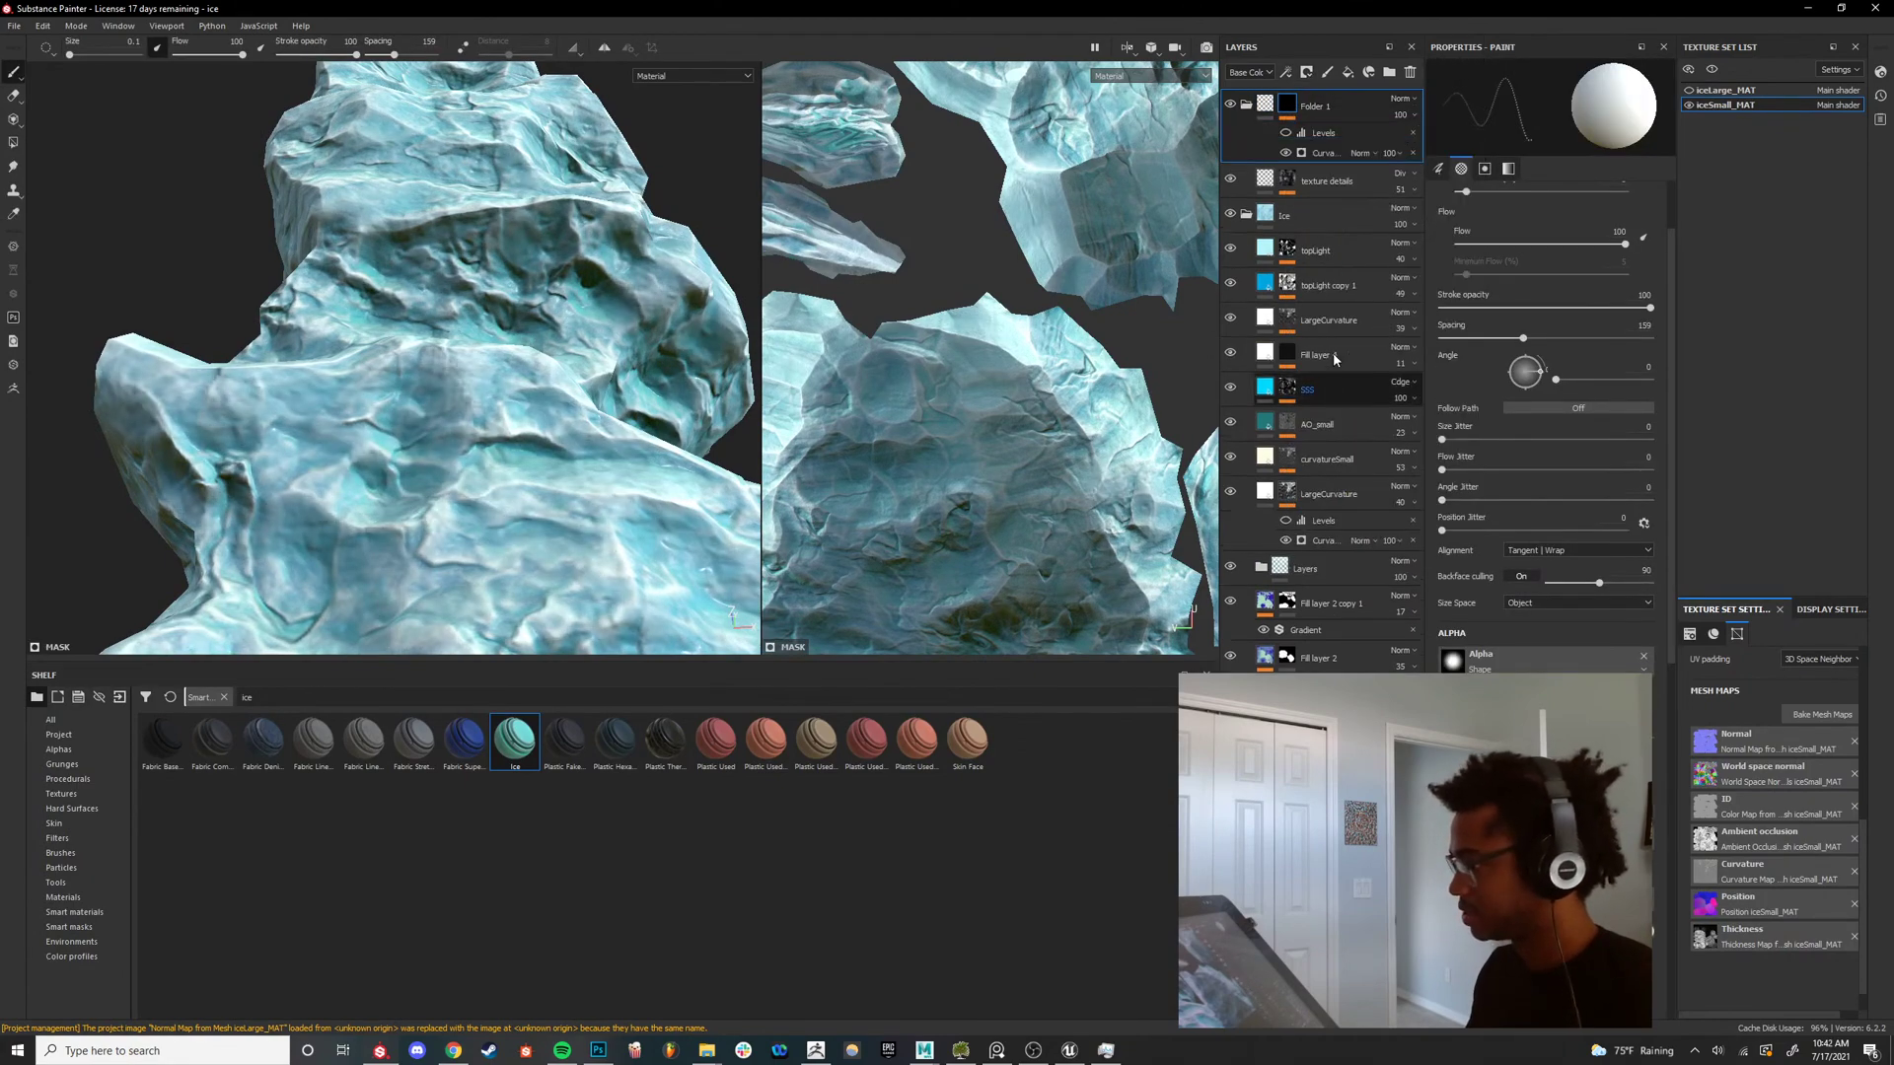
Preview the new folder's pasted mask, and inspect the masked texture details in the material view.
{"action": "left_click", "coordinate": [1287, 106], "text": "alt"}
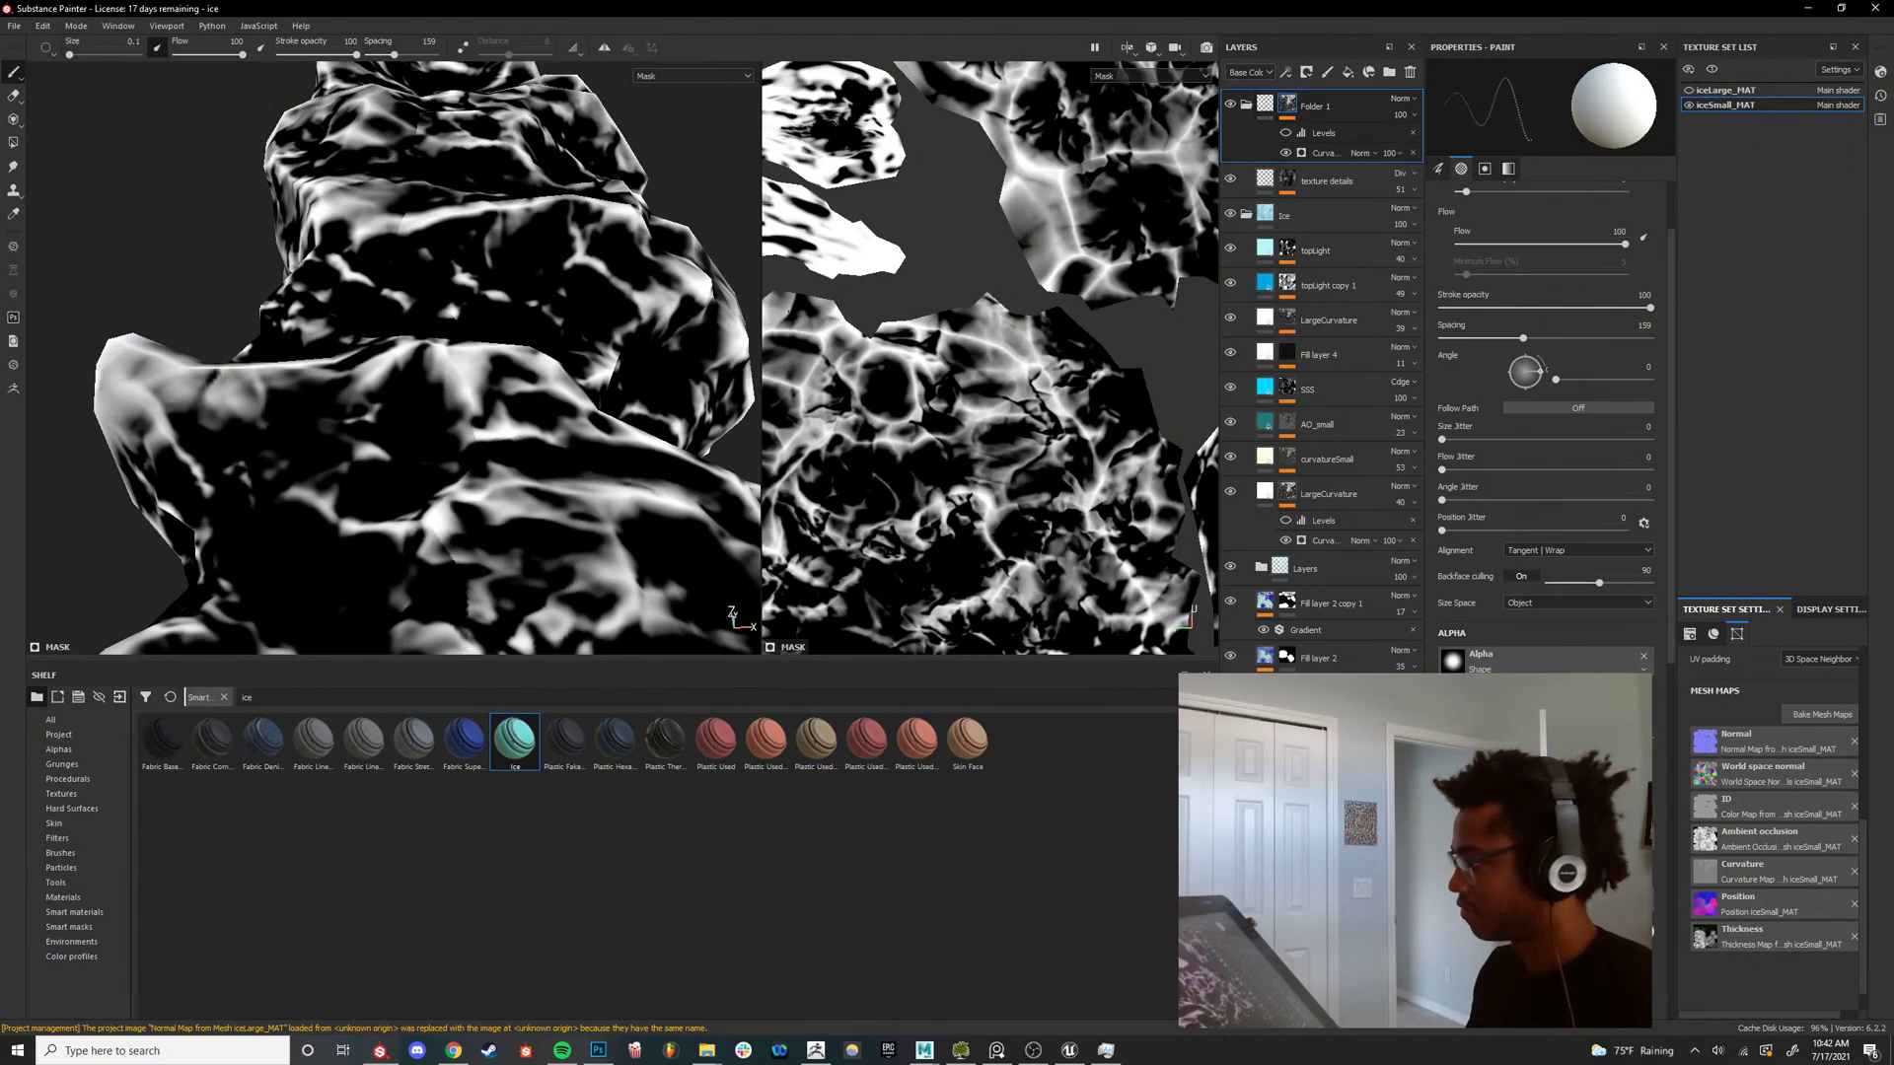
{"action": "left_click", "coordinate": [1264, 106]}
{"action": "left_click_drag", "start_coordinate": [572, 257], "coordinate": [582, 306], "text": "alt"}
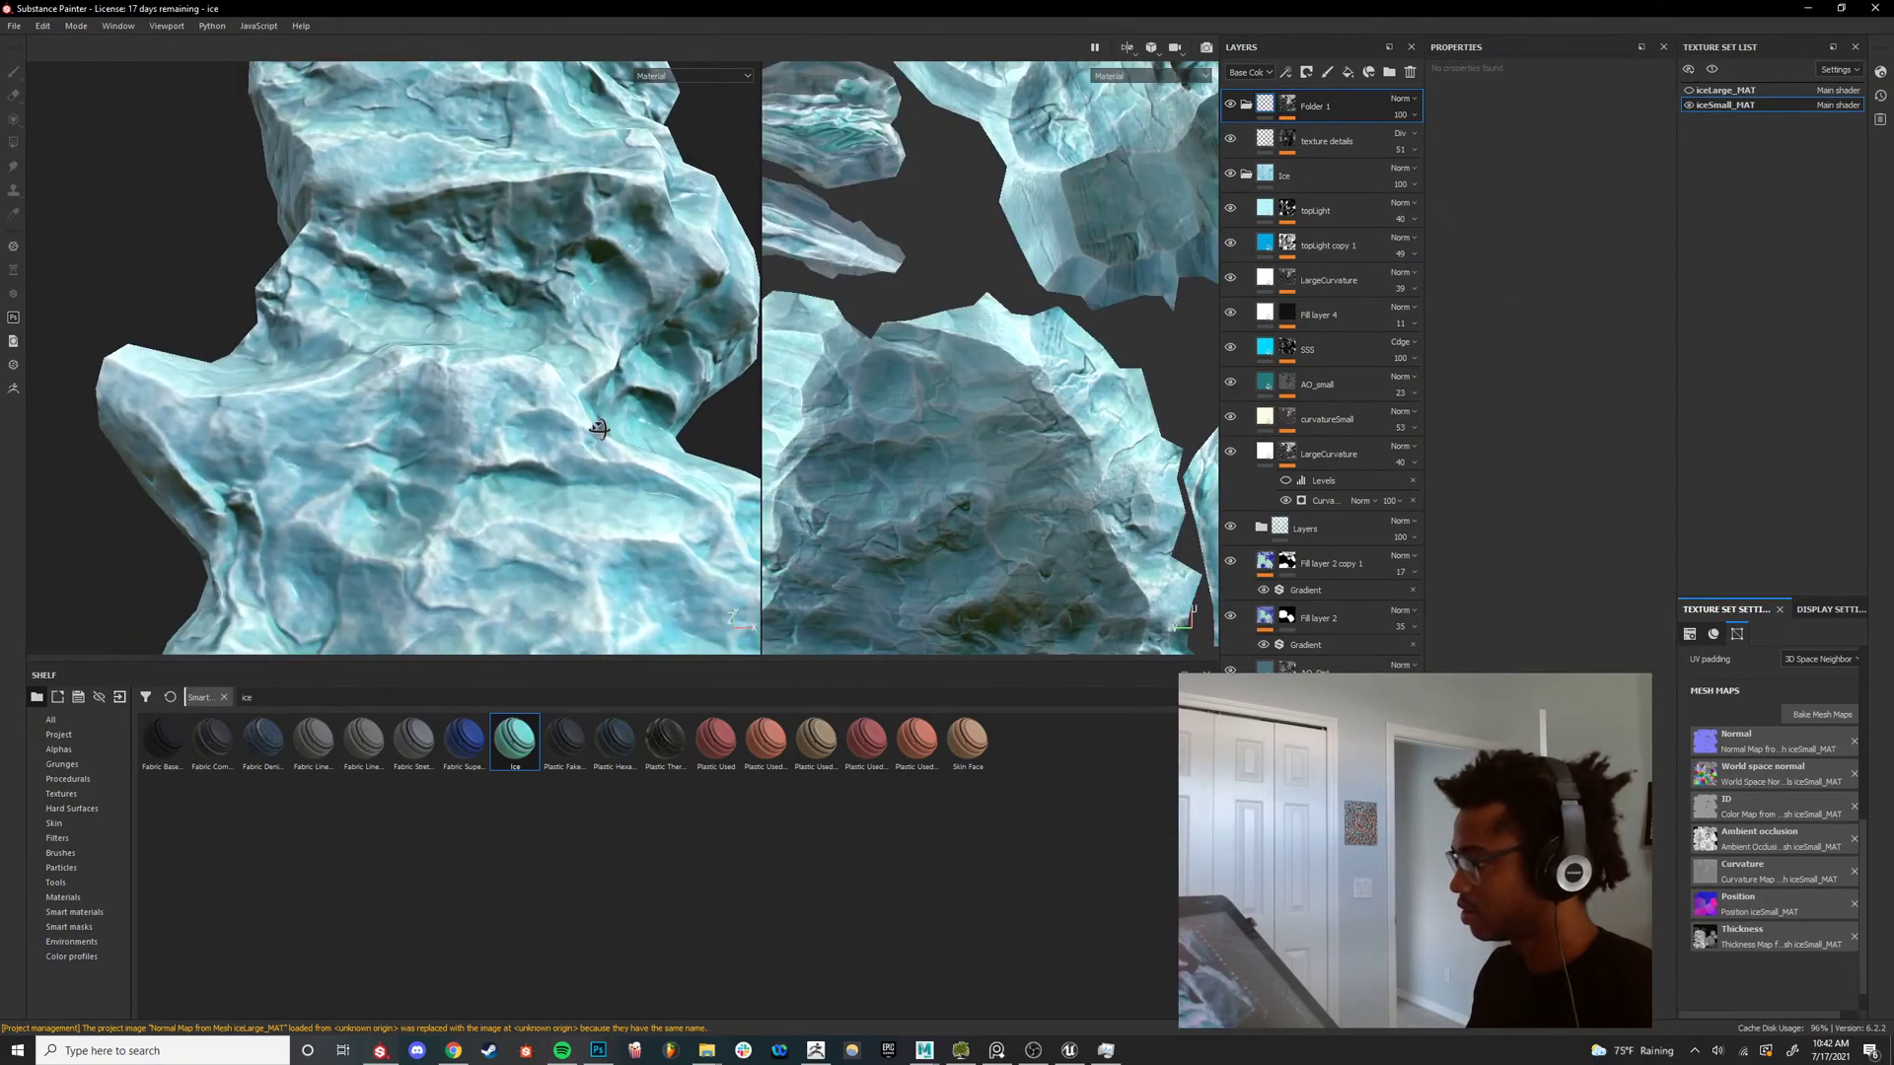
{"action": "left_click_drag", "start_coordinate": [735, 284], "coordinate": [533, 328], "text": "alt"}
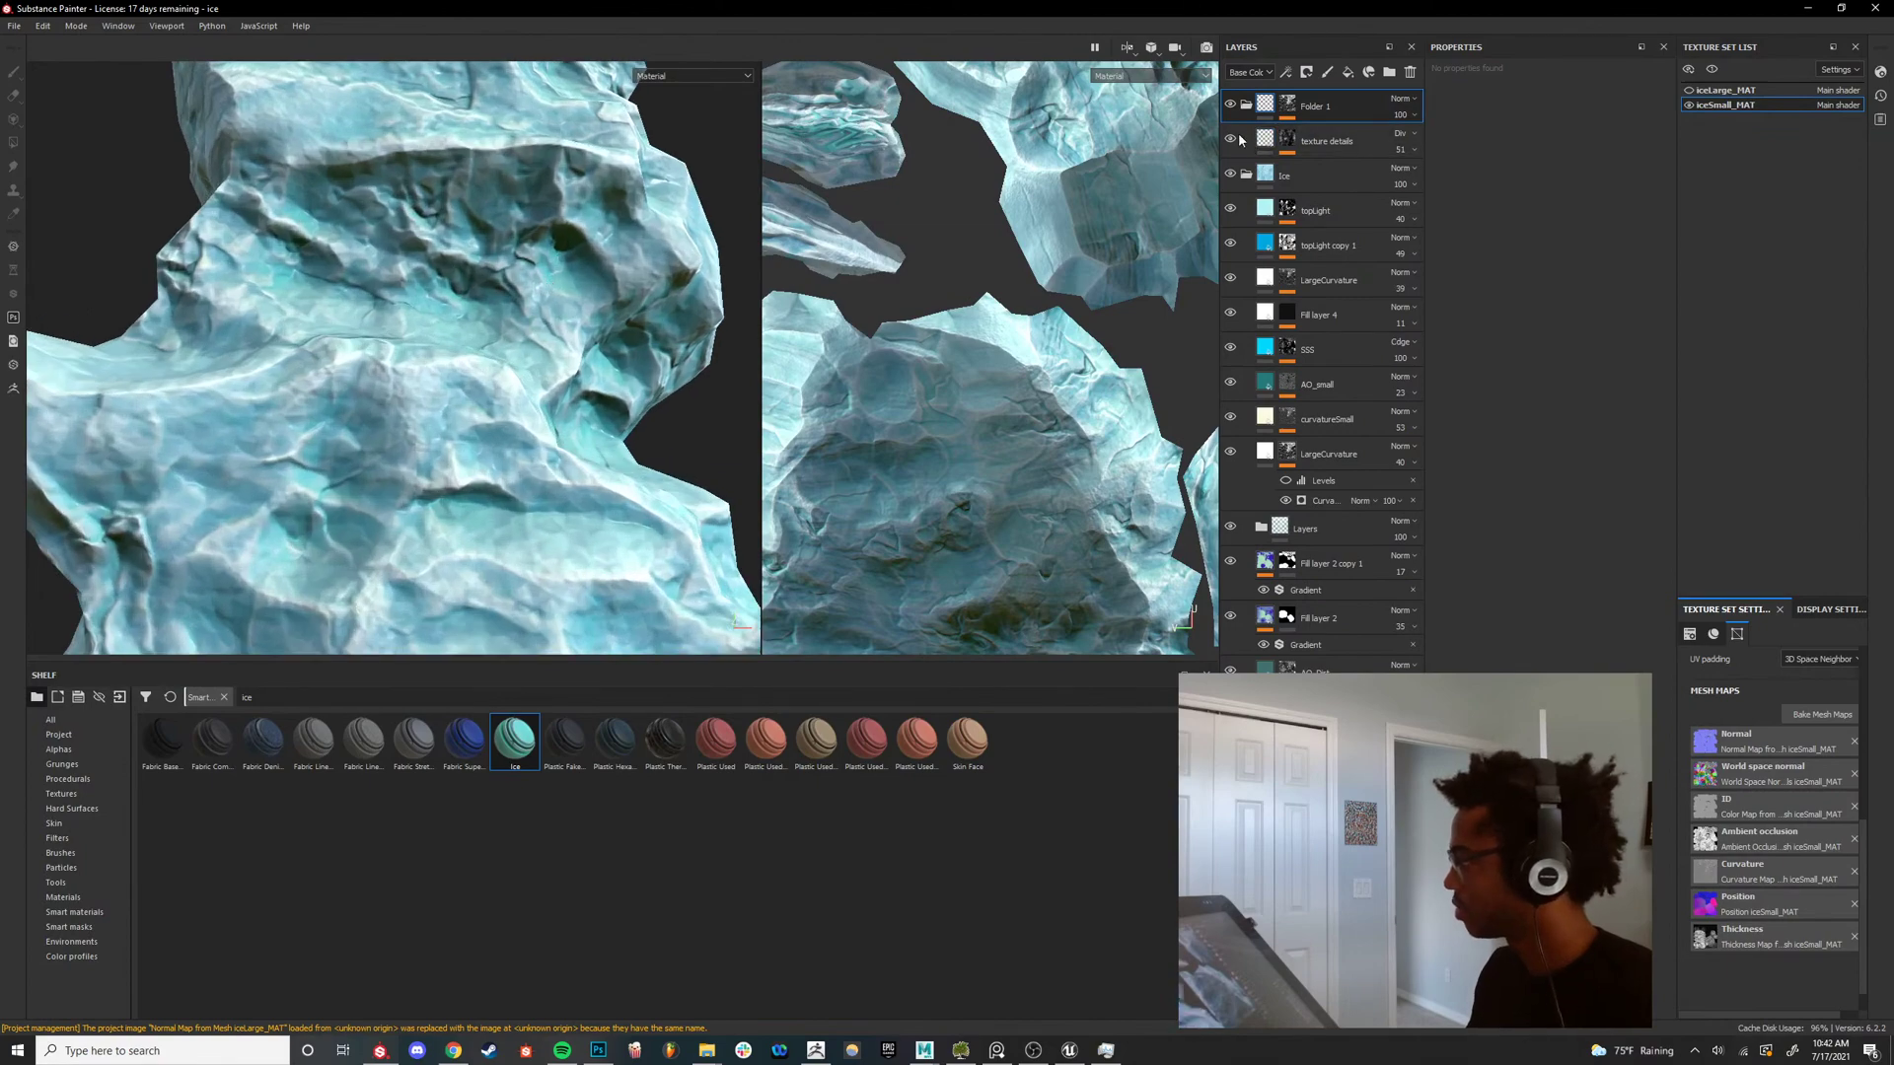
Cycle through the channel views to Normal+Height+Mesh to check the masked height detail.
{"action": "key", "text": "c"}
{"action": "key", "text": "c"}
{"action": "key", "text": "c"}
{"action": "key", "text": "c"}
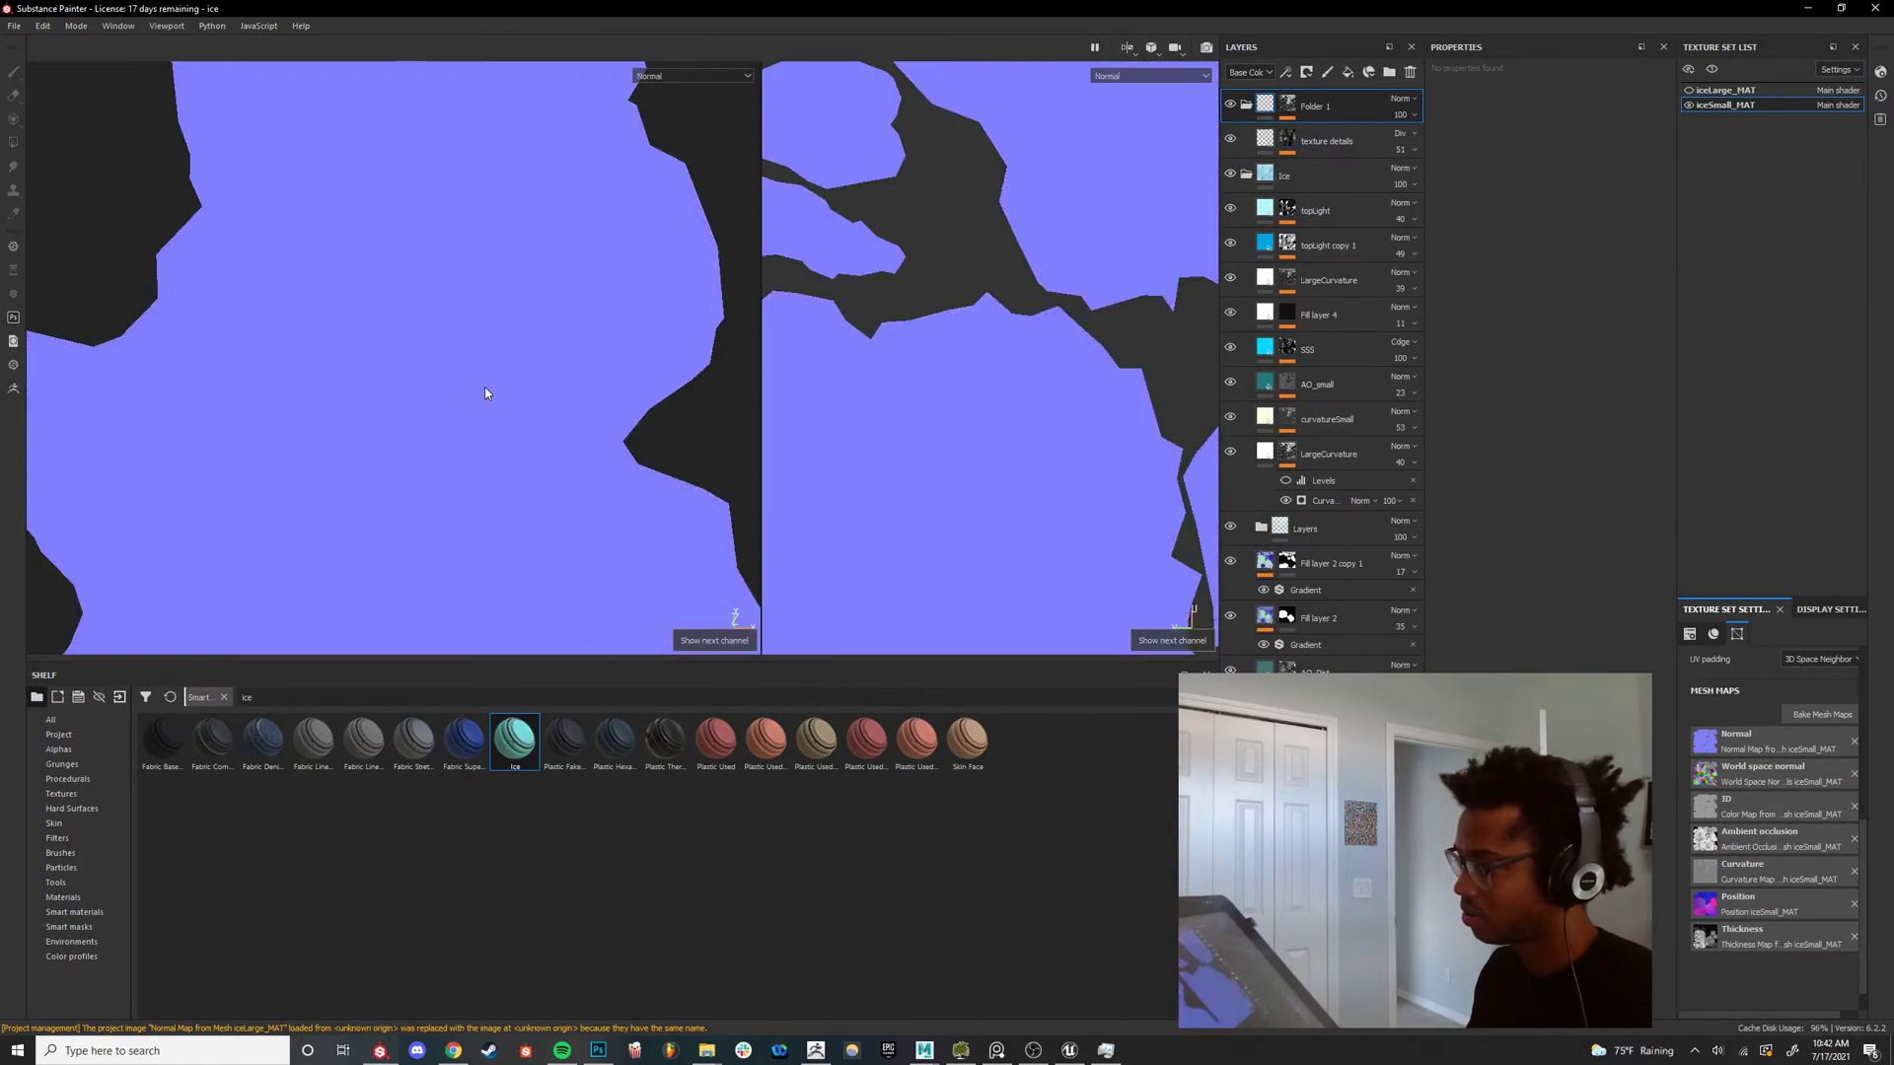
{"action": "key", "text": "c"}
{"action": "key", "text": "c"}
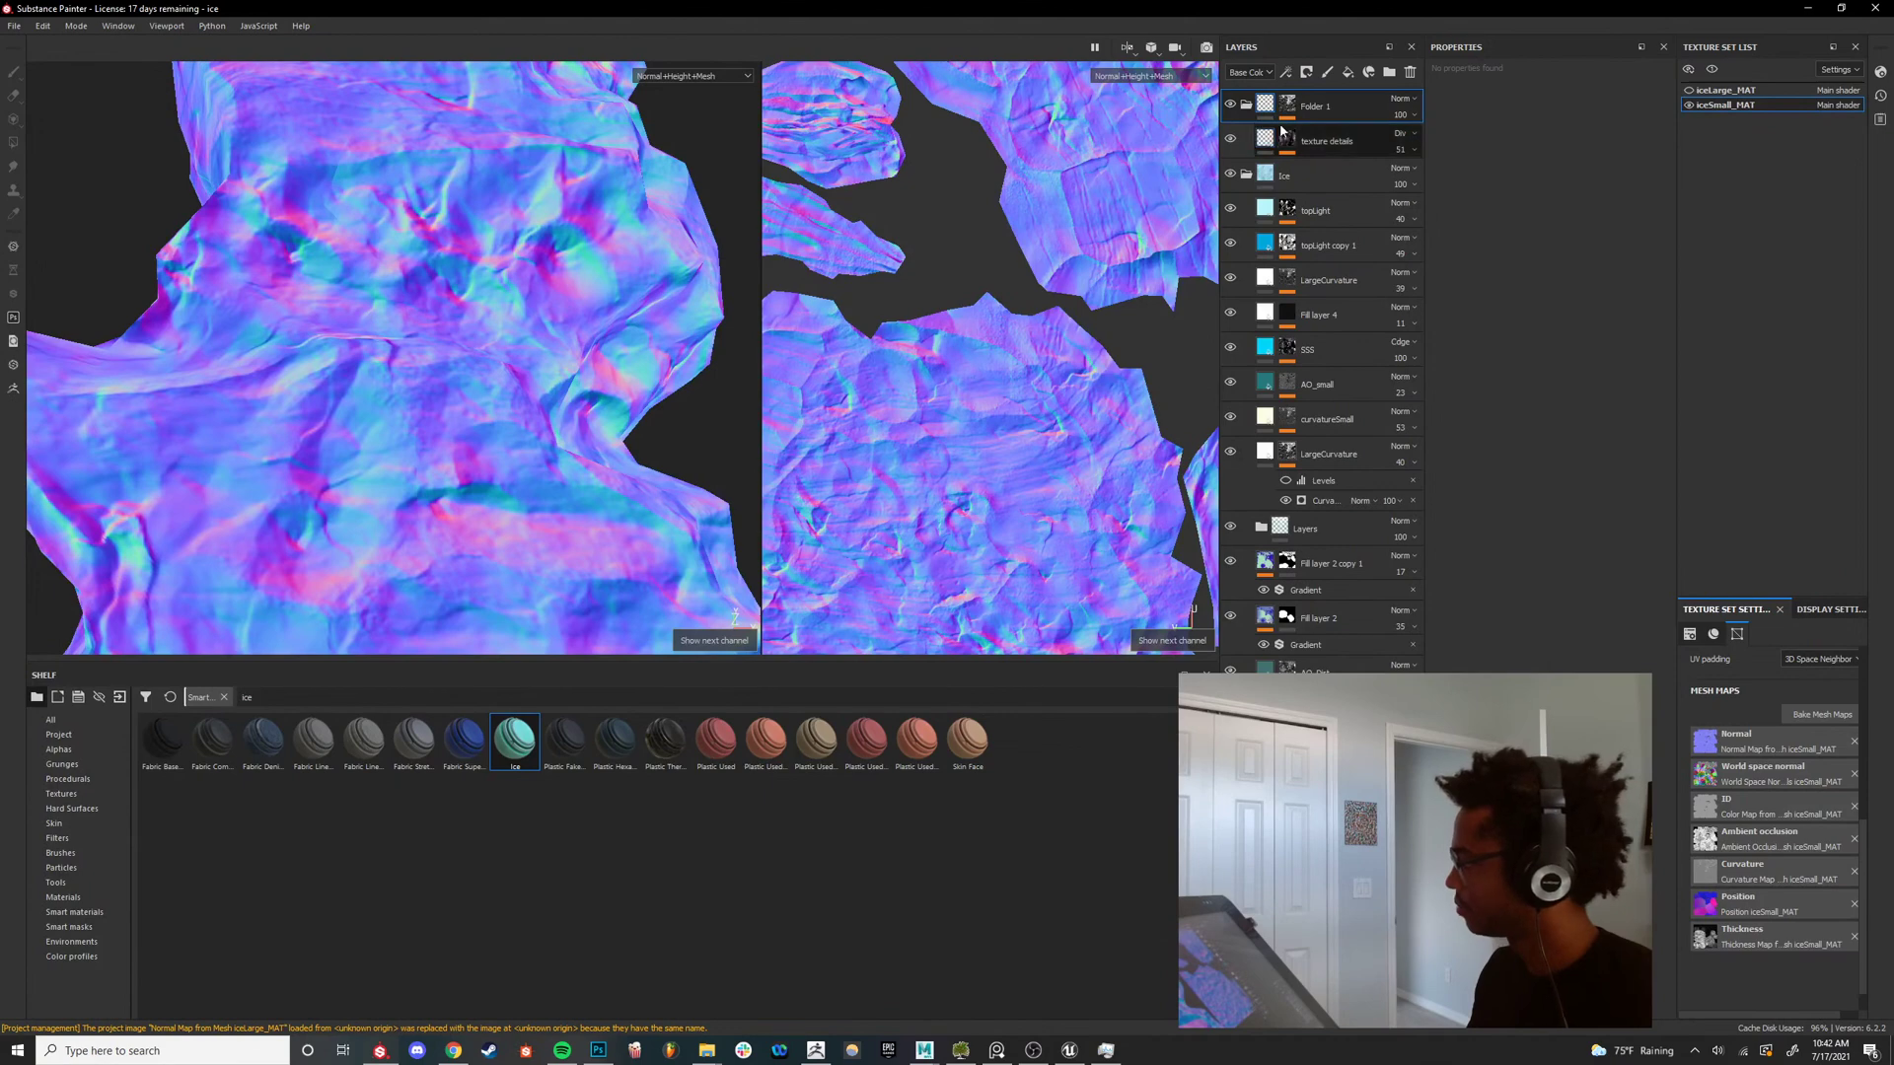
Set the texture details layer's blending mode to Normal and check the ice in the material view under different lighting.
{"action": "left_click_drag", "start_coordinate": [434, 355], "coordinate": [493, 394], "text": "alt"}
{"action": "middle_click_drag", "start_coordinate": [464, 449], "coordinate": [603, 414], "text": "alt"}
{"action": "left_click", "coordinate": [1402, 153]}
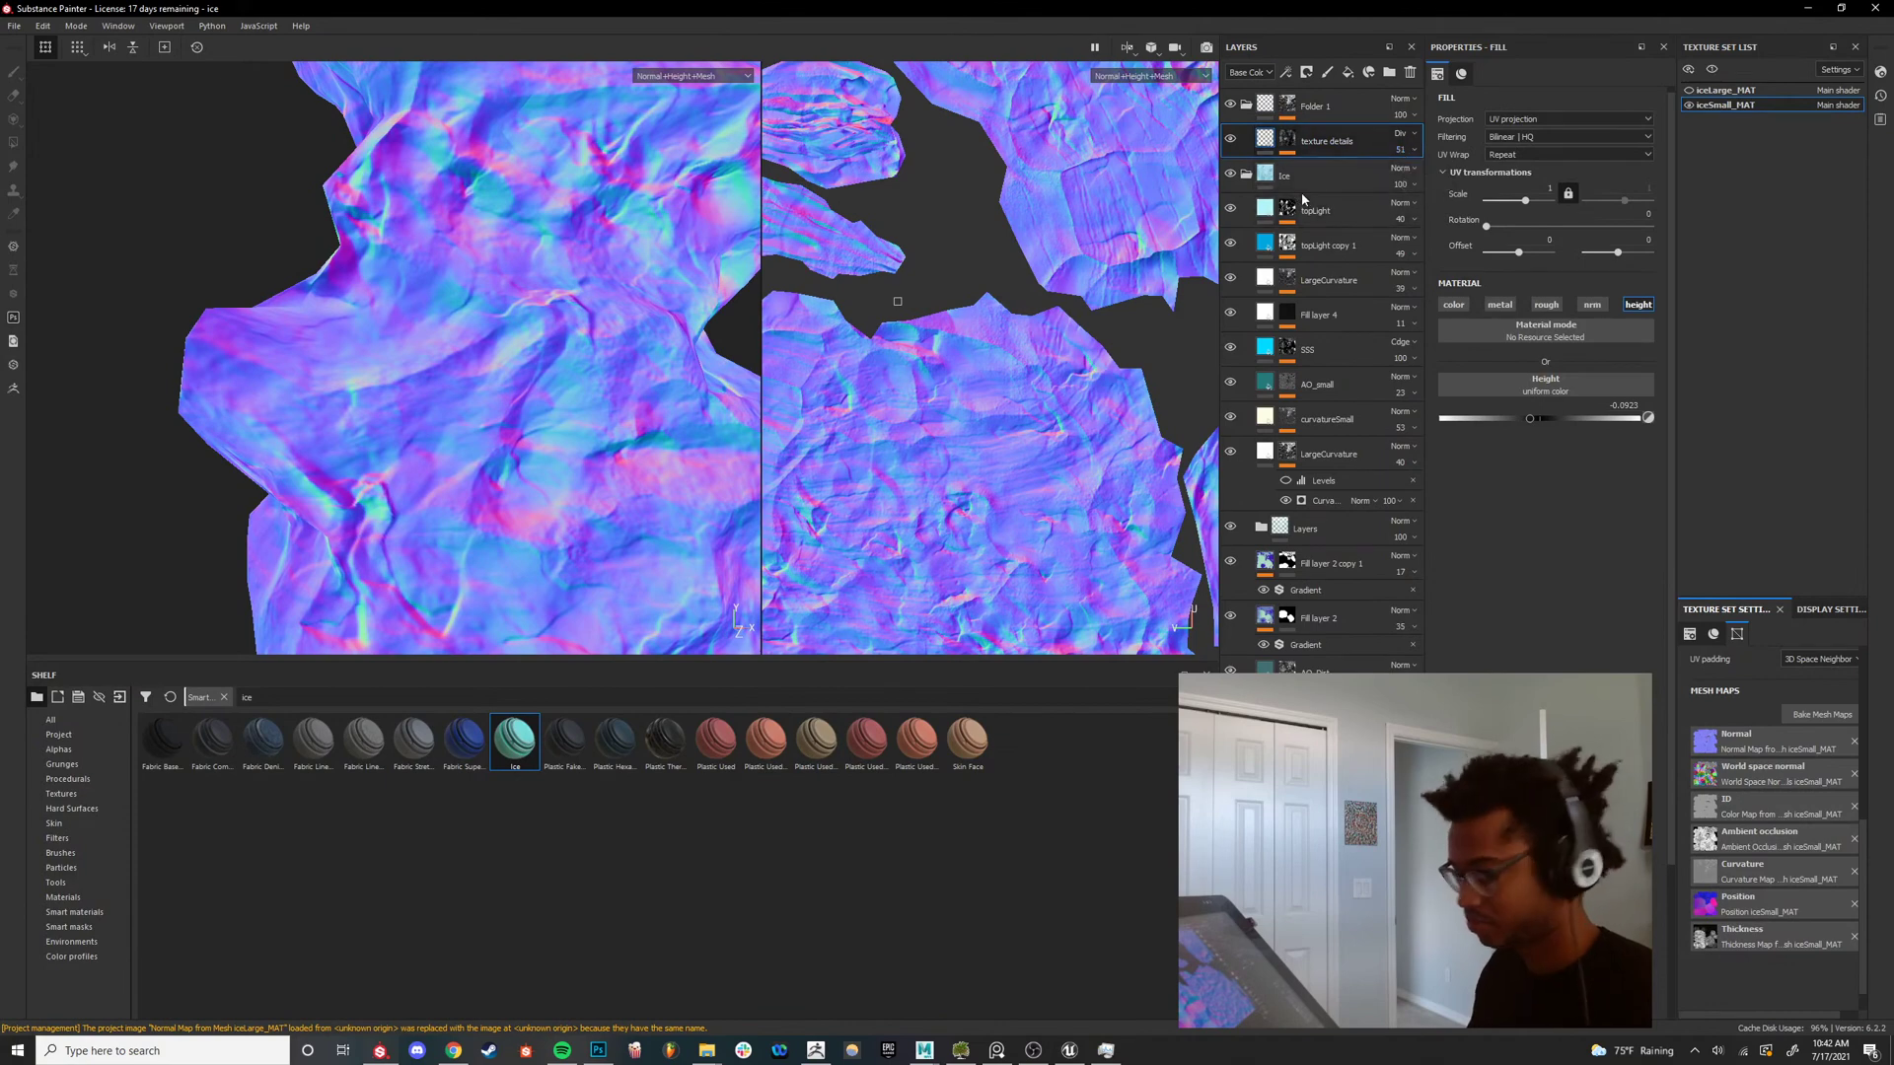
{"action": "left_click", "coordinate": [1400, 135]}
{"action": "left_click", "coordinate": [1405, 148]}
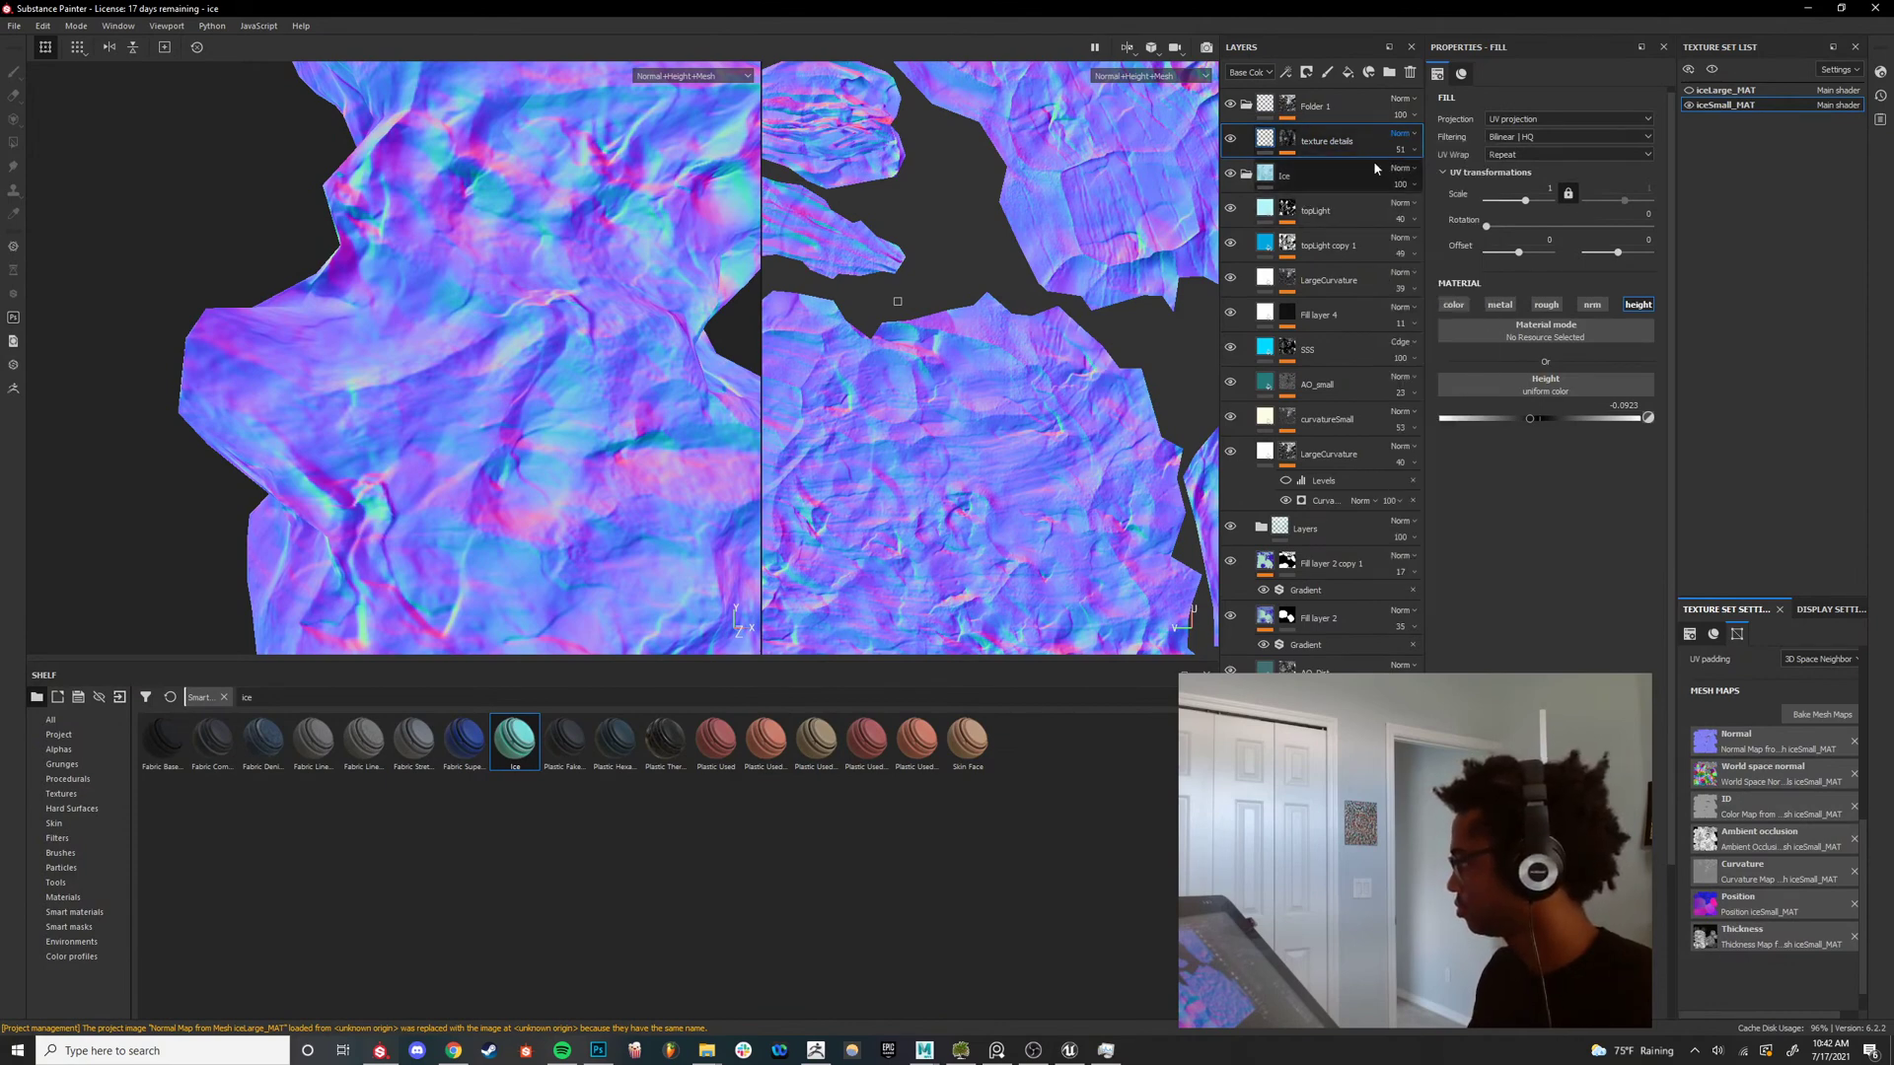
{"action": "key", "text": "m"}
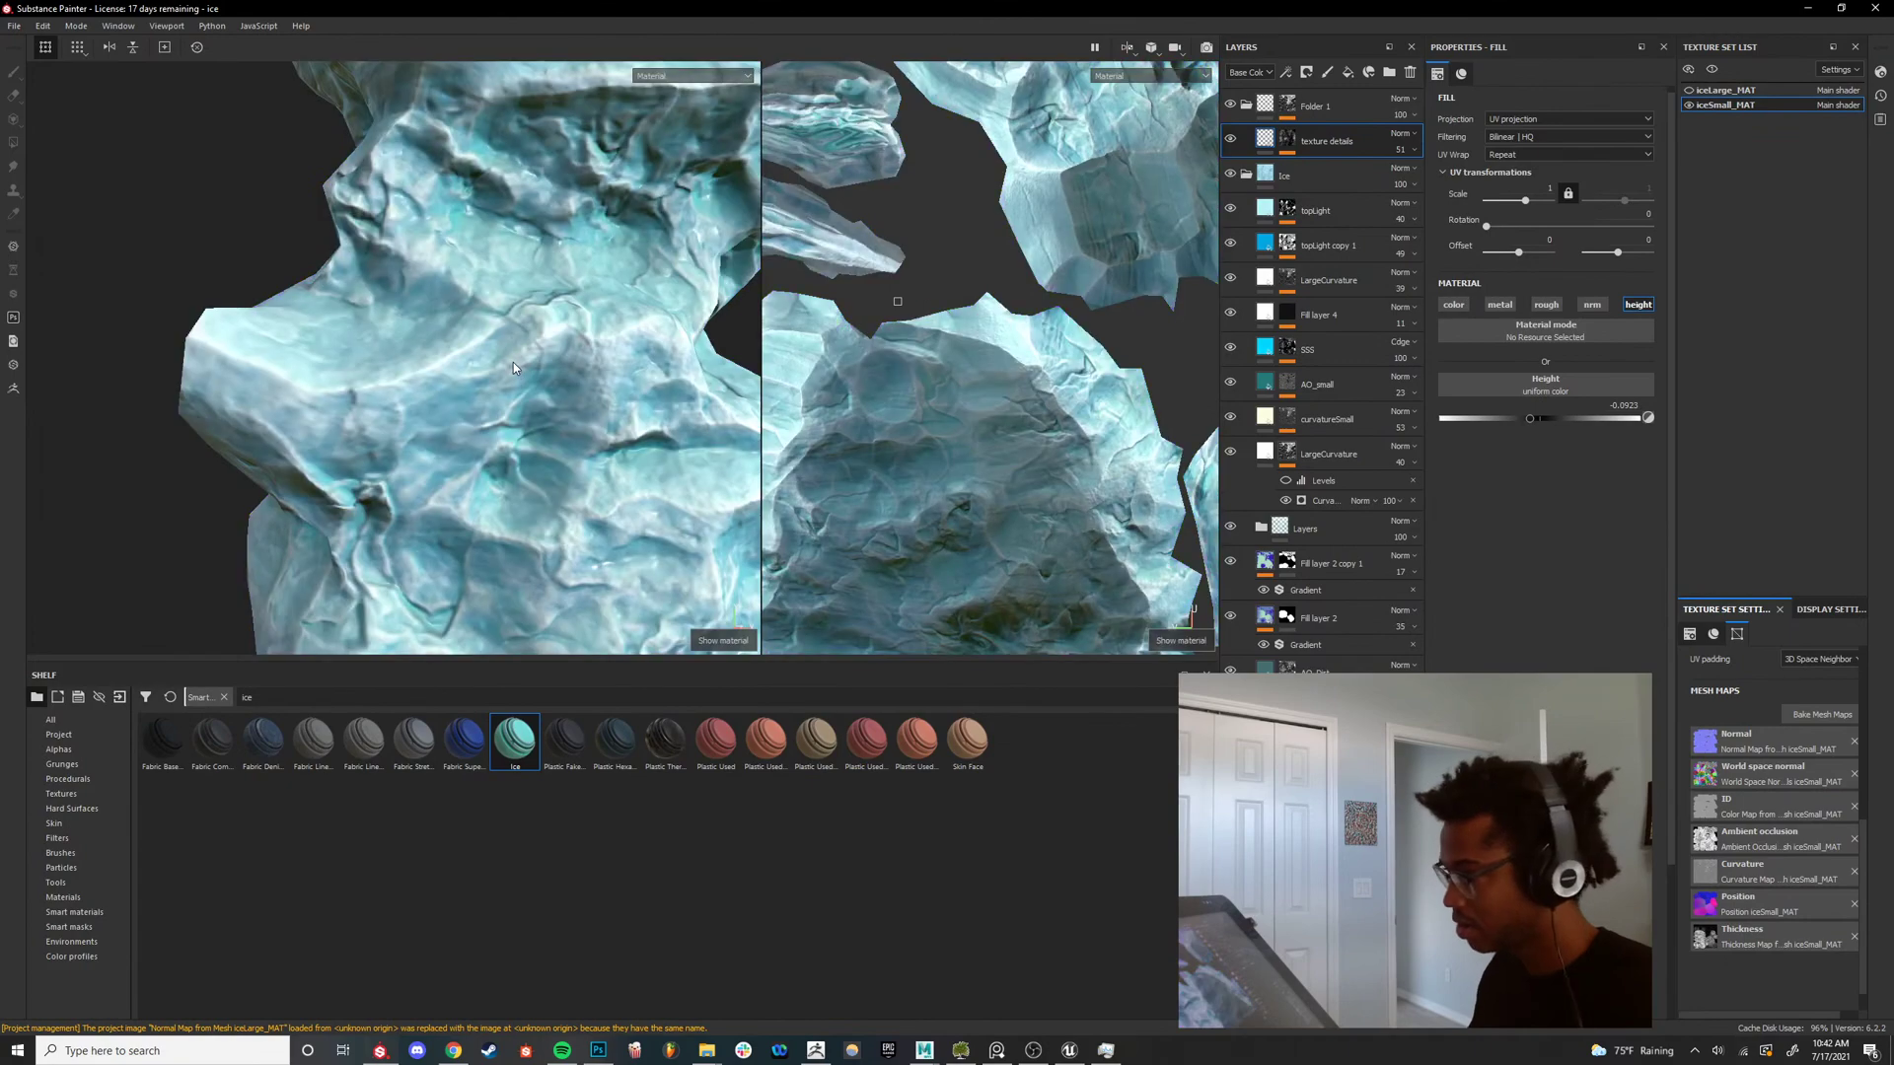
{"action": "left_click_drag", "start_coordinate": [513, 365], "coordinate": [515, 420], "text": "alt"}
{"action": "right_click_drag", "start_coordinate": [515, 419], "coordinate": [1196, 231], "text": "shift"}
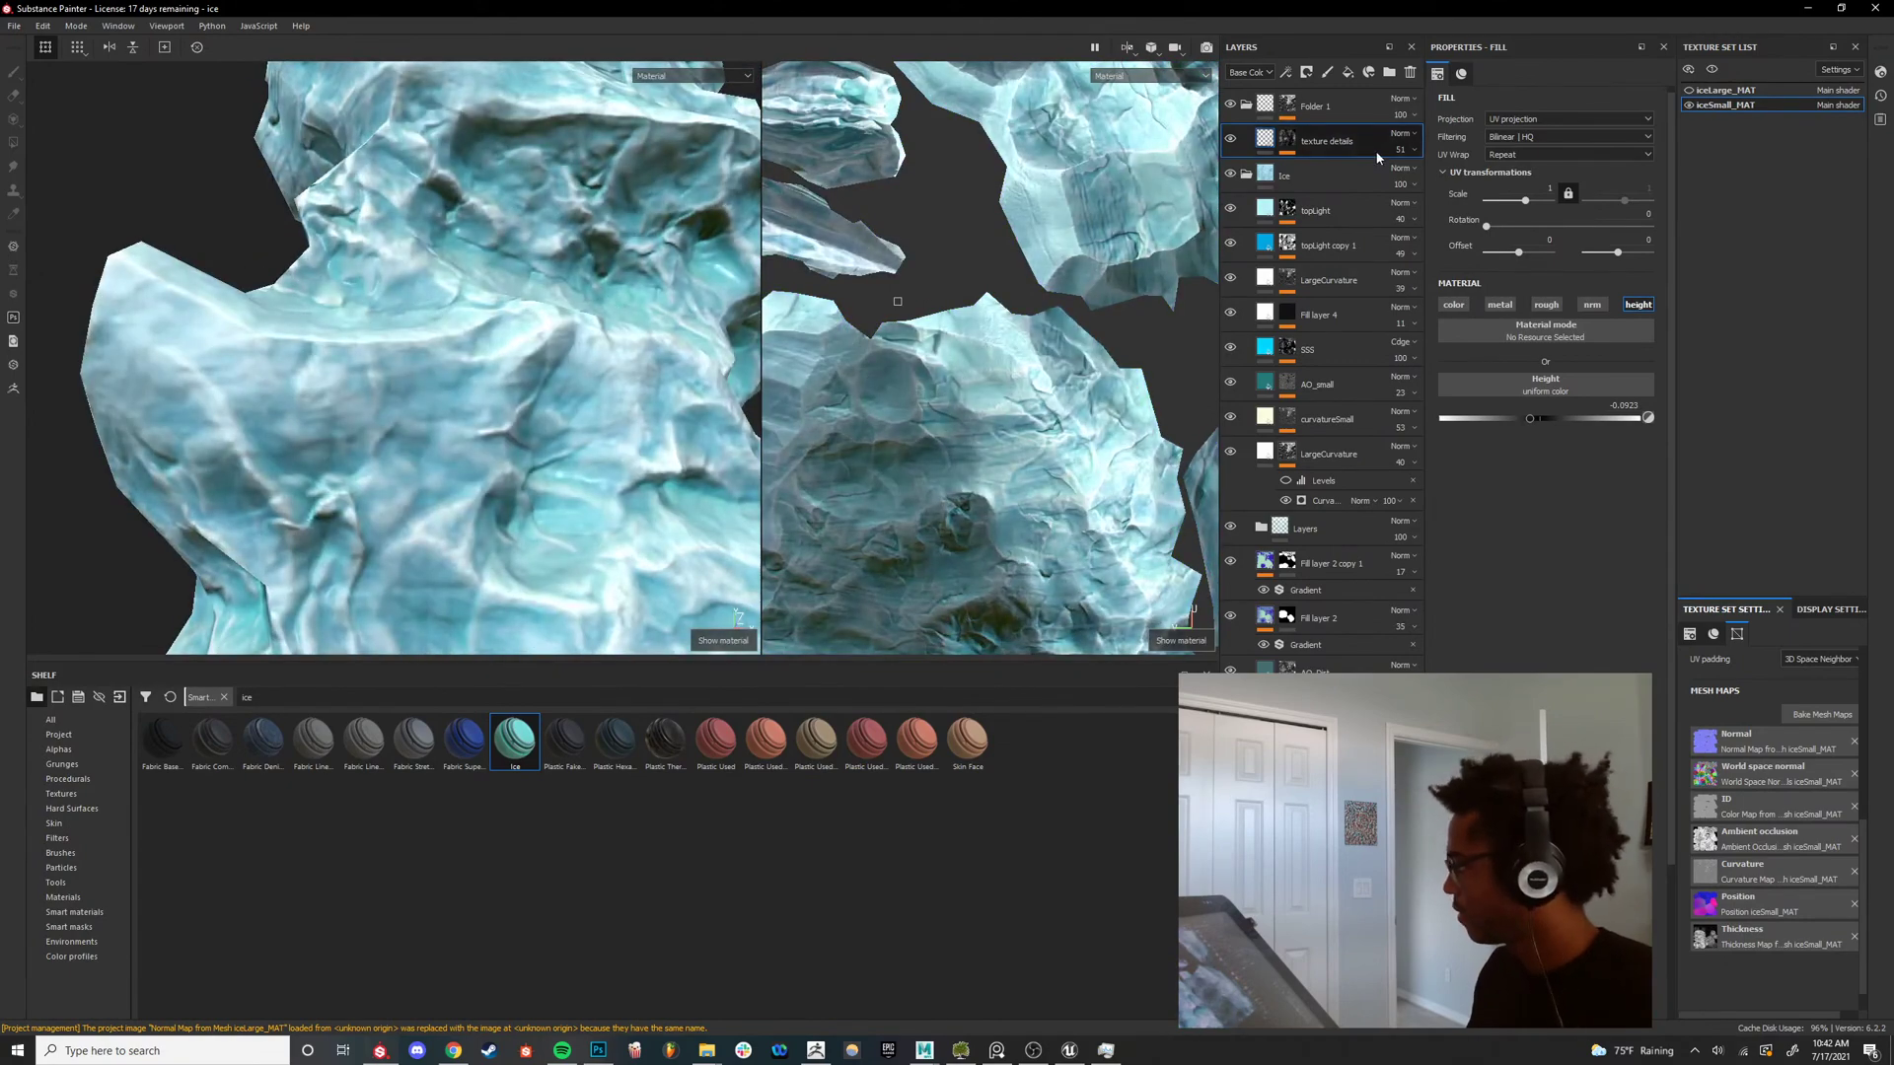
Try a stronger negative height on the texture details layer, and settle on a height of -0.0627.
{"action": "mouse_move", "coordinate": [1520, 414]}
{"action": "left_mouse_down"}
{"action": "mouse_move", "coordinate": [1578, 415]}
{"action": "mouse_move", "coordinate": [1507, 420]}
{"action": "left_mouse_up"}
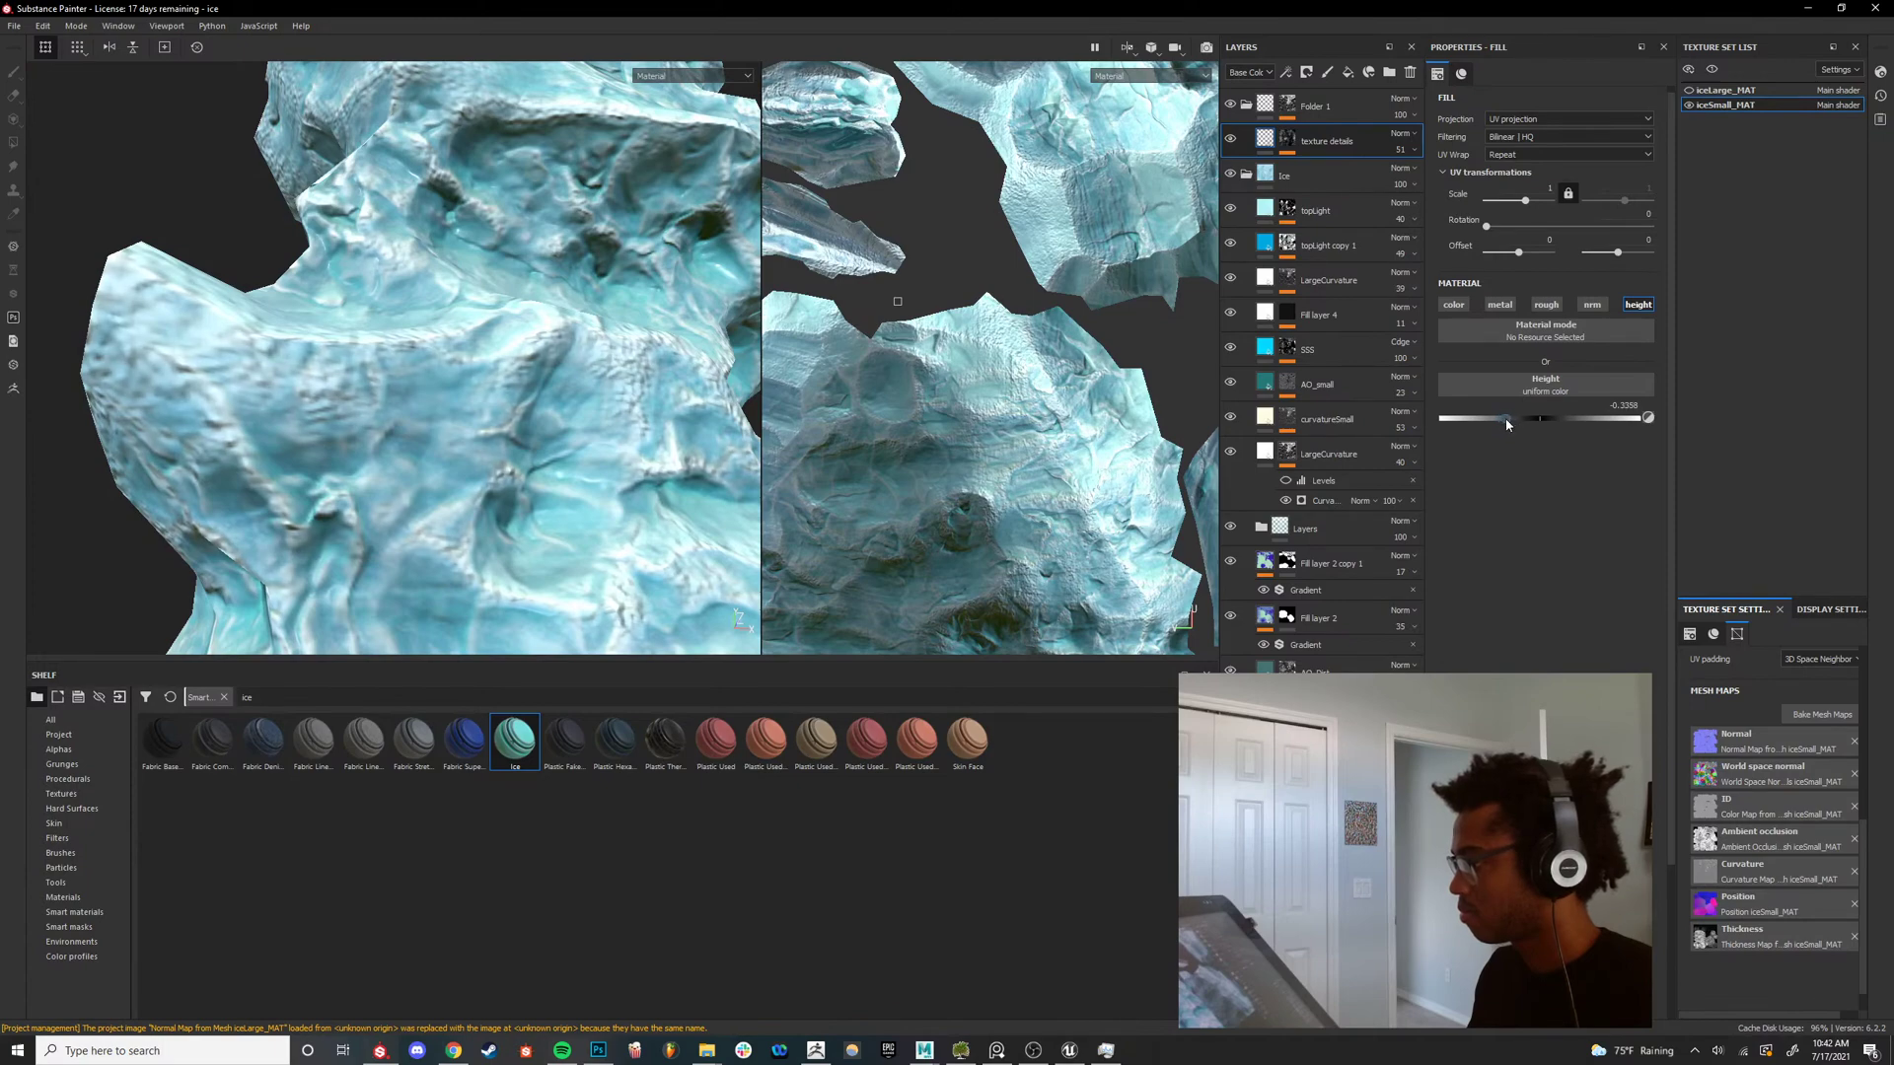
{"action": "scroll", "coordinate": [473, 365], "scroll_direction": "down", "scroll_amount": 5}
{"action": "left_click_drag", "start_coordinate": [473, 365], "coordinate": [552, 314], "text": "alt"}
{"action": "scroll", "coordinate": [596, 355], "scroll_direction": "up", "scroll_amount": 3}
{"action": "scroll", "coordinate": [552, 314], "scroll_direction": "up", "scroll_amount": 2}
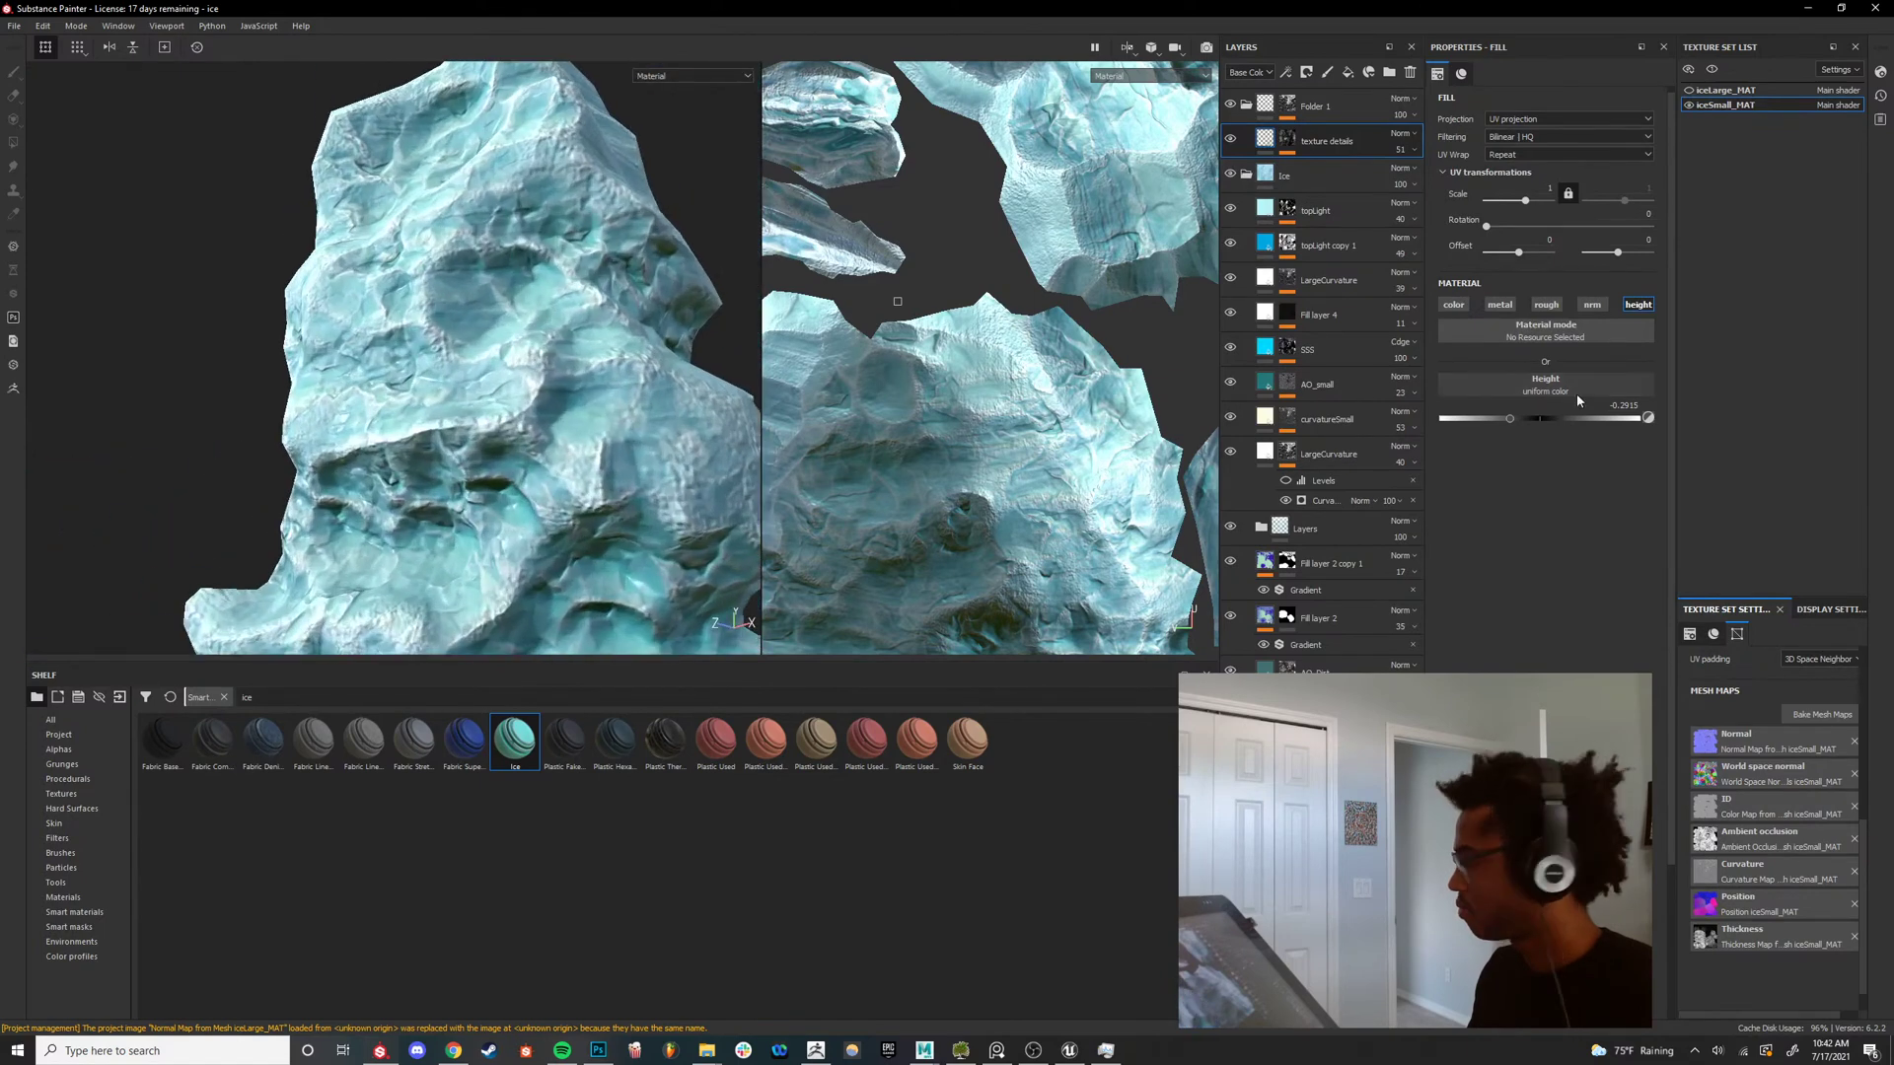
{"action": "left_click_drag", "start_coordinate": [1512, 420], "coordinate": [1530, 421]}
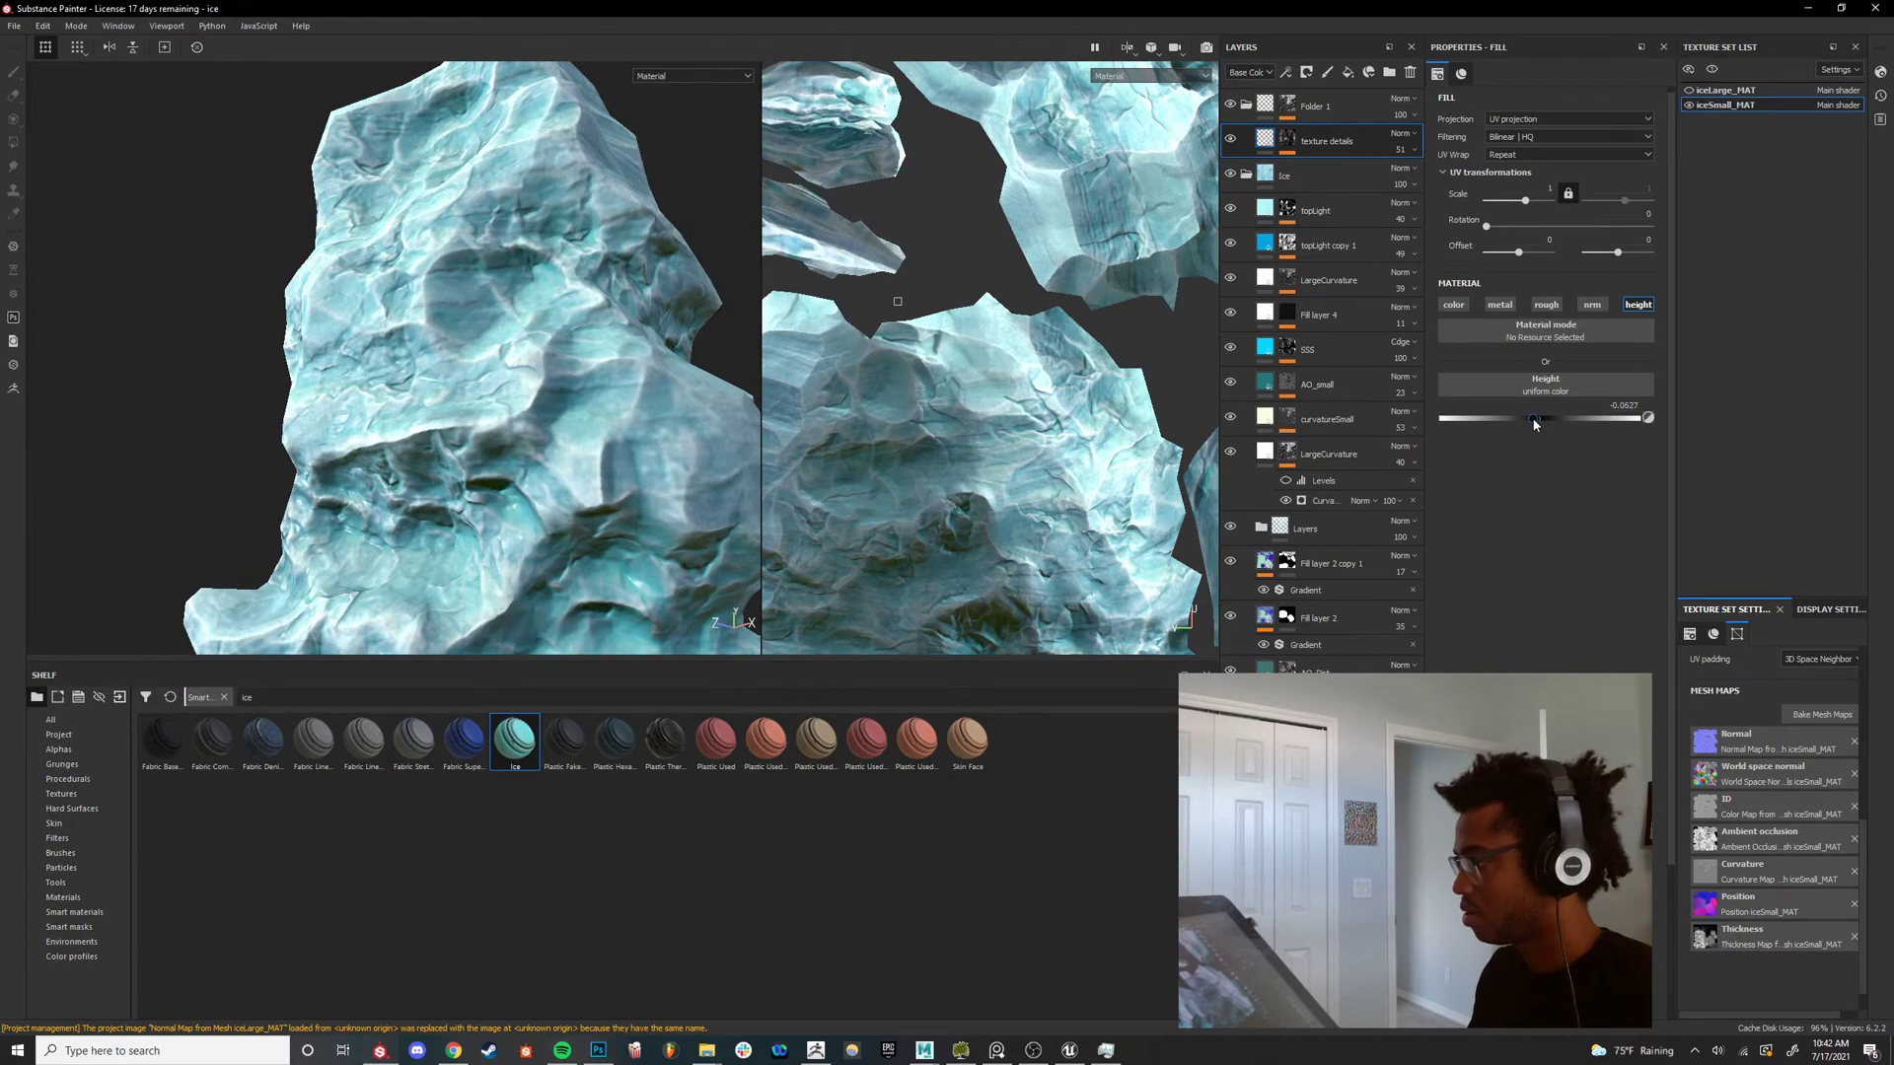
Cycle through the channel views, including Mask and Base Color, to examine the small ice meshes from a distance.
{"action": "scroll", "coordinate": [454, 434], "scroll_direction": "down", "scroll_amount": 5}
{"action": "left_click_drag", "start_coordinate": [454, 434], "coordinate": [446, 365], "text": "alt"}
{"action": "middle_click_drag", "start_coordinate": [446, 365], "coordinate": [443, 302], "text": "alt"}
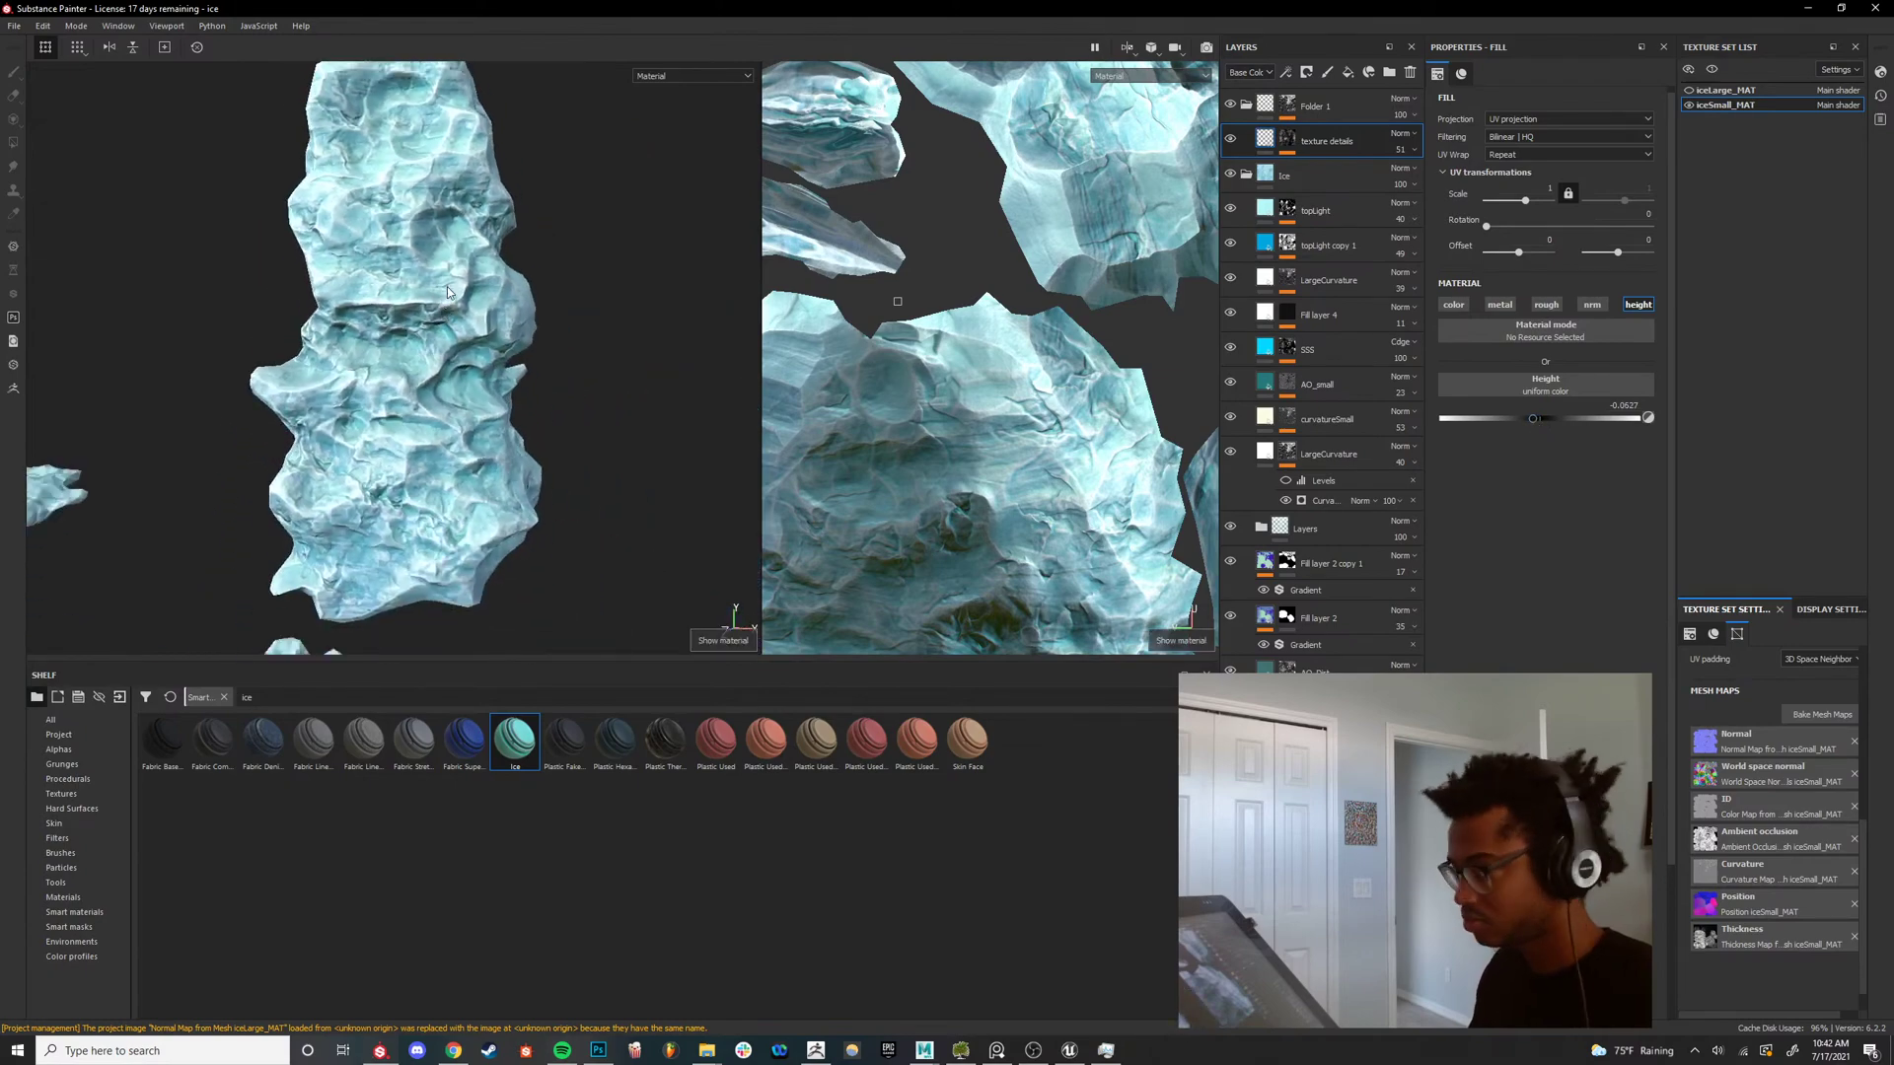
{"action": "key", "text": "c"}
{"action": "key", "text": "c"}
{"action": "key", "text": "m"}
{"action": "key", "text": "c"}
{"action": "scroll", "coordinate": [368, 314], "scroll_direction": "down", "scroll_amount": 3}
{"action": "key", "text": "c"}
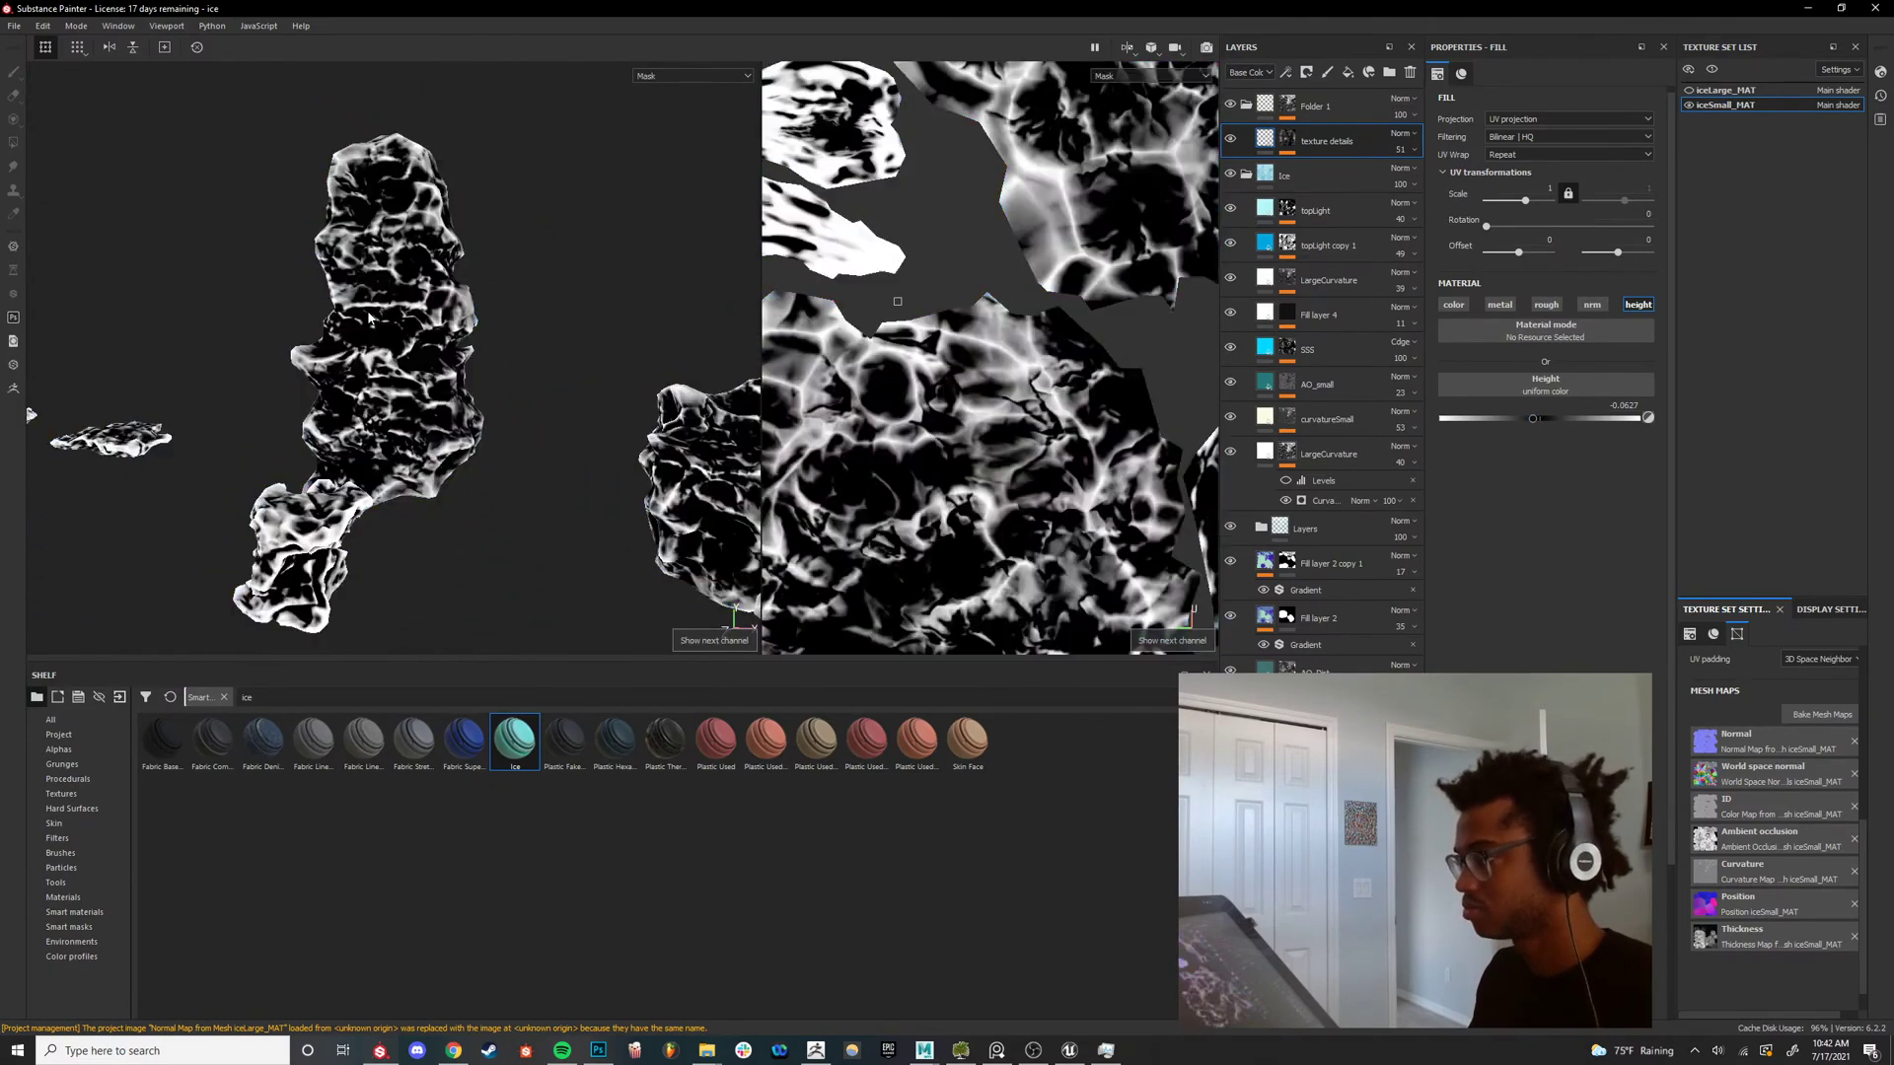
{"action": "left_click_drag", "start_coordinate": [373, 319], "coordinate": [446, 443], "text": "alt"}
{"action": "key", "text": "c"}
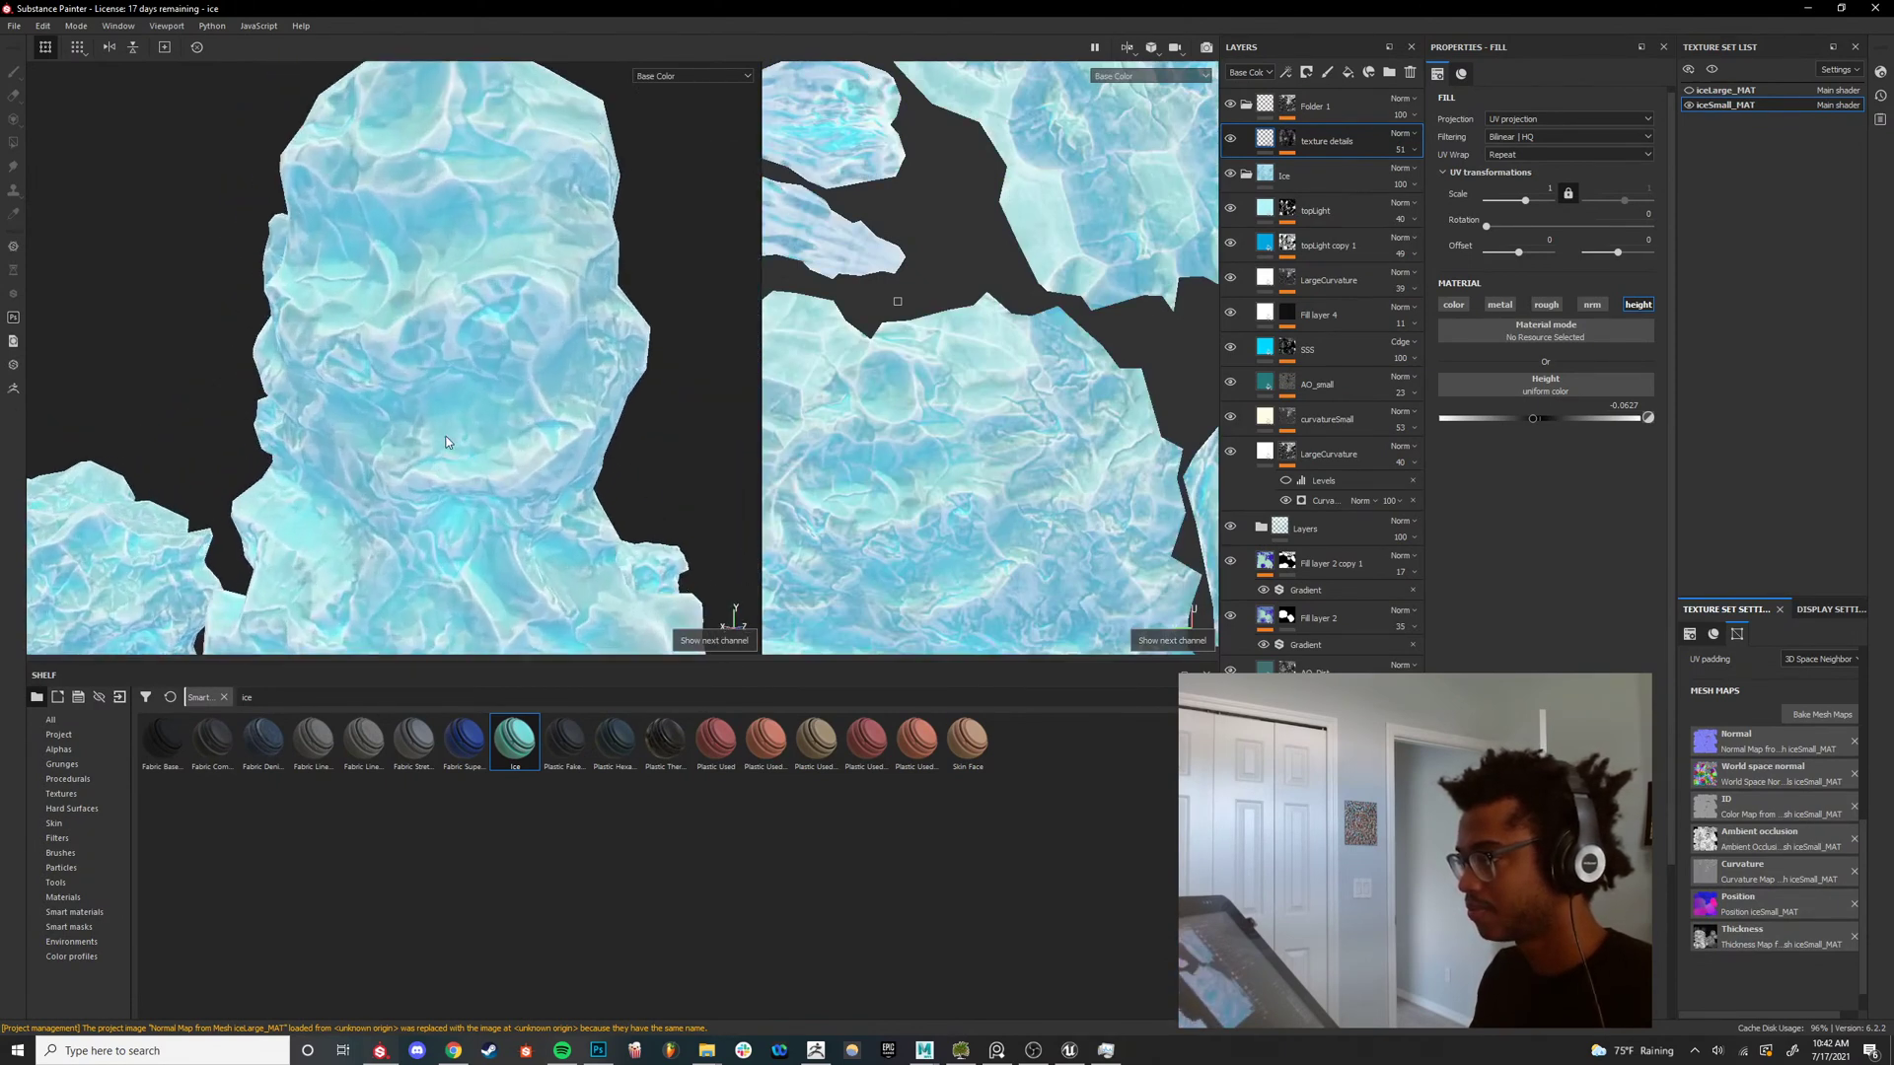
Inspect the ice's base color close up, and compare it with the full material view on the ice column.
{"action": "right_click_drag", "start_coordinate": [445, 437], "coordinate": [482, 389], "text": "alt"}
{"action": "left_click_drag", "start_coordinate": [482, 389], "coordinate": [542, 368], "text": "alt"}
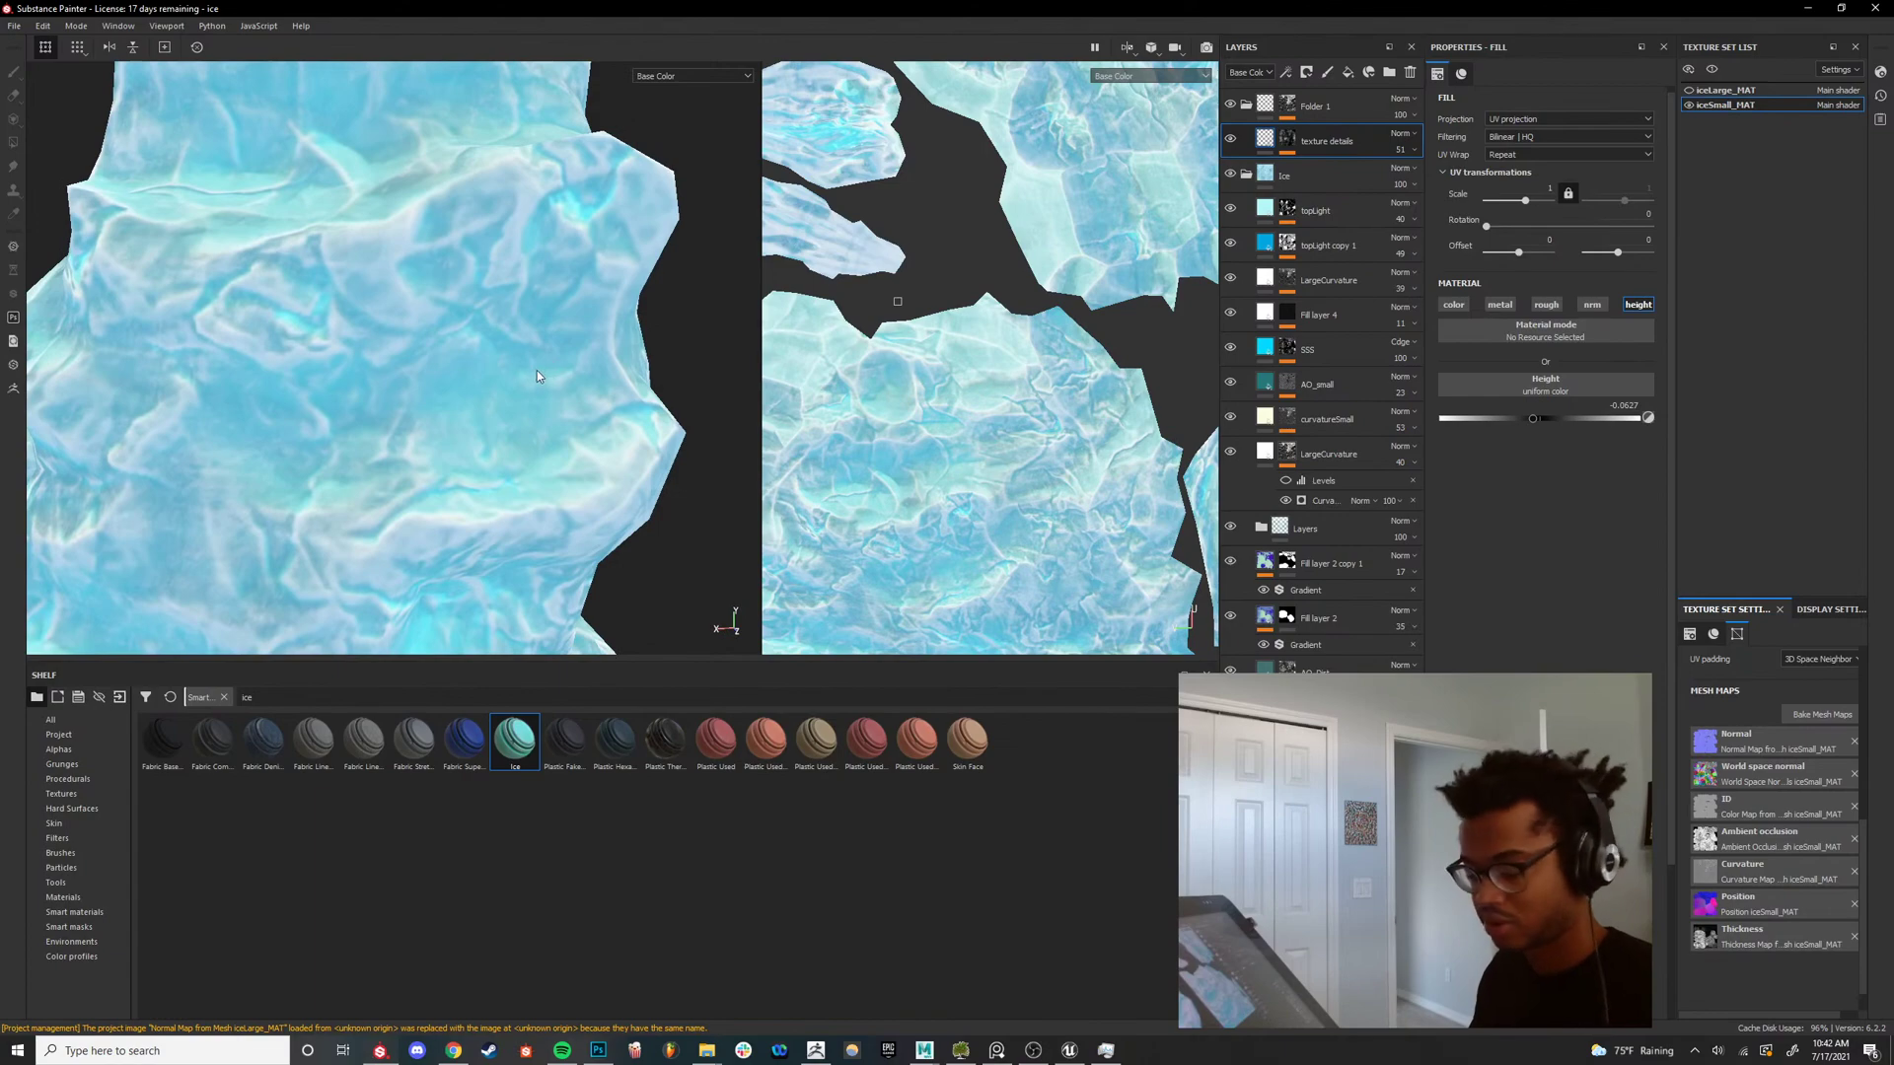
{"action": "key", "text": "m"}
{"action": "right_click_drag", "start_coordinate": [537, 370], "coordinate": [455, 414], "text": "alt"}
{"action": "mouse_move", "coordinate": [456, 414]}
{"action": "left_mouse_down", "text": "alt"}
{"action": "mouse_move", "coordinate": [503, 406]}
{"action": "mouse_move", "coordinate": [444, 418]}
{"action": "left_mouse_up", "text": "alt"}
{"action": "right_click_drag", "start_coordinate": [444, 418], "coordinate": [470, 382], "text": "alt"}
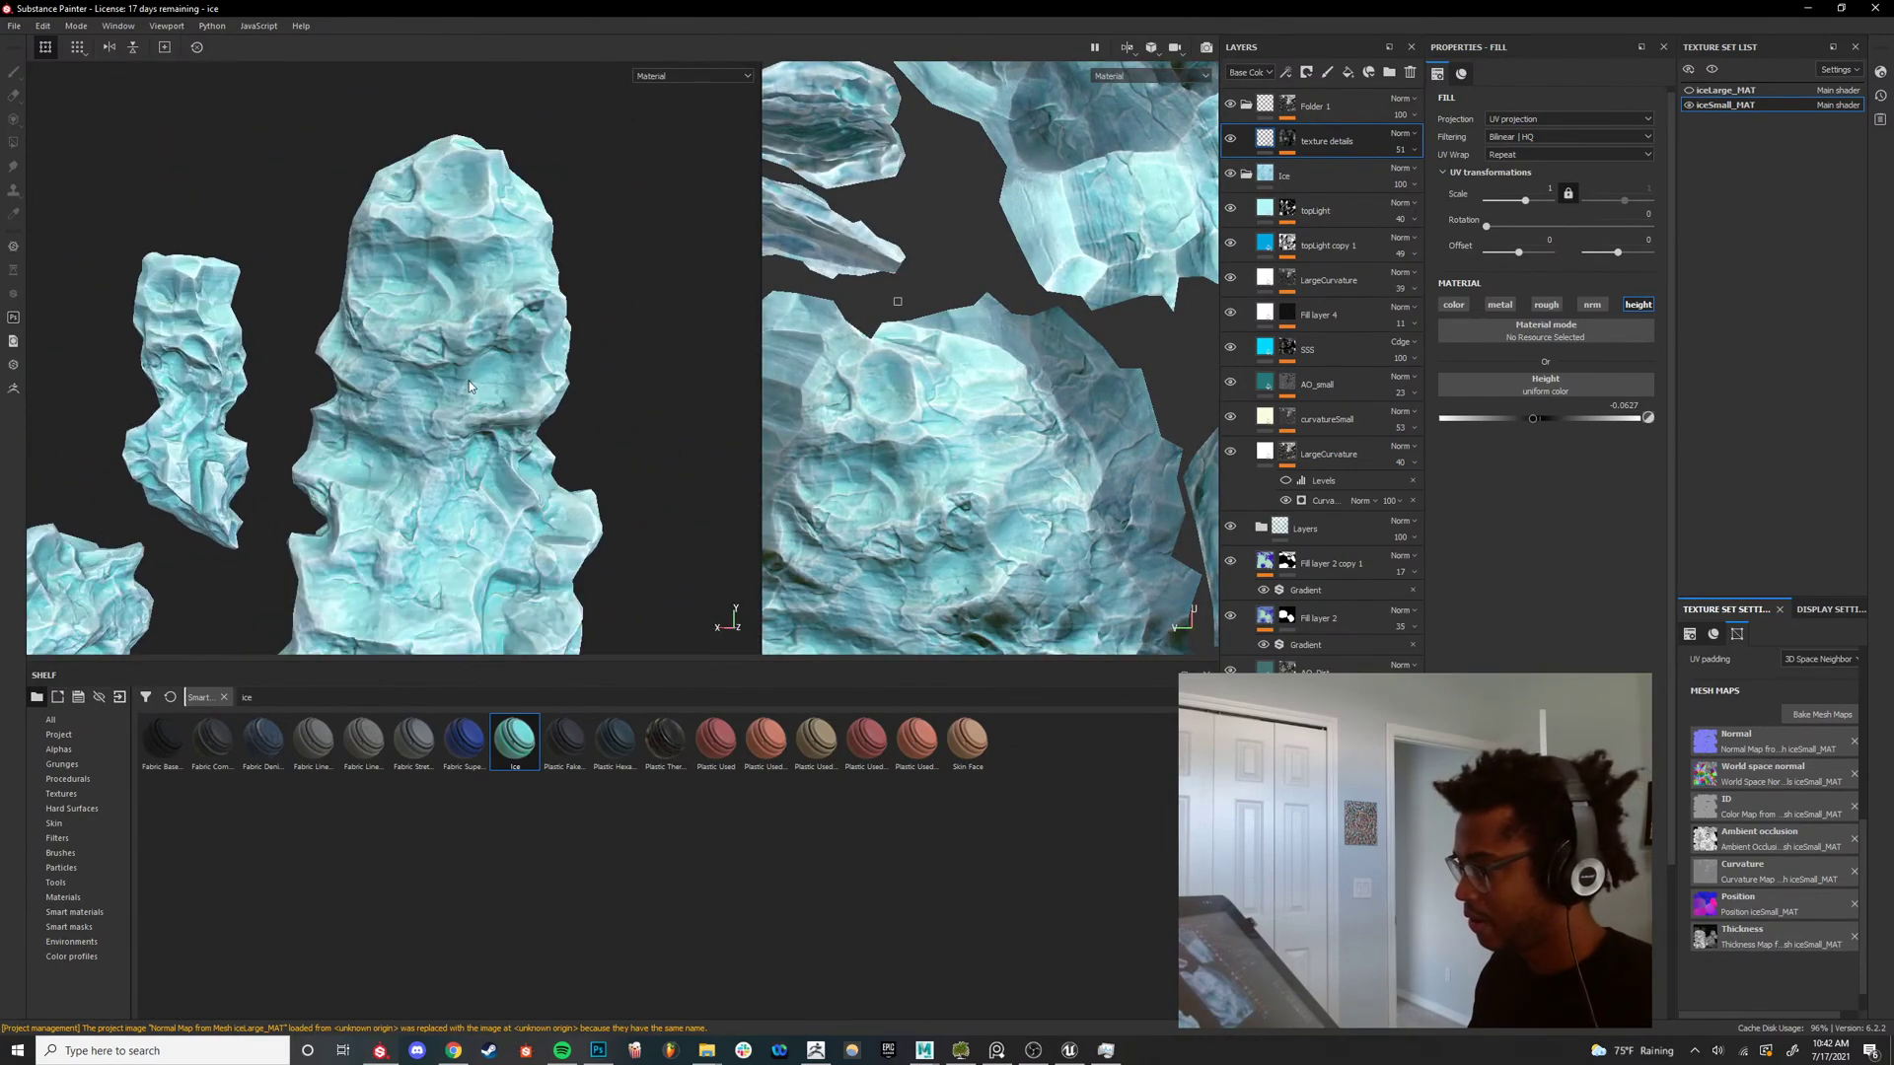
Rename the folder holding the texture details layer as HeightSpeckle.
{"action": "left_click", "coordinate": [1359, 381]}
{"action": "left_click", "coordinate": [1334, 108]}
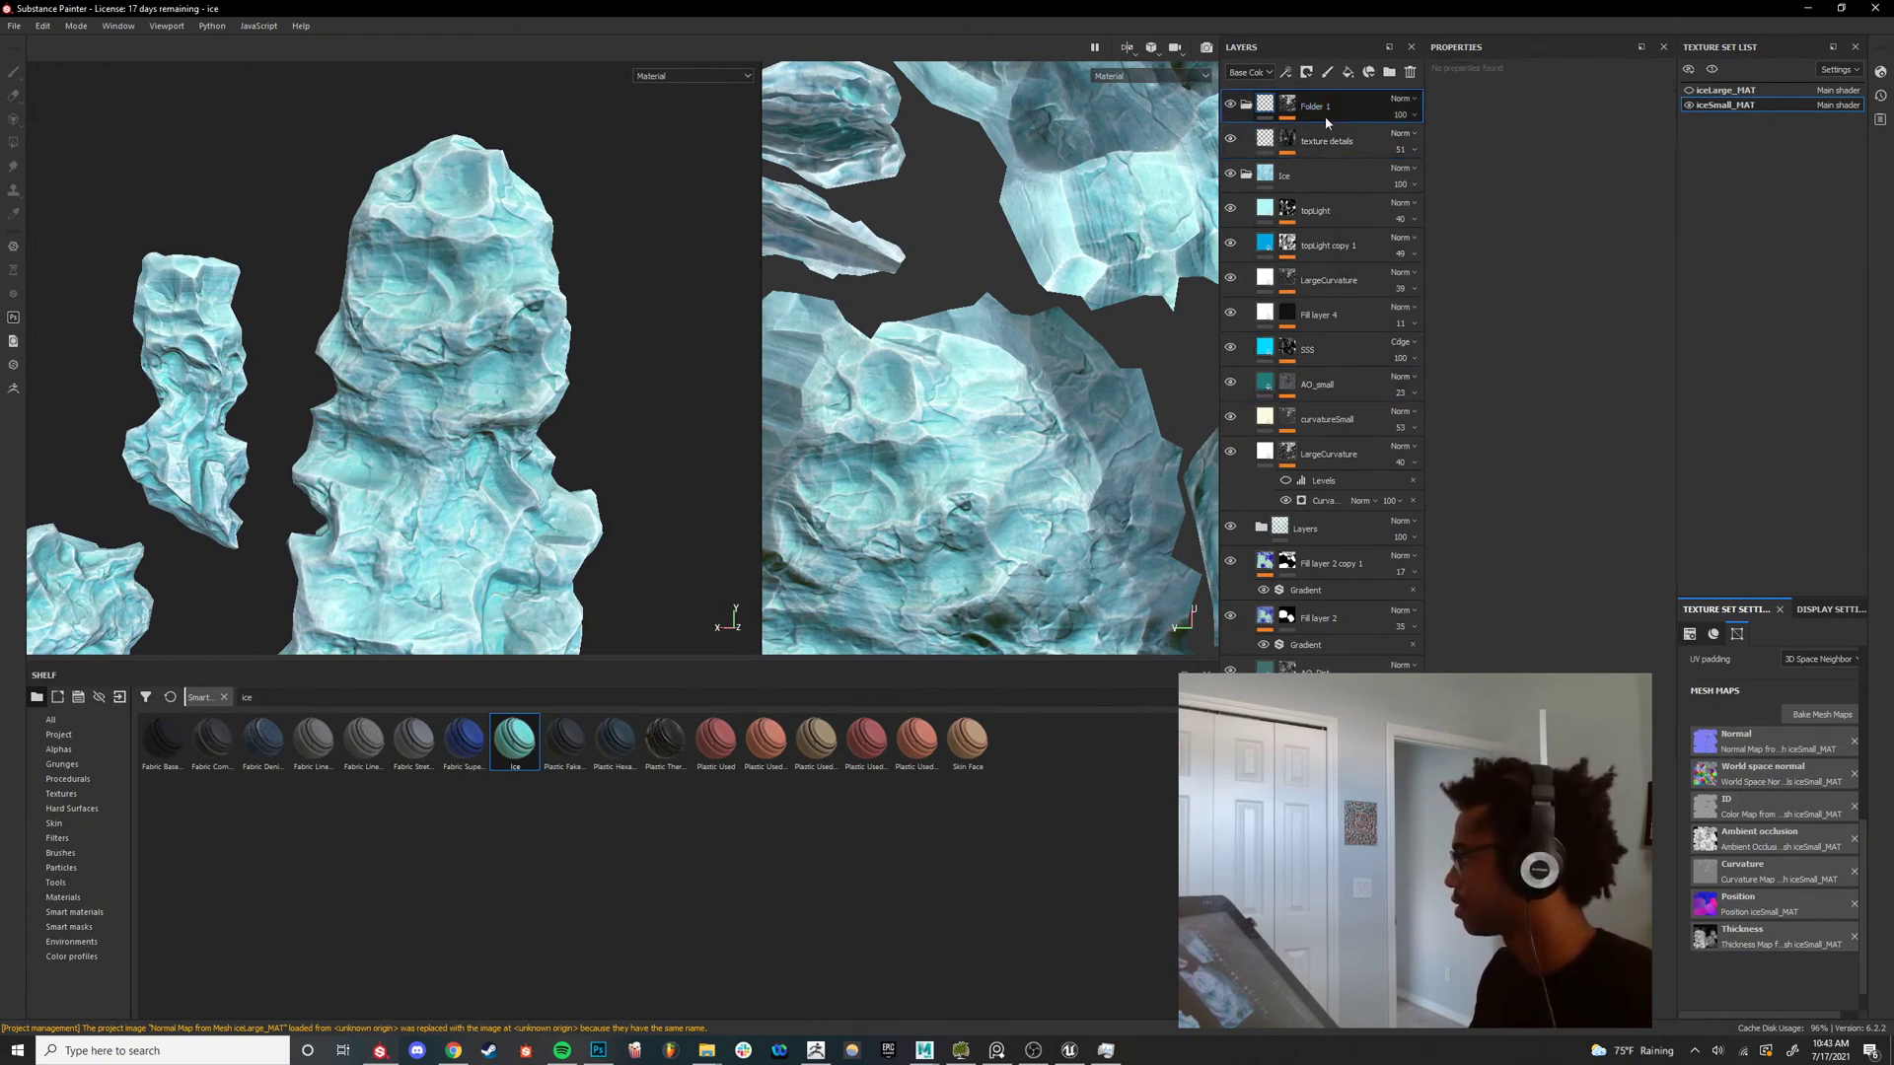
{"action": "double_click", "coordinate": [1315, 108]}
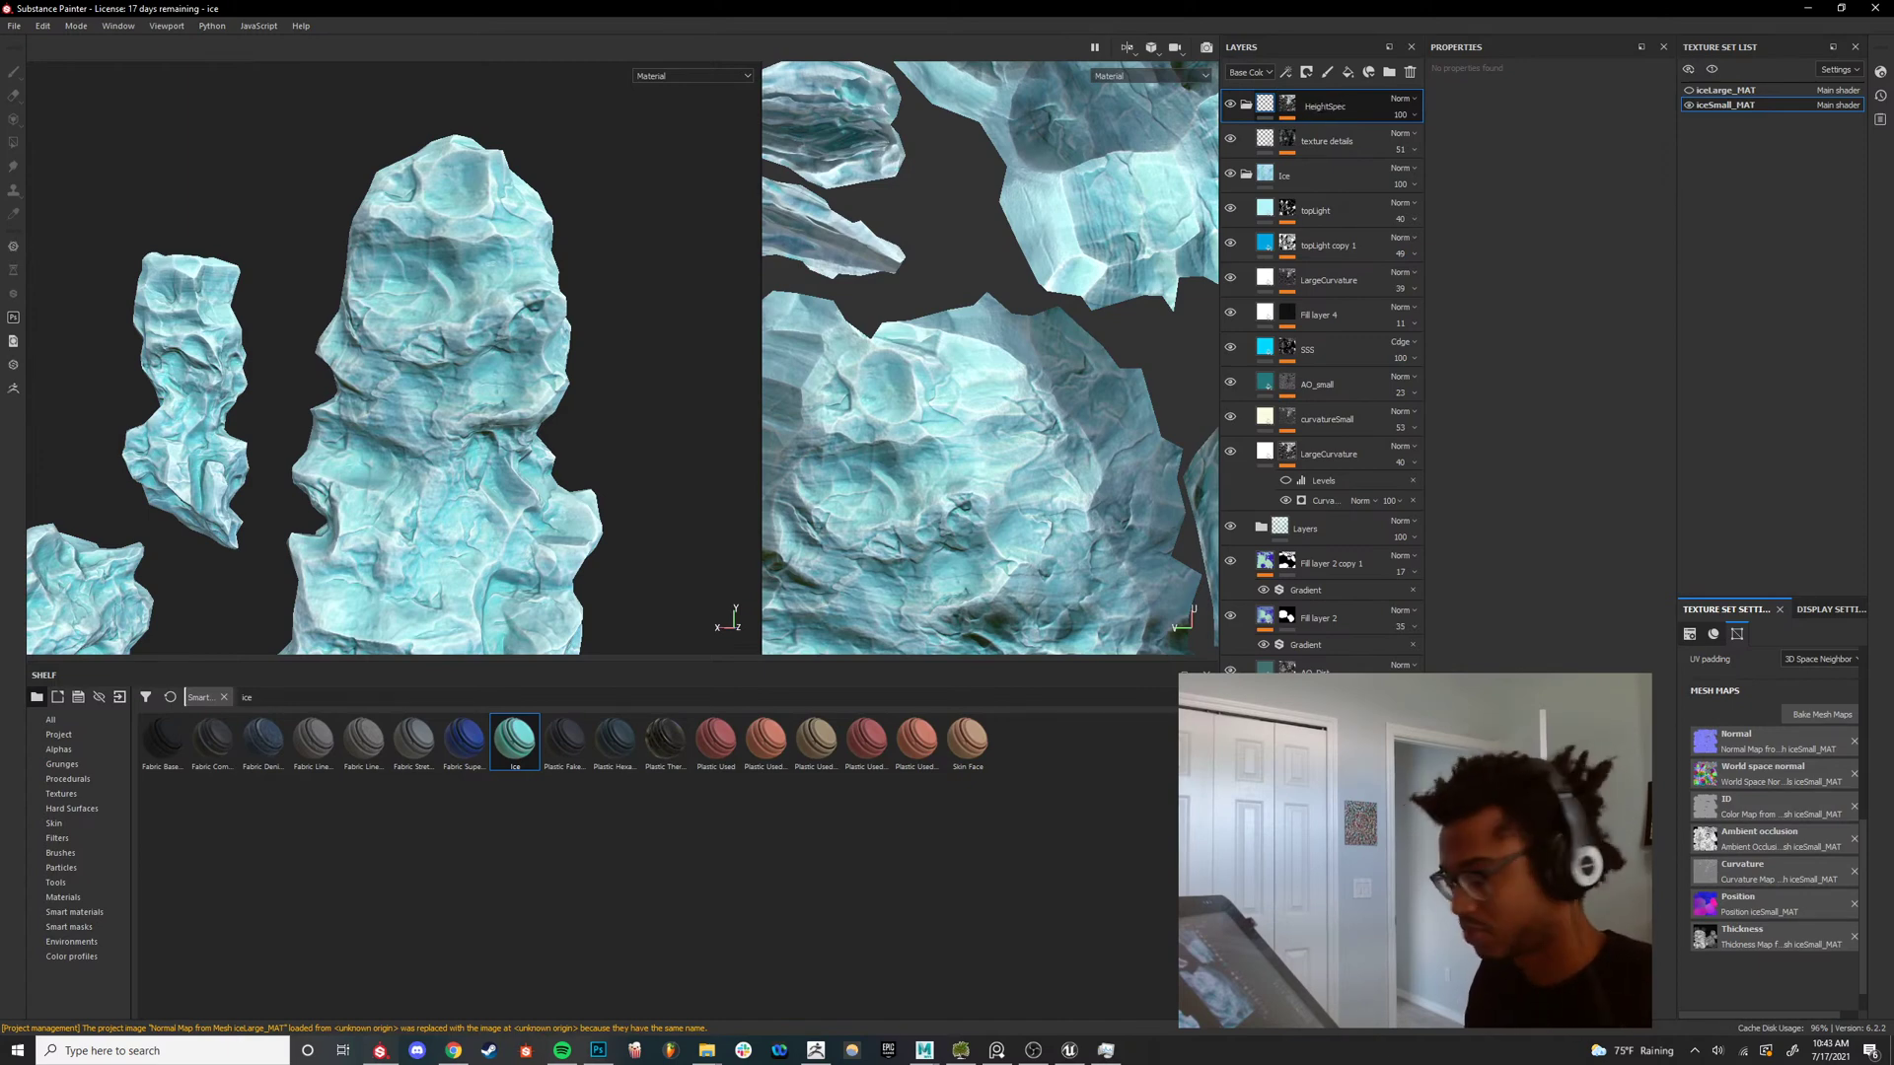
{"action": "double_click", "coordinate": [1326, 141]}
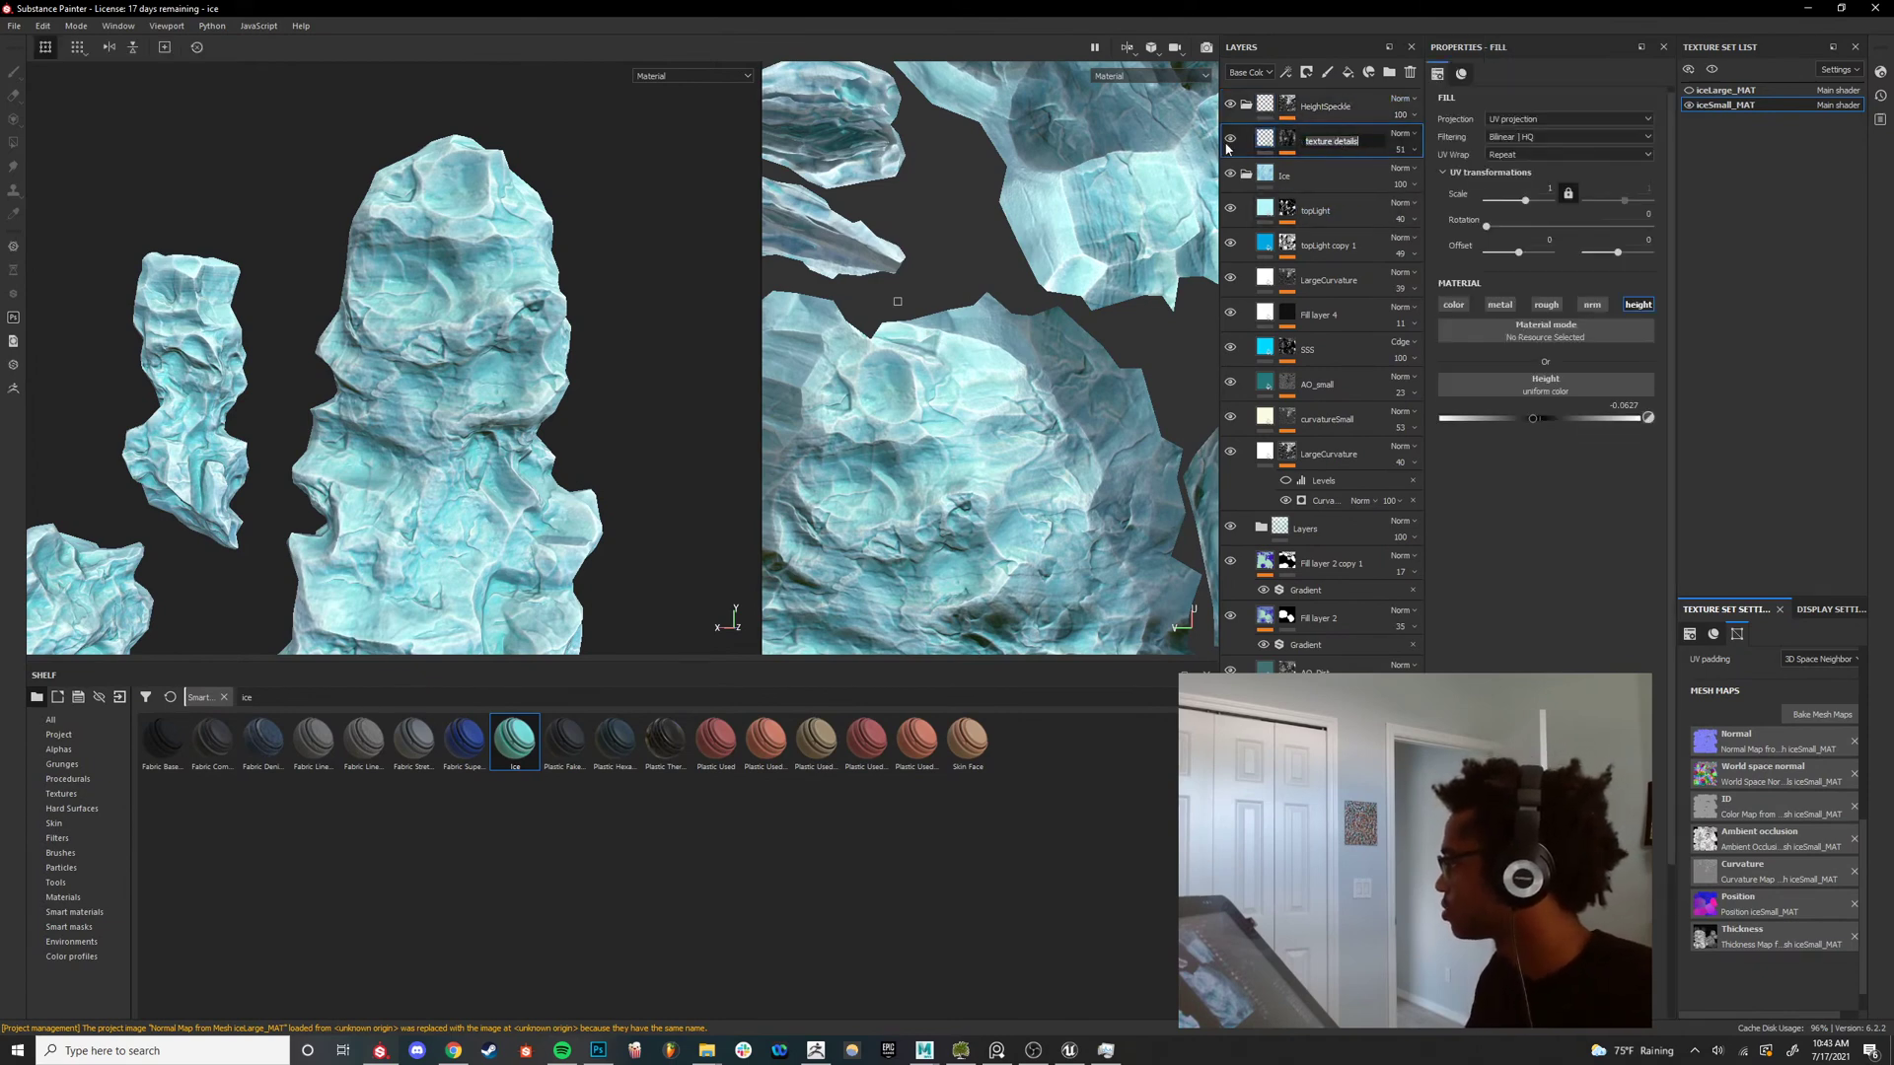
{"action": "key", "text": "Return"}
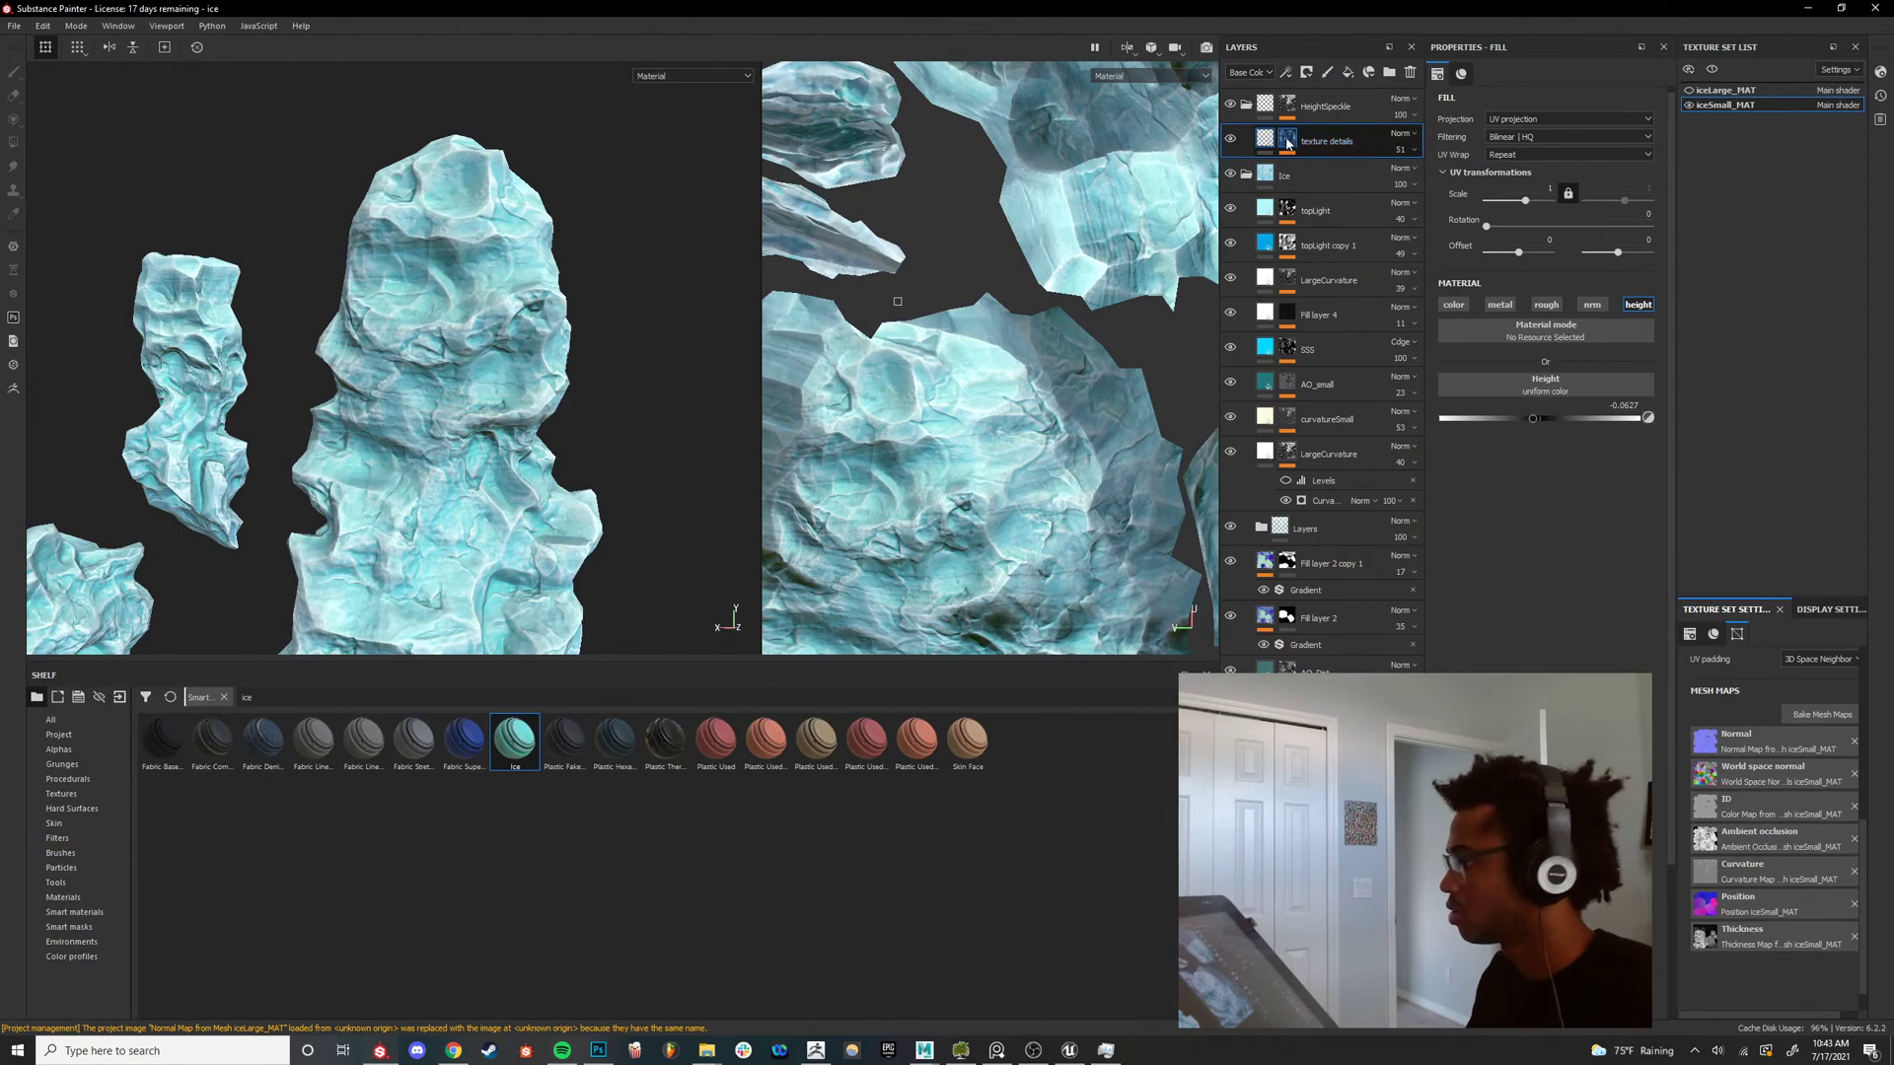
Rename Fill layer 4 as Speckle, preview its mask, and collapse the HeightSpeckle folder.
{"action": "left_click", "coordinate": [1287, 143], "text": "alt"}
{"action": "left_click", "coordinate": [1269, 147]}
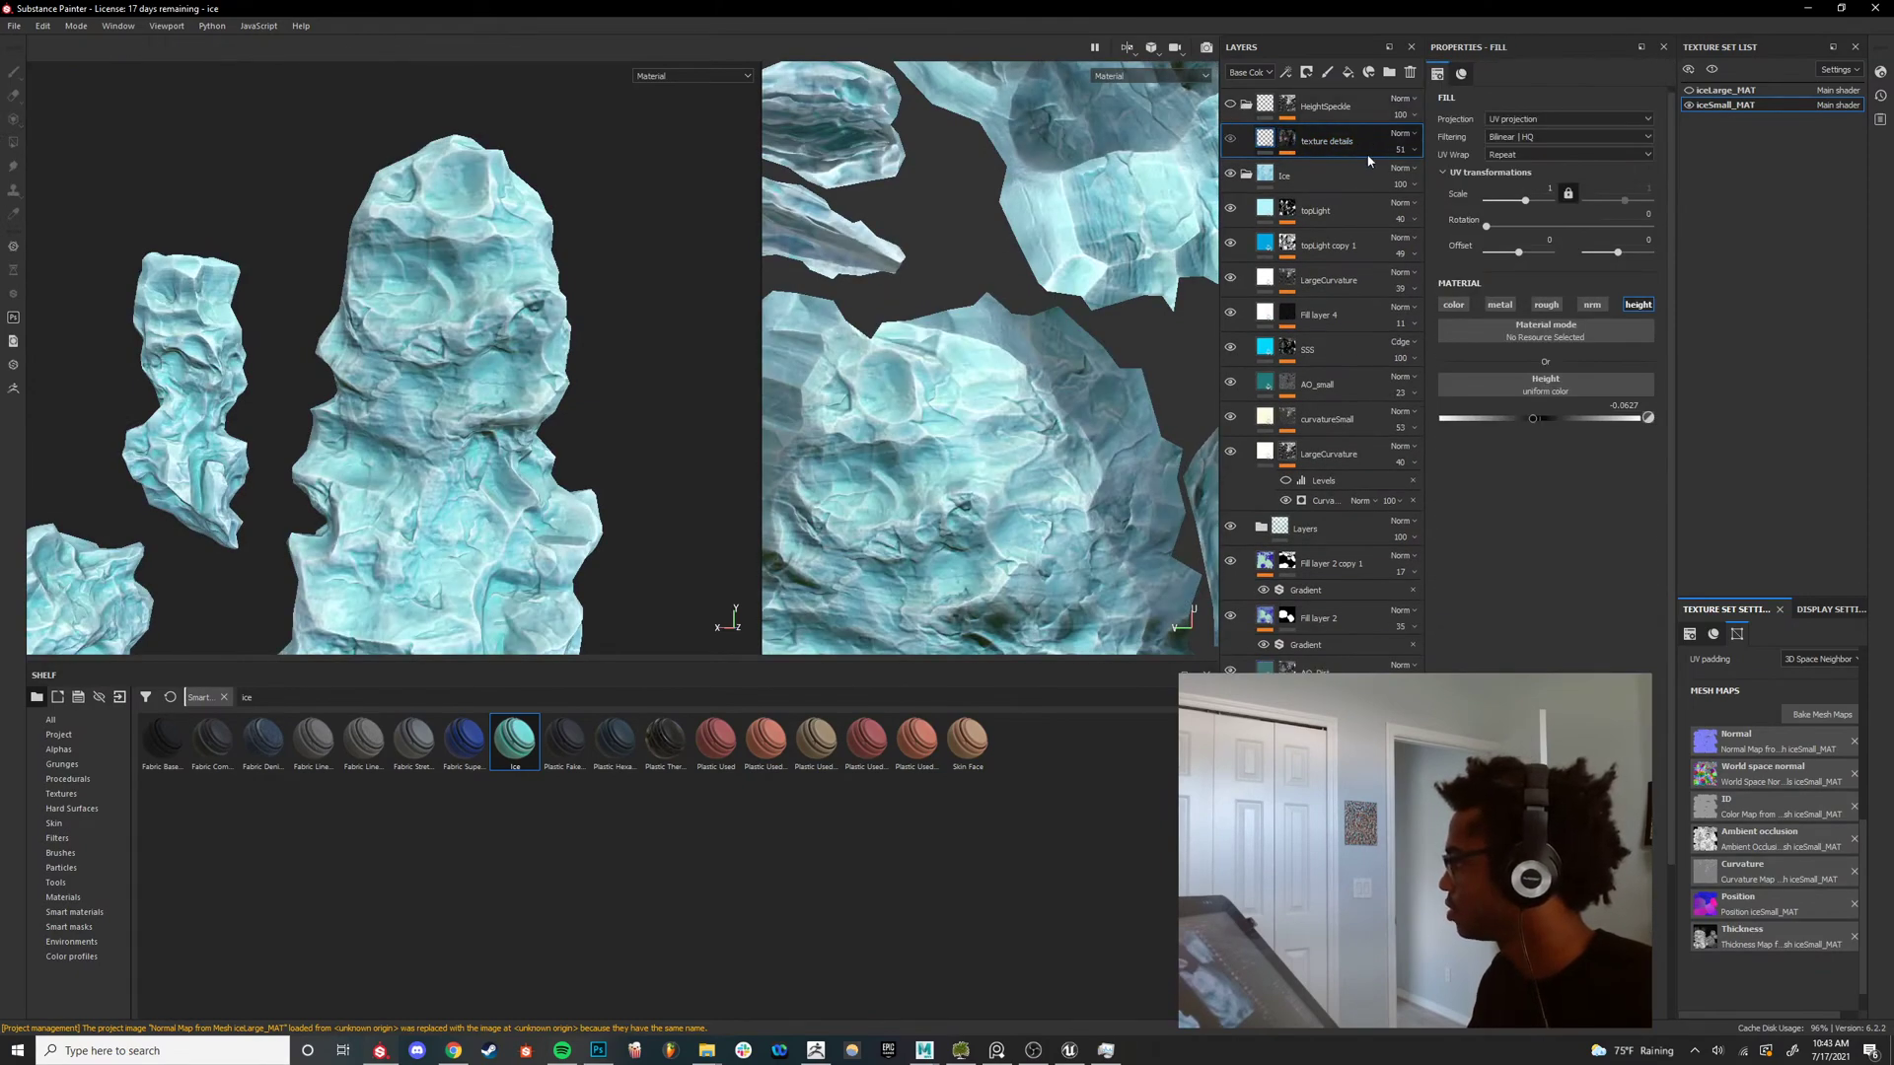
{"action": "left_click", "coordinate": [1287, 314], "text": "alt"}
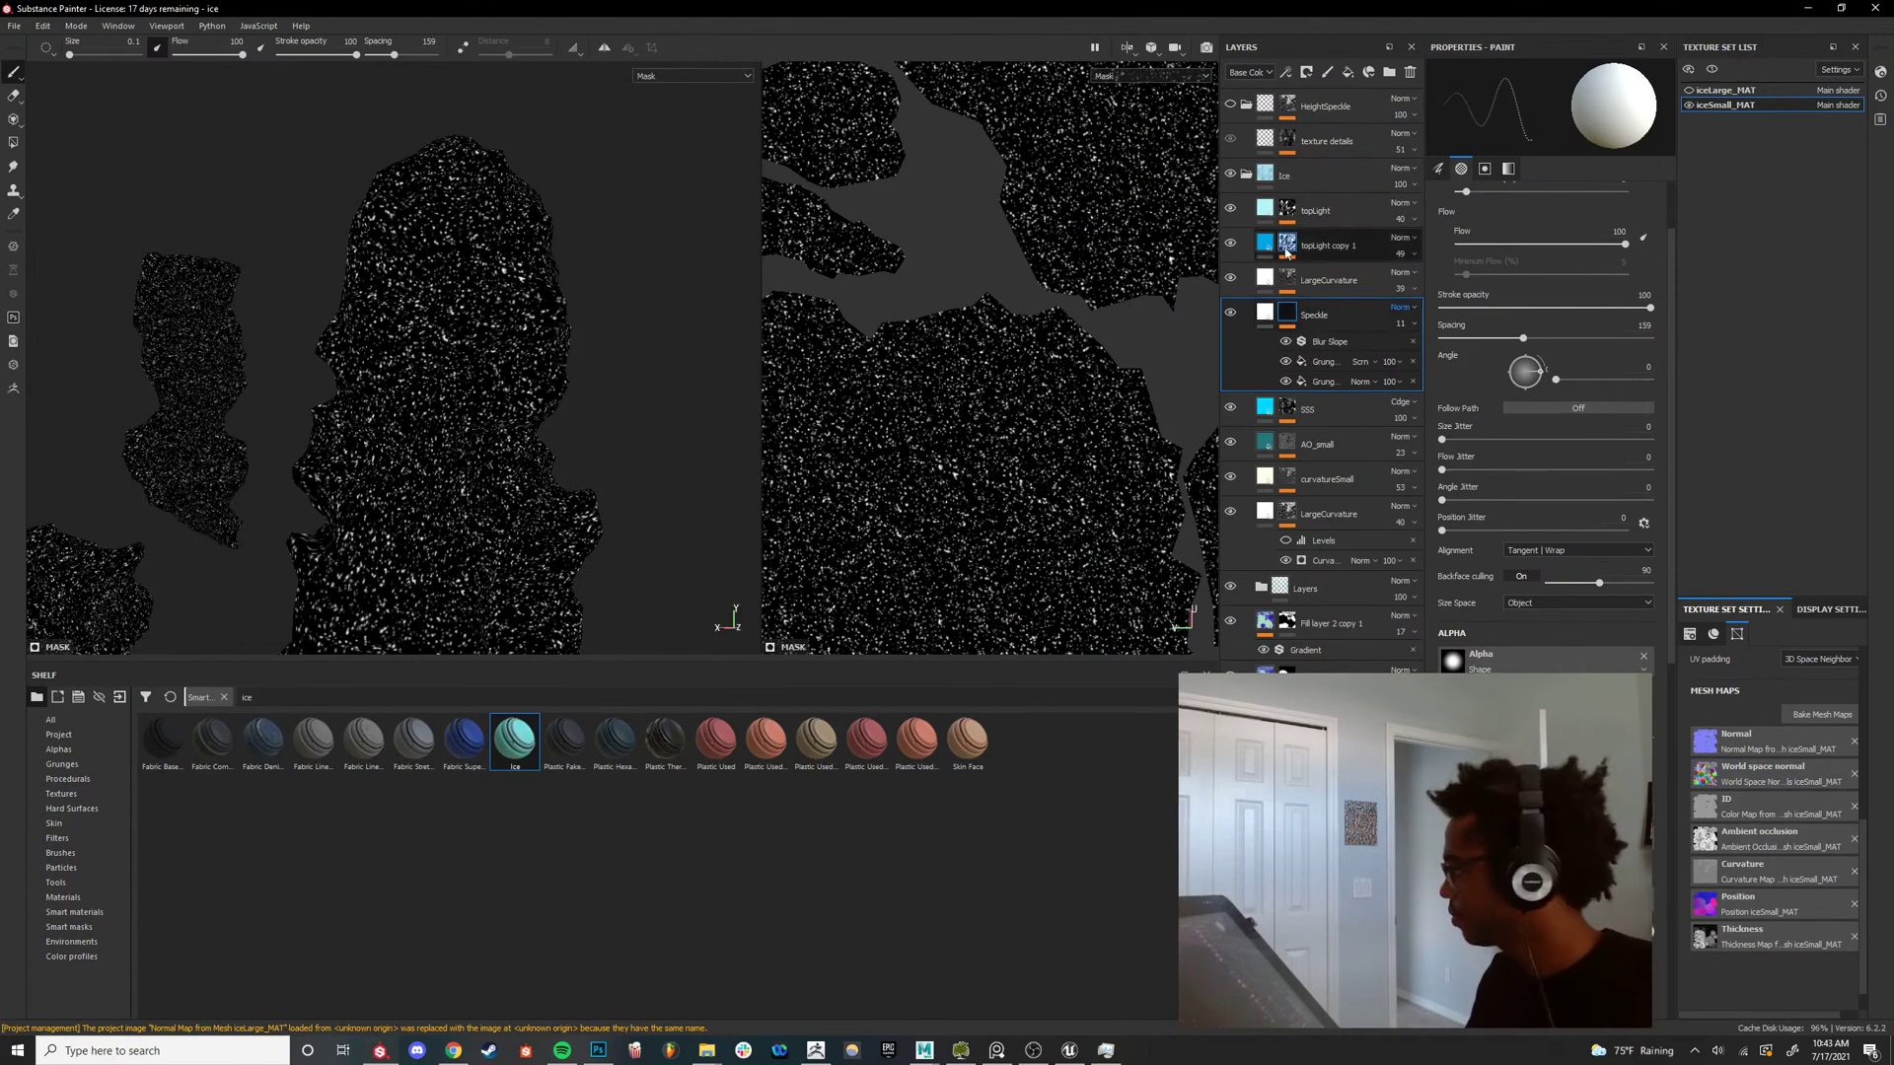
{"action": "left_click", "coordinate": [1246, 106]}
{"action": "key", "text": "m"}
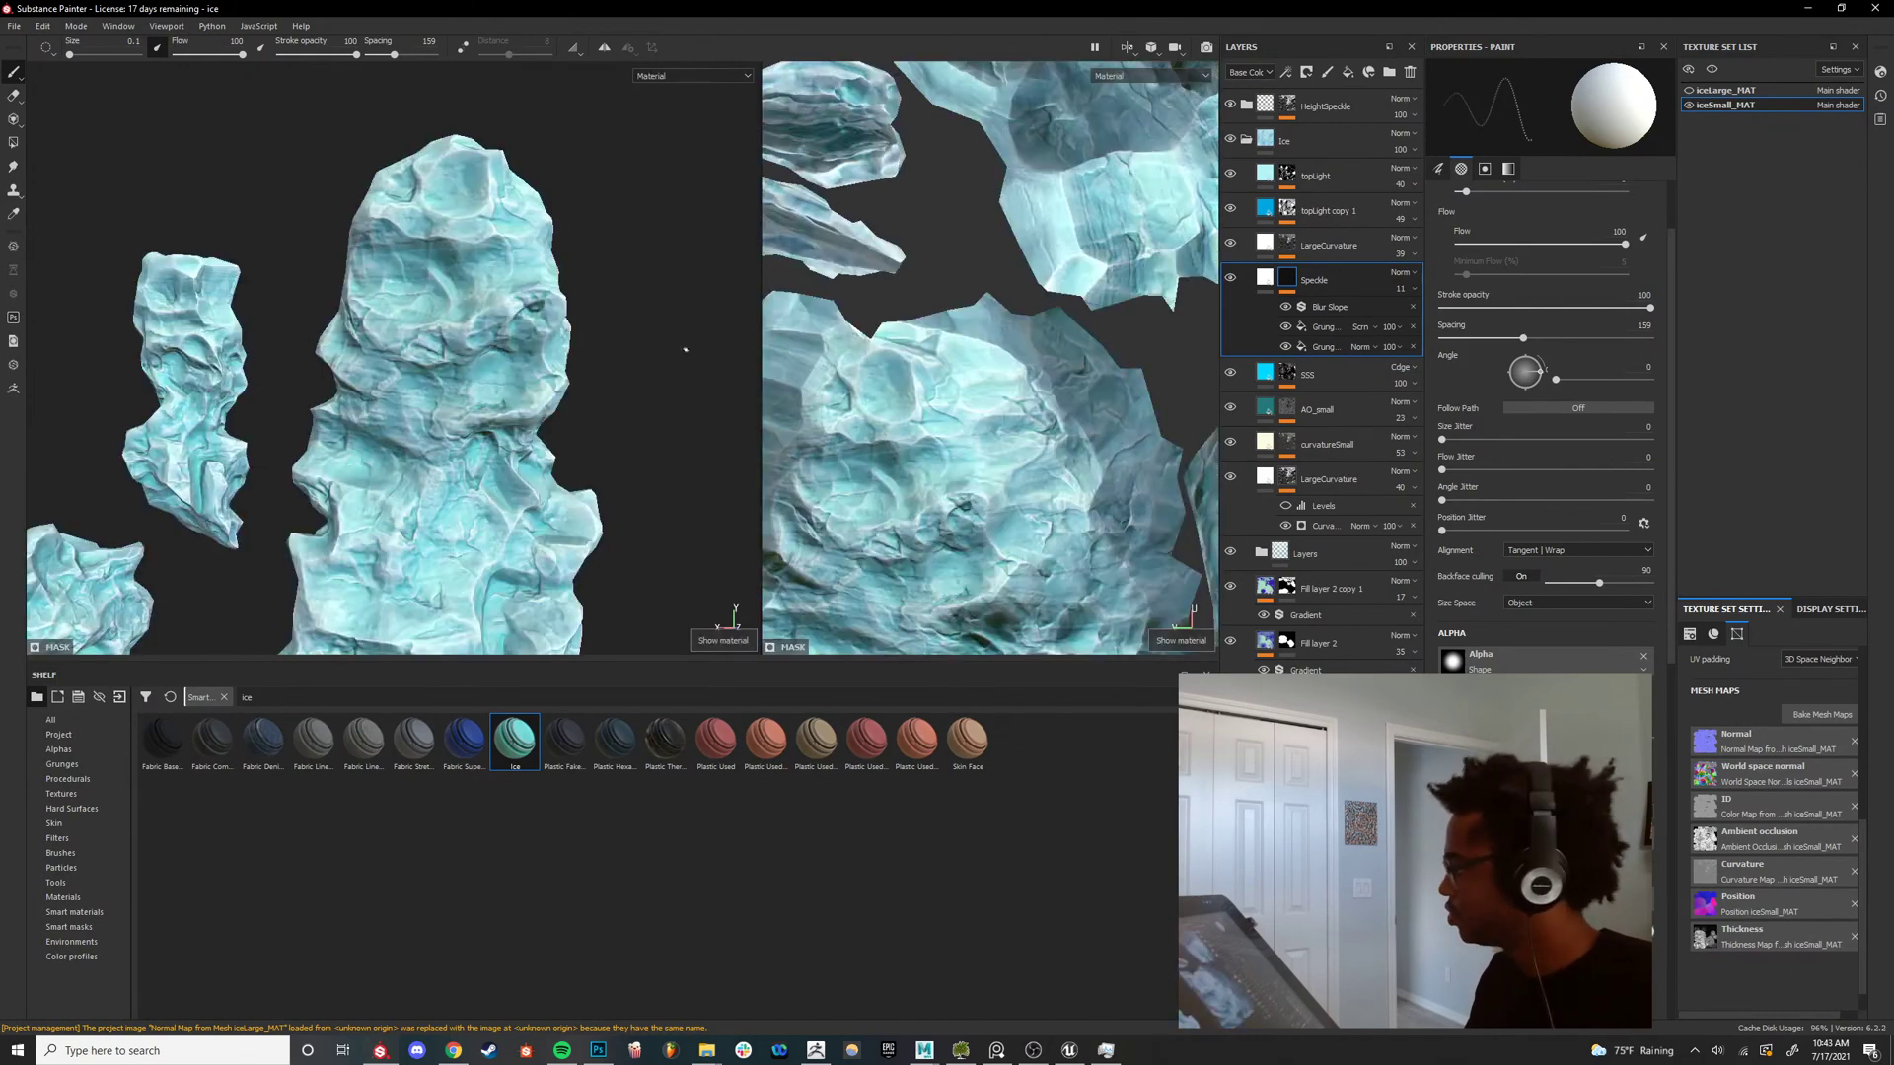
Duplicate the AO_small layer and move the copy to the top of the layer stack.
{"action": "left_click", "coordinate": [1329, 412]}
{"action": "key", "text": "ctrl+d"}
{"action": "left_click_drag", "start_coordinate": [1305, 413], "coordinate": [1340, 102]}
Compare the ice with the AO_small copy hidden and shown, in both the base color and material views.
{"action": "key", "text": "c"}
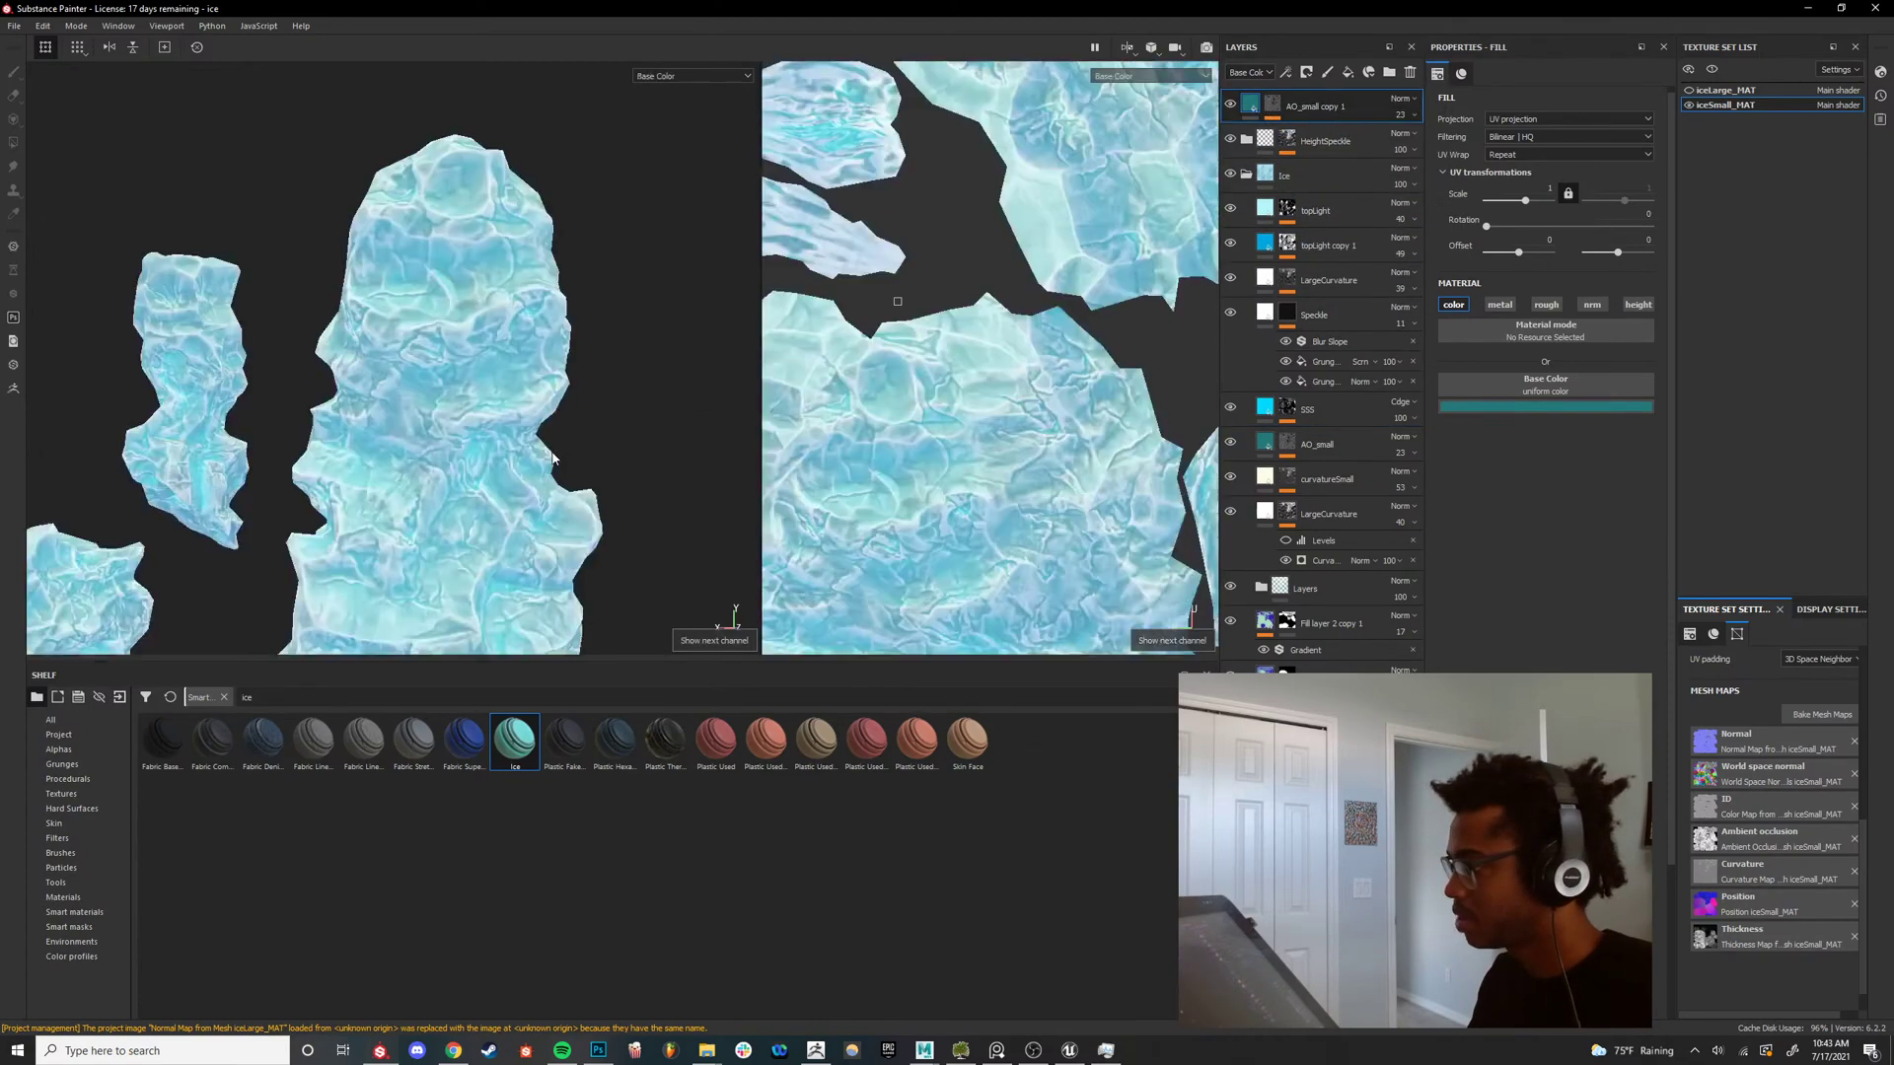
{"action": "right_click_drag", "start_coordinate": [563, 456], "coordinate": [710, 373], "text": "alt"}
{"action": "left_click", "coordinate": [1228, 106]}
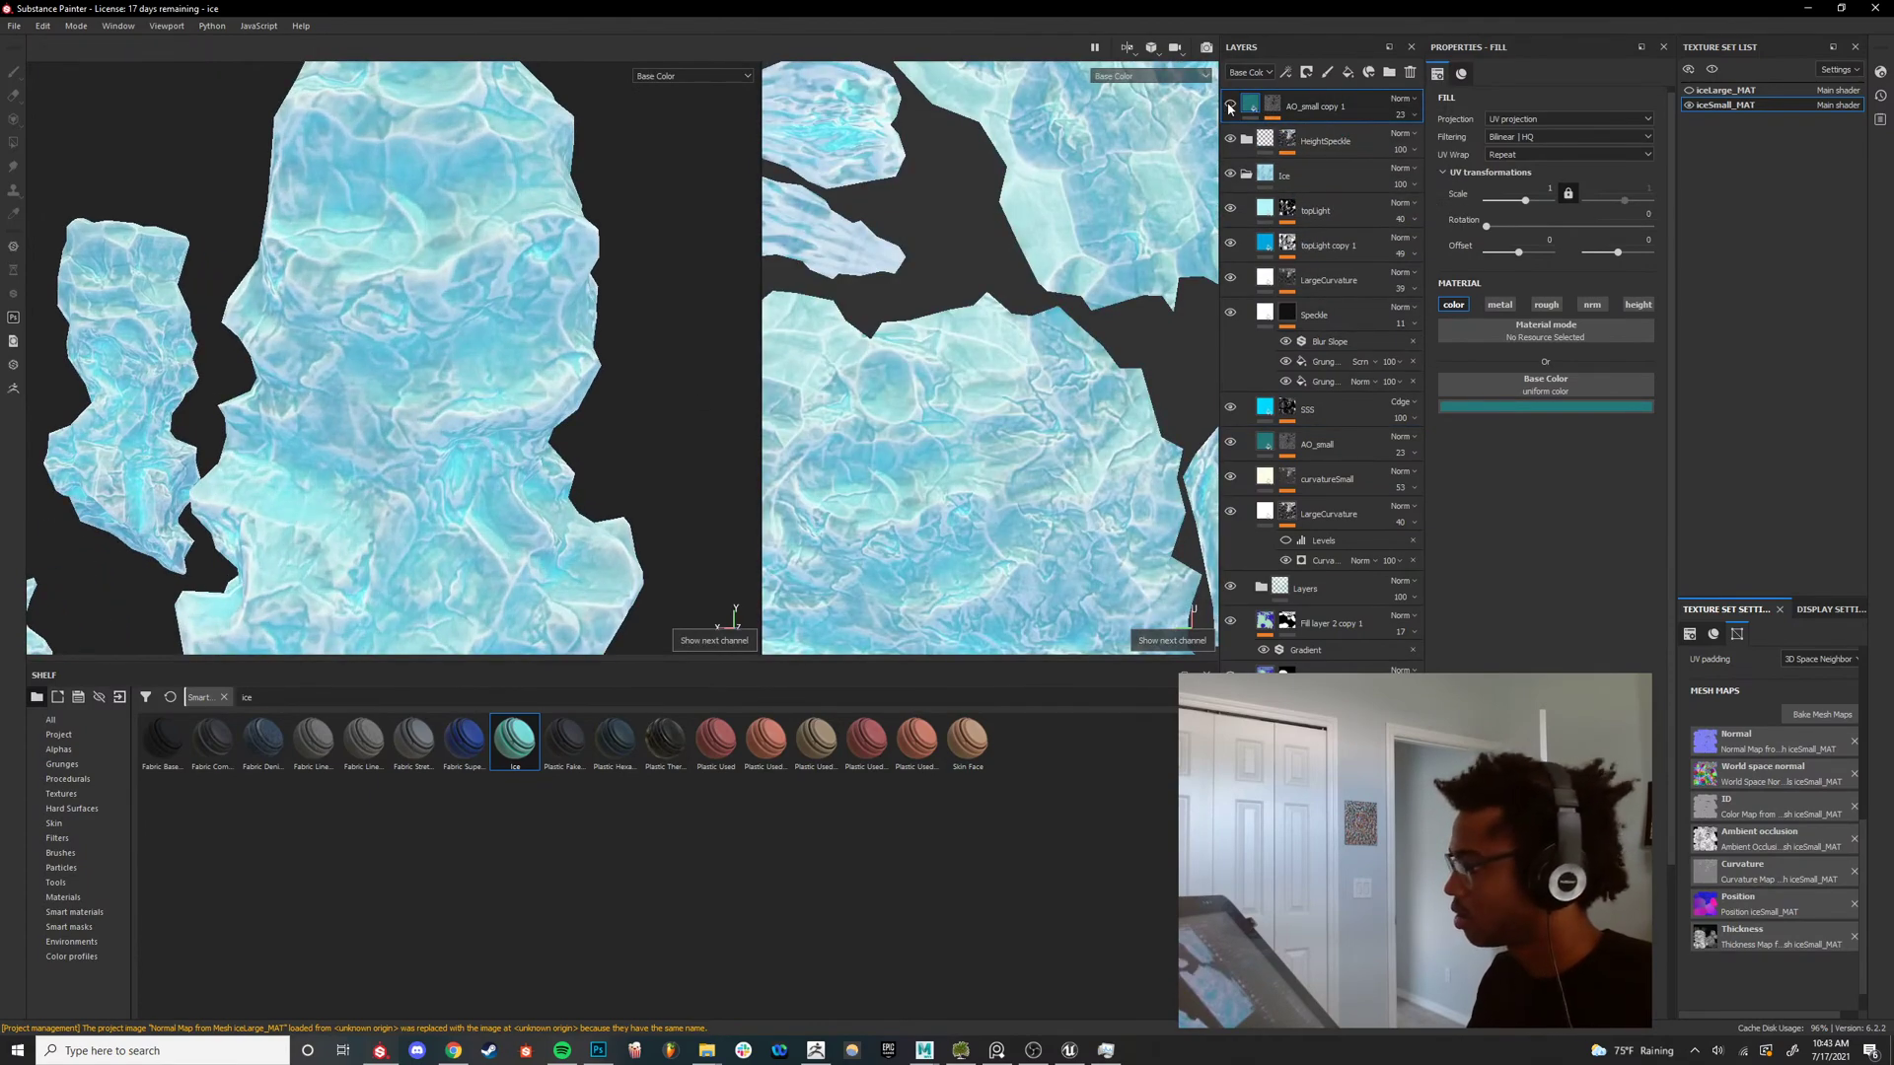
{"action": "left_click", "coordinate": [1228, 106]}
{"action": "left_click_drag", "start_coordinate": [497, 450], "coordinate": [599, 359], "text": "alt"}
{"action": "key", "text": "m"}
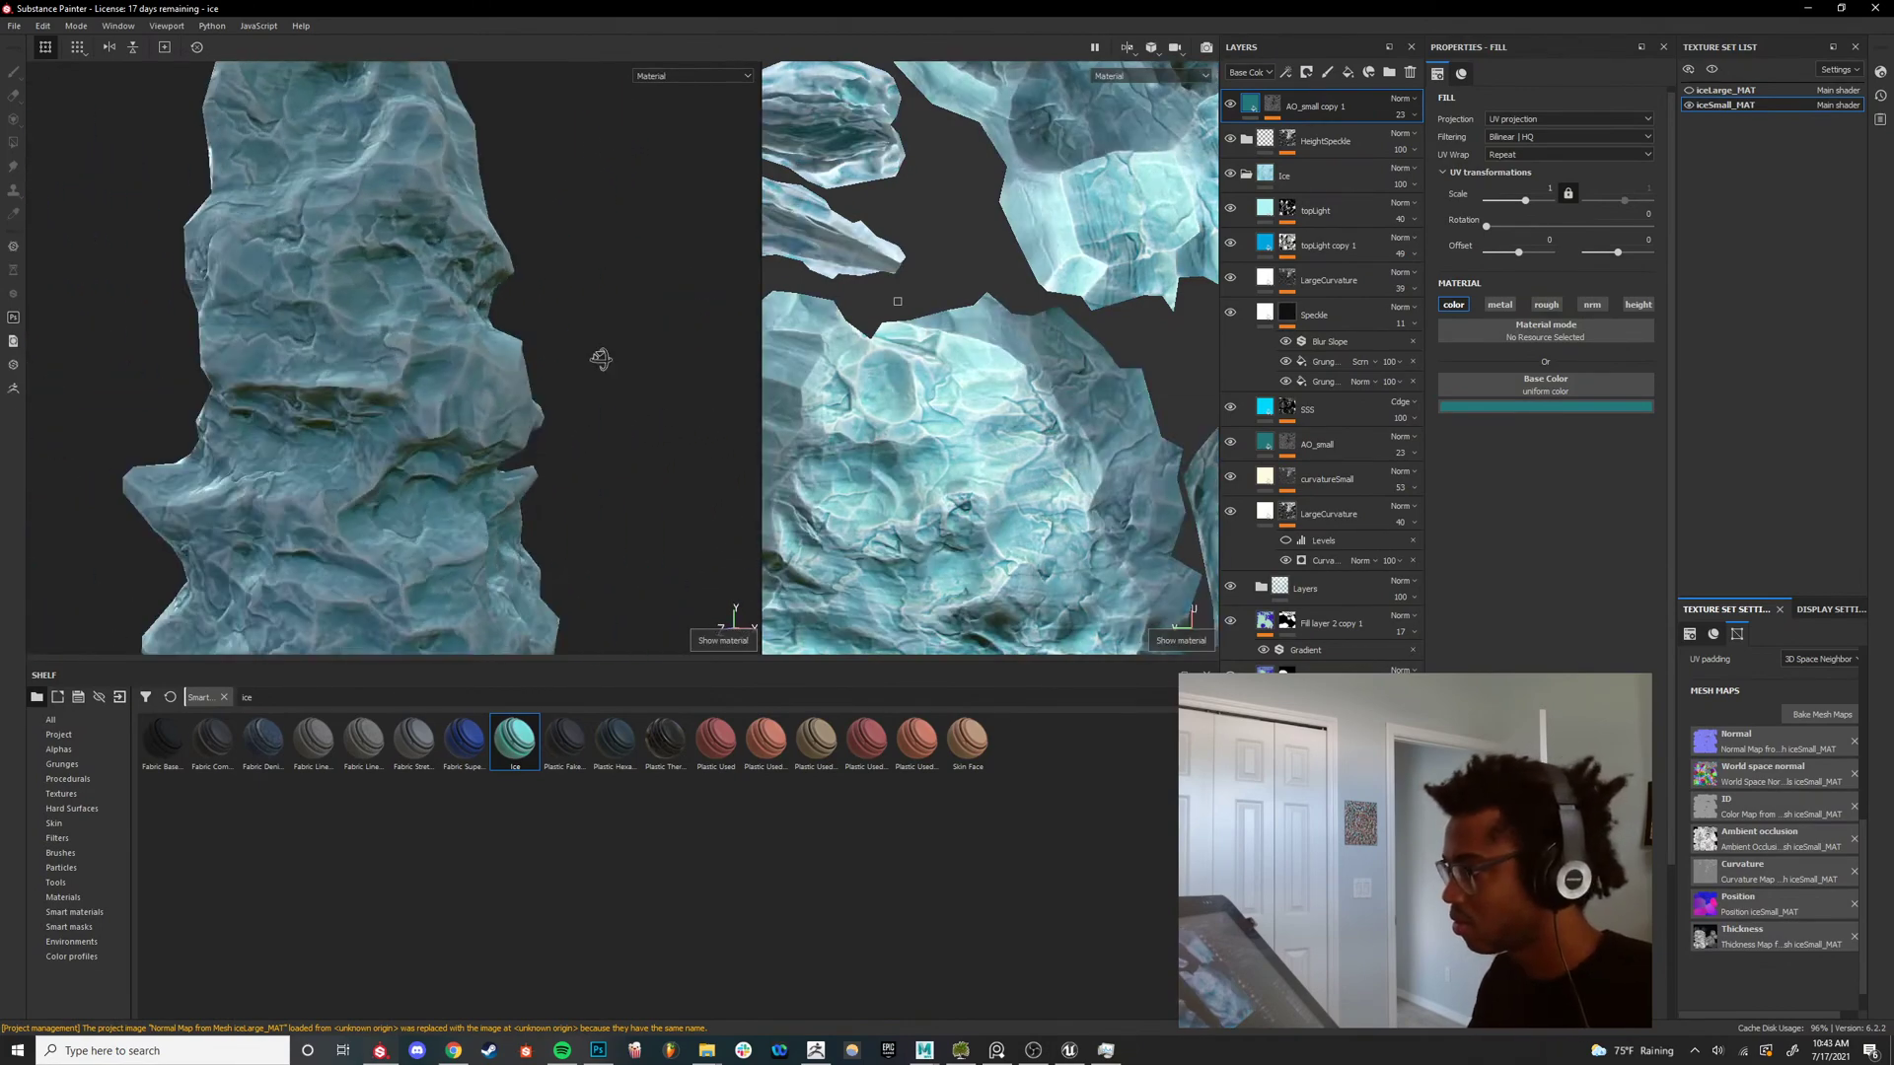
{"action": "right_click_drag", "start_coordinate": [600, 359], "coordinate": [434, 380], "text": "shift"}
{"action": "left_click_drag", "start_coordinate": [434, 380], "coordinate": [512, 340], "text": "alt"}
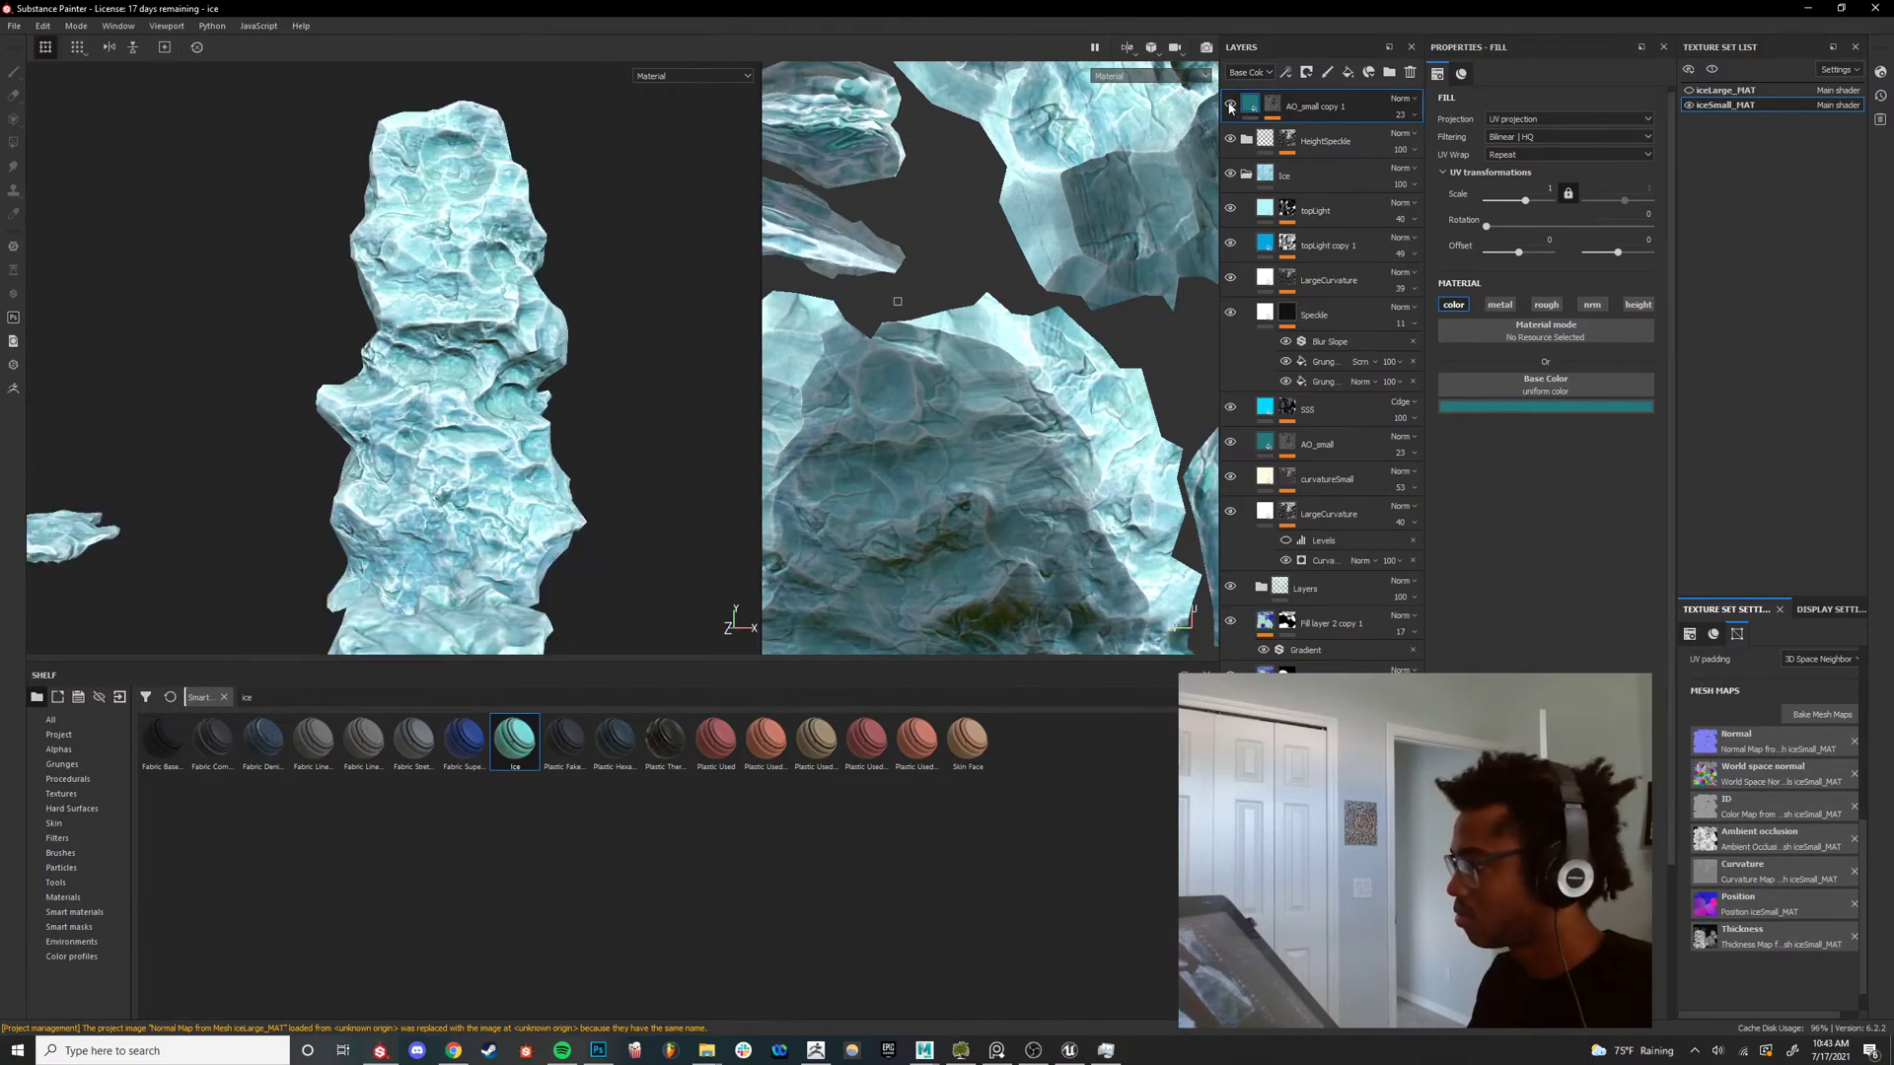
{"action": "mouse_move", "coordinate": [451, 405]}
{"action": "right_mouse_down", "text": "alt"}
{"action": "mouse_move", "coordinate": [399, 395]}
{"action": "mouse_move", "coordinate": [436, 387]}
{"action": "right_mouse_up", "text": "alt"}
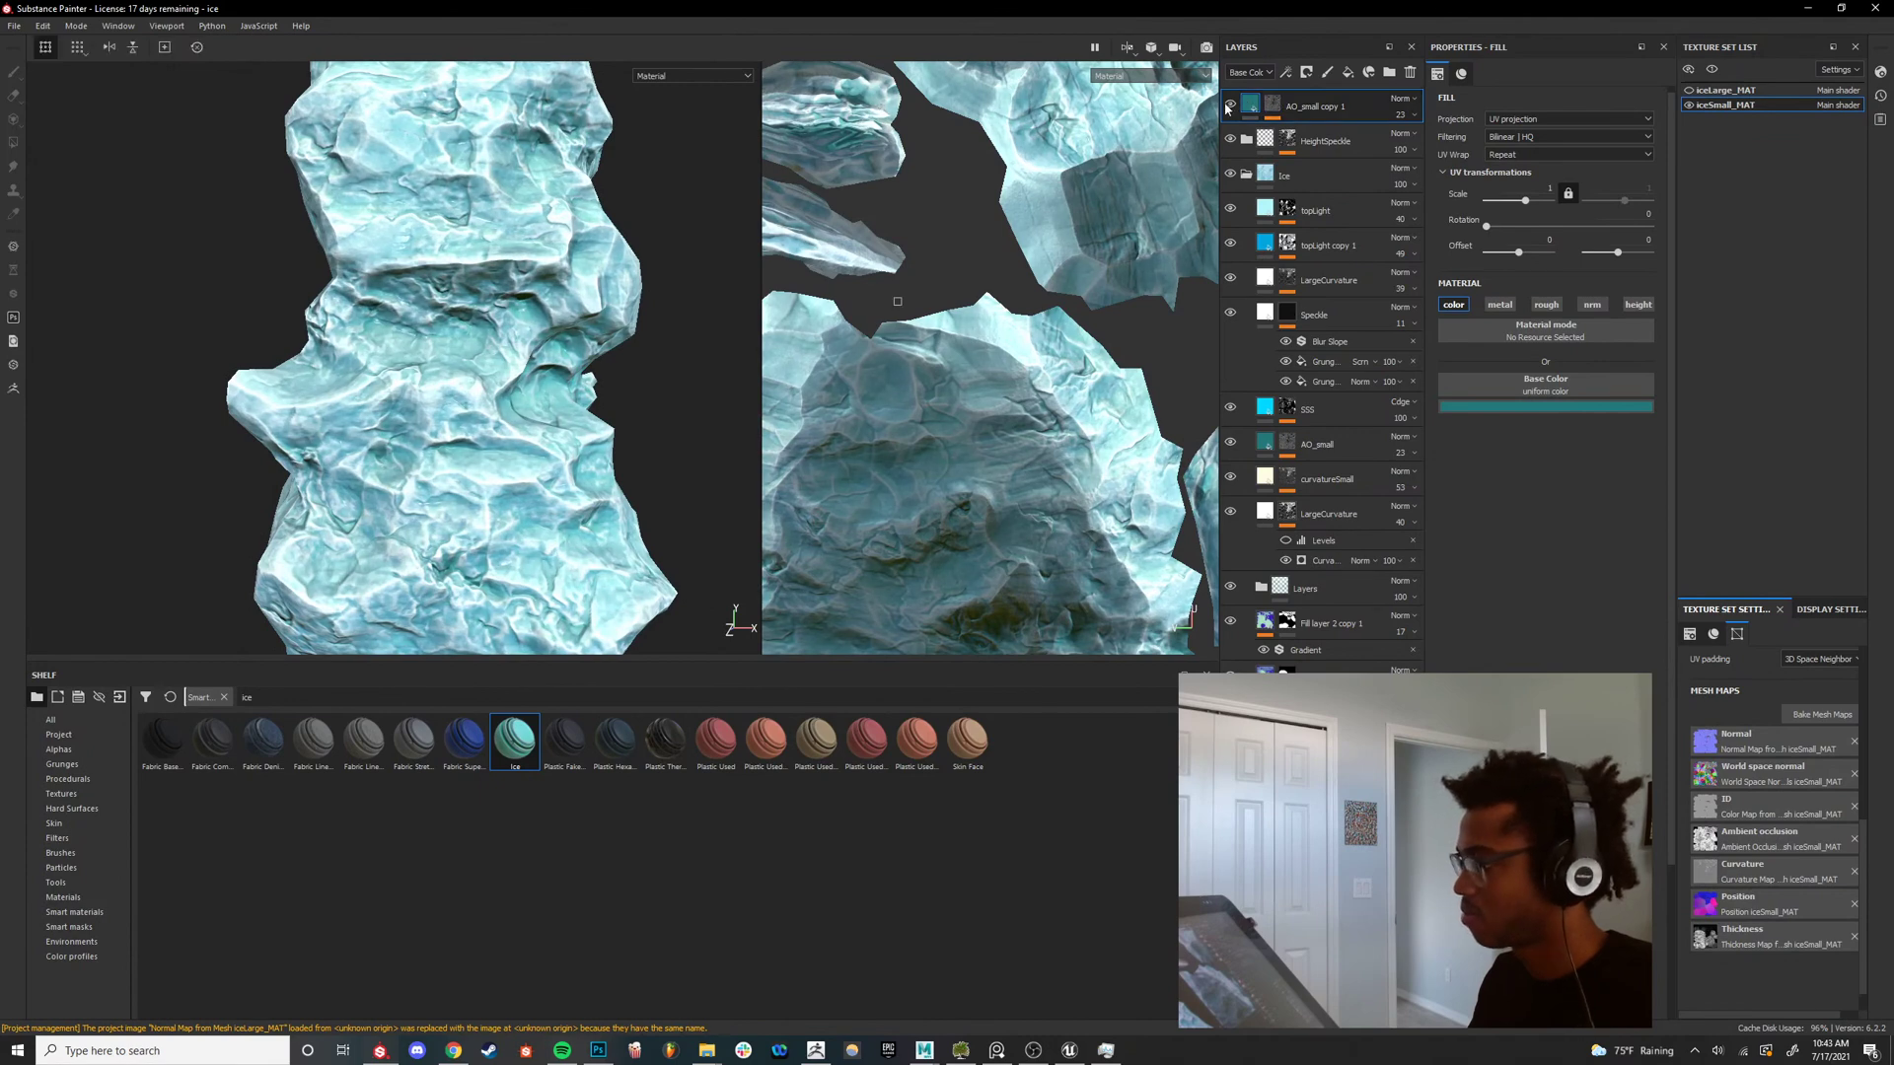
{"action": "key", "text": "c"}
{"action": "mouse_move", "coordinate": [595, 379]}
{"action": "right_mouse_down", "text": "alt"}
{"action": "mouse_move", "coordinate": [538, 383]}
{"action": "mouse_move", "coordinate": [577, 383]}
{"action": "right_mouse_up", "text": "alt"}
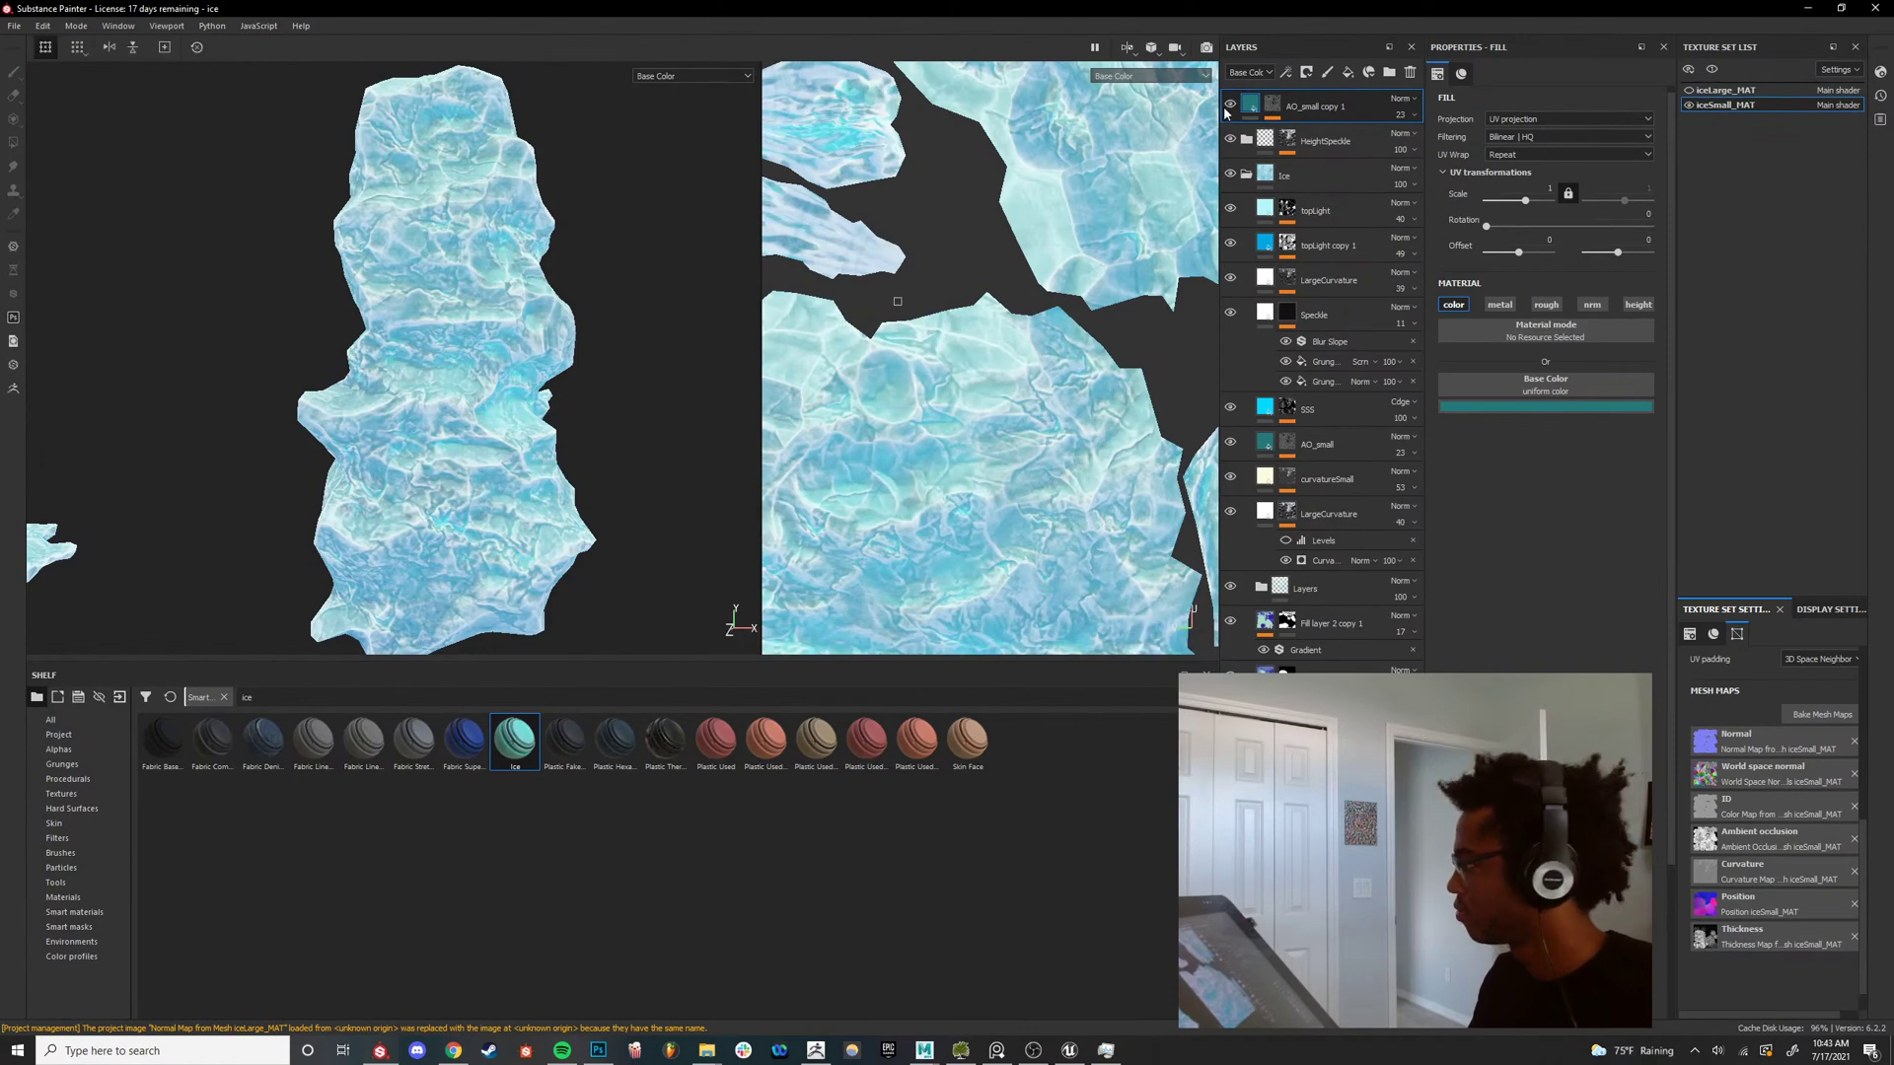
Move the AO_small copy into the Ice folder, between topLight copy 1 and LargeCurvature.
{"action": "left_click", "coordinate": [1398, 116]}
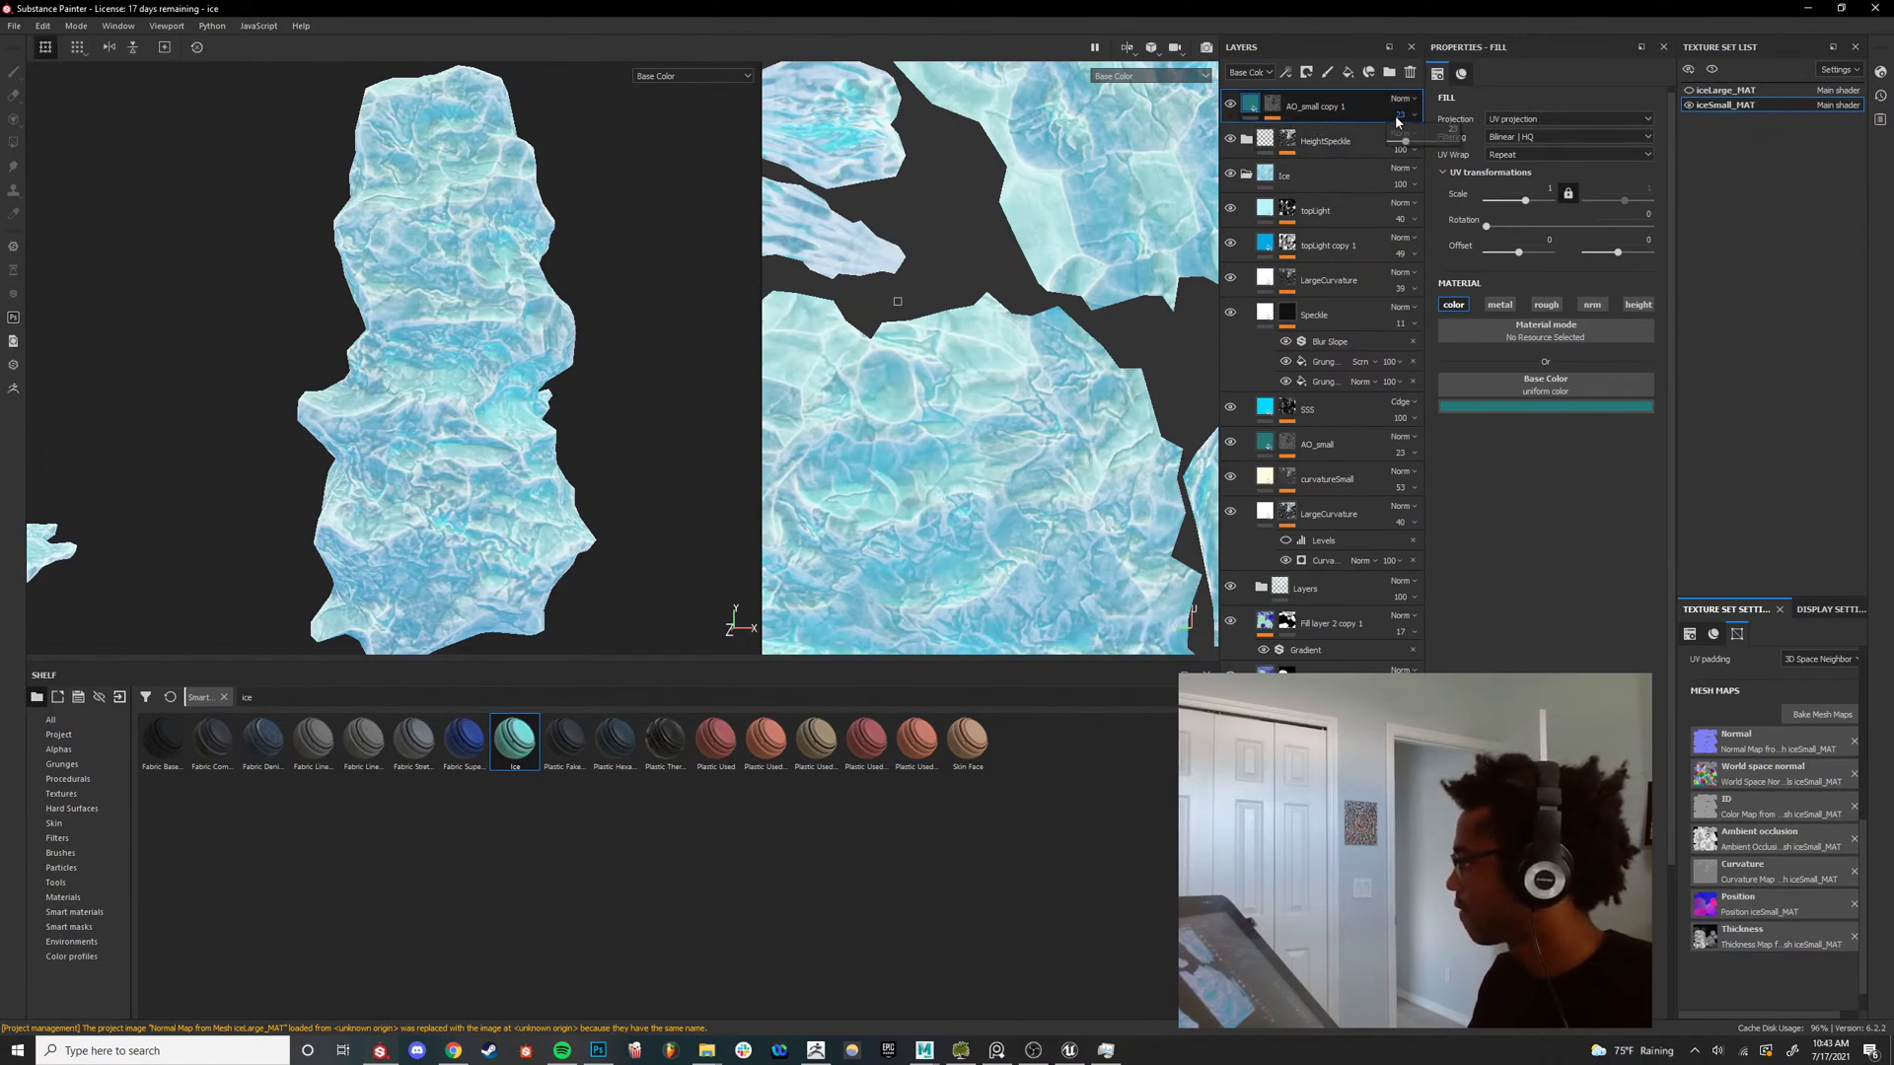
{"action": "left_click_drag", "start_coordinate": [1340, 111], "coordinate": [1368, 407]}
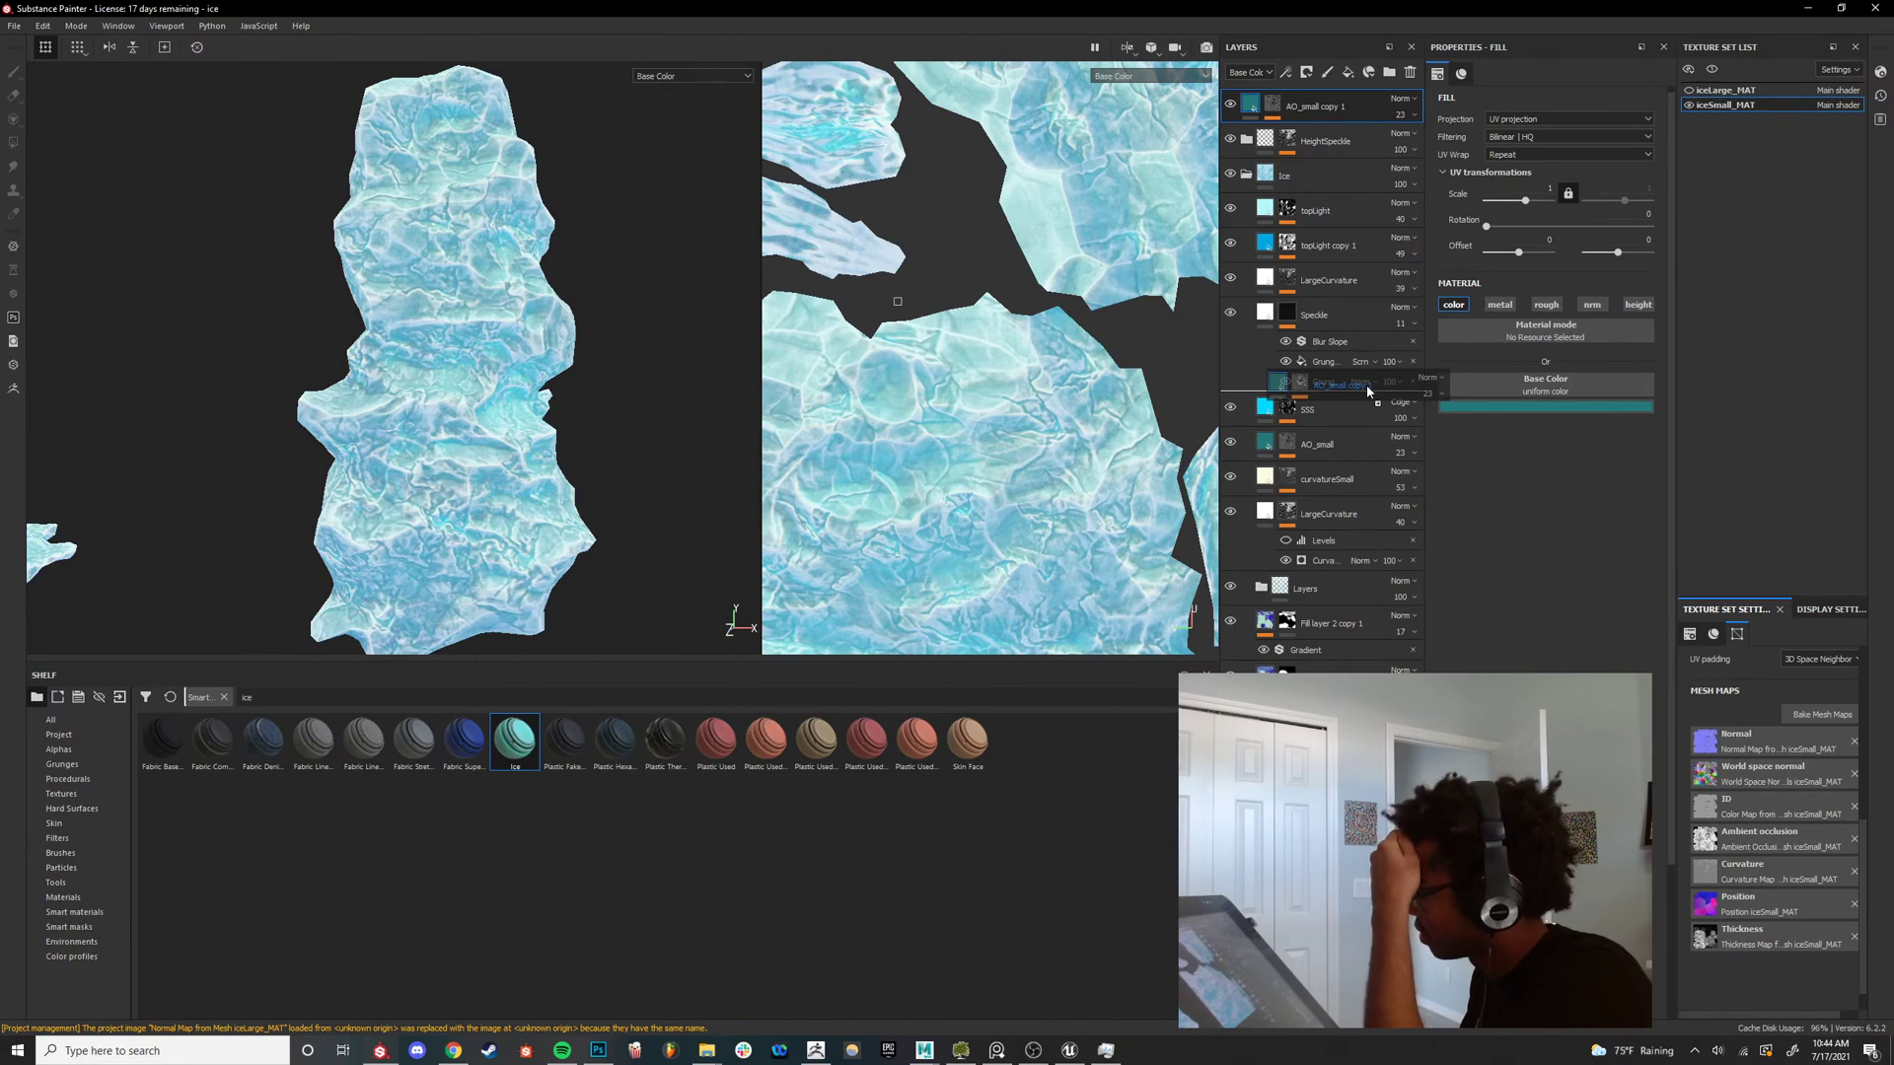
{"action": "left_click_drag", "start_coordinate": [1368, 392], "coordinate": [1350, 288]}
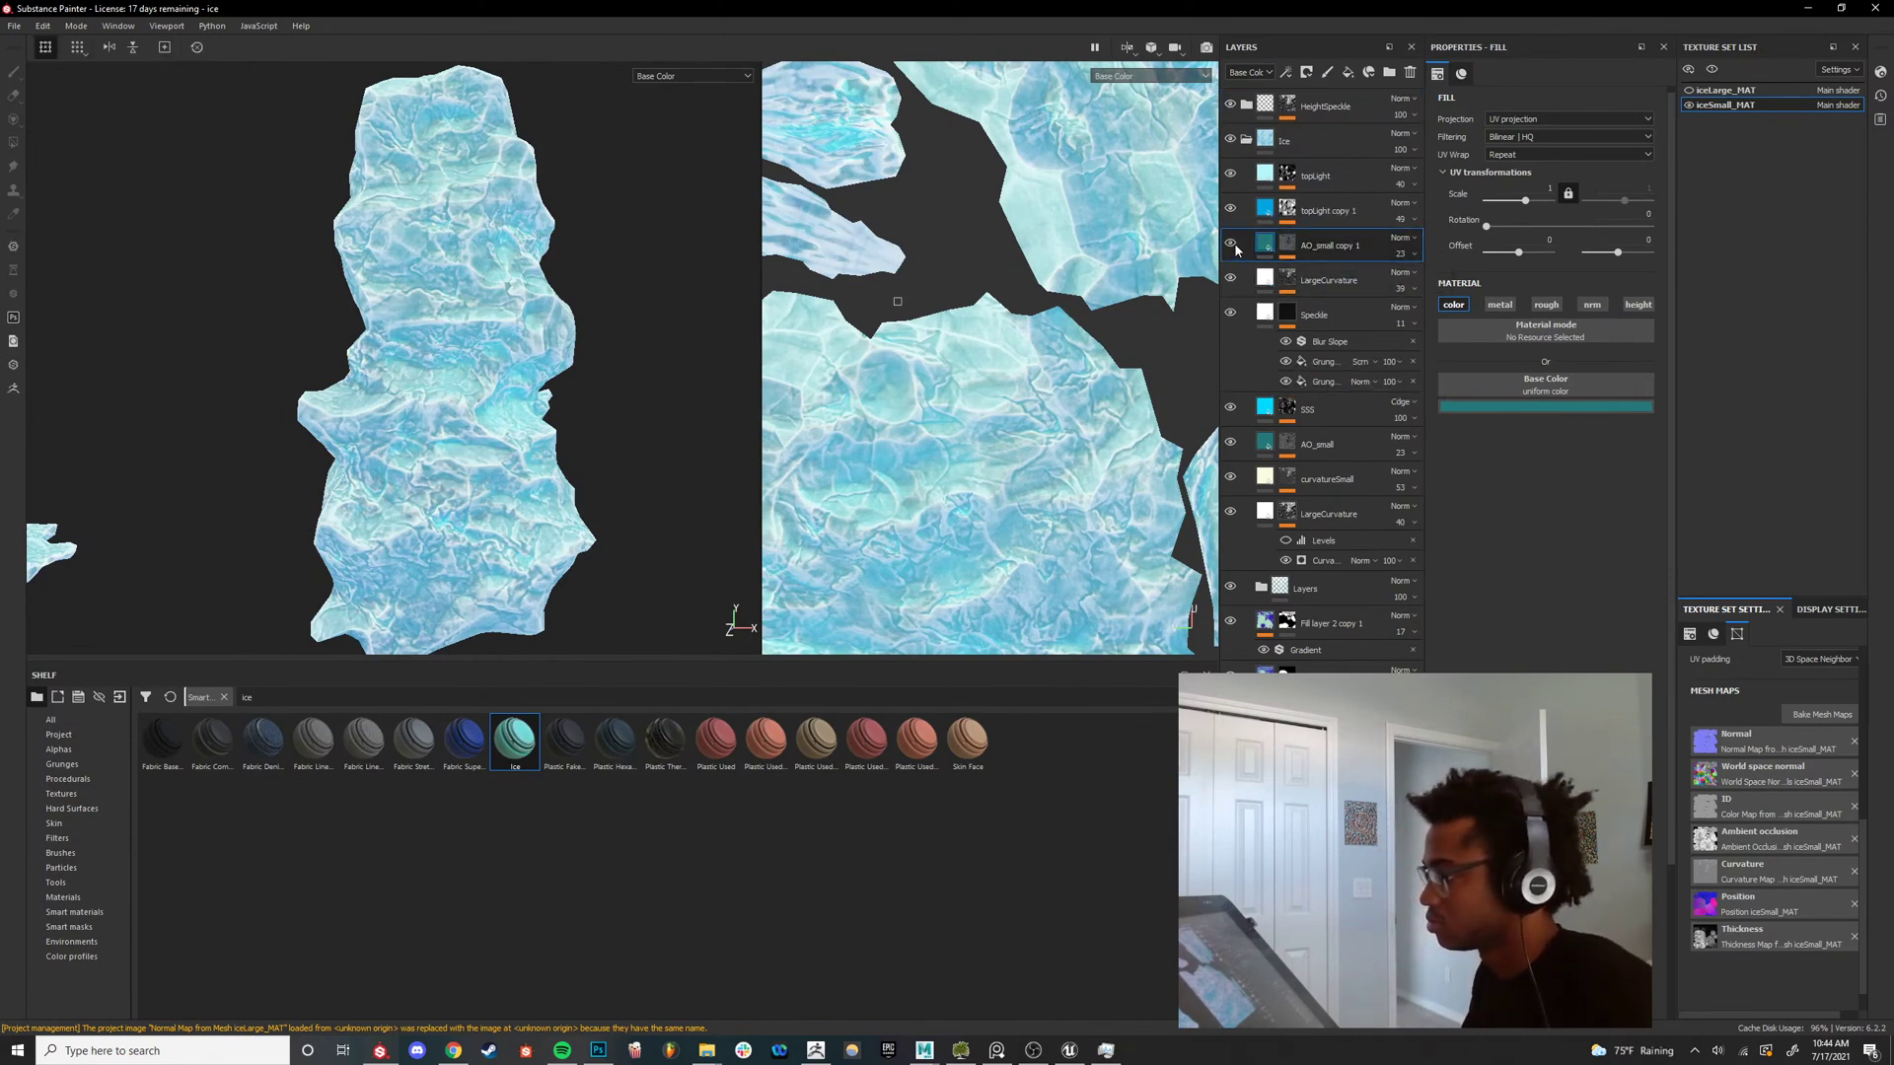
Check the AO_small copy's effect on the base color up close, and delete that layer.
{"action": "scroll", "coordinate": [415, 317], "scroll_direction": "up", "scroll_amount": 3}
{"action": "left_click_drag", "start_coordinate": [414, 317], "coordinate": [465, 323], "text": "alt"}
{"action": "key", "text": "Delete"}
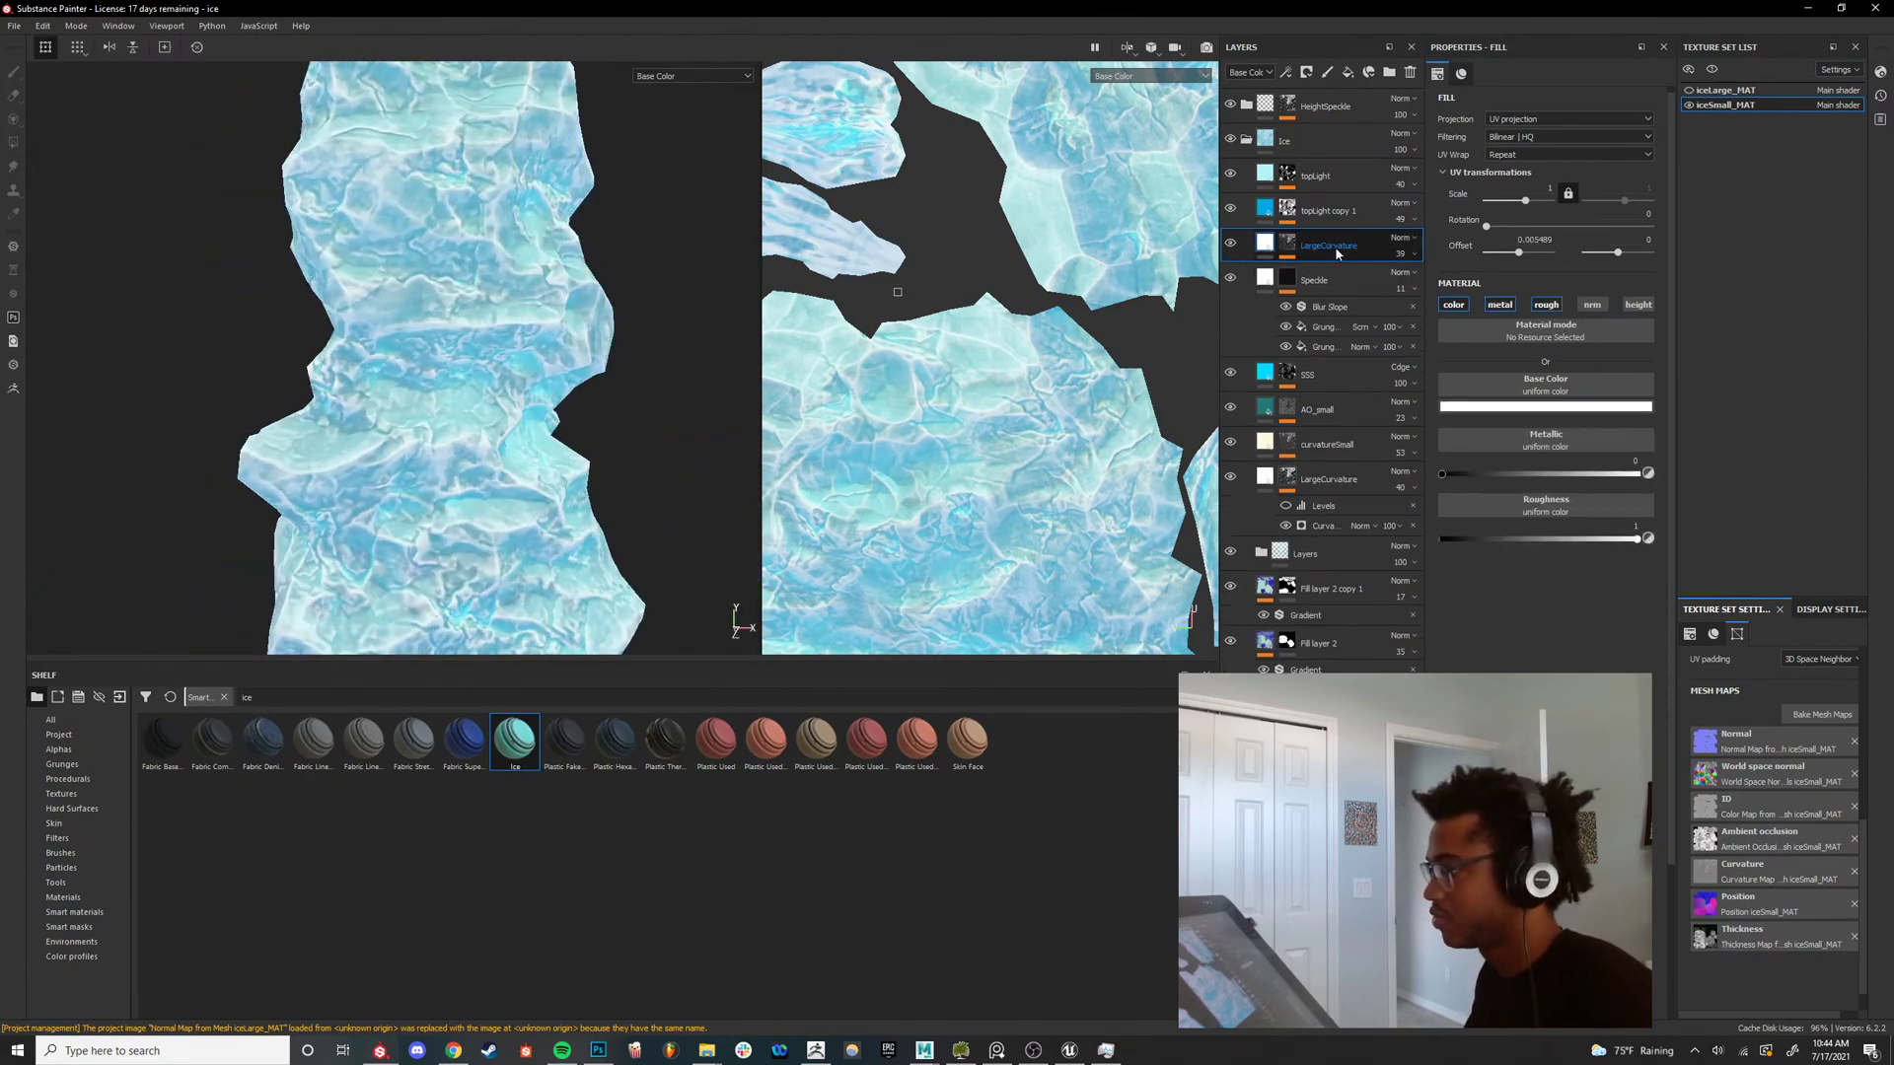
Examine the ice columns in the material view, both close up and from a distance.
{"action": "scroll", "coordinate": [456, 410], "scroll_direction": "down", "scroll_amount": 5}
{"action": "left_click_drag", "start_coordinate": [513, 397], "coordinate": [496, 436], "text": "alt"}
{"action": "key", "text": "m"}
{"action": "scroll", "coordinate": [394, 375], "scroll_direction": "up", "scroll_amount": 5}
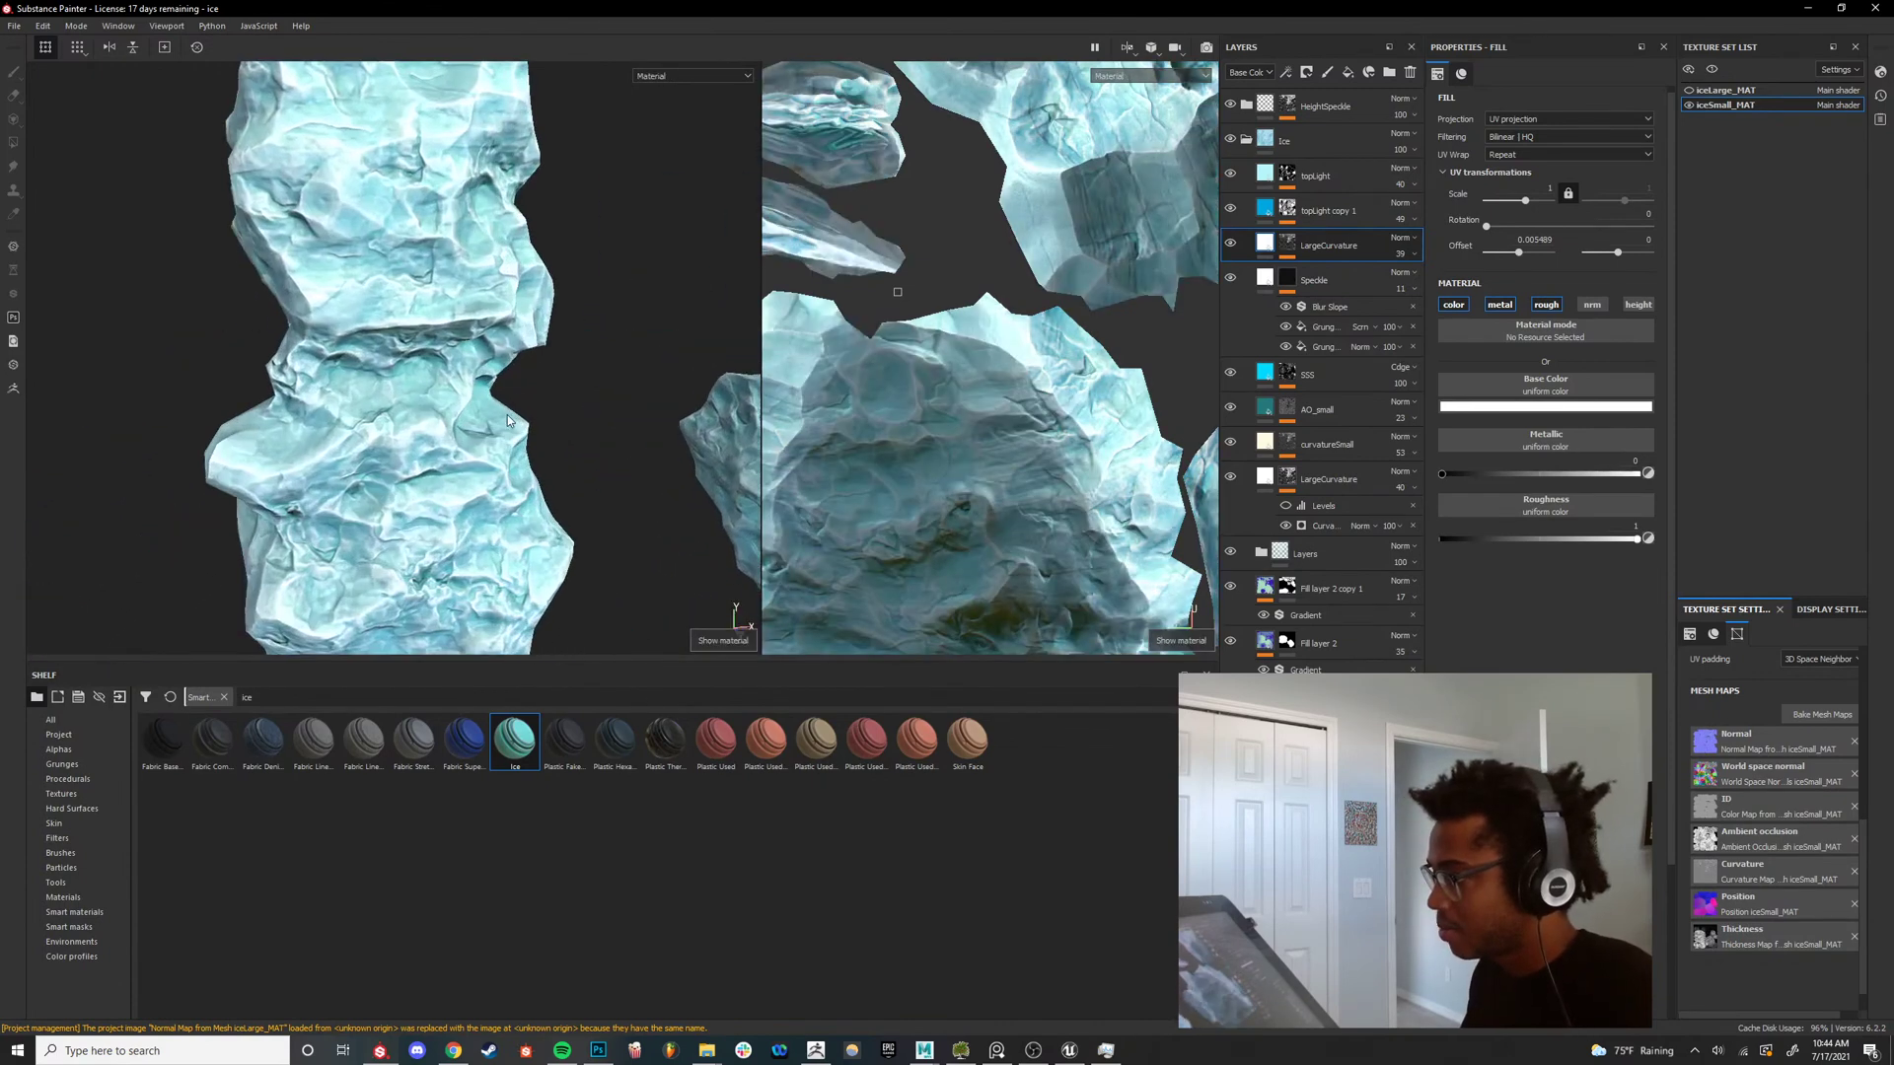
{"action": "right_click_drag", "start_coordinate": [373, 364], "coordinate": [286, 377], "text": "alt"}
{"action": "mouse_move", "coordinate": [286, 377]}
{"action": "left_mouse_down", "text": "alt"}
{"action": "mouse_move", "coordinate": [497, 400]}
{"action": "mouse_move", "coordinate": [306, 389]}
{"action": "left_mouse_up", "text": "alt"}
{"action": "right_click_drag", "start_coordinate": [207, 365], "coordinate": [283, 368], "text": "alt"}
{"action": "left_click_drag", "start_coordinate": [284, 368], "coordinate": [468, 420], "text": "alt"}
{"action": "left_click_drag", "start_coordinate": [583, 450], "coordinate": [613, 457], "text": "alt"}
{"action": "right_click_drag", "start_coordinate": [533, 472], "coordinate": [407, 481], "text": "alt"}
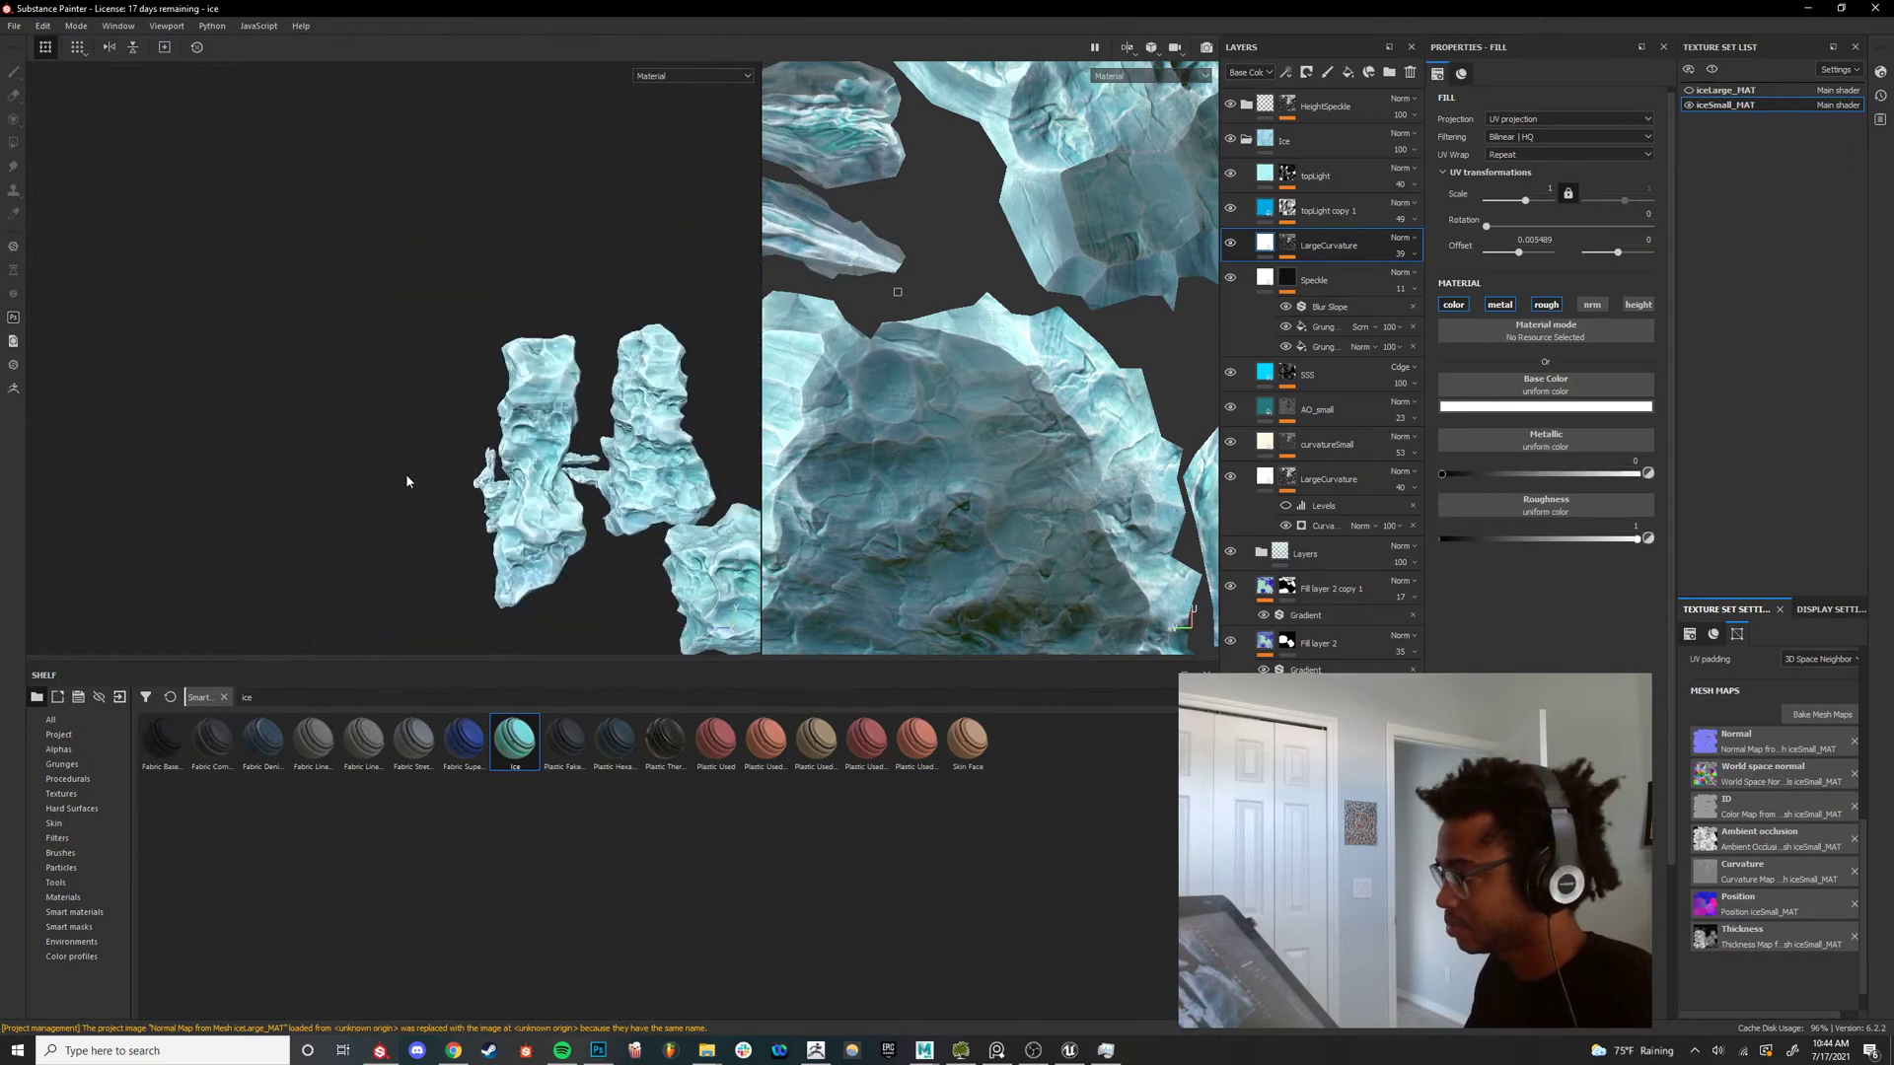
Examine the icicles and the top and underside of the flat ice chunk under different lighting.
{"action": "scroll", "coordinate": [617, 519], "scroll_direction": "up", "scroll_amount": 5}
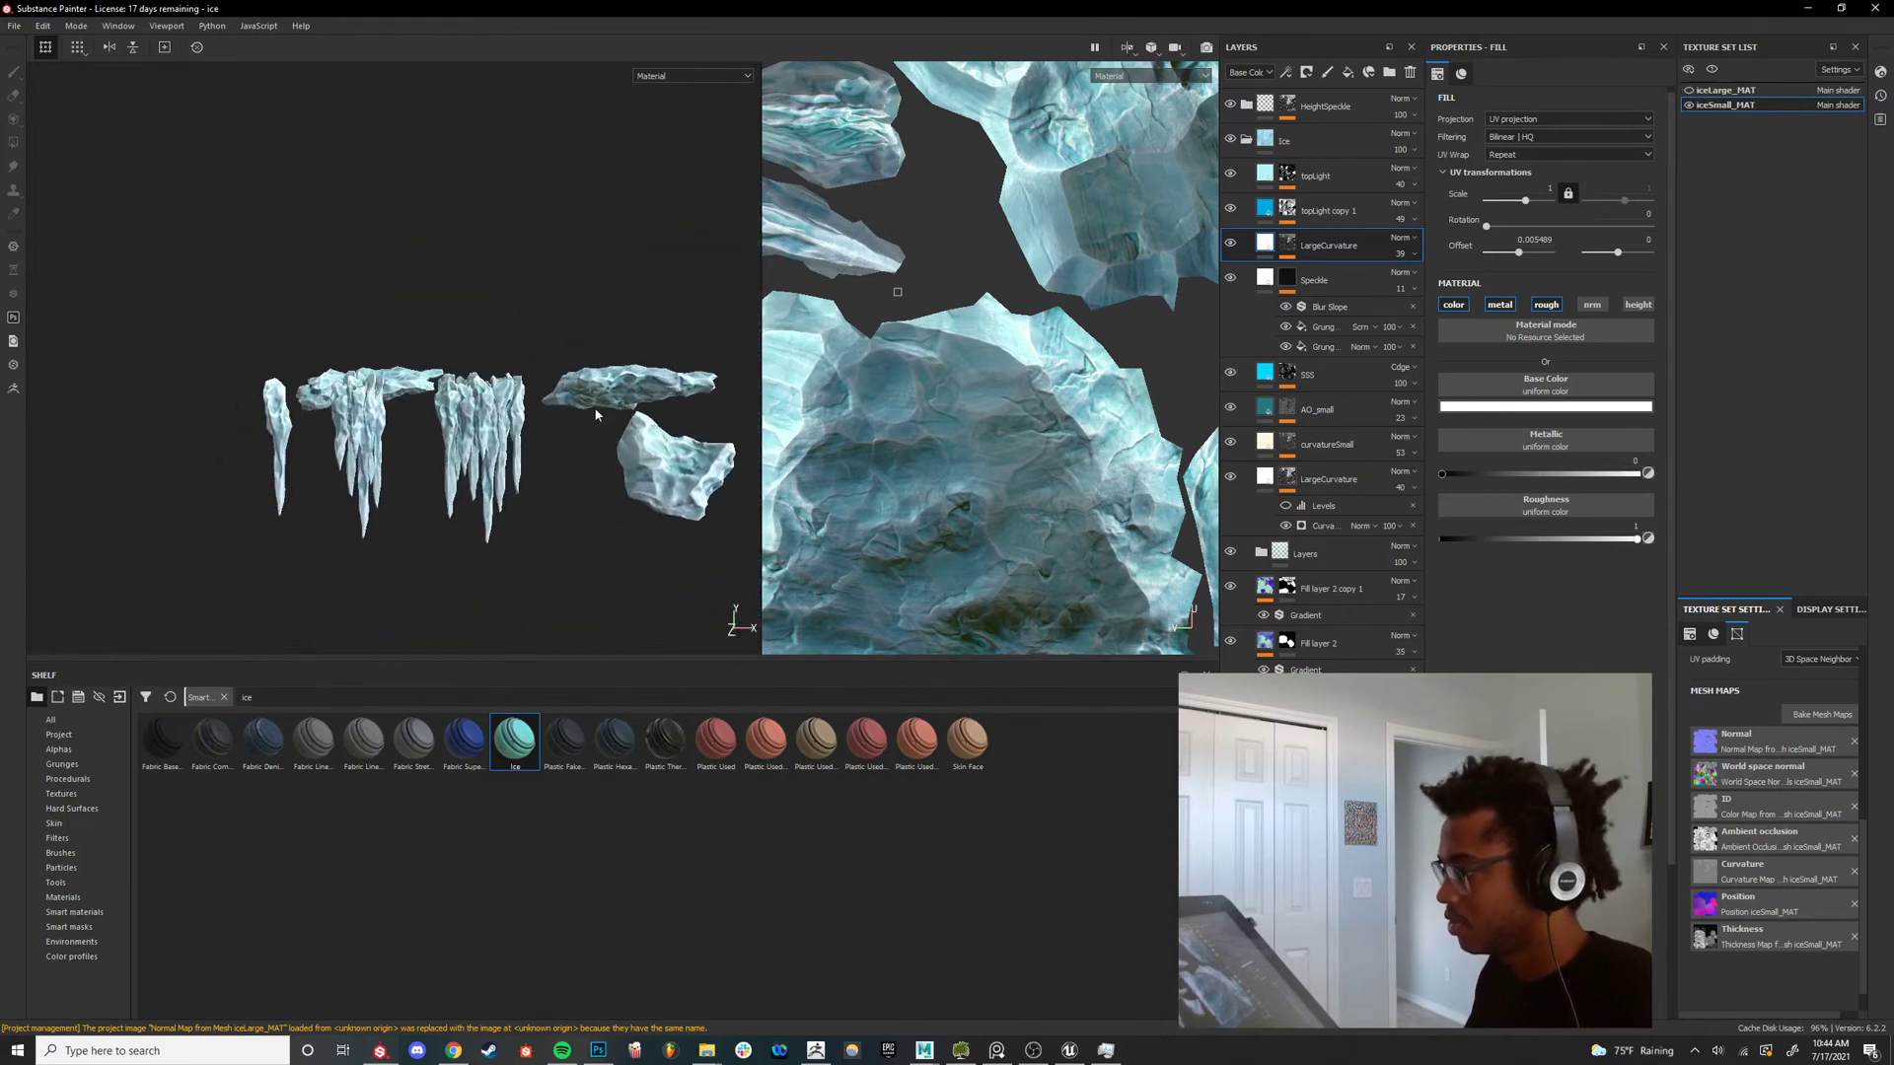
{"action": "right_click_drag", "start_coordinate": [596, 415], "coordinate": [690, 409], "text": "alt"}
{"action": "left_click_drag", "start_coordinate": [592, 400], "coordinate": [661, 407], "text": "alt"}
{"action": "left_click_drag", "start_coordinate": [474, 458], "coordinate": [395, 362], "text": "alt"}
{"action": "right_click_drag", "start_coordinate": [396, 362], "coordinate": [449, 366], "text": "shift"}
{"action": "left_click_drag", "start_coordinate": [404, 379], "coordinate": [491, 436], "text": "alt"}
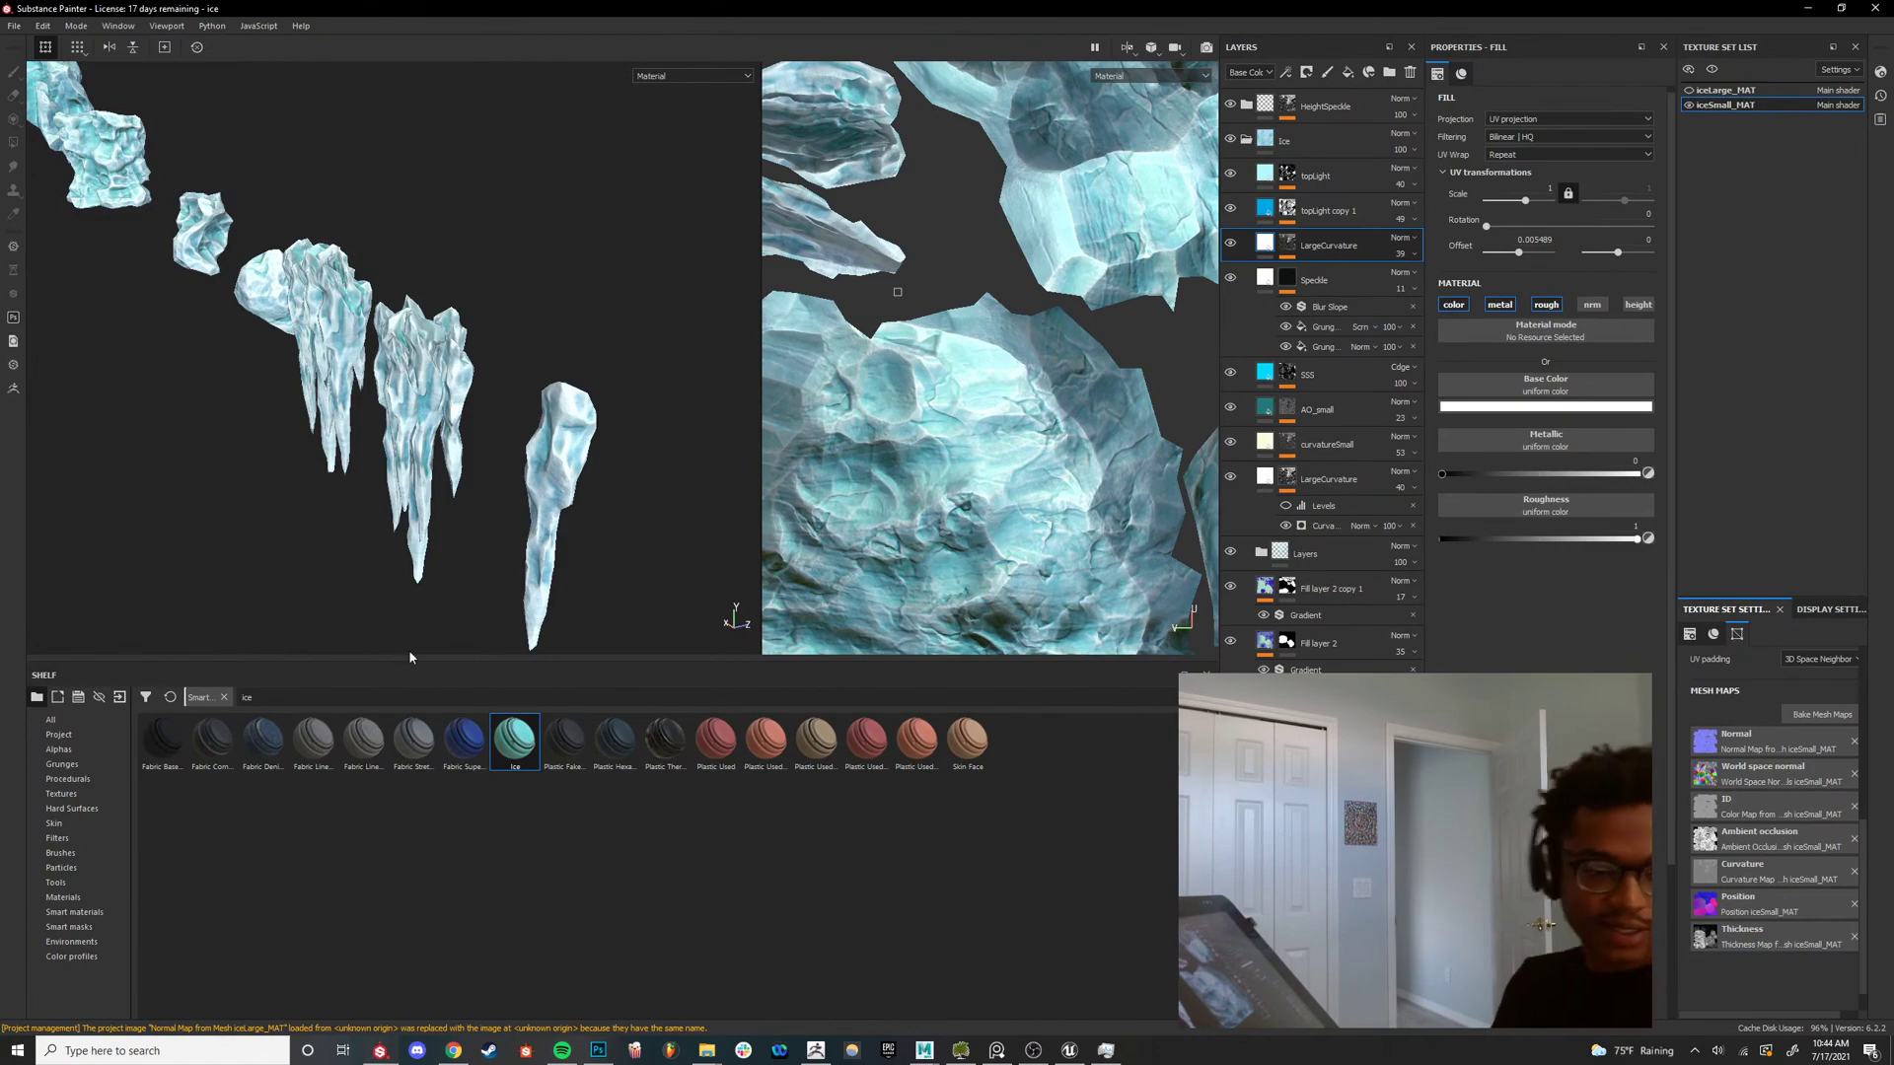
{"action": "left_click_drag", "start_coordinate": [424, 631], "coordinate": [411, 62], "text": "alt"}
{"action": "left_click_drag", "start_coordinate": [471, 496], "coordinate": [490, 385], "text": "alt"}
{"action": "right_click_drag", "start_coordinate": [490, 385], "coordinate": [320, 365], "text": "shift"}
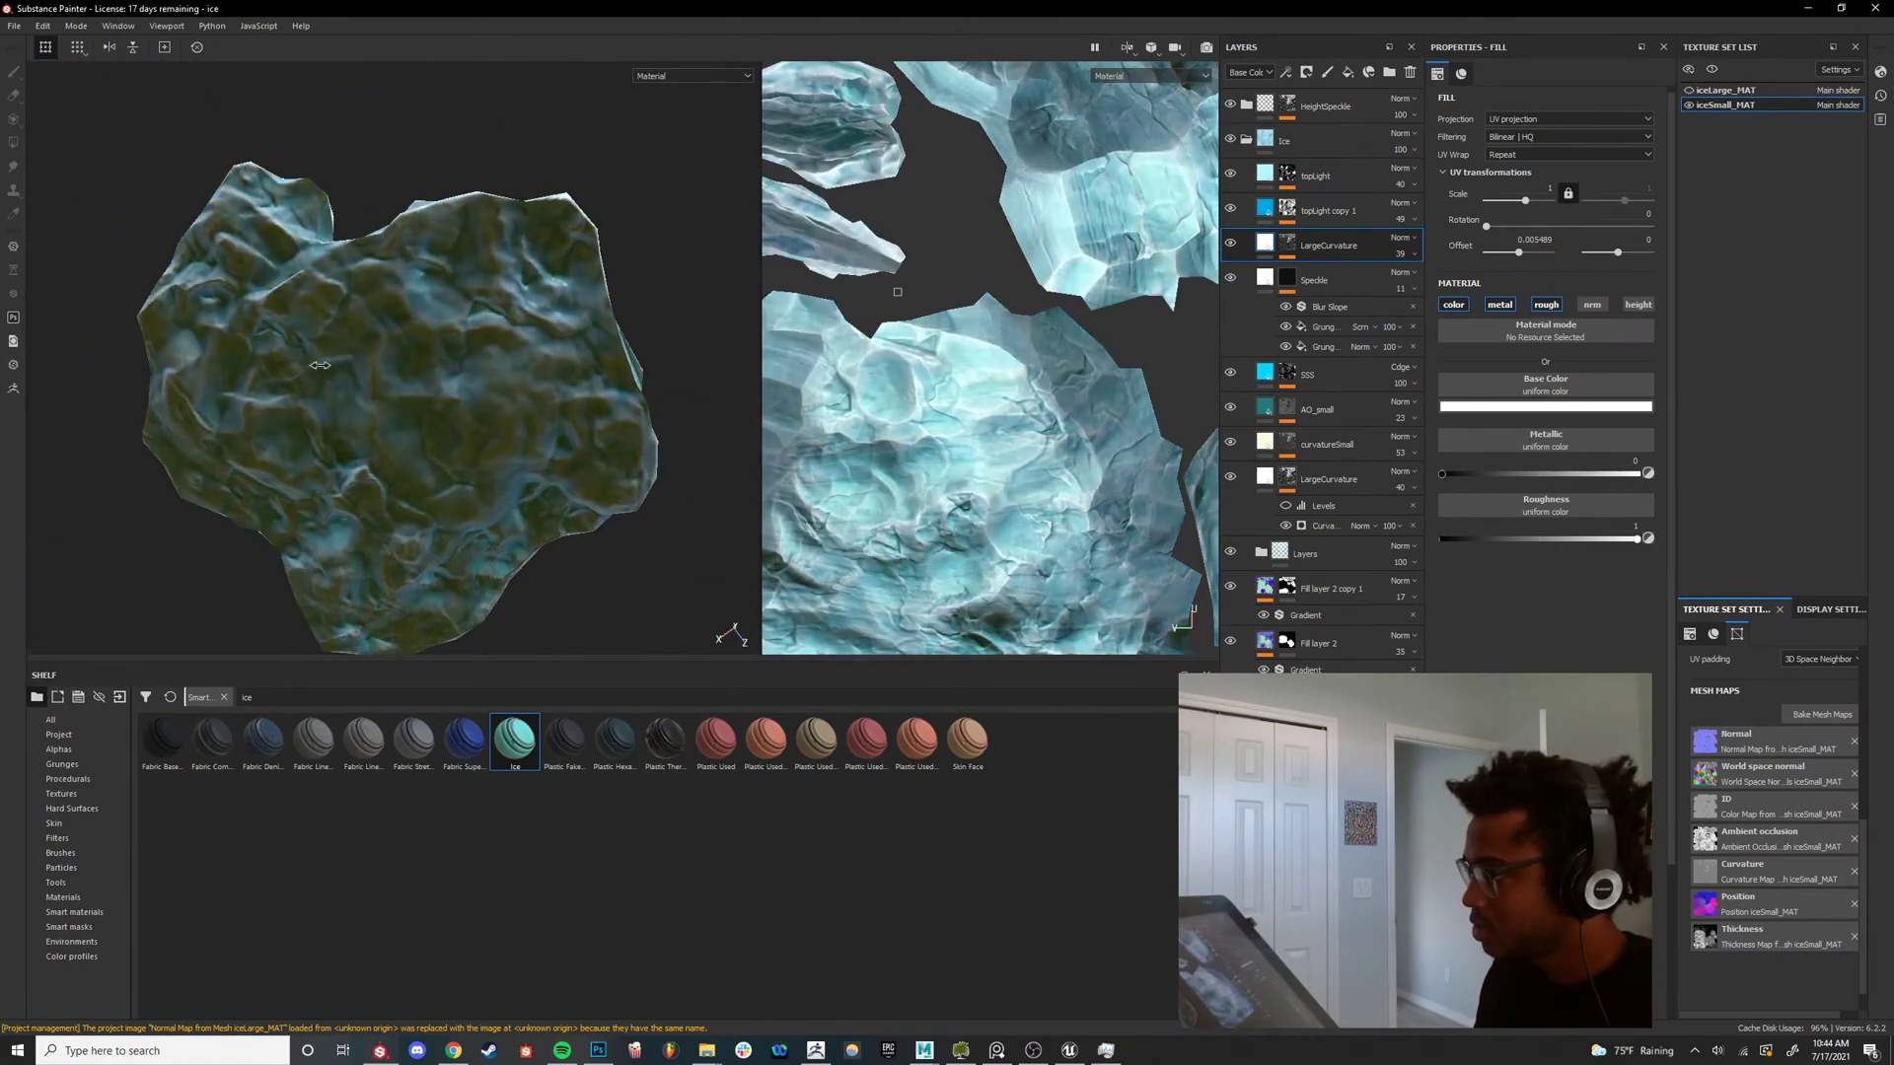
{"action": "left_click_drag", "start_coordinate": [341, 380], "coordinate": [537, 735], "text": "alt"}
{"action": "right_click_drag", "start_coordinate": [493, 424], "coordinate": [335, 415], "text": "shift"}
{"action": "left_click_drag", "start_coordinate": [335, 414], "coordinate": [411, 403], "text": "alt"}
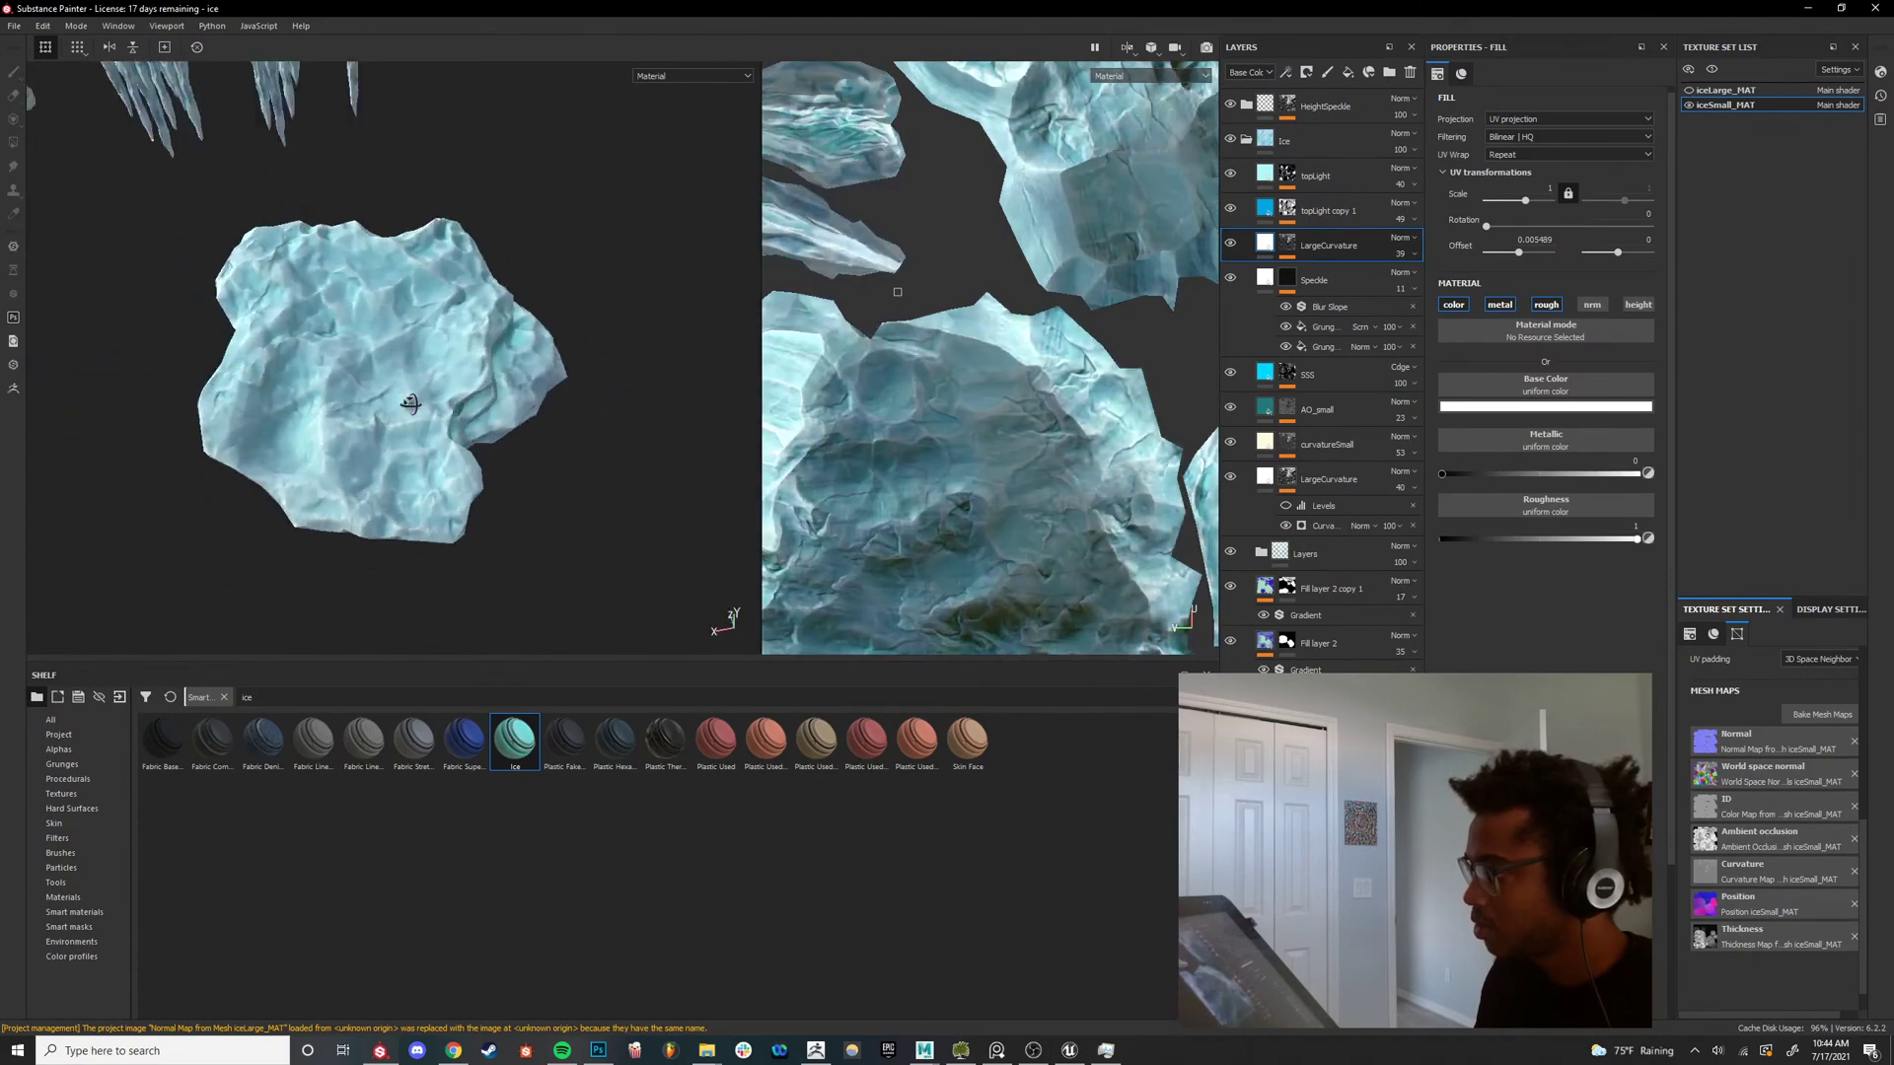
Examine the flat ice chunk, the ice columns and the small pieces from several angles under different lighting.
{"action": "right_click_drag", "start_coordinate": [410, 404], "coordinate": [198, 427], "text": "alt"}
{"action": "middle_click_drag", "start_coordinate": [198, 427], "coordinate": [571, 415], "text": "alt"}
{"action": "right_click_drag", "start_coordinate": [571, 415], "coordinate": [400, 375], "text": "shift"}
{"action": "middle_click_drag", "start_coordinate": [400, 375], "coordinate": [624, 380], "text": "alt"}
{"action": "left_click_drag", "start_coordinate": [474, 335], "coordinate": [414, 303], "text": "alt"}
{"action": "middle_click_drag", "start_coordinate": [415, 304], "coordinate": [498, 380], "text": "alt"}
{"action": "left_click_drag", "start_coordinate": [384, 217], "coordinate": [395, 138], "text": "alt"}
{"action": "right_click_drag", "start_coordinate": [394, 296], "coordinate": [454, 341], "text": "alt"}
{"action": "right_click_drag", "start_coordinate": [454, 341], "coordinate": [553, 345], "text": "shift"}
{"action": "left_click_drag", "start_coordinate": [494, 375], "coordinate": [385, 395], "text": "alt"}
{"action": "middle_click_drag", "start_coordinate": [263, 524], "coordinate": [623, 316], "text": "alt"}
{"action": "left_click_drag", "start_coordinate": [474, 325], "coordinate": [345, 424], "text": "alt"}
{"action": "middle_click_drag", "start_coordinate": [345, 425], "coordinate": [355, 482], "text": "alt"}
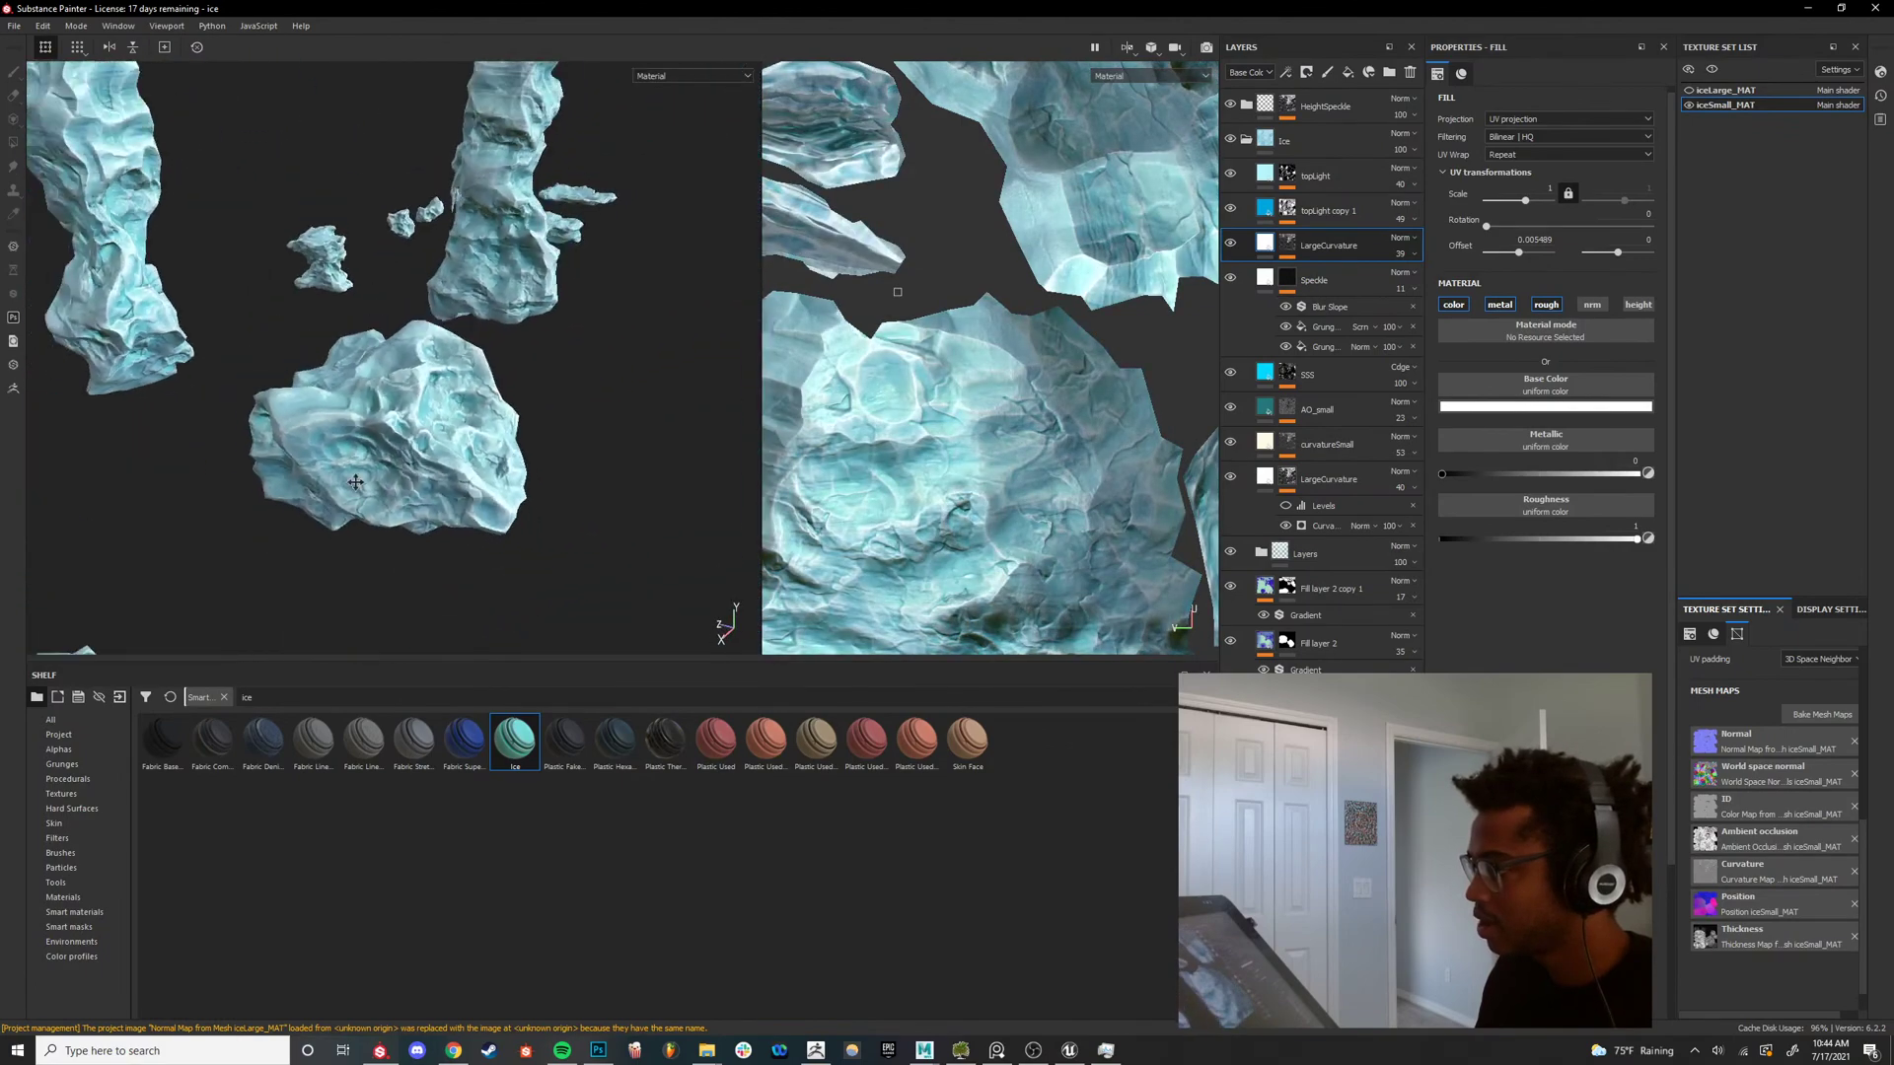
{"action": "left_click_drag", "start_coordinate": [355, 482], "coordinate": [596, 435], "text": "alt"}
{"action": "middle_click_drag", "start_coordinate": [596, 435], "coordinate": [395, 493], "text": "alt"}
{"action": "right_click_drag", "start_coordinate": [375, 532], "coordinate": [465, 536], "text": "shift"}
{"action": "left_click_drag", "start_coordinate": [465, 536], "coordinate": [488, 444], "text": "alt"}
{"action": "right_click_drag", "start_coordinate": [444, 562], "coordinate": [708, 381], "text": "alt"}
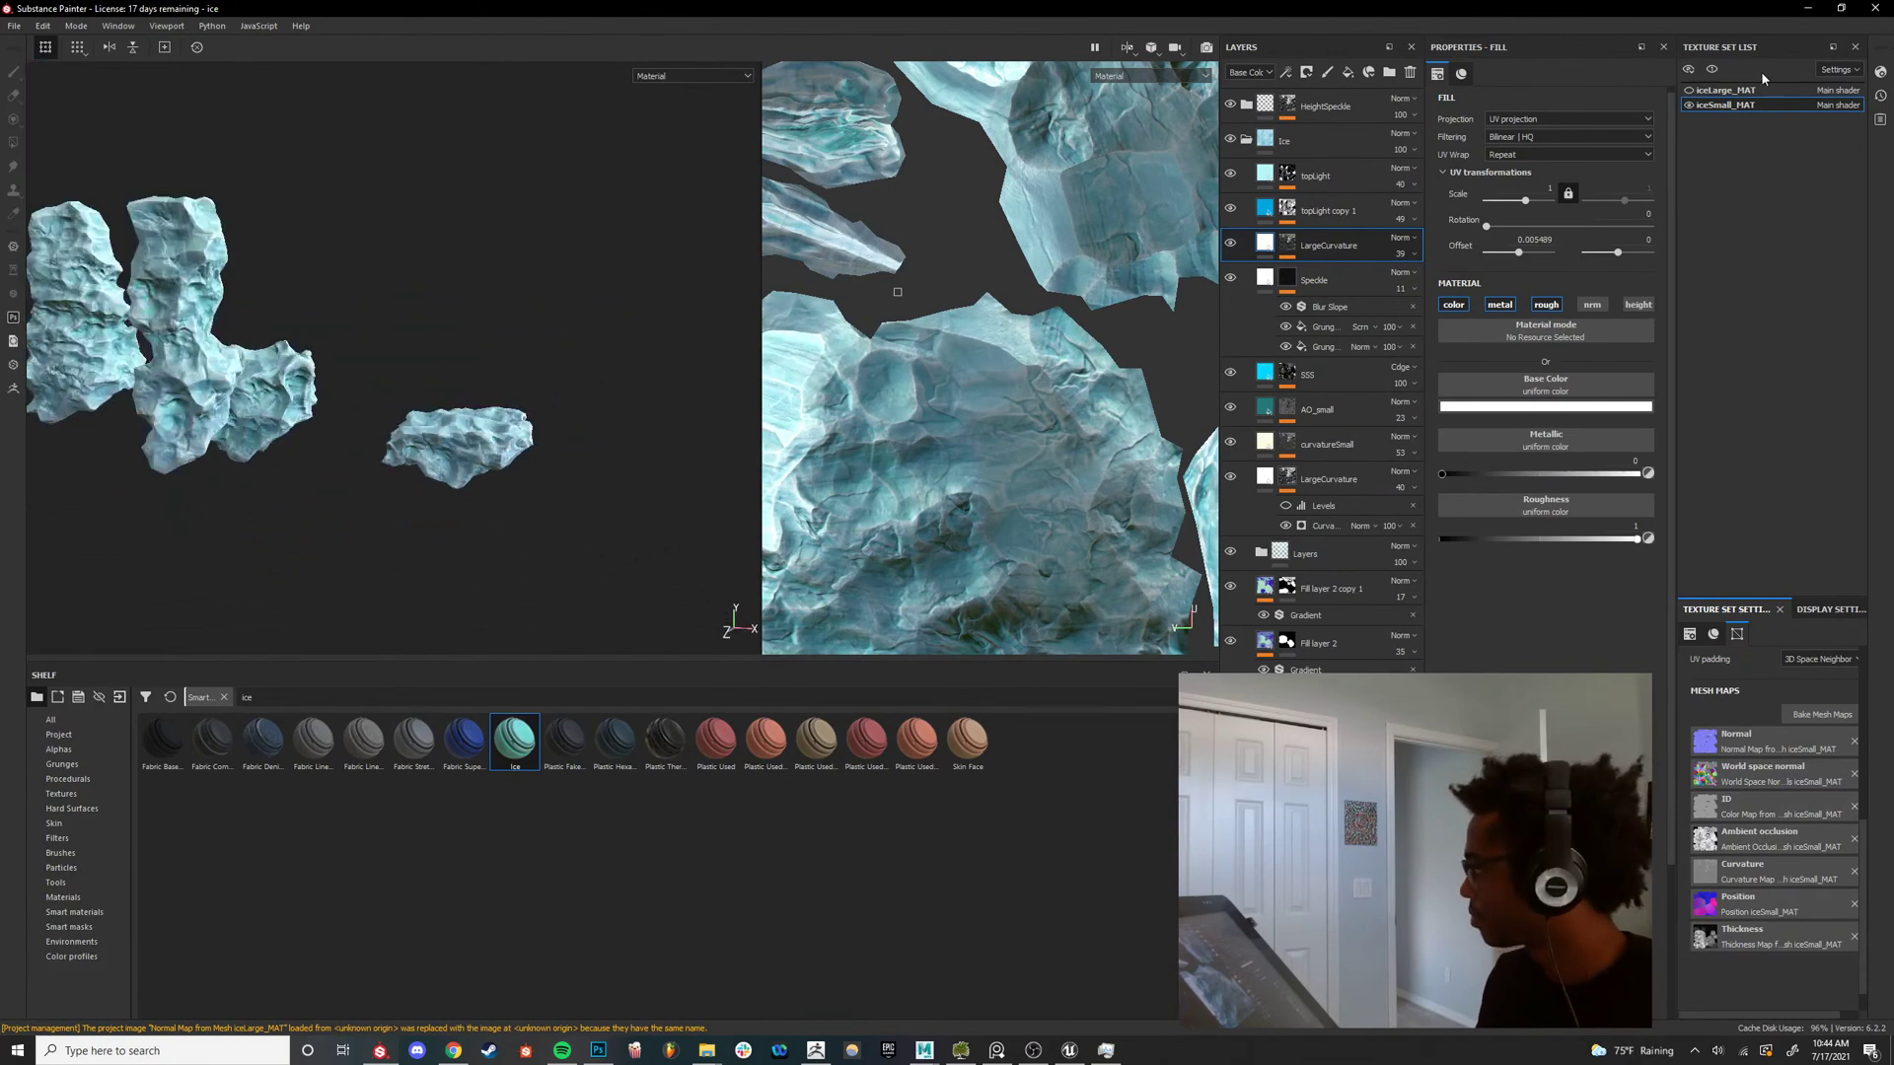
Move the HeightSpeckle folder into the Ice folder, above topLight, and rename it heightspeckle.
{"action": "left_click", "coordinate": [1322, 117]}
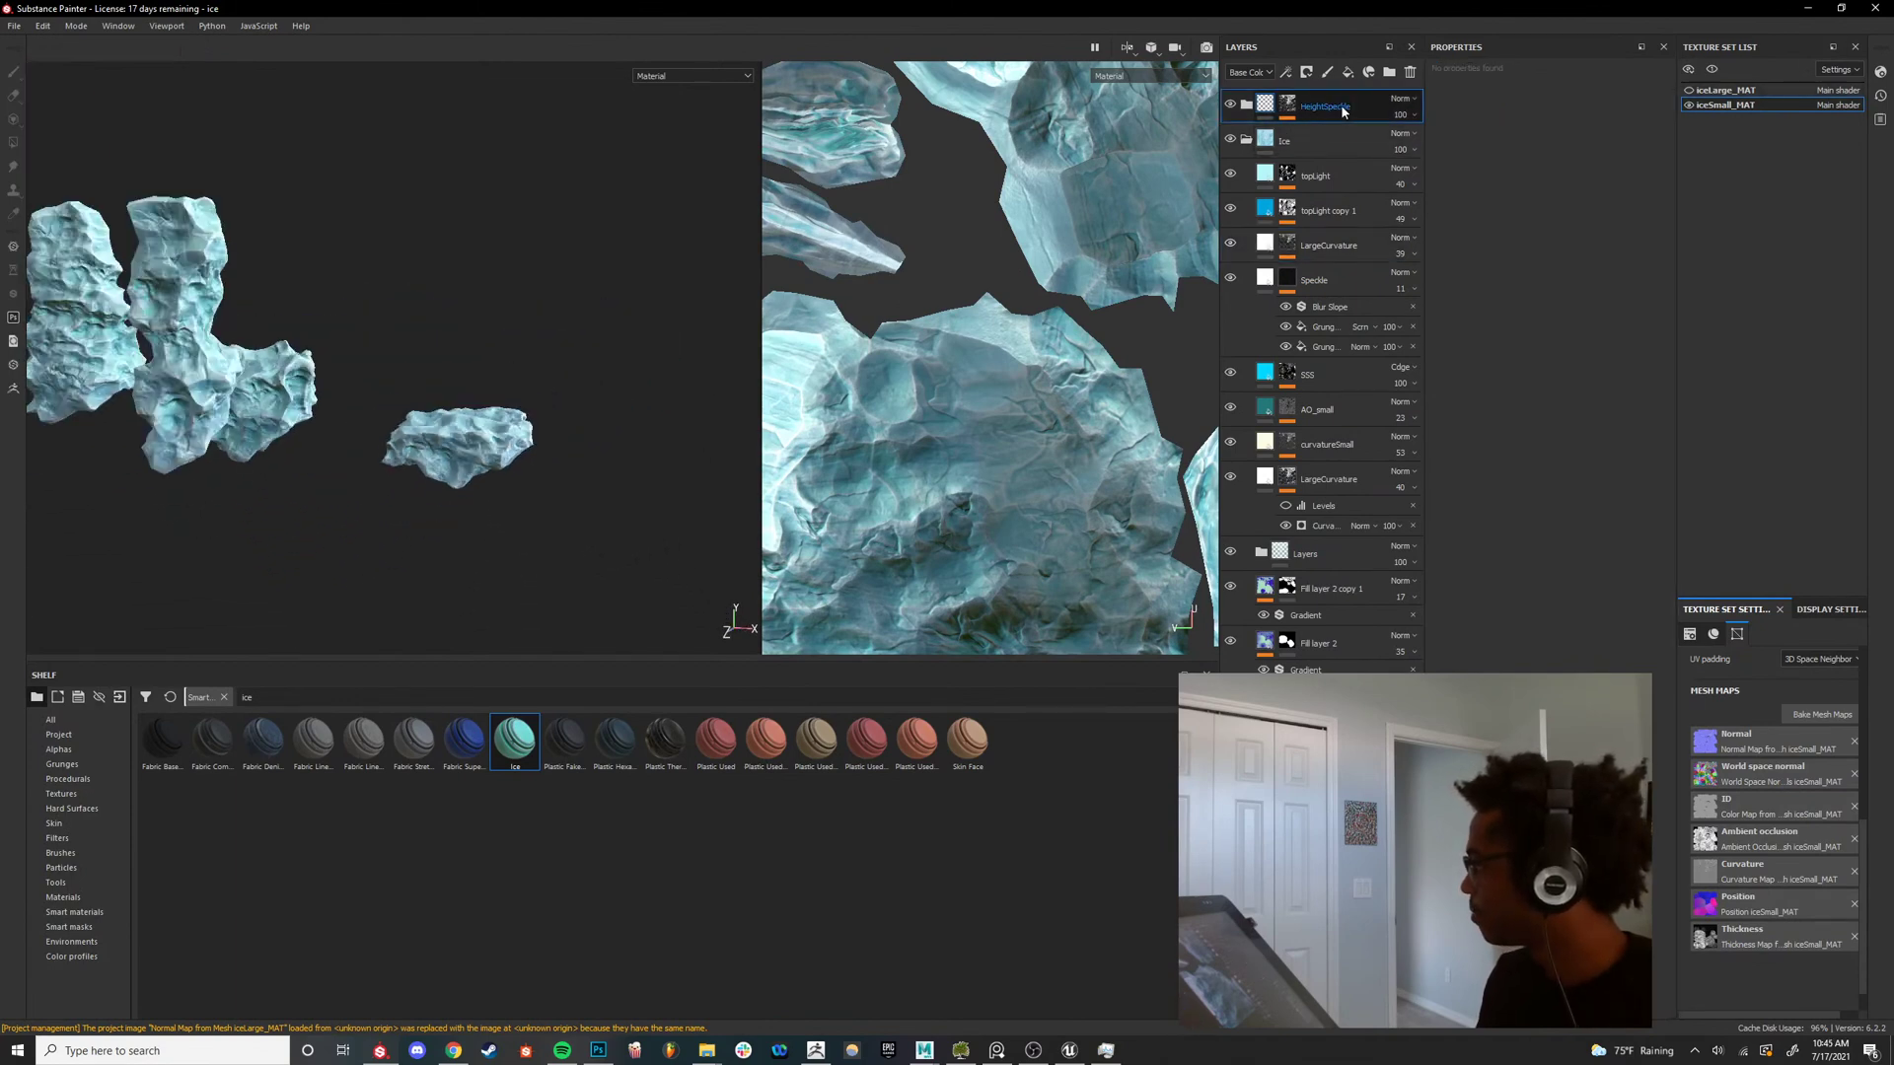
{"action": "left_click_drag", "start_coordinate": [1341, 111], "coordinate": [1329, 150]}
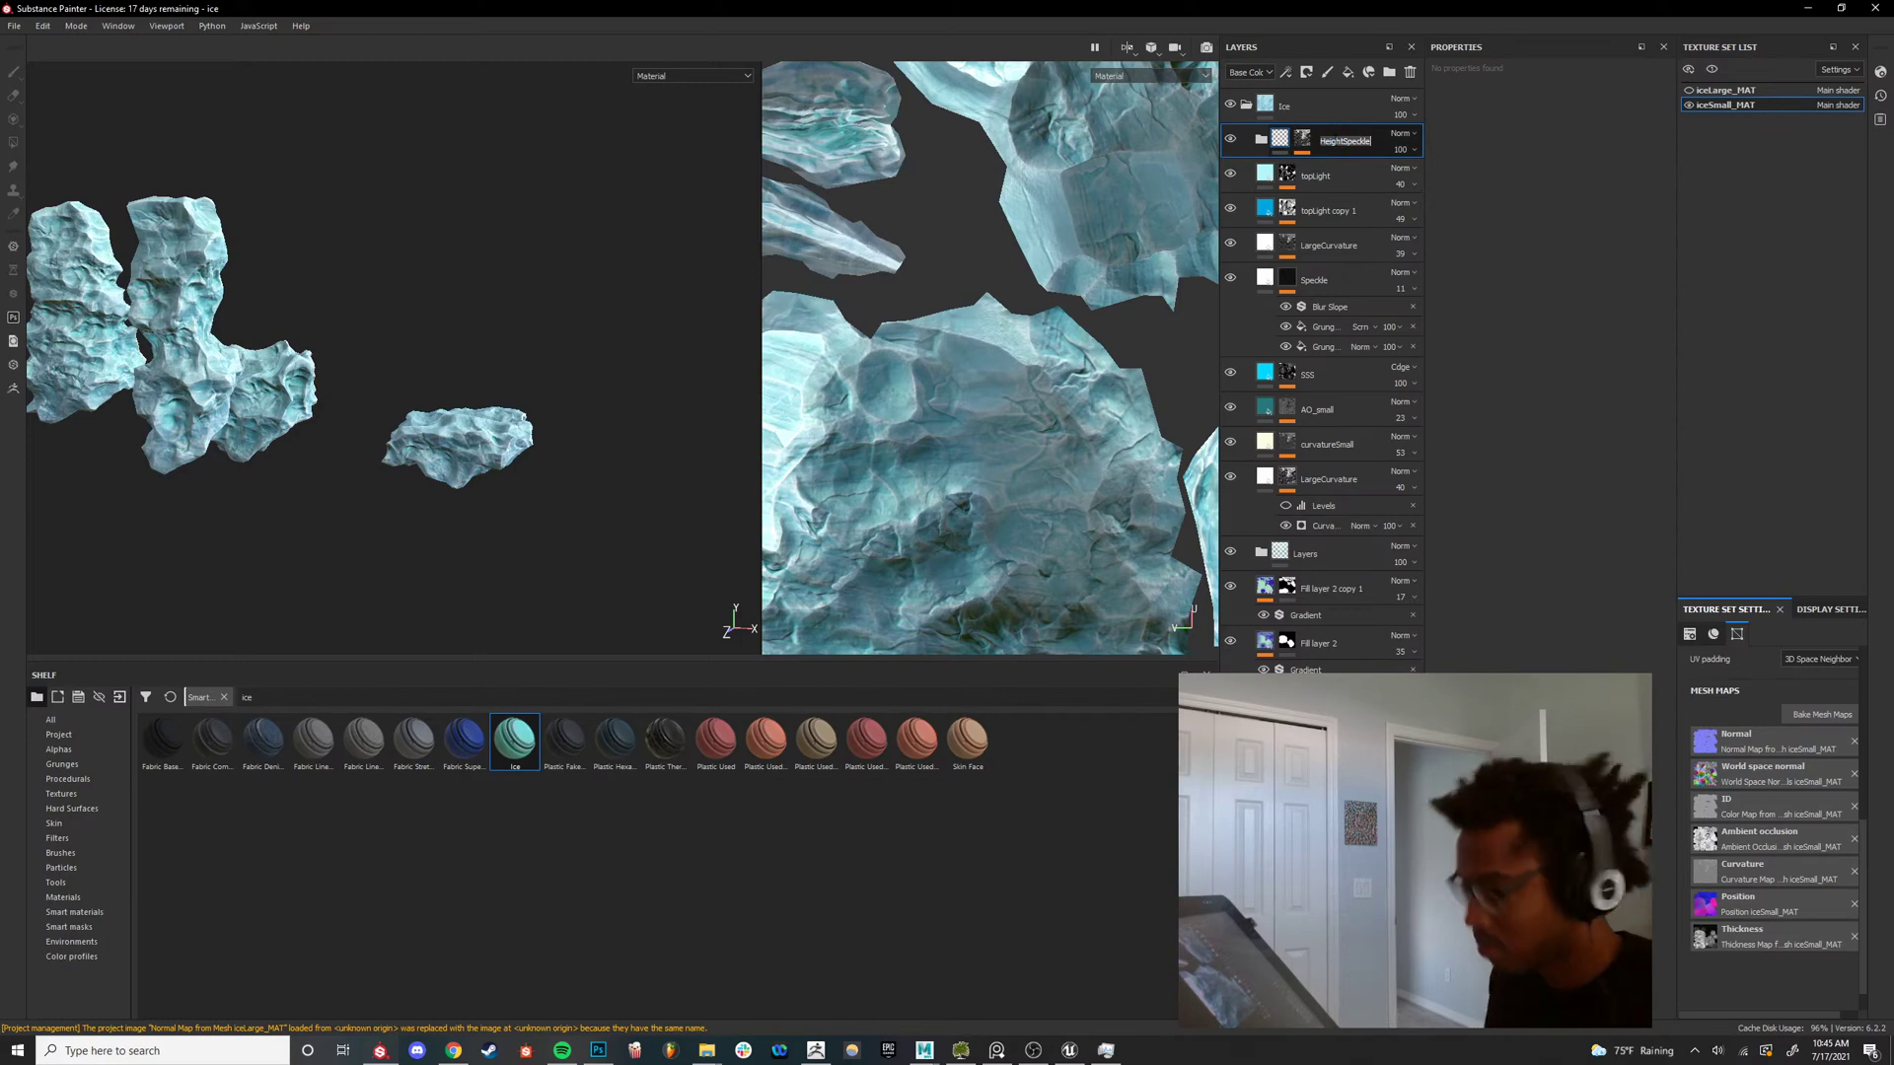
{"action": "type", "text": "heig"}
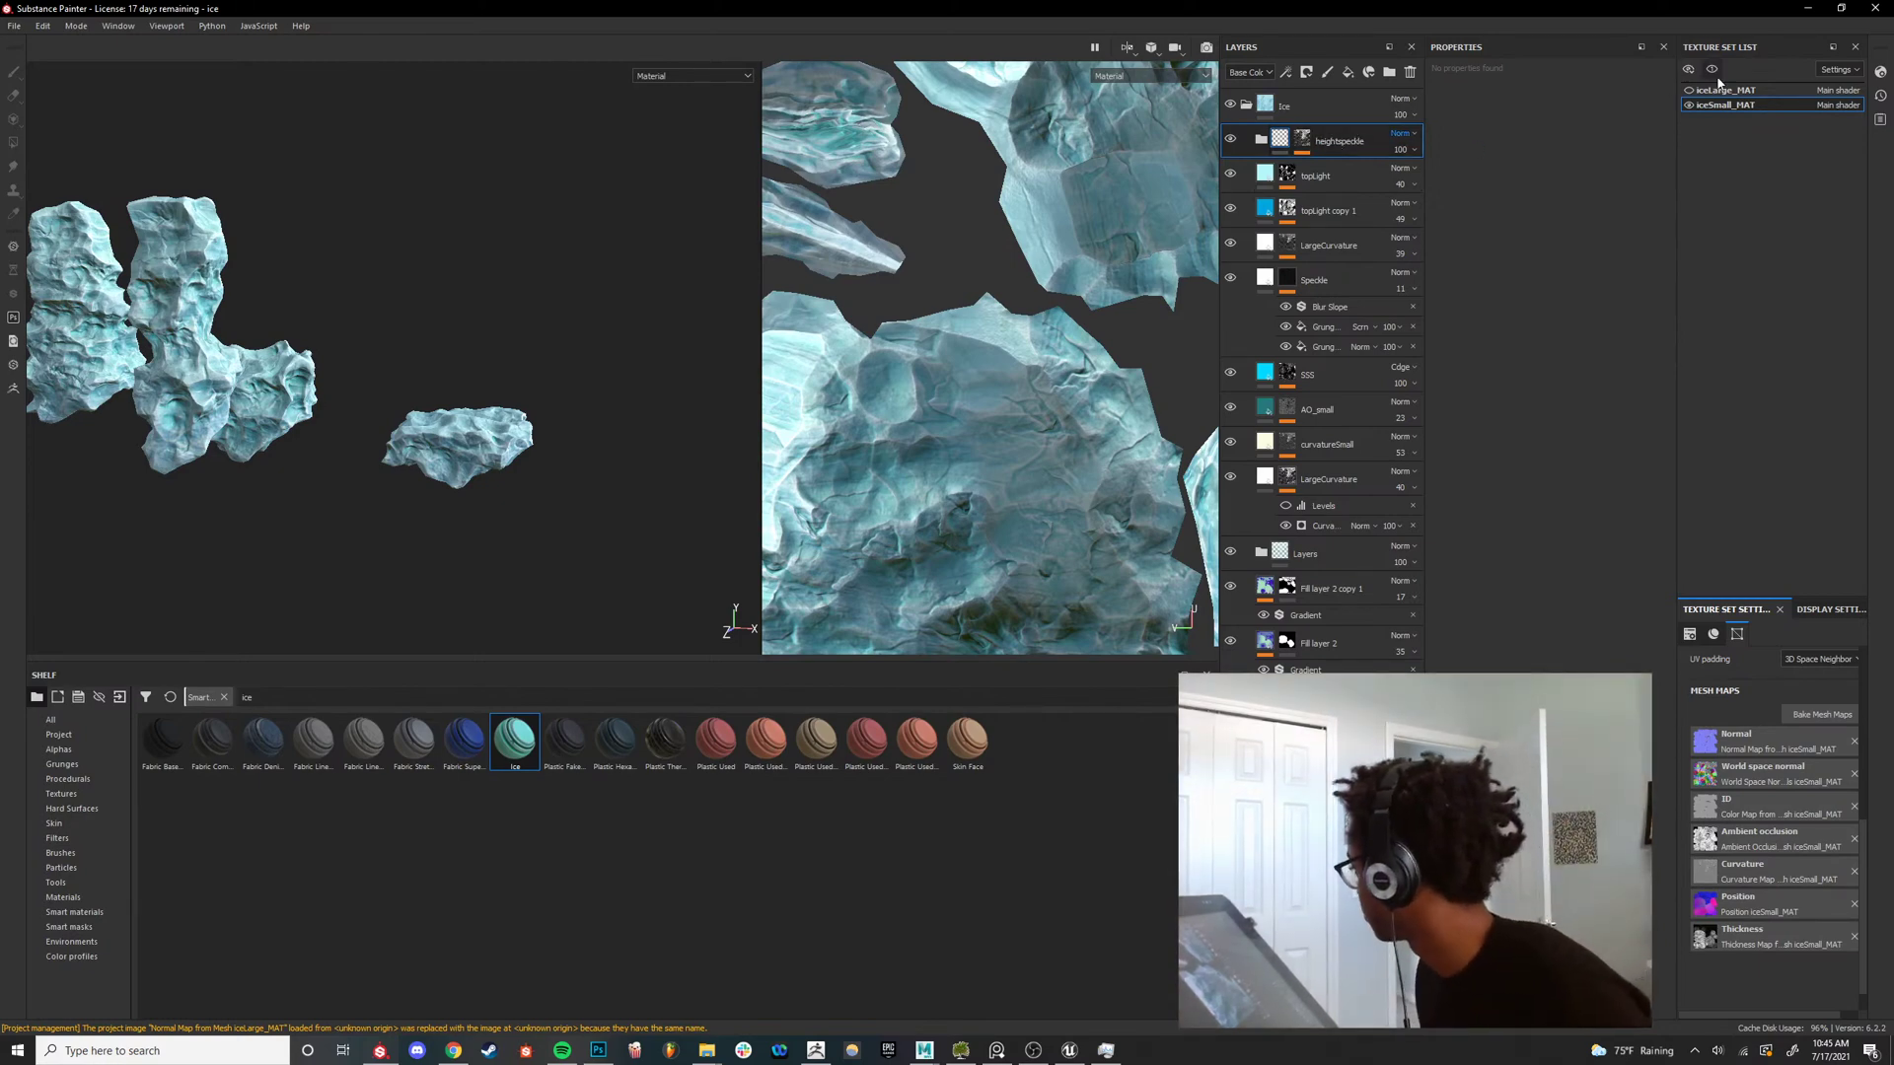
Show the iceLarge_MAT texture set and compare the large glacier with the small ice pieces.
{"action": "left_click", "coordinate": [1688, 91]}
{"action": "right_click_drag", "start_coordinate": [558, 395], "coordinate": [414, 267], "text": "alt"}
{"action": "middle_click_drag", "start_coordinate": [415, 266], "coordinate": [634, 431], "text": "alt"}
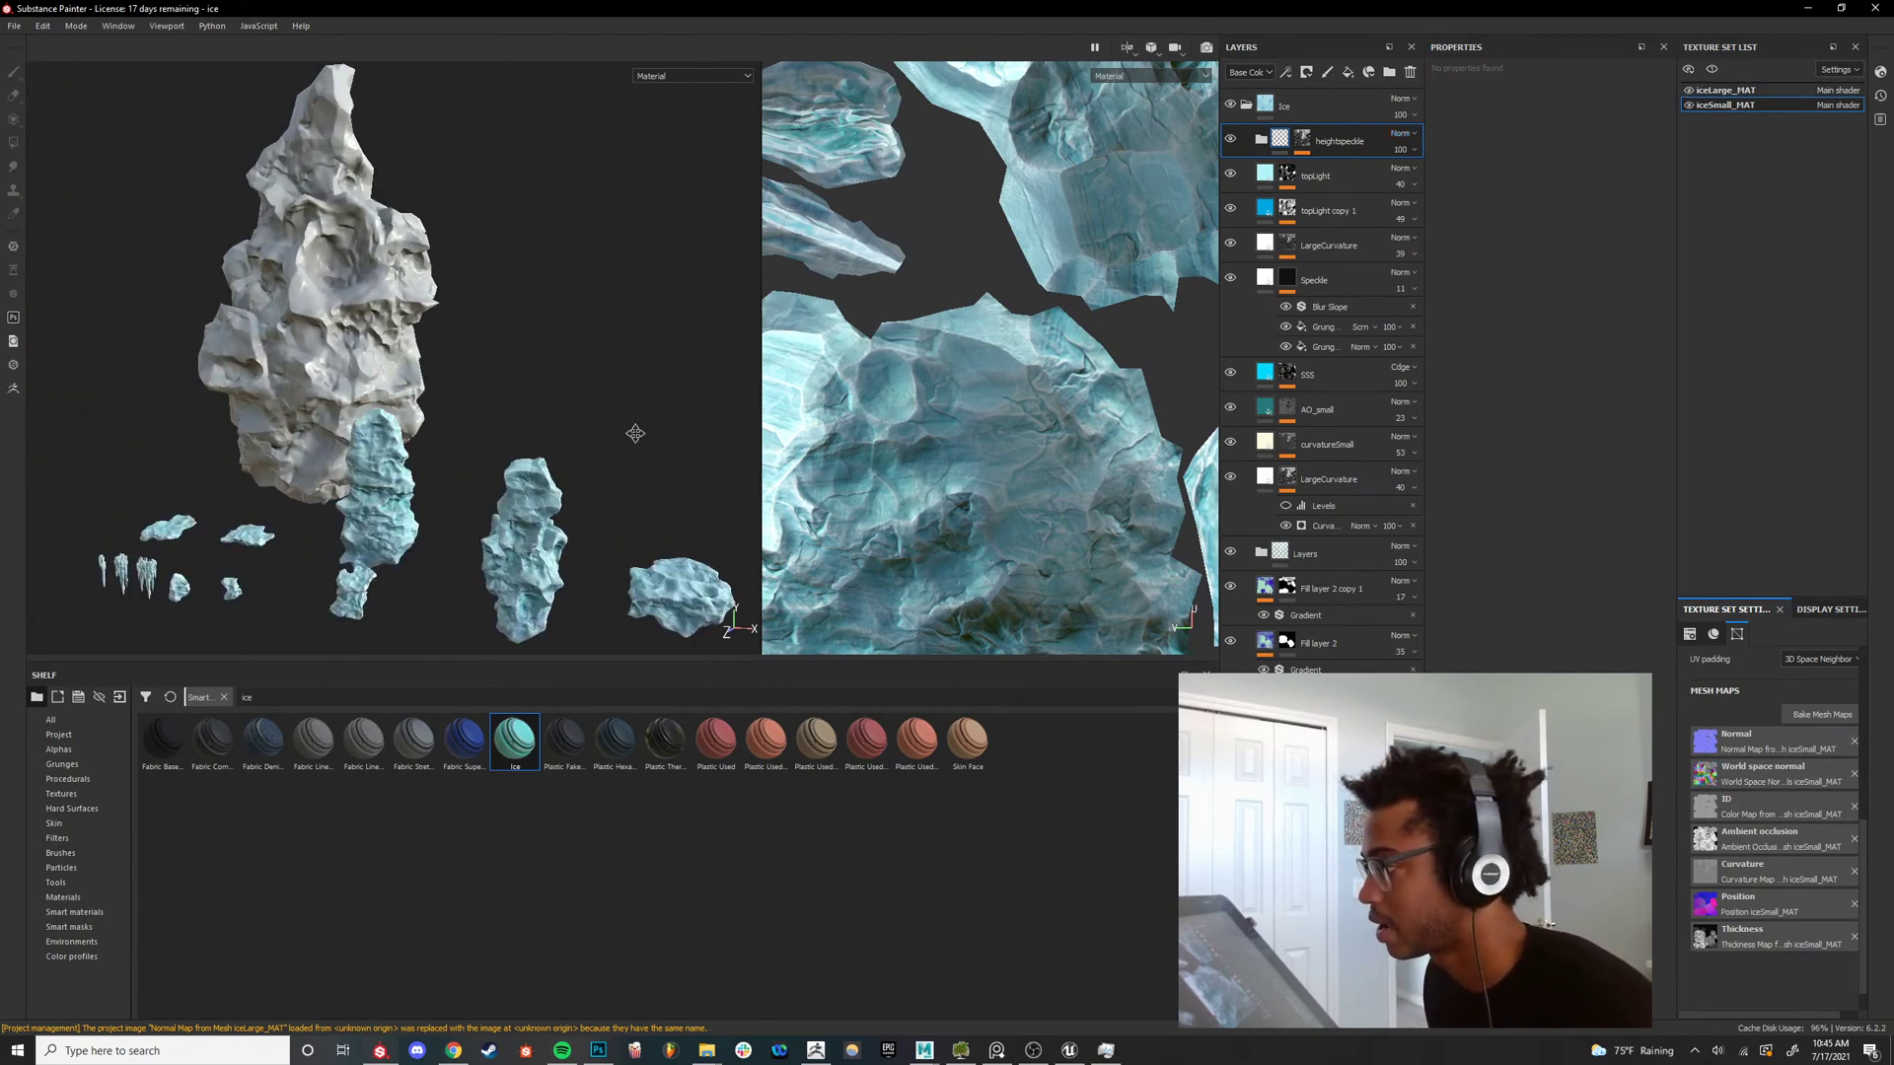
{"action": "left_click_drag", "start_coordinate": [634, 431], "coordinate": [520, 373], "text": "alt"}
{"action": "right_click_drag", "start_coordinate": [520, 373], "coordinate": [690, 533], "text": "alt"}
{"action": "middle_click_drag", "start_coordinate": [691, 533], "coordinate": [563, 300], "text": "alt"}
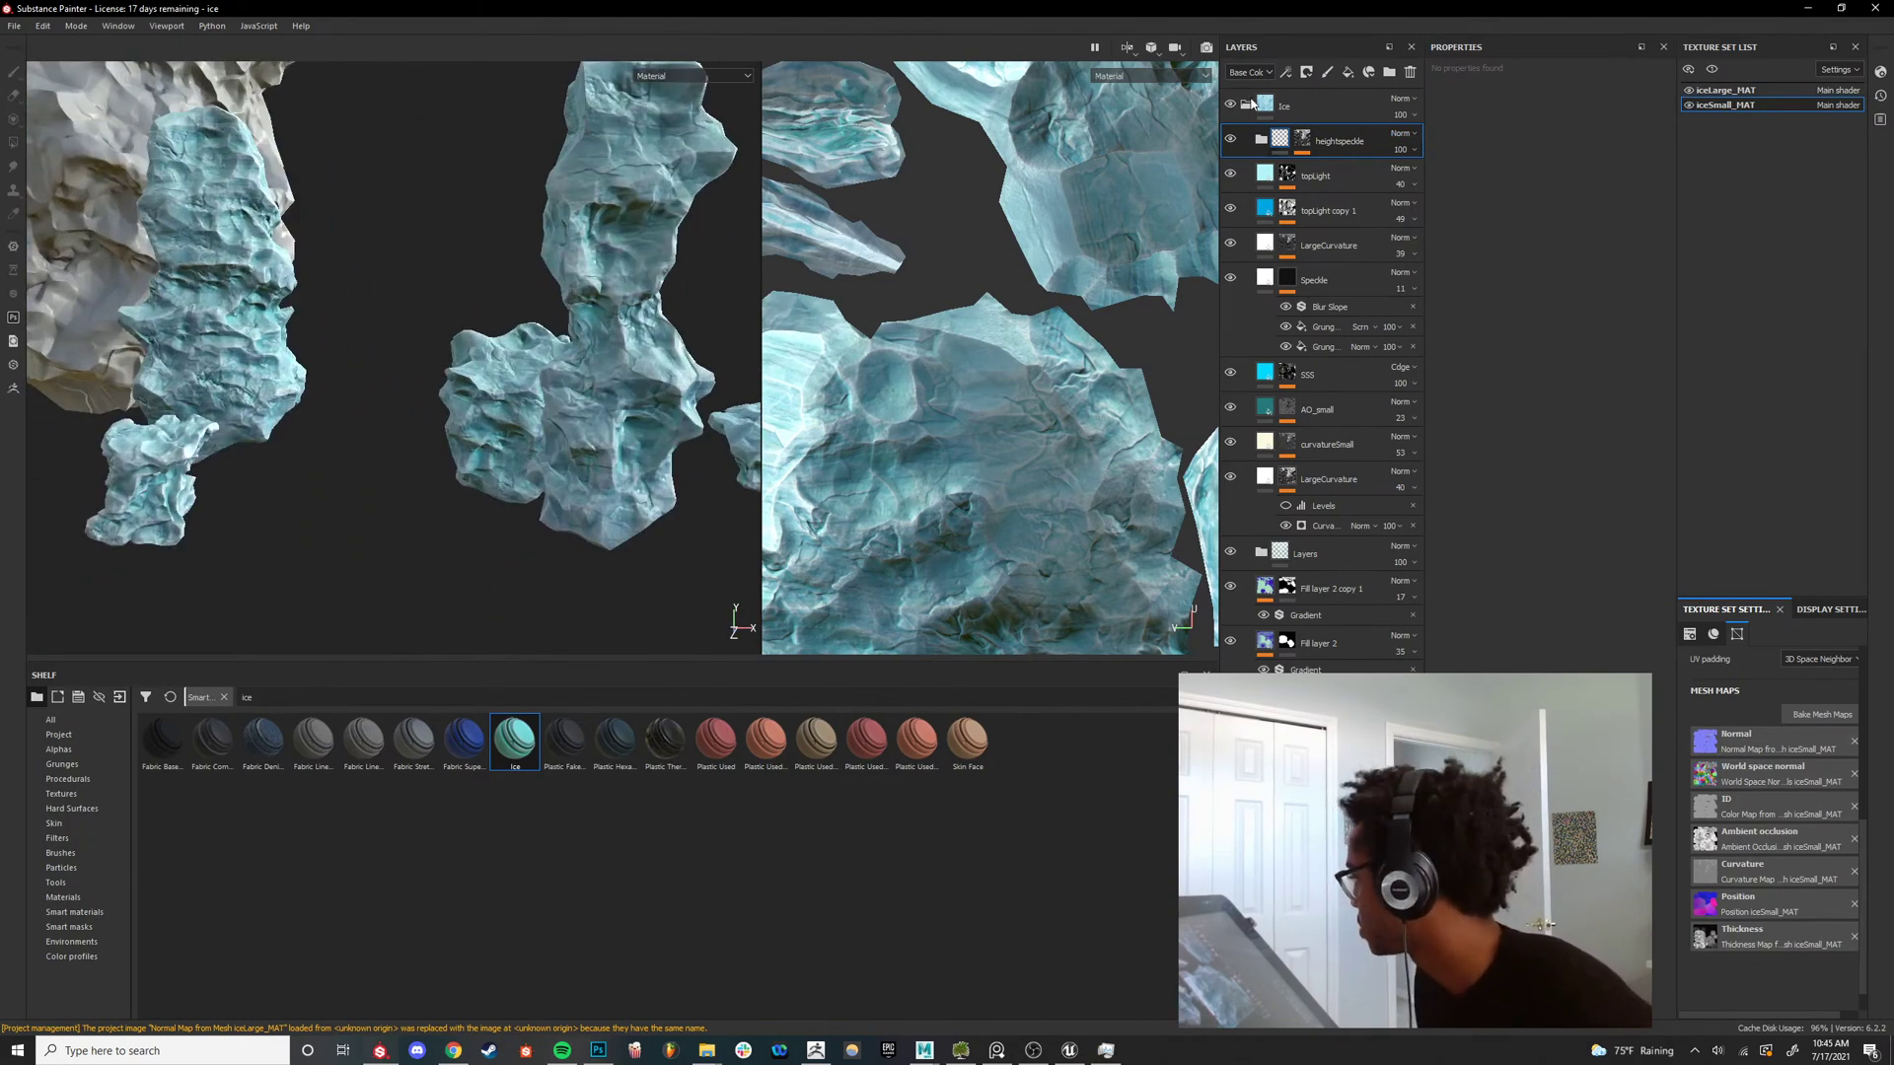
Collapse the iceSmall_MAT ice folder and create a smart material from it.
{"action": "left_click", "coordinate": [1248, 103]}
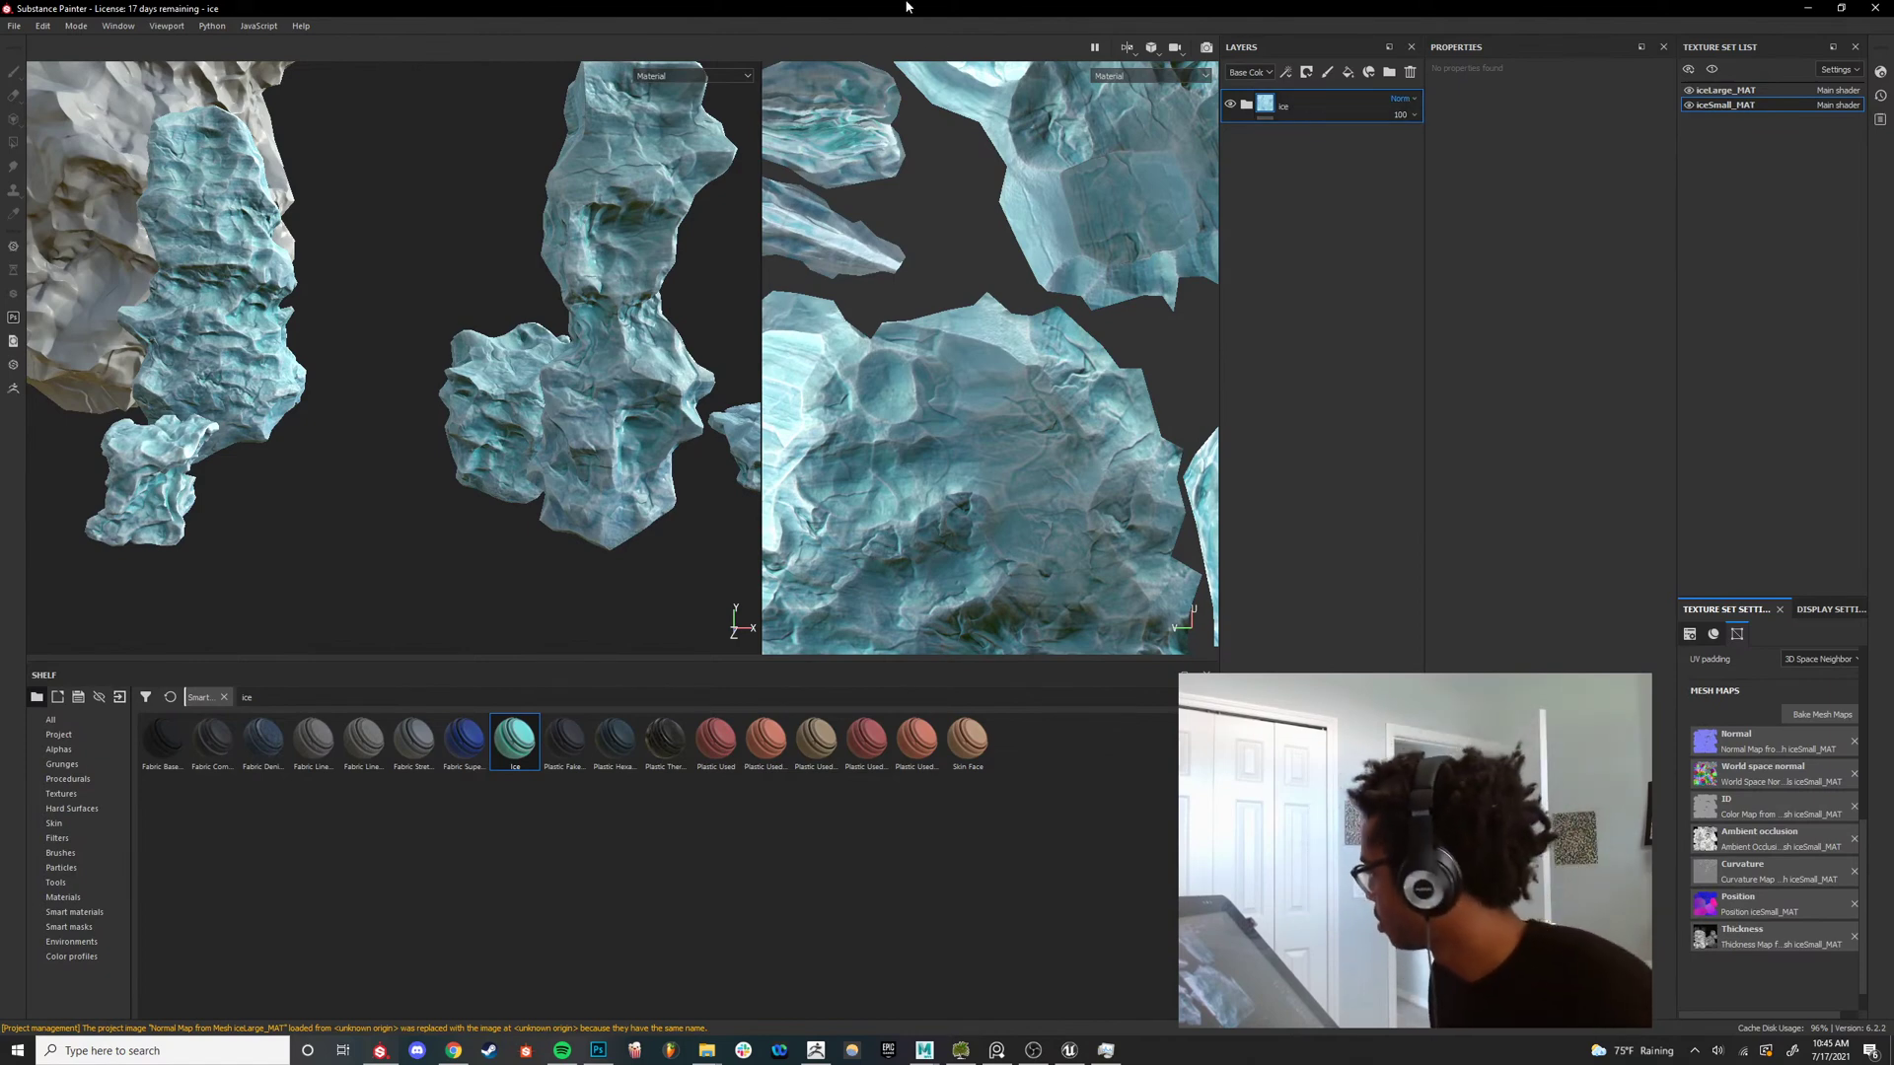
{"action": "right_click", "coordinate": [1349, 102]}
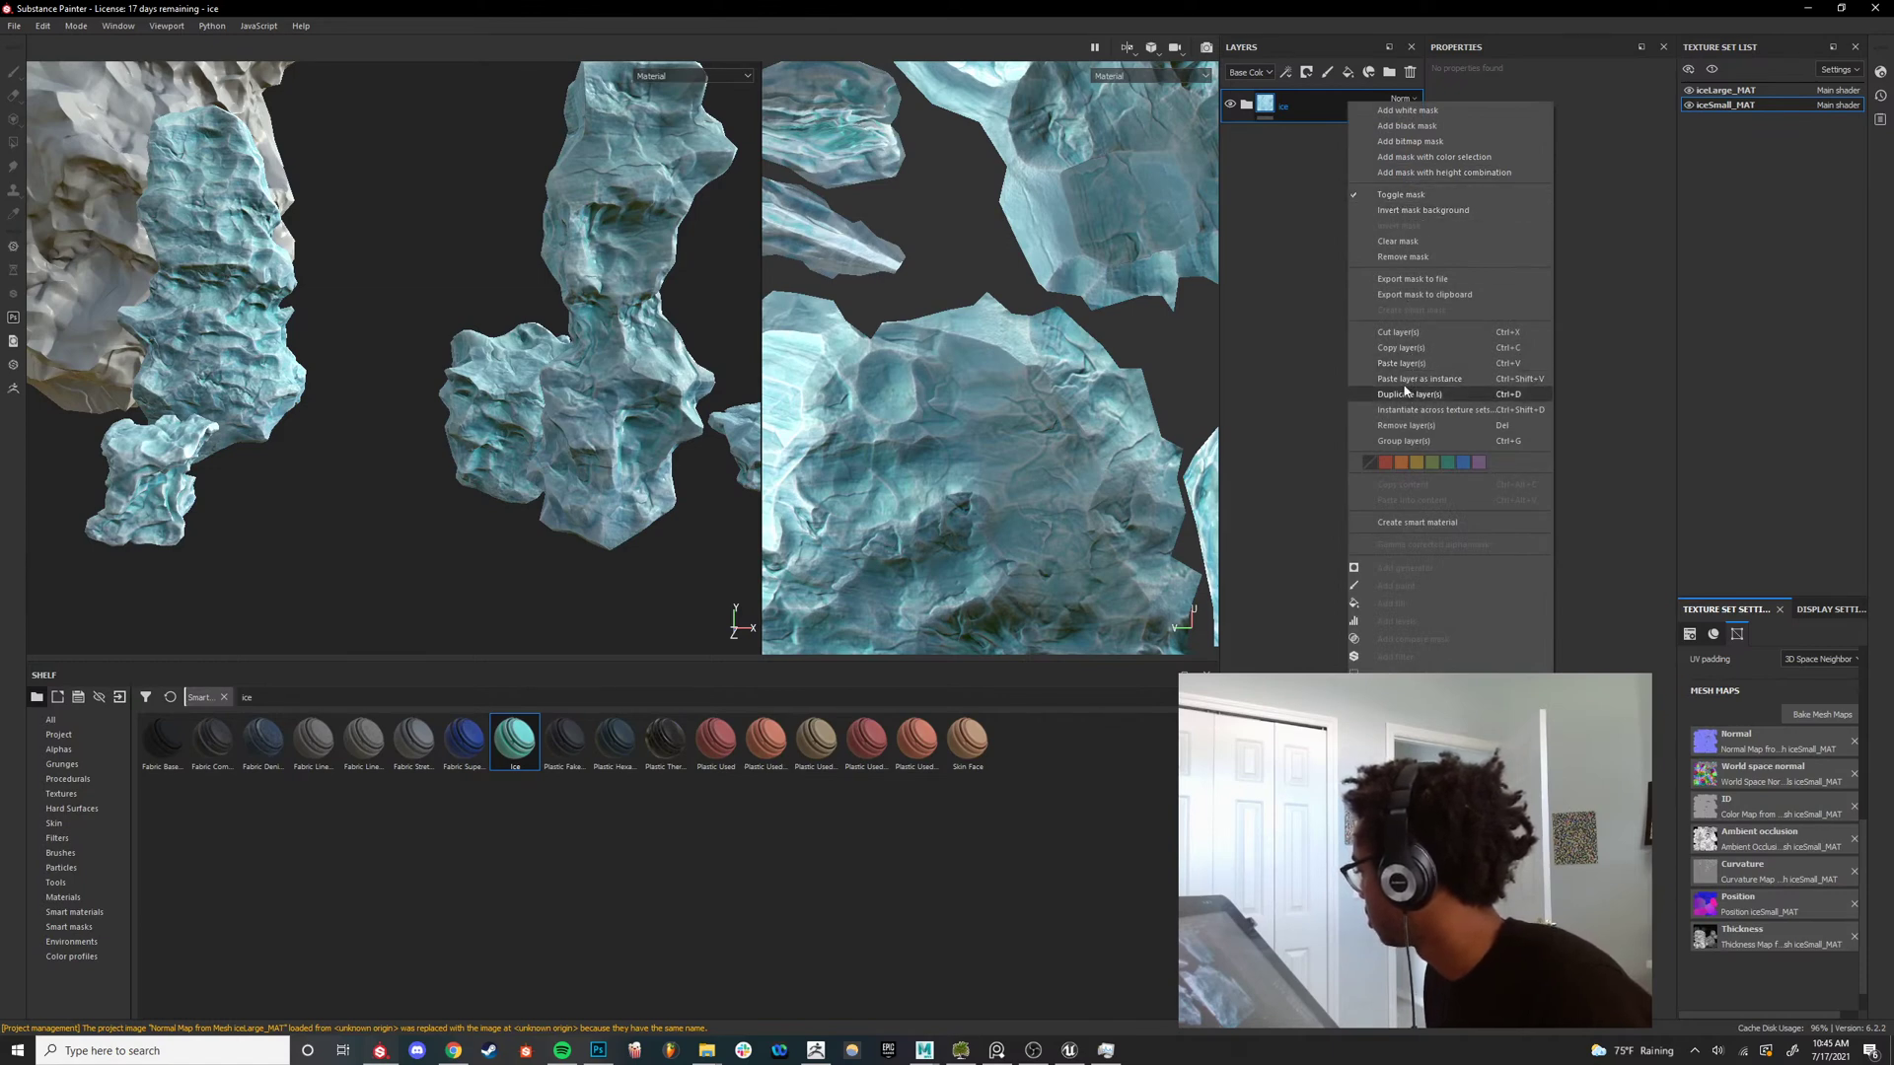
{"action": "left_click", "coordinate": [1317, 111]}
{"action": "right_click", "coordinate": [1317, 110]}
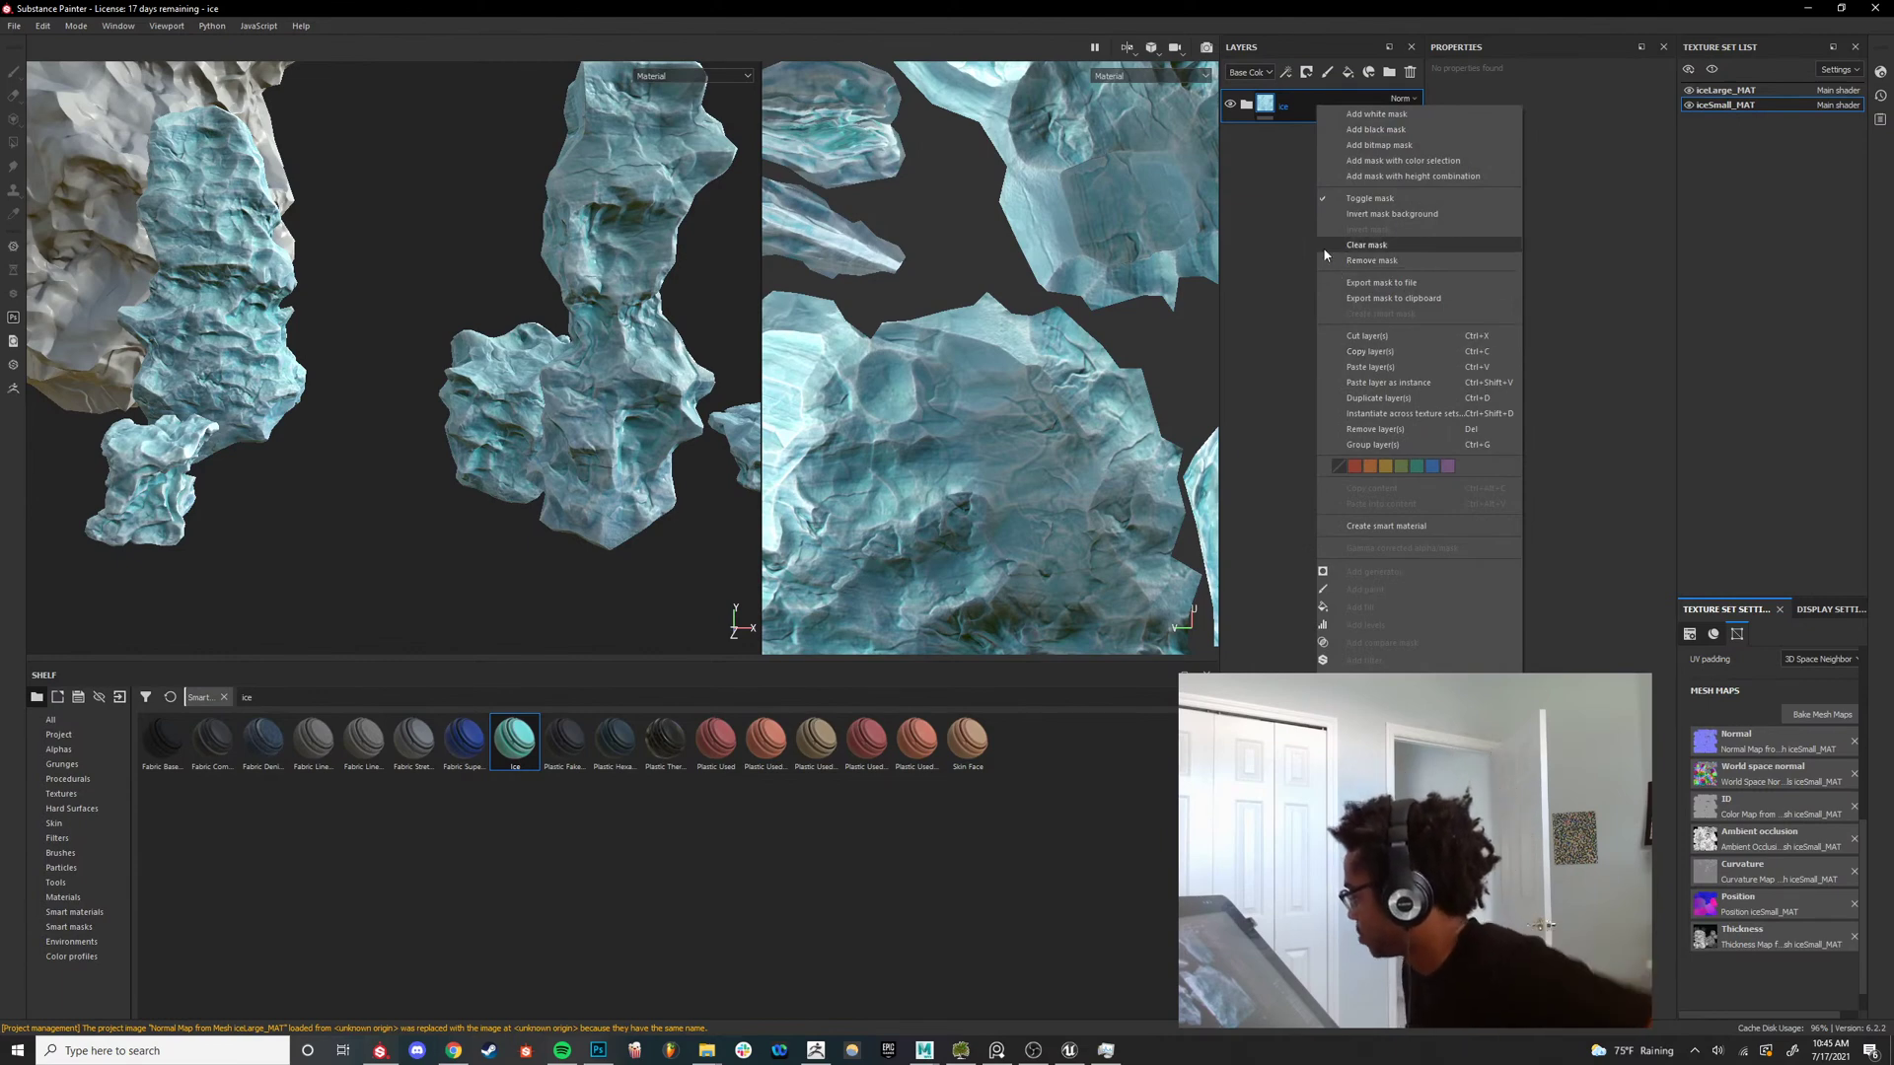
{"action": "left_click", "coordinate": [1397, 525]}
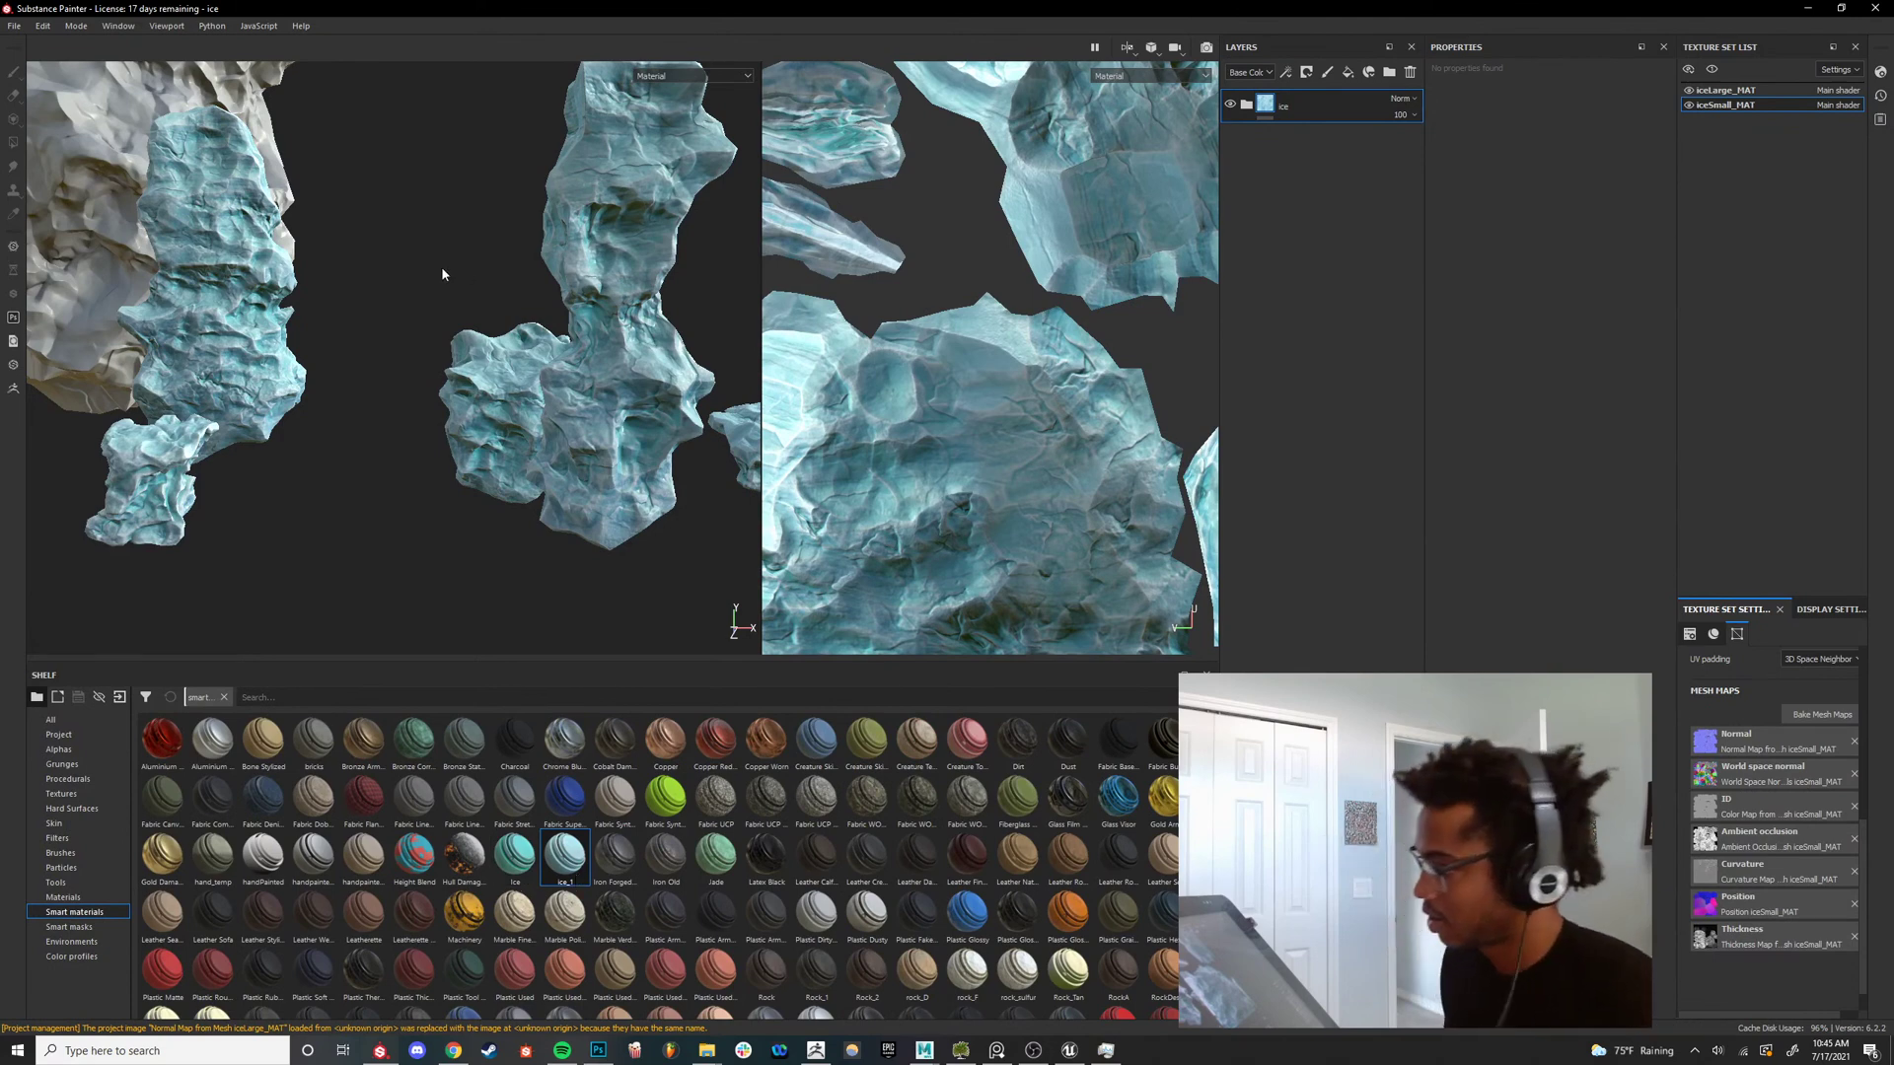
Make iceLarge_MAT the active texture set and turn on its hidden Ice folder to see the old ice on the glacier.
{"action": "scroll", "coordinate": [442, 267], "scroll_direction": "down", "scroll_amount": 3}
{"action": "scroll", "coordinate": [471, 239], "scroll_direction": "down", "scroll_amount": 1}
{"action": "middle_click_drag", "start_coordinate": [470, 239], "coordinate": [680, 311], "text": "alt"}
{"action": "left_click_drag", "start_coordinate": [681, 311], "coordinate": [636, 319], "text": "alt"}
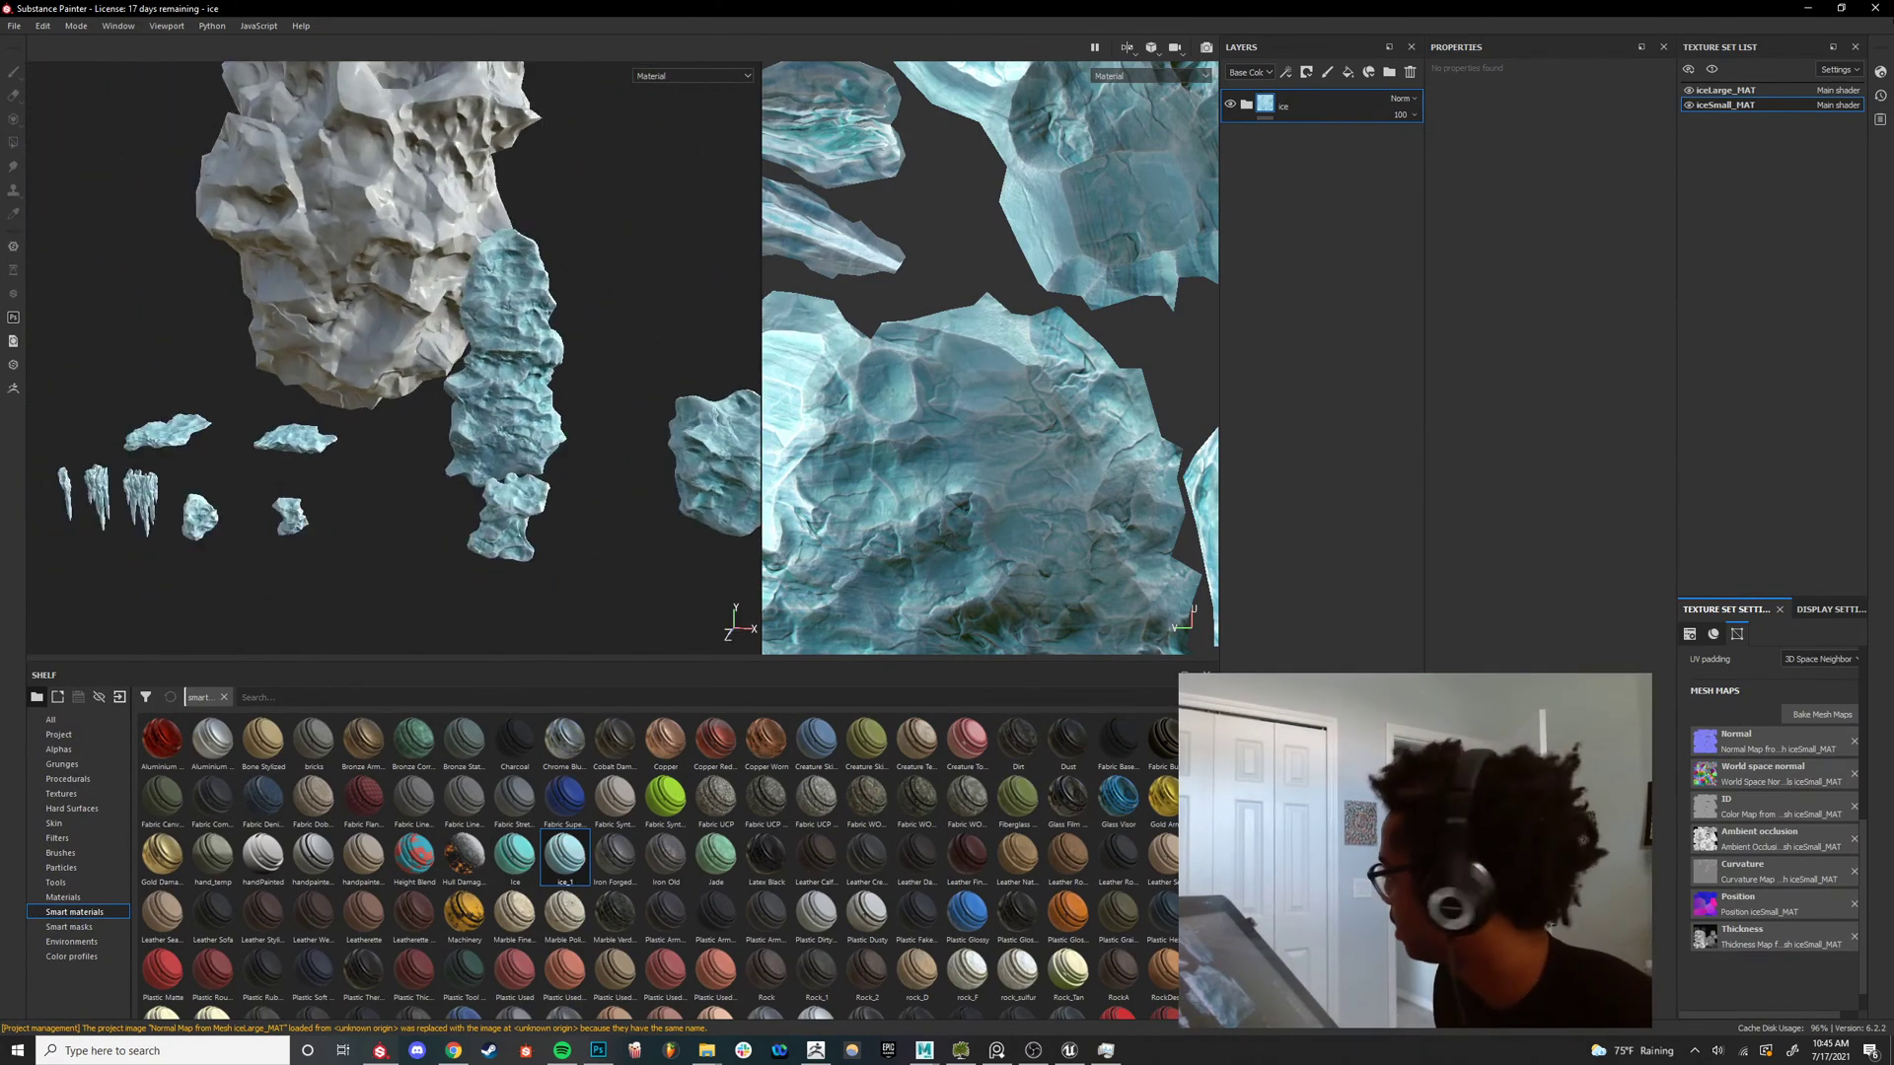
{"action": "left_click", "coordinate": [1724, 89]}
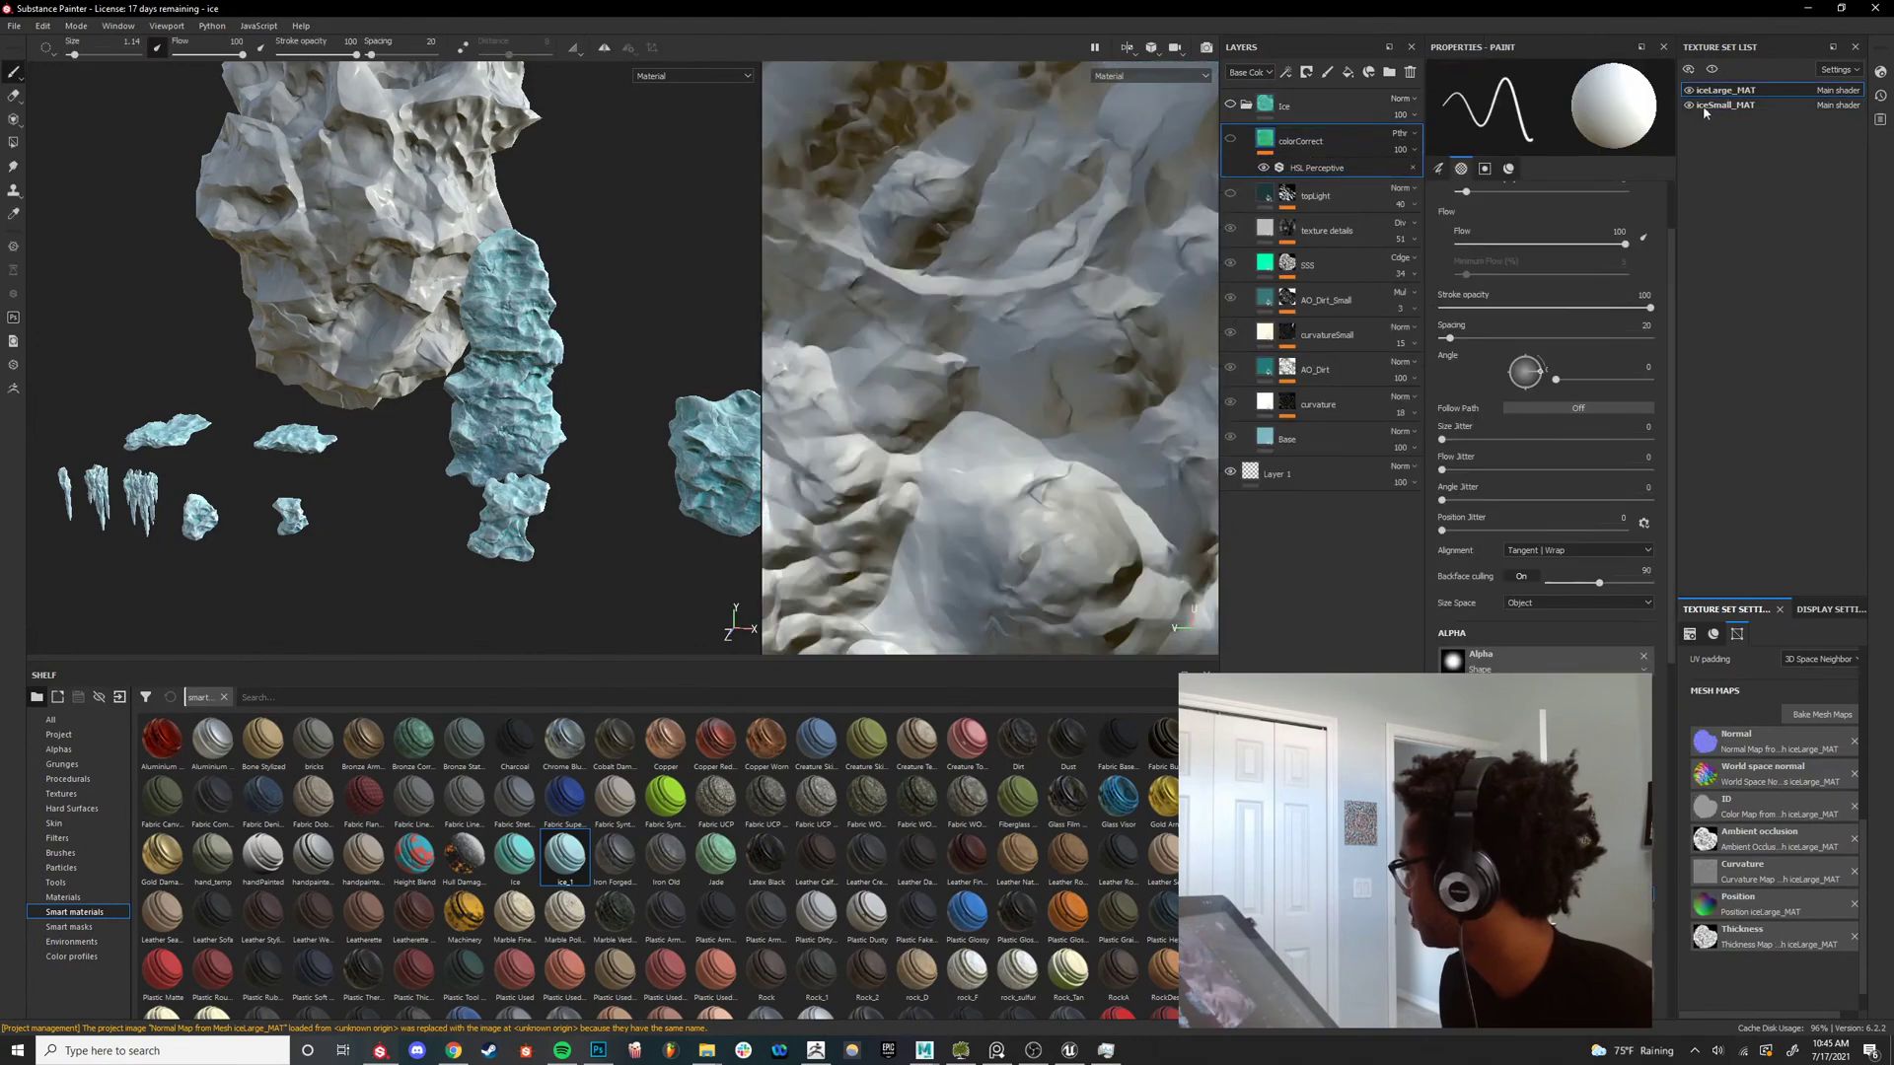
{"action": "left_click", "coordinate": [1345, 112]}
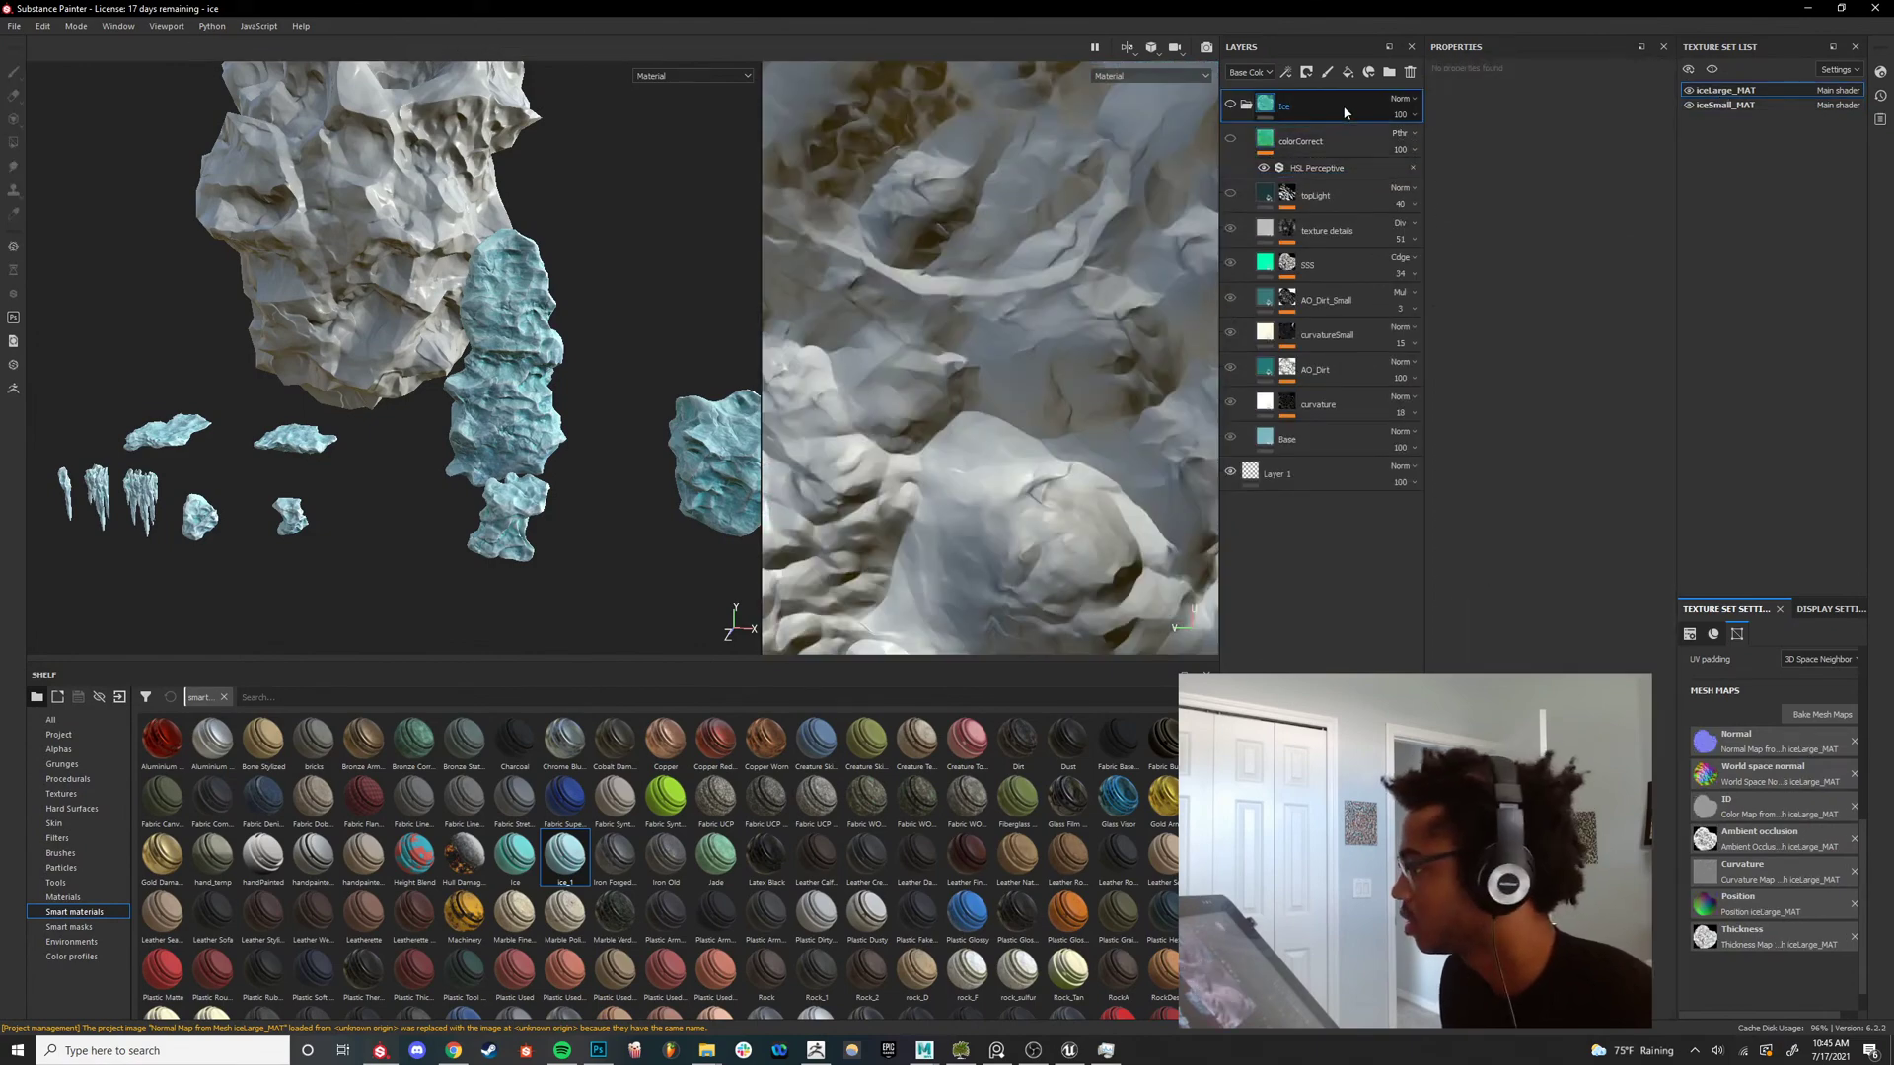
{"action": "left_click", "coordinate": [1229, 104]}
{"action": "middle_click_drag", "start_coordinate": [368, 280], "coordinate": [385, 398], "text": "alt"}
{"action": "scroll", "coordinate": [385, 397], "scroll_direction": "up", "scroll_amount": 3}
{"action": "right_click_drag", "start_coordinate": [385, 397], "coordinate": [465, 382], "text": "shift"}
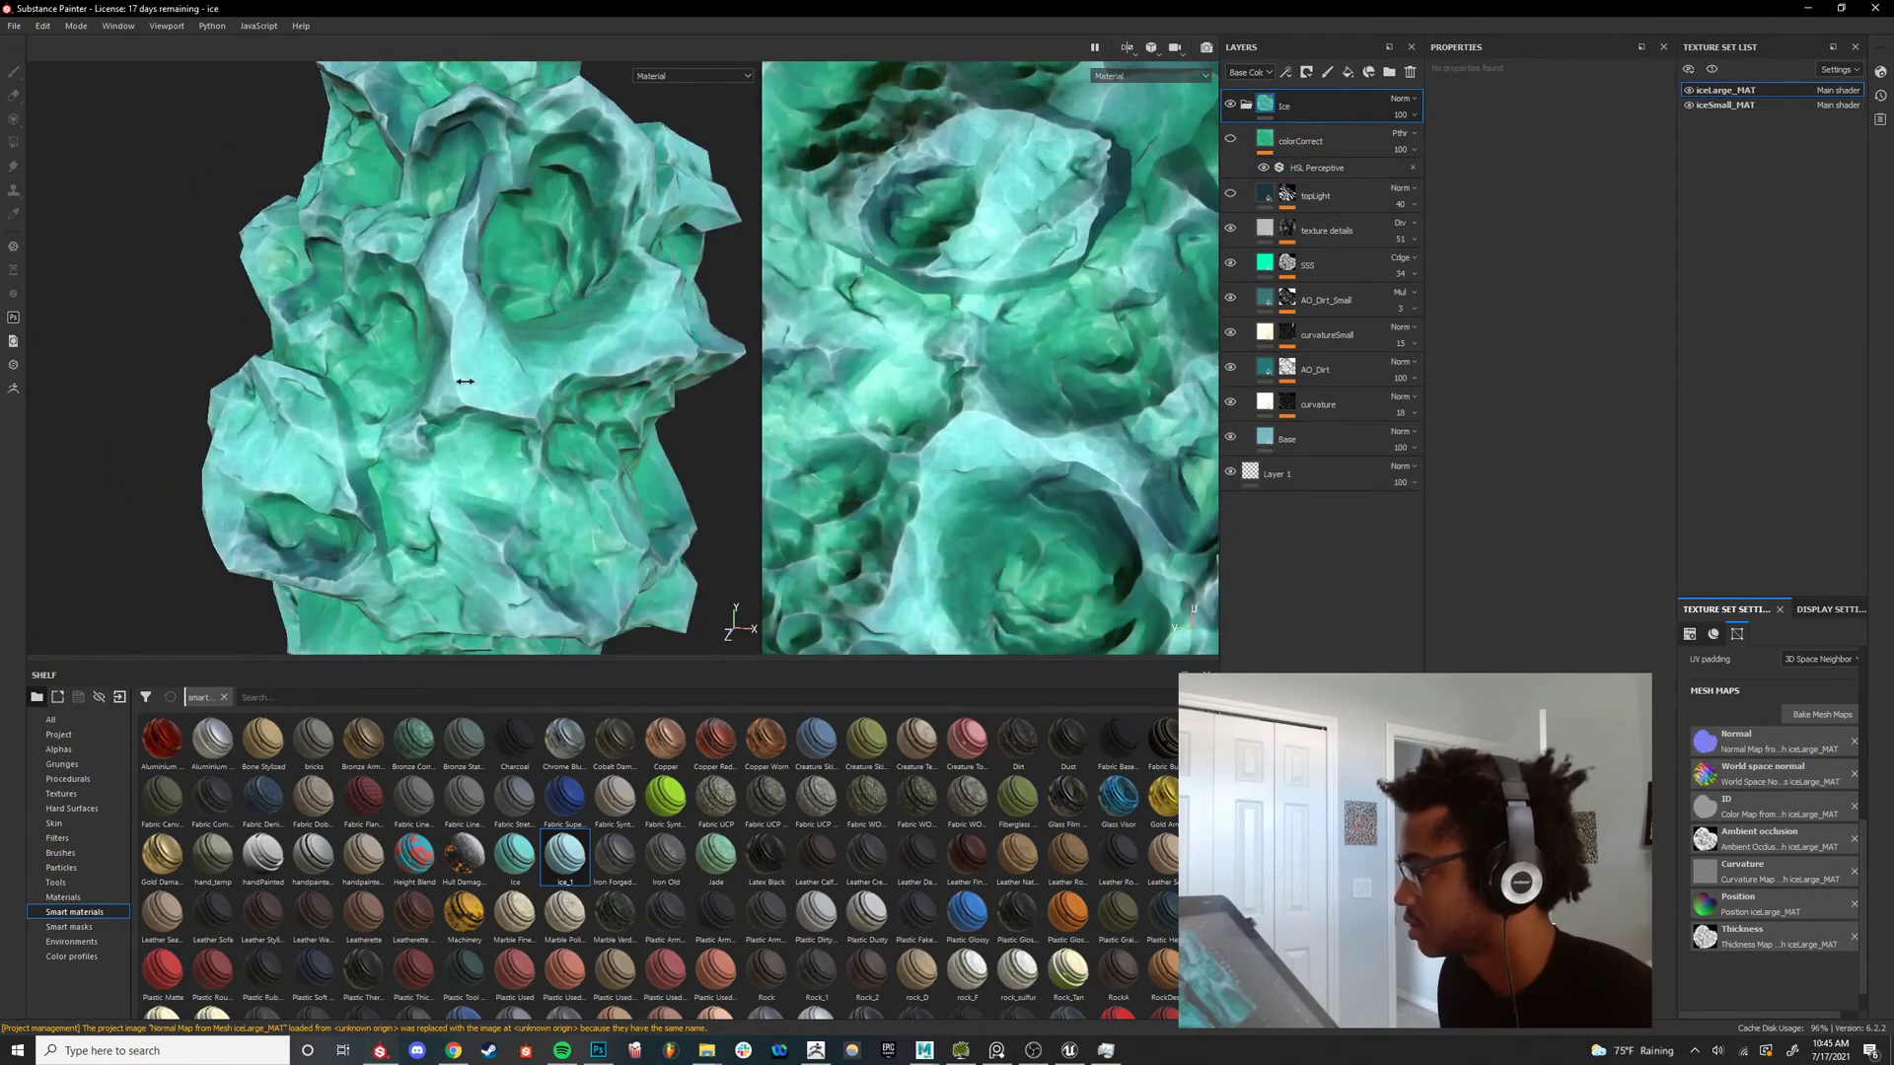
In the base color view, add the ice_1 smart material above the Ice folder of iceLarge_MAT and delete the old Ice folder.
{"action": "key", "text": "c"}
{"action": "key", "text": "f"}
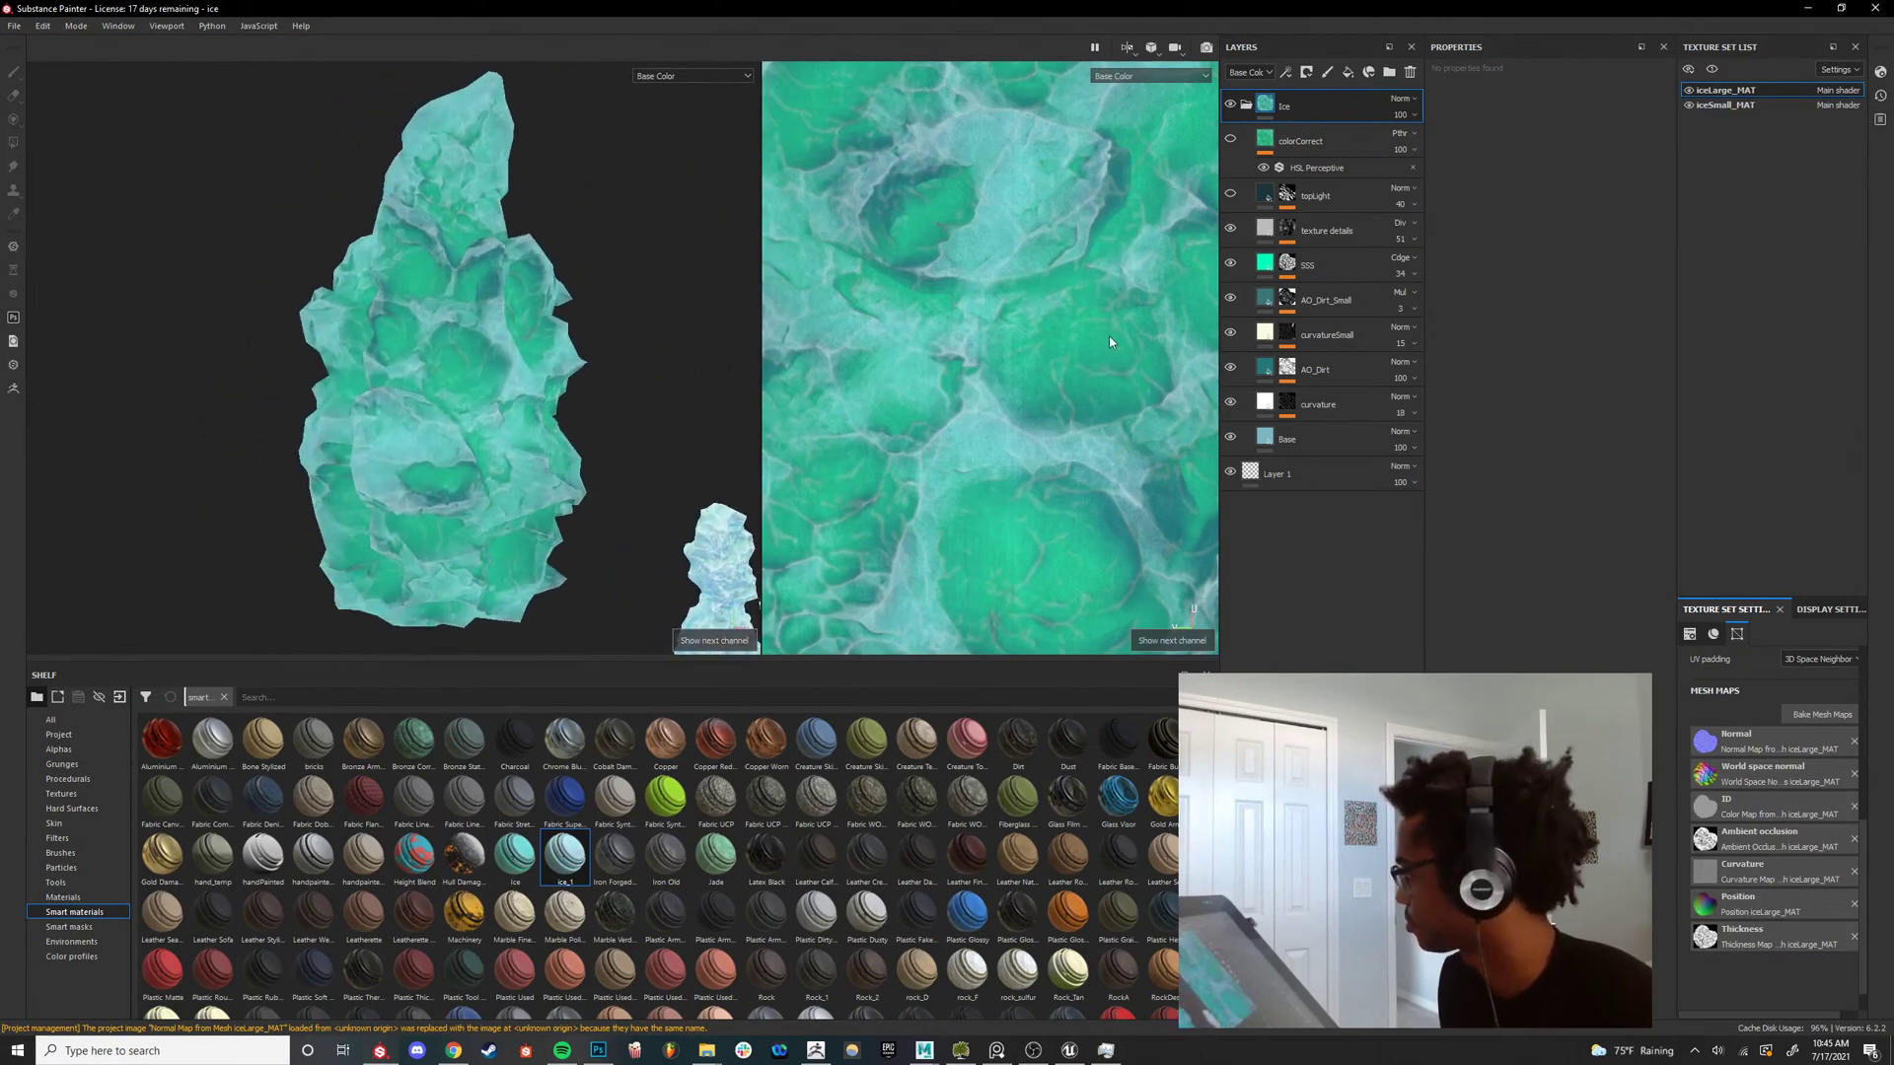
{"action": "left_click_drag", "start_coordinate": [596, 874], "coordinate": [1321, 82]}
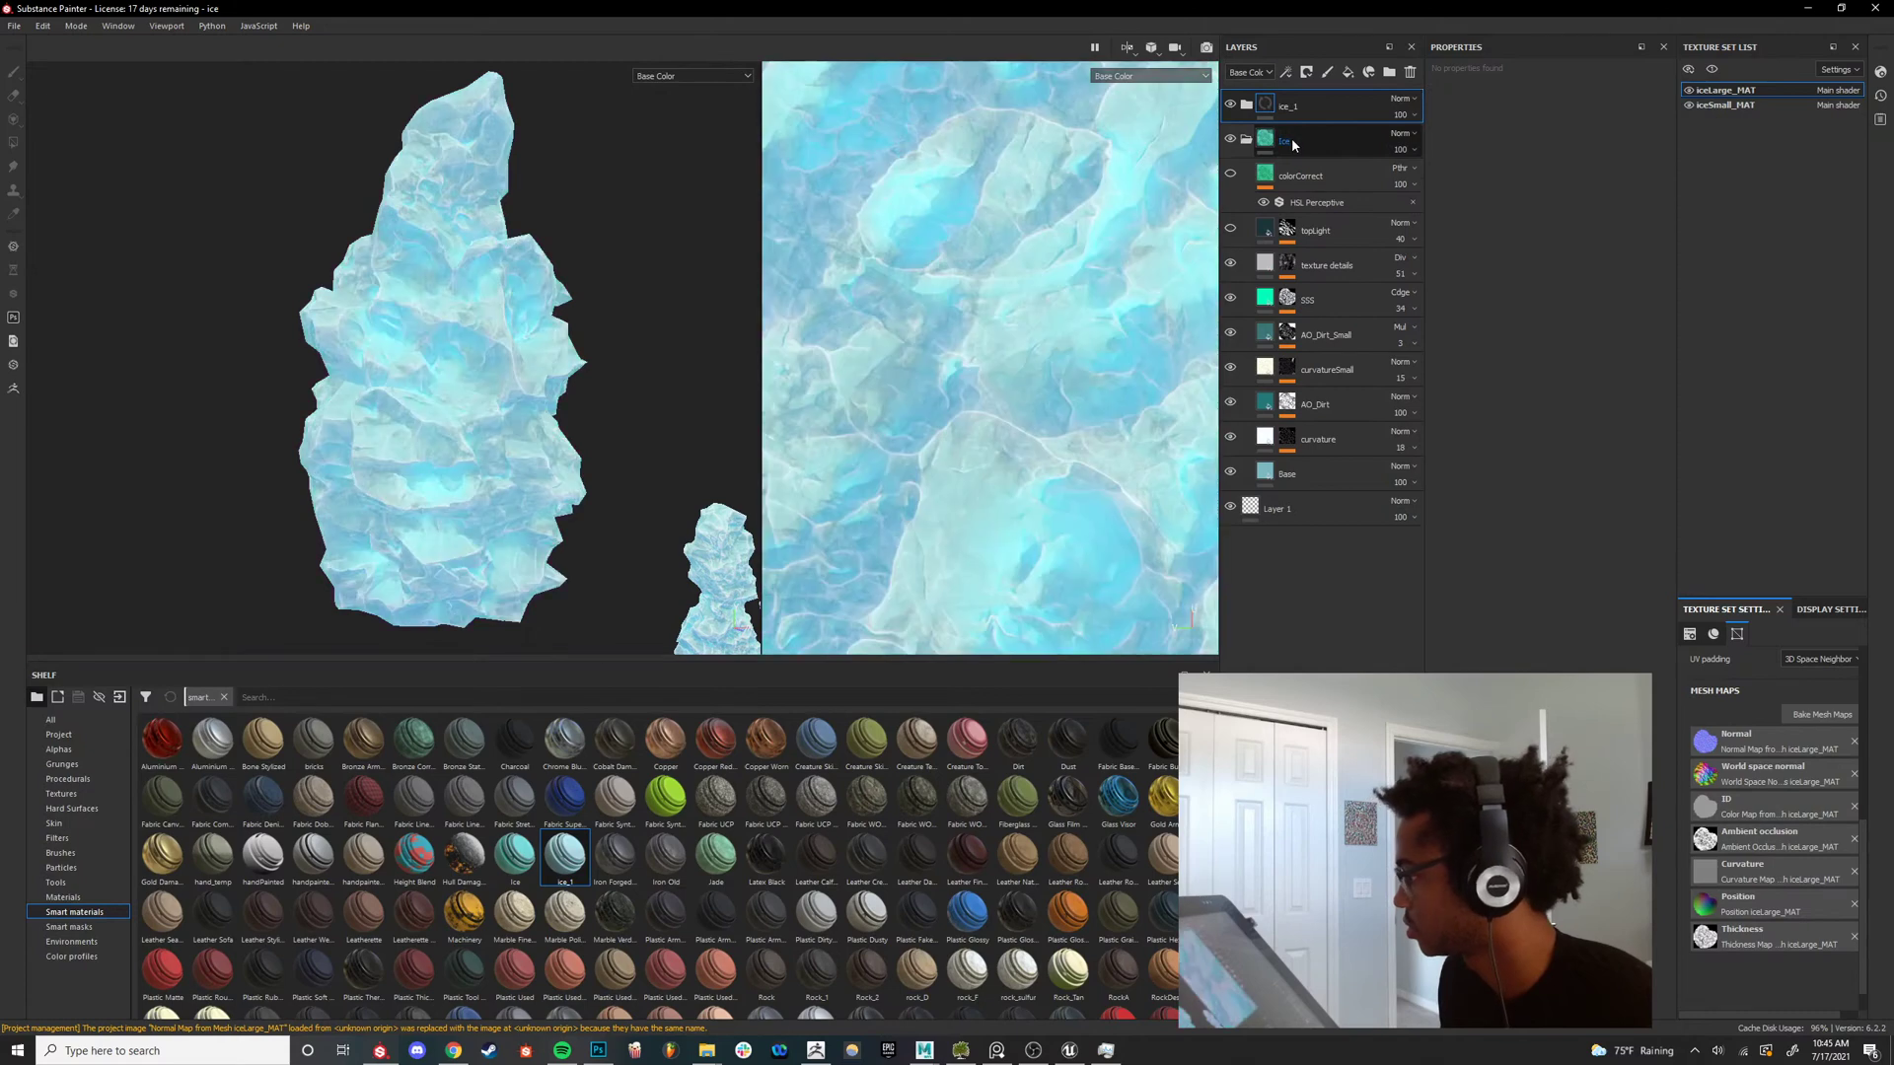
{"action": "left_click", "coordinate": [1313, 149]}
{"action": "key", "text": "Delete"}
Examine the new ice material on the large glacier up close in both the base color and material views.
{"action": "right_click_drag", "start_coordinate": [483, 434], "coordinate": [641, 498], "text": "alt"}
{"action": "mouse_move", "coordinate": [553, 454]}
{"action": "left_mouse_down", "text": "alt"}
{"action": "mouse_move", "coordinate": [499, 448]}
{"action": "mouse_move", "coordinate": [509, 461]}
{"action": "mouse_move", "coordinate": [543, 434]}
{"action": "left_mouse_up", "text": "alt"}
{"action": "right_click_drag", "start_coordinate": [573, 414], "coordinate": [659, 401], "text": "alt"}
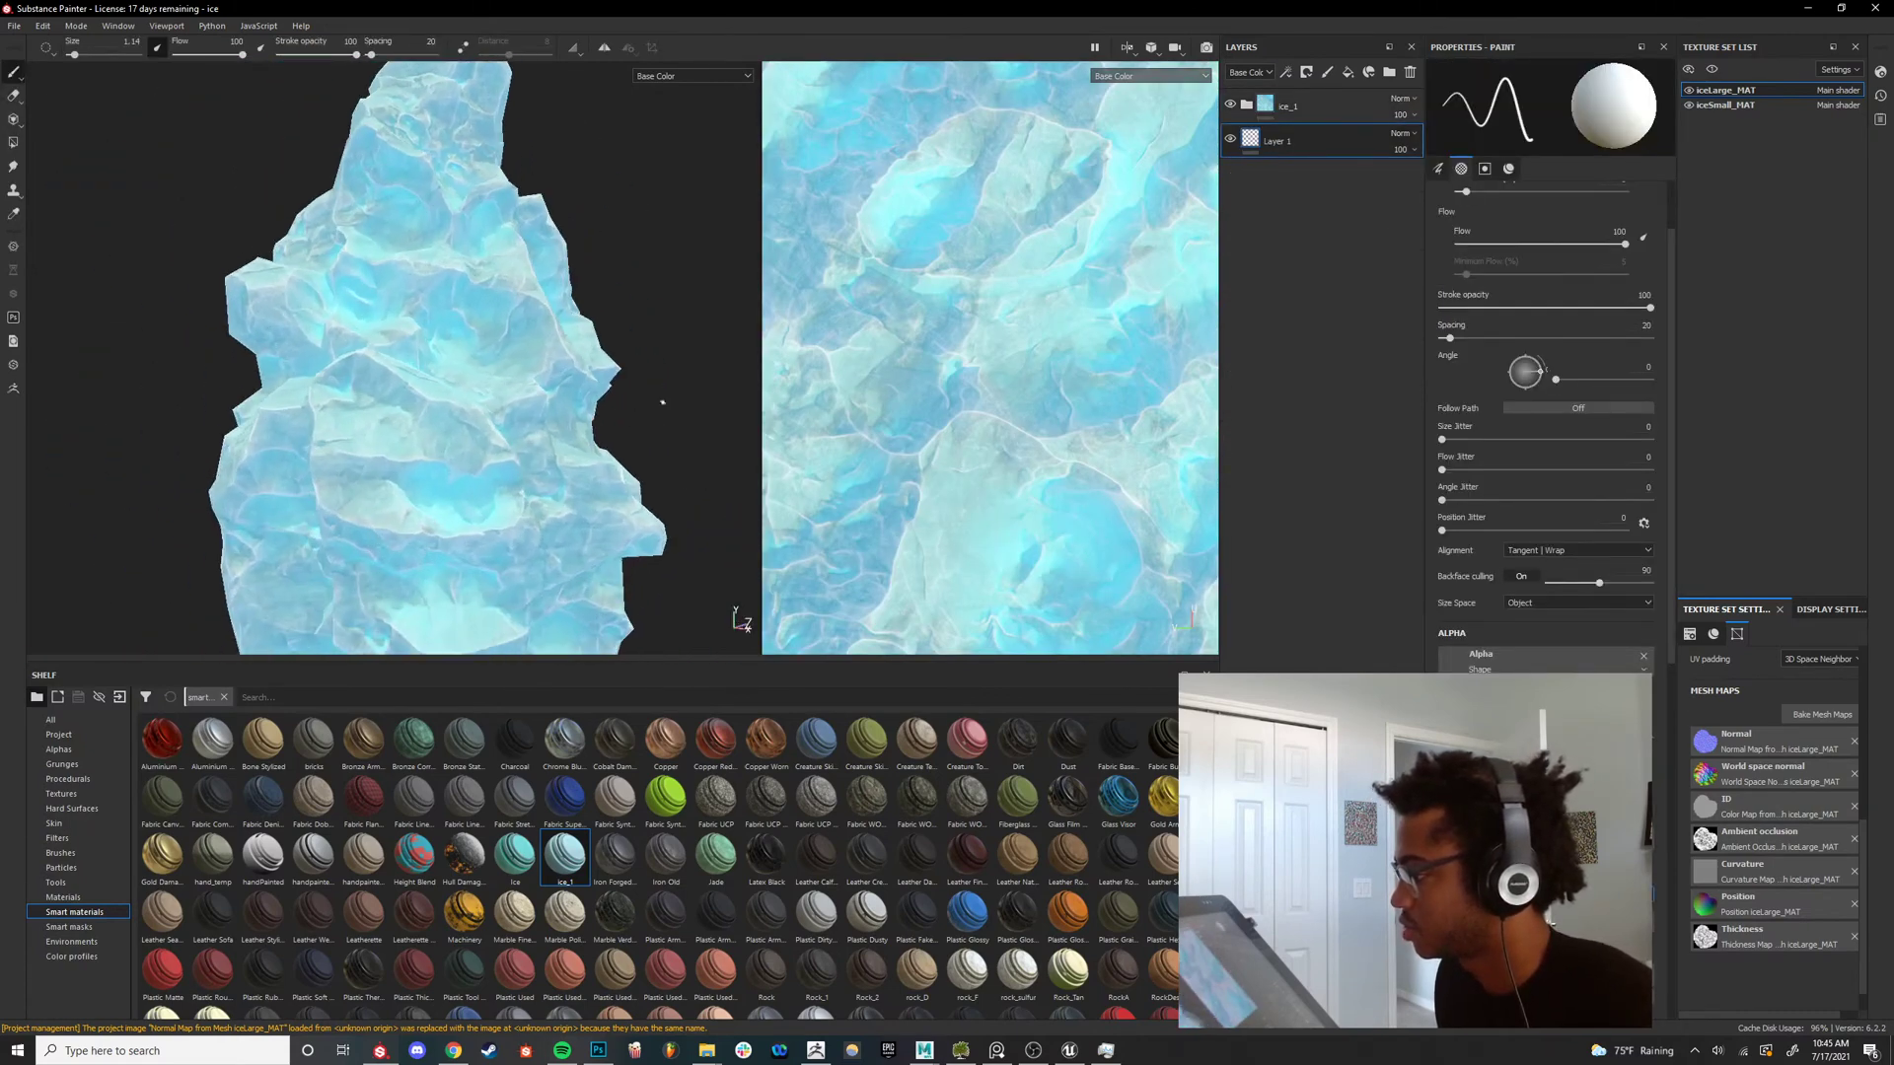
{"action": "left_click_drag", "start_coordinate": [552, 385], "coordinate": [519, 352], "text": "alt"}
{"action": "key", "text": "m"}
{"action": "right_click_drag", "start_coordinate": [512, 346], "coordinate": [286, 345], "text": "shift"}
{"action": "left_click_drag", "start_coordinate": [286, 345], "coordinate": [434, 365], "text": "alt"}
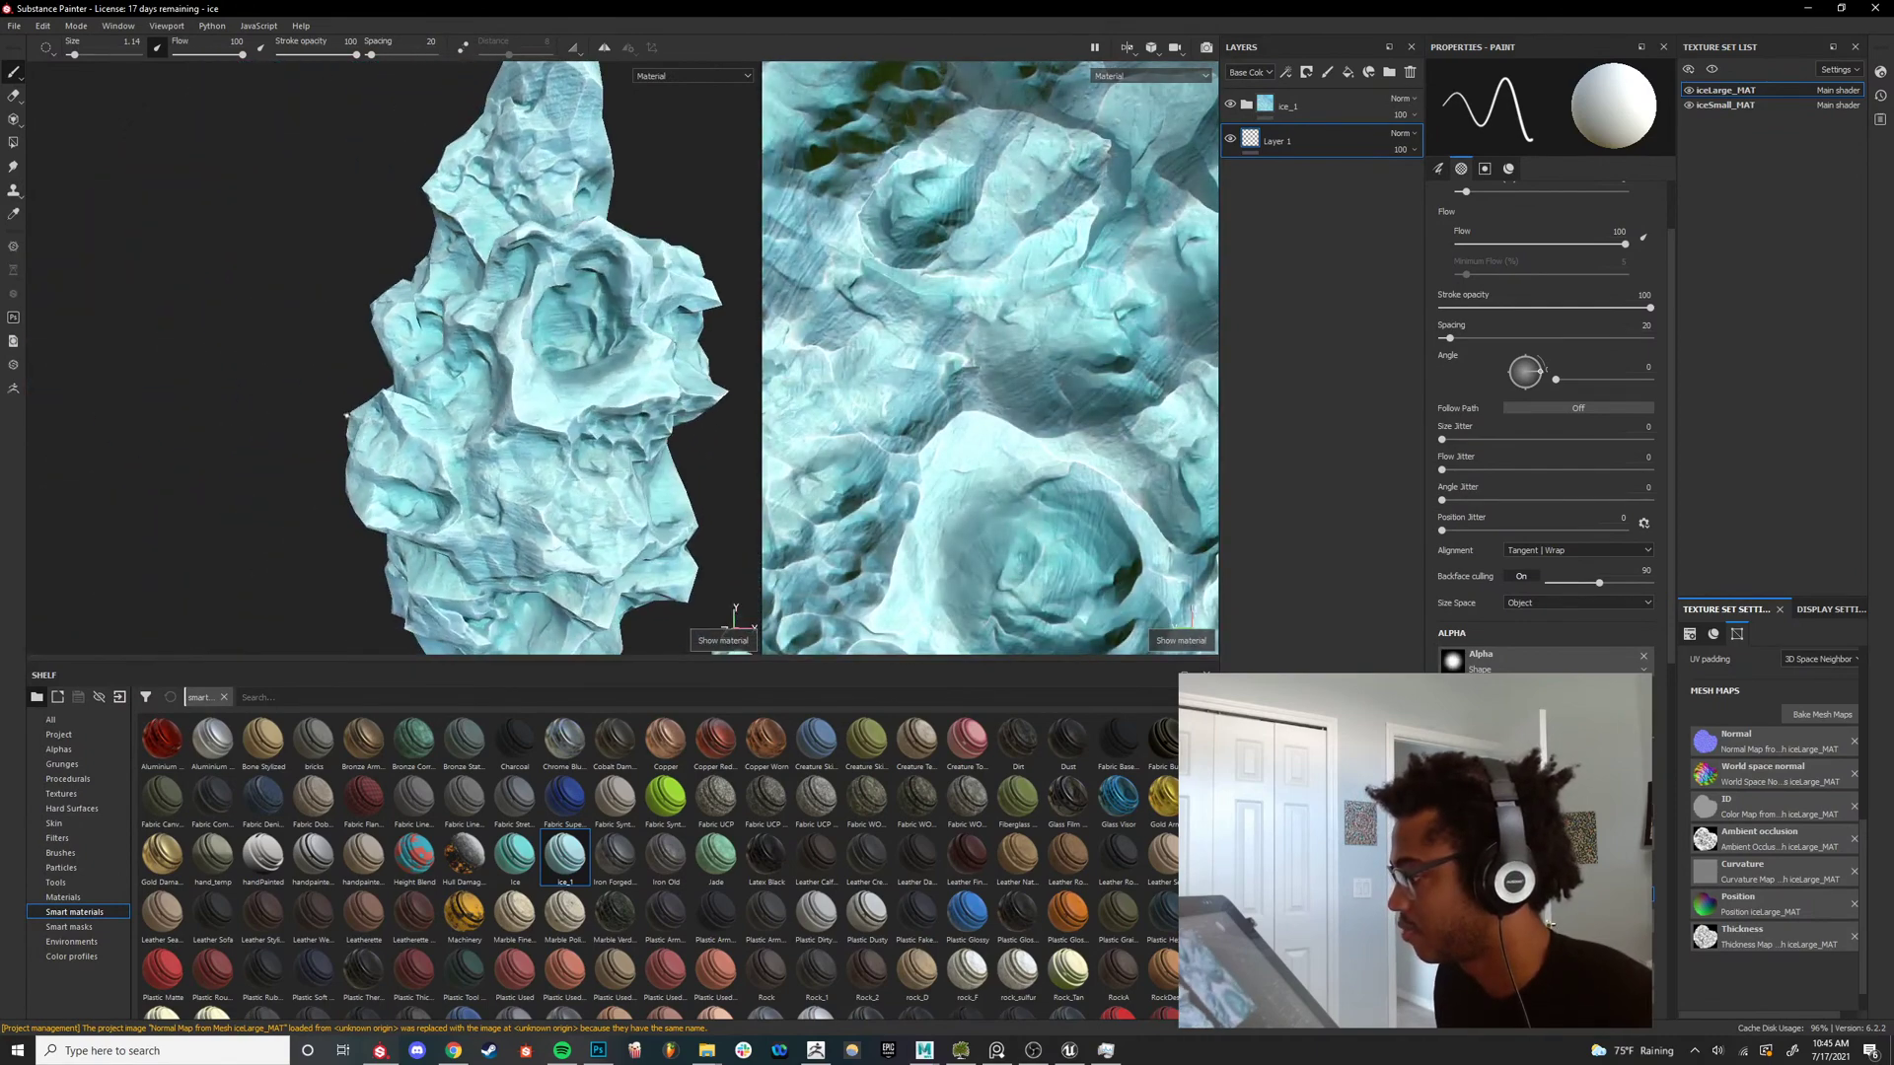
{"action": "right_click_drag", "start_coordinate": [434, 365], "coordinate": [504, 425], "text": "alt"}
{"action": "left_click_drag", "start_coordinate": [504, 426], "coordinate": [482, 372], "text": "alt"}
{"action": "key", "text": "c"}
{"action": "right_click_drag", "start_coordinate": [416, 532], "coordinate": [520, 444], "text": "alt"}
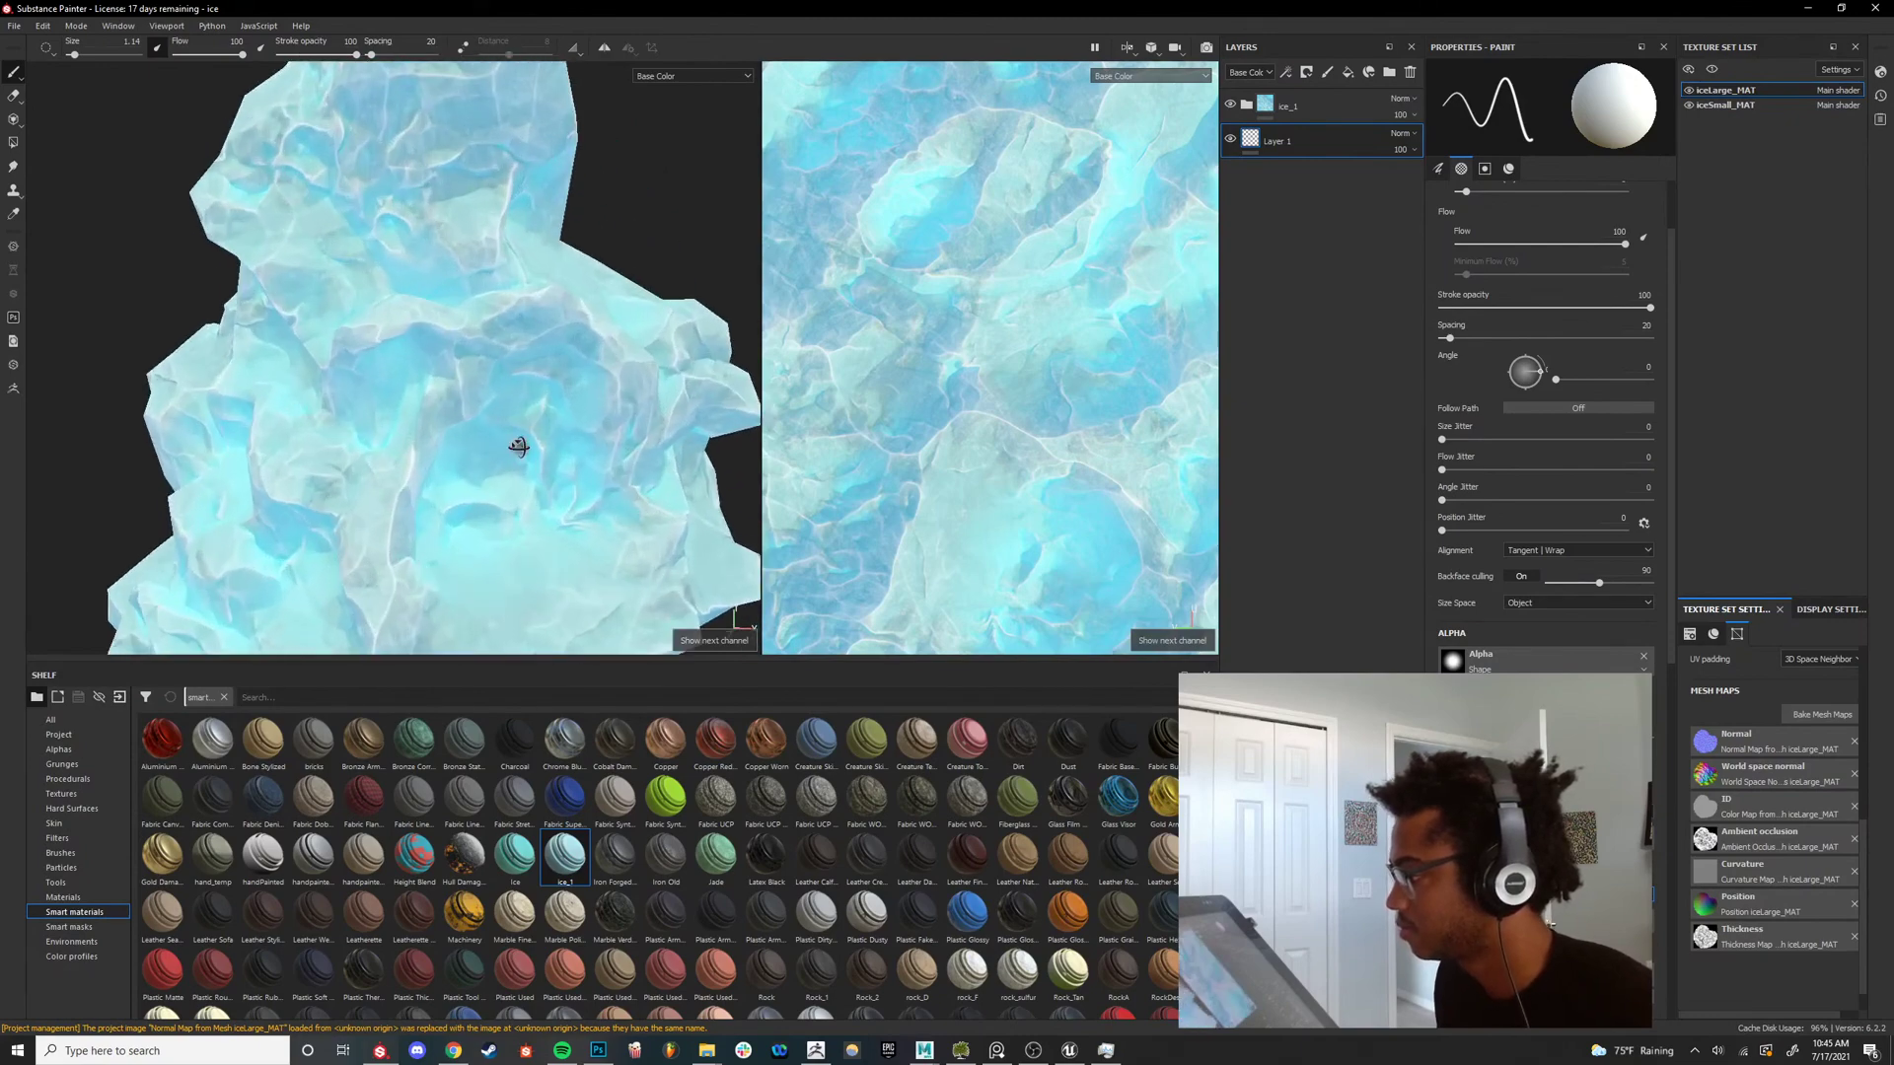
{"action": "mouse_move", "coordinate": [520, 444]}
{"action": "left_mouse_down", "text": "alt"}
{"action": "mouse_move", "coordinate": [515, 486]}
{"action": "mouse_move", "coordinate": [524, 444]}
{"action": "left_mouse_up", "text": "alt"}
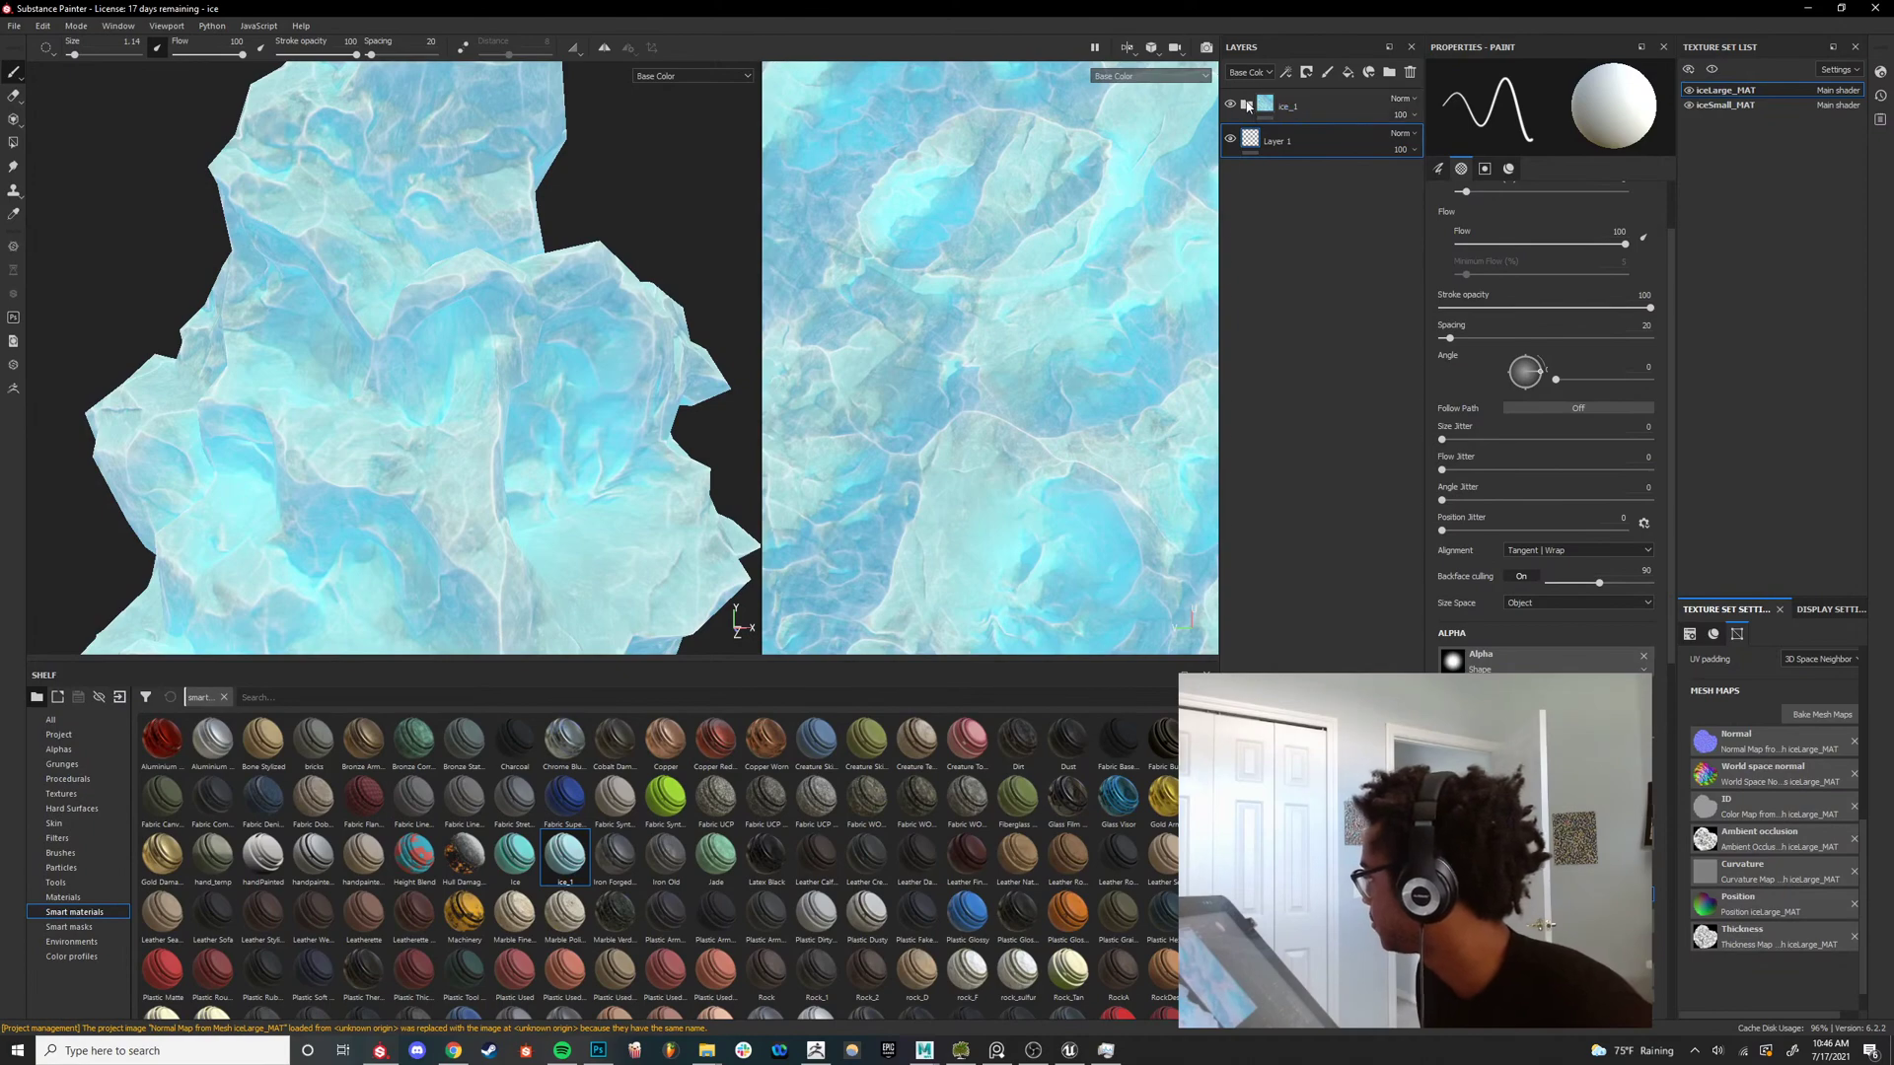
Expand the ice_1 folder and toggle topLight and topLight copy 1 off and on to compare their effect on the glacier.
{"action": "left_click", "coordinate": [1247, 105]}
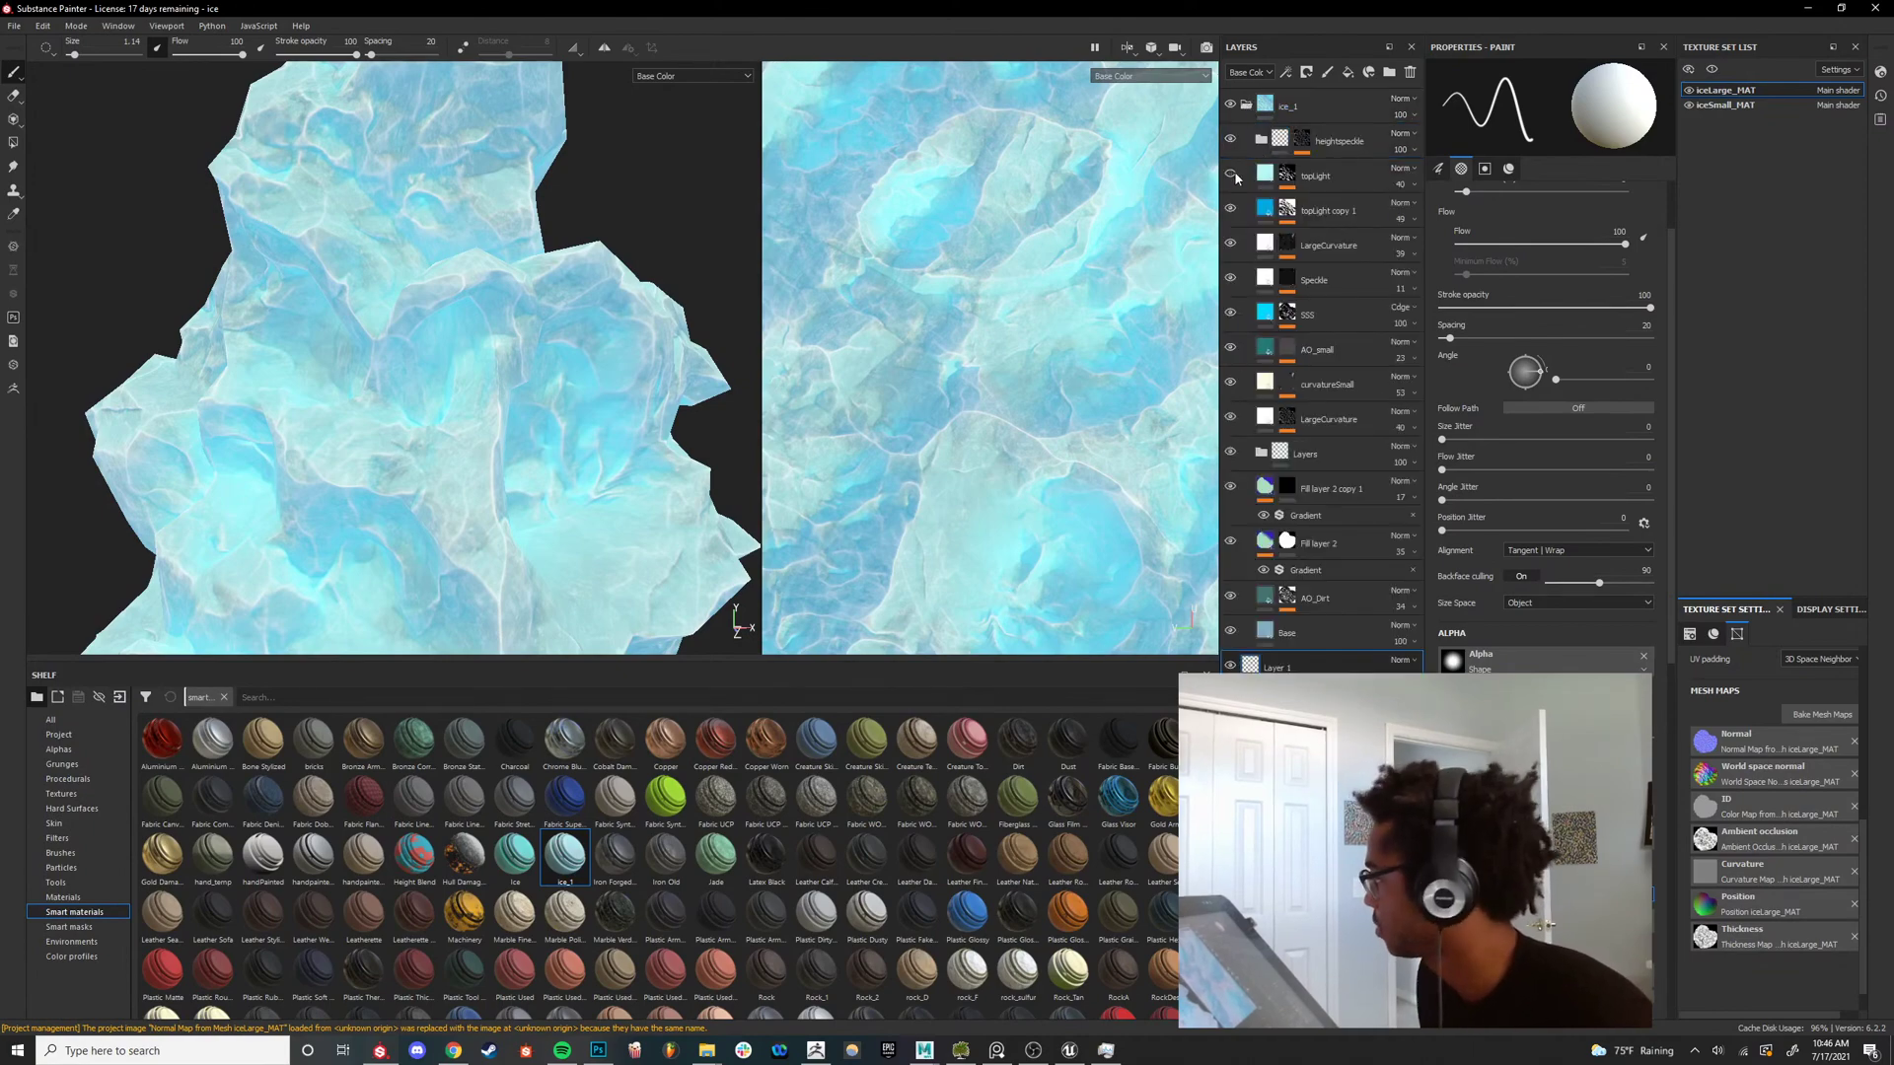
{"action": "left_click", "coordinate": [1235, 176]}
{"action": "left_click", "coordinate": [1235, 176]}
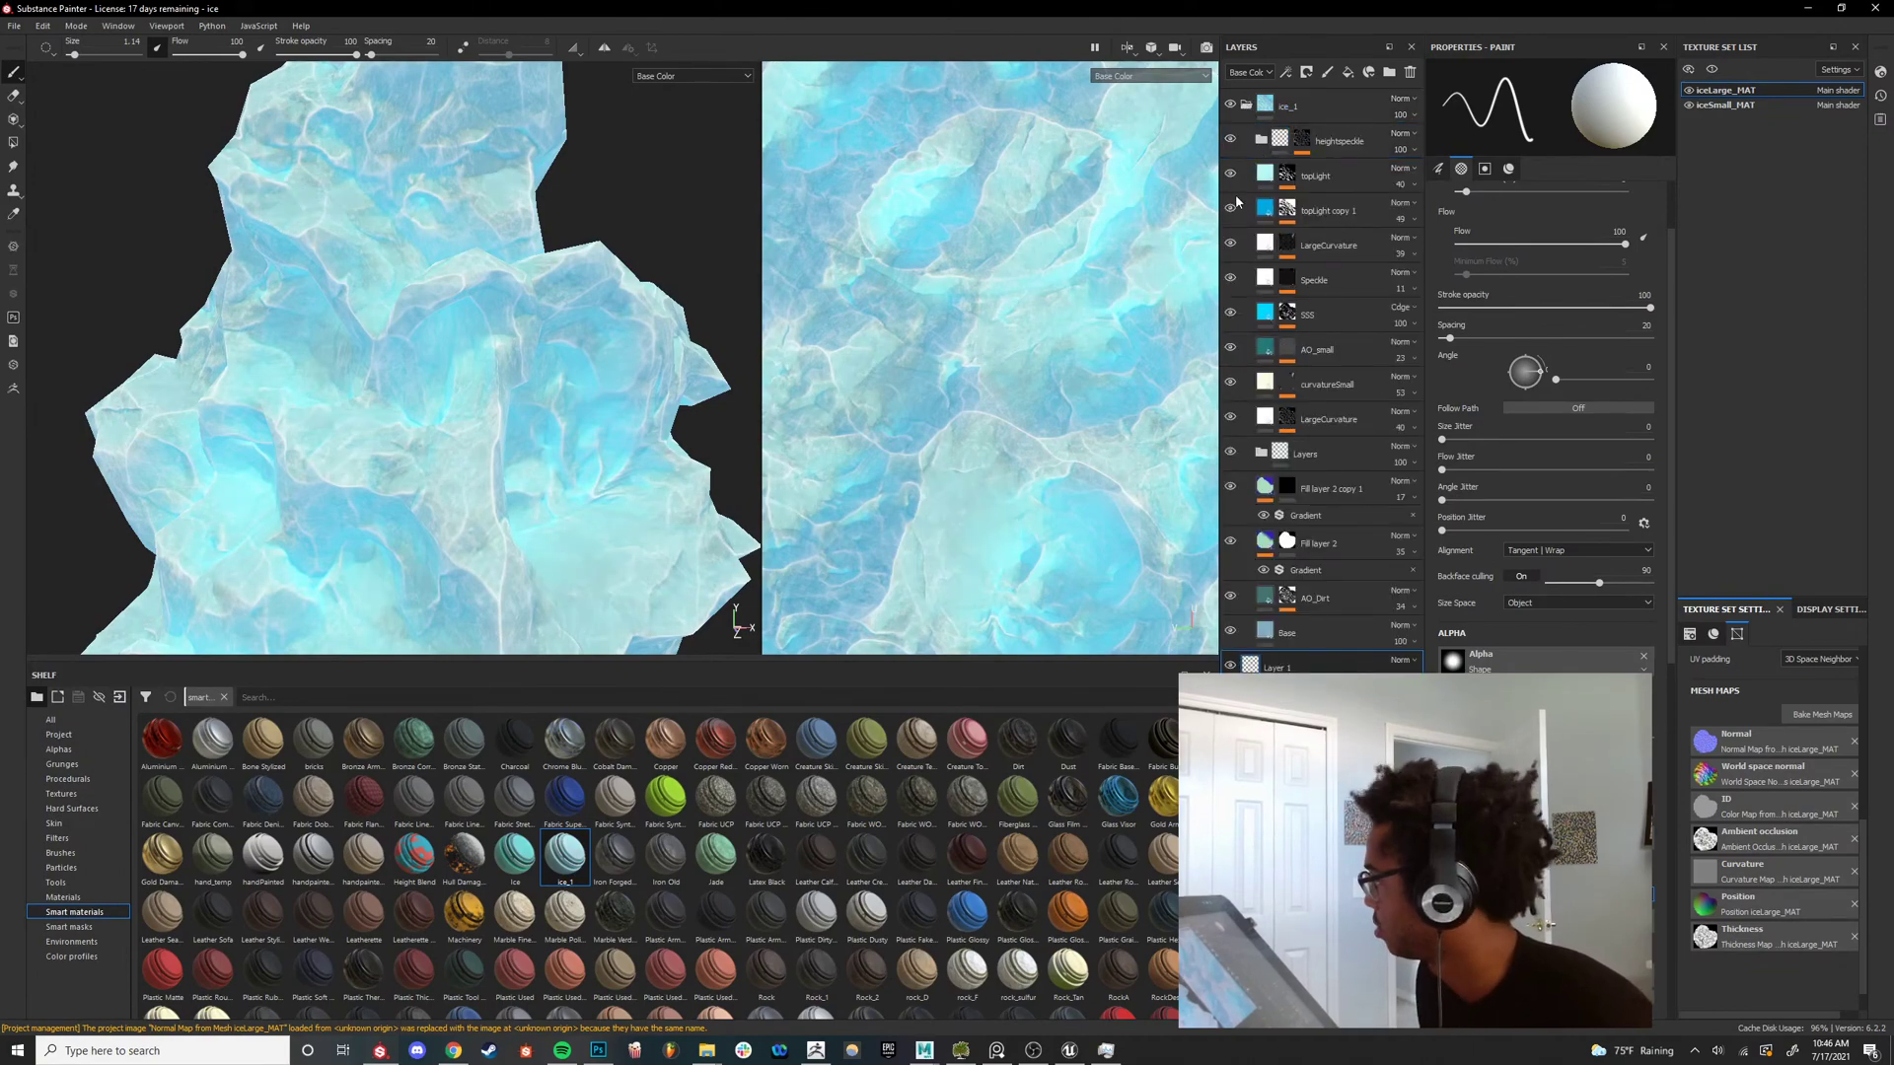
{"action": "left_click", "coordinate": [1233, 210]}
{"action": "left_click", "coordinate": [1233, 210]}
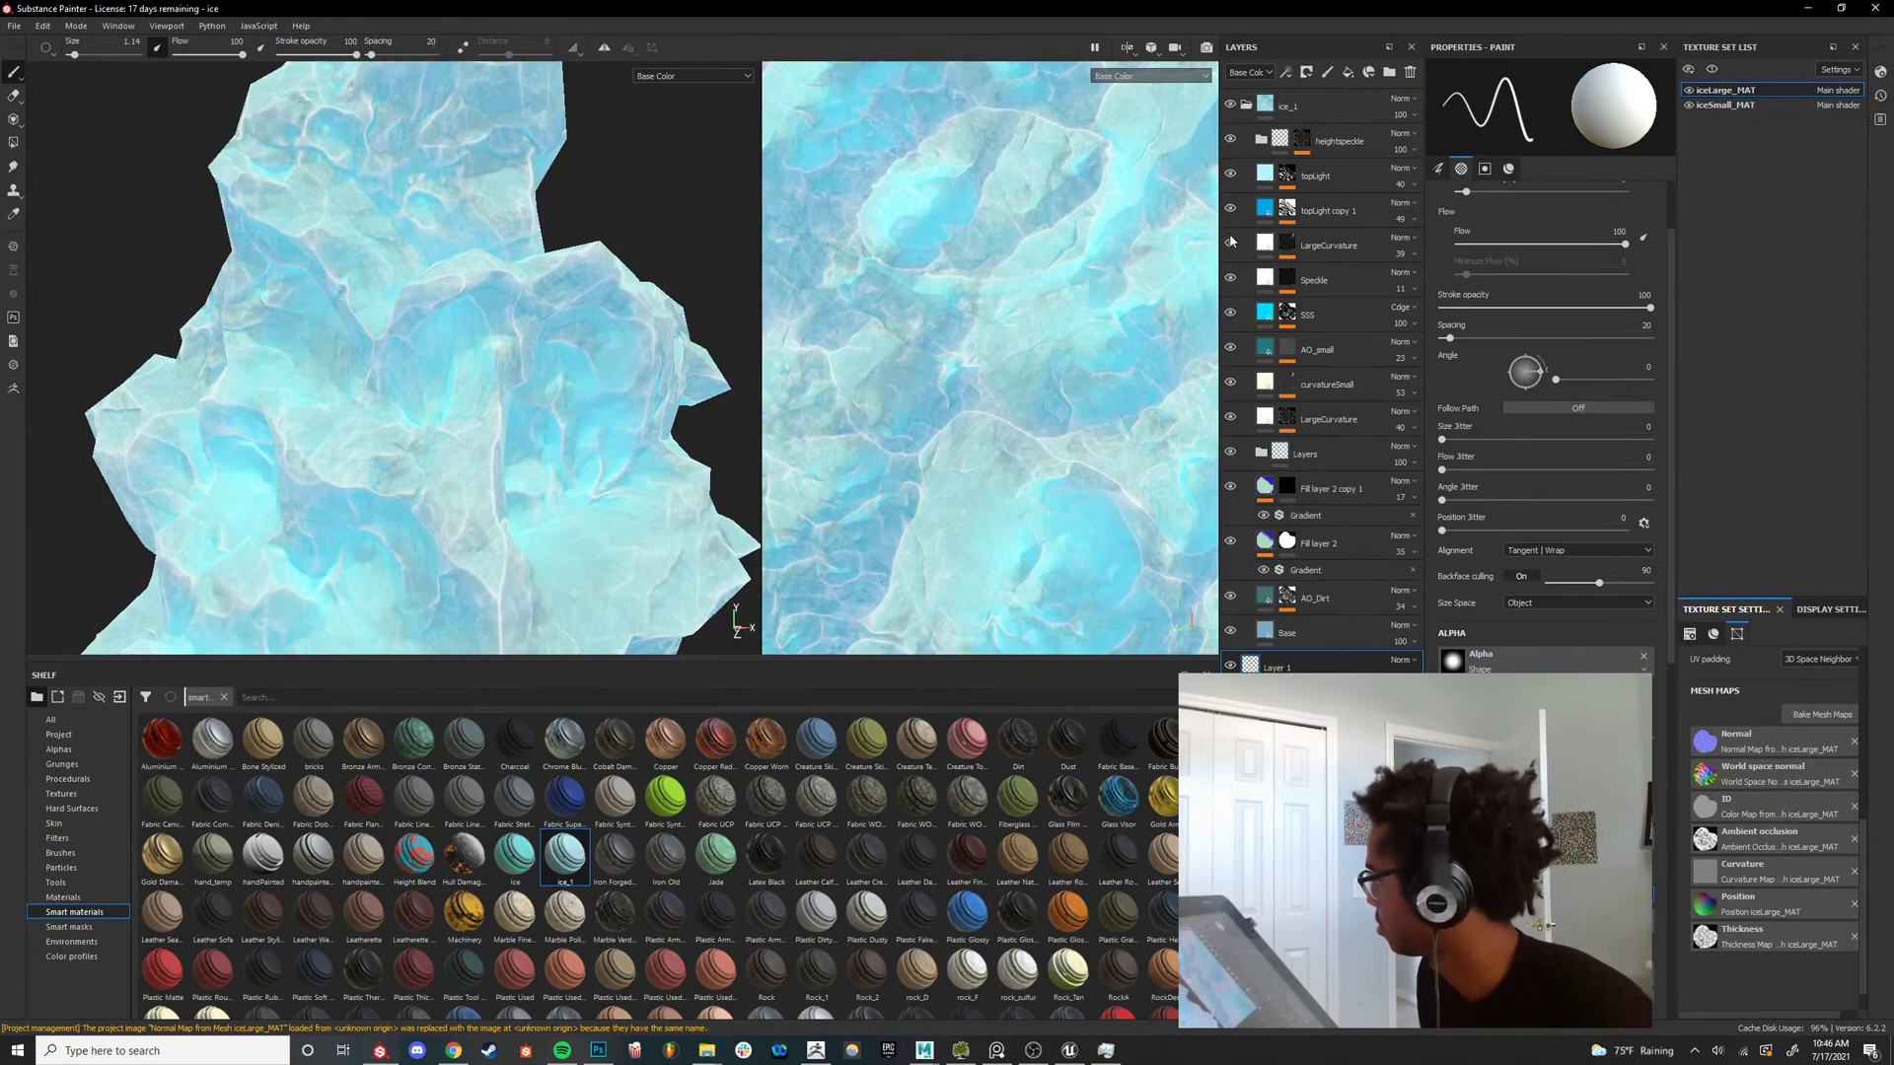
Compare the large glacier with the small ice pieces from a distance, in base color and in the material view under different lighting.
{"action": "scroll", "coordinate": [448, 403], "scroll_direction": "down", "scroll_amount": 6}
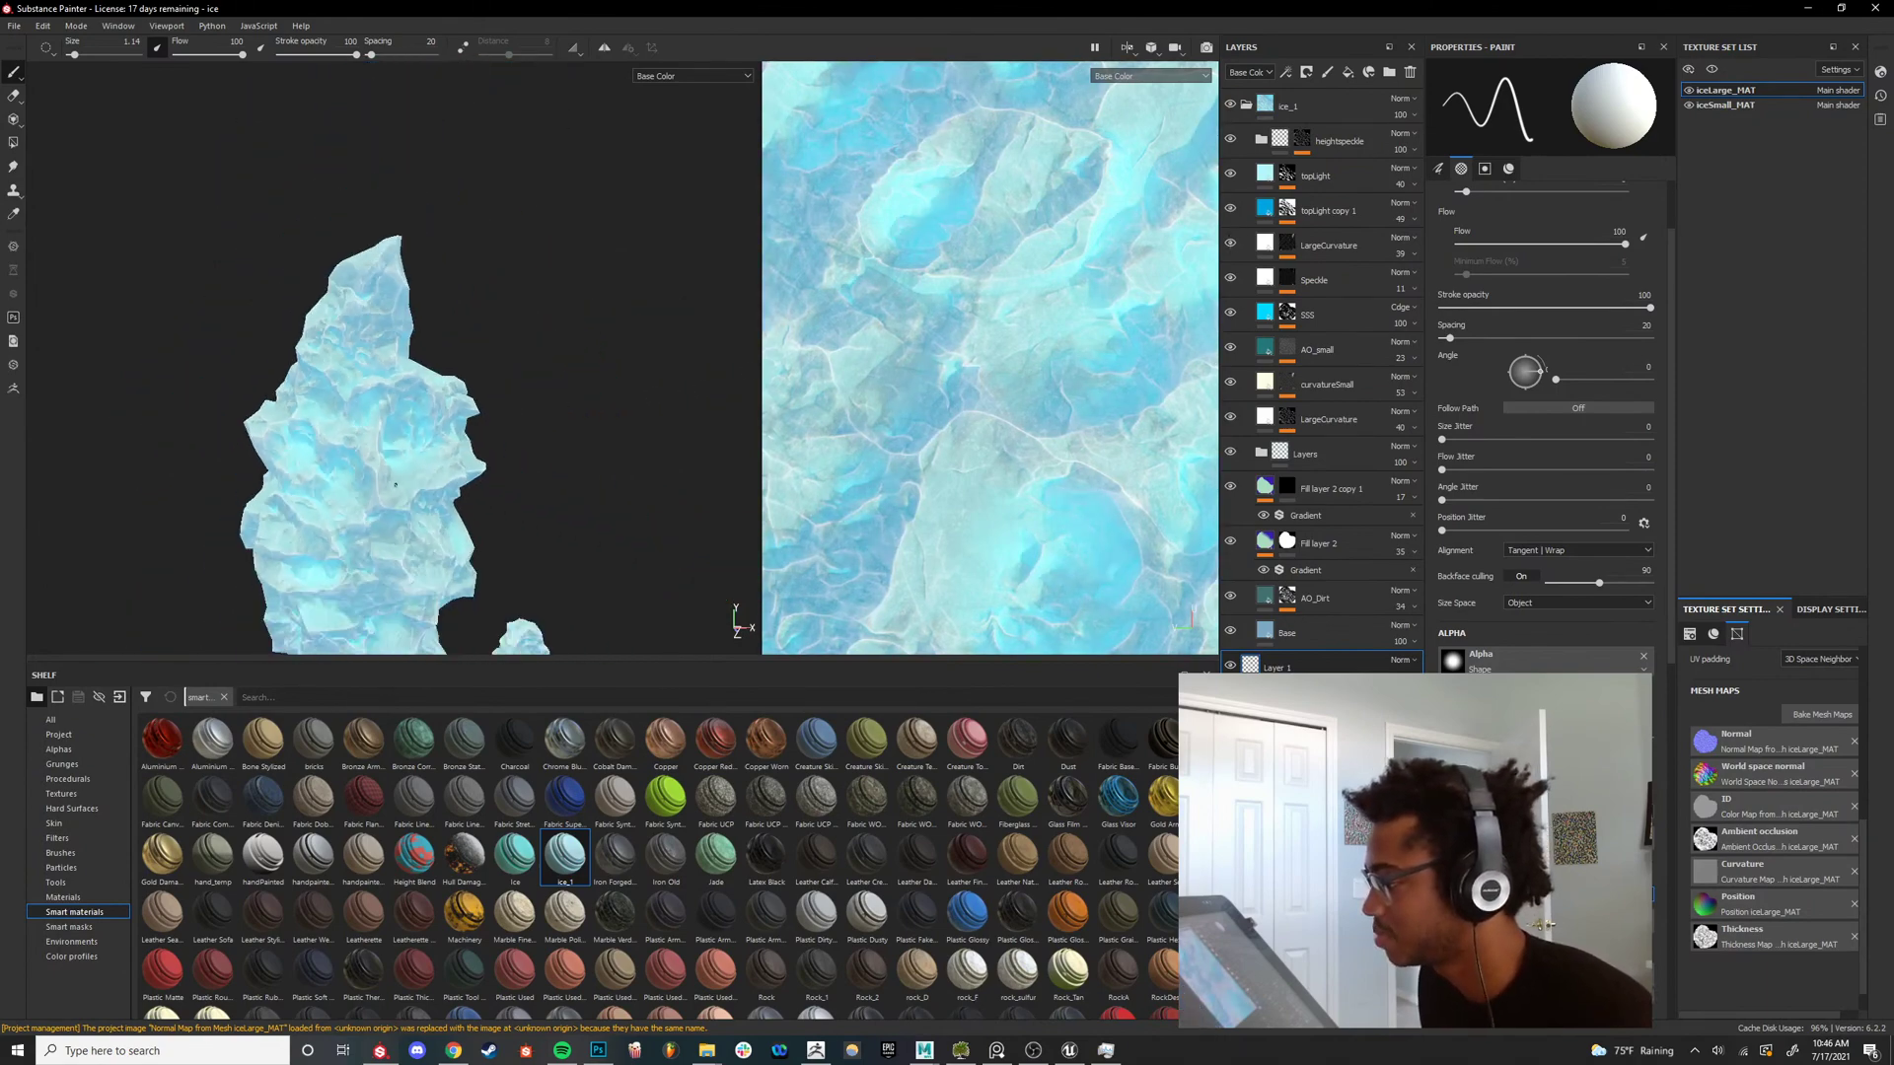
{"action": "left_click_drag", "start_coordinate": [419, 360], "coordinate": [434, 405], "text": "alt"}
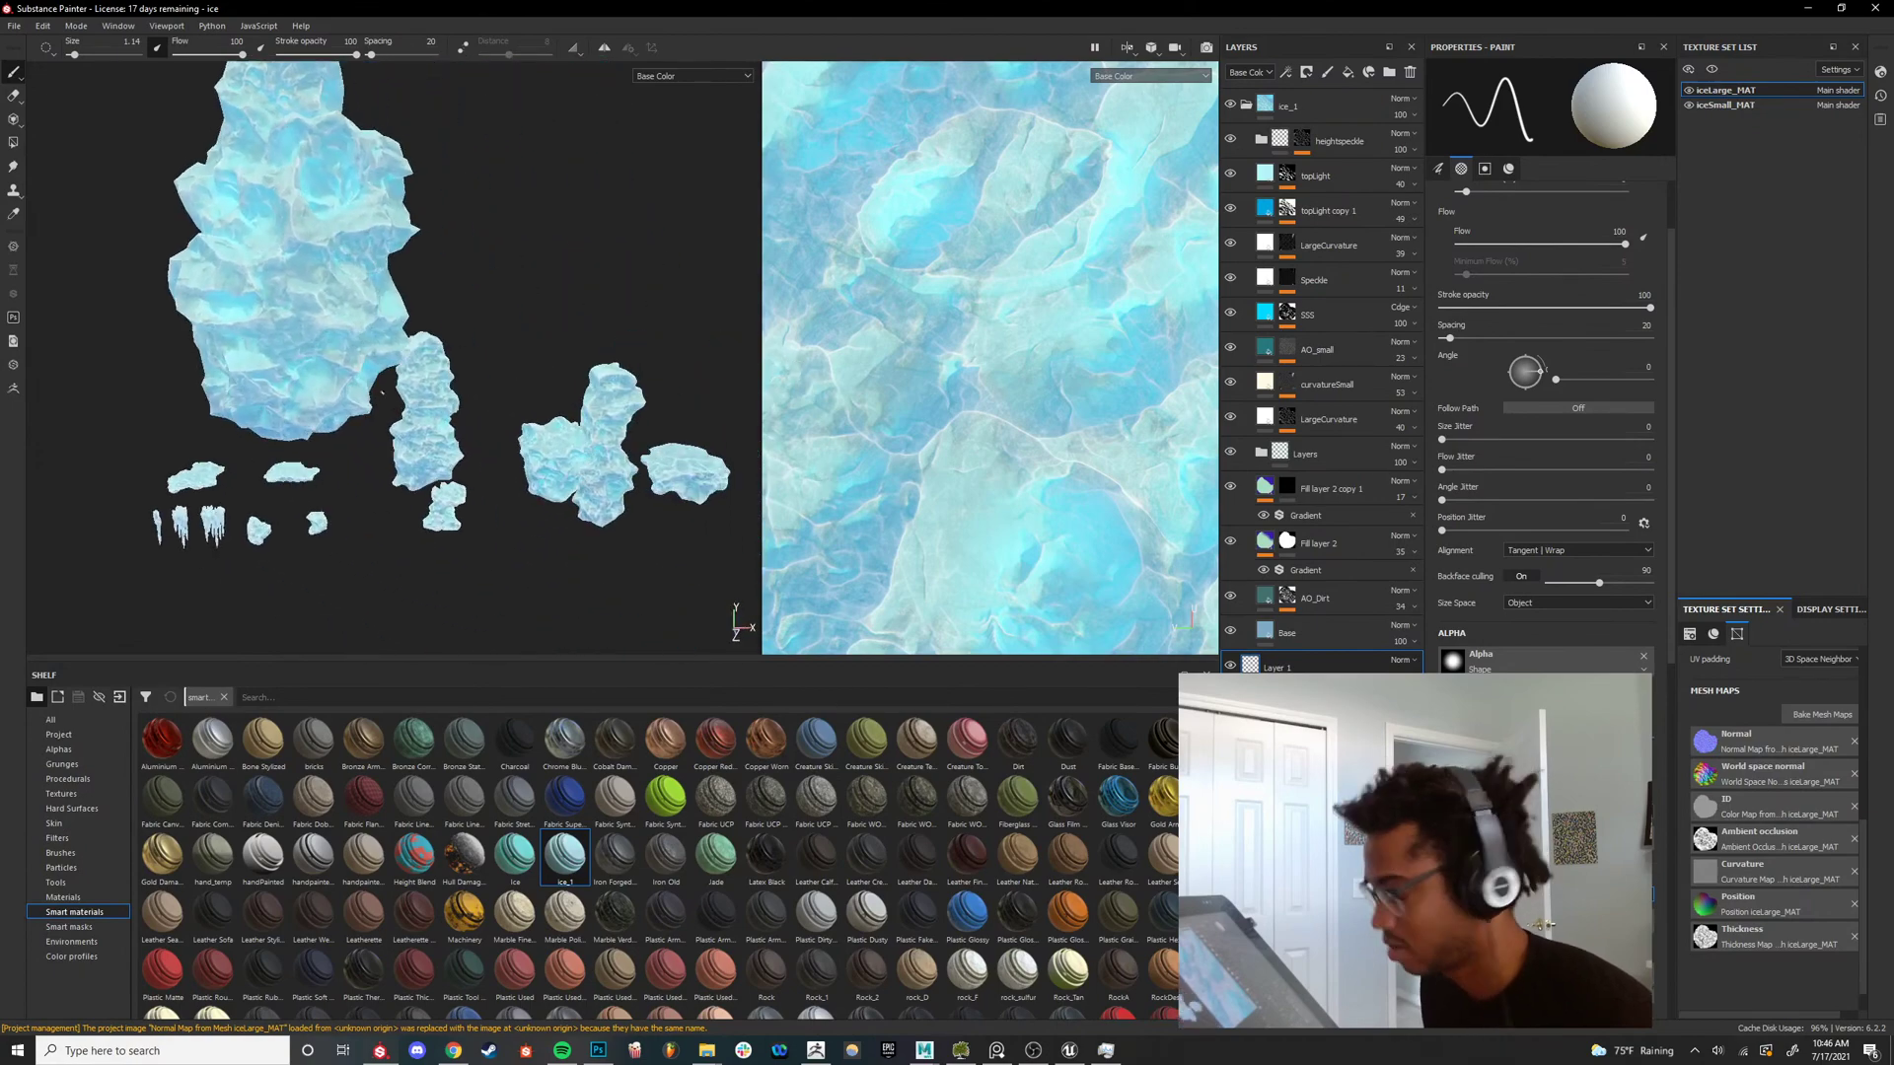
{"action": "key", "text": "m"}
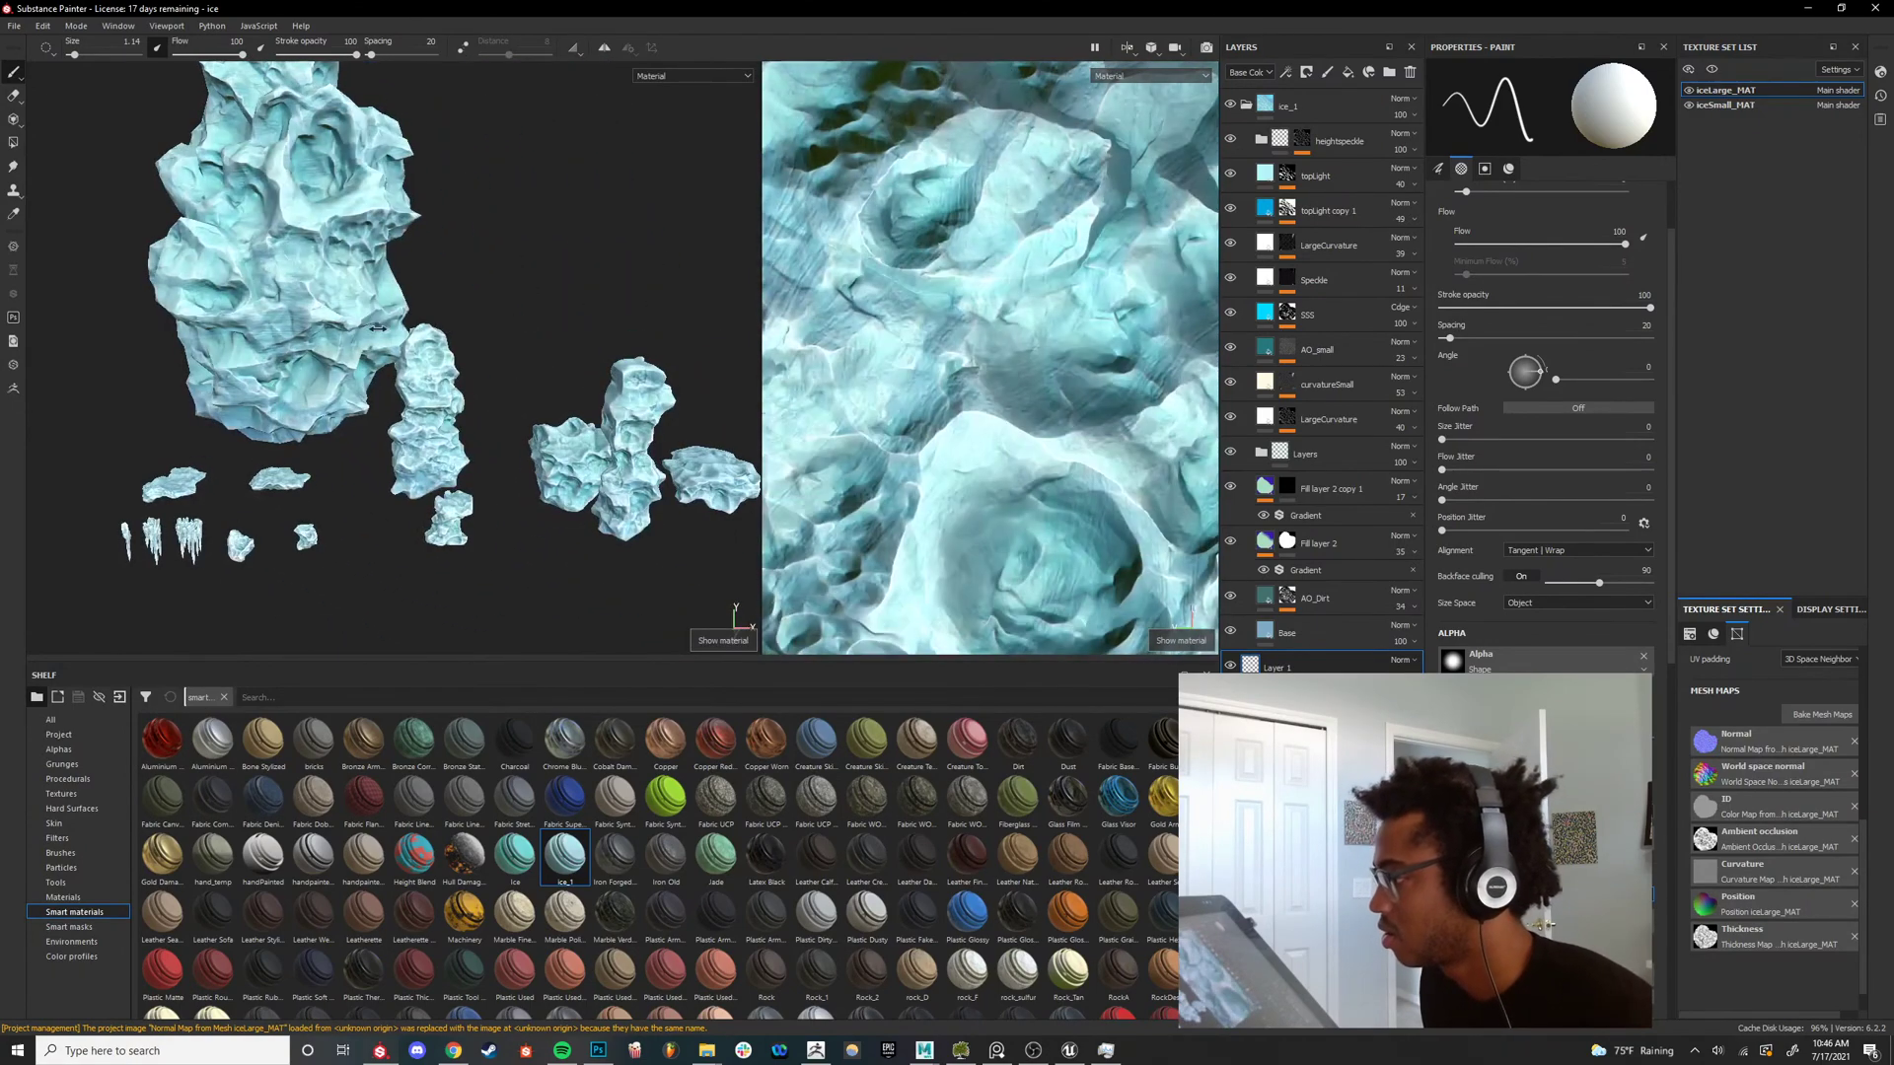
{"action": "scroll", "coordinate": [526, 321], "scroll_direction": "up", "scroll_amount": 5}
{"action": "left_click_drag", "start_coordinate": [604, 430], "coordinate": [503, 412], "text": "alt"}
{"action": "right_click_drag", "start_coordinate": [503, 412], "coordinate": [419, 390], "text": "shift"}
{"action": "left_click_drag", "start_coordinate": [419, 390], "coordinate": [473, 360], "text": "alt"}
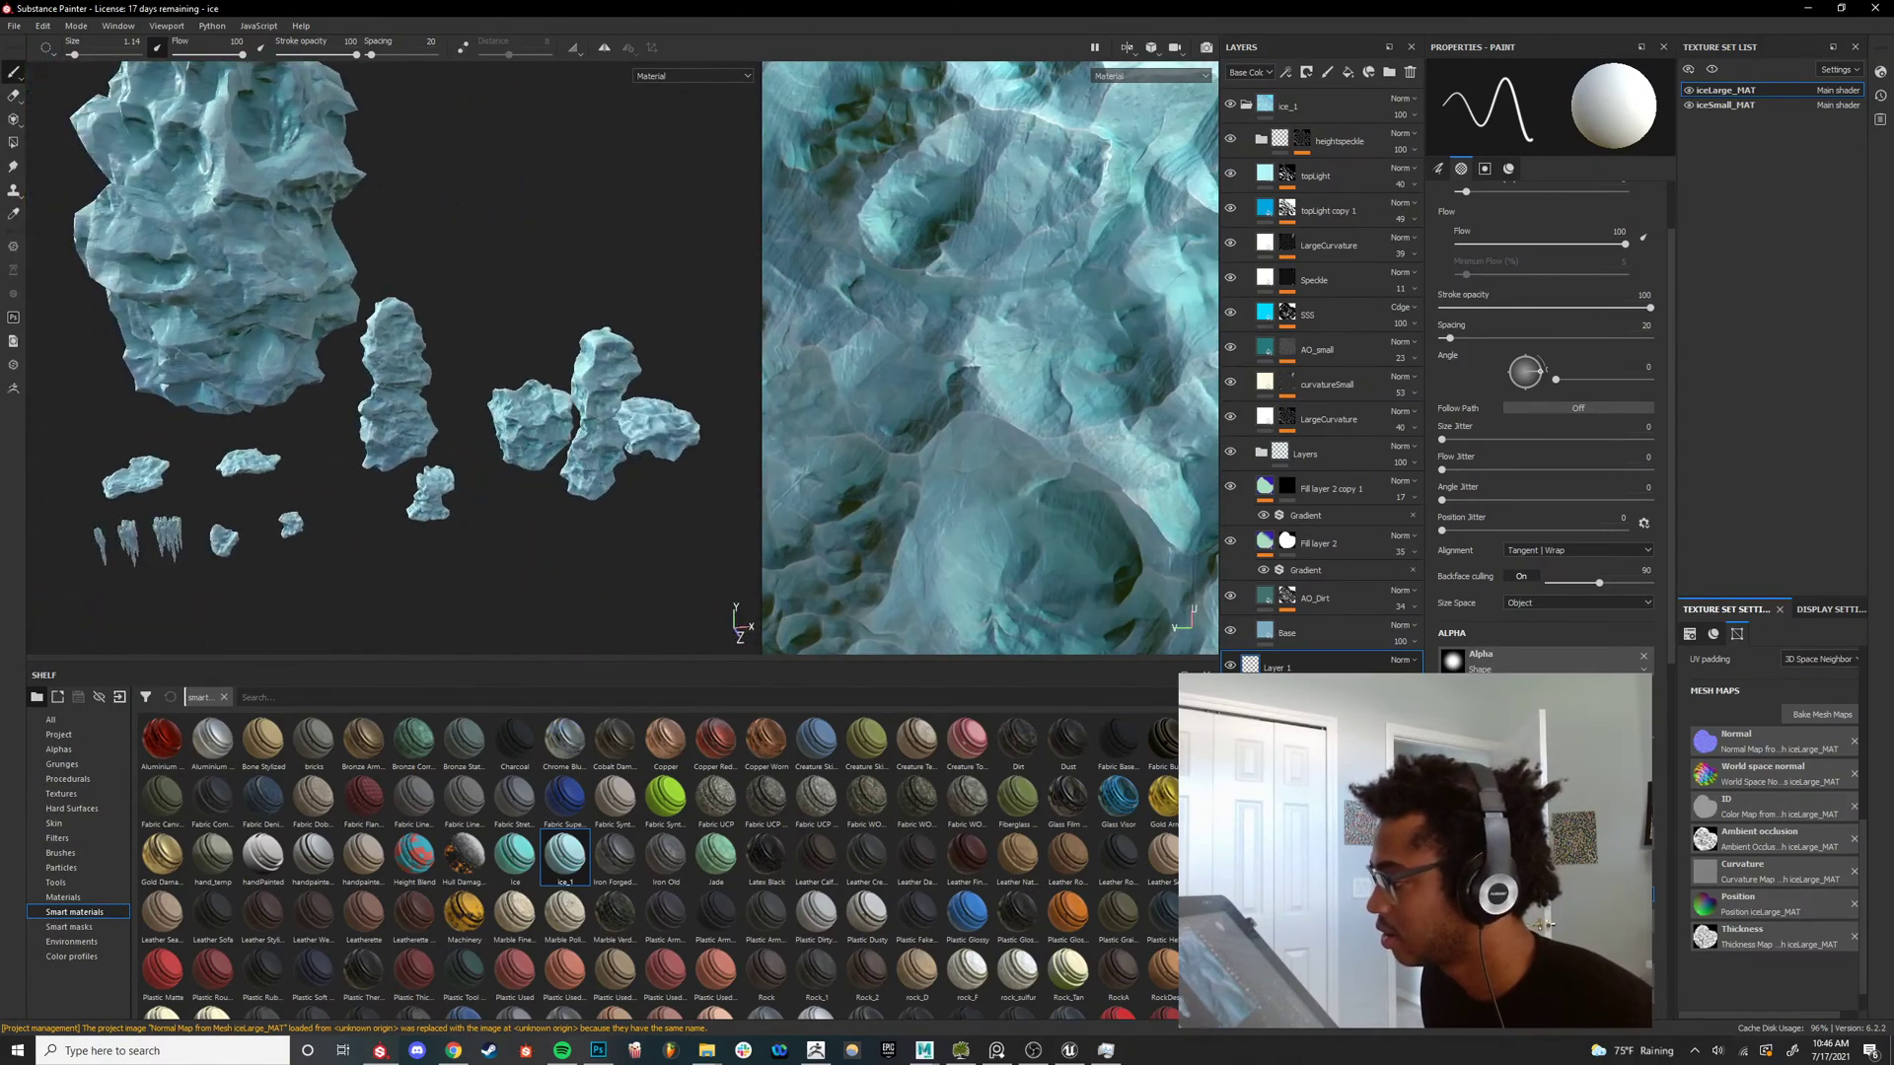
{"action": "mouse_move", "coordinate": [473, 360]}
{"action": "right_mouse_down", "text": "alt"}
{"action": "mouse_move", "coordinate": [590, 379]}
{"action": "mouse_move", "coordinate": [439, 367]}
{"action": "mouse_move", "coordinate": [478, 365]}
{"action": "right_mouse_up", "text": "alt"}
{"action": "left_click_drag", "start_coordinate": [478, 365], "coordinate": [467, 446], "text": "alt"}
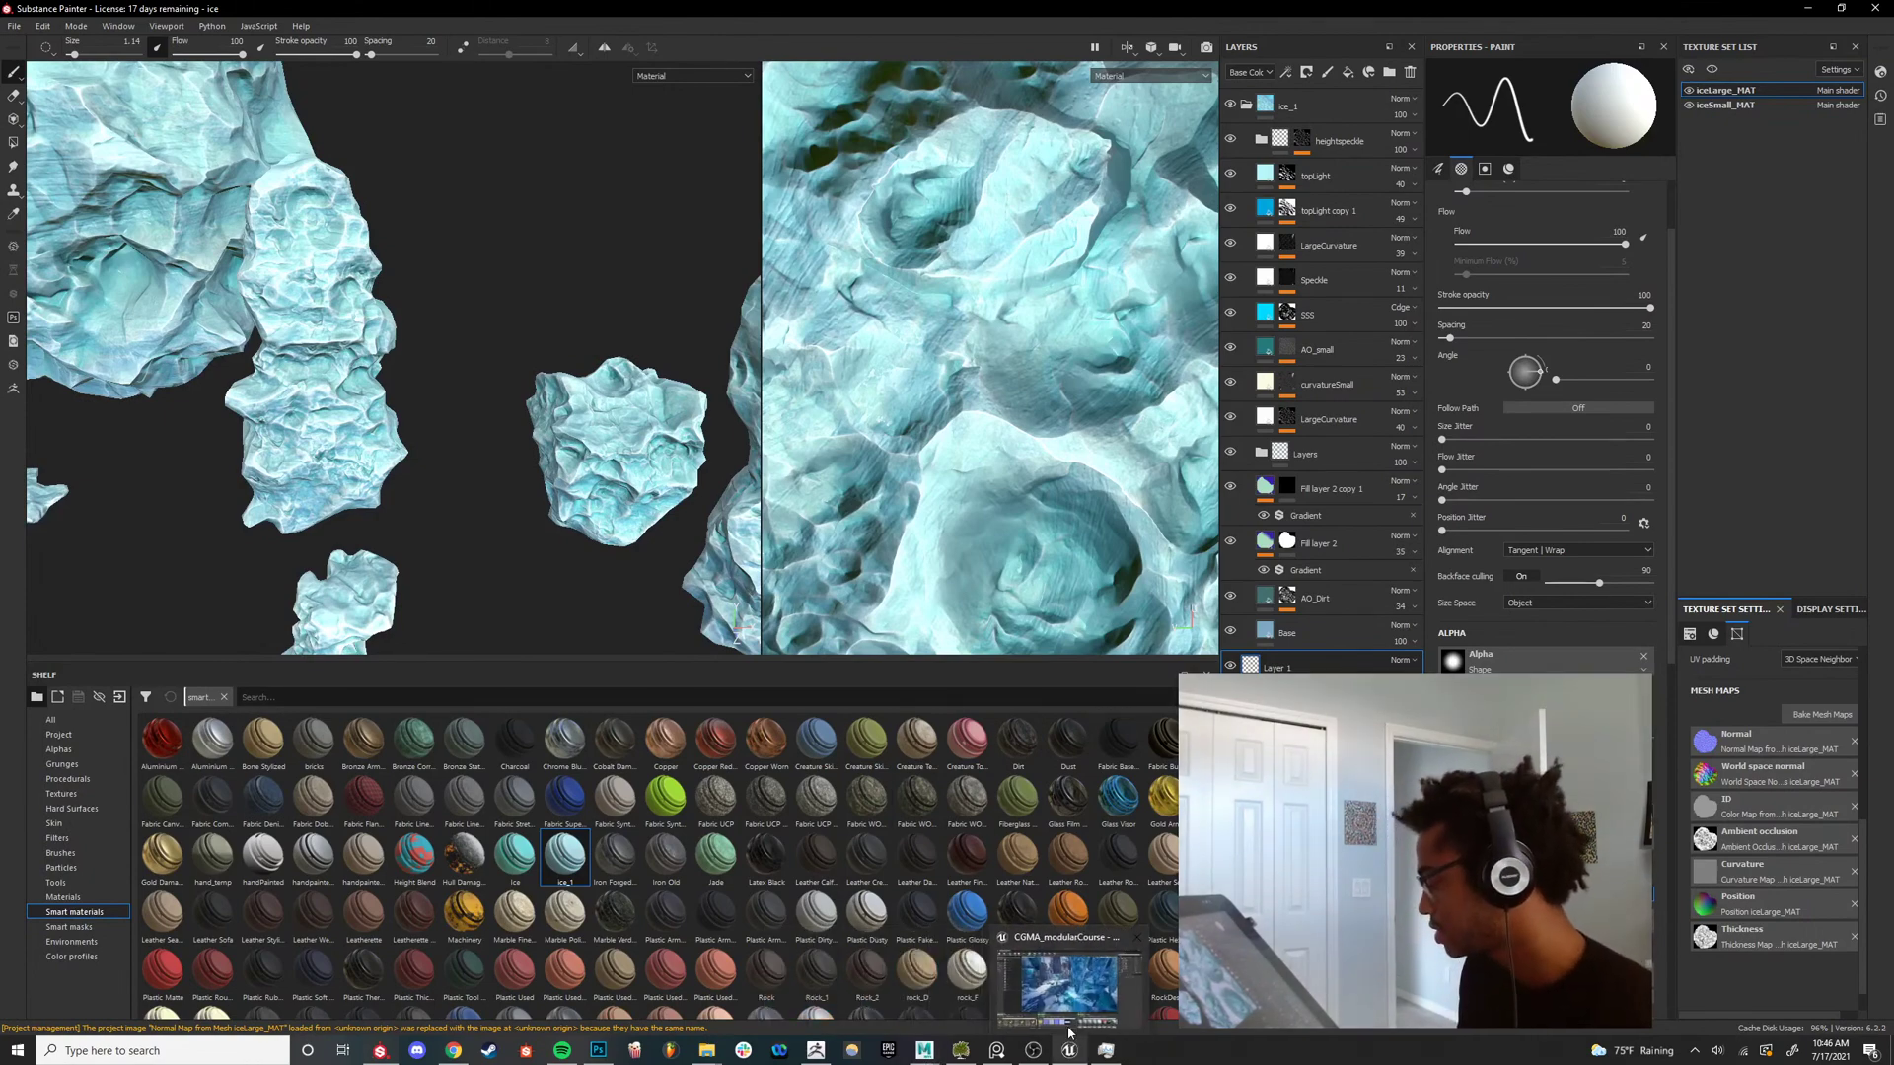
Switch to Unreal Editor, select the ice chunk SM_ice_09a2 and open its material instance MI_iceSmall at the merge and normal parameters.
{"action": "left_click", "coordinate": [1069, 1049]}
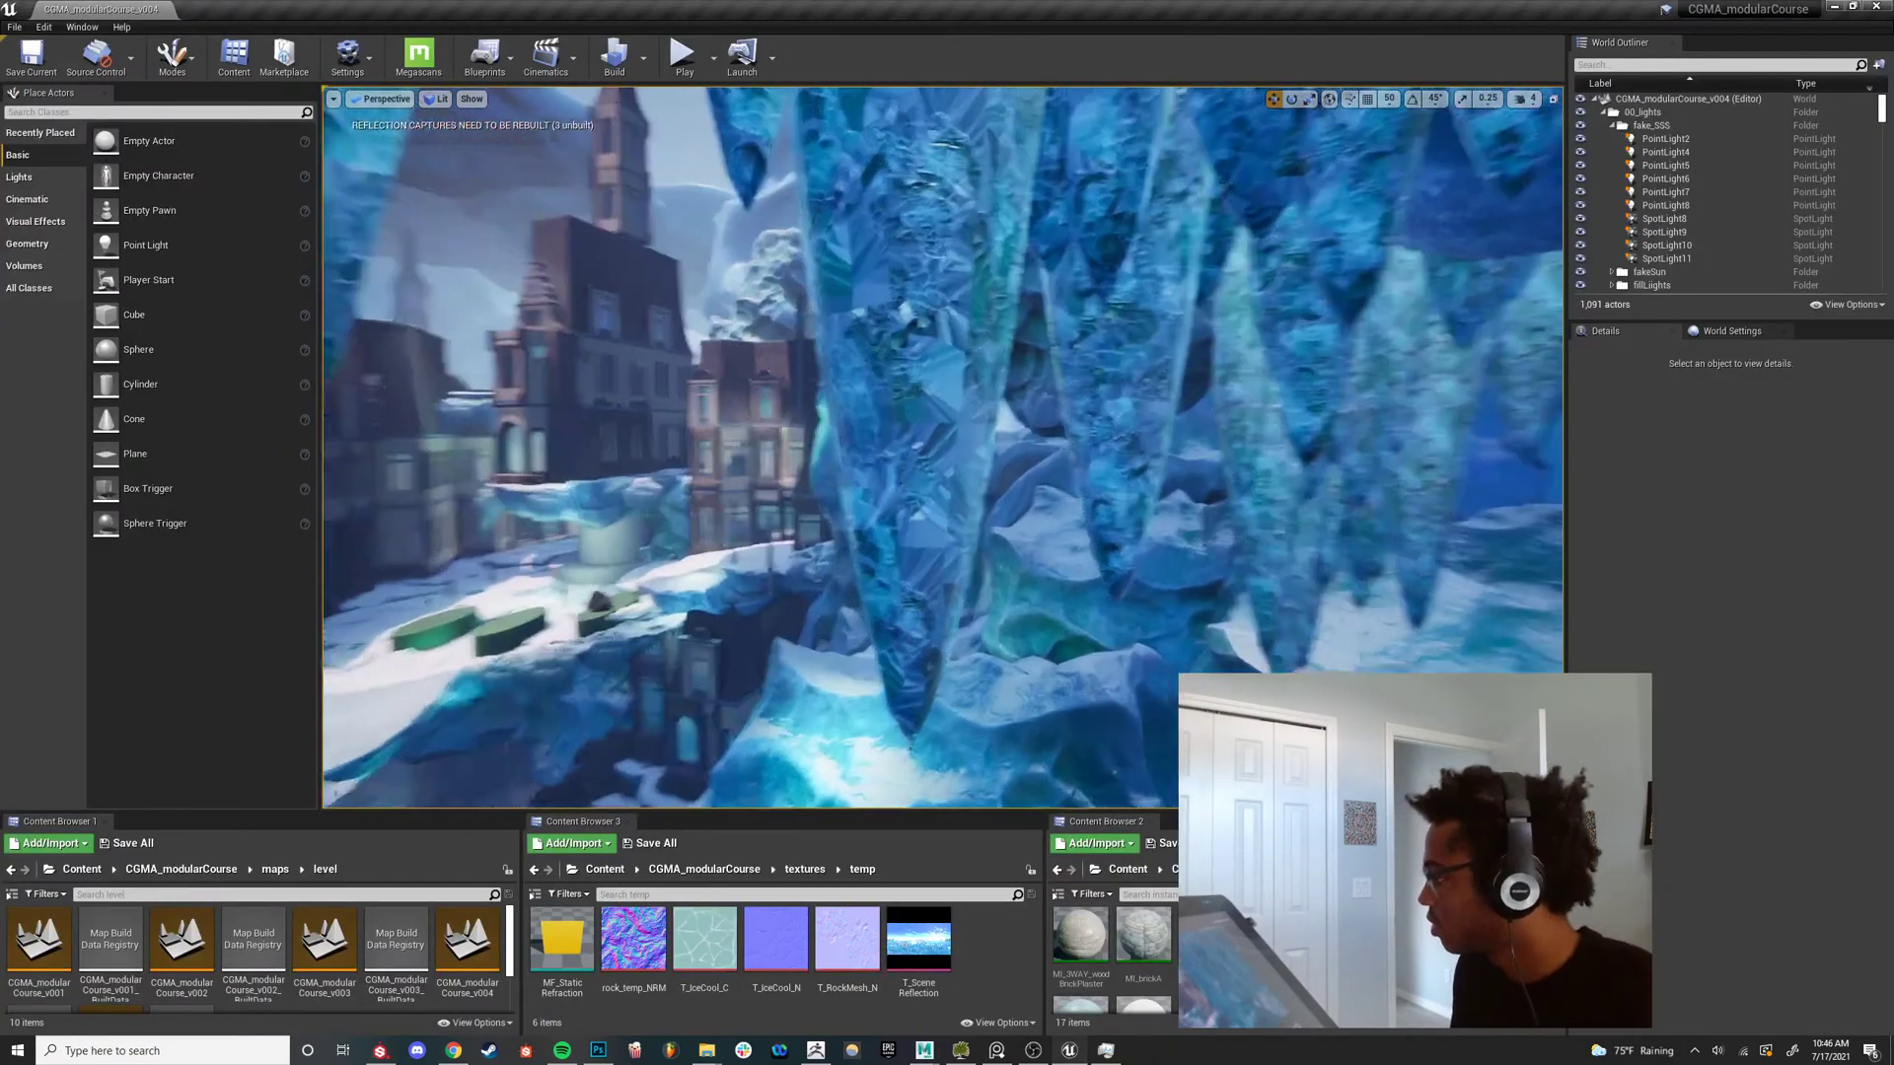
{"action": "right_click_drag", "start_coordinate": [971, 512], "coordinate": [622, 538]}
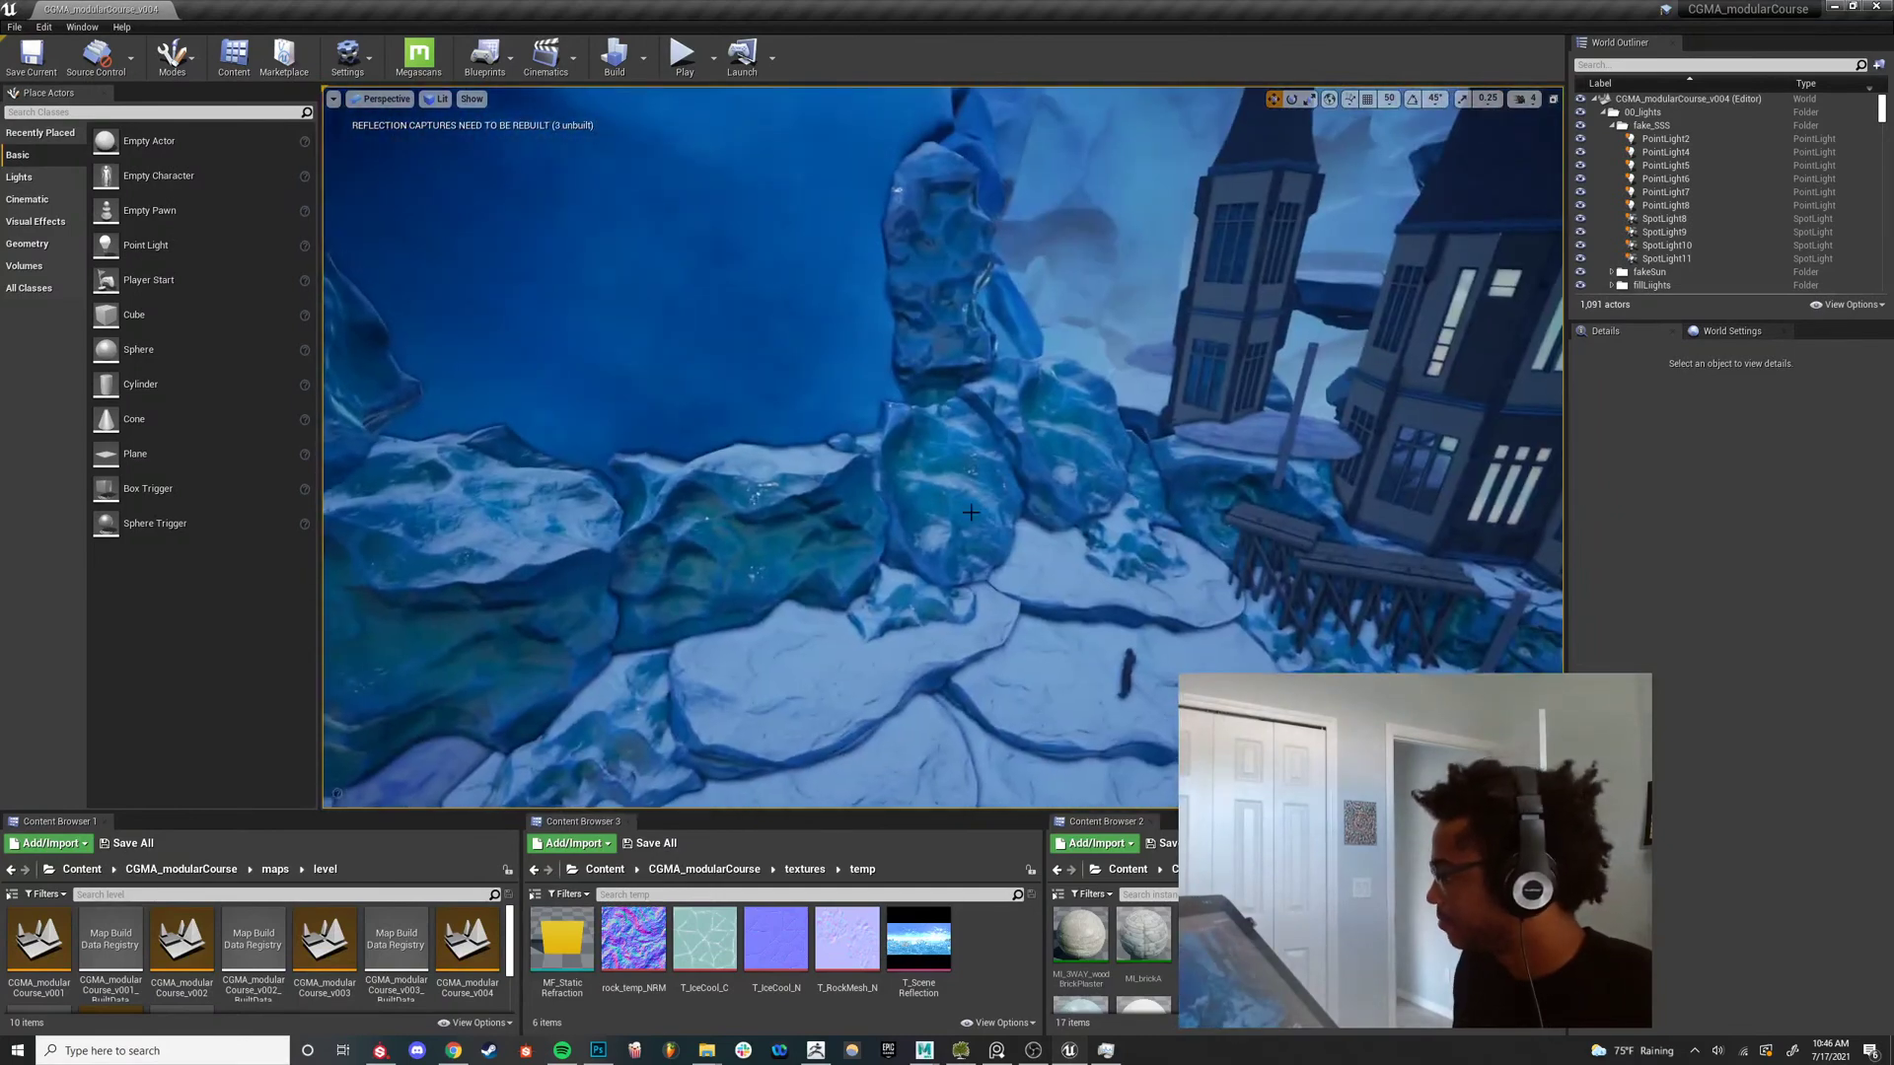
{"action": "left_click", "coordinate": [986, 565]}
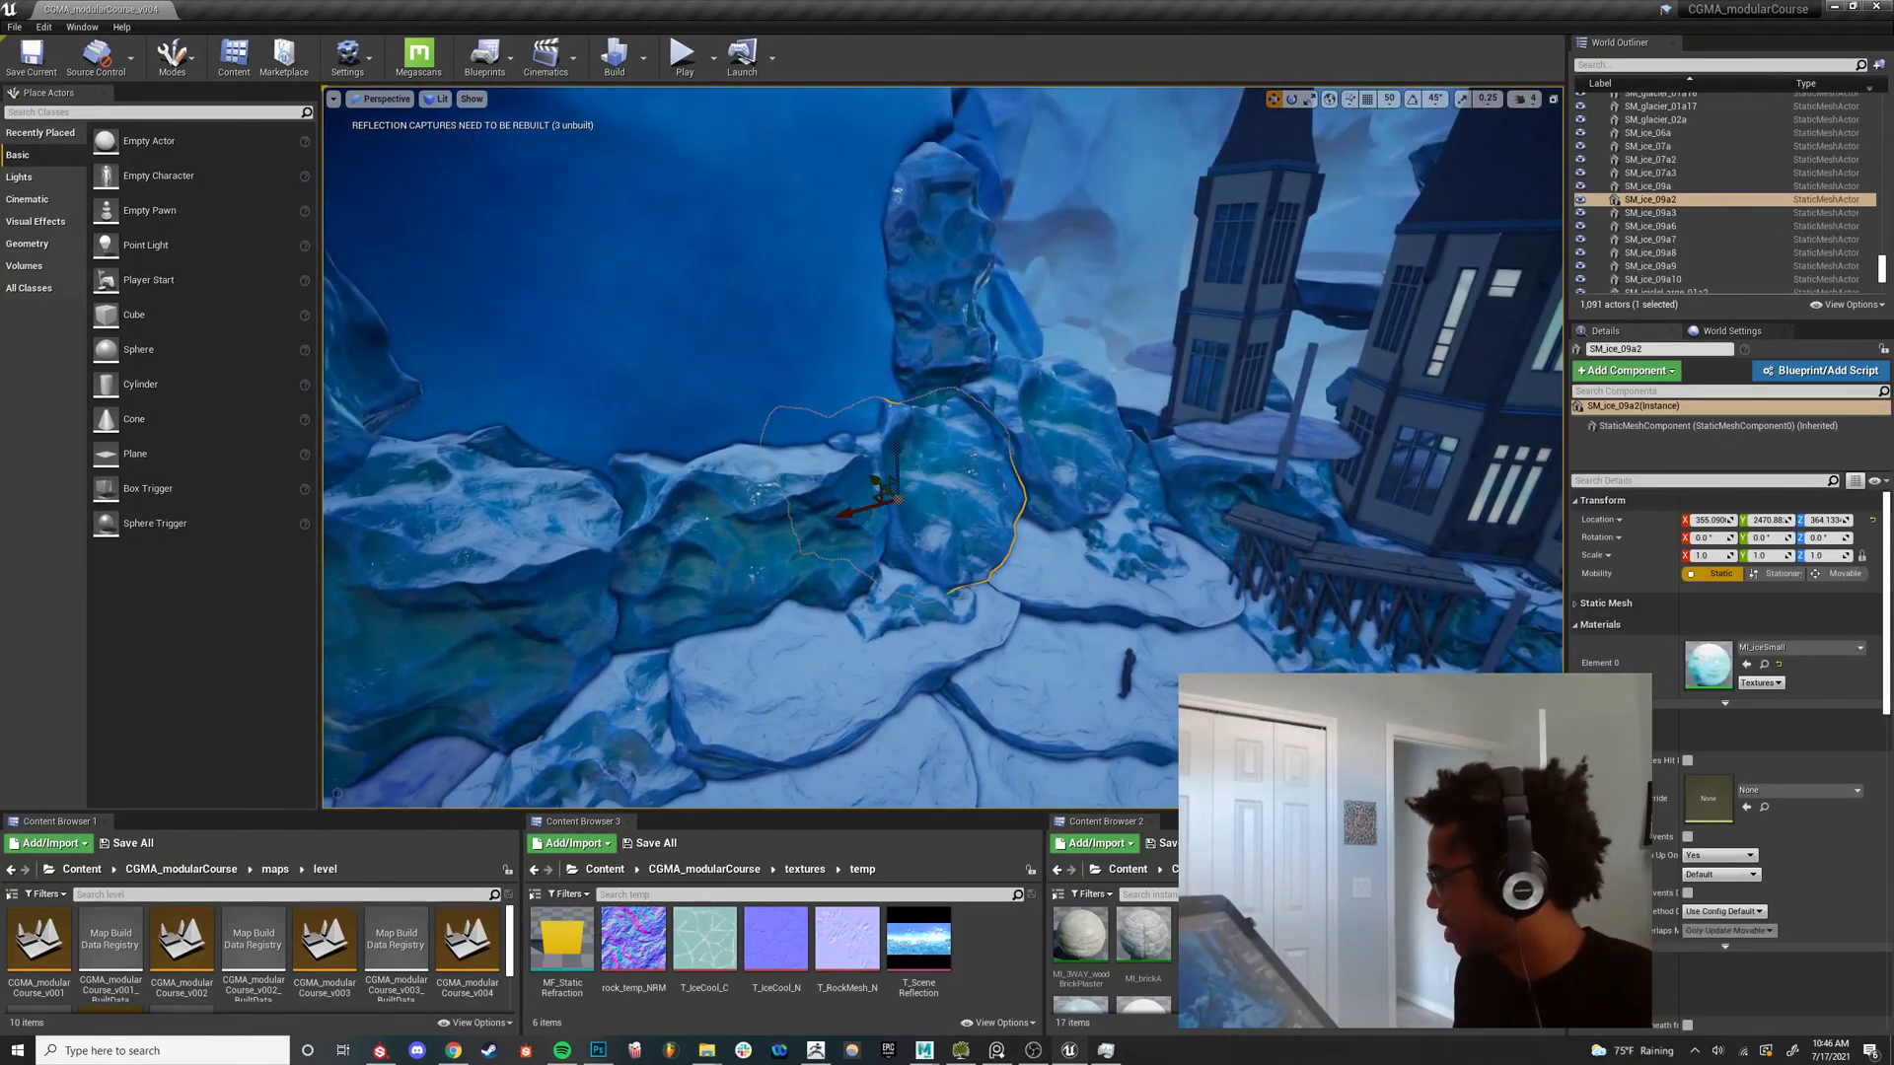
{"action": "left_click", "coordinate": [1764, 665]}
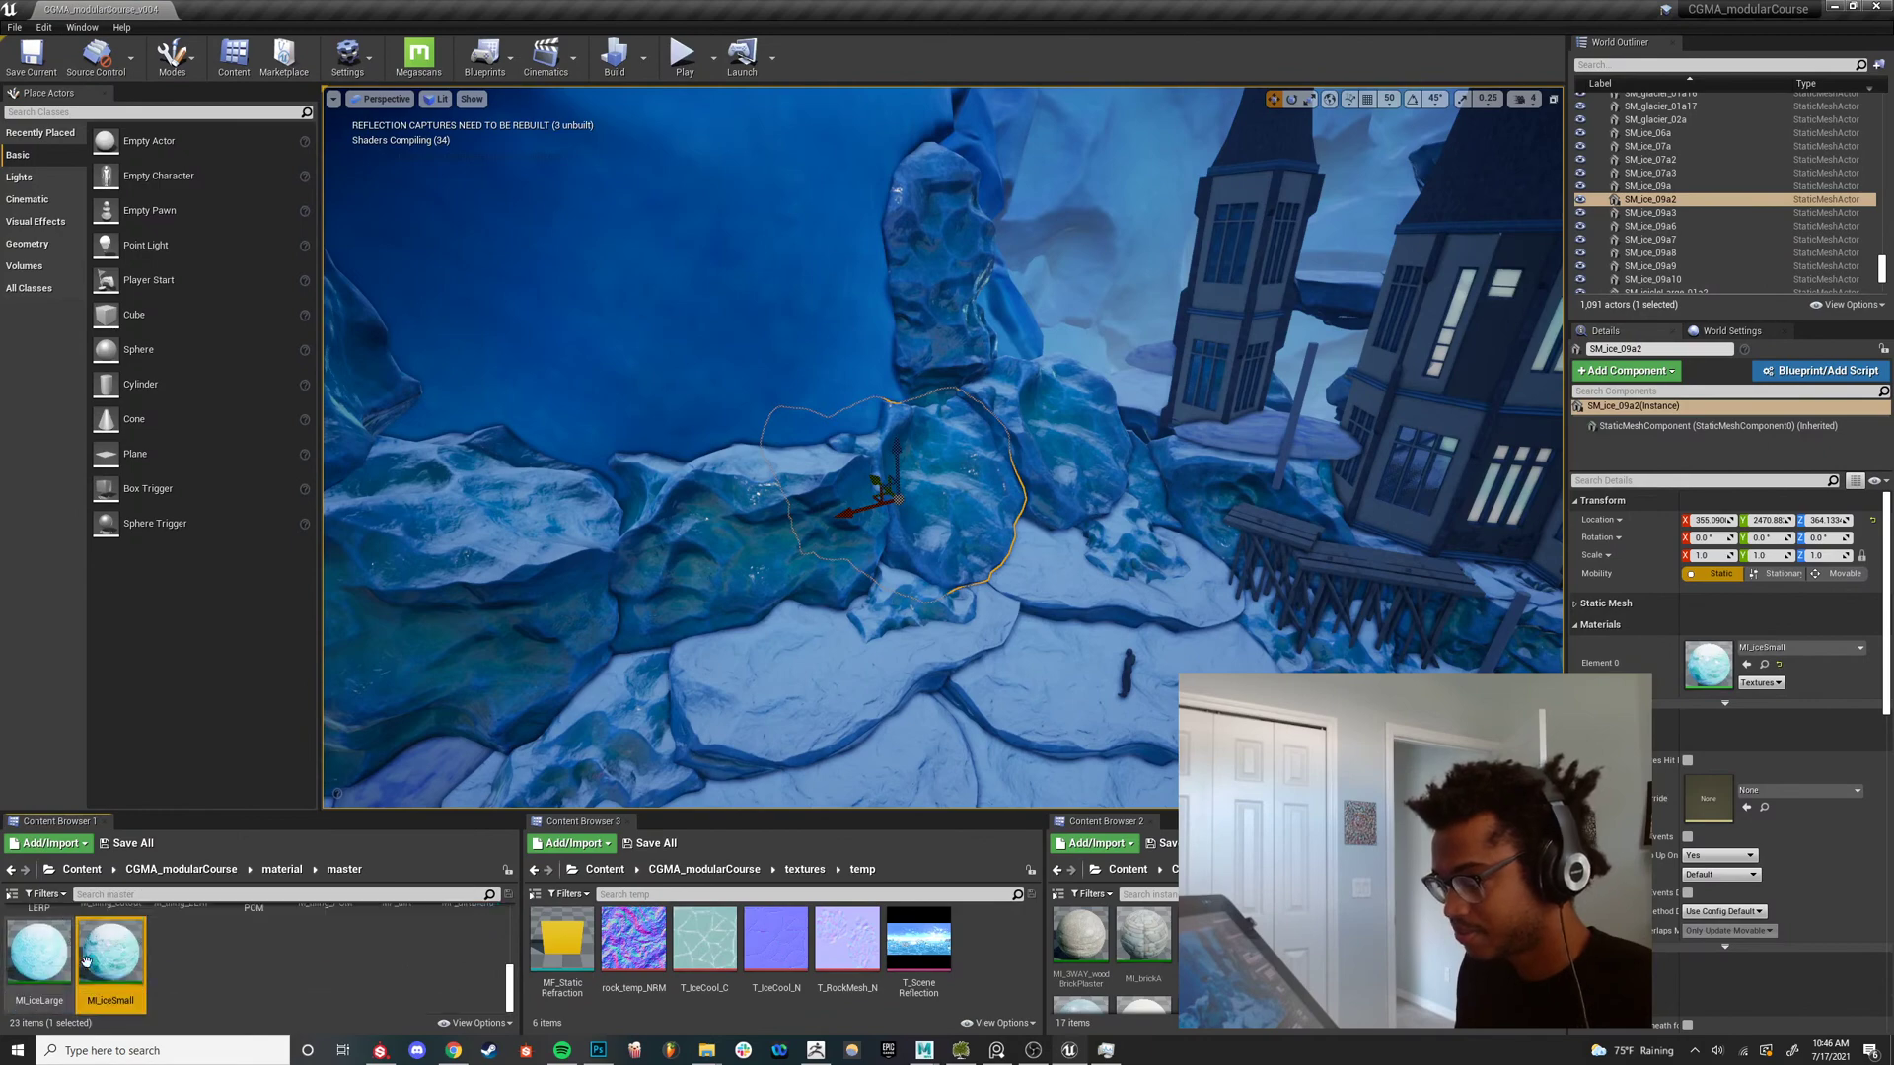
{"action": "double_click", "coordinate": [120, 973]}
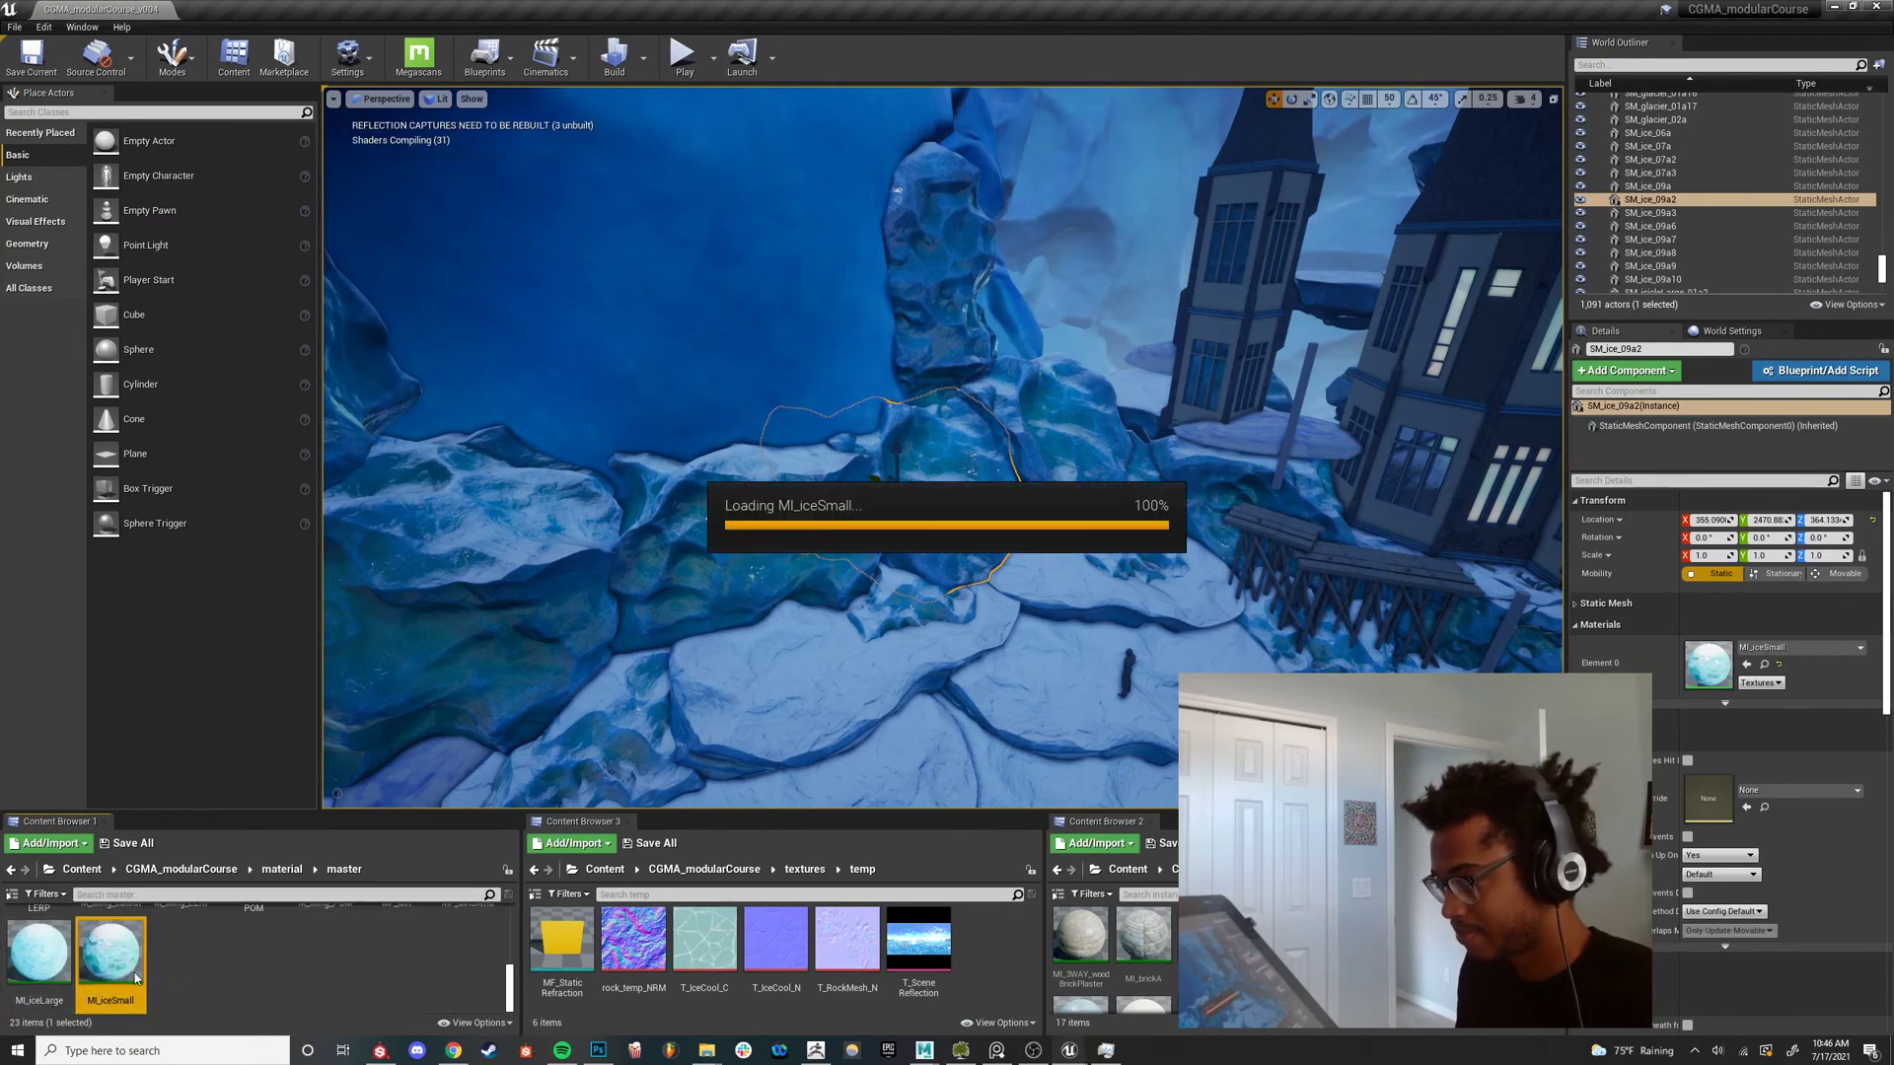
{"action": "scroll", "coordinate": [1331, 690], "scroll_direction": "down", "scroll_amount": 8}
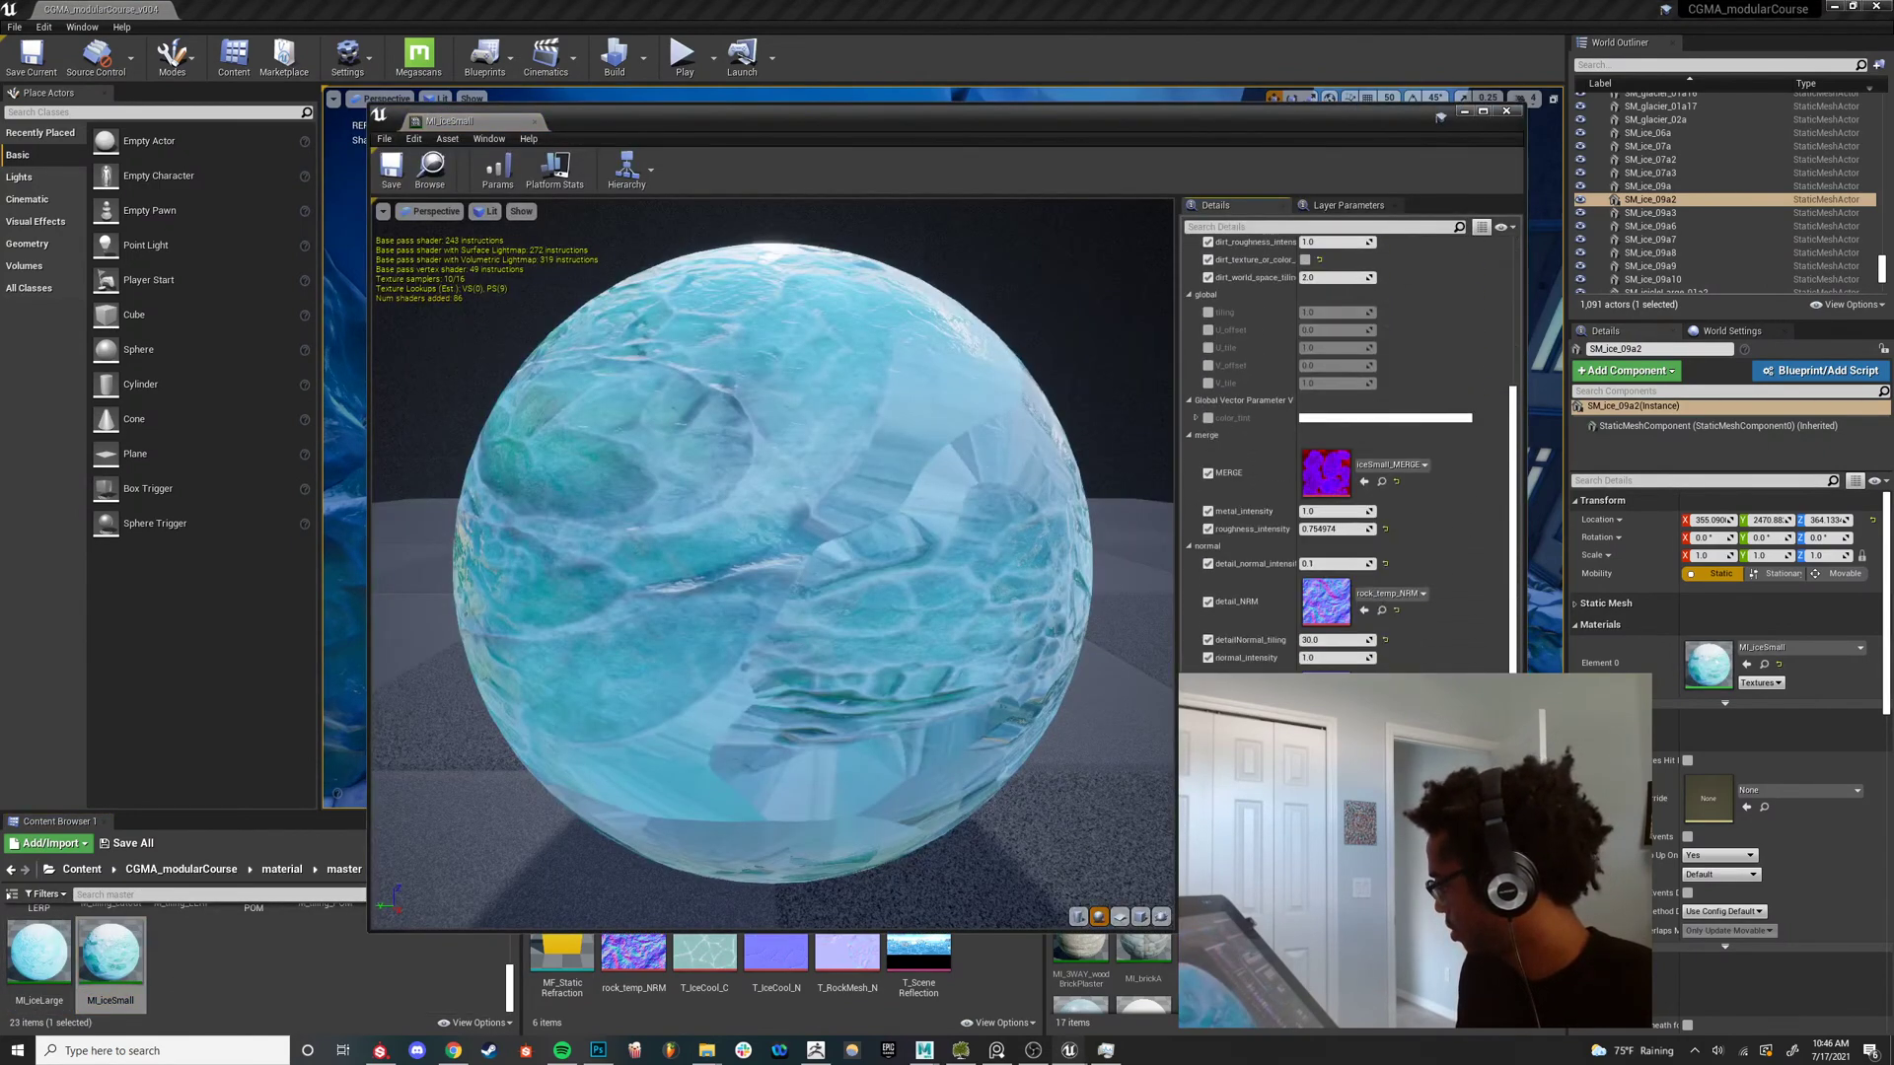
Open the parent material of MI_iceSmall, look over its node graph, and minimize the material editor window.
{"action": "scroll", "coordinate": [1346, 454], "scroll_direction": "down", "scroll_amount": 5}
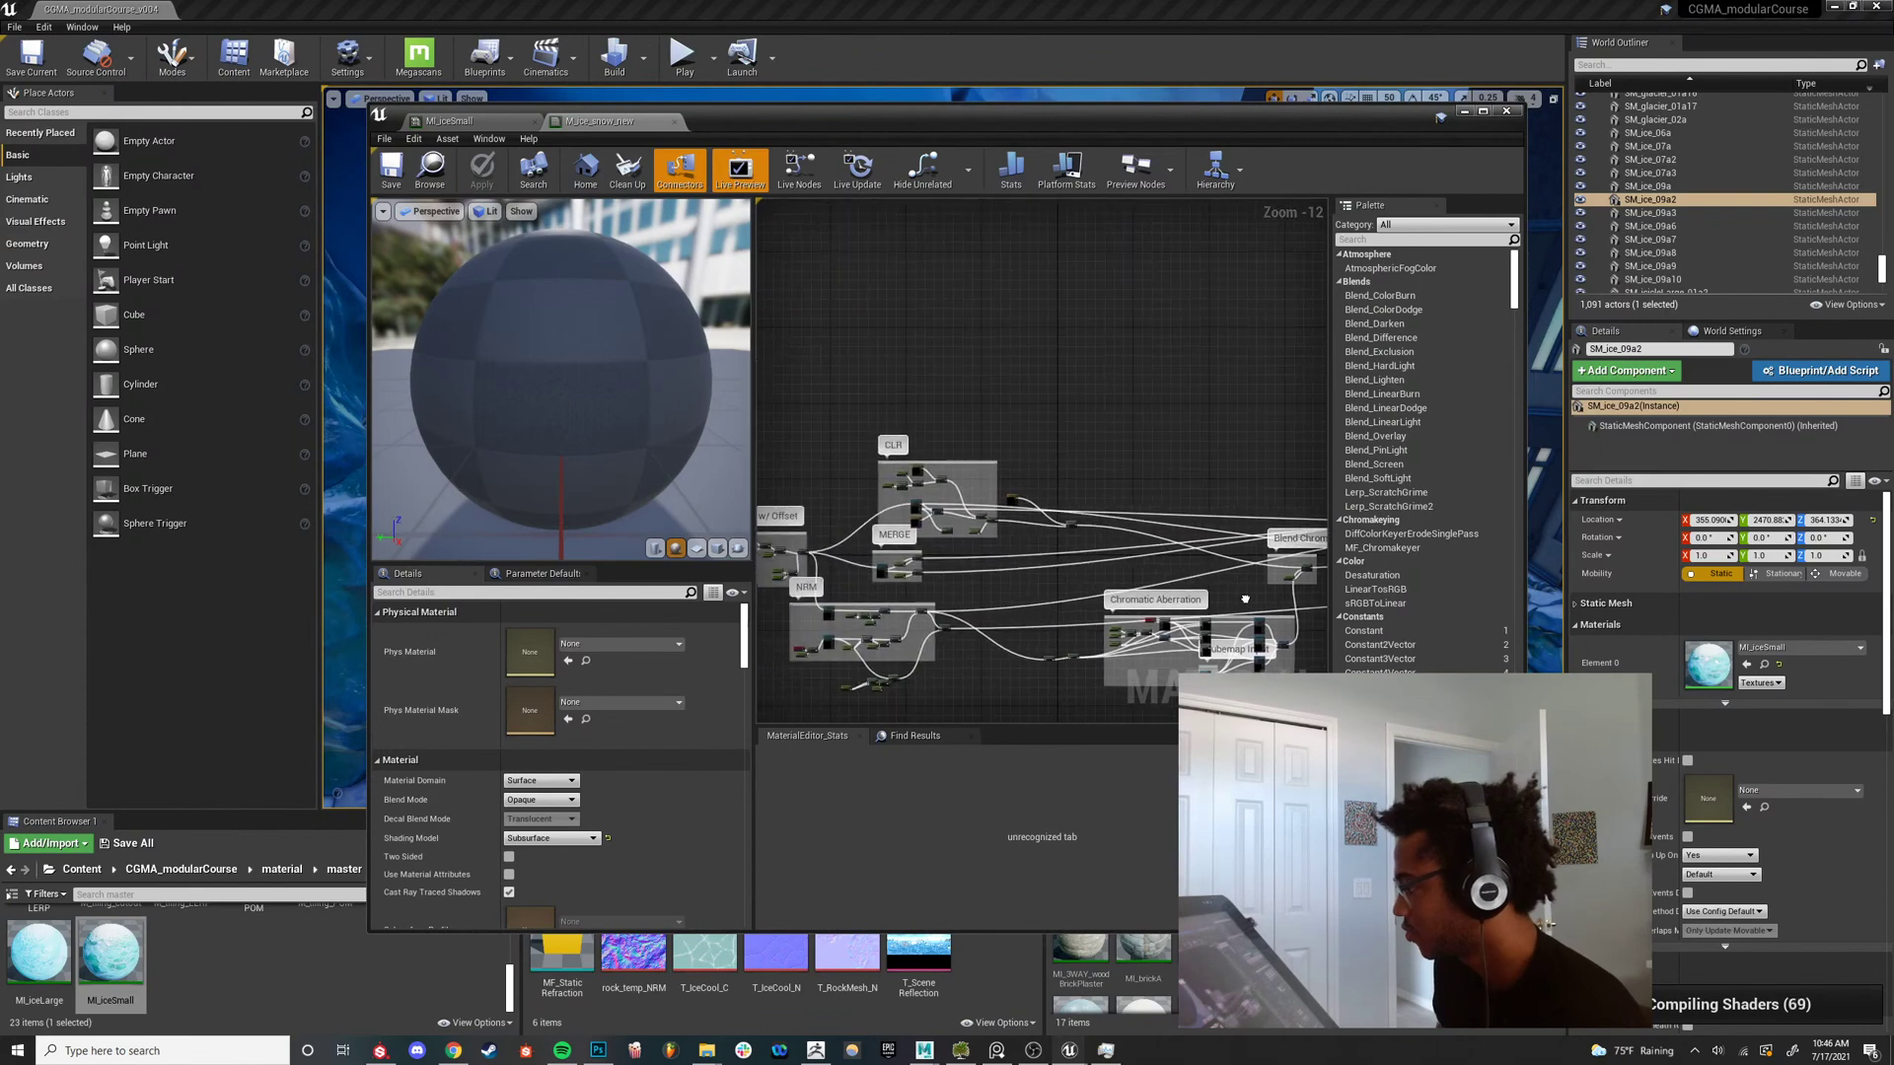
{"action": "mouse_move", "coordinate": [1245, 598]}
{"action": "right_mouse_down"}
{"action": "mouse_move", "coordinate": [1327, 563]}
{"action": "mouse_move", "coordinate": [1242, 562]}
{"action": "right_mouse_up"}
{"action": "left_click", "coordinate": [1465, 111]}
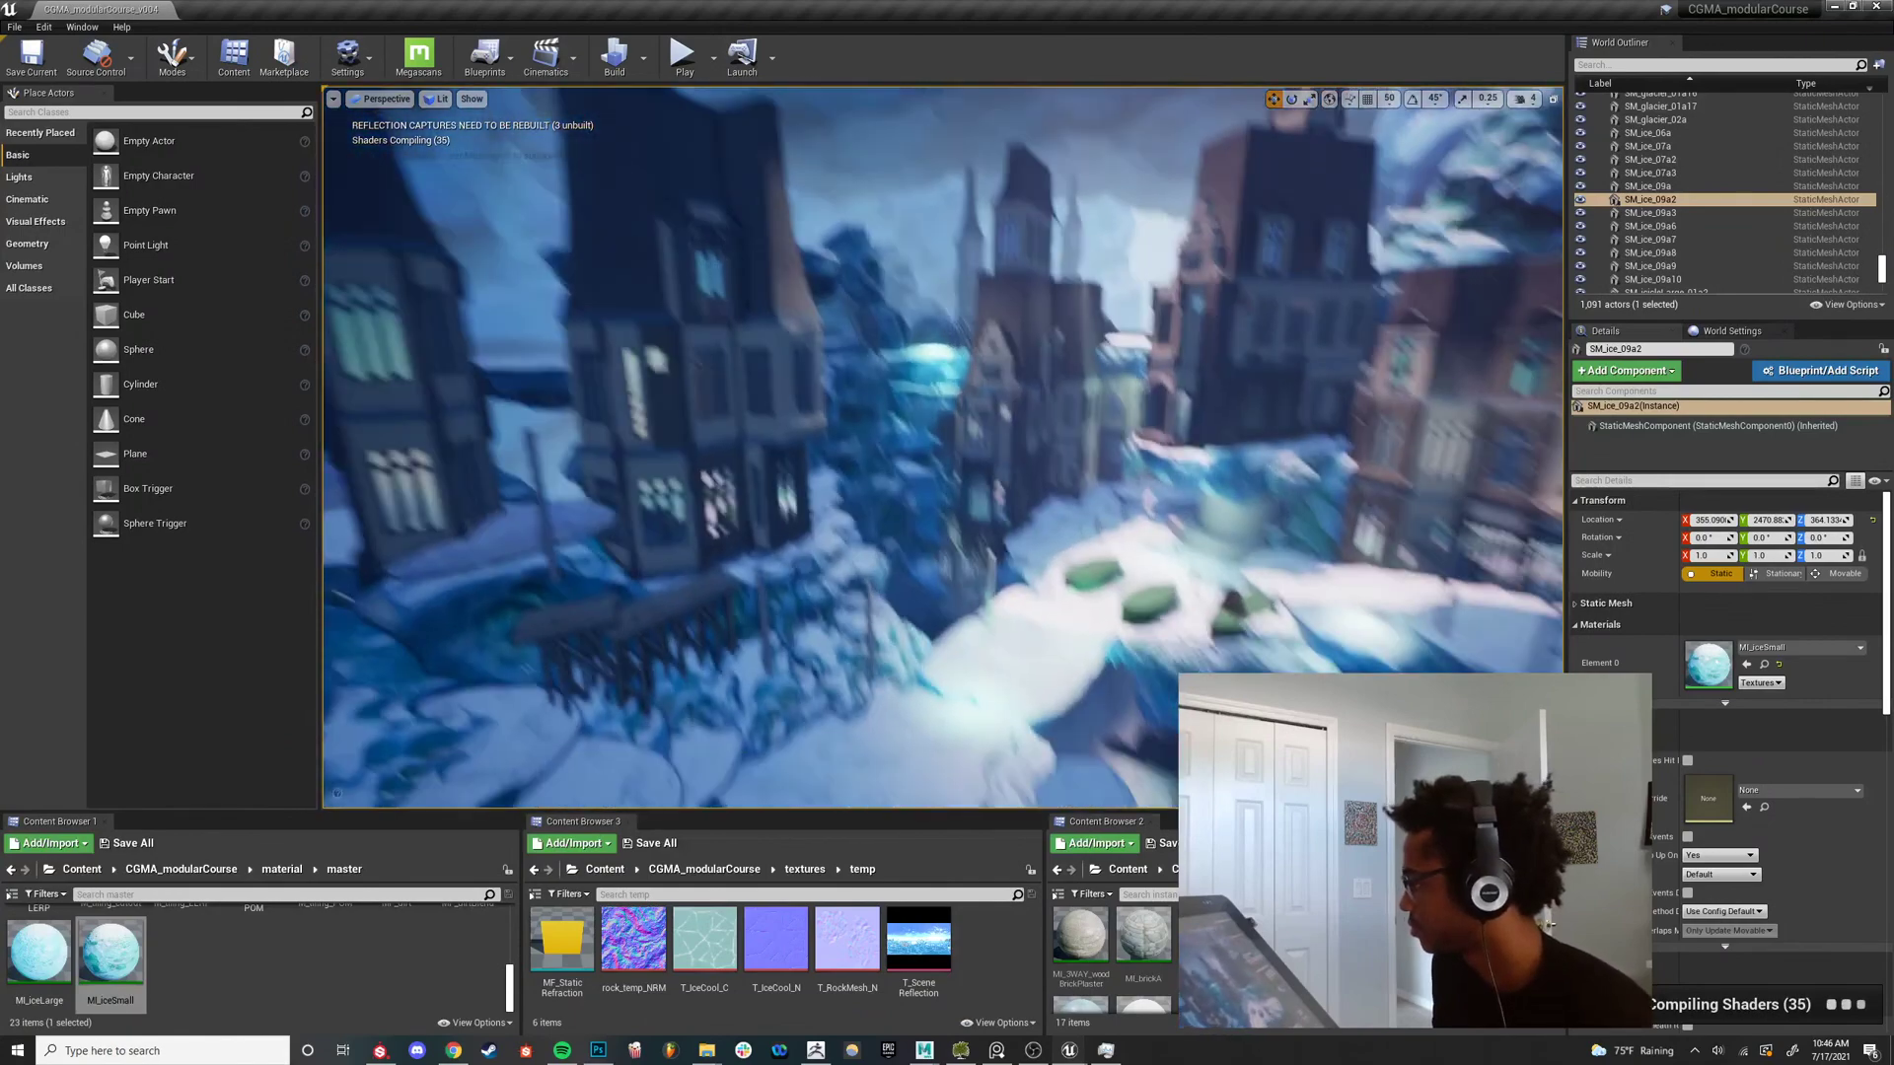
Examine the ice formations in the level up close with the viewport set to Unlit.
{"action": "right_click_drag", "start_coordinate": [943, 447], "coordinate": [789, 429]}
{"action": "right_click_drag", "start_coordinate": [928, 414], "coordinate": [849, 447]}
{"action": "left_click", "coordinate": [435, 99]}
{"action": "left_click", "coordinate": [455, 146]}
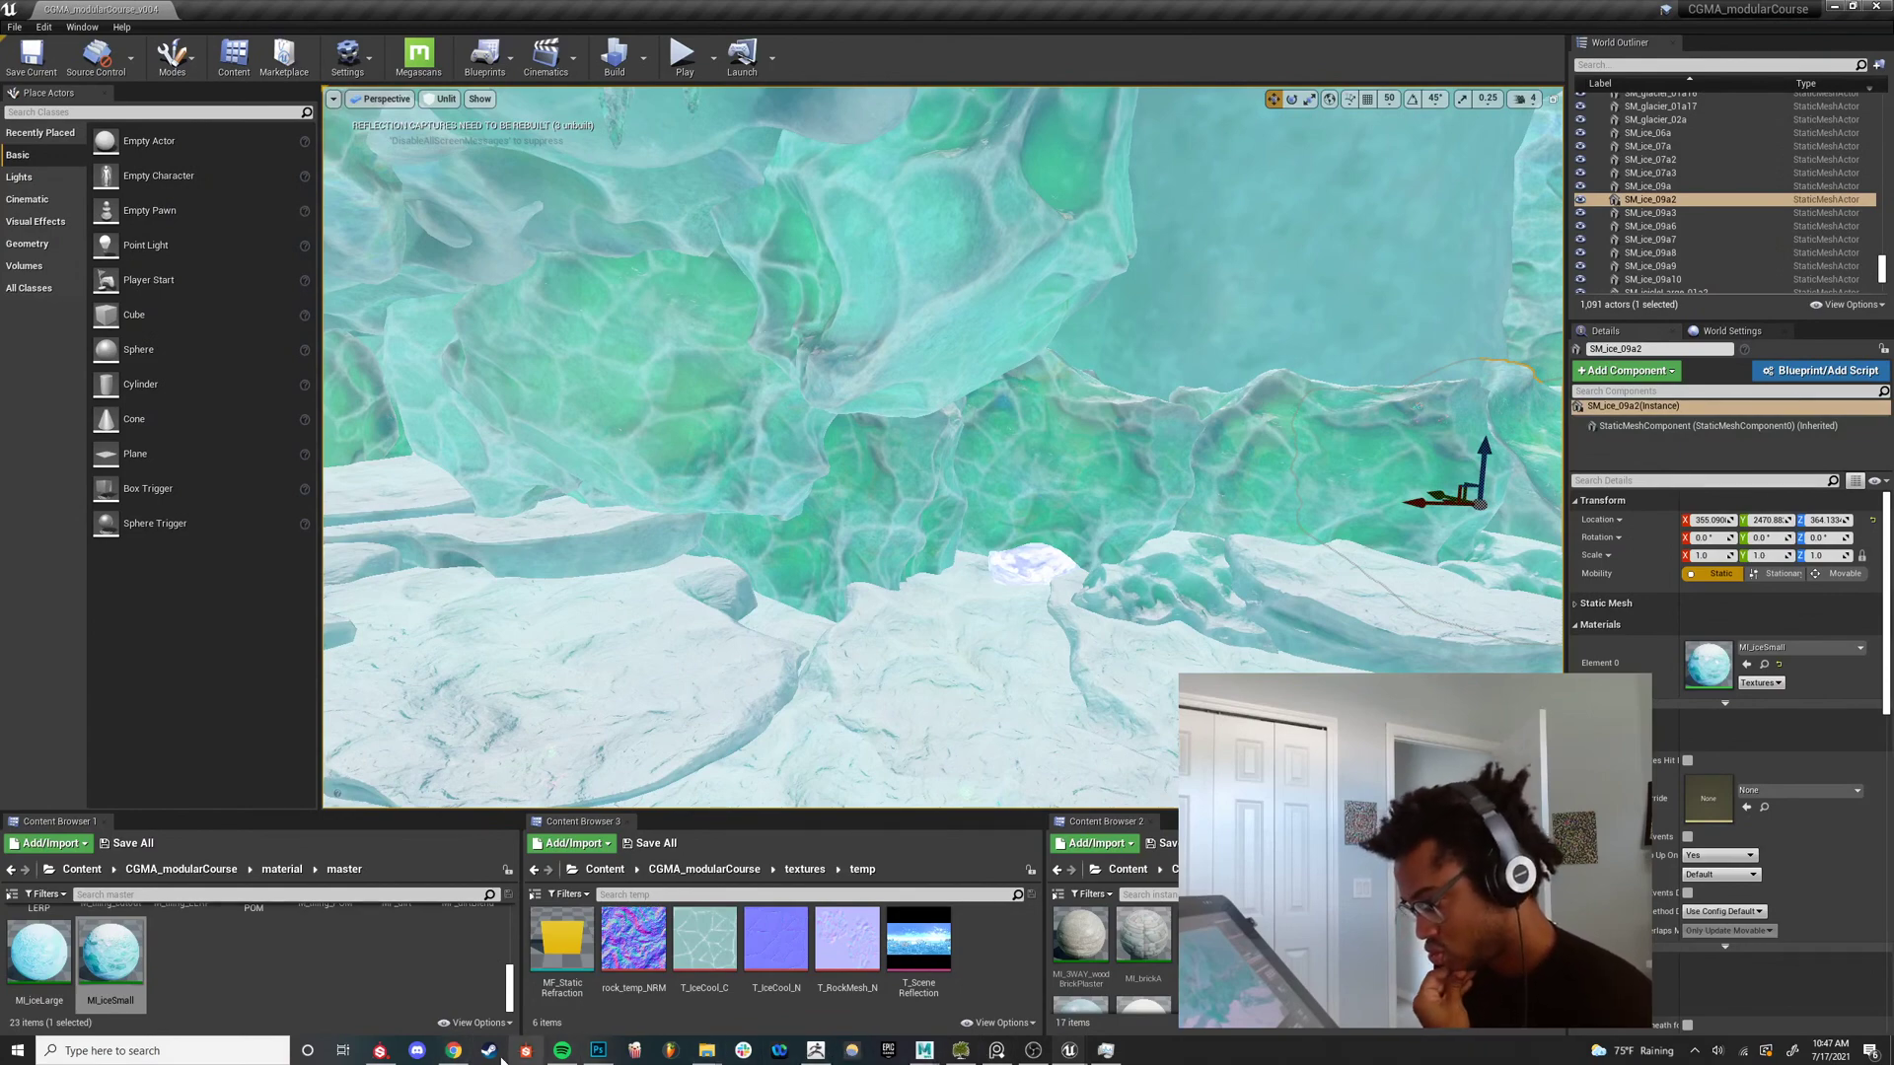
Switch to Substance Painter and examine the ice meshes in the base color view, both up close and from a distance.
{"action": "left_click", "coordinate": [381, 1053]}
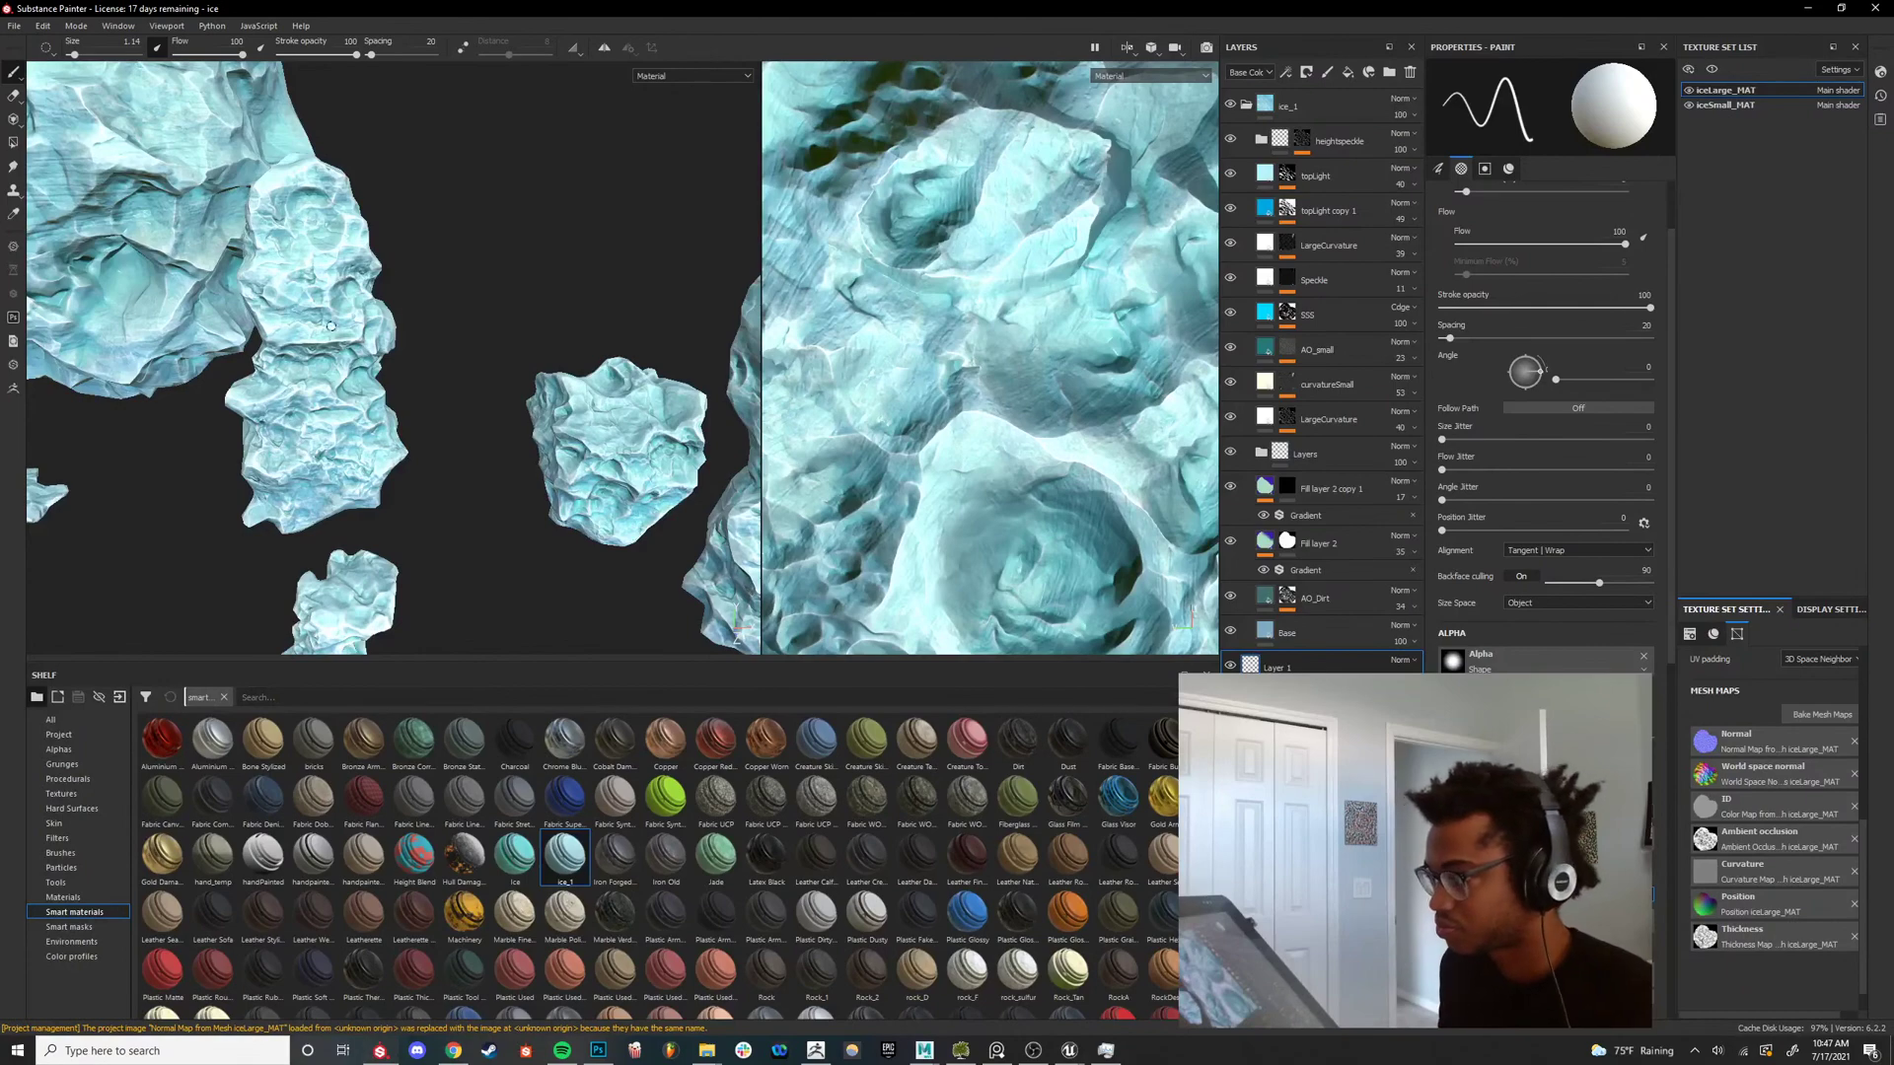
{"action": "key", "text": "c"}
{"action": "left_click_drag", "start_coordinate": [331, 326], "coordinate": [467, 487], "text": "alt"}
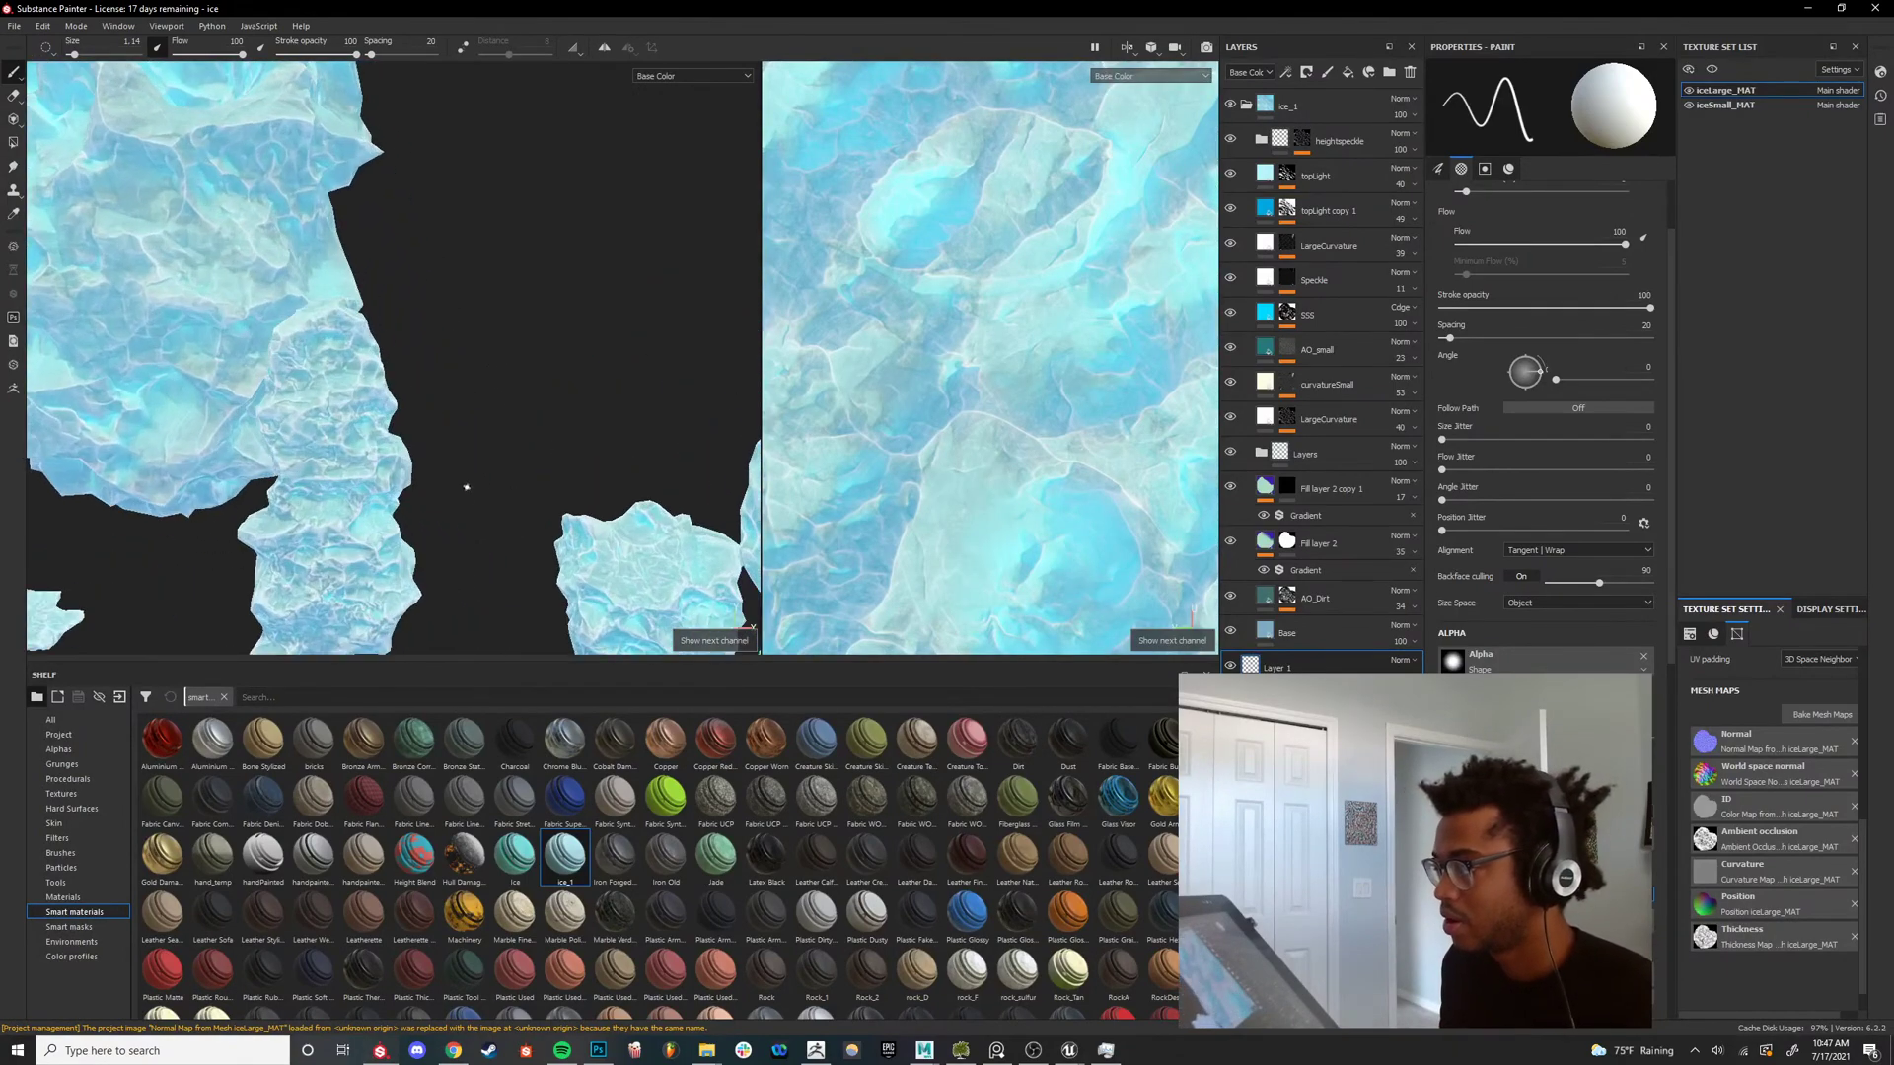
{"action": "right_click_drag", "start_coordinate": [466, 487], "coordinate": [479, 408], "text": "alt"}
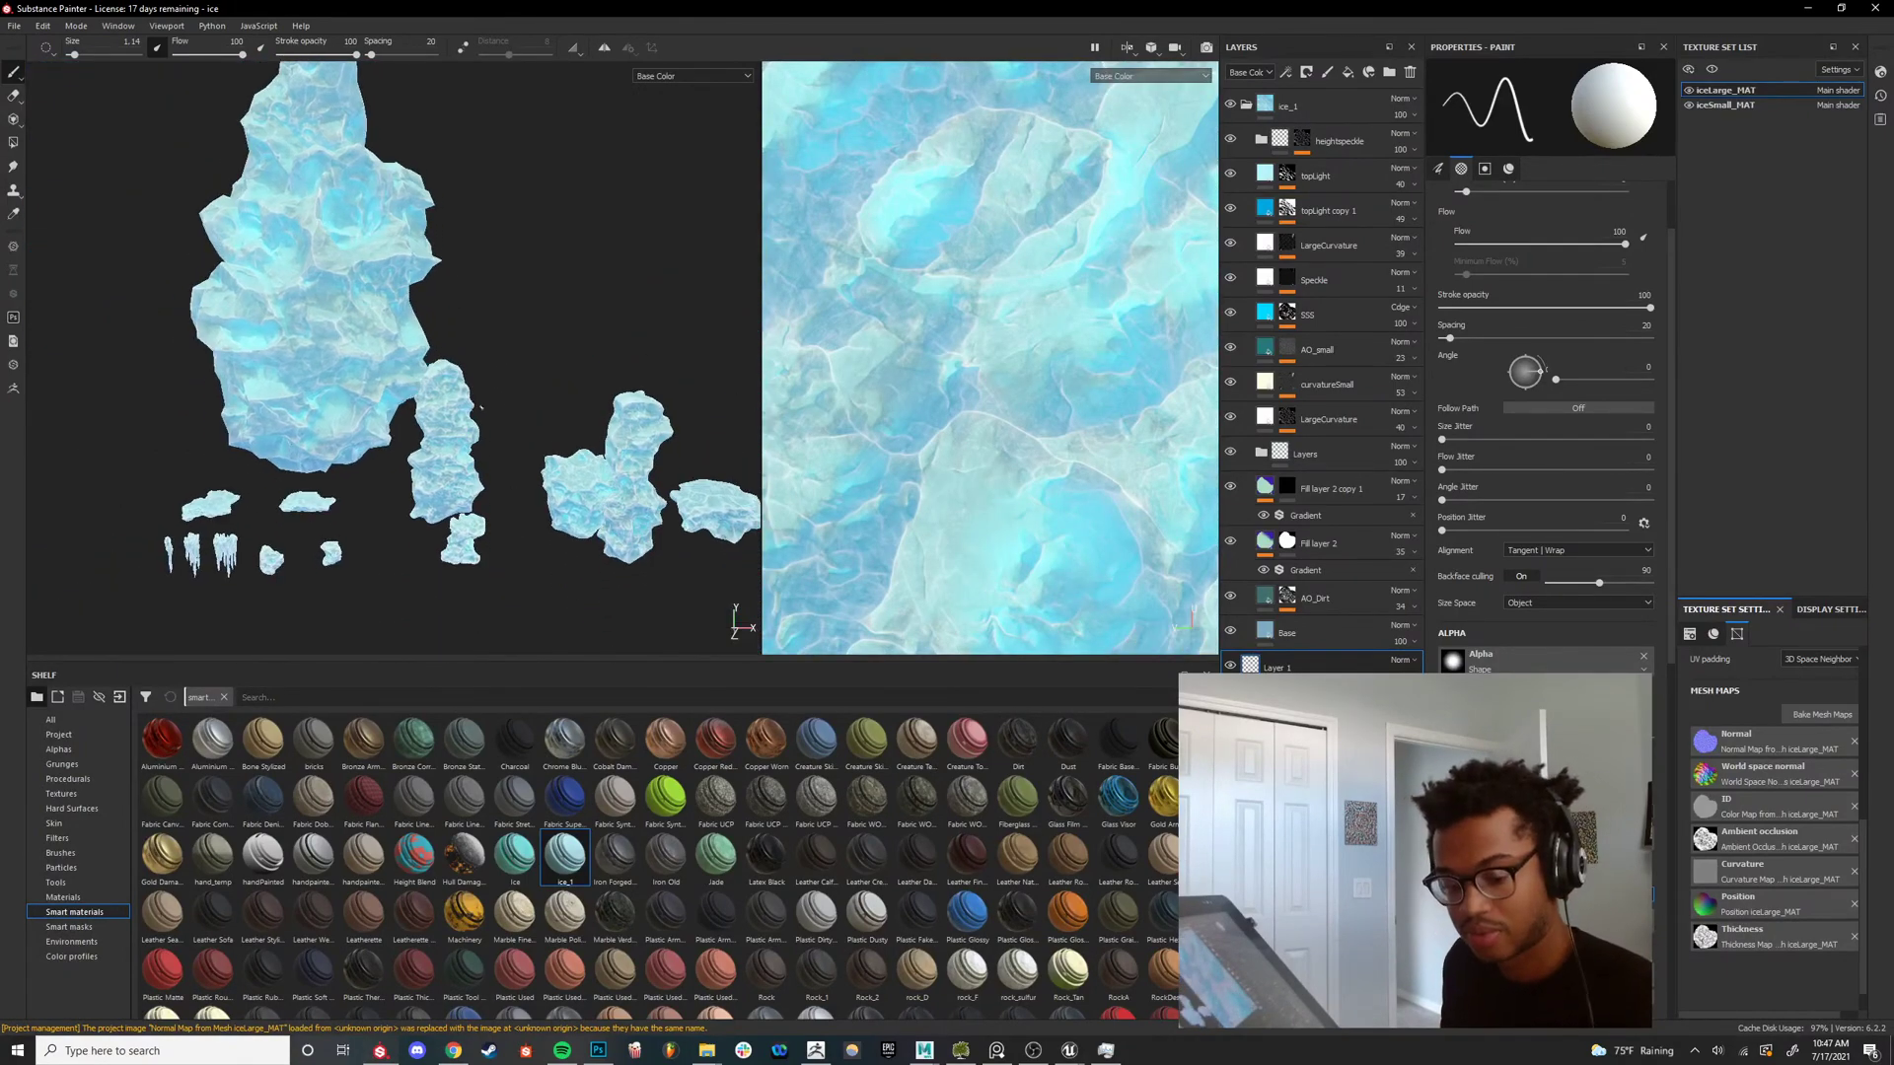
Show only the 3D view, shrink the shelf to enlarge it, and frame all the ice meshes.
{"action": "key", "text": "F1"}
{"action": "key", "text": "F2"}
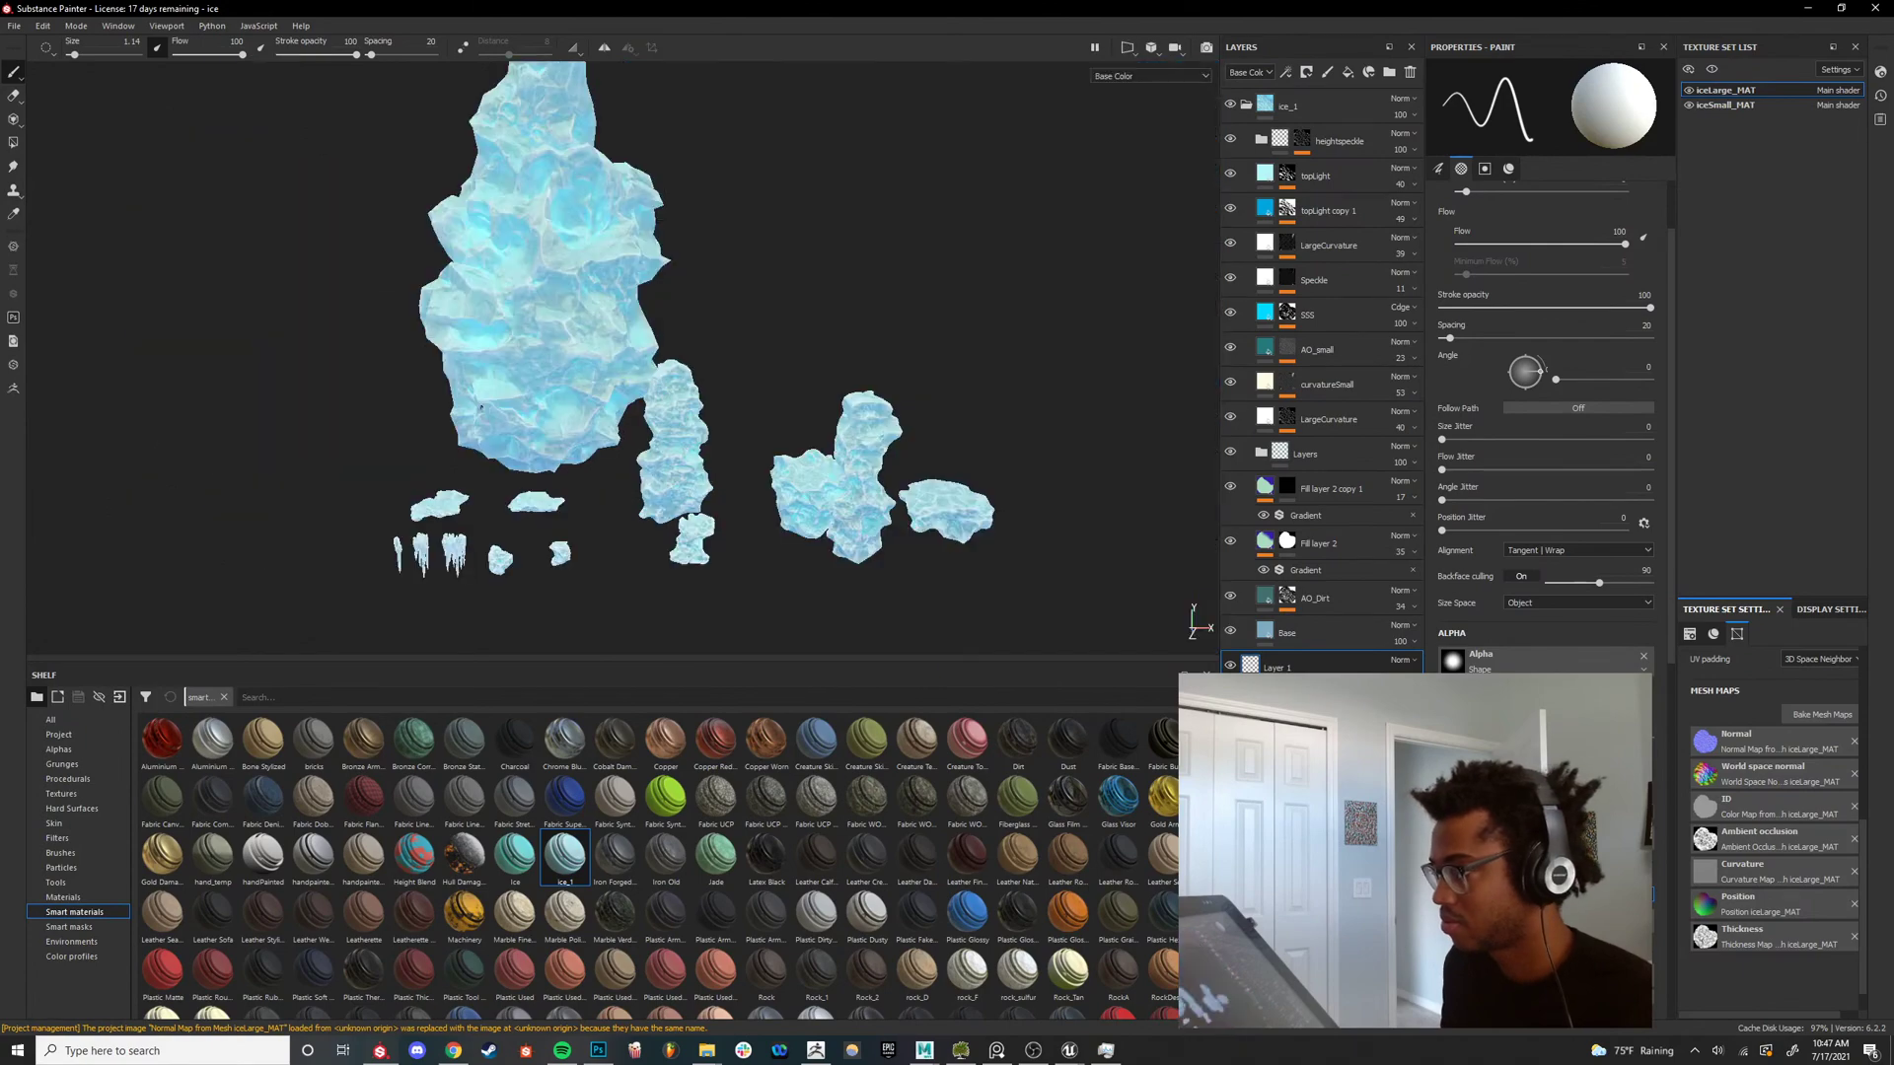
{"action": "left_click_drag", "start_coordinate": [656, 661], "coordinate": [661, 915]}
{"action": "middle_click_drag", "start_coordinate": [687, 604], "coordinate": [629, 680], "text": "alt"}
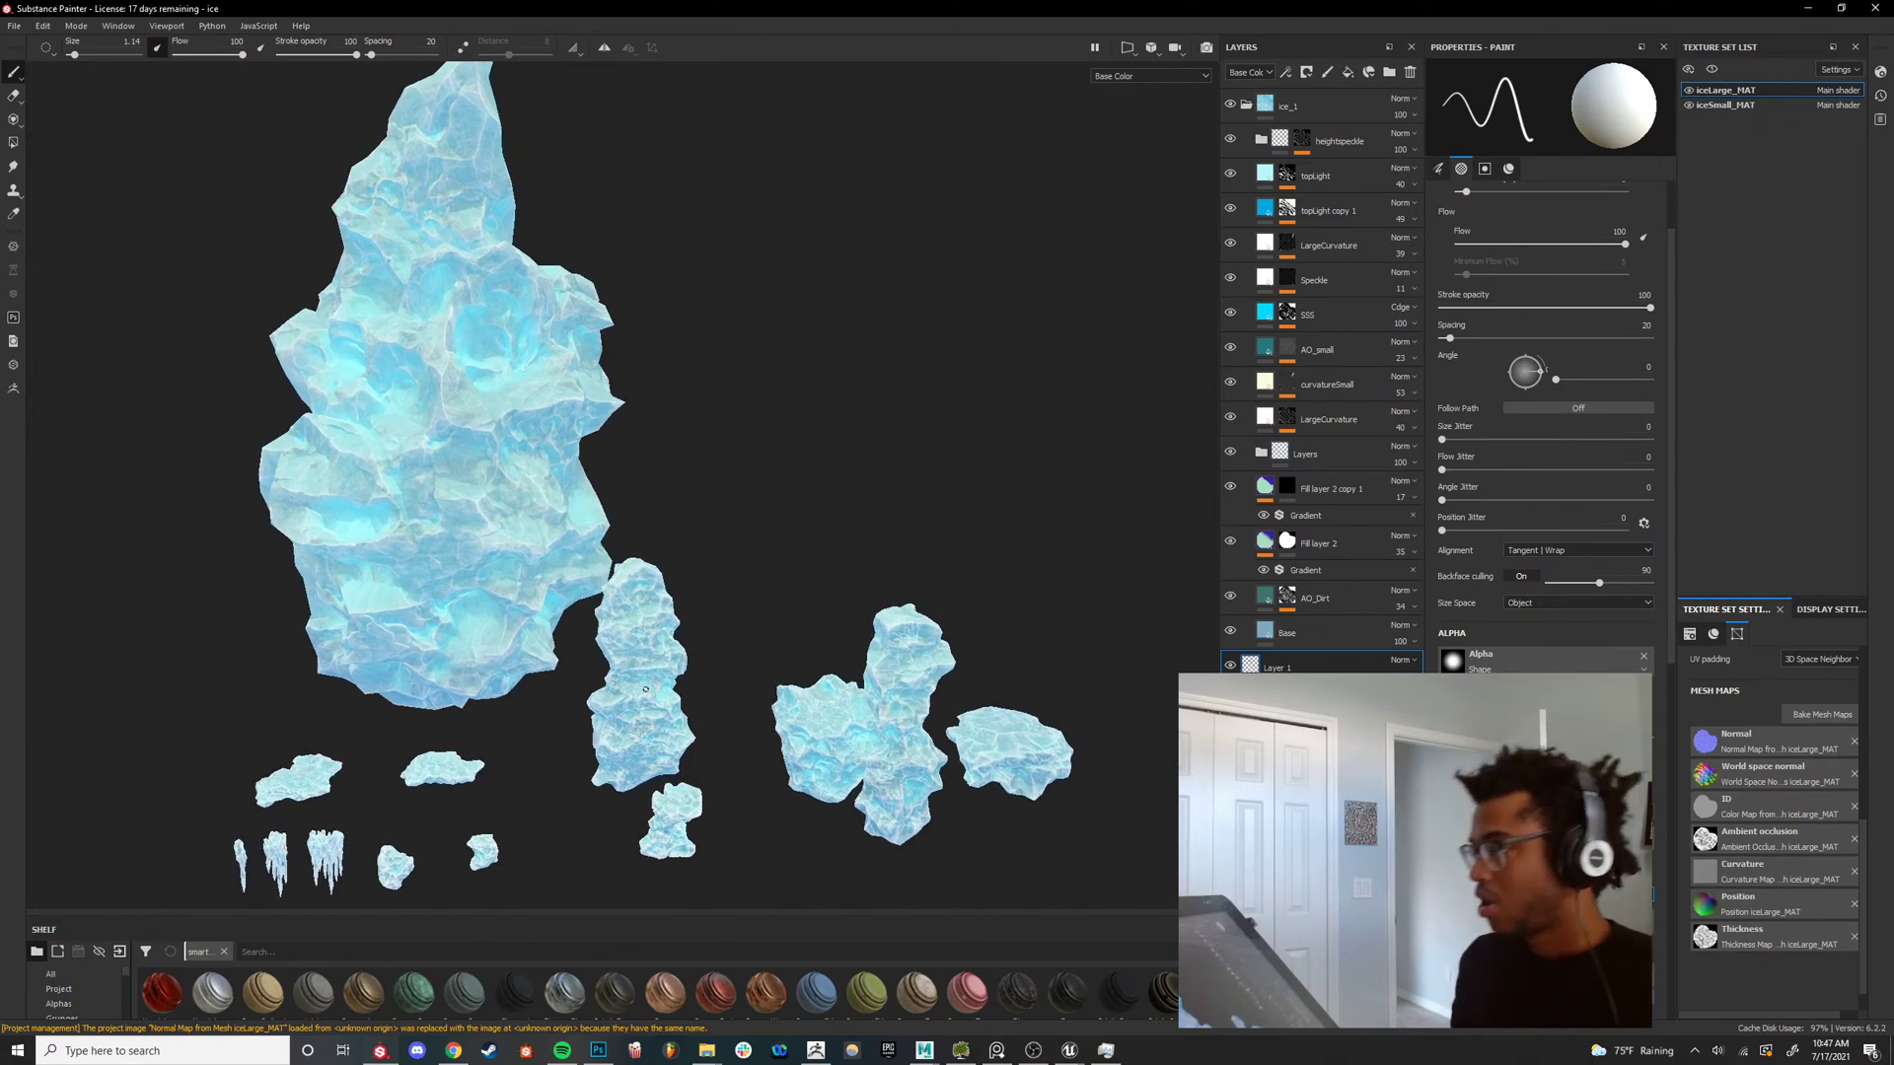